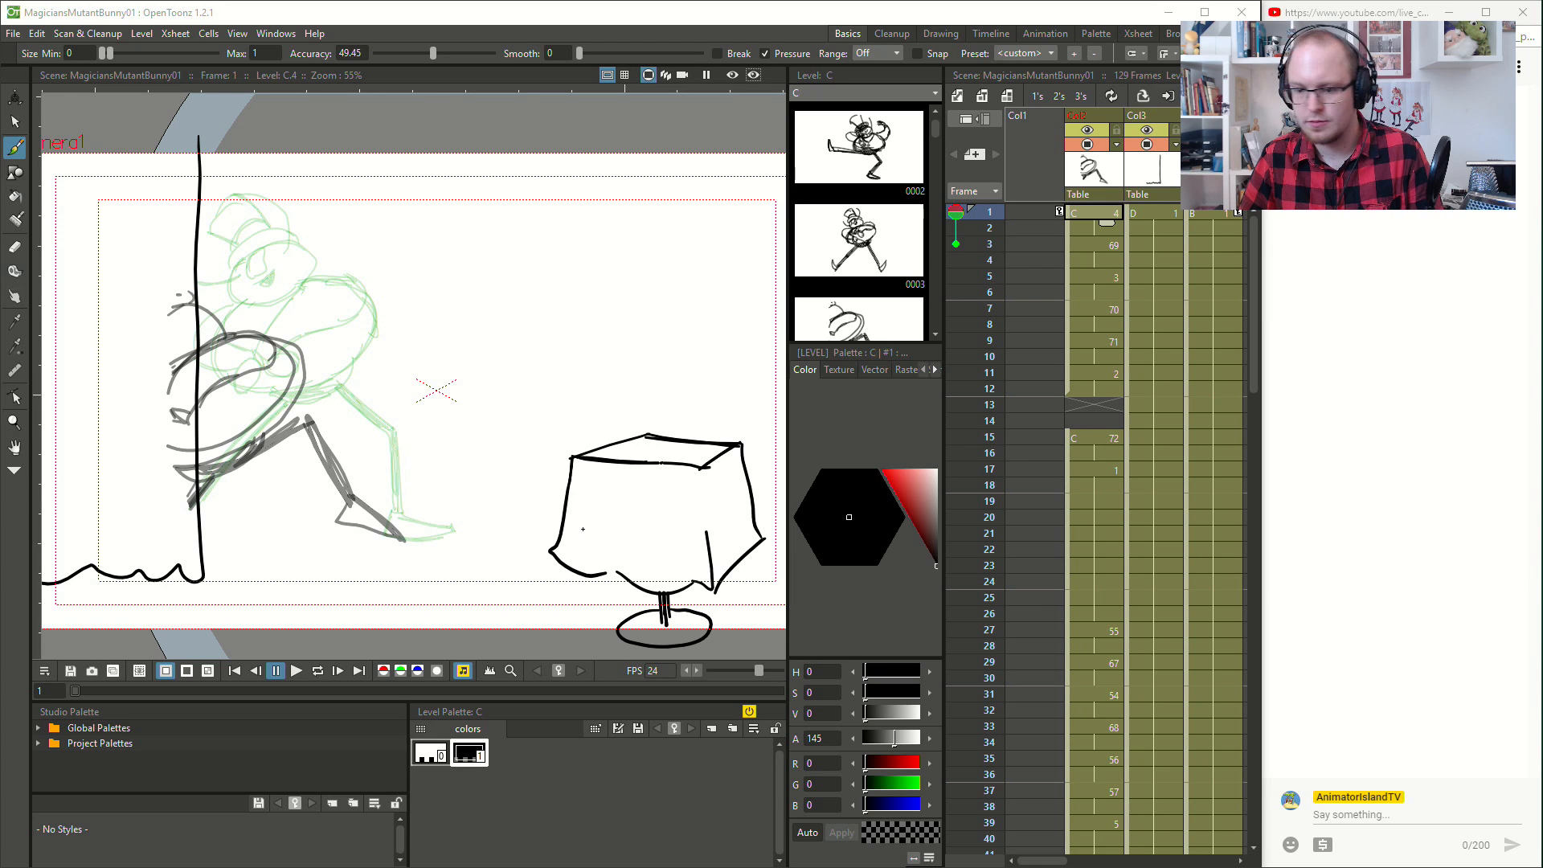
pyautogui.click(1076, 278)
pyautogui.click(1101, 210)
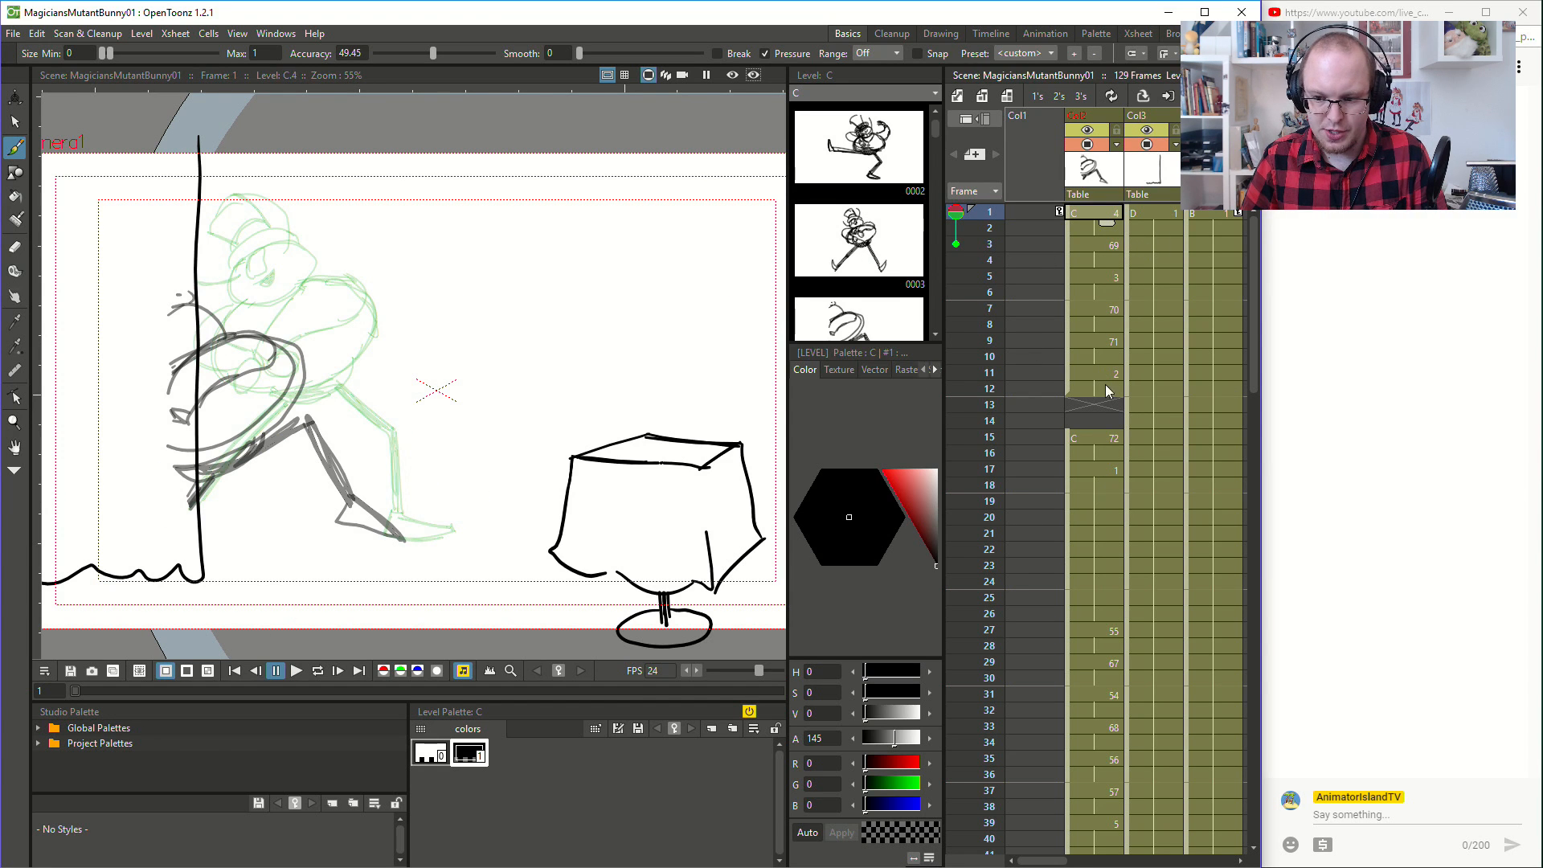
pyautogui.click(1099, 405)
pyautogui.click(1095, 425)
pyautogui.click(1095, 409)
pyautogui.click(1094, 423)
pyautogui.click(1094, 405)
pyautogui.click(1088, 214)
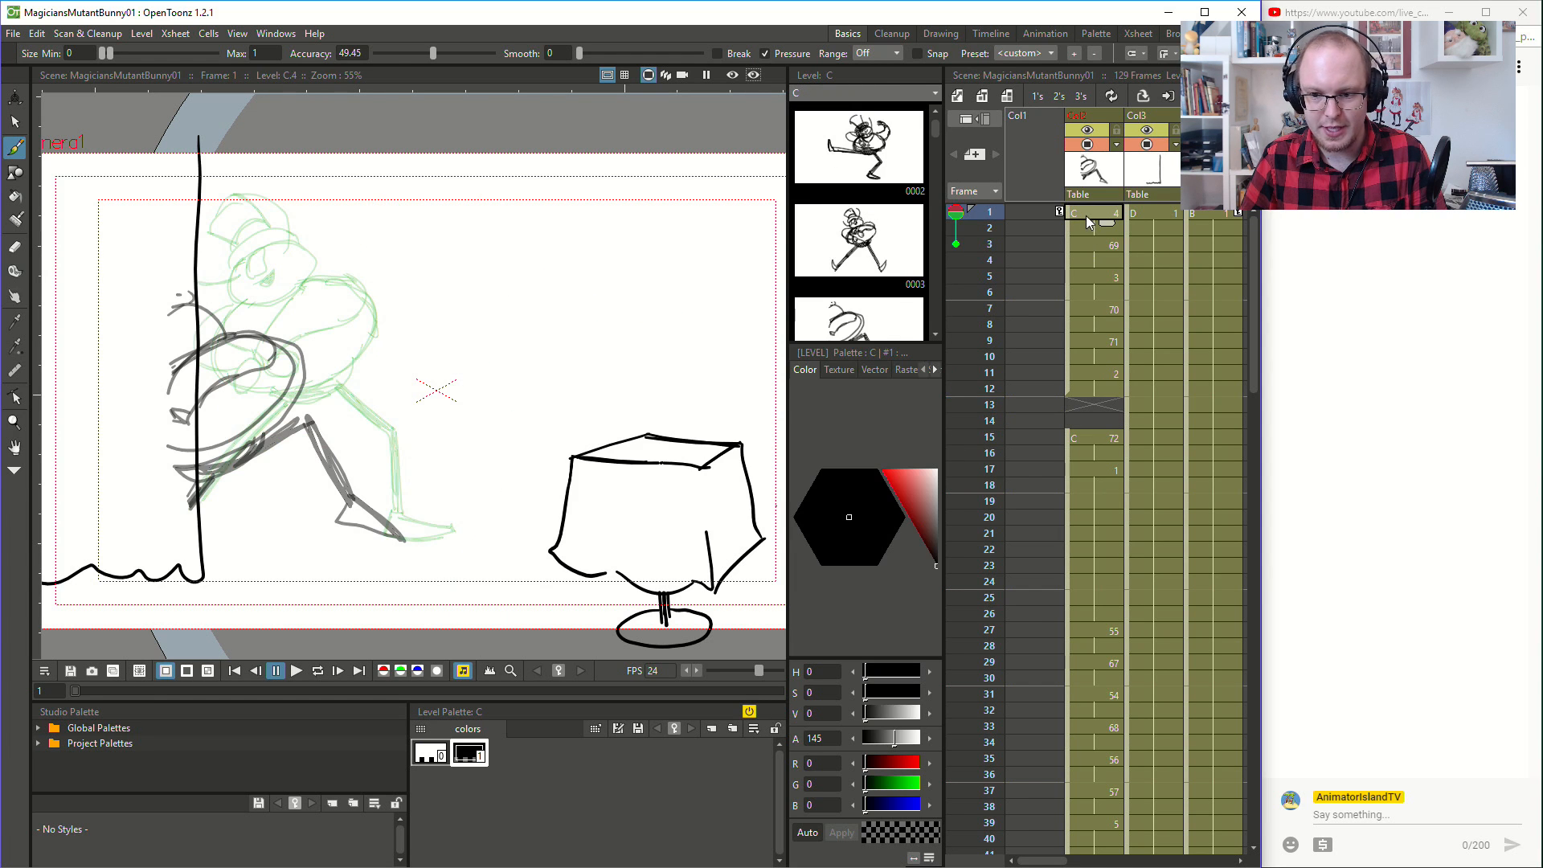
# - Turn off the onion skin and play the animation from frame 1 to review its timing
pyautogui.doubleClick(956, 213)
pyautogui.click(296, 672)
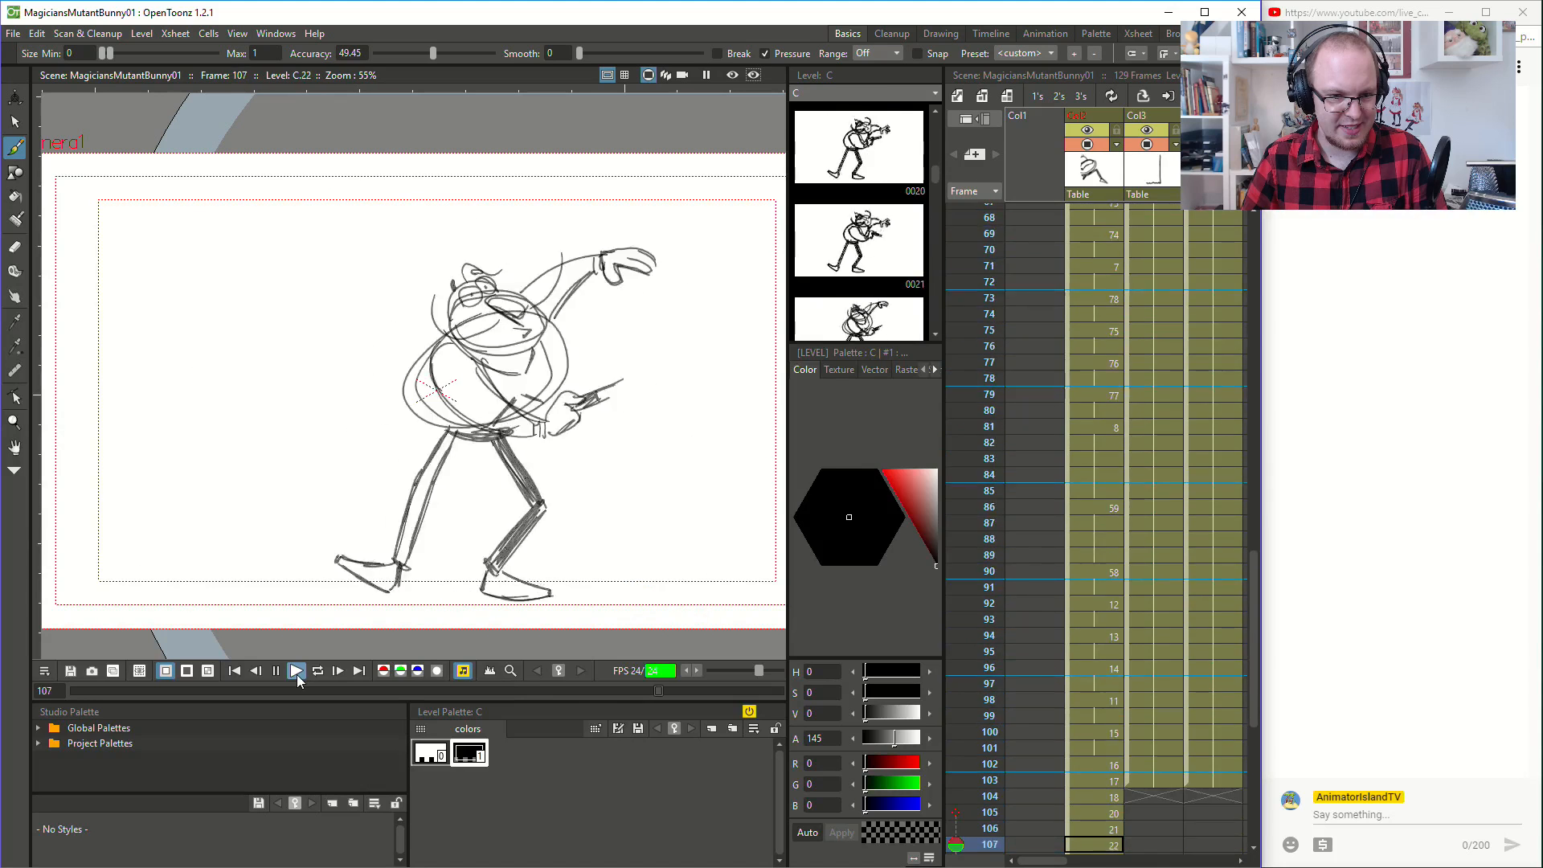
pyautogui.click(296, 673)
pyautogui.scroll(10, 1112, 508)
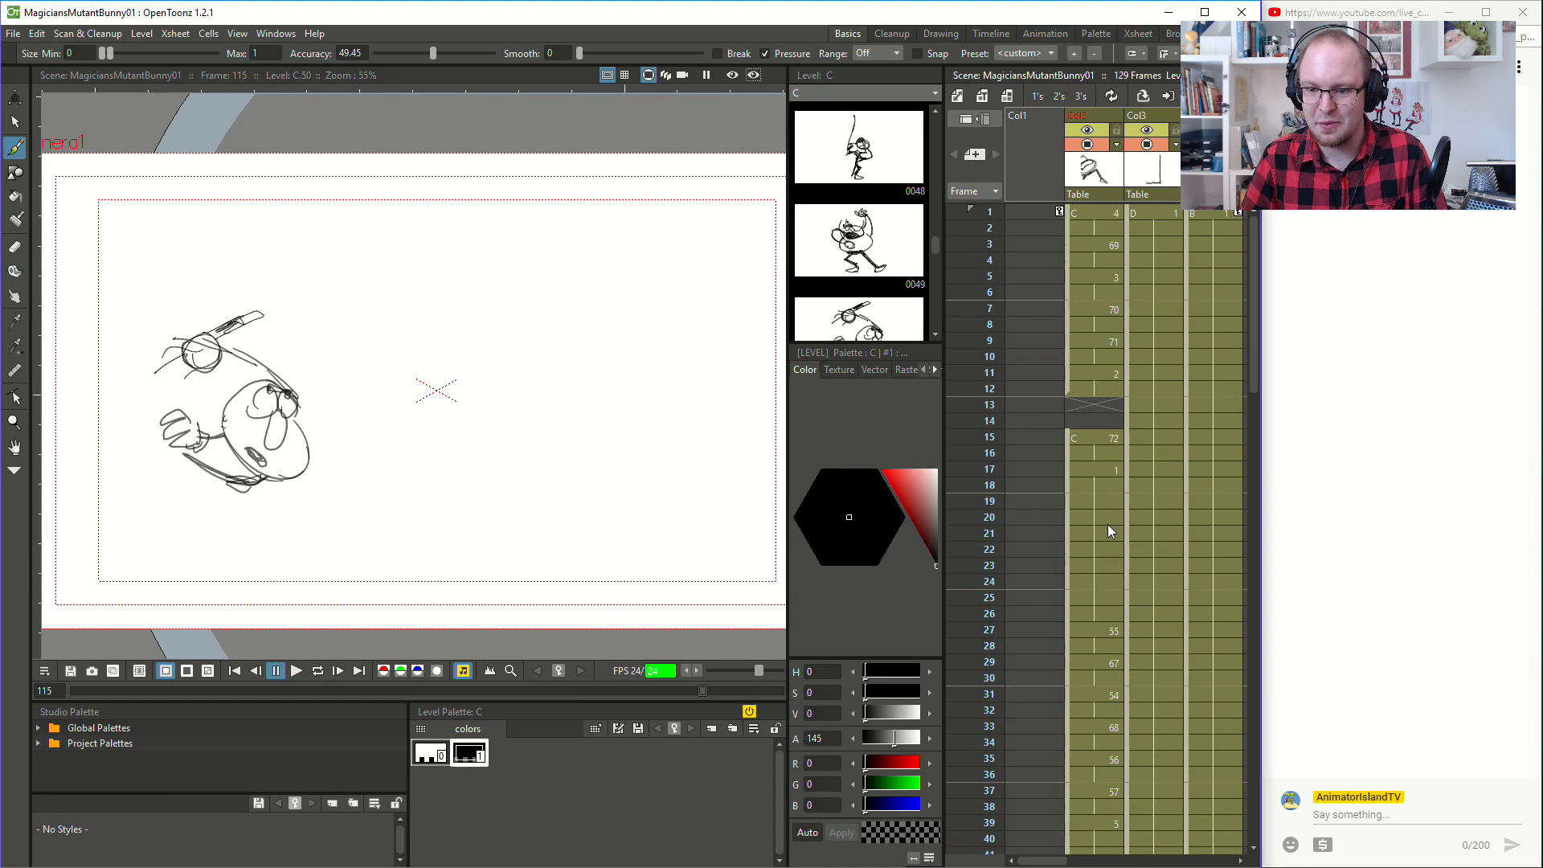
pyautogui.click(1094, 405)
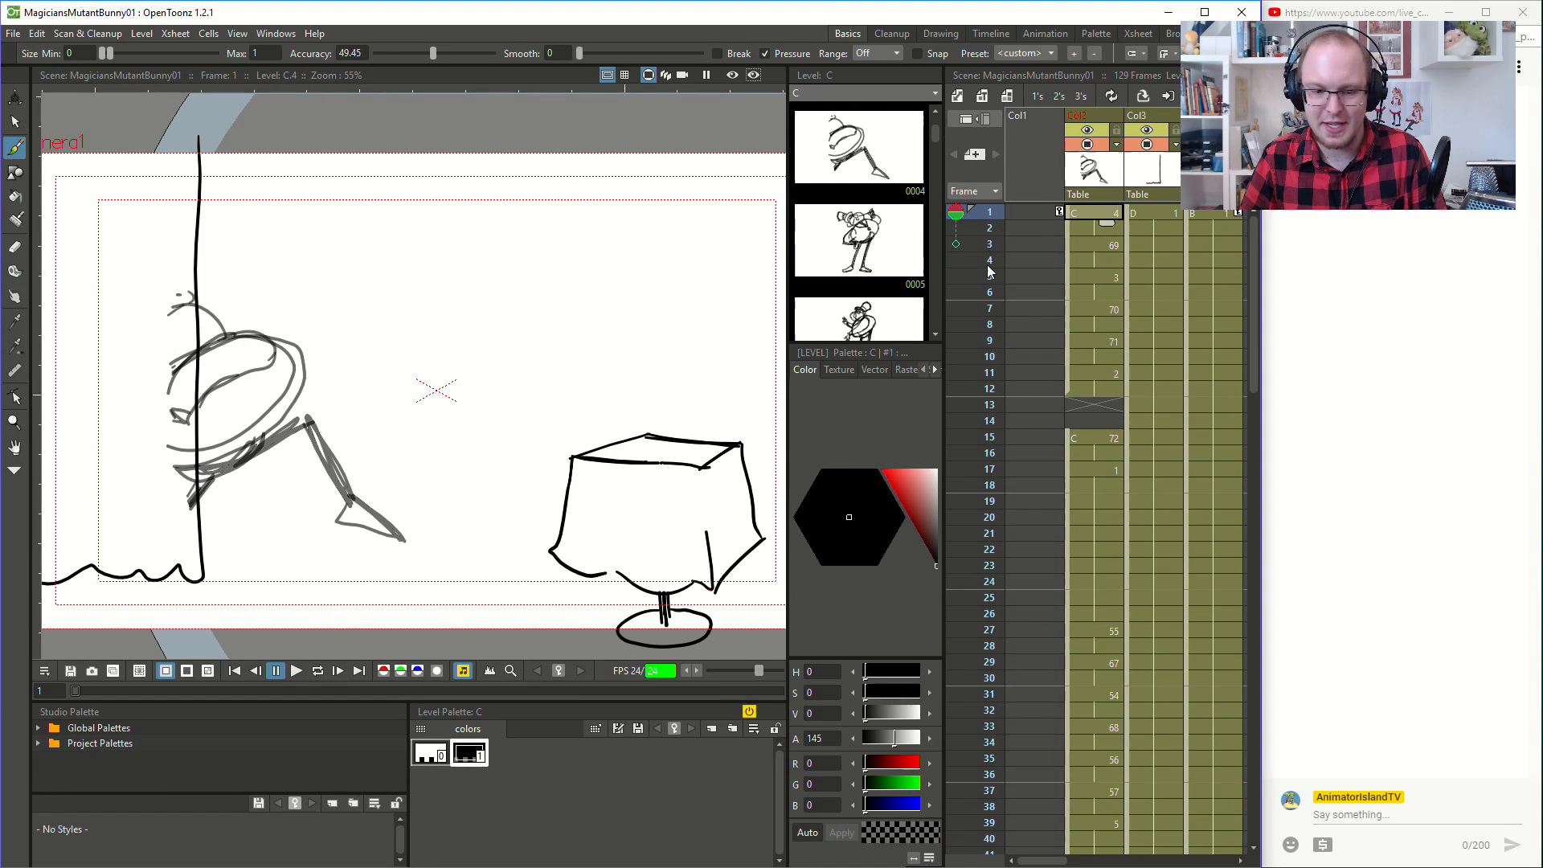
pyautogui.click(298, 677)
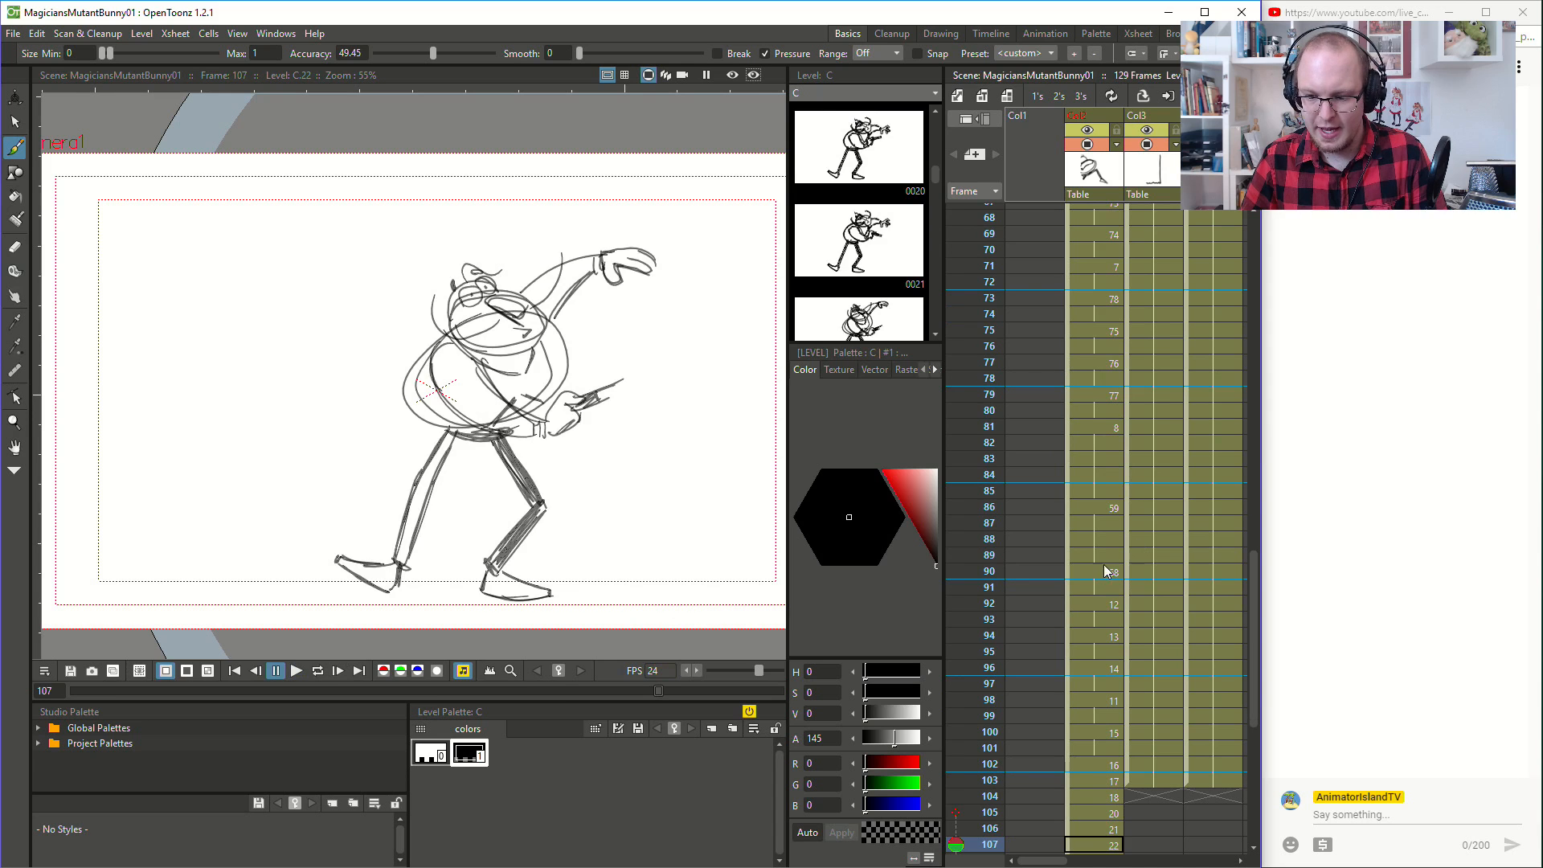
# - Step through the character's drawings one by one from frame 90 to frame 121
pyautogui.click(1096, 463)
pyautogui.click(1103, 493)
pyautogui.click(1101, 573)
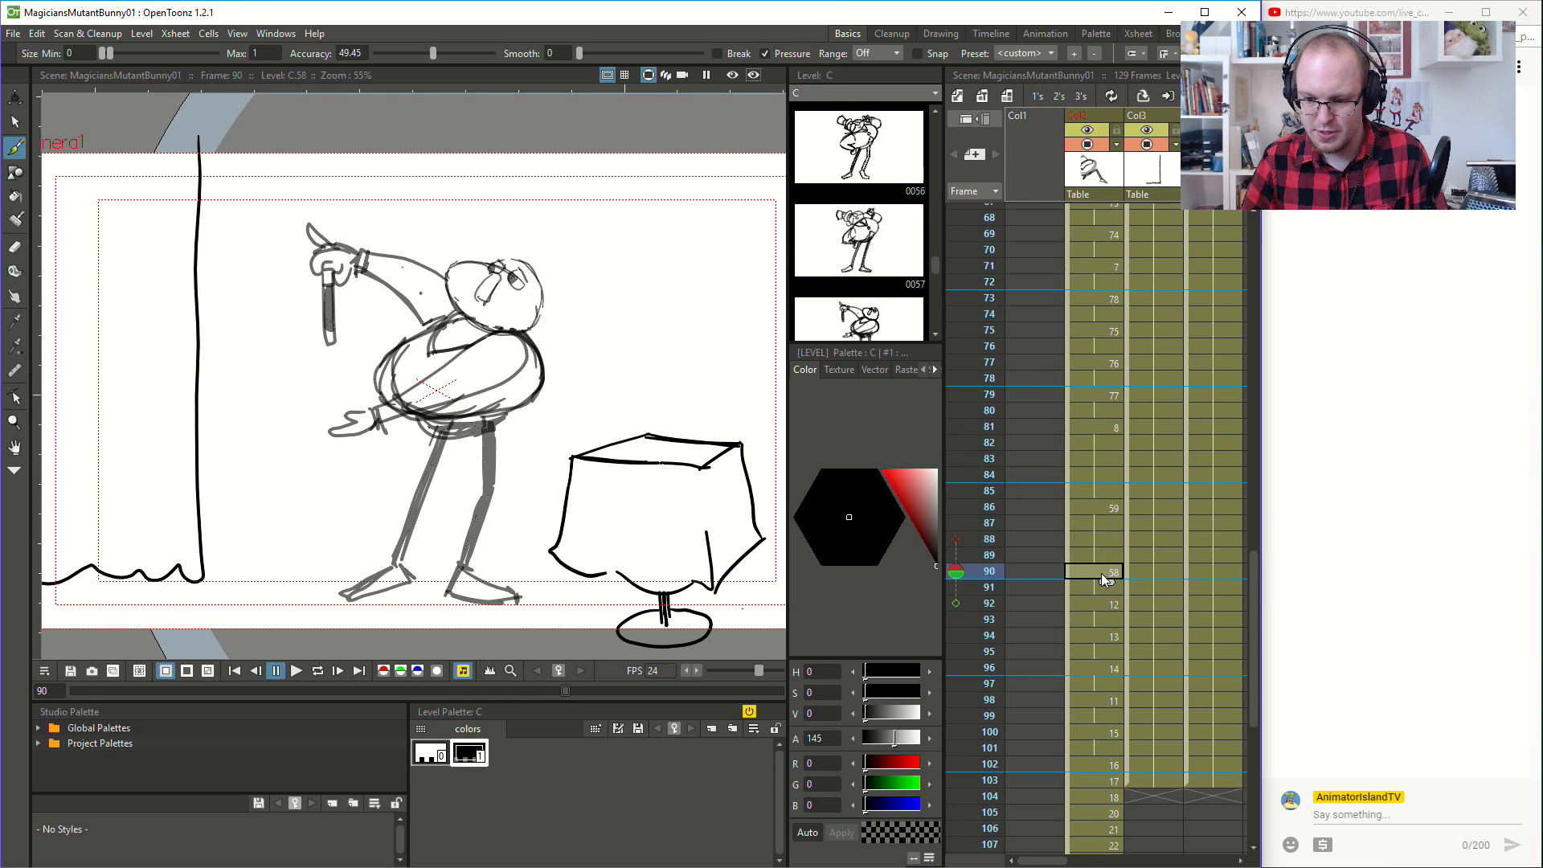
pyautogui.press('Down')
pyautogui.press('Down')
pyautogui.press('Down')
pyautogui.press('Down')
pyautogui.press('Down')
pyautogui.press('Down')
pyautogui.press('Down')
pyautogui.press('Down')
pyautogui.press('Down')
pyautogui.press('Down')
pyautogui.press('Down')
pyautogui.press('Down')
pyautogui.press('Down')
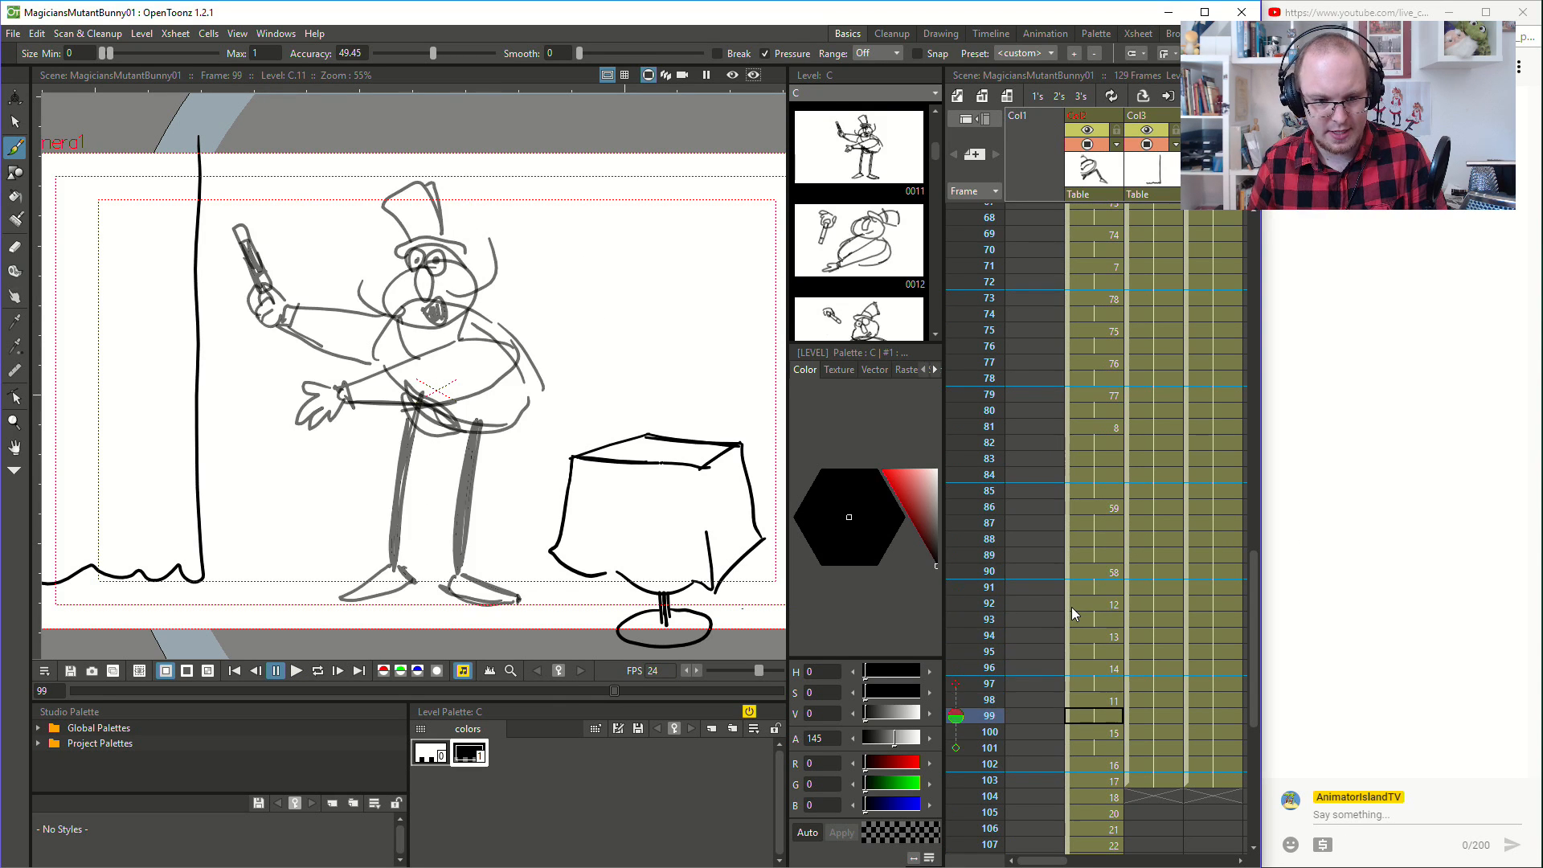
pyautogui.press('Up')
pyautogui.press('Down')
pyautogui.press('Down')
pyautogui.press('Down')
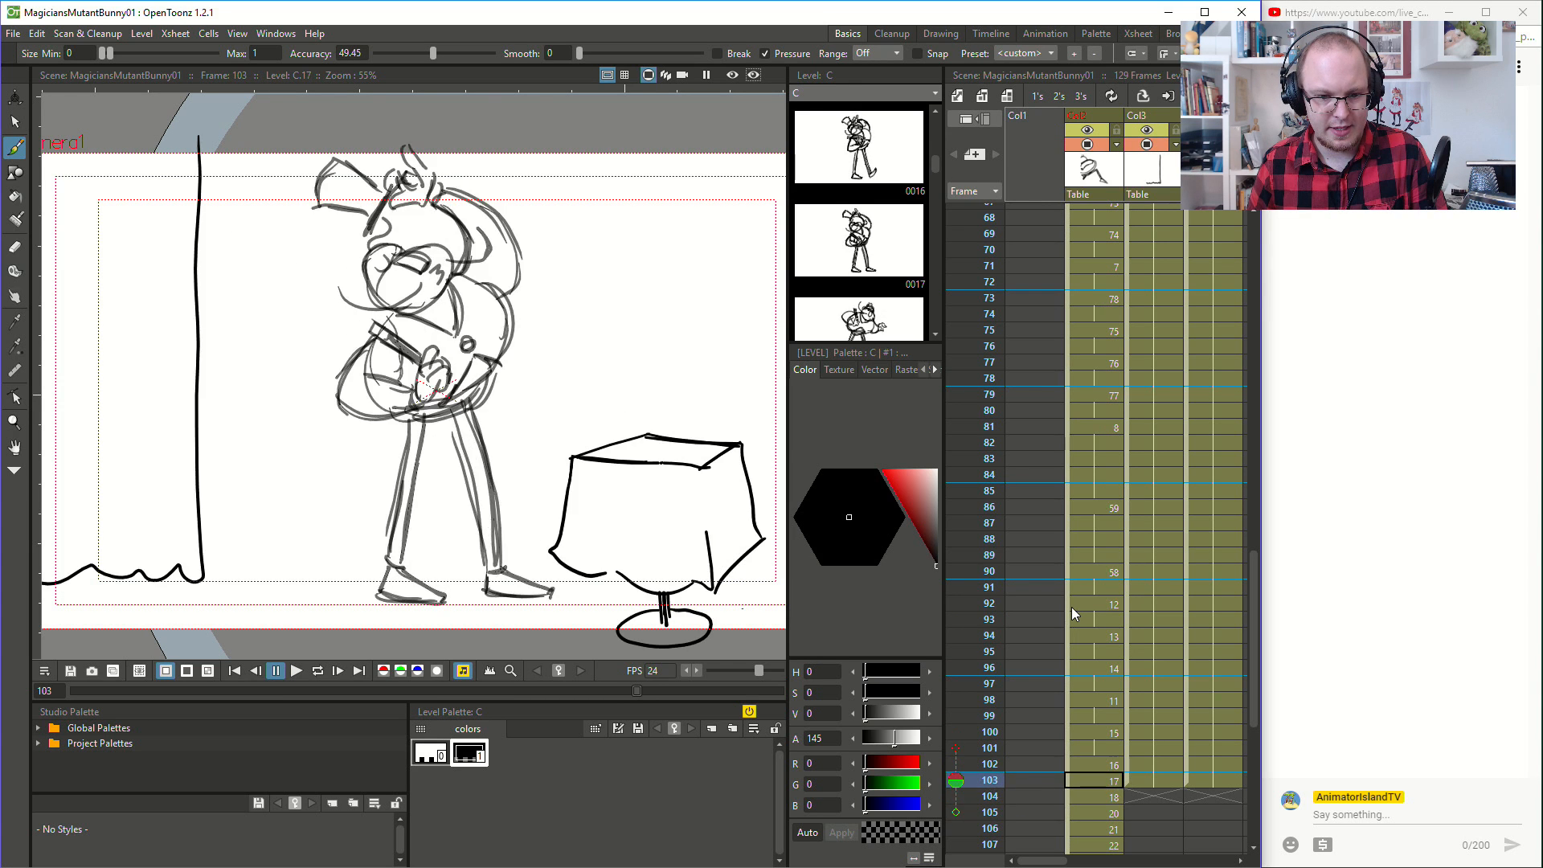
pyautogui.press('Up')
pyautogui.press('Up')
pyautogui.press('Up')
pyautogui.press('Down')
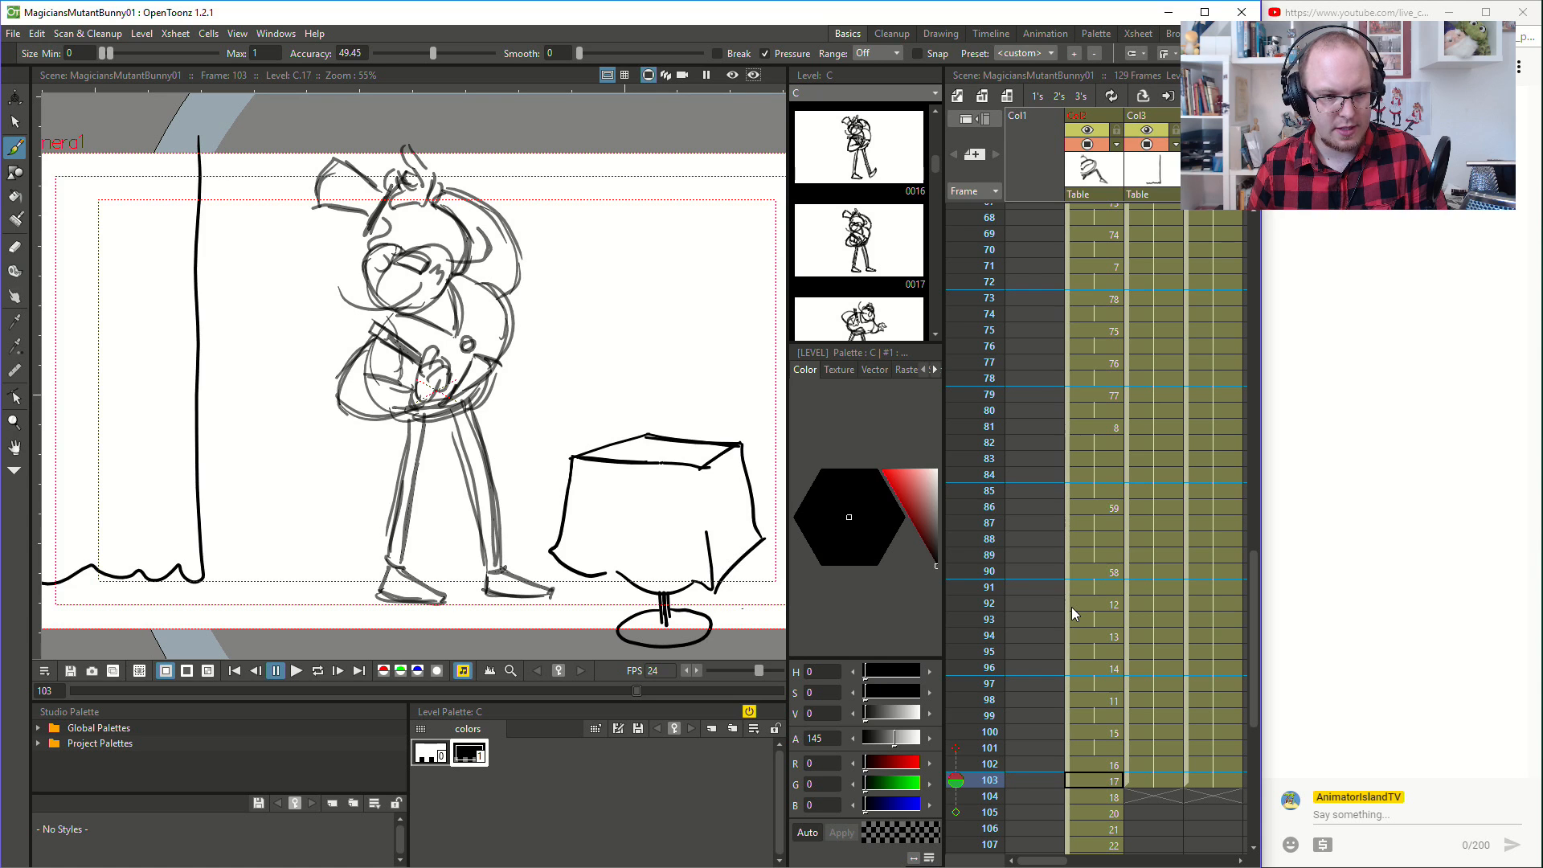
pyautogui.press('Down')
pyautogui.press('Down')
pyautogui.press('Down')
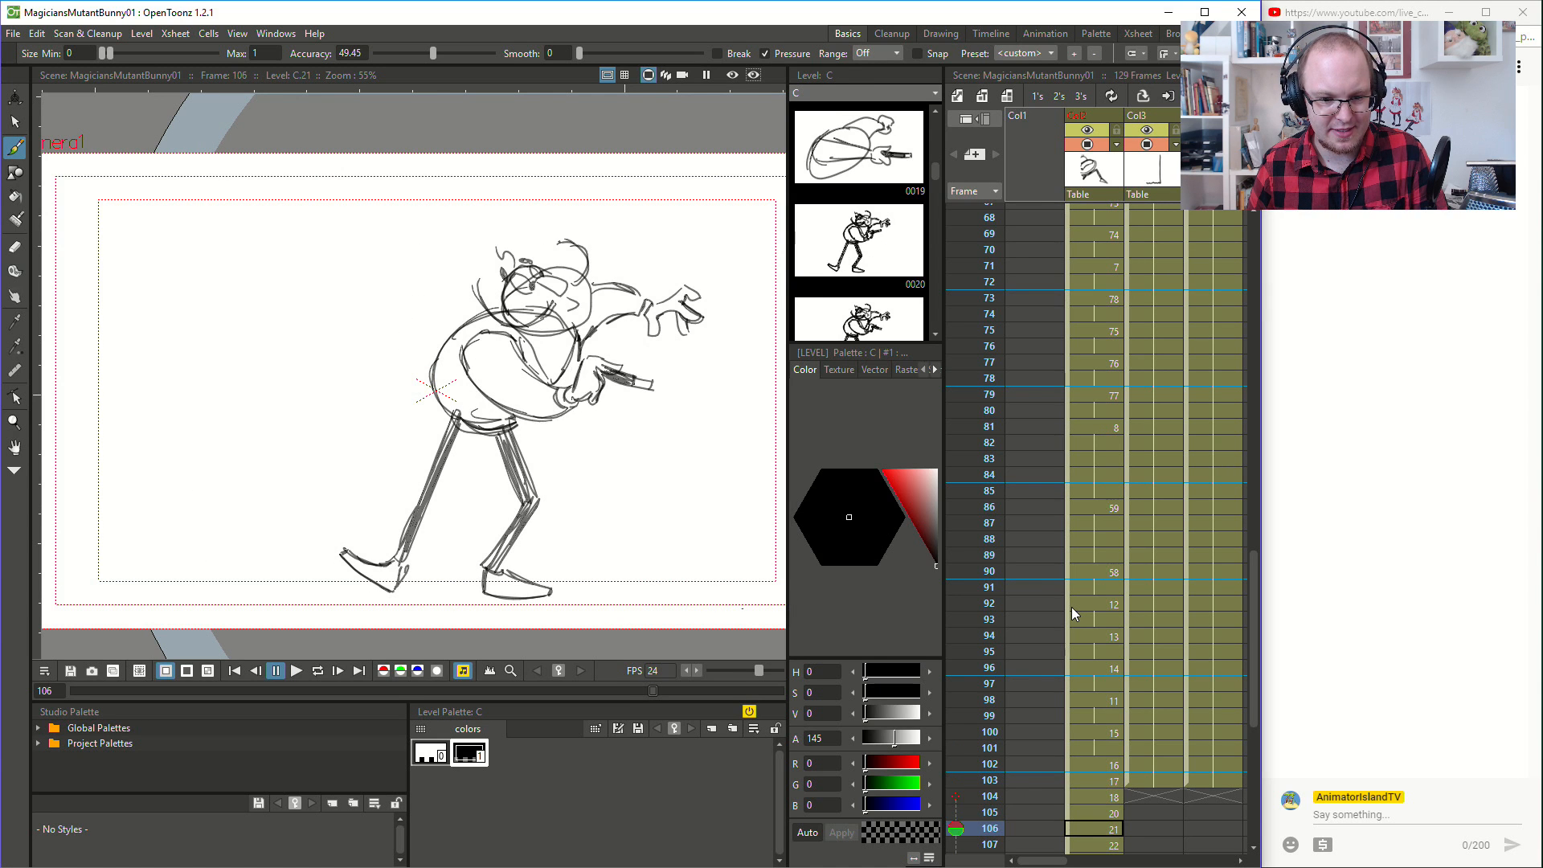
pyautogui.press('Down')
pyautogui.press('Down')
pyautogui.press('Down')
pyautogui.press('Down')
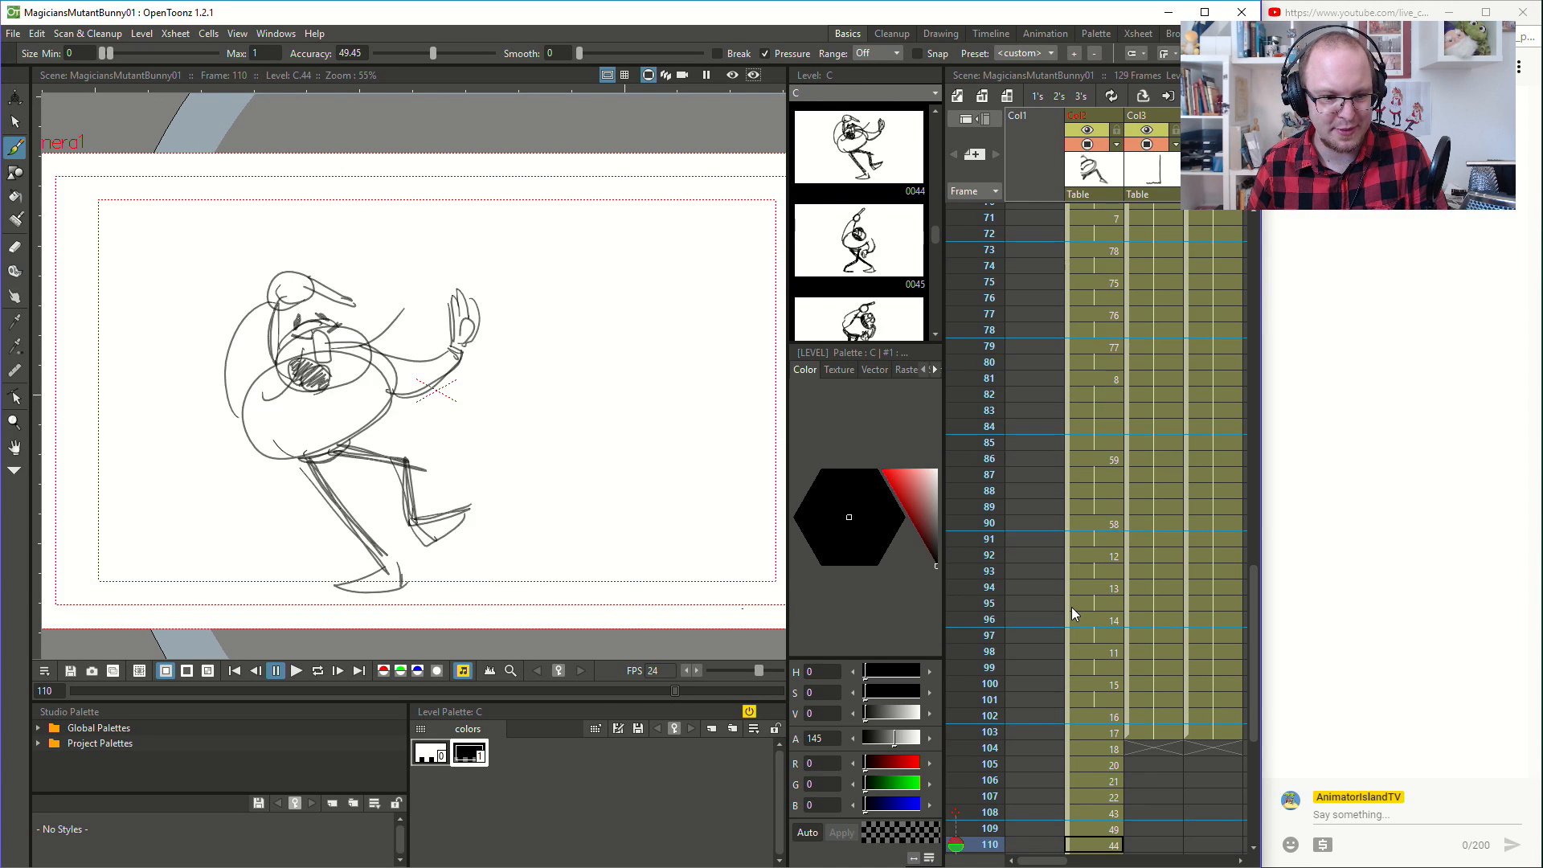
pyautogui.press('Down')
pyautogui.press('Down')
pyautogui.press('Down')
pyautogui.press('Down')
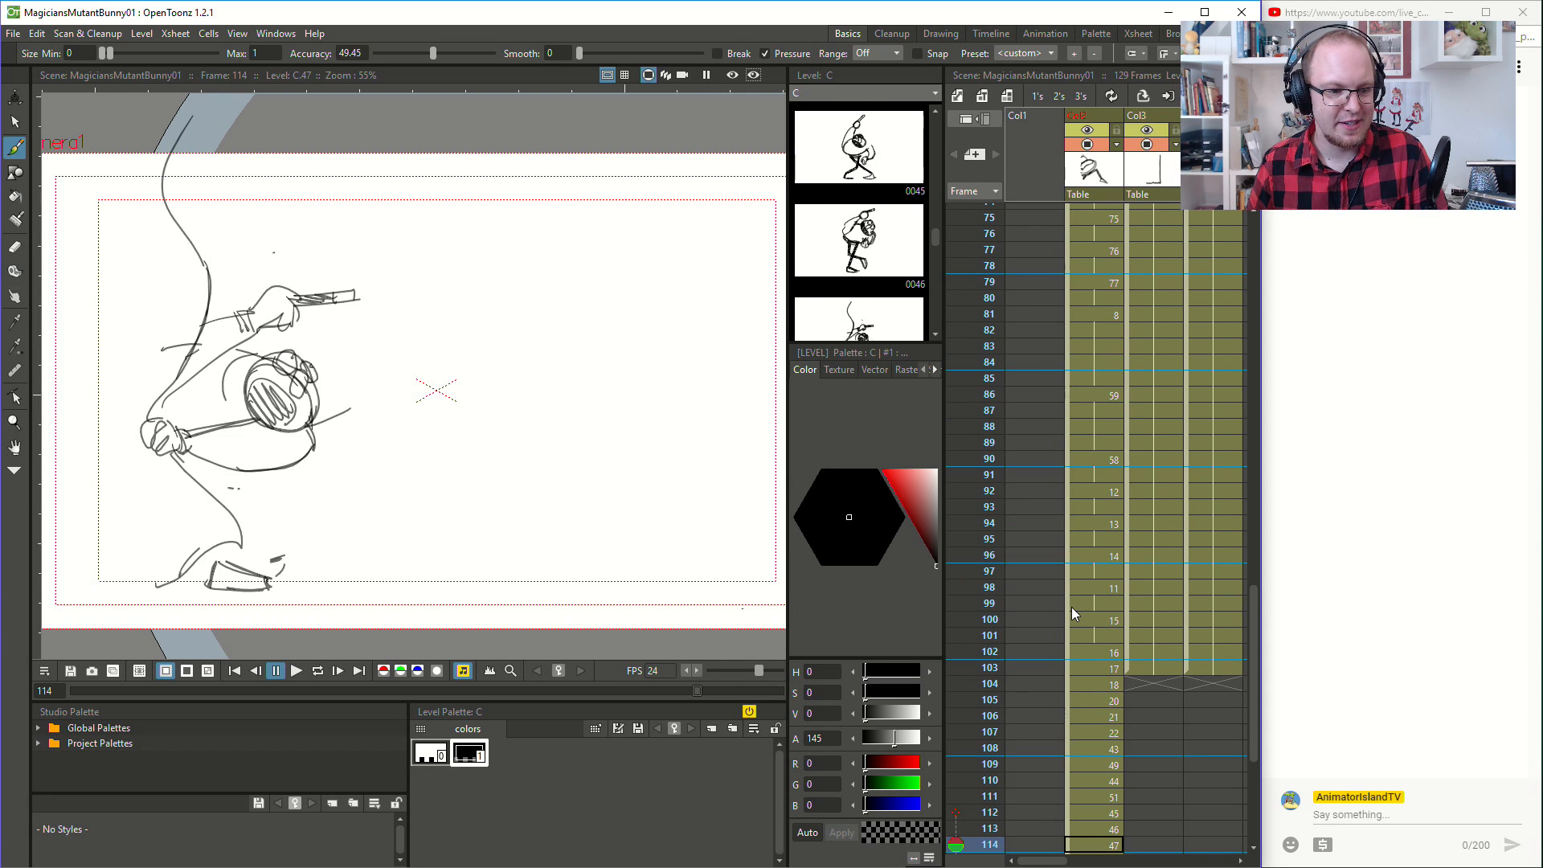
pyautogui.press('Down')
pyautogui.press('Down')
pyautogui.press('Down')
pyautogui.press('Down')
pyautogui.press('Down')
pyautogui.press('Down')
pyautogui.press('Down')
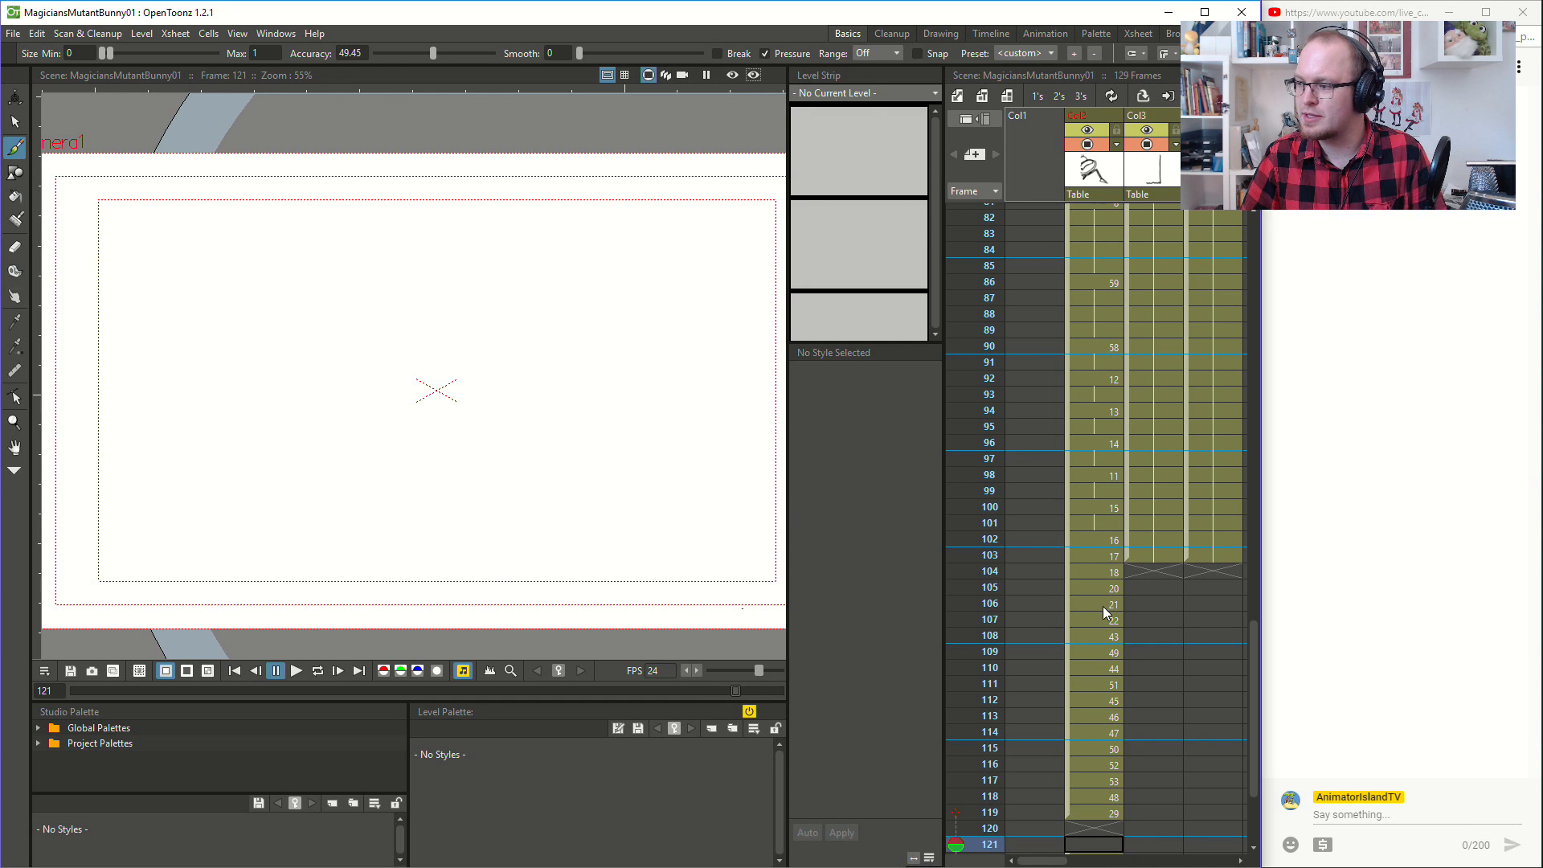
# - Return to frame 1 and play the animation again from the start
pyautogui.scroll(20, 1070, 630)
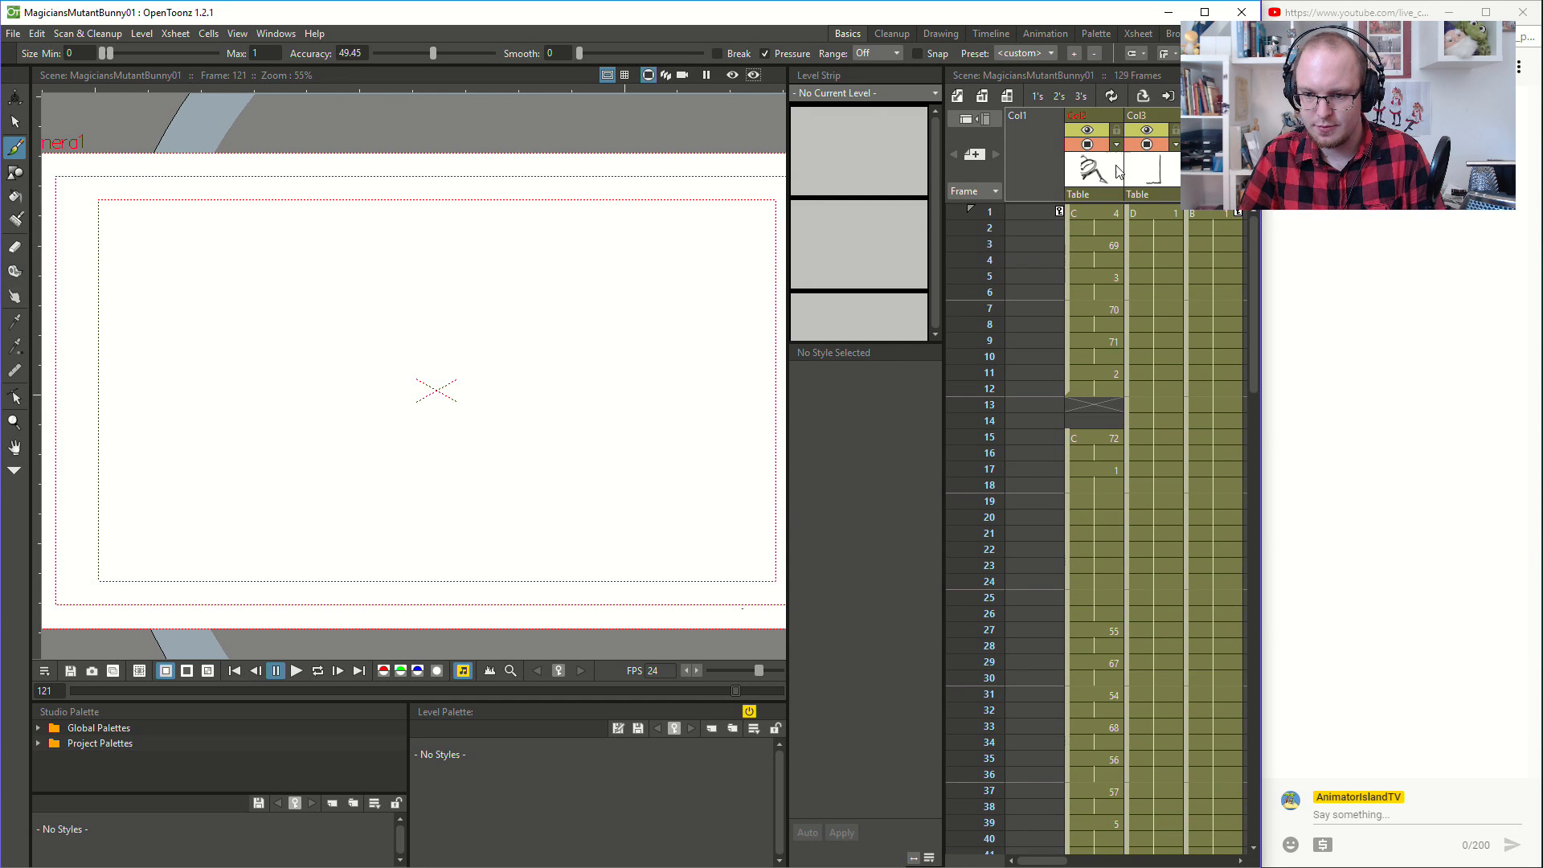
pyautogui.click(1102, 212)
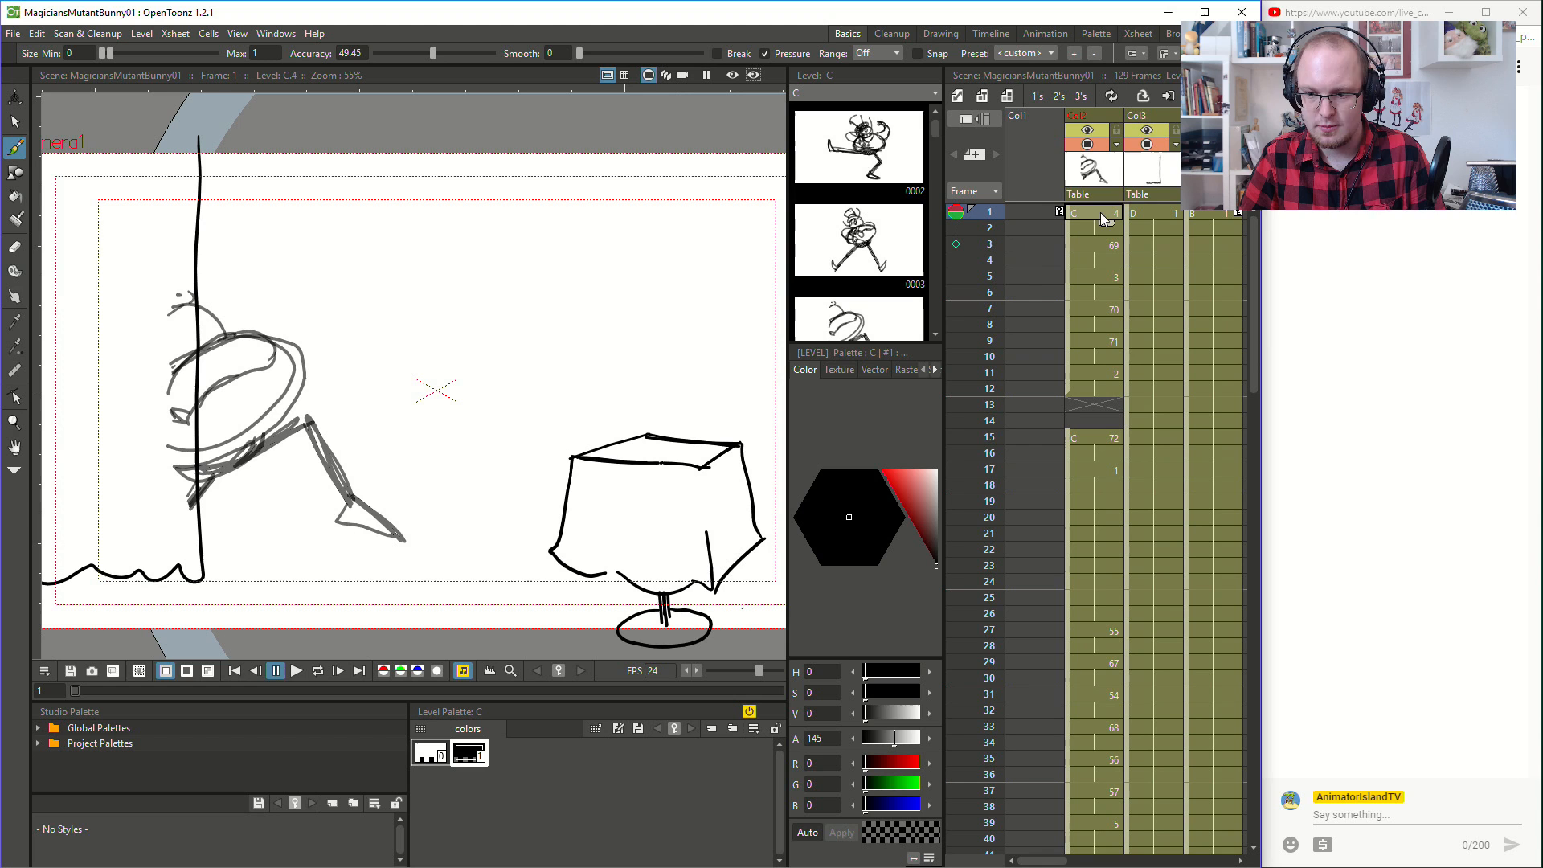
pyautogui.click(294, 674)
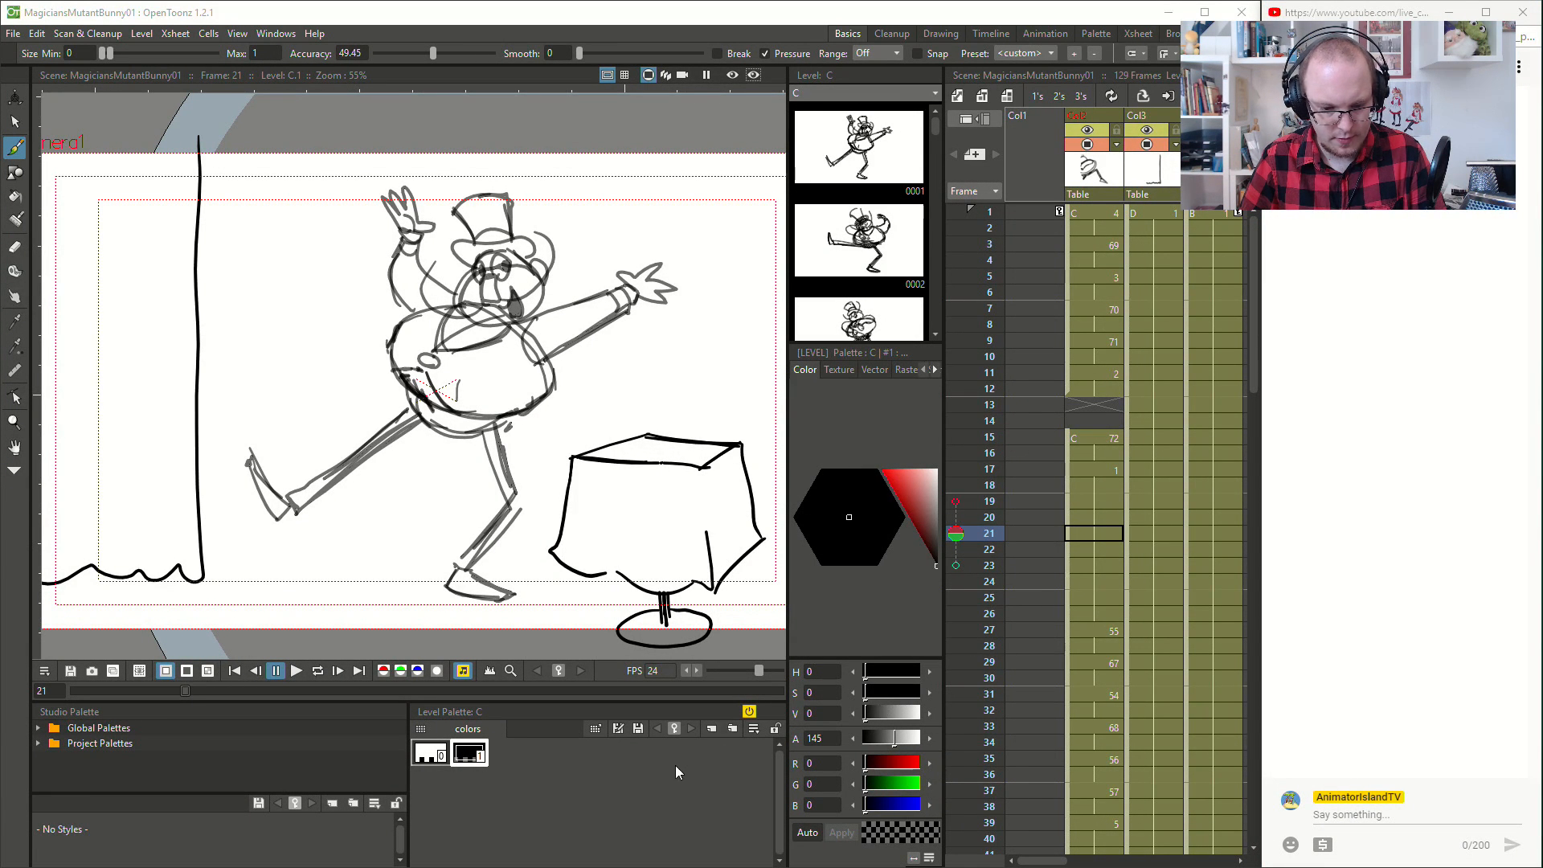
# - Go to the empty frame 13 in the character column and turn the onion skin back on there
pyautogui.click(1090, 212)
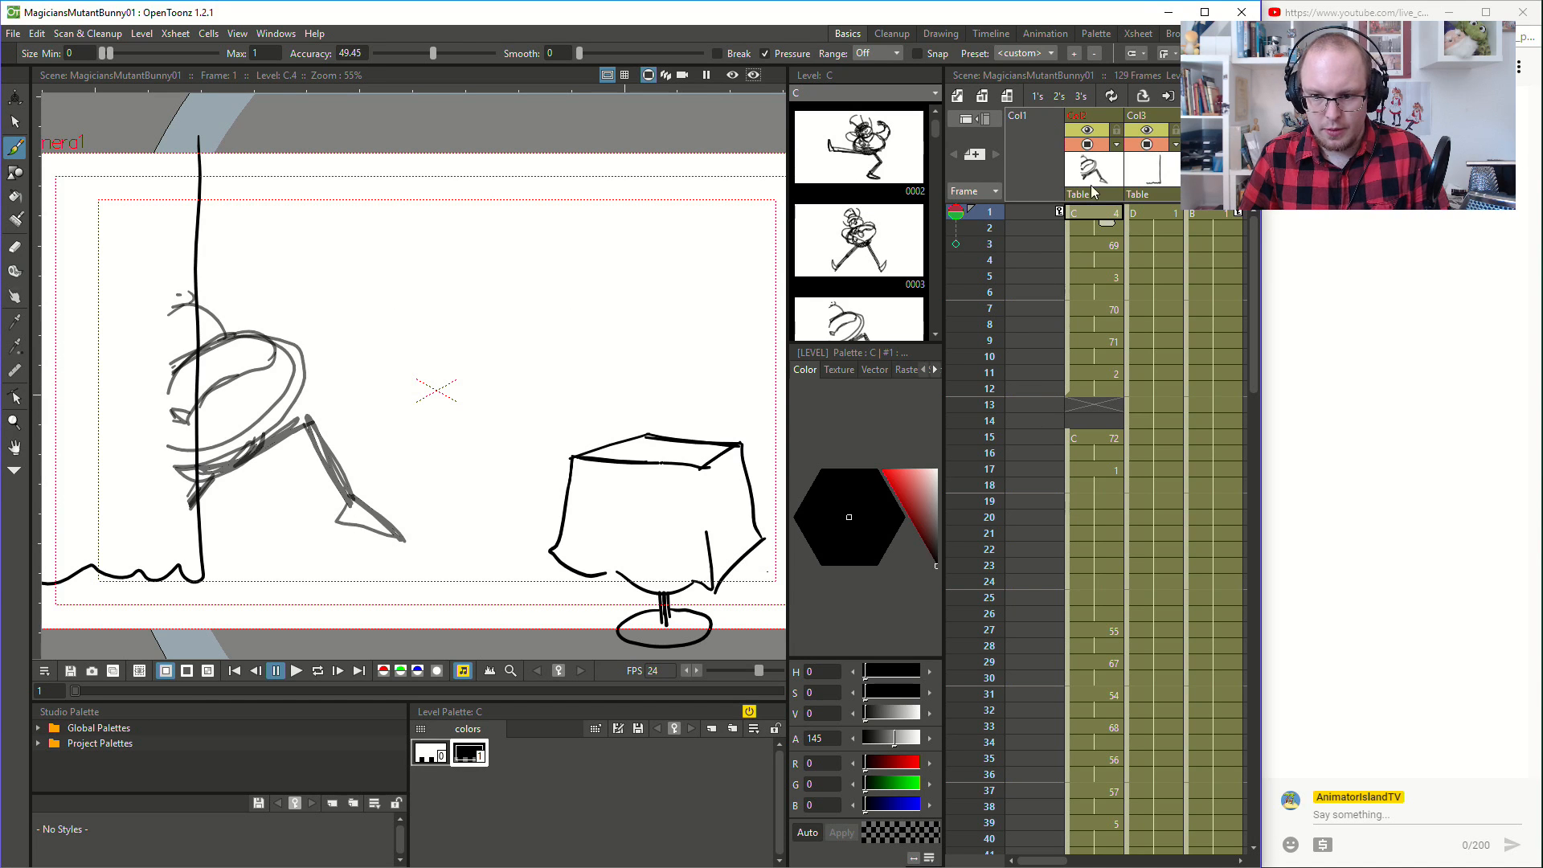
pyautogui.click(1096, 247)
pyautogui.click(1095, 376)
pyautogui.click(1088, 402)
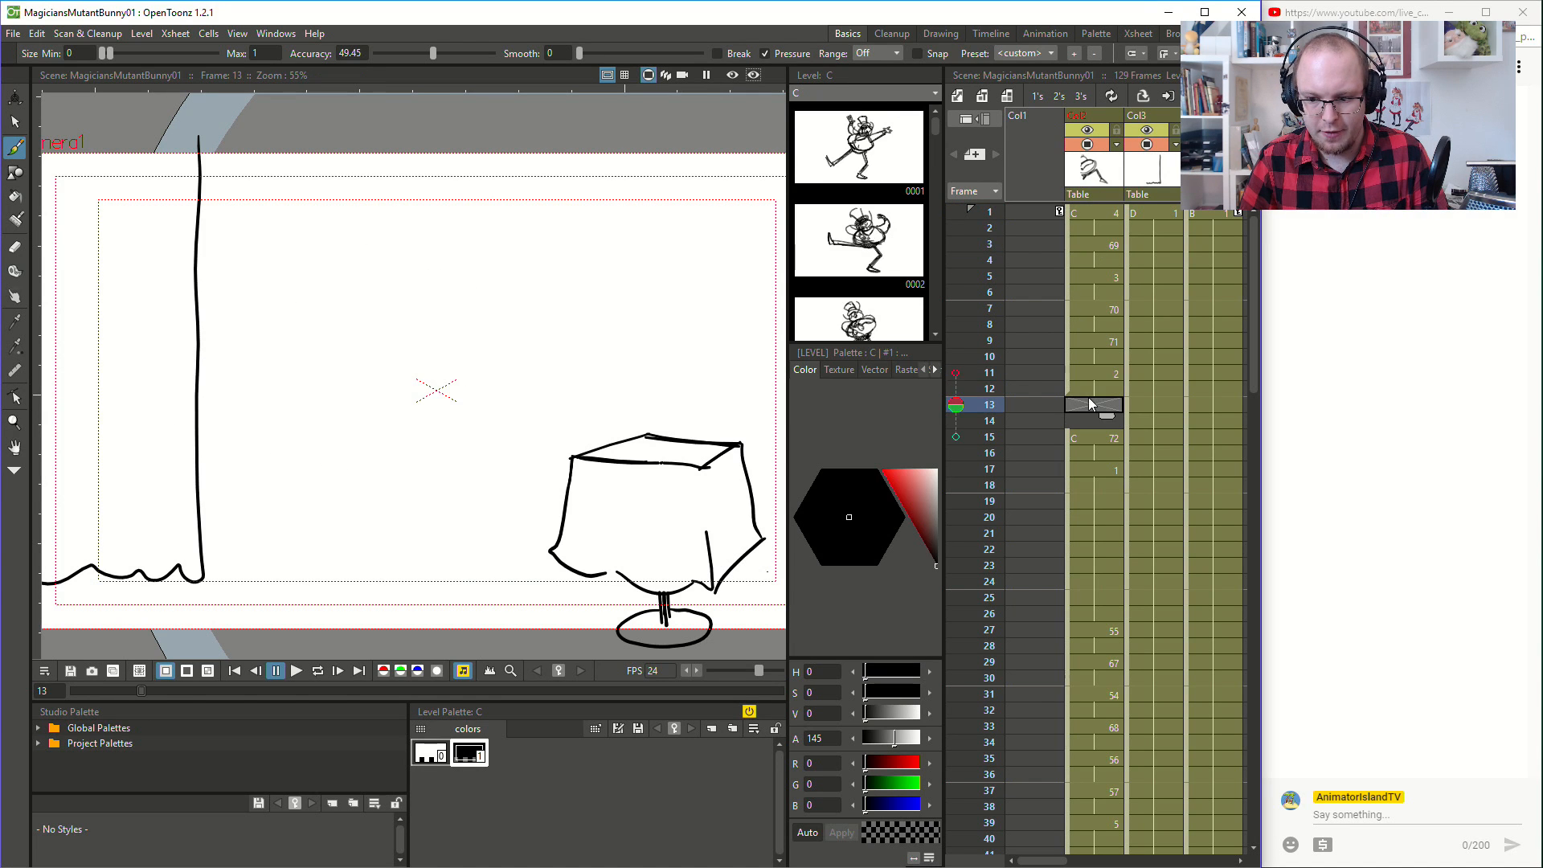
pyautogui.click(1095, 377)
pyautogui.click(1095, 403)
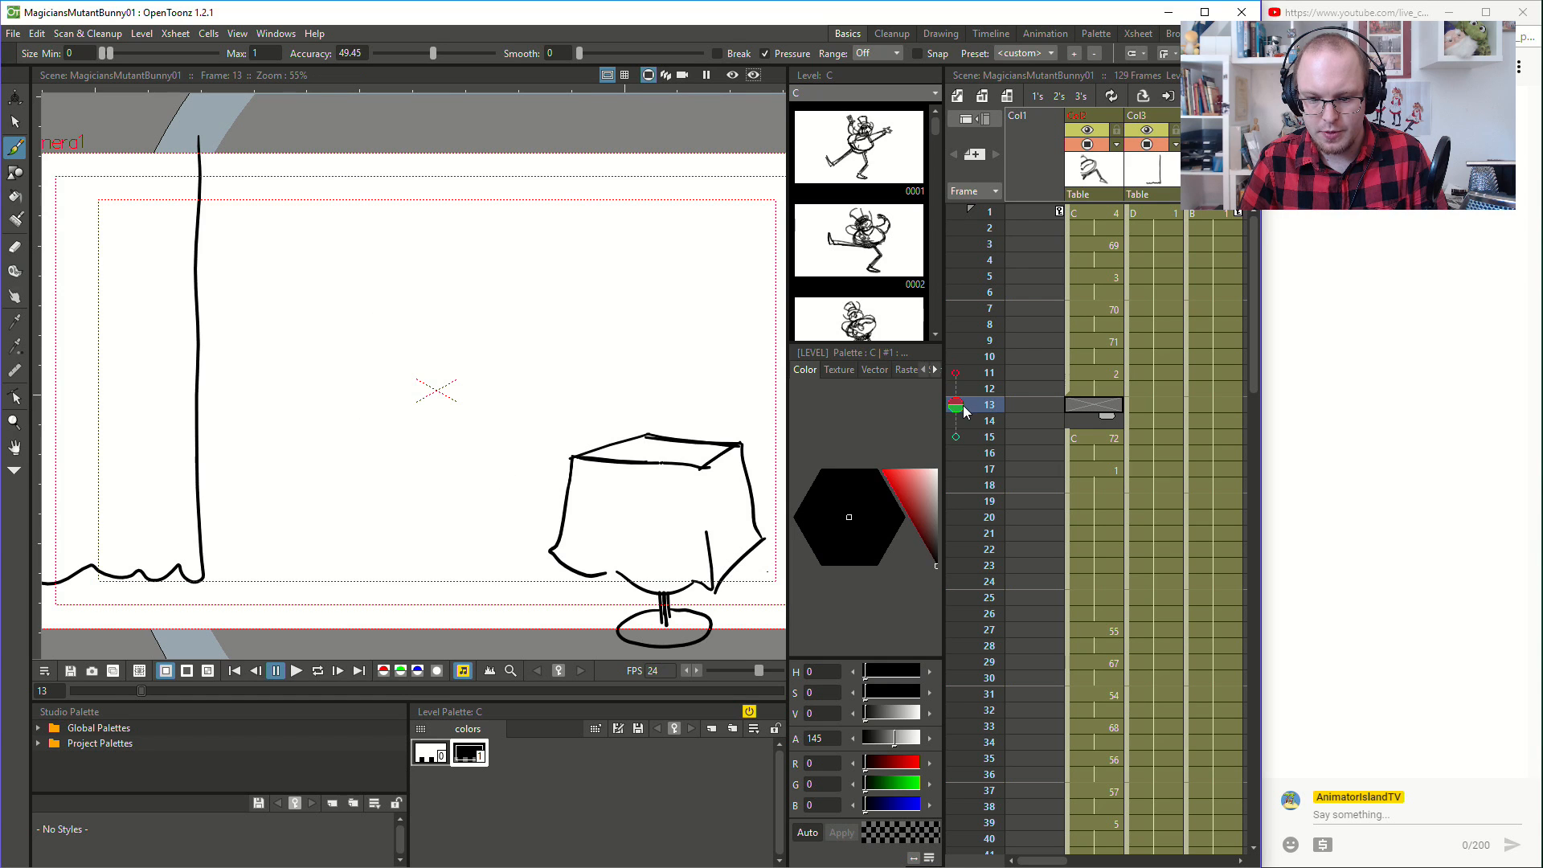
pyautogui.doubleClick(956, 405)
pyautogui.scroll(2, 420, 424)
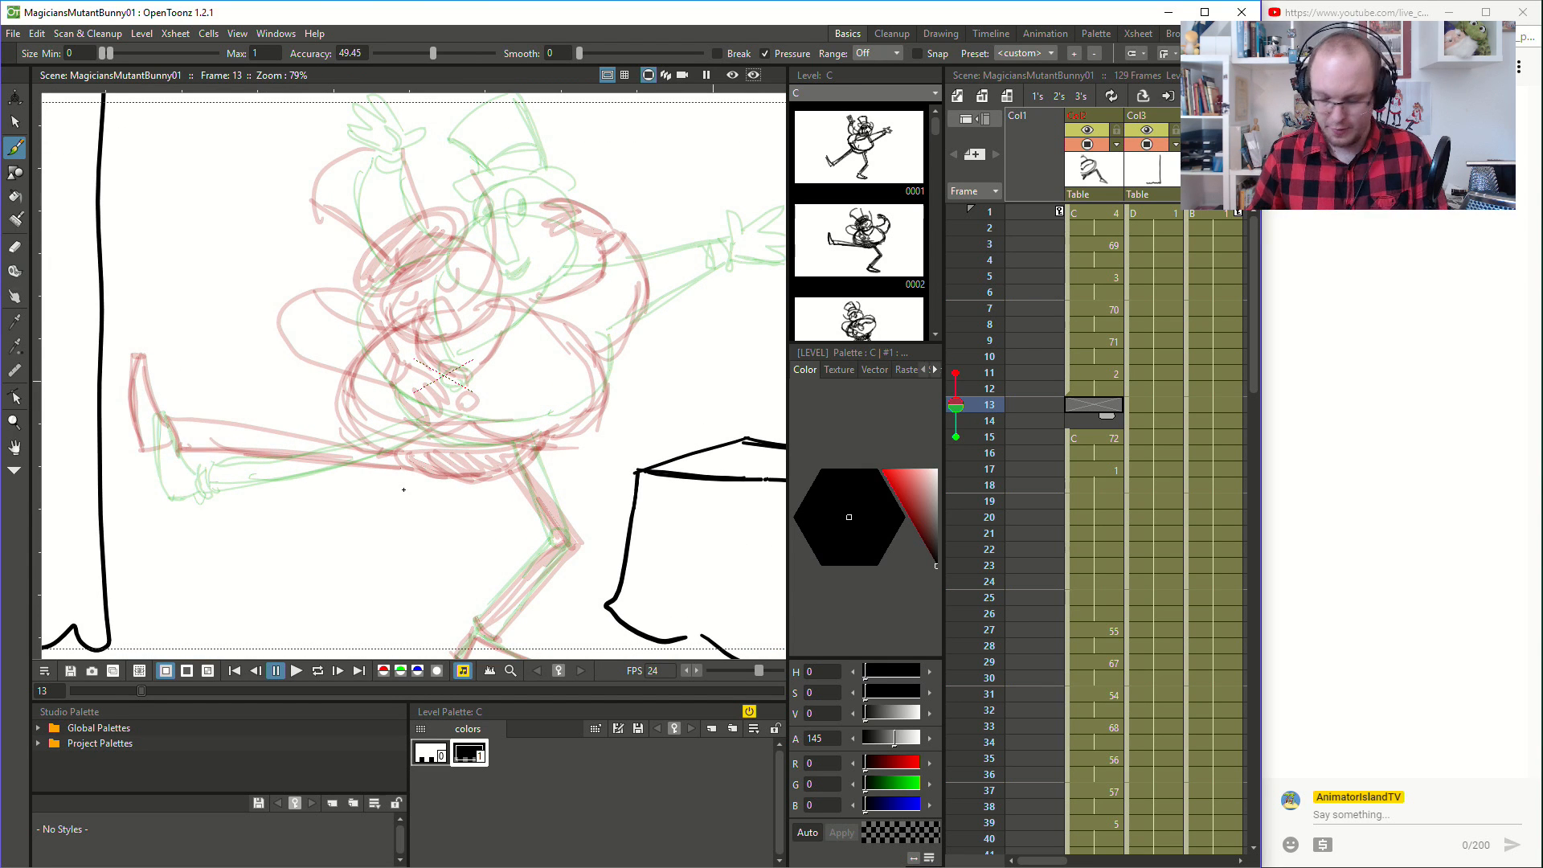
# - Sketch the magician's round belly and body outline on frame 13, between the two onion-skinned poses
pyautogui.moveTo(400, 477)
pyautogui.mouseDown()
pyautogui.moveTo(488, 473)
pyautogui.moveTo(465, 498)
pyautogui.moveTo(510, 482)
pyautogui.mouseUp()
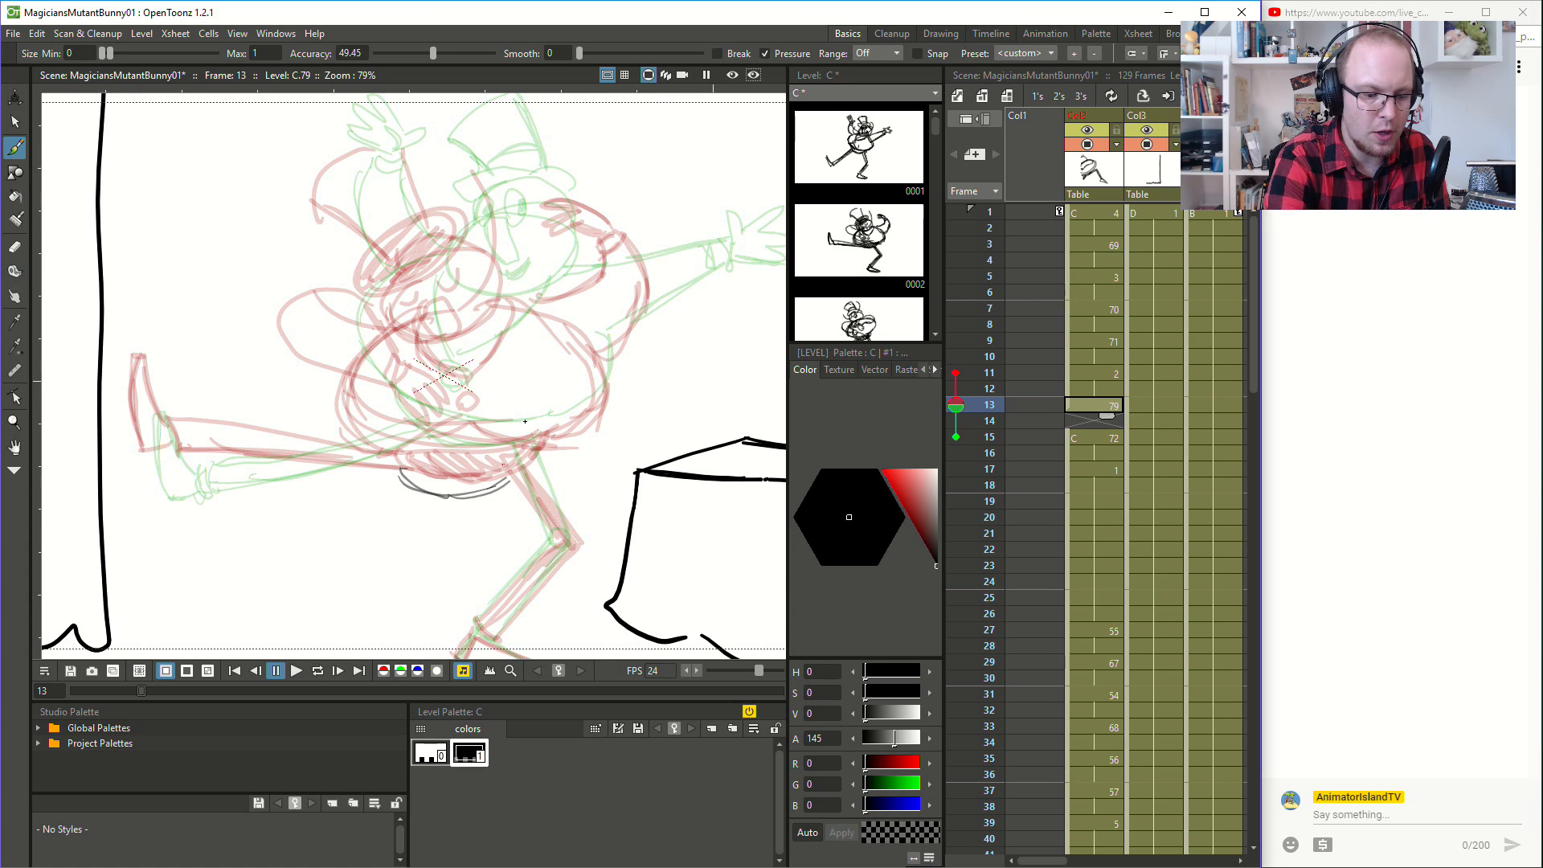
pyautogui.moveTo(334, 400)
pyautogui.mouseDown()
pyautogui.moveTo(388, 463)
pyautogui.moveTo(509, 478)
pyautogui.mouseUp()
pyautogui.moveTo(402, 469)
pyautogui.mouseDown()
pyautogui.moveTo(573, 455)
pyautogui.moveTo(601, 371)
pyautogui.mouseUp()
pyautogui.moveTo(347, 386); pyautogui.dragTo(378, 351)
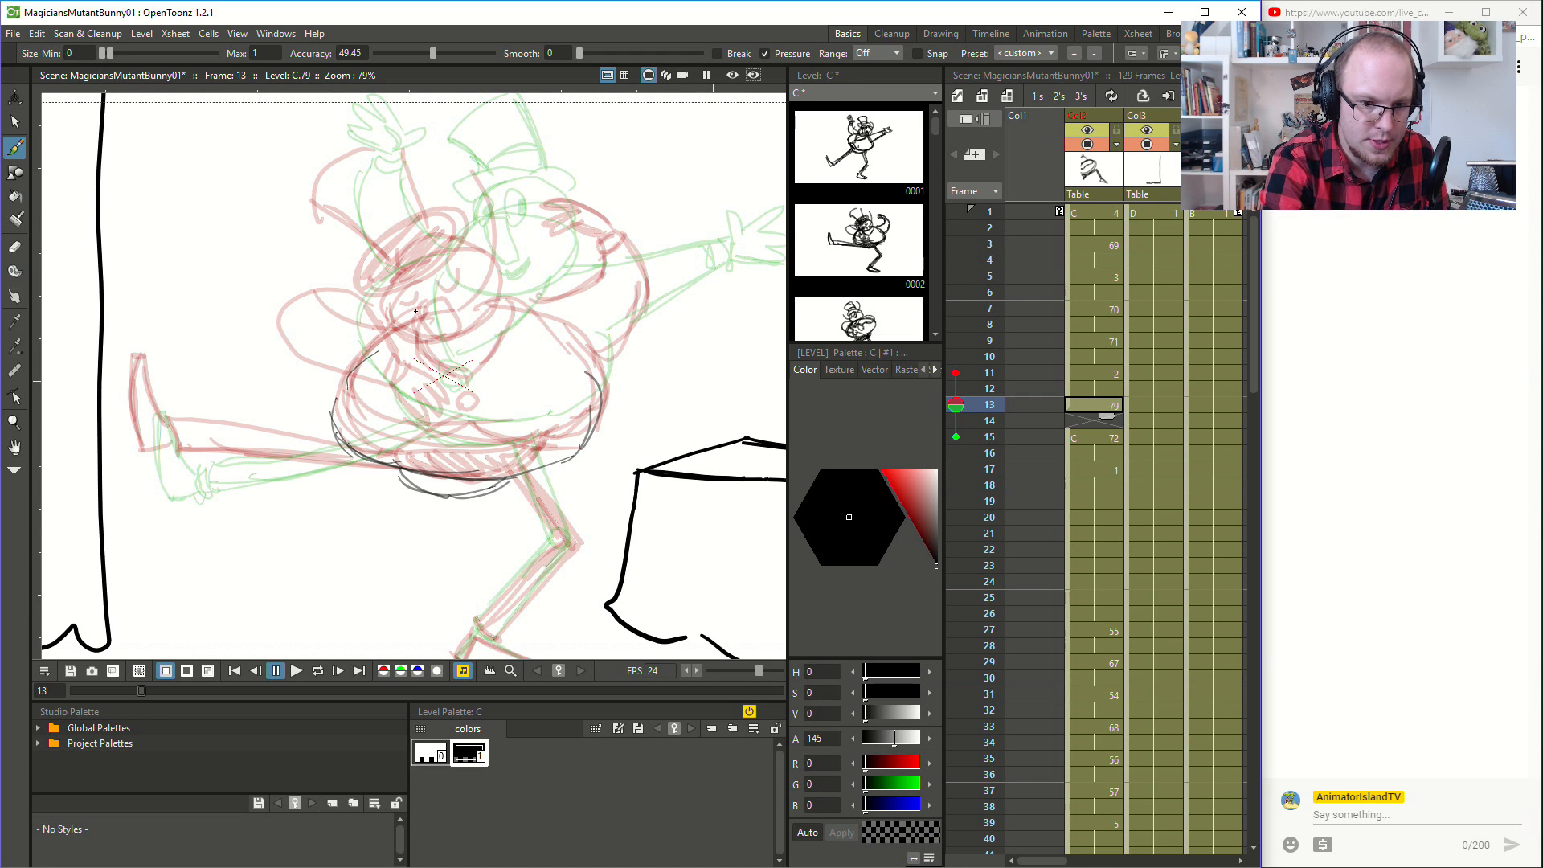
pyautogui.moveTo(328, 412); pyautogui.dragTo(418, 321)
# - Sketch the magician's tilted head with face details and the top hat above it
pyautogui.moveTo(482, 259)
pyautogui.mouseDown()
pyautogui.moveTo(413, 315)
pyautogui.moveTo(448, 283)
pyautogui.moveTo(441, 341)
pyautogui.moveTo(458, 323)
pyautogui.moveTo(516, 317)
pyautogui.moveTo(490, 244)
pyautogui.moveTo(437, 287)
pyautogui.moveTo(438, 265)
pyautogui.moveTo(508, 251)
pyautogui.moveTo(530, 221)
pyautogui.moveTo(463, 276)
pyautogui.moveTo(470, 303)
pyautogui.moveTo(482, 283)
pyautogui.moveTo(468, 240)
pyautogui.moveTo(501, 233)
pyautogui.moveTo(542, 280)
pyautogui.mouseUp()
pyautogui.moveTo(425, 268)
pyautogui.mouseDown()
pyautogui.moveTo(509, 226)
pyautogui.moveTo(432, 223)
pyautogui.moveTo(418, 172)
pyautogui.moveTo(432, 237)
pyautogui.moveTo(385, 191)
pyautogui.moveTo(416, 147)
pyautogui.moveTo(478, 205)
pyautogui.mouseUp()
pyautogui.moveTo(449, 141); pyautogui.dragTo(471, 203)
pyautogui.moveTo(394, 163); pyautogui.dragTo(462, 153)
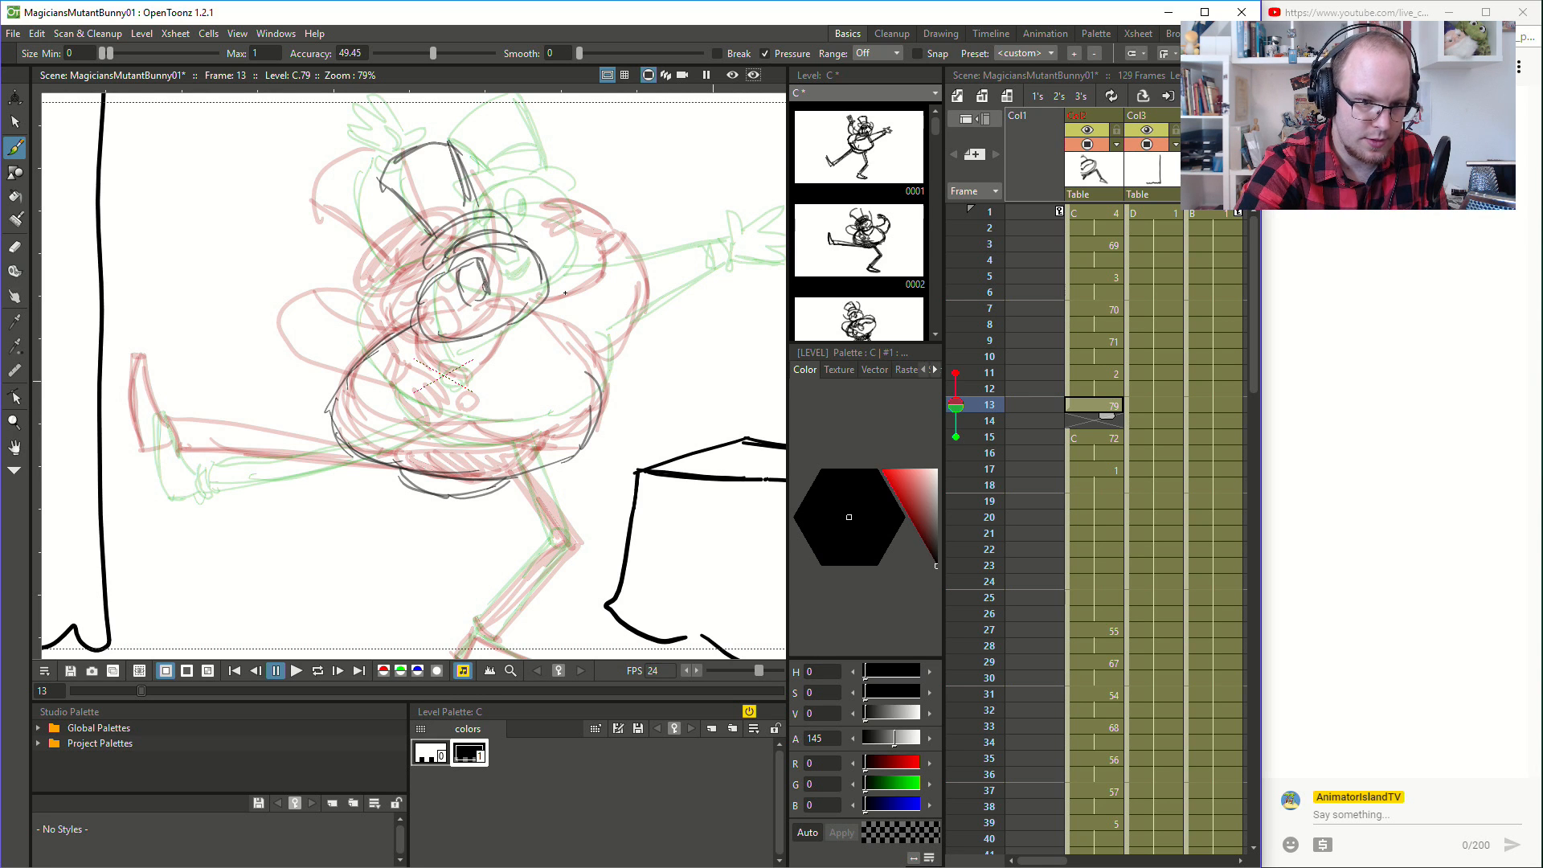
# - Sketch the bent arm on the curtain side, with its drooping hand beside the head
pyautogui.moveTo(292, 246)
pyautogui.mouseDown()
pyautogui.moveTo(295, 299)
pyautogui.moveTo(323, 296)
pyautogui.moveTo(322, 268)
pyautogui.moveTo(309, 271)
pyautogui.mouseUp()
pyautogui.moveTo(292, 244); pyautogui.dragTo(330, 250)
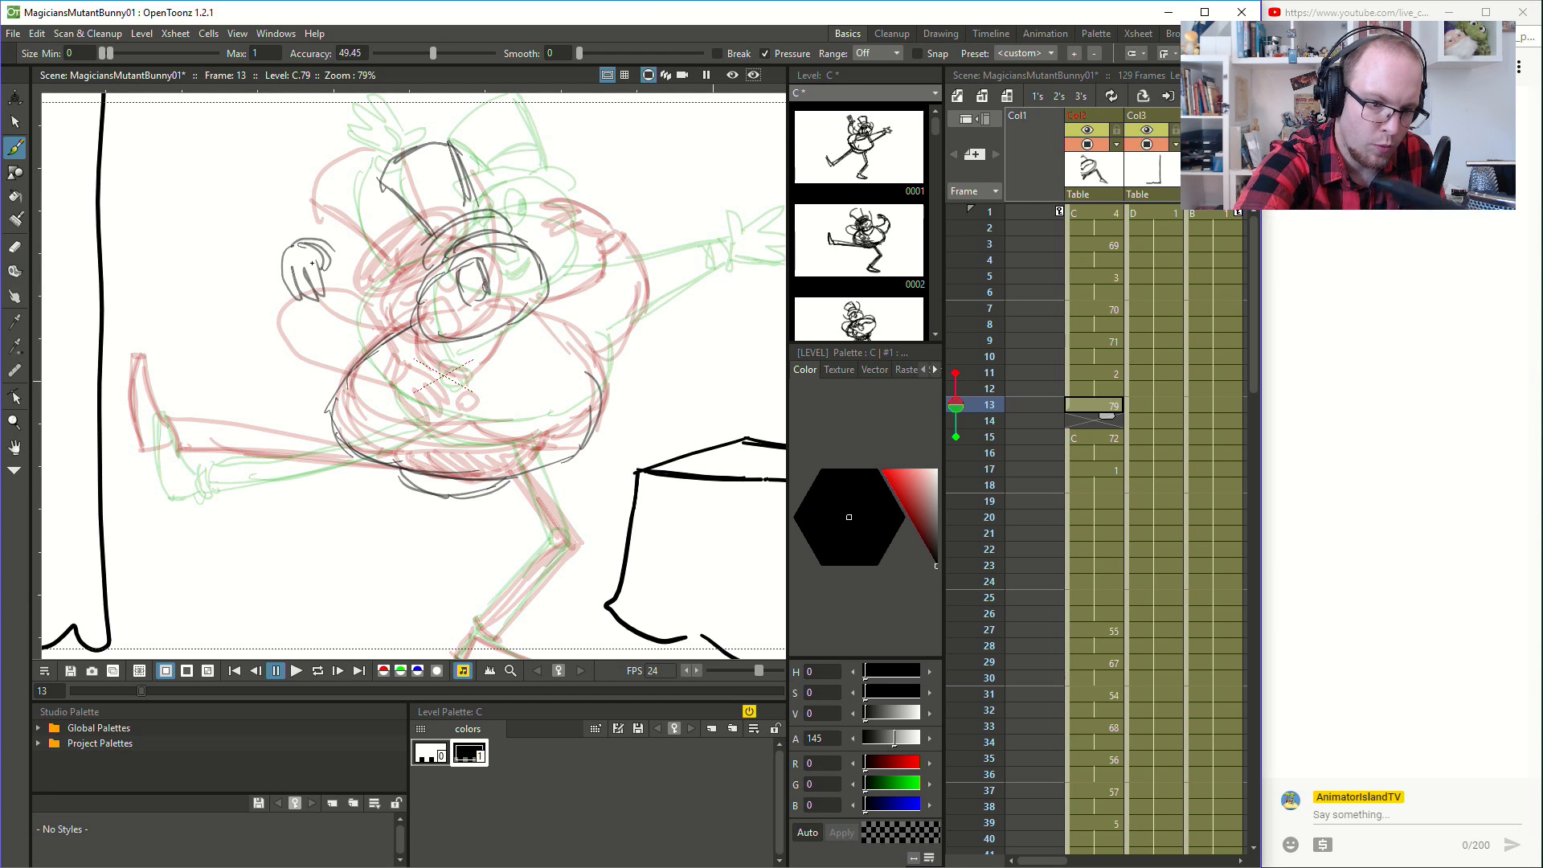
pyautogui.moveTo(331, 136)
pyautogui.mouseDown()
pyautogui.moveTo(445, 426)
pyautogui.moveTo(409, 392)
pyautogui.moveTo(397, 118)
pyautogui.moveTo(362, 380)
pyautogui.moveTo(435, 417)
pyautogui.mouseUp()
pyautogui.hotkey('ctrl', 'z')
pyautogui.hotkey('ctrl', 'z')
pyautogui.press('space')
pyautogui.moveTo(540, 412); pyautogui.dragTo(624, 475)
pyautogui.moveTo(373, 314)
pyautogui.mouseDown()
pyautogui.moveTo(479, 298)
pyautogui.moveTo(503, 329)
pyautogui.moveTo(449, 401)
pyautogui.mouseUp()
pyautogui.hotkey('ctrl', 'z')
pyautogui.hotkey('ctrl', 'z')
pyautogui.moveTo(409, 336); pyautogui.dragTo(457, 404)
pyautogui.press('space')
pyautogui.moveTo(646, 391)
pyautogui.mouseDown()
pyautogui.moveTo(475, 410)
pyautogui.moveTo(539, 369)
pyautogui.moveTo(527, 356)
pyautogui.moveTo(568, 322)
pyautogui.mouseUp()
pyautogui.hotkey('ctrl', 'z')
pyautogui.moveTo(497, 377)
pyautogui.mouseDown()
pyautogui.moveTo(576, 309)
pyautogui.moveTo(598, 317)
pyautogui.moveTo(541, 422)
pyautogui.moveTo(589, 310)
pyautogui.mouseUp()
pyautogui.hotkey('ctrl', 'z')
pyautogui.hotkey('ctrl', 'z')
pyautogui.hotkey('ctrl', 'z')
pyautogui.hotkey('ctrl', 'z')
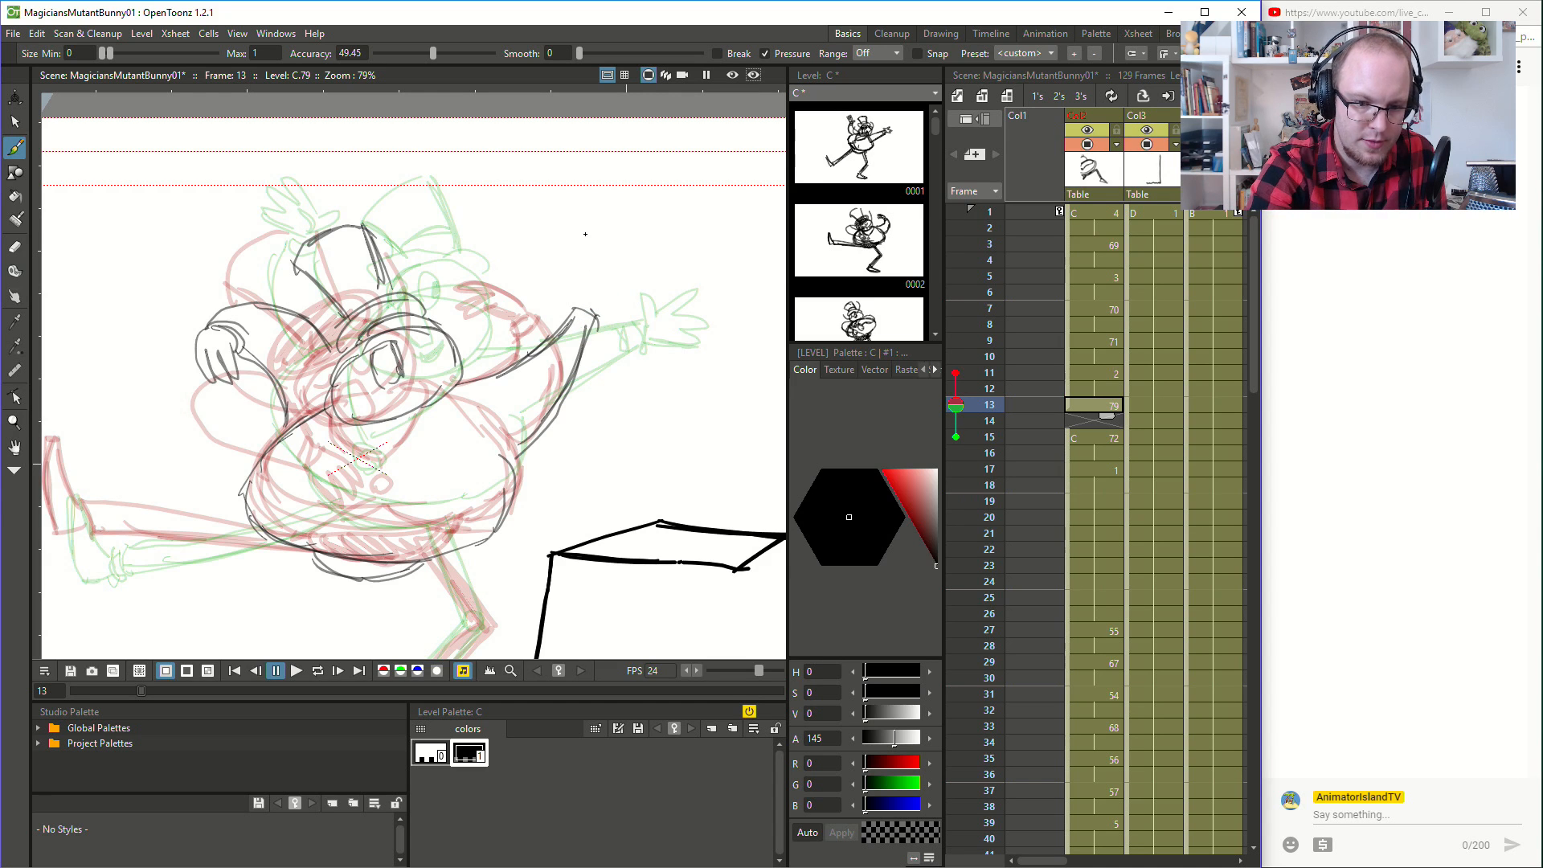
pyautogui.hotkey('ctrl', 'z')
pyautogui.hotkey('ctrl', 'z')
pyautogui.hotkey('ctrl', 'z')
pyautogui.hotkey('ctrl', 'z')
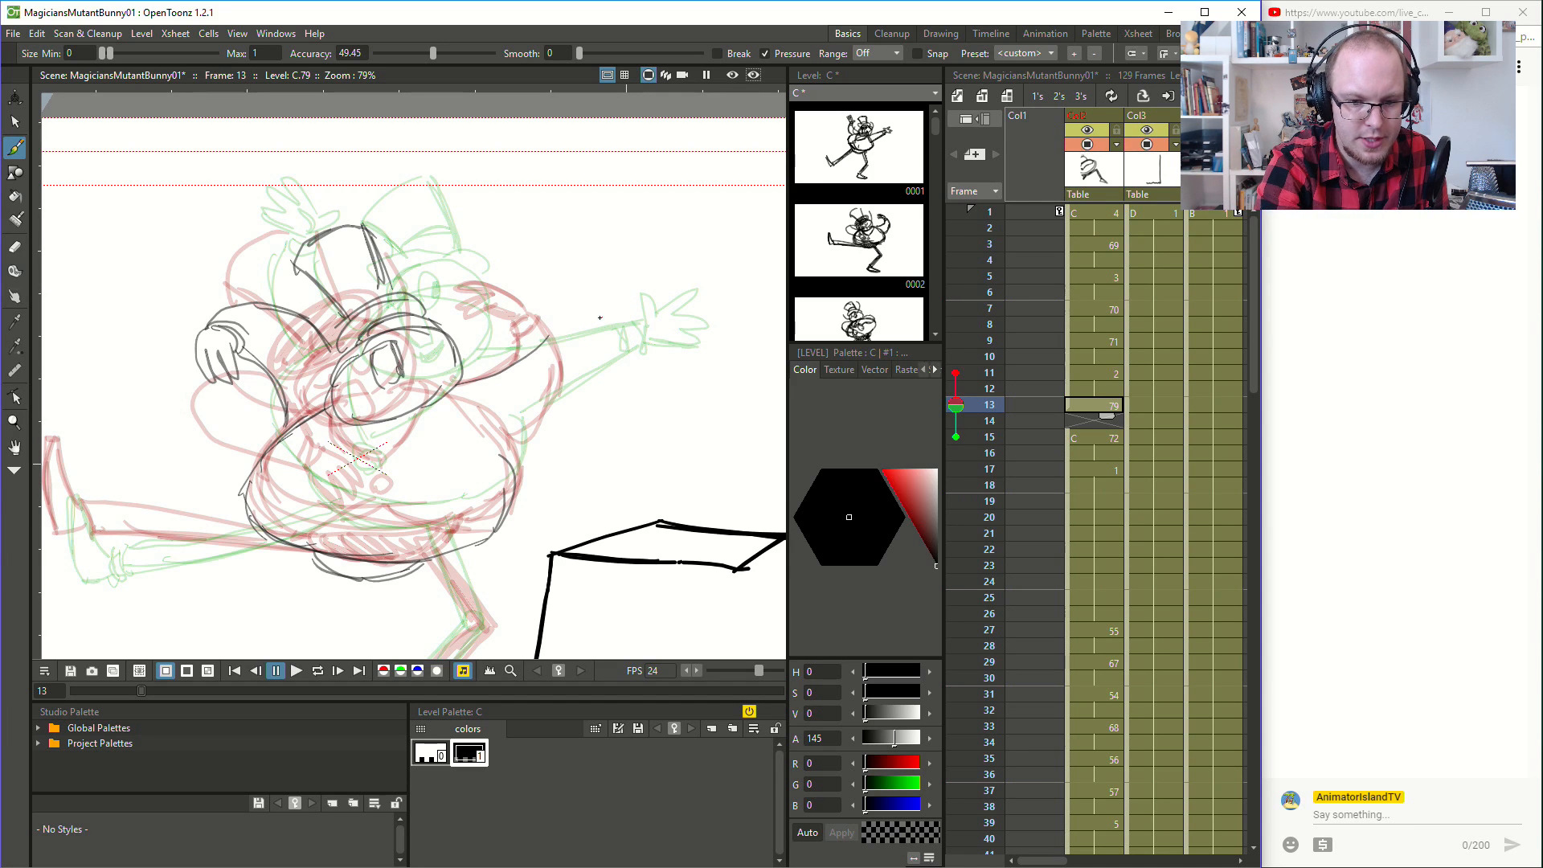
# - Sketch the wrist cuff and the outstretched arm joining it to the shoulder on the table side
pyautogui.moveTo(613, 320); pyautogui.dragTo(597, 314)
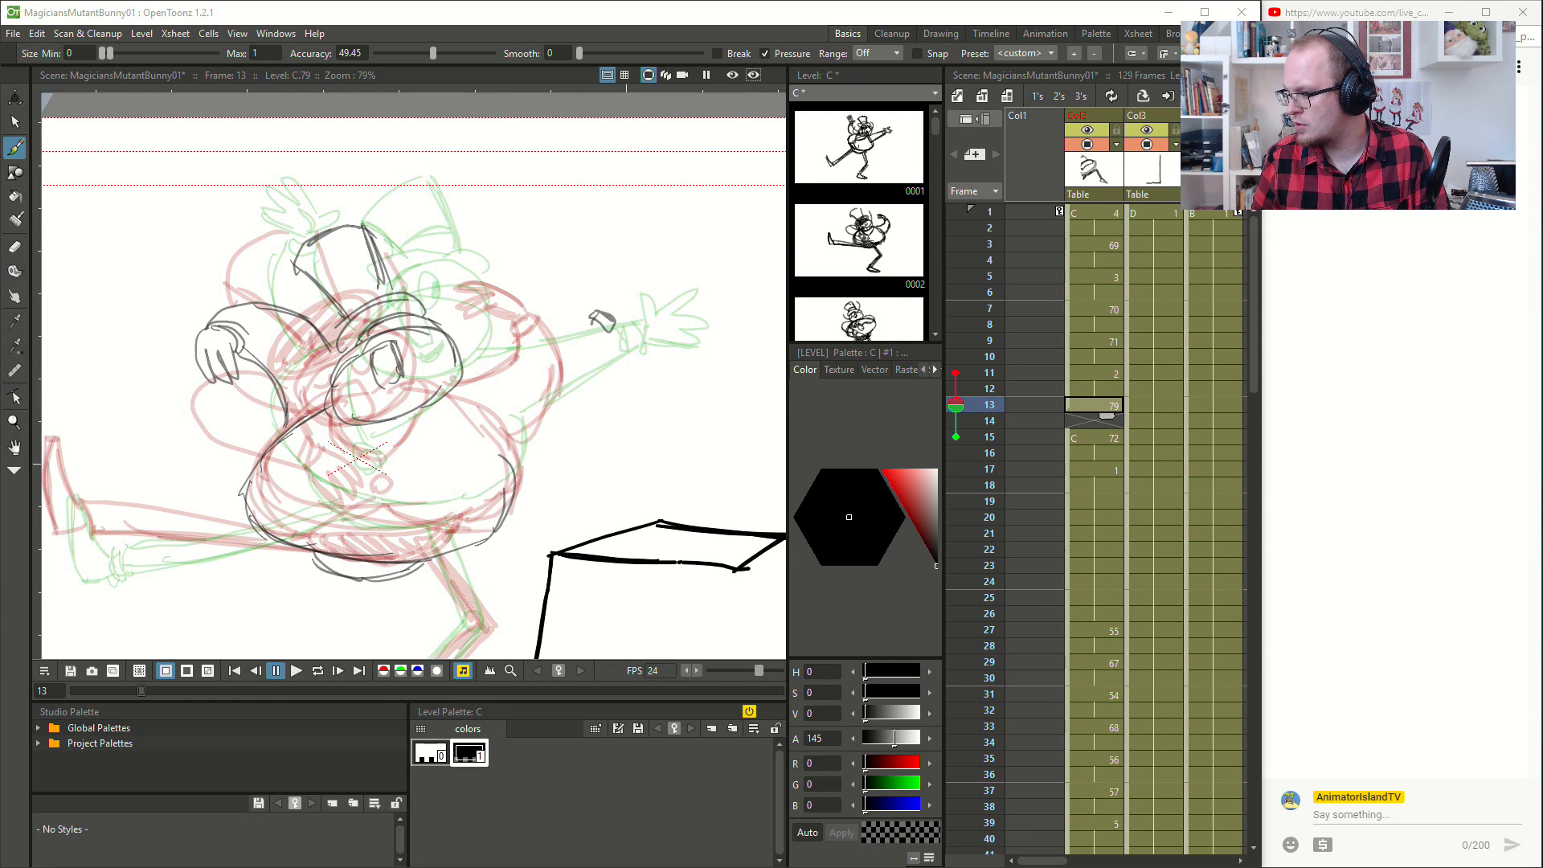
pyautogui.moveTo(541, 354); pyautogui.dragTo(591, 314)
pyautogui.moveTo(456, 377); pyautogui.dragTo(552, 339)
pyautogui.hotkey('ctrl', 'z')
pyautogui.moveTo(464, 377)
pyautogui.mouseDown()
pyautogui.moveTo(570, 338)
pyautogui.moveTo(539, 423)
pyautogui.moveTo(514, 440)
pyautogui.mouseUp()
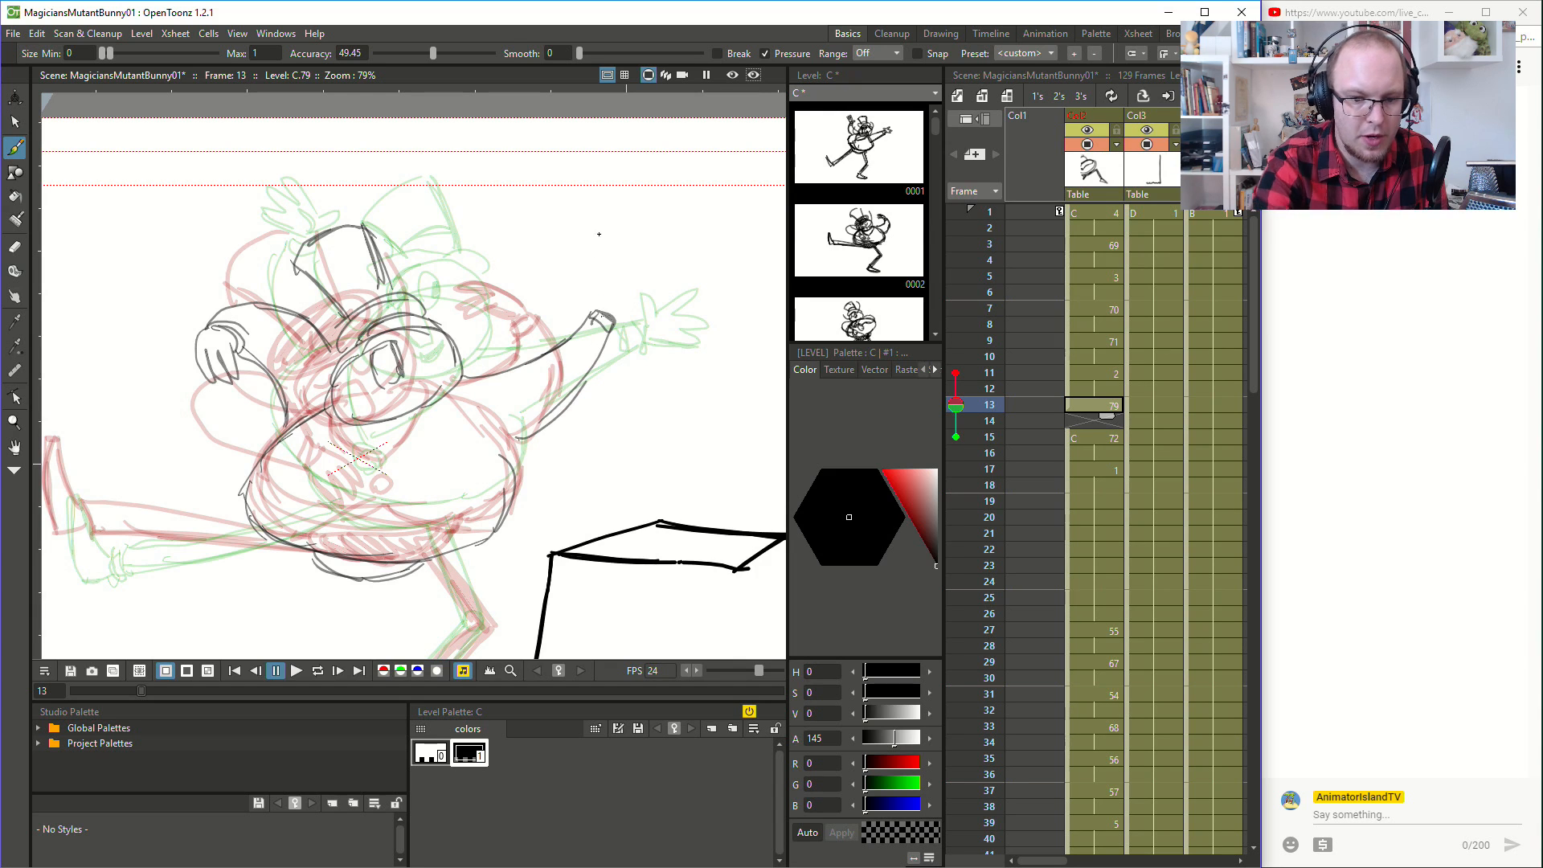
# - Sketch the open raised hand with its fingers above the wrist cuff on the table side
pyautogui.moveTo(598, 286)
pyautogui.mouseDown()
pyautogui.moveTo(597, 267)
pyautogui.moveTo(624, 273)
pyautogui.mouseUp()
pyautogui.moveTo(620, 303)
pyautogui.mouseDown()
pyautogui.moveTo(624, 272)
pyautogui.moveTo(606, 240)
pyautogui.moveTo(613, 266)
pyautogui.moveTo(586, 244)
pyautogui.moveTo(600, 280)
pyautogui.mouseUp()
pyautogui.moveTo(597, 269); pyautogui.dragTo(614, 309)
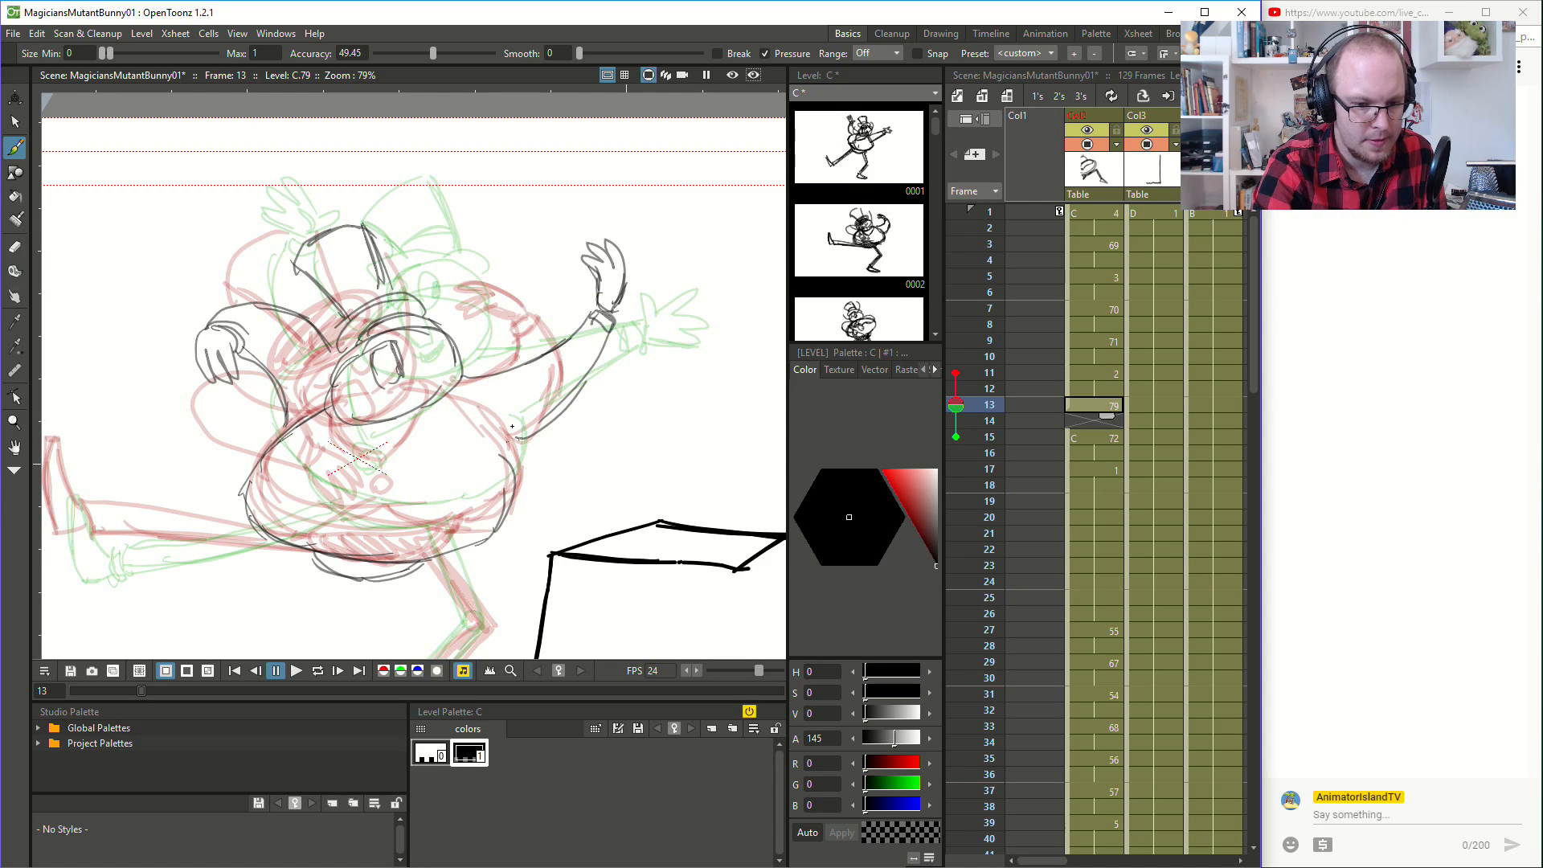
# - Sketch a small round button on the belly and the V-shaped jacket opening above it
pyautogui.moveTo(457, 397)
pyautogui.mouseDown()
pyautogui.moveTo(523, 454)
pyautogui.moveTo(635, 376)
pyautogui.mouseUp()
pyautogui.press('space')
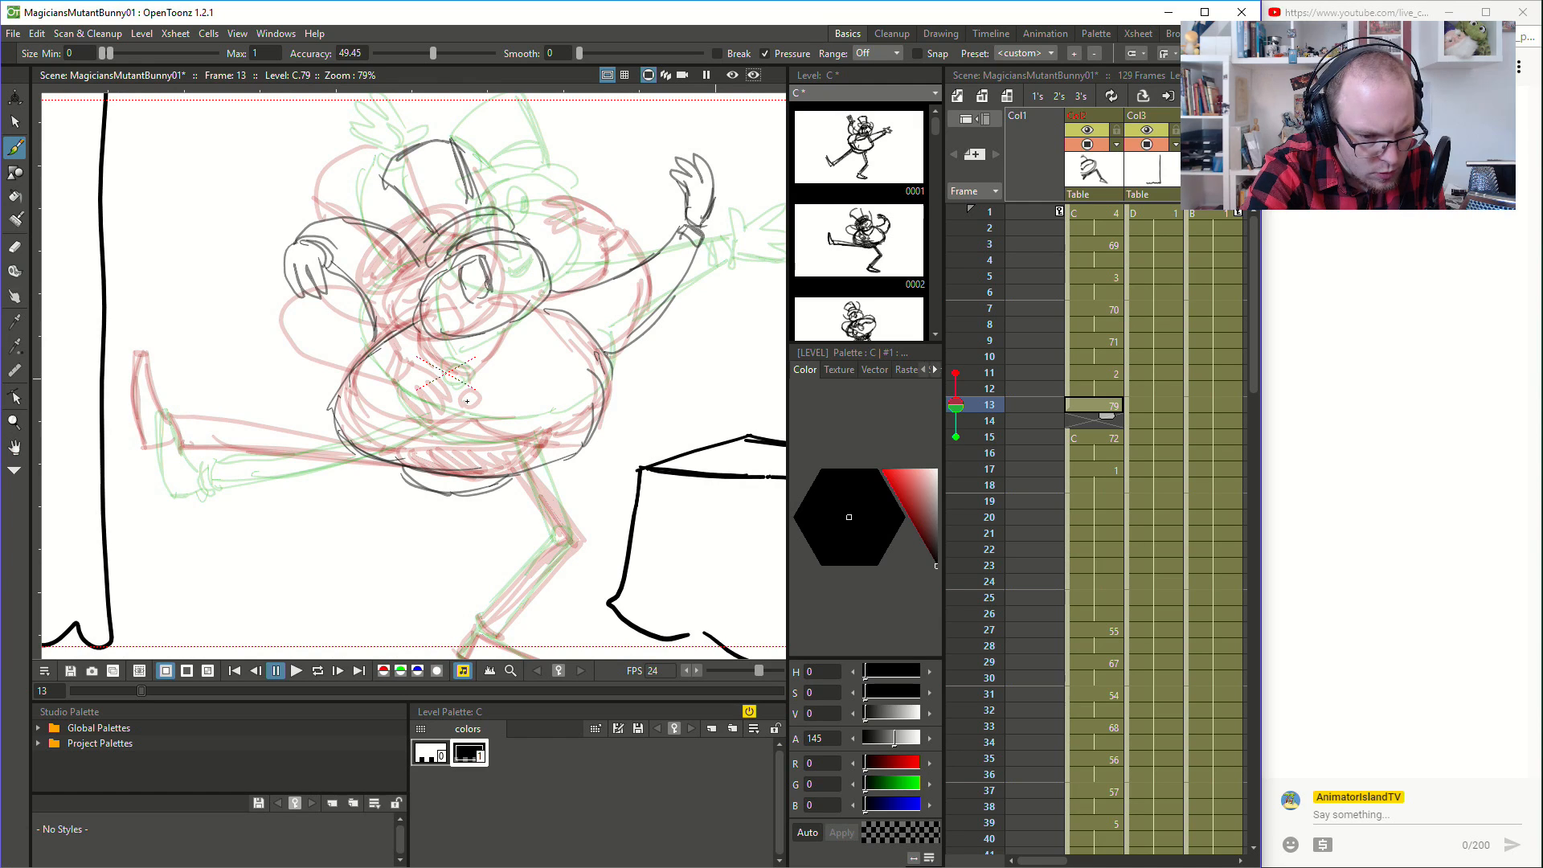
pyautogui.moveTo(461, 395); pyautogui.dragTo(468, 407)
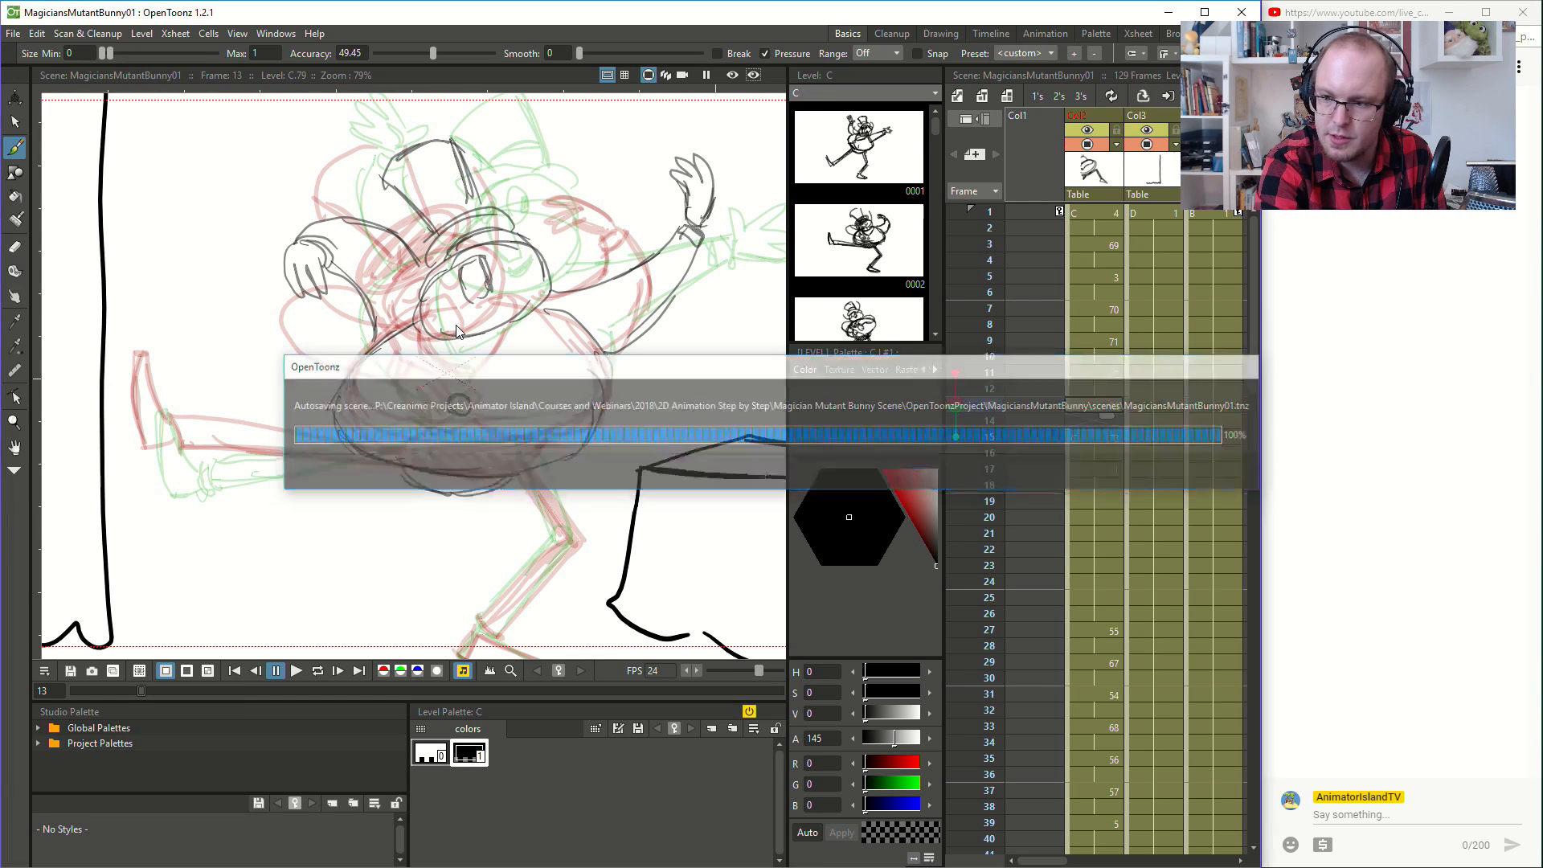
pyautogui.moveTo(430, 332)
pyautogui.mouseDown()
pyautogui.moveTo(453, 378)
pyautogui.moveTo(474, 364)
pyautogui.moveTo(463, 381)
pyautogui.moveTo(542, 306)
pyautogui.mouseUp()
pyautogui.hotkey('ctrl', 'z')
pyautogui.hotkey('ctrl', 'z')
pyautogui.hotkey('ctrl', 'z')
pyautogui.hotkey('ctrl', 'z')
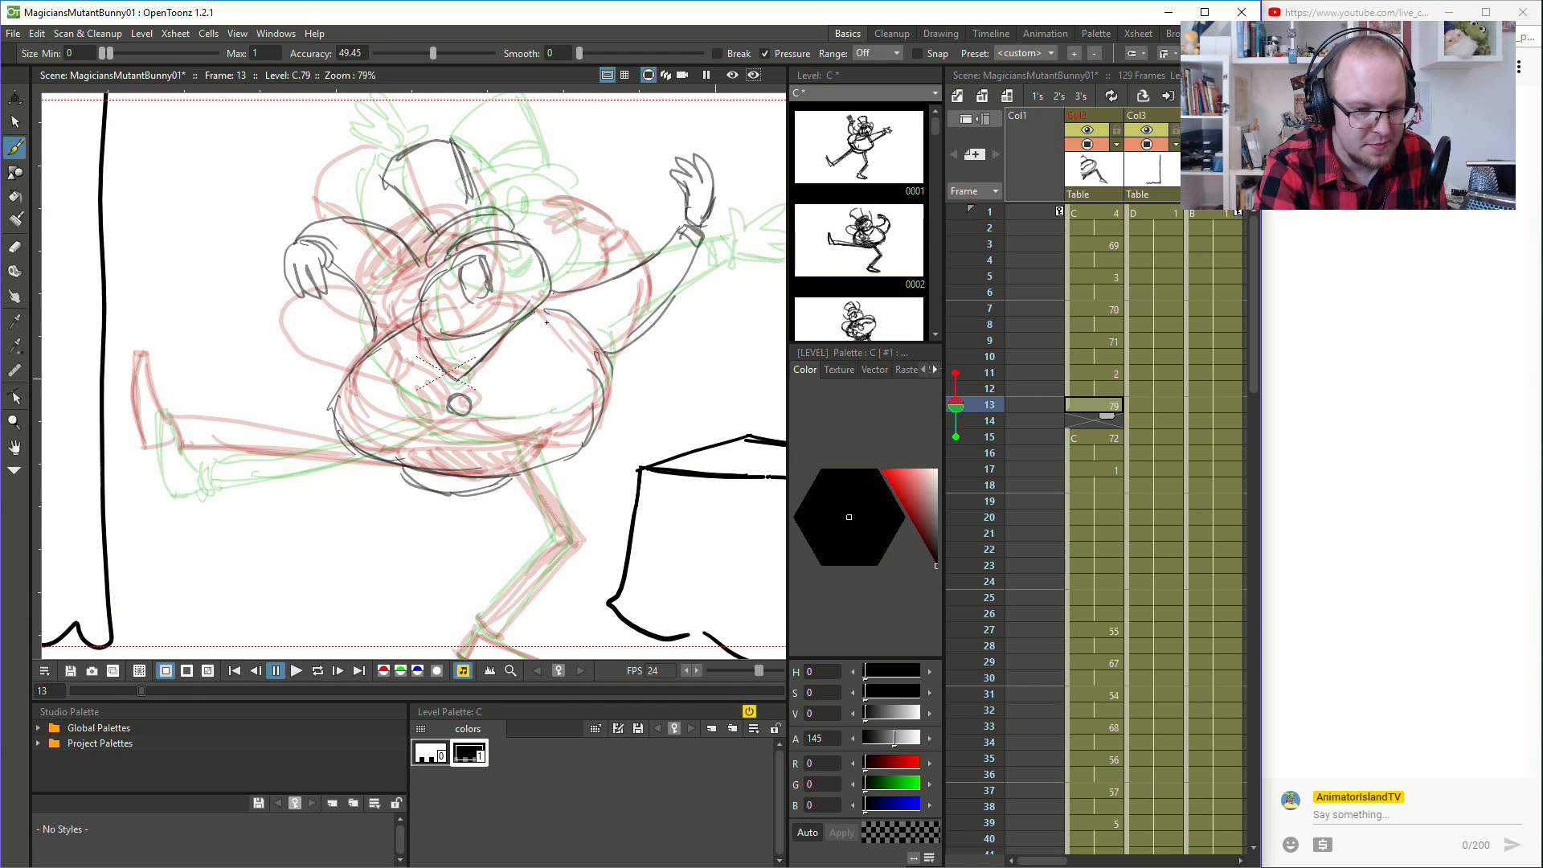
pyautogui.moveTo(375, 456)
pyautogui.mouseDown()
pyautogui.moveTo(457, 430)
pyautogui.moveTo(438, 442)
pyautogui.moveTo(458, 405)
pyautogui.moveTo(445, 359)
pyautogui.moveTo(478, 376)
pyautogui.moveTo(463, 395)
pyautogui.mouseUp()
pyautogui.hotkey('ctrl', 'z')
pyautogui.hotkey('ctrl', 'z')
pyautogui.hotkey('ctrl', 'z')
# - Rework the V-shaped jacket opening and draw the curved jacket hem across the lower belly
pyautogui.press('a')
pyautogui.press('b')
pyautogui.moveTo(423, 340); pyautogui.dragTo(467, 399)
pyautogui.moveTo(510, 333)
pyautogui.mouseDown()
pyautogui.moveTo(450, 418)
pyautogui.moveTo(461, 426)
pyautogui.mouseUp()
pyautogui.moveTo(381, 459); pyautogui.dragTo(455, 439)
pyautogui.moveTo(394, 462)
pyautogui.mouseDown()
pyautogui.moveTo(463, 436)
pyautogui.moveTo(548, 464)
pyautogui.moveTo(495, 447)
pyautogui.mouseUp()
# - Sketch a small circle marking the knee of the standing leg
pyautogui.press('space')
pyautogui.moveTo(598, 490); pyautogui.dragTo(582, 409)
pyautogui.moveTo(552, 460); pyautogui.dragTo(554, 473)
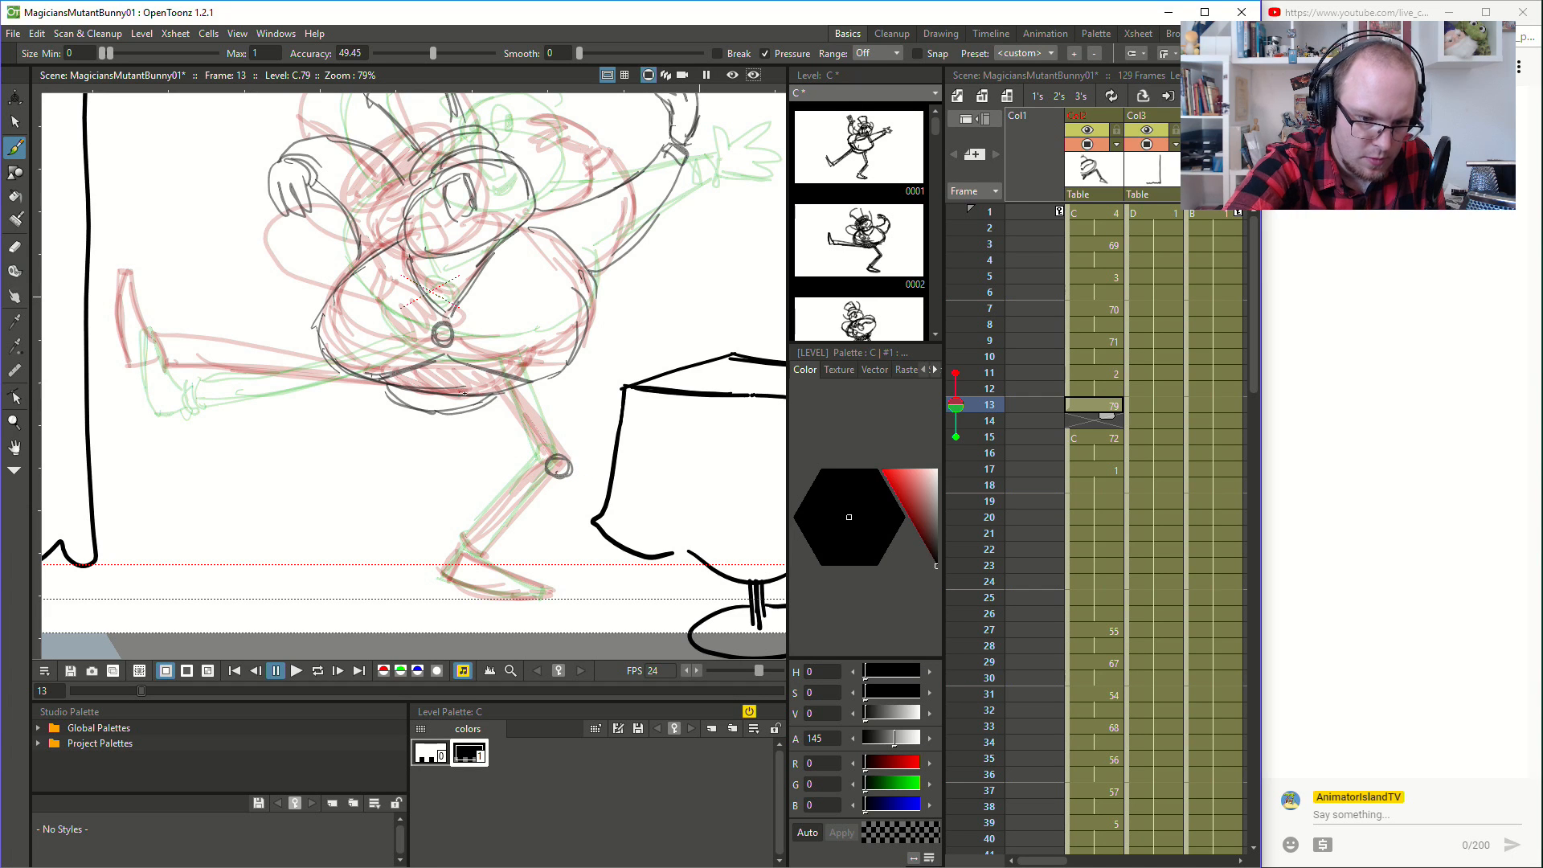
pyautogui.hotkey('ctrl', 'z')
pyautogui.moveTo(549, 468)
pyautogui.mouseDown()
pyautogui.moveTo(571, 458)
pyautogui.moveTo(558, 466)
pyautogui.mouseUp()
pyautogui.hotkey('ctrl', 'z')
# - Sketch the thigh and shin of the standing leg from the hips through the knee to the ankle
pyautogui.hotkey('ctrl', 'z')
pyautogui.moveTo(492, 401); pyautogui.dragTo(563, 469)
pyautogui.hotkey('ctrl', 'z')
pyautogui.moveTo(503, 390); pyautogui.dragTo(577, 456)
pyautogui.moveTo(463, 539)
pyautogui.mouseDown()
pyautogui.moveTo(488, 555)
pyautogui.moveTo(560, 472)
pyautogui.moveTo(493, 517)
pyautogui.moveTo(574, 475)
pyautogui.mouseUp()
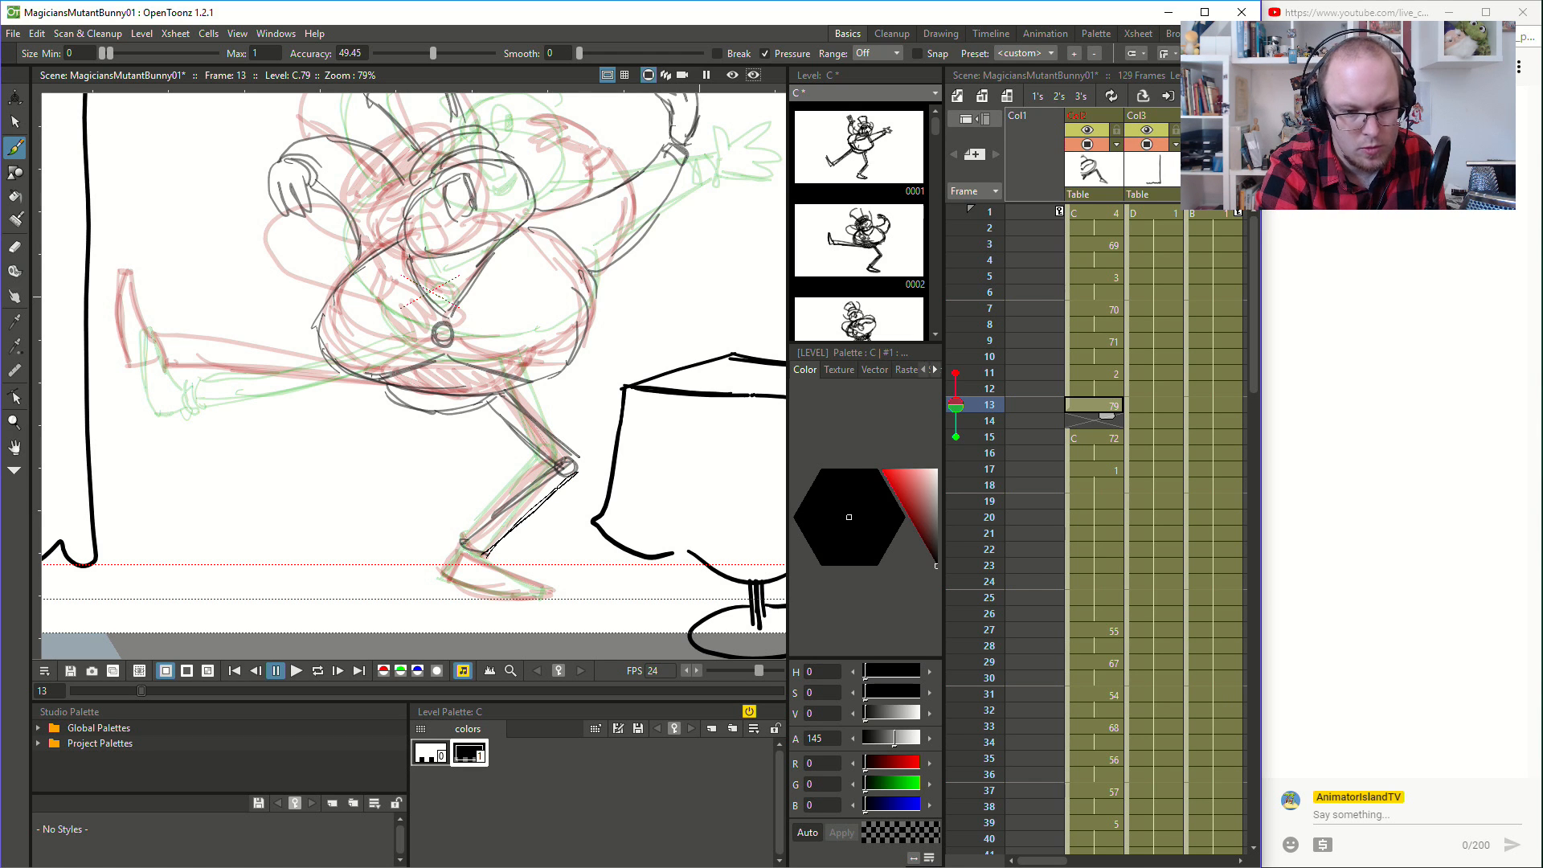
# - Sketch the flat shoe of the standing leg at frame 13, extending from the ankle along the floor
pyautogui.press('space')
pyautogui.moveTo(506, 537); pyautogui.dragTo(591, 443)
pyautogui.moveTo(535, 474)
pyautogui.mouseDown()
pyautogui.moveTo(635, 505)
pyautogui.moveTo(560, 495)
pyautogui.moveTo(625, 502)
pyautogui.mouseUp()
pyautogui.hotkey('ctrl', 'z')
pyautogui.moveTo(537, 487); pyautogui.dragTo(633, 497)
pyautogui.moveTo(552, 456); pyautogui.dragTo(636, 492)
pyautogui.moveTo(567, 465); pyautogui.dragTo(634, 491)
# - Sketch the raised leg stretched out from the hips to the ankle, along with its upturned foot
pyautogui.press('space')
pyautogui.moveTo(489, 381)
pyautogui.mouseDown()
pyautogui.moveTo(628, 484)
pyautogui.moveTo(631, 542)
pyautogui.mouseUp()
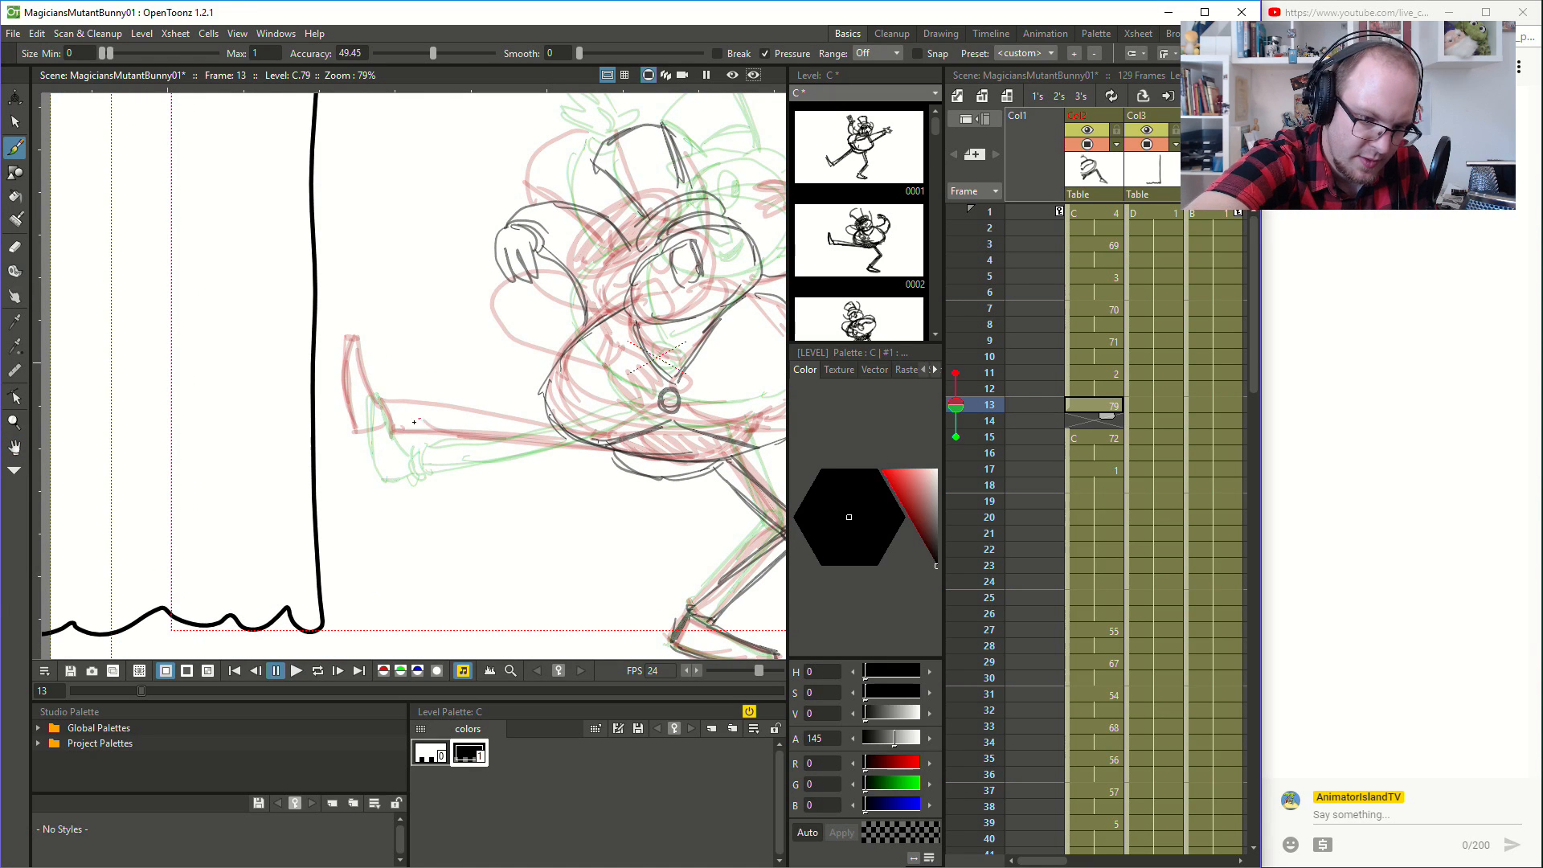
pyautogui.moveTo(388, 422); pyautogui.dragTo(516, 442)
pyautogui.moveTo(388, 422); pyautogui.dragTo(608, 455)
pyautogui.moveTo(494, 436); pyautogui.dragTo(611, 457)
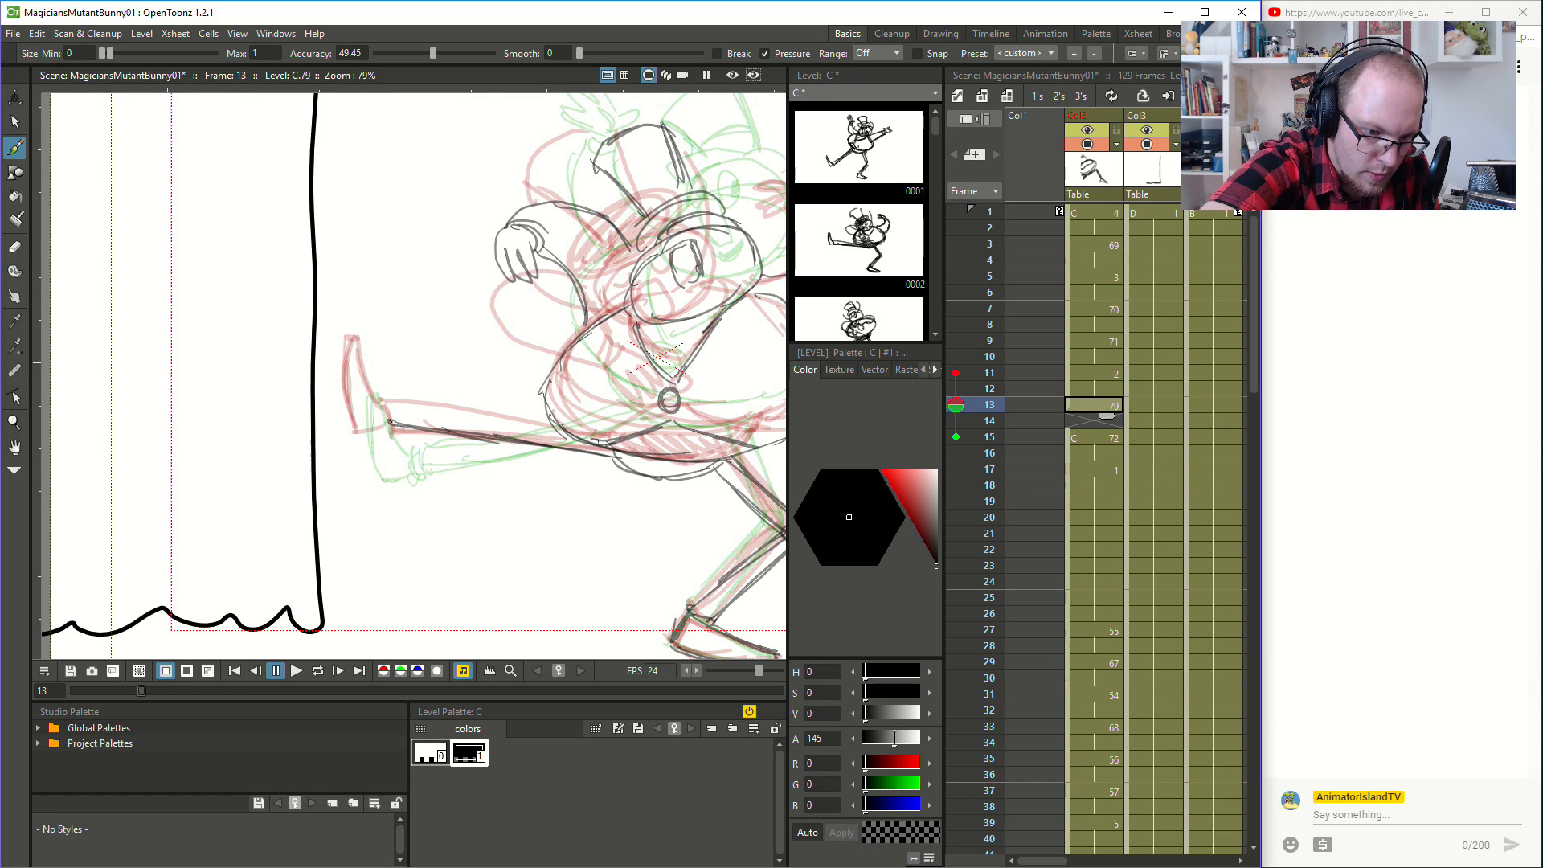
pyautogui.moveTo(381, 391); pyautogui.dragTo(382, 389)
pyautogui.moveTo(381, 390); pyautogui.dragTo(527, 415)
pyautogui.moveTo(406, 394); pyautogui.dragTo(543, 418)
pyautogui.moveTo(351, 422); pyautogui.dragTo(349, 335)
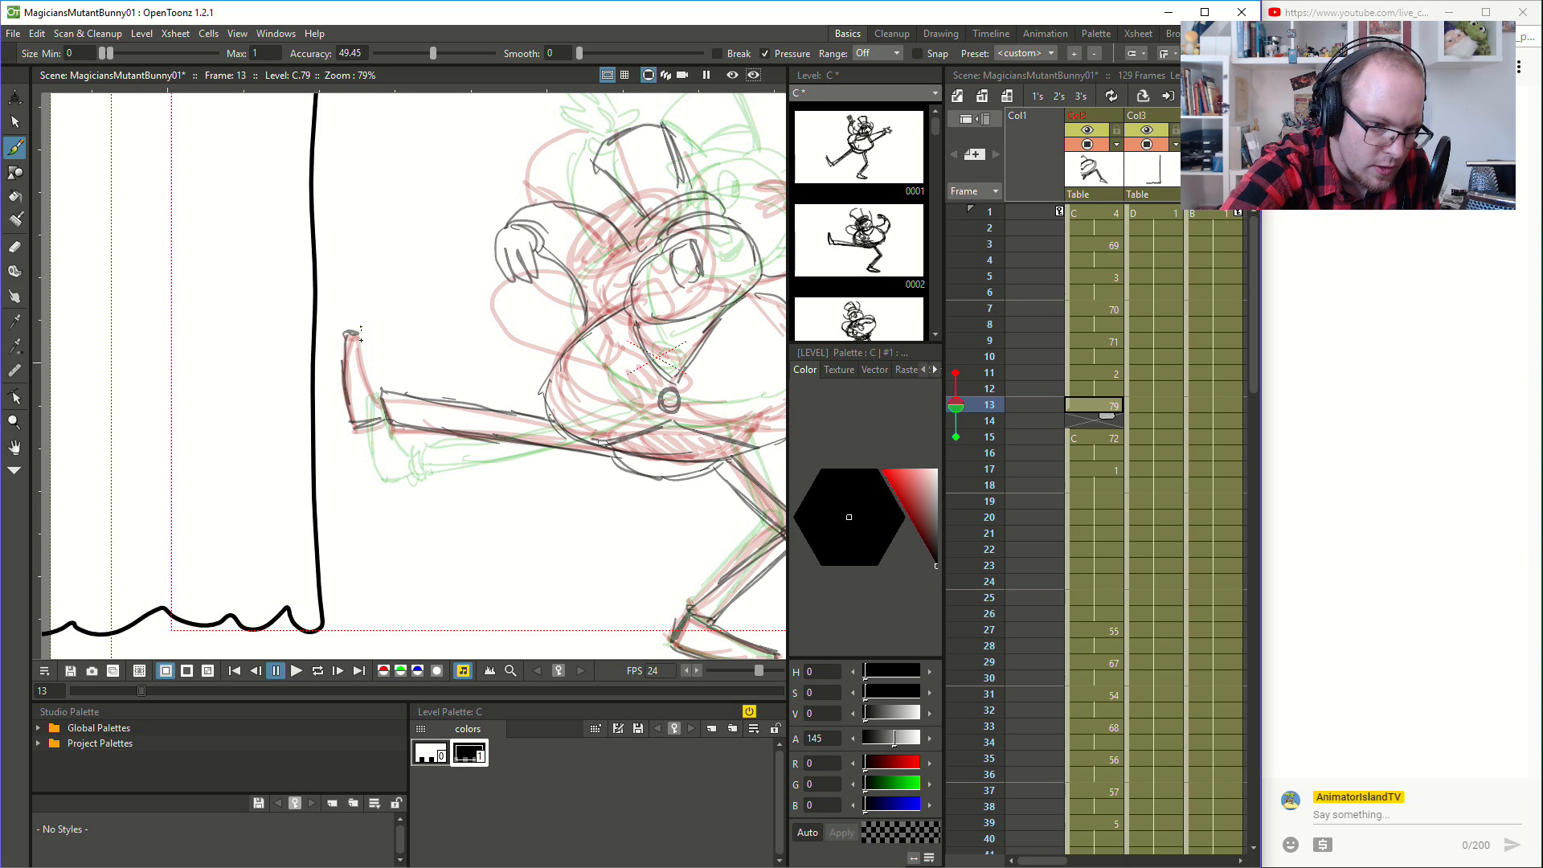
pyautogui.moveTo(380, 407); pyautogui.dragTo(383, 410)
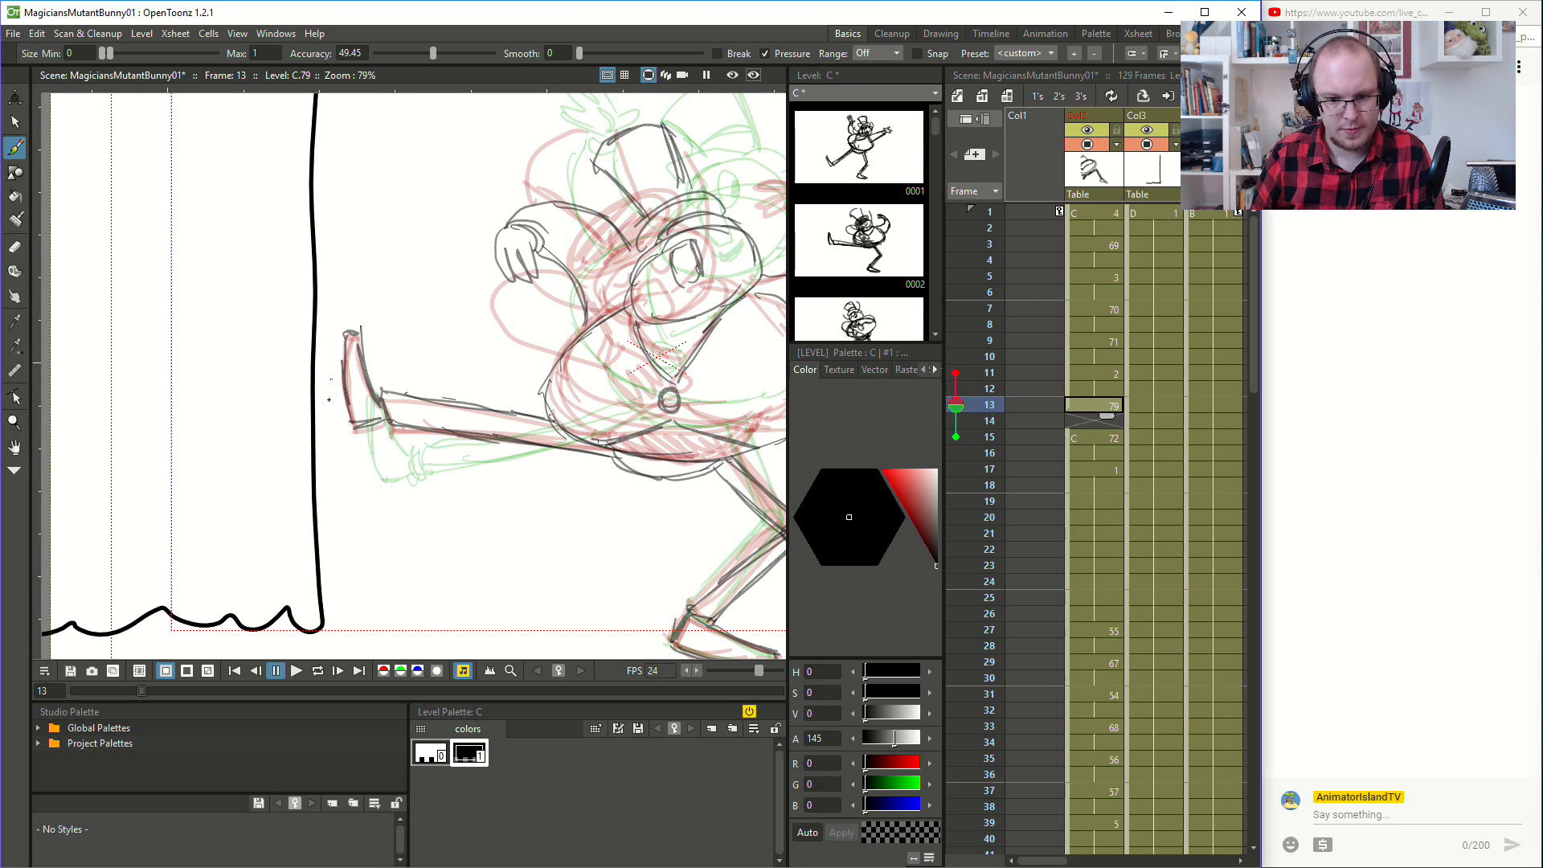
# - Fill in the empty cell at frame 14 so it holds the drawing from frame 13
pyautogui.scroll(-3, 548, 487)
pyautogui.press('space')
pyautogui.moveTo(572, 463); pyautogui.dragTo(384, 408)
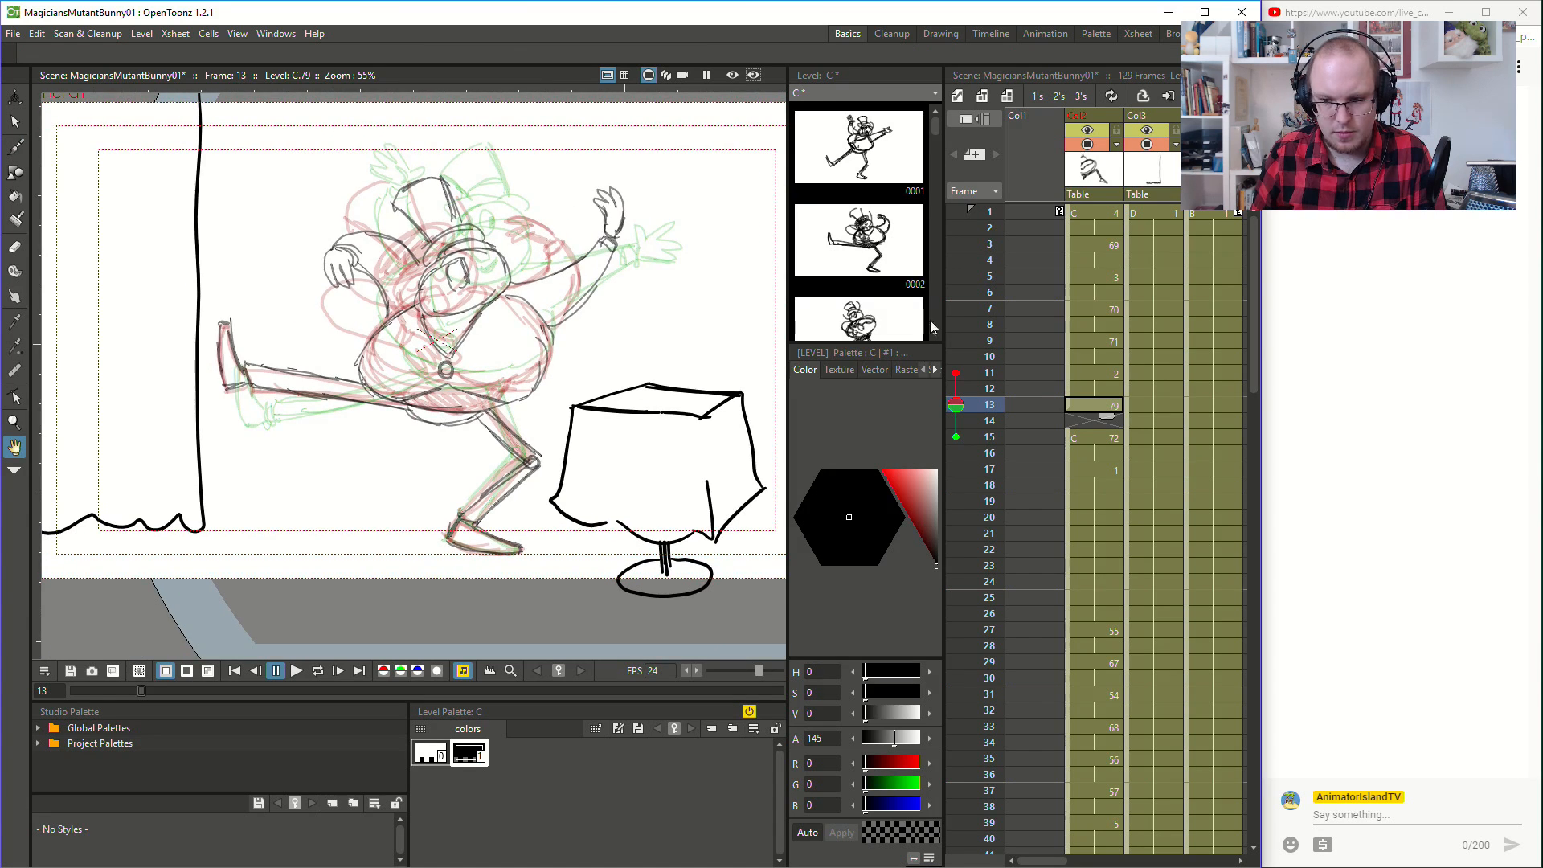
pyautogui.click(1109, 420)
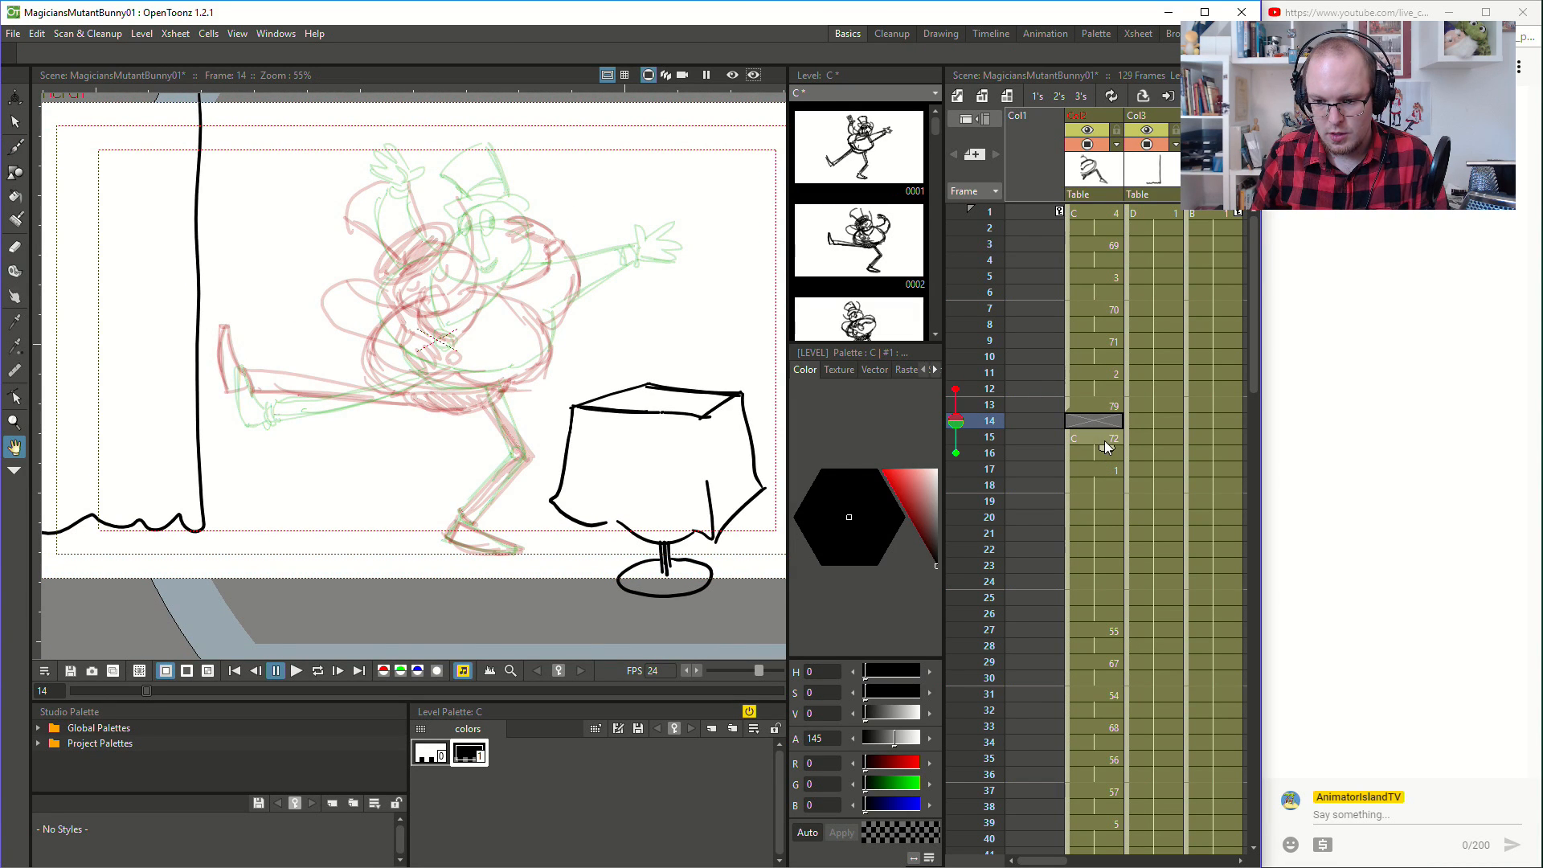
pyautogui.rightClick(1101, 406)
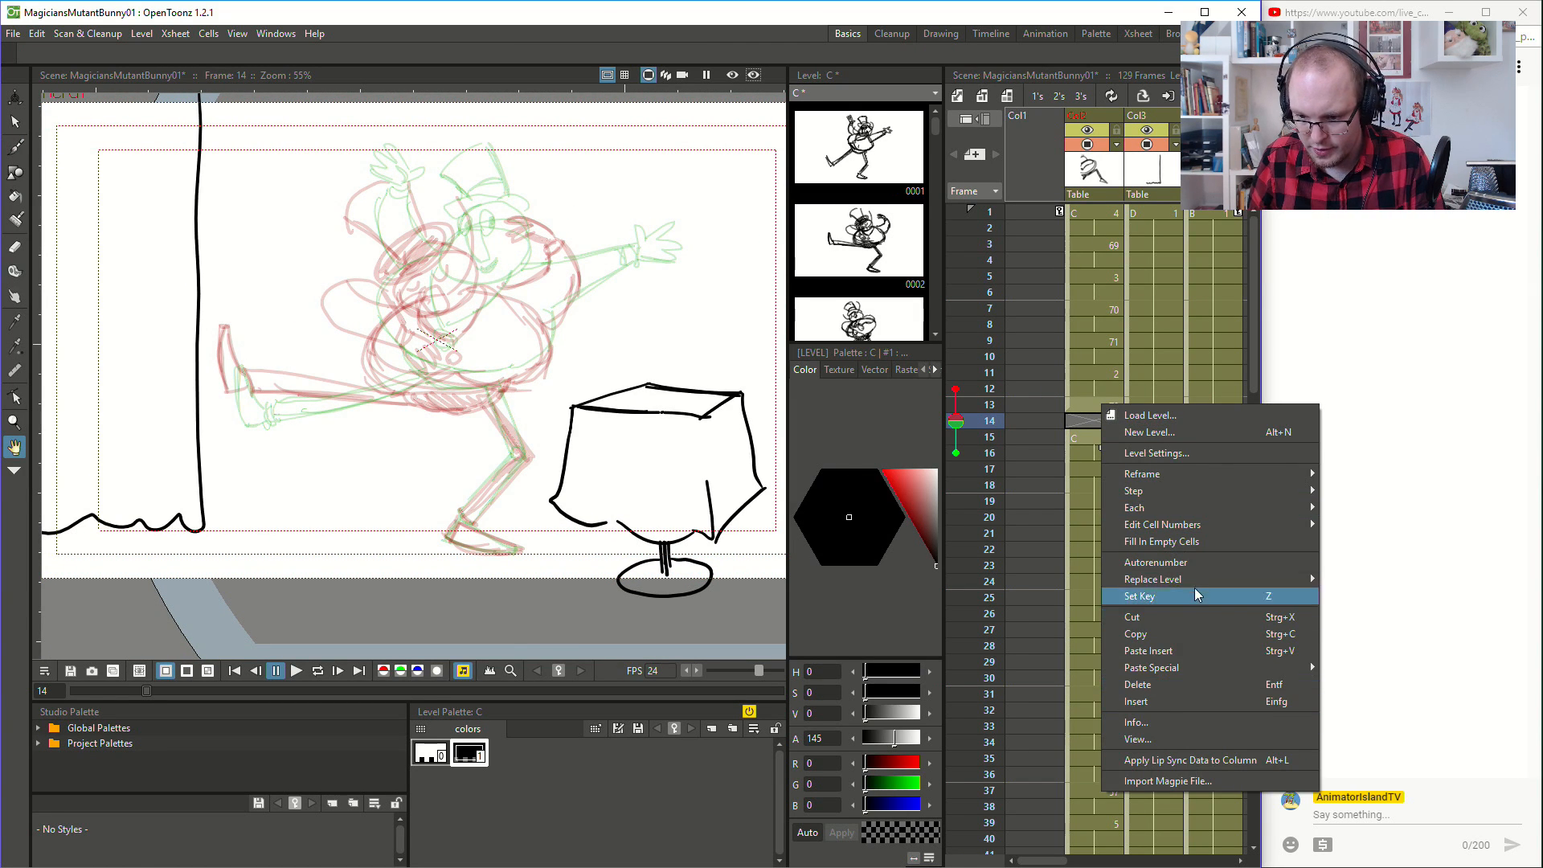
pyautogui.click(1204, 541)
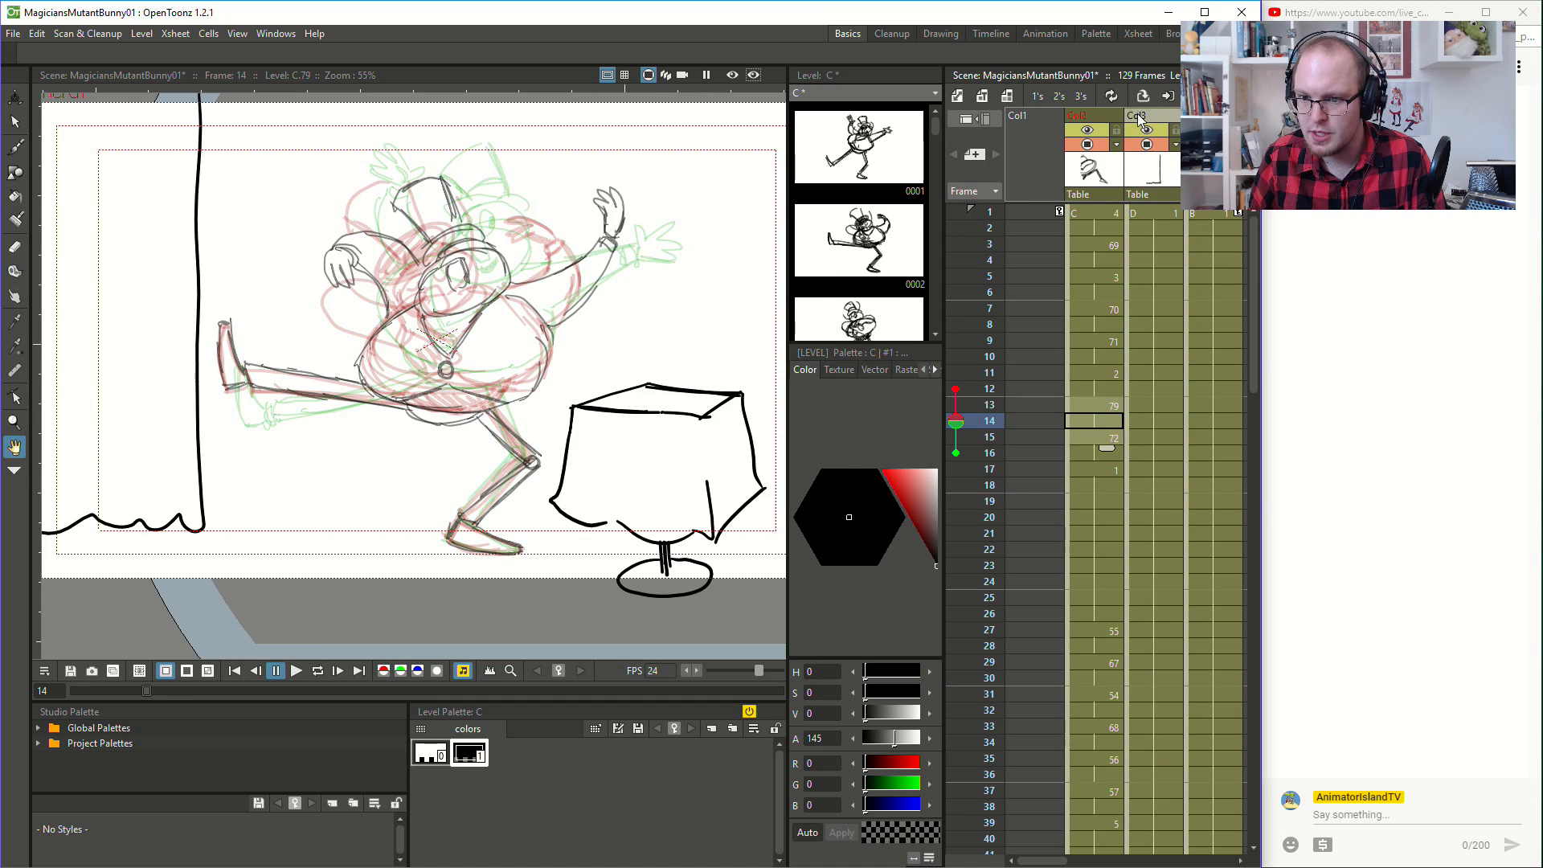
# - Play the animation from frame 1 several times to check the motion with the new in-between
pyautogui.click(1093, 212)
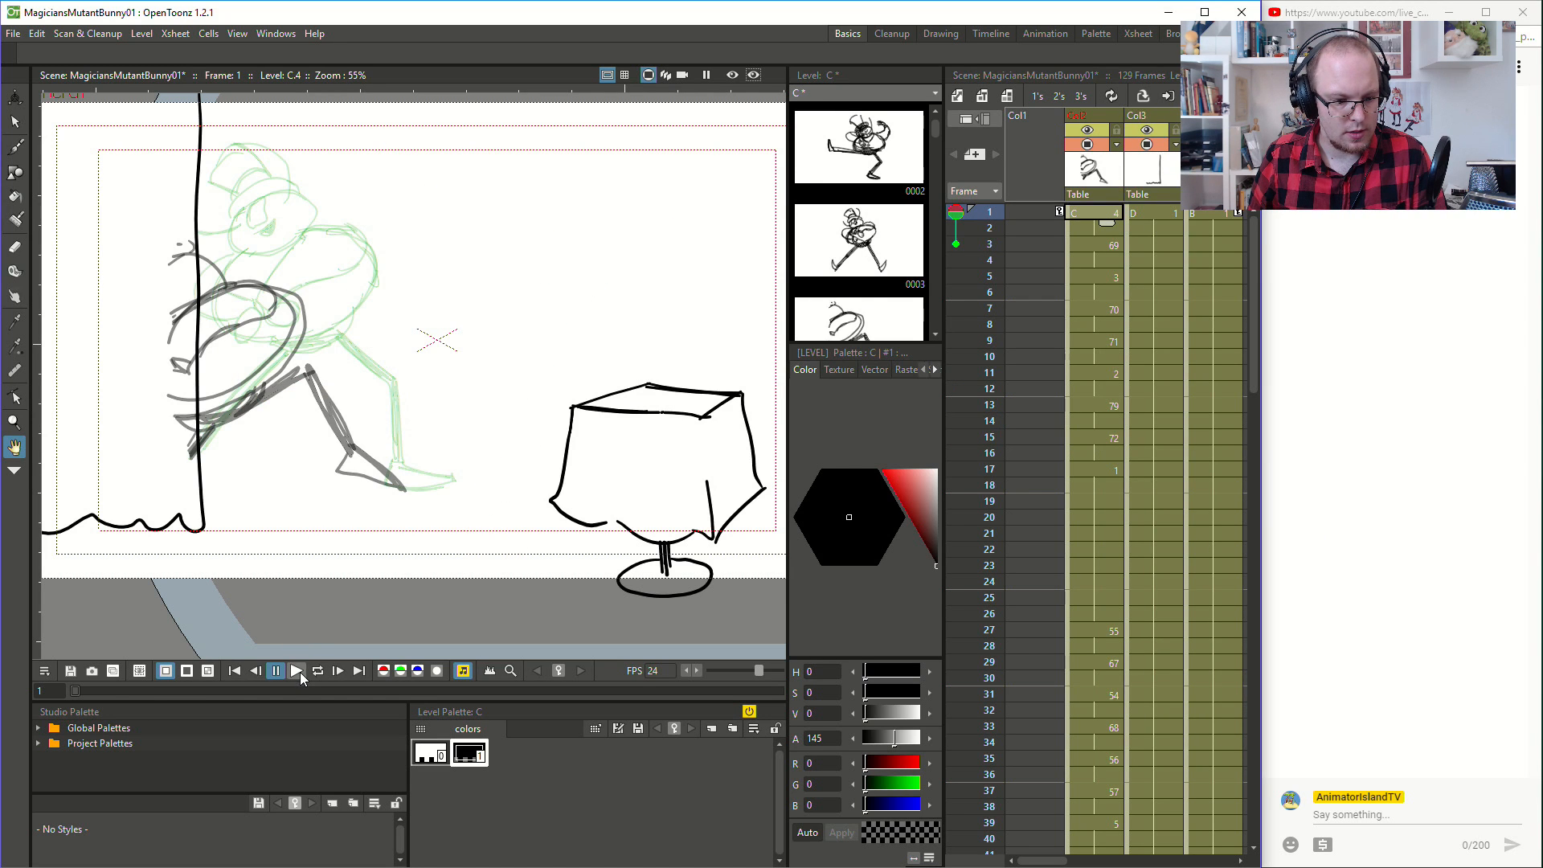
pyautogui.click(300, 672)
pyautogui.click(1096, 230)
pyautogui.click(297, 672)
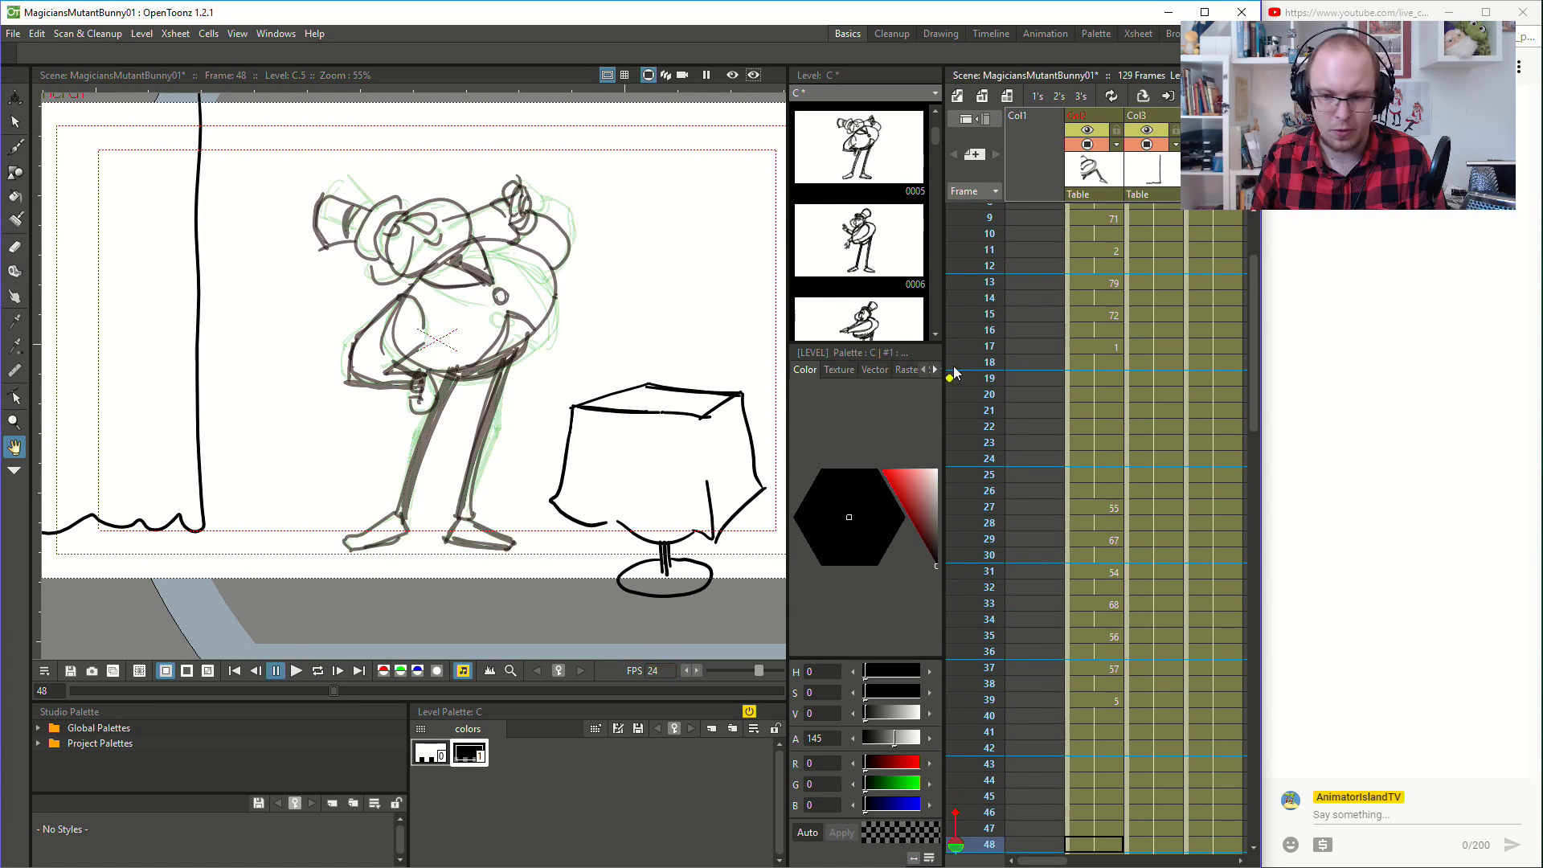
pyautogui.scroll(3, 1077, 310)
pyautogui.click(1091, 212)
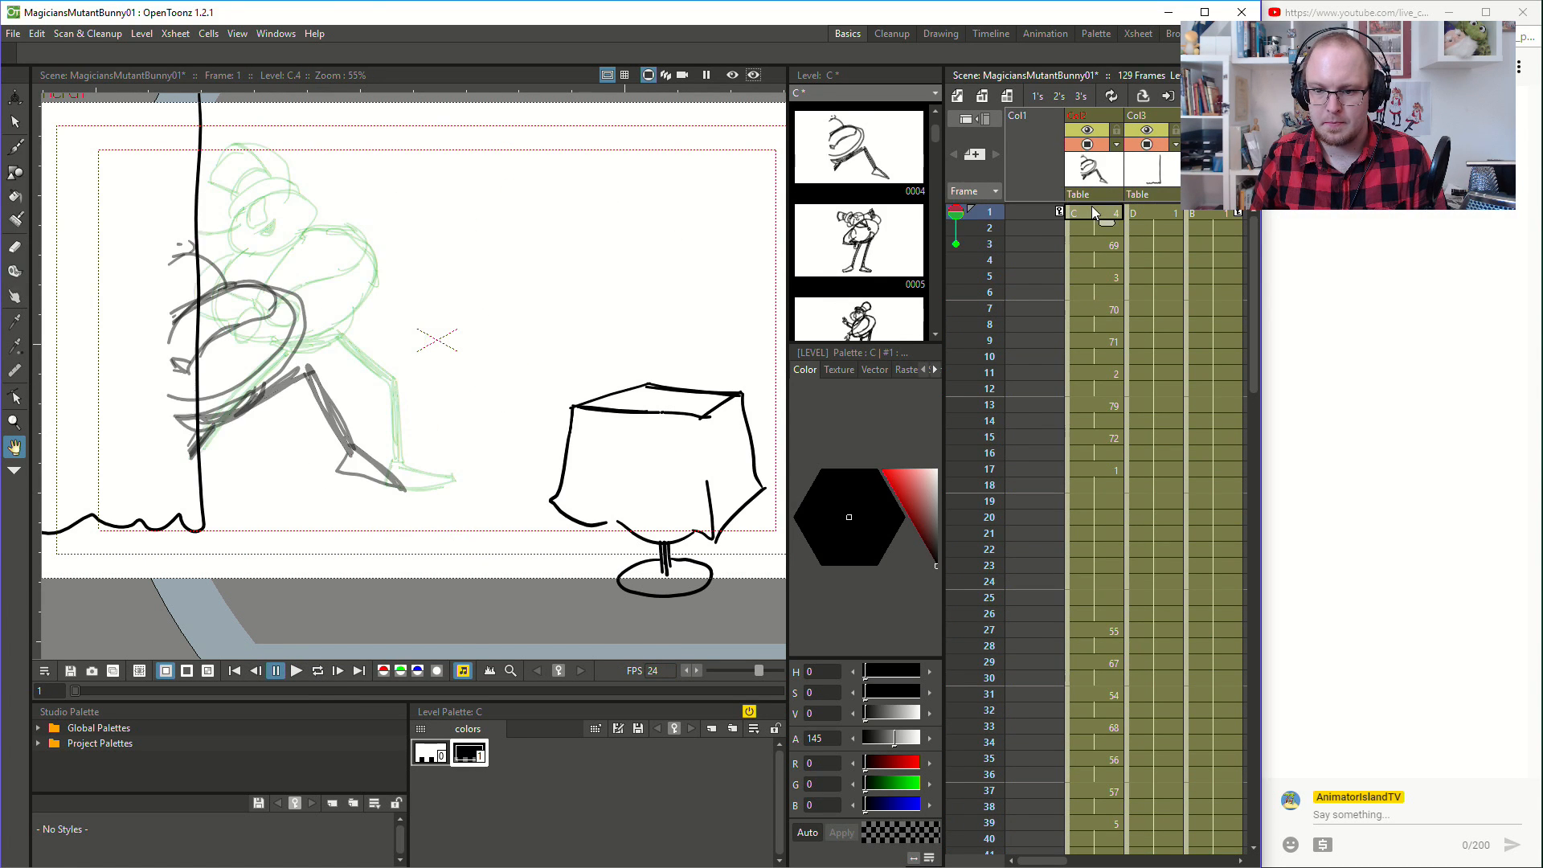
pyautogui.click(290, 678)
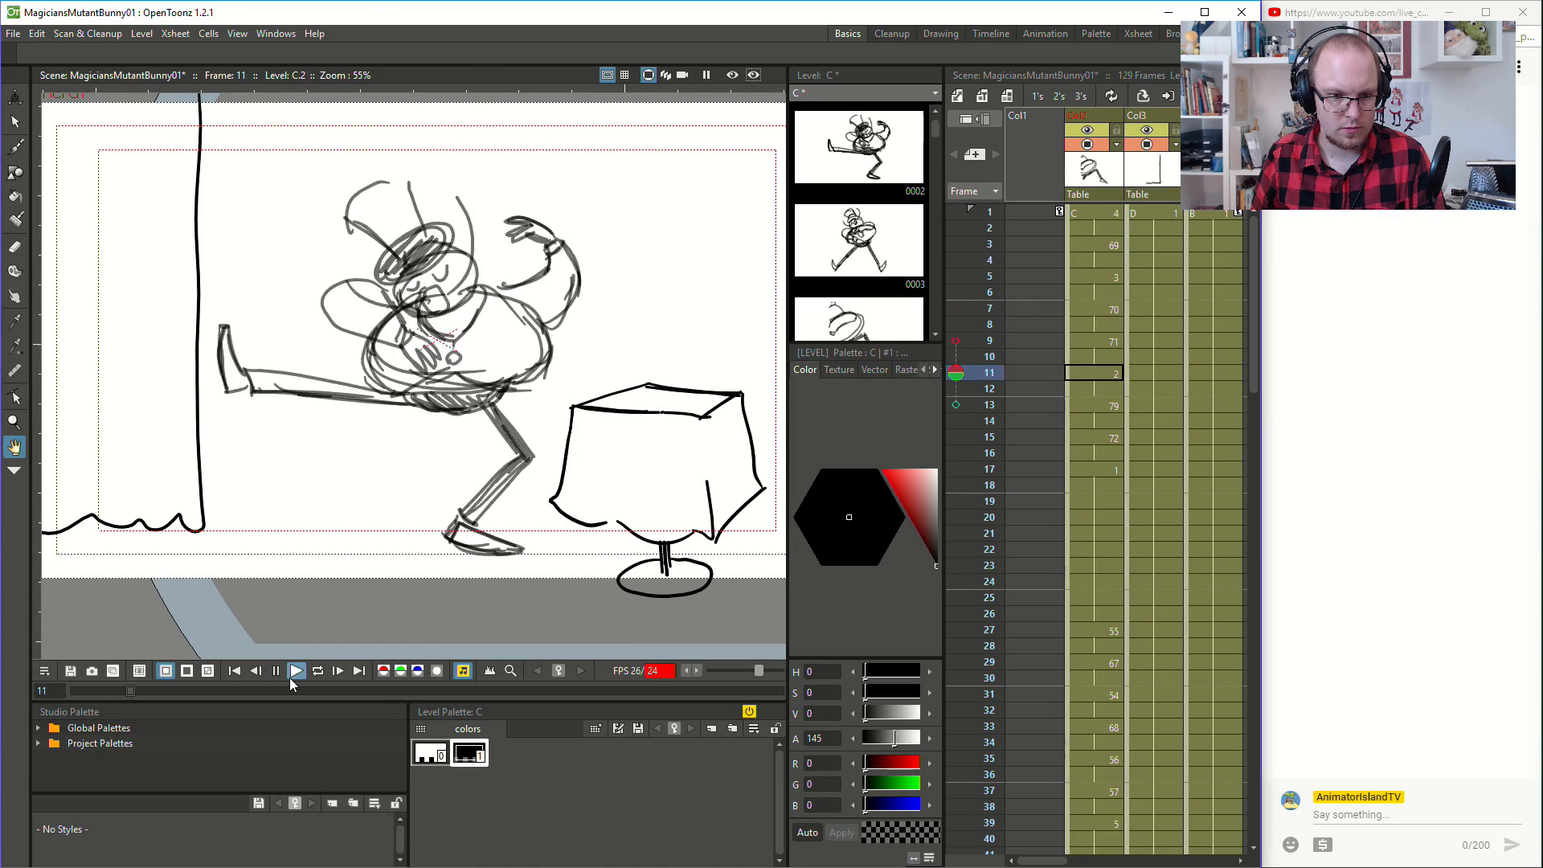
pyautogui.click(1101, 215)
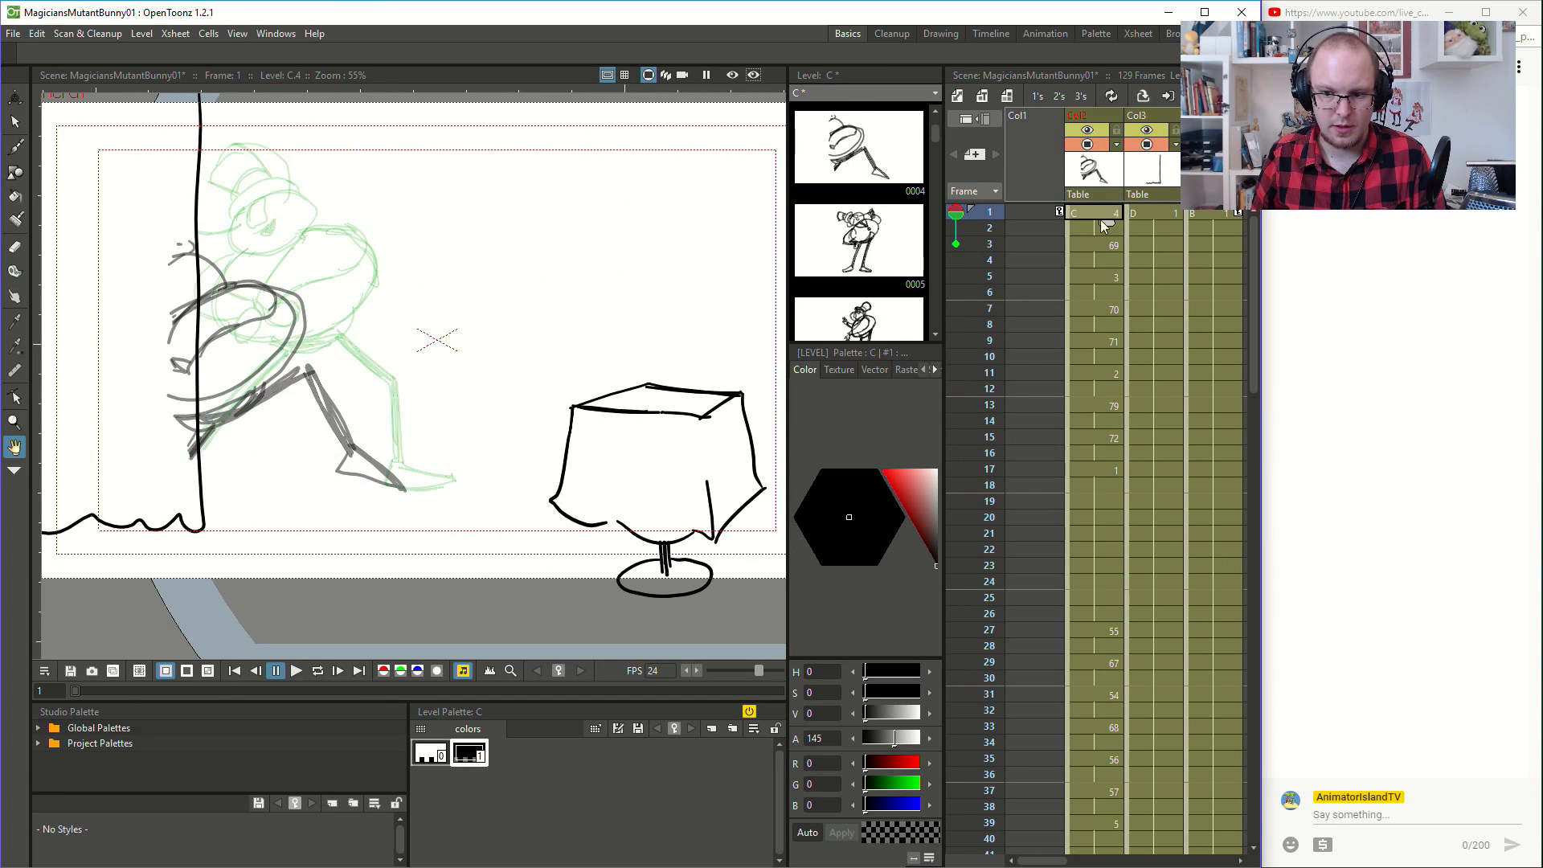
pyautogui.click(296, 672)
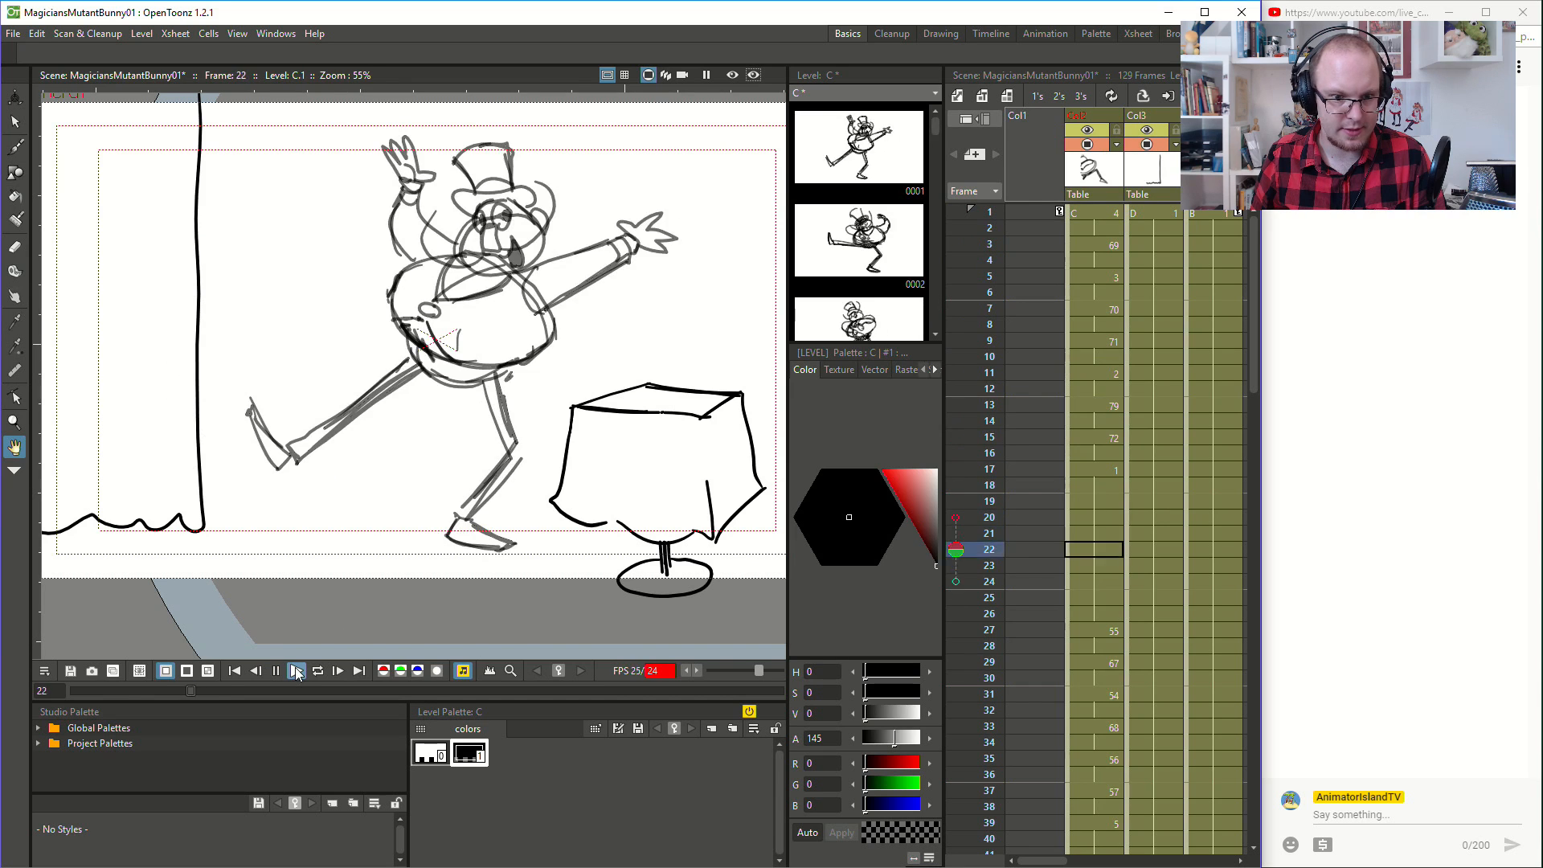
pyautogui.click(1101, 216)
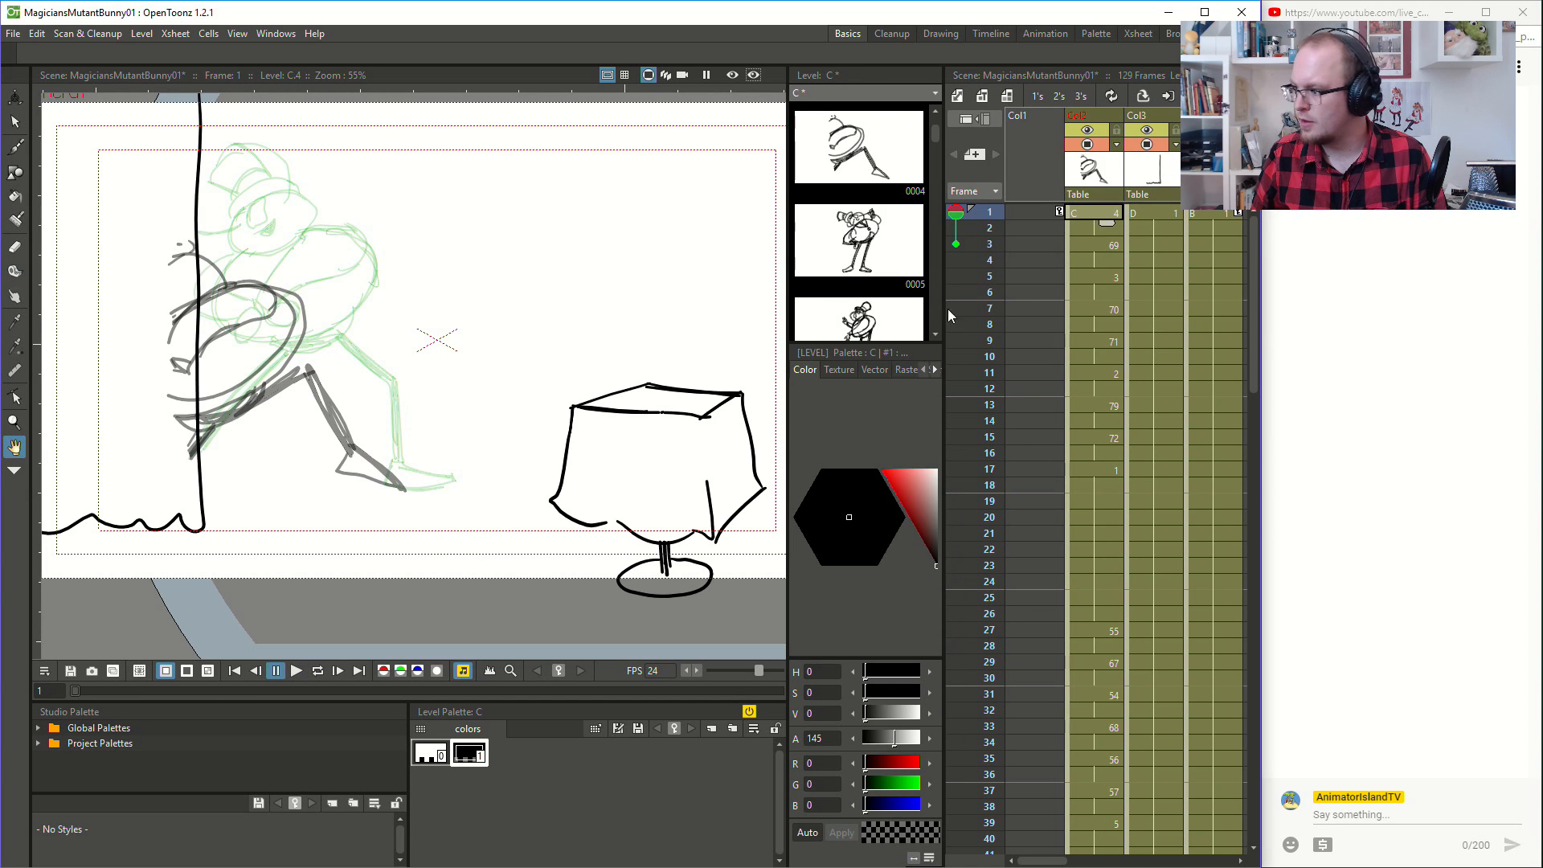
pyautogui.click(294, 670)
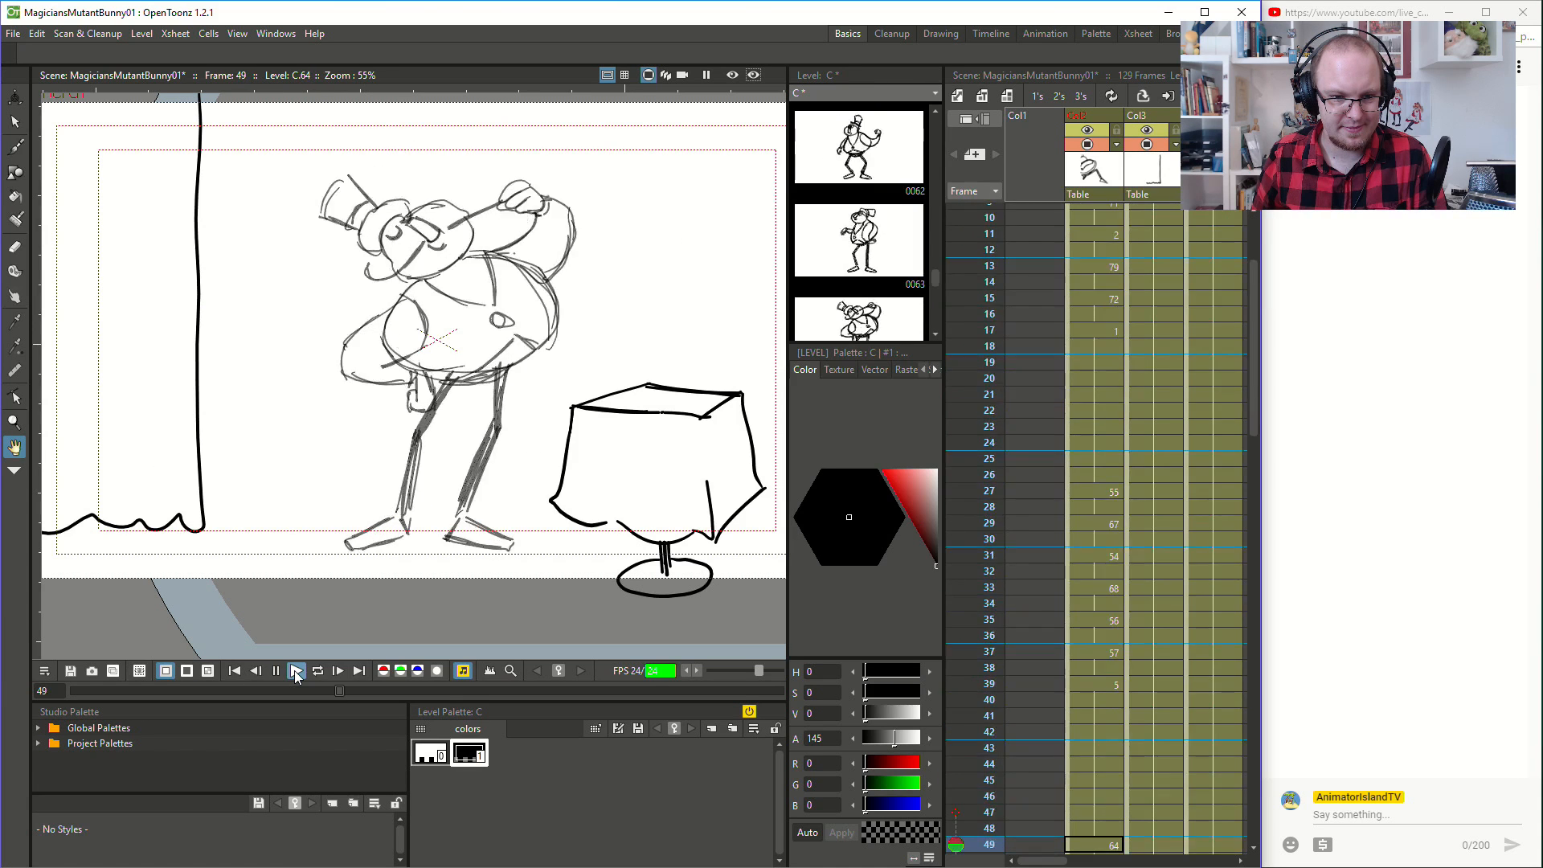
pyautogui.click(294, 670)
# - Compare the magician's drawings between frames 87 and 92 to check how the head turns
pyautogui.scroll(-4, 1102, 527)
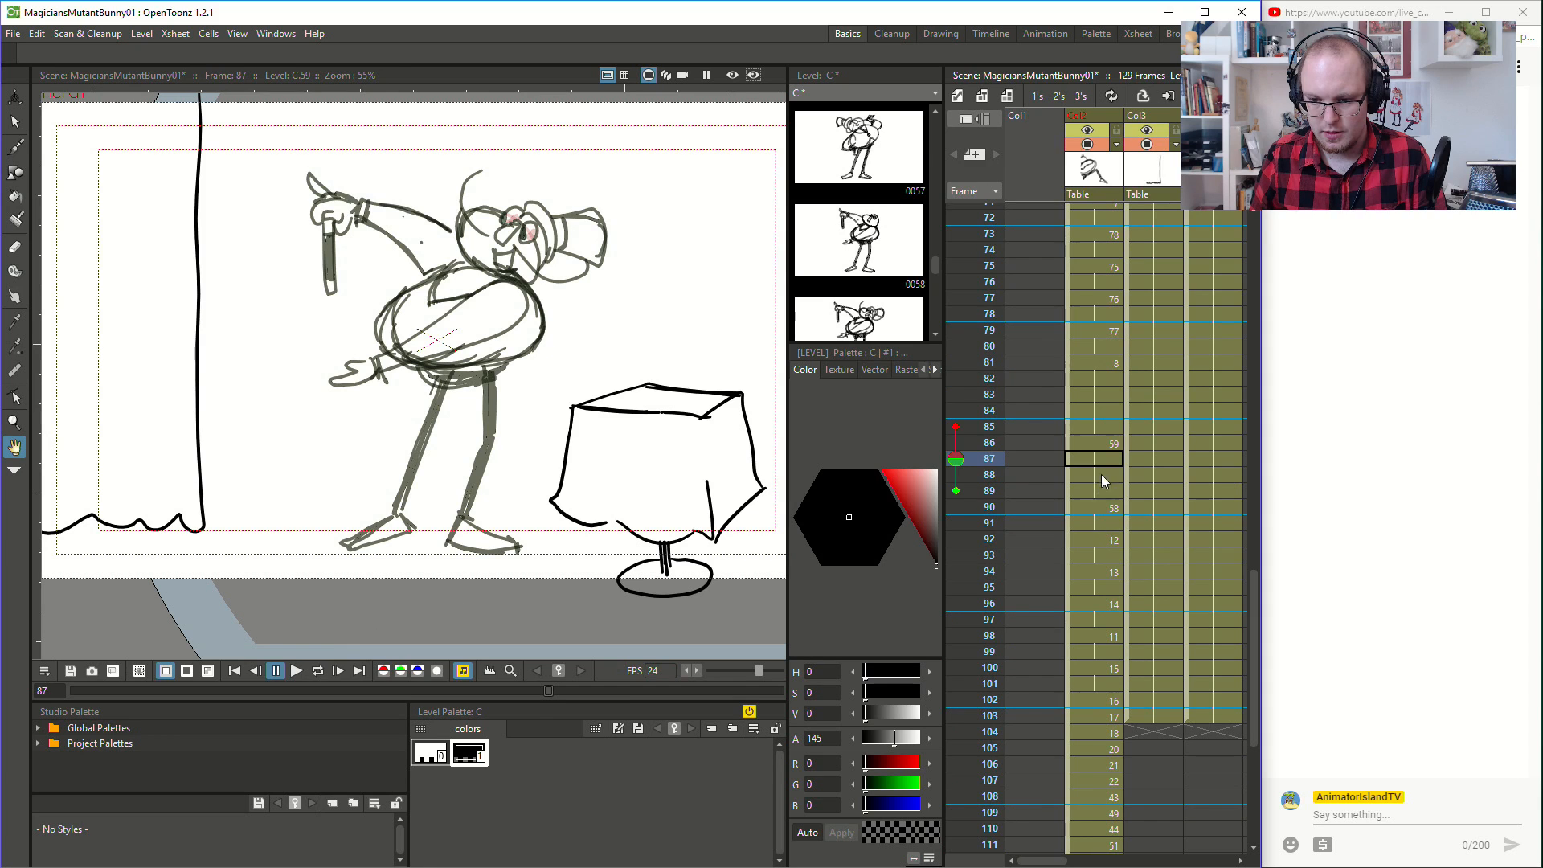
pyautogui.click(1097, 500)
pyautogui.click(1096, 537)
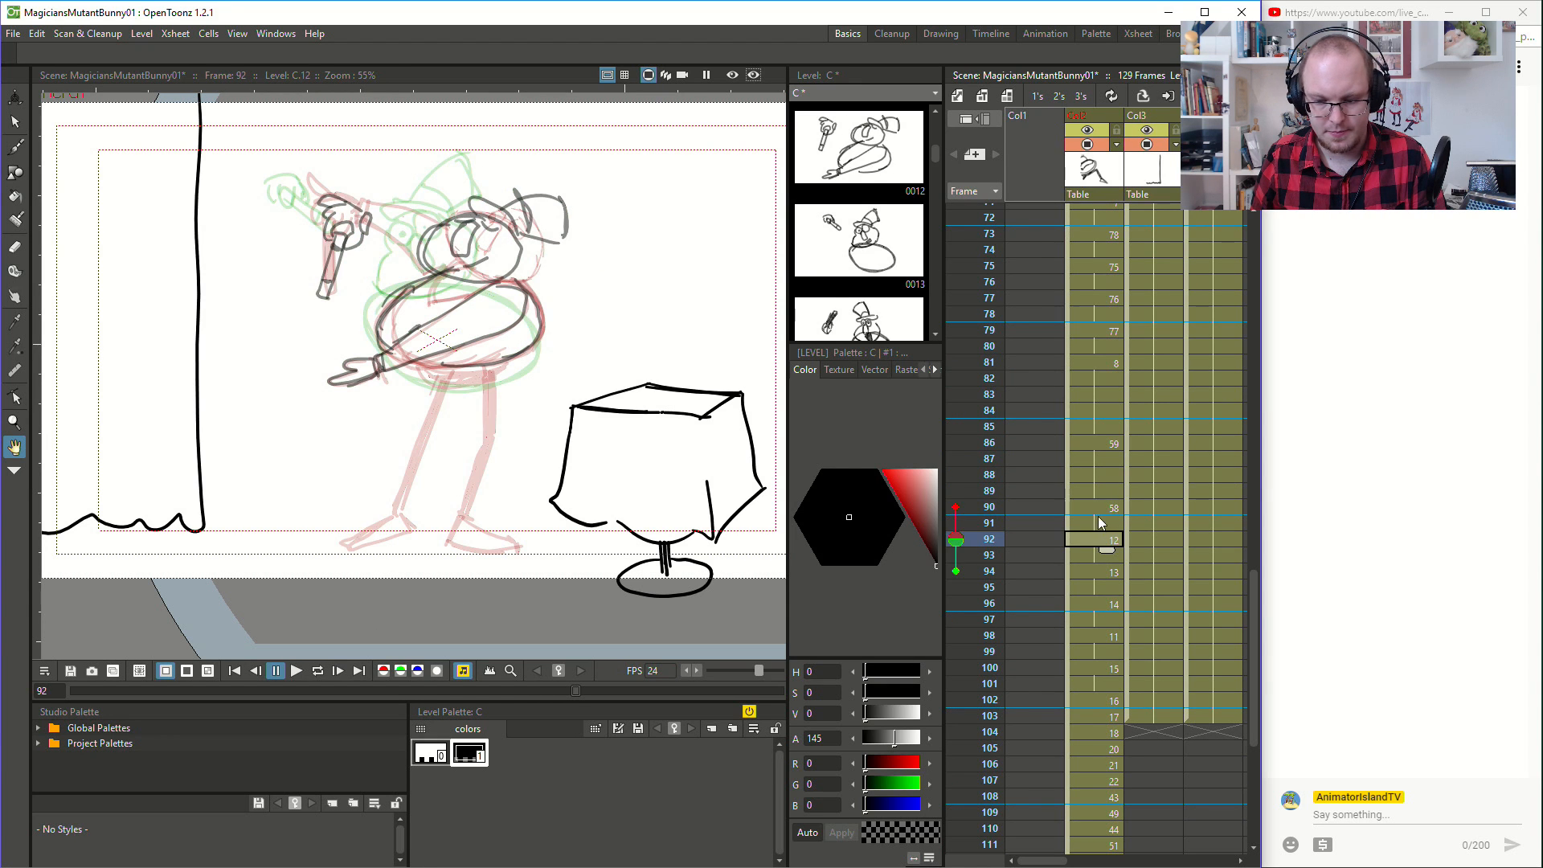
pyautogui.click(1099, 513)
pyautogui.click(1101, 538)
pyautogui.click(1107, 492)
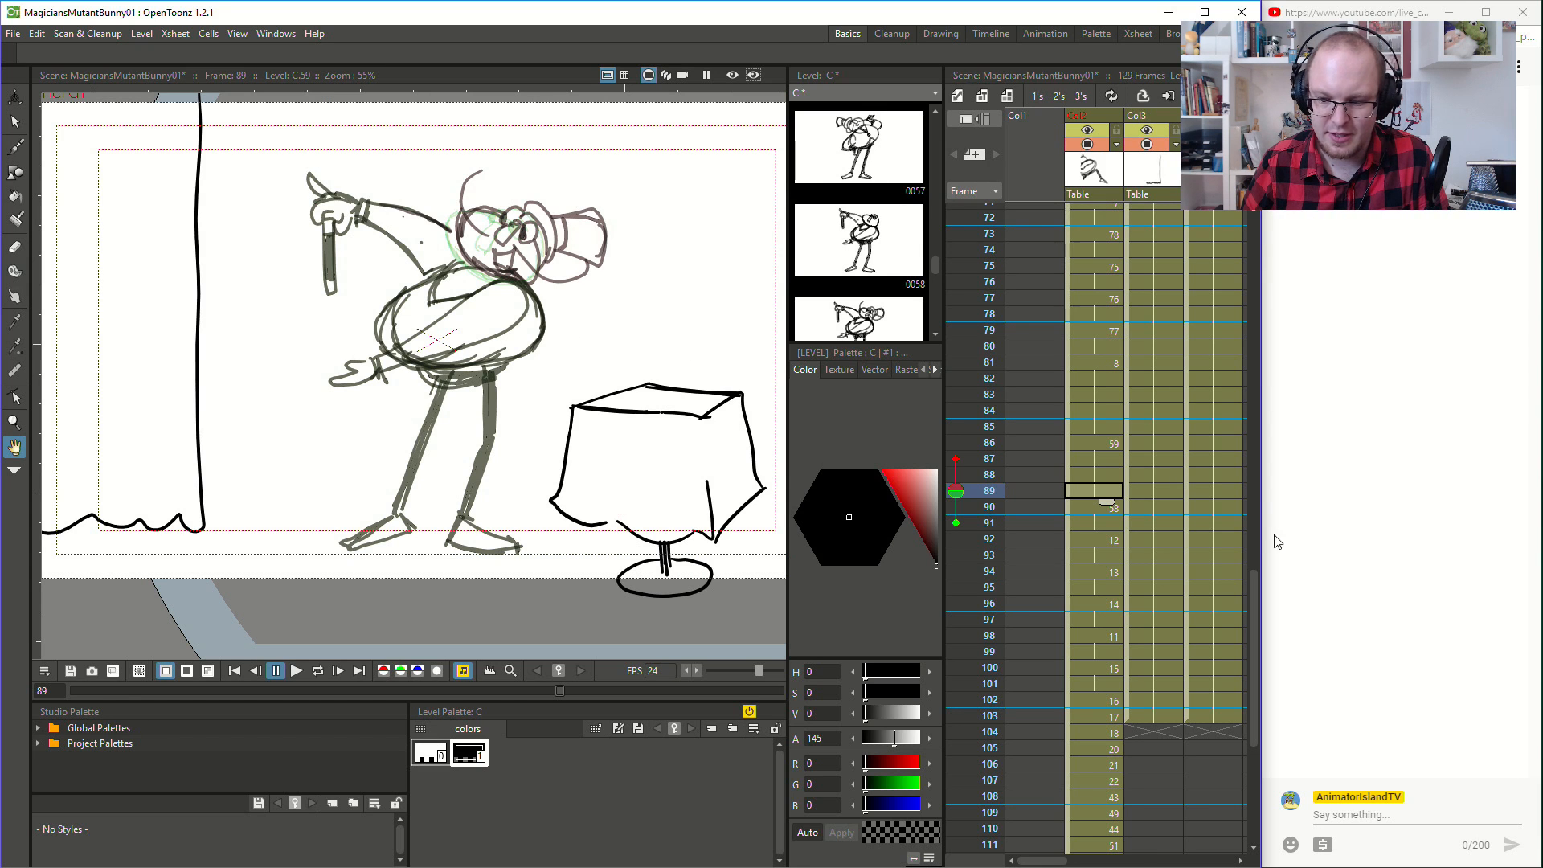
pyautogui.click(1077, 503)
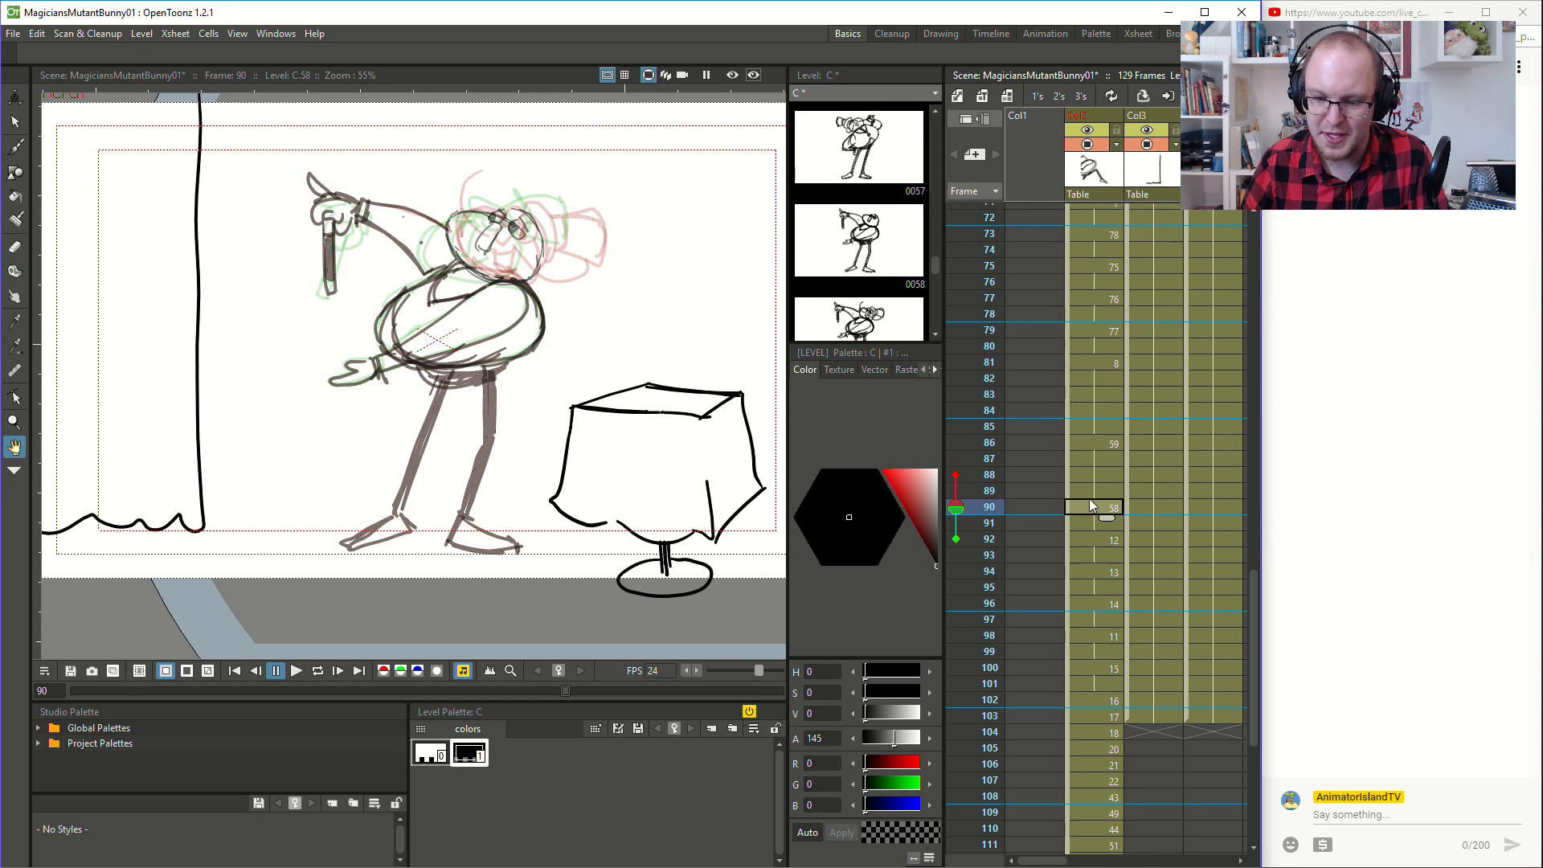
pyautogui.click(1092, 488)
pyautogui.click(1096, 513)
pyautogui.click(1111, 464)
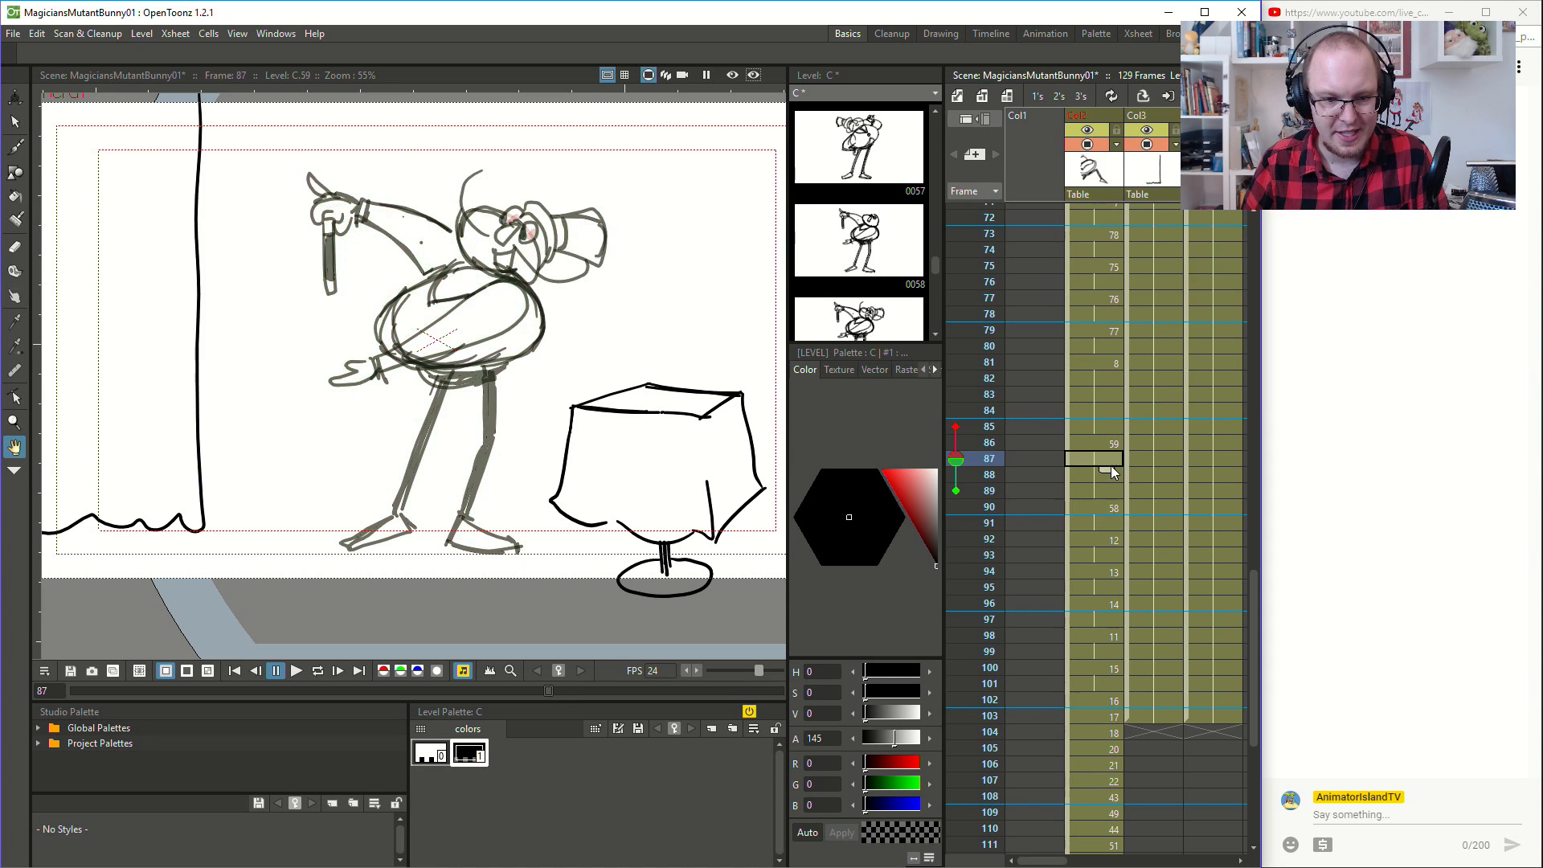
pyautogui.click(1103, 509)
# - Set the brush's maximum size to 5 and go over the magician's head outline at frame 90 with thicker strokes
pyautogui.scroll(2, 445, 235)
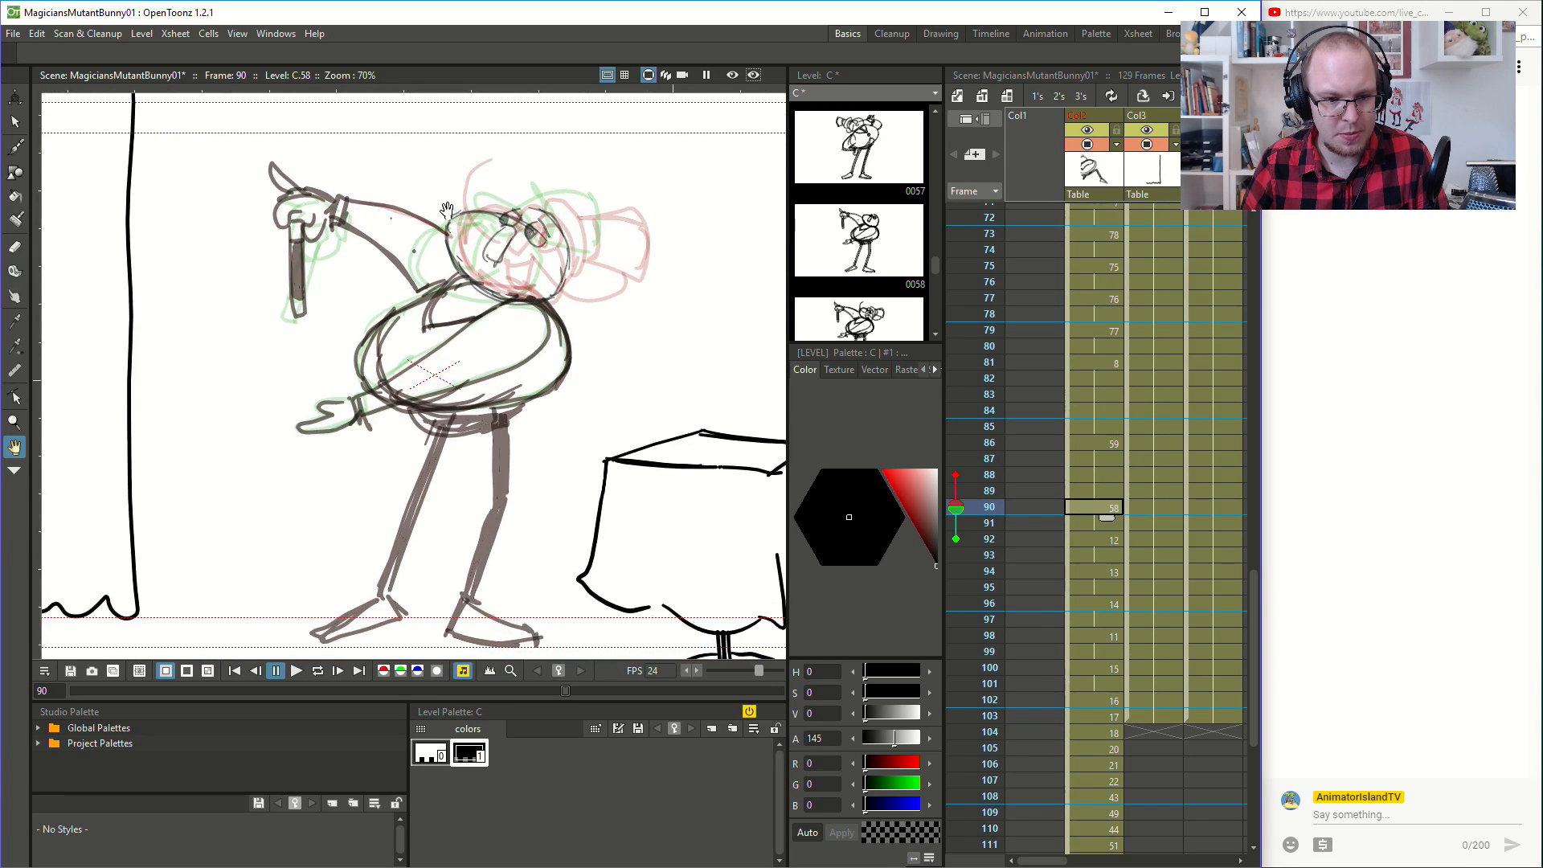
pyautogui.click(16, 150)
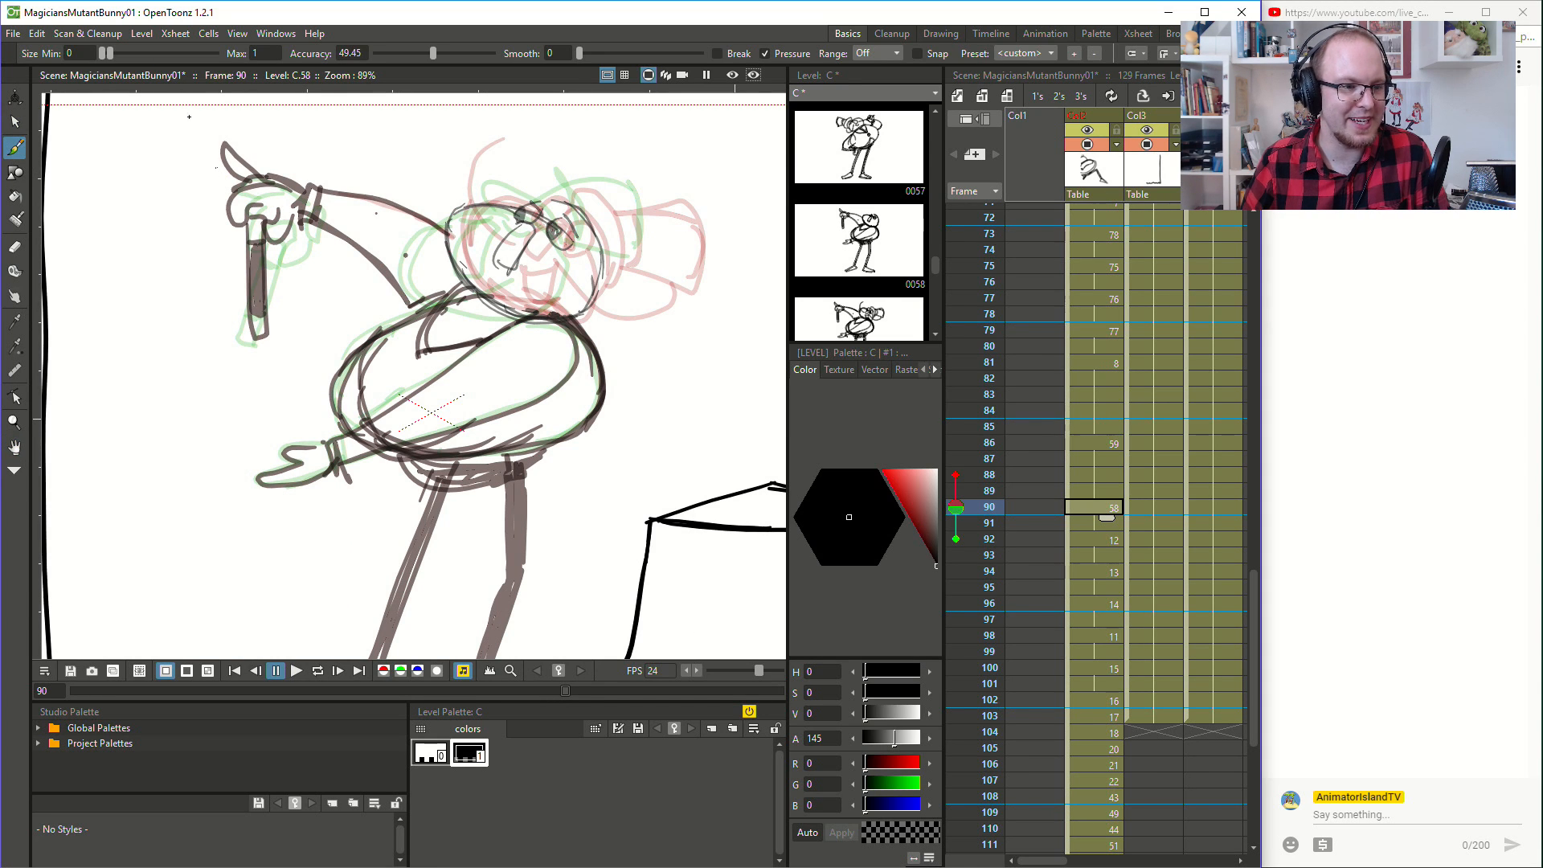
pyautogui.click(114, 52)
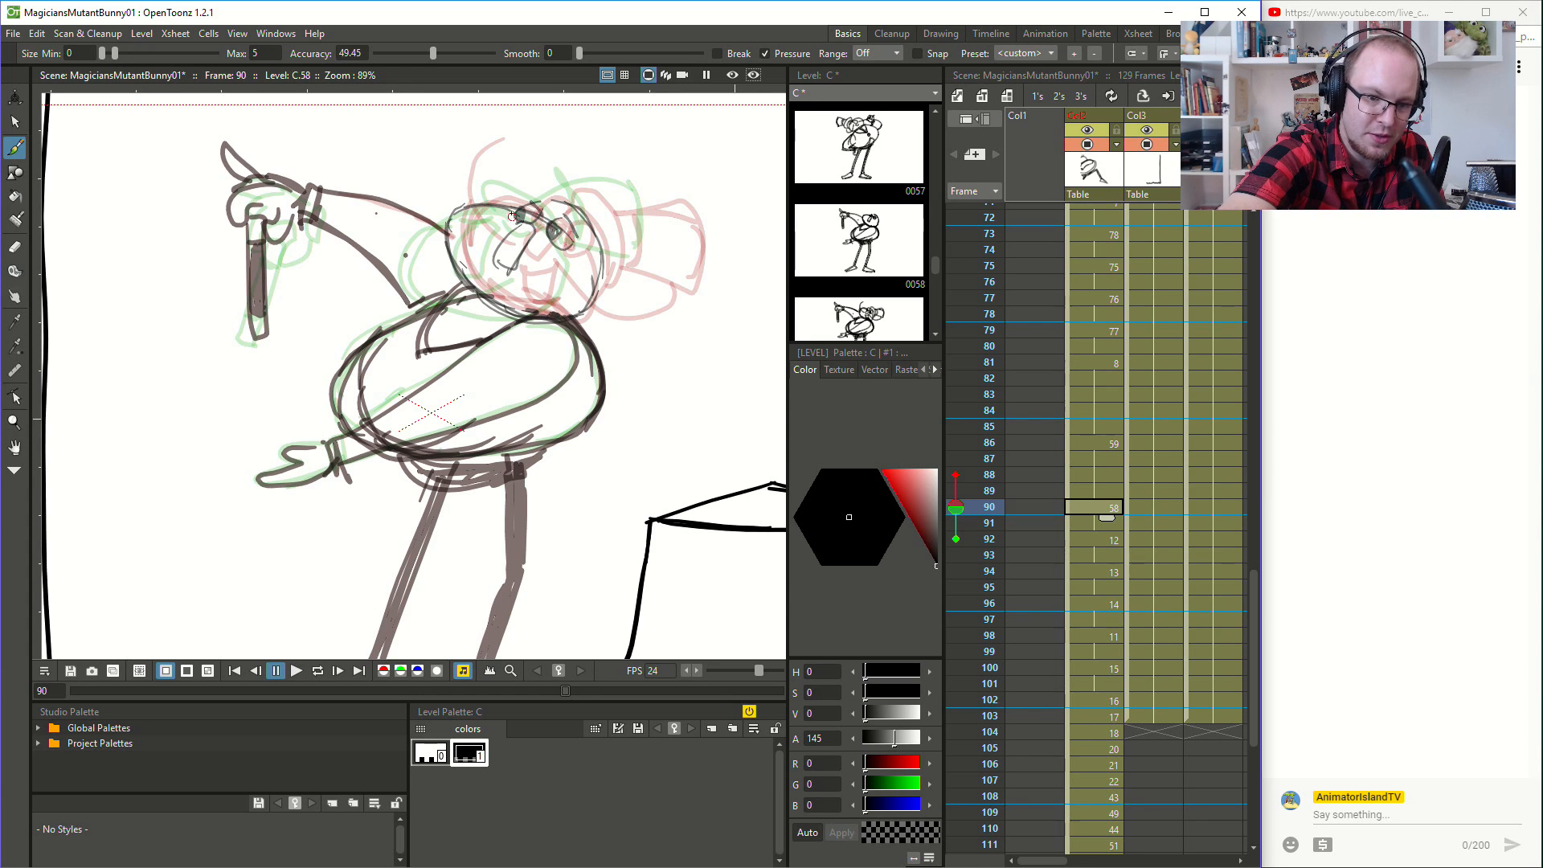
pyautogui.moveTo(507, 206)
pyautogui.mouseDown()
pyautogui.moveTo(449, 214)
pyautogui.moveTo(477, 276)
pyautogui.mouseUp()
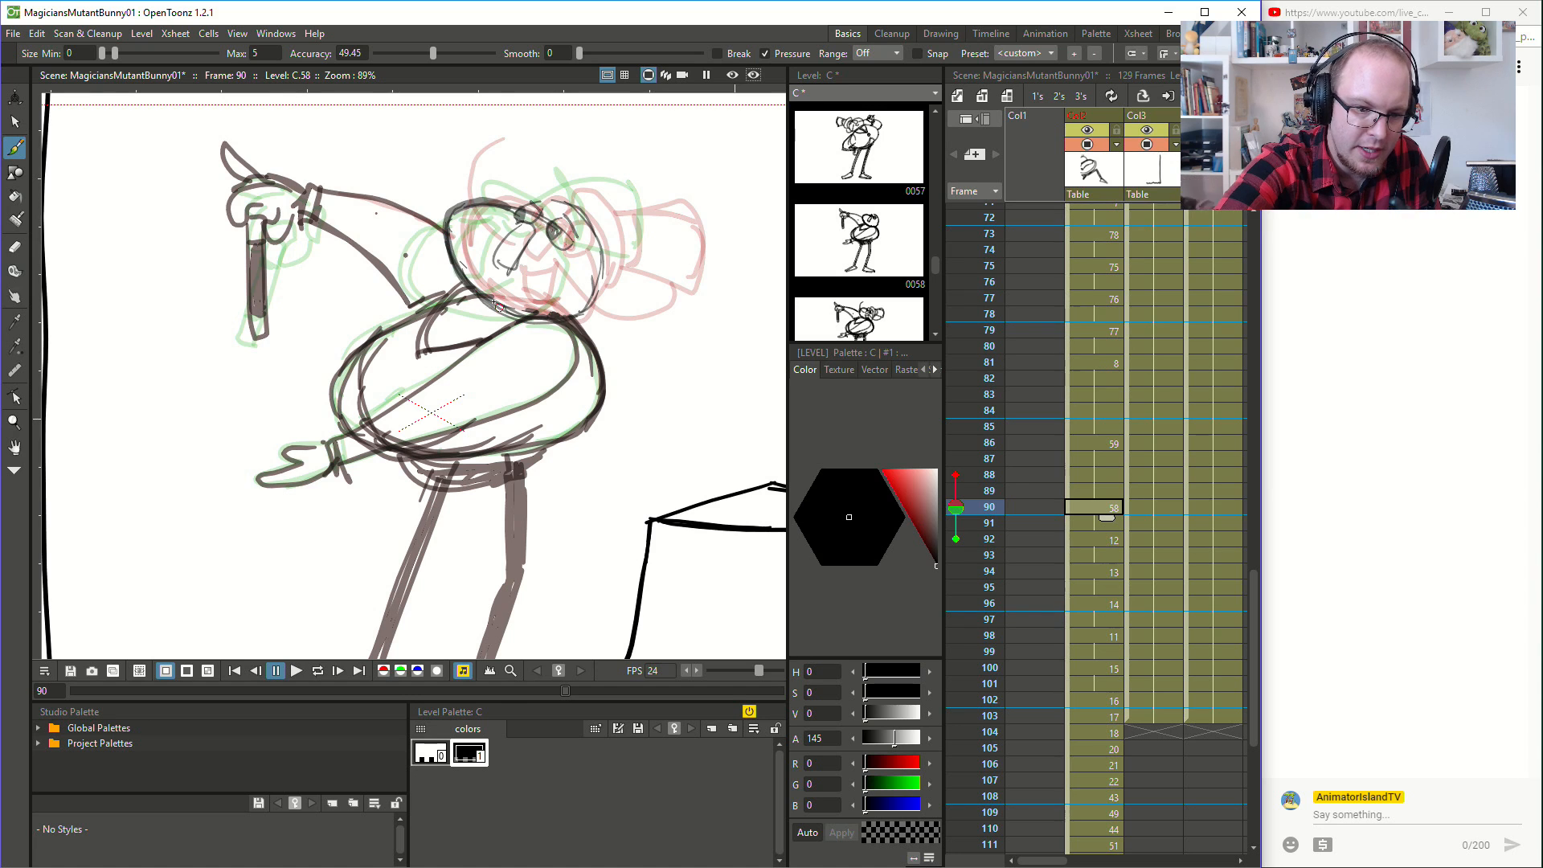
pyautogui.moveTo(575, 315)
pyautogui.mouseDown()
pyautogui.moveTo(607, 283)
pyautogui.moveTo(593, 297)
pyautogui.moveTo(600, 257)
pyautogui.mouseUp()
pyautogui.hotkey('ctrl', 'z')
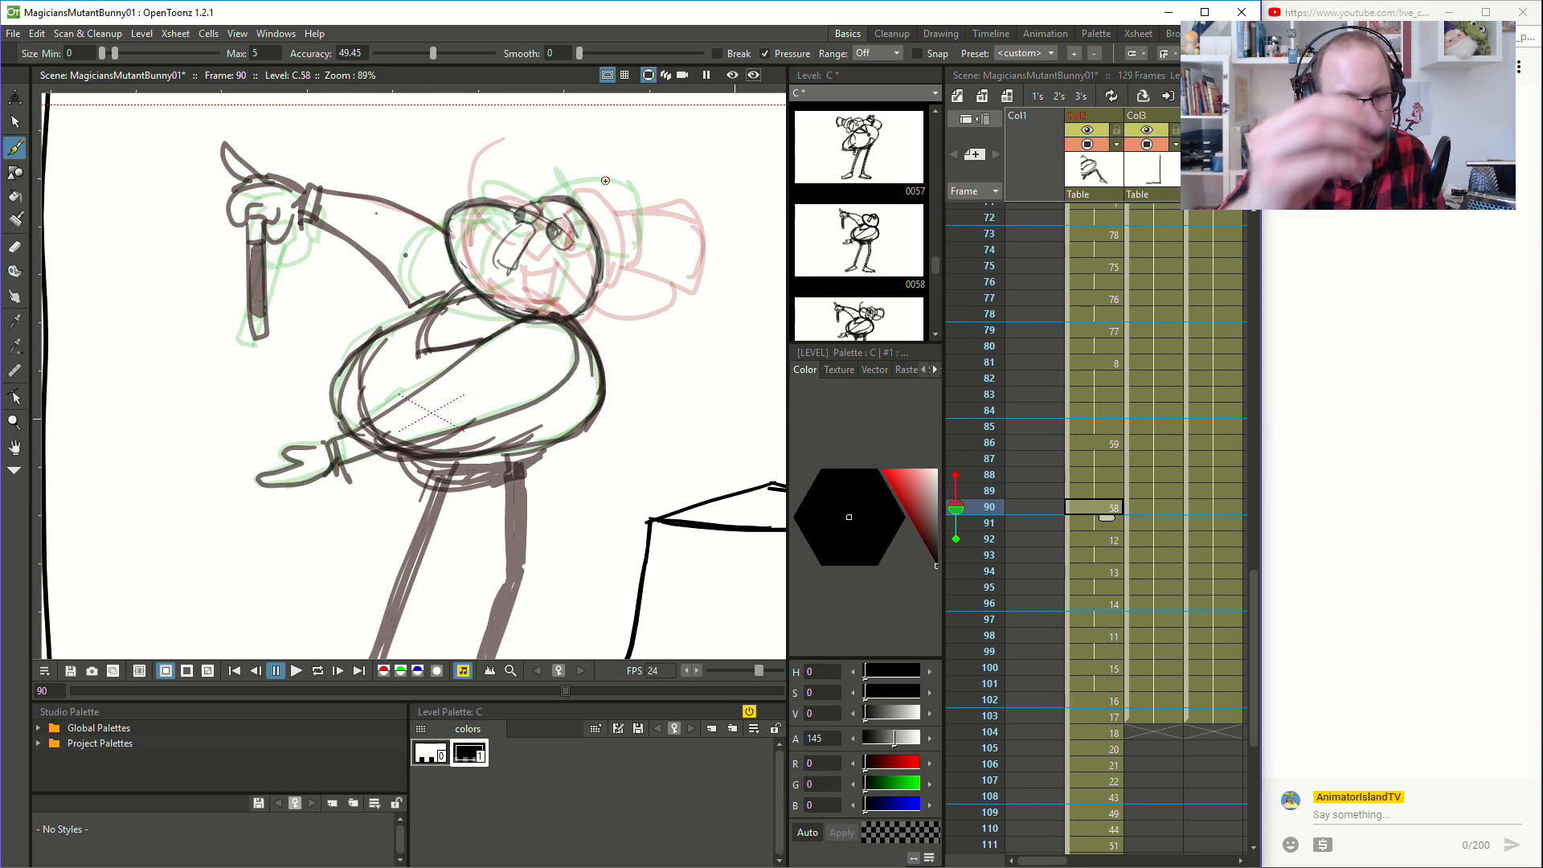
# - Draw the brim and crown of the tilted top hat on the magician's head at frame 90
pyautogui.moveTo(565, 197)
pyautogui.mouseDown()
pyautogui.moveTo(588, 192)
pyautogui.moveTo(611, 230)
pyautogui.moveTo(606, 278)
pyautogui.mouseUp()
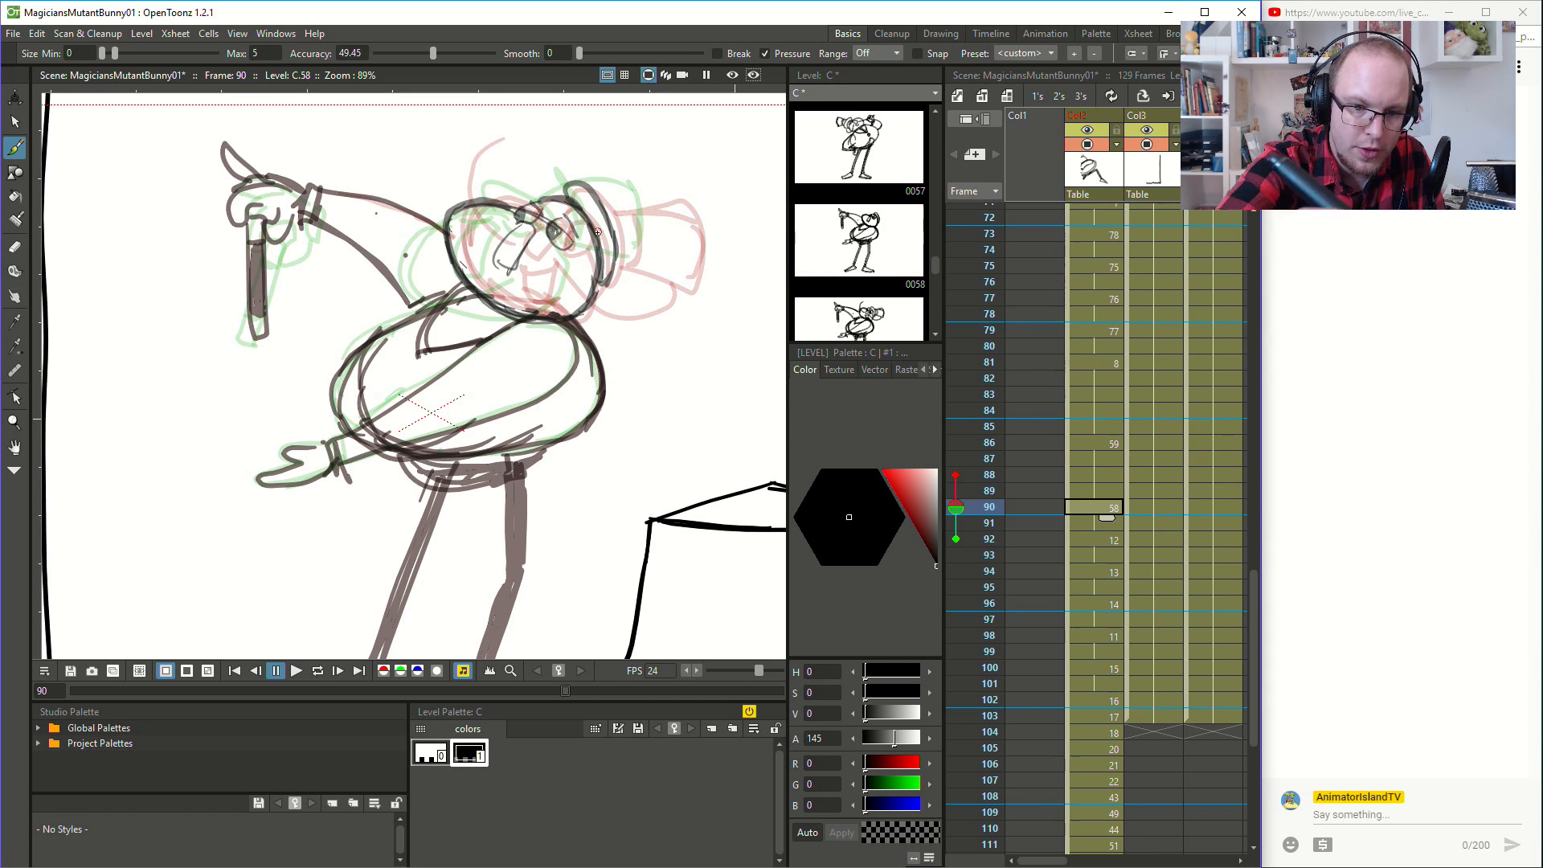
pyautogui.moveTo(602, 211)
pyautogui.mouseDown()
pyautogui.moveTo(682, 193)
pyautogui.moveTo(694, 254)
pyautogui.mouseUp()
pyautogui.hotkey('ctrl', 'z')
pyautogui.hotkey('ctrl', 'z')
pyautogui.hotkey('ctrl', 'z')
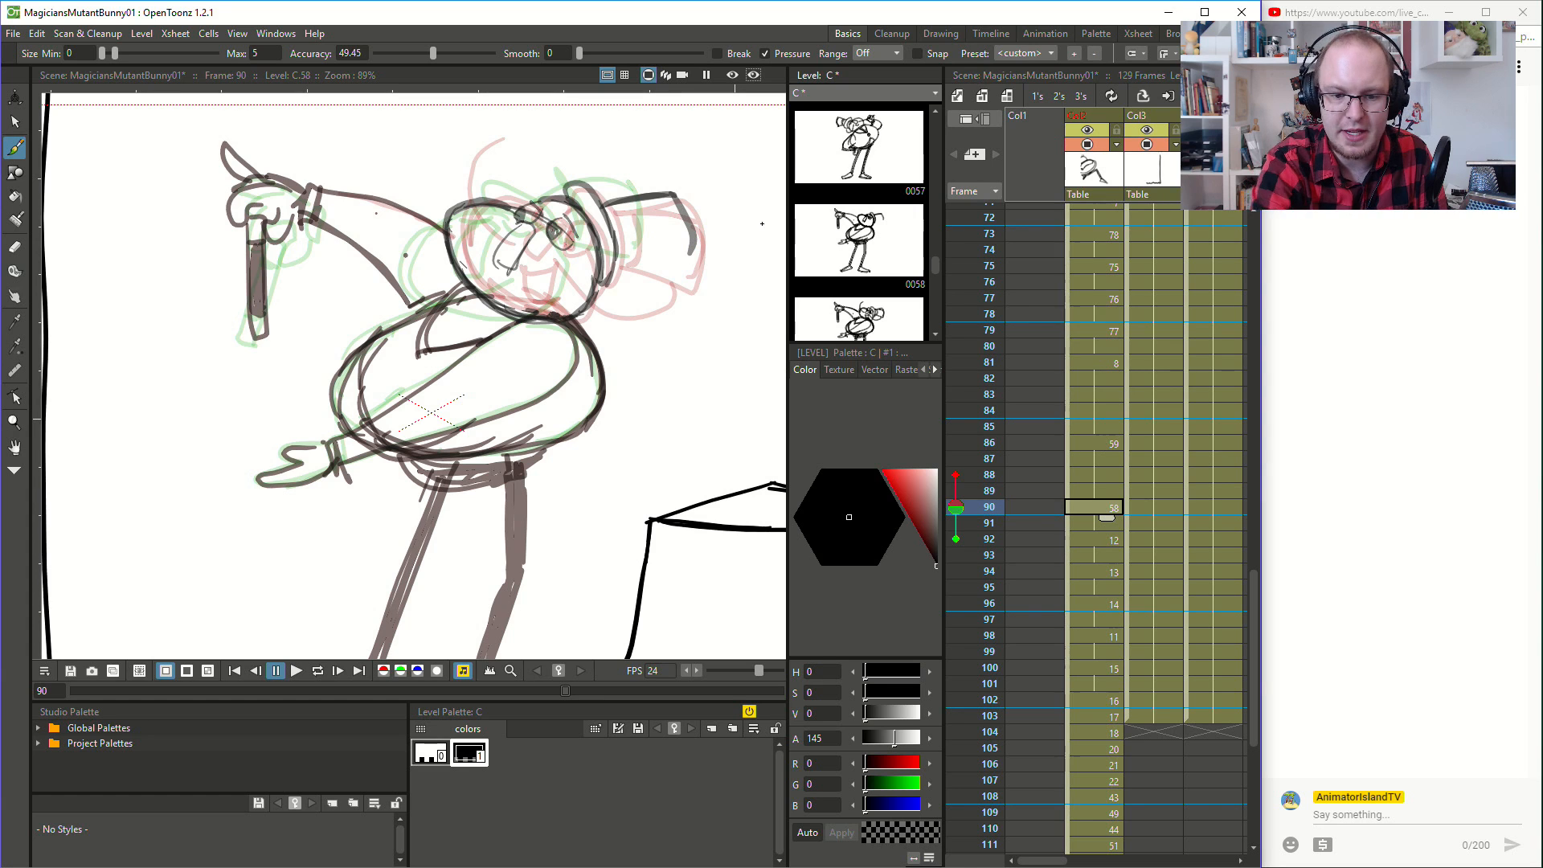
pyautogui.hotkey('ctrl', 'z')
pyautogui.moveTo(615, 259); pyautogui.dragTo(684, 267)
pyautogui.moveTo(622, 201); pyautogui.dragTo(632, 255)
pyautogui.hotkey('ctrl', 'z')
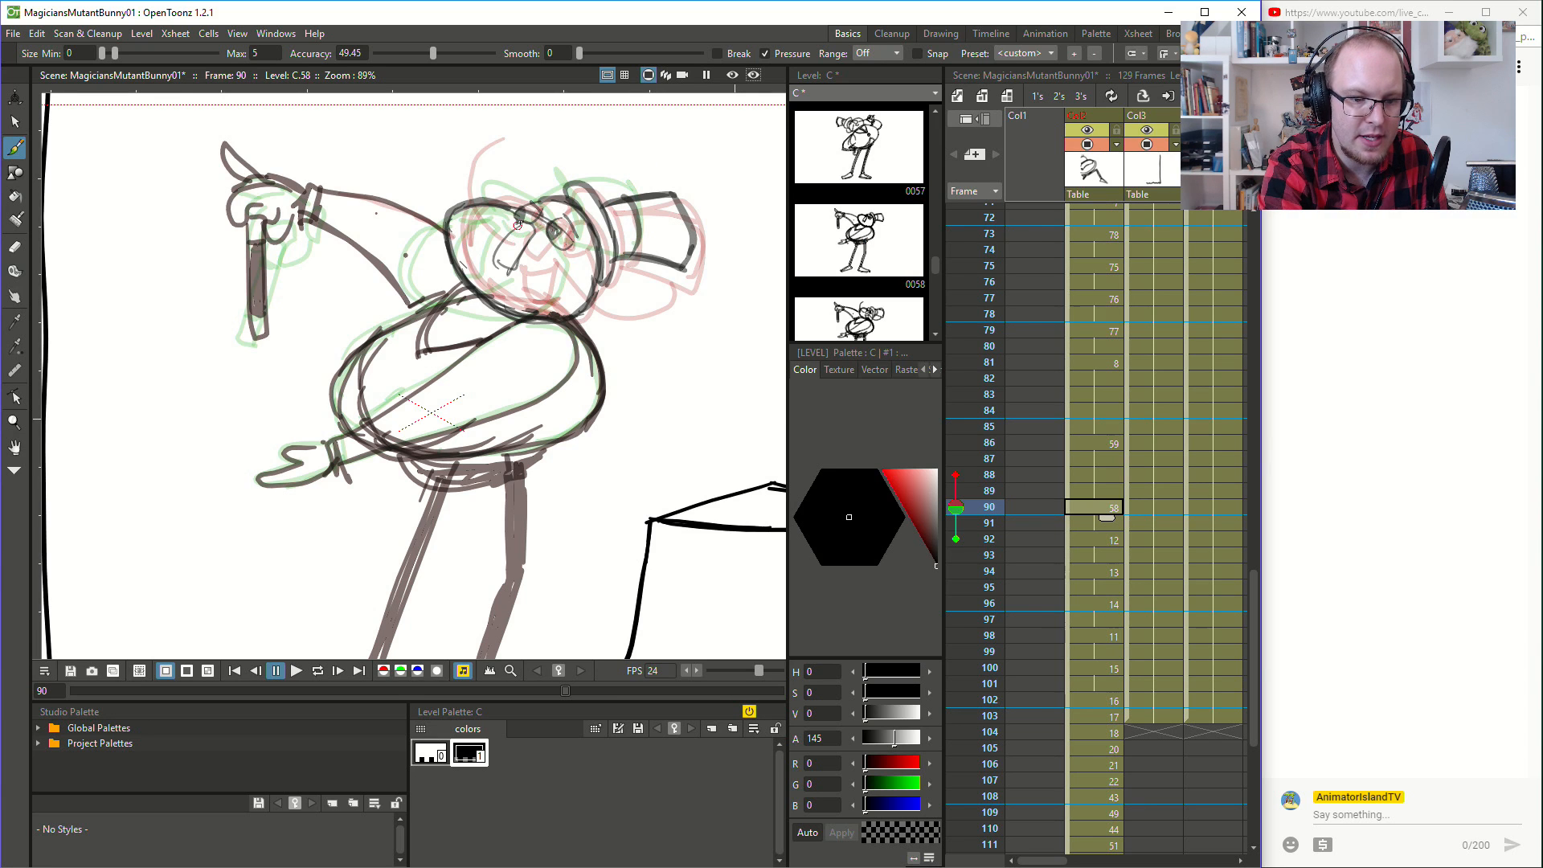
# - Thicken the nose lines and draw a filled, open smiling mouth beneath the nose at frame 90
pyautogui.moveTo(525, 221); pyautogui.dragTo(495, 255)
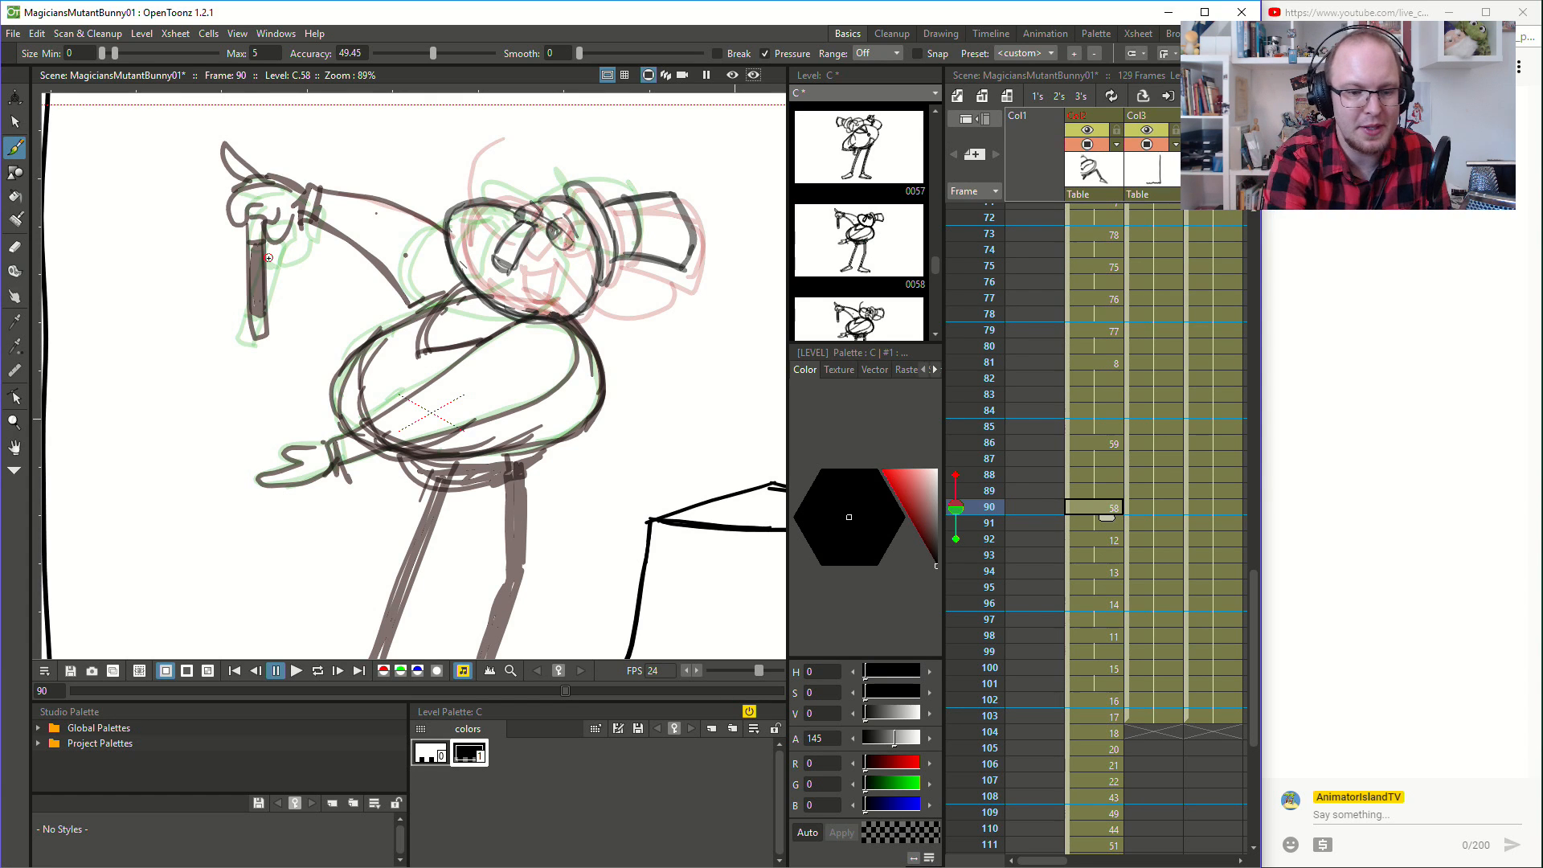
pyautogui.moveTo(508, 281)
pyautogui.mouseDown()
pyautogui.moveTo(541, 270)
pyautogui.moveTo(508, 286)
pyautogui.moveTo(535, 281)
pyautogui.mouseUp()
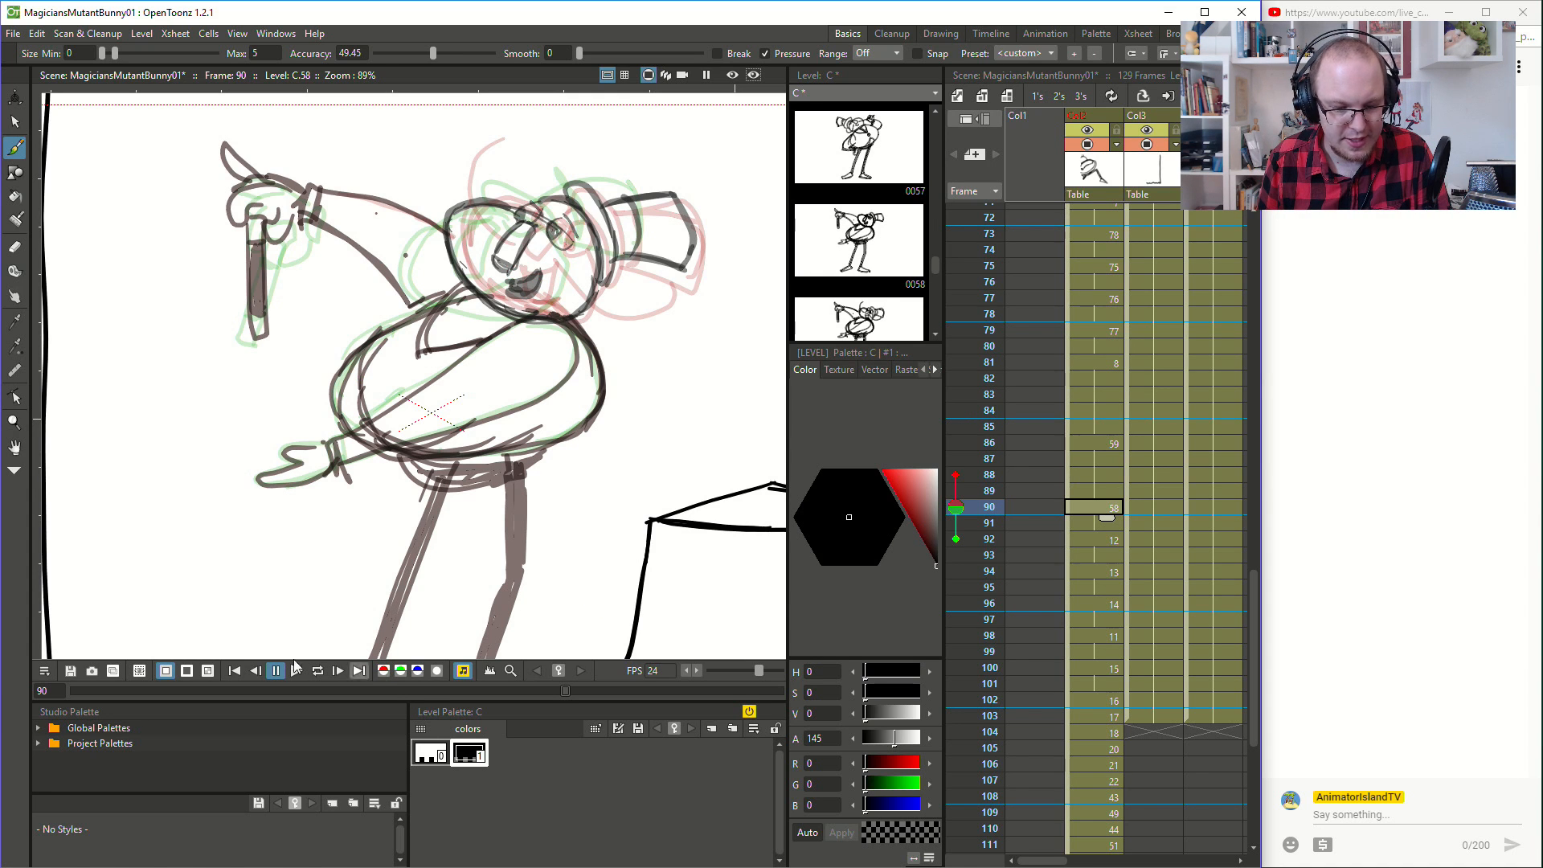
# - Check the redrawn head in motion by playing from frame 88 and stepping through to frame 92
pyautogui.scroll(-1, 368, 437)
pyautogui.scroll(-1, 368, 437)
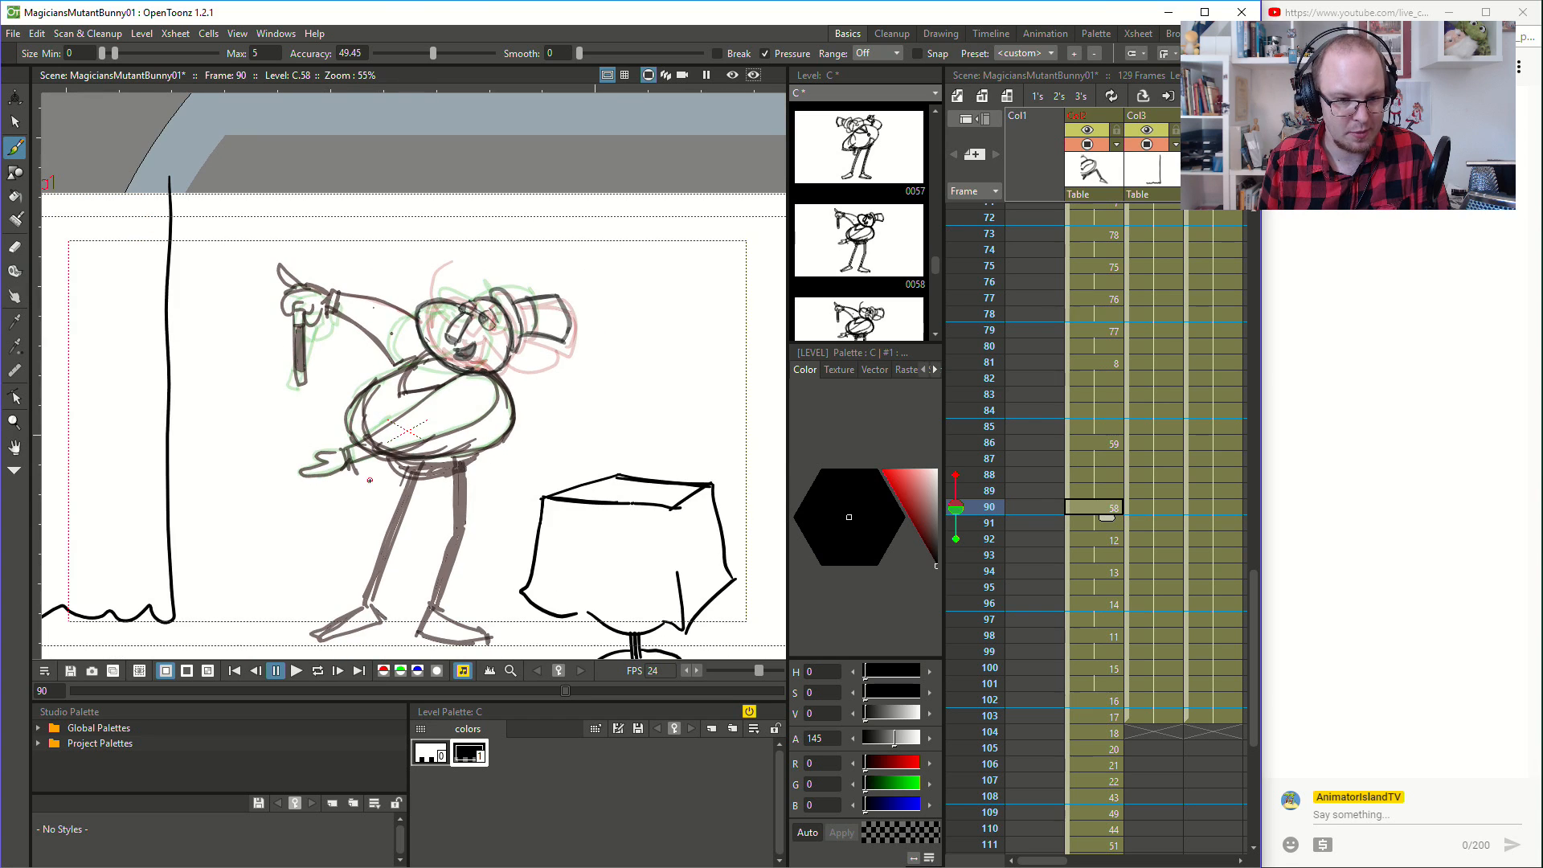
pyautogui.click(1112, 475)
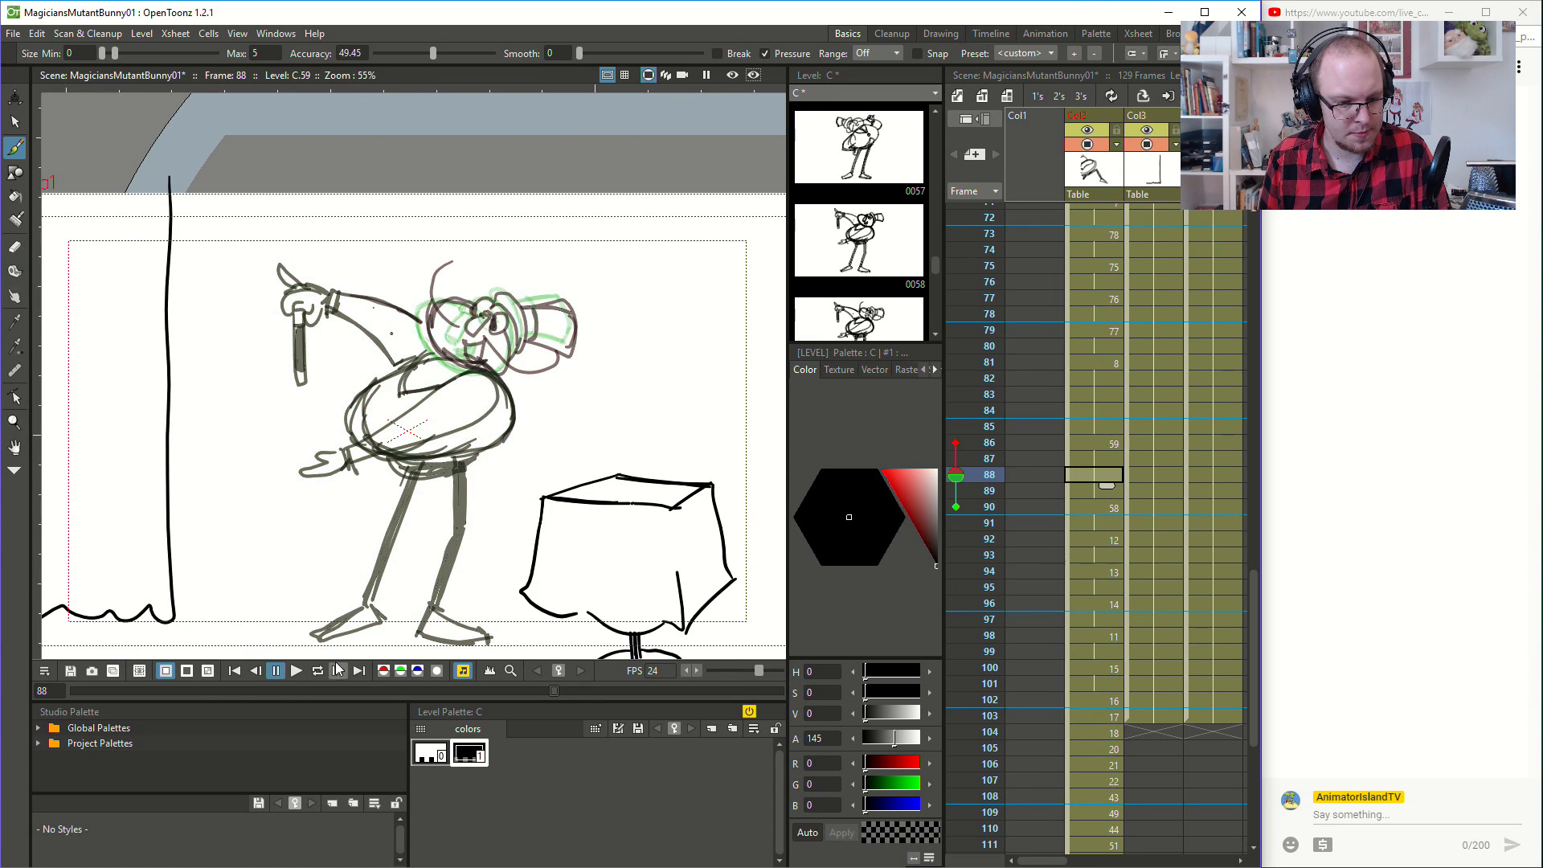
pyautogui.click(295, 671)
pyautogui.click(1108, 505)
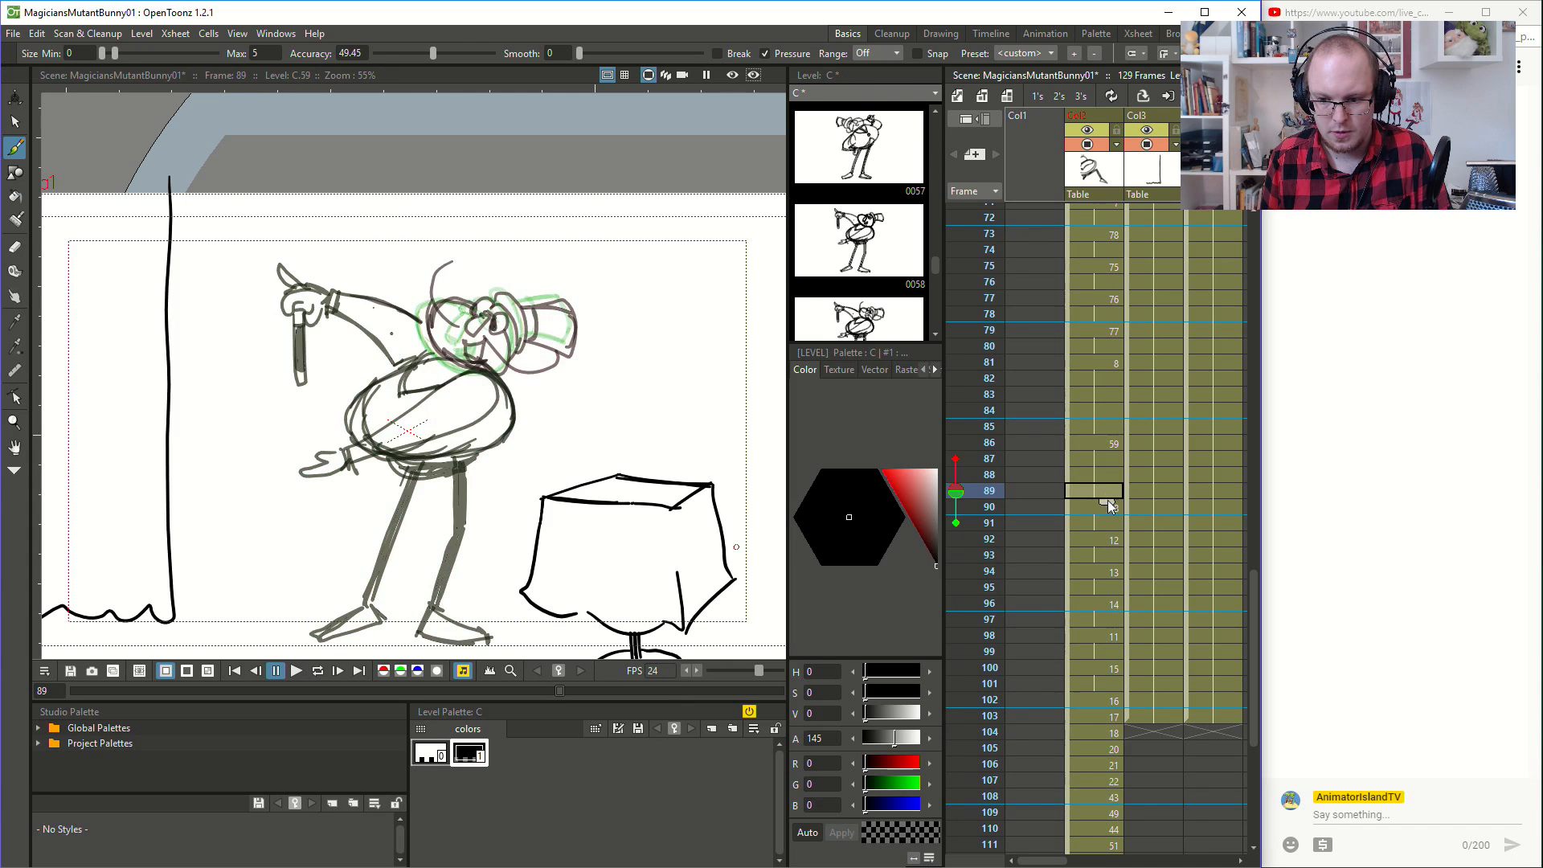
pyautogui.click(1113, 542)
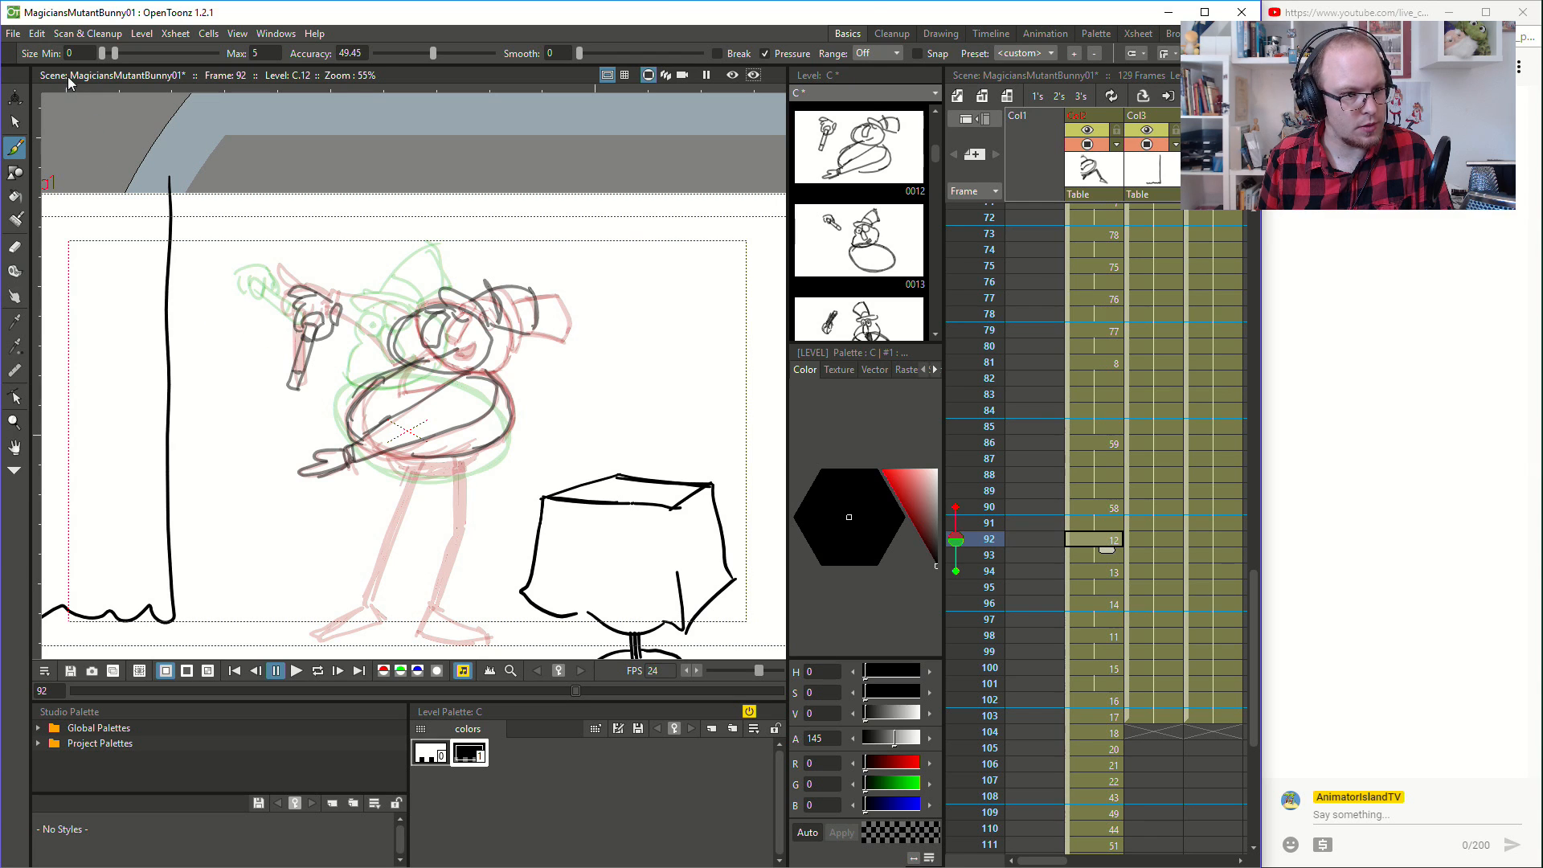
# - Set the brush's maximum size to 2 and draw the raised arm connecting the wand hand to the shoulder at frame 92
pyautogui.click(252, 51)
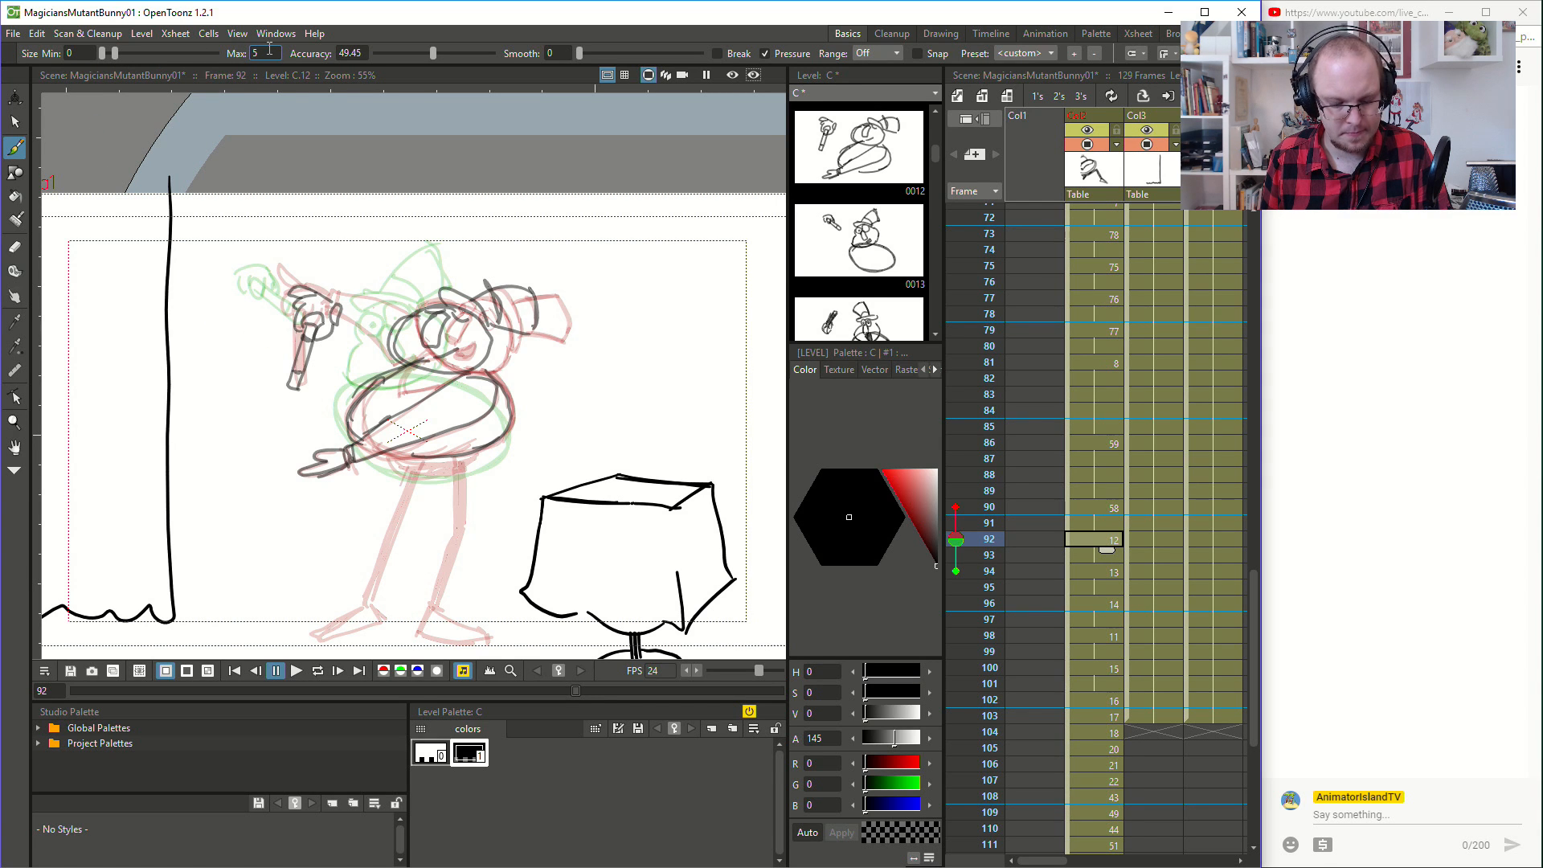
pyautogui.write('2')
pyautogui.press('Return')
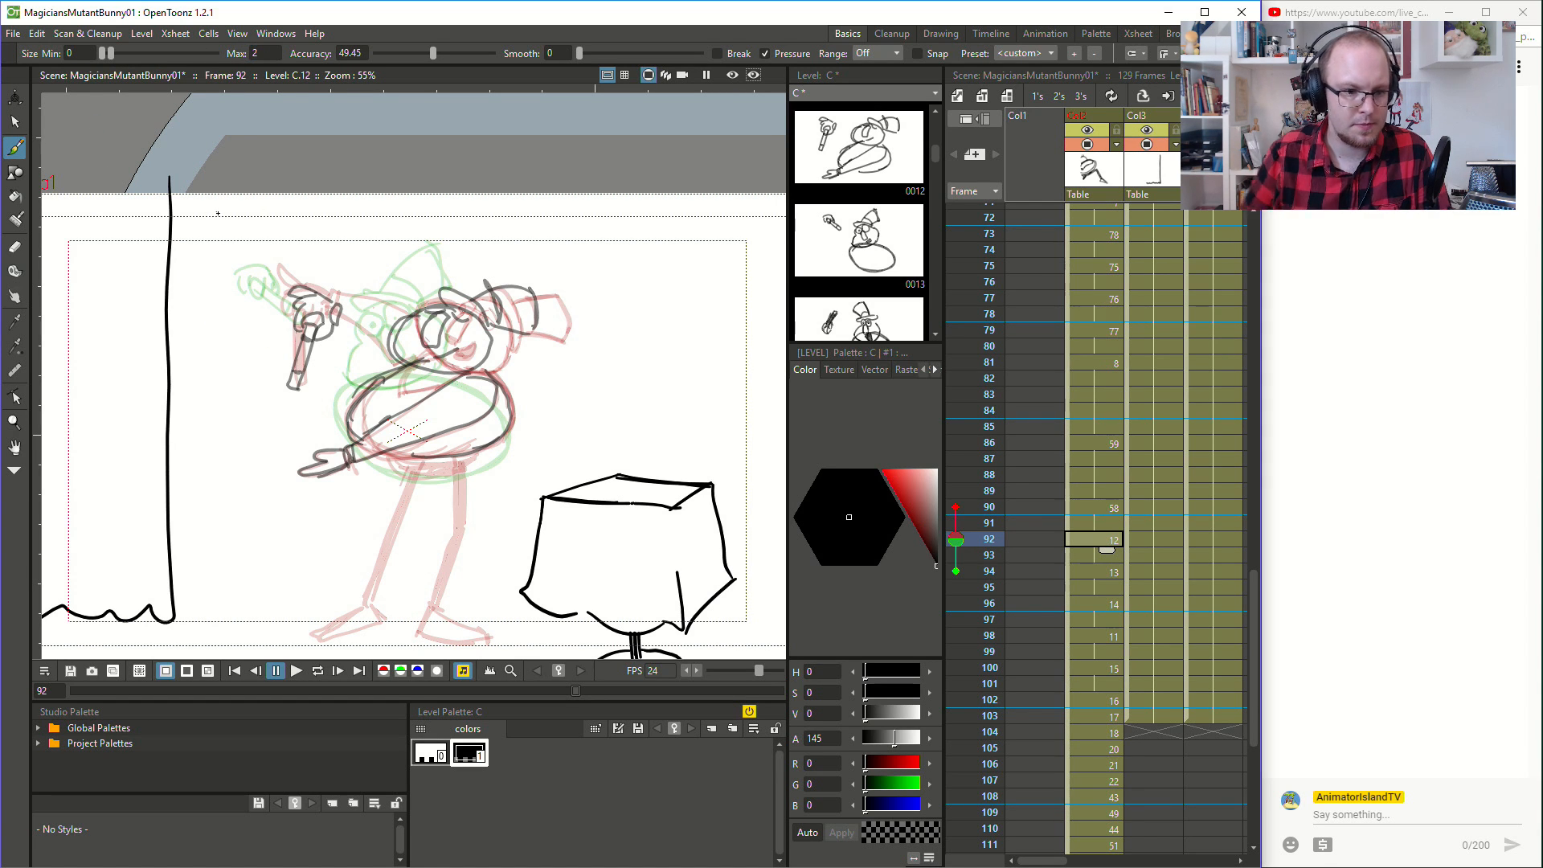
pyautogui.moveTo(346, 304)
pyautogui.mouseDown()
pyautogui.moveTo(411, 315)
pyautogui.moveTo(396, 352)
pyautogui.moveTo(358, 332)
pyautogui.mouseUp()
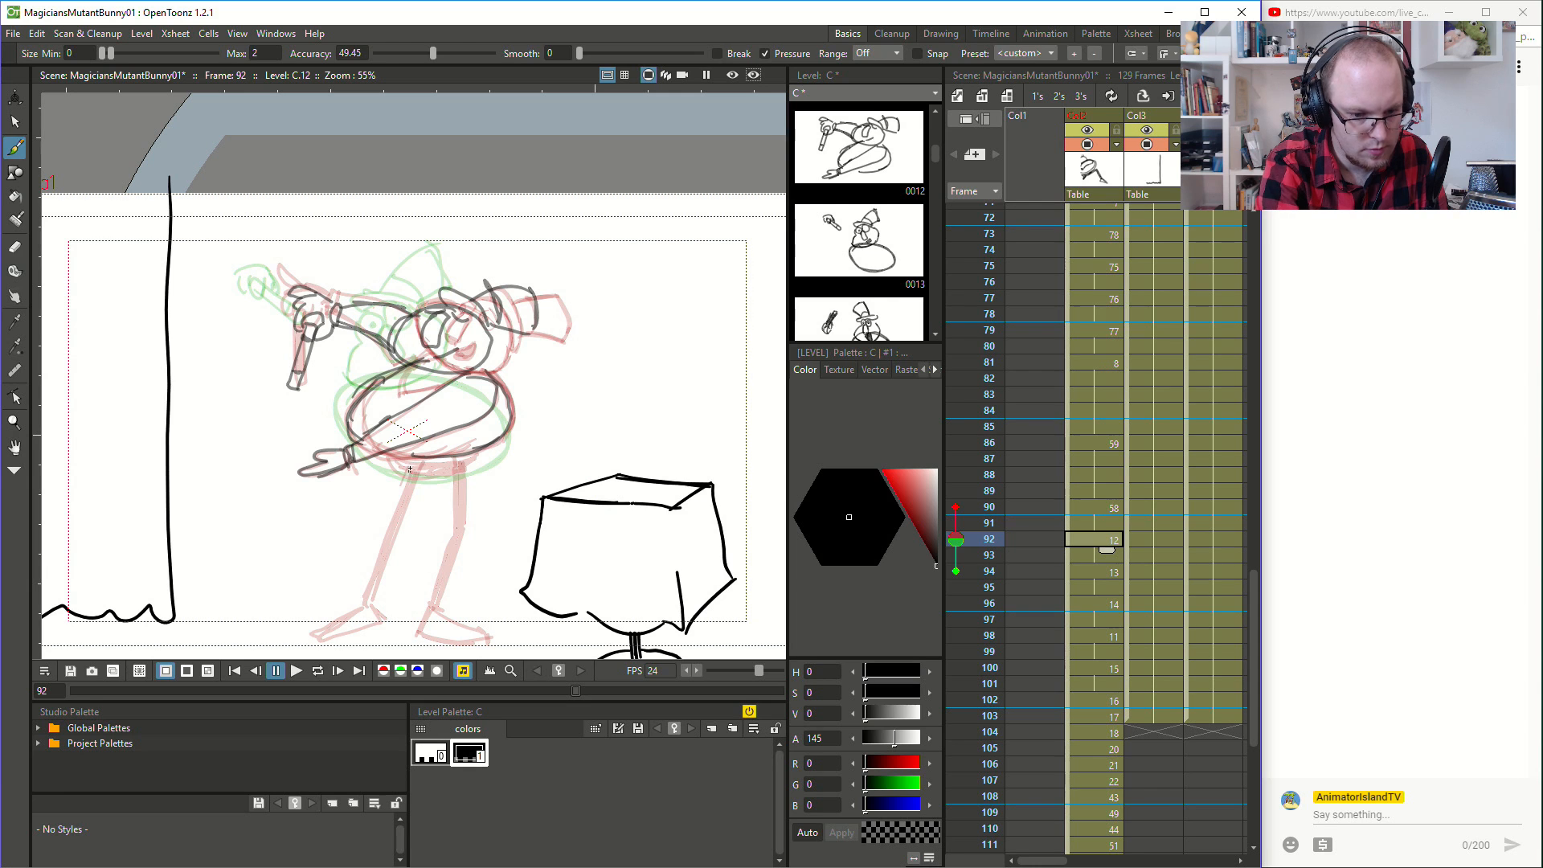
# - Clean up the belly's lower edge at frame 92 with the Eraser and redraw its outline with the brush
pyautogui.press('a')
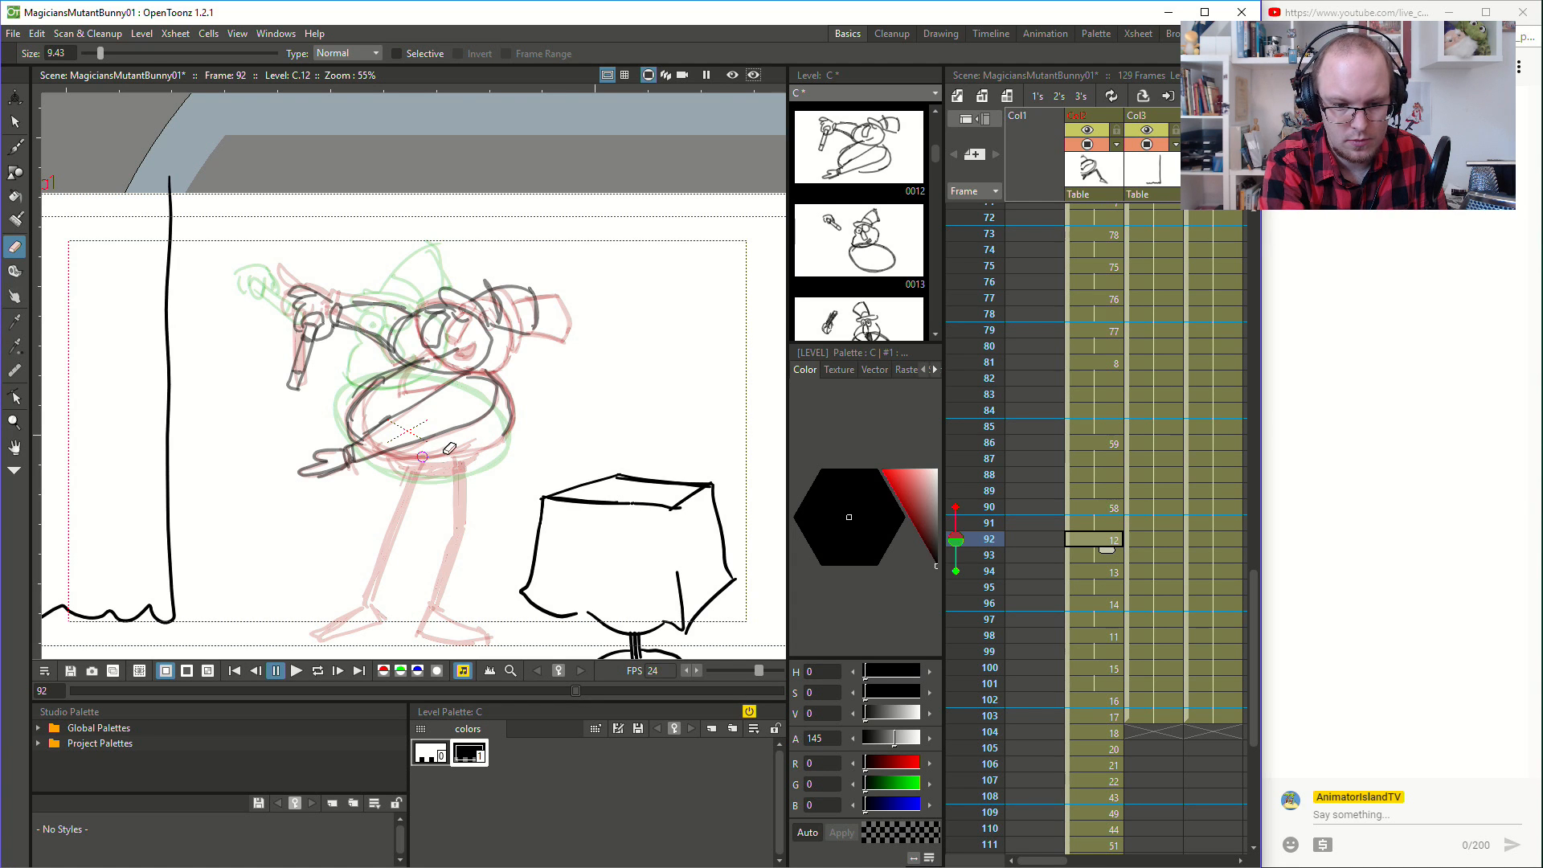
pyautogui.press('b')
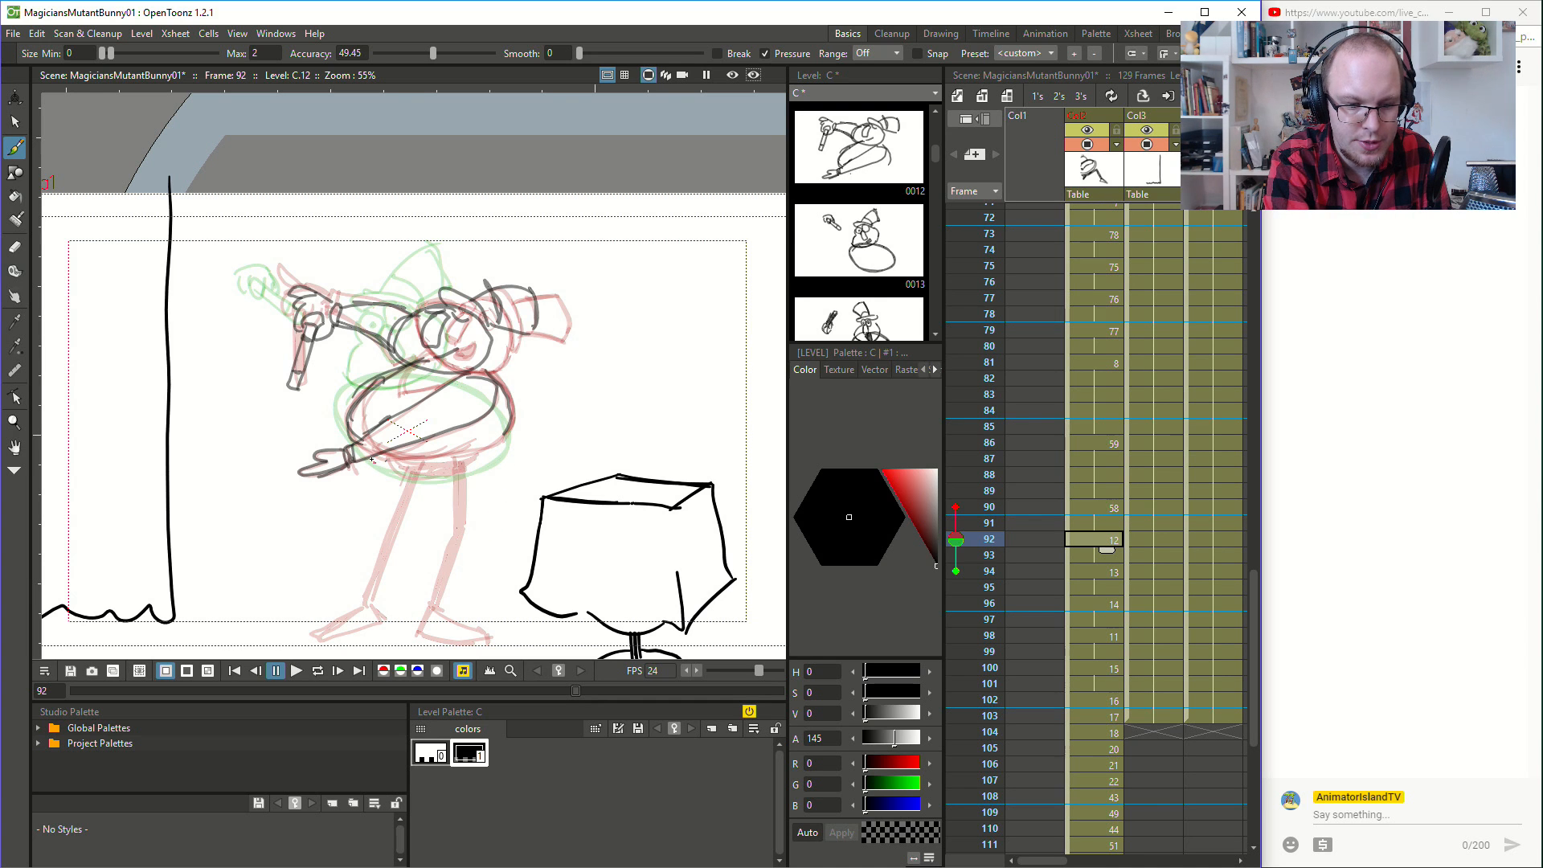
pyautogui.moveTo(413, 466)
pyautogui.mouseDown()
pyautogui.moveTo(506, 436)
pyautogui.moveTo(468, 463)
pyautogui.moveTo(506, 437)
pyautogui.mouseUp()
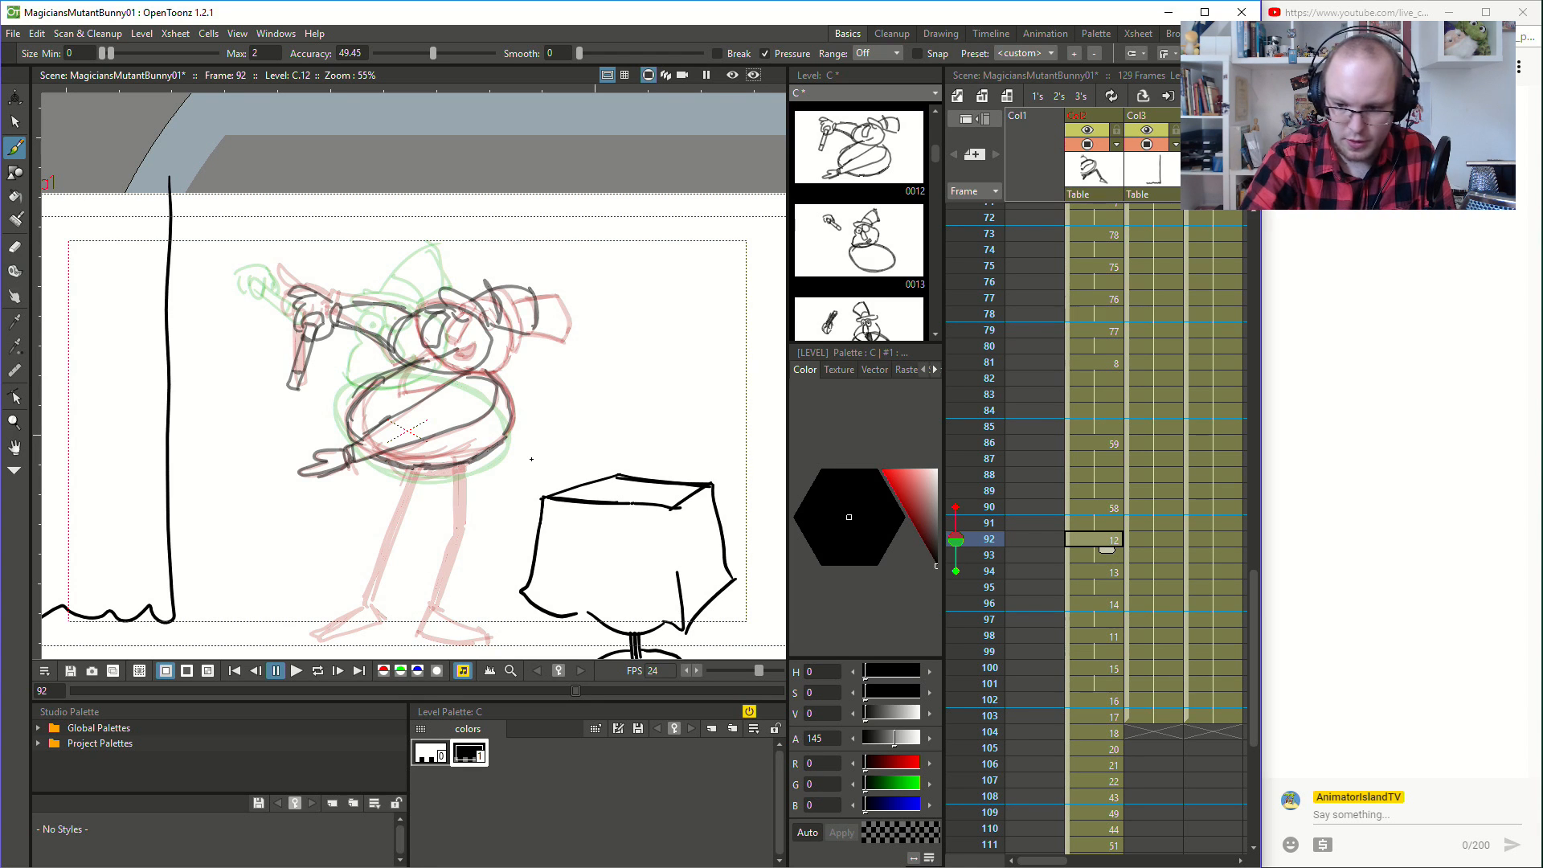
# - Examine the magician's poses at frames 94, 96, 98 and 100 to compare the motion between drawings
pyautogui.click(1105, 572)
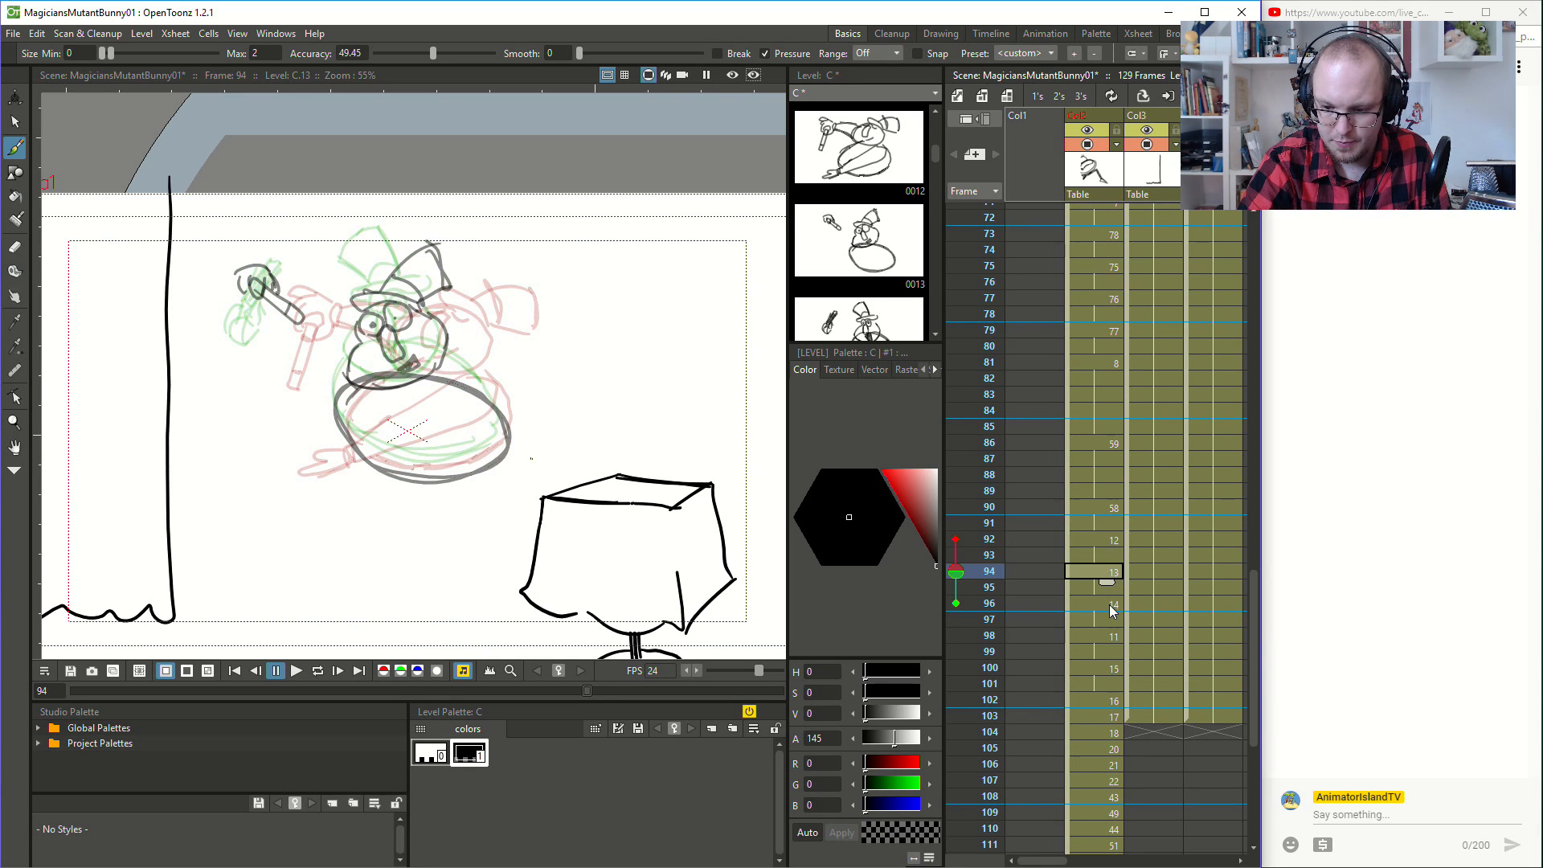
pyautogui.click(1111, 607)
pyautogui.click(1111, 637)
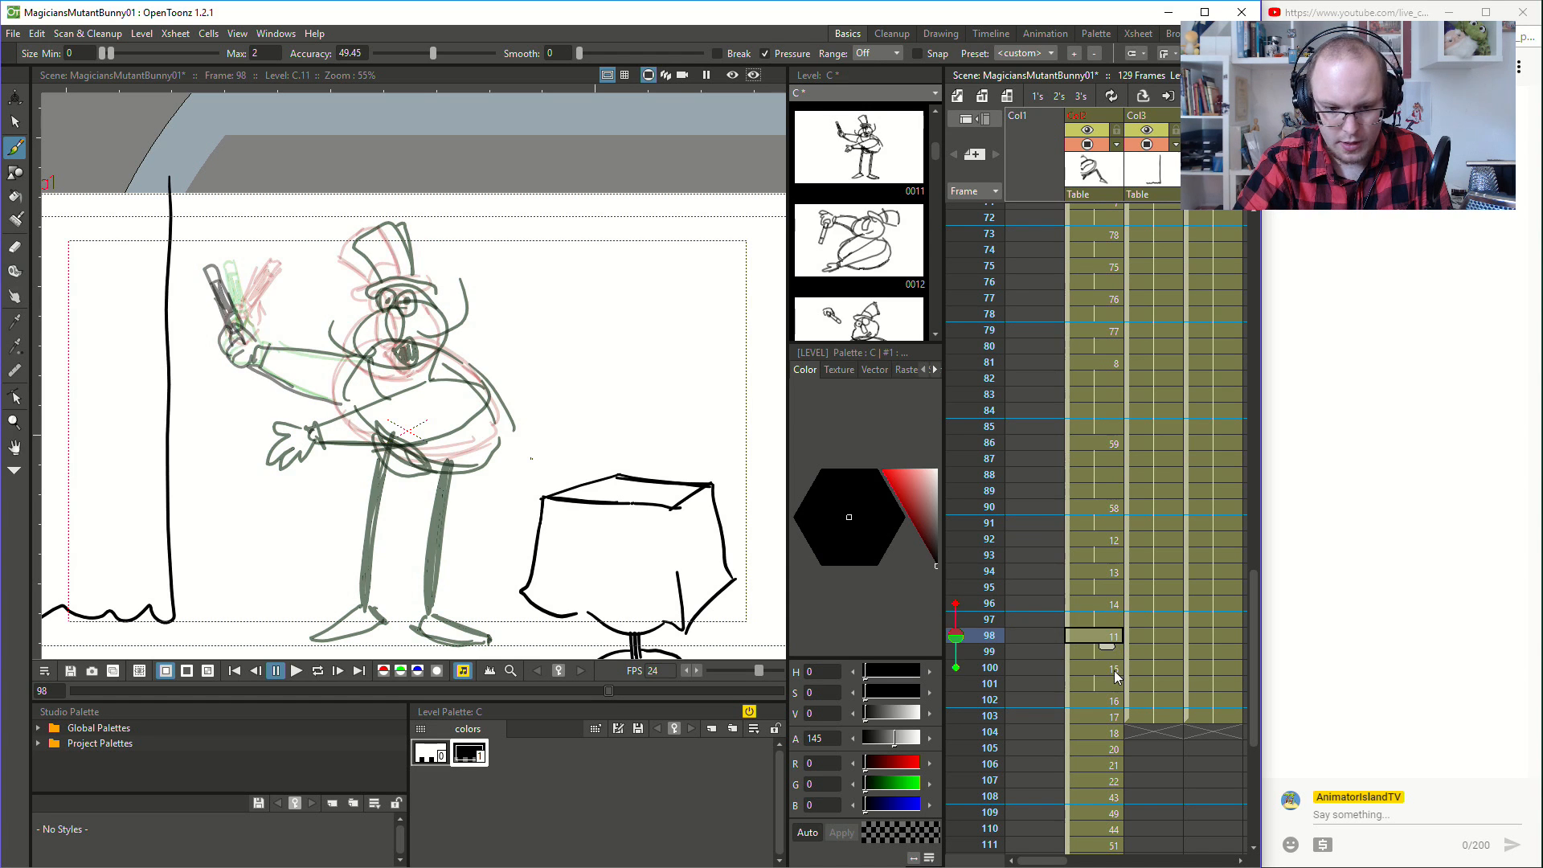
pyautogui.click(1114, 672)
pyautogui.click(1116, 638)
pyautogui.click(1115, 673)
pyautogui.click(1114, 638)
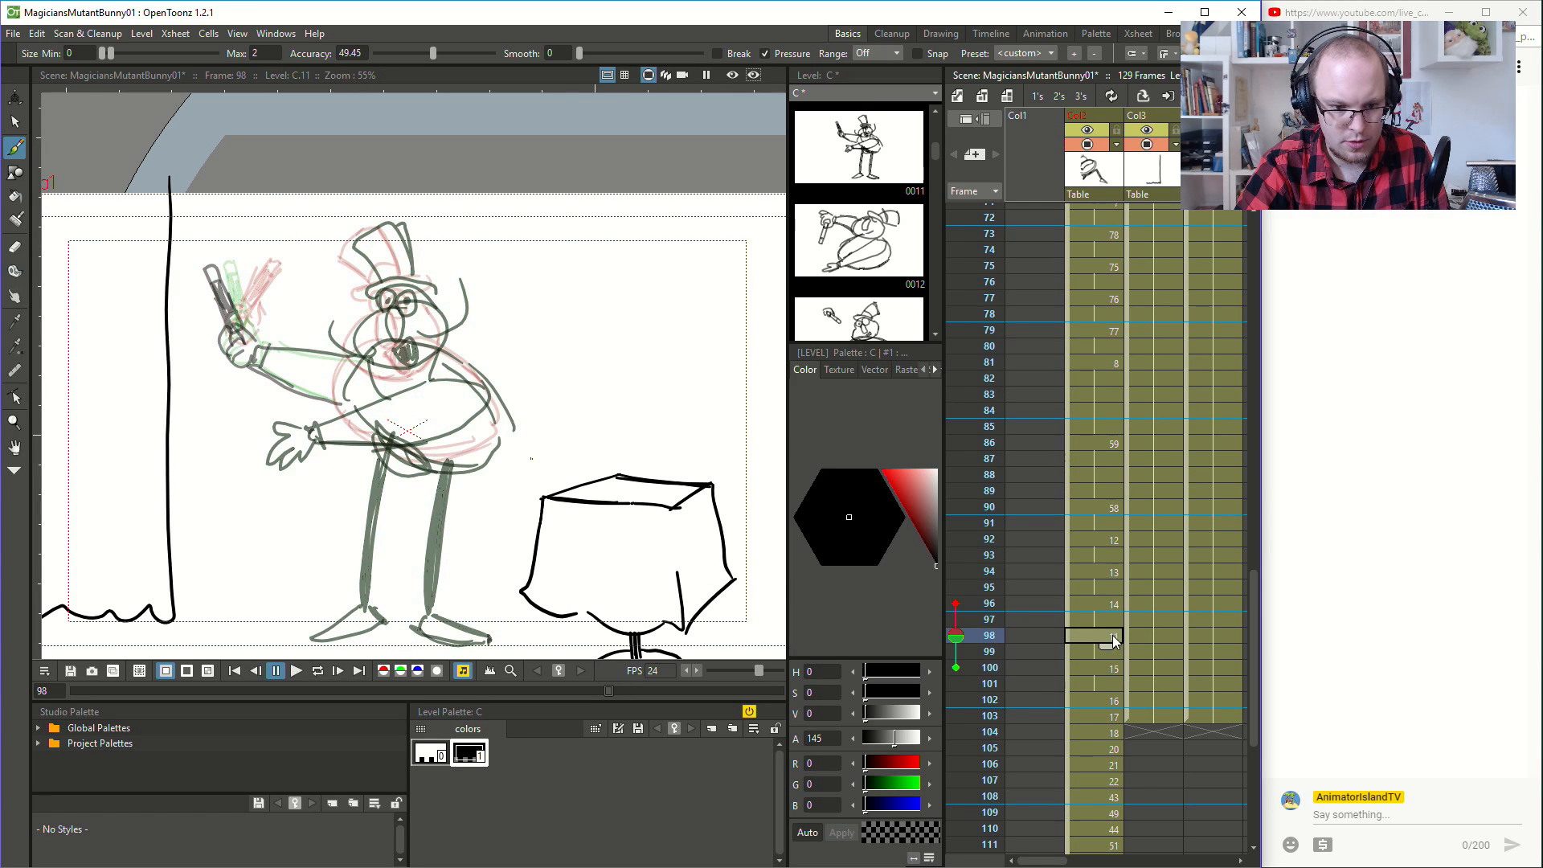
pyautogui.click(1111, 603)
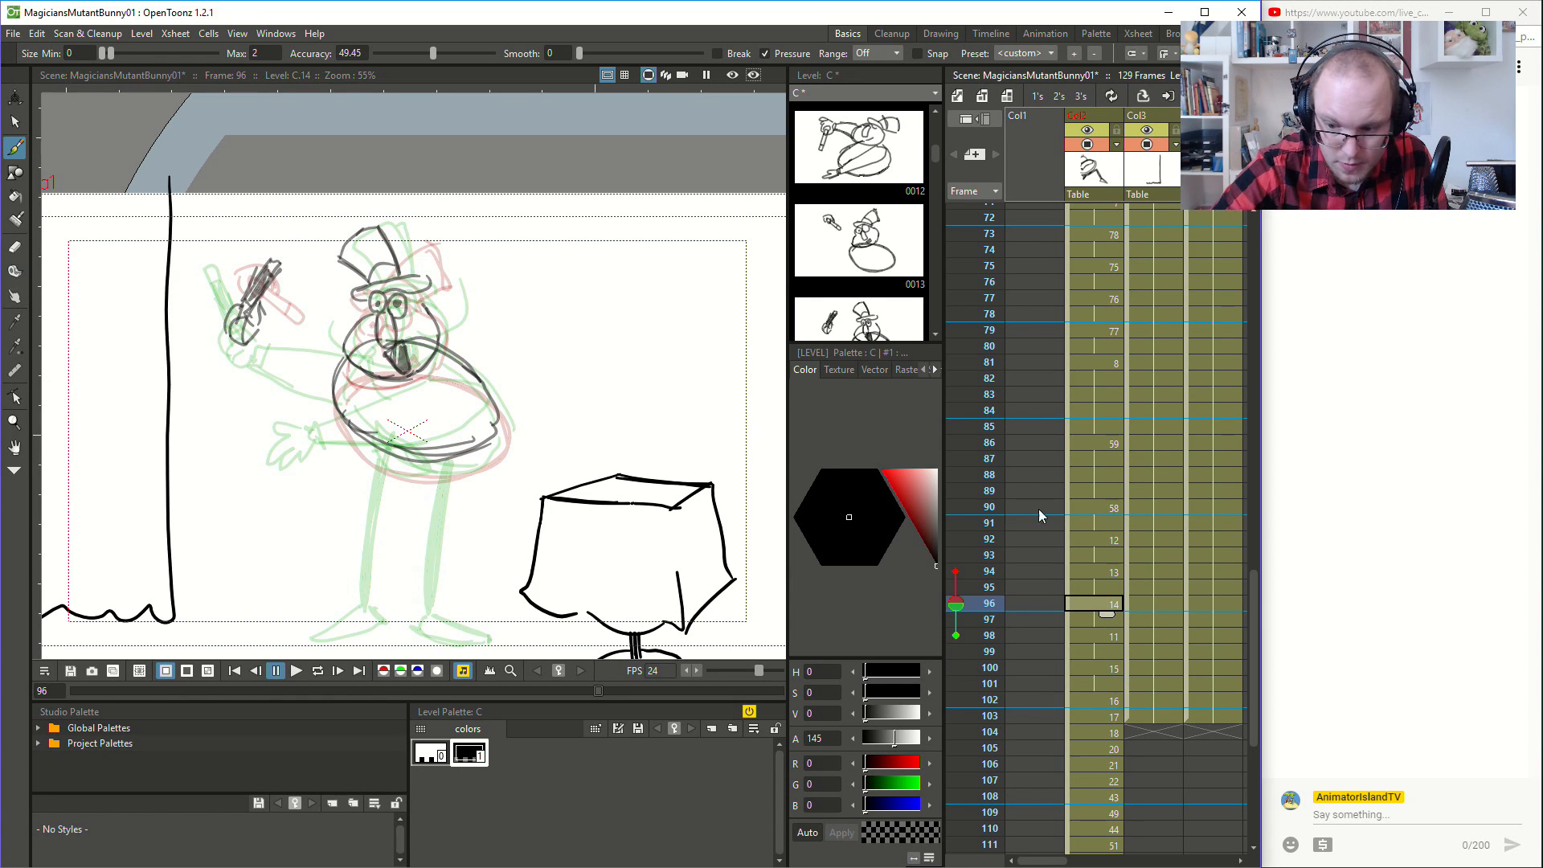
# - Draw the hip strokes beneath the belly at frame 94 and use frame 100 instead of 96 as the following onion-skin reference
pyautogui.click(1101, 572)
pyautogui.moveTo(377, 473); pyautogui.dragTo(437, 486)
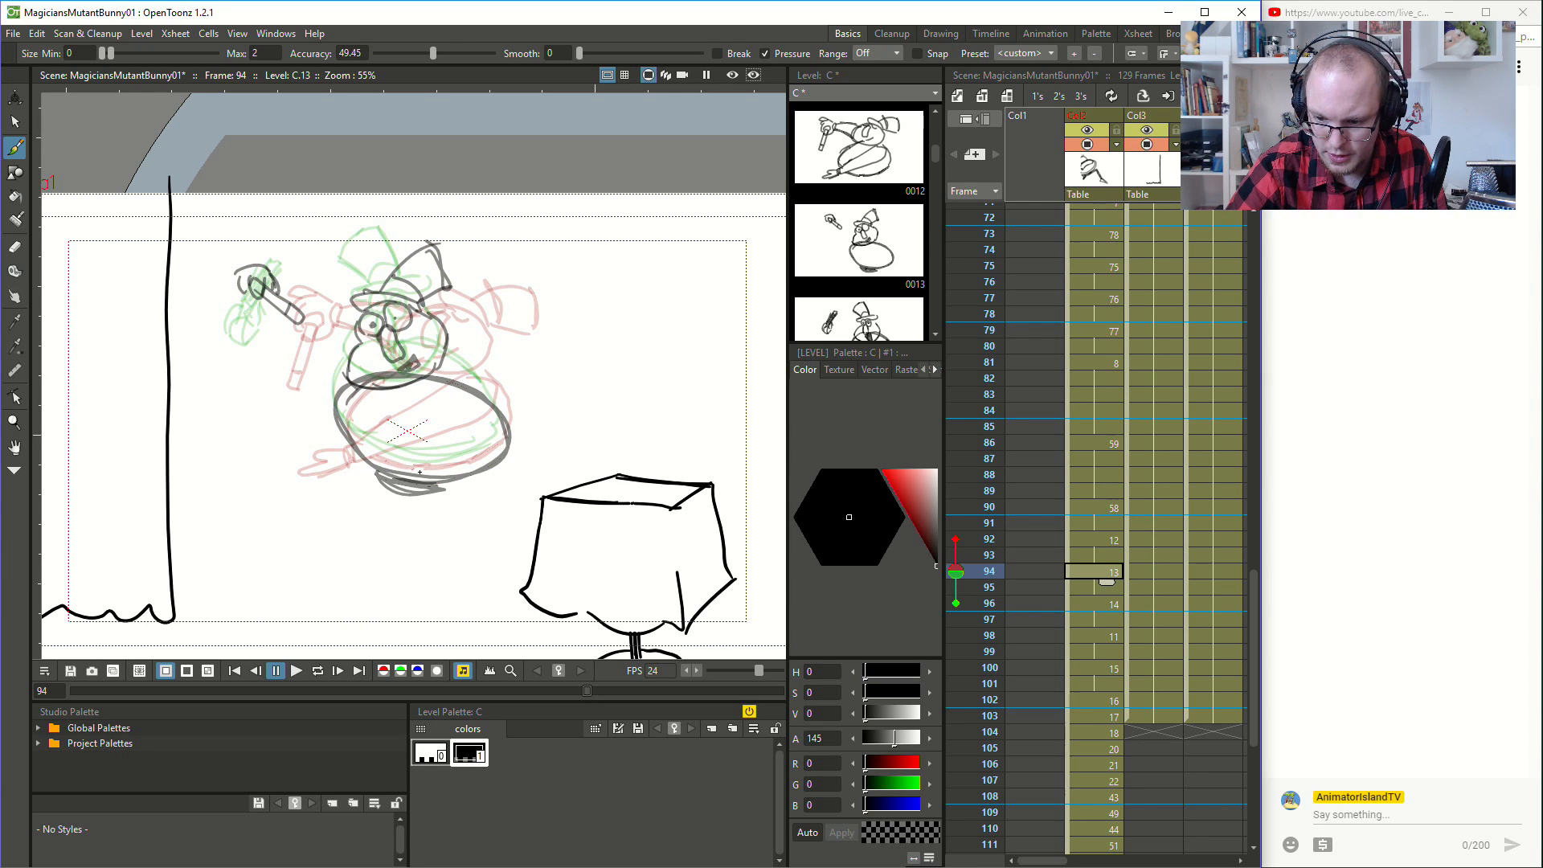
pyautogui.click(957, 668)
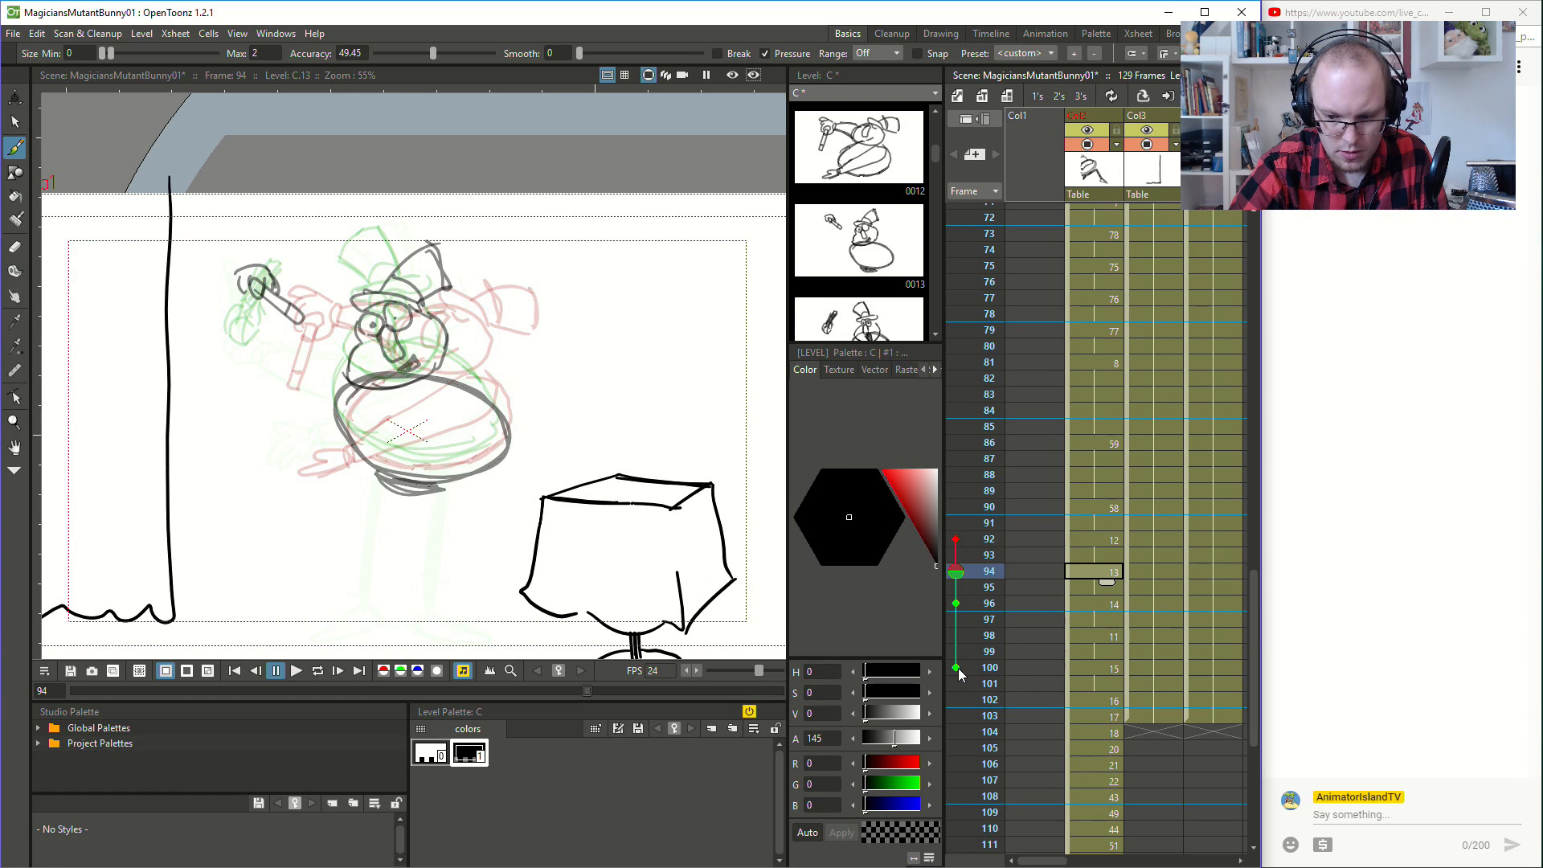
pyautogui.click(962, 606)
pyautogui.click(968, 589)
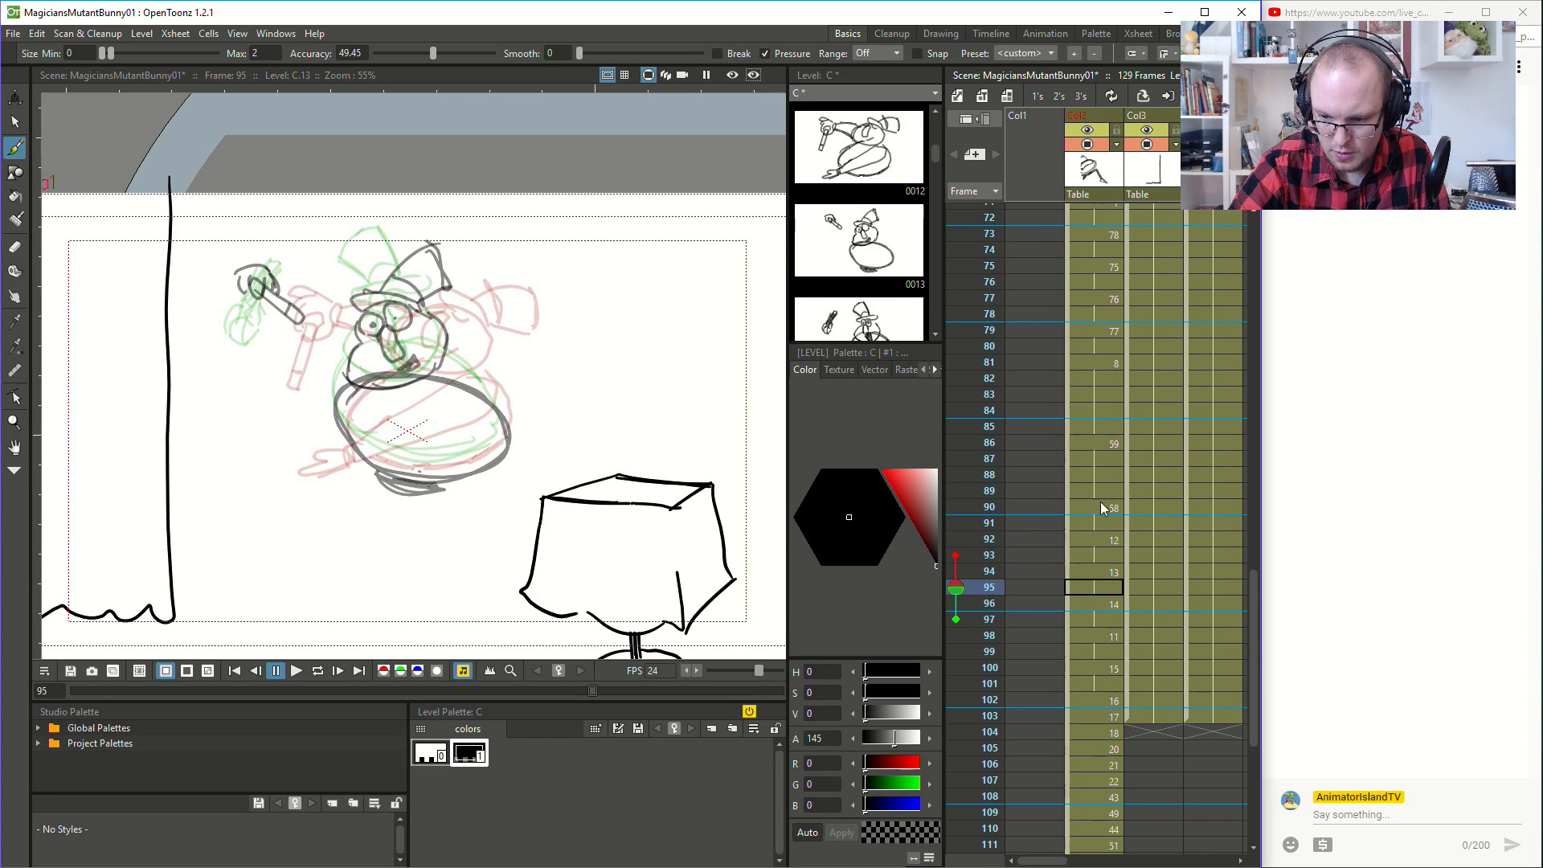
pyautogui.click(976, 574)
pyautogui.click(956, 603)
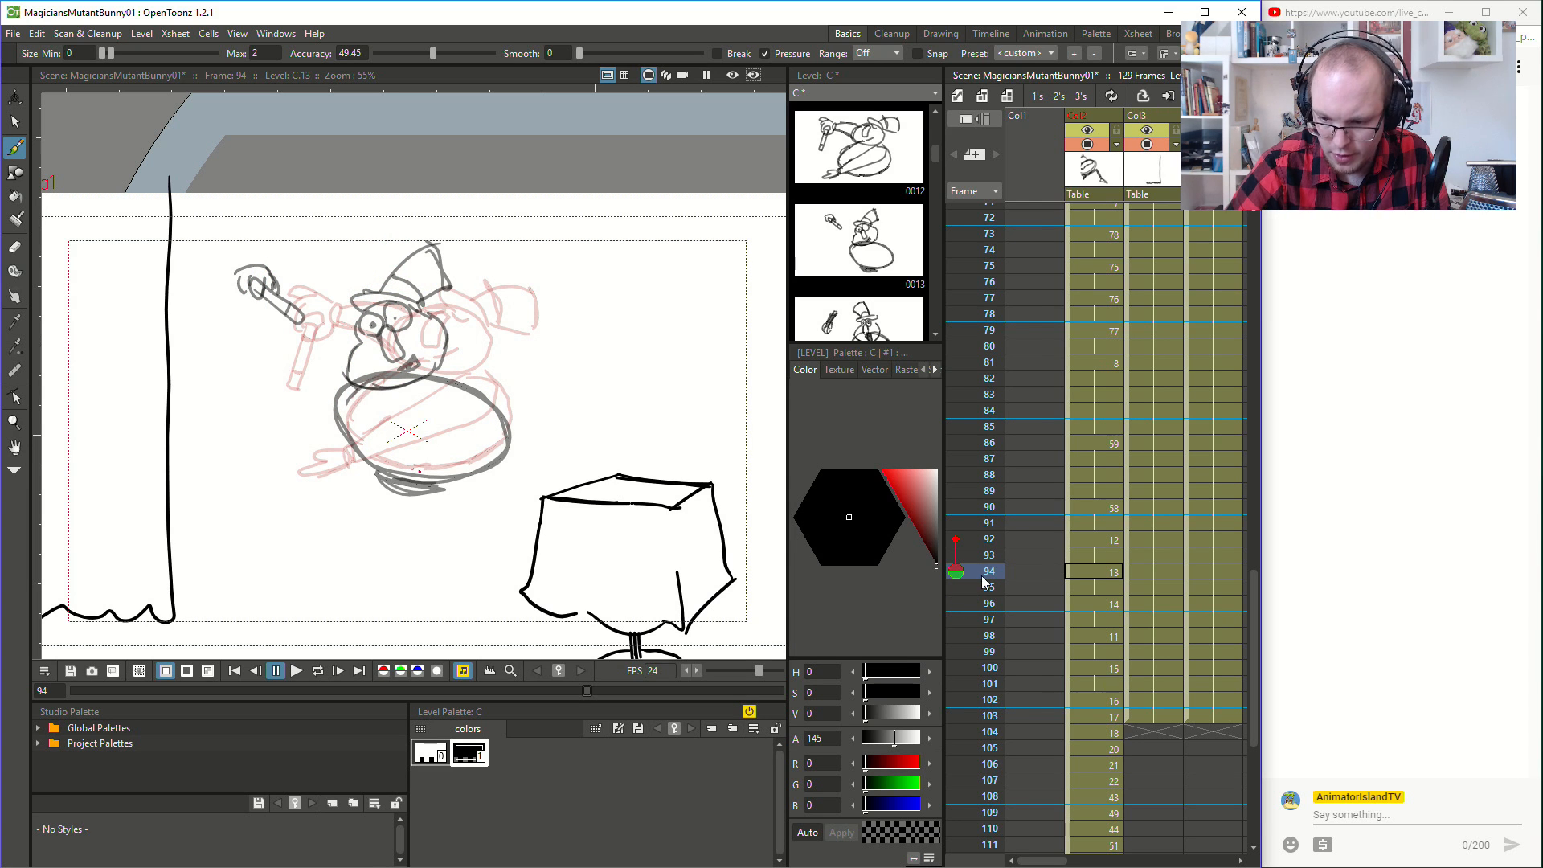
pyautogui.click(956, 668)
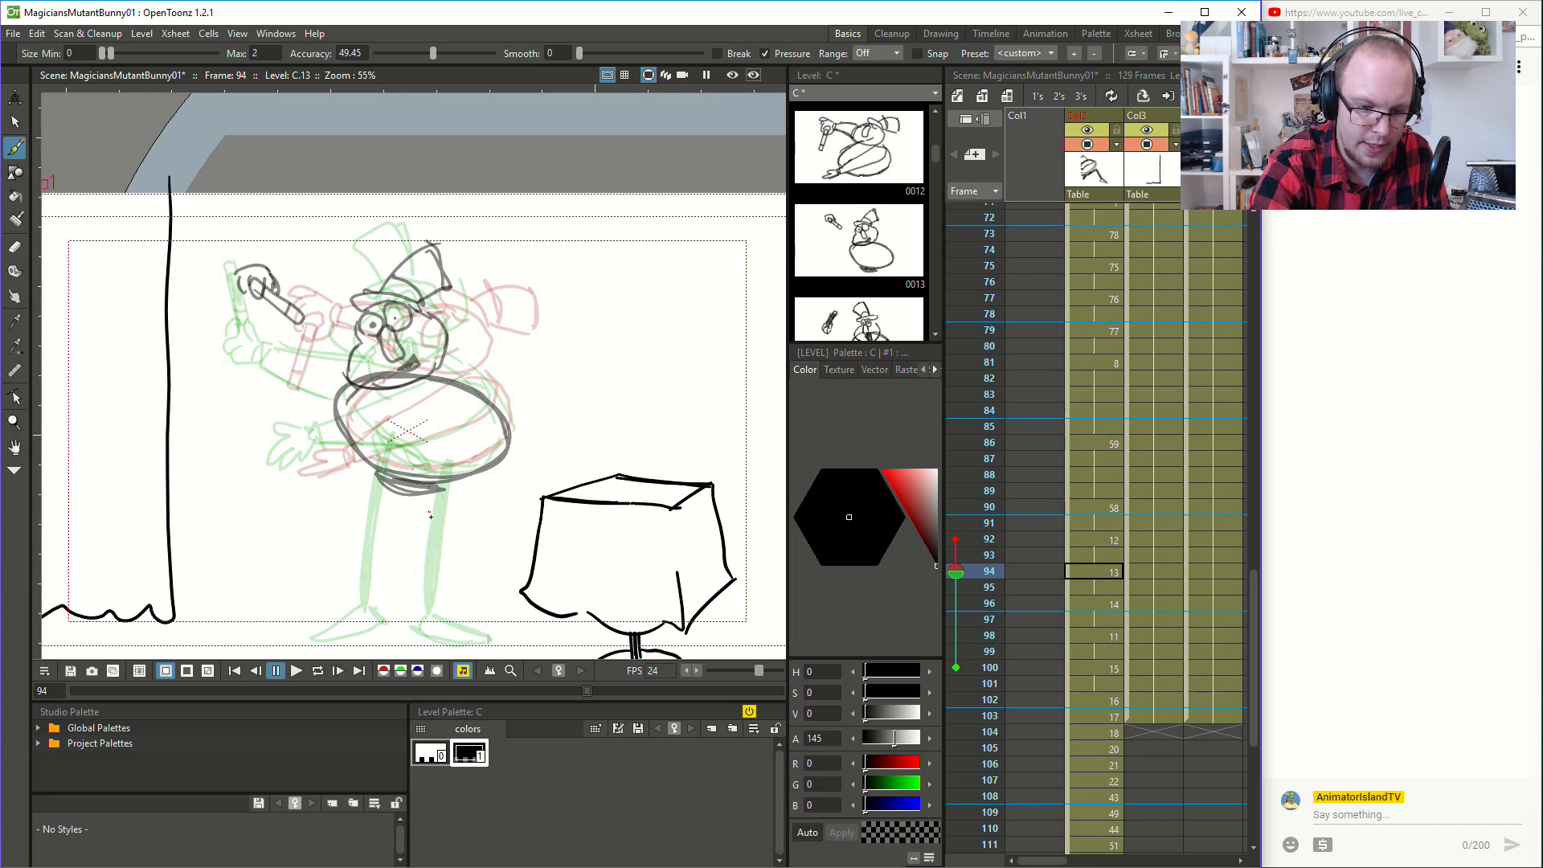
# - Draw both of the magician's legs with bent knees below the hips at frame 94
pyautogui.moveTo(446, 557)
pyautogui.mouseDown()
pyautogui.moveTo(434, 492)
pyautogui.moveTo(426, 605)
pyautogui.mouseUp()
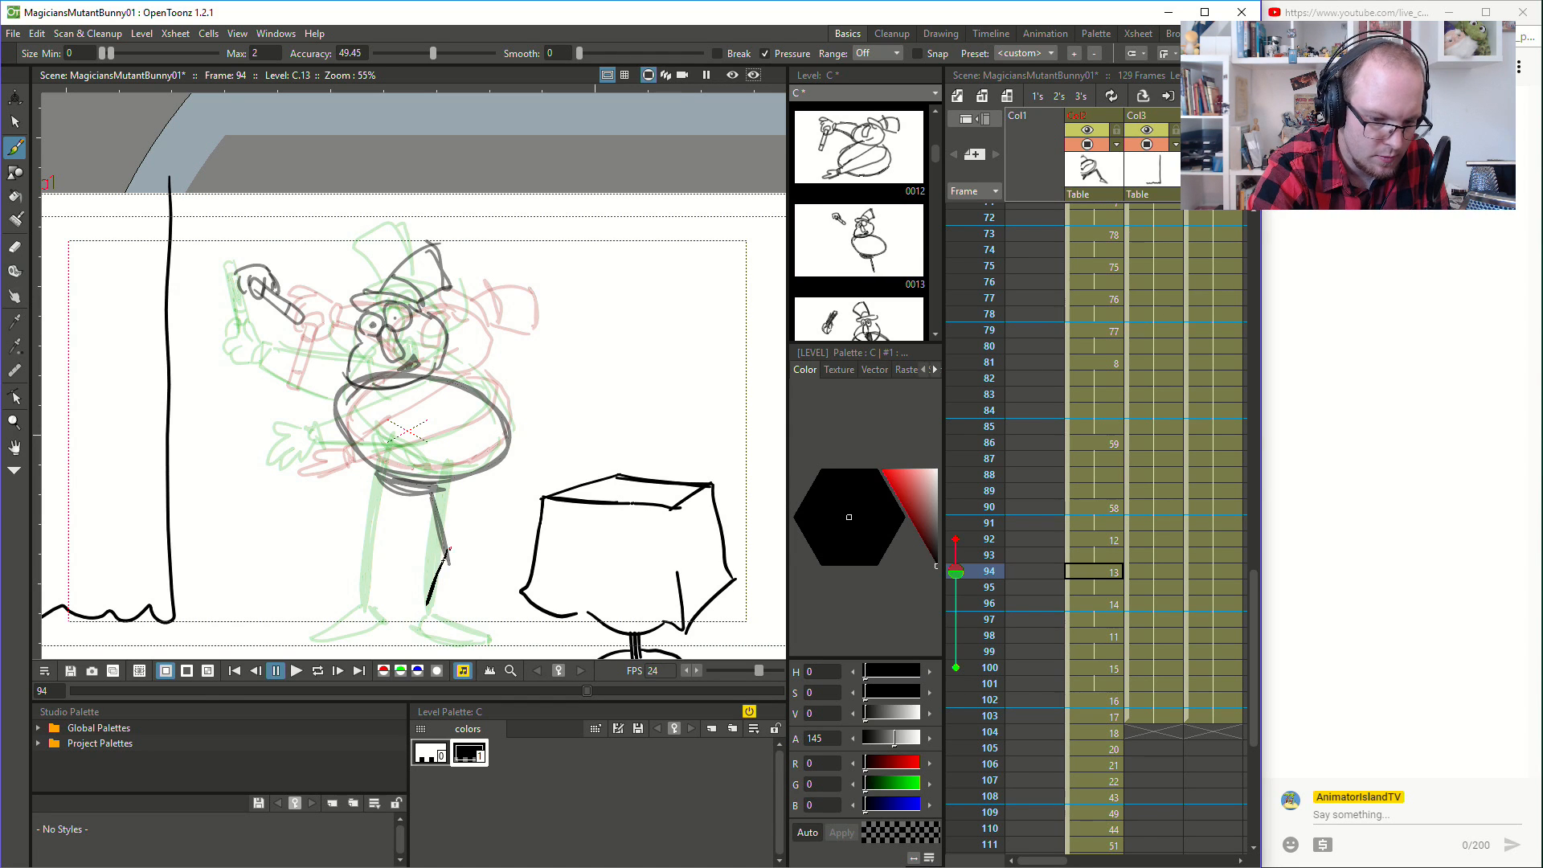
pyautogui.moveTo(460, 551); pyautogui.dragTo(440, 604)
pyautogui.moveTo(439, 486); pyautogui.dragTo(459, 549)
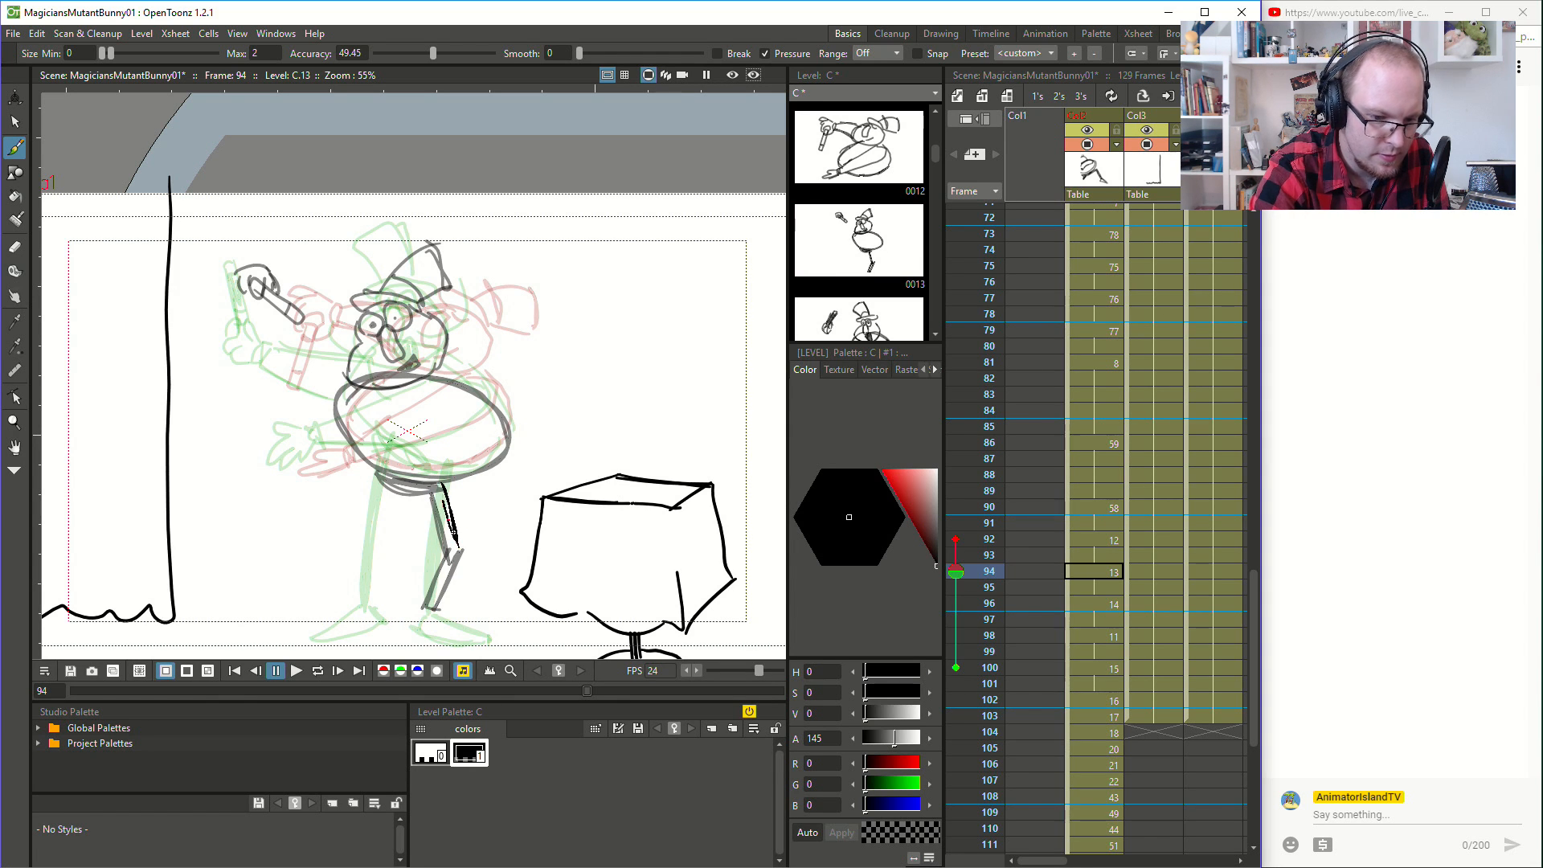
pyautogui.moveTo(348, 534)
pyautogui.mouseDown()
pyautogui.moveTo(379, 473)
pyautogui.moveTo(355, 542)
pyautogui.moveTo(371, 596)
pyautogui.moveTo(357, 549)
pyautogui.moveTo(351, 561)
pyautogui.moveTo(366, 614)
pyautogui.mouseUp()
pyautogui.press('space')
pyautogui.moveTo(517, 524)
pyautogui.mouseDown()
pyautogui.moveTo(599, 443)
pyautogui.moveTo(593, 465)
pyautogui.mouseUp()
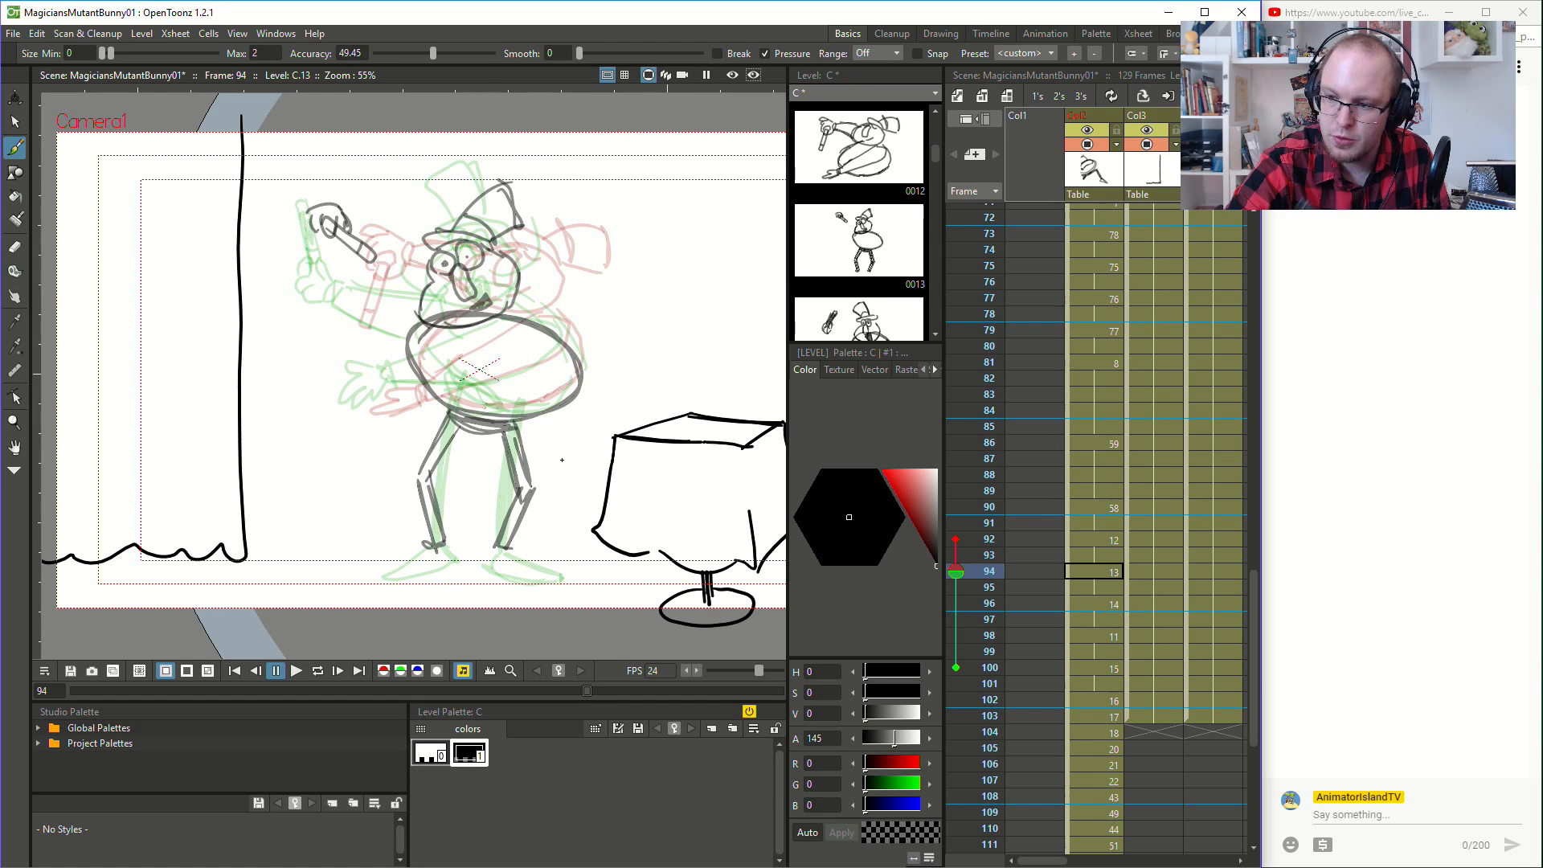
# - Draw the magician's two pointed shoes at the ends of the legs at frame 94, undoing the unwanted strokes
pyautogui.moveTo(499, 553); pyautogui.dragTo(557, 583)
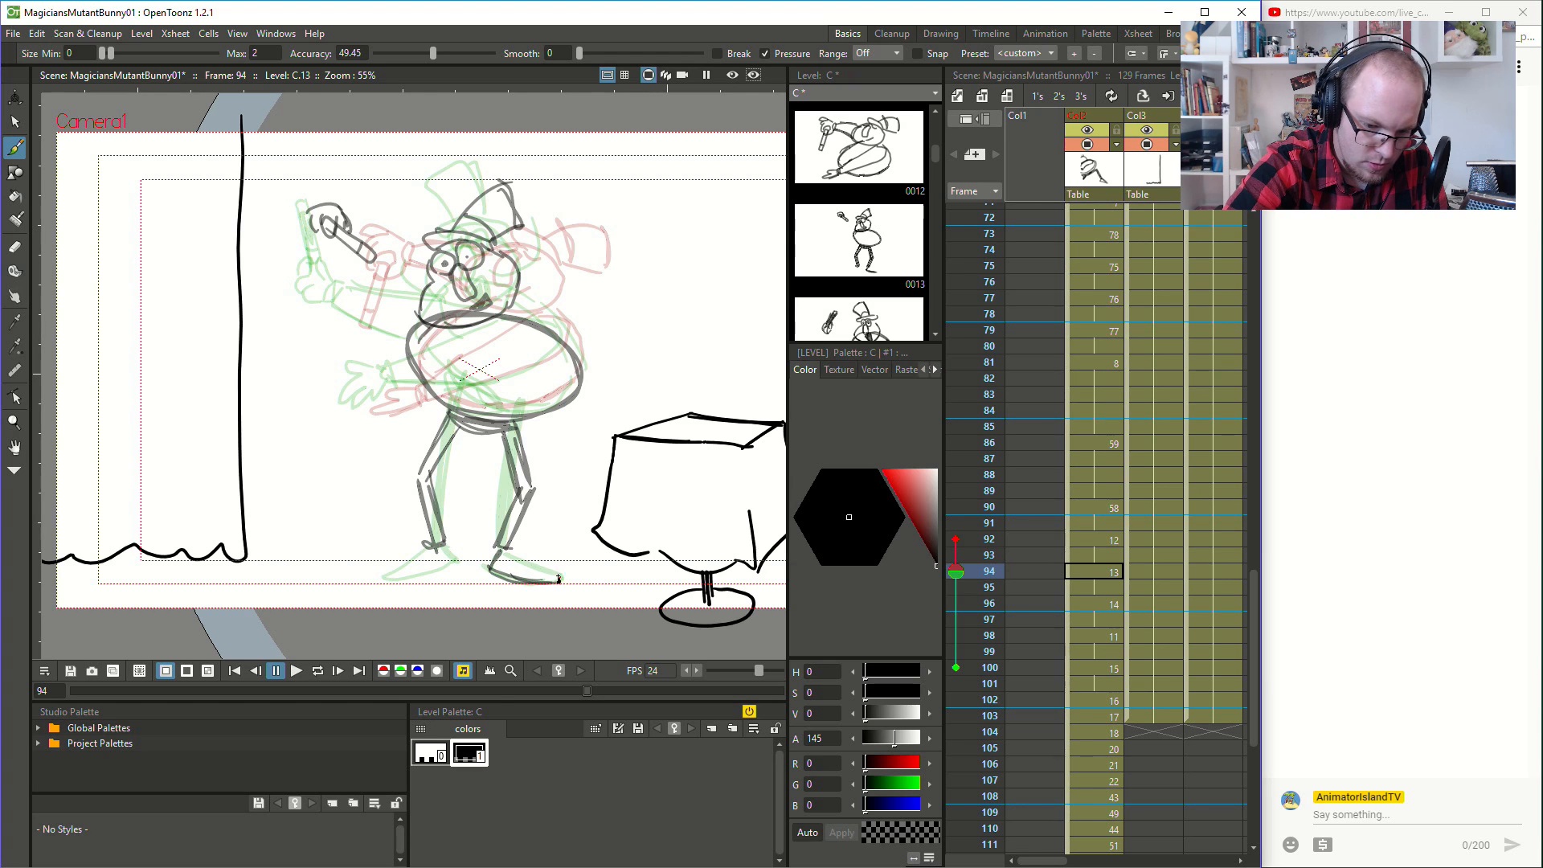
pyautogui.moveTo(431, 546)
pyautogui.mouseDown()
pyautogui.moveTo(386, 576)
pyautogui.moveTo(441, 572)
pyautogui.mouseUp()
pyautogui.hotkey('ctrl', 'z')
pyautogui.hotkey('ctrl', 'z')
pyautogui.click(13, 33)
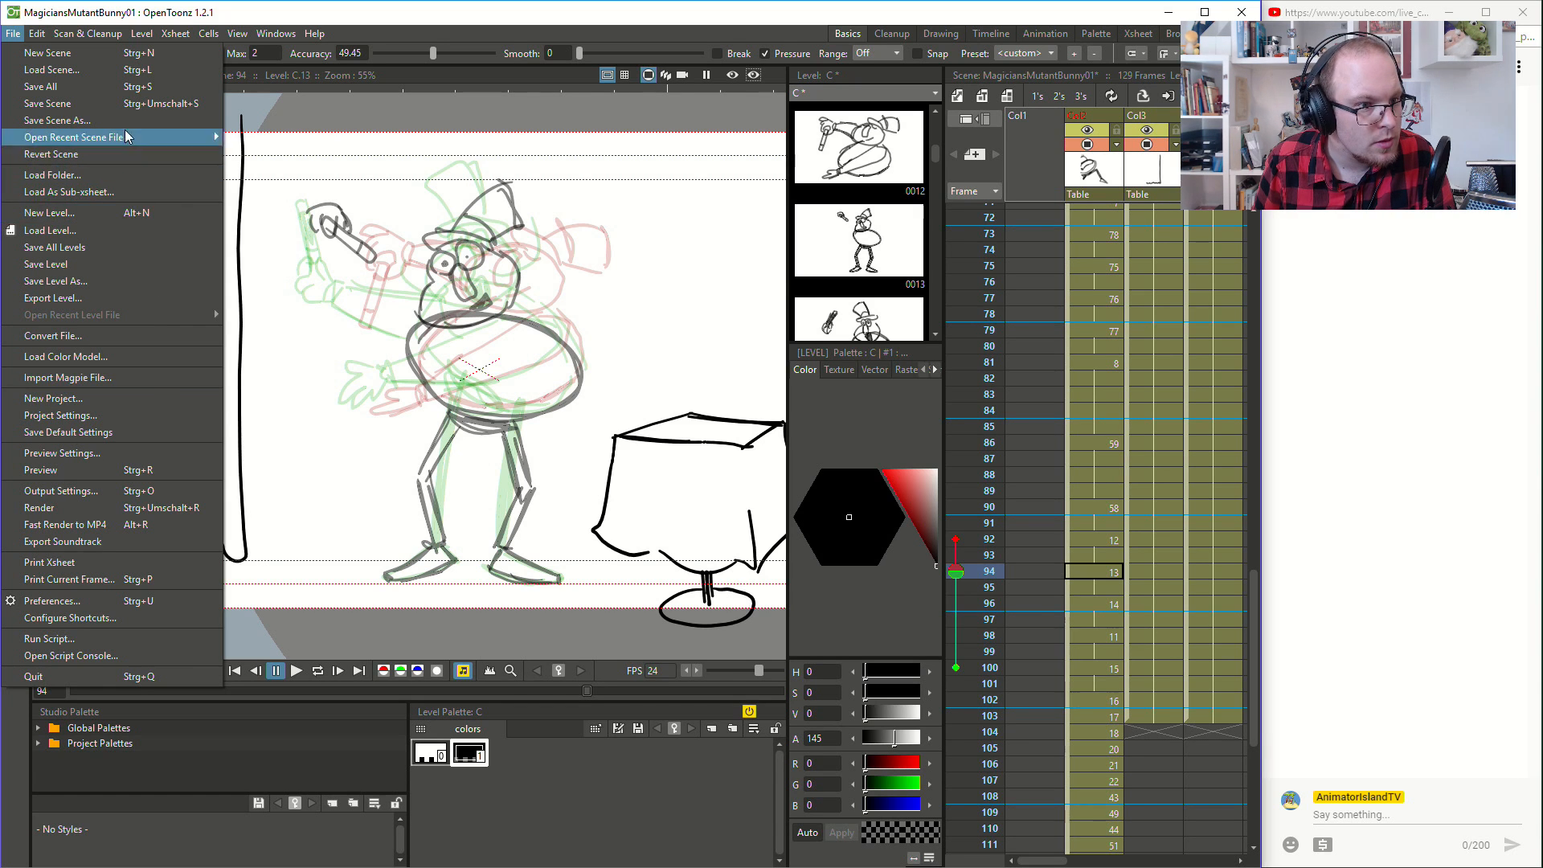
pyautogui.moveTo(75, 30)
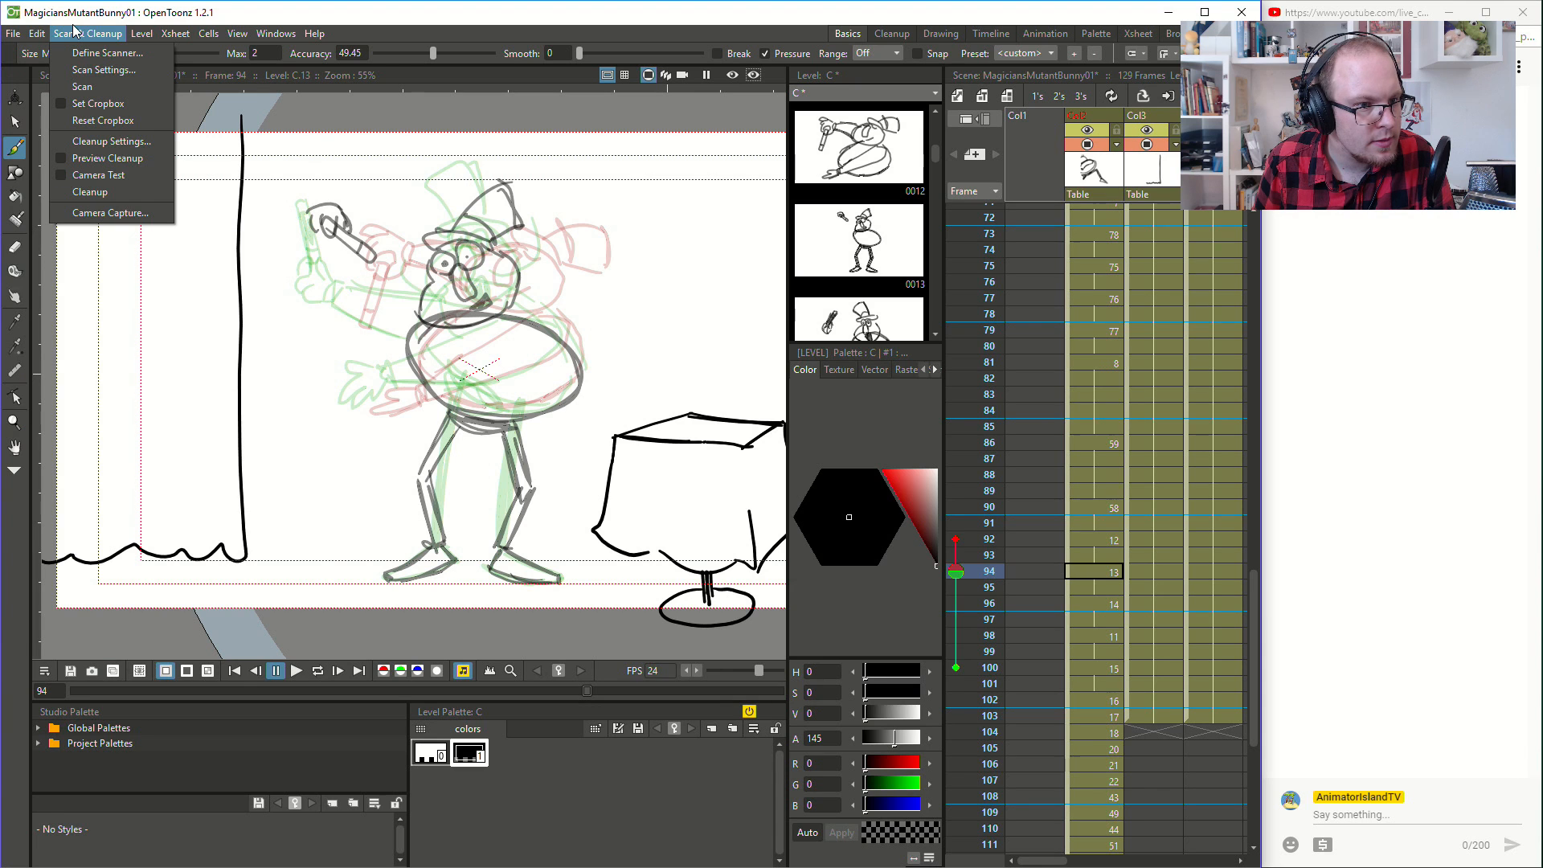
pyautogui.moveTo(8, 39)
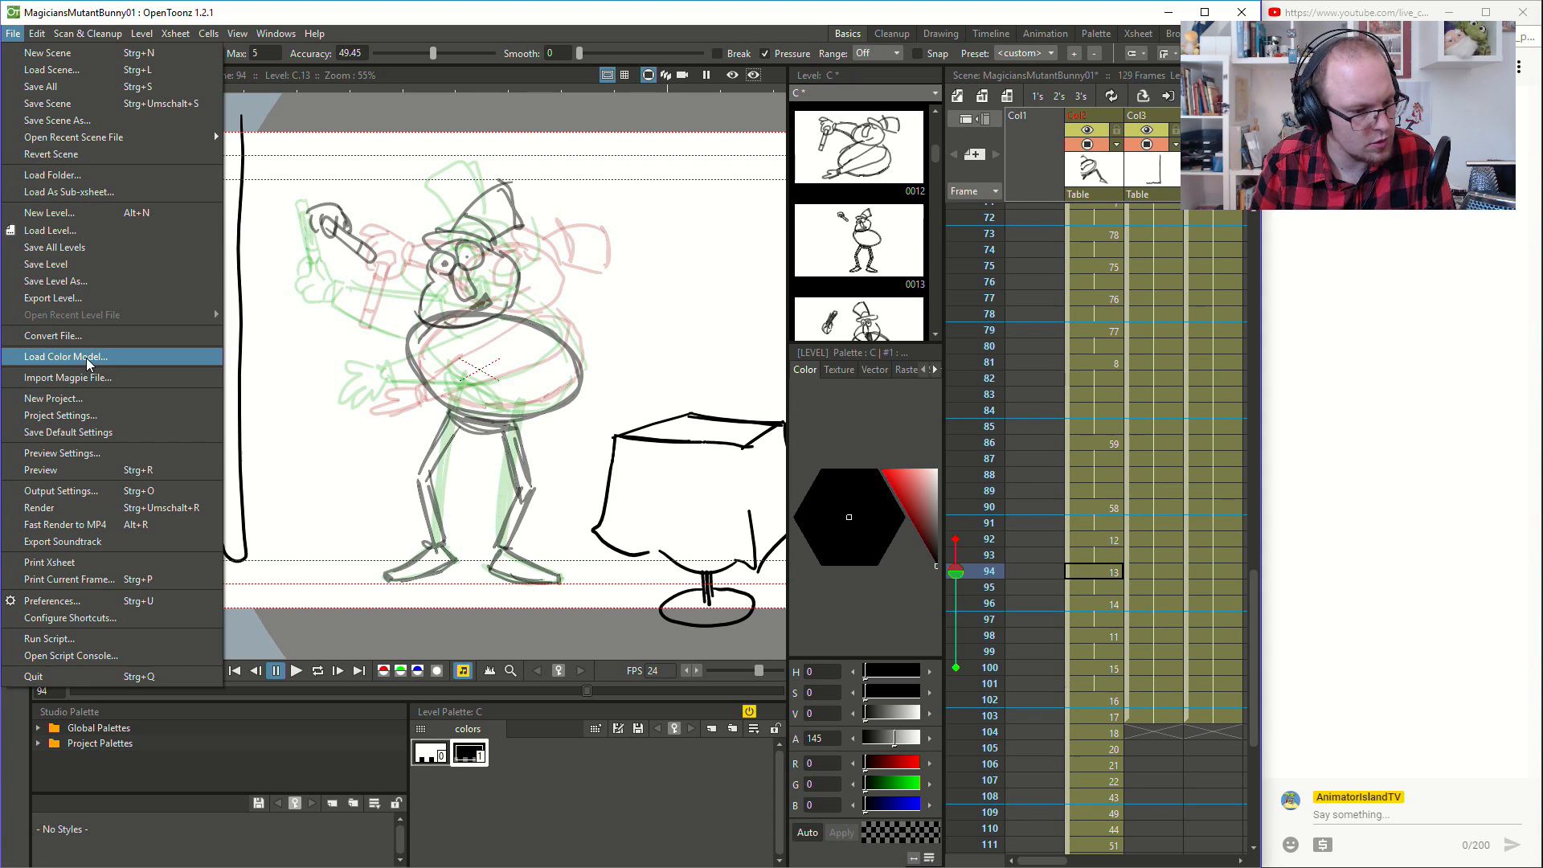
pyautogui.click(170, 549)
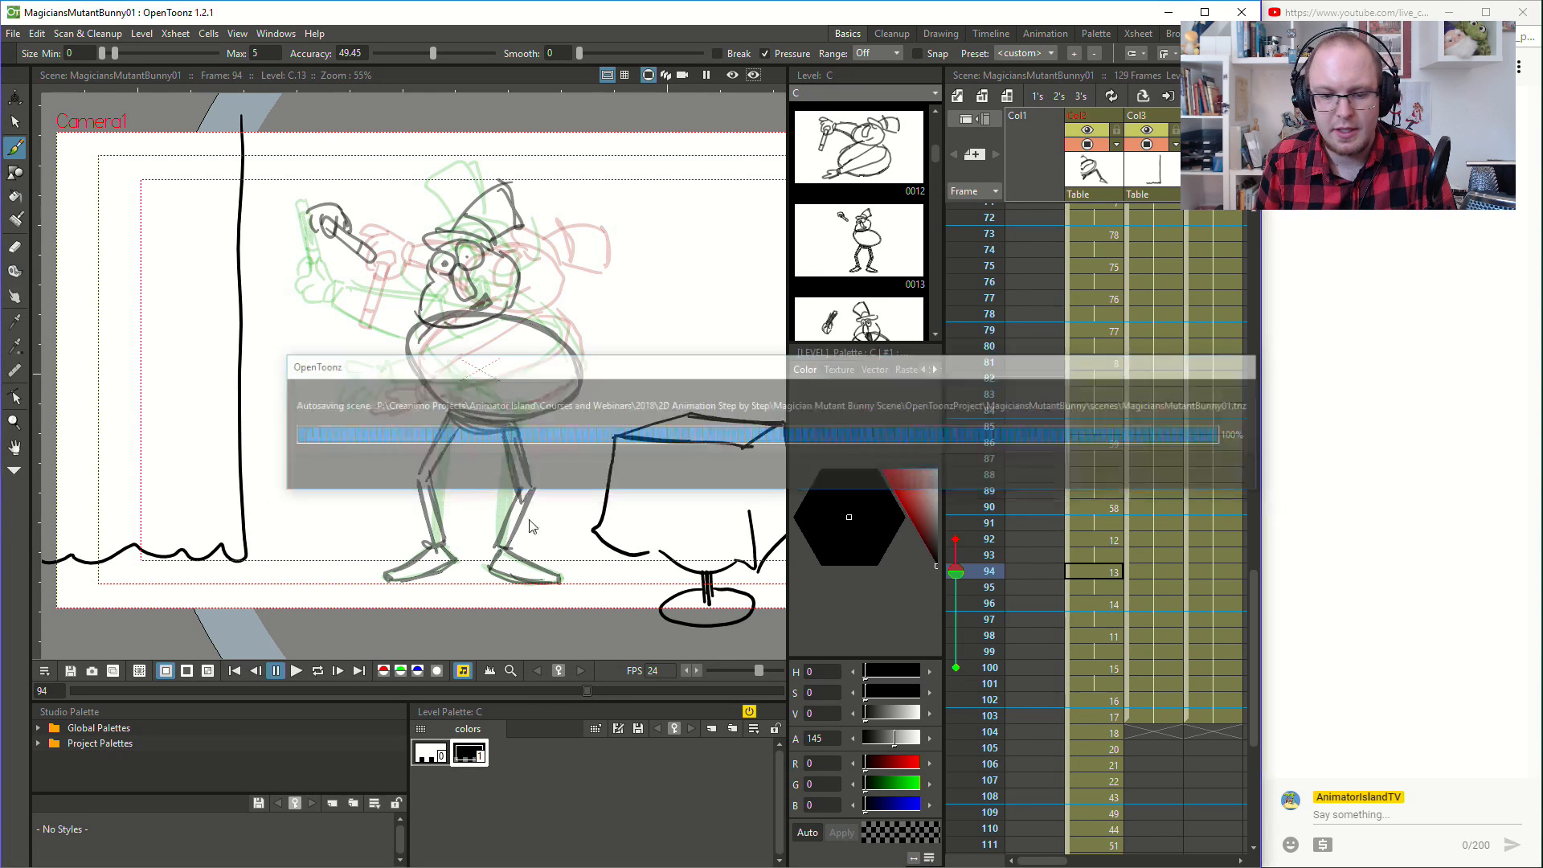
pyautogui.scroll(3, 713, 372)
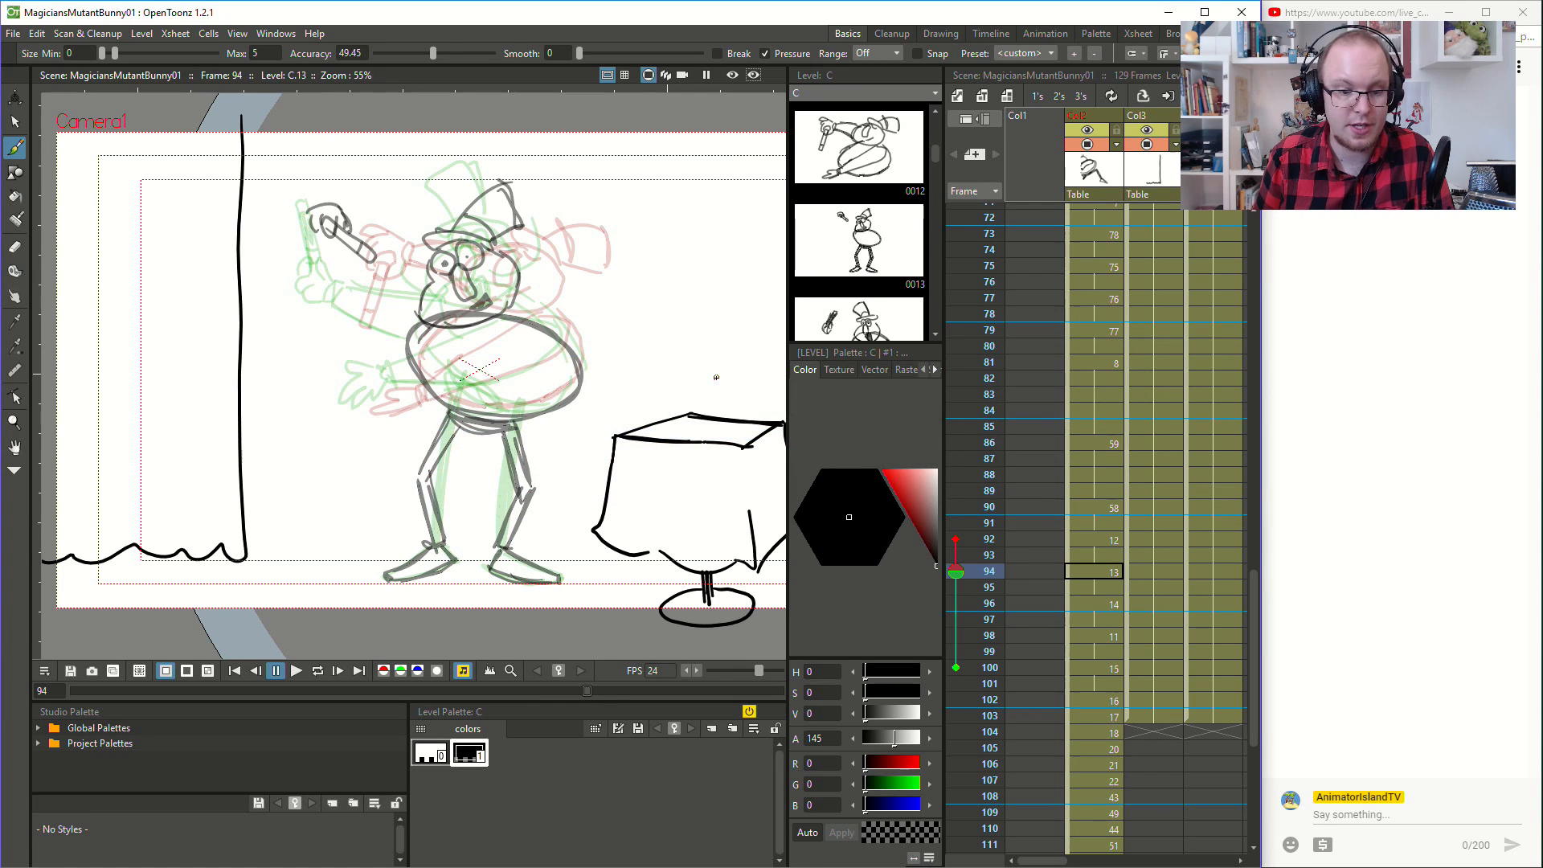
pyautogui.scroll(-1, 724, 466)
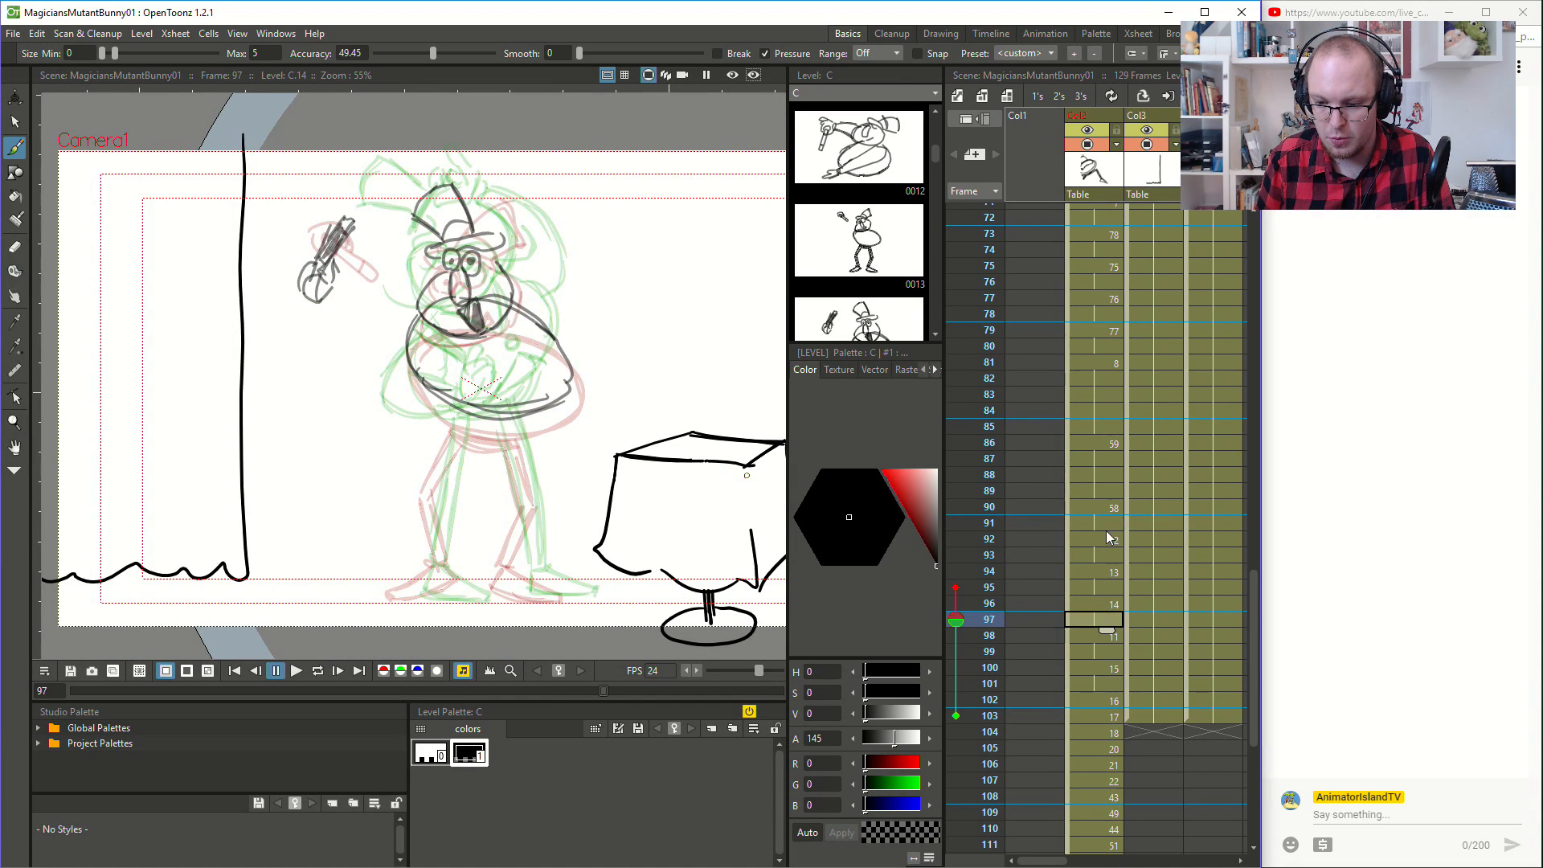
# - Examine the drawings from frame 90 through frame 102 and back to 98 to check the magician's turning motion
pyautogui.click(1109, 504)
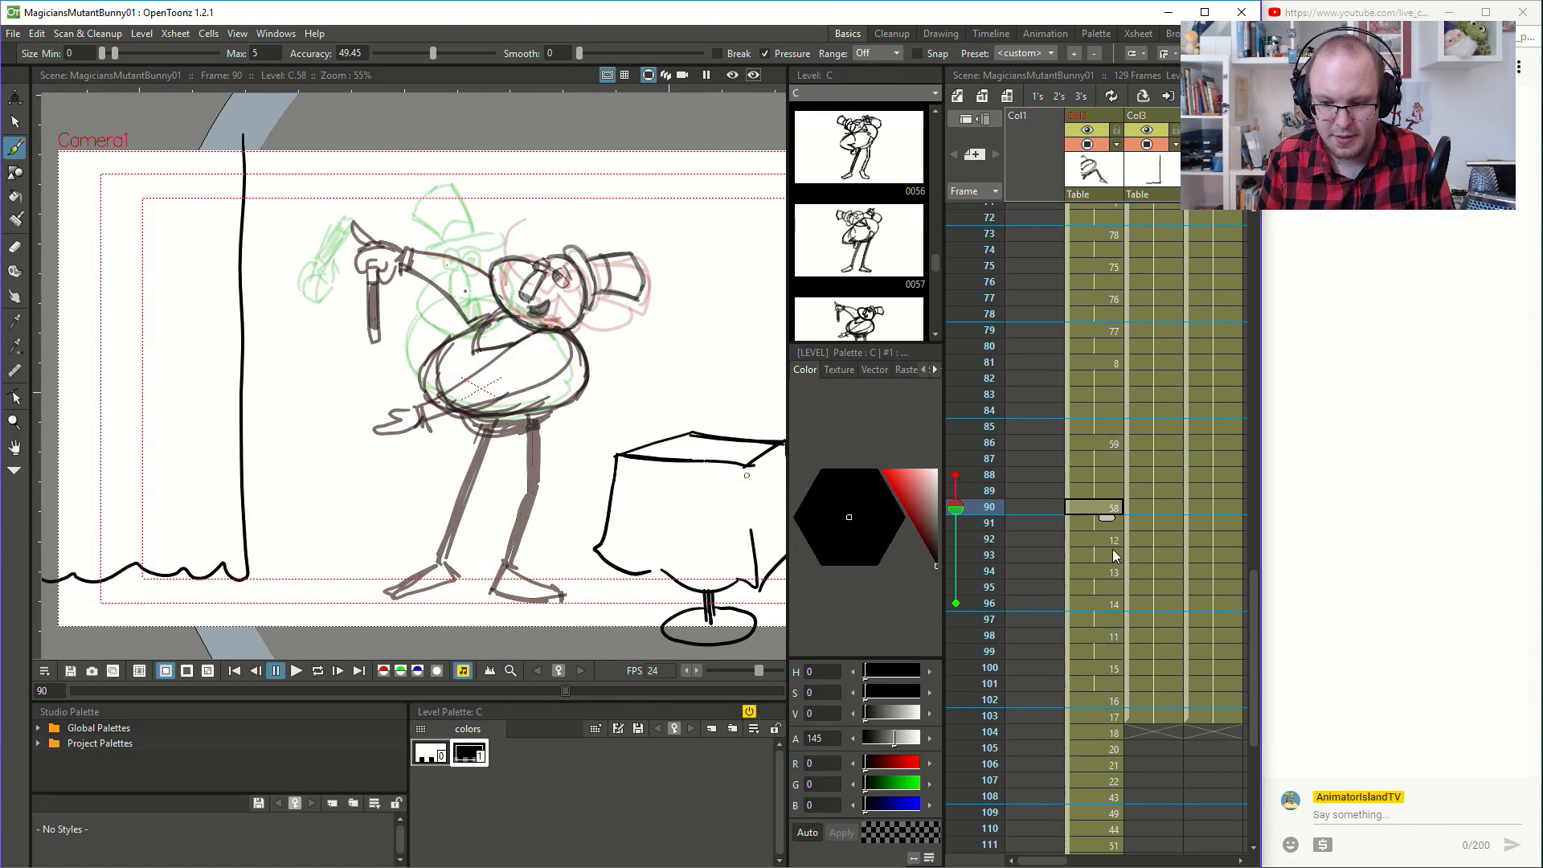
pyautogui.click(1111, 538)
pyautogui.click(1113, 583)
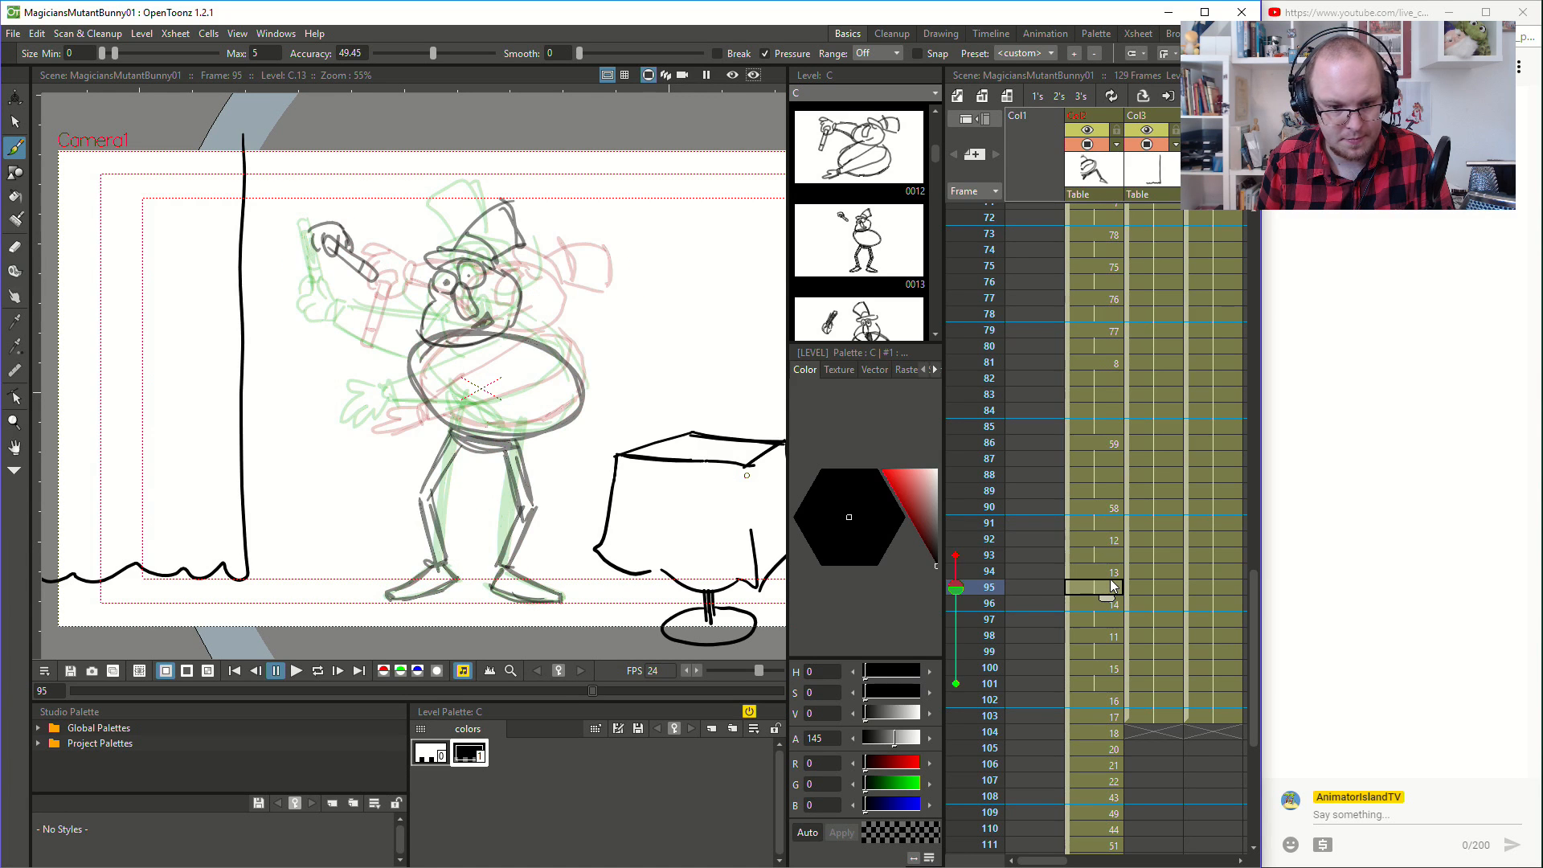
pyautogui.click(1111, 604)
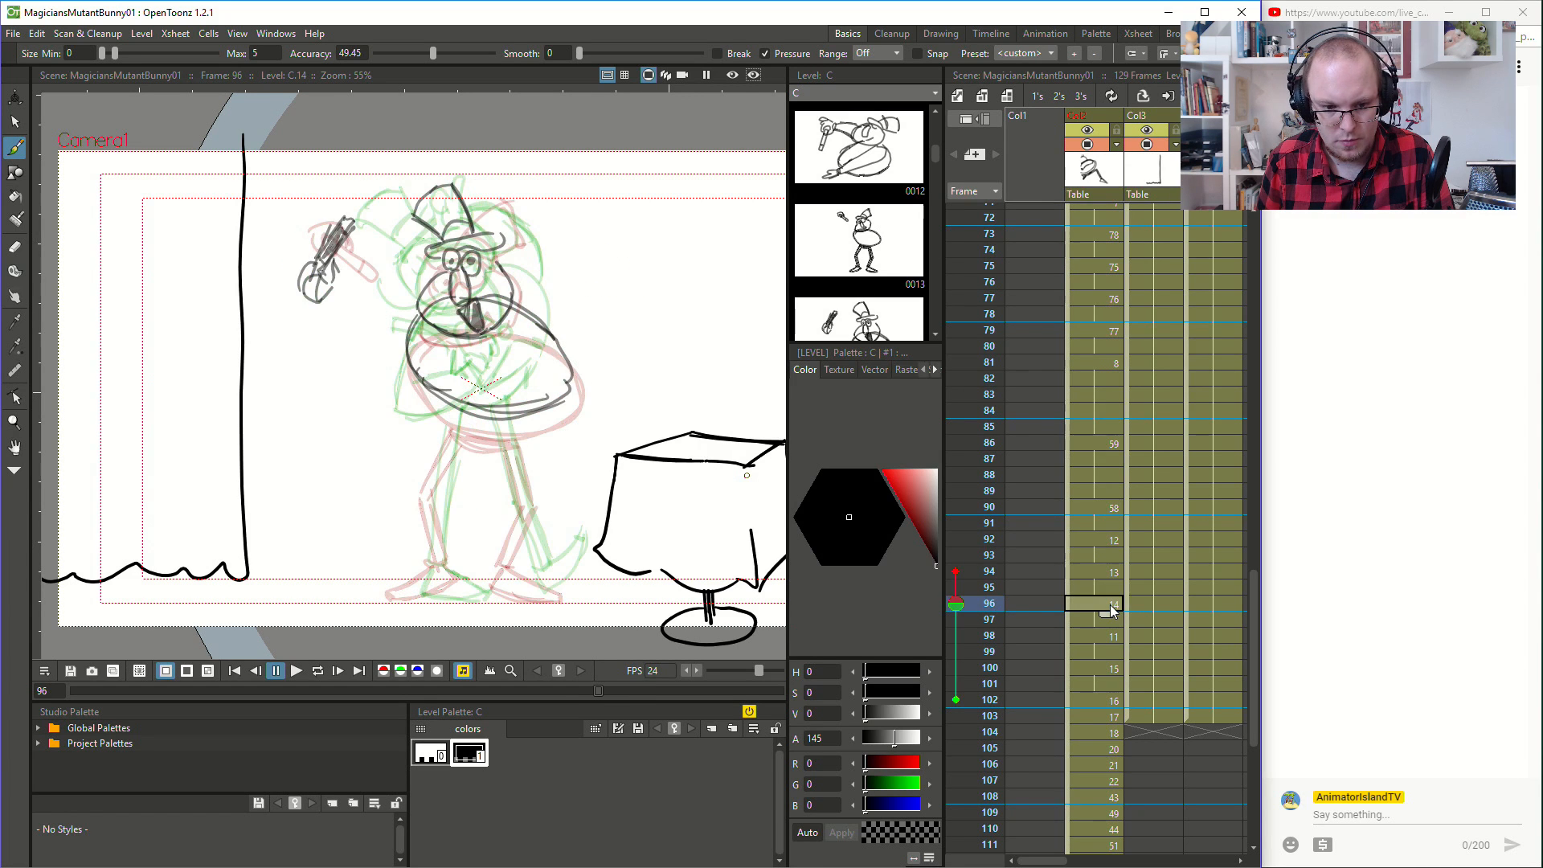
pyautogui.click(1117, 628)
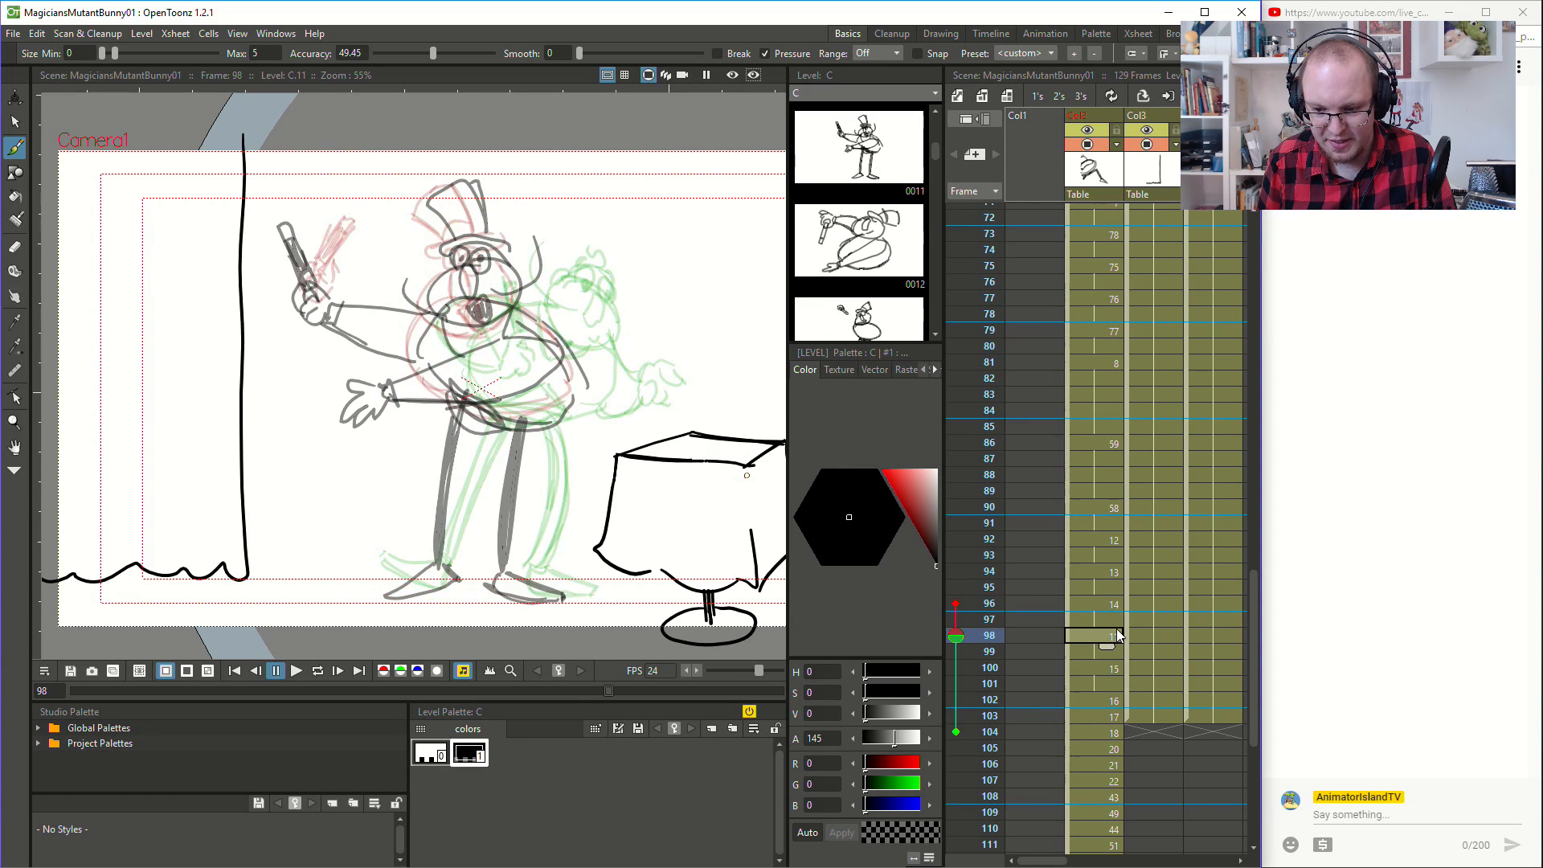
pyautogui.click(1113, 669)
pyautogui.click(1105, 706)
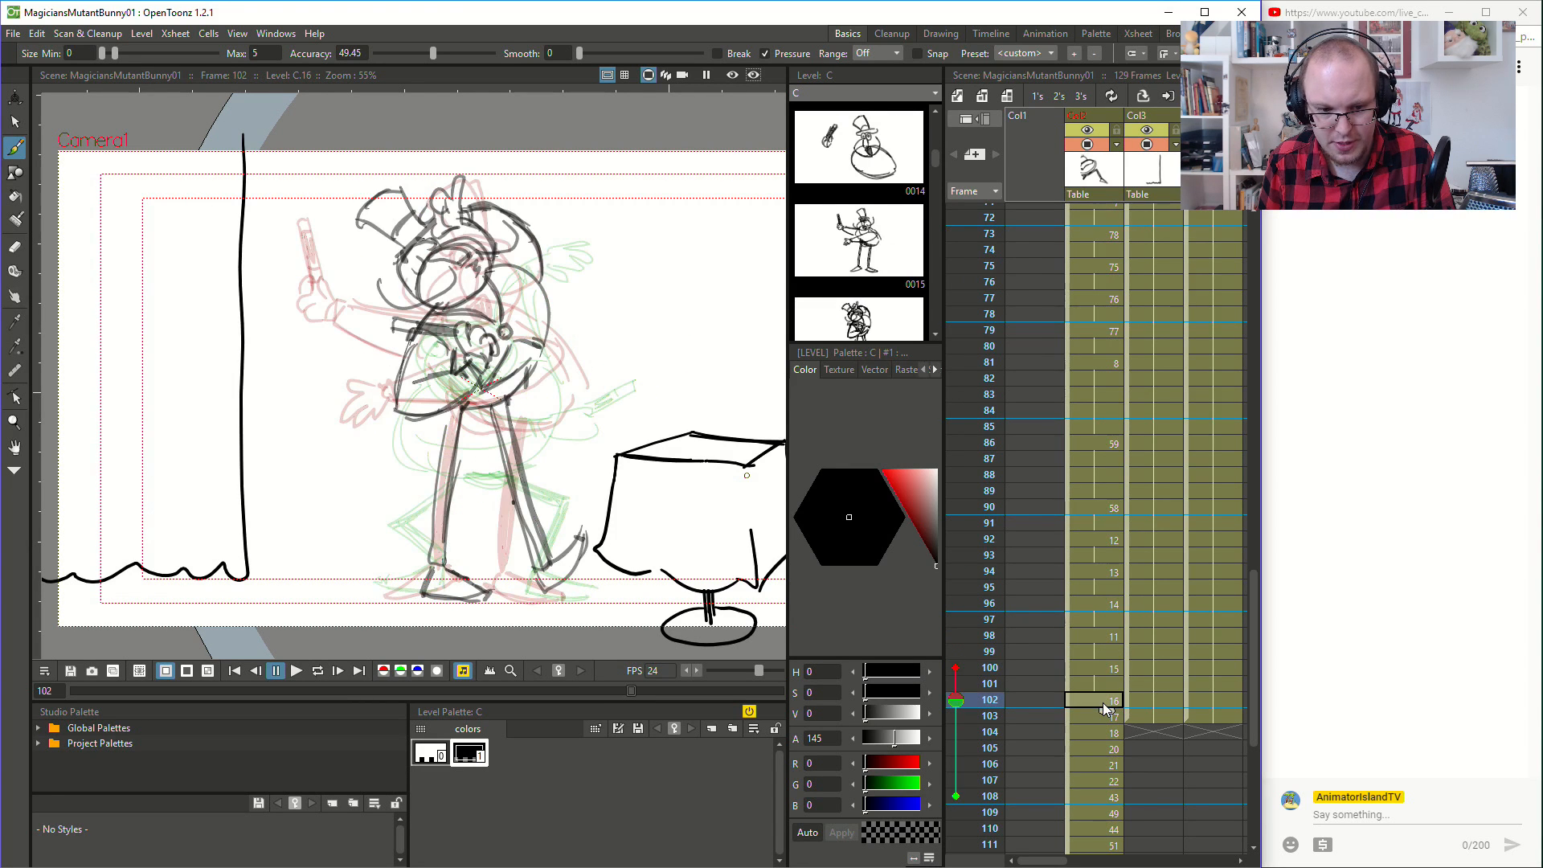
pyautogui.click(1117, 673)
pyautogui.click(1114, 637)
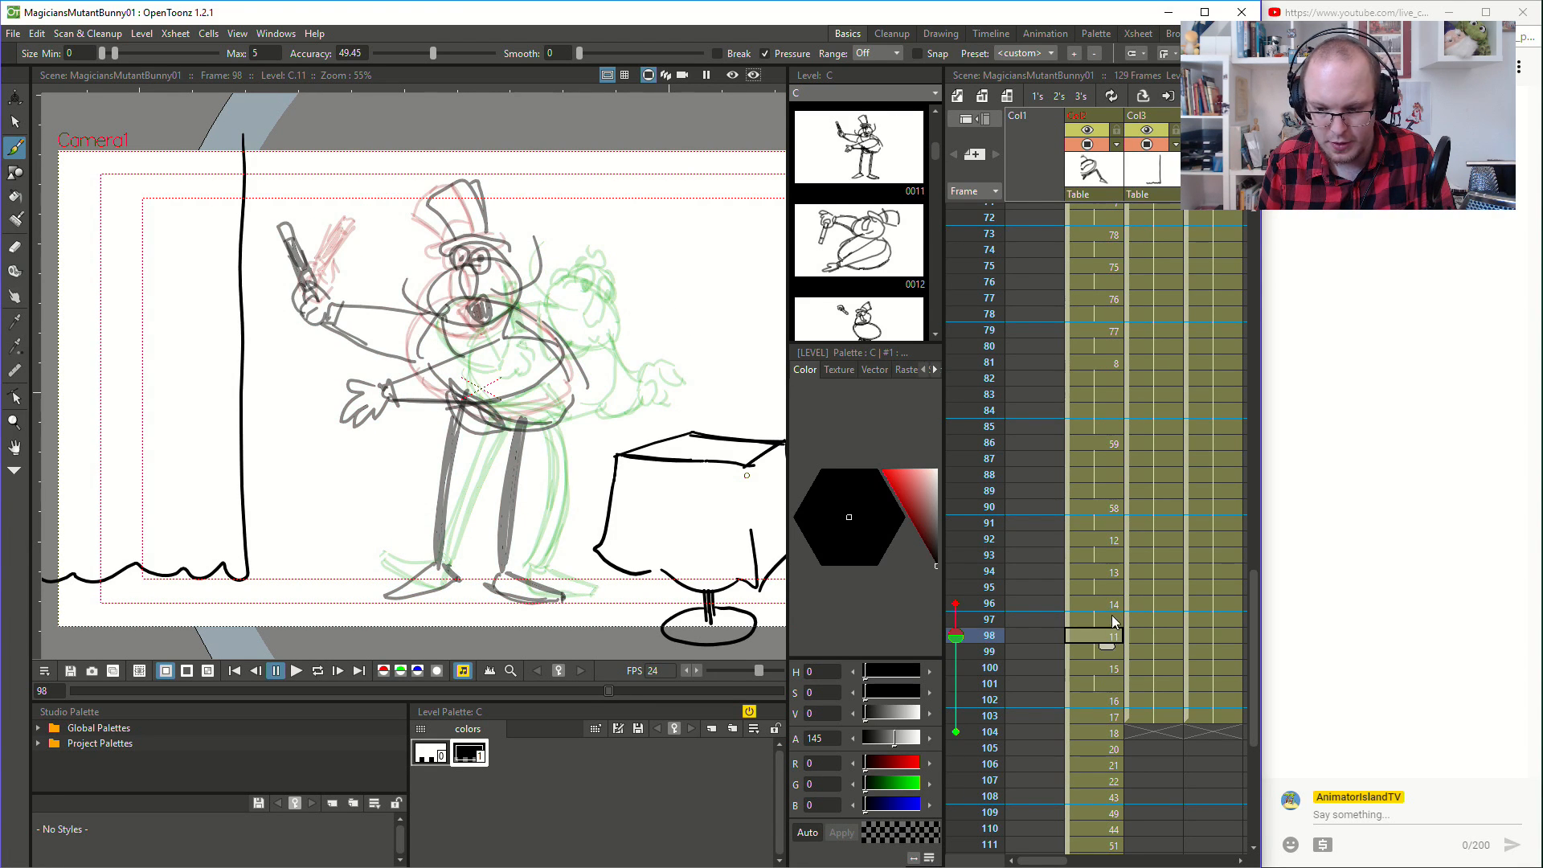
# - Move frame 96's following onion-skin reference to frame 98, and view the poses at frames 90 and 100
pyautogui.click(1112, 606)
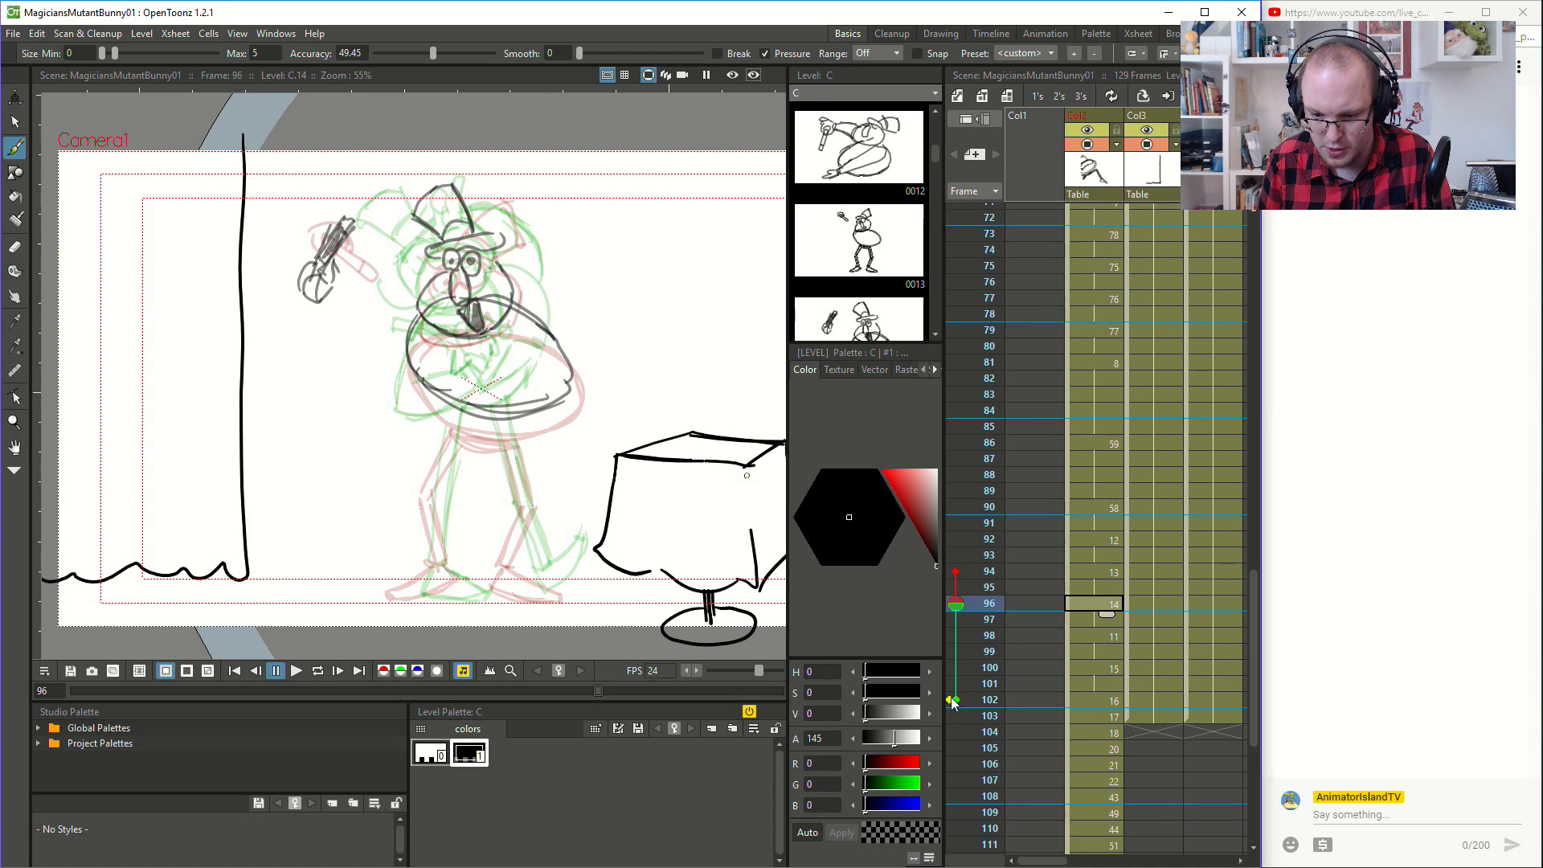
pyautogui.moveTo(953, 702)
pyautogui.mouseDown()
pyautogui.moveTo(955, 619)
pyautogui.moveTo(956, 635)
pyautogui.mouseUp()
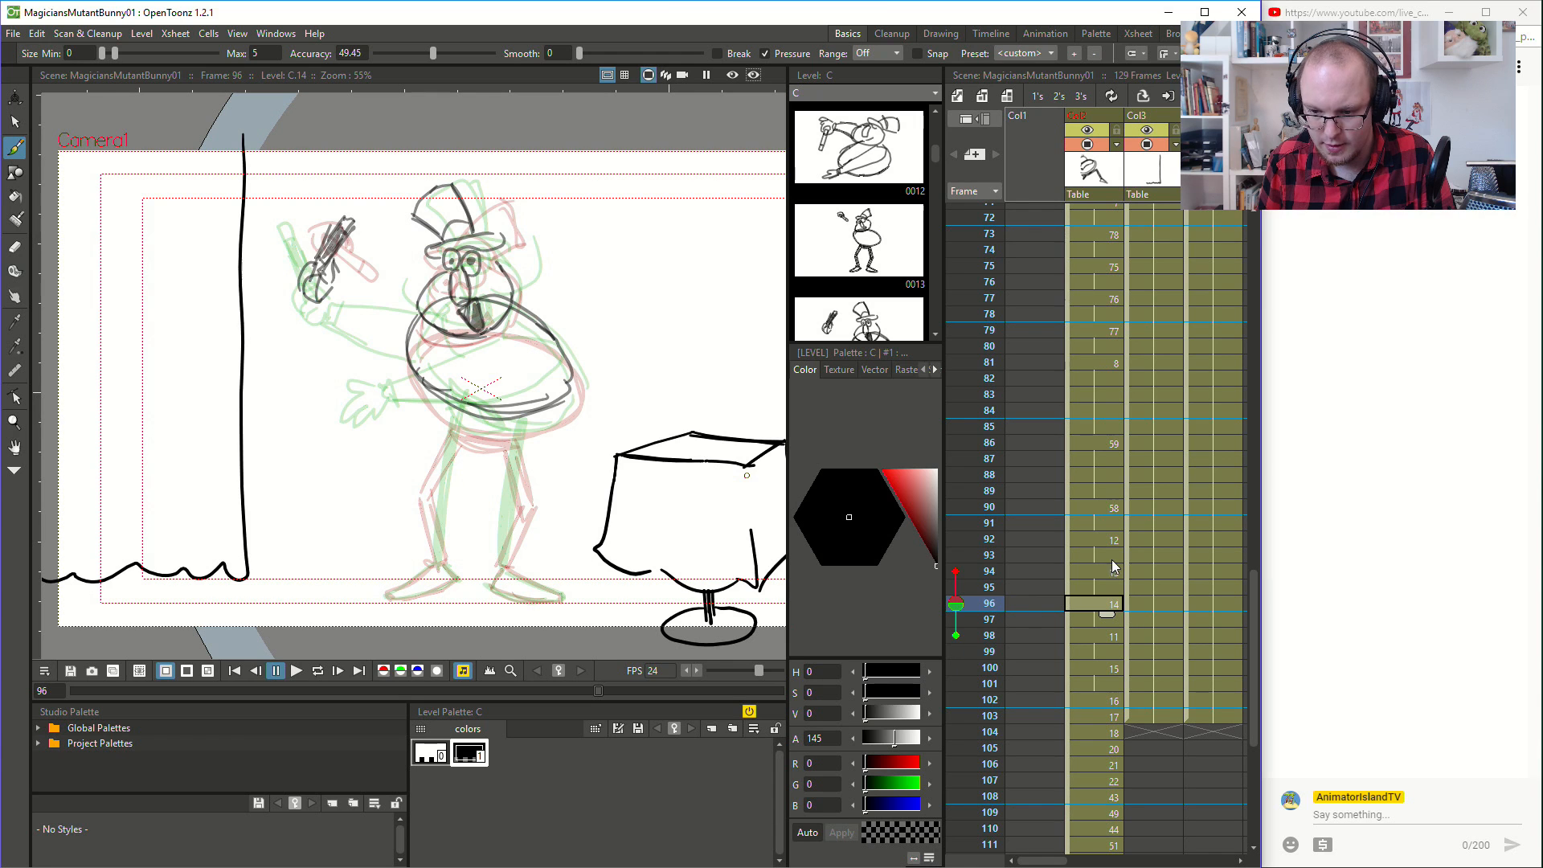
pyautogui.click(1113, 512)
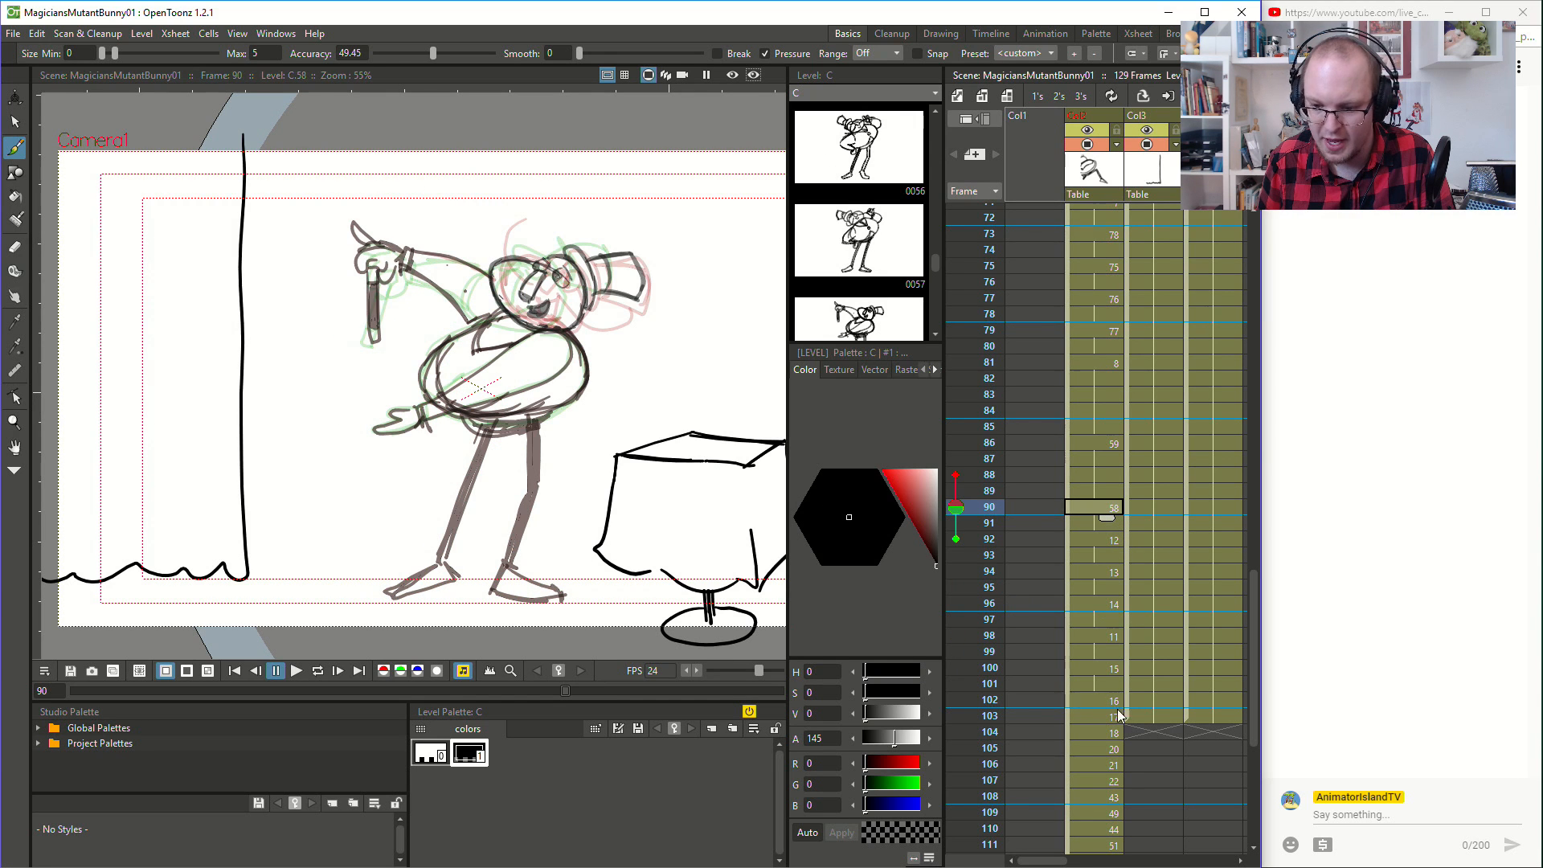
pyautogui.click(1002, 665)
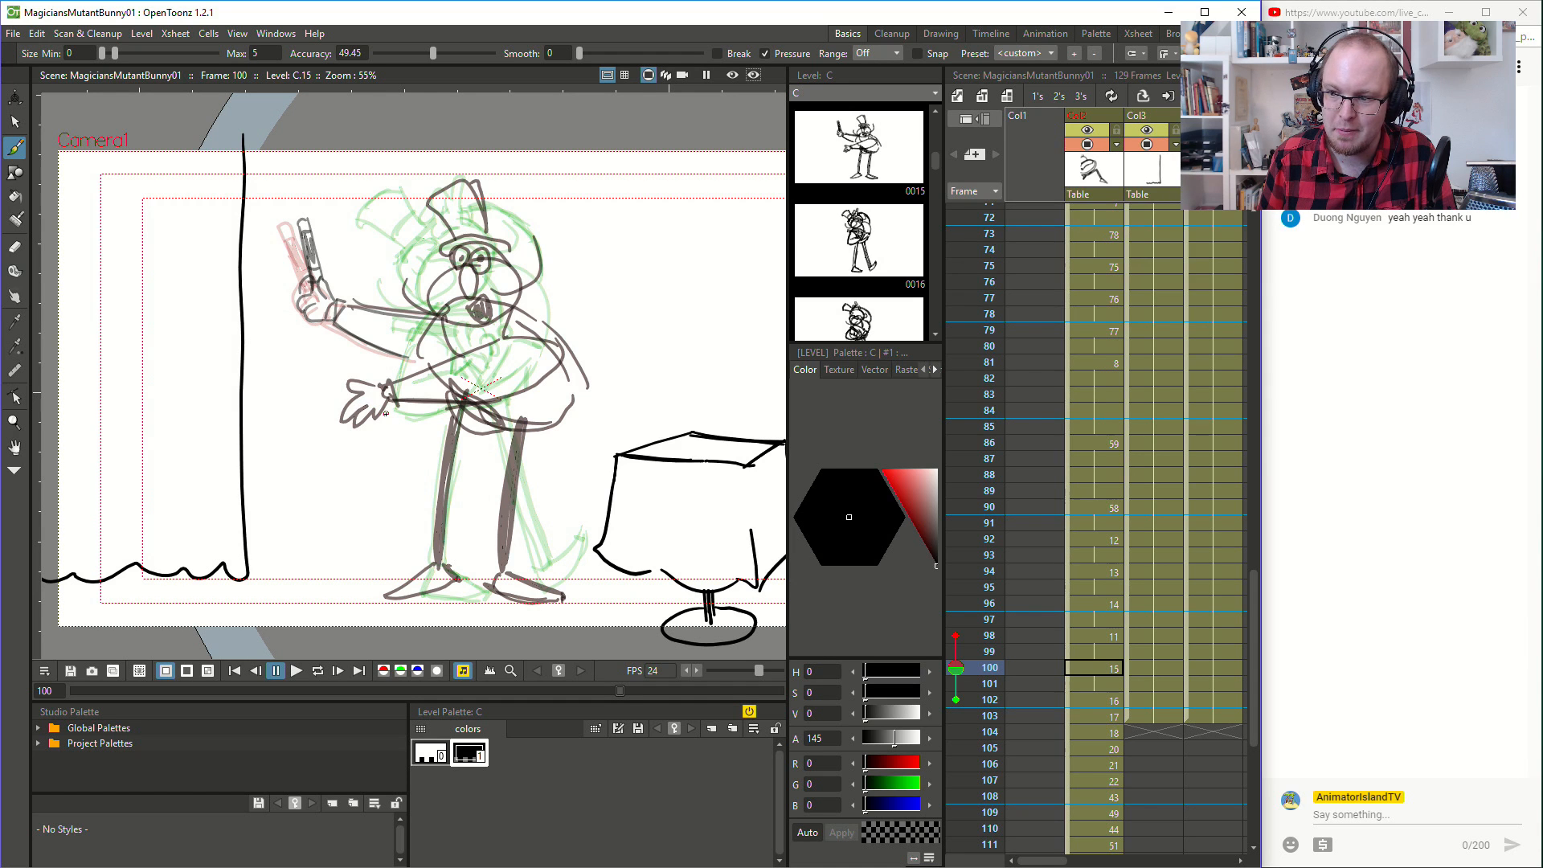
# - Compare the magician's poses at frames 94, 96 and 98, and set the brush's maximum size to 3 for frame 96
pyautogui.click(968, 573)
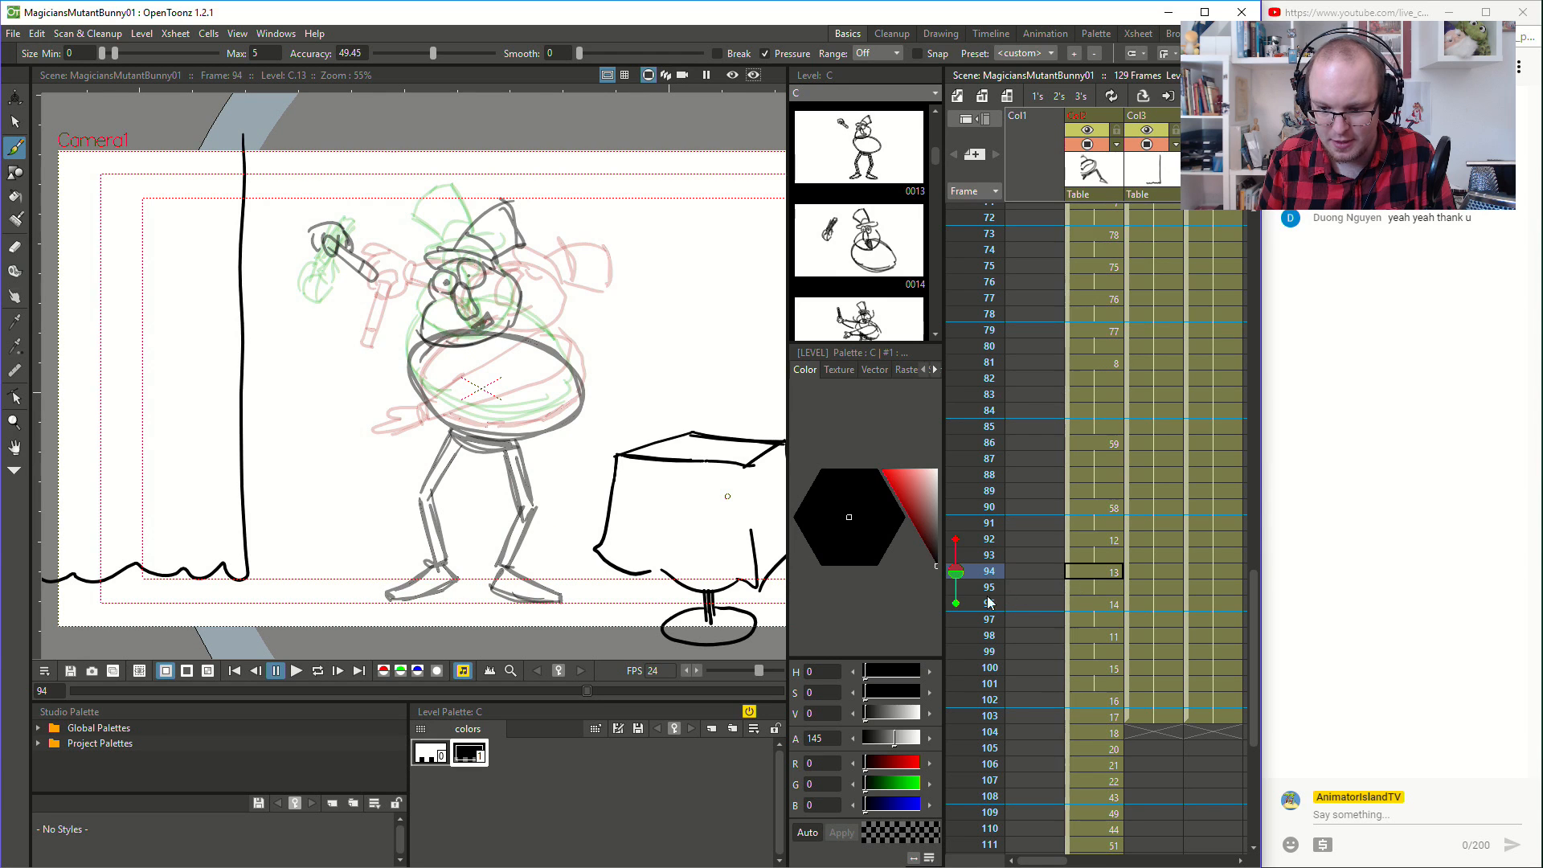
pyautogui.click(969, 607)
pyautogui.click(968, 633)
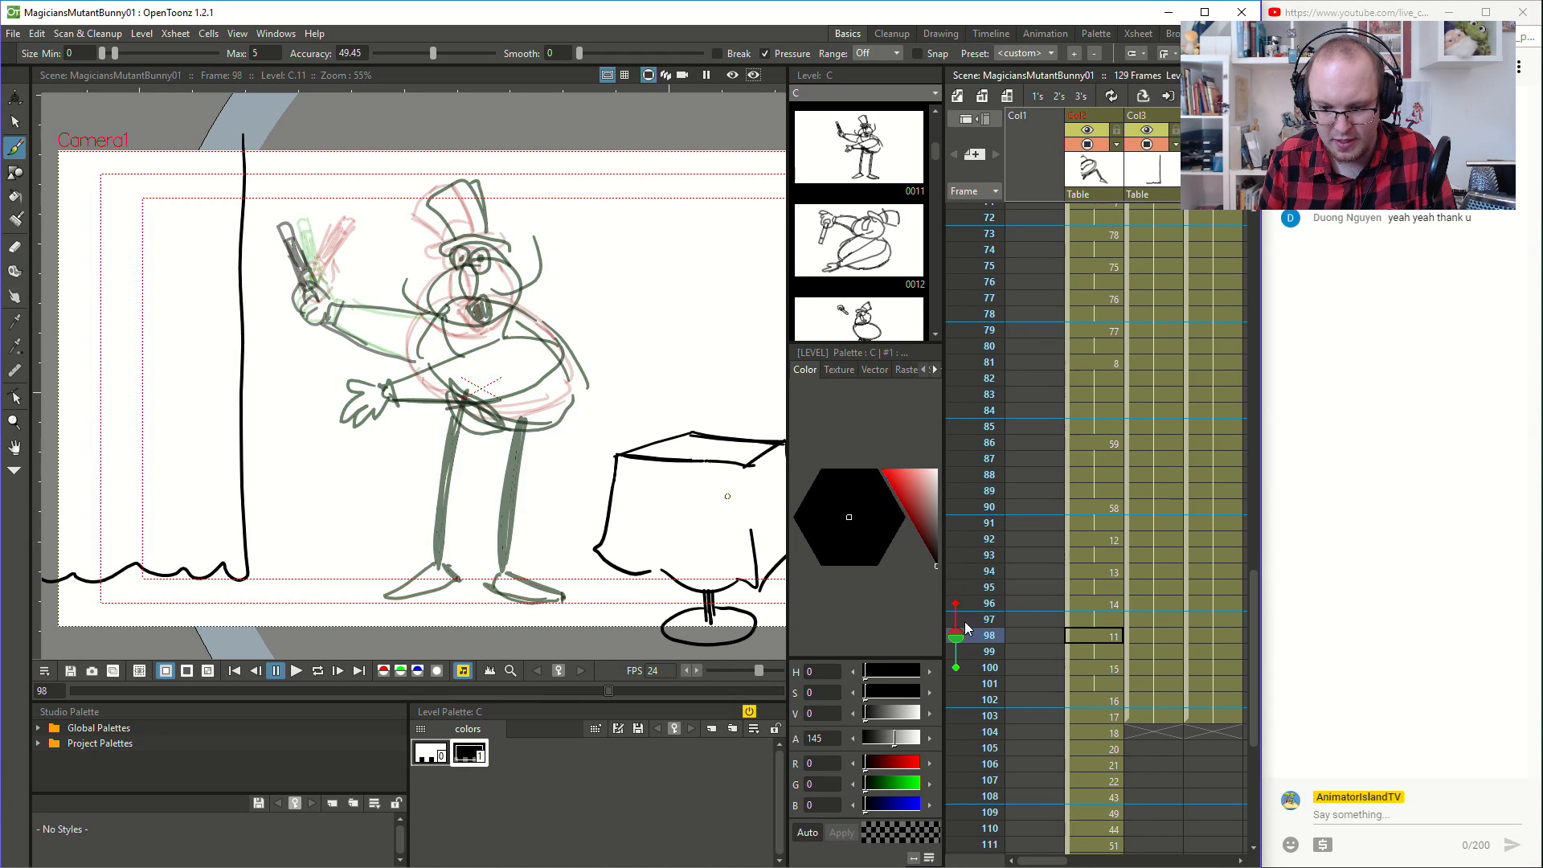
pyautogui.click(968, 605)
pyautogui.scroll(1, 210, 347)
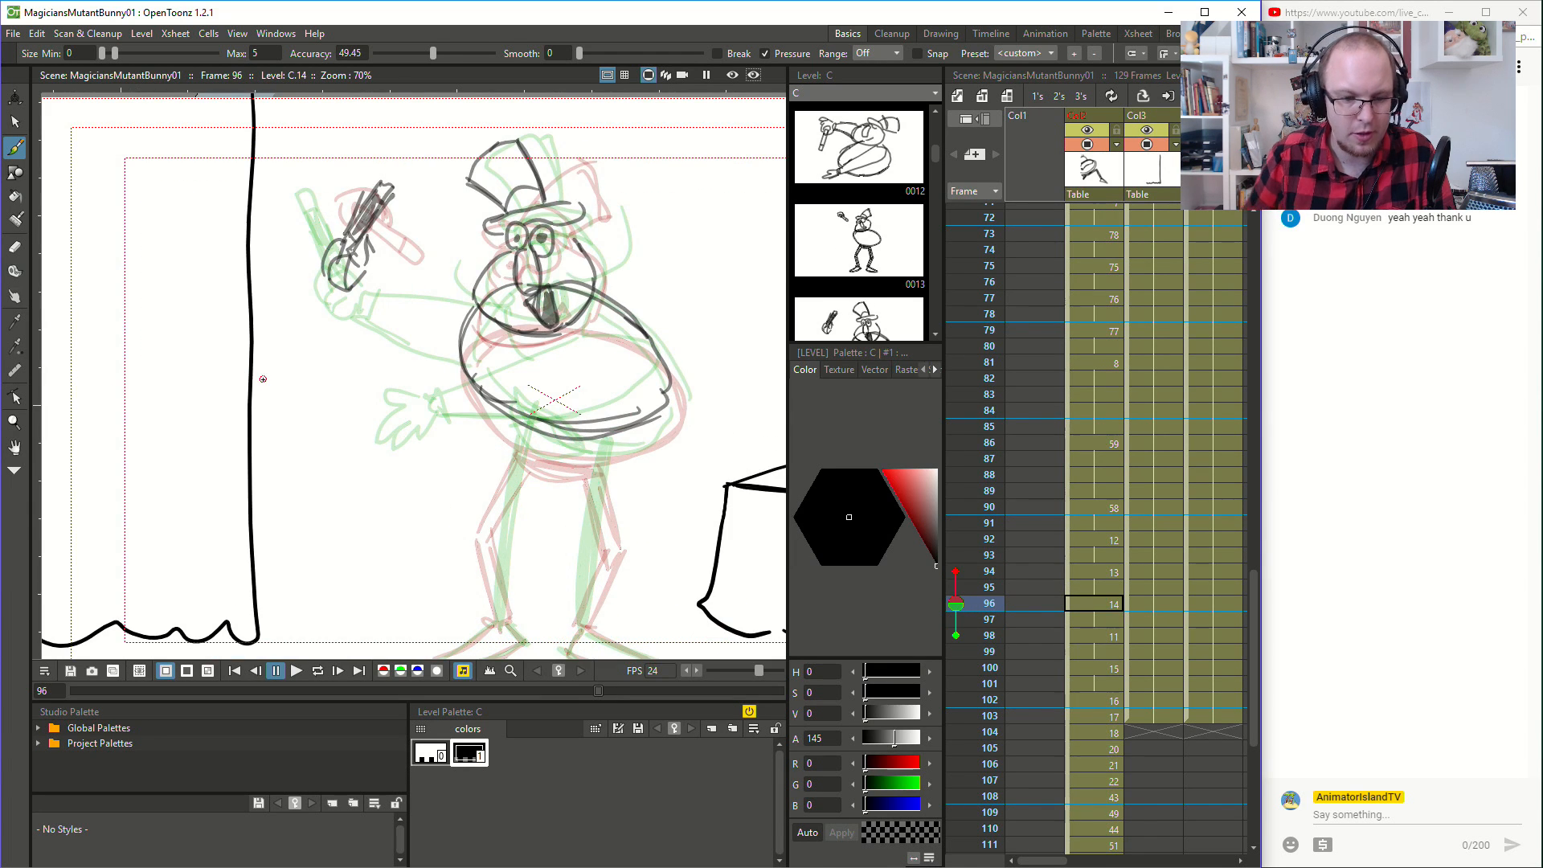
pyautogui.moveTo(412, 384); pyautogui.dragTo(375, 392)
pyautogui.hotkey('ctrl', 'z')
pyautogui.doubleClick(257, 53)
pyautogui.write('3')
# - Draw the magician's lower open hand, its cuff and the arm reaching across the belly at frame 96
pyautogui.moveTo(381, 379)
pyautogui.mouseDown()
pyautogui.moveTo(407, 389)
pyautogui.moveTo(360, 421)
pyautogui.moveTo(398, 406)
pyautogui.mouseUp()
pyautogui.moveTo(397, 407)
pyautogui.mouseDown()
pyautogui.moveTo(371, 428)
pyautogui.moveTo(409, 416)
pyautogui.mouseUp()
pyautogui.moveTo(407, 417)
pyautogui.mouseDown()
pyautogui.moveTo(422, 429)
pyautogui.moveTo(428, 410)
pyautogui.mouseUp()
pyautogui.moveTo(433, 384); pyautogui.dragTo(440, 406)
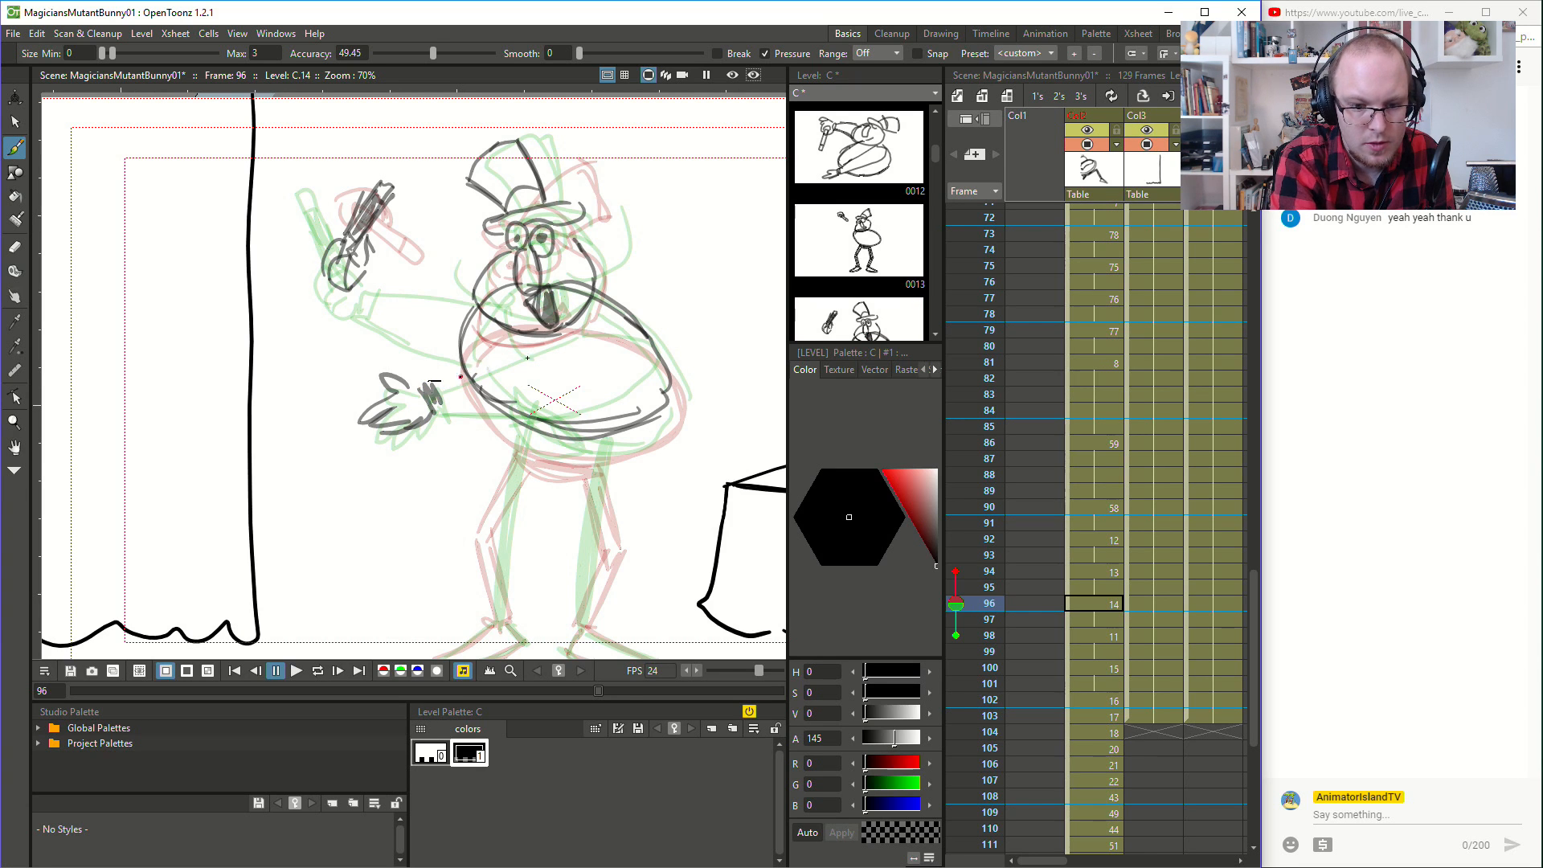
pyautogui.moveTo(434, 401); pyautogui.dragTo(555, 423)
pyautogui.moveTo(469, 406)
pyautogui.mouseDown()
pyautogui.moveTo(525, 416)
pyautogui.moveTo(629, 394)
pyautogui.moveTo(582, 334)
pyautogui.mouseUp()
# - Check frames 90 and 92, and try drawing the lower arm across the belly with a hand at its edge at frame 94
pyautogui.click(1103, 572)
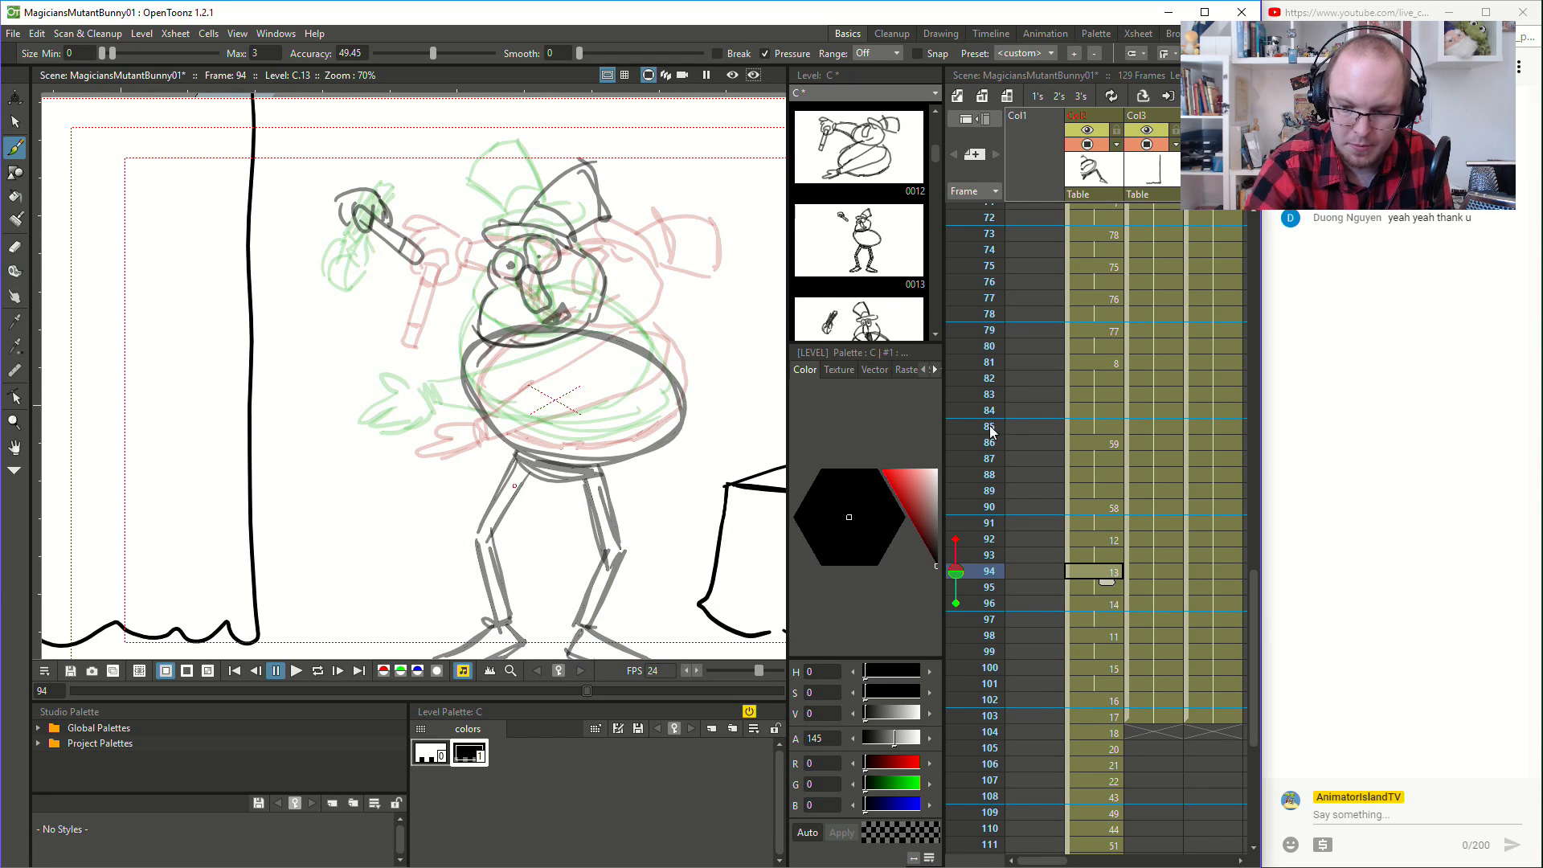
pyautogui.click(1113, 540)
pyautogui.click(1113, 508)
pyautogui.click(1111, 541)
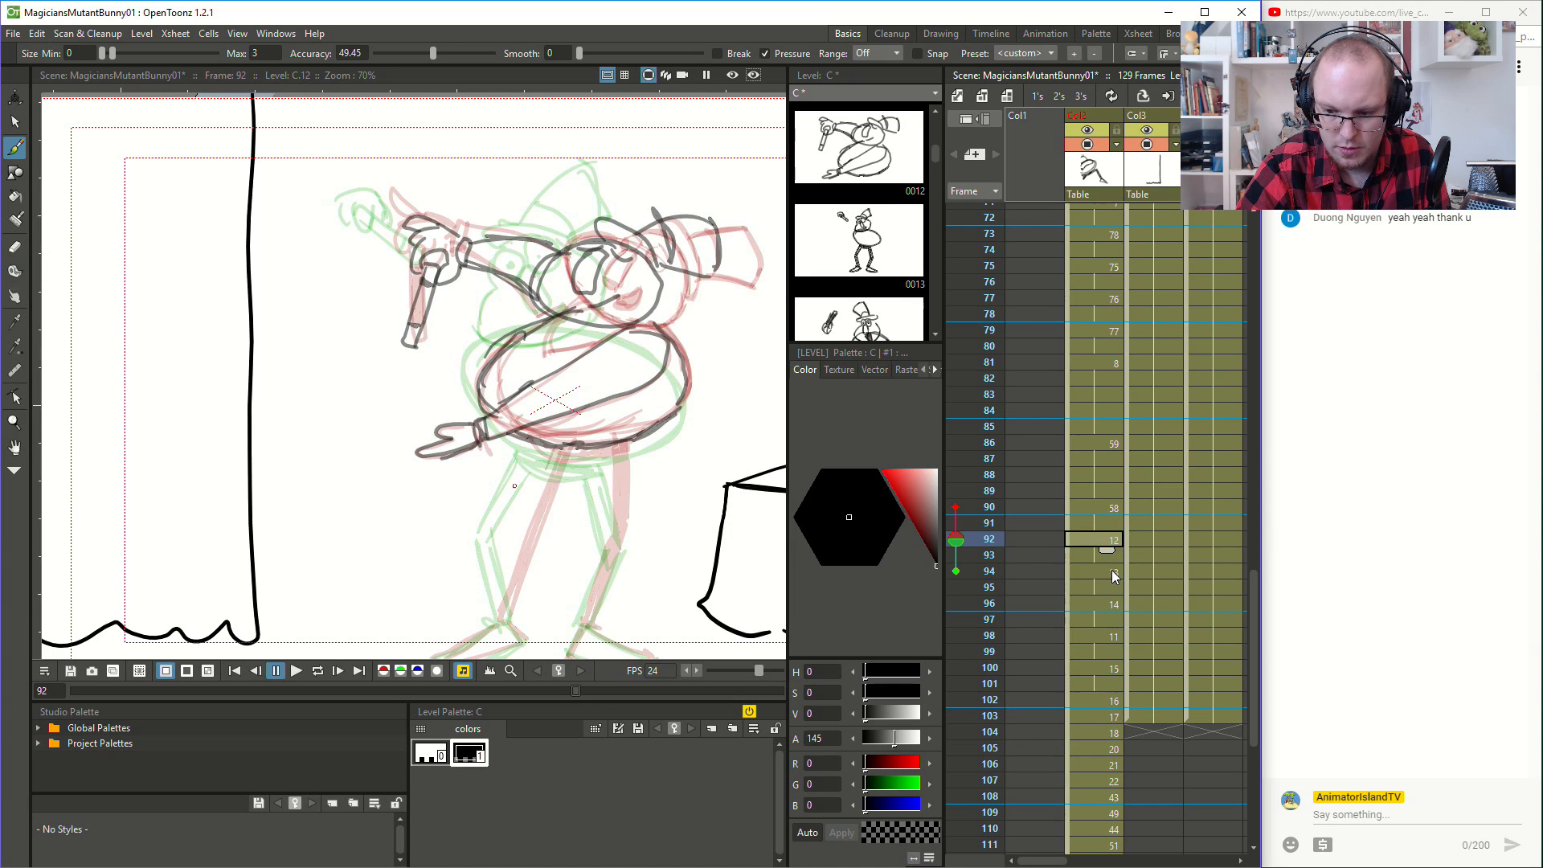
pyautogui.click(1111, 570)
pyautogui.moveTo(635, 355)
pyautogui.mouseDown()
pyautogui.moveTo(596, 344)
pyautogui.moveTo(566, 403)
pyautogui.moveTo(574, 377)
pyautogui.moveTo(532, 432)
pyautogui.moveTo(490, 444)
pyautogui.mouseUp()
pyautogui.hotkey('ctrl', 'z')
pyautogui.moveTo(617, 431); pyautogui.dragTo(646, 357)
pyautogui.moveTo(498, 419)
pyautogui.mouseDown()
pyautogui.moveTo(457, 437)
pyautogui.moveTo(472, 463)
pyautogui.moveTo(495, 443)
pyautogui.mouseUp()
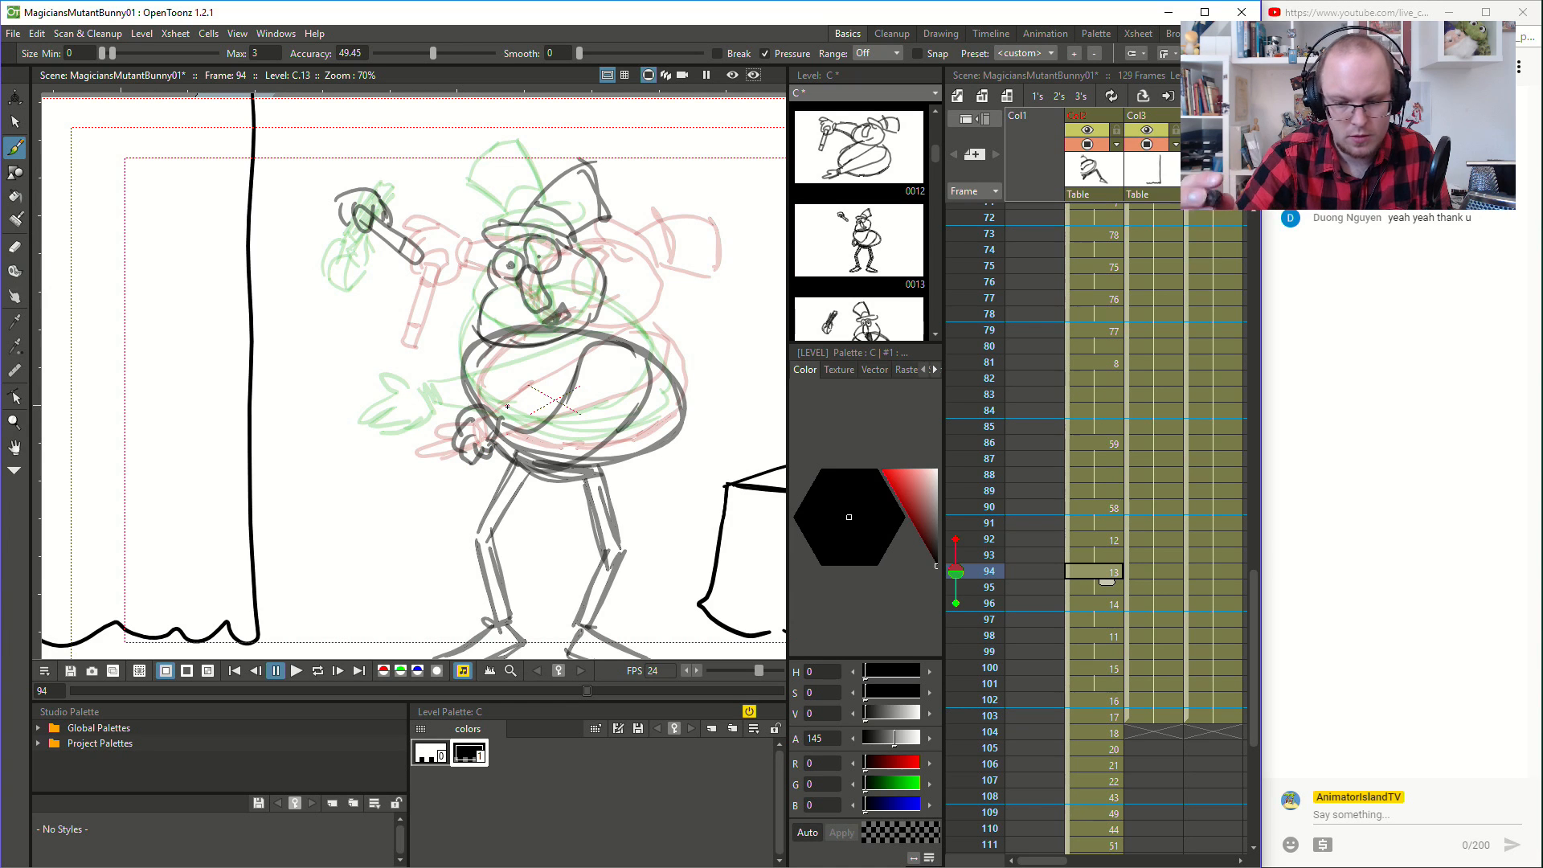
# - Play the animation several times from the frames before the turn, including frames 86 and 76, to check the magician's motion
pyautogui.click(1098, 535)
pyautogui.click(1099, 485)
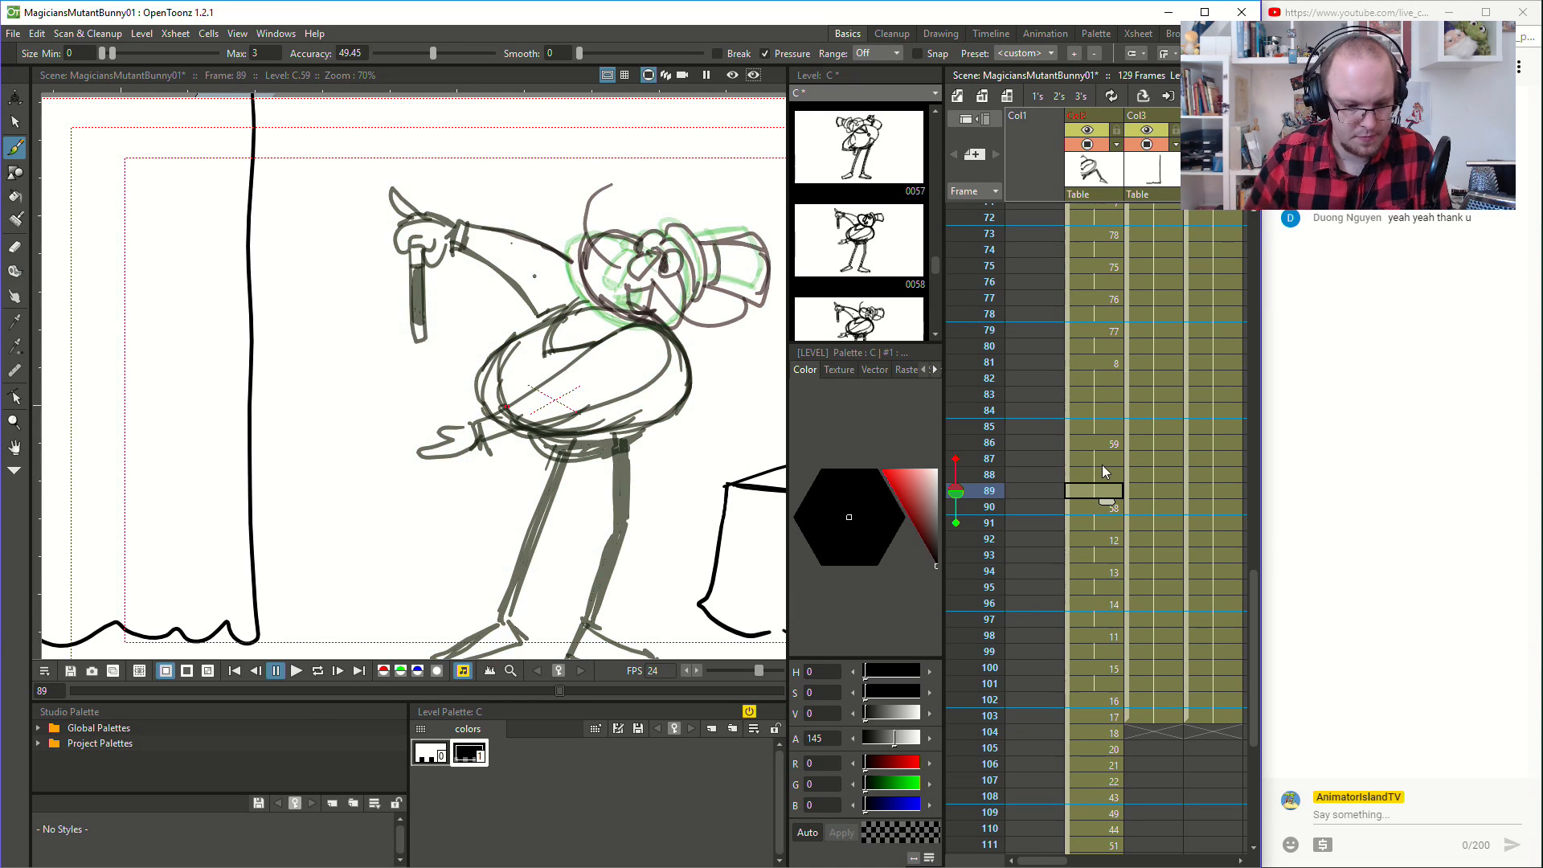
pyautogui.click(296, 670)
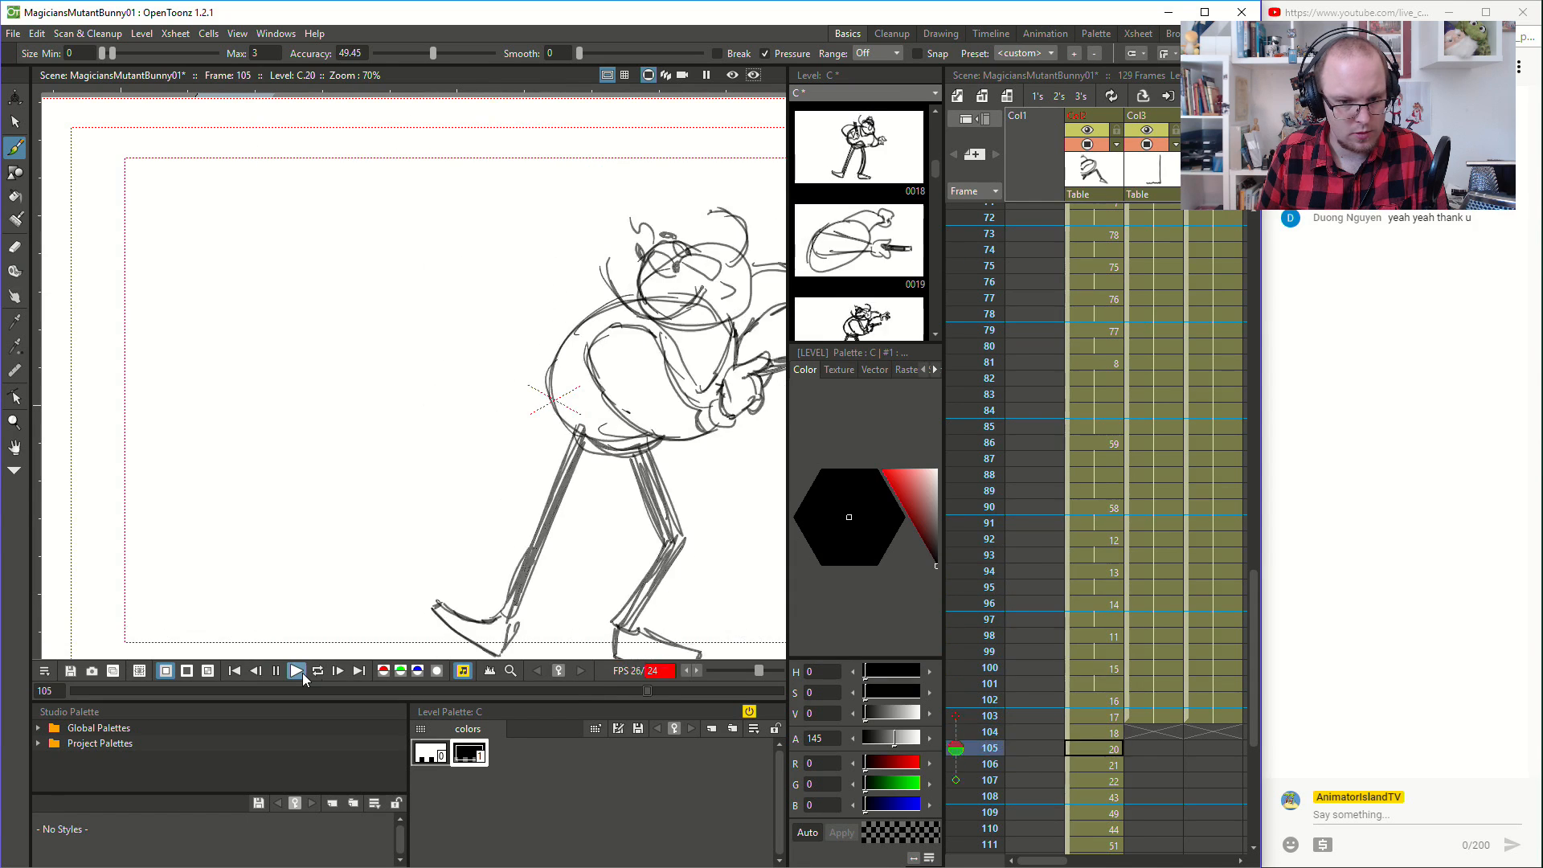
pyautogui.click(1093, 443)
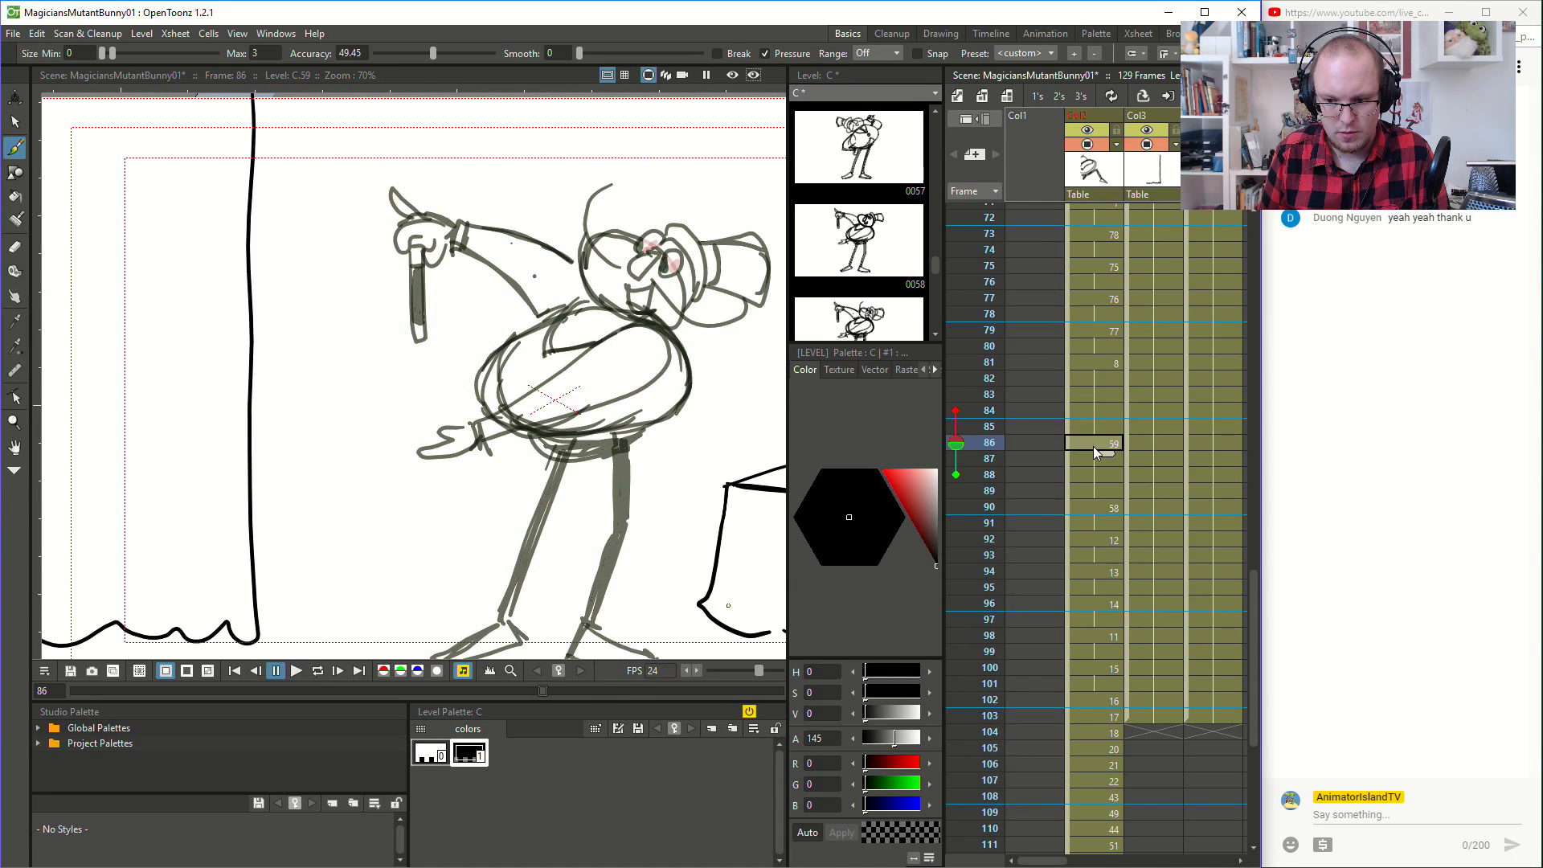
pyautogui.click(293, 679)
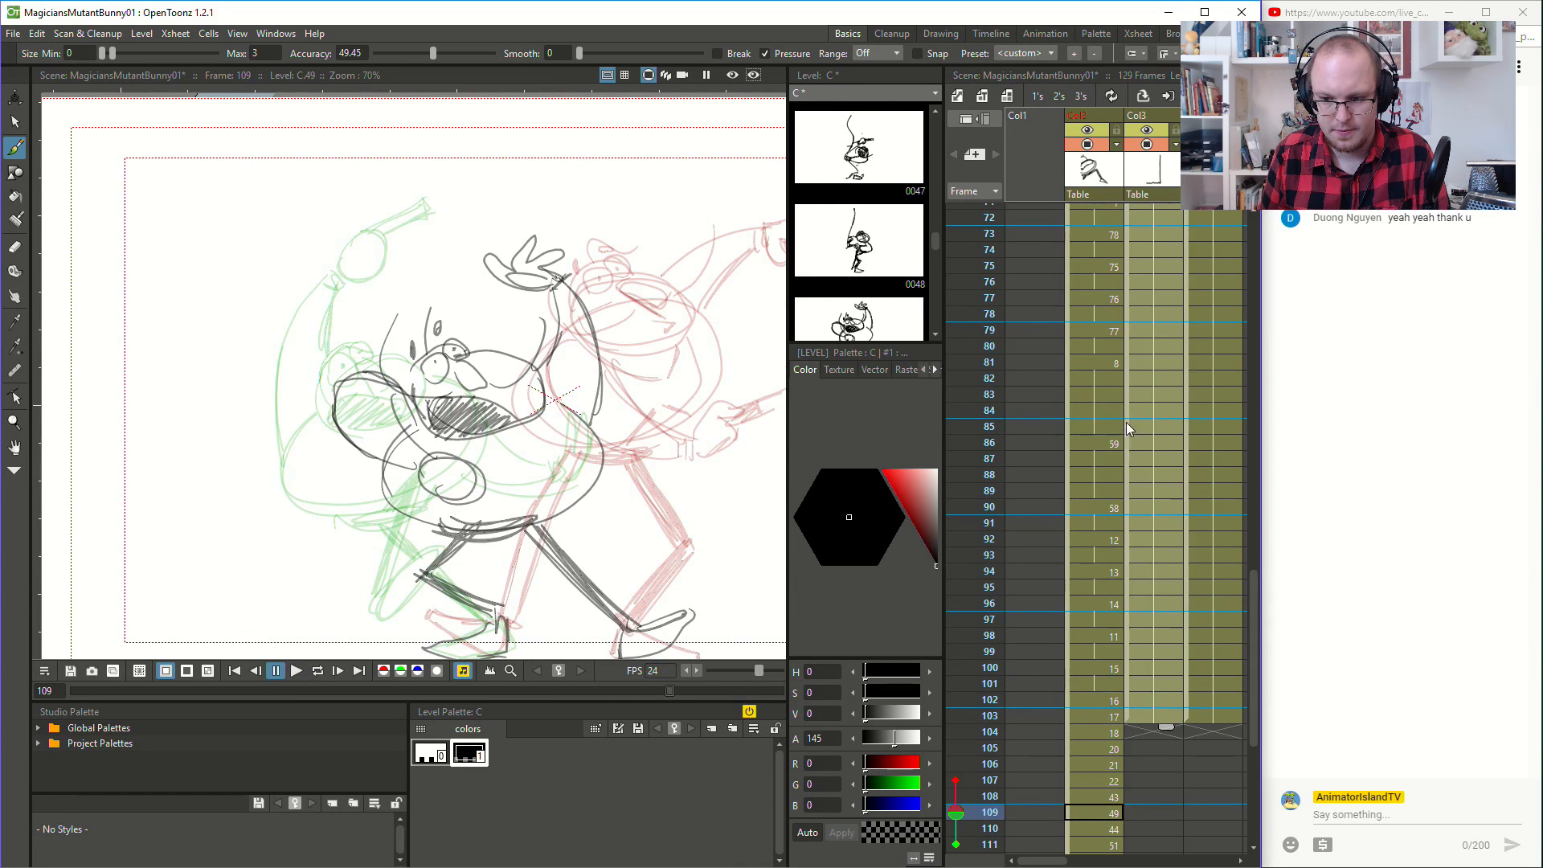
pyautogui.click(1098, 282)
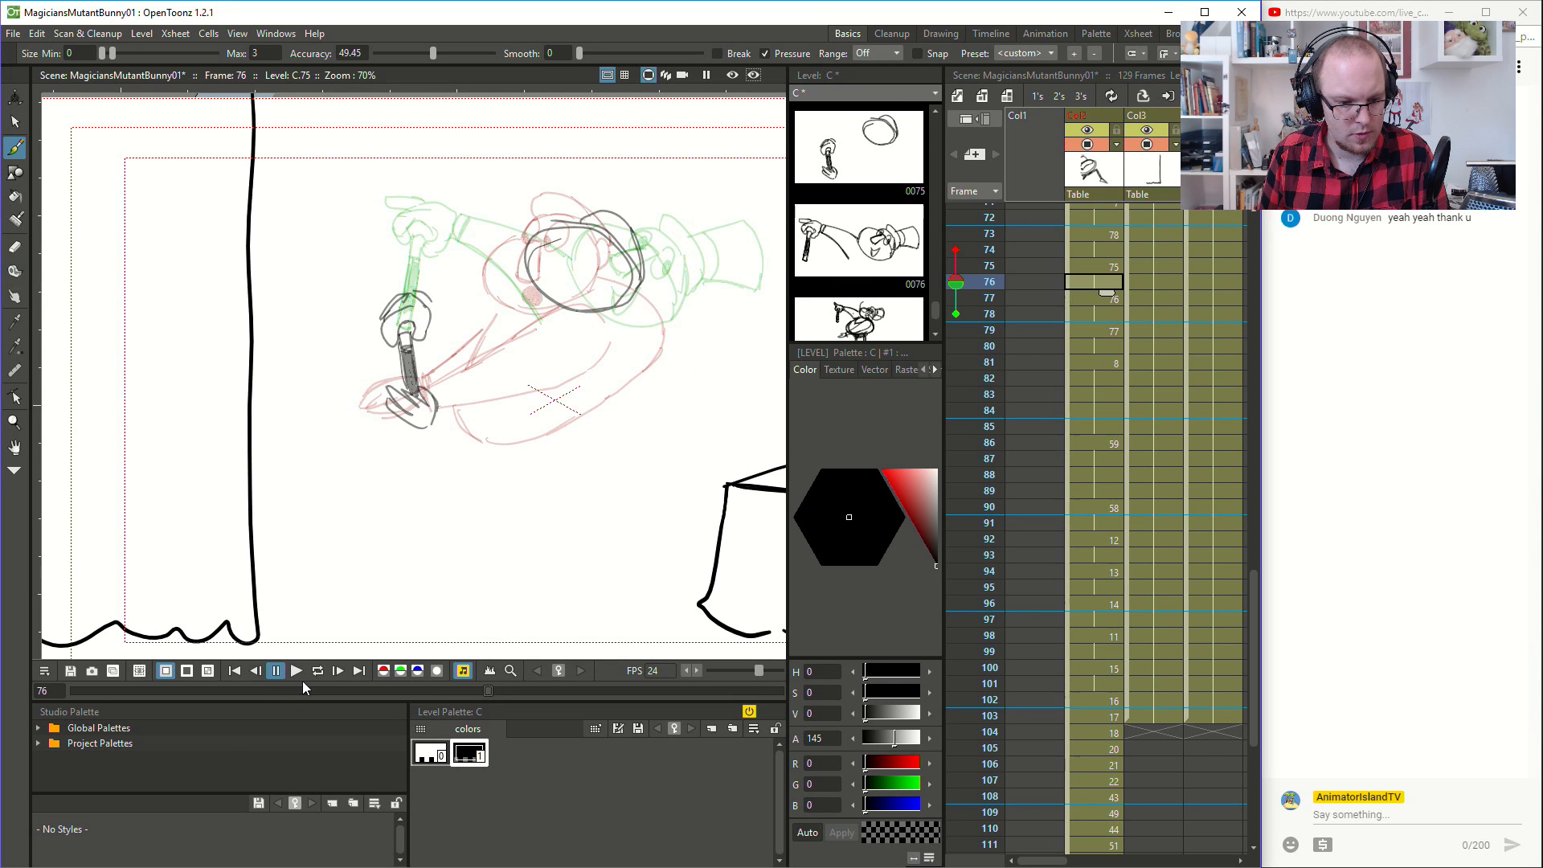
pyautogui.click(297, 670)
pyautogui.click(303, 671)
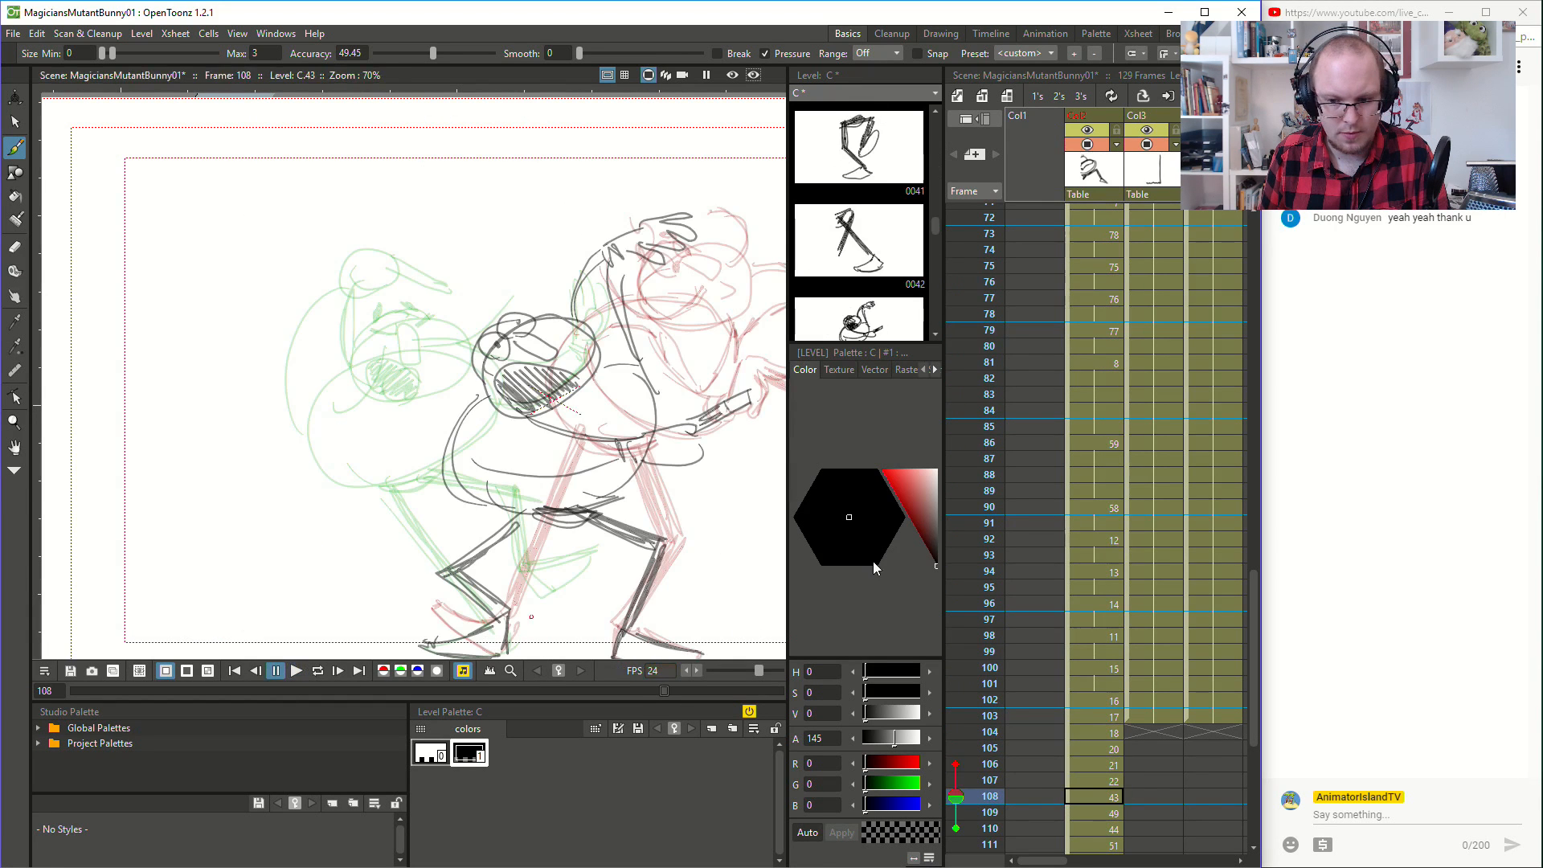
# - Draw the lower arm sloping down across the belly at frame 94, ending in a cuff and an open hand
pyautogui.click(1112, 507)
pyautogui.click(1102, 572)
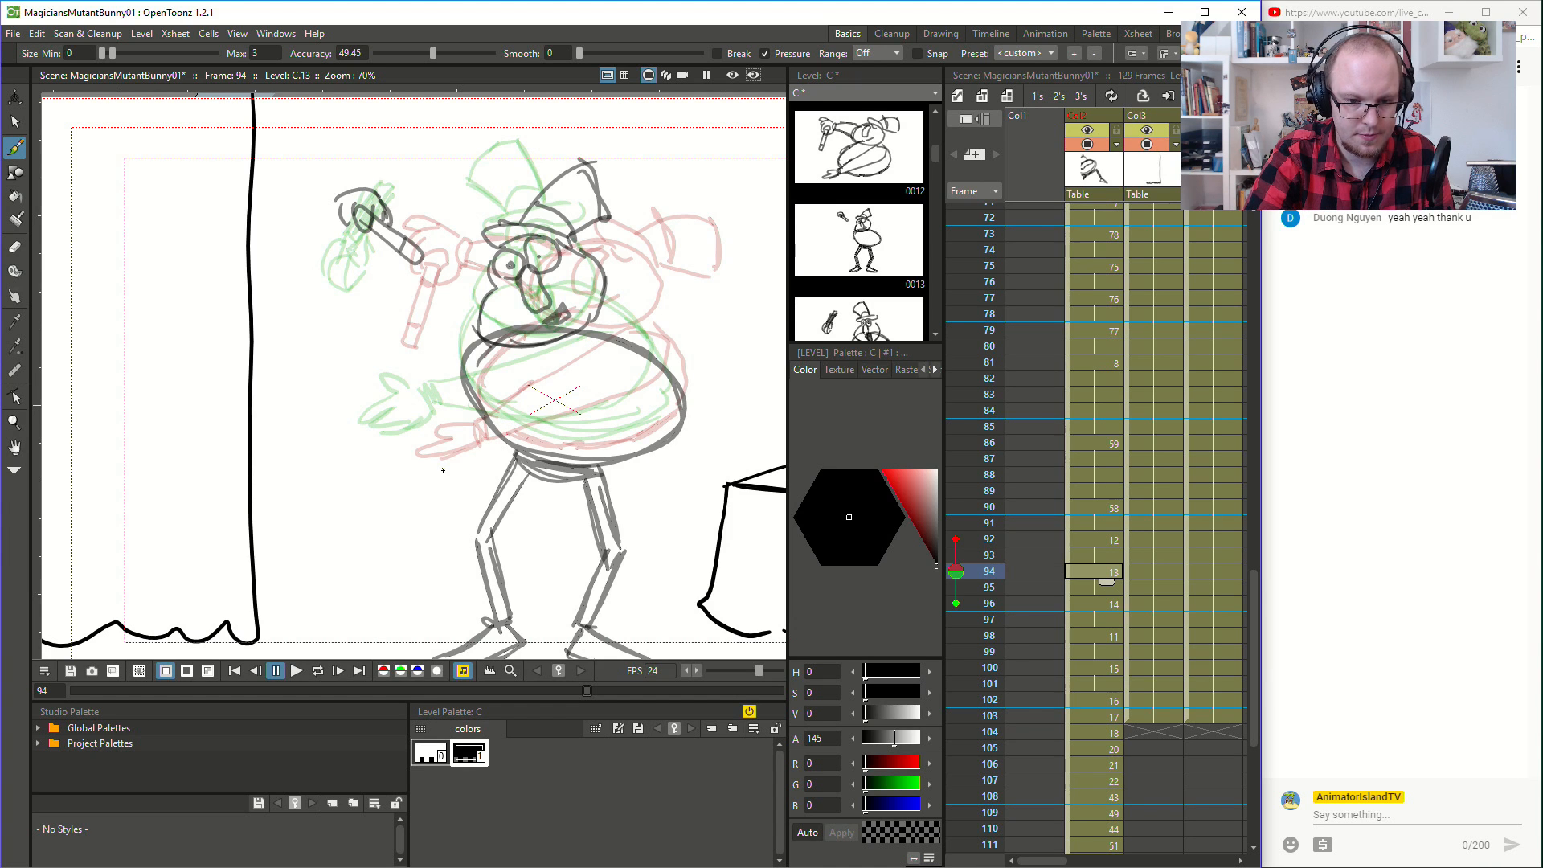
pyautogui.moveTo(629, 354)
pyautogui.mouseDown()
pyautogui.moveTo(566, 379)
pyautogui.moveTo(474, 454)
pyautogui.moveTo(521, 461)
pyautogui.moveTo(618, 420)
pyautogui.moveTo(634, 360)
pyautogui.mouseUp()
pyautogui.moveTo(470, 441)
pyautogui.mouseDown()
pyautogui.moveTo(425, 472)
pyautogui.moveTo(468, 471)
pyautogui.mouseUp()
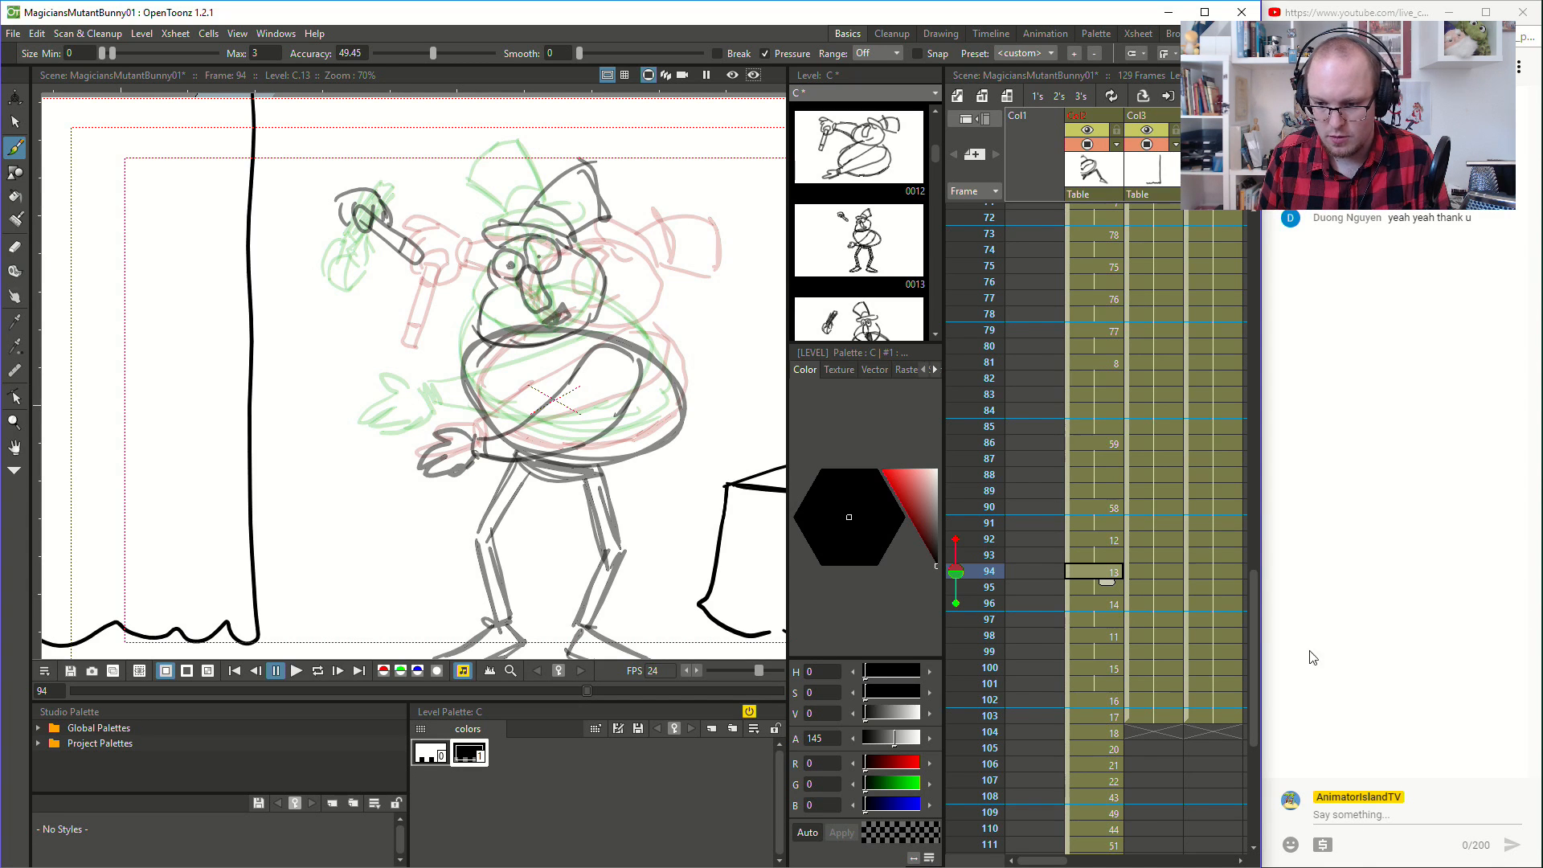
# - Play from frame 88 and step through frames 90 to 100 to examine how the lower hand moves
pyautogui.click(1086, 475)
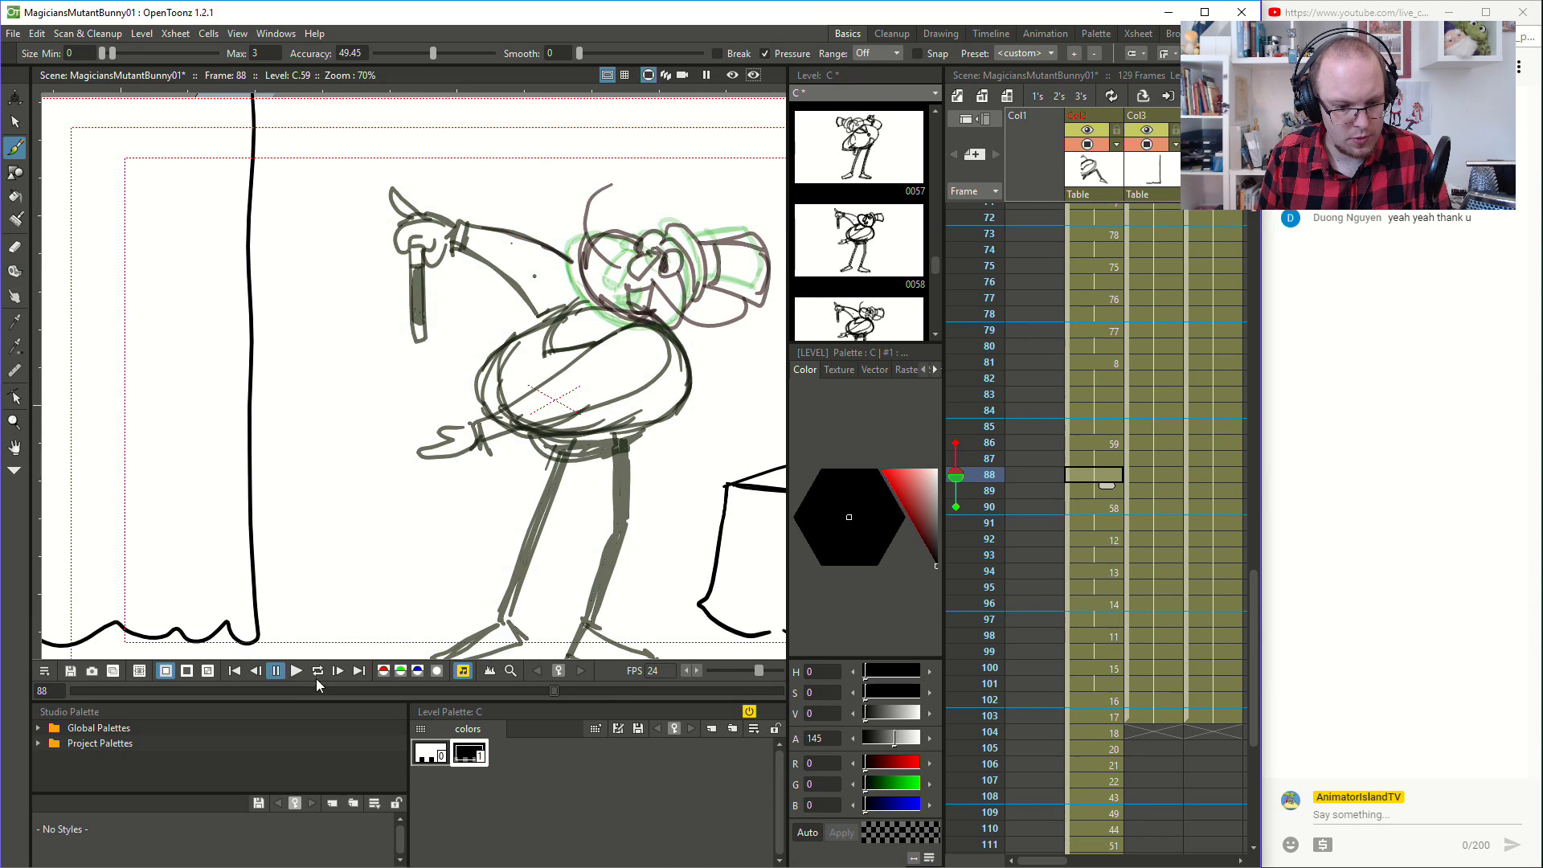
pyautogui.click(296, 671)
pyautogui.click(1106, 507)
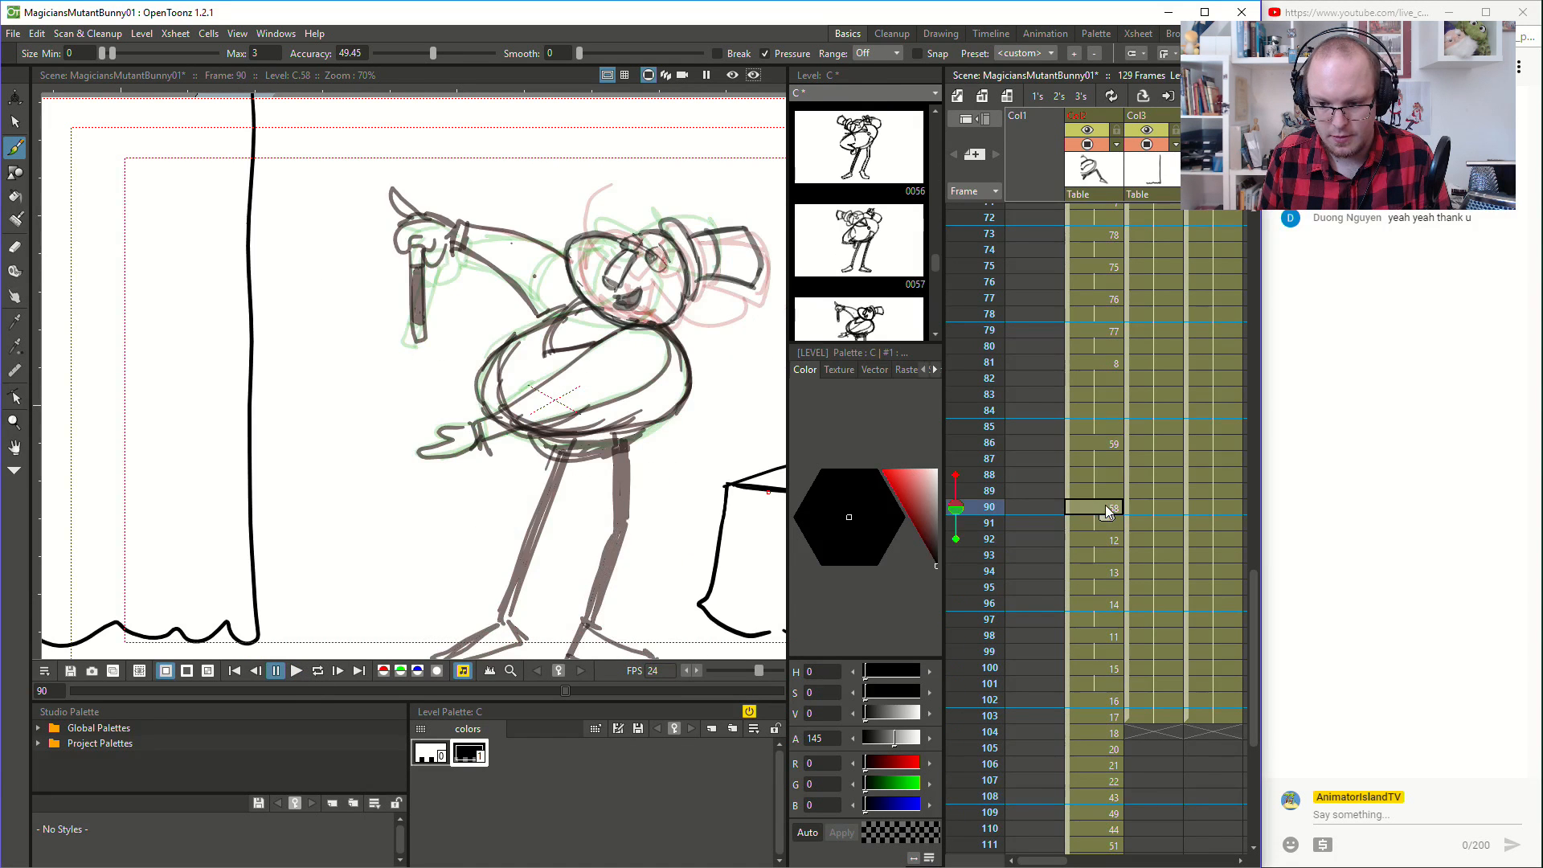
pyautogui.click(1097, 588)
pyautogui.click(1114, 642)
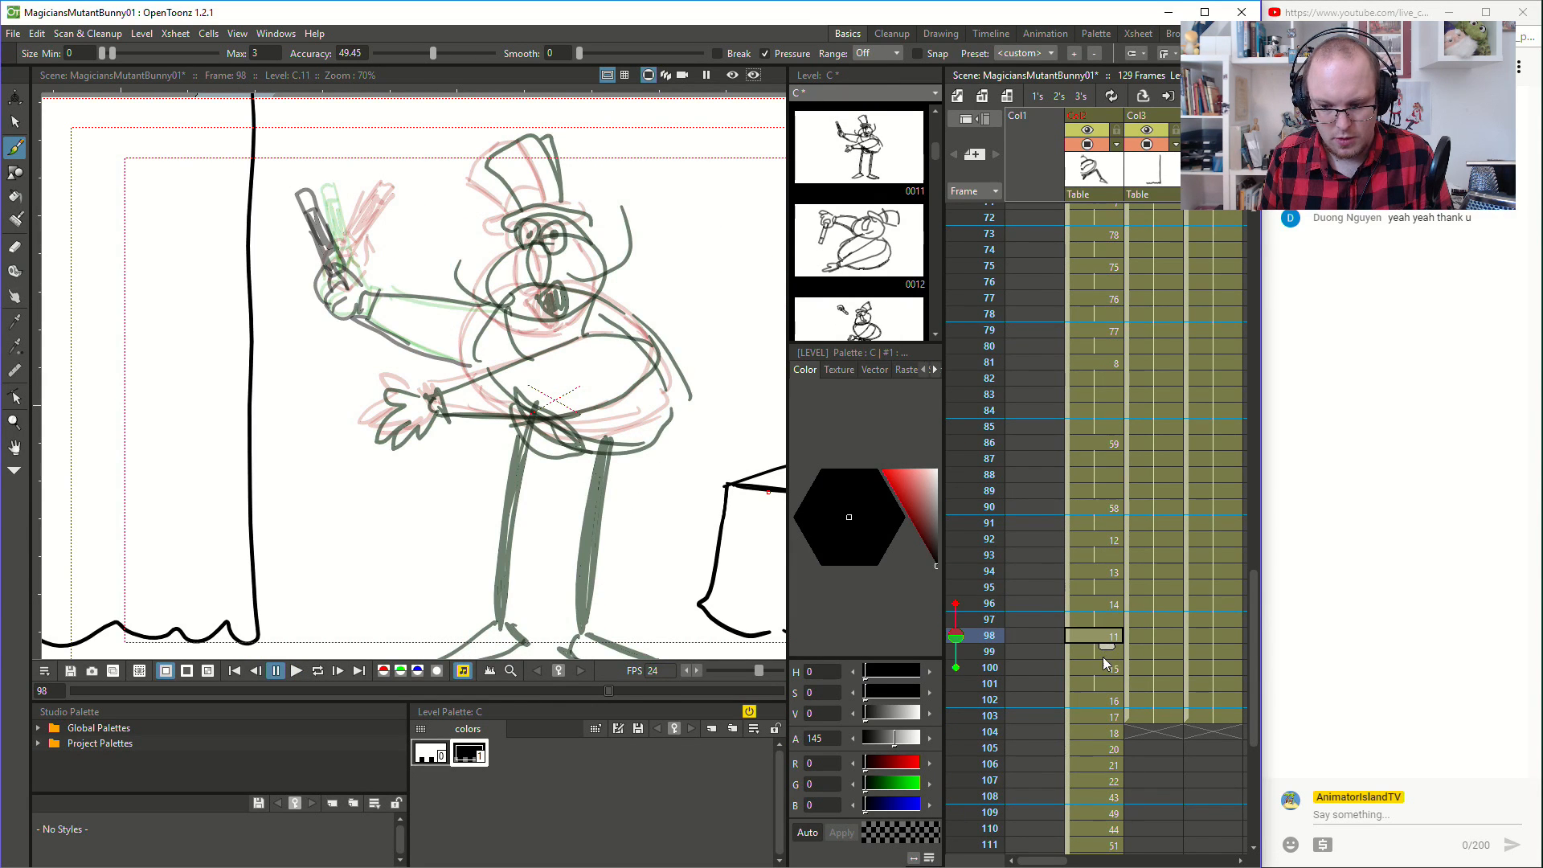
pyautogui.click(1105, 669)
pyautogui.click(1110, 642)
pyautogui.click(1112, 668)
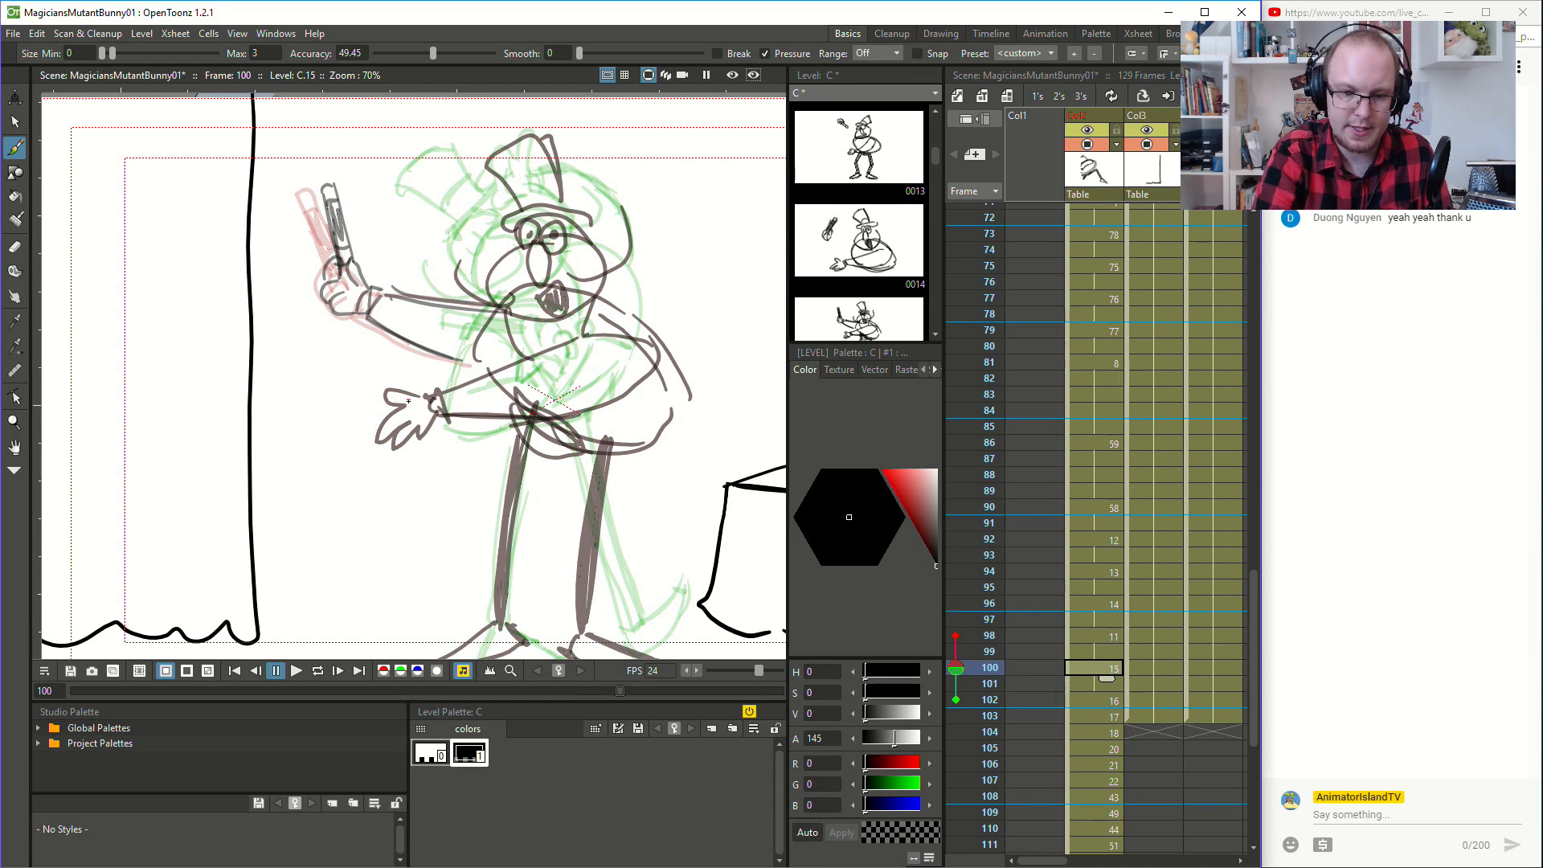
# - Try erasing the magician's lower hand at frame 100, and compare the drawing with frame 98
pyautogui.press('e')
pyautogui.moveTo(416, 393)
pyautogui.mouseDown()
pyautogui.moveTo(394, 446)
pyautogui.moveTo(437, 408)
pyautogui.mouseUp()
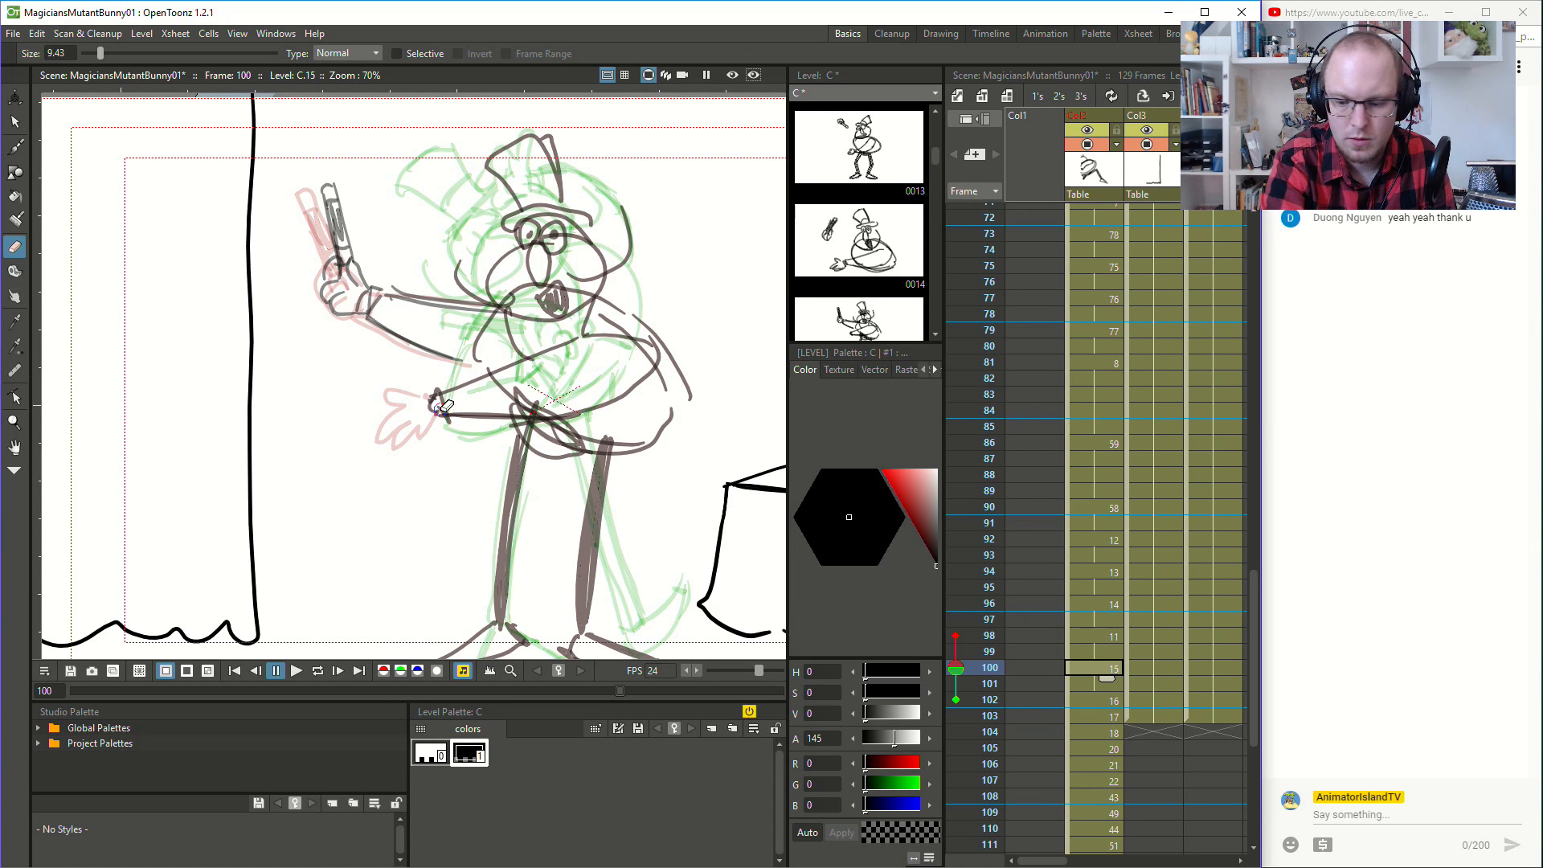
pyautogui.click(1098, 638)
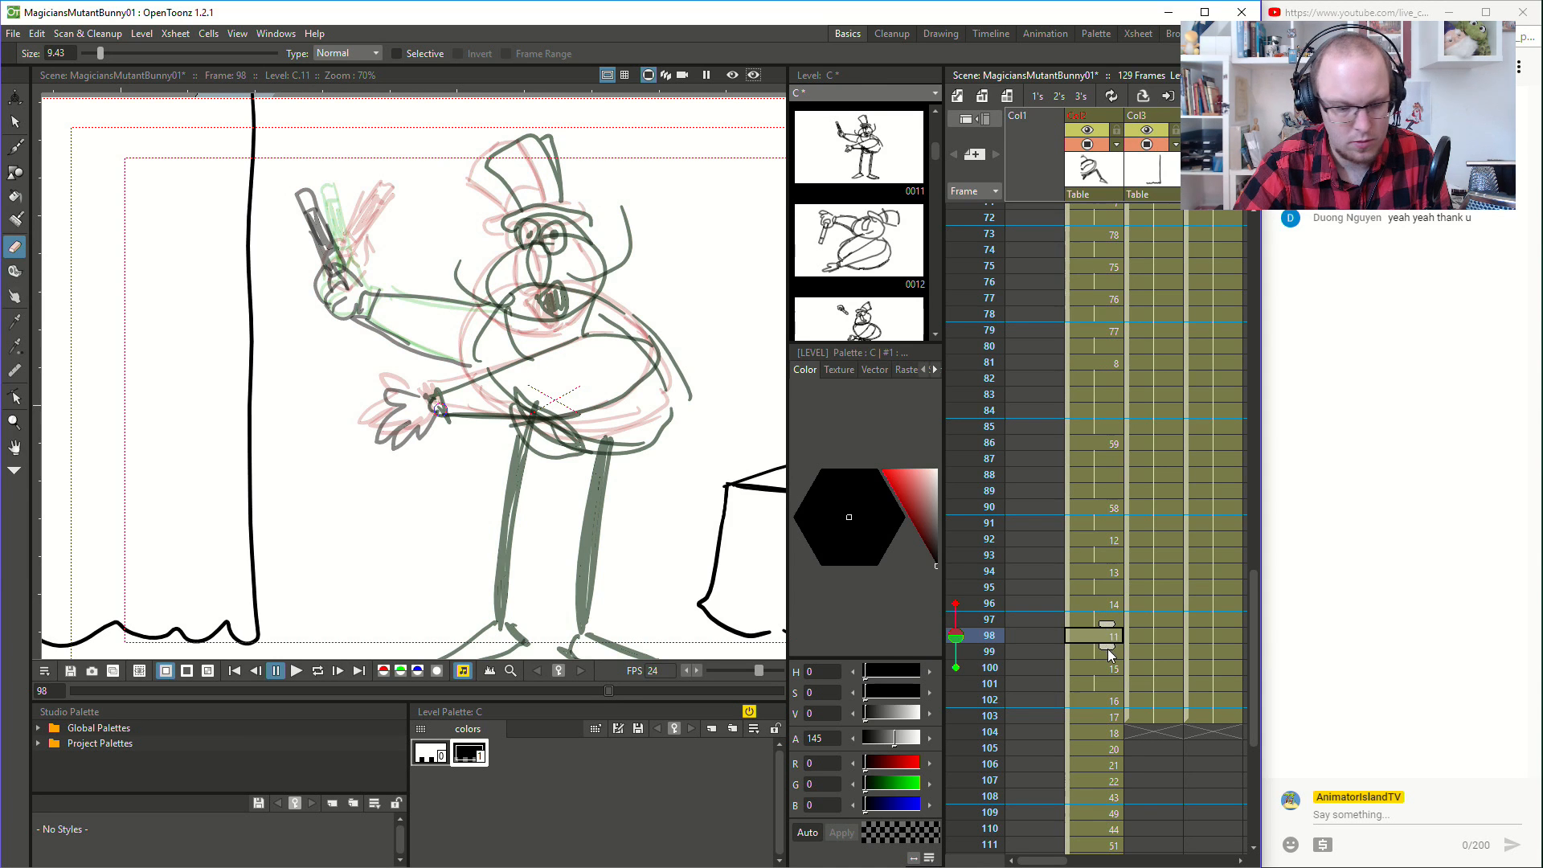
pyautogui.click(1108, 661)
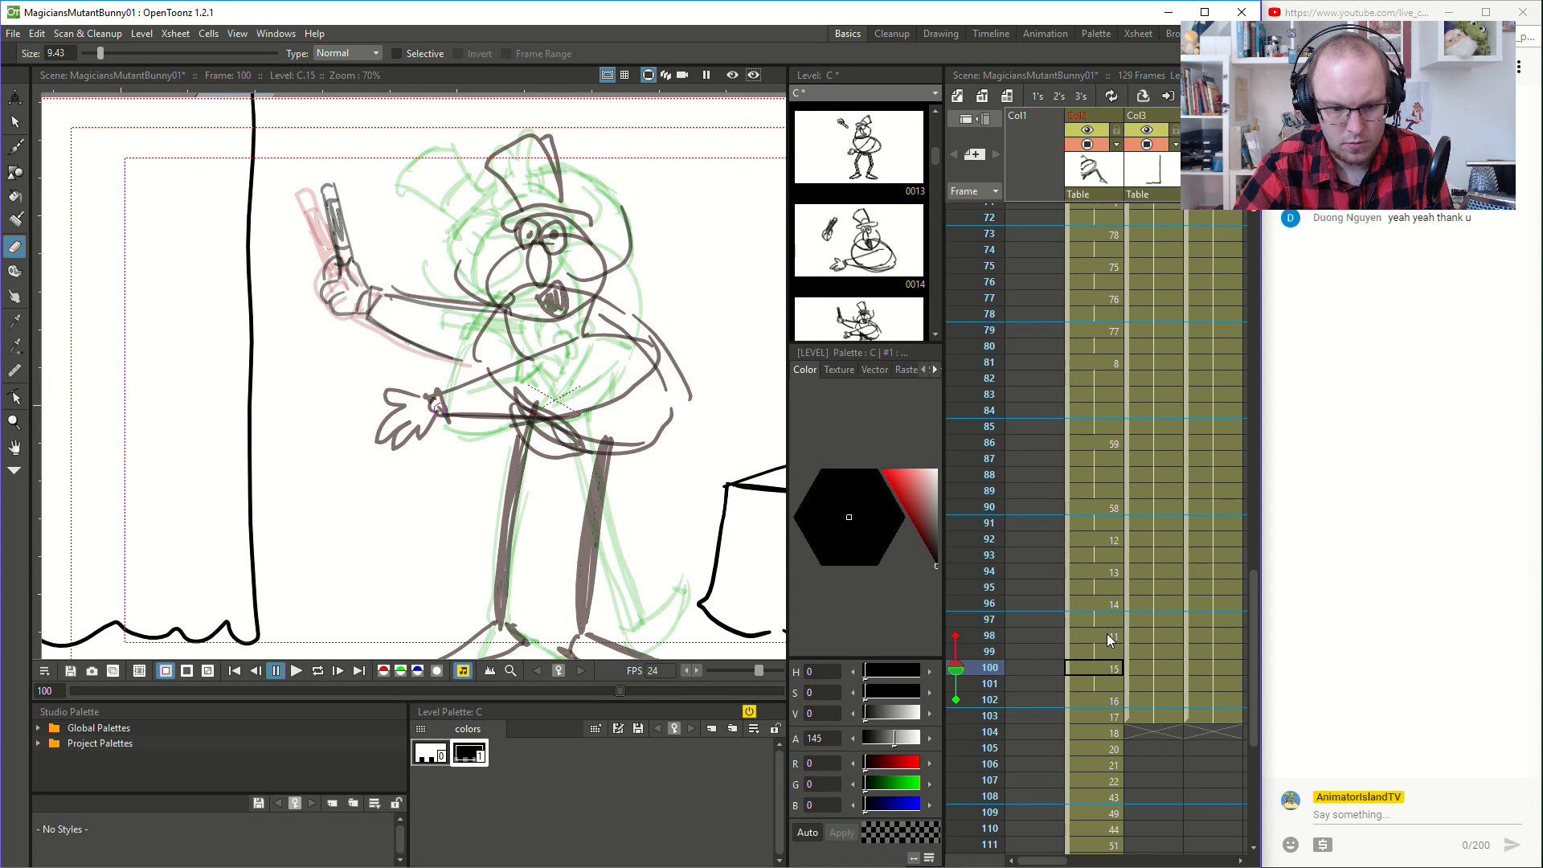
# - Erase the lower hand and cuff at frame 98, and delete the remaining strokes of that arm across the belly
pyautogui.click(1107, 635)
pyautogui.moveTo(439, 408)
pyautogui.mouseDown()
pyautogui.moveTo(392, 390)
pyautogui.moveTo(425, 396)
pyautogui.moveTo(373, 428)
pyautogui.moveTo(405, 446)
pyautogui.moveTo(449, 423)
pyautogui.moveTo(432, 404)
pyautogui.moveTo(412, 433)
pyautogui.moveTo(397, 390)
pyautogui.moveTo(466, 408)
pyautogui.mouseUp()
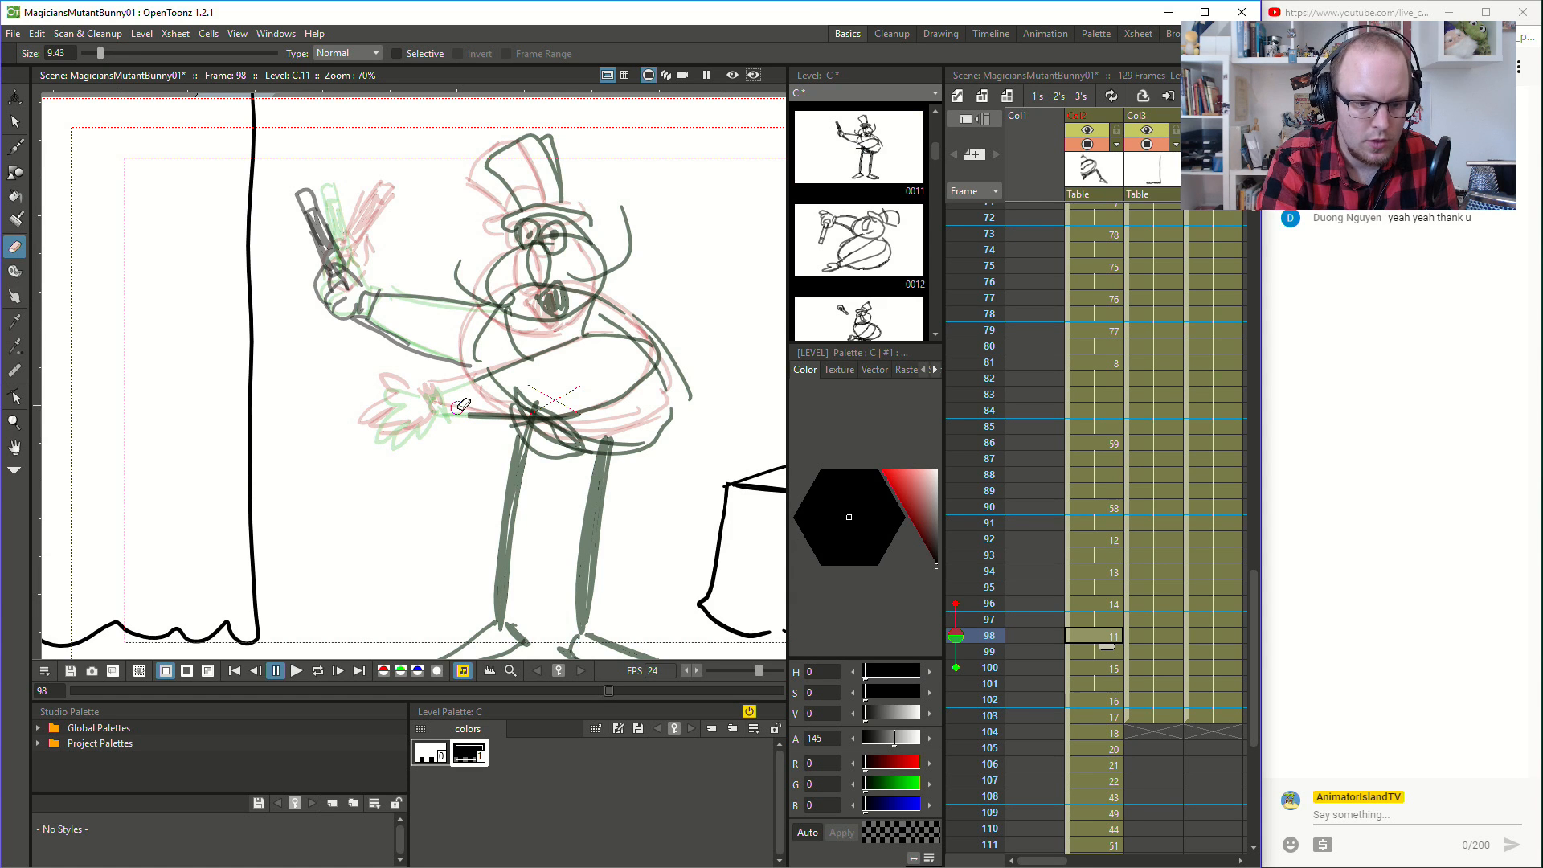
pyautogui.click(15, 121)
pyautogui.click(477, 378)
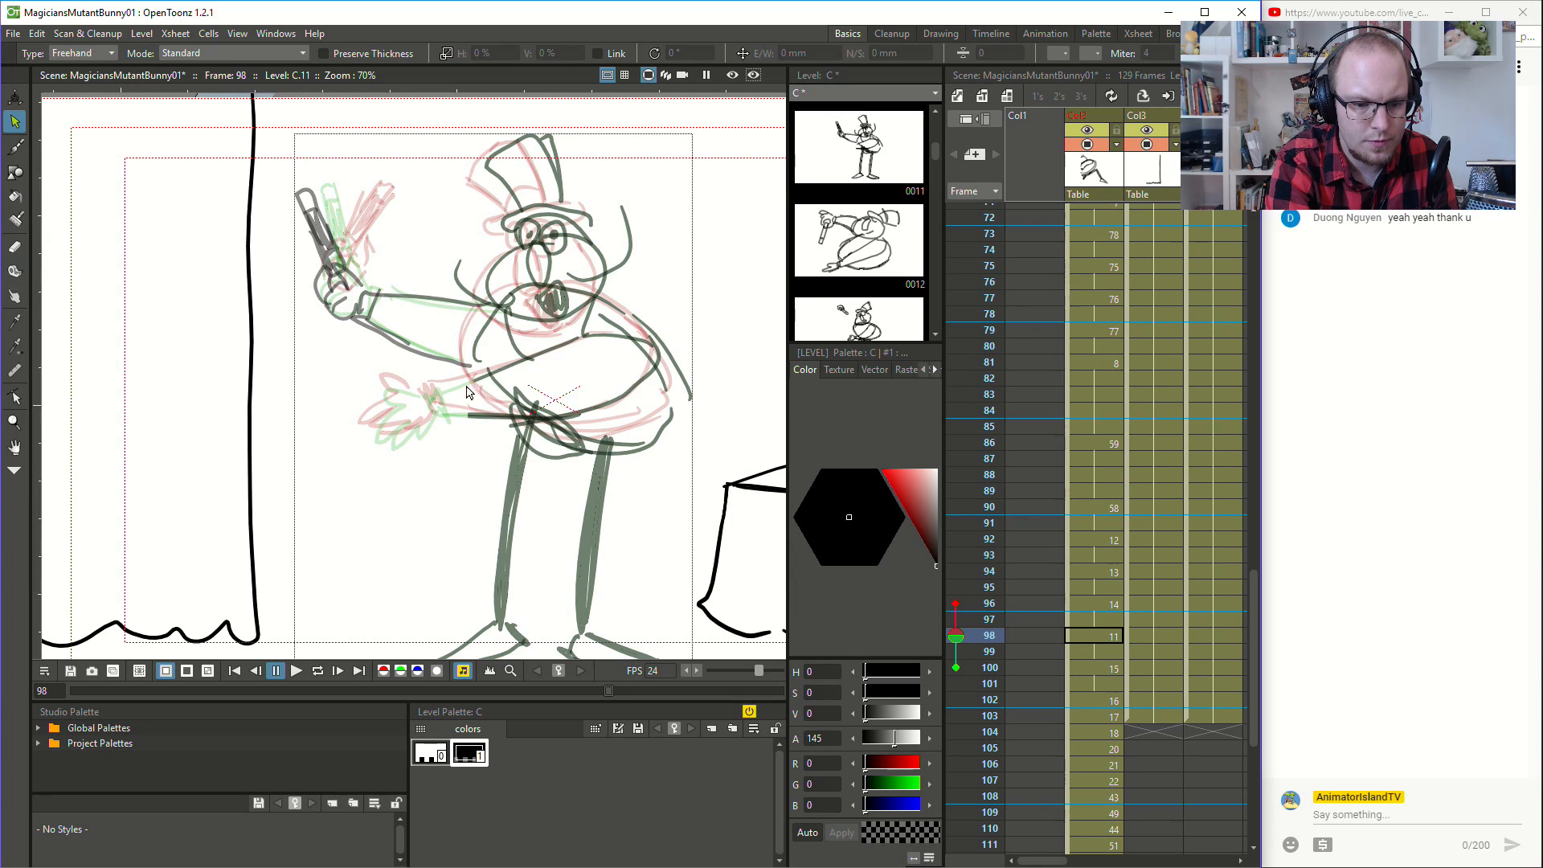
pyautogui.press('Delete')
pyautogui.click(637, 338)
pyautogui.press('Delete')
pyautogui.click(628, 393)
pyautogui.press('Delete')
pyautogui.click(488, 415)
pyautogui.press('Delete')
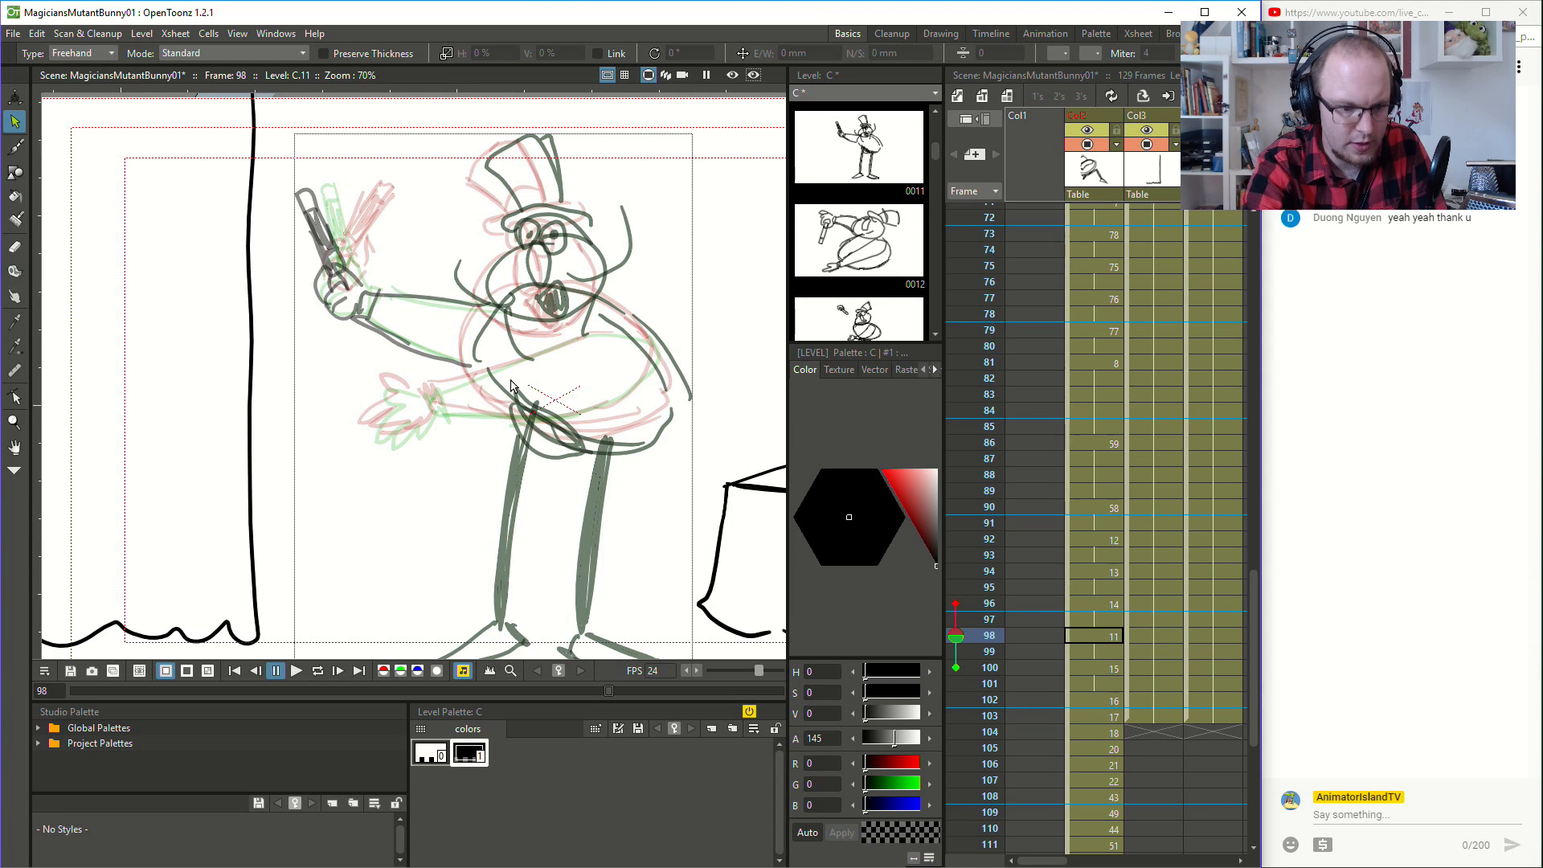
# - Draw the lower arm's cuff at frame 98, and compare the hand's position with frames 94 and 96
pyautogui.press('b')
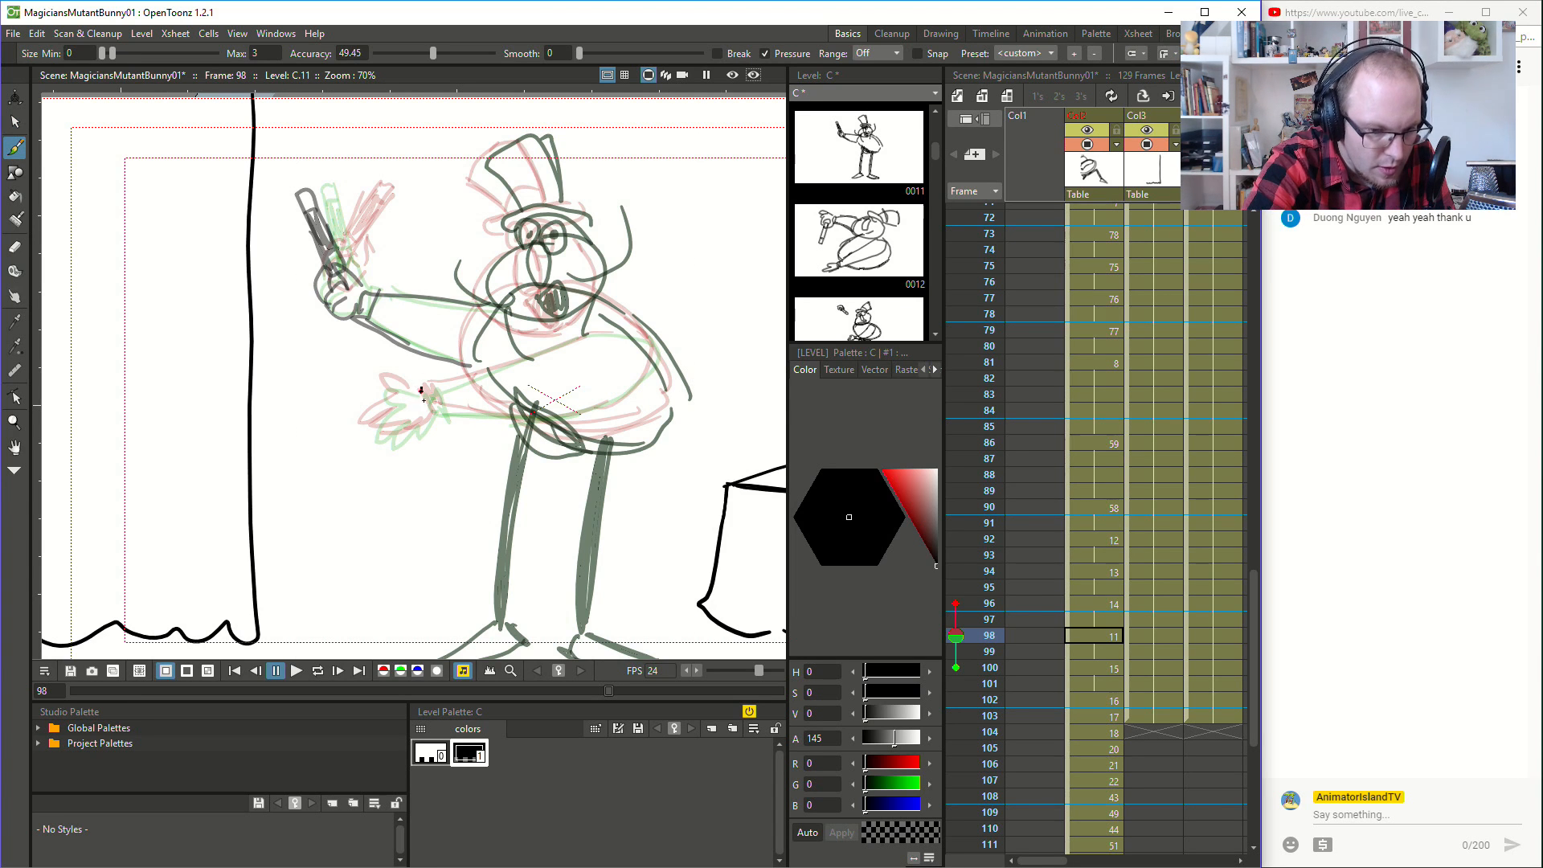
pyautogui.moveTo(430, 388); pyautogui.dragTo(424, 397)
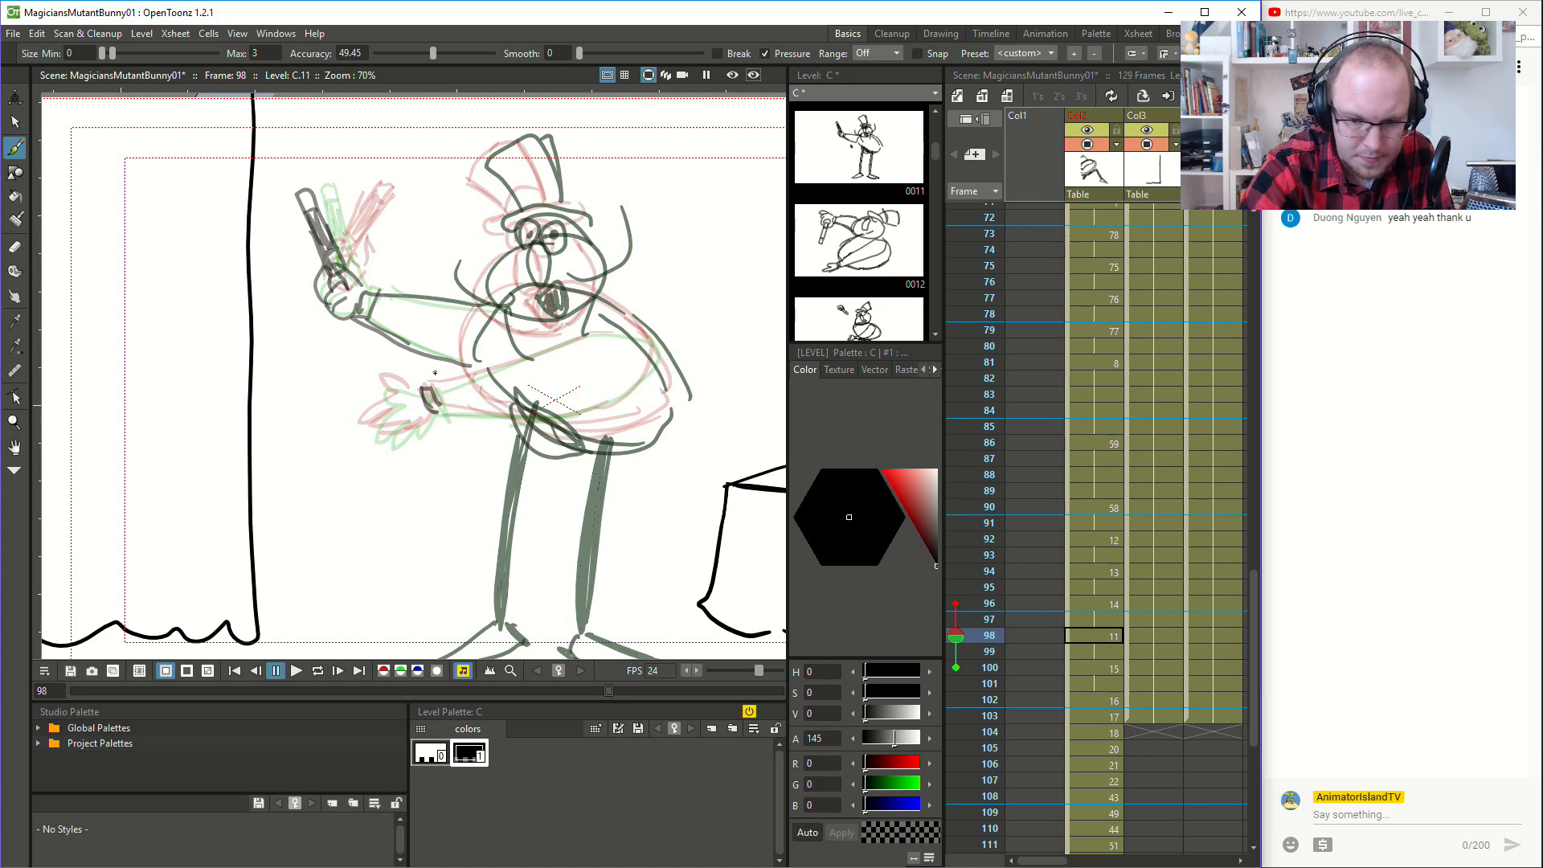
pyautogui.click(1106, 572)
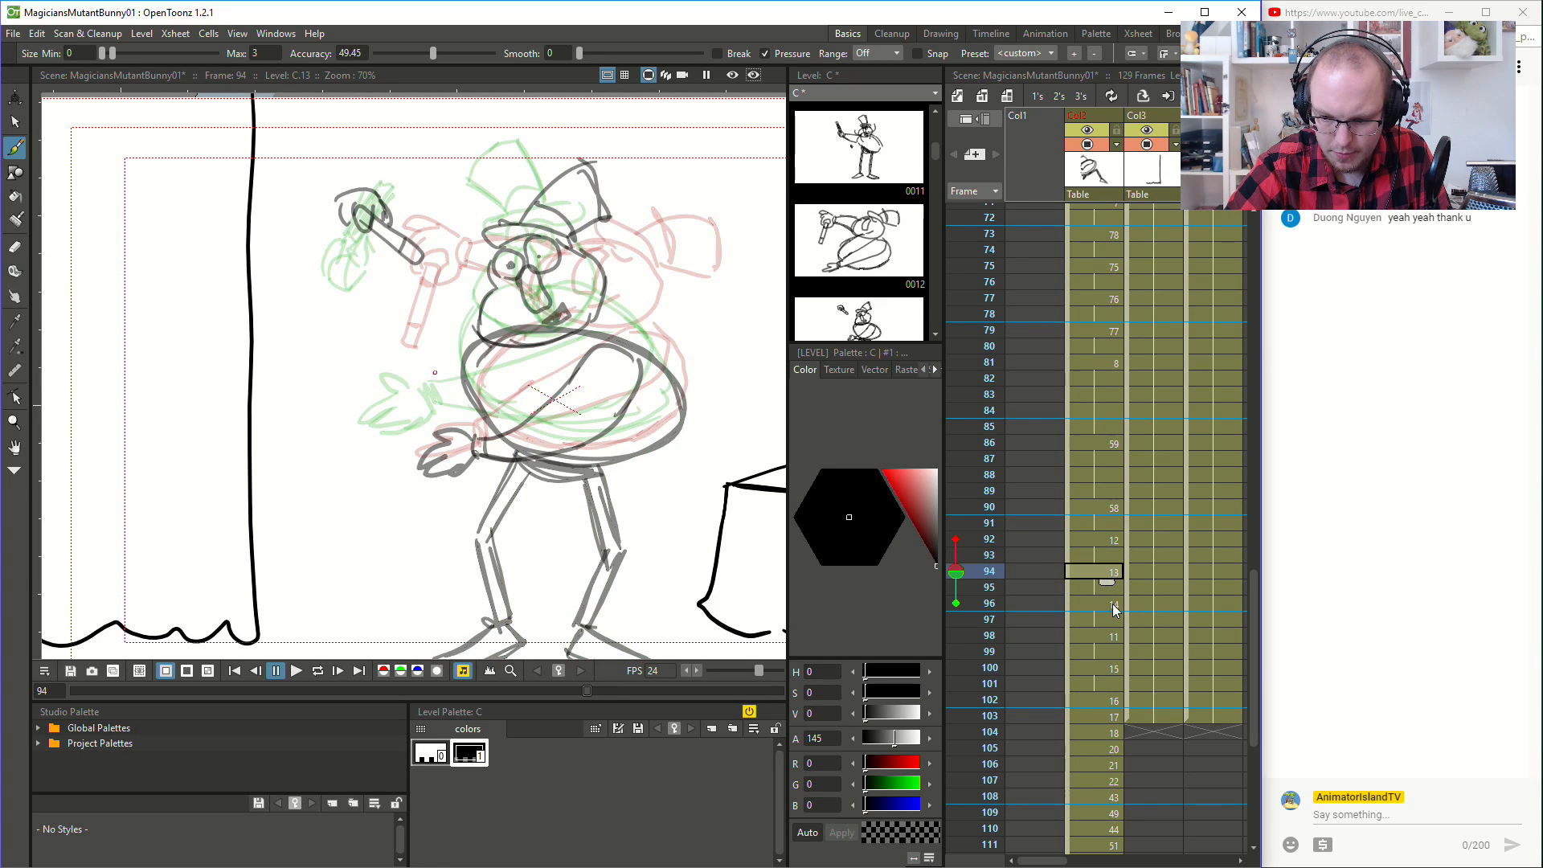
pyautogui.click(1112, 604)
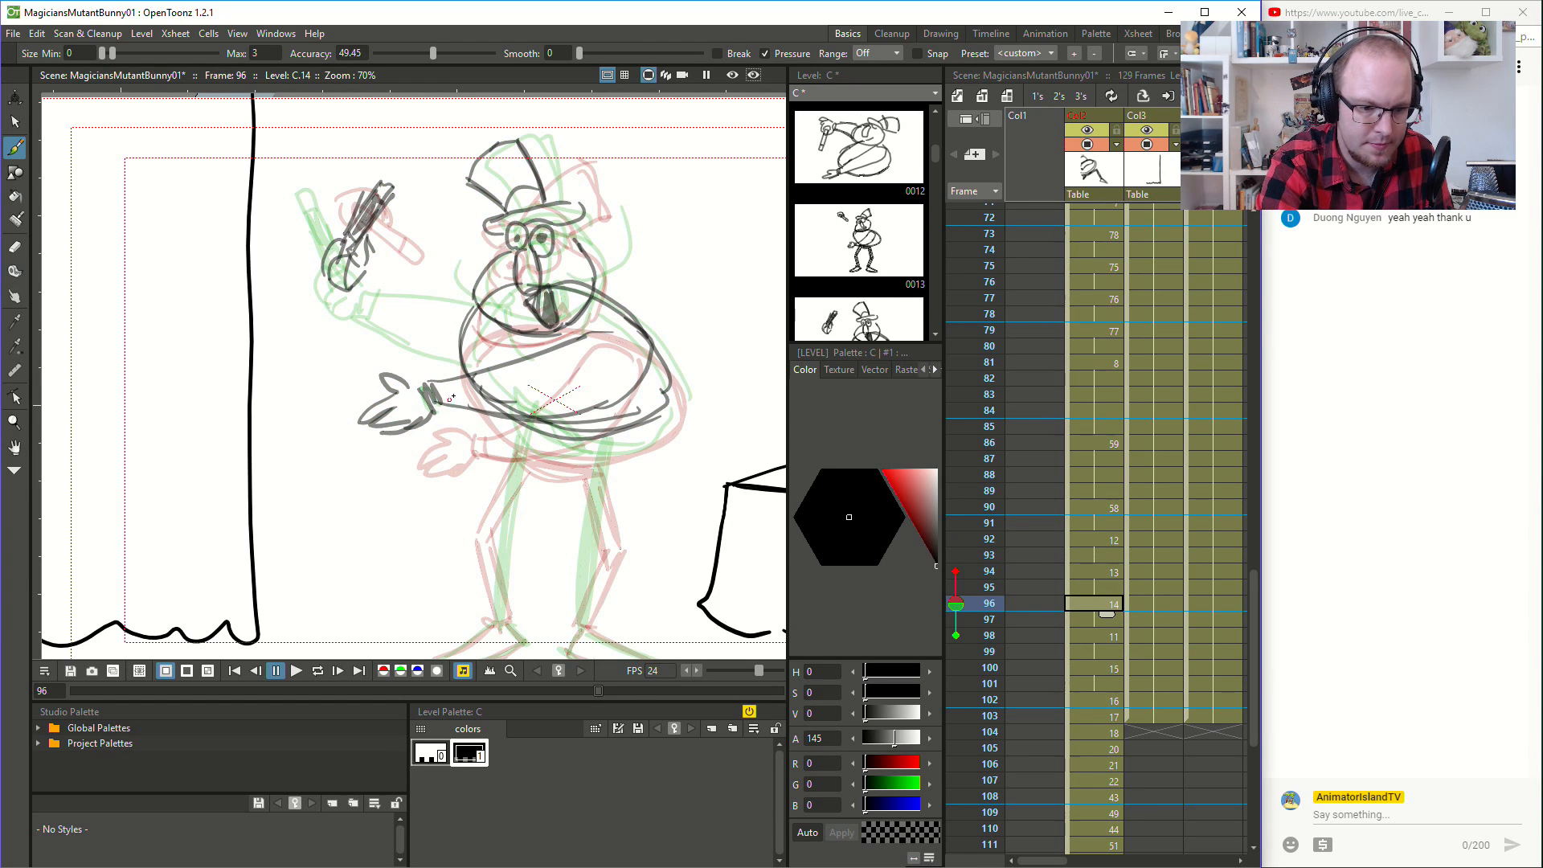
pyautogui.click(1110, 636)
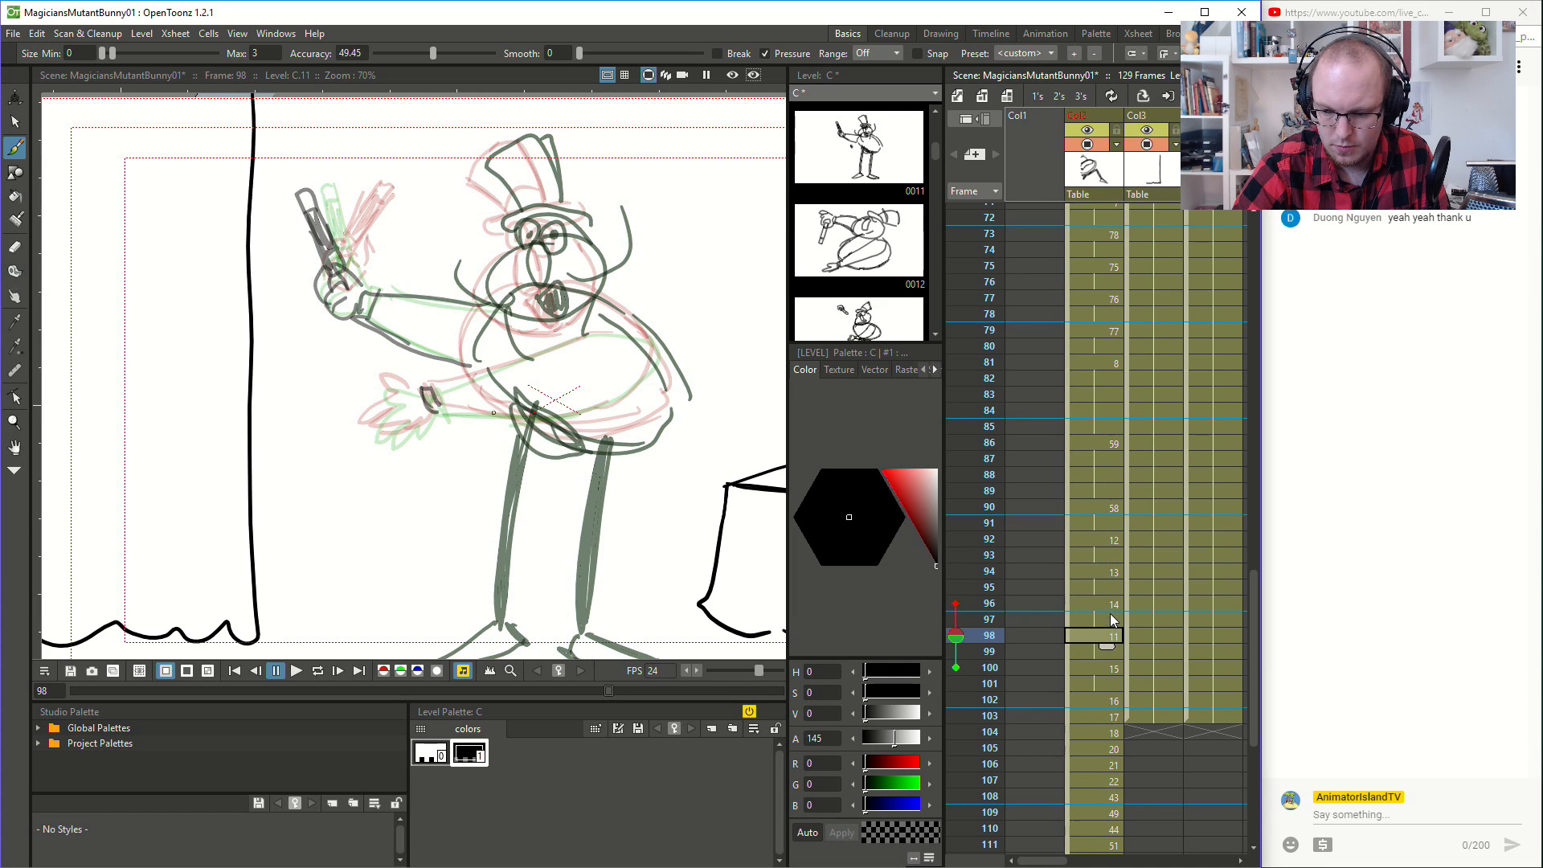
pyautogui.click(1111, 600)
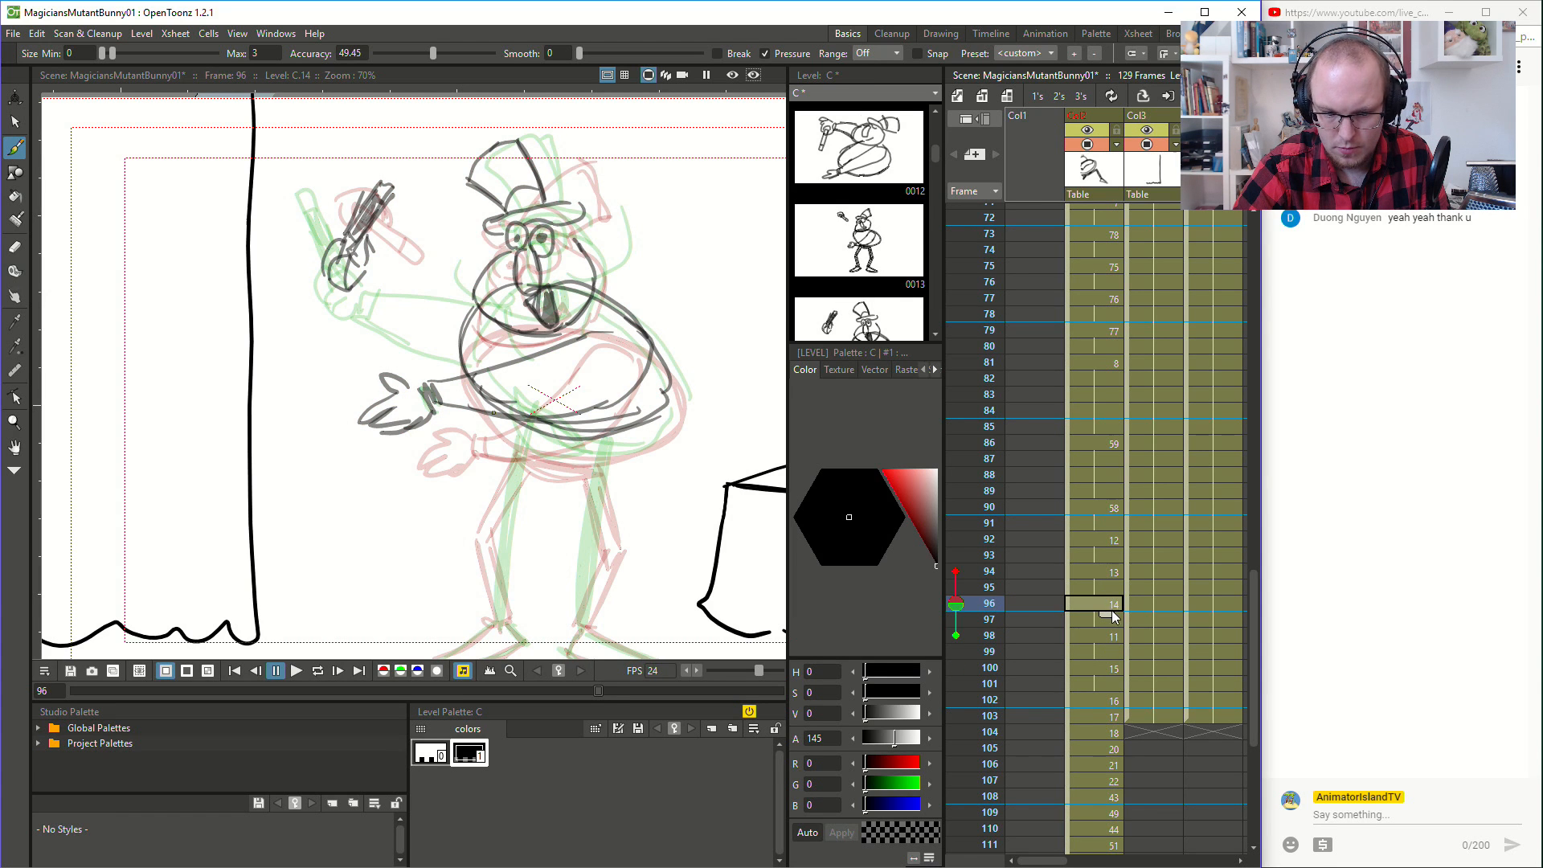
pyautogui.click(1106, 572)
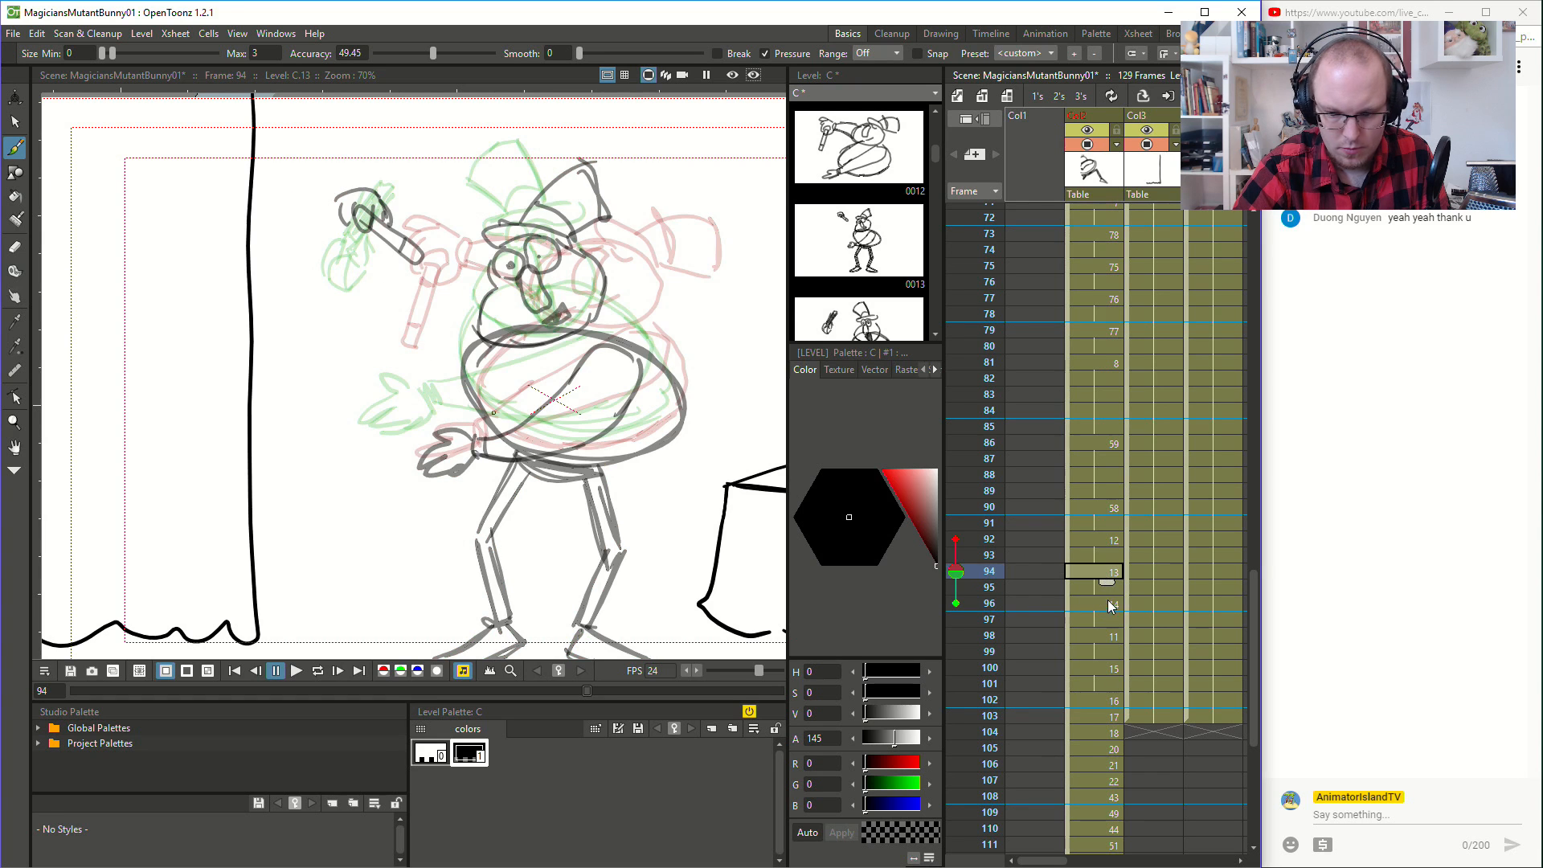
pyautogui.click(1109, 604)
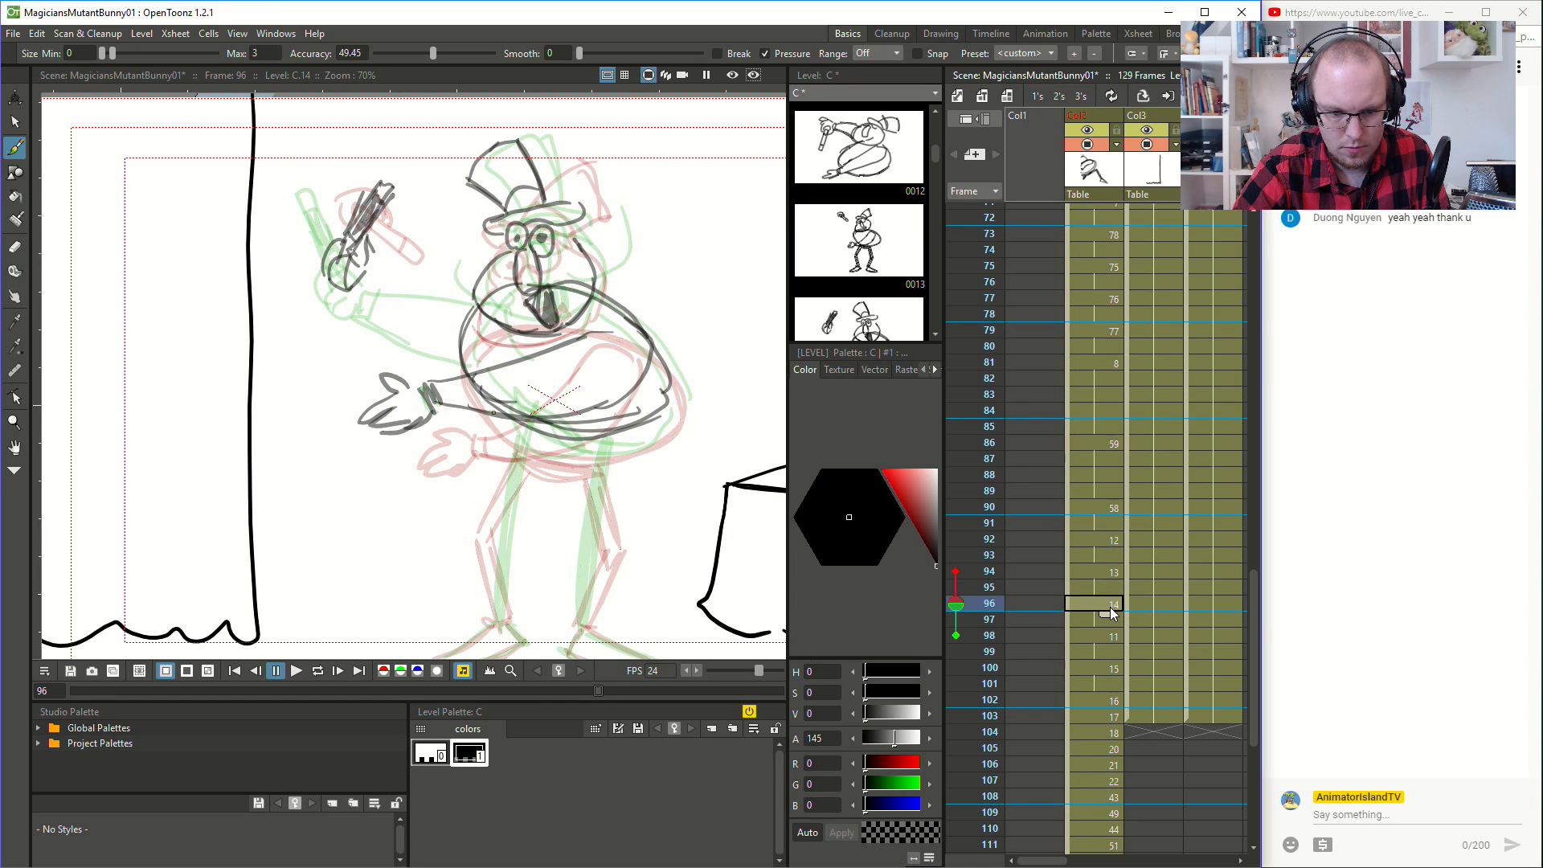
# - Delete the lower hand's thumb, palm and finger strokes at frame 96, keeping the cuff and arm
pyautogui.press('s')
pyautogui.hotkey('ctrl', 'a')
pyautogui.click(398, 381)
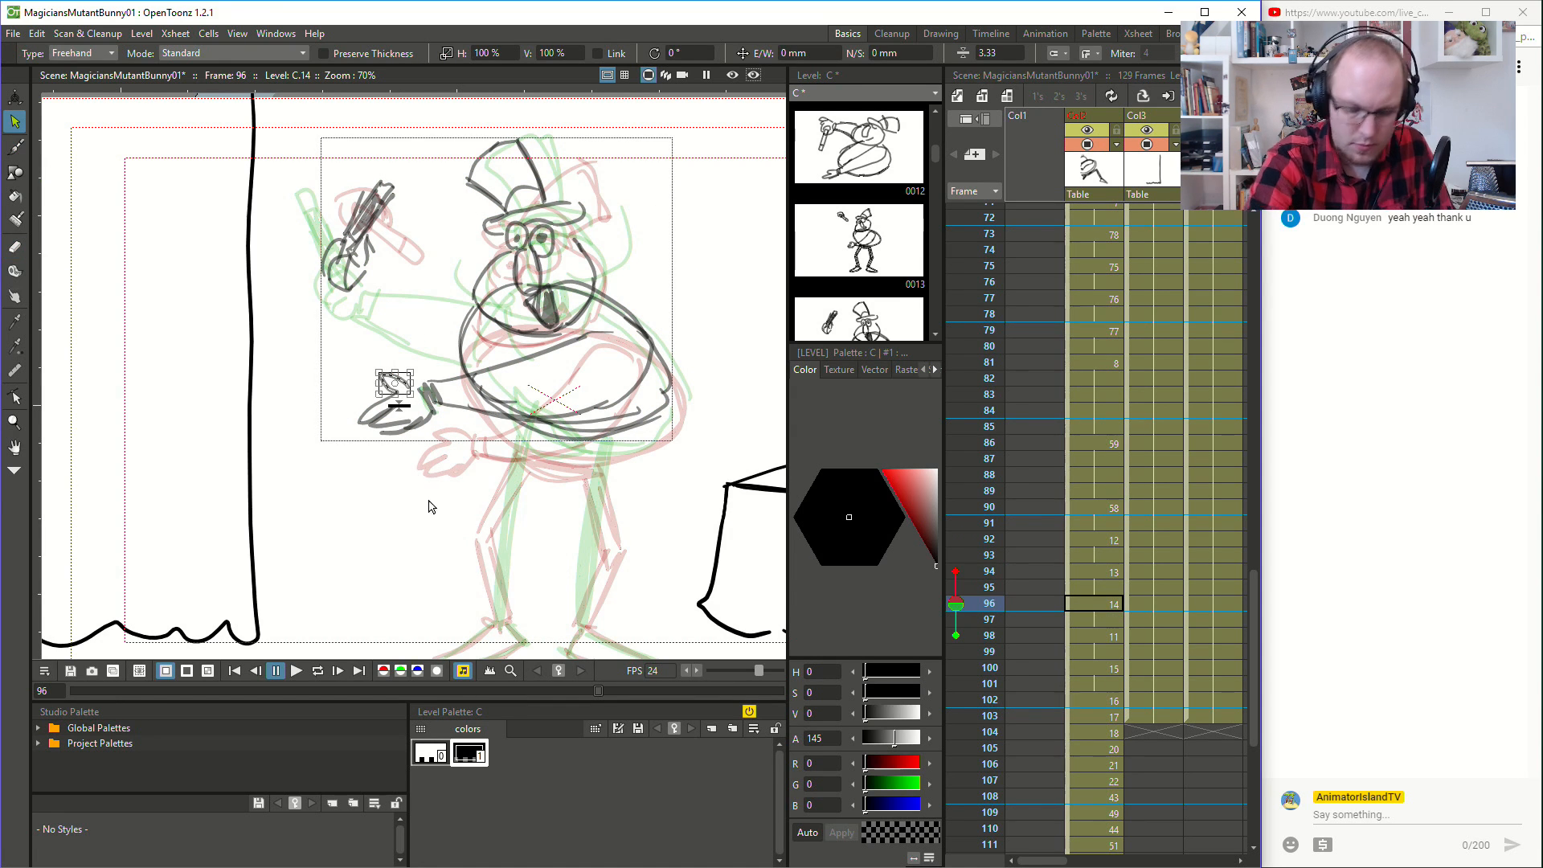
pyautogui.press('Delete')
pyautogui.click(380, 408)
pyautogui.press('Delete')
pyautogui.click(400, 422)
pyautogui.press('Delete')
pyautogui.click(426, 422)
pyautogui.press('Delete')
pyautogui.click(421, 422)
pyautogui.press('Delete')
# - Redraw the lower hand at frame 96 bending down from the cuff, with its fingers trailing downward
pyautogui.press('b')
pyautogui.moveTo(422, 387)
pyautogui.mouseDown()
pyautogui.moveTo(392, 419)
pyautogui.moveTo(414, 407)
pyautogui.moveTo(401, 460)
pyautogui.mouseUp()
pyautogui.moveTo(424, 419)
pyautogui.mouseDown()
pyautogui.moveTo(408, 466)
pyautogui.moveTo(426, 447)
pyautogui.mouseUp()
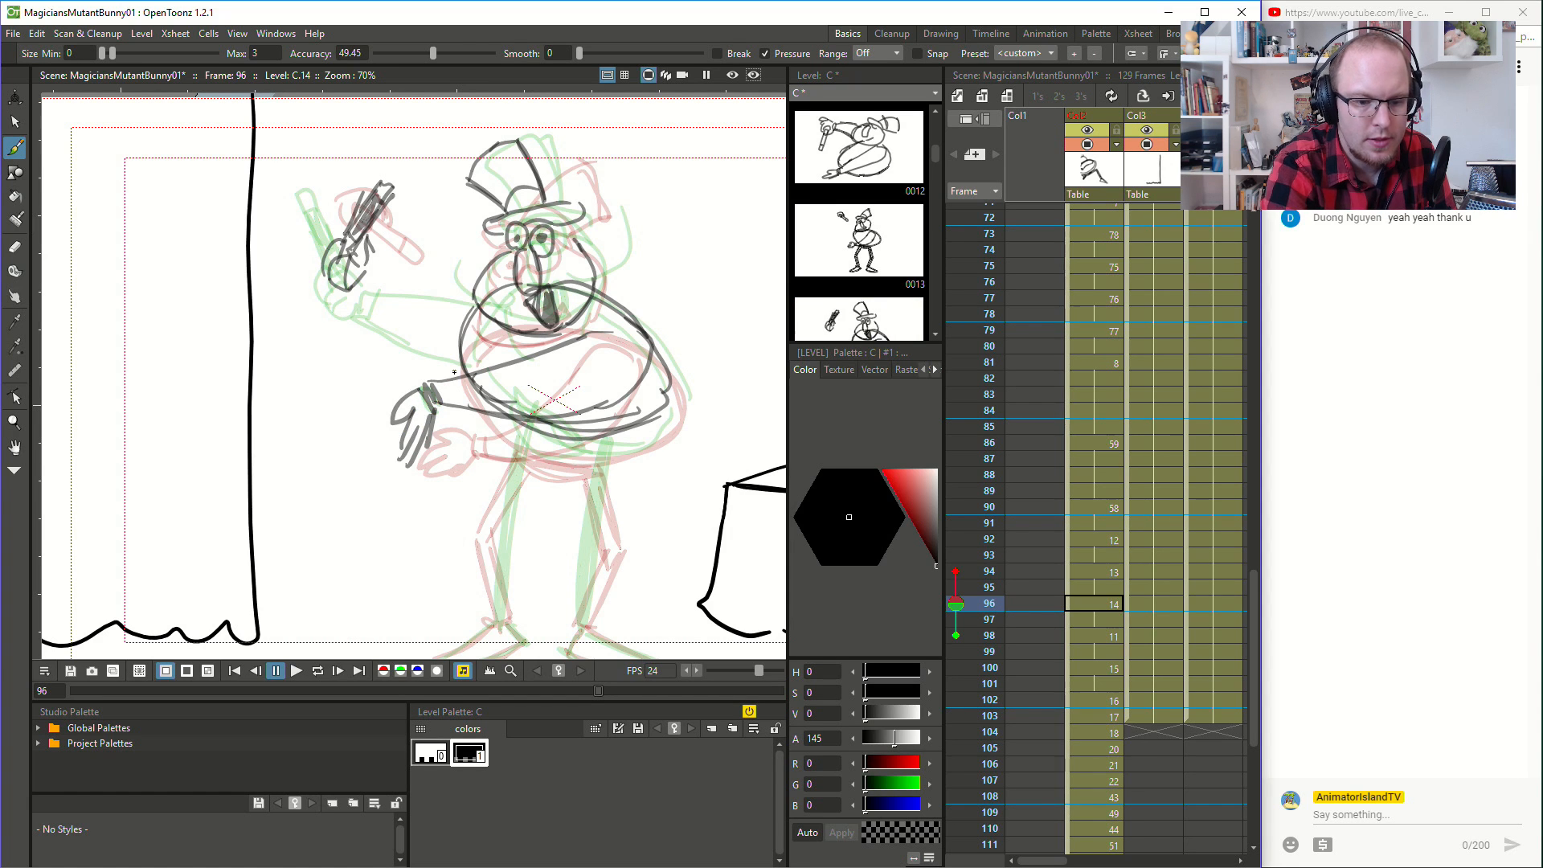
# - Redraw the lower arm at frame 98 across the belly to the cuff, and add the hand with its fingers extended outward
pyautogui.click(1110, 635)
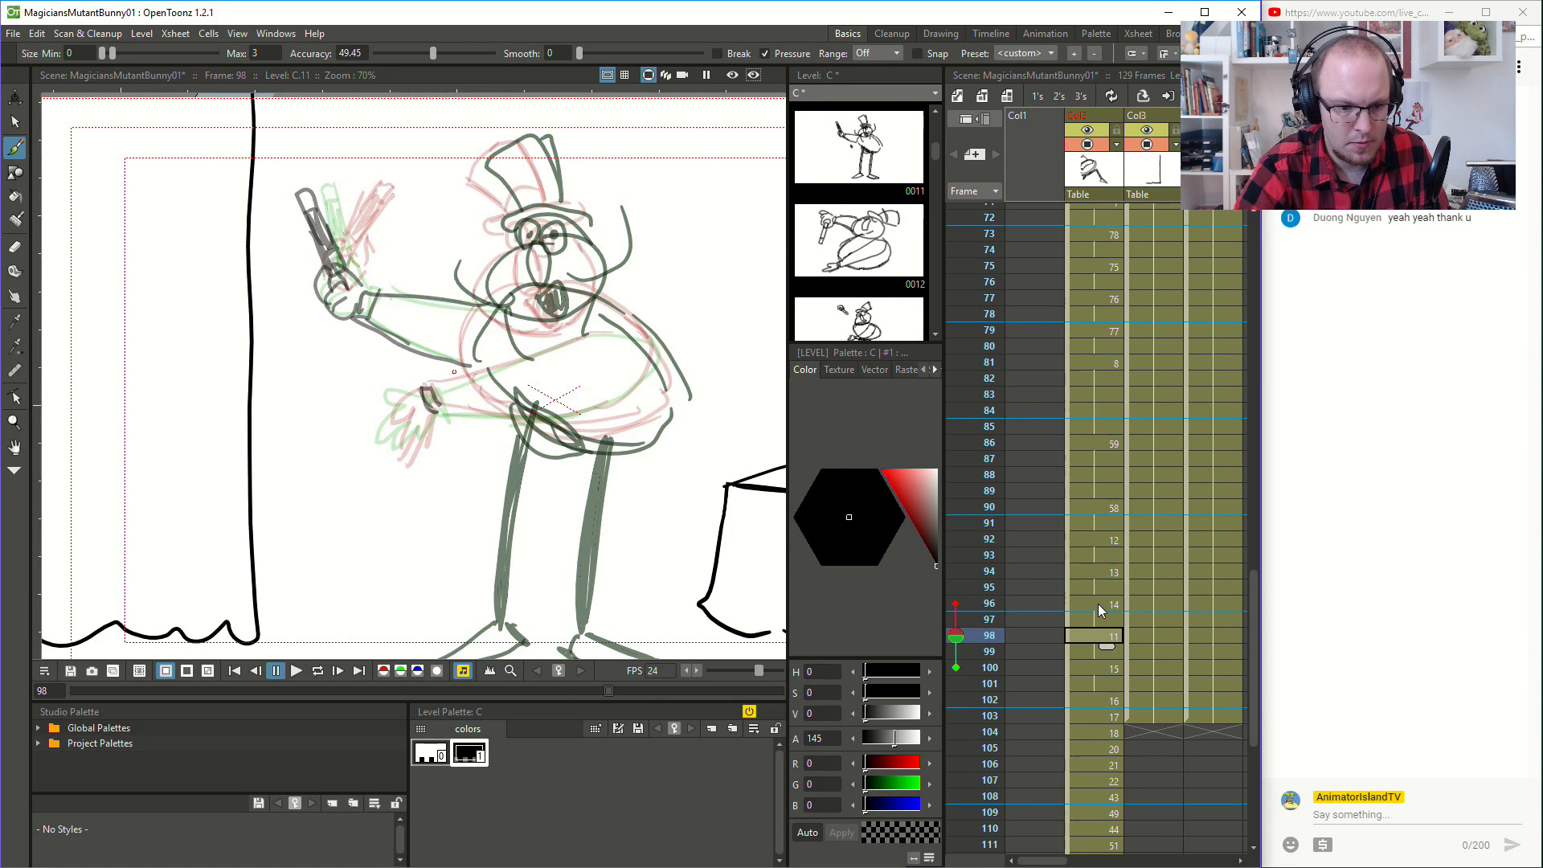
pyautogui.moveTo(423, 386)
pyautogui.mouseDown()
pyautogui.moveTo(391, 391)
pyautogui.moveTo(361, 422)
pyautogui.moveTo(429, 426)
pyautogui.moveTo(414, 437)
pyautogui.moveTo(438, 394)
pyautogui.moveTo(635, 331)
pyautogui.mouseUp()
pyautogui.moveTo(440, 410)
pyautogui.mouseDown()
pyautogui.moveTo(593, 405)
pyautogui.moveTo(632, 383)
pyautogui.moveTo(656, 331)
pyautogui.mouseUp()
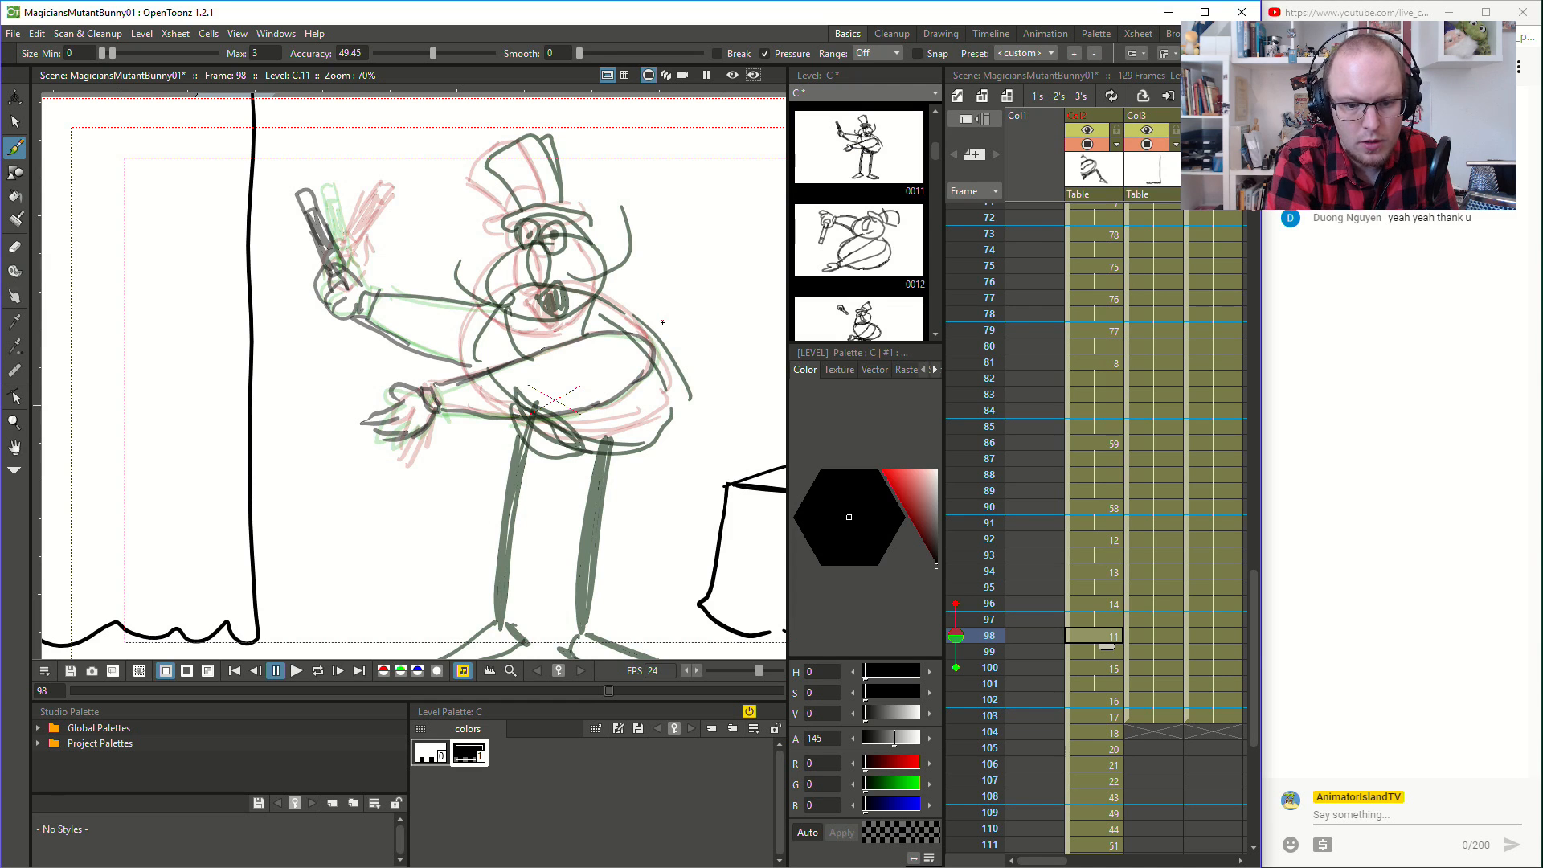
# - Play back the animation from frame 87 to review the lower arm's motion
pyautogui.click(1069, 454)
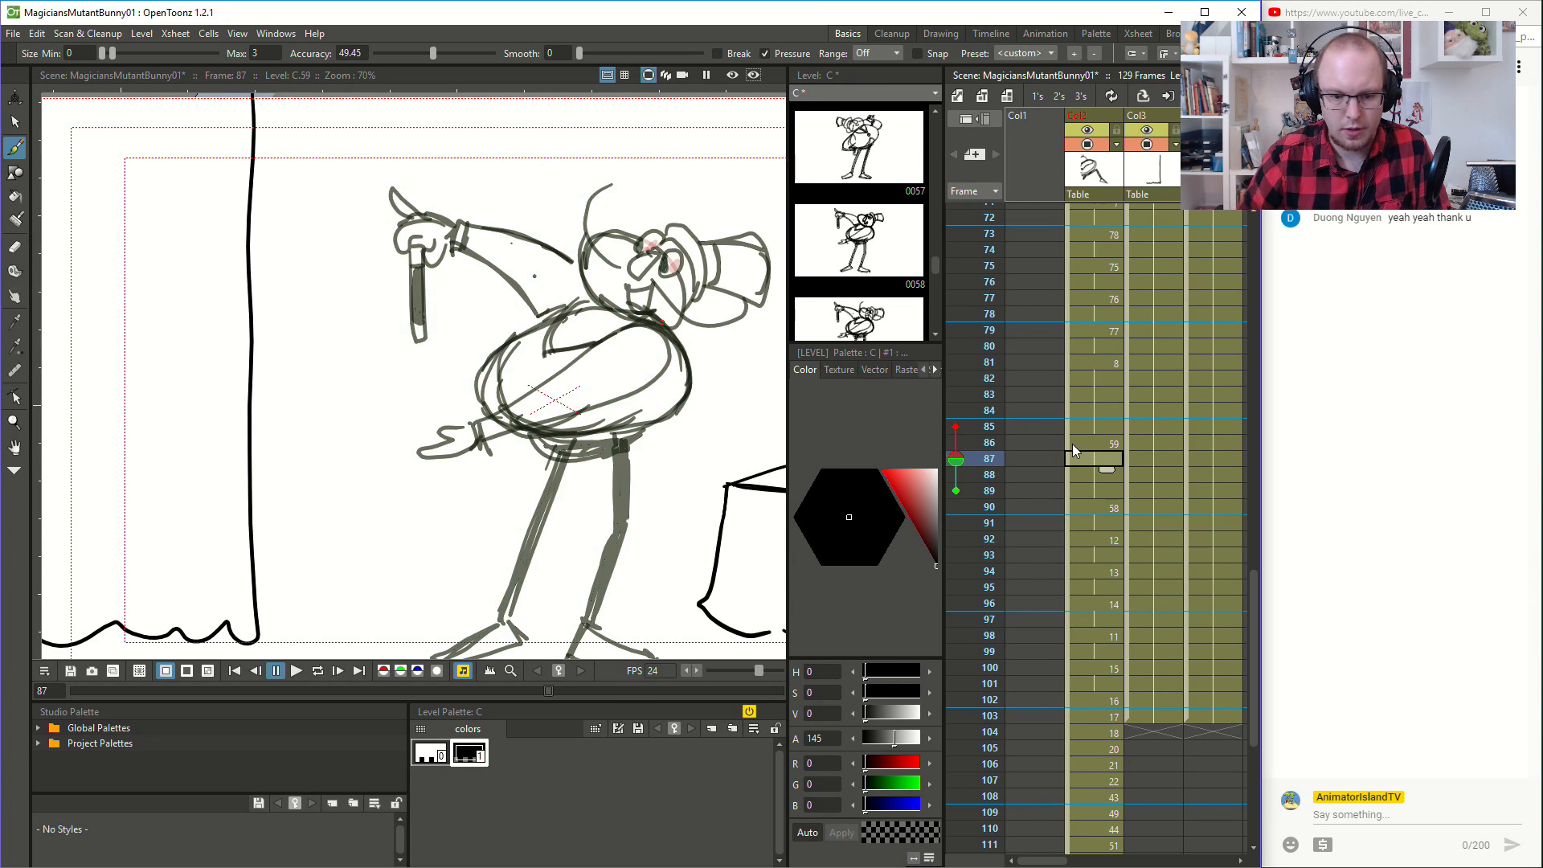
pyautogui.click(293, 677)
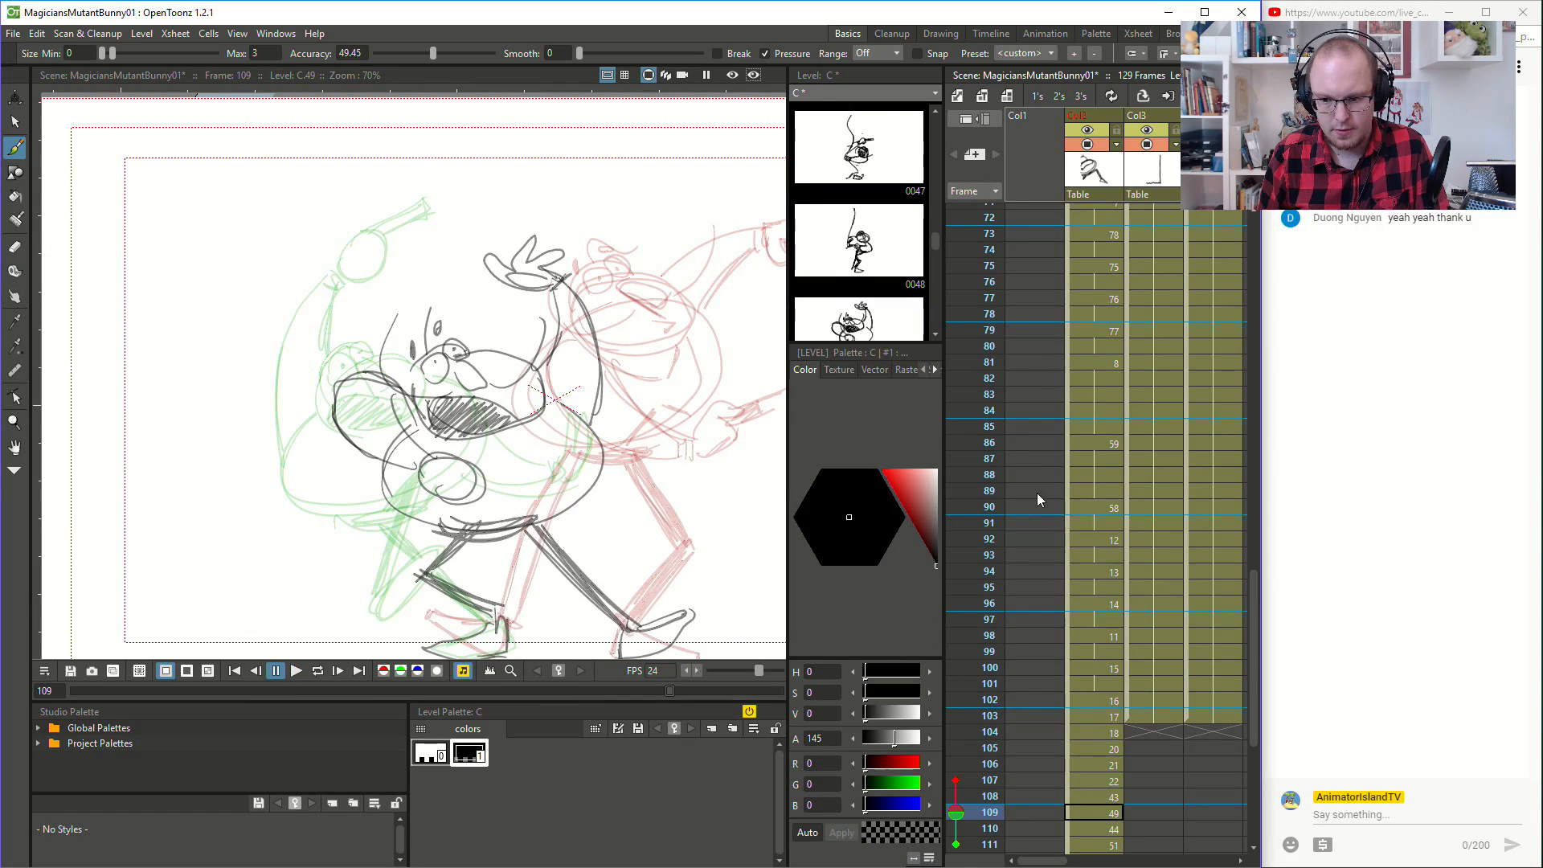
pyautogui.click(1092, 395)
# - Move the character column's cells from frame 102 through frame 129 down so that they start at frame 125
pyautogui.click(1109, 702)
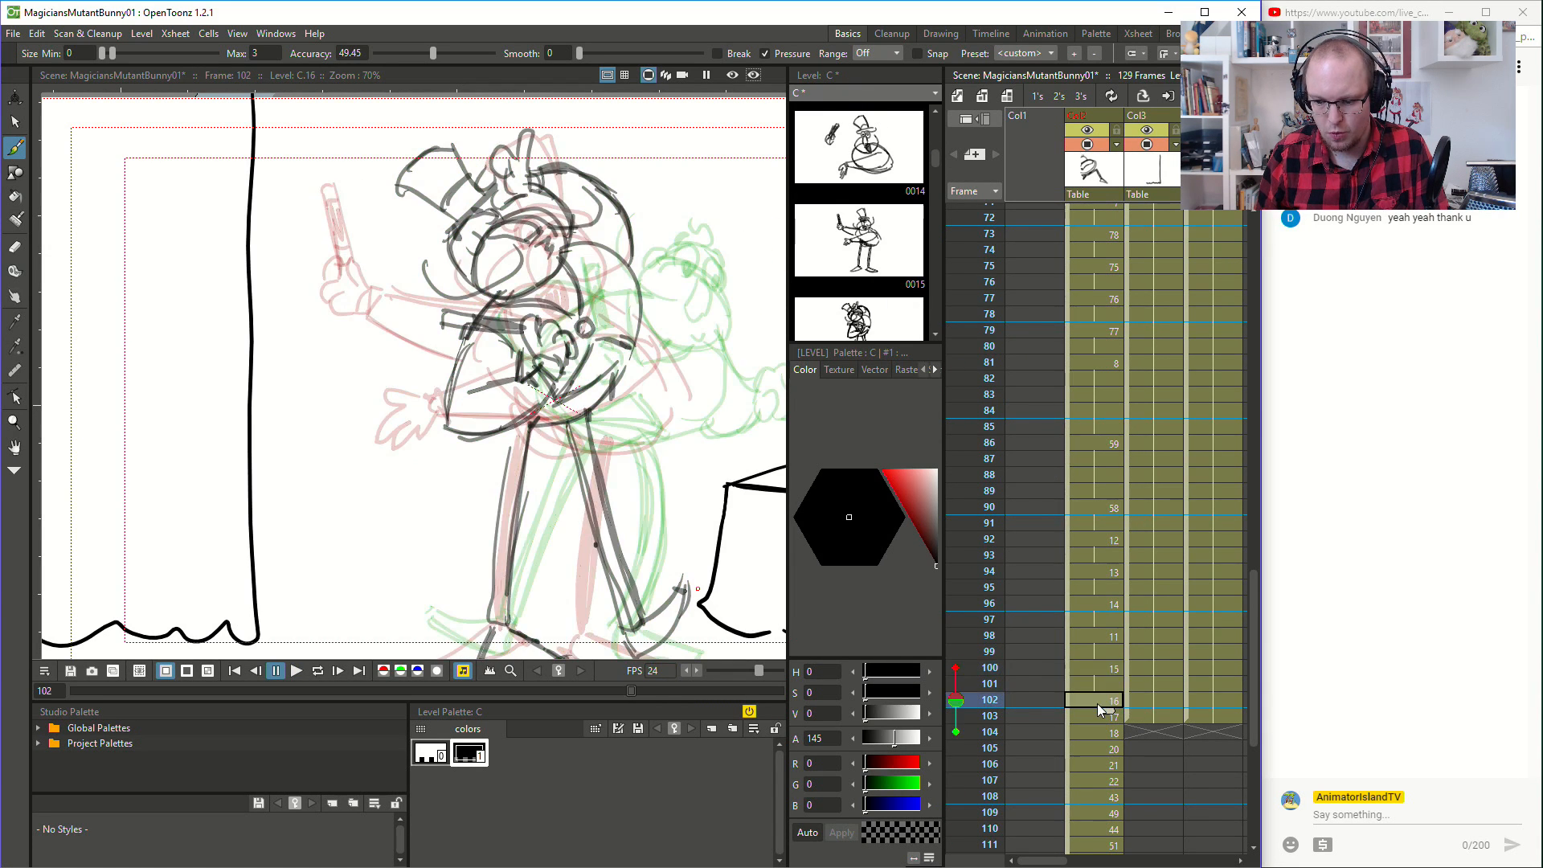
pyautogui.scroll(-8, 1097, 703)
pyautogui.keyDown('shift'); pyautogui.click(1096, 750); pyautogui.keyUp('shift')
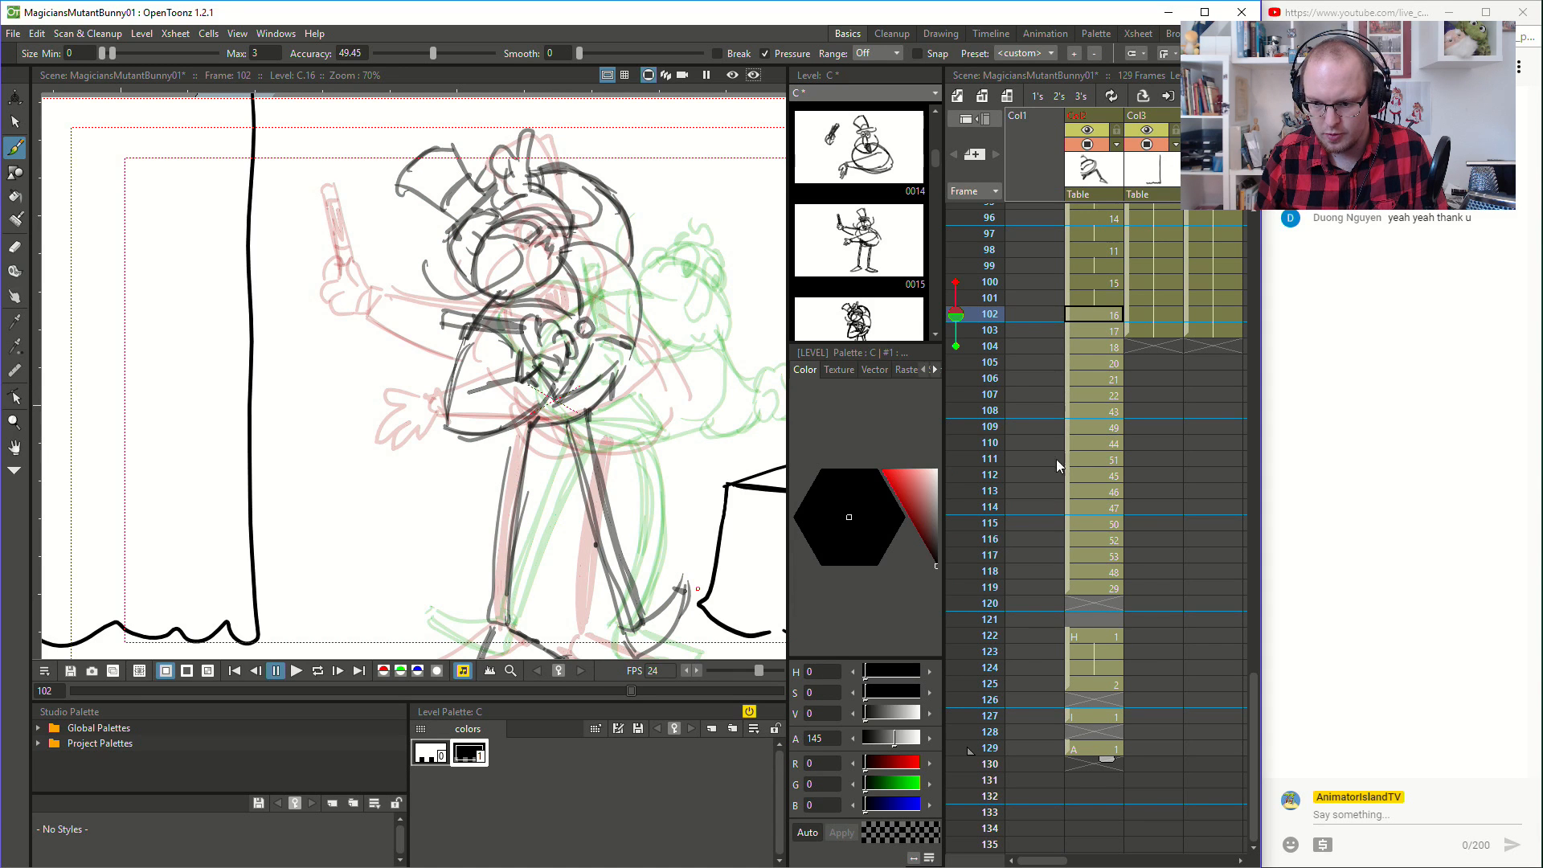
pyautogui.moveTo(1068, 449); pyautogui.dragTo(1096, 807)
pyautogui.scroll(12, 1130, 335)
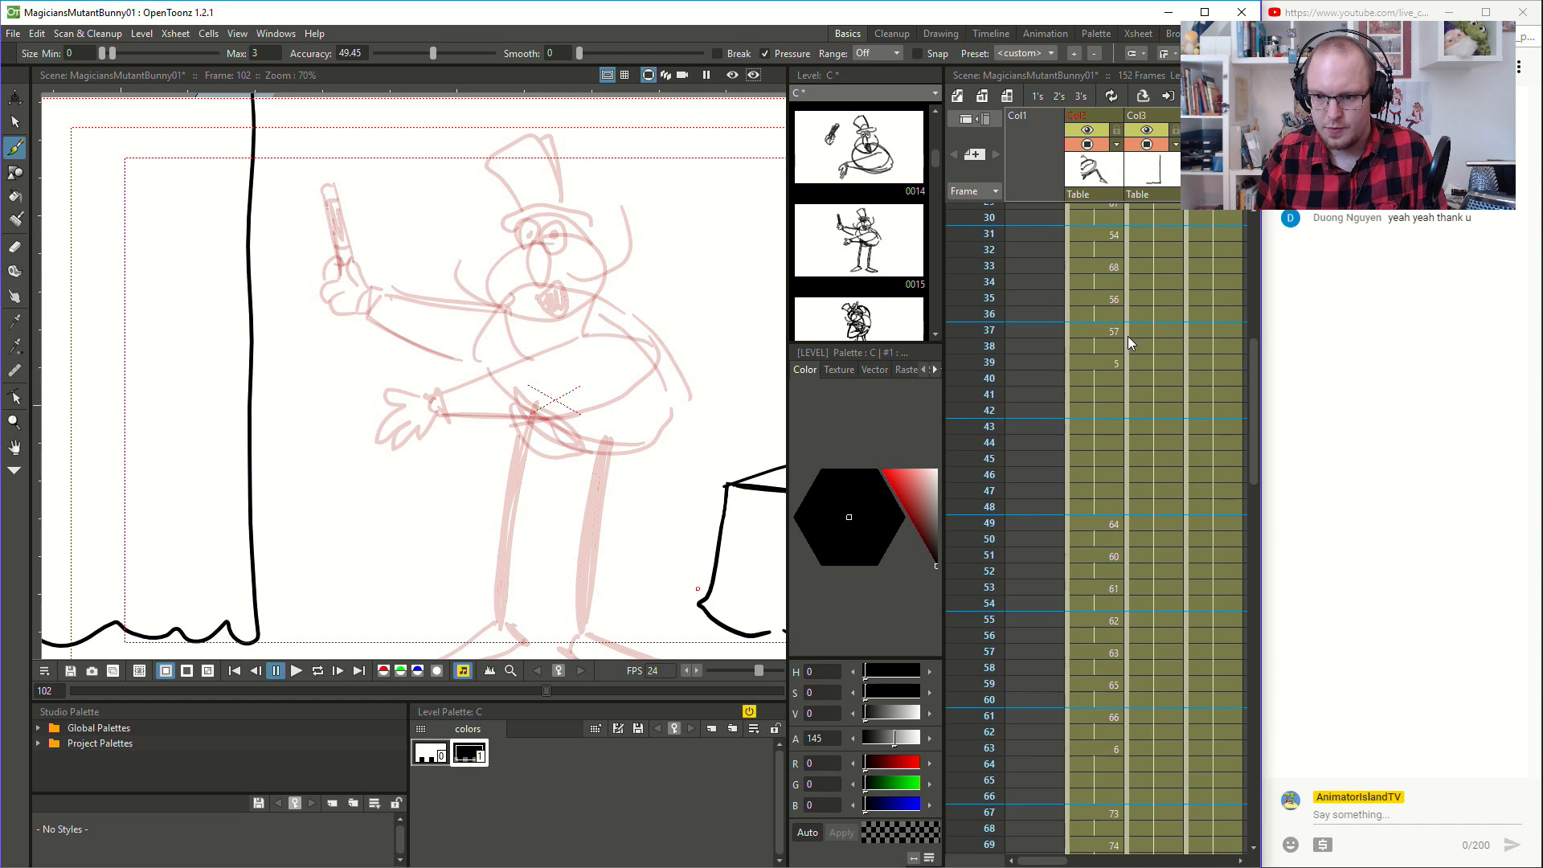
# - Extend the exposure of the frame 100 drawing in the character column through frame 117
pyautogui.scroll(-10, 1093, 545)
pyautogui.click(1107, 394)
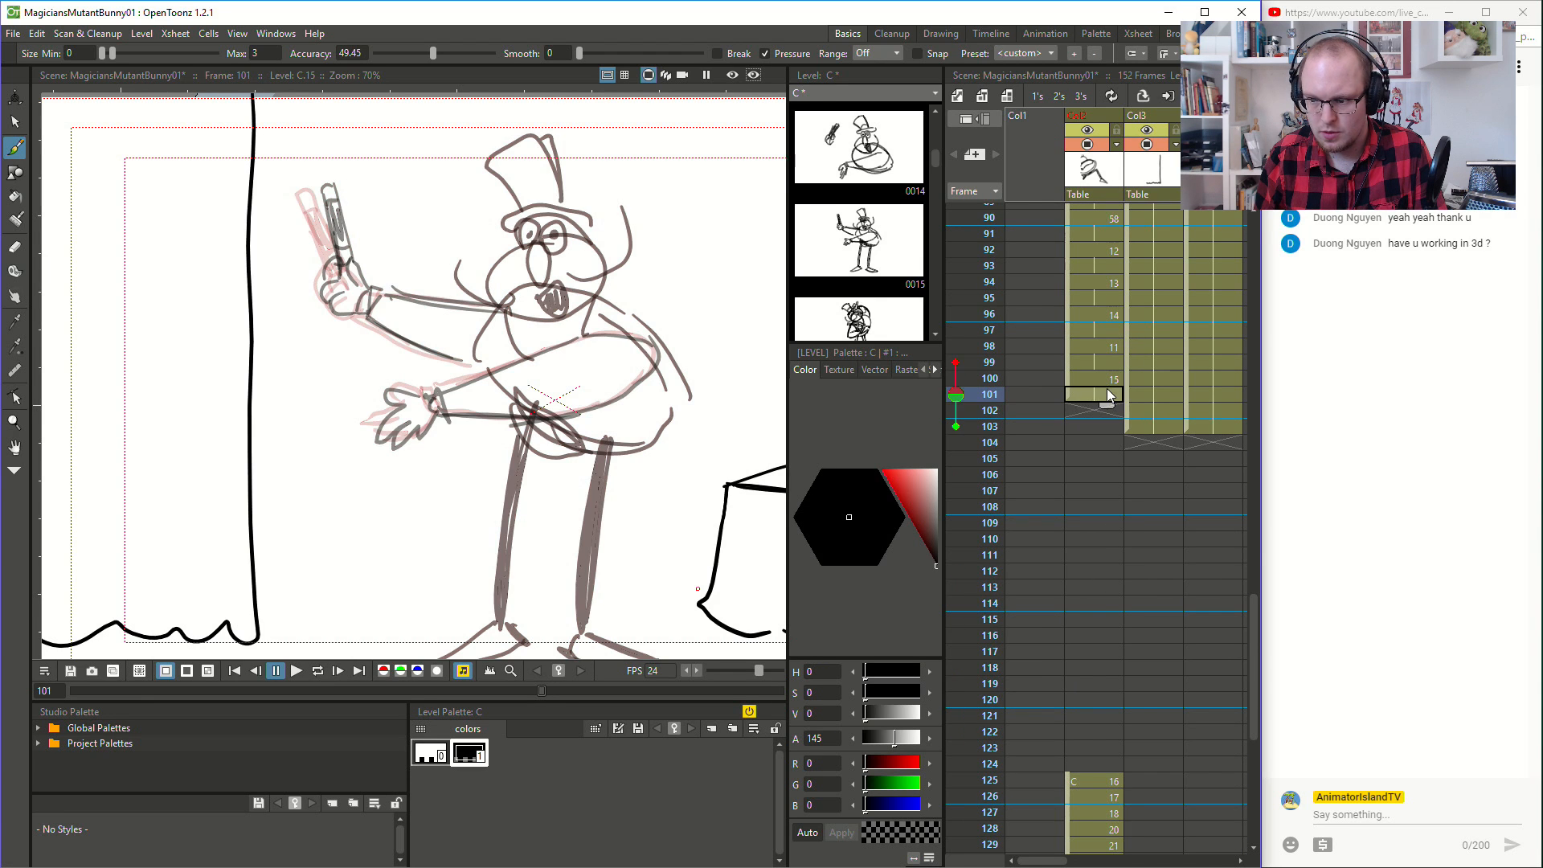
pyautogui.moveTo(1107, 407); pyautogui.dragTo(1100, 592)
pyautogui.moveTo(1092, 667); pyautogui.dragTo(1092, 669)
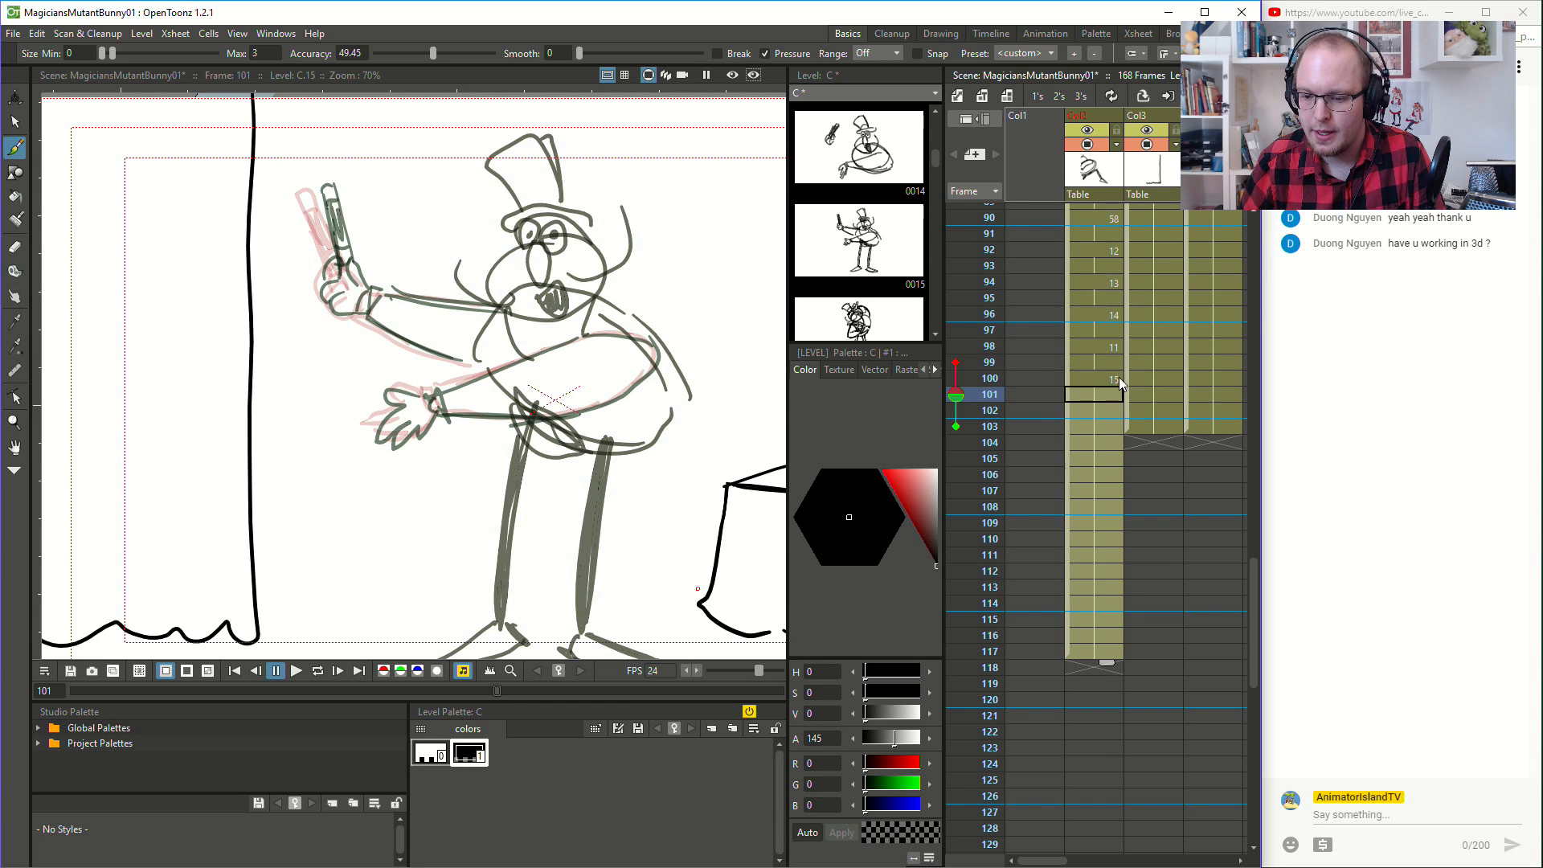
# - Compare the held pose at frames 100 to 102 with the earlier drawings back to frame 95
pyautogui.click(1103, 406)
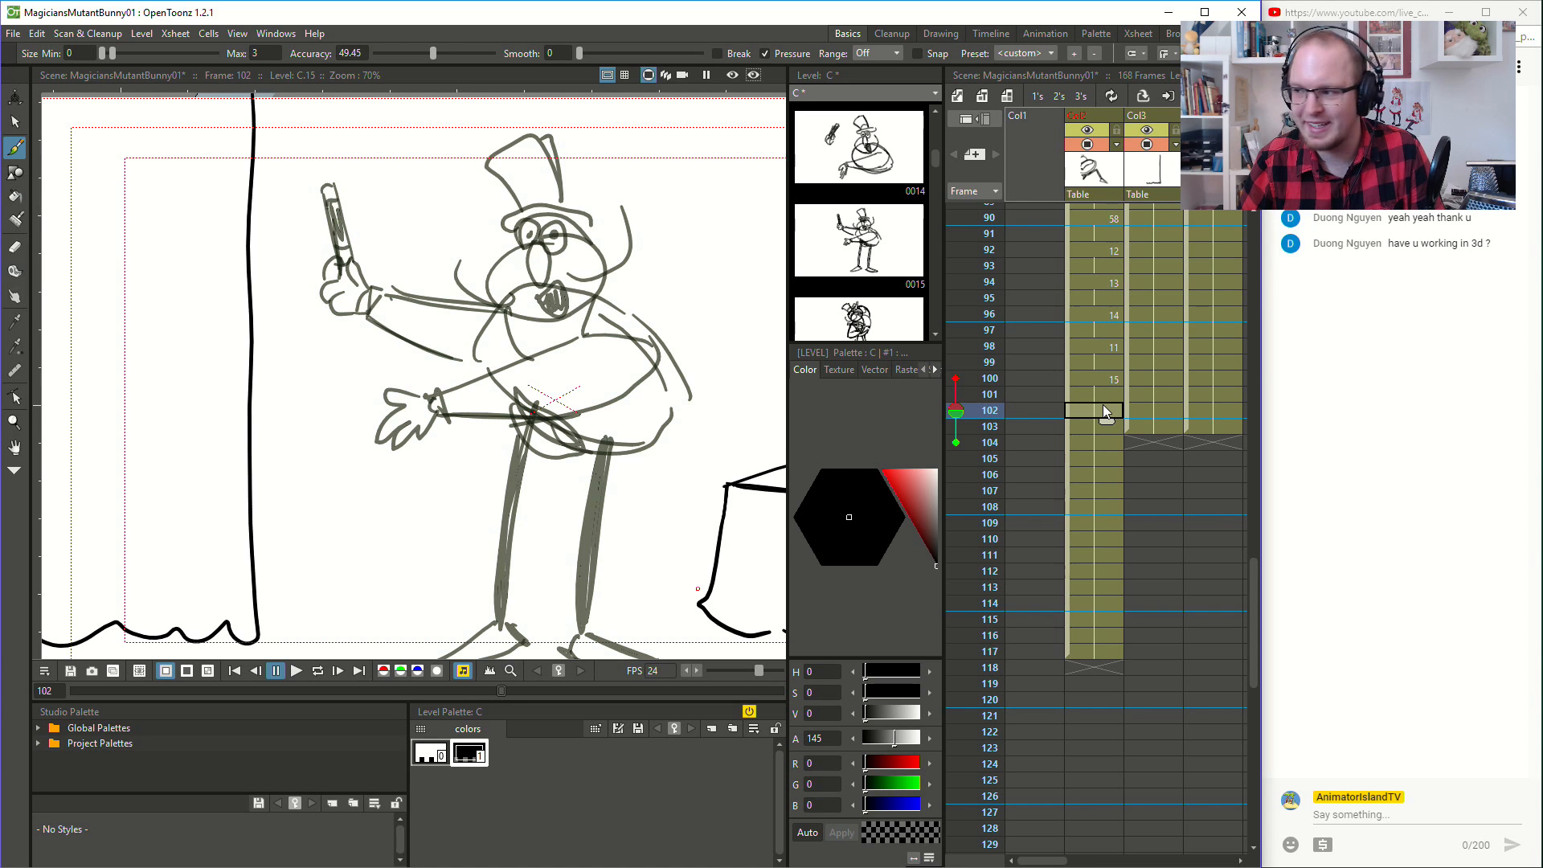
pyautogui.click(1101, 383)
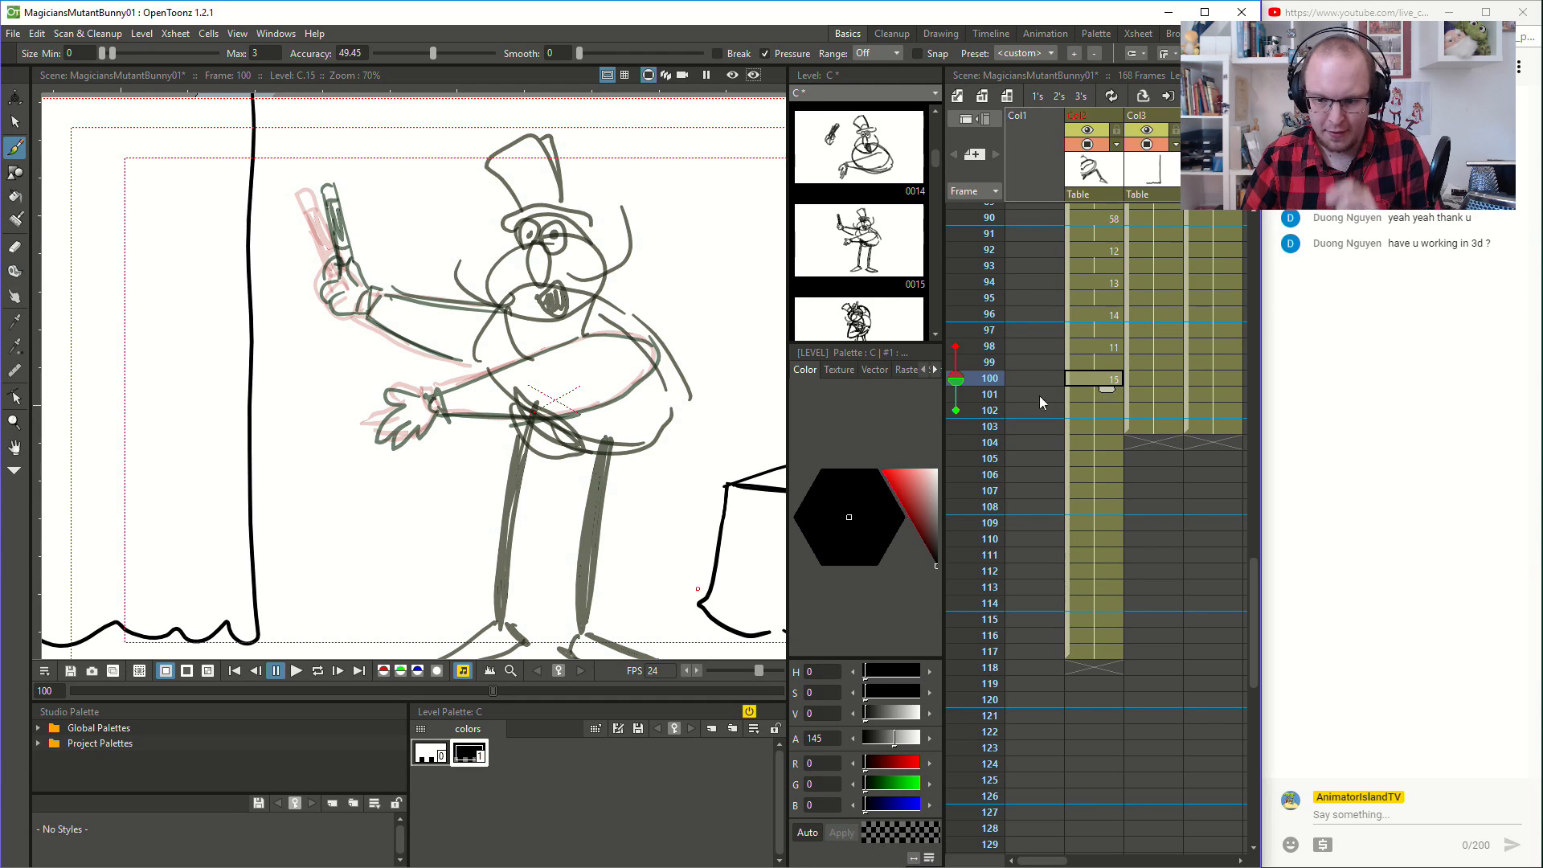
pyautogui.click(1115, 329)
pyautogui.click(1102, 390)
pyautogui.click(1113, 326)
pyautogui.click(1113, 303)
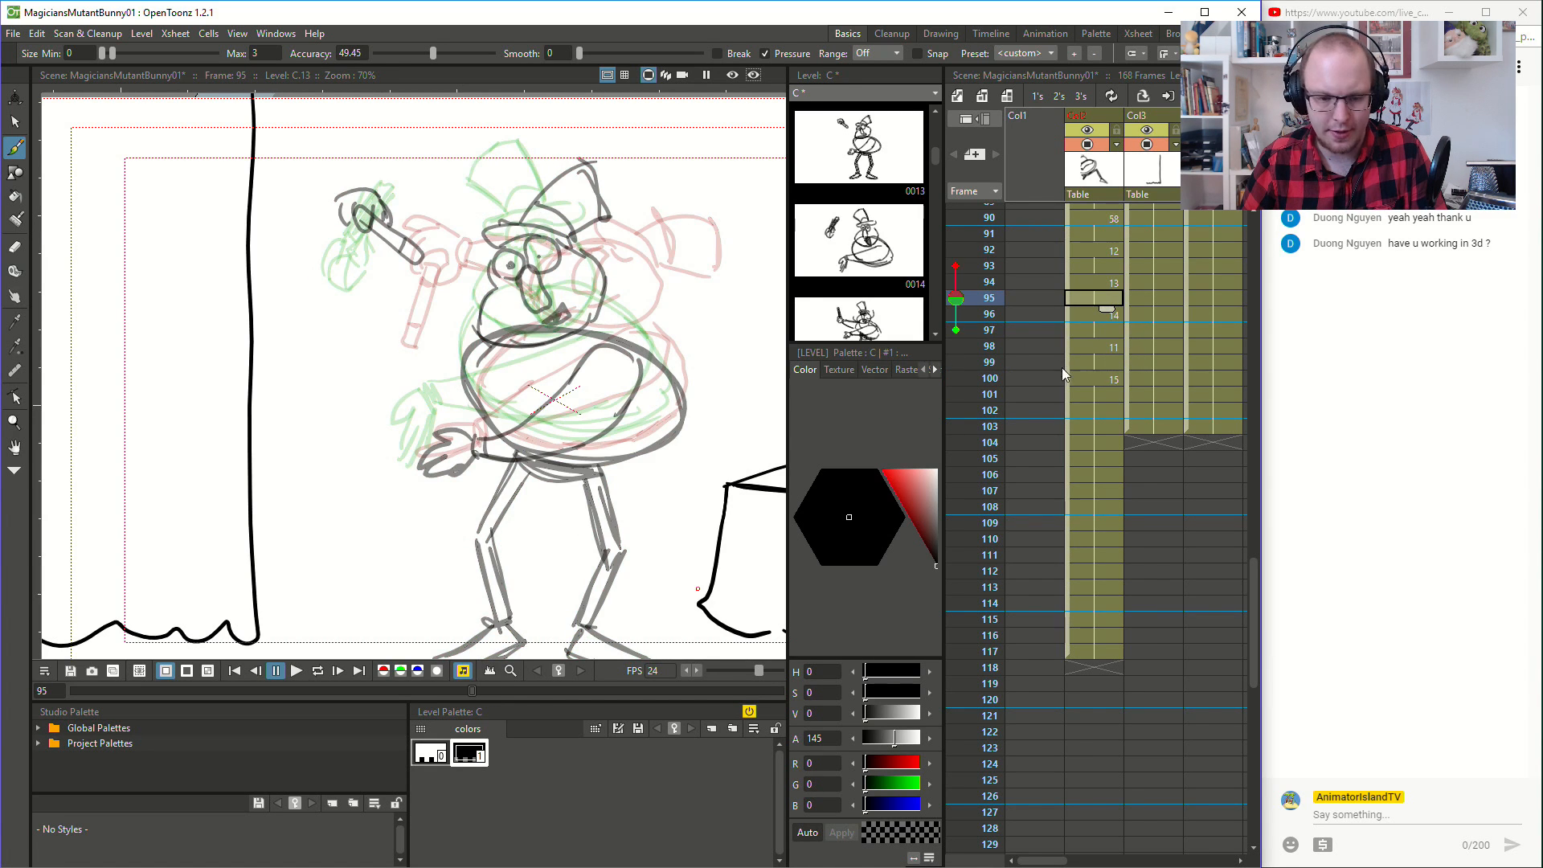
pyautogui.scroll(4, 1074, 392)
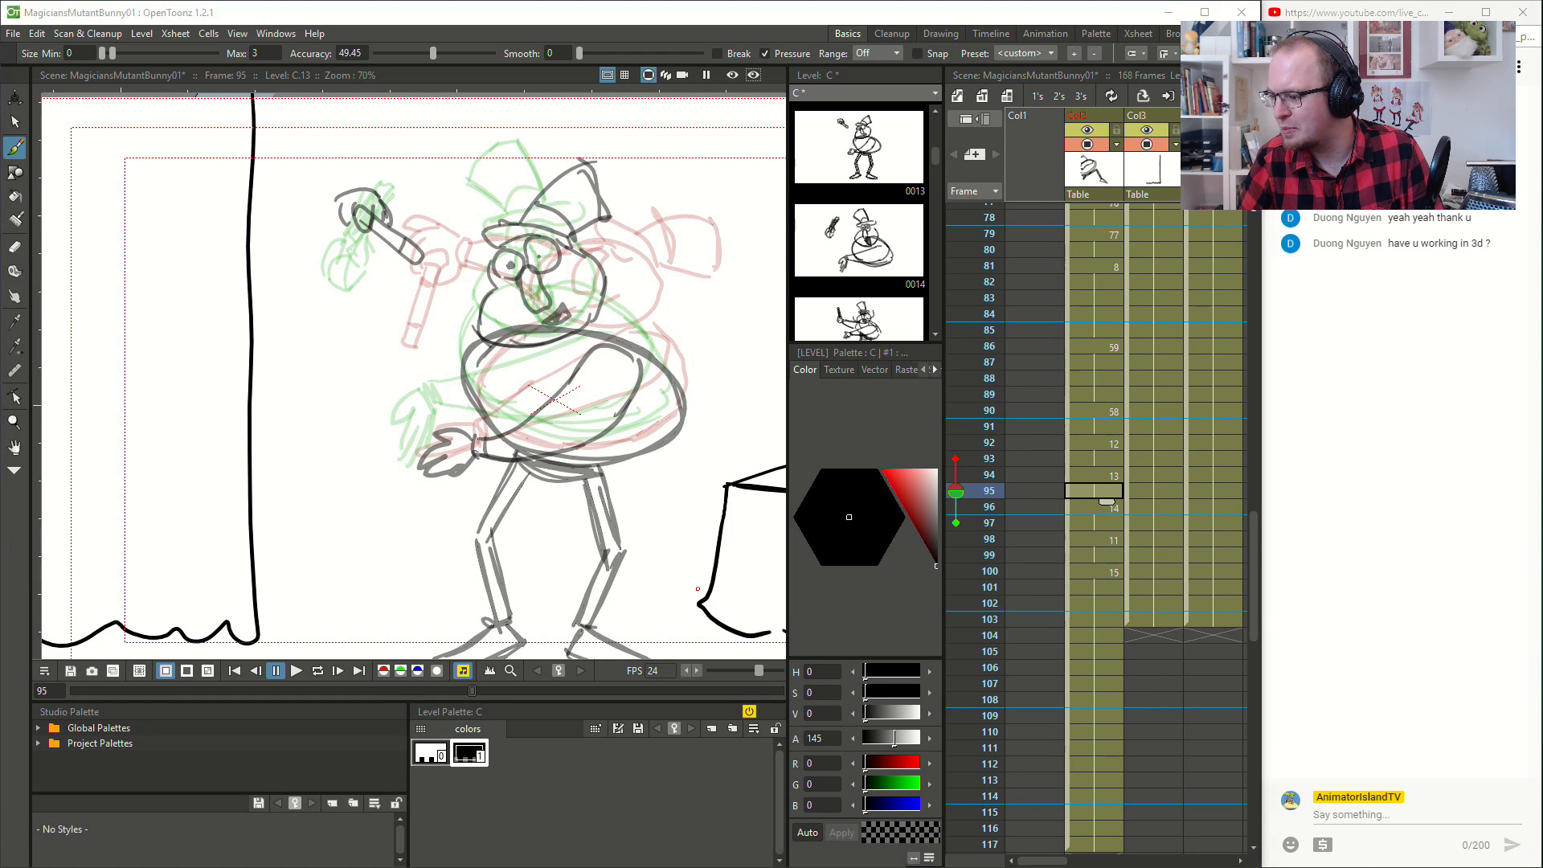
# - Switch to the browser and copy the Animation Basics tutorial page's address up to "watch-now/", without the query part
pyautogui.hotkey('alt', 'Tab')
pyautogui.click(225, 29)
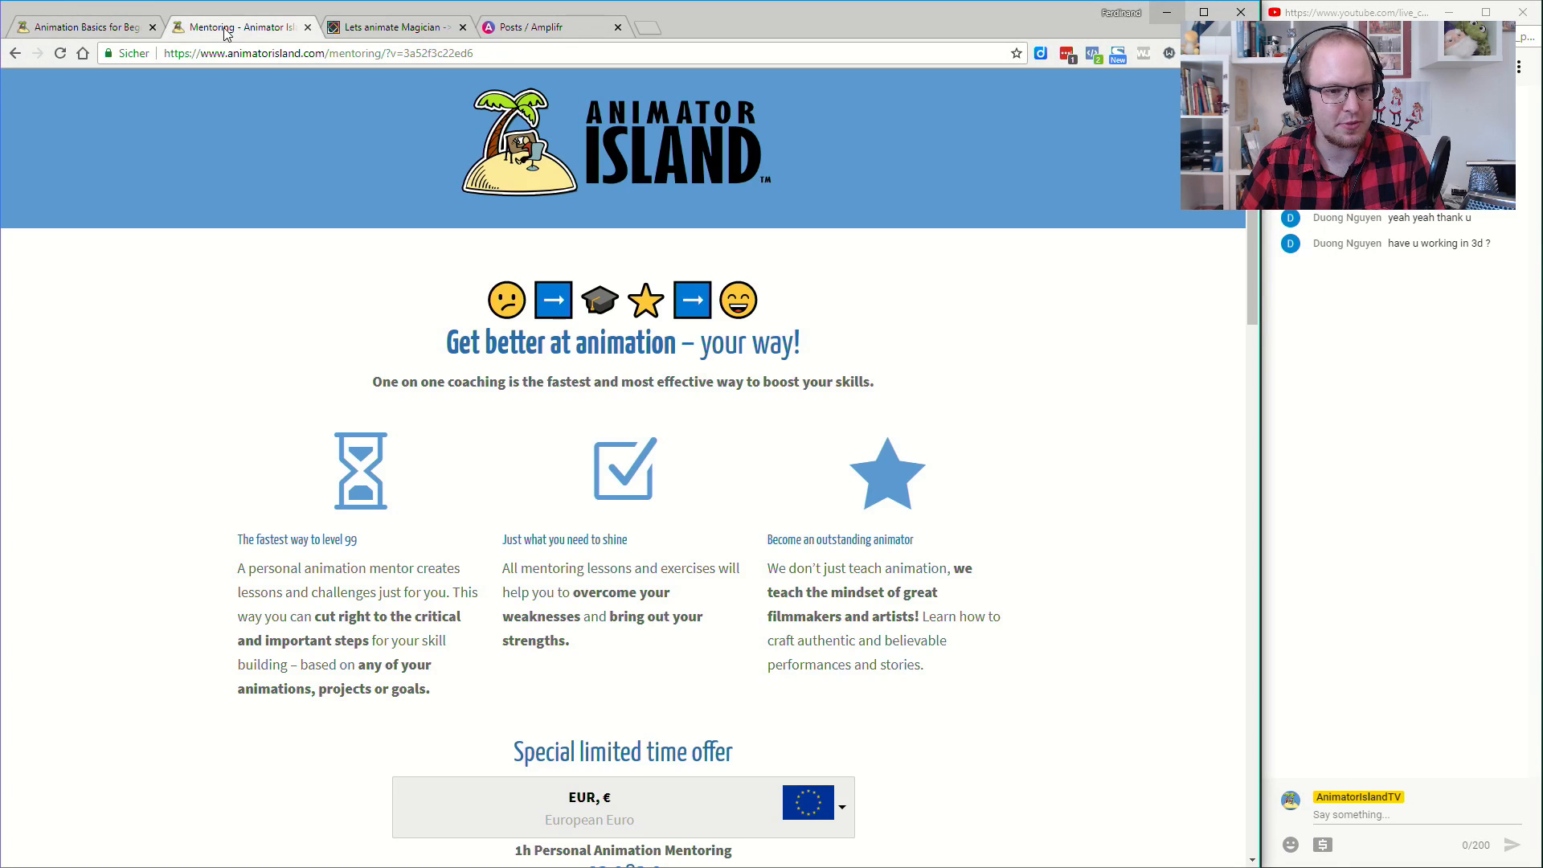
pyautogui.click(97, 26)
pyautogui.click(376, 56)
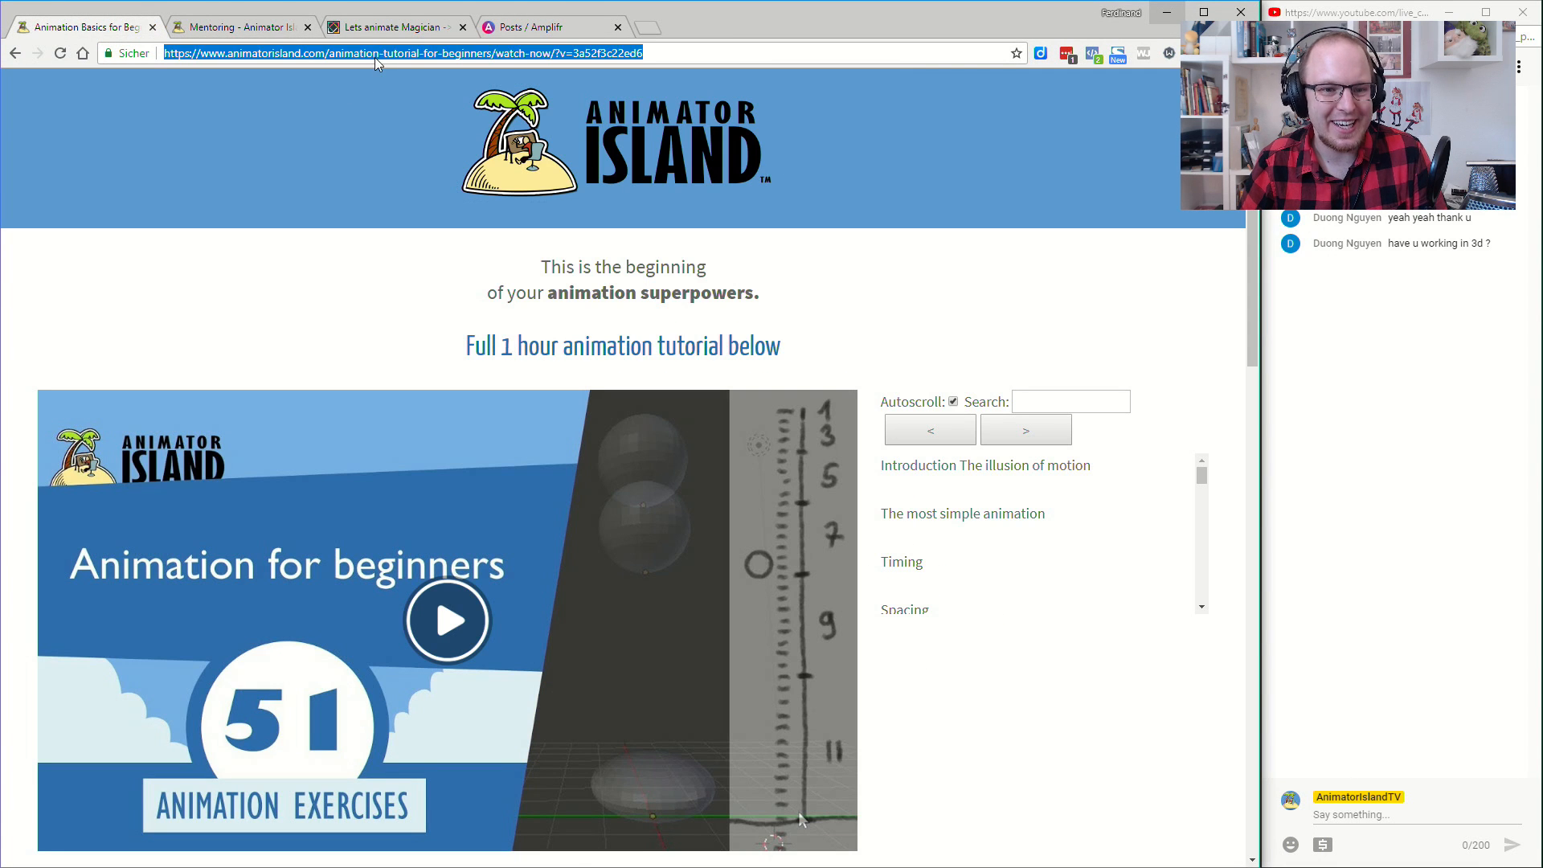
pyautogui.click(540, 52)
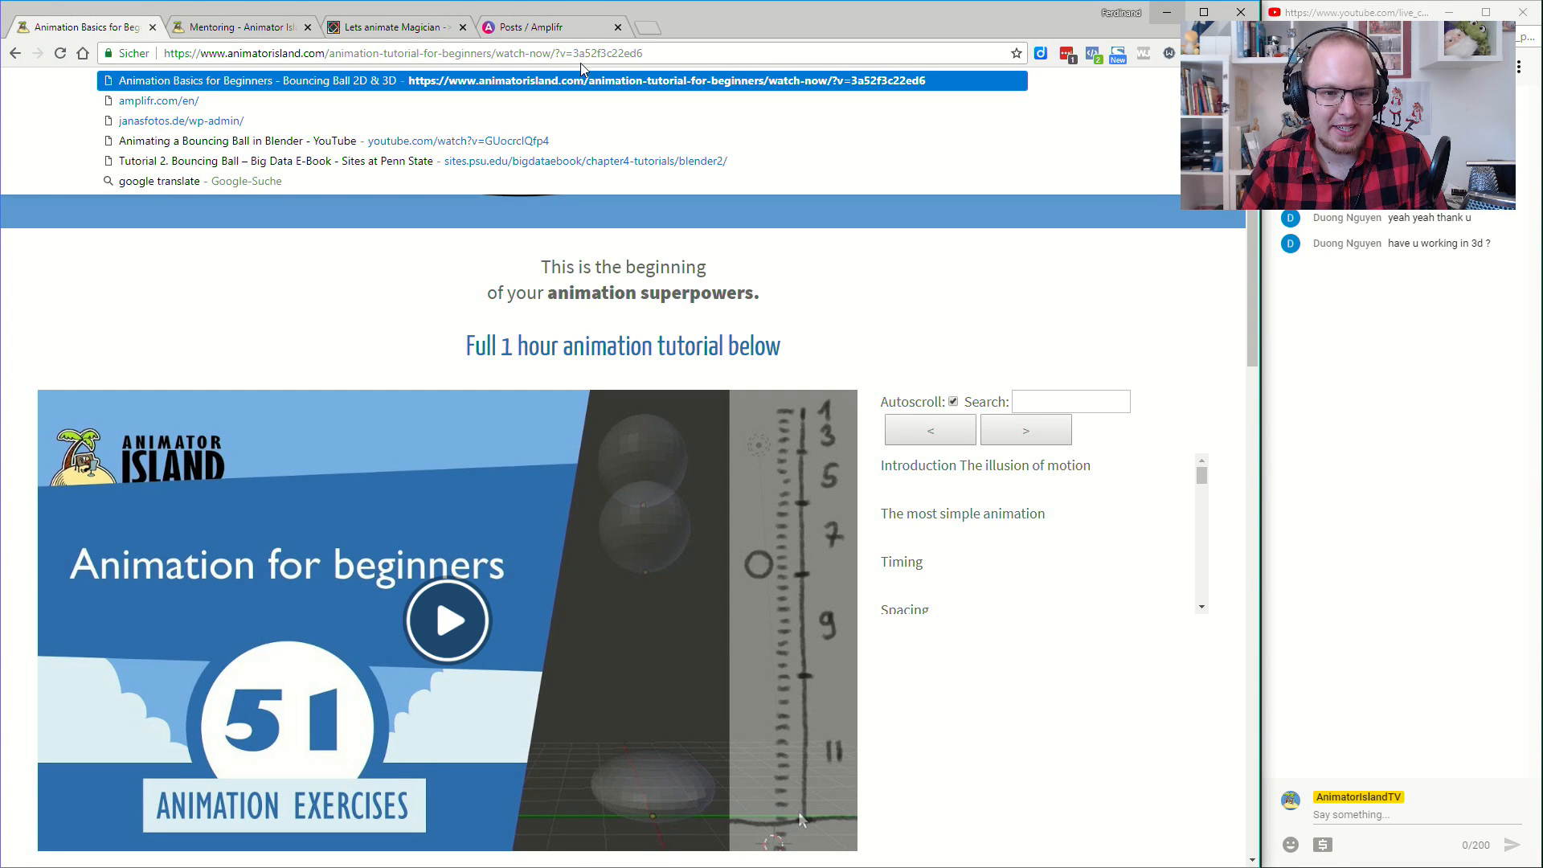
pyautogui.moveTo(555, 52); pyautogui.dragTo(168, 52)
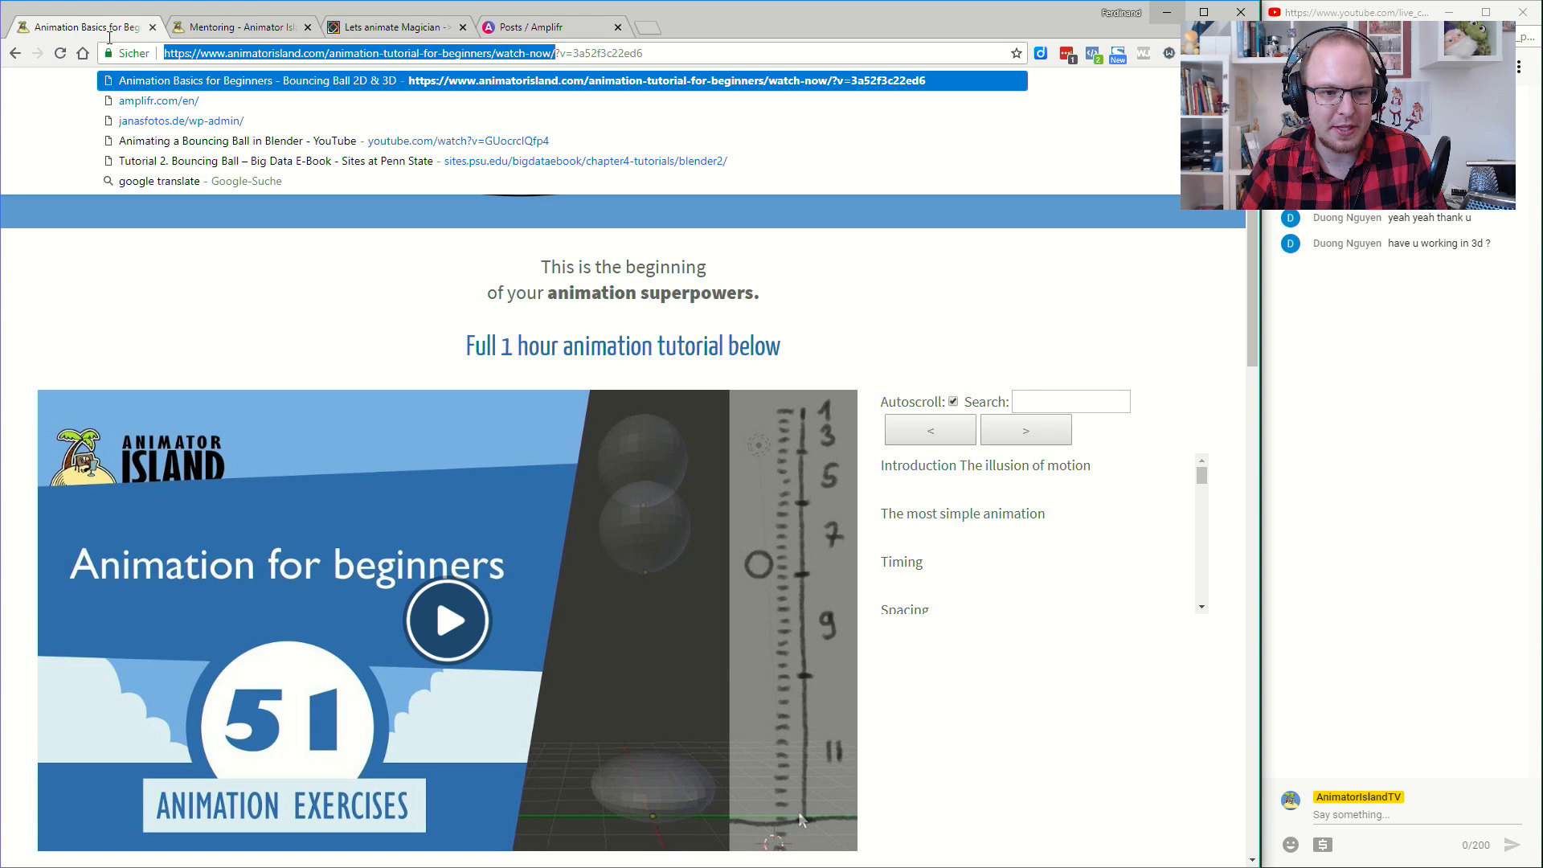
pyautogui.rightClick(271, 46)
pyautogui.click(336, 105)
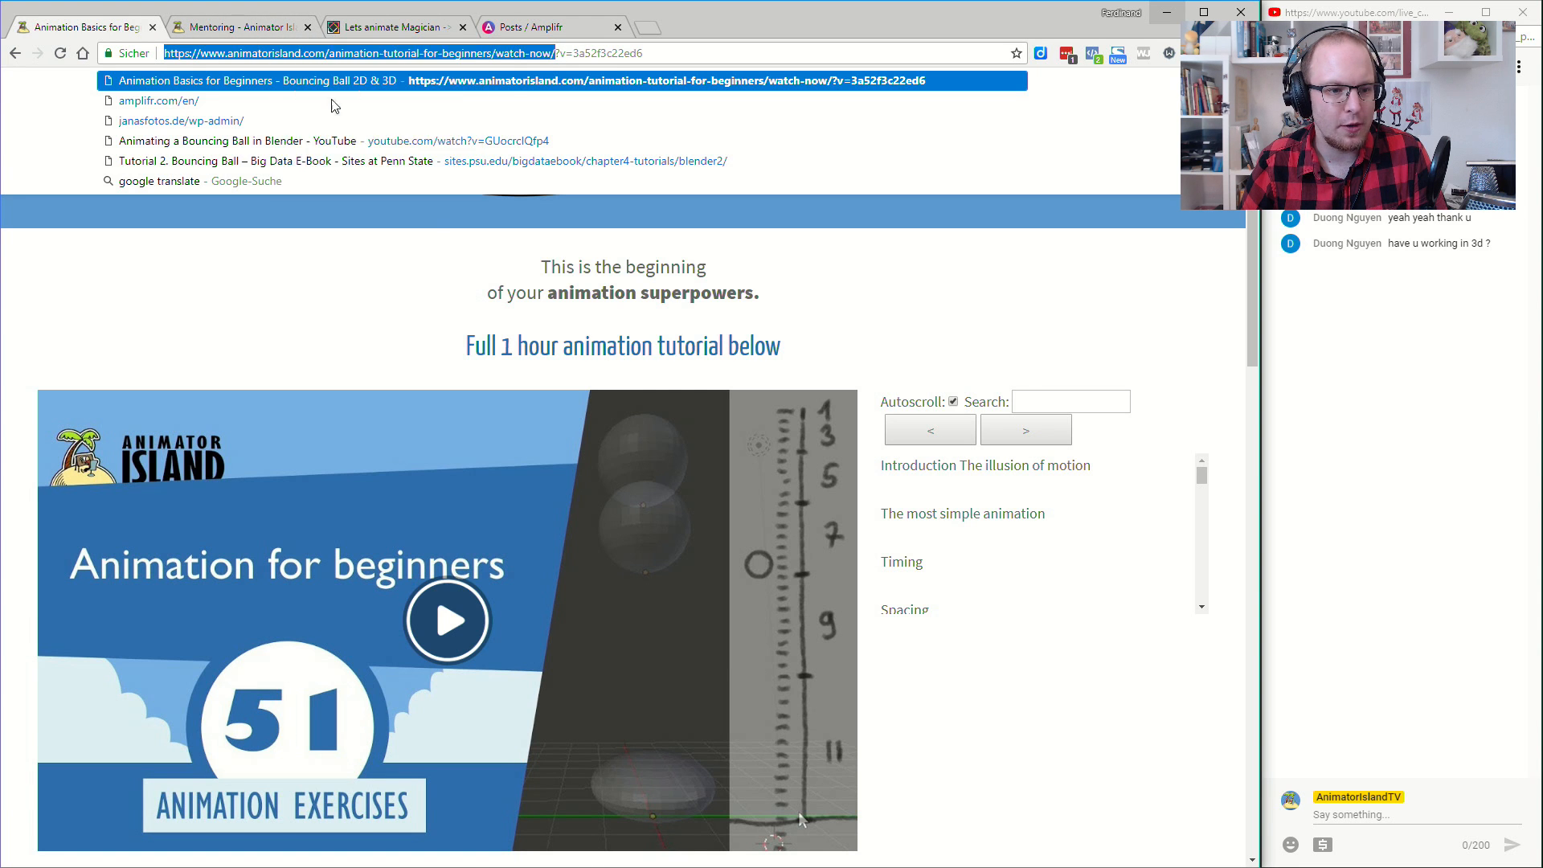
pyautogui.click(257, 272)
pyautogui.scroll(-3, 268, 317)
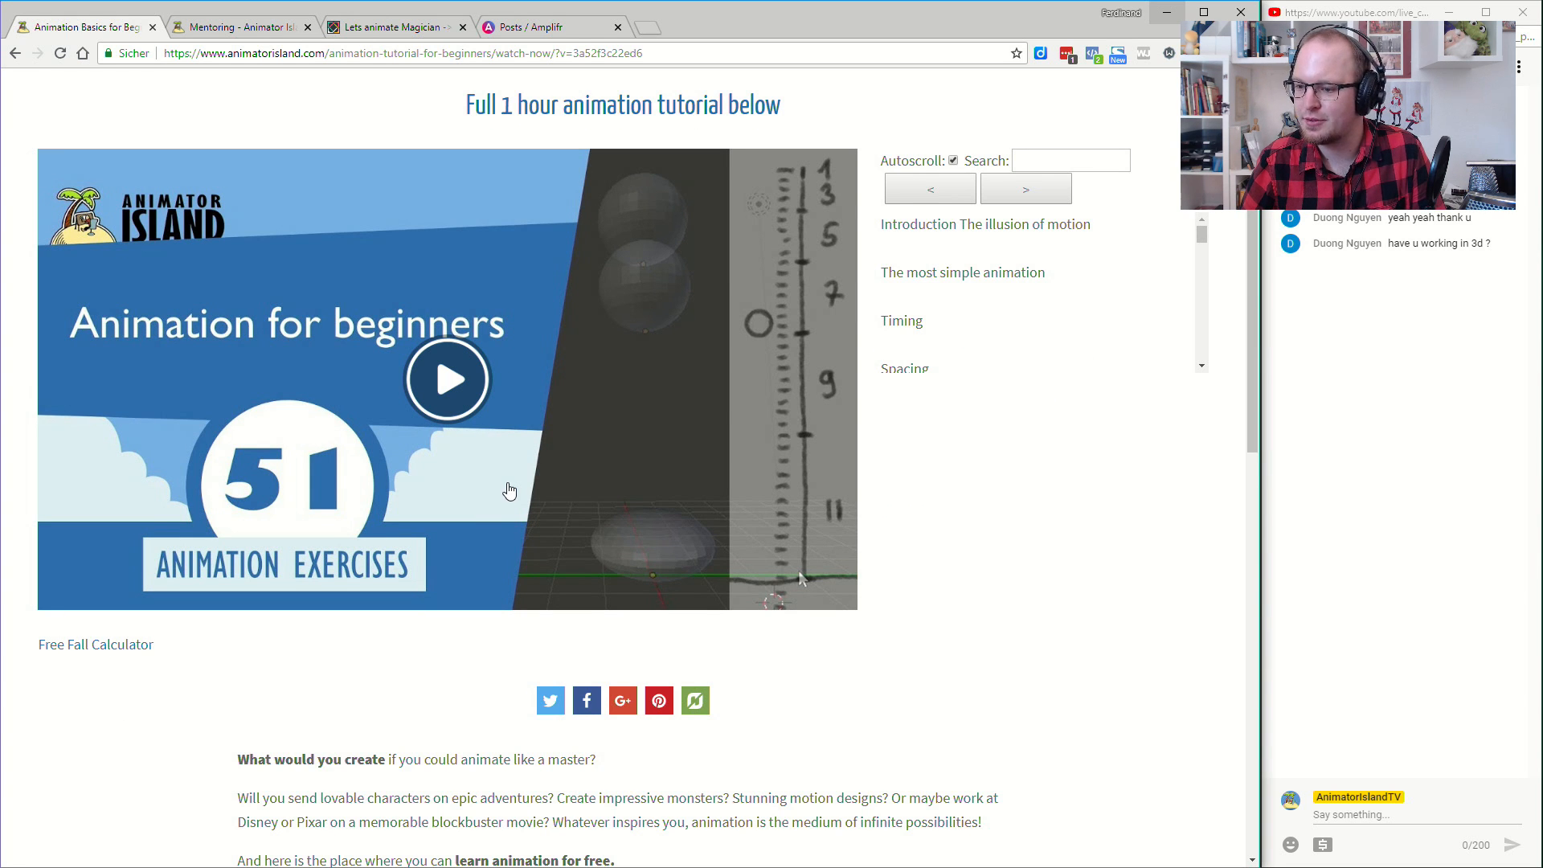
# - Paste the copied tutorial link into the YouTube live chat and send it
pyautogui.click(1435, 821)
pyautogui.hotkey('ctrl', 'v')
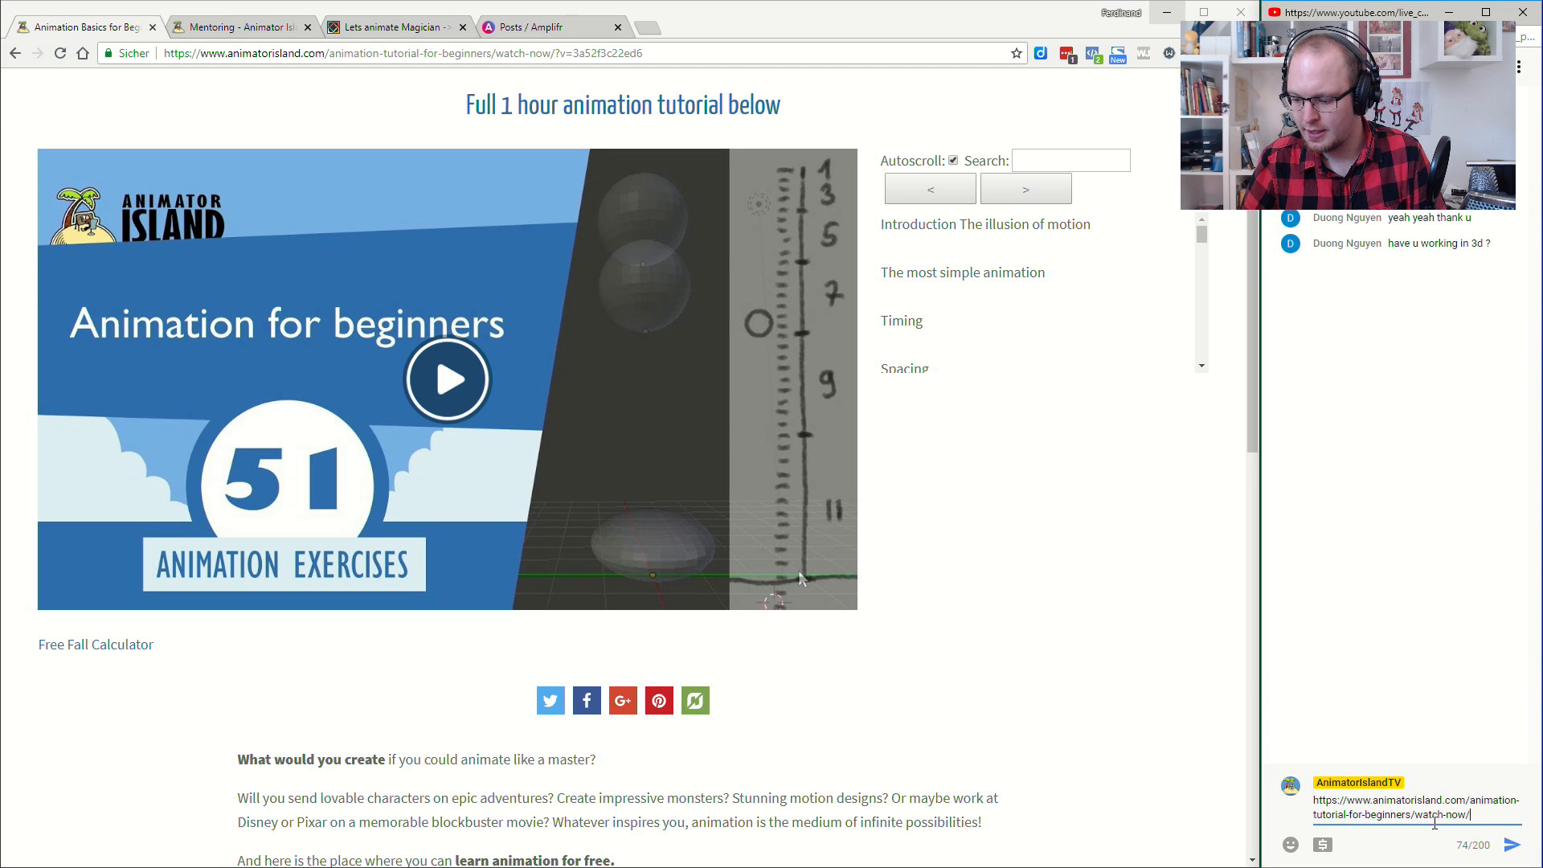
pyautogui.press('Return')
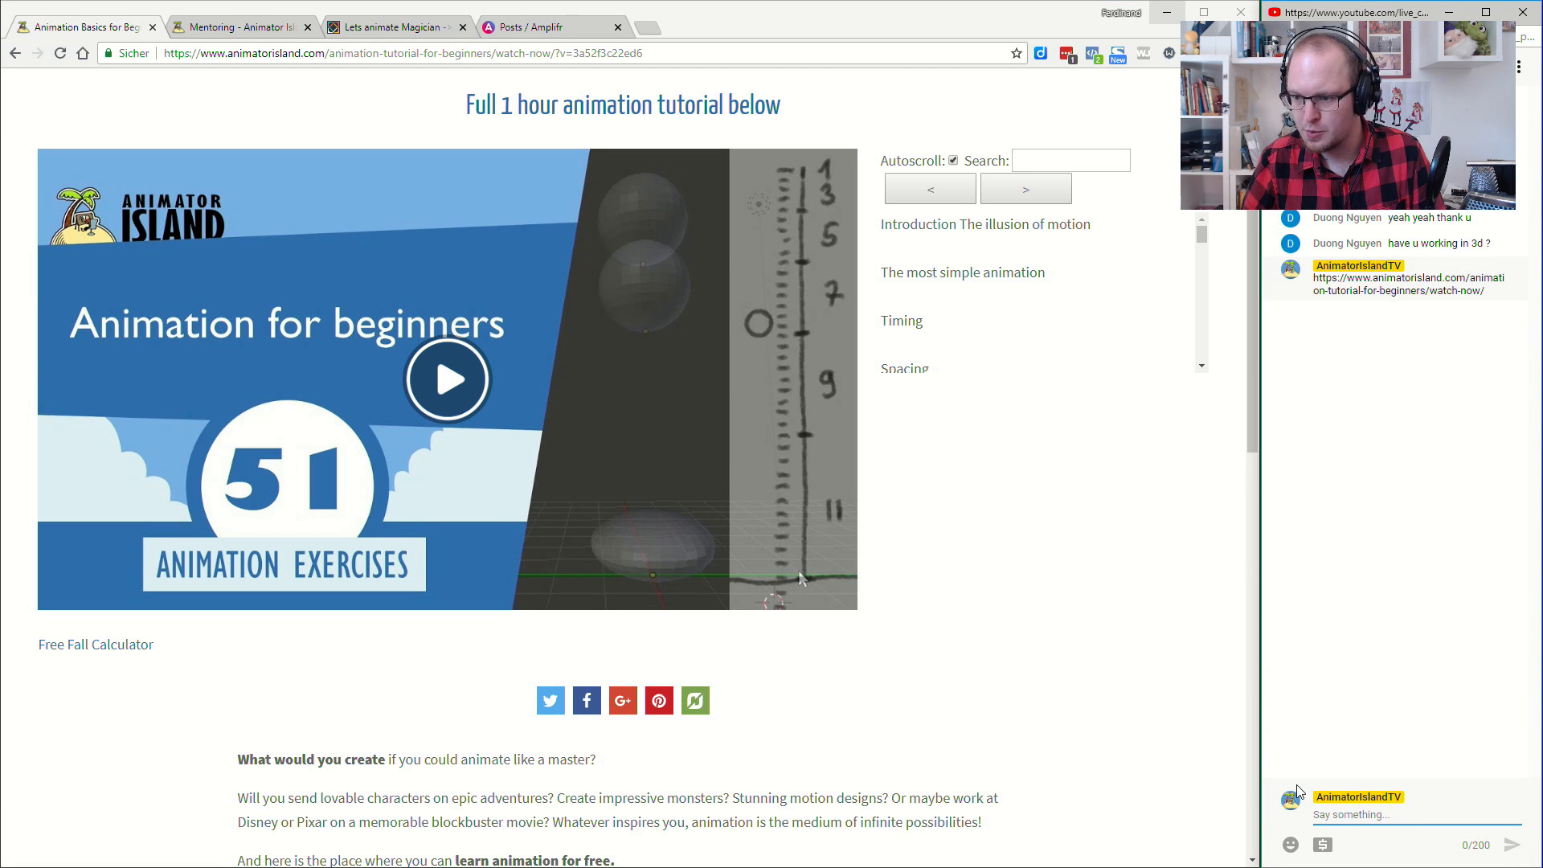
# - Look over the tutorial page, and minimise the browser to return to OpenToonz
pyautogui.scroll(-4, 634, 707)
pyautogui.scroll(4, 635, 707)
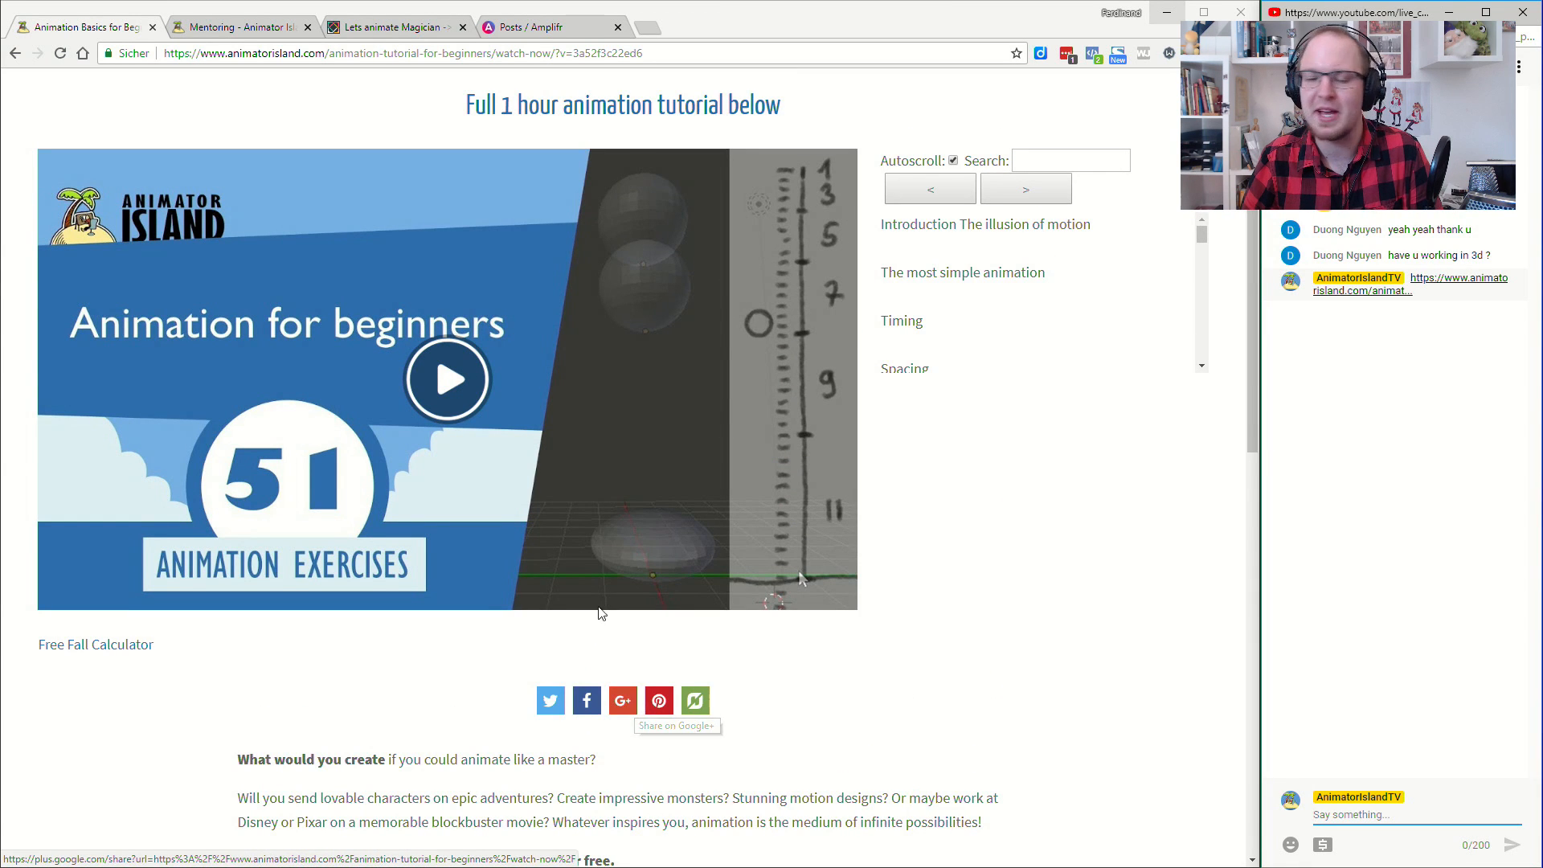
pyautogui.scroll(-2, 563, 607)
pyautogui.scroll(5, 444, 587)
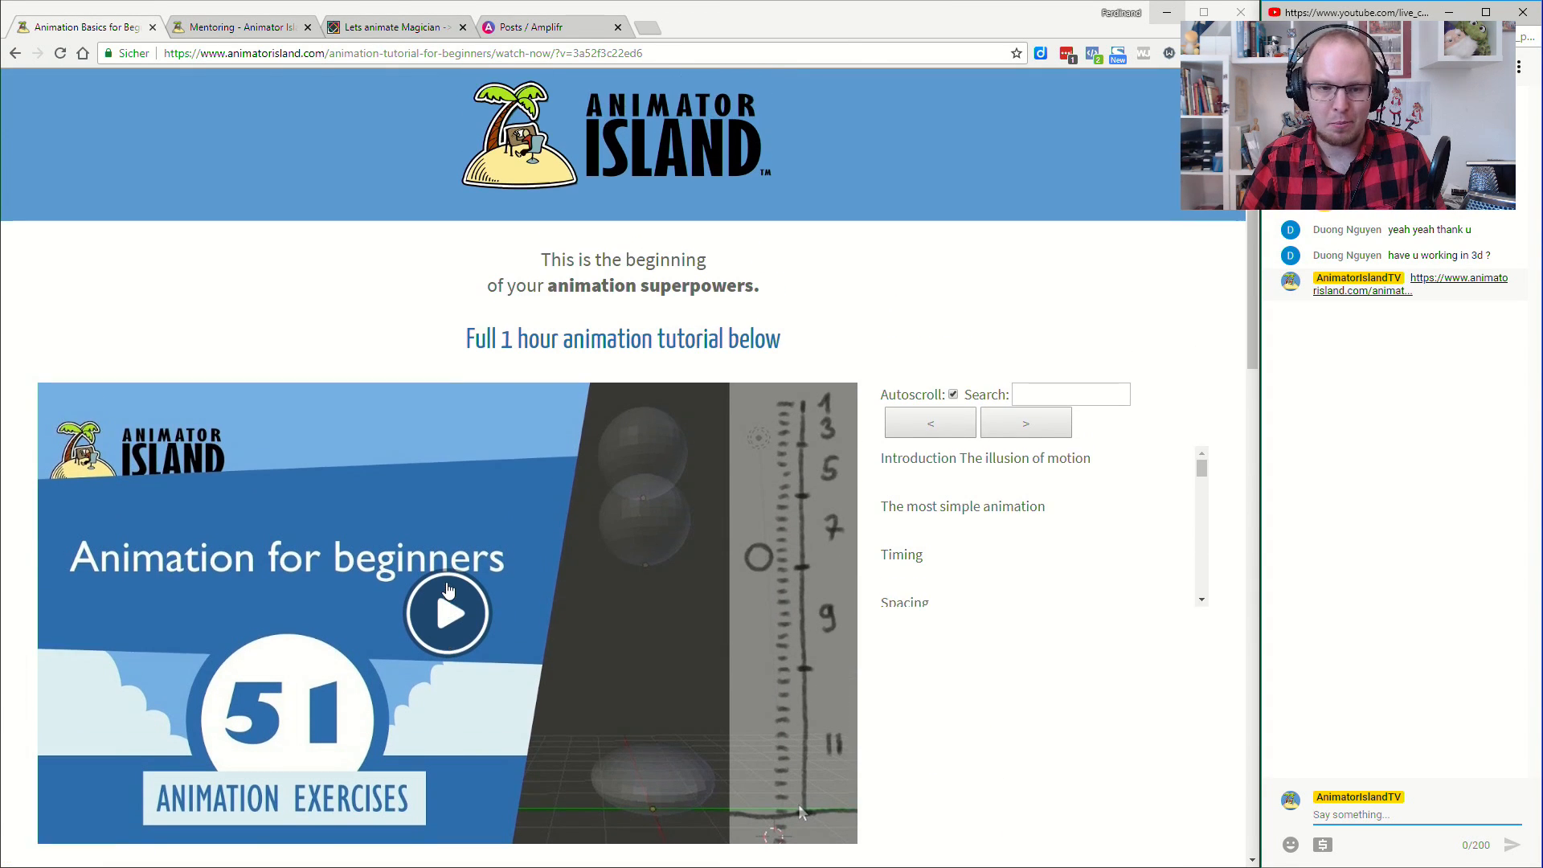
pyautogui.click(1168, 15)
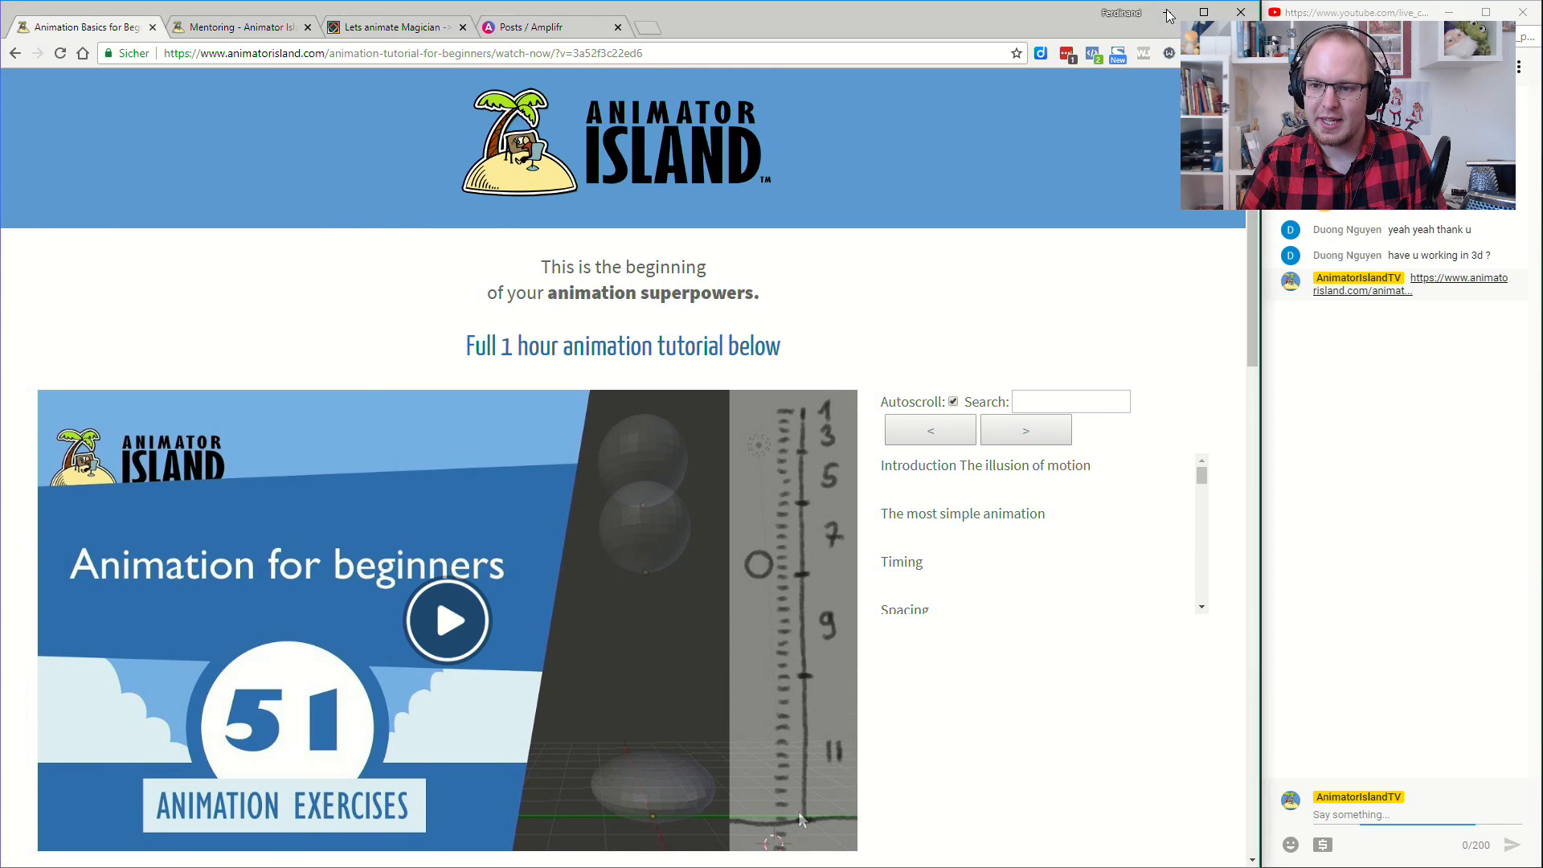
pyautogui.click(1169, 16)
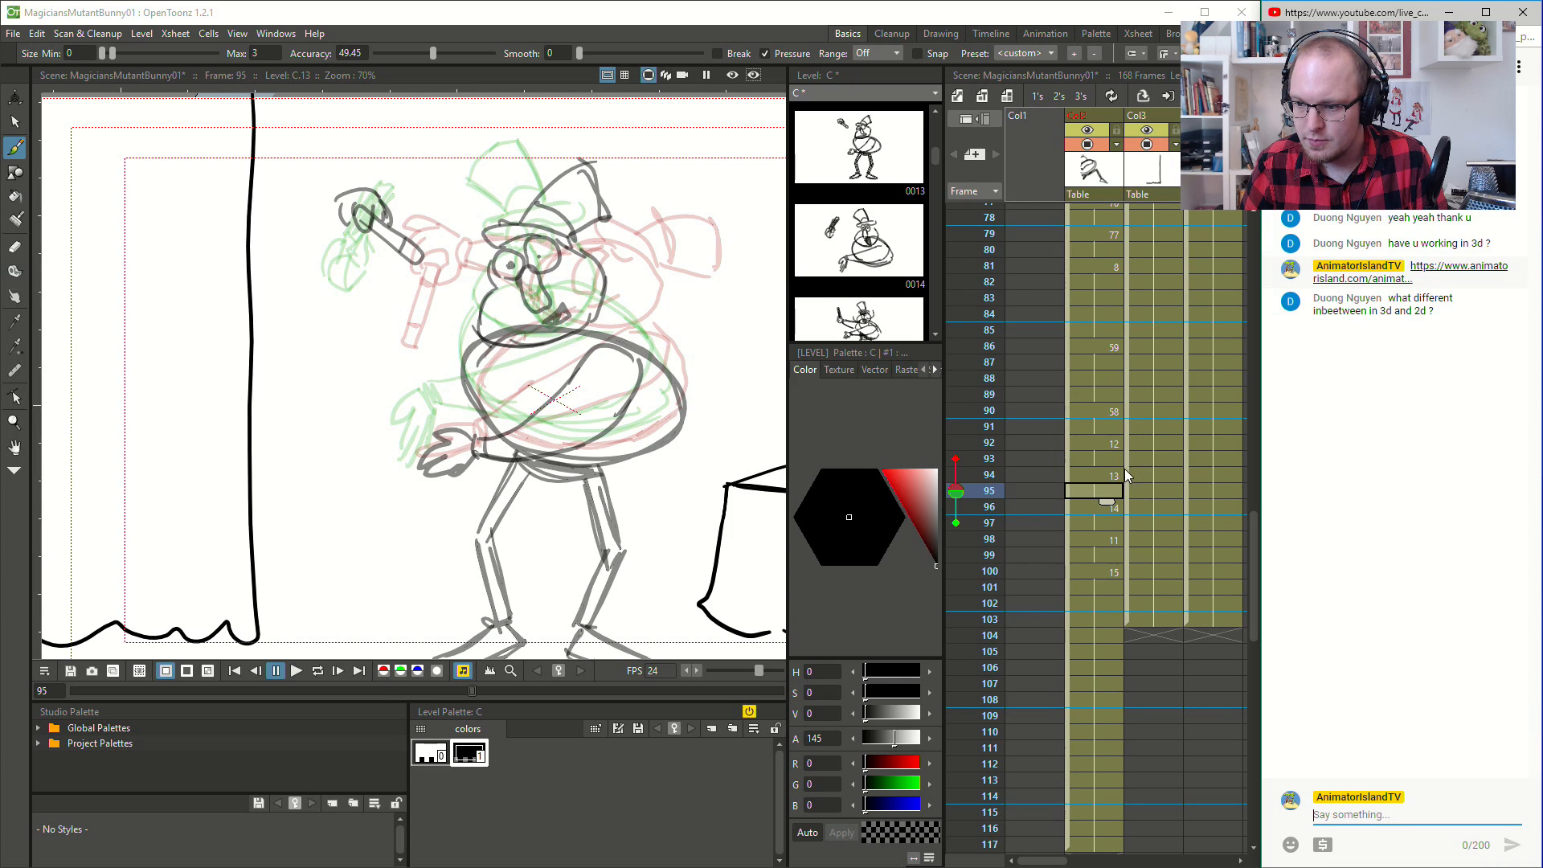
# - Play back the animation from about frame 81 to check the magician's move into the held pose
pyautogui.click(1088, 416)
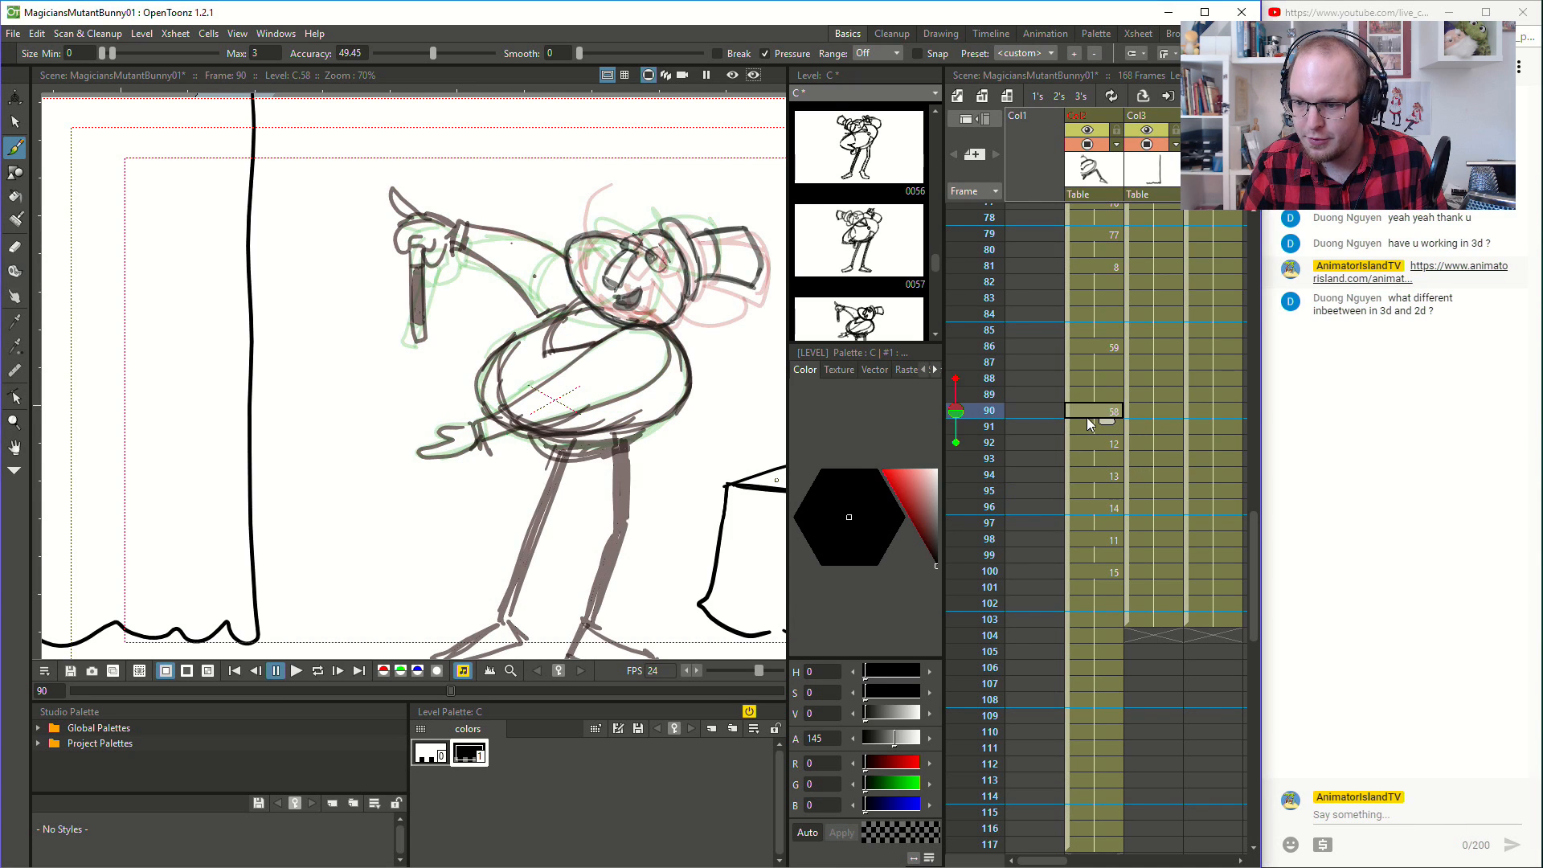
pyautogui.click(1117, 266)
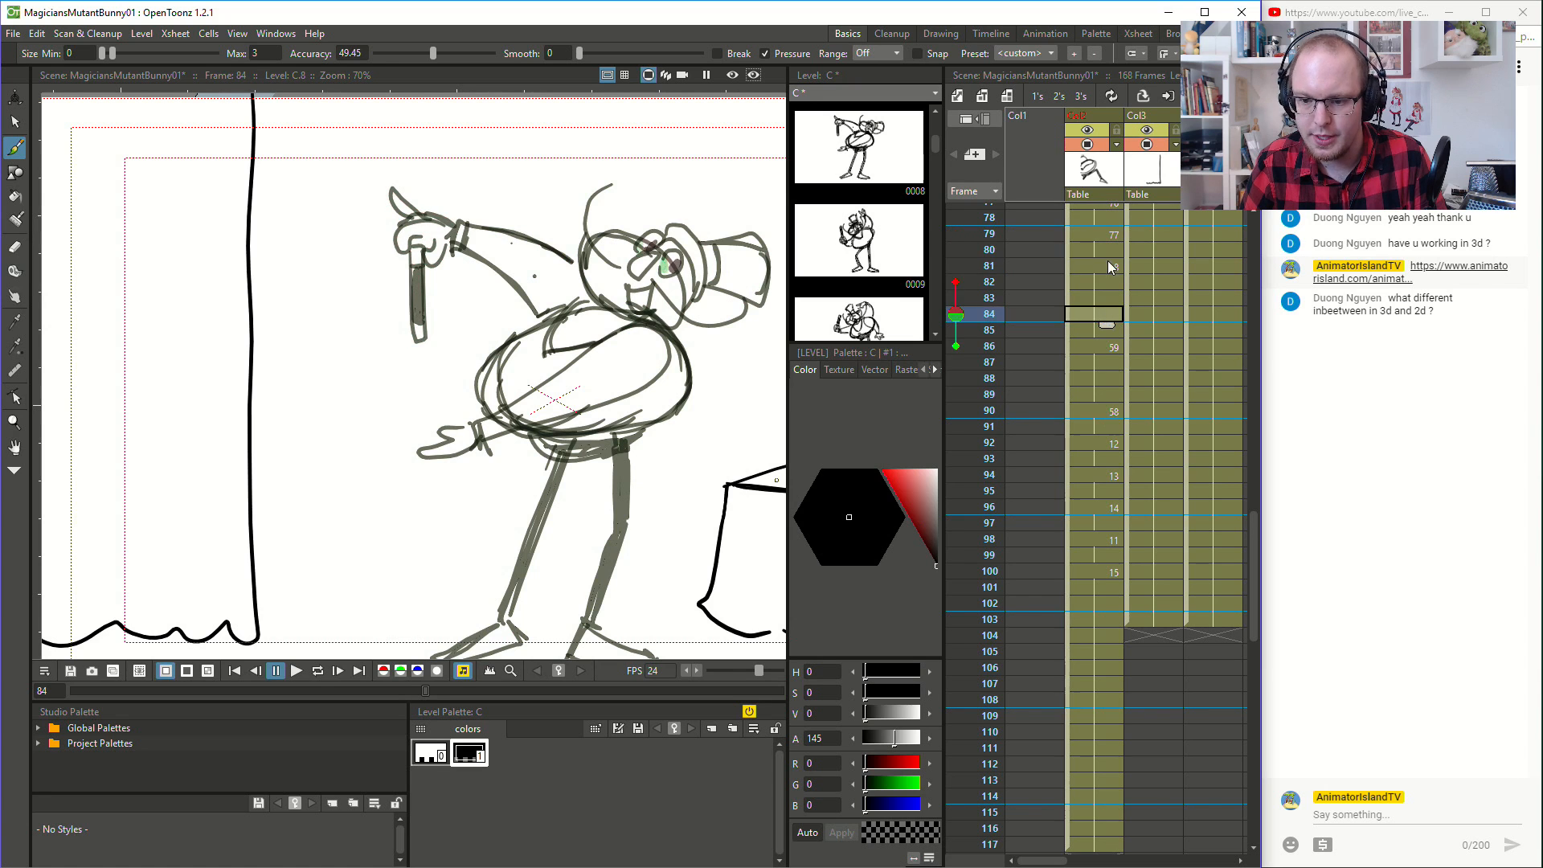
pyautogui.click(305, 678)
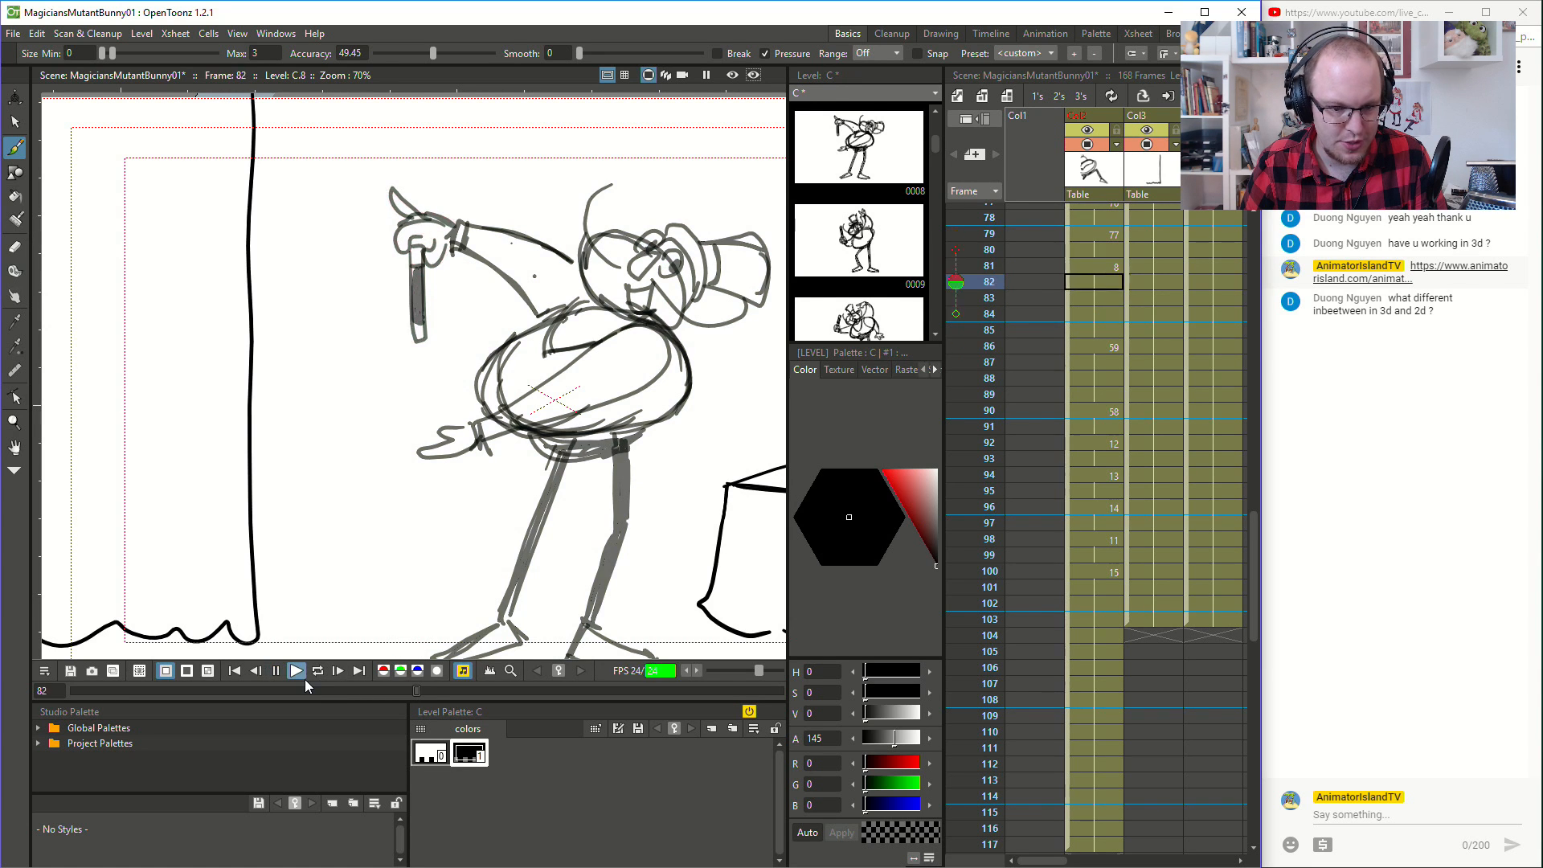
# - Flip between the drawings at frames 92 to 100 to compare the arms and hands, ending on frame 96
pyautogui.click(1091, 443)
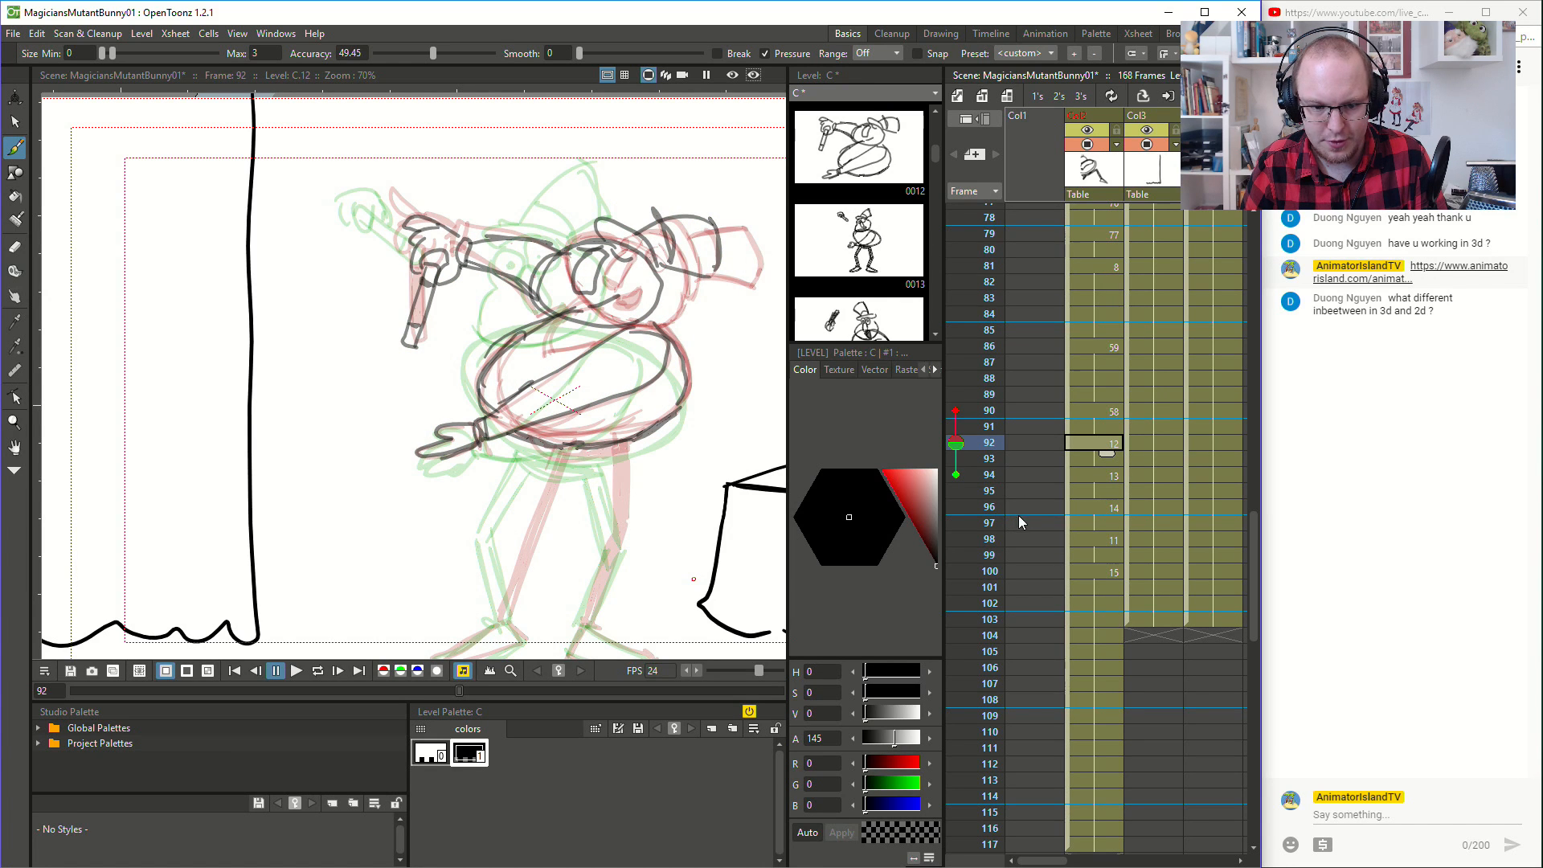
pyautogui.click(1098, 474)
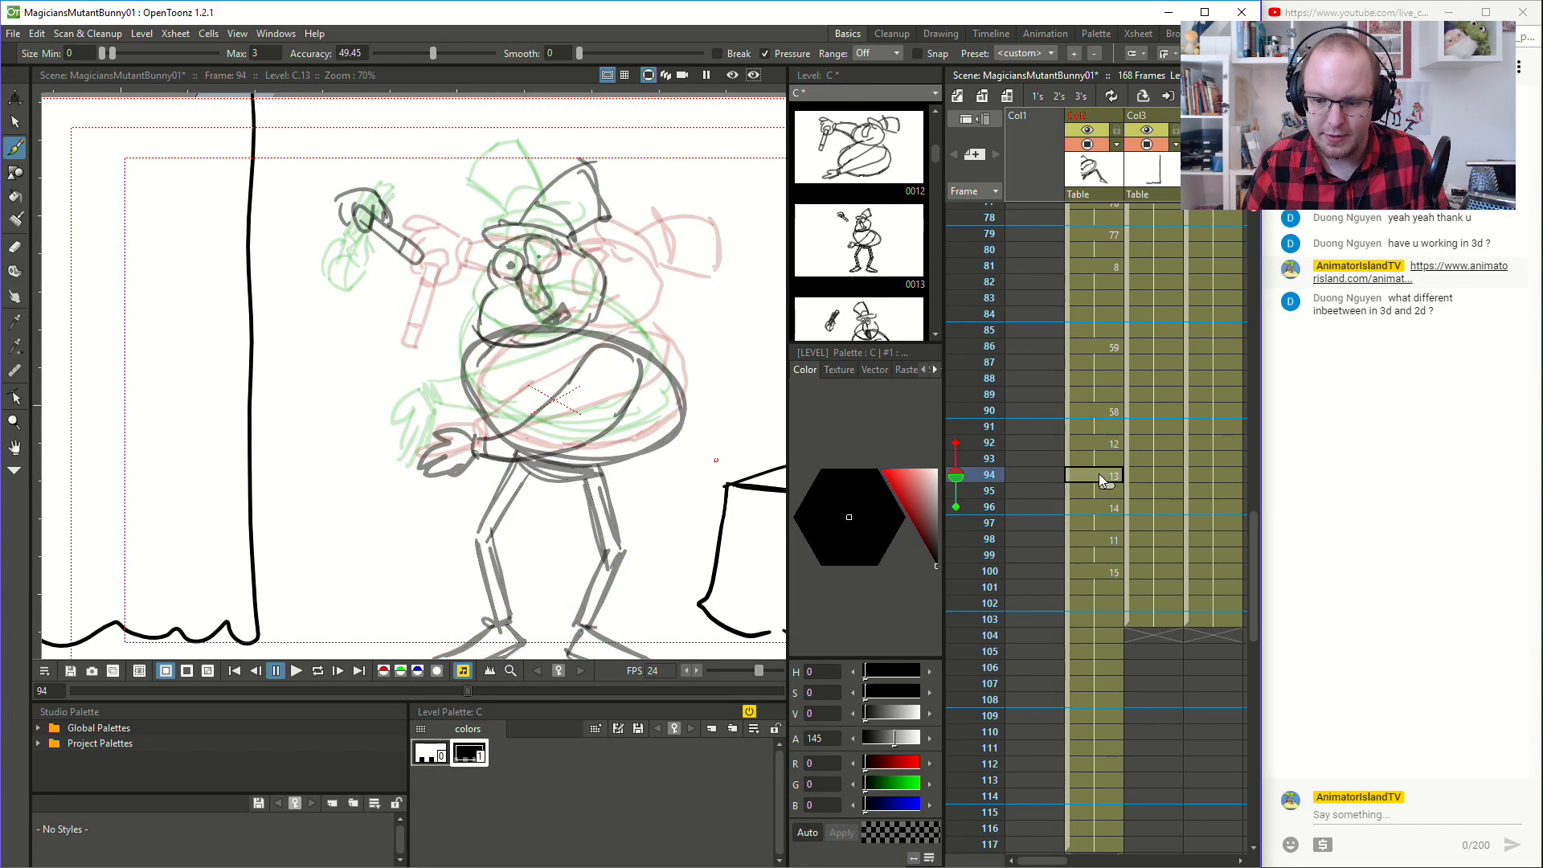
pyautogui.click(1101, 505)
pyautogui.click(1120, 541)
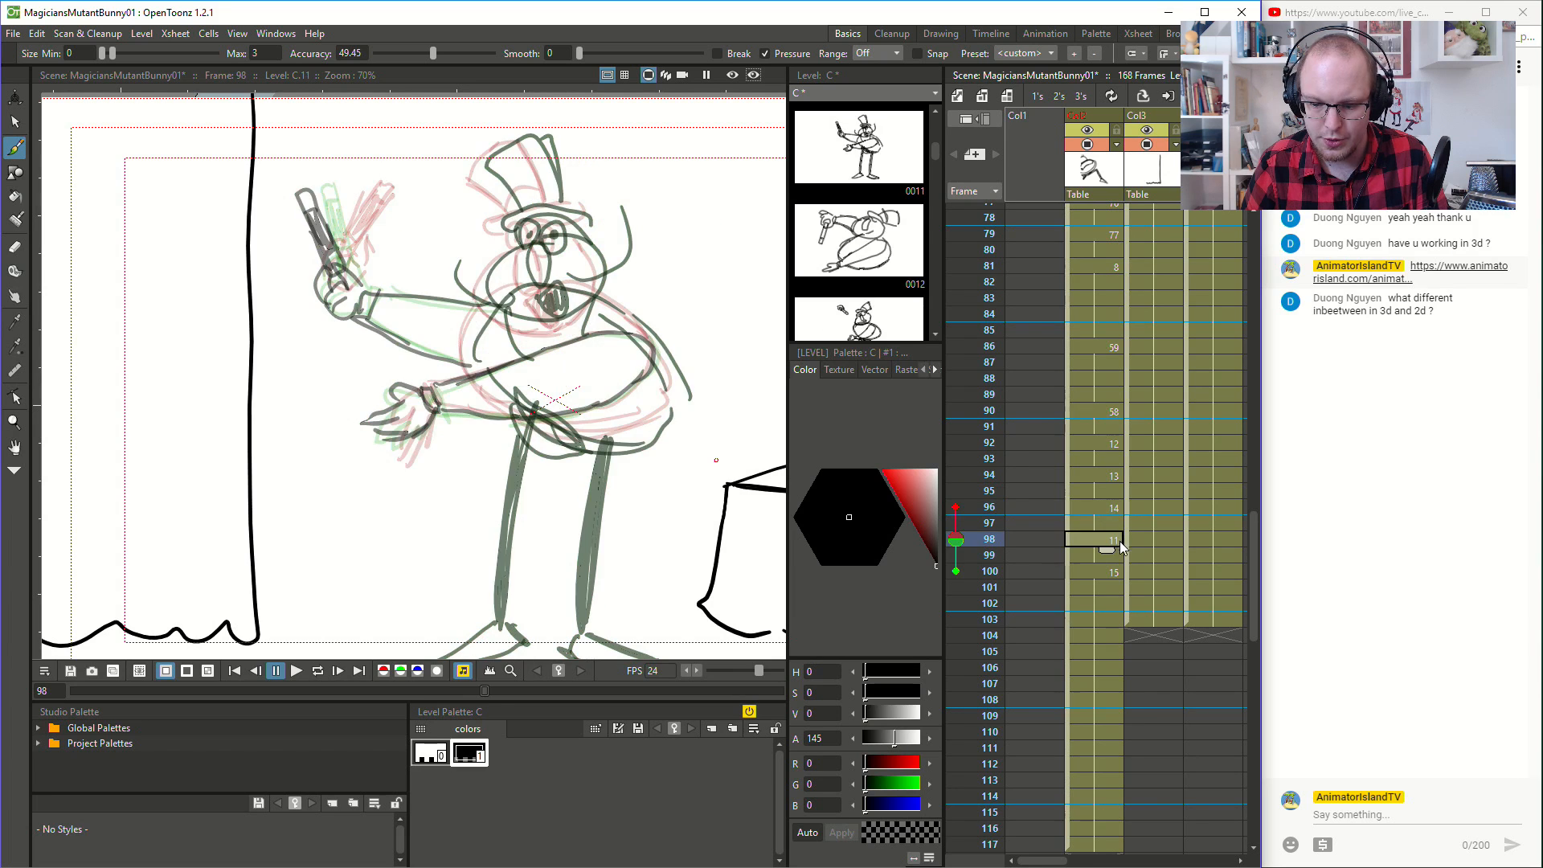
pyautogui.click(1114, 572)
pyautogui.click(1107, 540)
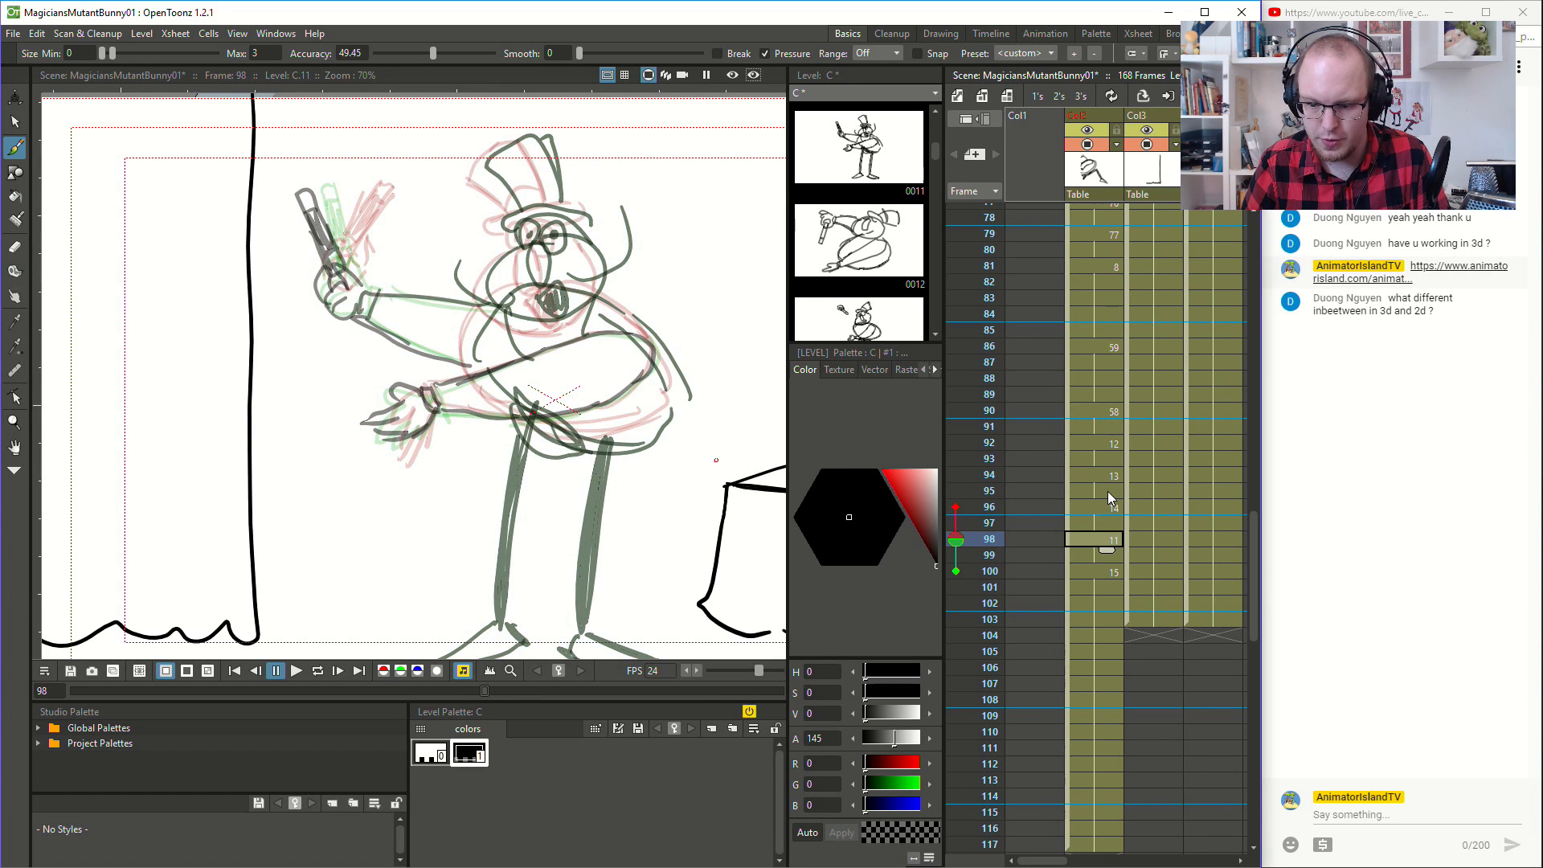
pyautogui.click(1109, 492)
pyautogui.click(1114, 508)
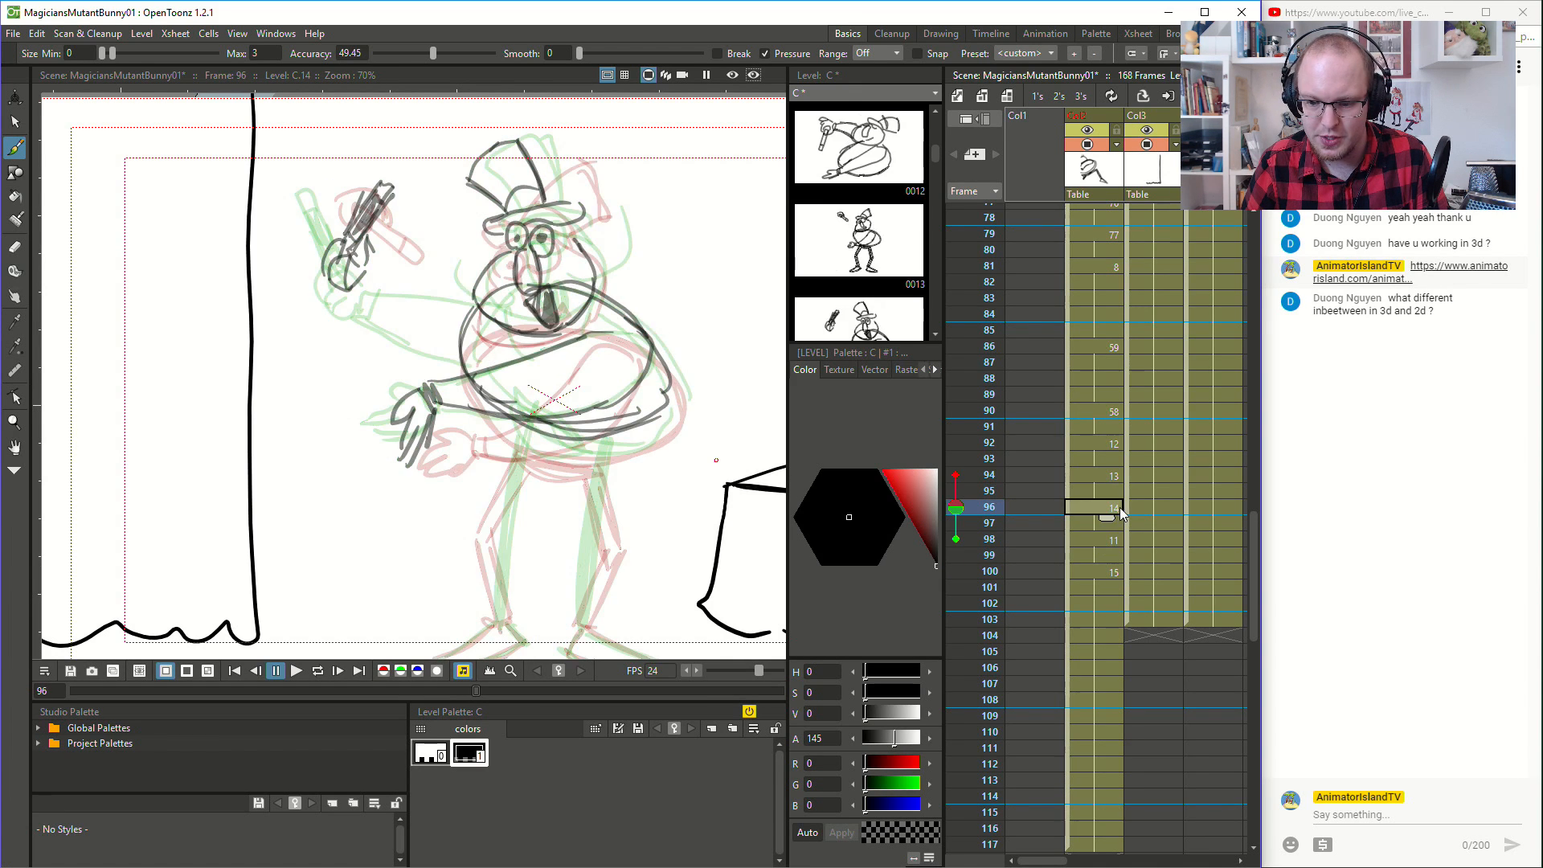
pyautogui.click(1109, 540)
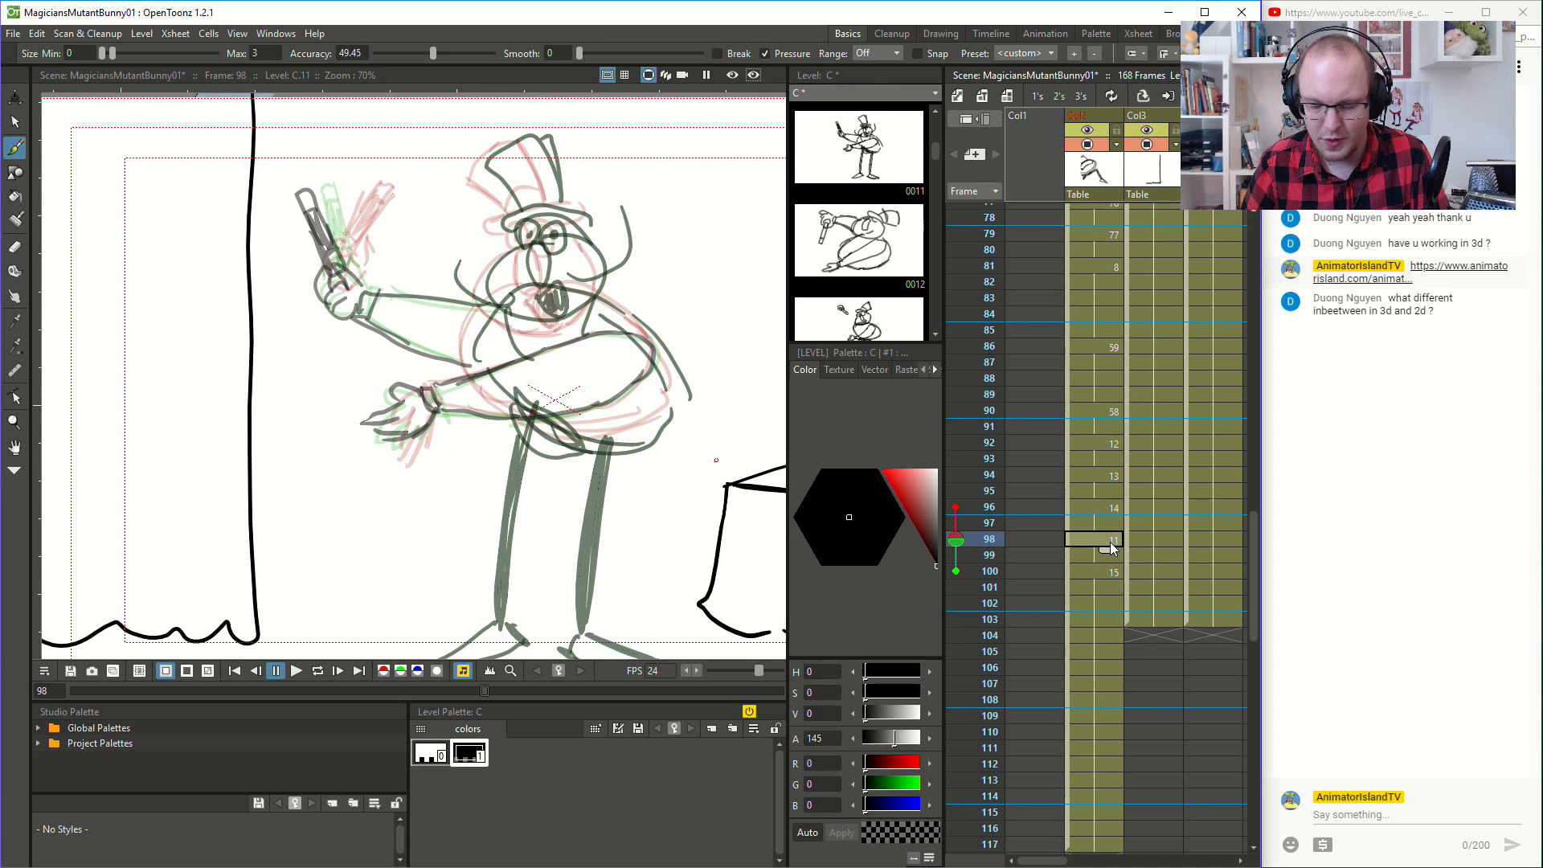
pyautogui.click(1101, 507)
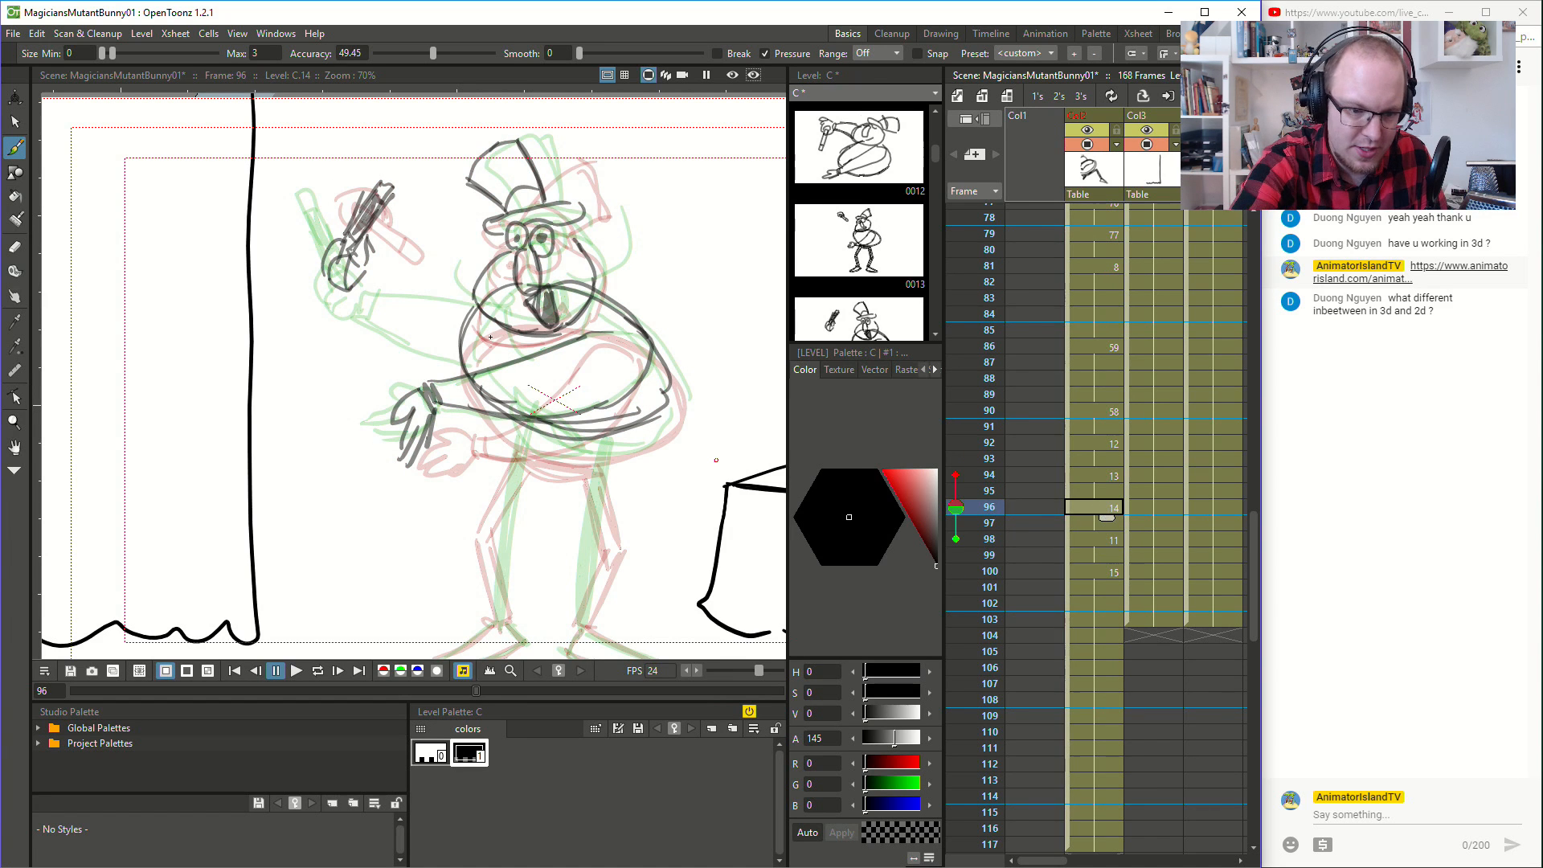
# - Redraw the diagonal line across the magician's belly on the drawing at frame 94, and save the scene
pyautogui.moveTo(564, 343); pyautogui.dragTo(586, 302)
pyautogui.hotkey('ctrl', 'z')
pyautogui.click(1106, 476)
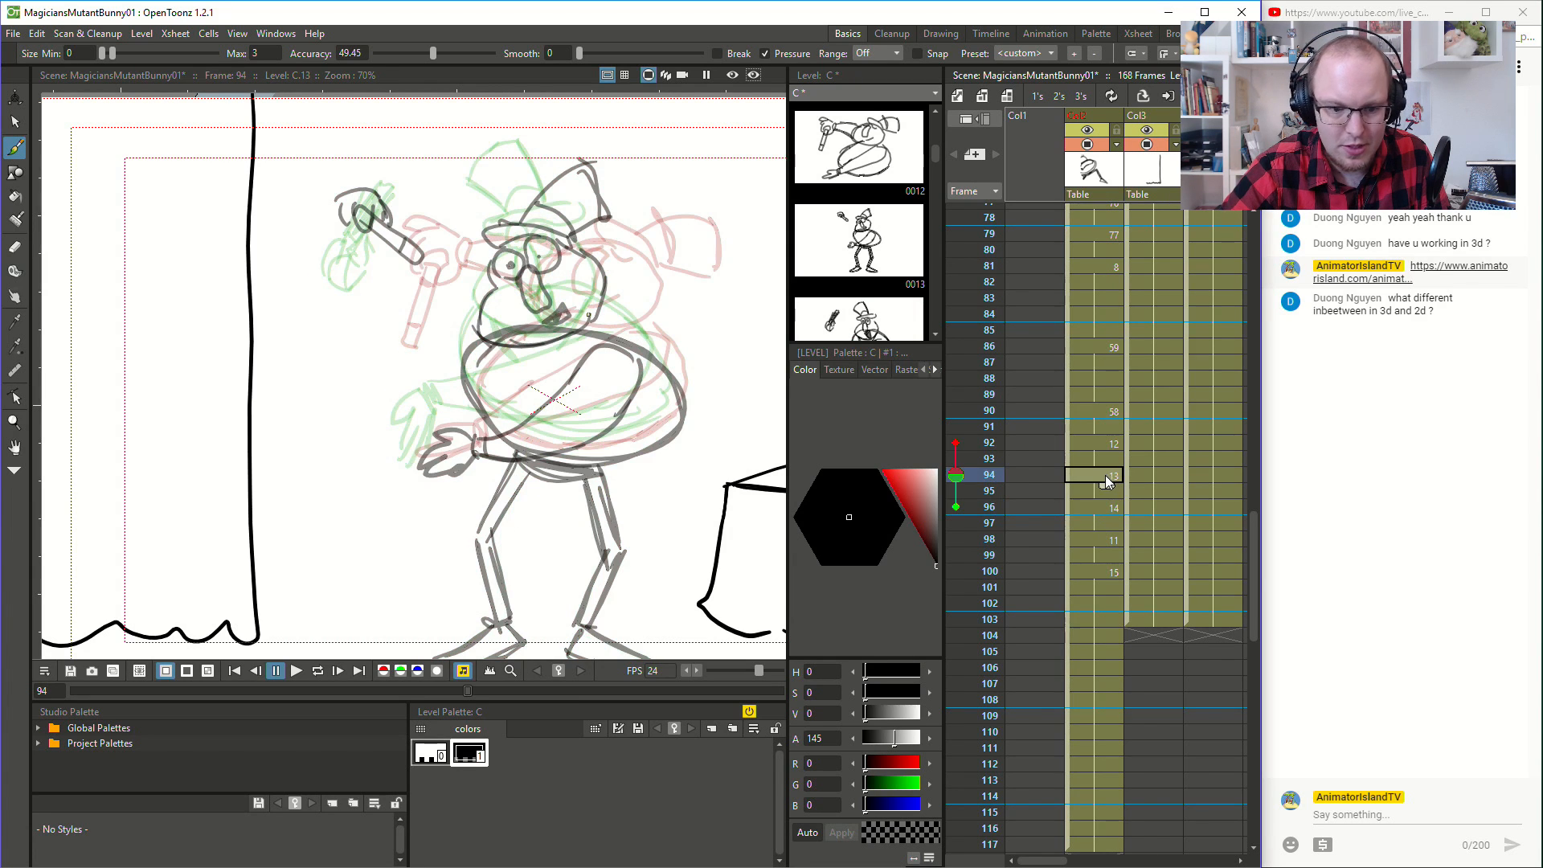
pyautogui.moveTo(493, 345); pyautogui.dragTo(525, 402)
pyautogui.moveTo(493, 345)
pyautogui.mouseDown()
pyautogui.moveTo(516, 392)
pyautogui.moveTo(584, 330)
pyautogui.mouseUp()
pyautogui.hotkey('ctrl', 'z')
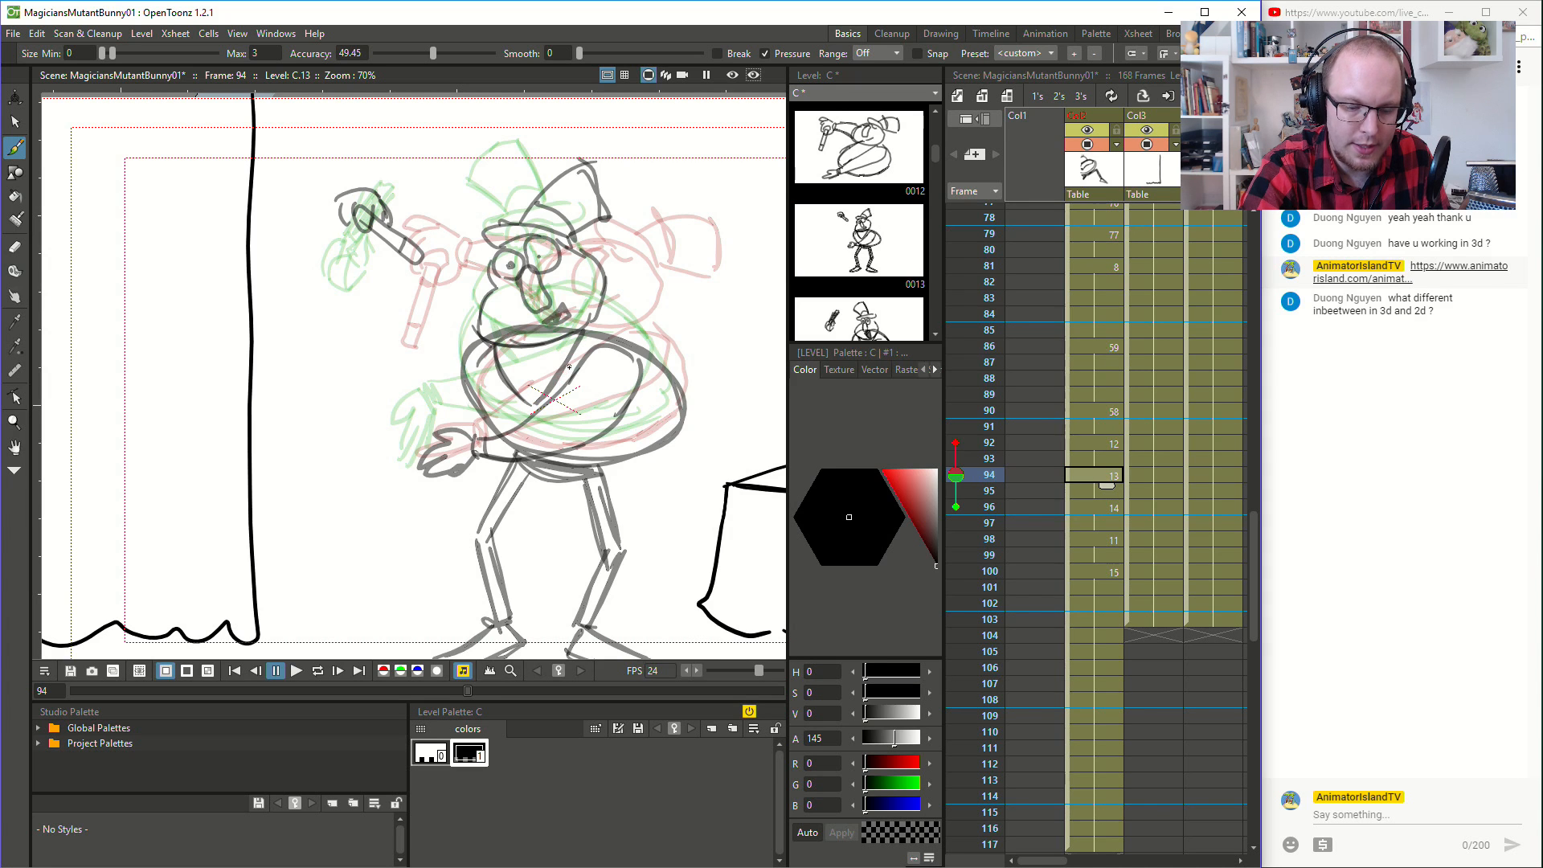
pyautogui.hotkey('ctrl', 'z')
pyautogui.moveTo(532, 402); pyautogui.dragTo(586, 328)
pyautogui.hotkey('ctrl', 'z')
pyautogui.moveTo(528, 402); pyautogui.dragTo(580, 332)
pyautogui.hotkey('ctrl', 'z')
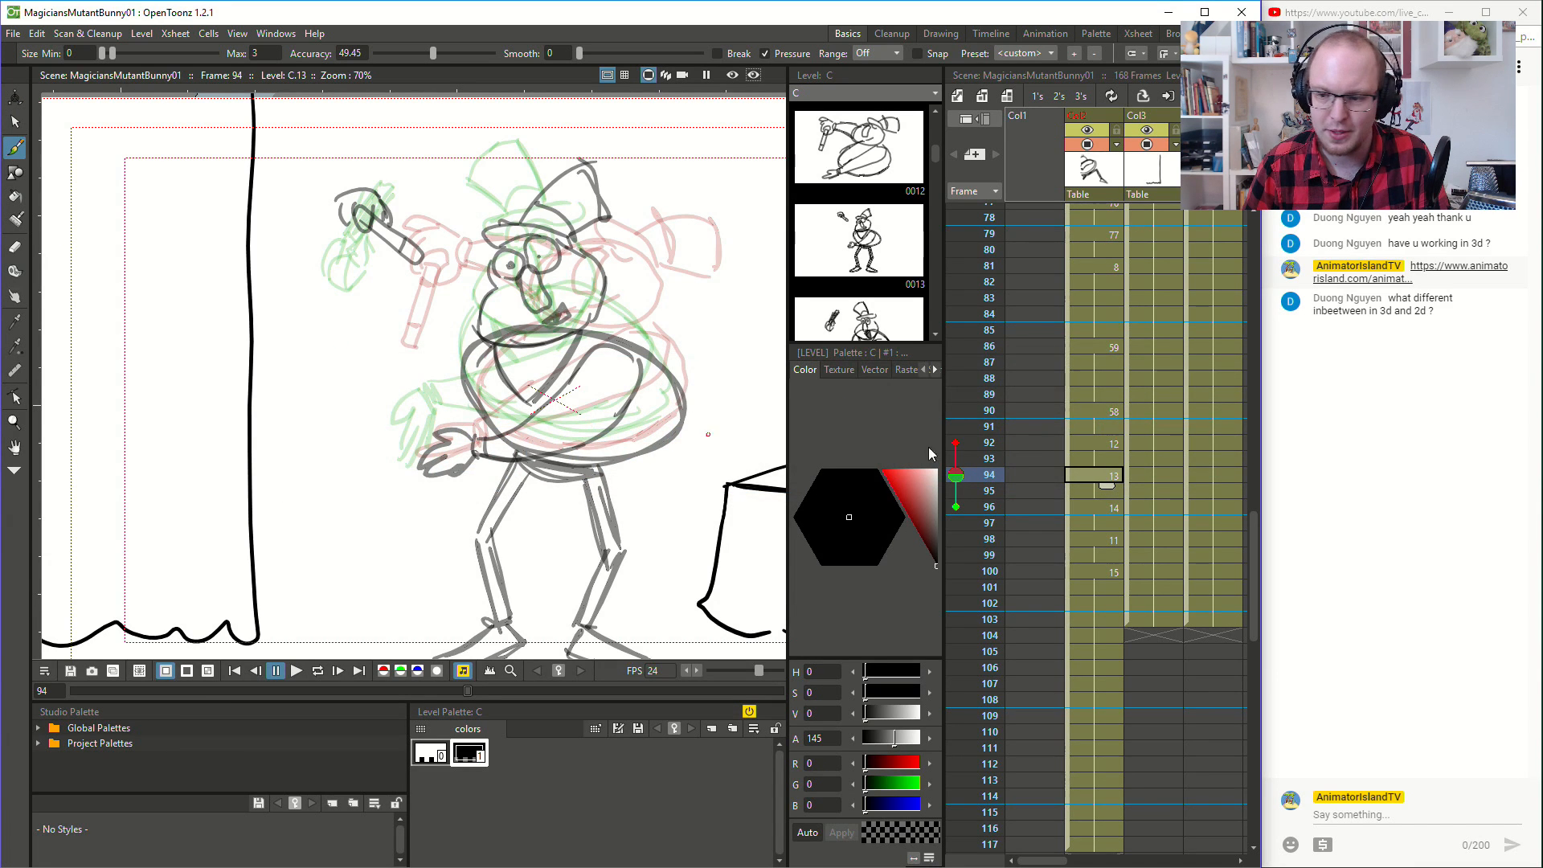
# - Draw the magician's thick legs and his feet on the drawing at frame 96, using the onion-skinned neighbouring drawings as a guide
pyautogui.click(1113, 505)
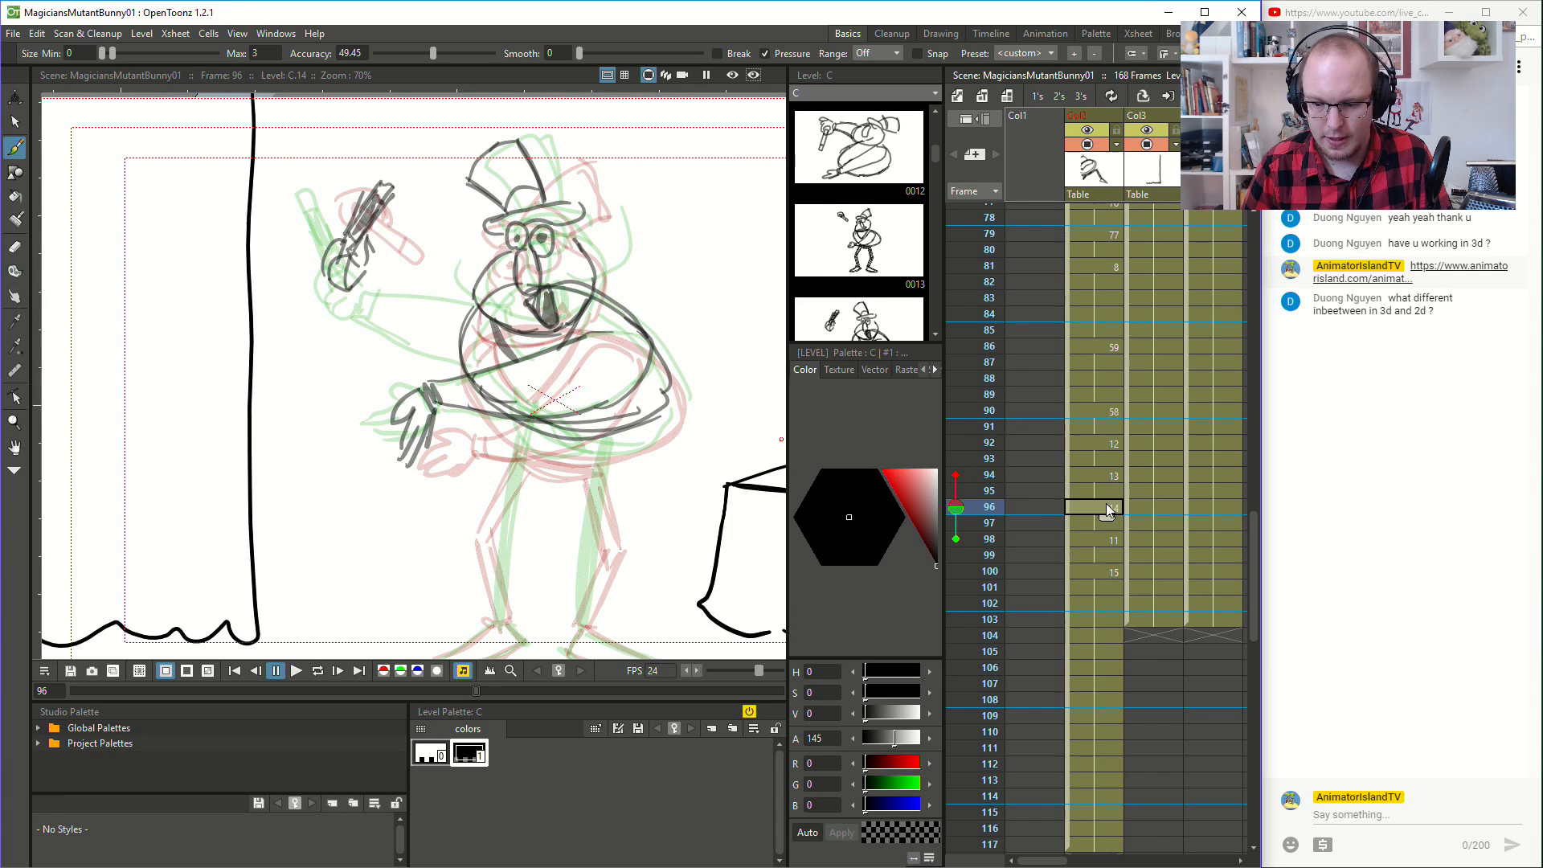
pyautogui.click(1104, 542)
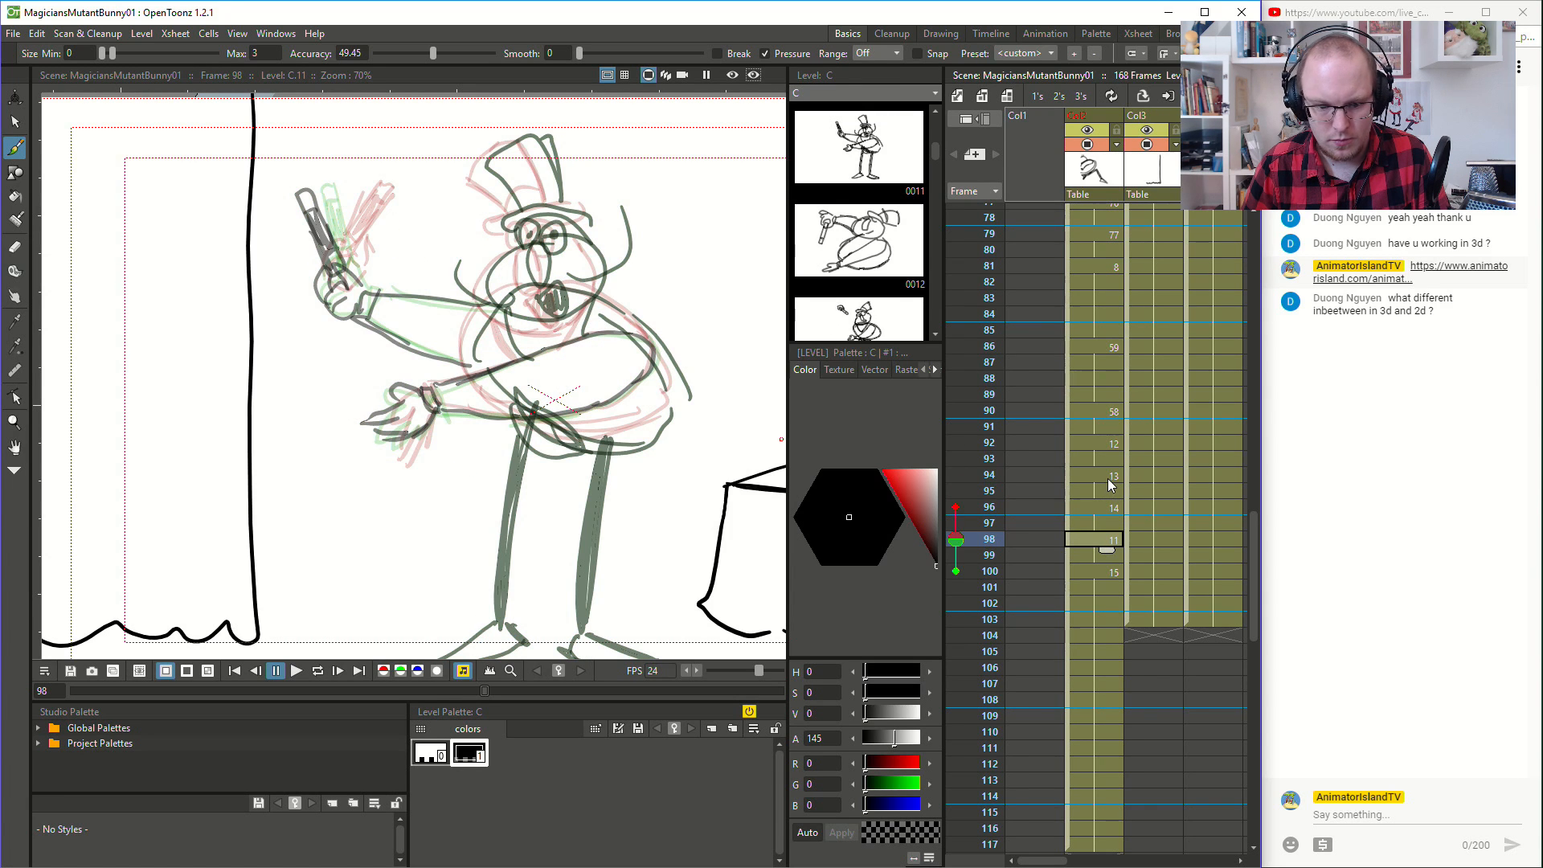
pyautogui.click(1107, 477)
pyautogui.click(1107, 509)
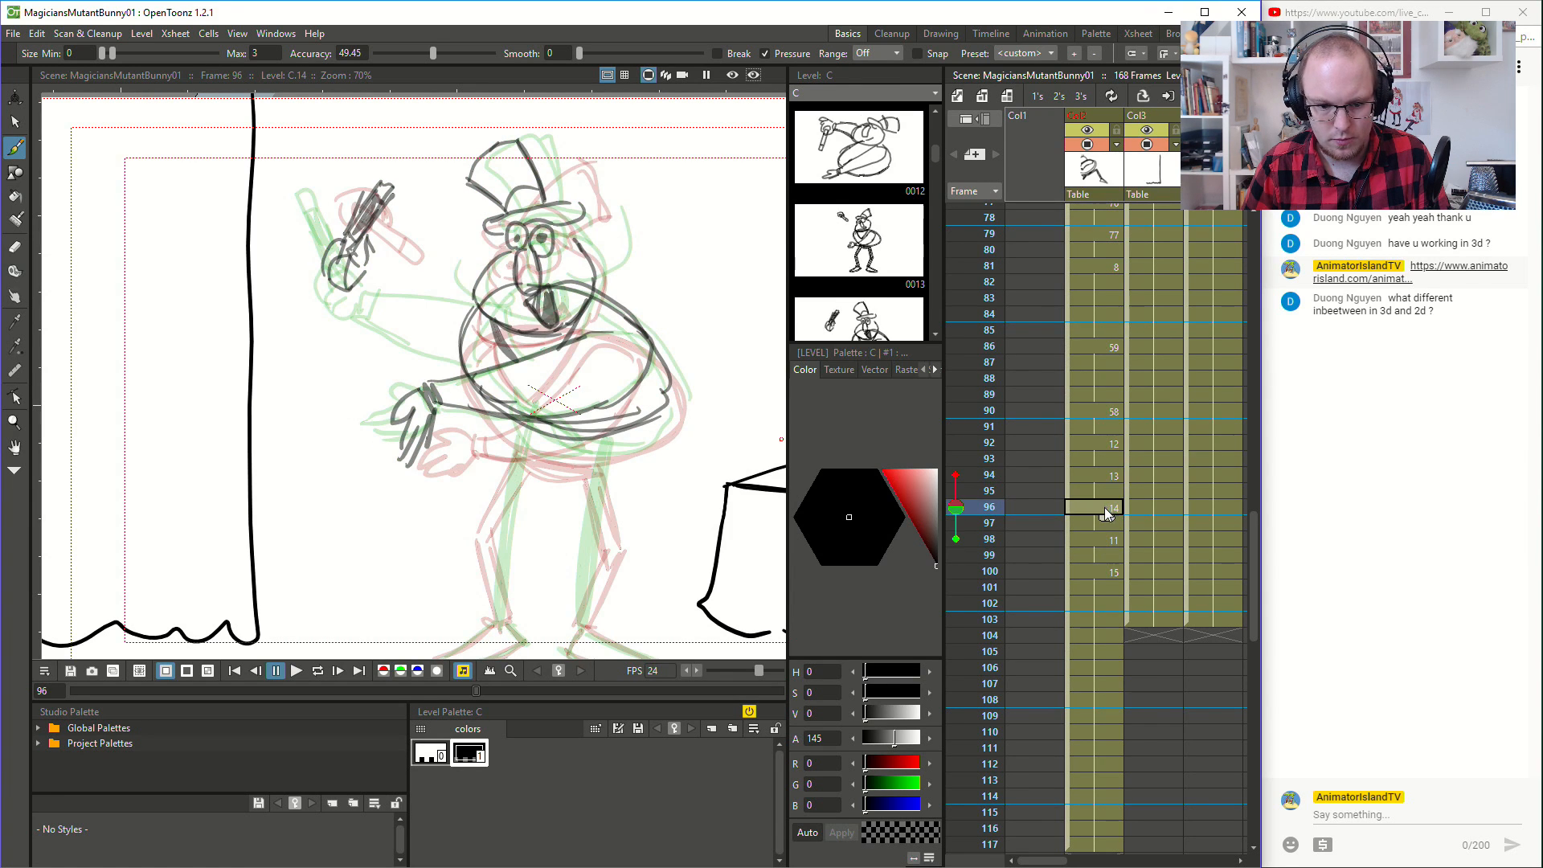
pyautogui.moveTo(510, 423)
pyautogui.mouseDown()
pyautogui.moveTo(582, 455)
pyautogui.moveTo(603, 442)
pyautogui.moveTo(484, 509)
pyautogui.moveTo(504, 505)
pyautogui.moveTo(507, 472)
pyautogui.moveTo(491, 519)
pyautogui.moveTo(504, 622)
pyautogui.moveTo(497, 511)
pyautogui.mouseUp()
pyautogui.hotkey('ctrl', 'z')
pyautogui.moveTo(589, 438); pyautogui.dragTo(603, 535)
pyautogui.hotkey('ctrl', 'z')
pyautogui.moveTo(592, 442); pyautogui.dragTo(584, 626)
pyautogui.press('space')
pyautogui.moveTo(626, 527); pyautogui.dragTo(659, 384)
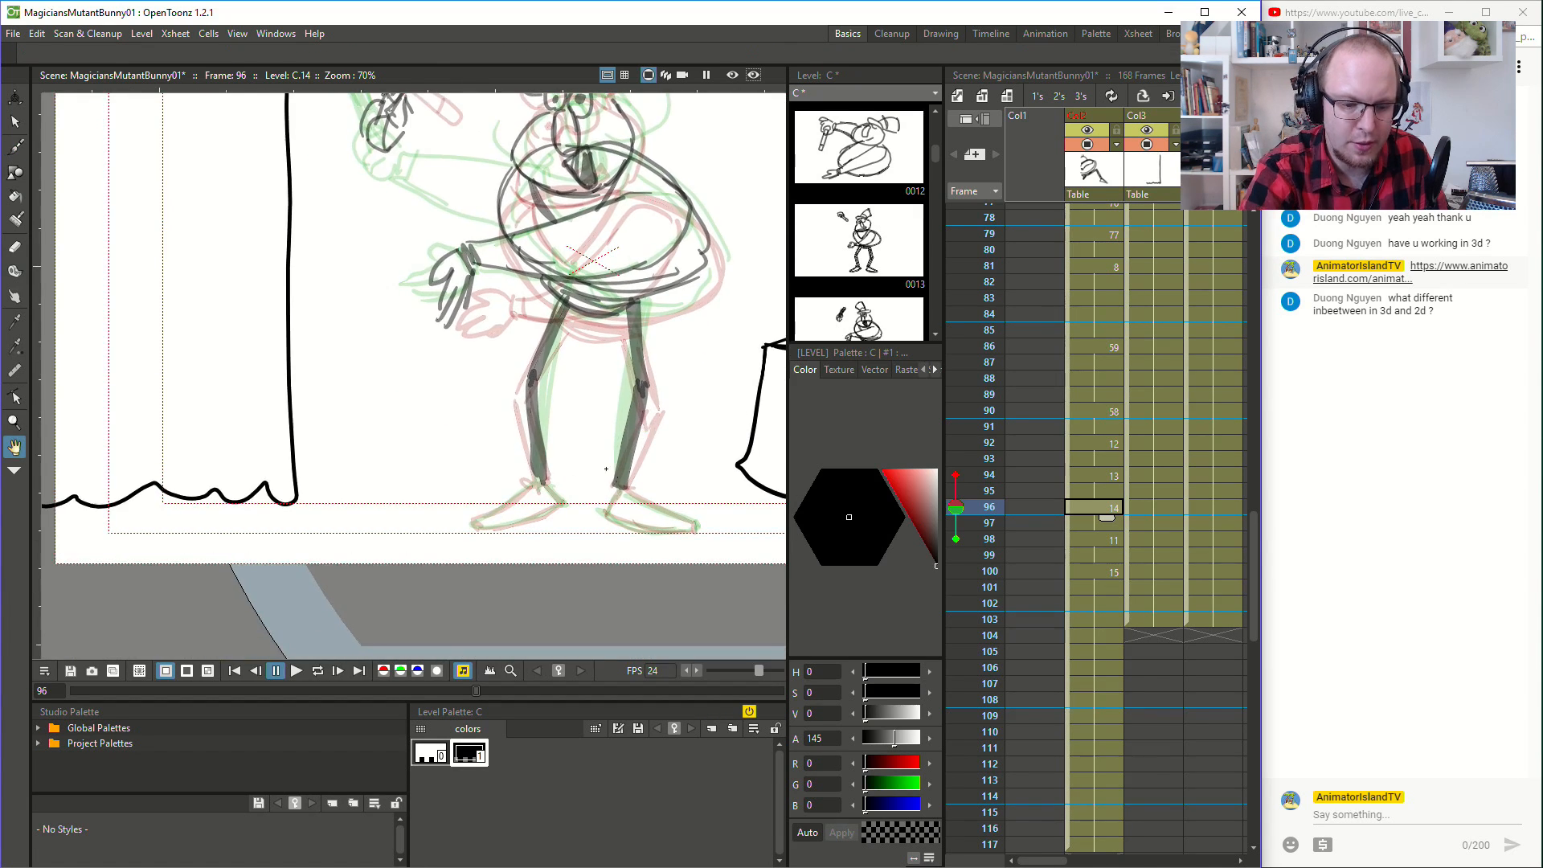
pyautogui.moveTo(536, 480)
pyautogui.mouseDown()
pyautogui.moveTo(473, 523)
pyautogui.moveTo(556, 507)
pyautogui.moveTo(544, 482)
pyautogui.moveTo(621, 493)
pyautogui.moveTo(614, 520)
pyautogui.moveTo(699, 524)
pyautogui.mouseUp()
# - Draw the raised arm on frame 96, connecting the wand hand's wrist to the magician's shoulder
pyautogui.press('space')
pyautogui.moveTo(602, 407); pyautogui.dragTo(572, 592)
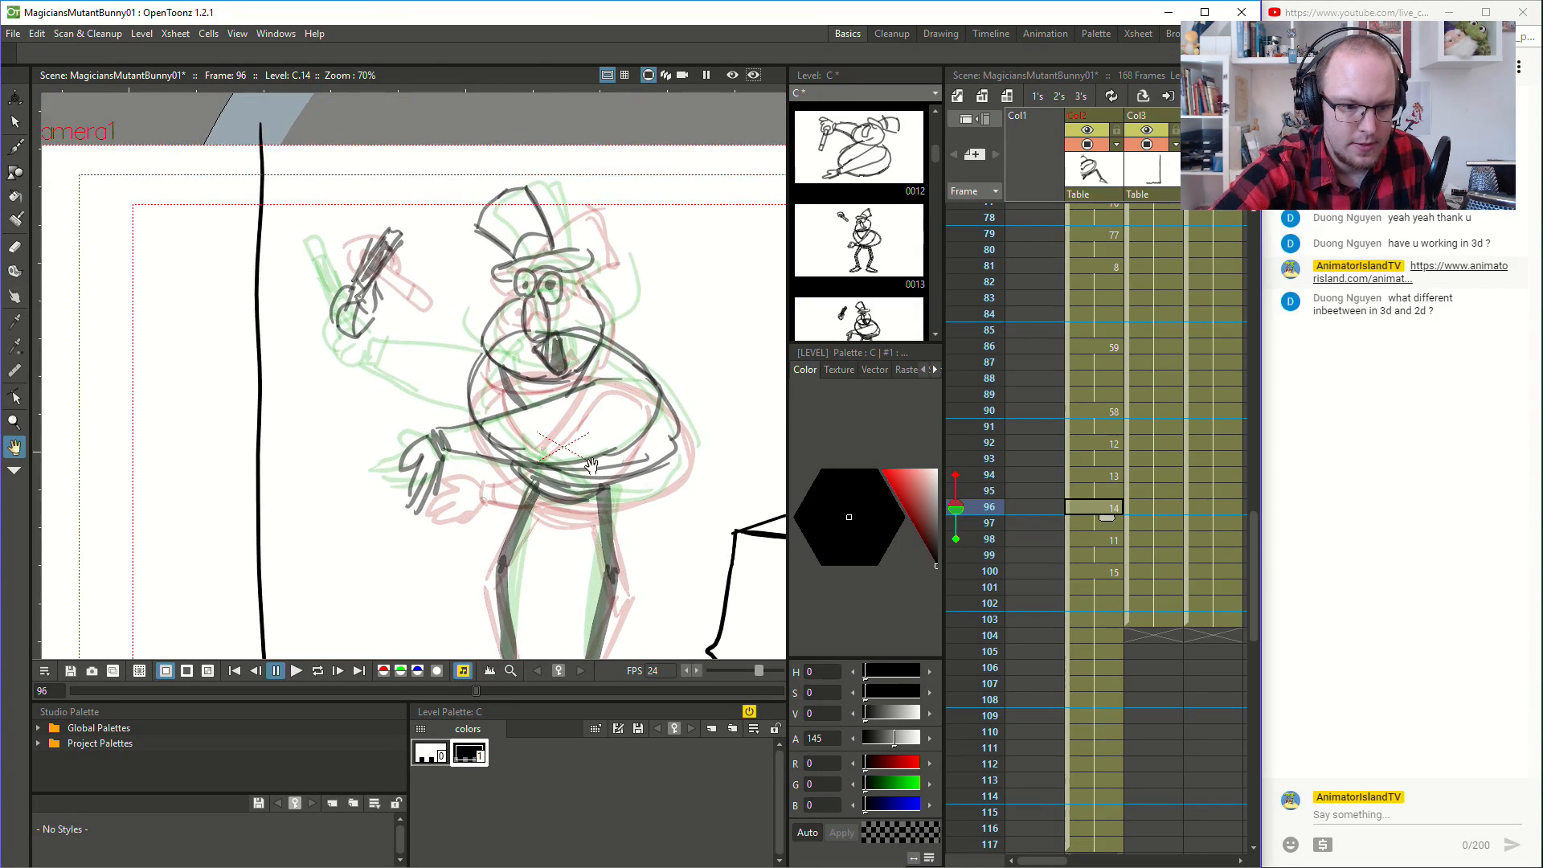
pyautogui.moveTo(377, 322)
pyautogui.mouseDown()
pyautogui.moveTo(356, 343)
pyautogui.moveTo(381, 339)
pyautogui.mouseUp()
pyautogui.hotkey('ctrl', 'z')
pyautogui.moveTo(355, 346); pyautogui.dragTo(428, 397)
pyautogui.moveTo(353, 347)
pyautogui.mouseDown()
pyautogui.moveTo(475, 409)
pyautogui.moveTo(376, 333)
pyautogui.moveTo(469, 355)
pyautogui.mouseUp()
pyautogui.hotkey('ctrl', 'z')
pyautogui.moveTo(378, 331); pyautogui.dragTo(474, 357)
pyautogui.hotkey('ctrl', 'z')
pyautogui.moveTo(374, 327); pyautogui.dragTo(485, 353)
pyautogui.hotkey('ctrl', 'z')
pyautogui.moveTo(376, 327); pyautogui.dragTo(488, 351)
pyautogui.hotkey('ctrl', 'z')
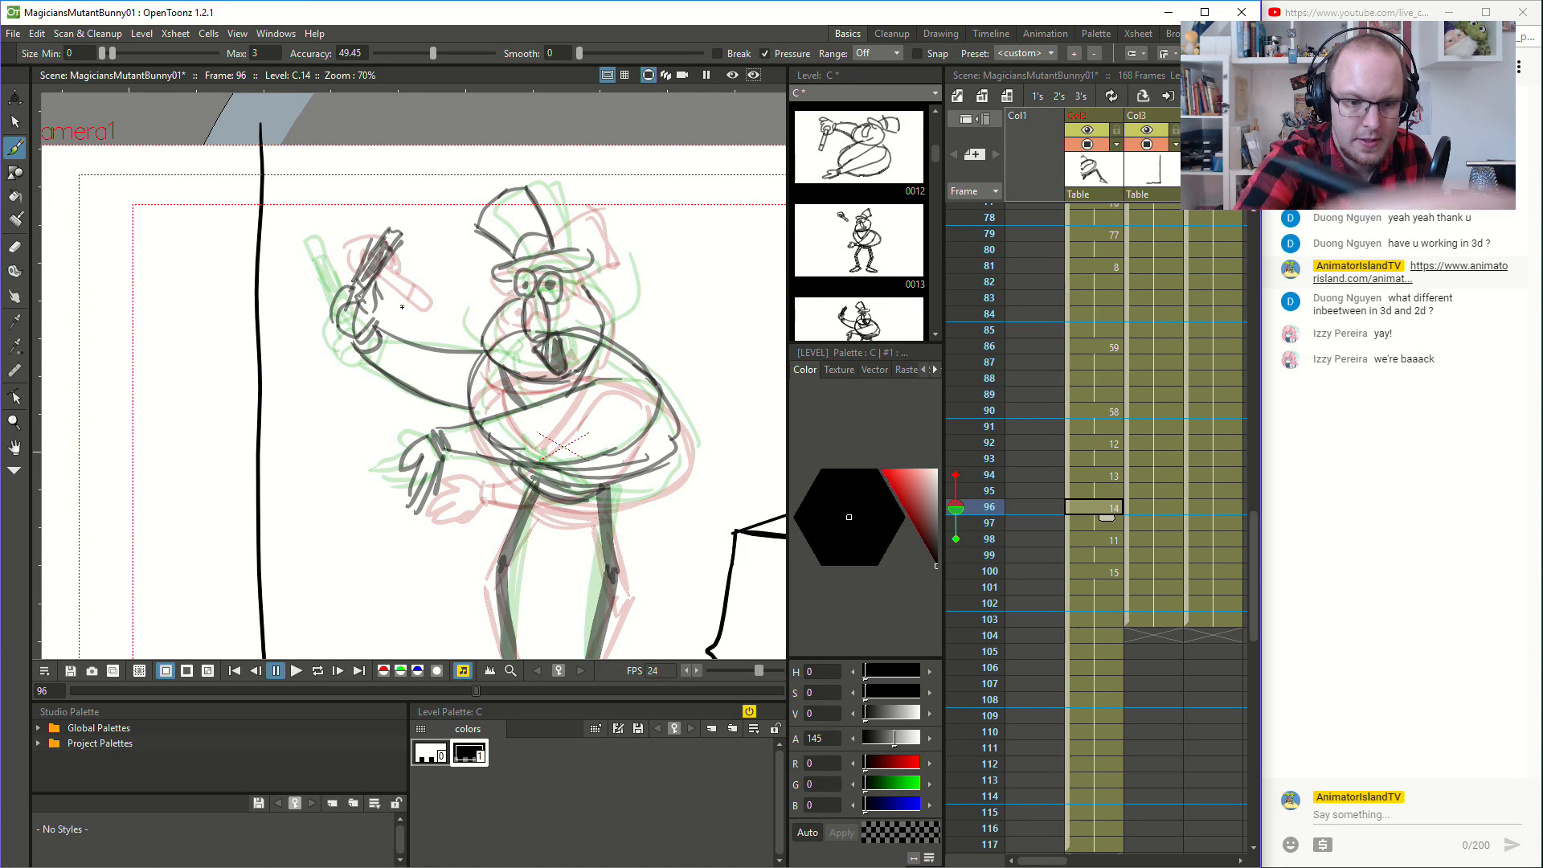
# - Lasso the wand hand on the drawing at frame 94 and move it slightly down and inward toward the body
pyautogui.click(1114, 545)
pyautogui.click(1113, 509)
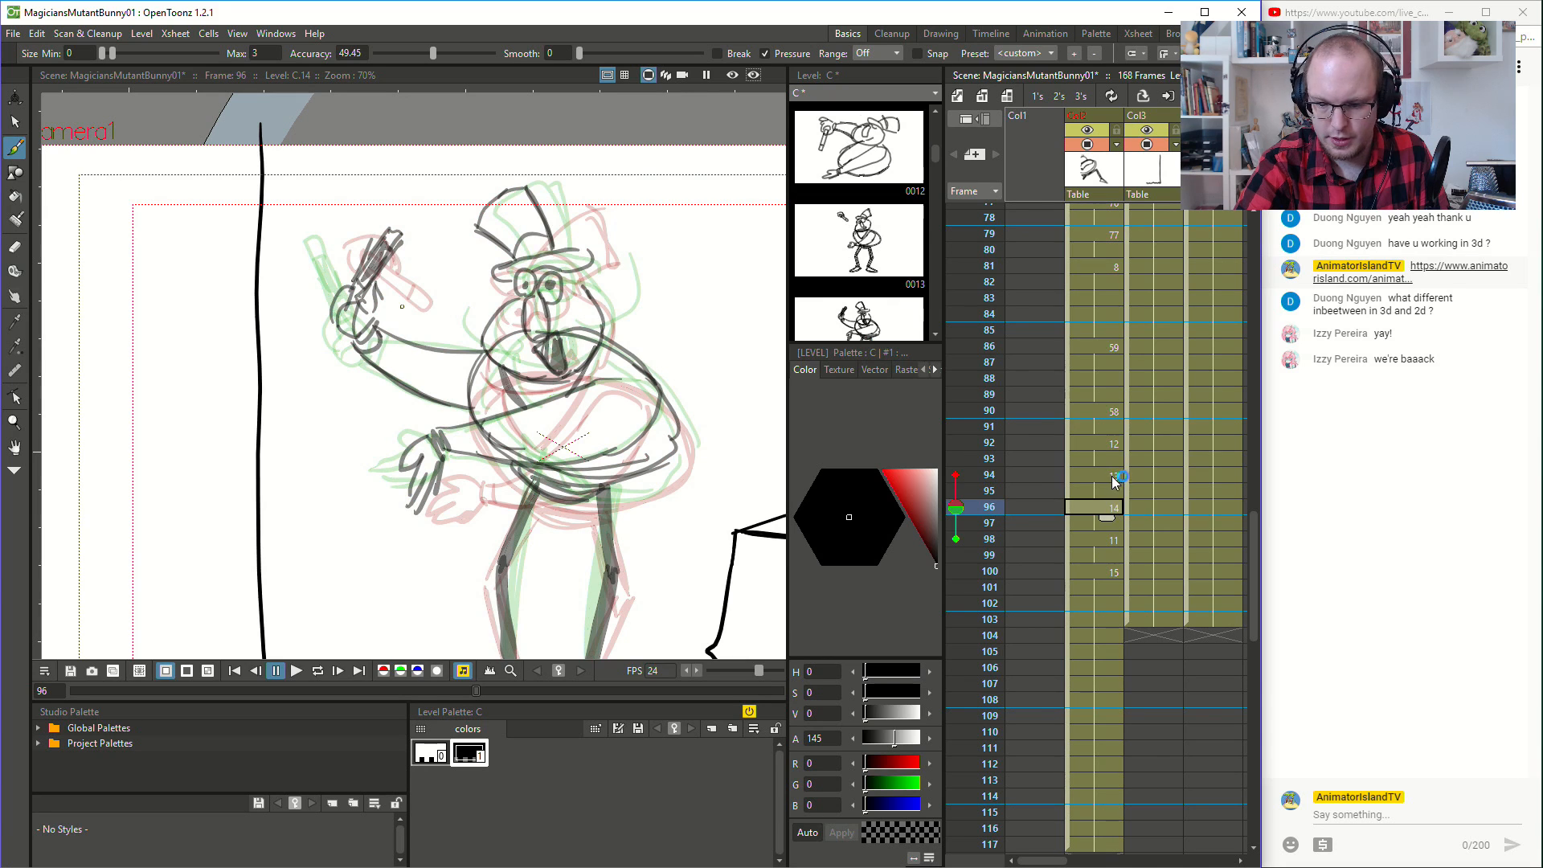
pyautogui.click(1114, 479)
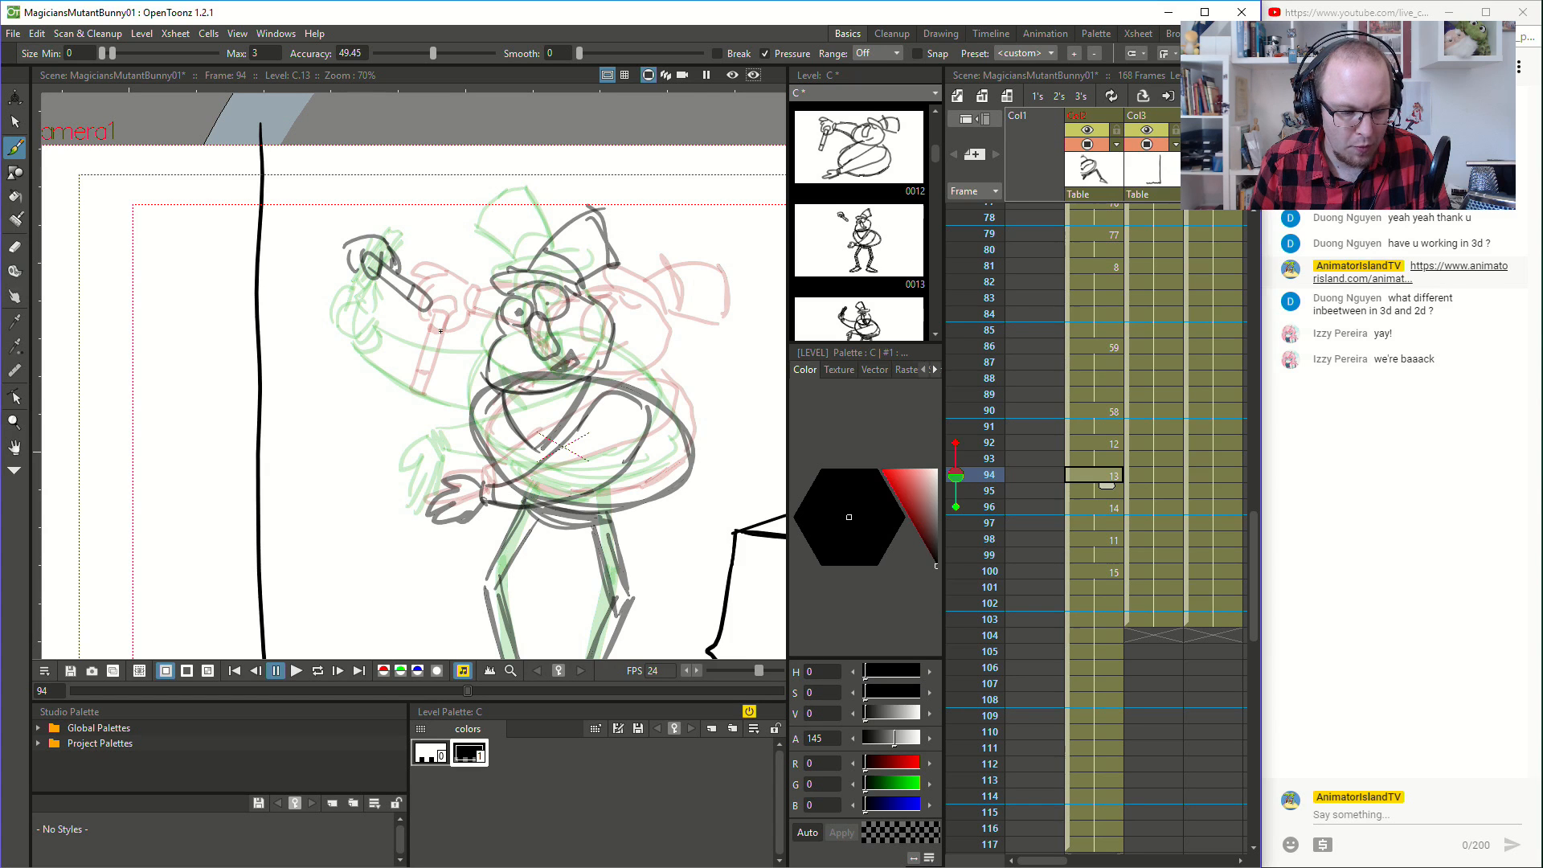
pyautogui.moveTo(366, 224)
pyautogui.mouseDown()
pyautogui.moveTo(290, 282)
pyautogui.moveTo(351, 329)
pyautogui.moveTo(456, 320)
pyautogui.moveTo(466, 254)
pyautogui.moveTo(375, 227)
pyautogui.mouseUp()
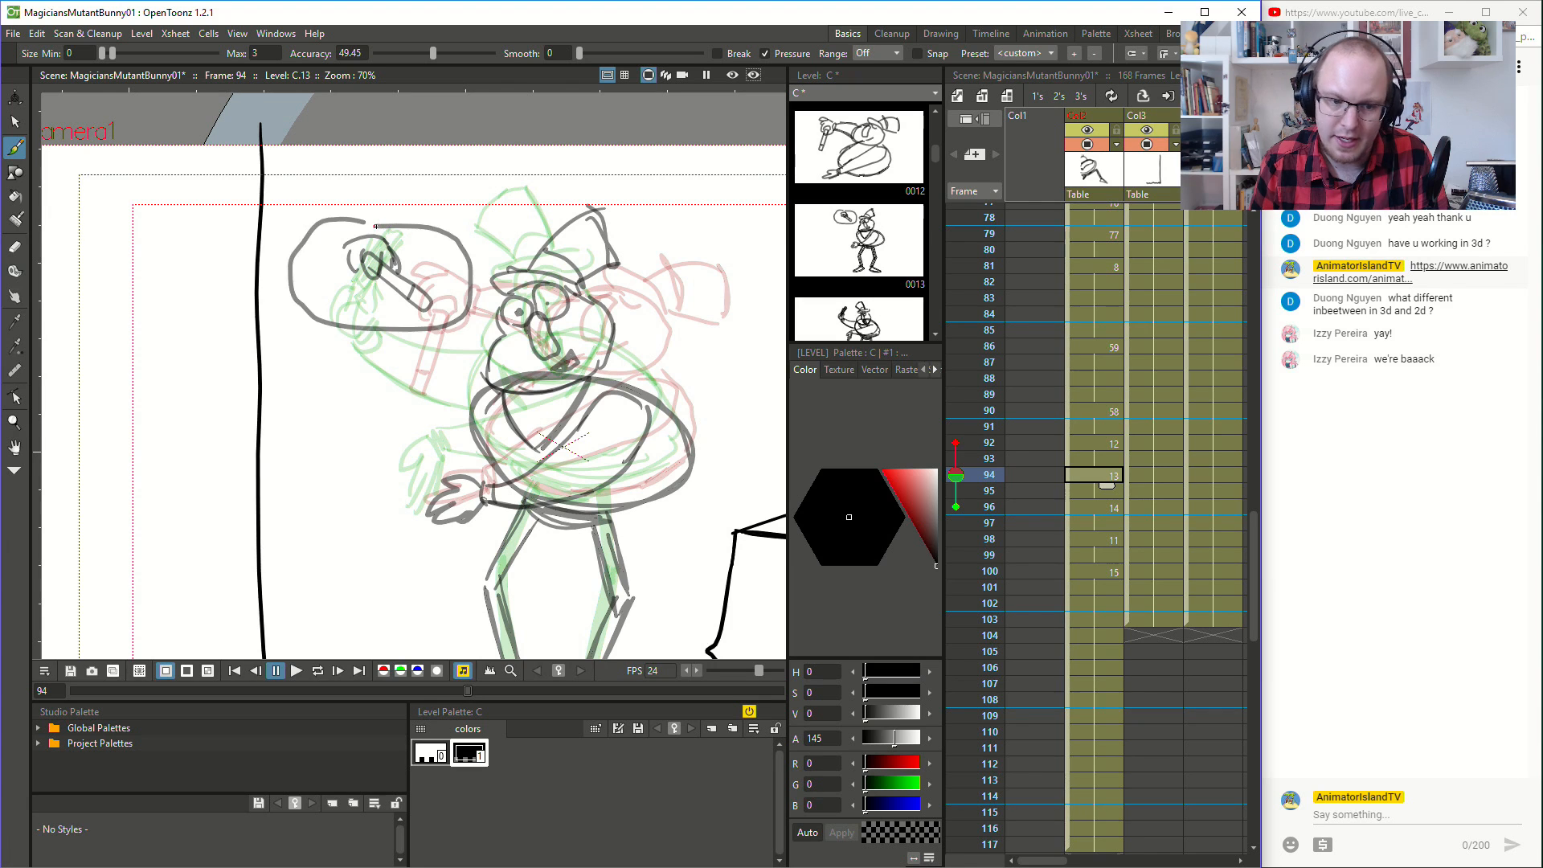
pyautogui.hotkey('ctrl', 'z')
pyautogui.click(15, 122)
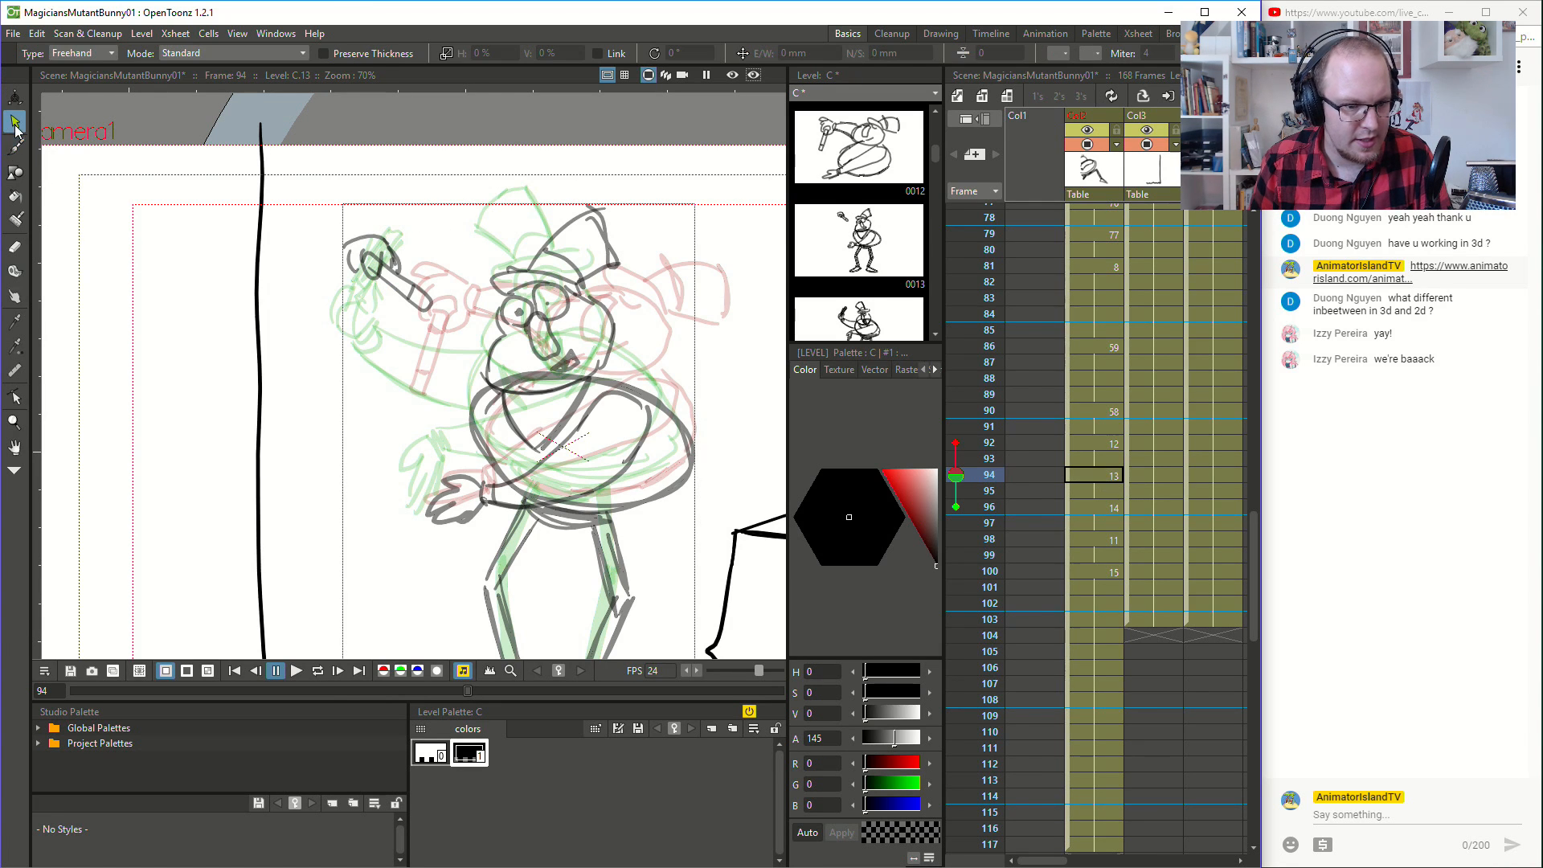
pyautogui.moveTo(326, 281)
pyautogui.mouseDown()
pyautogui.moveTo(438, 321)
pyautogui.moveTo(330, 285)
pyautogui.moveTo(420, 270)
pyautogui.moveTo(418, 284)
pyautogui.mouseUp()
pyautogui.click(400, 412)
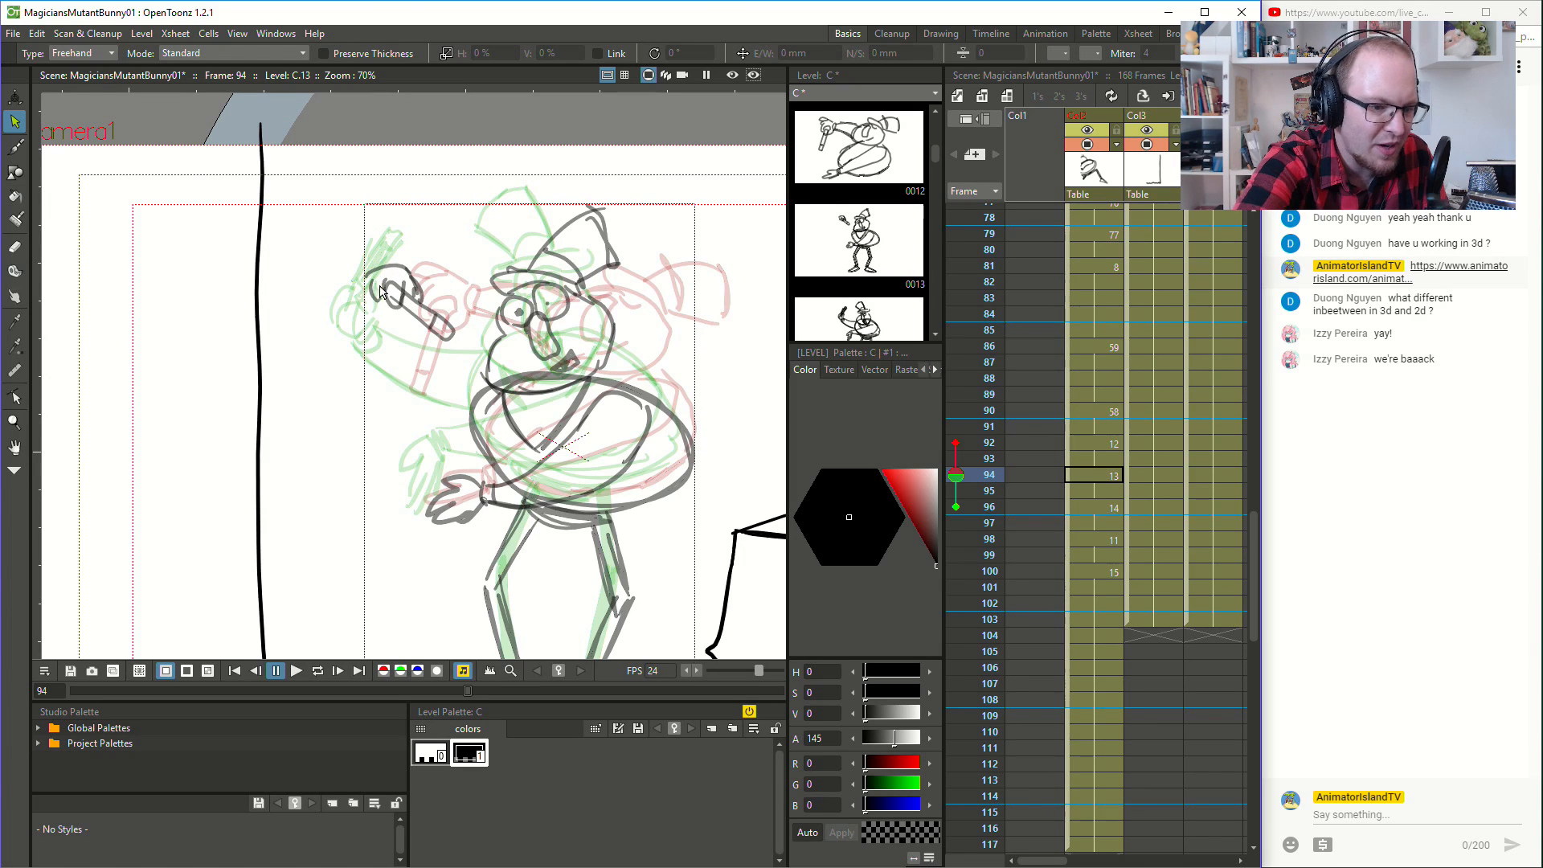
# - Add detail to the moved wand hand on frame 94 and draw the raised arm joining it to the body
pyautogui.press('b')
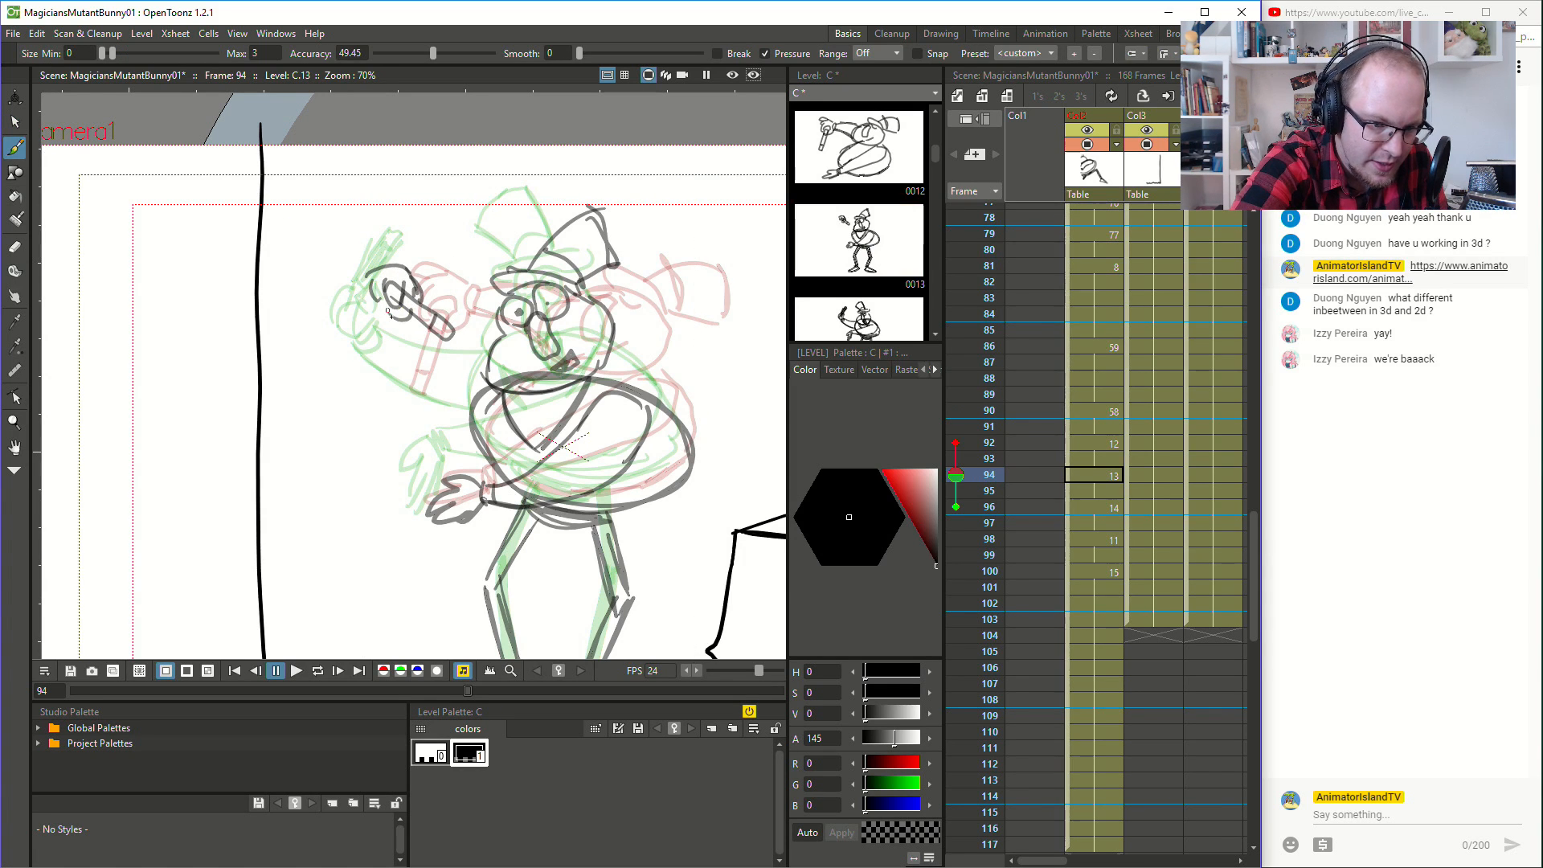
pyautogui.moveTo(390, 310); pyautogui.dragTo(471, 423)
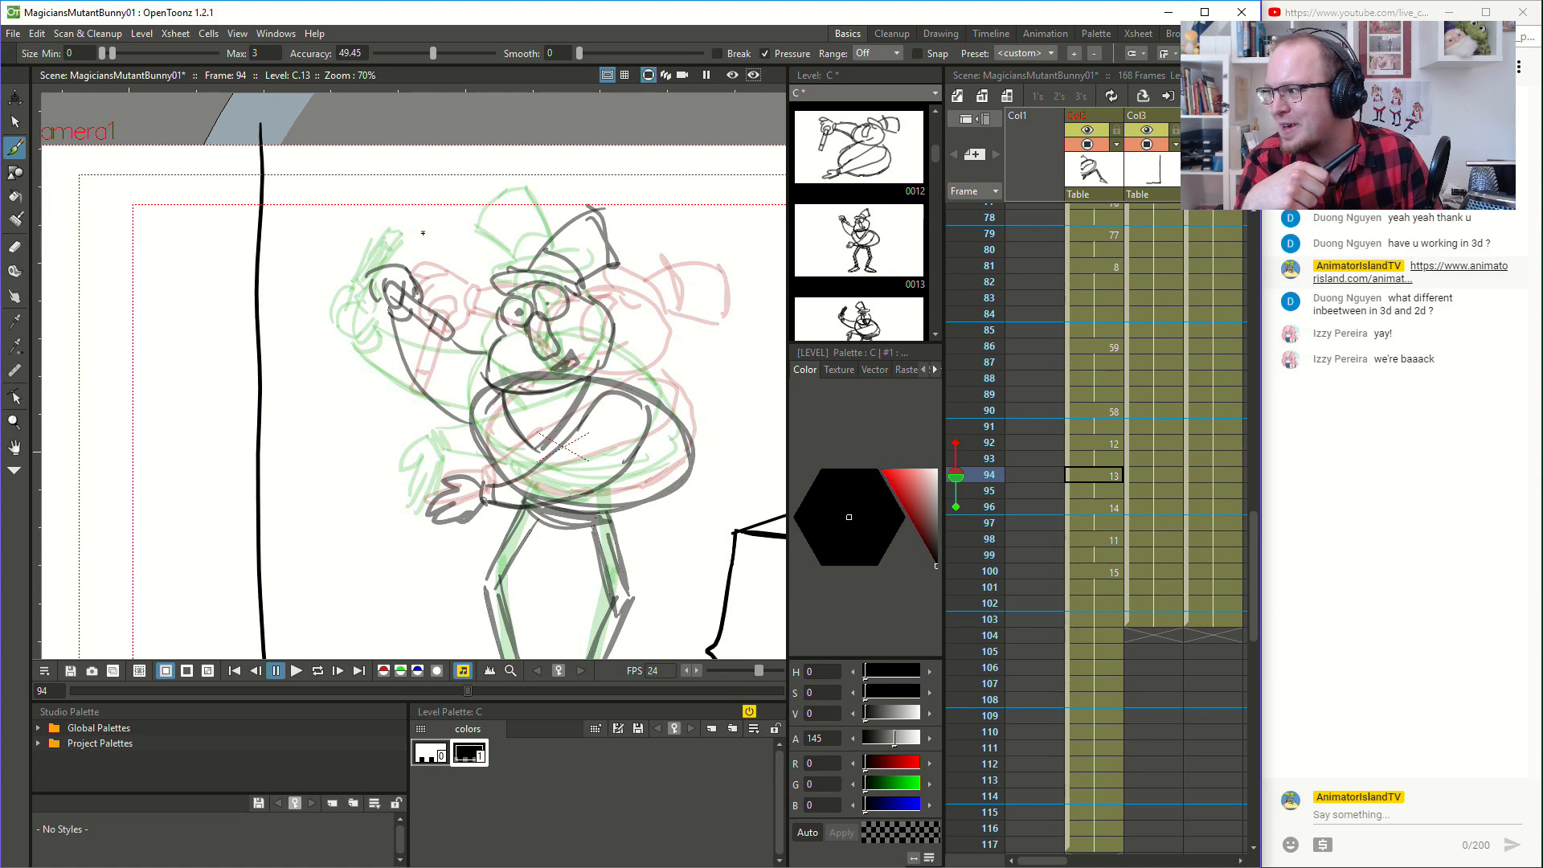
pyautogui.hotkey('ctrl', 'z')
pyautogui.hotkey('ctrl', 'z')
pyautogui.hotkey('ctrl', 'z')
pyautogui.moveTo(389, 310); pyautogui.dragTo(459, 420)
pyautogui.hotkey('ctrl', 'z')
pyautogui.moveTo(389, 312); pyautogui.dragTo(474, 434)
pyautogui.moveTo(388, 318); pyautogui.dragTo(465, 425)
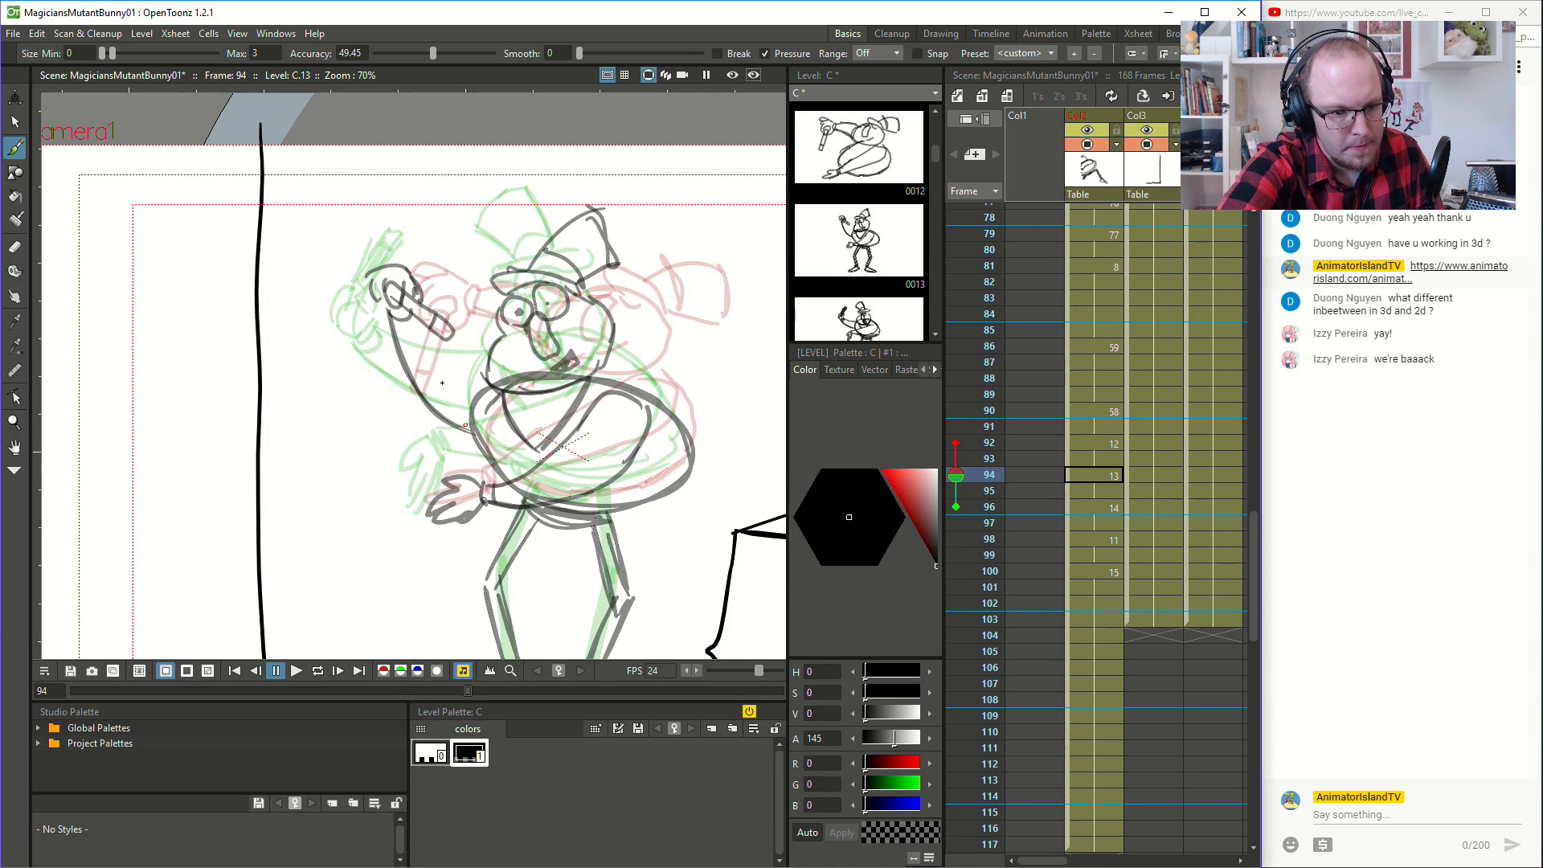
pyautogui.hotkey('ctrl', 'z')
pyautogui.hotkey('ctrl', 'z')
pyautogui.moveTo(448, 340); pyautogui.dragTo(483, 370)
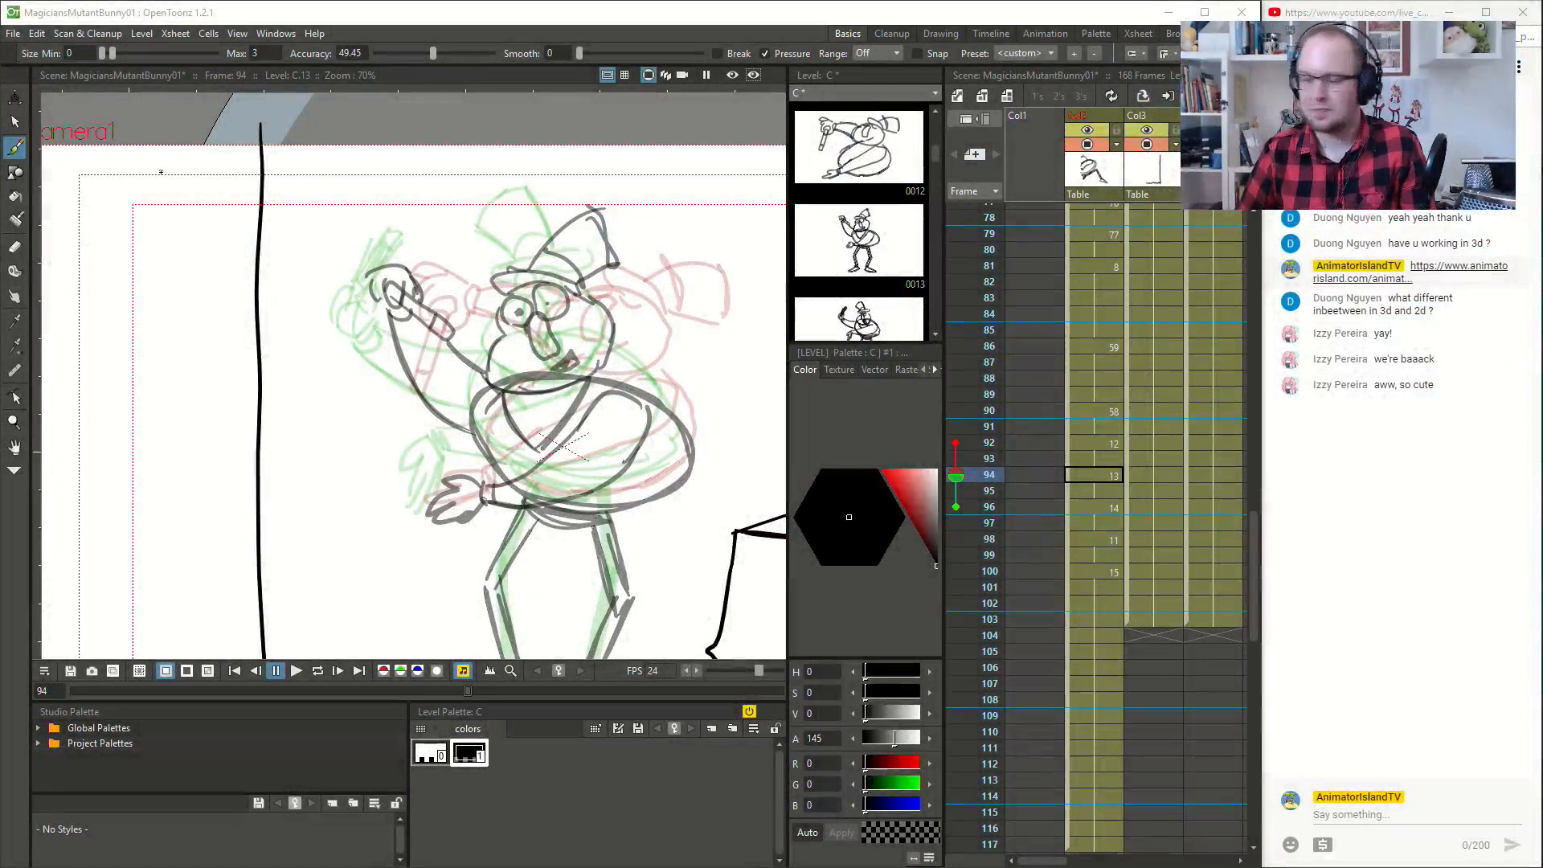
pyautogui.moveTo(661, 397); pyautogui.dragTo(685, 423)
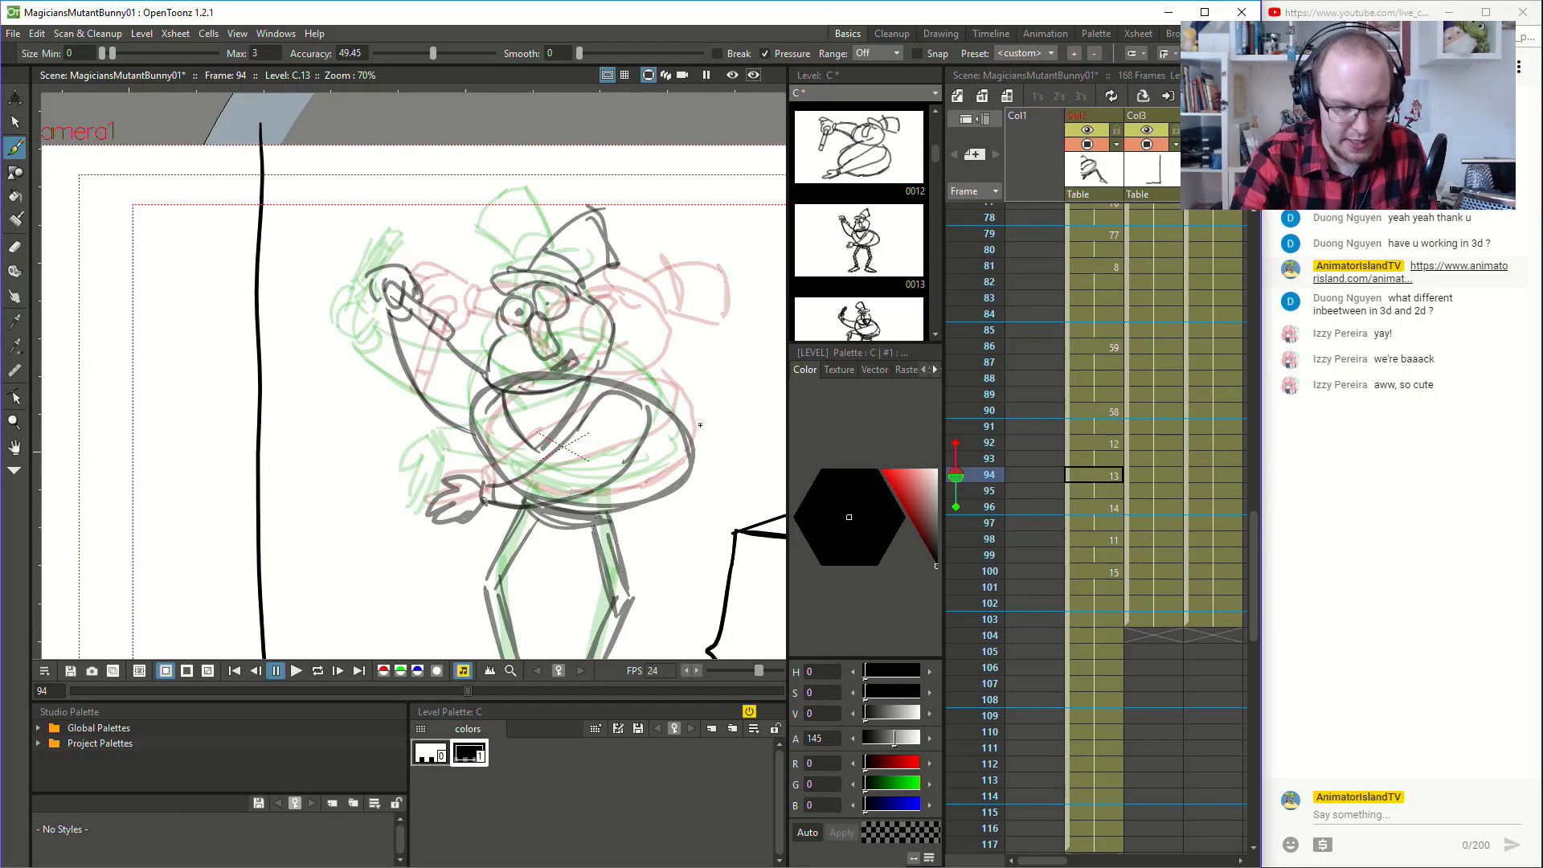
# - Compare the drawings at frames 92 to 98, and touch up the belly and lower forearm lines on frame 98
pyautogui.click(1108, 508)
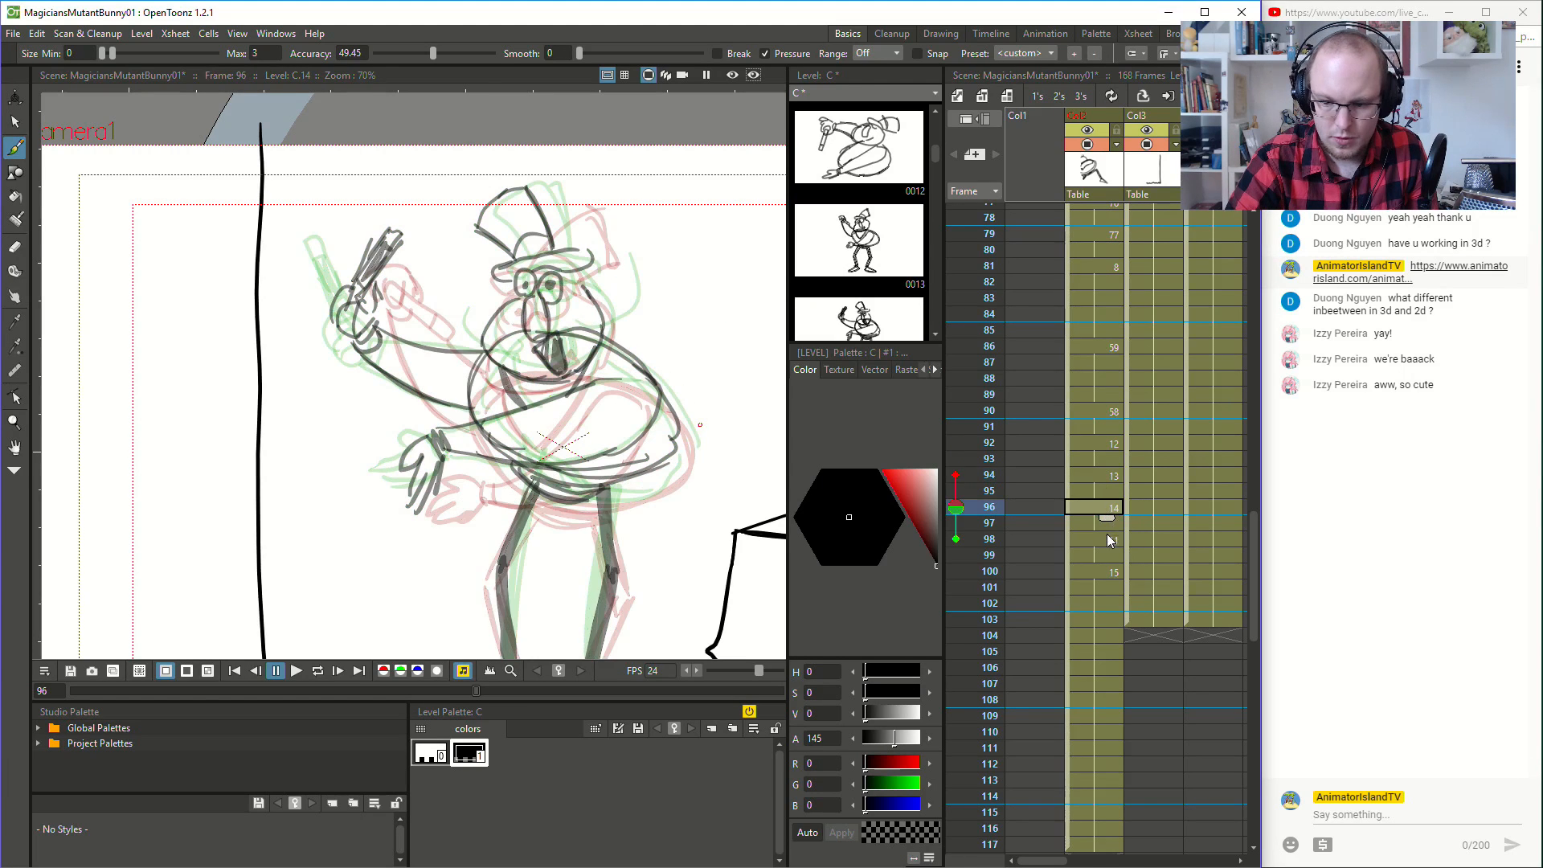
pyautogui.click(1110, 472)
pyautogui.click(1112, 445)
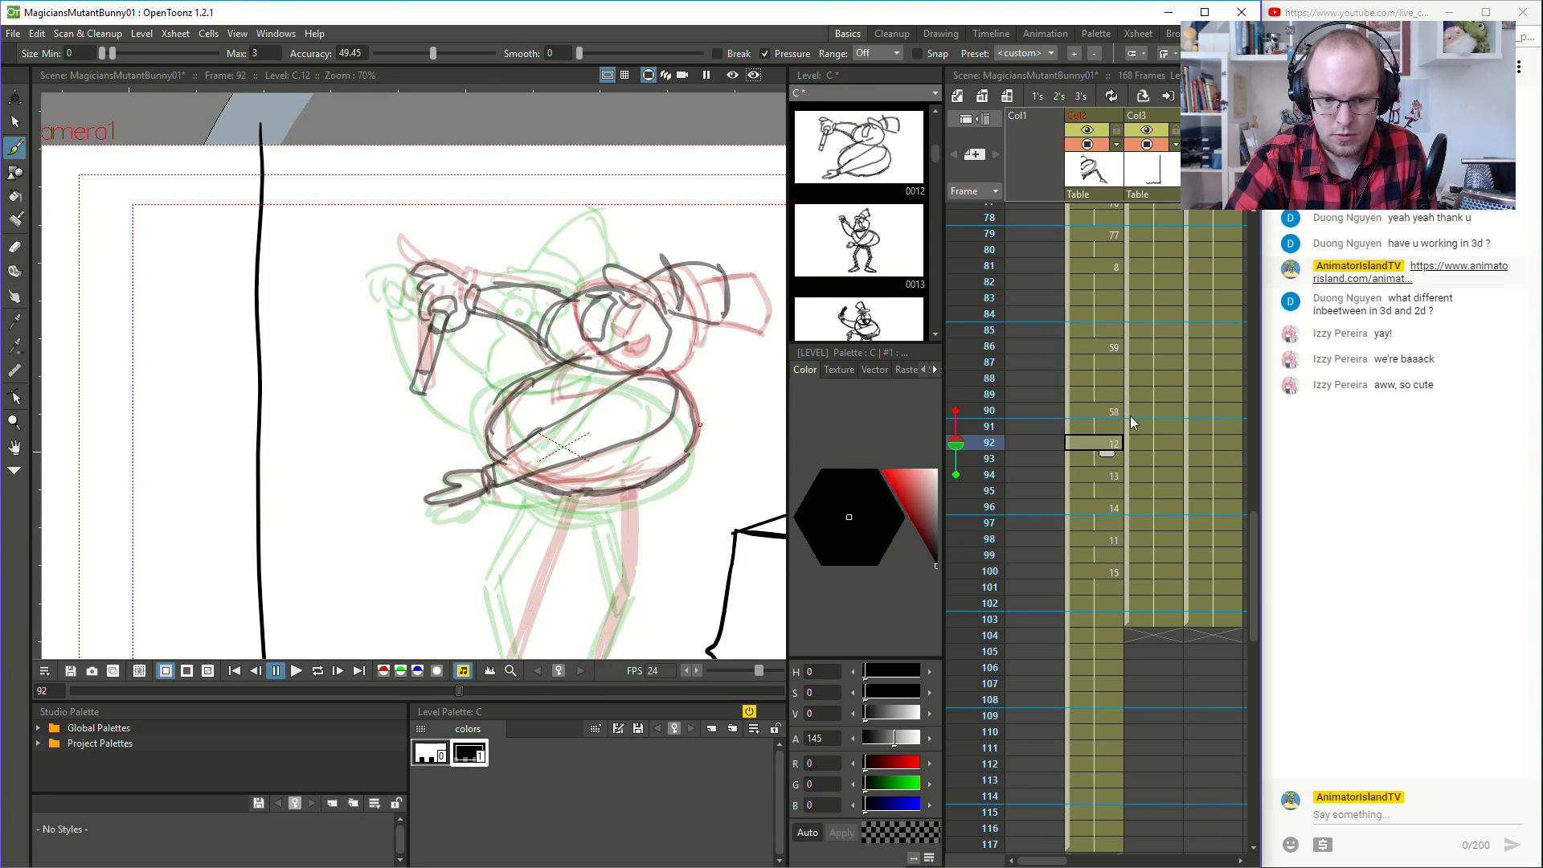
pyautogui.click(1109, 477)
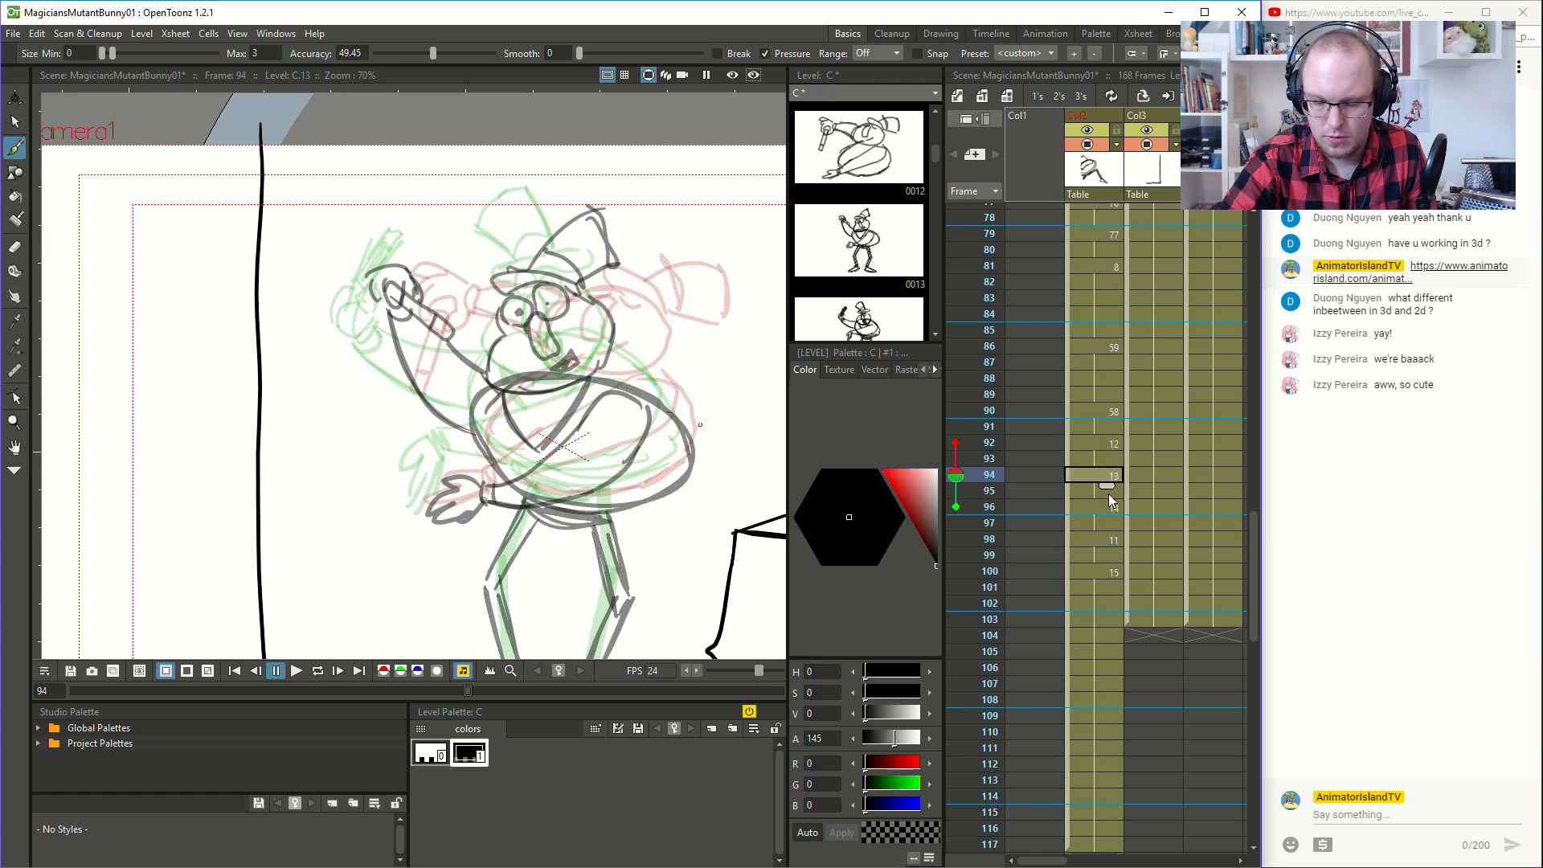
pyautogui.click(1112, 506)
pyautogui.click(1115, 538)
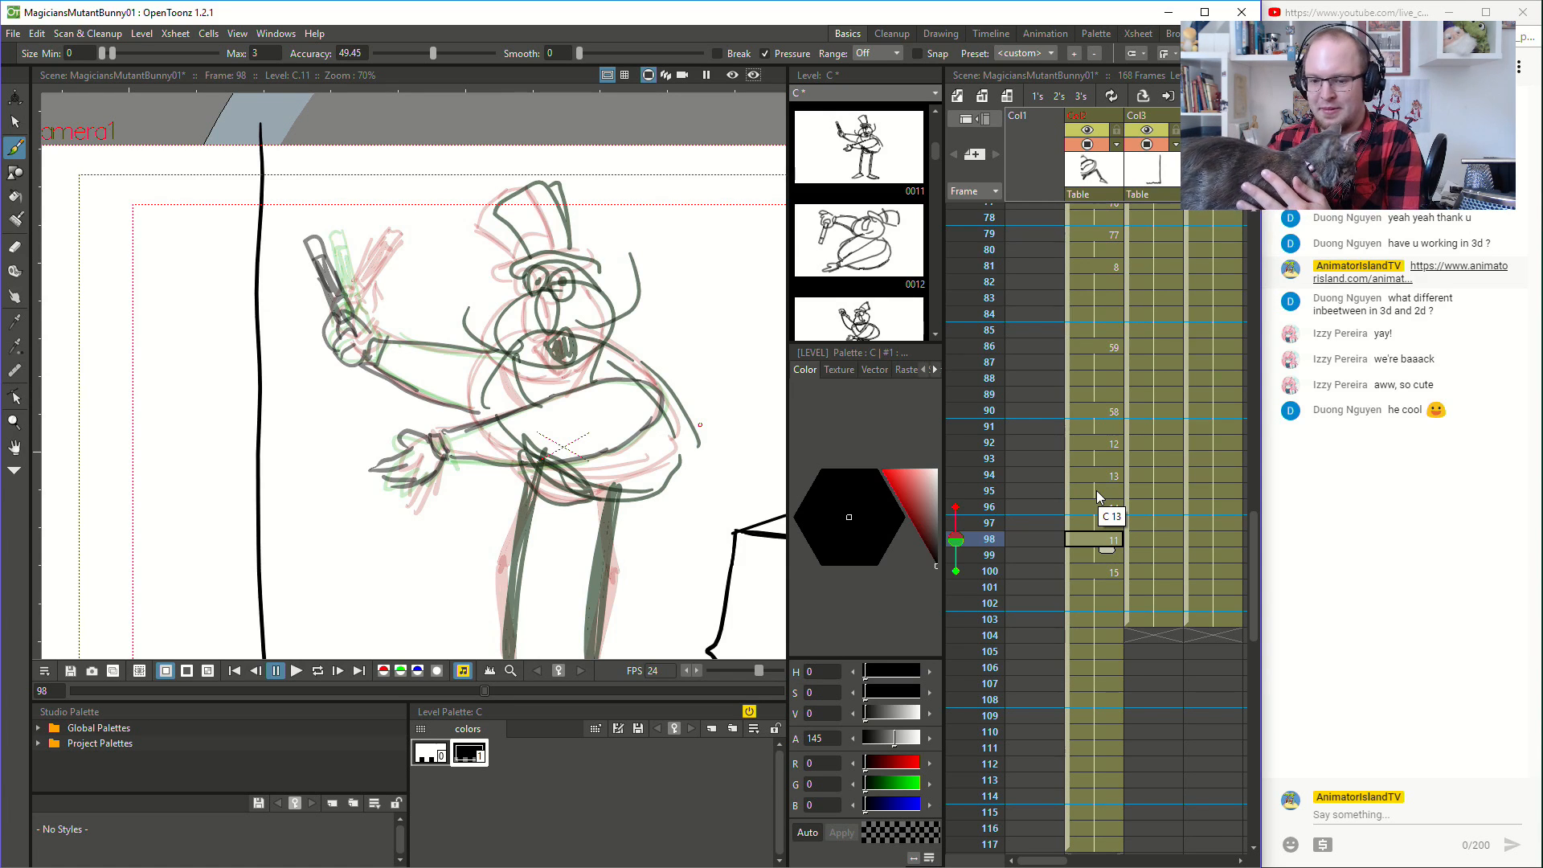
pyautogui.moveTo(666, 478); pyautogui.dragTo(665, 479)
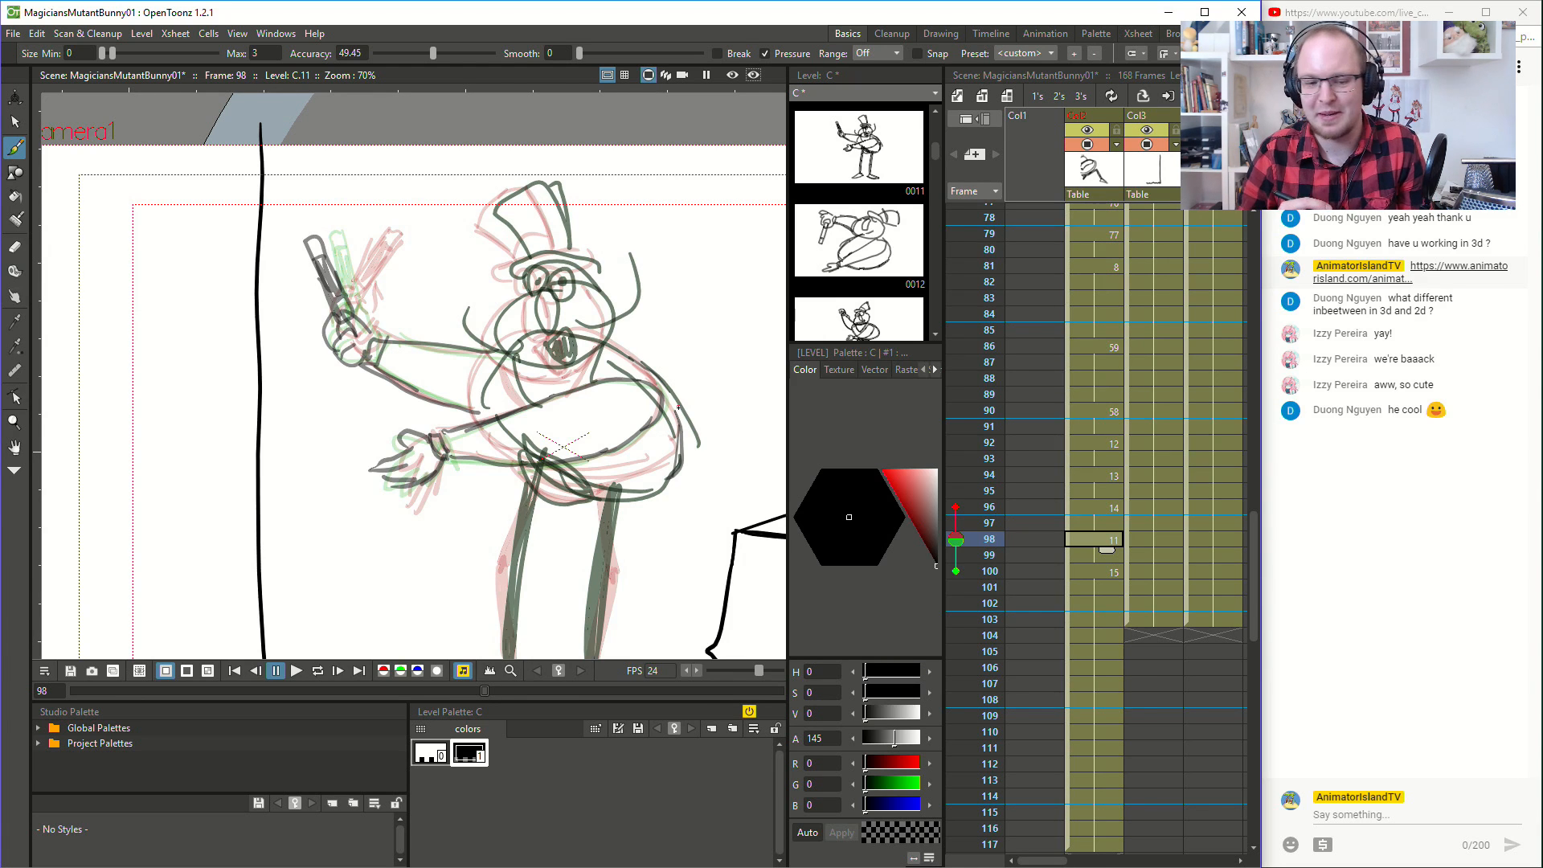
pyautogui.moveTo(481, 461); pyautogui.dragTo(514, 465)
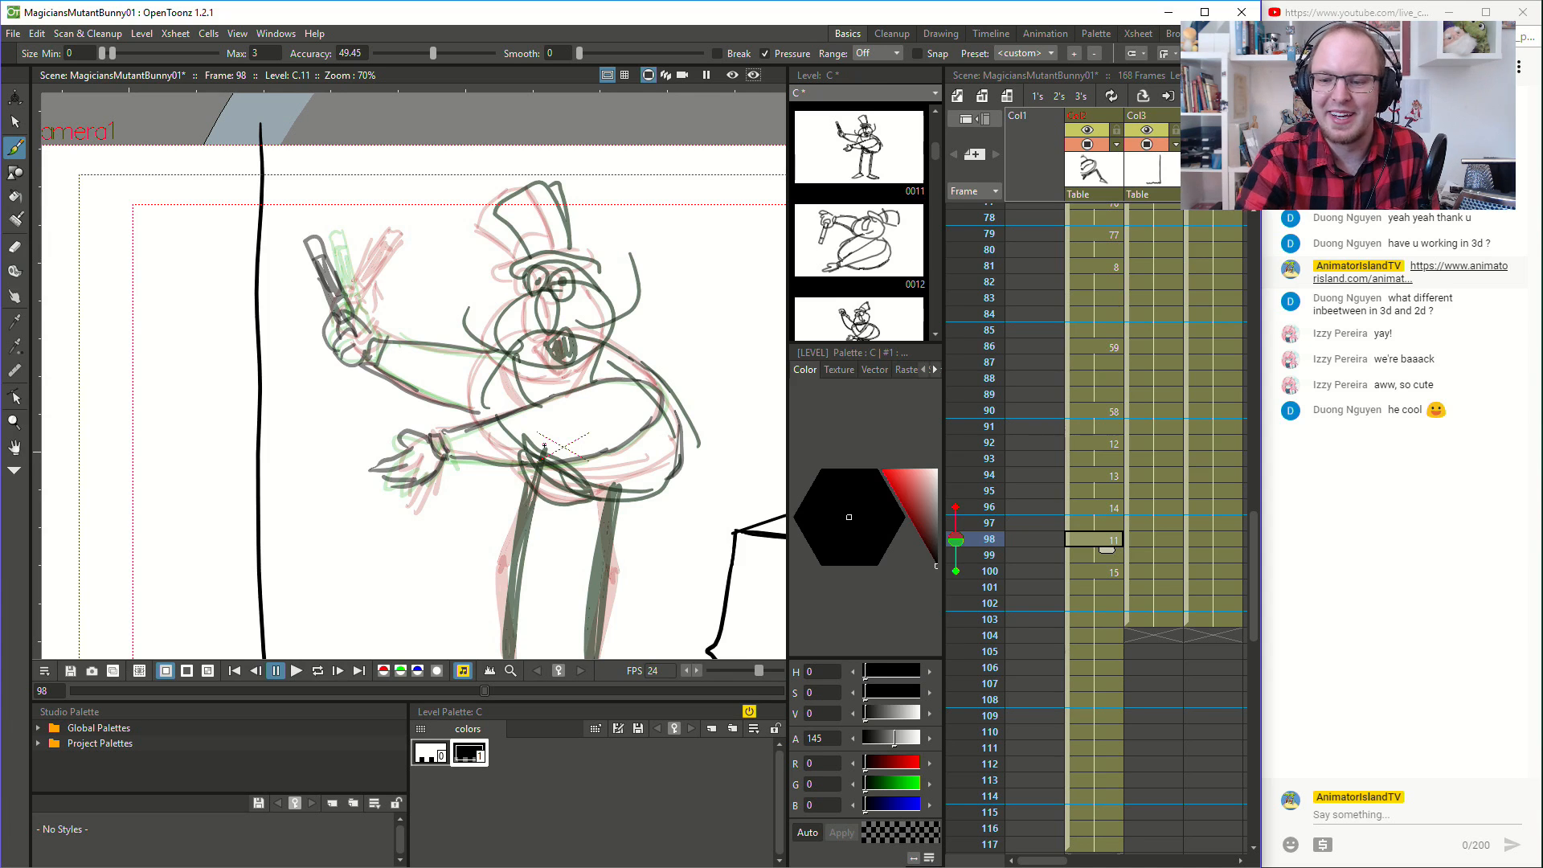
# - Flip between the drawings at frames 90, 92 and 94 to compare the body poses
pyautogui.click(1102, 410)
pyautogui.click(1101, 445)
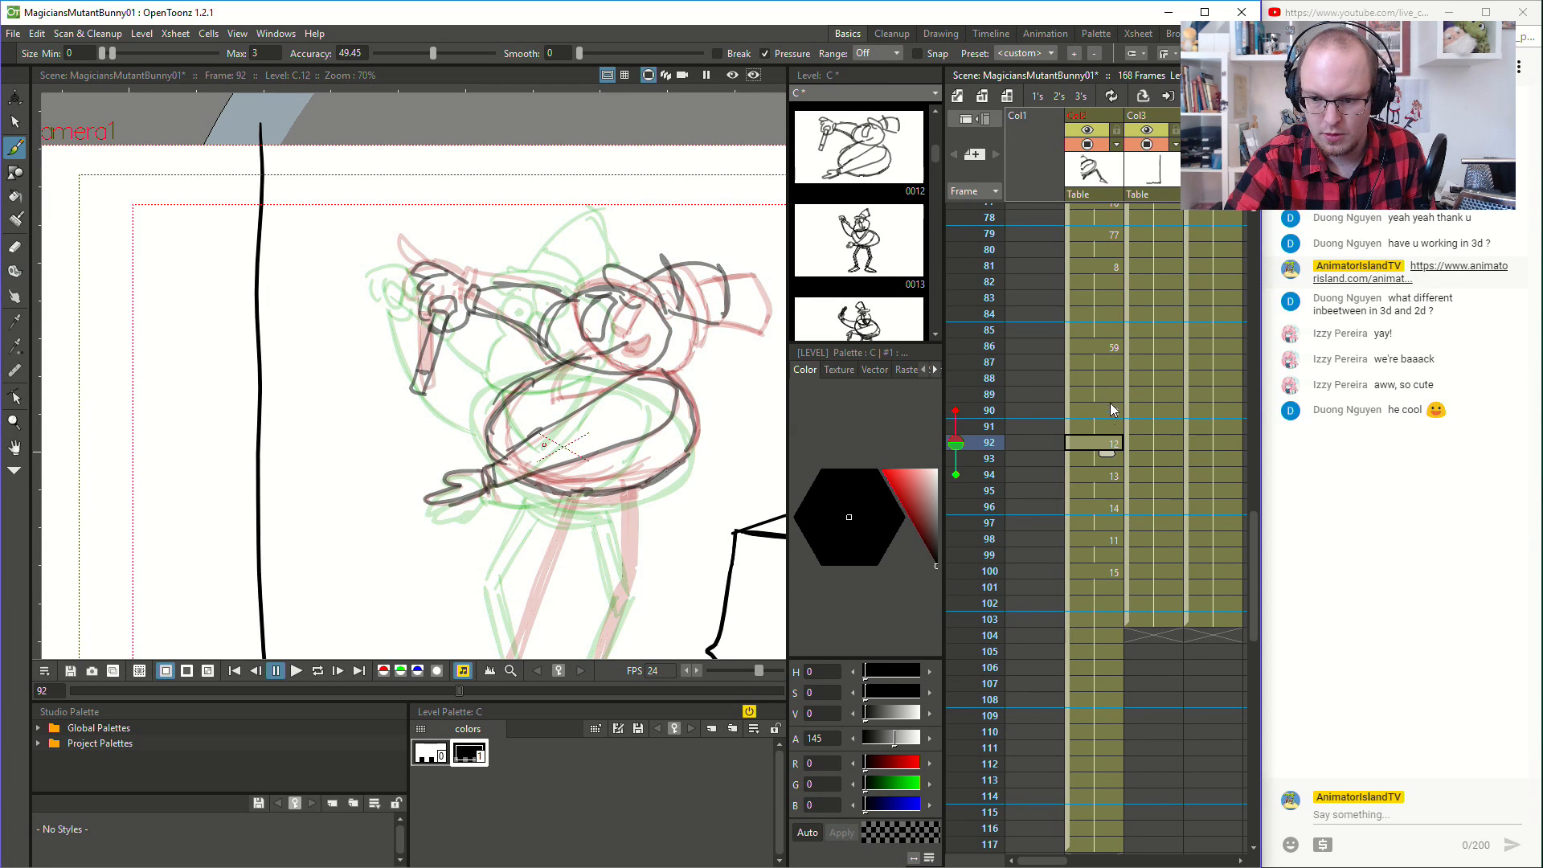
pyautogui.click(1108, 411)
pyautogui.click(1109, 444)
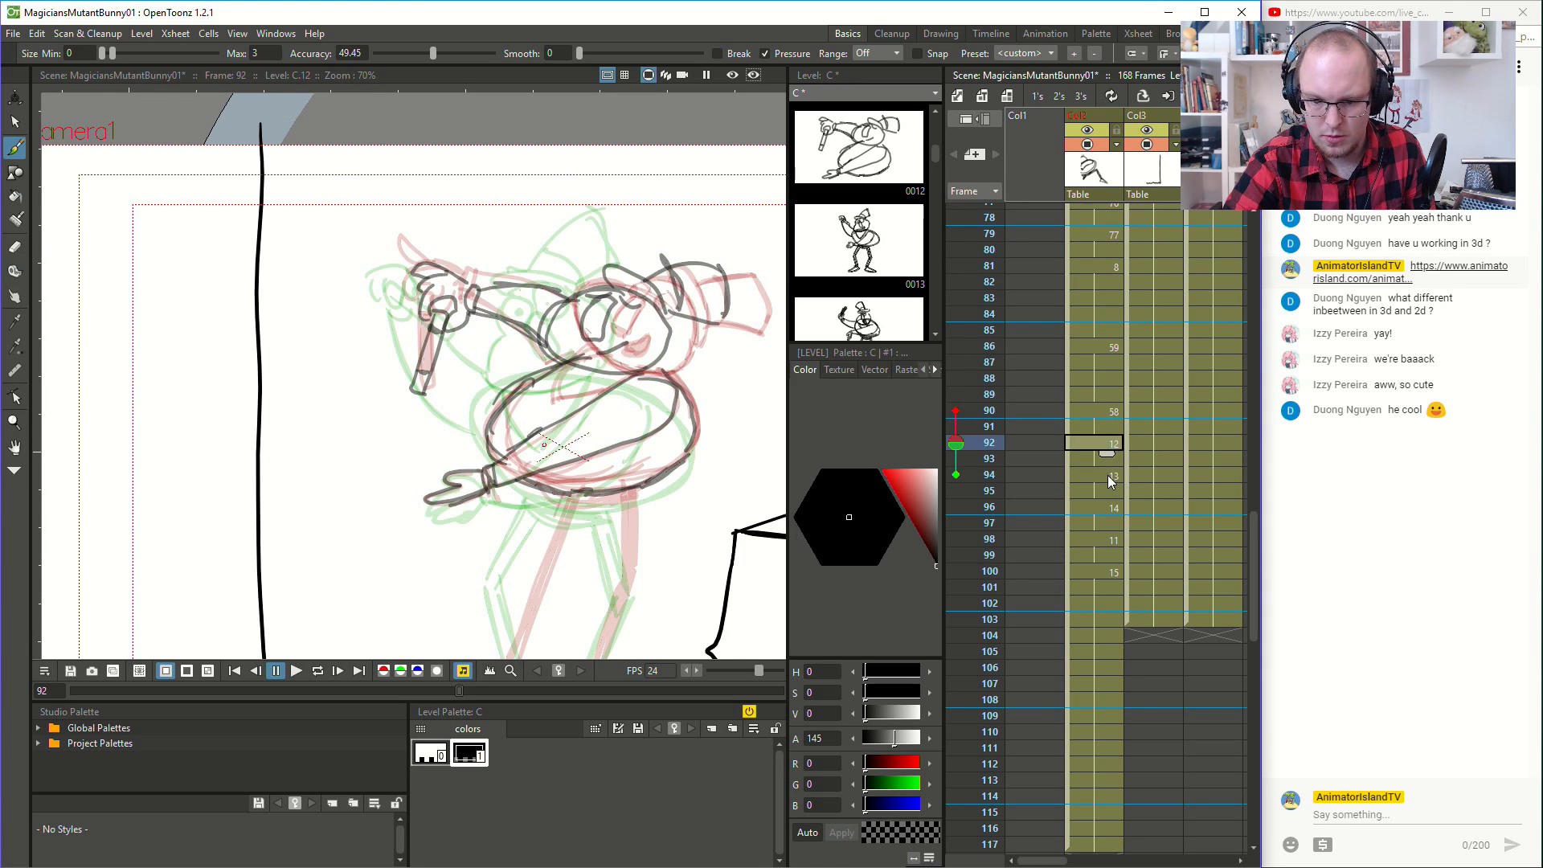
pyautogui.click(1108, 477)
pyautogui.click(1109, 445)
pyautogui.click(1109, 411)
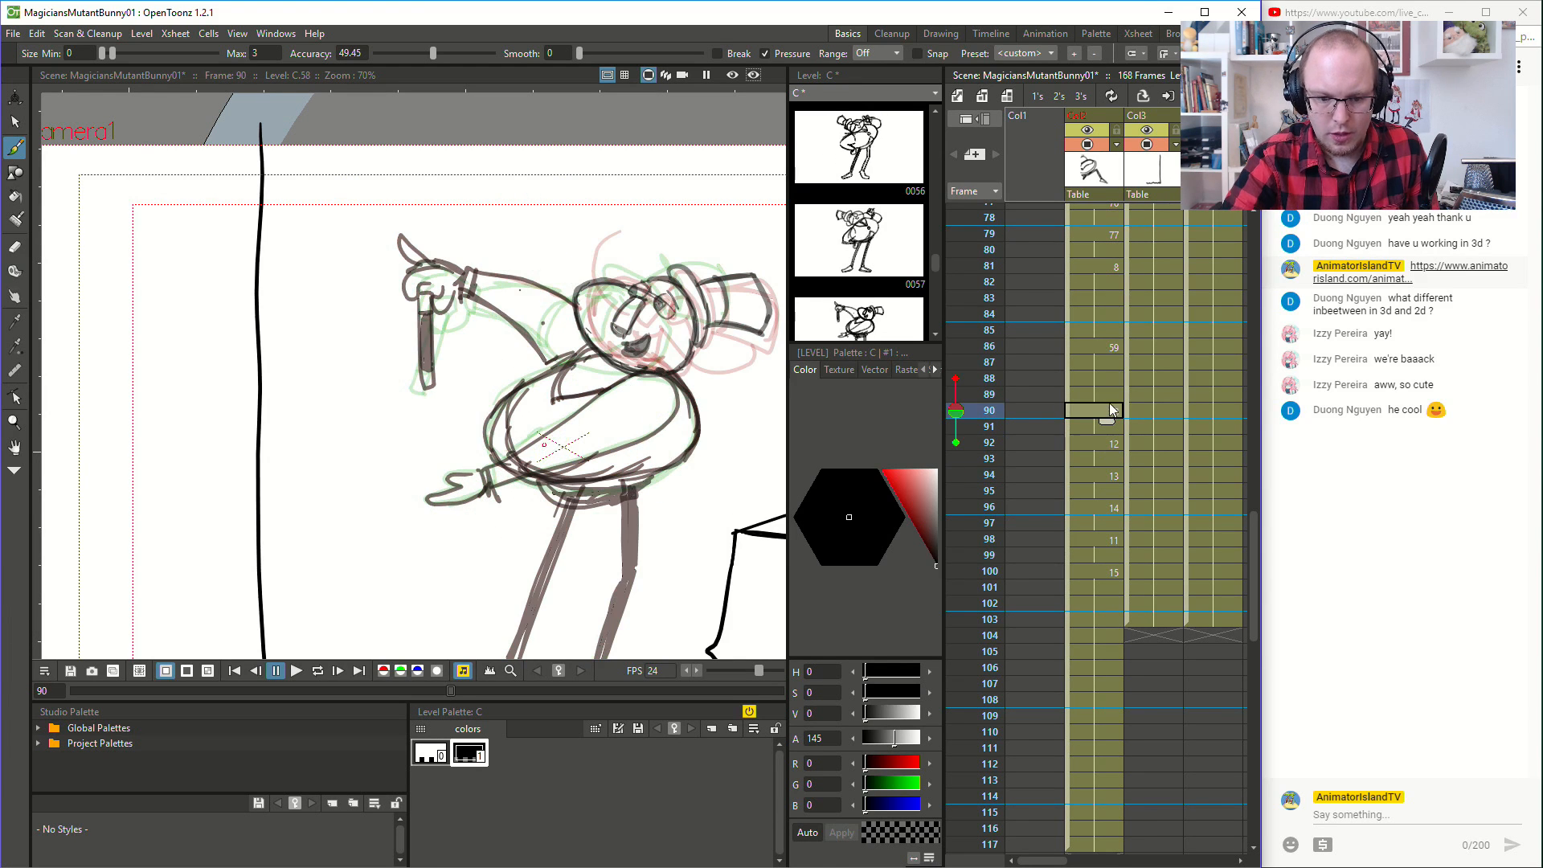
# - Draw the magician's bent, thick legs and his feet on the drawing at frame 92
pyautogui.press('space')
pyautogui.moveTo(652, 523); pyautogui.dragTo(629, 389)
pyautogui.click(1119, 445)
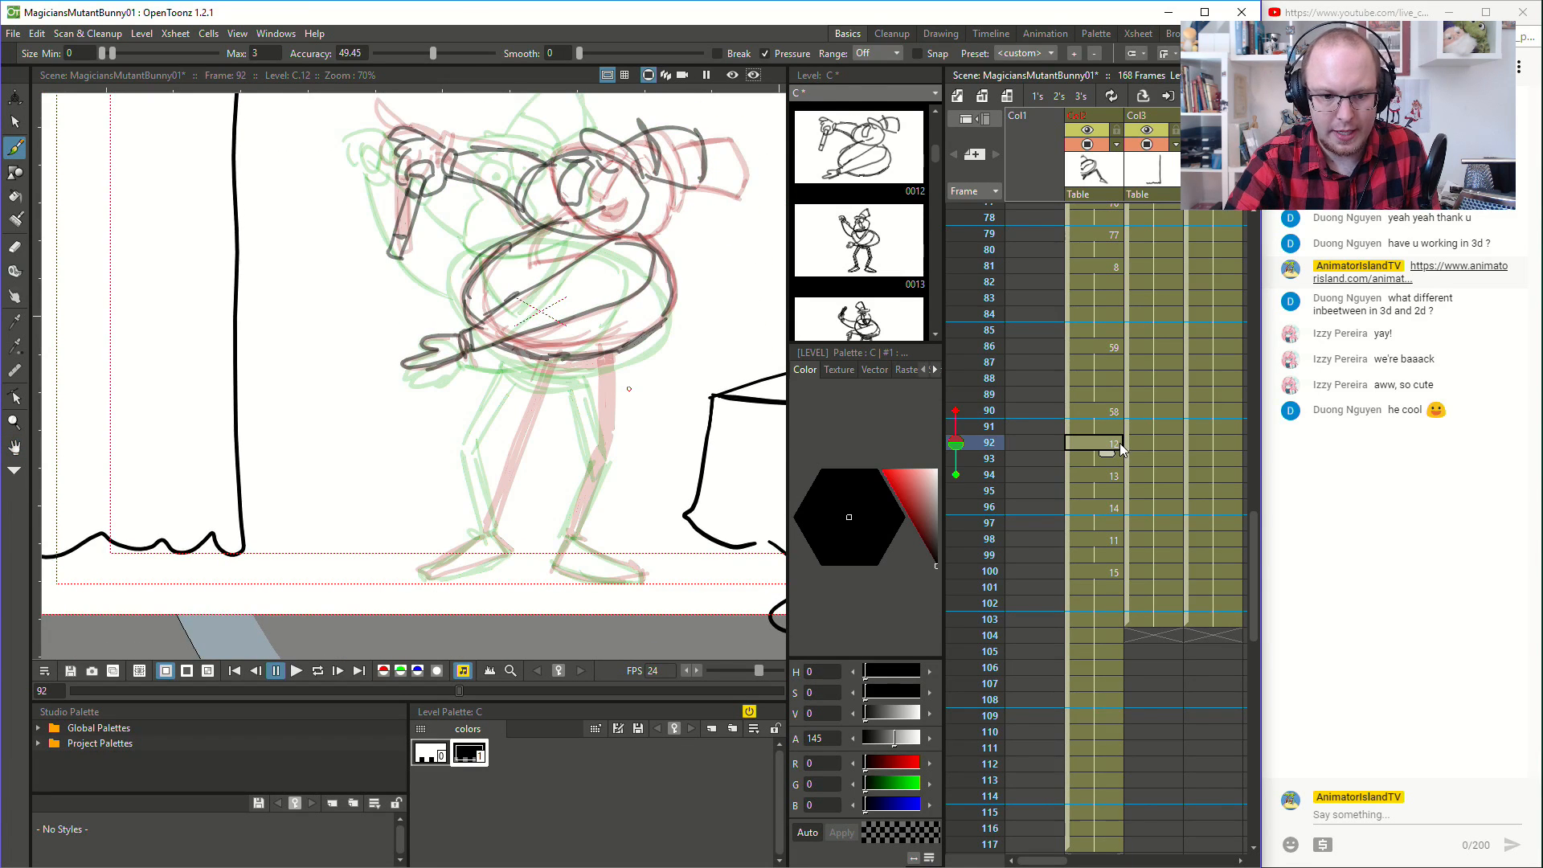
pyautogui.moveTo(519, 375)
pyautogui.mouseDown()
pyautogui.moveTo(583, 377)
pyautogui.moveTo(621, 352)
pyautogui.mouseUp()
pyautogui.hotkey('ctrl', 'z')
pyautogui.moveTo(521, 358)
pyautogui.mouseDown()
pyautogui.moveTo(608, 363)
pyautogui.moveTo(540, 369)
pyautogui.moveTo(582, 362)
pyautogui.moveTo(566, 355)
pyautogui.moveTo(594, 458)
pyautogui.moveTo(601, 431)
pyautogui.moveTo(564, 544)
pyautogui.mouseUp()
pyautogui.moveTo(483, 457)
pyautogui.mouseDown()
pyautogui.moveTo(487, 531)
pyautogui.moveTo(487, 487)
pyautogui.mouseUp()
pyautogui.hotkey('ctrl', 'z')
pyautogui.moveTo(503, 419)
pyautogui.mouseDown()
pyautogui.moveTo(484, 528)
pyautogui.moveTo(537, 360)
pyautogui.mouseUp()
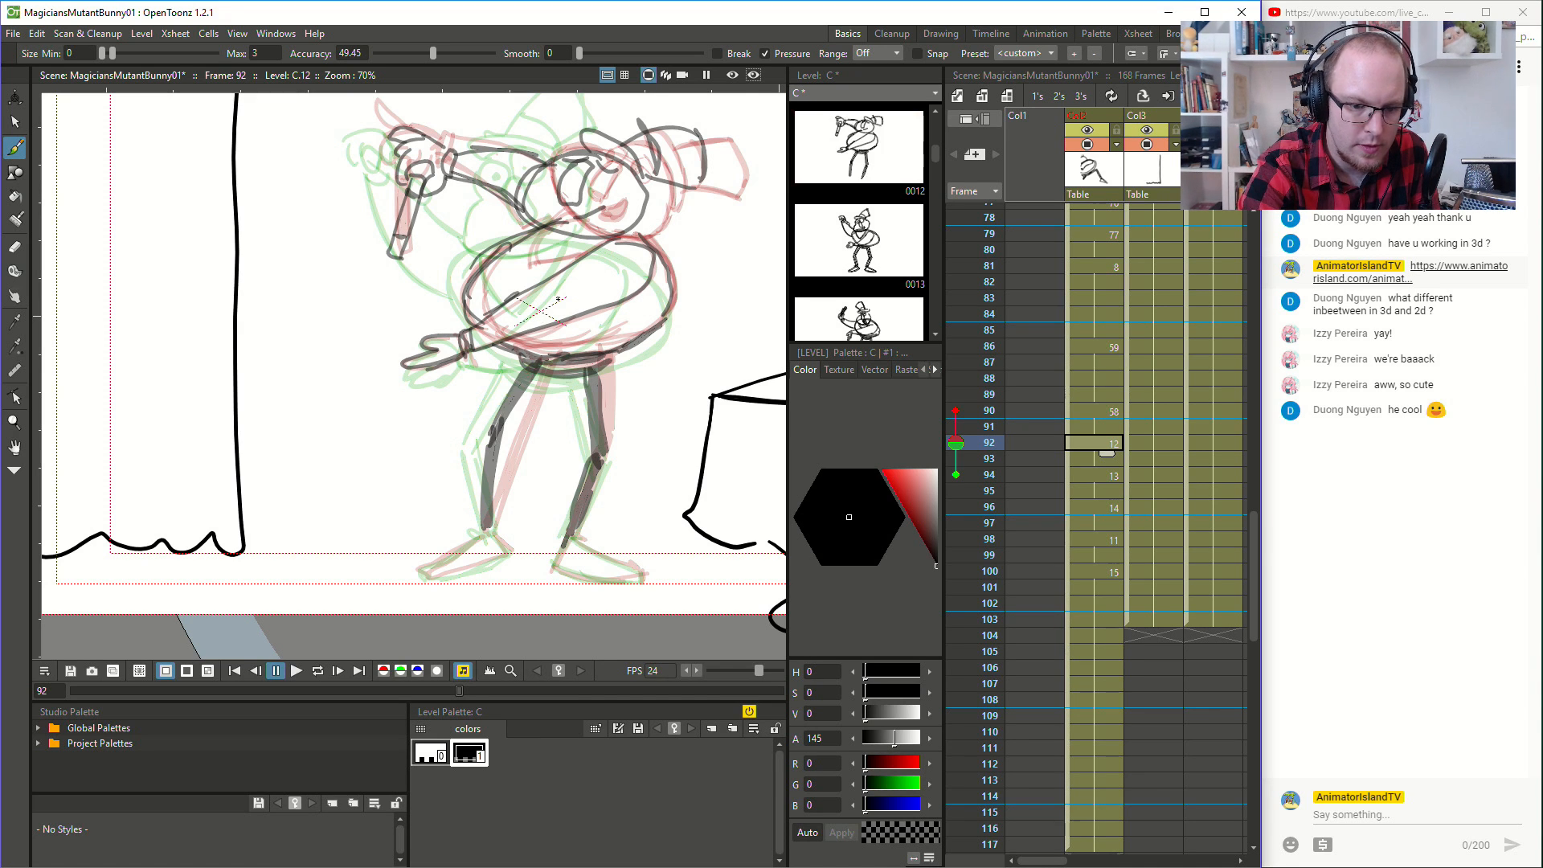
pyautogui.moveTo(484, 536)
pyautogui.mouseDown()
pyautogui.moveTo(427, 576)
pyautogui.moveTo(509, 554)
pyautogui.moveTo(495, 536)
pyautogui.moveTo(558, 563)
pyautogui.moveTo(566, 527)
pyautogui.moveTo(550, 540)
pyautogui.moveTo(563, 568)
pyautogui.moveTo(637, 581)
pyautogui.mouseUp()
pyautogui.moveTo(570, 537); pyautogui.dragTo(638, 572)
pyautogui.moveTo(636, 569); pyautogui.dragTo(636, 584)
# - Play back the animation to check the magician's motion through frames 90 to 100 into the final pose
pyautogui.scroll(-2, 710, 246)
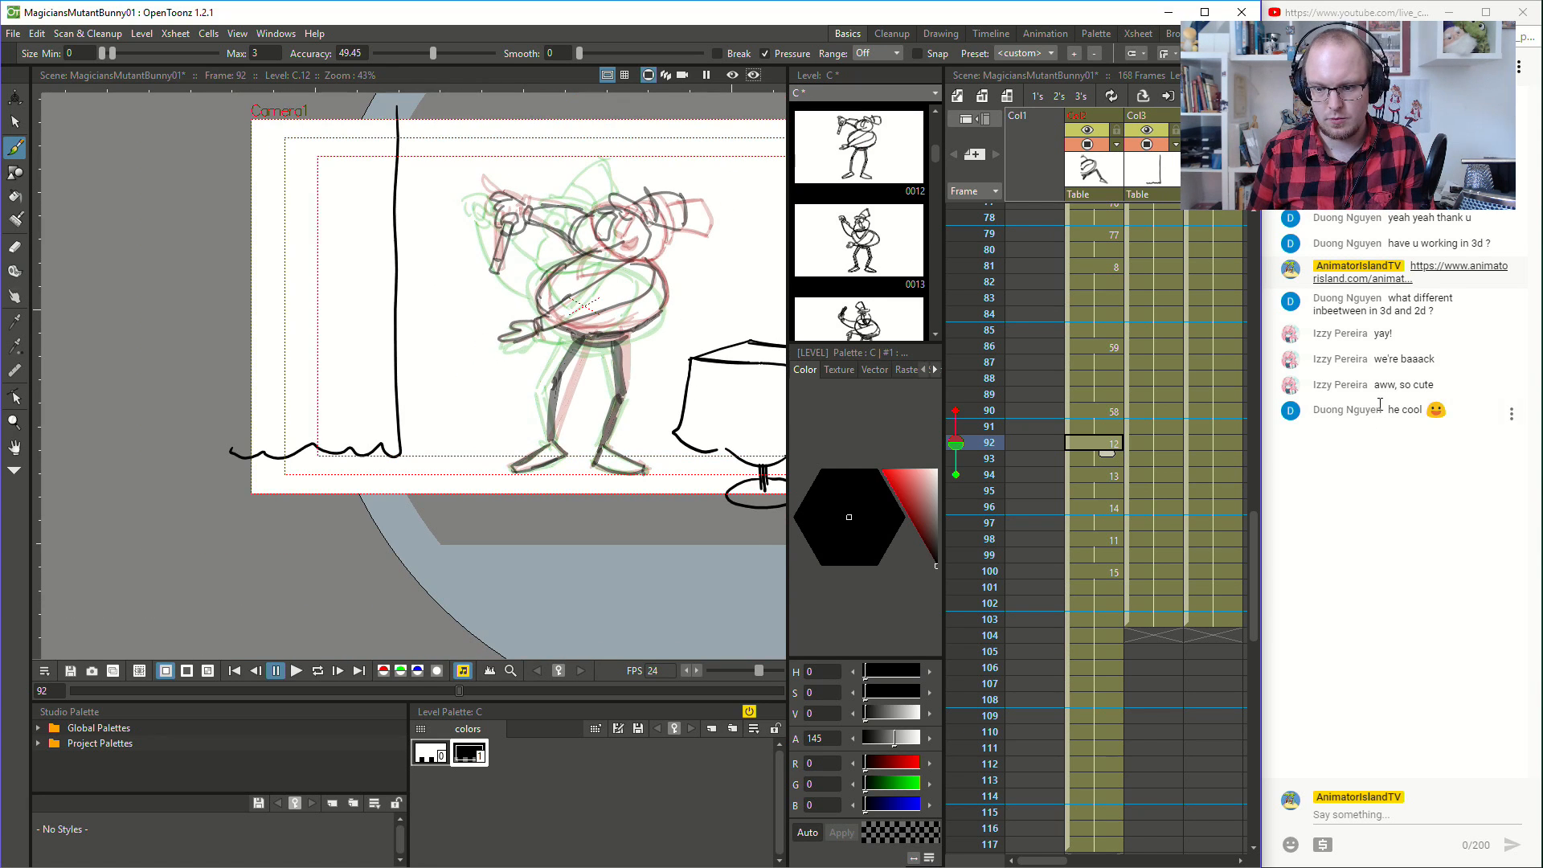
pyautogui.click(1093, 296)
pyautogui.click(318, 670)
pyautogui.click(296, 670)
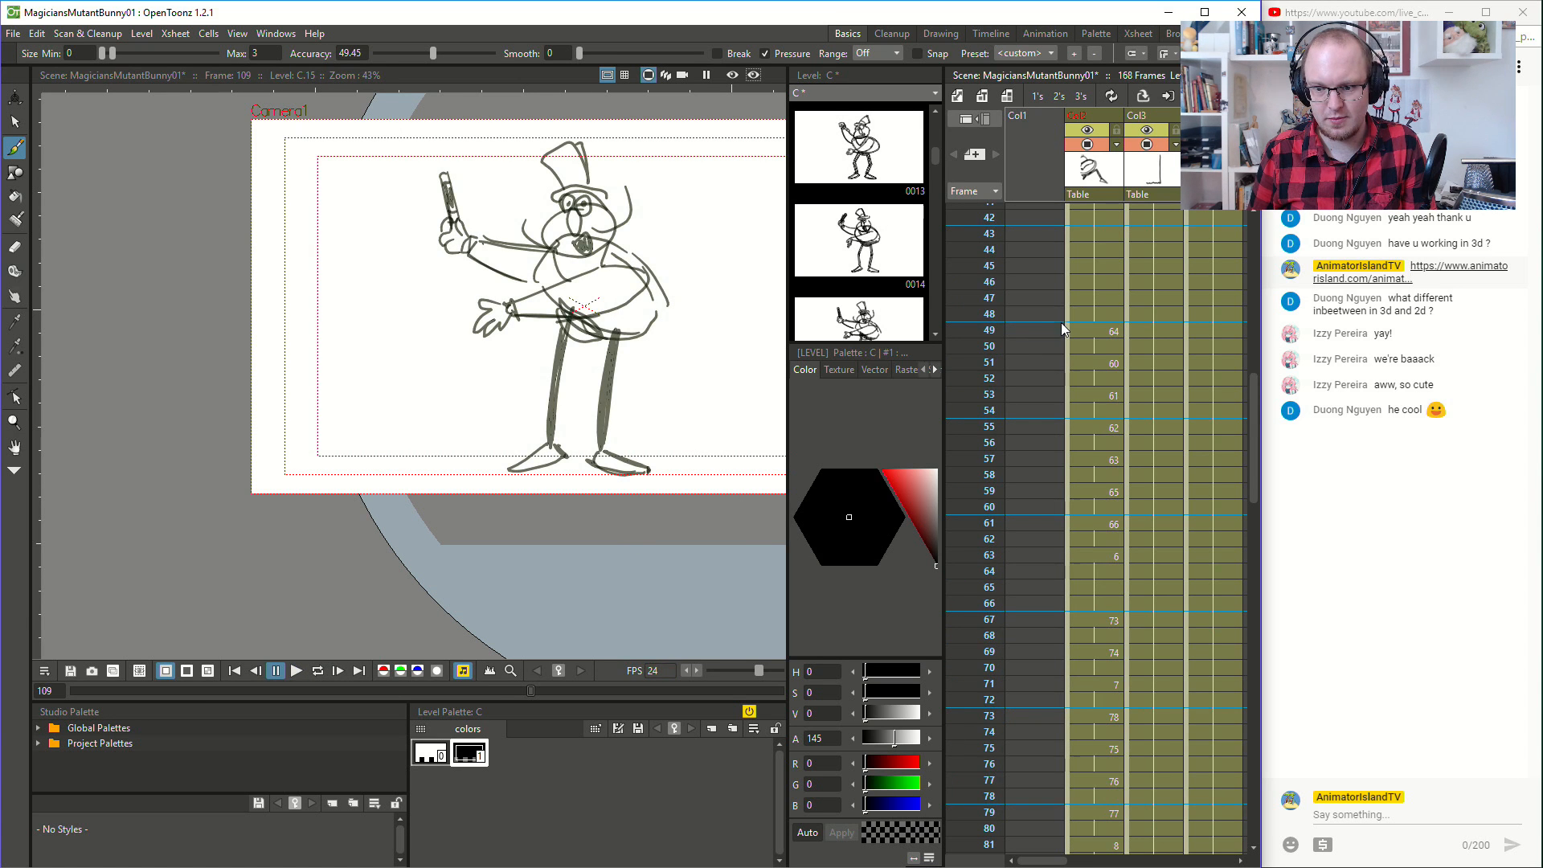
pyautogui.click(295, 670)
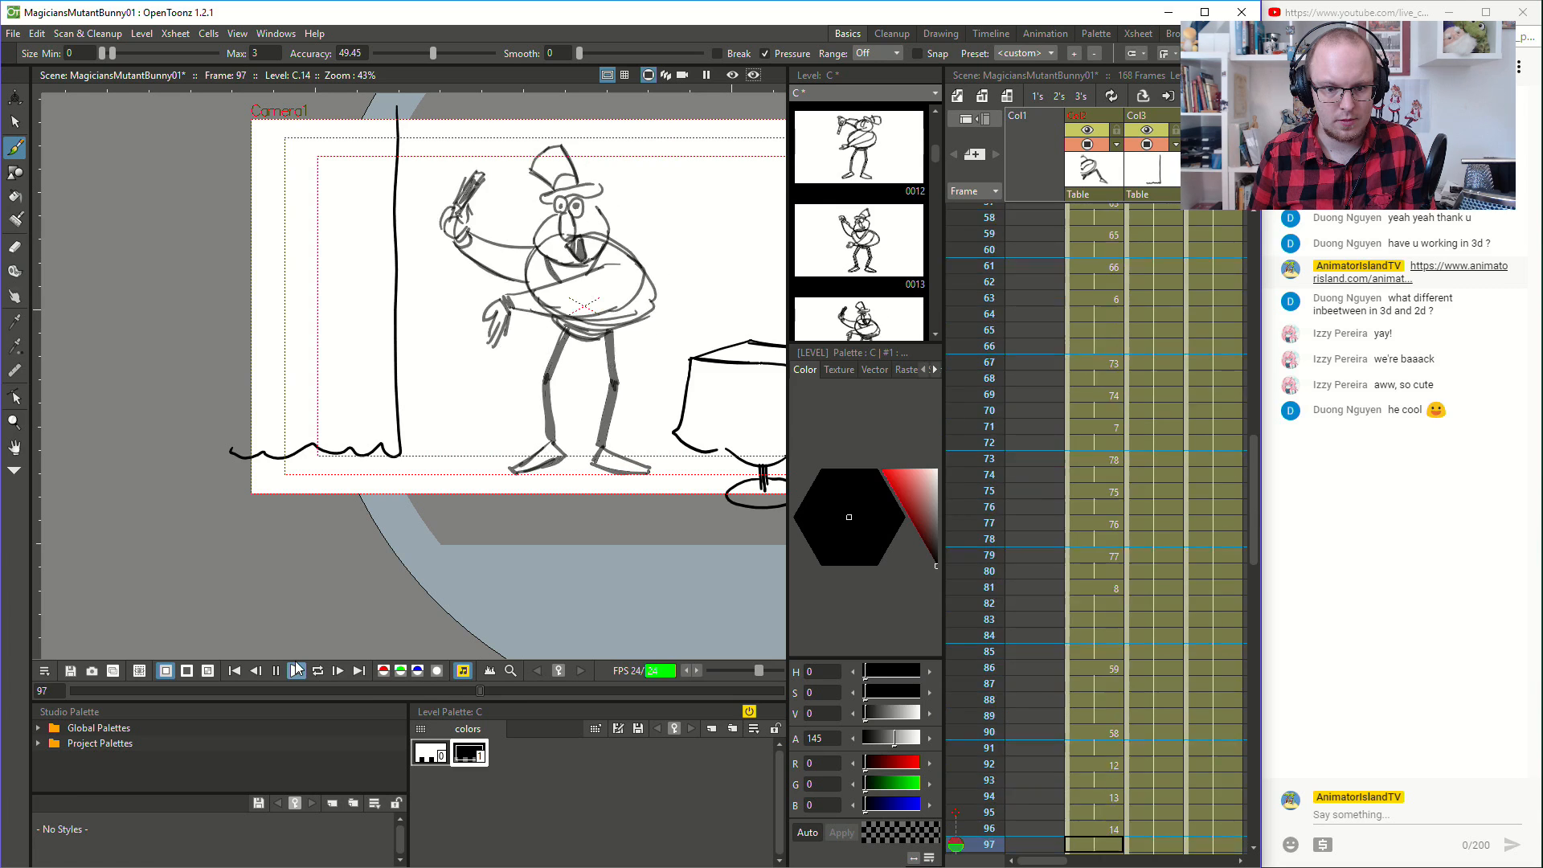
pyautogui.click(275, 671)
# - Play back the whole animation from frame 1
pyautogui.scroll(15, 1121, 426)
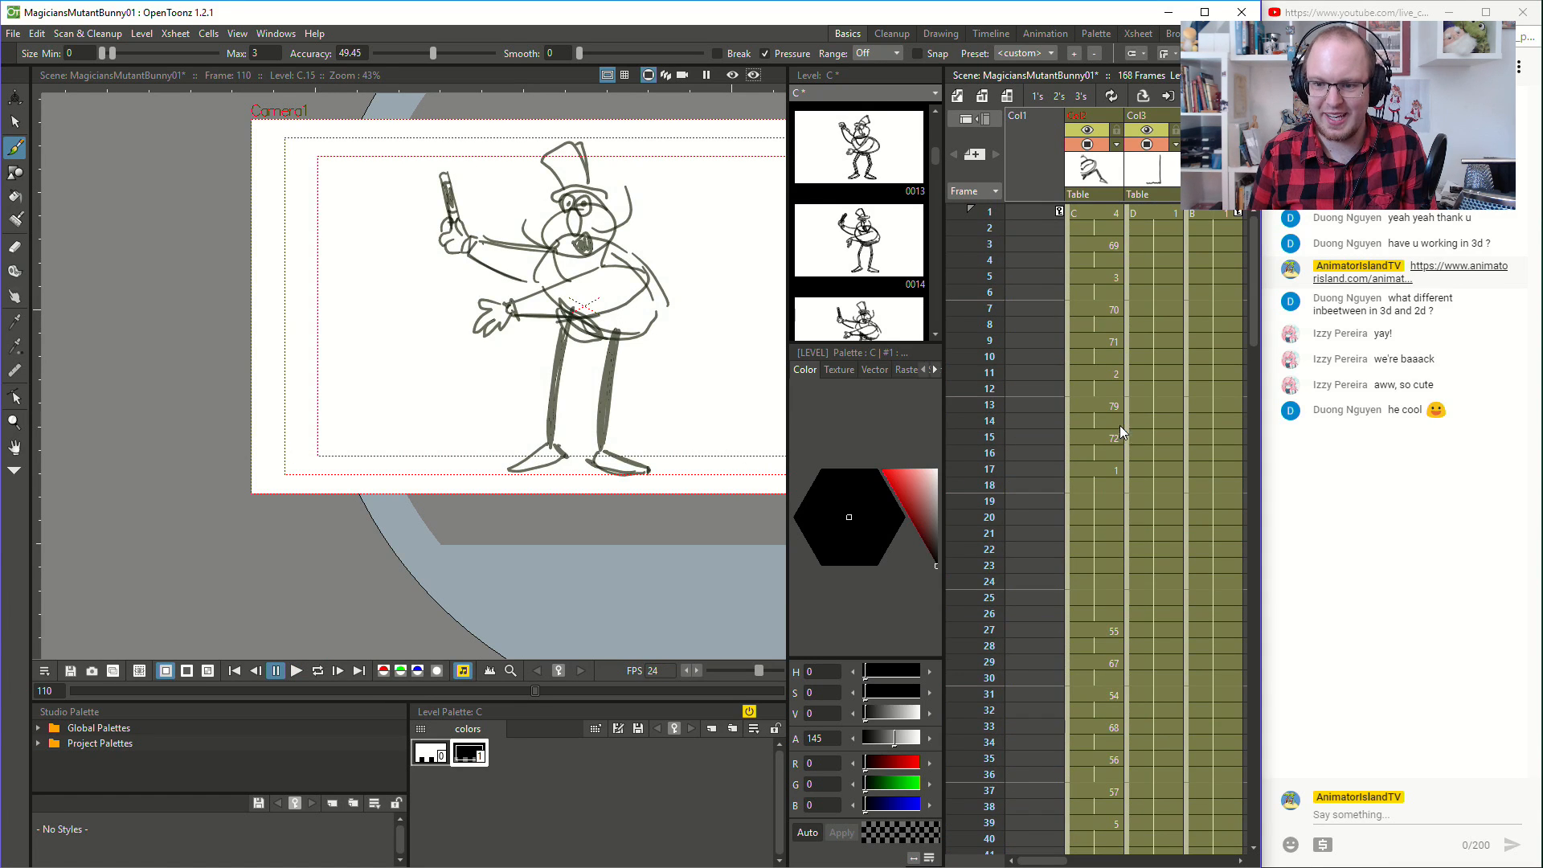
pyautogui.click(1092, 233)
pyautogui.click(1098, 211)
pyautogui.click(296, 670)
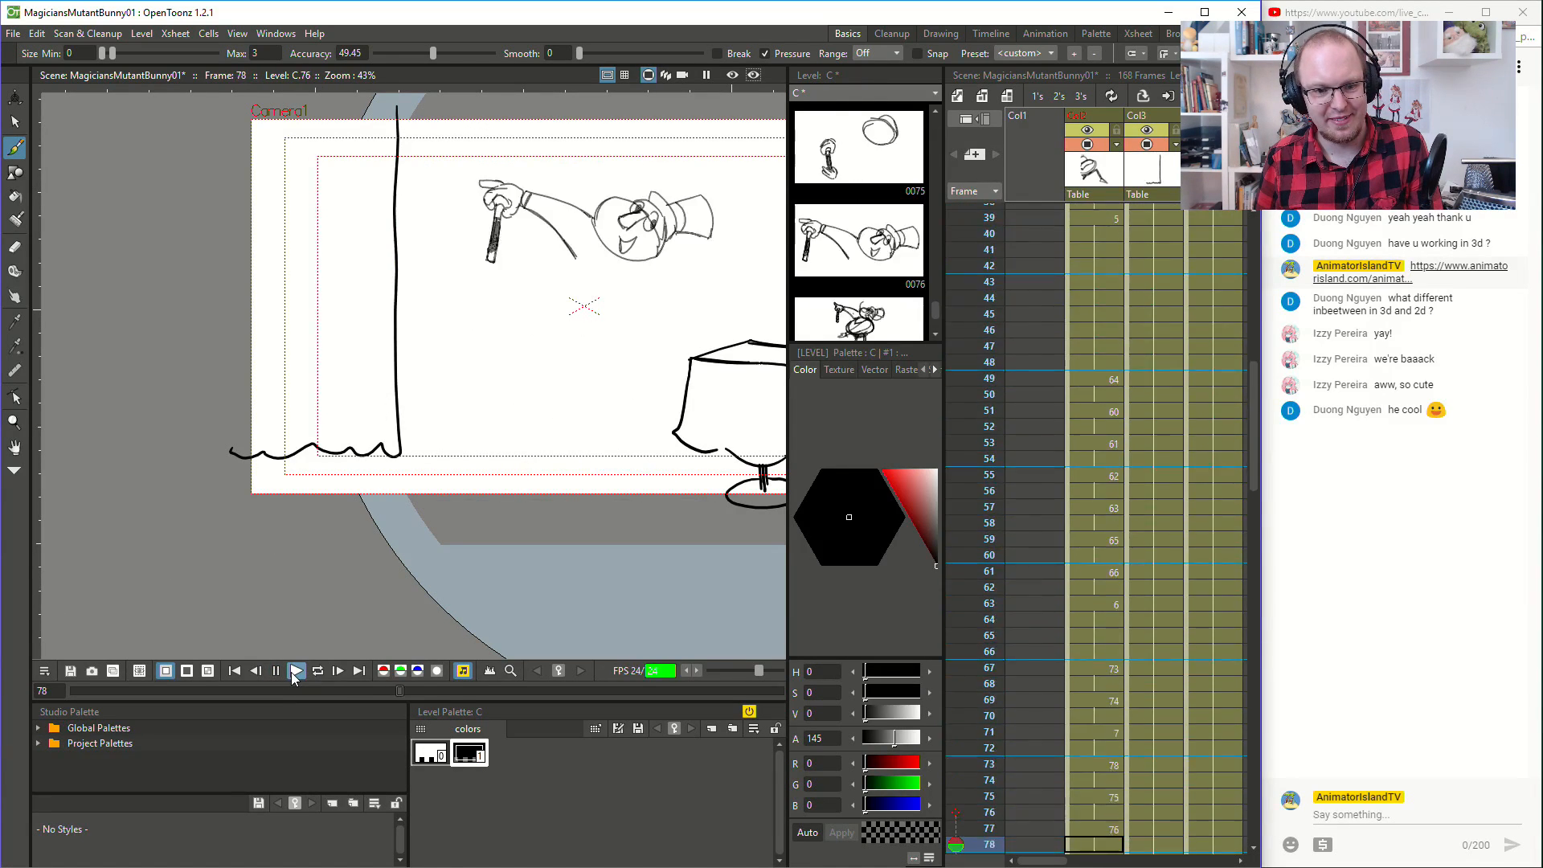
# - Replay the whole animation from frame 1 through to the rough drawings beyond frame 141
pyautogui.click(293, 673)
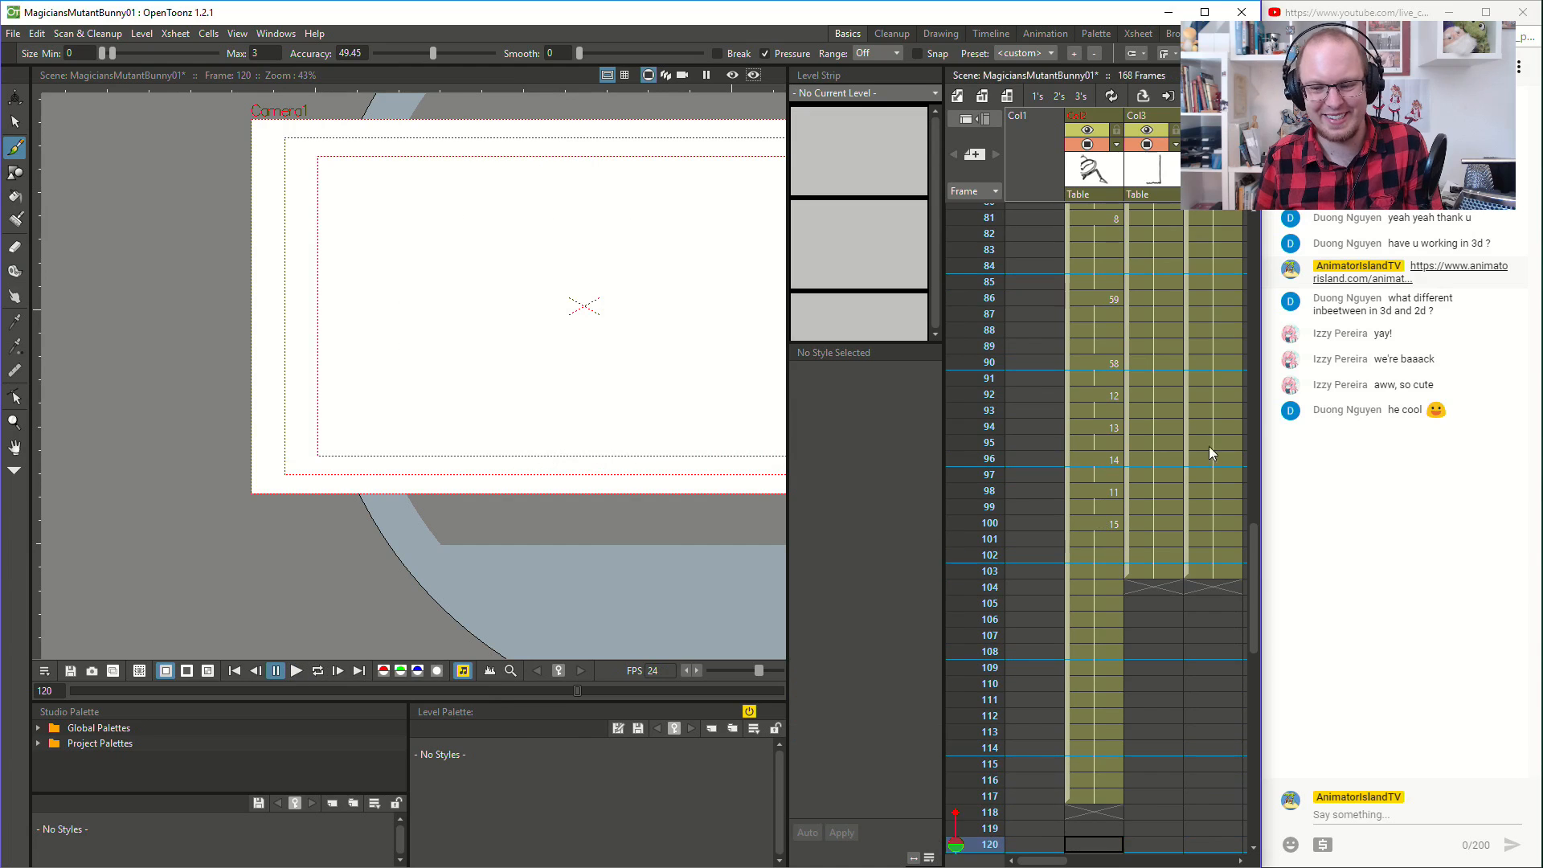
pyautogui.scroll(15, 1181, 434)
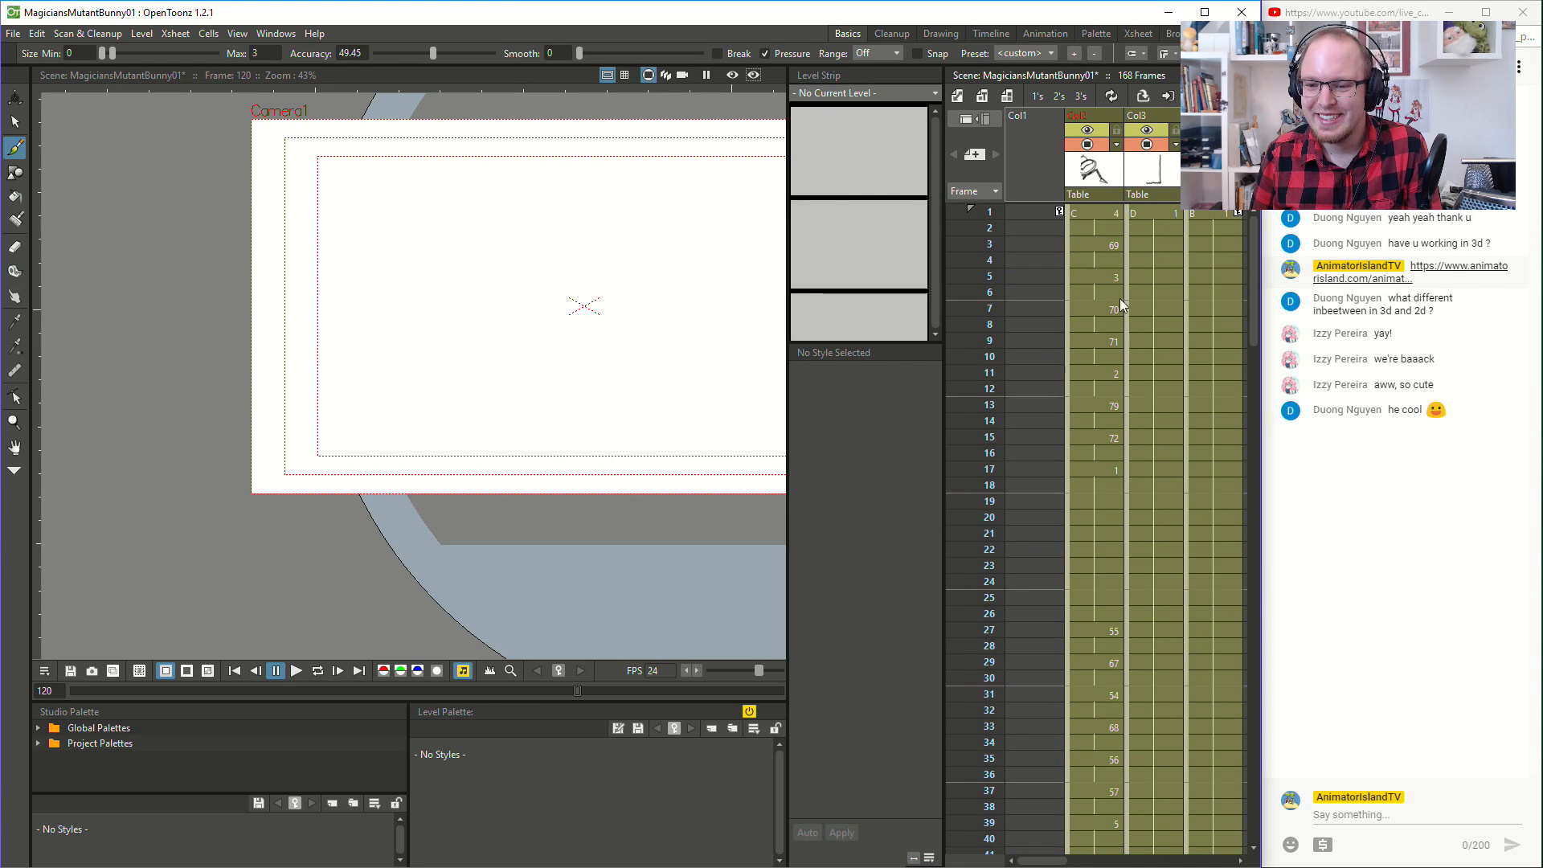
pyautogui.click(1116, 221)
pyautogui.click(294, 673)
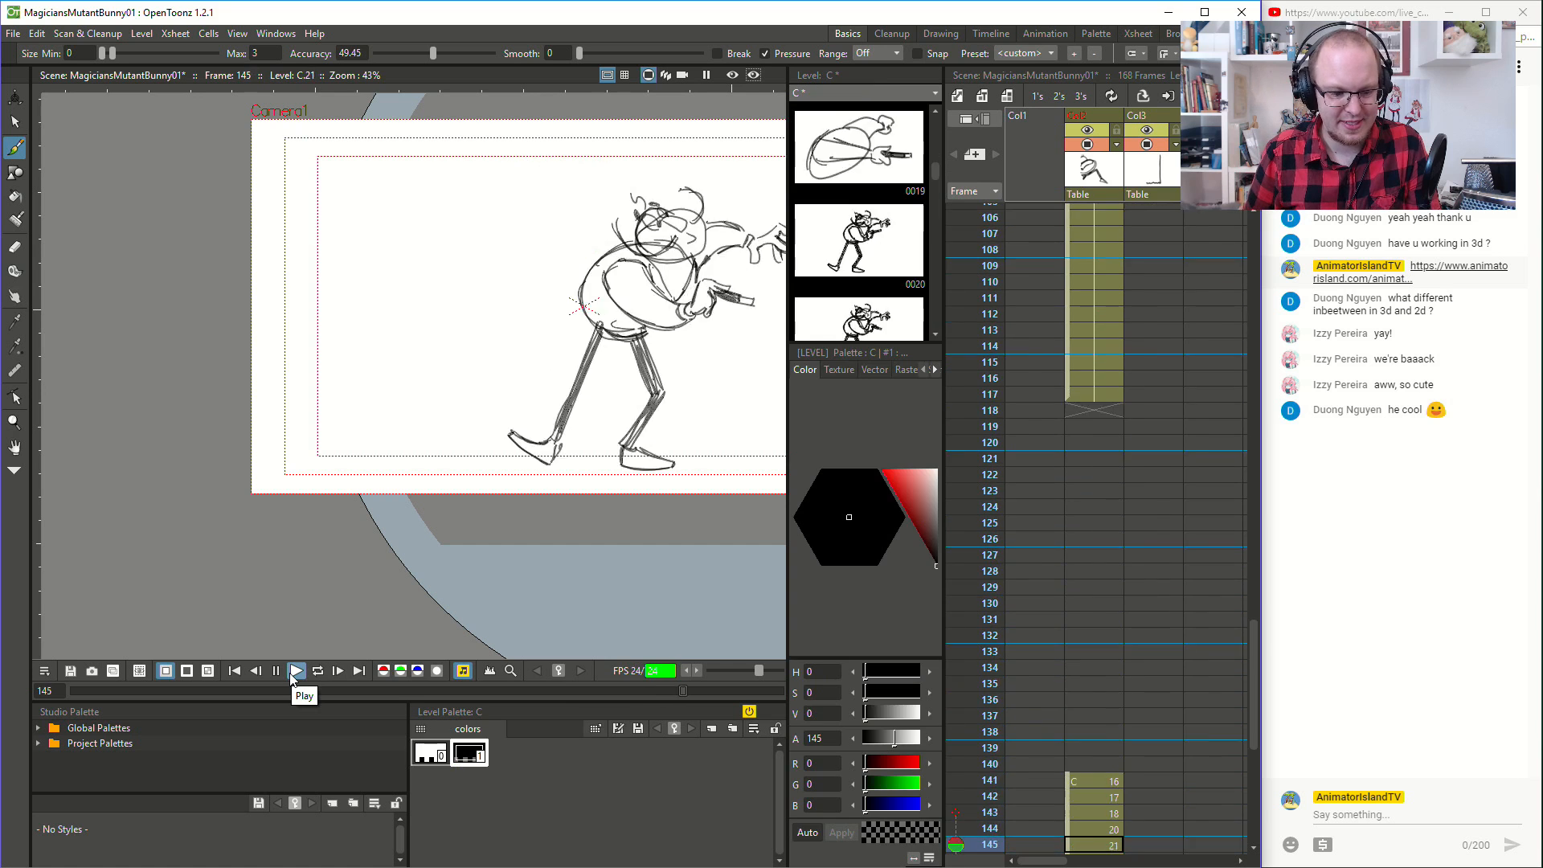
pyautogui.click(292, 674)
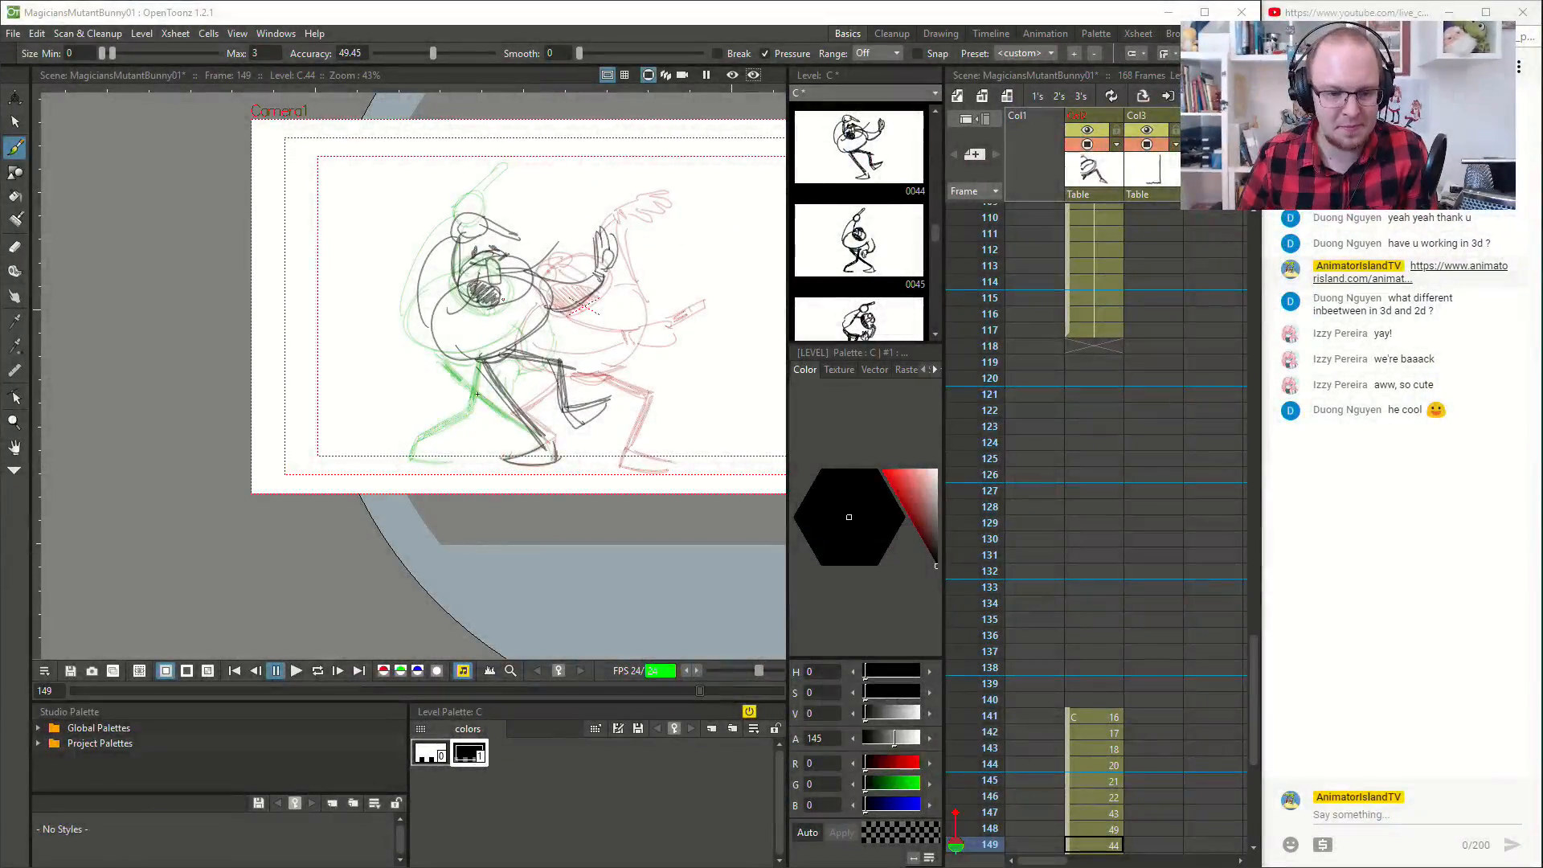
# - Play back the animation from frame 1 to check the magician's motion up to about frame 92
pyautogui.scroll(6, 1101, 382)
pyautogui.scroll(20, 1099, 377)
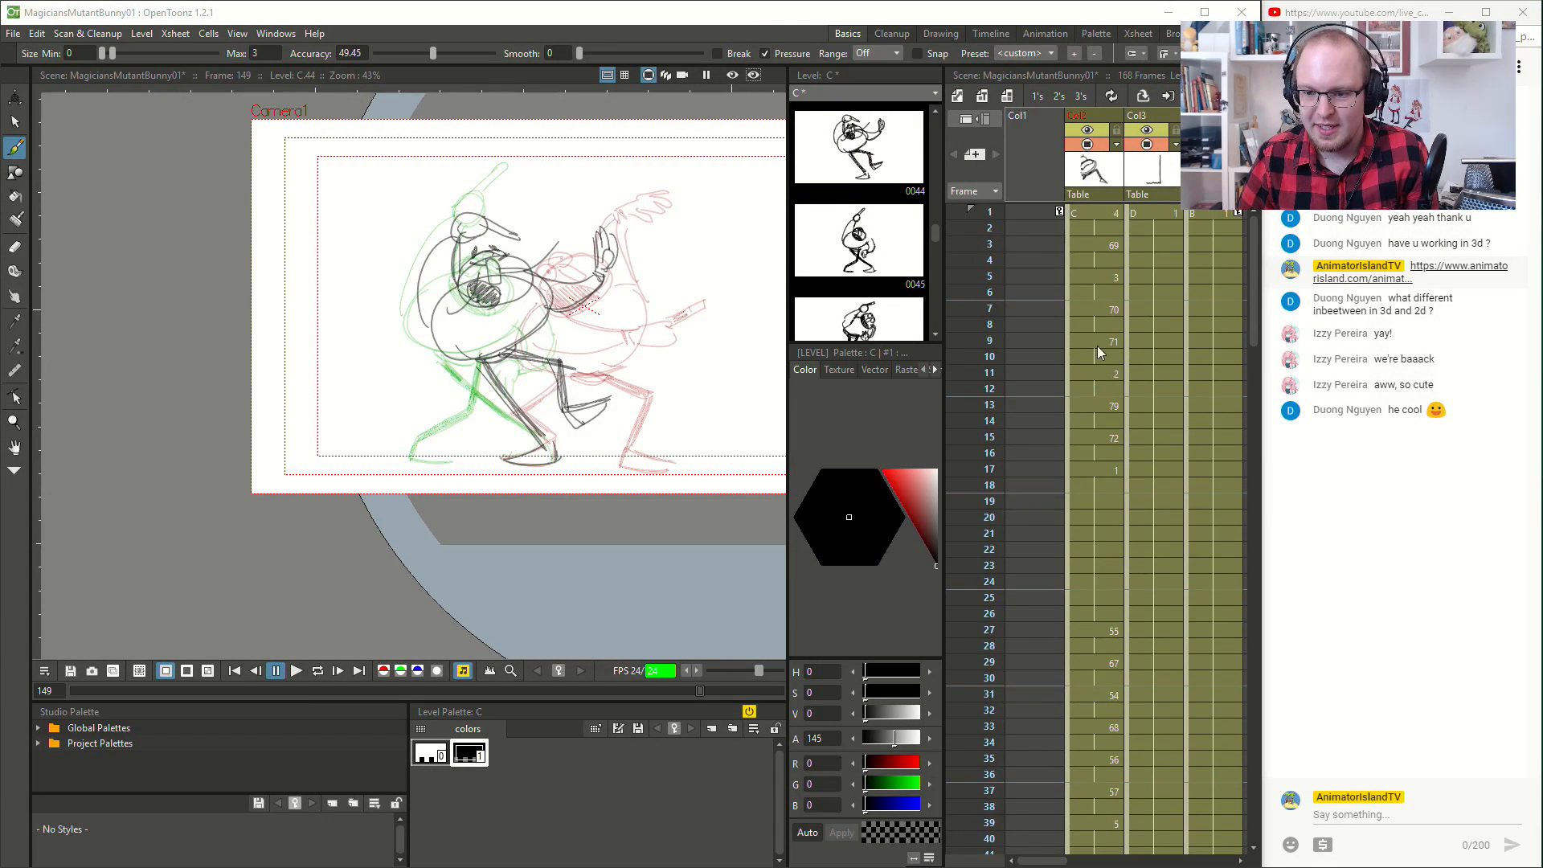
pyautogui.click(1101, 214)
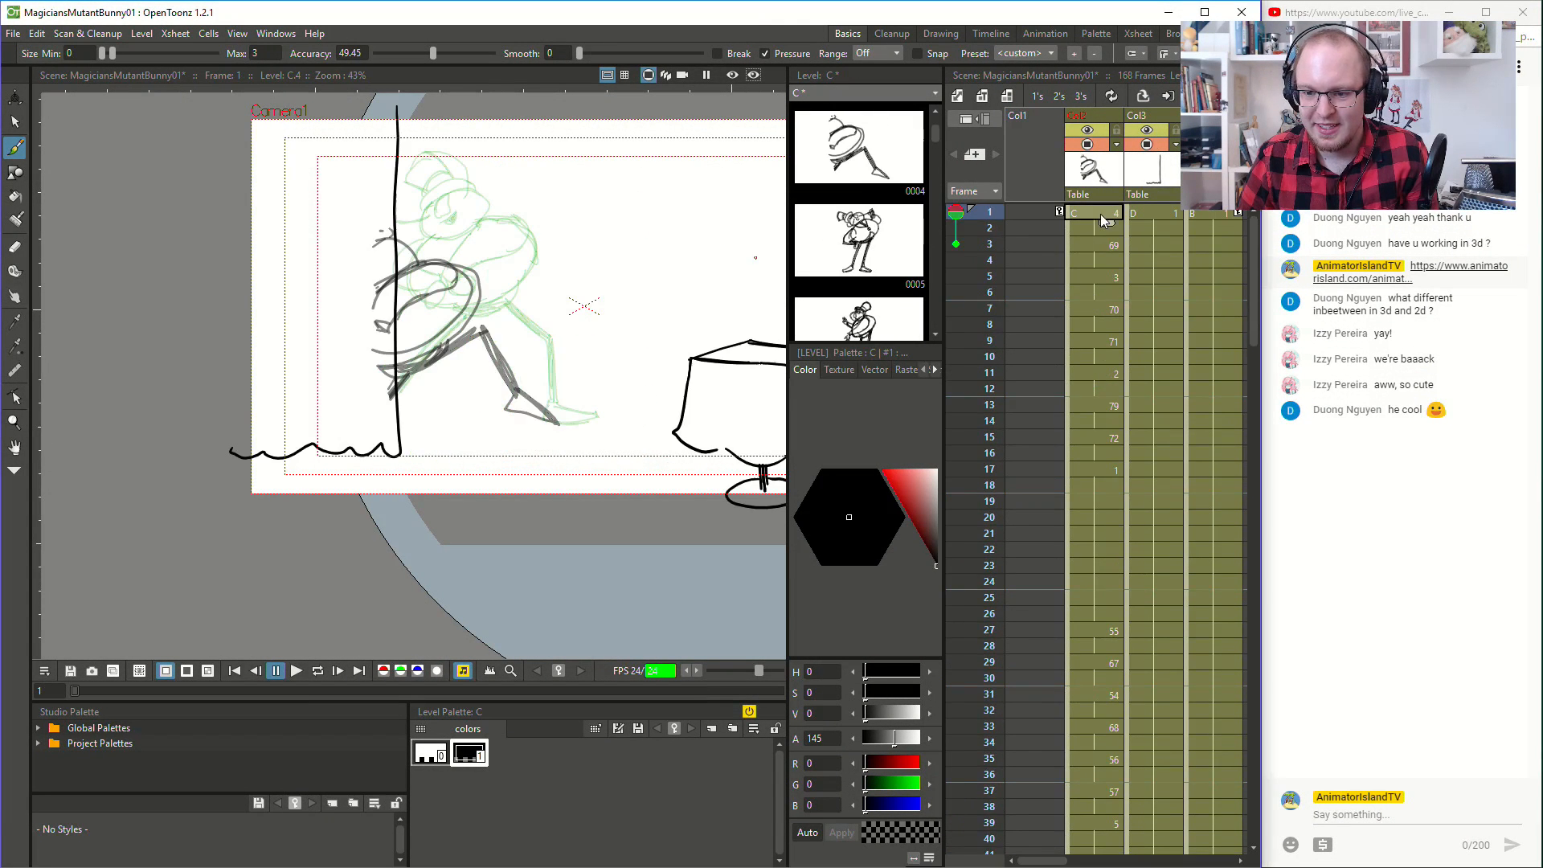
pyautogui.click(297, 672)
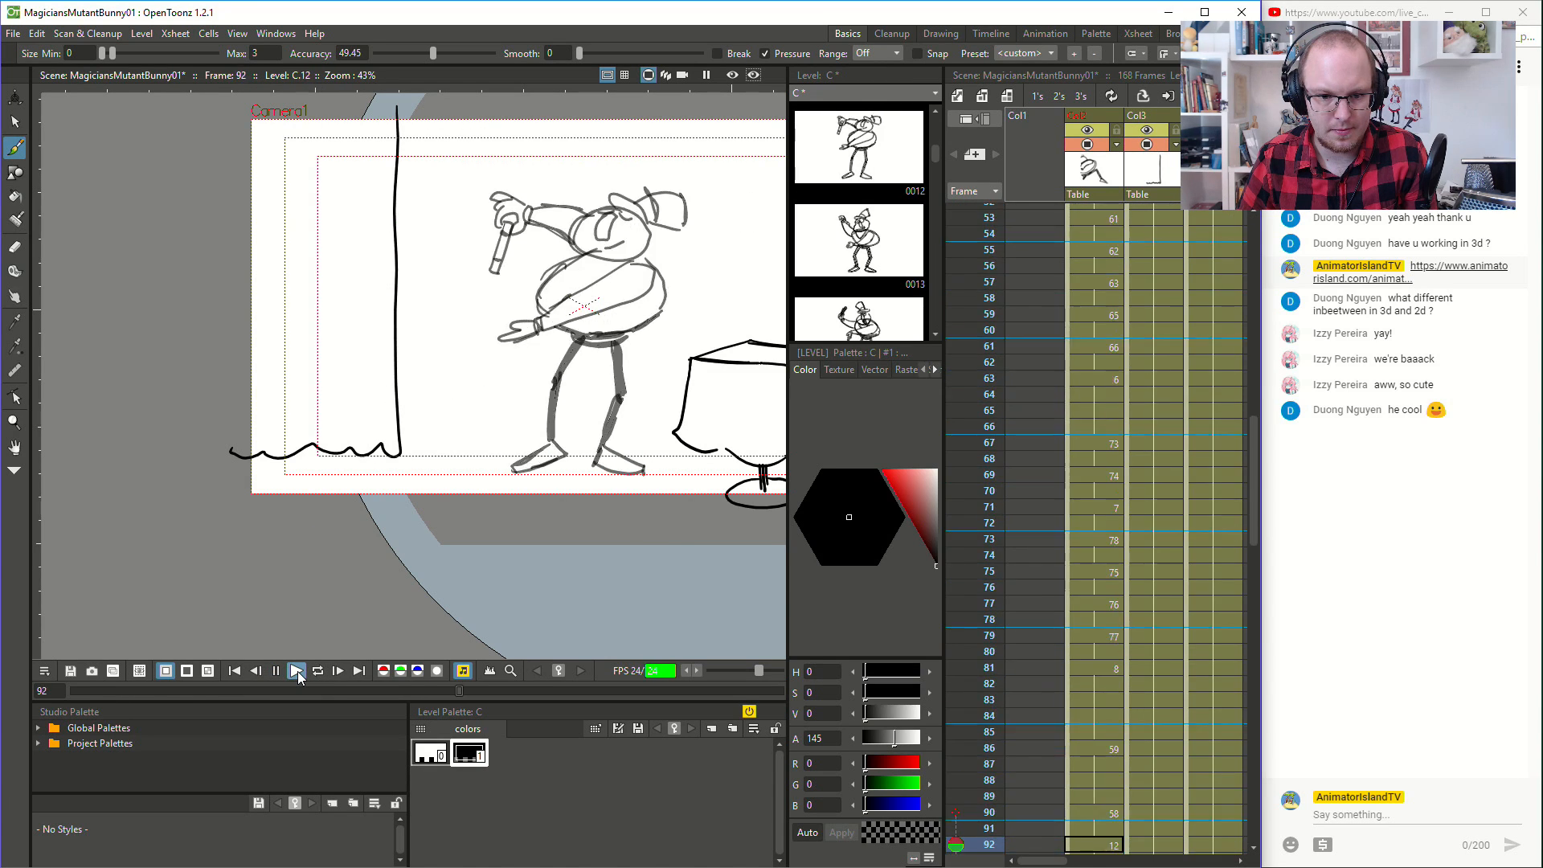
pyautogui.click(298, 672)
# - Step through the drawings from frame 56 to frame 67 to examine the magician's body and legs
pyautogui.scroll(3, 1037, 477)
pyautogui.click(1105, 495)
pyautogui.click(1112, 535)
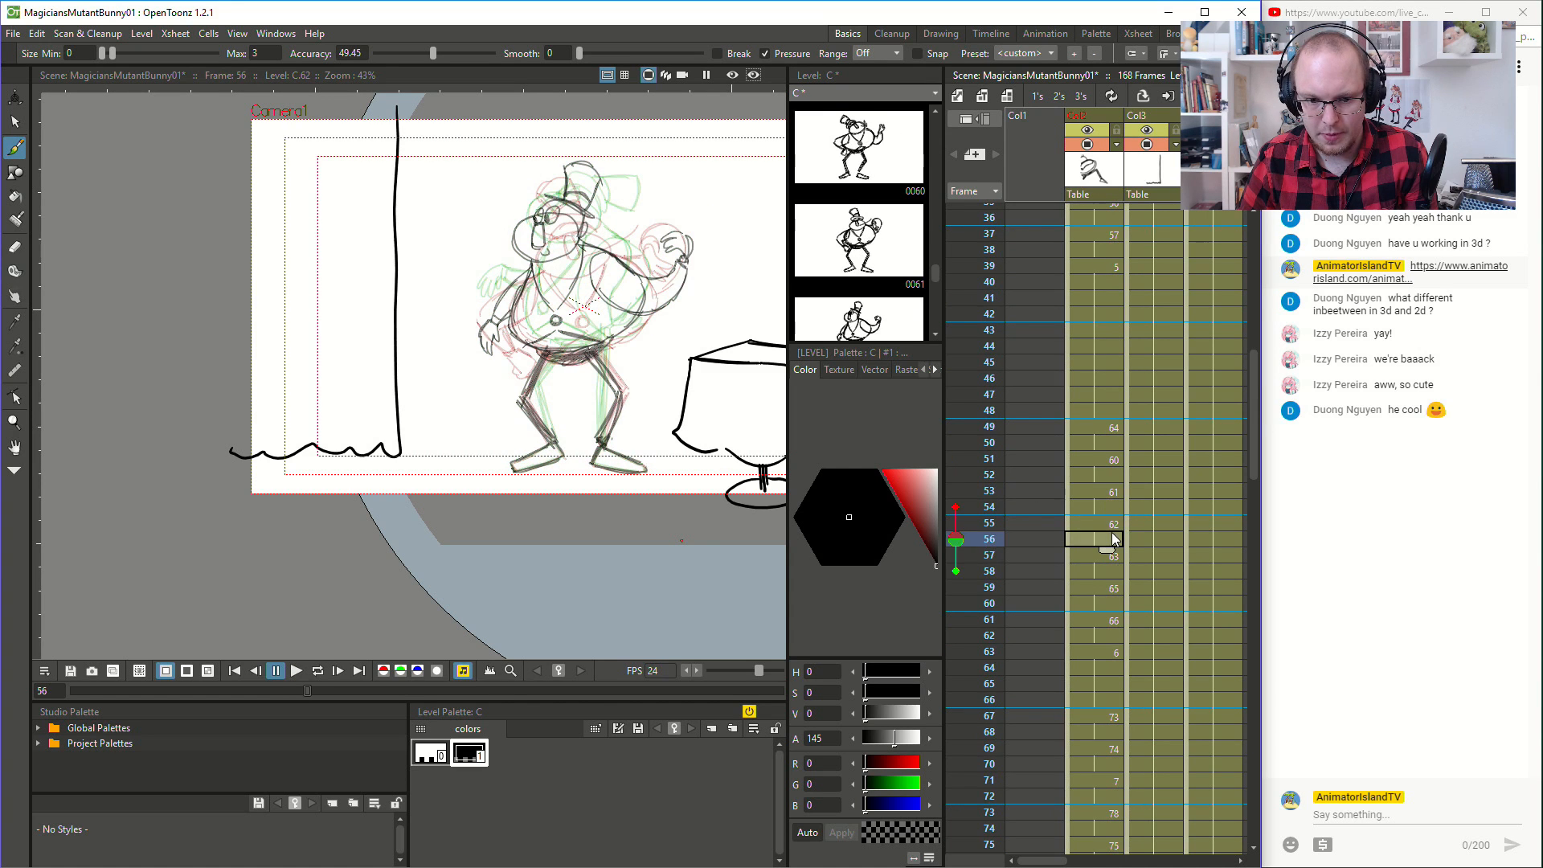
pyautogui.click(1113, 589)
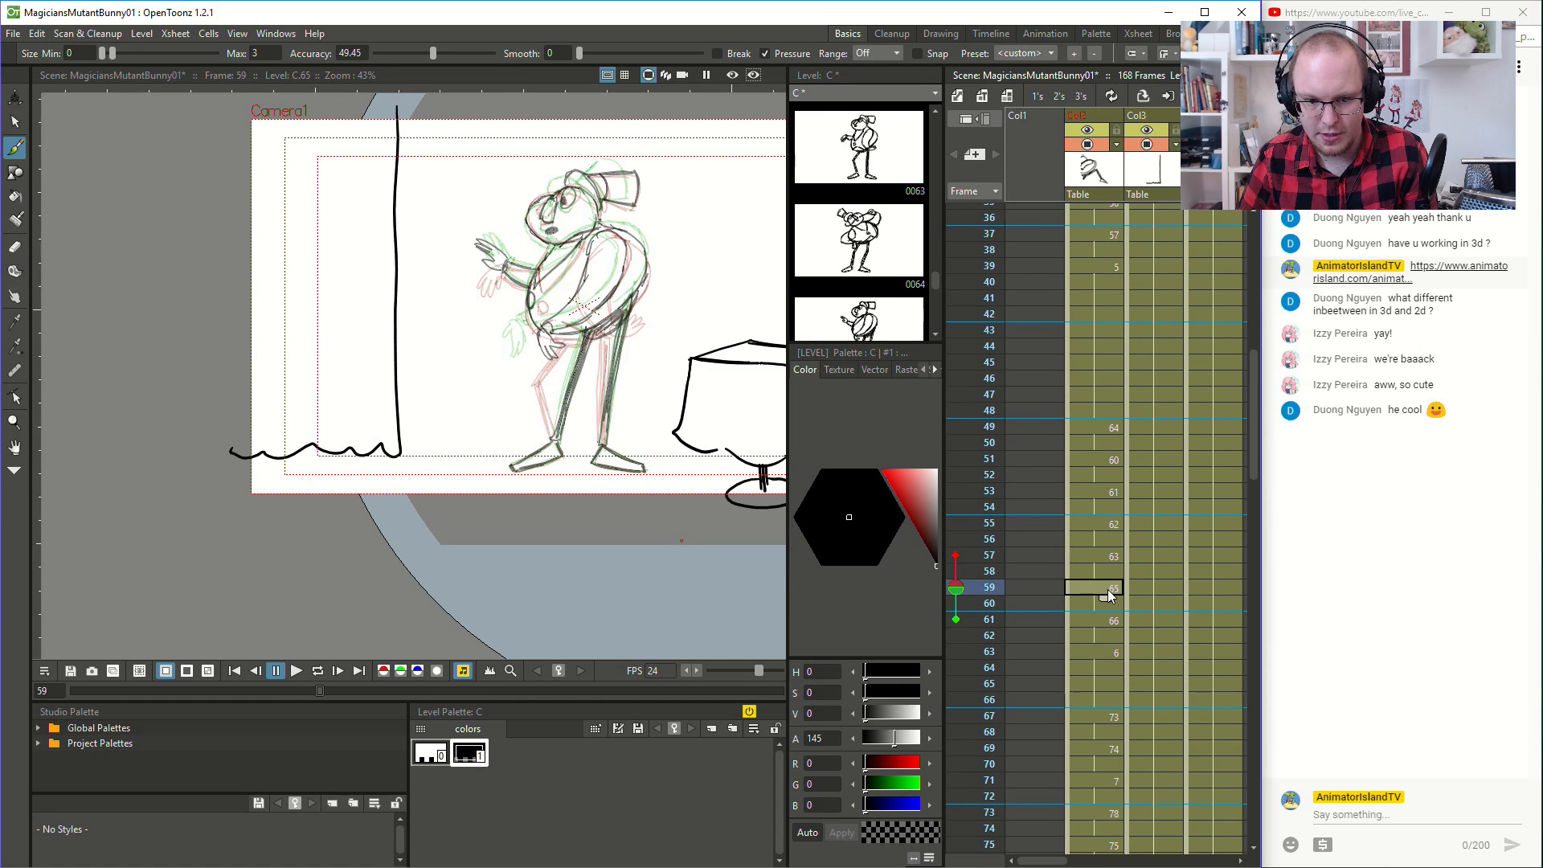
pyautogui.click(1111, 636)
pyautogui.click(1109, 664)
pyautogui.scroll(-3, 1110, 658)
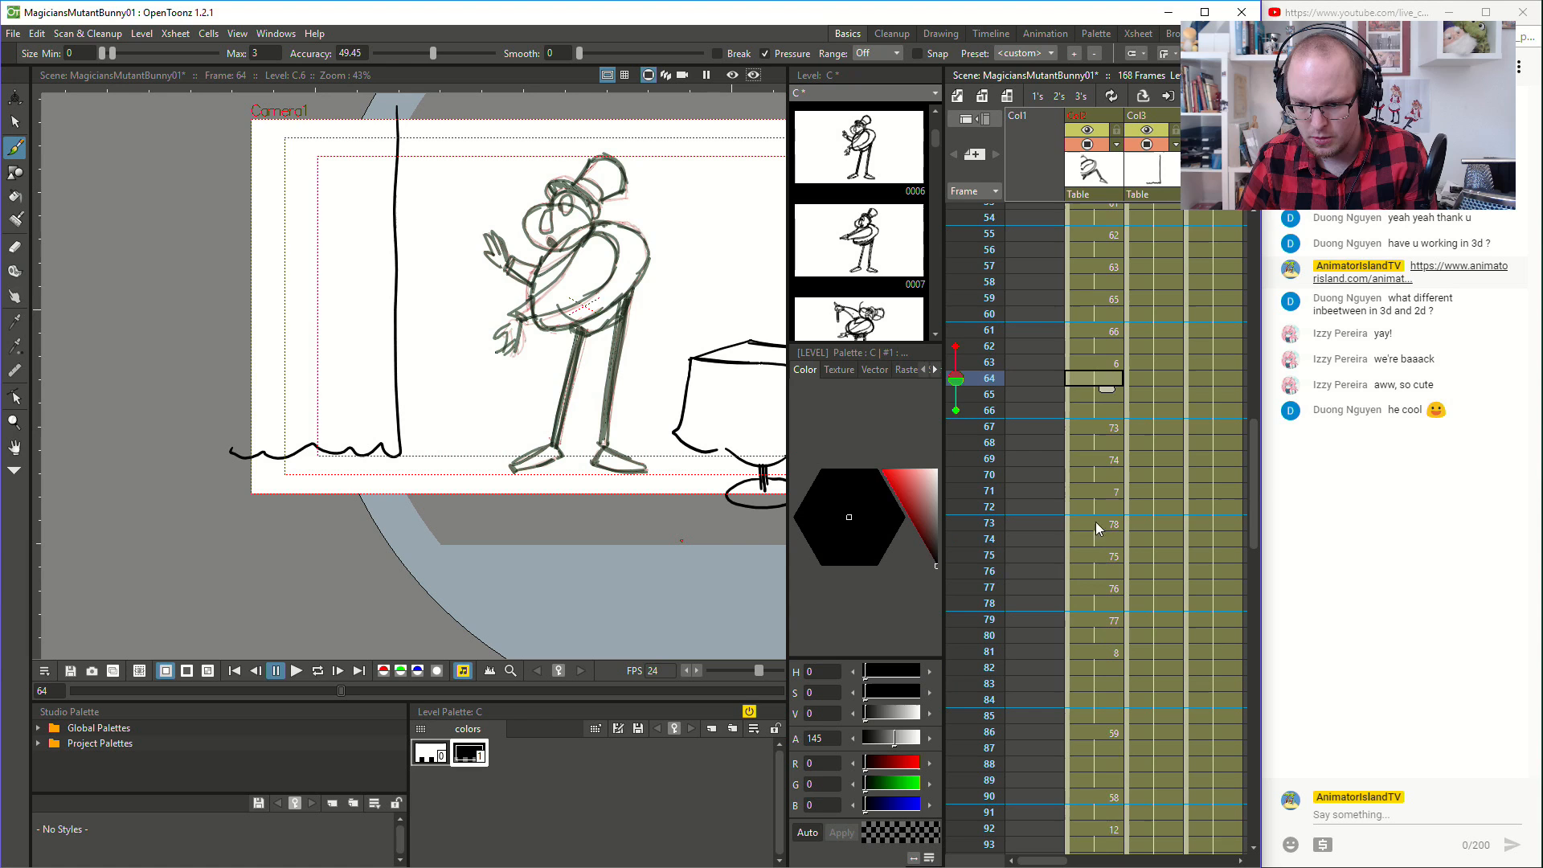
pyautogui.click(1114, 426)
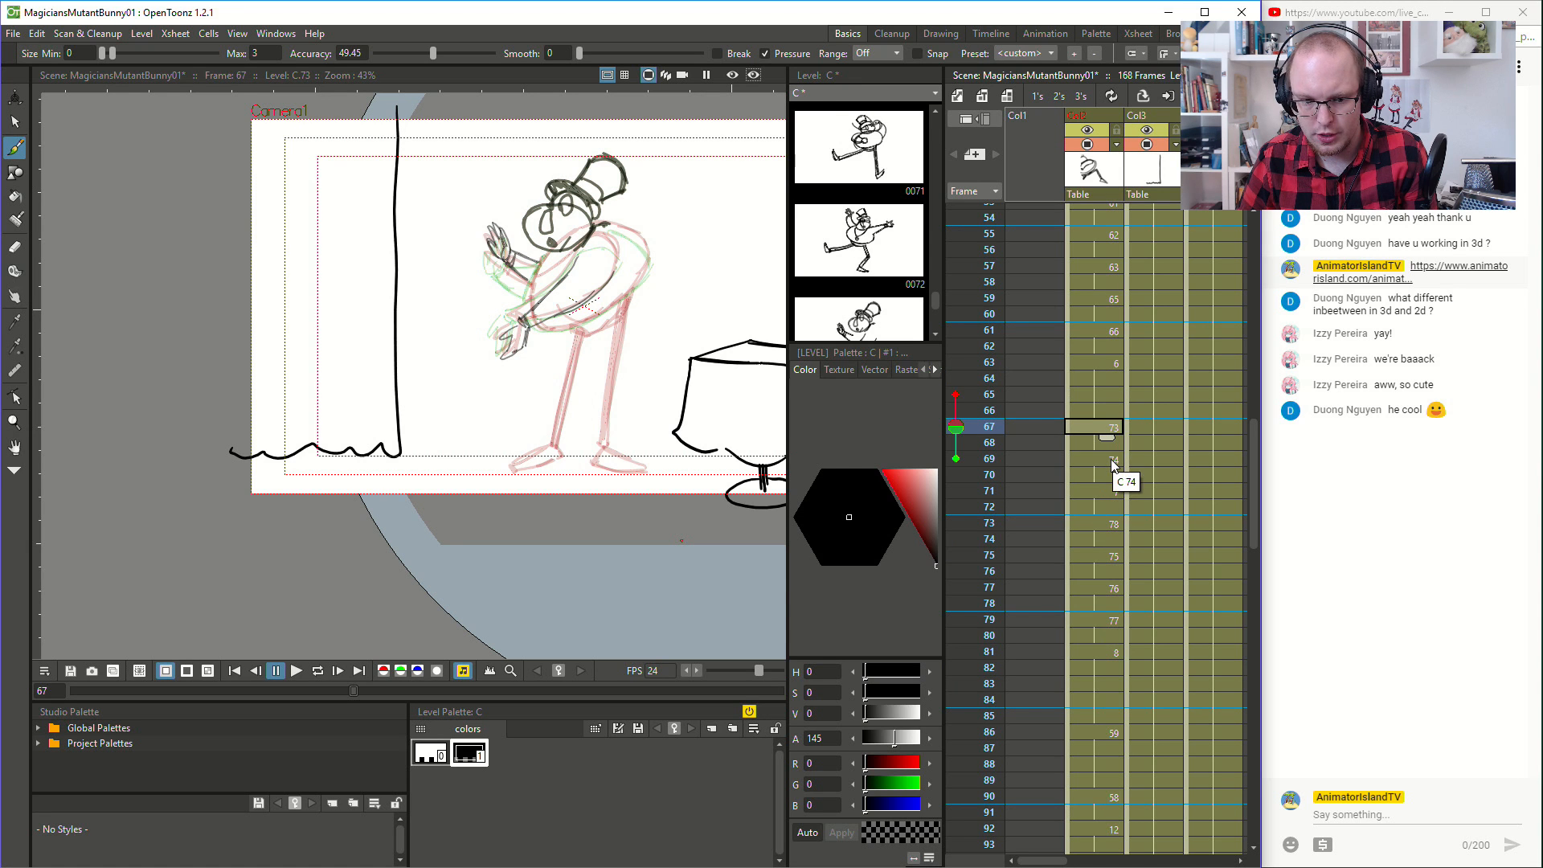
# - Try to copy the magician's body and leg strokes from frame 66 into the drawing at frame 67
pyautogui.click(1109, 407)
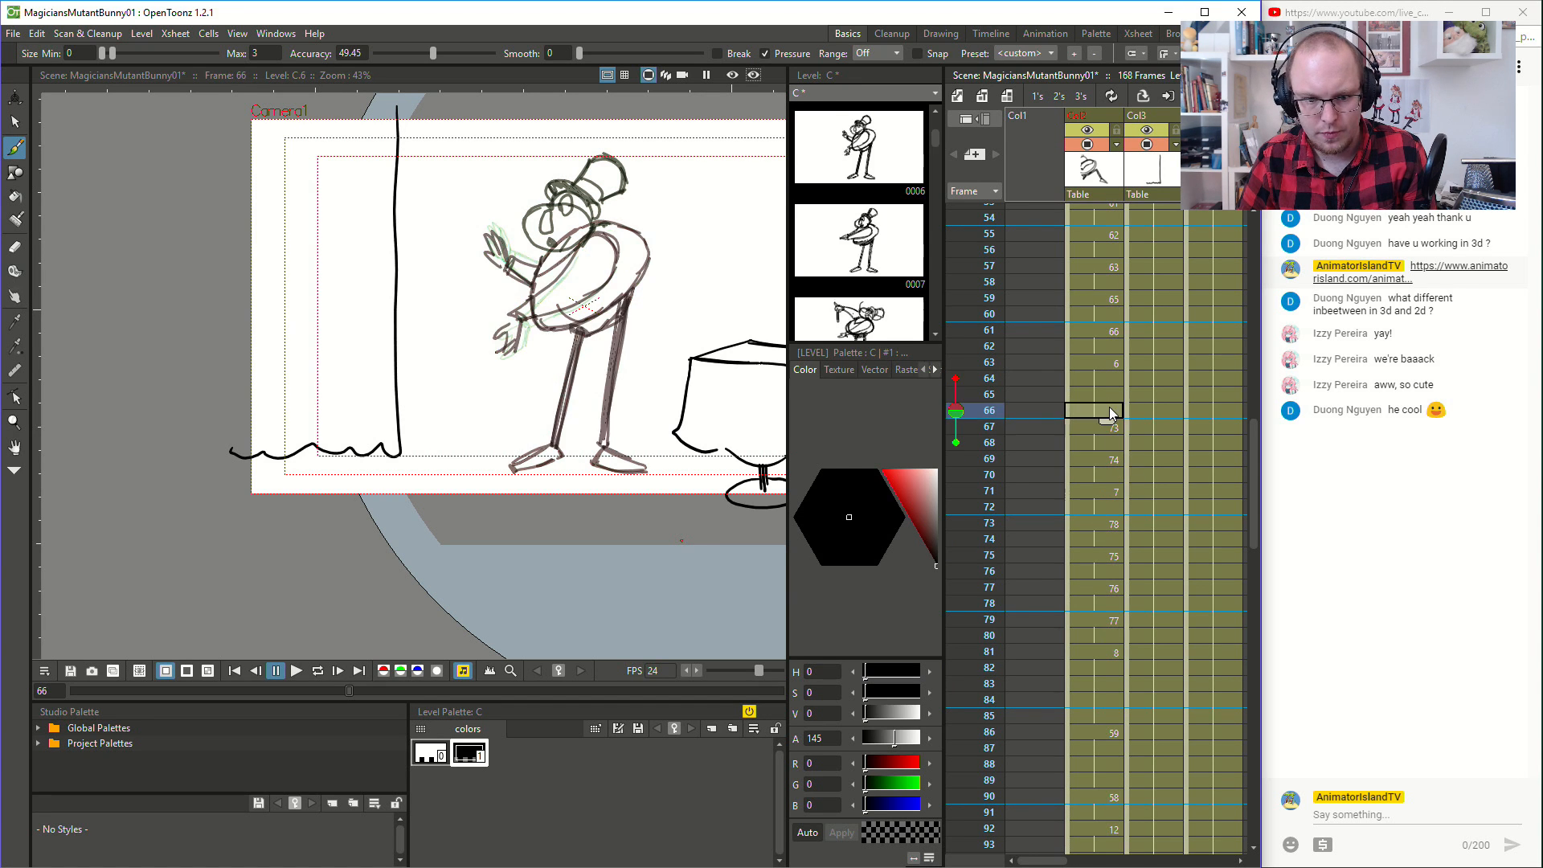
pyautogui.scroll(3, 527, 317)
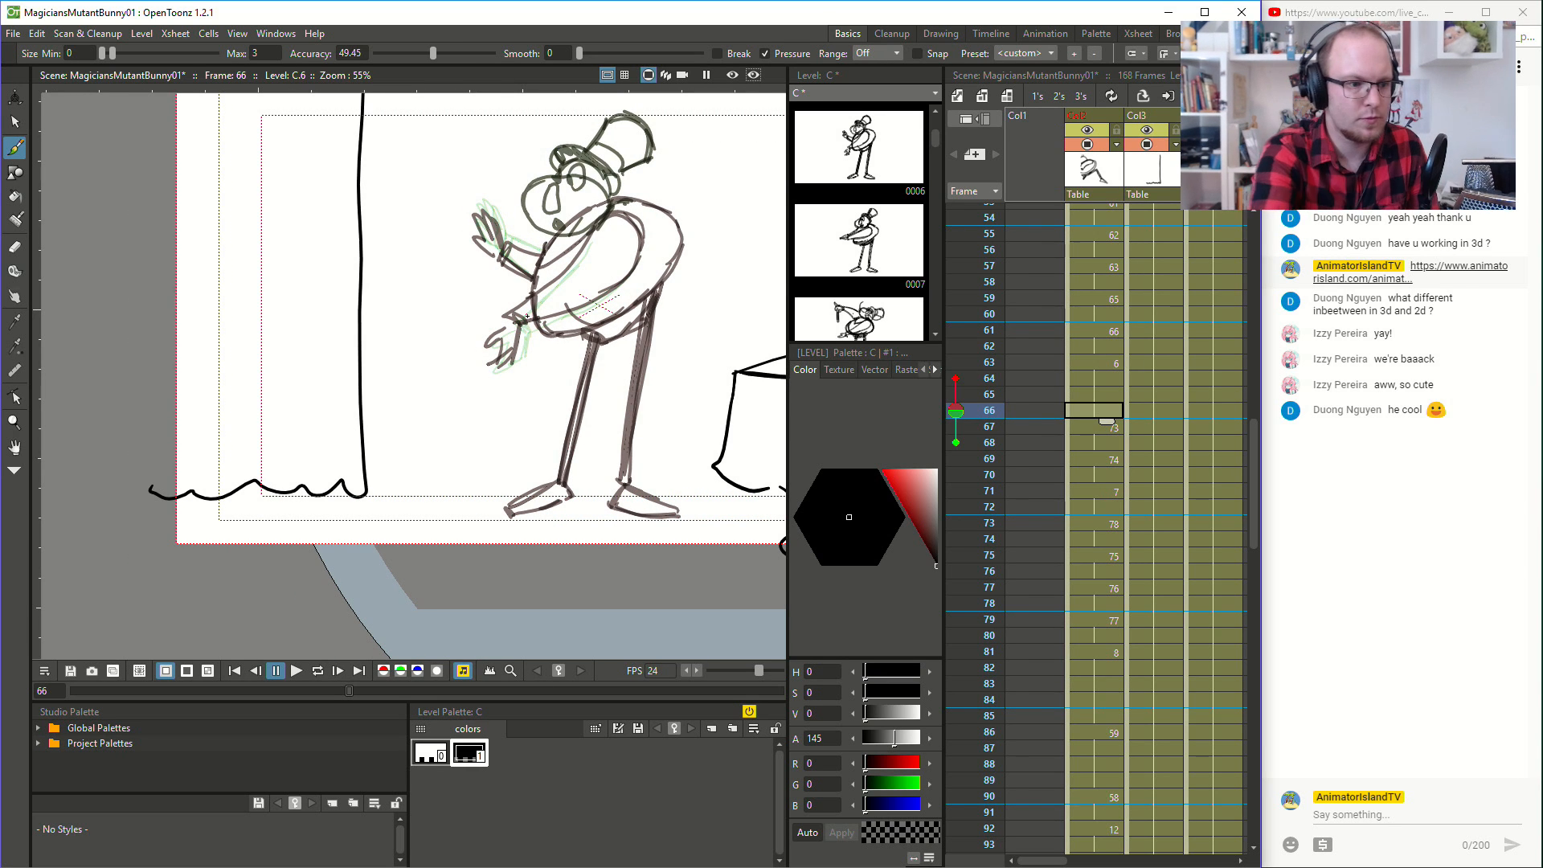
pyautogui.click(17, 119)
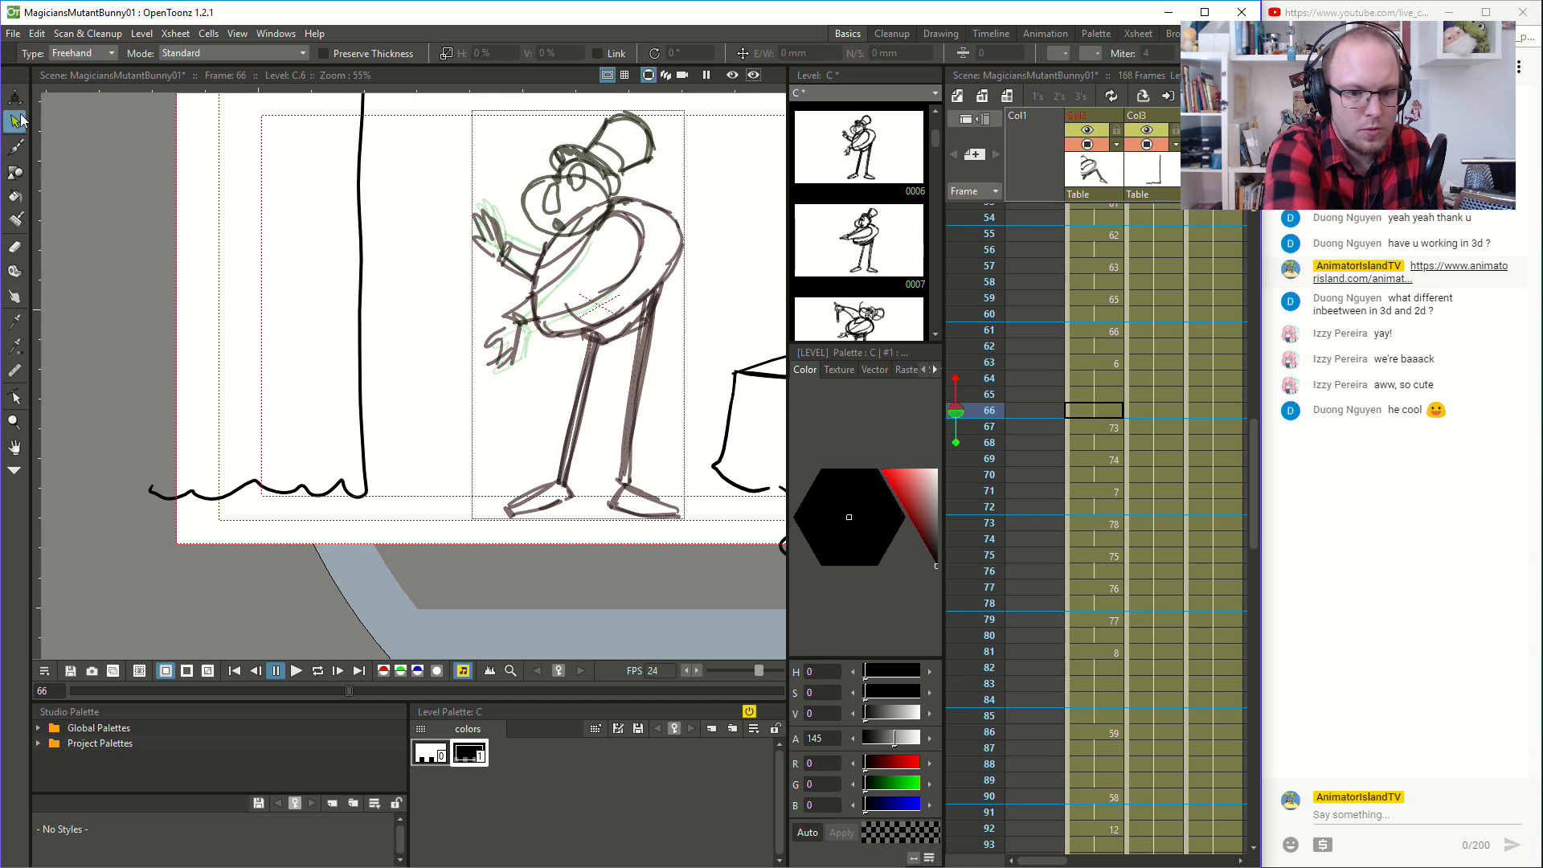
pyautogui.moveTo(653, 185)
pyautogui.mouseDown()
pyautogui.moveTo(581, 205)
pyautogui.moveTo(523, 280)
pyautogui.moveTo(528, 328)
pyautogui.moveTo(558, 357)
pyautogui.moveTo(581, 345)
pyautogui.moveTo(541, 456)
pyautogui.moveTo(483, 492)
pyautogui.moveTo(542, 557)
pyautogui.moveTo(703, 542)
pyautogui.moveTo(674, 470)
pyautogui.moveTo(676, 360)
pyautogui.moveTo(706, 225)
pyautogui.moveTo(656, 176)
pyautogui.mouseUp()
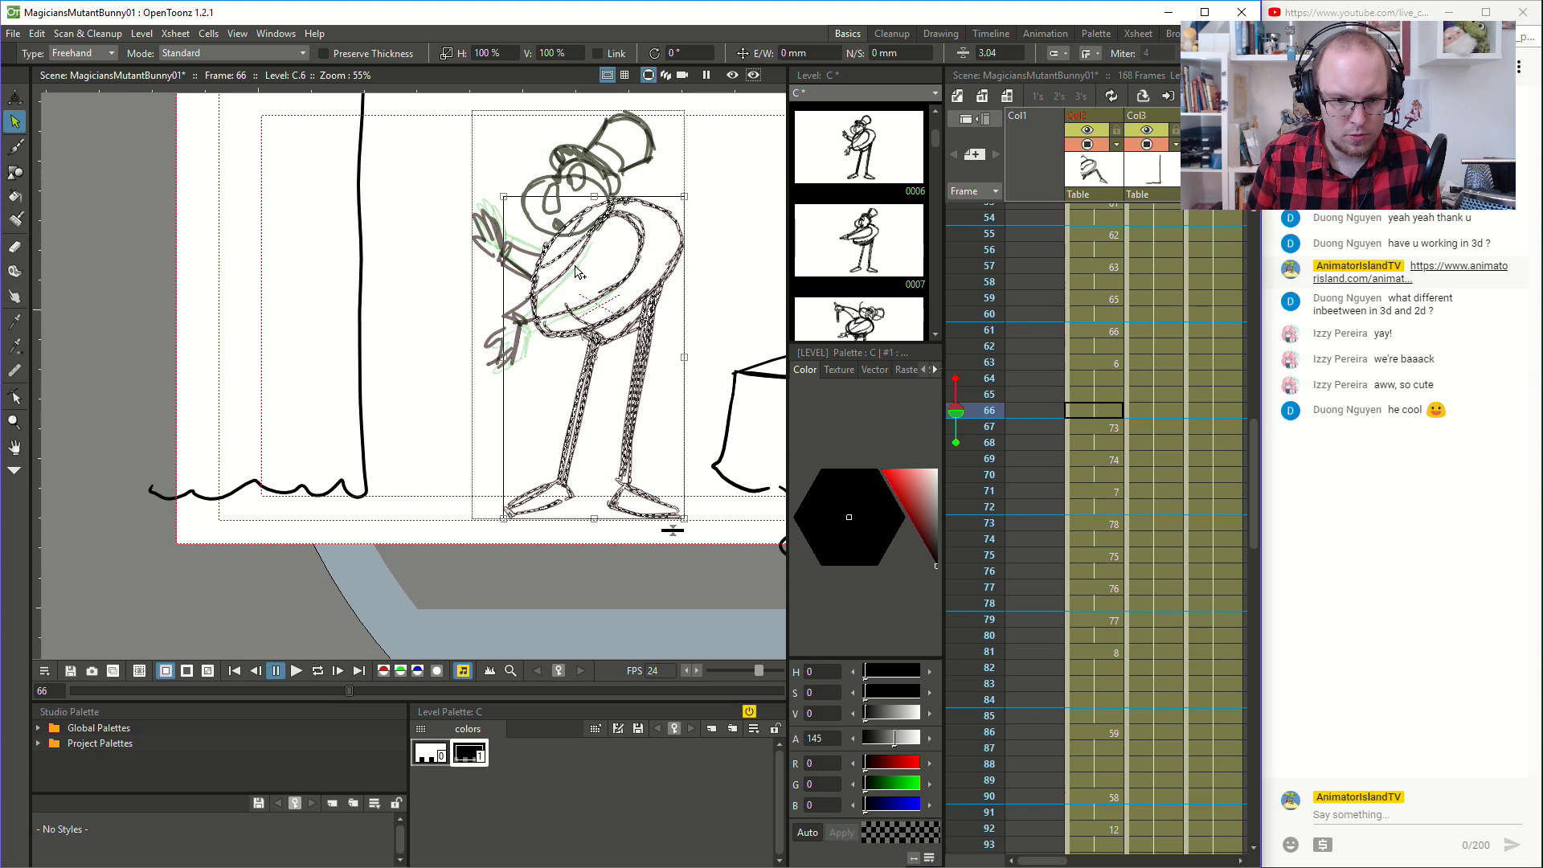
pyautogui.keyDown('shift'); pyautogui.click(627, 281); pyautogui.keyUp('shift')
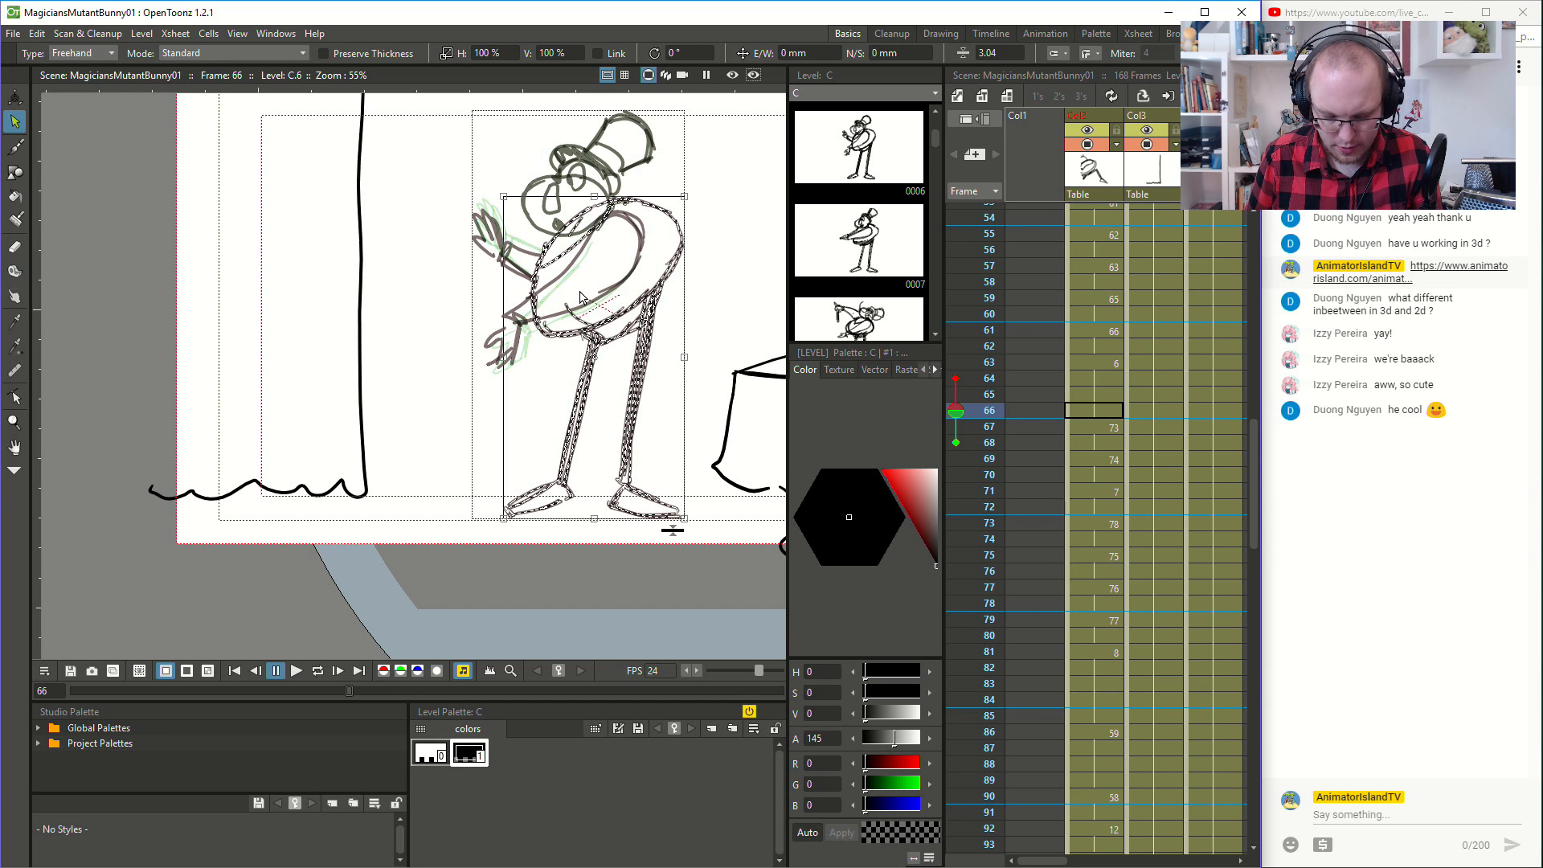
pyautogui.click(1113, 429)
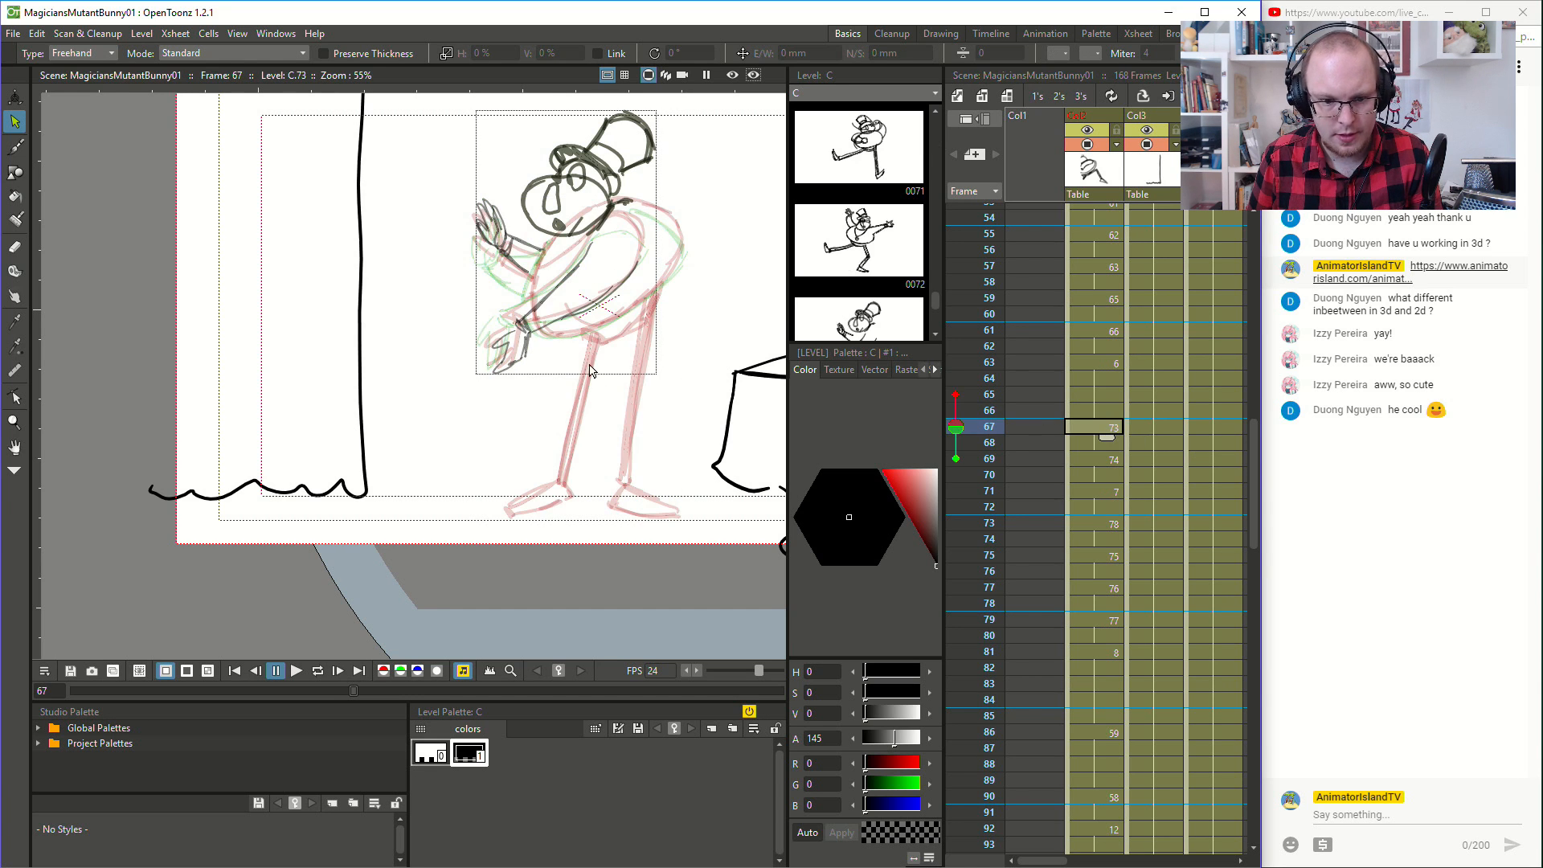
pyautogui.hotkey('ctrl', 'v')
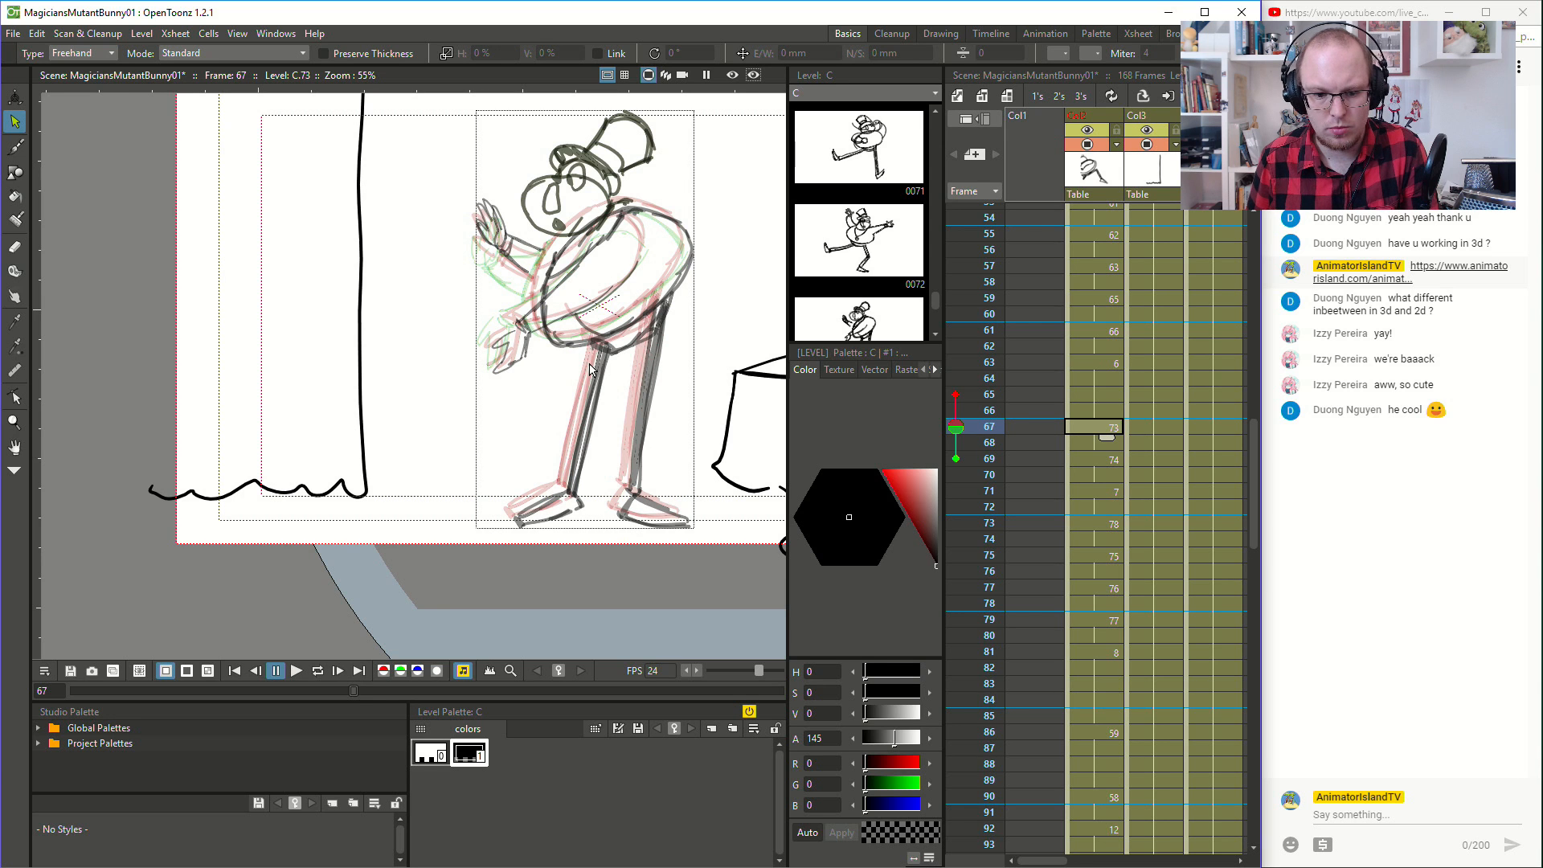
# - Undo the pasted strokes at frame 67 and try inserting them again with Paste Insert
pyautogui.hotkey('ctrl', 'z')
pyautogui.hotkey('ctrl', 'y')
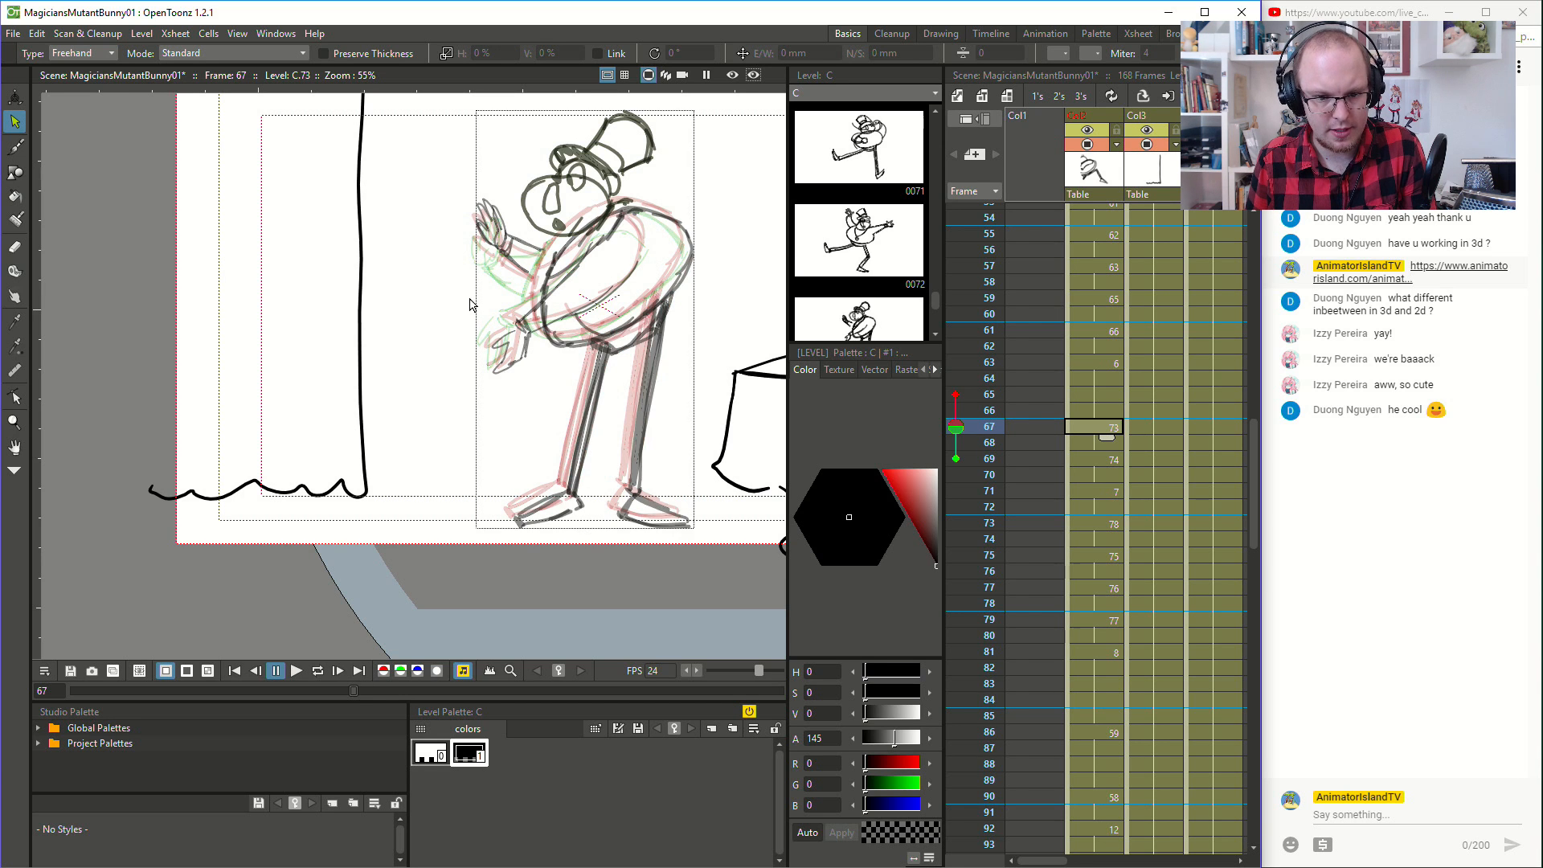
pyautogui.hotkey('ctrl', 'z')
pyautogui.rightClick(361, 206)
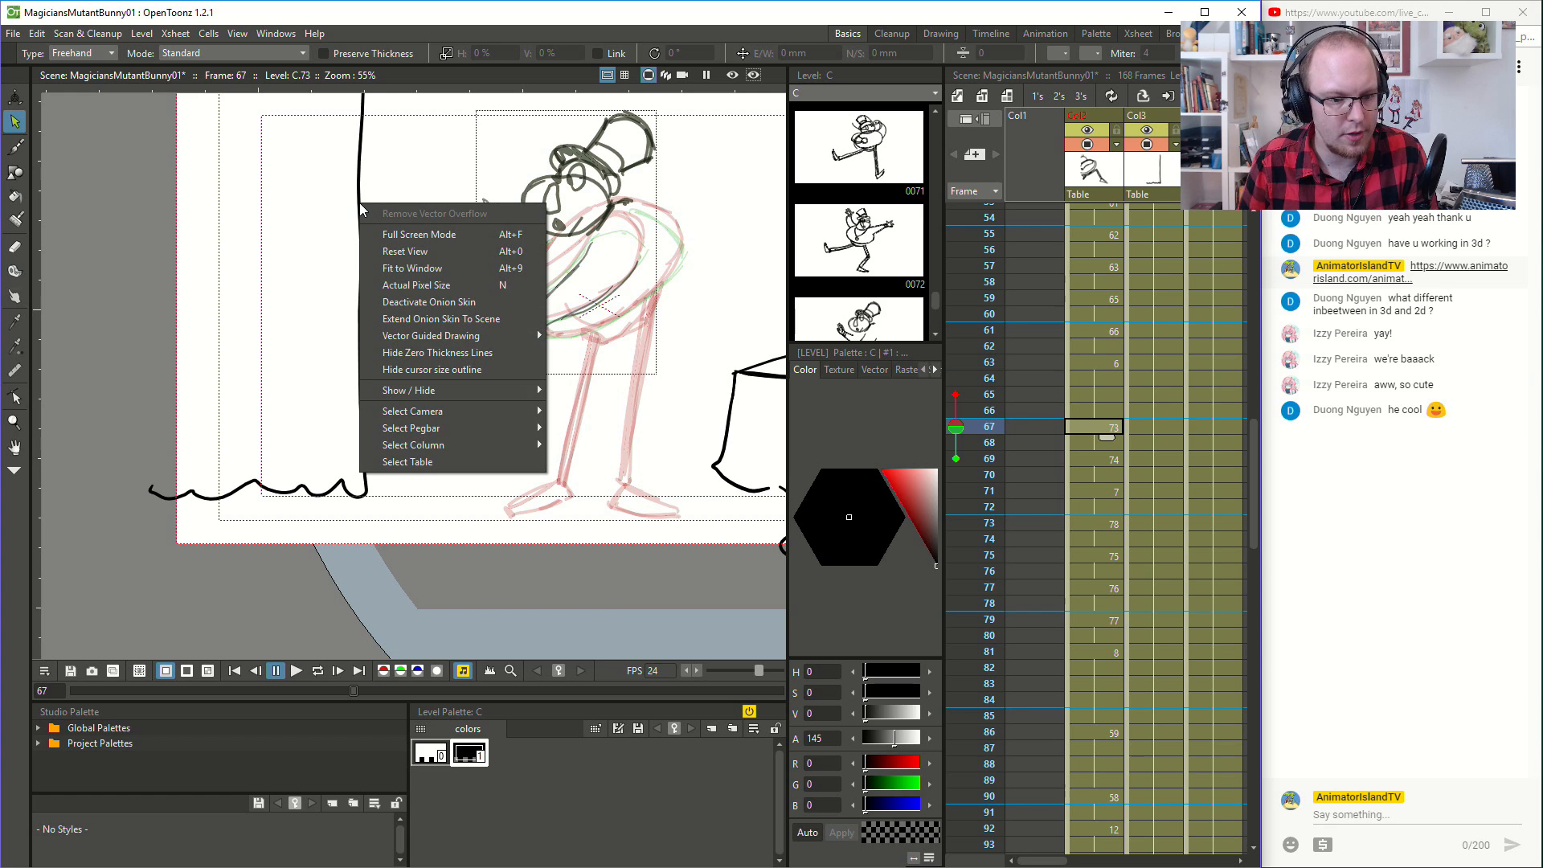
pyautogui.click(37, 33)
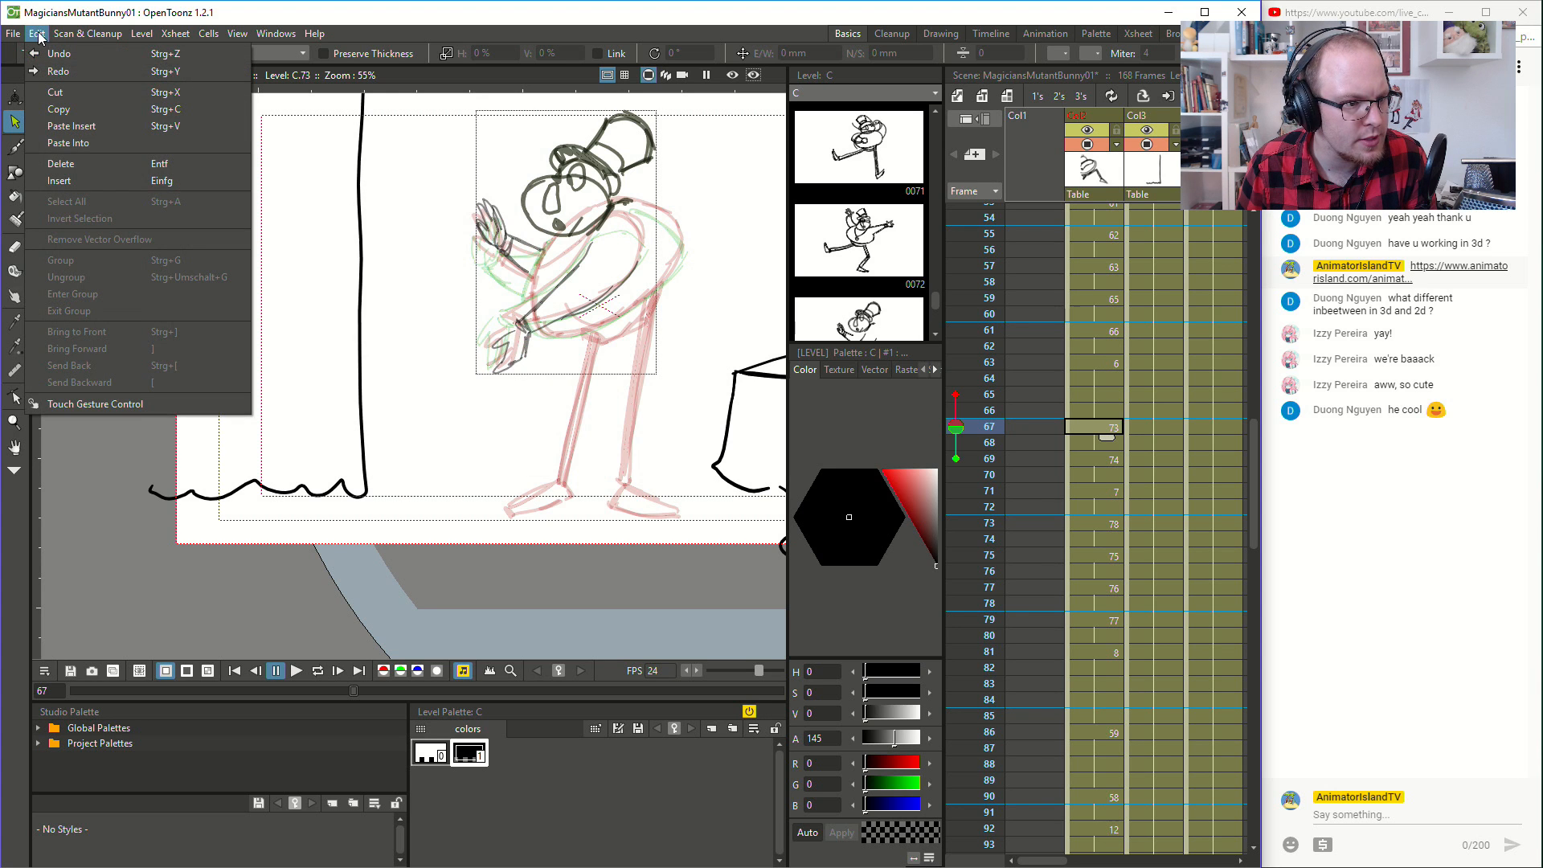
pyautogui.click(81, 126)
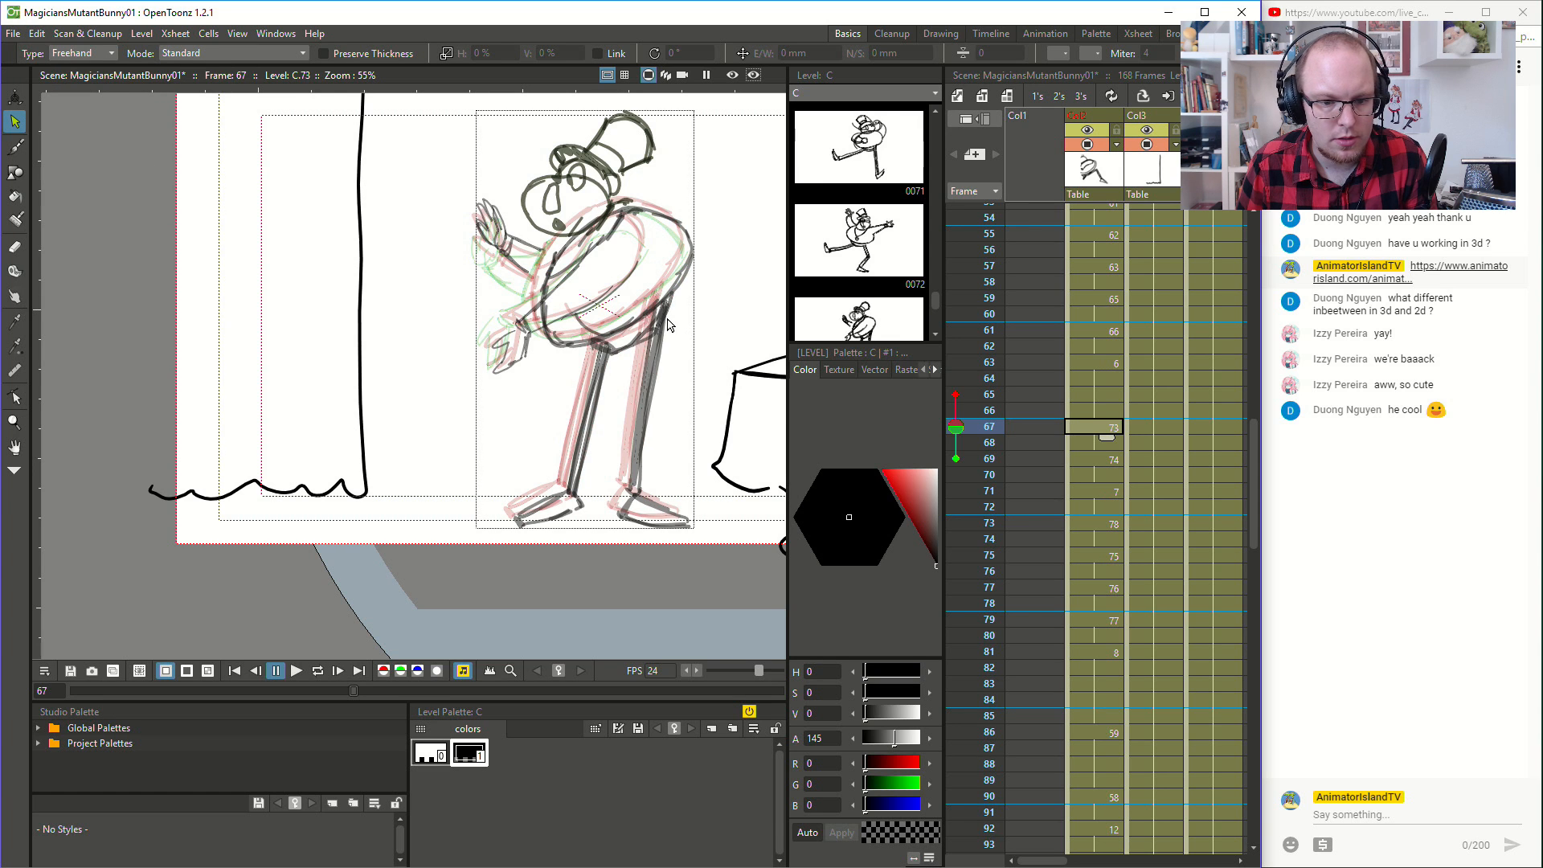
# - Reselect the body and leg strokes at frame 66, try pasting them into frame 67, and undo the paste
pyautogui.click(1082, 410)
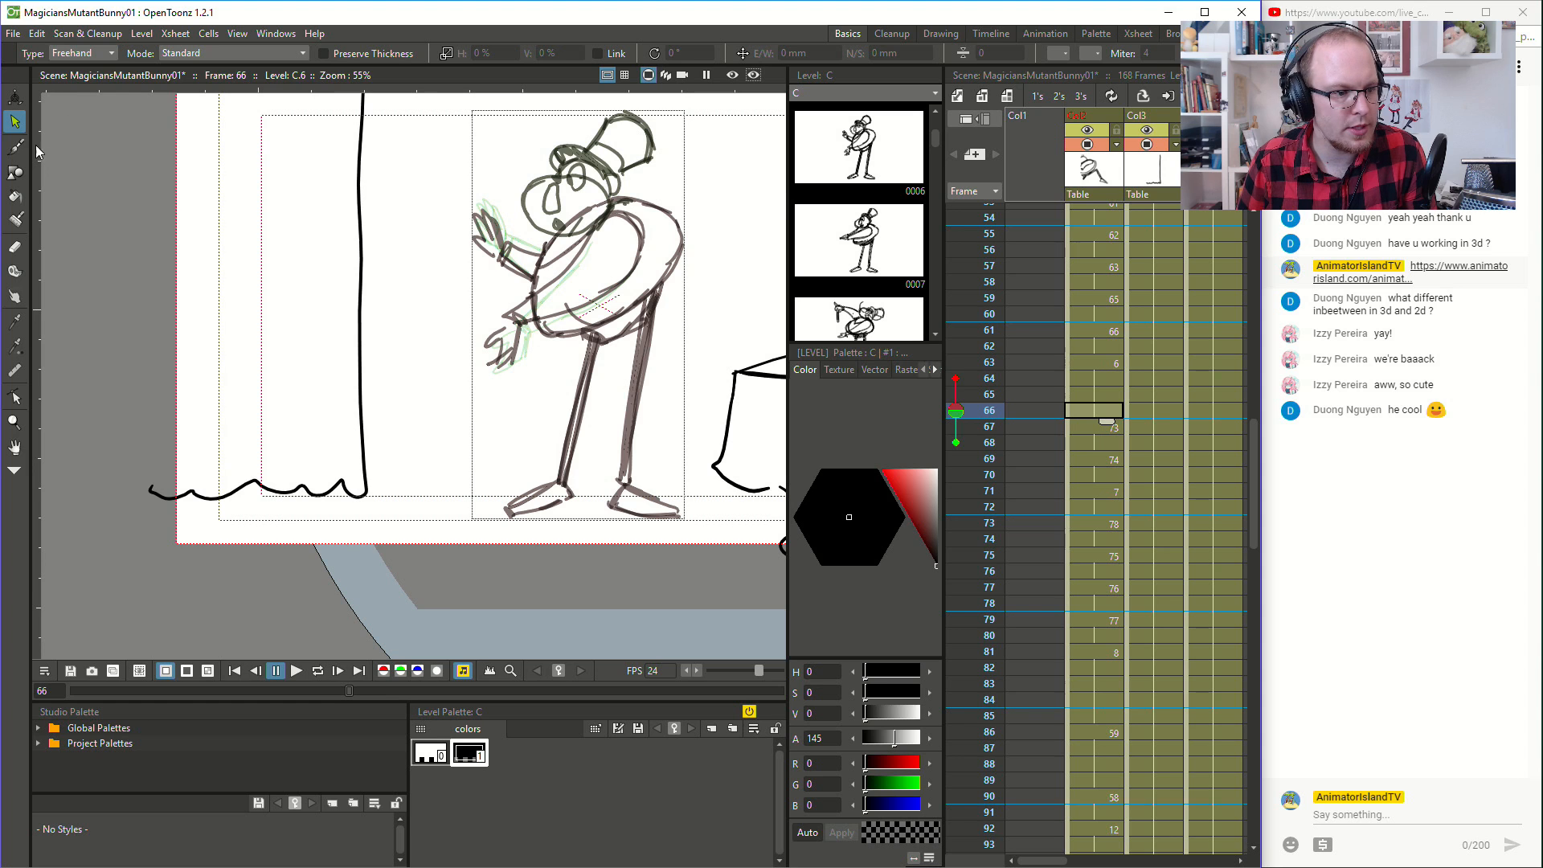
pyautogui.moveTo(655, 187)
pyautogui.mouseDown()
pyautogui.moveTo(539, 230)
pyautogui.moveTo(521, 316)
pyautogui.moveTo(543, 363)
pyautogui.moveTo(526, 431)
pyautogui.moveTo(467, 498)
pyautogui.mouseUp()
pyautogui.moveTo(659, 163)
pyautogui.mouseDown()
pyautogui.moveTo(581, 199)
pyautogui.moveTo(526, 275)
pyautogui.moveTo(537, 351)
pyautogui.moveTo(563, 363)
pyautogui.moveTo(493, 548)
pyautogui.moveTo(687, 547)
pyautogui.moveTo(650, 430)
pyautogui.moveTo(685, 319)
pyautogui.moveTo(689, 212)
pyautogui.moveTo(659, 166)
pyautogui.mouseUp()
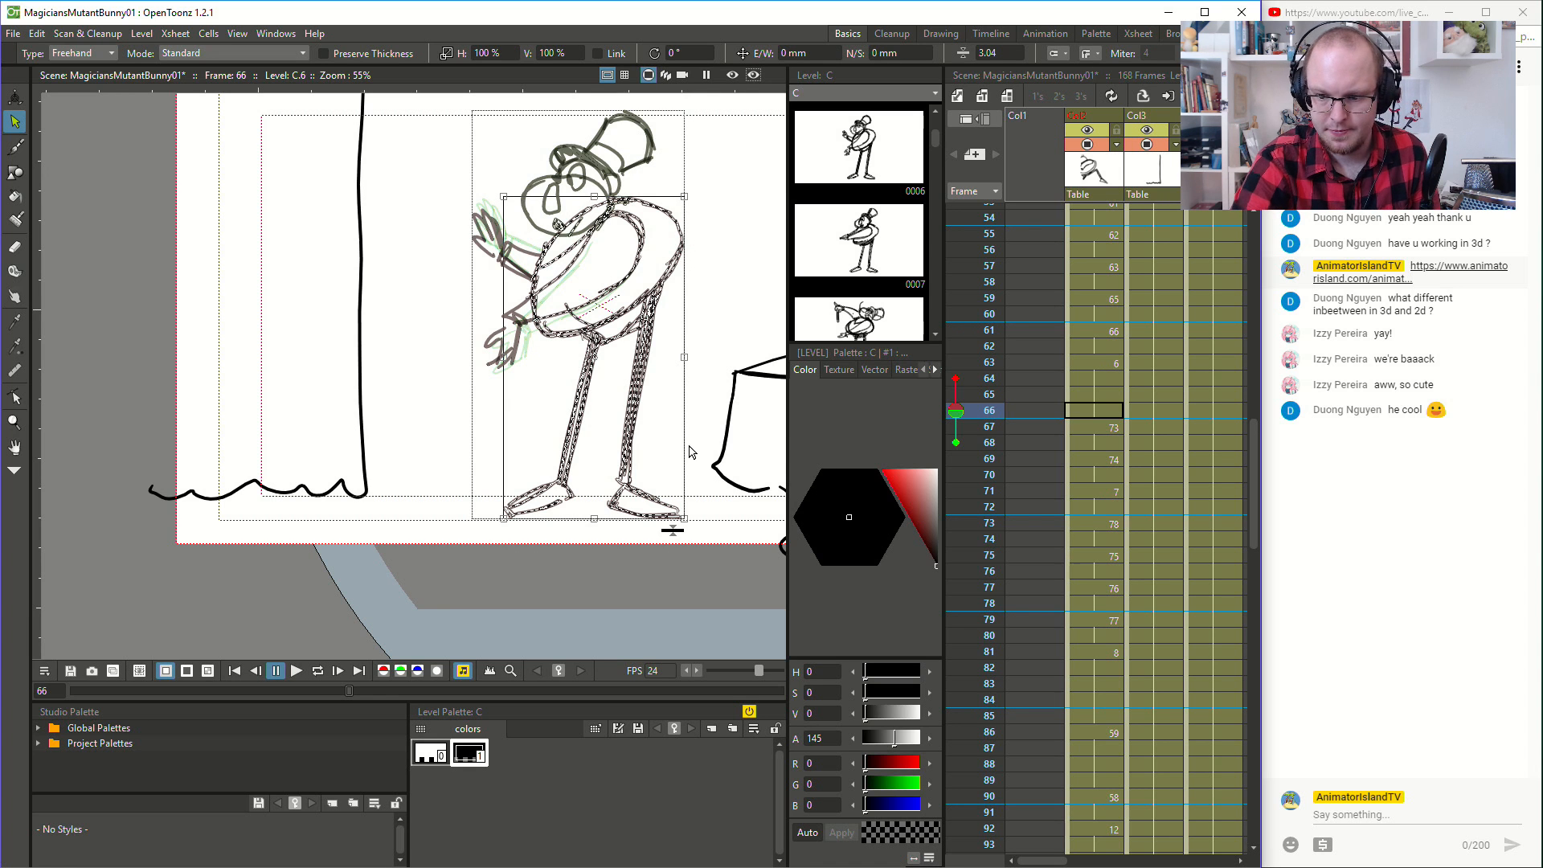
pyautogui.click(1107, 428)
pyautogui.hotkey('ctrl', 'v')
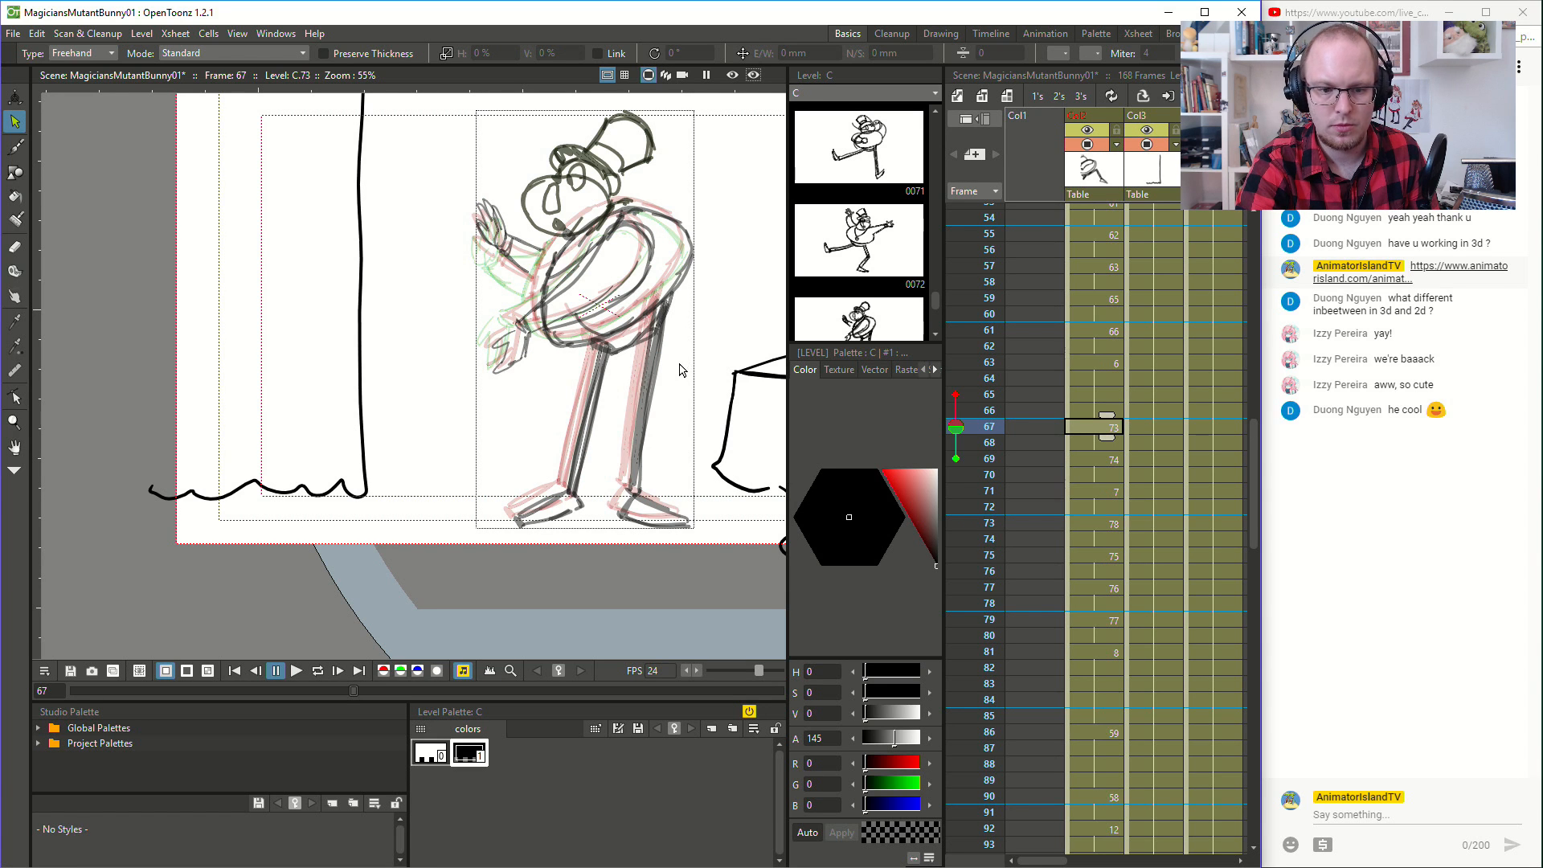
pyautogui.hotkey('ctrl', 'z')
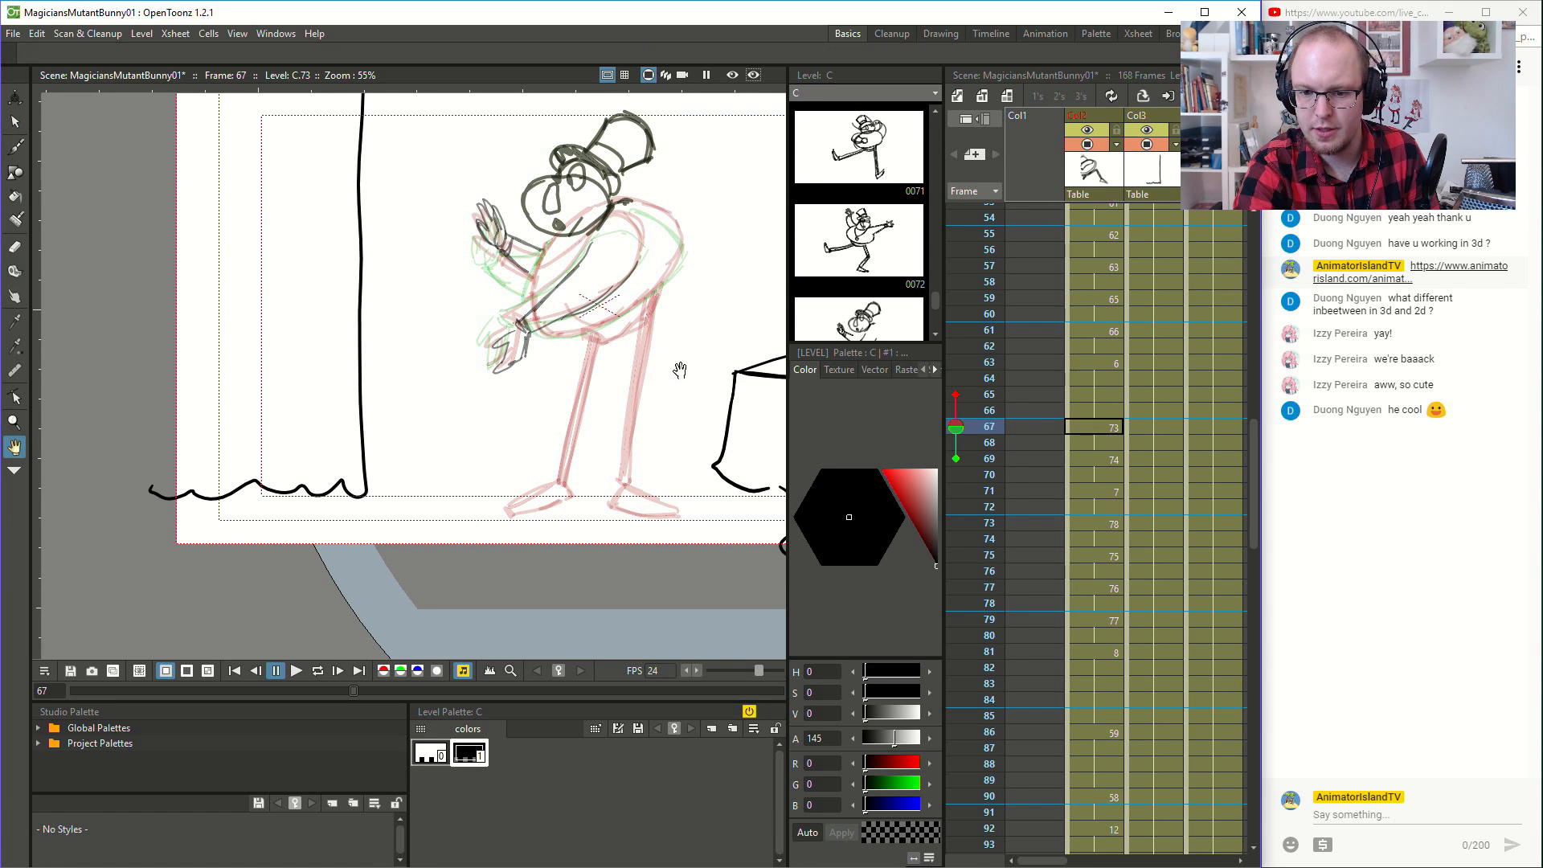
# - Draw the magician's rounded back, belly outline and hip lines by hand with the Brush on the drawing at frame 67
pyautogui.moveTo(682, 372); pyautogui.dragTo(644, 406)
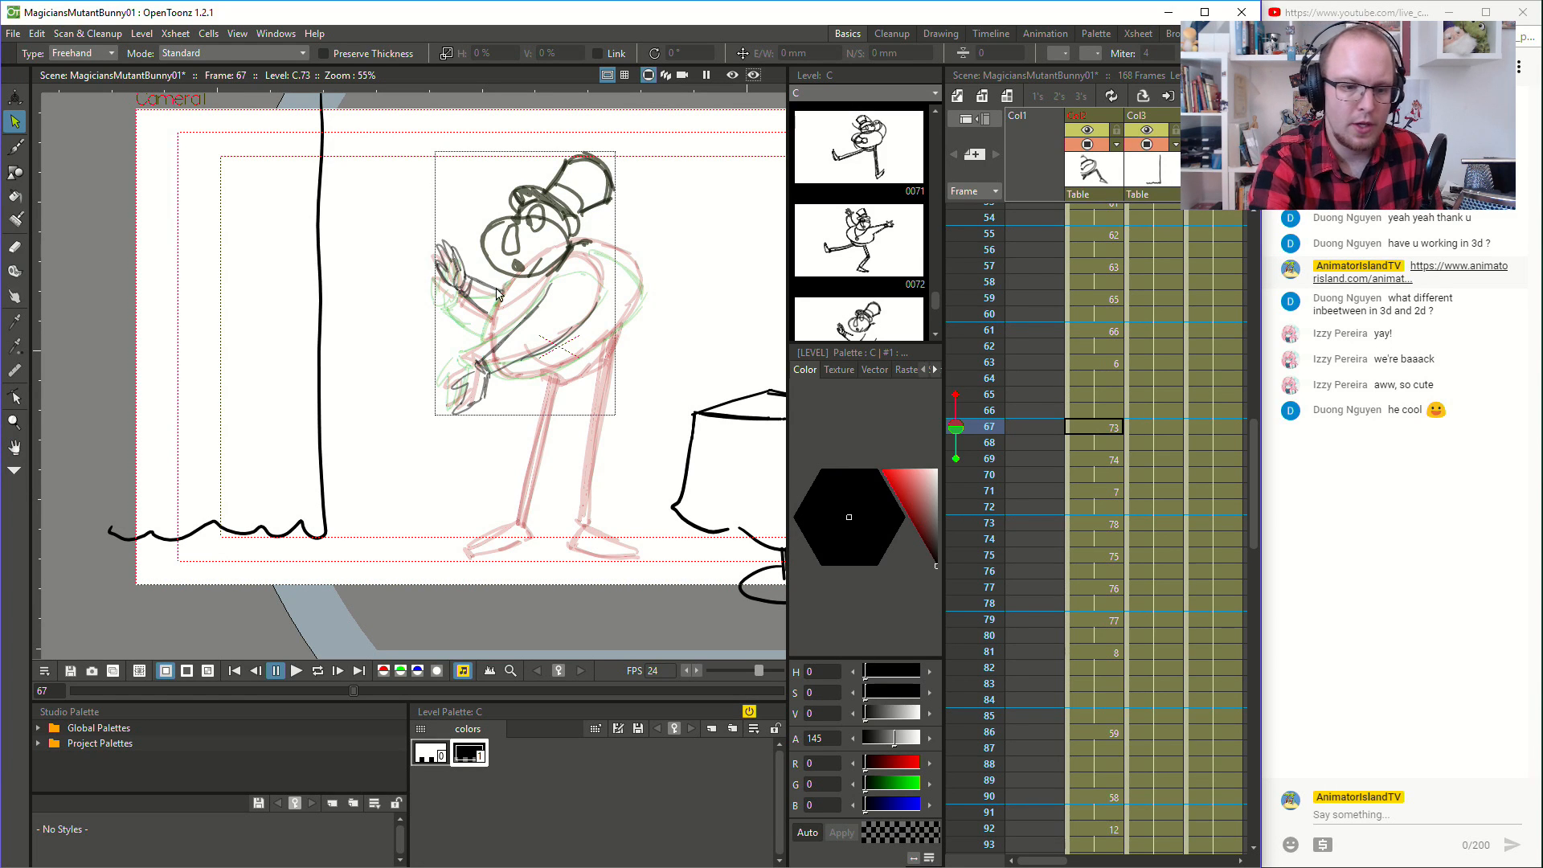
pyautogui.click(14, 147)
pyautogui.moveTo(514, 281)
pyautogui.mouseDown()
pyautogui.moveTo(502, 372)
pyautogui.moveTo(533, 377)
pyautogui.moveTo(611, 334)
pyautogui.moveTo(635, 260)
pyautogui.mouseUp()
pyautogui.moveTo(641, 273)
pyautogui.mouseDown()
pyautogui.moveTo(620, 245)
pyautogui.moveTo(589, 240)
pyautogui.moveTo(639, 266)
pyautogui.mouseUp()
pyautogui.hotkey('ctrl', 'z')
pyautogui.hotkey('ctrl', 'z')
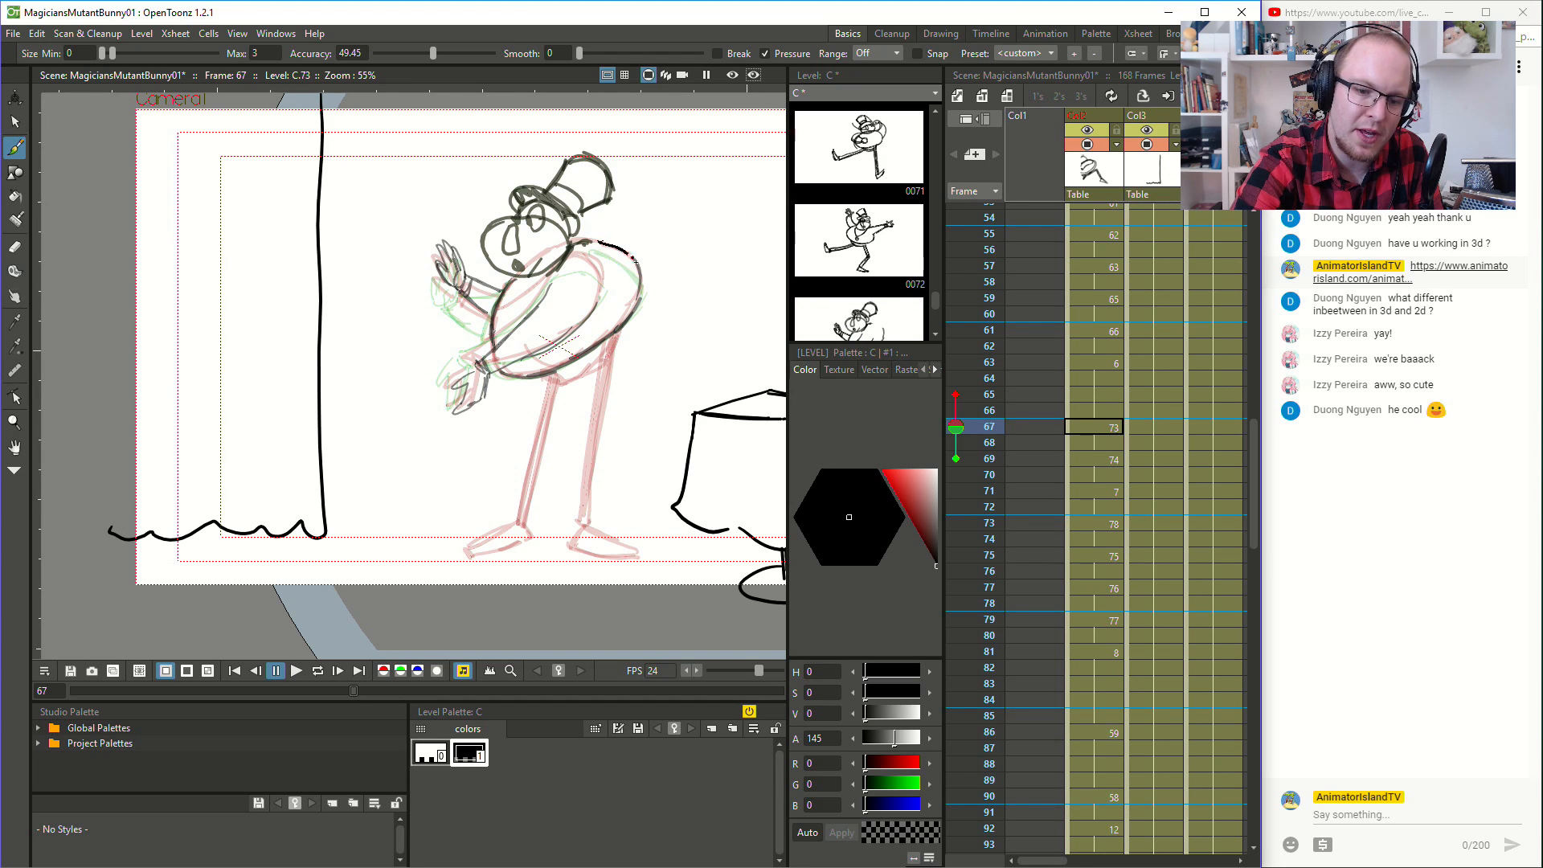
pyautogui.moveTo(554, 373)
pyautogui.mouseDown()
pyautogui.moveTo(613, 358)
pyautogui.moveTo(617, 336)
pyautogui.moveTo(568, 365)
pyautogui.moveTo(597, 356)
pyautogui.moveTo(582, 490)
pyautogui.mouseUp()
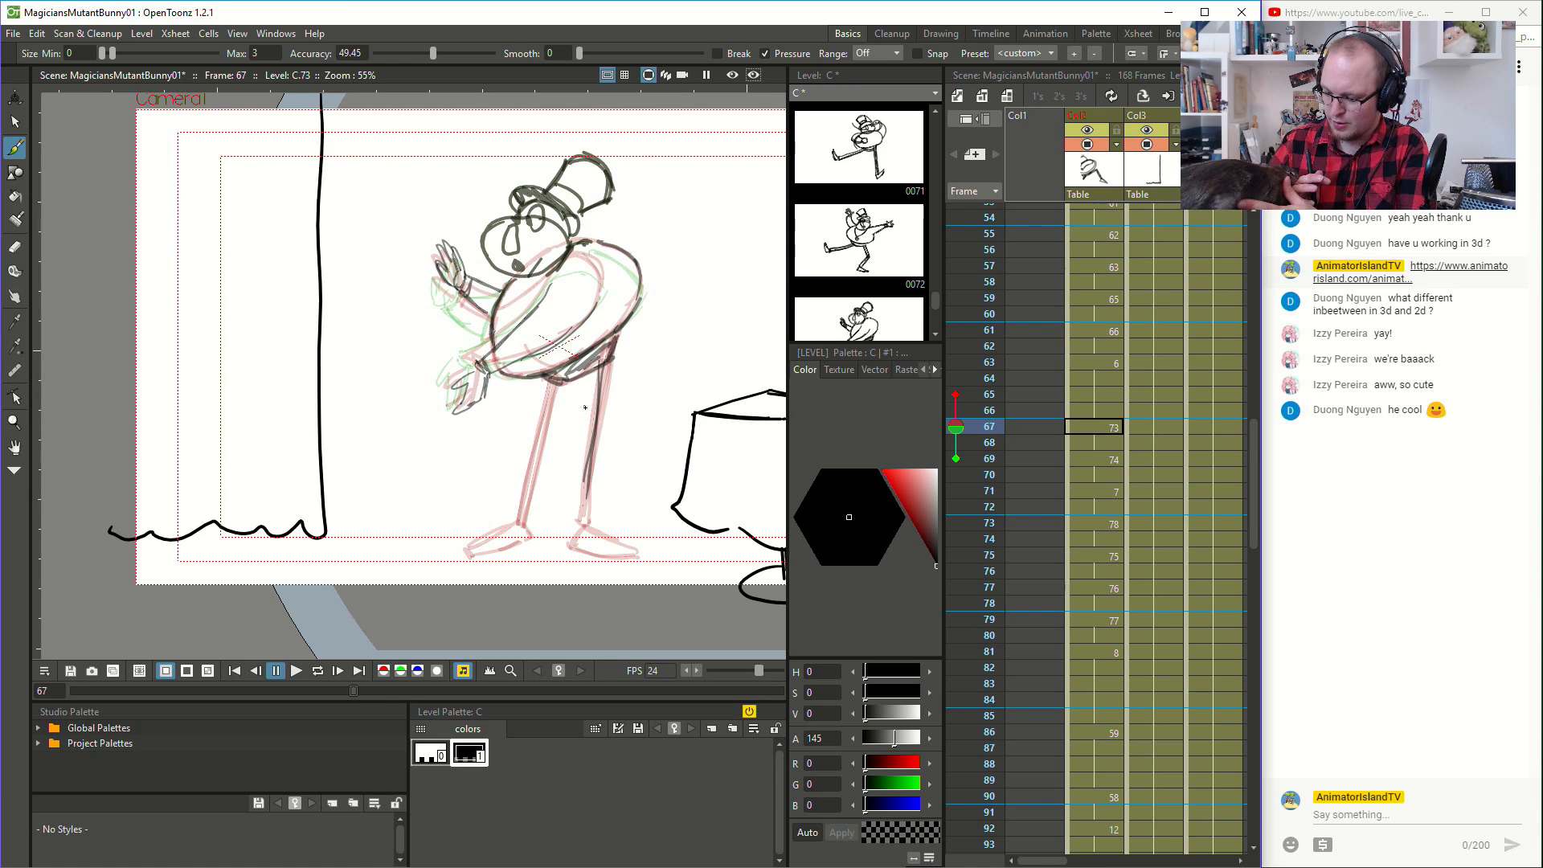
pyautogui.hotkey('ctrl', 'r')
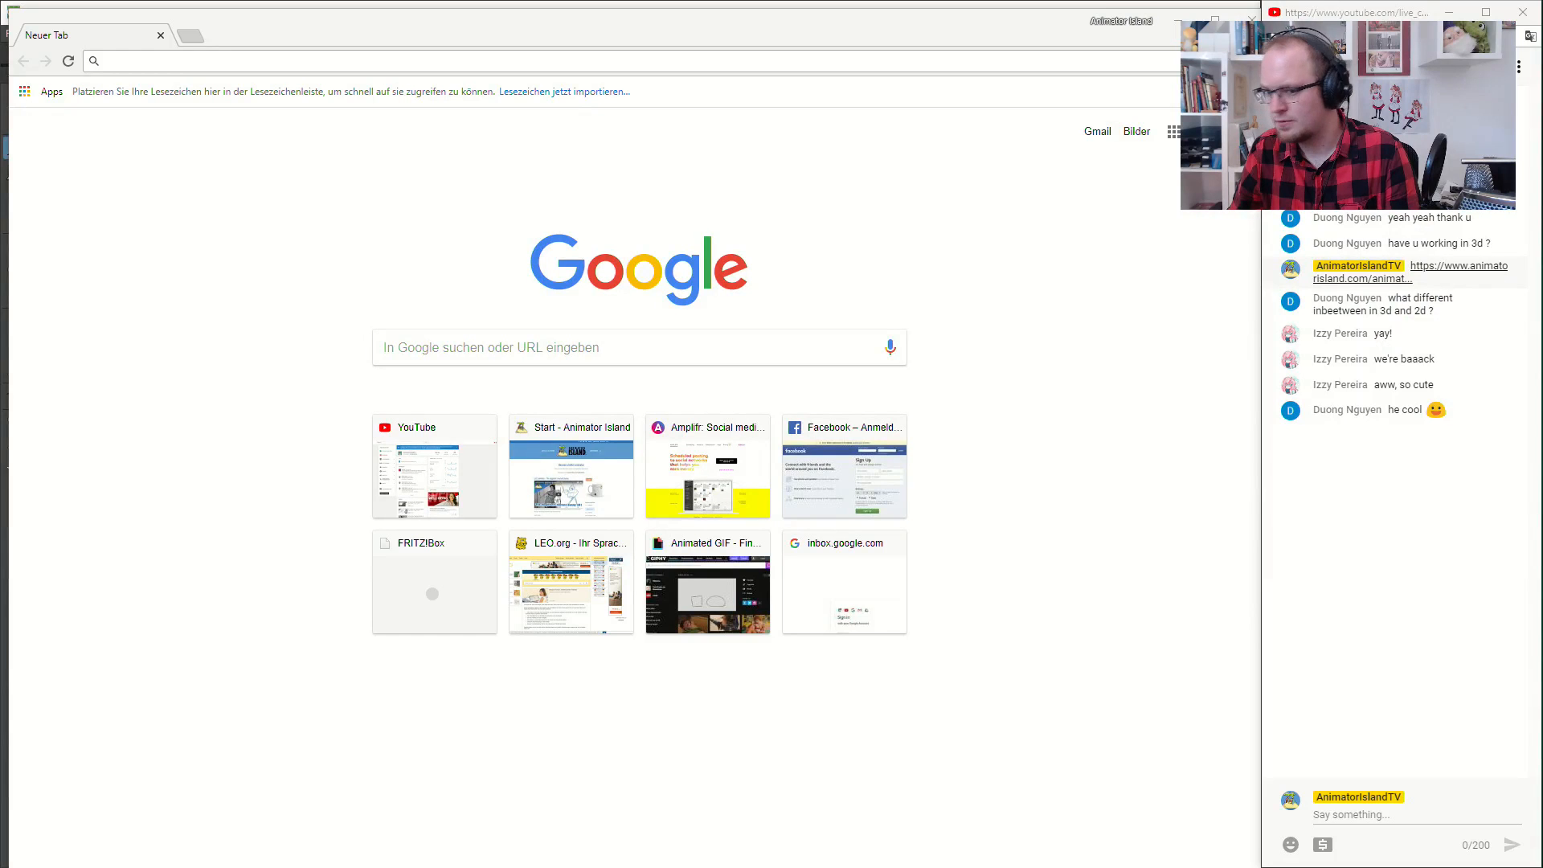
pyautogui.click(1179, 20)
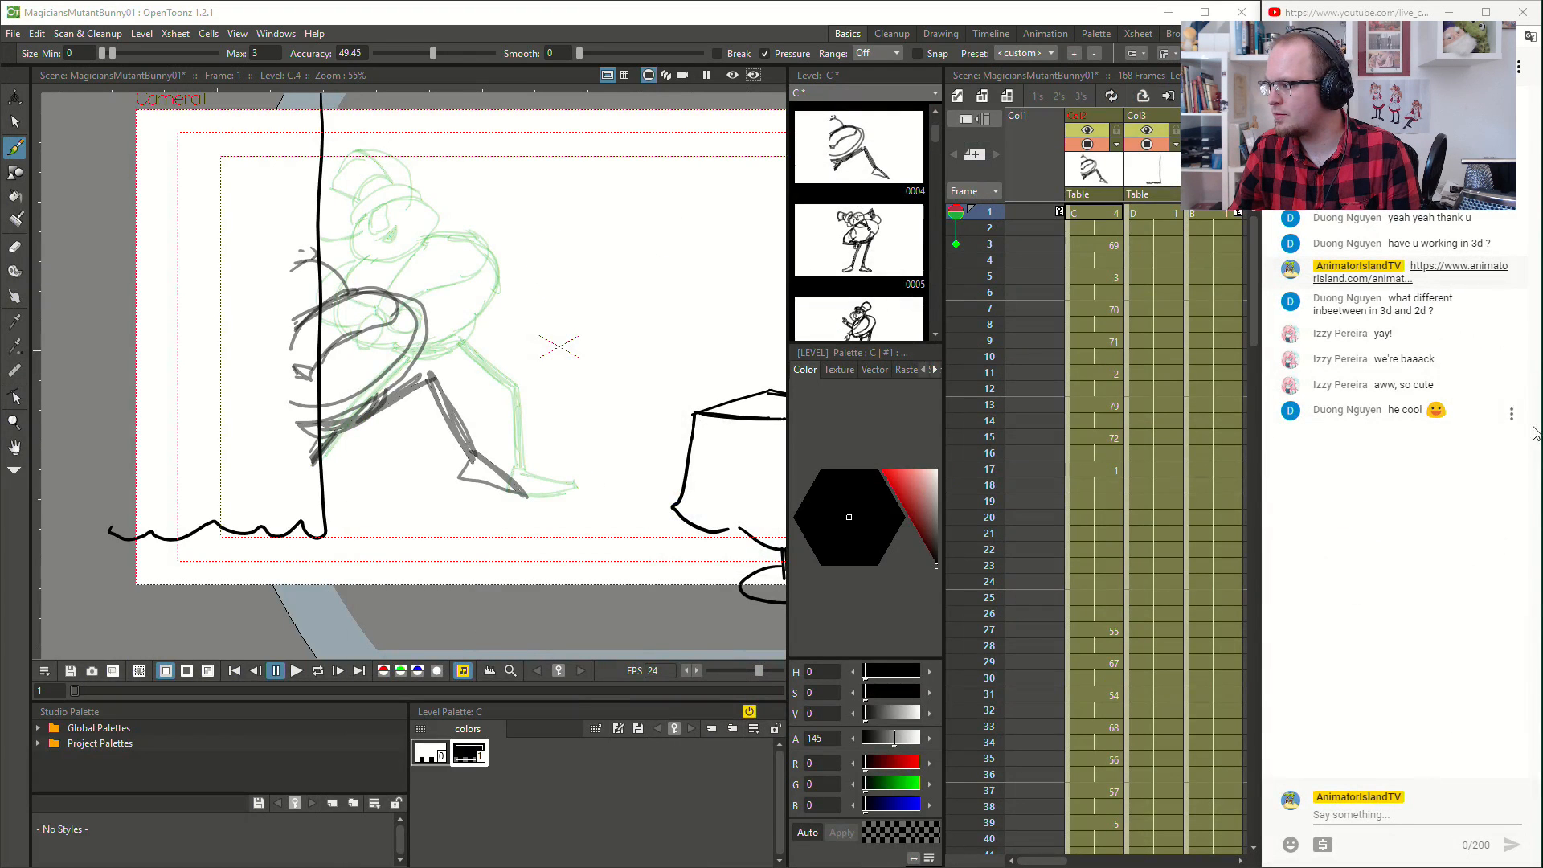
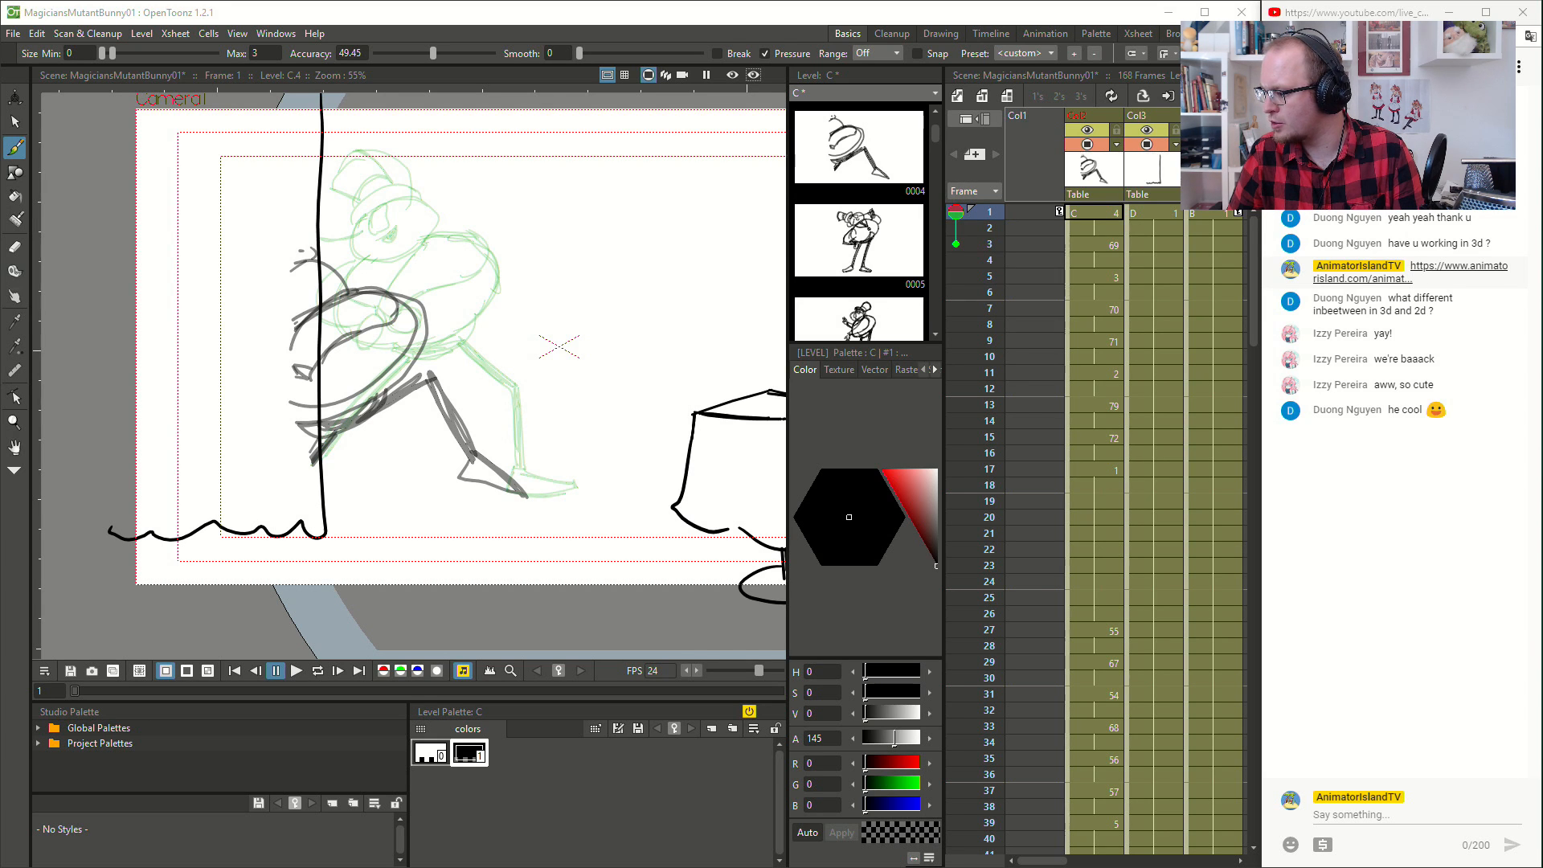
pyautogui.hotkey('alt', 'Tab')
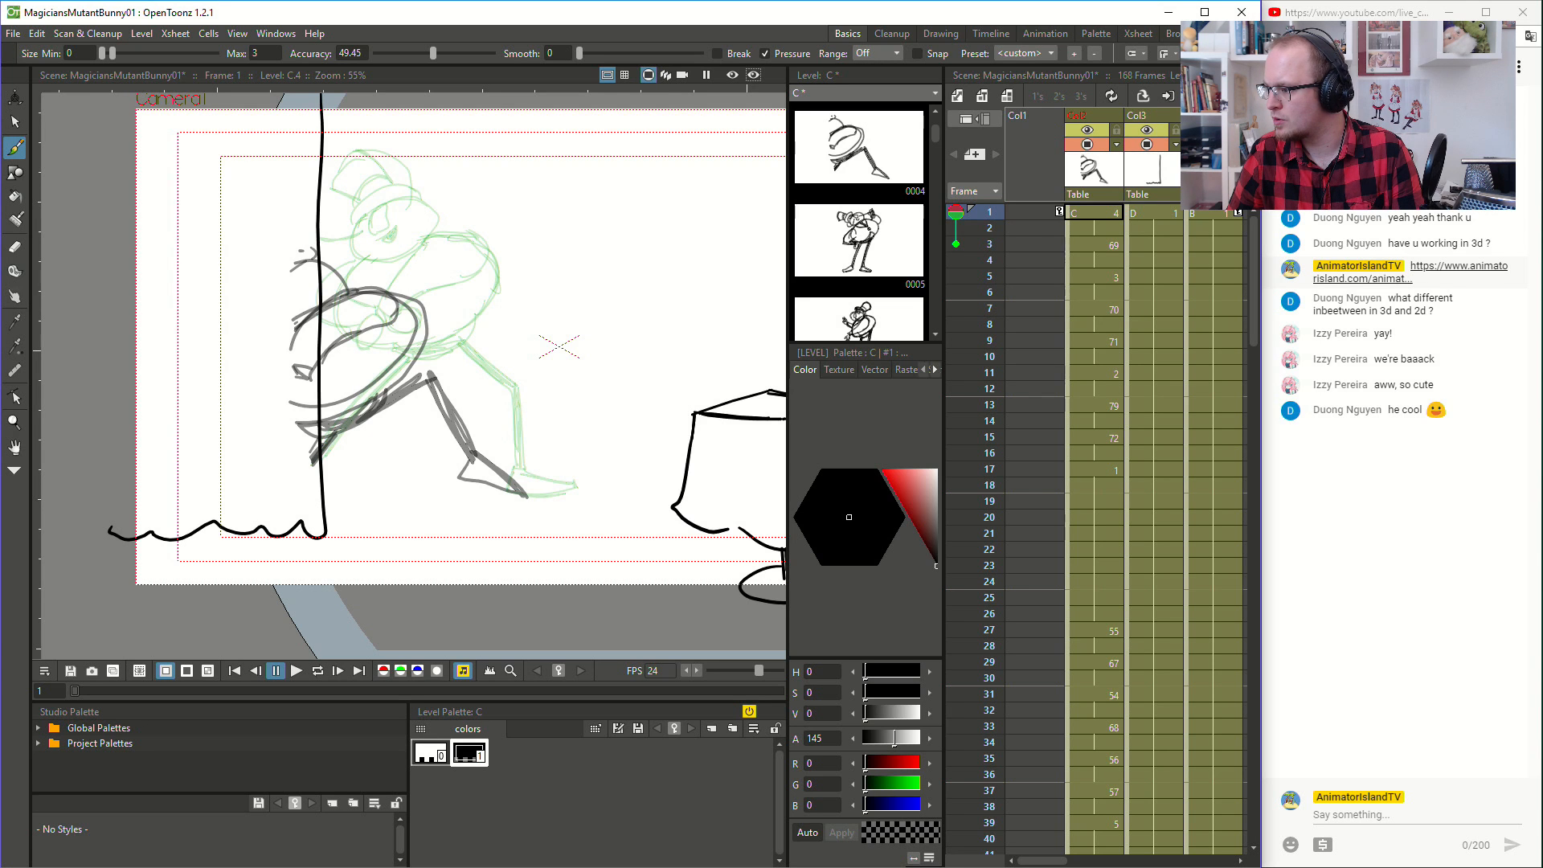
pyautogui.click(1405, 524)
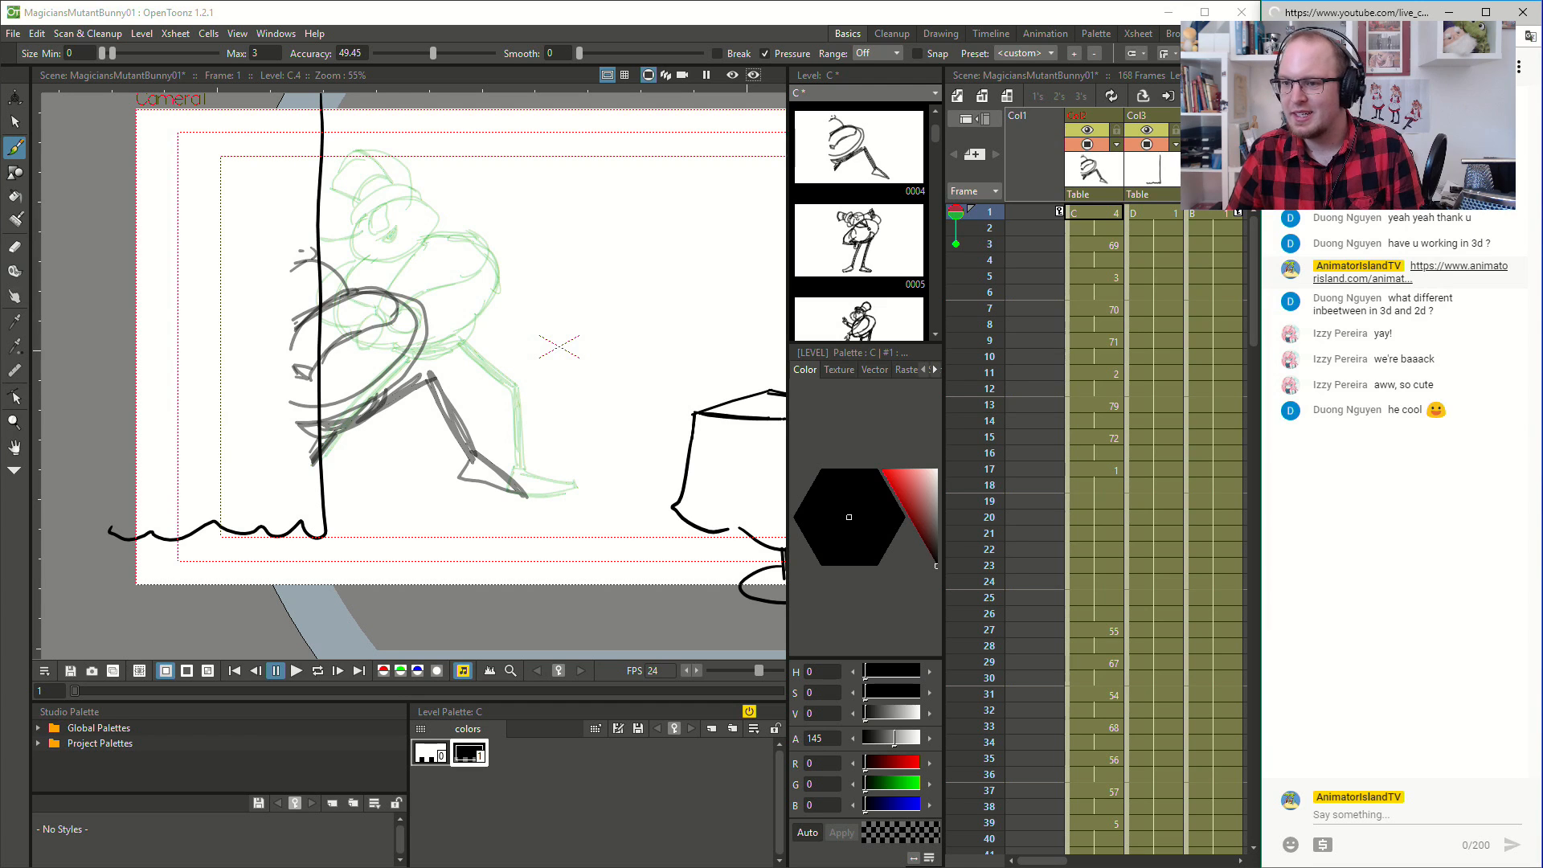
pyautogui.hotkey('alt', 'Tab')
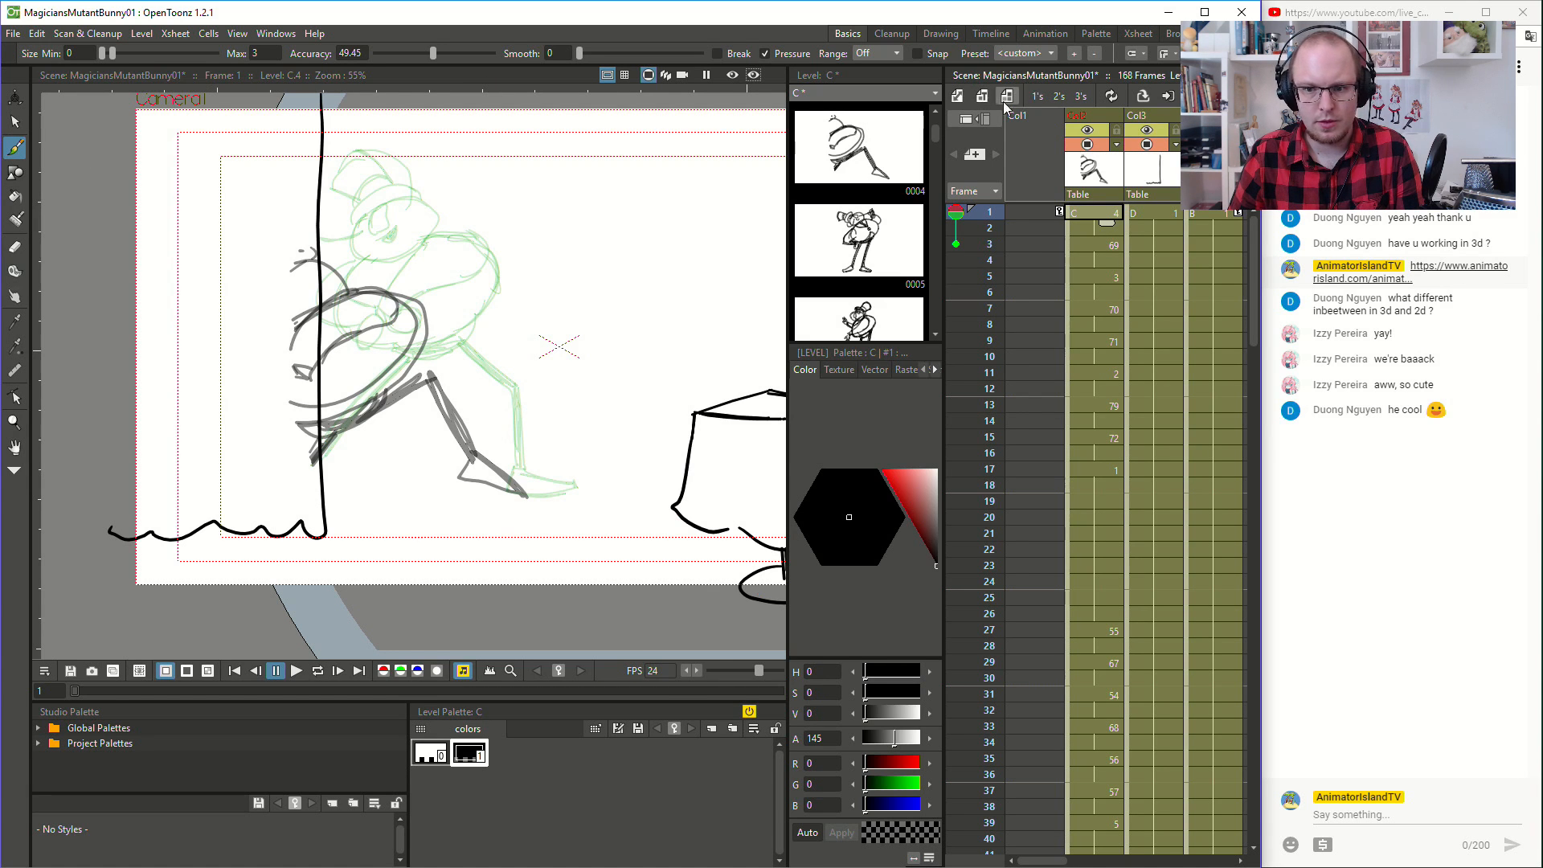
# - Play back the animation and compare the drawings at frames 71, 73 and 75 for missing body parts
pyautogui.click(297, 671)
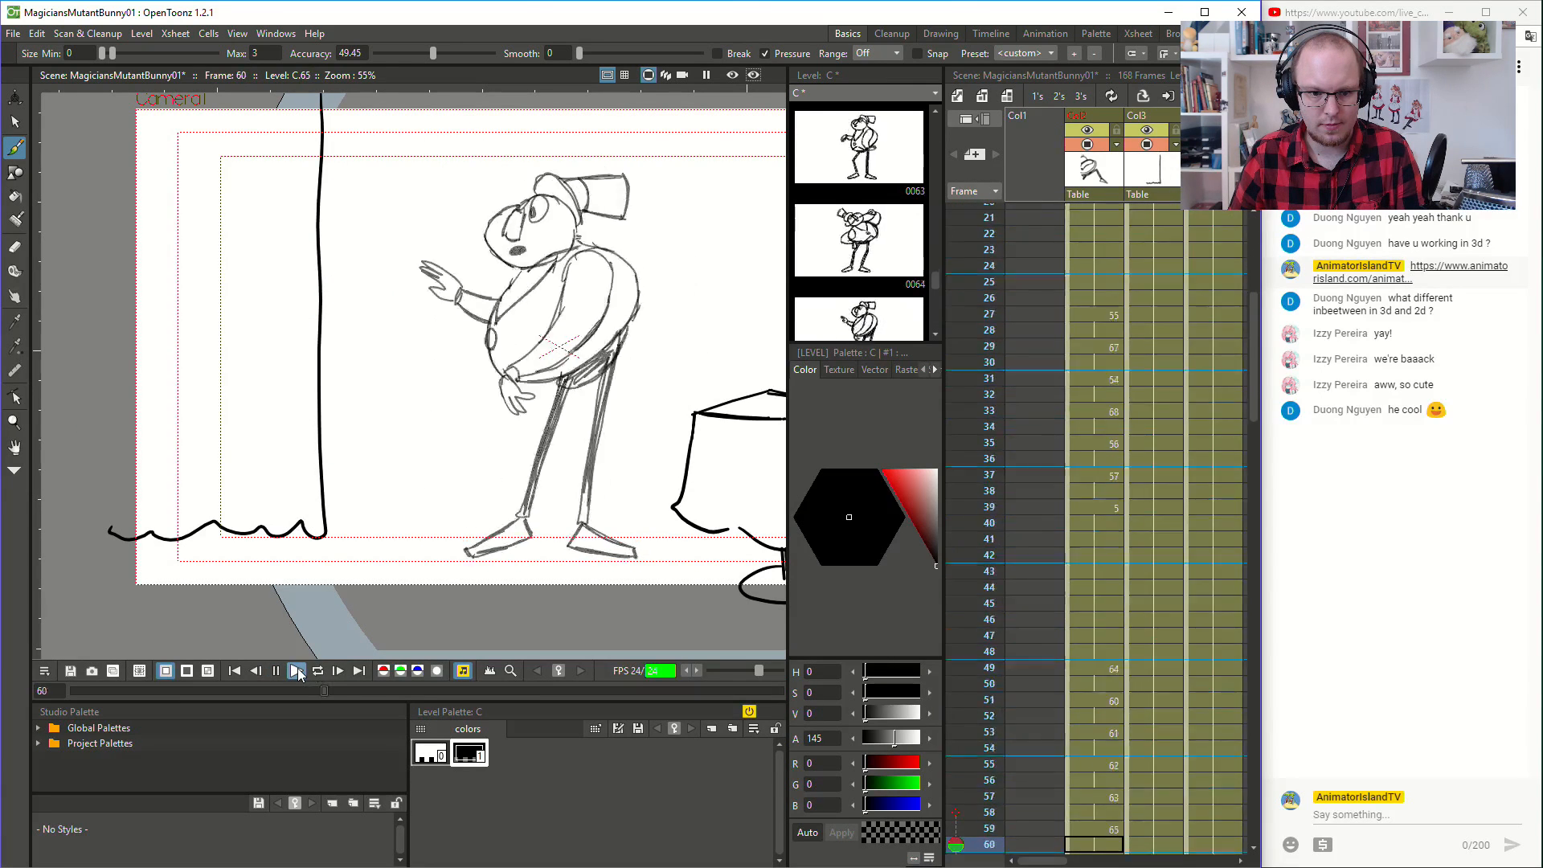
pyautogui.click(298, 673)
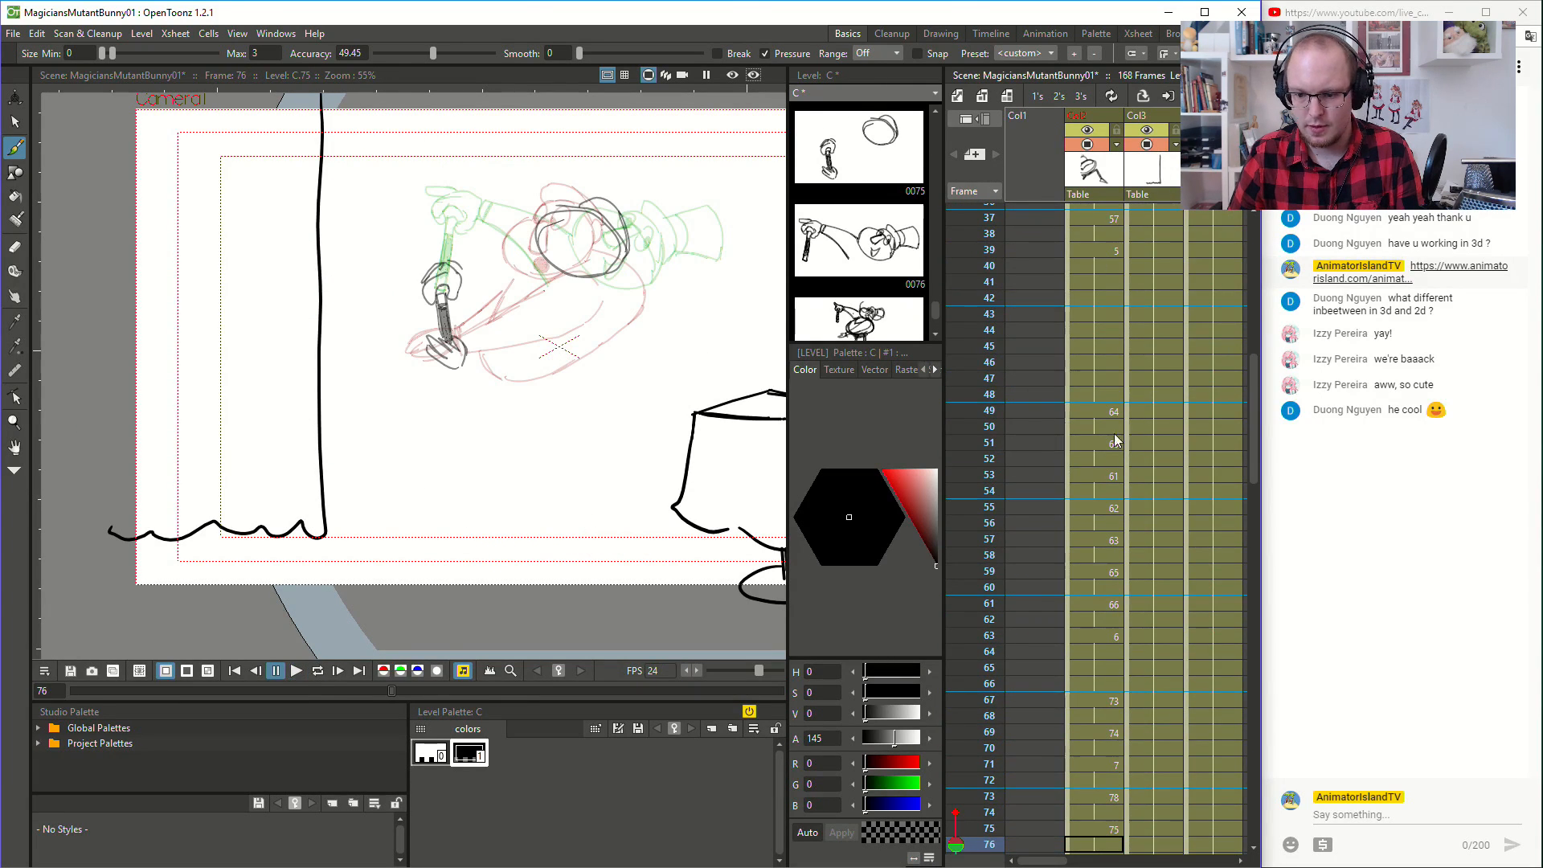
pyautogui.scroll(-3, 1095, 563)
pyautogui.click(1106, 541)
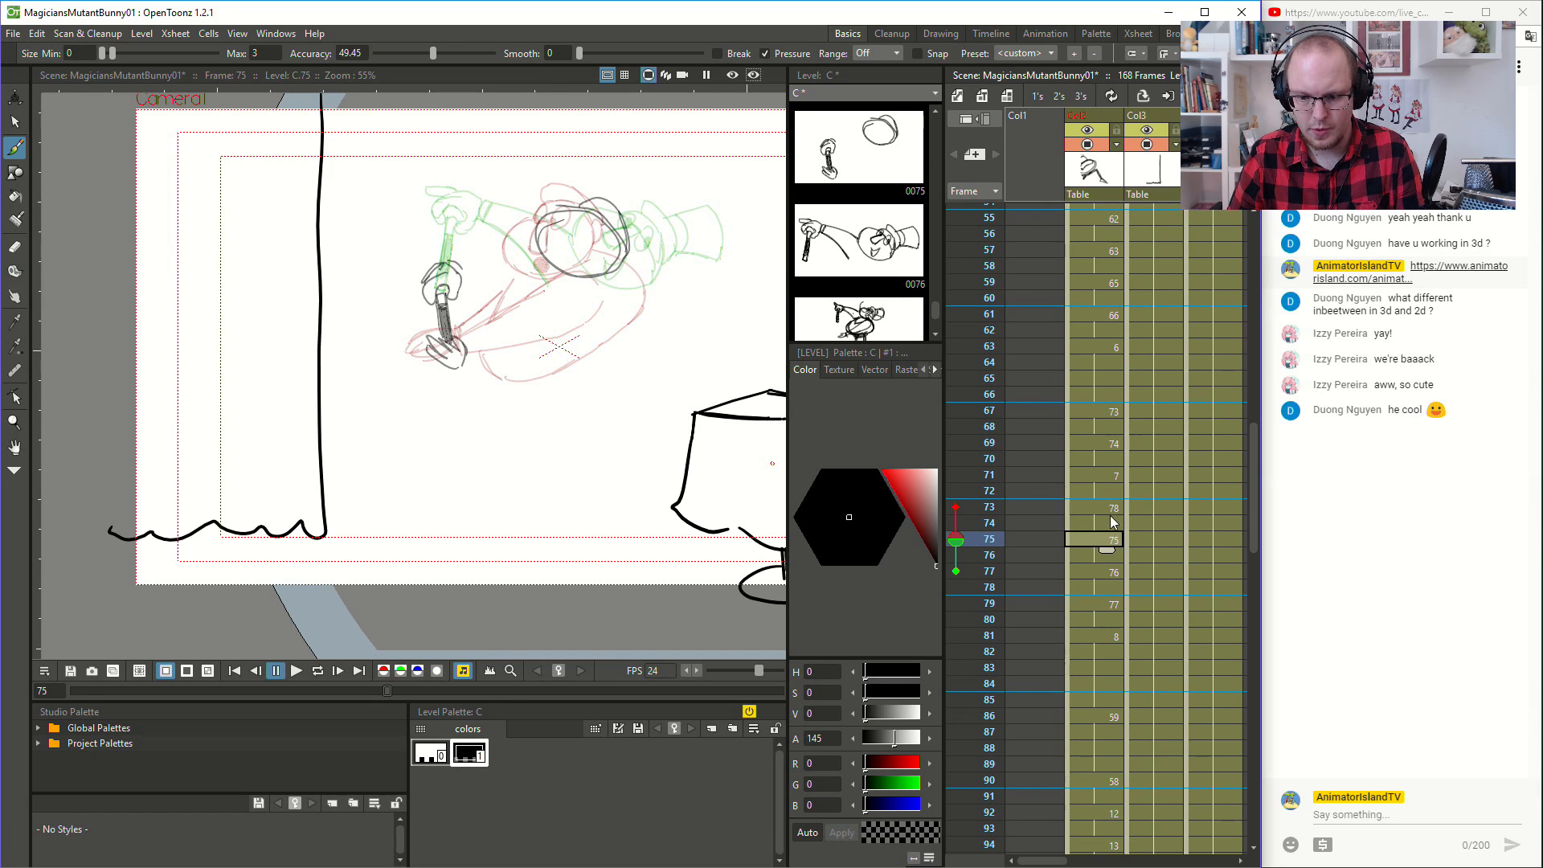
pyautogui.click(1111, 511)
pyautogui.click(1107, 474)
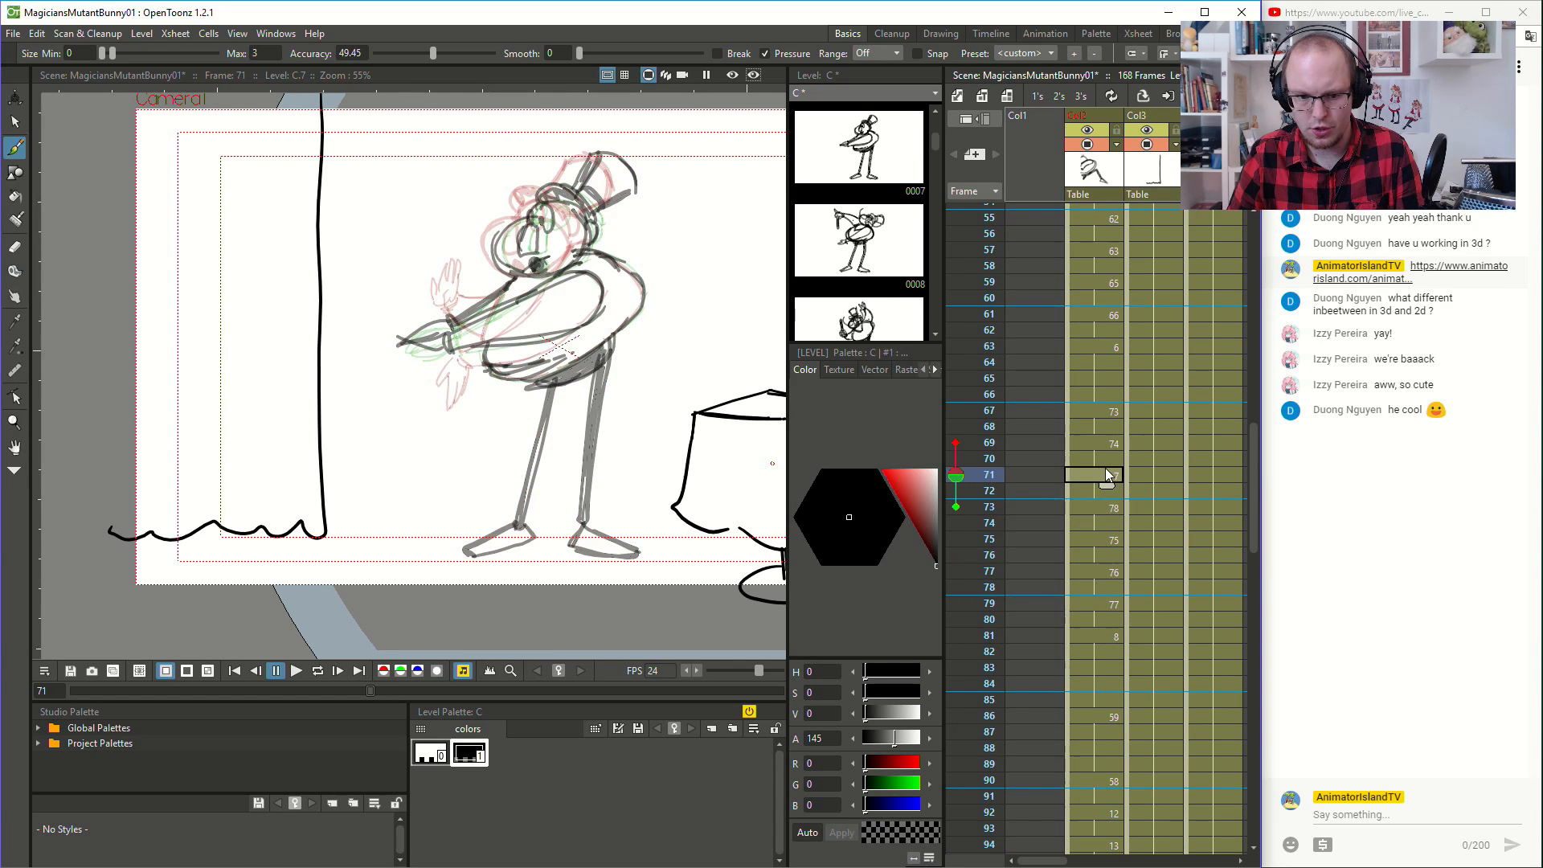
pyautogui.click(1107, 509)
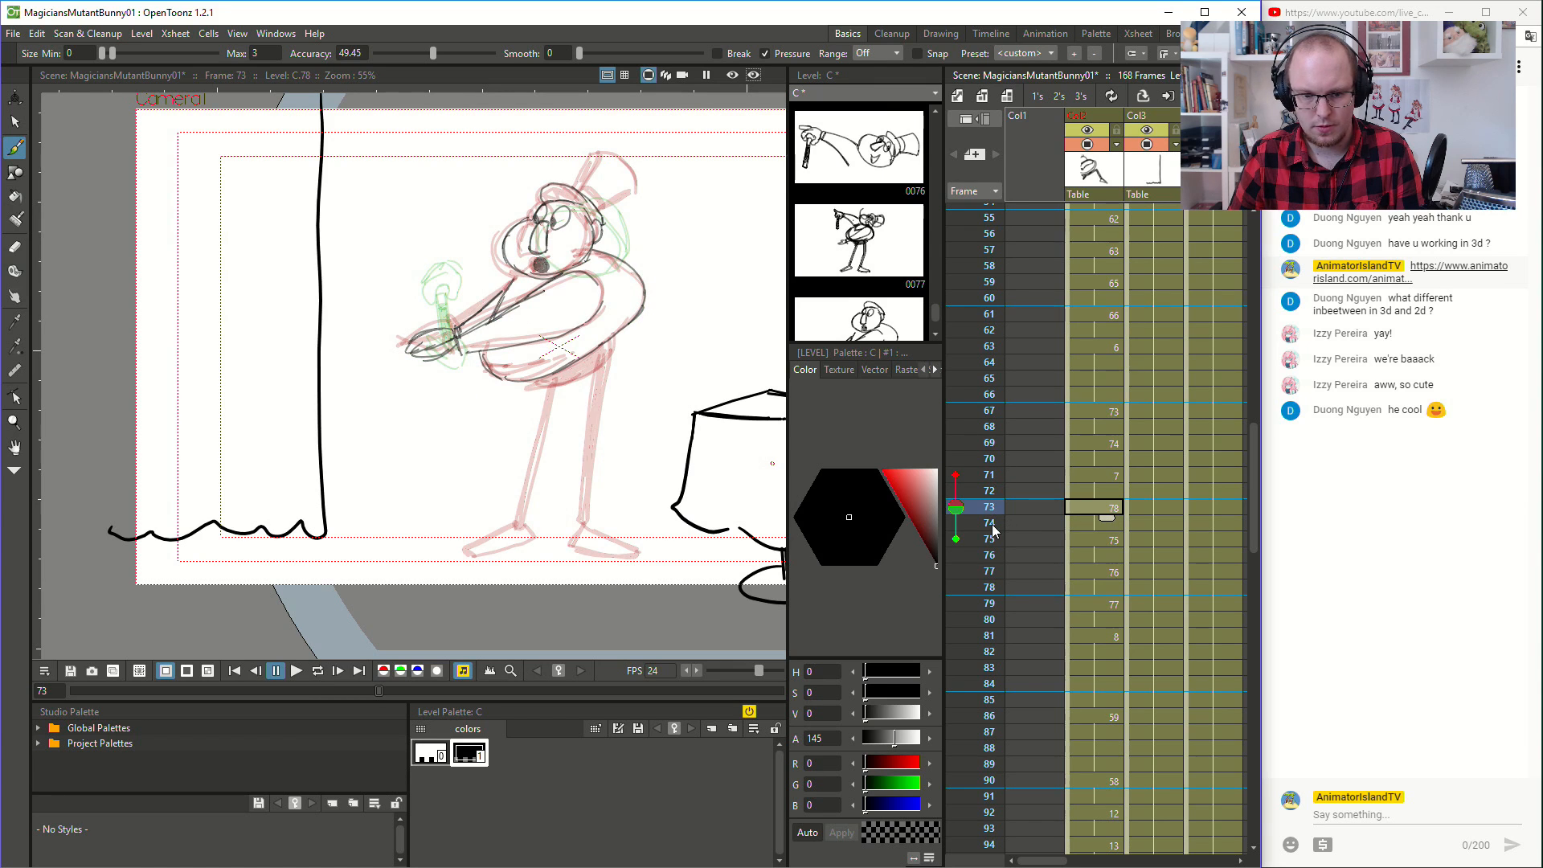
pyautogui.click(1078, 537)
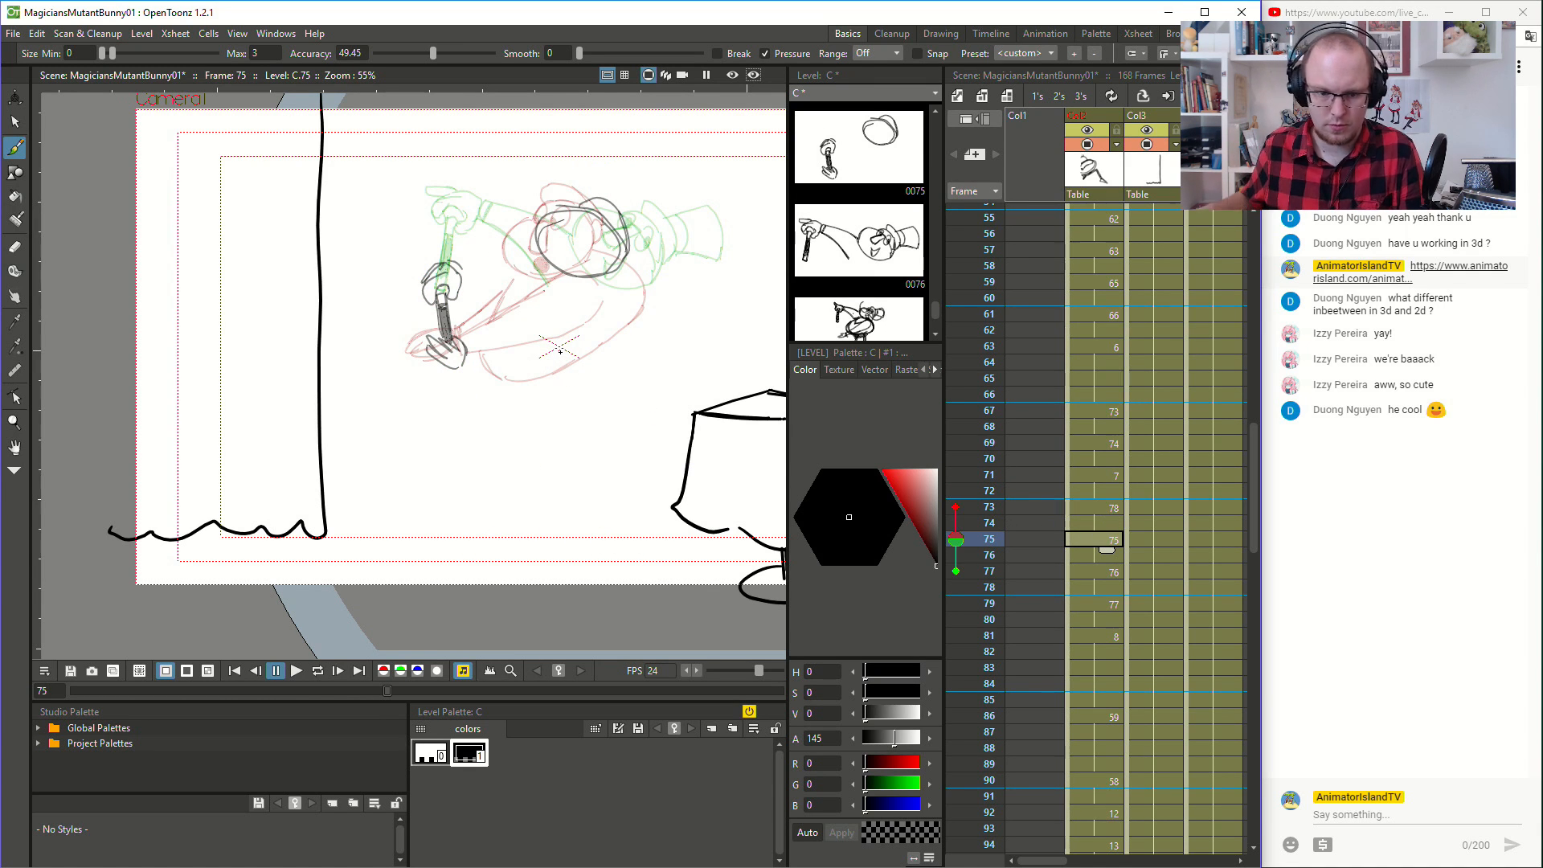
# - Draw the magician's round body outline on the drawing at frame 75, switch off the onion skin and check it against neighbouring frames
pyautogui.moveTo(548, 267)
pyautogui.mouseDown()
pyautogui.moveTo(498, 346)
pyautogui.moveTo(535, 365)
pyautogui.moveTo(522, 368)
pyautogui.moveTo(537, 355)
pyautogui.moveTo(519, 371)
pyautogui.moveTo(639, 347)
pyautogui.mouseUp()
pyautogui.click(955, 539)
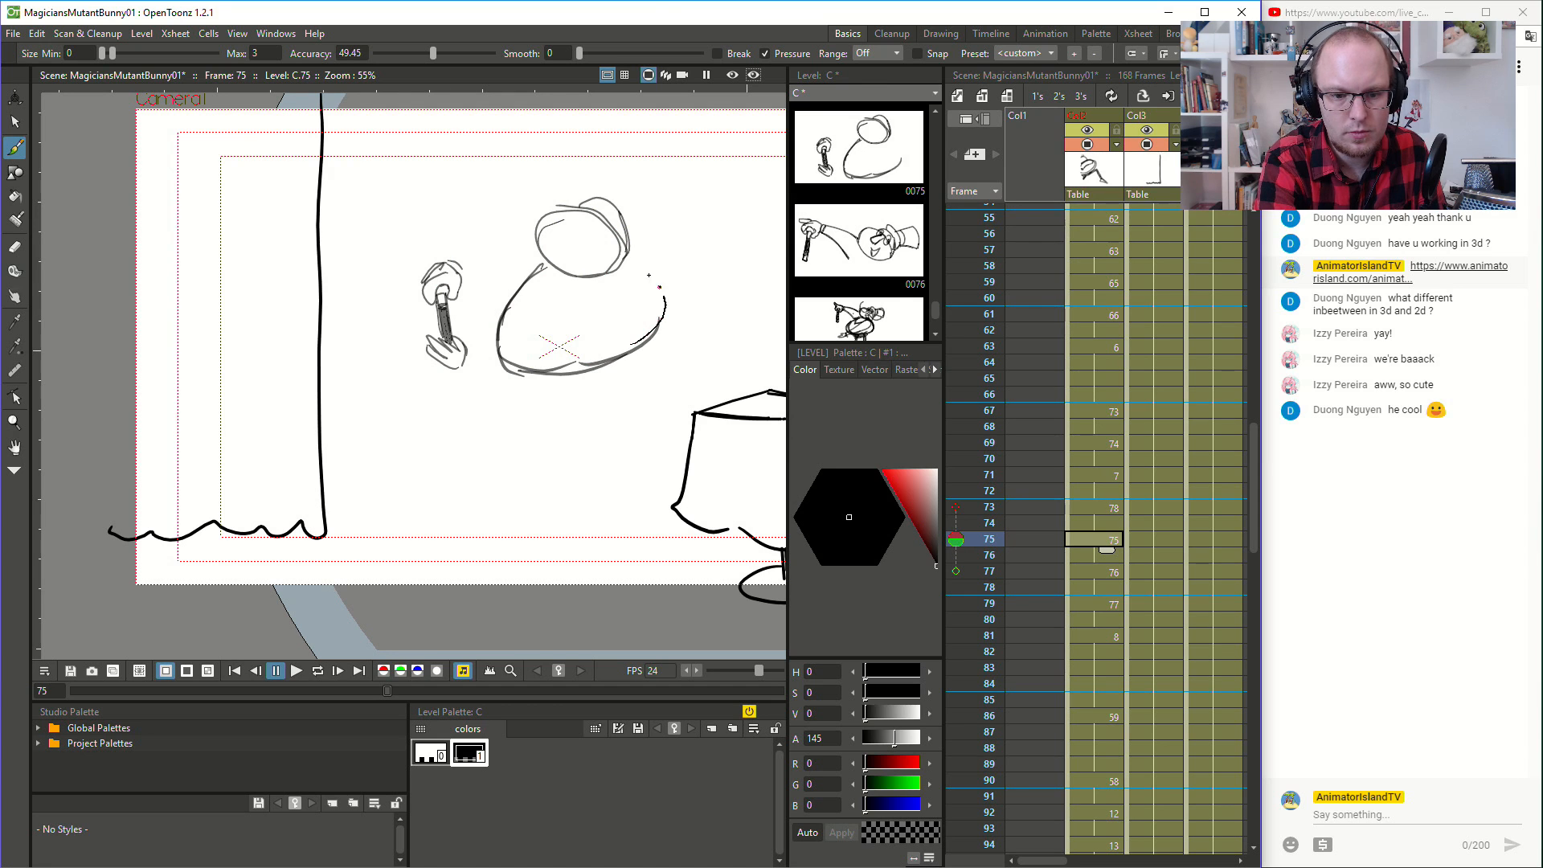
pyautogui.press(',')
pyautogui.press(',')
pyautogui.press('.')
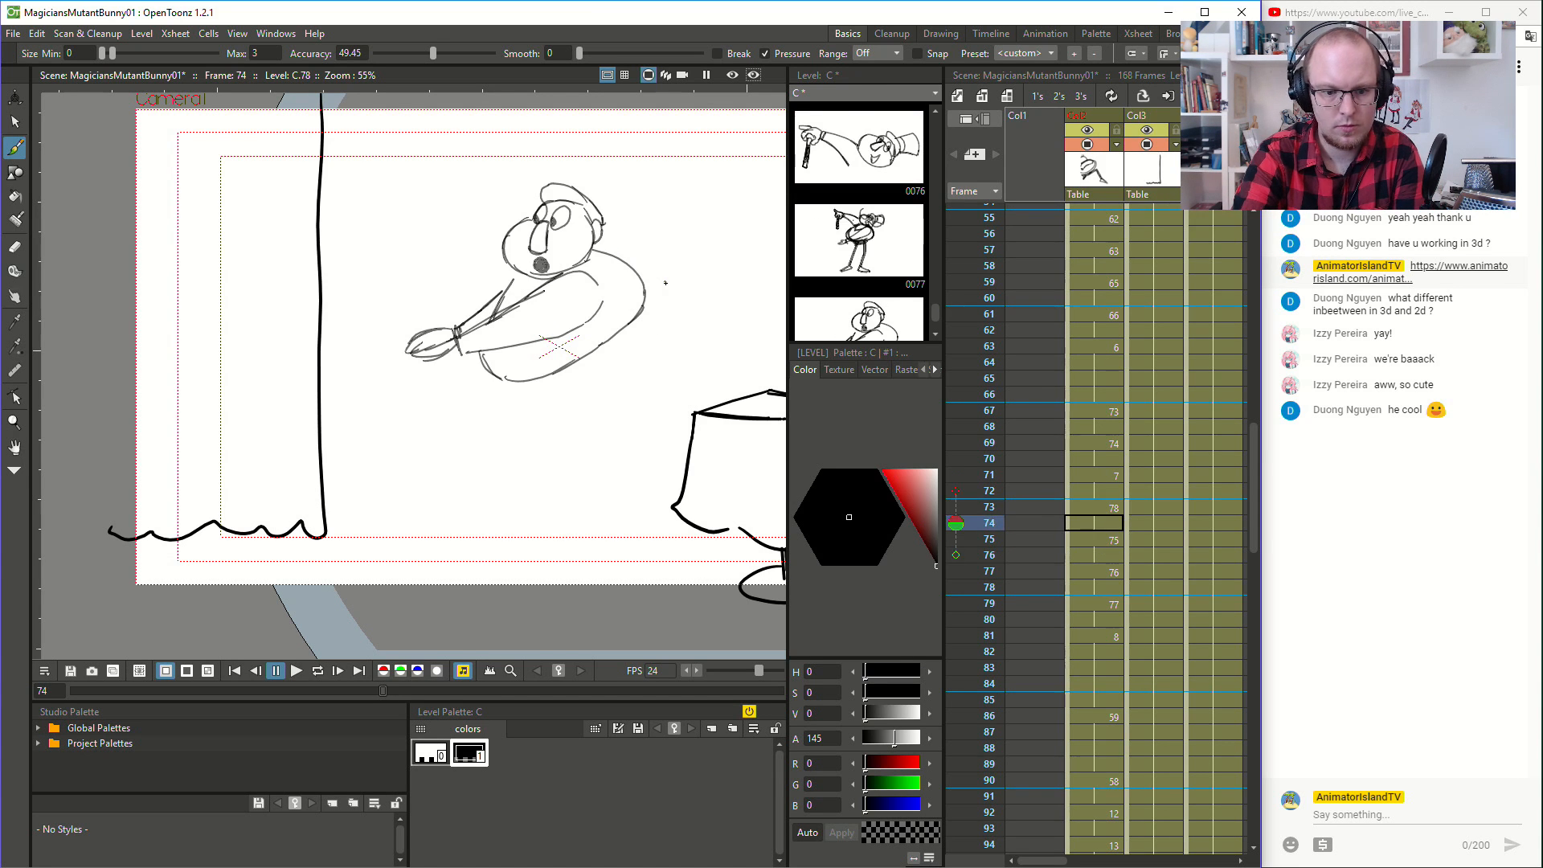
pyautogui.press('.')
pyautogui.press('.')
pyautogui.press('.')
pyautogui.press('.')
pyautogui.press('.')
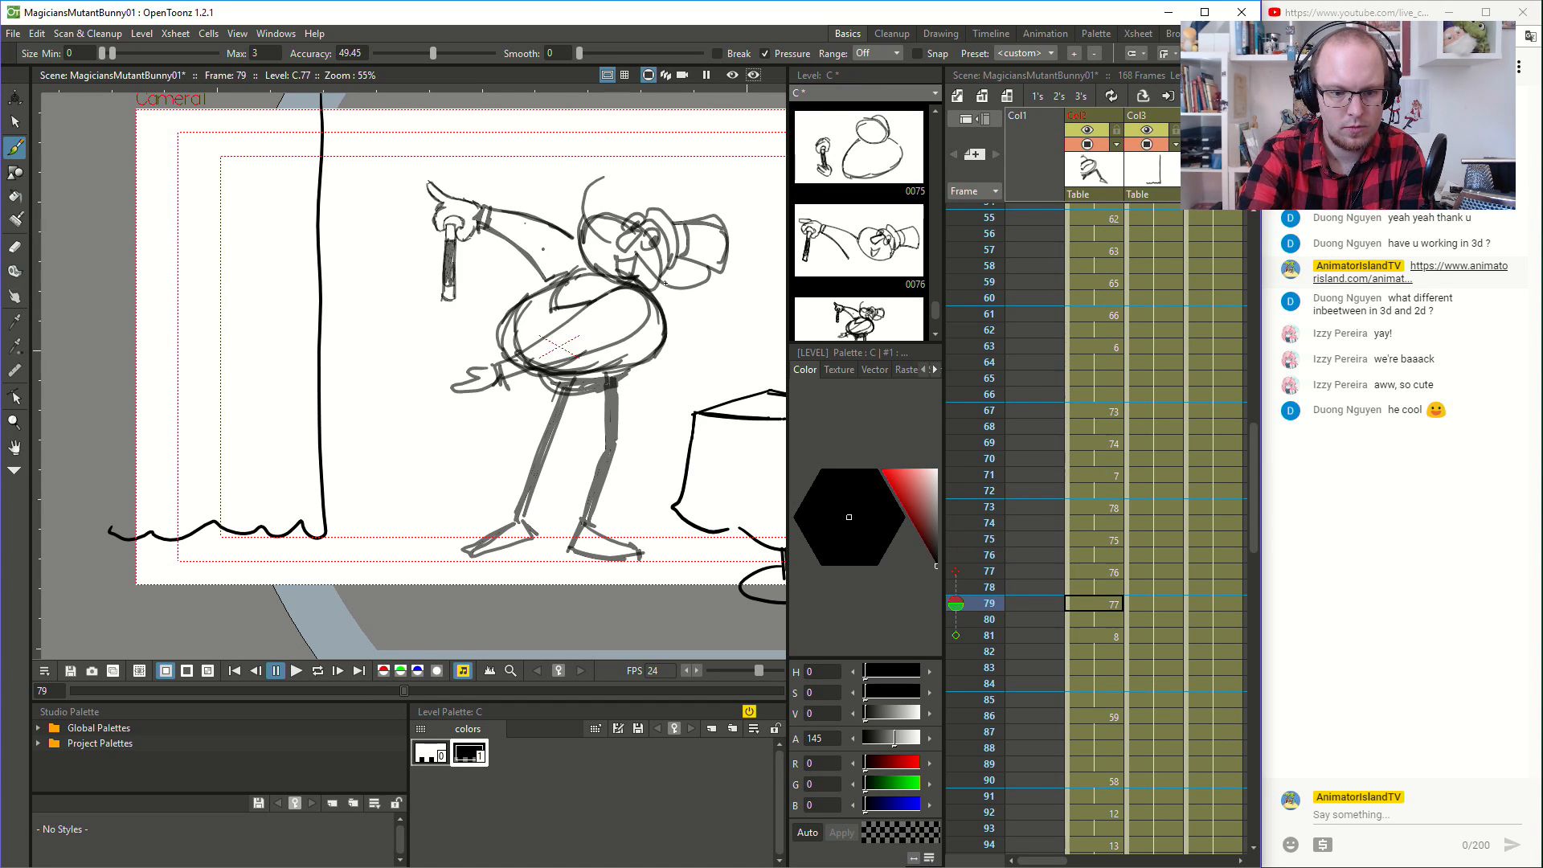
pyautogui.press(',')
pyautogui.press(',')
pyautogui.press('.')
pyautogui.press('.')
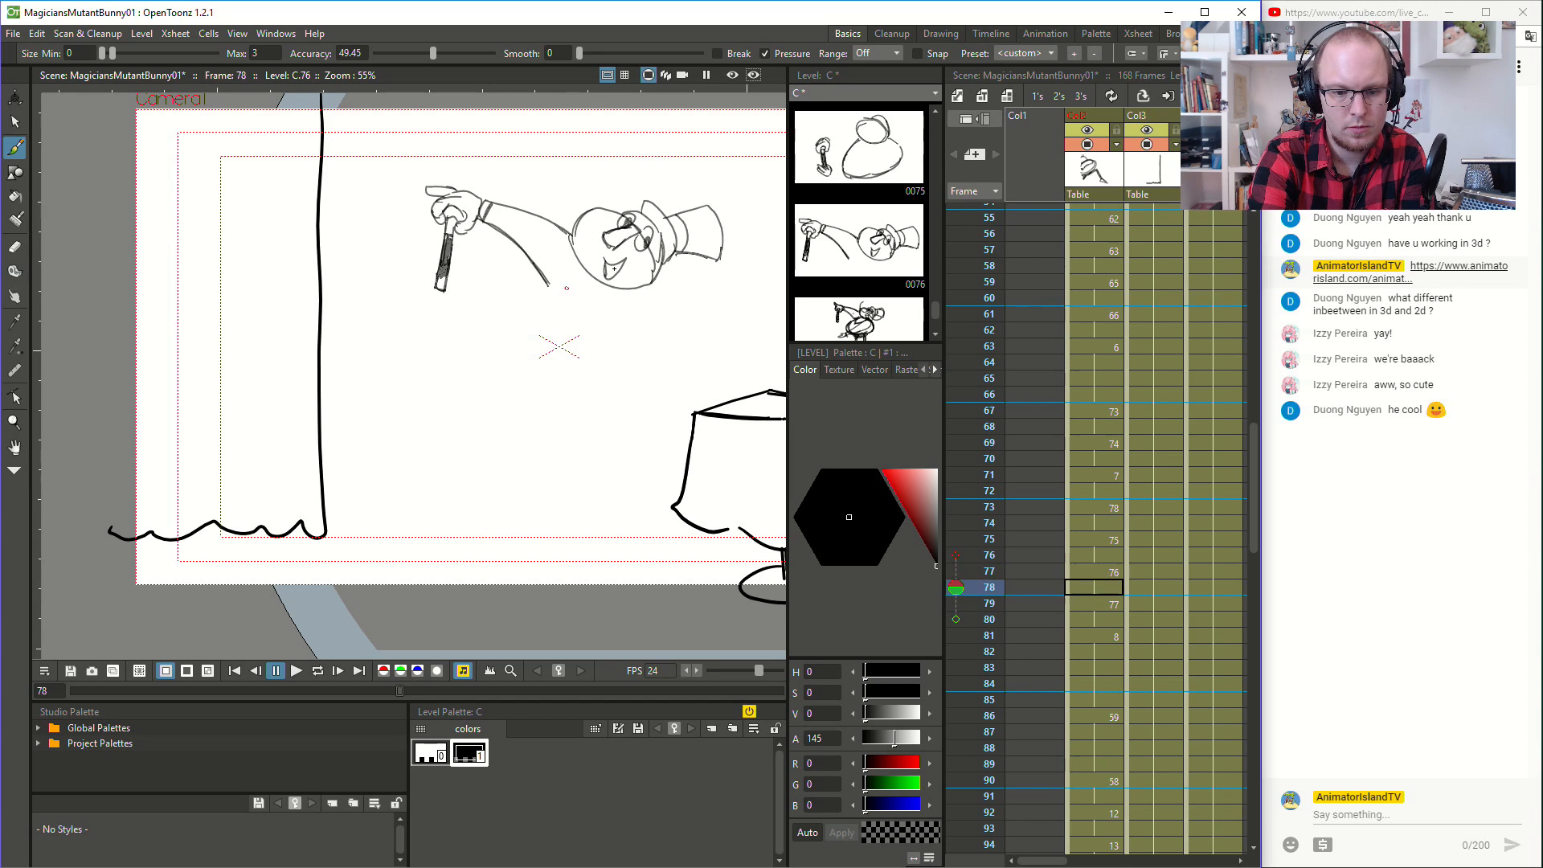
# - Try to draw the magician's round body outline on the drawing at frame 78, comparing it with the adjacent drawings
pyautogui.press(',')
pyautogui.press(',')
pyautogui.moveTo(567, 281)
pyautogui.mouseDown()
pyautogui.moveTo(497, 323)
pyautogui.moveTo(534, 287)
pyautogui.moveTo(498, 325)
pyautogui.moveTo(500, 369)
pyautogui.mouseUp()
pyautogui.press(',')
pyautogui.press('.')
pyautogui.press('.')
pyautogui.press('.')
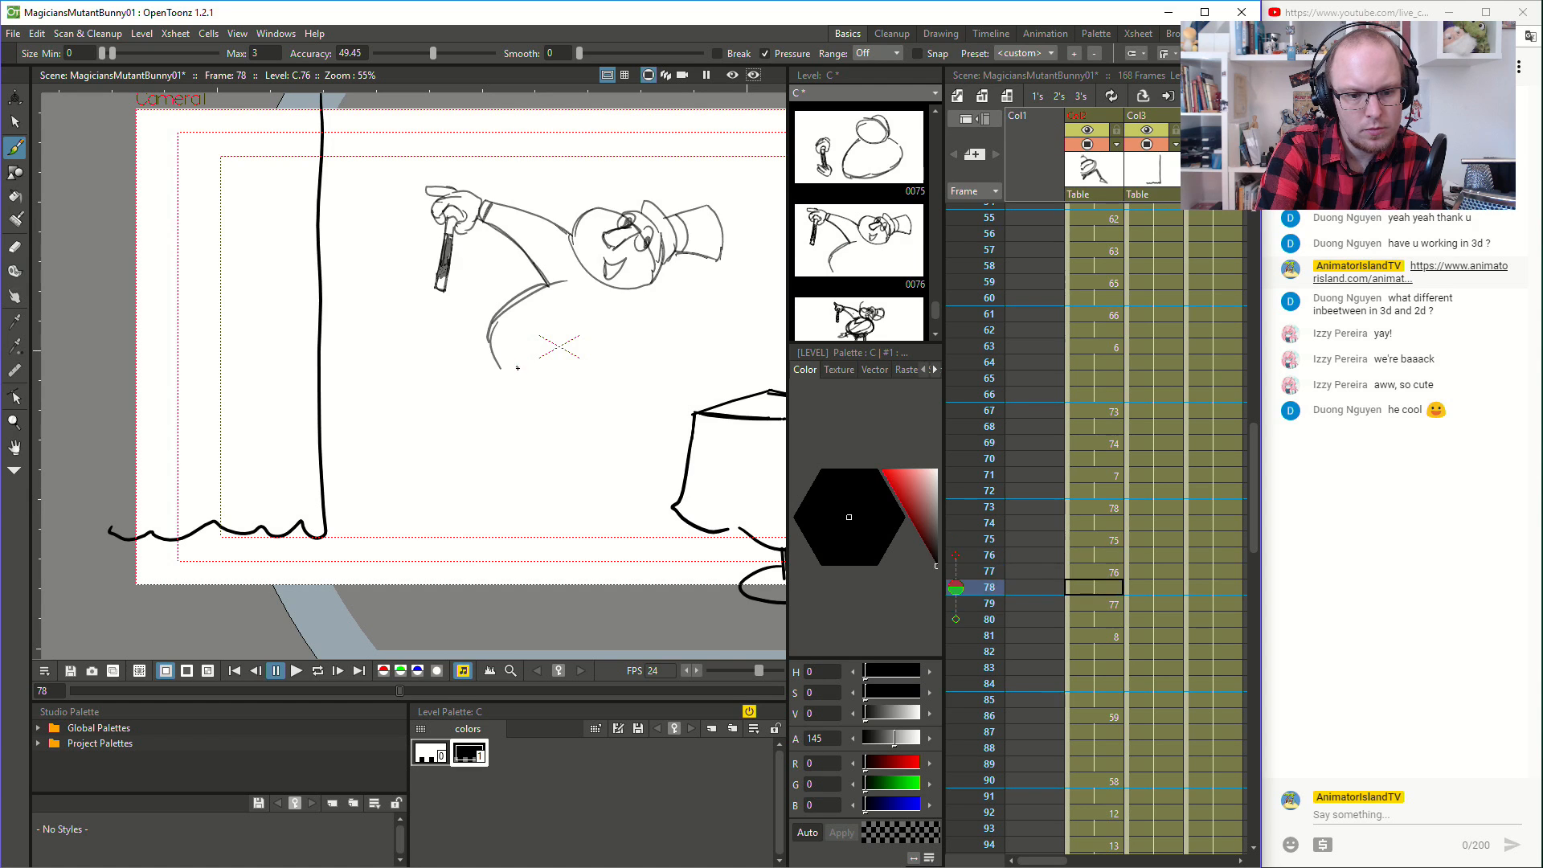
pyautogui.press(',')
pyautogui.press('.')
pyautogui.press(',')
pyautogui.moveTo(498, 322)
pyautogui.mouseDown()
pyautogui.moveTo(530, 373)
pyautogui.moveTo(553, 379)
pyautogui.mouseUp()
pyautogui.moveTo(492, 345)
pyautogui.mouseDown()
pyautogui.moveTo(583, 381)
pyautogui.moveTo(659, 313)
pyautogui.mouseUp()
pyautogui.moveTo(649, 296); pyautogui.dragTo(659, 352)
pyautogui.press(',')
pyautogui.press(',')
pyautogui.press('.')
pyautogui.press(',')
pyautogui.press('.')
pyautogui.press('.')
pyautogui.press('.')
pyautogui.press(',')
pyautogui.press('.')
pyautogui.press(',')
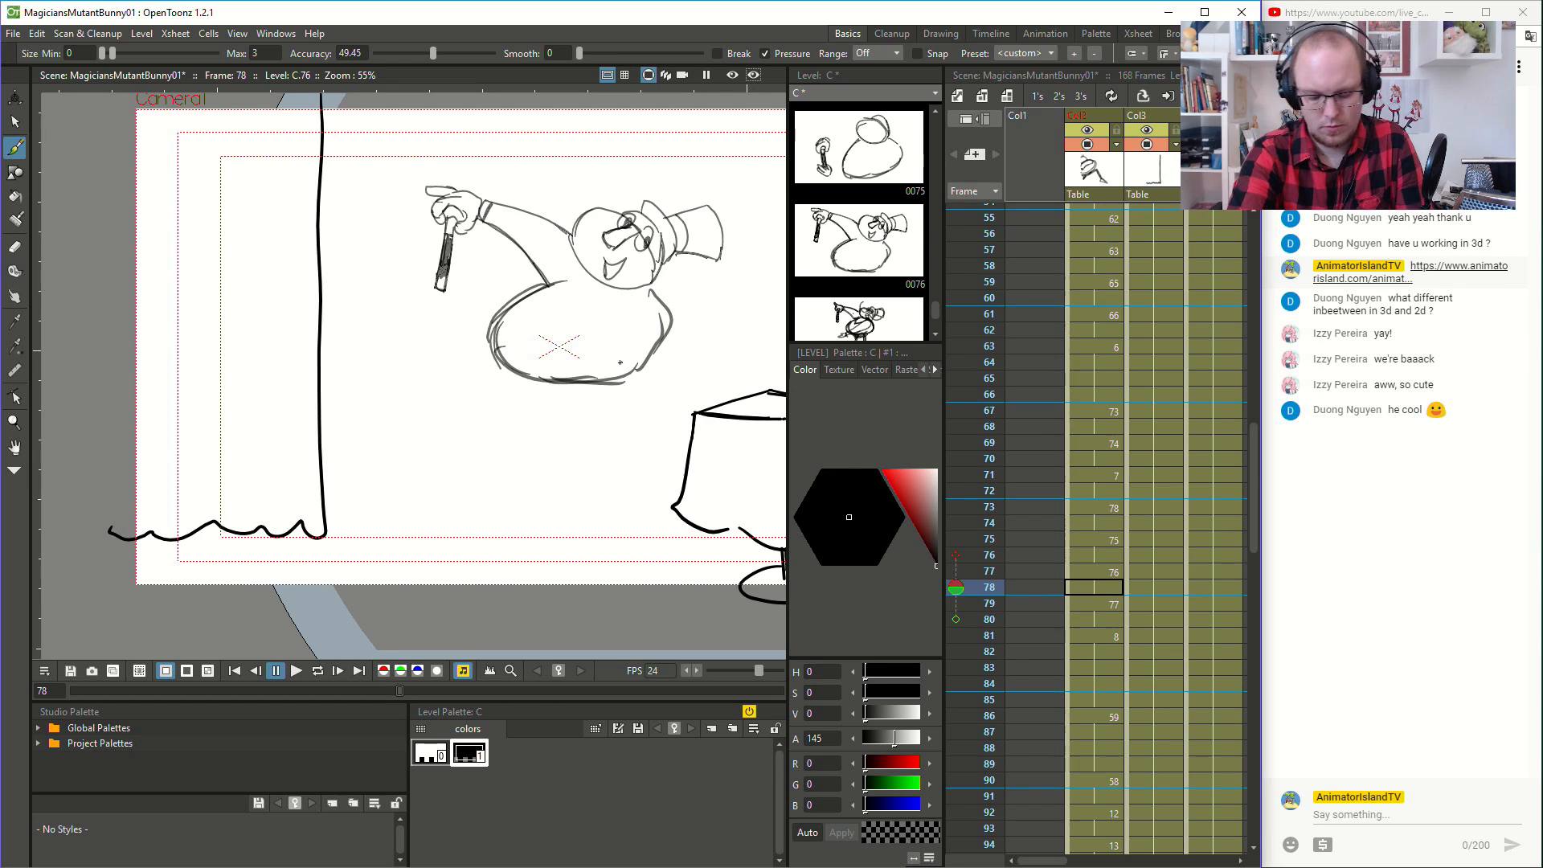
# - Undo all the body outline strokes on the drawing at frame 78
pyautogui.hotkey('ctrl', 'z')
pyautogui.hotkey('ctrl', 'z')
pyautogui.hotkey('ctrl', 'z')
pyautogui.hotkey('ctrl', 'z')
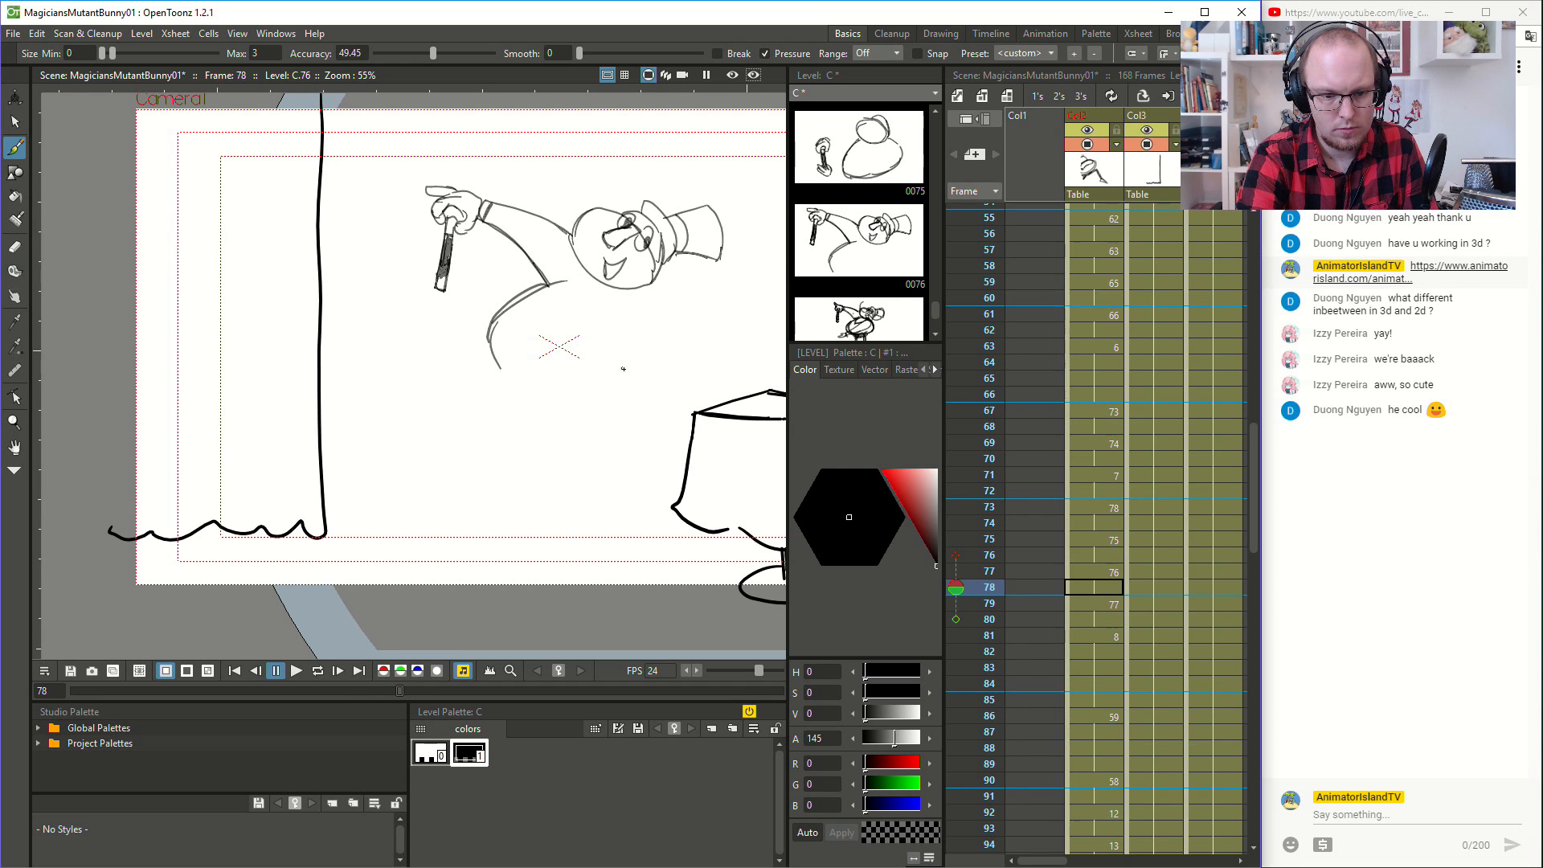
pyautogui.hotkey('ctrl', 'z')
pyautogui.hotkey('ctrl', 'z')
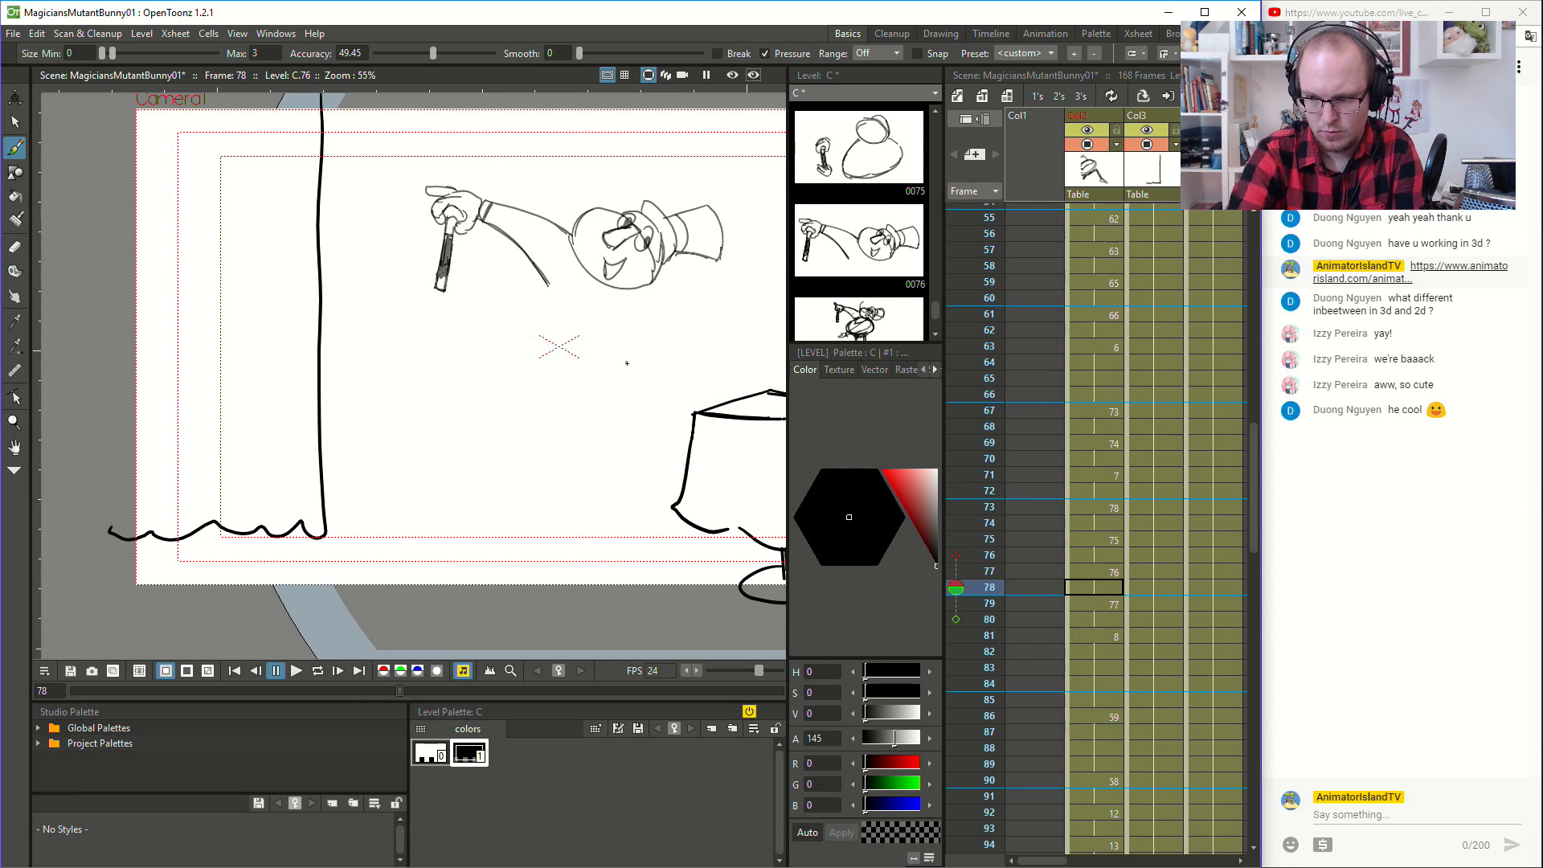
# - Redraw the front curve of the body at frame 78, from below the raised arm to the belly's underside, using frame 79 as reference
pyautogui.press('Down')
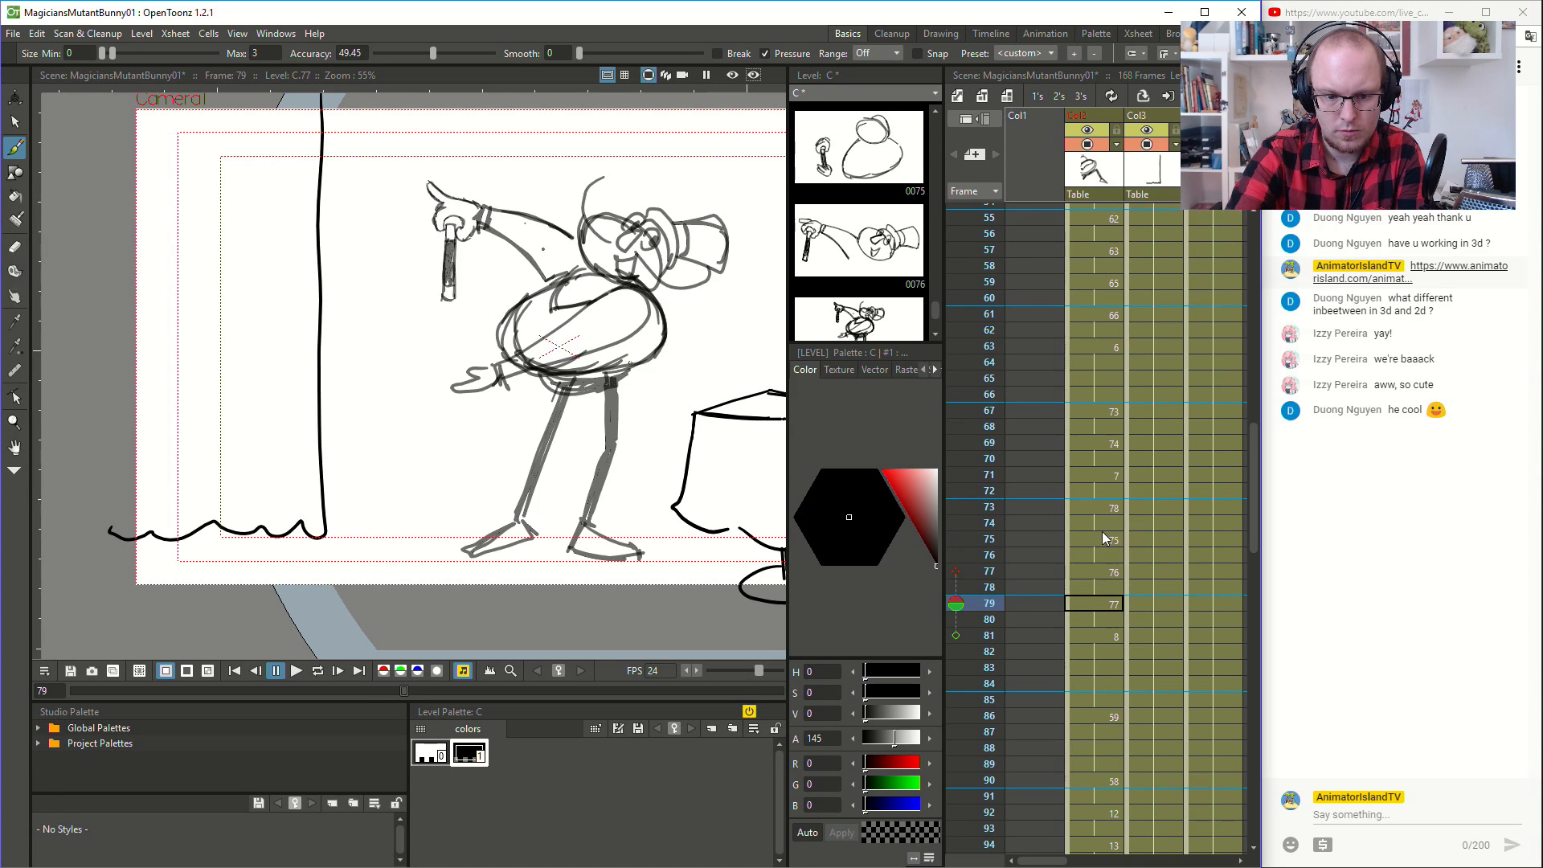
pyautogui.press('Up')
pyautogui.press('Down')
pyautogui.press('Up')
pyautogui.press('Down')
pyautogui.press('Up')
pyautogui.moveTo(549, 284)
pyautogui.mouseDown()
pyautogui.moveTo(491, 330)
pyautogui.moveTo(488, 359)
pyautogui.moveTo(540, 376)
pyautogui.mouseUp()
pyautogui.press('Up')
pyautogui.press('Down')
pyautogui.press('Down')
pyautogui.press('Up')
pyautogui.press('Down')
pyautogui.press('Up')
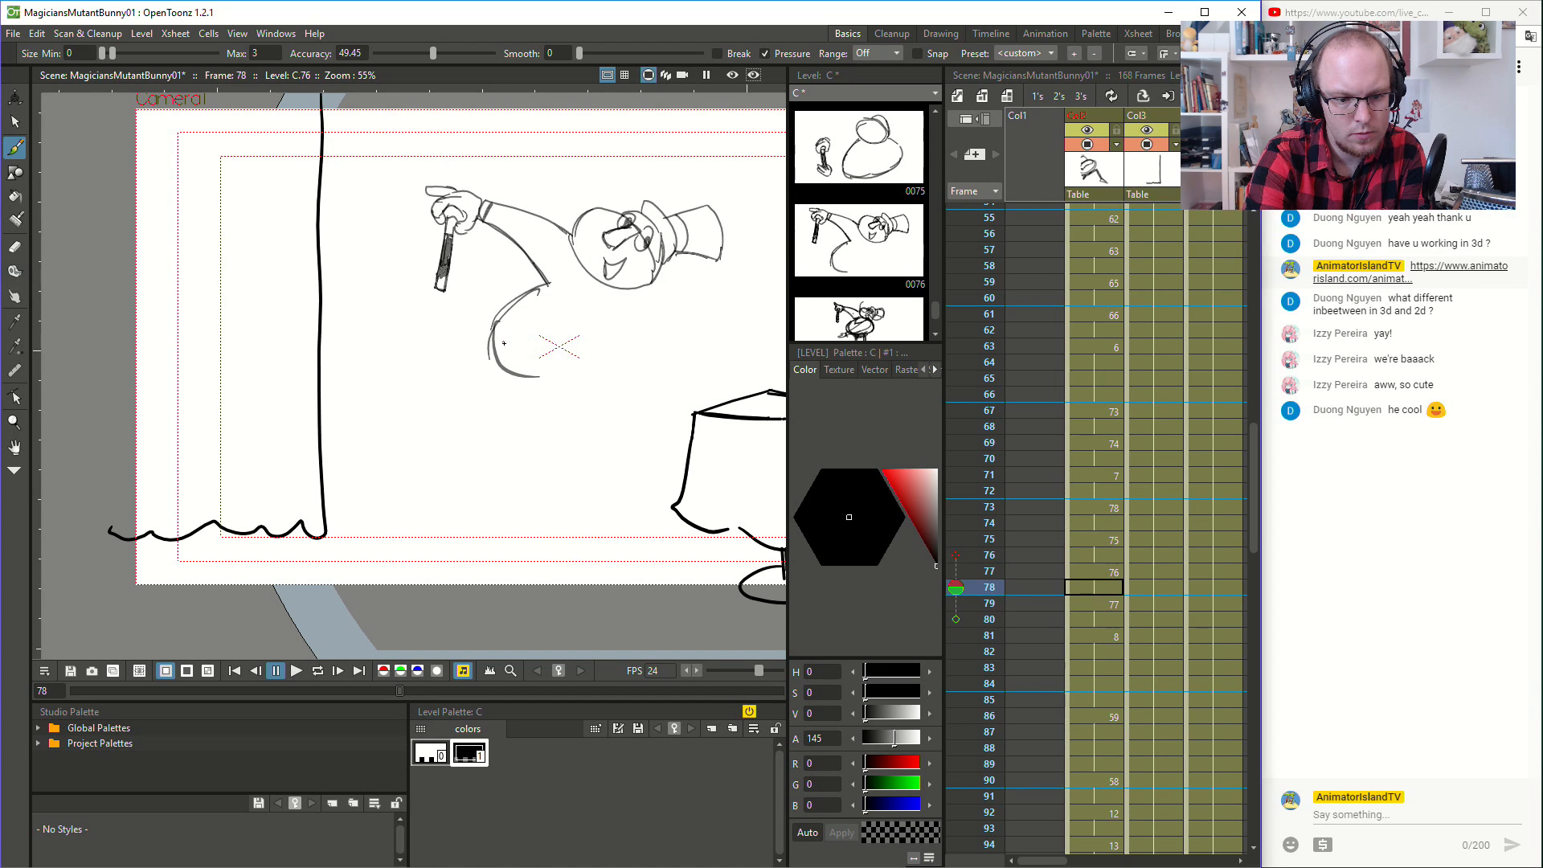
# - Reinforce the belly's lower front curve at frame 78 and extend its bottom edge towards the back
pyautogui.moveTo(546, 372); pyautogui.dragTo(551, 372)
pyautogui.moveTo(490, 328)
pyautogui.mouseDown()
pyautogui.moveTo(521, 367)
pyautogui.moveTo(564, 376)
pyautogui.mouseUp()
pyautogui.moveTo(552, 376); pyautogui.dragTo(629, 372)
pyautogui.press('Up')
pyautogui.press('Up')
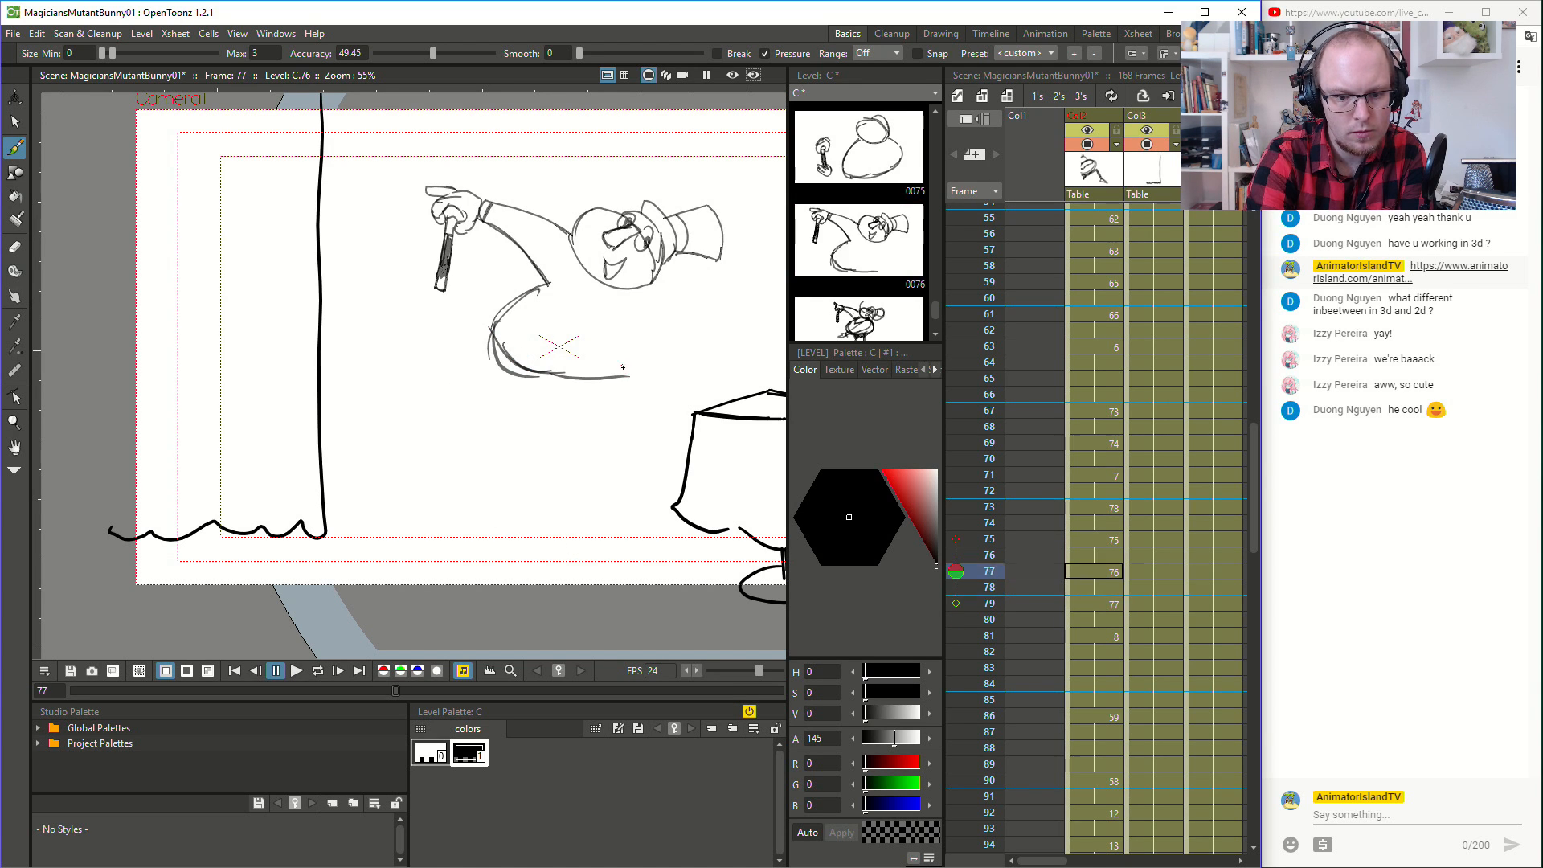
pyautogui.press('Down')
# - Draw the lower back curve of the body at frame 78, rising from the belly's bottom edge, and compare it with adjacent drawings
pyautogui.press('Down')
pyautogui.press('Down')
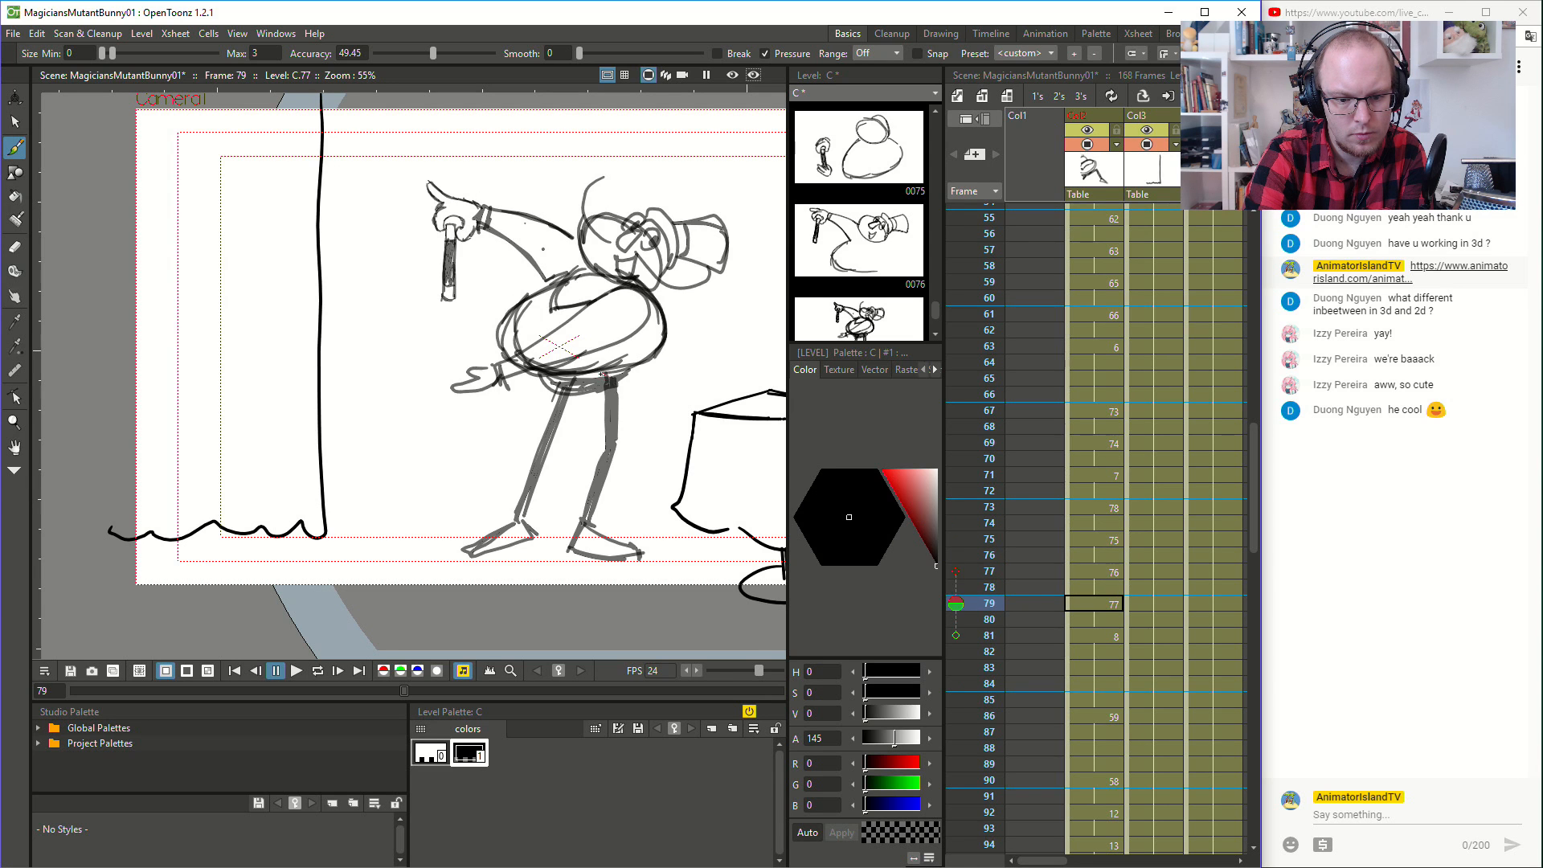
pyautogui.press('Up')
pyautogui.moveTo(615, 374); pyautogui.dragTo(669, 330)
pyautogui.press('Up')
pyautogui.press('Up')
pyautogui.press('Down')
pyautogui.press('Down')
pyautogui.press('Down')
pyautogui.press('Up')
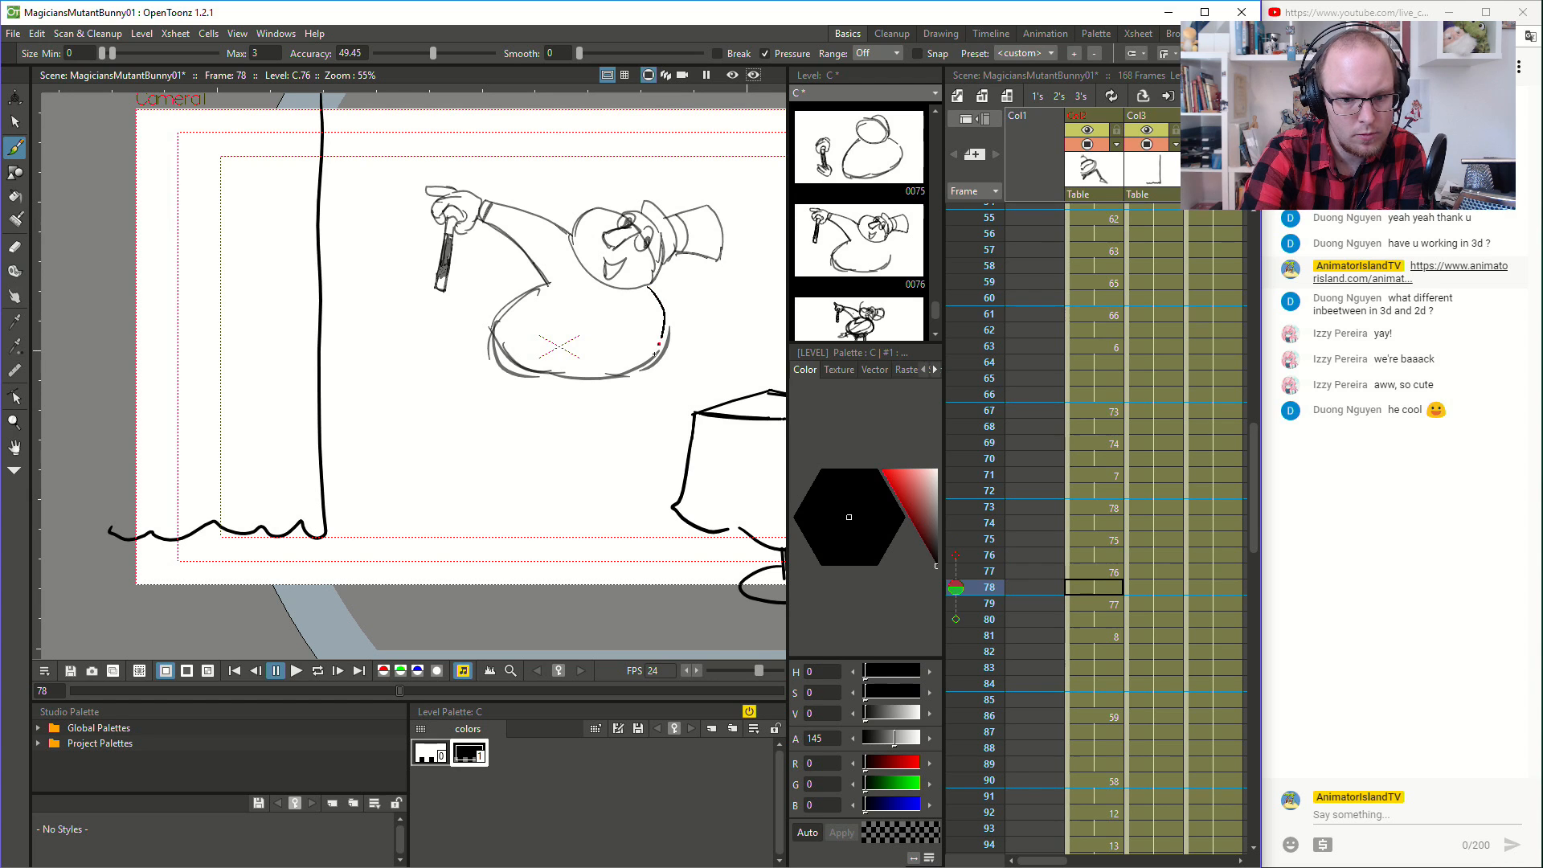
# - Add the upper back stroke below the head at frame 78 and erase stray lines along the belly's front edge
pyautogui.moveTo(647, 283)
pyautogui.mouseDown()
pyautogui.moveTo(639, 370)
pyautogui.moveTo(684, 317)
pyautogui.mouseUp()
pyautogui.press('e')
pyautogui.moveTo(489, 332)
pyautogui.mouseDown()
pyautogui.moveTo(525, 379)
pyautogui.moveTo(492, 339)
pyautogui.moveTo(537, 379)
pyautogui.moveTo(513, 349)
pyautogui.moveTo(533, 351)
pyautogui.moveTo(492, 320)
pyautogui.moveTo(550, 374)
pyautogui.mouseUp()
pyautogui.press('b')
pyautogui.hotkey('ctrl', 'z')
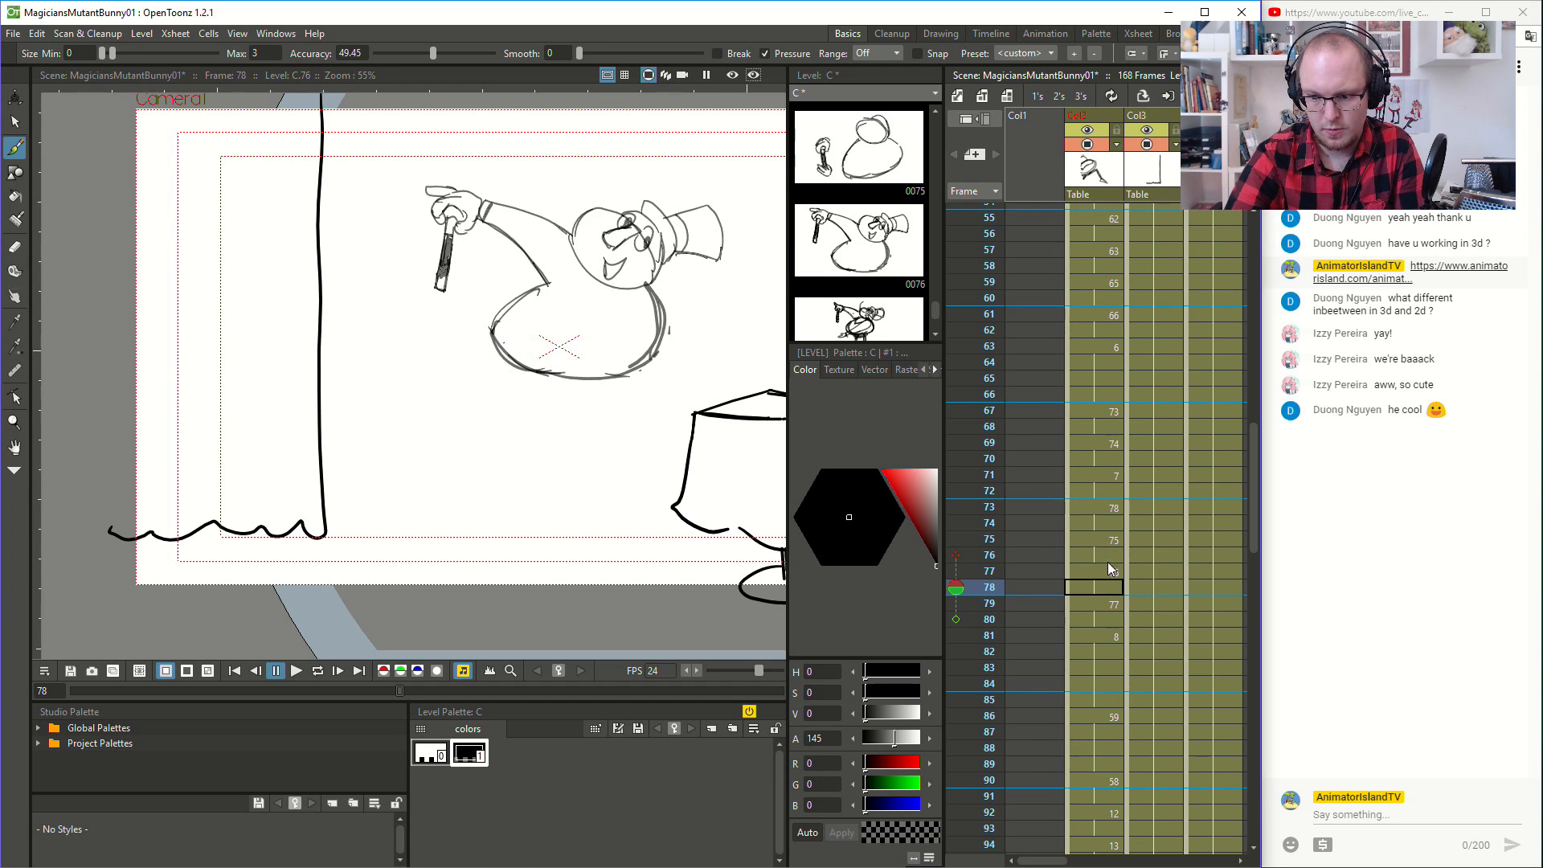
# - Draw the short shoulder line below the chin at frame 78, matching the pose at frame 79
pyautogui.press('Down')
pyautogui.press('Up')
pyautogui.press('Down')
pyautogui.press('Up')
pyautogui.press('Down')
pyautogui.press('Up')
pyautogui.press('Down')
pyautogui.press('Up')
pyautogui.moveTo(542, 306); pyautogui.dragTo(592, 299)
pyautogui.press('Up')
pyautogui.press('Up')
pyautogui.press('Down')
pyautogui.press('Down')
pyautogui.press('Down')
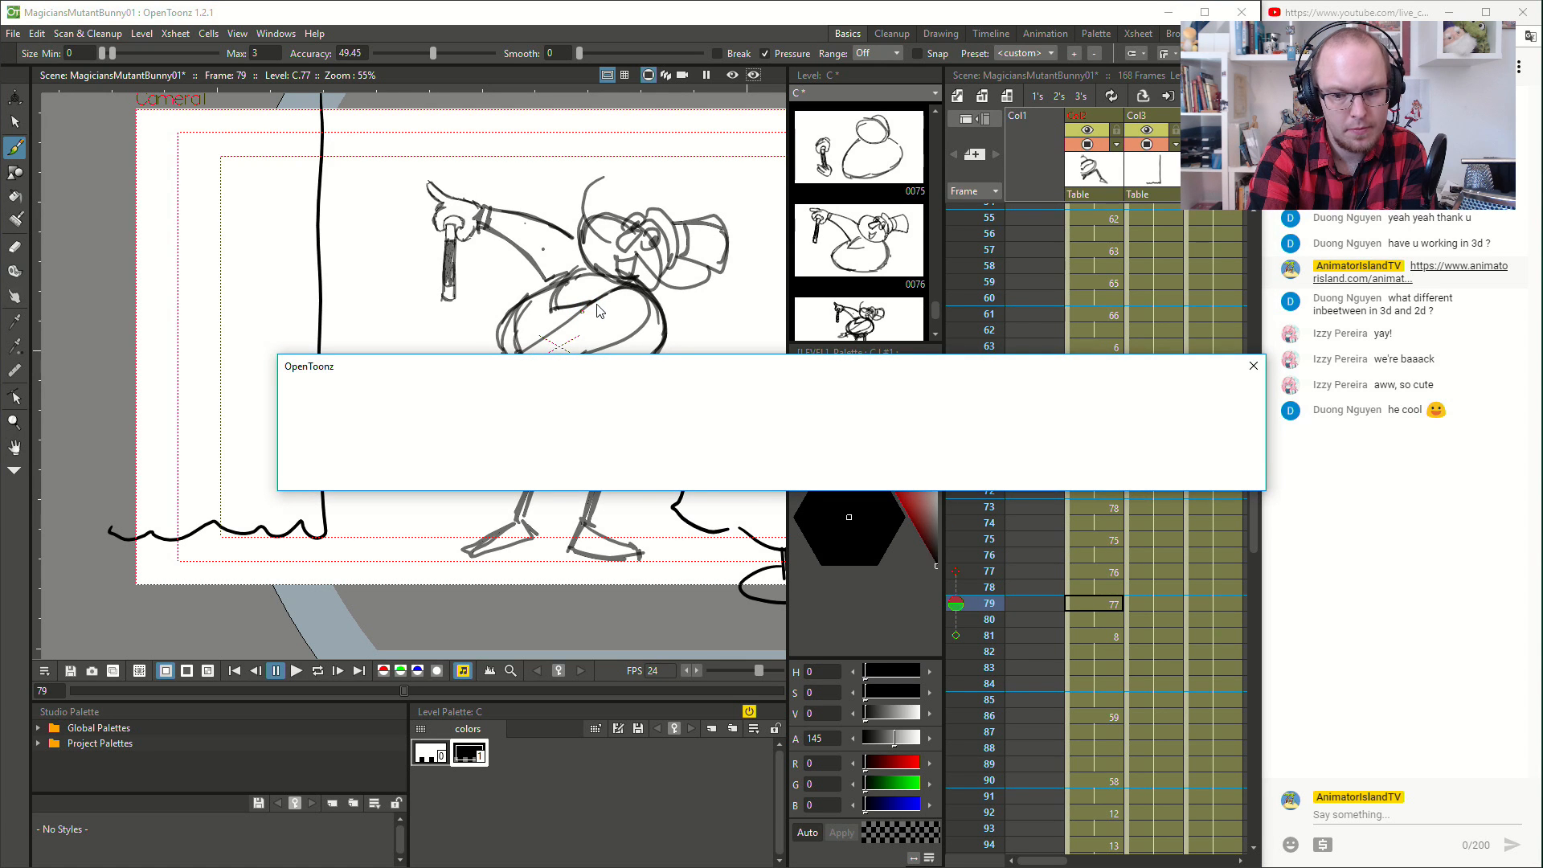
# - Flip back and forth between frames 78 and 79 to compare the body outlines
pyautogui.press('Up')
pyautogui.press('Down')
pyautogui.press('Up')
pyautogui.press('Down')
pyautogui.press('Up')
pyautogui.press('Down')
pyautogui.press('Up')
pyautogui.press('Down')
pyautogui.press('Up')
pyautogui.press('Down')
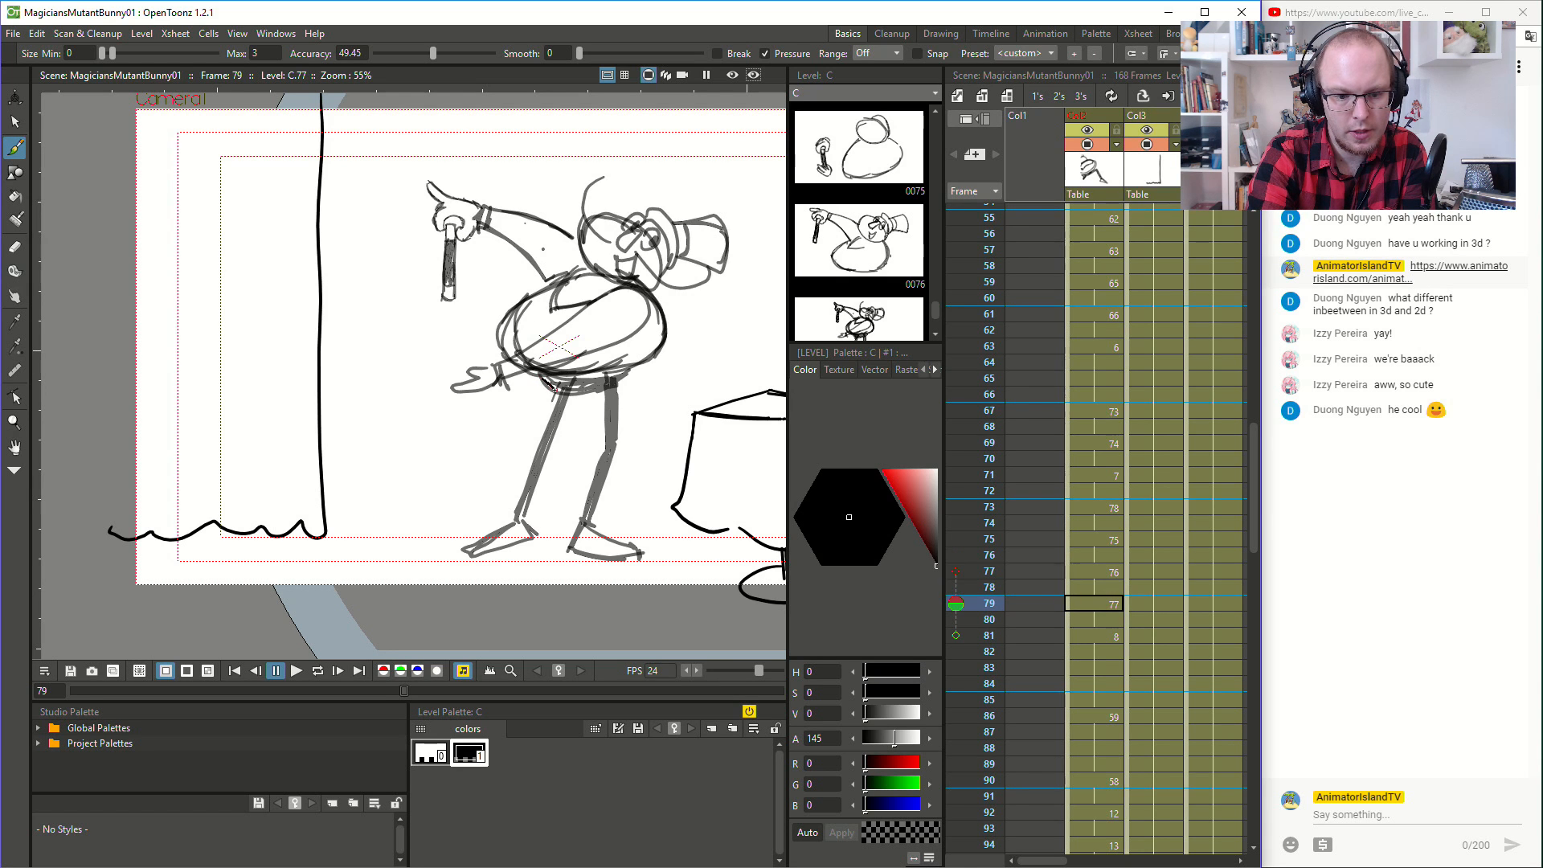
# - Draw the hip line beneath the belly at frame 78 and compare it with frame 79
pyautogui.press('Up')
pyautogui.moveTo(565, 395)
pyautogui.mouseDown()
pyautogui.moveTo(631, 371)
pyautogui.moveTo(608, 397)
pyautogui.mouseUp()
pyautogui.press('Down')
pyautogui.press('Up')
pyautogui.press('Down')
pyautogui.press('Up')
pyautogui.press('Down')
pyautogui.press('Up')
pyautogui.press('Down')
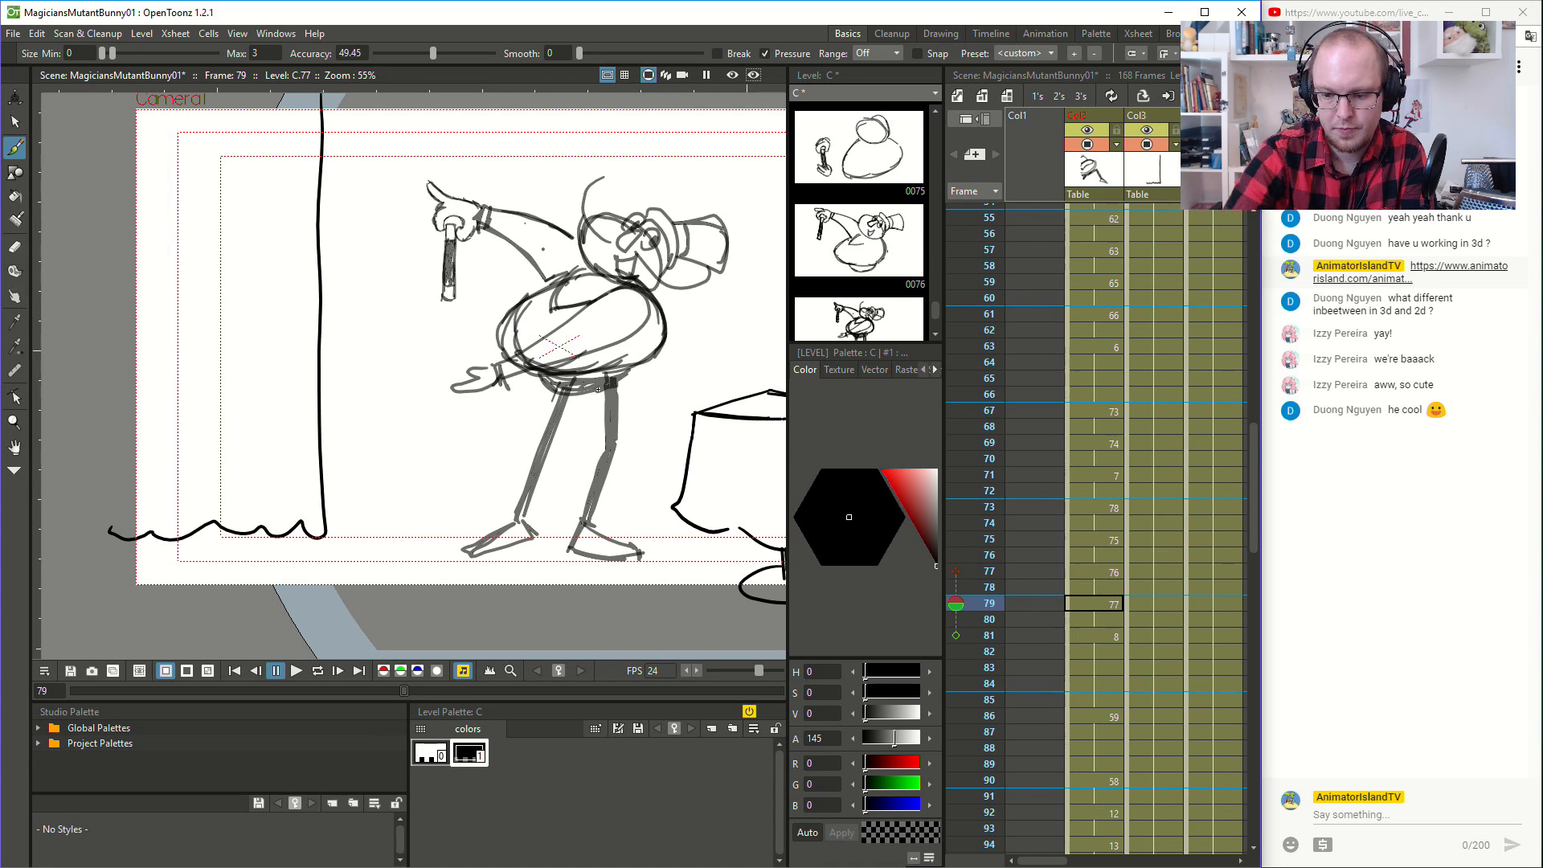
# - Turn the onion skin on and draw both of the magician's legs on the drawing at frame 77
pyautogui.click(956, 606)
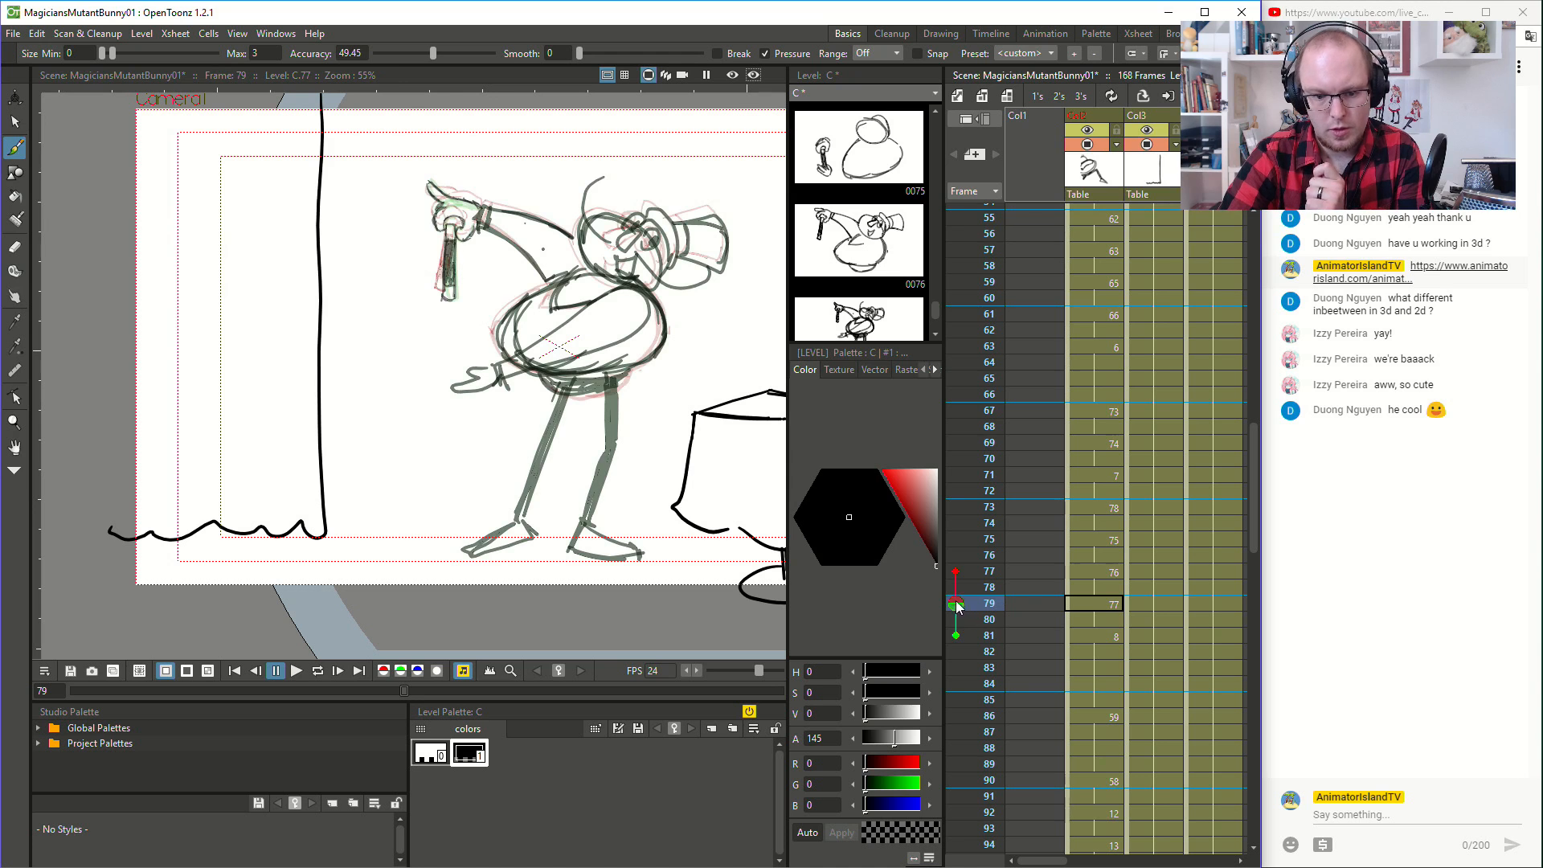
pyautogui.click(1113, 572)
pyautogui.moveTo(585, 515)
pyautogui.mouseDown()
pyautogui.moveTo(609, 449)
pyautogui.moveTo(588, 520)
pyautogui.moveTo(621, 441)
pyautogui.moveTo(600, 484)
pyautogui.mouseUp()
pyautogui.hotkey('ctrl', 'z')
pyautogui.moveTo(611, 396); pyautogui.dragTo(617, 450)
pyautogui.moveTo(518, 513); pyautogui.dragTo(563, 399)
pyautogui.moveTo(515, 519); pyautogui.dragTo(566, 397)
pyautogui.moveTo(573, 394)
pyautogui.mouseDown()
pyautogui.moveTo(521, 518)
pyautogui.moveTo(572, 394)
pyautogui.mouseUp()
# - Draw both of the magician's feet at the ends of the legs at frame 77
pyautogui.moveTo(573, 548); pyautogui.dragTo(642, 552)
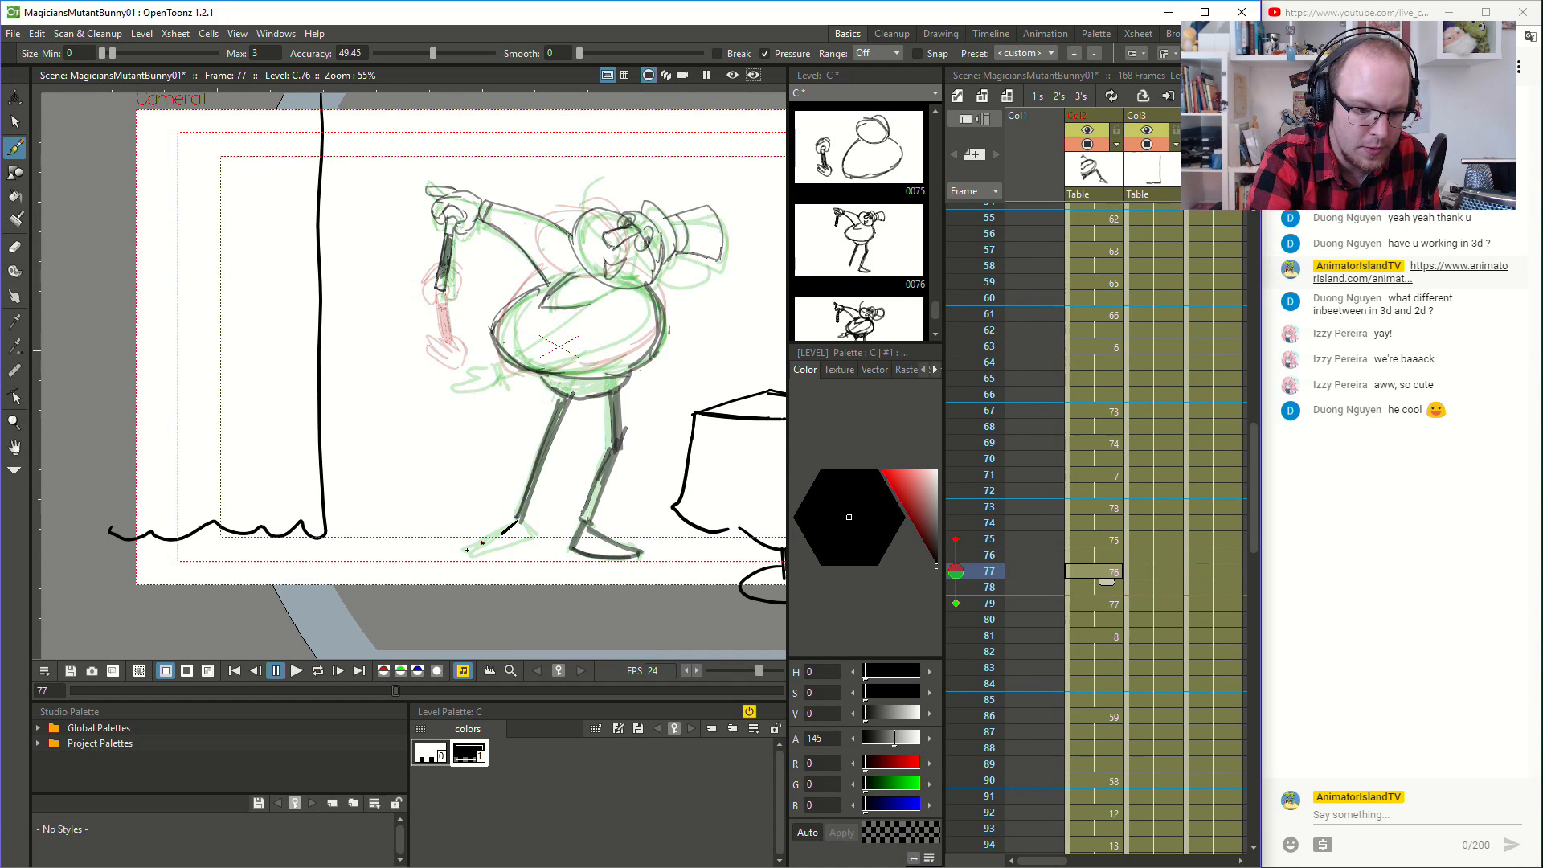
pyautogui.moveTo(513, 524)
pyautogui.mouseDown()
pyautogui.moveTo(468, 547)
pyautogui.moveTo(514, 520)
pyautogui.moveTo(470, 544)
pyautogui.moveTo(521, 522)
pyautogui.mouseUp()
pyautogui.hotkey('ctrl', 'z')
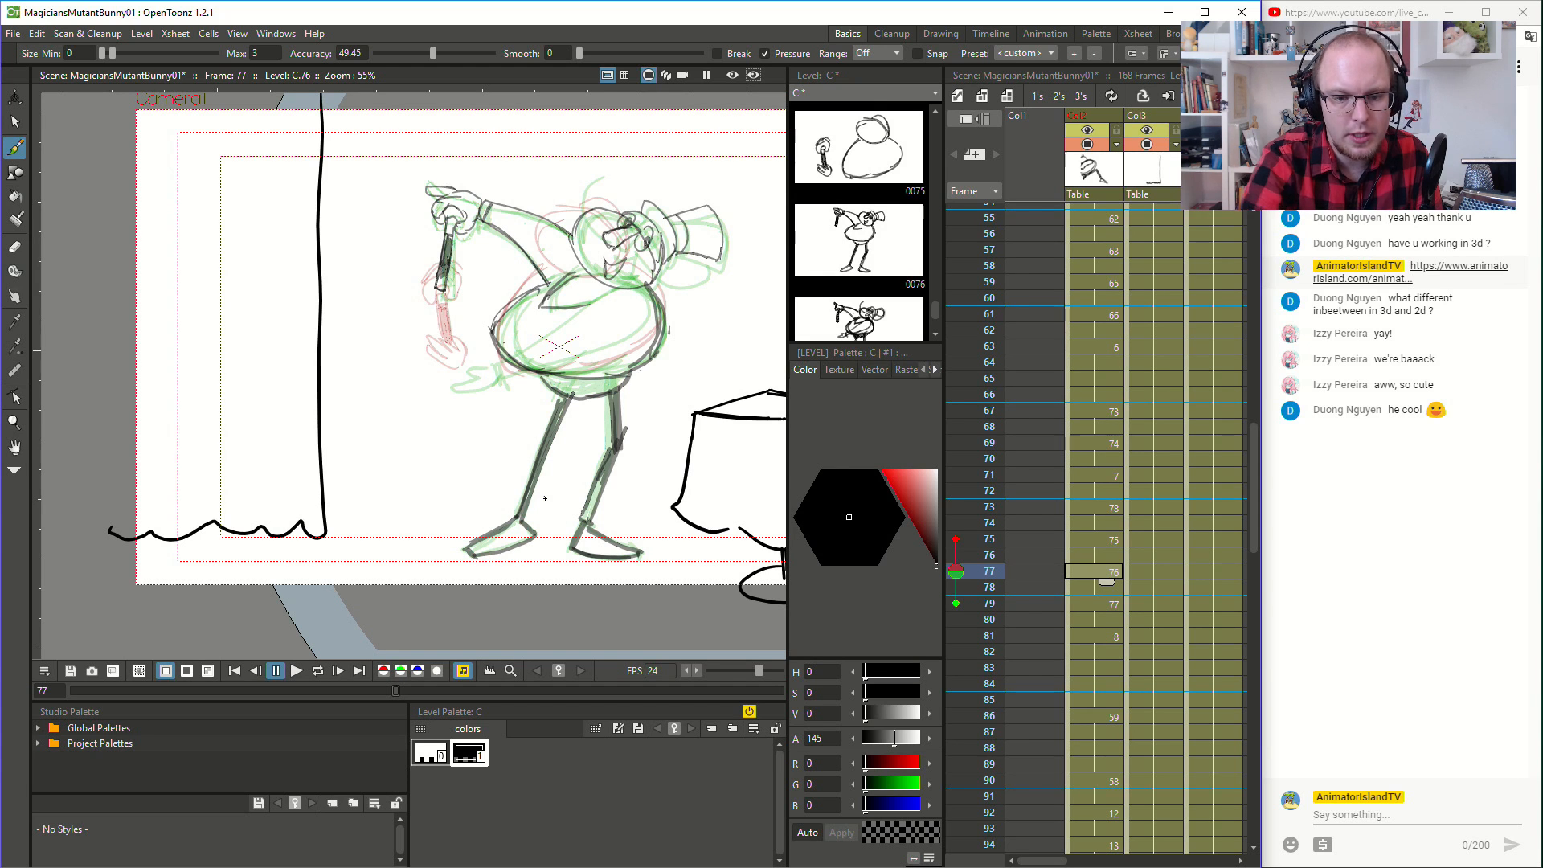
# - Compare frames 75, 77 and 79, and draw the magician's lowered hand and the arm across his belly at frame 77
pyautogui.click(1104, 605)
pyautogui.click(1112, 571)
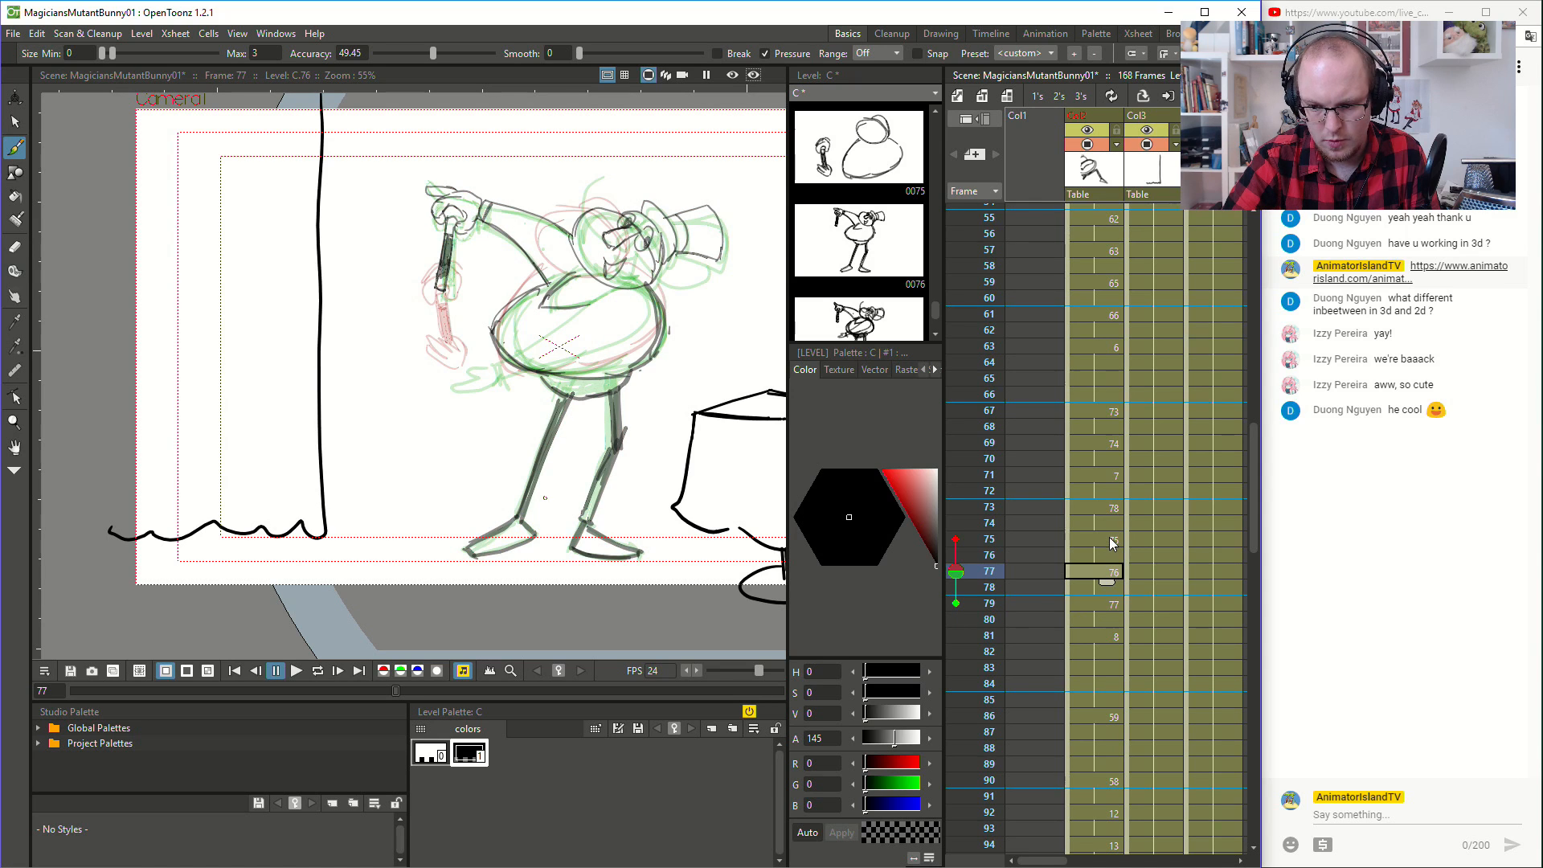
pyautogui.click(1109, 541)
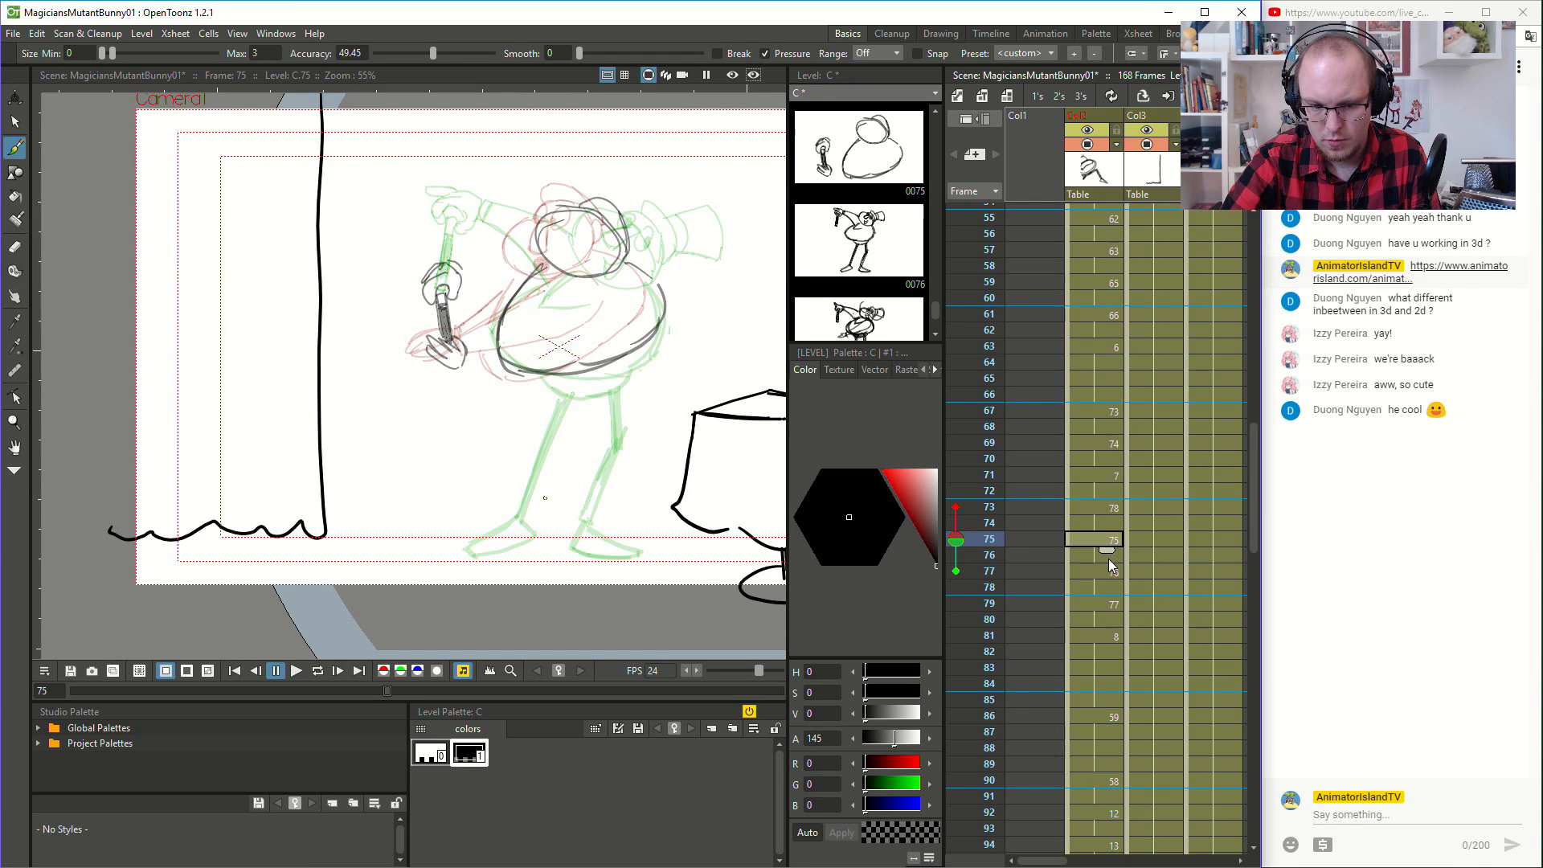
pyautogui.click(1114, 573)
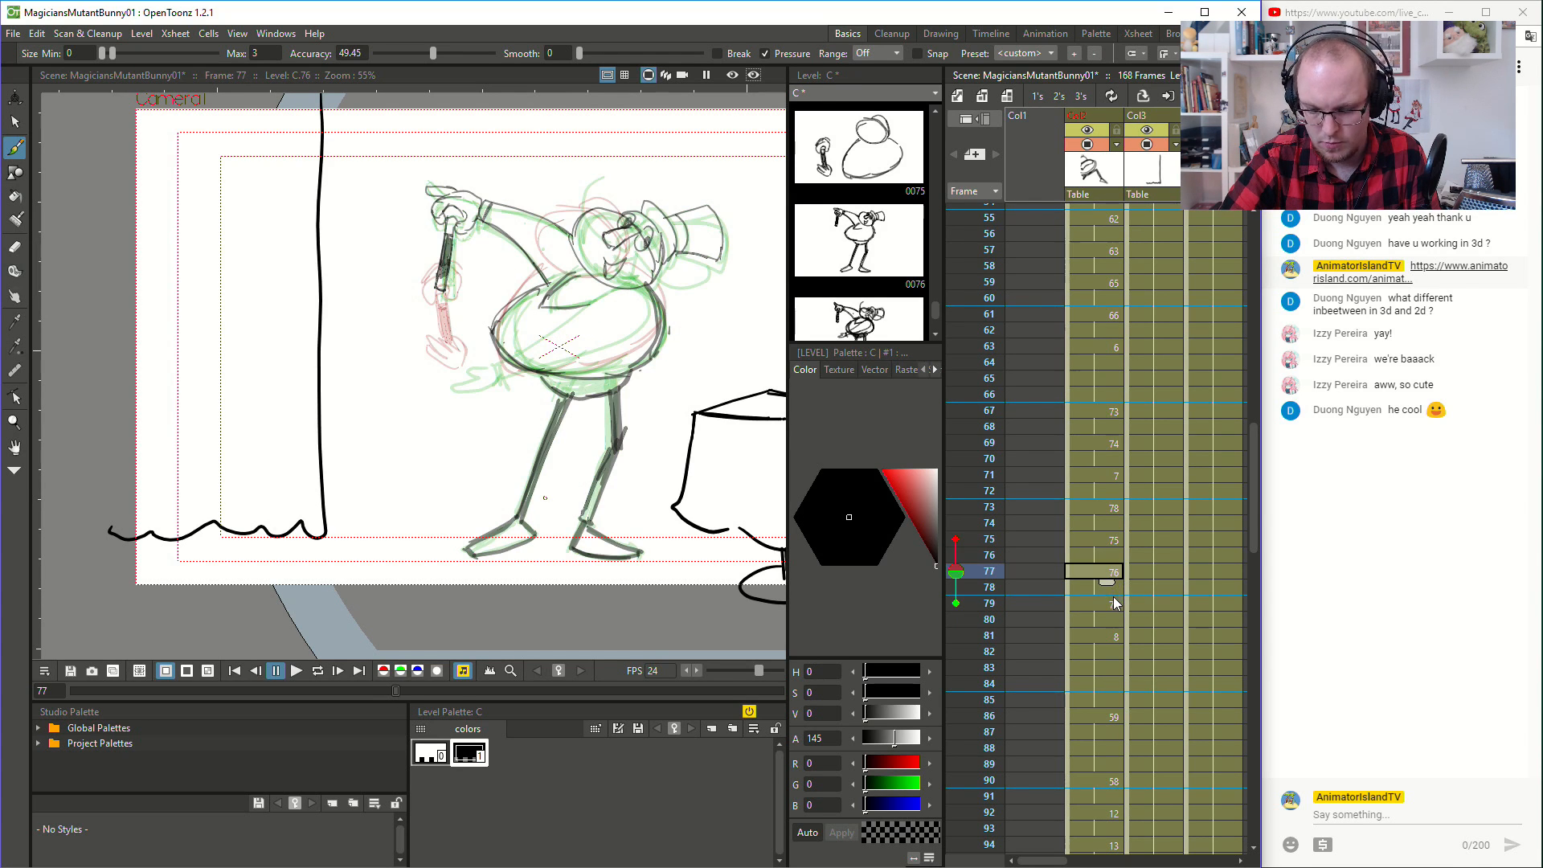
pyautogui.click(1114, 603)
pyautogui.click(1113, 573)
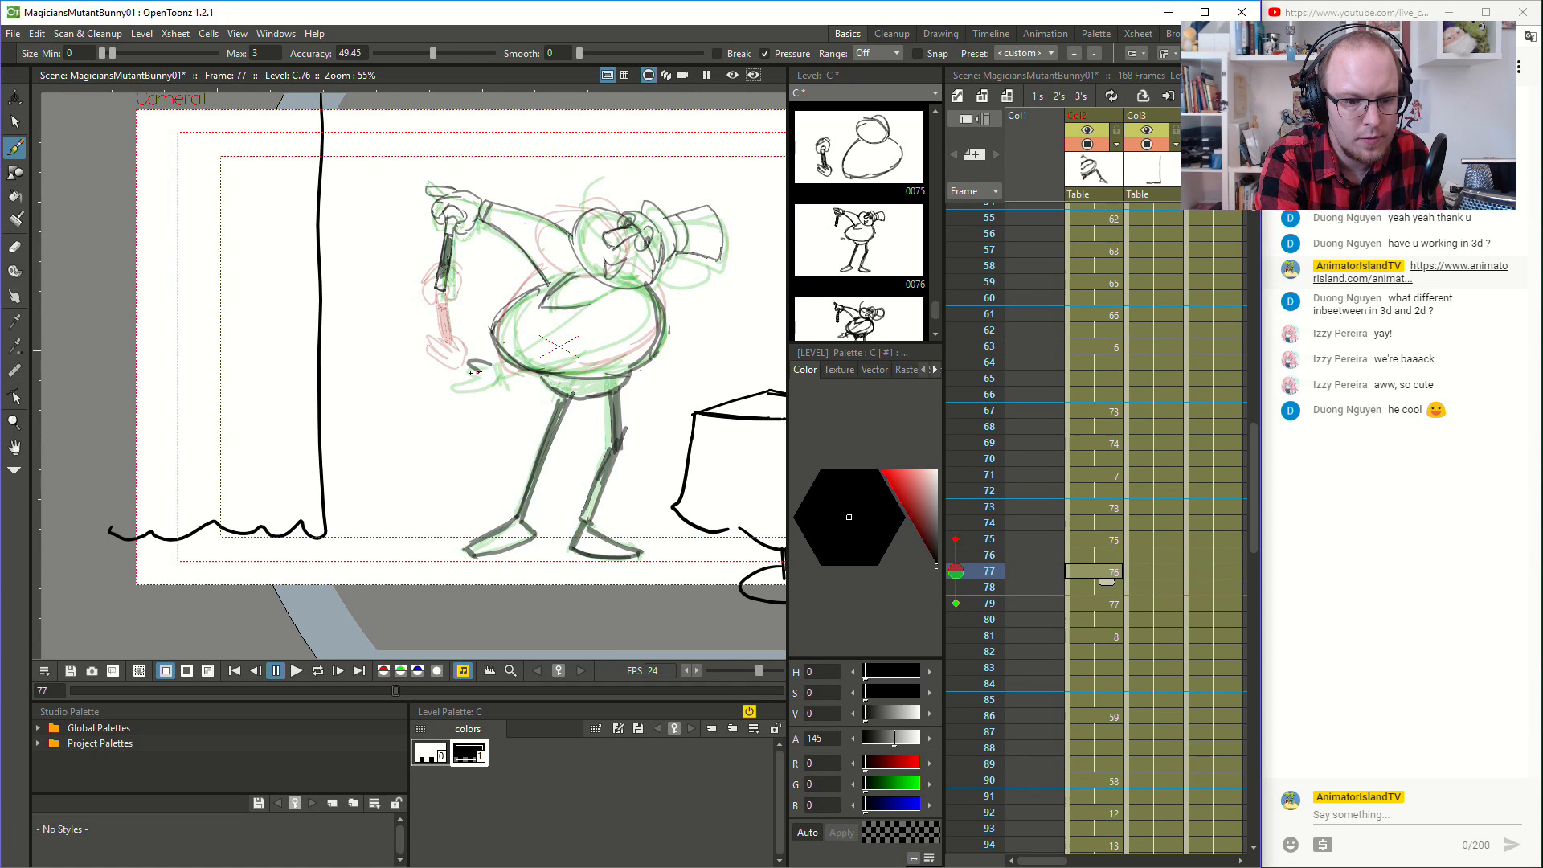
pyautogui.moveTo(460, 376); pyautogui.dragTo(496, 368)
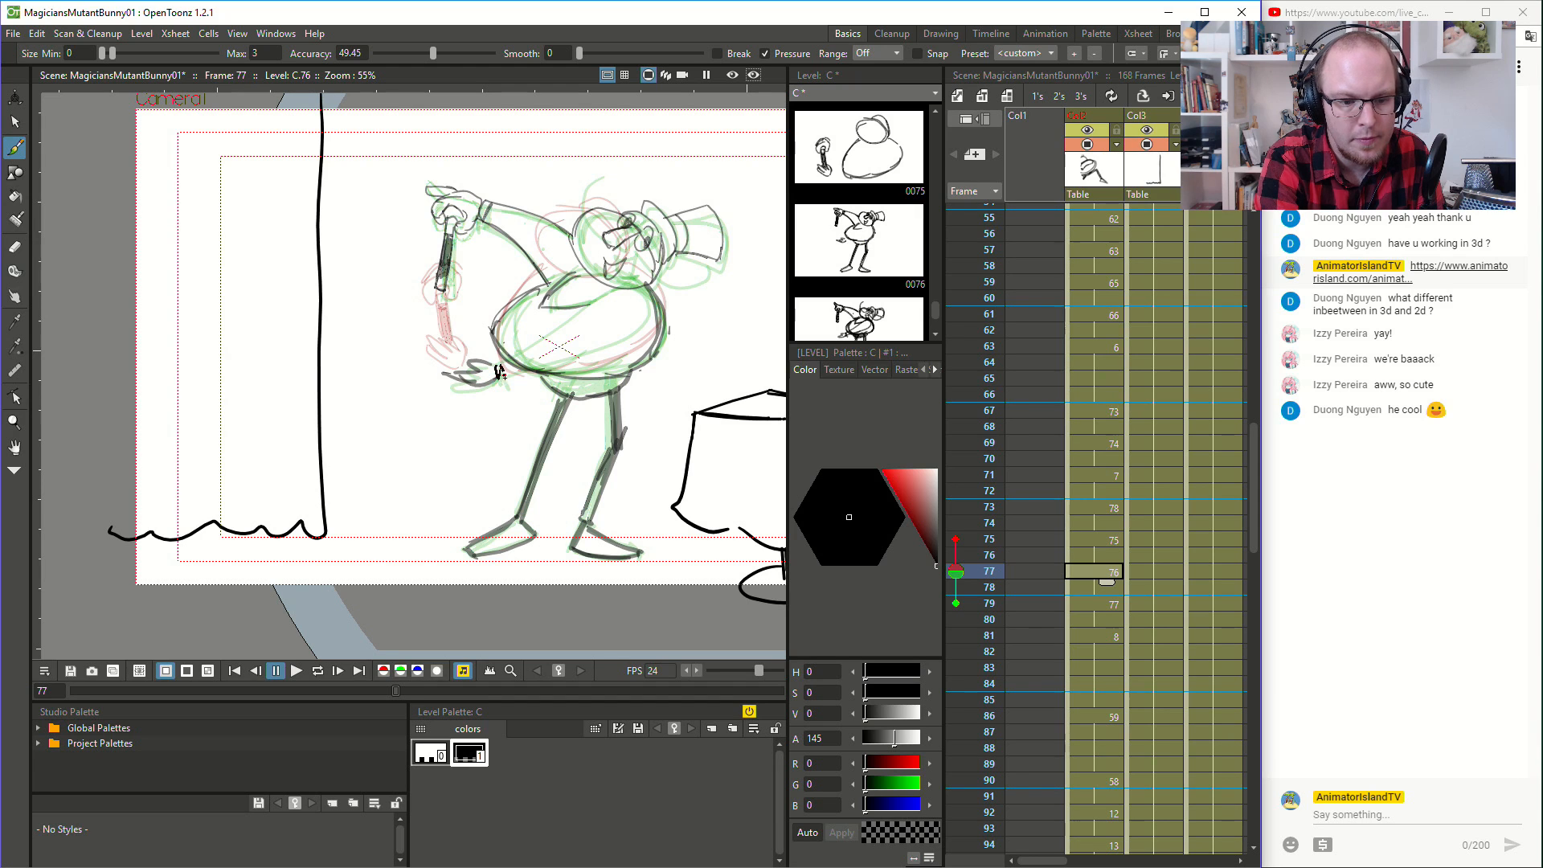
pyautogui.moveTo(505, 381)
pyautogui.mouseDown()
pyautogui.moveTo(633, 333)
pyautogui.moveTo(642, 292)
pyautogui.moveTo(612, 288)
pyautogui.moveTo(655, 300)
pyautogui.mouseUp()
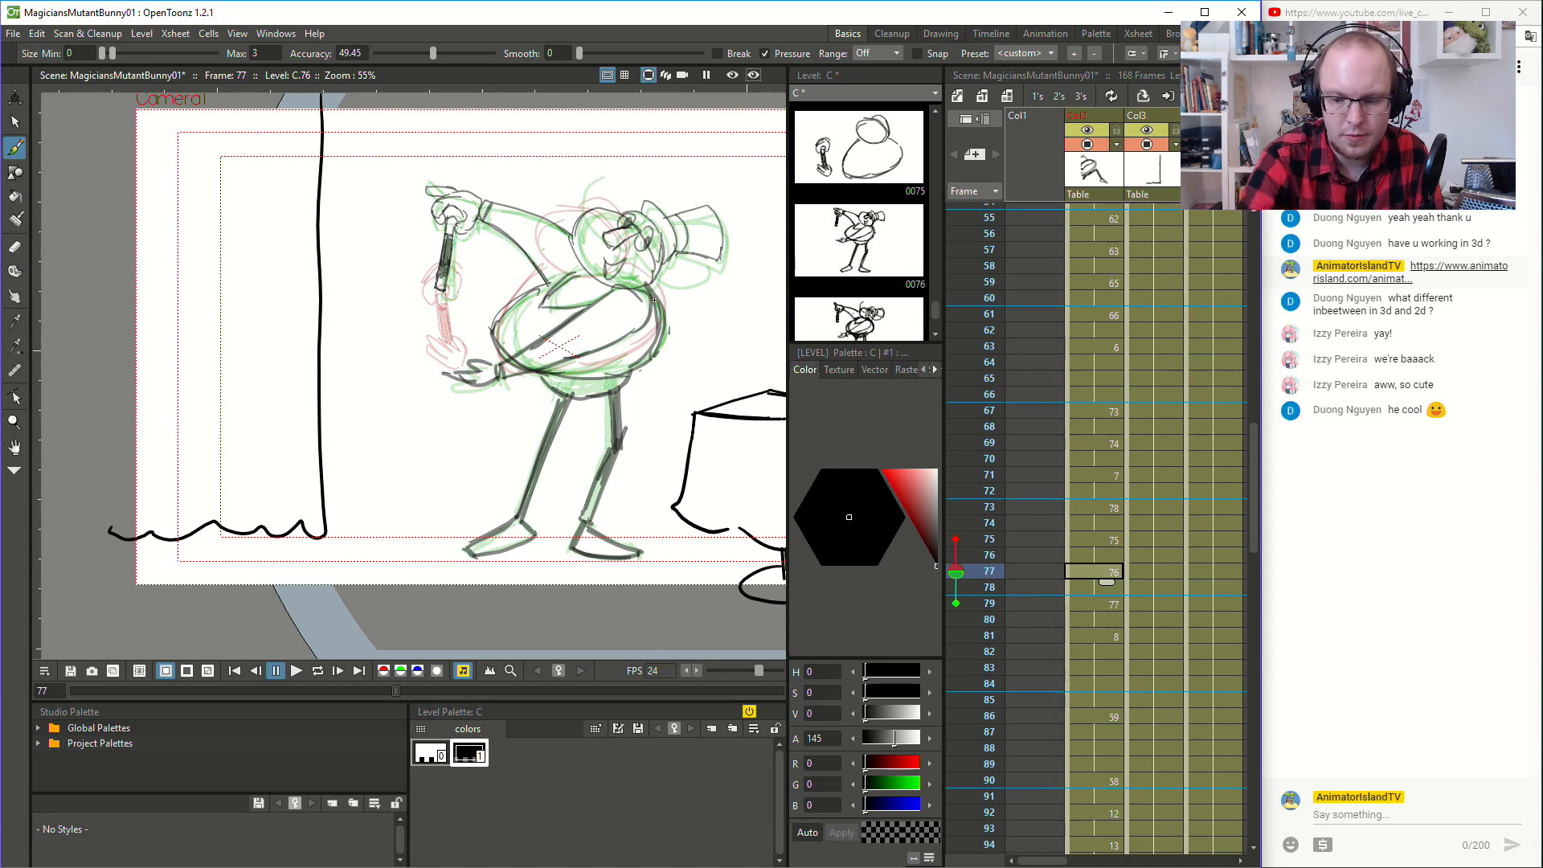
# - Undo the strokes of the magician's lowered hand and the arm across his belly at frame 77
pyautogui.click(1108, 608)
pyautogui.click(1106, 570)
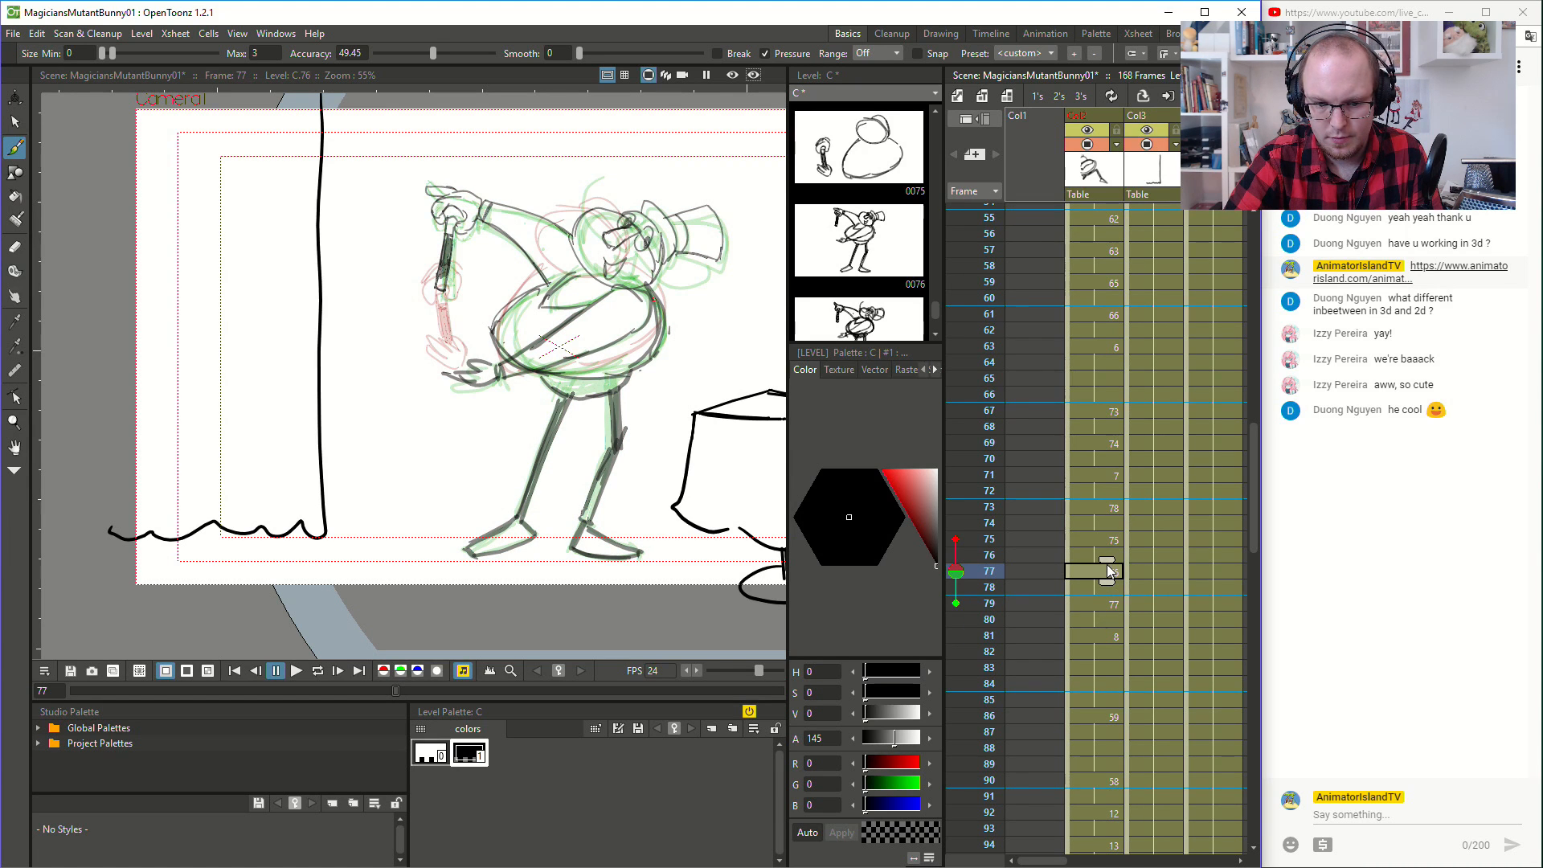
pyautogui.press('a')
pyautogui.moveTo(470, 361)
pyautogui.mouseDown()
pyautogui.moveTo(482, 354)
pyautogui.moveTo(458, 374)
pyautogui.moveTo(481, 378)
pyautogui.mouseUp()
pyautogui.hotkey('ctrl', 'z')
pyautogui.hotkey('ctrl', 'z')
pyautogui.hotkey('ctrl', 'z')
pyautogui.hotkey('ctrl', 'z')
pyautogui.hotkey('ctrl', 'z')
pyautogui.hotkey('ctrl', 'z')
pyautogui.hotkey('ctrl', 'z')
pyautogui.hotkey('ctrl', 'z')
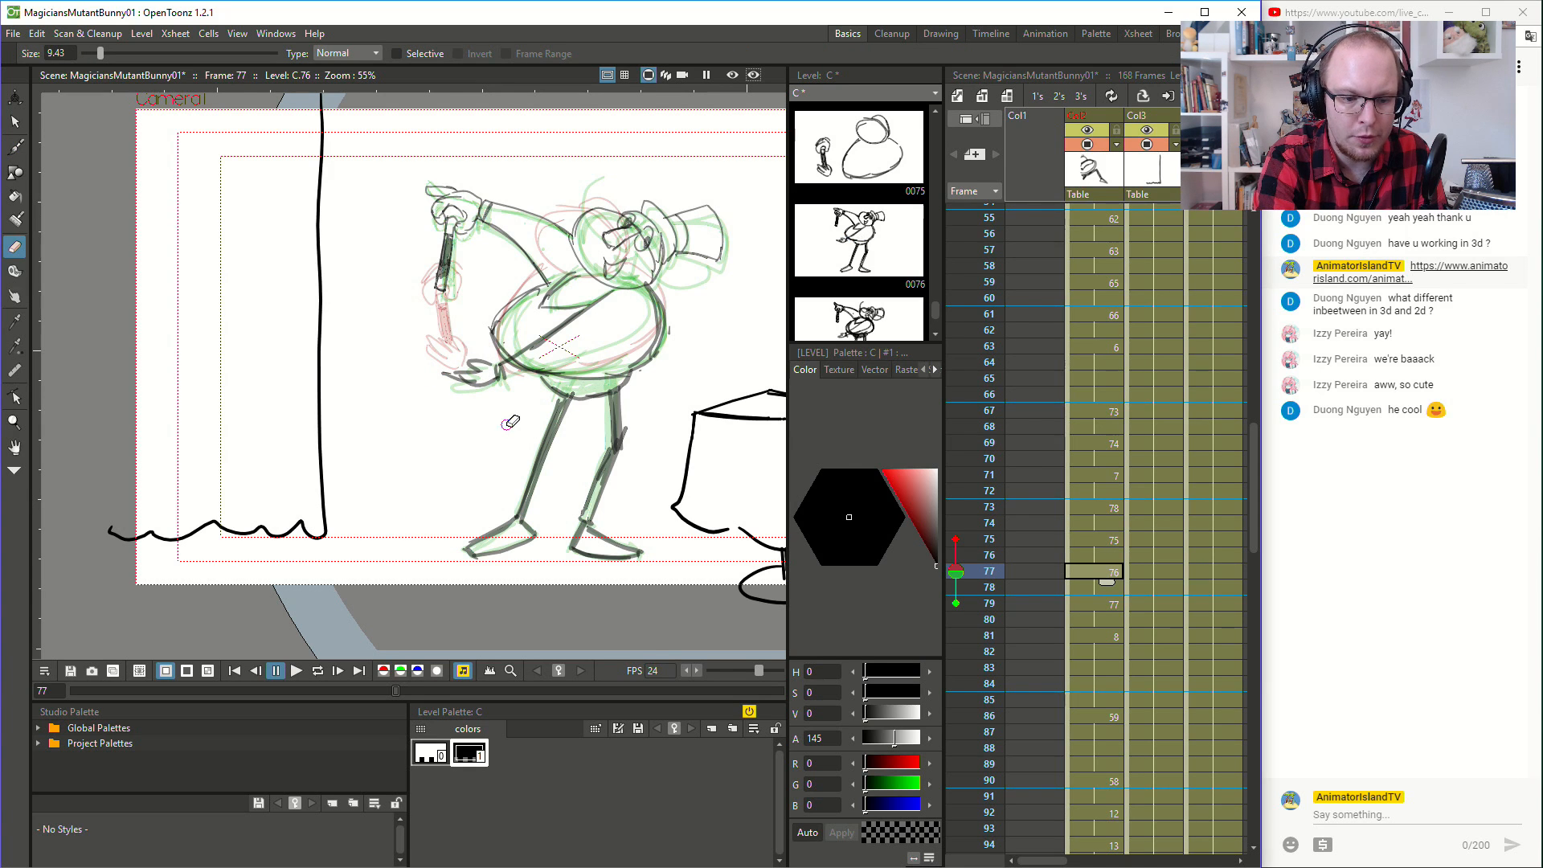
pyautogui.hotkey('ctrl', 'z')
pyautogui.hotkey('ctrl', 'z')
pyautogui.hotkey('ctrl', 'z')
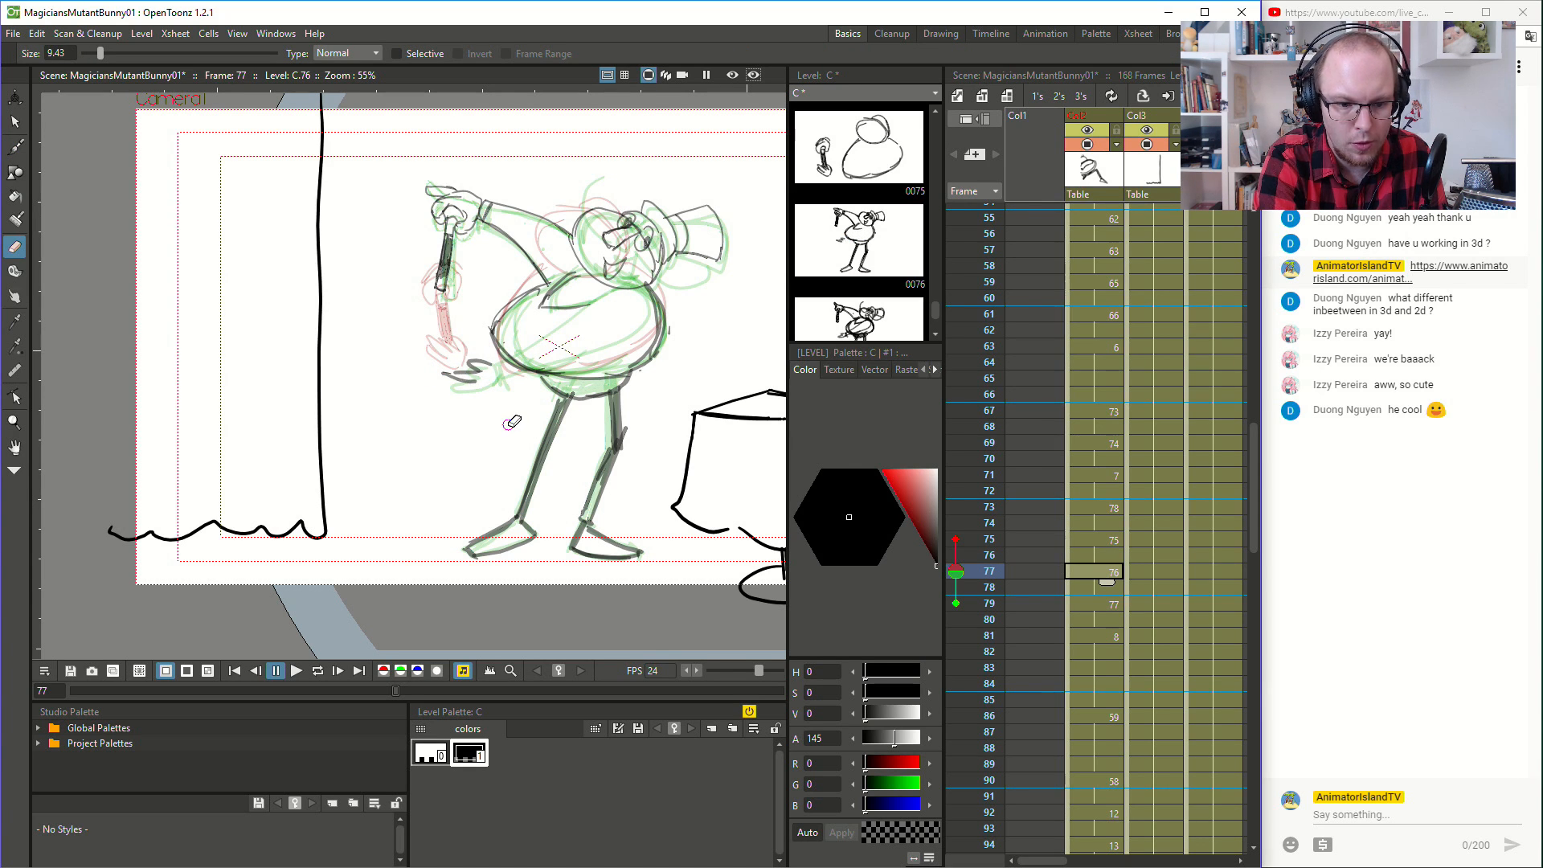
pyautogui.hotkey('ctrl', 'z')
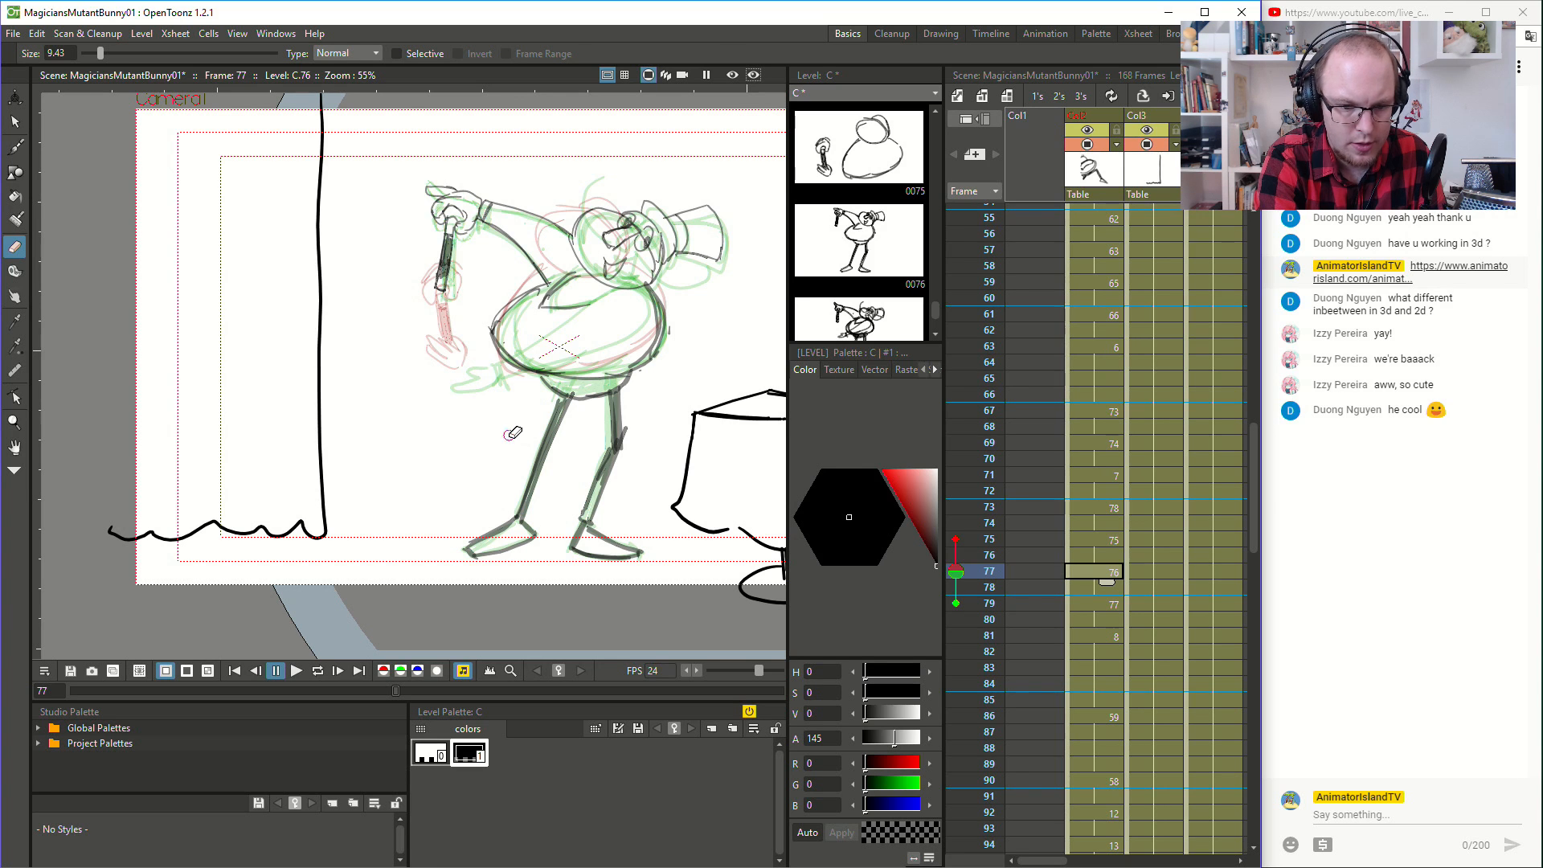
# - Erase the back edge of the magician's belly at frame 77 and redraw its outline
pyautogui.press('b')
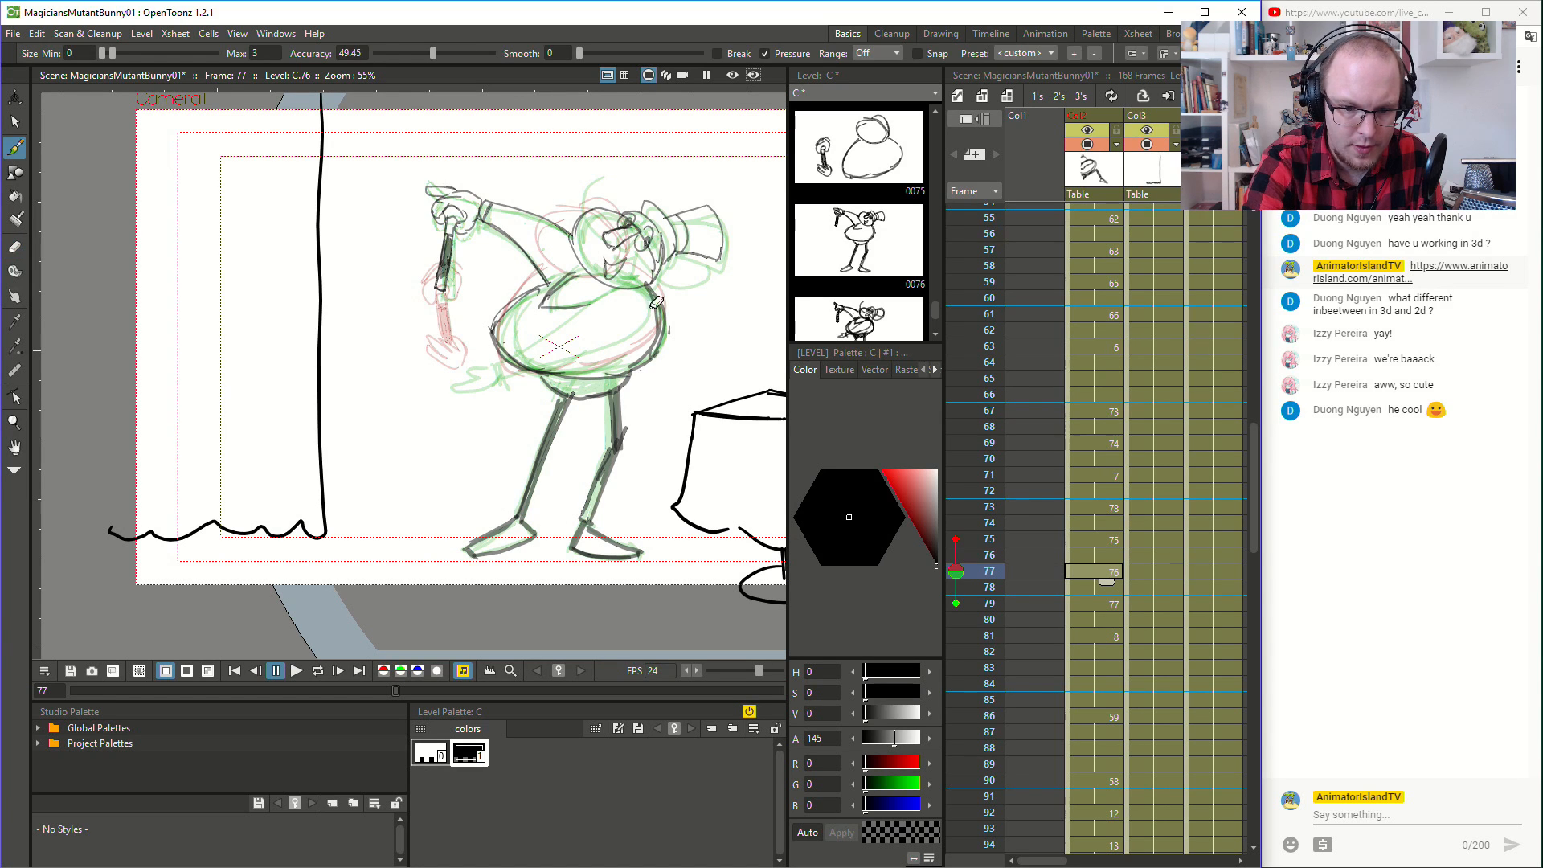
pyautogui.press('e')
pyautogui.moveTo(666, 302)
pyautogui.mouseDown()
pyautogui.moveTo(653, 353)
pyautogui.moveTo(666, 317)
pyautogui.moveTo(667, 343)
pyautogui.moveTo(660, 330)
pyautogui.moveTo(633, 364)
pyautogui.moveTo(649, 358)
pyautogui.moveTo(621, 363)
pyautogui.moveTo(639, 335)
pyautogui.moveTo(562, 375)
pyautogui.moveTo(653, 352)
pyautogui.moveTo(635, 369)
pyautogui.moveTo(641, 352)
pyautogui.moveTo(552, 374)
pyautogui.moveTo(625, 371)
pyautogui.mouseUp()
pyautogui.press('b')
pyautogui.moveTo(596, 376); pyautogui.dragTo(656, 348)
pyautogui.moveTo(638, 364); pyautogui.dragTo(660, 328)
pyautogui.moveTo(646, 359)
pyautogui.mouseDown()
pyautogui.moveTo(658, 324)
pyautogui.moveTo(645, 290)
pyautogui.moveTo(661, 340)
pyautogui.mouseUp()
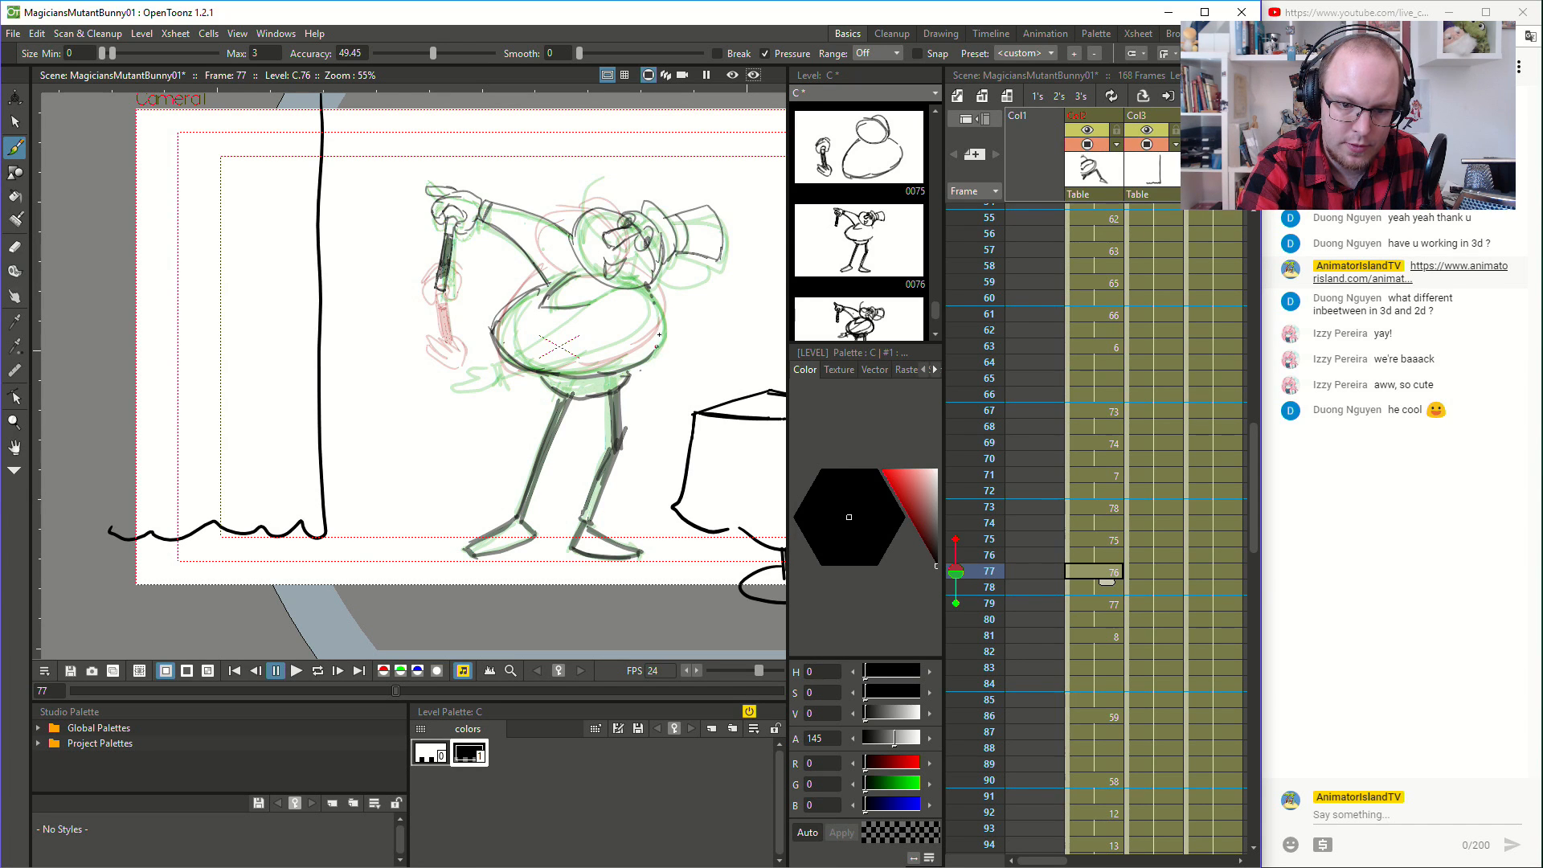
pyautogui.moveTo(650, 288)
pyautogui.mouseDown()
pyautogui.moveTo(664, 333)
pyautogui.moveTo(664, 320)
pyautogui.mouseUp()
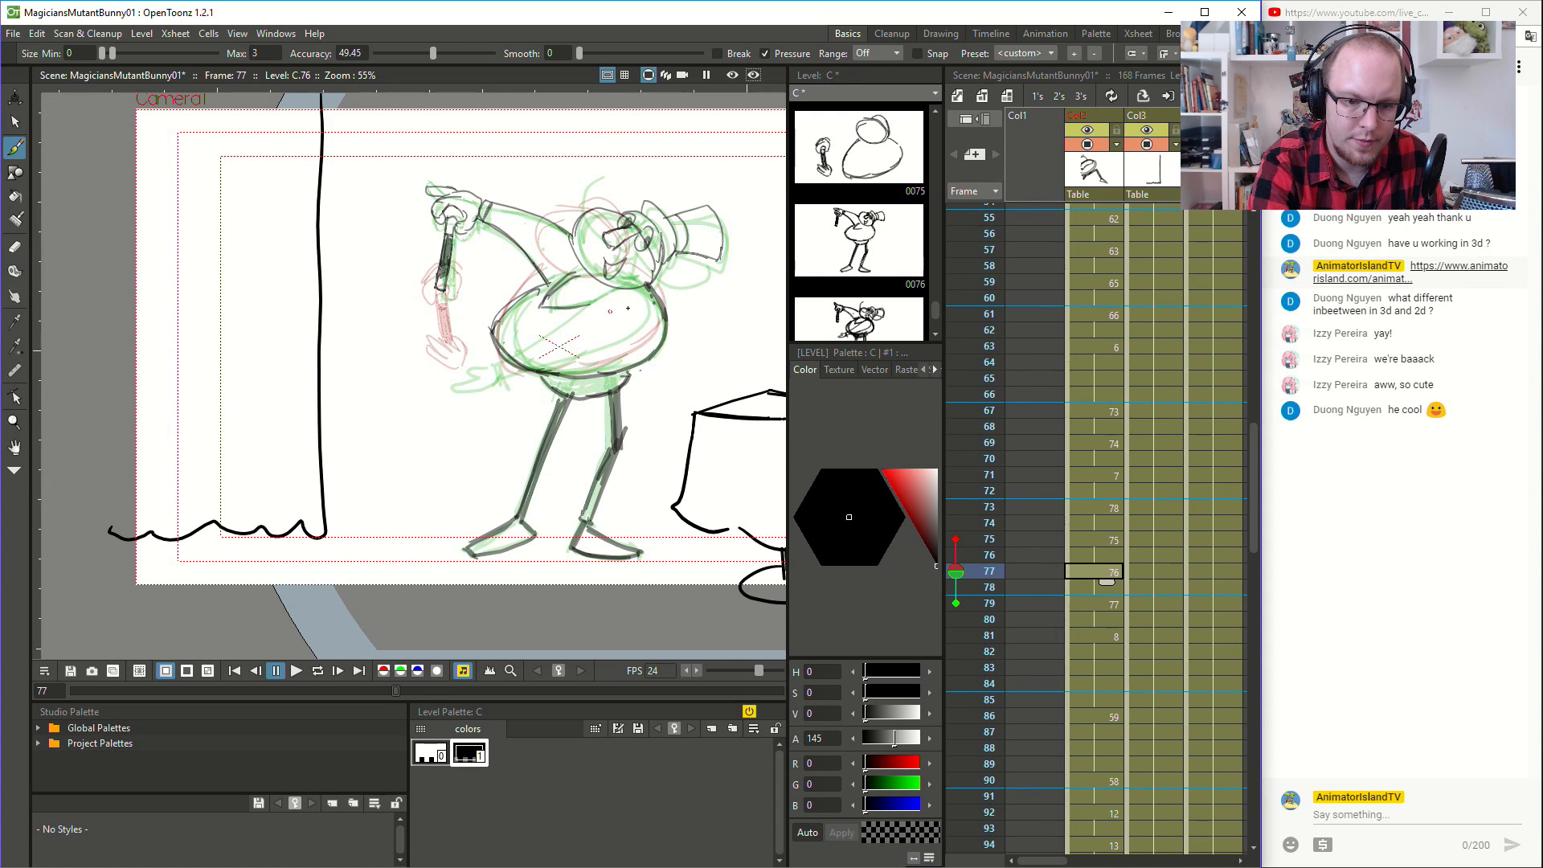
# - Redraw the magician's arm across his belly at frame 77, from the cuff to the shoulder
pyautogui.press('e')
pyautogui.scroll(2, 655, 304)
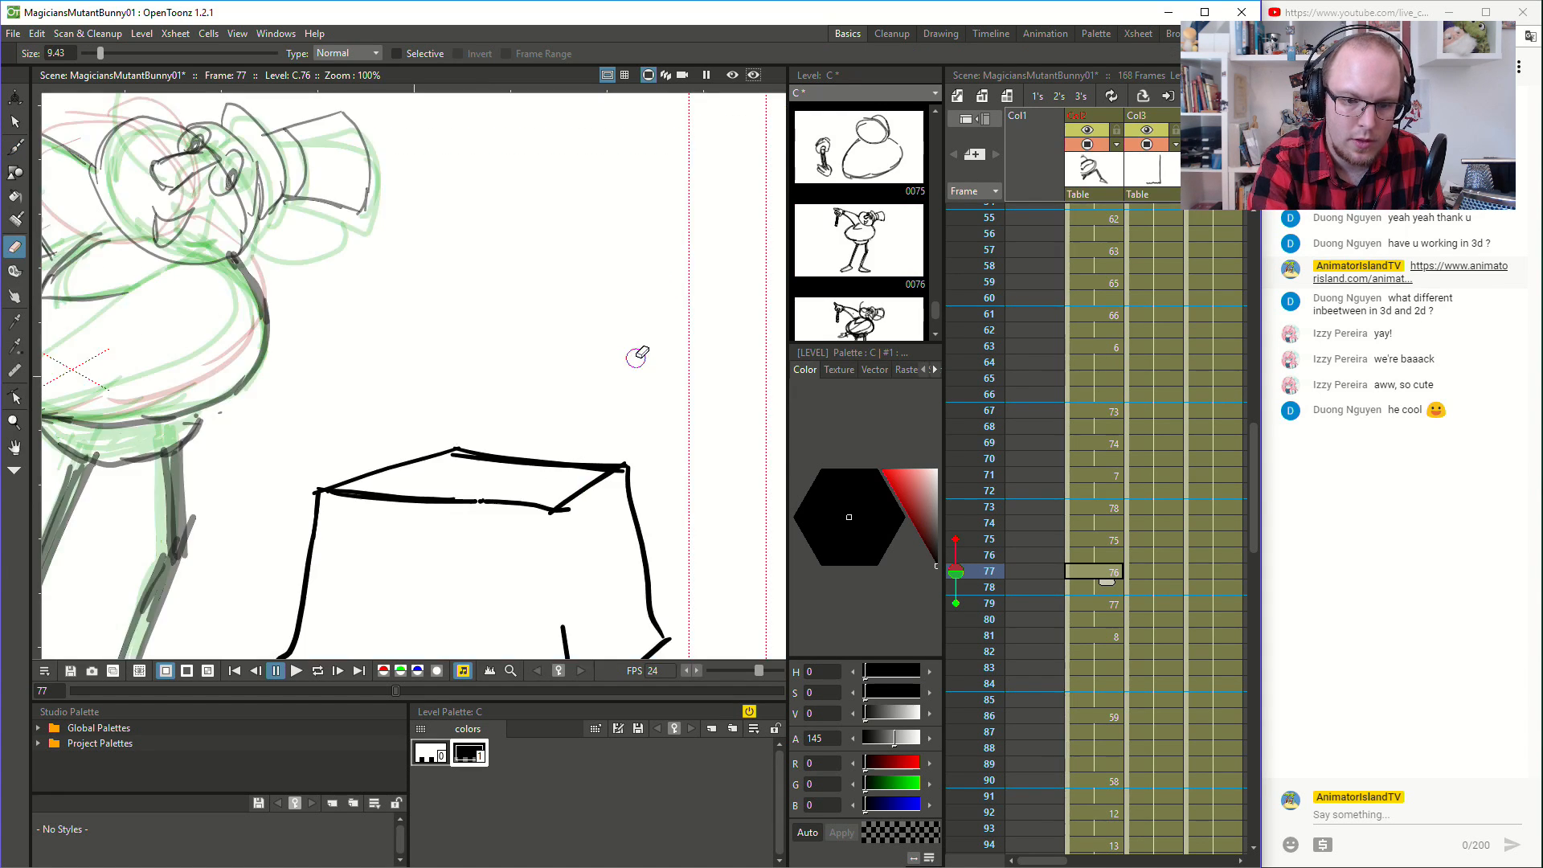
pyautogui.press('space')
pyautogui.moveTo(360, 380); pyautogui.dragTo(702, 361)
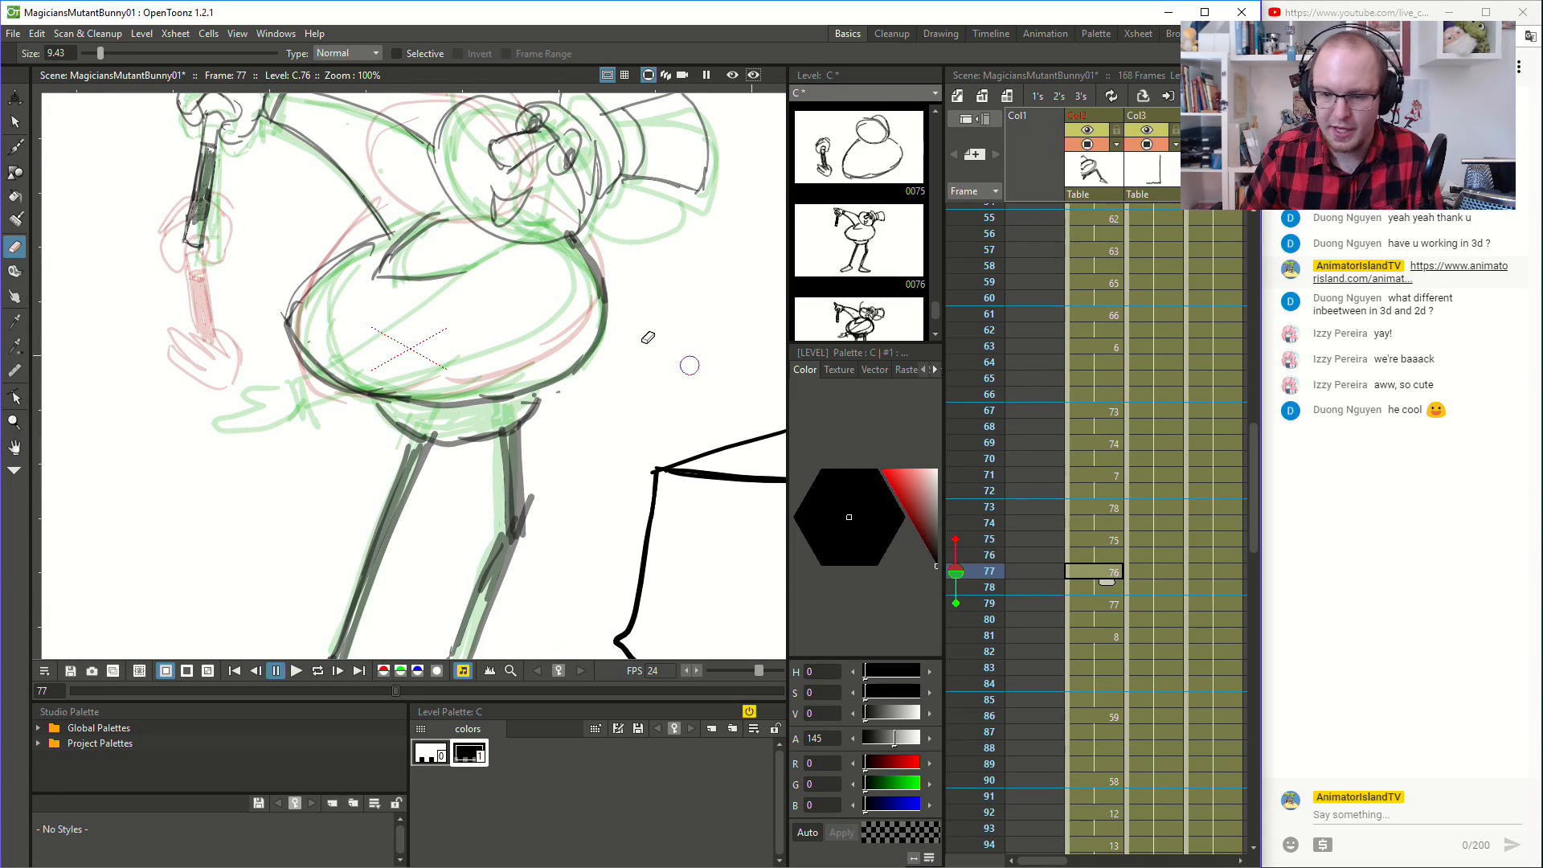
pyautogui.scroll(-2, 508, 345)
pyautogui.scroll(-1, 509, 356)
pyautogui.press('b')
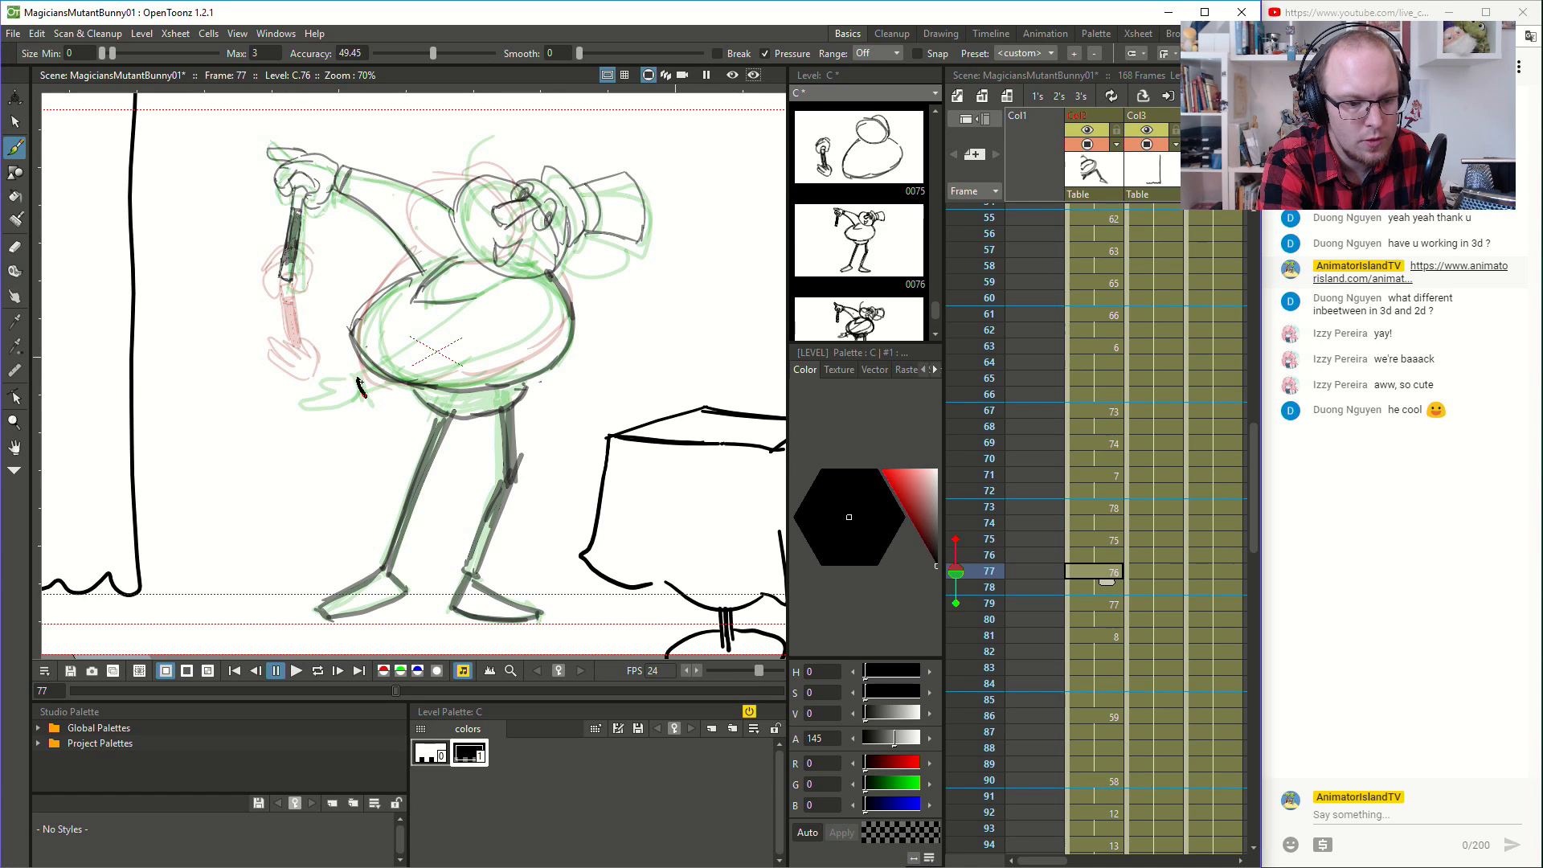
pyautogui.moveTo(366, 388); pyautogui.dragTo(488, 291)
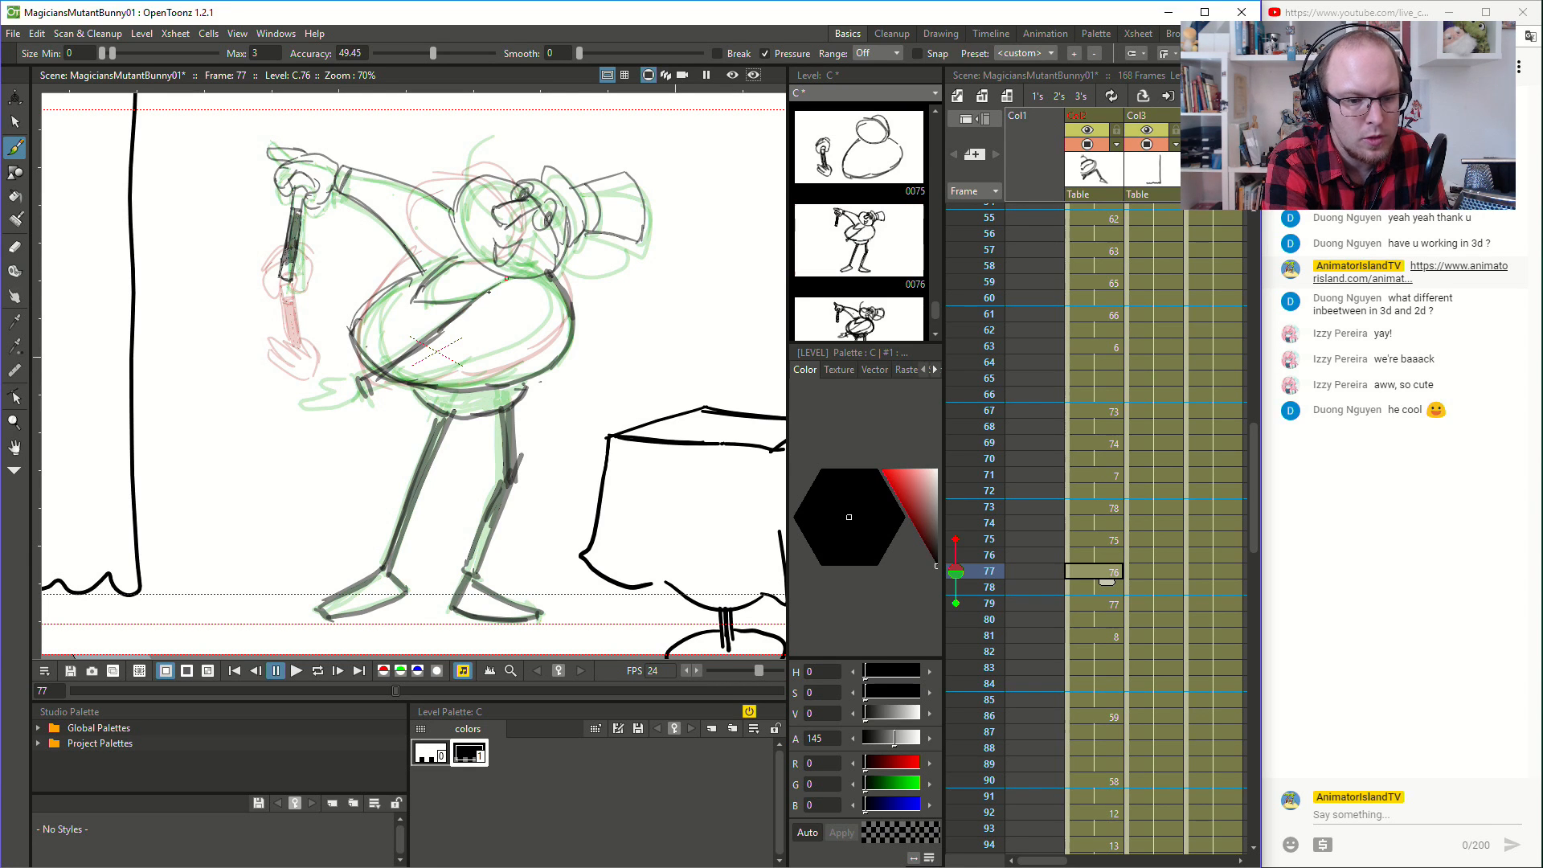
pyautogui.moveTo(373, 395)
pyautogui.mouseDown()
pyautogui.moveTo(470, 365)
pyautogui.moveTo(557, 311)
pyautogui.mouseUp()
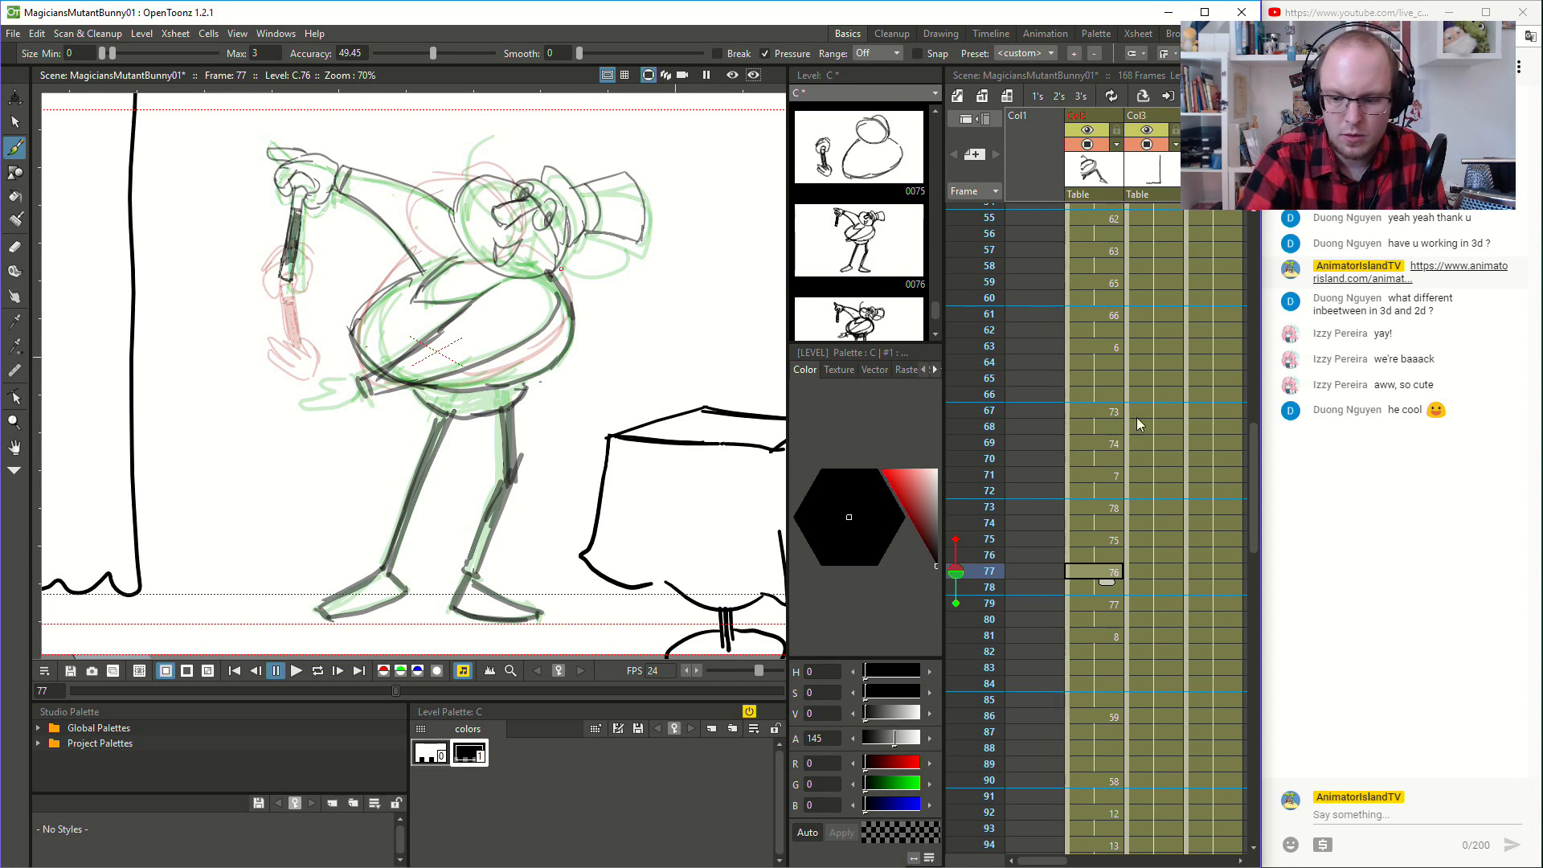
# - Compare with frame 75 and draw the magician's lowered hand beyond the cuff at frame 77
pyautogui.click(1111, 538)
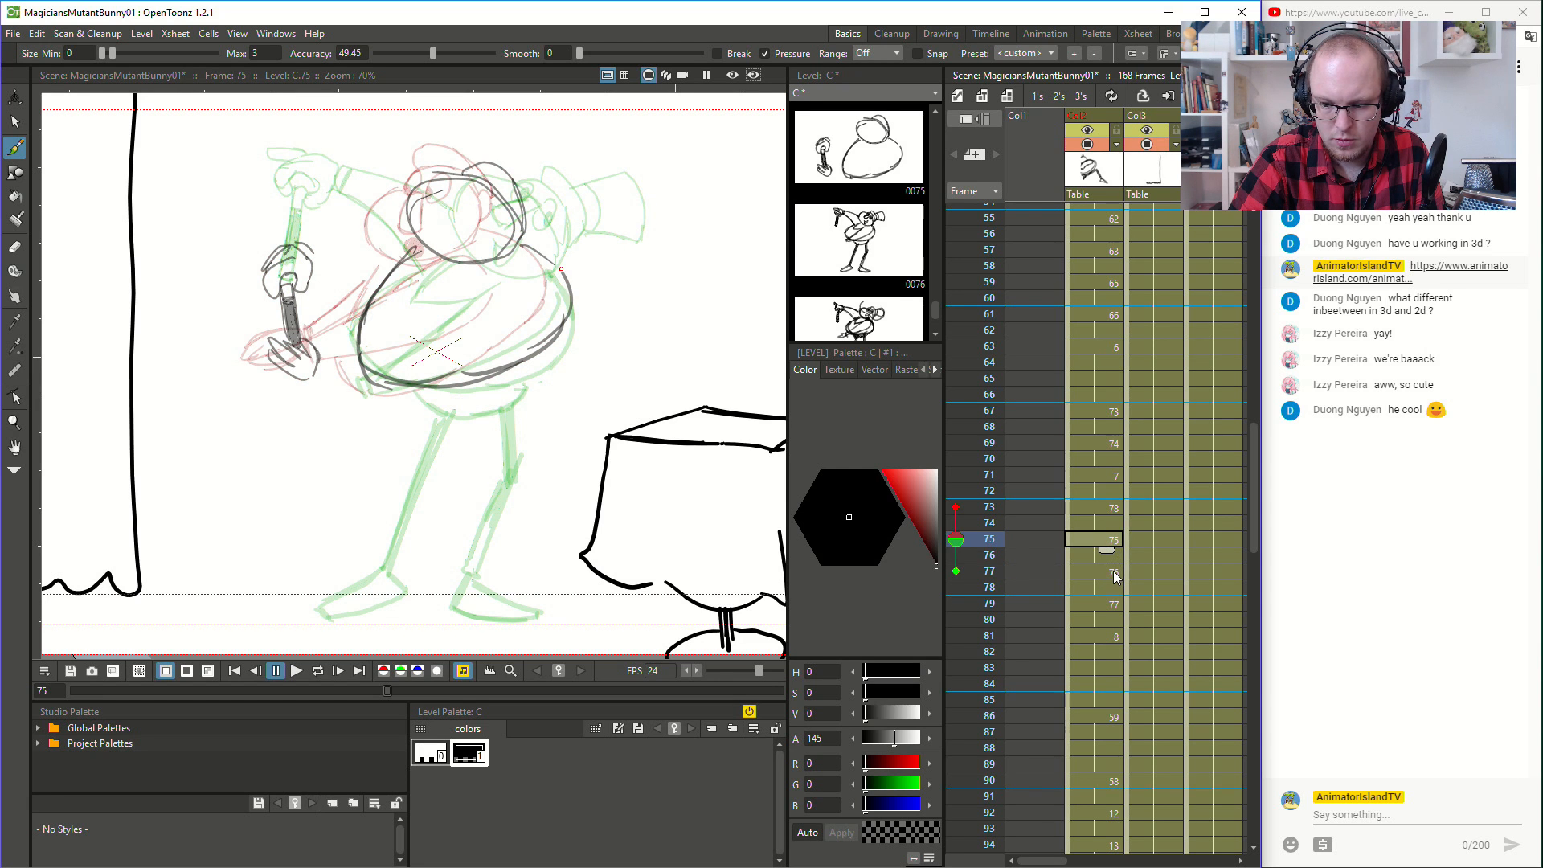
pyautogui.click(1113, 572)
pyautogui.moveTo(351, 380)
pyautogui.mouseDown()
pyautogui.moveTo(331, 367)
pyautogui.moveTo(359, 395)
pyautogui.moveTo(304, 378)
pyautogui.moveTo(366, 384)
pyautogui.mouseUp()
pyautogui.hotkey('ctrl', 'z')
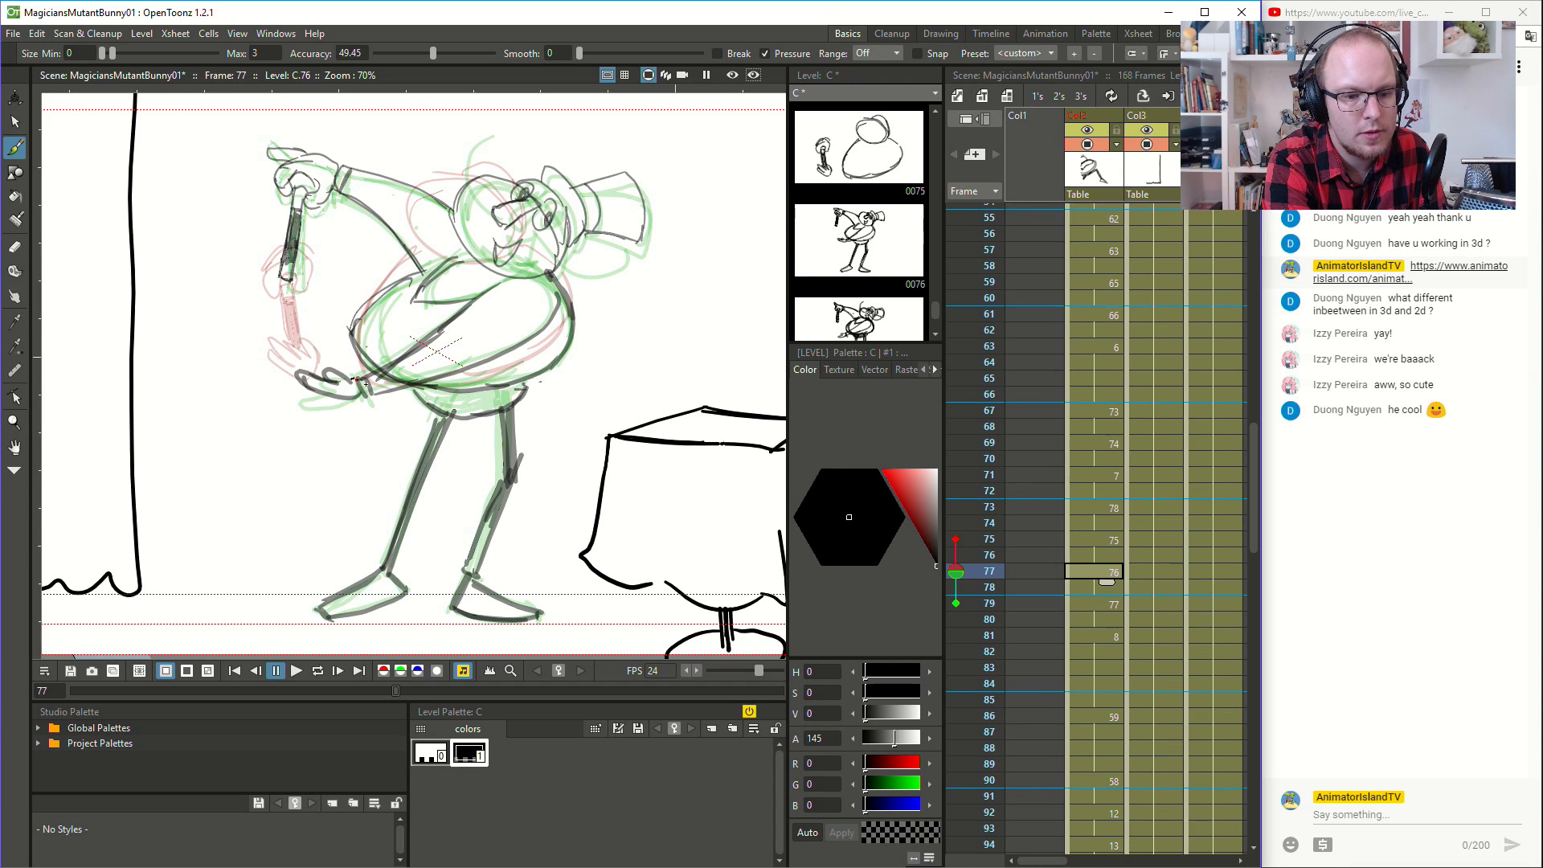
# - Draw the magician's nose and a tilted top hat on his head at frame 75
pyautogui.press('space')
pyautogui.moveTo(544, 353); pyautogui.dragTo(549, 369)
pyautogui.press('b')
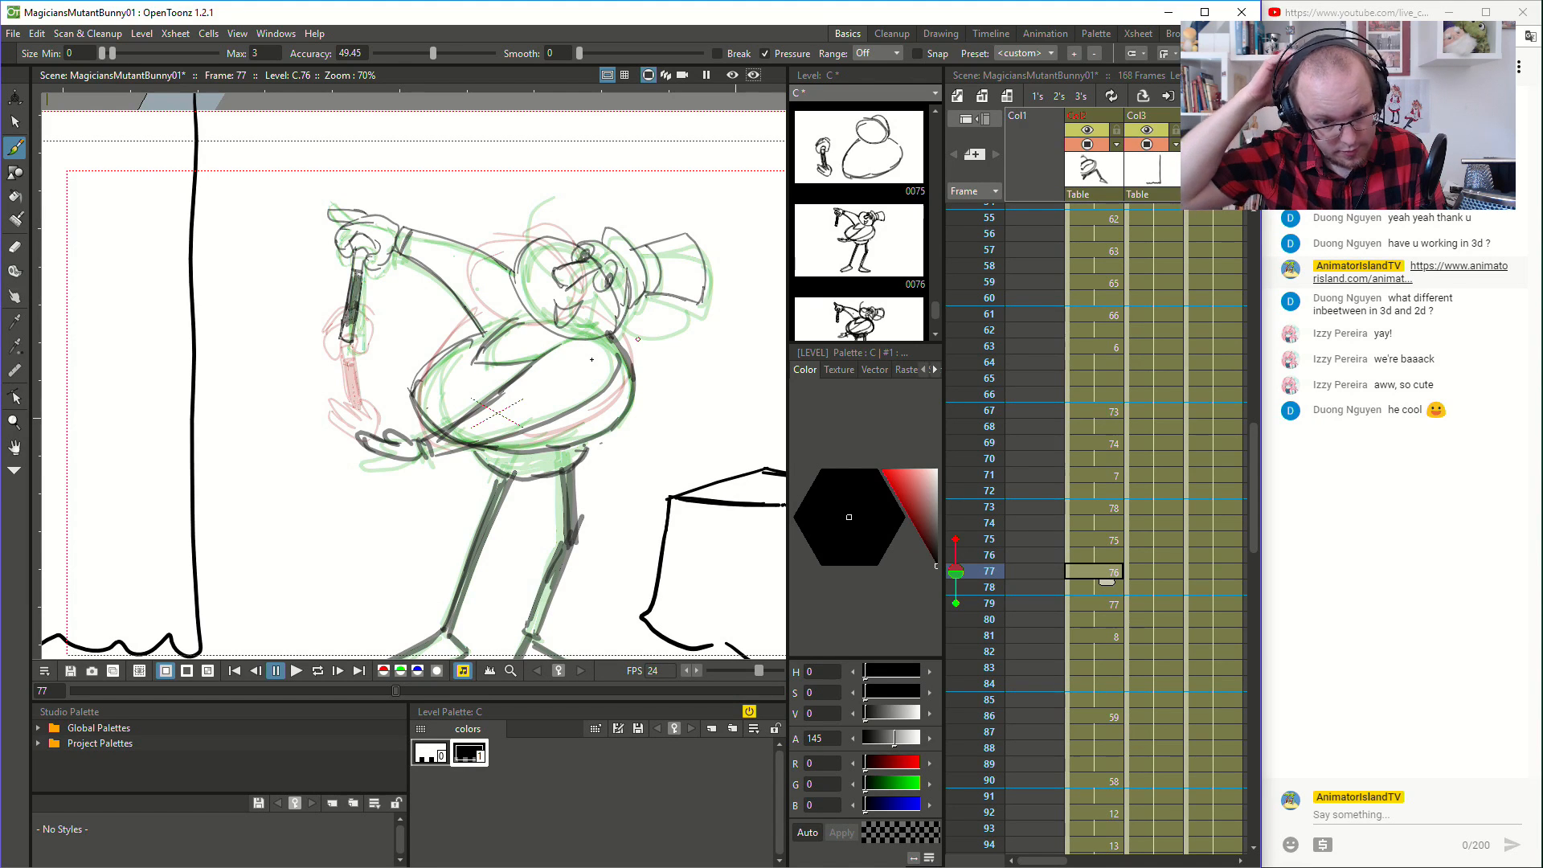
pyautogui.click(1113, 539)
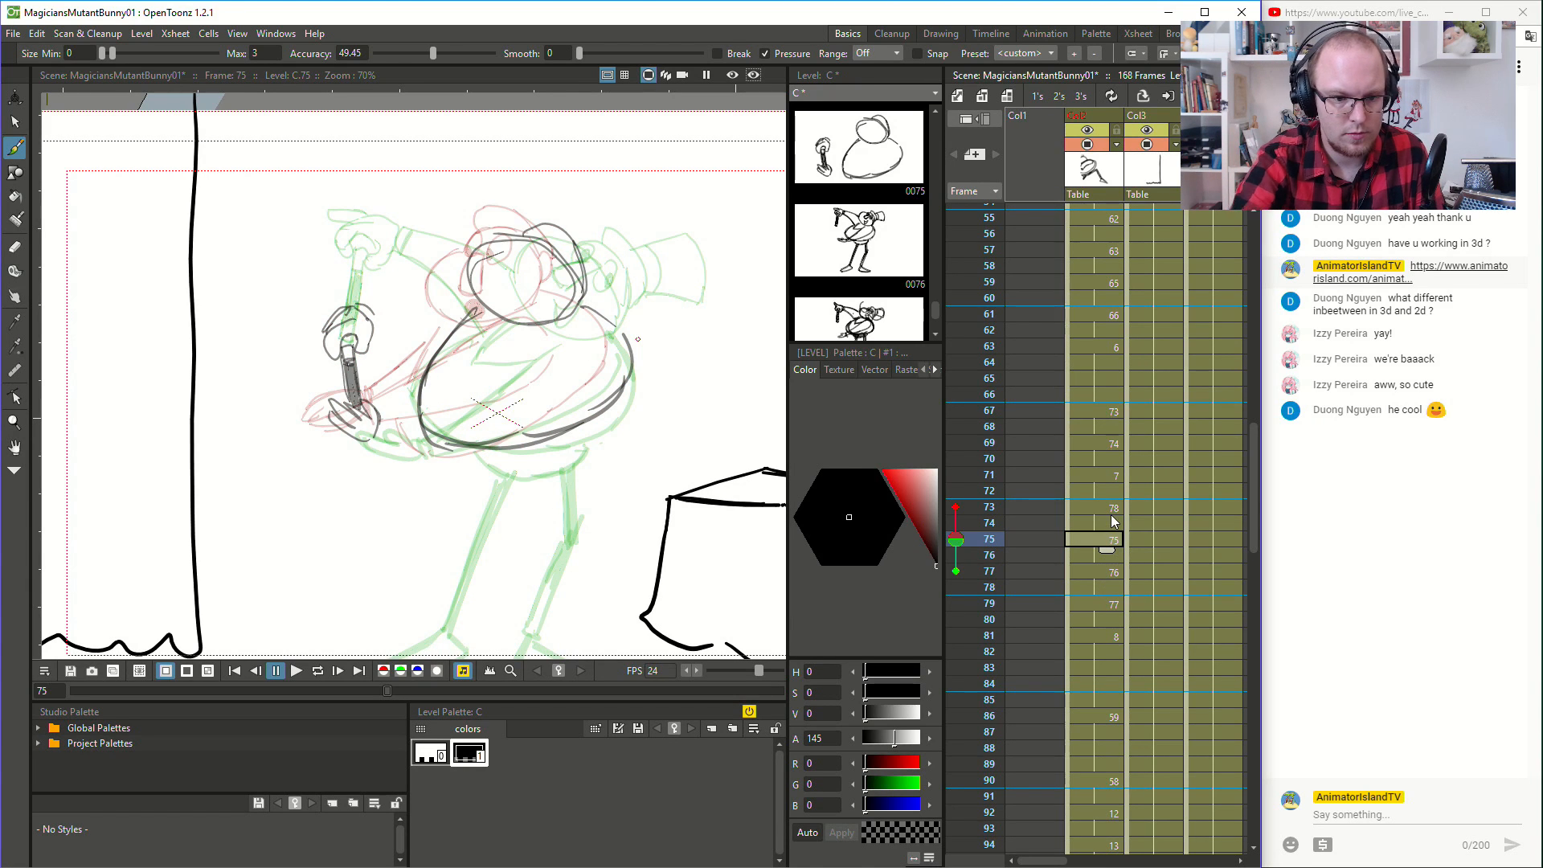
pyautogui.moveTo(521, 252); pyautogui.dragTo(501, 286)
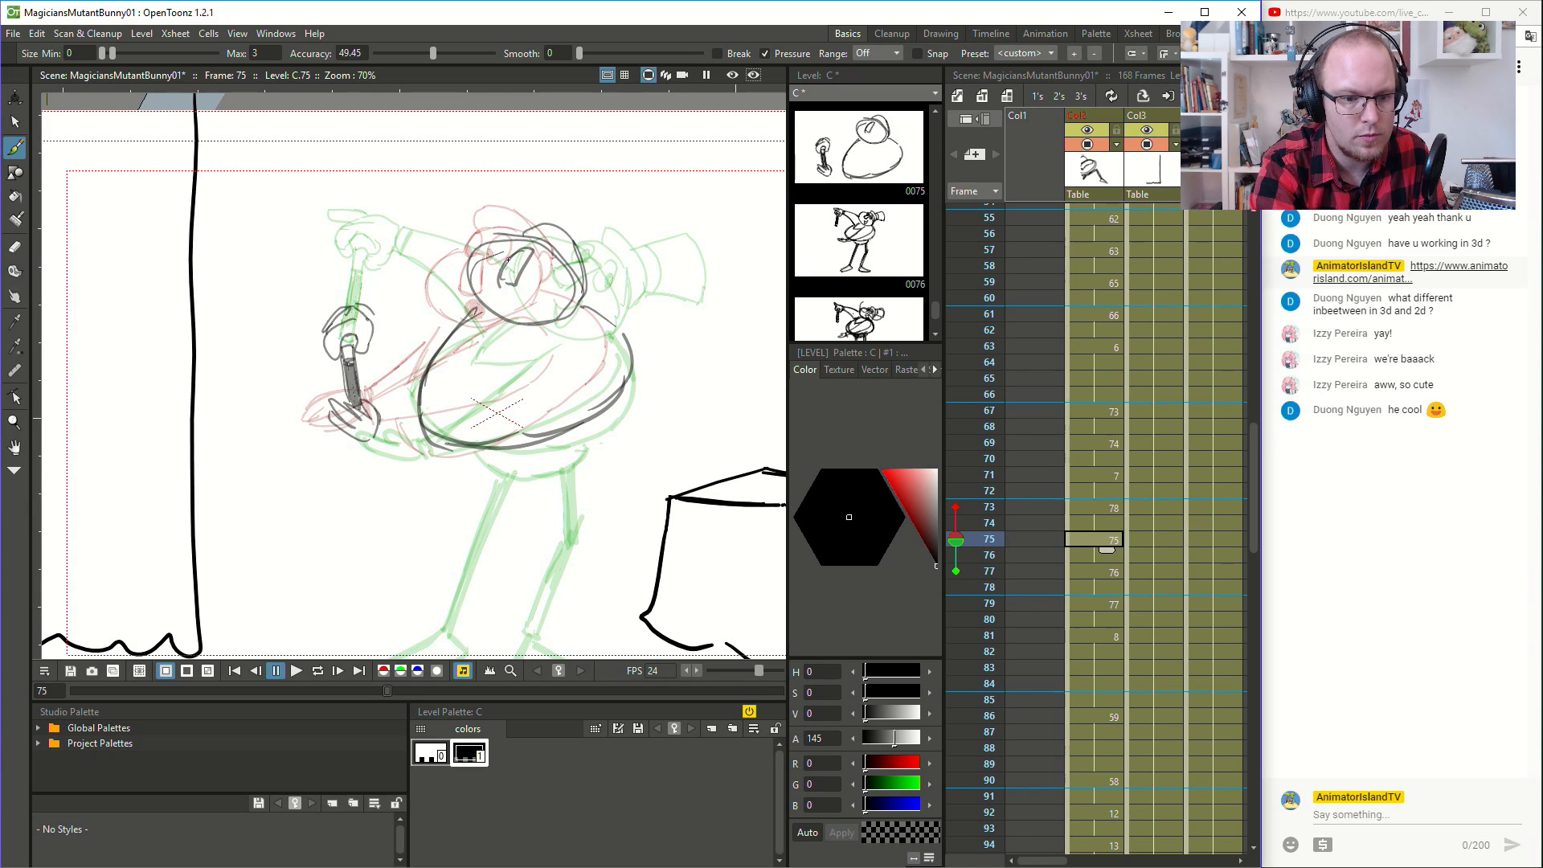
pyautogui.moveTo(525, 226)
pyautogui.mouseDown()
pyautogui.moveTo(590, 233)
pyautogui.moveTo(601, 262)
pyautogui.moveTo(568, 217)
pyautogui.moveTo(593, 280)
pyautogui.mouseUp()
pyautogui.hotkey('ctrl', 'z')
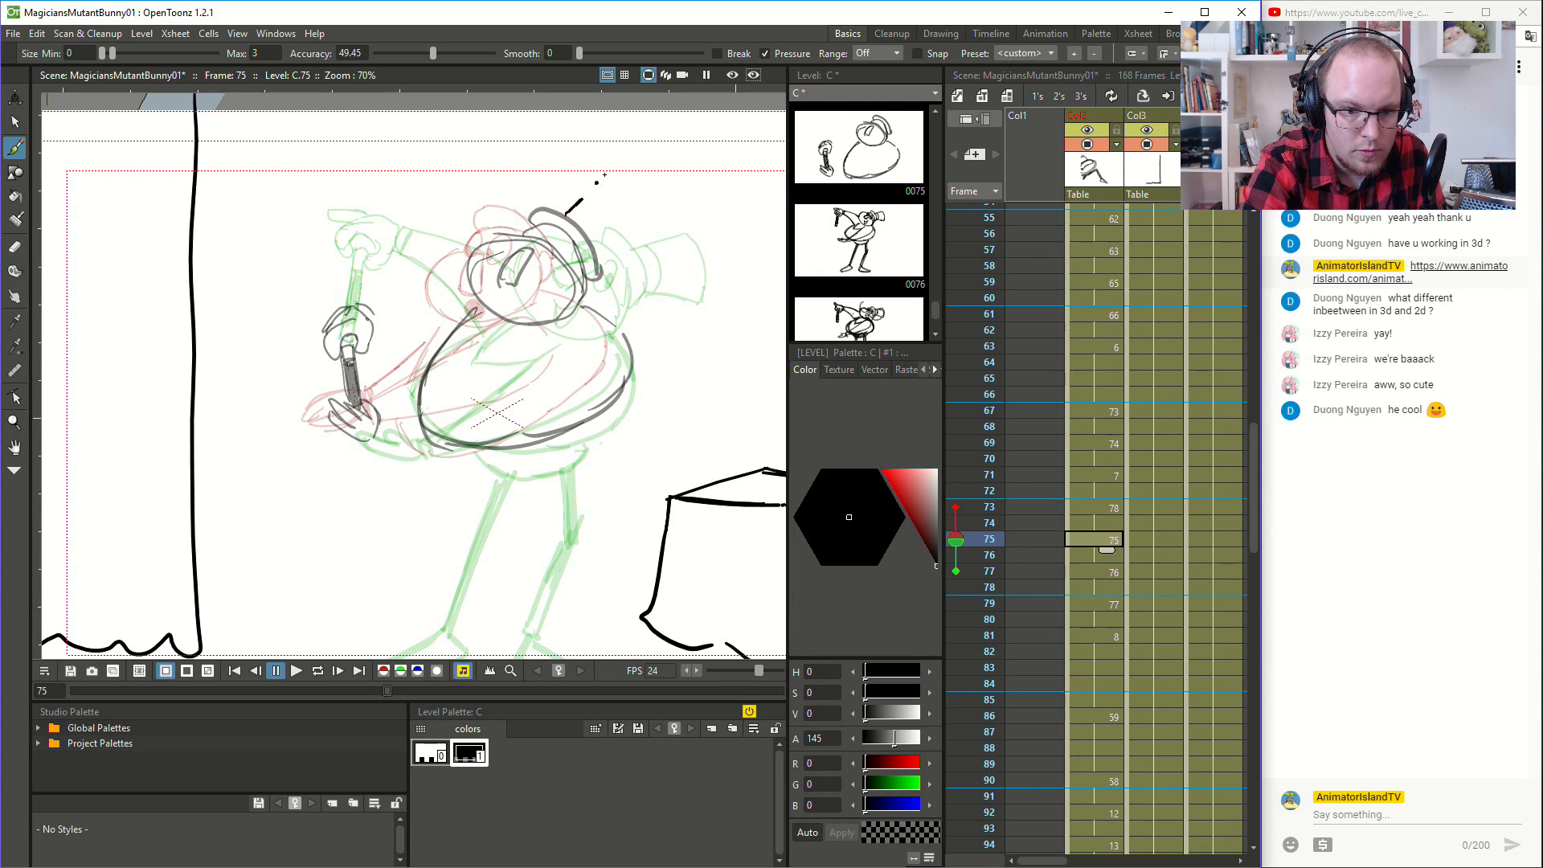
pyautogui.moveTo(602, 174)
pyautogui.mouseDown()
pyautogui.moveTo(648, 216)
pyautogui.moveTo(597, 250)
pyautogui.moveTo(609, 234)
pyautogui.mouseUp()
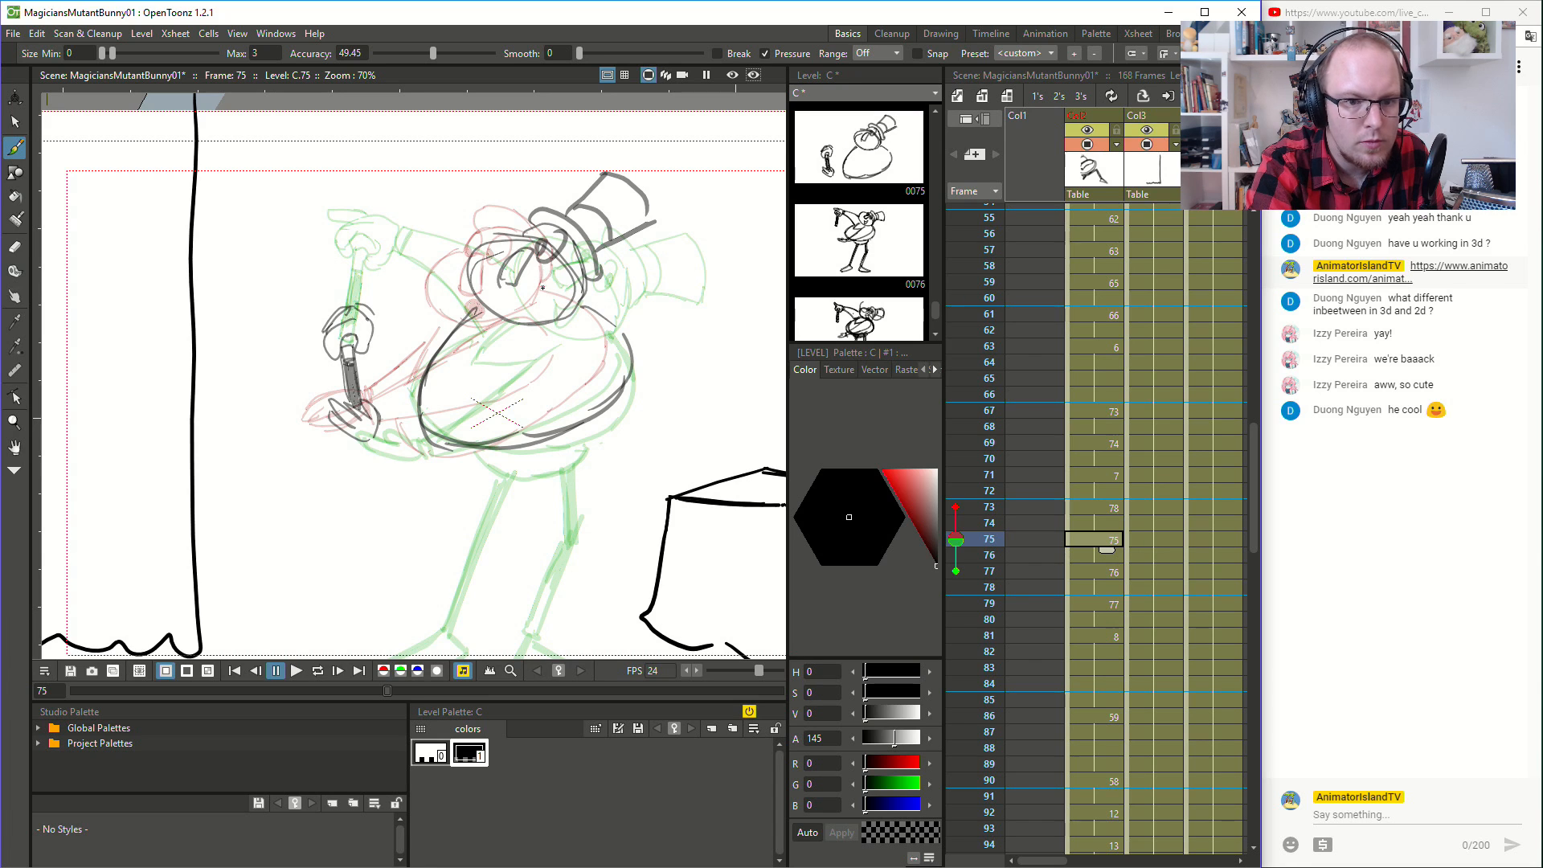
# - Raise the brush accuracy to 86.15 and draw the magician's eyes and open mouth at frame 75
pyautogui.moveTo(466, 53); pyautogui.dragTo(476, 54)
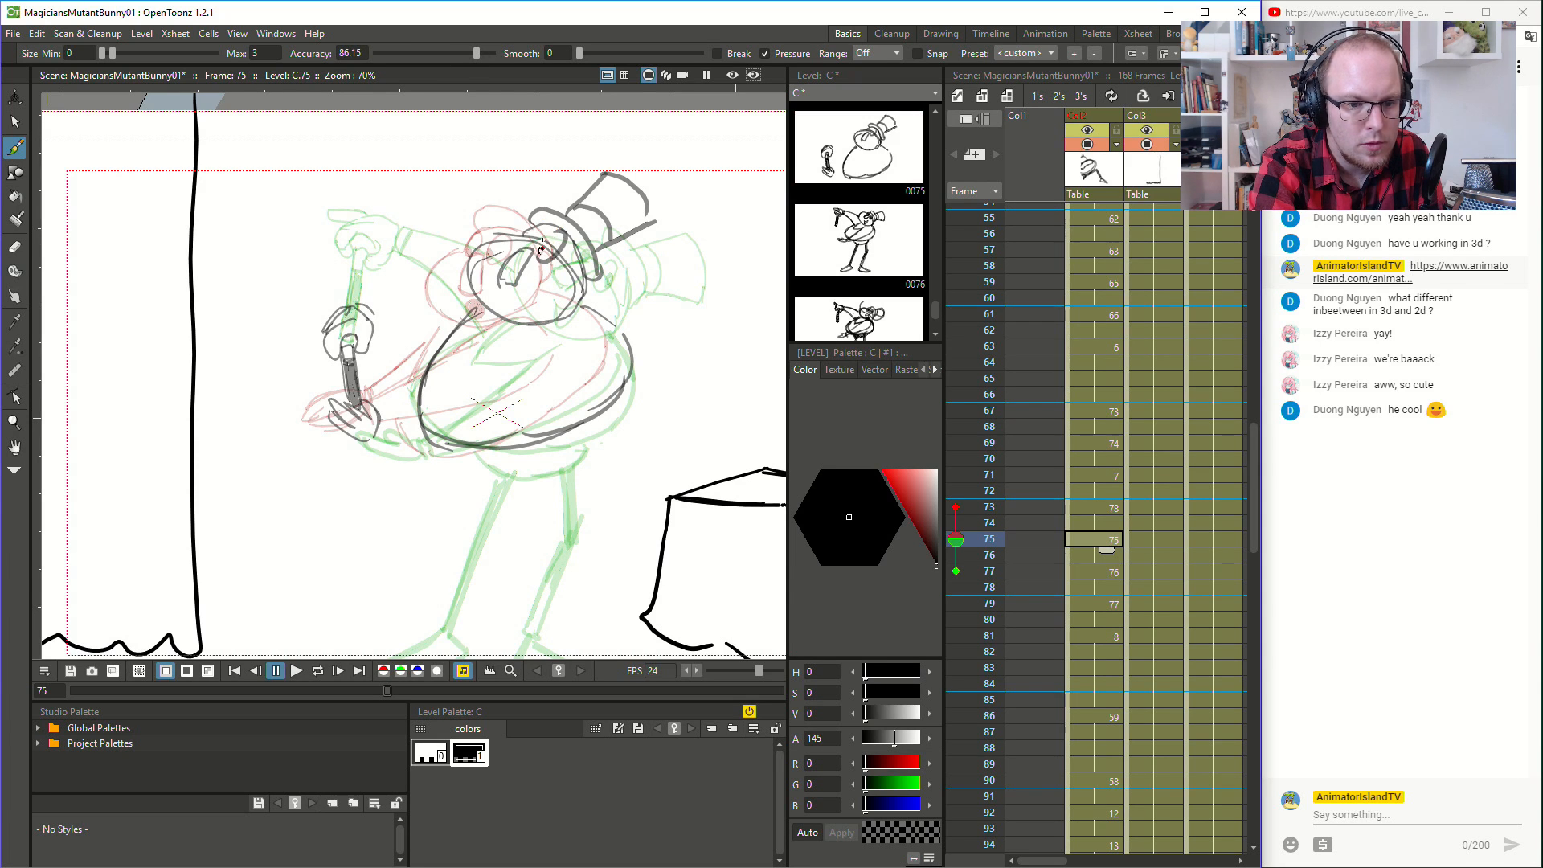
pyautogui.moveTo(539, 226); pyautogui.dragTo(517, 249)
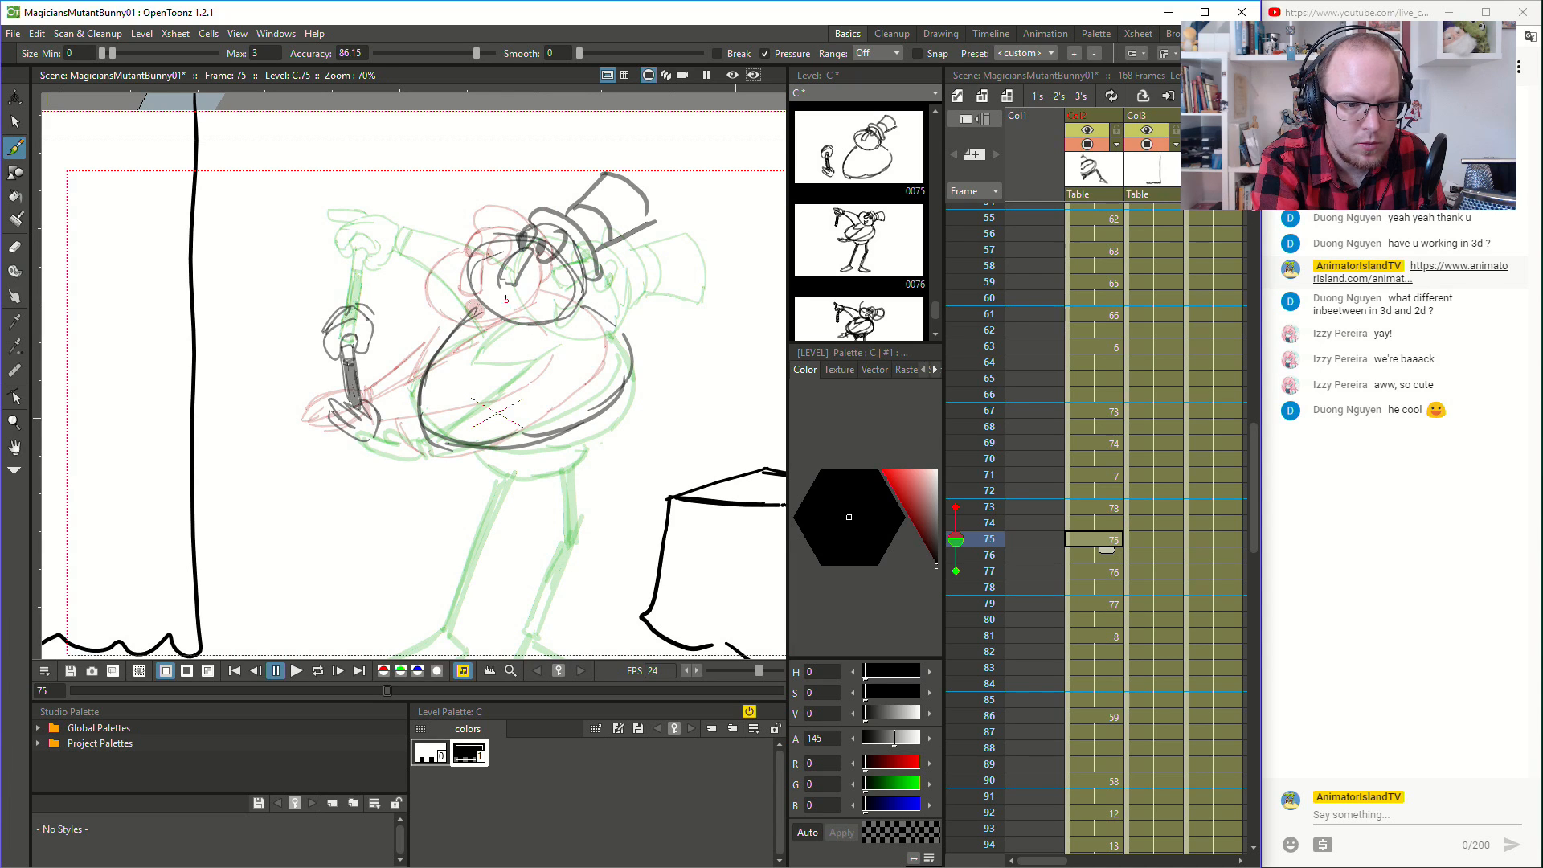
pyautogui.hotkey('ctrl', 'z')
pyautogui.moveTo(530, 295)
pyautogui.mouseDown()
pyautogui.moveTo(513, 304)
pyautogui.moveTo(538, 299)
pyautogui.mouseUp()
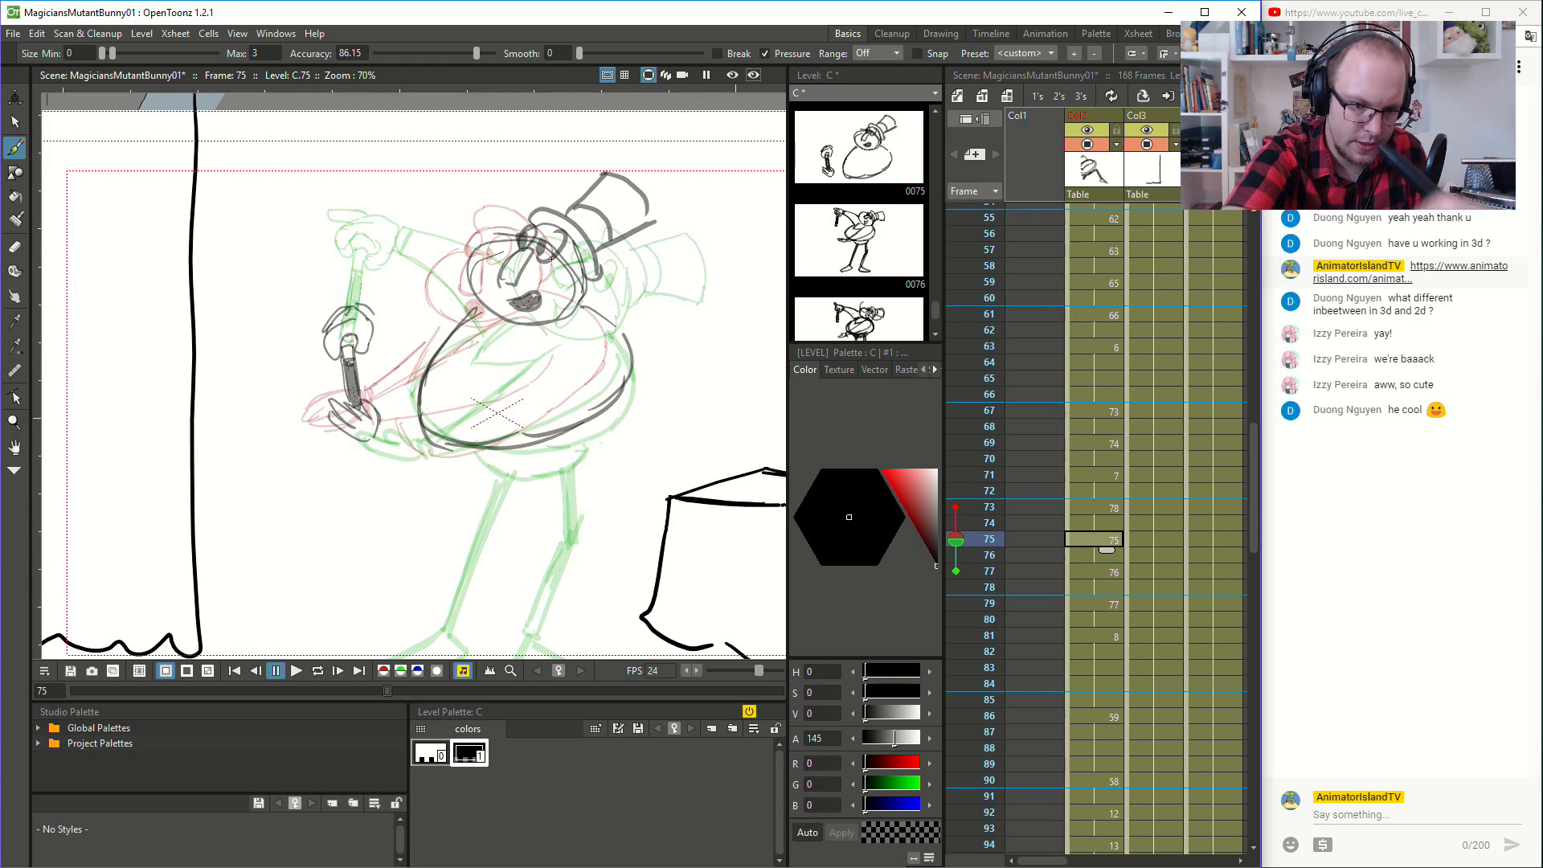
# - Draw the arm connecting the magician's shoulder to his raised wand hand at frame 75
pyautogui.moveTo(363, 306)
pyautogui.mouseDown()
pyautogui.moveTo(422, 272)
pyautogui.moveTo(475, 276)
pyautogui.mouseUp()
pyautogui.hotkey('ctrl', 'z')
pyautogui.moveTo(363, 306); pyautogui.dragTo(464, 269)
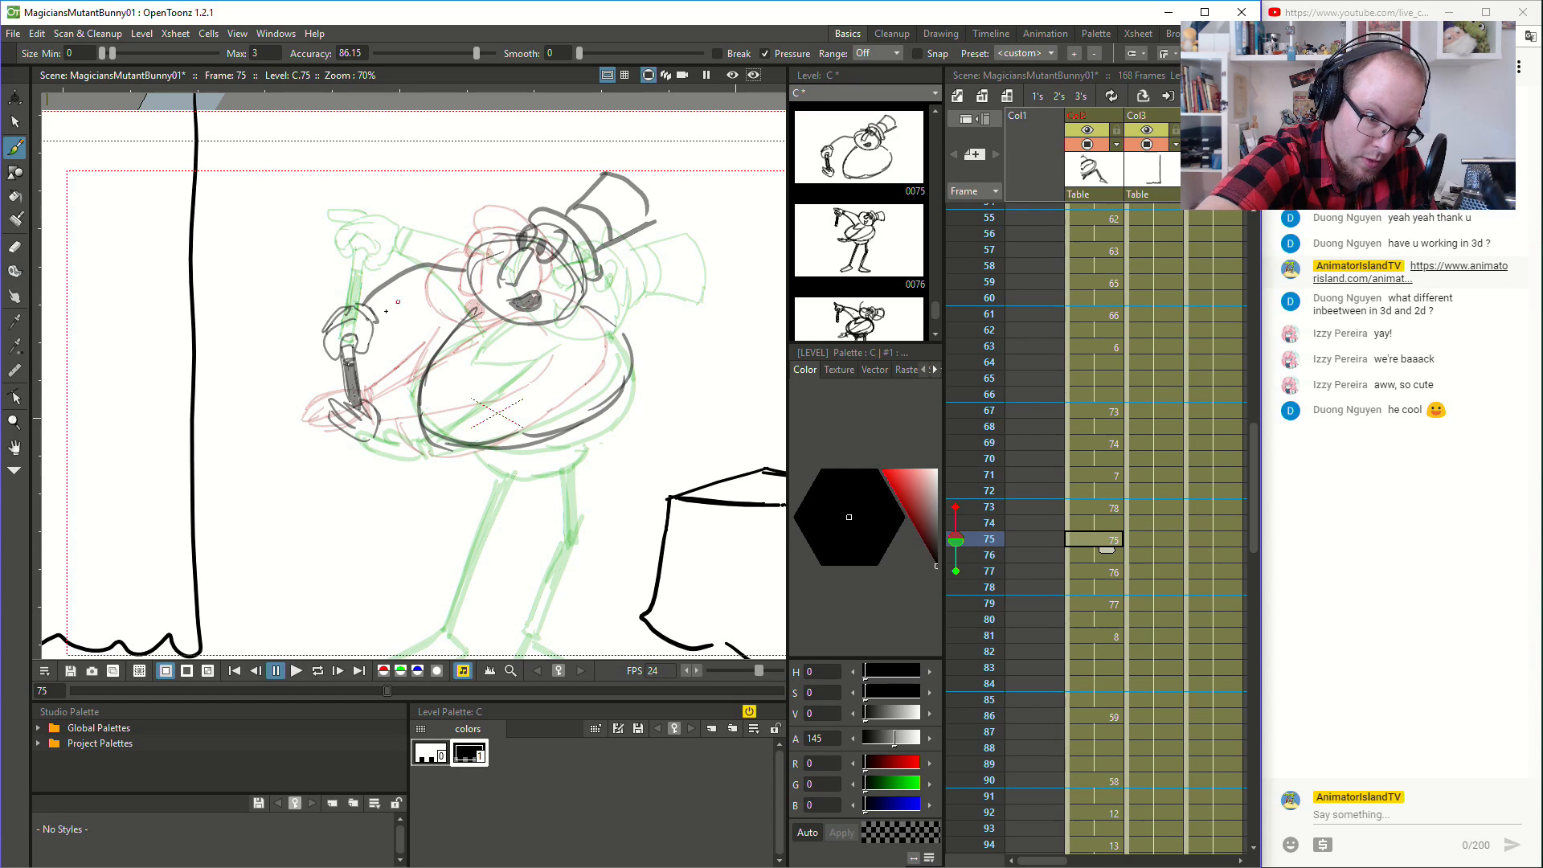
pyautogui.hotkey('ctrl', 'z')
pyautogui.moveTo(375, 322)
pyautogui.mouseDown()
pyautogui.moveTo(413, 306)
pyautogui.moveTo(456, 329)
pyautogui.mouseUp()
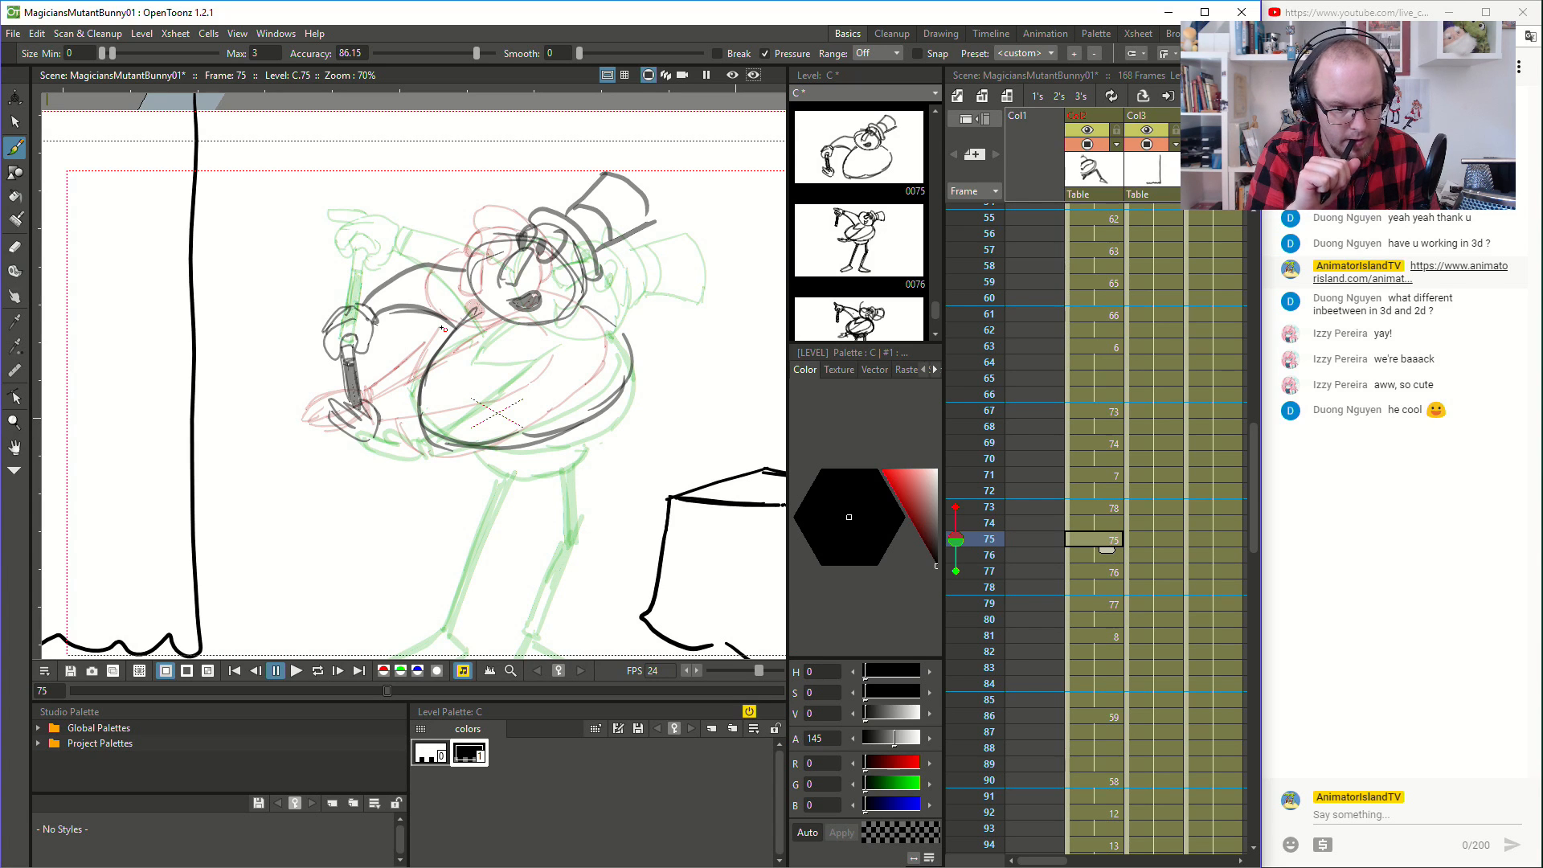
# - Draw the upper edge of the magician's lowered arm across his belly and its cuff at frame 75
pyautogui.moveTo(384, 418)
pyautogui.mouseDown()
pyautogui.moveTo(443, 421)
pyautogui.moveTo(571, 328)
pyautogui.mouseUp()
pyautogui.moveTo(397, 433); pyautogui.dragTo(422, 481)
pyautogui.hotkey('ctrl', 'z')
# - Draw the underside and elbow of the lowered arm and shade in the hips beneath the belly at frame 75
pyautogui.hotkey('ctrl', 'z')
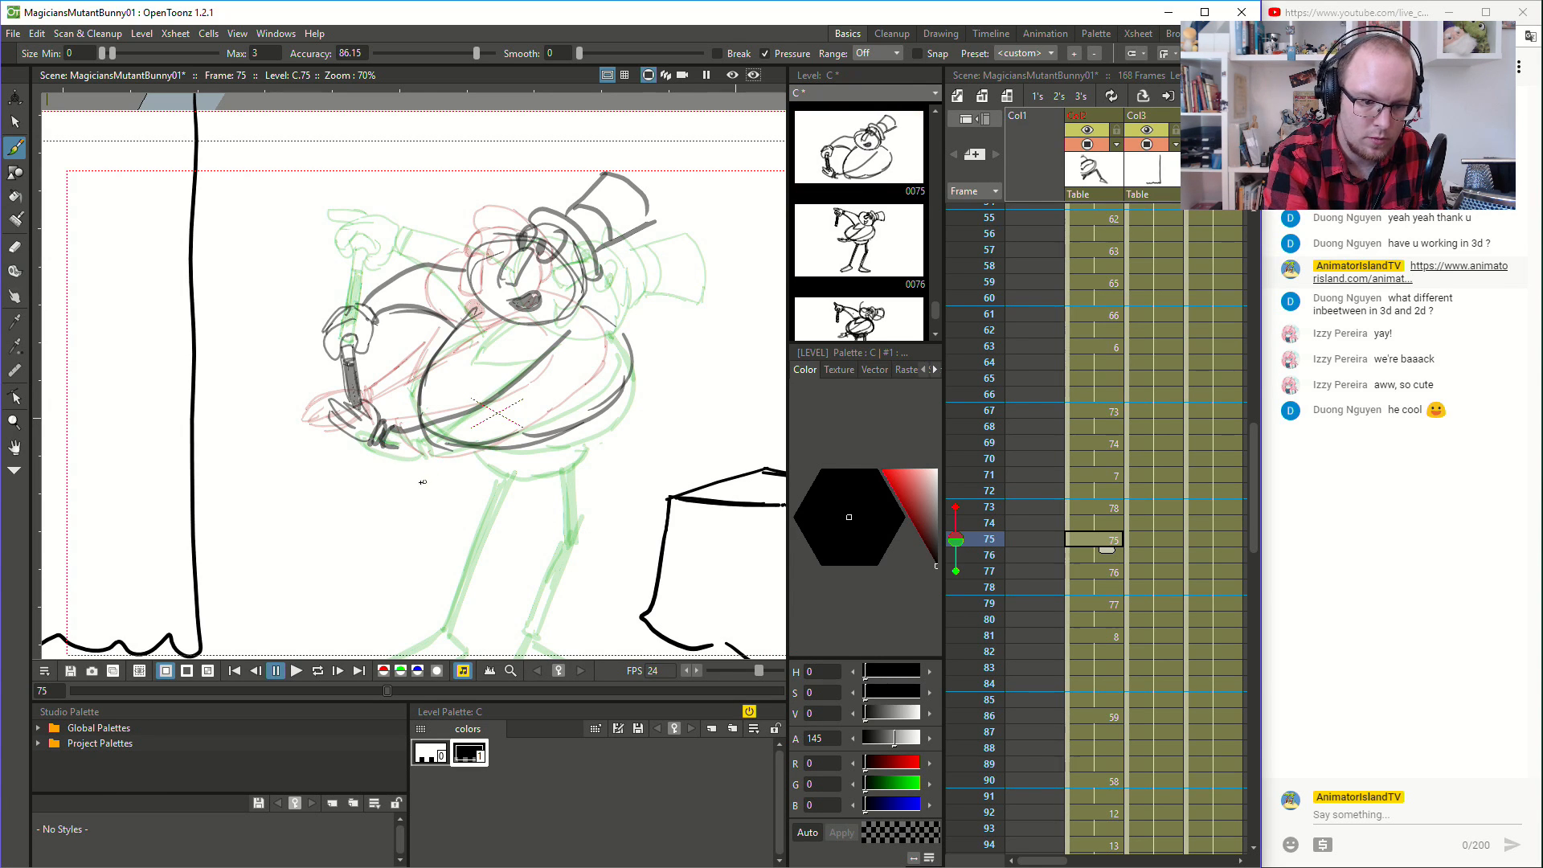
pyautogui.moveTo(403, 426)
pyautogui.mouseDown()
pyautogui.moveTo(384, 456)
pyautogui.moveTo(408, 461)
pyautogui.mouseUp()
pyautogui.moveTo(390, 452)
pyautogui.mouseDown()
pyautogui.moveTo(482, 456)
pyautogui.moveTo(560, 403)
pyautogui.mouseUp()
pyautogui.hotkey('ctrl', 'z')
pyautogui.hotkey('ctrl', 'z')
pyautogui.hotkey('ctrl', 'z')
pyautogui.moveTo(443, 459)
pyautogui.mouseDown()
pyautogui.moveTo(539, 440)
pyautogui.moveTo(575, 413)
pyautogui.mouseUp()
pyautogui.moveTo(566, 418)
pyautogui.mouseDown()
pyautogui.moveTo(618, 365)
pyautogui.moveTo(565, 333)
pyautogui.moveTo(611, 341)
pyautogui.mouseUp()
pyautogui.hotkey('ctrl', 'z')
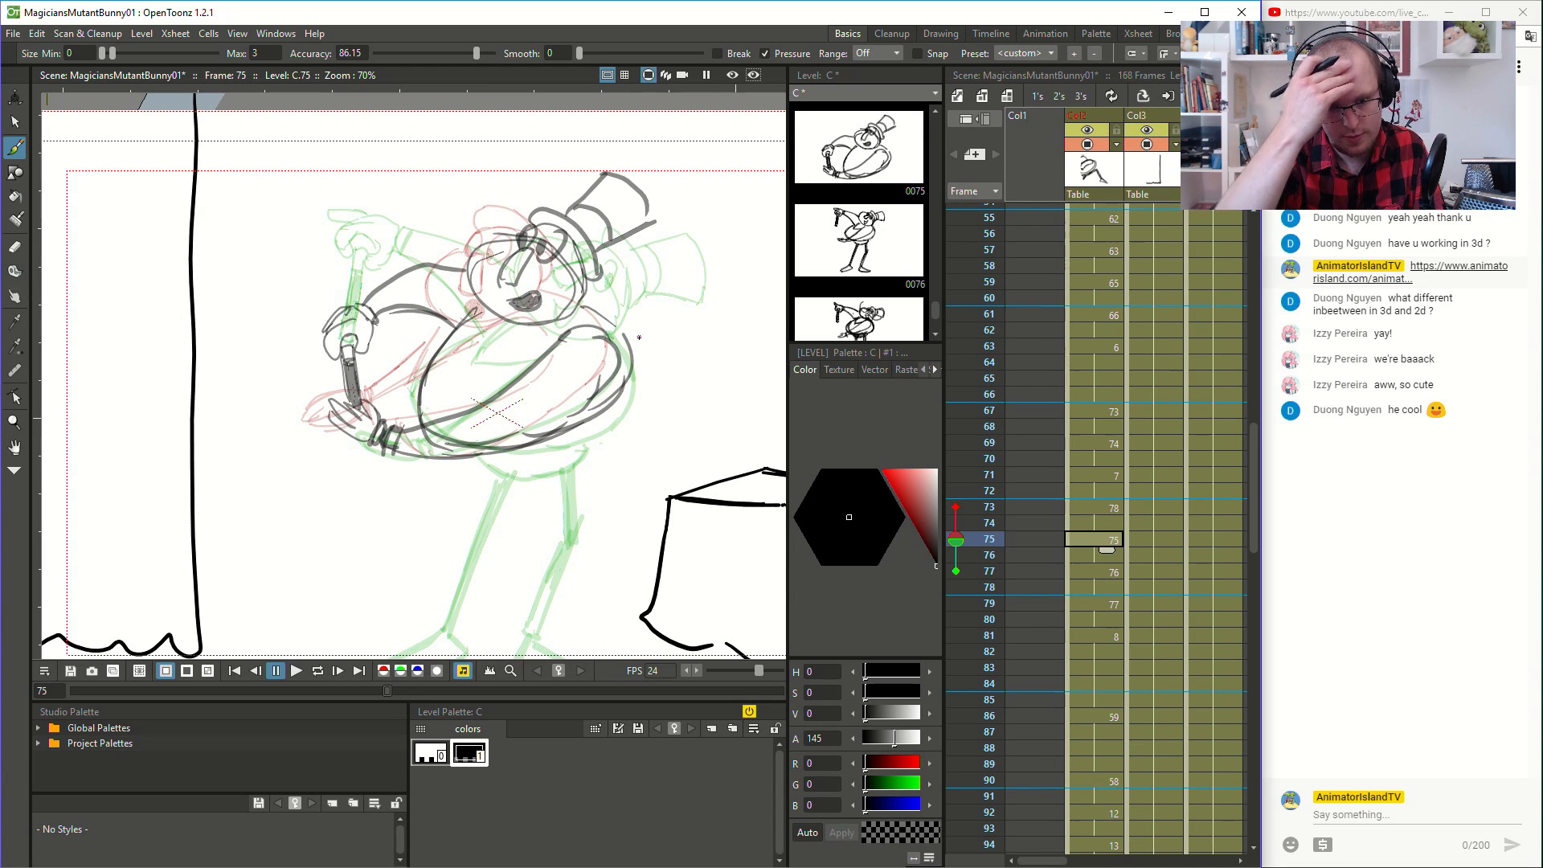
pyautogui.moveTo(468, 449)
pyautogui.mouseDown()
pyautogui.moveTo(528, 460)
pyautogui.moveTo(577, 437)
pyautogui.moveTo(492, 460)
pyautogui.moveTo(573, 435)
pyautogui.moveTo(525, 454)
pyautogui.mouseUp()
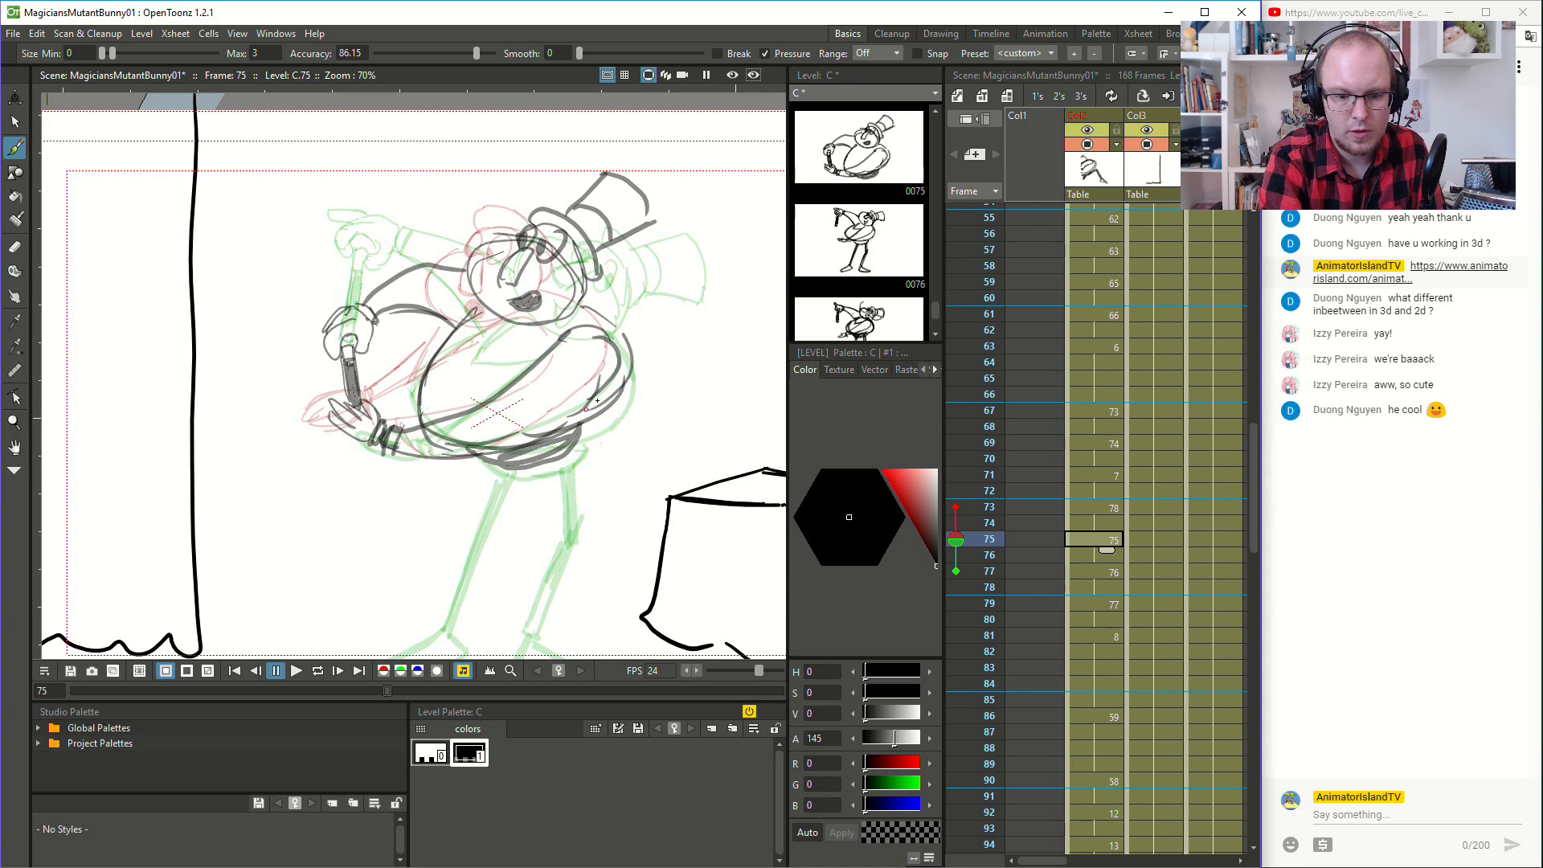
# - Compare frames 71 and 73, and draw the magician's hips and both legs at frame 73
pyautogui.click(1117, 507)
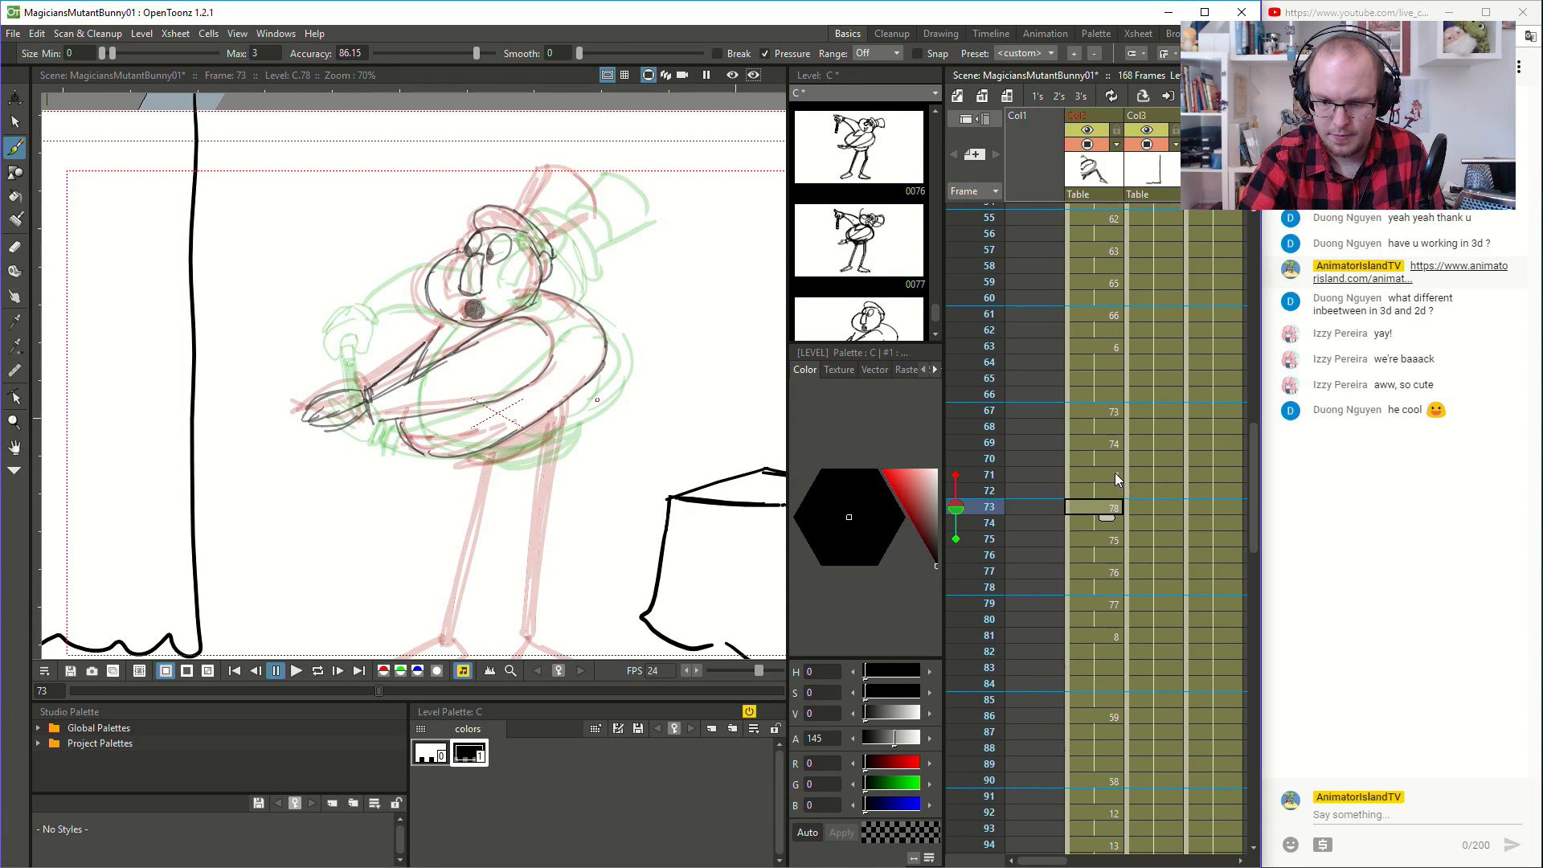
pyautogui.click(1116, 476)
pyautogui.click(1114, 508)
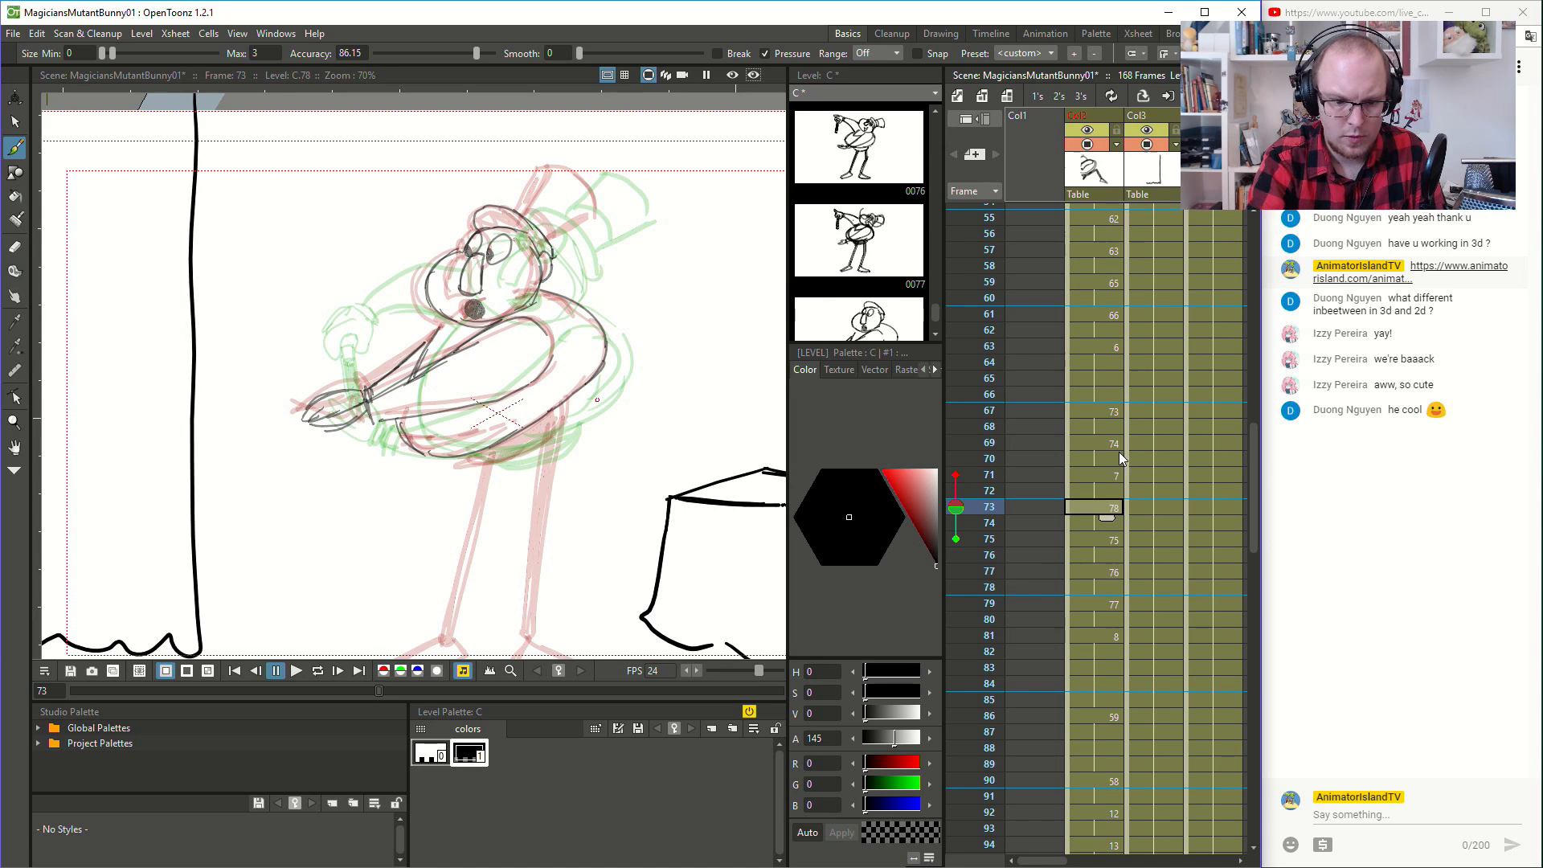
pyautogui.moveTo(465, 459)
pyautogui.mouseDown()
pyautogui.moveTo(526, 450)
pyautogui.moveTo(554, 409)
pyautogui.moveTo(481, 455)
pyautogui.moveTo(549, 418)
pyautogui.moveTo(544, 429)
pyautogui.moveTo(609, 376)
pyautogui.moveTo(616, 349)
pyautogui.moveTo(557, 460)
pyautogui.moveTo(565, 514)
pyautogui.moveTo(588, 294)
pyautogui.mouseUp()
pyautogui.press('space')
pyautogui.moveTo(570, 433); pyautogui.dragTo(562, 502)
pyautogui.moveTo(520, 332); pyautogui.dragTo(472, 518)
pyautogui.hotkey('ctrl', 'z')
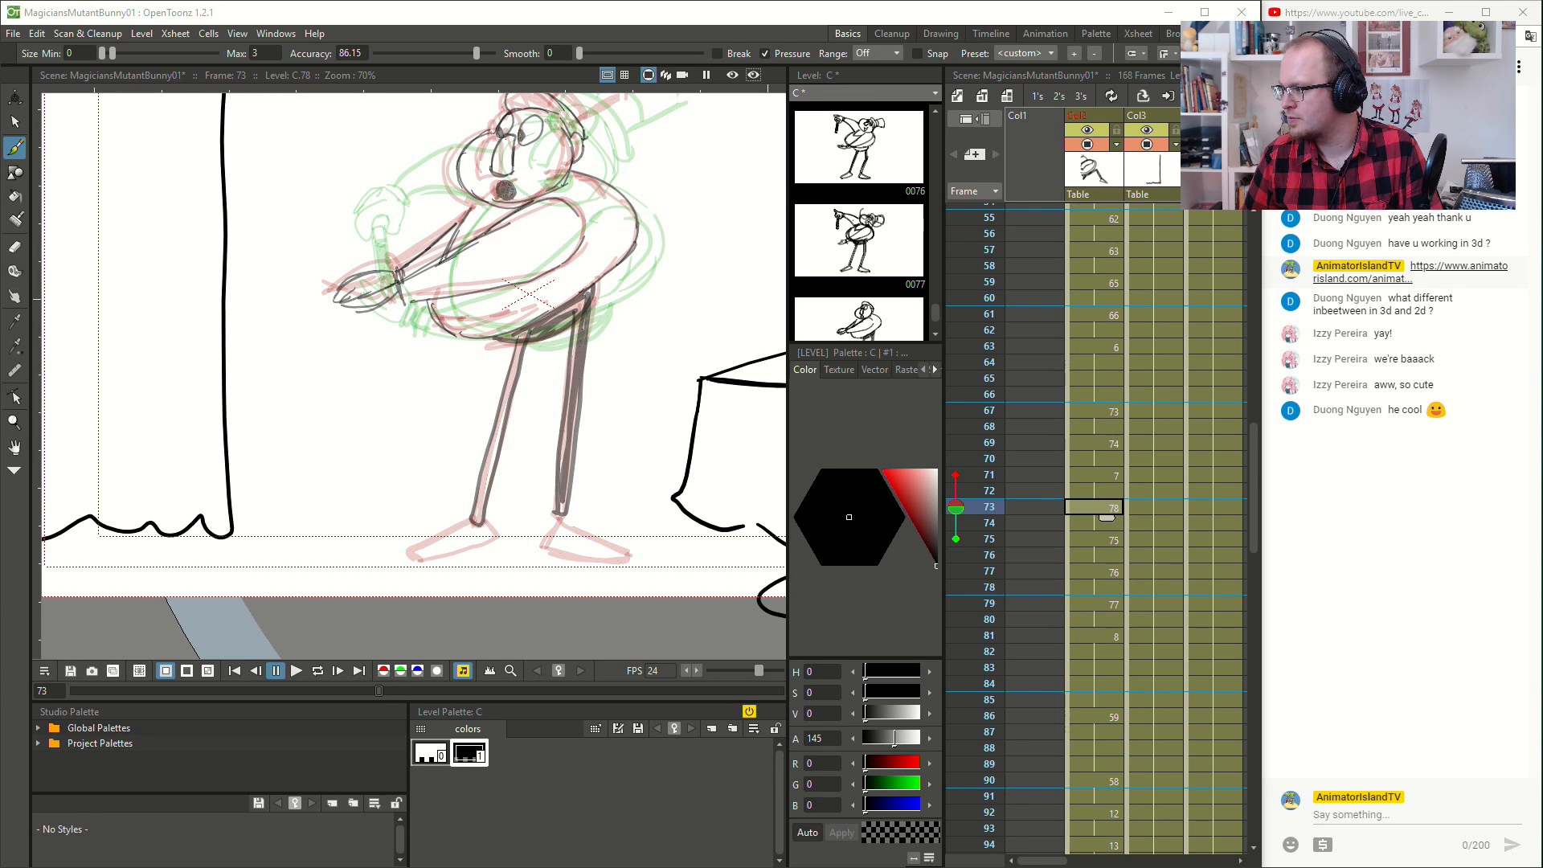
# - Draw both of the magician's feet at the ends of the legs at frame 73
pyautogui.click(815, 16)
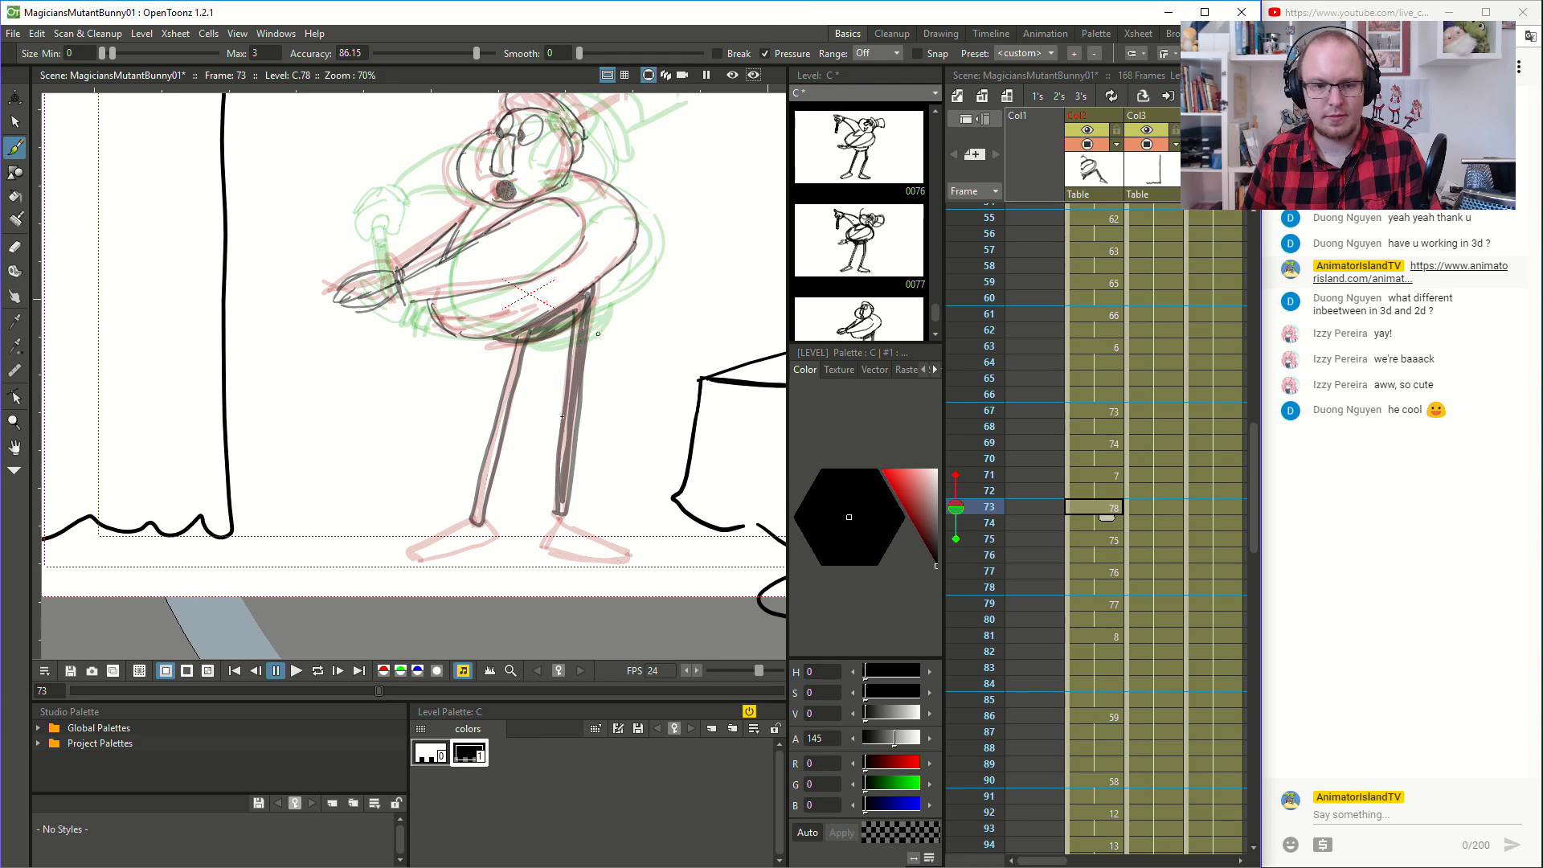
pyautogui.moveTo(477, 519)
pyautogui.mouseDown()
pyautogui.moveTo(405, 552)
pyautogui.moveTo(421, 563)
pyautogui.moveTo(466, 549)
pyautogui.moveTo(493, 538)
pyautogui.moveTo(485, 520)
pyautogui.moveTo(627, 558)
pyautogui.mouseUp()
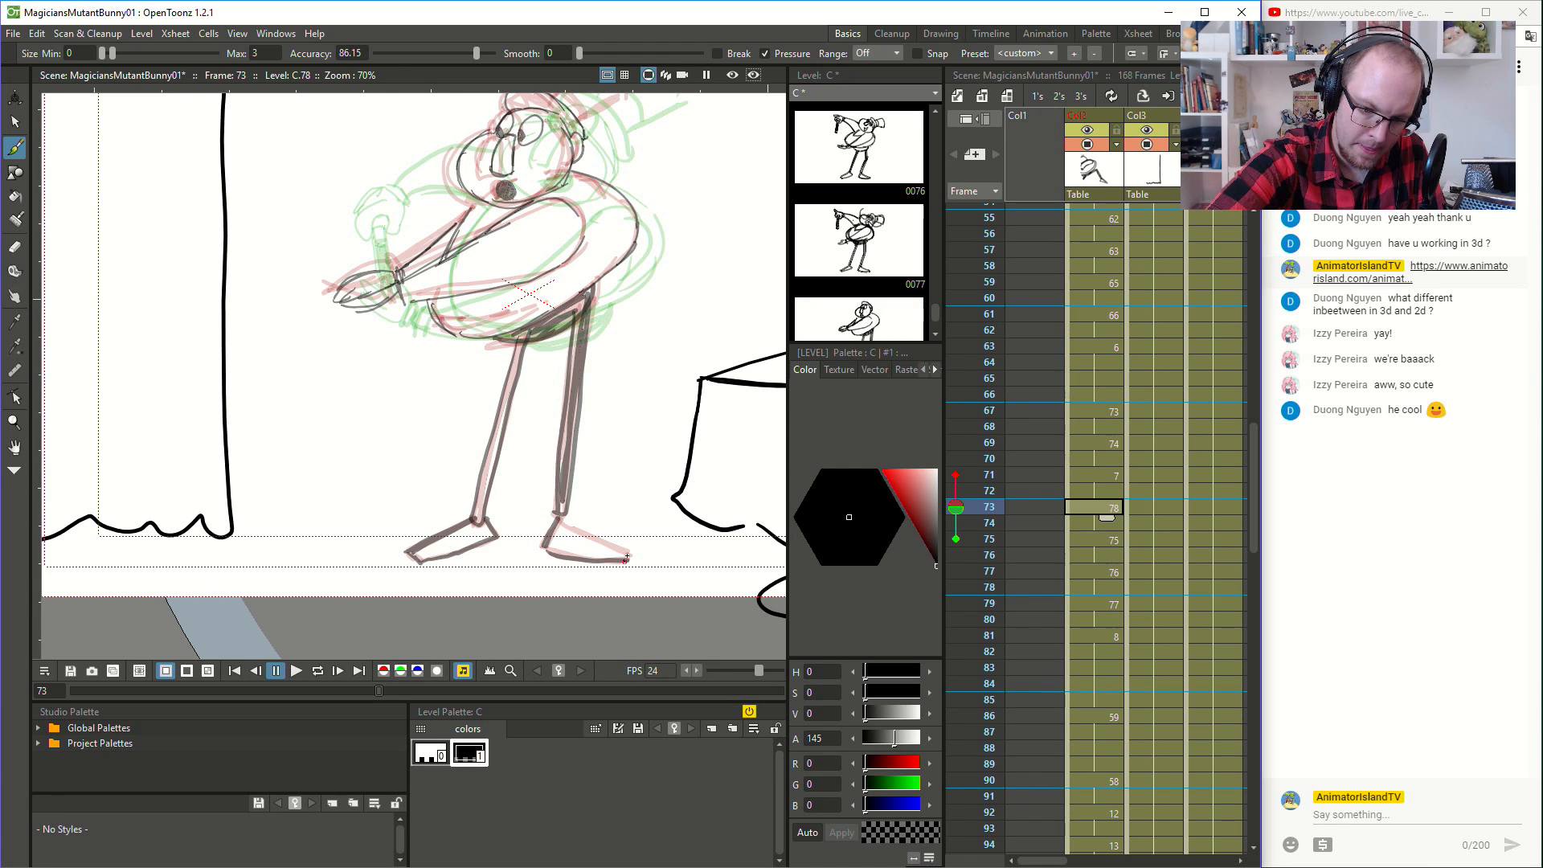
pyautogui.moveTo(558, 521); pyautogui.dragTo(625, 551)
# - Draw the magician's rear leg and its foot on the drawing at frame 67
pyautogui.press('space')
pyautogui.moveTo(646, 415); pyautogui.dragTo(678, 551)
pyautogui.click(1115, 412)
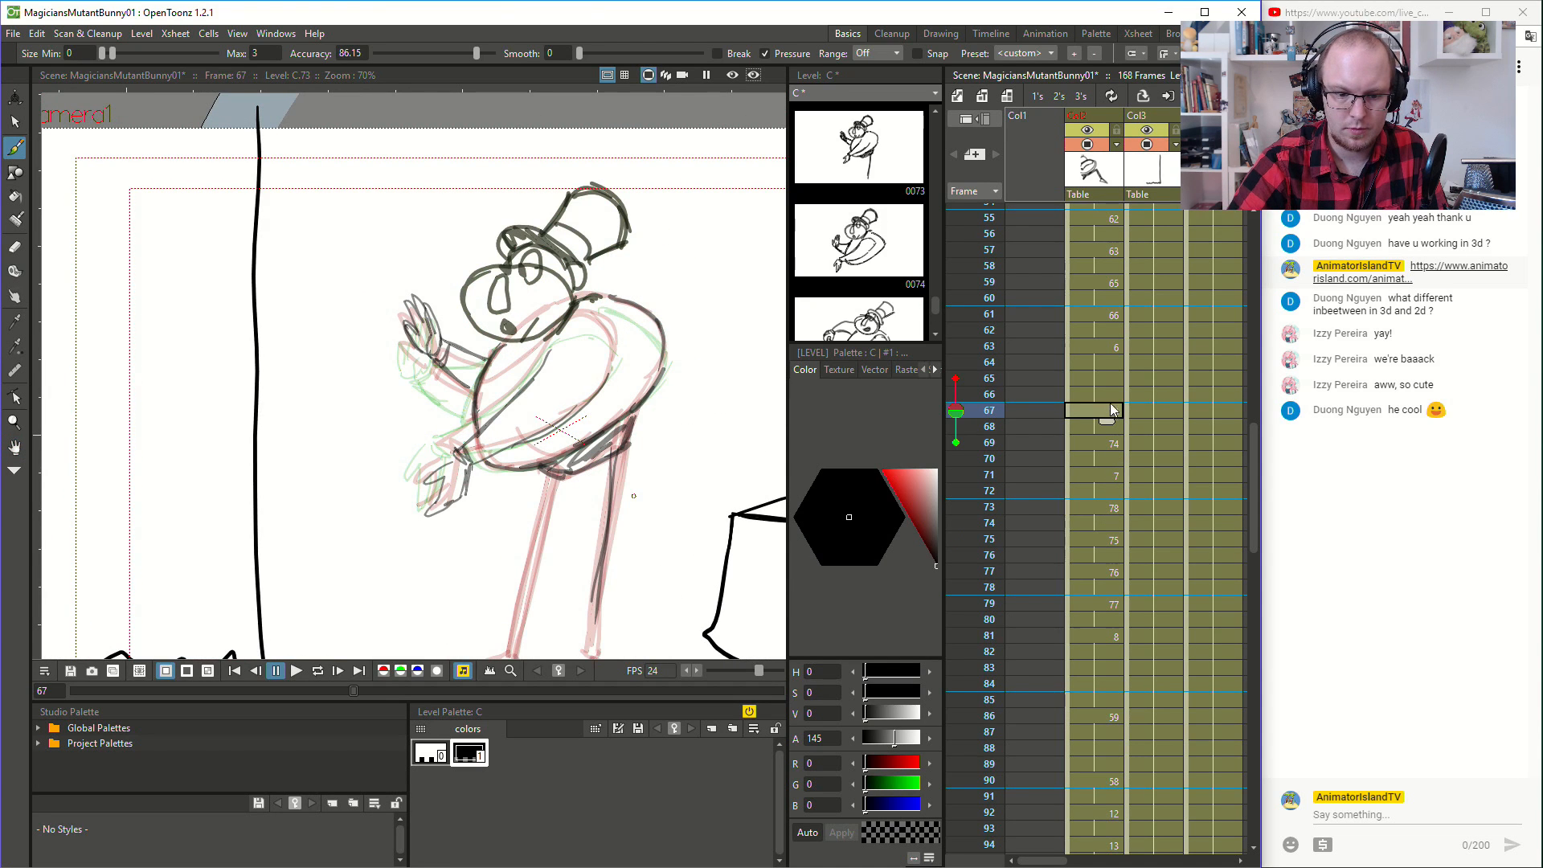
pyautogui.press('space')
pyautogui.moveTo(651, 447)
pyautogui.mouseDown()
pyautogui.moveTo(687, 305)
pyautogui.moveTo(668, 308)
pyautogui.moveTo(622, 524)
pyautogui.moveTo(630, 425)
pyautogui.moveTo(625, 528)
pyautogui.moveTo(655, 315)
pyautogui.mouseUp()
pyautogui.moveTo(622, 525)
pyautogui.mouseDown()
pyautogui.moveTo(606, 554)
pyautogui.moveTo(703, 567)
pyautogui.mouseUp()
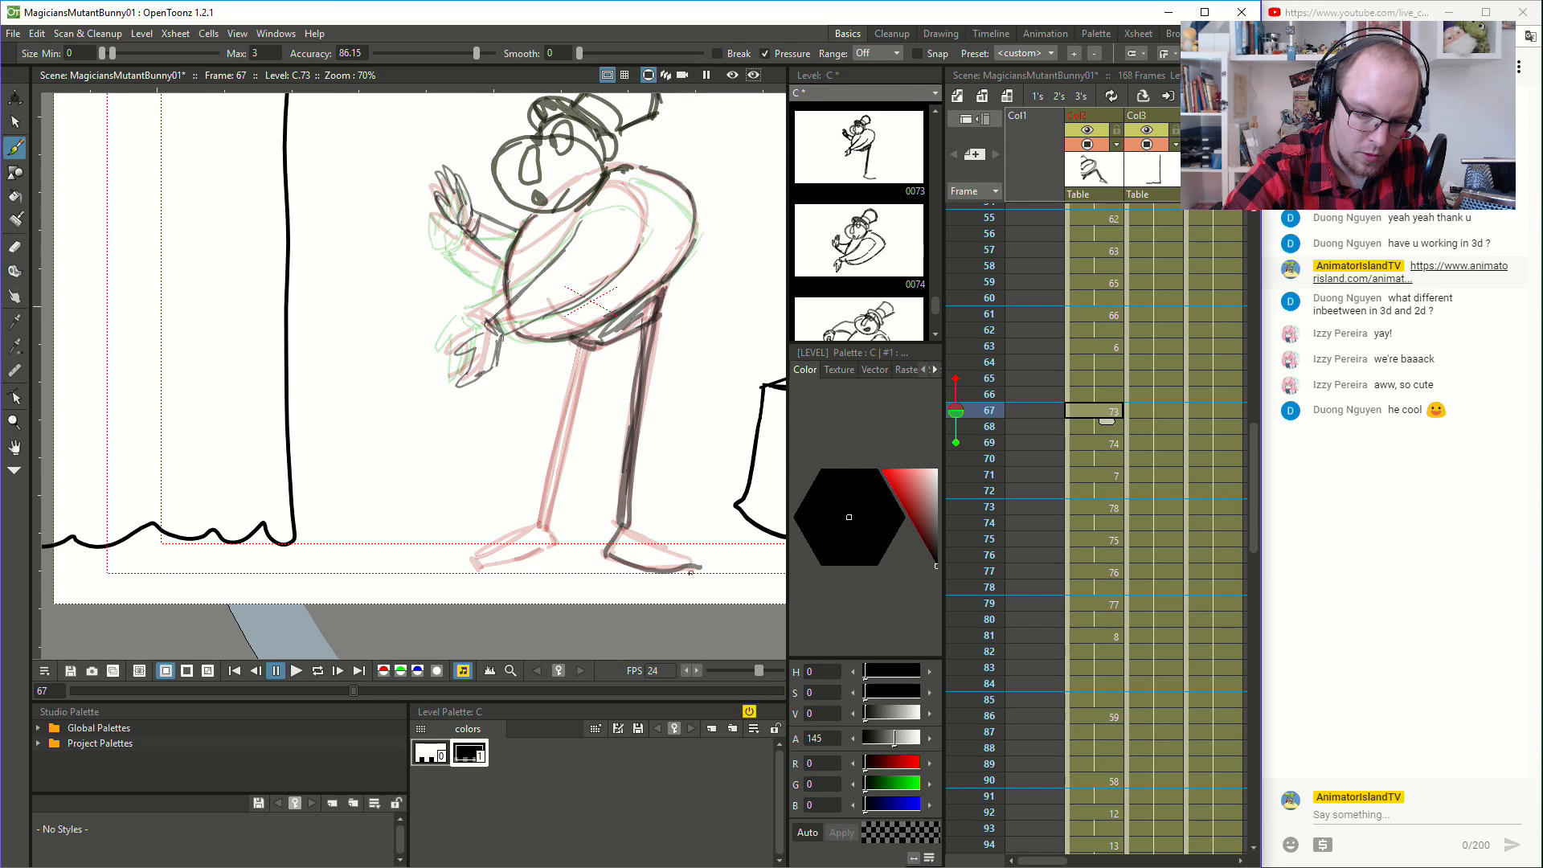
pyautogui.moveTo(624, 527); pyautogui.dragTo(690, 557)
pyautogui.hotkey('ctrl', 'z')
pyautogui.hotkey('ctrl', 'z')
# - Draw the magician's front foot and front leg up to the hips at frame 67
pyautogui.moveTo(499, 545)
pyautogui.mouseDown()
pyautogui.moveTo(471, 558)
pyautogui.moveTo(555, 546)
pyautogui.moveTo(552, 524)
pyautogui.mouseUp()
pyautogui.moveTo(539, 527); pyautogui.dragTo(583, 332)
pyautogui.scroll(-4, 583, 332)
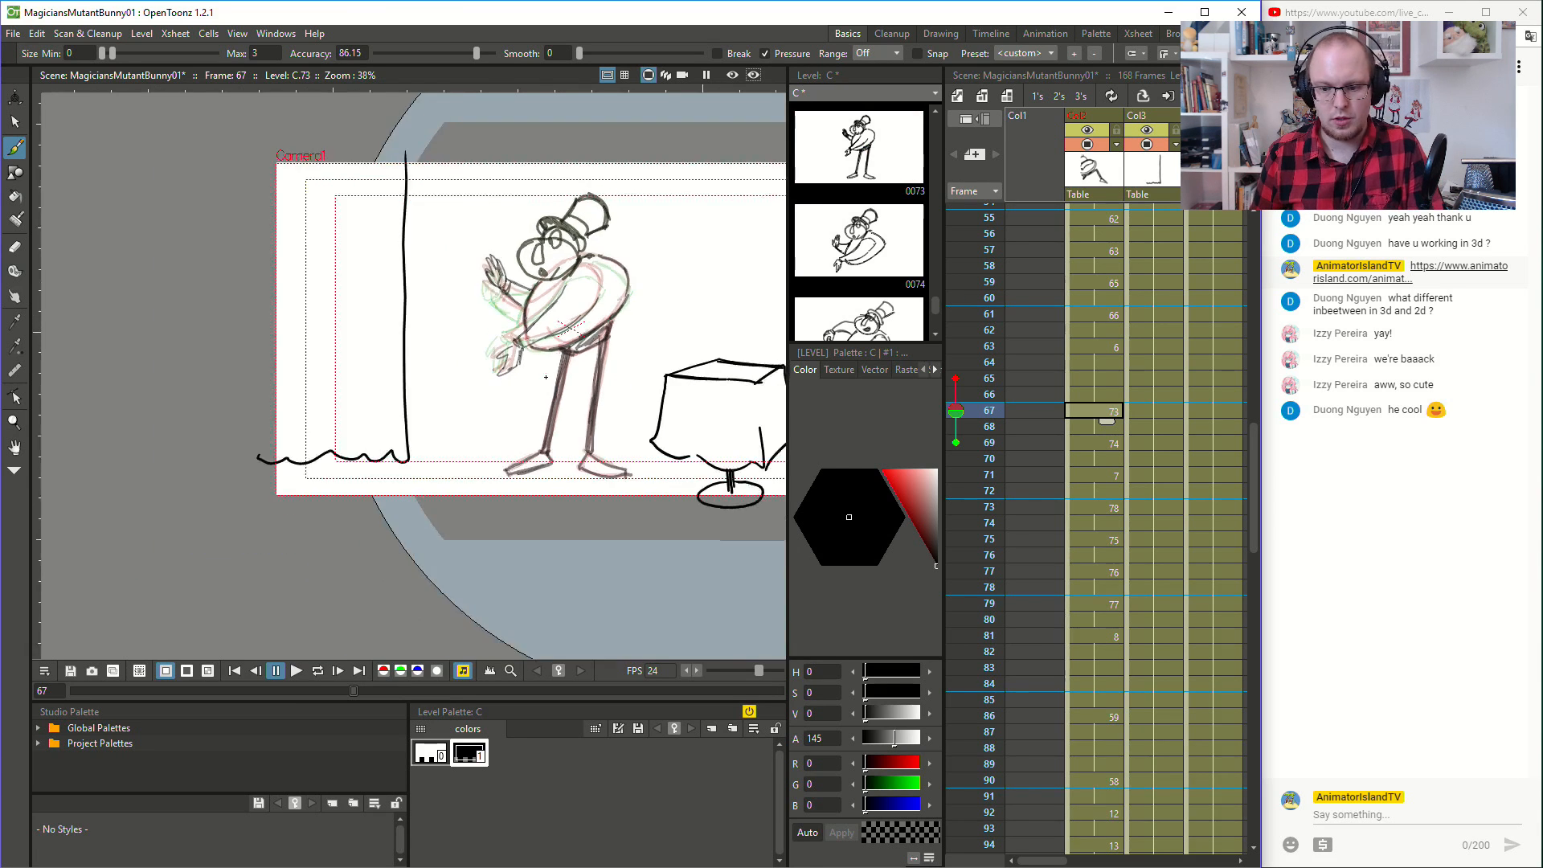
# - Play back the magician's animation from frame 62 to review the motion
pyautogui.click(1094, 333)
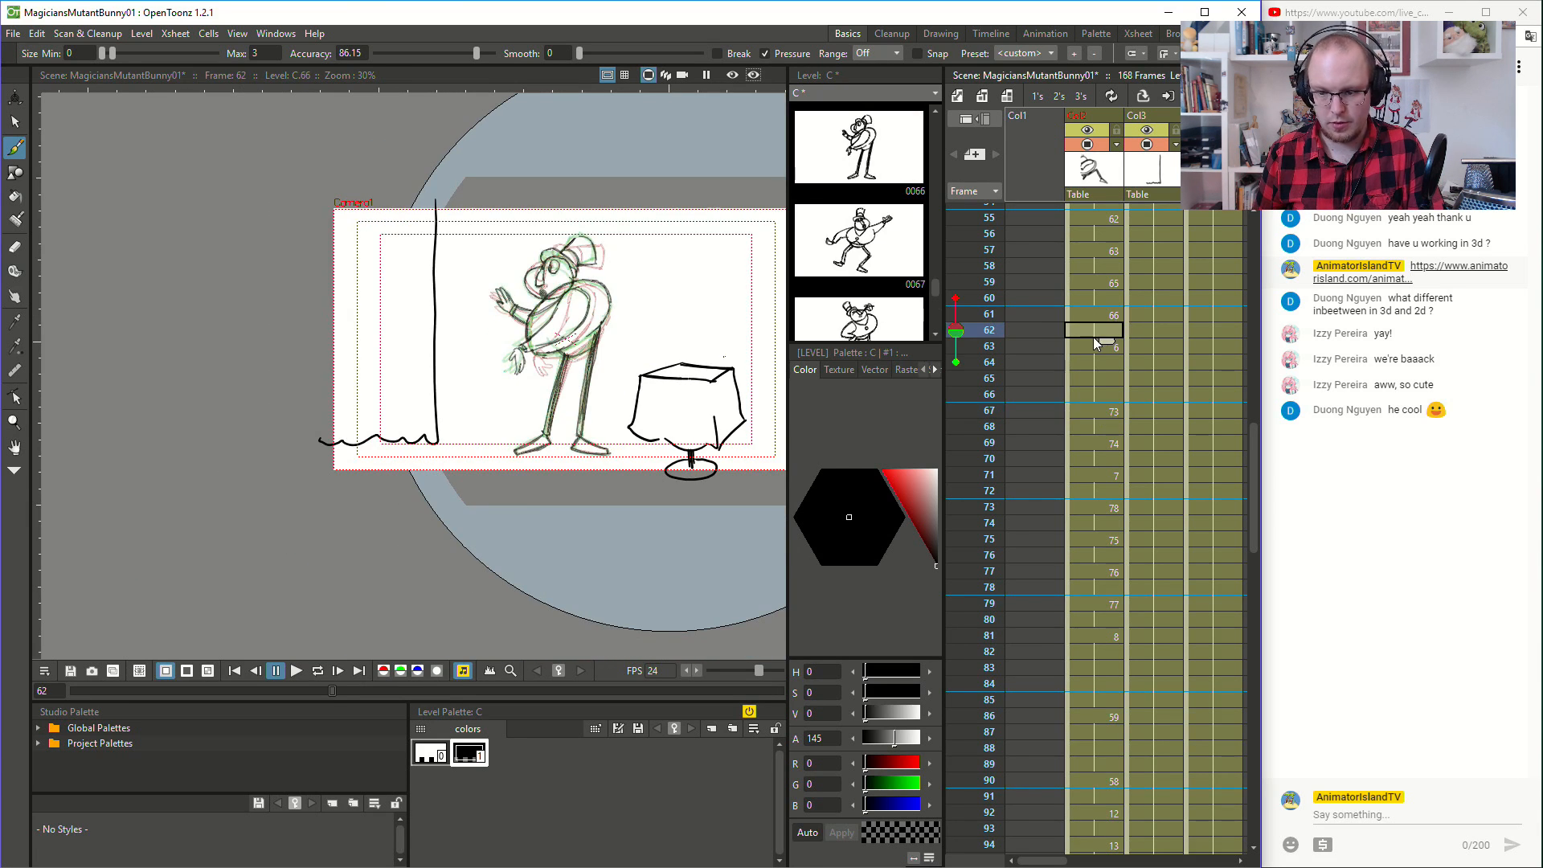
pyautogui.click(295, 670)
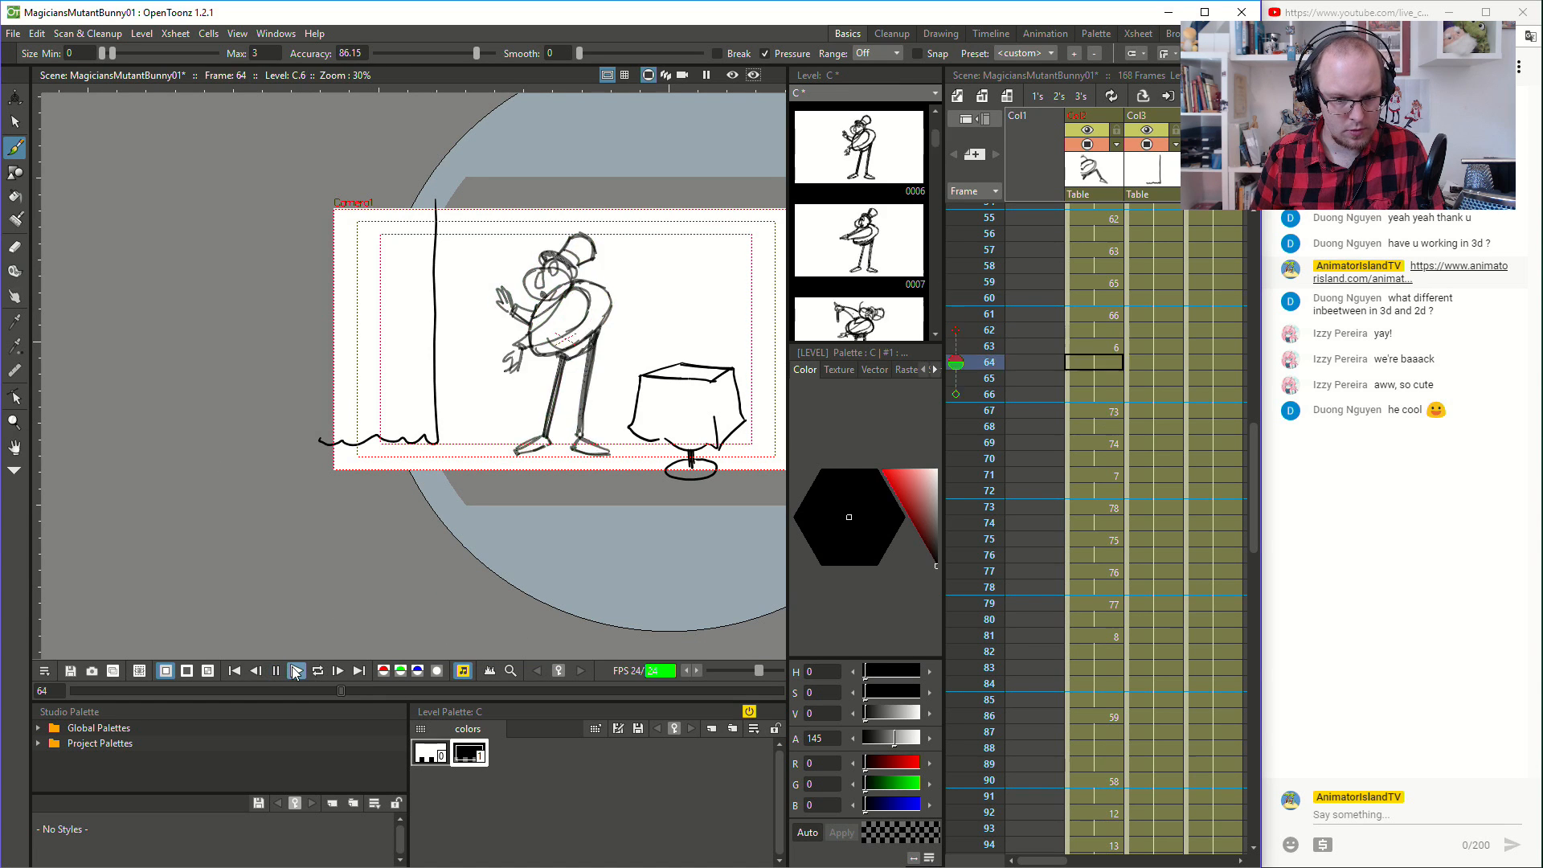
pyautogui.click(1098, 583)
# - Draw the magician's hips, both legs and both feet on the drawing at frame 75
pyautogui.click(1117, 535)
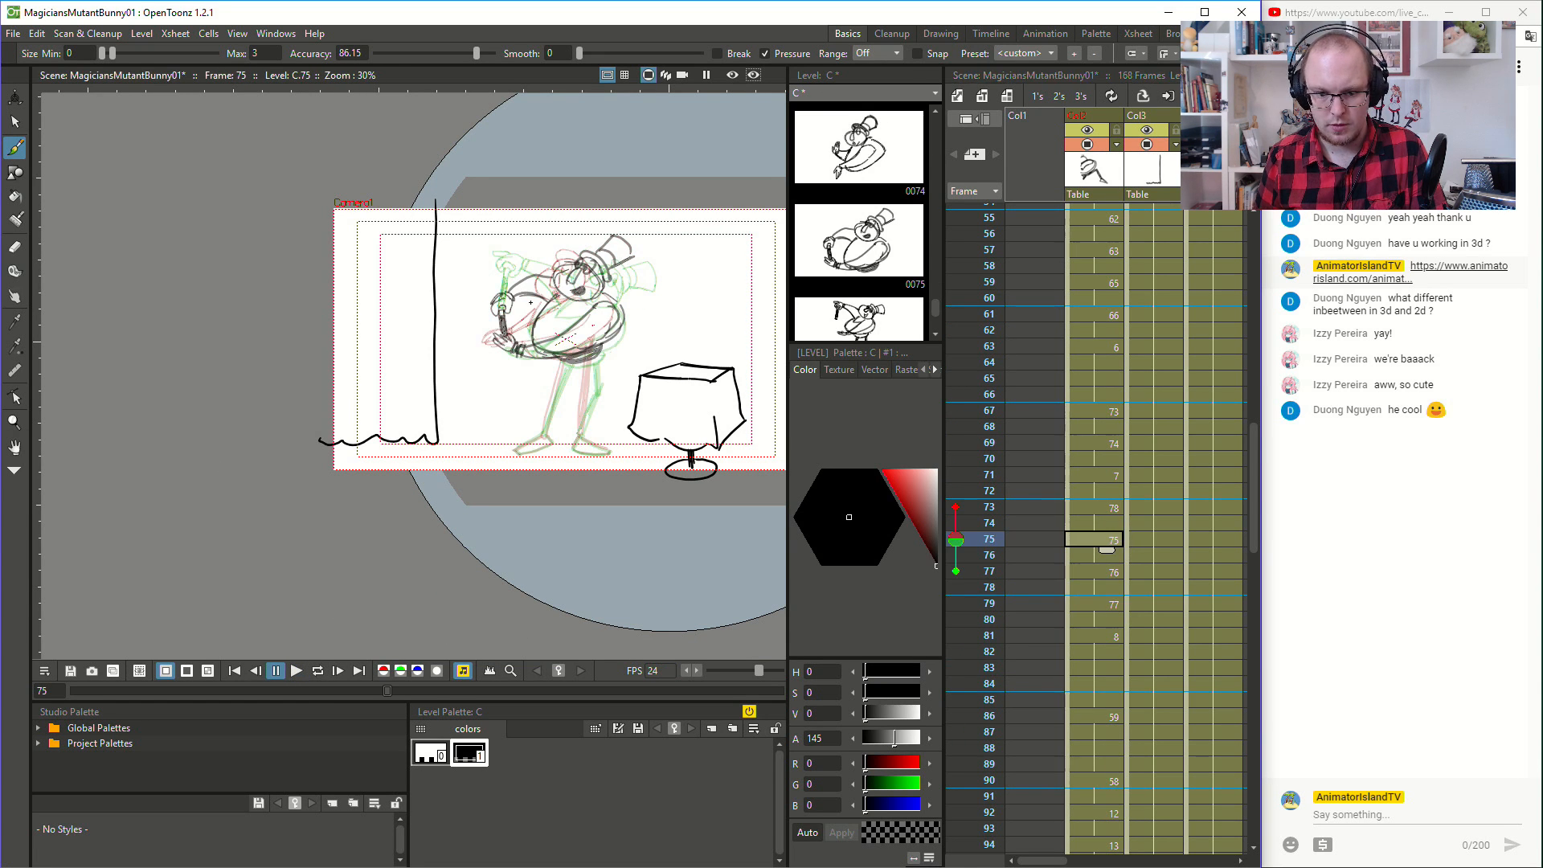
pyautogui.scroll(3, 462, 400)
pyautogui.scroll(1, 462, 400)
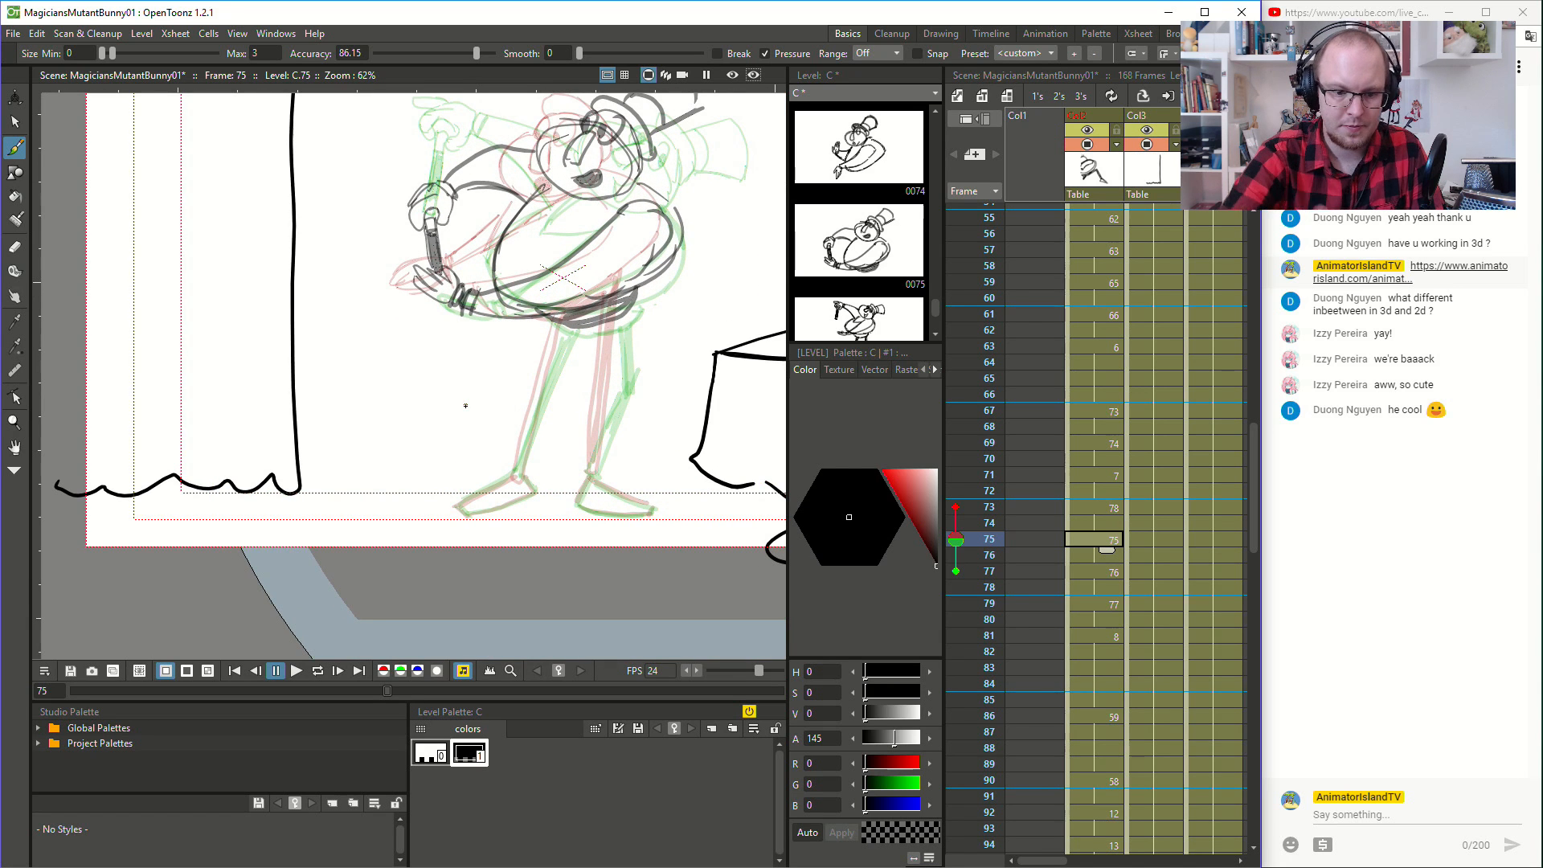
pyautogui.moveTo(517, 467)
pyautogui.mouseDown()
pyautogui.moveTo(570, 320)
pyautogui.moveTo(519, 473)
pyautogui.moveTo(521, 447)
pyautogui.moveTo(499, 487)
pyautogui.moveTo(517, 469)
pyautogui.moveTo(458, 505)
pyautogui.moveTo(521, 474)
pyautogui.mouseUp()
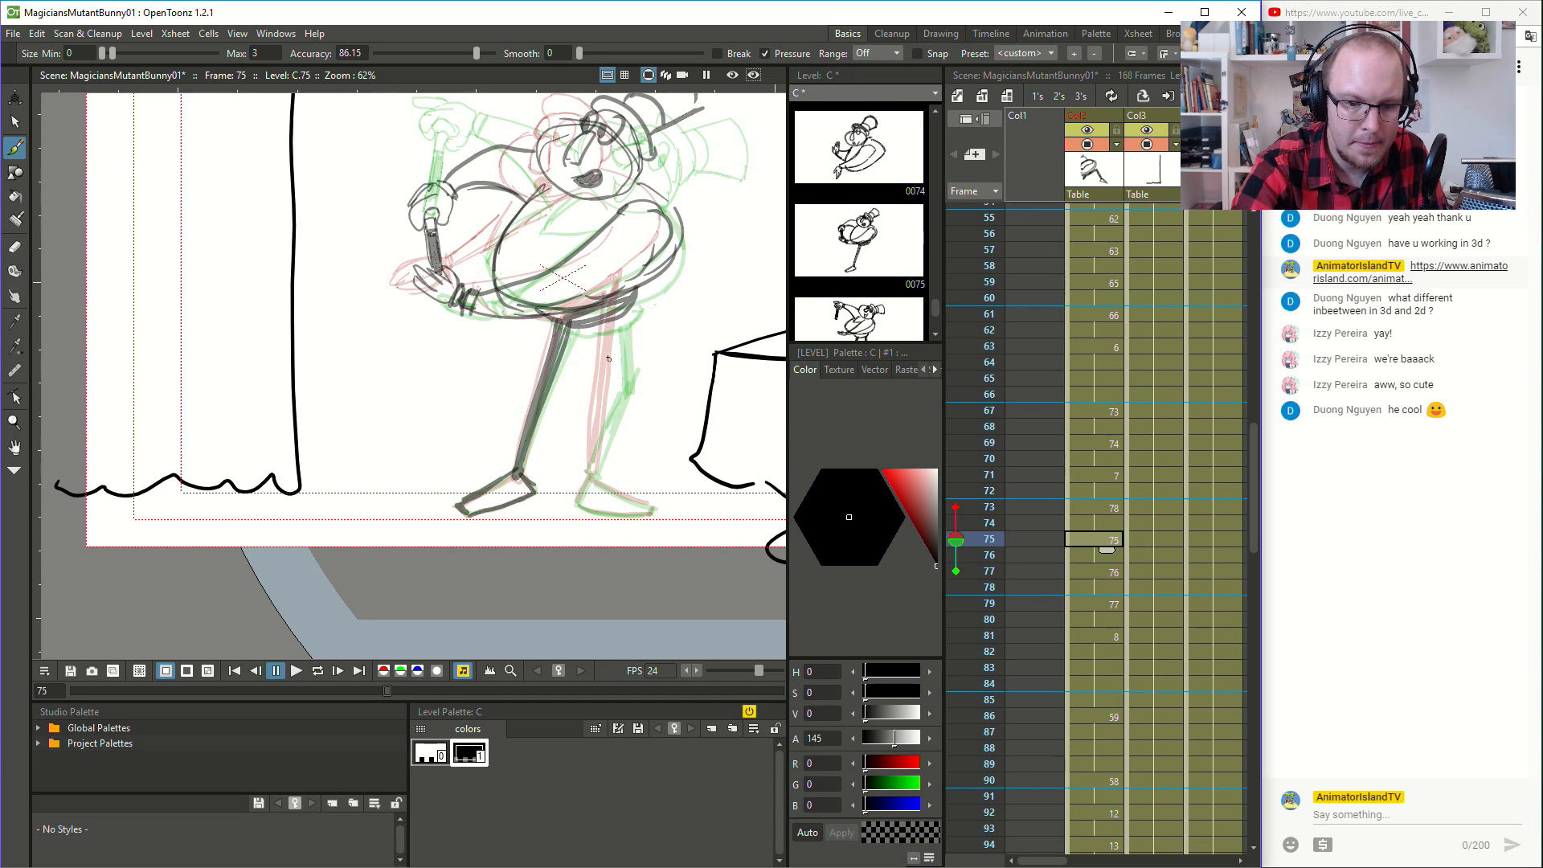
pyautogui.moveTo(608, 321)
pyautogui.mouseDown()
pyautogui.moveTo(617, 368)
pyautogui.moveTo(616, 308)
pyautogui.moveTo(625, 381)
pyautogui.moveTo(615, 335)
pyautogui.moveTo(617, 392)
pyautogui.moveTo(618, 311)
pyautogui.moveTo(620, 388)
pyautogui.moveTo(592, 459)
pyautogui.moveTo(619, 394)
pyautogui.moveTo(592, 468)
pyautogui.moveTo(613, 413)
pyautogui.mouseUp()
pyautogui.moveTo(590, 472)
pyautogui.mouseDown()
pyautogui.moveTo(574, 503)
pyautogui.moveTo(651, 511)
pyautogui.mouseUp()
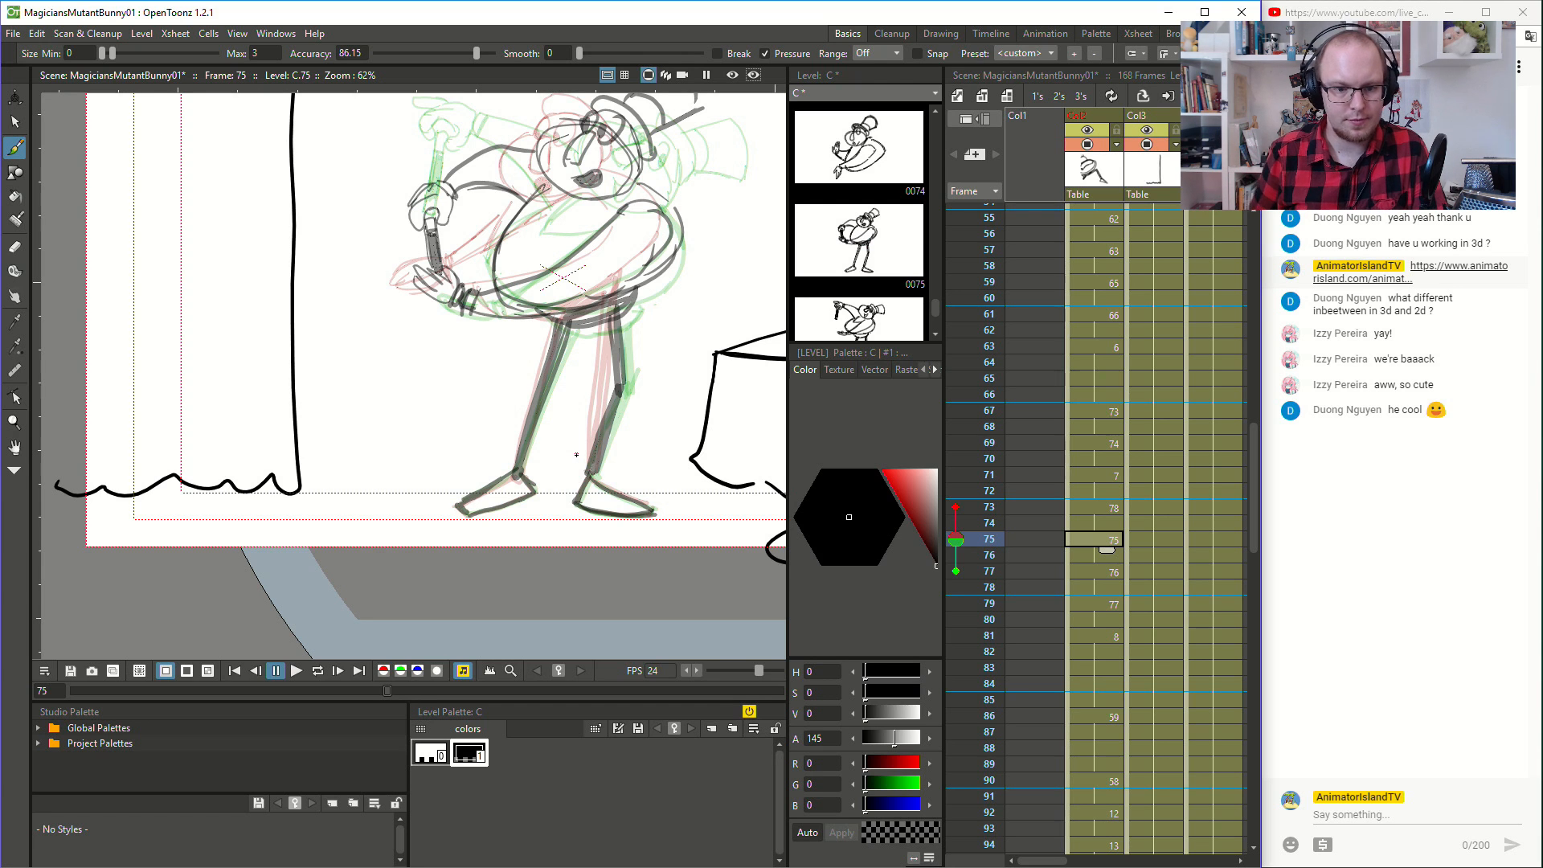
# - Draw the coat's front edge at frame 75 and a small round button on the torso at frames 75, 77, 79 and 81
pyautogui.moveTo(544, 190)
pyautogui.mouseDown()
pyautogui.moveTo(531, 239)
pyautogui.moveTo(624, 194)
pyautogui.moveTo(523, 252)
pyautogui.mouseUp()
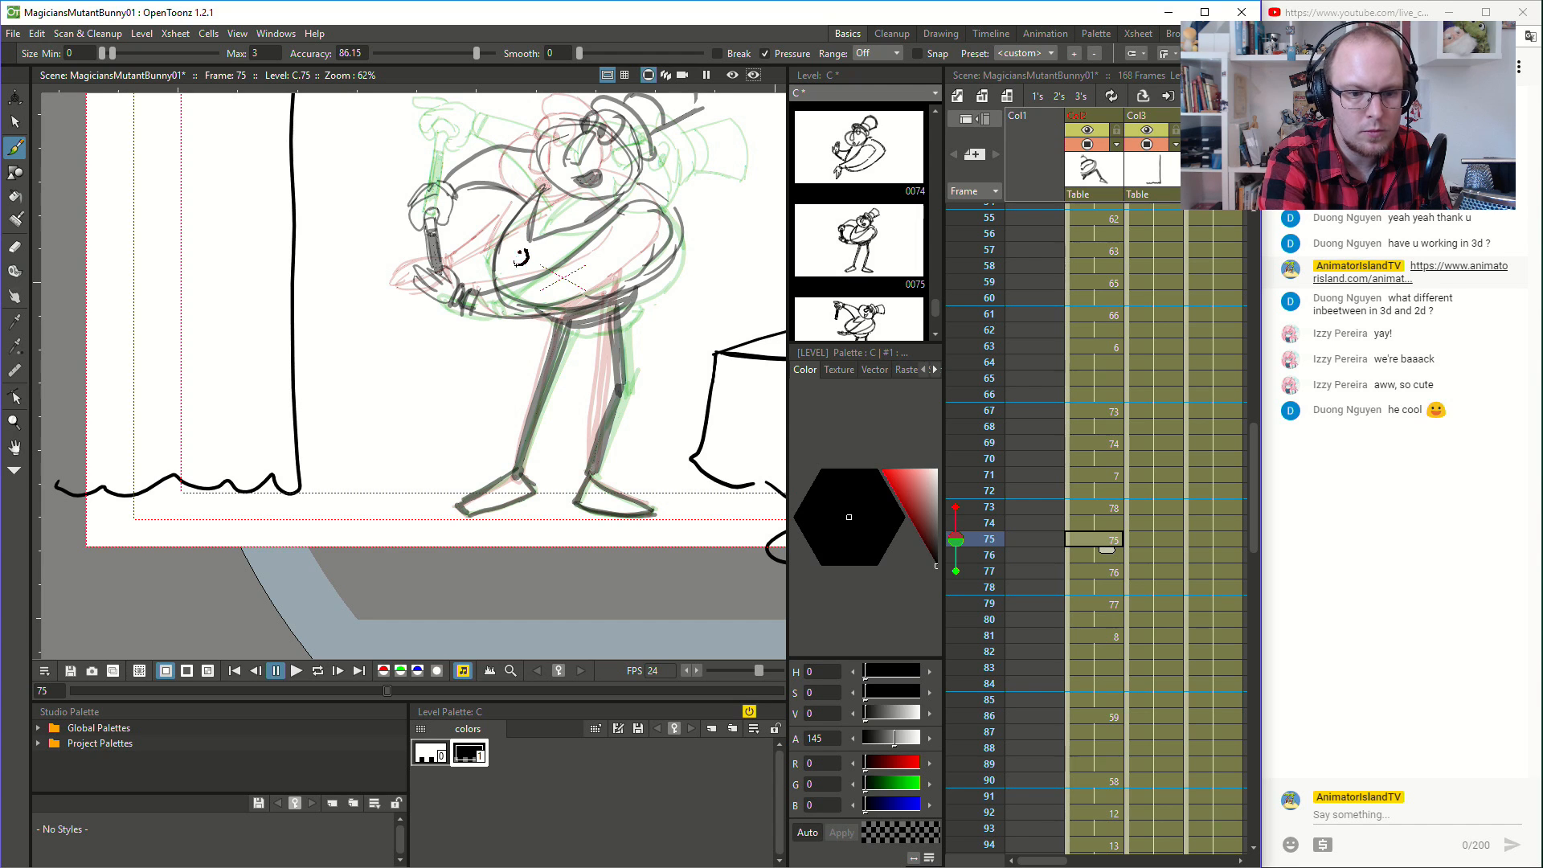
pyautogui.press('.')
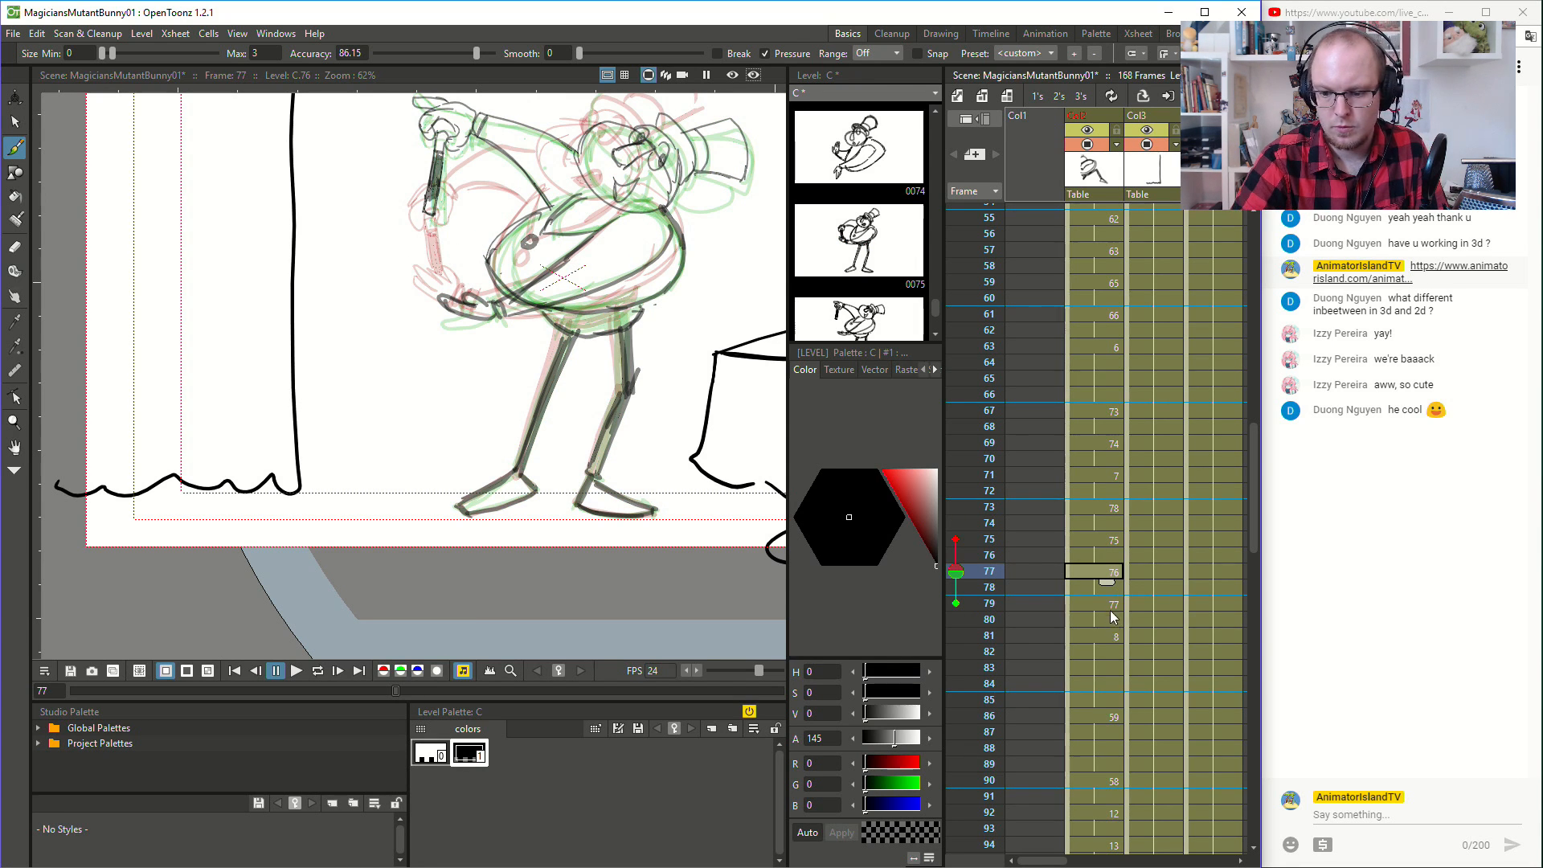
pyautogui.press('.')
pyautogui.moveTo(535, 237); pyautogui.dragTo(534, 238)
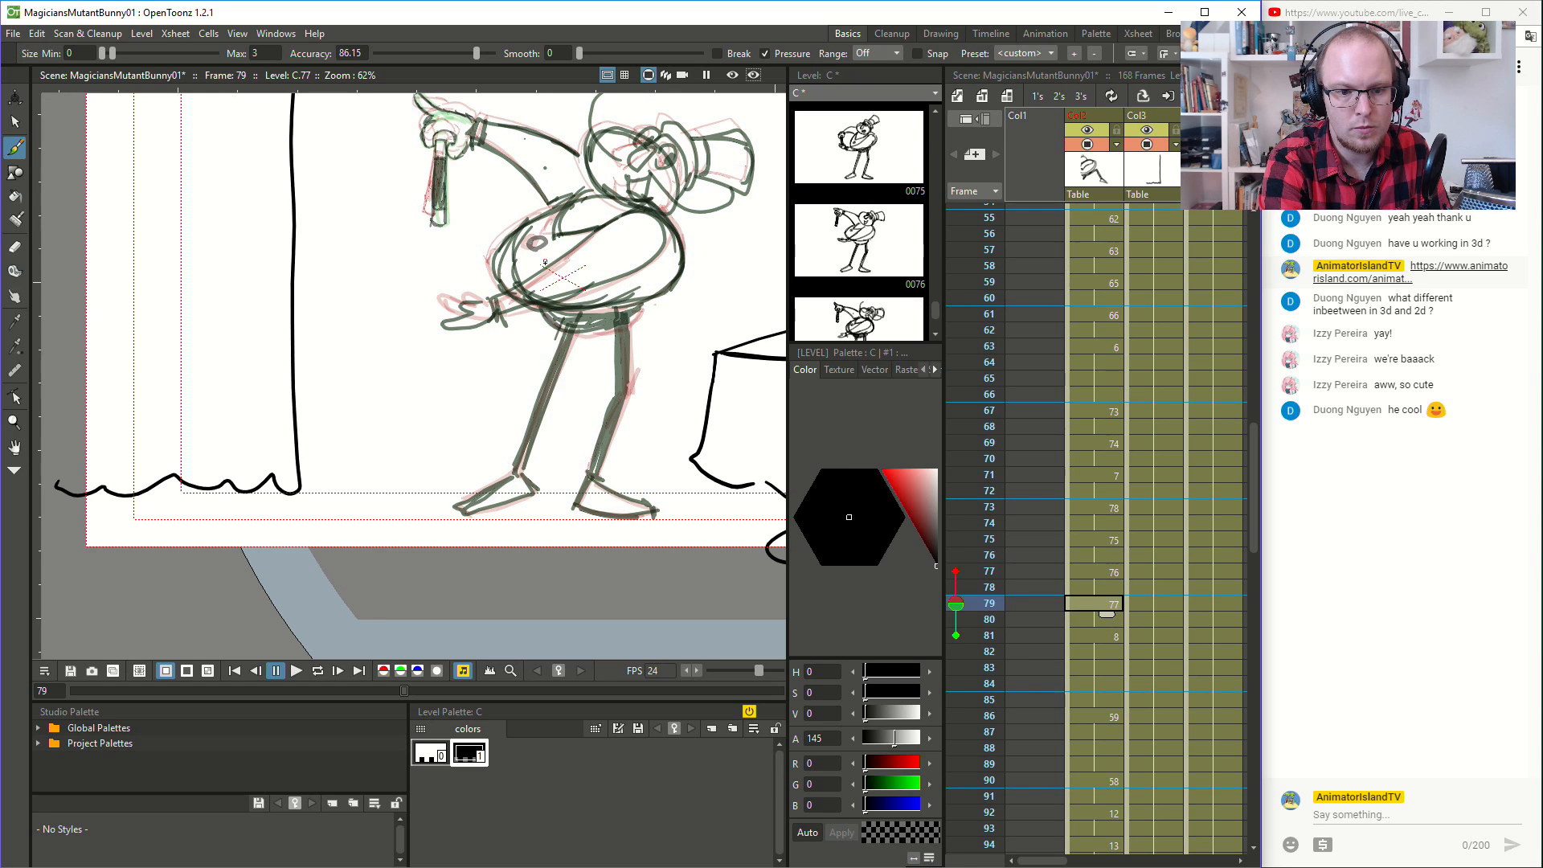
pyautogui.click(1117, 635)
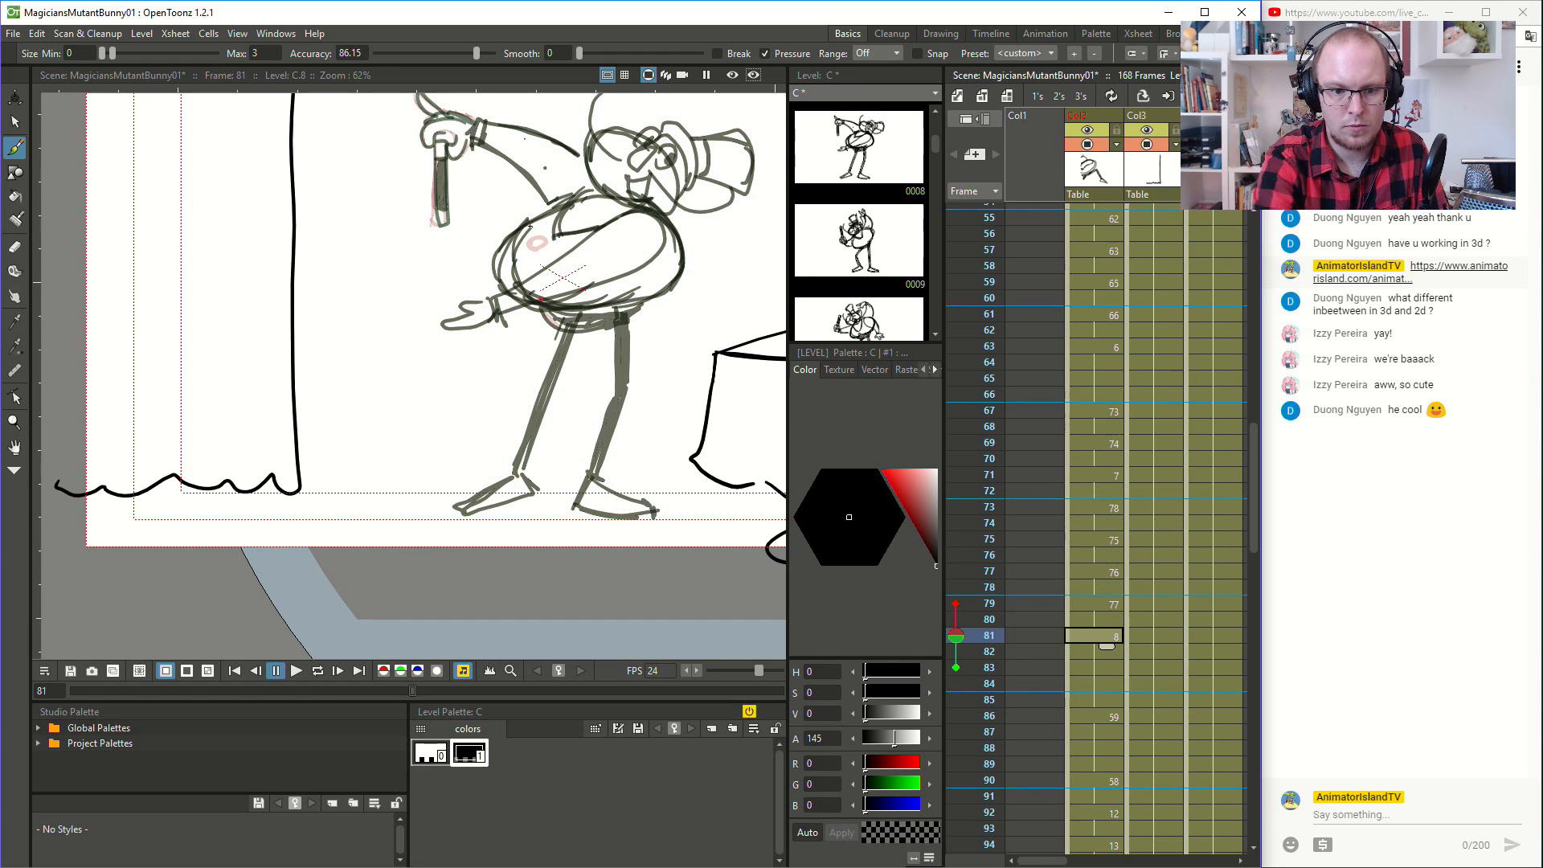
pyautogui.moveTo(533, 243); pyautogui.dragTo(532, 240)
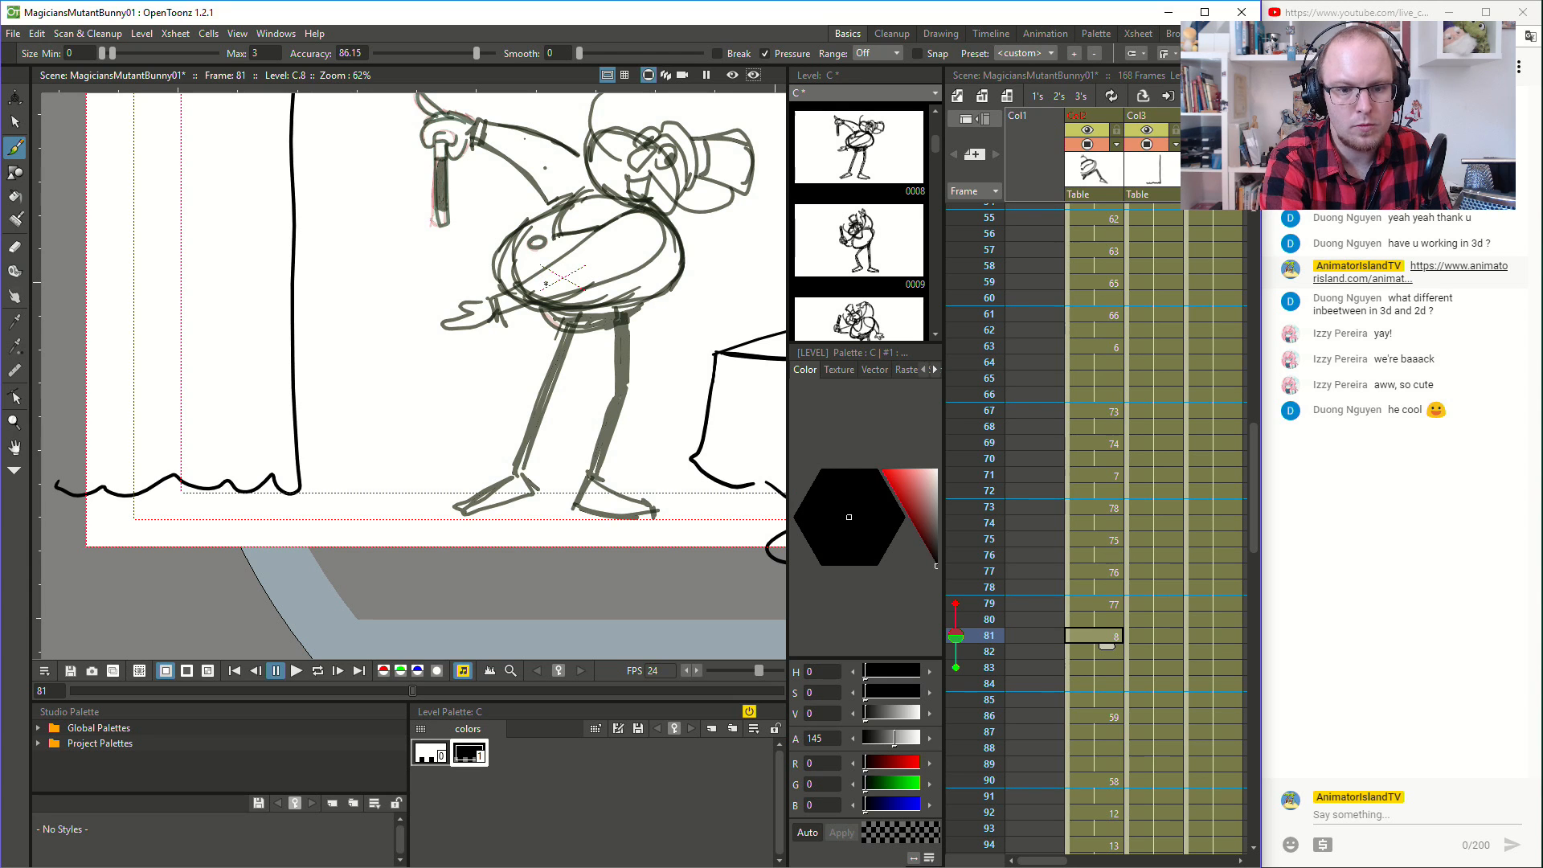
# - Play back the animation from frame 61 to check the legs and the button in motion
pyautogui.click(1106, 312)
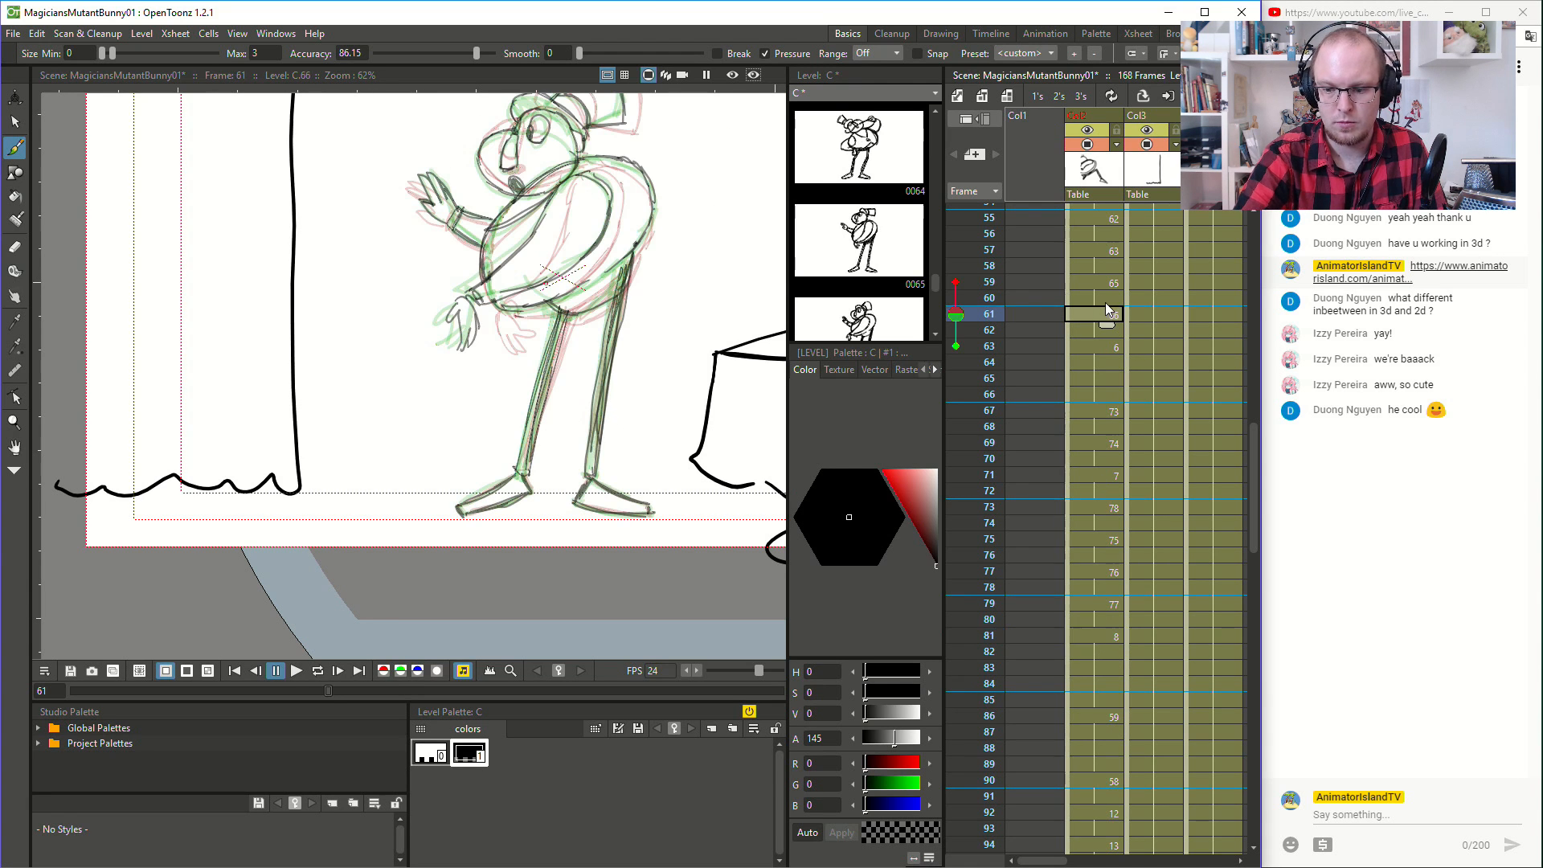
pyautogui.click(296, 670)
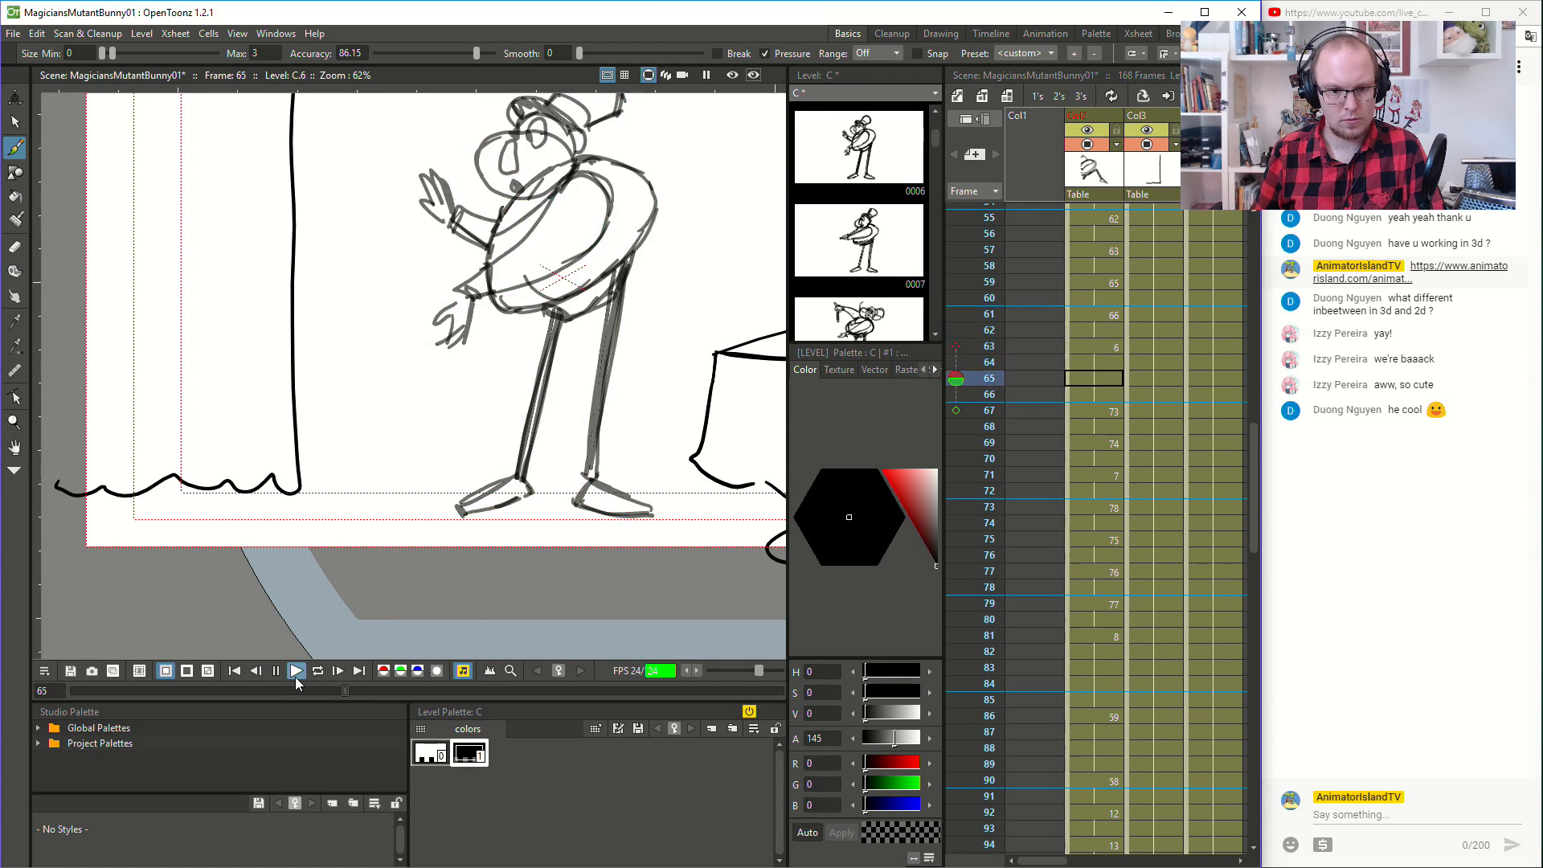
pyautogui.scroll(-1, 498, 322)
pyautogui.scroll(-1, 497, 321)
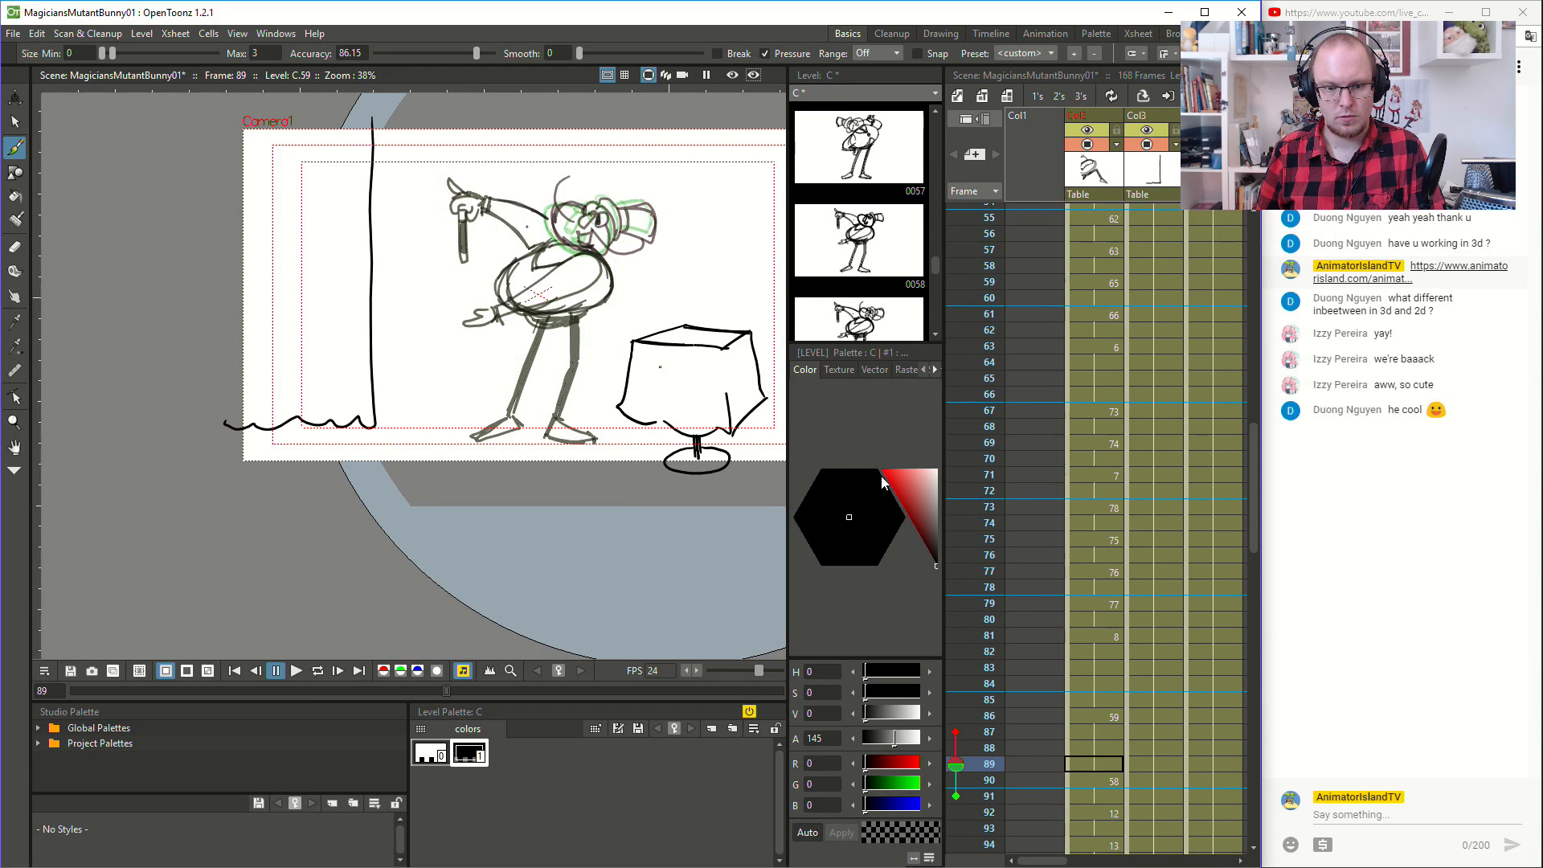
# - Copy the torso's round button from the drawing at frame 81 to the drawing at frame 86
pyautogui.click(1112, 715)
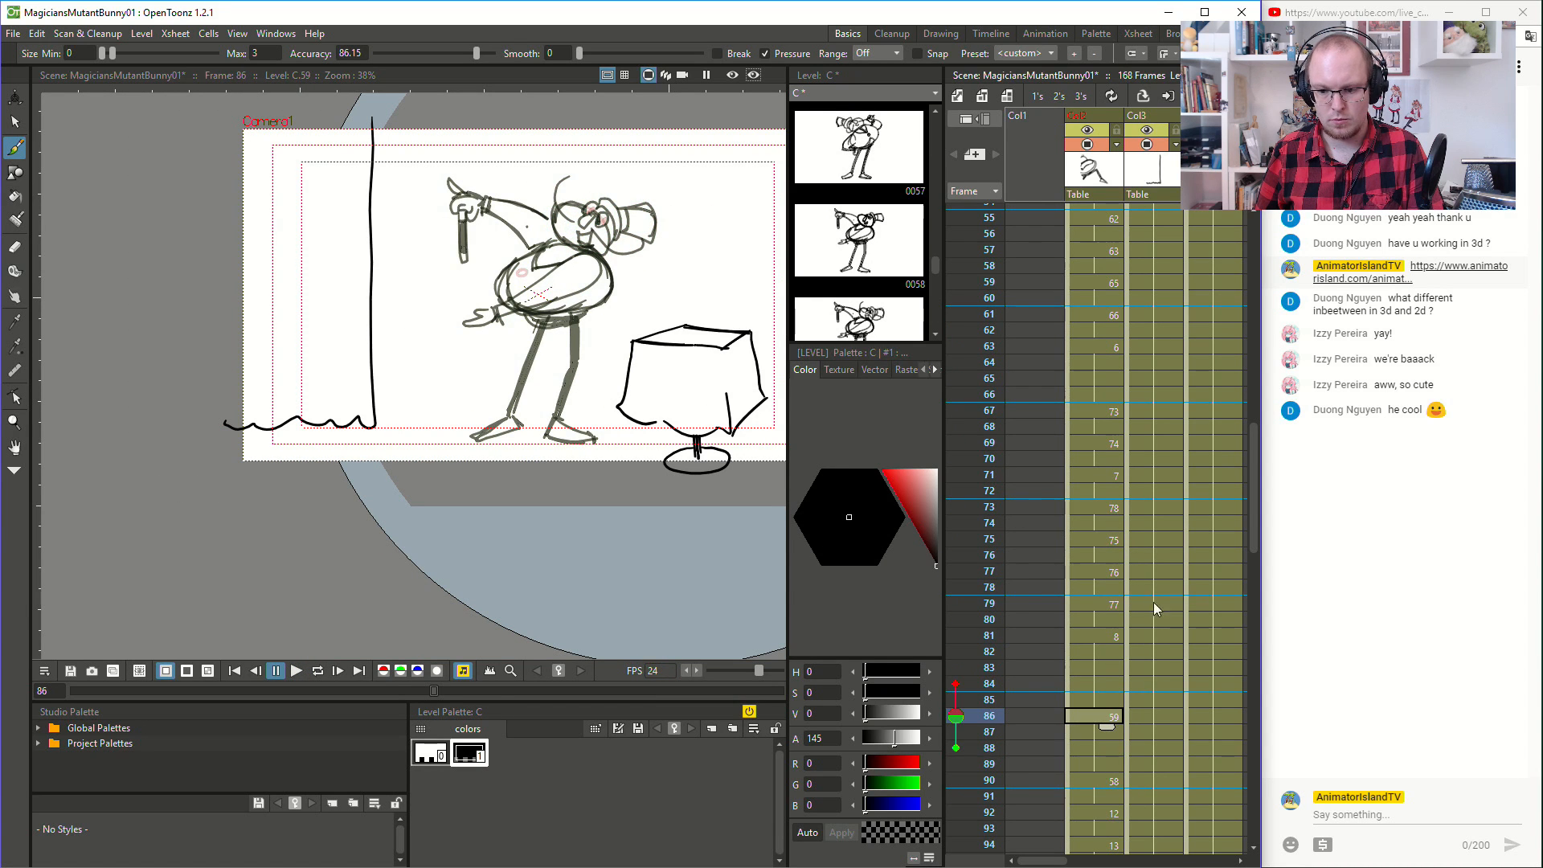
pyautogui.click(1113, 636)
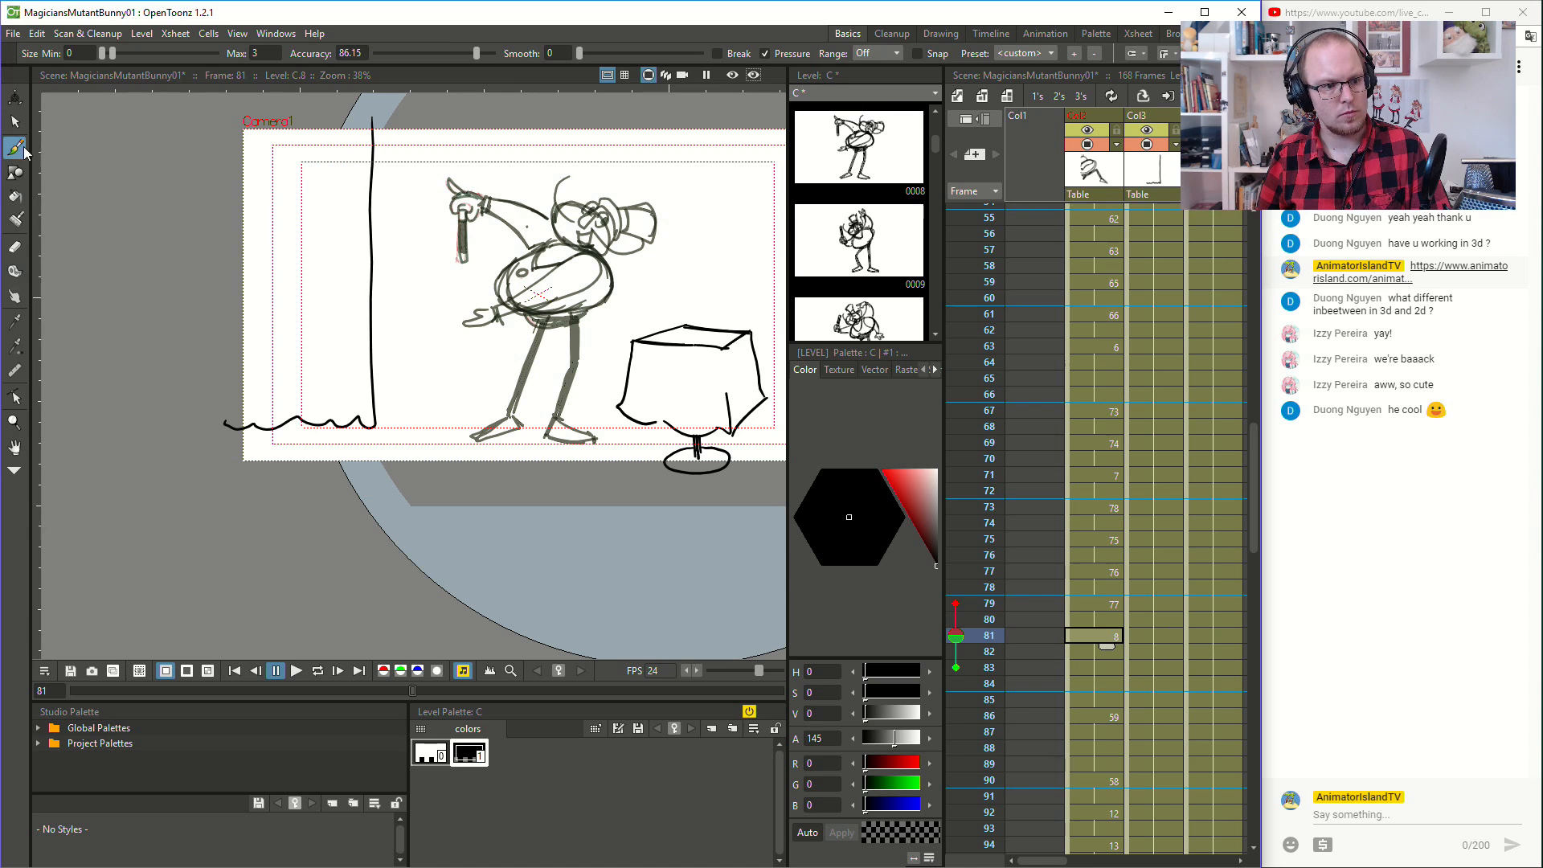
pyautogui.click(16, 122)
pyautogui.scroll(3, 471, 261)
pyautogui.click(569, 286)
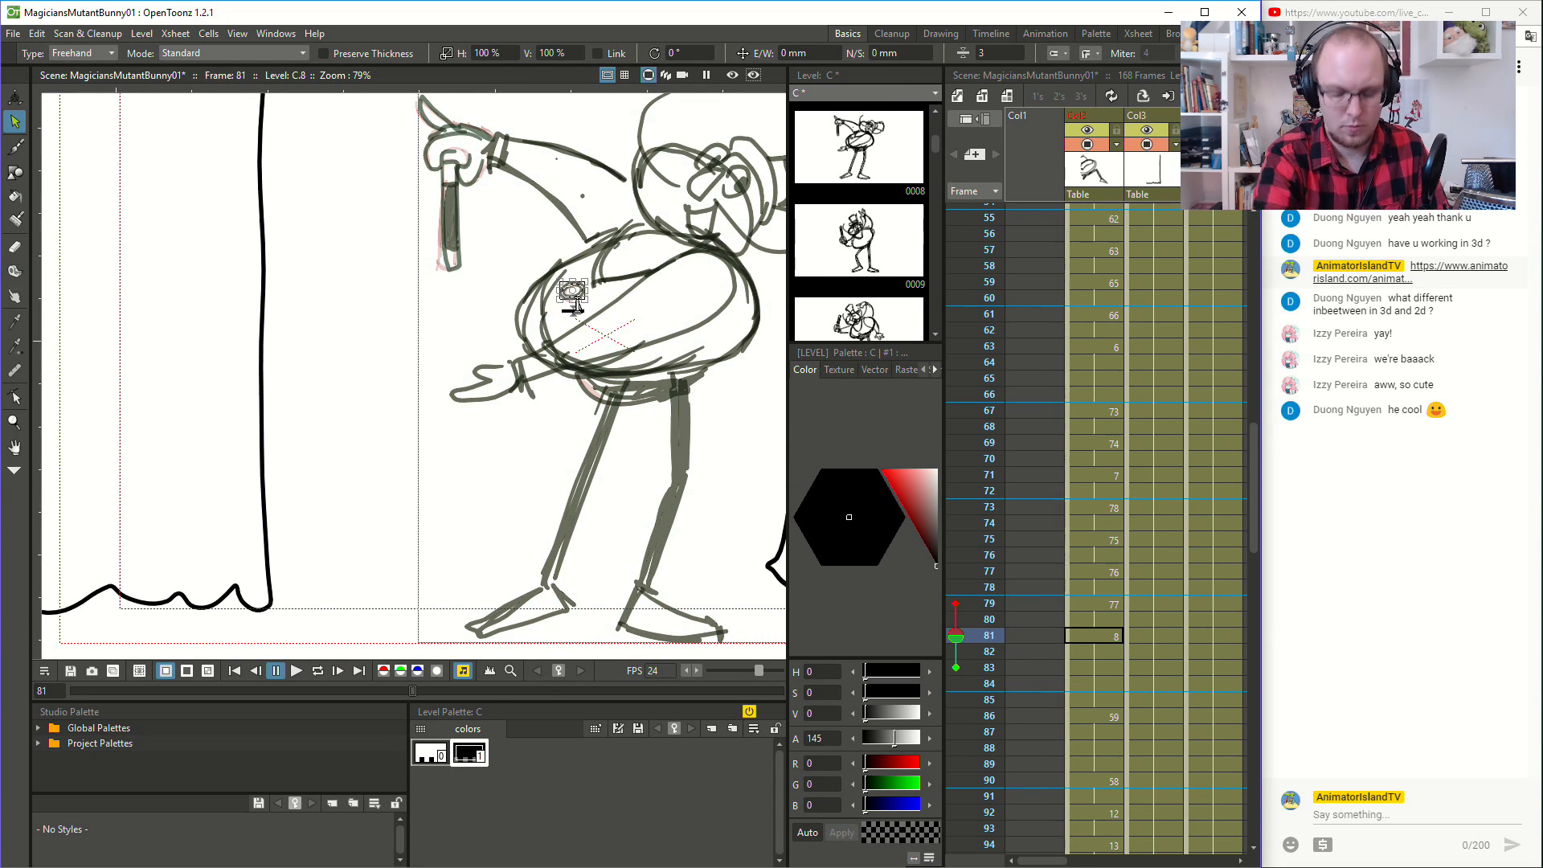
pyautogui.click(1106, 716)
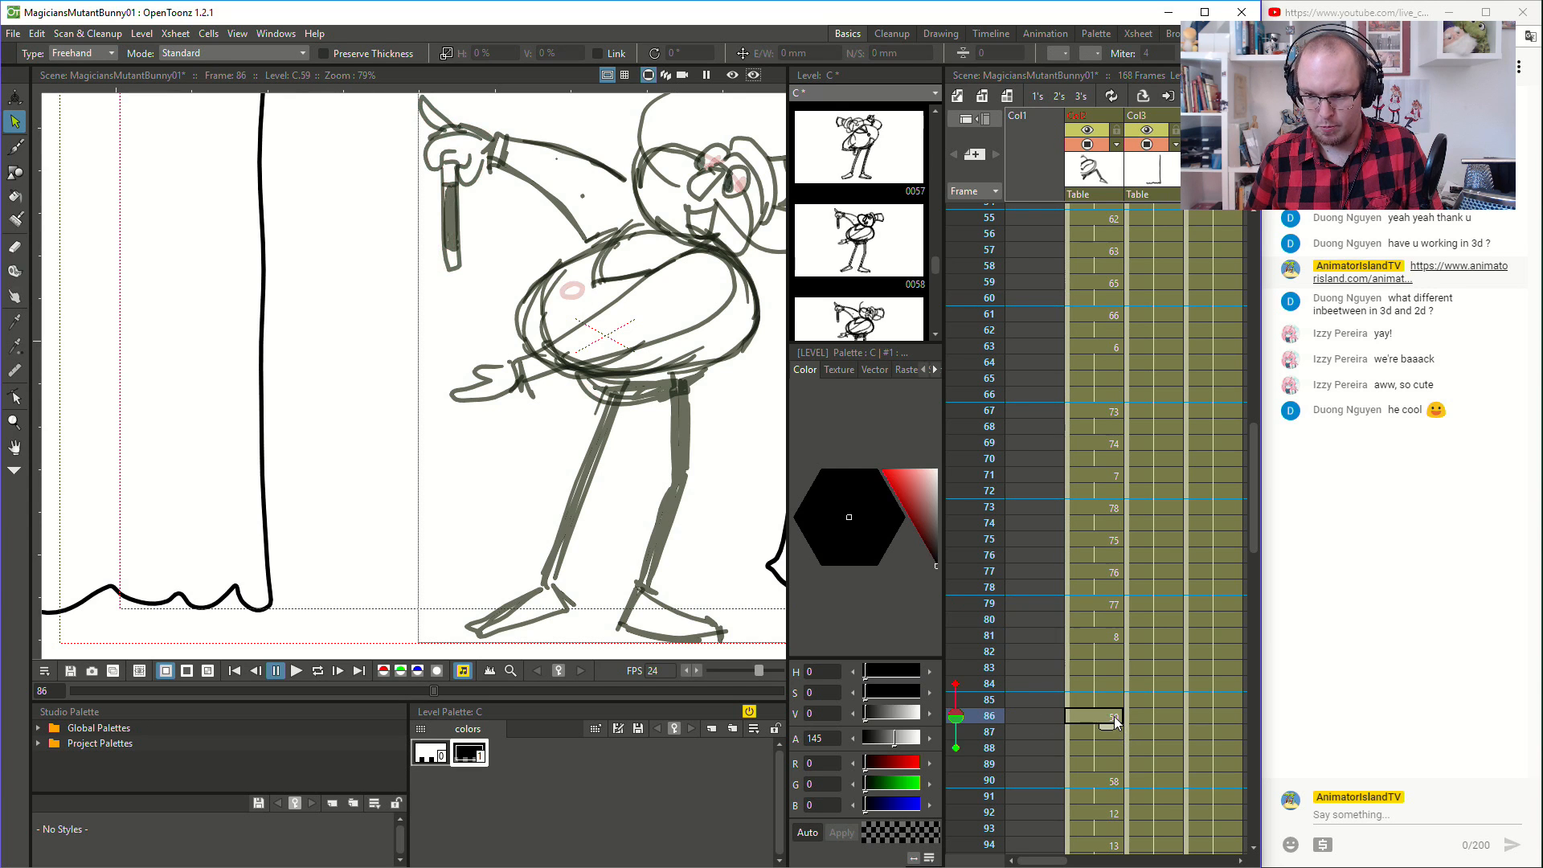
# - Select the torso's round button at frame 79, save the scene and clear the selection
pyautogui.click(1104, 602)
pyautogui.click(572, 291)
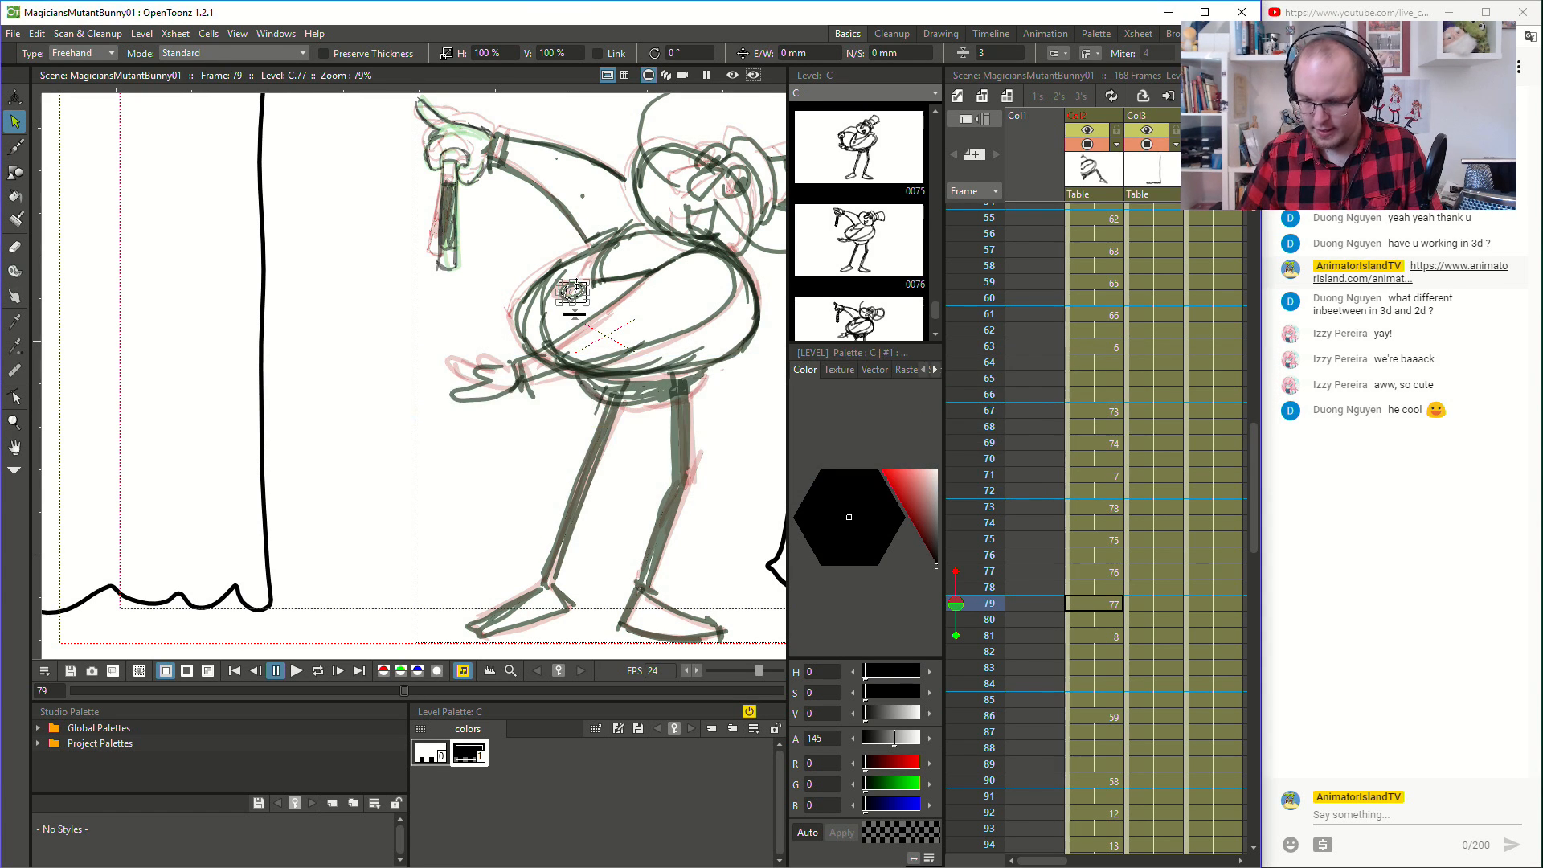
pyautogui.click(417, 348)
# - Play back the animation repeatedly from about frame 64 to judge the magician's arm swing and turn
pyautogui.scroll(-2, 434, 359)
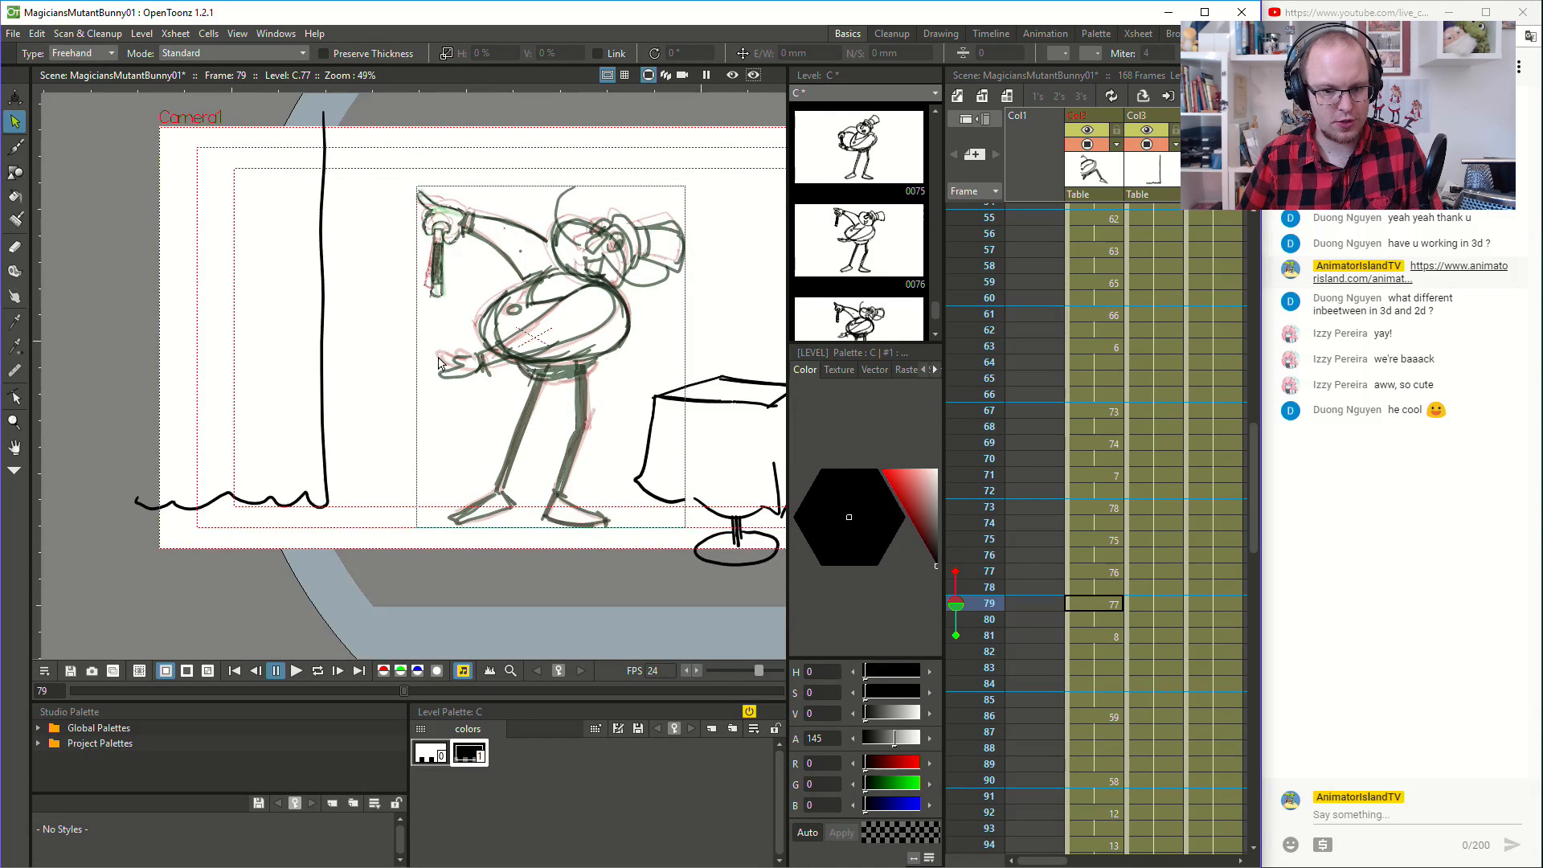
pyautogui.scroll(-1, 438, 364)
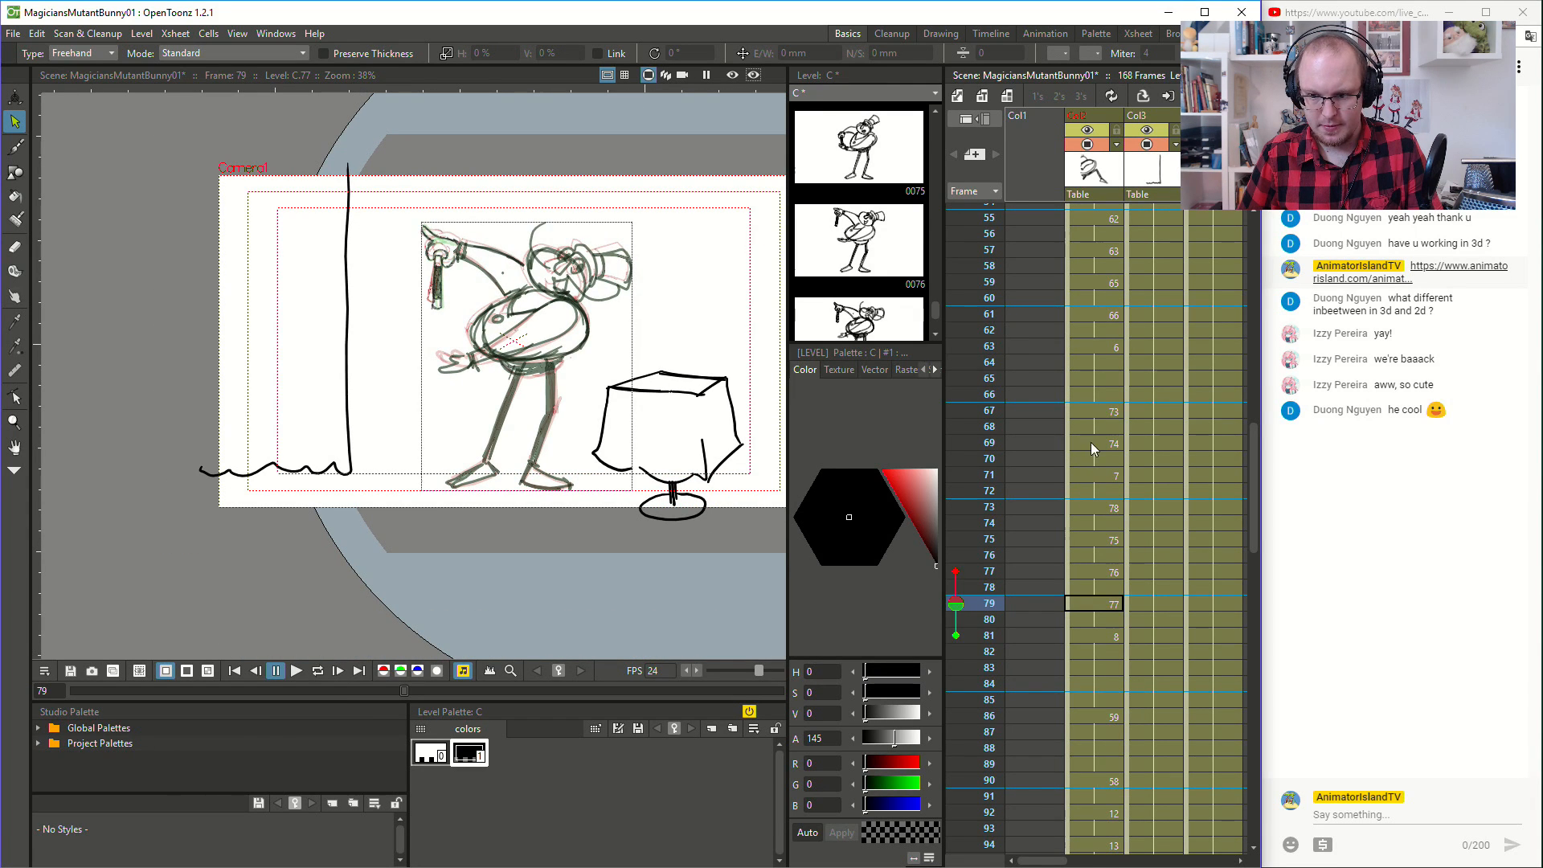
pyautogui.click(1103, 378)
pyautogui.click(304, 672)
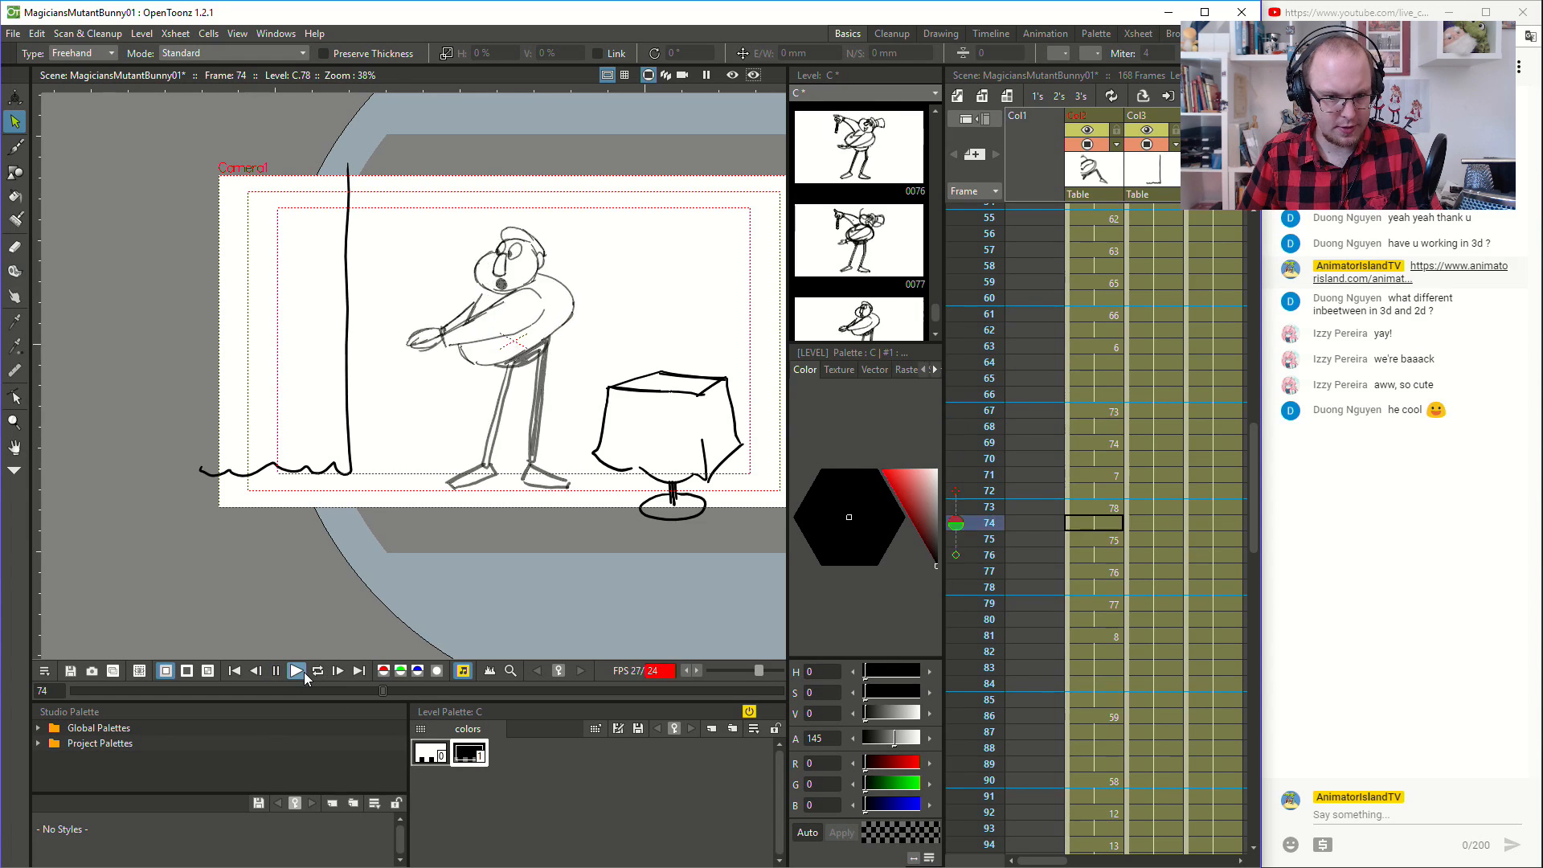
pyautogui.click(1095, 365)
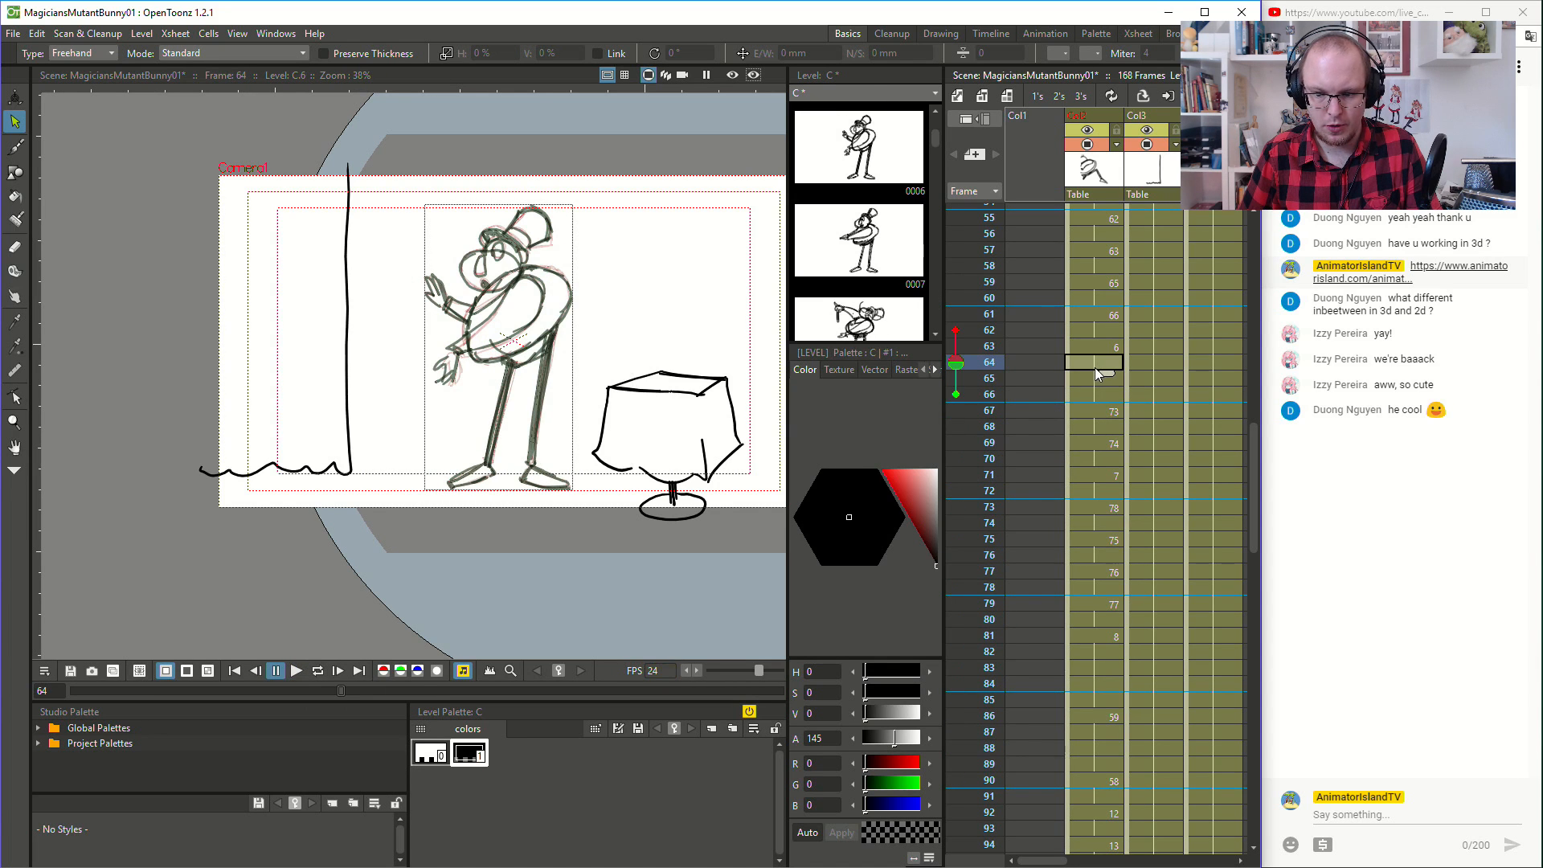
pyautogui.click(296, 670)
pyautogui.click(296, 670)
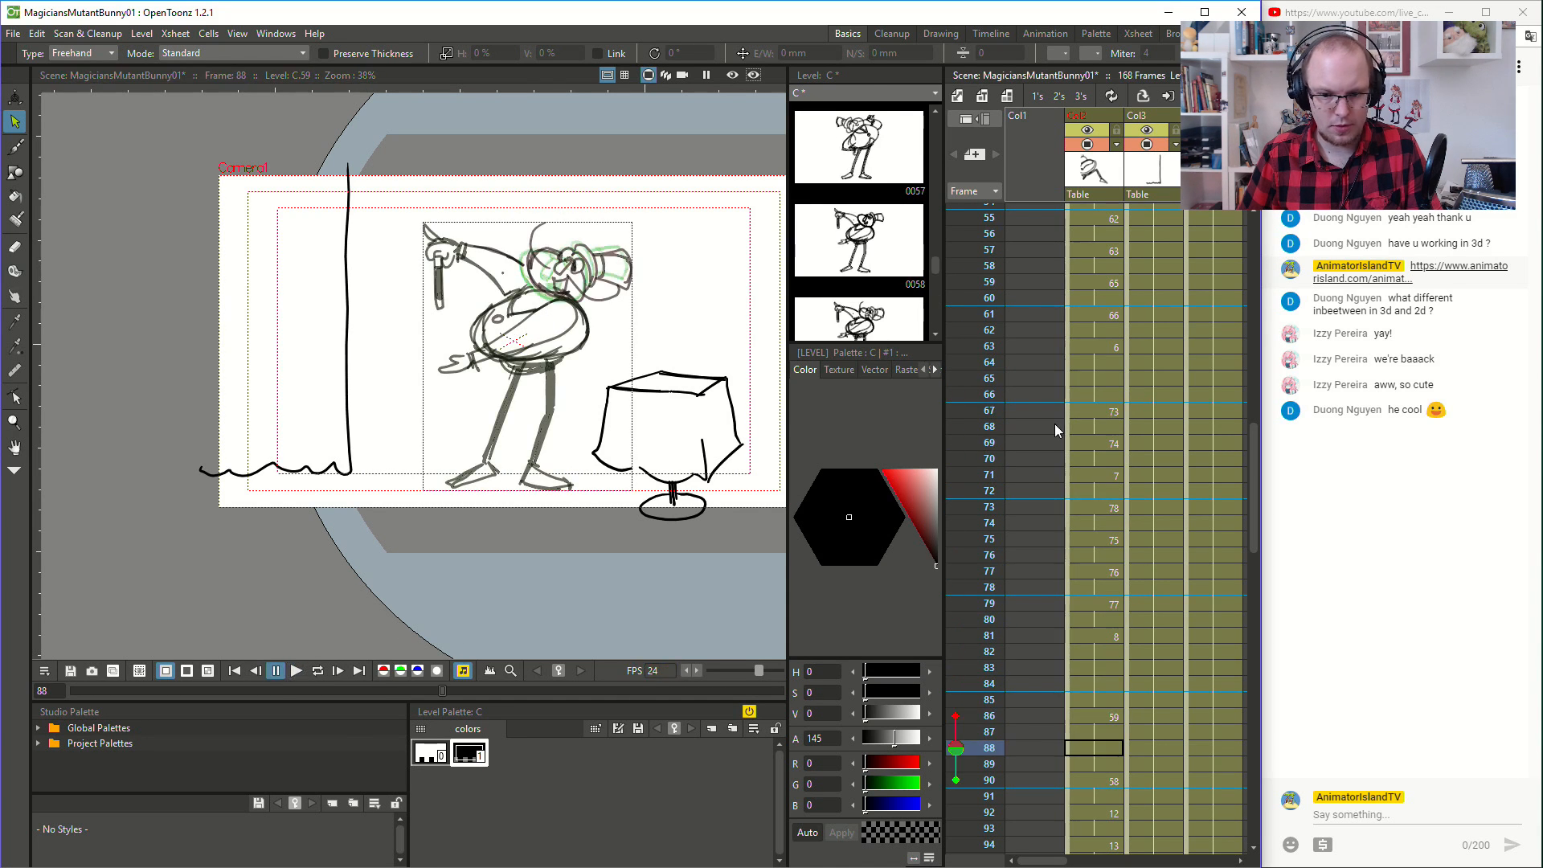
pyautogui.click(1111, 378)
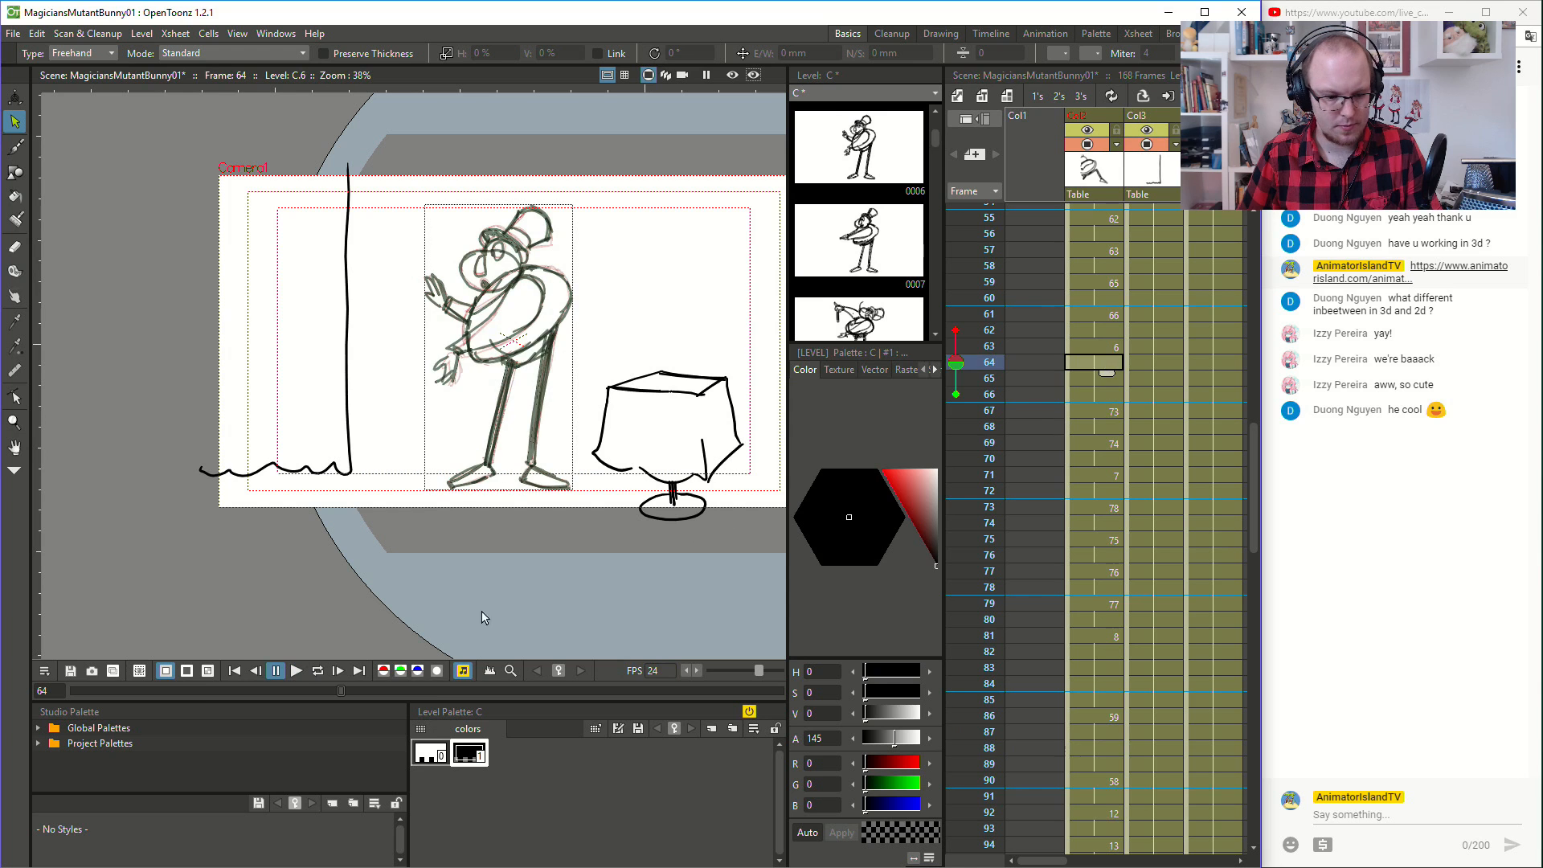
pyautogui.click(297, 671)
pyautogui.click(300, 668)
pyautogui.click(1111, 364)
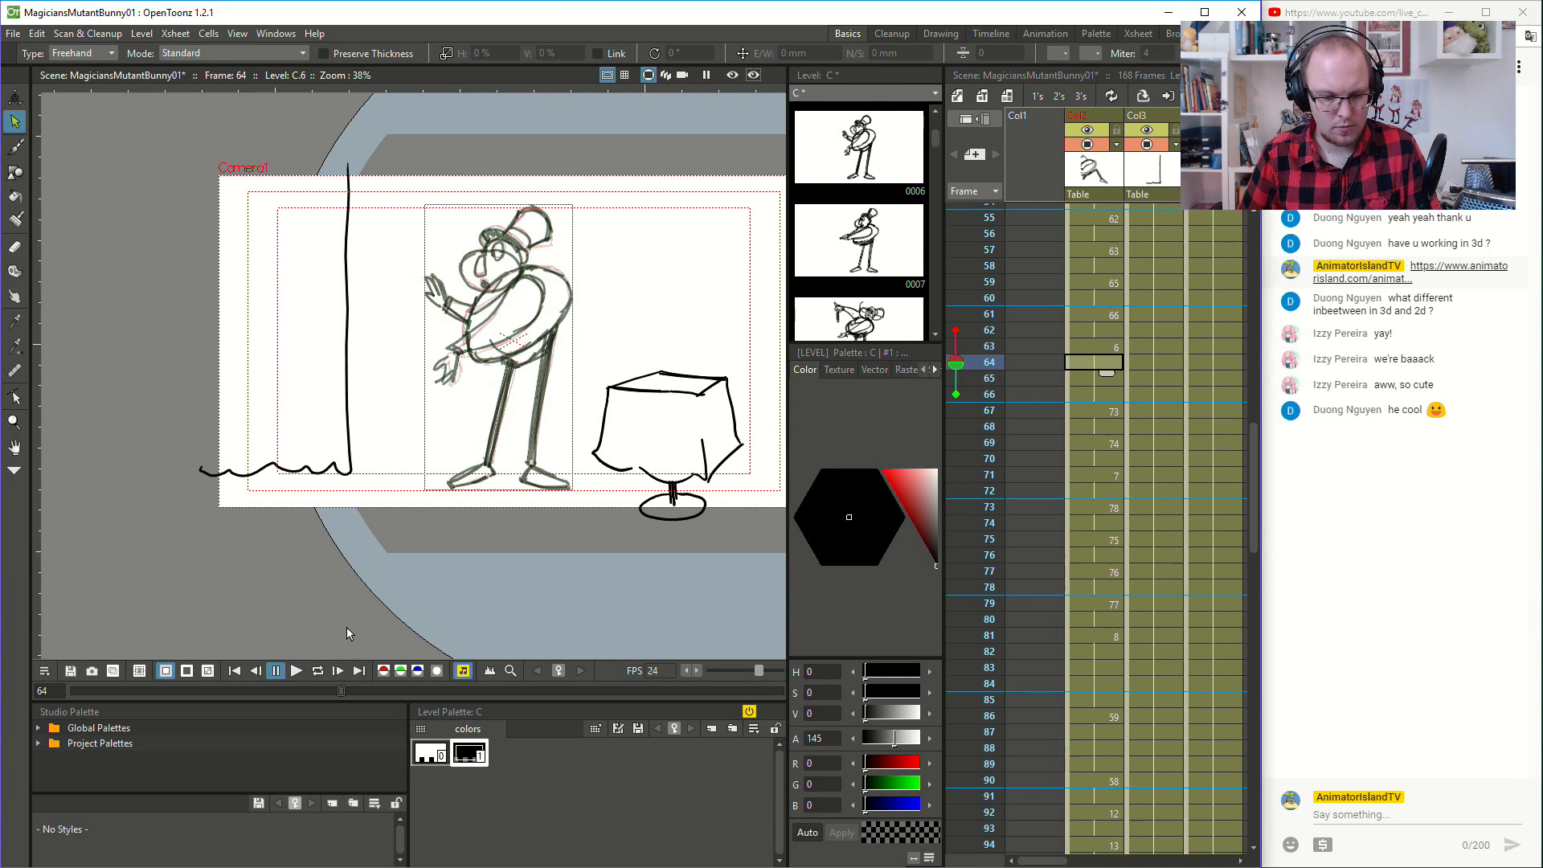
pyautogui.click(296, 670)
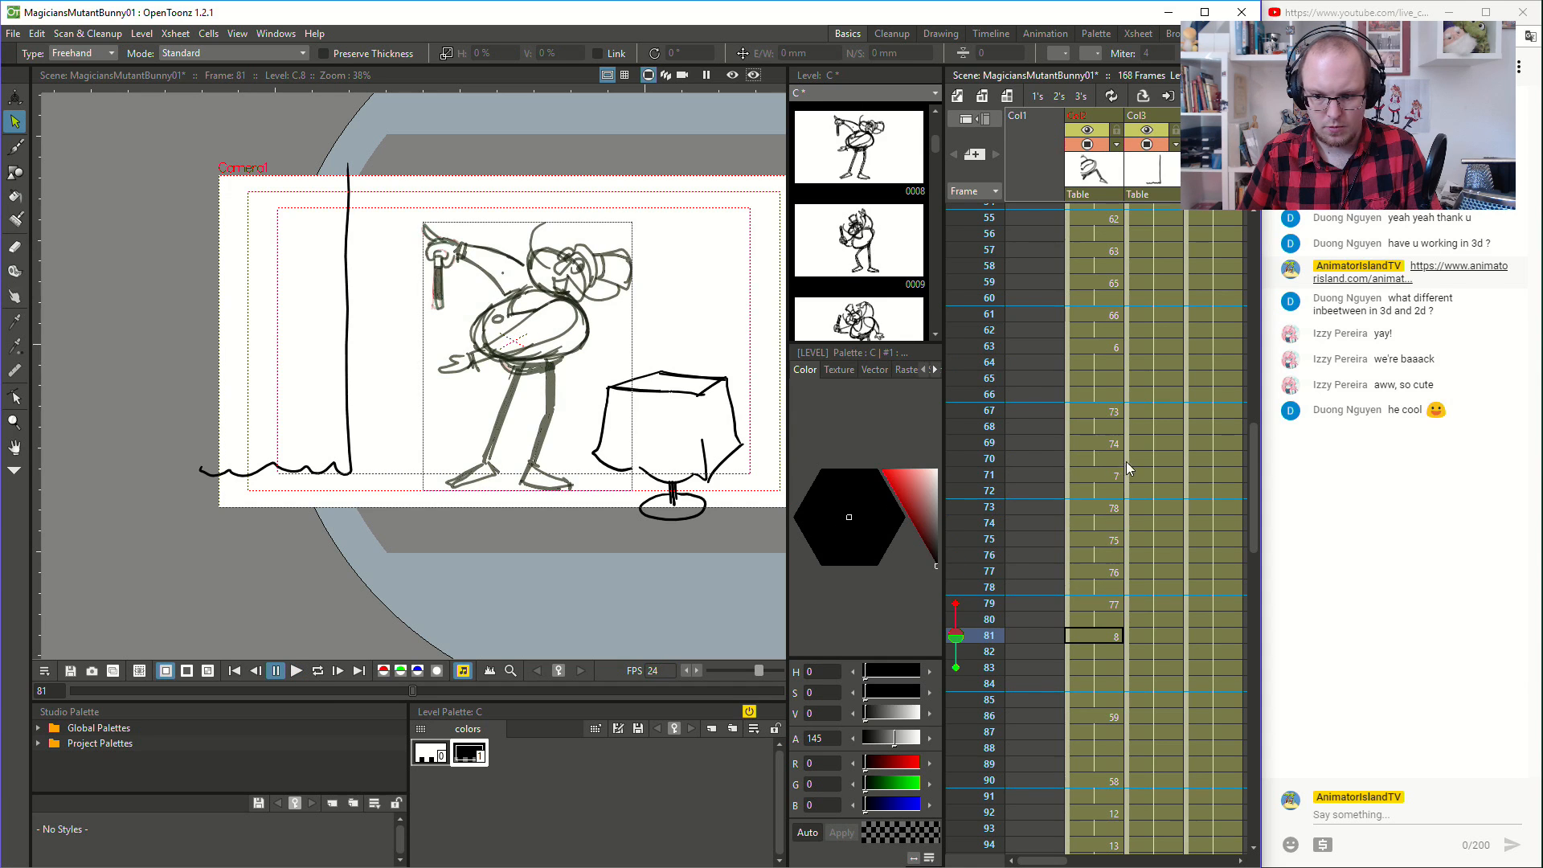
# - Compare the magician's poses at frames 67, 69 and 71, and replay the action from around frame 66
pyautogui.click(1098, 411)
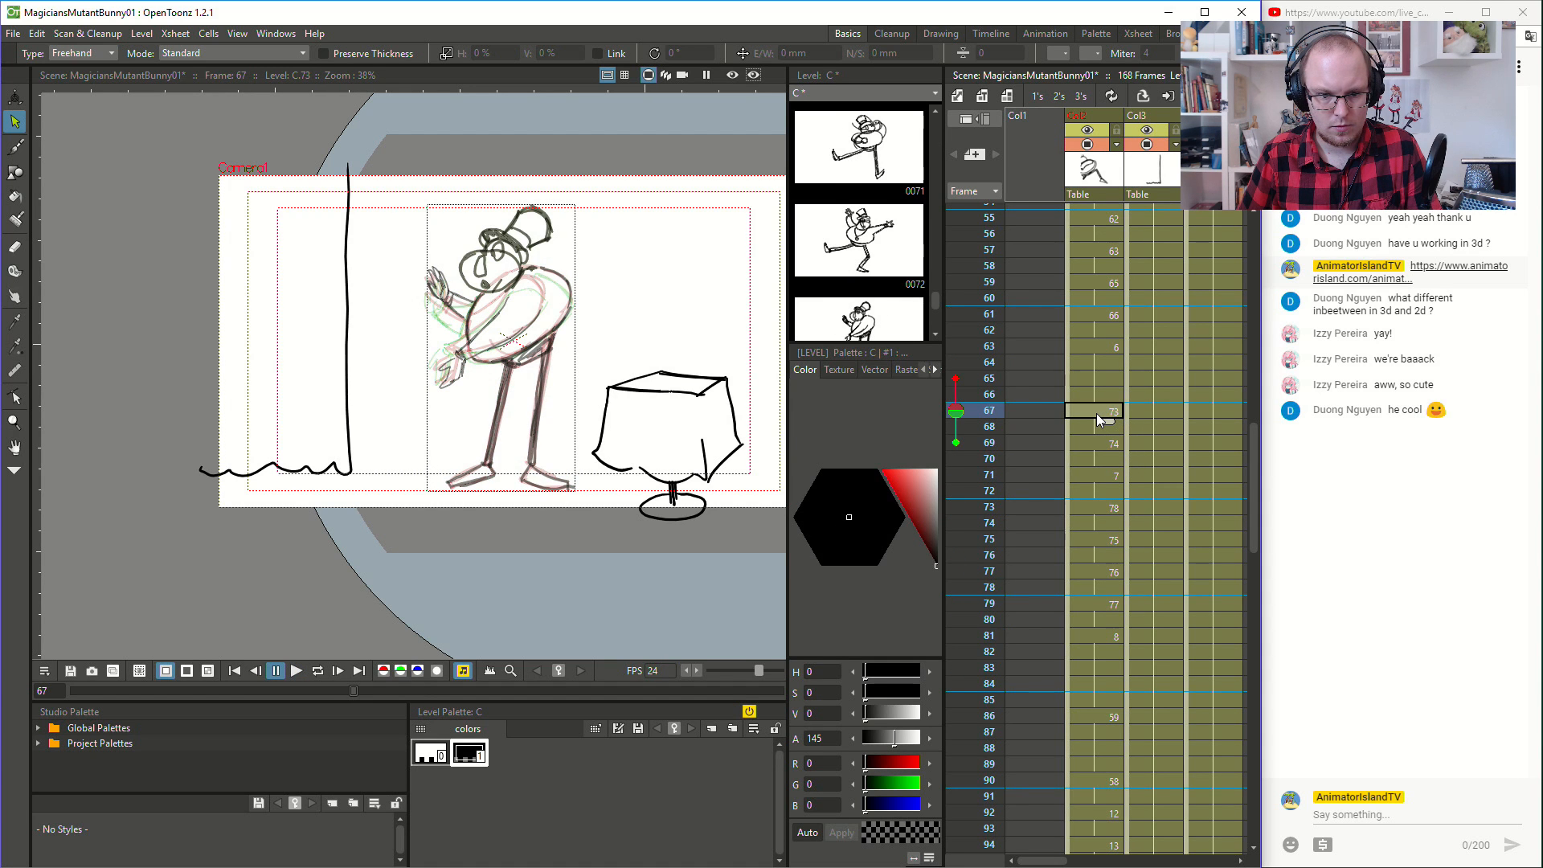
pyautogui.scroll(2, 539, 309)
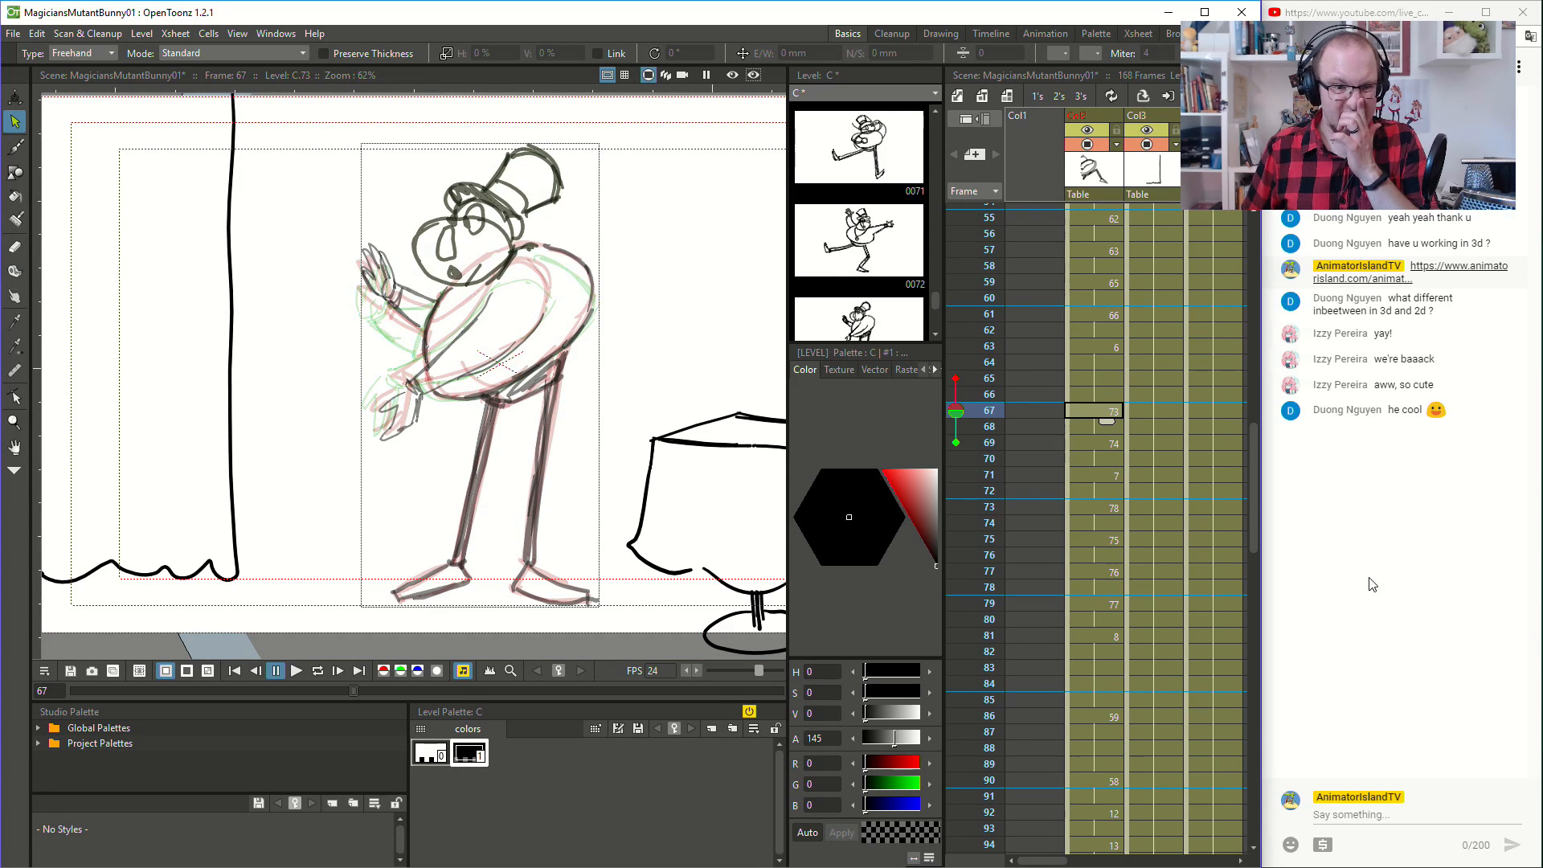
pyautogui.click(1093, 443)
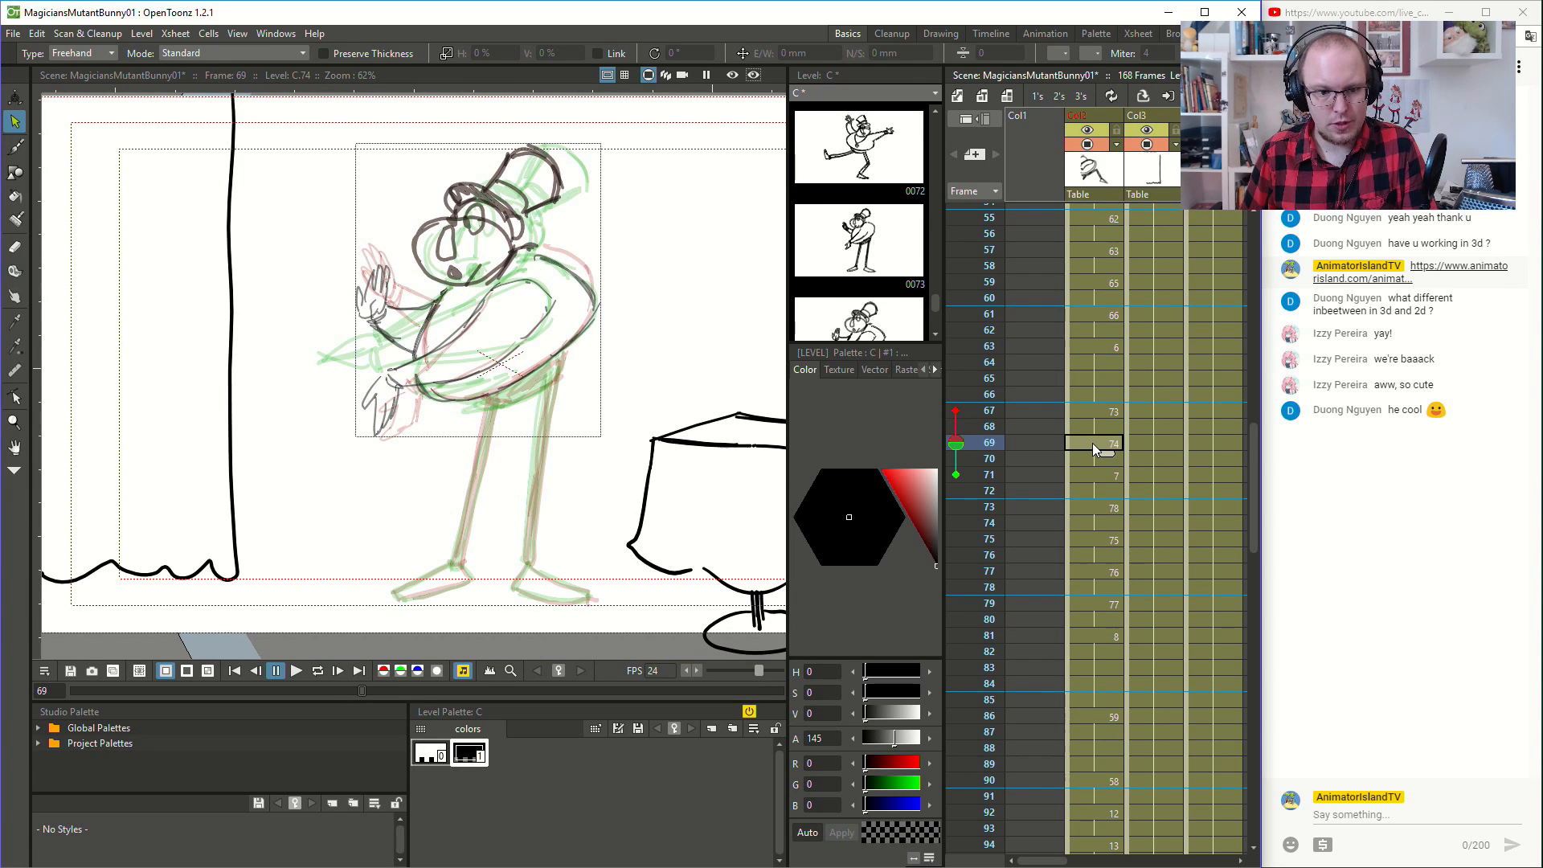
pyautogui.click(1106, 474)
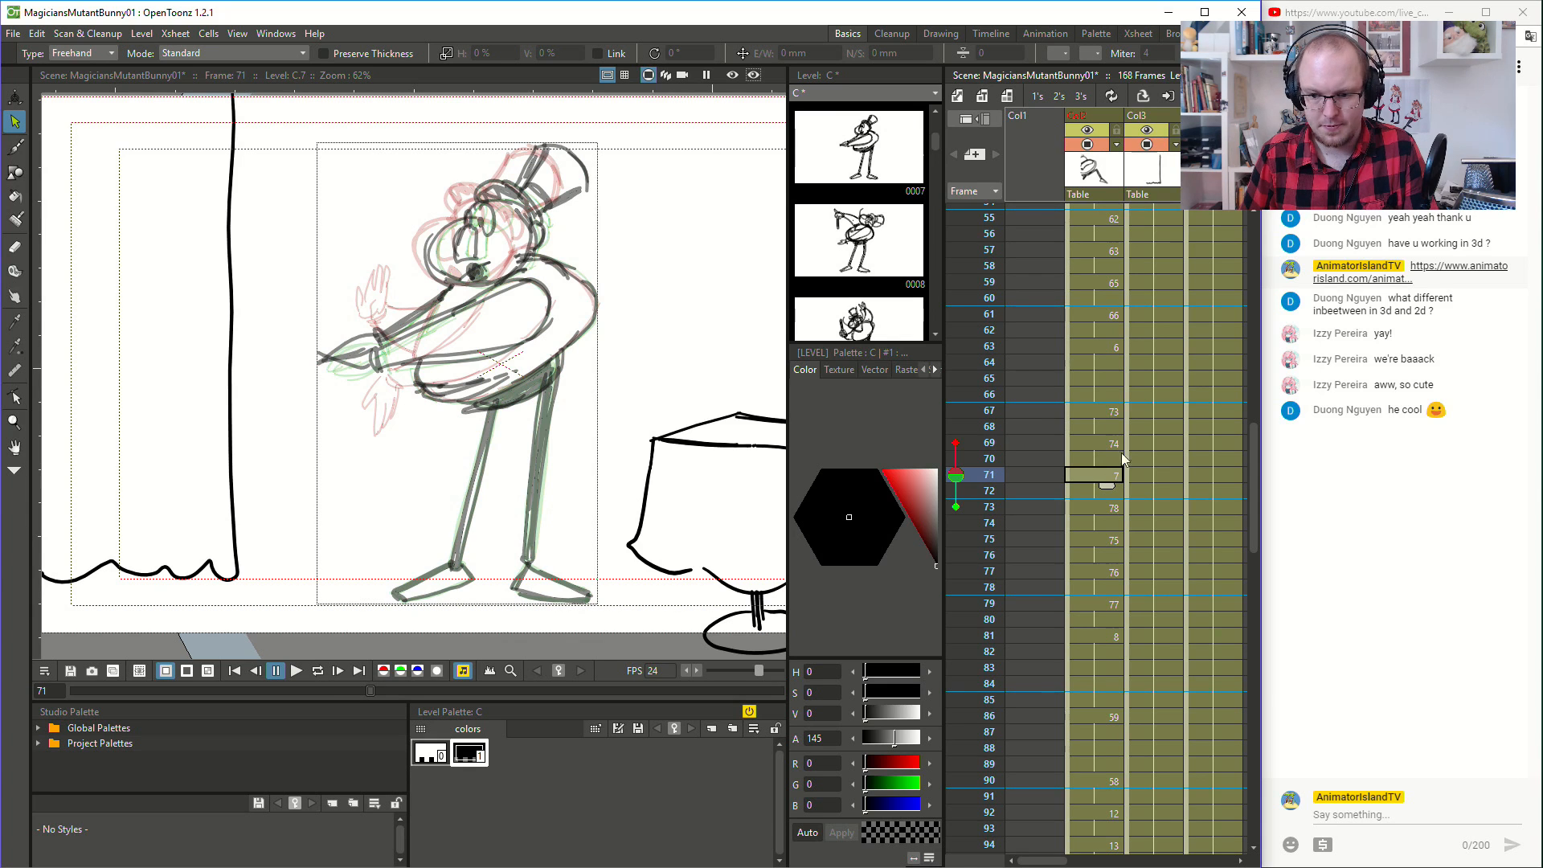
pyautogui.click(296, 671)
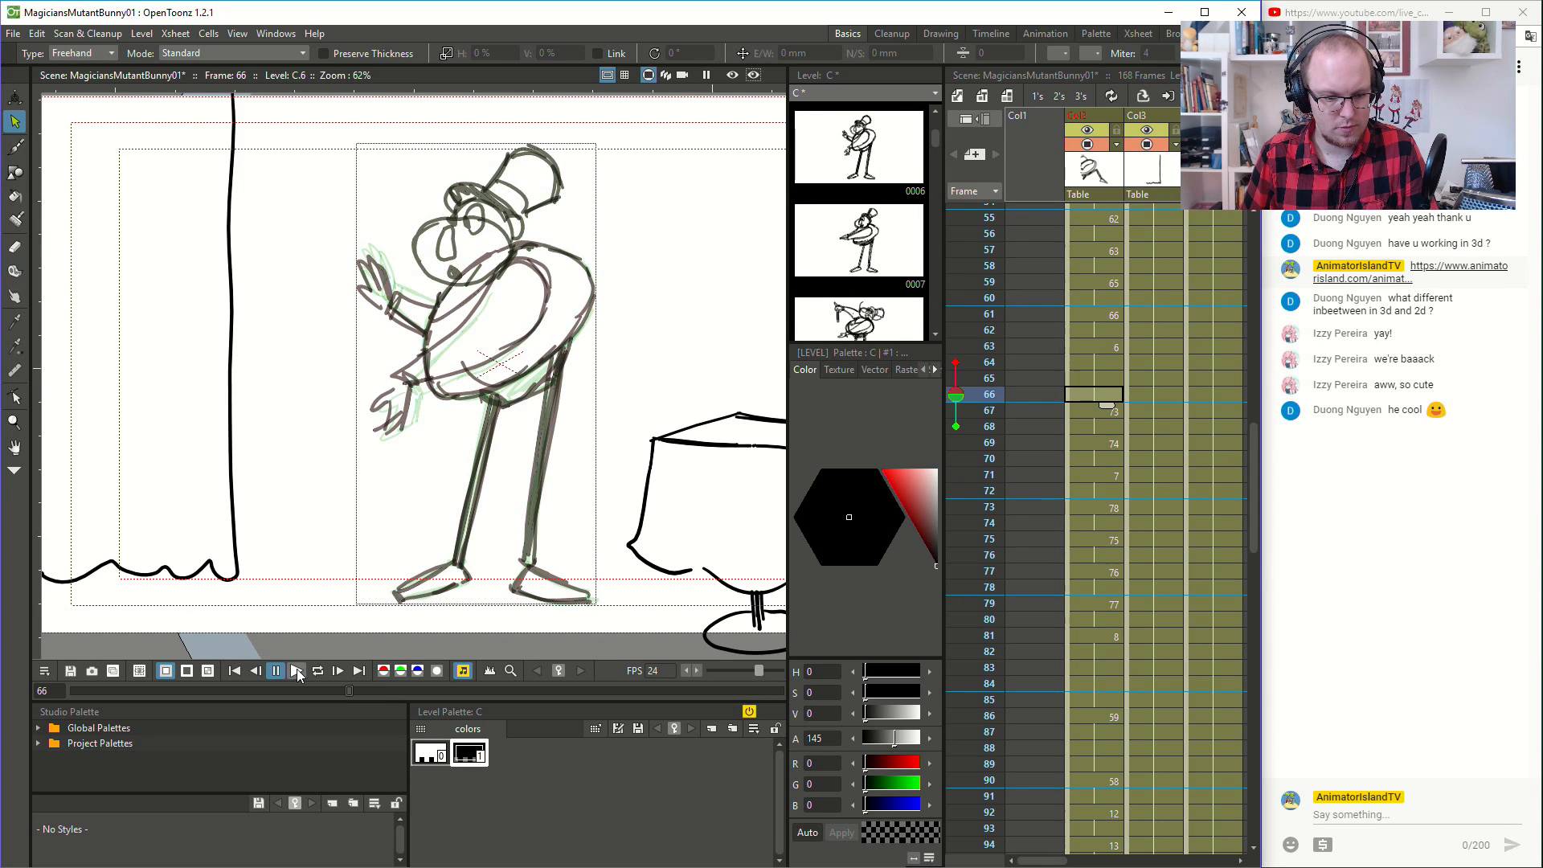
pyautogui.click(296, 669)
pyautogui.click(1081, 348)
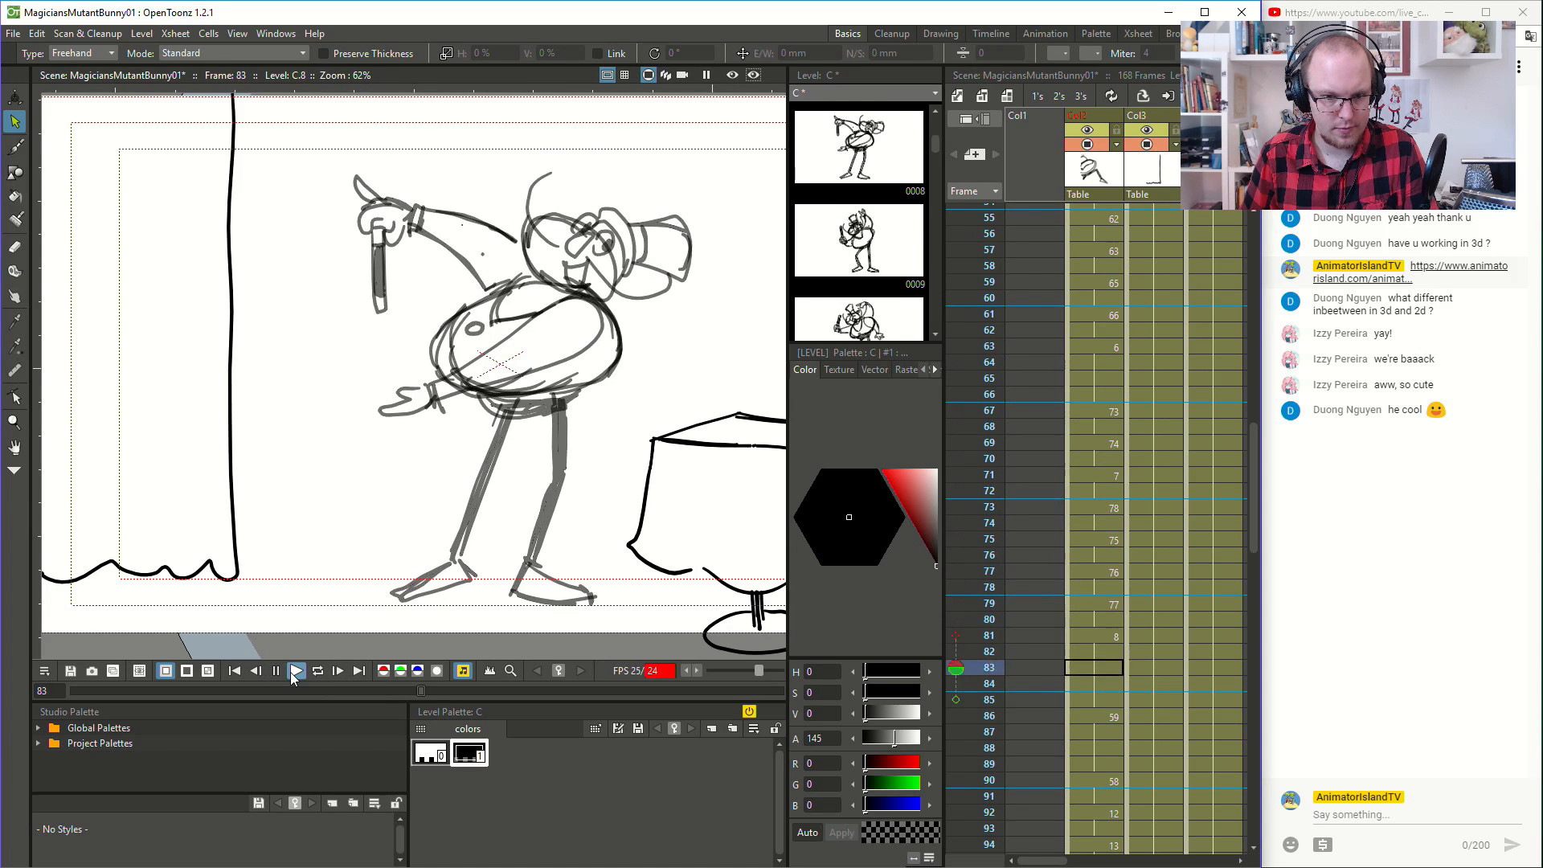
# - Compare the magician's poses at frames 86 and 90, and replay the action from frame 86
pyautogui.scroll(-4, 1073, 423)
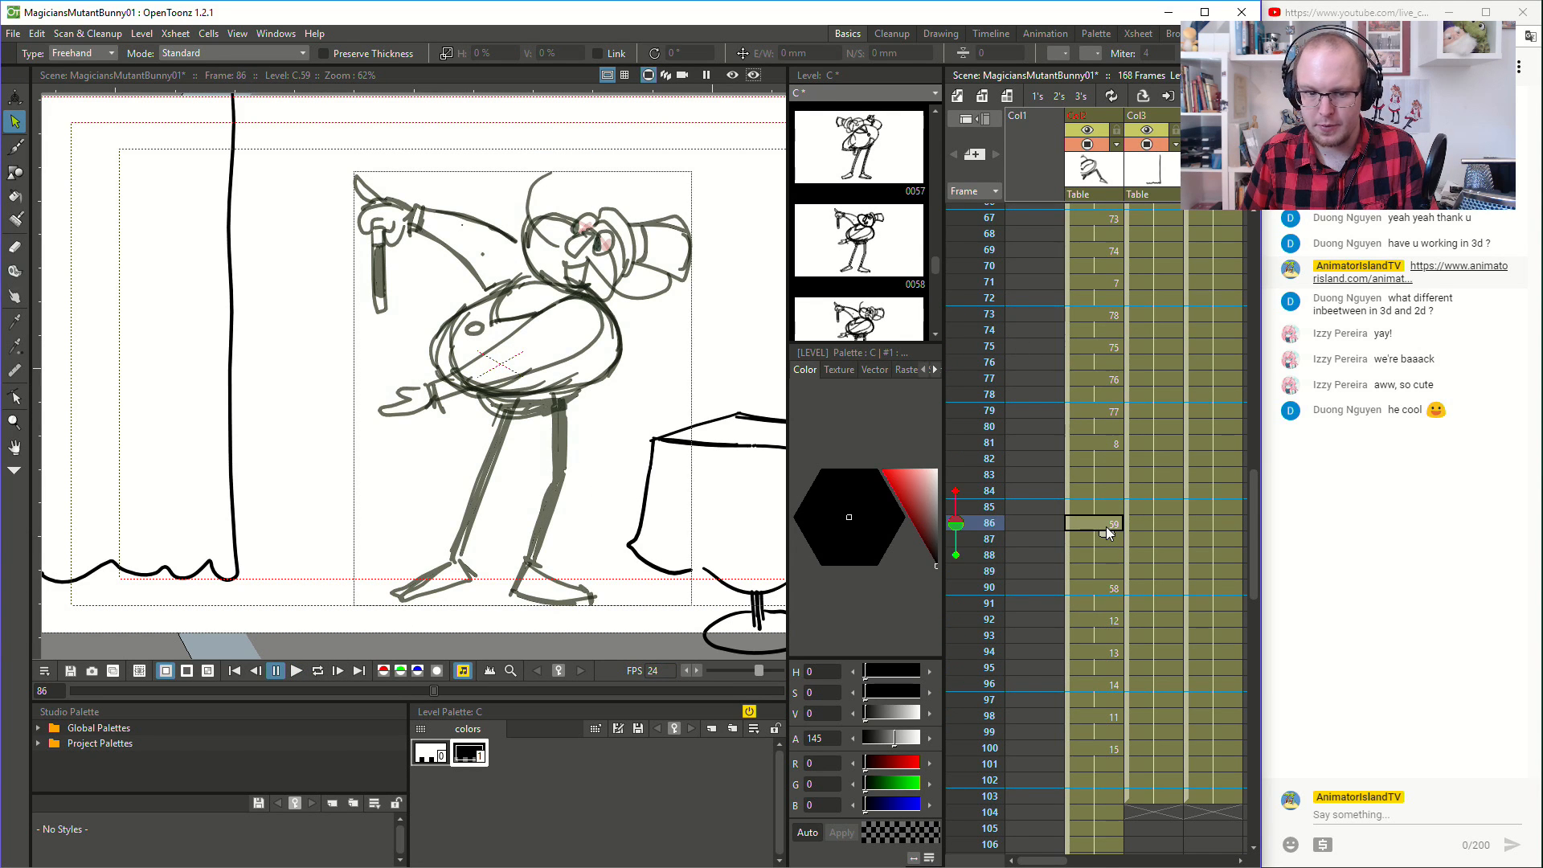
pyautogui.click(1103, 588)
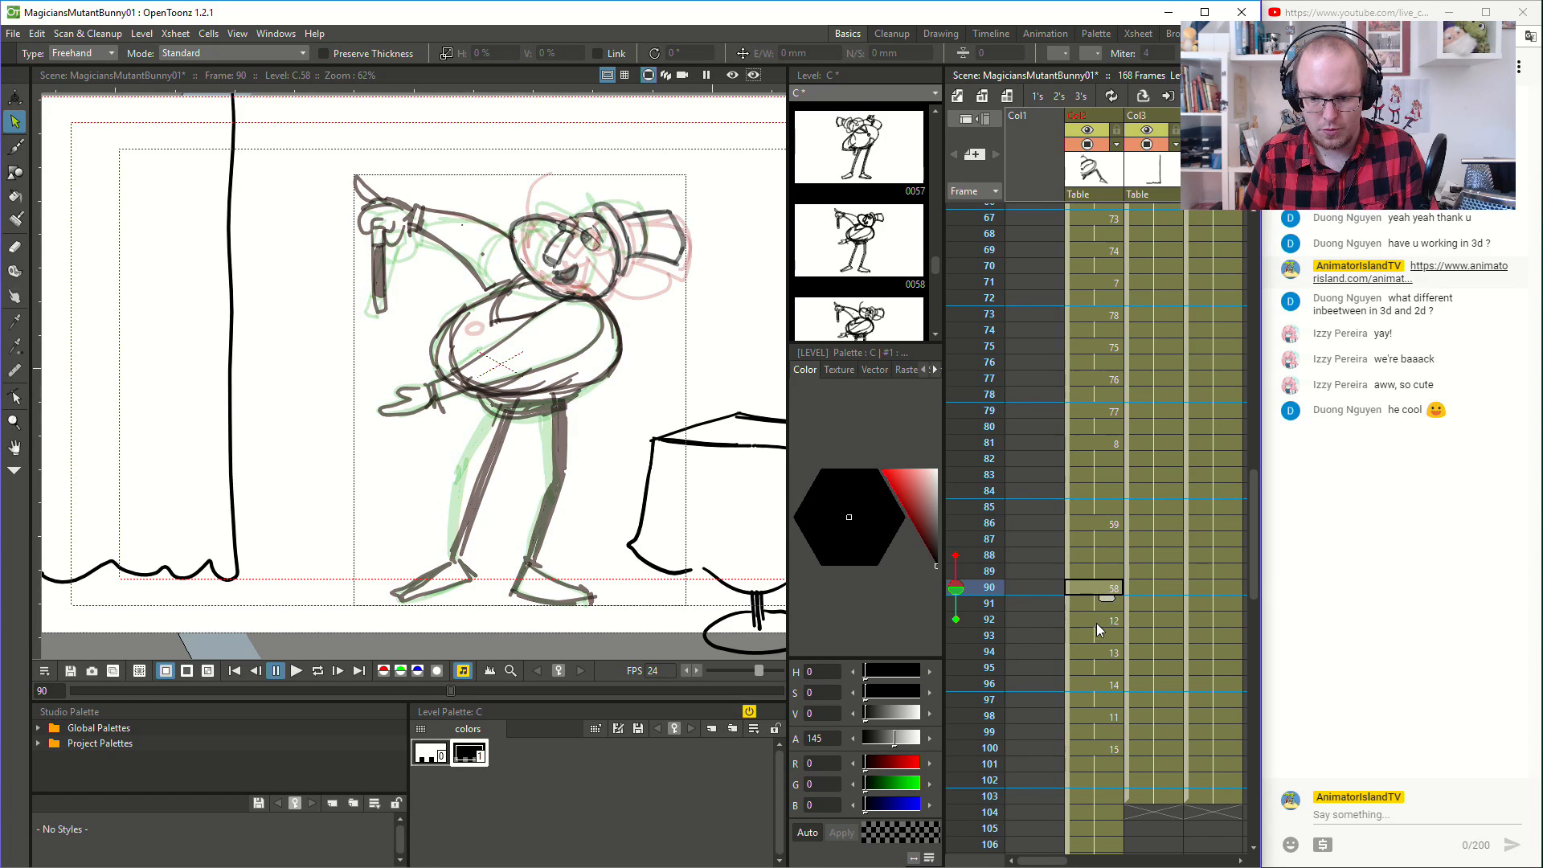
pyautogui.click(1106, 524)
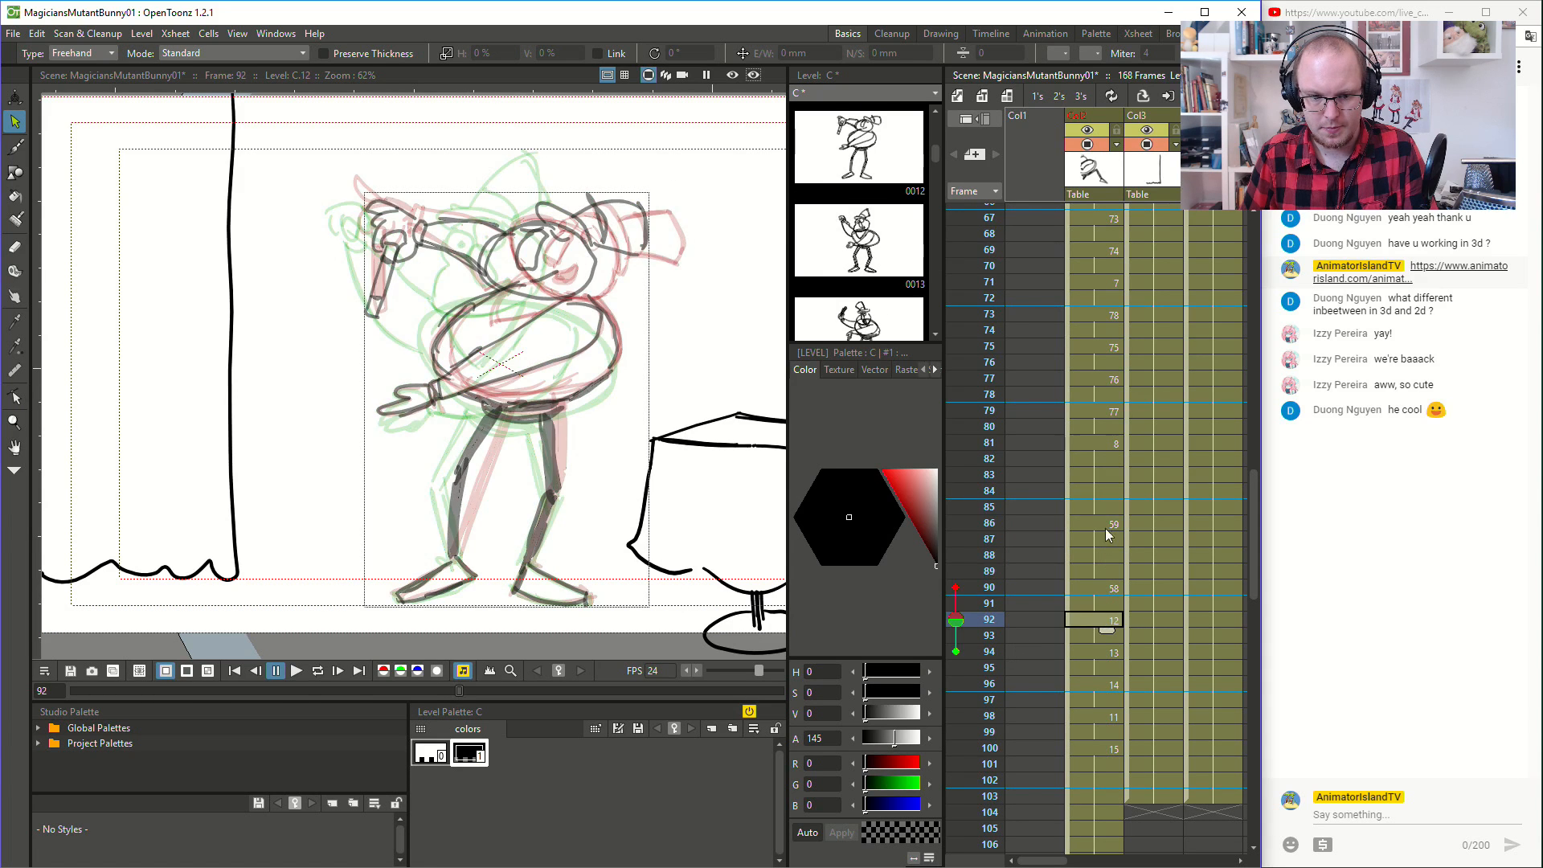
pyautogui.click(293, 673)
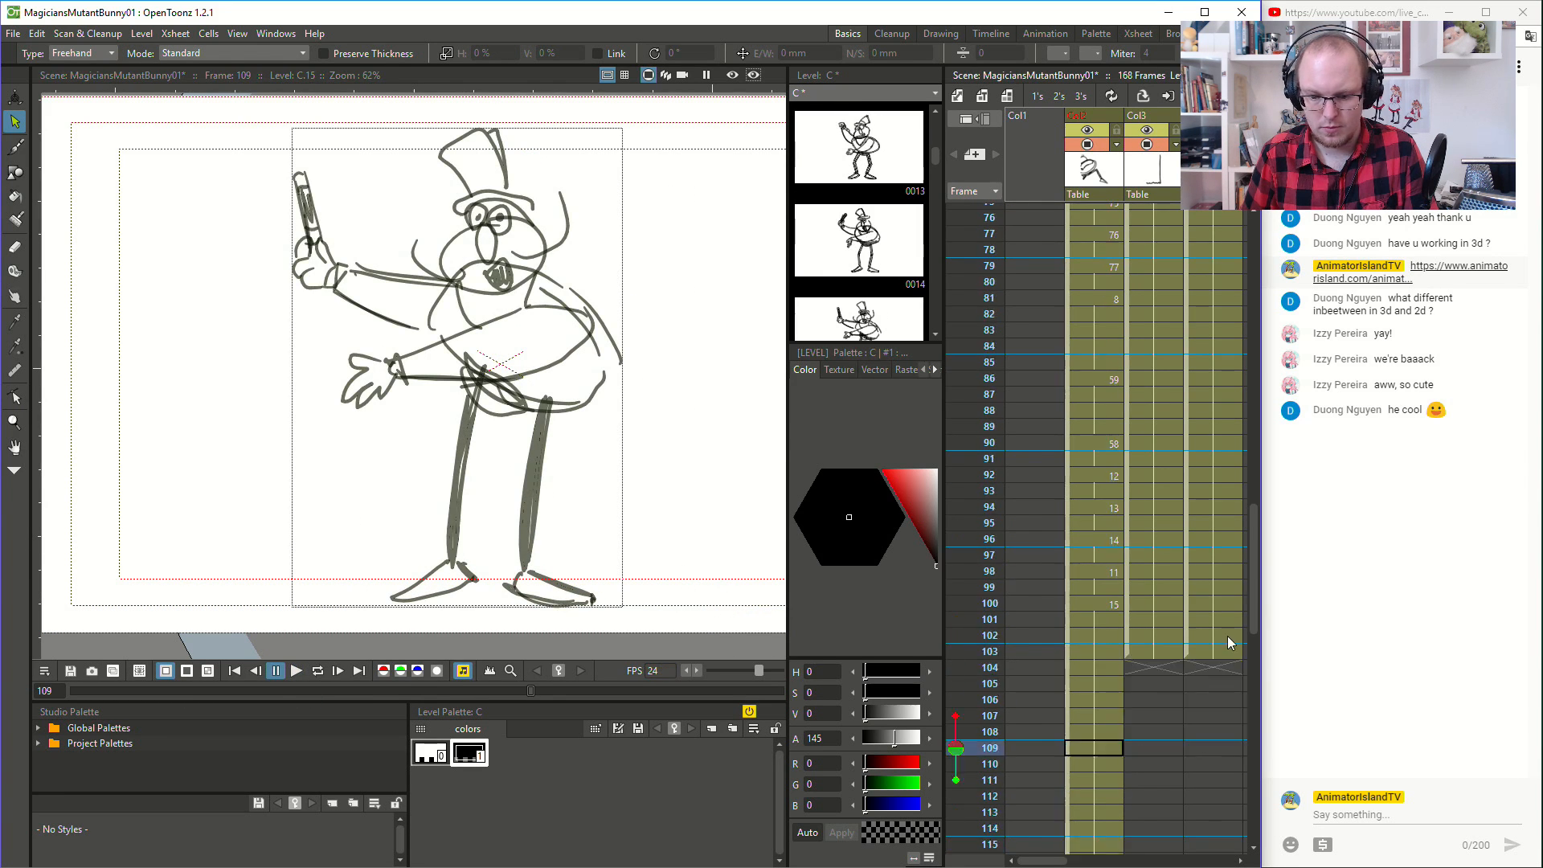
# - Play back the whole scene from frame 1 to review the magician's animation
pyautogui.scroll(8, 1184, 635)
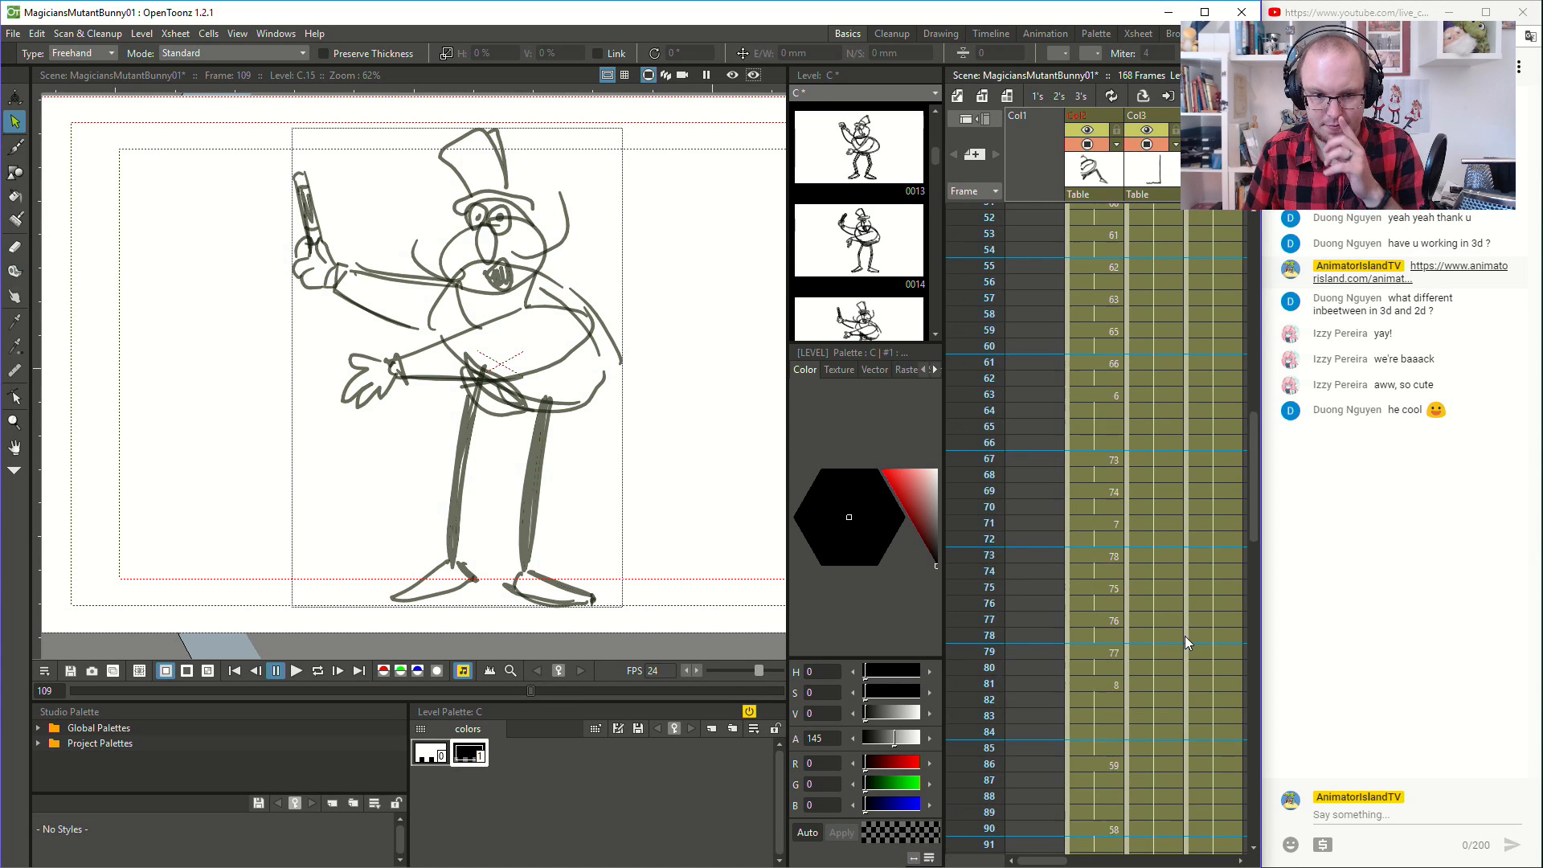
pyautogui.scroll(17, 1185, 635)
pyautogui.click(1101, 201)
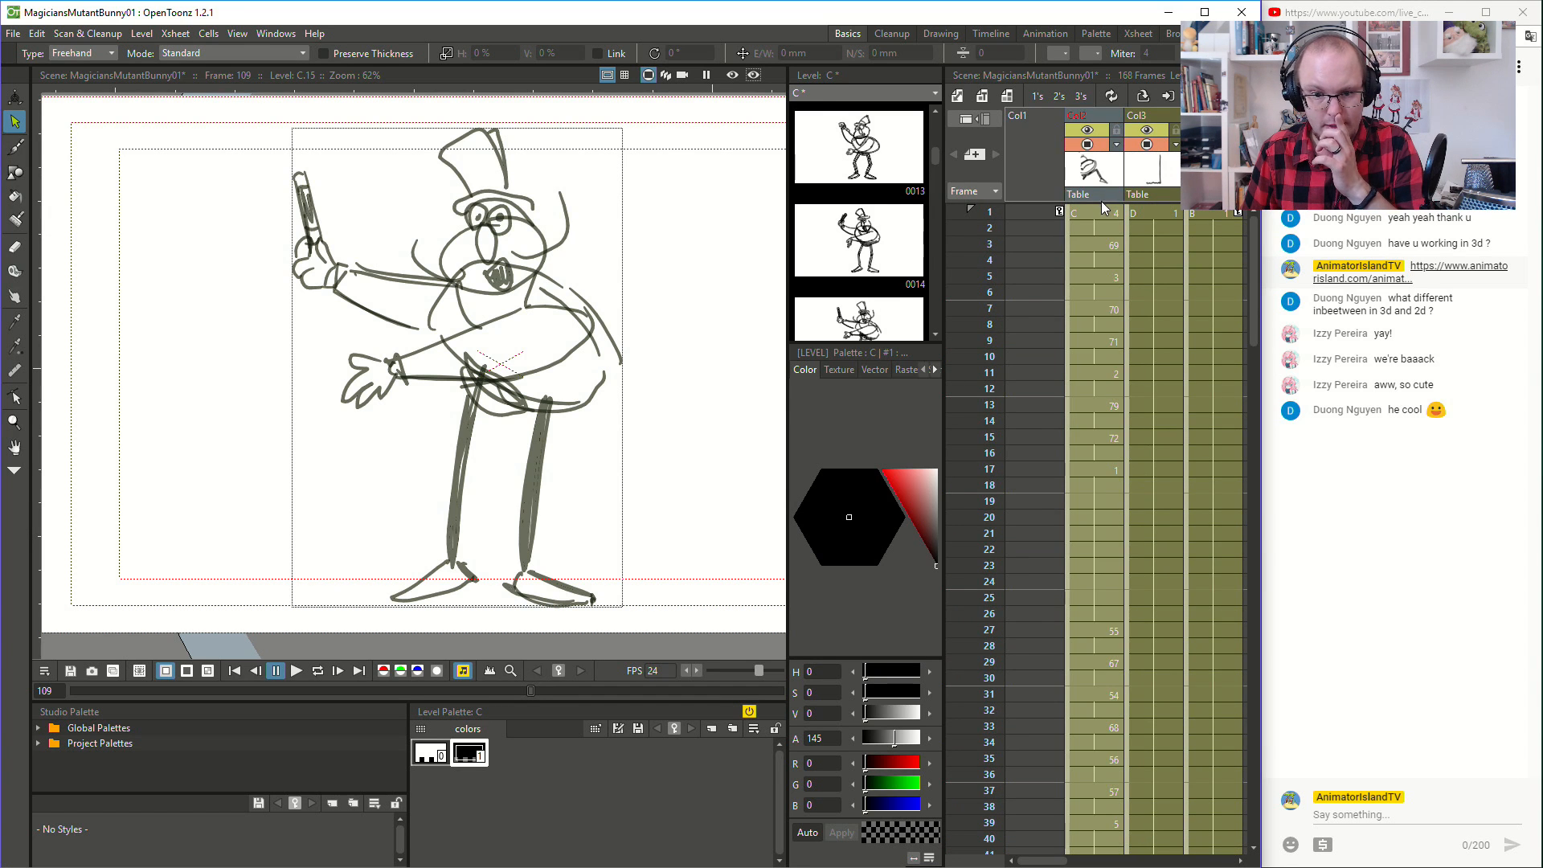
pyautogui.click(1103, 208)
pyautogui.scroll(-2, 138, 431)
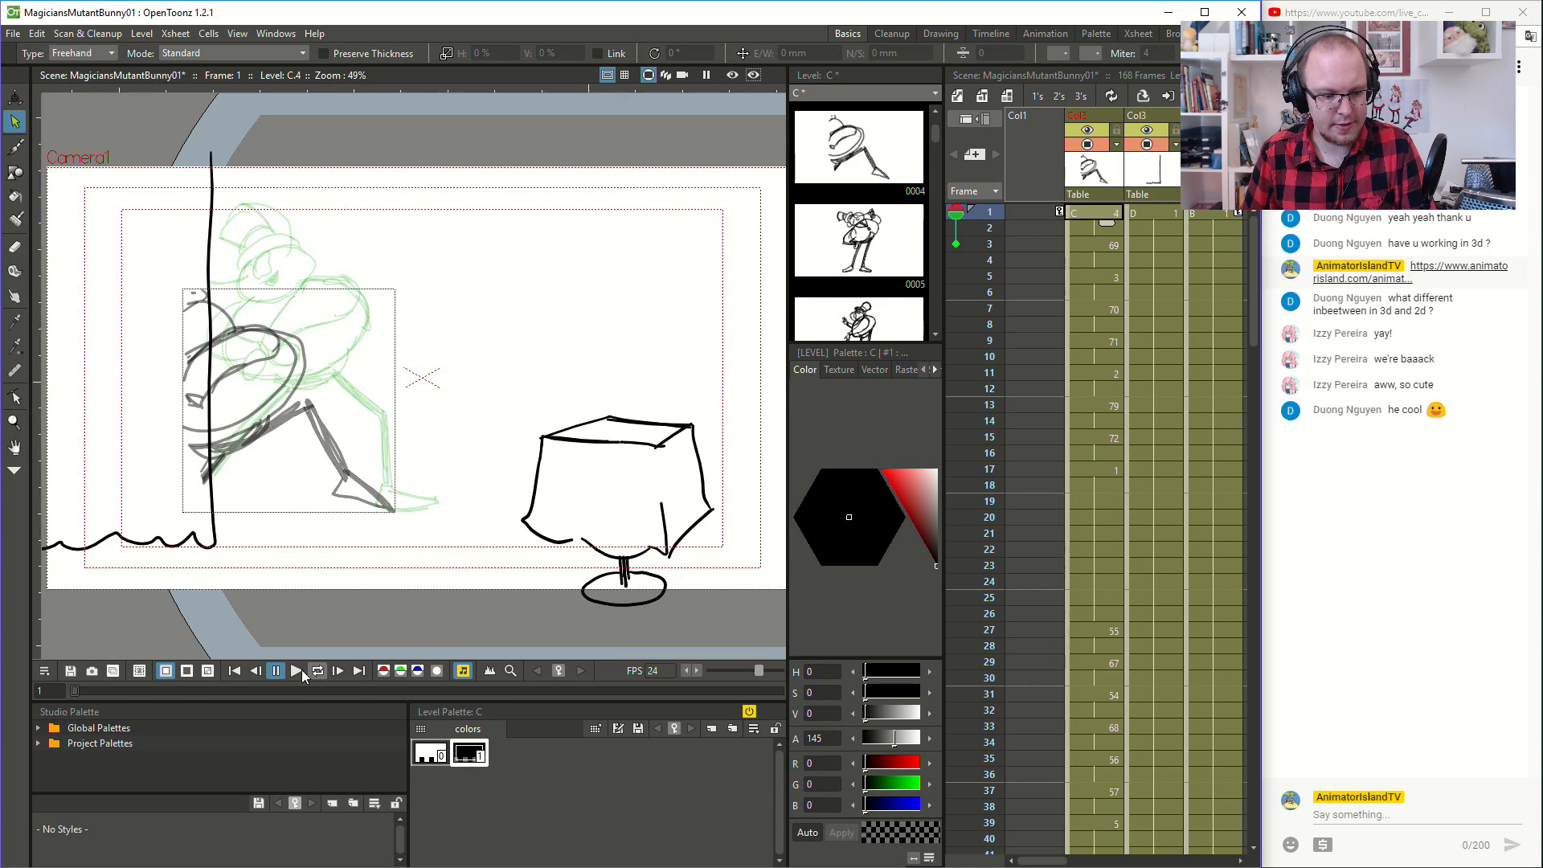
pyautogui.click(299, 672)
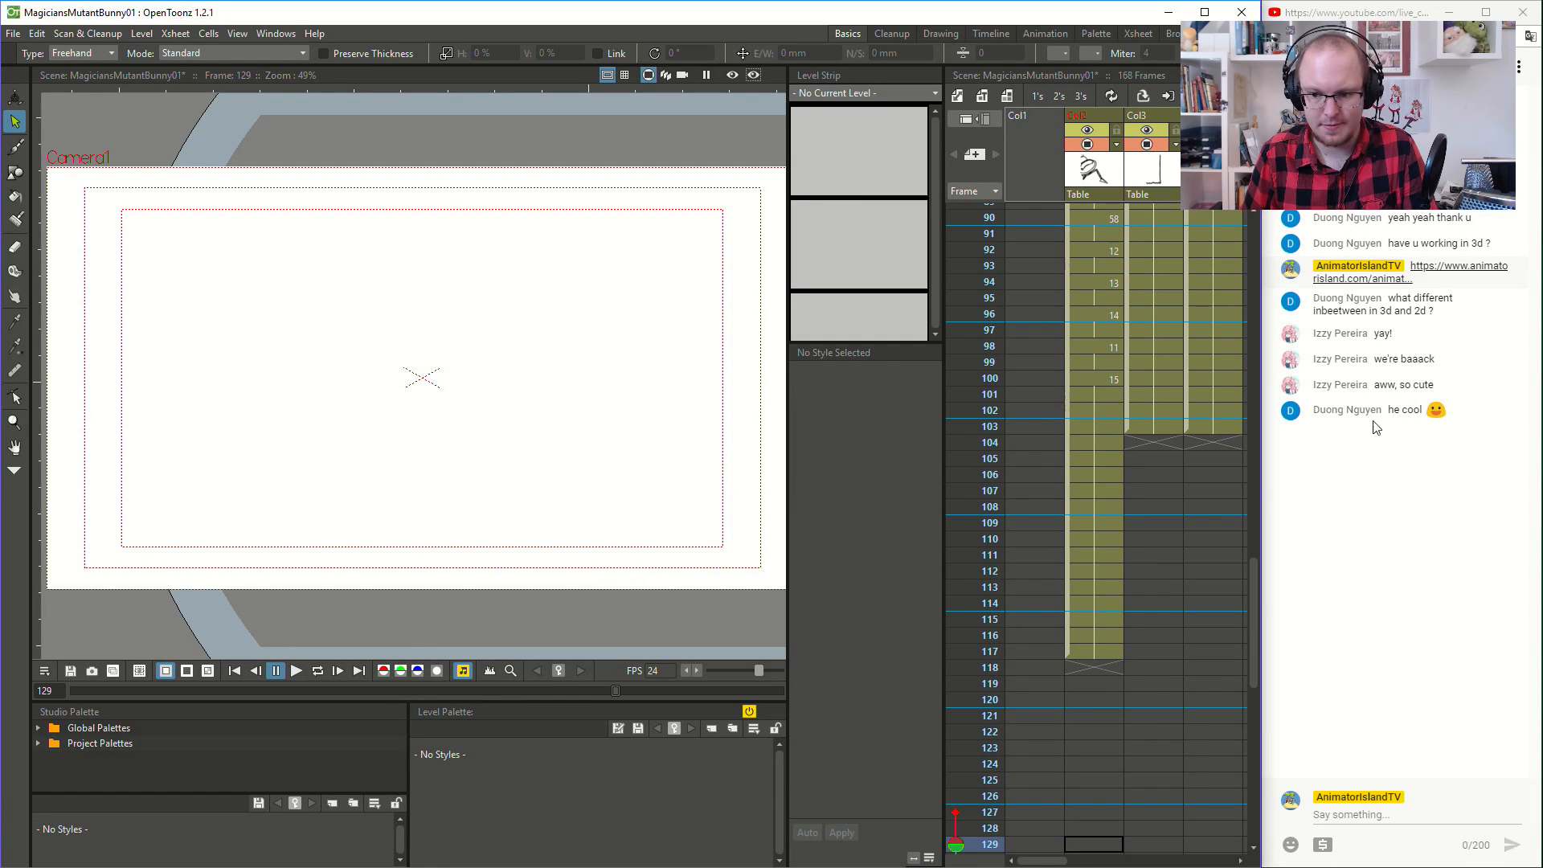
# - Extend the curtain and table exposures from frame 103 through frame 171, under the magician's remaining drawings
pyautogui.click(1101, 379)
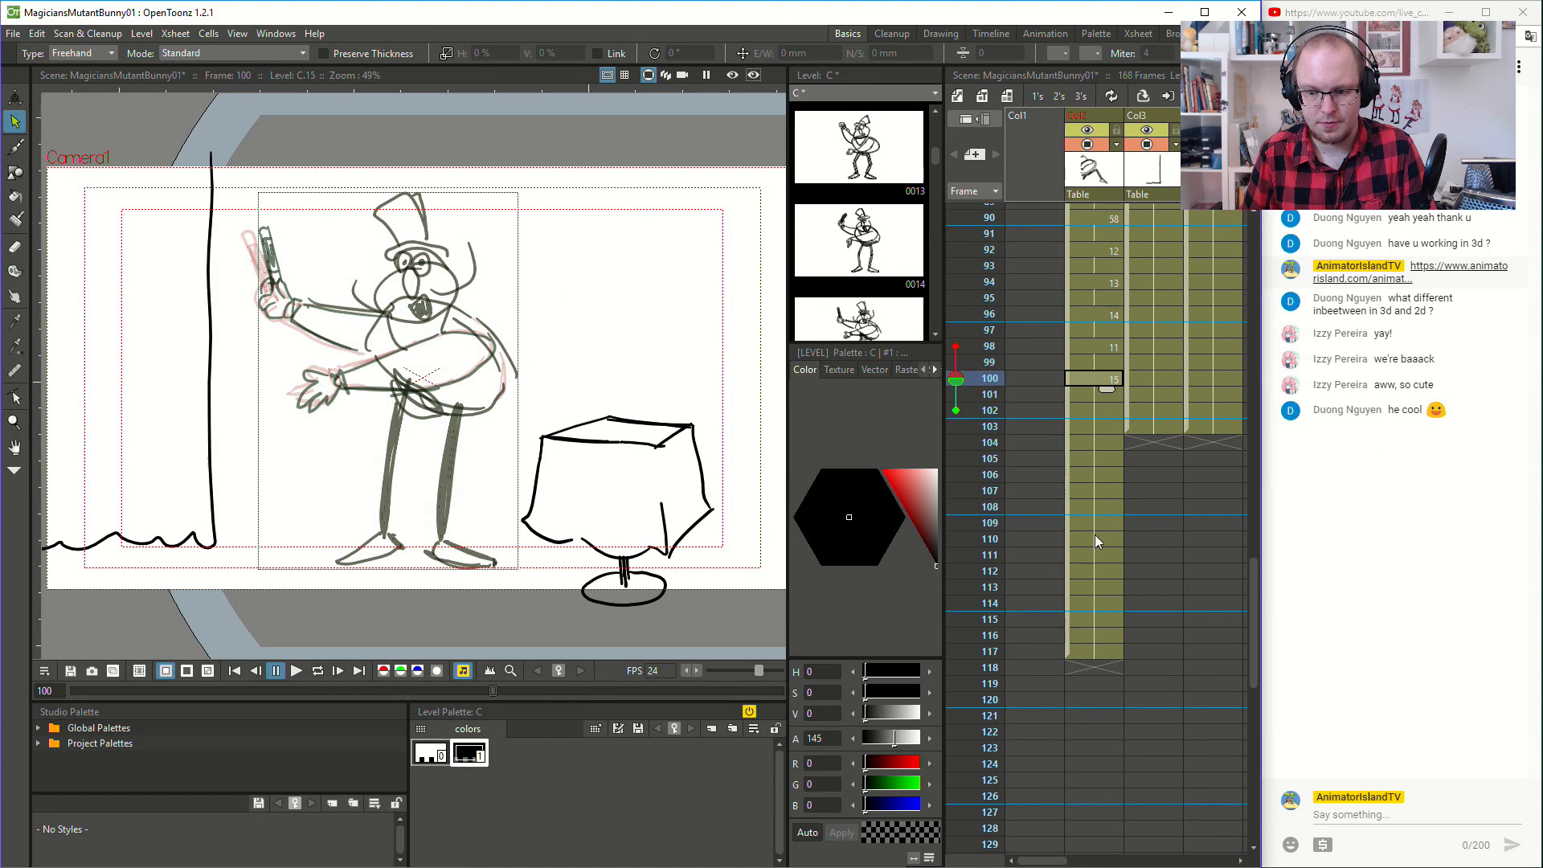
pyautogui.scroll(-3, 1095, 537)
pyautogui.click(1098, 748)
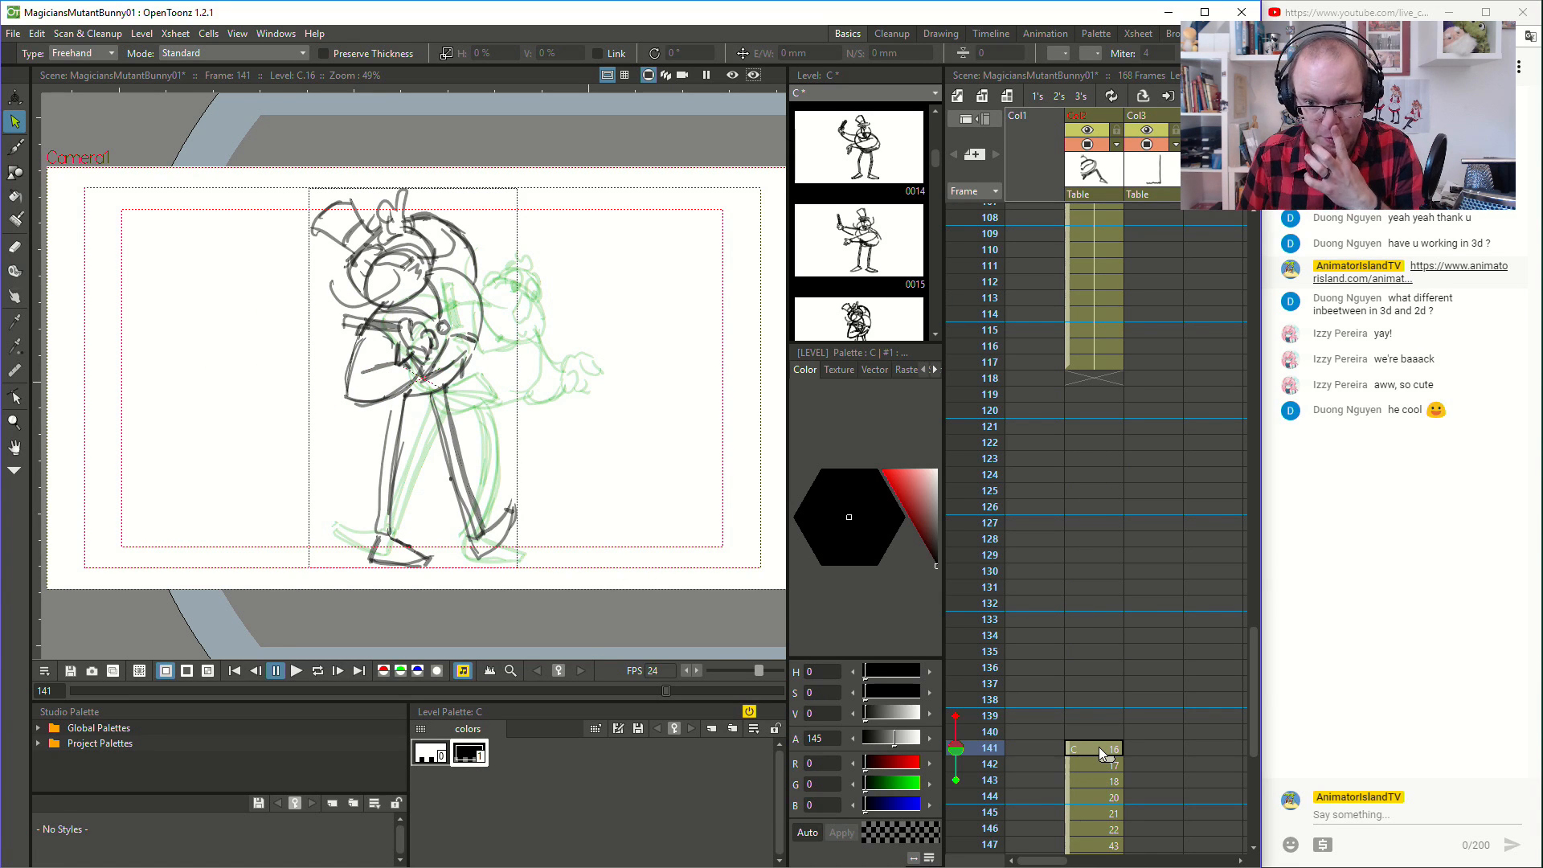
pyautogui.scroll(4, 1097, 534)
pyautogui.click(1154, 524)
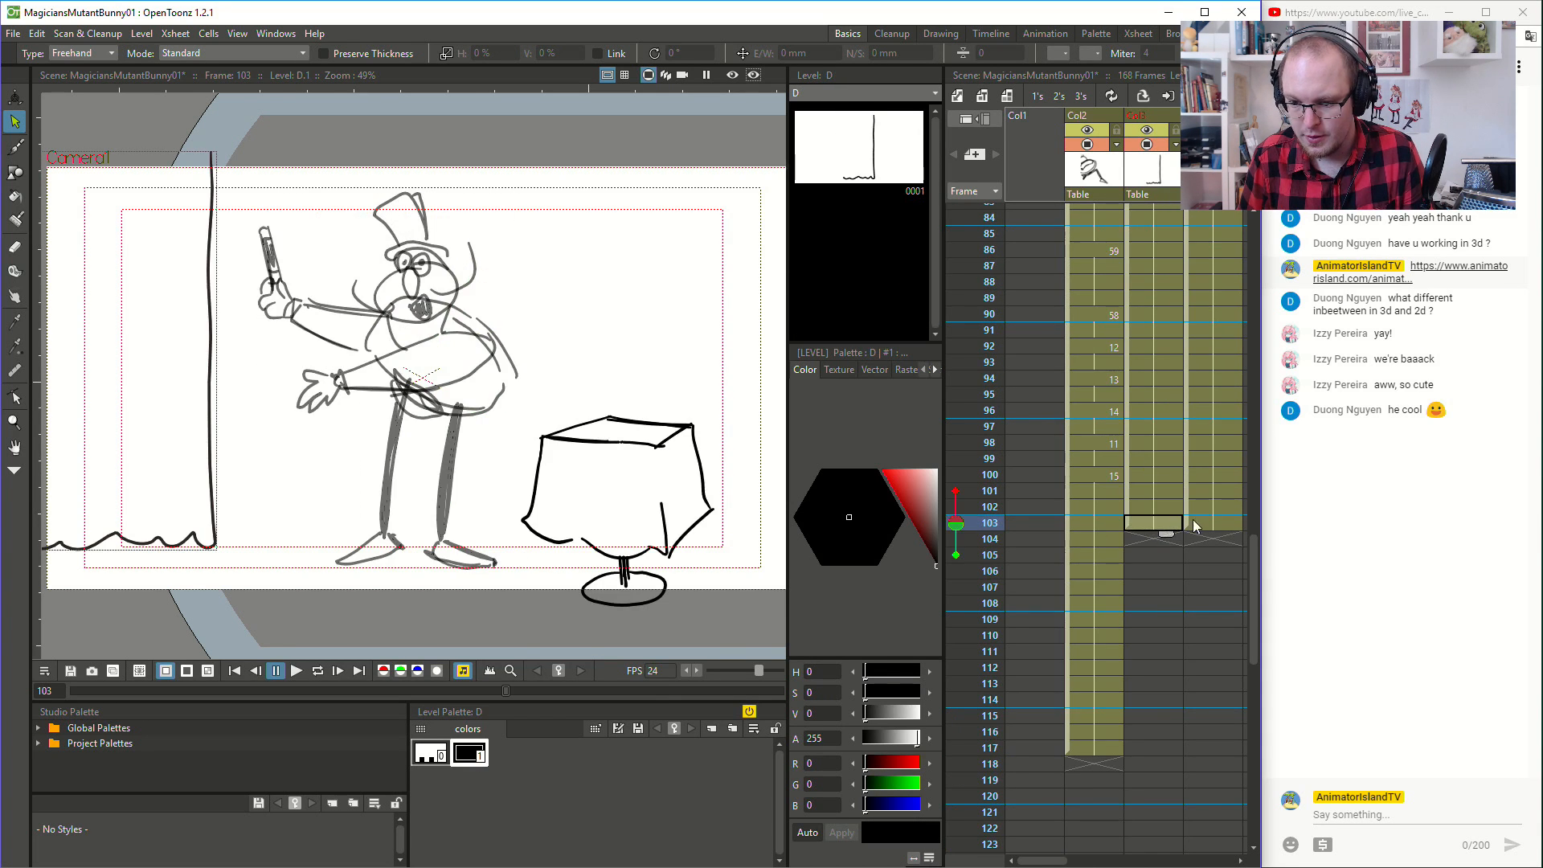
pyautogui.moveTo(1225, 534); pyautogui.dragTo(1204, 832)
pyautogui.scroll(8, 1087, 509)
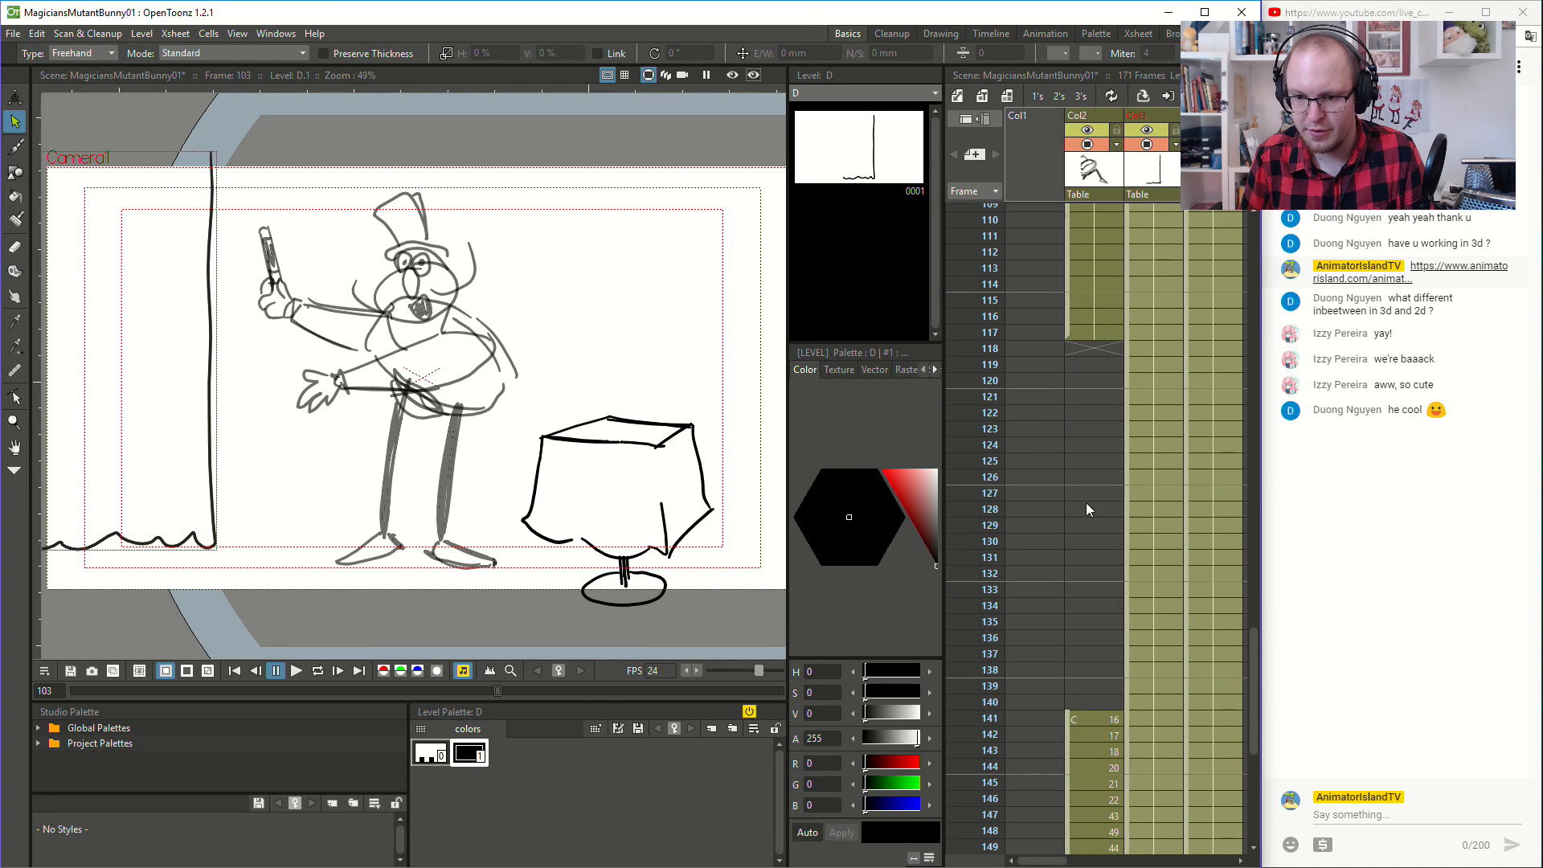
# - Examine the empty gap in the magician's column by comparing the poses at frames 117 and 141
pyautogui.click(1095, 347)
pyautogui.scroll(6, 1053, 386)
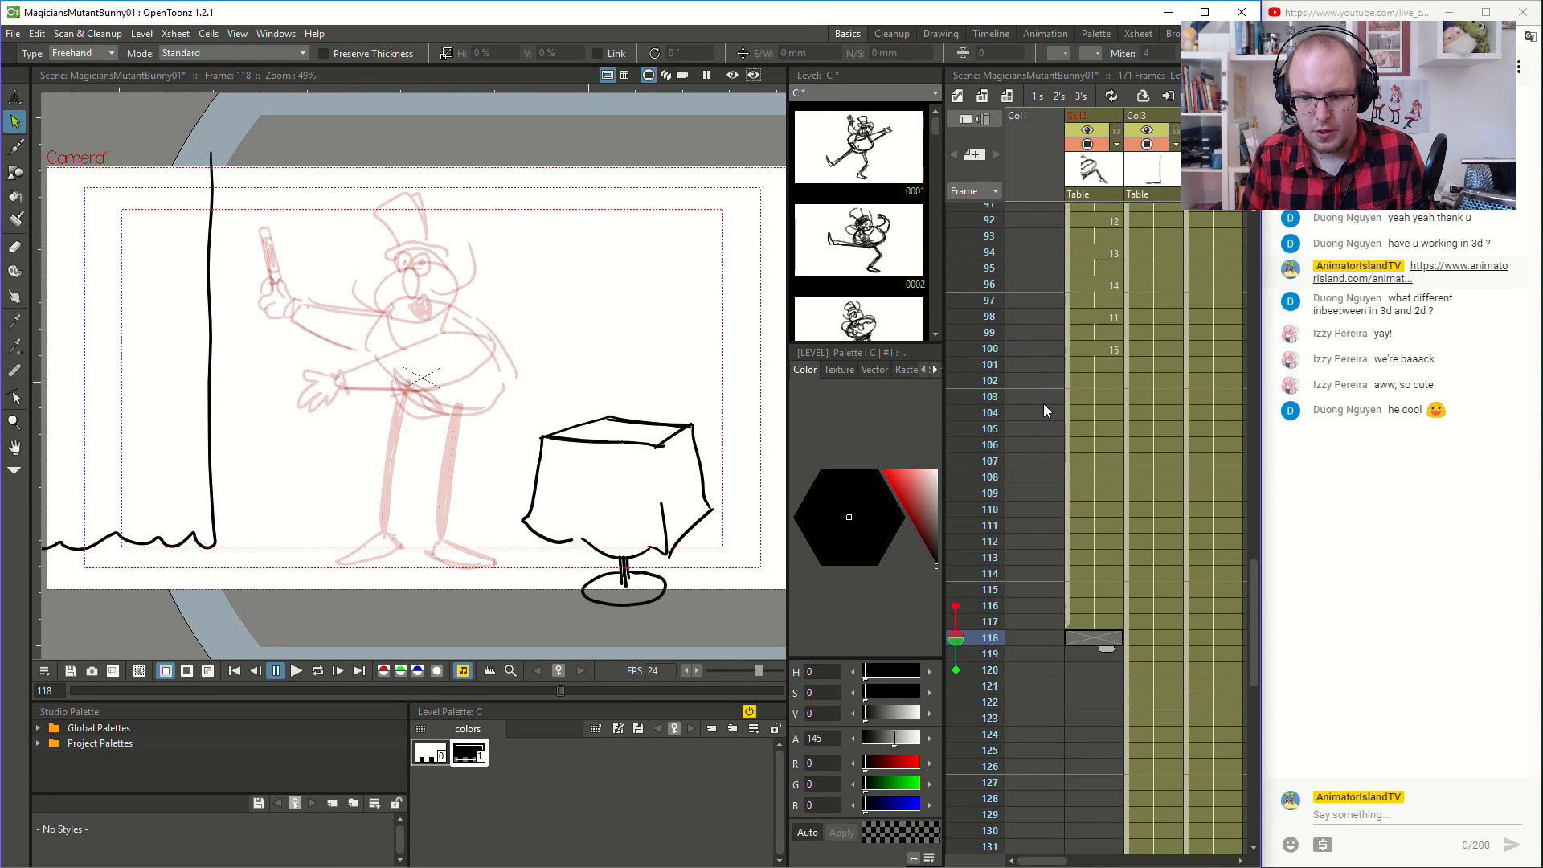
pyautogui.scroll(-4, 1069, 605)
pyautogui.click(1082, 429)
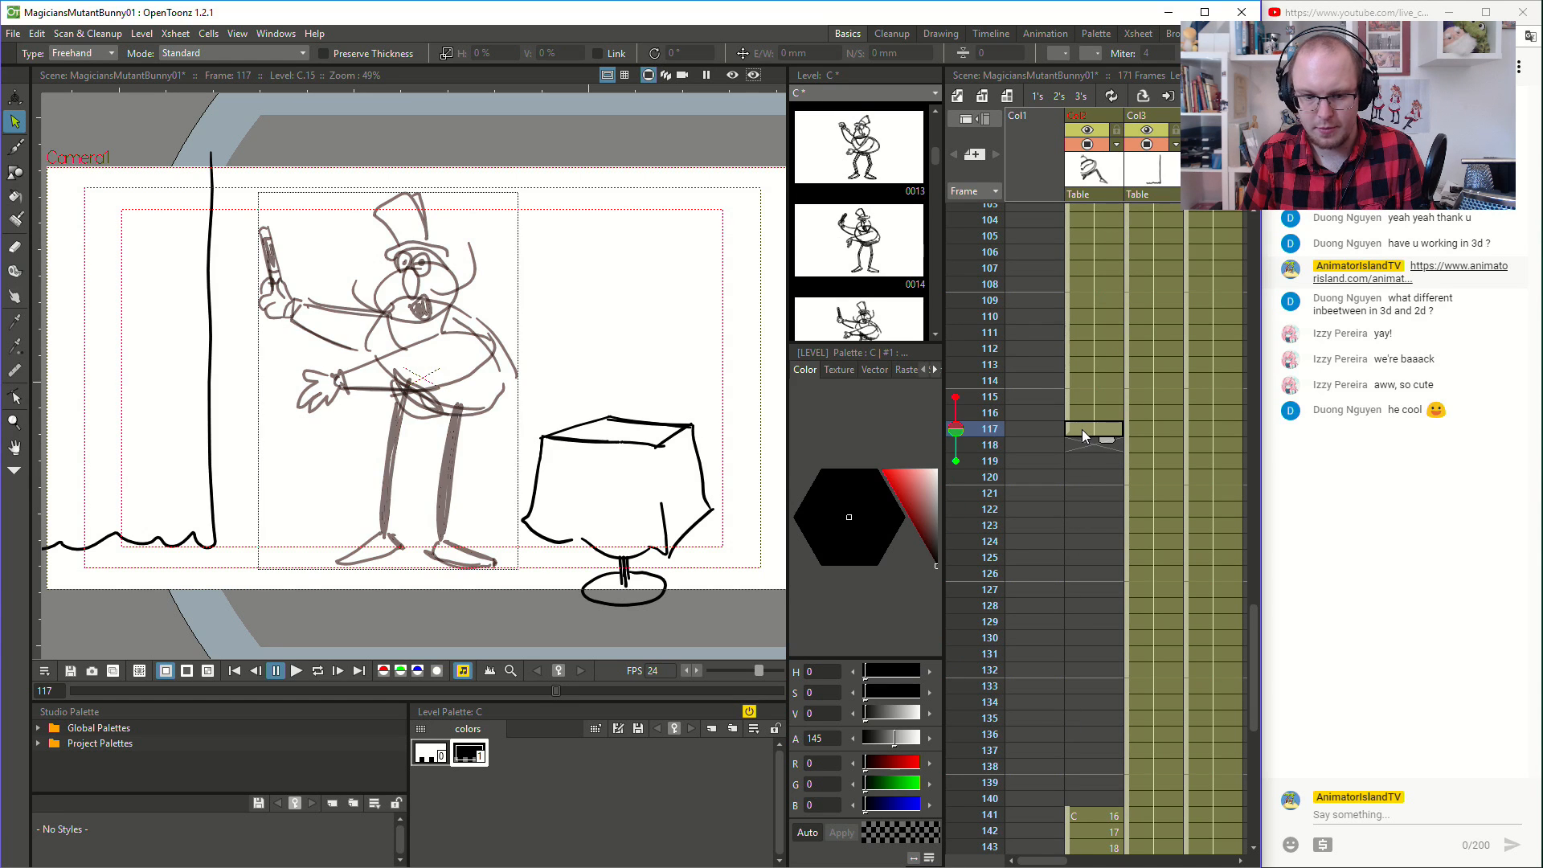
pyautogui.scroll(-2, 1087, 444)
pyautogui.click(1082, 719)
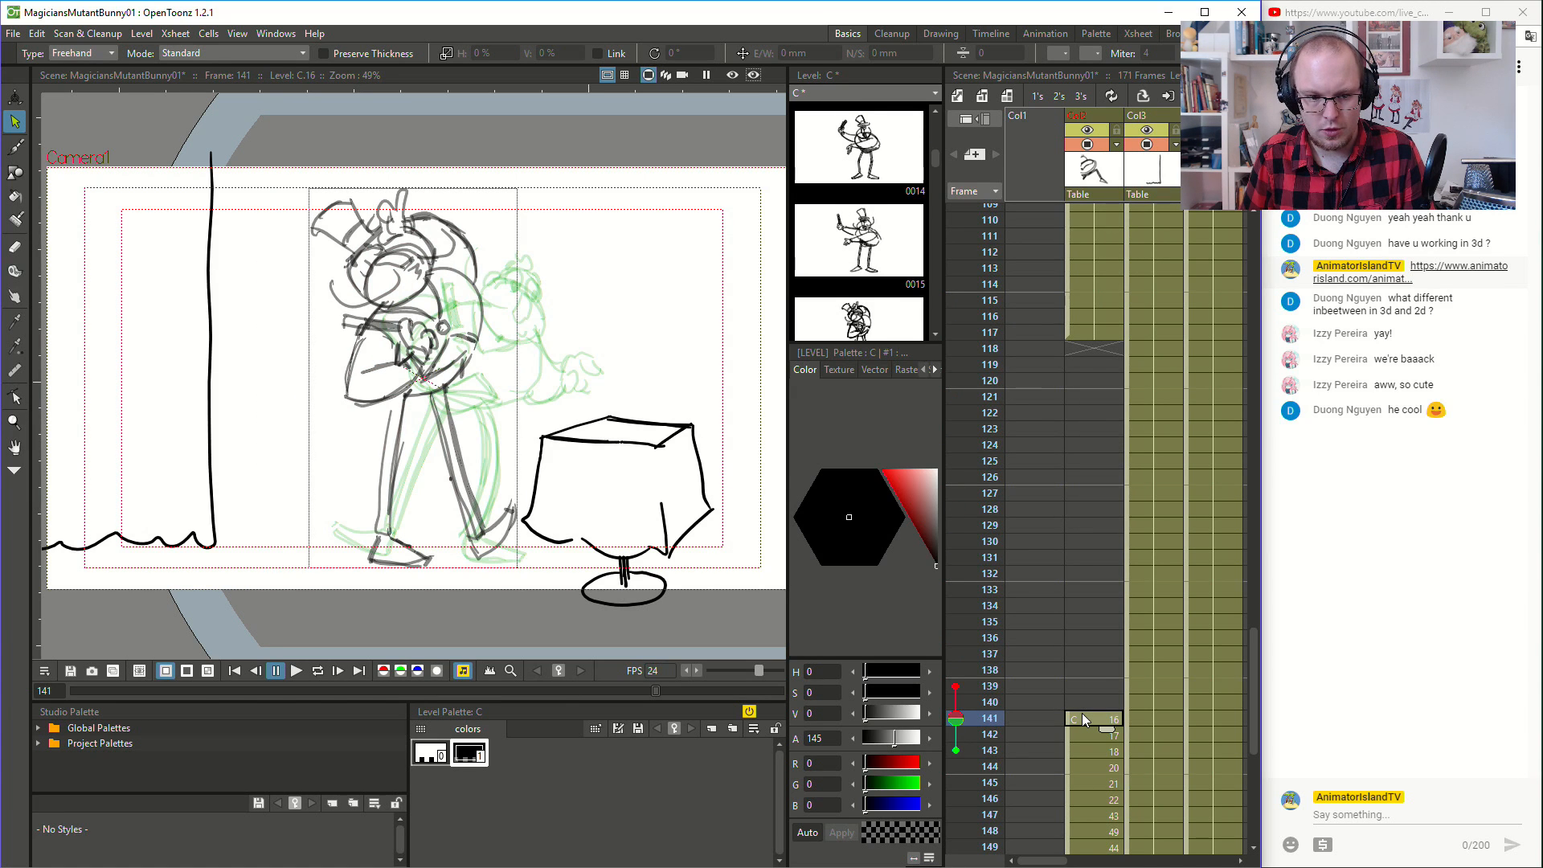
pyautogui.click(1081, 331)
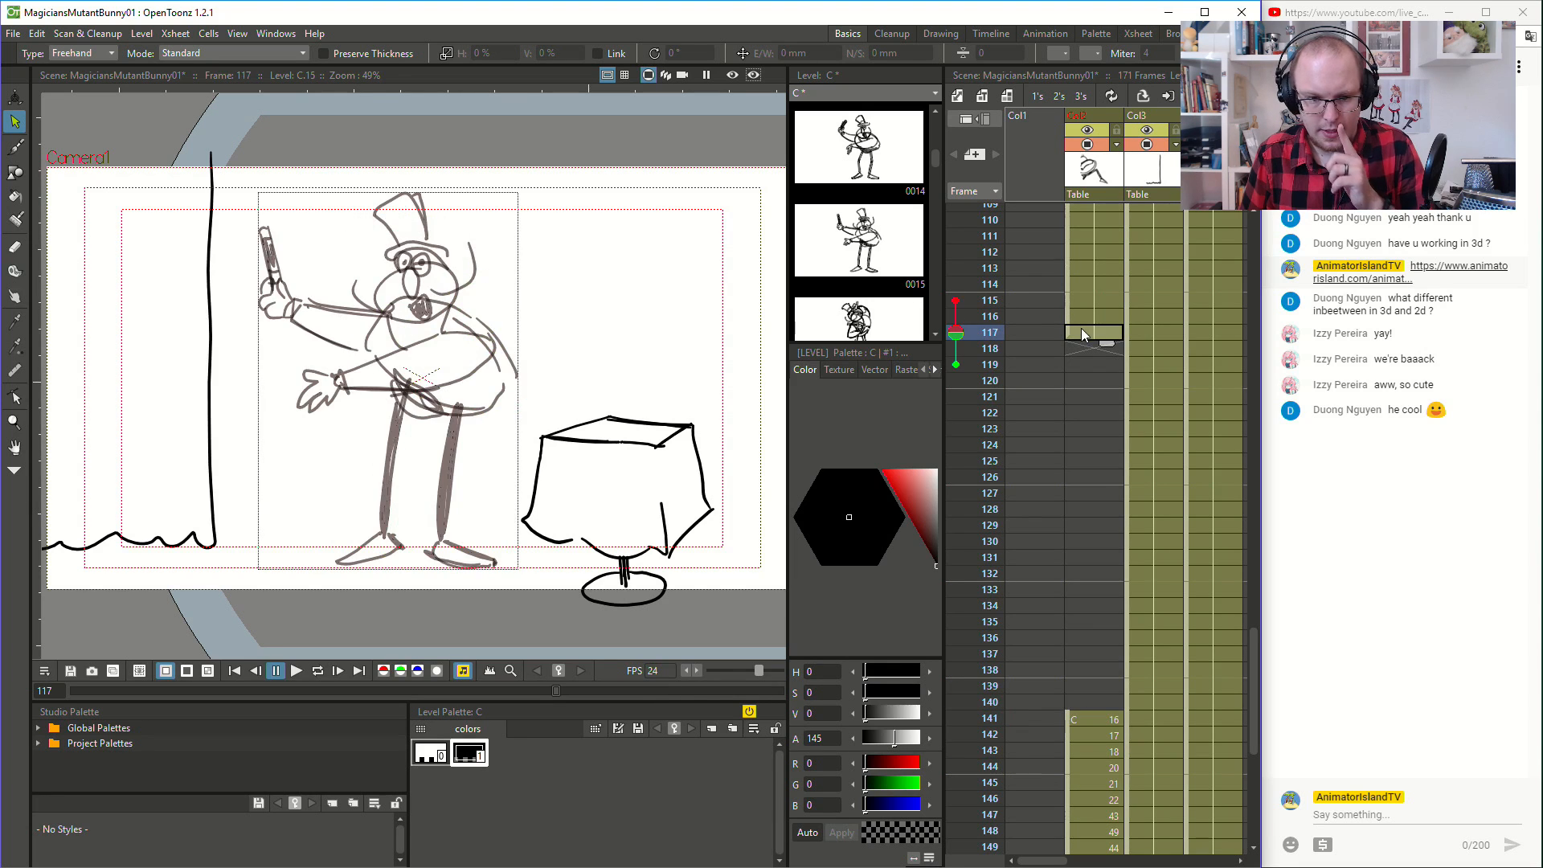
pyautogui.click(1091, 442)
pyautogui.click(1090, 396)
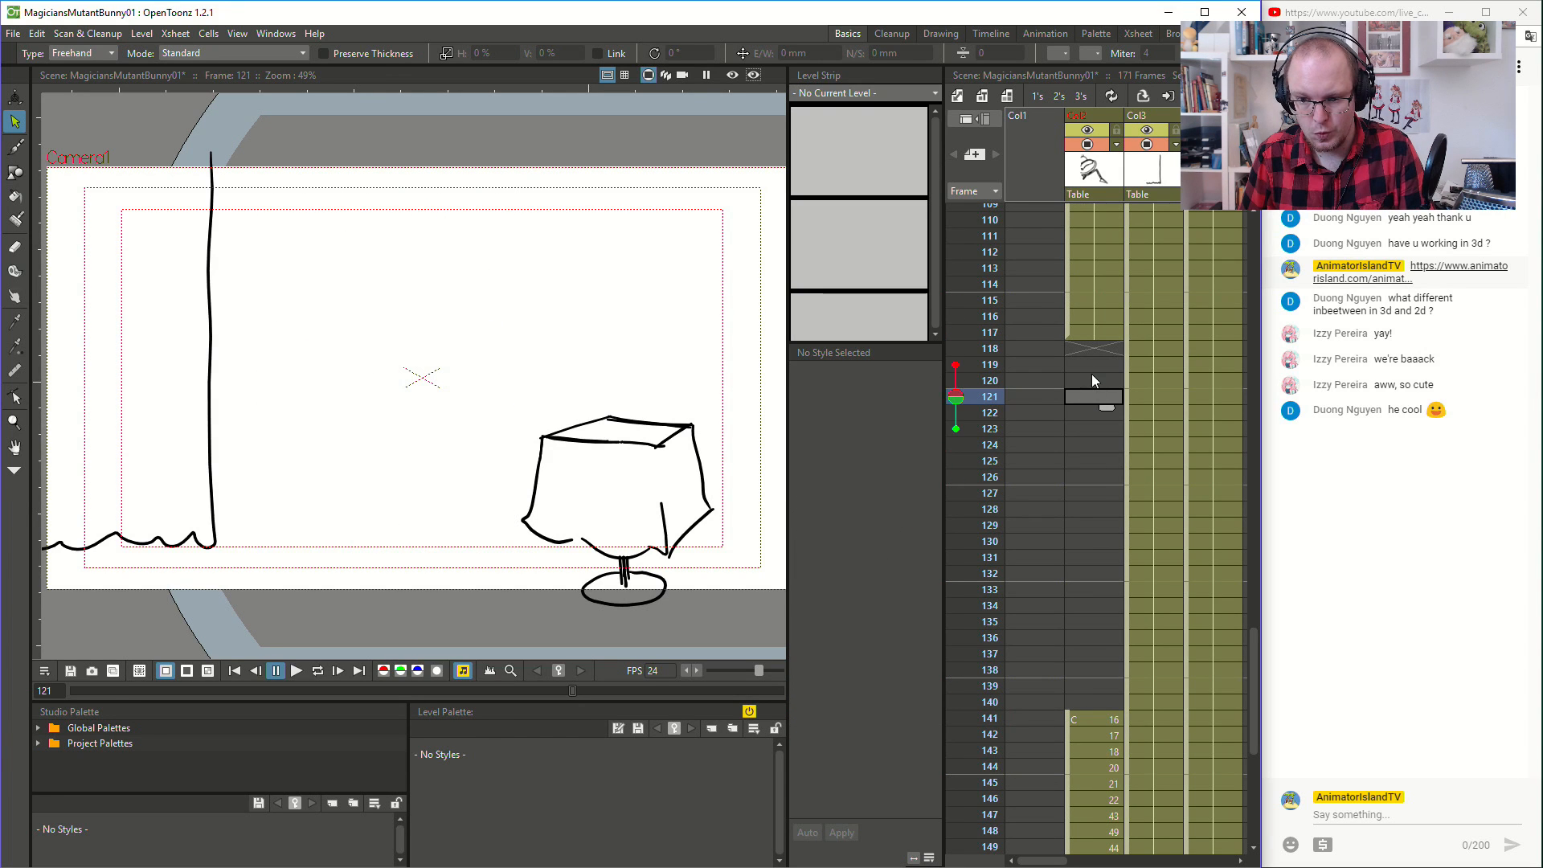
pyautogui.click(1093, 330)
pyautogui.click(1085, 718)
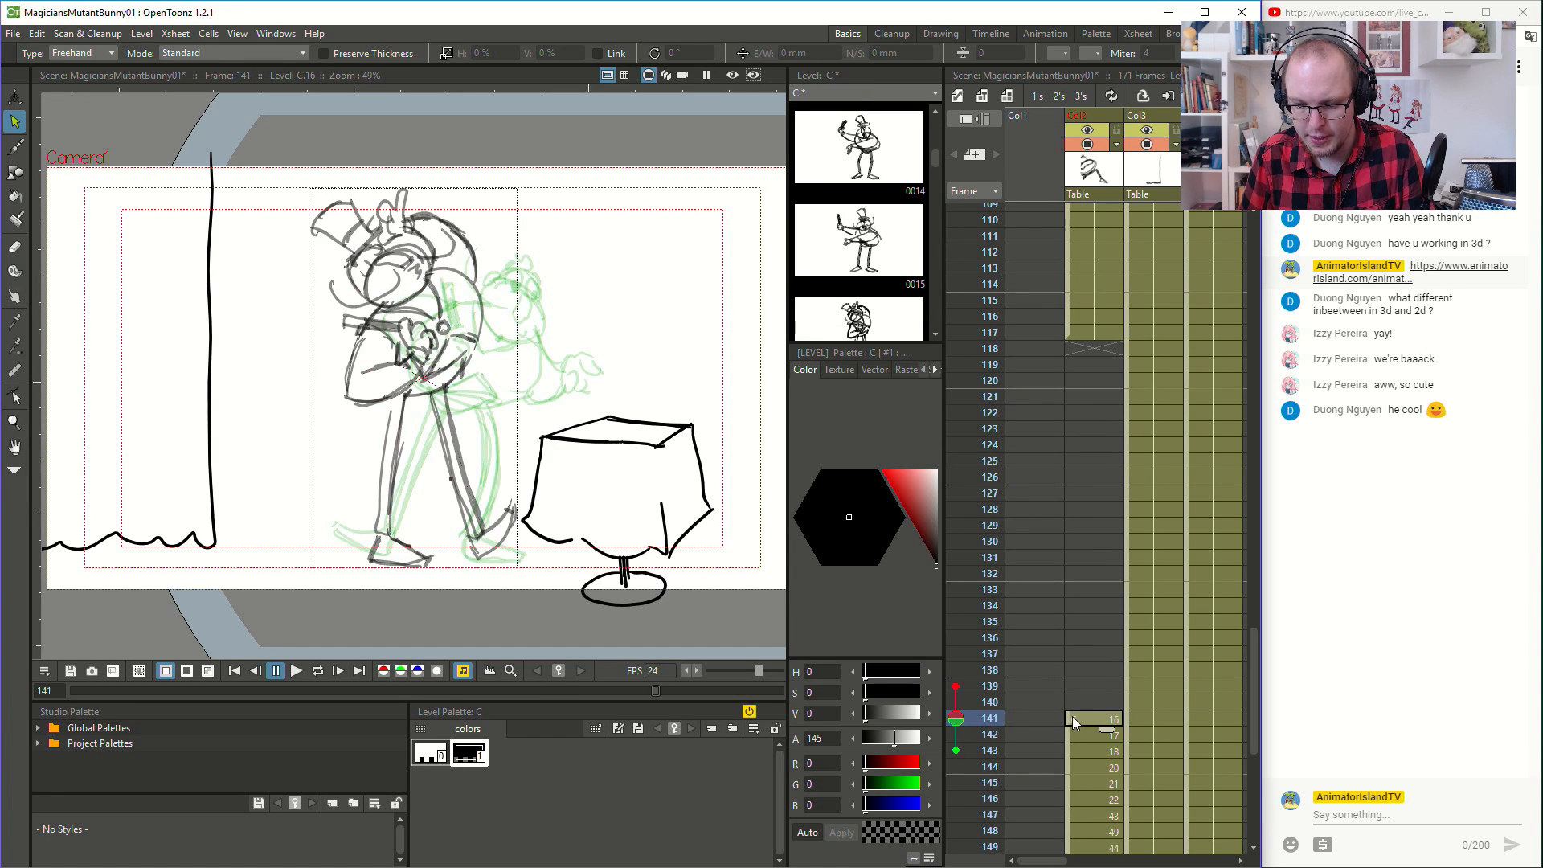
# - Move the magician's head-ducked pose from frame 141 to frame 120, leaving frames 118 and 119 empty for an inbetween
pyautogui.moveTo(1068, 715); pyautogui.dragTo(1105, 428)
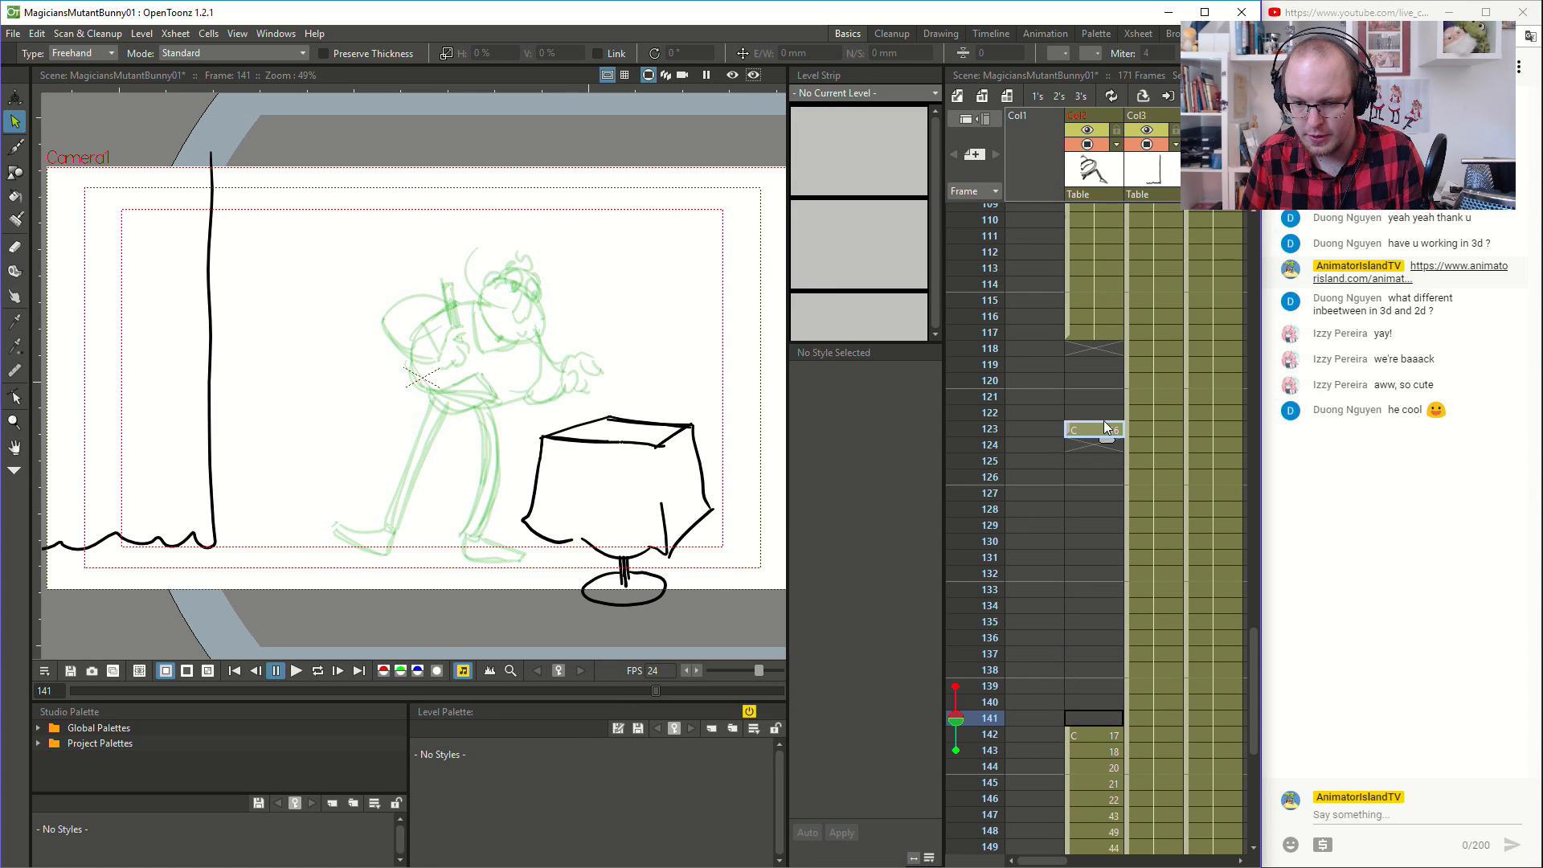
pyautogui.moveTo(1108, 357); pyautogui.dragTo(1108, 355)
pyautogui.click(1098, 346)
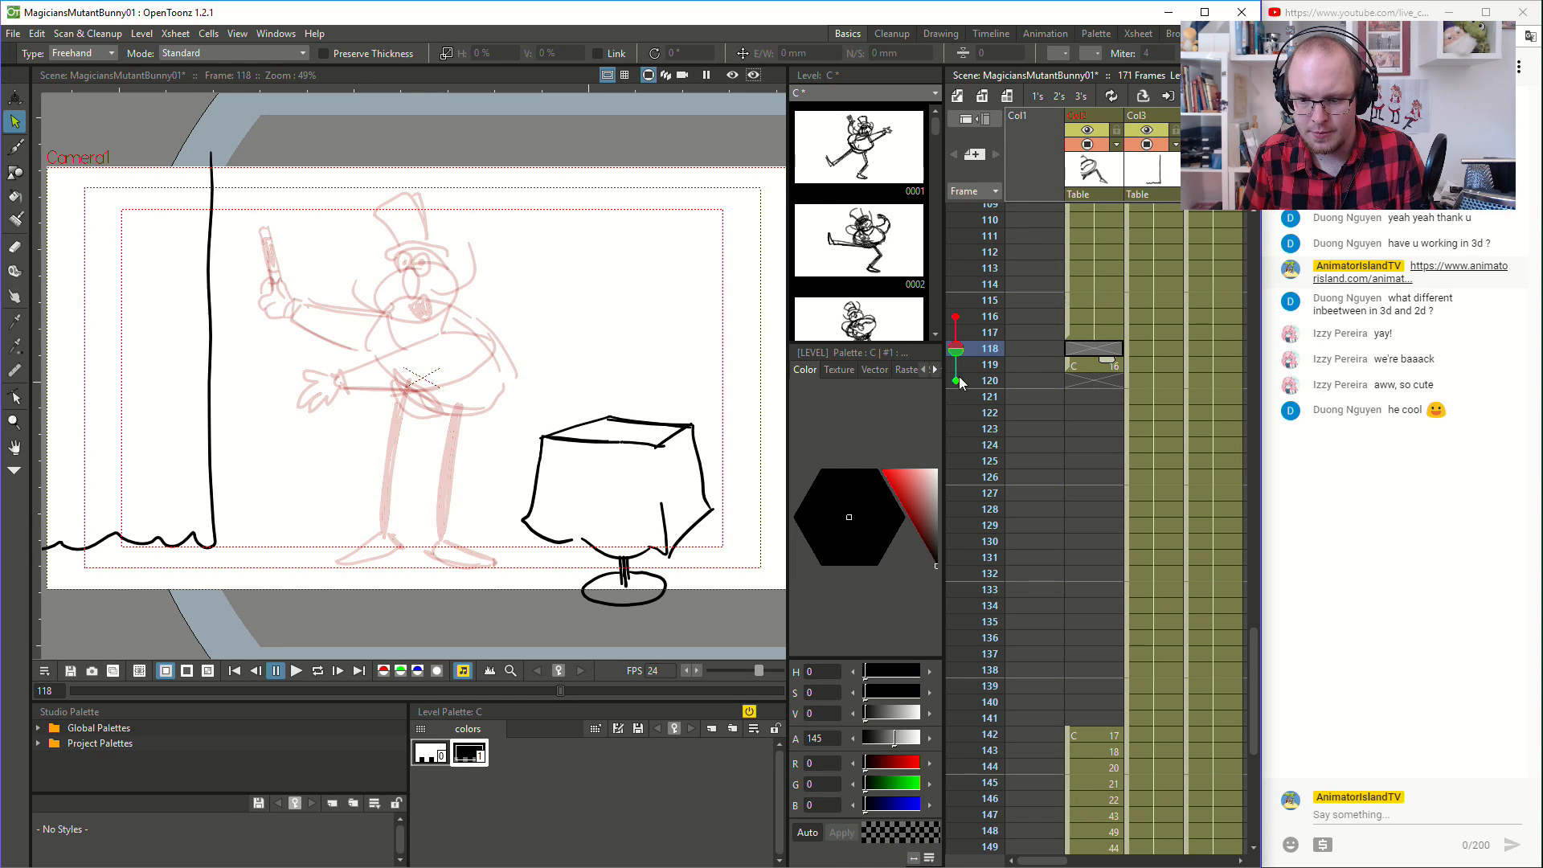
pyautogui.moveTo(1072, 367); pyautogui.dragTo(1078, 389)
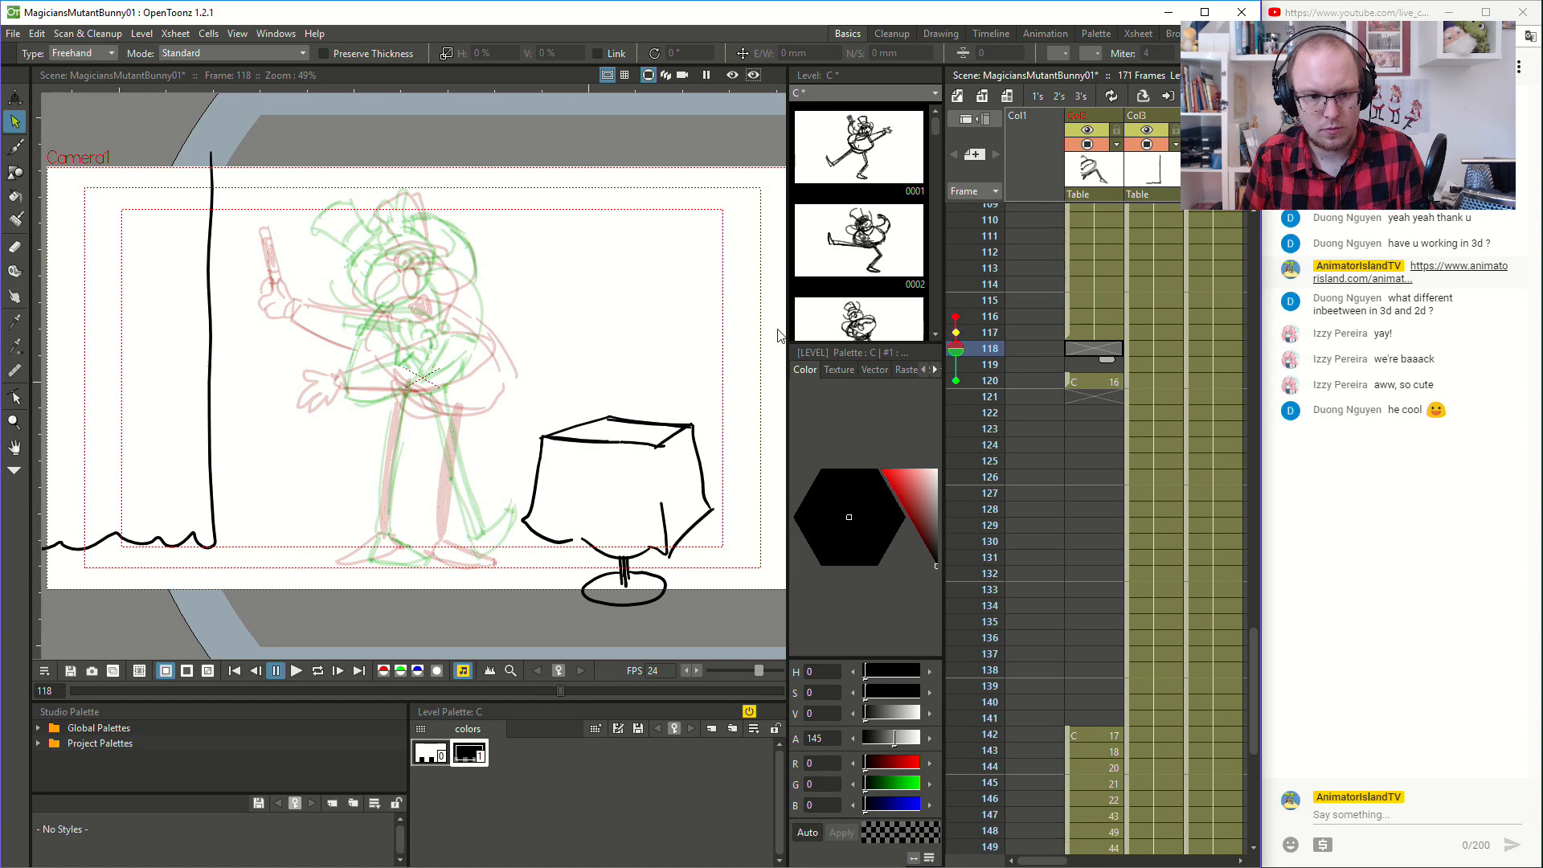
# - Activate the Brush tool and flip between the magician's poses at frames 117 and 120 to plan the inbetween
pyautogui.scroll(3, 345, 337)
pyautogui.press('space')
pyautogui.moveTo(344, 341); pyautogui.dragTo(392, 442)
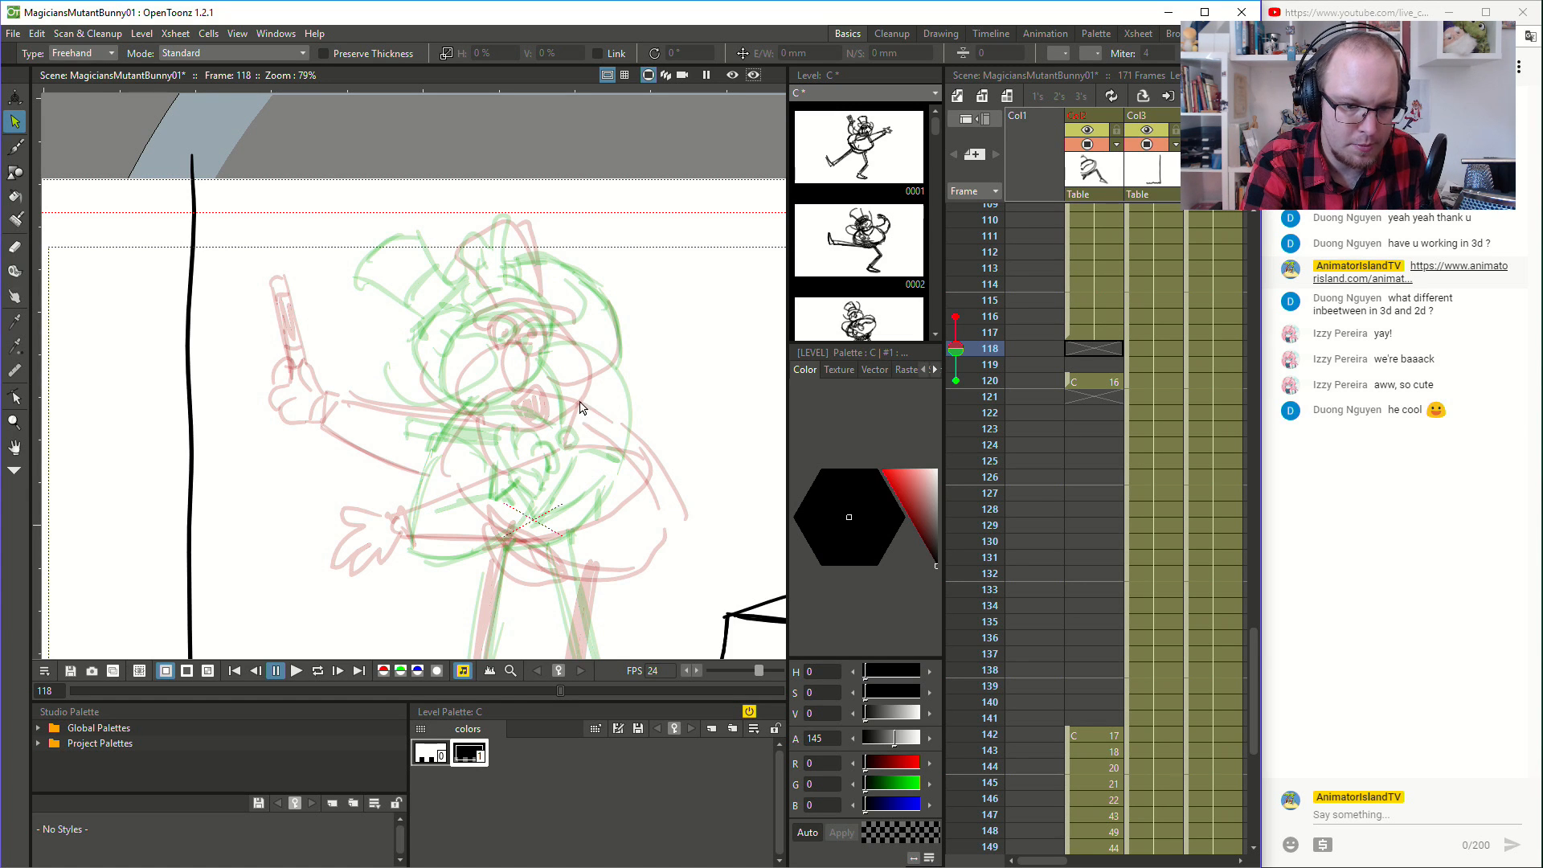
pyautogui.click(23, 150)
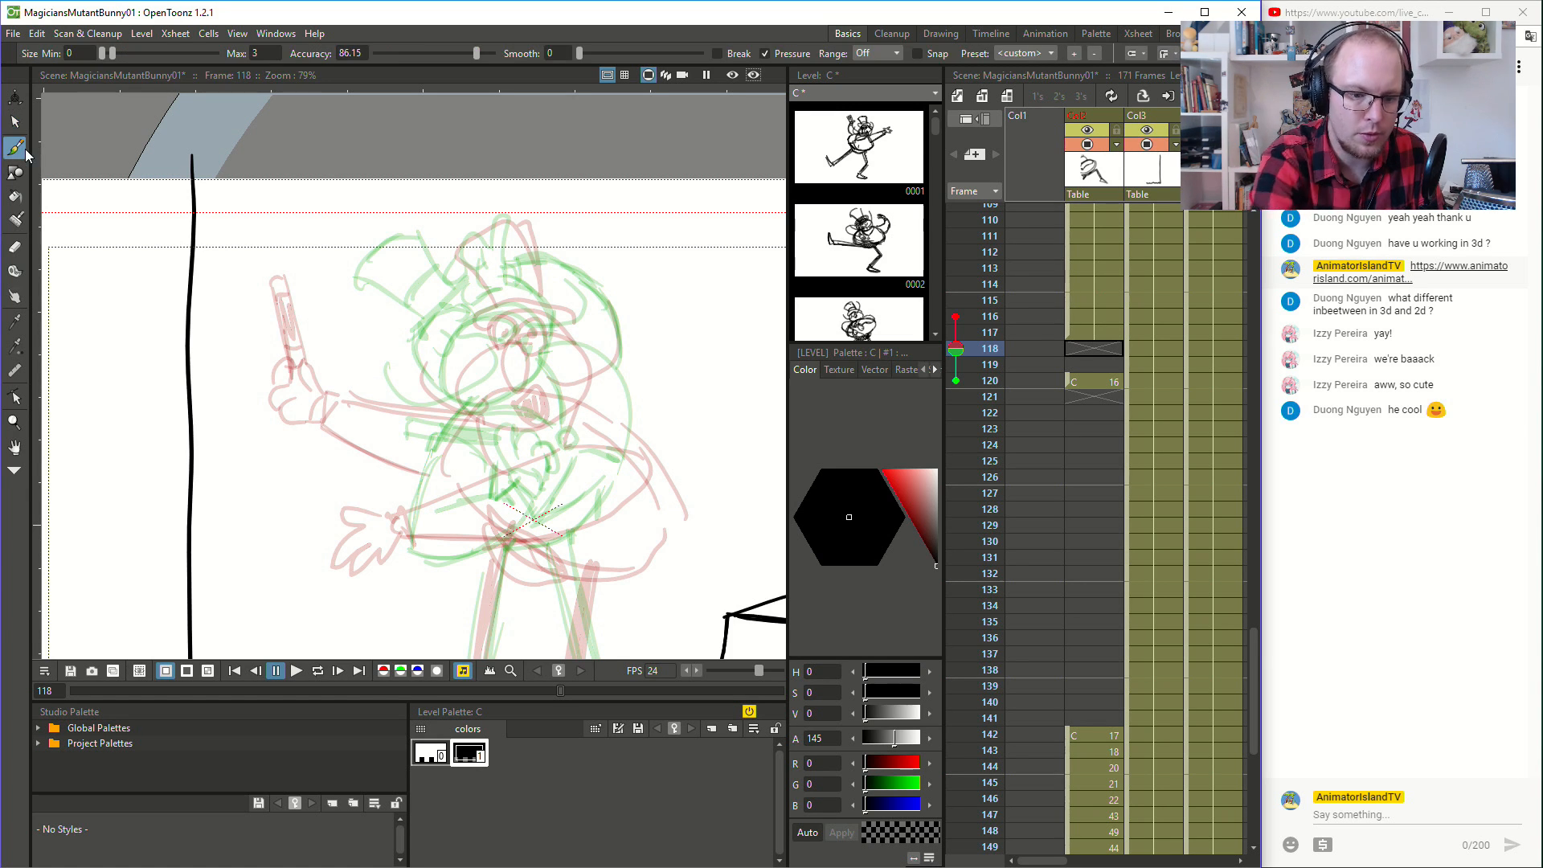
pyautogui.press('space')
pyautogui.moveTo(681, 428); pyautogui.dragTo(704, 359)
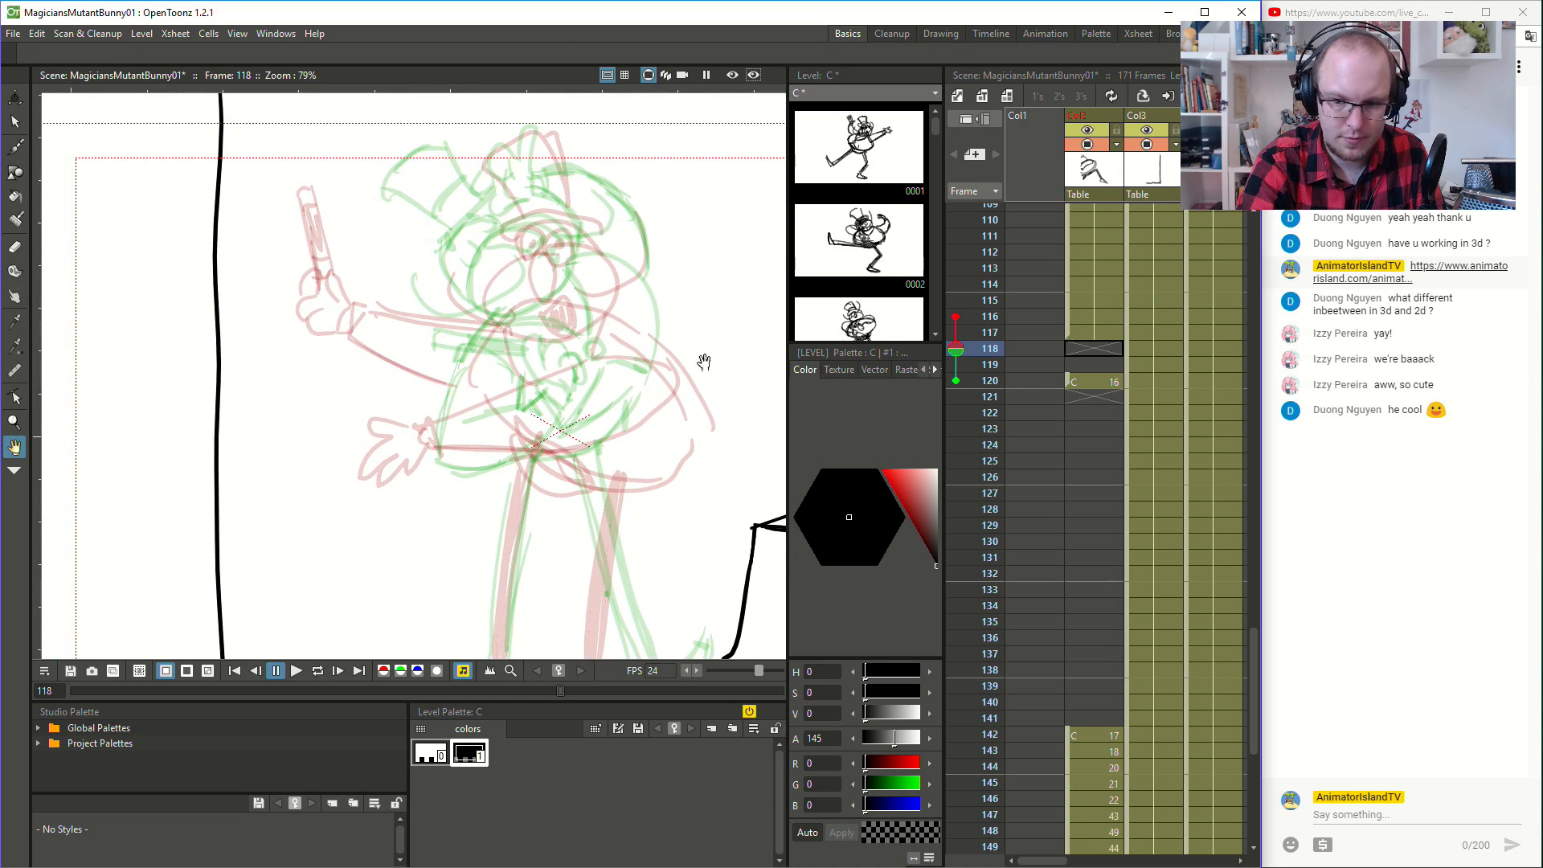
pyautogui.click(1093, 333)
pyautogui.click(1086, 379)
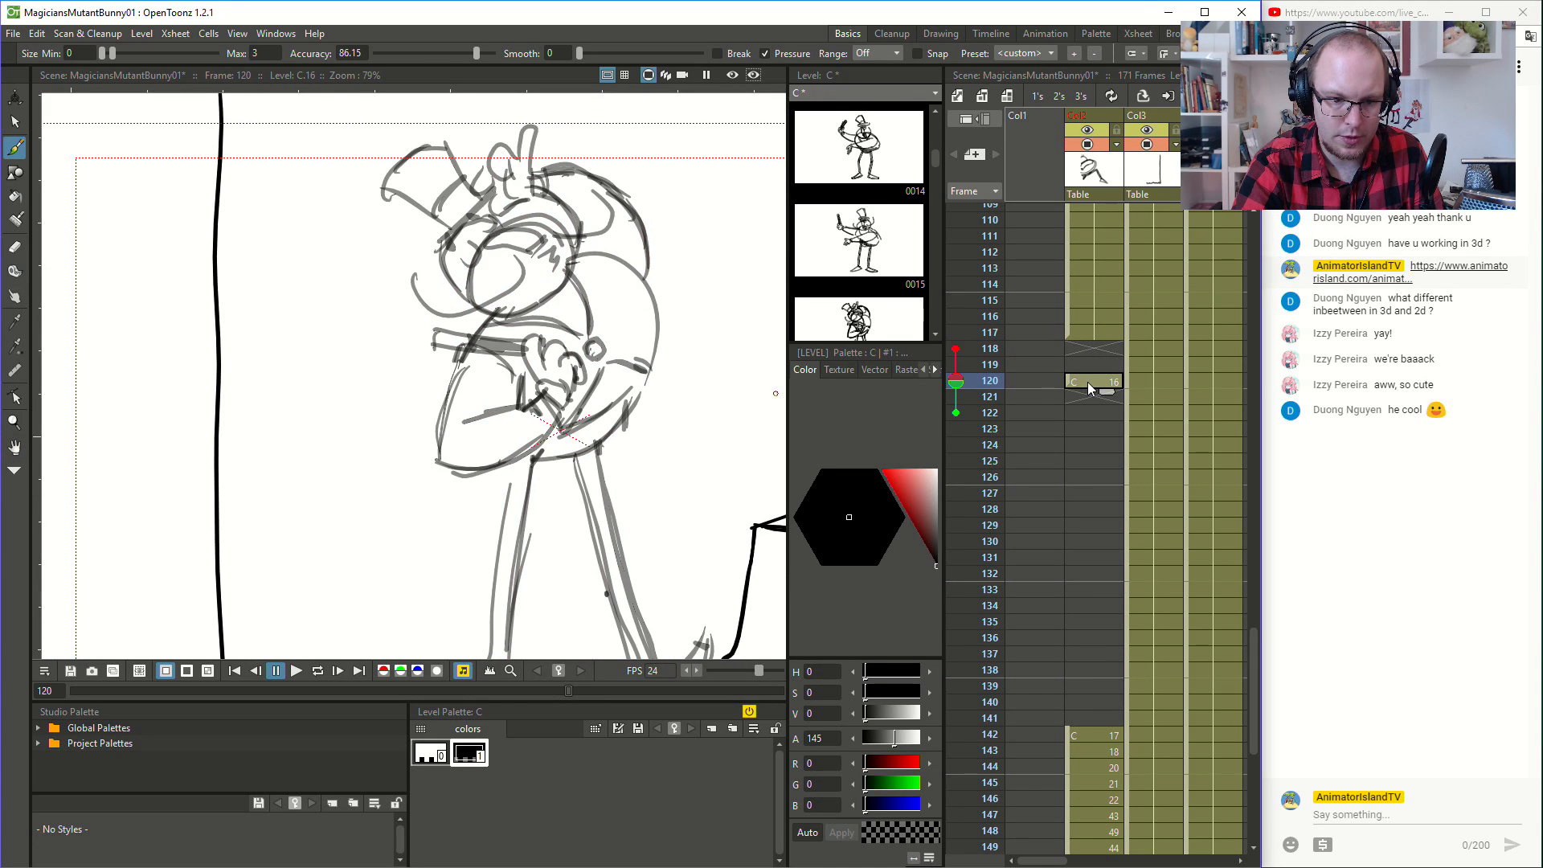
pyautogui.click(1103, 329)
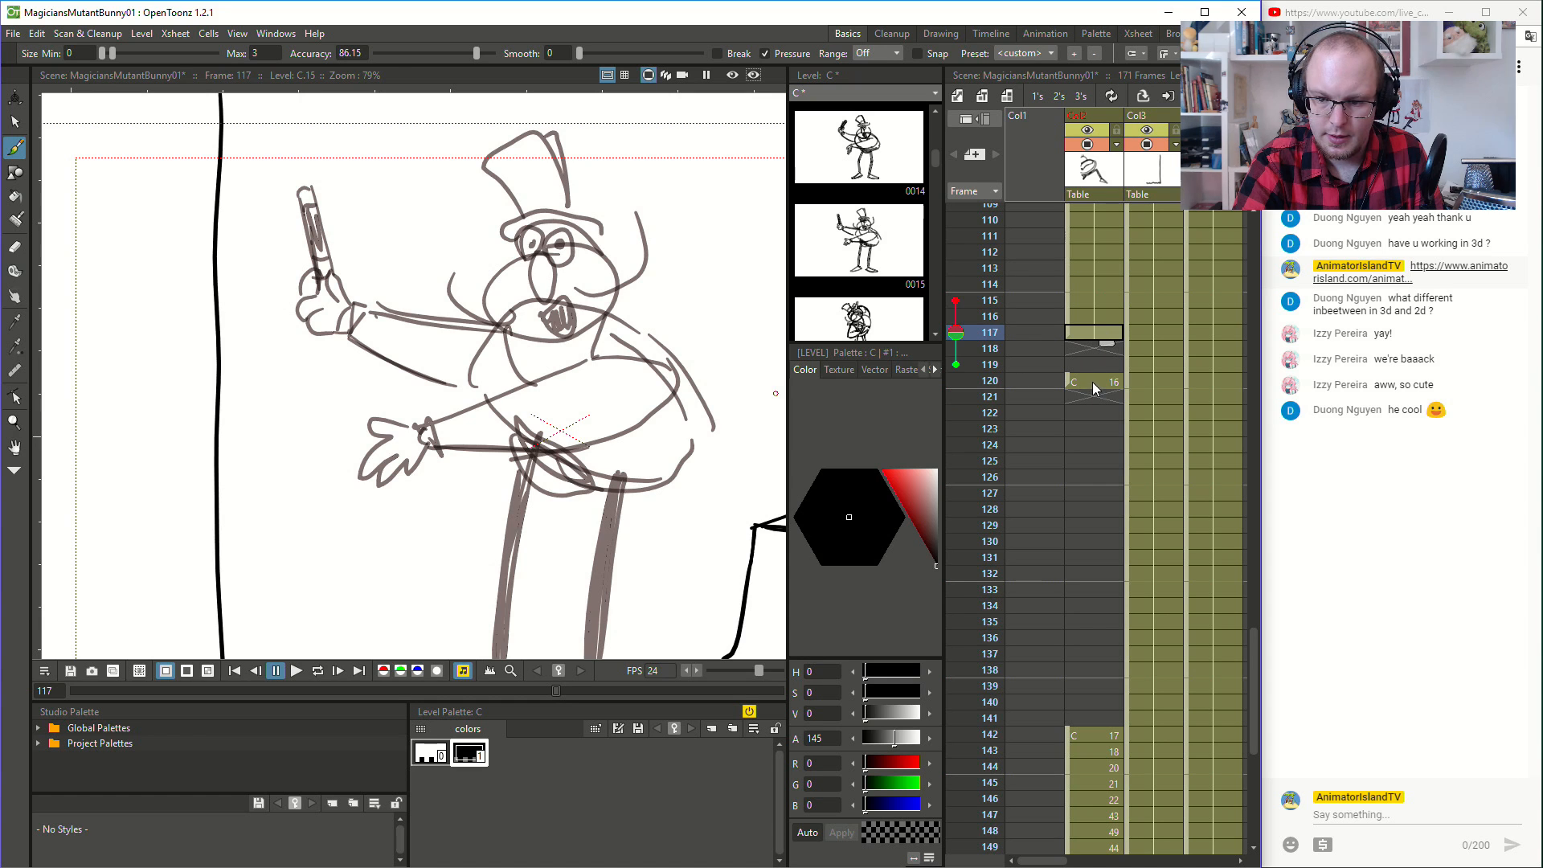
pyautogui.click(1092, 383)
pyautogui.click(1096, 344)
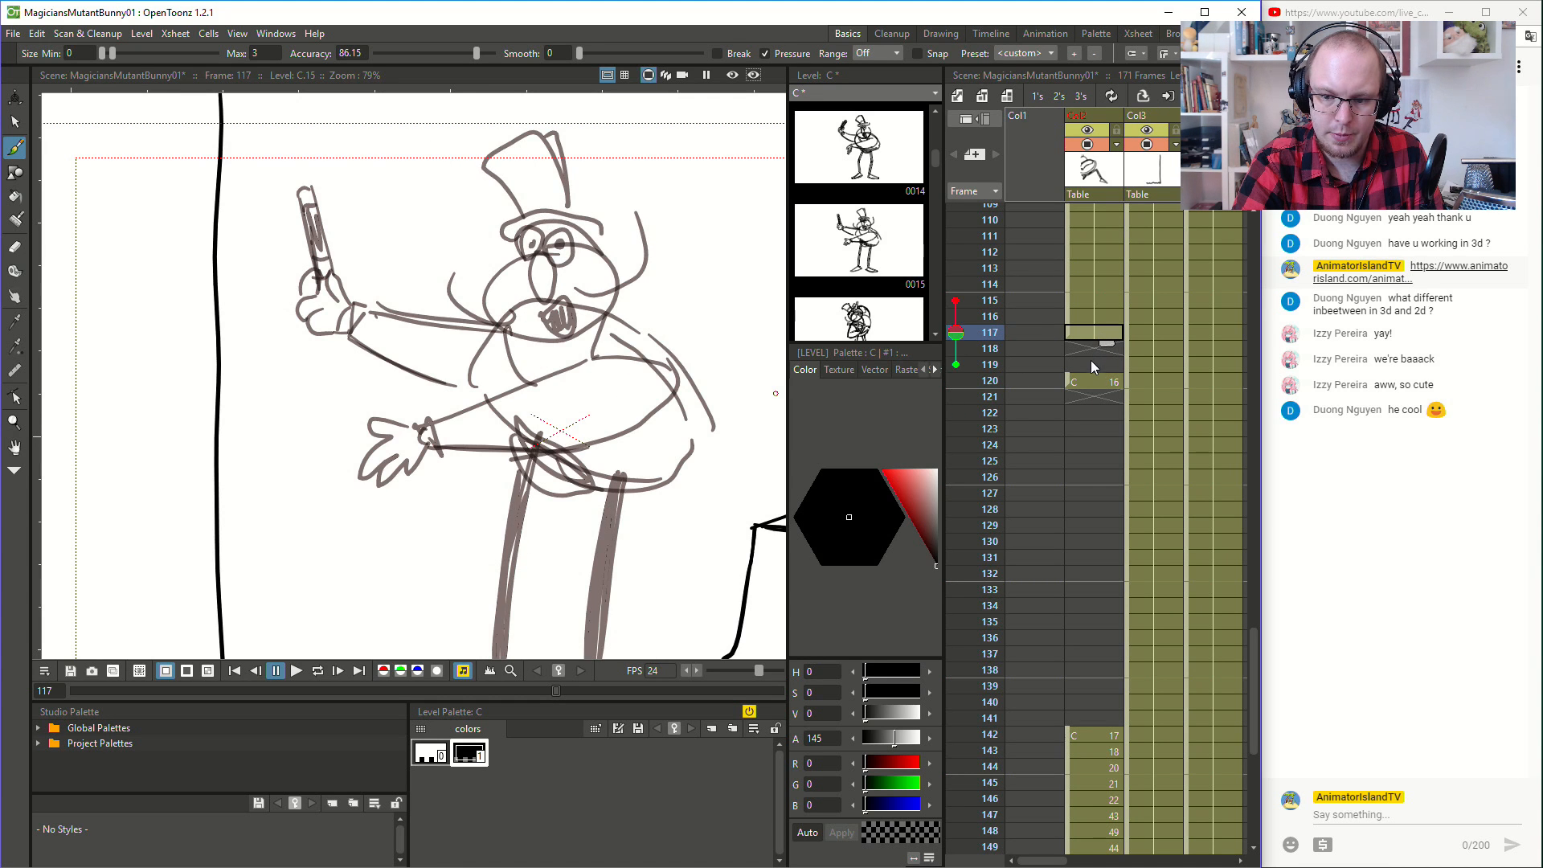
pyautogui.click(1092, 378)
pyautogui.click(1106, 331)
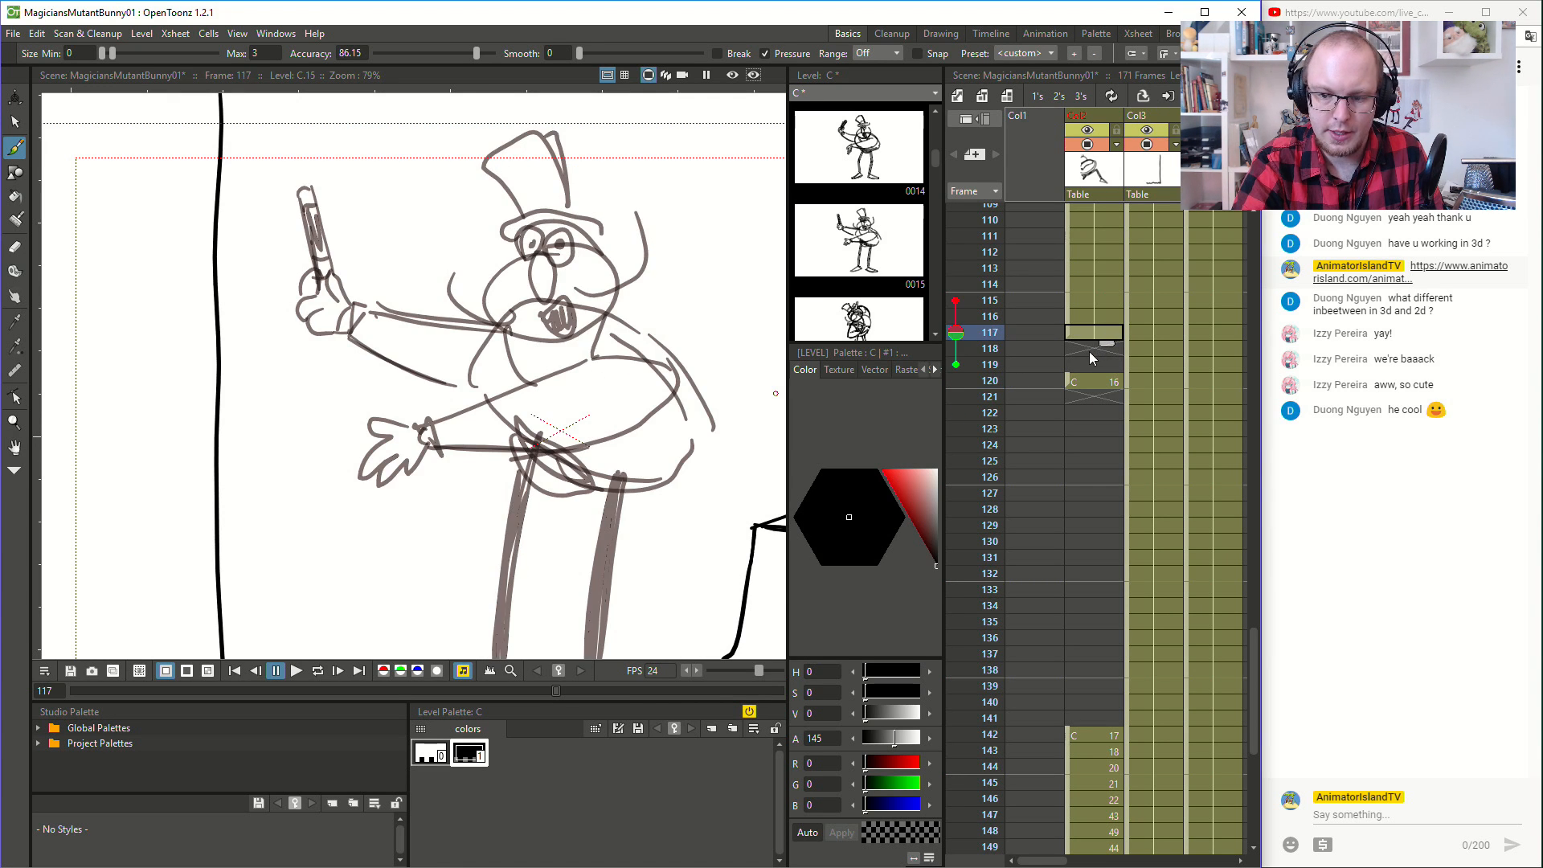
# - Sketch the magician's lowered head on a new inbetween at frame 118, using an oval with an arch behind it, and check the neighbouring poses
pyautogui.click(1091, 351)
pyautogui.moveTo(599, 276)
pyautogui.mouseDown()
pyautogui.moveTo(531, 320)
pyautogui.moveTo(630, 362)
pyautogui.moveTo(624, 290)
pyautogui.moveTo(556, 282)
pyautogui.moveTo(531, 297)
pyautogui.moveTo(563, 371)
pyautogui.moveTo(650, 351)
pyautogui.moveTo(615, 287)
pyautogui.moveTo(629, 291)
pyautogui.moveTo(549, 294)
pyautogui.moveTo(555, 364)
pyautogui.moveTo(653, 350)
pyautogui.moveTo(628, 294)
pyautogui.moveTo(576, 270)
pyautogui.moveTo(644, 280)
pyautogui.moveTo(657, 315)
pyautogui.mouseUp()
pyautogui.hotkey('ctrl', 'z')
pyautogui.hotkey('ctrl', 'z')
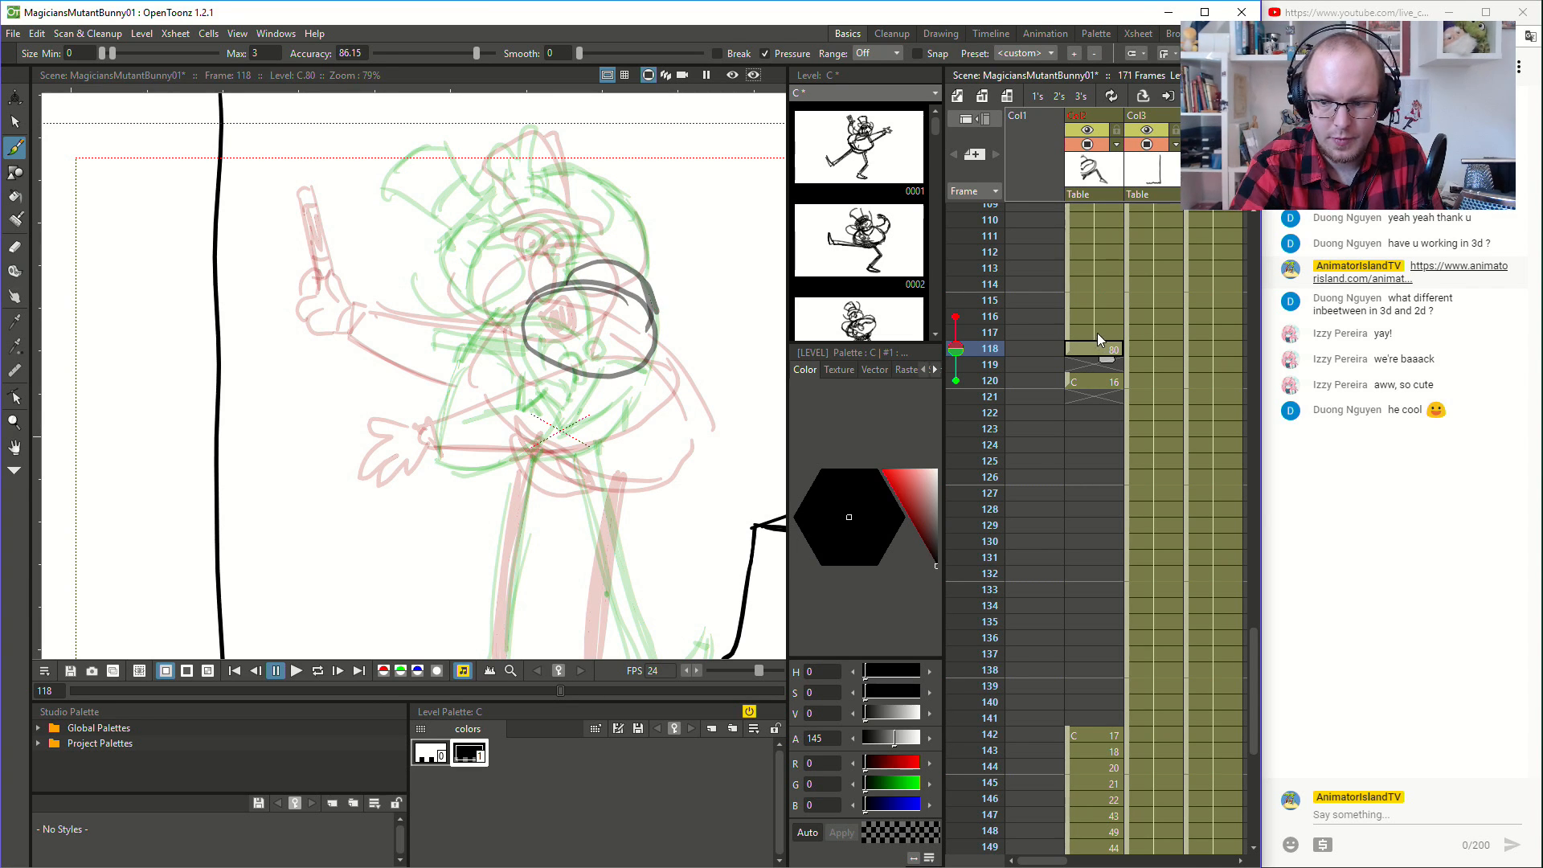
pyautogui.click(1098, 332)
pyautogui.click(1091, 349)
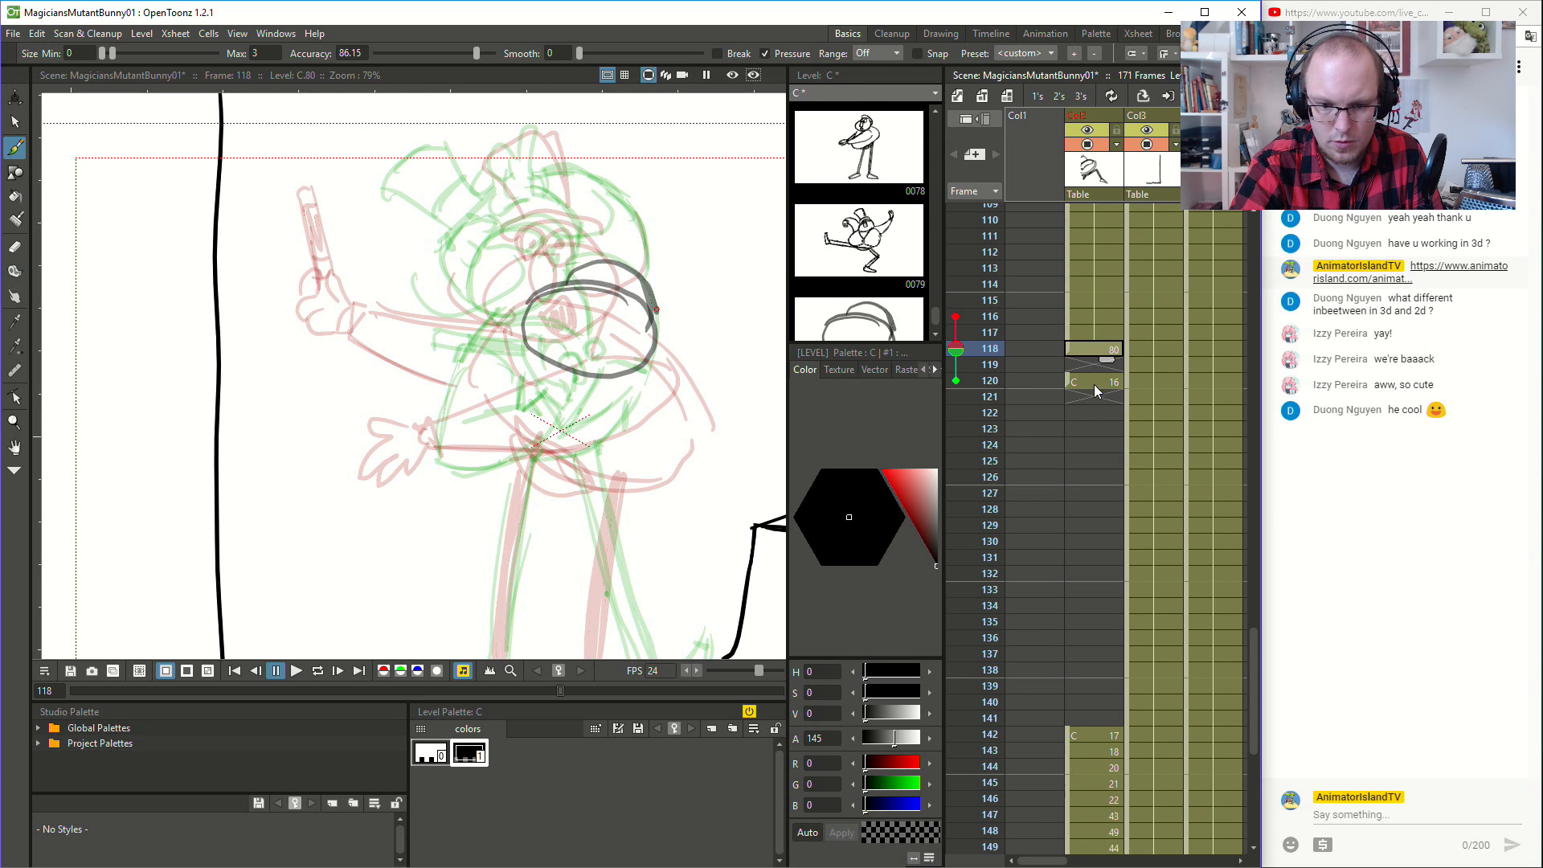
pyautogui.click(1094, 388)
pyautogui.click(1098, 349)
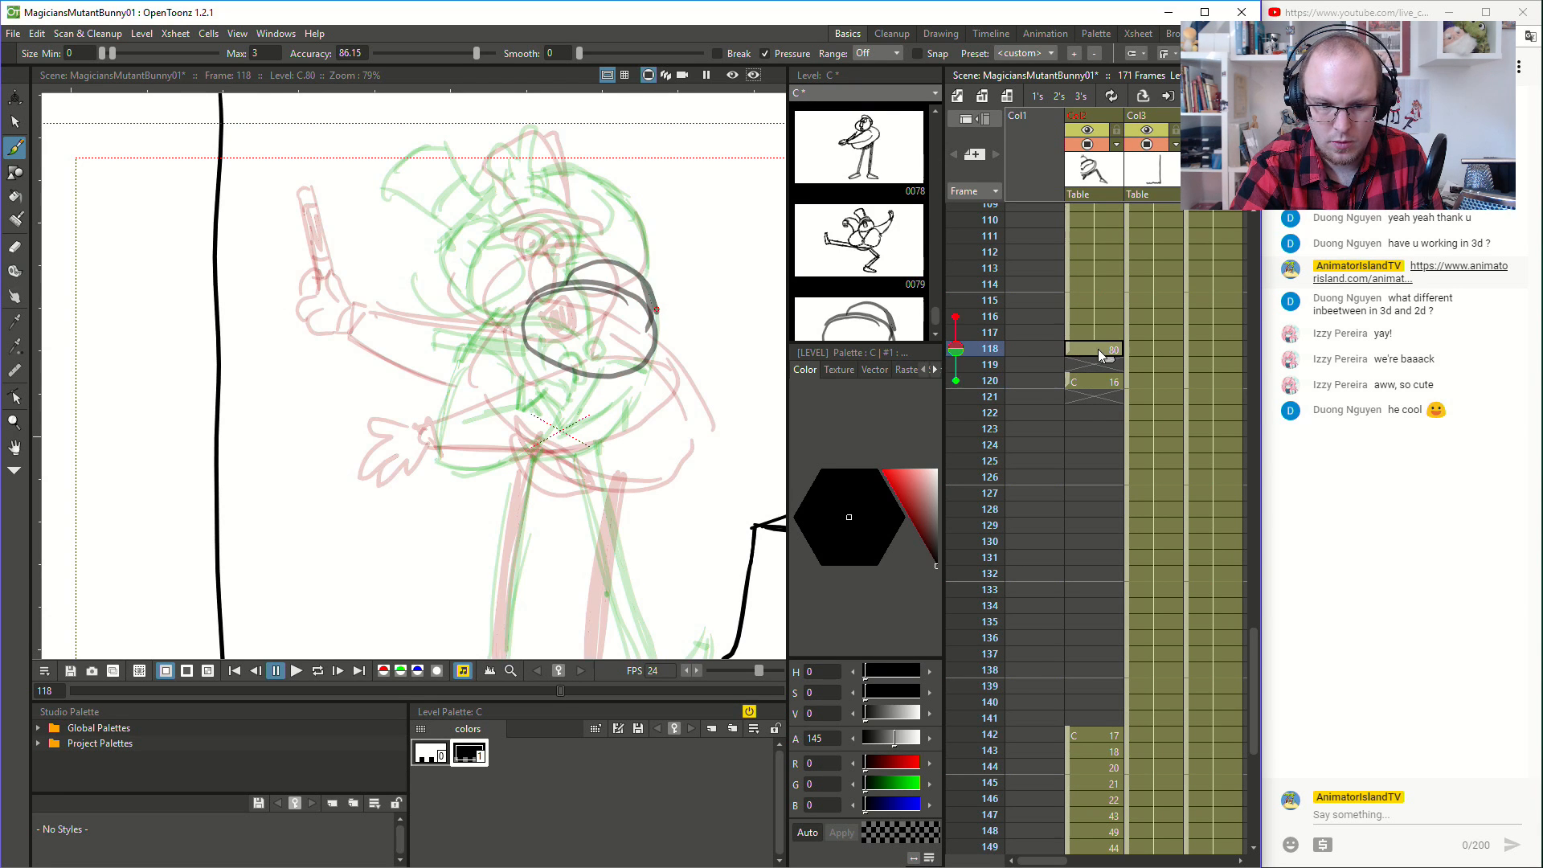
# - Draw the long nose oval inside the head at frame 118 and compare it with frames 117 and 120
pyautogui.moveTo(592, 291)
pyautogui.mouseDown()
pyautogui.moveTo(590, 339)
pyautogui.moveTo(612, 300)
pyautogui.mouseUp()
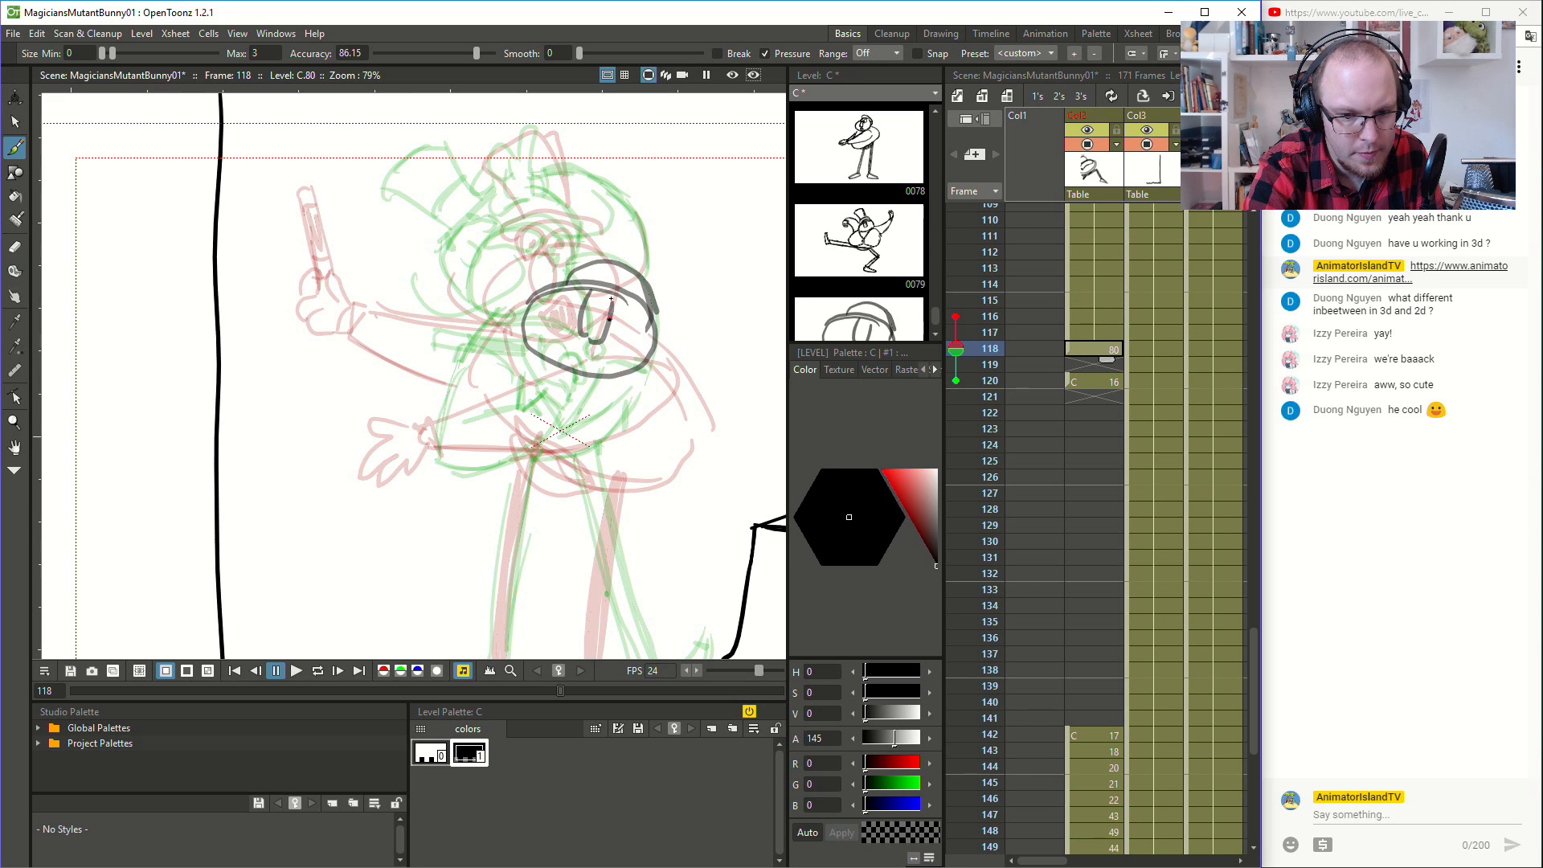
pyautogui.click(1089, 331)
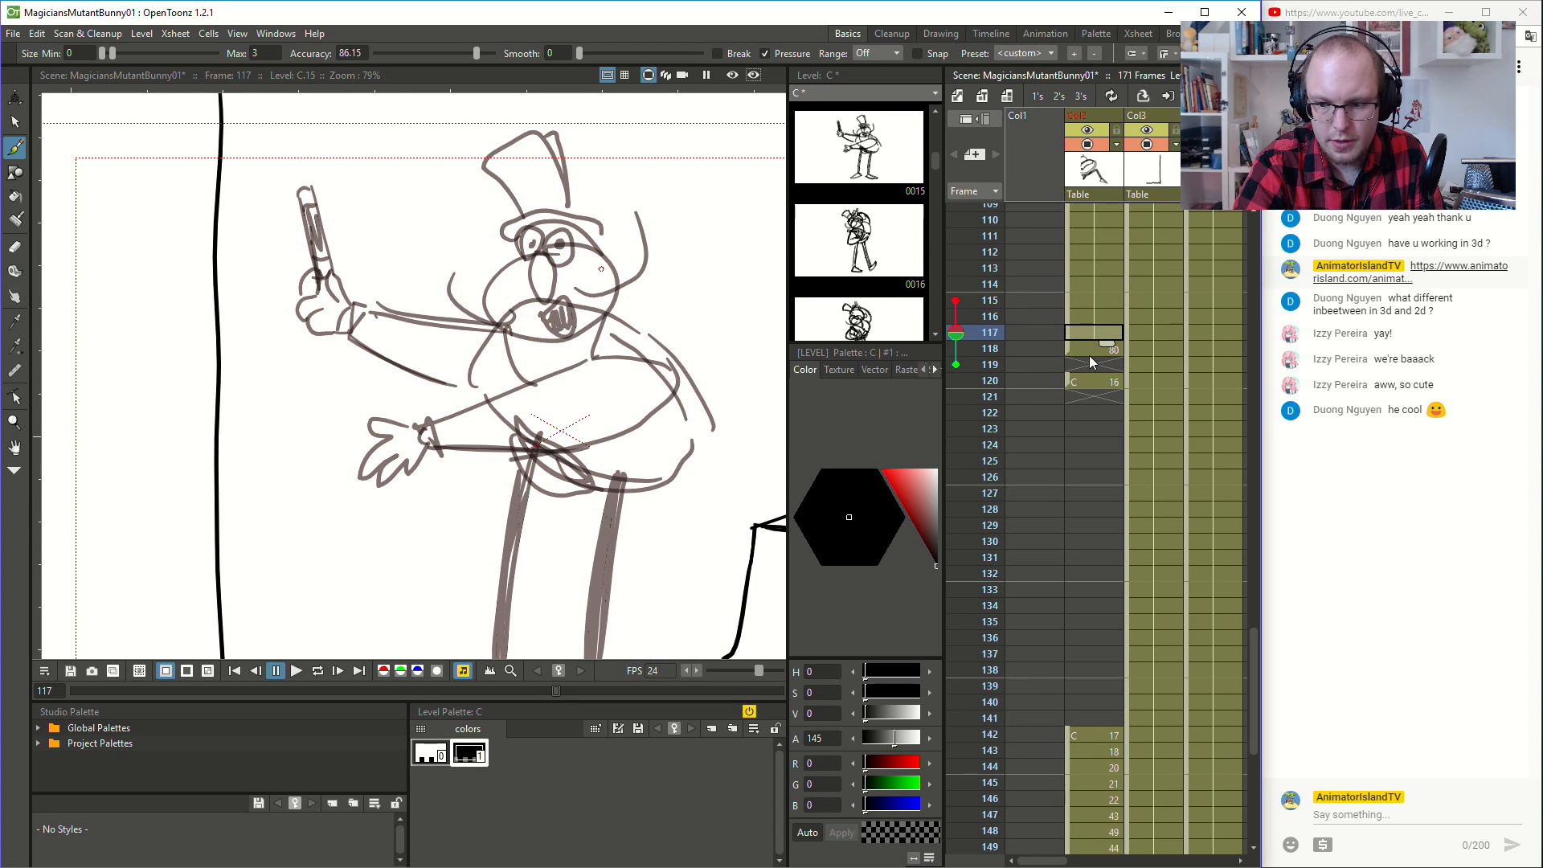
pyautogui.click(1094, 386)
pyautogui.click(1098, 344)
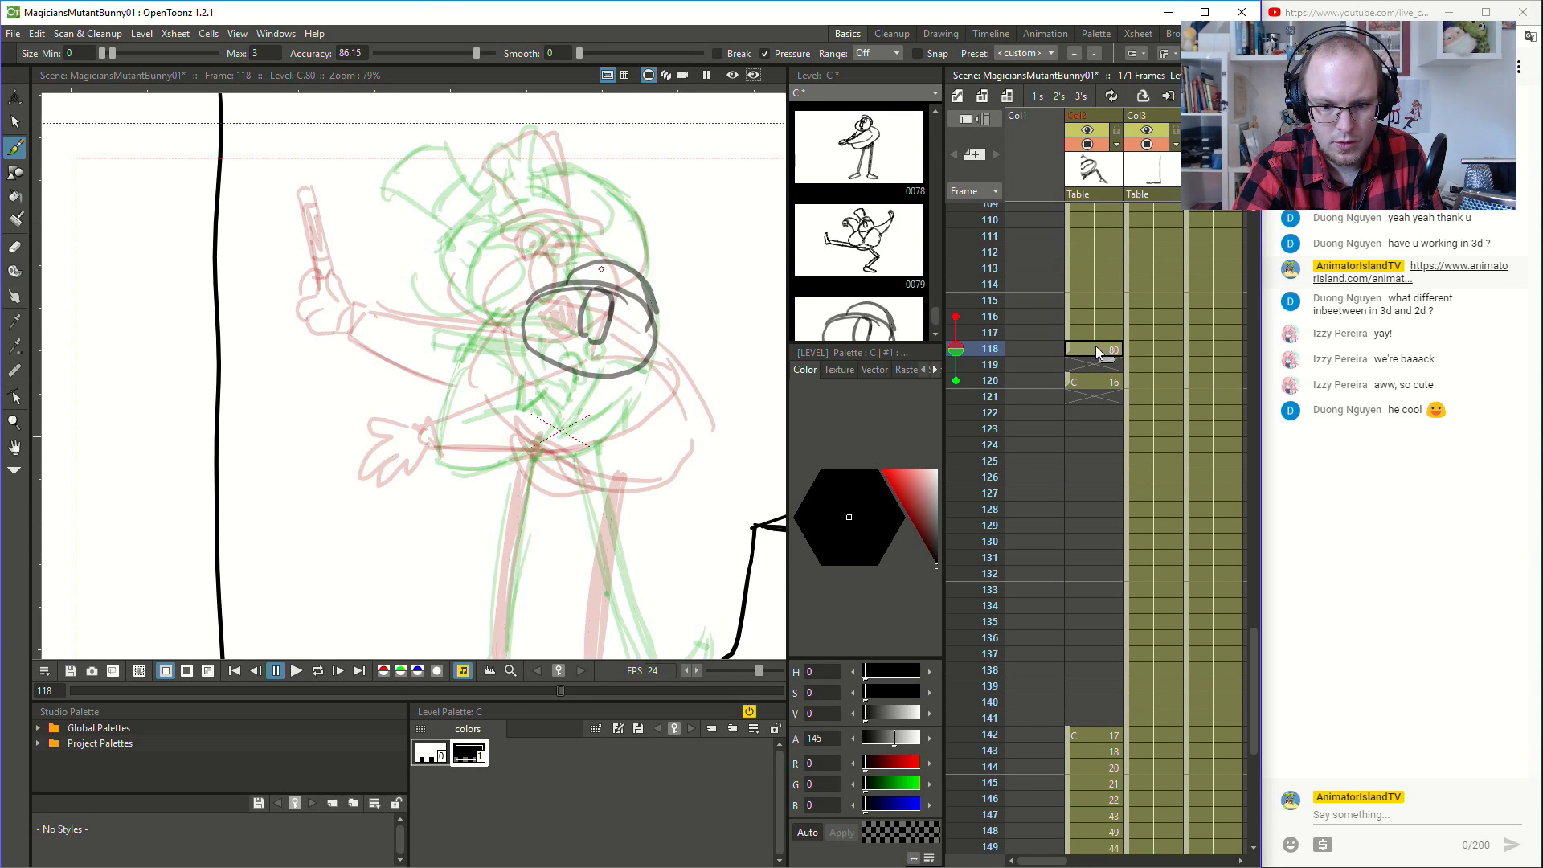
# - Draw the magician's rounded body outline beneath the lowered head at frame 118
pyautogui.moveTo(521, 343)
pyautogui.mouseDown()
pyautogui.moveTo(464, 395)
pyautogui.moveTo(459, 424)
pyautogui.mouseUp()
pyautogui.hotkey('ctrl', 'z')
pyautogui.moveTo(504, 351)
pyautogui.mouseDown()
pyautogui.moveTo(472, 385)
pyautogui.moveTo(477, 463)
pyautogui.moveTo(558, 464)
pyautogui.mouseUp()
pyautogui.hotkey('ctrl', 'z')
pyautogui.moveTo(469, 444)
pyautogui.mouseDown()
pyautogui.moveTo(630, 486)
pyautogui.moveTo(664, 476)
pyautogui.mouseUp()
pyautogui.moveTo(563, 477)
pyautogui.mouseDown()
pyautogui.moveTo(687, 464)
pyautogui.moveTo(691, 414)
pyautogui.mouseUp()
pyautogui.moveTo(654, 355); pyautogui.dragTo(692, 436)
pyautogui.hotkey('ctrl', 'z')
pyautogui.moveTo(662, 363); pyautogui.dragTo(693, 455)
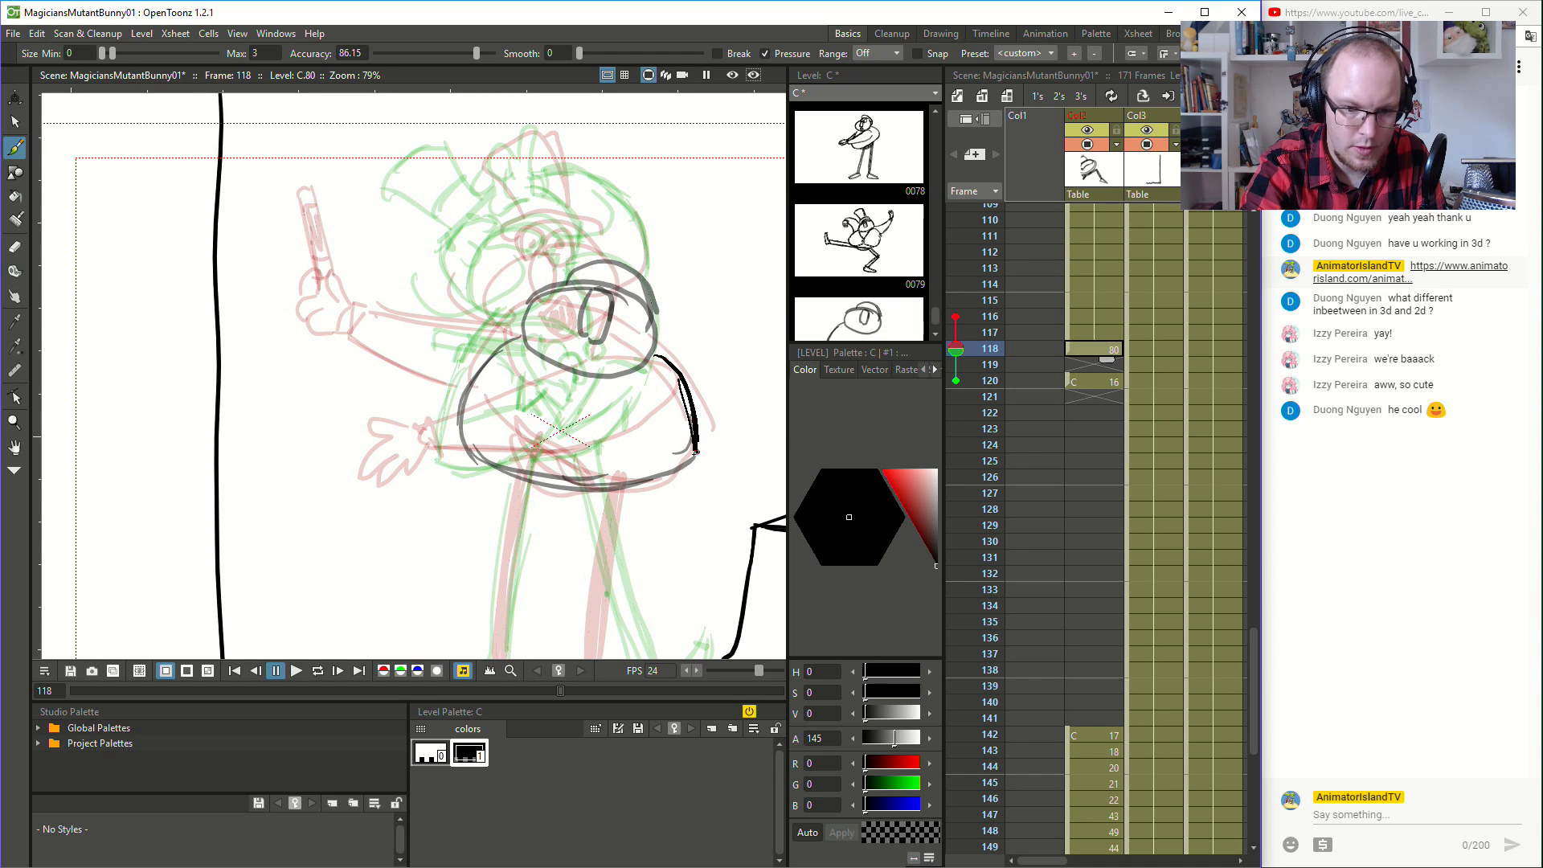
pyautogui.hotkey('ctrl', 'z')
# - Flip between frames 117, 118 and 120 to compare the new body outline with the neighbouring poses
pyautogui.click(1107, 384)
pyautogui.click(1102, 354)
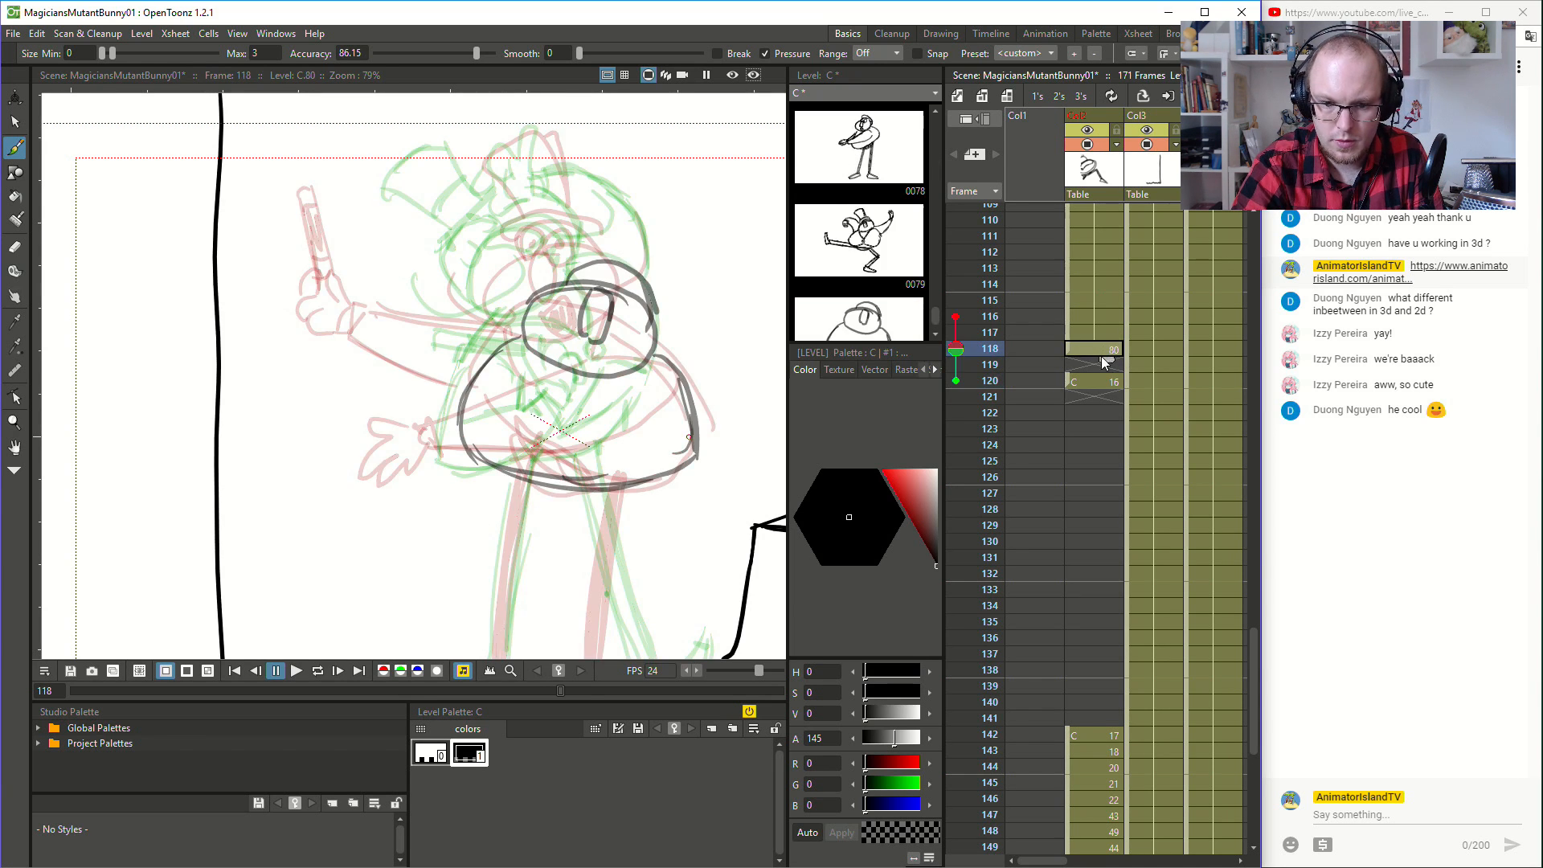
pyautogui.click(1100, 381)
pyautogui.click(1106, 346)
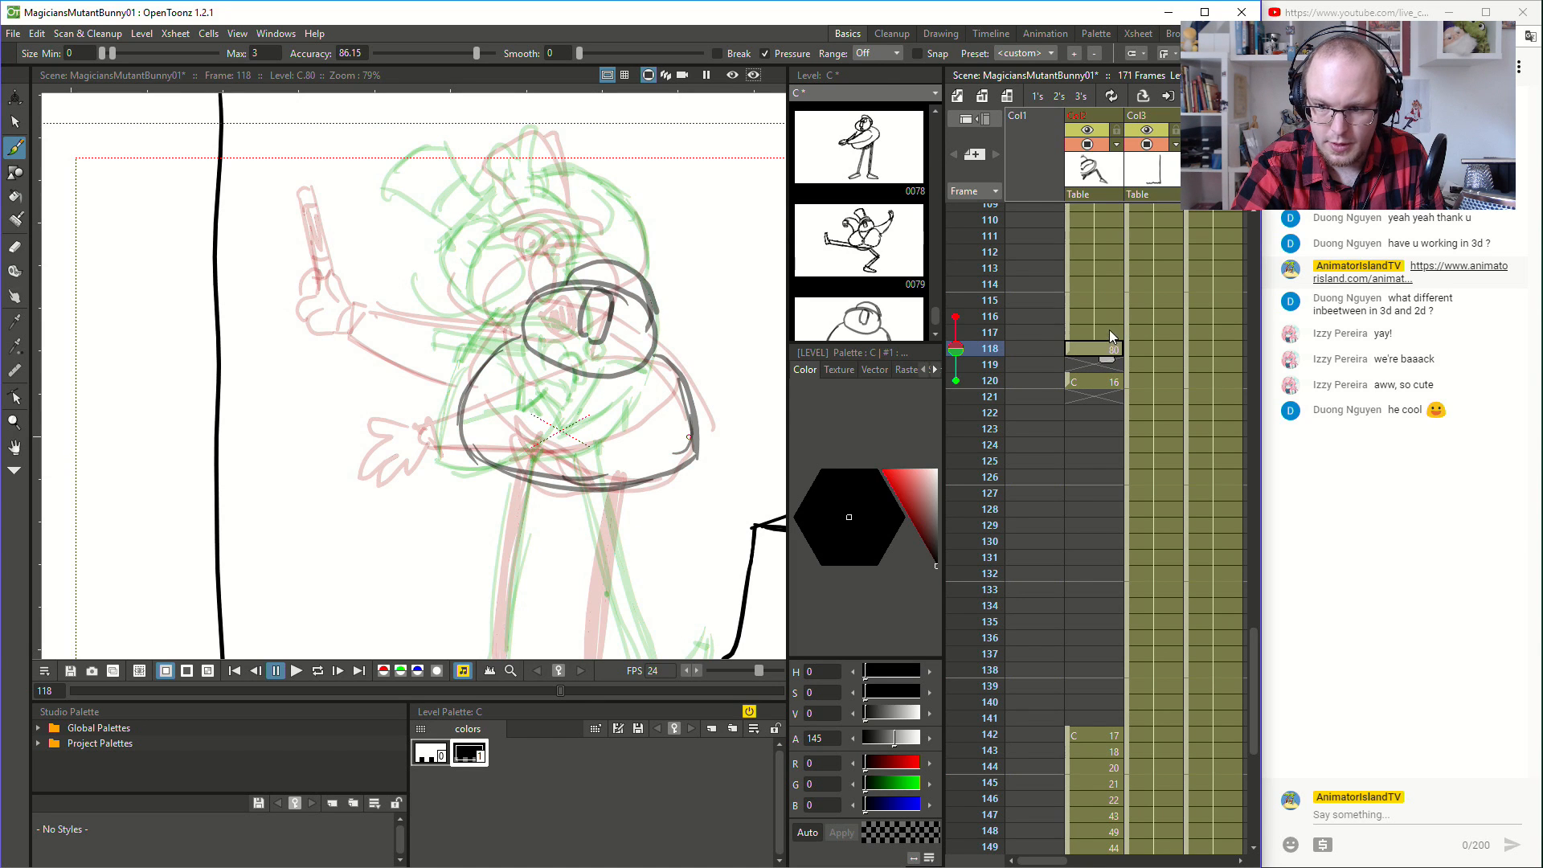
pyautogui.click(1109, 331)
pyautogui.click(1100, 352)
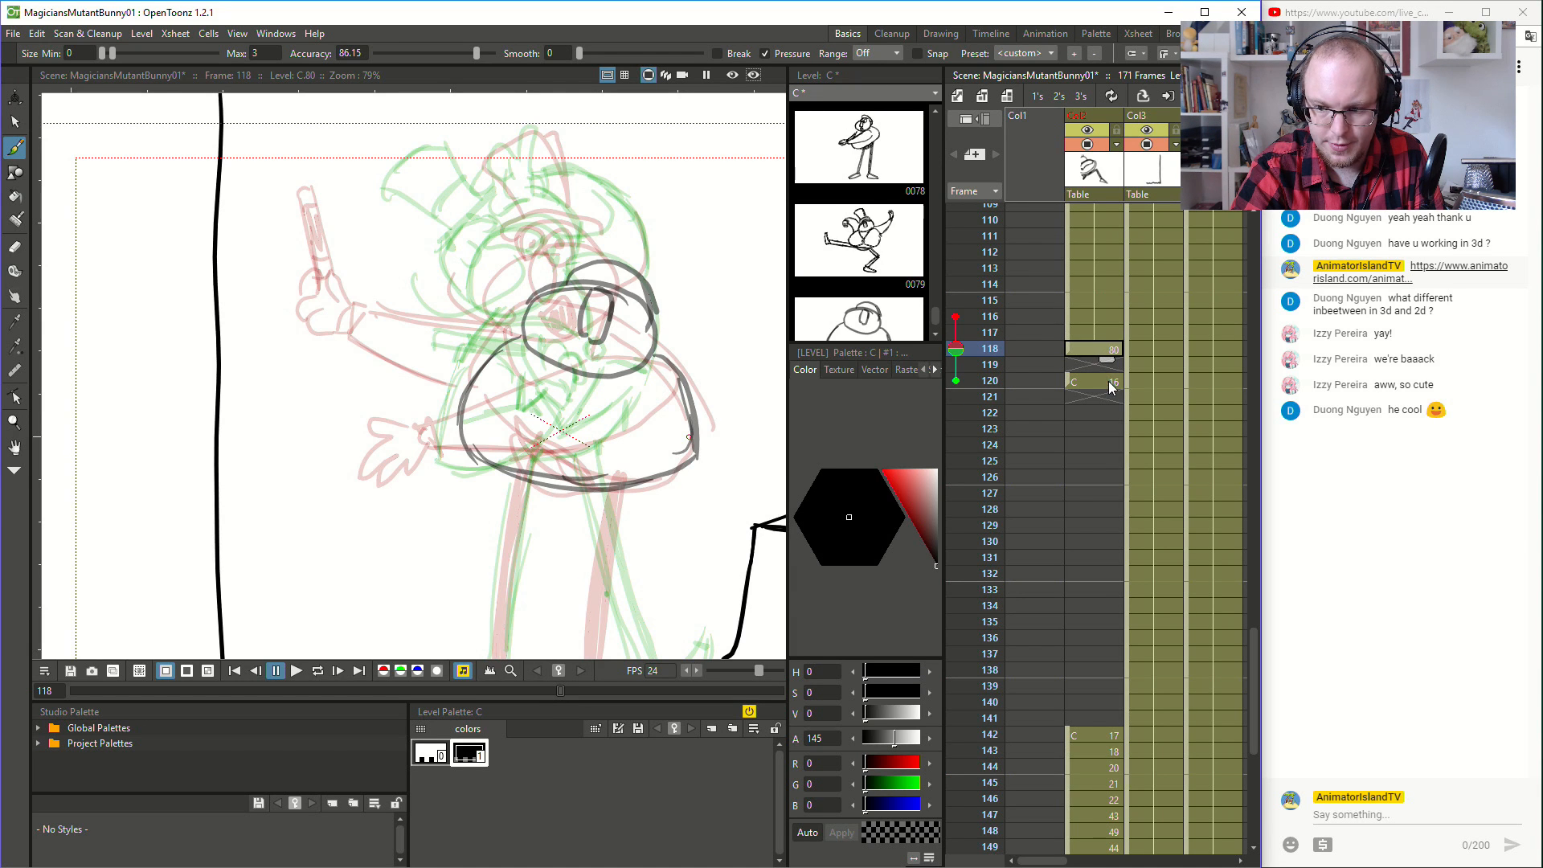
pyautogui.click(1108, 382)
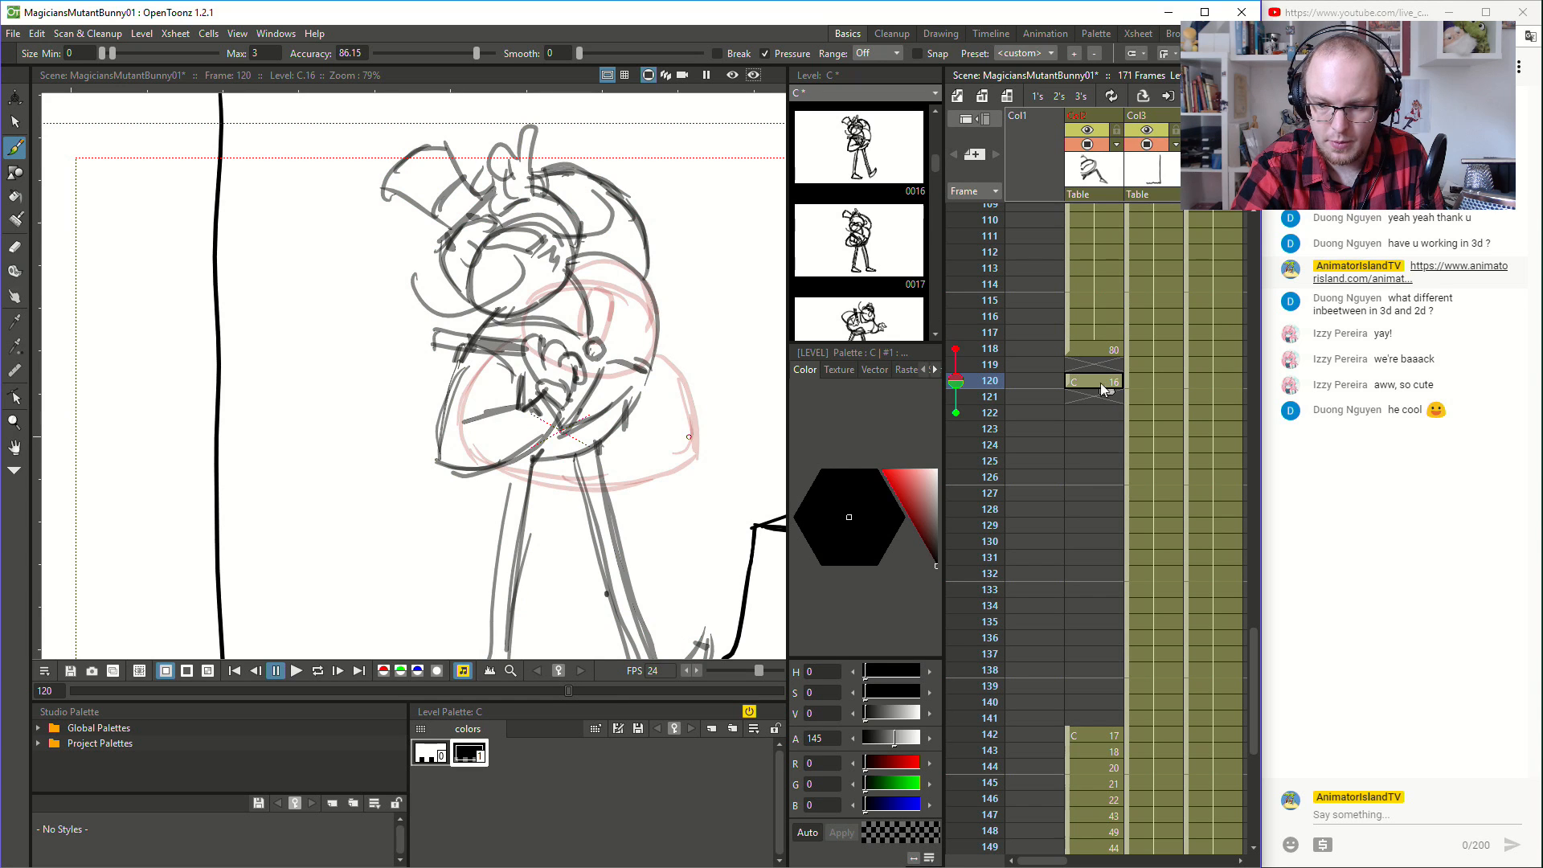
pyautogui.click(1103, 358)
pyautogui.click(1095, 382)
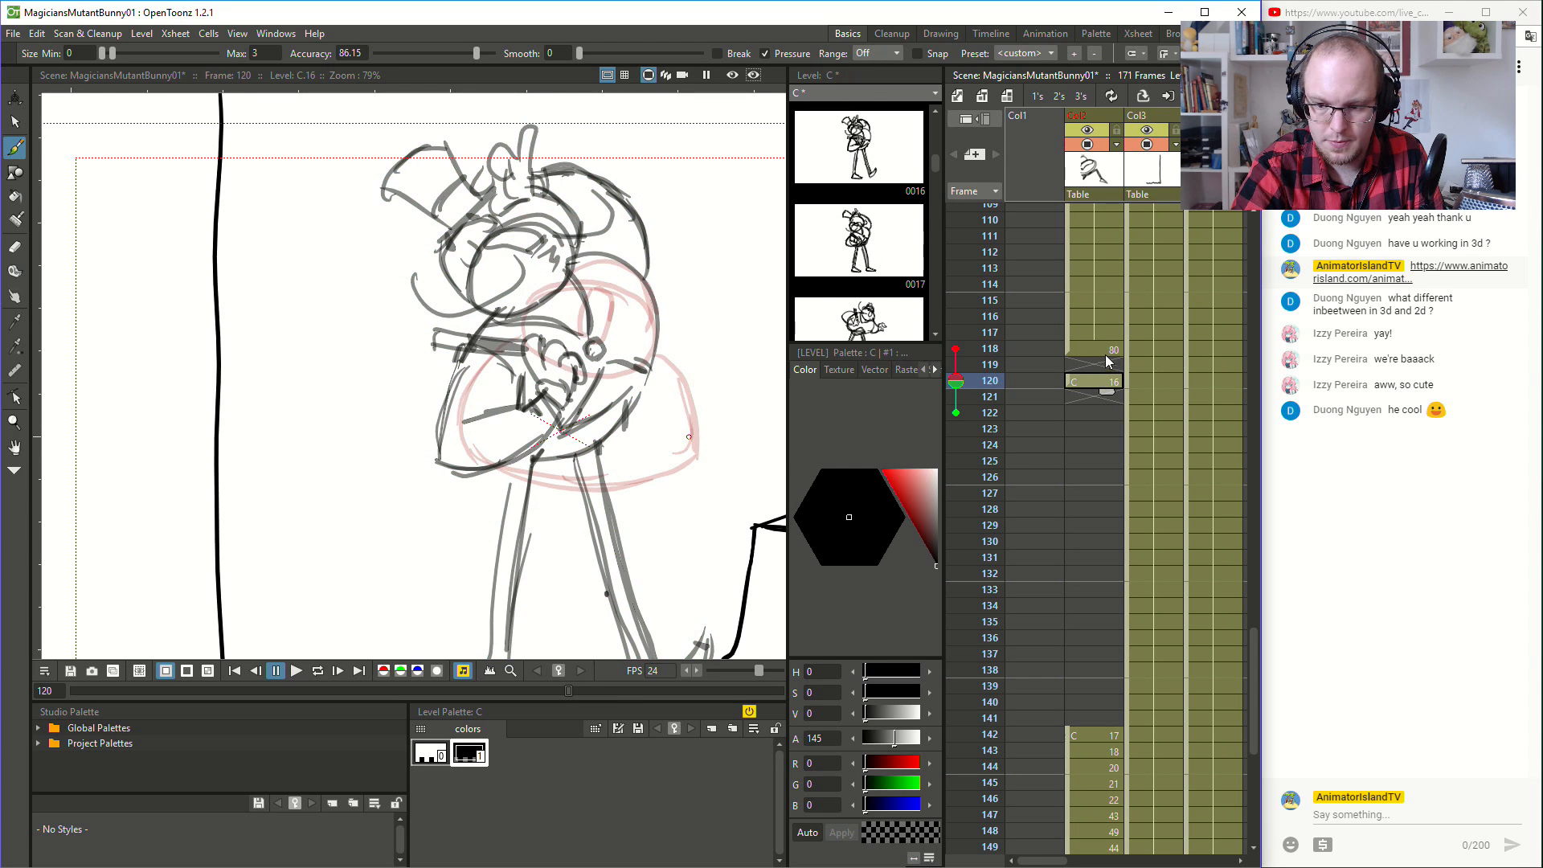
pyautogui.click(1106, 355)
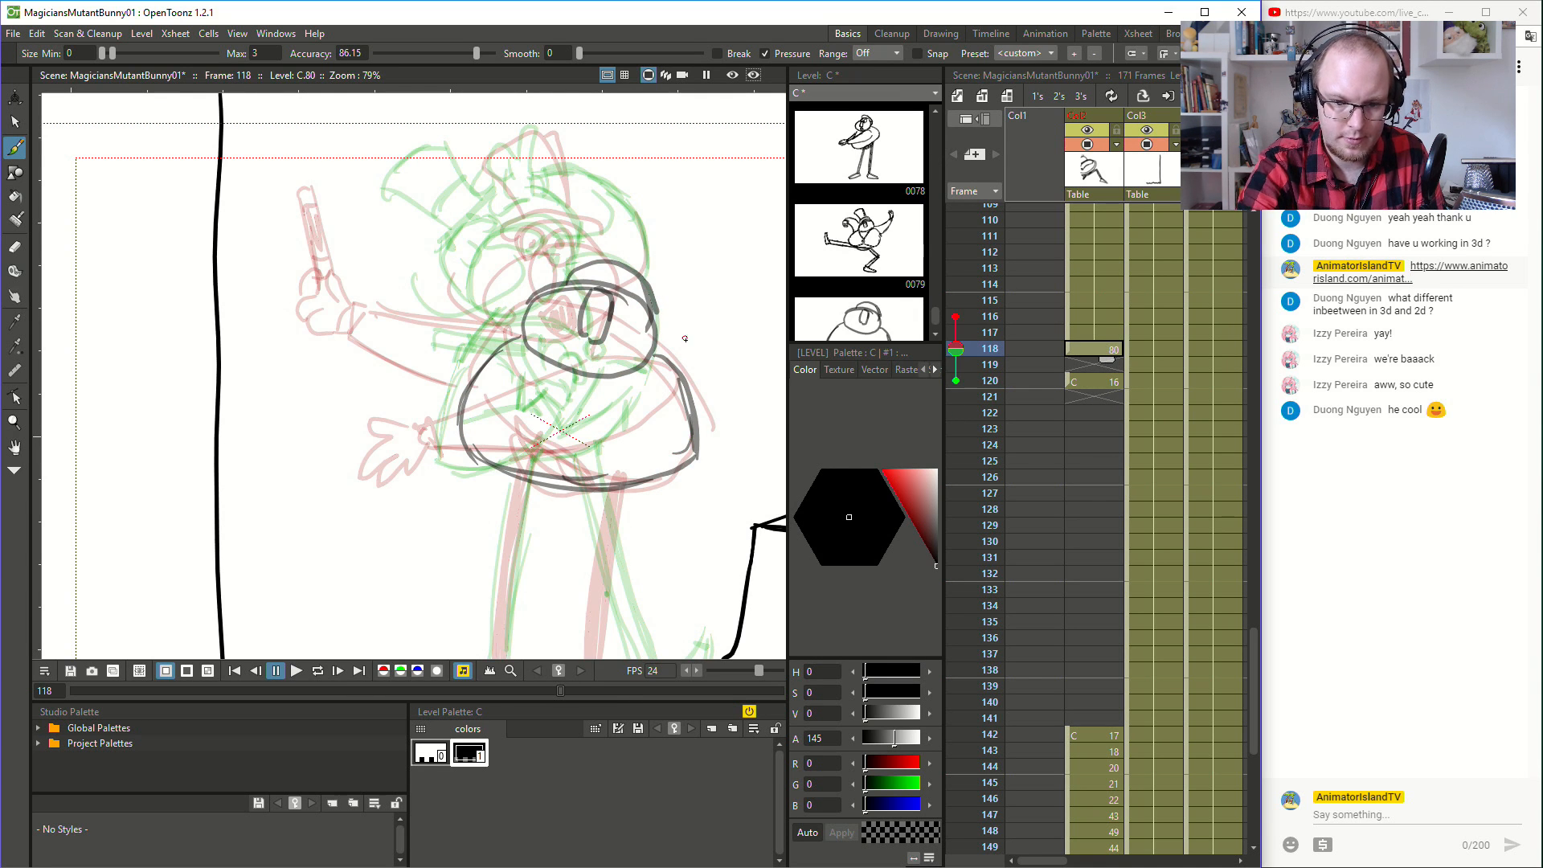
# - Try a curved arm raised beside the magician's head at frame 118, ending in a small cuff
pyautogui.moveTo(689, 348)
pyautogui.mouseDown()
pyautogui.moveTo(607, 344)
pyautogui.moveTo(593, 329)
pyautogui.moveTo(601, 281)
pyautogui.mouseUp()
pyautogui.hotkey('ctrl', 'z')
pyautogui.moveTo(563, 344); pyautogui.dragTo(618, 258)
pyautogui.hotkey('ctrl', 'z')
pyautogui.moveTo(561, 346)
pyautogui.mouseDown()
pyautogui.moveTo(621, 292)
pyautogui.moveTo(613, 245)
pyautogui.mouseUp()
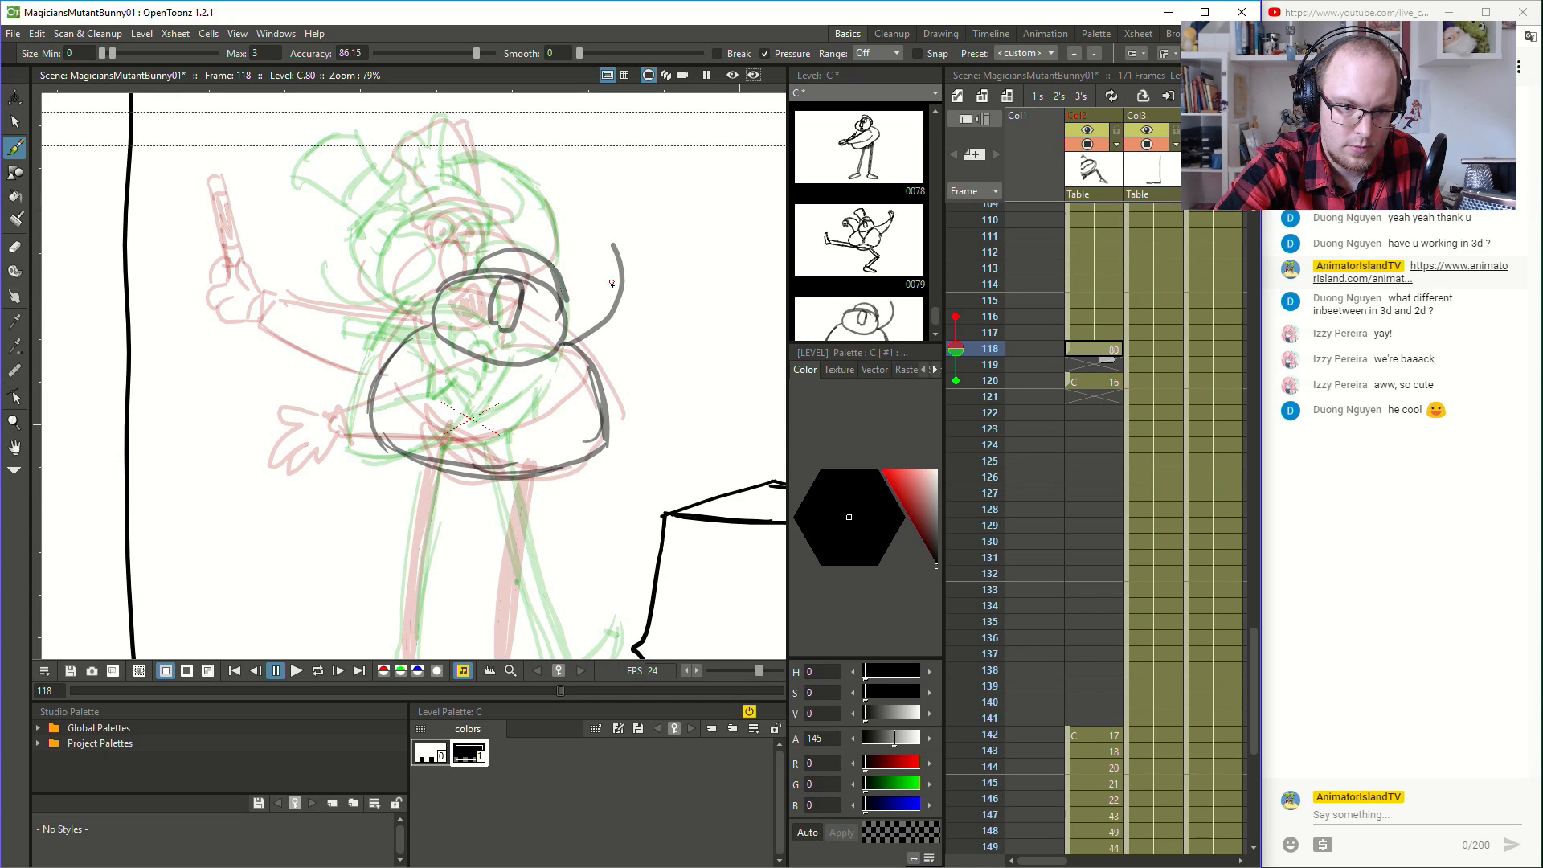
pyautogui.hotkey('ctrl', 'z')
pyautogui.moveTo(557, 337)
pyautogui.mouseDown()
pyautogui.moveTo(597, 322)
pyautogui.moveTo(602, 263)
pyautogui.mouseUp()
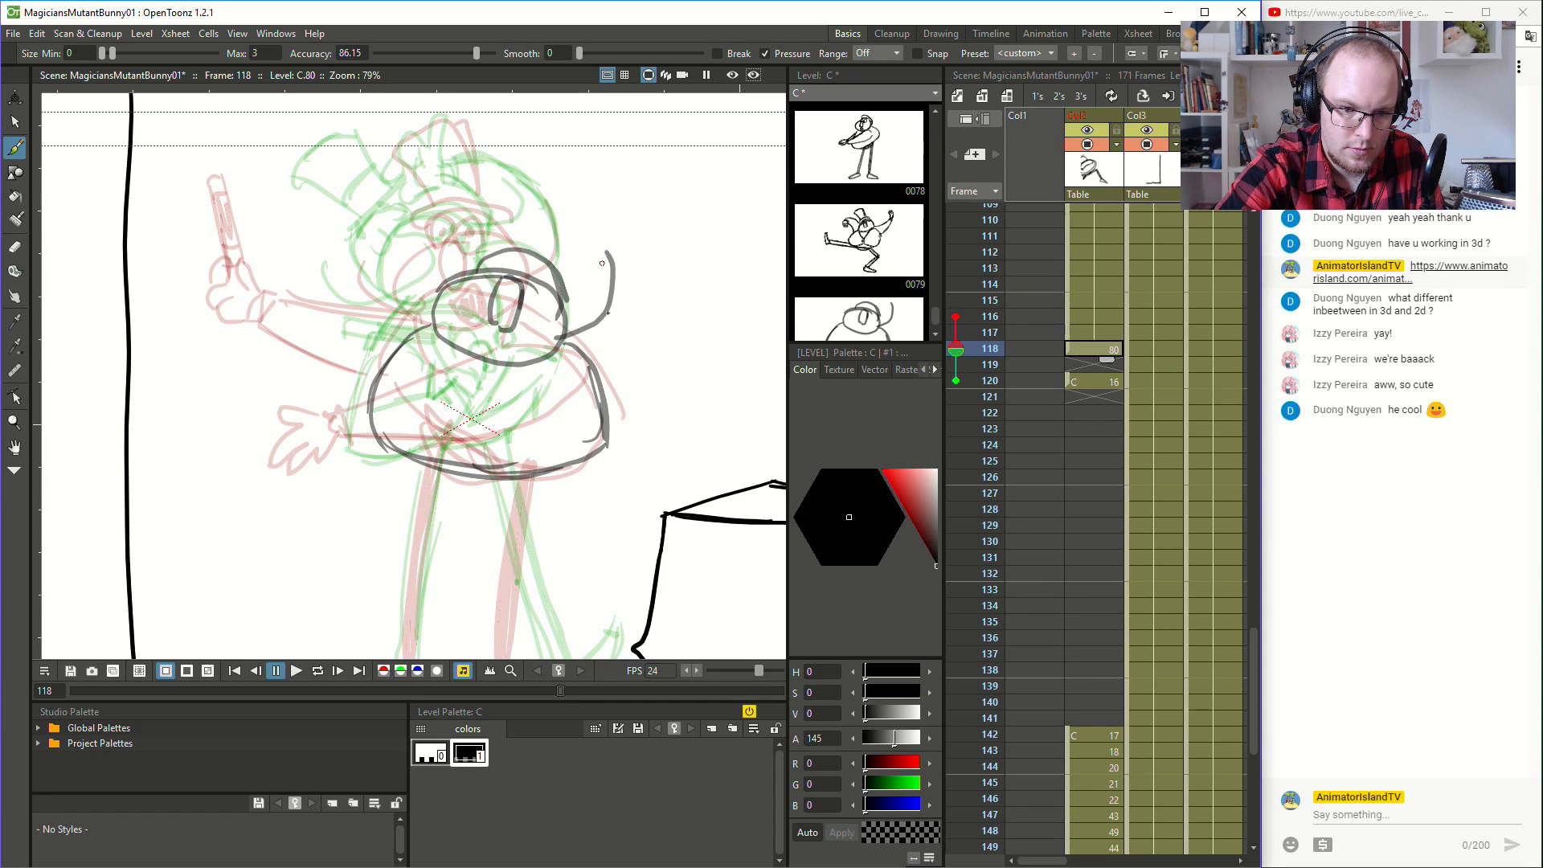
pyautogui.moveTo(603, 388)
pyautogui.mouseDown()
pyautogui.moveTo(646, 345)
pyautogui.moveTo(639, 369)
pyautogui.moveTo(662, 289)
pyautogui.moveTo(618, 217)
pyautogui.mouseUp()
pyautogui.hotkey('ctrl', 'z')
pyautogui.hotkey('ctrl', 'z')
pyautogui.moveTo(607, 395)
pyautogui.mouseDown()
pyautogui.moveTo(621, 231)
pyautogui.moveTo(589, 234)
pyautogui.moveTo(604, 221)
pyautogui.mouseUp()
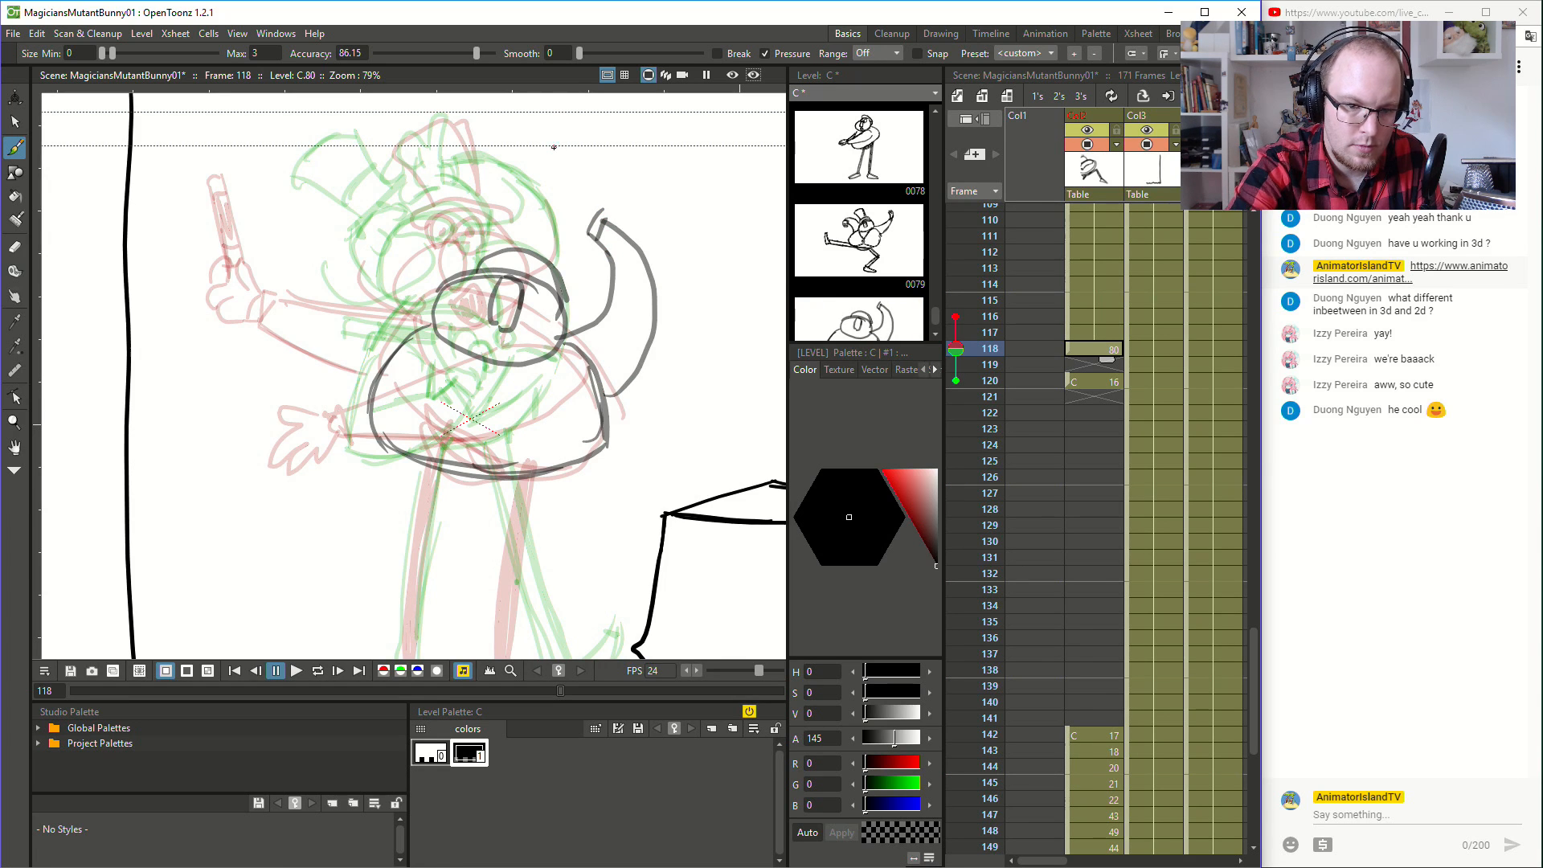
# - Try a closed gloved hand with curled fingers on the raised arm at frame 118
pyautogui.moveTo(487, 252)
pyautogui.mouseDown()
pyautogui.moveTo(589, 213)
pyautogui.moveTo(541, 228)
pyautogui.moveTo(574, 194)
pyautogui.moveTo(553, 198)
pyautogui.moveTo(573, 211)
pyautogui.moveTo(551, 188)
pyautogui.moveTo(593, 231)
pyautogui.moveTo(611, 176)
pyautogui.mouseUp()
pyautogui.hotkey('ctrl', 'z')
pyautogui.hotkey('ctrl', 'z')
pyautogui.hotkey('ctrl', 'z')
pyautogui.hotkey('ctrl', 'z')
pyautogui.hotkey('ctrl', 'z')
pyautogui.moveTo(583, 231)
pyautogui.mouseDown()
pyautogui.moveTo(602, 204)
pyautogui.moveTo(582, 181)
pyautogui.moveTo(581, 201)
pyautogui.mouseUp()
pyautogui.hotkey('ctrl', 'z')
pyautogui.hotkey('ctrl', 'z')
pyautogui.moveTo(594, 178)
pyautogui.mouseDown()
pyautogui.moveTo(572, 202)
pyautogui.moveTo(544, 167)
pyautogui.mouseUp()
pyautogui.moveTo(543, 168); pyautogui.dragTo(551, 185)
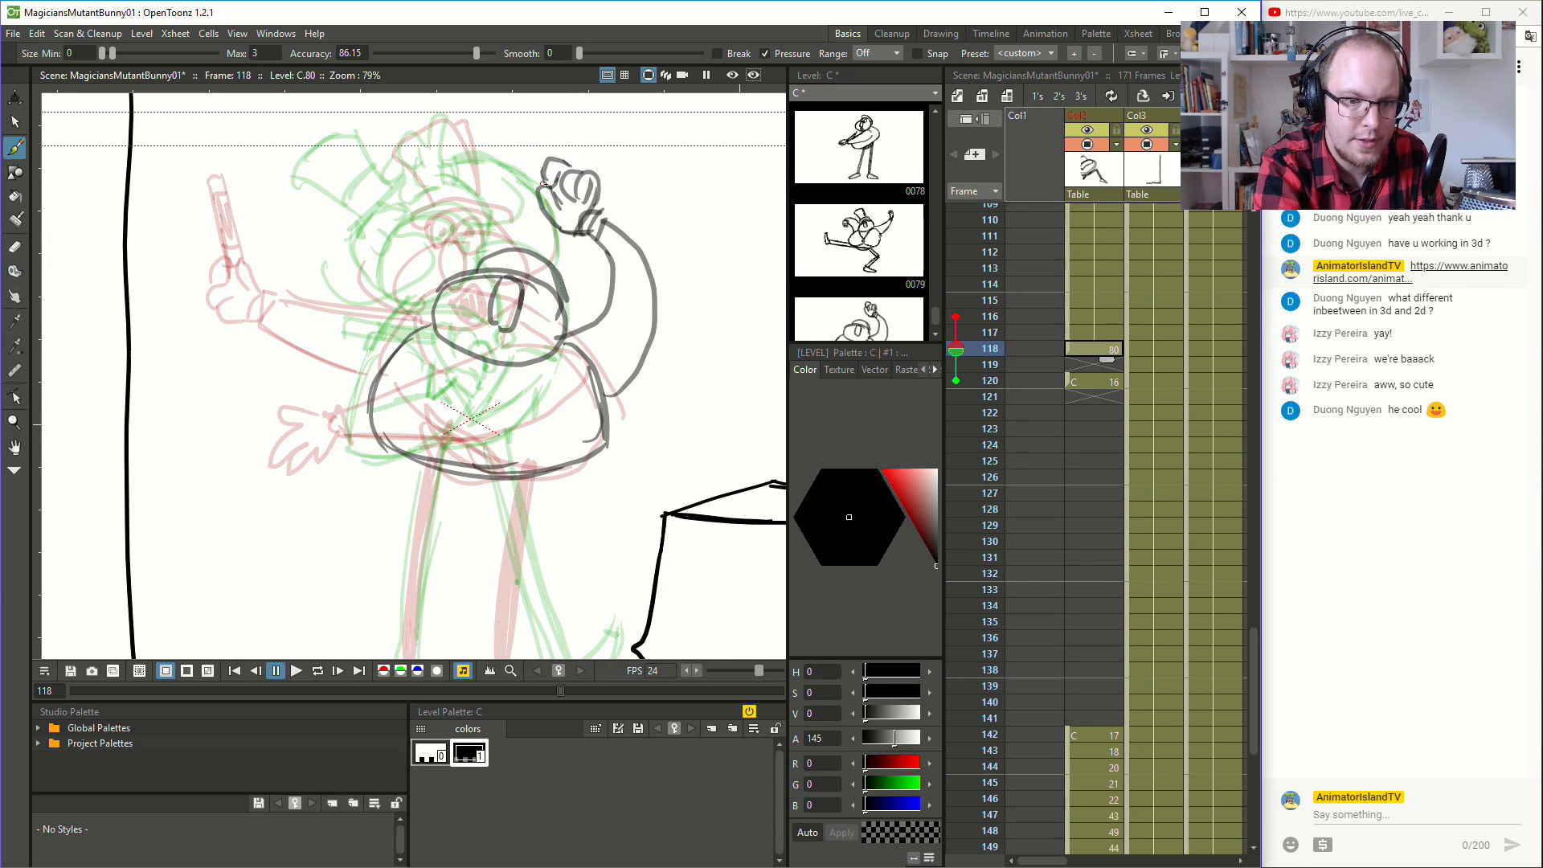
# - Try a tilted top hat with a dark brim held by the raised hand at frame 118
pyautogui.moveTo(543, 187)
pyautogui.mouseDown()
pyautogui.moveTo(488, 243)
pyautogui.moveTo(434, 160)
pyautogui.moveTo(499, 128)
pyautogui.moveTo(516, 158)
pyautogui.moveTo(499, 130)
pyautogui.mouseUp()
pyautogui.hotkey('ctrl', 'z')
pyautogui.hotkey('ctrl', 'z')
pyautogui.moveTo(442, 173)
pyautogui.mouseDown()
pyautogui.moveTo(499, 136)
pyautogui.moveTo(533, 195)
pyautogui.moveTo(496, 216)
pyautogui.mouseUp()
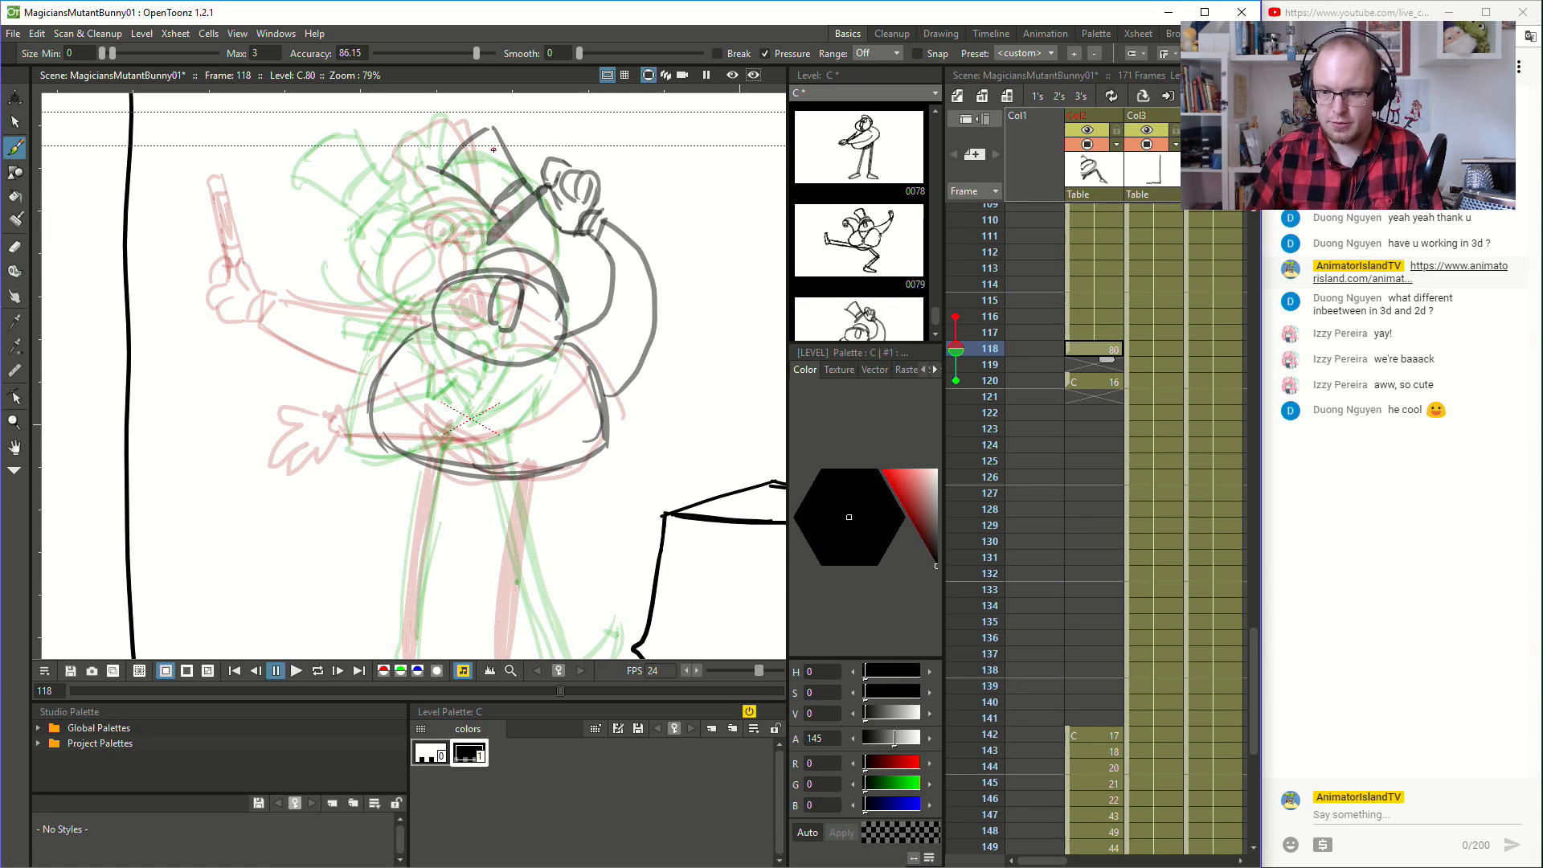
# - Flip through the frames around 118, up to 120, to judge the raised hat pose in motion
pyautogui.press(',')
pyautogui.press('.')
pyautogui.press(',')
pyautogui.press('.')
pyautogui.press(',')
pyautogui.press('.')
pyautogui.press('.')
pyautogui.press('.')
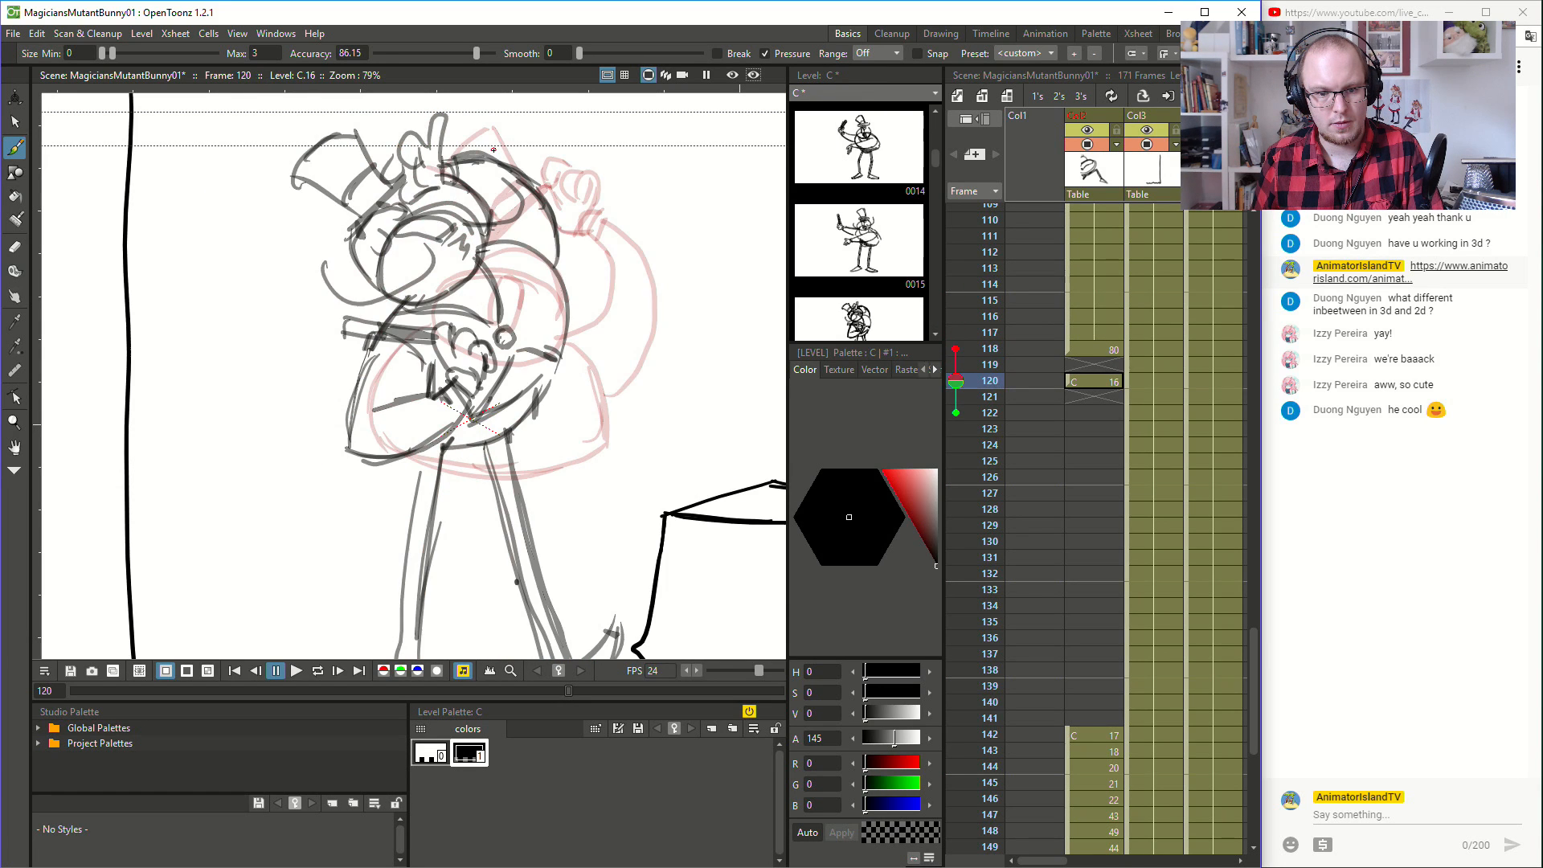
pyautogui.press(',')
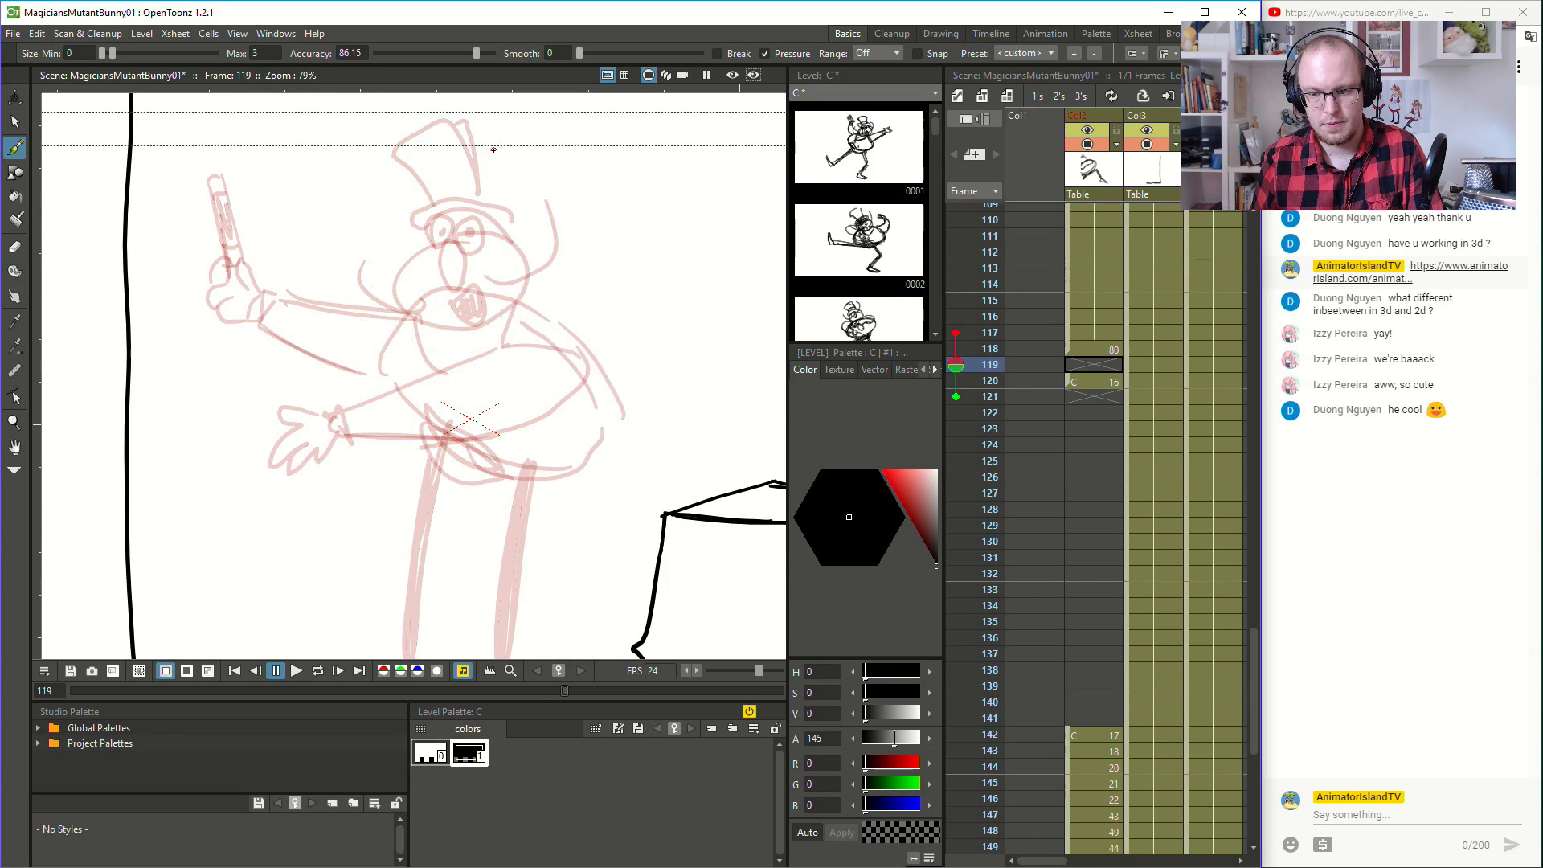
pyautogui.press('.')
pyautogui.press(',')
pyautogui.press(',')
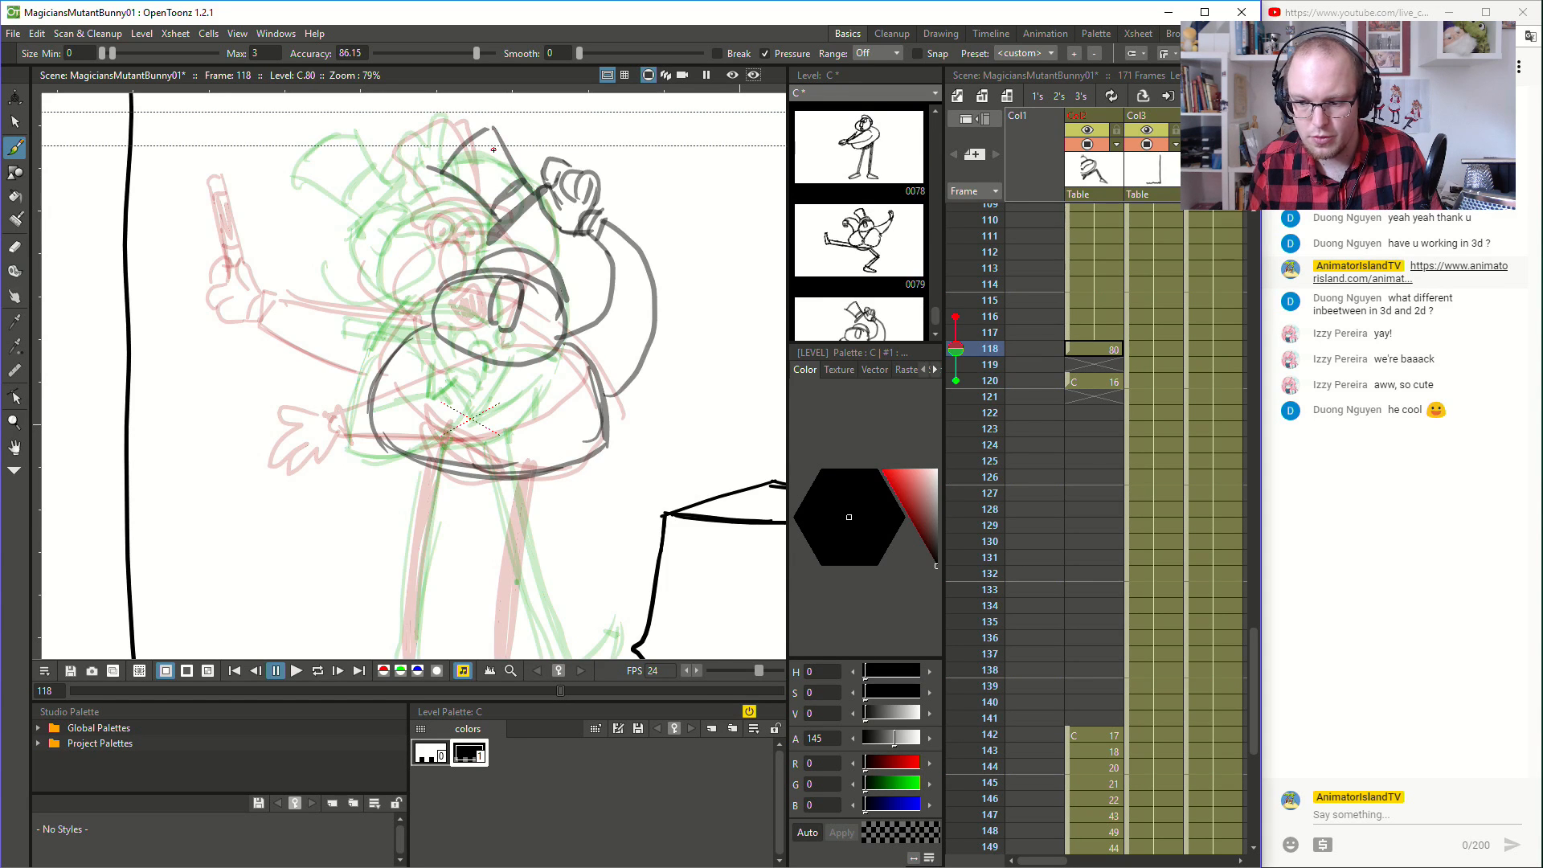
# - Undo the top hat and raised hand strokes at frame 118
pyautogui.hotkey('ctrl', 'z')
pyautogui.hotkey('ctrl', 'z')
pyautogui.hotkey('ctrl', 'z')
pyautogui.hotkey('ctrl', 'z')
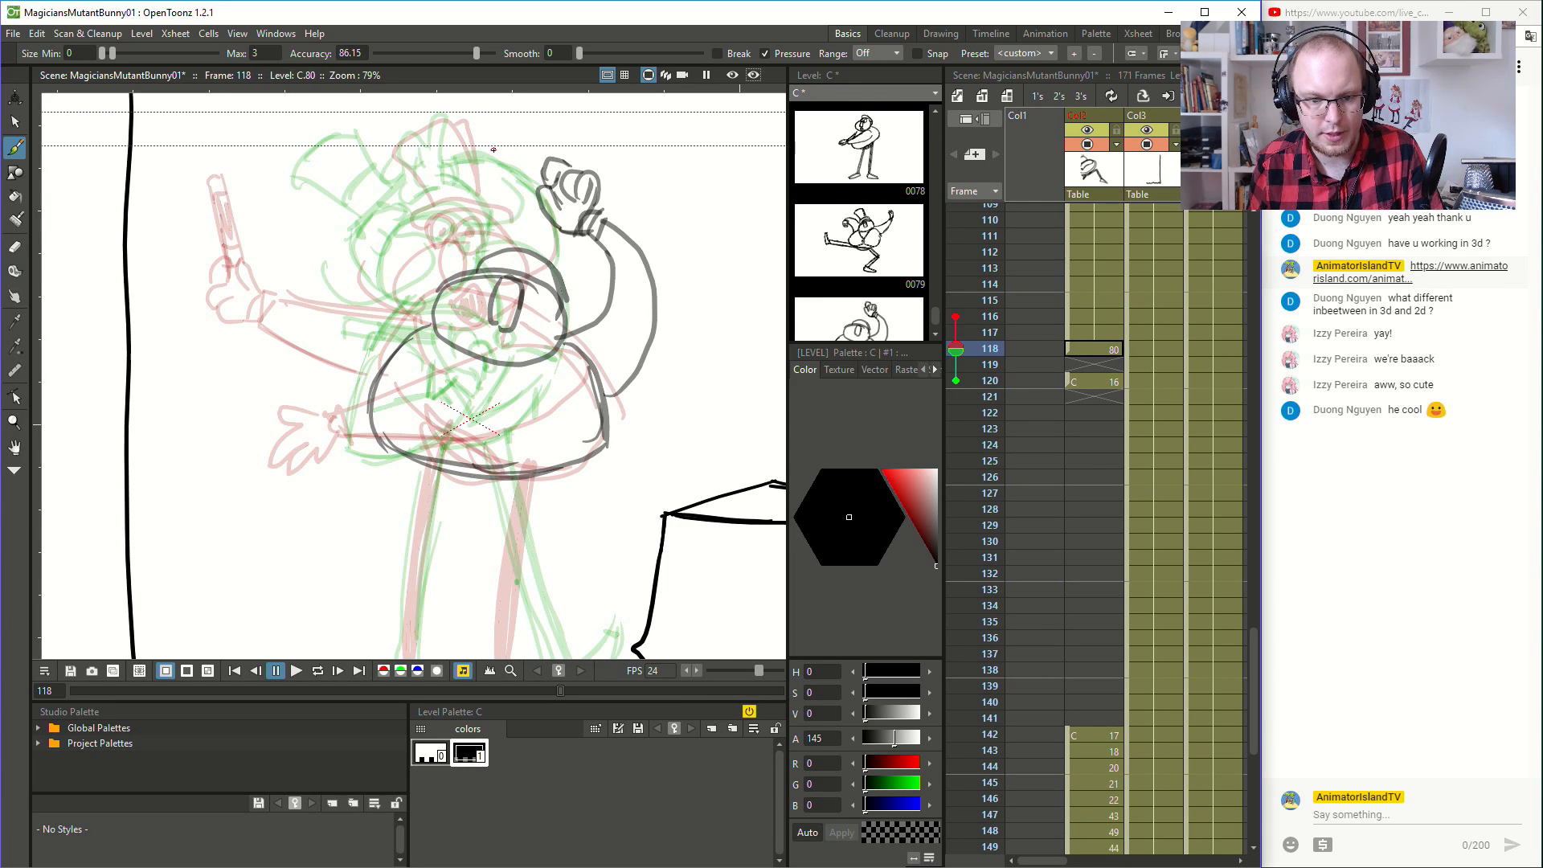
pyautogui.hotkey('ctrl', 'z')
pyautogui.hotkey('ctrl', 'z')
pyautogui.hotkey('ctrl', 'z')
pyautogui.hotkey('ctrl', 'z')
pyautogui.hotkey('ctrl', 'z')
pyautogui.hotkey('ctrl', 'z')
pyautogui.hotkey('ctrl', 'z')
pyautogui.hotkey('ctrl', 'z')
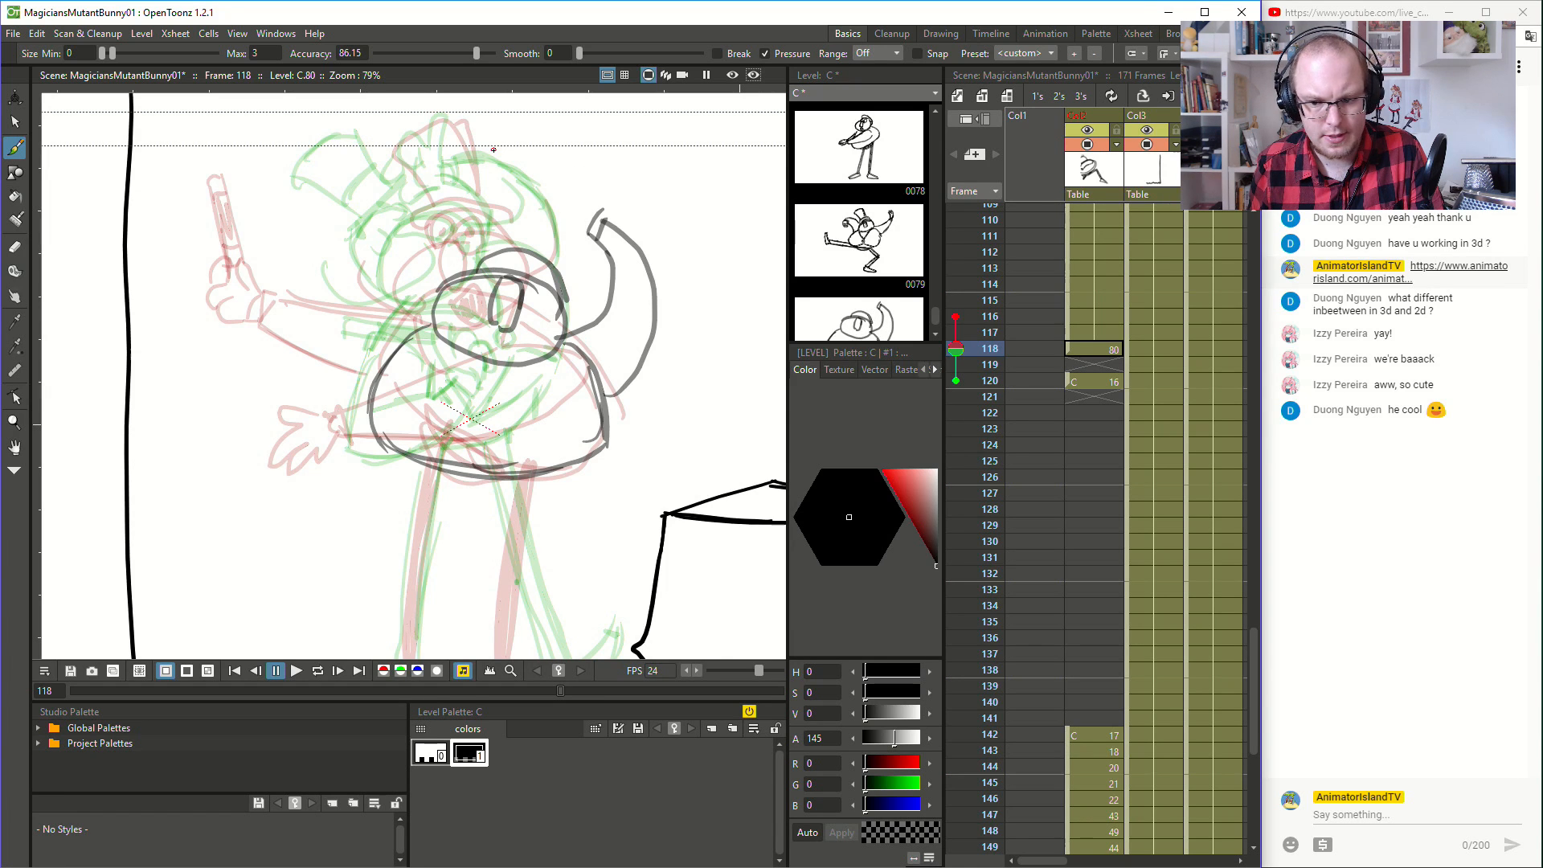
# - Compare the pose with frame 120 and undo the raised arm at frame 118
pyautogui.press('.')
pyautogui.press('.')
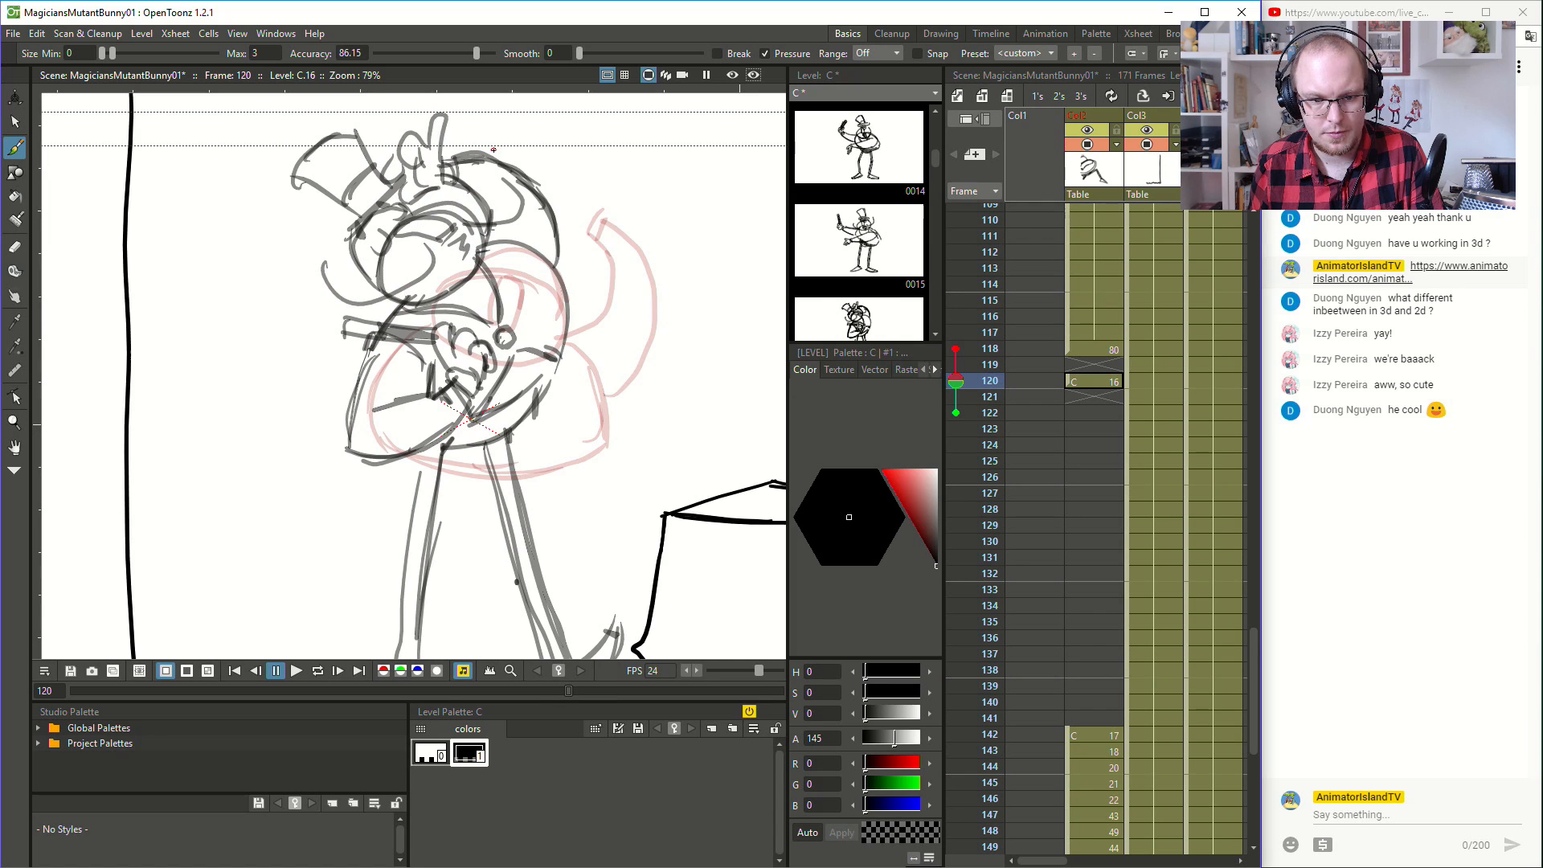
pyautogui.press(',')
pyautogui.press(',')
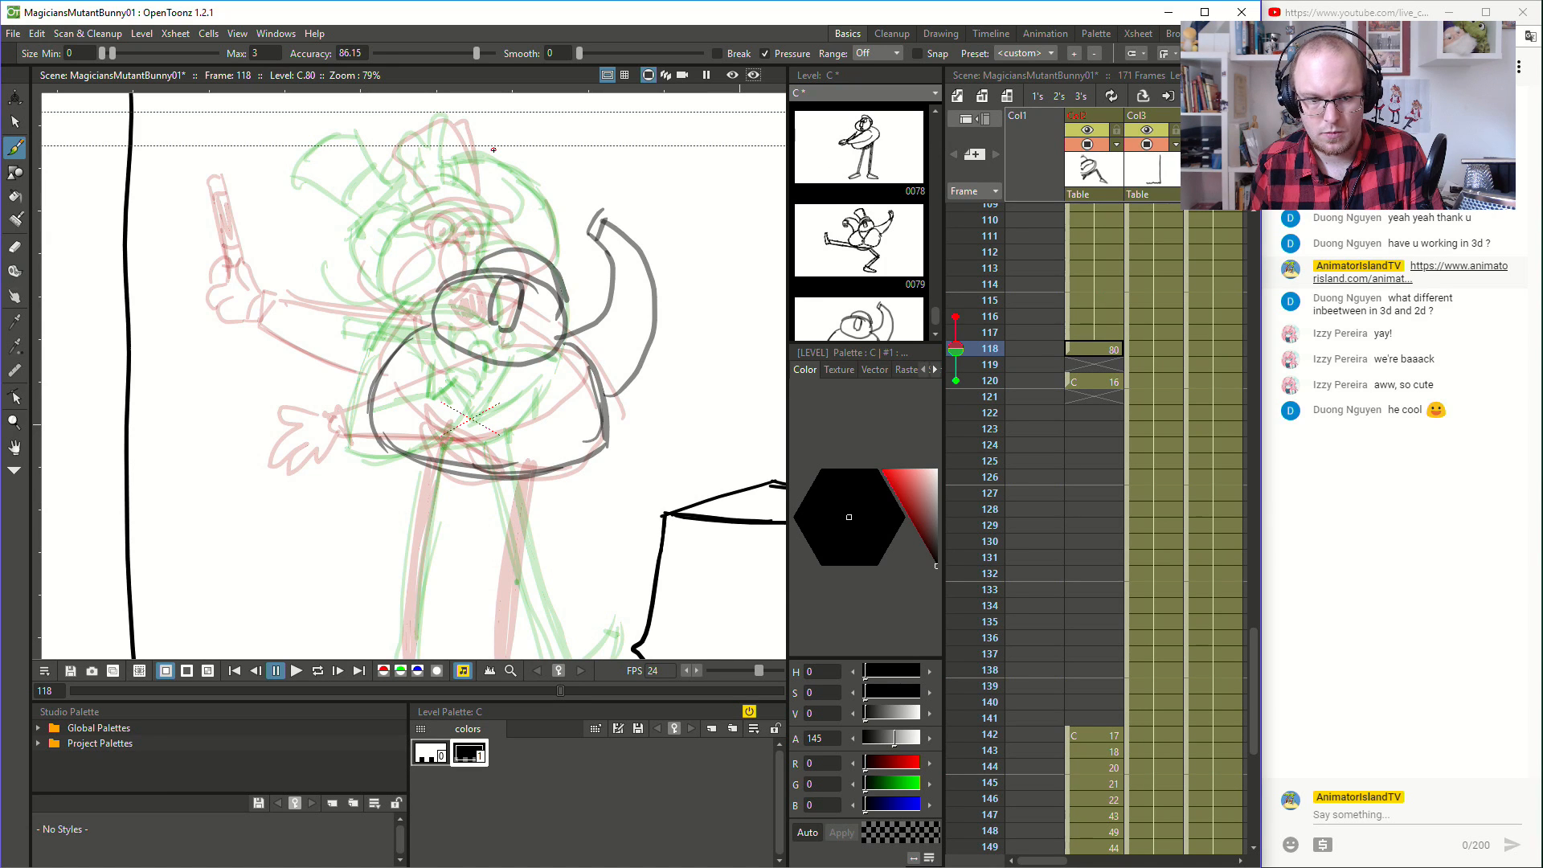
pyautogui.hotkey('ctrl', 'z')
pyautogui.hotkey('ctrl', 'z')
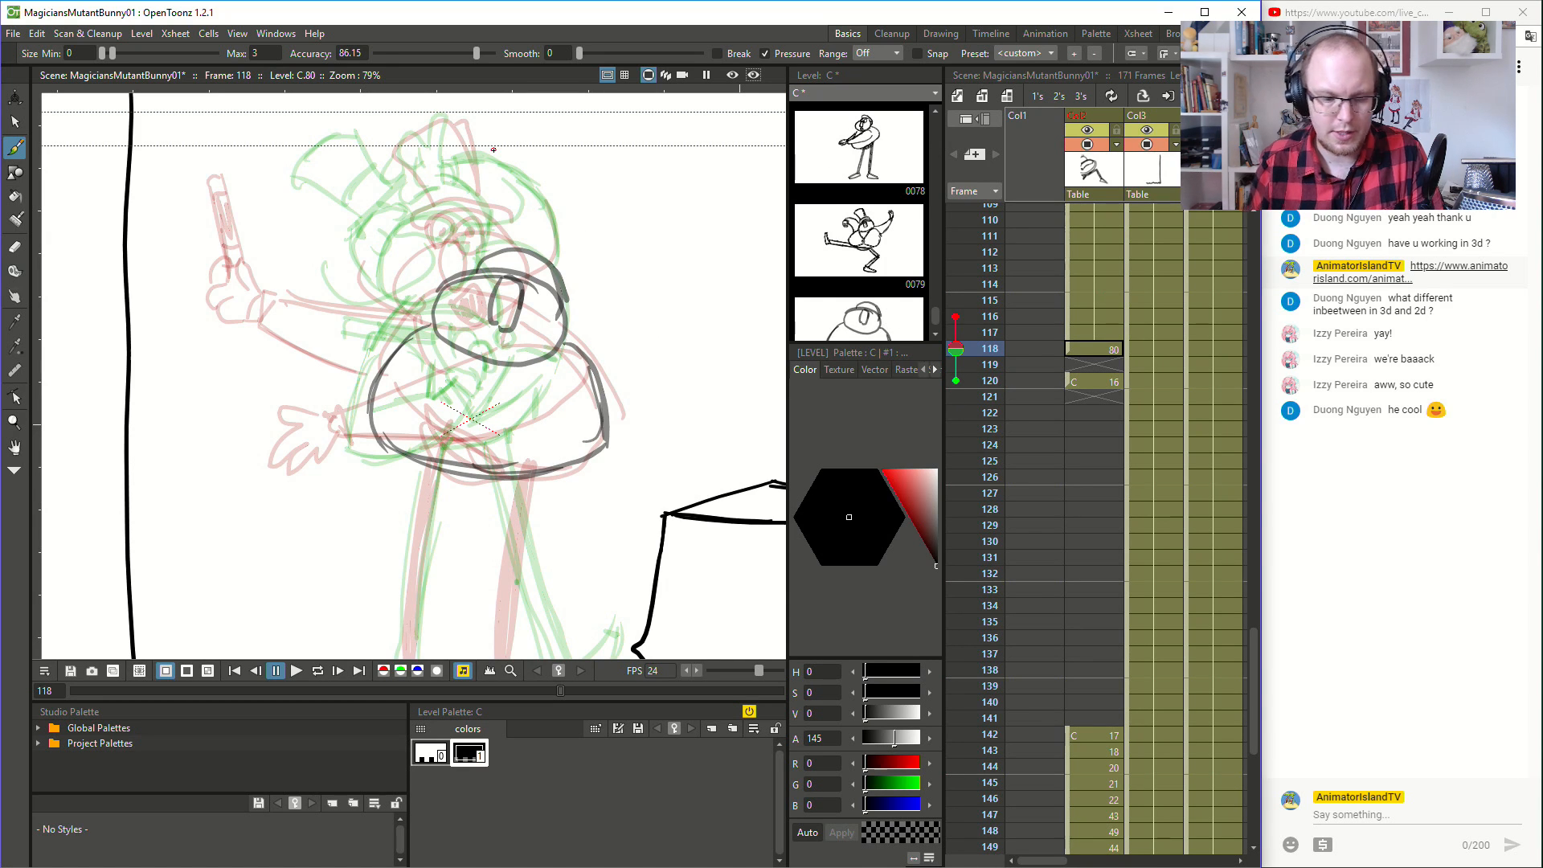
# - Draw an arm bent outward from the body at frame 118, with a cuff and a hand hanging down
pyautogui.moveTo(566, 333)
pyautogui.mouseDown()
pyautogui.moveTo(648, 311)
pyautogui.moveTo(663, 319)
pyautogui.moveTo(601, 324)
pyautogui.moveTo(682, 340)
pyautogui.mouseUp()
pyautogui.hotkey('ctrl', 'z')
pyautogui.moveTo(604, 411)
pyautogui.mouseDown()
pyautogui.moveTo(681, 375)
pyautogui.moveTo(684, 397)
pyautogui.mouseUp()
pyautogui.hotkey('ctrl', 'z')
pyautogui.moveTo(683, 340)
pyautogui.mouseDown()
pyautogui.moveTo(700, 379)
pyautogui.moveTo(647, 441)
pyautogui.moveTo(664, 418)
pyautogui.moveTo(663, 445)
pyautogui.moveTo(676, 426)
pyautogui.moveTo(684, 445)
pyautogui.moveTo(698, 415)
pyautogui.mouseUp()
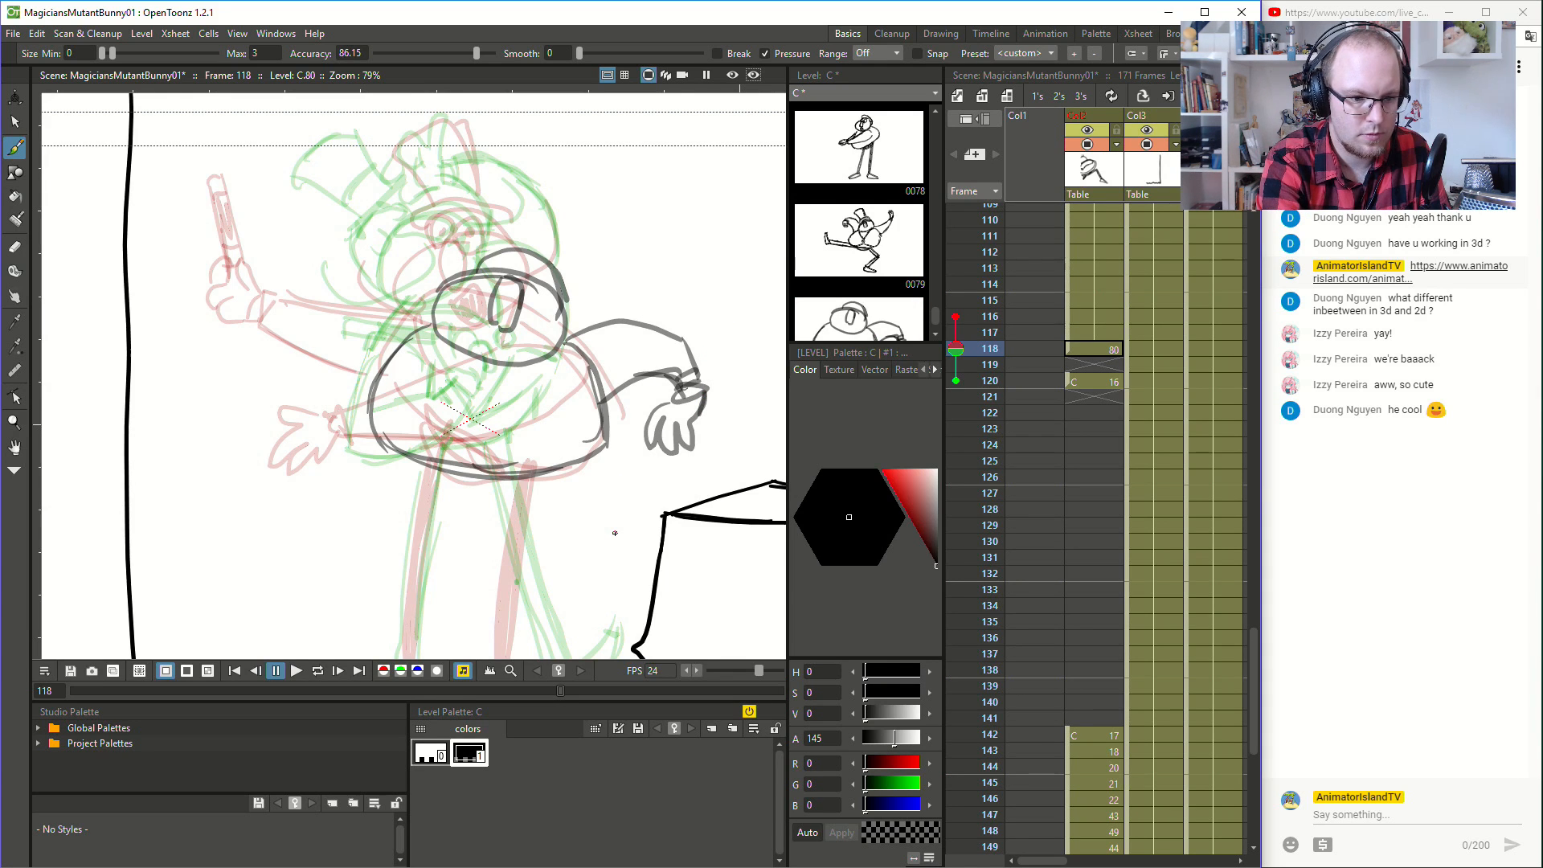
# - Draw the magician's other arm at frame 118, curving from the shoulder down past the belly on the side facing the curtain
pyautogui.moveTo(251, 332)
pyautogui.mouseDown()
pyautogui.moveTo(265, 479)
pyautogui.moveTo(367, 531)
pyautogui.moveTo(417, 395)
pyautogui.mouseUp()
pyautogui.hotkey('ctrl', 'z')
pyautogui.moveTo(263, 330)
pyautogui.mouseDown()
pyautogui.moveTo(264, 469)
pyautogui.moveTo(454, 546)
pyautogui.moveTo(513, 418)
pyautogui.mouseUp()
pyautogui.hotkey('ctrl', 'z')
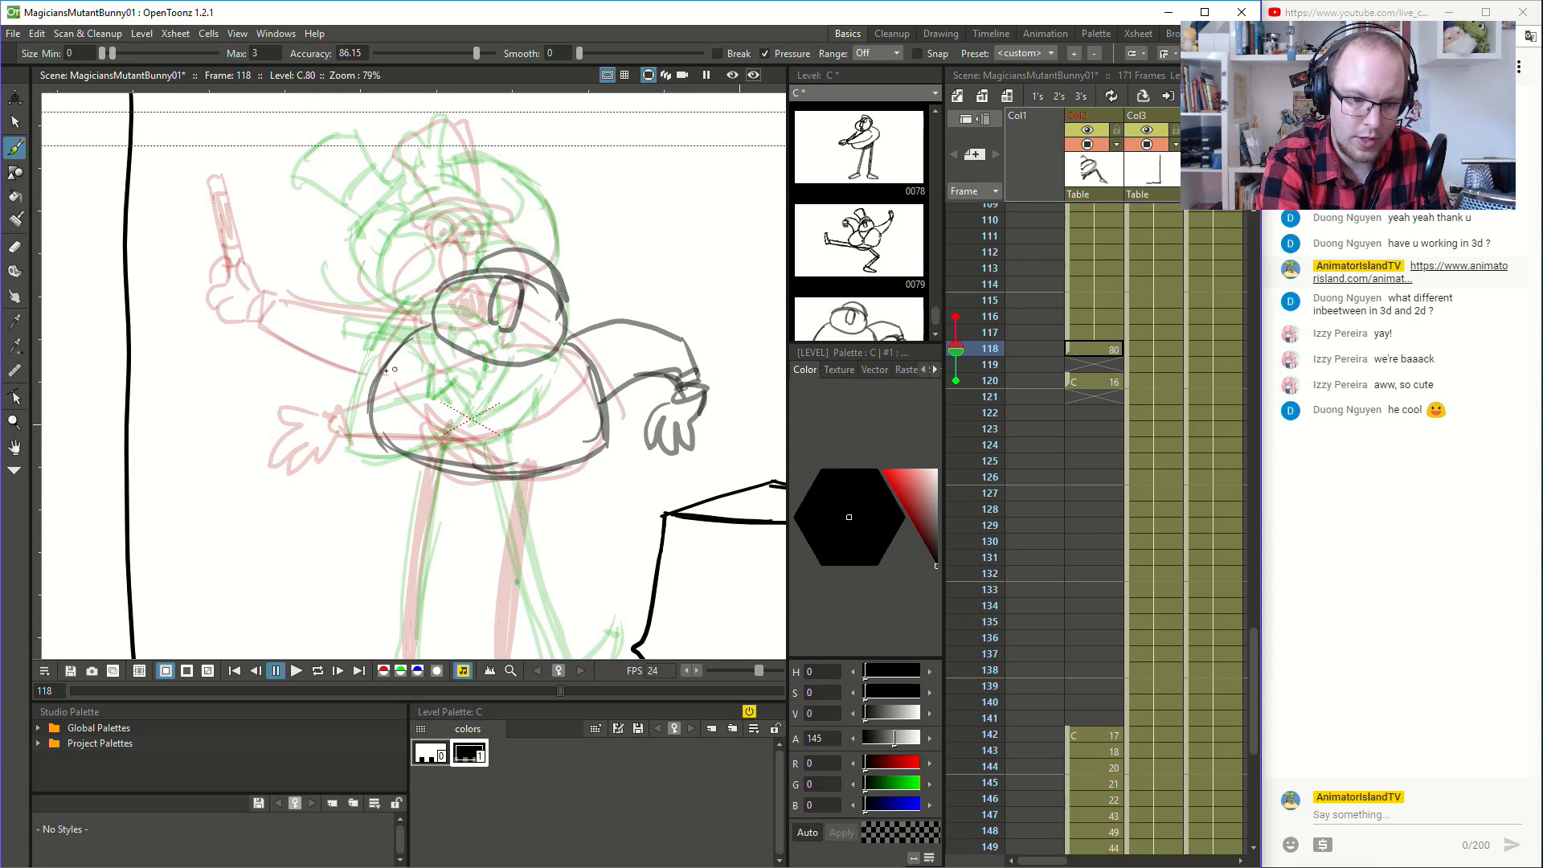
pyautogui.moveTo(345, 373); pyautogui.dragTo(309, 487)
pyautogui.hotkey('ctrl', 'z')
pyautogui.moveTo(420, 328); pyautogui.dragTo(322, 480)
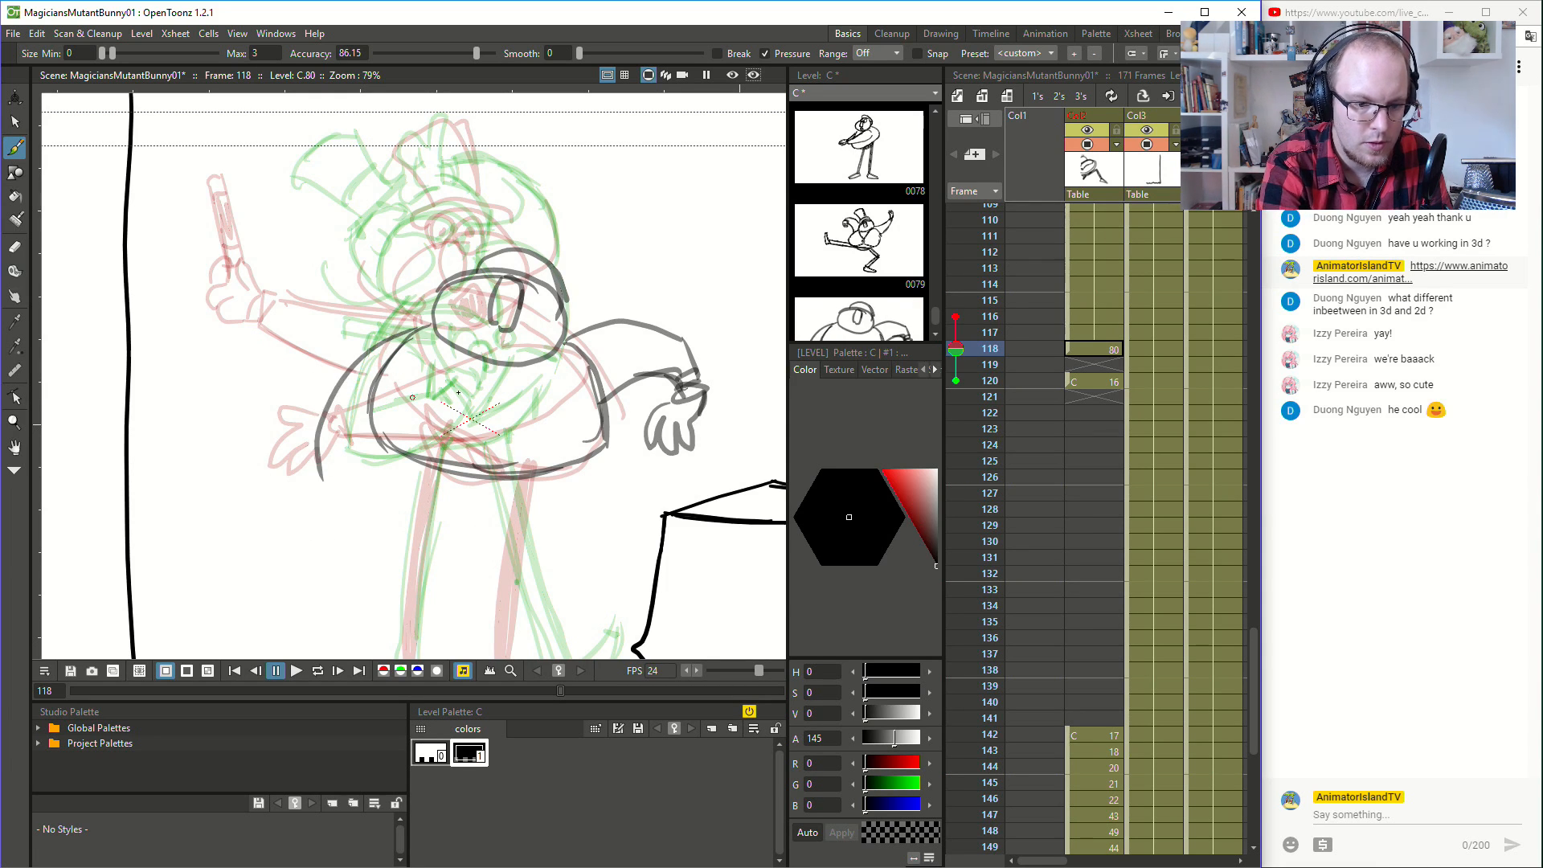
pyautogui.hotkey('ctrl', 'z')
pyautogui.moveTo(446, 386)
pyautogui.mouseDown()
pyautogui.moveTo(366, 460)
pyautogui.moveTo(359, 447)
pyautogui.moveTo(352, 475)
pyautogui.moveTo(439, 401)
pyautogui.mouseUp()
pyautogui.moveTo(444, 400)
pyautogui.mouseDown()
pyautogui.moveTo(422, 329)
pyautogui.moveTo(462, 322)
pyautogui.moveTo(424, 394)
pyautogui.moveTo(421, 339)
pyautogui.mouseUp()
pyautogui.hotkey('ctrl', 'z')
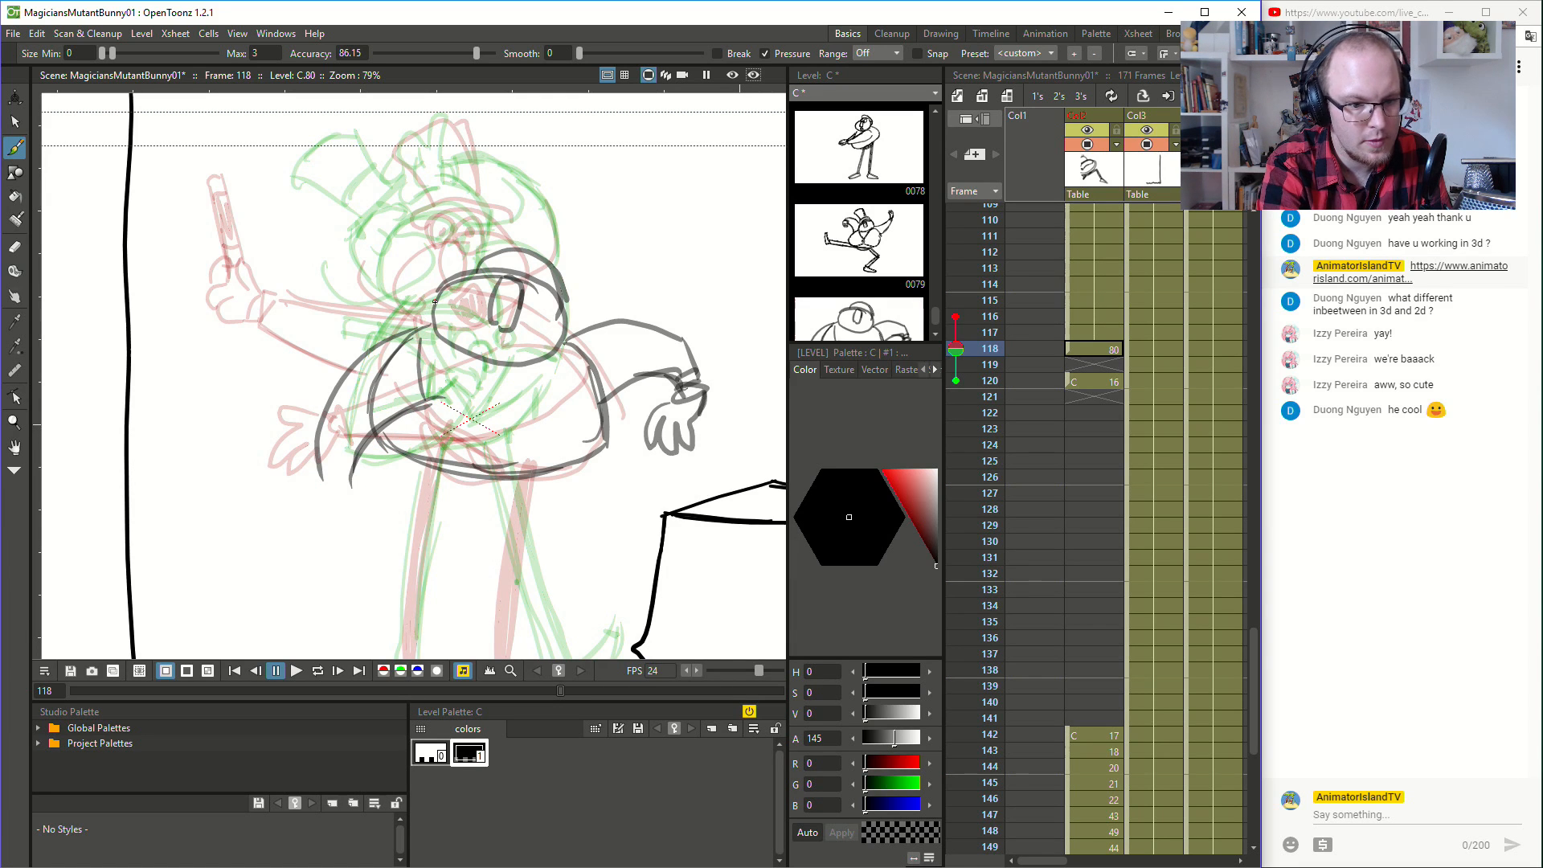
pyautogui.hotkey('ctrl', 'z')
pyautogui.moveTo(415, 406); pyautogui.dragTo(422, 323)
# - Erase the body outline that crosses the lowered arm at frame 118 and return to the Brush tool
pyautogui.press('a')
pyautogui.moveTo(370, 407); pyautogui.dragTo(412, 337)
pyautogui.press('b')
# - Draw the cuff and gloved hand on the lowered arm at frame 118, holding a downward-pointing wand with a shaded shaft
pyautogui.moveTo(325, 489)
pyautogui.mouseDown()
pyautogui.moveTo(350, 480)
pyautogui.moveTo(385, 523)
pyautogui.moveTo(378, 553)
pyautogui.moveTo(369, 537)
pyautogui.mouseUp()
pyautogui.hotkey('ctrl', 'z')
pyautogui.hotkey('ctrl', 'z')
pyautogui.moveTo(363, 519)
pyautogui.mouseDown()
pyautogui.moveTo(359, 554)
pyautogui.moveTo(326, 556)
pyautogui.moveTo(333, 504)
pyautogui.mouseUp()
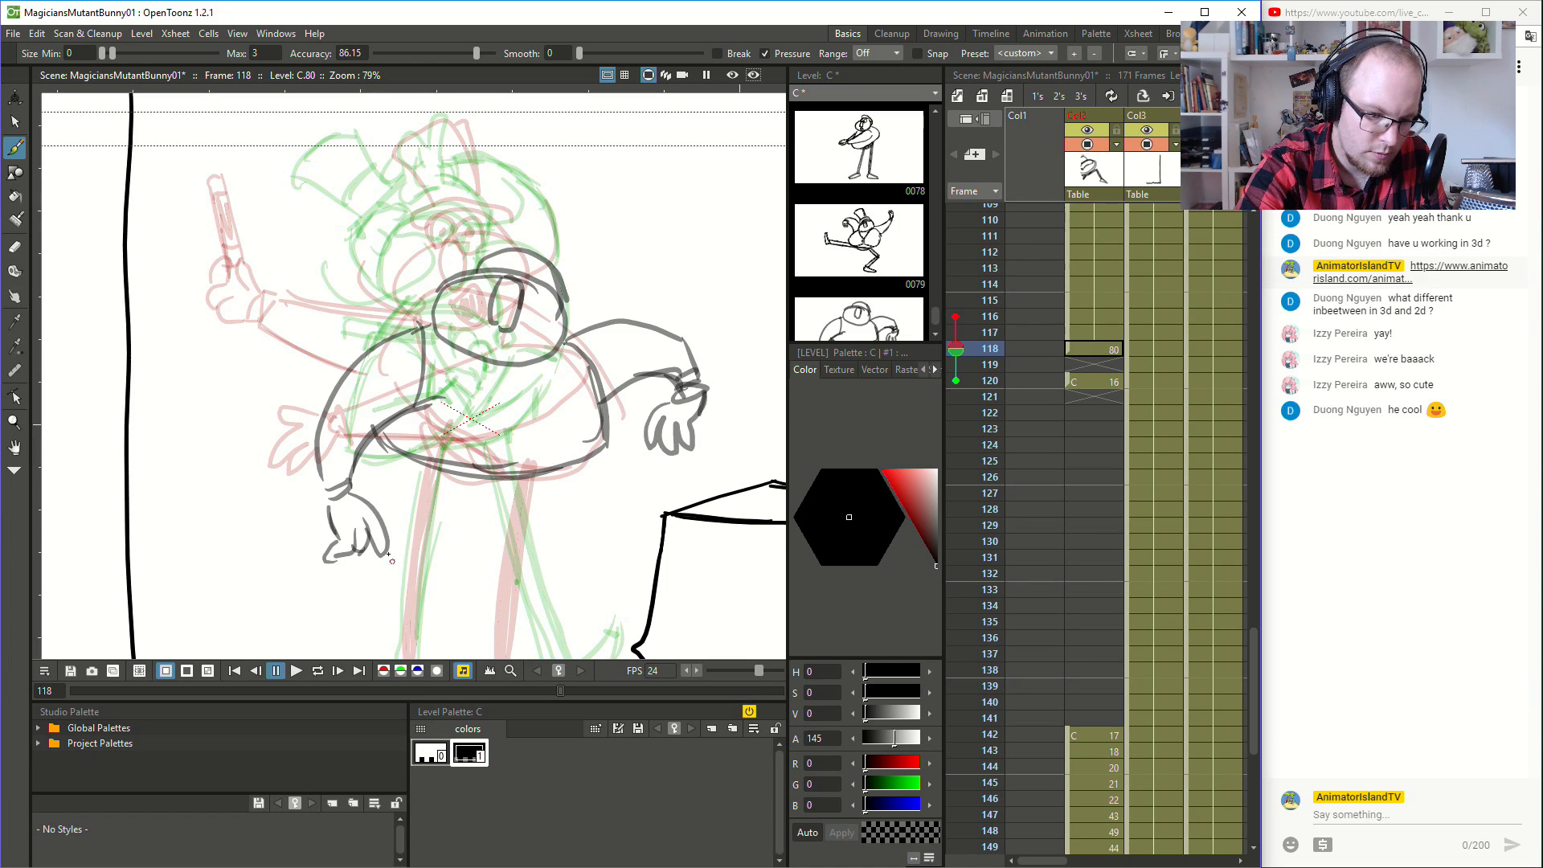
pyautogui.moveTo(367, 543)
pyautogui.mouseDown()
pyautogui.moveTo(355, 619)
pyautogui.moveTo(377, 548)
pyautogui.mouseUp()
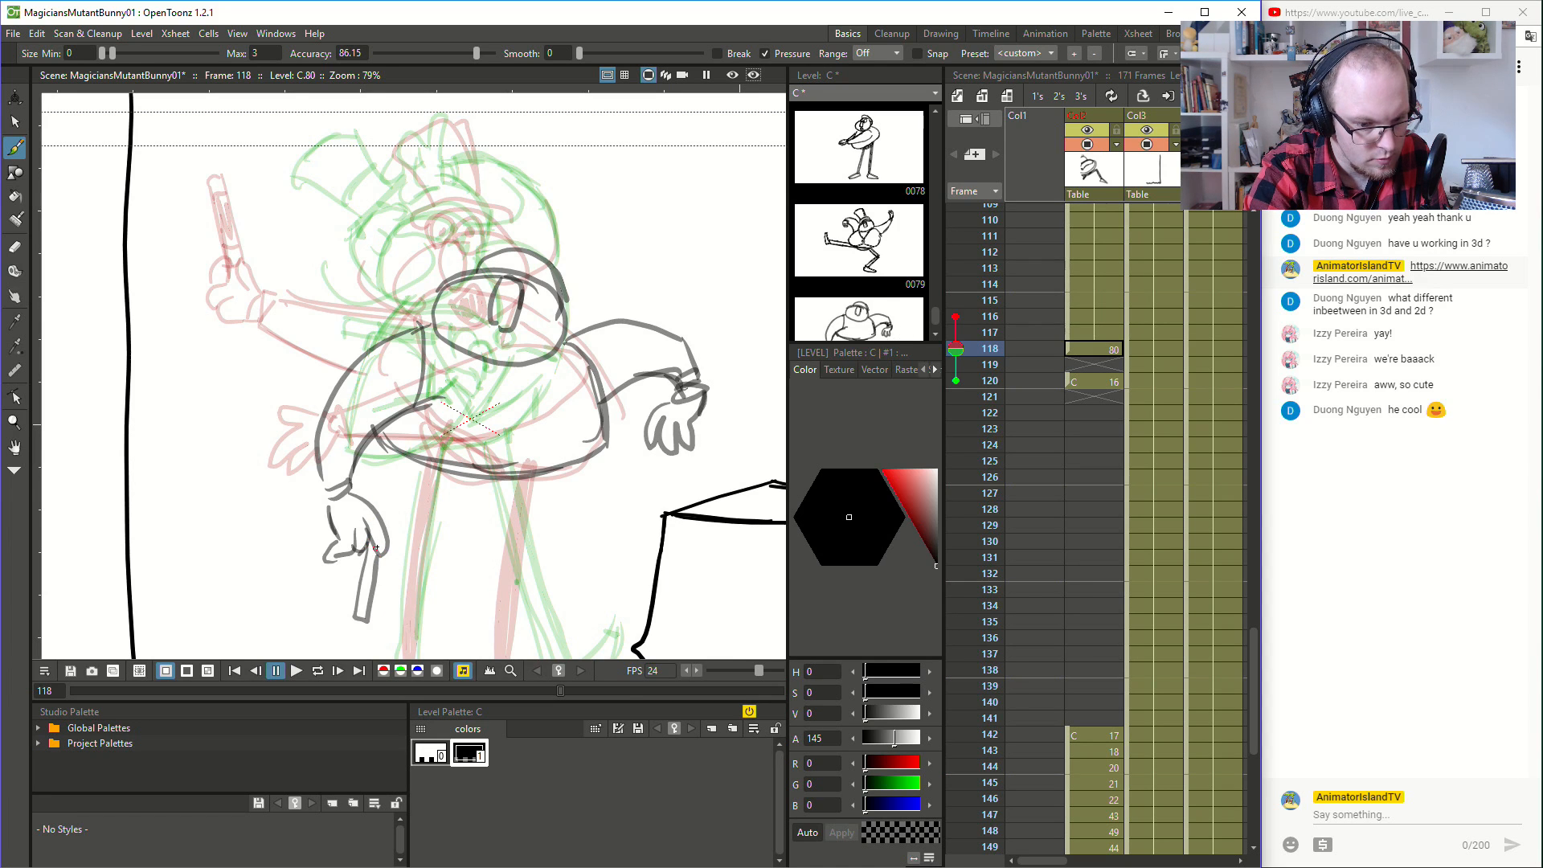
pyautogui.moveTo(357, 600); pyautogui.dragTo(373, 555)
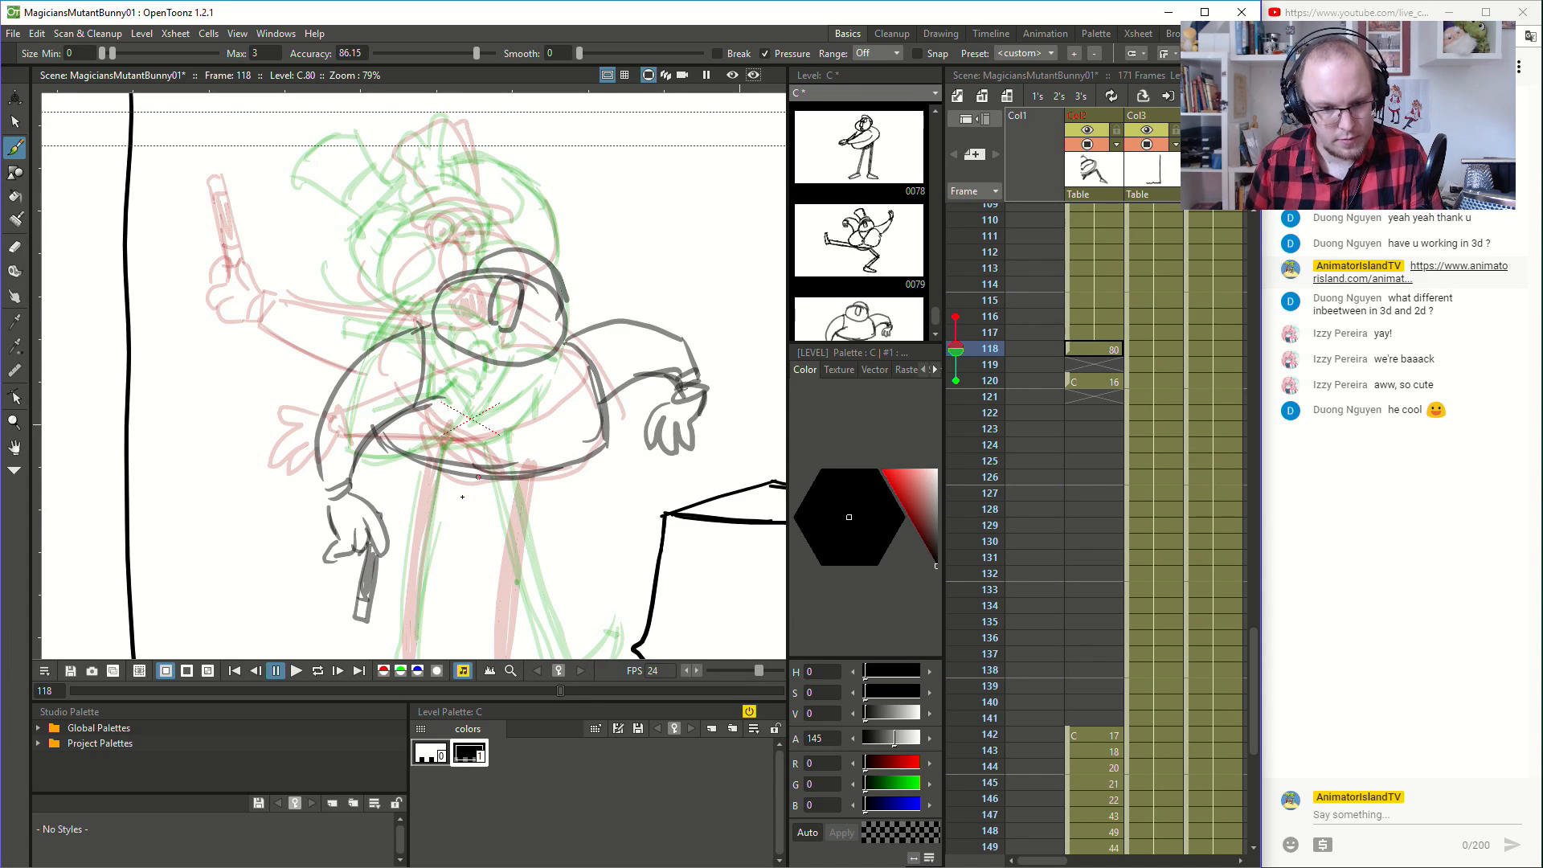
# - Draw a shallow hip curve just below the magician's body outline at frame 118
pyautogui.moveTo(472, 551); pyautogui.dragTo(569, 386)
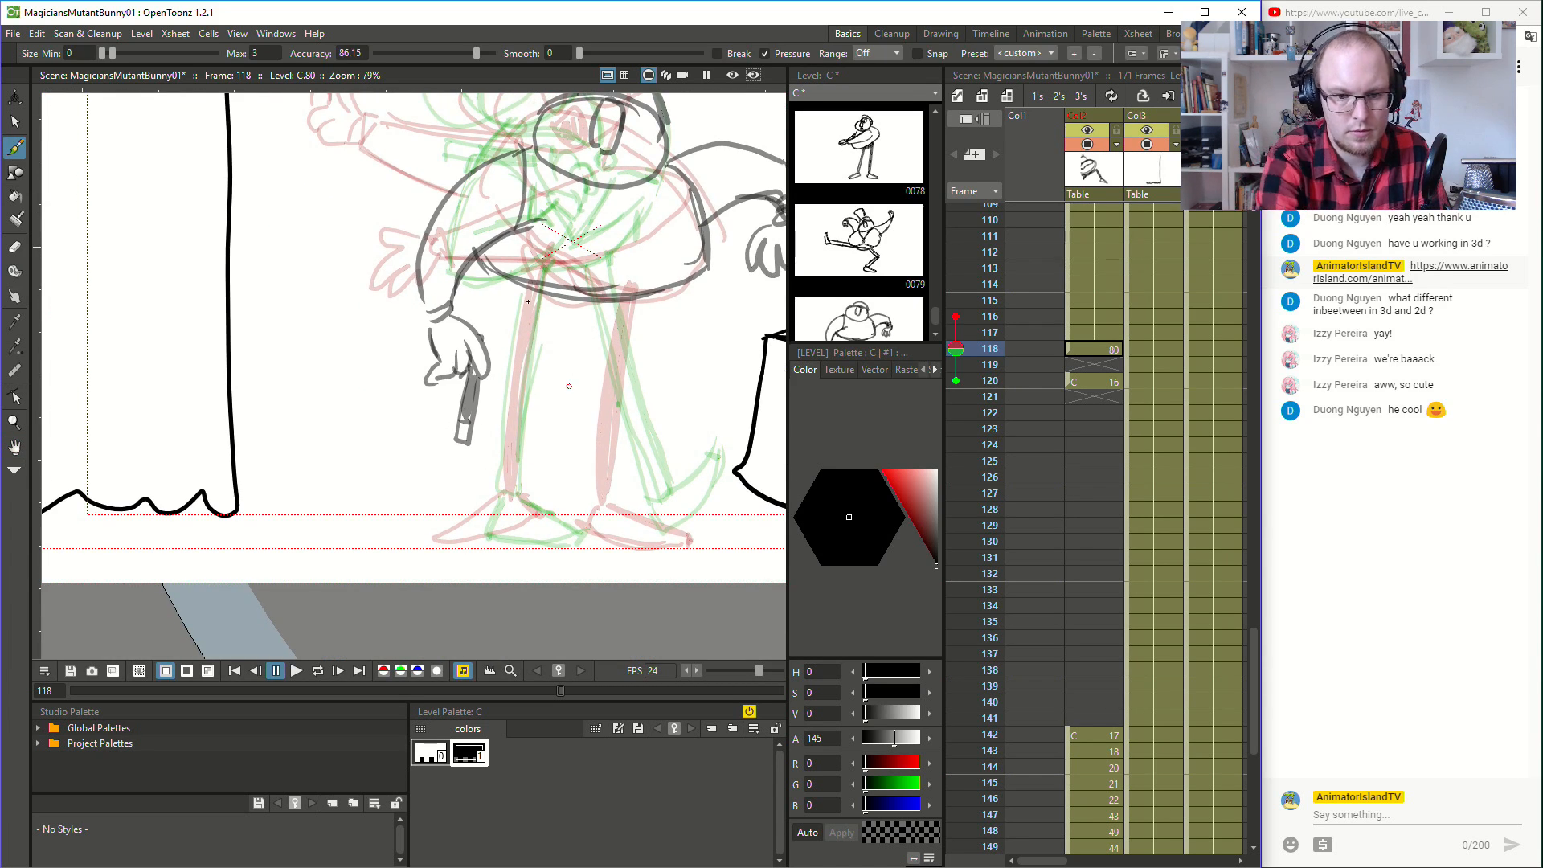
pyautogui.moveTo(513, 282)
pyautogui.mouseDown()
pyautogui.moveTo(621, 318)
pyautogui.moveTo(640, 285)
pyautogui.moveTo(557, 319)
pyautogui.moveTo(634, 294)
pyautogui.mouseUp()
pyautogui.hotkey('ctrl', 'z')
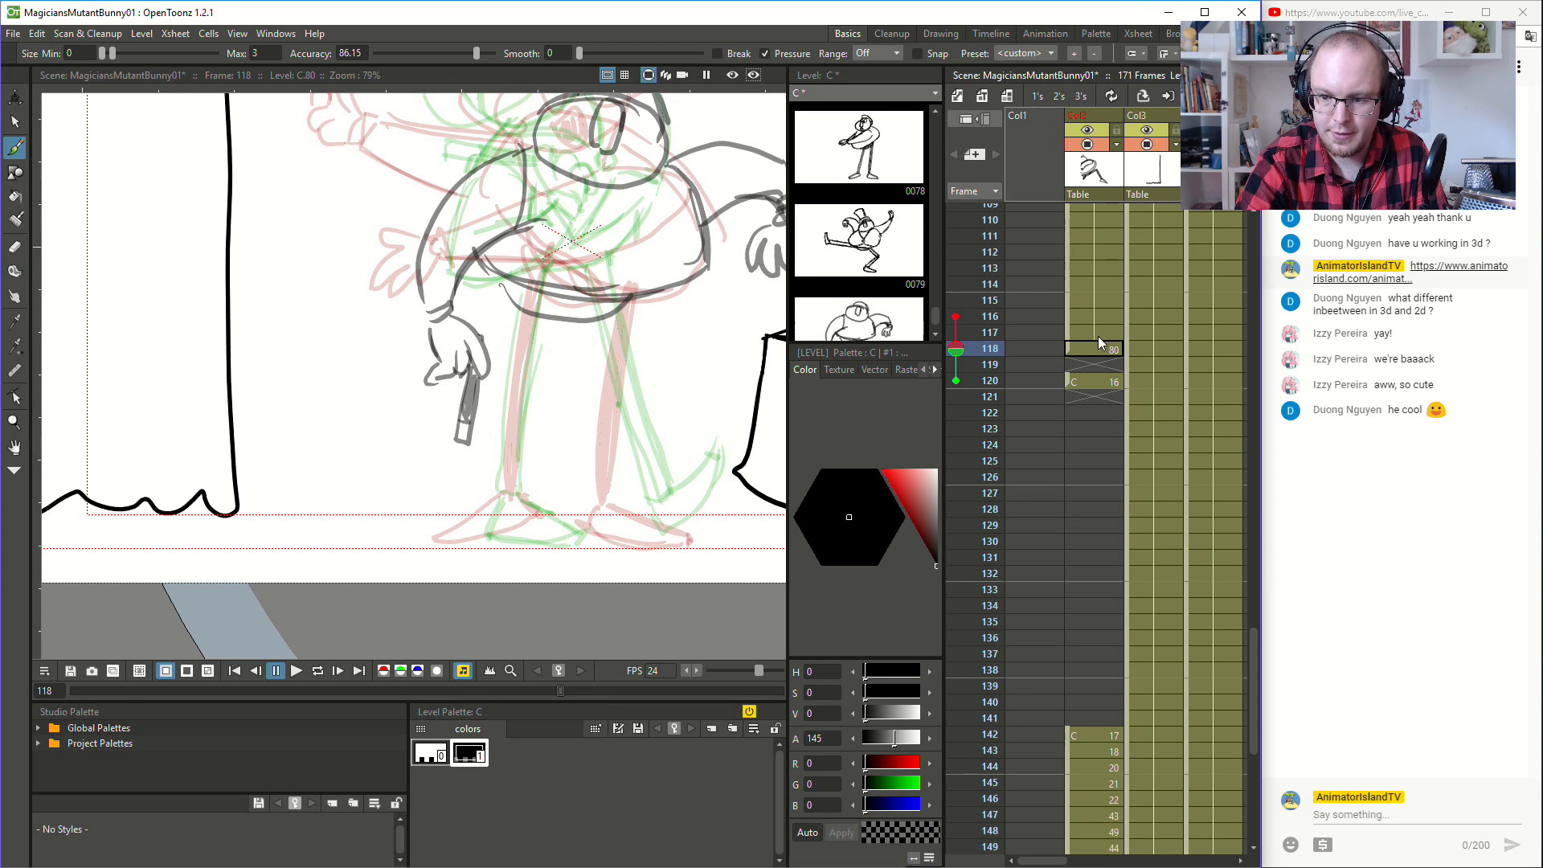
# - Flip between frames 117, 118 and 120 to examine how the magician's legs and feet move
pyautogui.click(1101, 330)
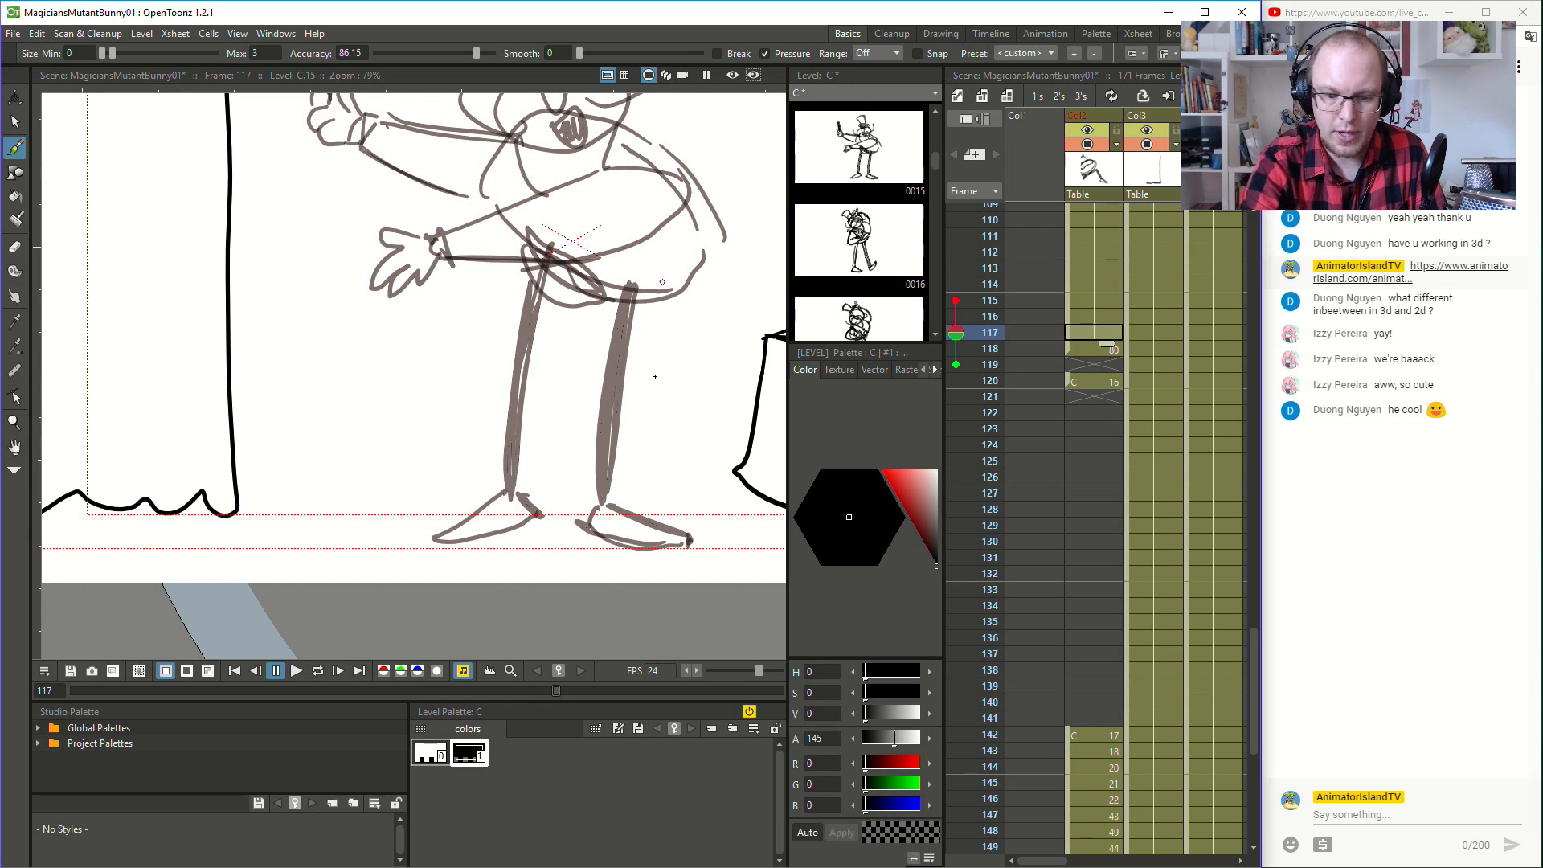
pyautogui.moveTo(663, 358); pyautogui.dragTo(644, 487)
pyautogui.moveTo(635, 428); pyautogui.dragTo(671, 464)
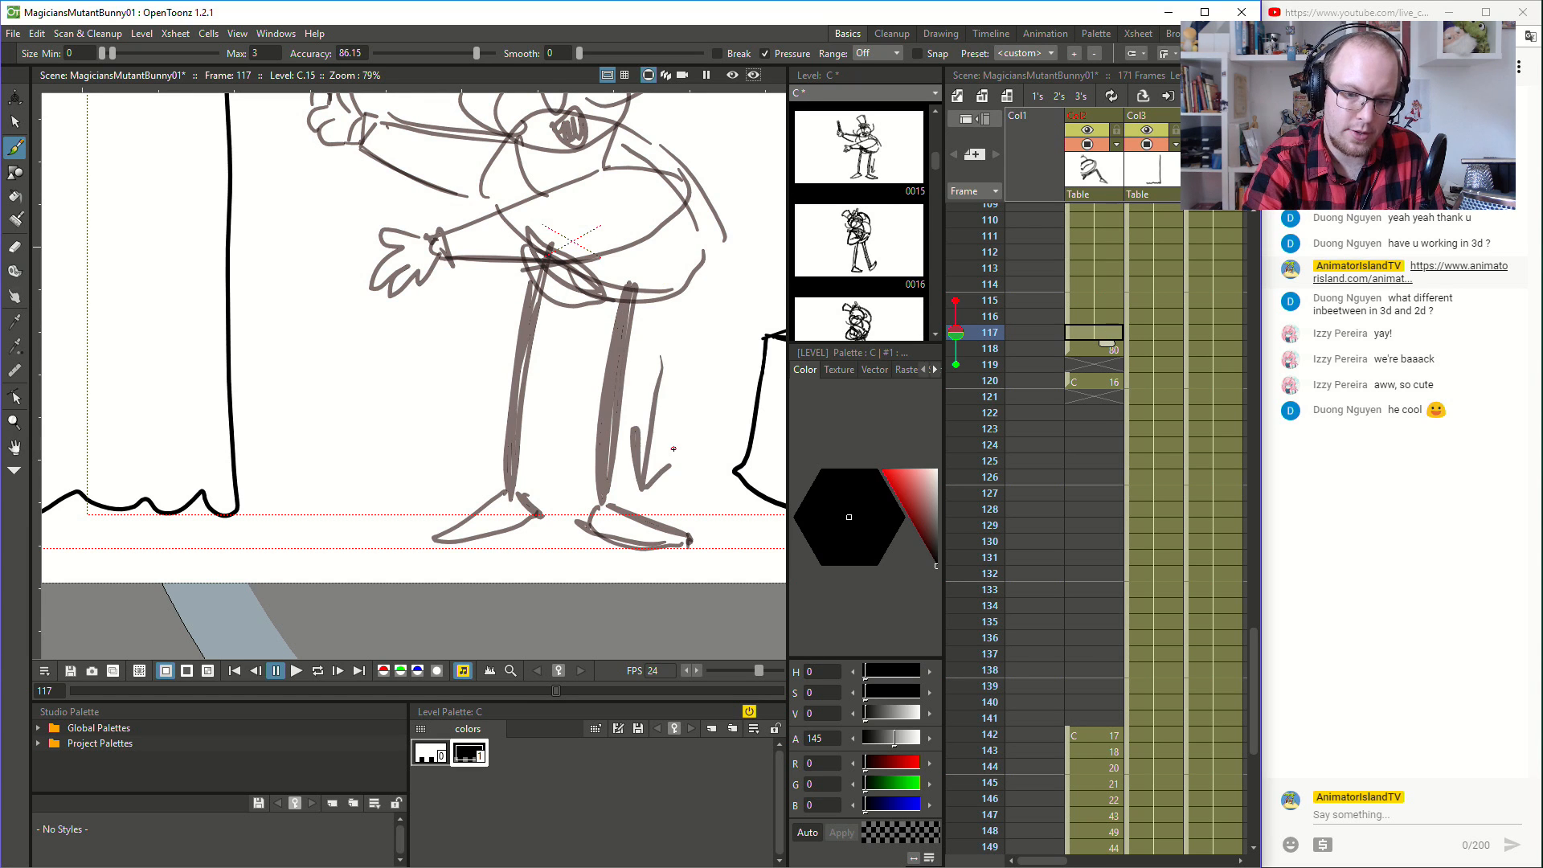
pyautogui.click(1087, 379)
pyautogui.click(1093, 347)
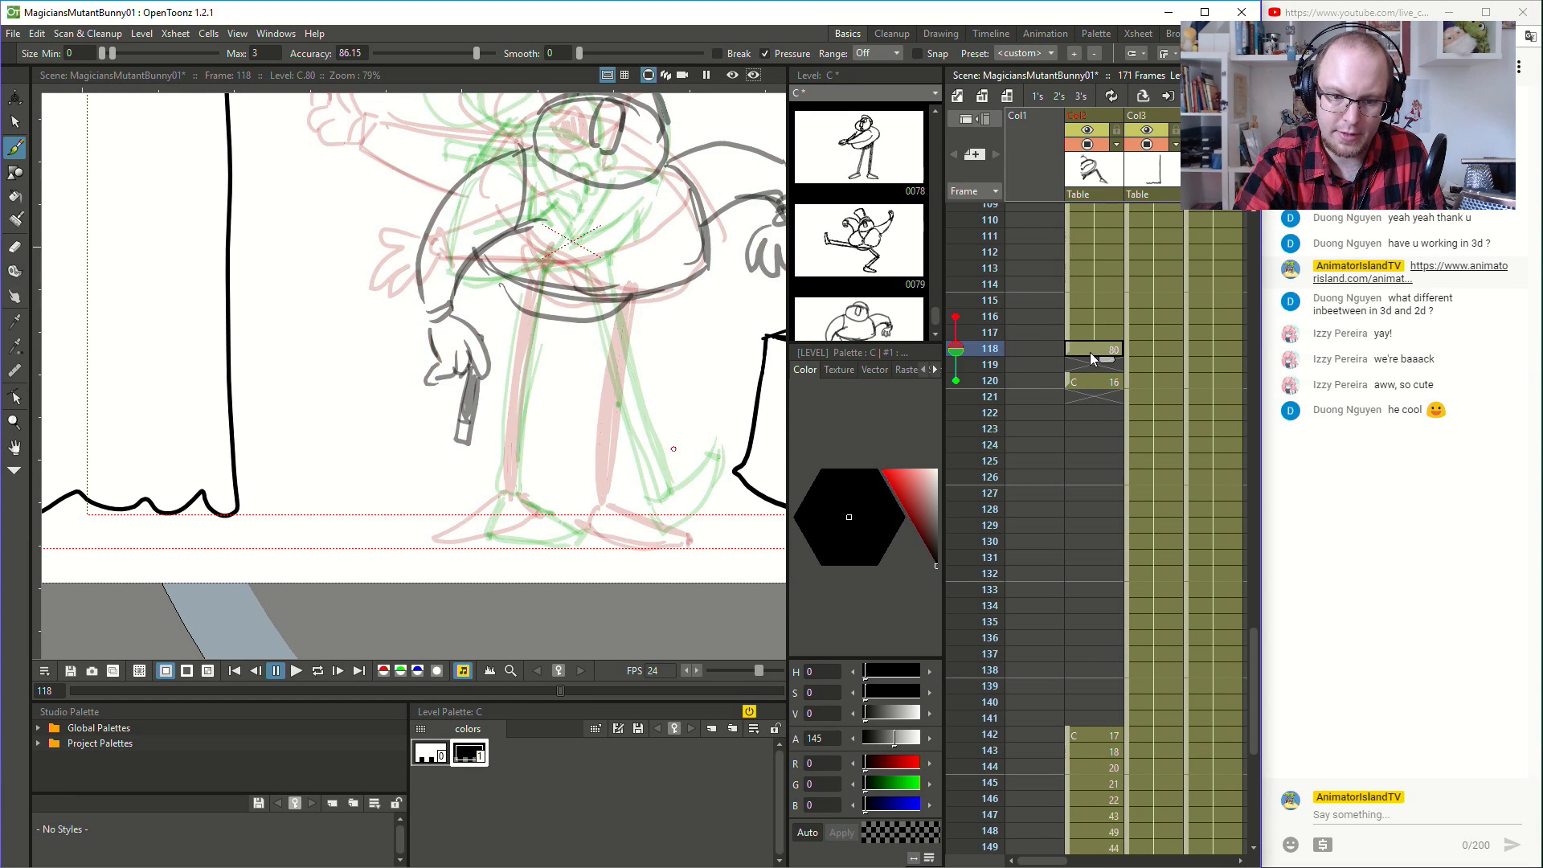
pyautogui.click(1101, 331)
pyautogui.click(1097, 345)
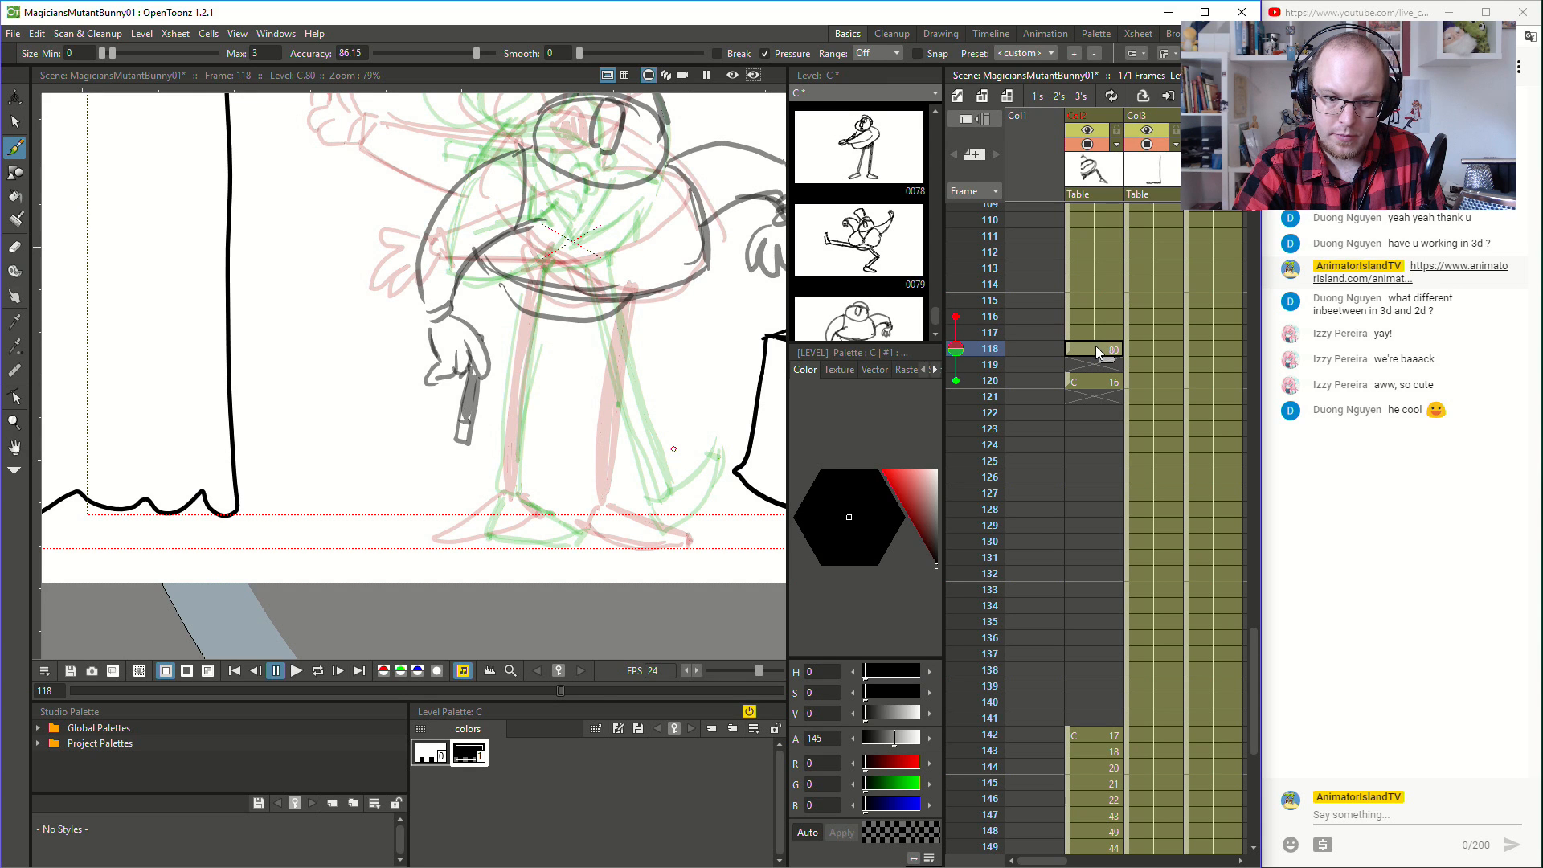
pyautogui.click(1093, 379)
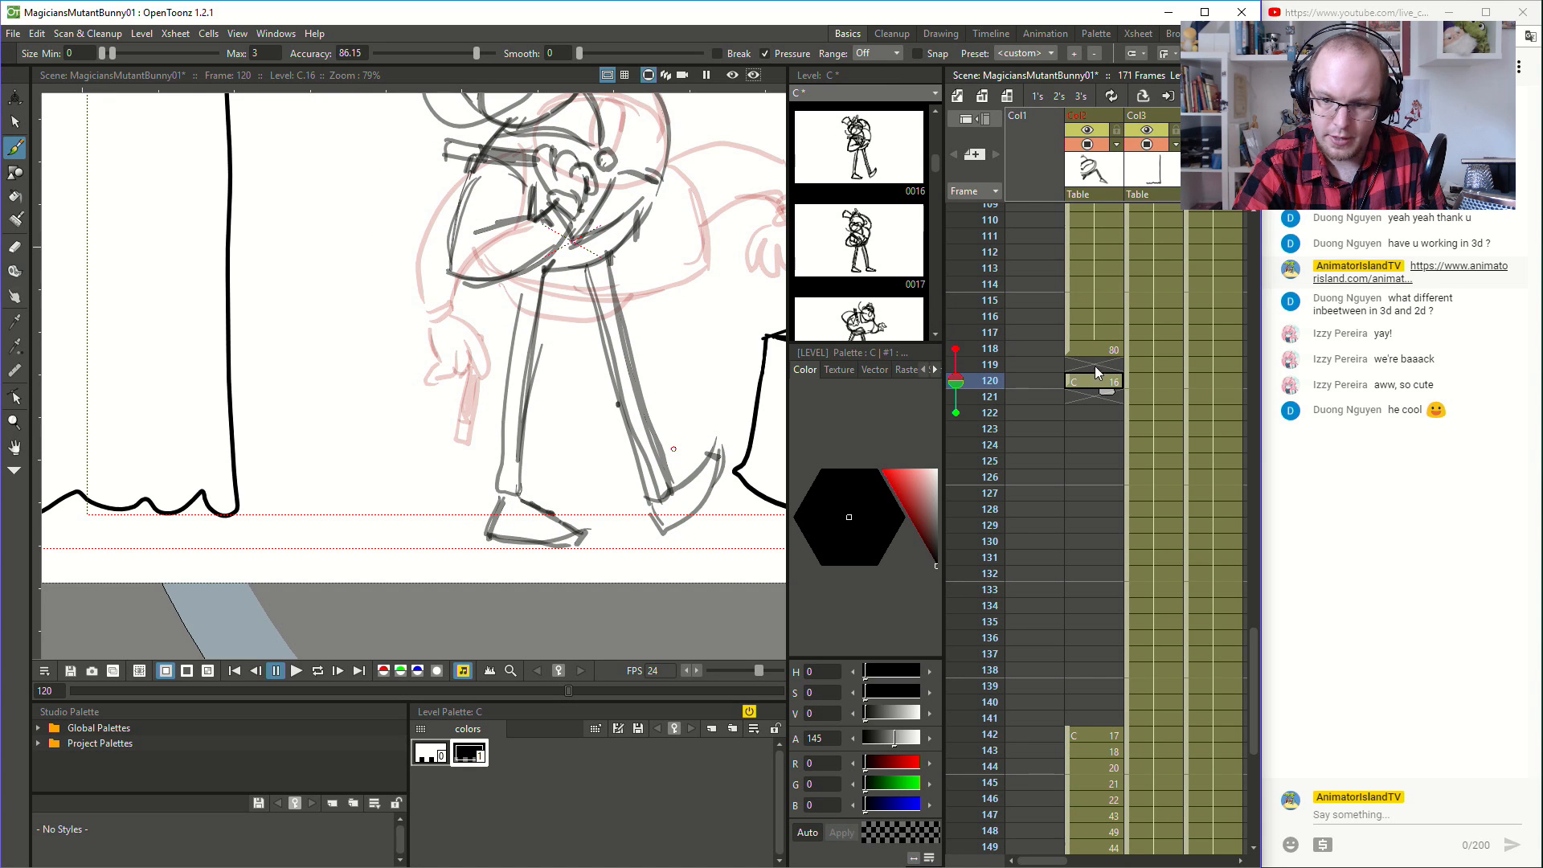
pyautogui.click(1097, 349)
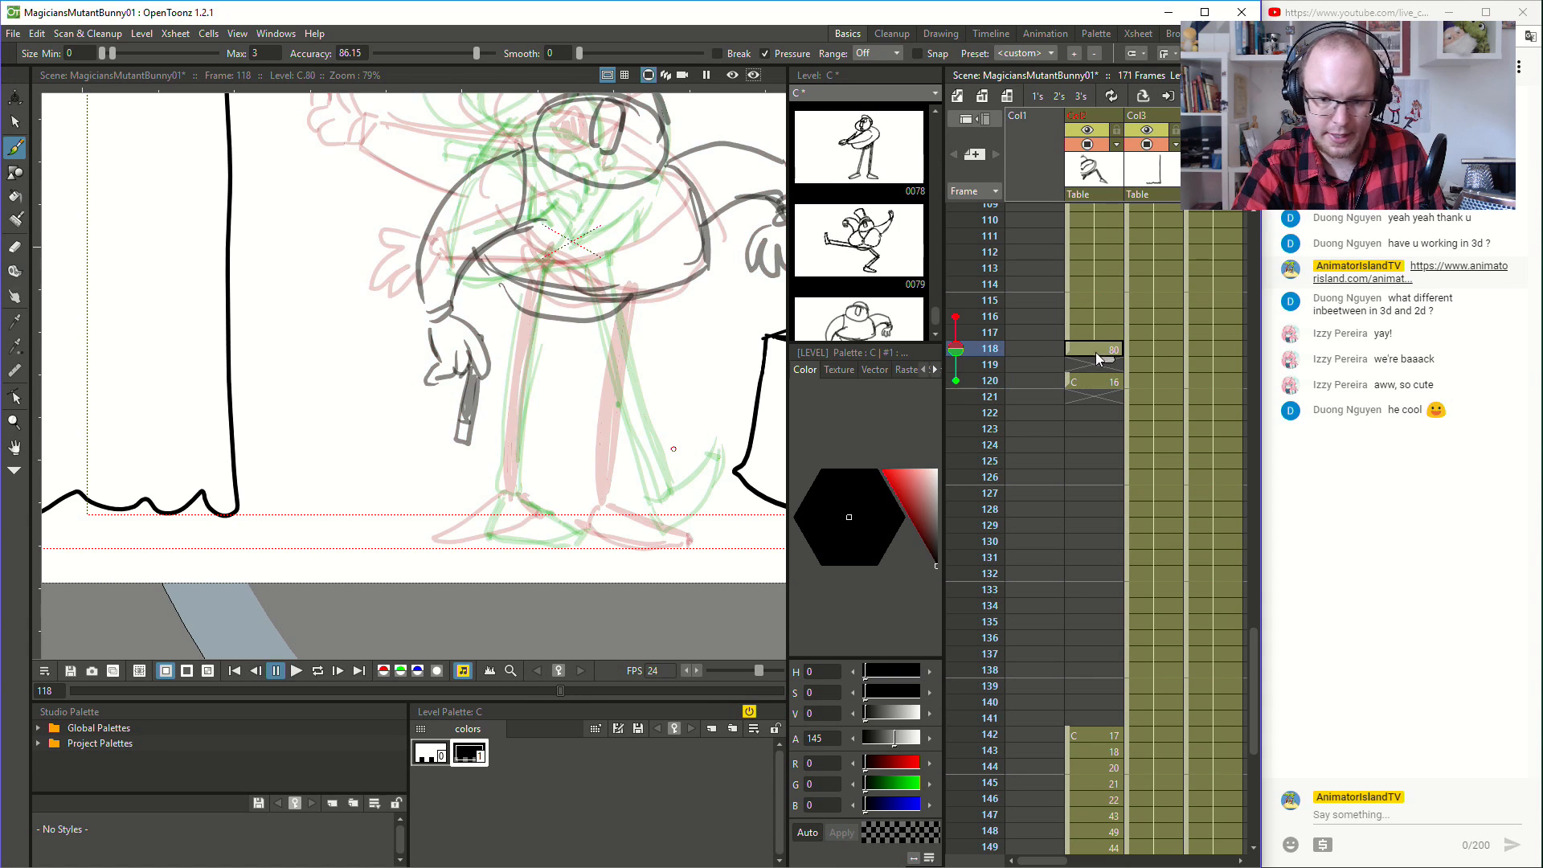
# - Draw the magician's bent leg at frame 118, running from the hip through the knee down to the ankle
pyautogui.moveTo(496, 489)
pyautogui.mouseDown()
pyautogui.moveTo(528, 493)
pyautogui.moveTo(547, 391)
pyautogui.mouseUp()
pyautogui.moveTo(516, 494)
pyautogui.mouseDown()
pyautogui.moveTo(555, 406)
pyautogui.moveTo(543, 380)
pyautogui.moveTo(562, 385)
pyautogui.moveTo(533, 316)
pyautogui.moveTo(549, 427)
pyautogui.mouseUp()
pyautogui.press('space')
pyautogui.moveTo(705, 385)
pyautogui.mouseDown()
pyautogui.moveTo(678, 493)
pyautogui.moveTo(694, 426)
pyautogui.mouseUp()
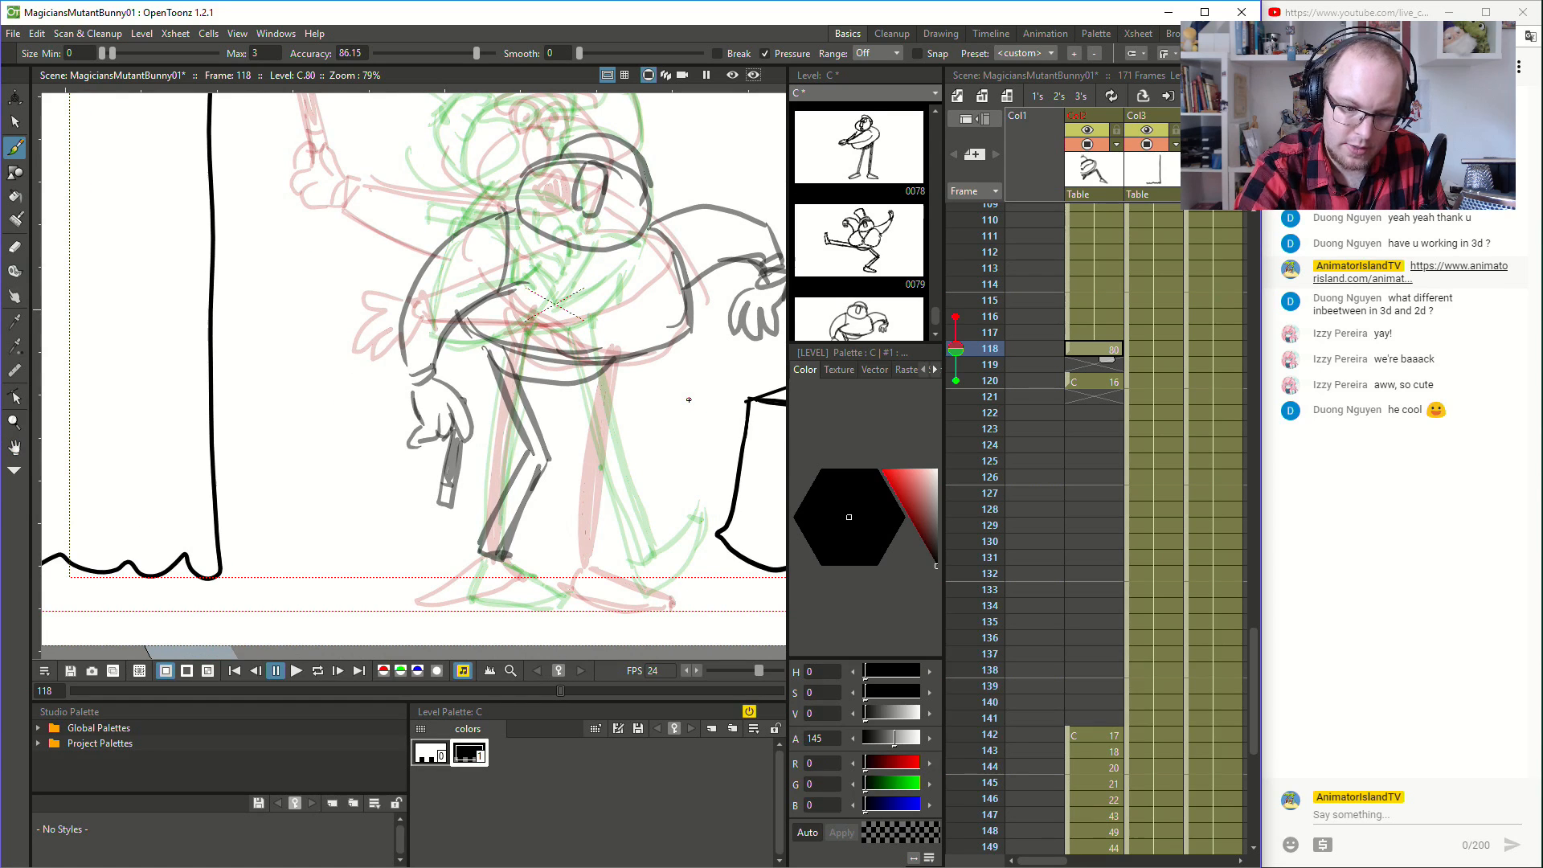
# - Draw the other leg stretched outward at frame 118, ending in a foot with its toe raised
pyautogui.moveTo(574, 383)
pyautogui.mouseDown()
pyautogui.moveTo(643, 544)
pyautogui.moveTo(629, 504)
pyautogui.moveTo(653, 556)
pyautogui.moveTo(603, 448)
pyautogui.moveTo(654, 554)
pyautogui.moveTo(672, 540)
pyautogui.mouseUp()
pyautogui.hotkey('ctrl', 'z')
pyautogui.hotkey('ctrl', 'z')
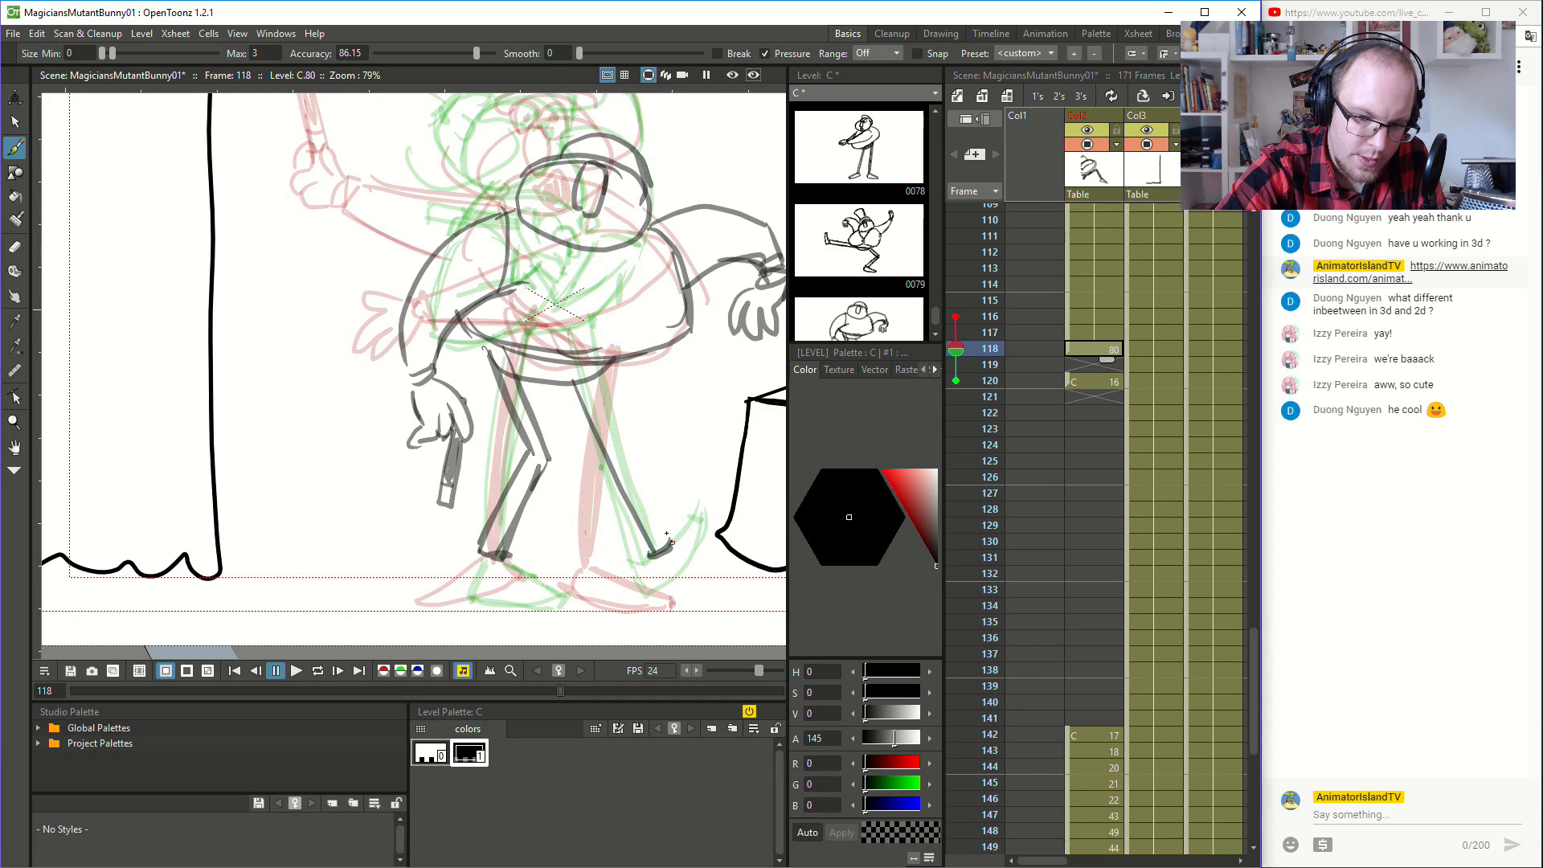
pyautogui.moveTo(589, 380)
pyautogui.mouseDown()
pyautogui.moveTo(673, 539)
pyautogui.moveTo(601, 412)
pyautogui.mouseUp()
pyautogui.moveTo(652, 559)
pyautogui.mouseDown()
pyautogui.moveTo(711, 541)
pyautogui.moveTo(672, 545)
pyautogui.moveTo(705, 522)
pyautogui.moveTo(668, 550)
pyautogui.moveTo(712, 510)
pyautogui.mouseUp()
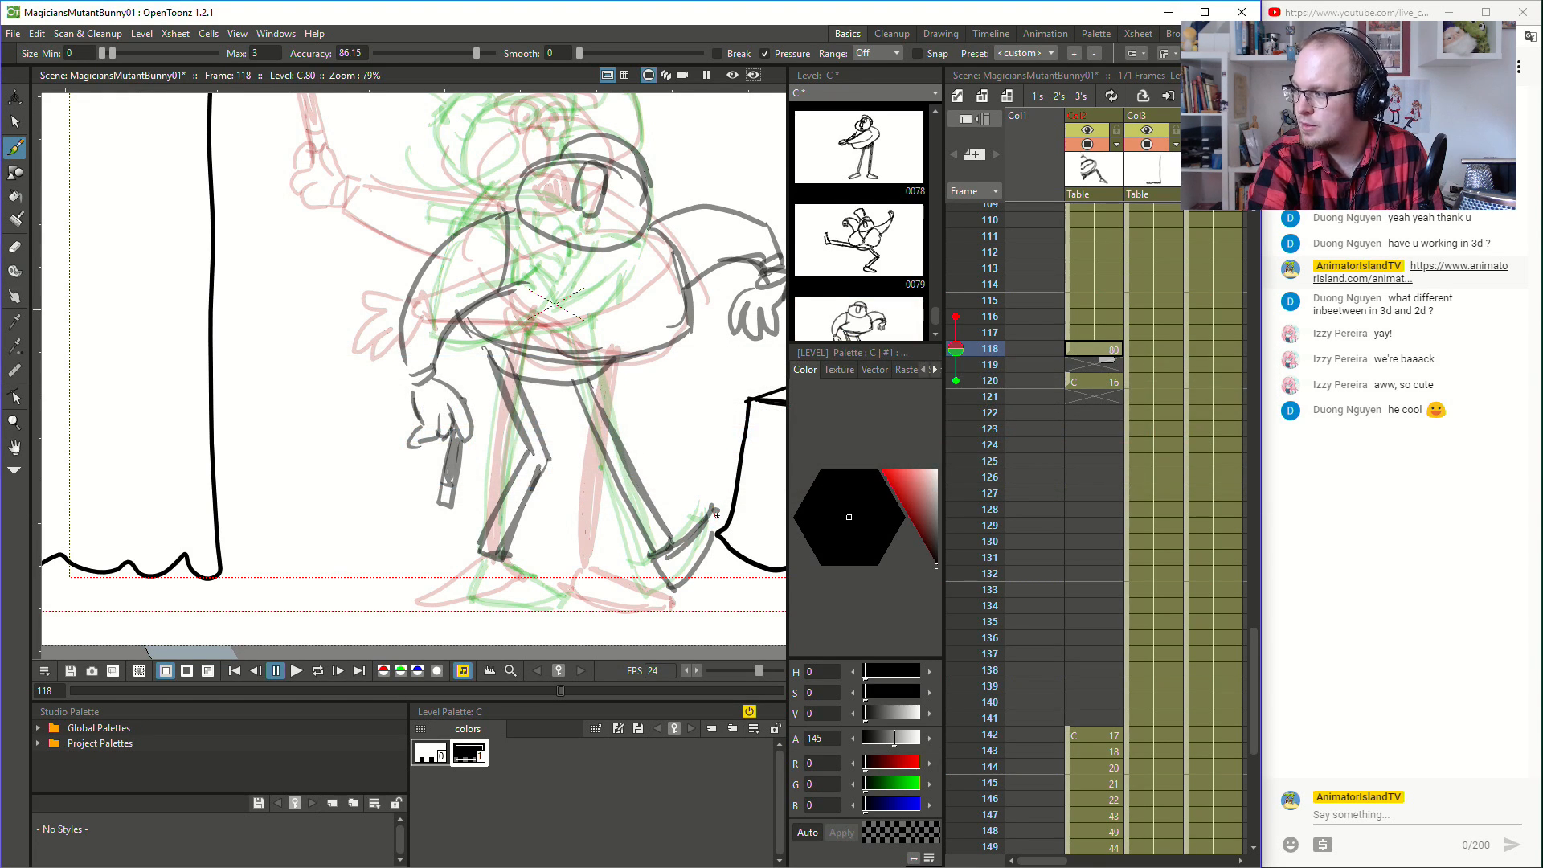
pyautogui.moveTo(715, 512); pyautogui.dragTo(698, 566)
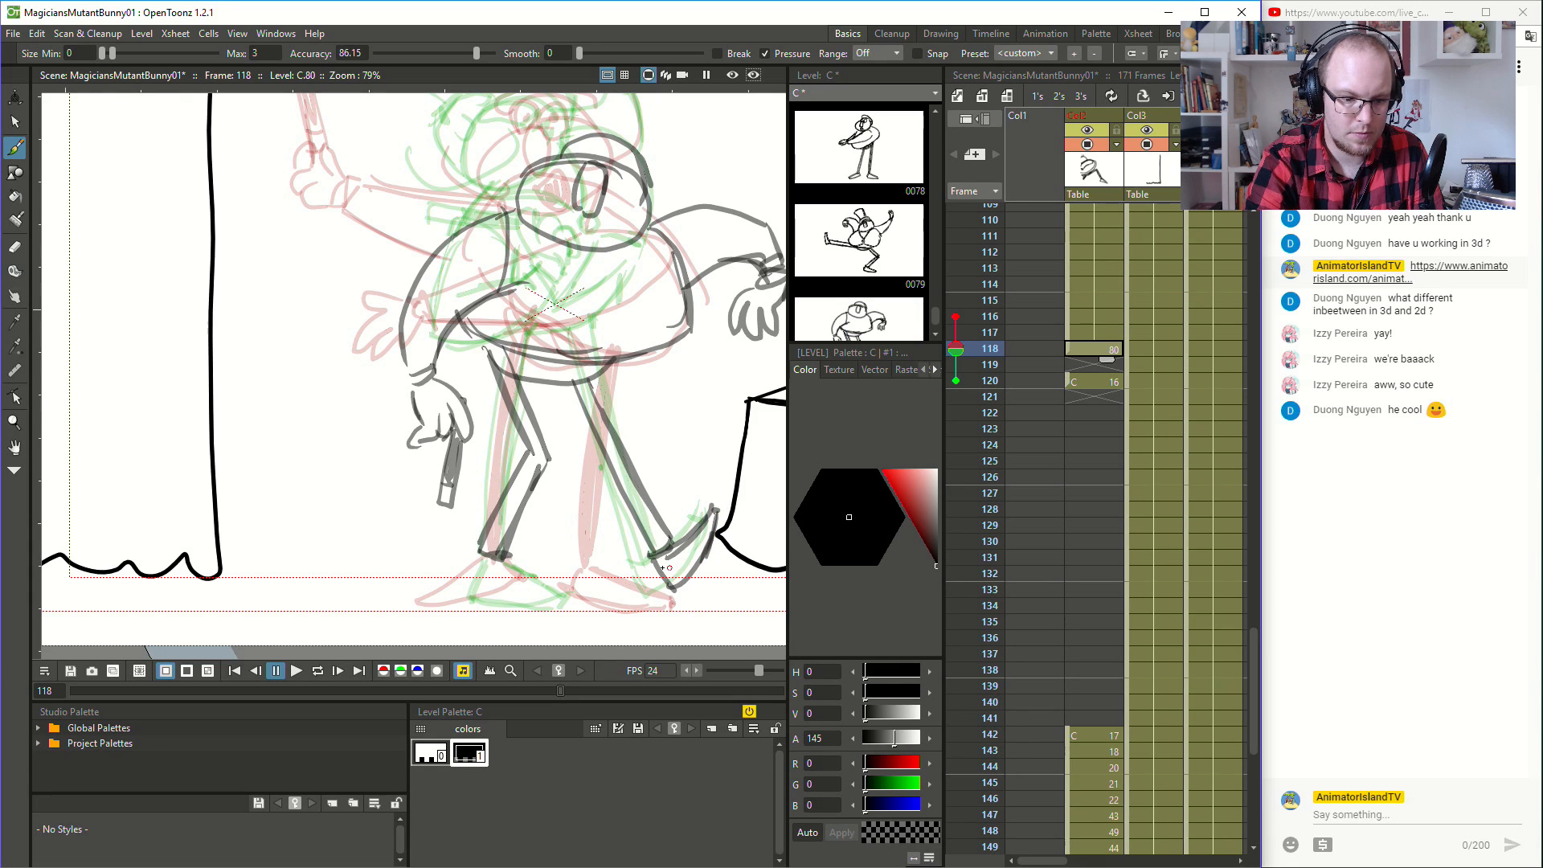
# - Draw the flat, planted foot under the bent leg at frame 118
pyautogui.moveTo(483, 563)
pyautogui.mouseDown()
pyautogui.moveTo(470, 606)
pyautogui.moveTo(477, 583)
pyautogui.moveTo(471, 596)
pyautogui.moveTo(560, 609)
pyautogui.moveTo(541, 589)
pyautogui.moveTo(562, 597)
pyautogui.mouseUp()
pyautogui.hotkey('ctrl', 'z')
pyautogui.hotkey('ctrl', 'z')
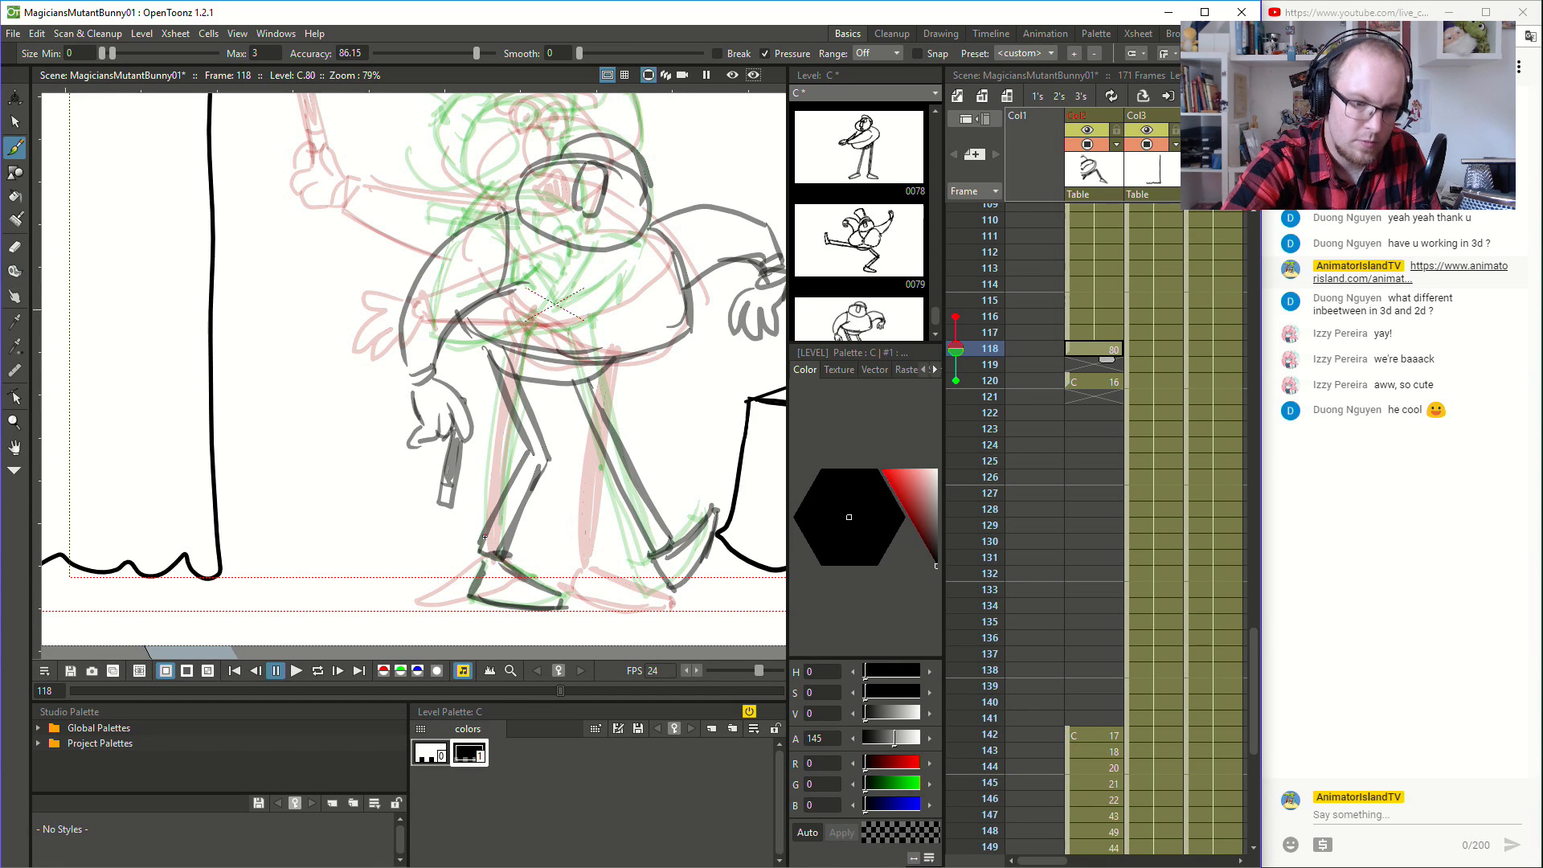
pyautogui.press('space')
pyautogui.moveTo(662, 420)
pyautogui.mouseDown()
pyautogui.moveTo(676, 504)
pyautogui.moveTo(667, 416)
pyautogui.mouseUp()
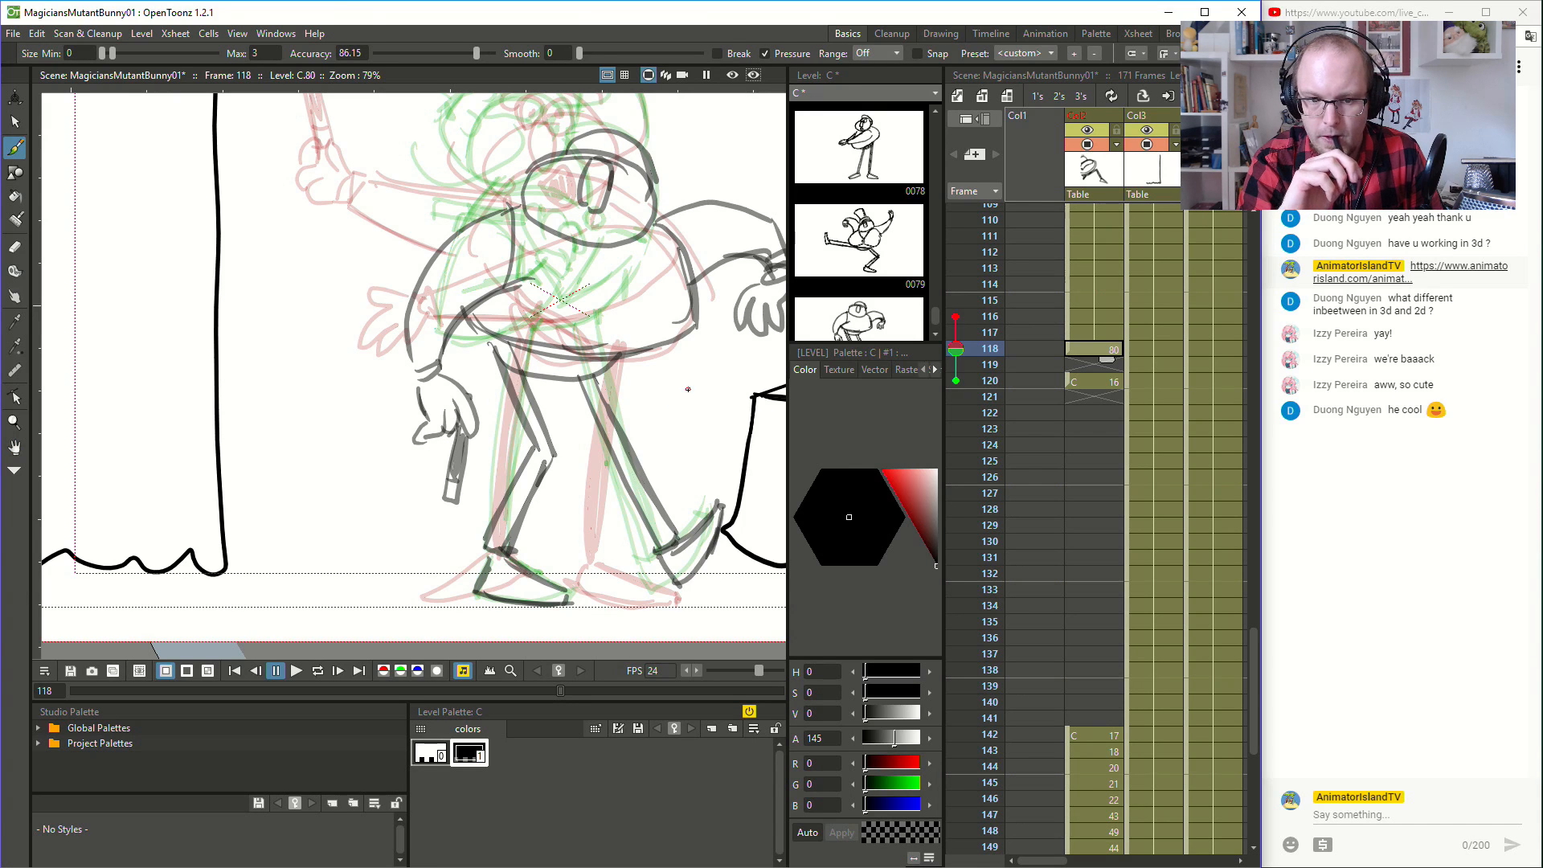
# - Add the mouth, the curved strokes on both sides of the head and the V-shaped coat front at frame 118
pyautogui.press('space')
pyautogui.moveTo(688, 389); pyautogui.dragTo(669, 548)
pyautogui.moveTo(558, 286)
pyautogui.mouseDown()
pyautogui.moveTo(632, 305)
pyautogui.moveTo(569, 283)
pyautogui.moveTo(562, 212)
pyautogui.mouseUp()
pyautogui.hotkey('ctrl', 'z')
pyautogui.moveTo(562, 213); pyautogui.dragTo(631, 226)
pyautogui.moveTo(617, 290)
pyautogui.mouseDown()
pyautogui.moveTo(628, 223)
pyautogui.moveTo(609, 330)
pyautogui.mouseUp()
pyautogui.hotkey('ctrl', 'z')
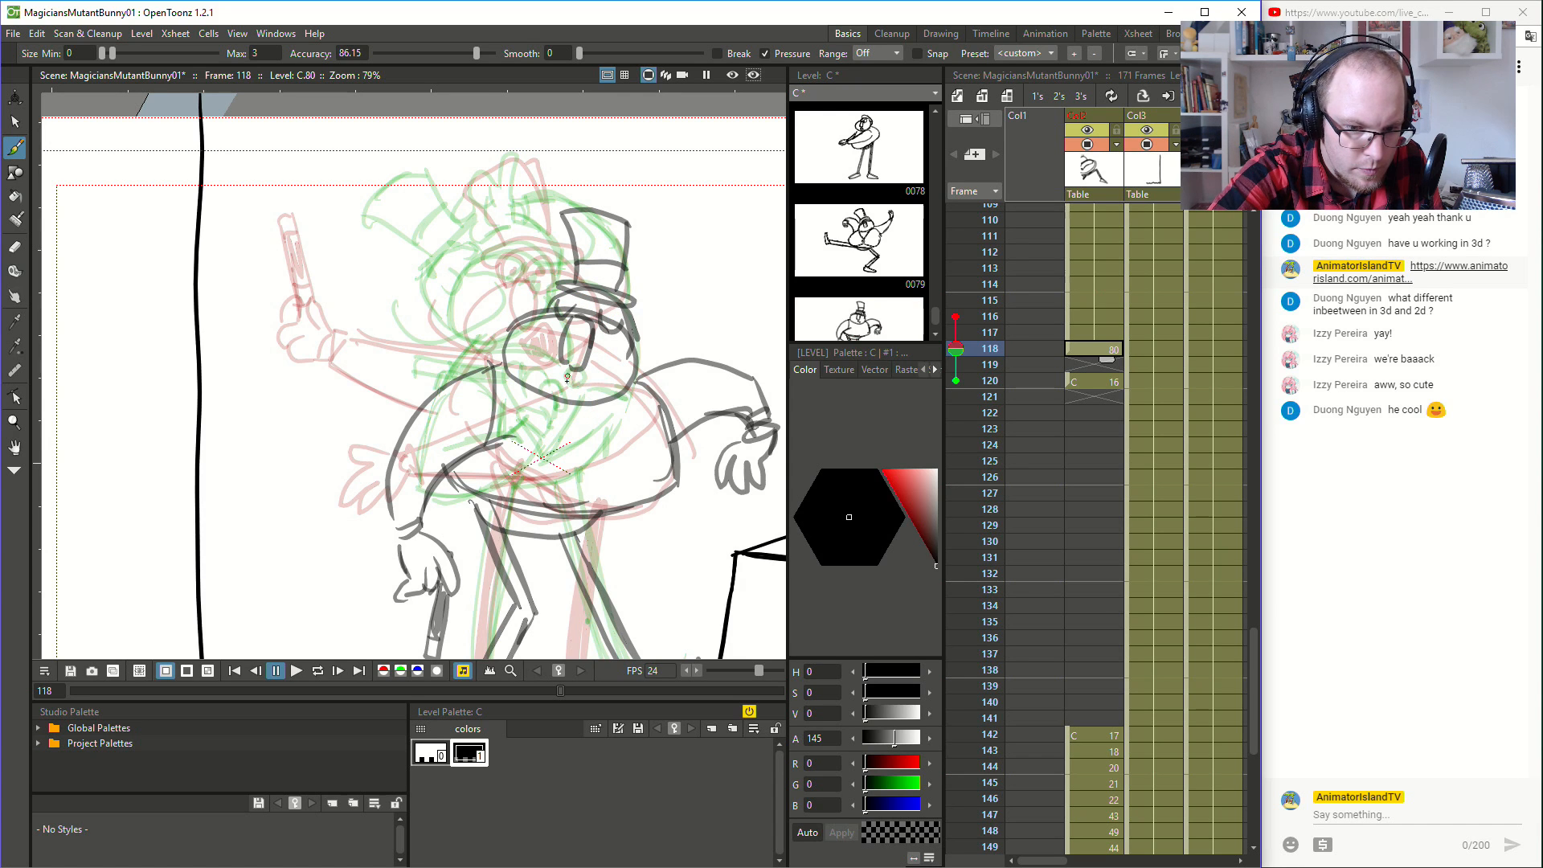
pyautogui.moveTo(553, 368)
pyautogui.mouseDown()
pyautogui.moveTo(485, 289)
pyautogui.moveTo(644, 365)
pyautogui.moveTo(673, 314)
pyautogui.moveTo(659, 356)
pyautogui.moveTo(651, 269)
pyautogui.mouseUp()
pyautogui.hotkey('ctrl', 'z')
pyautogui.press('space')
pyautogui.moveTo(647, 461); pyautogui.dragTo(619, 299)
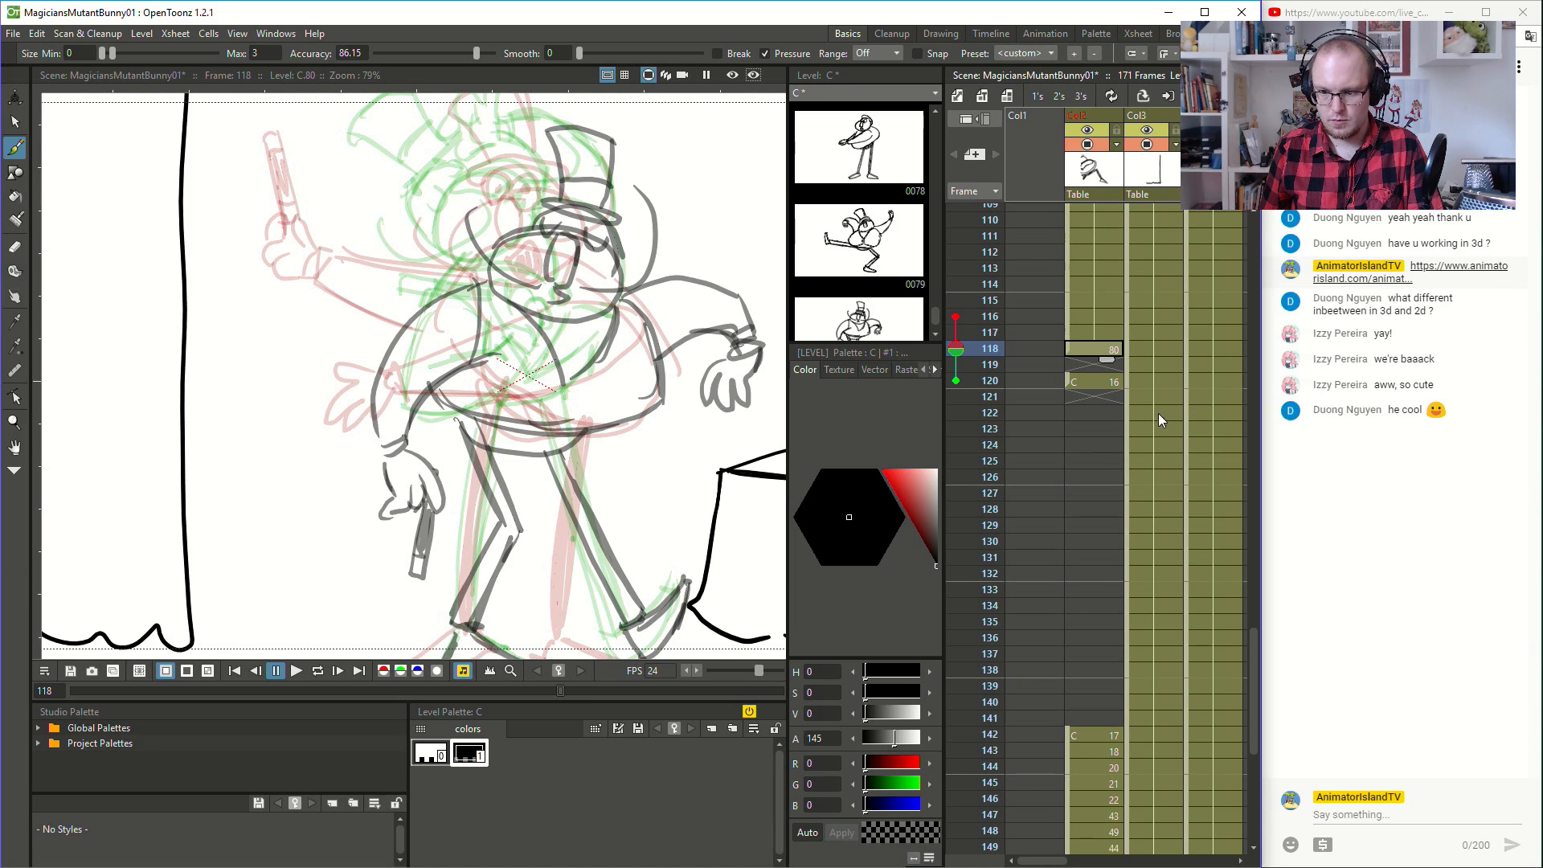
# - Compare the poses at frames 116 and 120, and move drawing 16 from frame 120 to frame 125
pyautogui.click(1096, 327)
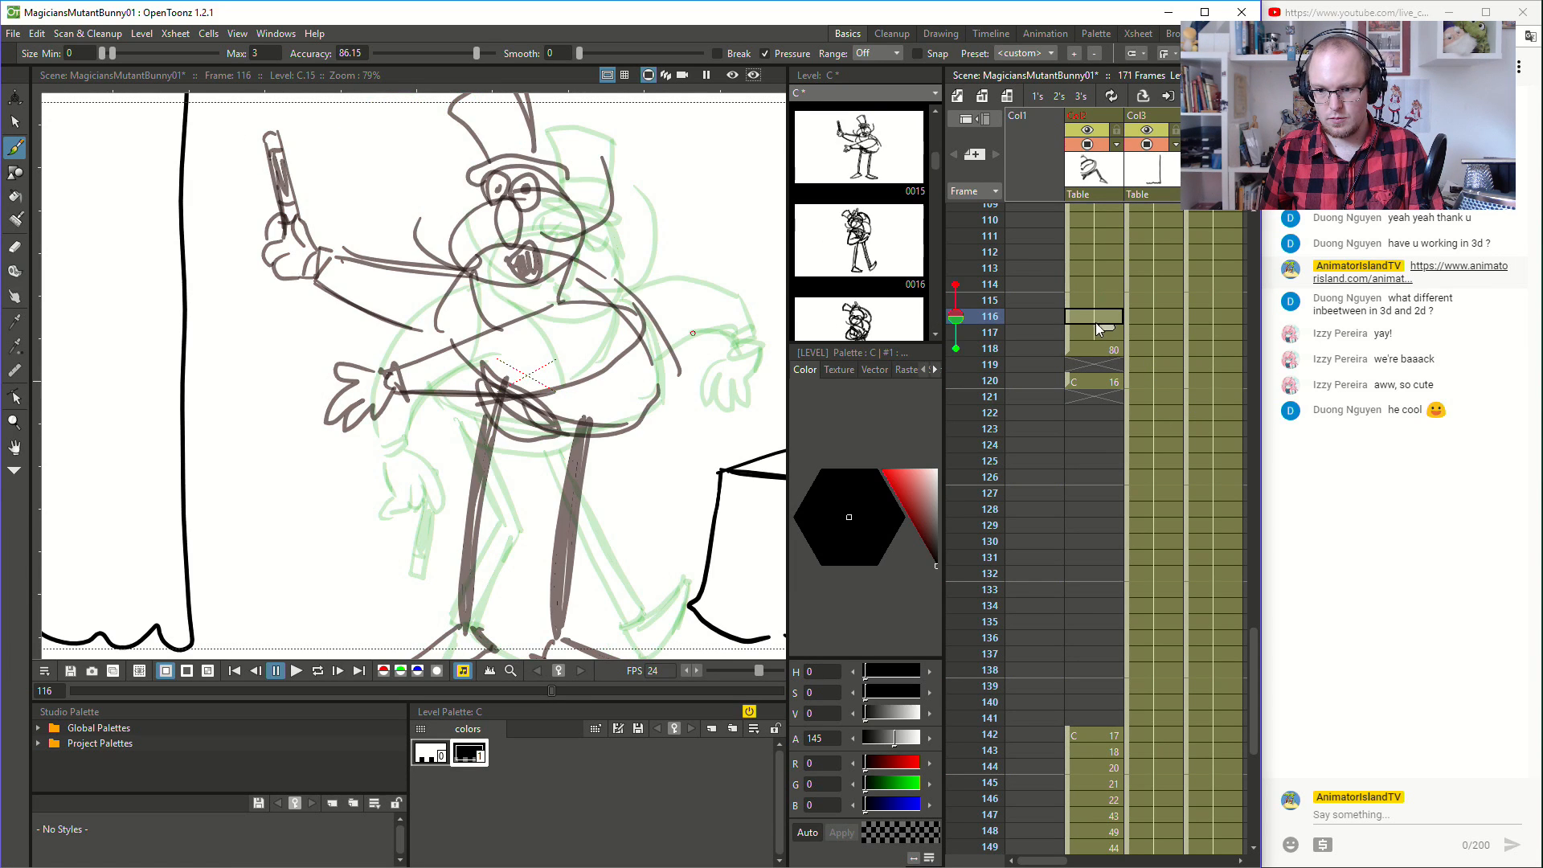
pyautogui.click(1102, 378)
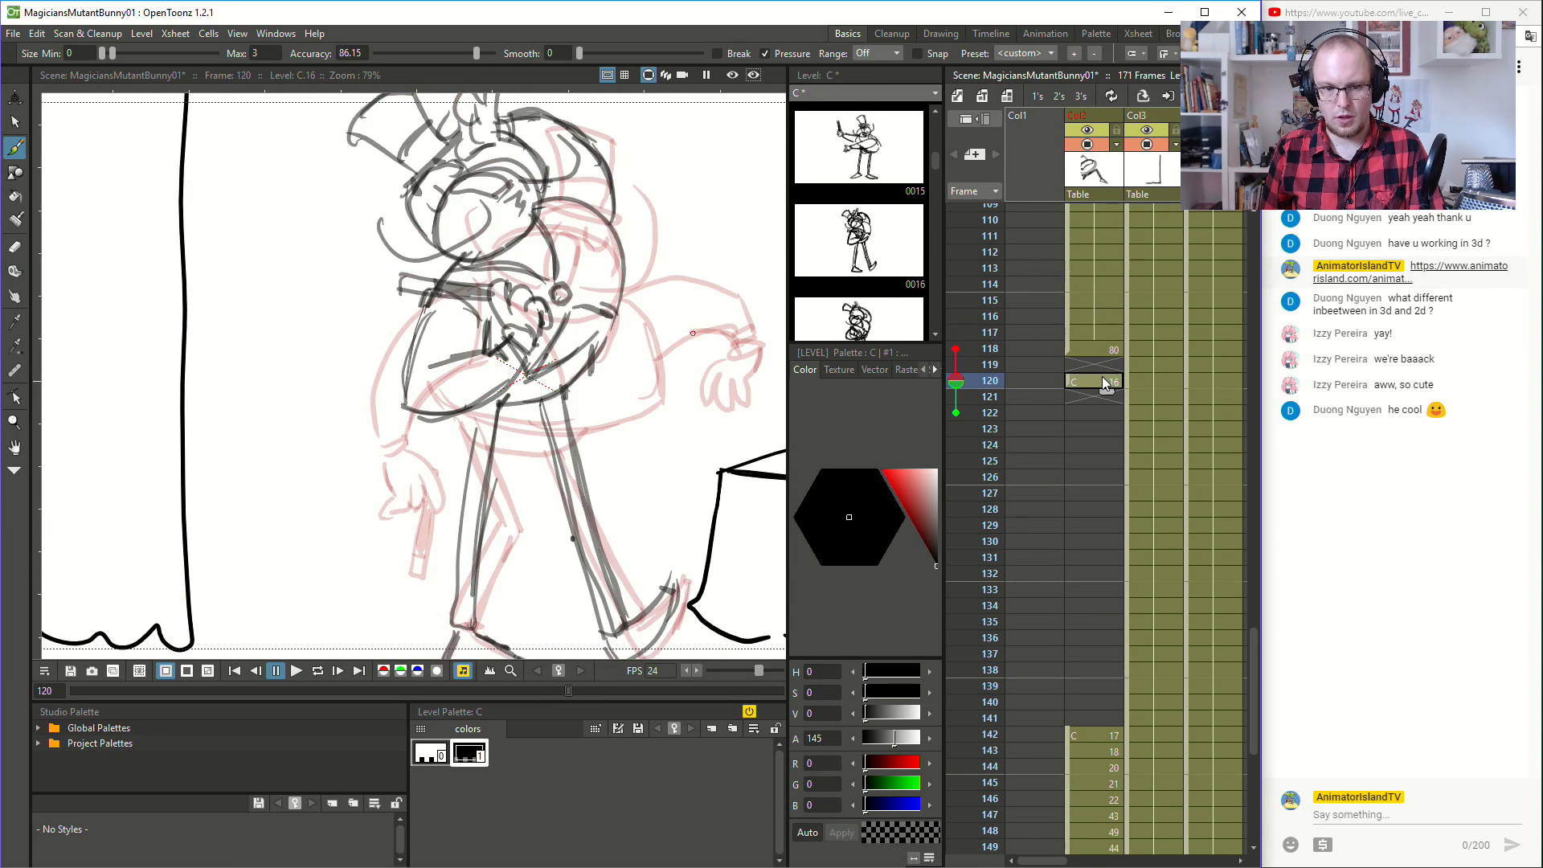
pyautogui.click(1104, 398)
pyautogui.click(1111, 381)
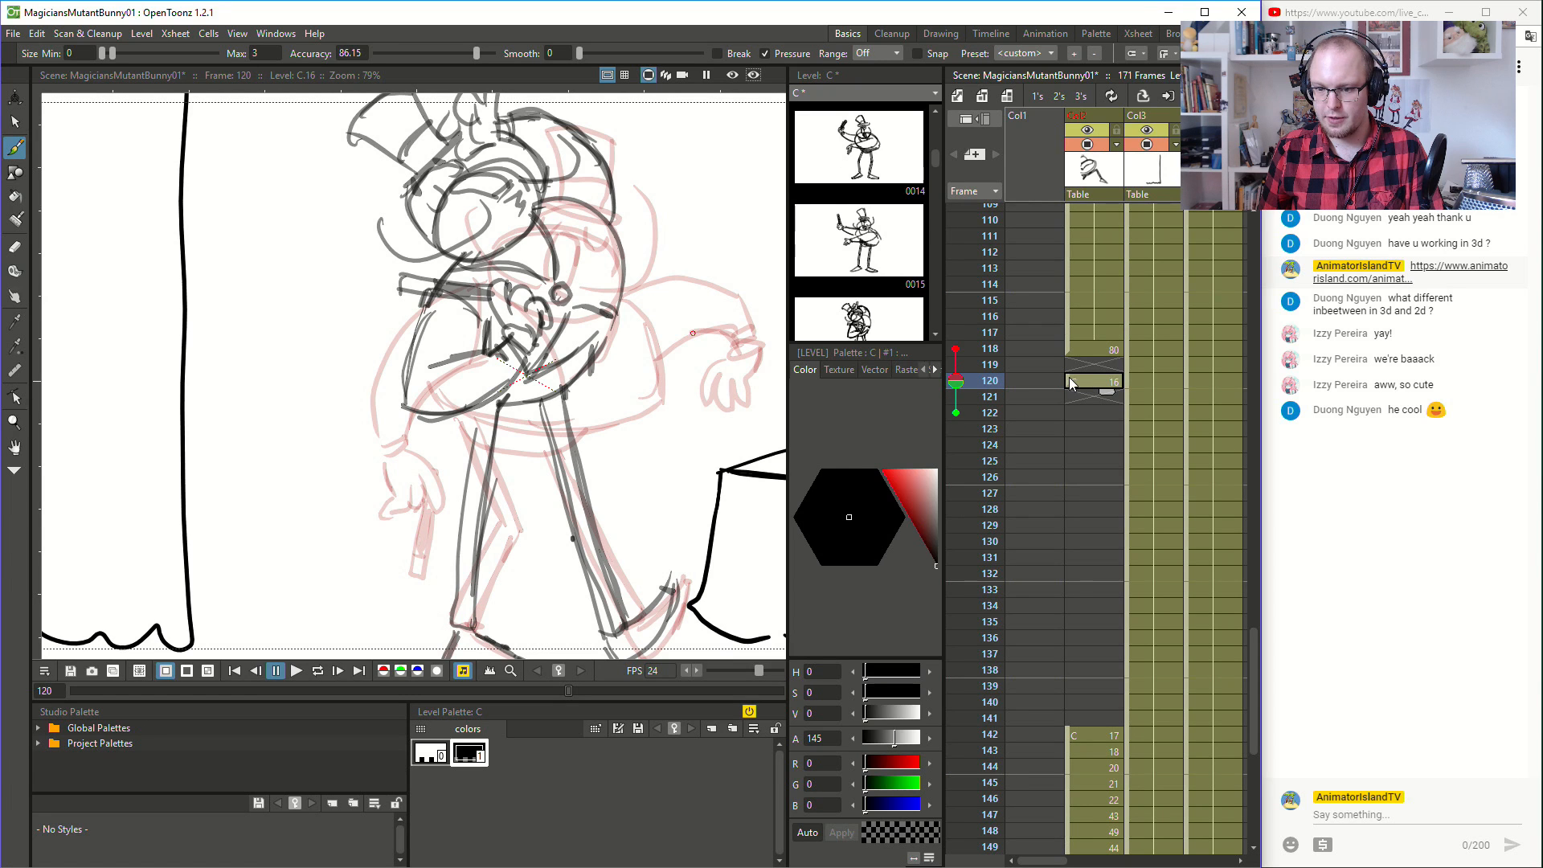
pyautogui.moveTo(1069, 377); pyautogui.dragTo(1073, 457)
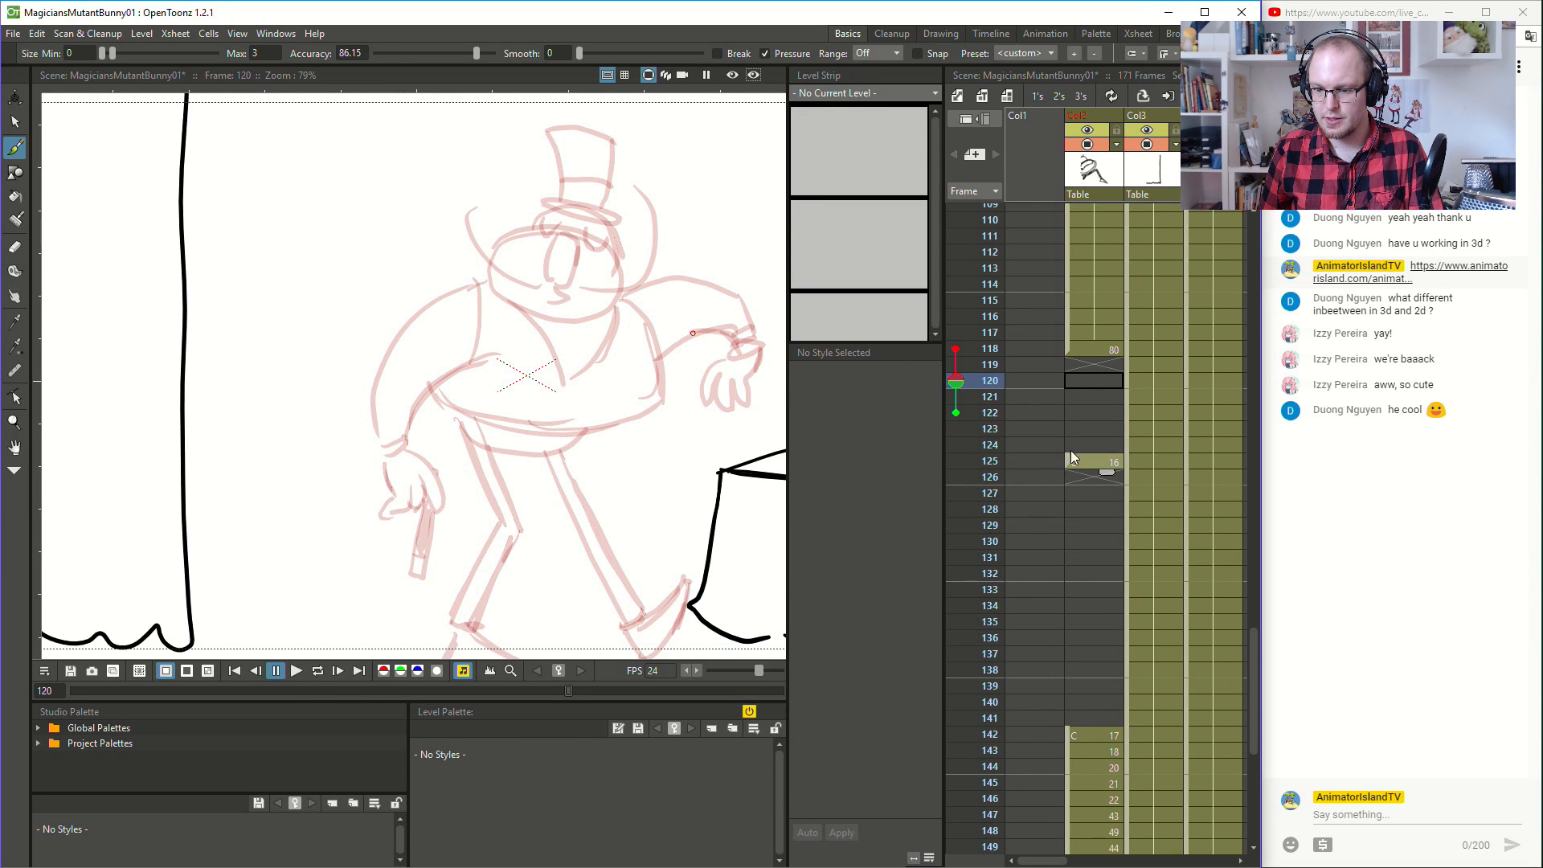
# - Move drawing 80 from frame 118 to frame 120
pyautogui.click(1090, 367)
pyautogui.click(1101, 330)
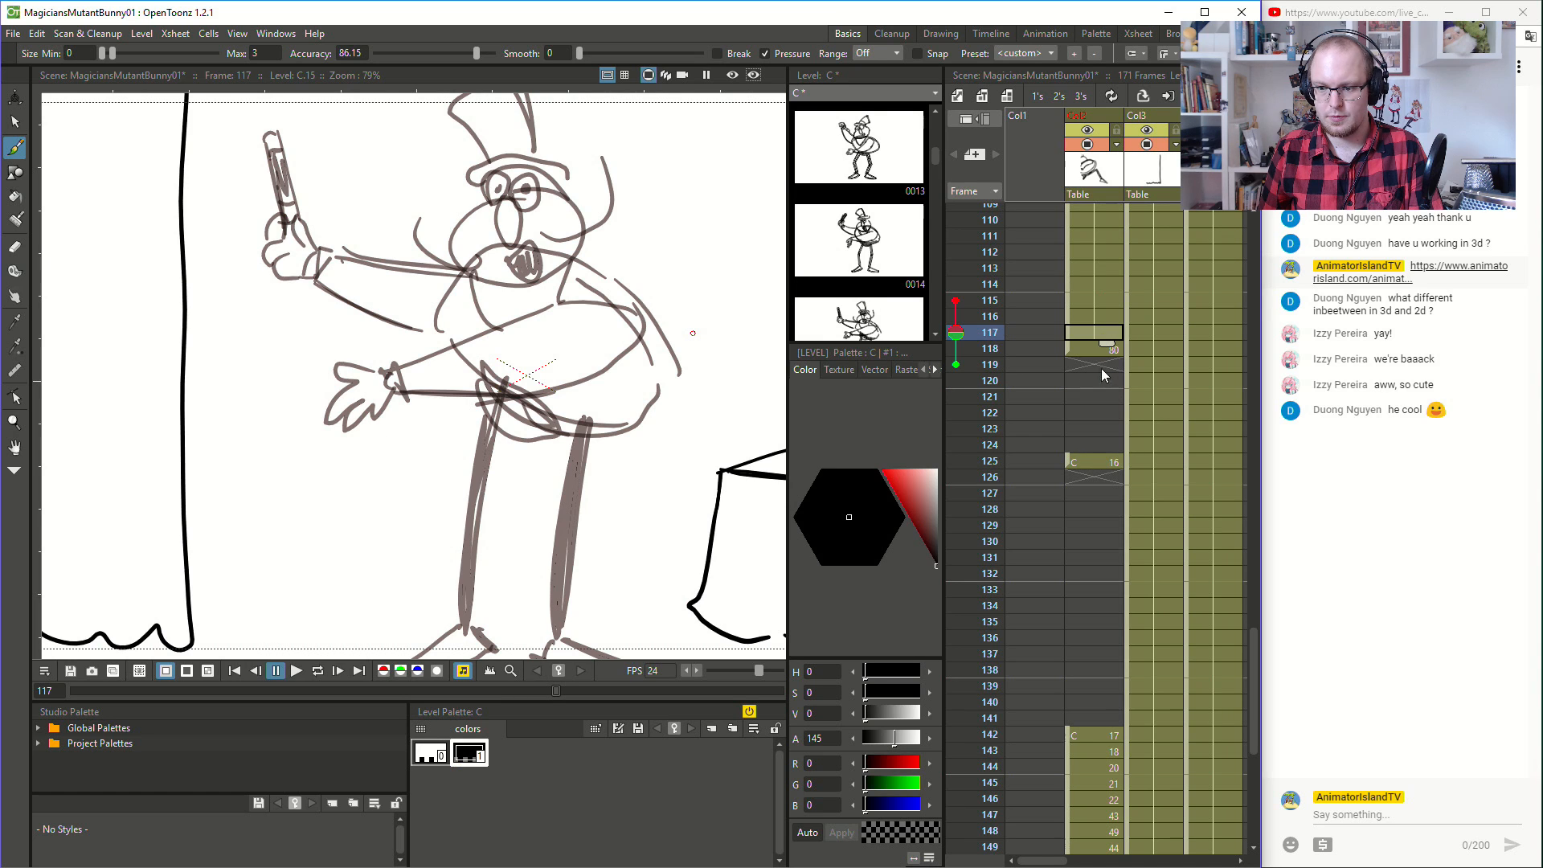
pyautogui.click(1102, 352)
pyautogui.moveTo(1067, 352); pyautogui.dragTo(1069, 385)
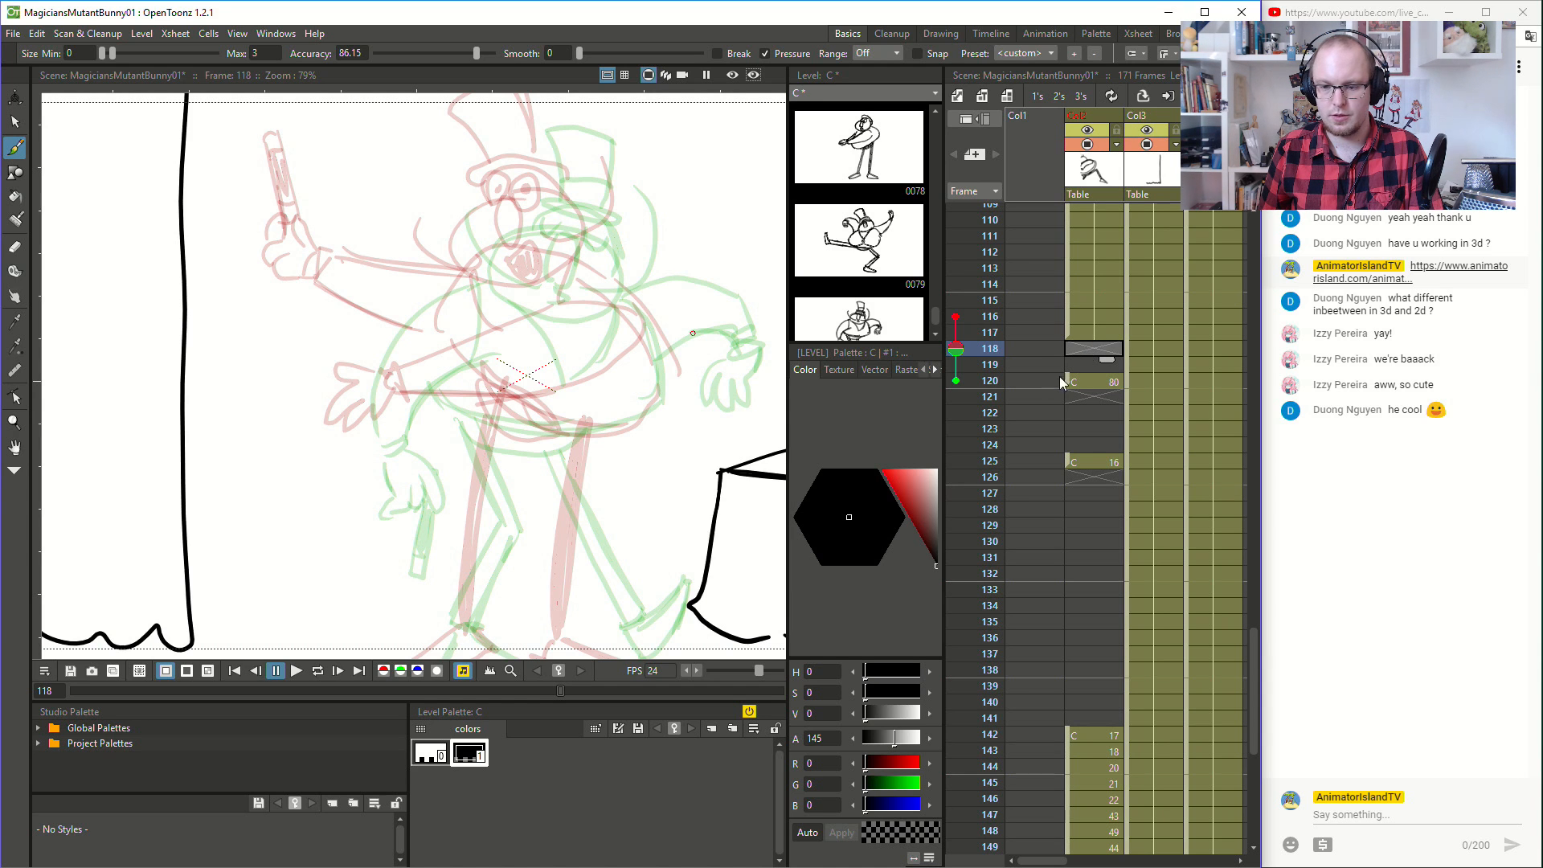
# - Turn off onion skin and flip between frames 117 and 120 to compare the two poses
pyautogui.click(956, 350)
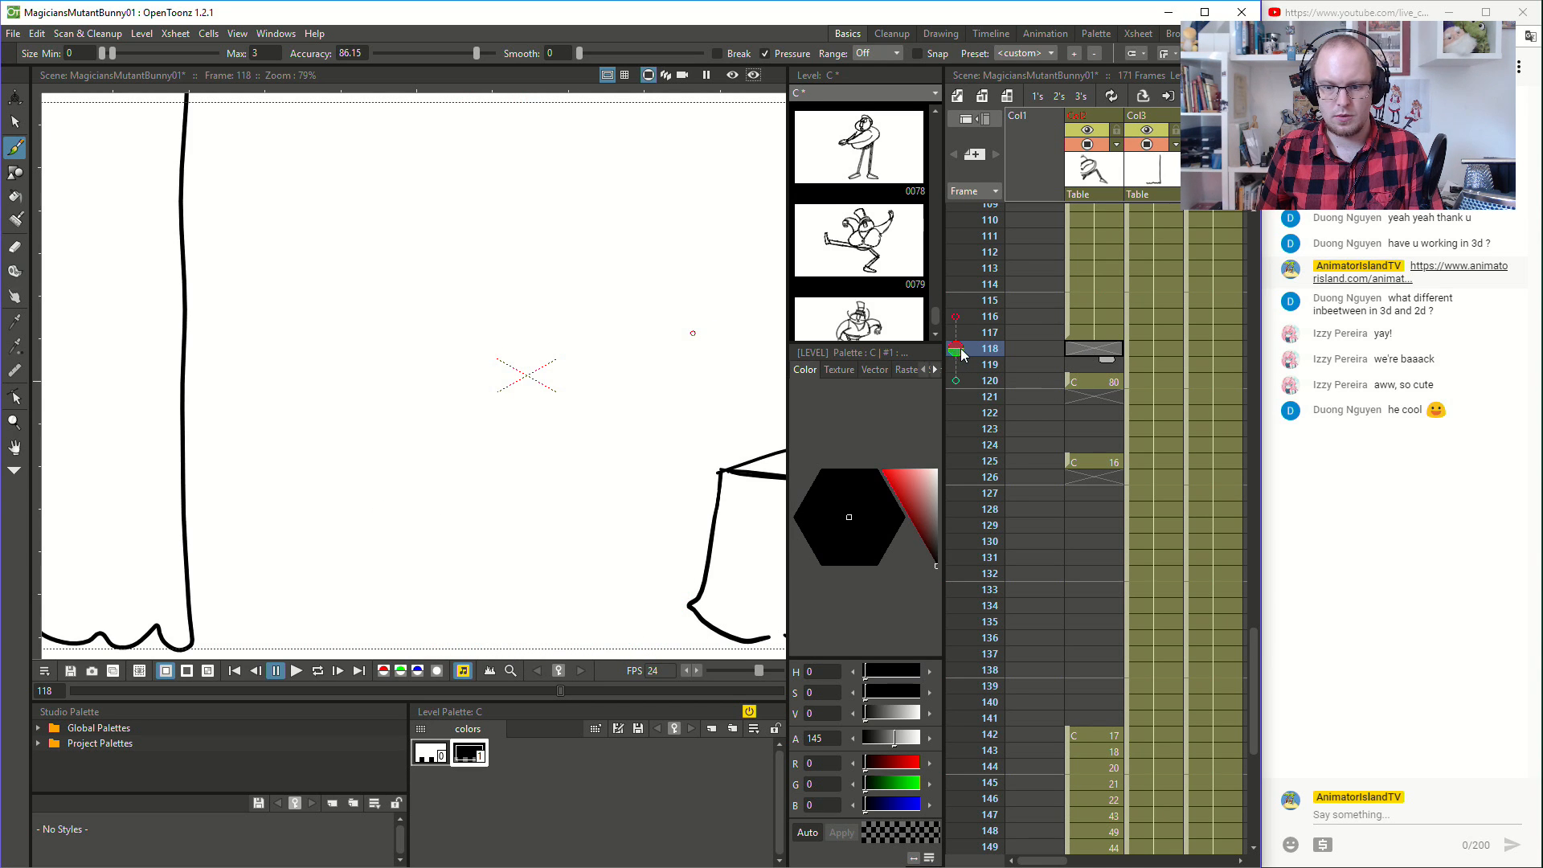
pyautogui.click(1095, 337)
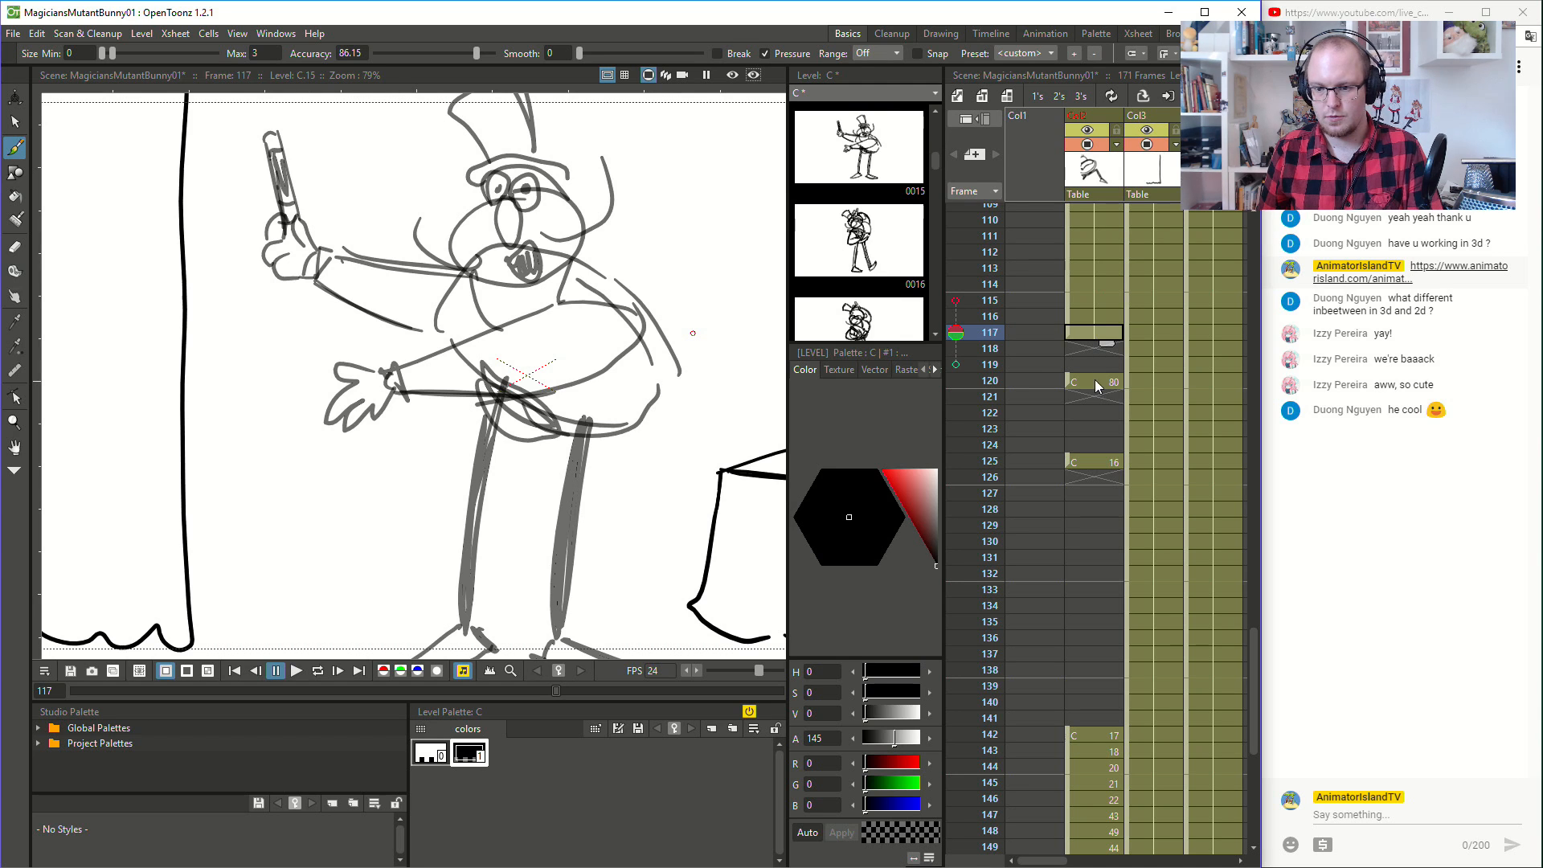
pyautogui.click(1094, 379)
pyautogui.click(1102, 330)
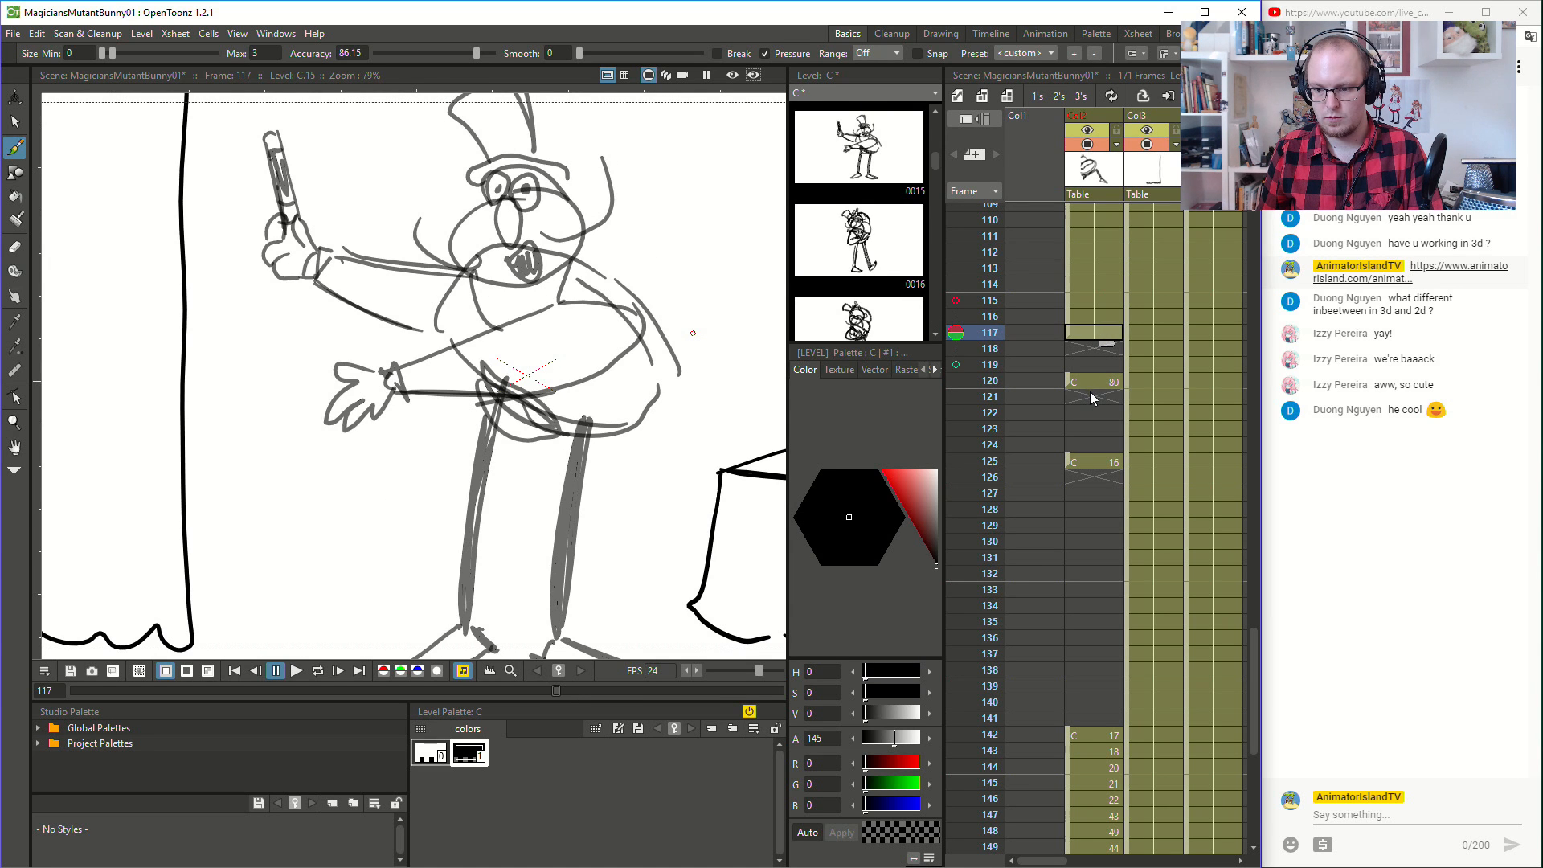
pyautogui.click(1091, 382)
pyautogui.click(1101, 336)
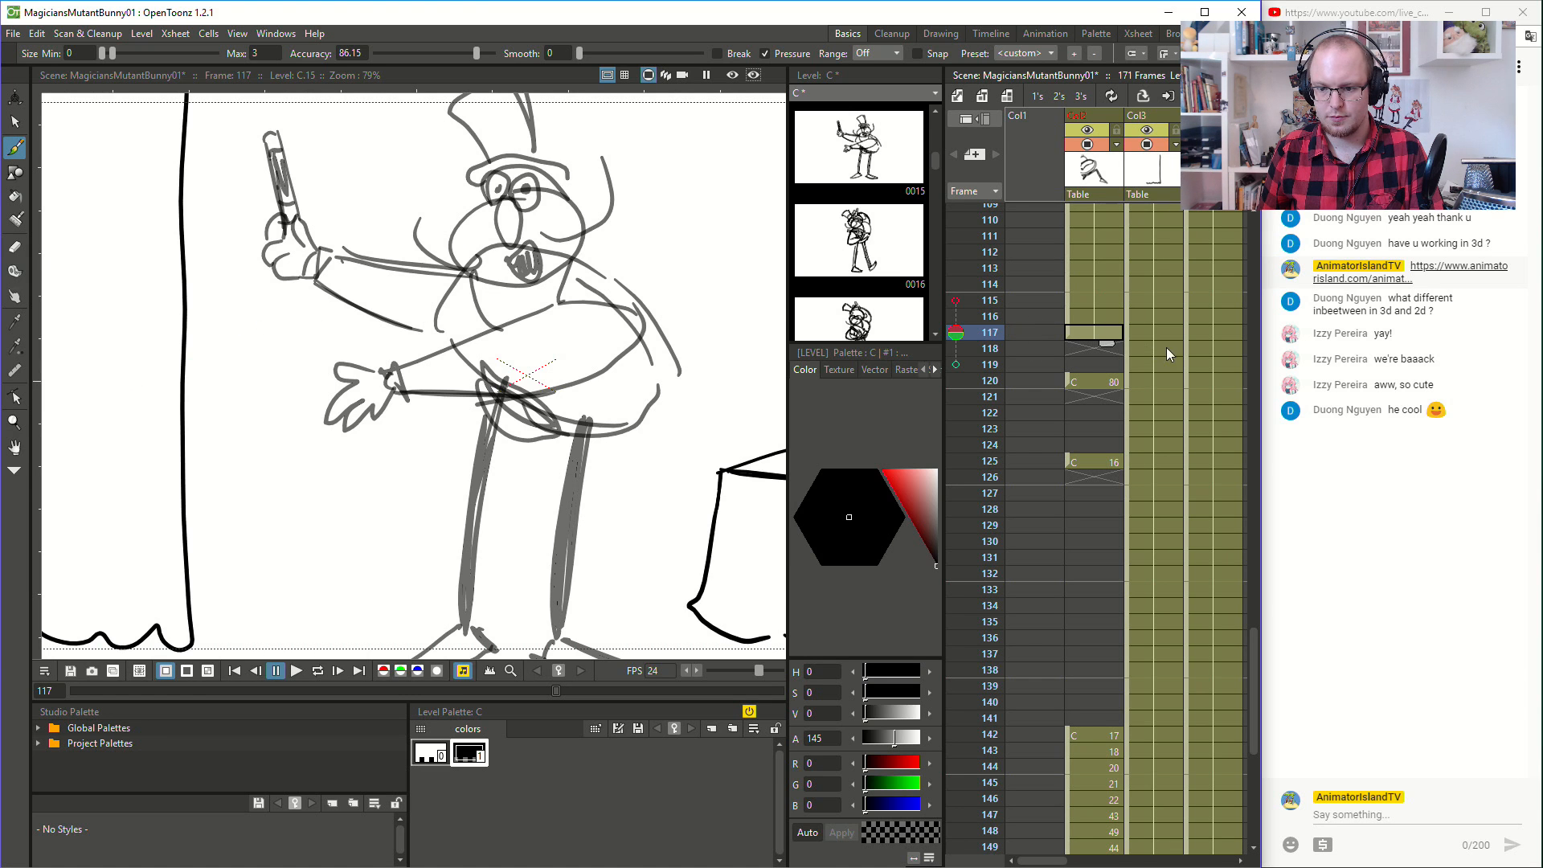
pyautogui.click(1099, 350)
pyautogui.press(',')
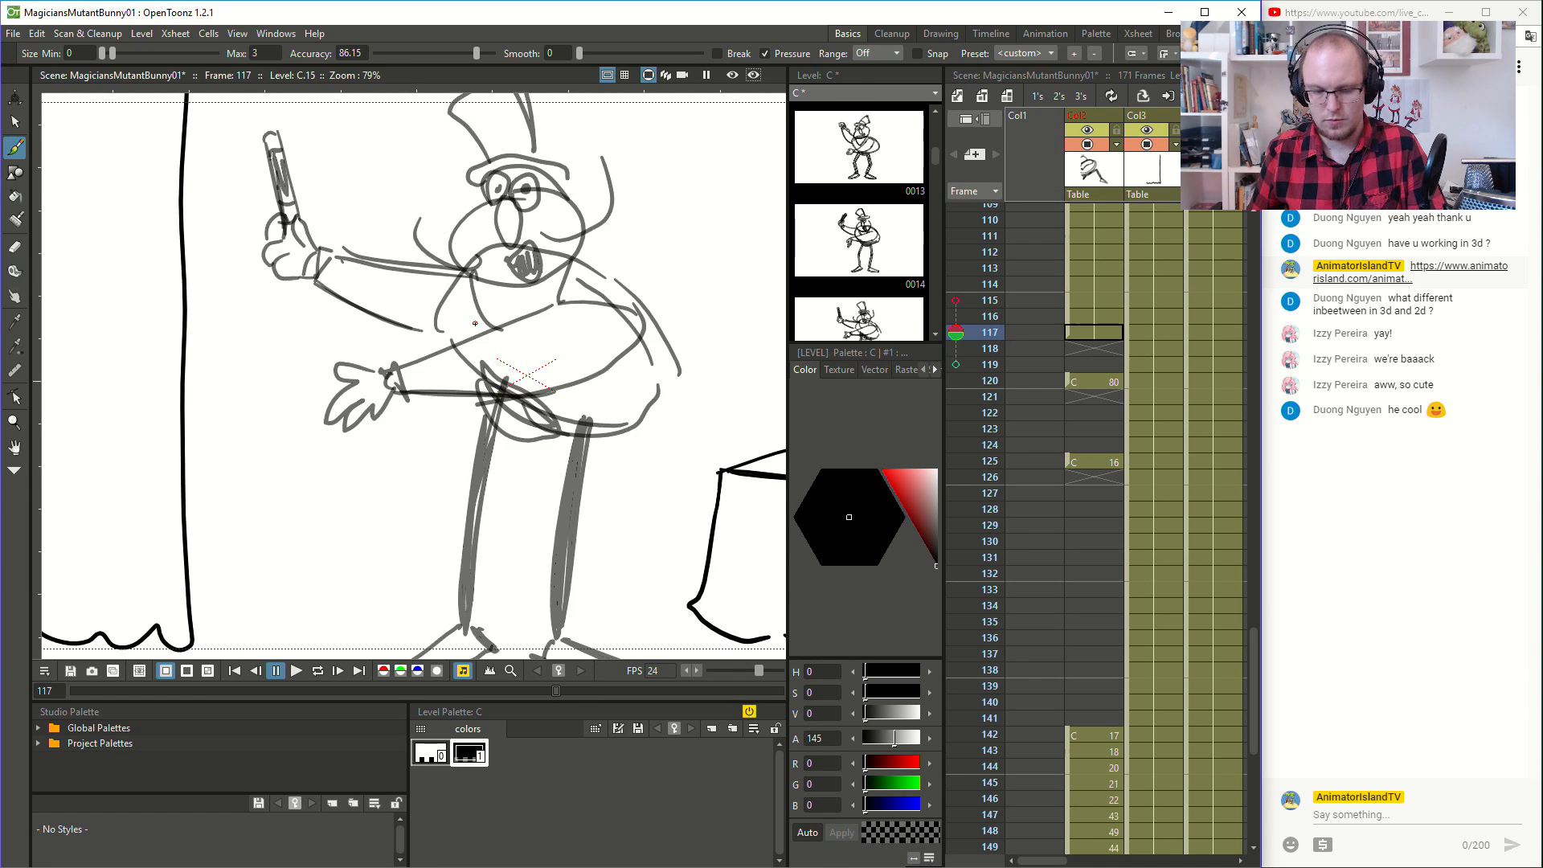
# - Draw the upright wand at the empty frame 118, checking its position against frame 117
pyautogui.press('space')
pyautogui.moveTo(417, 321)
pyautogui.mouseDown()
pyautogui.moveTo(509, 390)
pyautogui.moveTo(497, 403)
pyautogui.mouseUp()
pyautogui.press('.')
pyautogui.press(',')
pyautogui.press('.')
pyautogui.press(',')
pyautogui.press('.')
pyautogui.moveTo(346, 254)
pyautogui.mouseDown()
pyautogui.moveTo(359, 329)
pyautogui.moveTo(364, 251)
pyautogui.moveTo(347, 259)
pyautogui.moveTo(353, 311)
pyautogui.mouseUp()
pyautogui.press(',')
pyautogui.press('.')
pyautogui.press(',')
pyautogui.press('.')
# - Draw the gloved hand gripping the wand and its cuff at frame 118, checking against frame 117
pyautogui.moveTo(368, 323)
pyautogui.mouseDown()
pyautogui.moveTo(389, 359)
pyautogui.moveTo(352, 359)
pyautogui.mouseUp()
pyautogui.moveTo(340, 315)
pyautogui.mouseDown()
pyautogui.moveTo(354, 312)
pyautogui.moveTo(337, 347)
pyautogui.mouseUp()
pyautogui.moveTo(336, 330)
pyautogui.mouseDown()
pyautogui.moveTo(368, 372)
pyautogui.moveTo(361, 394)
pyautogui.mouseUp()
pyautogui.moveTo(332, 368); pyautogui.dragTo(373, 401)
pyautogui.moveTo(386, 368)
pyautogui.mouseDown()
pyautogui.moveTo(372, 400)
pyautogui.moveTo(389, 379)
pyautogui.moveTo(404, 394)
pyautogui.mouseUp()
pyautogui.press(',')
pyautogui.press('.')
pyautogui.press(',')
pyautogui.press('.')
# - Try sketching the raised arm's sleeve and the line running up into the shoulder at frame 118
pyautogui.moveTo(380, 421)
pyautogui.mouseDown()
pyautogui.moveTo(473, 430)
pyautogui.moveTo(426, 484)
pyautogui.moveTo(448, 474)
pyautogui.mouseUp()
pyautogui.press(',')
pyautogui.press('.')
pyautogui.moveTo(376, 428); pyautogui.dragTo(469, 486)
pyautogui.moveTo(400, 390)
pyautogui.mouseDown()
pyautogui.moveTo(478, 426)
pyautogui.moveTo(507, 389)
pyautogui.moveTo(577, 354)
pyautogui.mouseUp()
pyautogui.press(',')
pyautogui.press('.')
pyautogui.press(',')
pyautogui.press('.')
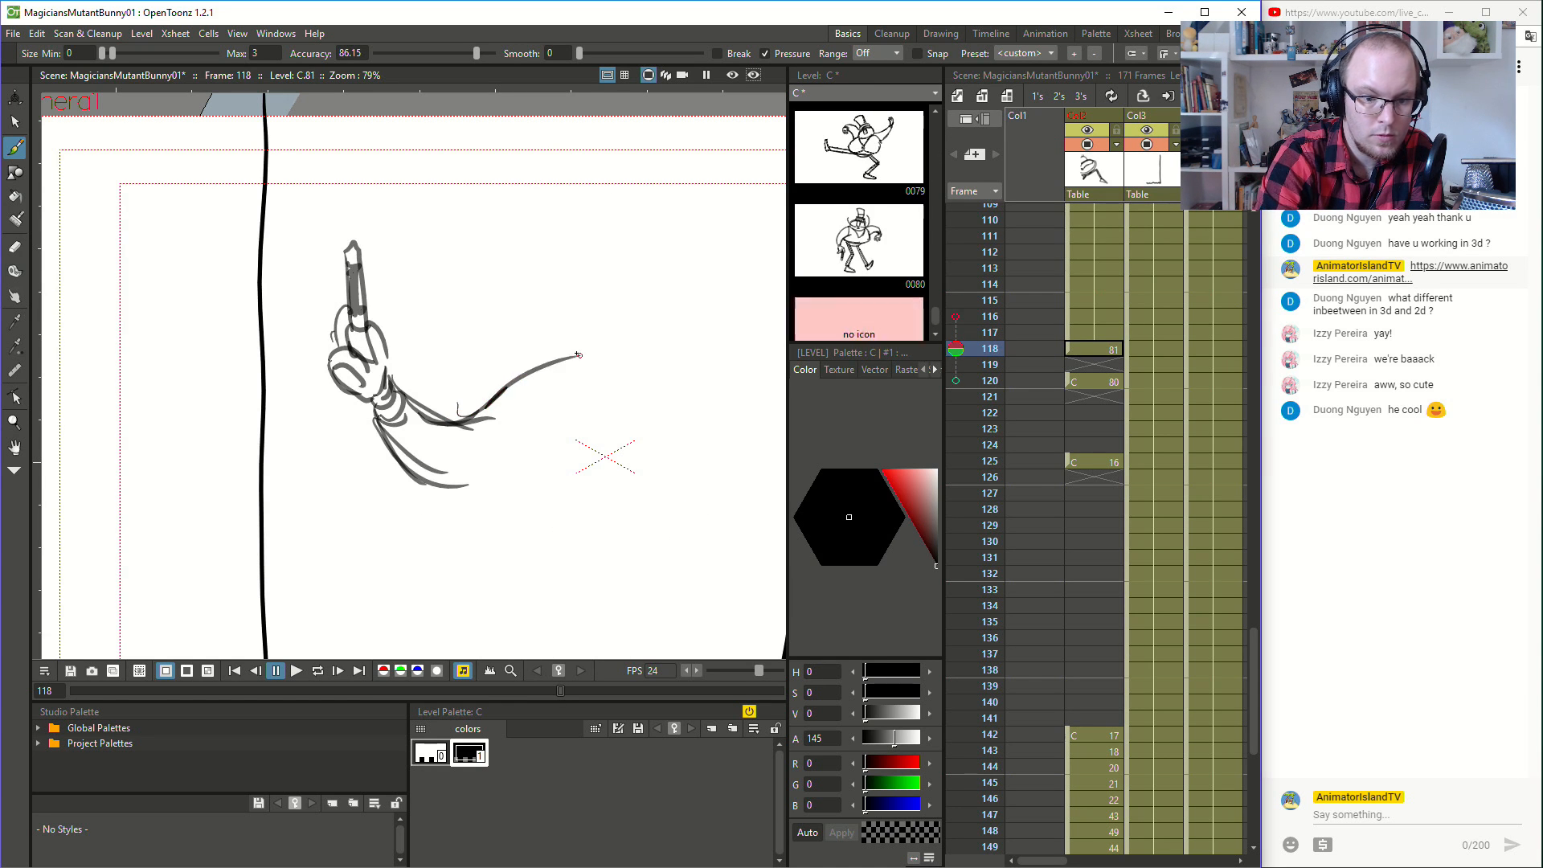
# - Try closing the magician's body as a large oval joined to the sleeve at frame 118
pyautogui.press(',')
pyautogui.press('.')
pyautogui.press(',')
pyautogui.press('.')
pyautogui.press(',')
pyautogui.press('.')
pyautogui.moveTo(493, 415)
pyautogui.mouseDown()
pyautogui.moveTo(543, 513)
pyautogui.moveTo(660, 485)
pyautogui.moveTo(694, 440)
pyautogui.mouseUp()
pyautogui.press(',')
pyautogui.press('.')
pyautogui.press(',')
pyautogui.press('.')
pyautogui.moveTo(579, 355)
pyautogui.mouseDown()
pyautogui.moveTo(715, 414)
pyautogui.moveTo(704, 450)
pyautogui.mouseUp()
# - Flip back and forth through frames 117 to 120 to examine how the arm and body move
pyautogui.press(',')
pyautogui.press('.')
pyautogui.press('.')
pyautogui.press('.')
pyautogui.press(',')
pyautogui.press('.')
pyautogui.press('.')
pyautogui.press('.')
pyautogui.press(',')
pyautogui.press(',')
pyautogui.press(',')
pyautogui.press('.')
pyautogui.press(',')
pyautogui.press('.')
pyautogui.press(',')
pyautogui.press(',')
# - Try moving drawing 80 from frame 120 to frame 122
pyautogui.moveTo(1071, 388); pyautogui.dragTo(1072, 400)
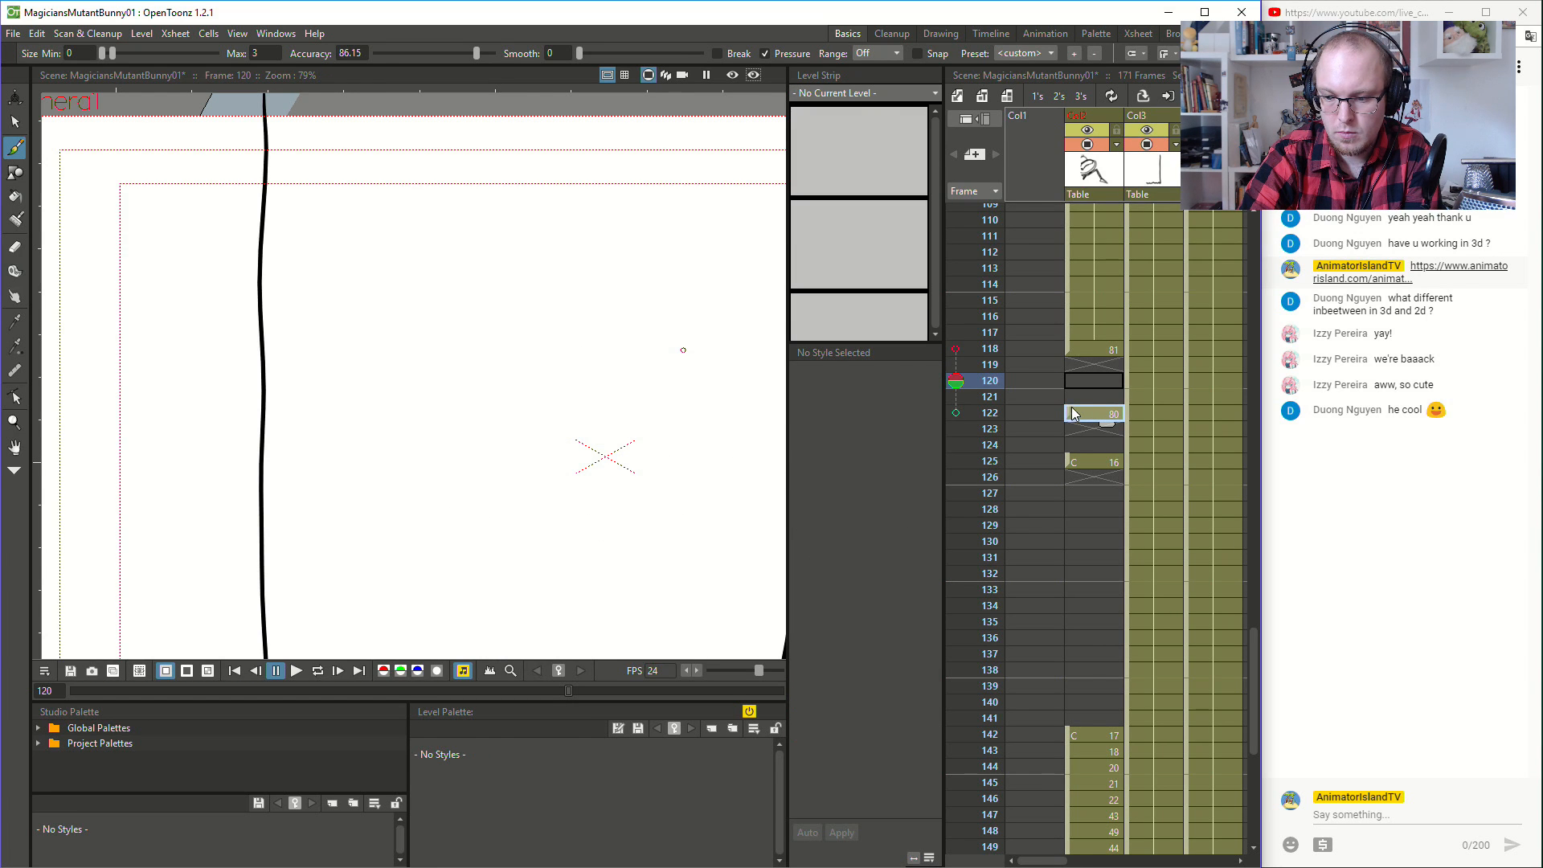
pyautogui.click(1096, 347)
pyautogui.press(',')
pyautogui.press('.')
pyautogui.click(1092, 382)
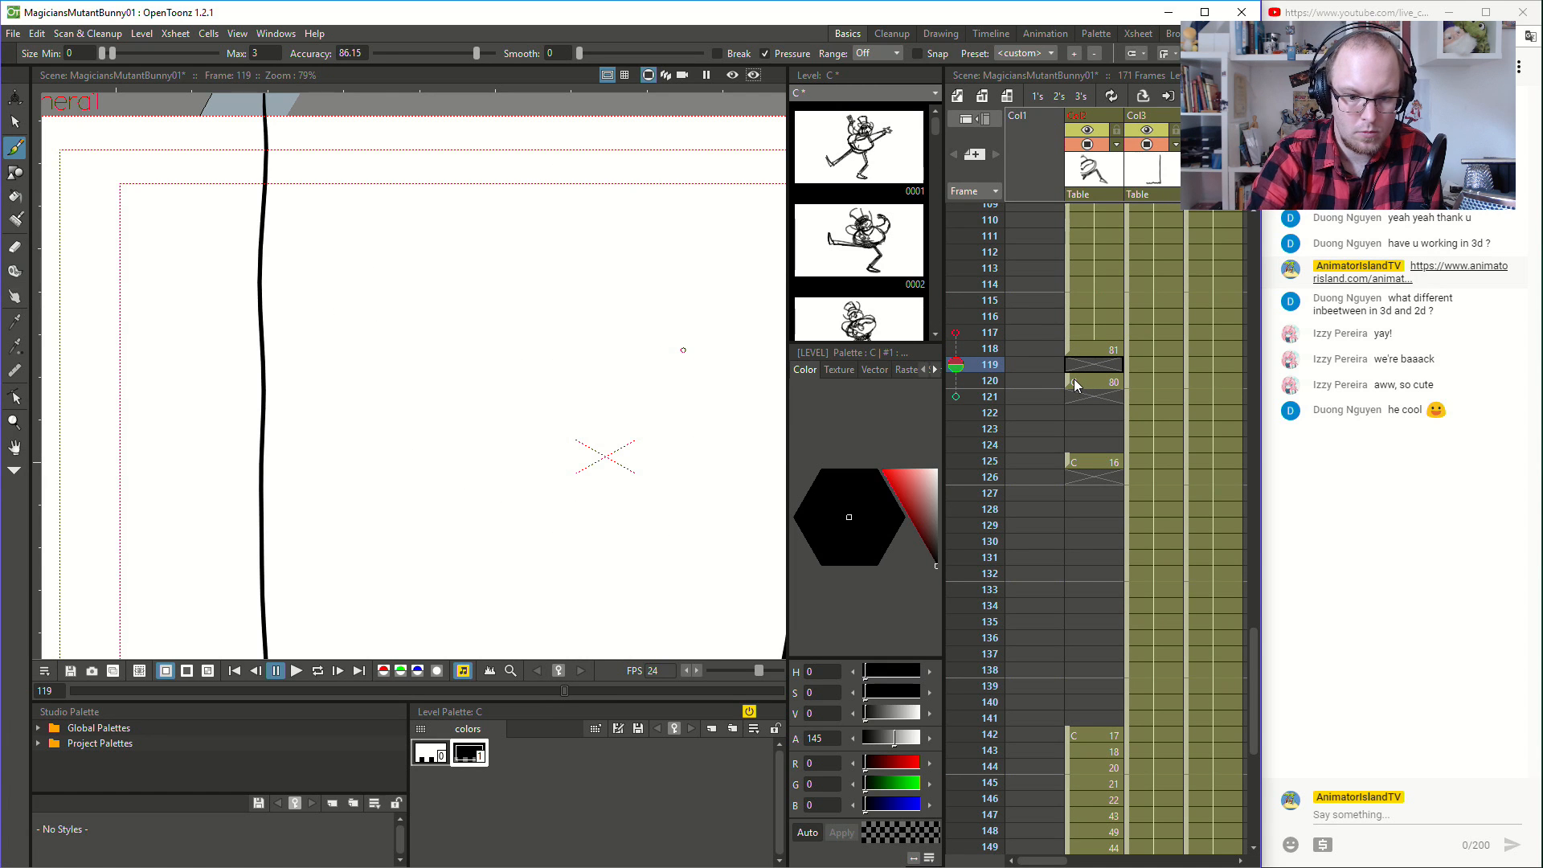
# - Try a rough body oval with a shoulder bulge at frame 119
pyautogui.press(',')
pyautogui.moveTo(508, 365)
pyautogui.mouseDown()
pyautogui.moveTo(620, 469)
pyautogui.moveTo(500, 368)
pyautogui.moveTo(679, 451)
pyautogui.mouseUp()
pyautogui.press(',')
pyautogui.press('.')
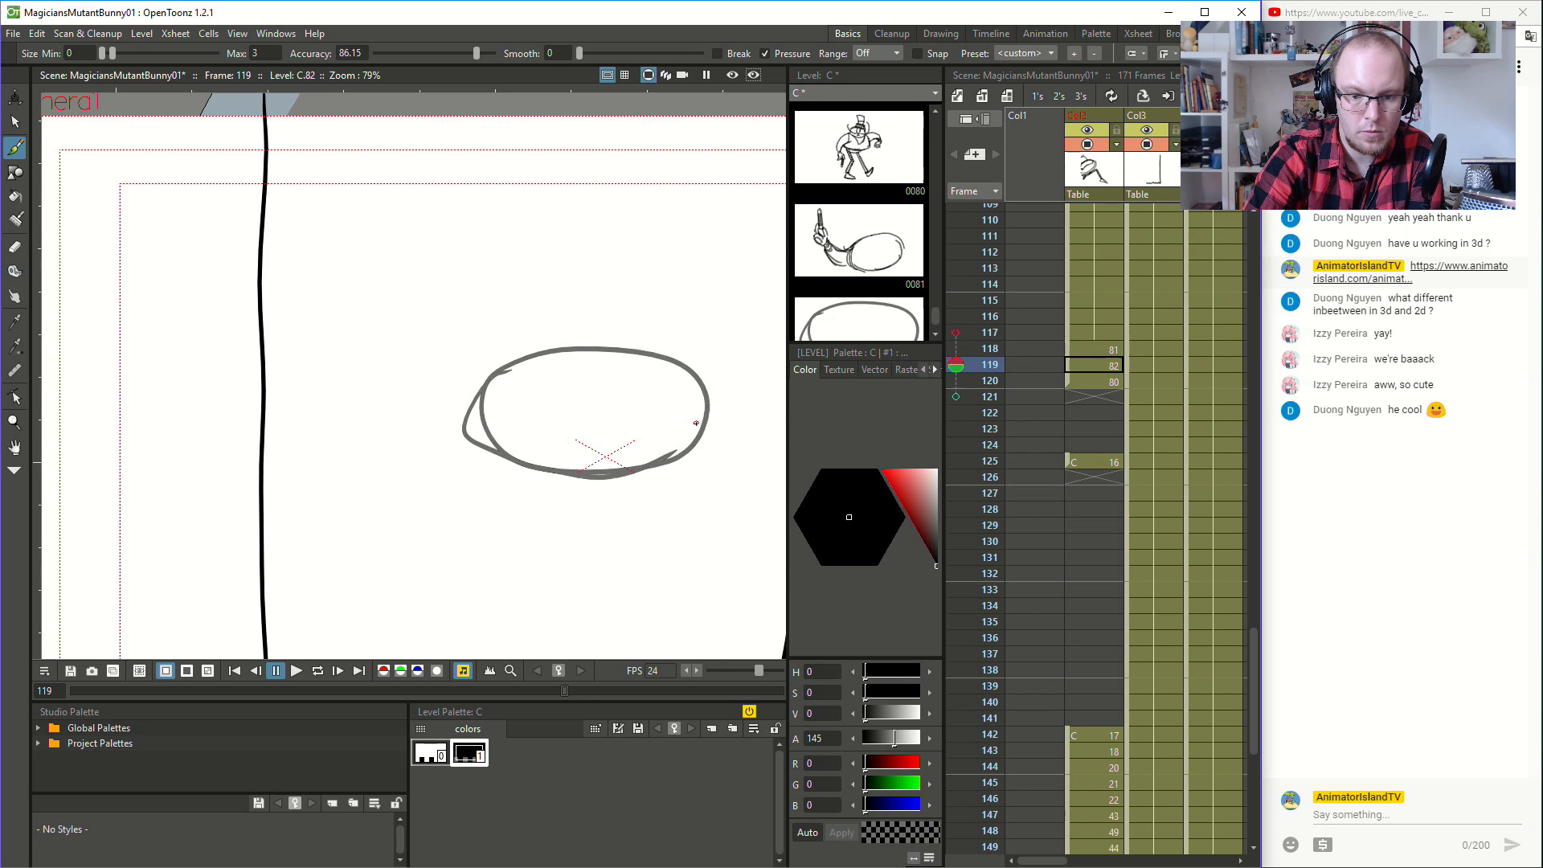
# - Flip through frames 118 to 120 to check how the body ovals follow each other
pyautogui.press('.')
pyautogui.press('.')
pyautogui.press(',')
pyautogui.press(',')
pyautogui.press(',')
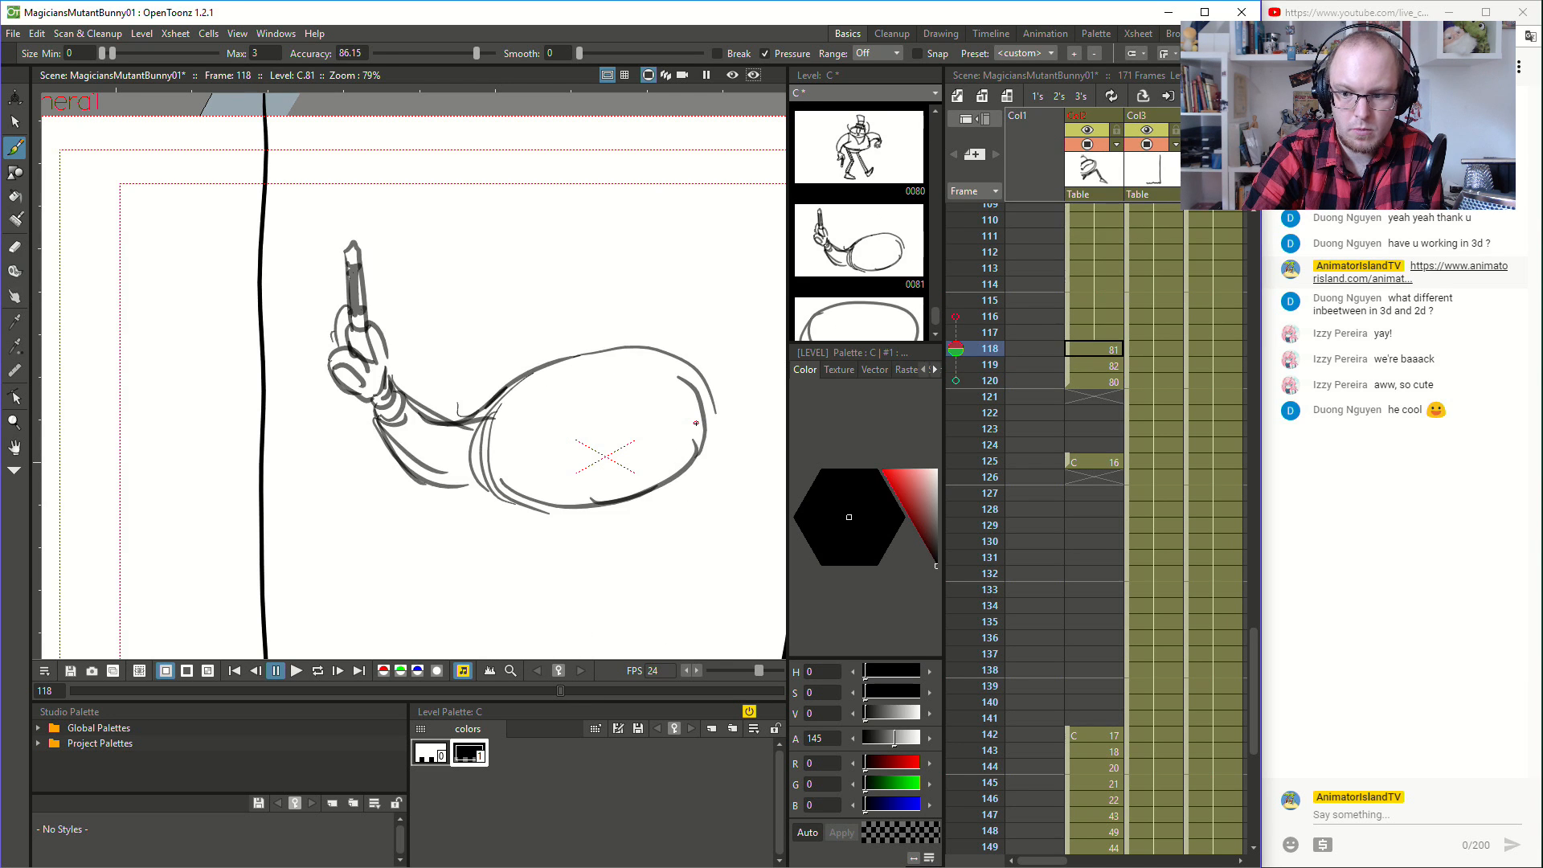
pyautogui.press('.')
pyautogui.press('.')
pyautogui.press(',')
pyautogui.press(',')
pyautogui.press('.')
pyautogui.press(',')
pyautogui.press('.')
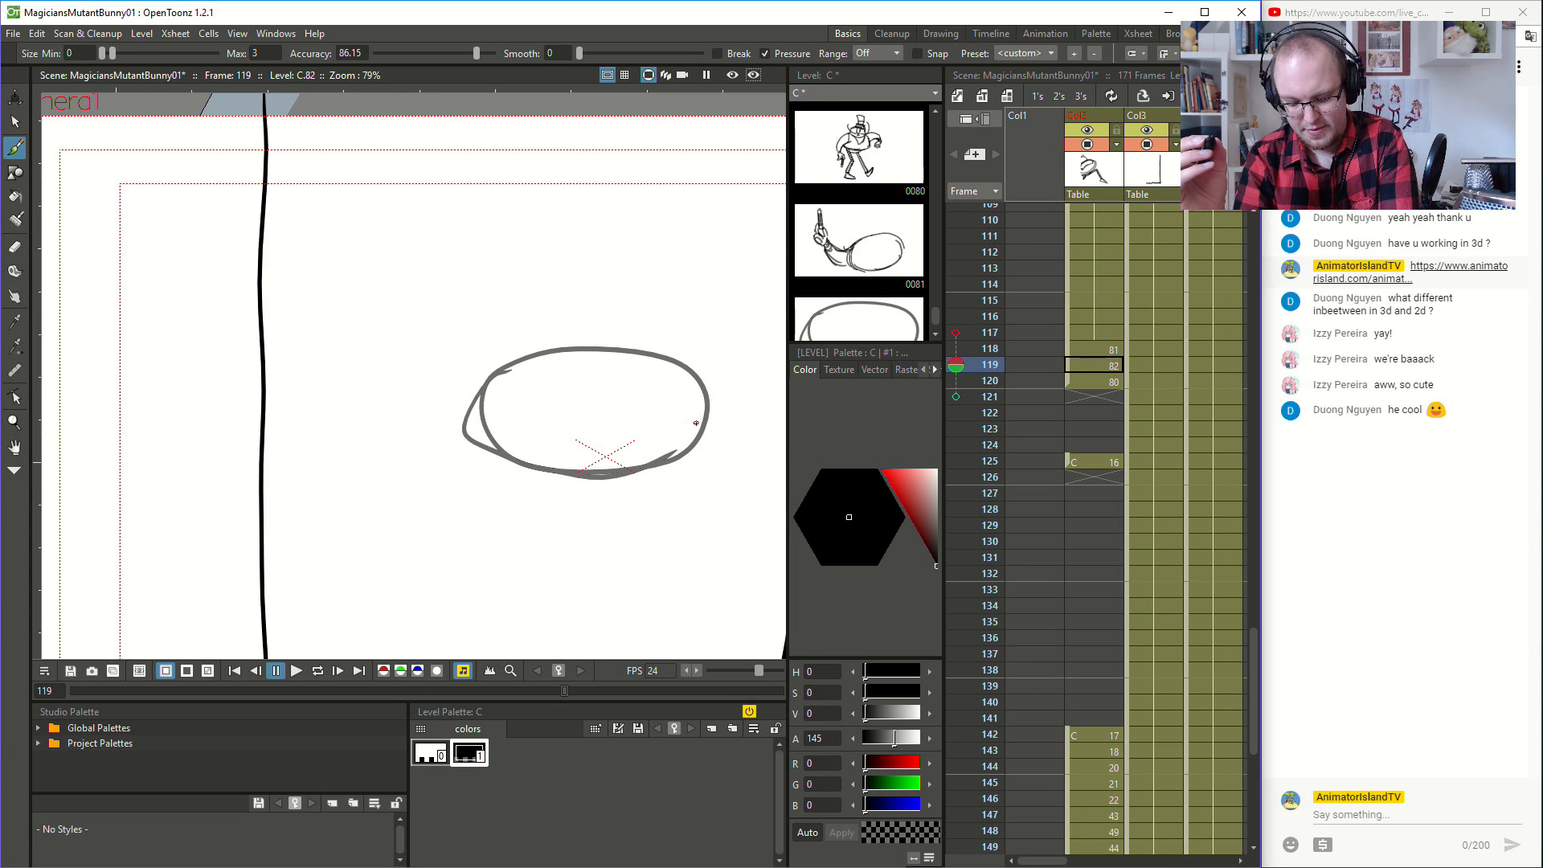
# - Turn onion skin on for the two previous frames and the next one, and undo the body oval at frame 119
pyautogui.click(955, 366)
pyautogui.click(957, 335)
pyautogui.click(956, 396)
pyautogui.click(956, 380)
pyautogui.moveTo(955, 348); pyautogui.dragTo(956, 332)
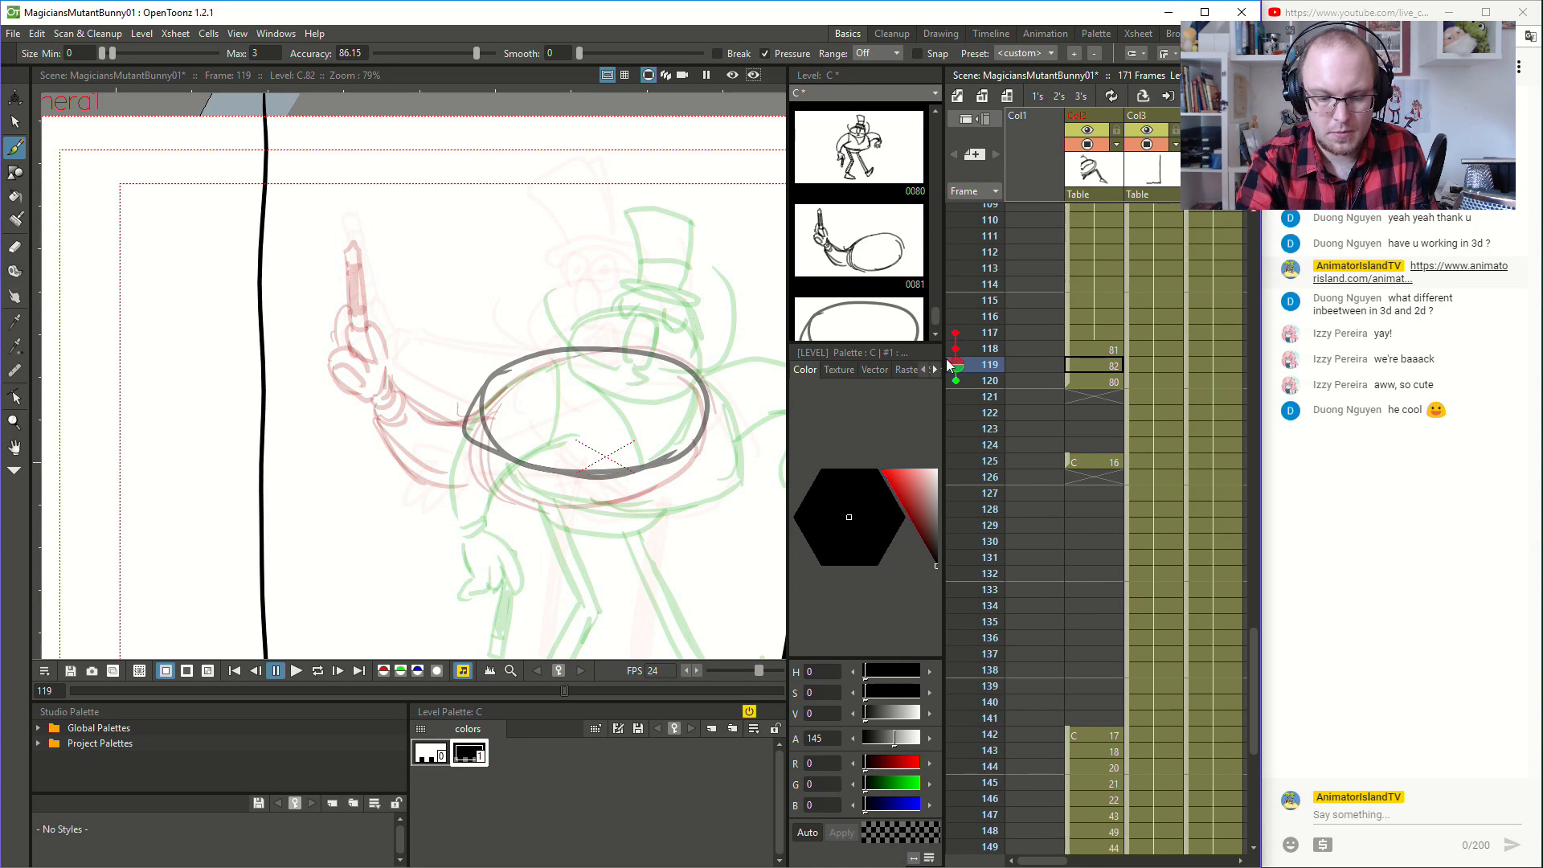
pyautogui.hotkey('ctrl', 'z')
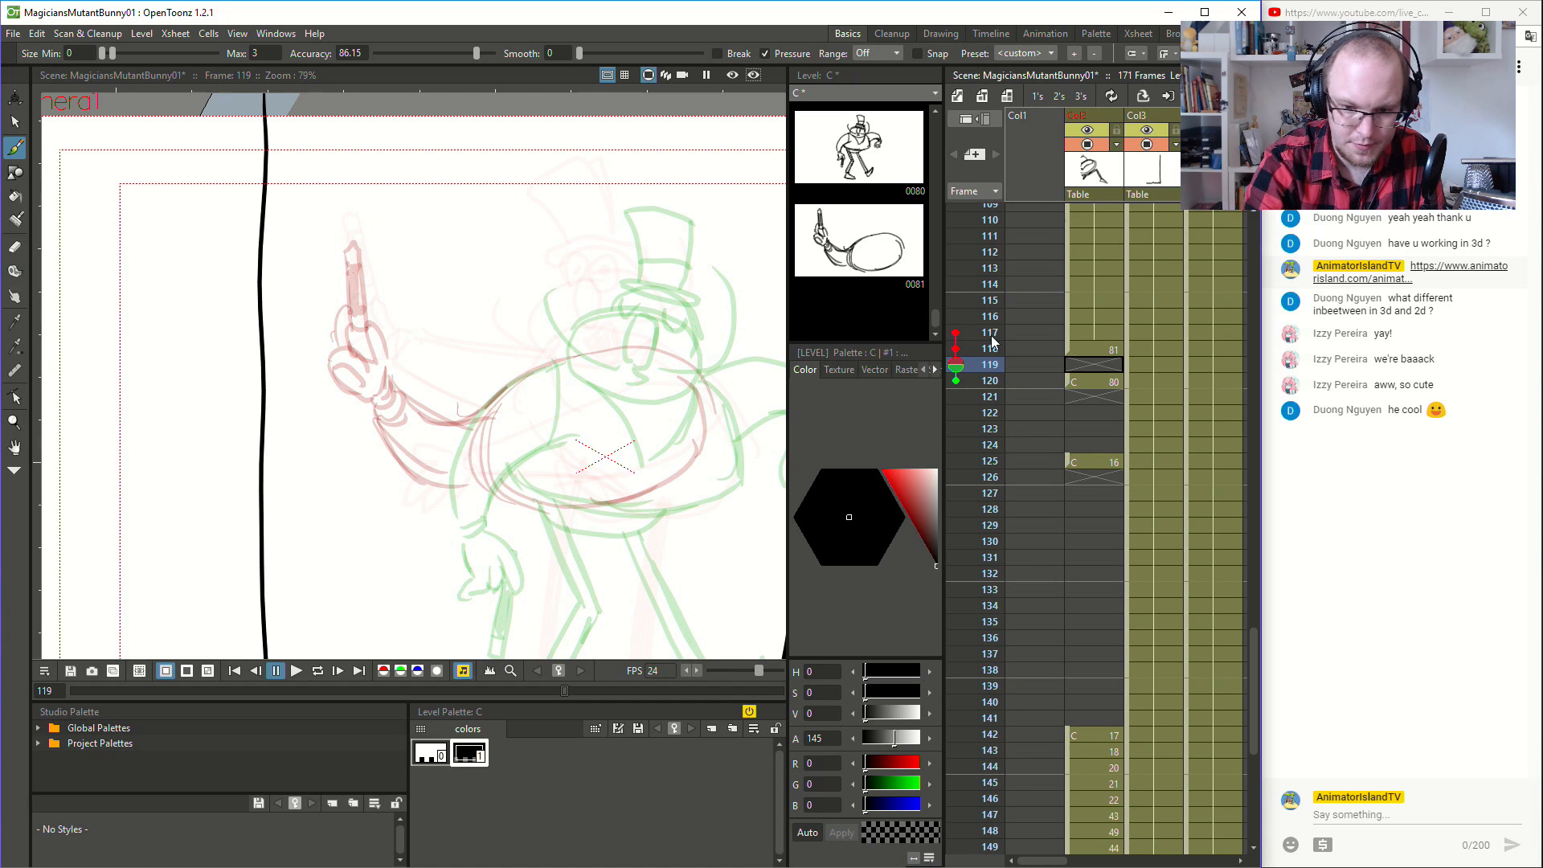
# - Compare the drawings at frames 118 and 120, with the whole figure in view
pyautogui.click(1090, 351)
pyautogui.click(1097, 382)
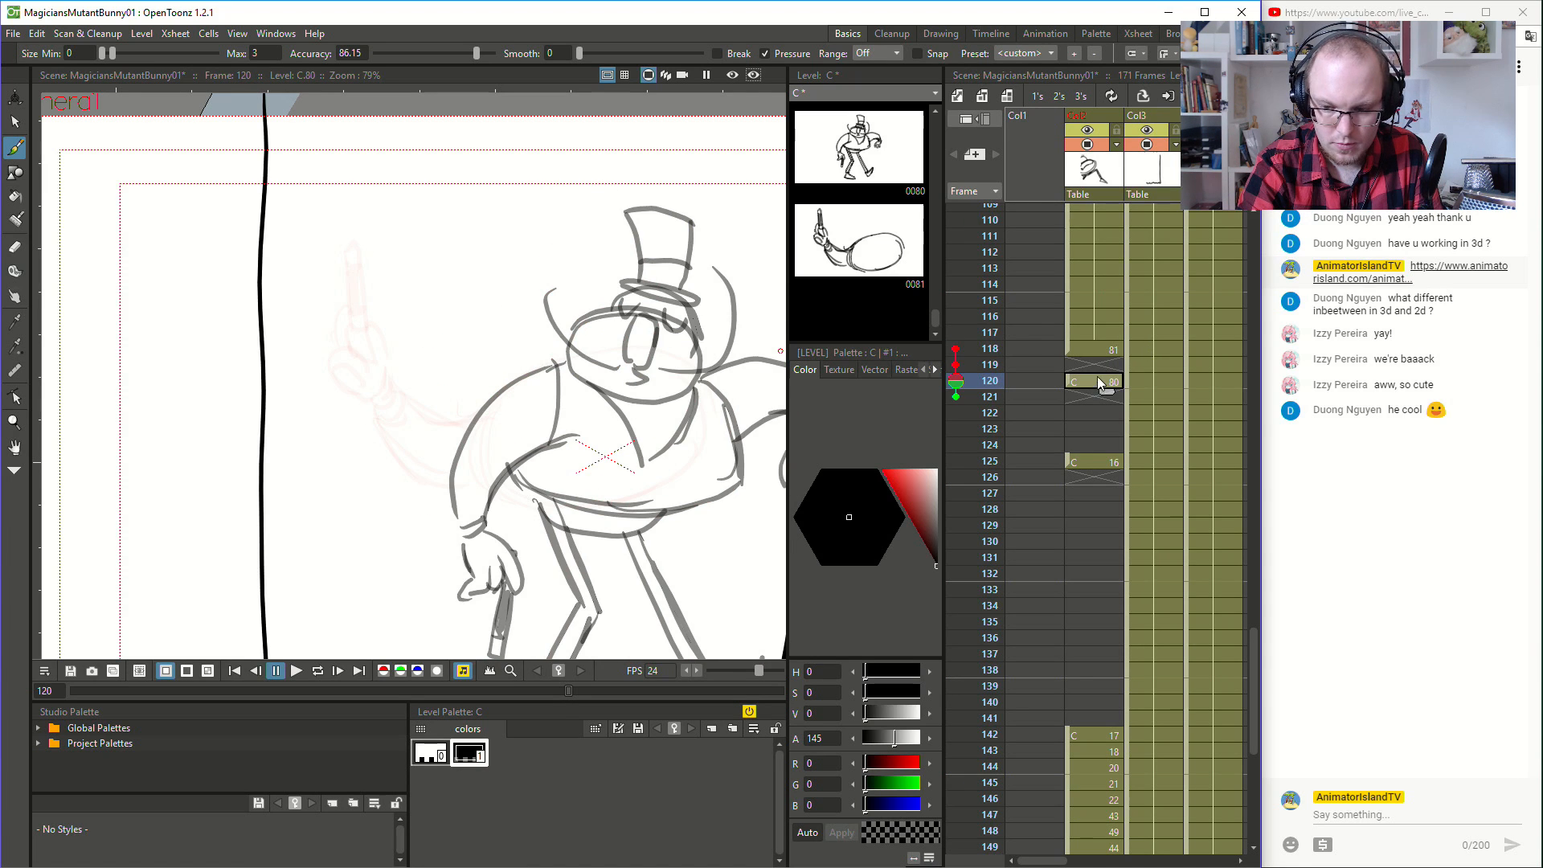
pyautogui.click(1103, 350)
pyautogui.click(1095, 384)
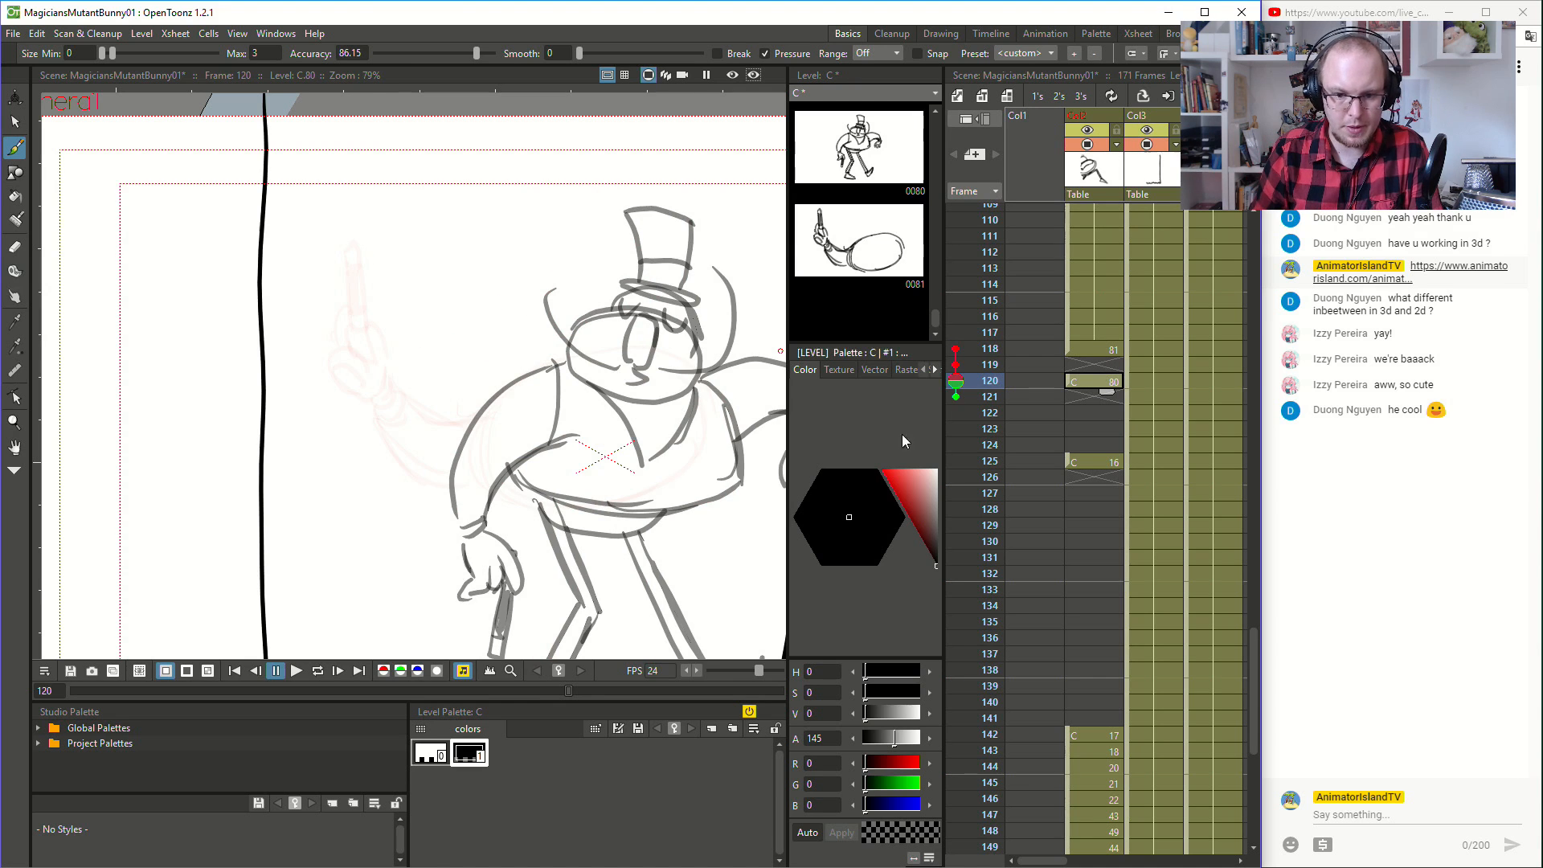
pyautogui.scroll(-4, 627, 475)
pyautogui.scroll(3, 627, 475)
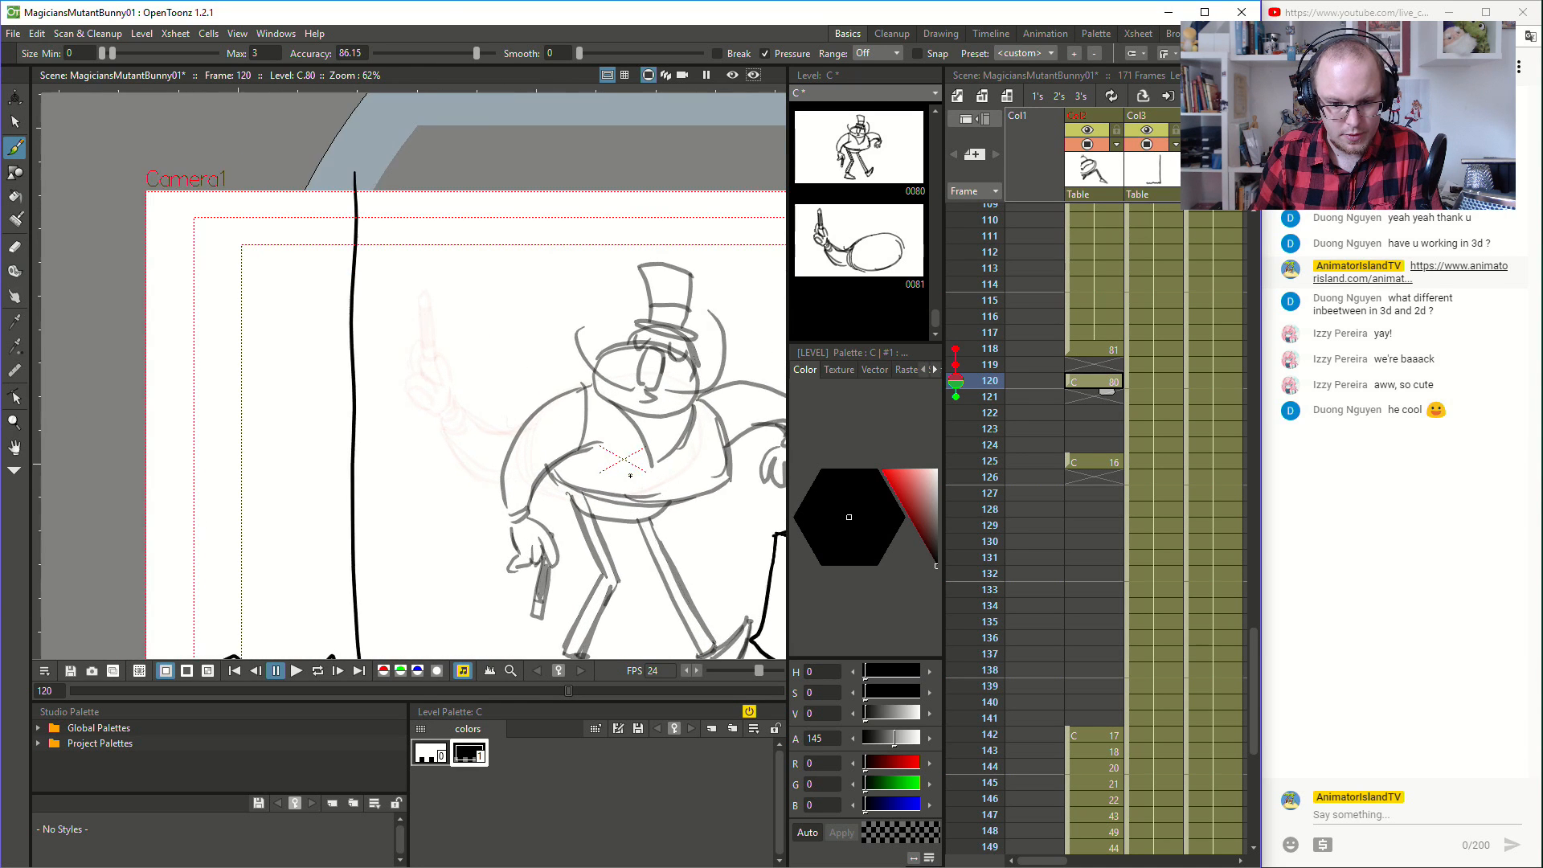
pyautogui.scroll(-1, 627, 475)
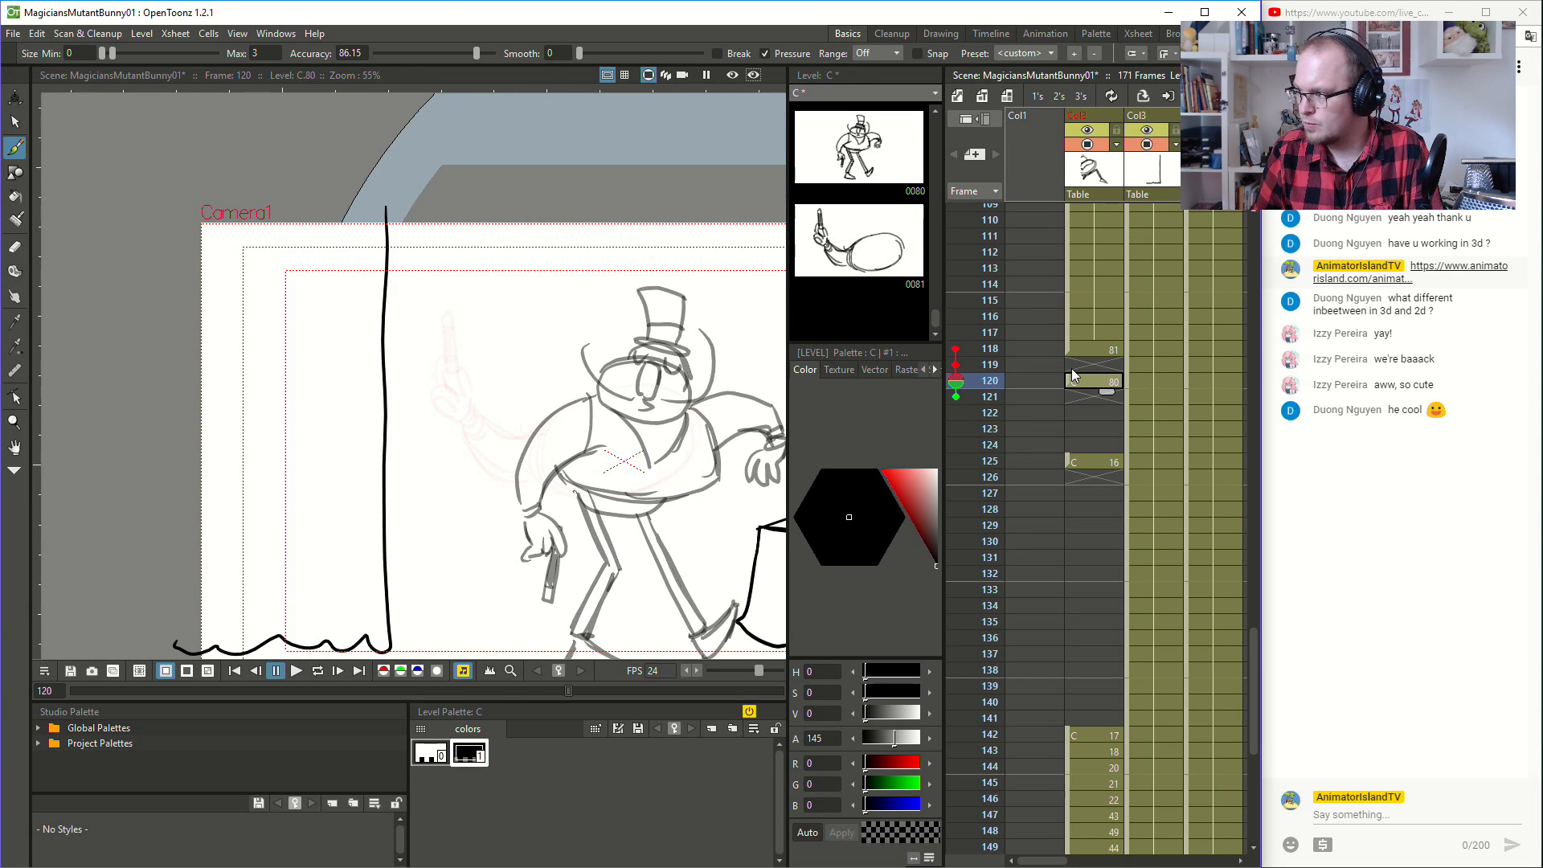
pyautogui.click(1092, 349)
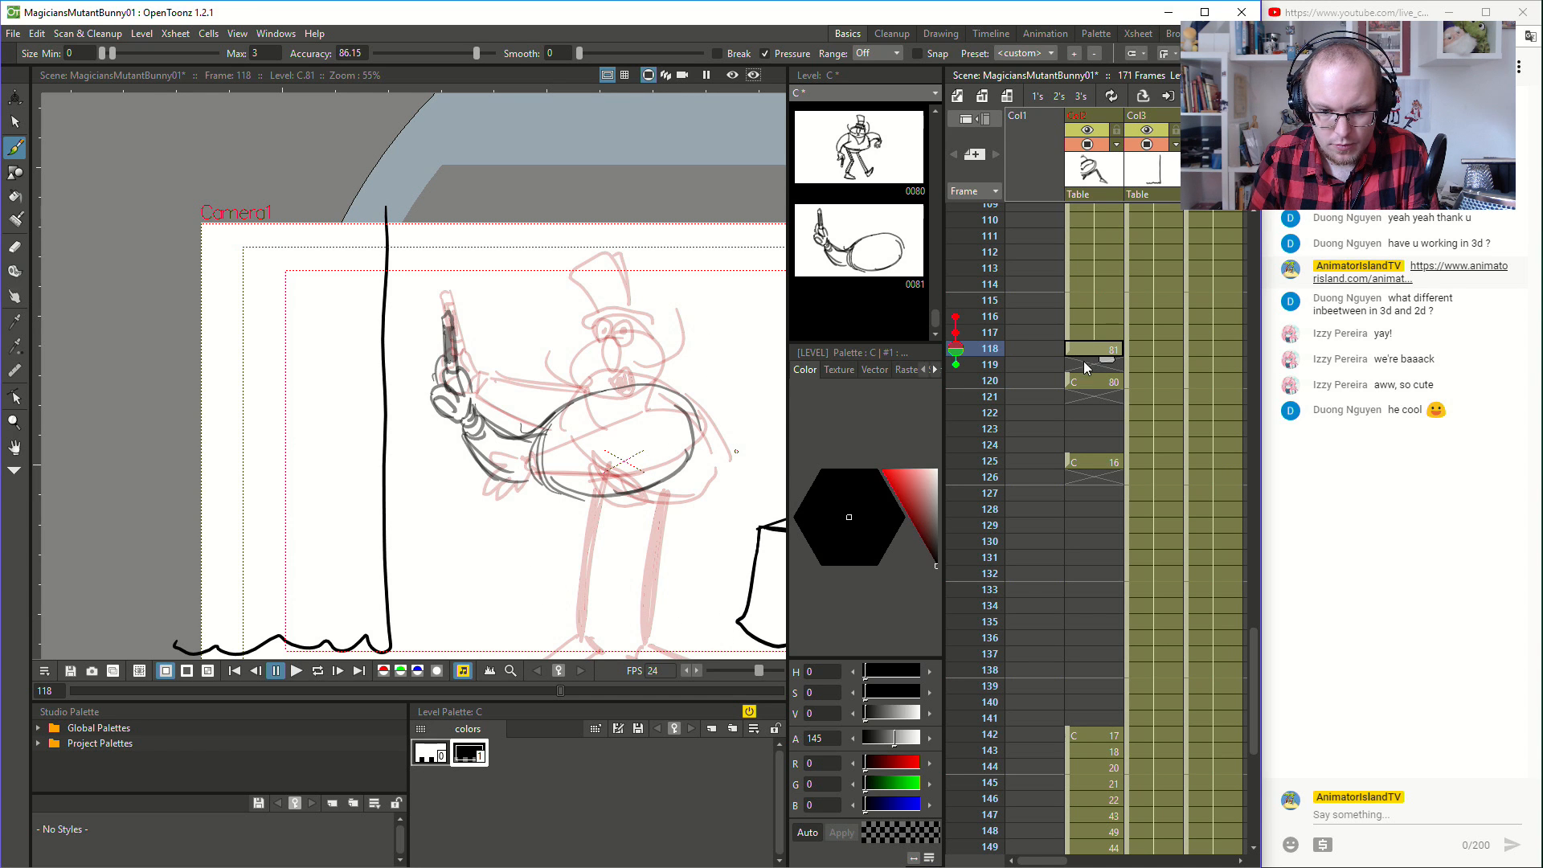
# - Undo the body outline strokes at frame 118, back to the wand, hand and forearm
pyautogui.hotkey('ctrl', 'z')
pyautogui.hotkey('ctrl', 'z')
pyautogui.hotkey('ctrl', 'z')
pyautogui.hotkey('ctrl', 'z')
pyautogui.hotkey('ctrl', 'z')
pyautogui.hotkey('ctrl', 'z')
pyautogui.hotkey('ctrl', 'z')
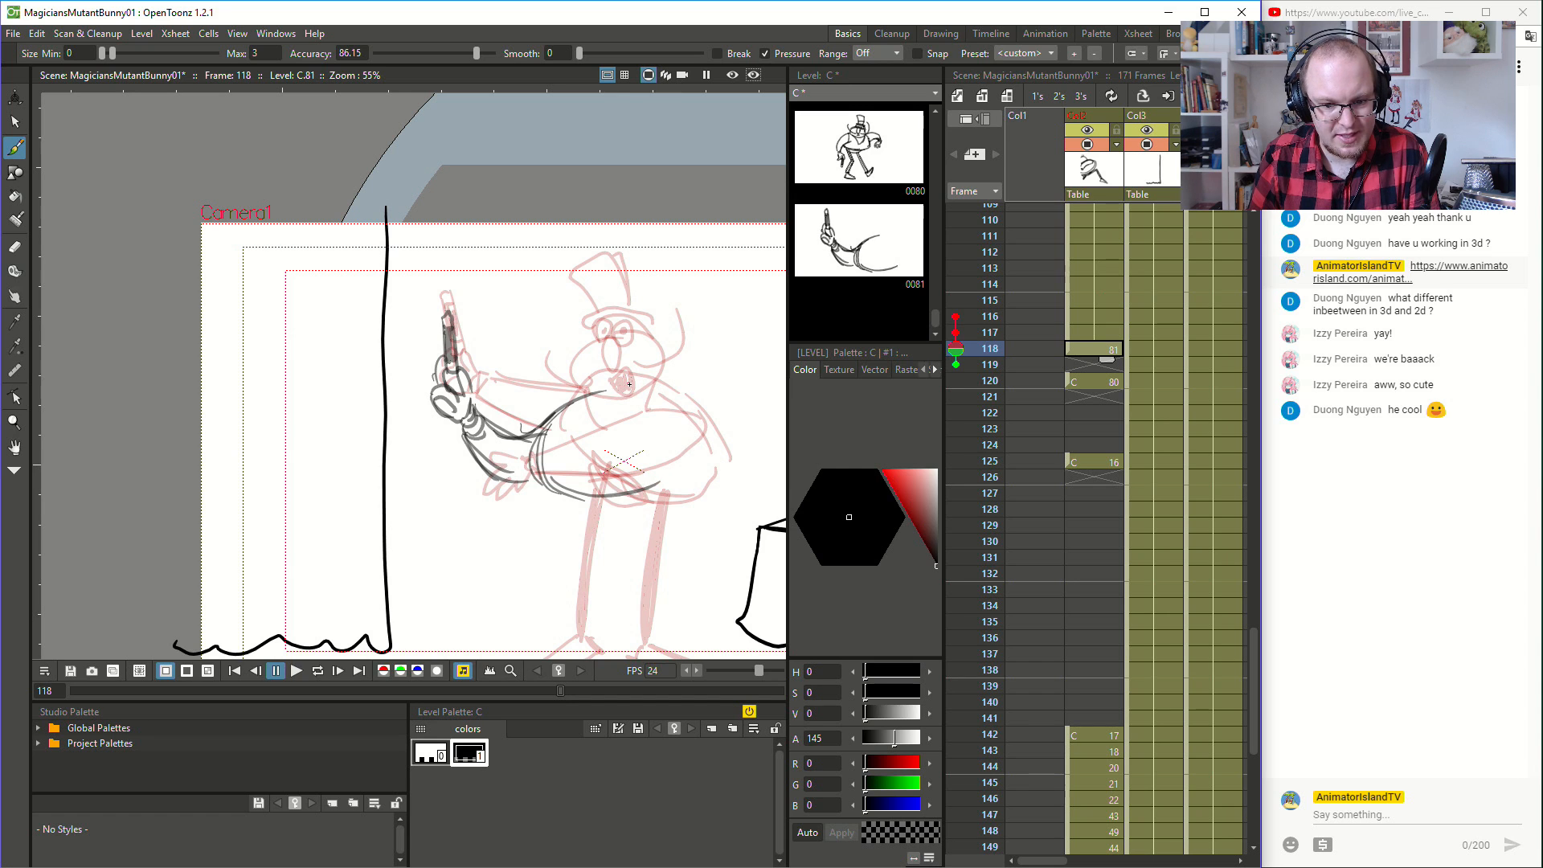
pyautogui.hotkey('ctrl', 'z')
pyautogui.hotkey('ctrl', 'z')
pyautogui.hotkey('ctrl', 'z')
pyautogui.hotkey('ctrl', 'z')
pyautogui.hotkey('ctrl', 'z')
pyautogui.hotkey('ctrl', 'z')
pyautogui.hotkey('ctrl', 'z')
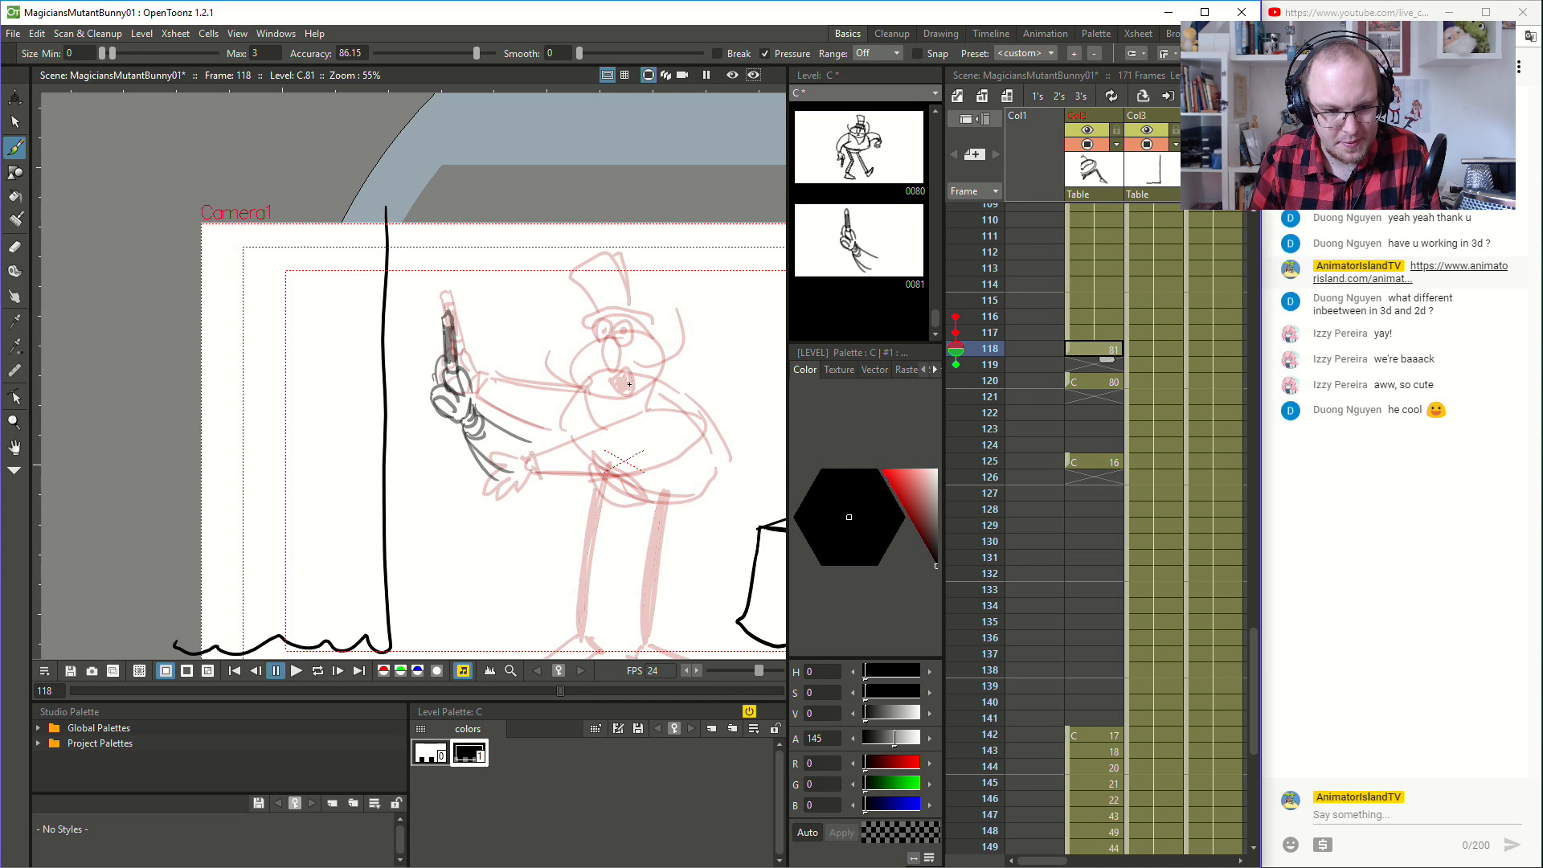
# - Redraw the raised arm's sleeve at frame 118 as two smooth curves from the cuff to the body
pyautogui.moveTo(482, 412)
pyautogui.mouseDown()
pyautogui.moveTo(560, 404)
pyautogui.moveTo(497, 418)
pyautogui.moveTo(561, 391)
pyautogui.moveTo(516, 455)
pyautogui.moveTo(566, 446)
pyautogui.mouseUp()
pyautogui.hotkey('ctrl', 'z')
pyautogui.hotkey('ctrl', 'z')
pyautogui.hotkey('ctrl', 'z')
pyautogui.moveTo(468, 436); pyautogui.dragTo(549, 447)
# - Redraw the magician's rounded body outline at frame 118 along its sides and underside
pyautogui.hotkey('ctrl', 'z')
pyautogui.moveTo(568, 392)
pyautogui.mouseDown()
pyautogui.moveTo(591, 469)
pyautogui.moveTo(555, 403)
pyautogui.moveTo(581, 466)
pyautogui.mouseUp()
pyautogui.hotkey('ctrl', 'z')
pyautogui.moveTo(562, 444); pyautogui.dragTo(643, 496)
pyautogui.moveTo(576, 461); pyautogui.dragTo(669, 507)
pyautogui.moveTo(619, 492); pyautogui.dragTo(684, 506)
pyautogui.hotkey('ctrl', 'z')
pyautogui.hotkey('ctrl', 'z')
pyautogui.moveTo(585, 476)
pyautogui.mouseDown()
pyautogui.moveTo(698, 497)
pyautogui.moveTo(684, 493)
pyautogui.moveTo(704, 471)
pyautogui.moveTo(698, 415)
pyautogui.moveTo(716, 450)
pyautogui.moveTo(681, 400)
pyautogui.moveTo(716, 474)
pyautogui.mouseUp()
pyautogui.hotkey('ctrl', 'z')
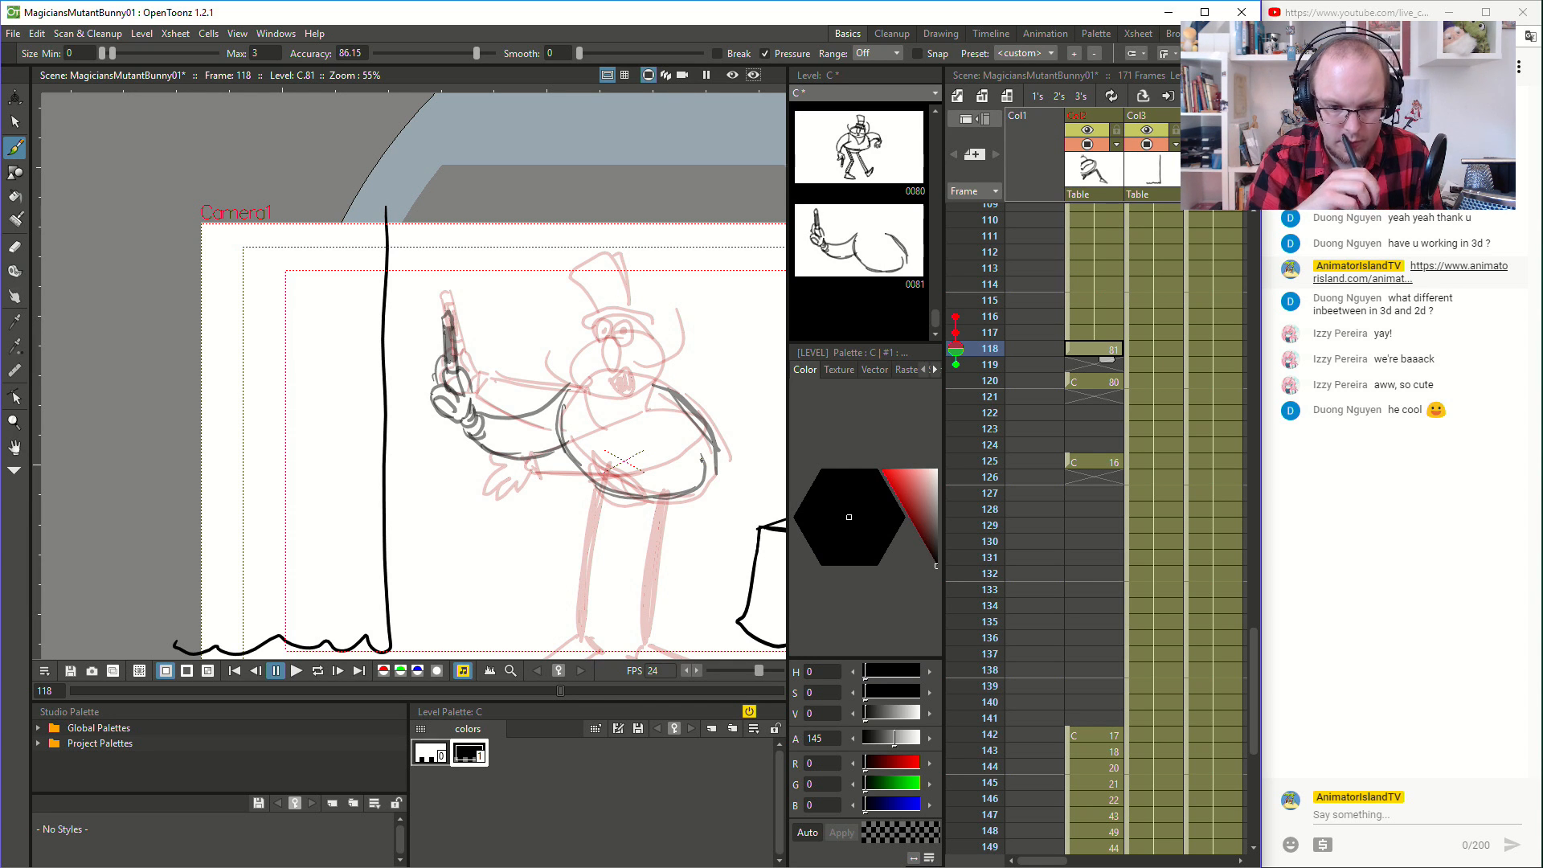
# - Try the magician's lower arm reaching across the body with its hand extended at frame 118, and check it against frame 120
pyautogui.moveTo(652, 407)
pyautogui.mouseDown()
pyautogui.moveTo(541, 475)
pyautogui.moveTo(540, 493)
pyautogui.moveTo(630, 481)
pyautogui.moveTo(687, 413)
pyautogui.moveTo(690, 446)
pyautogui.moveTo(644, 408)
pyautogui.mouseUp()
pyautogui.moveTo(533, 479)
pyautogui.mouseDown()
pyautogui.moveTo(487, 495)
pyautogui.moveTo(513, 477)
pyautogui.mouseUp()
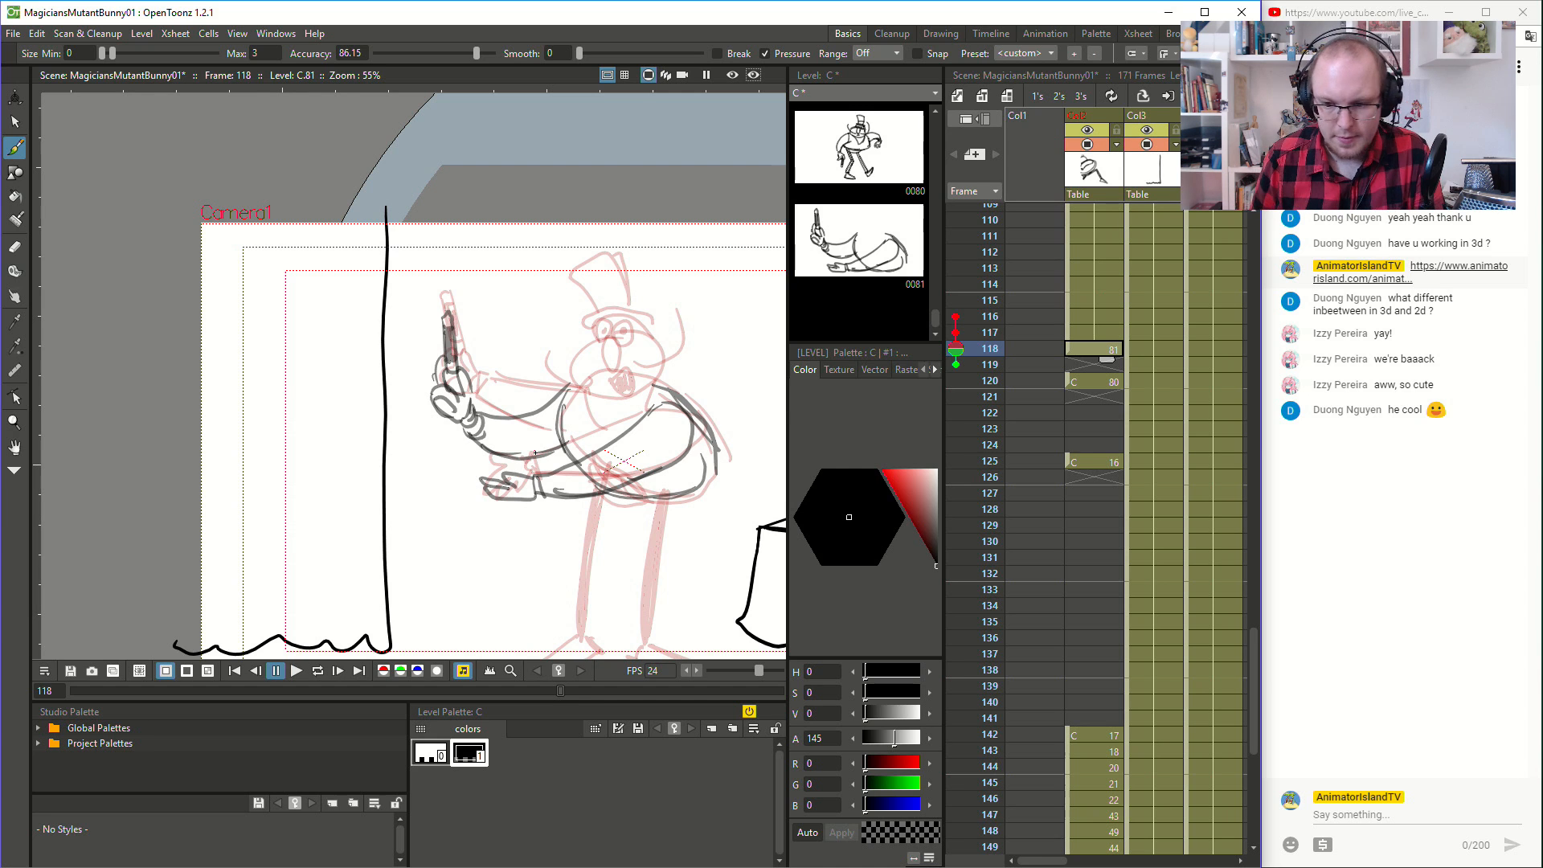
pyautogui.click(1101, 334)
pyautogui.click(1097, 347)
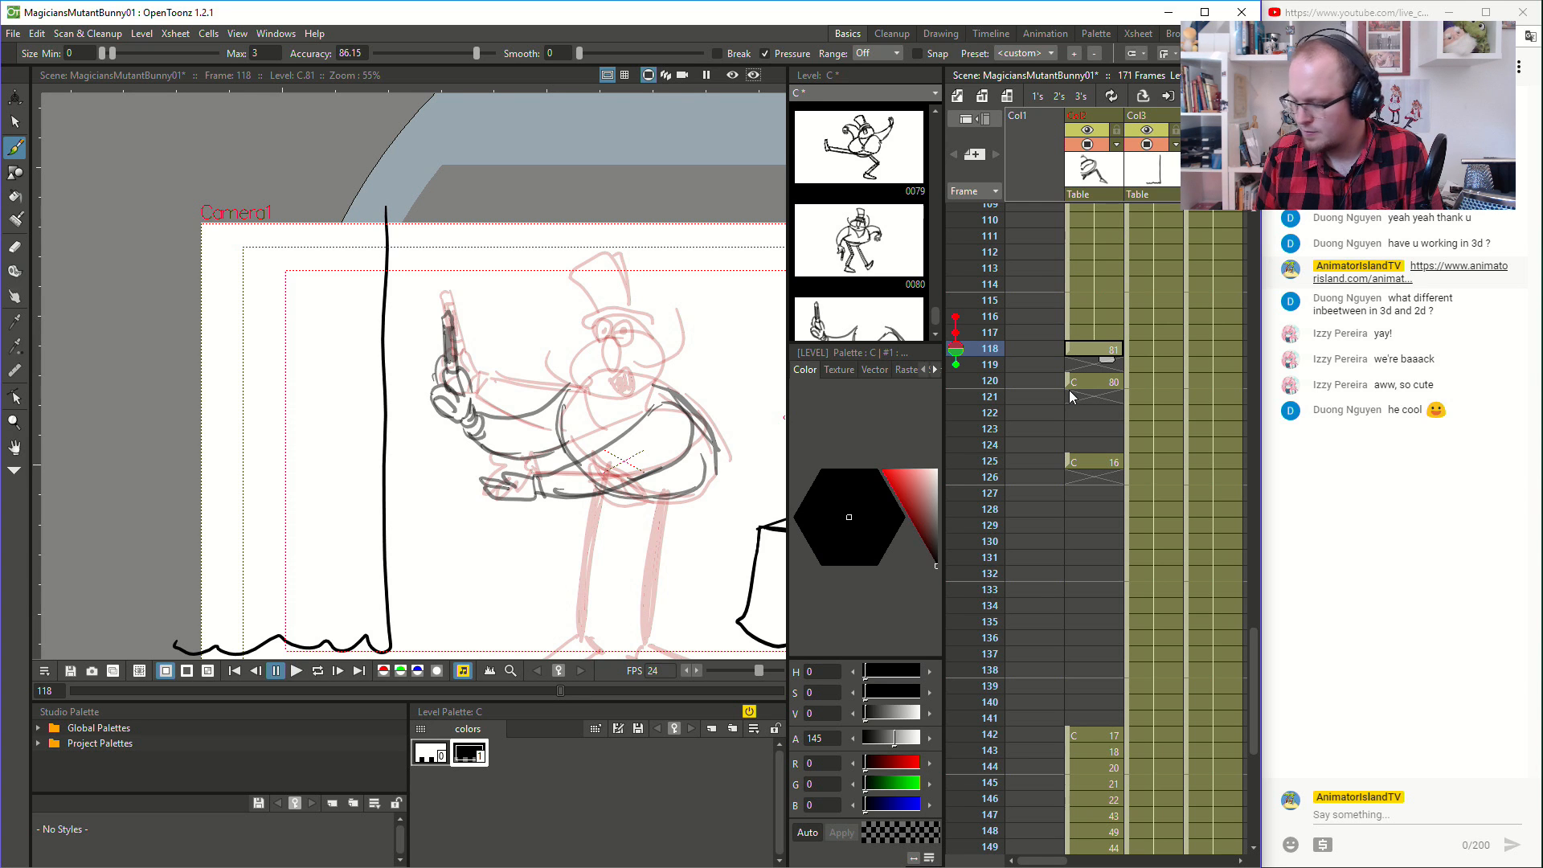
pyautogui.click(1105, 379)
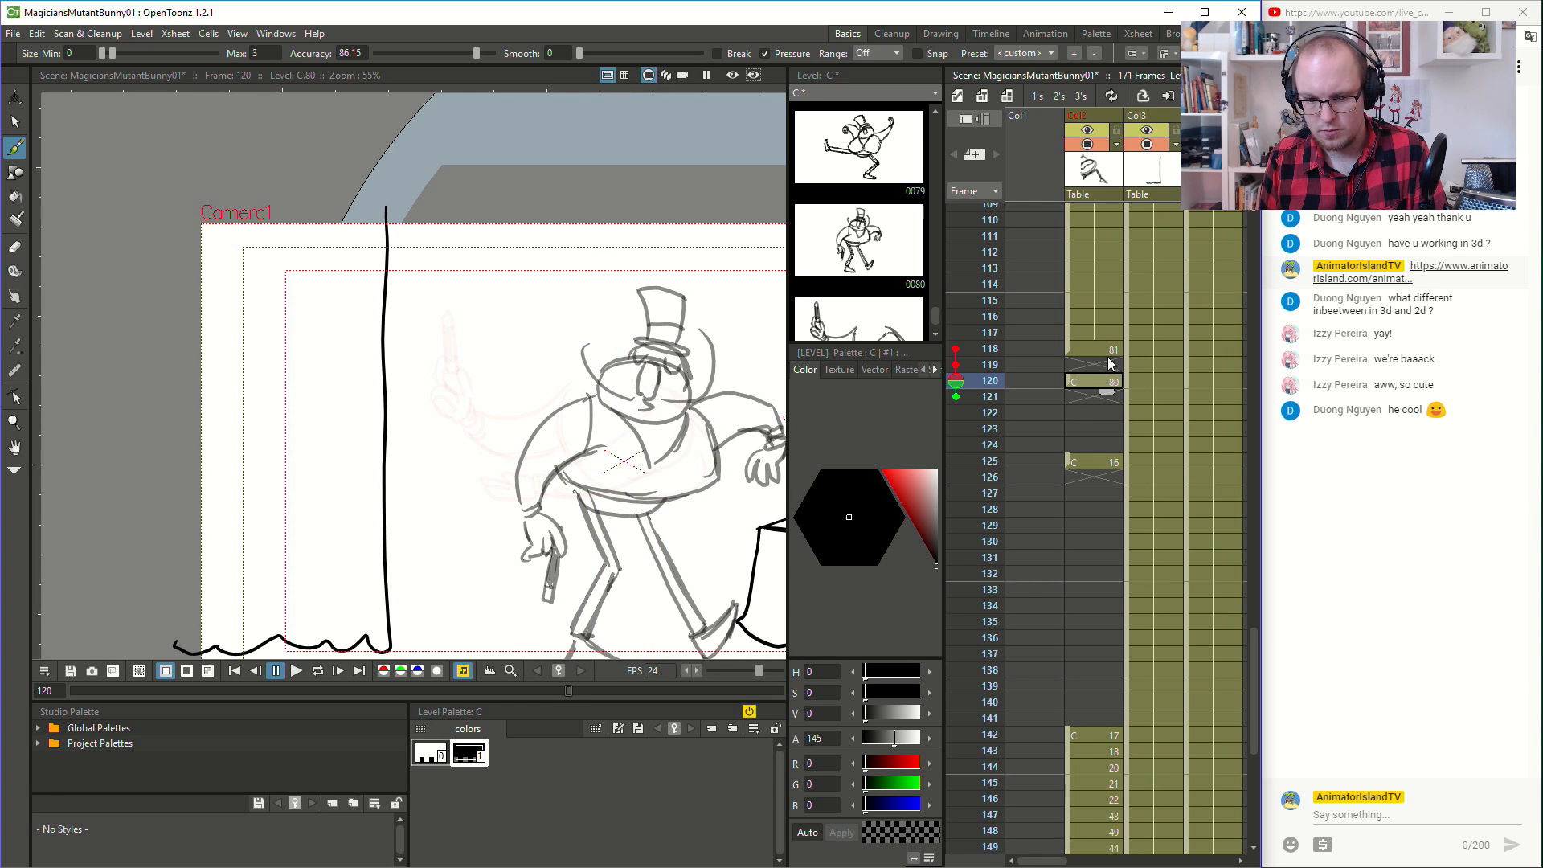
pyautogui.click(1108, 344)
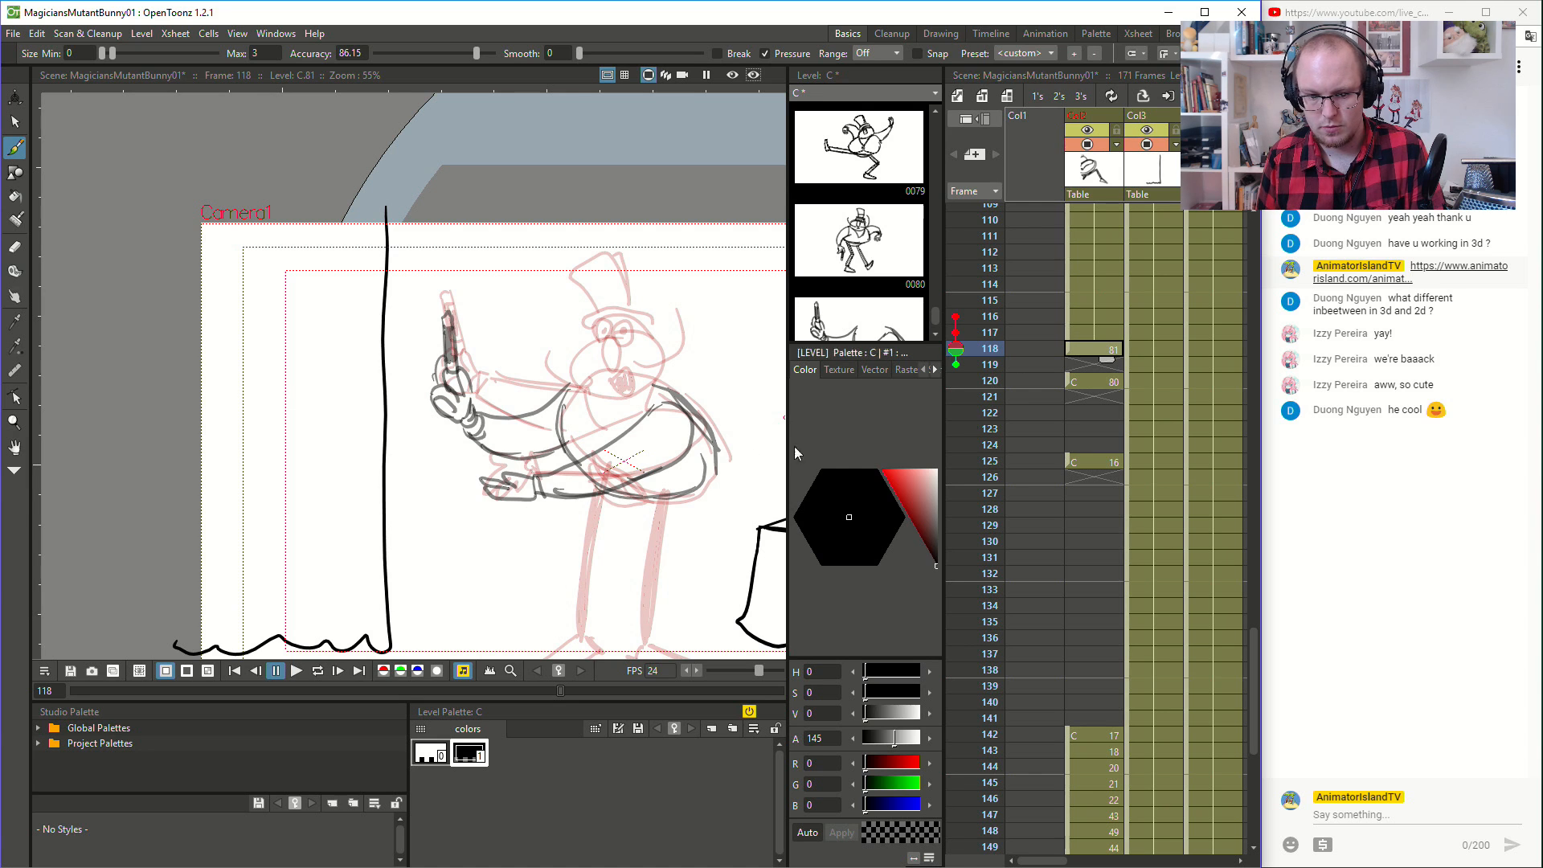
# - Undo the lower arm strokes at frame 118 and redraw the arm across the belly with its hand closer to the body
pyautogui.hotkey('ctrl', 'z')
pyautogui.hotkey('ctrl', 'z')
pyautogui.hotkey('ctrl', 'z')
pyautogui.hotkey('ctrl', 'z')
pyautogui.hotkey('ctrl', 'z')
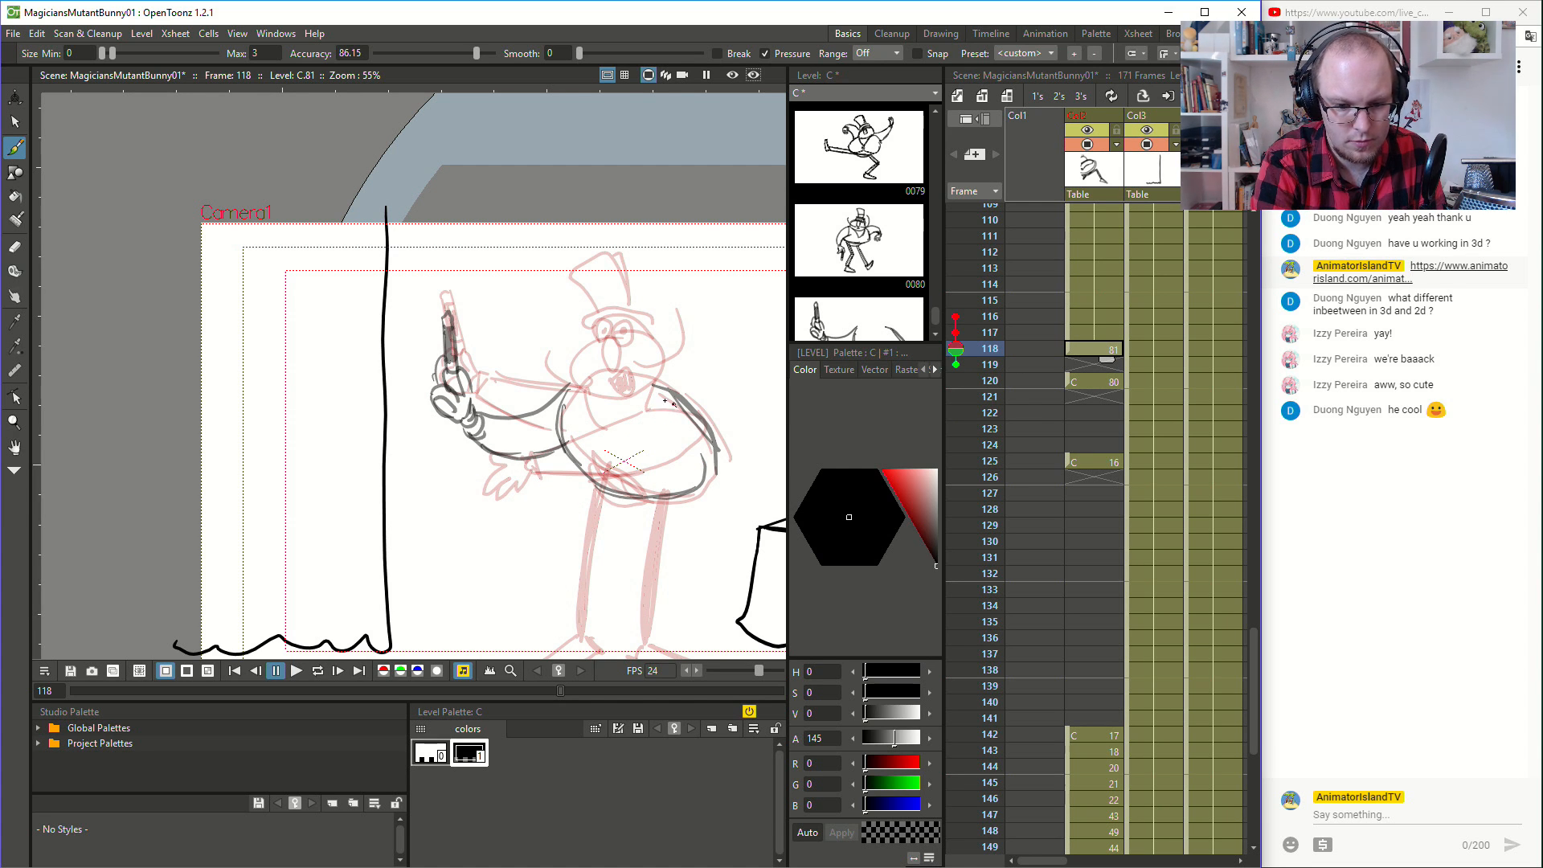
pyautogui.moveTo(562, 476)
pyautogui.mouseDown()
pyautogui.moveTo(614, 496)
pyautogui.moveTo(660, 477)
pyautogui.mouseUp()
pyautogui.moveTo(629, 493)
pyautogui.mouseDown()
pyautogui.moveTo(684, 431)
pyautogui.moveTo(680, 400)
pyautogui.mouseUp()
pyautogui.moveTo(528, 461)
pyautogui.mouseDown()
pyautogui.moveTo(519, 475)
pyautogui.moveTo(539, 497)
pyautogui.mouseUp()
pyautogui.moveTo(531, 494); pyautogui.dragTo(576, 488)
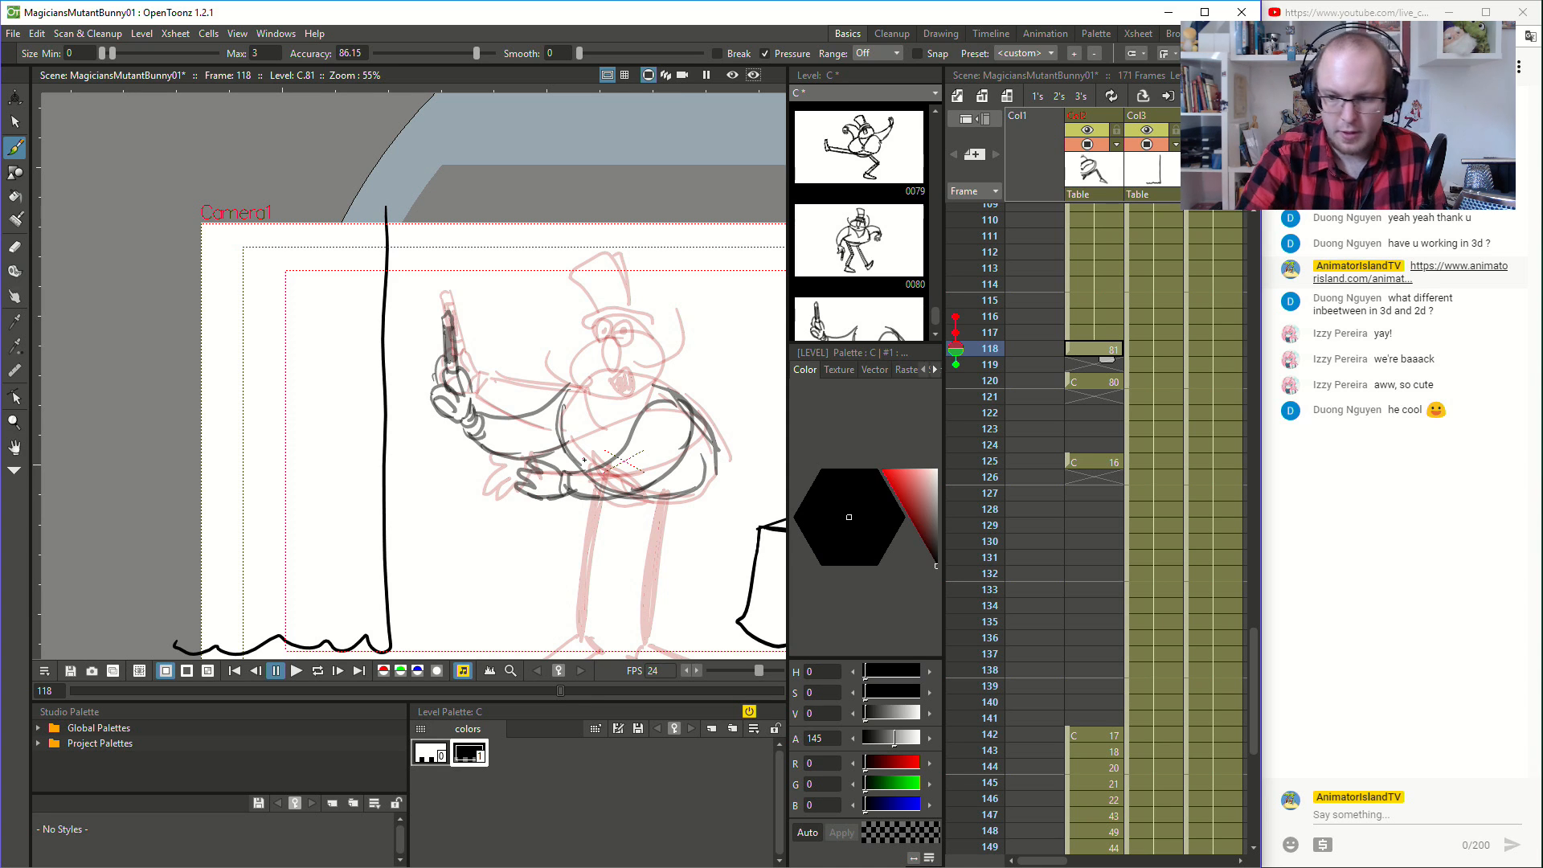
# - Flip back and forth between frames 117 and 120 to examine the arm's movement
pyautogui.press('Up')
pyautogui.press('Down')
pyautogui.press('Down')
pyautogui.press('Down')
pyautogui.press('Up')
pyautogui.press('Up')
pyautogui.press('Up')
pyautogui.press('Down')
pyautogui.press('Down')
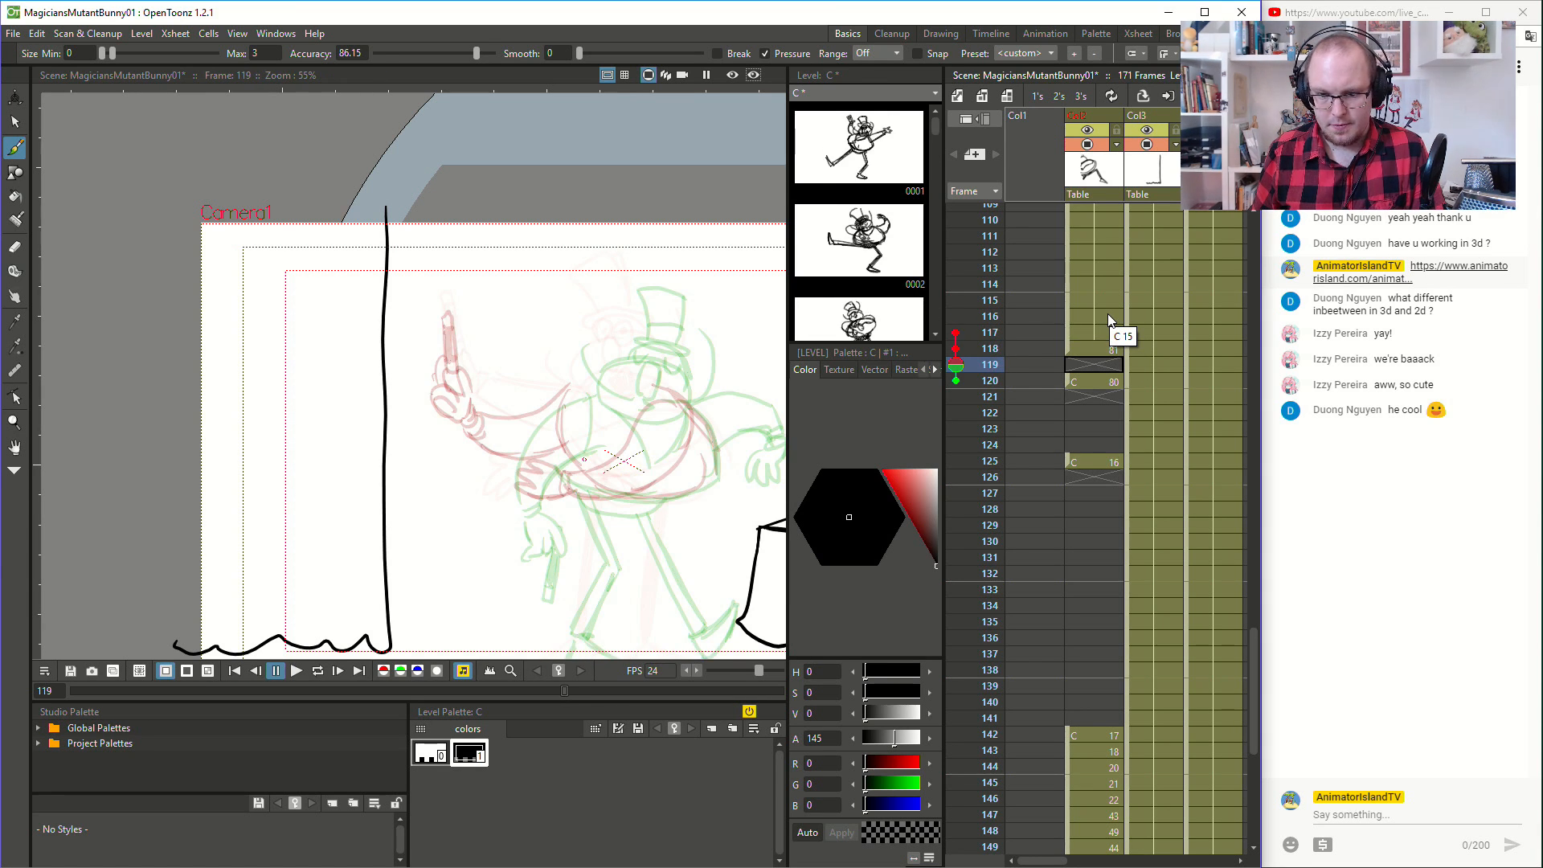
pyautogui.moveTo(1073, 388)
pyautogui.mouseDown()
pyautogui.moveTo(1074, 404)
pyautogui.moveTo(1092, 382)
pyautogui.mouseUp()
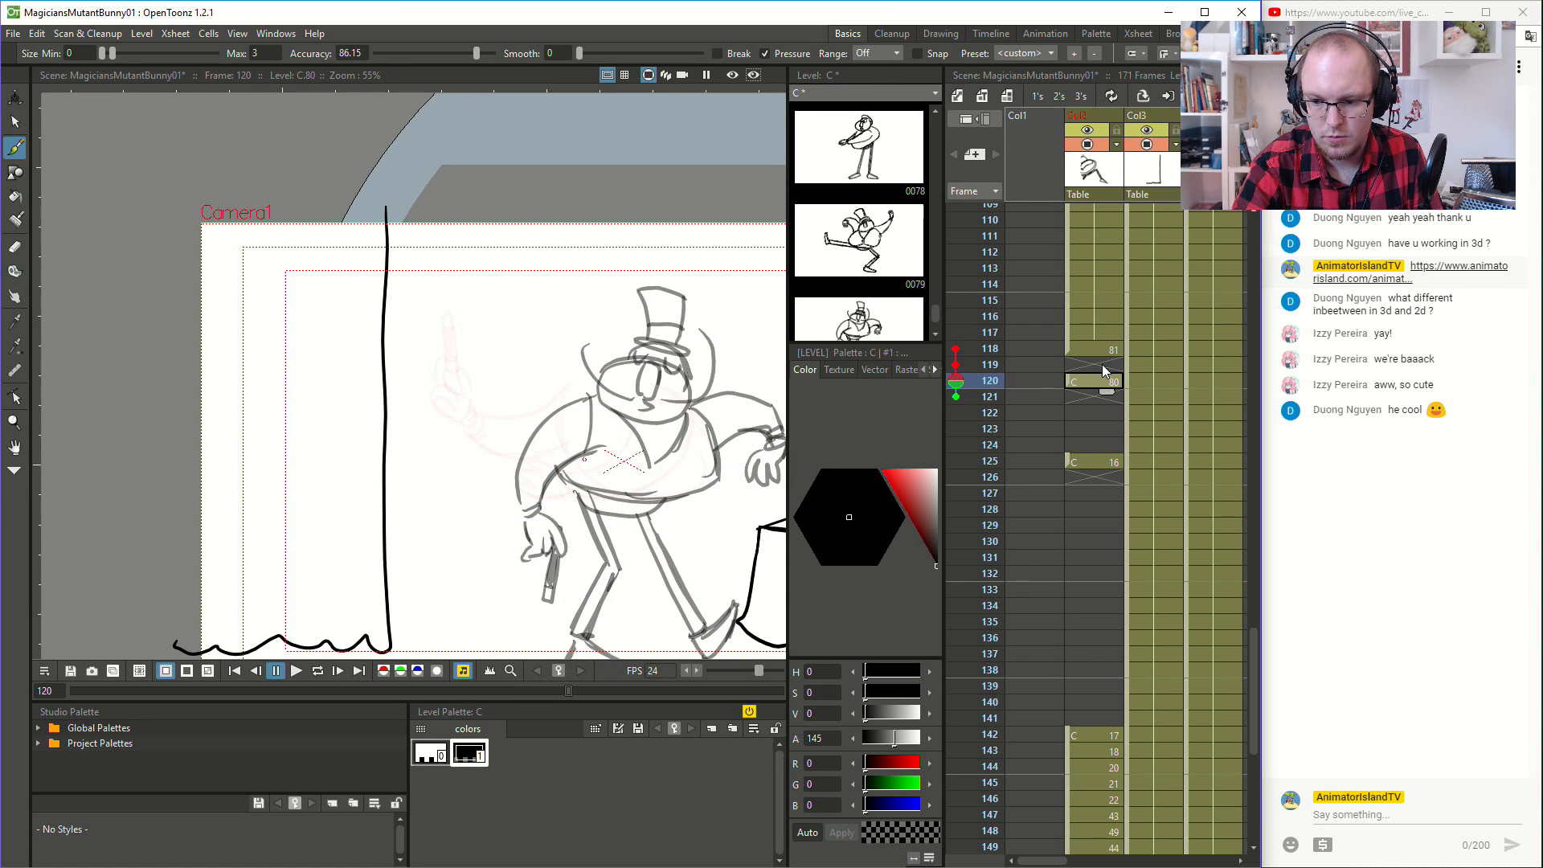
# - Start a new inbetween at frame 119 with the bent lower arm curving around the body to its hand
pyautogui.click(1102, 364)
pyautogui.moveTo(691, 409)
pyautogui.mouseDown()
pyautogui.moveTo(704, 468)
pyautogui.moveTo(692, 485)
pyautogui.moveTo(682, 431)
pyautogui.moveTo(672, 487)
pyautogui.moveTo(637, 500)
pyautogui.moveTo(648, 513)
pyautogui.moveTo(702, 511)
pyautogui.moveTo(650, 512)
pyautogui.moveTo(730, 480)
pyautogui.moveTo(689, 394)
pyautogui.mouseUp()
pyautogui.hotkey('ctrl', 'z')
pyautogui.hotkey('ctrl', 'z')
pyautogui.moveTo(593, 506)
pyautogui.mouseDown()
pyautogui.moveTo(631, 515)
pyautogui.moveTo(610, 506)
pyautogui.moveTo(648, 500)
pyautogui.mouseUp()
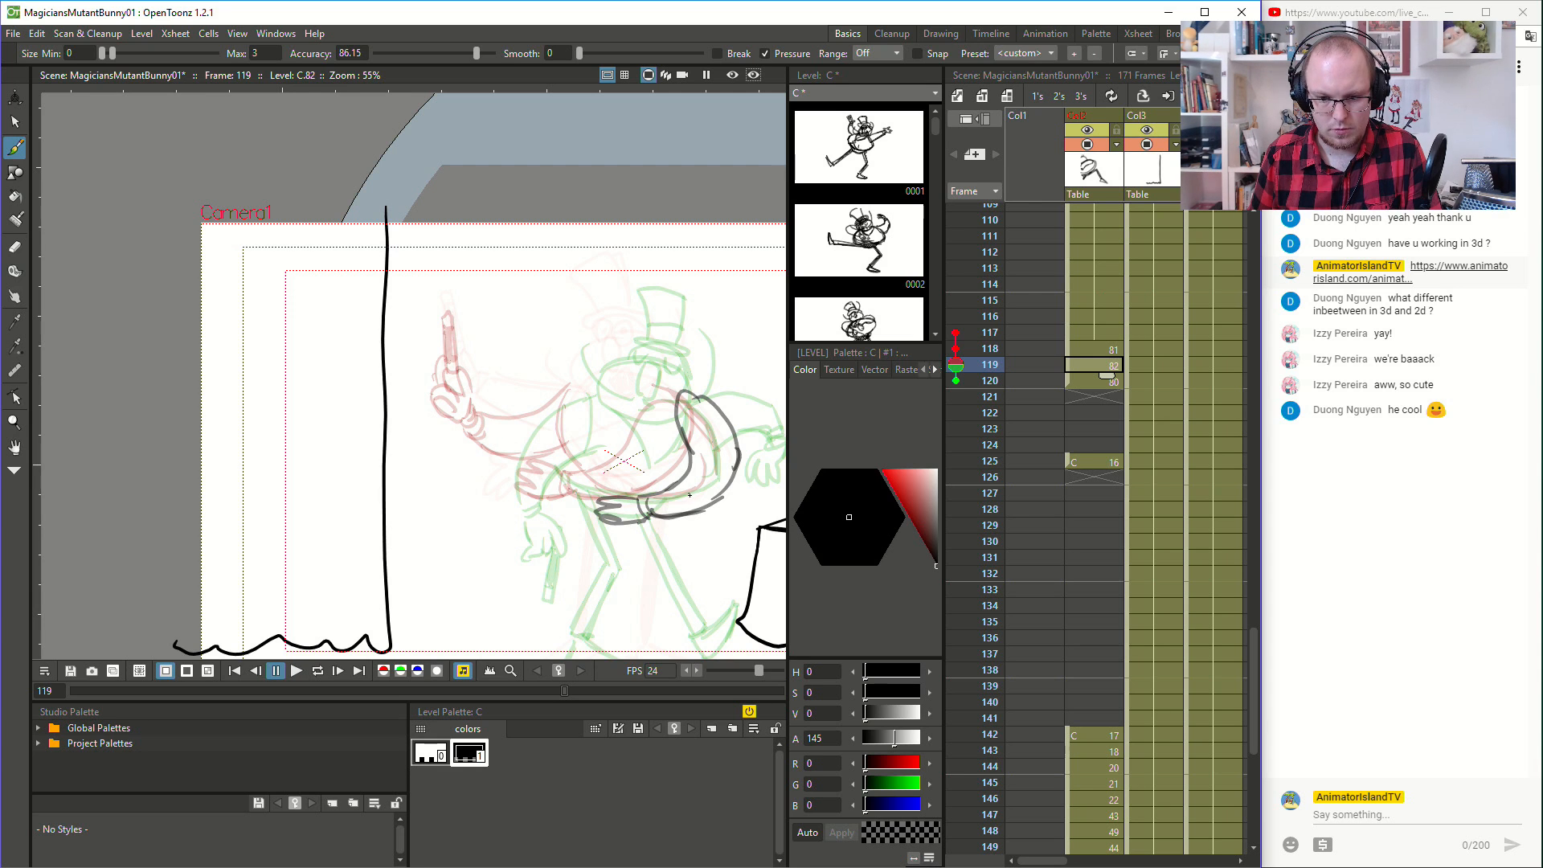
# - Compare the arm positions across frames 117 to 120, with the whole figure in view
pyautogui.press('space')
pyautogui.moveTo(692, 494); pyautogui.dragTo(587, 488)
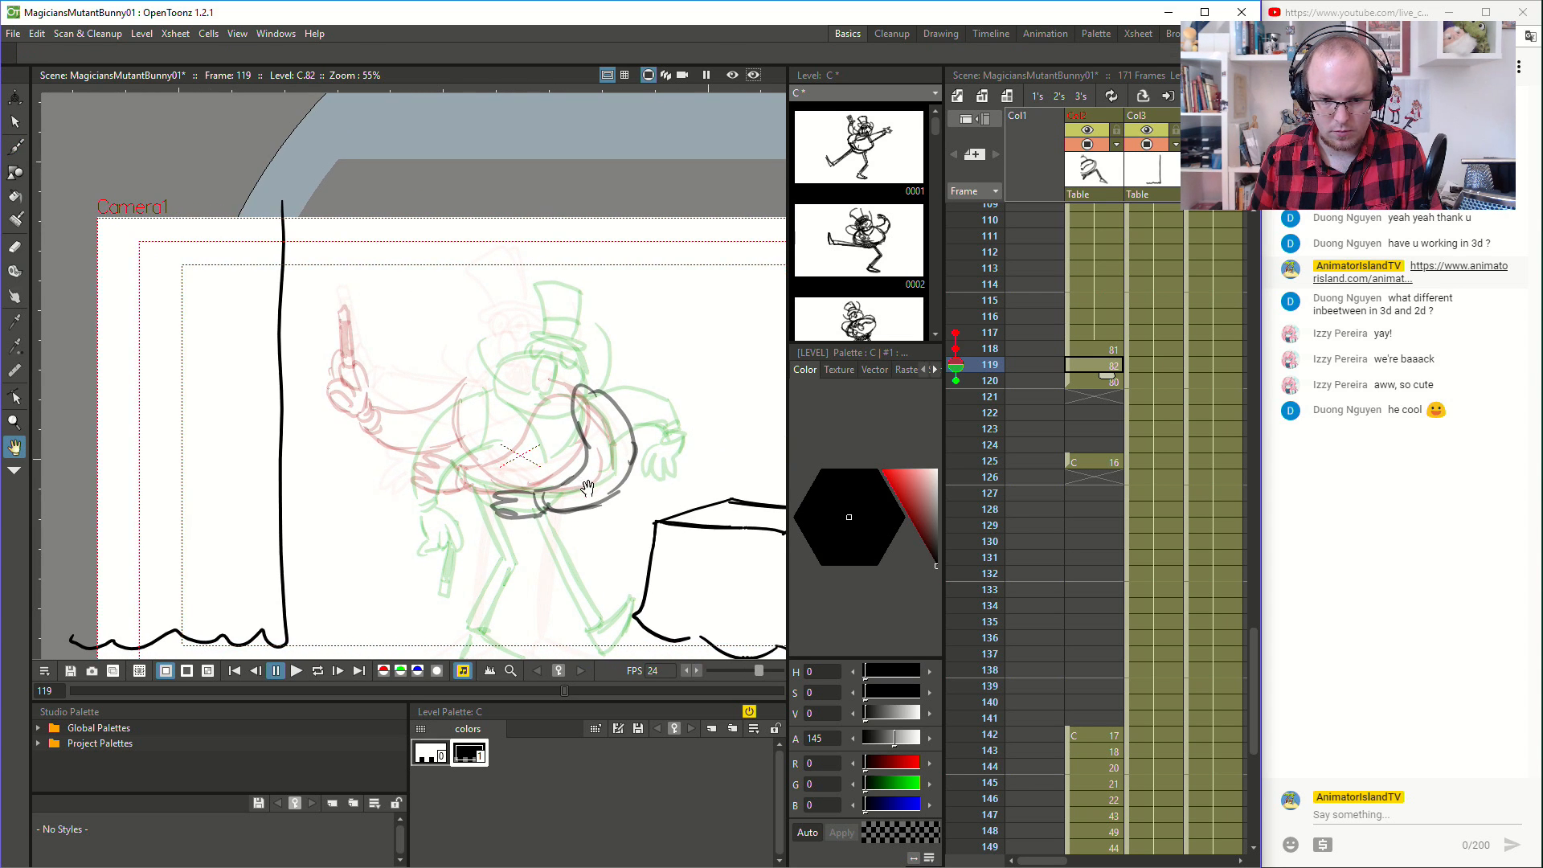
pyautogui.click(1097, 338)
pyautogui.press('Down')
pyautogui.press('Down')
pyautogui.press('Down')
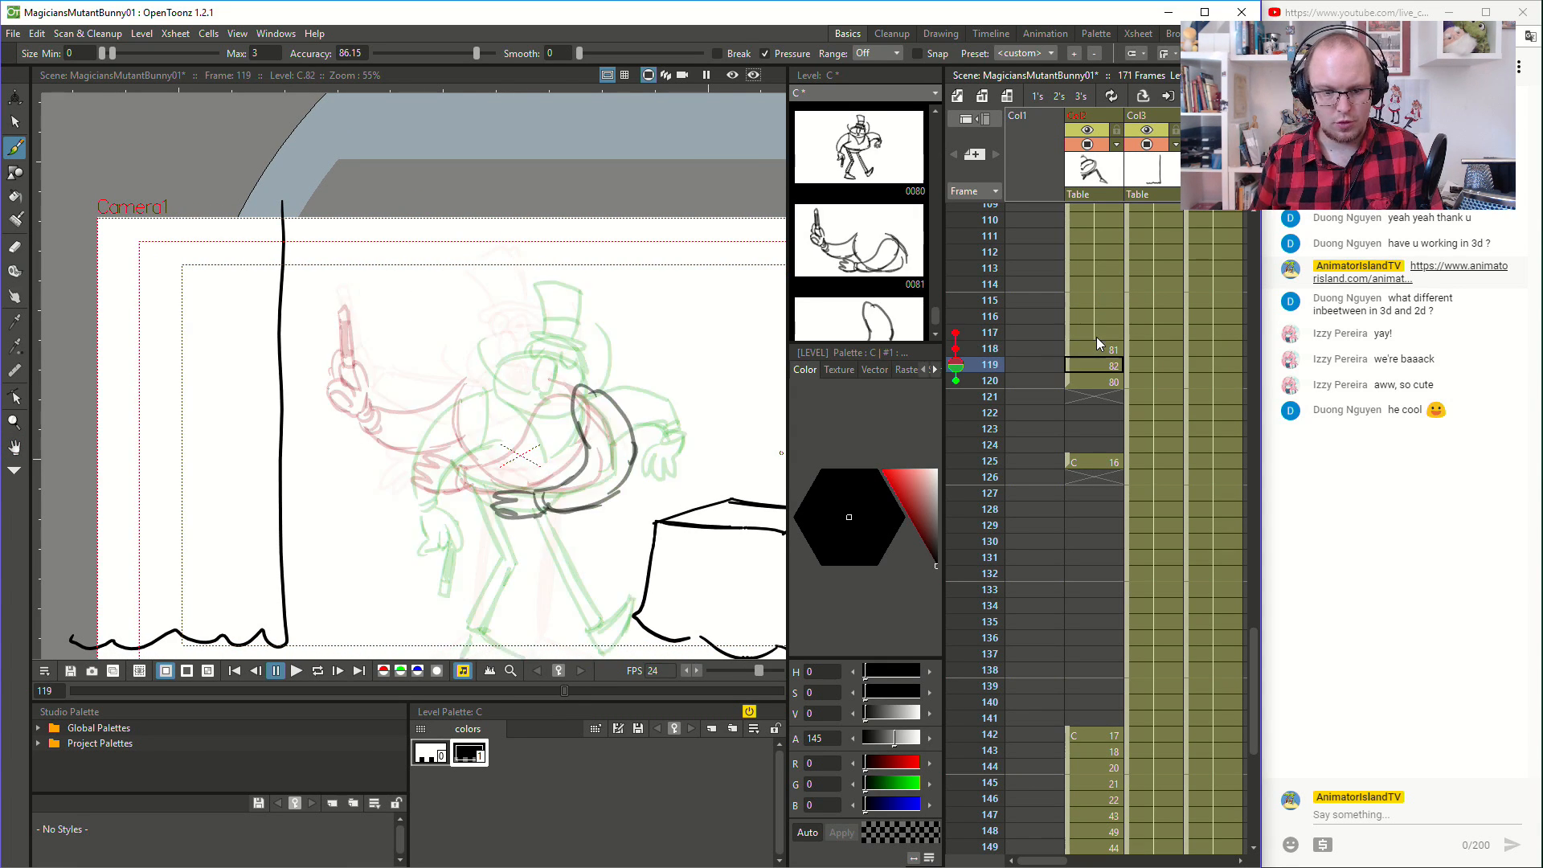
pyautogui.press('Up')
pyautogui.press('Up')
pyautogui.press('Down')
pyautogui.press('Down')
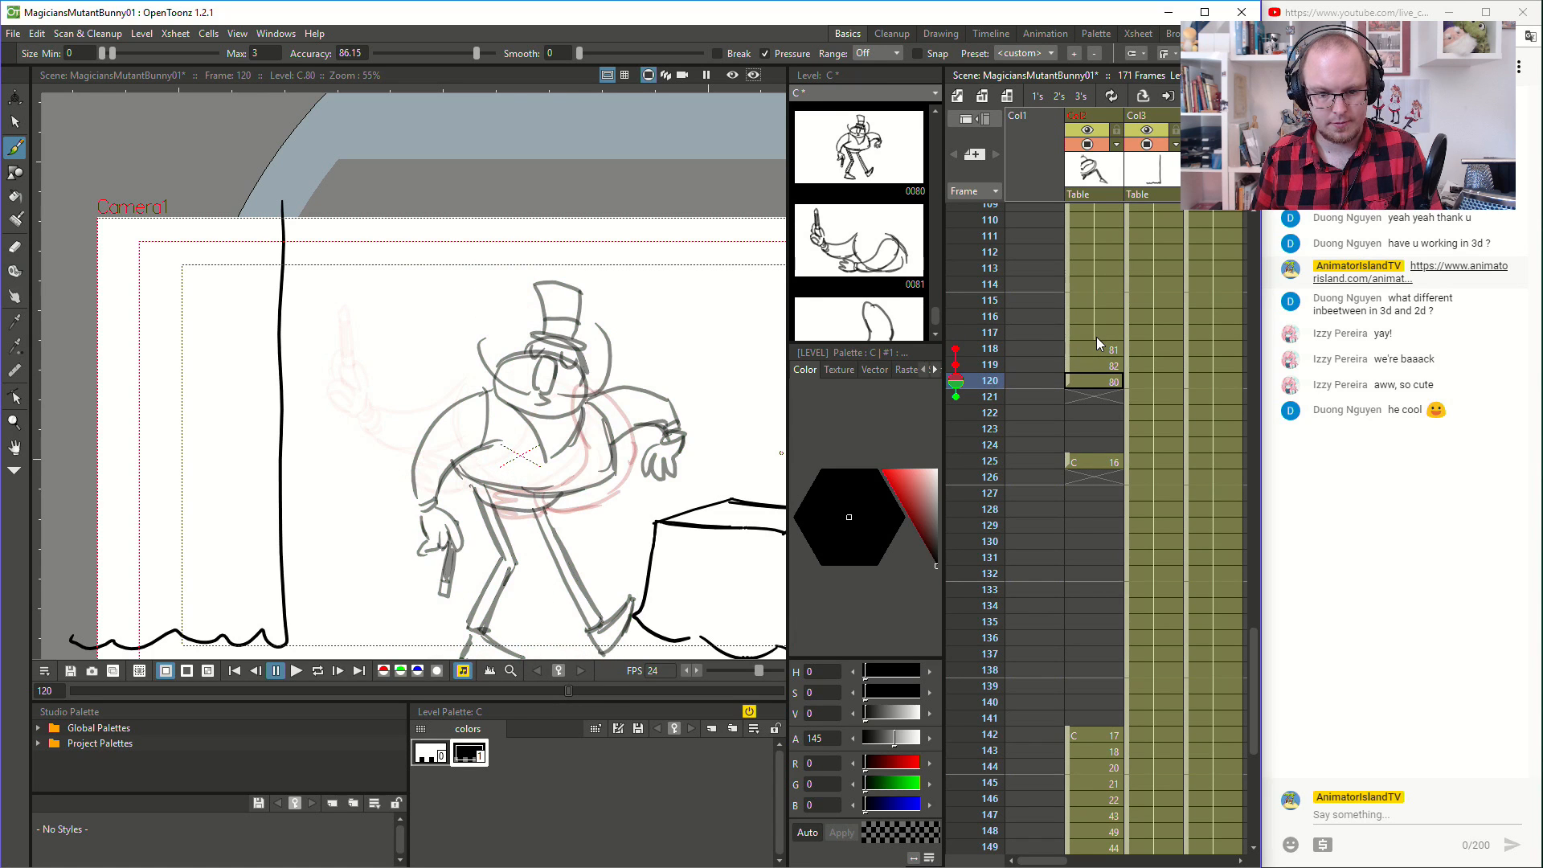
# - Move drawing 16 to frame 122 and flip through the frames from 117 to 120 to check the motion
pyautogui.click(1082, 461)
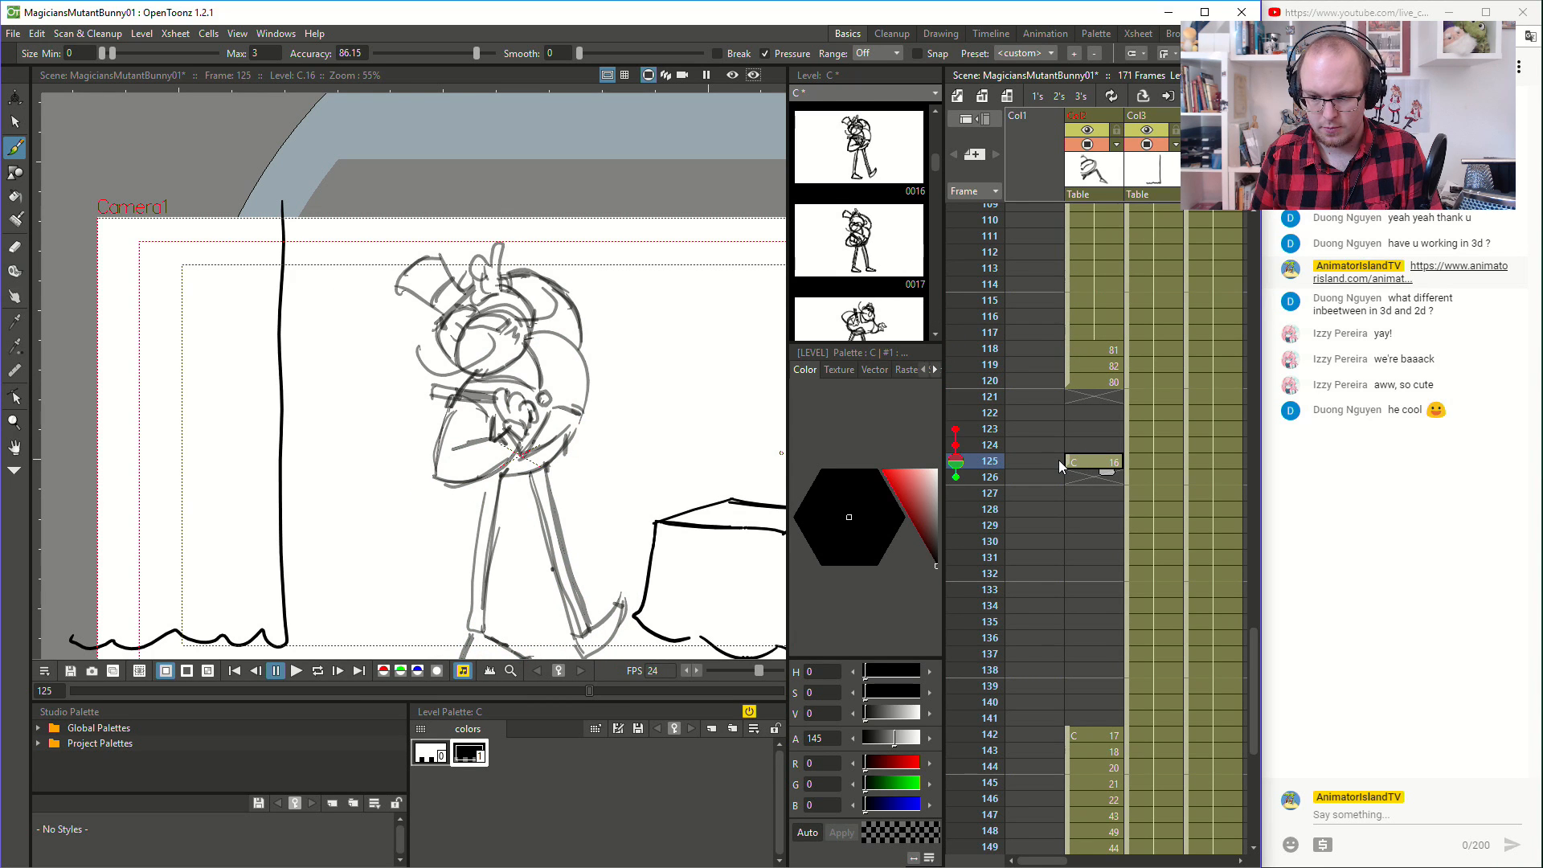
pyautogui.moveTo(1068, 460); pyautogui.dragTo(1072, 413)
pyautogui.click(1115, 336)
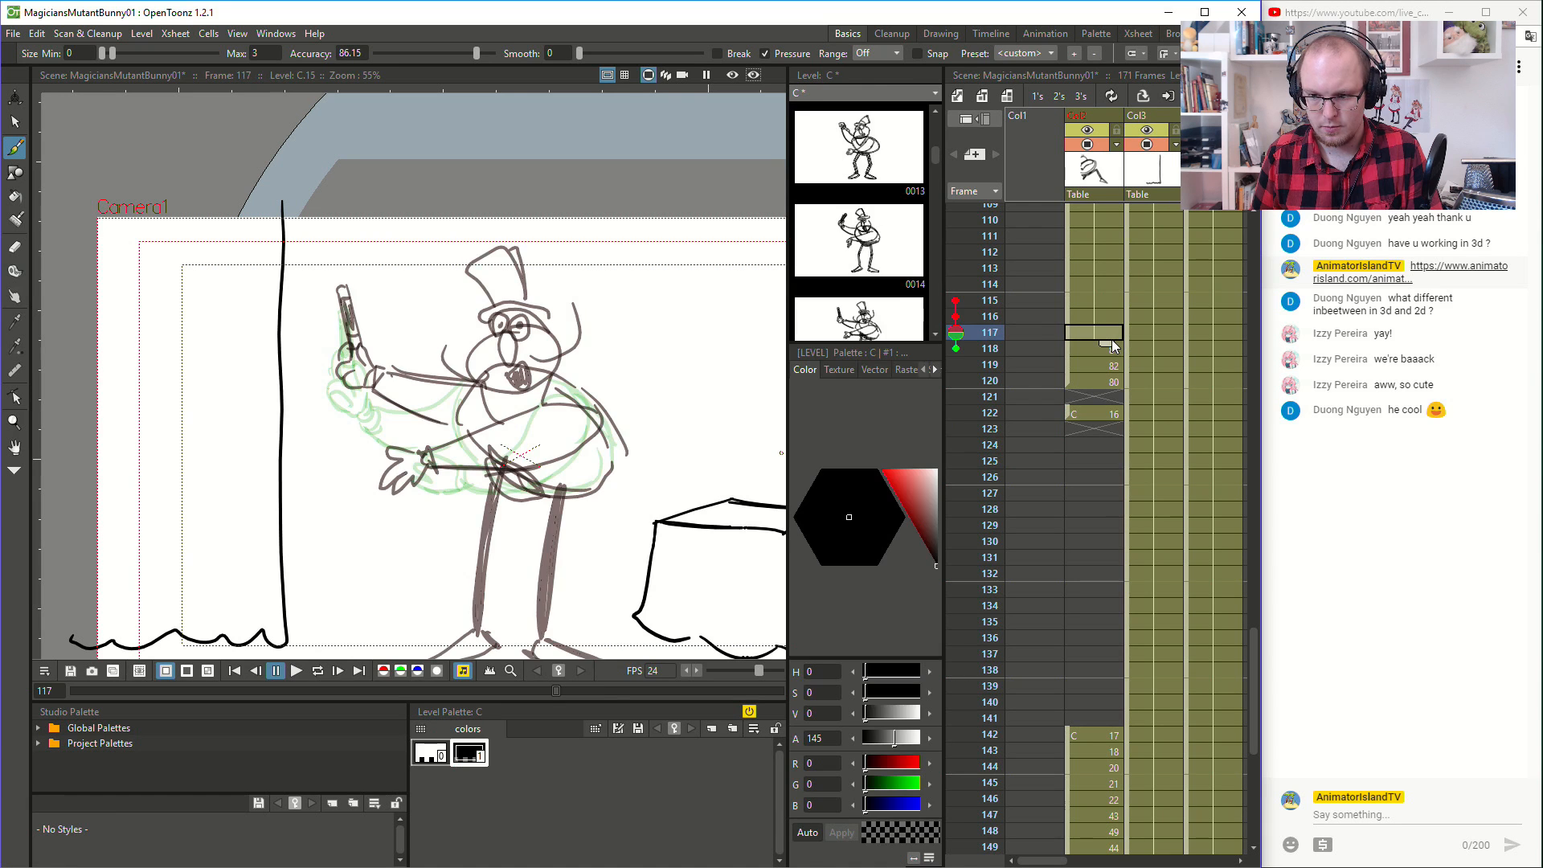
pyautogui.press('Down')
pyautogui.press('Down')
pyautogui.press('Down')
pyautogui.press('Down')
pyautogui.press('Up')
pyautogui.press('Up')
pyautogui.press('Up')
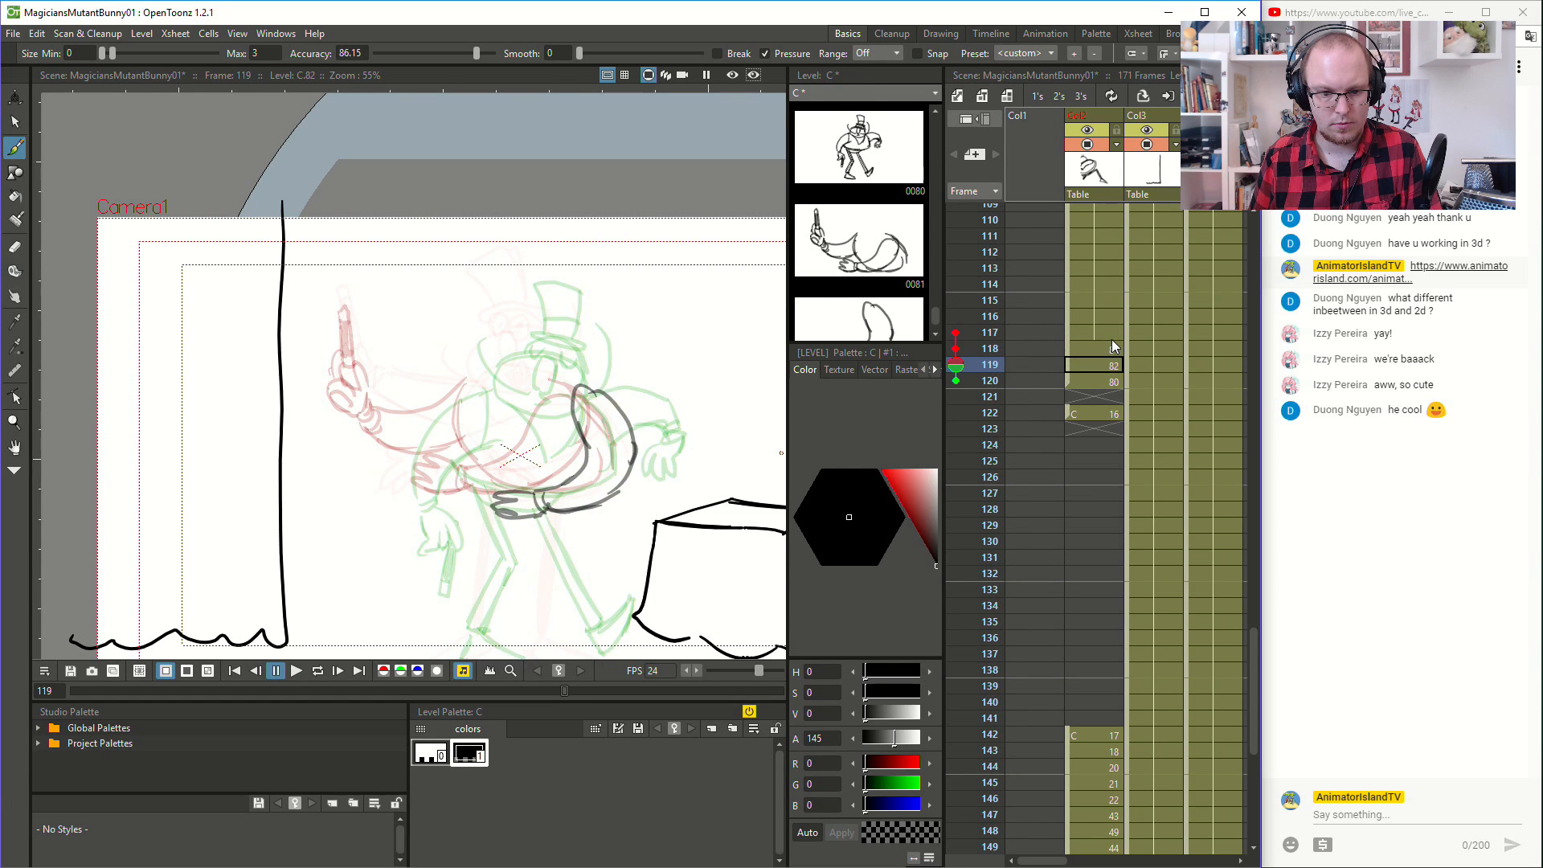
# - Draw the magician's round head, top hat and long nose at frame 118
pyautogui.moveTo(491, 349)
pyautogui.mouseDown()
pyautogui.moveTo(494, 402)
pyautogui.moveTo(541, 392)
pyautogui.moveTo(554, 342)
pyautogui.moveTo(480, 343)
pyautogui.moveTo(514, 317)
pyautogui.moveTo(543, 338)
pyautogui.moveTo(538, 323)
pyautogui.moveTo(550, 343)
pyautogui.moveTo(479, 318)
pyautogui.moveTo(541, 328)
pyautogui.mouseUp()
pyautogui.moveTo(482, 266)
pyautogui.mouseDown()
pyautogui.moveTo(494, 313)
pyautogui.moveTo(527, 256)
pyautogui.moveTo(528, 310)
pyautogui.mouseUp()
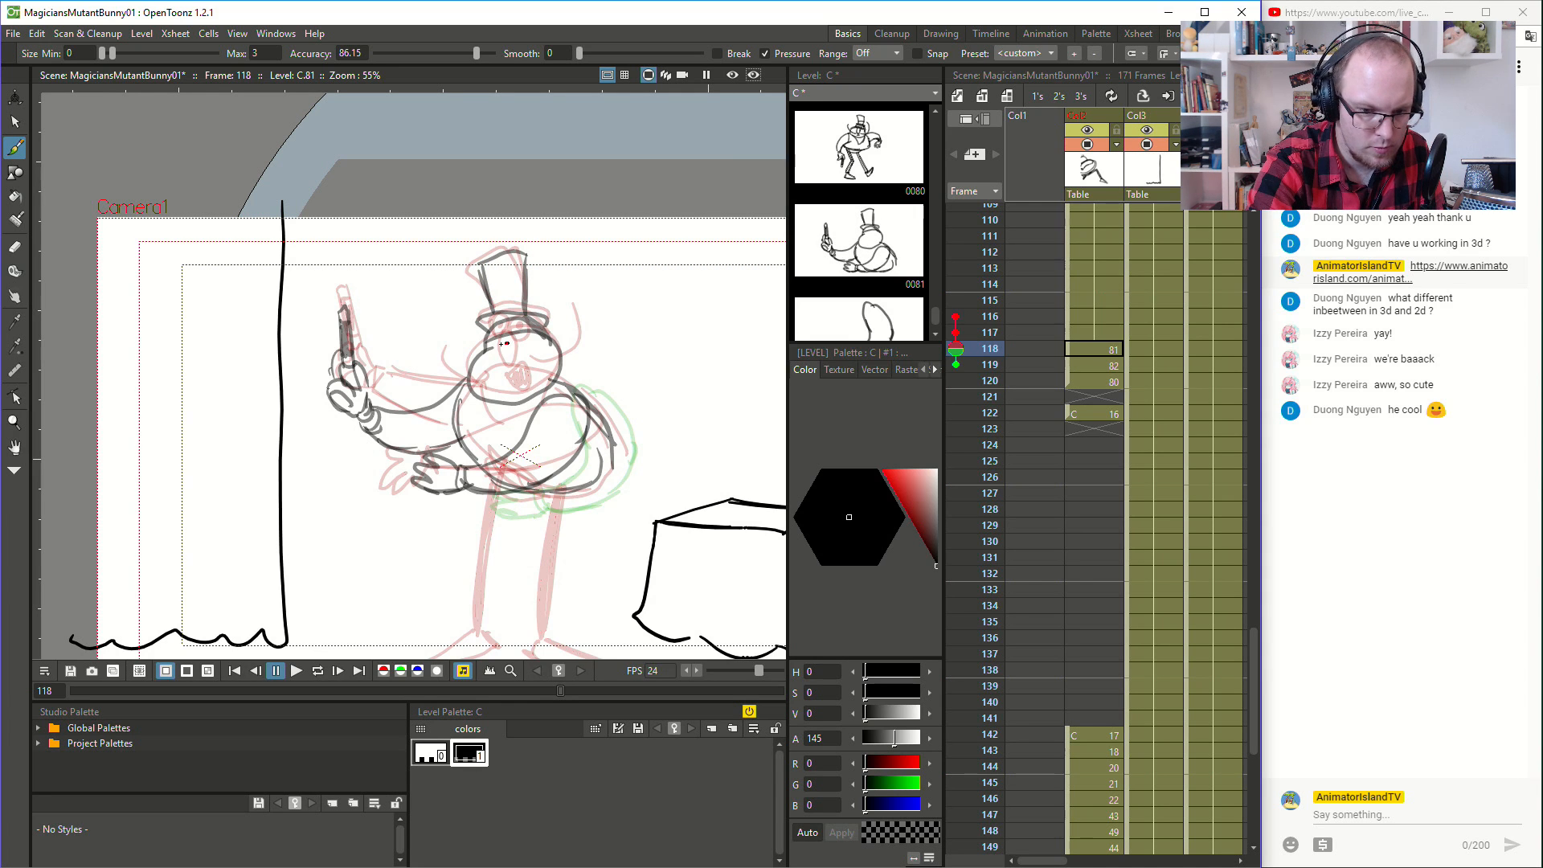
pyautogui.moveTo(505, 376); pyautogui.dragTo(511, 353)
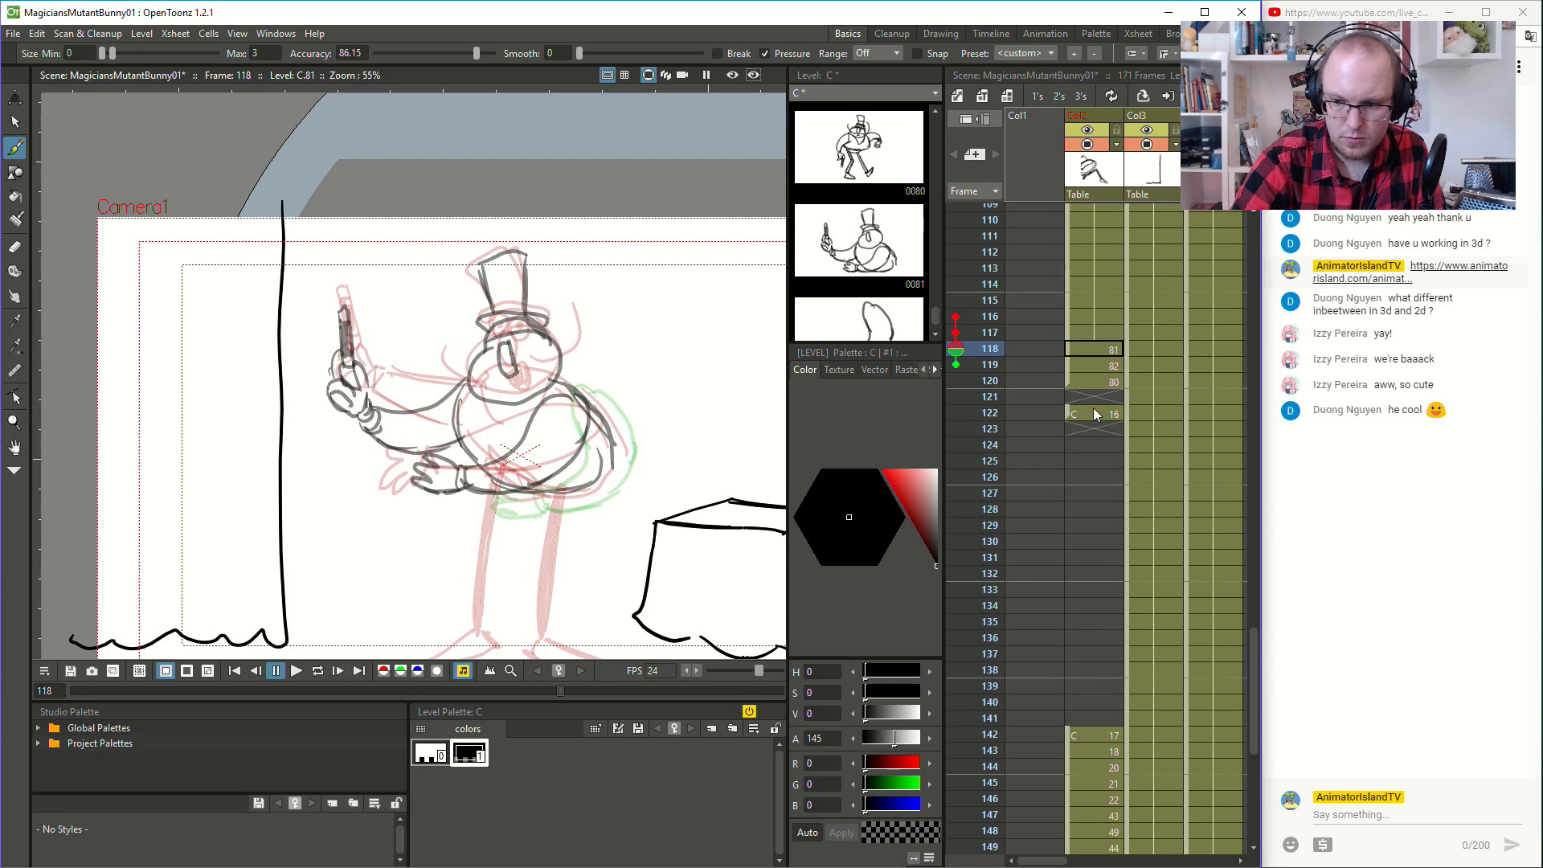
# - Draw the magician's oval head, top hat and rounded body outline at frame 119
pyautogui.click(1106, 366)
pyautogui.moveTo(500, 352)
pyautogui.mouseDown()
pyautogui.moveTo(516, 410)
pyautogui.moveTo(478, 388)
pyautogui.moveTo(512, 410)
pyautogui.moveTo(561, 389)
pyautogui.moveTo(565, 367)
pyautogui.moveTo(531, 348)
pyautogui.moveTo(479, 370)
pyautogui.moveTo(542, 329)
pyautogui.moveTo(504, 326)
pyautogui.moveTo(564, 338)
pyautogui.moveTo(507, 299)
pyautogui.moveTo(504, 272)
pyautogui.moveTo(545, 270)
pyautogui.moveTo(549, 320)
pyautogui.mouseUp()
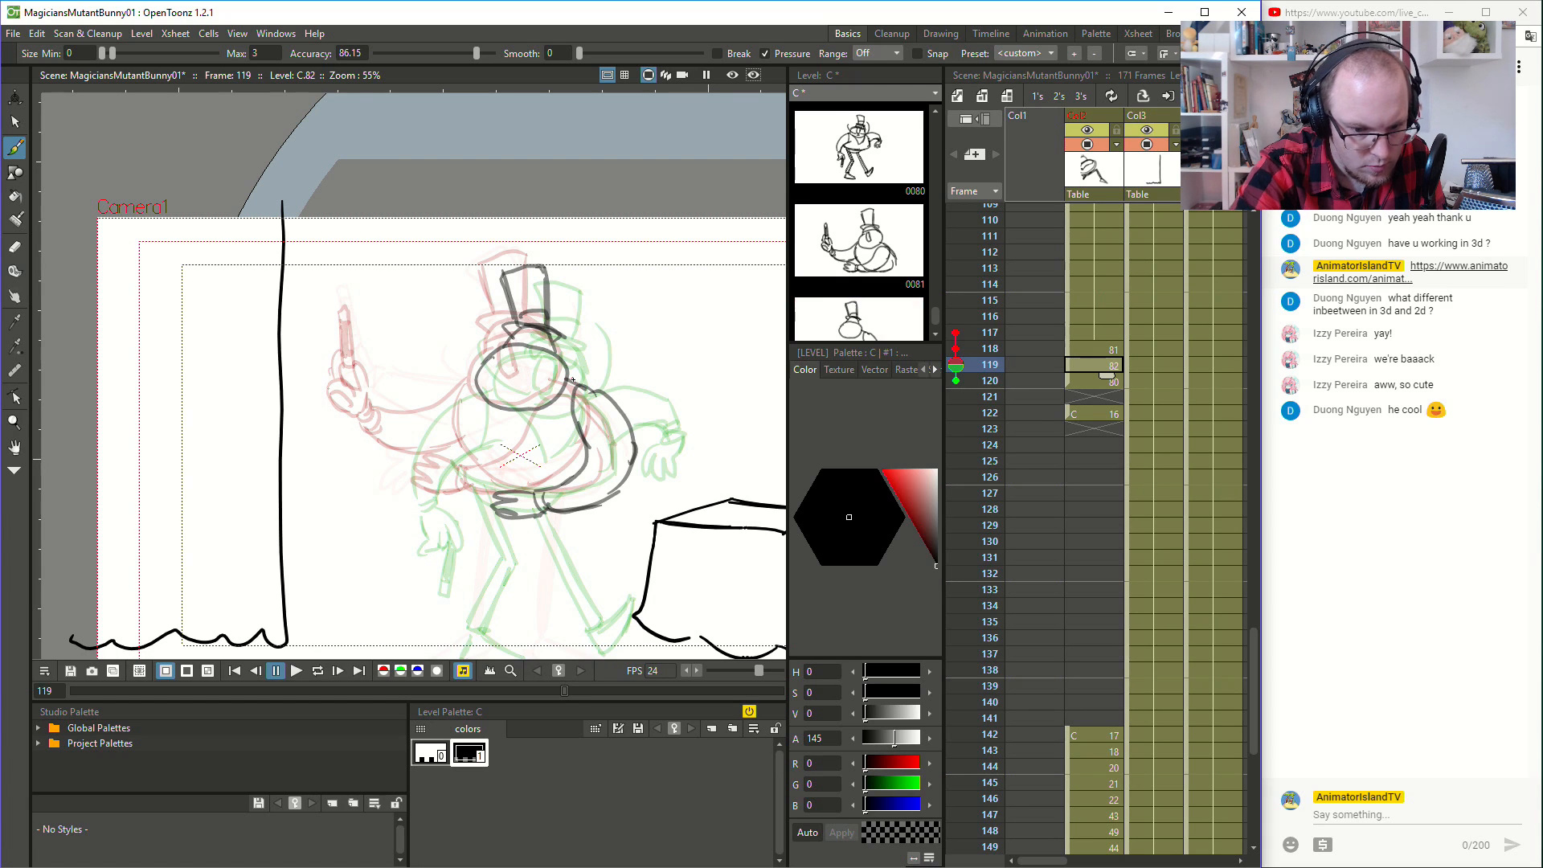
pyautogui.moveTo(496, 485)
pyautogui.mouseDown()
pyautogui.moveTo(450, 470)
pyautogui.moveTo(467, 433)
pyautogui.mouseUp()
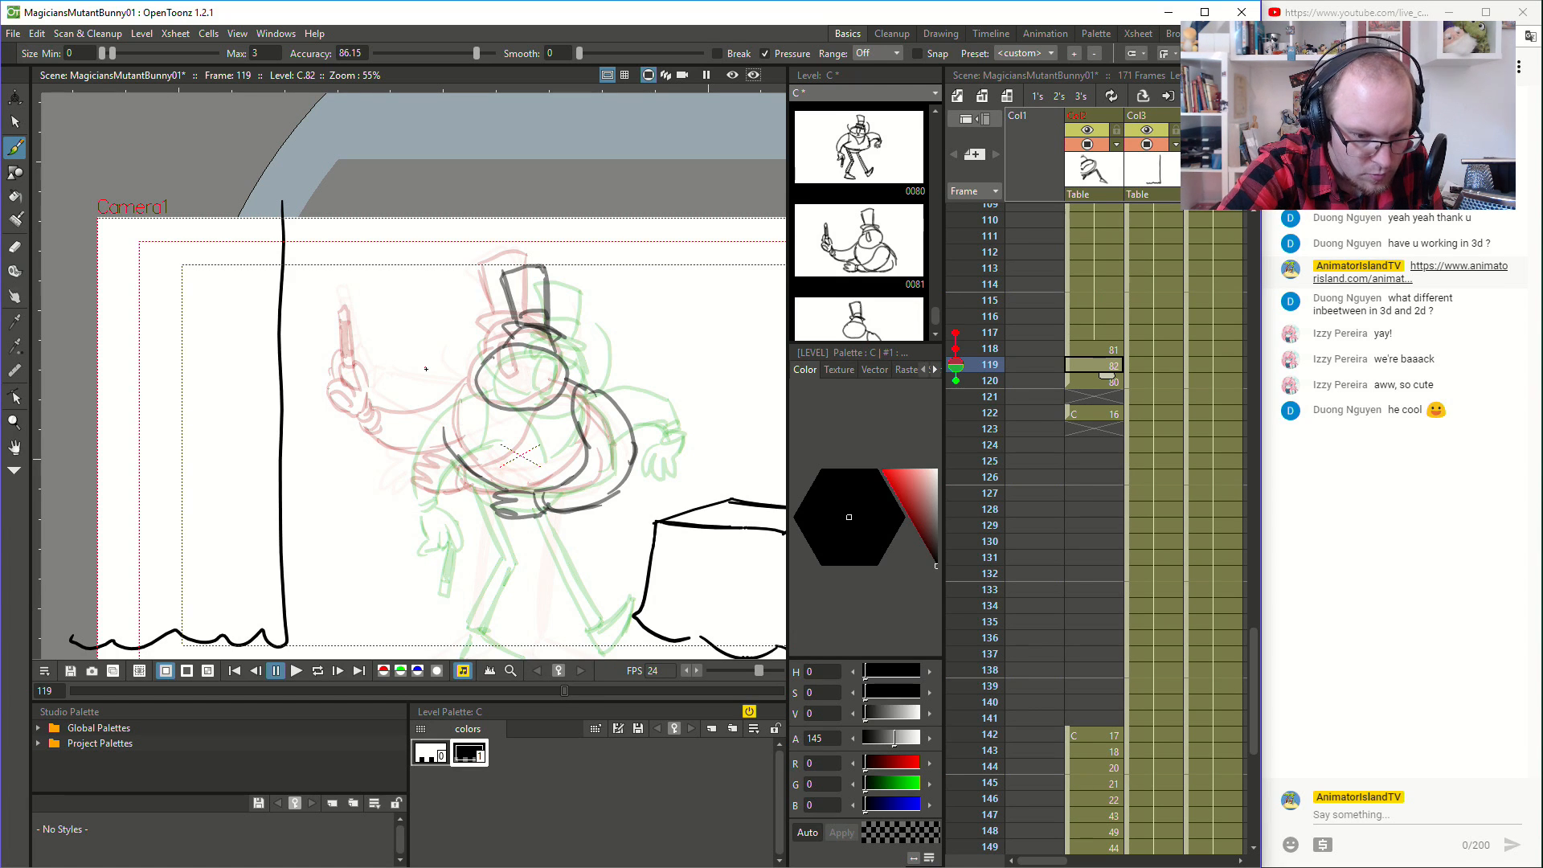
pyautogui.hotkey('ctrl', 'z')
pyautogui.moveTo(500, 489)
pyautogui.mouseDown()
pyautogui.moveTo(452, 442)
pyautogui.moveTo(445, 399)
pyautogui.moveTo(463, 438)
pyautogui.moveTo(474, 389)
pyautogui.moveTo(547, 322)
pyautogui.moveTo(456, 416)
pyautogui.moveTo(485, 375)
pyautogui.mouseUp()
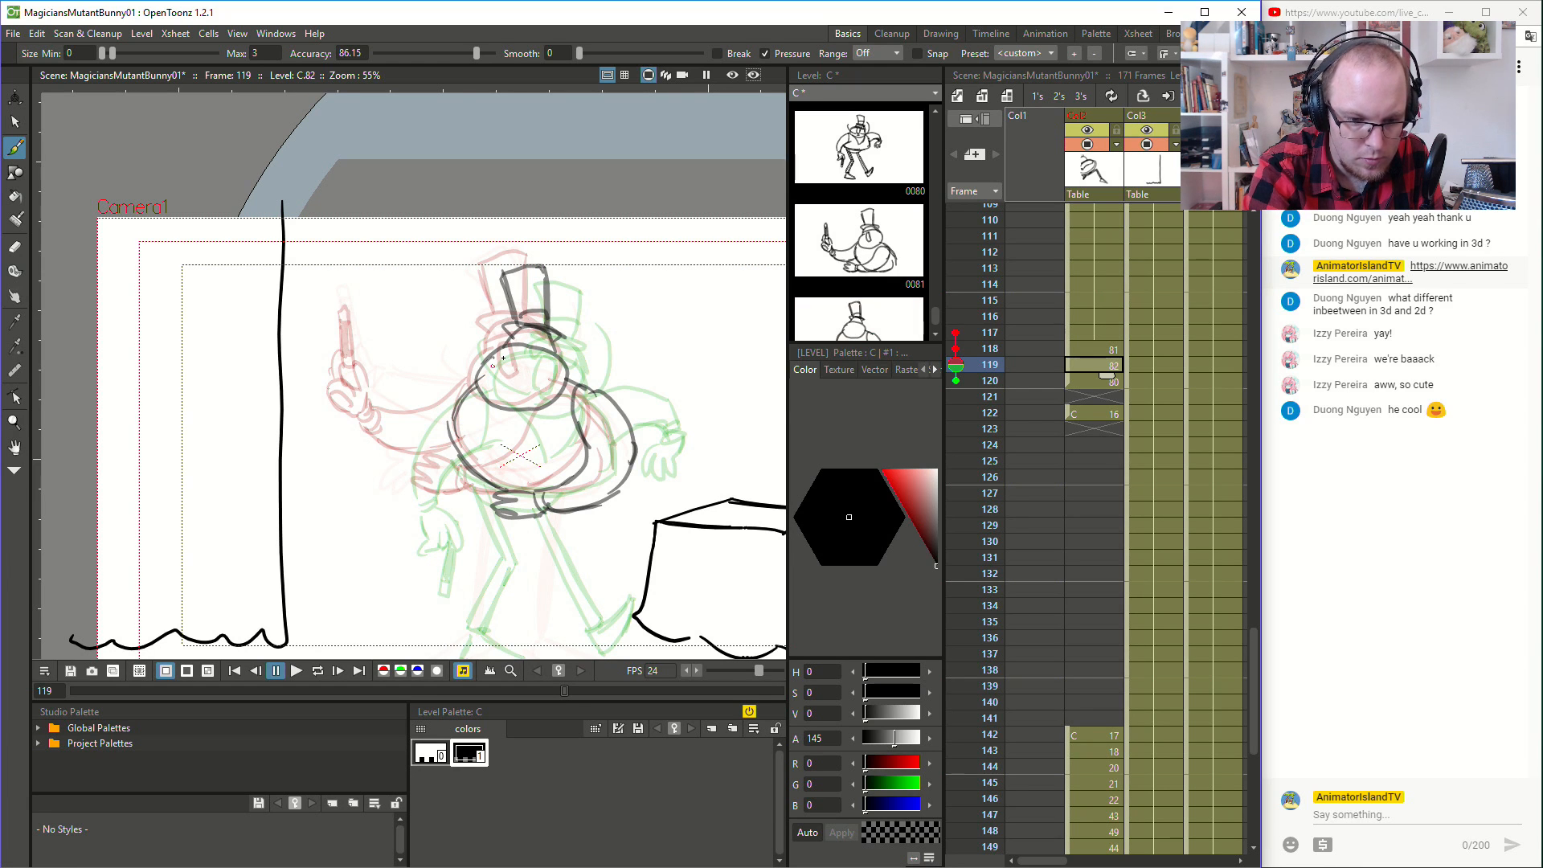
# - Start a new inbetween at frame 121 with a round head shape placed between the neighbouring poses
pyautogui.click(1088, 381)
pyautogui.click(1090, 393)
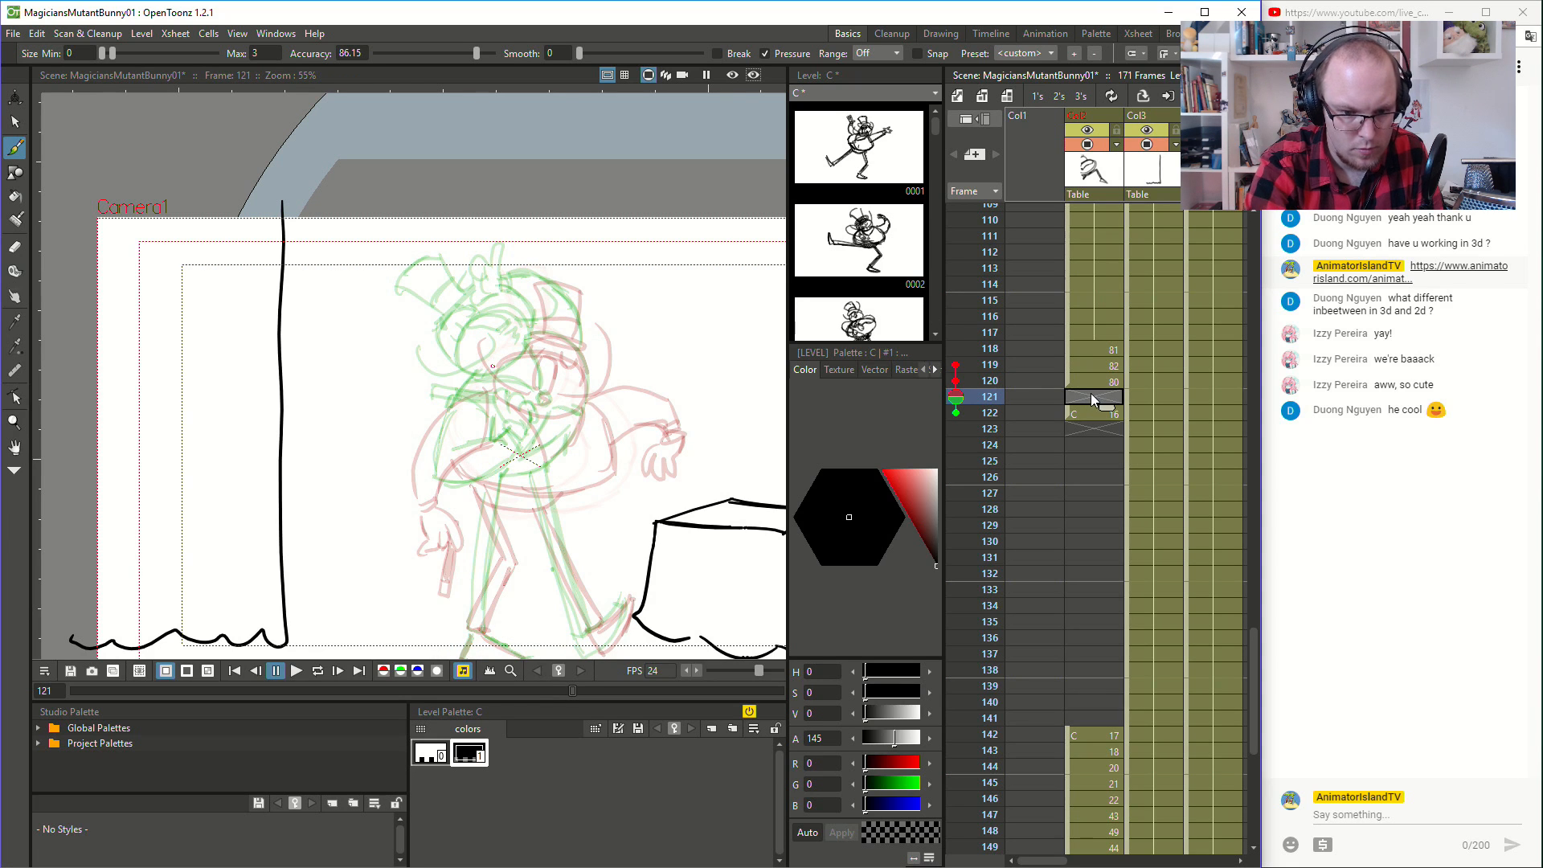
pyautogui.moveTo(518, 342)
pyautogui.mouseDown()
pyautogui.moveTo(508, 364)
pyautogui.moveTo(590, 346)
pyautogui.moveTo(515, 358)
pyautogui.moveTo(568, 314)
pyautogui.moveTo(510, 340)
pyautogui.moveTo(516, 376)
pyautogui.mouseUp()
pyautogui.hotkey('ctrl', 'z')
pyautogui.hotkey('ctrl', 'z')
# - Move drawing 16 to frame 123 and sketch the overlapping round head shapes at frame 122
pyautogui.click(1089, 411)
pyautogui.moveTo(1067, 412); pyautogui.dragTo(1071, 430)
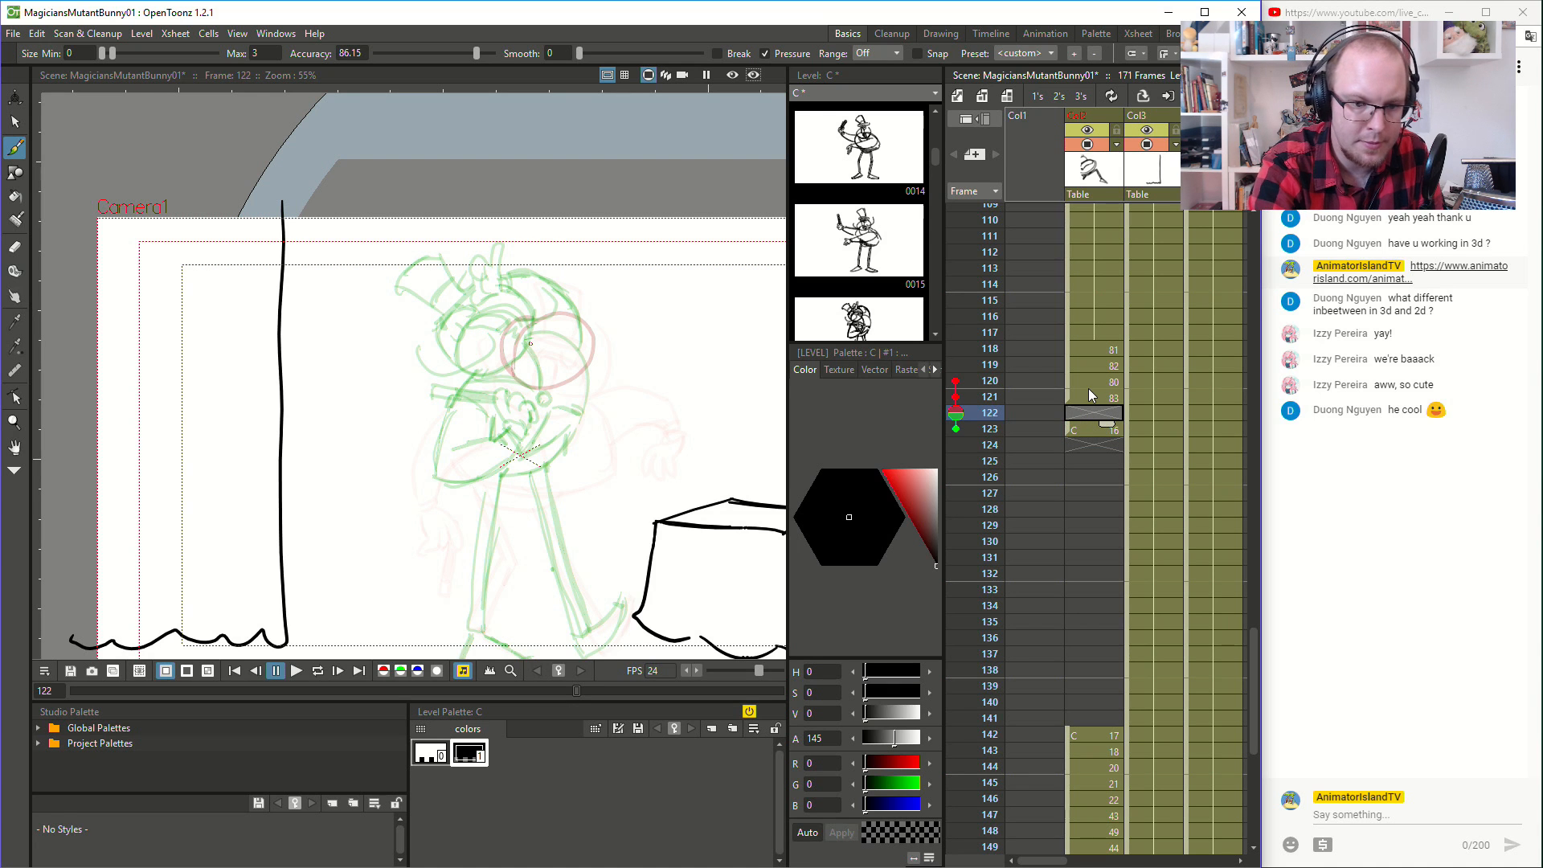
pyautogui.moveTo(513, 315)
pyautogui.mouseDown()
pyautogui.moveTo(475, 354)
pyautogui.moveTo(509, 381)
pyautogui.moveTo(554, 338)
pyautogui.moveTo(535, 308)
pyautogui.moveTo(467, 324)
pyautogui.moveTo(475, 378)
pyautogui.mouseUp()
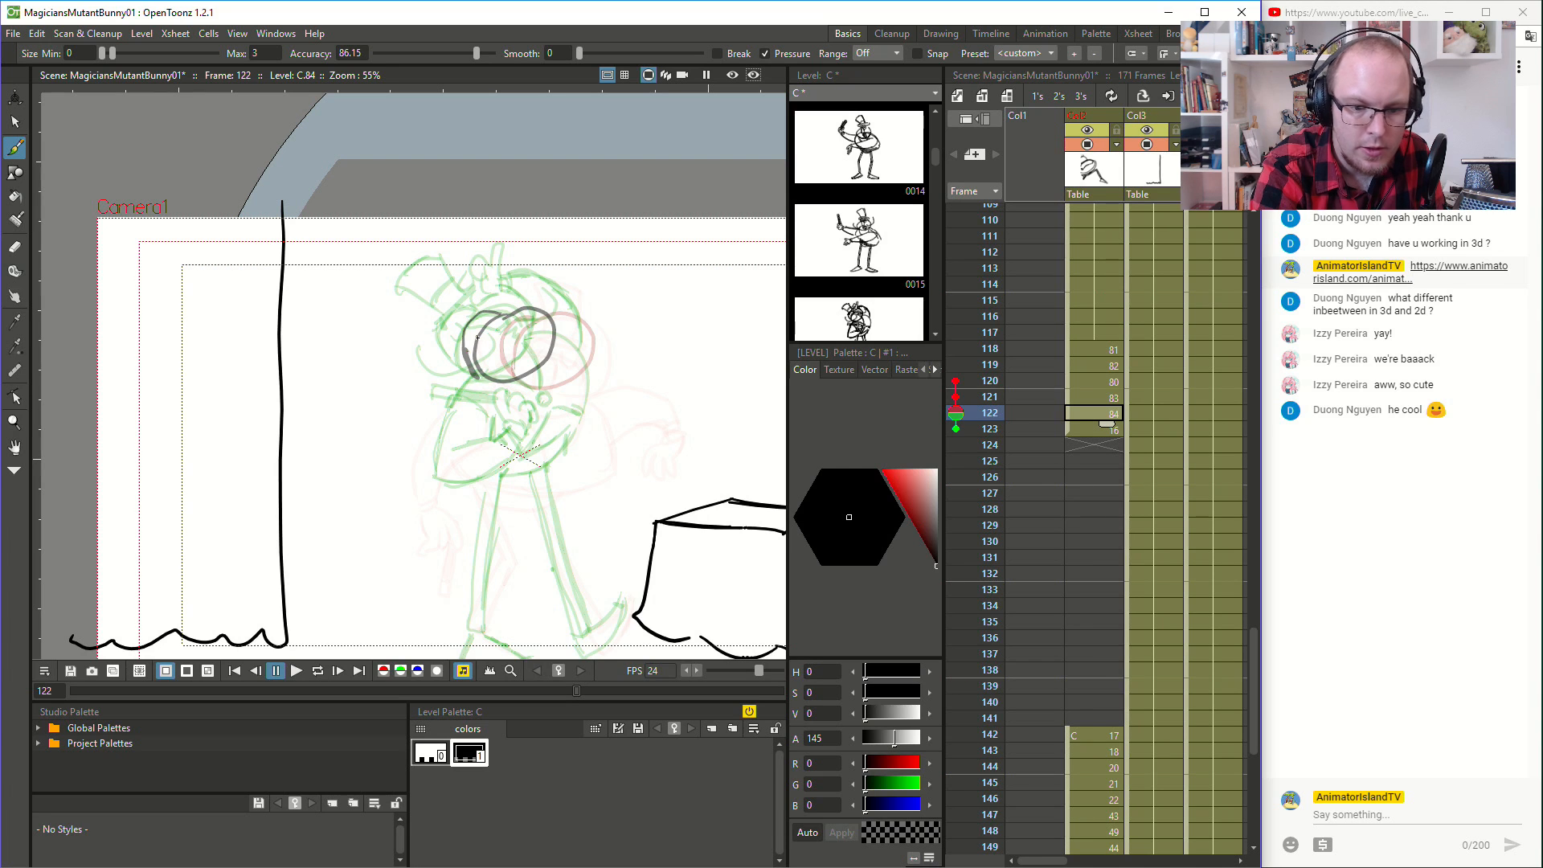
# - Move drawing 16 to frame 124 to free frame 123 for another inbetween
pyautogui.click(1069, 429)
pyautogui.doubleClick(1069, 429)
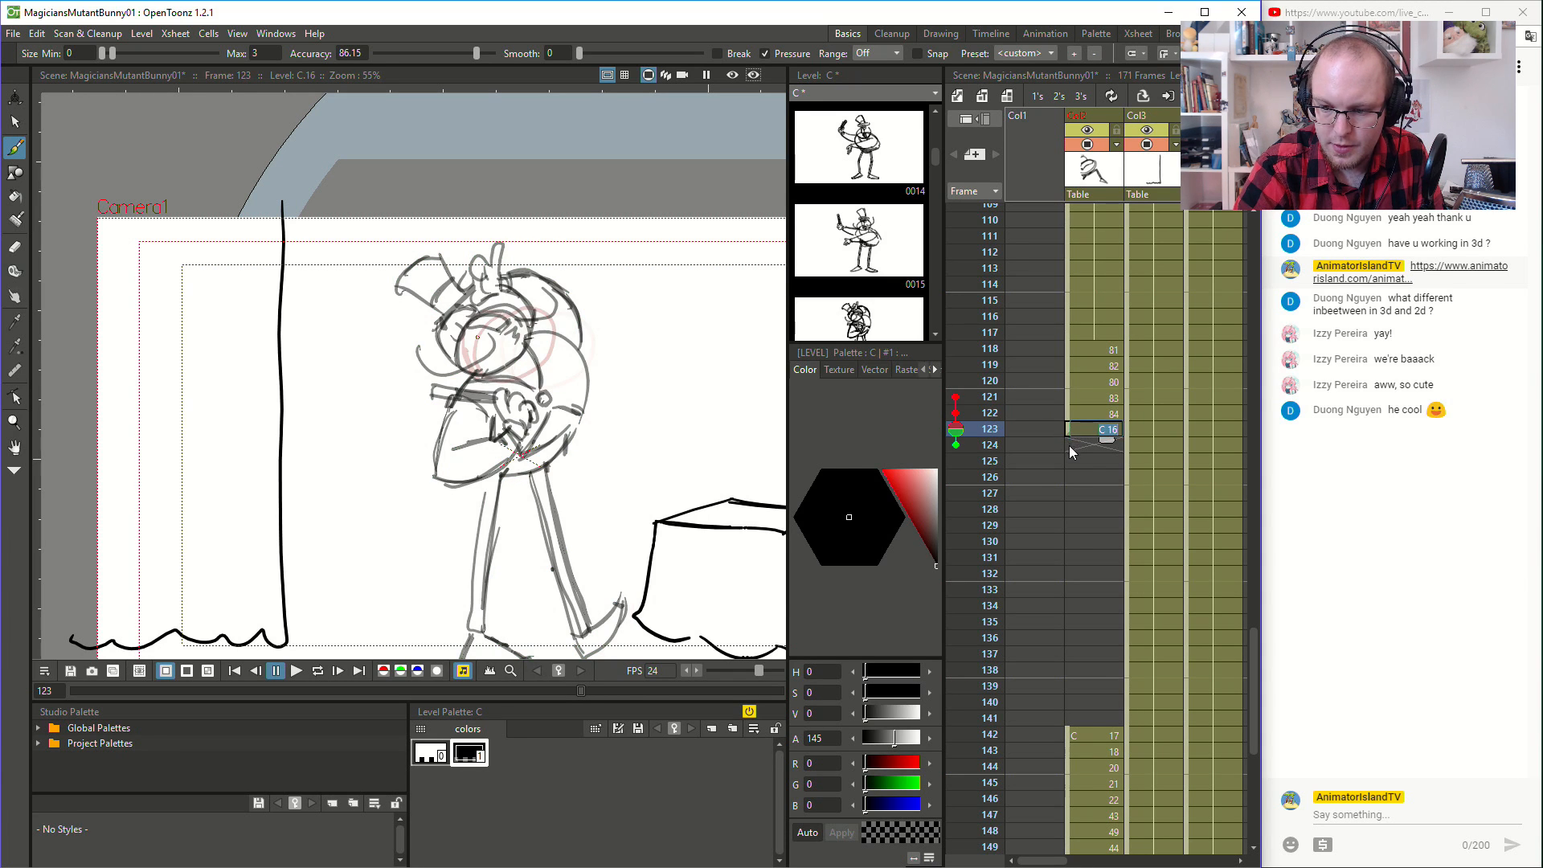
pyautogui.click(1069, 446)
pyautogui.click(1067, 429)
pyautogui.click(1069, 431)
pyautogui.moveTo(1069, 432); pyautogui.dragTo(1071, 447)
pyautogui.click(1081, 431)
# - Draw the magician's head outline with its bulging face side in a new inbetween at frame 123
pyautogui.moveTo(477, 314); pyautogui.dragTo(471, 312)
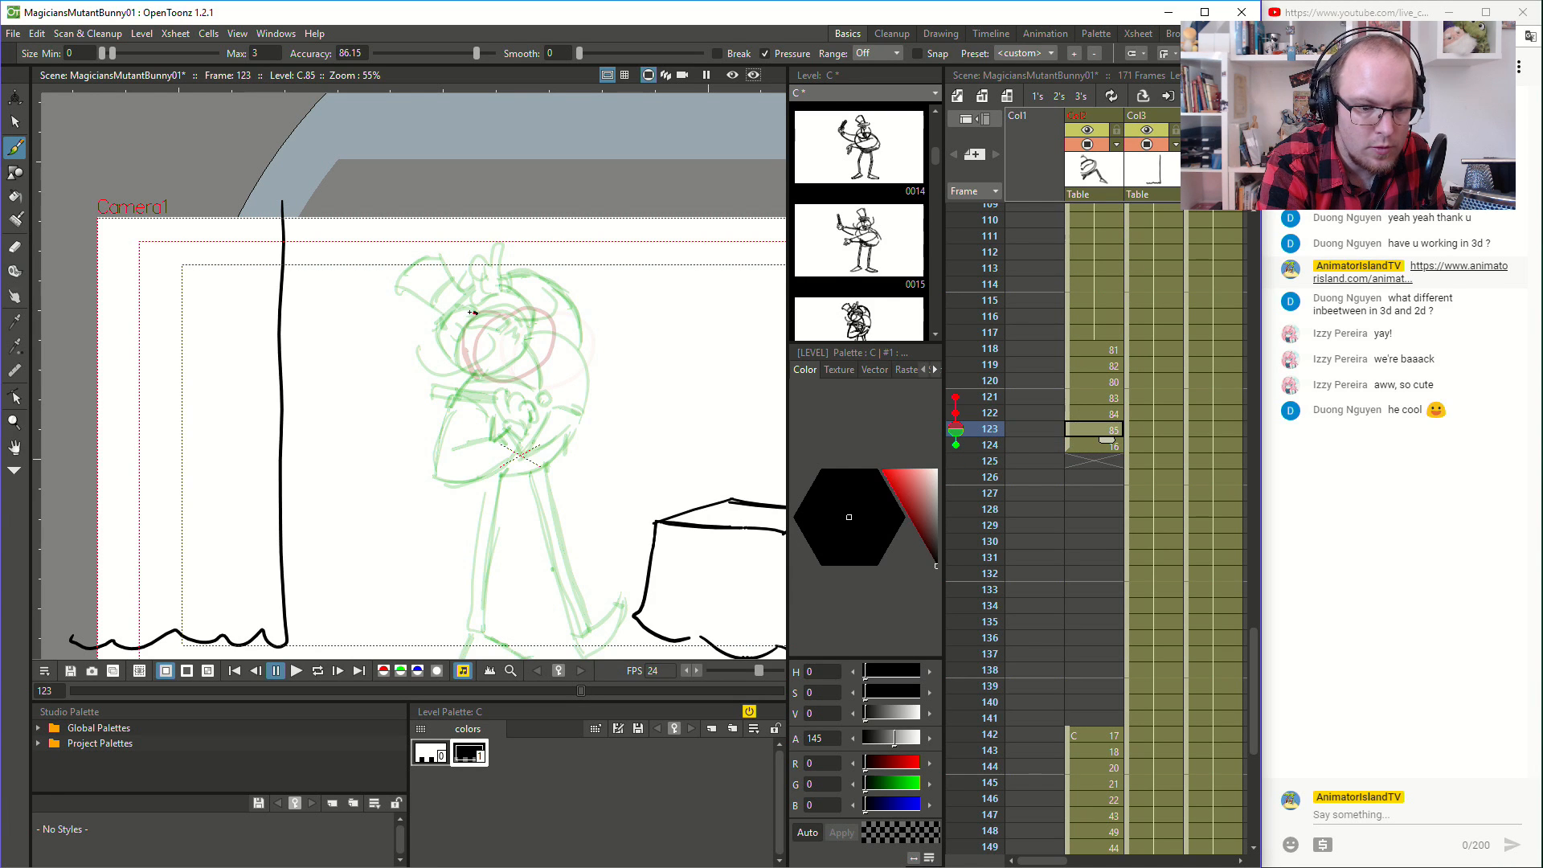
pyautogui.moveTo(472, 370); pyautogui.dragTo(473, 371)
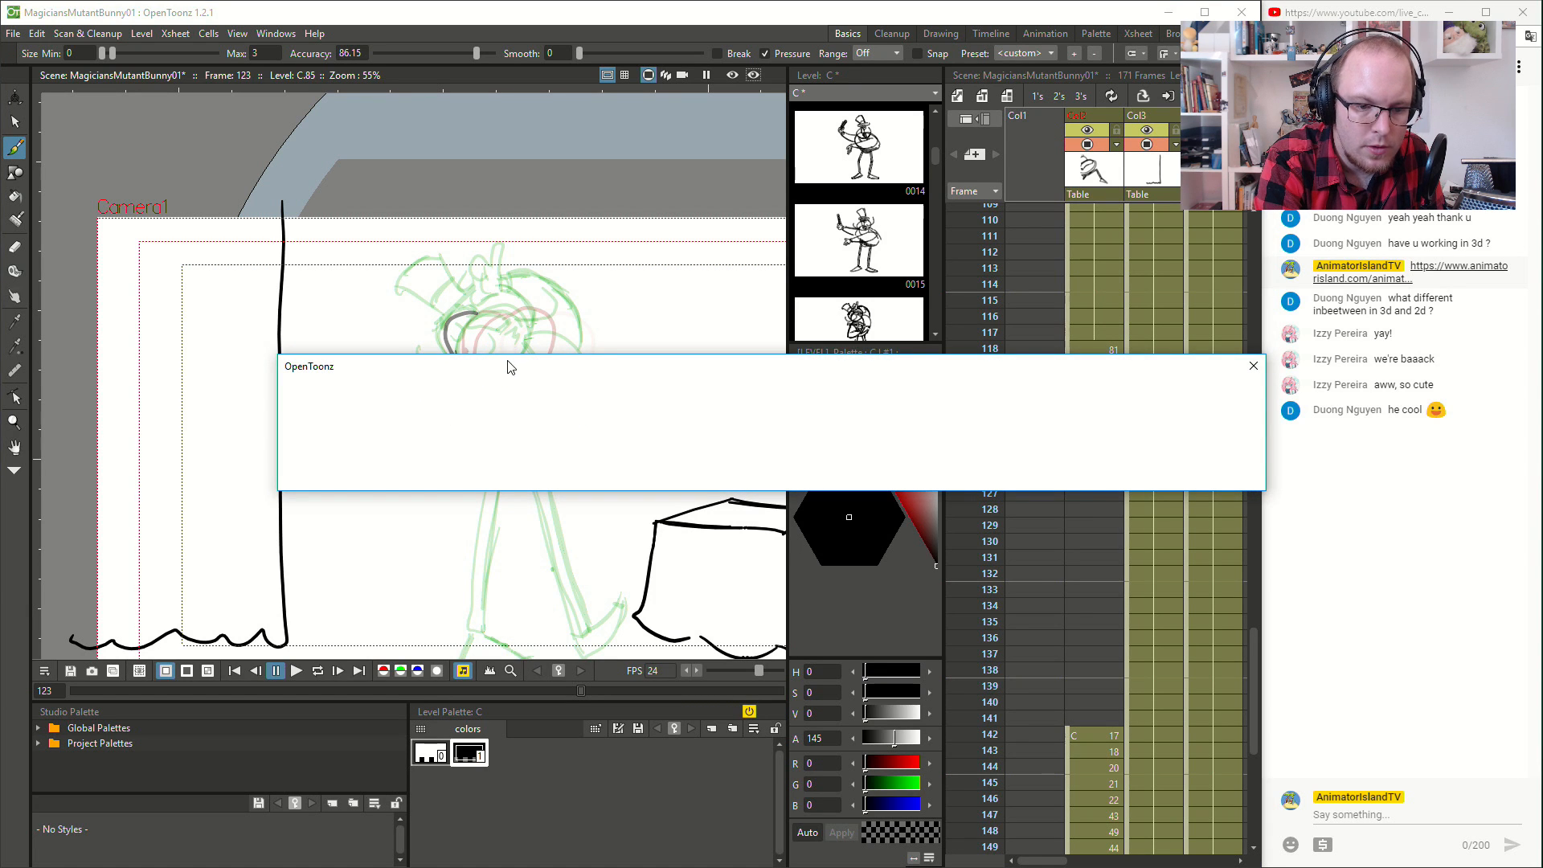
pyautogui.moveTo(492, 374)
pyautogui.mouseDown()
pyautogui.moveTo(534, 309)
pyautogui.moveTo(476, 312)
pyautogui.mouseUp()
pyautogui.scroll(2, 335, 321)
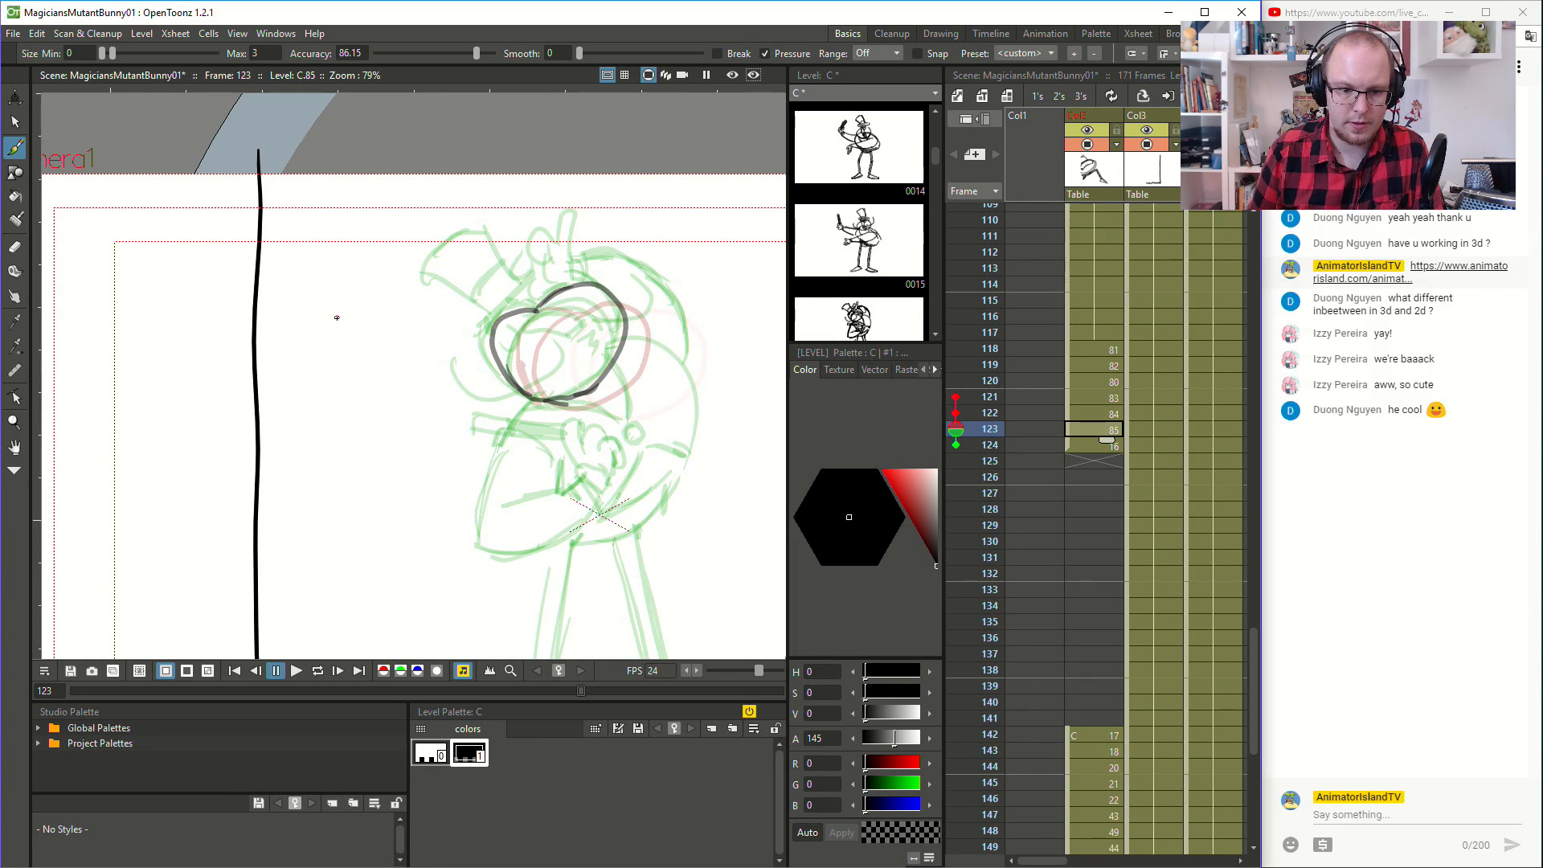
# - Add the facial features, tilted top hat, hand on the hat and raised arm to the head at frame 123
pyautogui.moveTo(531, 327)
pyautogui.mouseDown()
pyautogui.moveTo(588, 325)
pyautogui.moveTo(538, 314)
pyautogui.mouseUp()
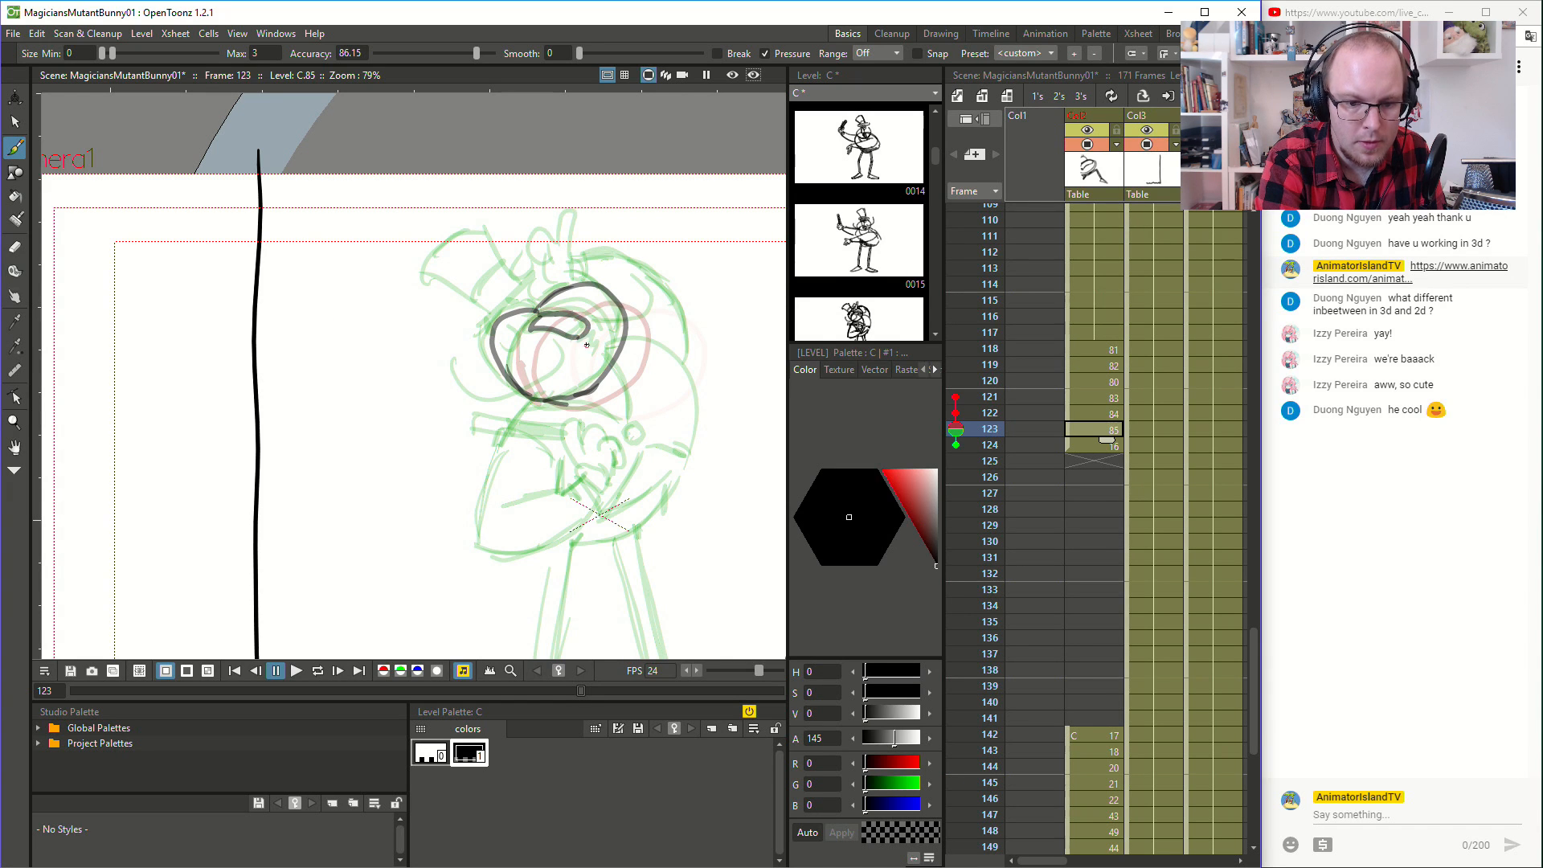
pyautogui.moveTo(518, 356)
pyautogui.mouseDown()
pyautogui.moveTo(507, 347)
pyautogui.moveTo(539, 294)
pyautogui.moveTo(481, 331)
pyautogui.moveTo(547, 288)
pyautogui.moveTo(434, 280)
pyautogui.moveTo(463, 239)
pyautogui.moveTo(489, 235)
pyautogui.moveTo(516, 302)
pyautogui.moveTo(498, 228)
pyautogui.moveTo(520, 292)
pyautogui.moveTo(550, 258)
pyautogui.moveTo(556, 283)
pyautogui.mouseUp()
pyautogui.hotkey('ctrl', 'z')
pyautogui.moveTo(560, 257)
pyautogui.mouseDown()
pyautogui.moveTo(567, 277)
pyautogui.moveTo(578, 258)
pyautogui.moveTo(579, 283)
pyautogui.moveTo(647, 262)
pyautogui.moveTo(686, 297)
pyautogui.moveTo(699, 341)
pyautogui.moveTo(691, 369)
pyautogui.moveTo(649, 348)
pyautogui.moveTo(693, 366)
pyautogui.mouseUp()
pyautogui.hotkey('ctrl', 'z')
# - Draw the bent near arm with its pointed elbow and the fist at the chest at frame 123
pyautogui.moveTo(541, 401)
pyautogui.mouseDown()
pyautogui.moveTo(483, 488)
pyautogui.moveTo(515, 441)
pyautogui.moveTo(490, 568)
pyautogui.mouseUp()
pyautogui.hotkey('ctrl', 'z')
pyautogui.hotkey('ctrl', 'z')
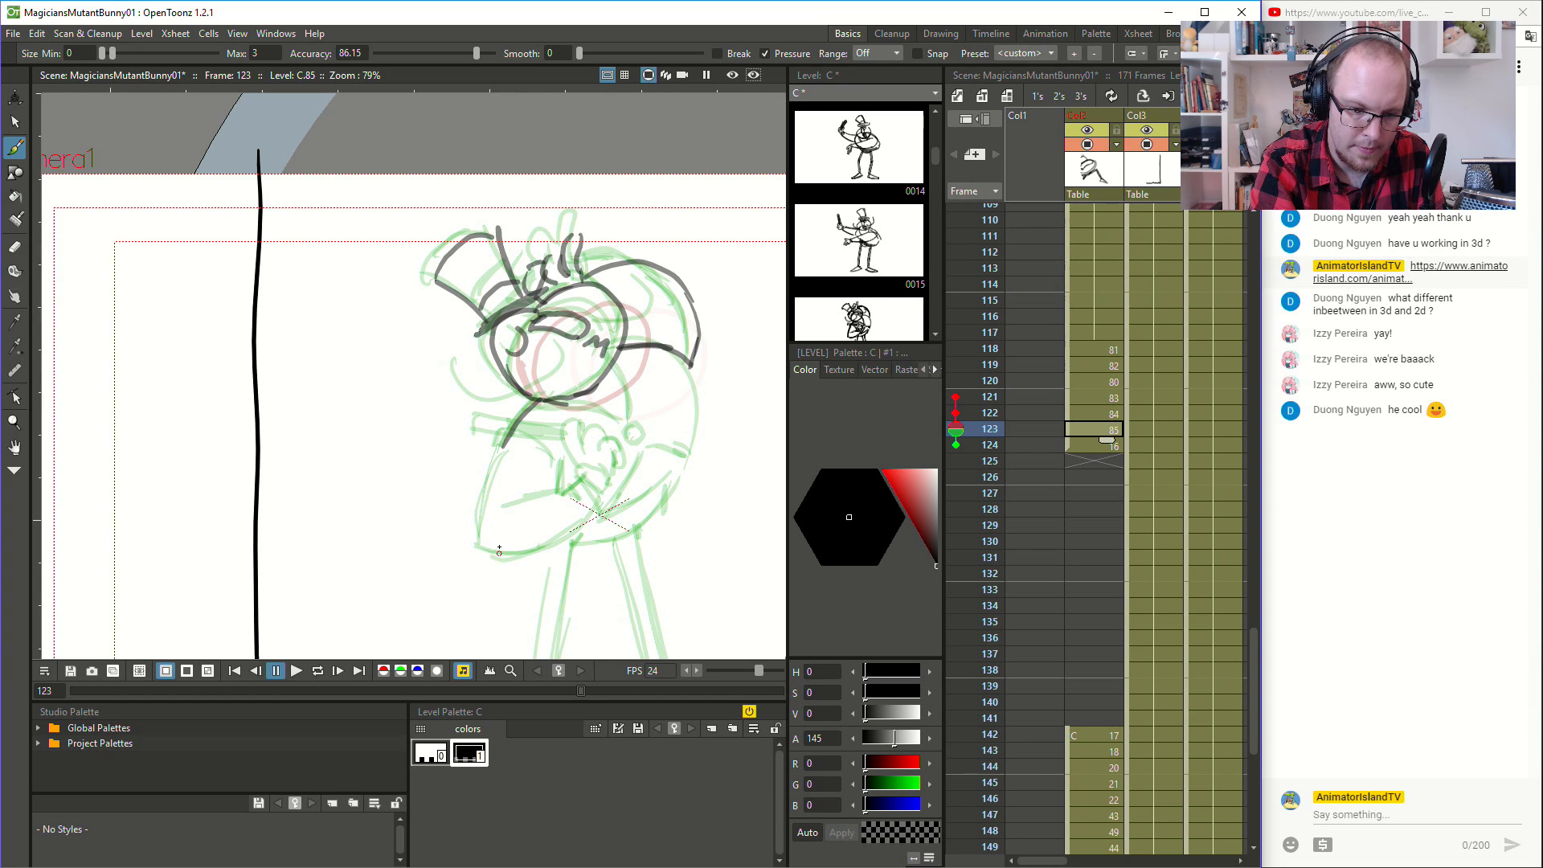
pyautogui.moveTo(504, 438); pyautogui.dragTo(497, 572)
pyautogui.moveTo(492, 483)
pyautogui.mouseDown()
pyautogui.moveTo(496, 559)
pyautogui.moveTo(488, 543)
pyautogui.moveTo(532, 566)
pyautogui.moveTo(586, 530)
pyautogui.moveTo(598, 494)
pyautogui.mouseUp()
pyautogui.hotkey('ctrl', 'z')
pyautogui.moveTo(512, 573)
pyautogui.mouseDown()
pyautogui.moveTo(601, 494)
pyautogui.moveTo(561, 481)
pyautogui.moveTo(582, 470)
pyautogui.moveTo(576, 425)
pyautogui.mouseUp()
pyautogui.moveTo(574, 425); pyautogui.dragTo(582, 460)
pyautogui.moveTo(581, 460)
pyautogui.mouseDown()
pyautogui.moveTo(580, 426)
pyautogui.moveTo(613, 434)
pyautogui.moveTo(605, 478)
pyautogui.mouseUp()
pyautogui.moveTo(611, 474); pyautogui.dragTo(617, 462)
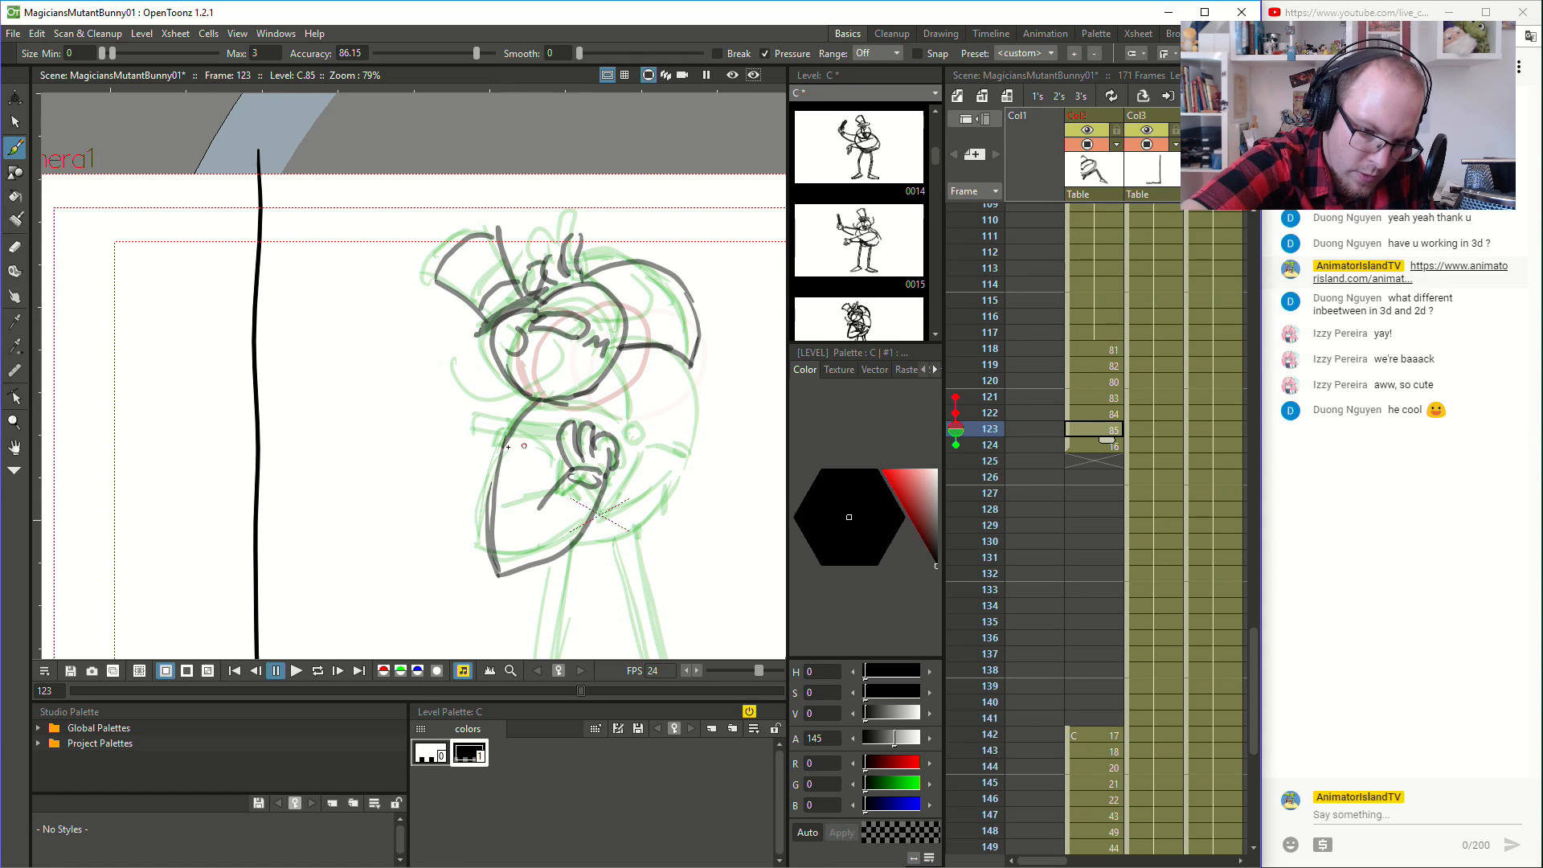
# - Draw the wand held in the fist and the body's chest line, rounded back and underside at frame 123
pyautogui.moveTo(483, 445)
pyautogui.mouseDown()
pyautogui.moveTo(564, 444)
pyautogui.moveTo(476, 426)
pyautogui.moveTo(563, 426)
pyautogui.moveTo(538, 433)
pyautogui.mouseUp()
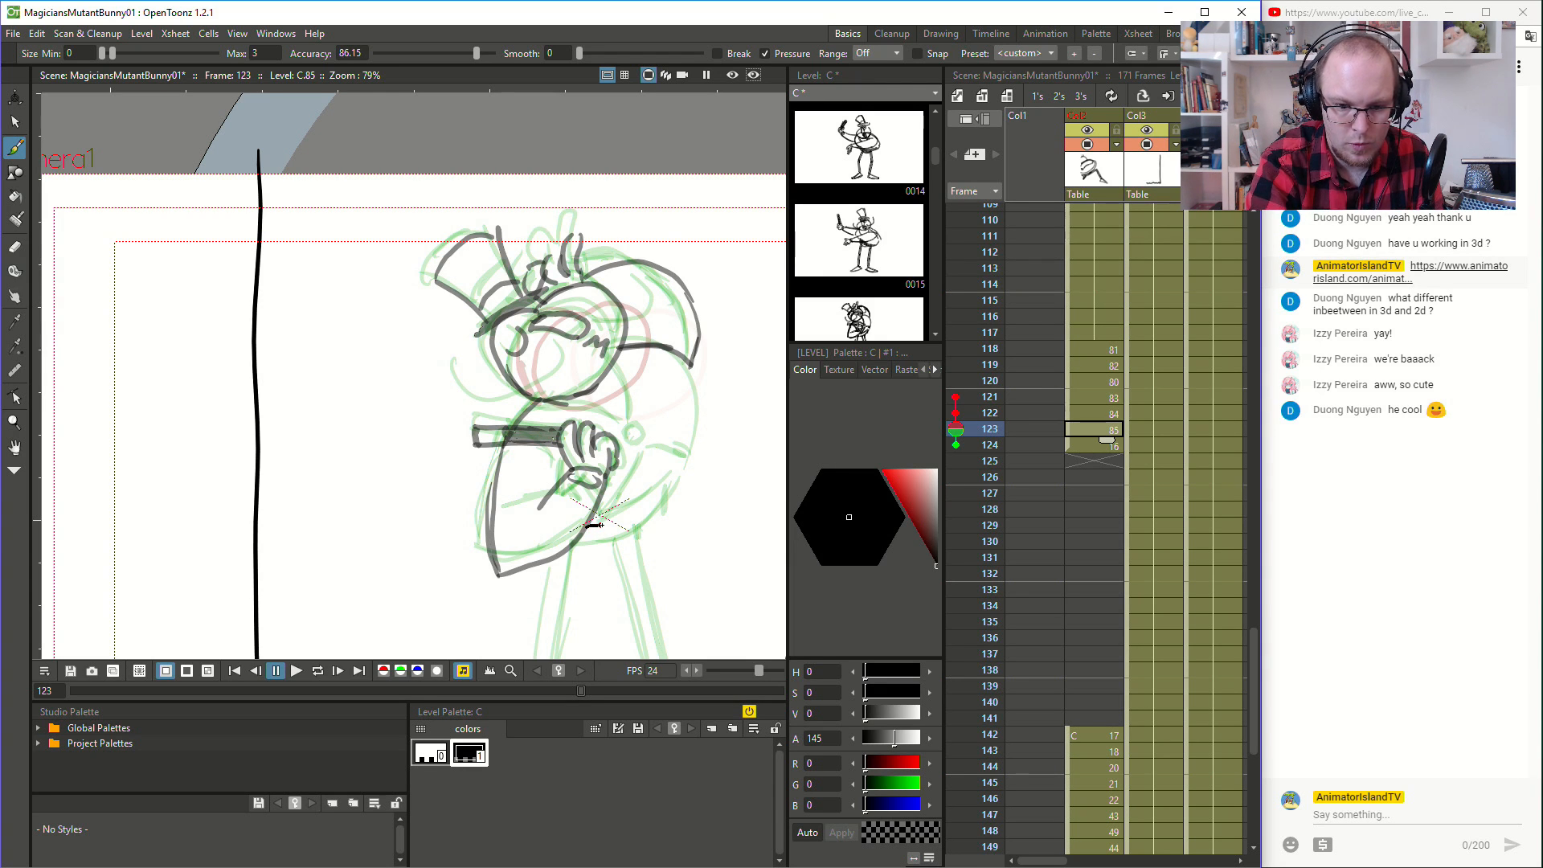
pyautogui.hotkey('ctrl', 'z')
pyautogui.moveTo(626, 519)
pyautogui.mouseDown()
pyautogui.moveTo(679, 474)
pyautogui.moveTo(699, 407)
pyautogui.moveTo(689, 363)
pyautogui.moveTo(696, 442)
pyautogui.moveTo(647, 508)
pyautogui.mouseUp()
pyautogui.moveTo(631, 434)
pyautogui.mouseDown()
pyautogui.moveTo(628, 447)
pyautogui.moveTo(633, 426)
pyautogui.mouseUp()
pyautogui.moveTo(553, 399)
pyautogui.mouseDown()
pyautogui.moveTo(622, 423)
pyautogui.moveTo(611, 344)
pyautogui.mouseUp()
pyautogui.moveTo(587, 529)
pyautogui.mouseDown()
pyautogui.moveTo(658, 452)
pyautogui.moveTo(687, 465)
pyautogui.moveTo(668, 502)
pyautogui.moveTo(685, 441)
pyautogui.mouseUp()
pyautogui.press('space')
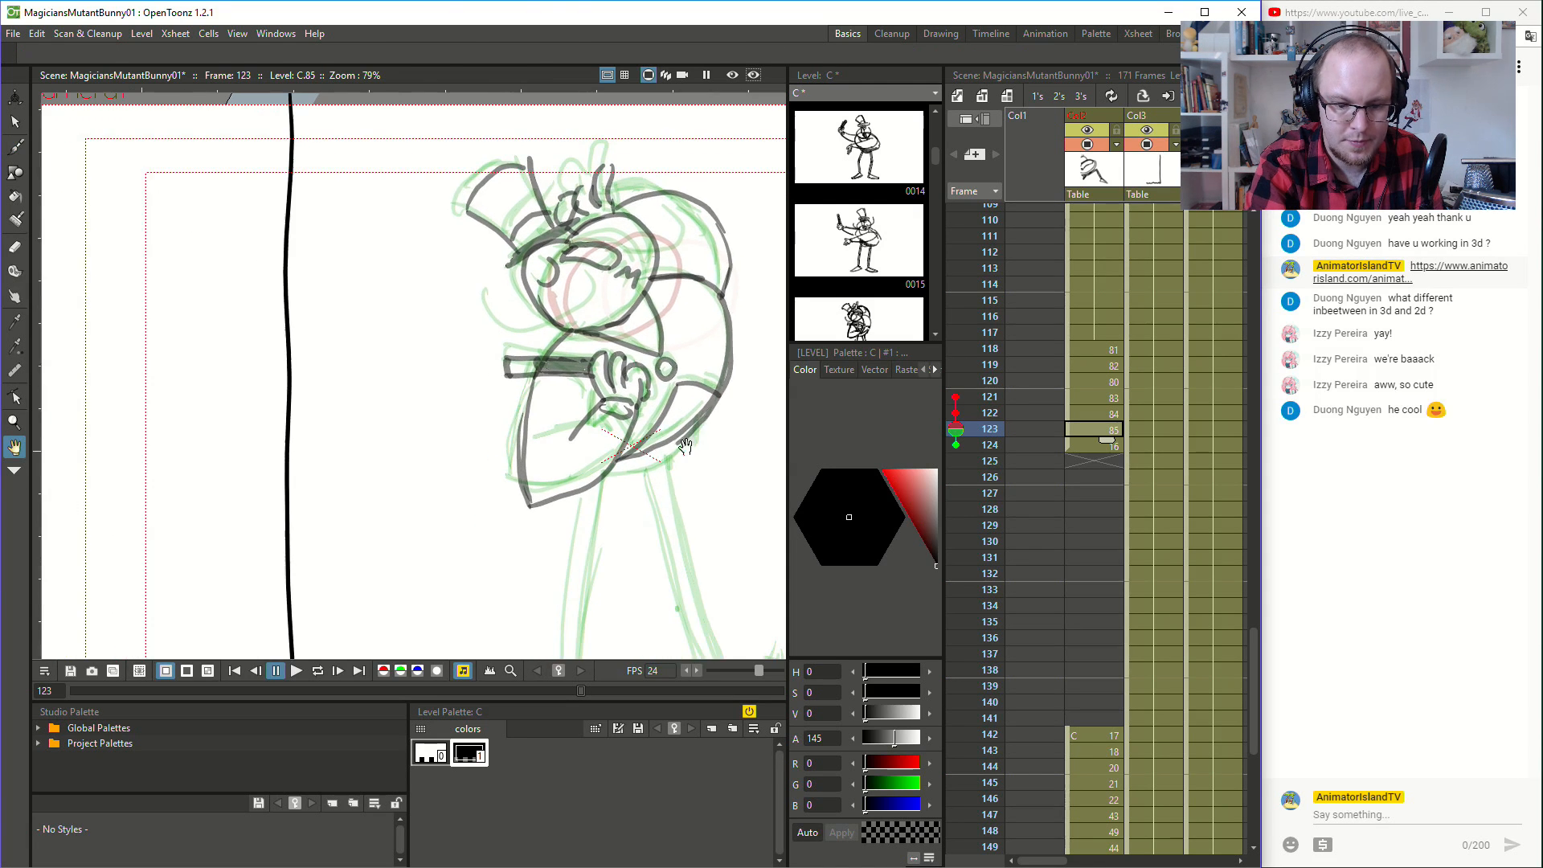
pyautogui.moveTo(619, 480)
pyautogui.mouseDown()
pyautogui.moveTo(686, 451)
pyautogui.moveTo(693, 418)
pyautogui.mouseUp()
# - Flip repeatedly through the drawings around frames 116 to 123 to examine the turn's motion, with the full figure in view
pyautogui.press('space')
pyautogui.moveTo(675, 500); pyautogui.dragTo(592, 444)
pyautogui.scroll(-2, 616, 472)
pyautogui.press('space')
pyautogui.click(1087, 348)
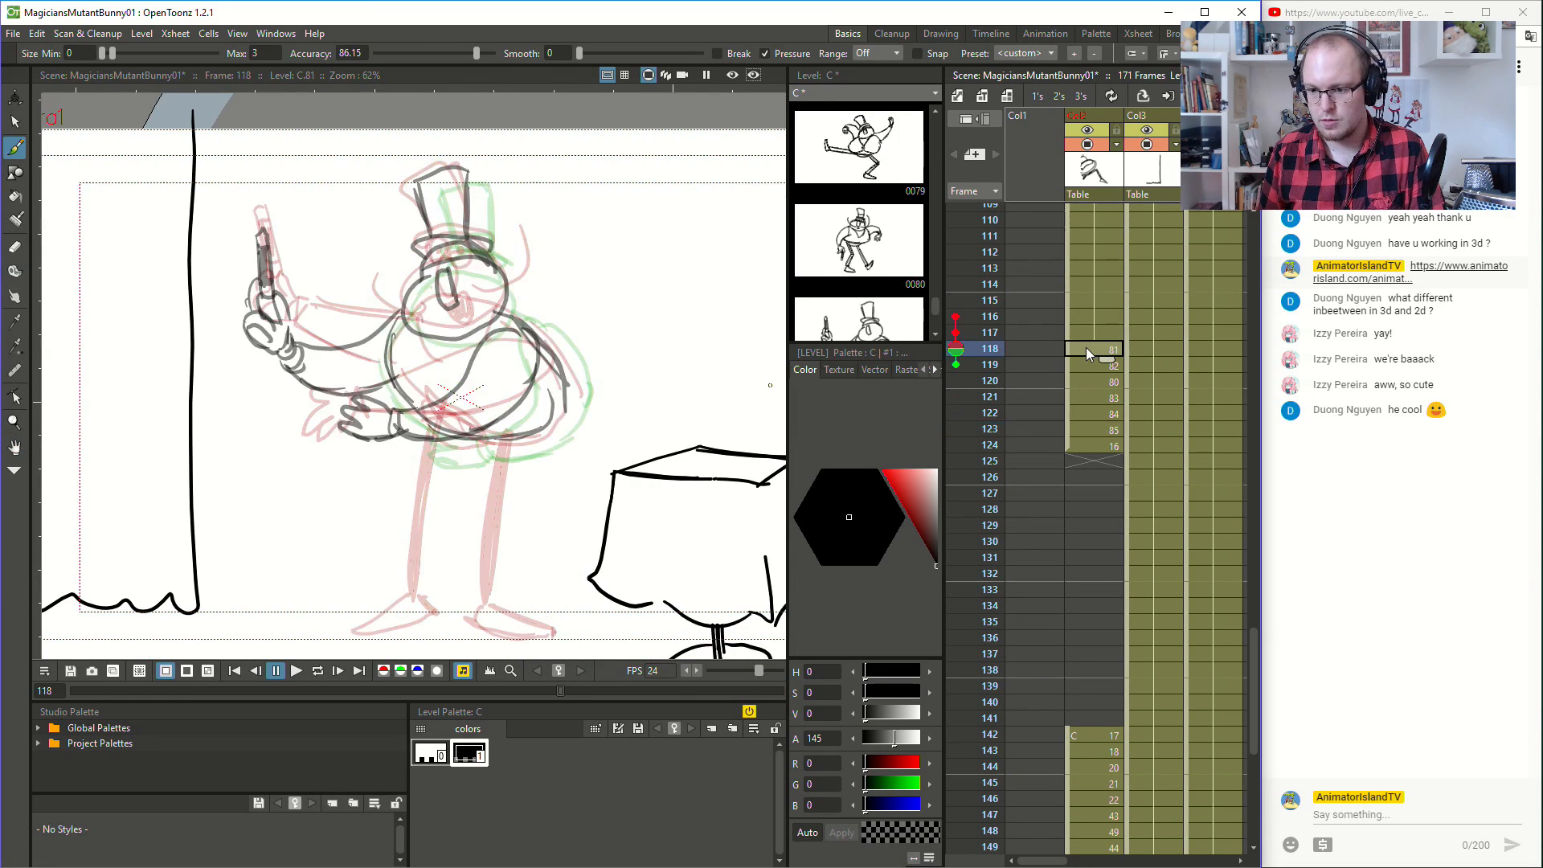
pyautogui.press('Down')
pyautogui.press('Down')
pyautogui.press('Down')
pyautogui.press('Down')
pyautogui.press('Down')
pyautogui.press('Down')
pyautogui.press('Up')
pyautogui.press('Up')
pyautogui.press('Up')
pyautogui.press('Up')
pyautogui.press('Up')
pyautogui.press('Down')
pyautogui.press('Down')
pyautogui.press('Down')
pyautogui.press('Down')
pyautogui.press('Down')
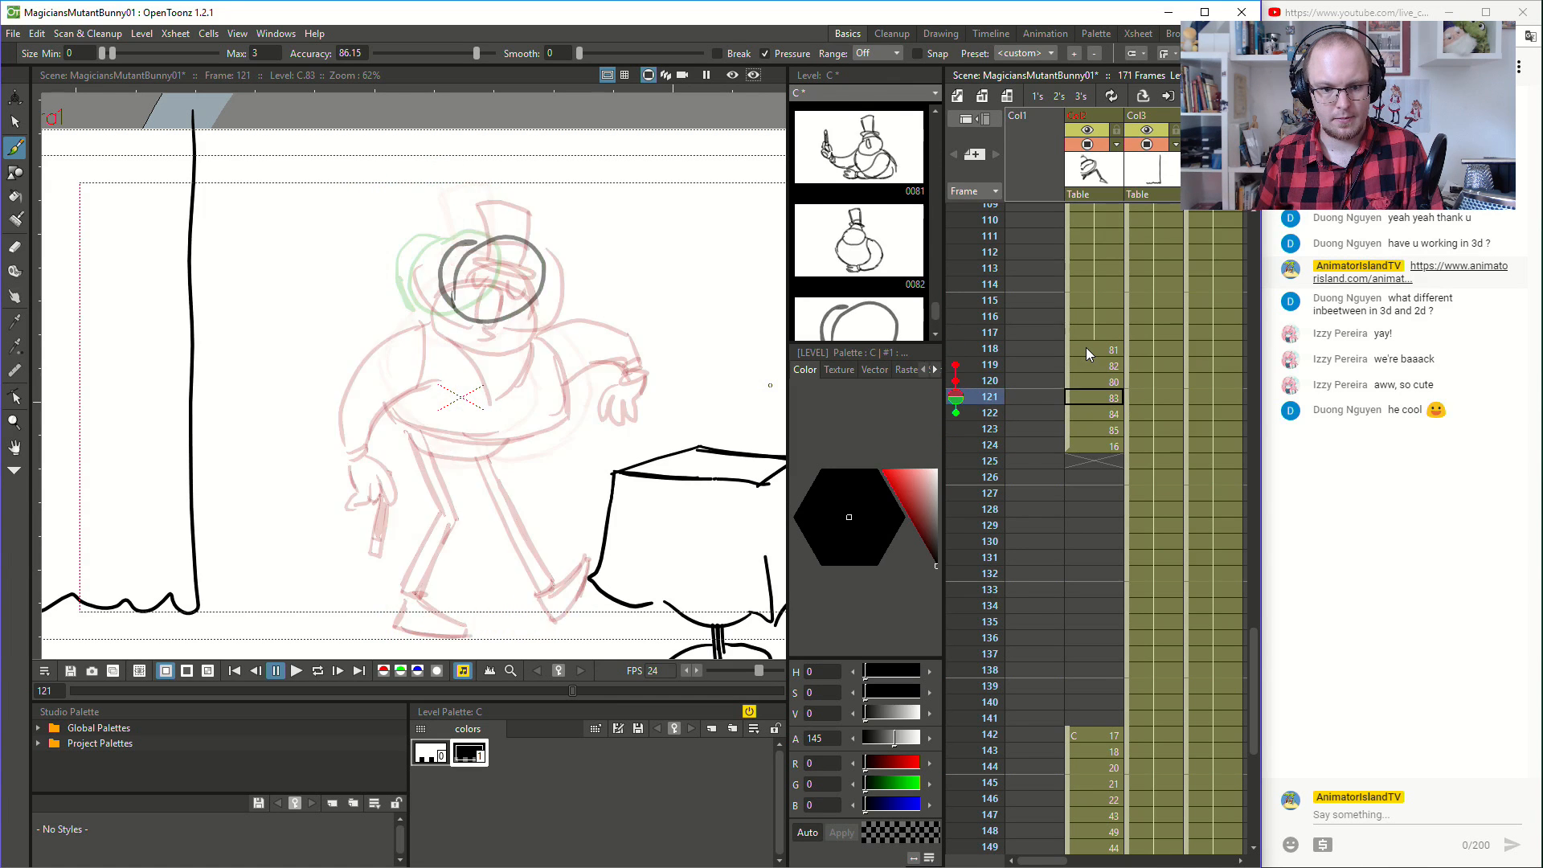
pyautogui.press('Down')
pyautogui.press('Up')
pyautogui.press('Up')
pyautogui.press('Up')
pyautogui.press('Up')
pyautogui.press('Up')
pyautogui.press('Up')
pyautogui.press('Up')
pyautogui.press('Up')
pyautogui.press('Up')
# - Flip back and forth between frames 116 and 124 to examine how the wand arm has to travel through the turn
pyautogui.press('Down')
pyautogui.press('Down')
pyautogui.press('Down')
pyautogui.press('Down')
pyautogui.press('Down')
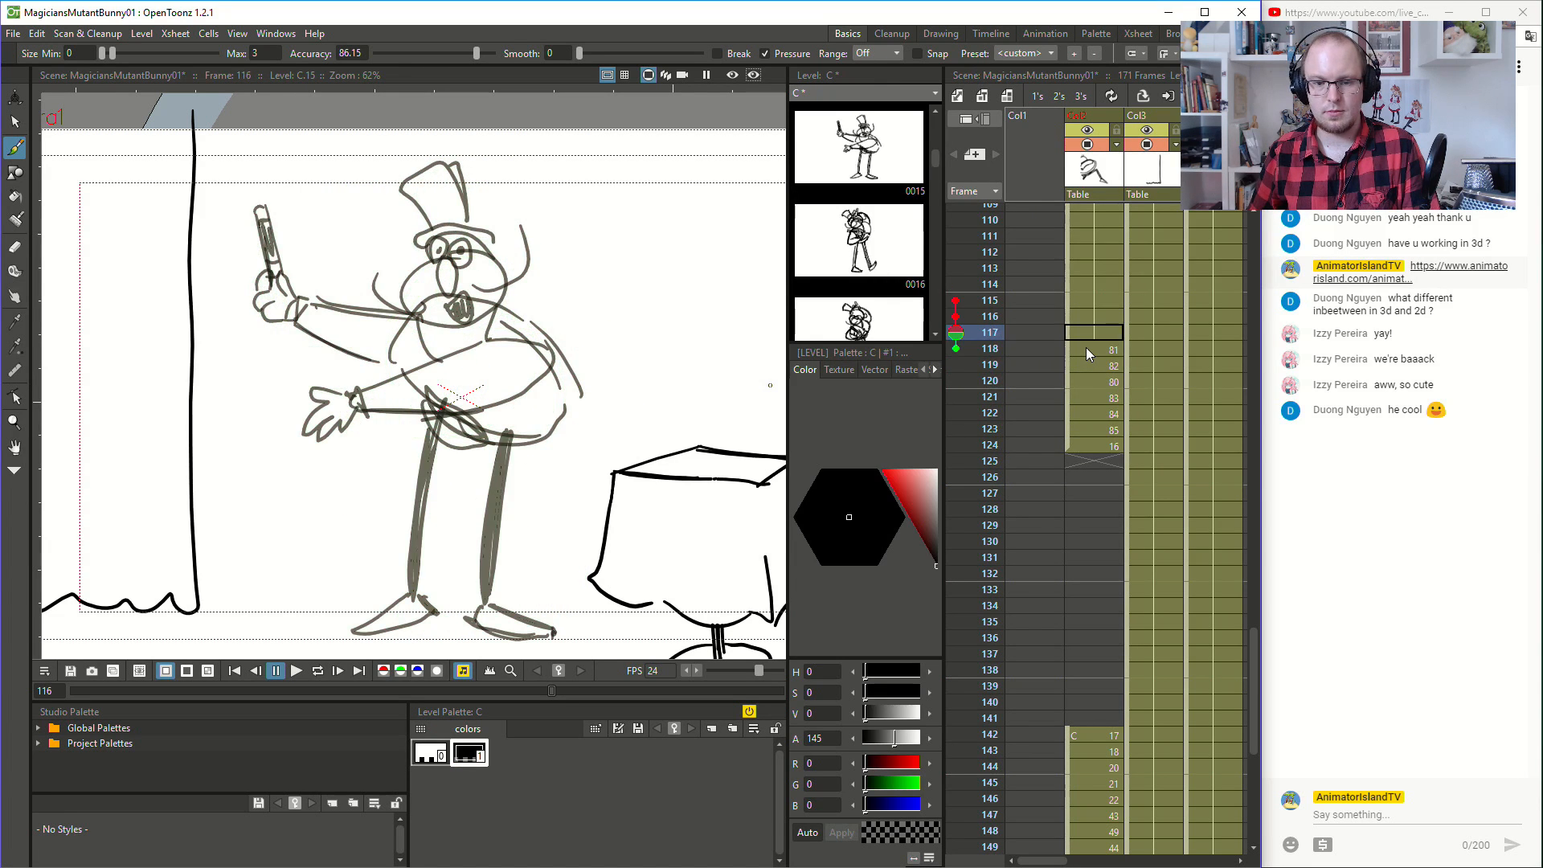
pyautogui.press('Down')
pyautogui.press('Down')
pyautogui.press('Down')
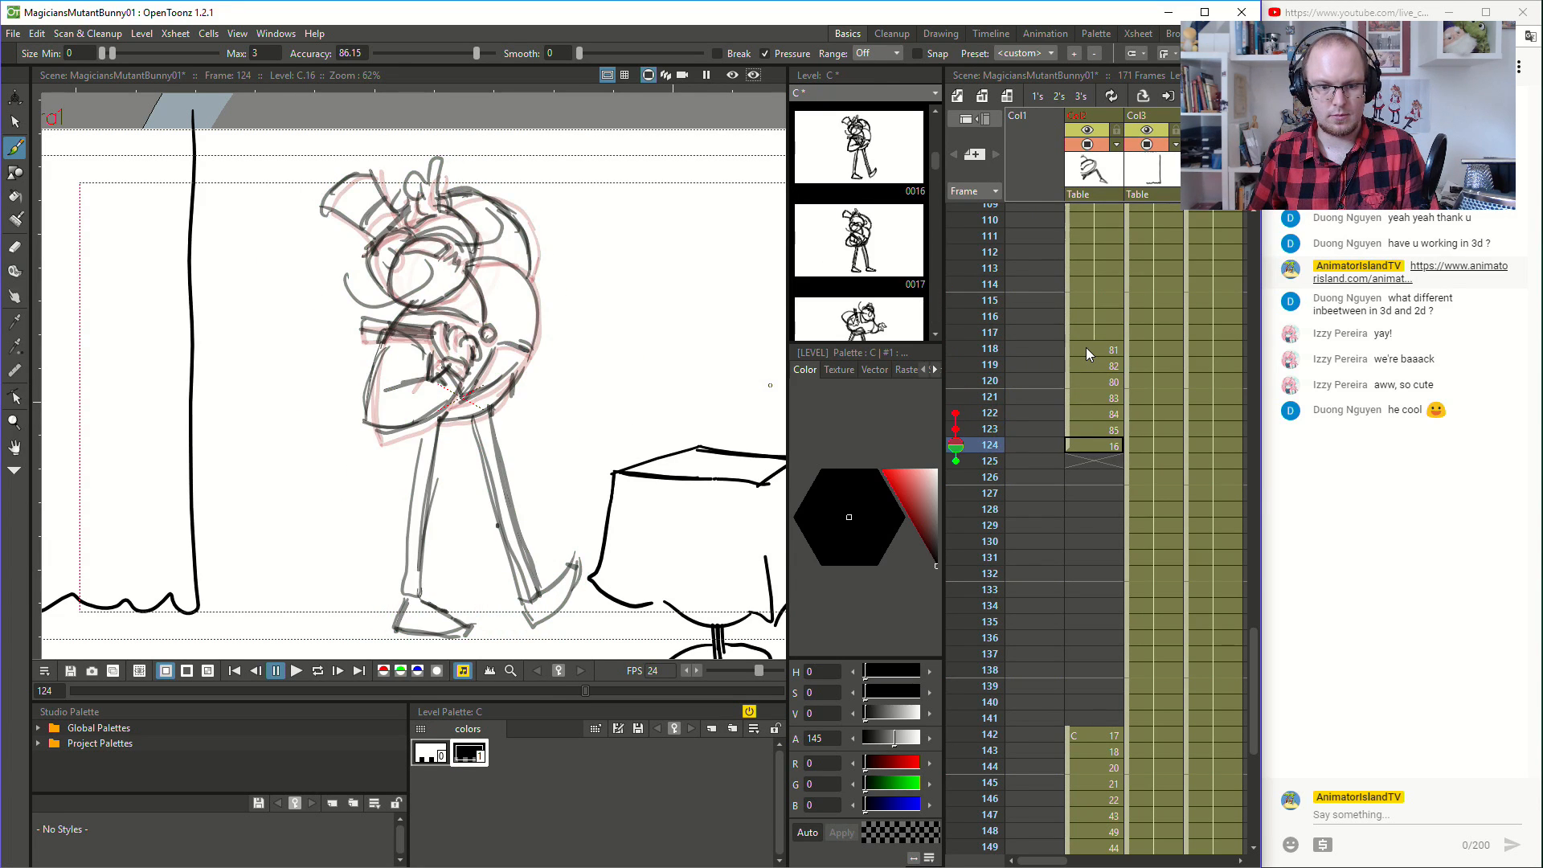
pyautogui.press('Up')
pyautogui.press('Up')
pyautogui.press('Up')
pyautogui.press('Up')
pyautogui.press('Up')
pyautogui.press('Down')
pyautogui.press('Up')
pyautogui.press('Up')
pyautogui.press('Up')
pyautogui.press('Down')
pyautogui.press('Down')
pyautogui.press('Down')
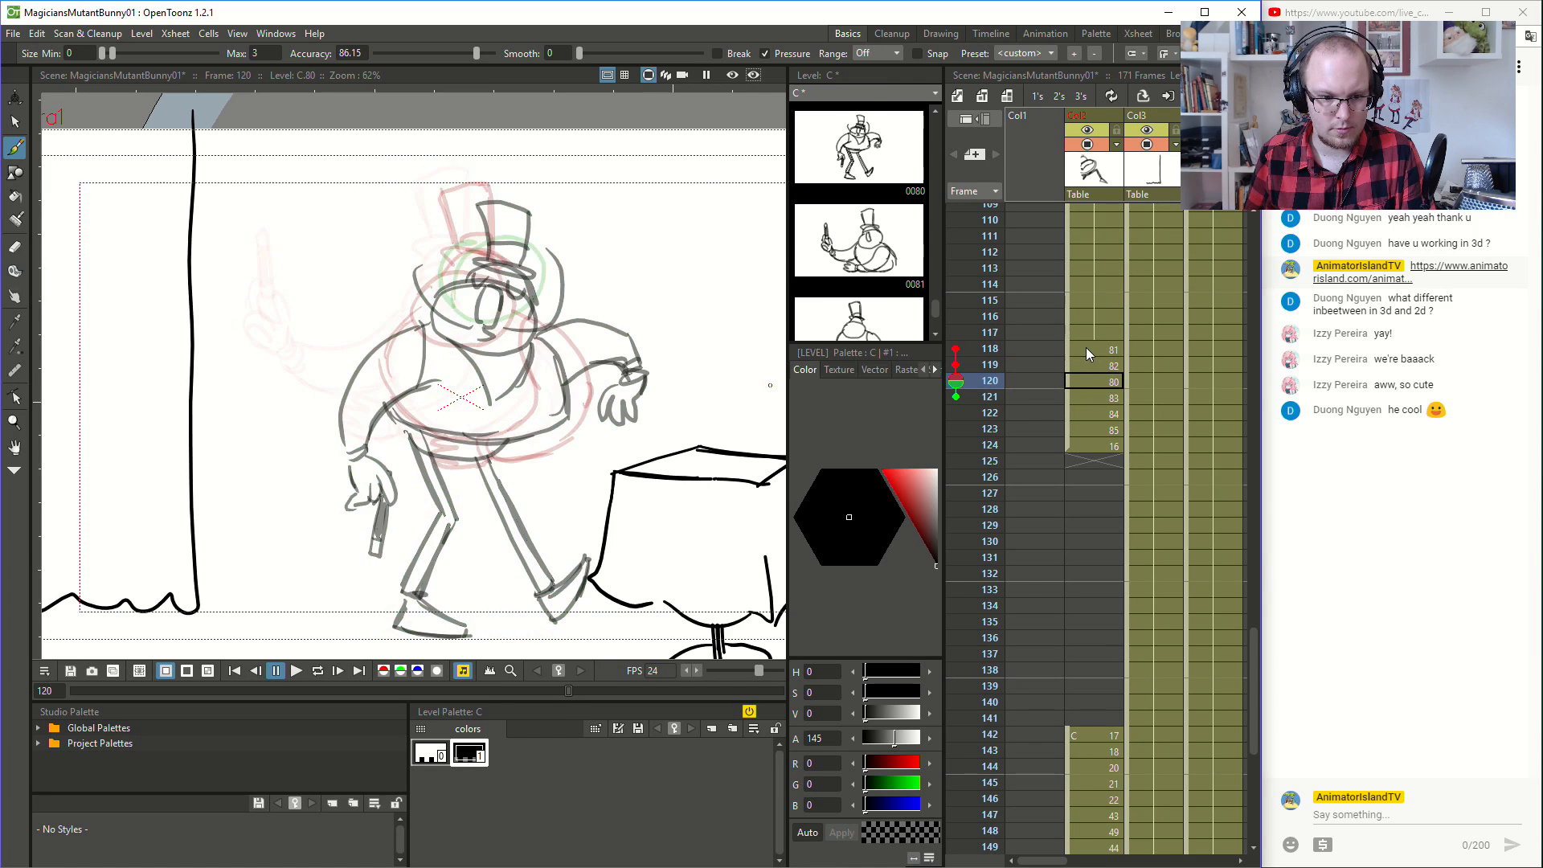
# - Draw the wand arm reaching out and down at frame 119, with the cuff, lowered hand and wand pointing downward
pyautogui.press('Up')
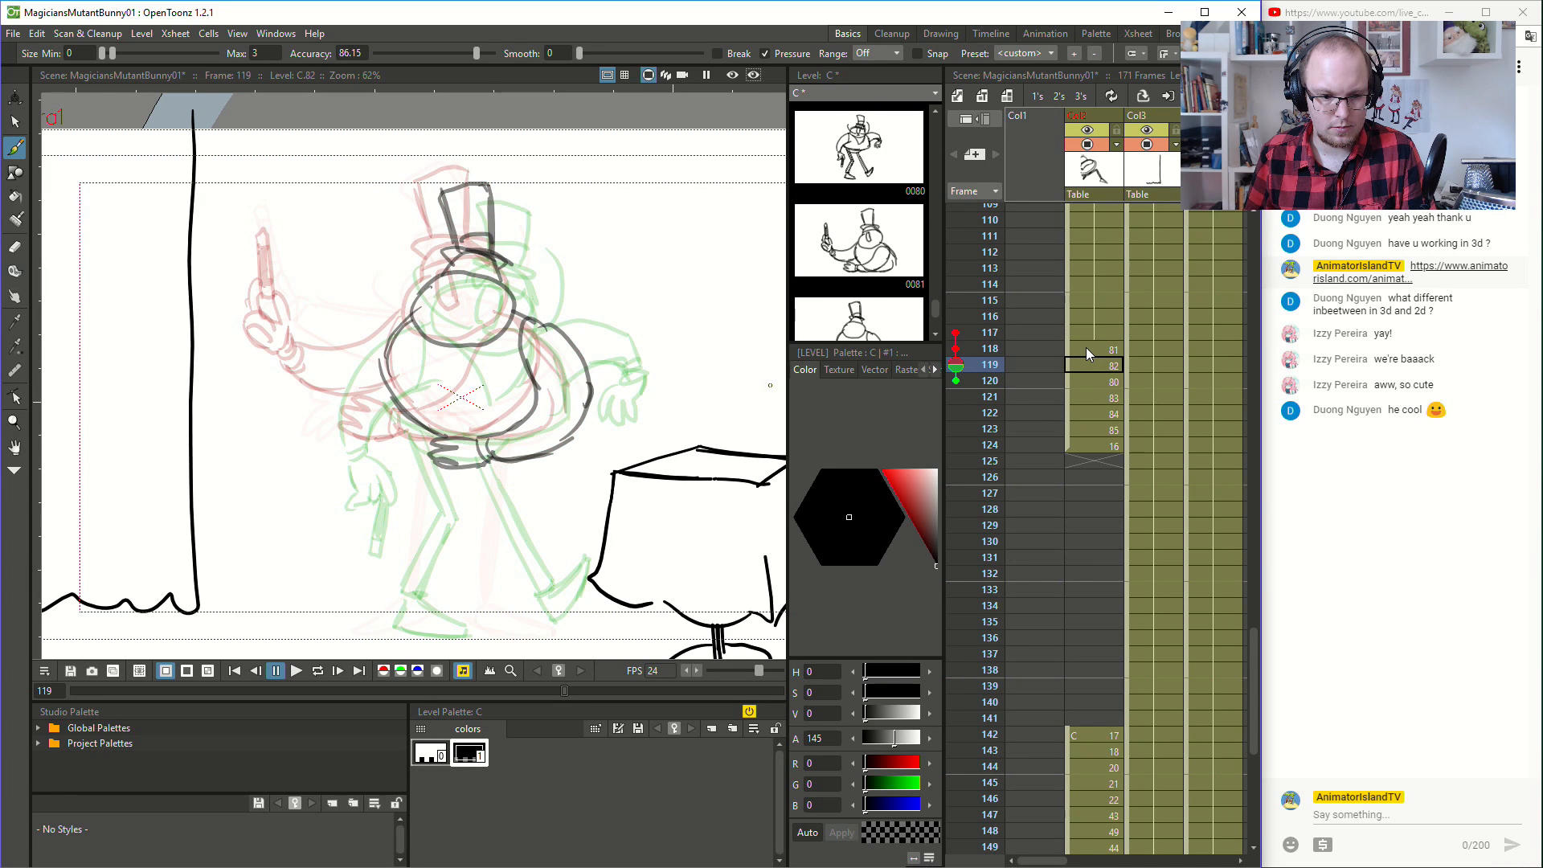
pyautogui.moveTo(410, 315)
pyautogui.mouseDown()
pyautogui.moveTo(345, 340)
pyautogui.moveTo(303, 396)
pyautogui.moveTo(315, 421)
pyautogui.moveTo(304, 403)
pyautogui.moveTo(386, 379)
pyautogui.mouseUp()
pyautogui.moveTo(279, 448)
pyautogui.mouseDown()
pyautogui.moveTo(302, 479)
pyautogui.moveTo(319, 412)
pyautogui.moveTo(309, 513)
pyautogui.moveTo(319, 470)
pyautogui.moveTo(255, 500)
pyautogui.moveTo(302, 458)
pyautogui.mouseUp()
pyautogui.hotkey('ctrl', 'z')
pyautogui.hotkey('ctrl', 'z')
pyautogui.hotkey('ctrl', 'z')
# - Flip through frames 114 to 123 to check the lowered wand arm against the neighbouring drawings
pyautogui.press('Up')
pyautogui.press('Down')
pyautogui.press('Down')
pyautogui.press('Down')
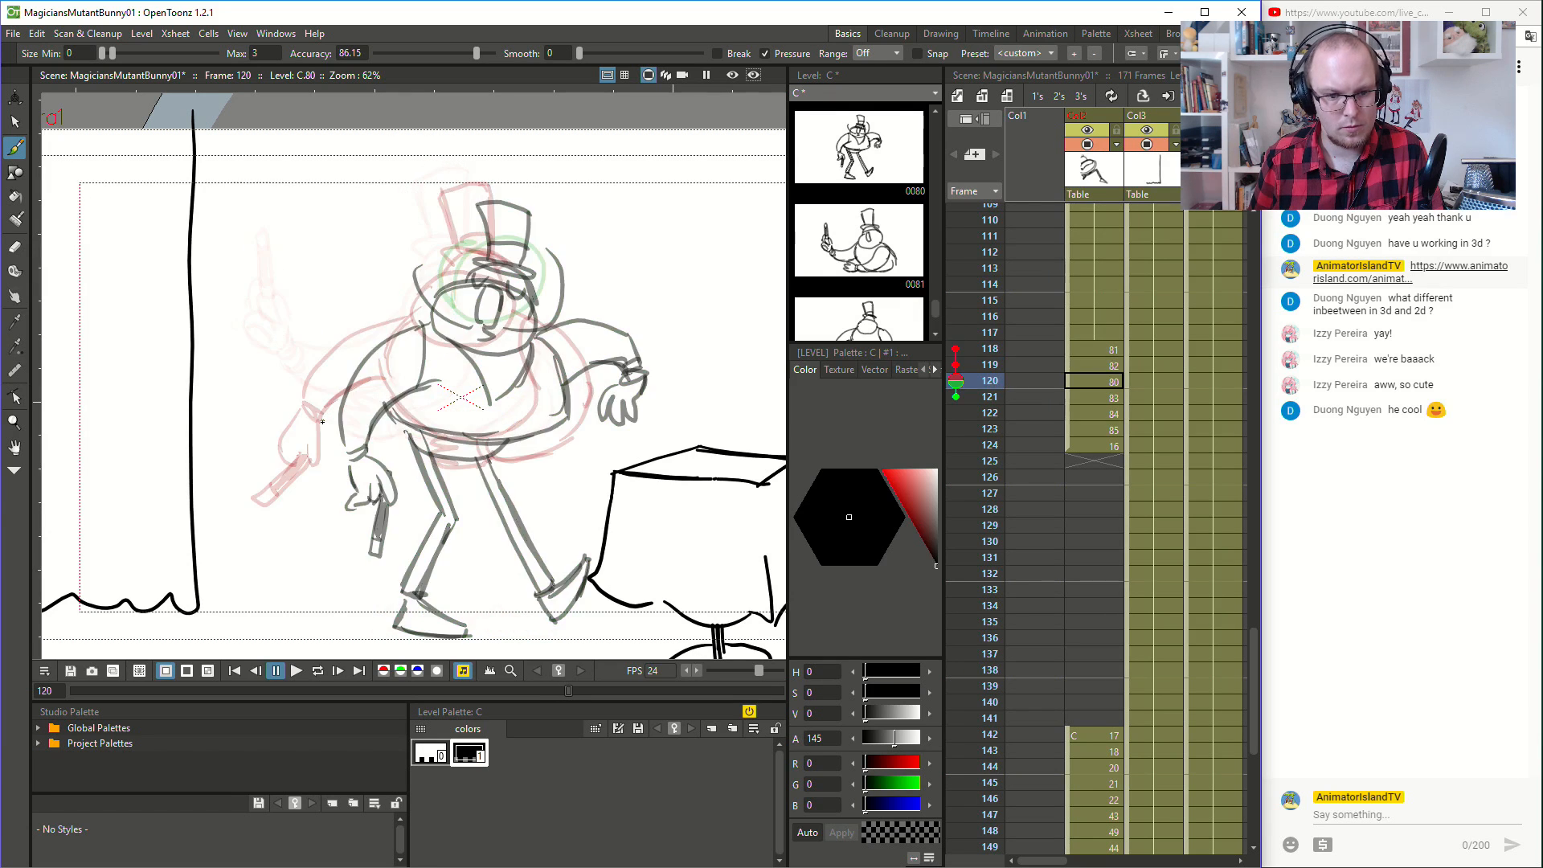
pyautogui.press('Up')
pyautogui.press('Up')
pyautogui.press('Up')
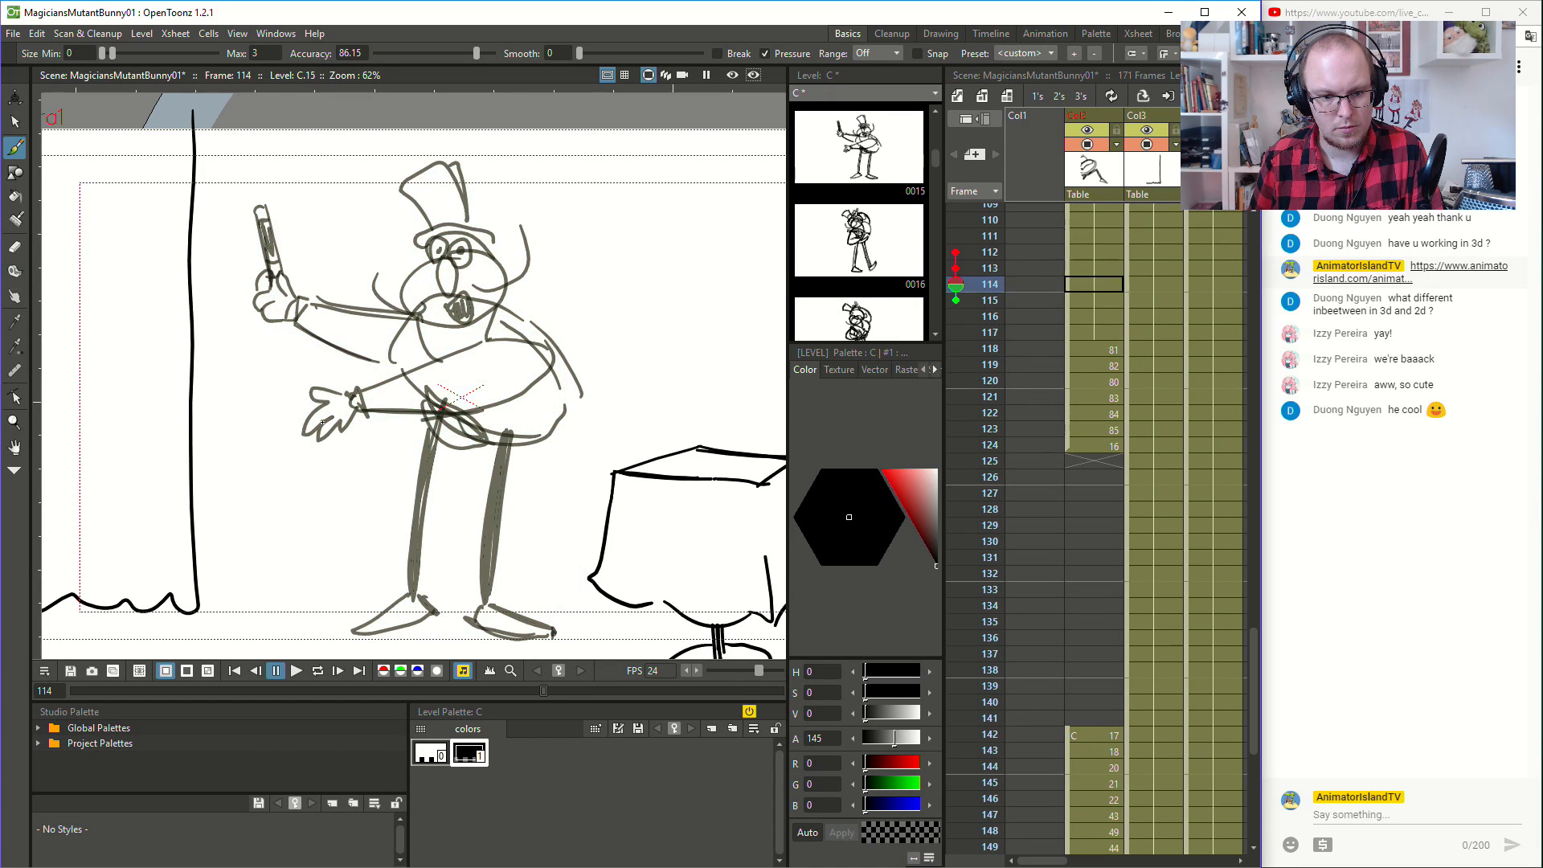
pyautogui.press('Down')
pyautogui.press('Down')
pyautogui.press('Down')
pyautogui.press('Down')
pyautogui.press('Down')
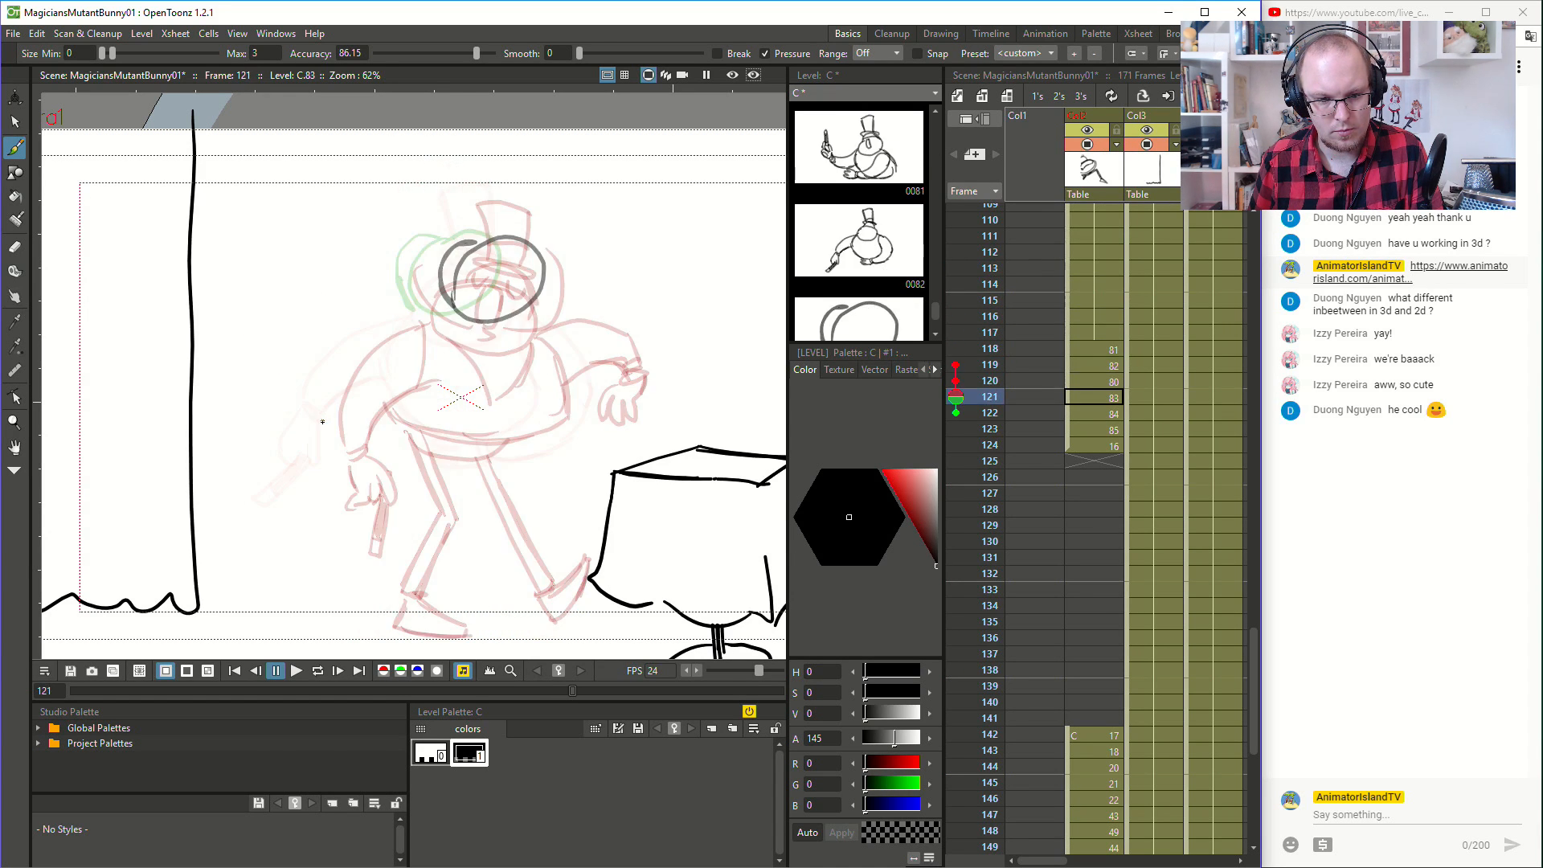
pyautogui.press('Up')
pyautogui.press('Down')
pyautogui.press('Down')
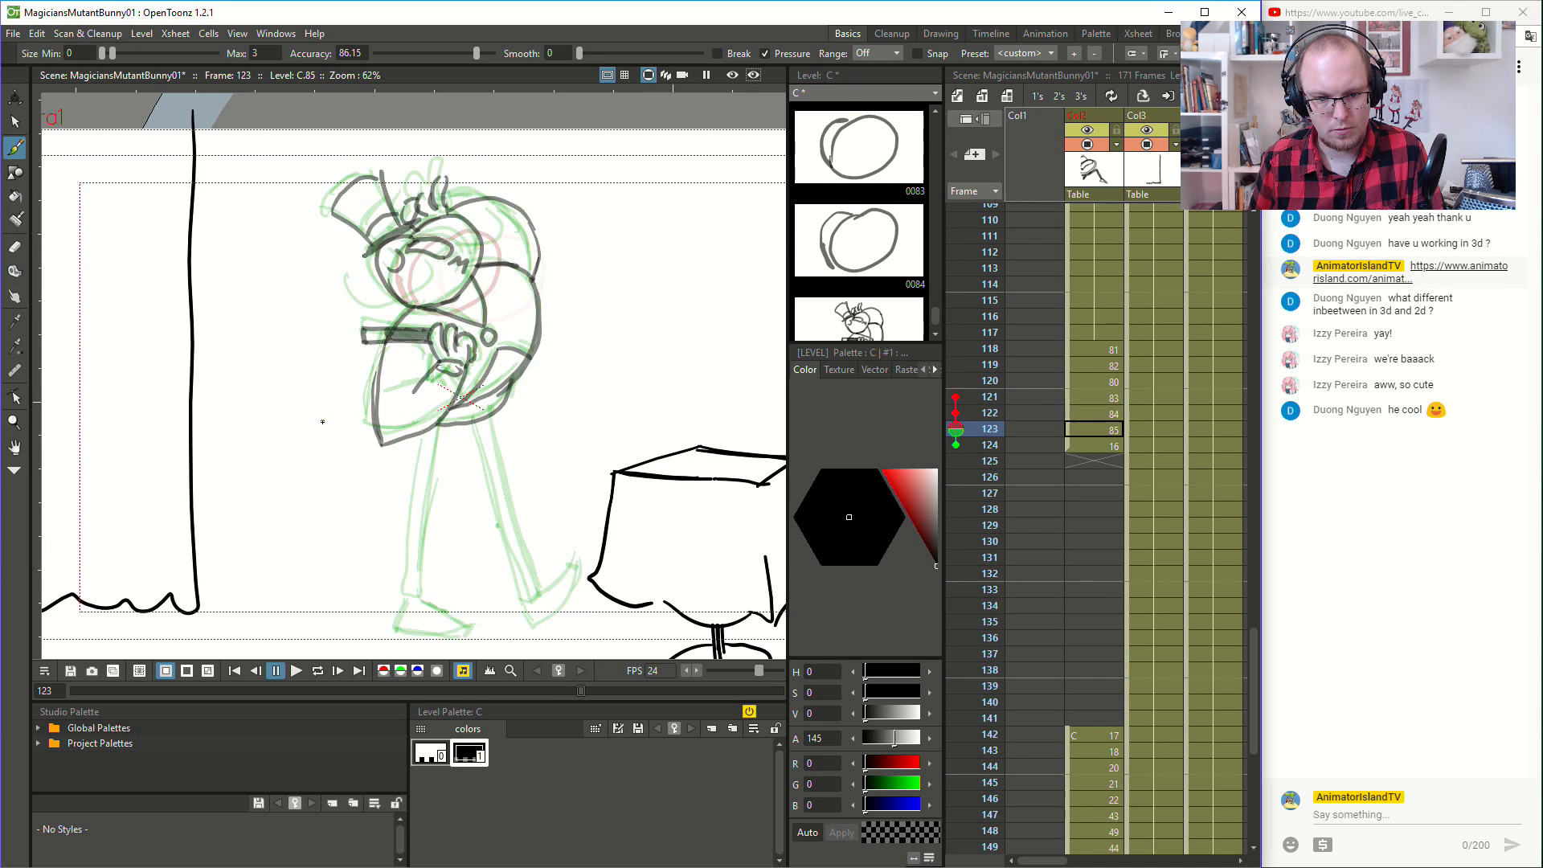
pyautogui.press('Up')
pyautogui.press('Up')
pyautogui.press('Down')
pyautogui.press('Down')
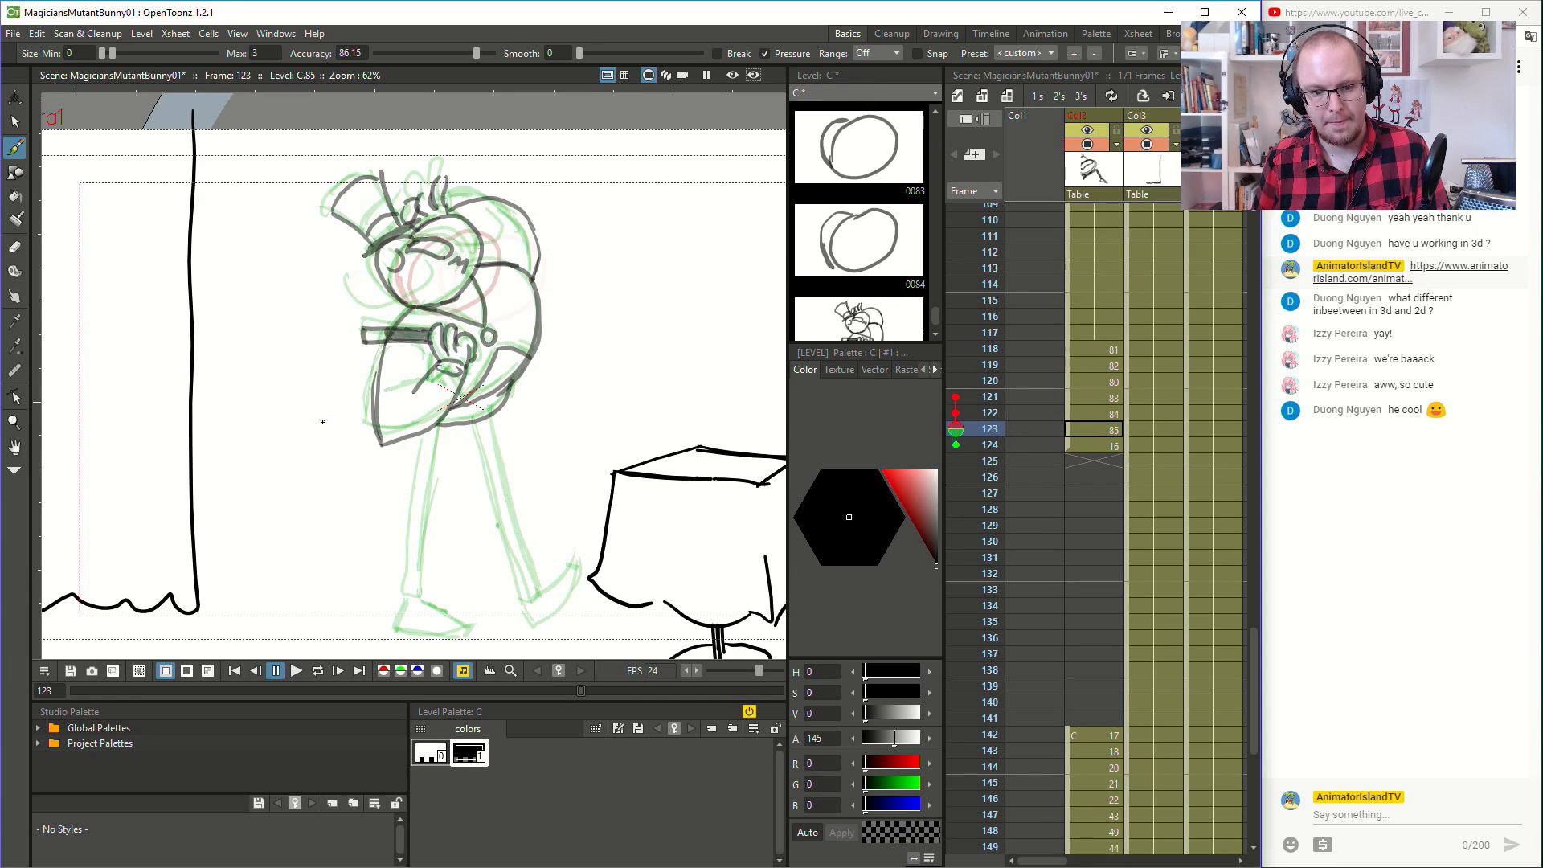
# - Draw the bent wand arm at frame 122 with the fist at the chest, the upright wand and a short opposite shoulder line
pyautogui.press('Up')
pyautogui.press('Up')
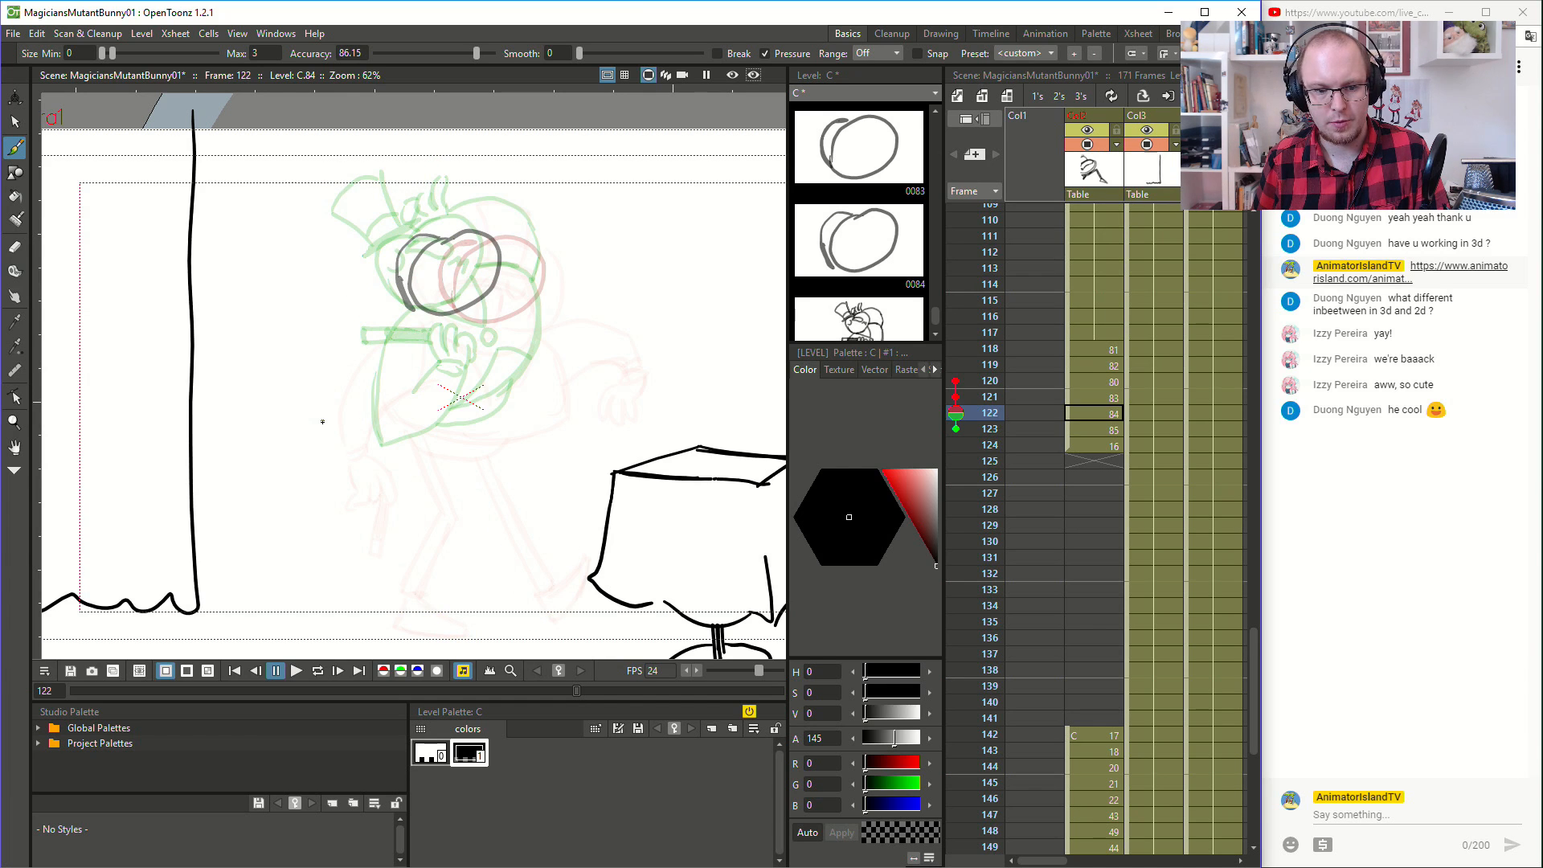
pyautogui.moveTo(440, 279)
pyautogui.mouseDown()
pyautogui.moveTo(466, 335)
pyautogui.moveTo(447, 297)
pyautogui.moveTo(452, 360)
pyautogui.moveTo(450, 345)
pyautogui.moveTo(489, 348)
pyautogui.moveTo(472, 347)
pyautogui.moveTo(473, 382)
pyautogui.mouseUp()
pyautogui.moveTo(457, 375)
pyautogui.mouseDown()
pyautogui.moveTo(475, 381)
pyautogui.moveTo(366, 391)
pyautogui.moveTo(373, 424)
pyautogui.moveTo(354, 412)
pyautogui.moveTo(409, 320)
pyautogui.mouseUp()
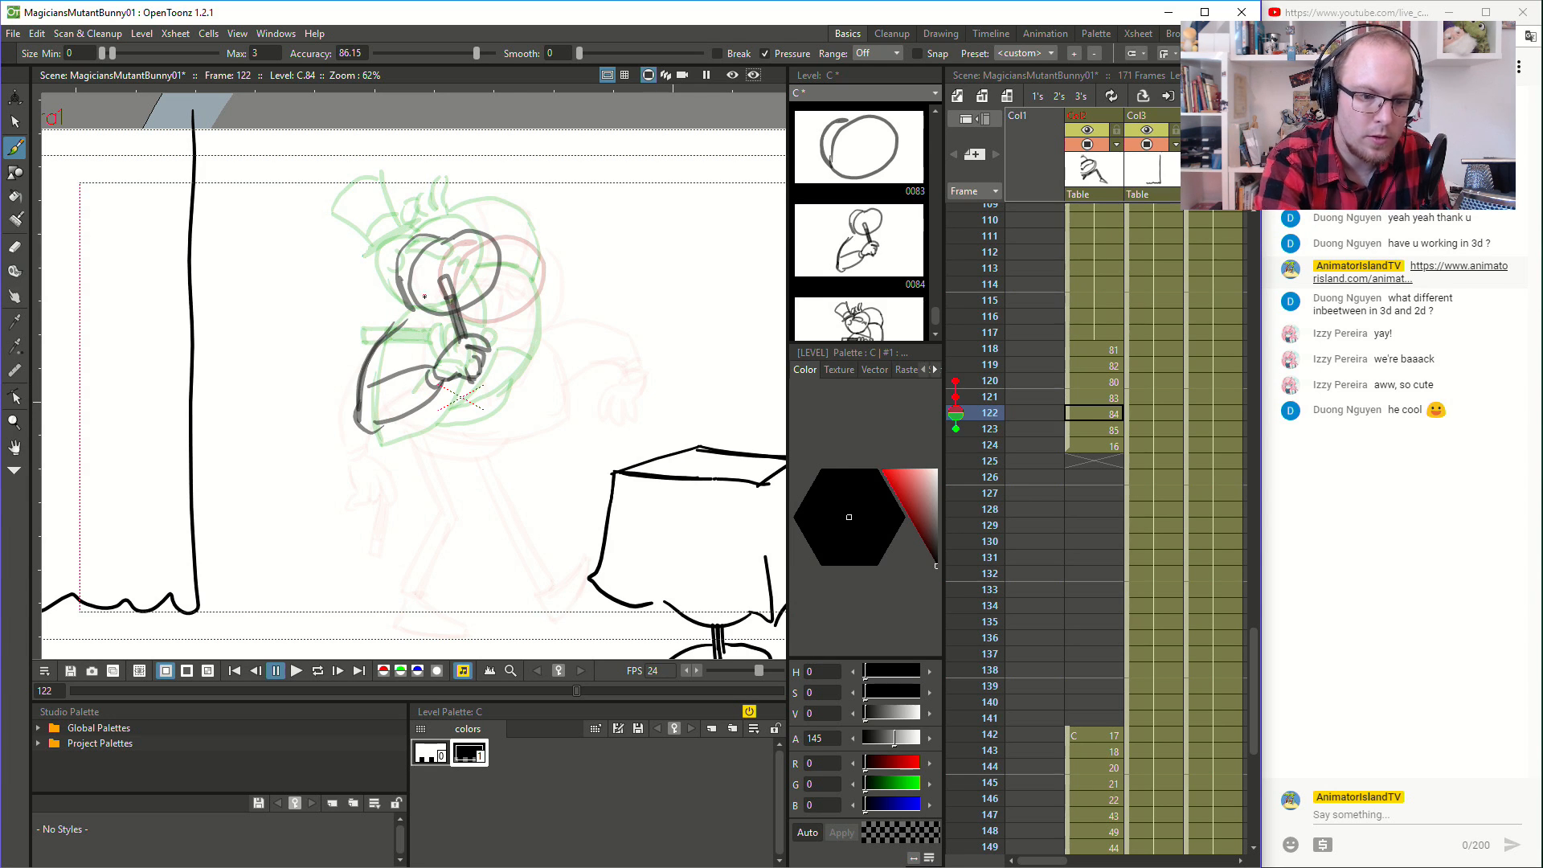
pyautogui.moveTo(500, 279); pyautogui.dragTo(548, 293)
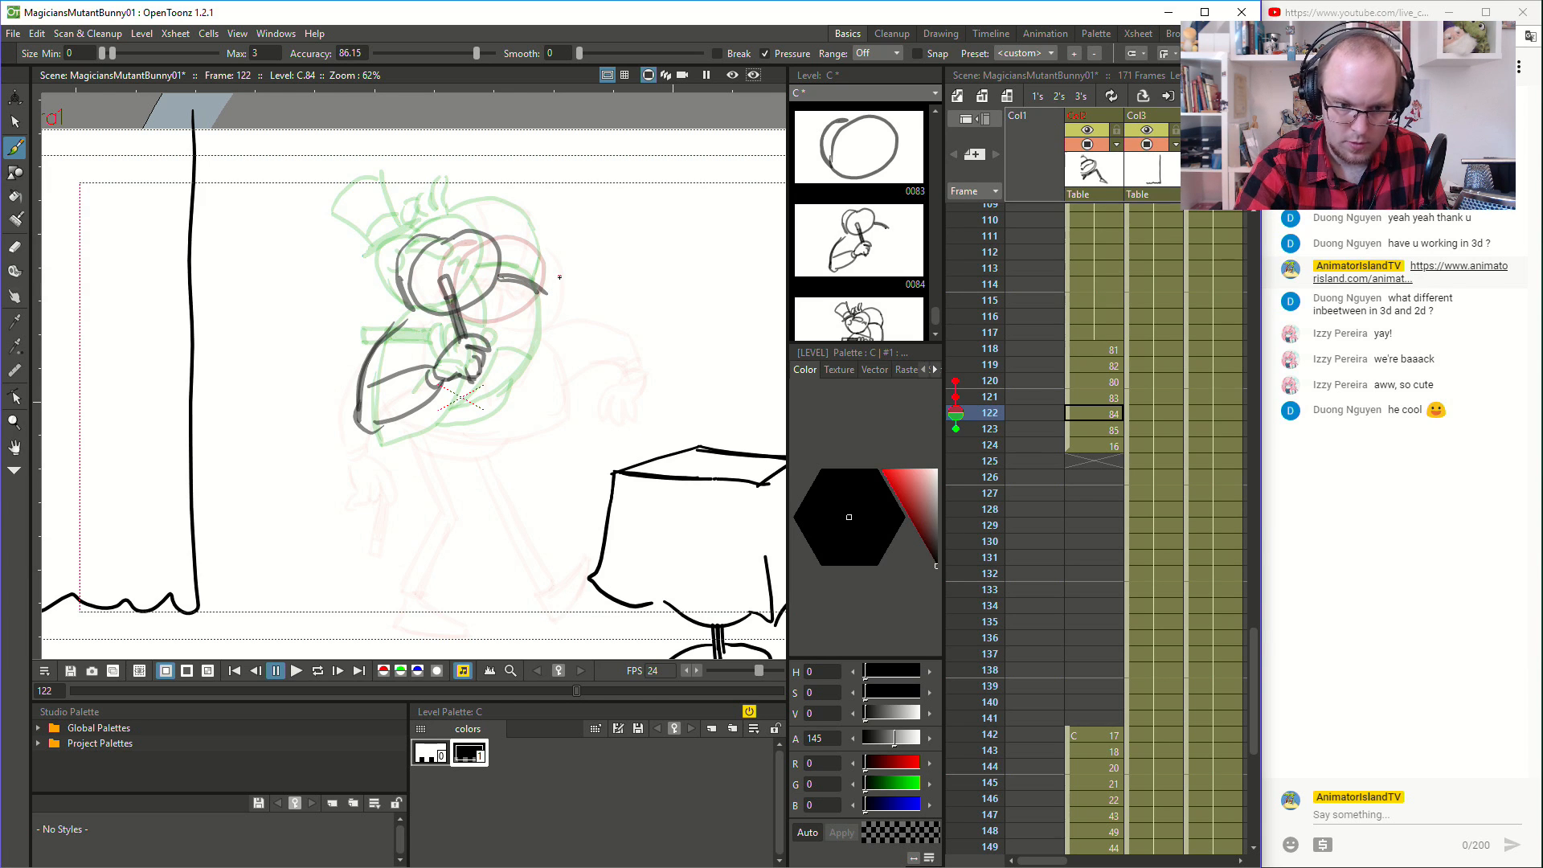
# - Draw the hand holding the wand diagonally downward in front of the hips at frame 121, undoing the rejected strokes
pyautogui.click(1114, 398)
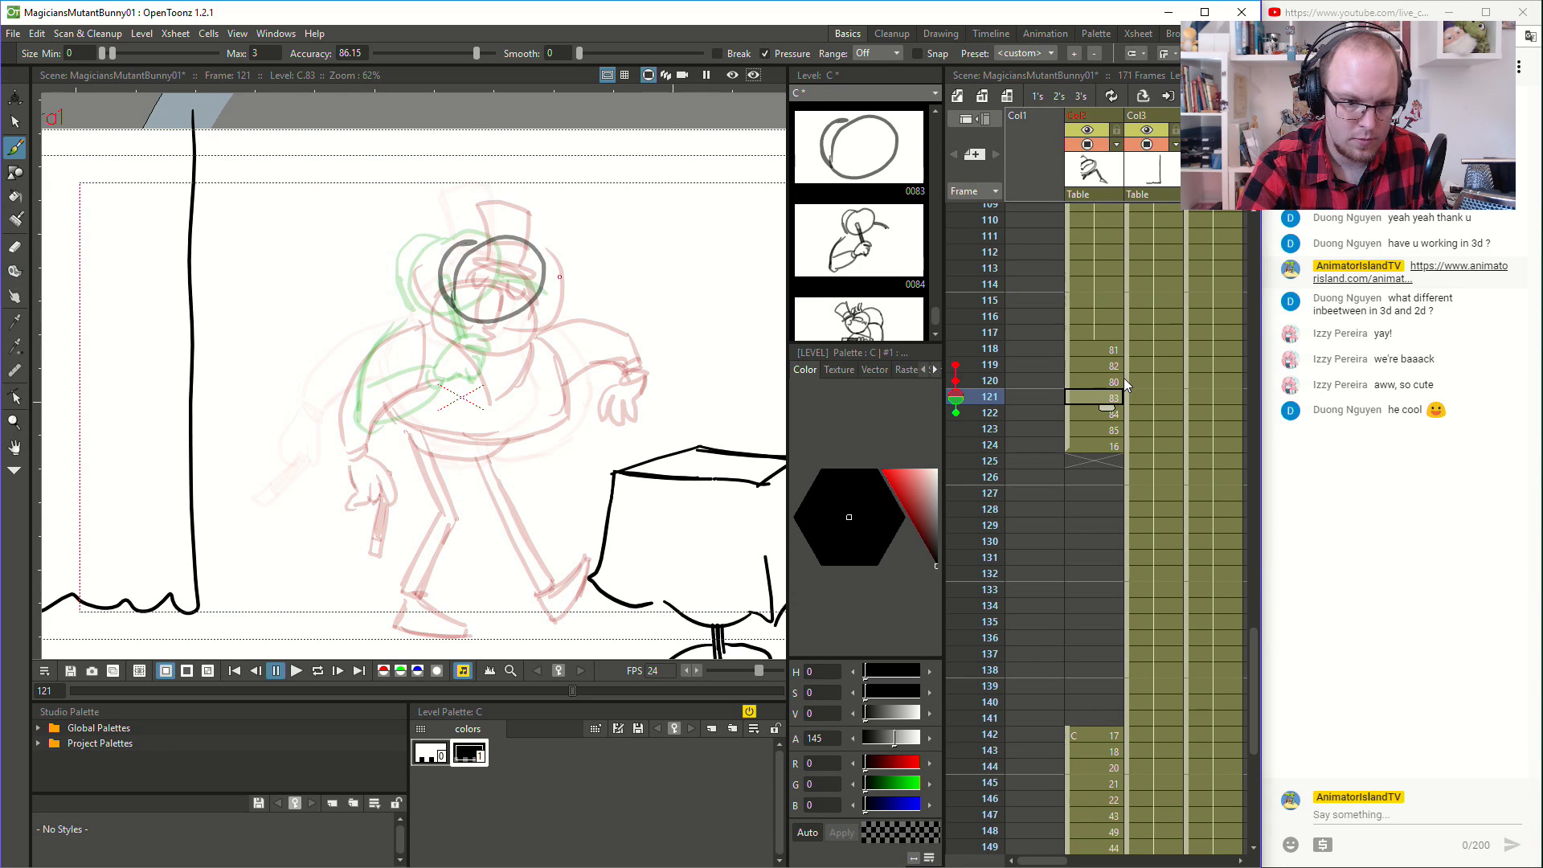
pyautogui.moveTo(466, 423)
pyautogui.mouseDown()
pyautogui.moveTo(452, 423)
pyautogui.moveTo(489, 467)
pyautogui.moveTo(480, 446)
pyautogui.moveTo(466, 453)
pyautogui.moveTo(439, 500)
pyautogui.moveTo(453, 516)
pyautogui.moveTo(488, 470)
pyautogui.moveTo(425, 512)
pyautogui.moveTo(480, 473)
pyautogui.mouseUp()
pyautogui.hotkey('ctrl', 'z')
pyautogui.hotkey('ctrl', 'z')
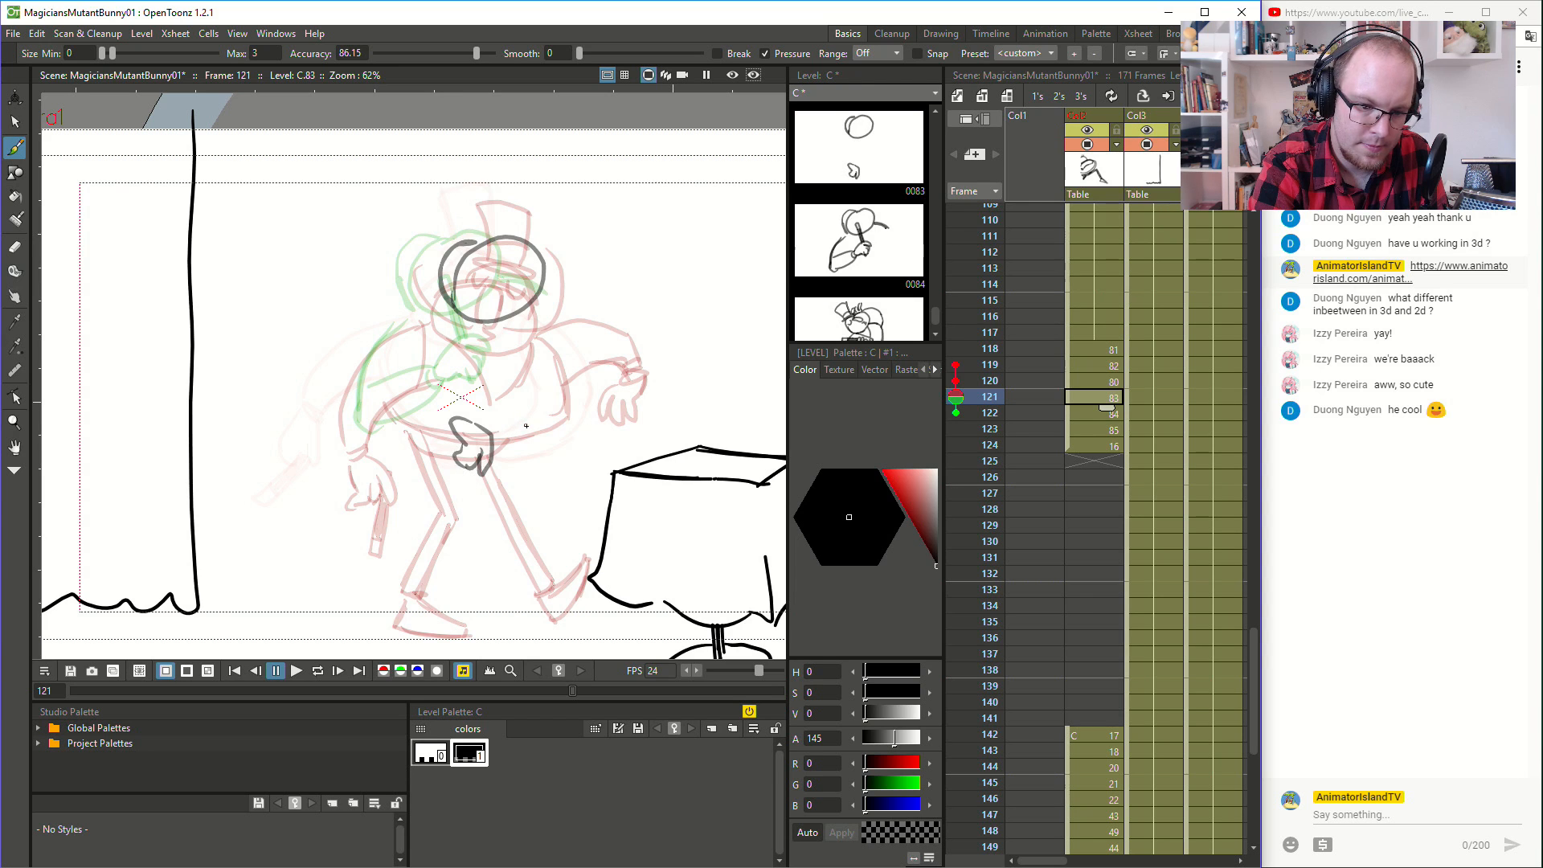
pyautogui.hotkey('ctrl', 'z')
pyautogui.hotkey('ctrl', 'z')
pyautogui.moveTo(494, 420)
pyautogui.mouseDown()
pyautogui.moveTo(482, 452)
pyautogui.moveTo(505, 447)
pyautogui.moveTo(483, 460)
pyautogui.moveTo(482, 510)
pyautogui.moveTo(490, 470)
pyautogui.moveTo(501, 483)
pyautogui.moveTo(502, 450)
pyautogui.moveTo(470, 510)
pyautogui.moveTo(502, 452)
pyautogui.moveTo(455, 508)
pyautogui.moveTo(504, 452)
pyautogui.moveTo(466, 493)
pyautogui.moveTo(494, 459)
pyautogui.moveTo(481, 480)
pyautogui.mouseUp()
pyautogui.hotkey('ctrl', 'z')
pyautogui.hotkey('ctrl', 'z')
pyautogui.hotkey('ctrl', 'z')
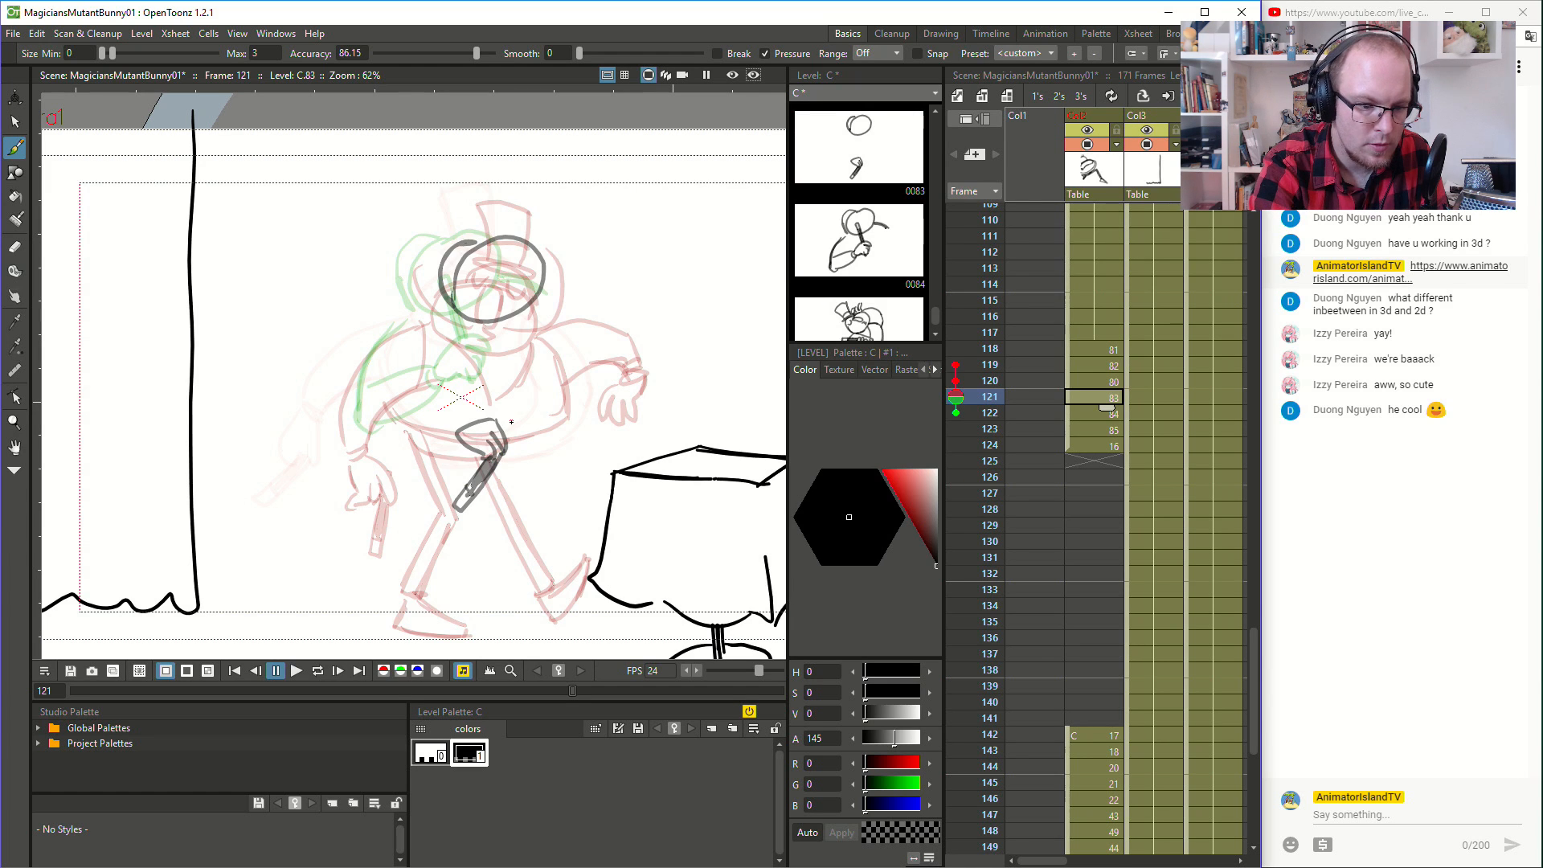
# - Add the cuff, forearm and curved sleeve with its elbow leading to the wand hand at frame 121
pyautogui.moveTo(455, 423); pyautogui.dragTo(459, 417)
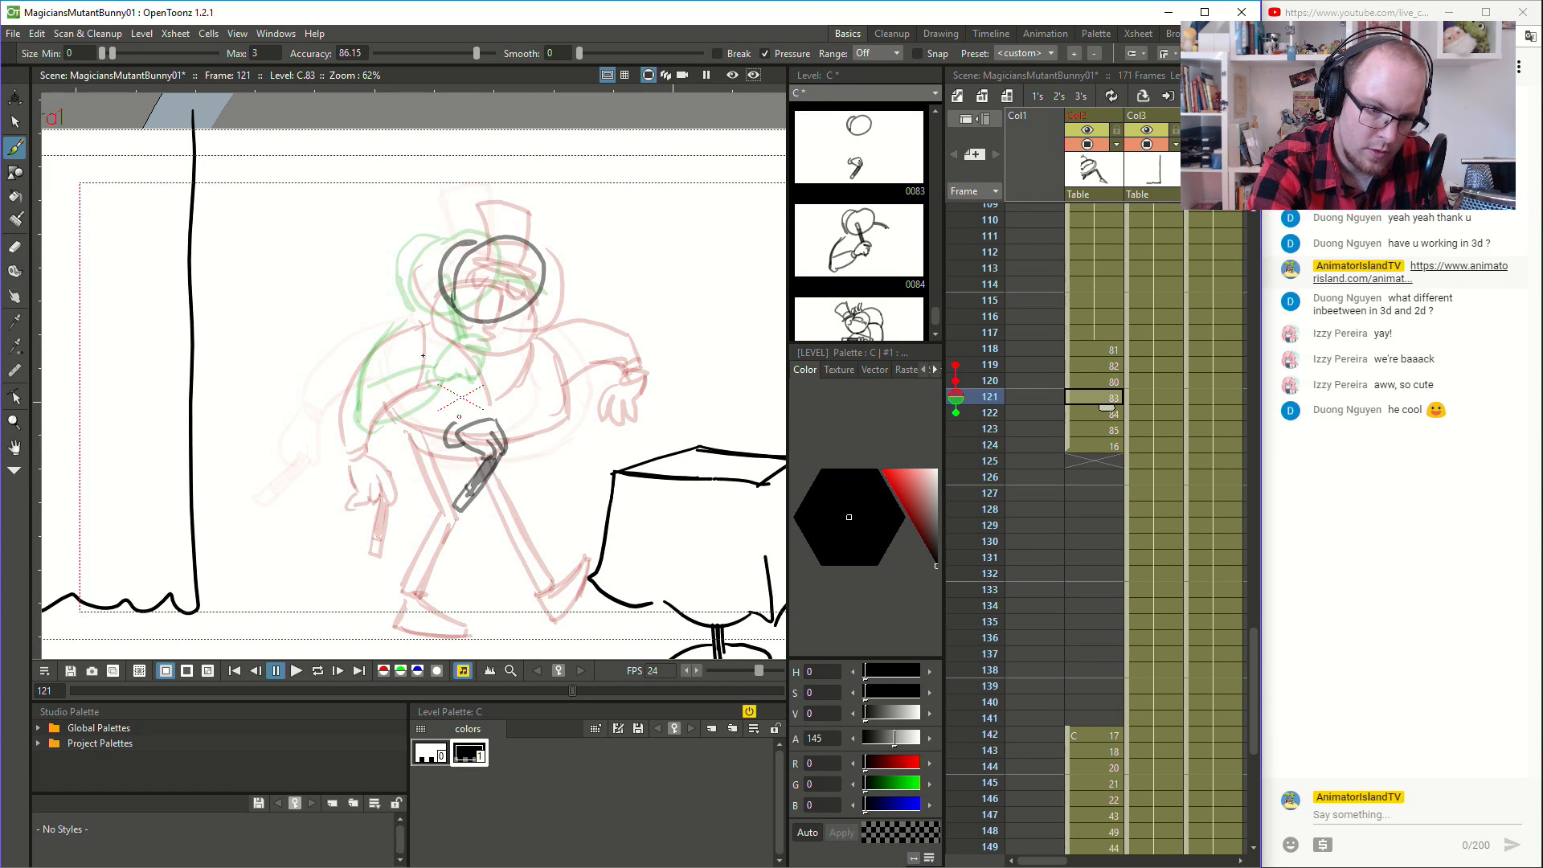
pyautogui.moveTo(439, 442)
pyautogui.mouseDown()
pyautogui.moveTo(399, 452)
pyautogui.moveTo(356, 411)
pyautogui.mouseUp()
pyautogui.moveTo(452, 430); pyautogui.dragTo(414, 379)
pyautogui.moveTo(364, 430); pyautogui.dragTo(385, 343)
# - Flip between frames 118 and 124 to examine the wand arm's swing with the onion skin visible
pyautogui.click(1106, 343)
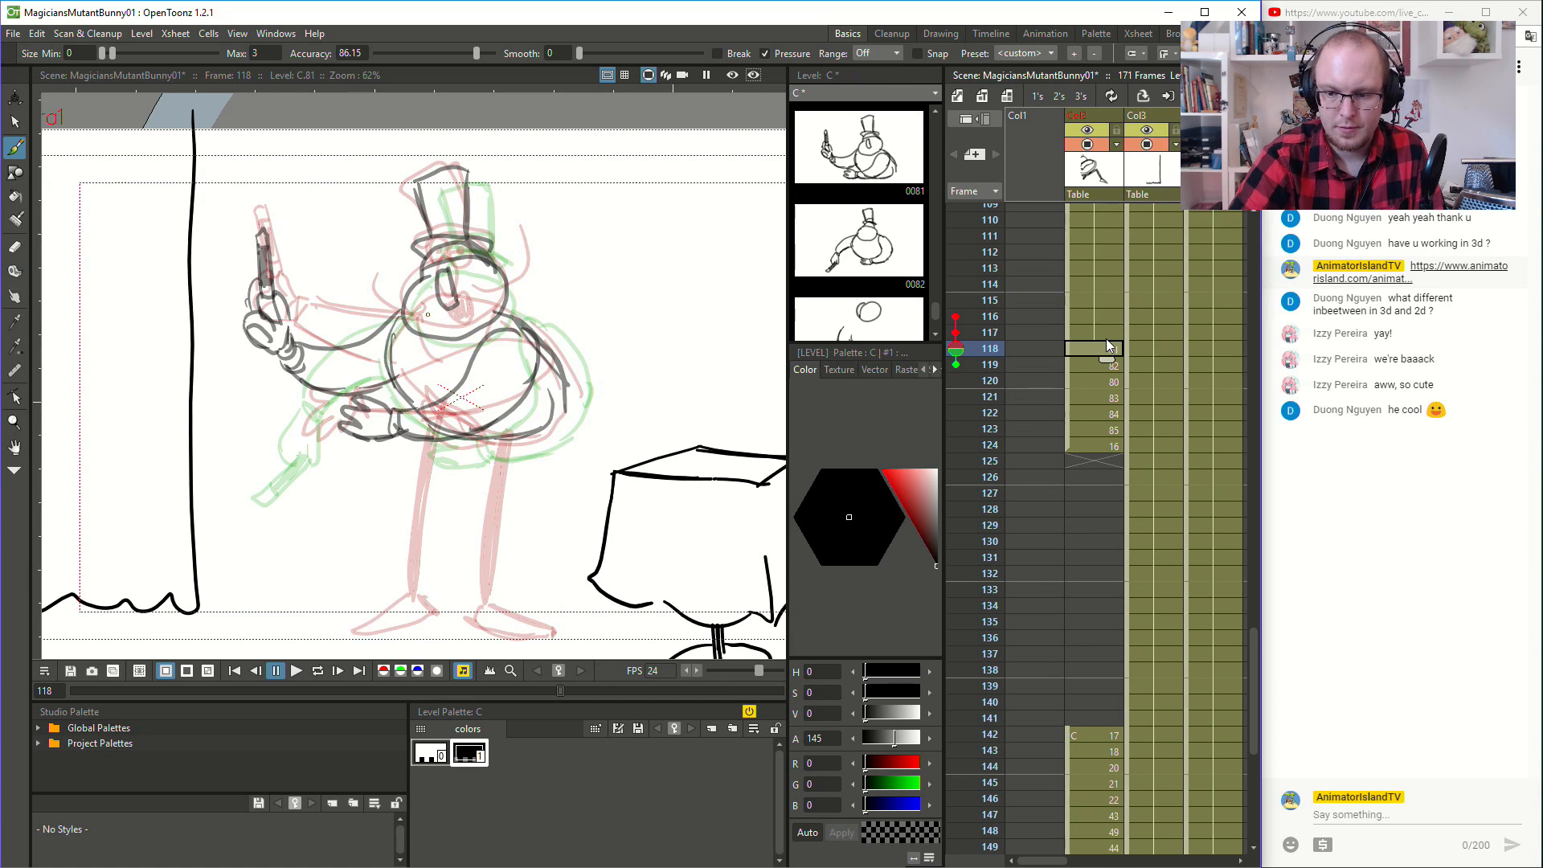
pyautogui.press('Down')
pyautogui.press('Down')
pyautogui.press('Down')
pyautogui.press('Down')
pyautogui.press('Down')
pyautogui.press('Up')
pyautogui.press('Up')
pyautogui.press('Up')
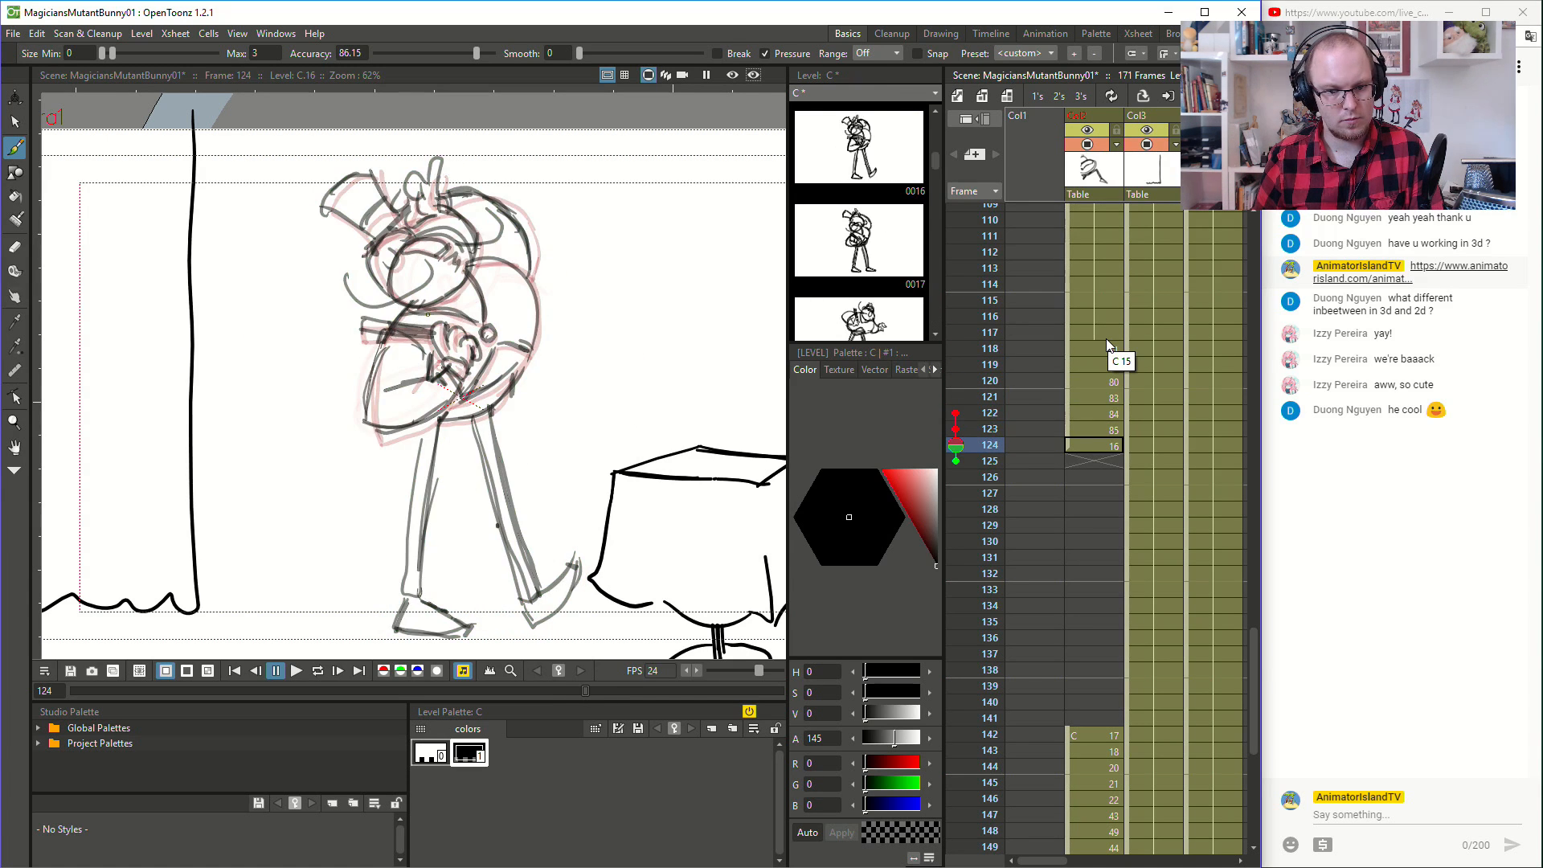
pyautogui.press('Down')
pyautogui.press('Down')
pyautogui.press('Down')
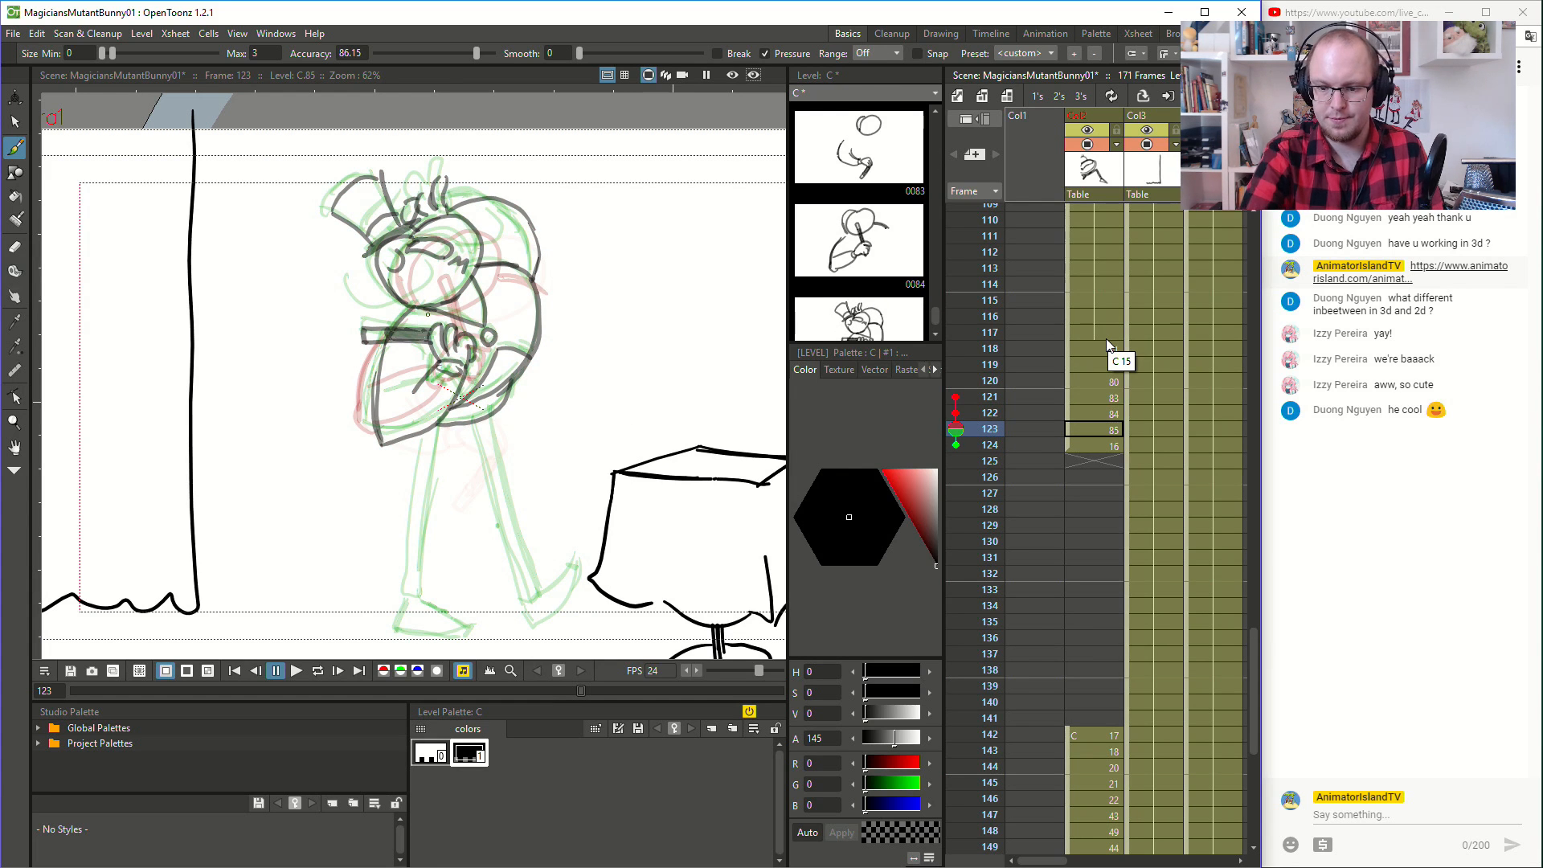
# - Turn off the onion skin and flip through the drawings around frames 120 to 123 to check the wand's direction
pyautogui.click(956, 430)
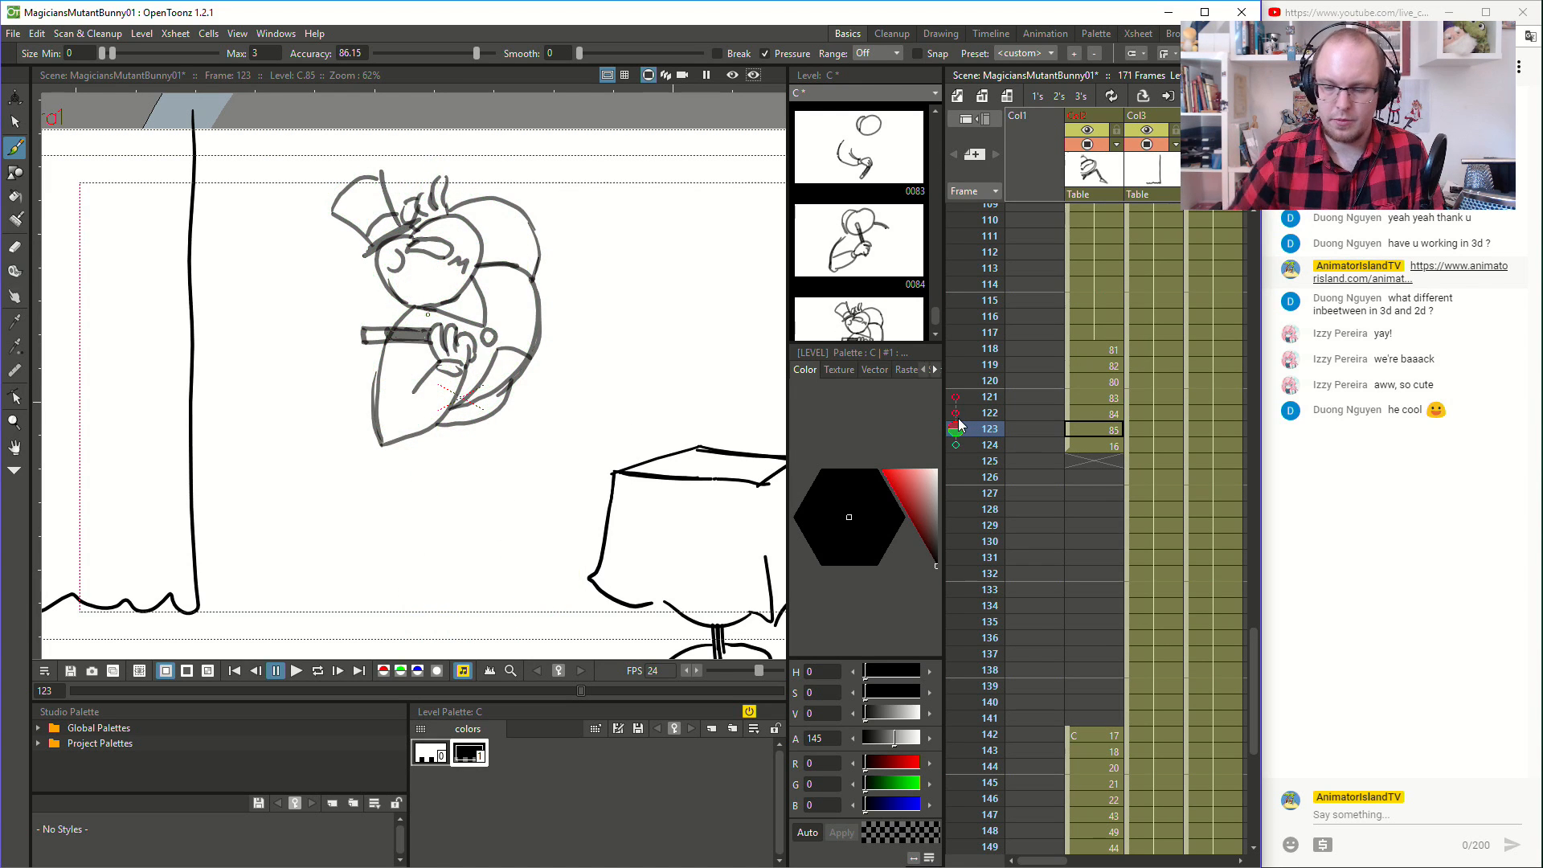
pyautogui.press('Up')
pyautogui.press('Up')
pyautogui.press('Up')
pyautogui.press('Up')
pyautogui.press('Up')
pyautogui.press('Down')
pyautogui.press('Down')
pyautogui.press('Down')
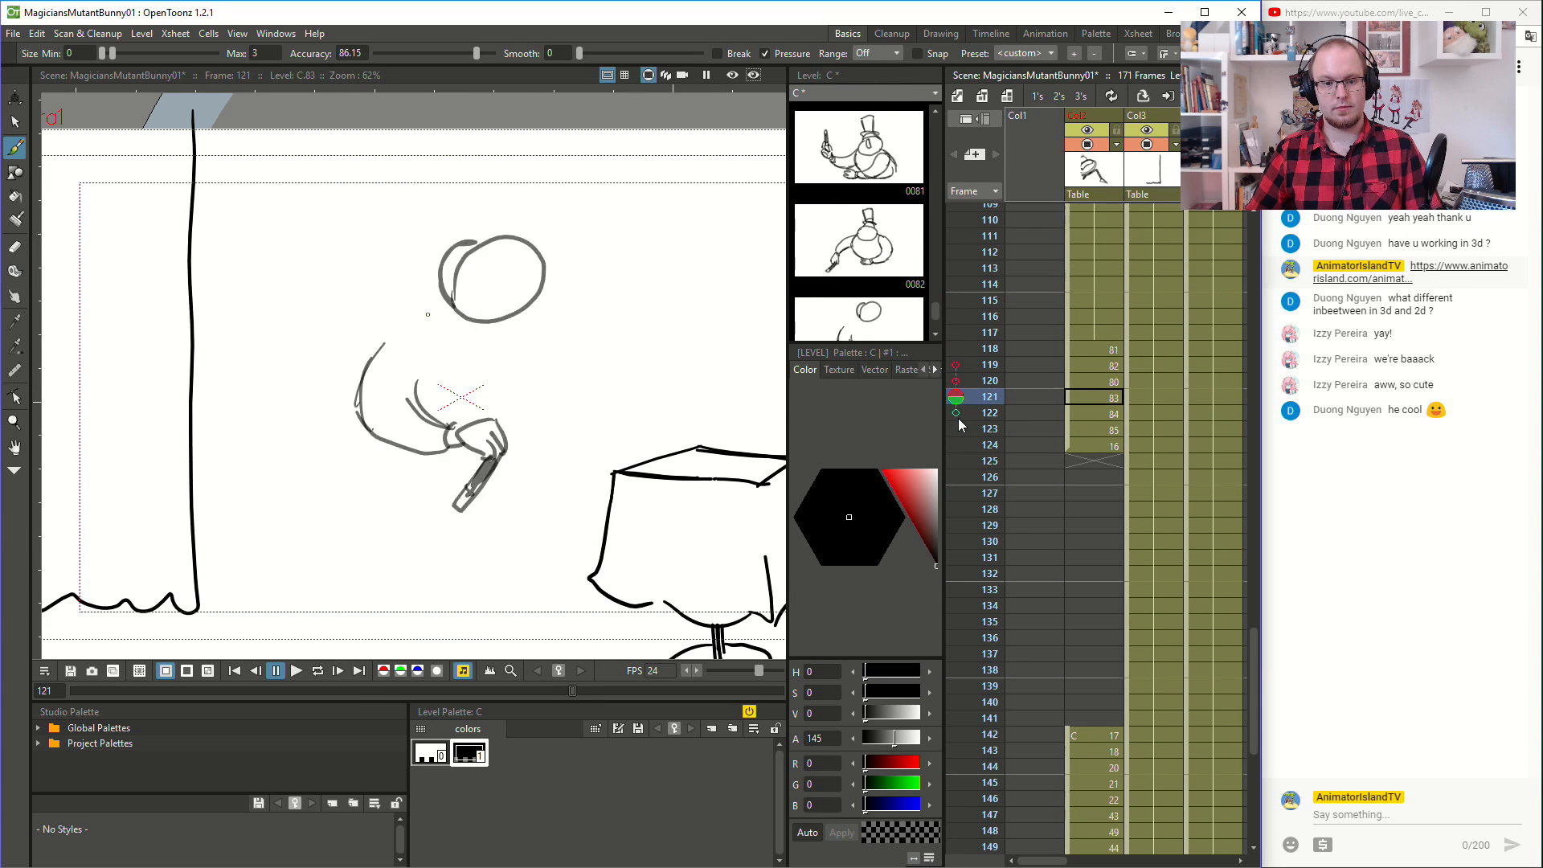
pyautogui.press('Down')
pyautogui.press('Up')
pyautogui.press('Down')
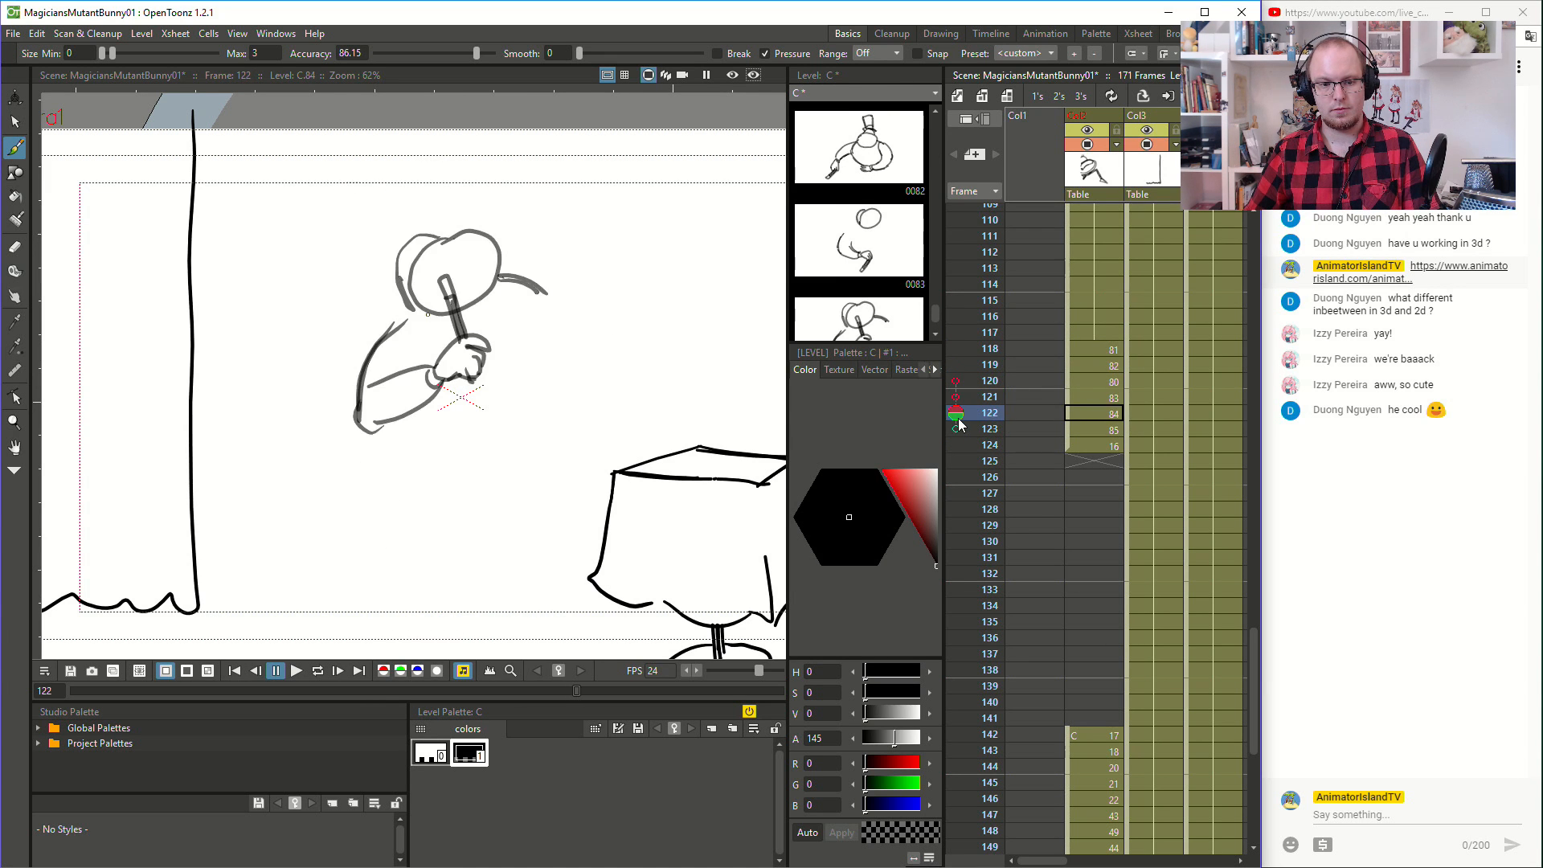
pyautogui.press('Down')
pyautogui.press('Up')
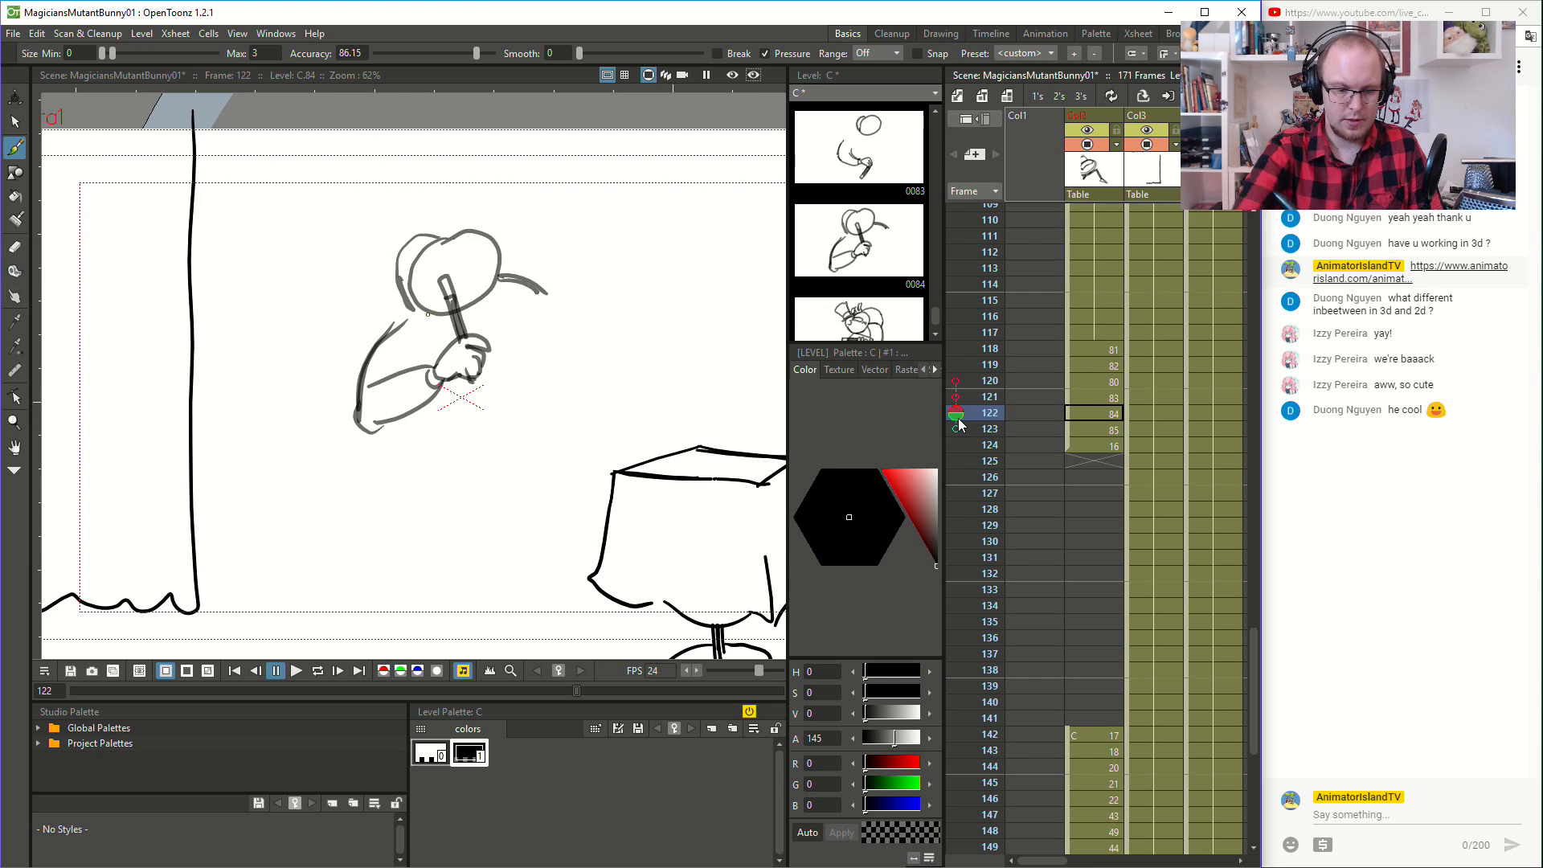
# - Erase the upright wand at frame 122 and redraw it slanting away from the head, above the fist
pyautogui.press('a')
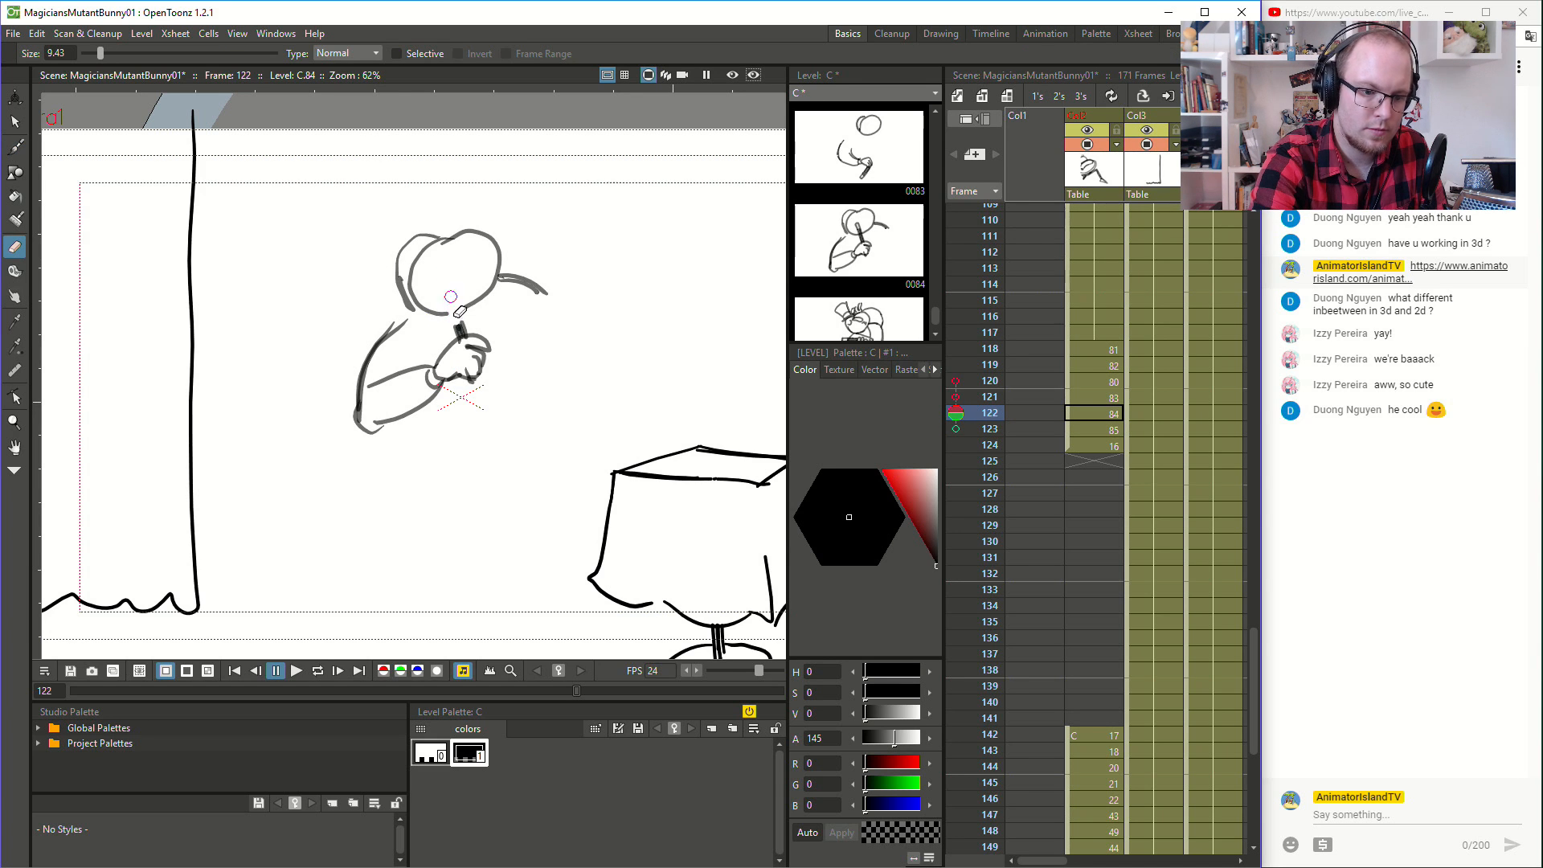
pyautogui.press('v')
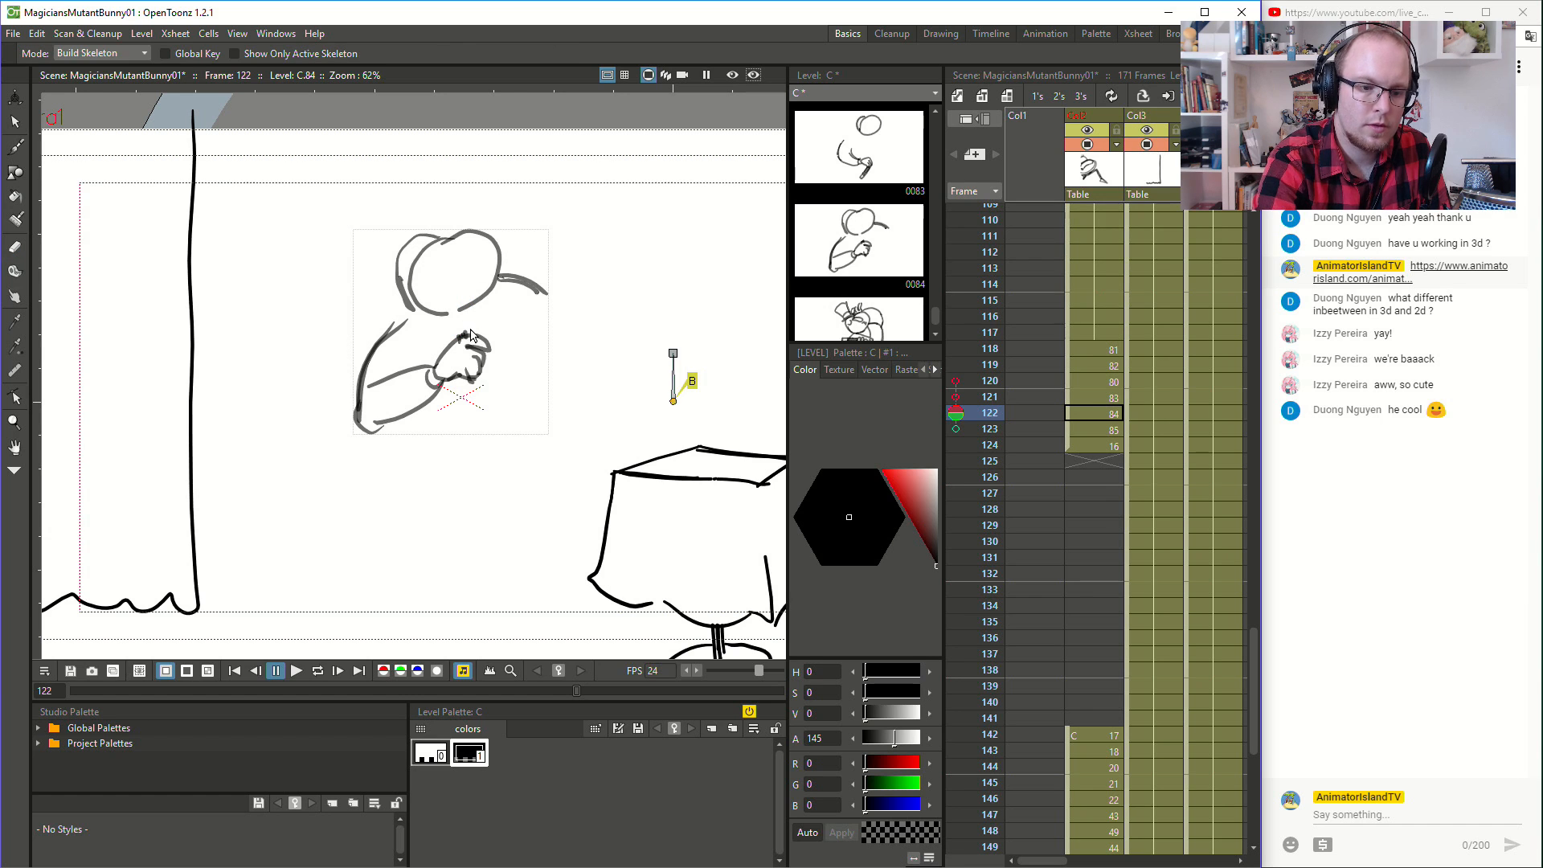
pyautogui.press('b')
pyautogui.moveTo(514, 296); pyautogui.dragTo(480, 332)
# - Flip repeatedly through frames 119 to 124 without onion skin to examine the swing of the redrawn wand
pyautogui.press('Up')
pyautogui.press('Up')
pyautogui.press('Up')
pyautogui.press('Up')
pyautogui.press('Down')
pyautogui.press('Down')
pyautogui.press('Down')
pyautogui.press('Down')
pyautogui.press('Down')
pyautogui.press('Down')
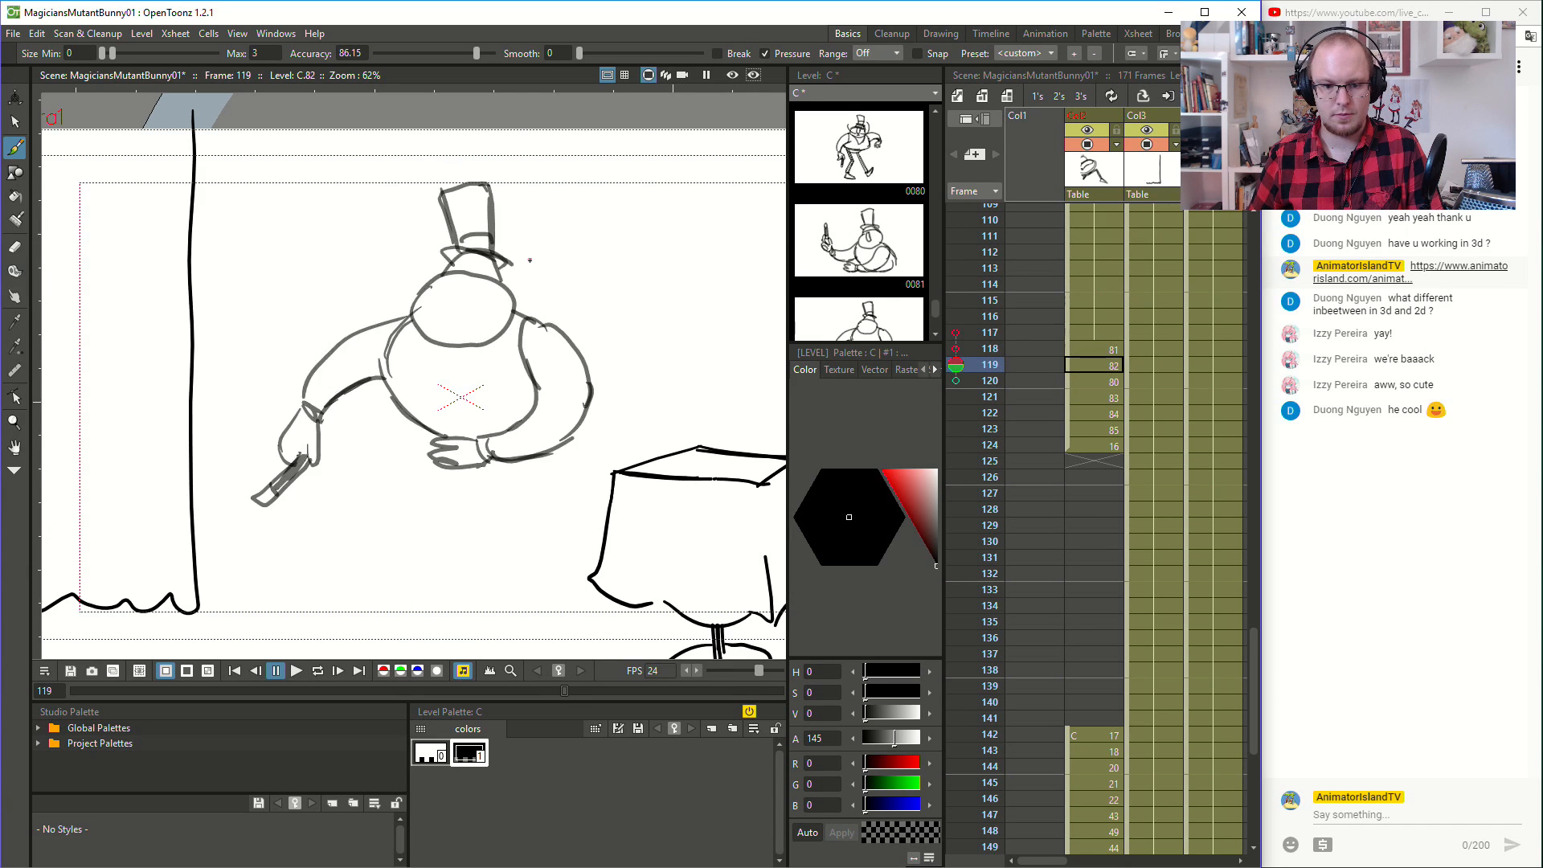
pyautogui.press('Up')
pyautogui.press('Up')
pyautogui.press('Up')
pyautogui.press('Up')
pyautogui.press('Up')
pyautogui.press('Up')
pyautogui.press('Down')
pyautogui.press('Down')
pyautogui.press('Down')
pyautogui.press('Down')
pyautogui.press('Down')
pyautogui.press('Down')
pyautogui.press('Up')
pyautogui.press('Up')
pyautogui.press('Up')
pyautogui.press('Up')
pyautogui.press('Down')
pyautogui.press('Up')
pyautogui.press('Up')
pyautogui.press('Up')
pyautogui.press('Down')
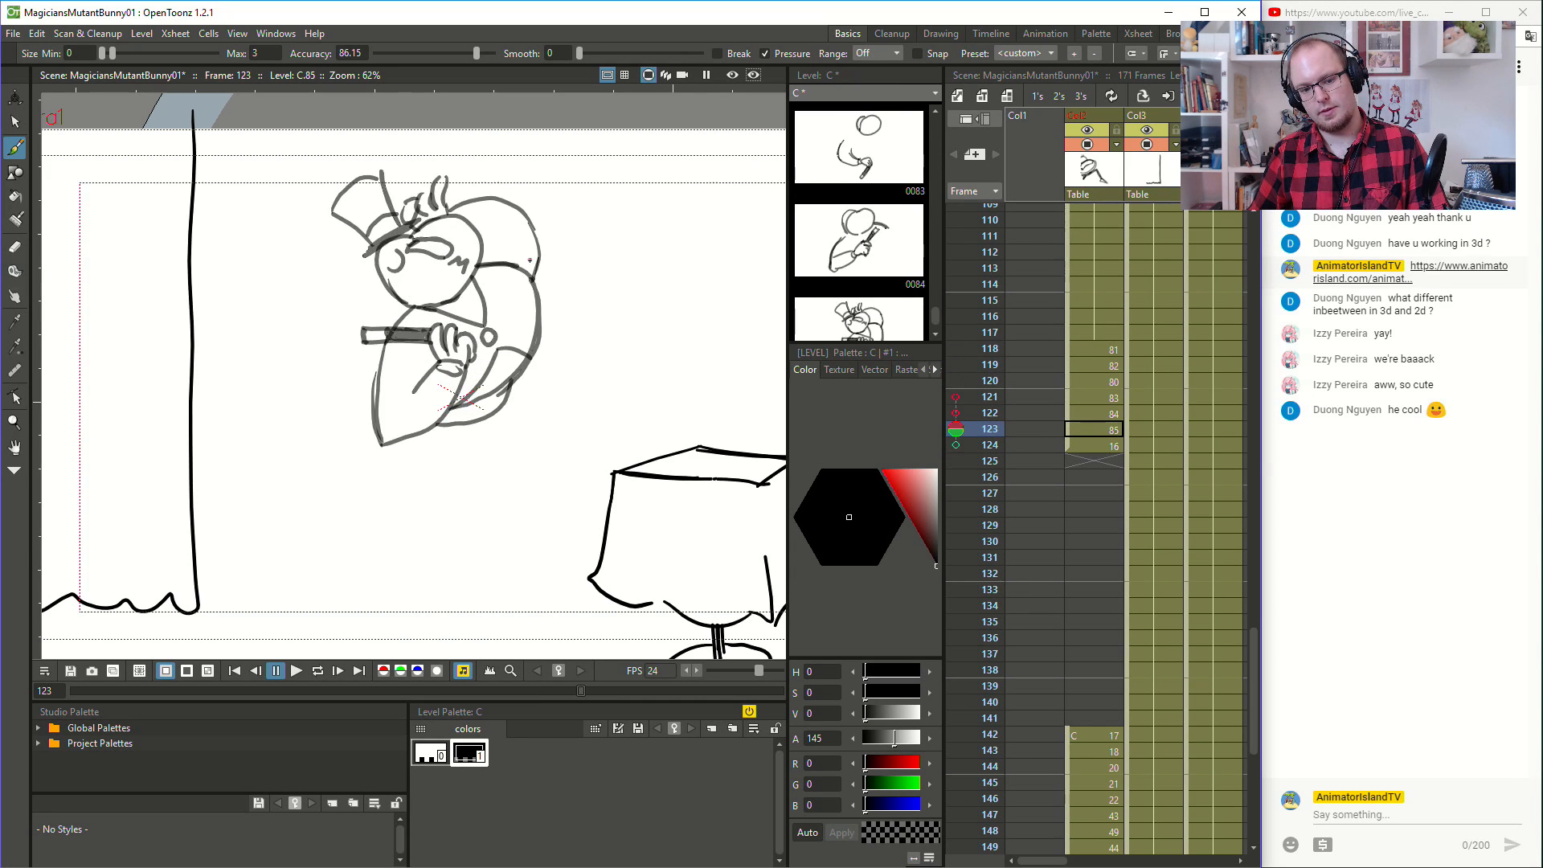
pyautogui.press('Down')
pyautogui.press('Down')
pyautogui.press('Down')
pyautogui.press('Up')
pyautogui.press('Up')
pyautogui.press('Up')
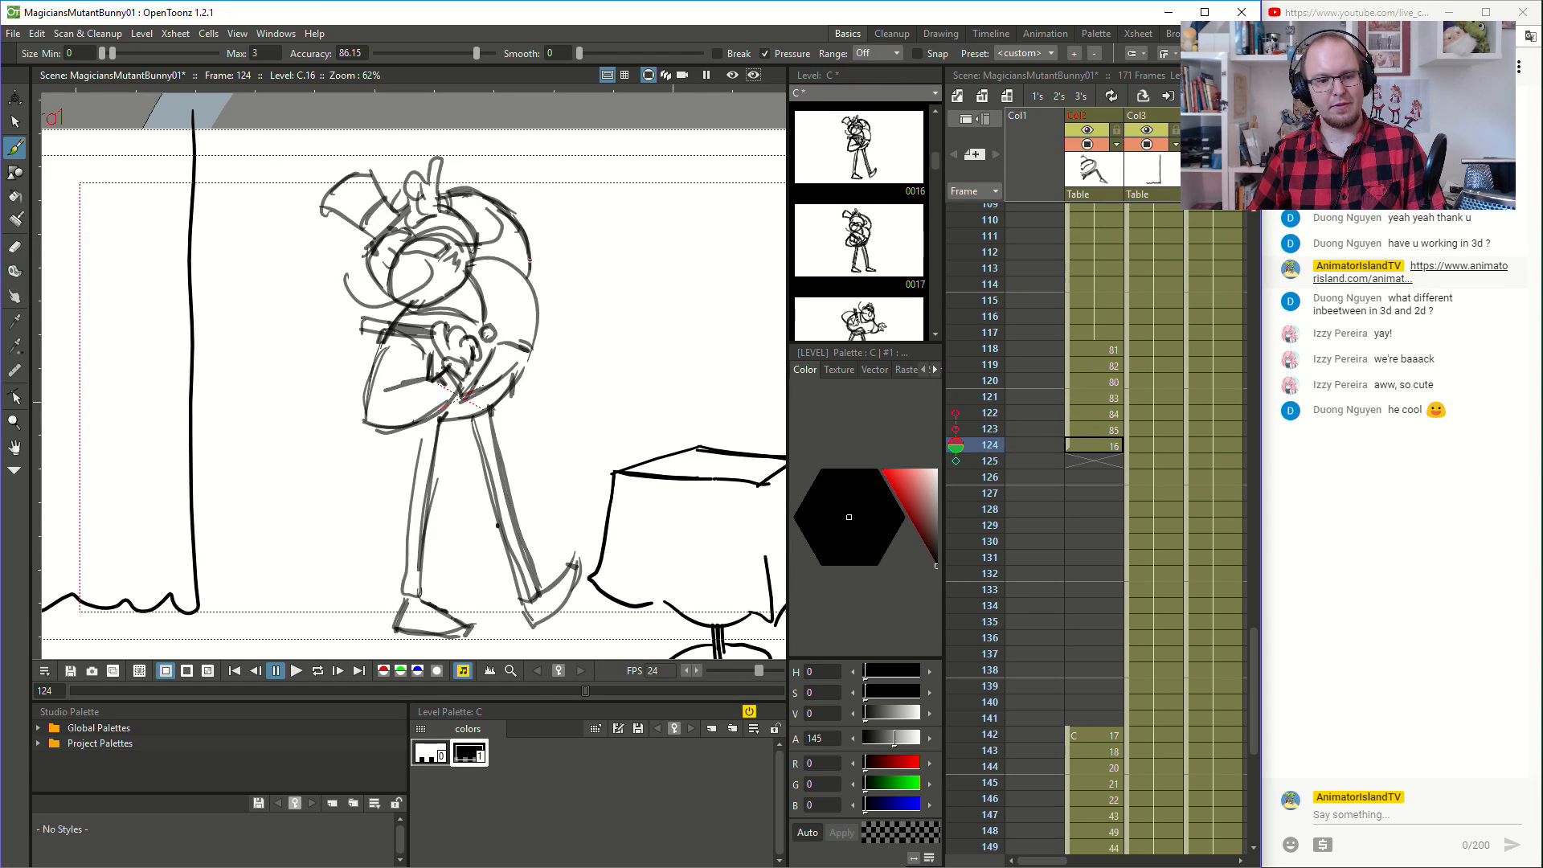
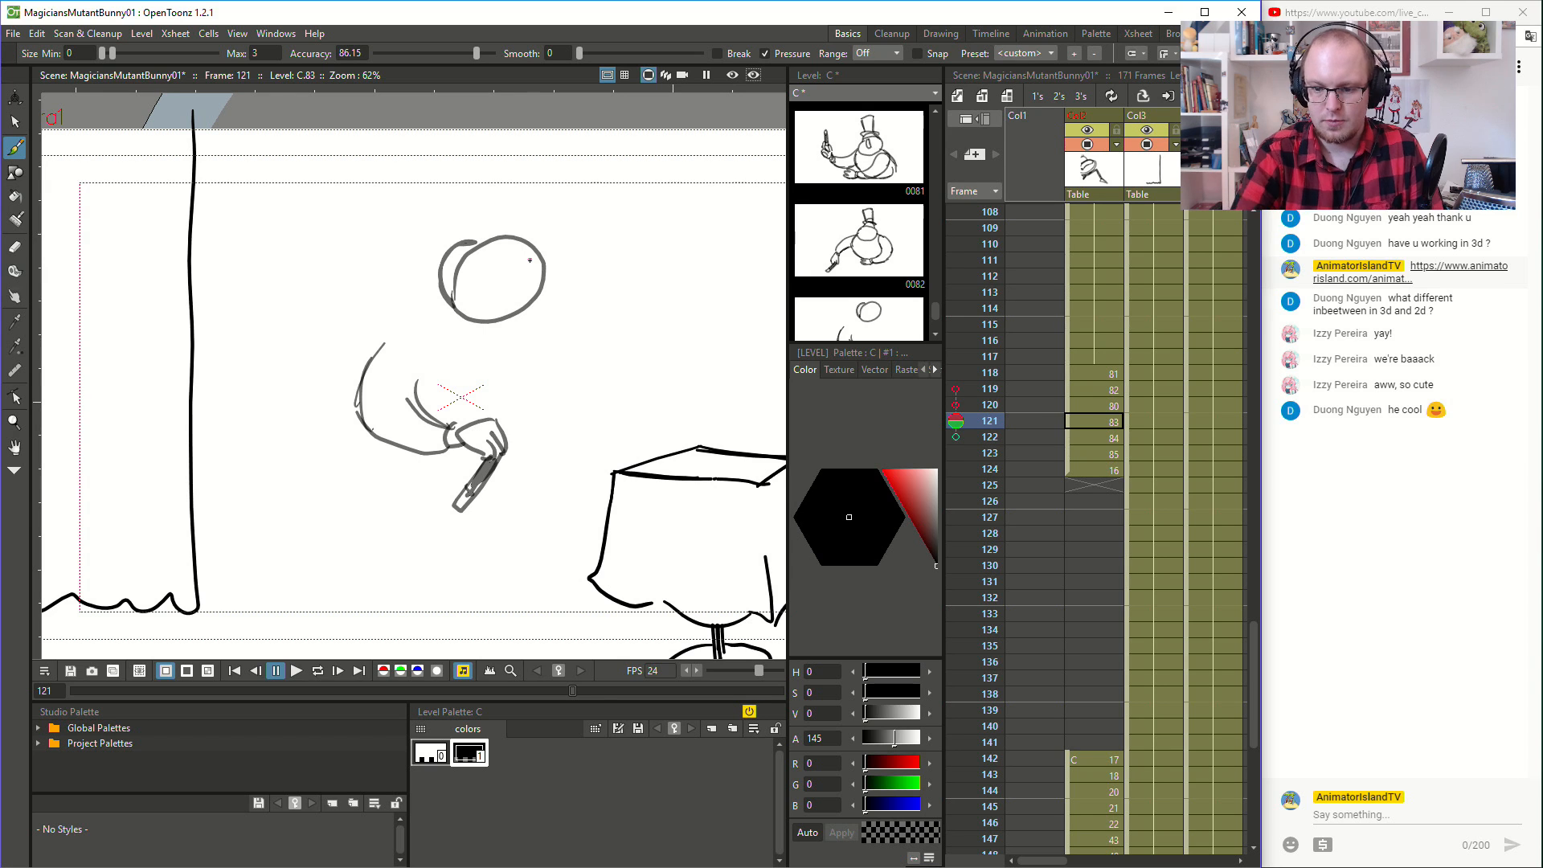
pyautogui.click(957, 436)
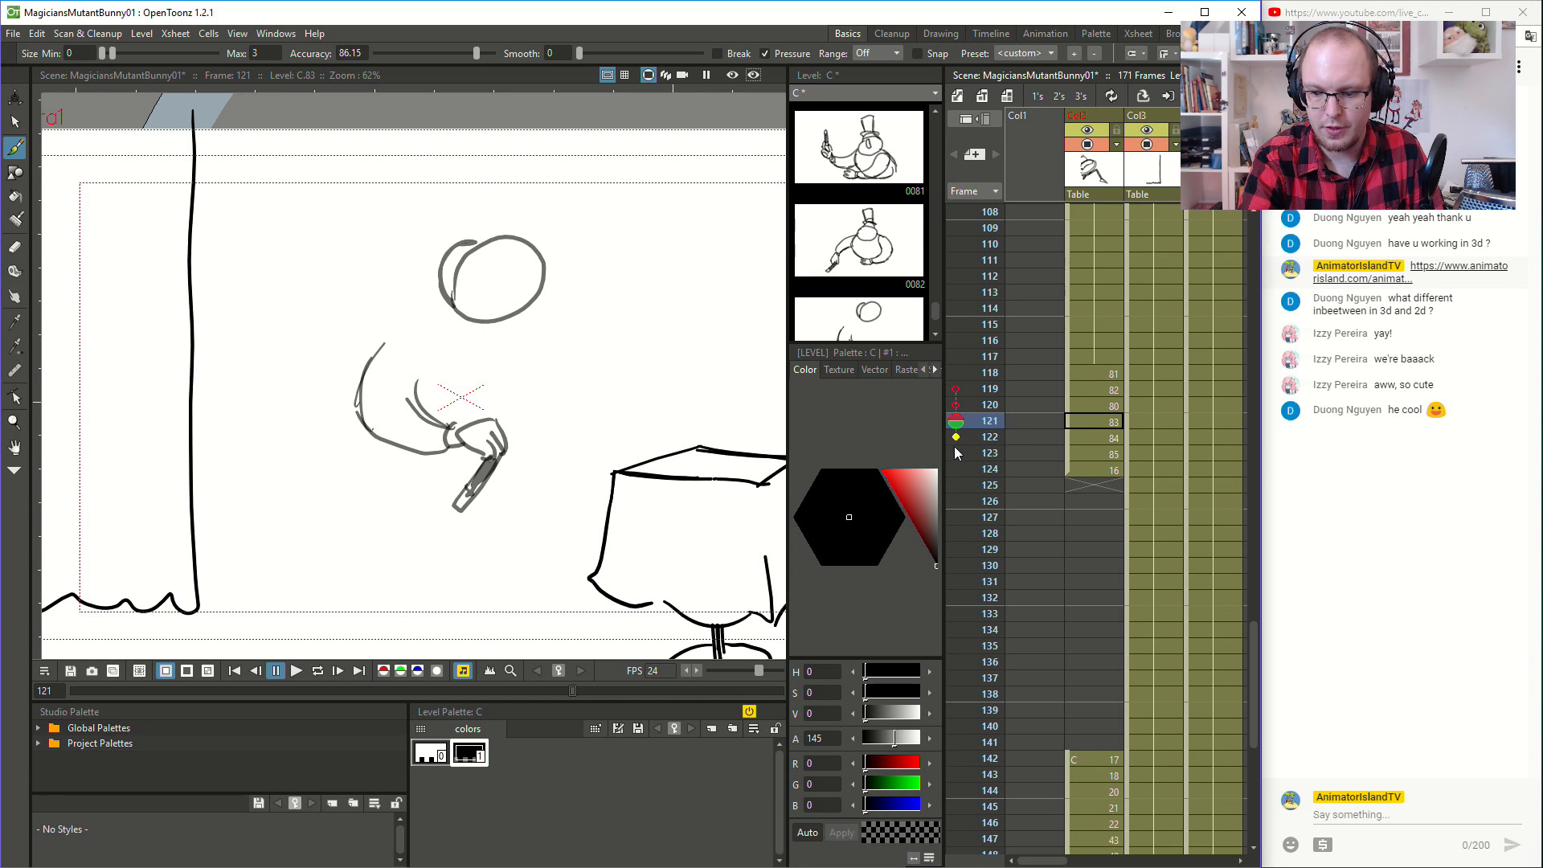
pyautogui.click(956, 454)
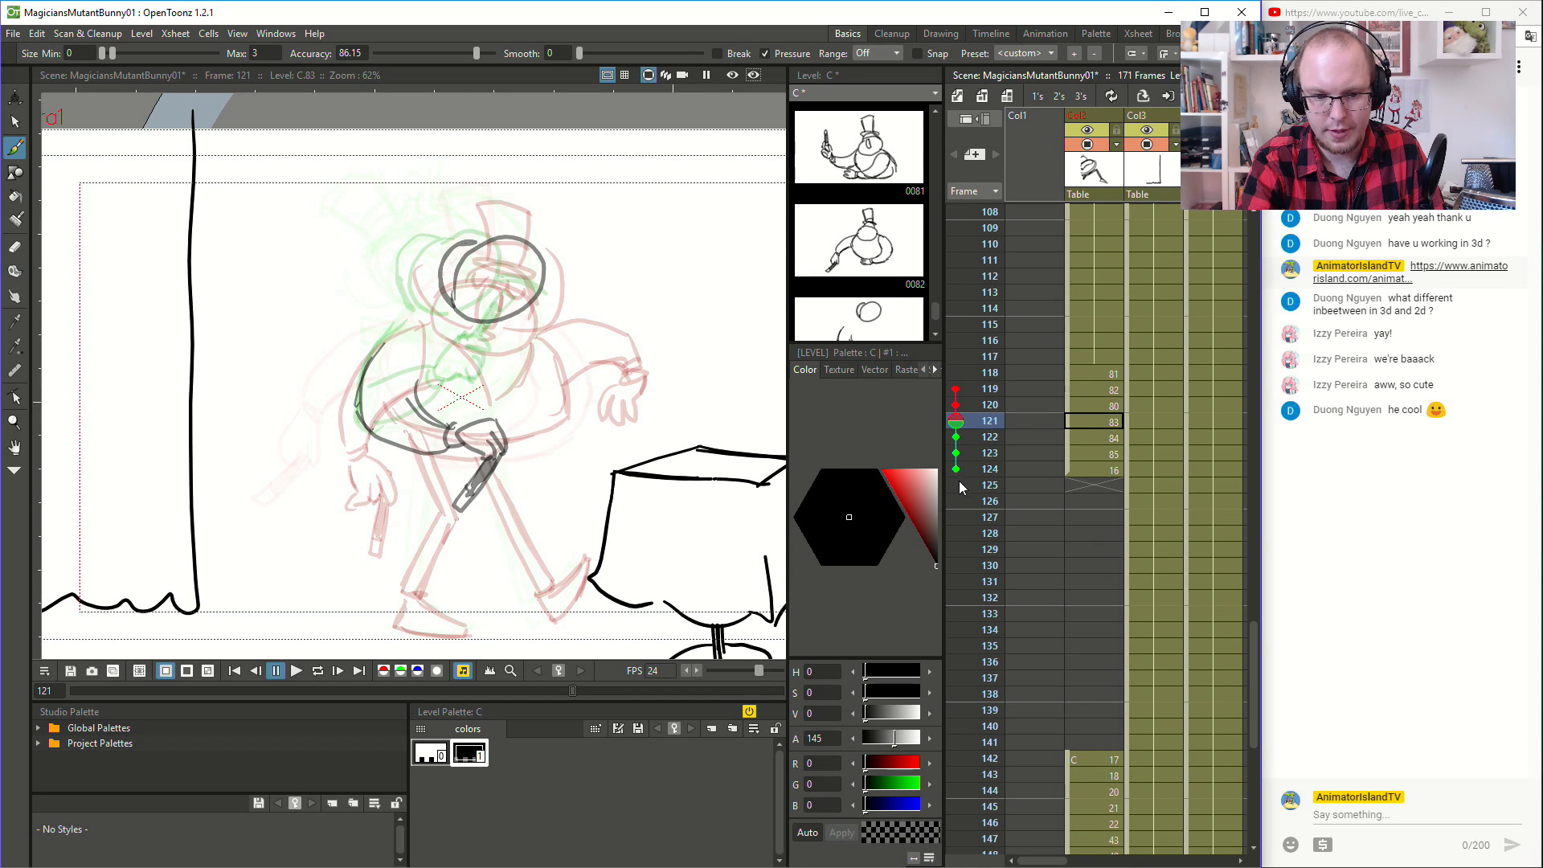
pyautogui.click(1097, 470)
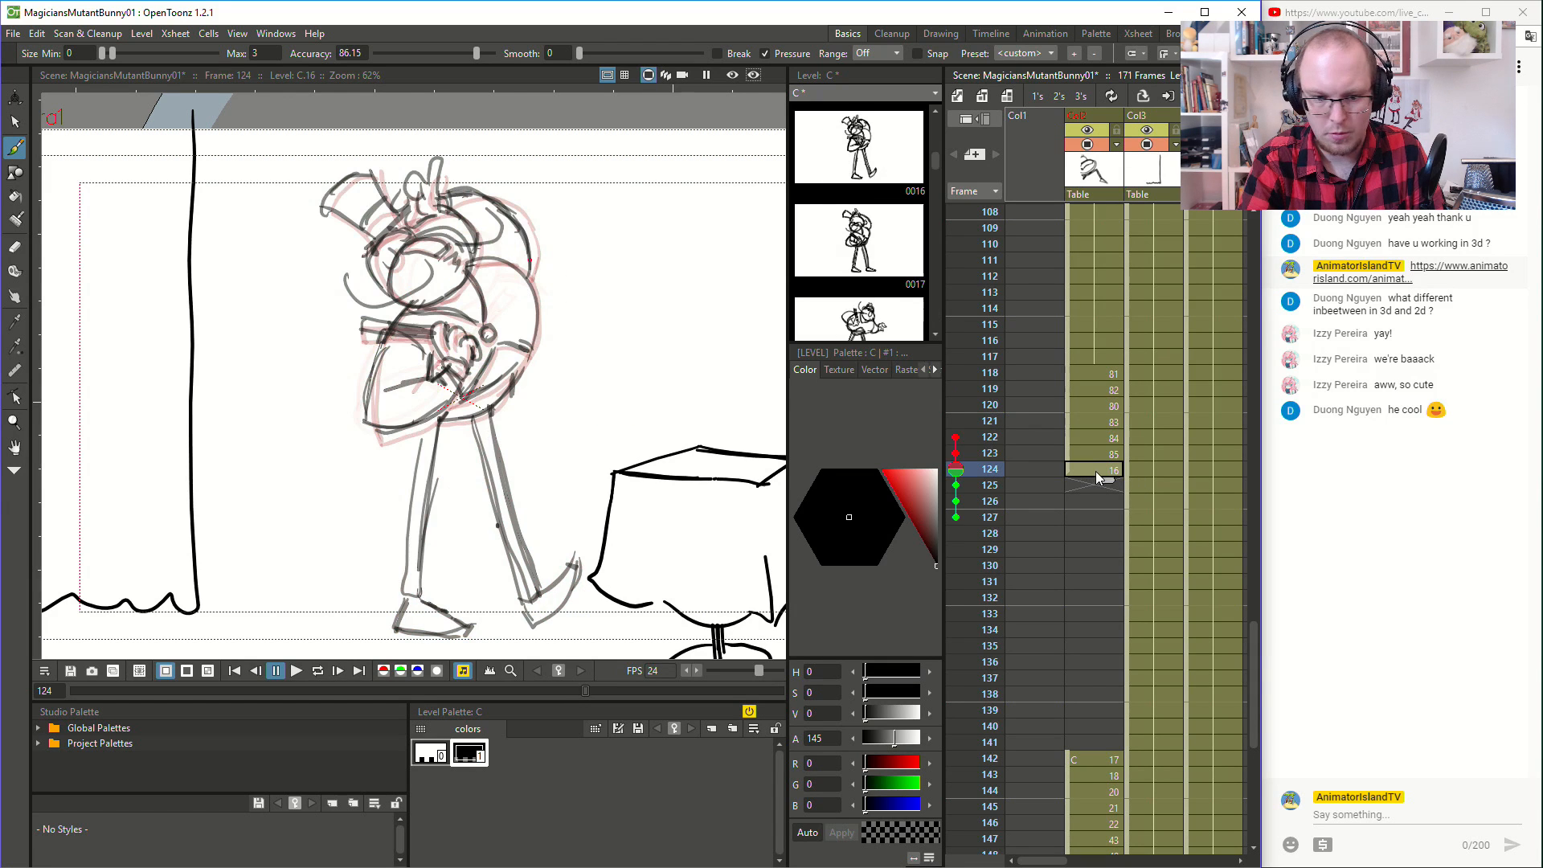
pyautogui.click(957, 517)
pyautogui.click(957, 500)
pyautogui.click(958, 482)
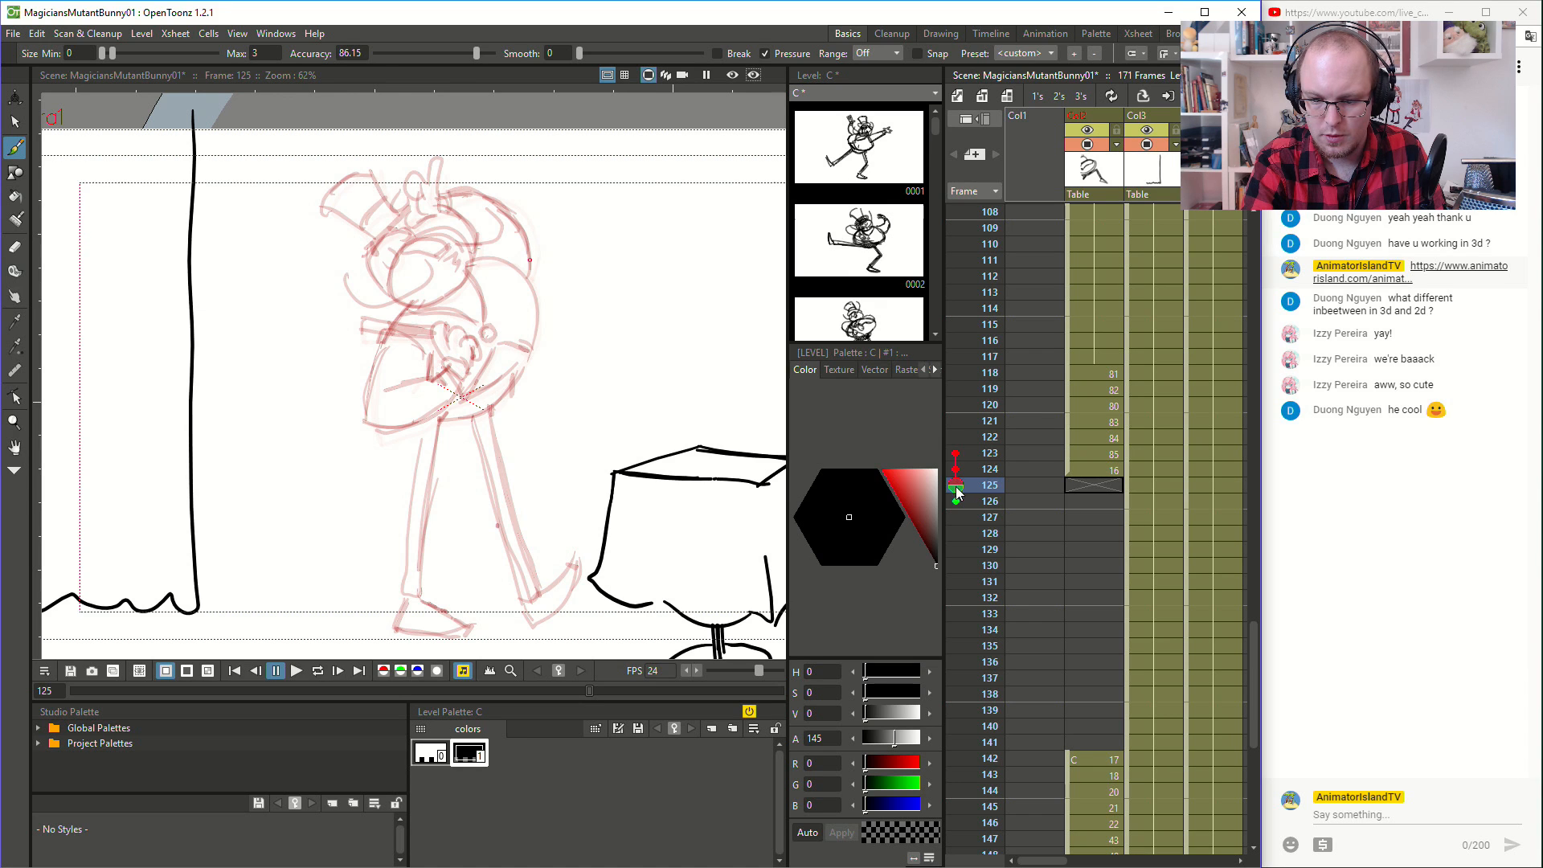
pyautogui.press('Up')
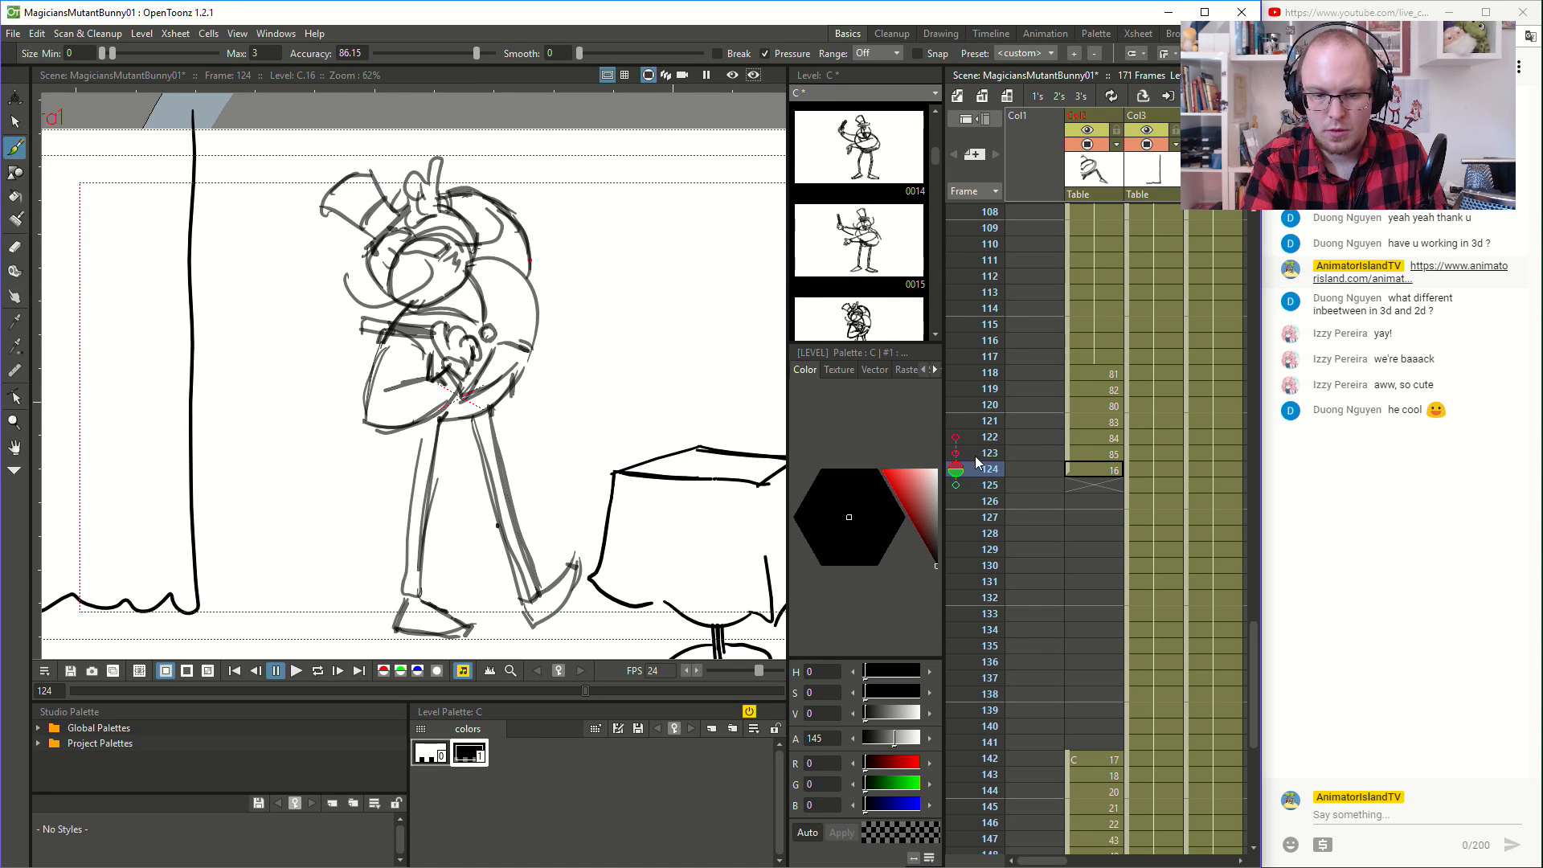
# - Sketch the torso's rounded outline from shoulder to lower edge and a coat button at frame 122, comparing with the neighbouring frames
pyautogui.press('Up')
pyautogui.press('Up')
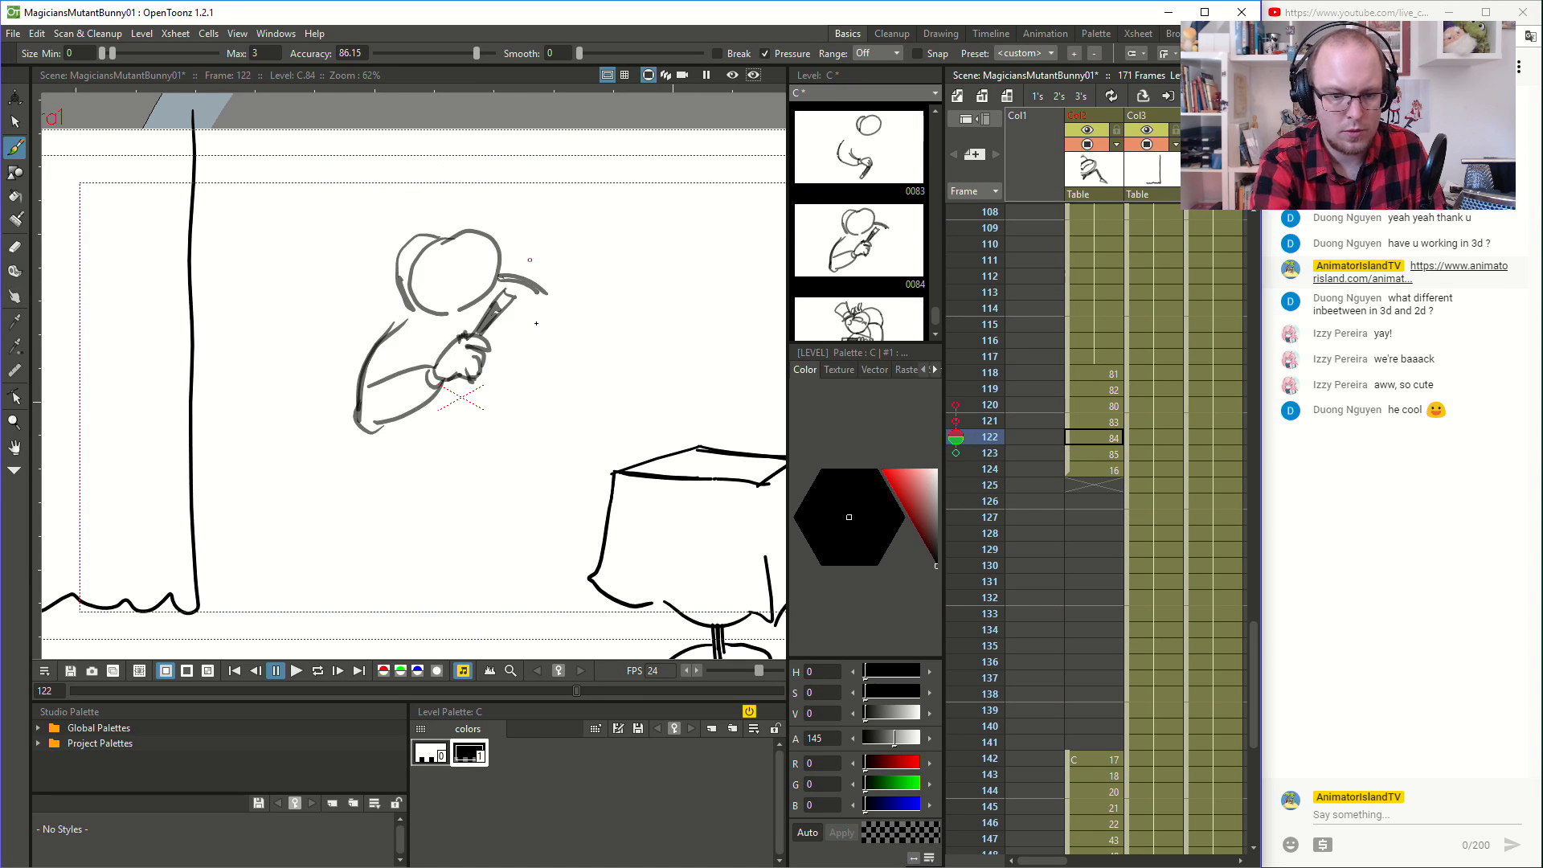
pyautogui.press('Up')
pyautogui.press('Down')
pyautogui.press('Down')
pyautogui.press('Up')
pyautogui.press('Down')
pyautogui.press('Up')
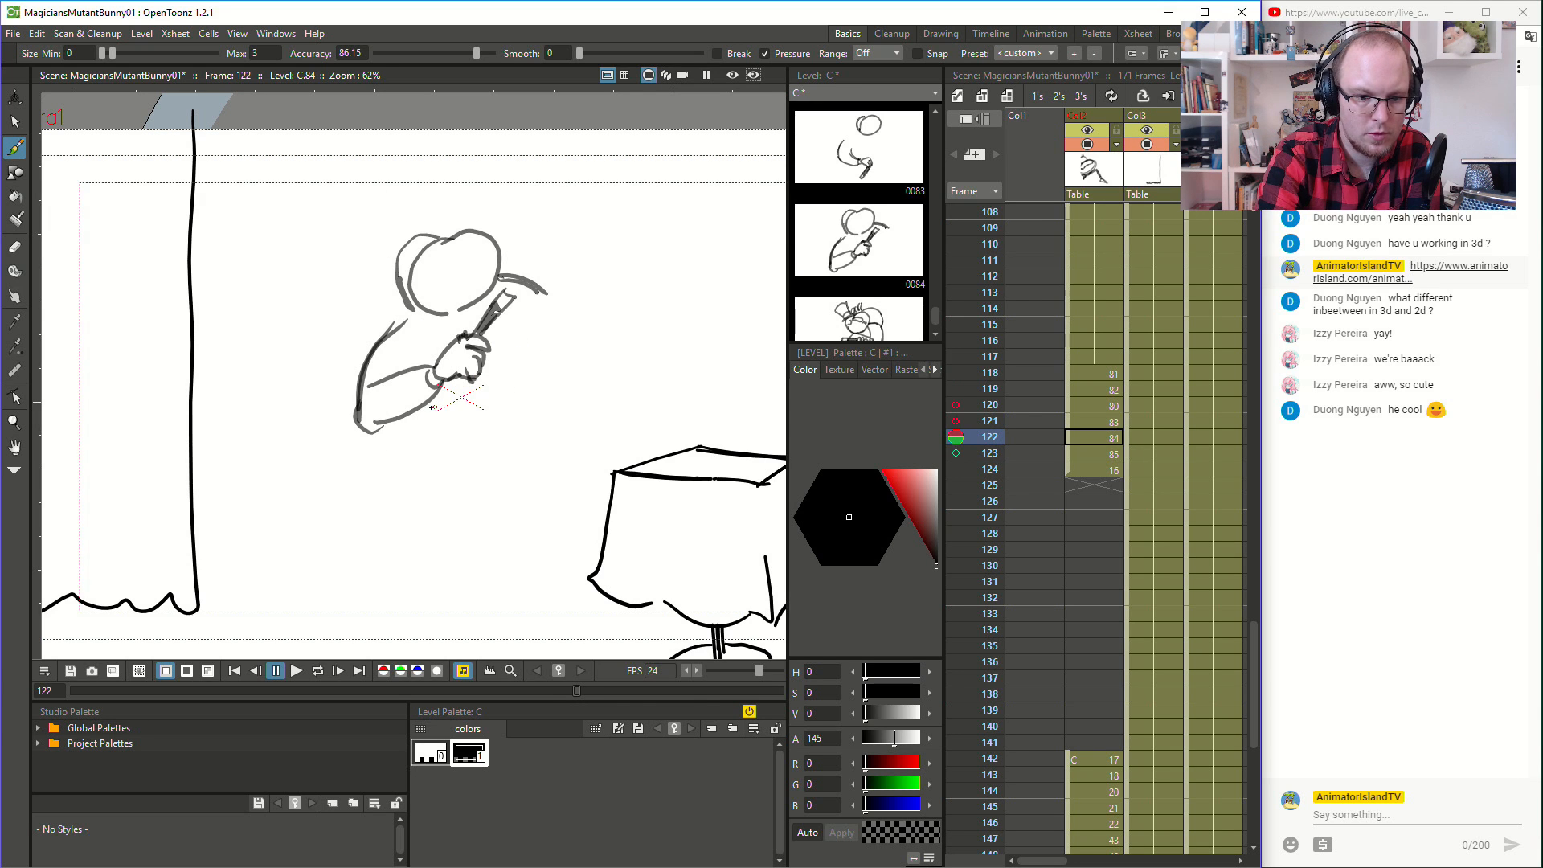
pyautogui.press('Up')
pyautogui.press('Down')
pyautogui.press('Down')
pyautogui.press('Up')
pyautogui.press('Down')
pyautogui.press('Up')
pyautogui.press('Down')
pyautogui.press('Up')
pyautogui.press('Down')
# - Sketch the jacket's lower front edge and the V-shaped collar around the wand hand at frame 122
pyautogui.press('Up')
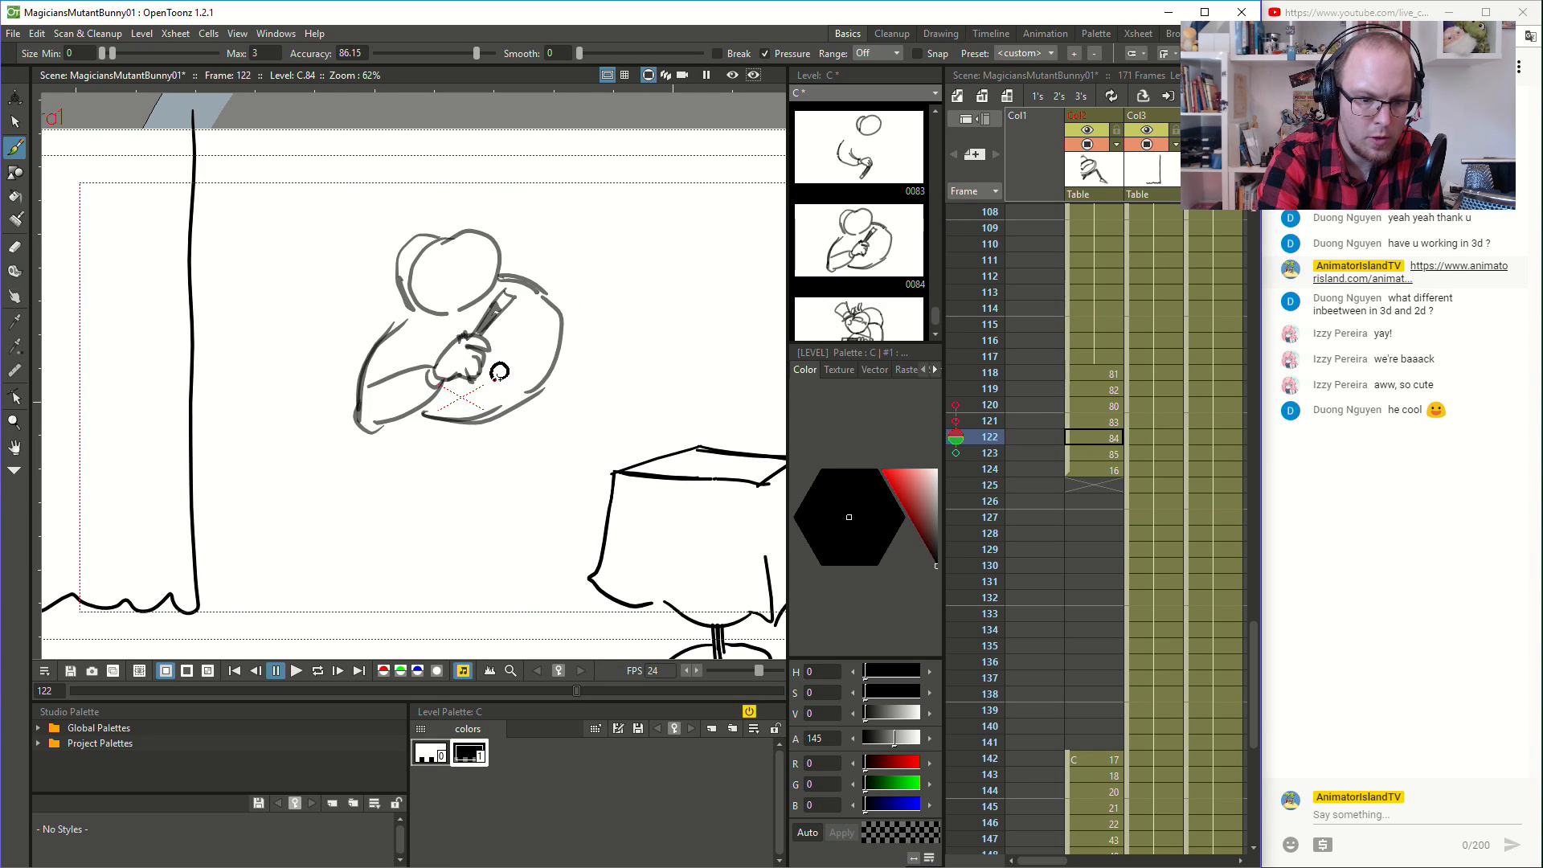
pyautogui.press('Up')
pyautogui.press('Down')
pyautogui.press('Down')
pyautogui.press('Up')
pyautogui.press('Down')
pyautogui.press('Up')
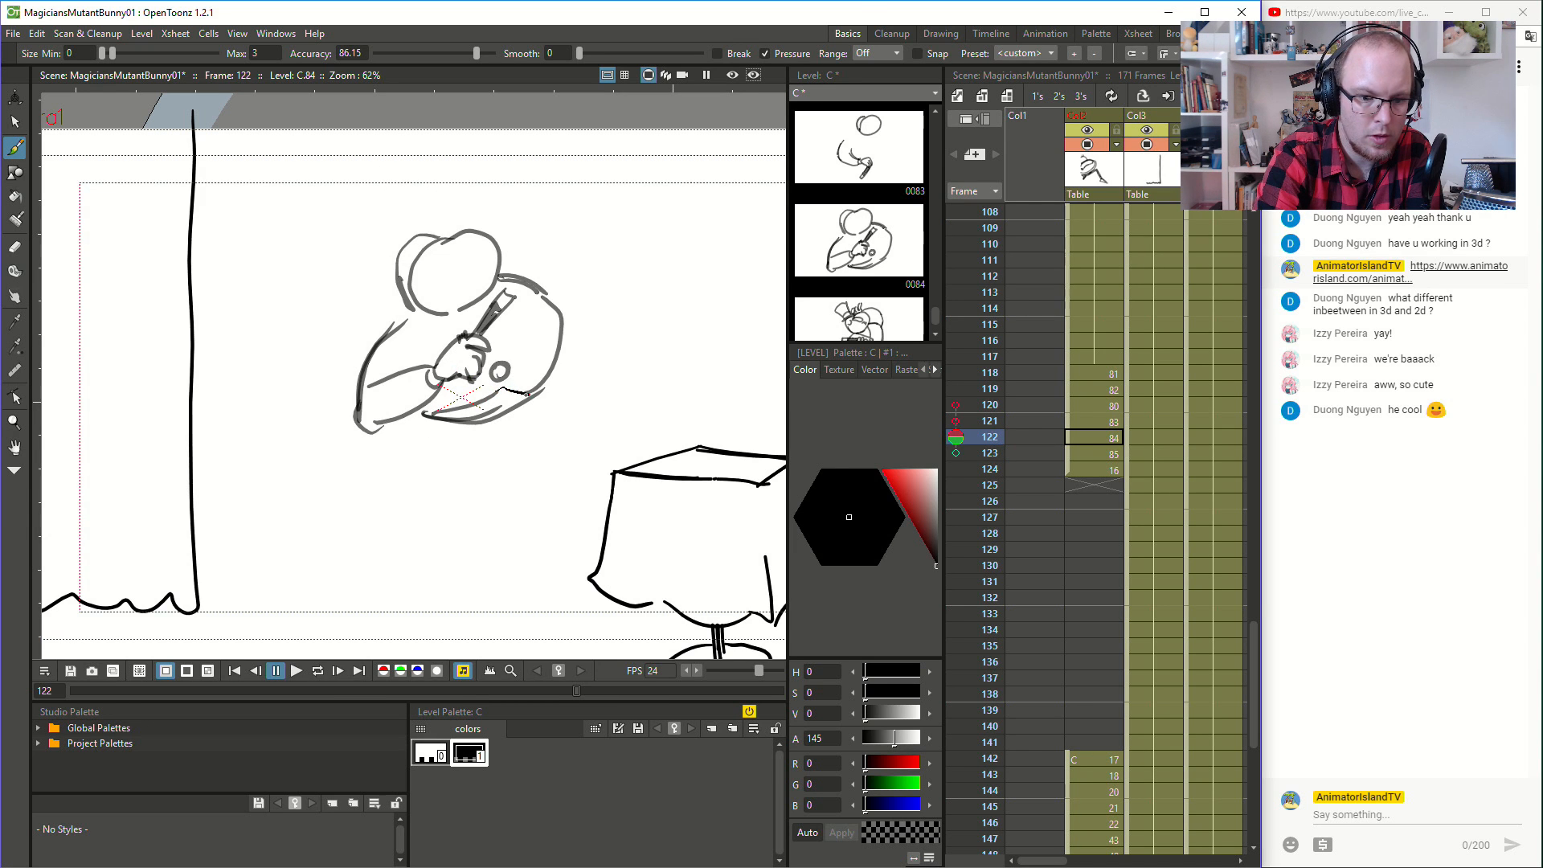
pyautogui.moveTo(502, 345)
pyautogui.mouseDown()
pyautogui.moveTo(502, 303)
pyautogui.moveTo(426, 317)
pyautogui.mouseUp()
# - Draw the coat button at the point of the collar at frame 120, after flipping through the adjacent drawings
pyautogui.press('Down')
pyautogui.press('Up')
pyautogui.press('Down')
pyautogui.press('Down')
pyautogui.press('Down')
pyautogui.press('Up')
pyautogui.press('Up')
pyautogui.press('Up')
pyautogui.press('Up')
pyautogui.press('Up')
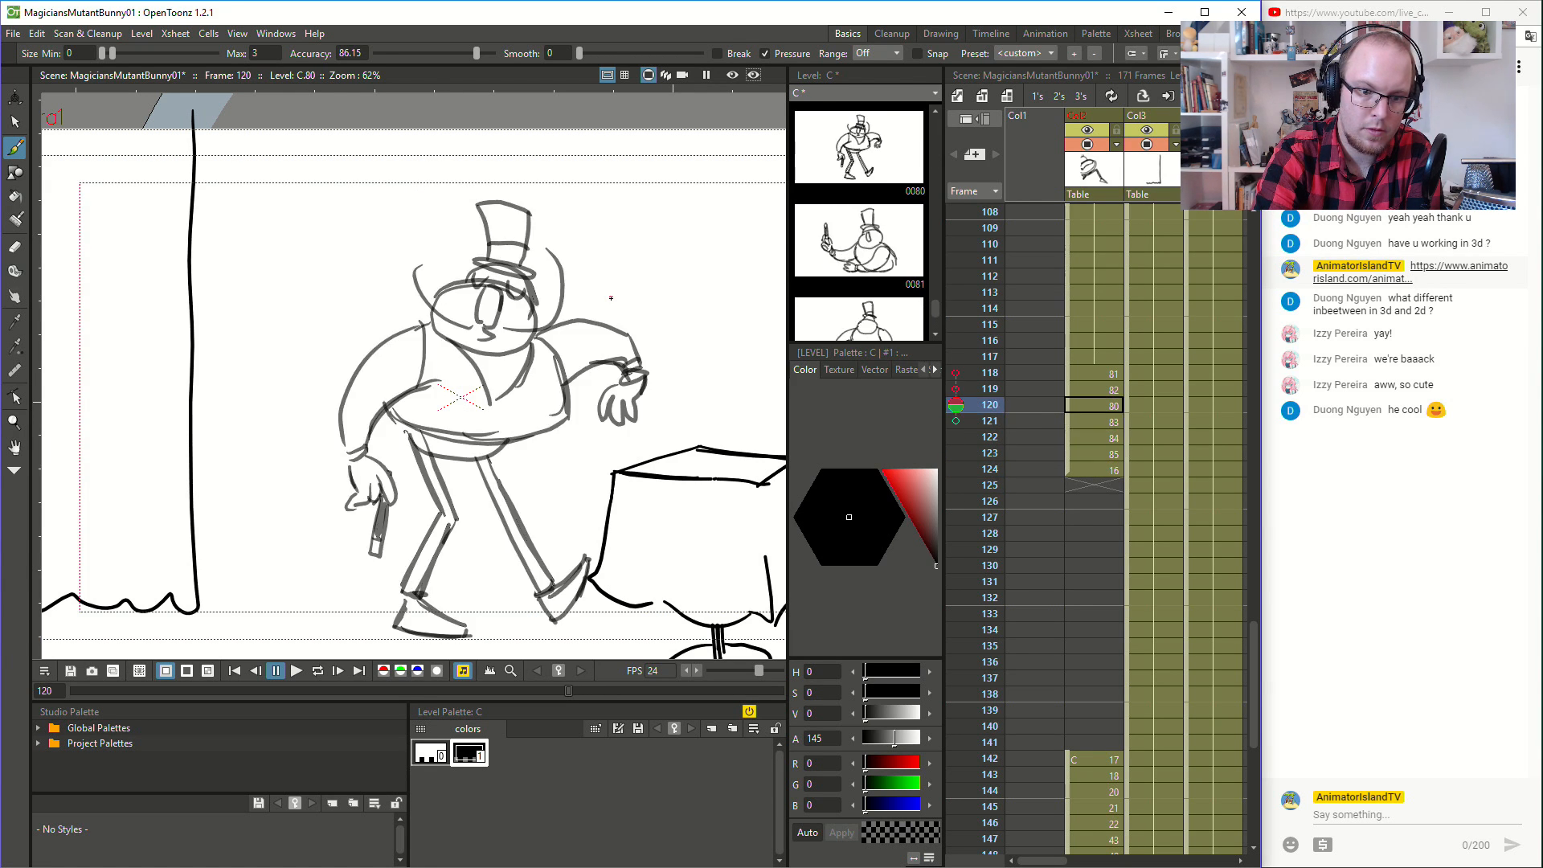
pyautogui.press('Down')
pyautogui.press('Up')
pyautogui.moveTo(490, 411)
pyautogui.mouseDown()
pyautogui.moveTo(442, 435)
pyautogui.moveTo(485, 428)
pyautogui.mouseUp()
pyautogui.press('Up')
# - Draw a small round coat button just above the wand hand at frame 121
pyautogui.press('Down')
pyautogui.press('Down')
pyautogui.press('Up')
pyautogui.press('Down')
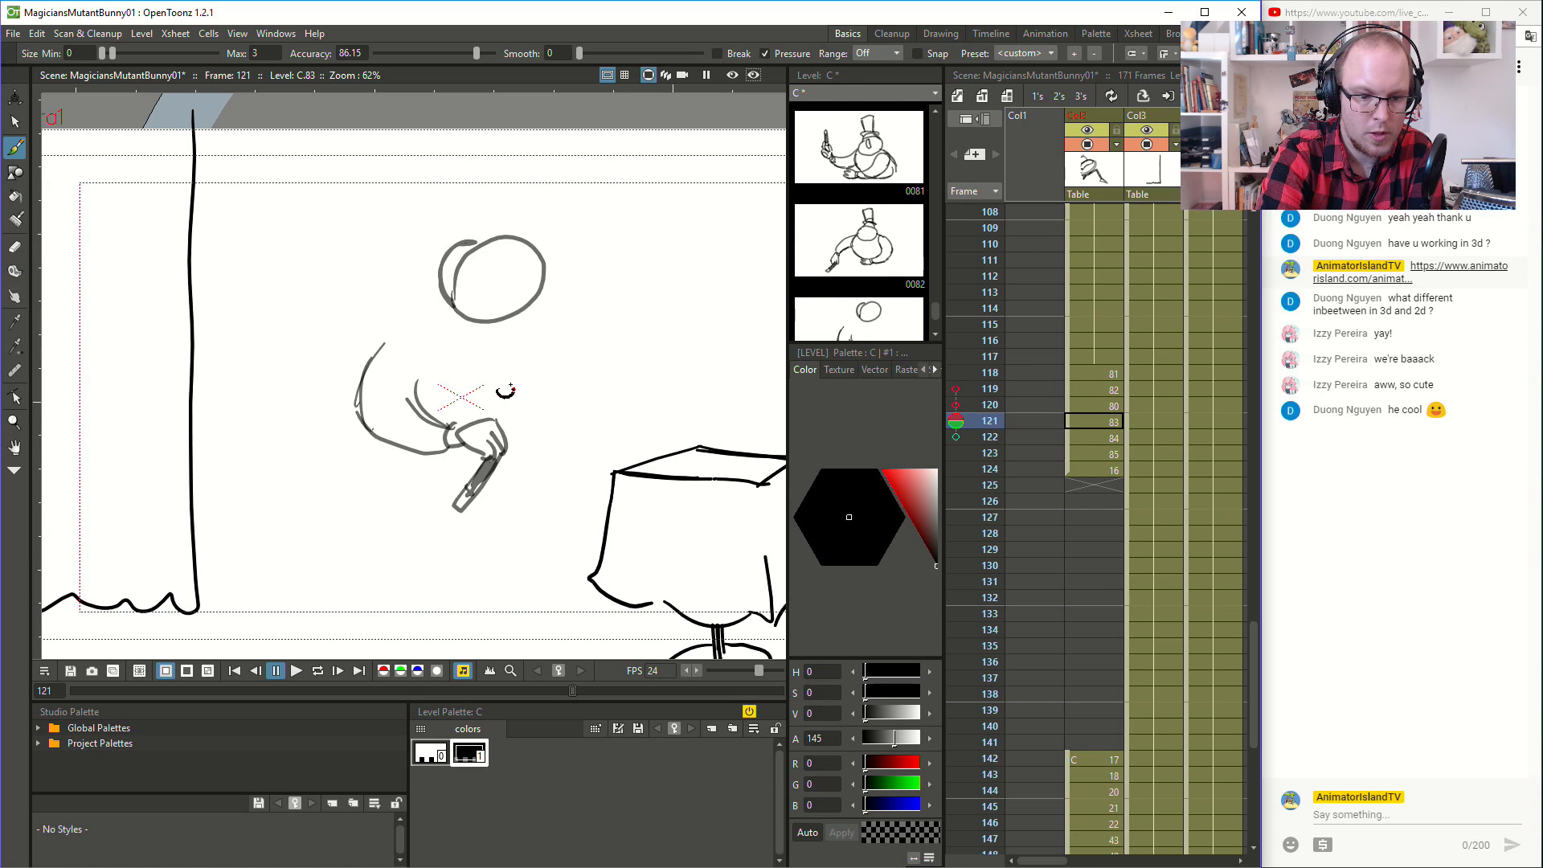
pyautogui.press('Up')
pyautogui.press('Down')
# - Erase the coat button at frame 122 and redraw it slightly higher
pyautogui.press('Down')
pyautogui.press('Up')
pyautogui.press('Up')
pyautogui.press('Down')
pyautogui.press('Down')
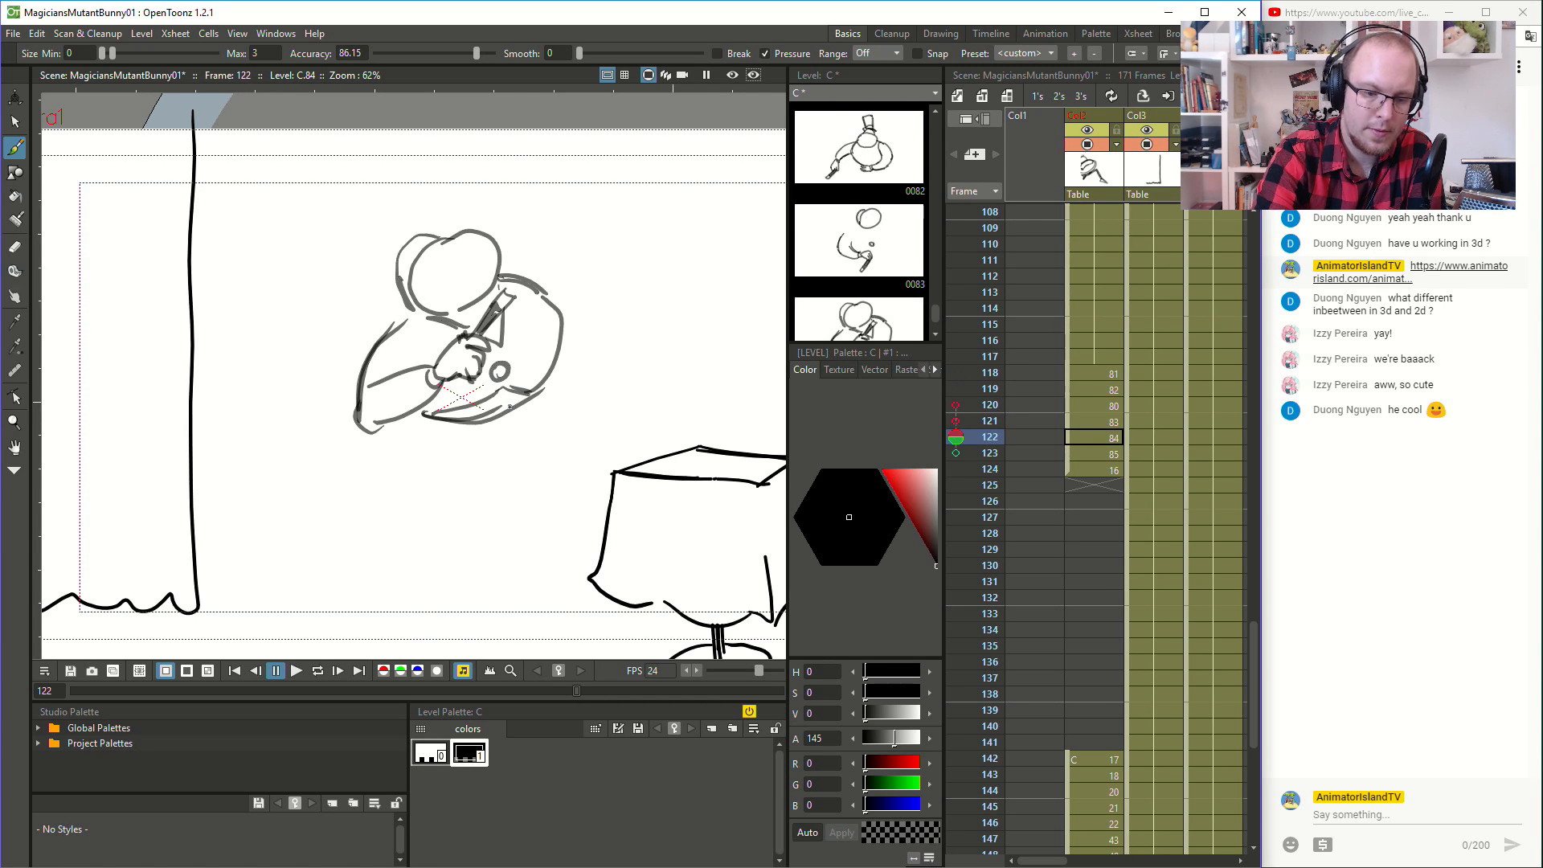
pyautogui.press('a')
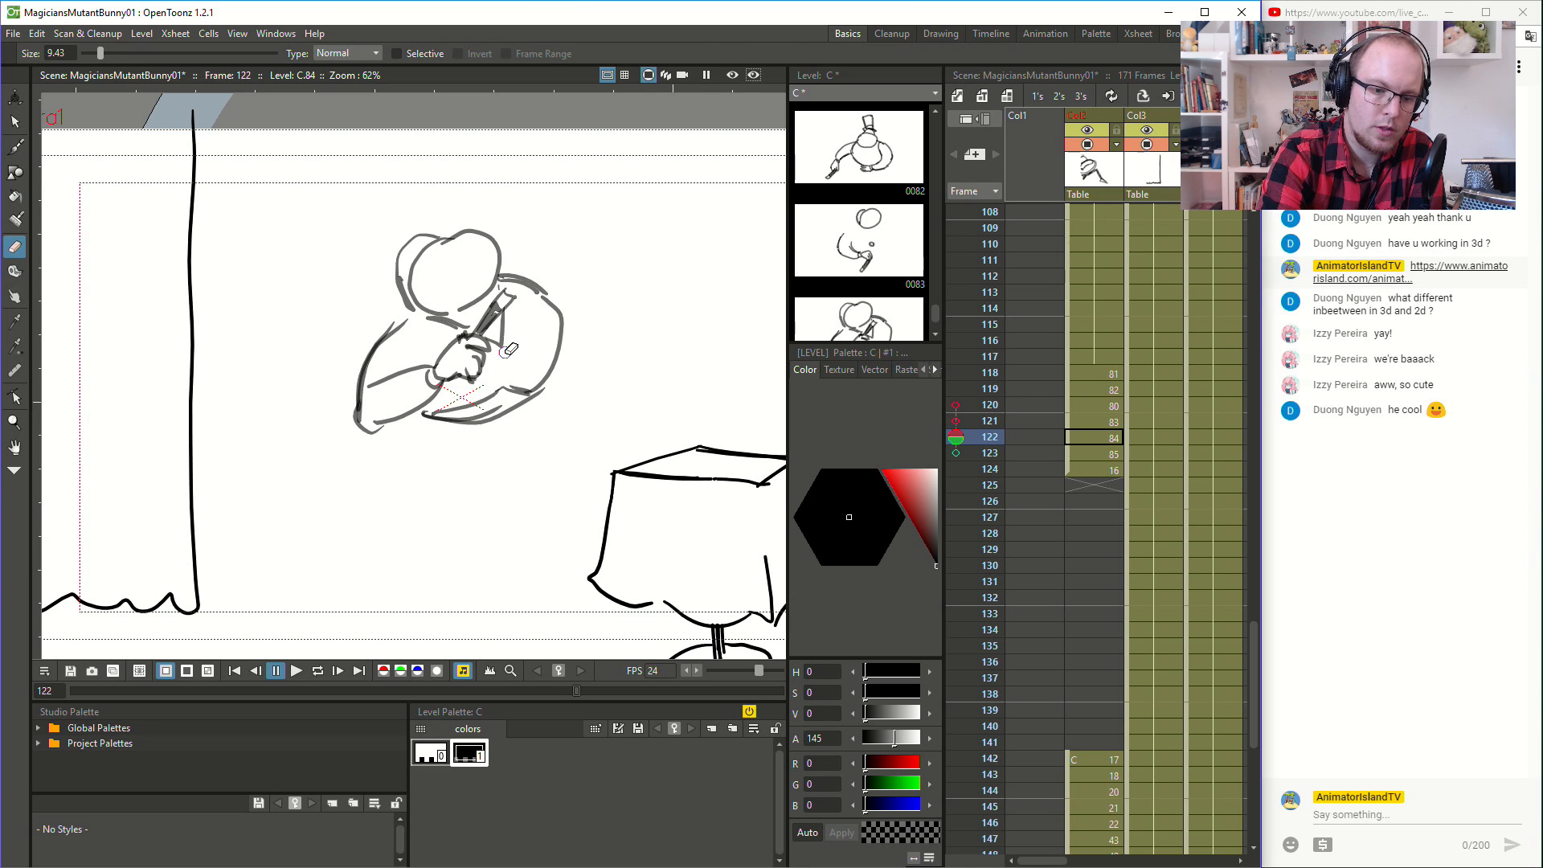
pyautogui.press('b')
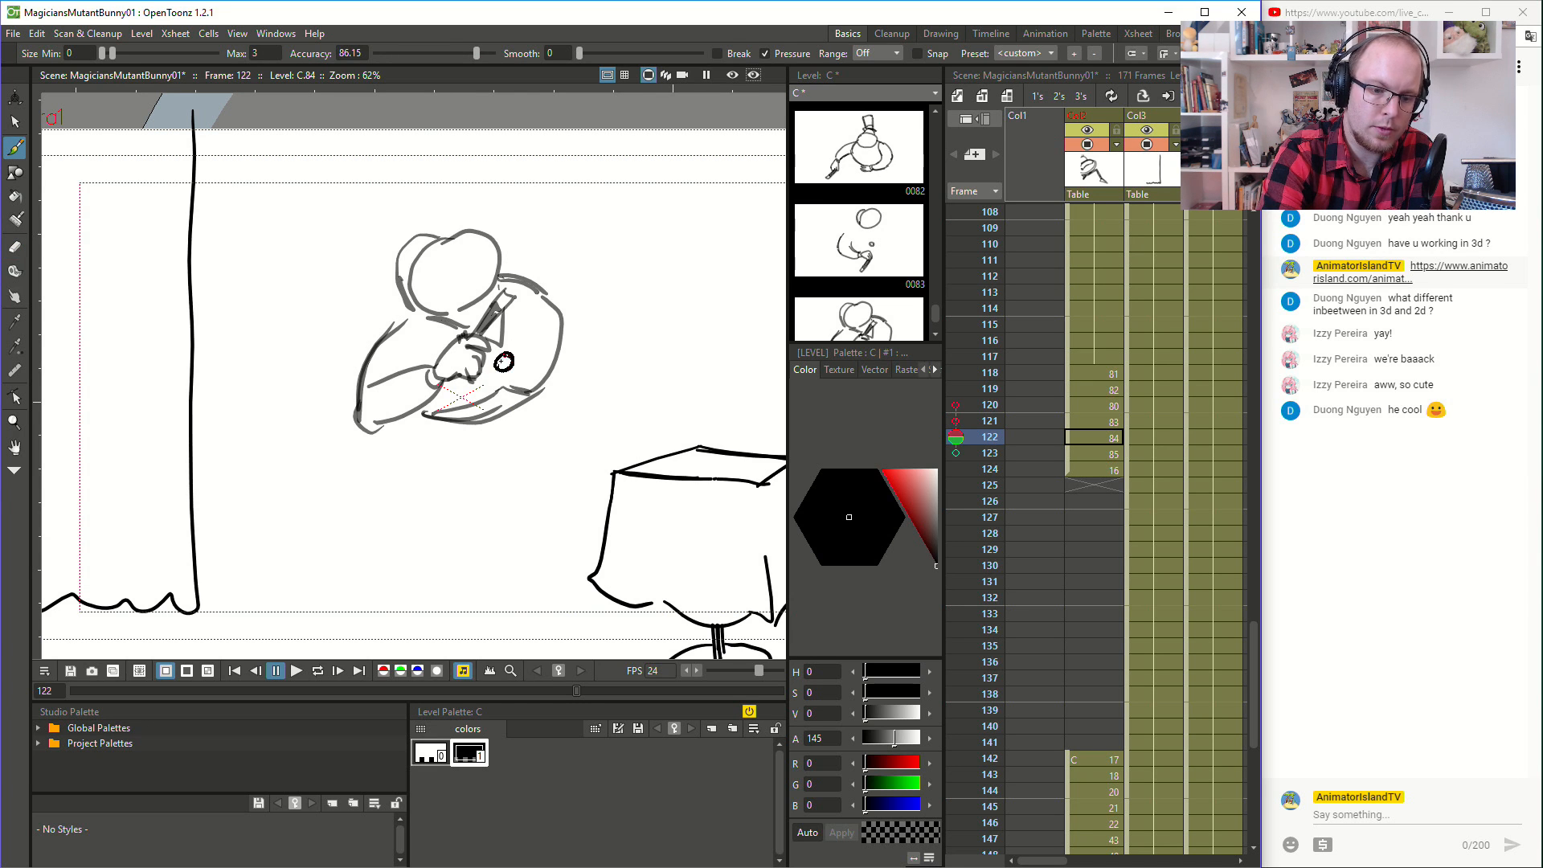
# - Flip between the drawings around frames 119 to 123 to check how the coat button travels
pyautogui.press('Up')
pyautogui.press('Up')
pyautogui.press('Up')
pyautogui.press('Down')
pyautogui.press('Down')
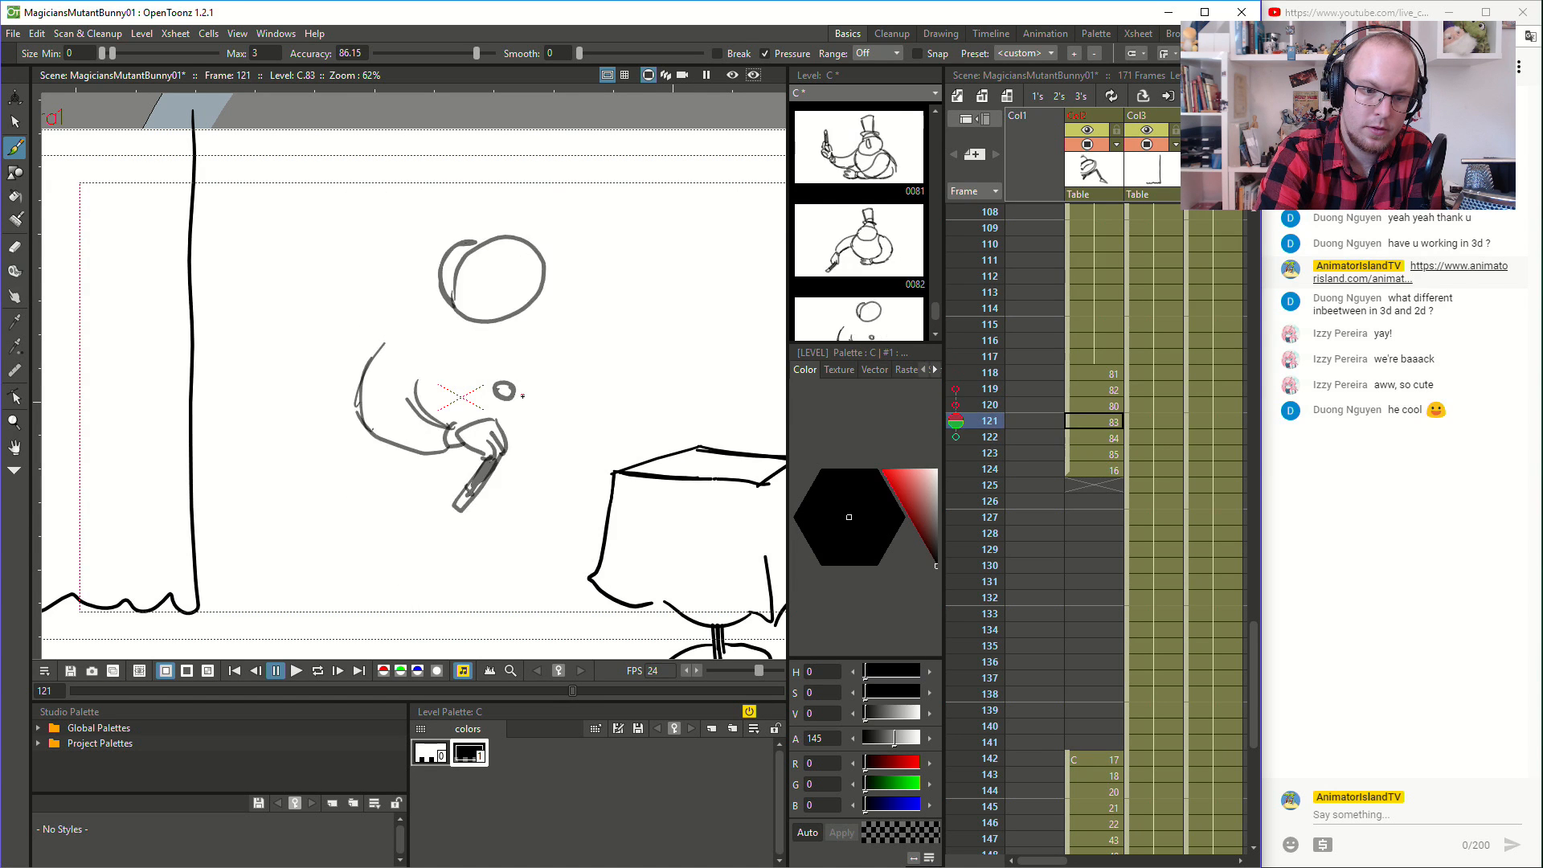
pyautogui.press('Down')
pyautogui.press('Down')
pyautogui.press('Up')
pyautogui.press('Up')
pyautogui.press('Up')
pyautogui.press('Down')
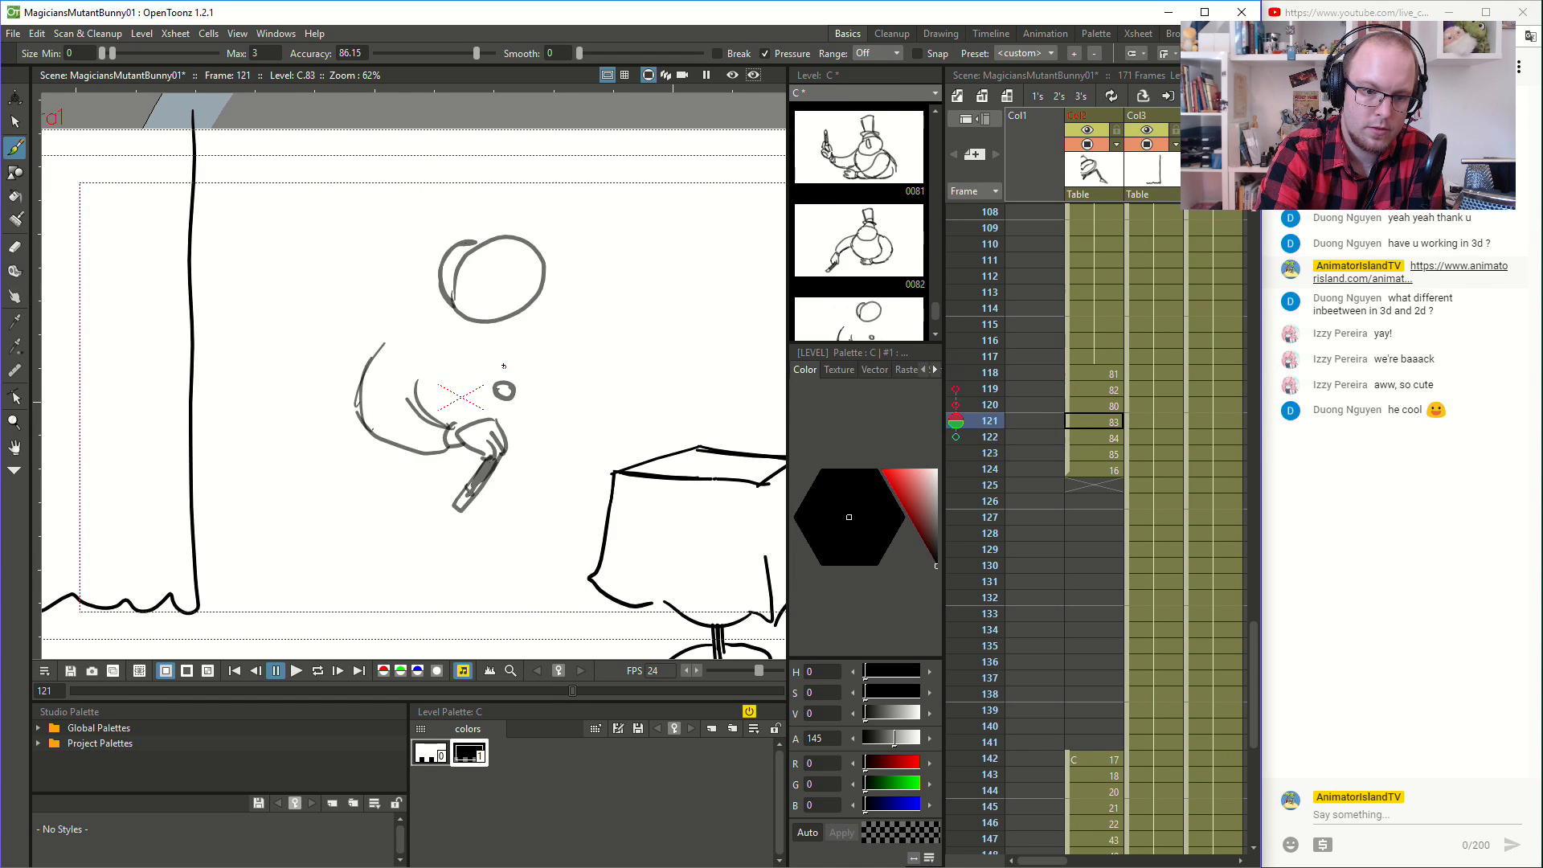
pyautogui.press('Up')
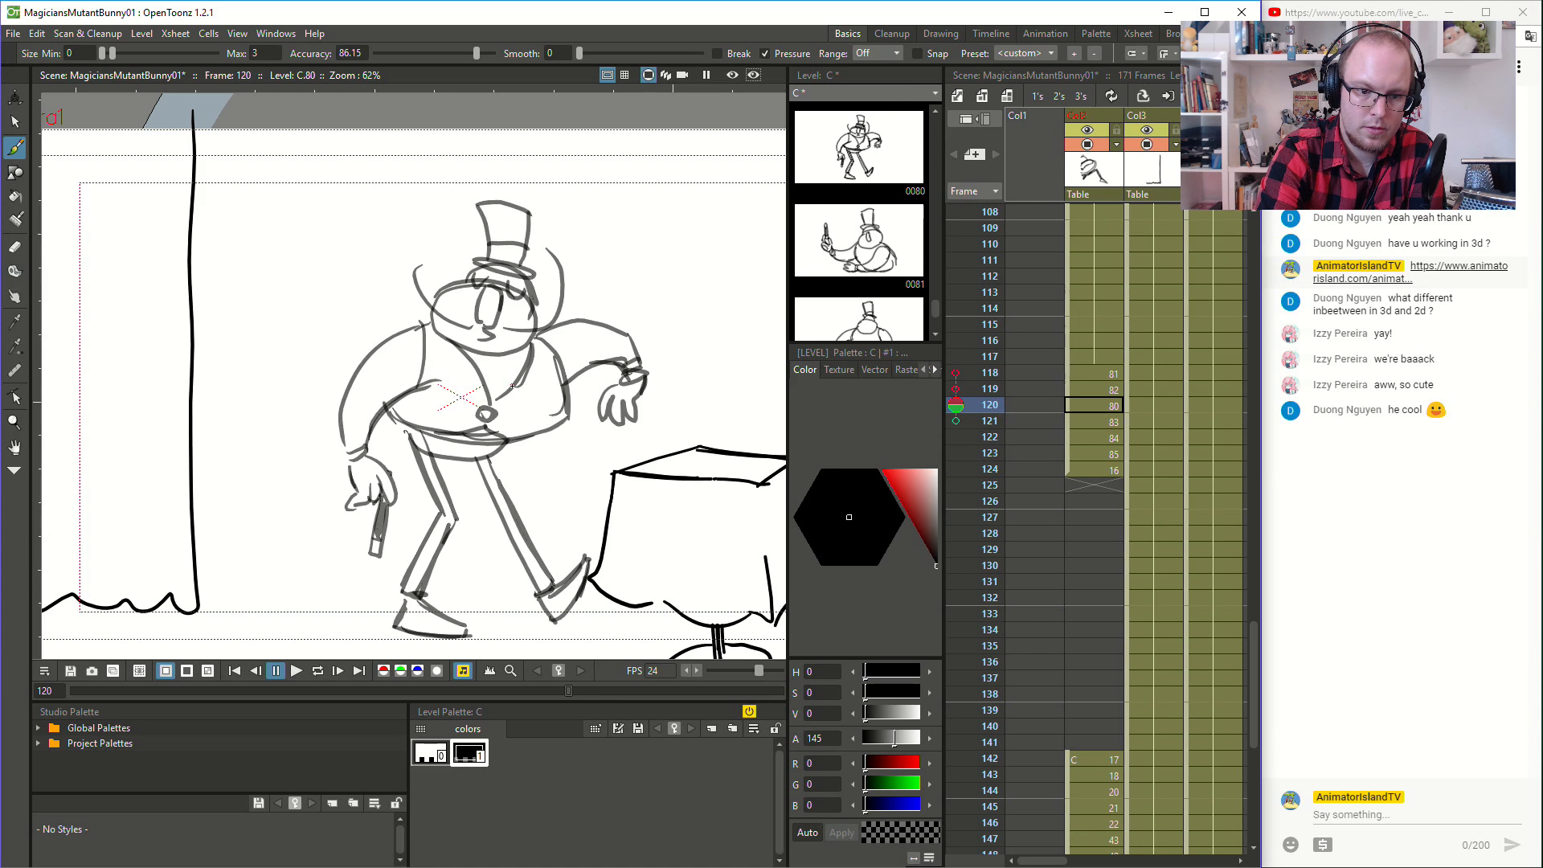
# - Sketch the V-shaped collar running from the head down to the button at frame 121
pyautogui.press('Down')
pyautogui.moveTo(452, 320); pyautogui.dragTo(507, 370)
pyautogui.press('Up')
pyautogui.press('Down')
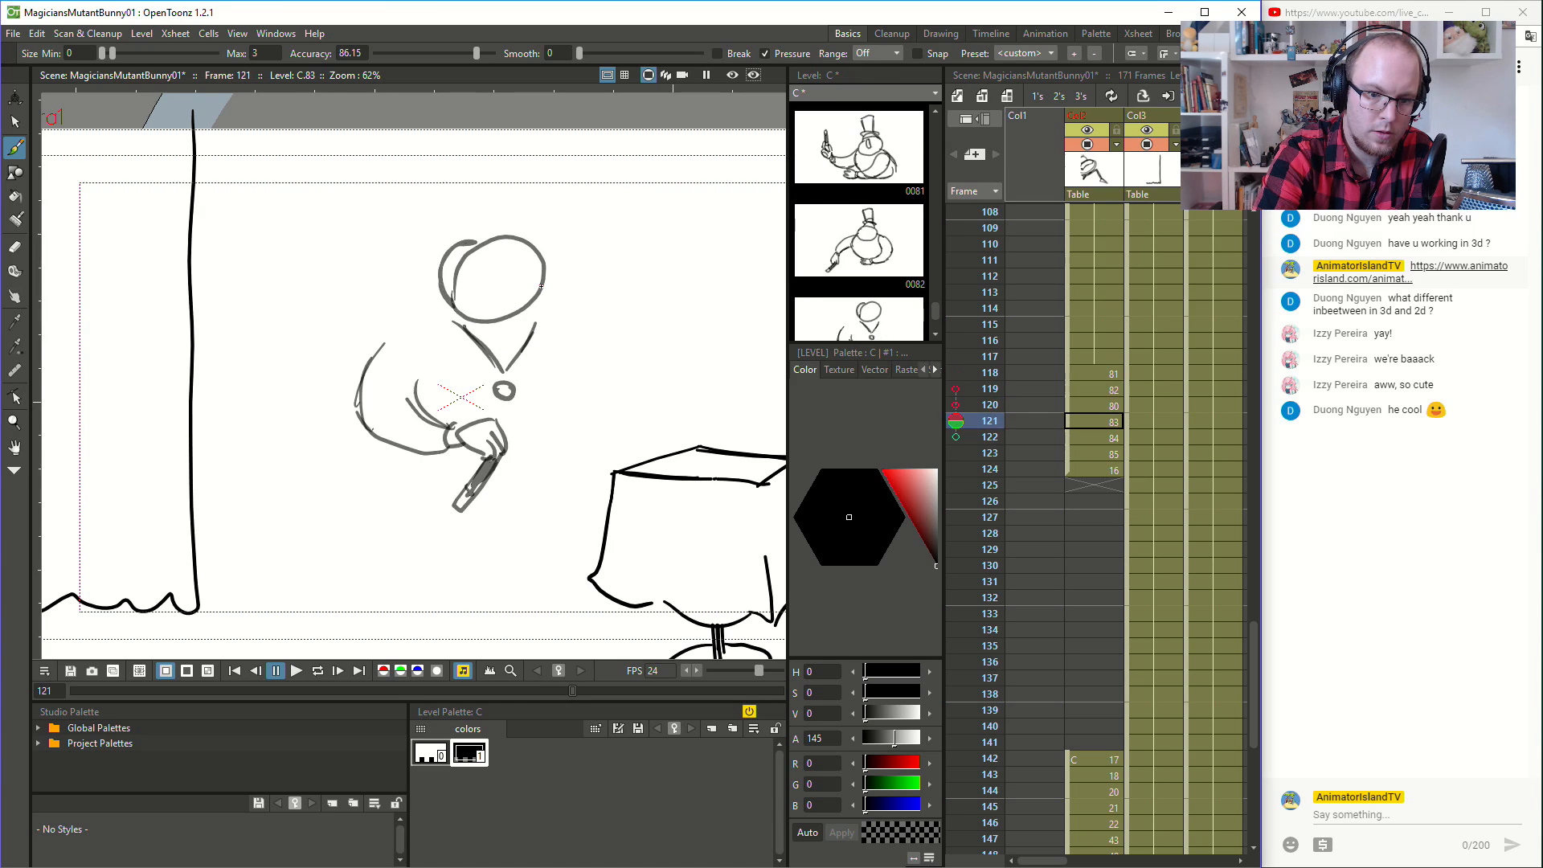
# - Sketch both shoulder lines beneath the head at frame 121, flipping against frame 120
pyautogui.press('Up')
pyautogui.press('Down')
pyautogui.moveTo(391, 339)
pyautogui.mouseDown()
pyautogui.moveTo(456, 310)
pyautogui.moveTo(563, 332)
pyautogui.mouseUp()
pyautogui.press('Up')
pyautogui.press('Down')
pyautogui.press('Up')
pyautogui.press('Down')
pyautogui.press('Up')
pyautogui.press('Down')
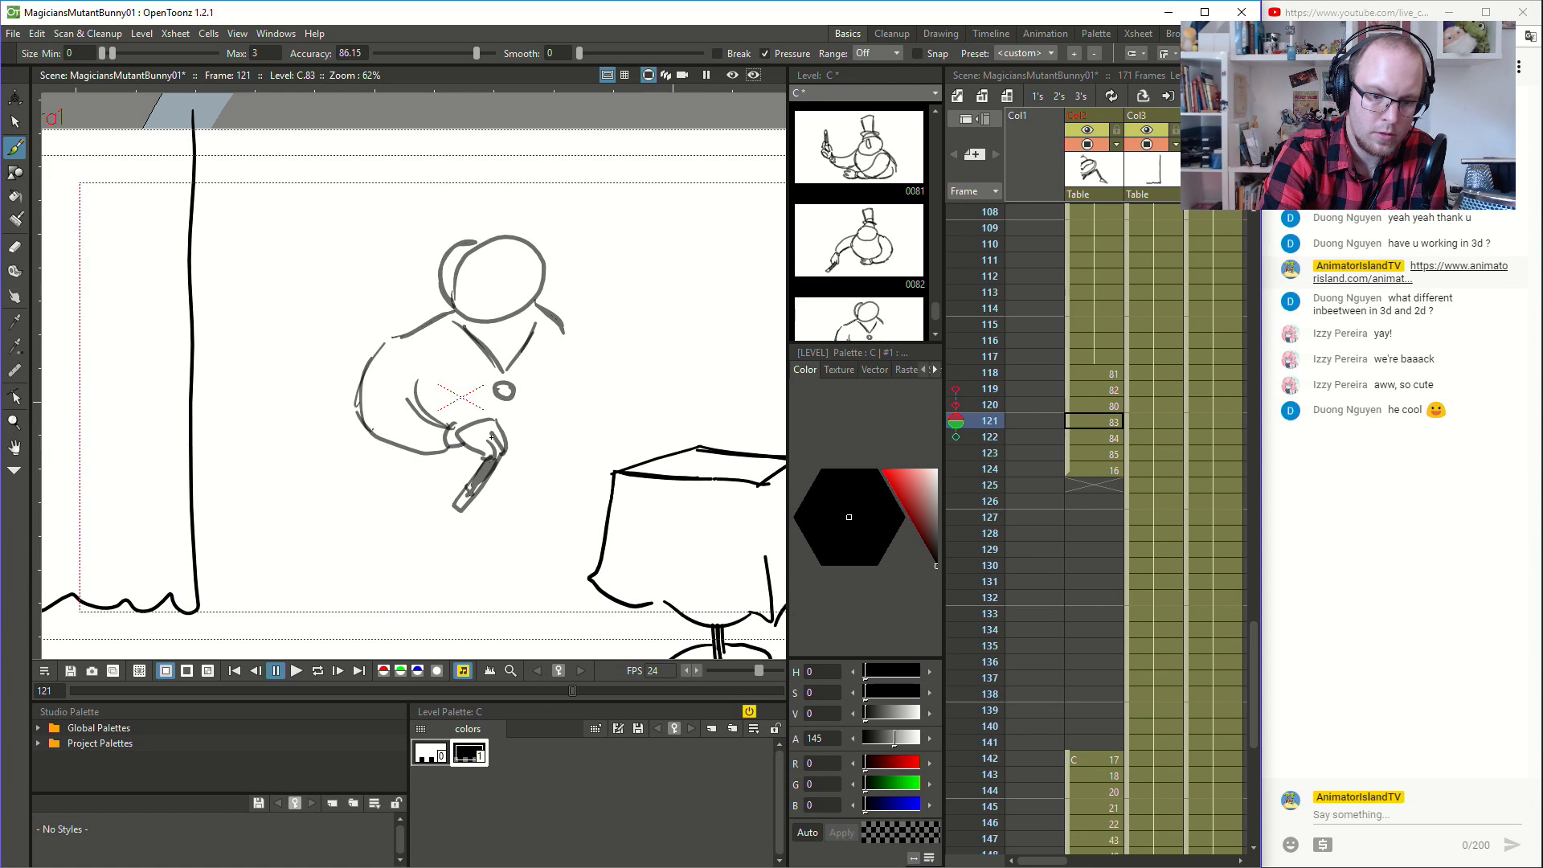
# - Sketch the torso's far side and lower edge at frame 121 and save the scene
pyautogui.moveTo(505, 429)
pyautogui.mouseDown()
pyautogui.moveTo(559, 404)
pyautogui.moveTo(539, 428)
pyautogui.moveTo(524, 431)
pyautogui.moveTo(572, 394)
pyautogui.mouseUp()
pyautogui.press('Up')
pyautogui.press('Down')
pyautogui.press('Up')
pyautogui.press('Down')
pyautogui.hotkey('ctrl', 's')
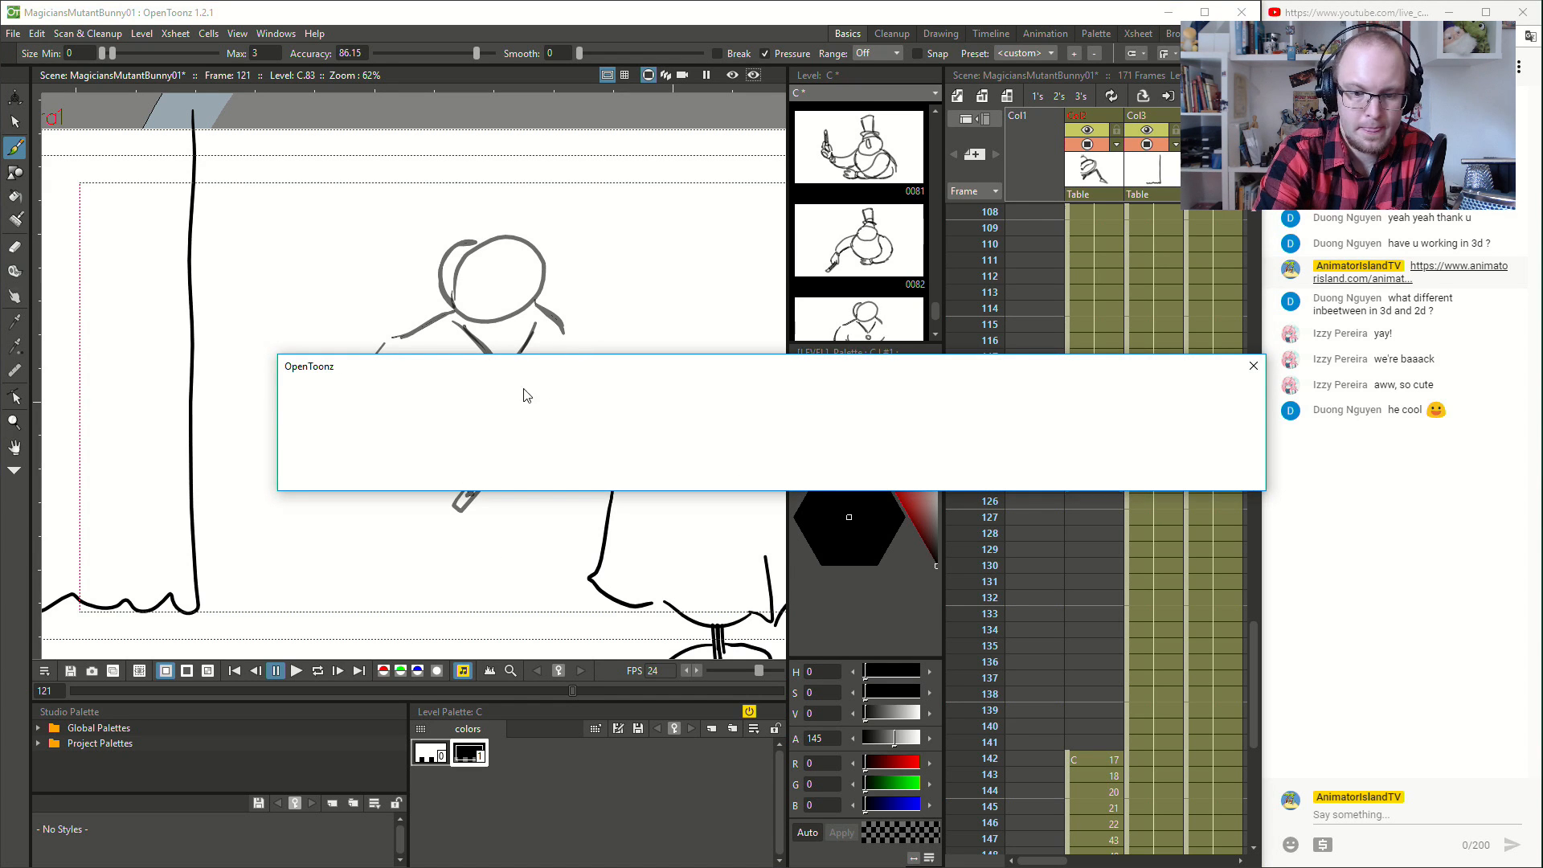
pyautogui.moveTo(579, 379)
pyautogui.mouseDown()
pyautogui.moveTo(554, 312)
pyautogui.moveTo(581, 378)
pyautogui.mouseUp()
# - Flip back and forth through frames 119 to 123 to examine the torso's motion through the turn
pyautogui.press('Up')
pyautogui.press('Up')
pyautogui.press('Down')
pyautogui.press('Down')
pyautogui.press('Down')
pyautogui.press('Down')
pyautogui.press('Up')
pyautogui.press('Up')
pyautogui.press('Up')
pyautogui.press('Up')
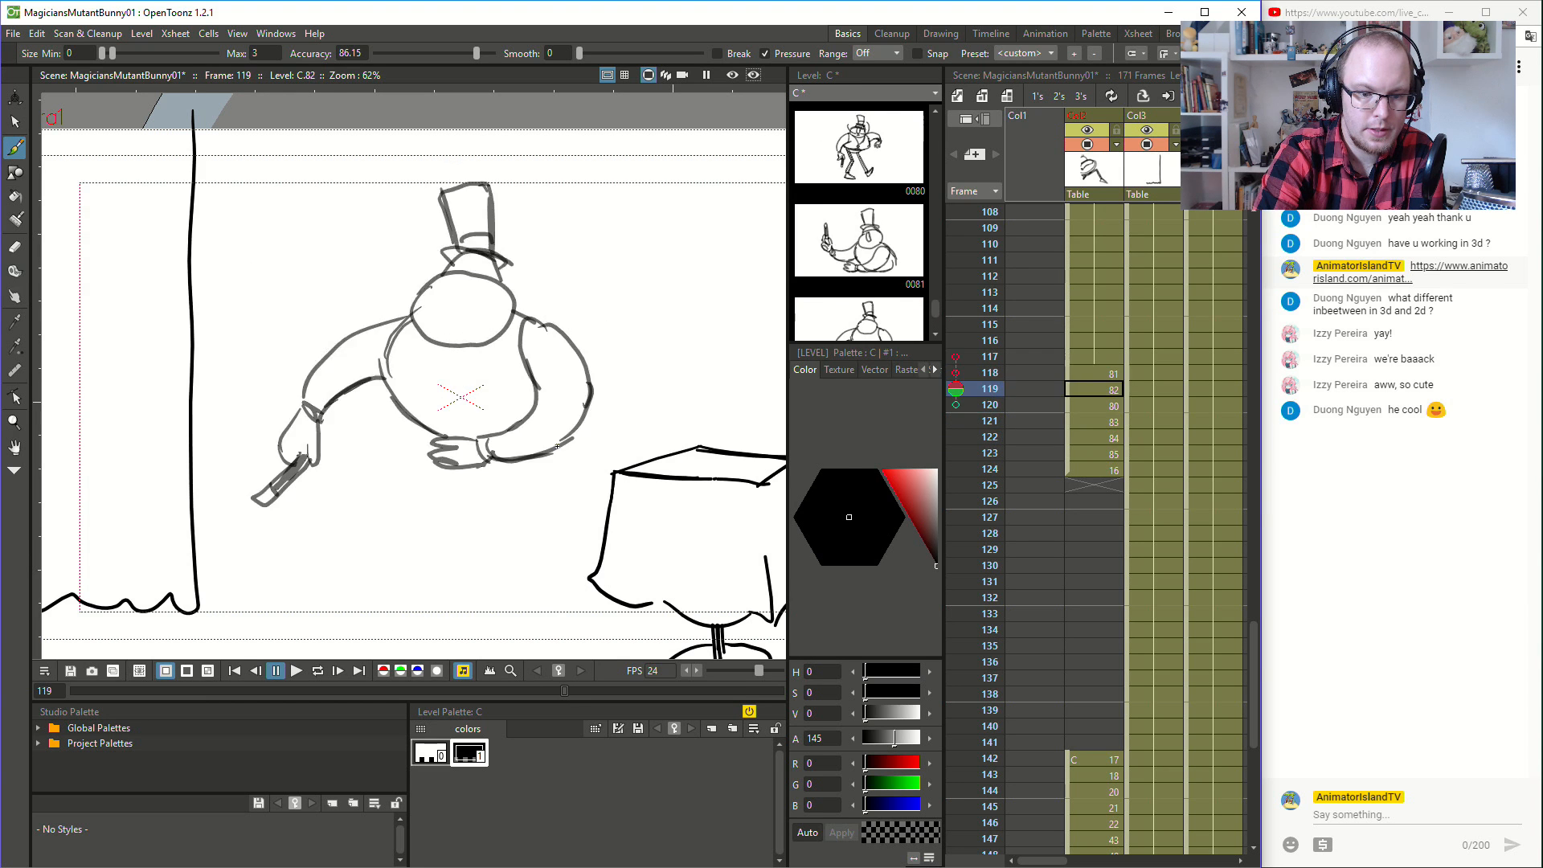
pyautogui.press('Down')
pyautogui.press('Down')
pyautogui.press('Up')
pyautogui.press('Up')
pyautogui.press('Down')
pyautogui.press('Down')
pyautogui.press('Up')
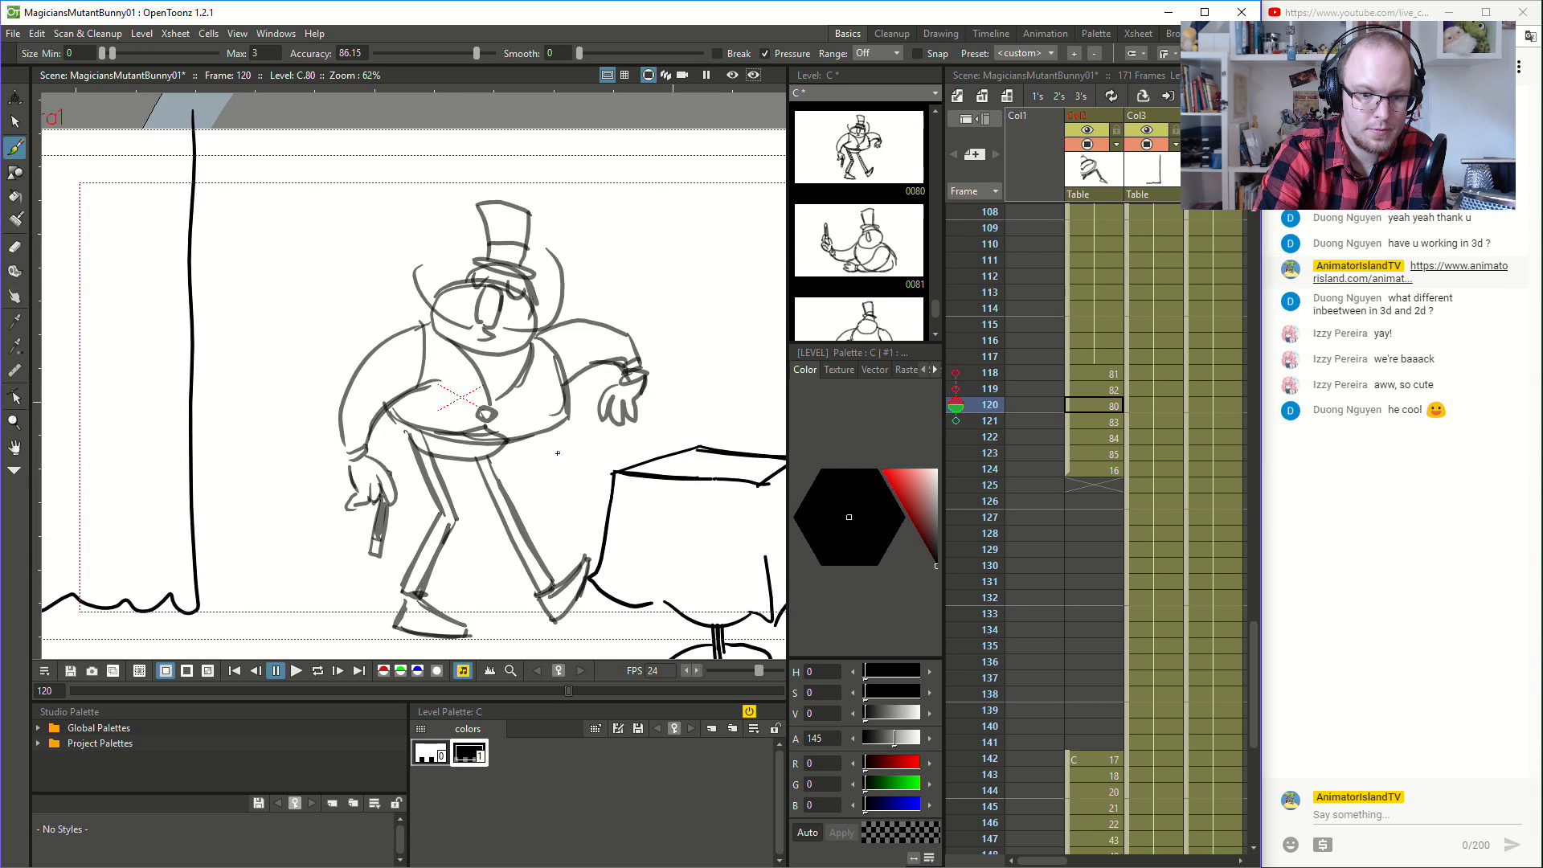
pyautogui.press('Down')
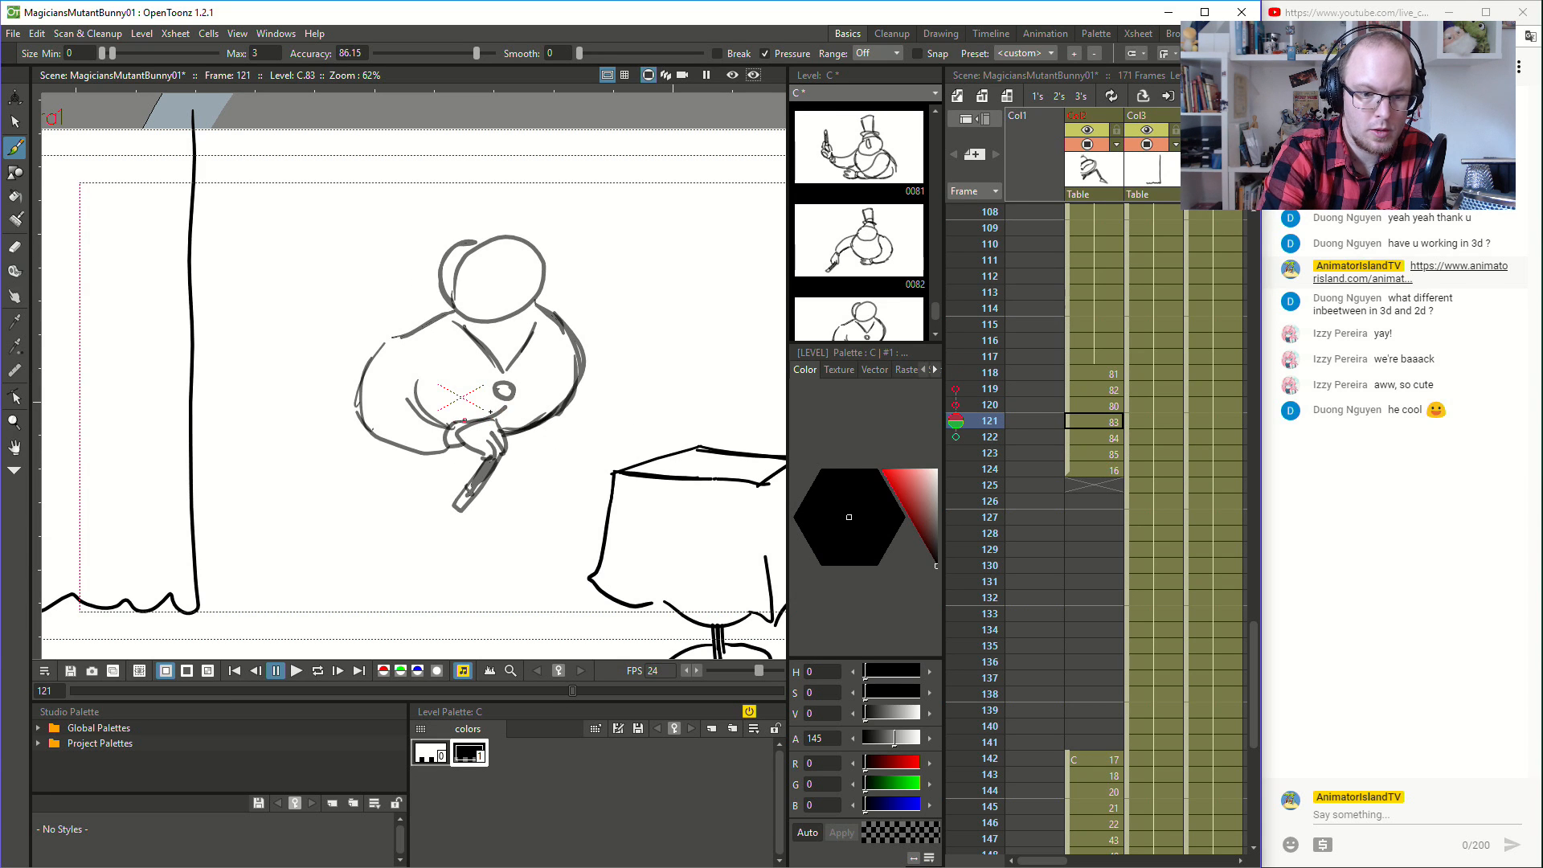
# - Touch up the torso's lower edge beside the wand hand at frame 121 and compare it with the surrounding frames
pyautogui.moveTo(534, 421); pyautogui.dragTo(537, 423)
pyautogui.press('Up')
pyautogui.press('Down')
pyautogui.press('Down')
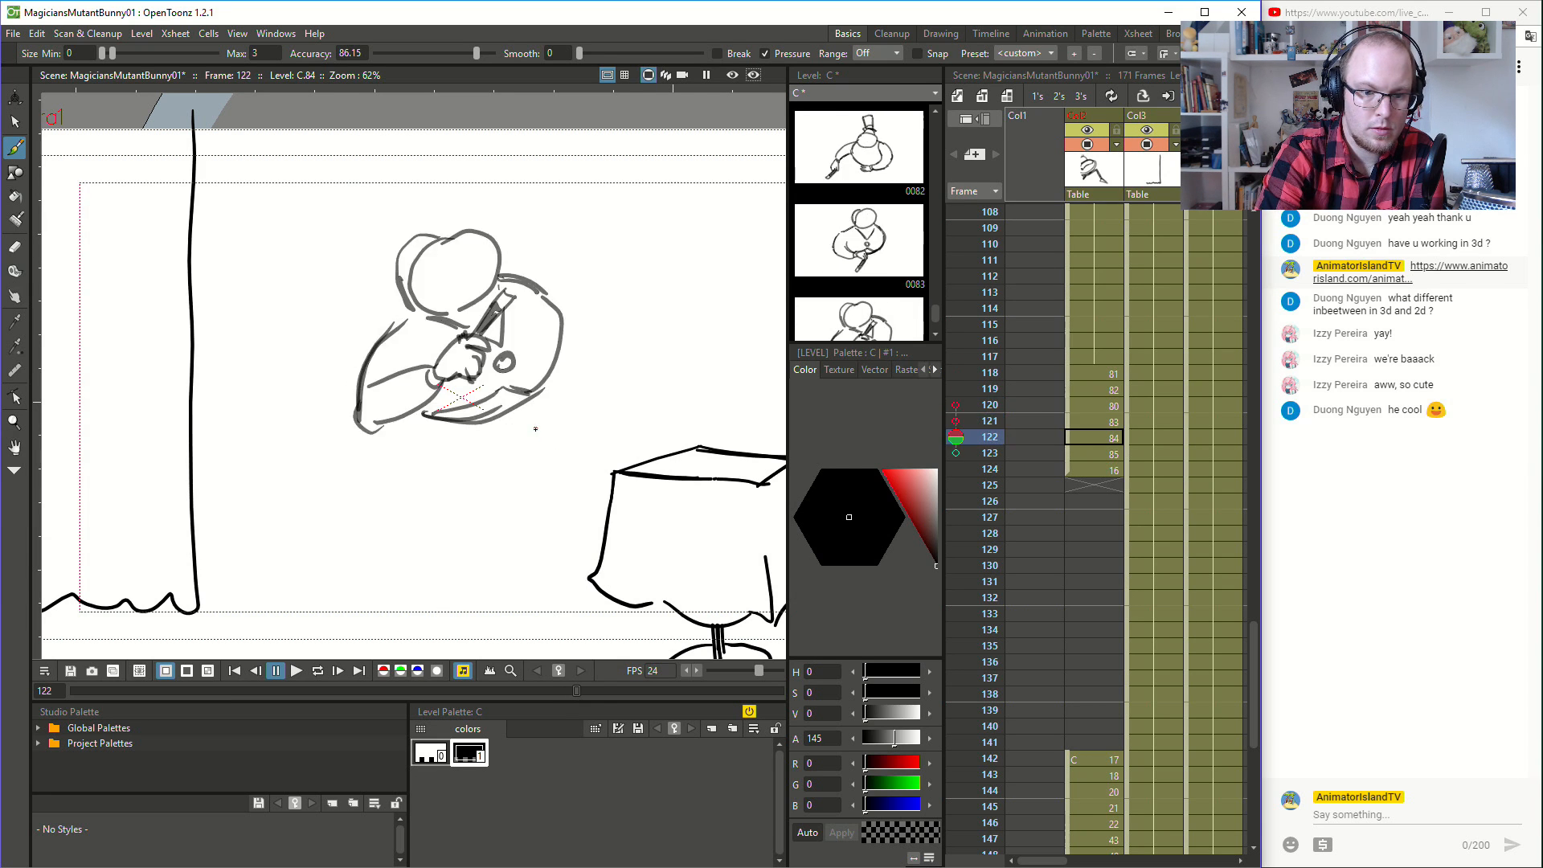
pyautogui.press('Down')
pyautogui.press('Down')
pyautogui.press('Up')
pyautogui.press('Up')
pyautogui.press('Up')
pyautogui.press('Up')
pyautogui.press('Up')
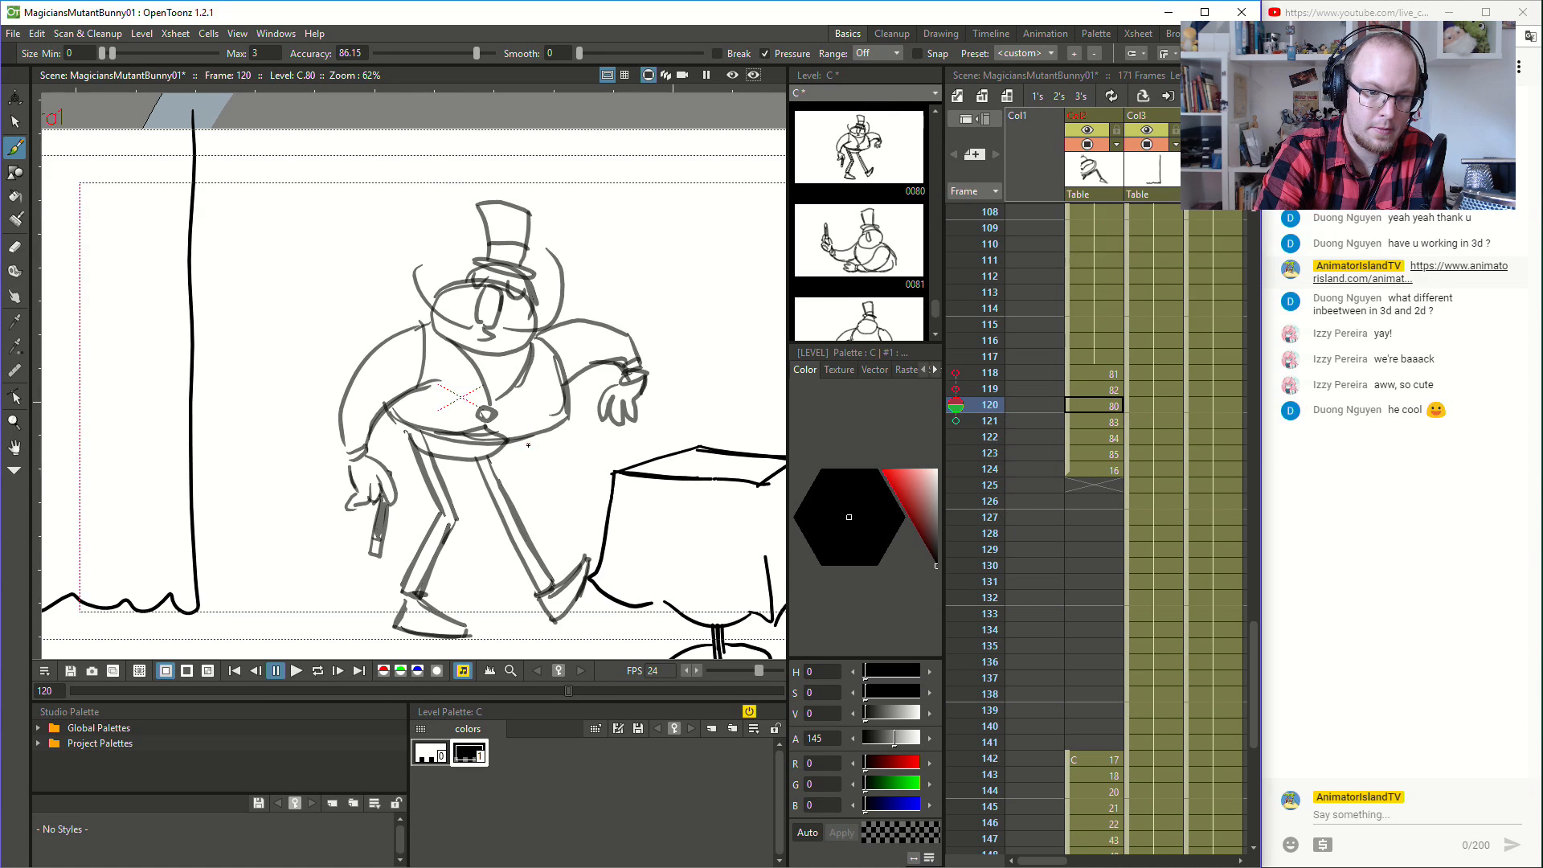
# - Add the coat button and V-shaped collar to the magician's chest at frame 119
pyautogui.press('Down')
pyautogui.press('Up')
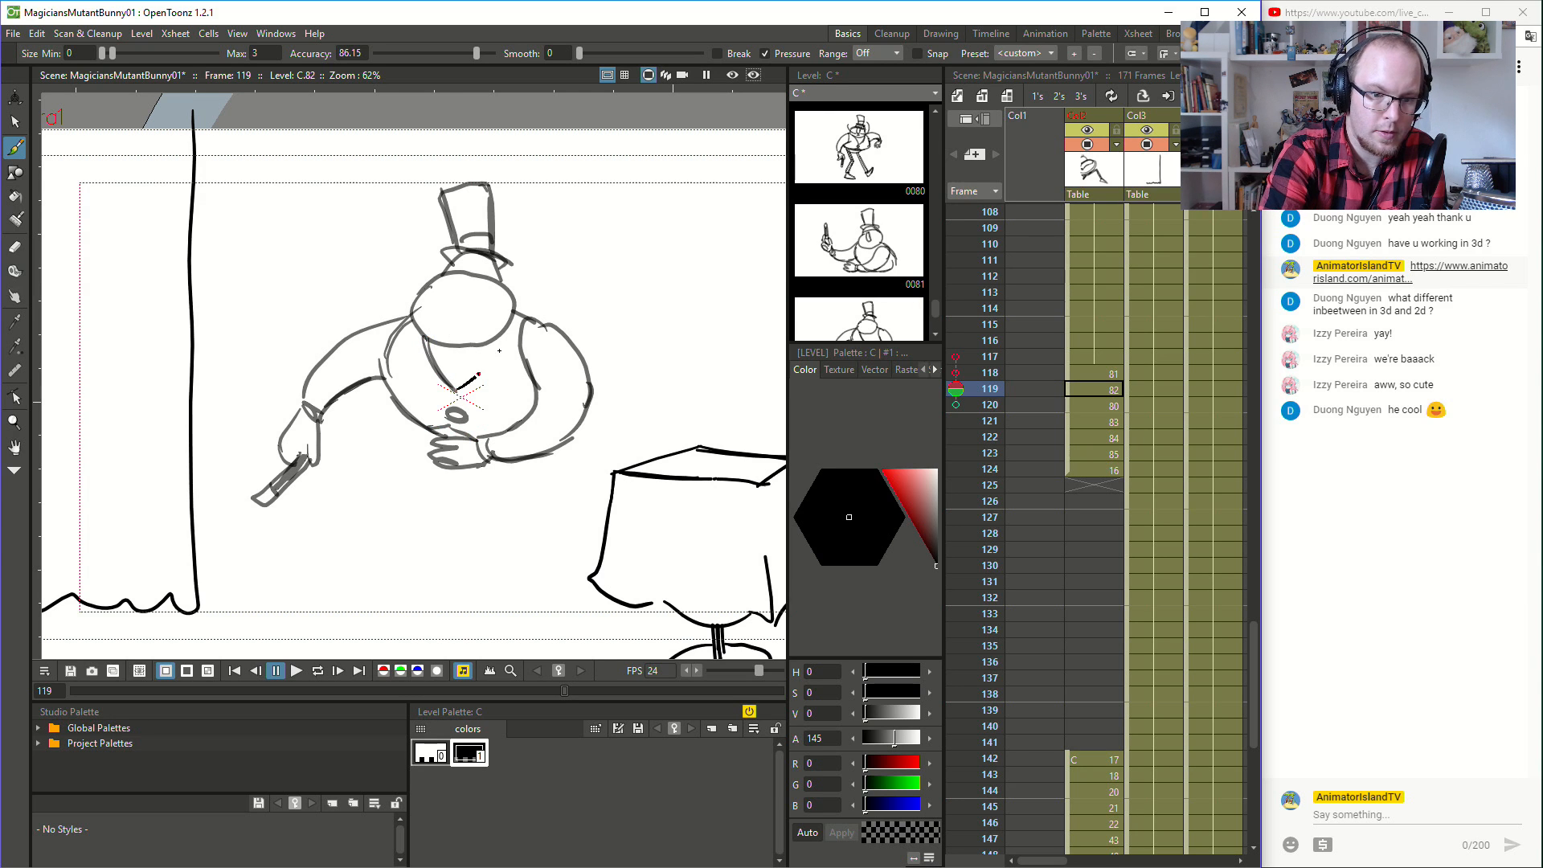
pyautogui.press('Up')
pyautogui.press('Down')
# - Sketch the V-shaped collar on the magician's chest at frame 118, comparing it with frame 119
pyautogui.press('Up')
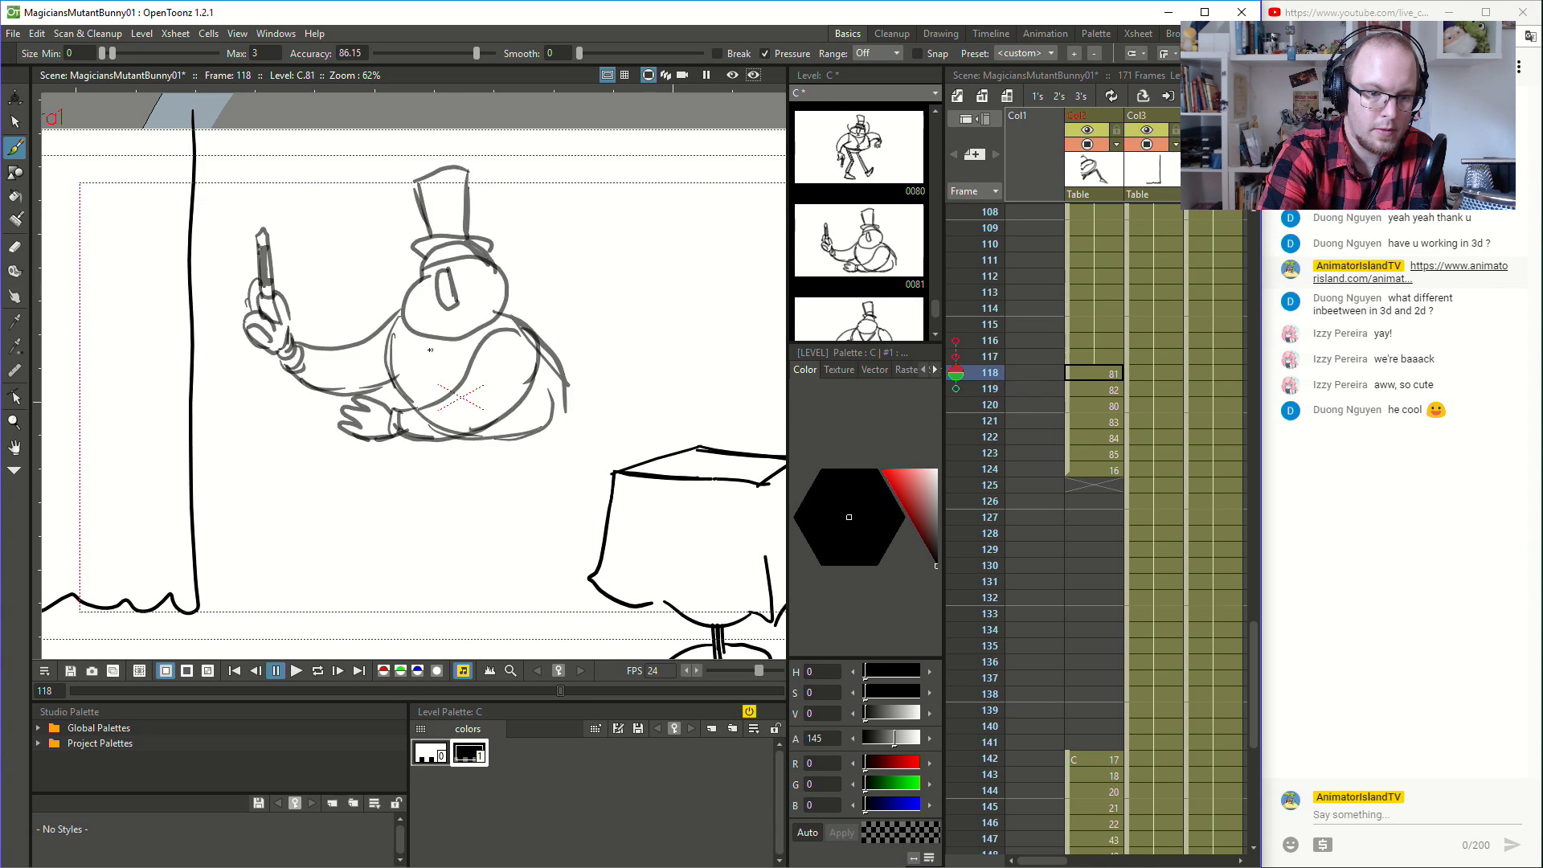
pyautogui.moveTo(414, 335)
pyautogui.mouseDown()
pyautogui.moveTo(440, 387)
pyautogui.moveTo(482, 324)
pyautogui.mouseUp()
pyautogui.press('Down')
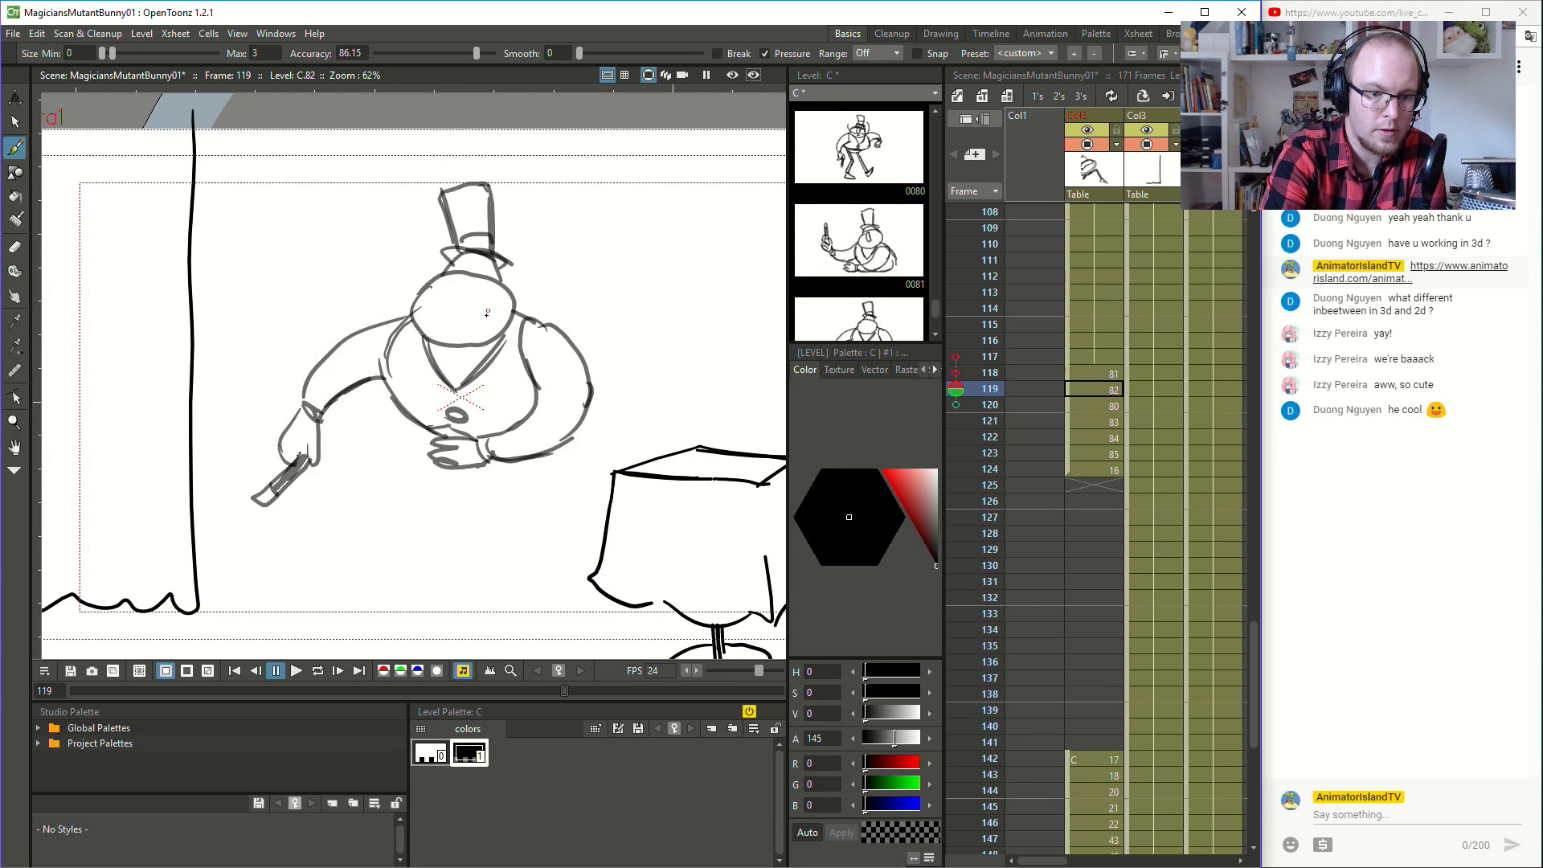
pyautogui.press('Up')
pyautogui.press('Up')
pyautogui.press('Down')
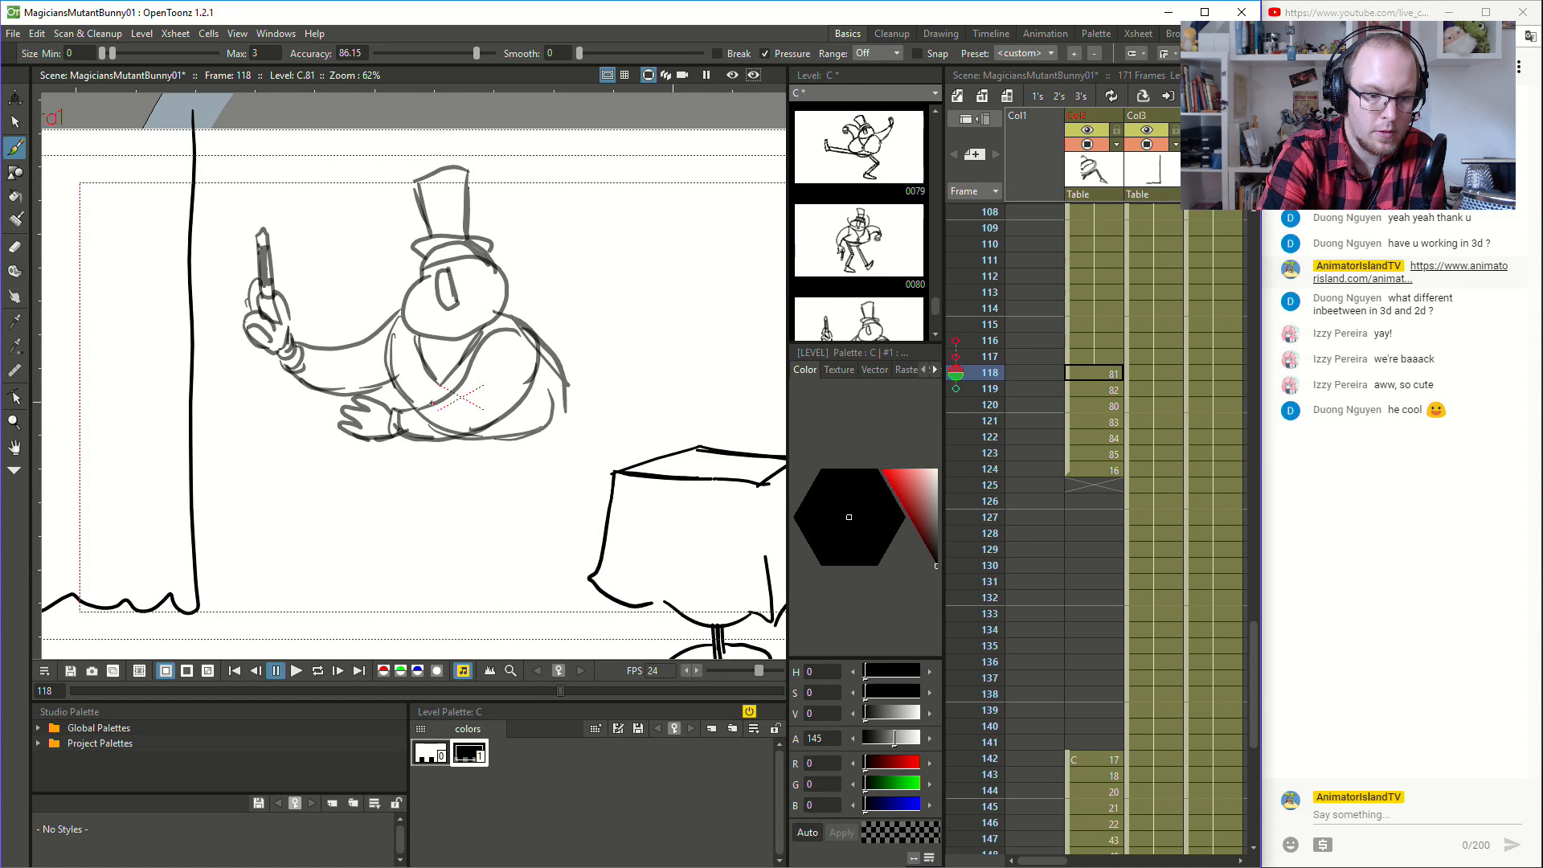
# - Flip repeatedly through the turn from frame 118 onward to examine the flow of the torso, collar and button
pyautogui.press('Up')
pyautogui.press('Down')
pyautogui.press('Down')
pyautogui.press('Down')
pyautogui.press('Down')
pyautogui.press('Down')
pyautogui.press('Down')
pyautogui.press('Down')
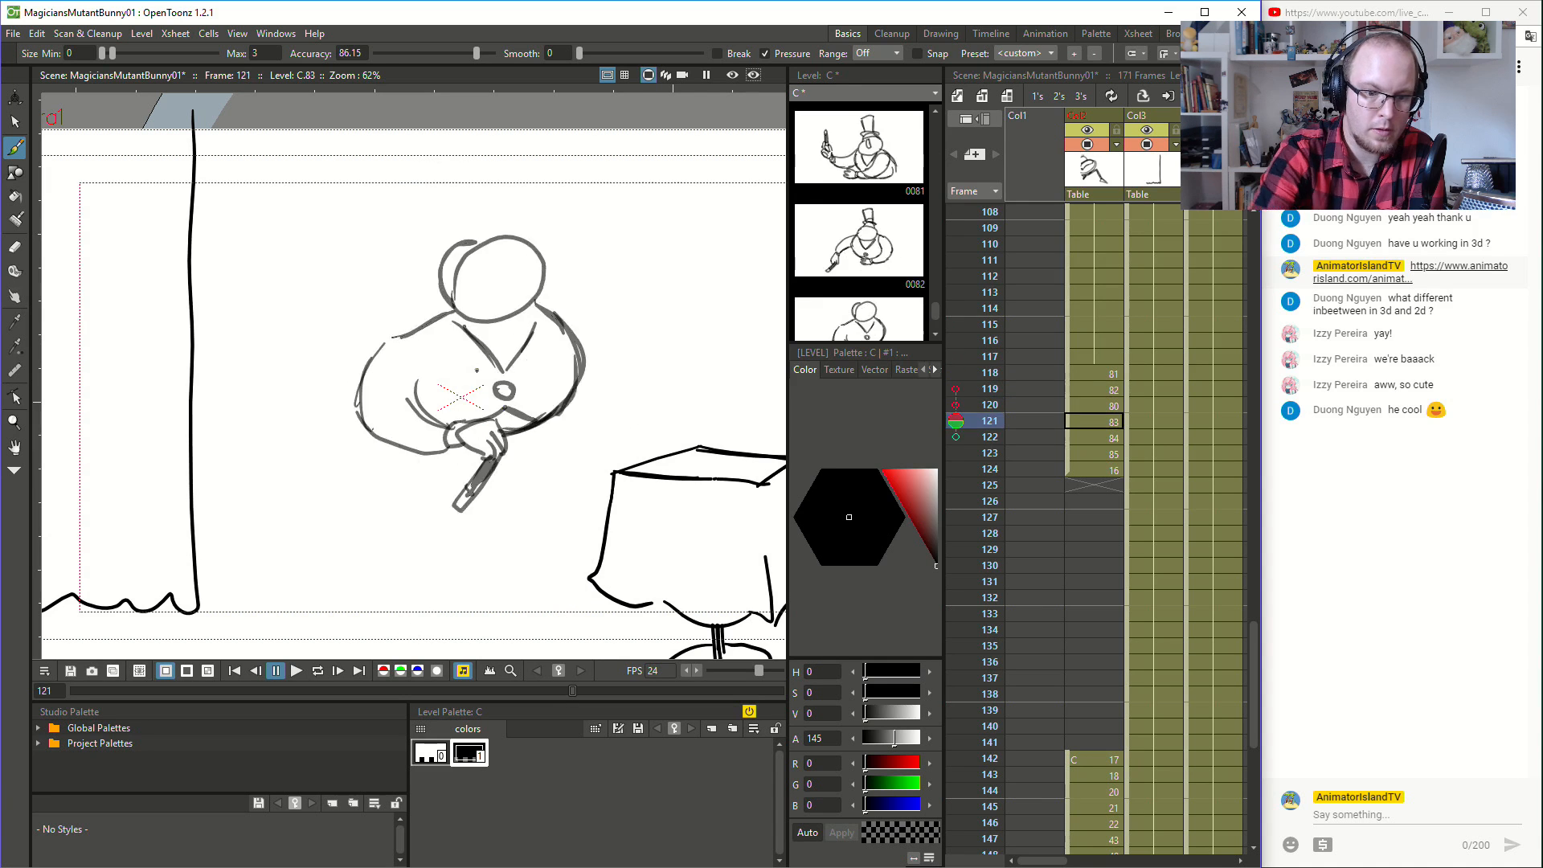
pyautogui.press('Down')
pyautogui.press('Up')
pyautogui.press('Up')
pyautogui.press('Up')
pyautogui.press('Up')
pyautogui.press('Up')
pyautogui.press('Up')
pyautogui.press('Up')
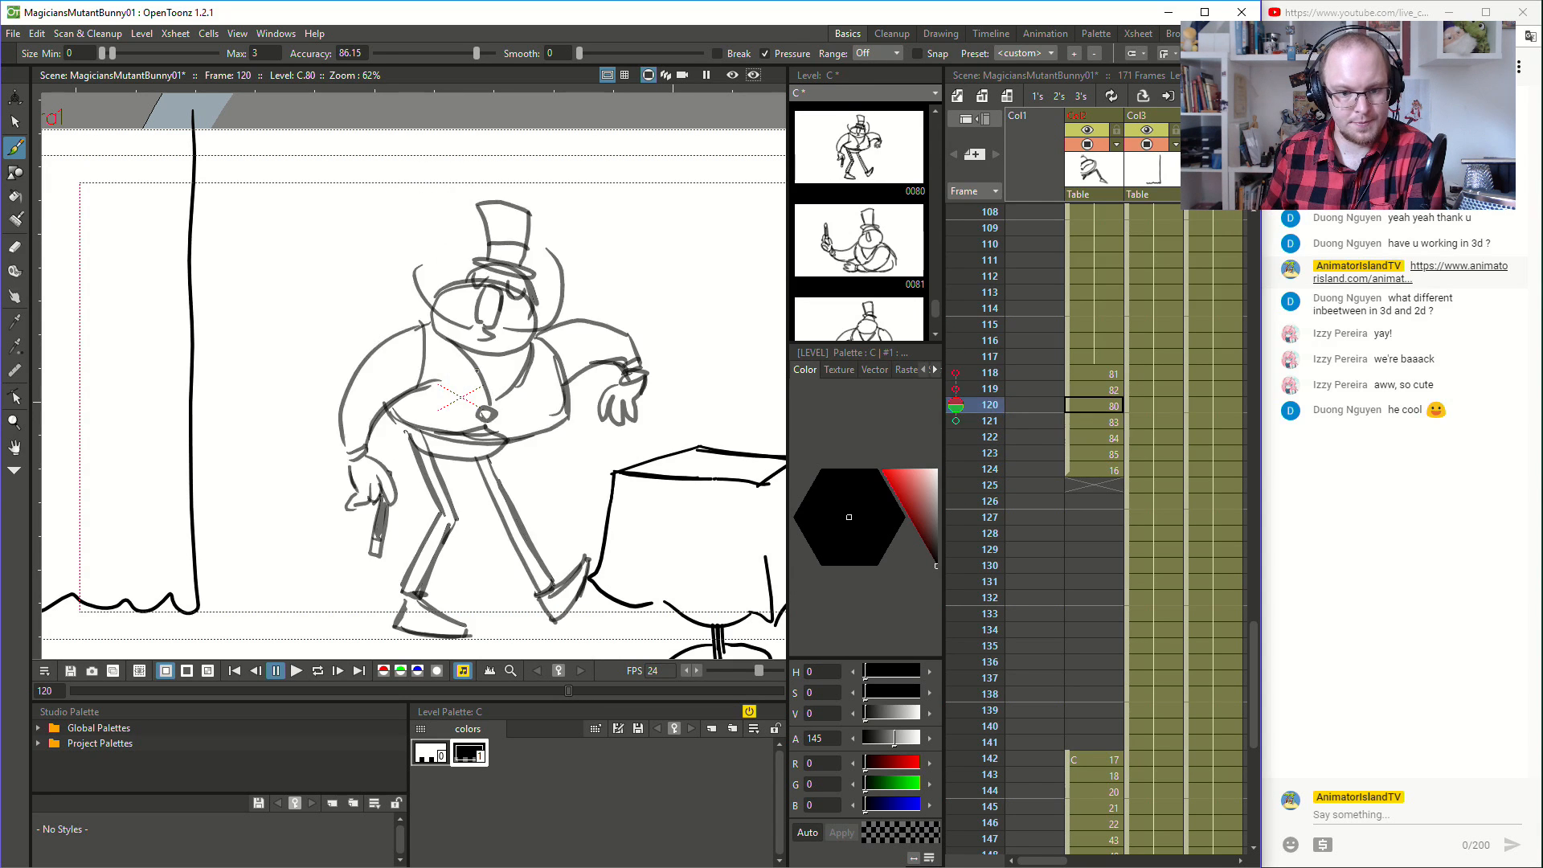
pyautogui.press('Down')
pyautogui.press('Down')
pyautogui.press('Down')
pyautogui.press('Down')
pyautogui.press('Down')
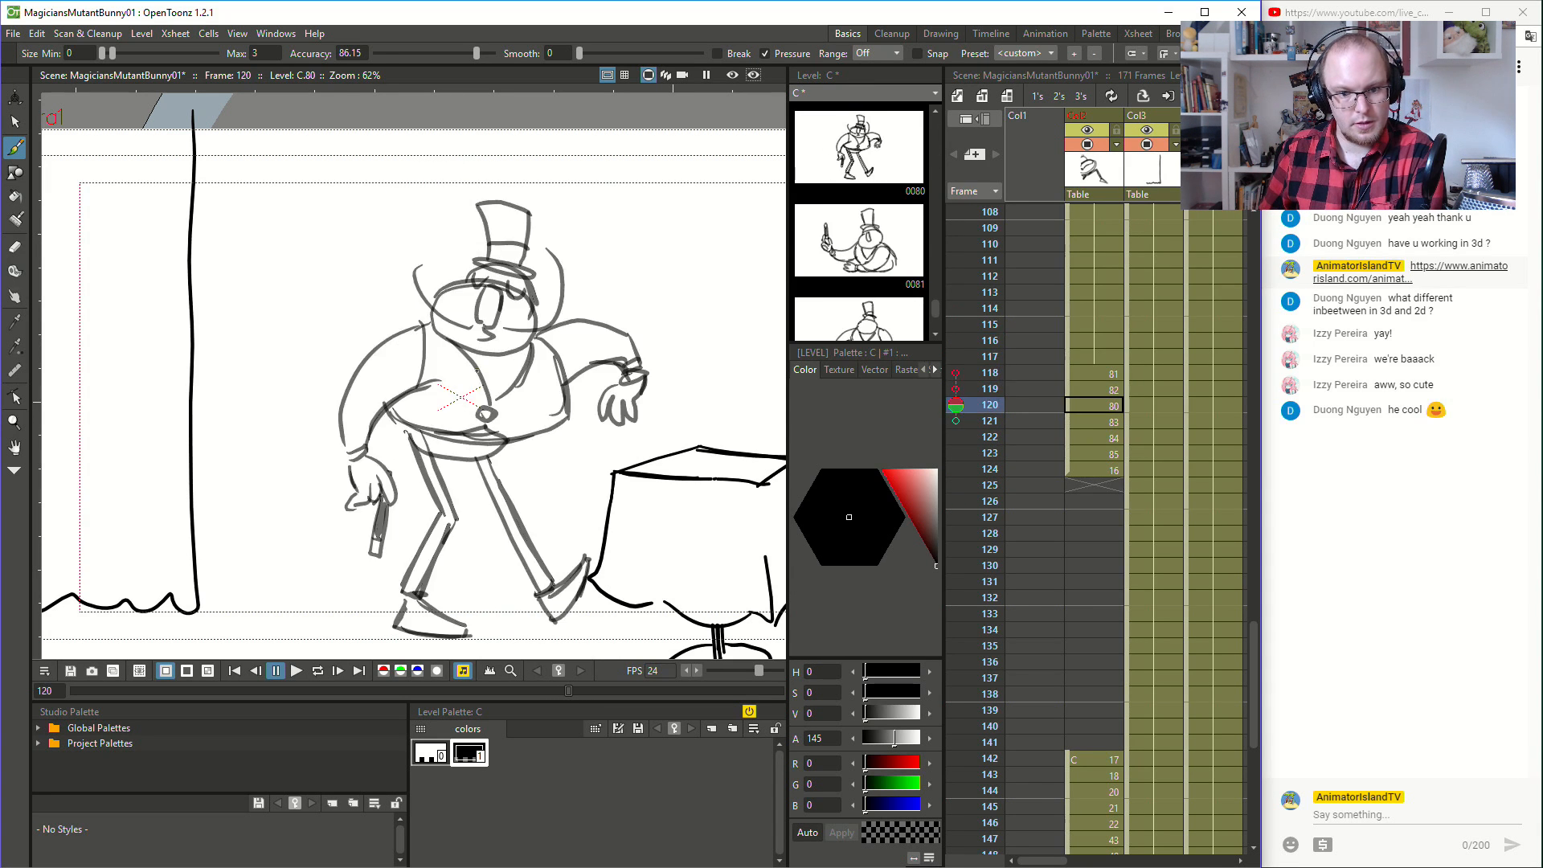
pyautogui.press('Down')
pyautogui.press('Up')
pyautogui.press('Up')
pyautogui.press('Up')
pyautogui.press('Up')
pyautogui.press('Up')
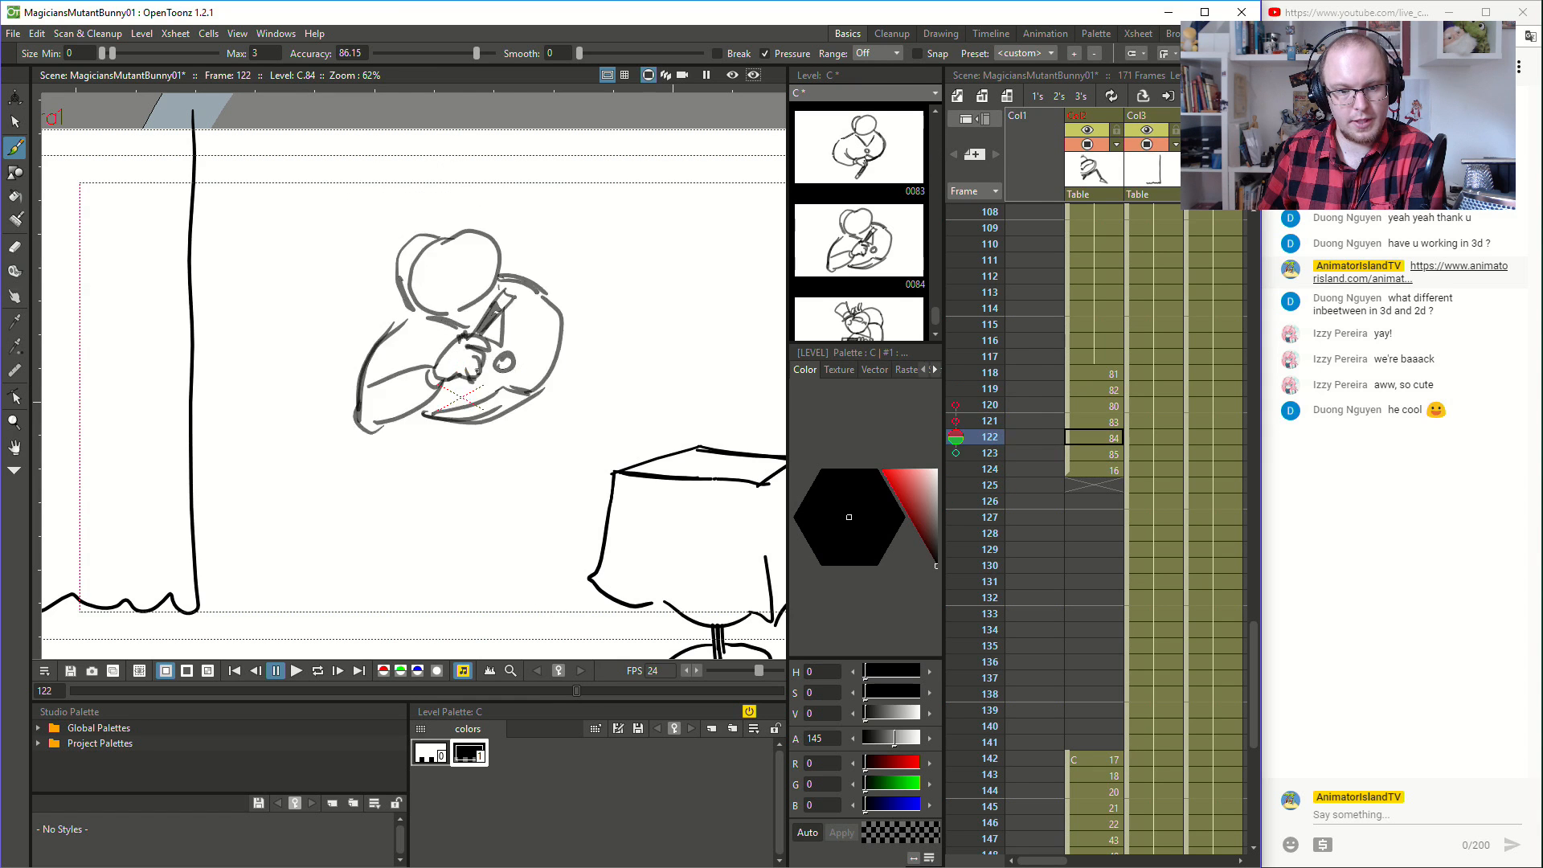
pyautogui.press('Up')
pyautogui.press('Up')
pyautogui.press('Up')
pyautogui.press('Down')
pyautogui.press('Down')
pyautogui.press('Down')
pyautogui.press('Down')
pyautogui.press('Down')
pyautogui.press('Down')
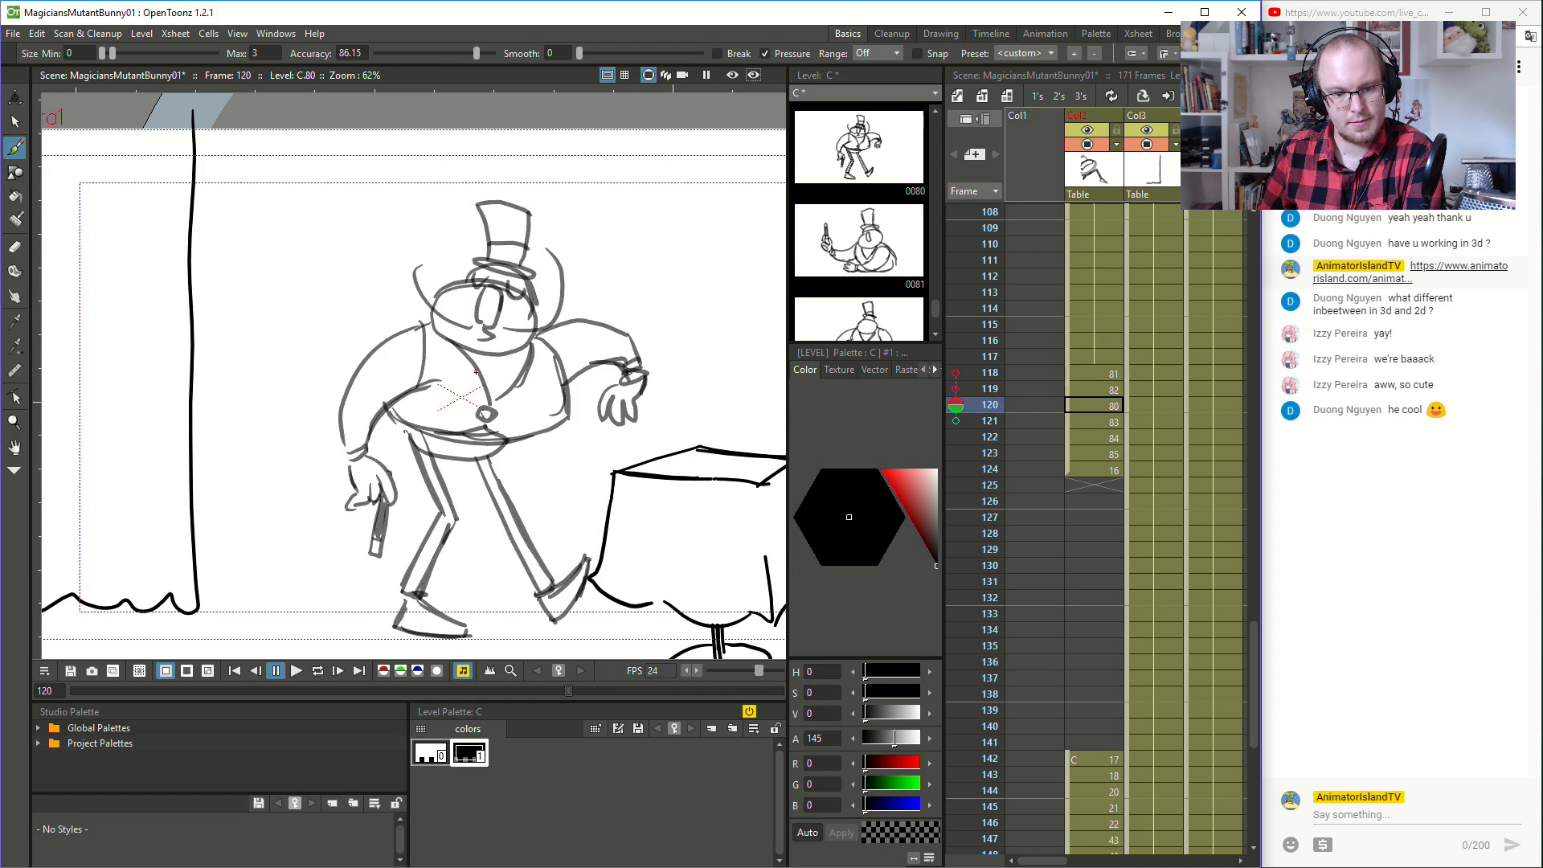
pyautogui.press('Down')
pyautogui.press('Down')
pyautogui.press('Down')
pyautogui.press('Up')
pyautogui.press('Up')
pyautogui.press('Up')
pyautogui.press('Up')
pyautogui.press('Up')
pyautogui.press('Up')
pyautogui.press('Up')
# - Sketch the tilted top hat on the magician's head at frame 121, checking it against the neighbouring frames
pyautogui.press('Up')
pyautogui.press('Down')
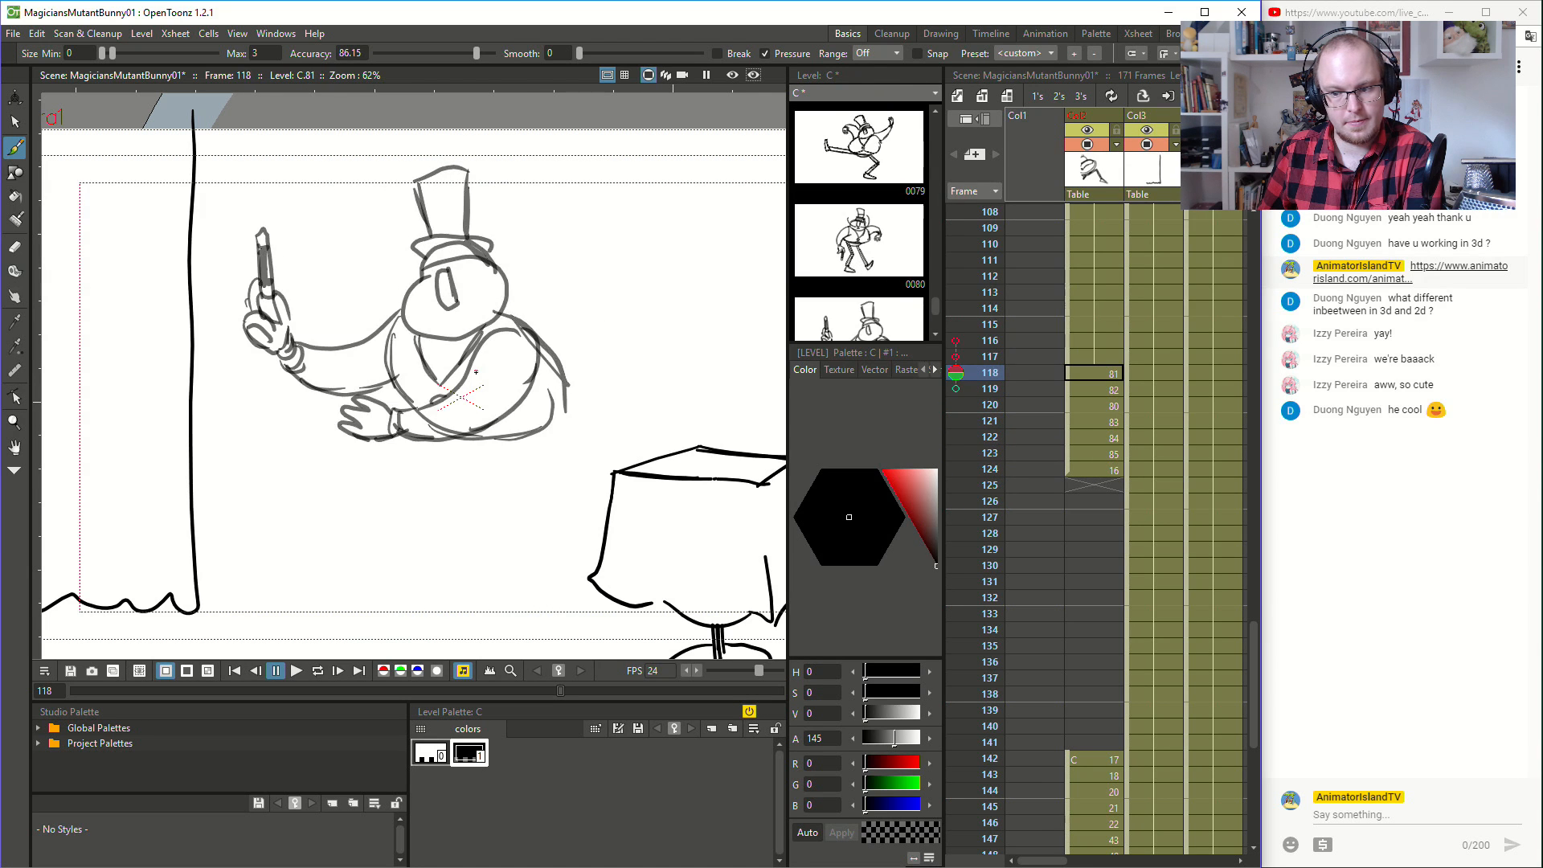
pyautogui.press('Down')
pyautogui.press('Up')
pyautogui.press('Up')
pyautogui.press('Down')
pyautogui.press('Down')
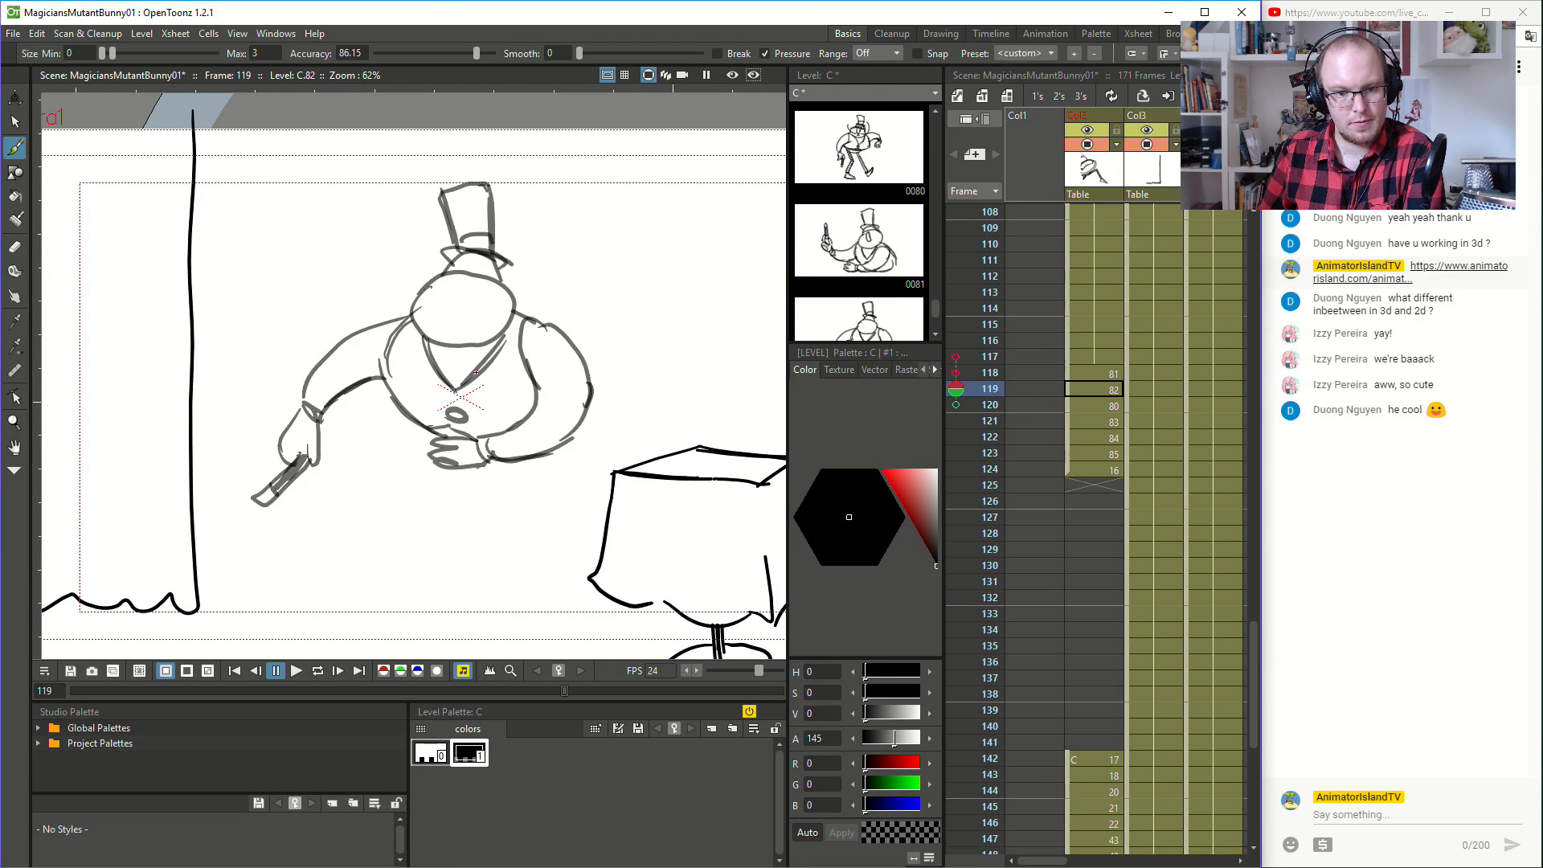
pyautogui.press('Down')
pyautogui.press('Down')
pyautogui.press('Up')
pyautogui.press('Down')
pyautogui.moveTo(429, 269)
pyautogui.mouseDown()
pyautogui.moveTo(479, 237)
pyautogui.moveTo(434, 215)
pyautogui.moveTo(435, 191)
pyautogui.moveTo(495, 186)
pyautogui.moveTo(469, 219)
pyautogui.mouseUp()
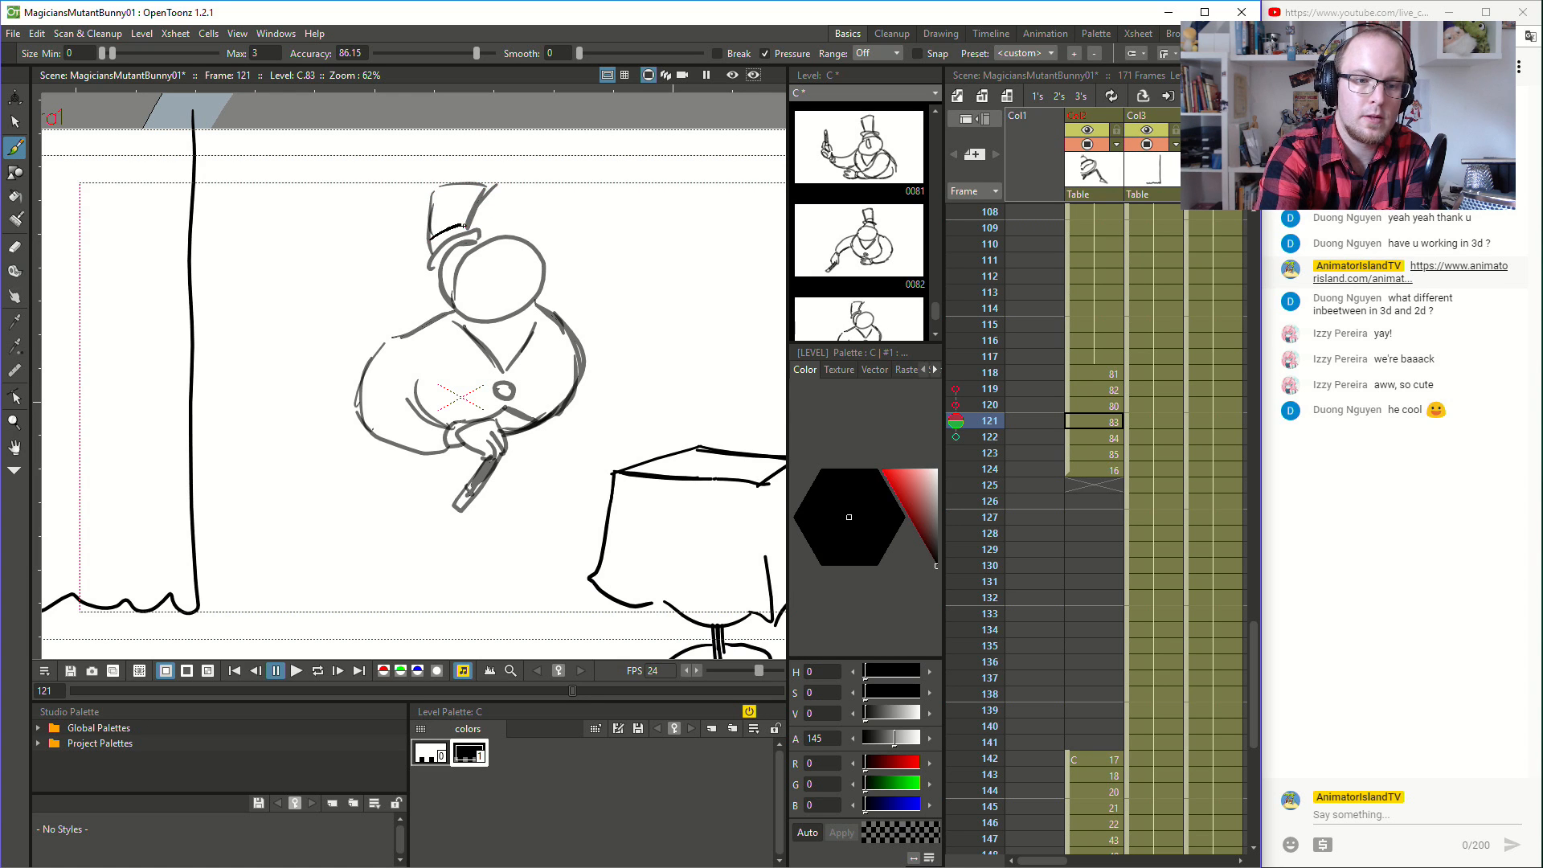
# - Draw the tilted top hat's brim and crown on the magician's head at frame 122, comparing with frame 123
pyautogui.click(1114, 438)
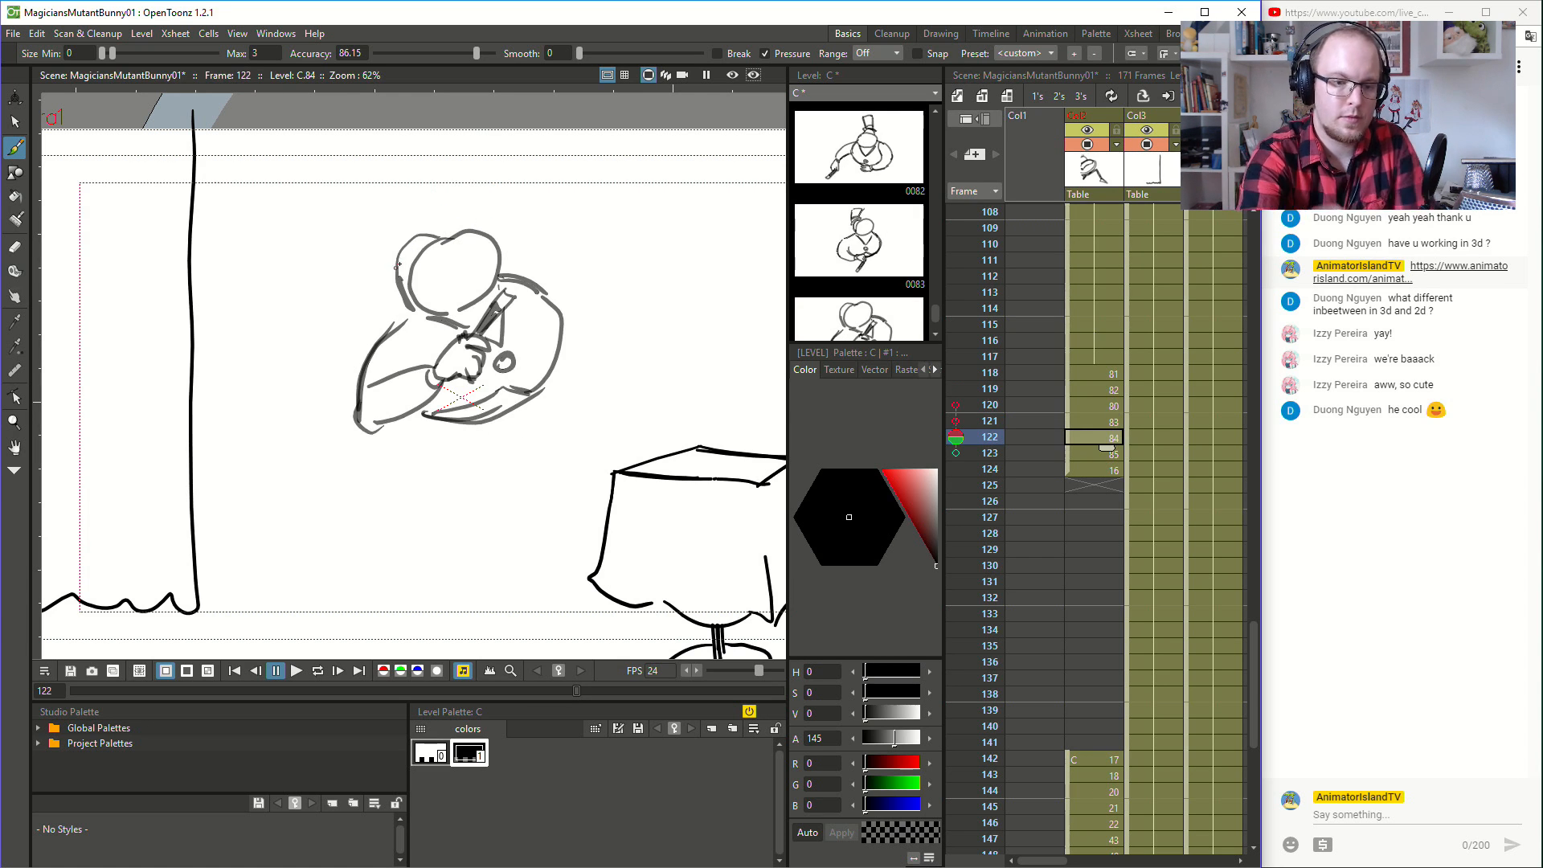
pyautogui.press('.')
pyautogui.press(',')
pyautogui.press('.')
pyautogui.press(',')
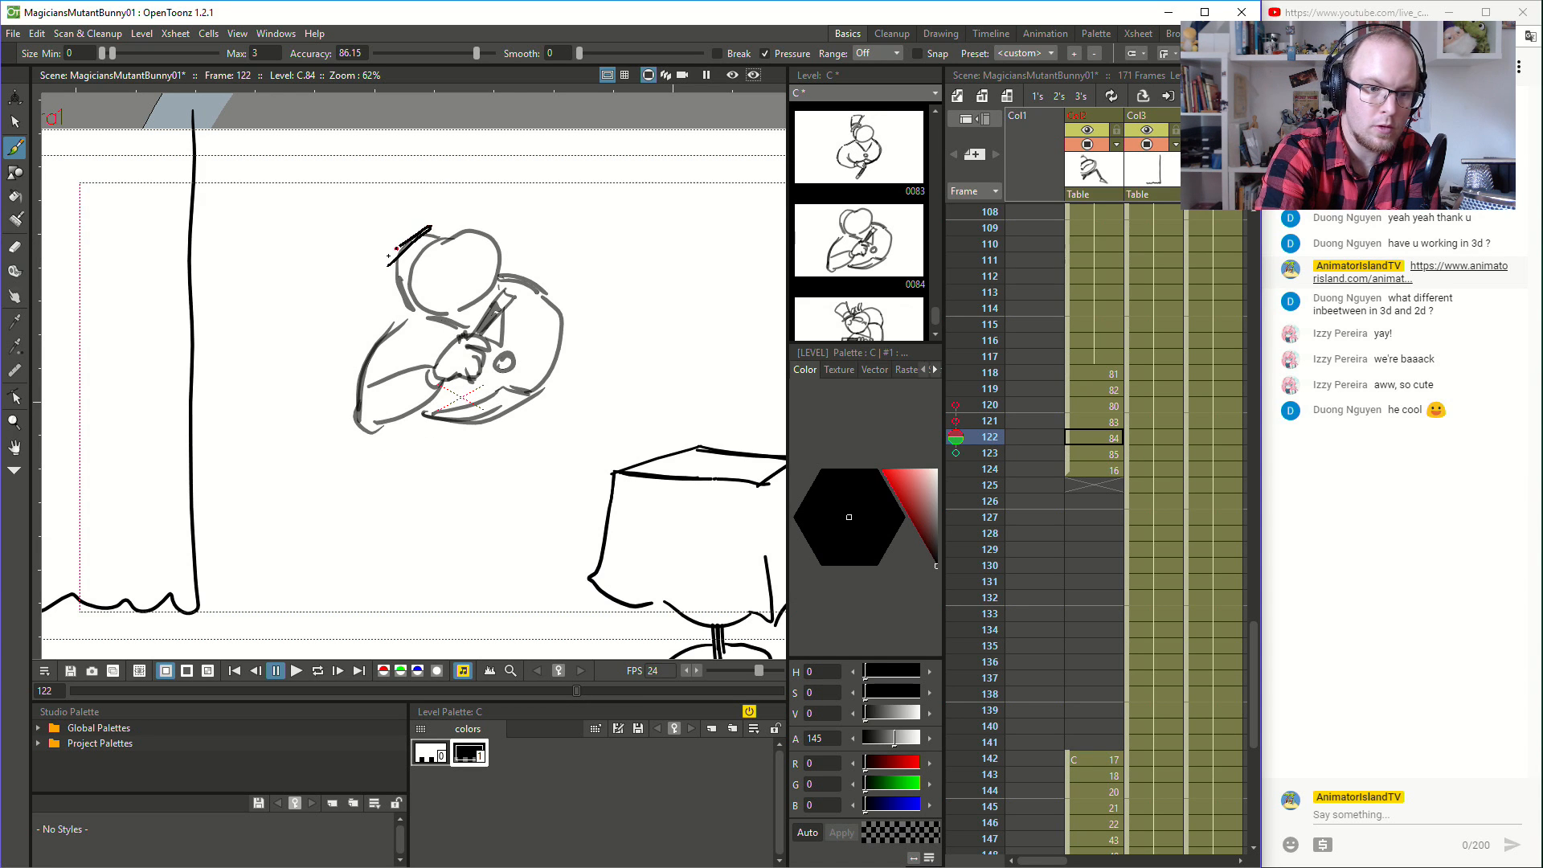
pyautogui.press('.')
pyautogui.press(',')
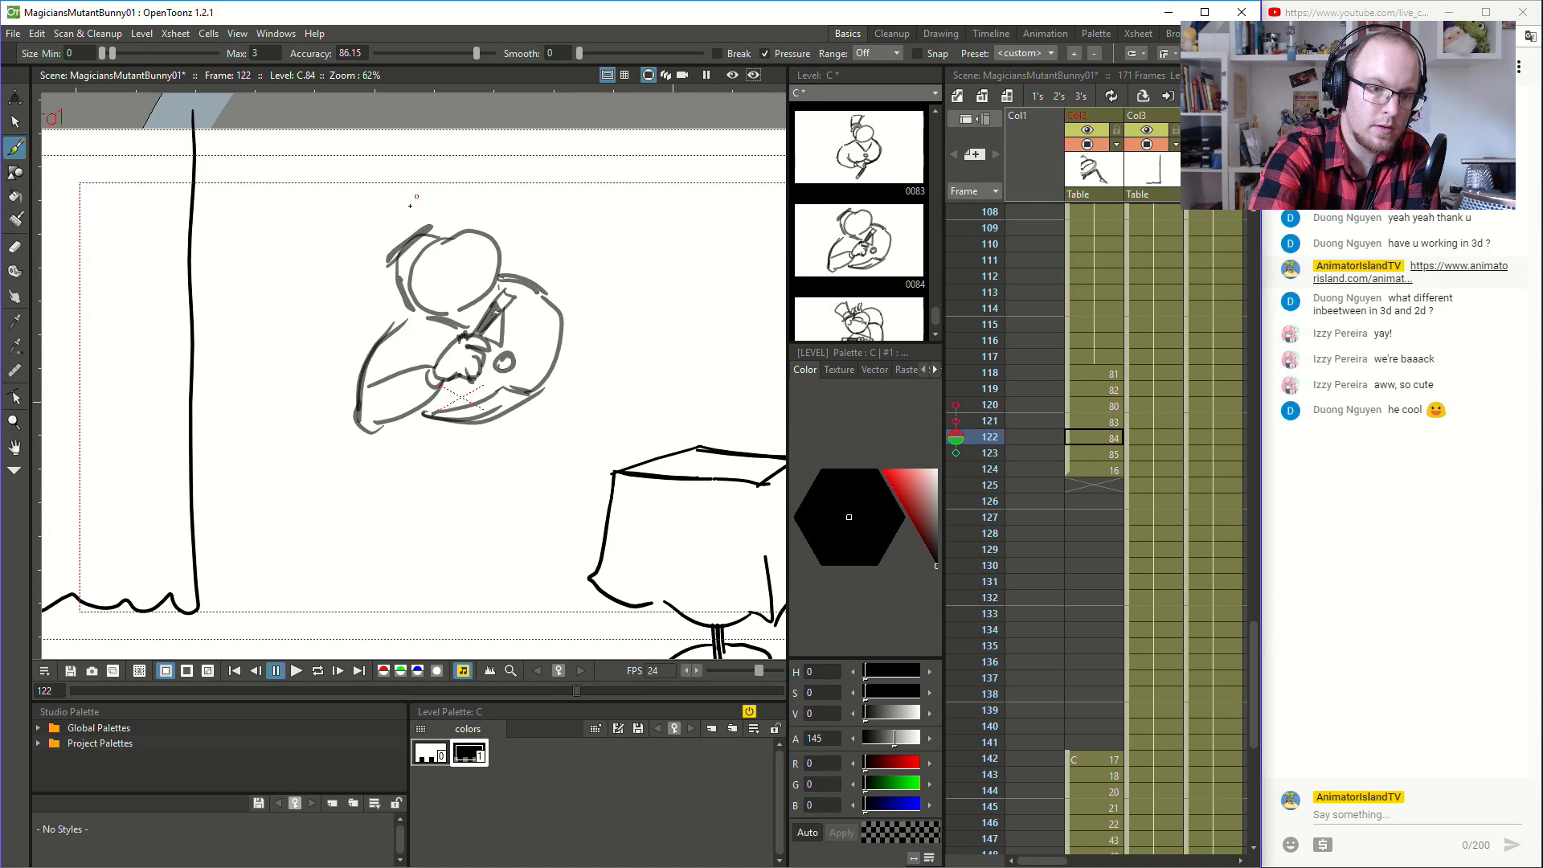
pyautogui.press('.')
pyautogui.press(',')
pyautogui.moveTo(368, 206)
pyautogui.mouseDown()
pyautogui.moveTo(393, 252)
pyautogui.moveTo(381, 237)
pyautogui.moveTo(407, 179)
pyautogui.moveTo(414, 233)
pyautogui.mouseUp()
pyautogui.moveTo(410, 171)
pyautogui.mouseDown()
pyautogui.moveTo(406, 232)
pyautogui.moveTo(383, 237)
pyautogui.mouseUp()
# - Flip through the drawings around frame 122 to examine how the tilting hat moves into drawing 16
pyautogui.press('.')
pyautogui.press(',')
pyautogui.press('.')
pyautogui.press(',')
pyautogui.press(',')
pyautogui.press(',')
pyautogui.press(',')
pyautogui.press('.')
pyautogui.press('.')
pyautogui.press('.')
pyautogui.press('.')
pyautogui.press('.')
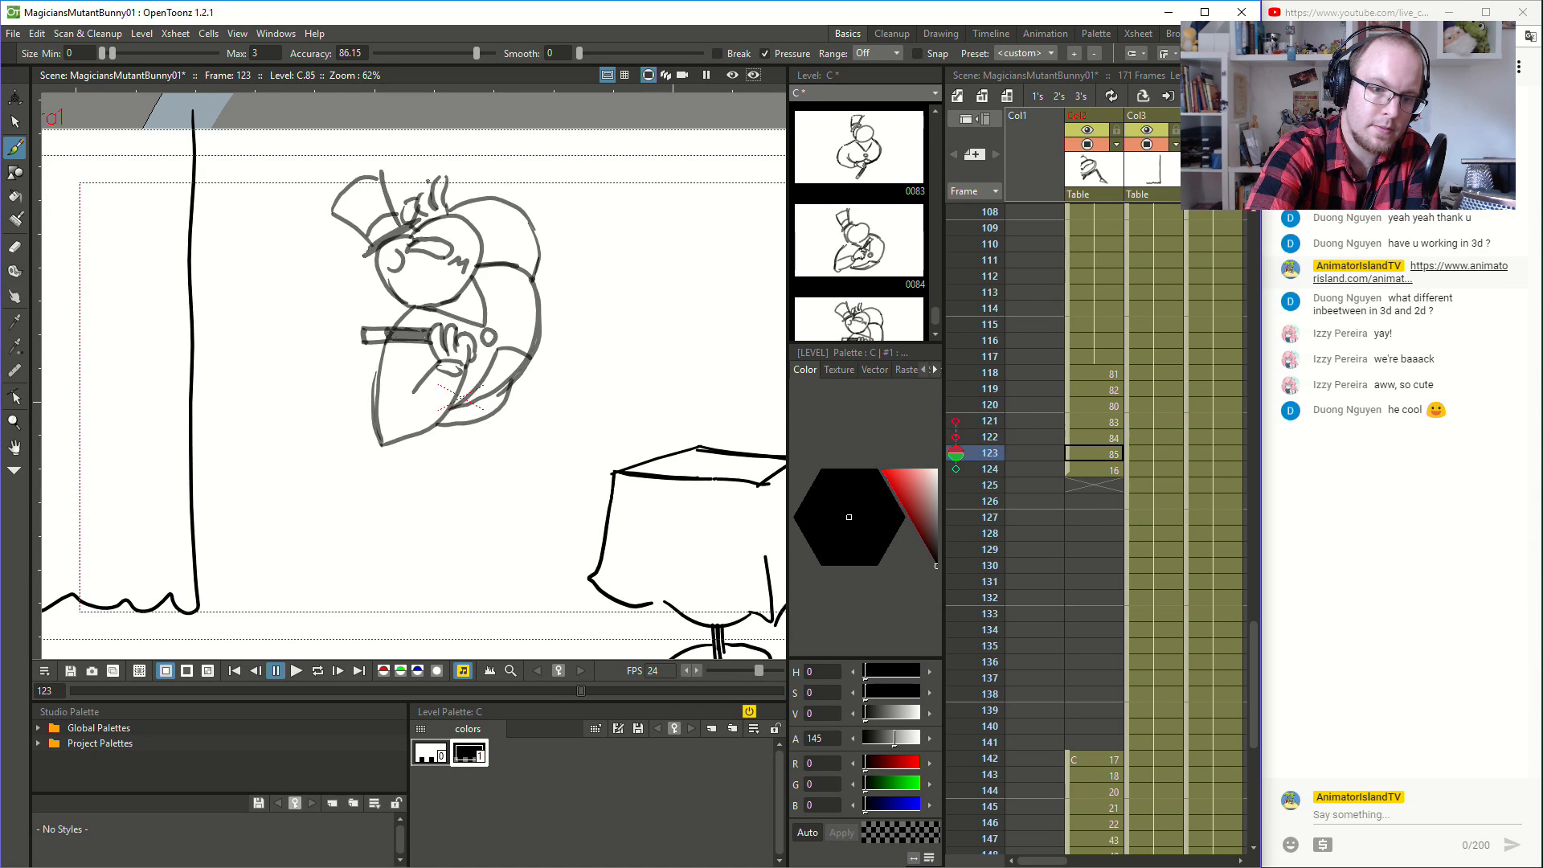
pyautogui.press(',')
pyautogui.press(',')
pyautogui.press(',')
pyautogui.press(',')
pyautogui.press(',')
pyautogui.press(',')
pyautogui.press('.')
pyautogui.press('.')
pyautogui.press('.')
pyautogui.press('.')
pyautogui.press('.')
pyautogui.press('.')
# - Sketch the magician's raised hand with curled fingers above the head, beside the hat, at frame 122
pyautogui.press(',')
pyautogui.press(',')
pyautogui.moveTo(441, 235)
pyautogui.mouseDown()
pyautogui.moveTo(445, 188)
pyautogui.moveTo(486, 201)
pyautogui.mouseUp()
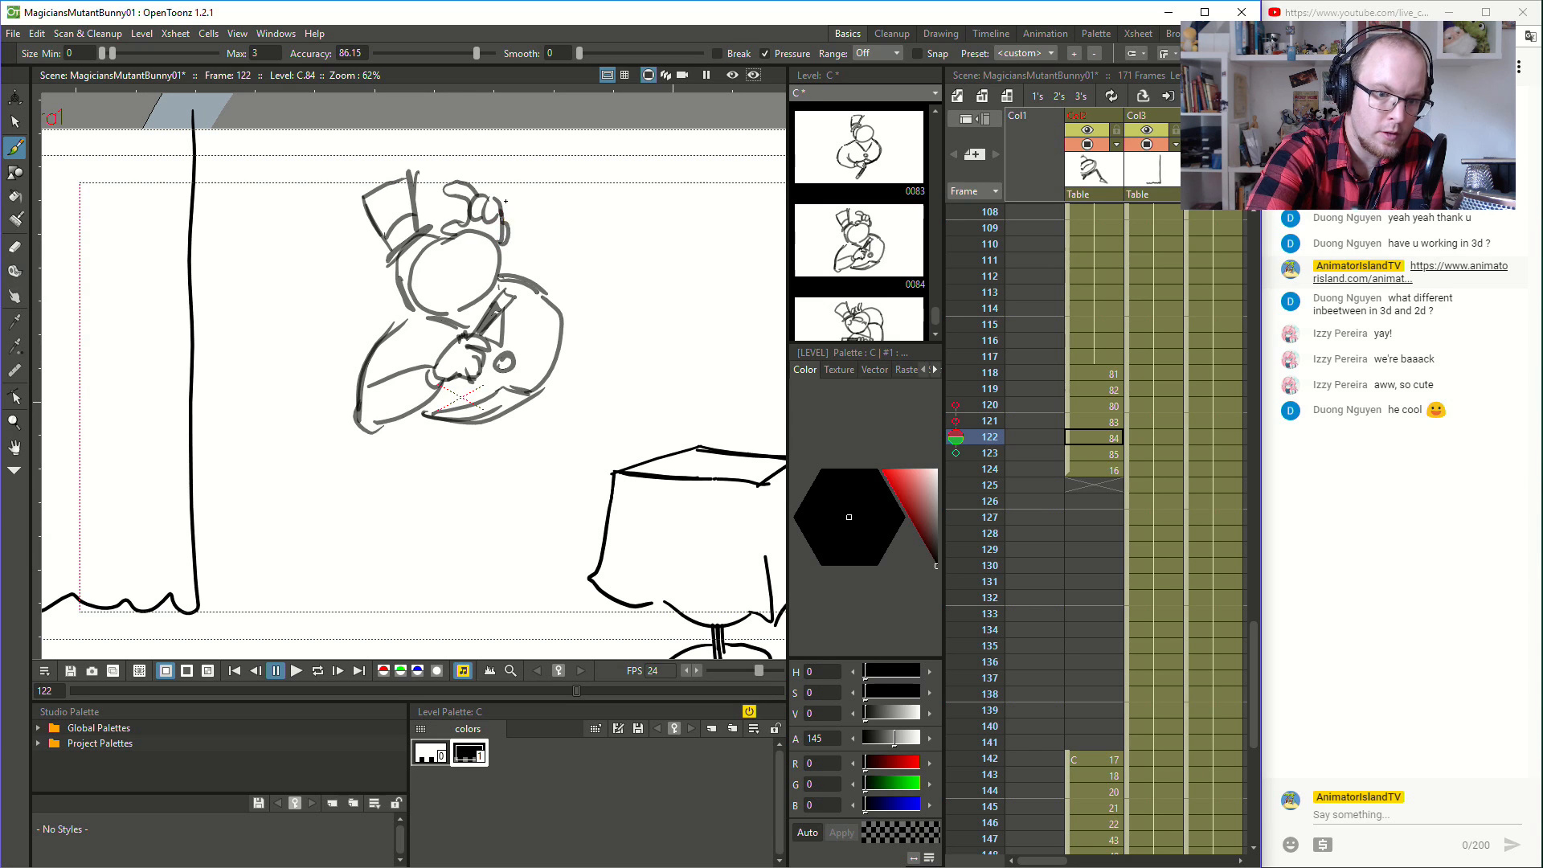
# - Flip between the inbetweens and frame 124 to examine the raised hand's path towards the hat
pyautogui.press(',')
pyautogui.press('.')
pyautogui.press('.')
pyautogui.press('.')
pyautogui.press('.')
pyautogui.press(',')
pyautogui.press(',')
# - Sketch the magician's raised open hand beside the head at frame 121
pyautogui.press(',')
pyautogui.press(',')
pyautogui.press(',')
pyautogui.press('.')
pyautogui.press('.')
pyautogui.press('.')
pyautogui.press('.')
pyautogui.press(',')
pyautogui.press(',')
pyautogui.press(',')
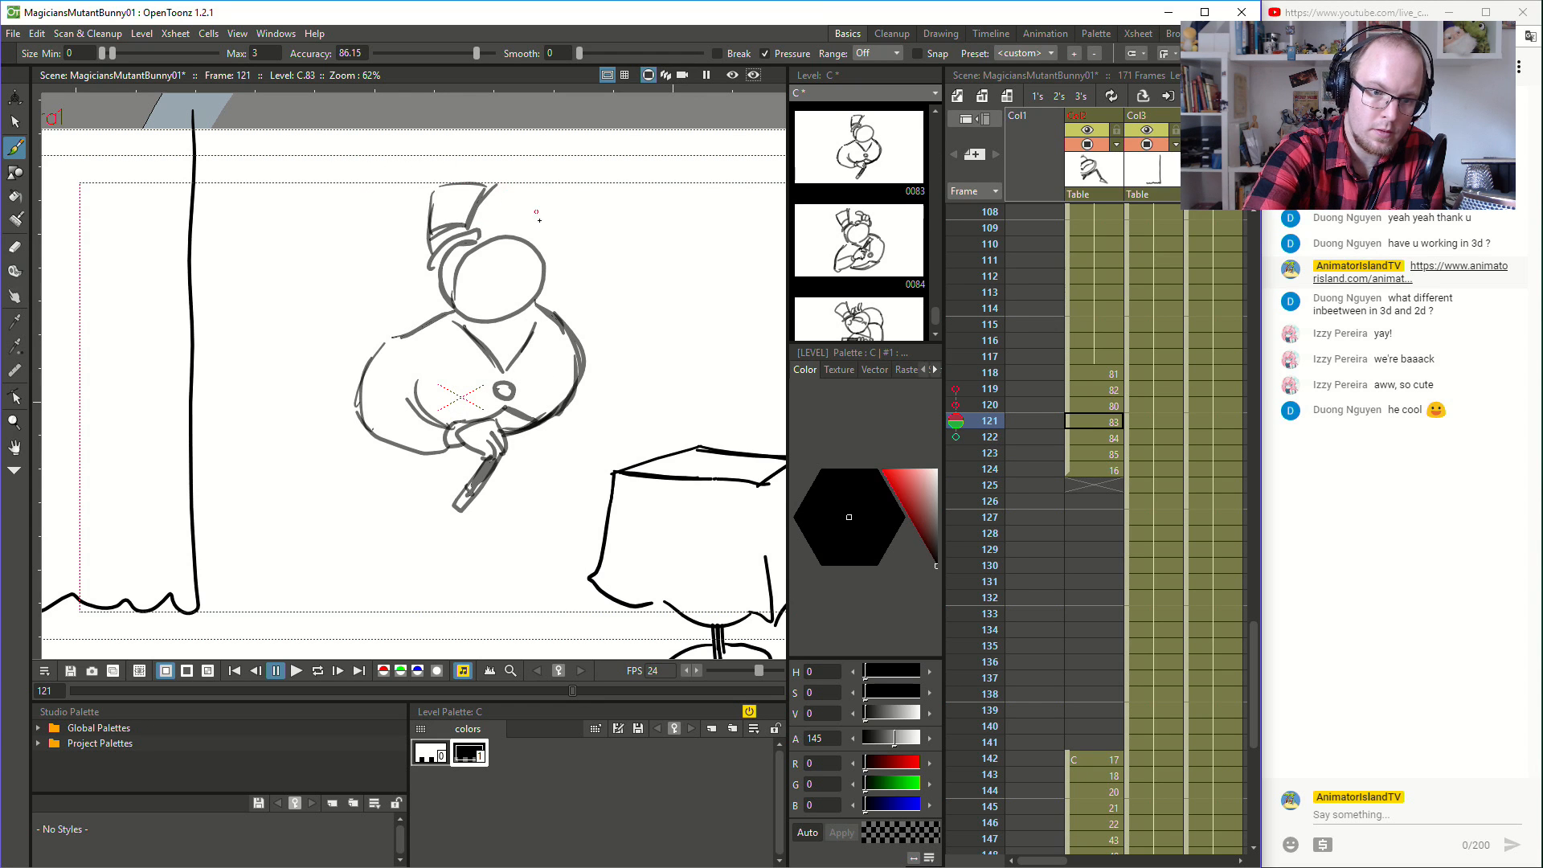
pyautogui.moveTo(566, 246)
pyautogui.mouseDown()
pyautogui.moveTo(594, 239)
pyautogui.moveTo(601, 215)
pyautogui.moveTo(583, 201)
pyautogui.mouseUp()
# - Flip back and forth through the turn up to frame 124 to examine the motion of the raised hand
pyautogui.press('.')
pyautogui.press('.')
pyautogui.press('.')
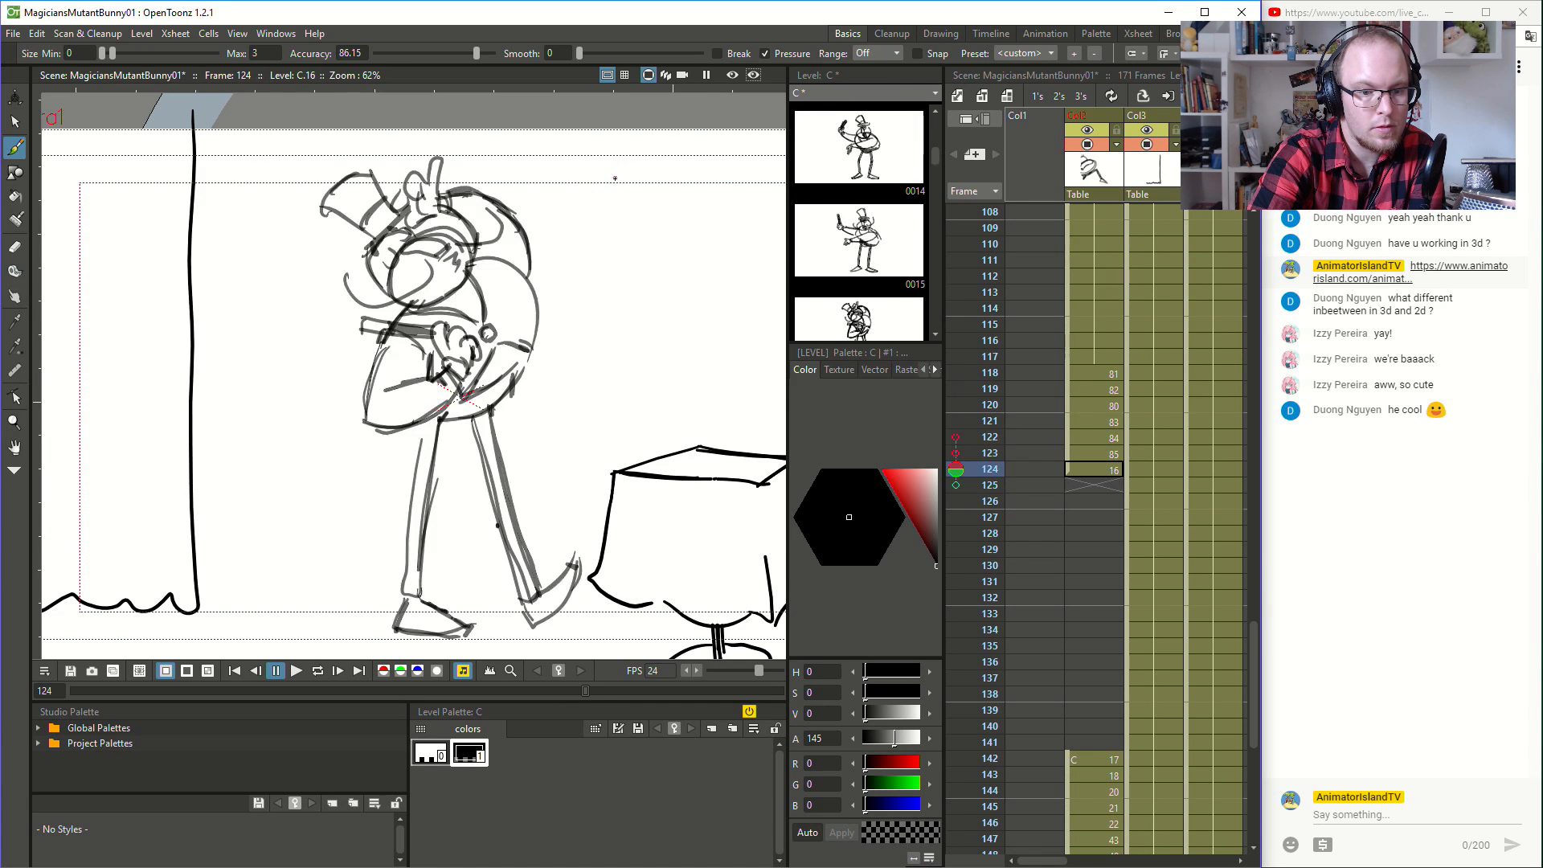
pyautogui.press(',')
pyautogui.press(',')
pyautogui.press(',')
pyautogui.press(',')
pyautogui.press(',')
pyautogui.press(',')
pyautogui.press('.')
pyautogui.press('.')
pyautogui.press('.')
pyautogui.press('.')
pyautogui.press('.')
pyautogui.press('.')
pyautogui.press('.')
pyautogui.press(',')
pyautogui.press(',')
# - Compare frames 114 and 118 to 121 to examine how the free arm travels through the frame 120 pose
pyautogui.click(1093, 370)
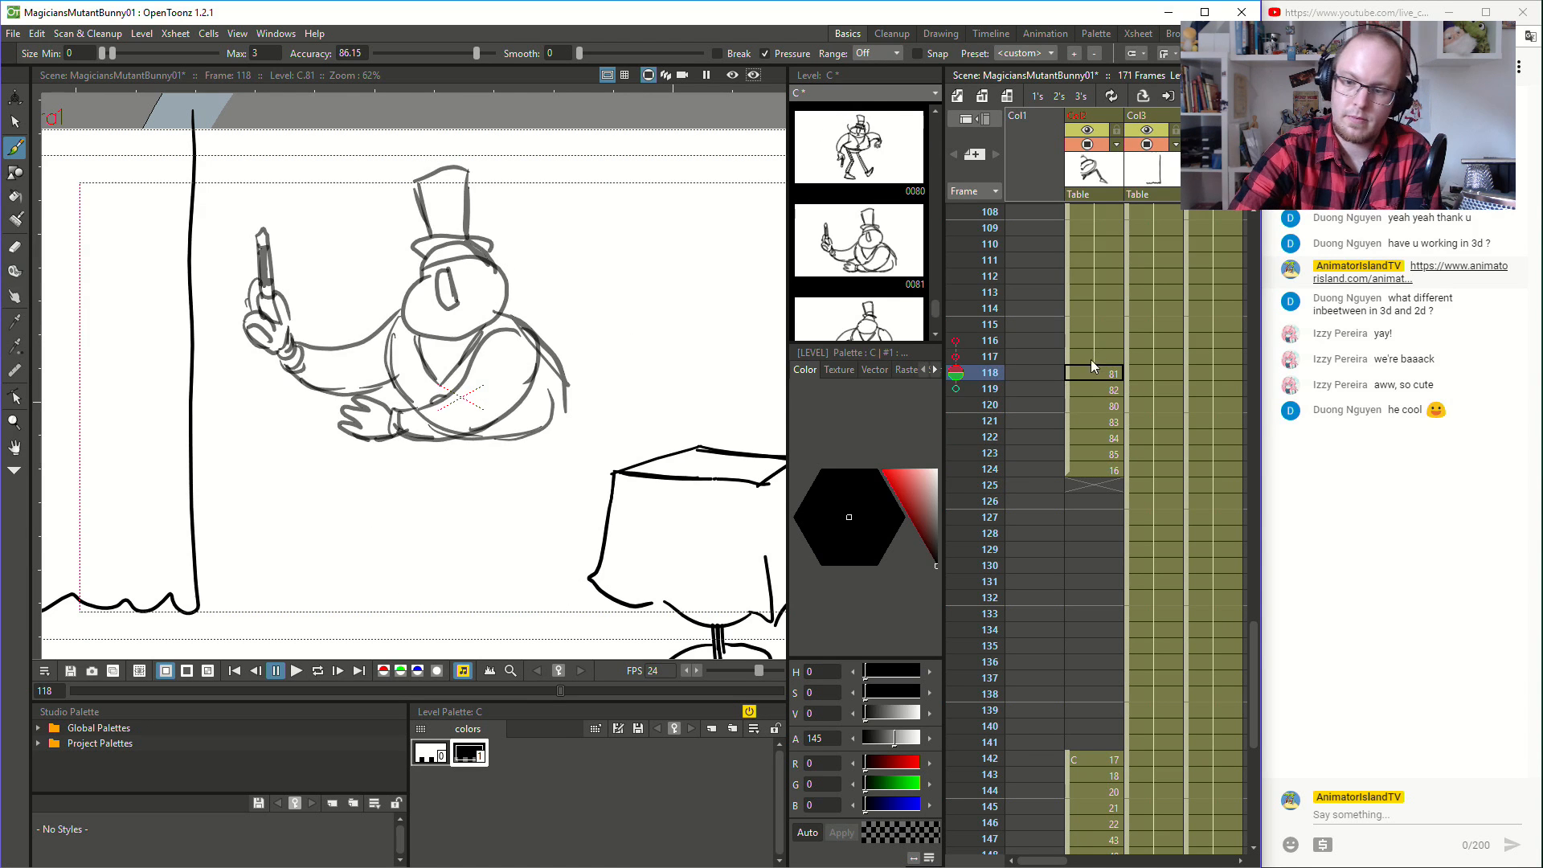
pyautogui.click(1098, 306)
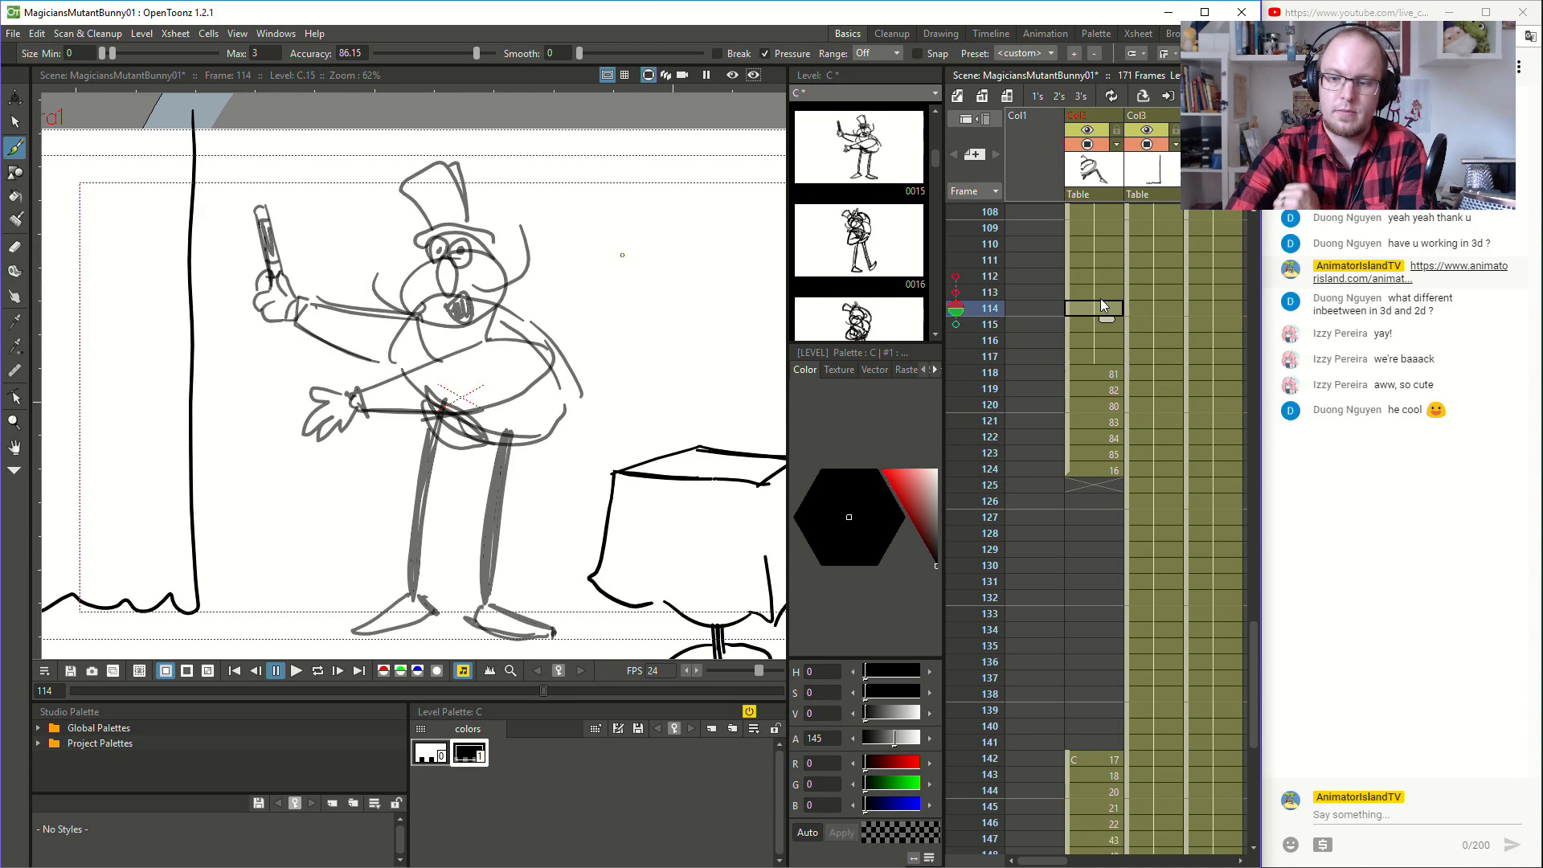
pyautogui.click(1094, 365)
pyautogui.press('.')
pyautogui.press('.')
pyautogui.press('.')
pyautogui.press('.')
pyautogui.press(',')
pyautogui.press(',')
pyautogui.press('.')
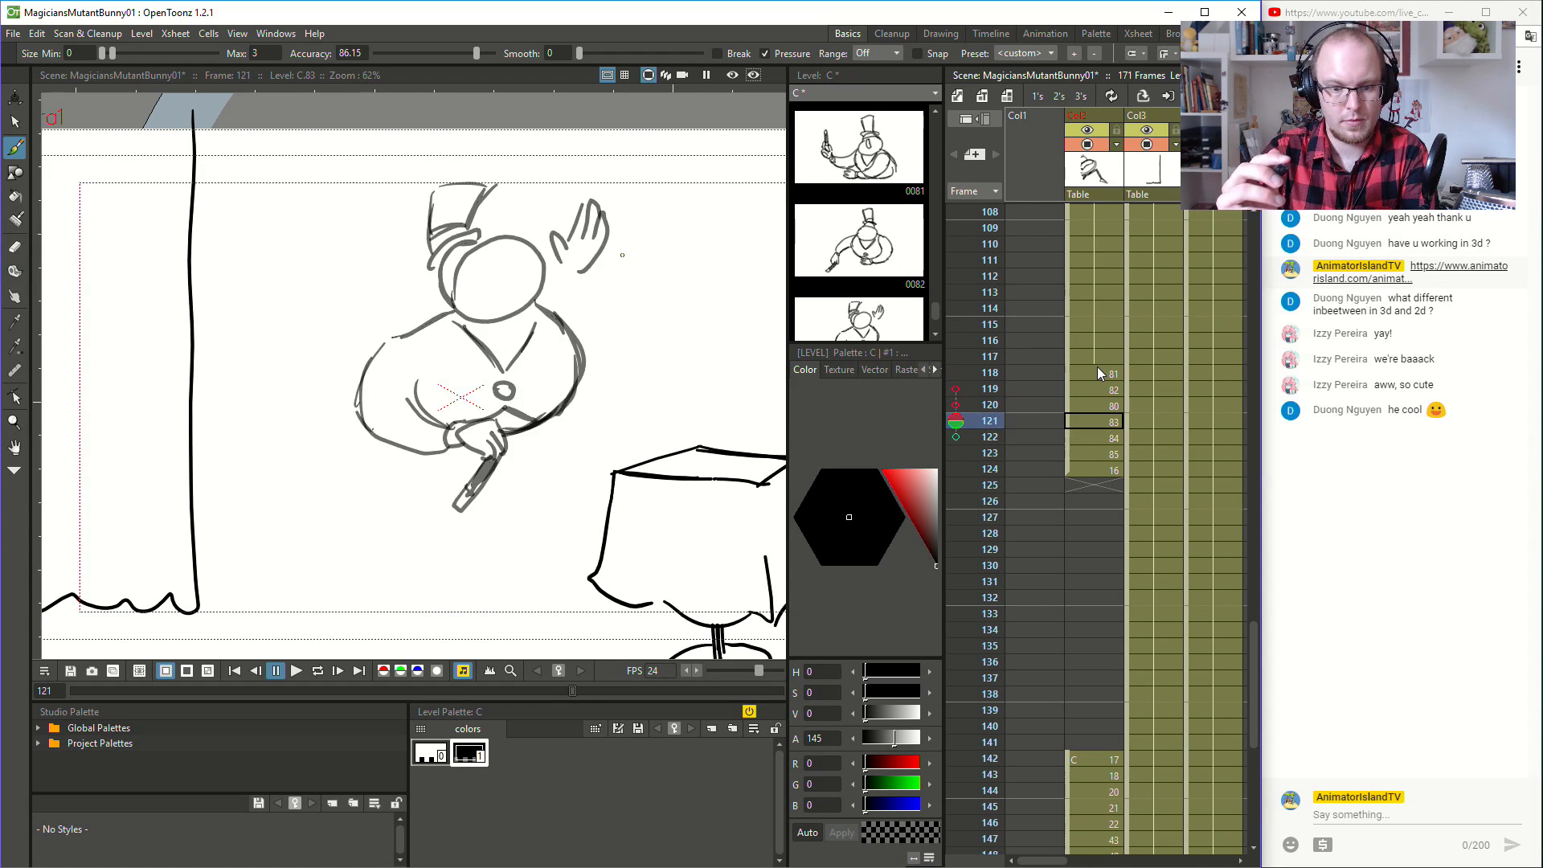
pyautogui.press(',')
pyautogui.press(',')
pyautogui.press(',')
pyautogui.press('.')
pyautogui.press('.')
pyautogui.press(',')
pyautogui.press('.')
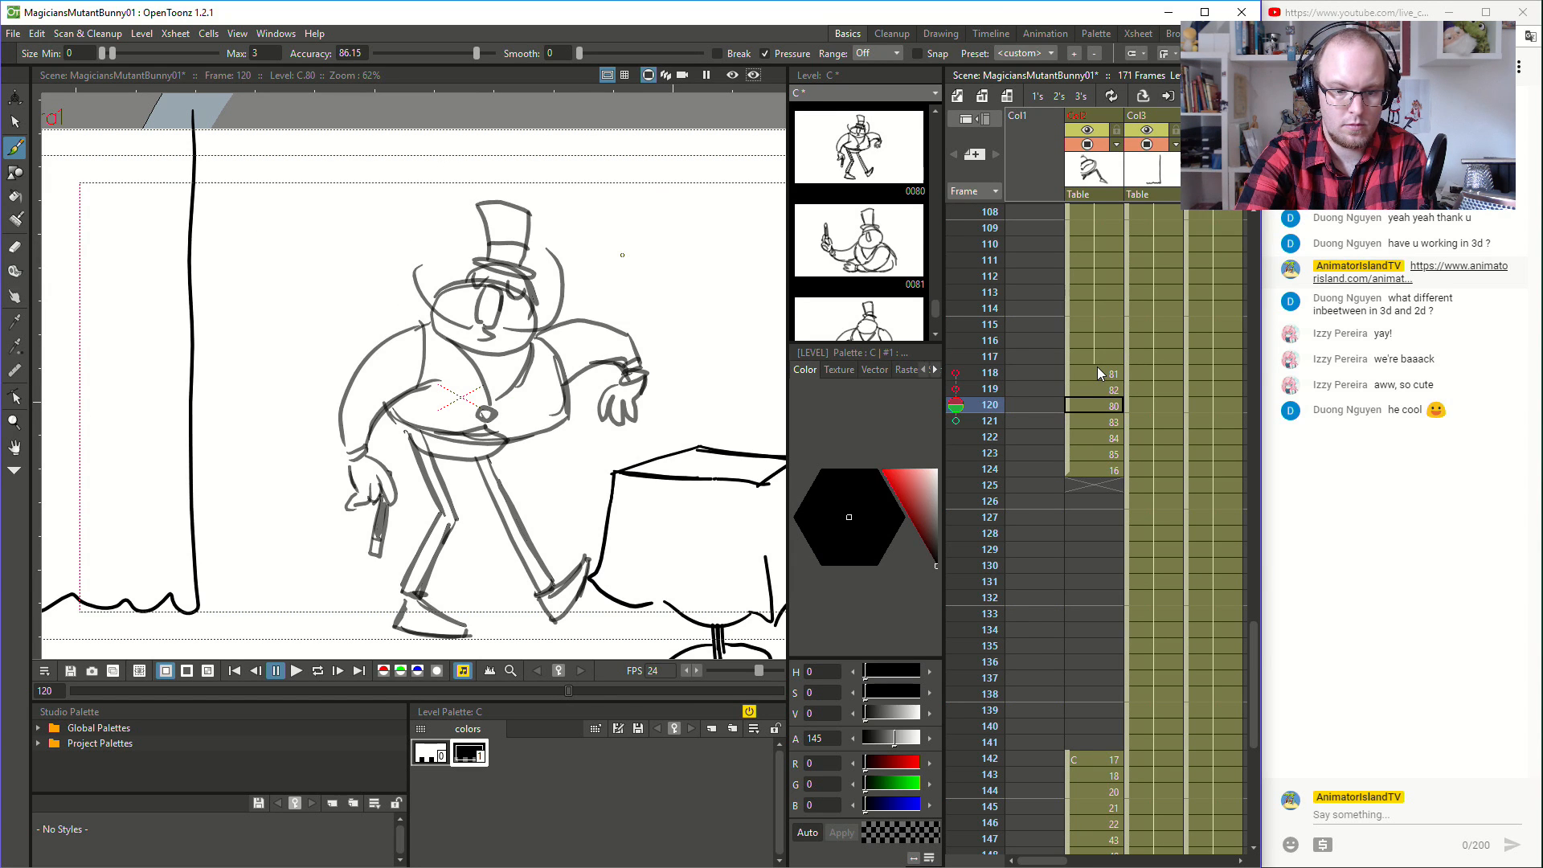
# - Select and delete the outstretched free arm and its hanging hand from the magician at frame 120
pyautogui.press('a')
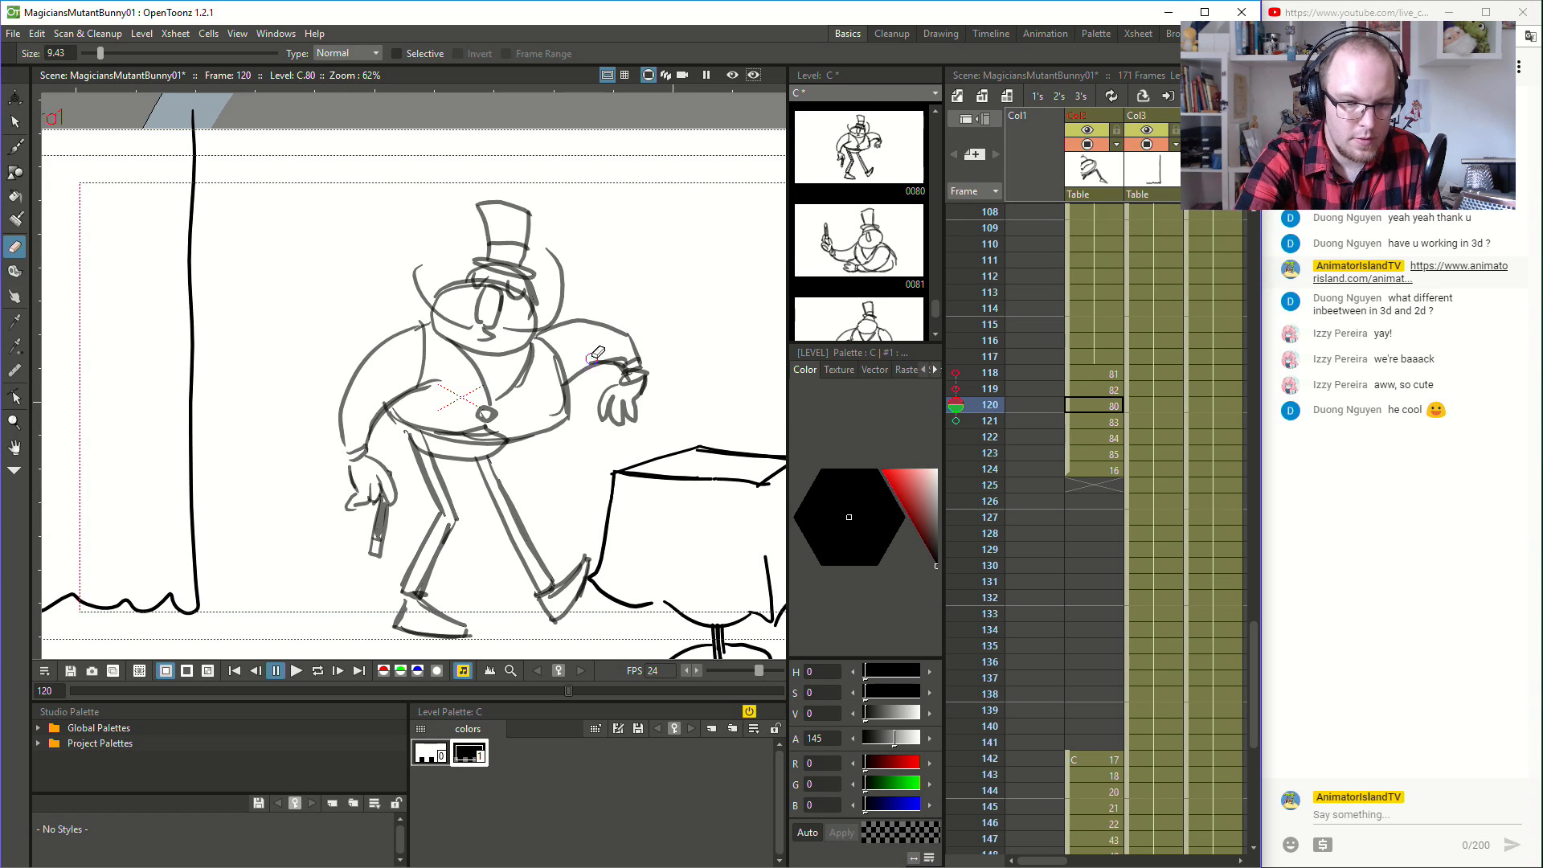
pyautogui.click(22, 119)
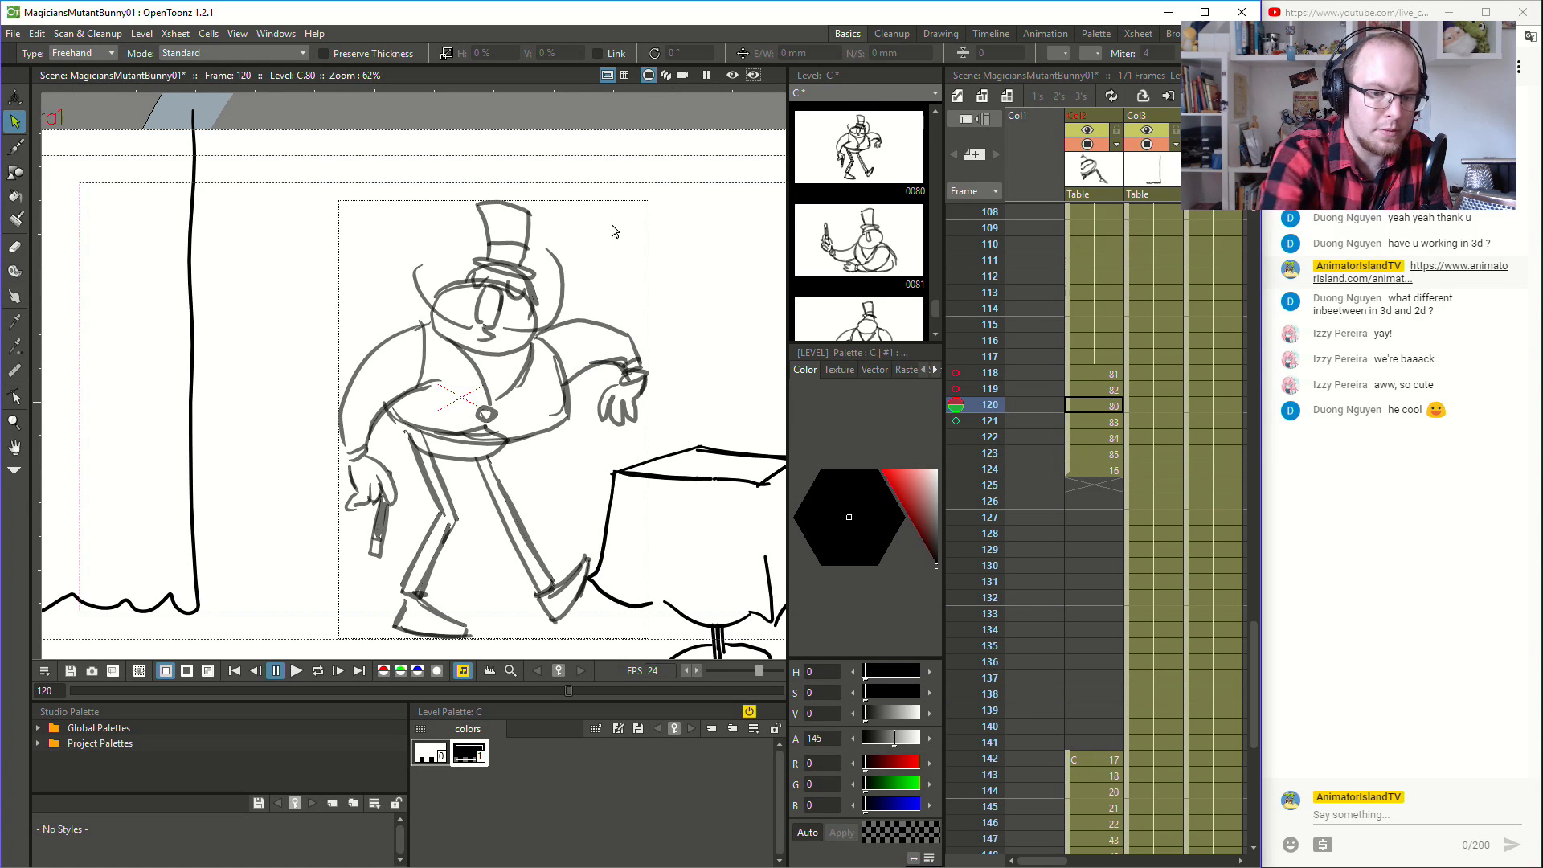
pyautogui.moveTo(623, 295); pyautogui.dragTo(537, 340)
pyautogui.moveTo(608, 287)
pyautogui.mouseDown()
pyautogui.moveTo(538, 330)
pyautogui.moveTo(550, 379)
pyautogui.moveTo(608, 411)
pyautogui.moveTo(586, 407)
pyautogui.moveTo(604, 435)
pyautogui.moveTo(668, 372)
pyautogui.moveTo(630, 274)
pyautogui.mouseUp()
pyautogui.press('Delete')
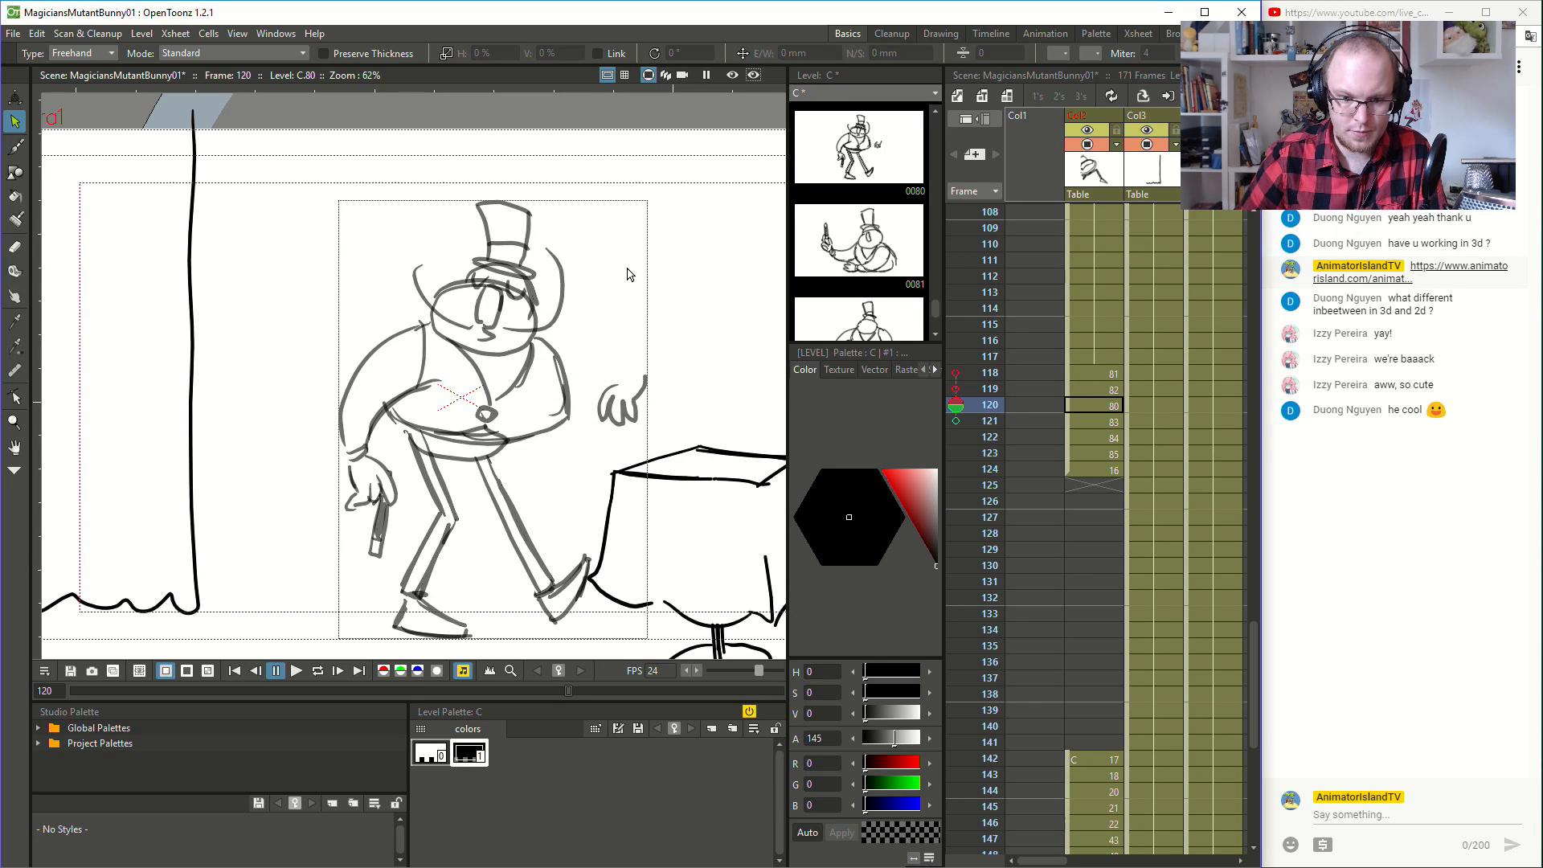
pyautogui.moveTo(632, 347)
pyautogui.mouseDown()
pyautogui.moveTo(596, 419)
pyautogui.moveTo(608, 374)
pyautogui.mouseUp()
pyautogui.press('Delete')
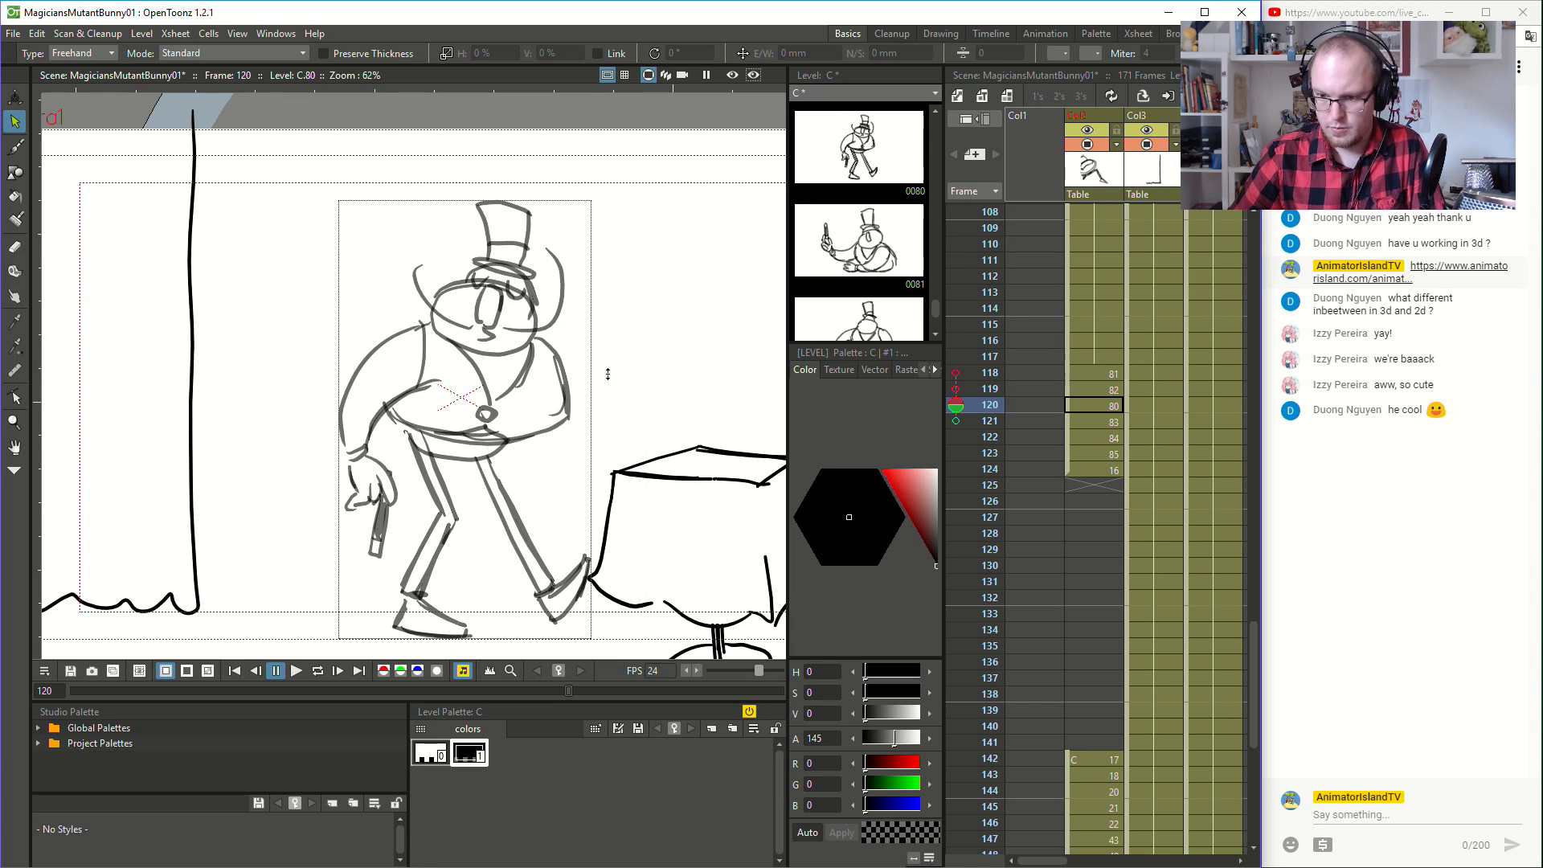
# - Sketch a bent arm with a raised hand close to the torso at frame 120, using the neighbouring frames as reference
pyautogui.click(1089, 369)
pyautogui.press('Down')
pyautogui.press('Down')
pyautogui.press('Down')
pyautogui.press('Down')
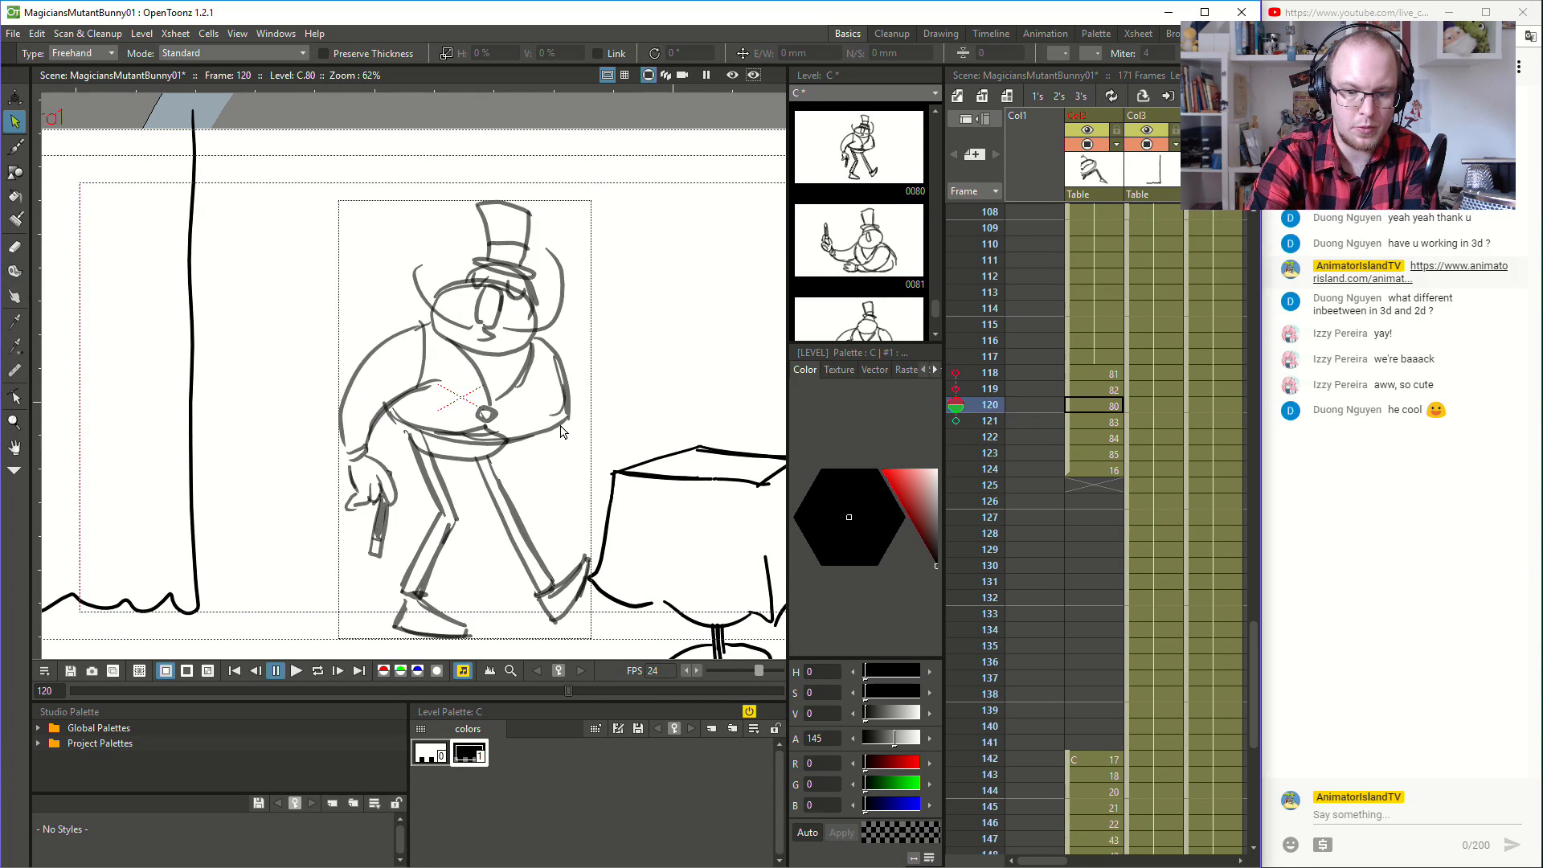
pyautogui.press('Up')
pyautogui.press('Up')
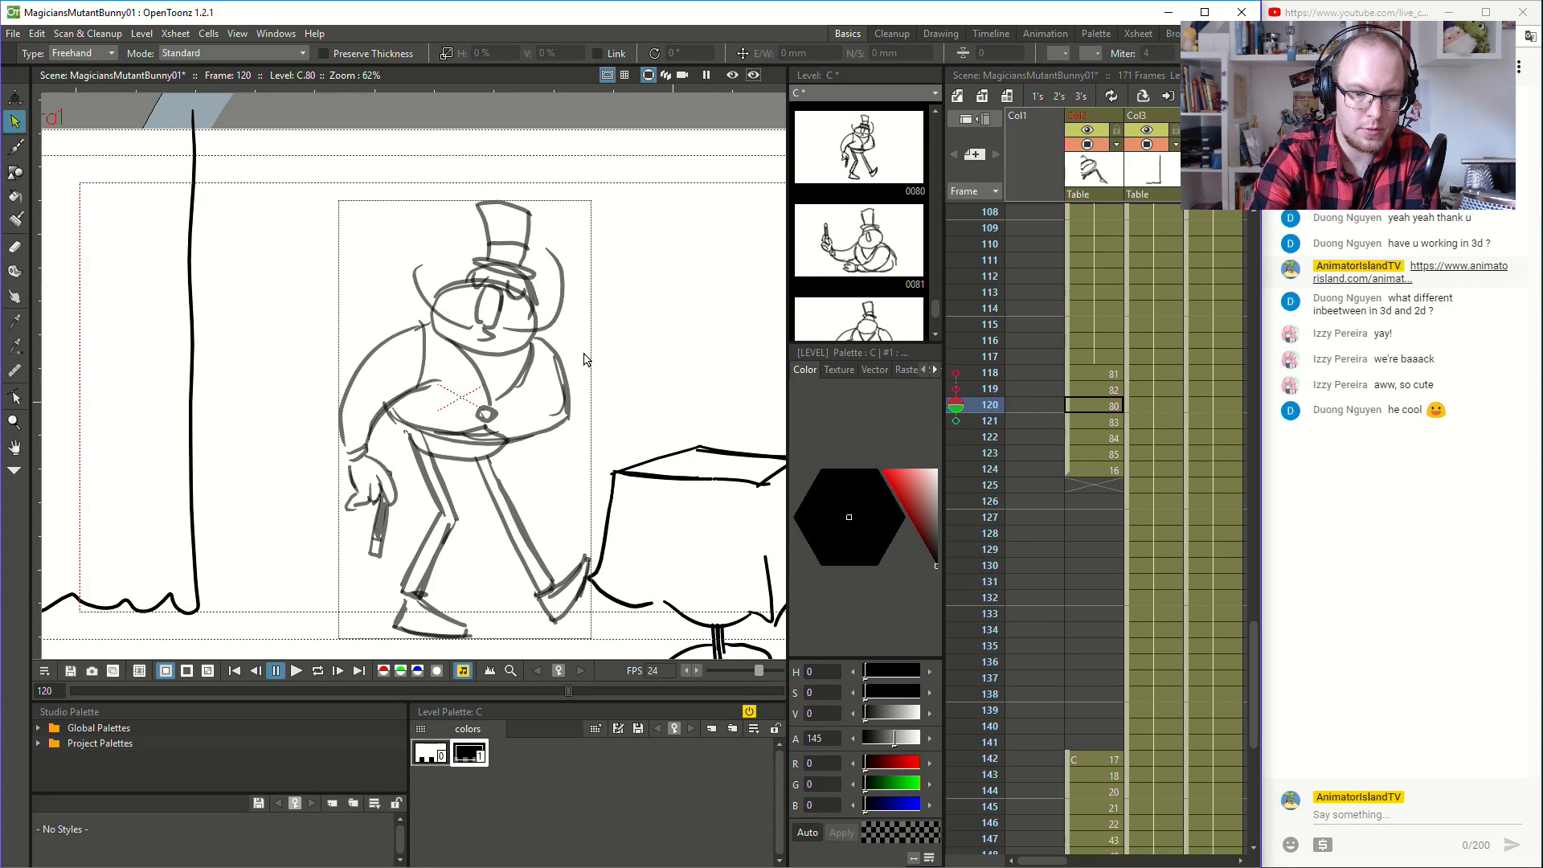
pyautogui.press('b')
pyautogui.moveTo(594, 324)
pyautogui.mouseDown()
pyautogui.moveTo(575, 353)
pyautogui.moveTo(593, 362)
pyautogui.moveTo(609, 329)
pyautogui.moveTo(616, 347)
pyautogui.moveTo(598, 411)
pyautogui.moveTo(558, 370)
pyautogui.mouseUp()
pyautogui.moveTo(552, 429)
pyautogui.mouseDown()
pyautogui.moveTo(610, 393)
pyautogui.moveTo(556, 431)
pyautogui.moveTo(610, 374)
pyautogui.moveTo(550, 351)
pyautogui.mouseUp()
# - Flip between frame 120 and its neighbours to examine how the redrawn bent arm moves
pyautogui.press('Up')
pyautogui.press('Down')
pyautogui.press('Down')
pyautogui.press('Down')
pyautogui.press('Up')
pyautogui.press('Up')
pyautogui.press('Down')
pyautogui.press('Up')
pyautogui.press('Down')
pyautogui.press('Up')
pyautogui.press('Up')
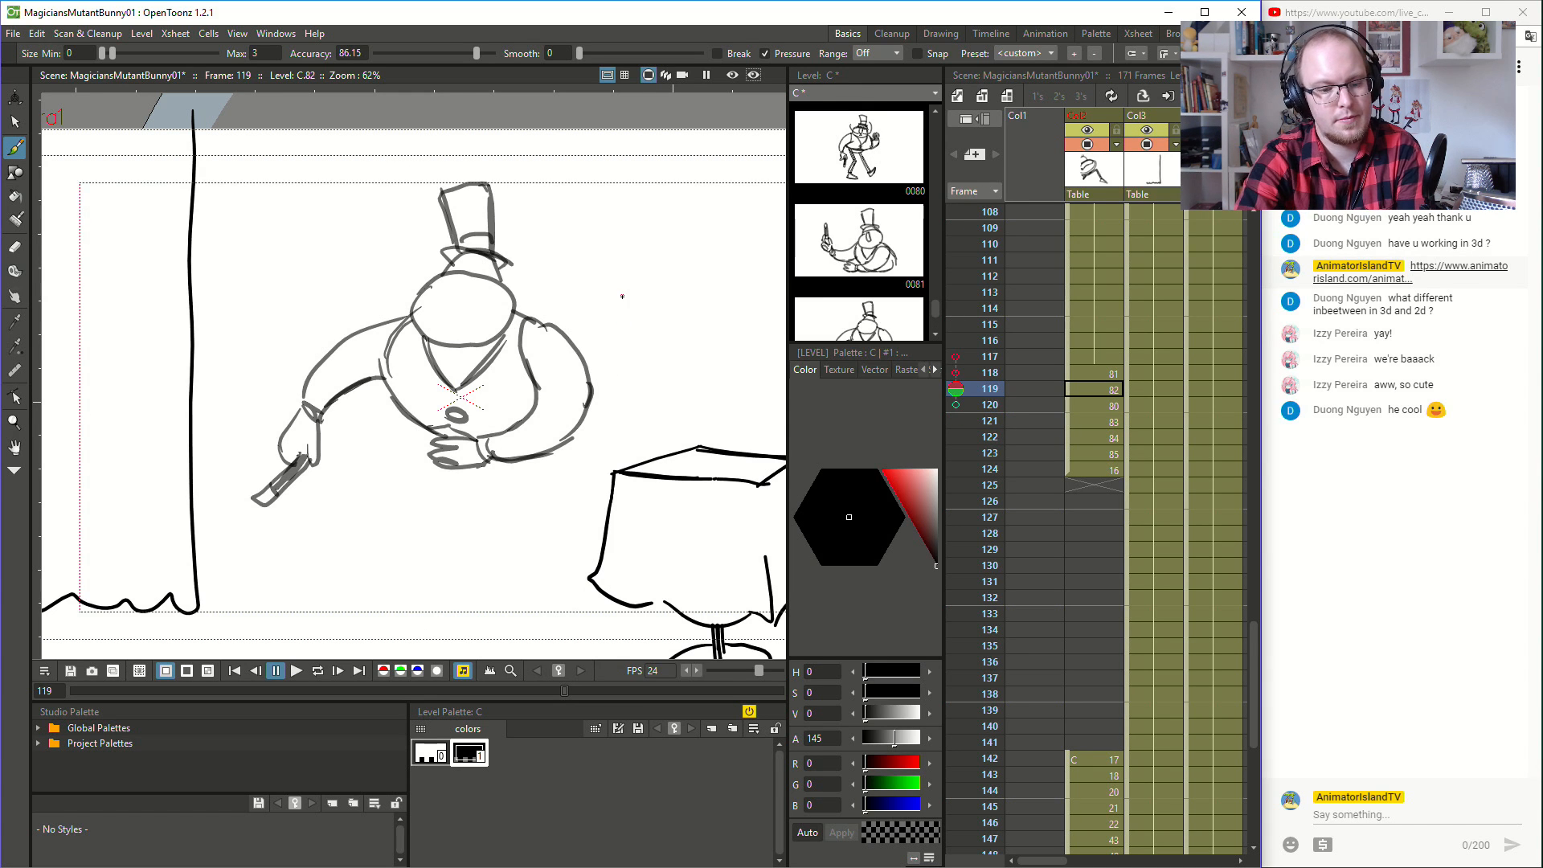
# - Try several new outlines for the bent free arm beside the torso, starting at frame 119, and undo the rejected strokes
pyautogui.press('e')
pyautogui.moveTo(520, 320)
pyautogui.mouseDown()
pyautogui.moveTo(532, 408)
pyautogui.moveTo(529, 346)
pyautogui.moveTo(554, 340)
pyautogui.moveTo(592, 382)
pyautogui.moveTo(587, 396)
pyautogui.moveTo(569, 349)
pyautogui.moveTo(584, 419)
pyautogui.moveTo(569, 433)
pyautogui.moveTo(538, 435)
pyautogui.moveTo(541, 325)
pyautogui.mouseUp()
pyautogui.press('b')
pyautogui.hotkey('ctrl', 'z')
pyautogui.moveTo(528, 419); pyautogui.dragTo(538, 323)
pyautogui.hotkey('ctrl', 'z')
pyautogui.hotkey('ctrl', 'z')
pyautogui.moveTo(524, 424)
pyautogui.mouseDown()
pyautogui.moveTo(549, 332)
pyautogui.moveTo(573, 411)
pyautogui.mouseUp()
pyautogui.hotkey('ctrl', 'z')
pyautogui.moveTo(514, 308)
pyautogui.mouseDown()
pyautogui.moveTo(572, 359)
pyautogui.moveTo(538, 330)
pyautogui.moveTo(577, 376)
pyautogui.moveTo(562, 444)
pyautogui.moveTo(584, 397)
pyautogui.moveTo(560, 447)
pyautogui.mouseUp()
pyautogui.hotkey('ctrl', 'z')
pyautogui.moveTo(576, 366); pyautogui.dragTo(580, 419)
pyautogui.hotkey('ctrl', 'z')
pyautogui.moveTo(548, 324); pyautogui.dragTo(579, 413)
pyautogui.moveTo(550, 329); pyautogui.dragTo(557, 326)
pyautogui.hotkey('ctrl', 'z')
pyautogui.moveTo(550, 378)
pyautogui.mouseDown()
pyautogui.moveTo(556, 316)
pyautogui.moveTo(570, 374)
pyautogui.moveTo(575, 331)
pyautogui.moveTo(581, 374)
pyautogui.moveTo(591, 339)
pyautogui.mouseUp()
pyautogui.press('Down')
pyautogui.hotkey('ctrl', 'z')
# - Select and delete the redrawn bent arm and raised hand at frame 120
pyautogui.press('a')
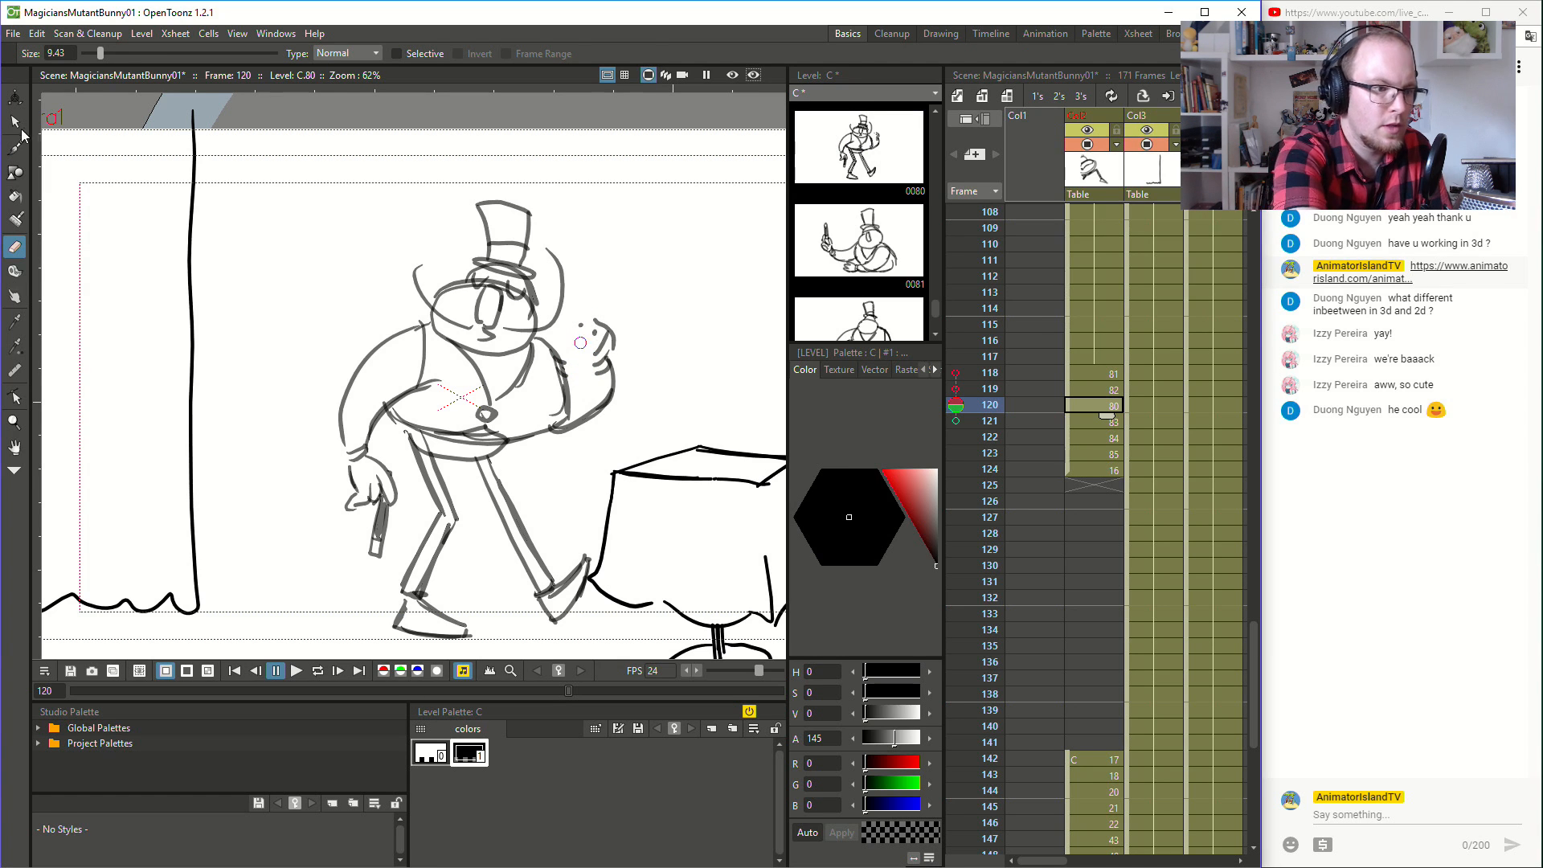
pyautogui.press('s')
pyautogui.moveTo(642, 287)
pyautogui.mouseDown()
pyautogui.moveTo(542, 384)
pyautogui.moveTo(643, 369)
pyautogui.moveTo(629, 299)
pyautogui.mouseUp()
pyautogui.press('Delete')
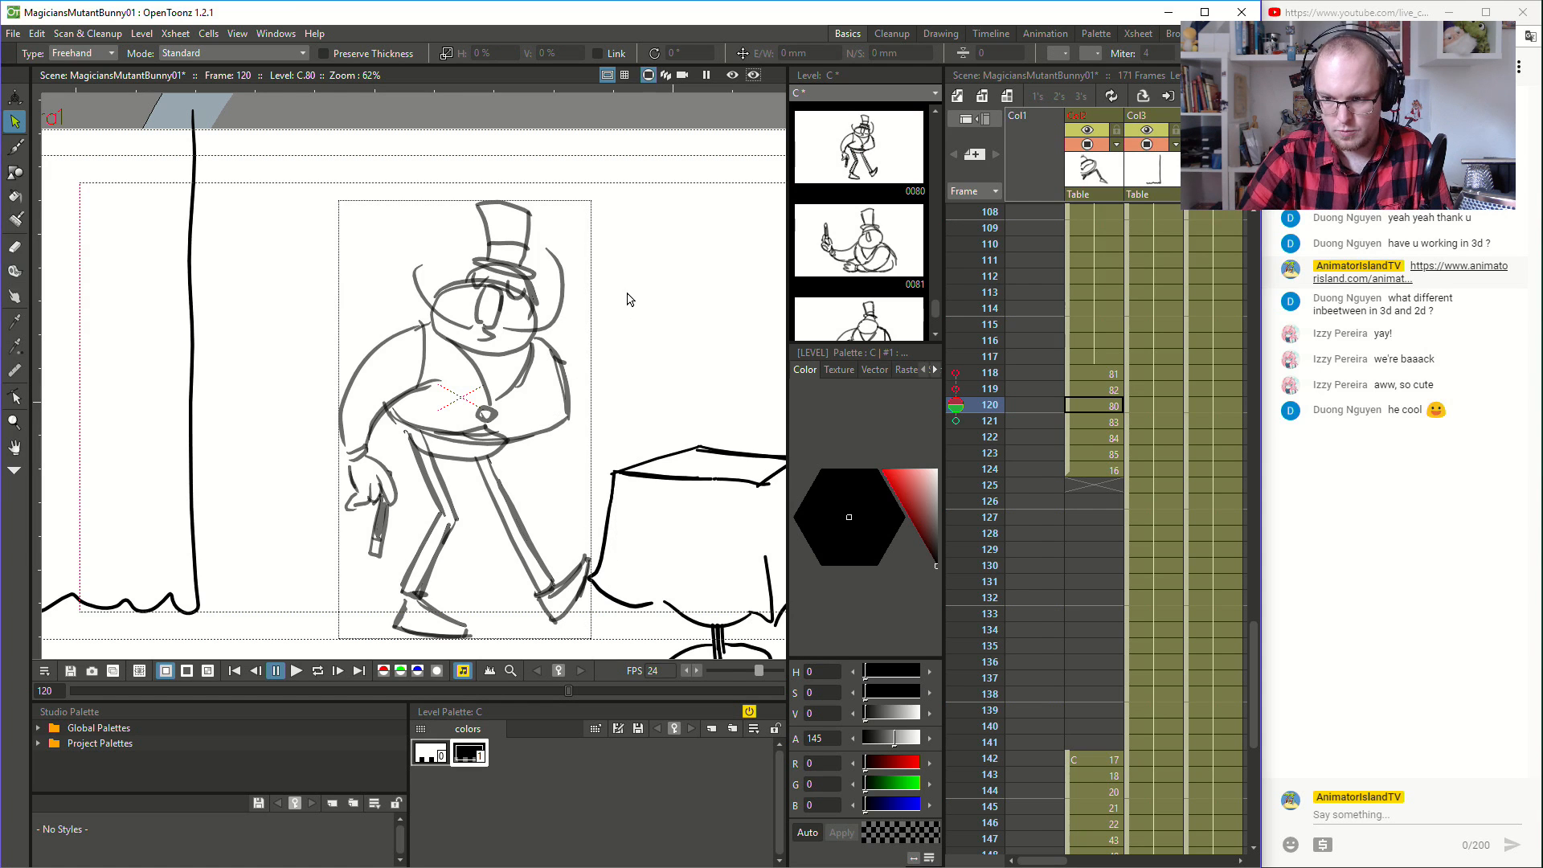
pyautogui.click(1103, 392)
pyautogui.click(1102, 403)
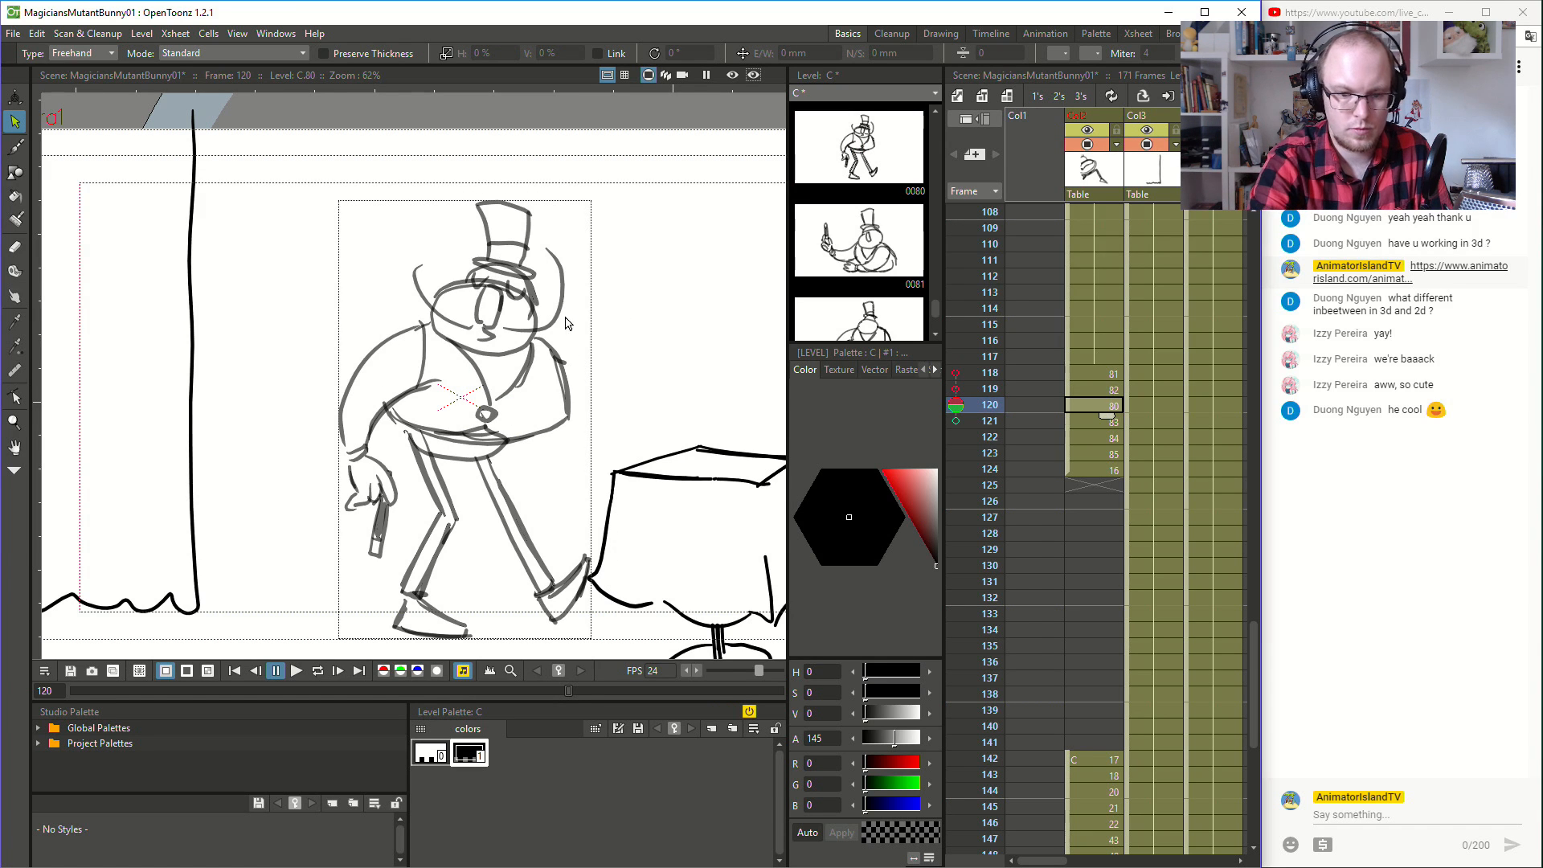
# - Erase the raised open hand beside the head at frame 121
pyautogui.click(22, 148)
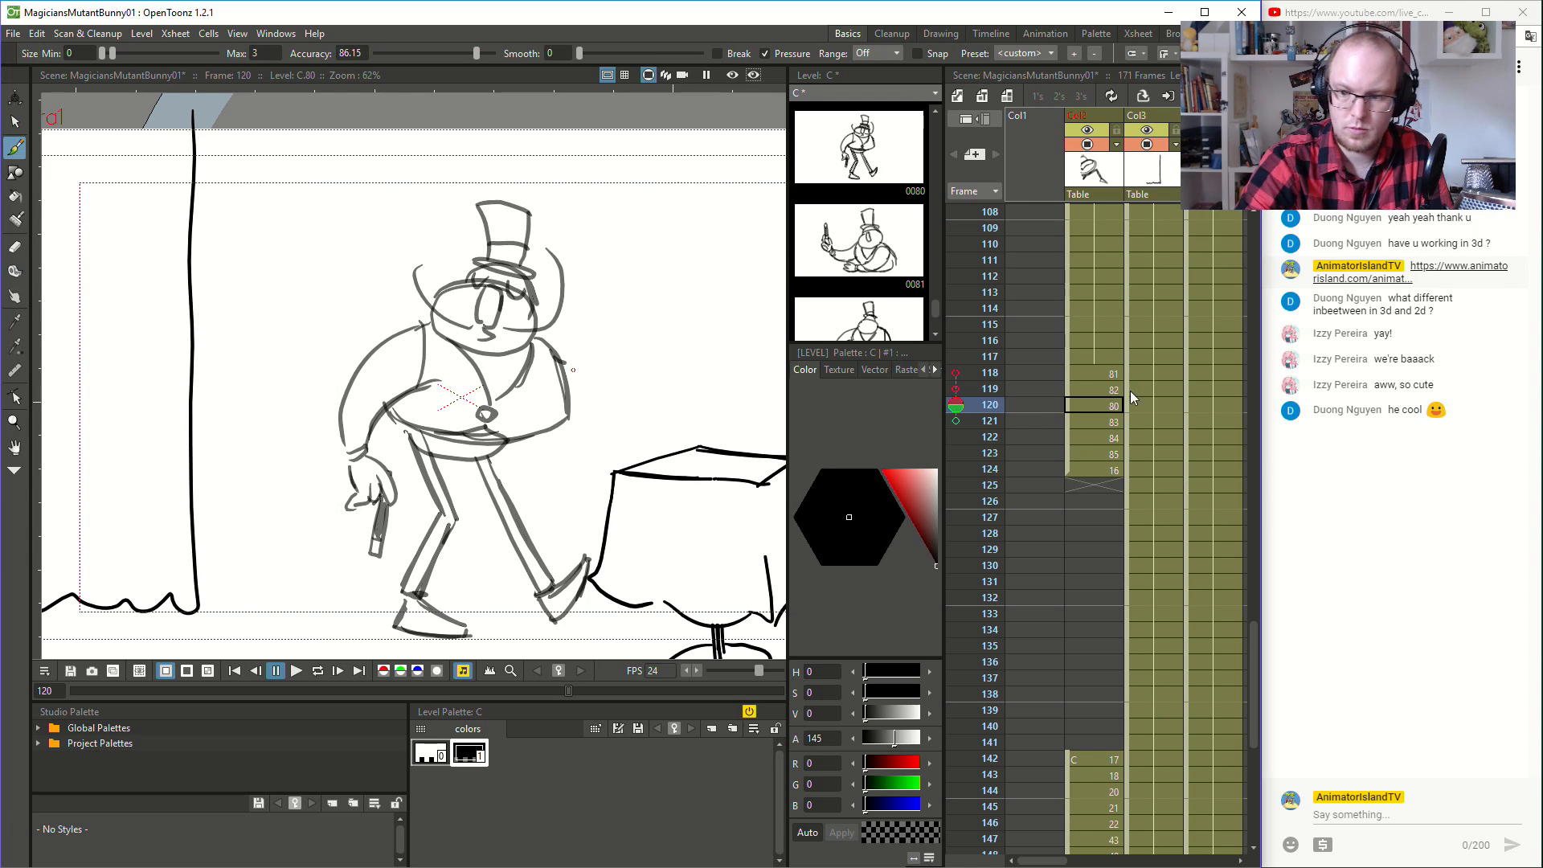
pyautogui.click(1116, 422)
pyautogui.click(1115, 439)
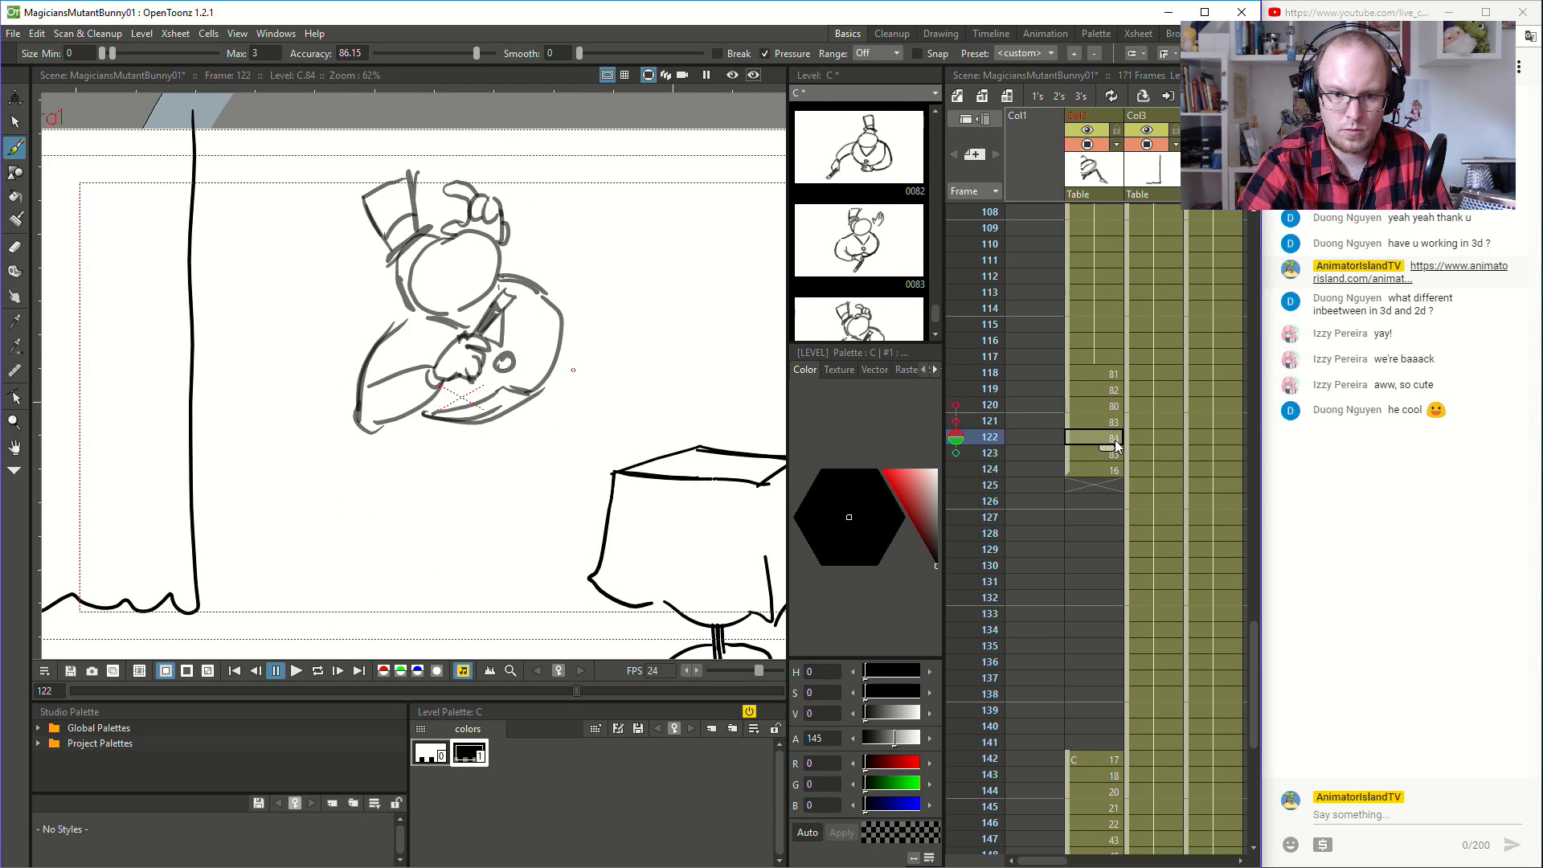
pyautogui.click(1114, 422)
pyautogui.press('a')
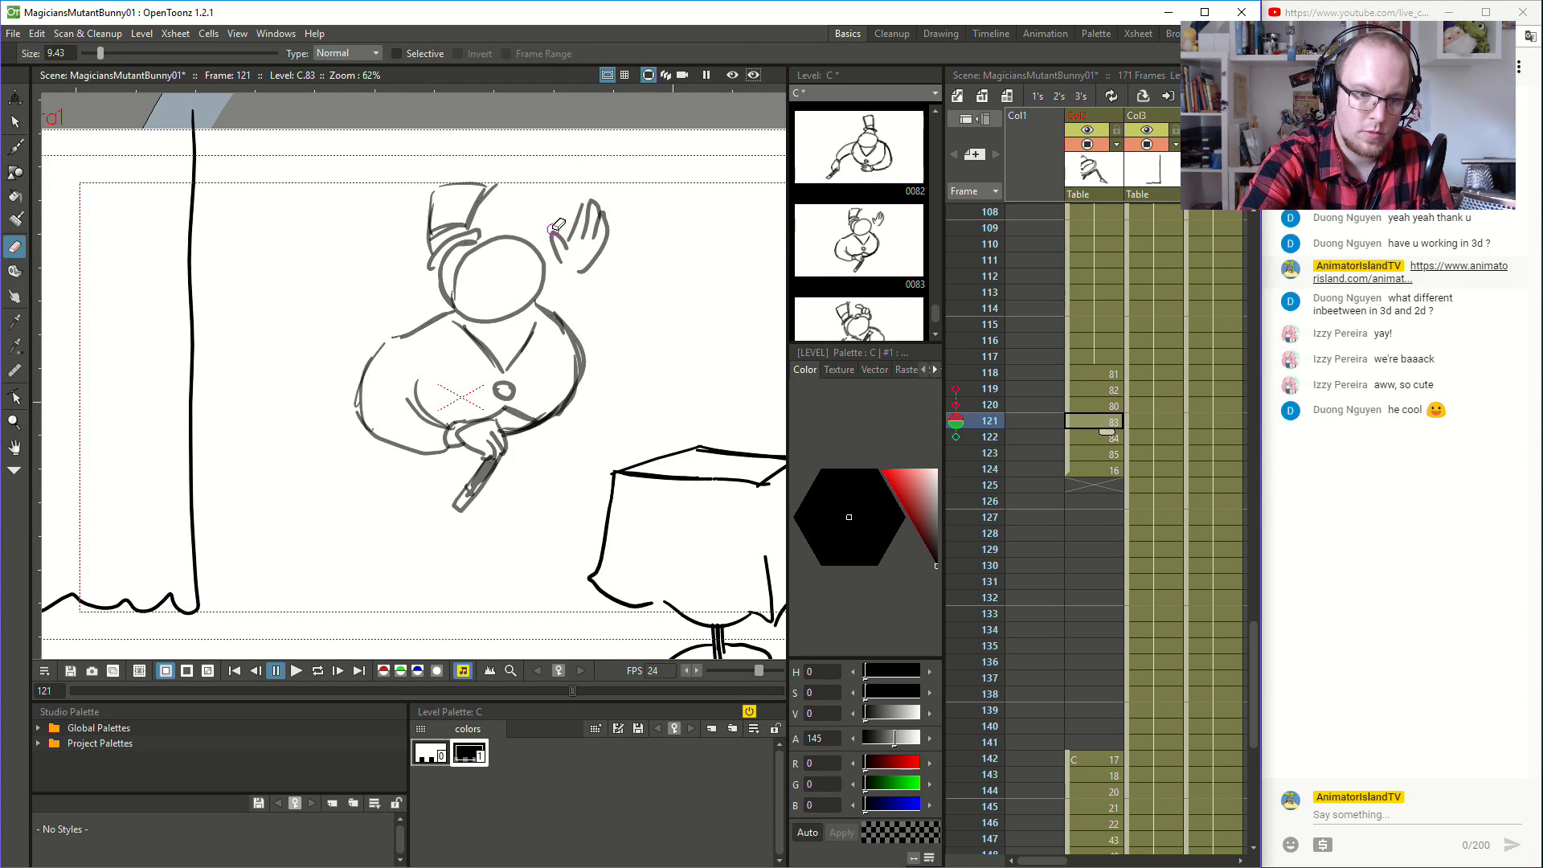
pyautogui.moveTo(555, 238)
pyautogui.mouseDown()
pyautogui.moveTo(572, 241)
pyautogui.moveTo(585, 207)
pyautogui.moveTo(591, 247)
pyautogui.moveTo(607, 211)
pyautogui.moveTo(602, 237)
pyautogui.mouseUp()
# - Erase the raised hand beside the hat at frame 122 and move on to frame 123 for drawing
pyautogui.click(1106, 407)
pyautogui.click(1108, 422)
pyautogui.click(1109, 439)
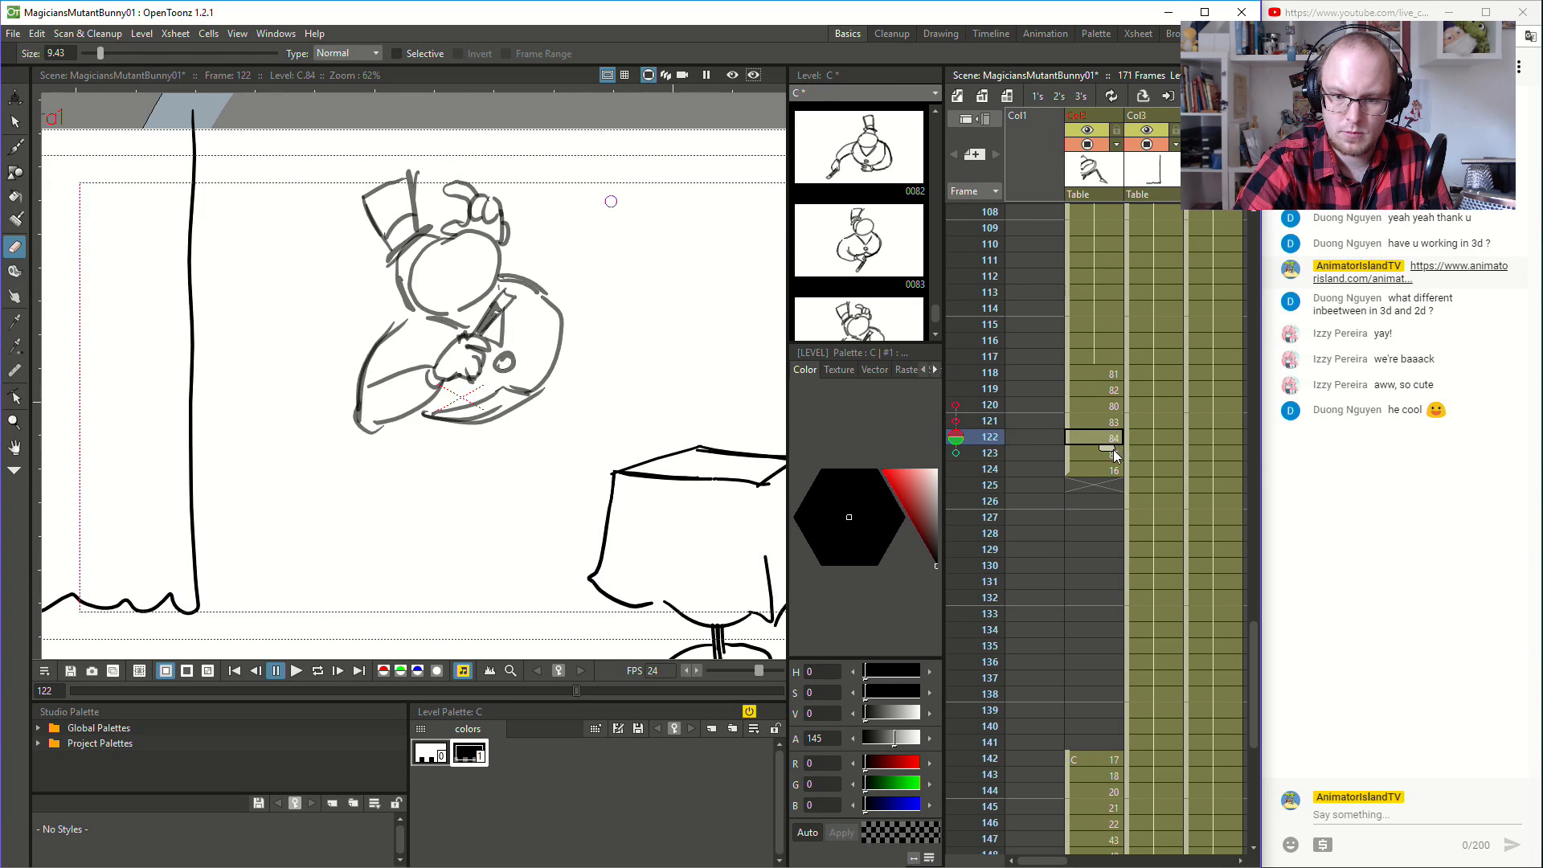
pyautogui.click(1111, 454)
pyautogui.click(1112, 438)
pyautogui.moveTo(442, 205)
pyautogui.mouseDown()
pyautogui.moveTo(450, 225)
pyautogui.moveTo(479, 217)
pyautogui.moveTo(512, 236)
pyautogui.moveTo(449, 184)
pyautogui.moveTo(470, 177)
pyautogui.moveTo(511, 242)
pyautogui.moveTo(499, 236)
pyautogui.mouseUp()
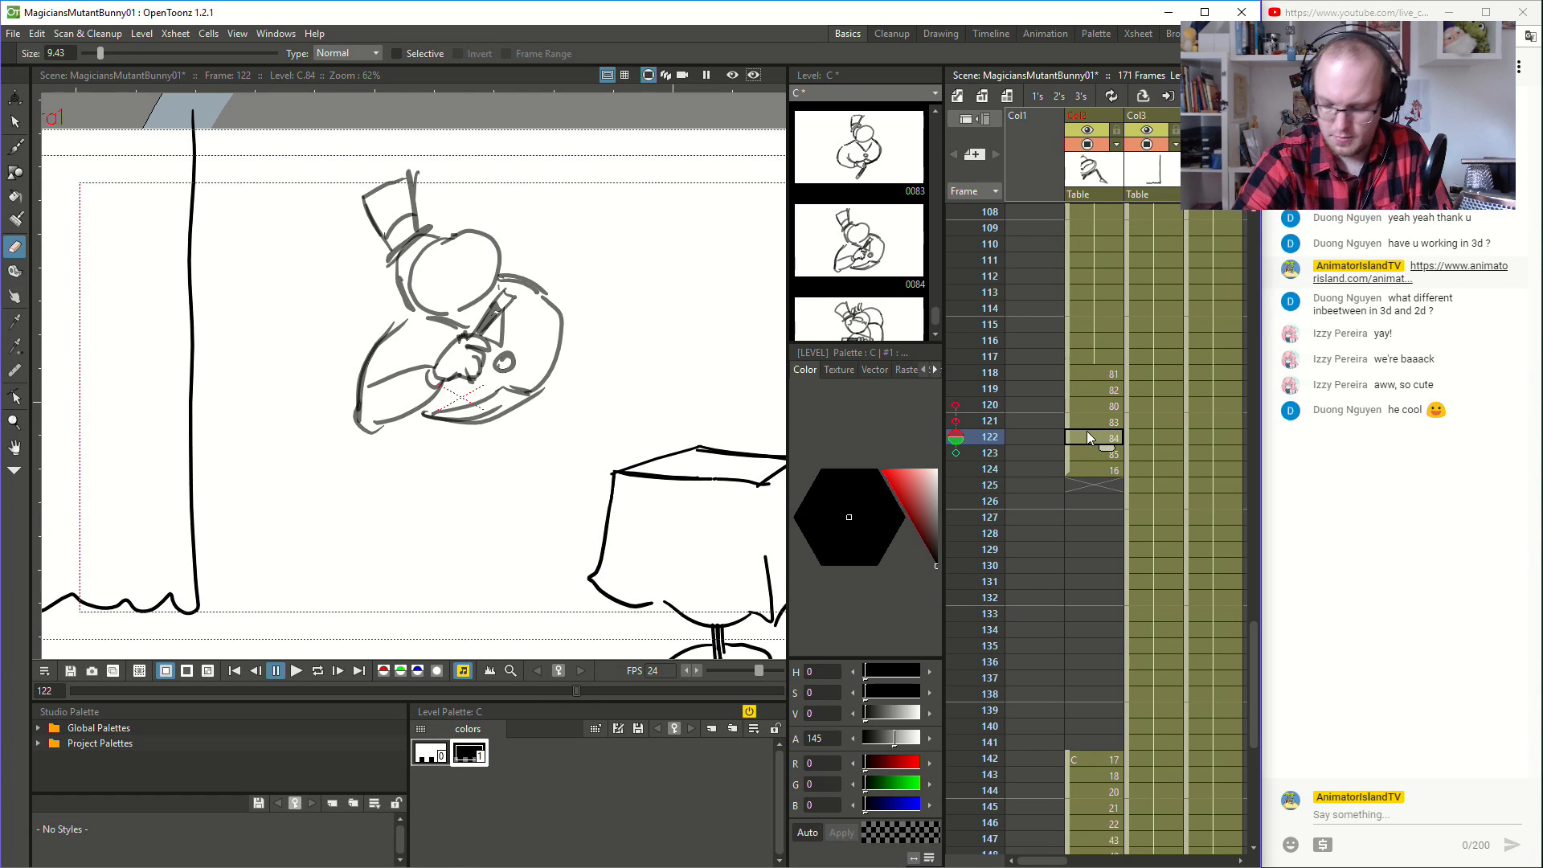
pyautogui.press('Down')
pyautogui.press('b')
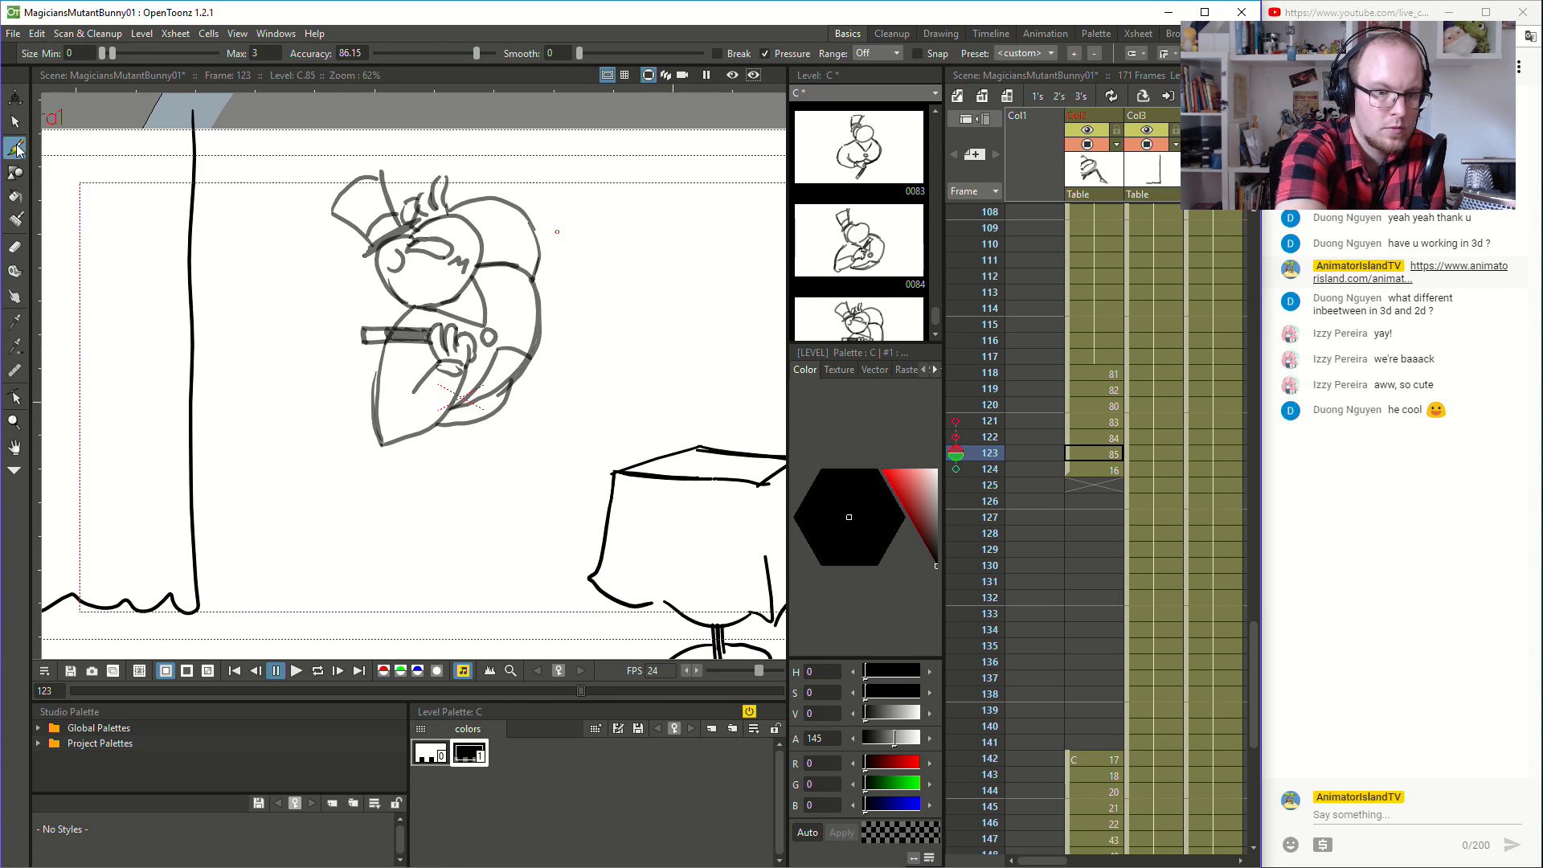
# - Redraw the raised hand beside the hat at frame 122, undoing the first attempt, and add the sleeve line extending from it
pyautogui.press('Up')
pyautogui.moveTo(416, 194); pyautogui.dragTo(446, 220)
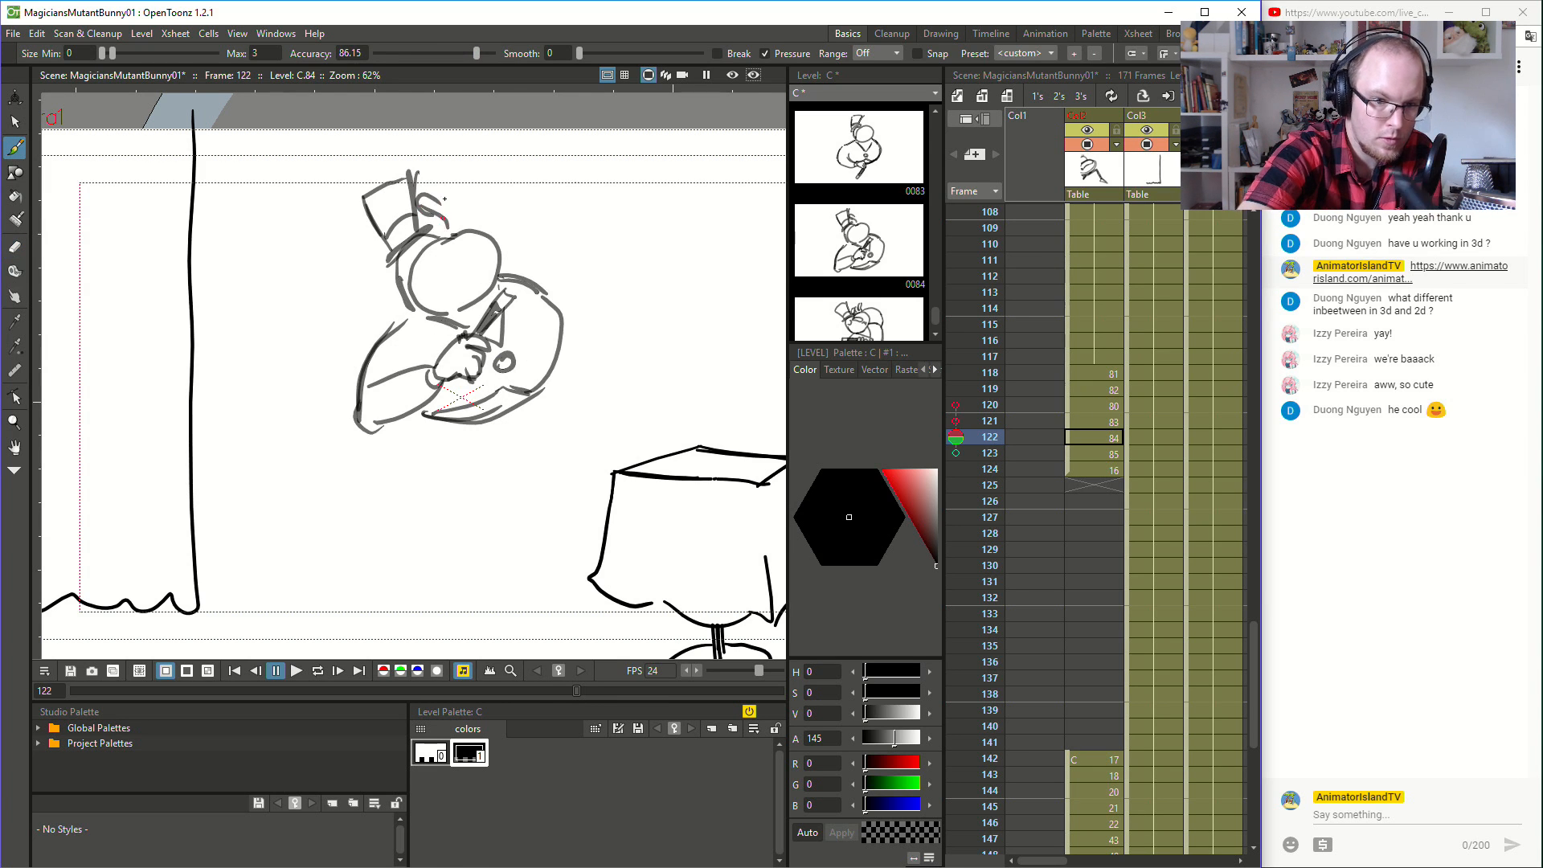
pyautogui.hotkey('ctrl', 'z')
pyautogui.hotkey('ctrl', 'z')
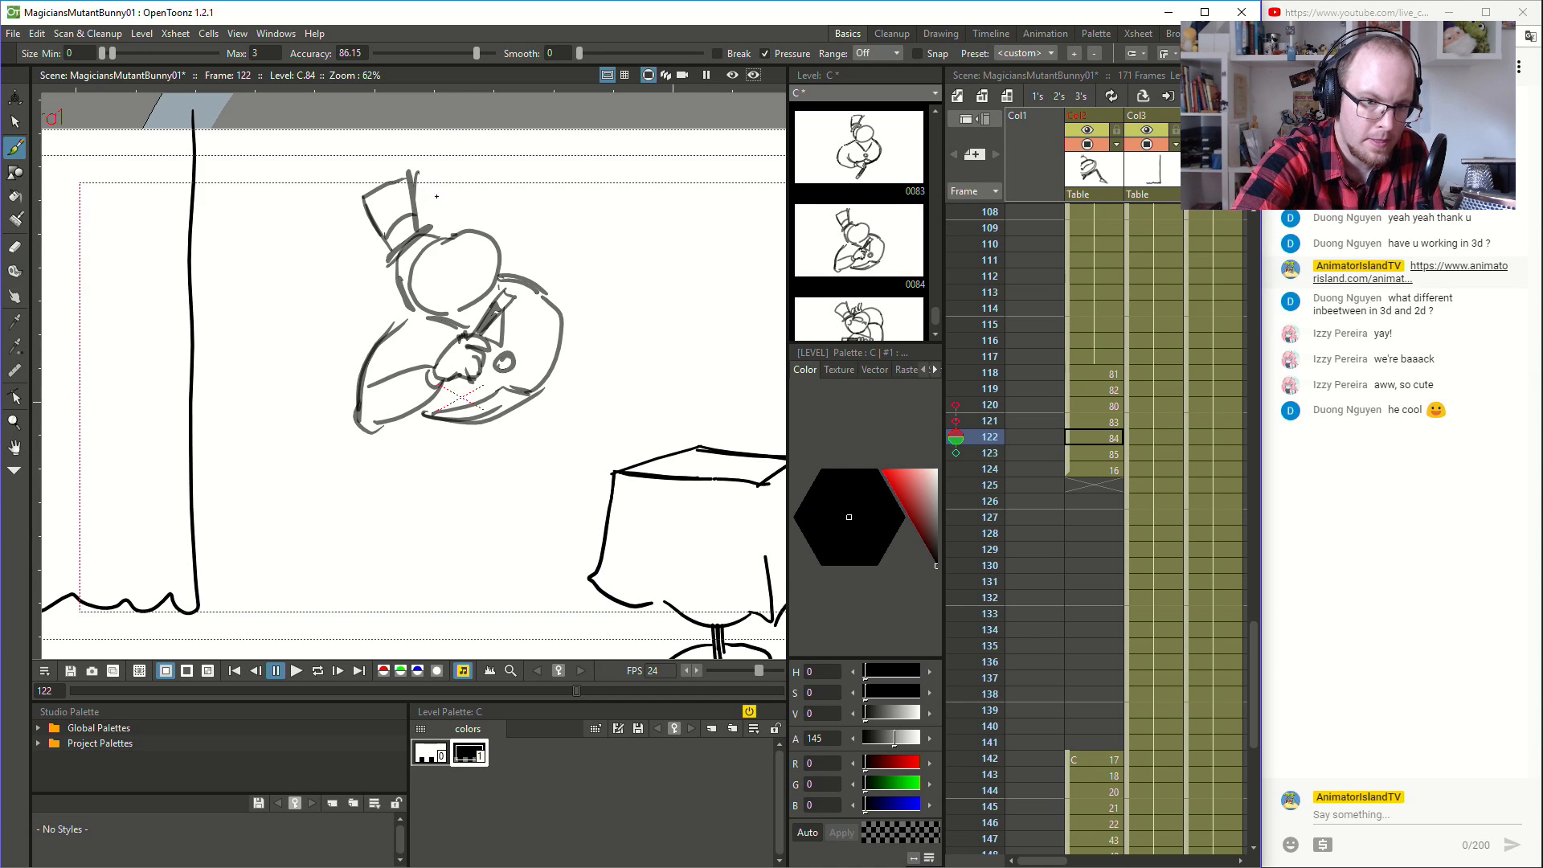
pyautogui.moveTo(428, 201)
pyautogui.mouseDown()
pyautogui.moveTo(443, 210)
pyautogui.moveTo(431, 229)
pyautogui.moveTo(471, 210)
pyautogui.mouseUp()
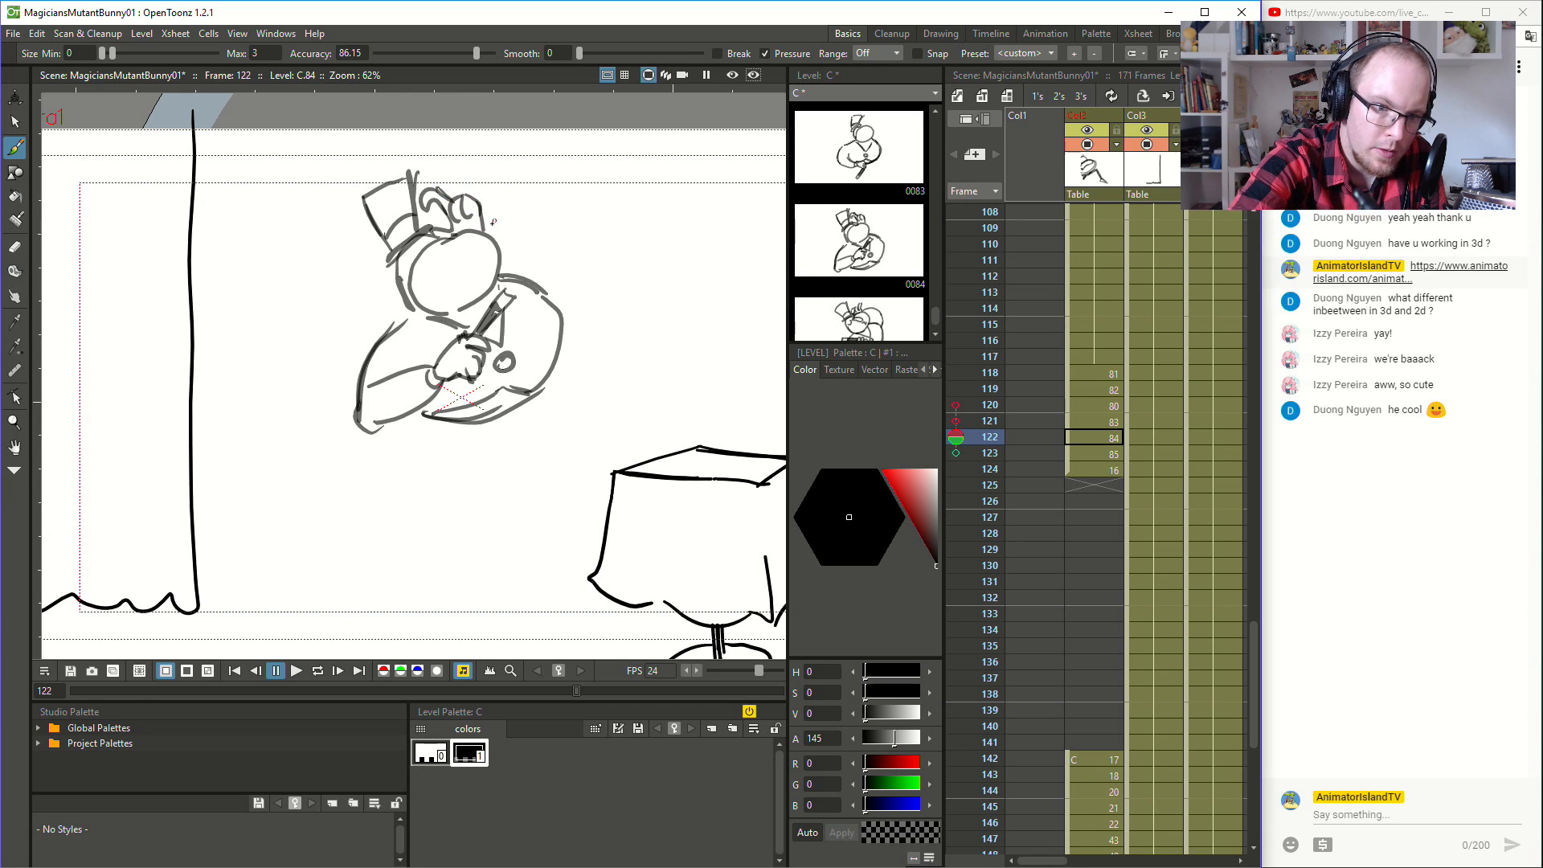
pyautogui.moveTo(488, 217); pyautogui.dragTo(538, 229)
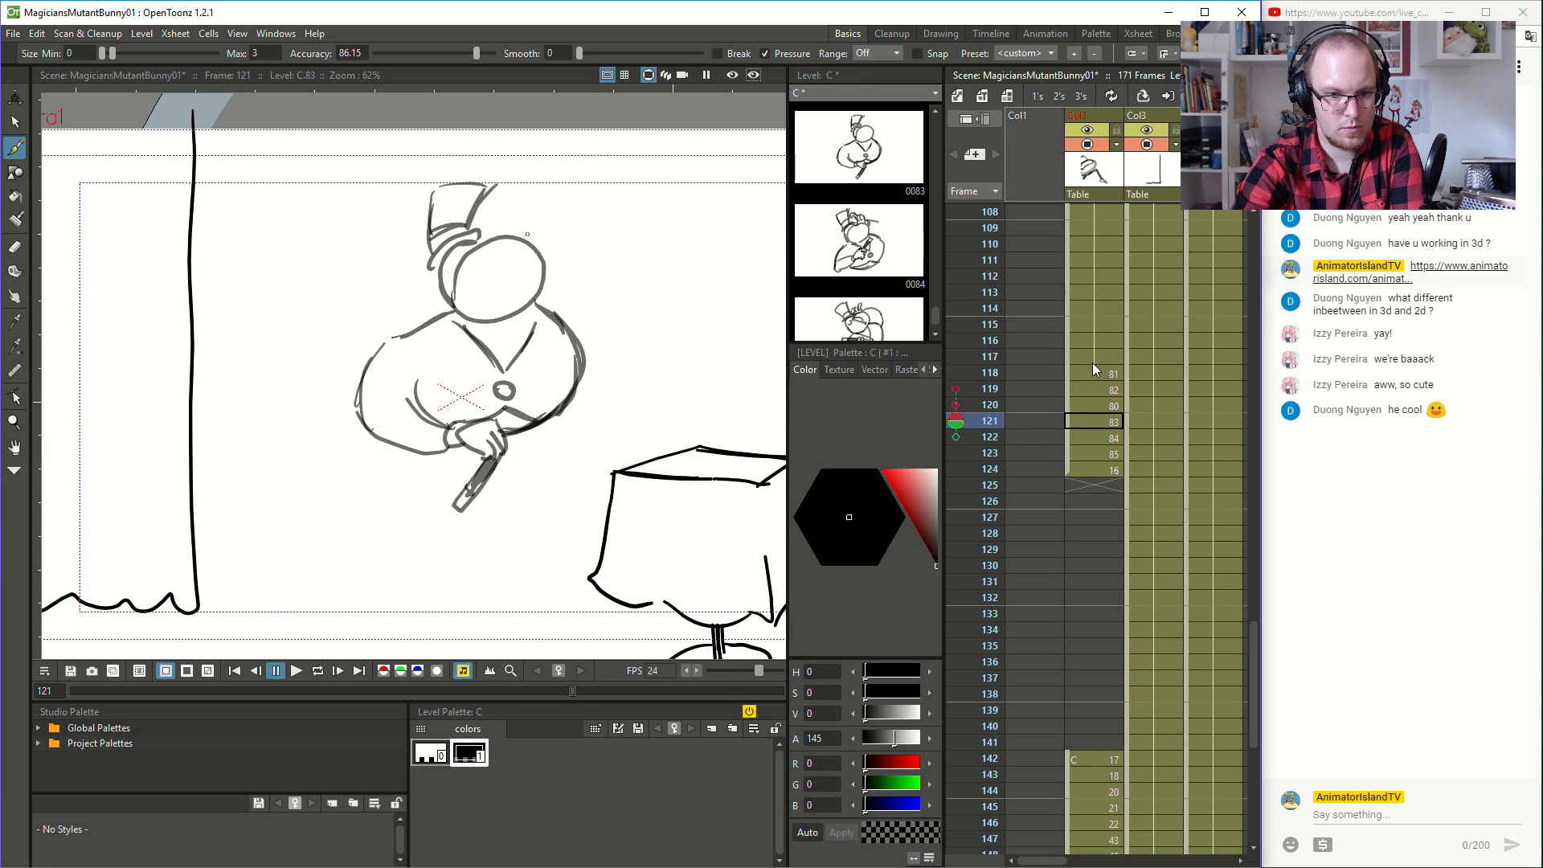
# - Draw the raised open hand with spread fingers beside the magician's head at frame 121
pyautogui.moveTo(537, 239)
pyautogui.mouseDown()
pyautogui.moveTo(560, 253)
pyautogui.moveTo(571, 210)
pyautogui.moveTo(581, 235)
pyautogui.mouseUp()
pyautogui.moveTo(579, 234)
pyautogui.mouseDown()
pyautogui.moveTo(589, 207)
pyautogui.moveTo(572, 263)
pyautogui.moveTo(591, 241)
pyautogui.mouseUp()
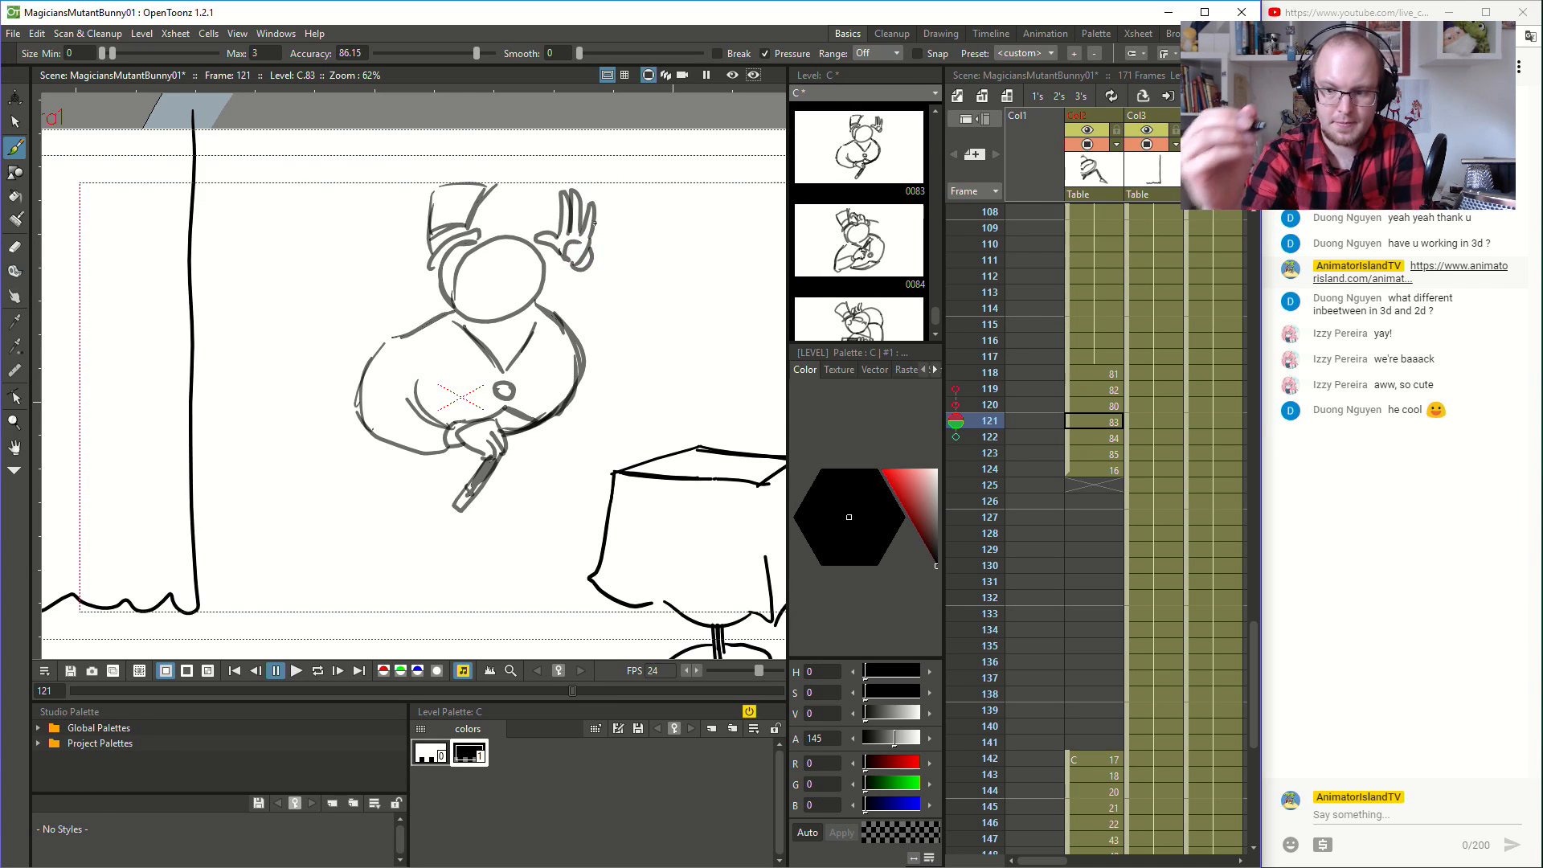
# - Flip back and forth through the turn drawings up to frame 124 to examine the raised hand's movement
pyautogui.press('Up')
pyautogui.press('Up')
pyautogui.press('Down')
pyautogui.press('Down')
pyautogui.press('Down')
pyautogui.press('Down')
pyautogui.press('Up')
pyautogui.press('Up')
pyautogui.press('Up')
pyautogui.press('Down')
pyautogui.press('Down')
pyautogui.press('Down')
pyautogui.press('Down')
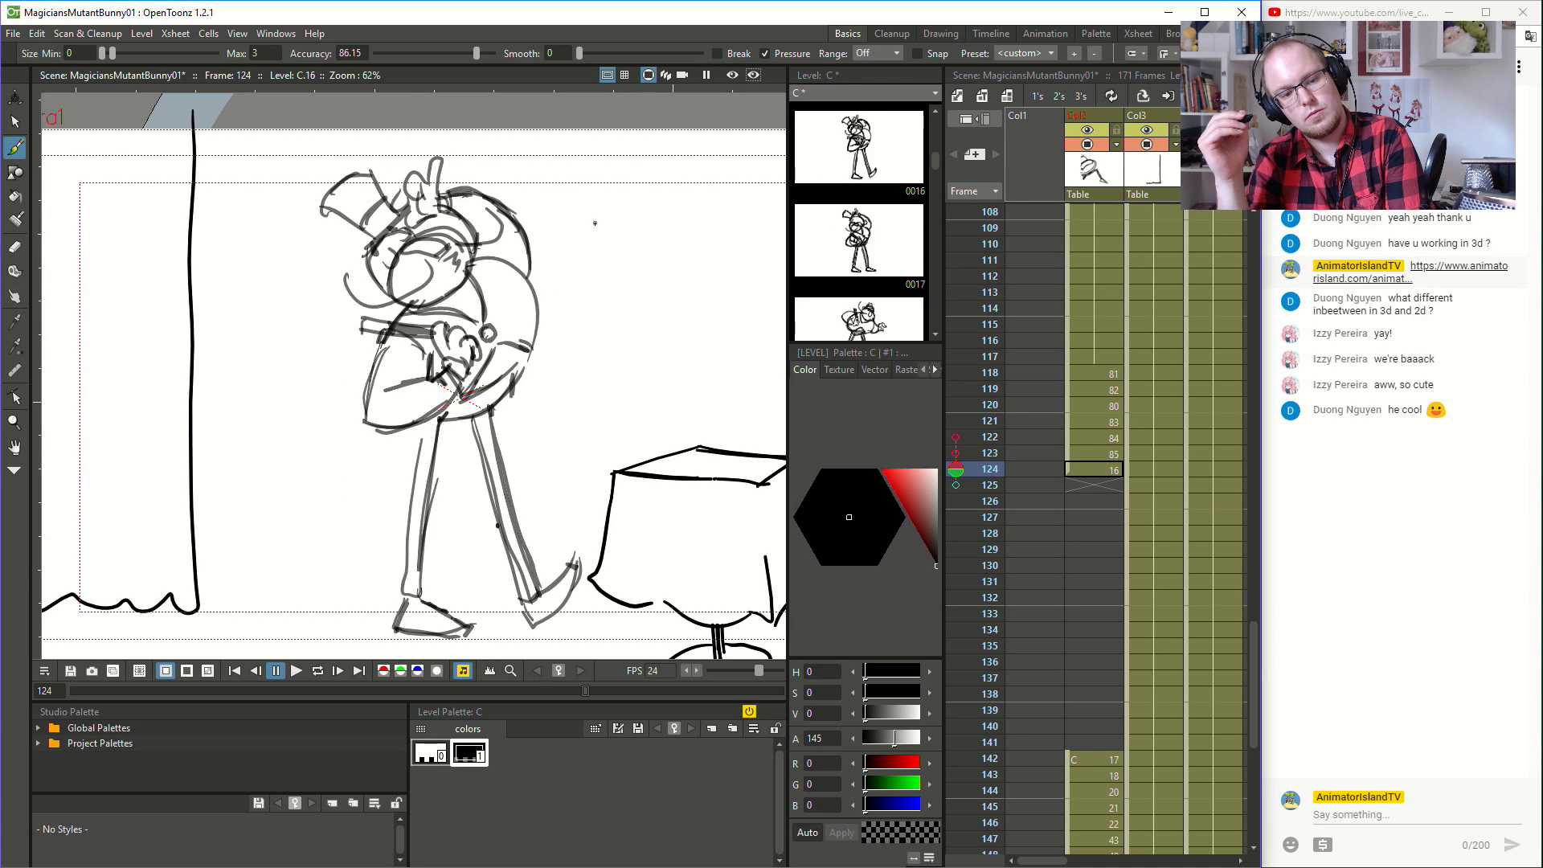
pyautogui.press('Down')
pyautogui.press('Up')
pyautogui.press('Up')
pyautogui.press('Up')
pyautogui.press('Up')
pyautogui.press('Down')
pyautogui.press('Down')
pyautogui.press('Down')
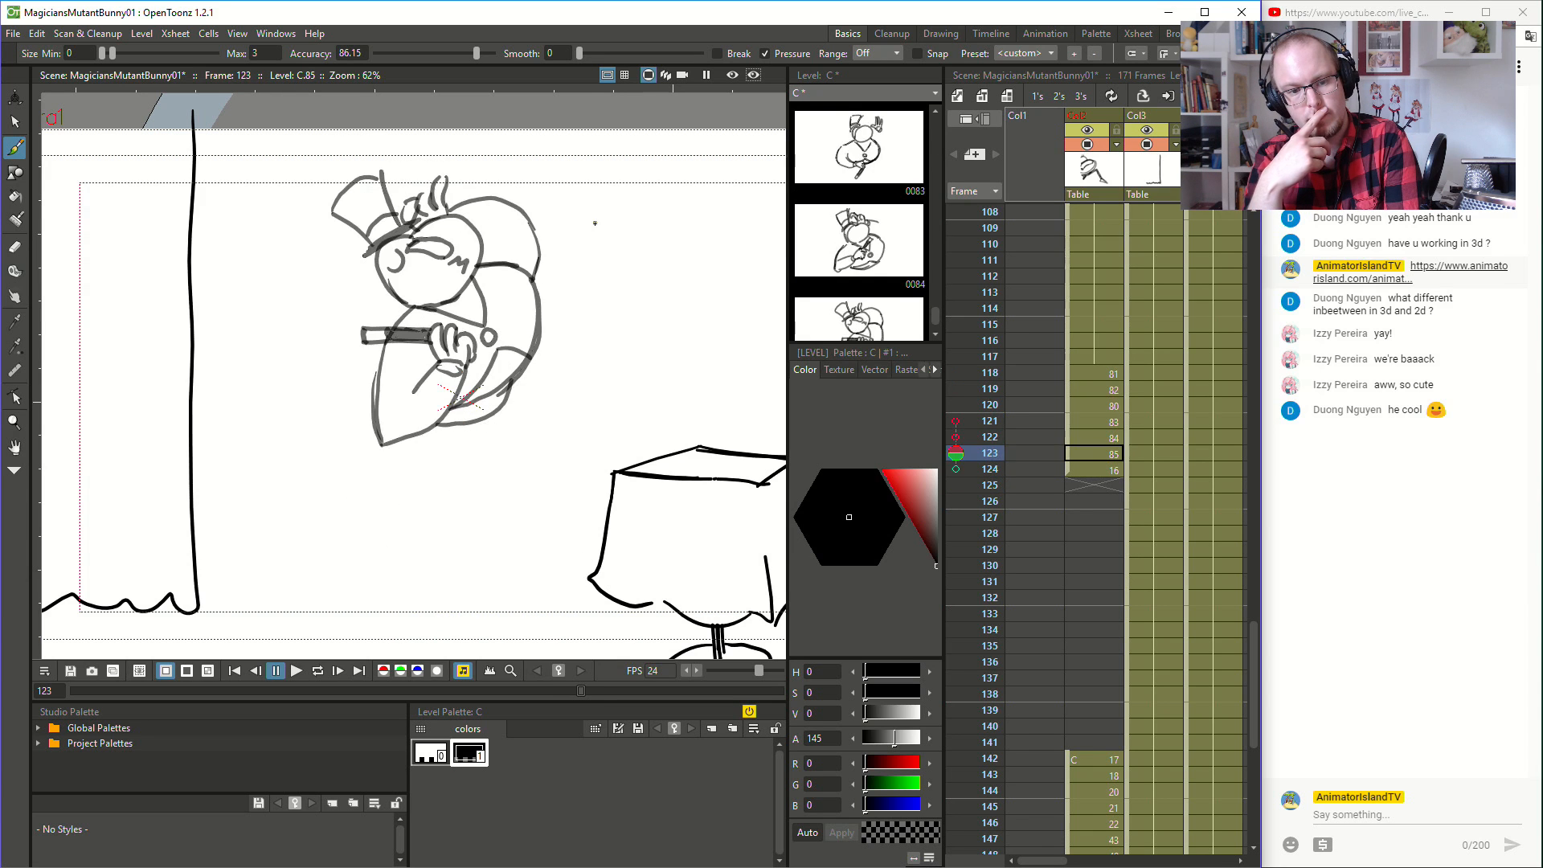
pyautogui.press('Up')
pyautogui.press('Up')
pyautogui.press('Up')
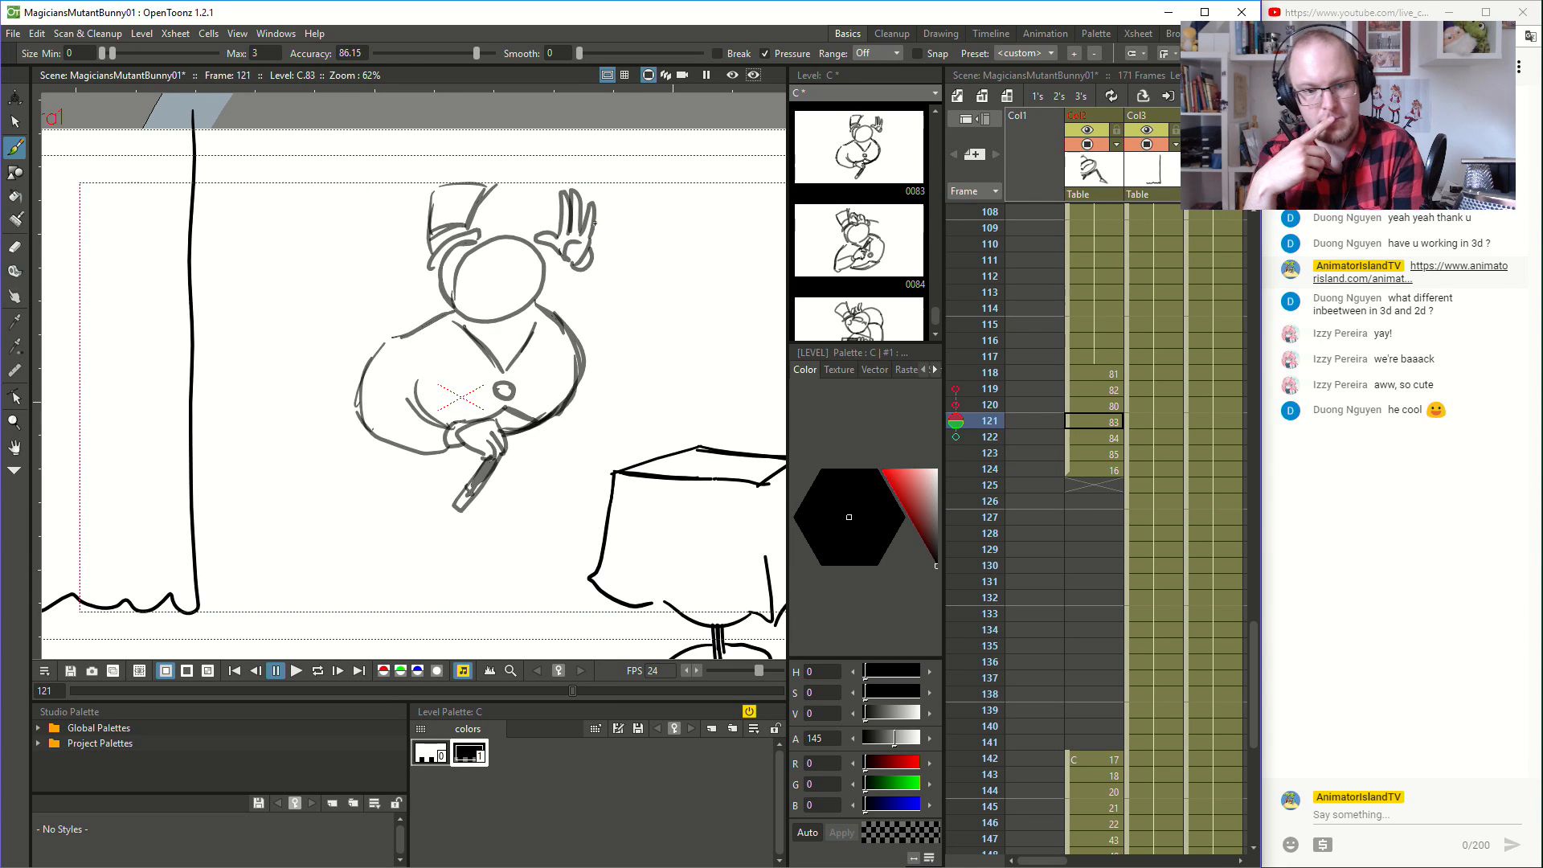
pyautogui.press('Down')
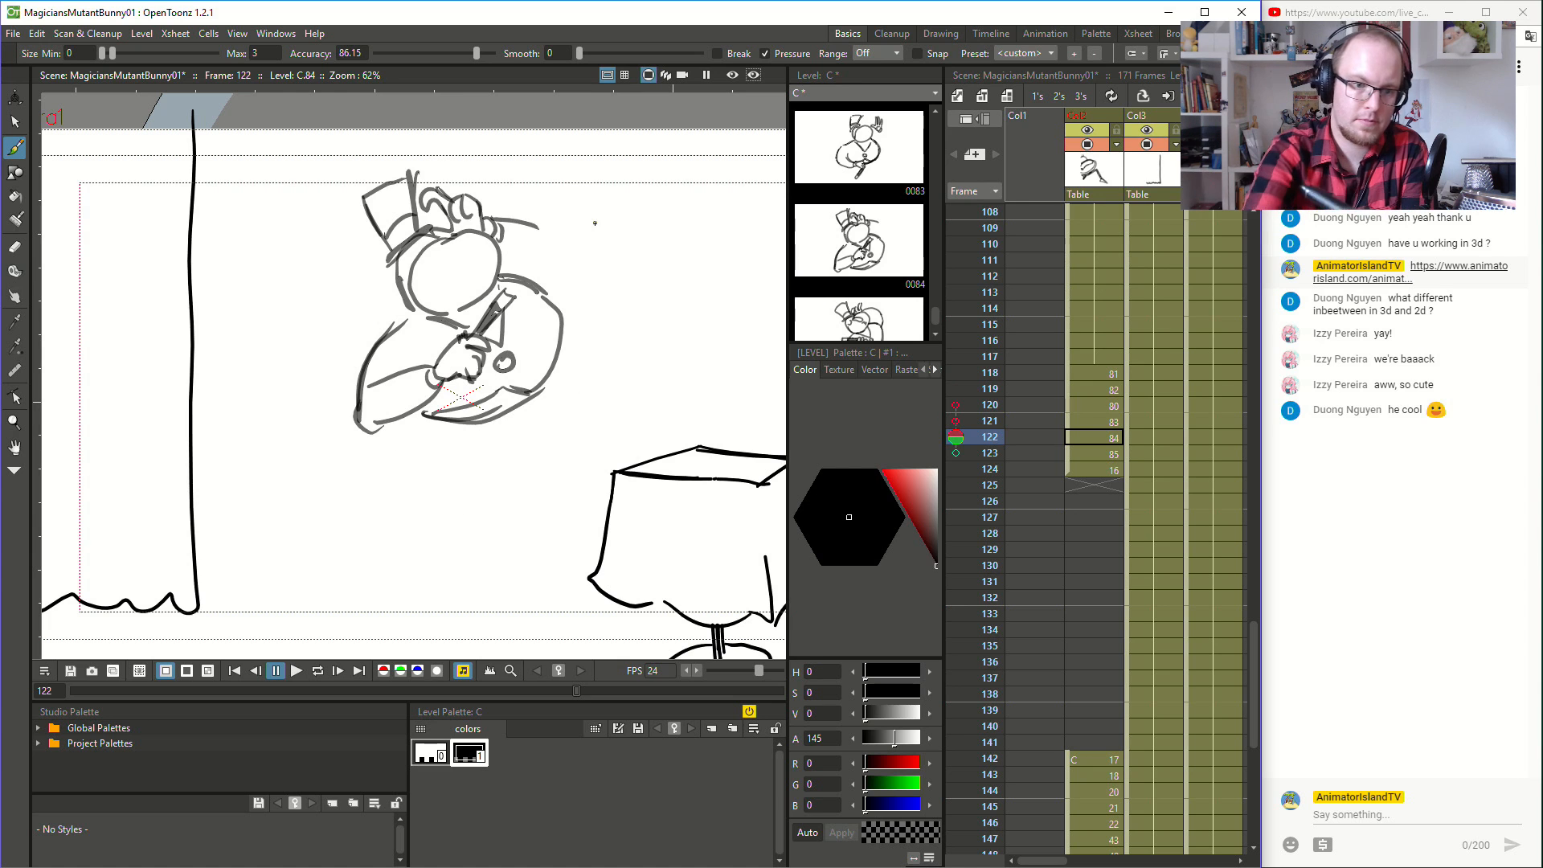
pyautogui.press('Down')
pyautogui.press('Down')
pyautogui.press('Down')
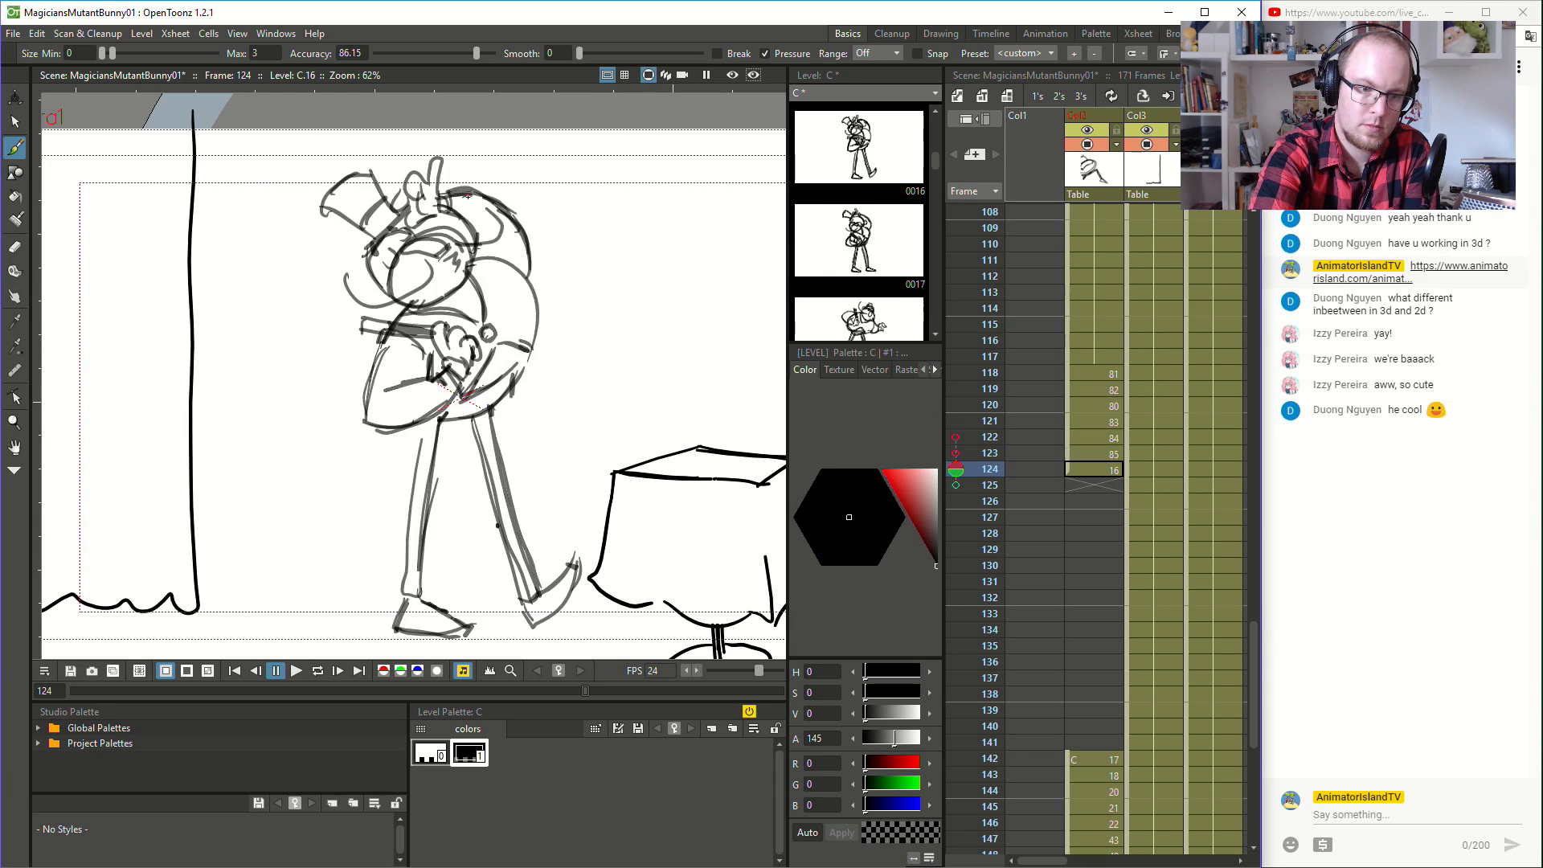
# - Refine the raised hand beside the hat at frame 122 with an extended finger and a cuff line
pyautogui.press('Up')
pyautogui.press('Up')
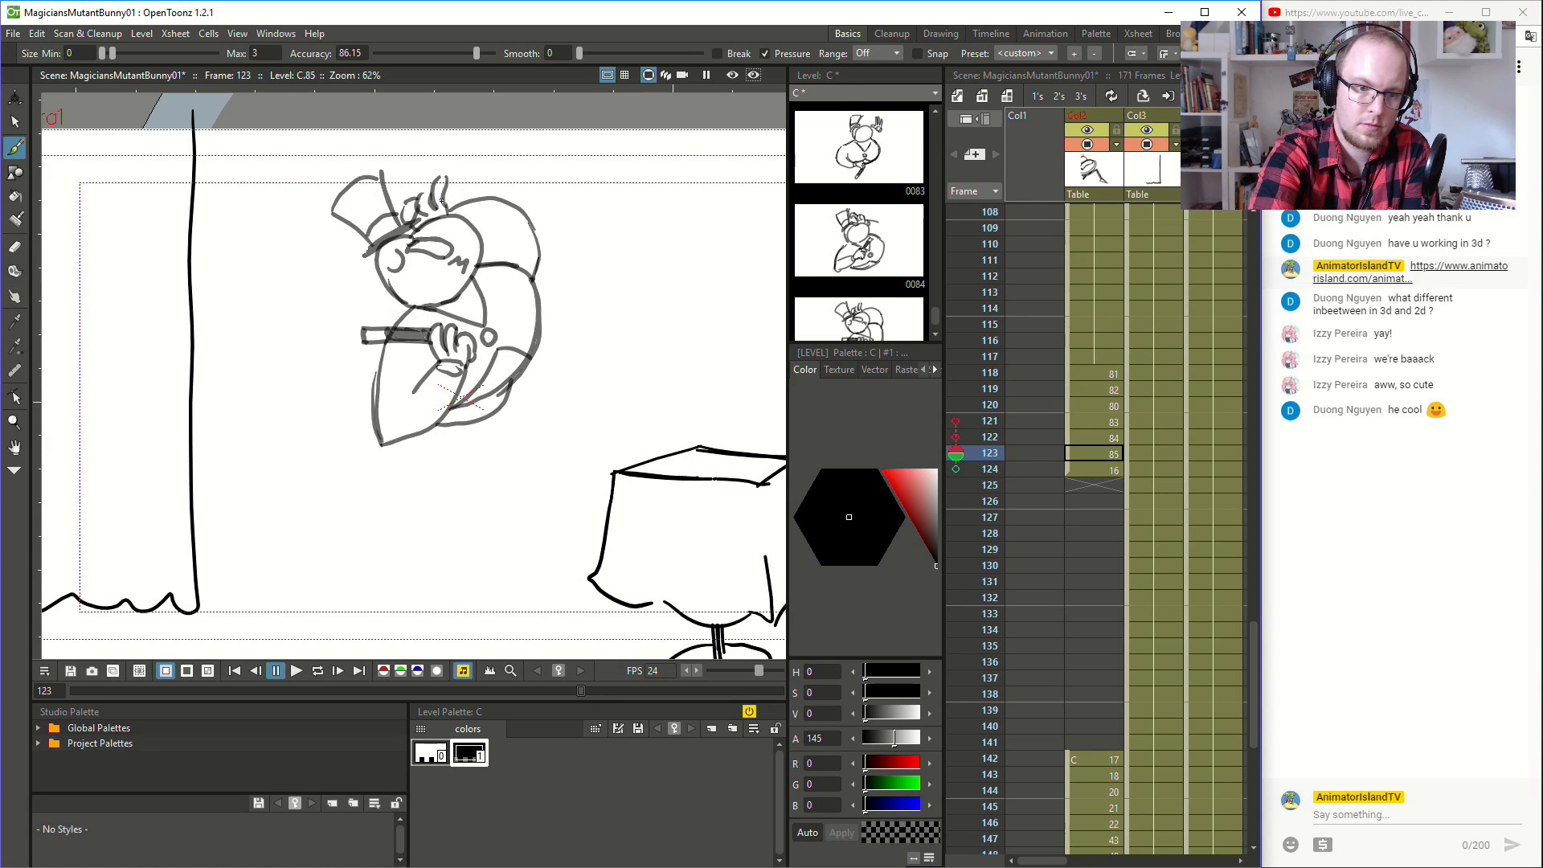
pyautogui.press('Up')
pyautogui.moveTo(482, 224); pyautogui.dragTo(484, 229)
# - Flip through frames 118 to 124 to examine how the refined hand flows through the turn
pyautogui.press('Up')
pyautogui.press('Down')
pyautogui.press('Down')
pyautogui.press('Down')
pyautogui.press('Up')
pyautogui.press('Up')
pyautogui.press('Up')
pyautogui.press('Up')
pyautogui.press('Down')
pyautogui.press('Down')
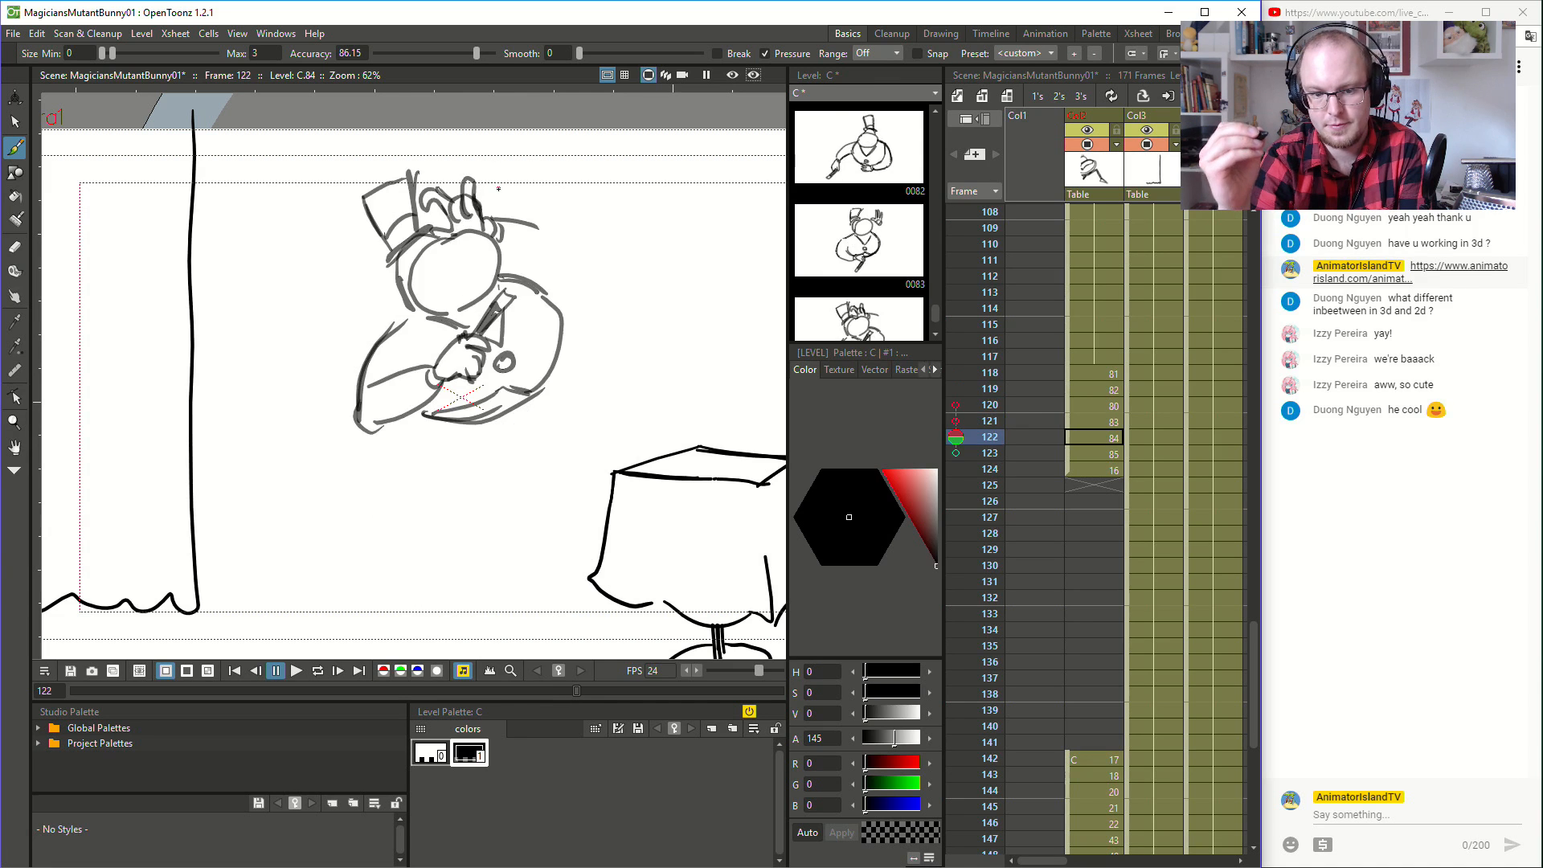
pyautogui.press('Up')
pyautogui.press('Up')
pyautogui.press('Down')
pyautogui.press('Down')
pyautogui.press('Down')
pyautogui.press('Up')
pyautogui.press('Up')
pyautogui.press('Up')
pyautogui.press('Up')
pyautogui.press('Up')
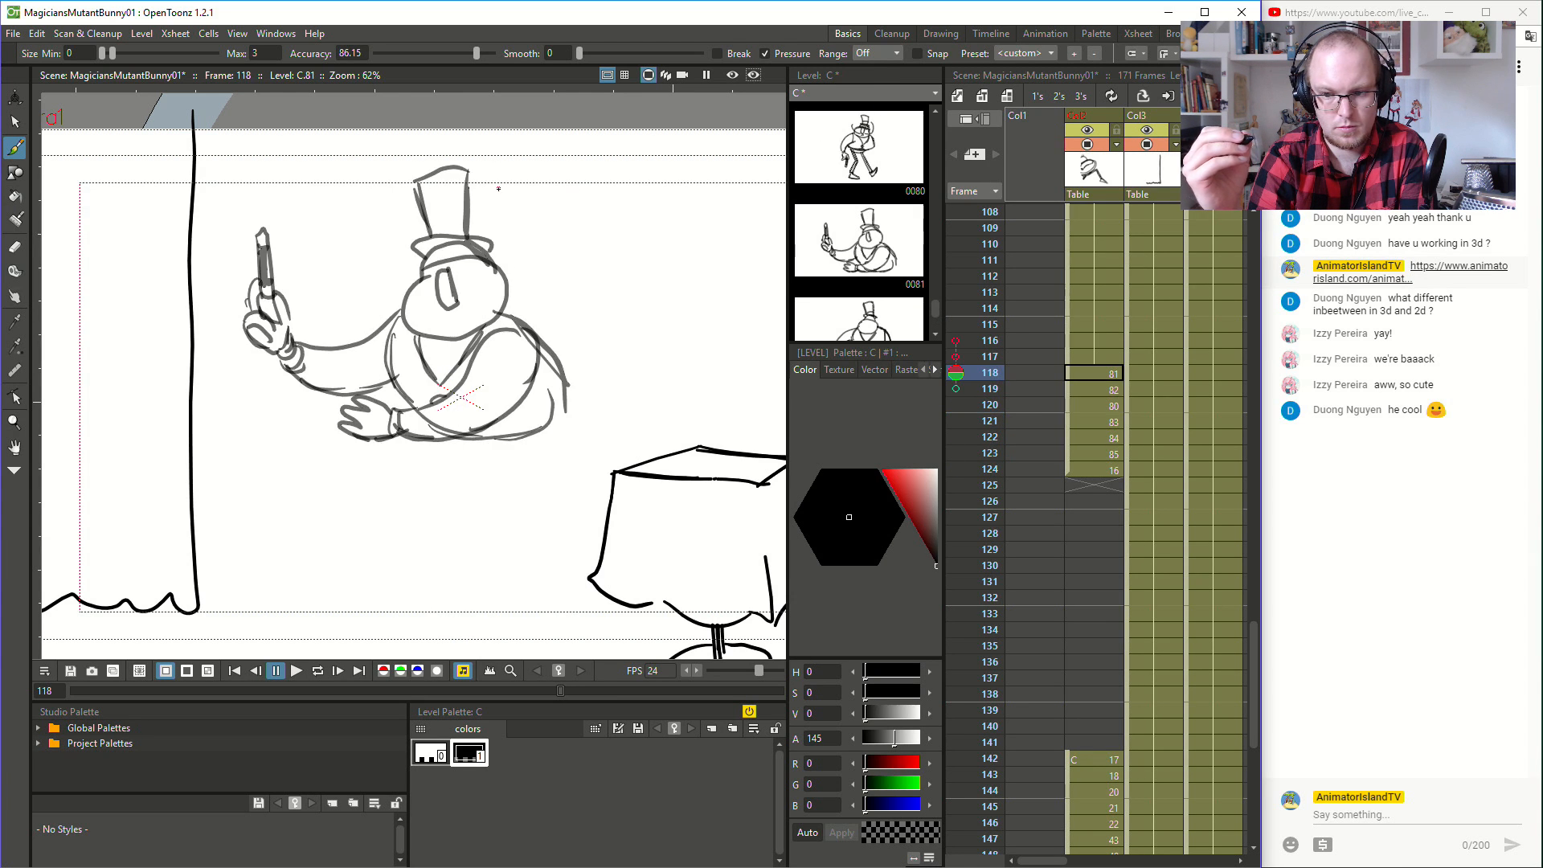
# - Draw the free arm bent upward with a raised fist beside the head at frame 120, undoing the stray stroke
pyautogui.press('Down')
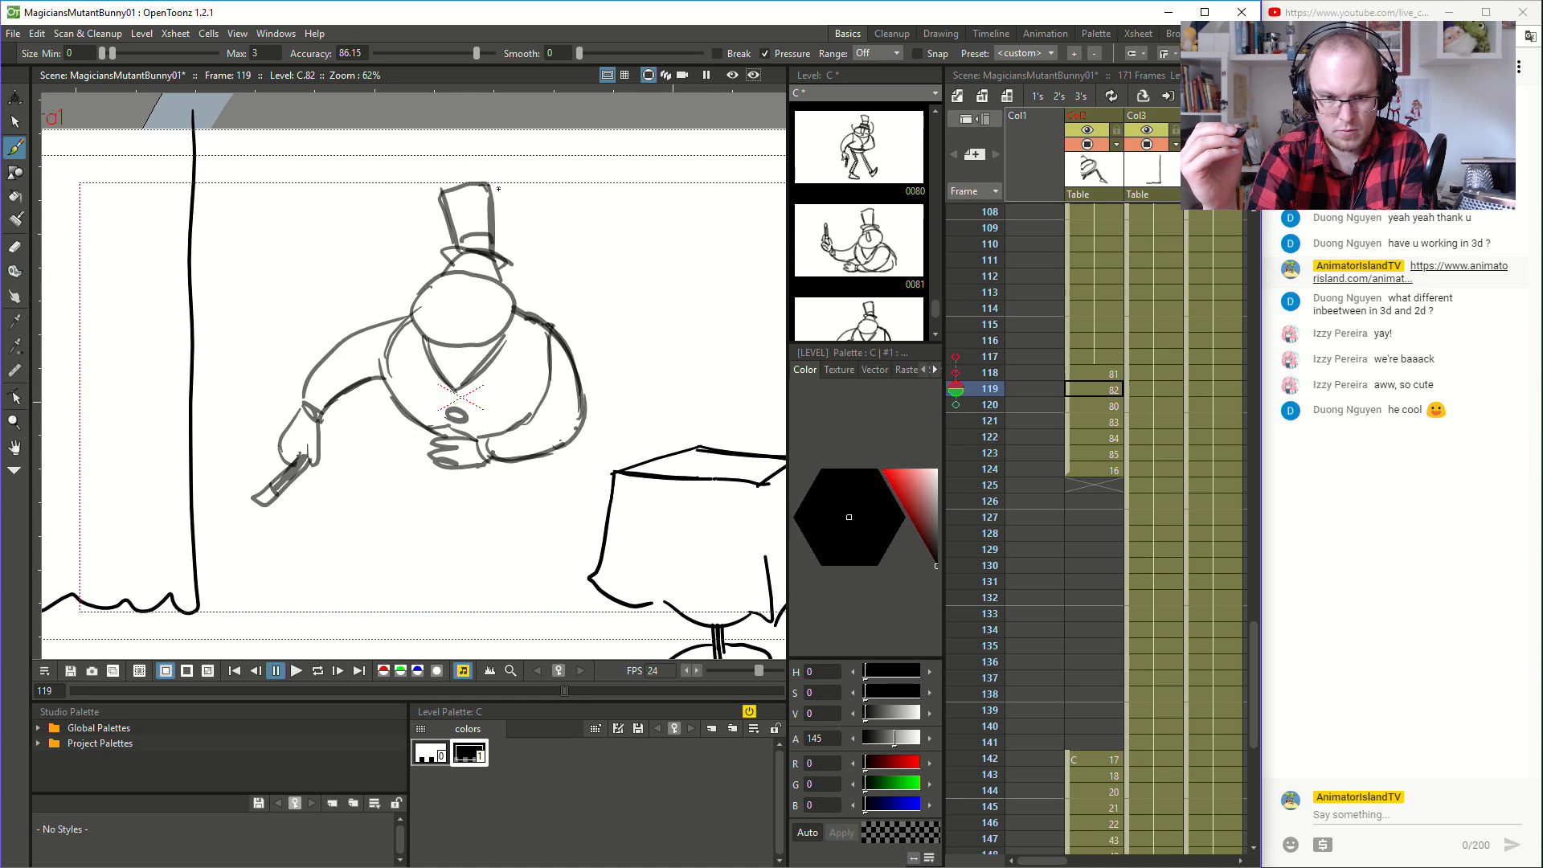
pyautogui.press('Down')
pyautogui.press('Up')
pyautogui.press('Down')
pyautogui.moveTo(596, 313)
pyautogui.mouseDown()
pyautogui.moveTo(575, 341)
pyautogui.moveTo(599, 324)
pyautogui.moveTo(603, 346)
pyautogui.moveTo(603, 315)
pyautogui.moveTo(614, 346)
pyautogui.moveTo(582, 368)
pyautogui.moveTo(546, 334)
pyautogui.moveTo(605, 378)
pyautogui.moveTo(602, 398)
pyautogui.moveTo(612, 370)
pyautogui.moveTo(603, 399)
pyautogui.mouseUp()
pyautogui.hotkey('ctrl', 'z')
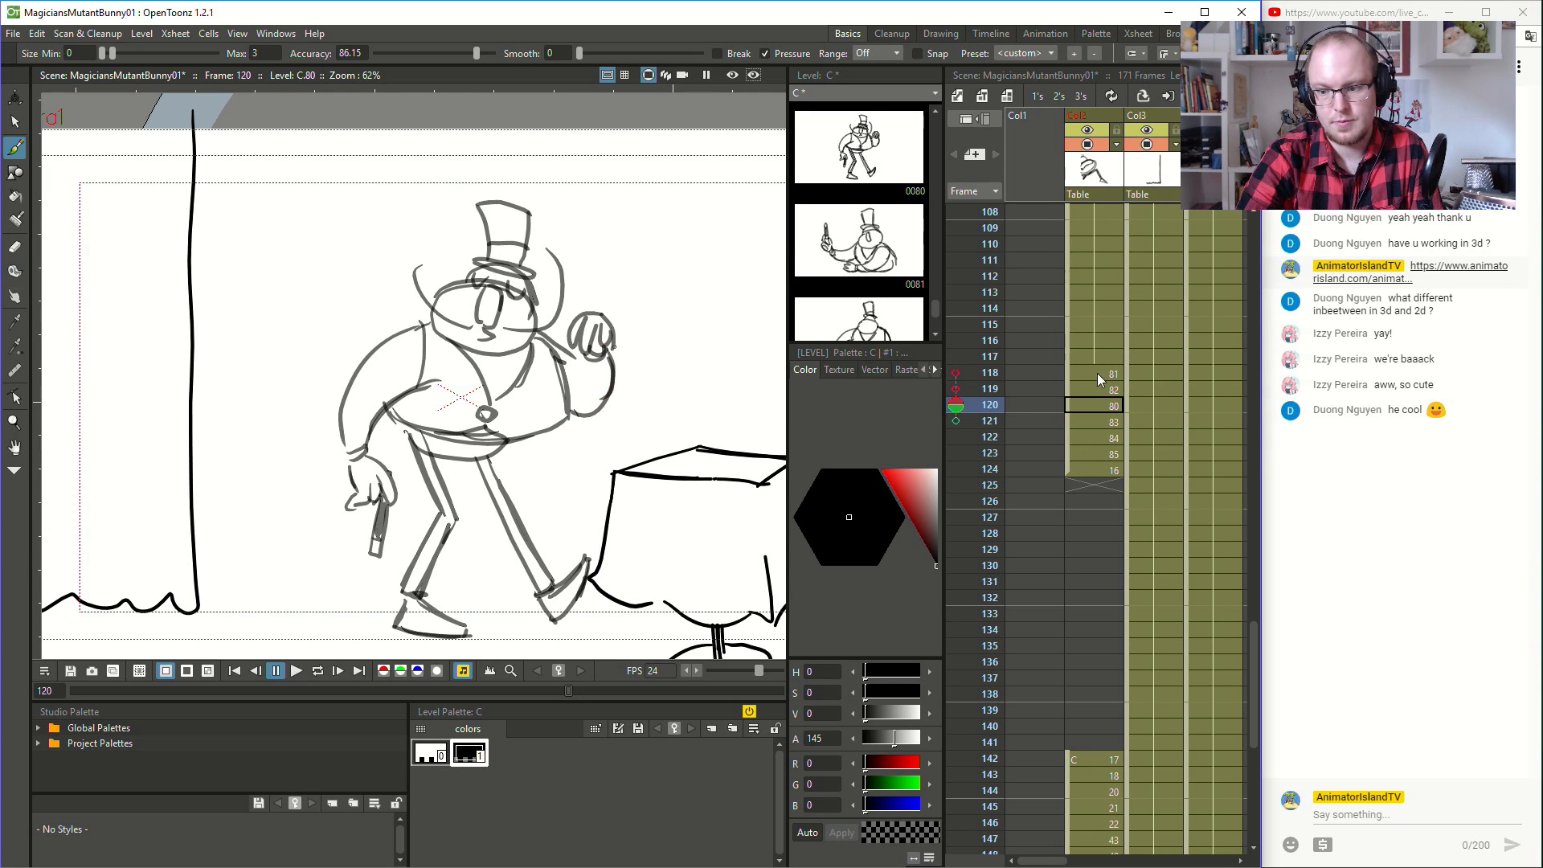
# - Flip repeatedly through the turn drawings from frame 118 onward to check the free arm's arc
pyautogui.press('.')
pyautogui.press('.')
pyautogui.press(',')
pyautogui.press(',')
pyautogui.press(',')
pyautogui.press('.')
pyautogui.press('.')
pyautogui.press('.')
pyautogui.press('.')
pyautogui.press(',')
pyautogui.press(',')
pyautogui.press(',')
pyautogui.press(',')
pyautogui.press(',')
pyautogui.press('.')
pyautogui.press('.')
pyautogui.press('.')
pyautogui.press('.')
pyautogui.press('.')
pyautogui.press(',')
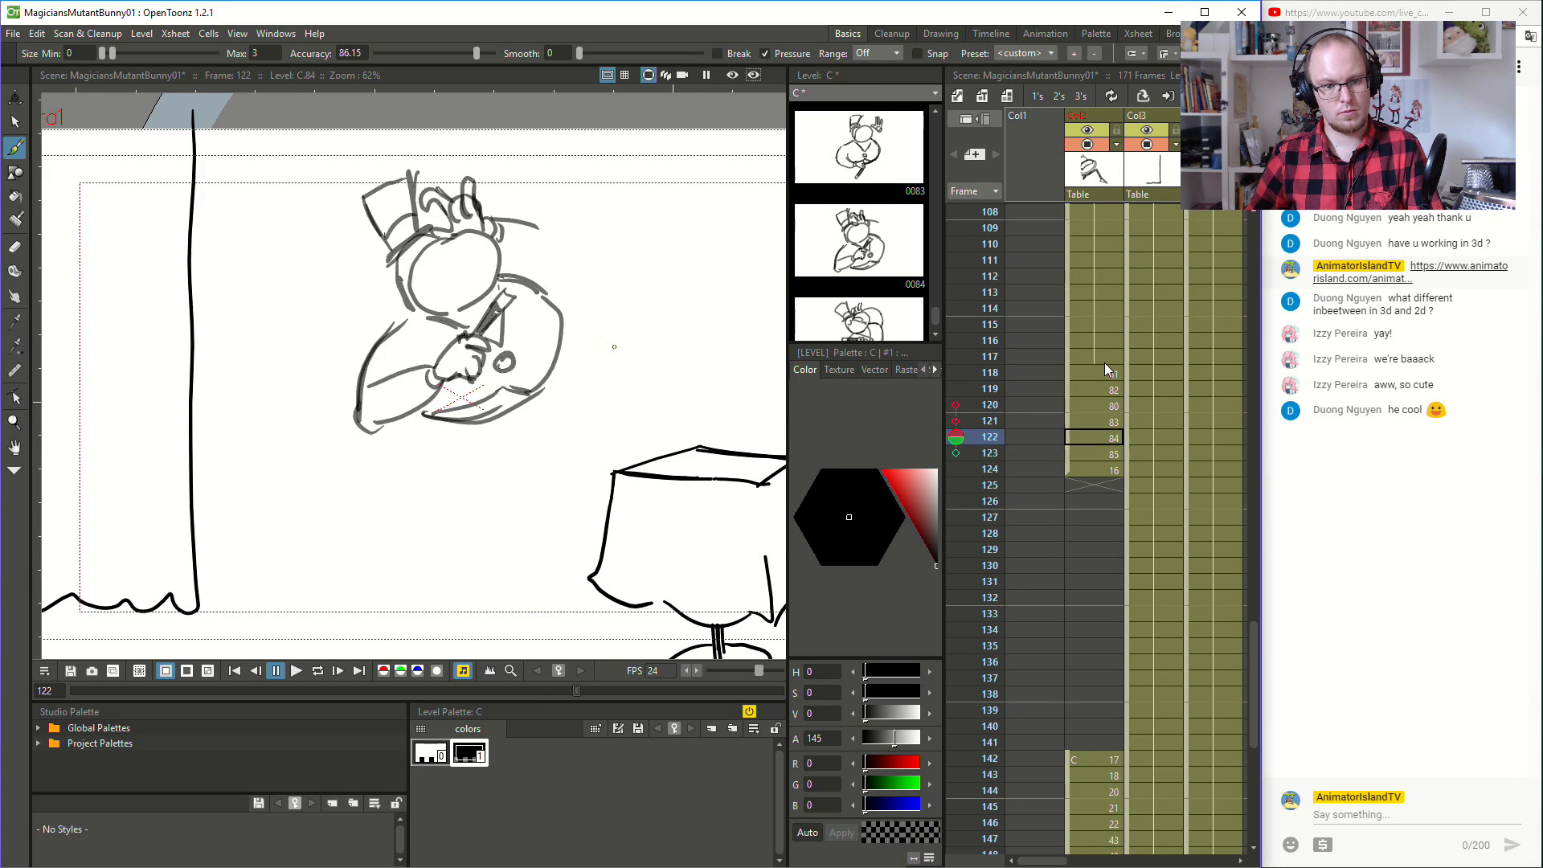
pyautogui.press(',')
pyautogui.press(',')
pyautogui.press(',')
pyautogui.press(',')
pyautogui.press('.')
pyautogui.press('.')
pyautogui.press('.')
pyautogui.press('.')
pyautogui.press('.')
pyautogui.press(',')
pyautogui.press(',')
pyautogui.press(',')
pyautogui.press(',')
pyautogui.press(',')
pyautogui.press(',')
pyautogui.press('.')
pyautogui.press('.')
pyautogui.press('.')
pyautogui.press('.')
pyautogui.press('.')
pyautogui.press('.')
pyautogui.press(',')
pyautogui.press(',')
pyautogui.press(',')
pyautogui.press(',')
pyautogui.press(',')
pyautogui.press('.')
pyautogui.press('.')
pyautogui.press('.')
pyautogui.press('.')
pyautogui.press(',')
pyautogui.press(',')
pyautogui.press(',')
pyautogui.press(',')
pyautogui.press('.')
# - Draw the eyes around the long nose on the magician's face at frame 118
pyautogui.press(',')
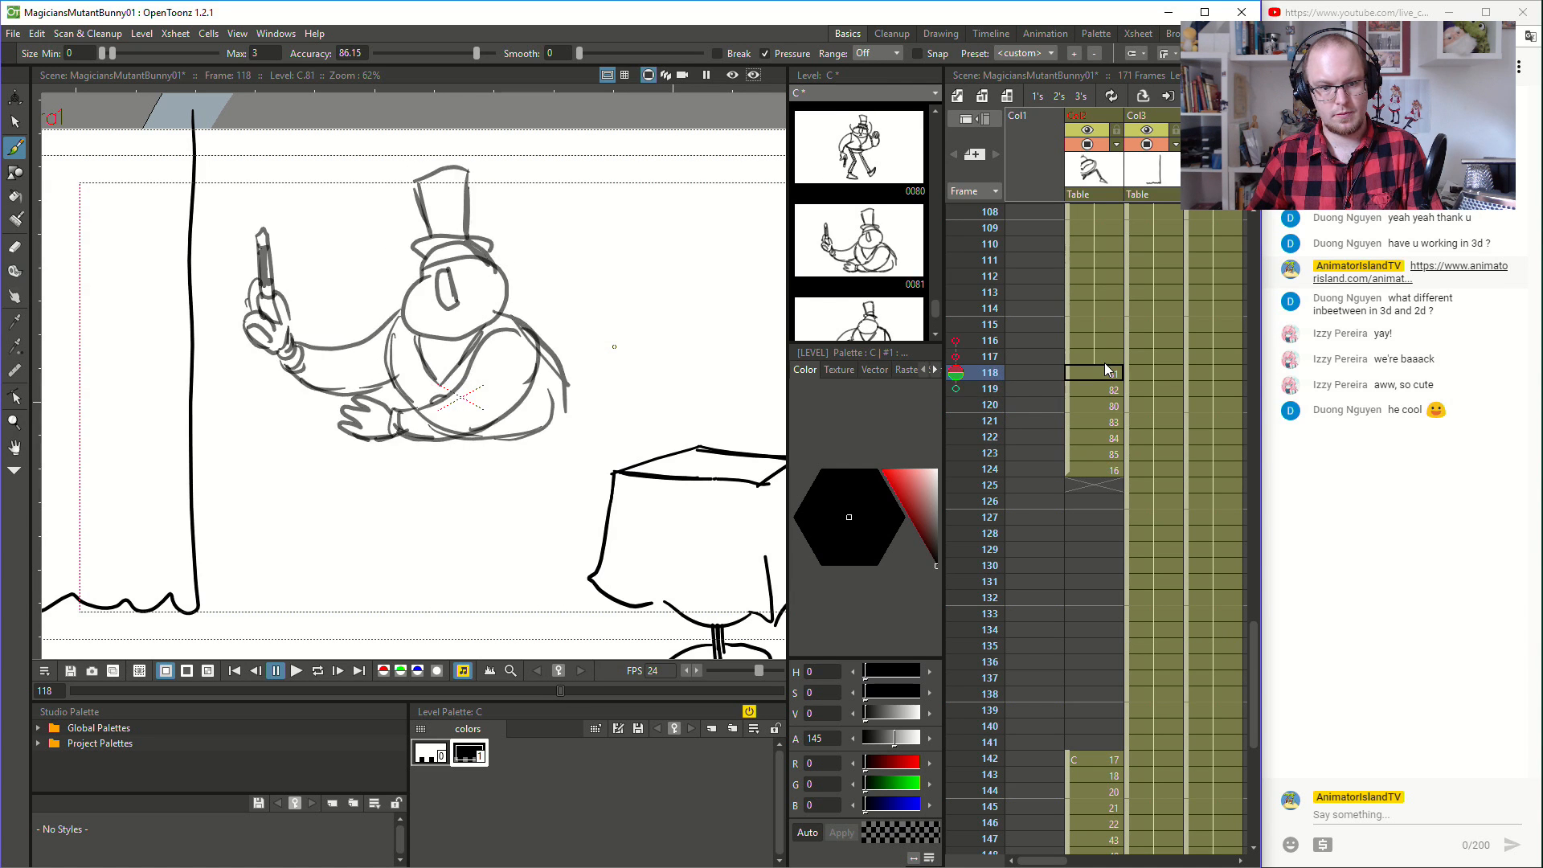
pyautogui.press('.')
pyautogui.press(',')
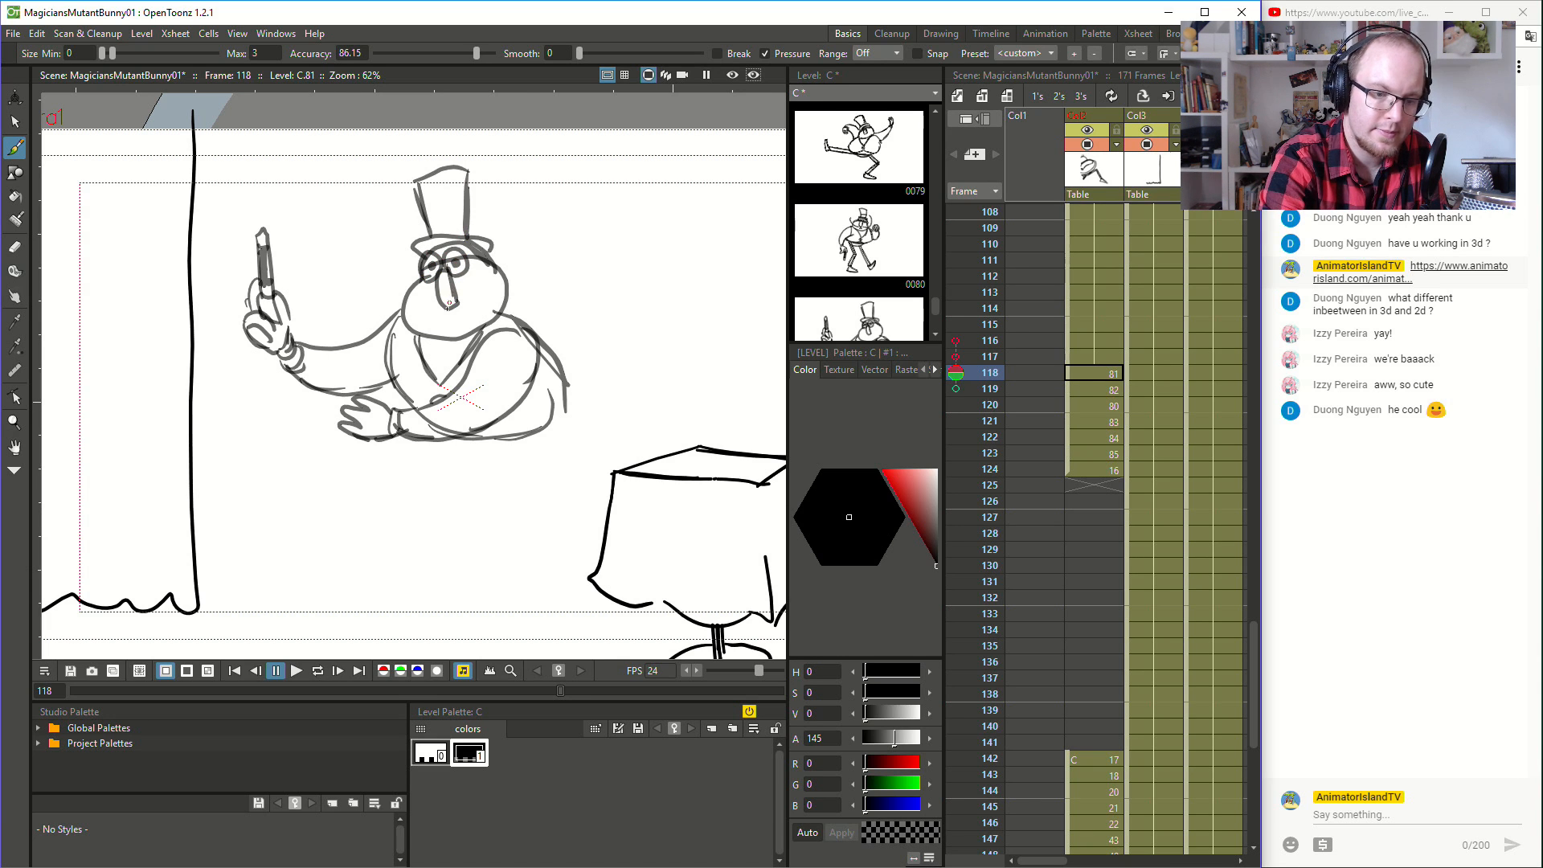
pyautogui.press(',')
pyautogui.press('.')
pyautogui.press(',')
pyautogui.press('.')
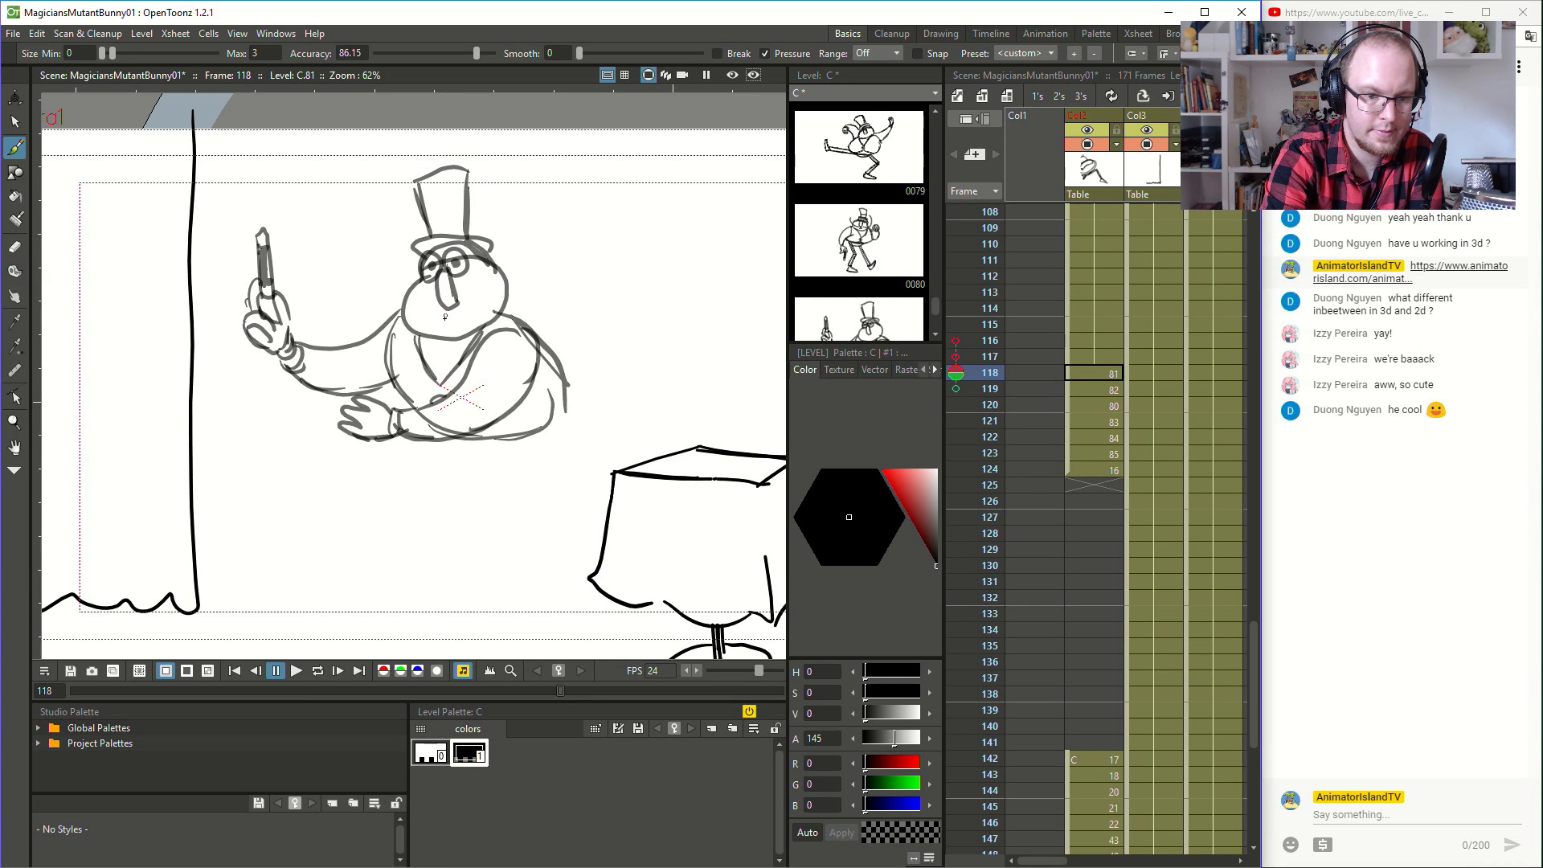
# - Add the open mouth and the curled moustache tips on both sides of the face at frame 118, comparing against the previous drawing
pyautogui.moveTo(454, 315)
pyautogui.mouseDown()
pyautogui.moveTo(462, 325)
pyautogui.moveTo(519, 253)
pyautogui.mouseUp()
pyautogui.press(',')
pyautogui.press('.')
pyautogui.press(',')
pyautogui.press('.')
pyautogui.press(',')
pyautogui.press('.')
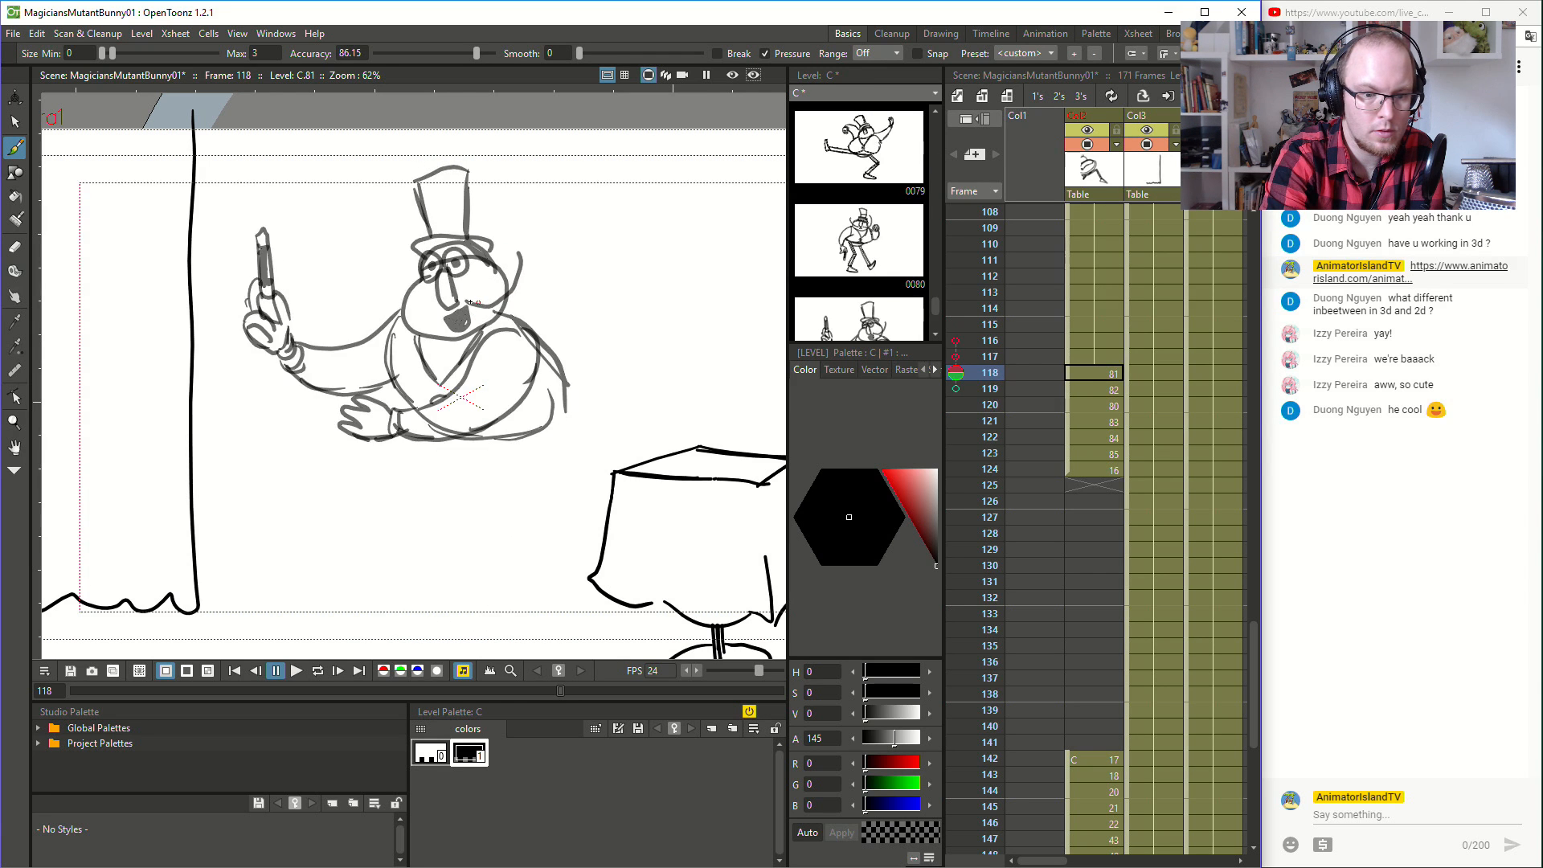
pyautogui.press(',')
pyautogui.press('.')
pyautogui.moveTo(396, 318); pyautogui.dragTo(381, 286)
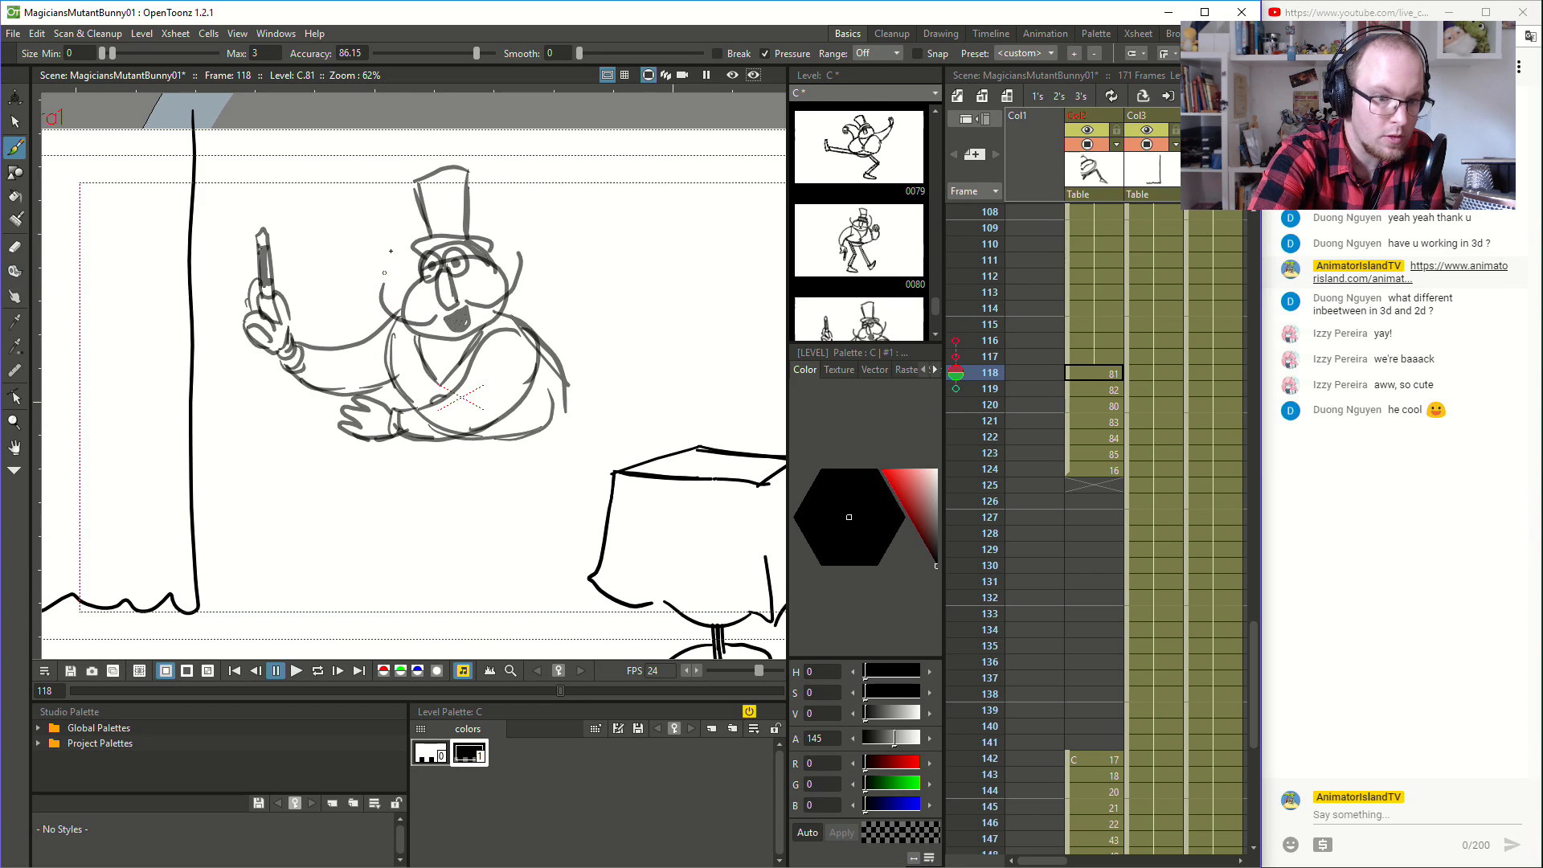
pyautogui.press(',')
pyautogui.press('.')
pyautogui.press(',')
pyautogui.press('.')
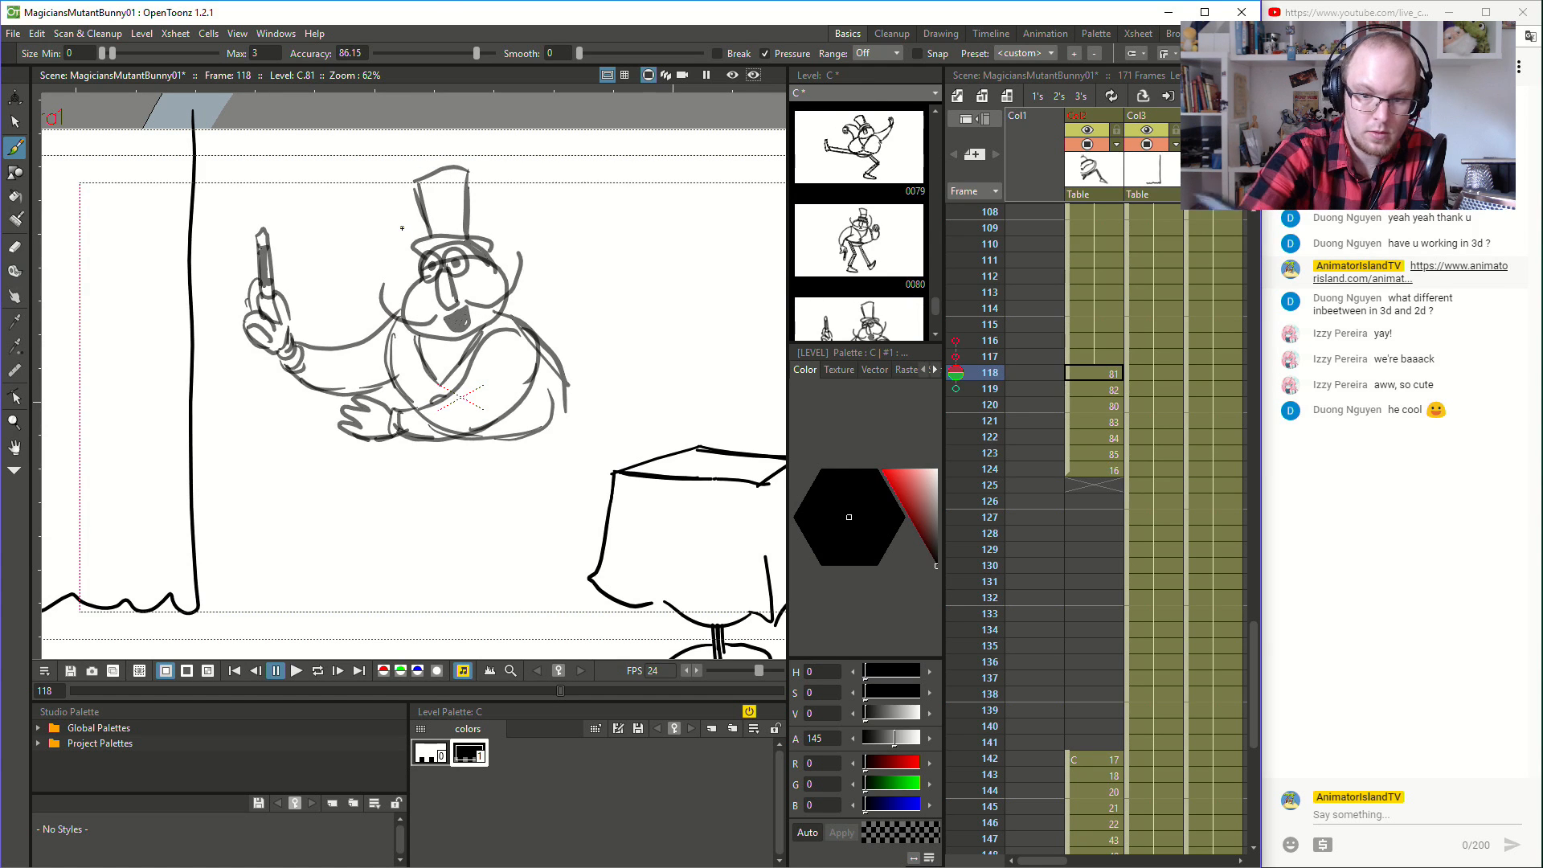
# - Draw the long nose, eyes and smiling mouth on the magician's face at frame 119, undoing the rejected eye stroke
pyautogui.click(1104, 389)
pyautogui.press(',')
pyautogui.press('.')
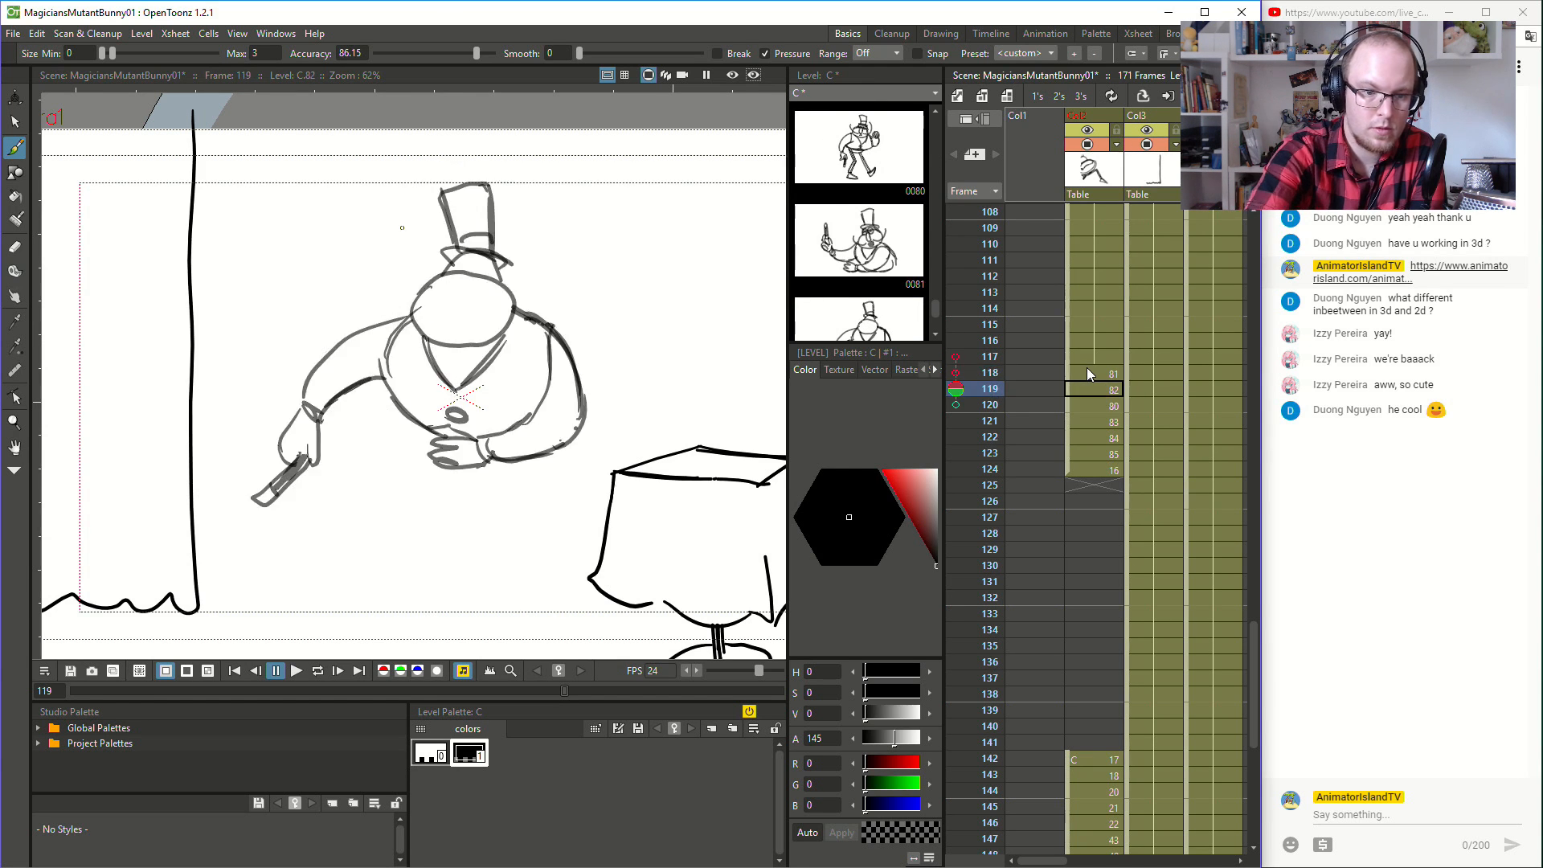
pyautogui.moveTo(463, 316)
pyautogui.mouseDown()
pyautogui.moveTo(467, 281)
pyautogui.moveTo(461, 294)
pyautogui.mouseUp()
pyautogui.press(',')
pyautogui.press('.')
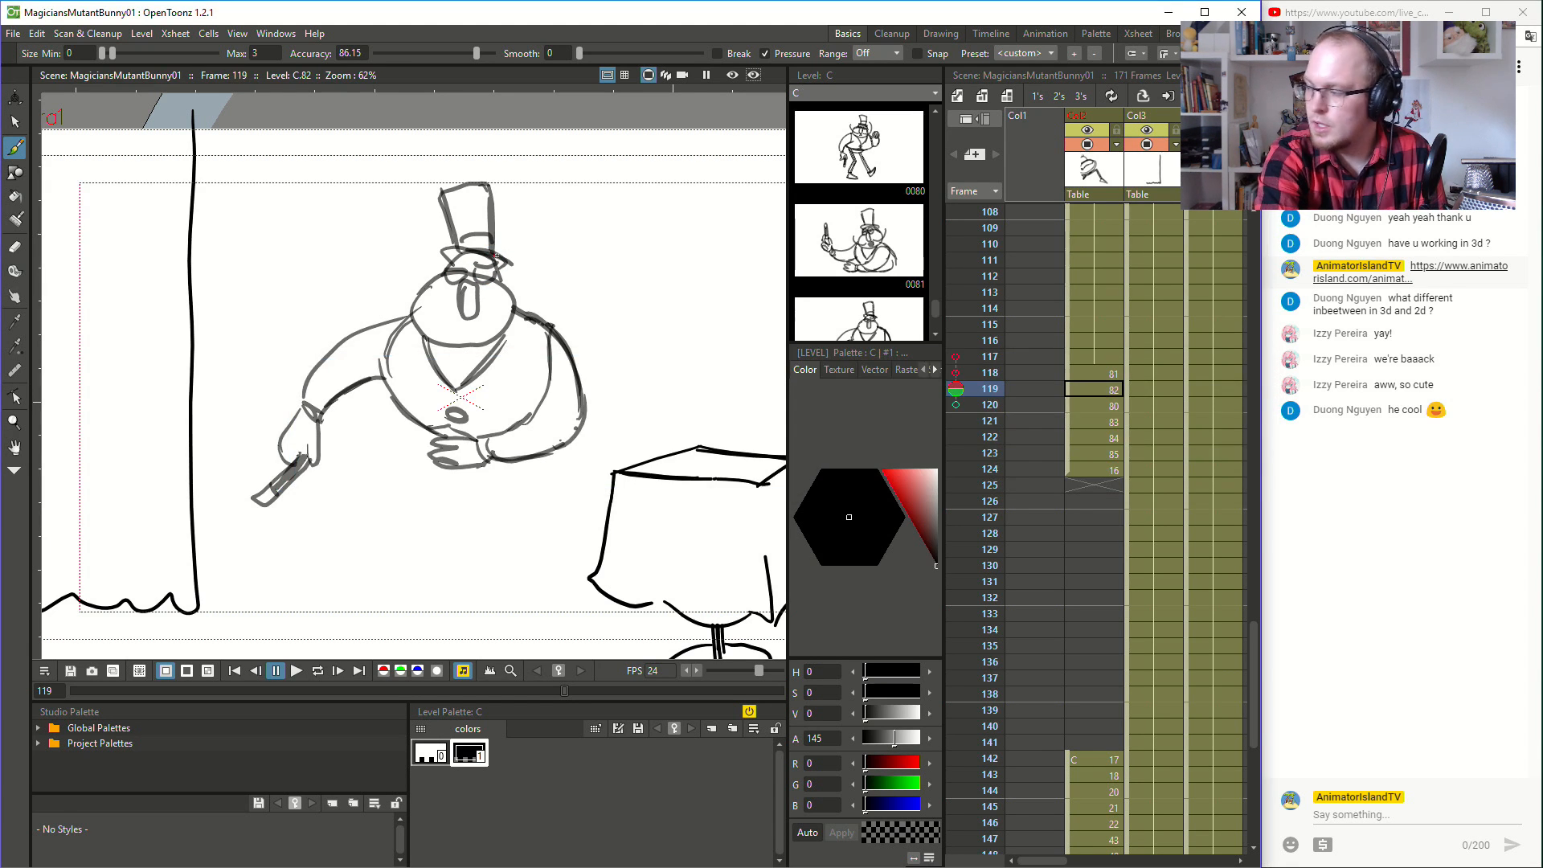
pyautogui.moveTo(476, 271); pyautogui.dragTo(496, 268)
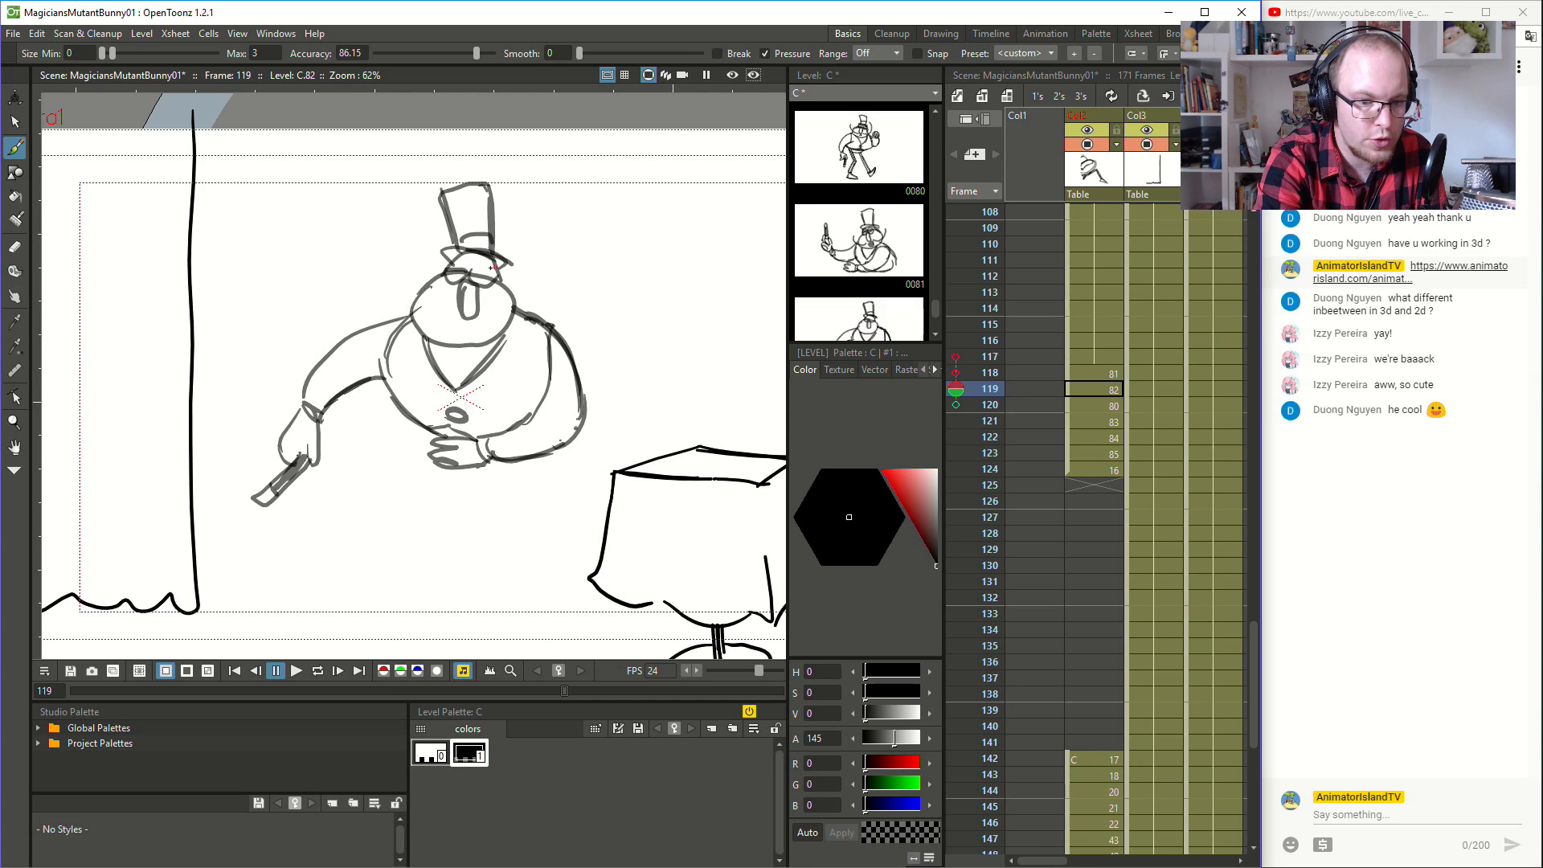
pyautogui.hotkey('ctrl', 'z')
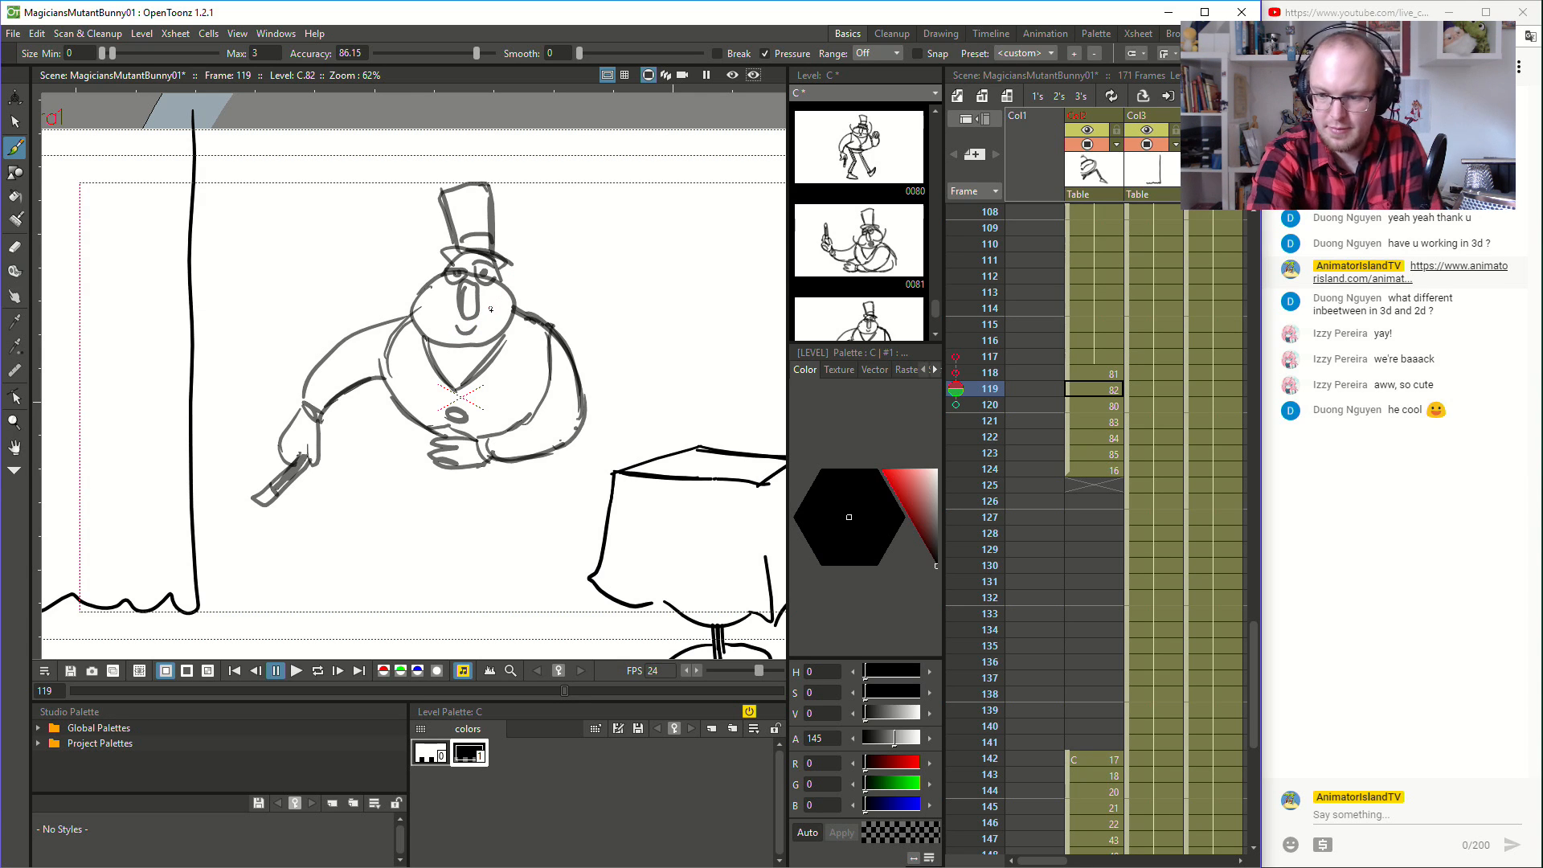
# - Compare the faces on the neighbouring drawings and sketch rough facial features onto the blank head at frame 121
pyautogui.press(',')
pyautogui.press('.')
pyautogui.press('.')
pyautogui.press(',')
pyautogui.press(',')
pyautogui.press('.')
pyautogui.press('.')
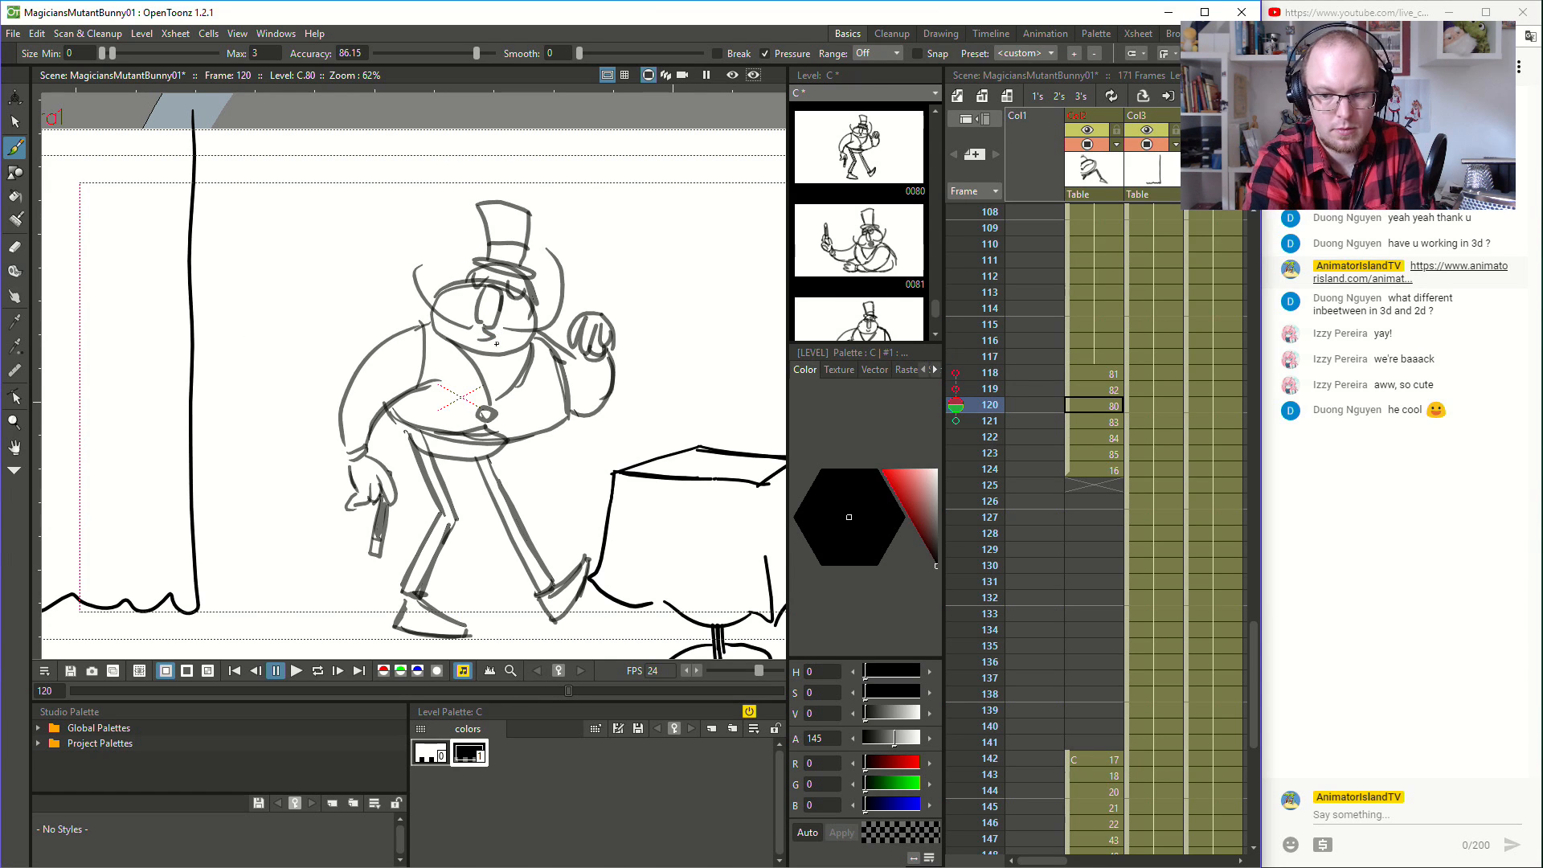
pyautogui.press(',')
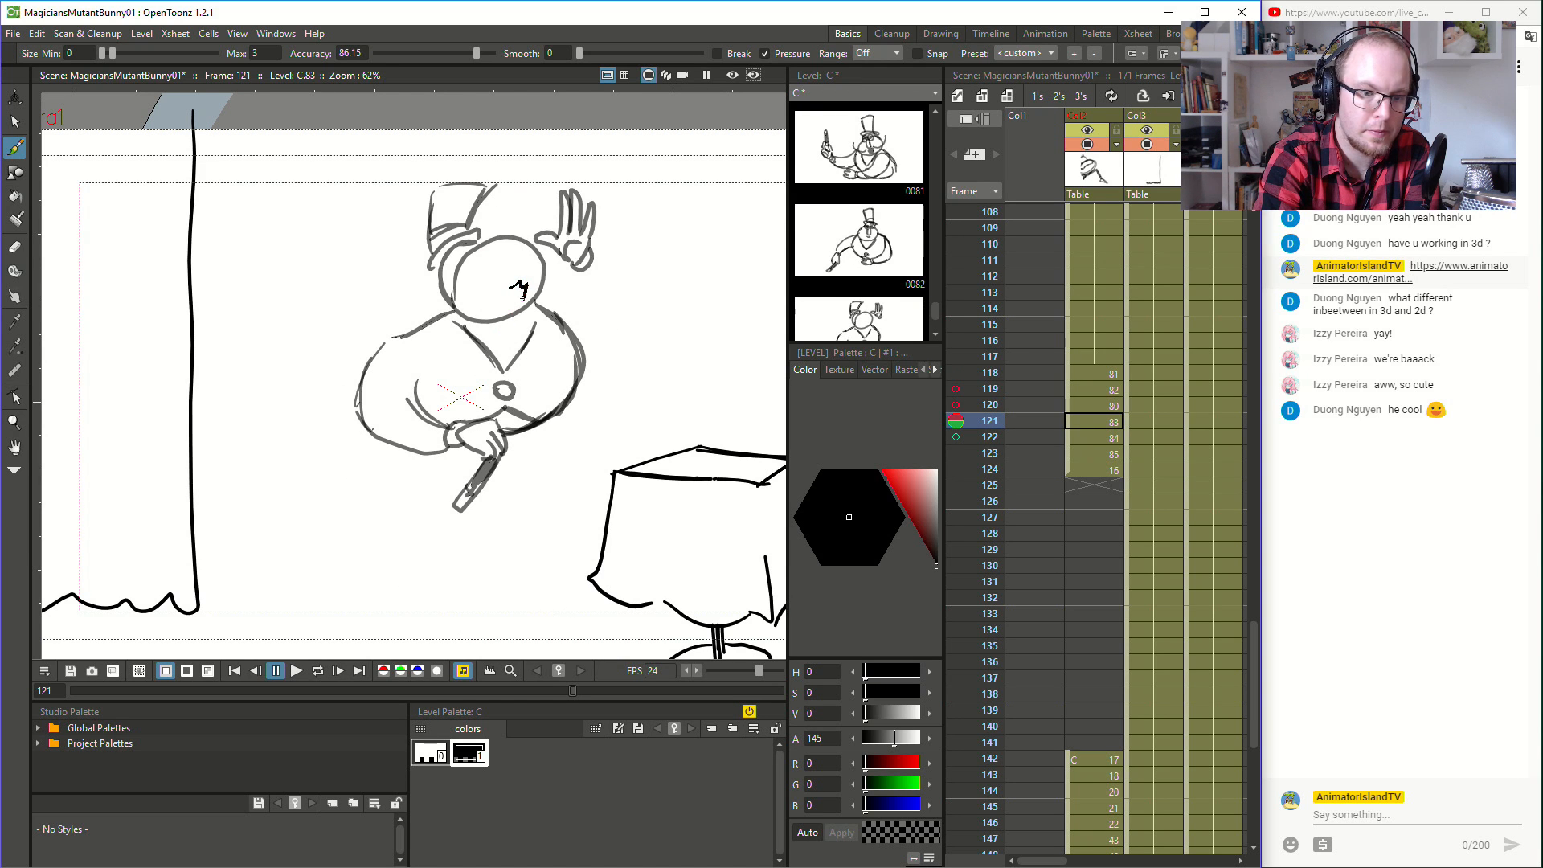
pyautogui.moveTo(479, 261)
pyautogui.mouseDown()
pyautogui.moveTo(504, 283)
pyautogui.moveTo(509, 272)
pyautogui.moveTo(456, 266)
pyautogui.moveTo(469, 252)
pyautogui.mouseUp()
# - Sketch rough facial features onto the blank head at frame 122, using the frame 123 face as reference
pyautogui.press('.')
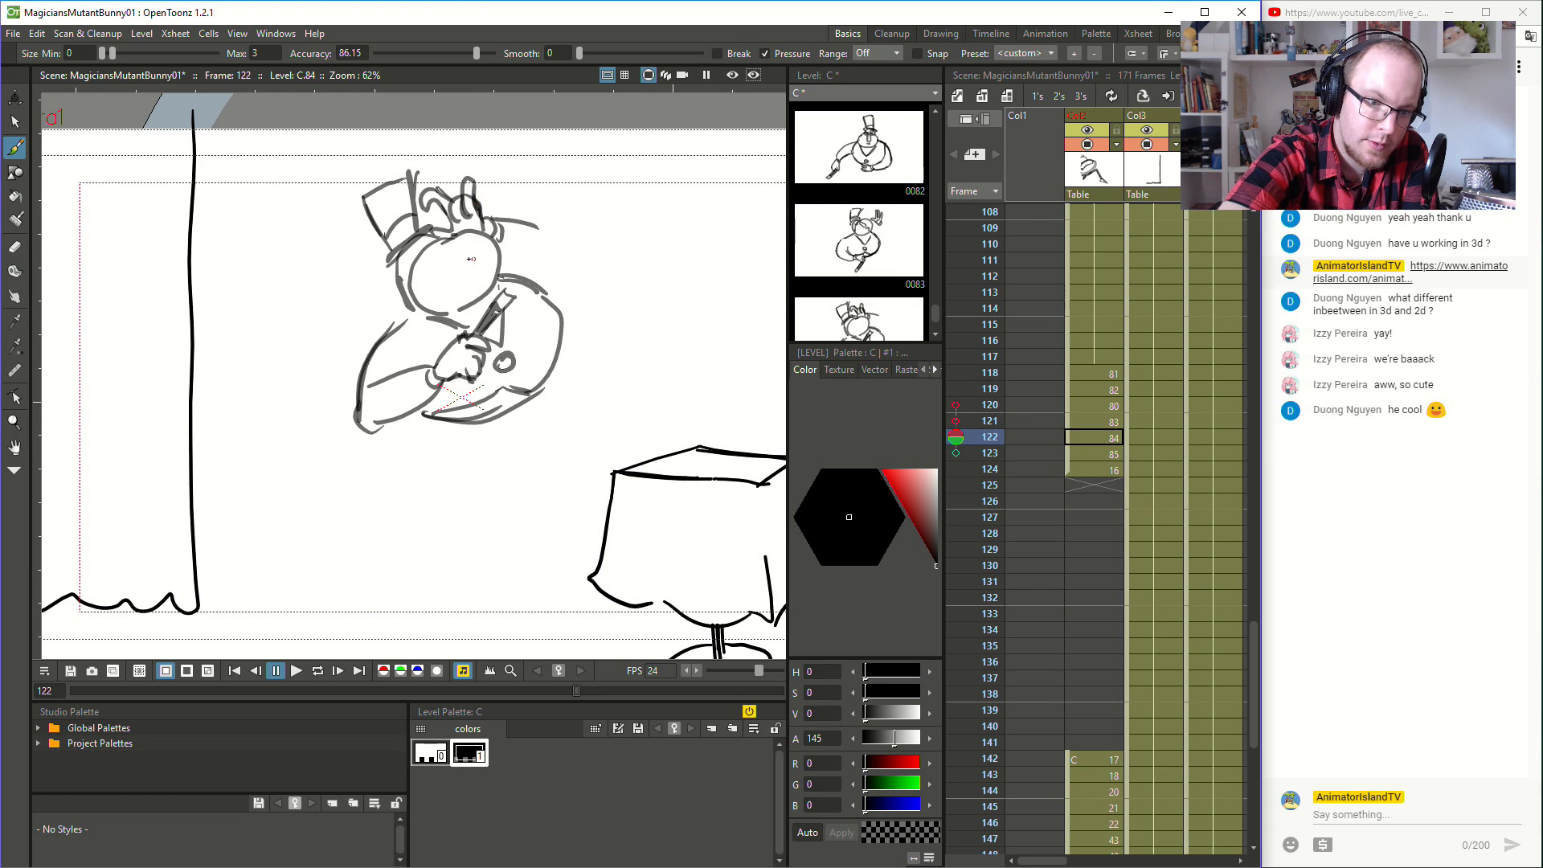
pyautogui.press('.')
pyautogui.press(',')
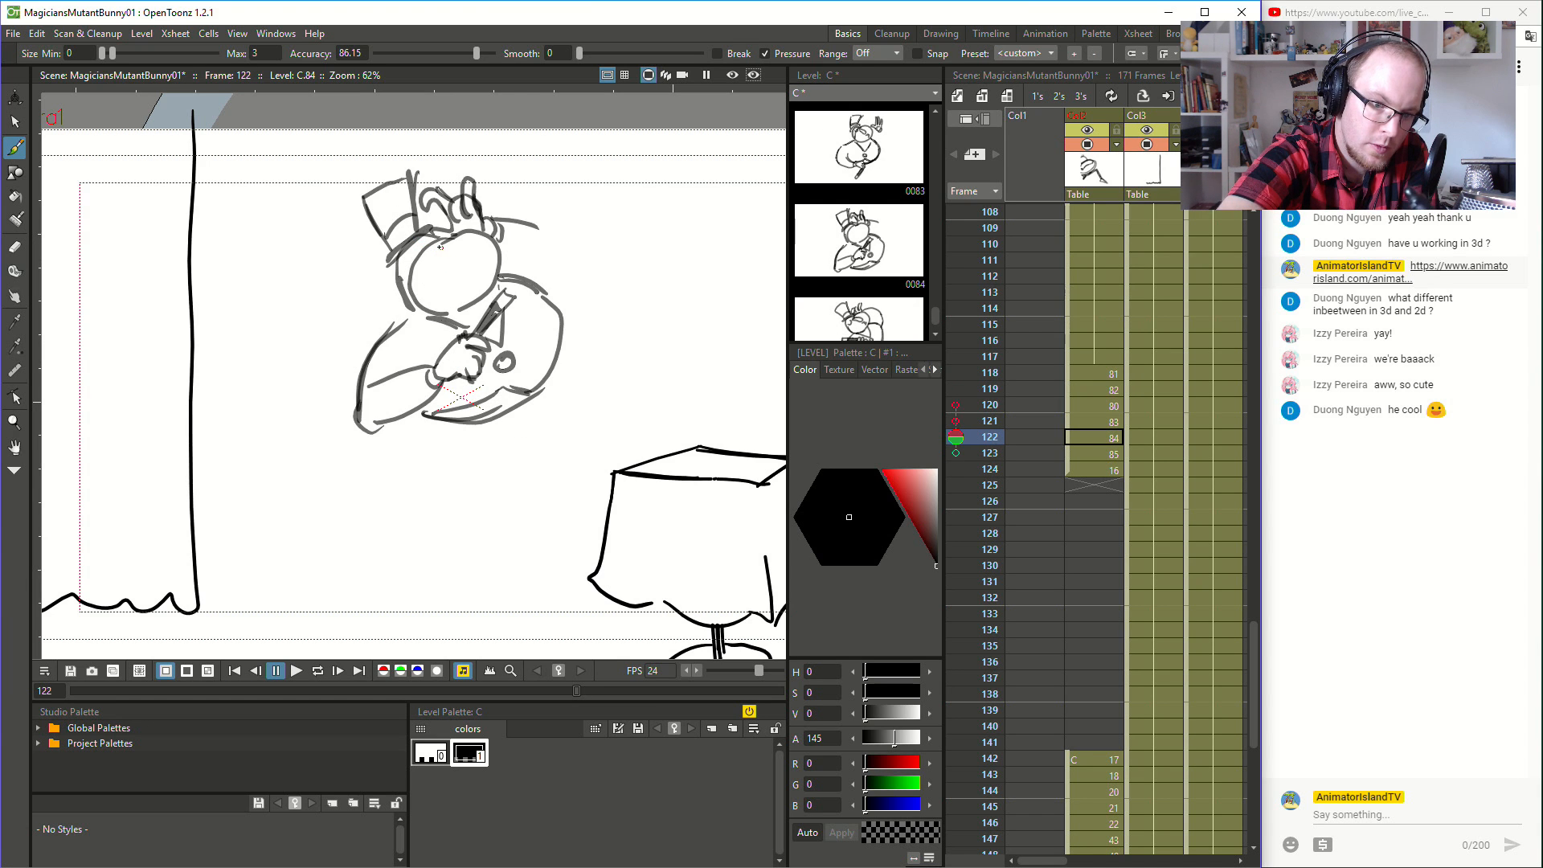
pyautogui.moveTo(449, 263)
pyautogui.mouseDown()
pyautogui.moveTo(487, 283)
pyautogui.moveTo(420, 246)
pyautogui.mouseUp()
# - Flip between frame 122 and its neighbouring drawings to examine how the facial features follow the head turn
pyautogui.press(',')
pyautogui.press('.')
pyautogui.press(',')
pyautogui.press('.')
pyautogui.press(',')
pyautogui.press('.')
pyautogui.press('.')
pyautogui.press('.')
pyautogui.press('.')
pyautogui.press(',')
pyautogui.press(',')
pyautogui.press(',')
pyautogui.press(',')
pyautogui.press('.')
pyautogui.press('.')
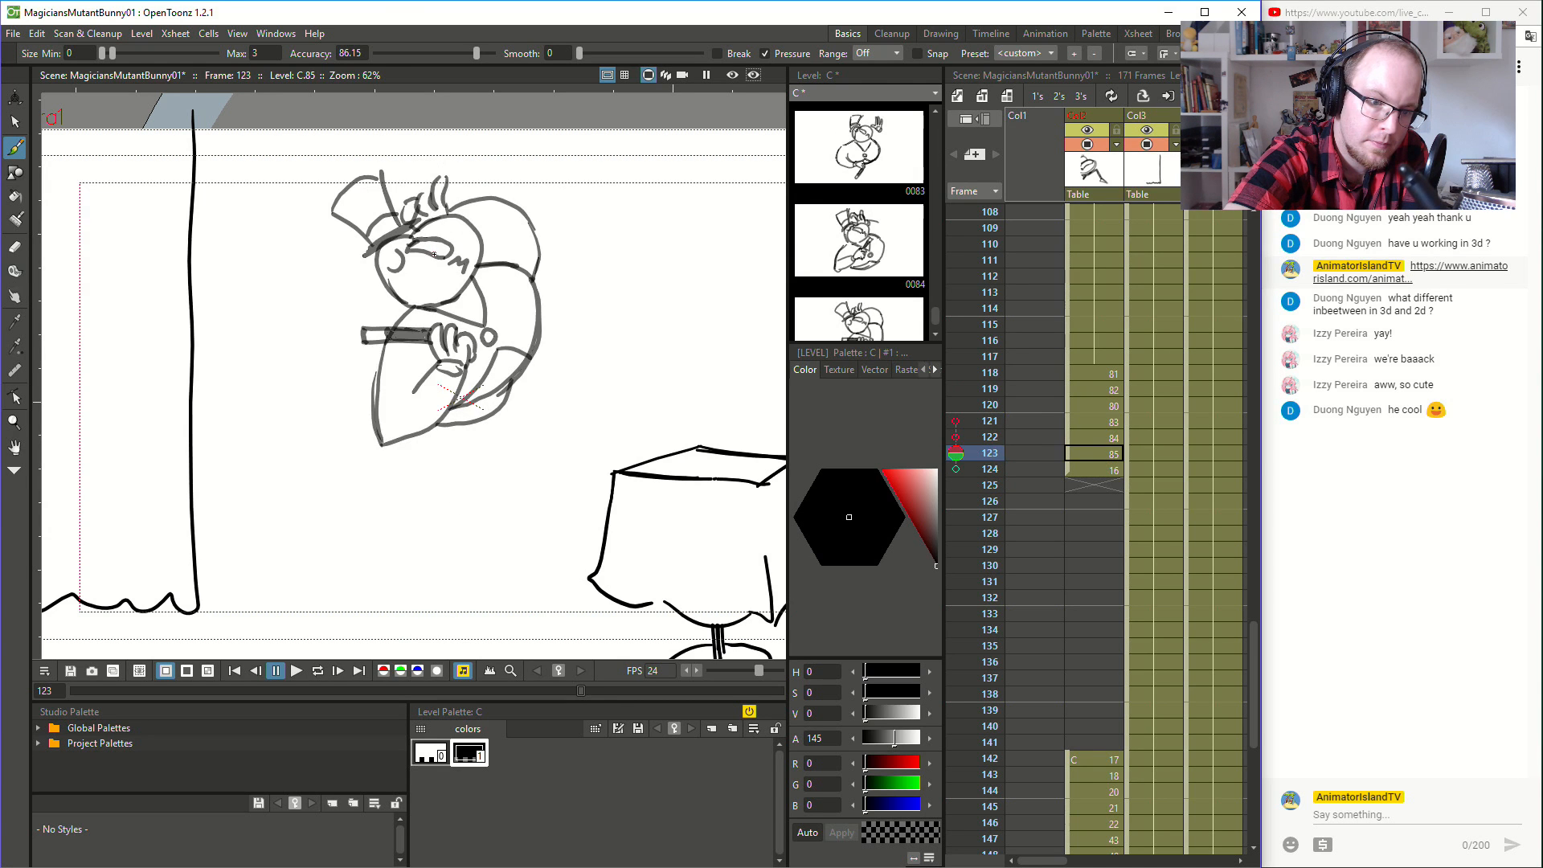
# - Sketch the facial features onto the magician's head in drawing 16 at frame 124, using the frame 123 face as reference
pyautogui.press('.')
pyautogui.press(',')
pyautogui.moveTo(438, 272)
pyautogui.mouseDown()
pyautogui.moveTo(402, 298)
pyautogui.moveTo(360, 259)
pyautogui.mouseUp()
pyautogui.press('.')
pyautogui.press(',')
pyautogui.press('.')
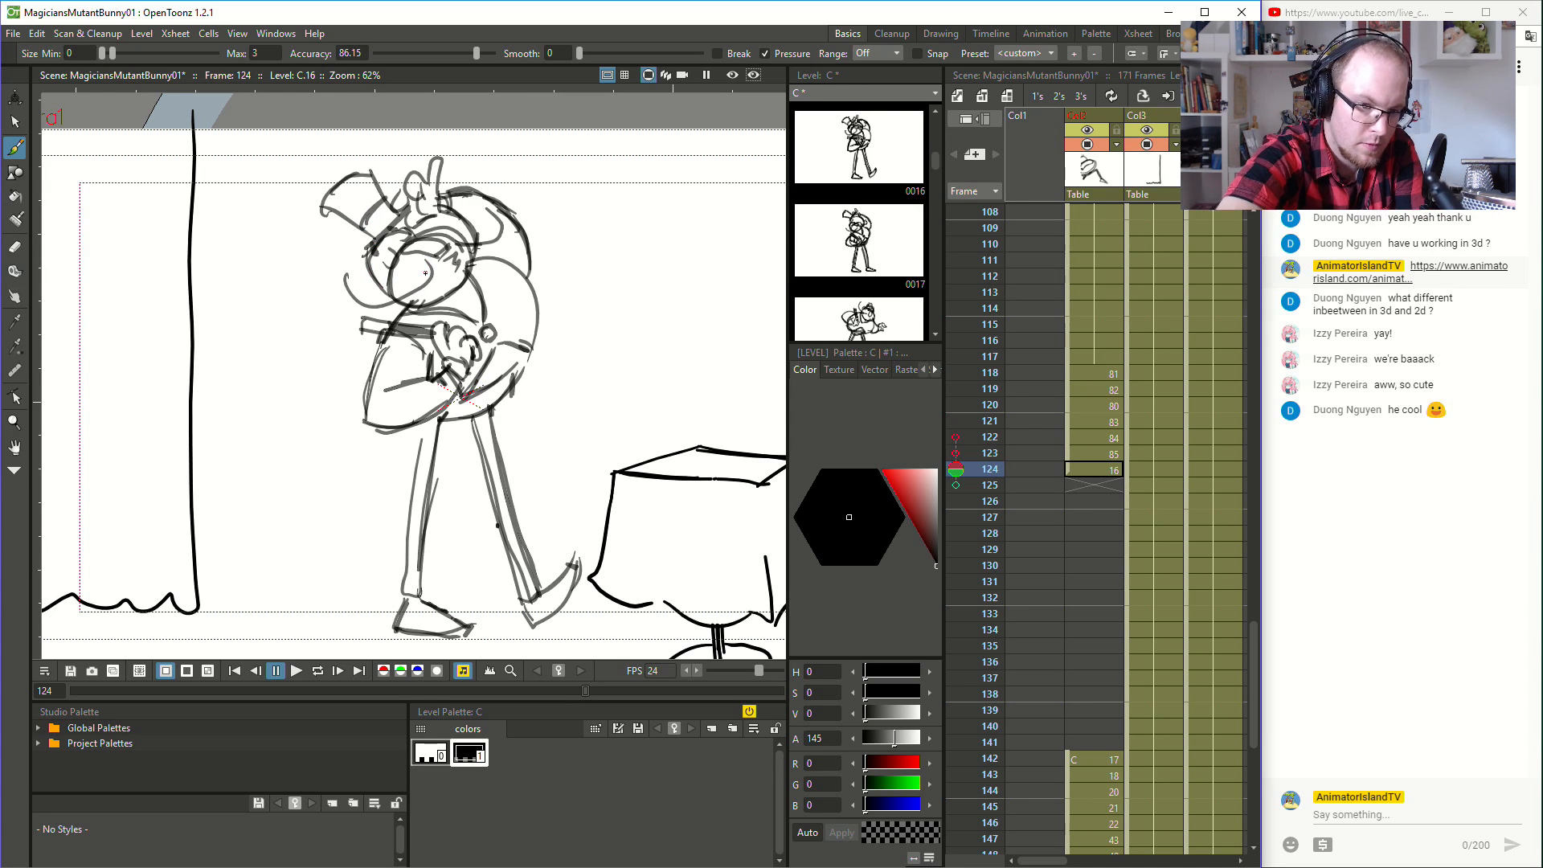
pyautogui.press('.')
pyautogui.press(',')
pyautogui.press(',')
pyautogui.moveTo(441, 269)
pyautogui.mouseDown()
pyautogui.moveTo(375, 302)
pyautogui.moveTo(353, 270)
pyautogui.mouseUp()
pyautogui.press('.')
pyautogui.press(',')
pyautogui.press('.')
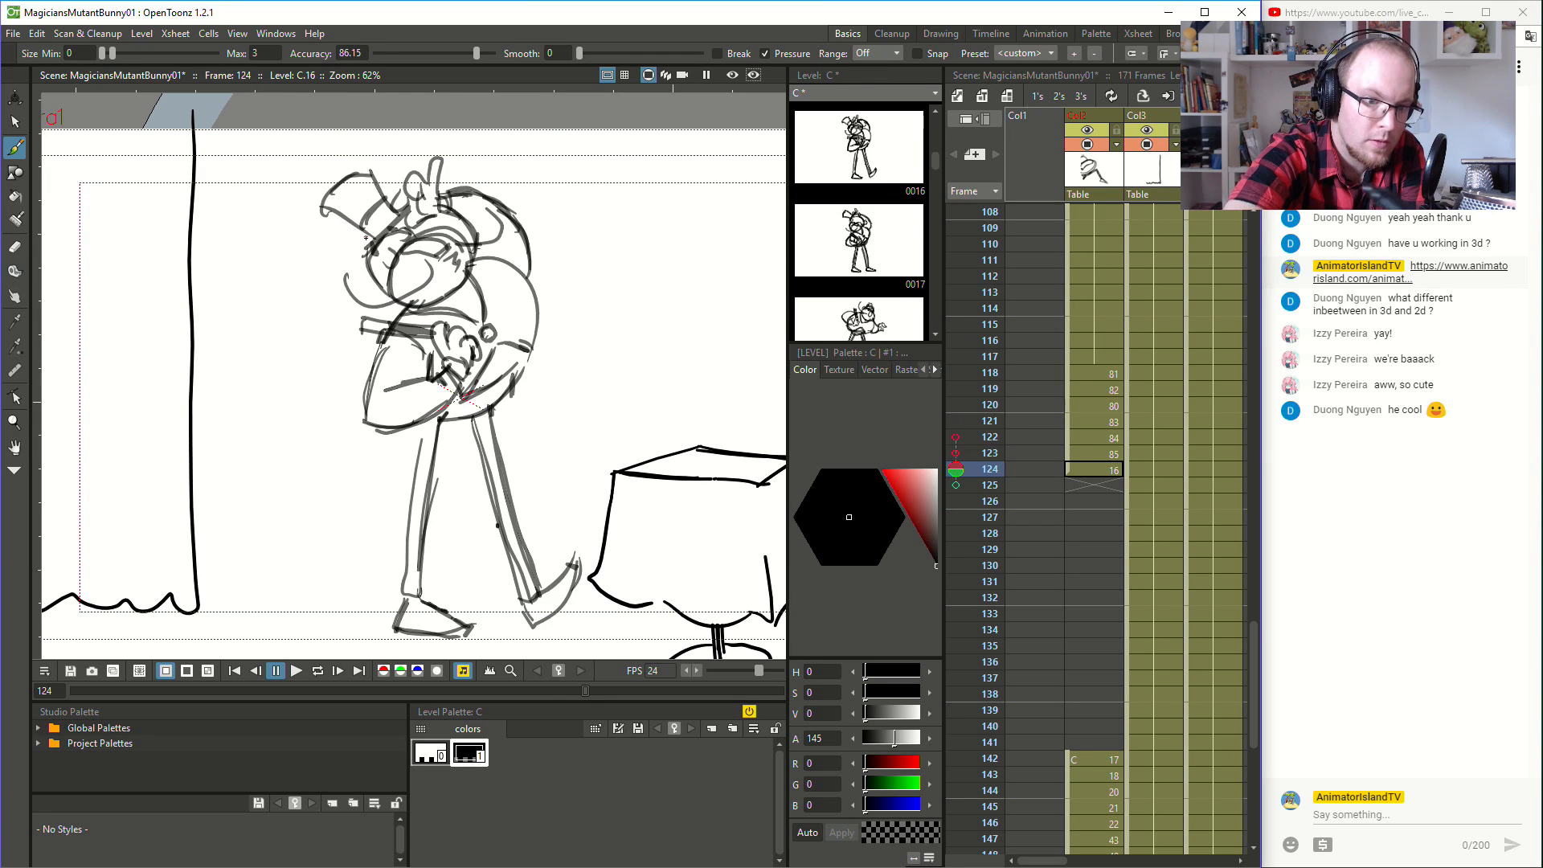
# - Refine the head strokes at frame 124 and compare them repeatedly with the drawing at frame 123
pyautogui.press(',')
pyautogui.press('.')
pyautogui.press(',')
pyautogui.moveTo(463, 246); pyautogui.dragTo(500, 193)
pyautogui.press('.')
pyautogui.press(',')
pyautogui.press('.')
pyautogui.press(',')
pyautogui.press('.')
pyautogui.press(',')
pyautogui.press('.')
pyautogui.press(',')
pyautogui.press('.')
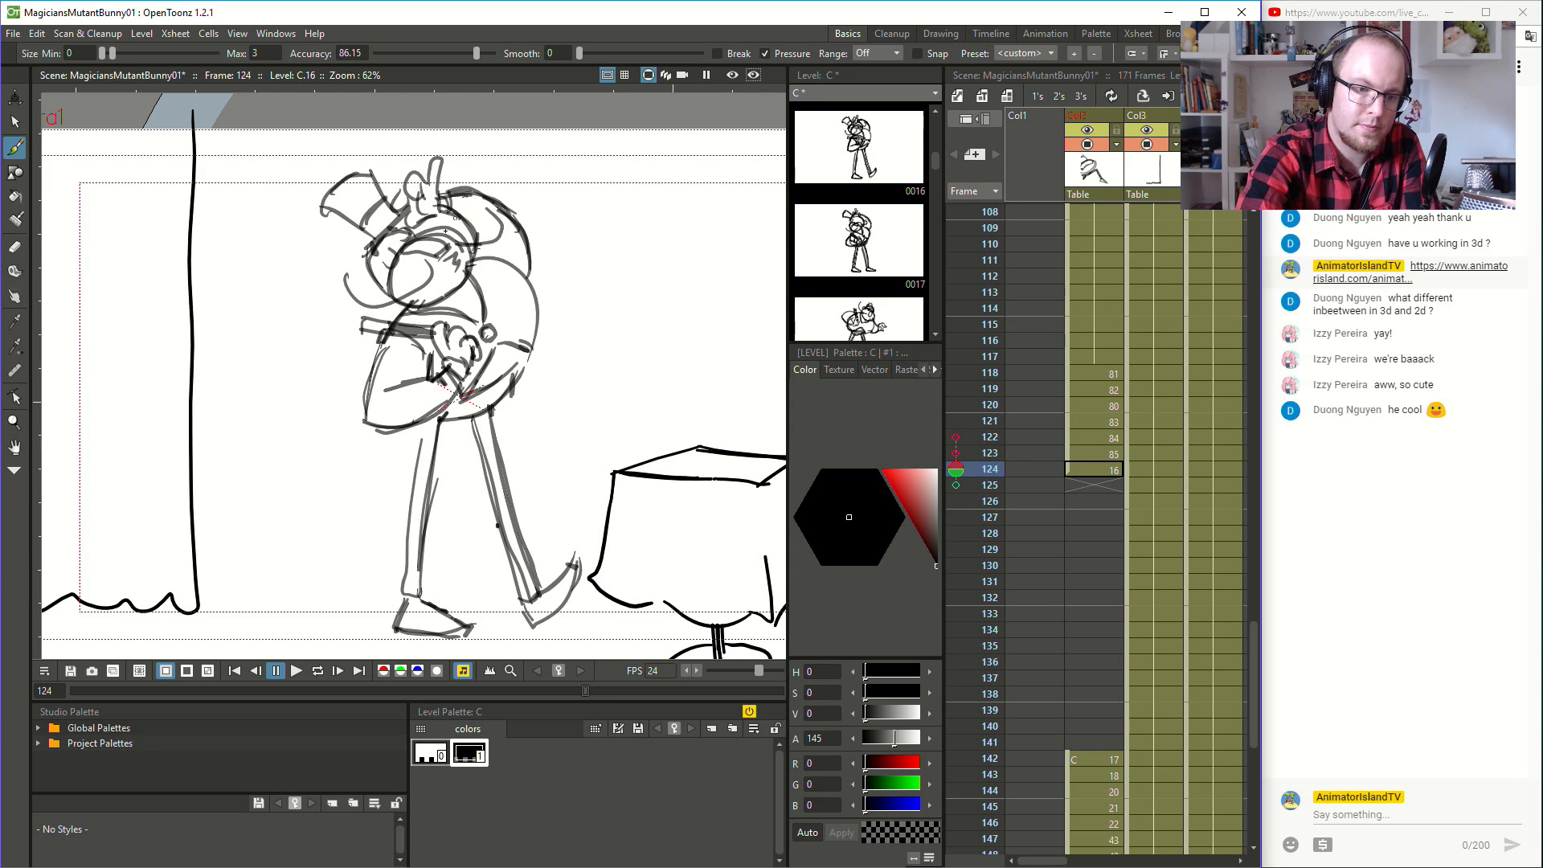
# - Delete the old head outline at frame 124 and redraw it with the brush around the new facial features
pyautogui.click(15, 121)
pyautogui.click(447, 237)
pyautogui.press('Delete')
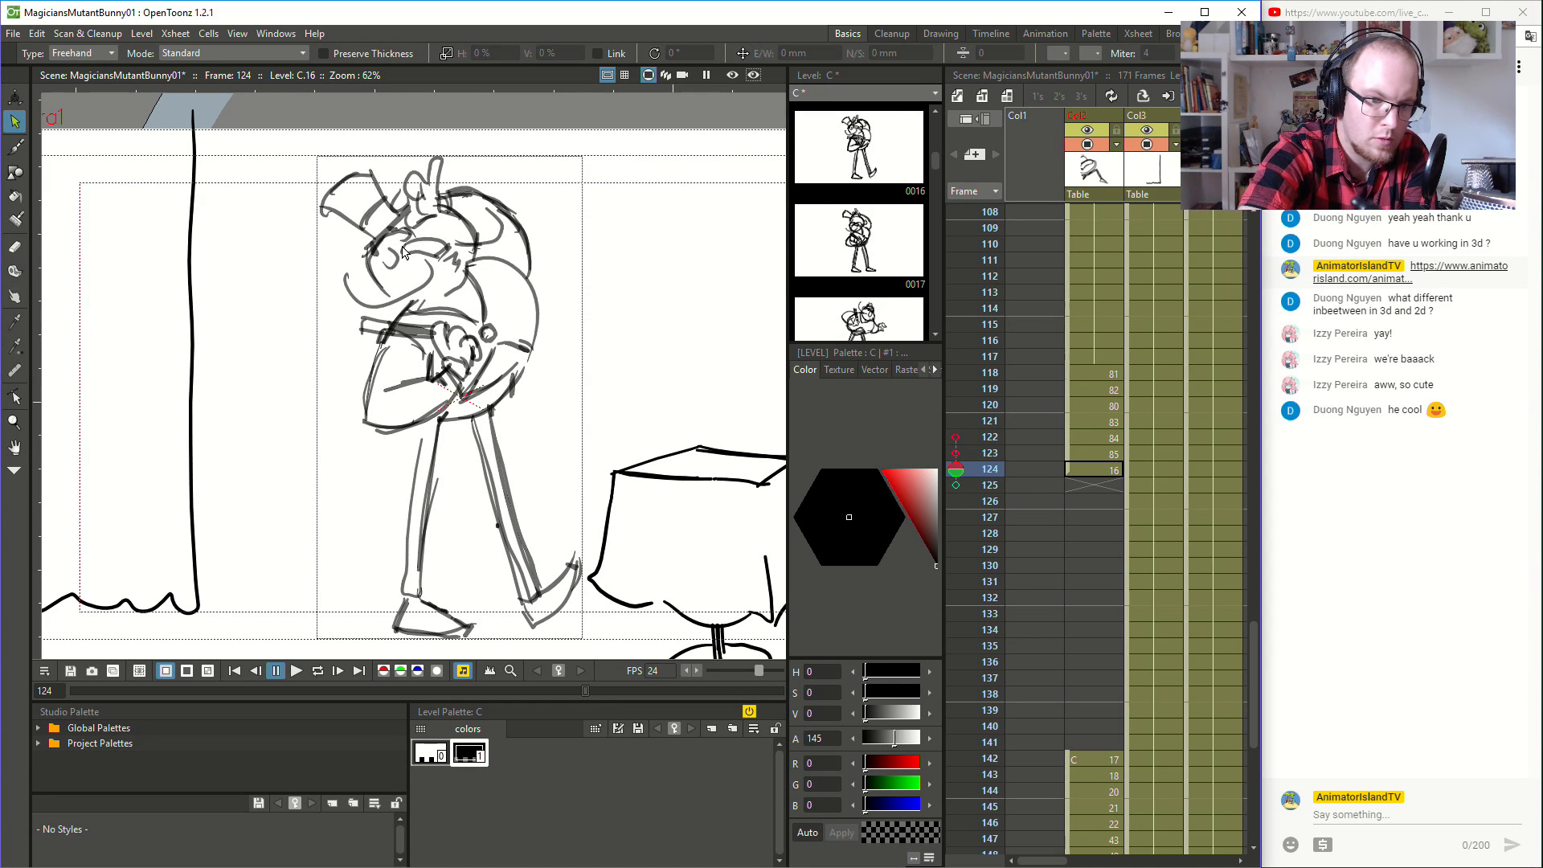
pyautogui.press('b')
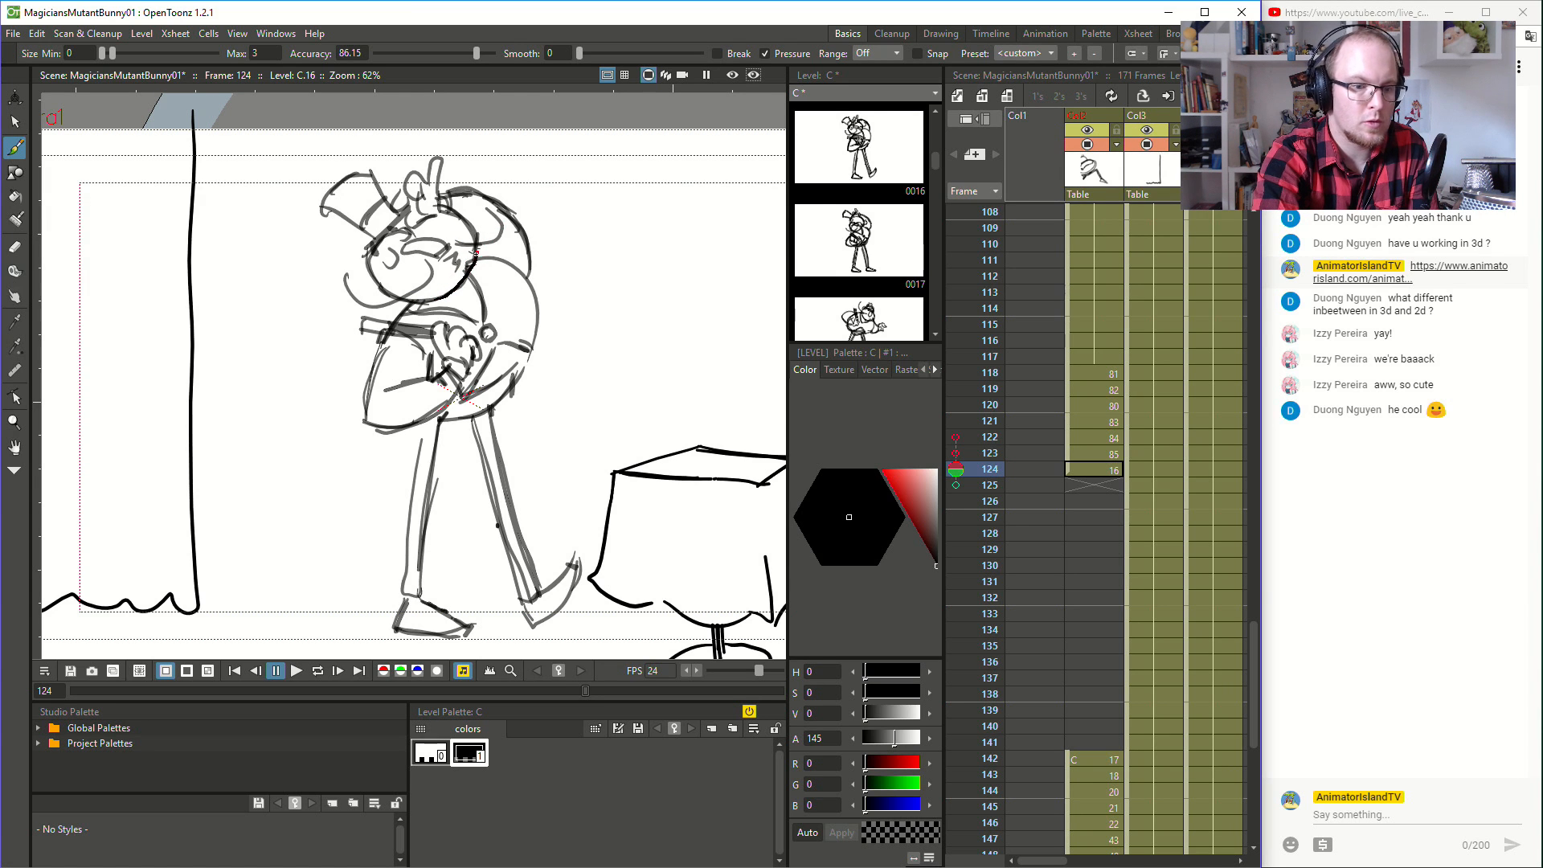
# - Flip back and forth through frames 117 to 124 to examine the motion of the whole turn
pyautogui.press(',')
pyautogui.press('.')
pyautogui.press('.')
pyautogui.press(',')
pyautogui.press(',')
pyautogui.press(',')
pyautogui.press(',')
pyautogui.press(',')
pyautogui.press(',')
pyautogui.press(',')
pyautogui.press('.')
pyautogui.press(',')
pyautogui.press('.')
pyautogui.press('.')
pyautogui.press('.')
pyautogui.press('.')
pyautogui.press('.')
pyautogui.press('.')
pyautogui.press(',')
pyautogui.press(',')
pyautogui.press(',')
pyautogui.press(',')
pyautogui.press(',')
pyautogui.press(',')
pyautogui.press(',')
pyautogui.press(',')
pyautogui.press('.')
pyautogui.press('.')
# - Sketch a filled, slightly bent leg from hip to ankle under the body at frame 118, using frame 117 as reference
pyautogui.press(',')
pyautogui.press('.')
pyautogui.press(',')
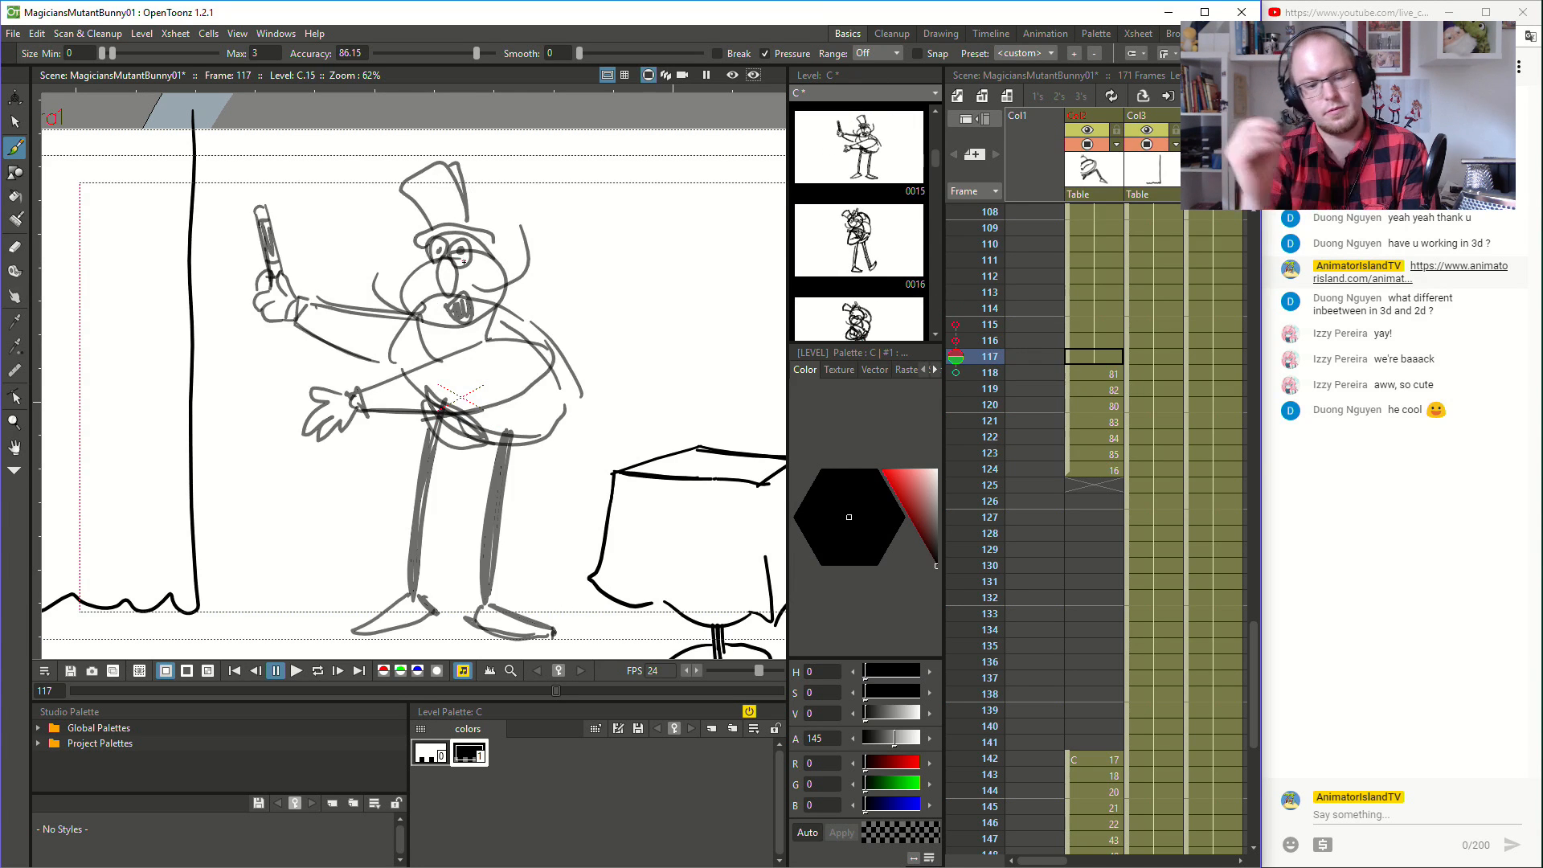
pyautogui.press('.')
pyautogui.press(',')
pyautogui.press('.')
pyautogui.press(',')
pyautogui.press('.')
pyautogui.moveTo(428, 450)
pyautogui.mouseDown()
pyautogui.moveTo(405, 519)
pyautogui.moveTo(413, 509)
pyautogui.moveTo(426, 596)
pyautogui.mouseUp()
pyautogui.press(',')
pyautogui.press('.')
pyautogui.press(',')
pyautogui.press('.')
pyautogui.press(',')
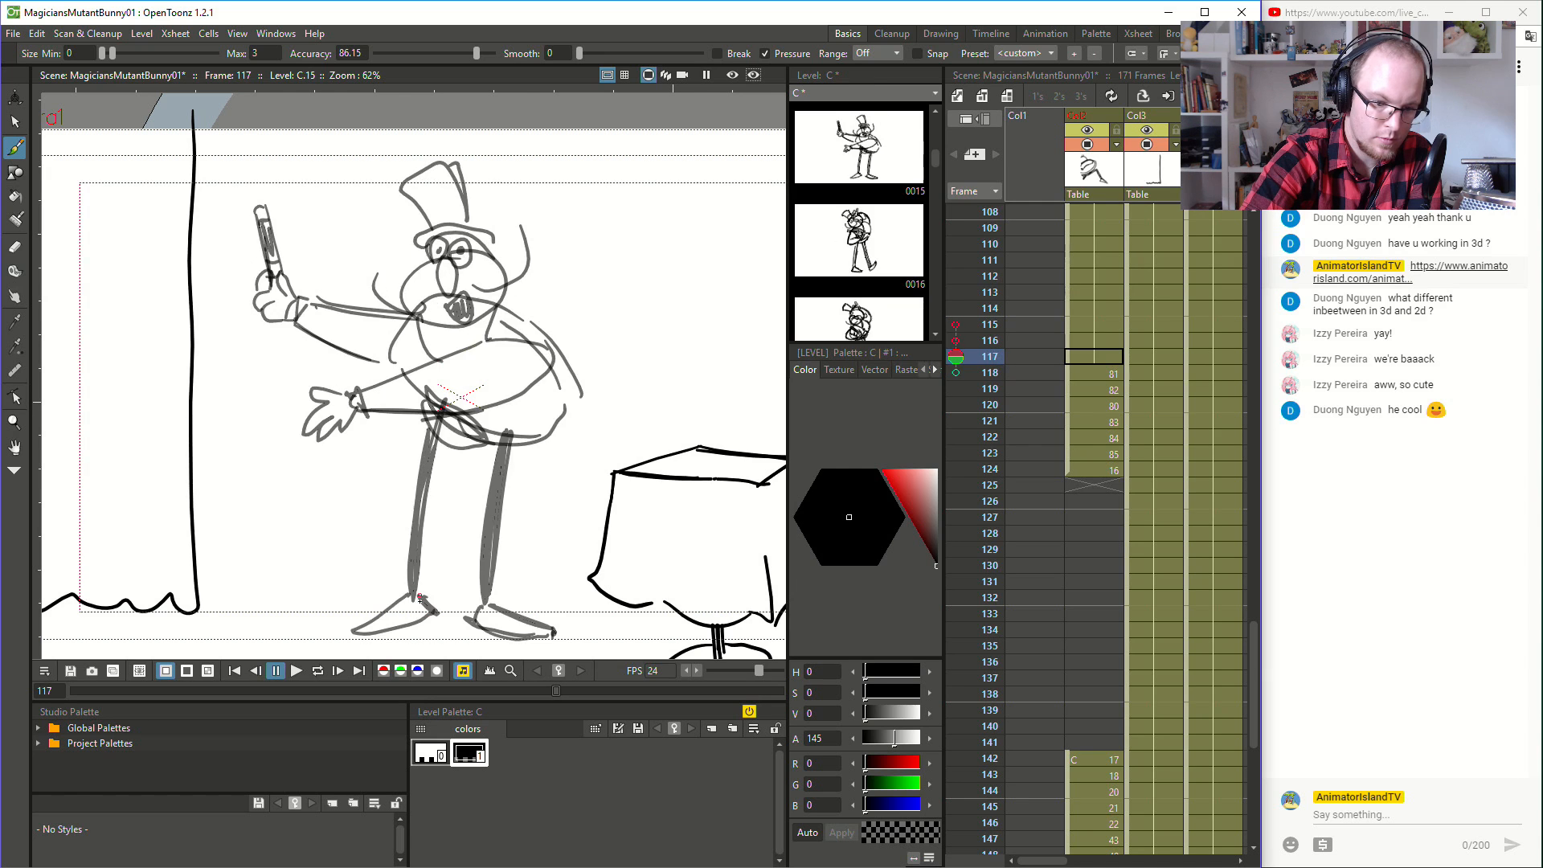
# - Thicken the lower half of the bent leg at frame 118, checking it against the neighbouring drawings
pyautogui.press('.')
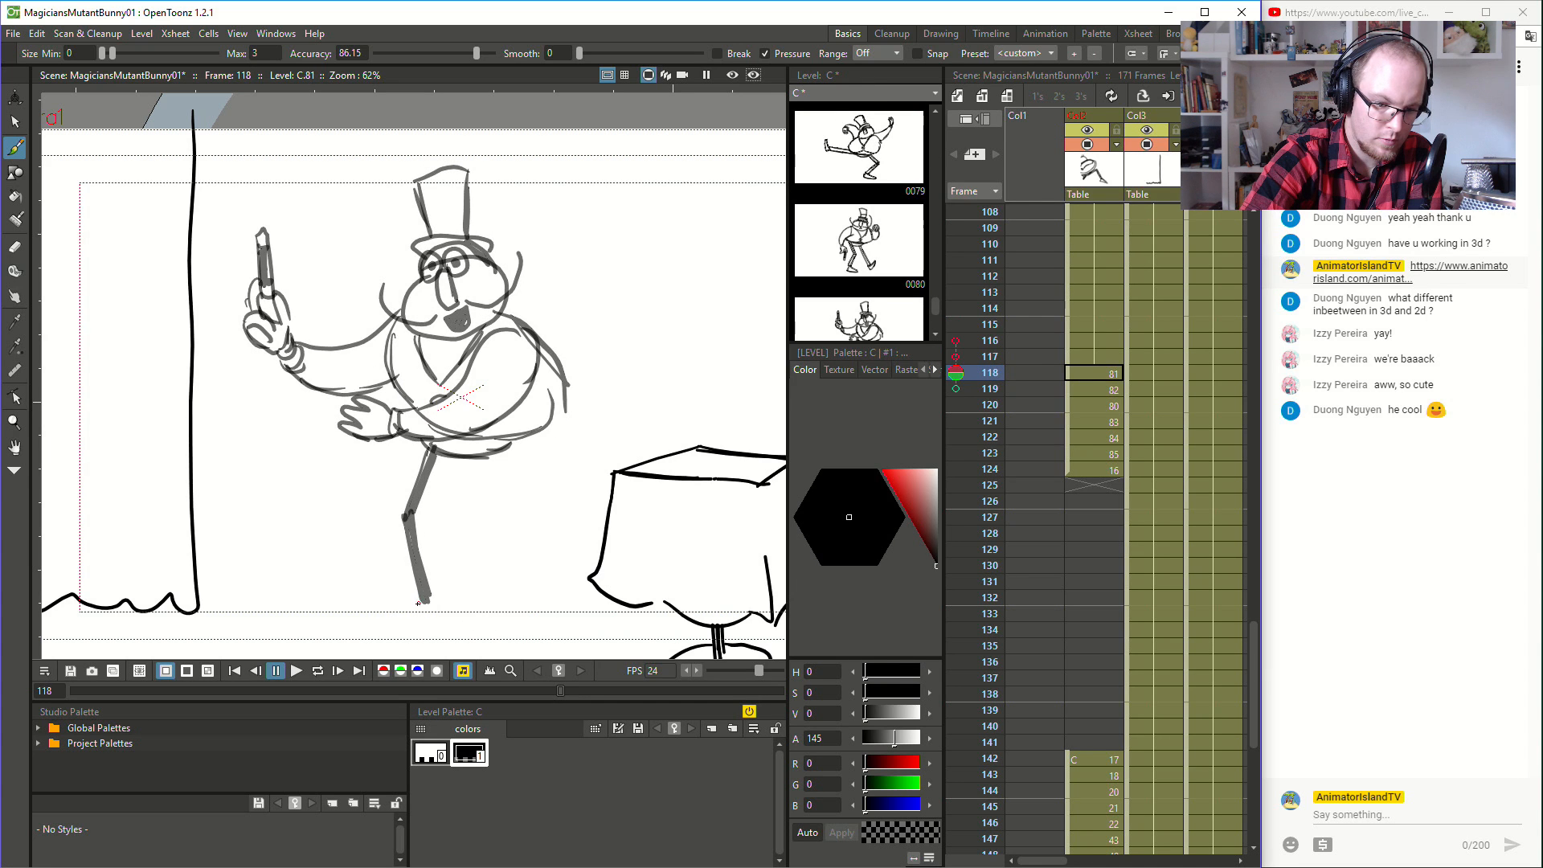
pyautogui.moveTo(415, 579); pyautogui.dragTo(402, 513)
pyautogui.press(',')
pyautogui.press('.')
pyautogui.press(',')
pyautogui.press('.')
pyautogui.press(',')
pyautogui.press('.')
# - Draw and shade the second, straight leg at frame 118, matching it to the leg at frame 117
pyautogui.press('.')
pyautogui.press(',')
pyautogui.press(',')
pyautogui.press('.')
pyautogui.moveTo(496, 457); pyautogui.dragTo(484, 604)
pyautogui.press(',')
pyautogui.press('.')
pyautogui.moveTo(487, 488)
pyautogui.mouseDown()
pyautogui.moveTo(492, 614)
pyautogui.moveTo(502, 461)
pyautogui.mouseUp()
pyautogui.moveTo(496, 456); pyautogui.dragTo(487, 602)
# - Flip between frame 119 and its neighbouring drawings to examine where the legs belong
pyautogui.press(',')
pyautogui.press('.')
pyautogui.press('.')
pyautogui.press('.')
pyautogui.press('.')
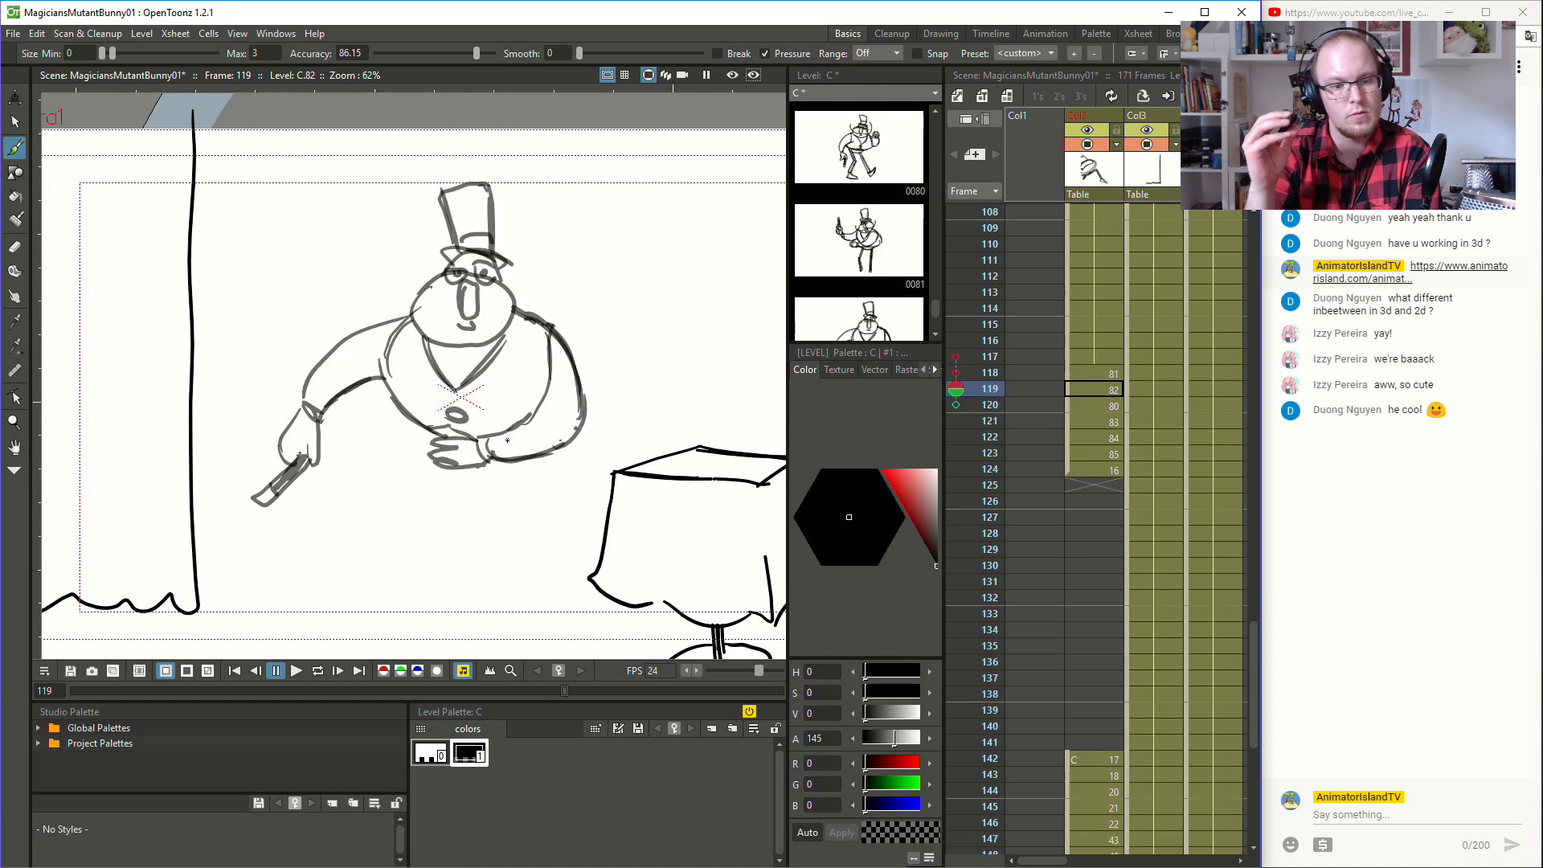
pyautogui.press(',')
pyautogui.press(',')
pyautogui.press(',')
pyautogui.press(',')
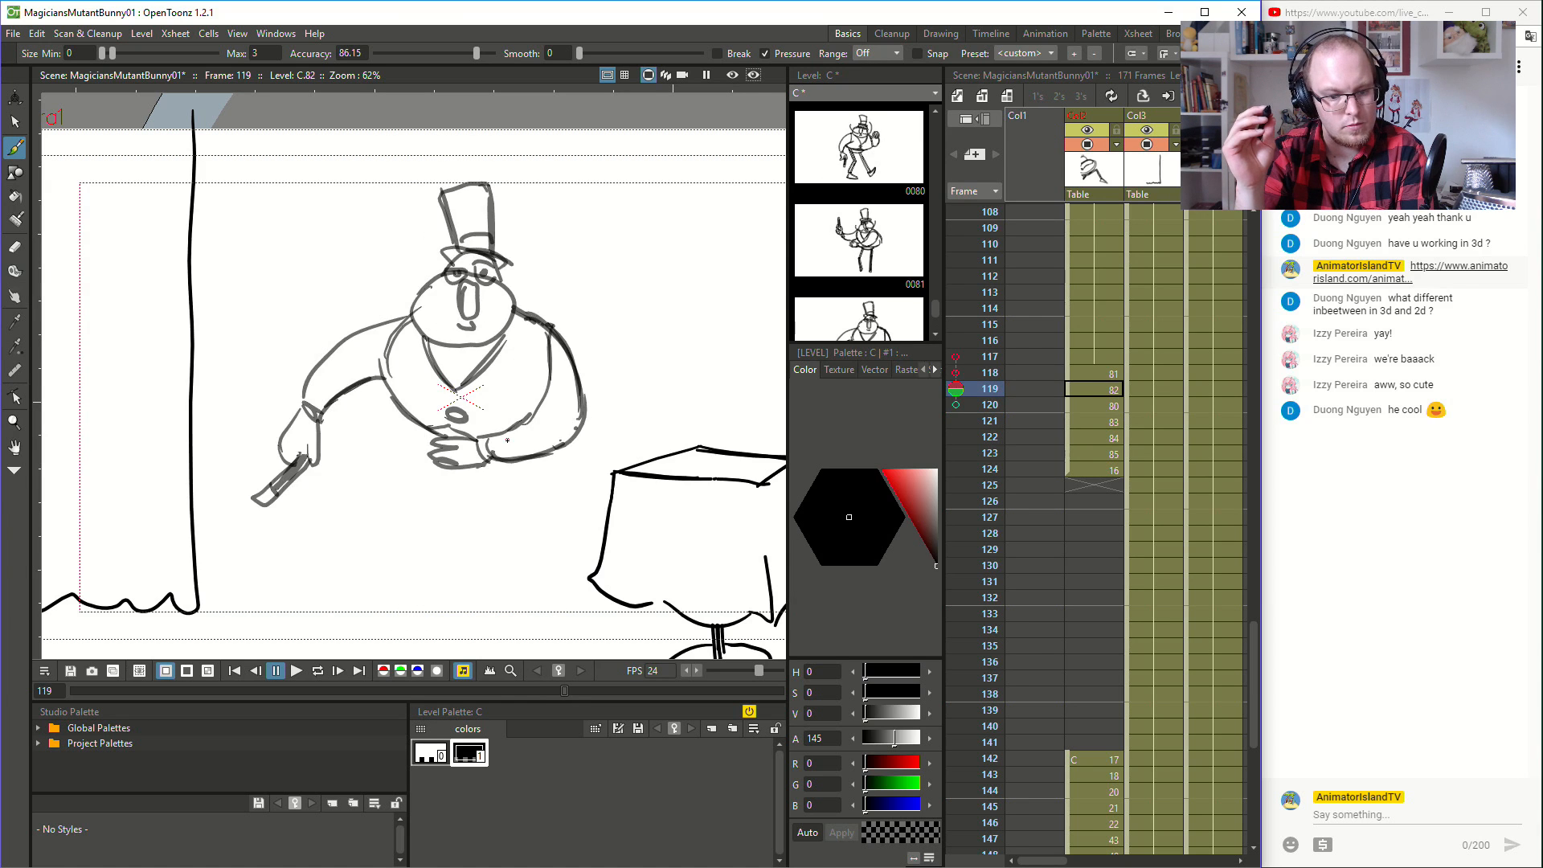
pyautogui.press('.')
pyautogui.press('.')
pyautogui.press('.')
pyautogui.press(',')
pyautogui.press('.')
pyautogui.press(',')
pyautogui.press(',')
pyautogui.press(',')
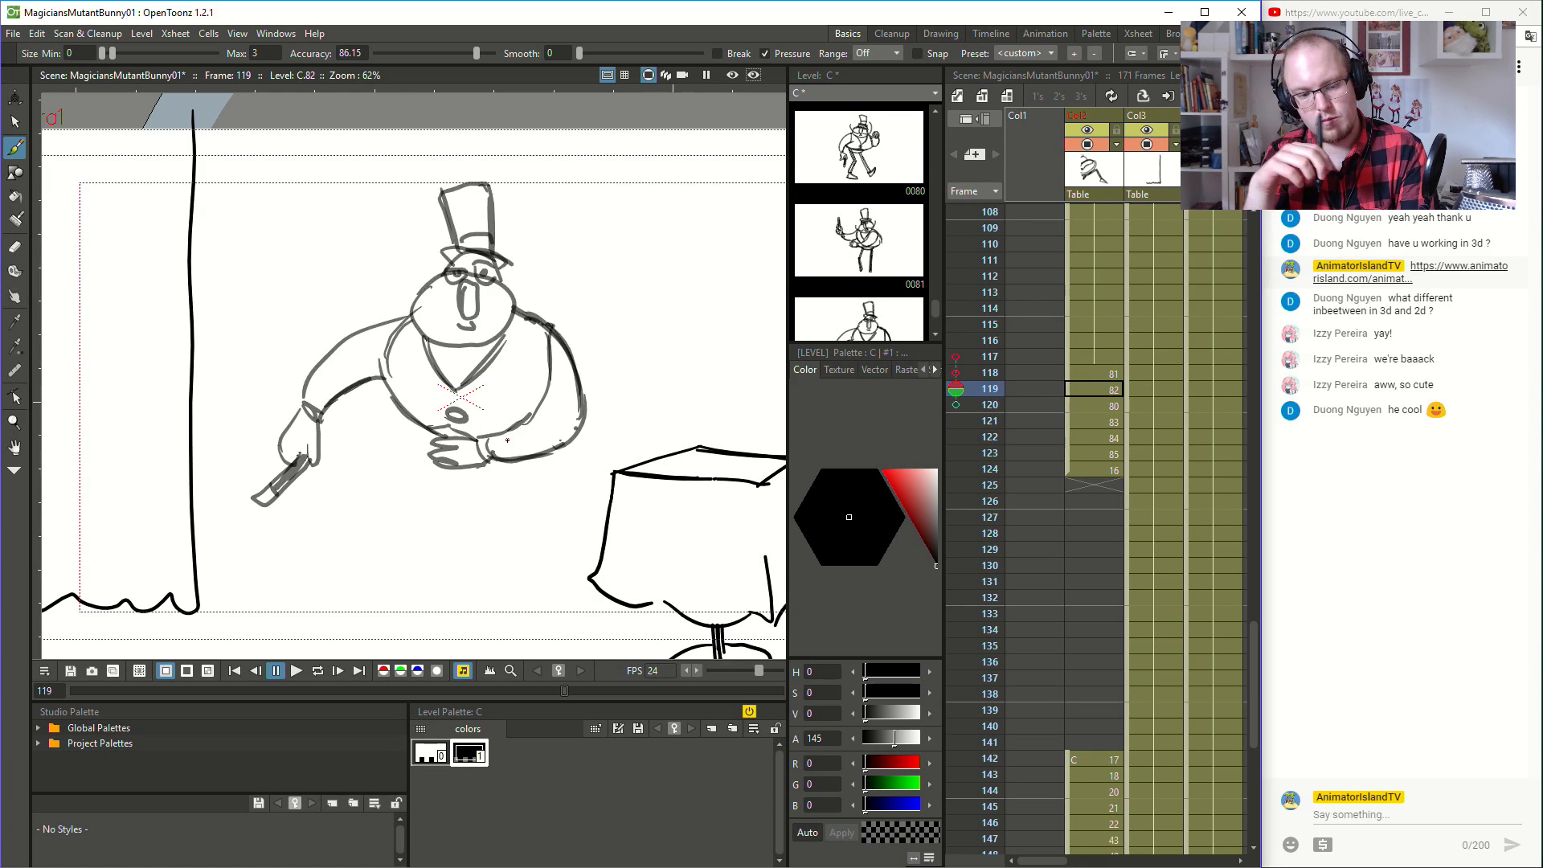
pyautogui.press('.')
pyautogui.press('.')
# - Sketch the hip line under the magician's belly at frame 119, comparing it with the frame 118 pose
pyautogui.press(',')
pyautogui.press('.')
pyautogui.moveTo(409, 424); pyautogui.dragTo(434, 454)
pyautogui.press(',')
pyautogui.press('.')
pyautogui.press(',')
pyautogui.press('.')
pyautogui.press(',')
pyautogui.press('.')
# - Draw the thigh and lower part of the supporting leg at frame 119, following the leg at frame 118
pyautogui.press(',')
pyautogui.press('.')
pyautogui.moveTo(434, 459)
pyautogui.mouseDown()
pyautogui.moveTo(412, 526)
pyautogui.moveTo(416, 605)
pyautogui.moveTo(419, 512)
pyautogui.mouseUp()
pyautogui.press(',')
pyautogui.press('.')
pyautogui.press(',')
pyautogui.press('.')
# - Flip through the drawings around frames 118 and 119 to examine how the supporting leg moves
pyautogui.press(',')
pyautogui.press('.')
pyautogui.moveTo(414, 579); pyautogui.dragTo(432, 470)
pyautogui.press(',')
pyautogui.press('.')
pyautogui.press('.')
pyautogui.press(',')
pyautogui.press('.')
pyautogui.press('.')
pyautogui.press(',')
pyautogui.press(',')
pyautogui.press(',')
pyautogui.press(',')
pyautogui.press('.')
pyautogui.press(',')
pyautogui.press('.')
# - Sketch the foot below the supporting leg at frame 119, checking it against the adjacent frames
pyautogui.press('.')
pyautogui.press(',')
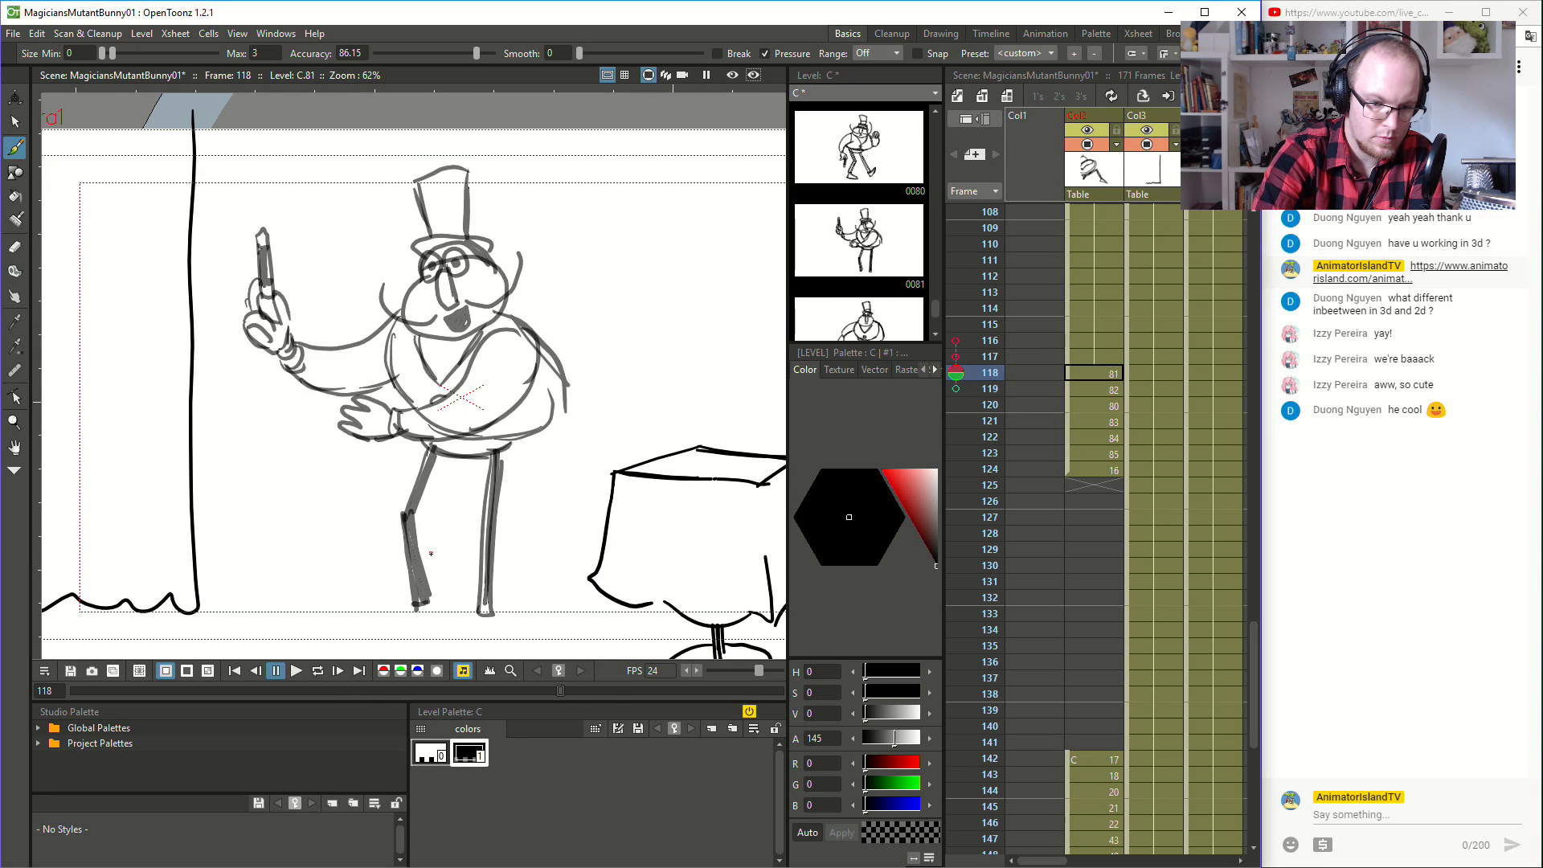
pyautogui.press('.')
pyautogui.press('.')
pyautogui.press(',')
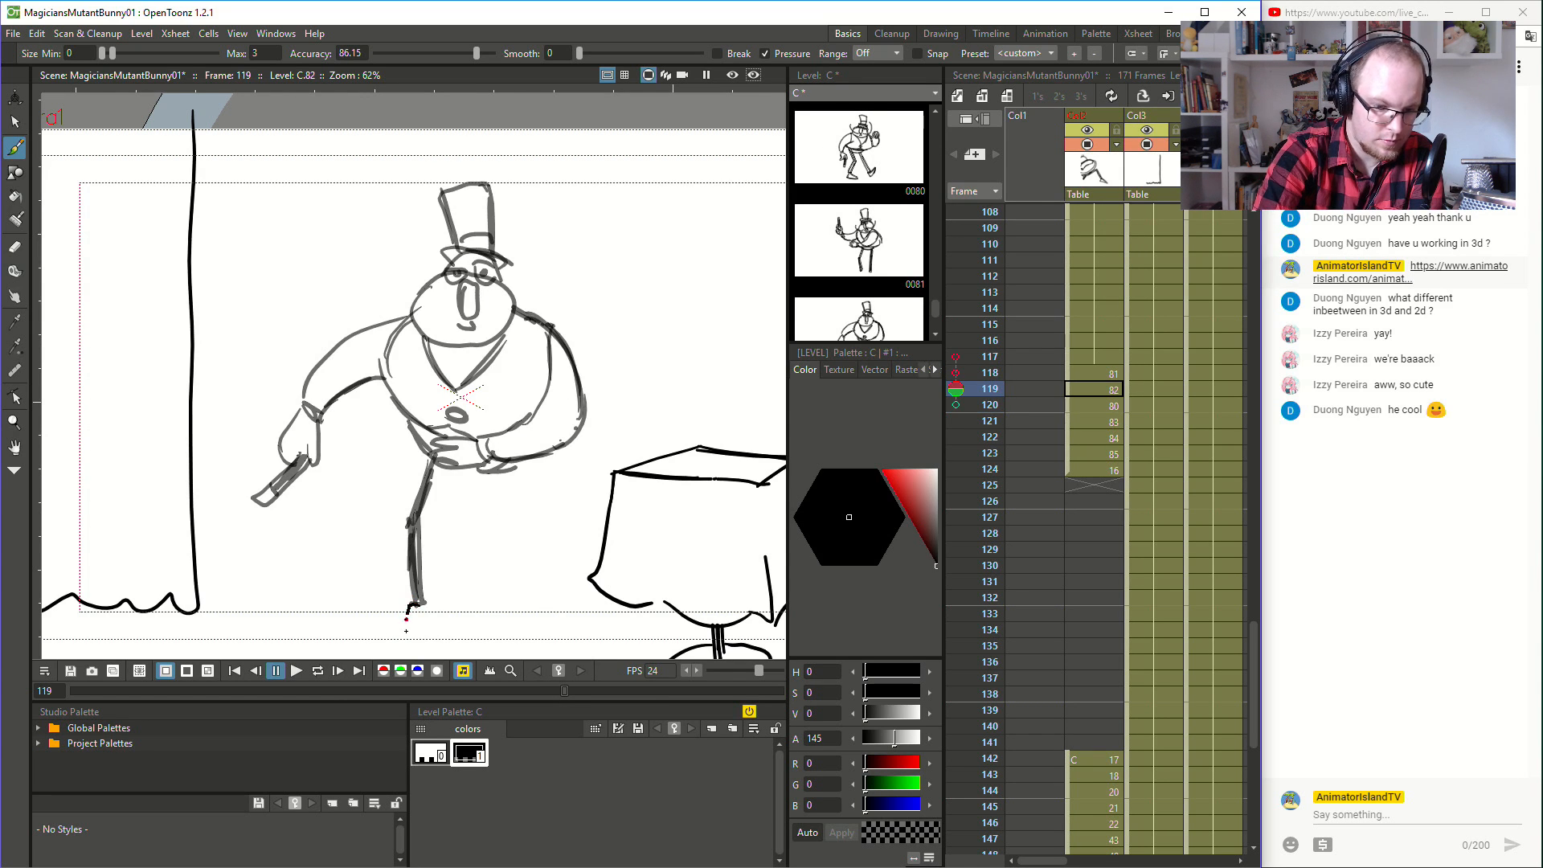
pyautogui.press(',')
pyautogui.press('.')
pyautogui.press('.')
pyautogui.press(',')
pyautogui.press(',')
pyautogui.press(',')
pyautogui.press('.')
pyautogui.press(',')
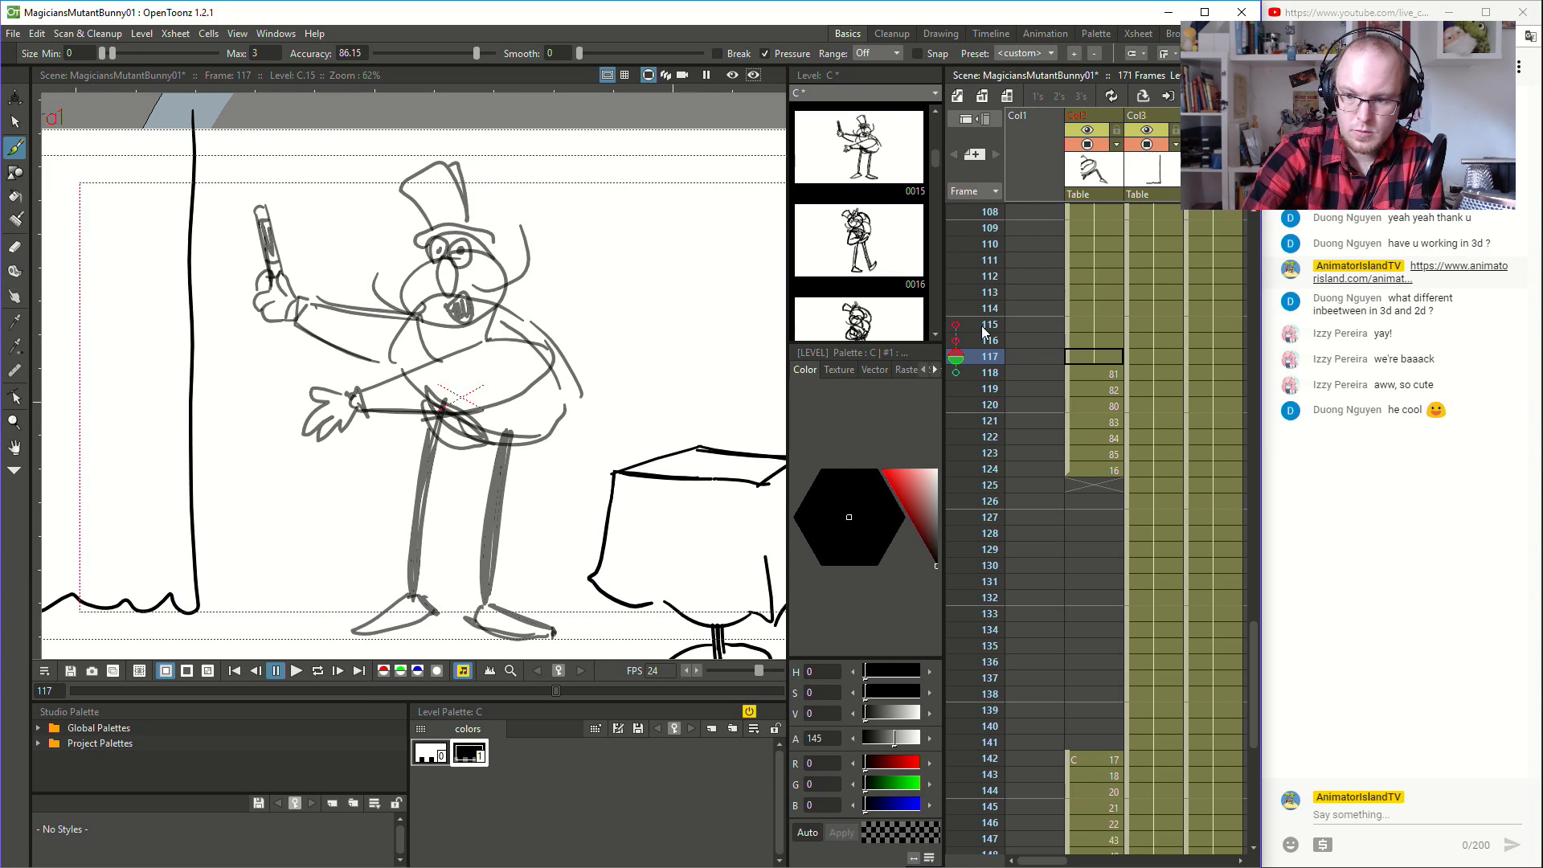
# - Turn on the onion skin and sketch the foot of the bent leg at frame 118 between the neighbouring poses
pyautogui.click(957, 359)
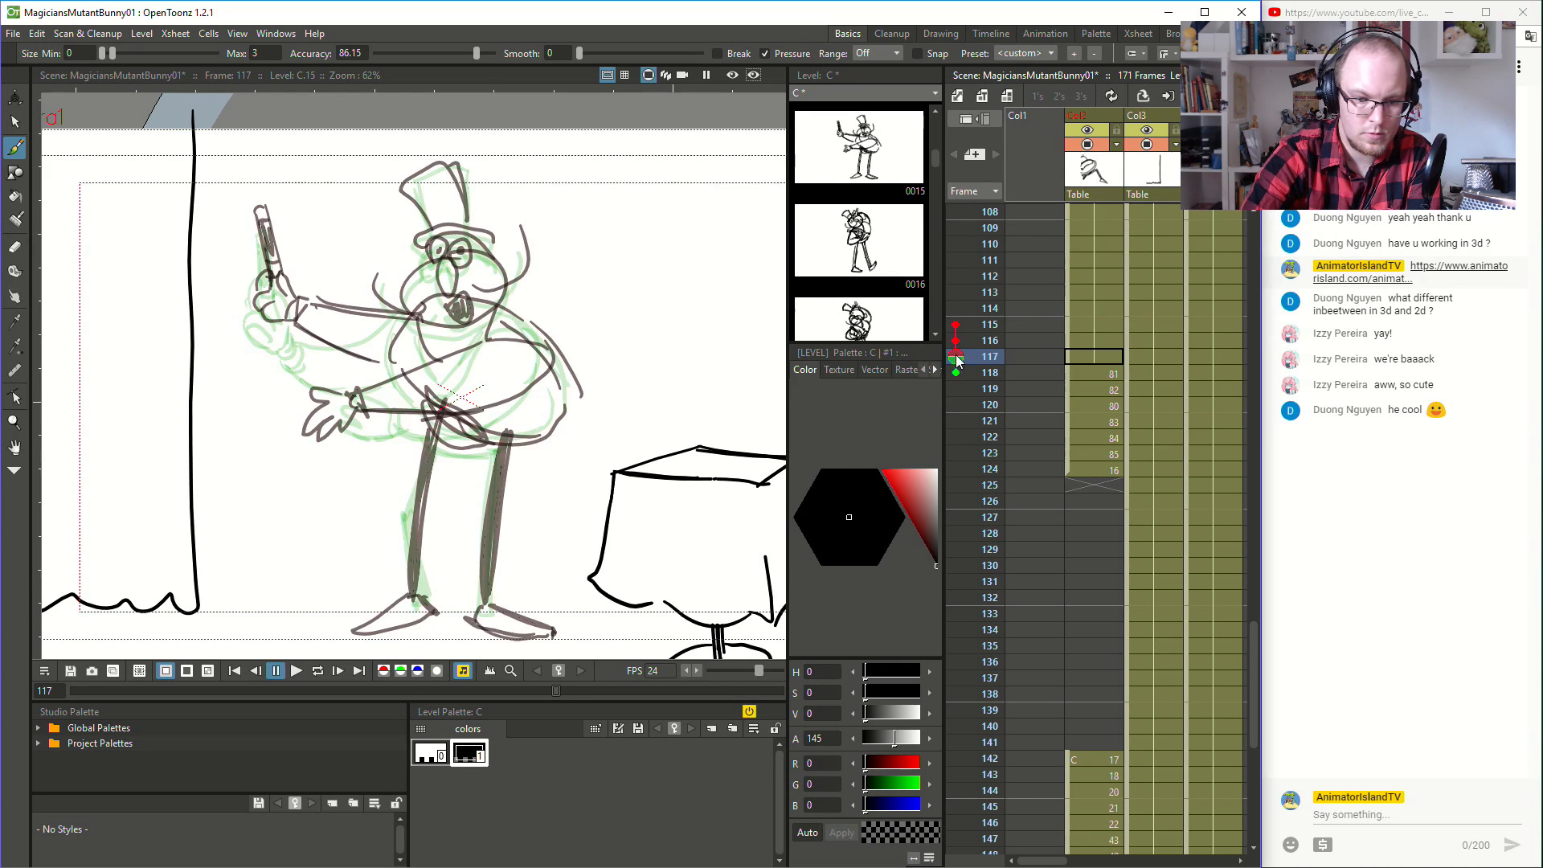
pyautogui.press('.')
pyautogui.moveTo(410, 599)
pyautogui.mouseDown()
pyautogui.moveTo(363, 637)
pyautogui.moveTo(398, 641)
pyautogui.moveTo(438, 605)
pyautogui.mouseUp()
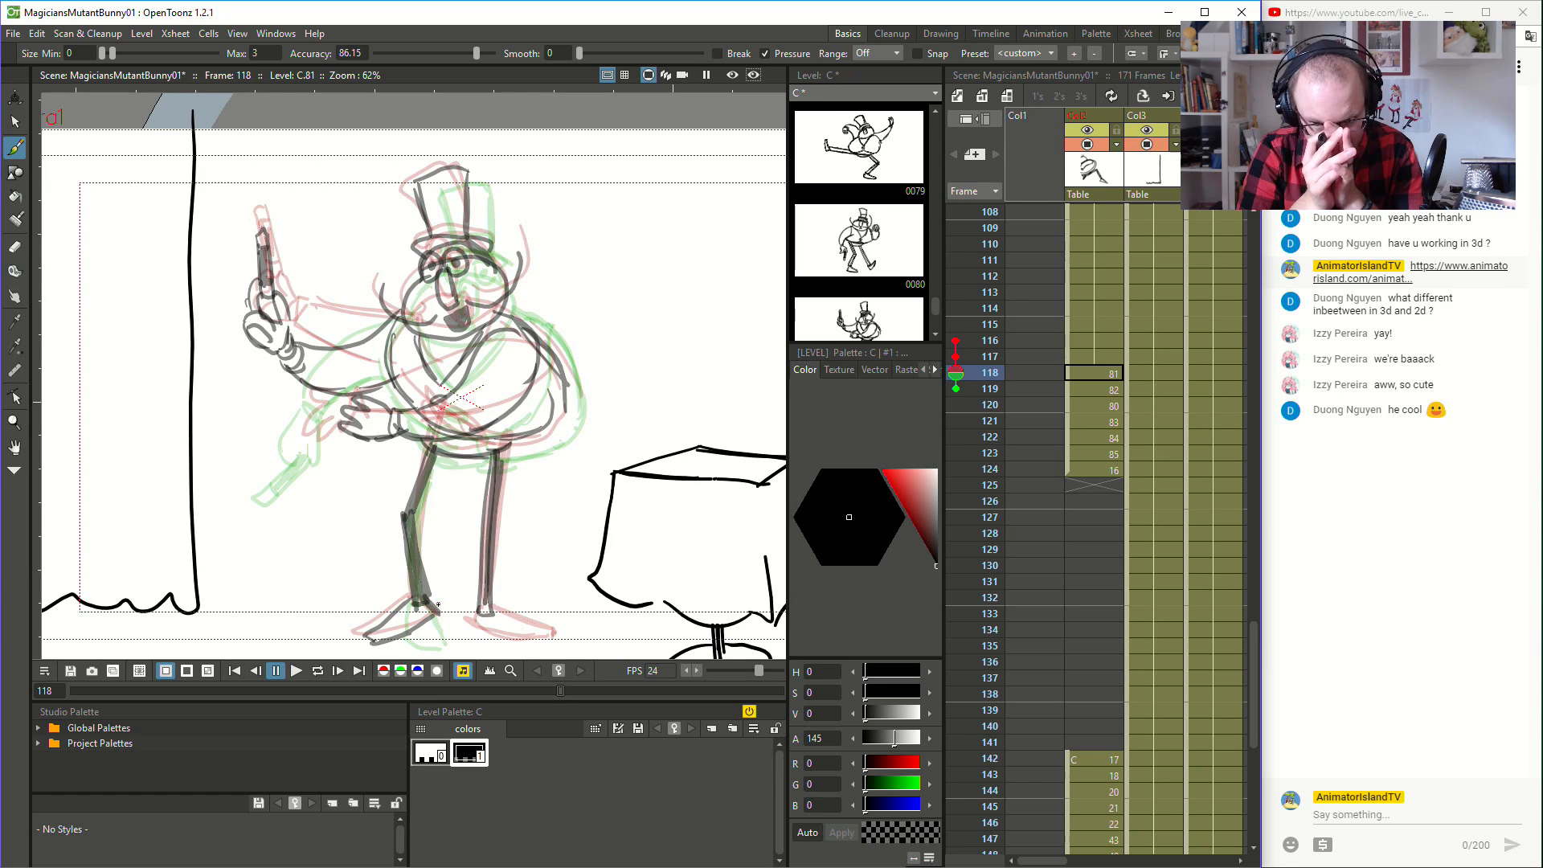
# - Step through the frames around 118 and 119 with the onion skin on to examine the leg and foot placement
pyautogui.press('Down')
pyautogui.press('Down')
pyautogui.press('Down')
pyautogui.press('Up')
pyautogui.press('Up')
pyautogui.press('Up')
pyautogui.press('Up')
pyautogui.press('Down')
pyautogui.press('Down')
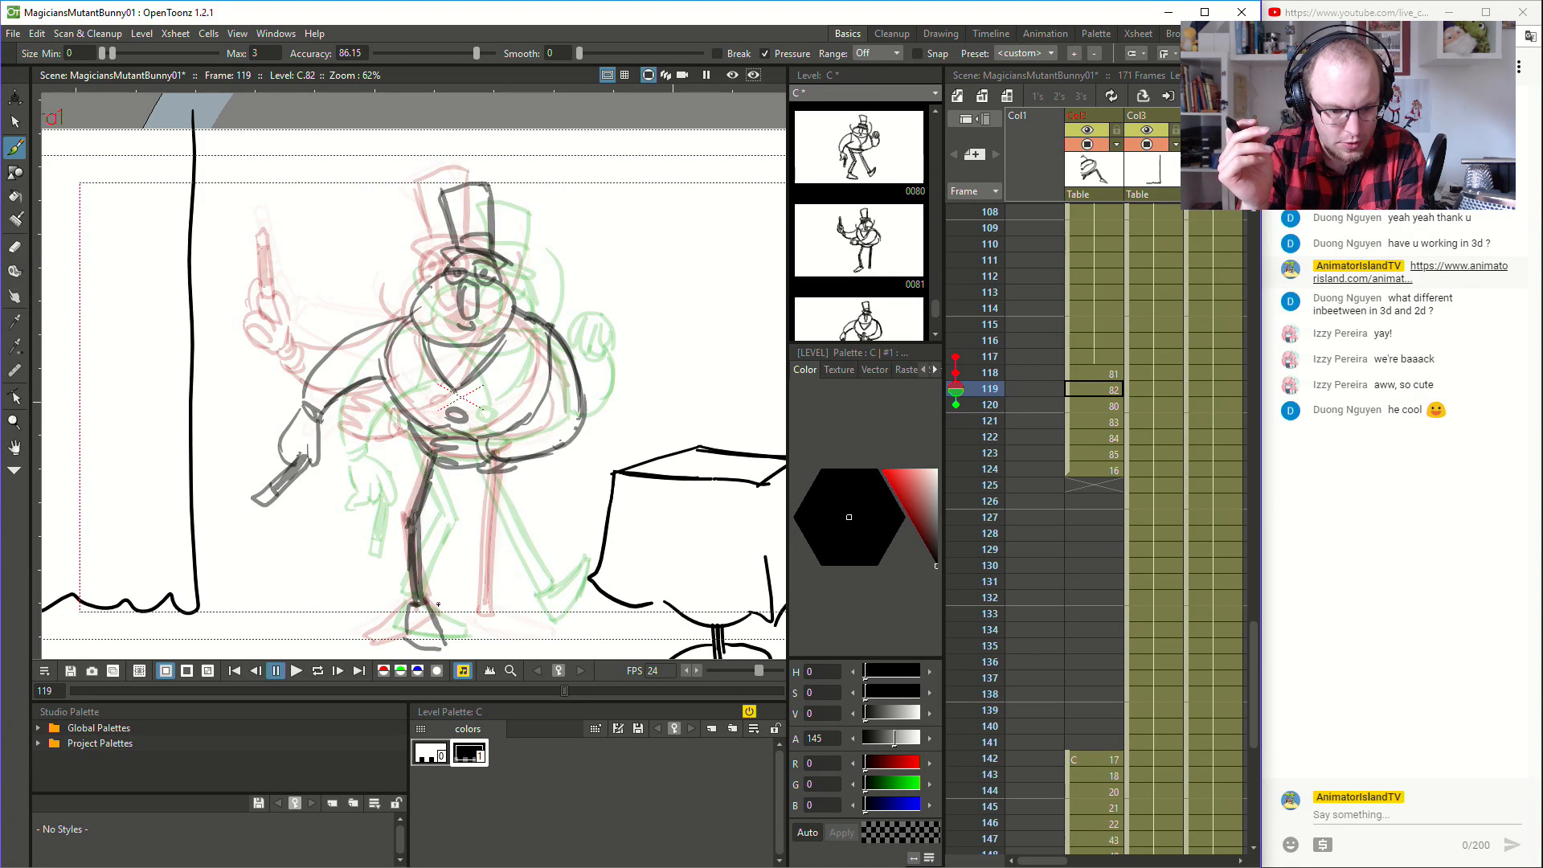
pyautogui.press('Up')
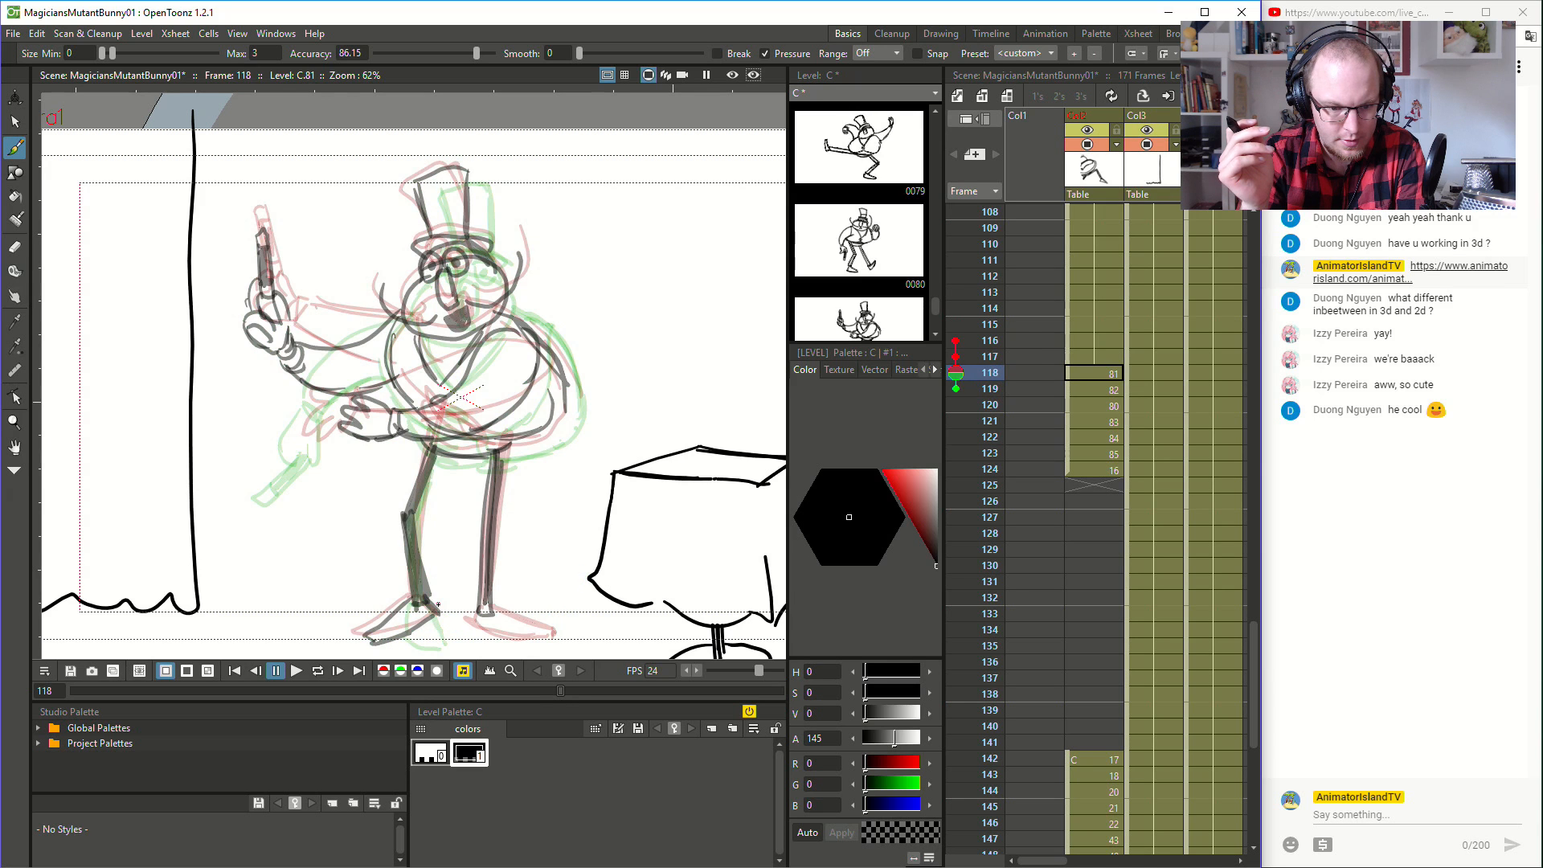
# - Sketch the missing leg and foot nearer the table at frame 119 and add the matching foot at frame 118
pyautogui.press('Down')
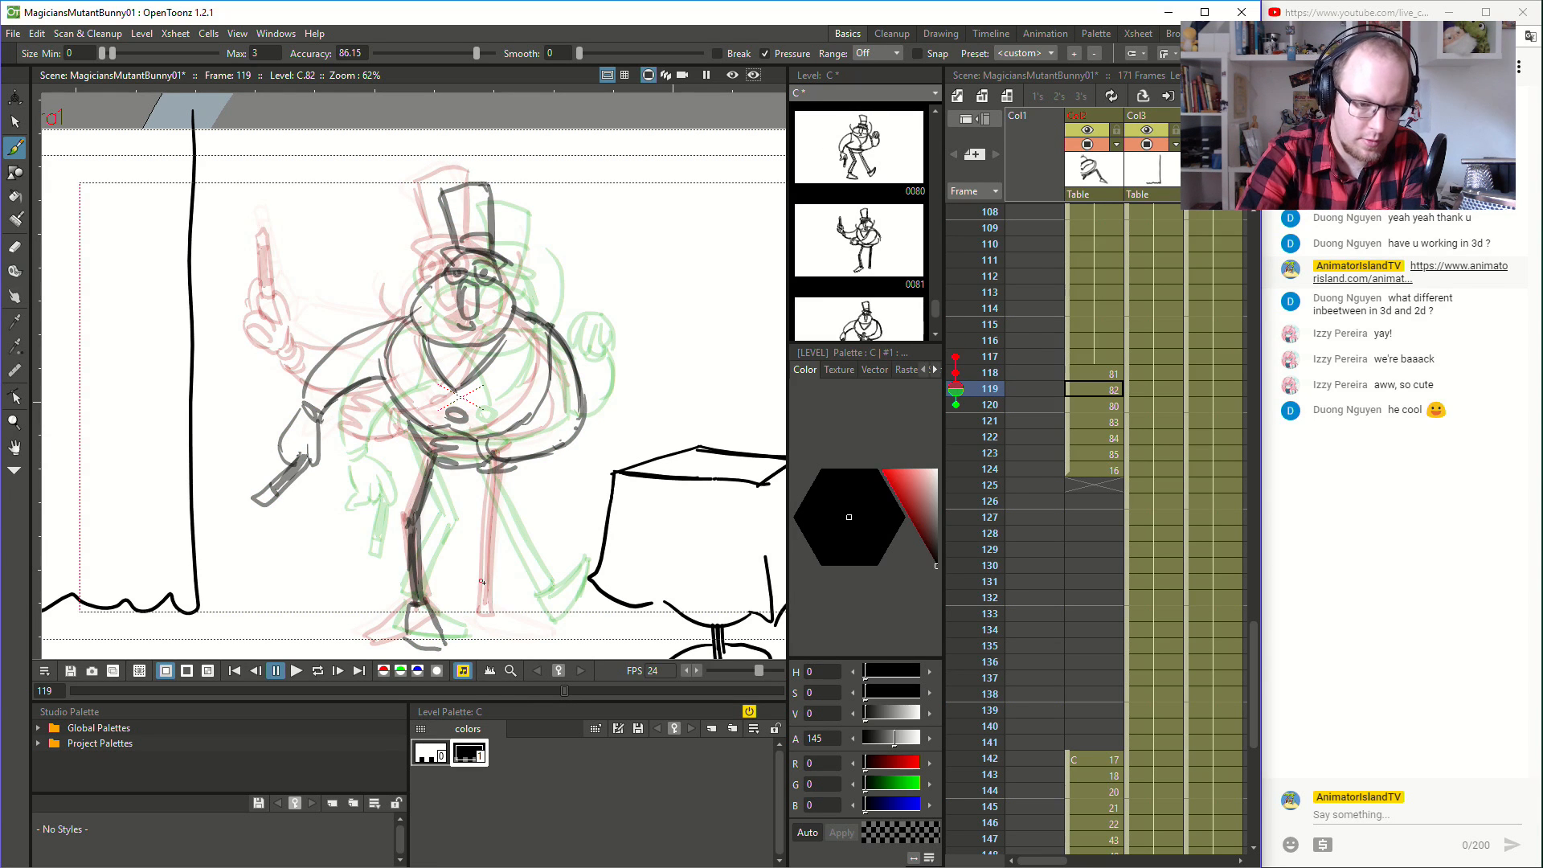
pyautogui.moveTo(480, 607)
pyautogui.mouseDown()
pyautogui.moveTo(494, 474)
pyautogui.moveTo(495, 524)
pyautogui.mouseUp()
pyautogui.moveTo(482, 612)
pyautogui.mouseDown()
pyautogui.moveTo(505, 537)
pyautogui.moveTo(487, 614)
pyautogui.mouseUp()
pyautogui.moveTo(504, 537); pyautogui.dragTo(505, 479)
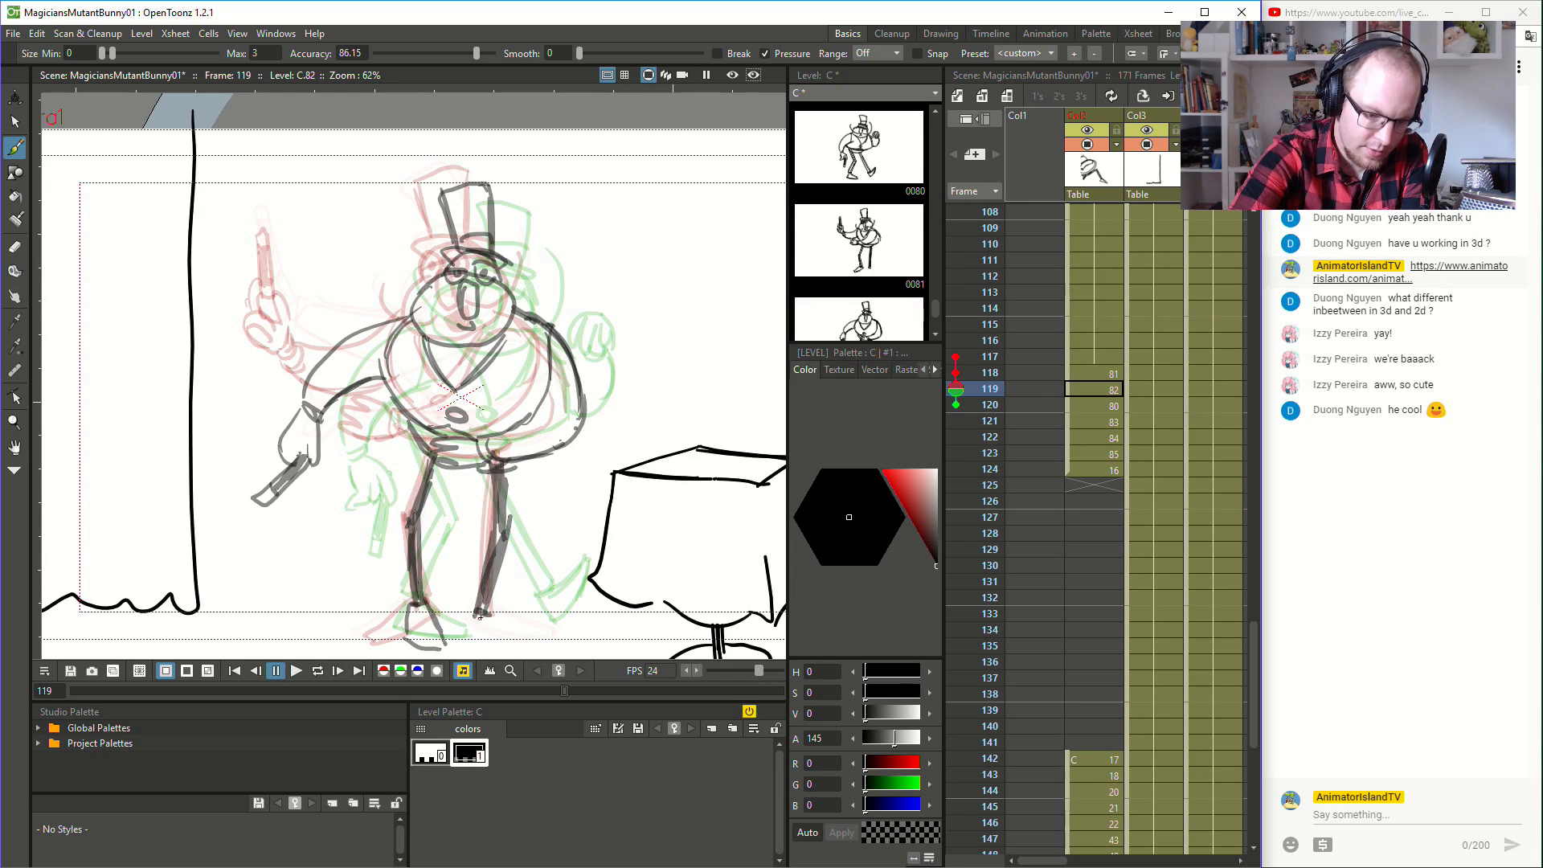
pyautogui.moveTo(475, 624); pyautogui.dragTo(557, 636)
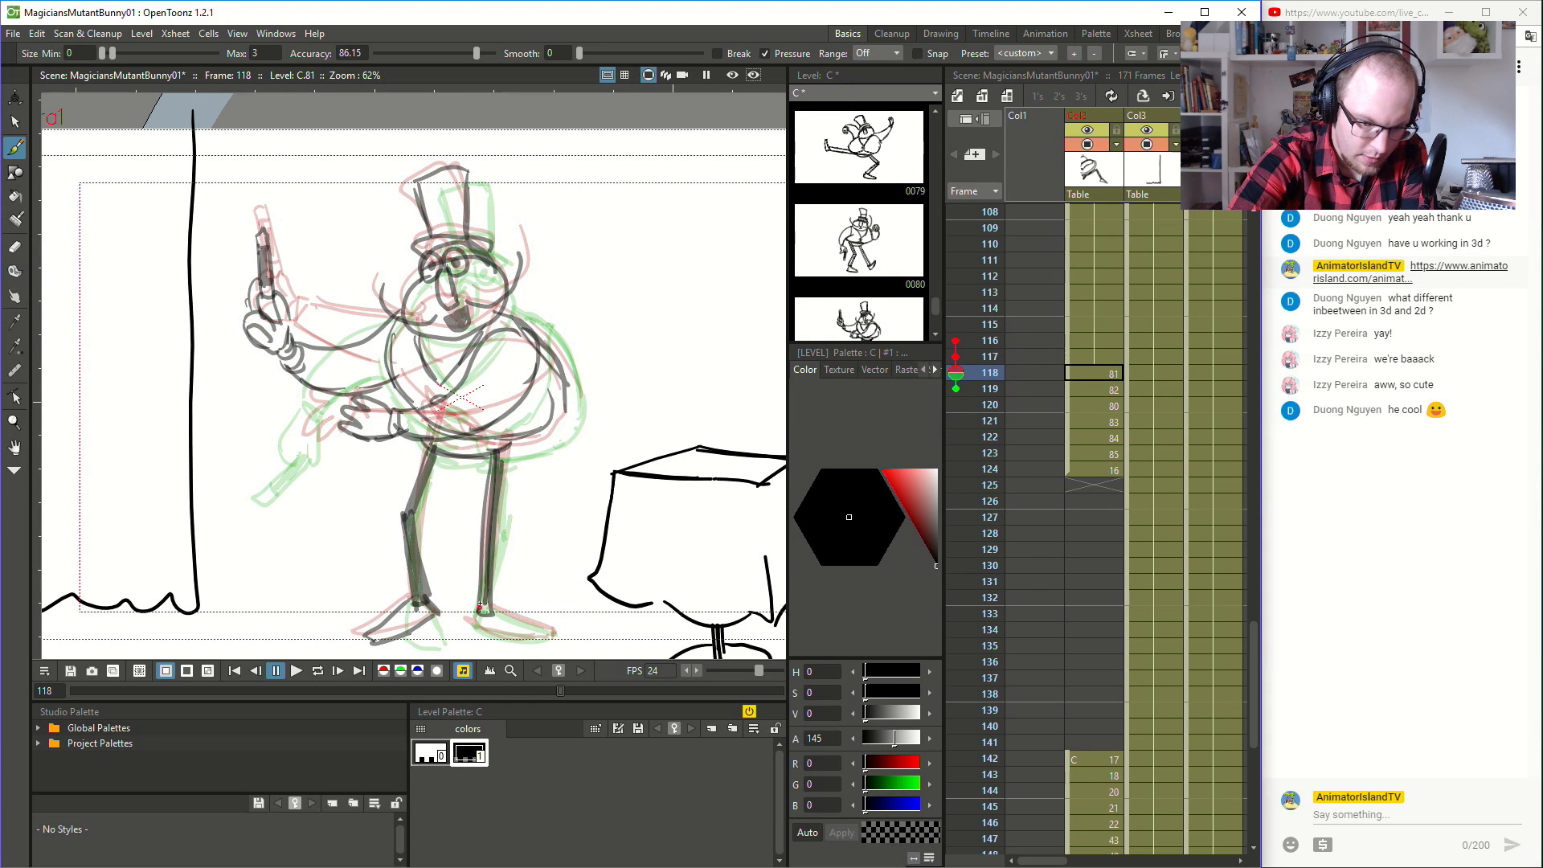
pyautogui.moveTo(471, 620)
pyautogui.mouseDown()
pyautogui.moveTo(517, 643)
pyautogui.moveTo(549, 632)
pyautogui.moveTo(495, 615)
pyautogui.moveTo(552, 633)
pyautogui.mouseUp()
pyautogui.press('Down')
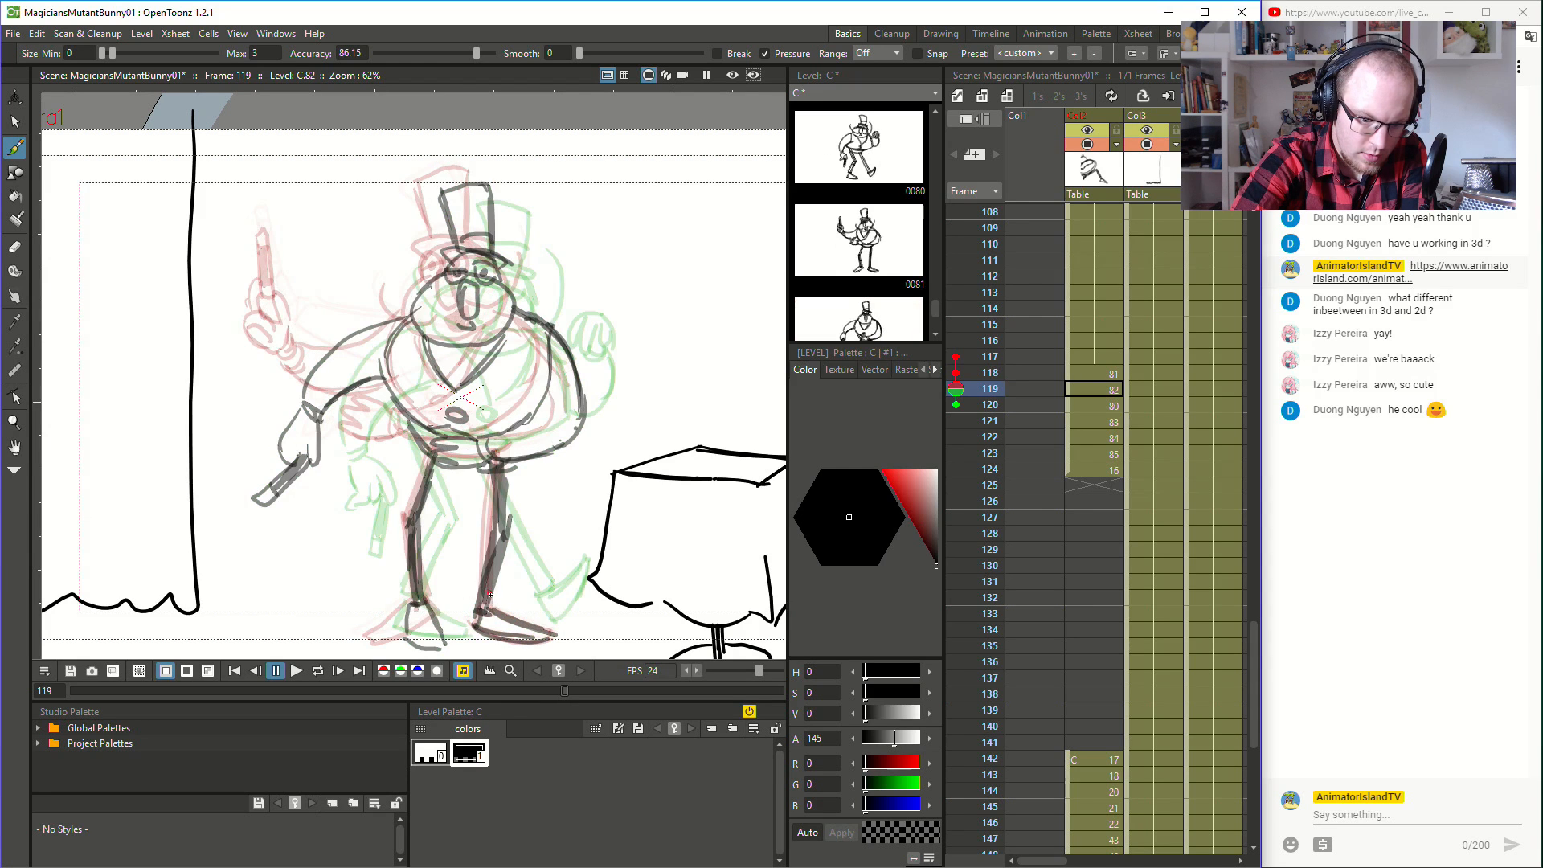
# - Step through frames 119 to 124 to examine how the legs move through the turn
pyautogui.press('Down')
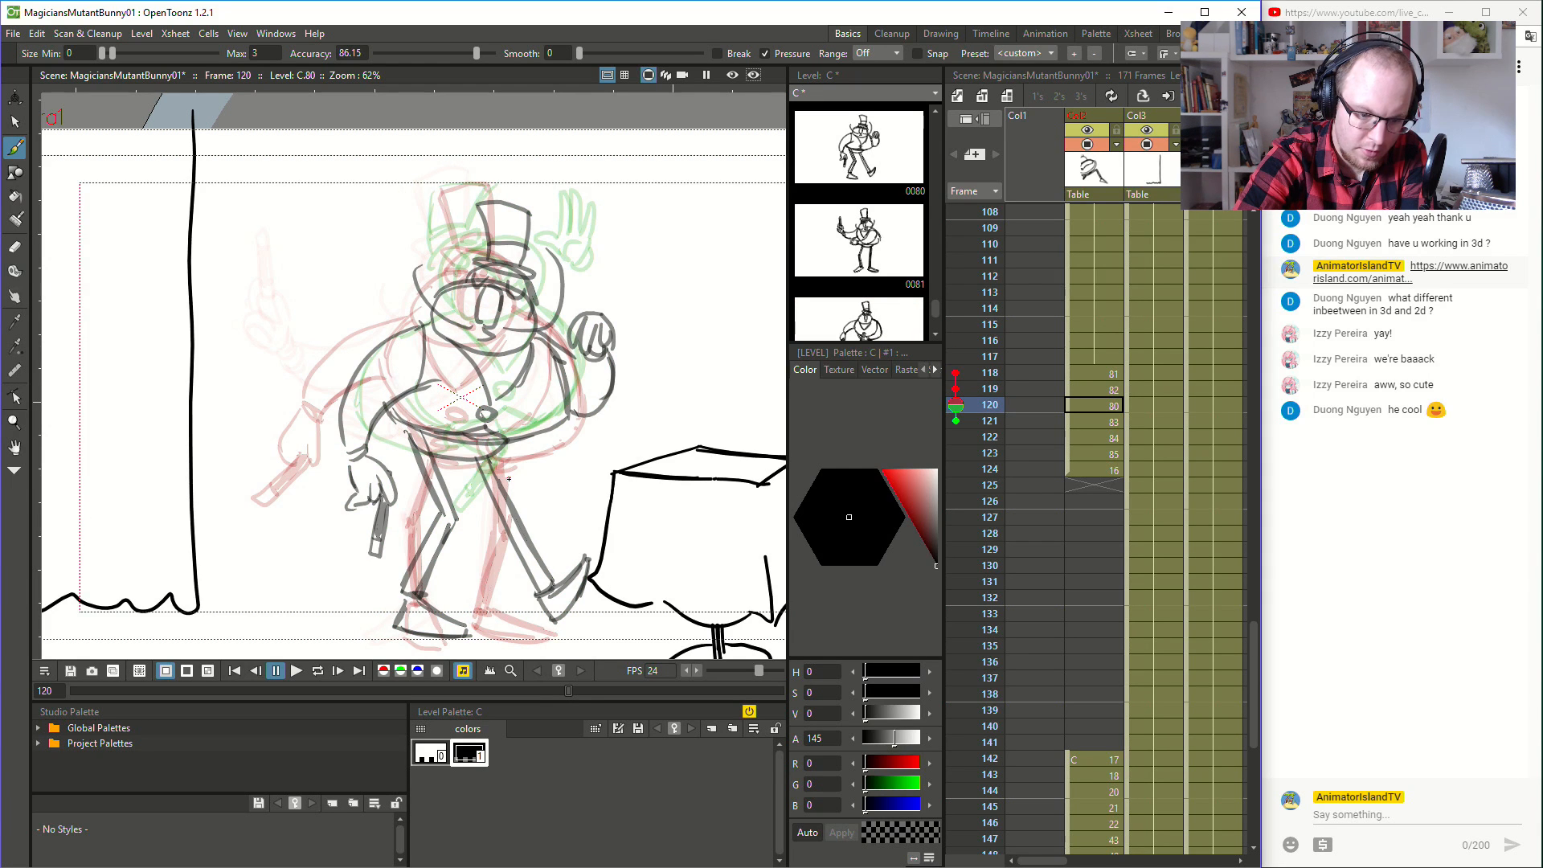
pyautogui.press('Up')
pyautogui.press('Down')
pyautogui.press('Down')
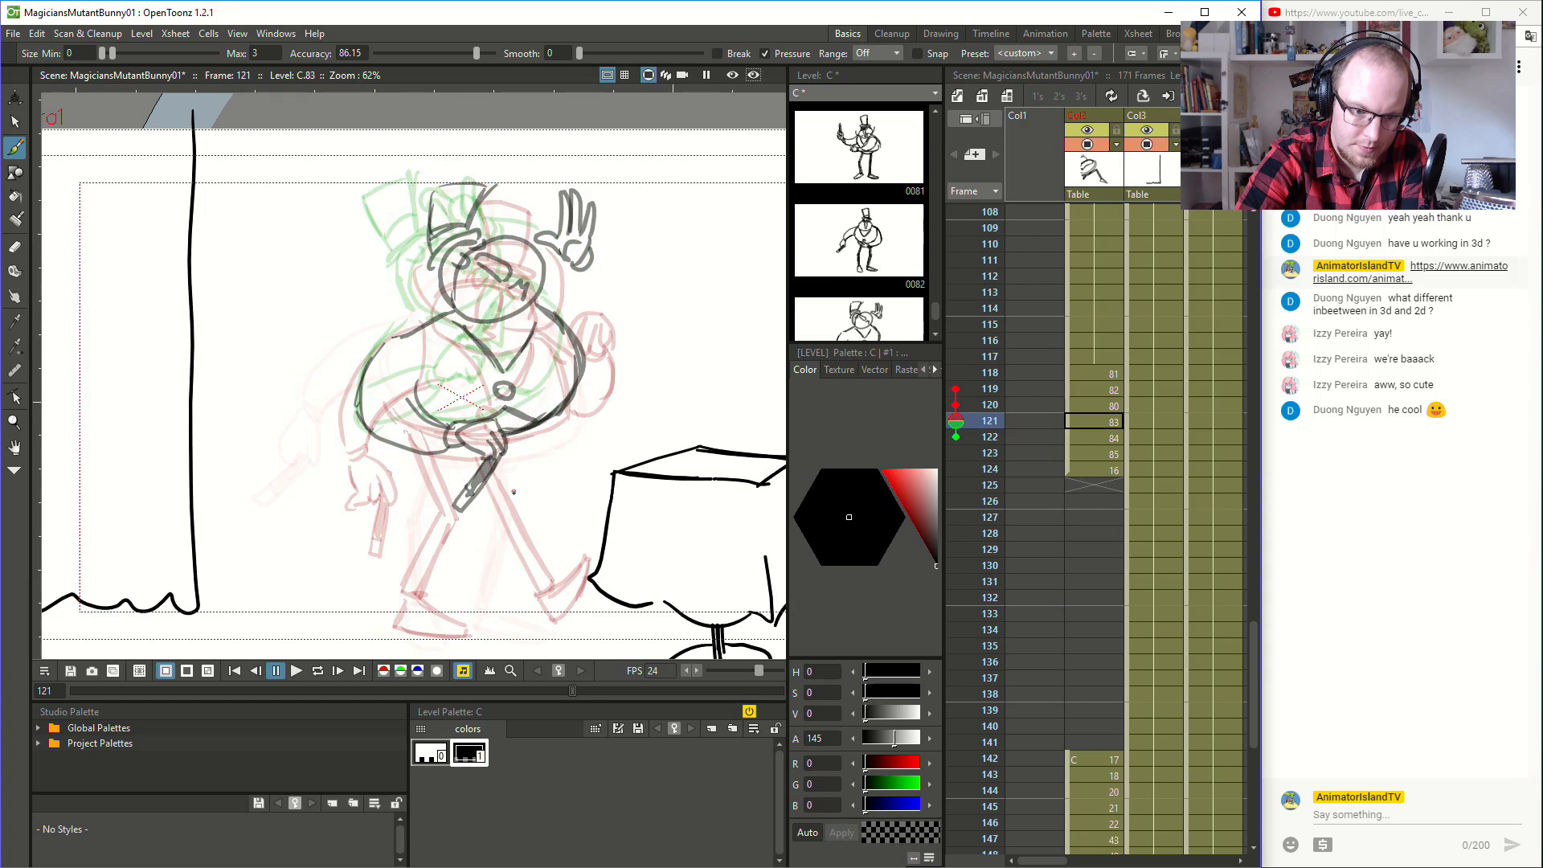
pyautogui.press('Down')
pyautogui.press('Up')
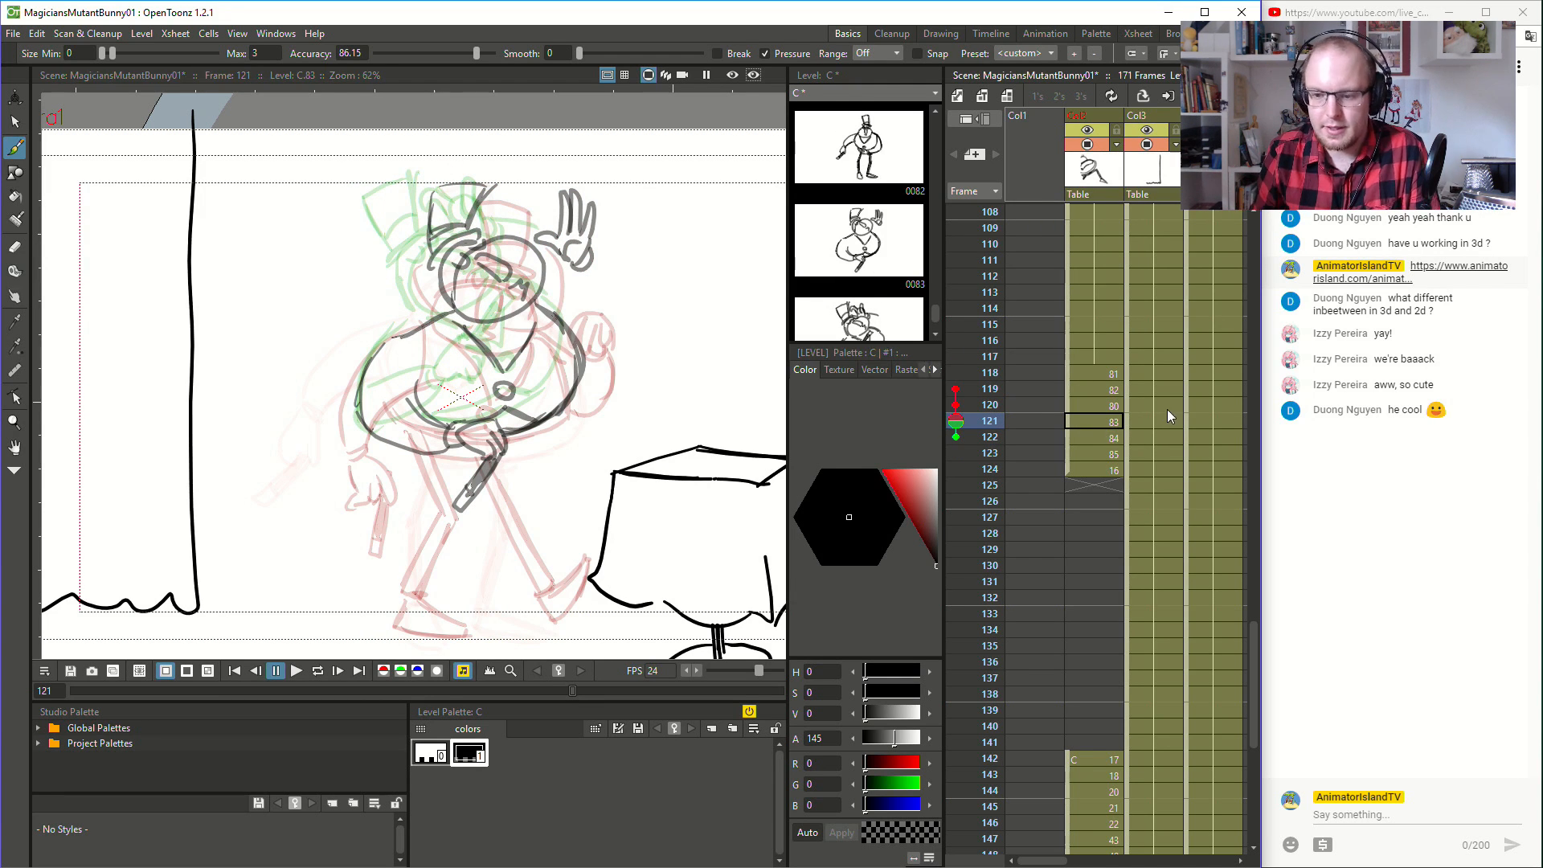
pyautogui.click(1106, 436)
pyautogui.click(1109, 456)
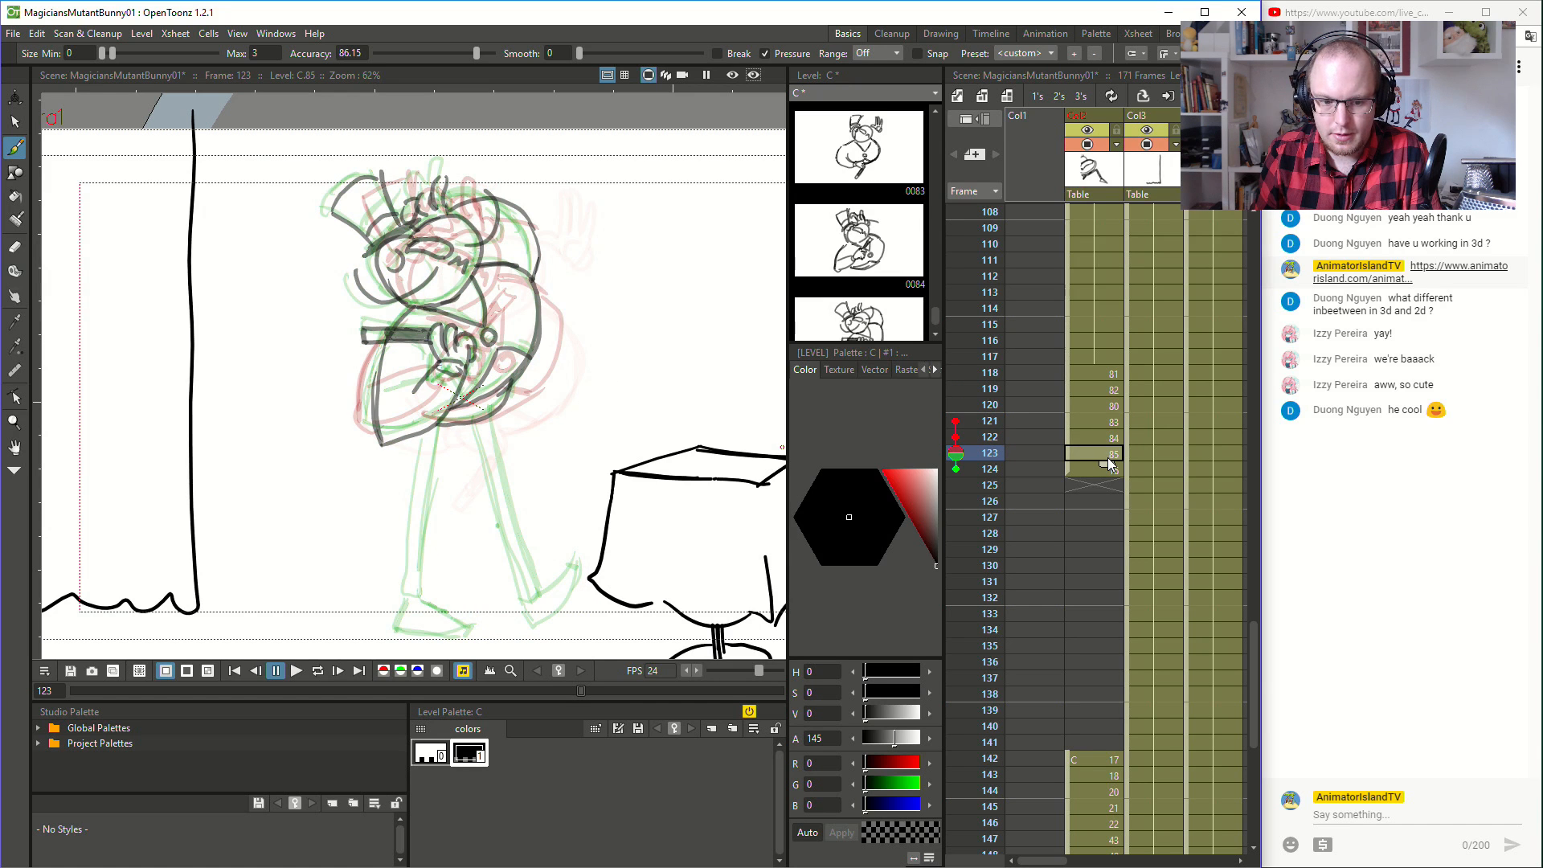
pyautogui.click(1113, 472)
pyautogui.click(1114, 453)
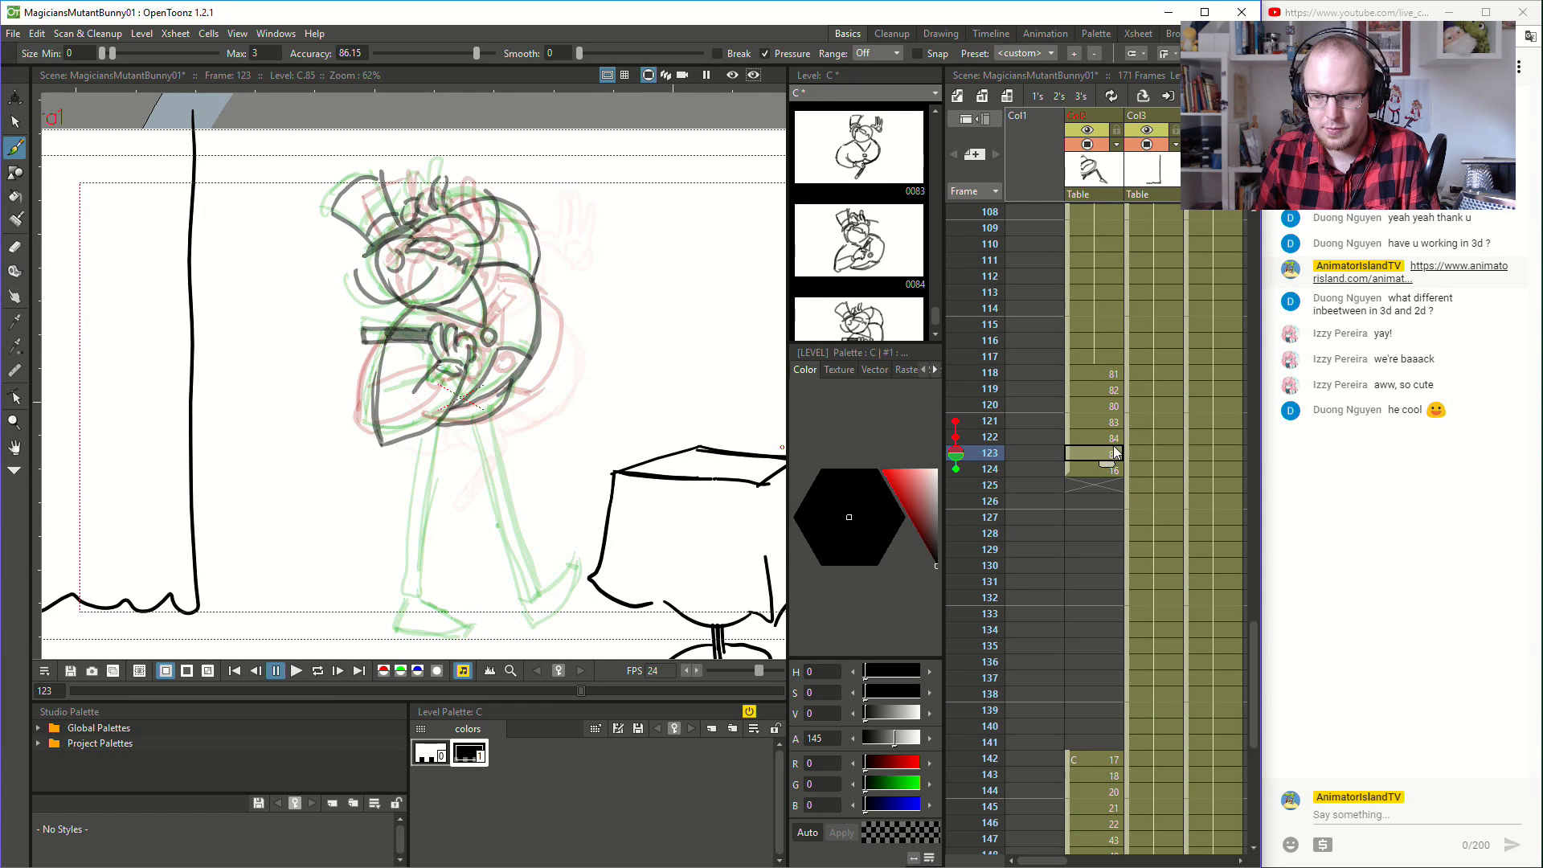
pyautogui.click(1114, 438)
pyautogui.click(1114, 424)
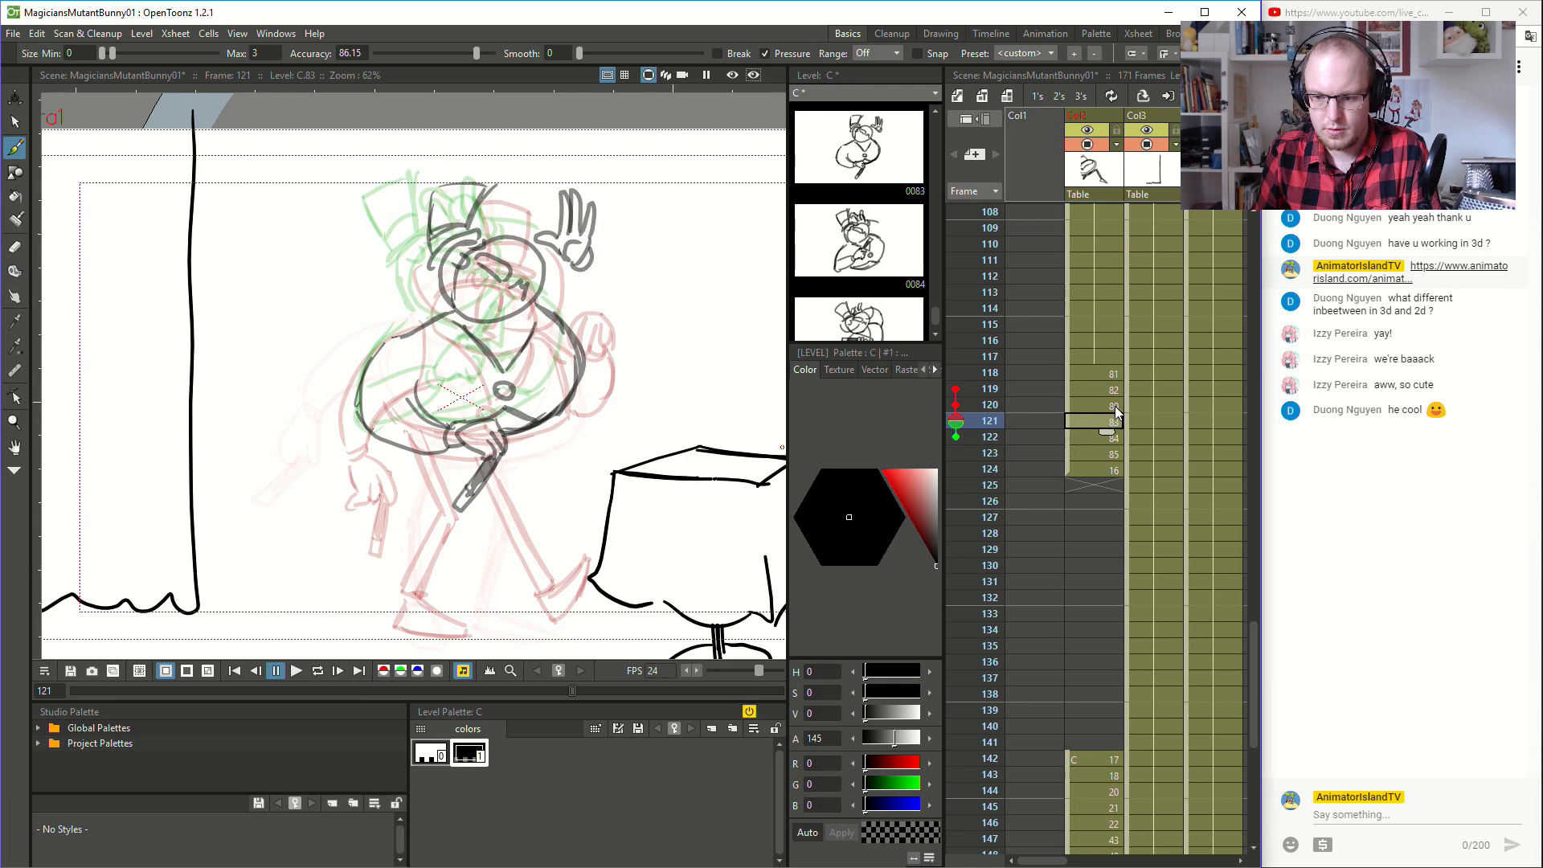
# - Select the leg extended toward the table at frame 120, including its foot, and delete it
pyautogui.click(1114, 407)
pyautogui.click(14, 121)
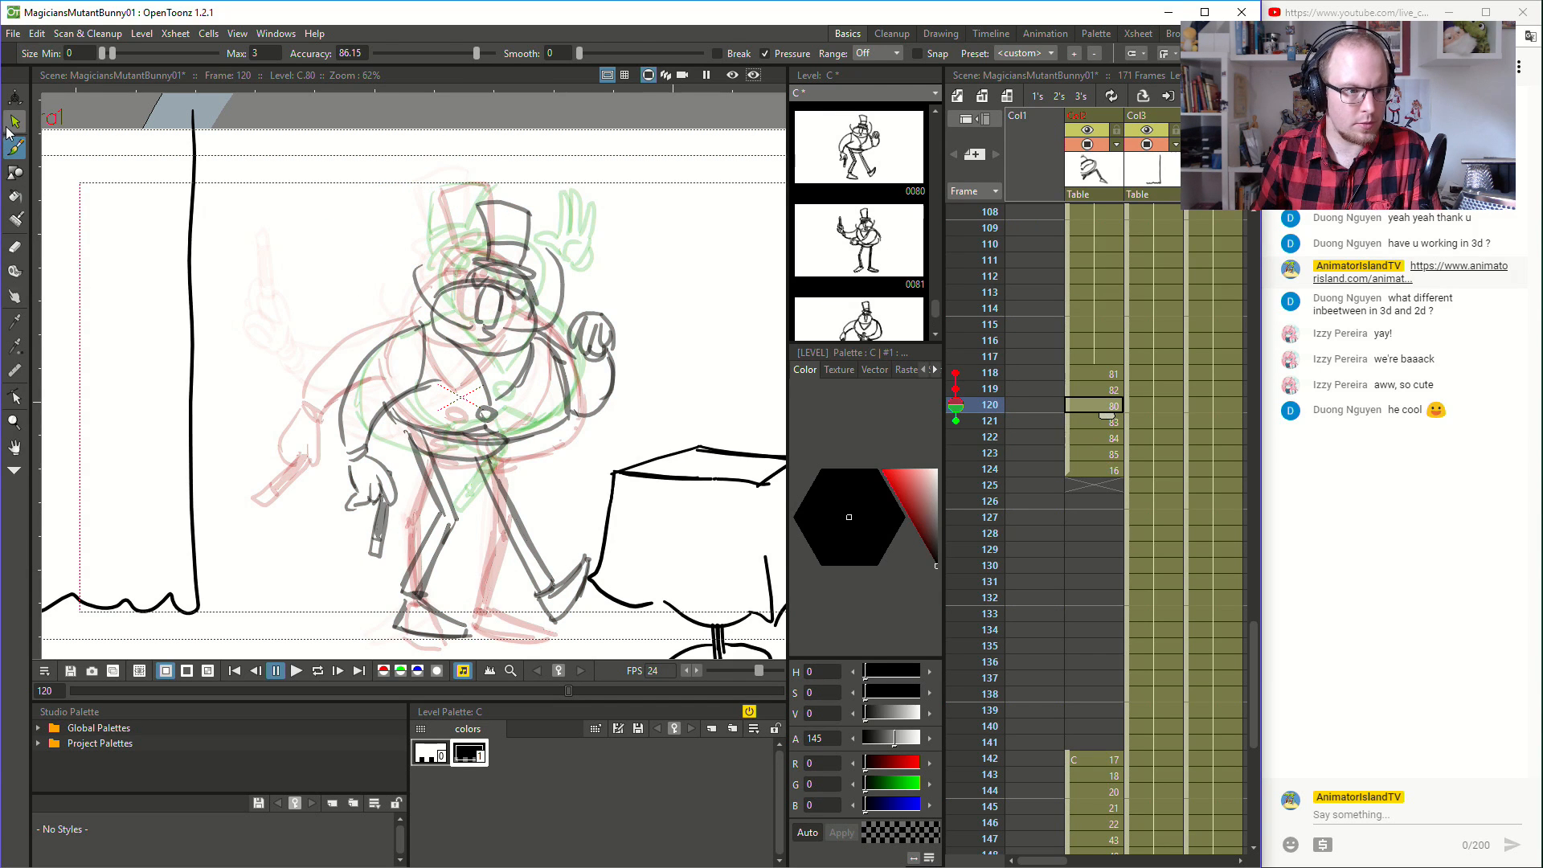
pyautogui.moveTo(485, 453)
pyautogui.mouseDown()
pyautogui.moveTo(527, 622)
pyautogui.moveTo(611, 599)
pyautogui.moveTo(502, 426)
pyautogui.mouseUp()
pyautogui.press('Delete')
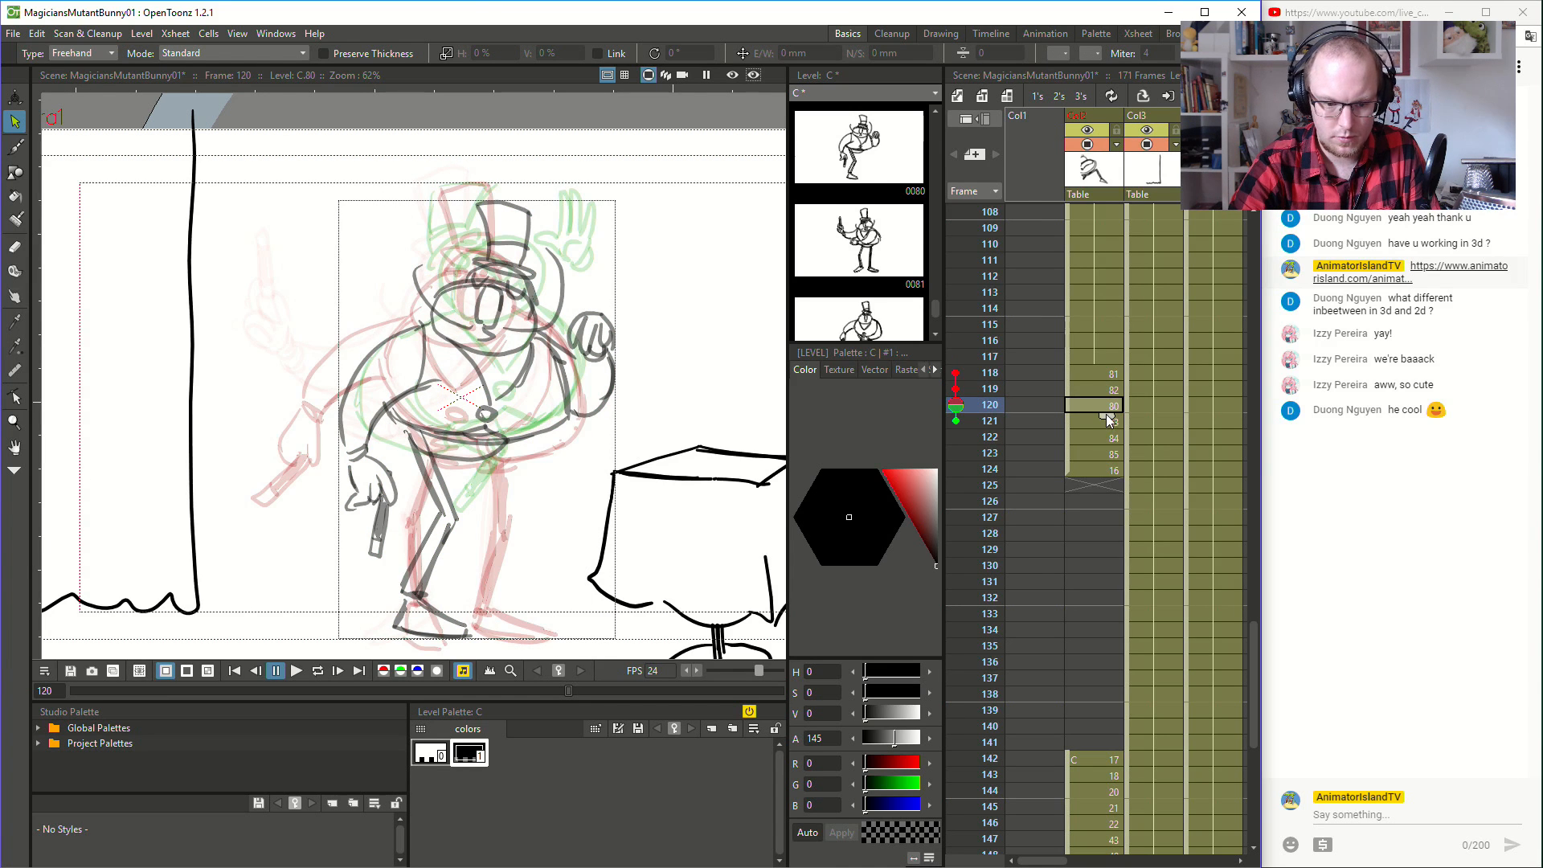
# - Redraw the leg nearer the table at frame 120 with a slightly bent knee and a flat foot on the floor
pyautogui.press('b')
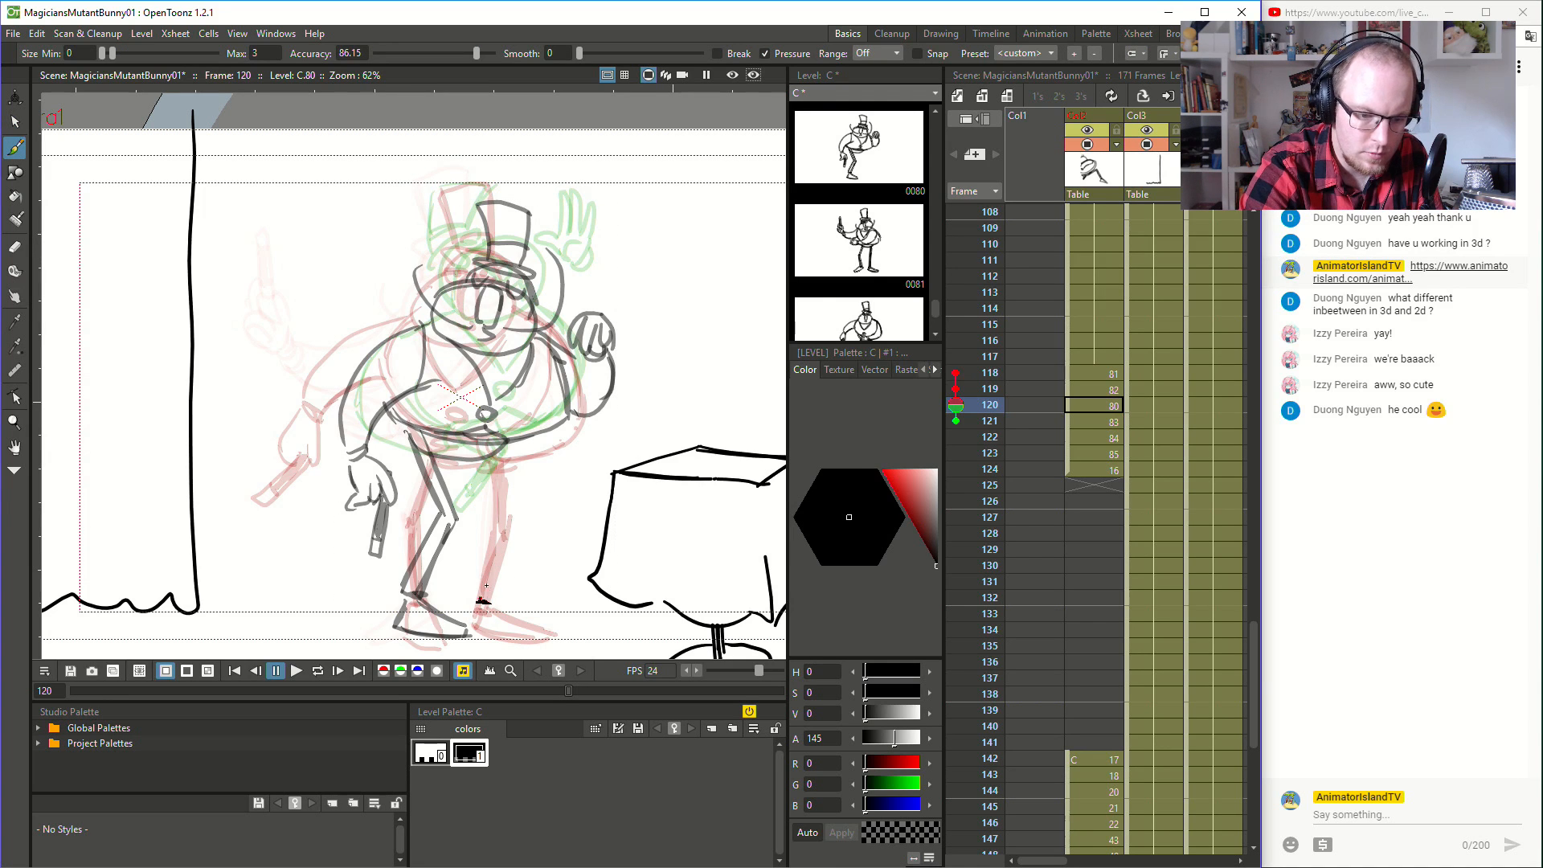
pyautogui.moveTo(483, 600); pyautogui.dragTo(502, 524)
pyautogui.moveTo(490, 603); pyautogui.dragTo(515, 522)
pyautogui.moveTo(482, 460)
pyautogui.mouseDown()
pyautogui.moveTo(504, 526)
pyautogui.moveTo(481, 460)
pyautogui.mouseUp()
pyautogui.moveTo(520, 521); pyautogui.dragTo(493, 454)
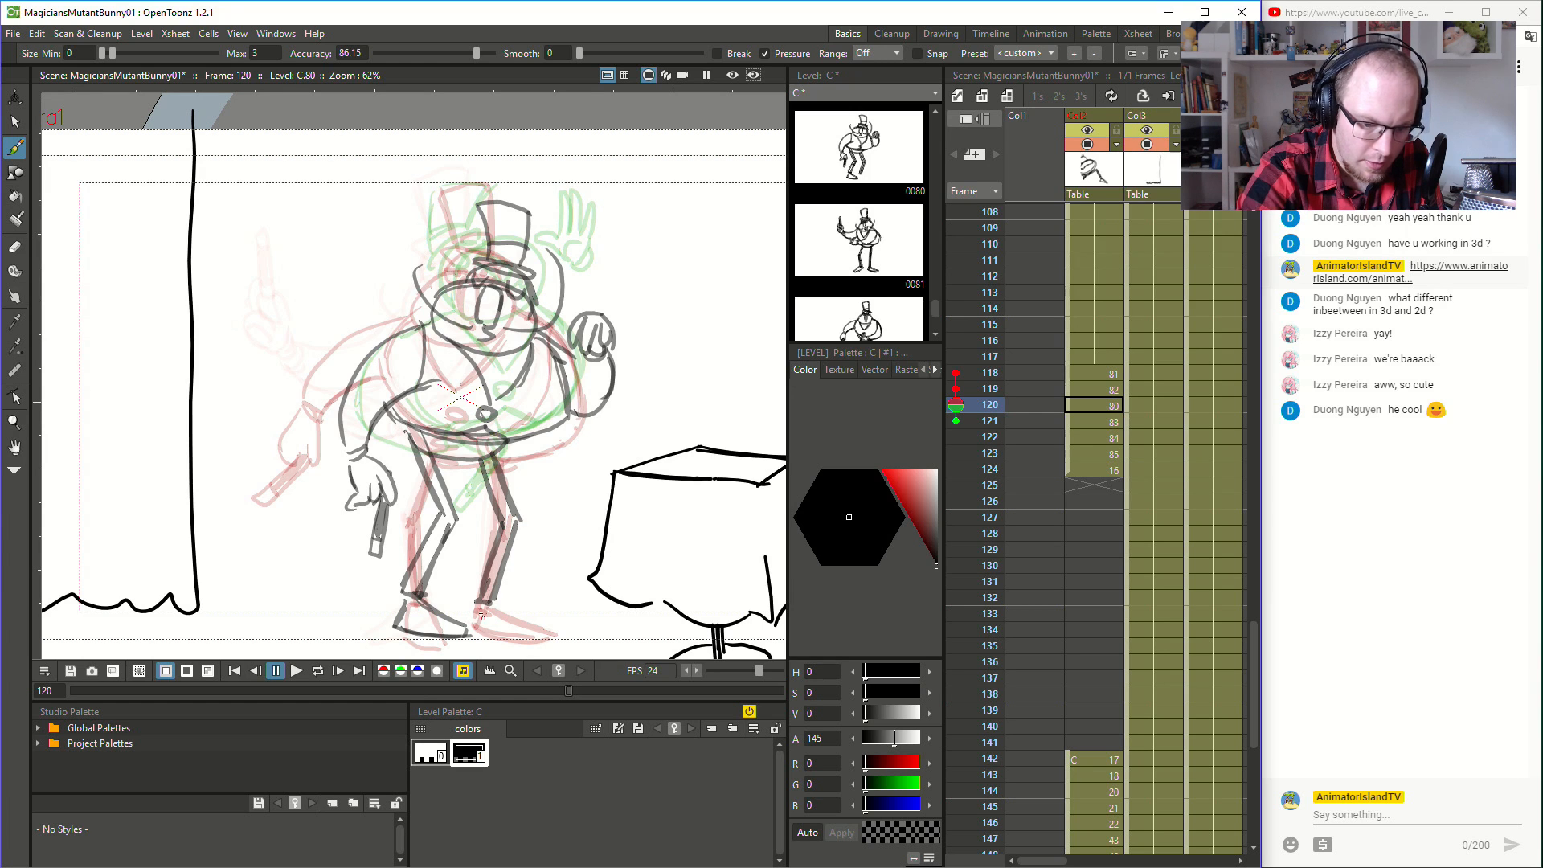
pyautogui.moveTo(474, 624); pyautogui.dragTo(547, 639)
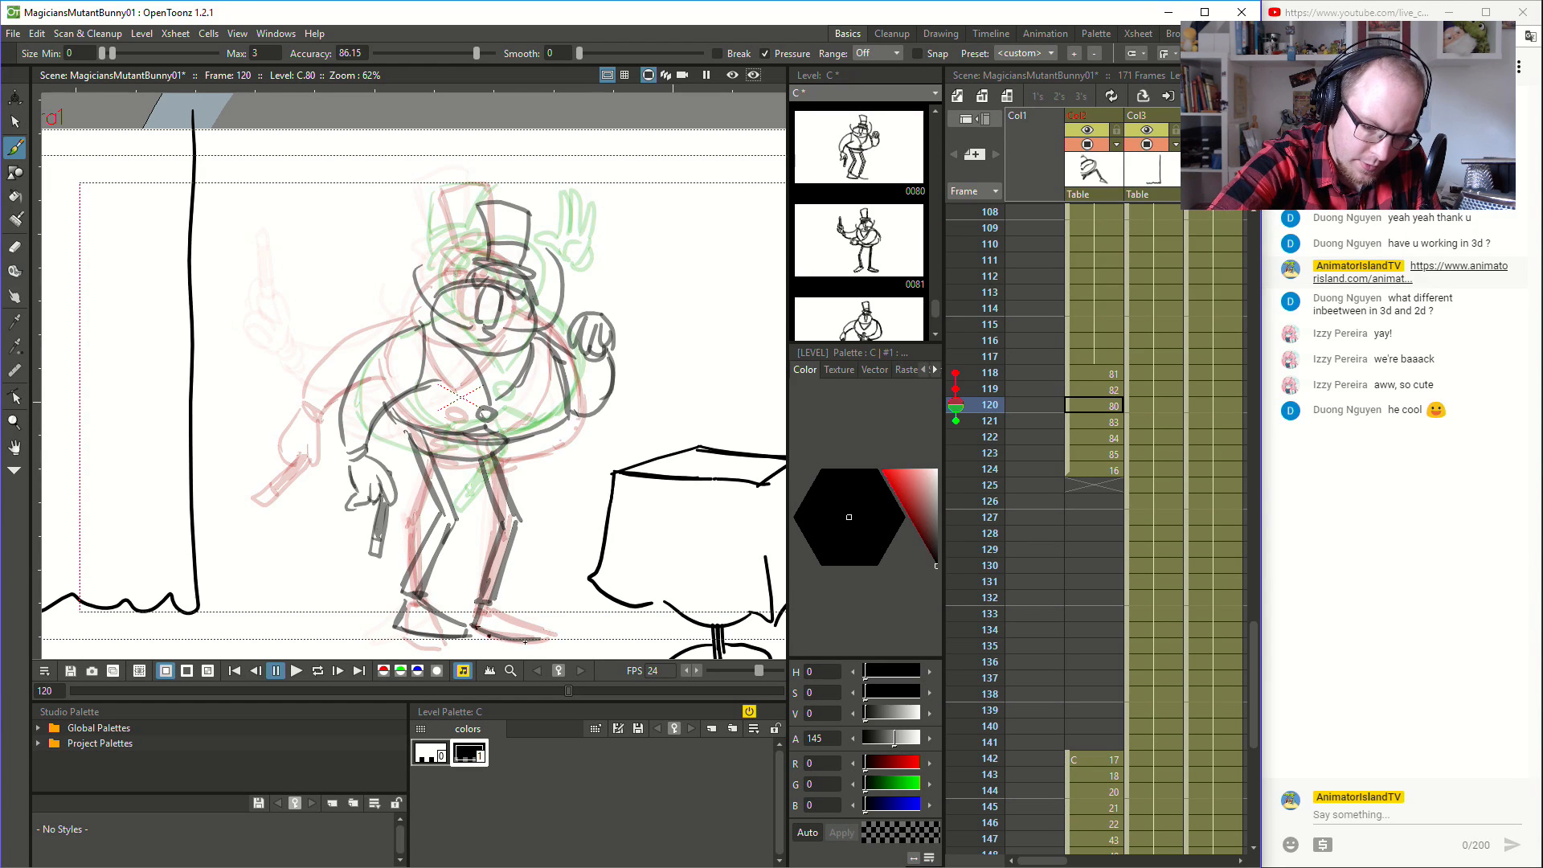
# - Sketch the foot nearer the table at frame 121 over the previous pose's planted foot
pyautogui.click(1111, 422)
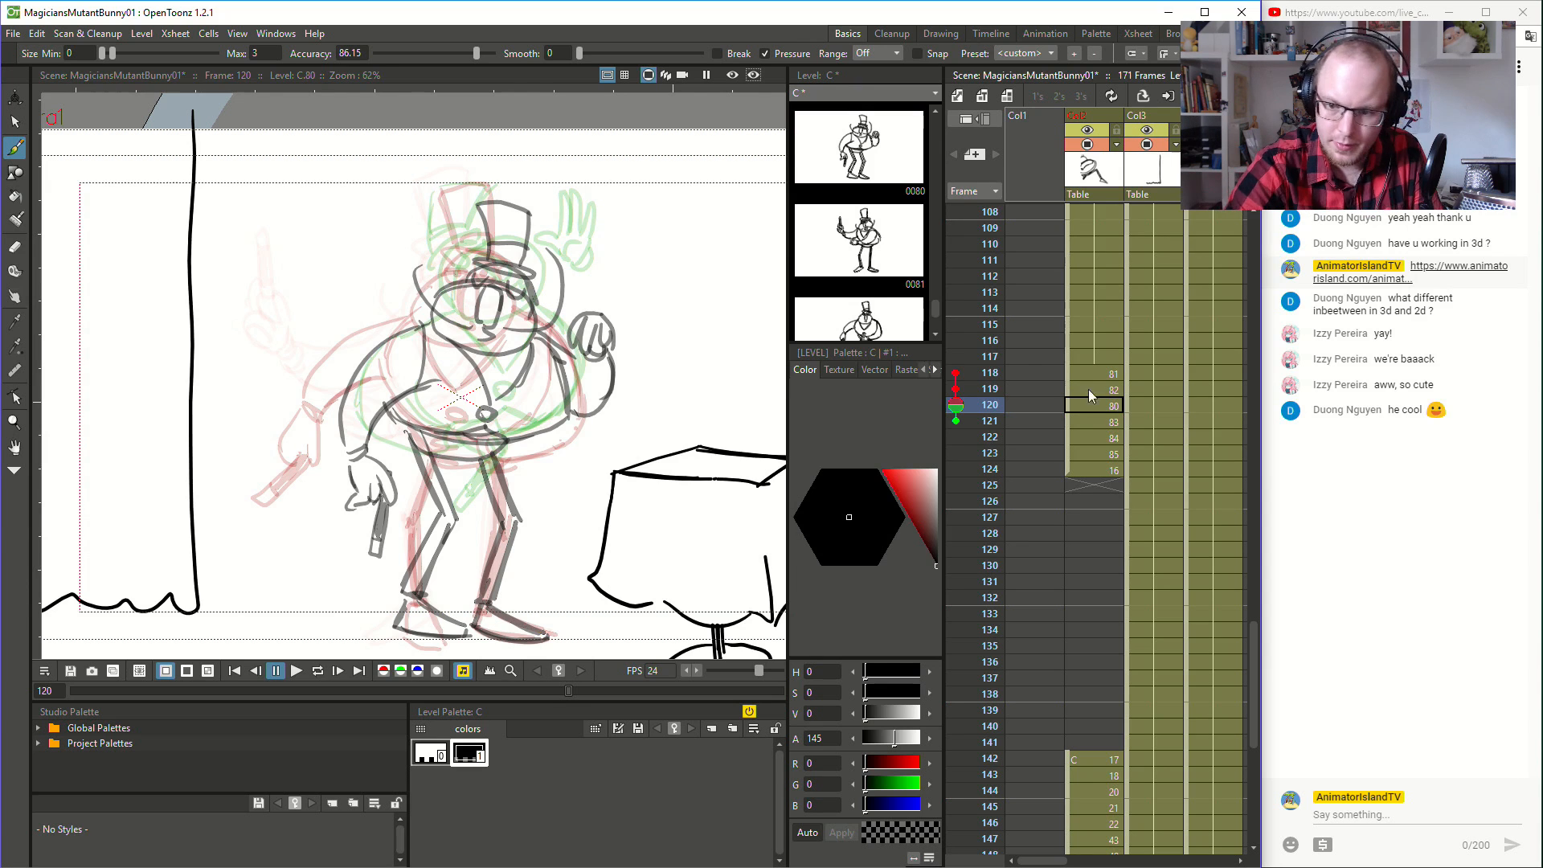
pyautogui.moveTo(480, 599)
pyautogui.mouseDown()
pyautogui.moveTo(491, 631)
pyautogui.moveTo(481, 603)
pyautogui.moveTo(493, 632)
pyautogui.moveTo(546, 640)
pyautogui.mouseUp()
pyautogui.moveTo(497, 592)
pyautogui.mouseDown()
pyautogui.moveTo(549, 637)
pyautogui.moveTo(506, 600)
pyautogui.moveTo(524, 512)
pyautogui.moveTo(535, 524)
pyautogui.moveTo(490, 469)
pyautogui.mouseUp()
pyautogui.hotkey('ctrl', 'z')
pyautogui.hotkey('ctrl', 'z')
pyautogui.hotkey('ctrl', 'z')
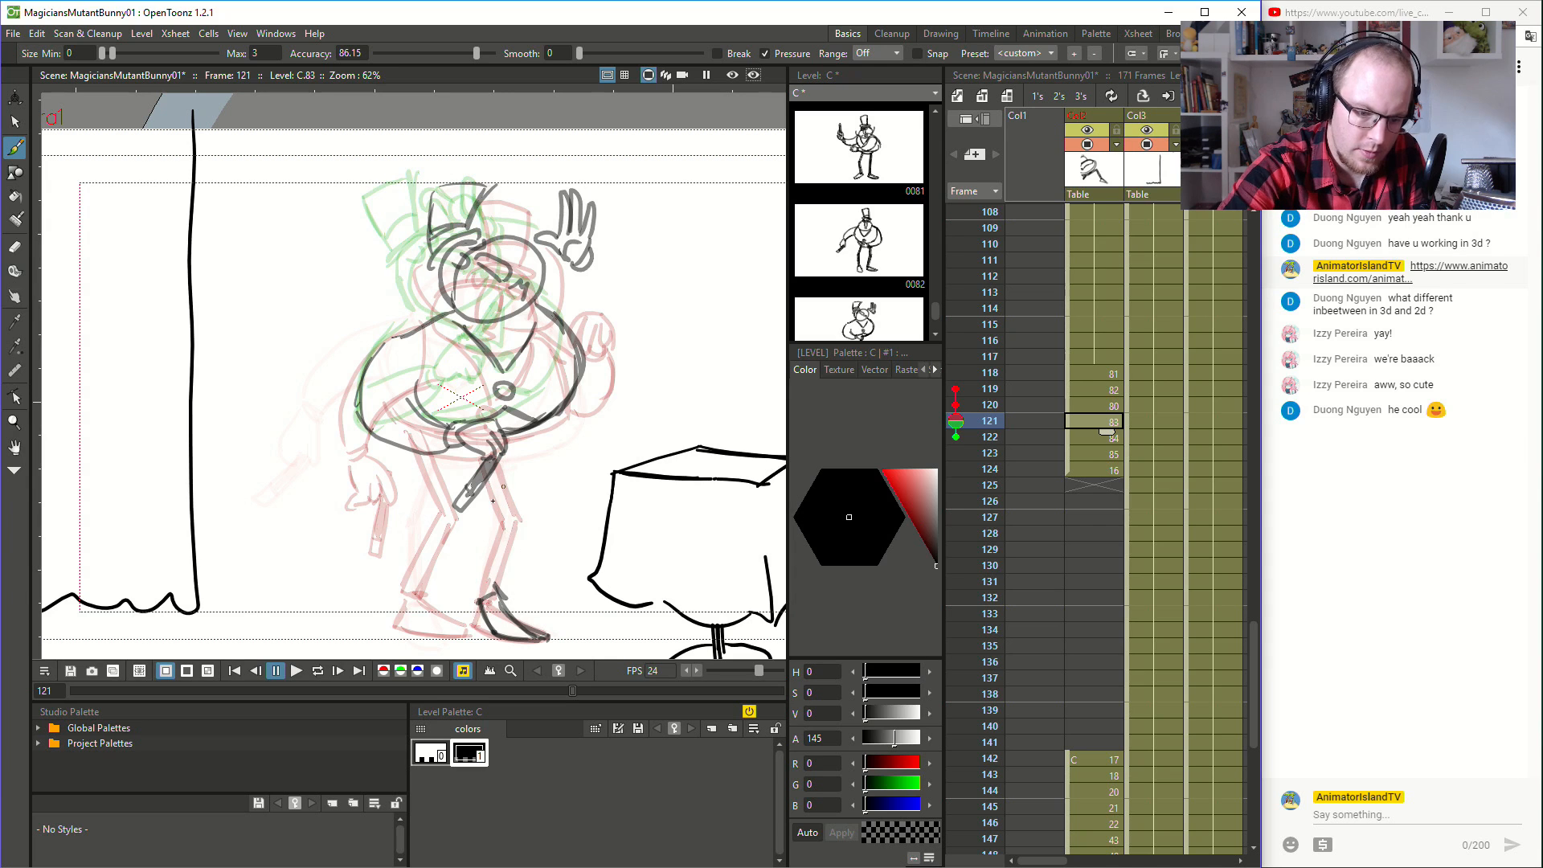
pyautogui.moveTo(492, 587)
pyautogui.mouseDown()
pyautogui.moveTo(511, 522)
pyautogui.moveTo(525, 532)
pyautogui.moveTo(490, 467)
pyautogui.mouseUp()
pyautogui.moveTo(528, 524); pyautogui.dragTo(506, 445)
pyautogui.hotkey('ctrl', 'z')
pyautogui.hotkey('ctrl', 'z')
# - Sketch the leg above the foot nearer the table at frame 121, joining it to the magician's body
pyautogui.hotkey('ctrl', 'z')
pyautogui.hotkey('ctrl', 'z')
pyautogui.moveTo(493, 585); pyautogui.dragTo(509, 472)
pyautogui.hotkey('ctrl', 'z')
pyautogui.moveTo(494, 583); pyautogui.dragTo(496, 472)
pyautogui.moveTo(504, 600)
pyautogui.mouseDown()
pyautogui.moveTo(511, 461)
pyautogui.moveTo(500, 467)
pyautogui.mouseUp()
pyautogui.hotkey('ctrl', 'z')
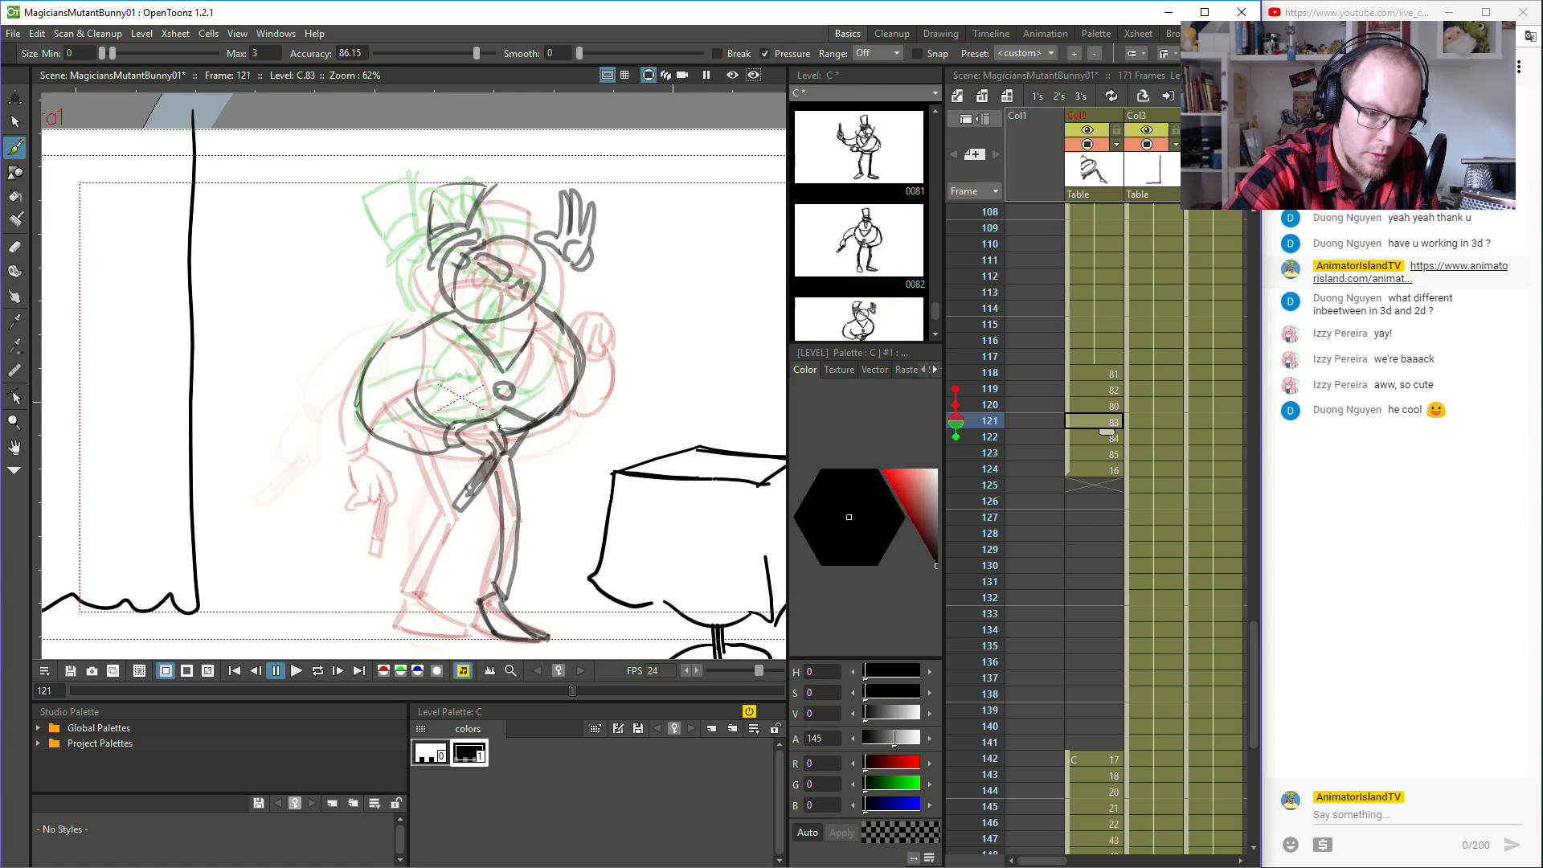
# - Sketch the other leg with a bent knee and its foot at frame 121, following the onion skin of frame 120
pyautogui.moveTo(486, 459); pyautogui.dragTo(427, 452)
pyautogui.moveTo(422, 593); pyautogui.dragTo(425, 595)
pyautogui.moveTo(401, 590)
pyautogui.mouseDown()
pyautogui.moveTo(446, 516)
pyautogui.moveTo(413, 570)
pyautogui.moveTo(460, 526)
pyautogui.mouseUp()
pyautogui.moveTo(421, 452); pyautogui.dragTo(447, 515)
pyautogui.moveTo(439, 455); pyautogui.dragTo(454, 506)
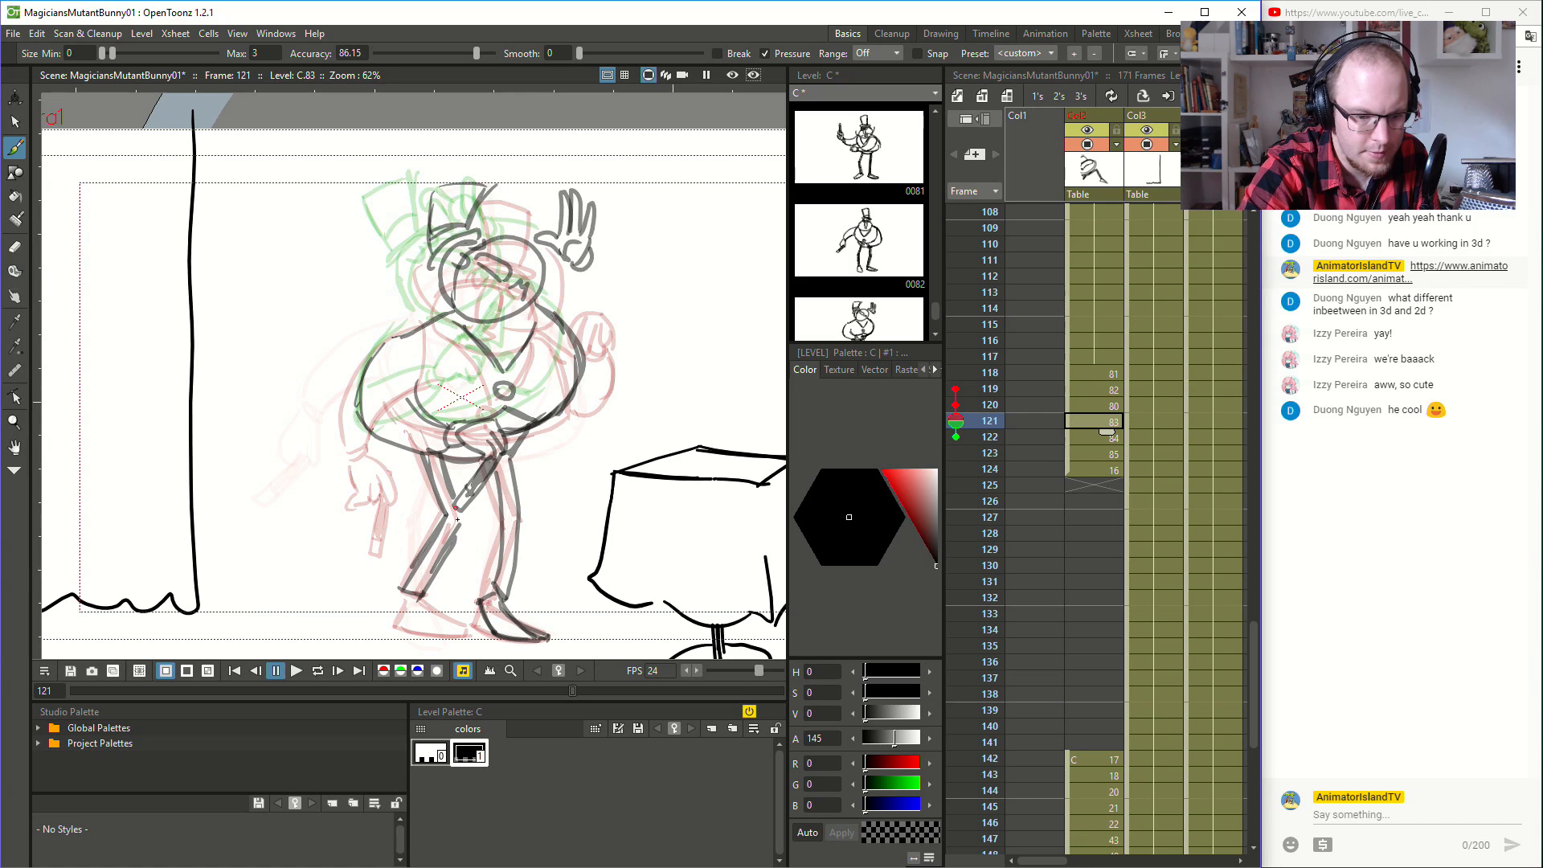
pyautogui.moveTo(403, 626)
pyautogui.mouseDown()
pyautogui.moveTo(470, 632)
pyautogui.moveTo(451, 621)
pyautogui.mouseUp()
pyautogui.hotkey('ctrl', 'z')
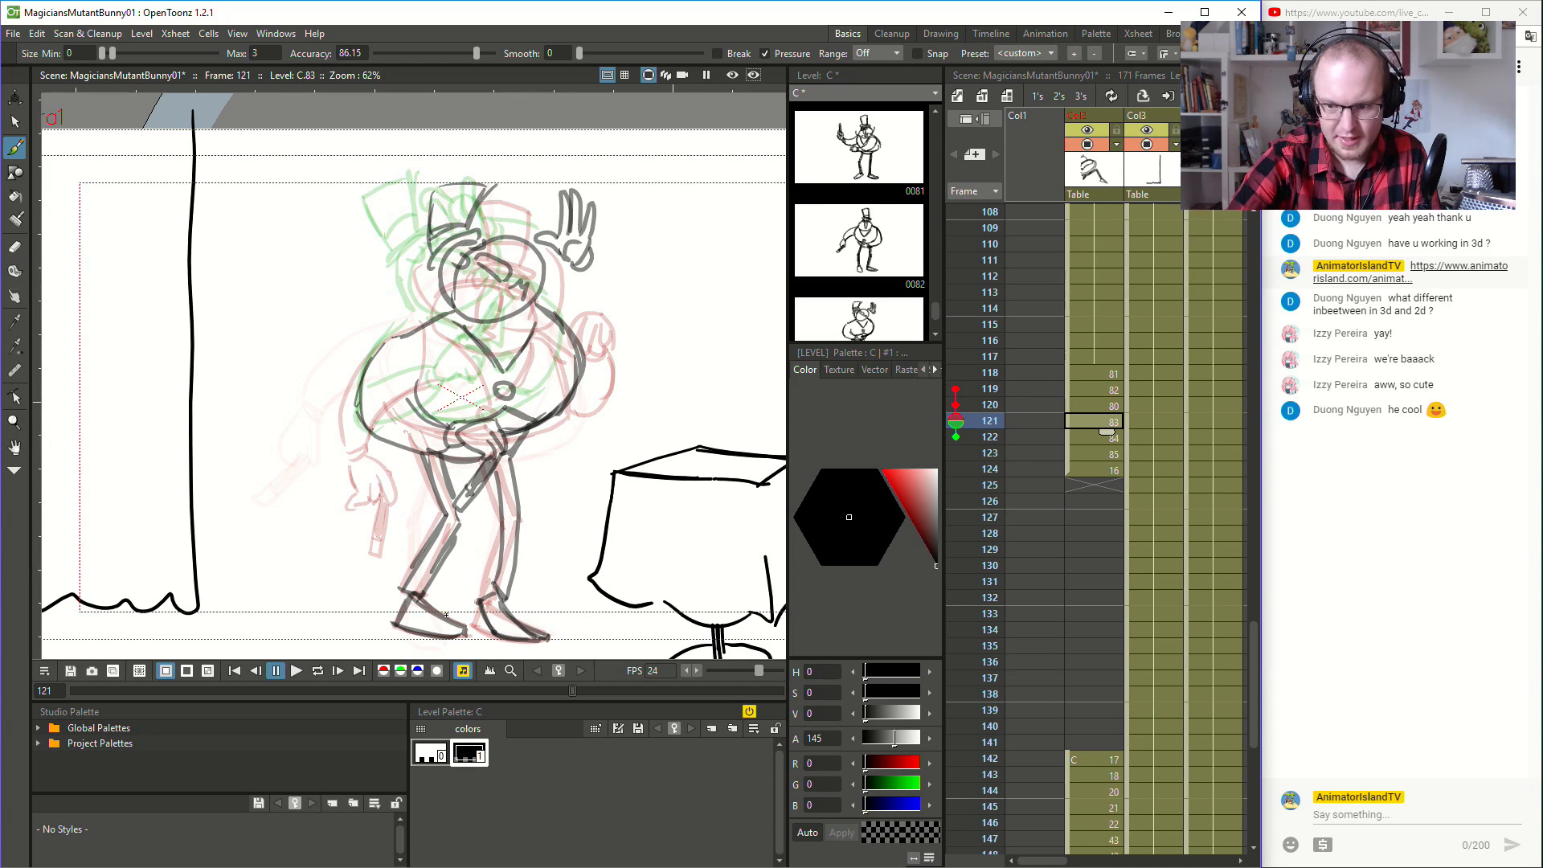
# - Flip through frames 118 to 124 to examine the leg motion of the turn
pyautogui.click(1100, 370)
pyautogui.press('Down')
pyautogui.press('Down')
pyautogui.press('Down')
pyautogui.press('Down')
pyautogui.press('Down')
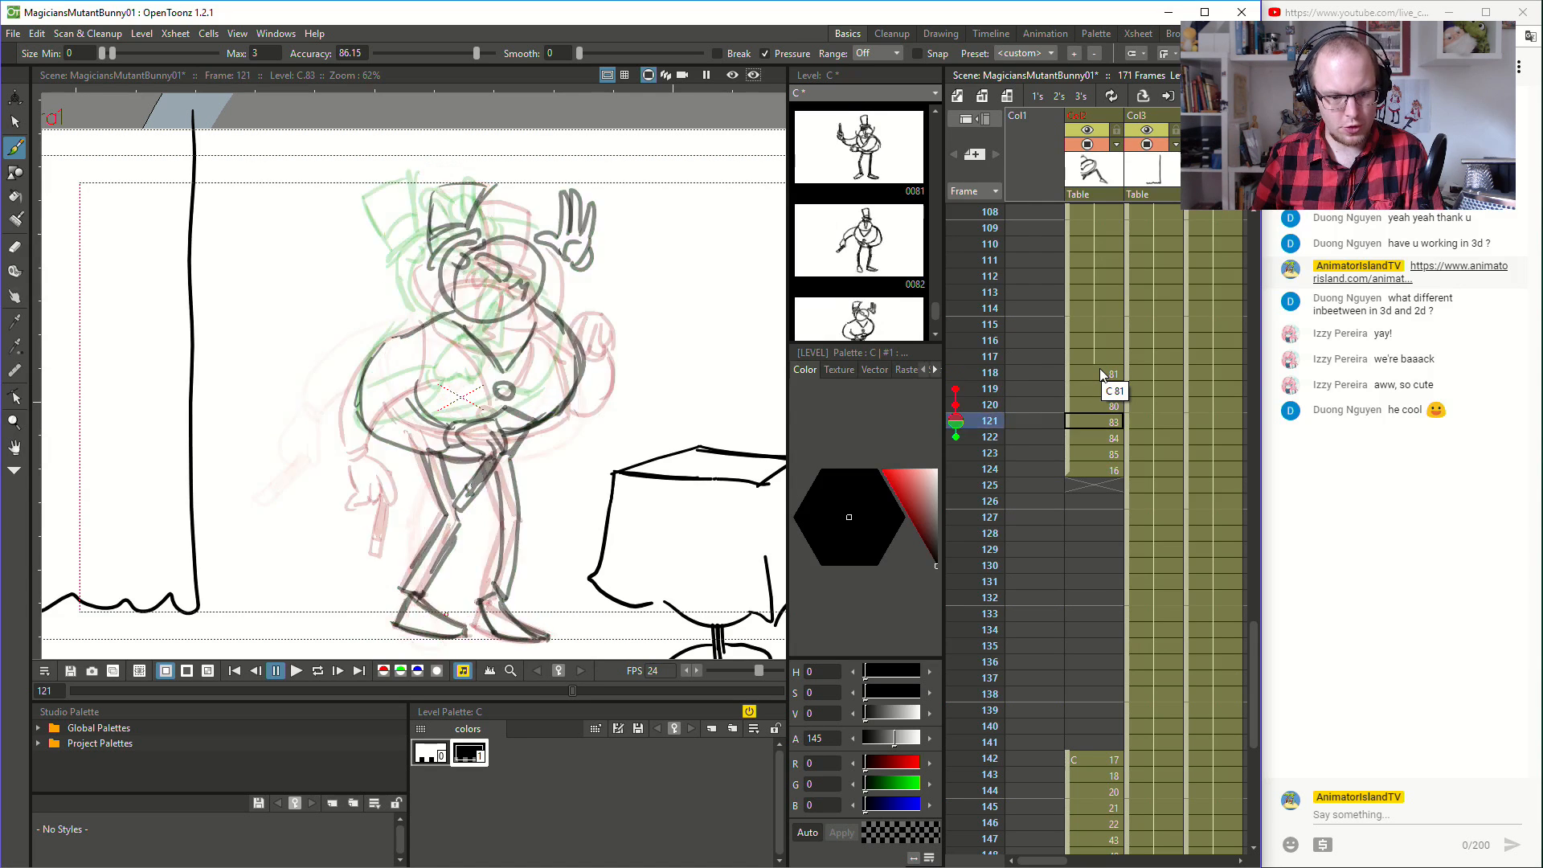
pyautogui.press('Up')
pyautogui.press('Up')
pyautogui.press('Up')
pyautogui.press('Down')
pyautogui.press('Down')
pyautogui.press('Down')
pyautogui.press('Down')
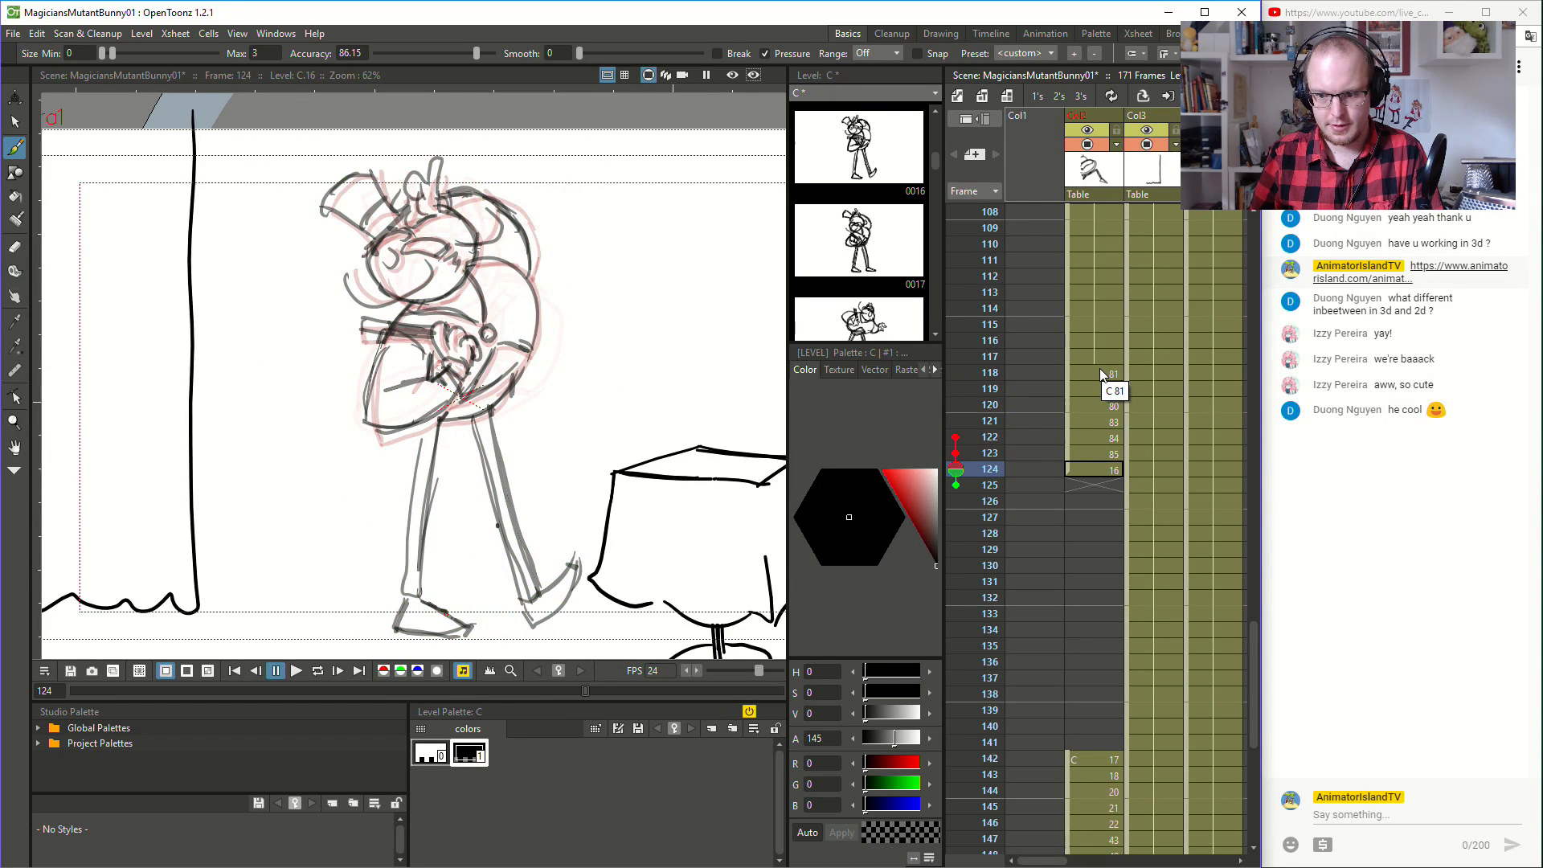
# - Sketch the leg stretched toward the table and its raised foot at frame 123, following the pose of frame 124
pyautogui.press('Up')
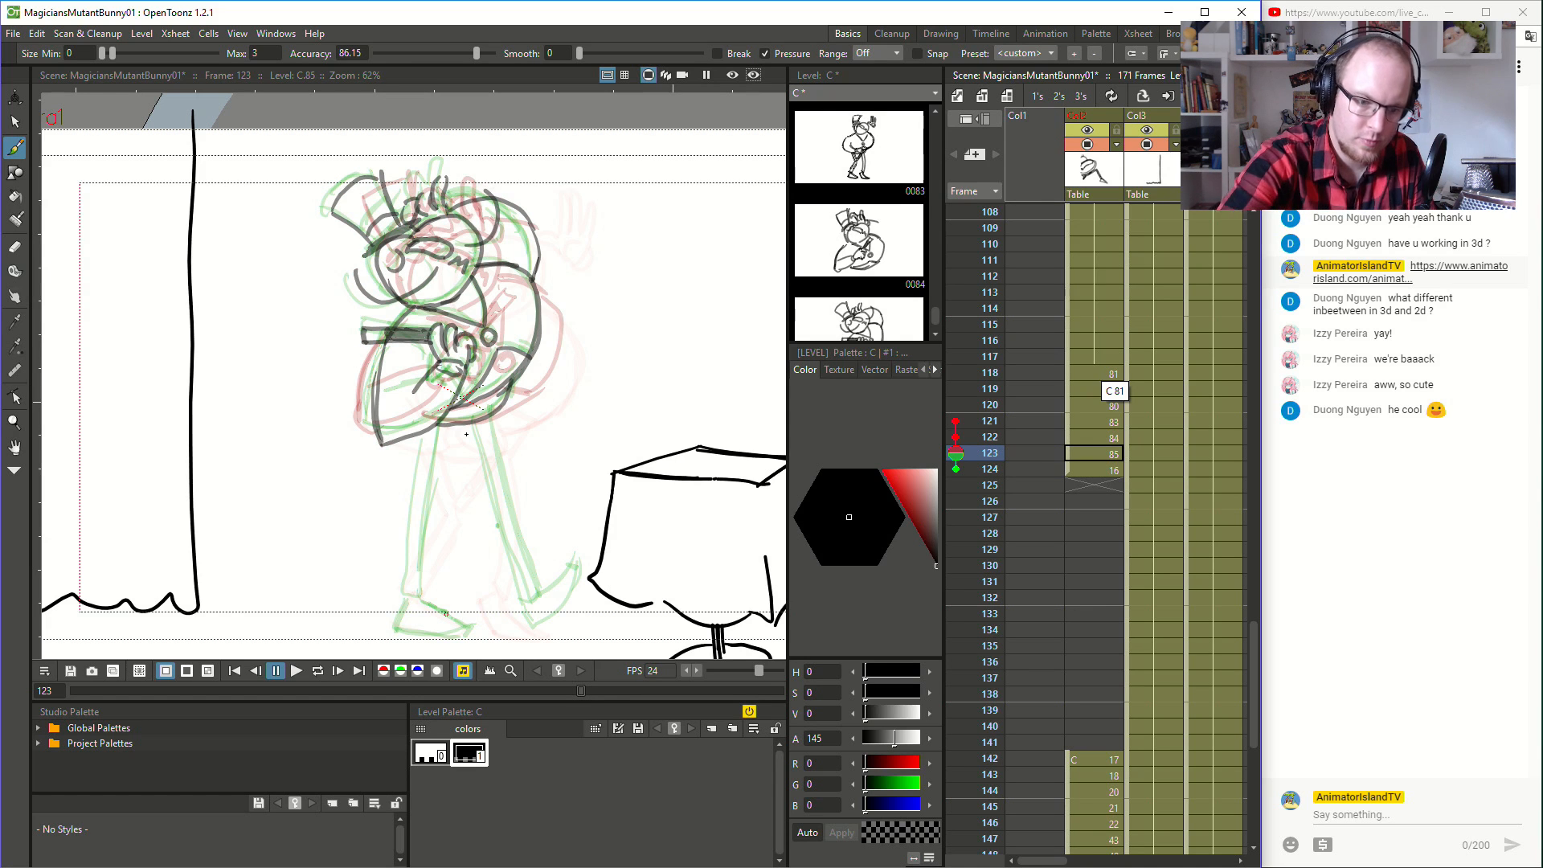
pyautogui.moveTo(474, 425); pyautogui.dragTo(531, 596)
pyautogui.moveTo(486, 470); pyautogui.dragTo(532, 600)
pyautogui.moveTo(505, 535)
pyautogui.mouseDown()
pyautogui.moveTo(528, 599)
pyautogui.moveTo(546, 594)
pyautogui.moveTo(491, 415)
pyautogui.moveTo(525, 547)
pyautogui.moveTo(489, 423)
pyautogui.mouseUp()
pyautogui.hotkey('ctrl', 'z')
pyautogui.hotkey('ctrl', 'z')
pyautogui.moveTo(504, 467); pyautogui.dragTo(490, 416)
pyautogui.moveTo(531, 606)
pyautogui.mouseDown()
pyautogui.moveTo(547, 624)
pyautogui.moveTo(571, 606)
pyautogui.moveTo(581, 564)
pyautogui.moveTo(578, 592)
pyautogui.mouseUp()
pyautogui.moveTo(582, 573)
pyautogui.mouseDown()
pyautogui.moveTo(564, 629)
pyautogui.moveTo(584, 571)
pyautogui.mouseUp()
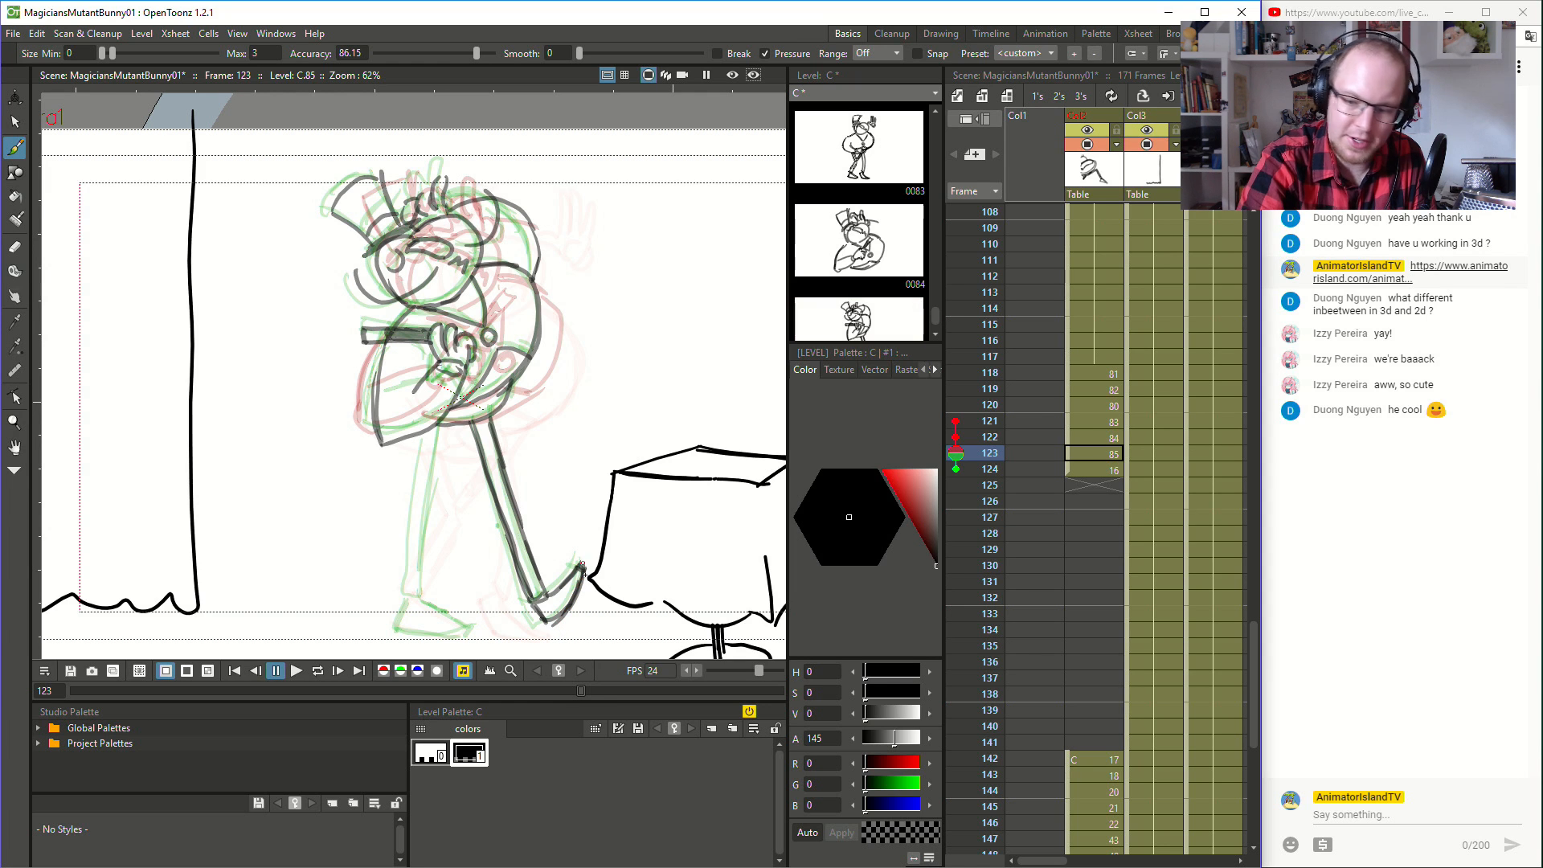
# - Compare the raised foot between frames 123 and 124 and refine its outline at frame 123
pyautogui.click(1081, 466)
pyautogui.click(1107, 453)
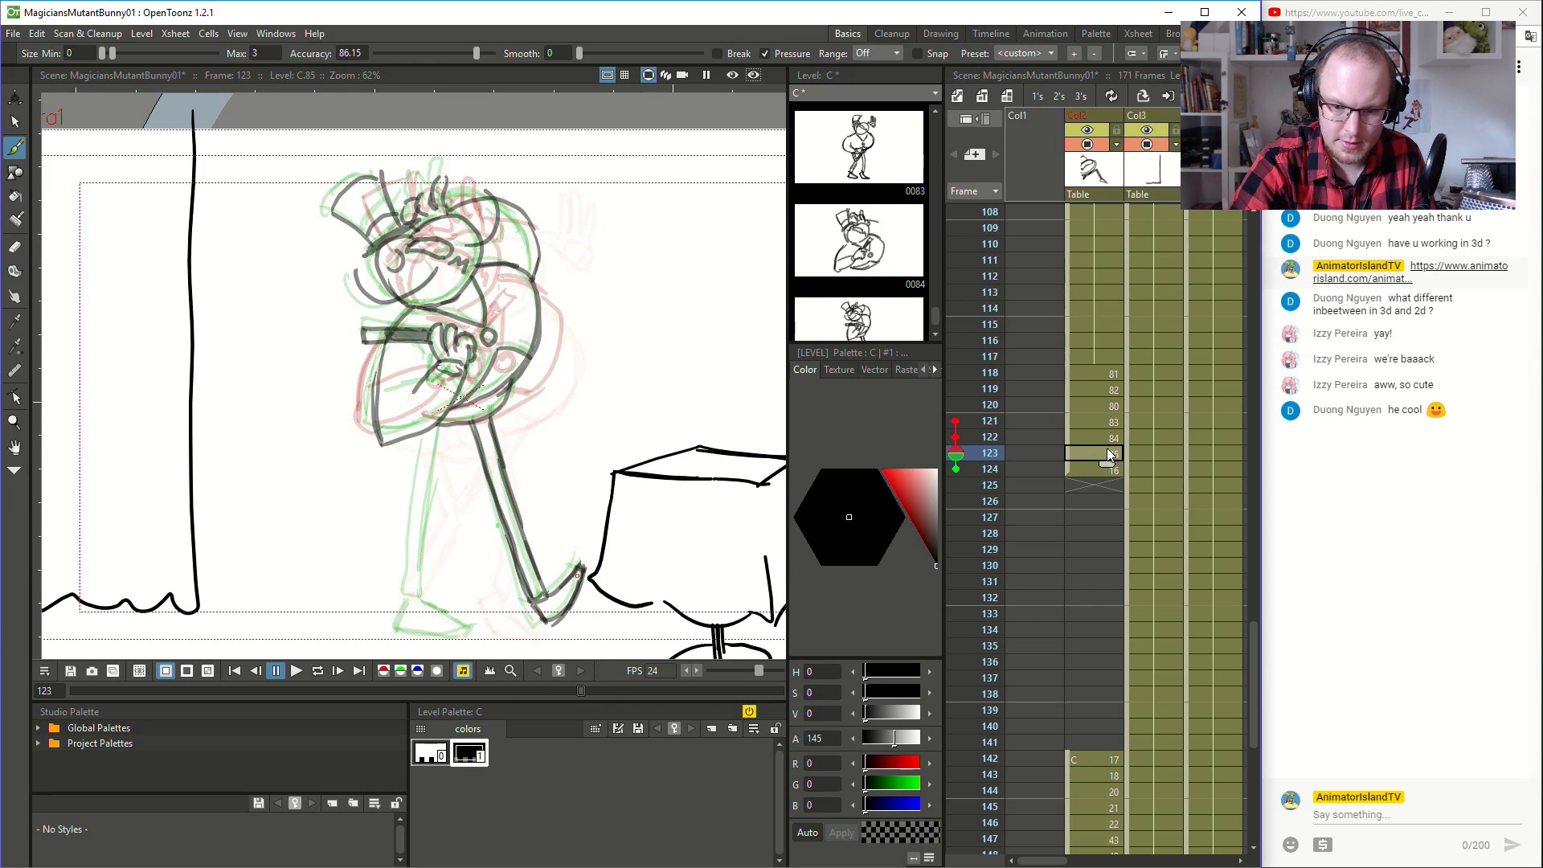
pyautogui.click(1116, 472)
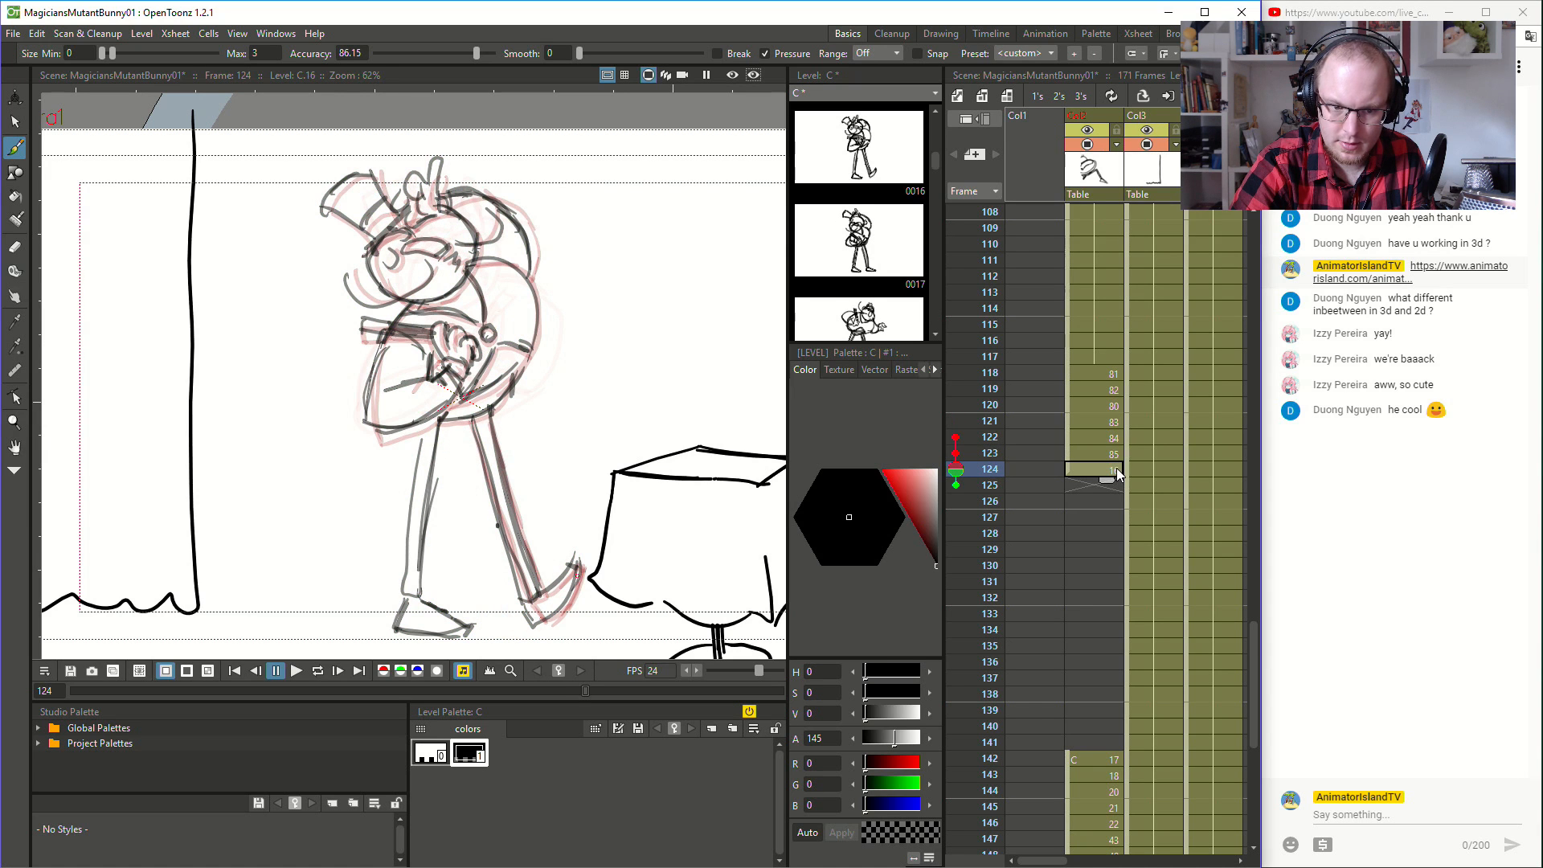
pyautogui.click(1114, 454)
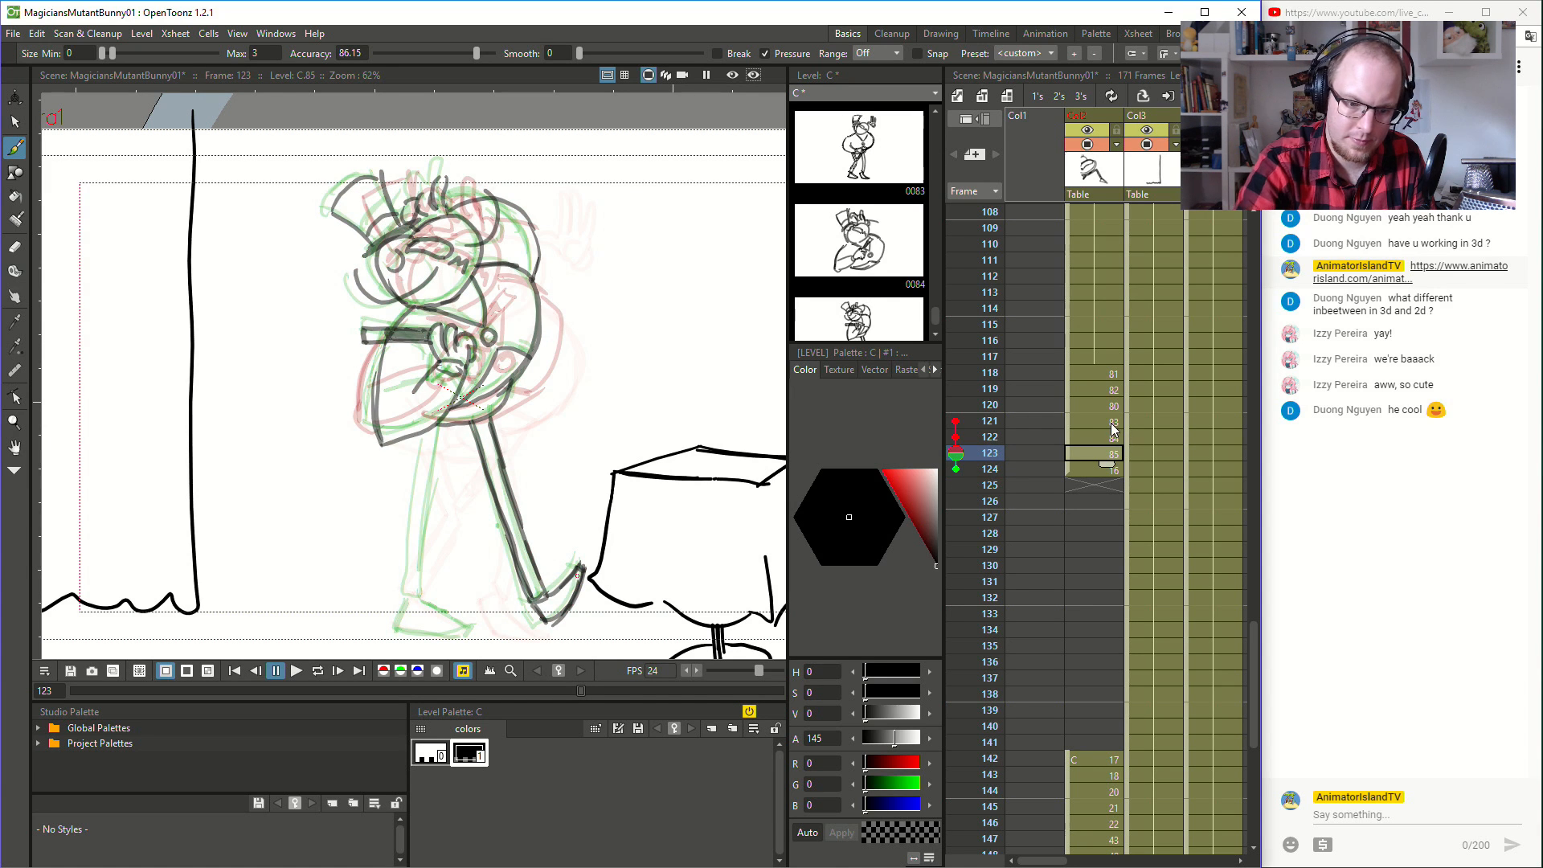
pyautogui.moveTo(535, 611)
pyautogui.mouseDown()
pyautogui.moveTo(551, 633)
pyautogui.moveTo(587, 580)
pyautogui.mouseUp()
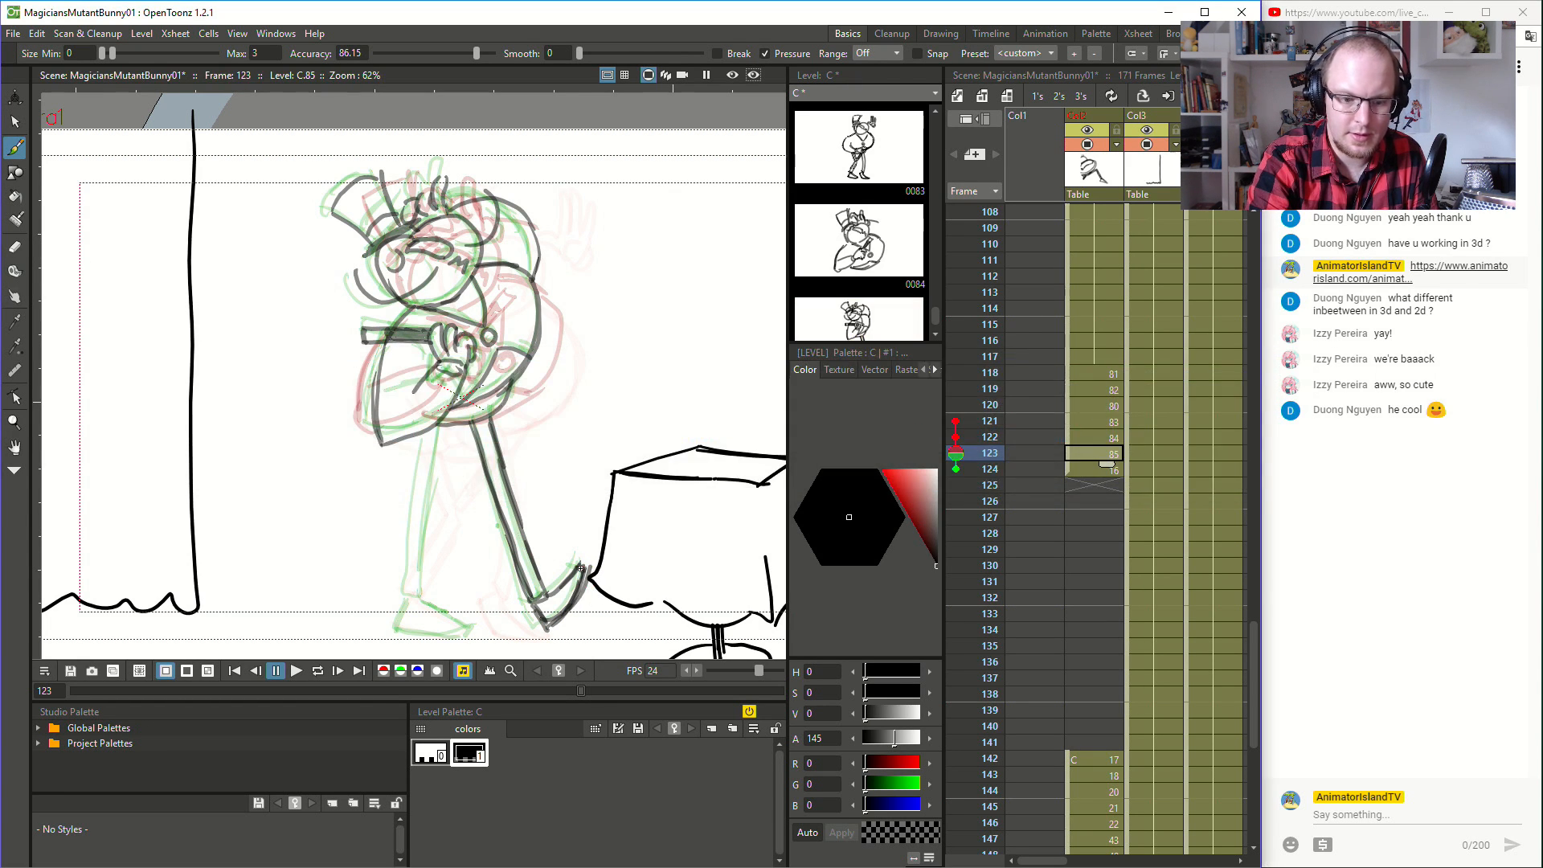
# - Sketch the leg and foot nearer the table at frame 122 as an inbetween of frames 121 and 123
pyautogui.click(1112, 437)
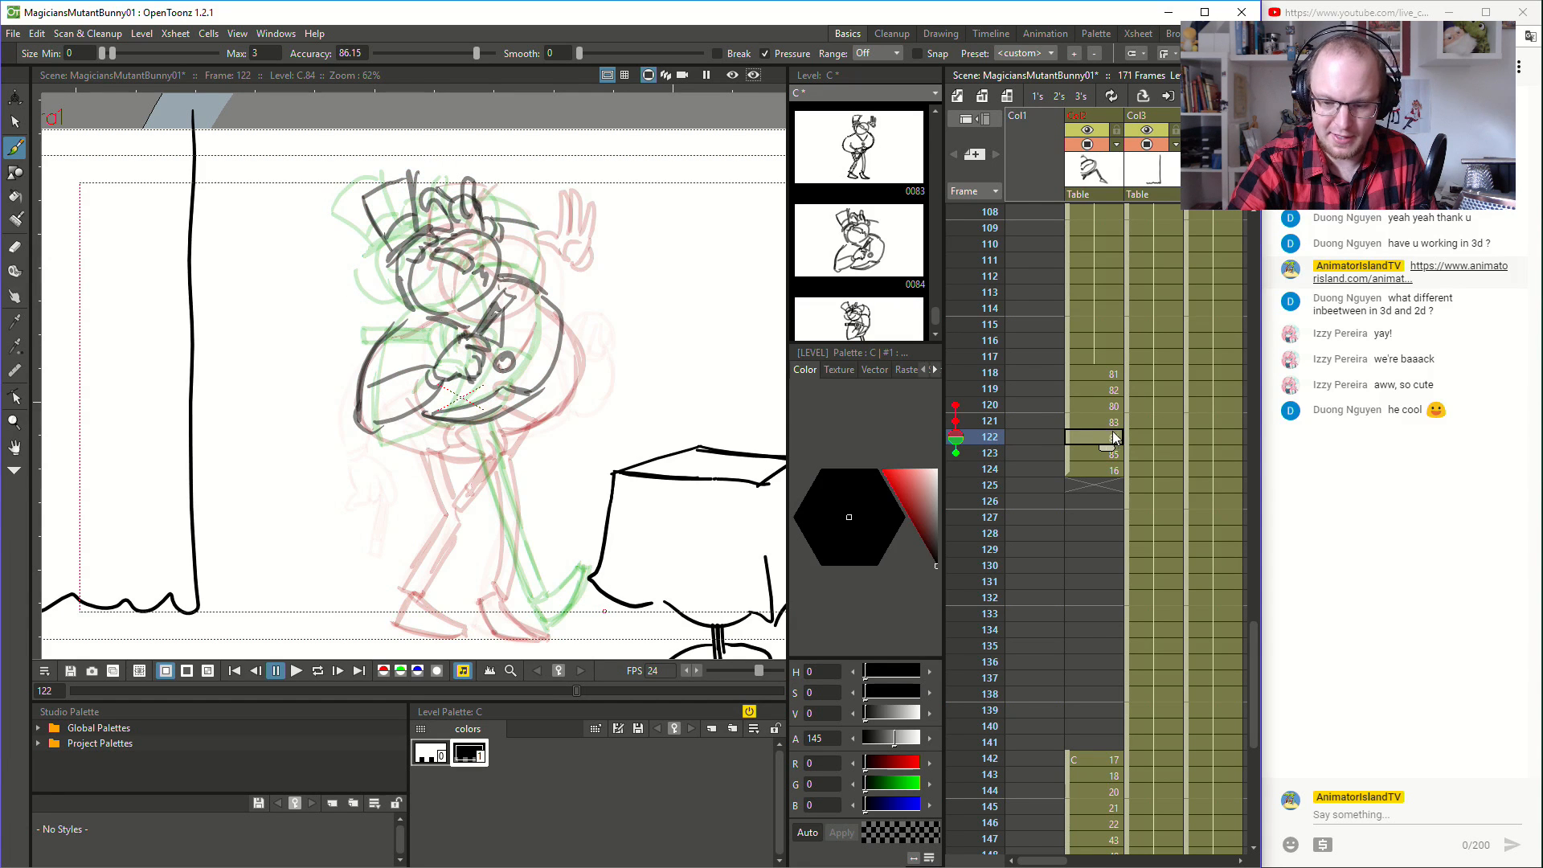
pyautogui.click(1112, 422)
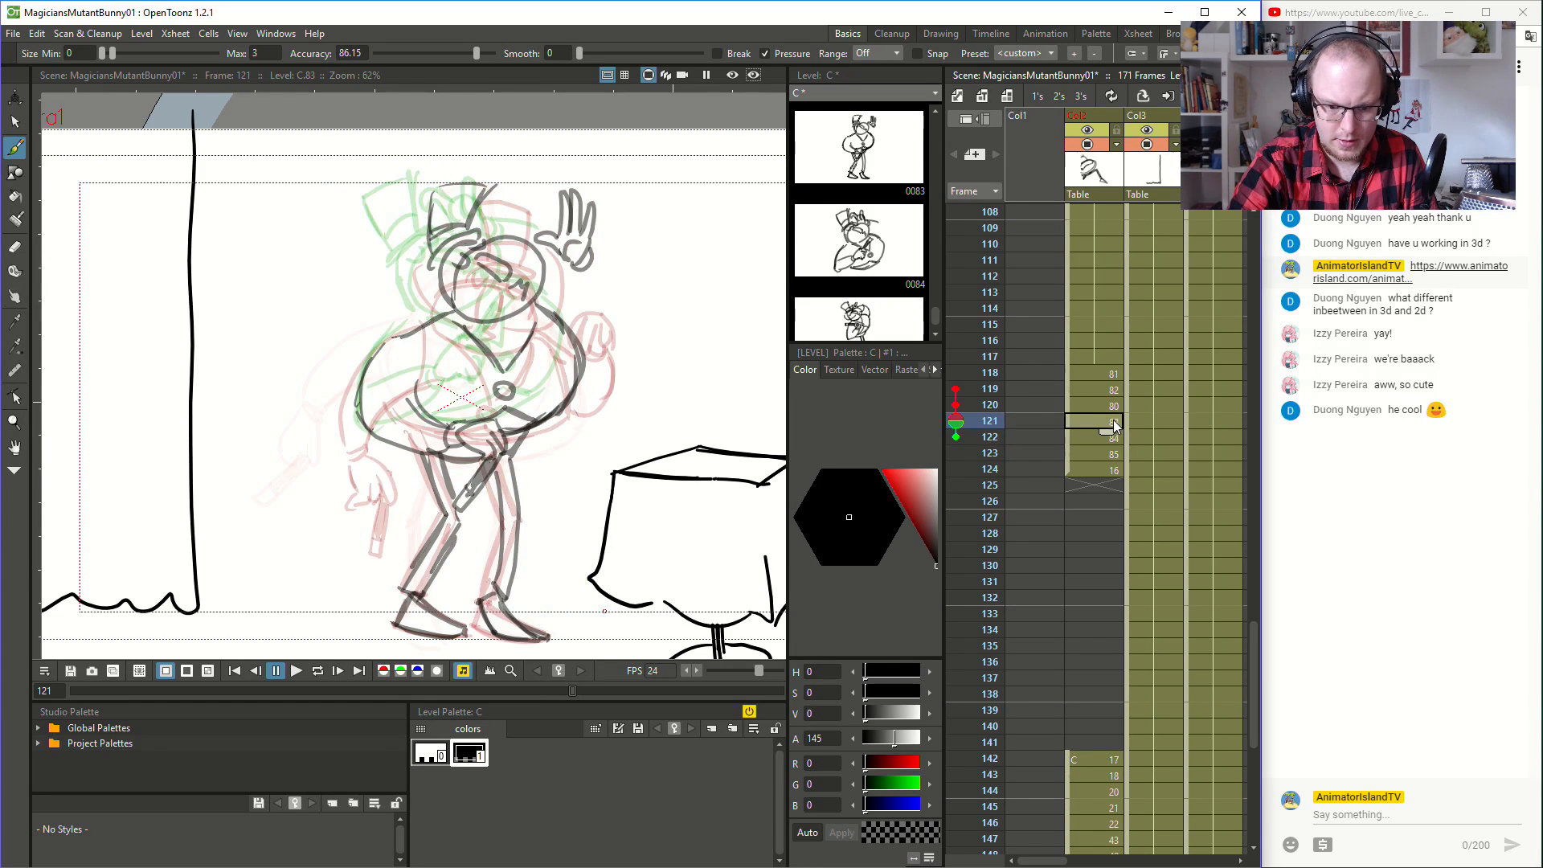
pyautogui.click(1114, 438)
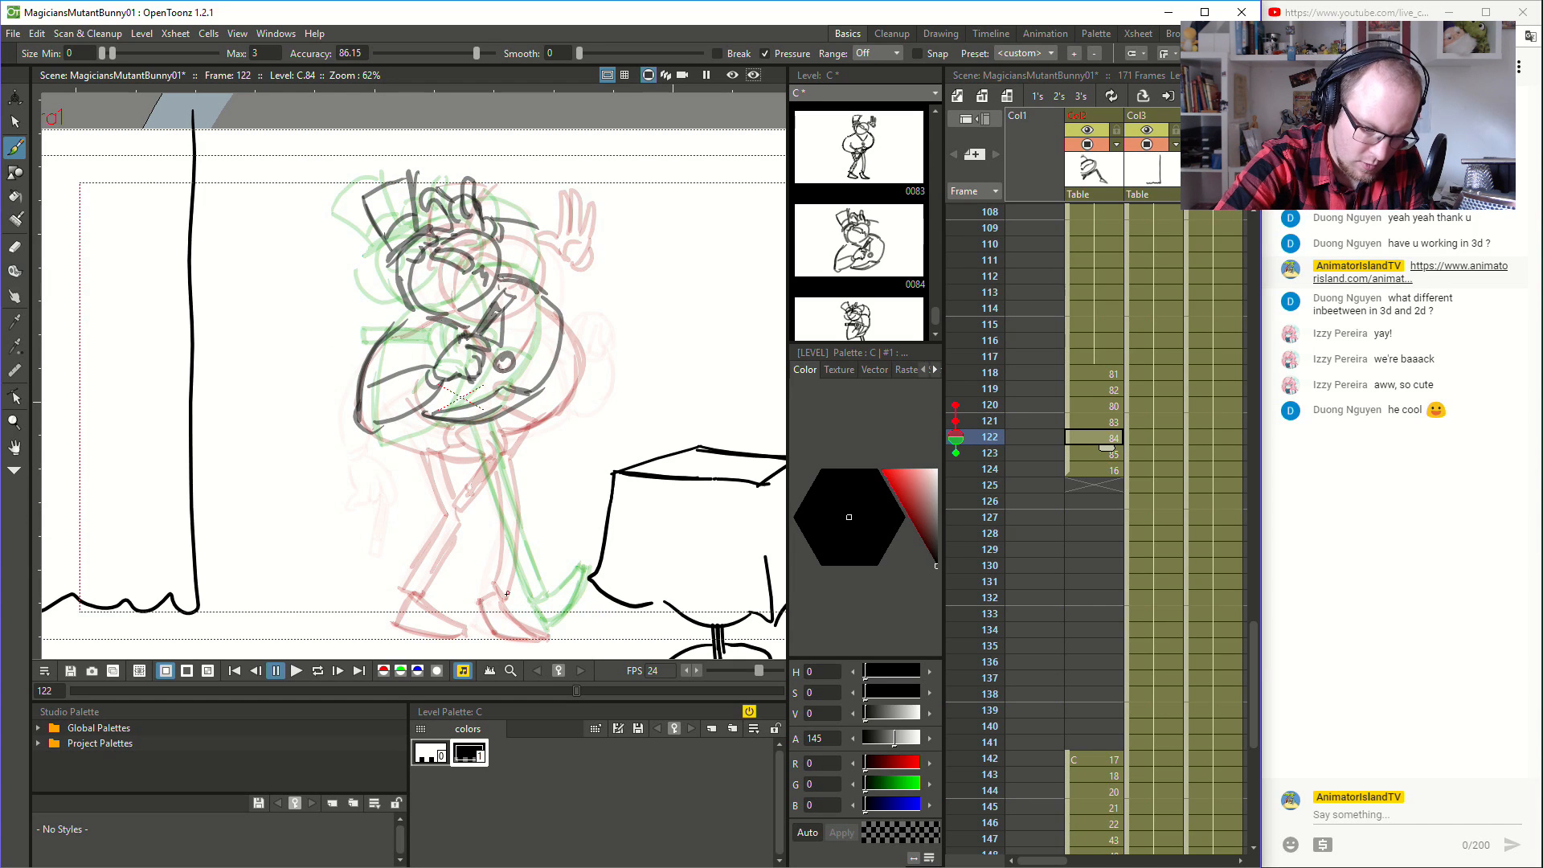
pyautogui.moveTo(506, 596)
pyautogui.mouseDown()
pyautogui.moveTo(500, 616)
pyautogui.moveTo(580, 617)
pyautogui.moveTo(526, 598)
pyautogui.moveTo(515, 520)
pyautogui.mouseUp()
pyautogui.moveTo(509, 572)
pyautogui.mouseDown()
pyautogui.moveTo(510, 510)
pyautogui.moveTo(514, 523)
pyautogui.moveTo(488, 432)
pyautogui.mouseUp()
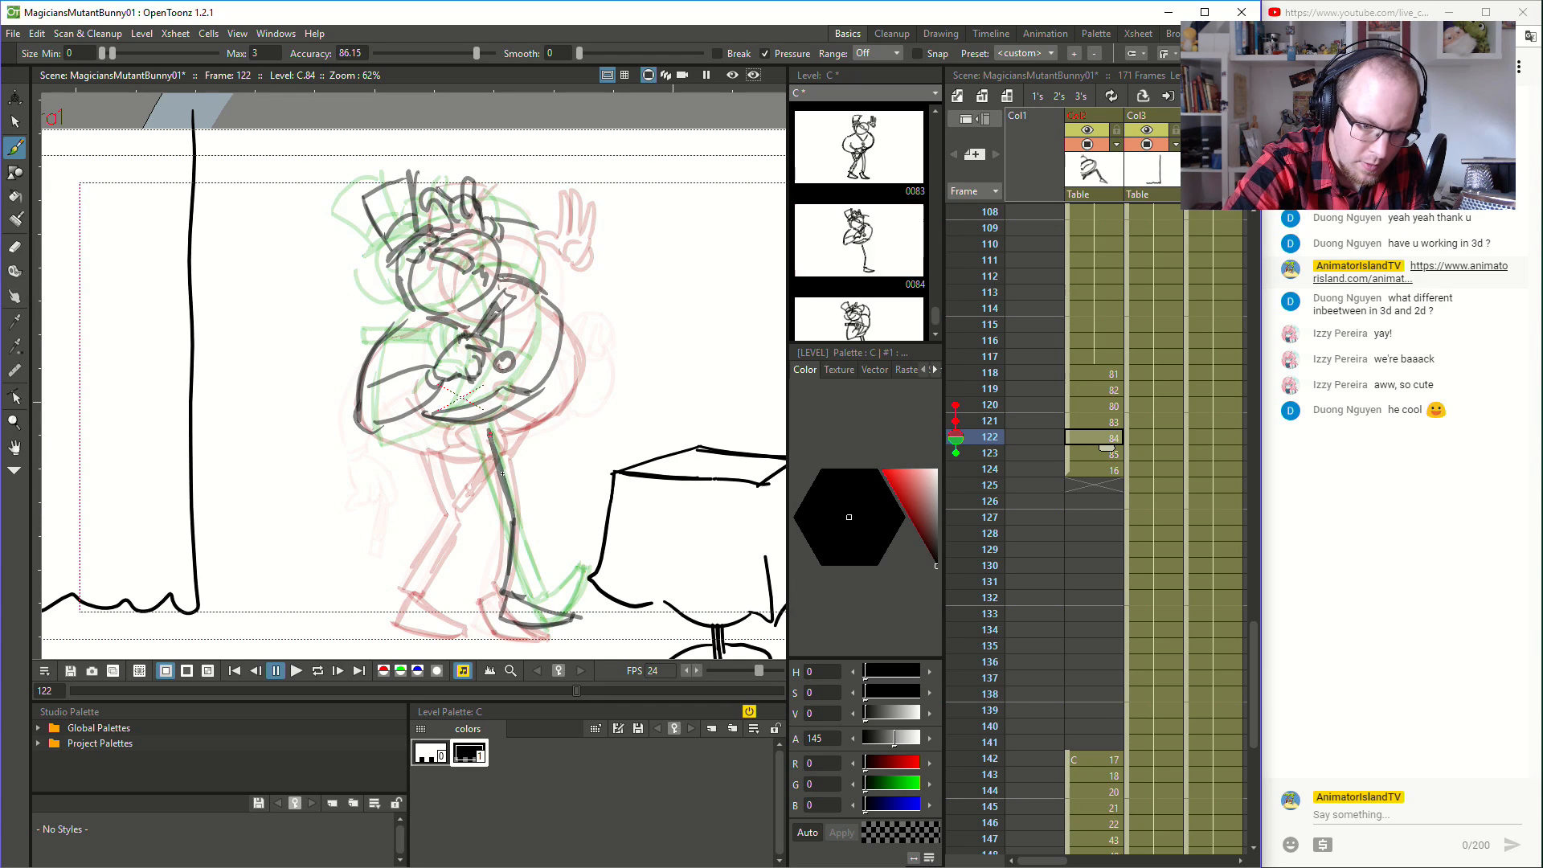
pyautogui.moveTo(521, 598)
pyautogui.mouseDown()
pyautogui.moveTo(528, 506)
pyautogui.moveTo(508, 426)
pyautogui.moveTo(527, 397)
pyautogui.mouseUp()
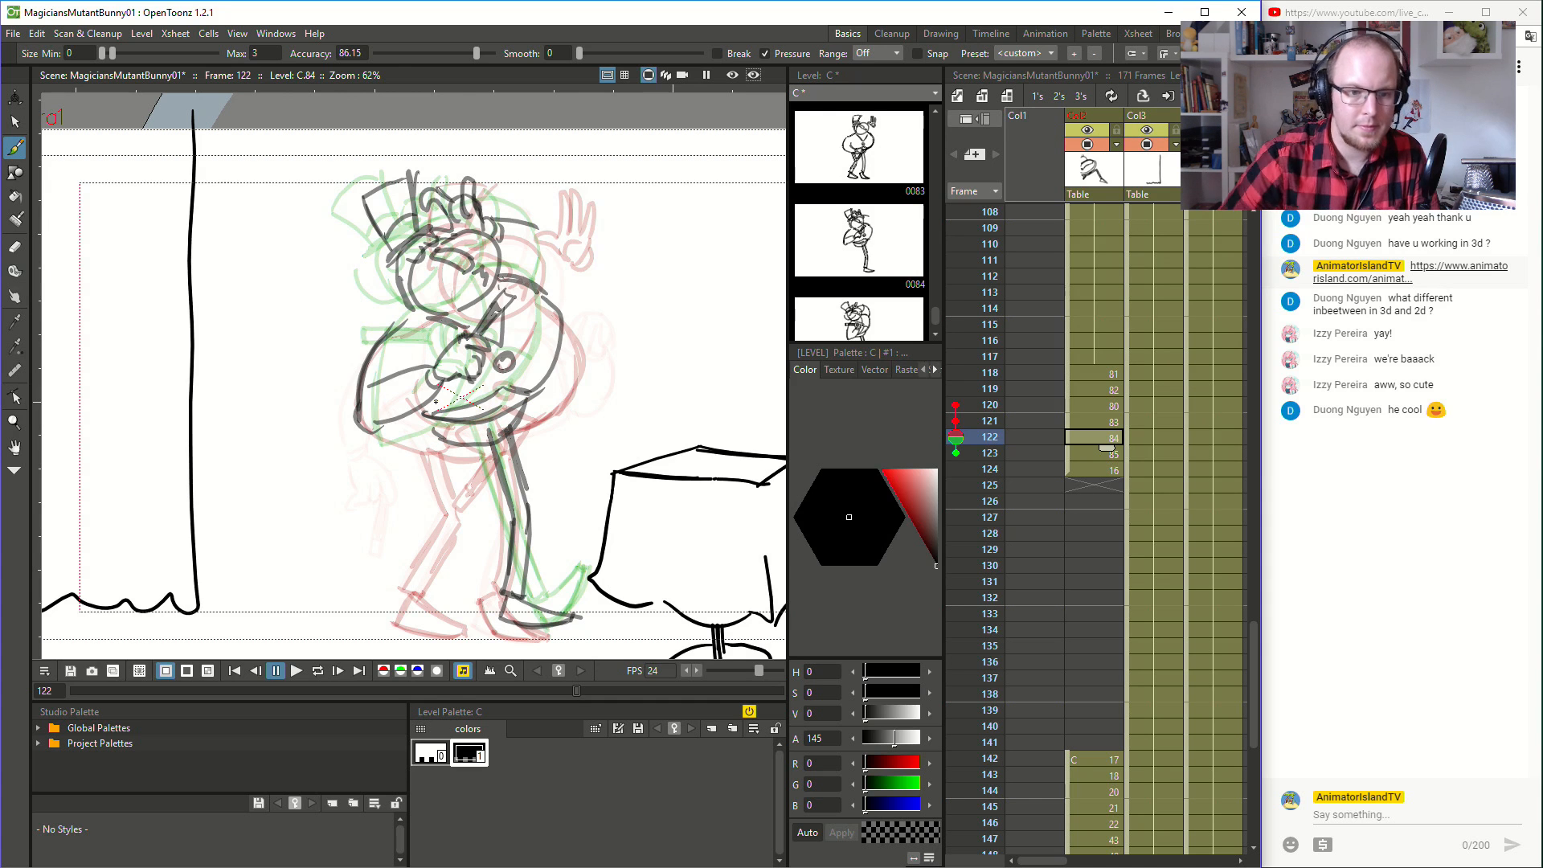
# - Flip back and forth through frames 118 to 122 to examine how the newly drawn leg moves
pyautogui.press('Up')
pyautogui.press('Up')
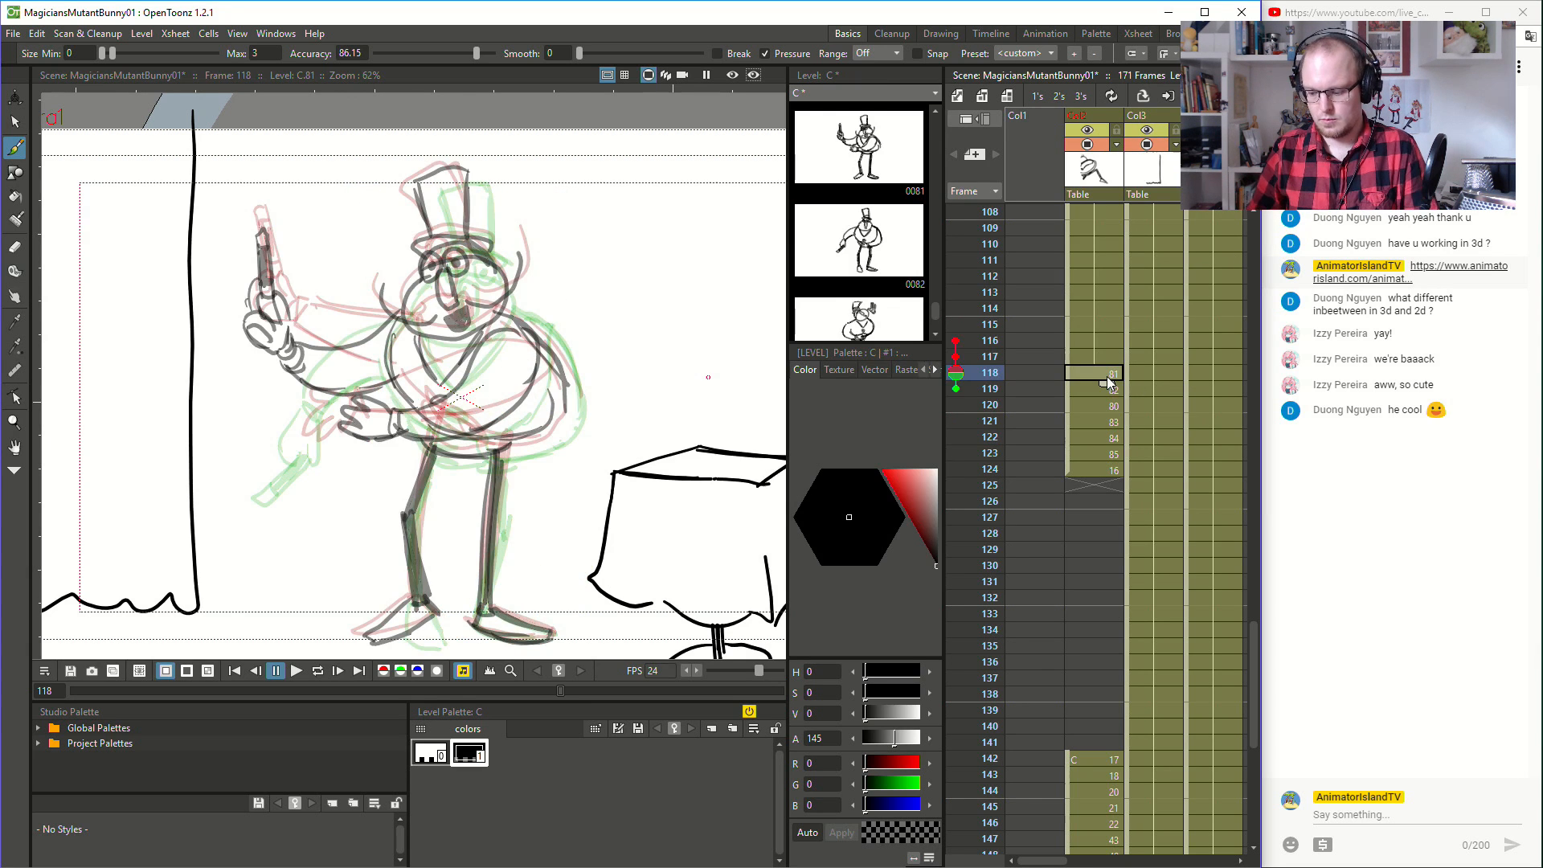
pyautogui.press('Down')
pyautogui.press('Down')
pyautogui.press('Down')
pyautogui.press('Up')
pyautogui.press('Up')
pyautogui.press('Up')
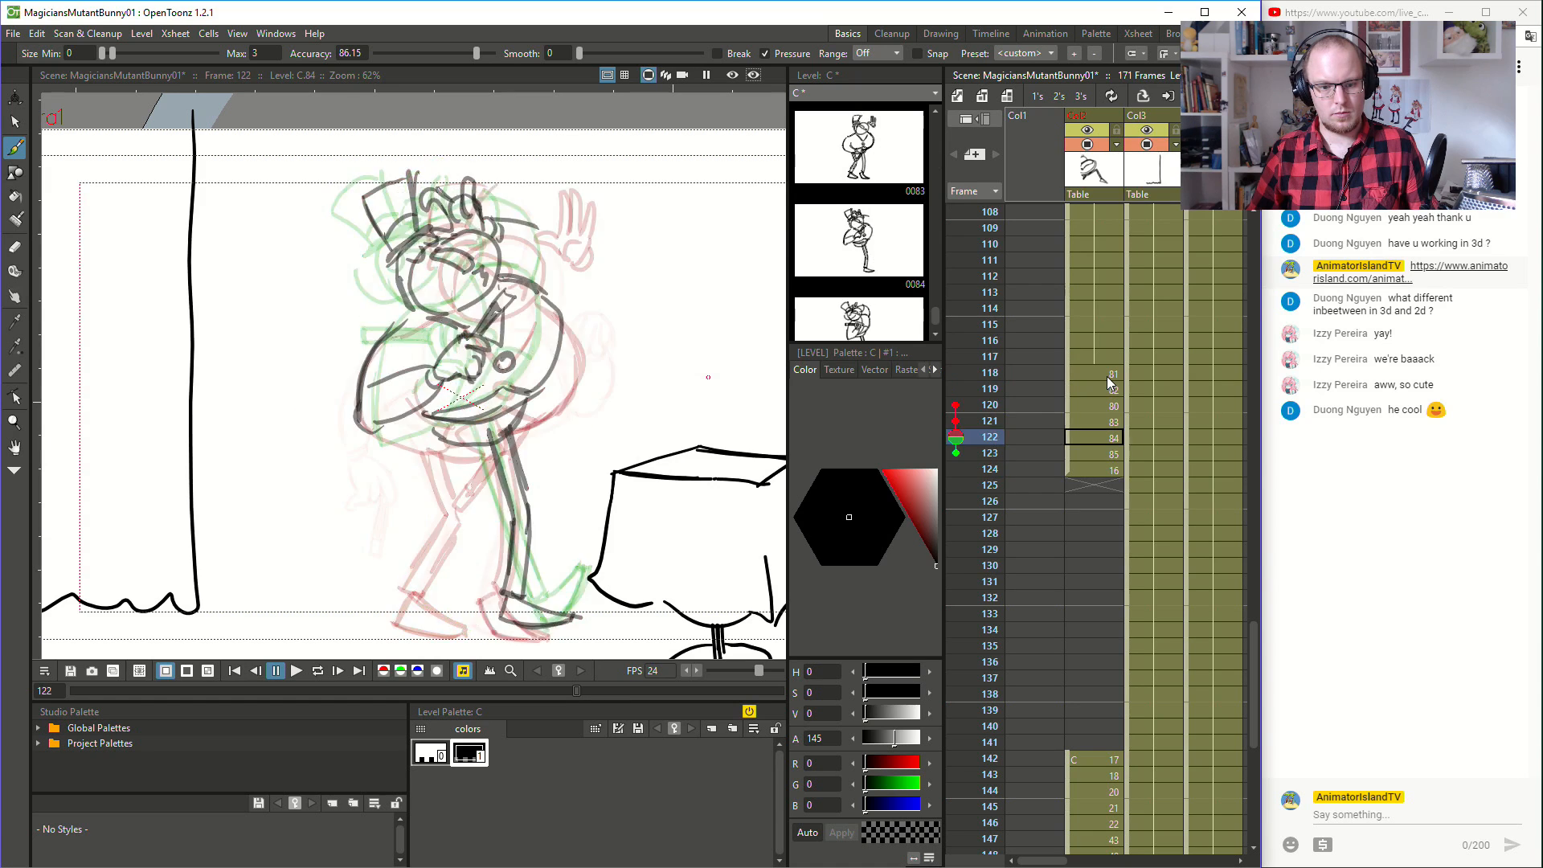
# - Flip back and forth through frames 116 to 124 to examine the leg motion during the turn
pyautogui.press('Down')
pyautogui.press('Down')
pyautogui.press('Down')
pyautogui.press('Down')
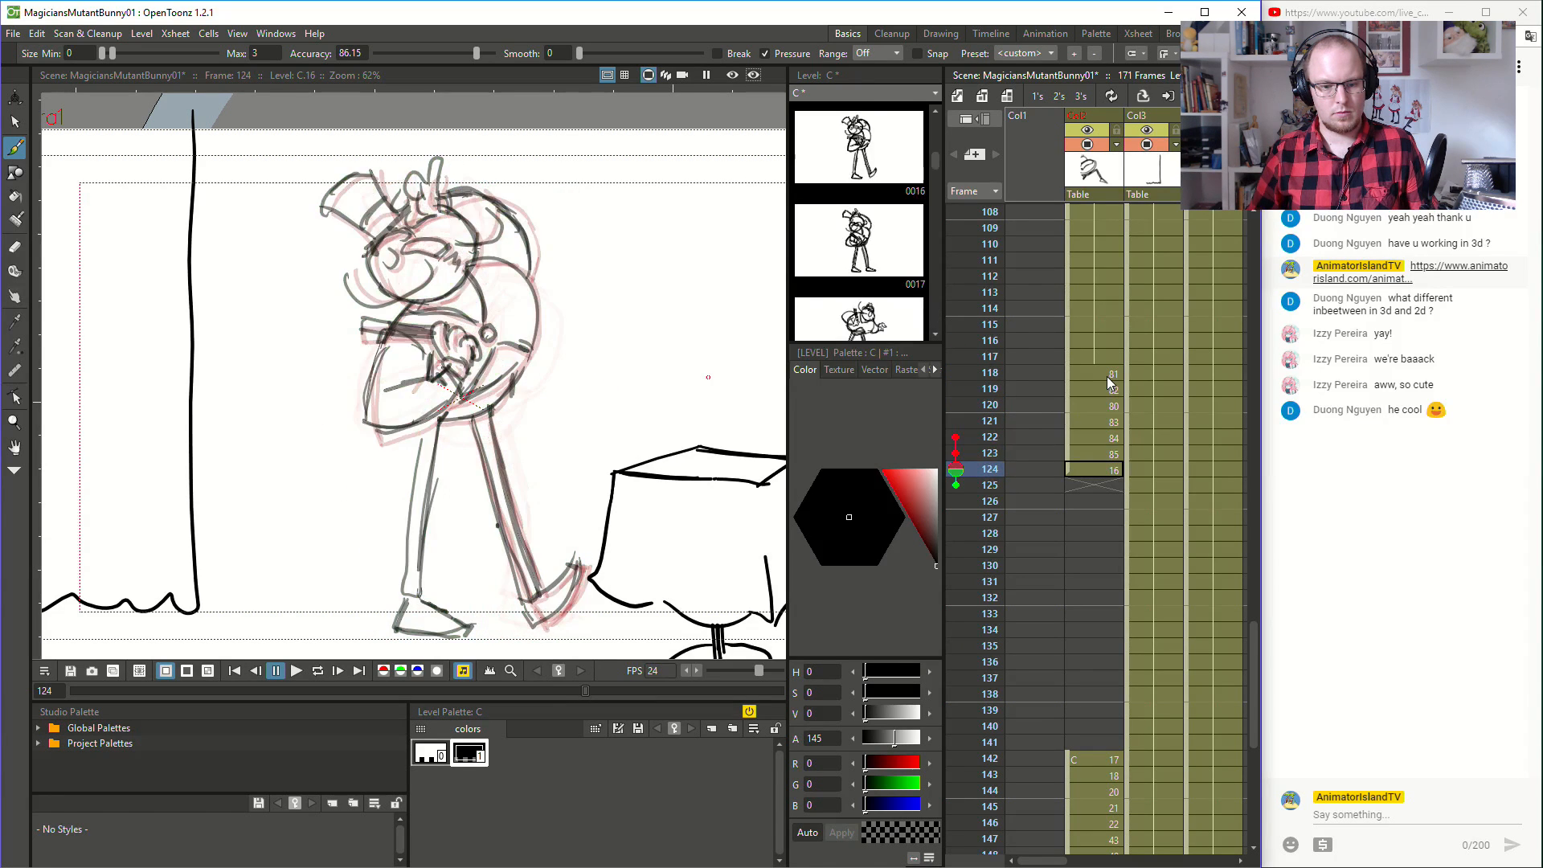
pyautogui.press('Up')
pyautogui.press('Up')
pyautogui.press('Up')
pyautogui.press('Up')
pyautogui.press('Up')
pyautogui.press('Up')
pyautogui.press('Up')
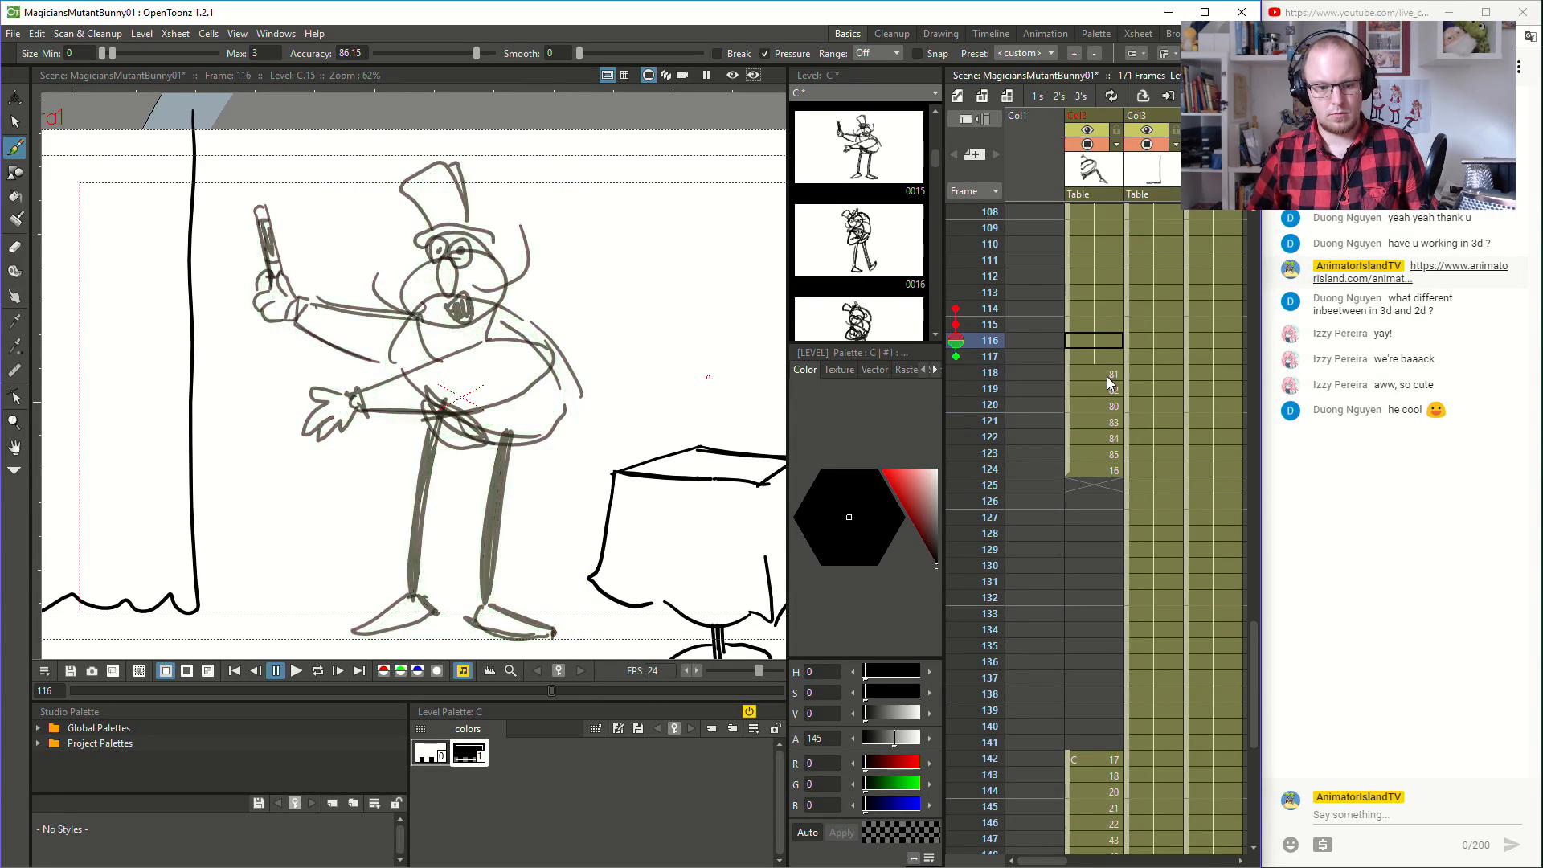
pyautogui.press('Down')
pyautogui.press('Down')
pyautogui.press('Down')
pyautogui.press('Down')
pyautogui.press('Down')
pyautogui.press('Down')
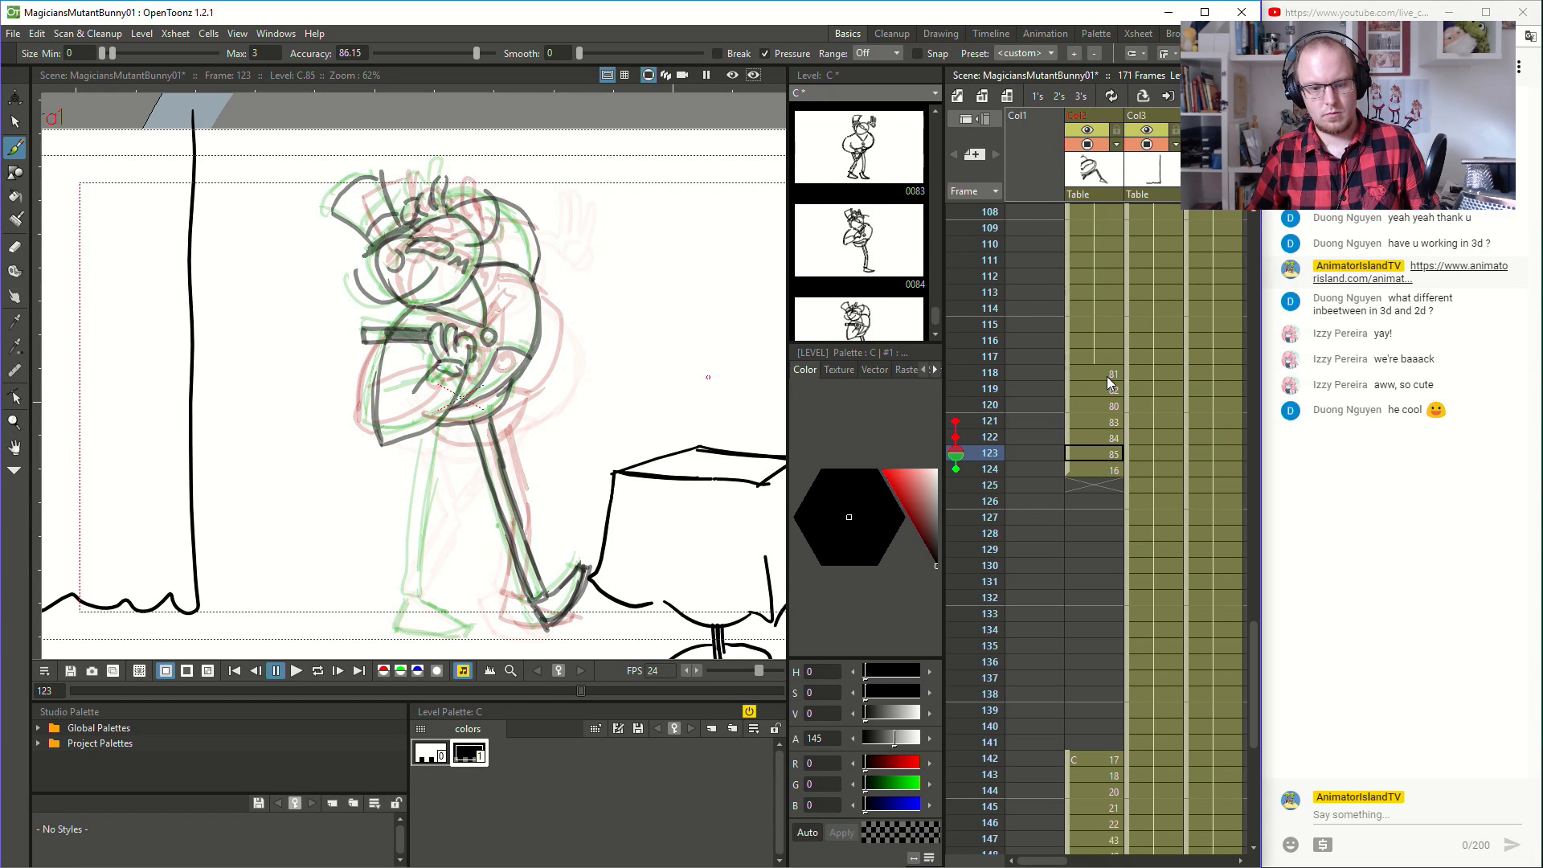
pyautogui.press('Up')
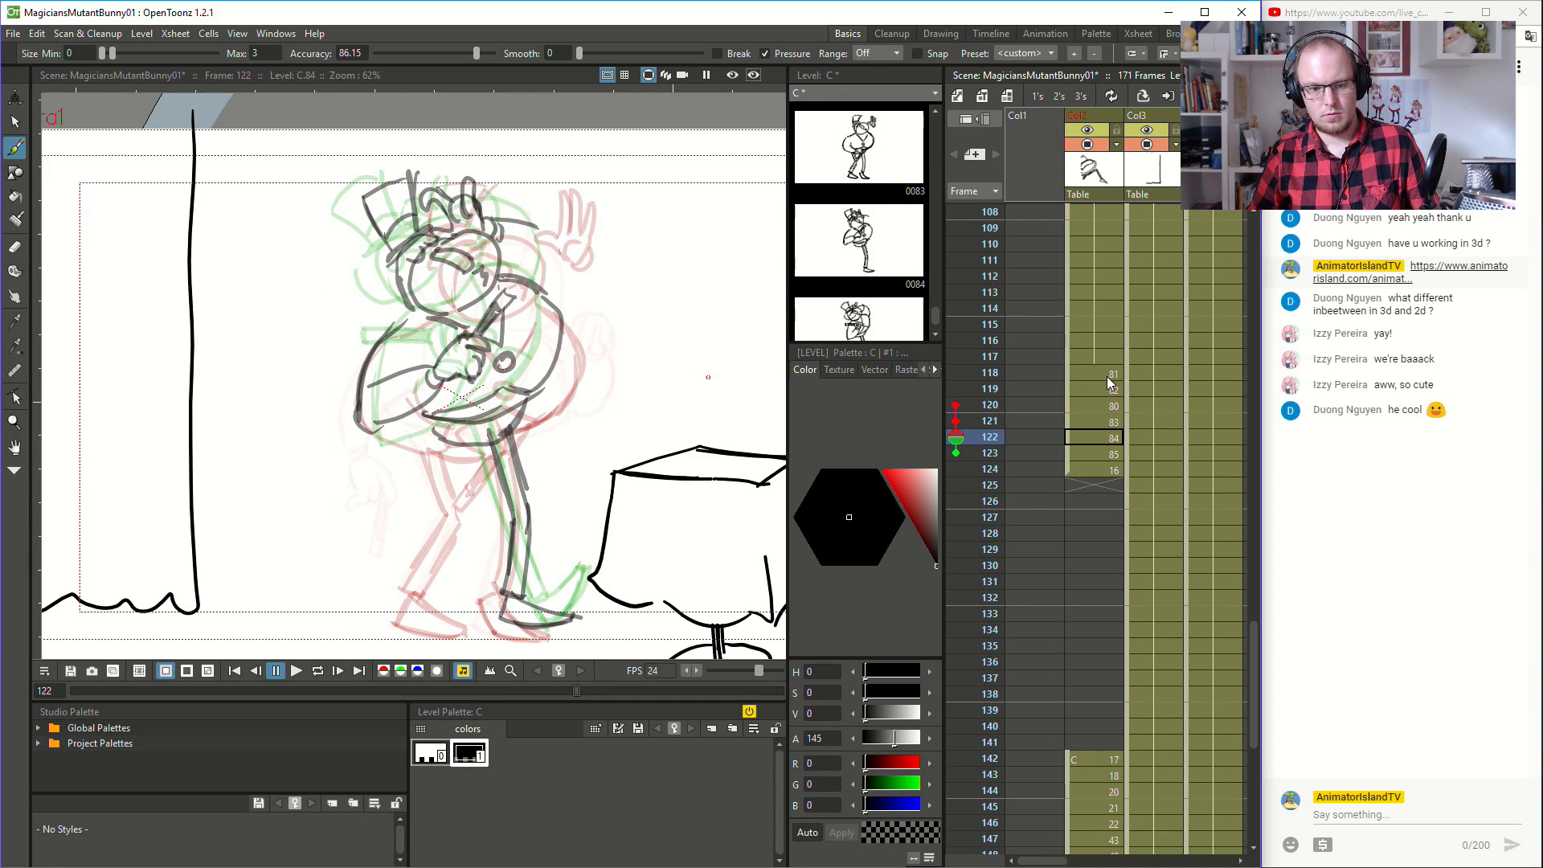
# - Sketch the bent leg farther from the table at frame 122, from the hip past the knee to the ankle
pyautogui.moveTo(416, 572); pyautogui.dragTo(404, 590)
pyautogui.moveTo(444, 532); pyautogui.dragTo(403, 590)
pyautogui.hotkey('ctrl', 'z')
pyautogui.moveTo(459, 516)
pyautogui.mouseDown()
pyautogui.moveTo(404, 583)
pyautogui.moveTo(438, 573)
pyautogui.moveTo(467, 531)
pyautogui.moveTo(429, 451)
pyautogui.moveTo(445, 503)
pyautogui.moveTo(435, 421)
pyautogui.moveTo(454, 439)
pyautogui.moveTo(426, 437)
pyautogui.moveTo(430, 502)
pyautogui.mouseUp()
pyautogui.hotkey('ctrl', 'z')
# - Sketch the standing leg and its planted foot at frame 123, following the pose of frame 124
pyautogui.click(1106, 454)
pyautogui.hotkey('ctrl', 'z')
pyautogui.moveTo(435, 427); pyautogui.dragTo(400, 597)
pyautogui.hotkey('ctrl', 'z')
pyautogui.moveTo(426, 428)
pyautogui.mouseDown()
pyautogui.moveTo(402, 589)
pyautogui.moveTo(418, 596)
pyautogui.mouseUp()
pyautogui.moveTo(418, 597)
pyautogui.mouseDown()
pyautogui.moveTo(447, 420)
pyautogui.moveTo(418, 591)
pyautogui.moveTo(396, 626)
pyautogui.moveTo(468, 634)
pyautogui.mouseUp()
pyautogui.moveTo(401, 626); pyautogui.dragTo(474, 627)
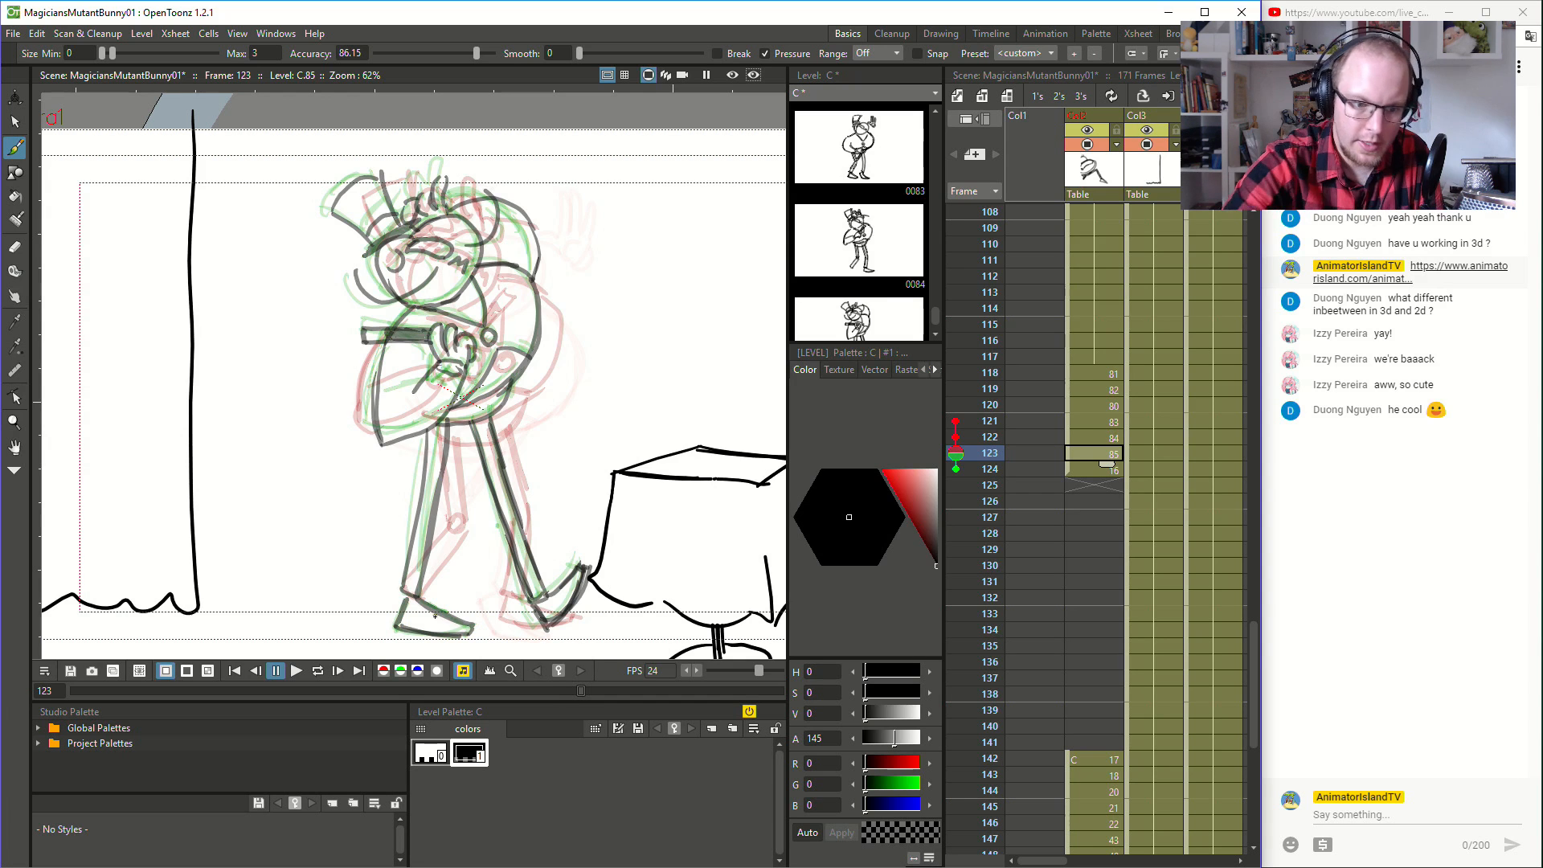
# - Flip through frames 118 to 124 to check how both legs move into the final pose
pyautogui.click(1103, 368)
pyautogui.press('Down')
pyautogui.press('Down')
pyautogui.press('Down')
pyautogui.press('Down')
pyautogui.press('Down')
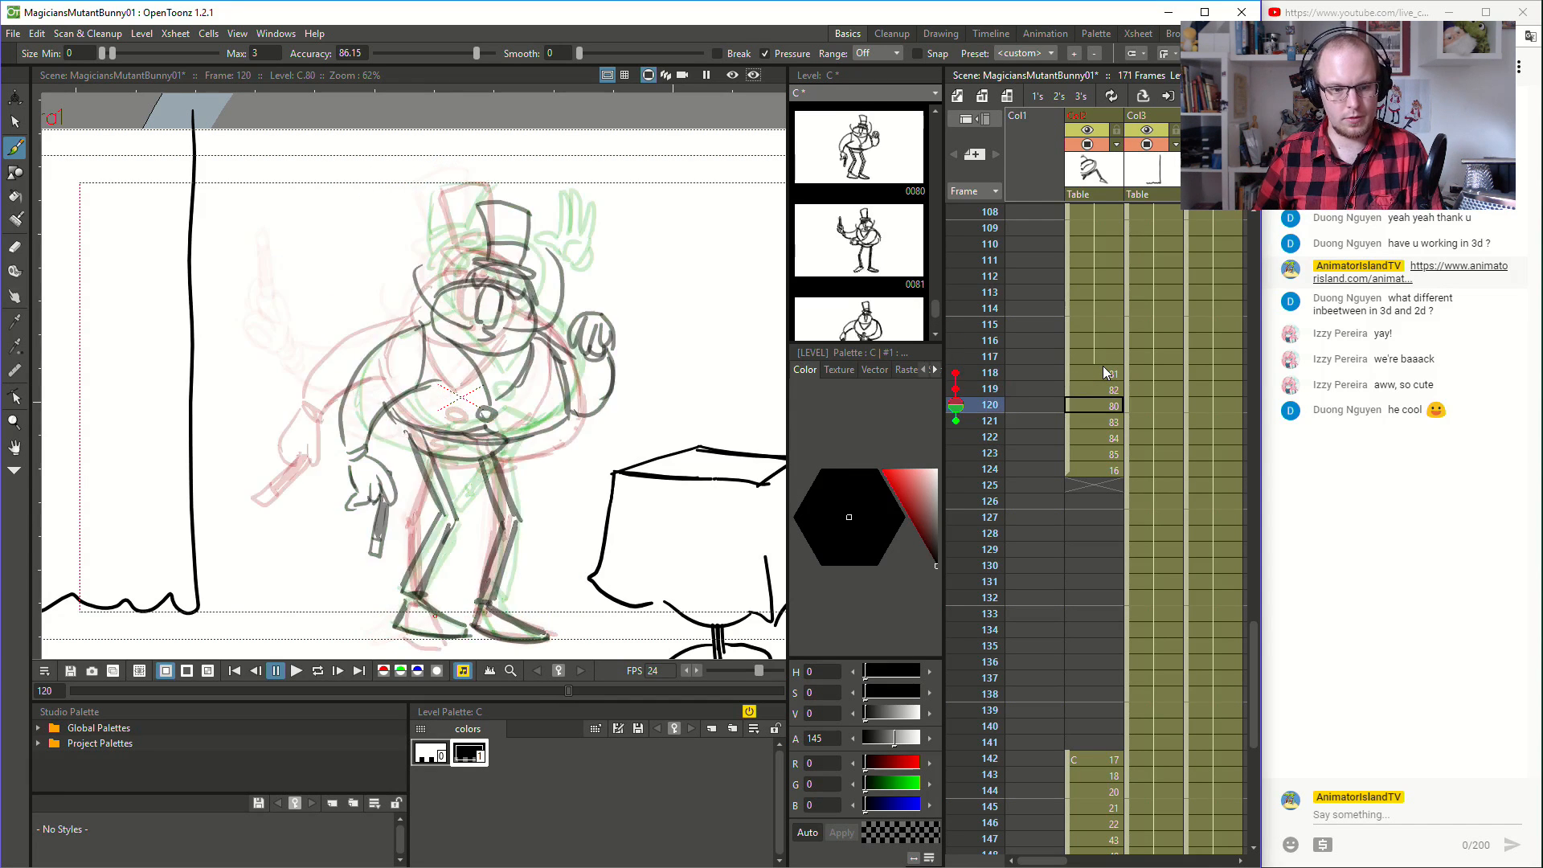
pyautogui.press('Up')
pyautogui.press('Up')
pyautogui.press('Up')
pyautogui.press('Up')
pyautogui.press('Up')
pyautogui.press('Up')
pyautogui.press('Up')
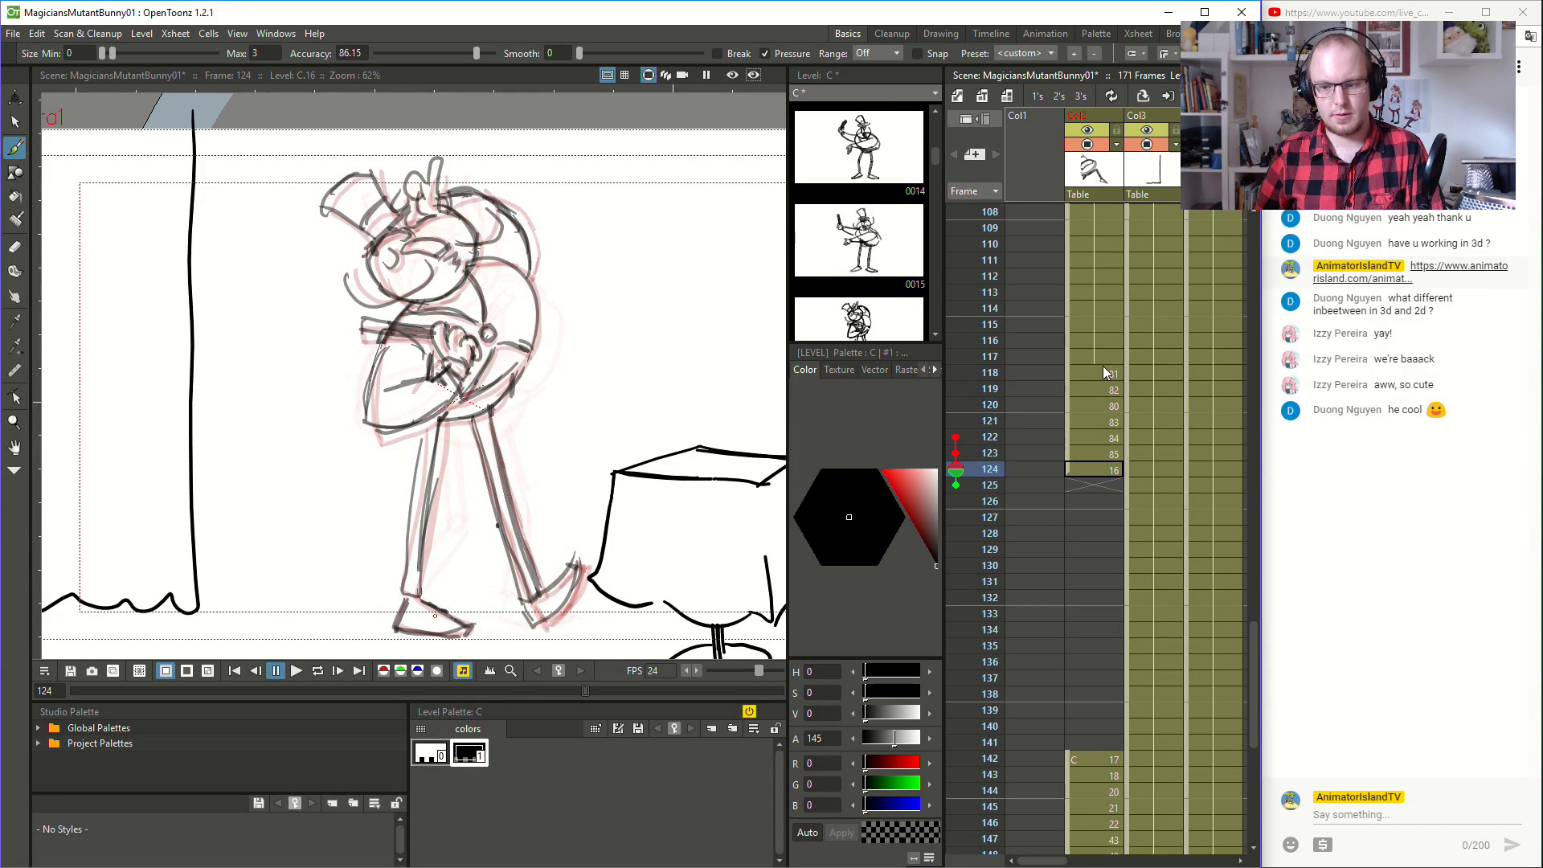
pyautogui.press('Down')
pyautogui.press('Down')
pyautogui.press('Down')
pyautogui.press('Down')
pyautogui.press('Down')
pyautogui.press('Down')
pyautogui.press('Down')
pyautogui.press('Down')
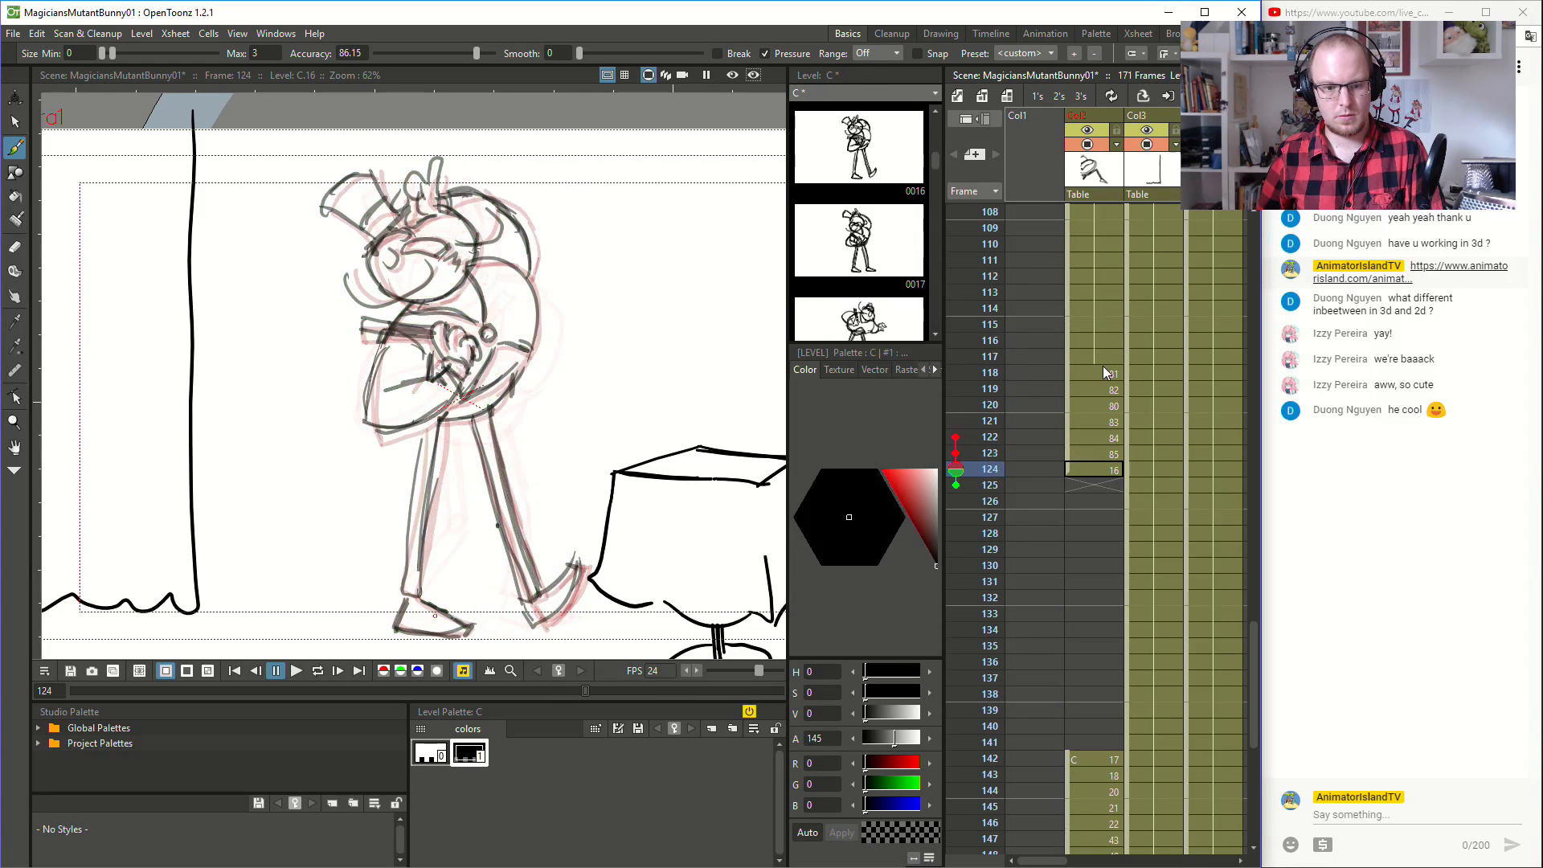
pyautogui.press('Up')
pyautogui.press('Up')
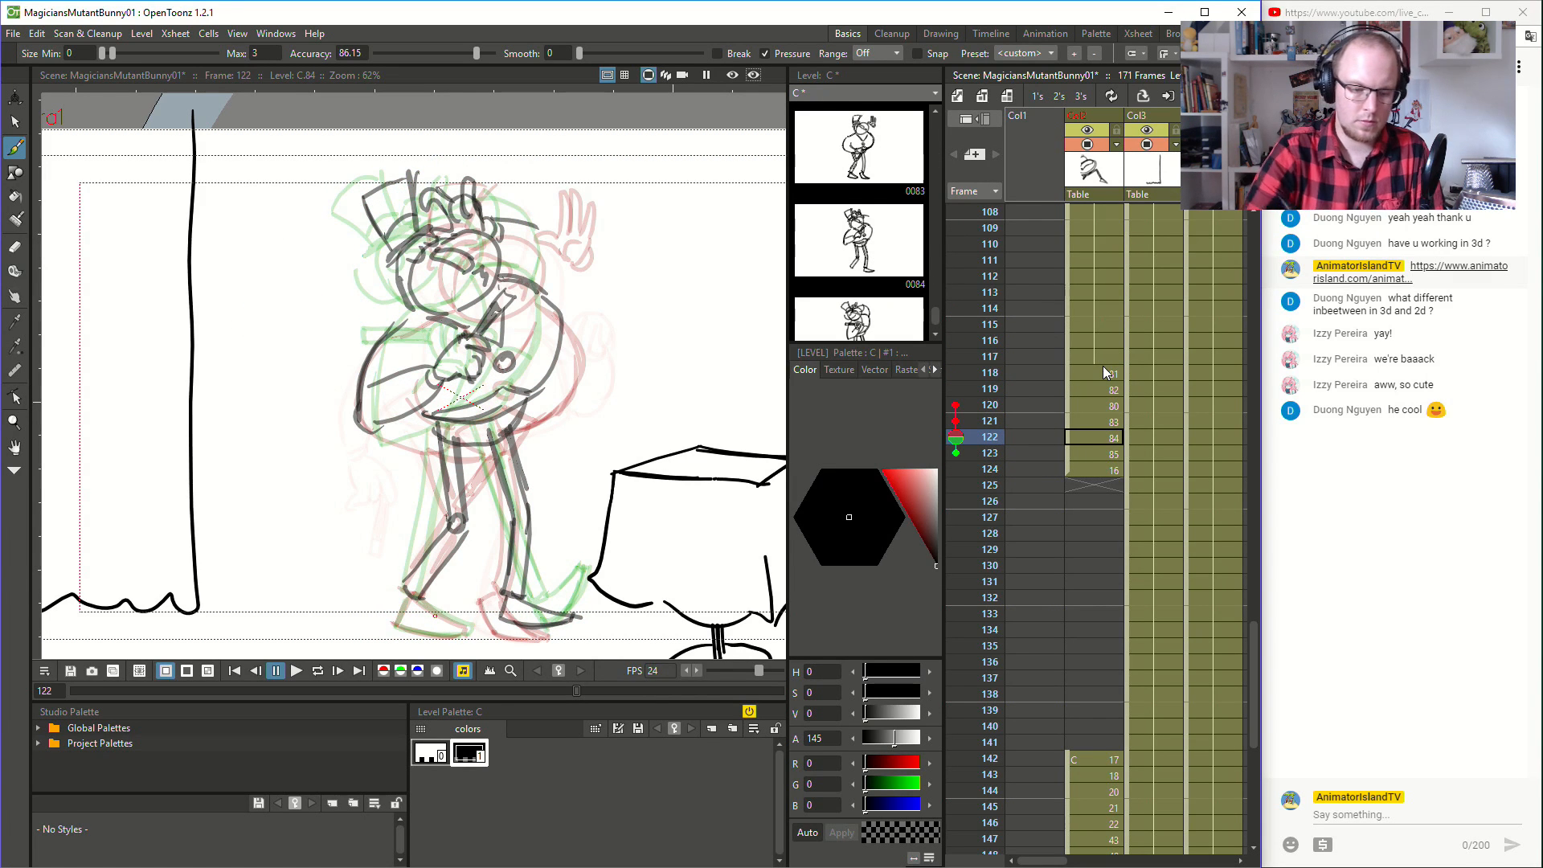
# - Add the planted foot to the bent leg at frame 122 and minimize the browser window
pyautogui.moveTo(408, 597); pyautogui.dragTo(396, 624)
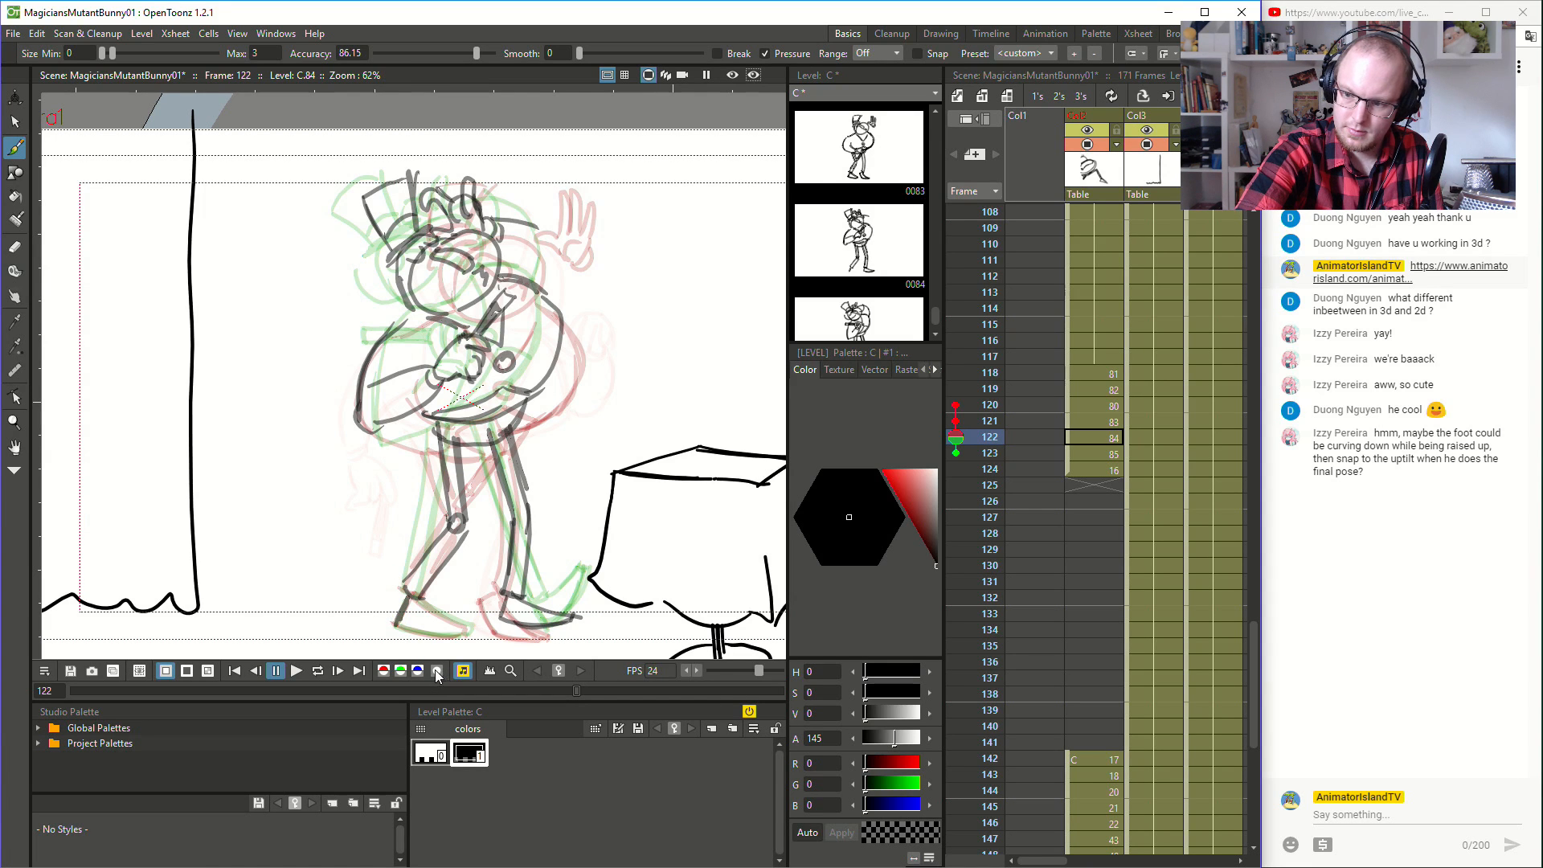
pyautogui.moveTo(395, 624); pyautogui.dragTo(459, 637)
pyautogui.moveTo(402, 627); pyautogui.dragTo(470, 627)
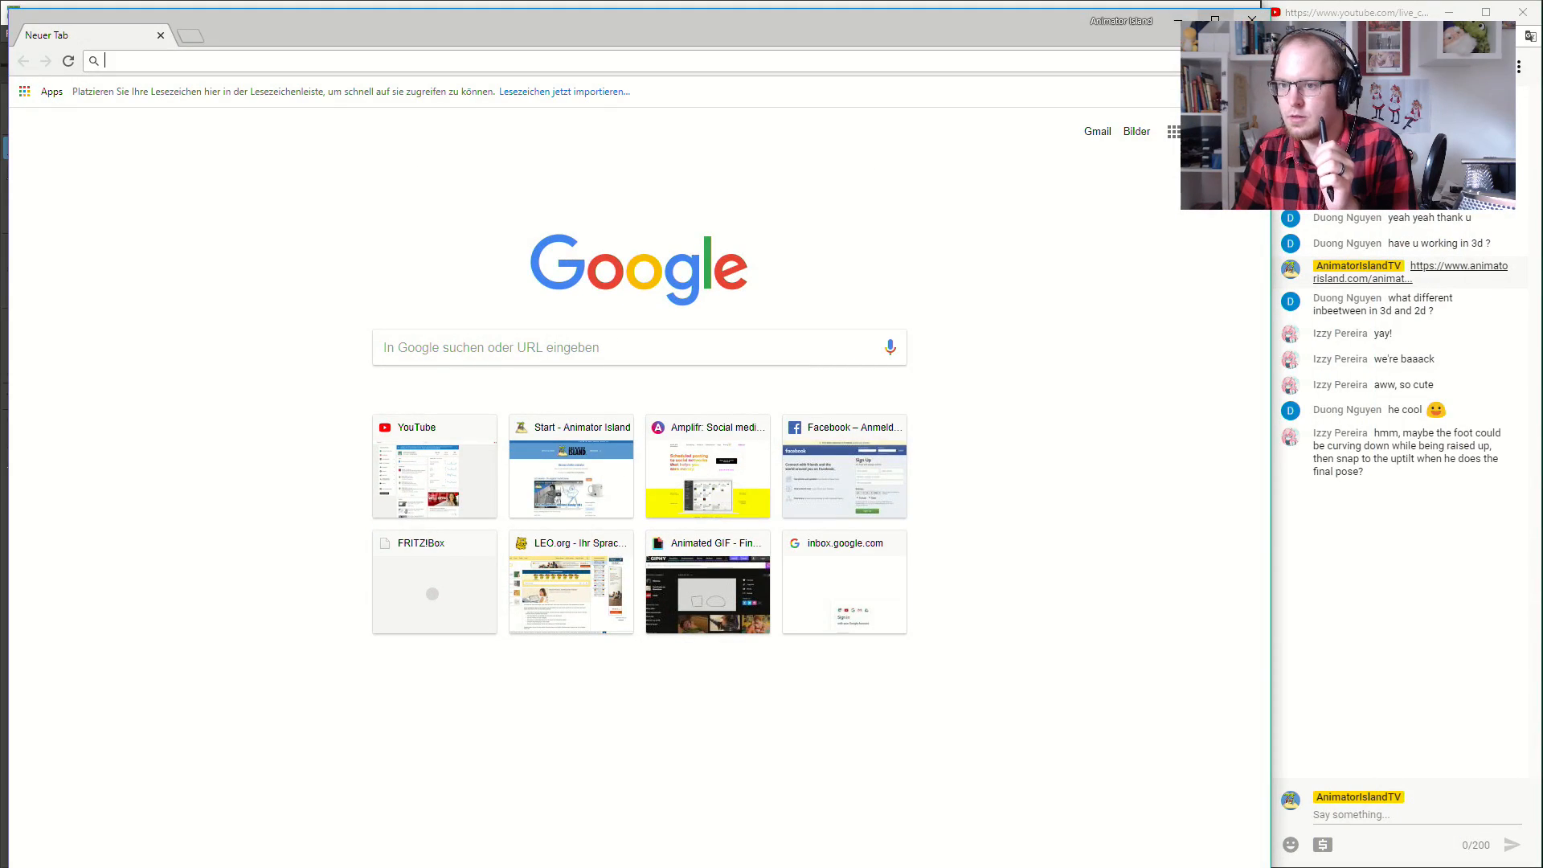
pyautogui.click(1178, 14)
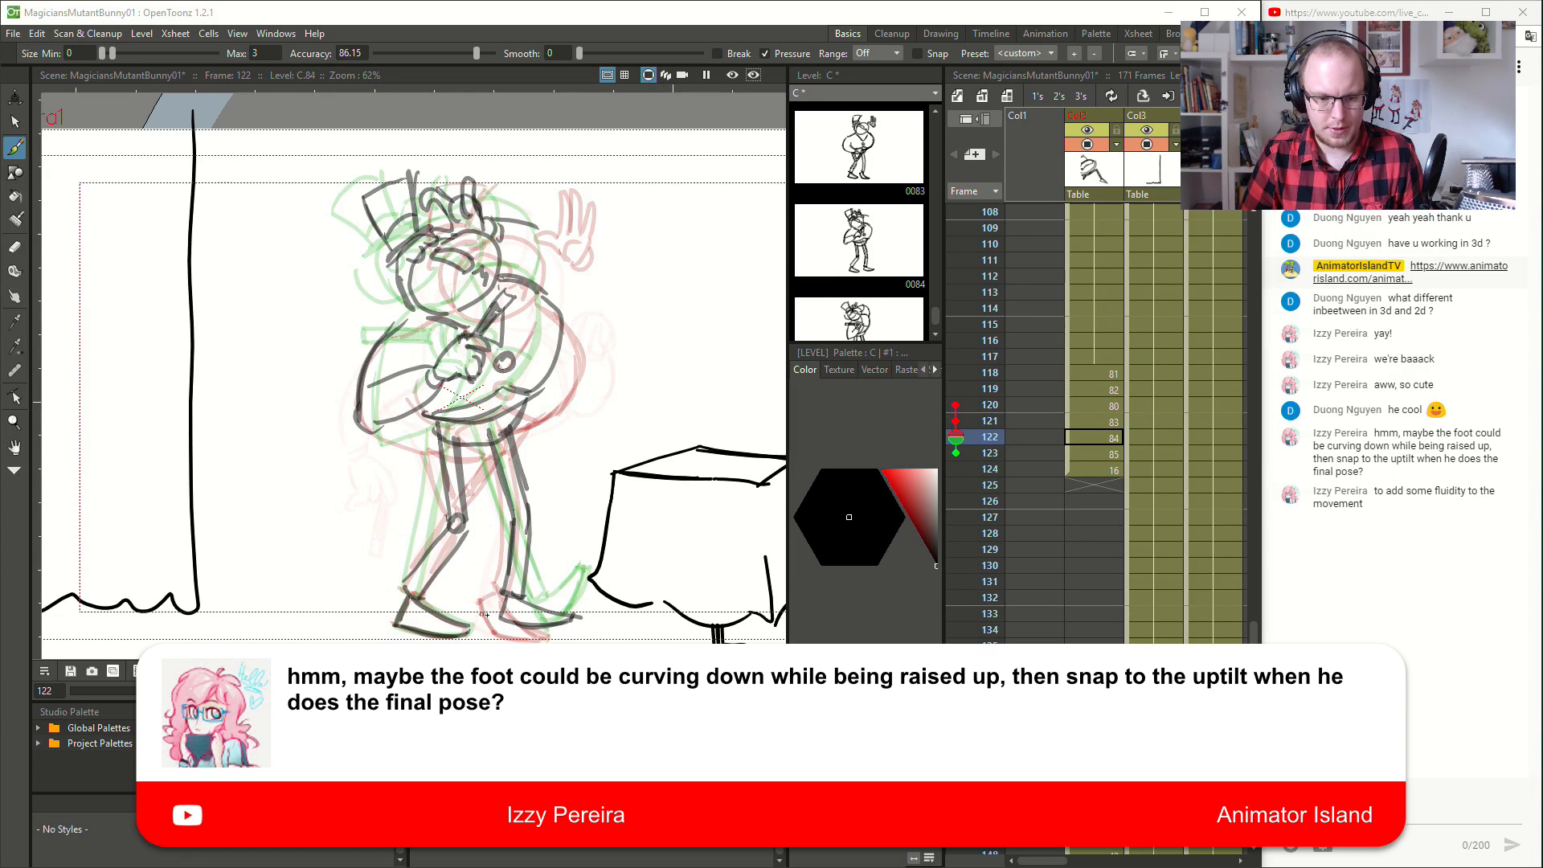
# - Erase the foot and ankle of the leg nearer the table at frame 122
pyautogui.click(531, 611)
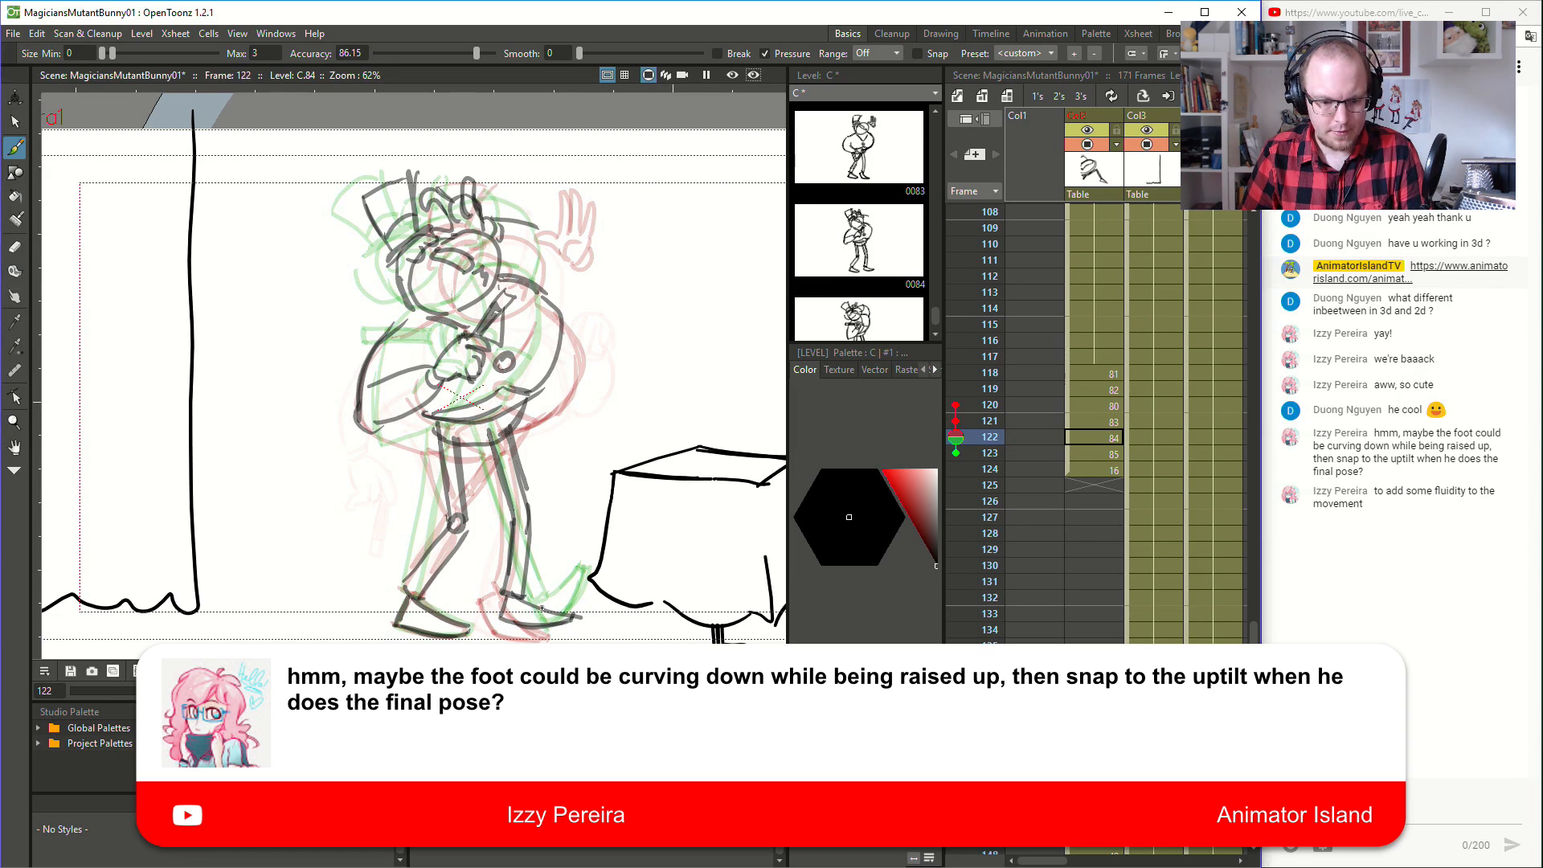
pyautogui.press('a')
pyautogui.moveTo(507, 605)
pyautogui.mouseDown()
pyautogui.moveTo(501, 620)
pyautogui.moveTo(587, 626)
pyautogui.moveTo(507, 617)
pyautogui.moveTo(506, 595)
pyautogui.moveTo(555, 614)
pyautogui.moveTo(531, 626)
pyautogui.moveTo(576, 615)
pyautogui.moveTo(551, 622)
pyautogui.mouseUp()
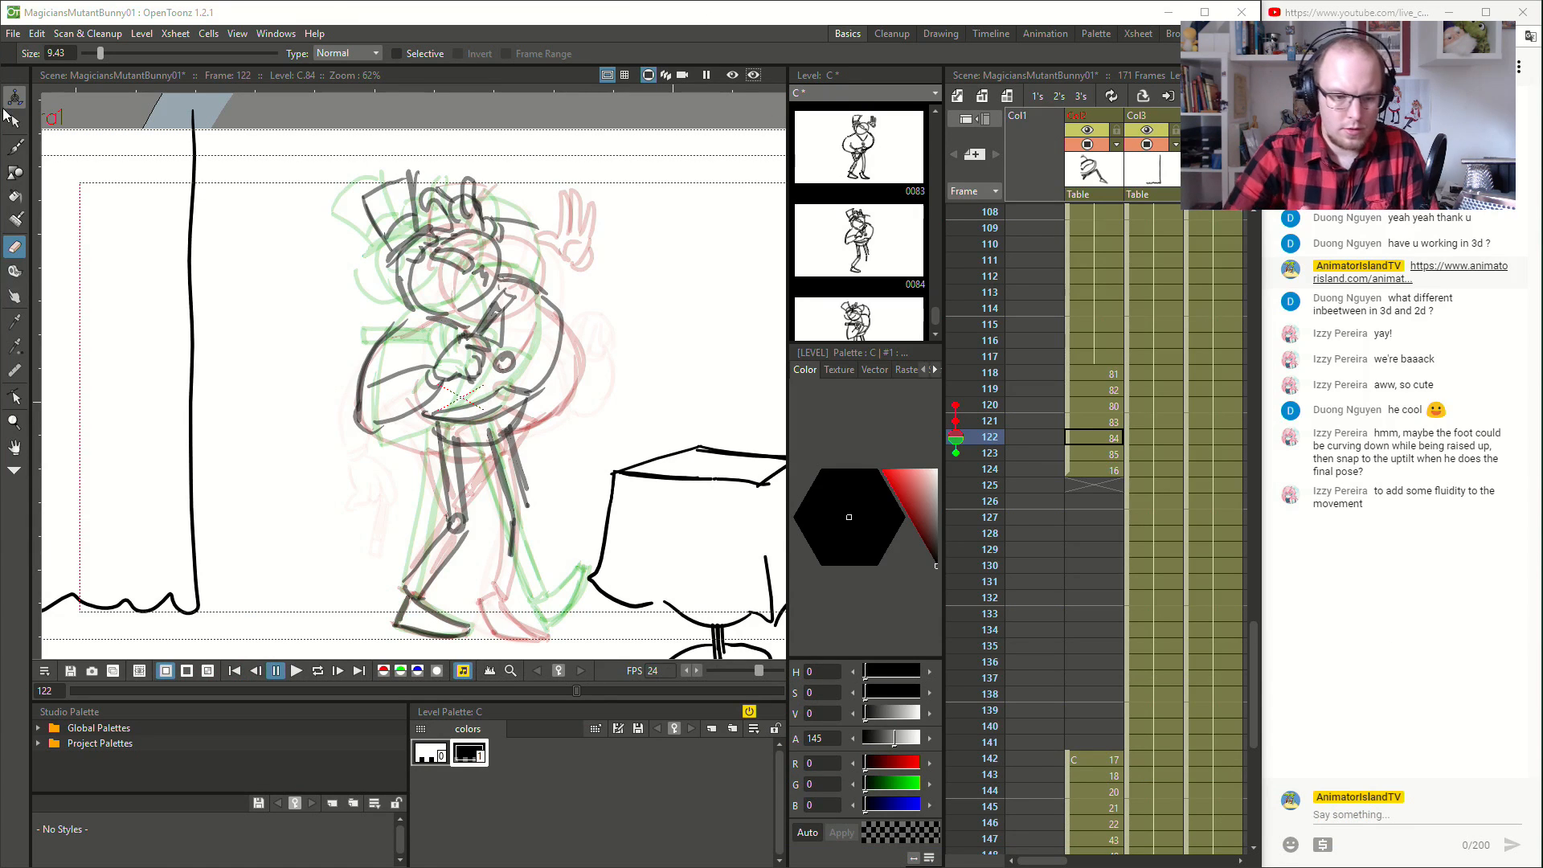
# - Select and delete the remaining strokes of the leg nearer the table at frame 122
pyautogui.press('s')
pyautogui.hotkey('ctrl', 'a')
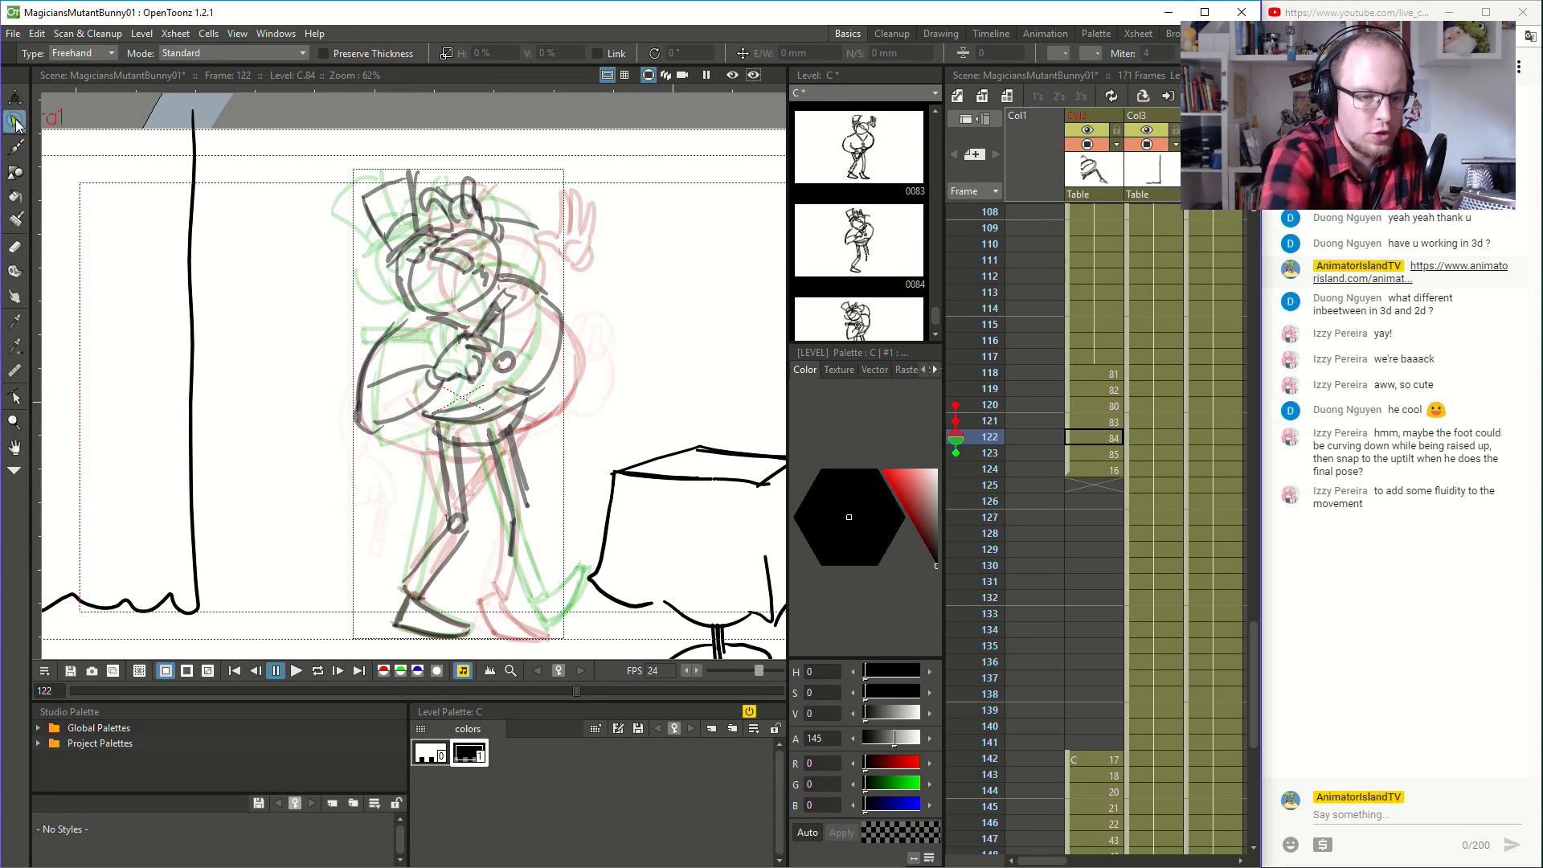
pyautogui.moveTo(531, 435)
pyautogui.mouseDown()
pyautogui.moveTo(482, 432)
pyautogui.moveTo(482, 513)
pyautogui.moveTo(512, 584)
pyautogui.moveTo(542, 472)
pyautogui.moveTo(532, 422)
pyautogui.mouseUp()
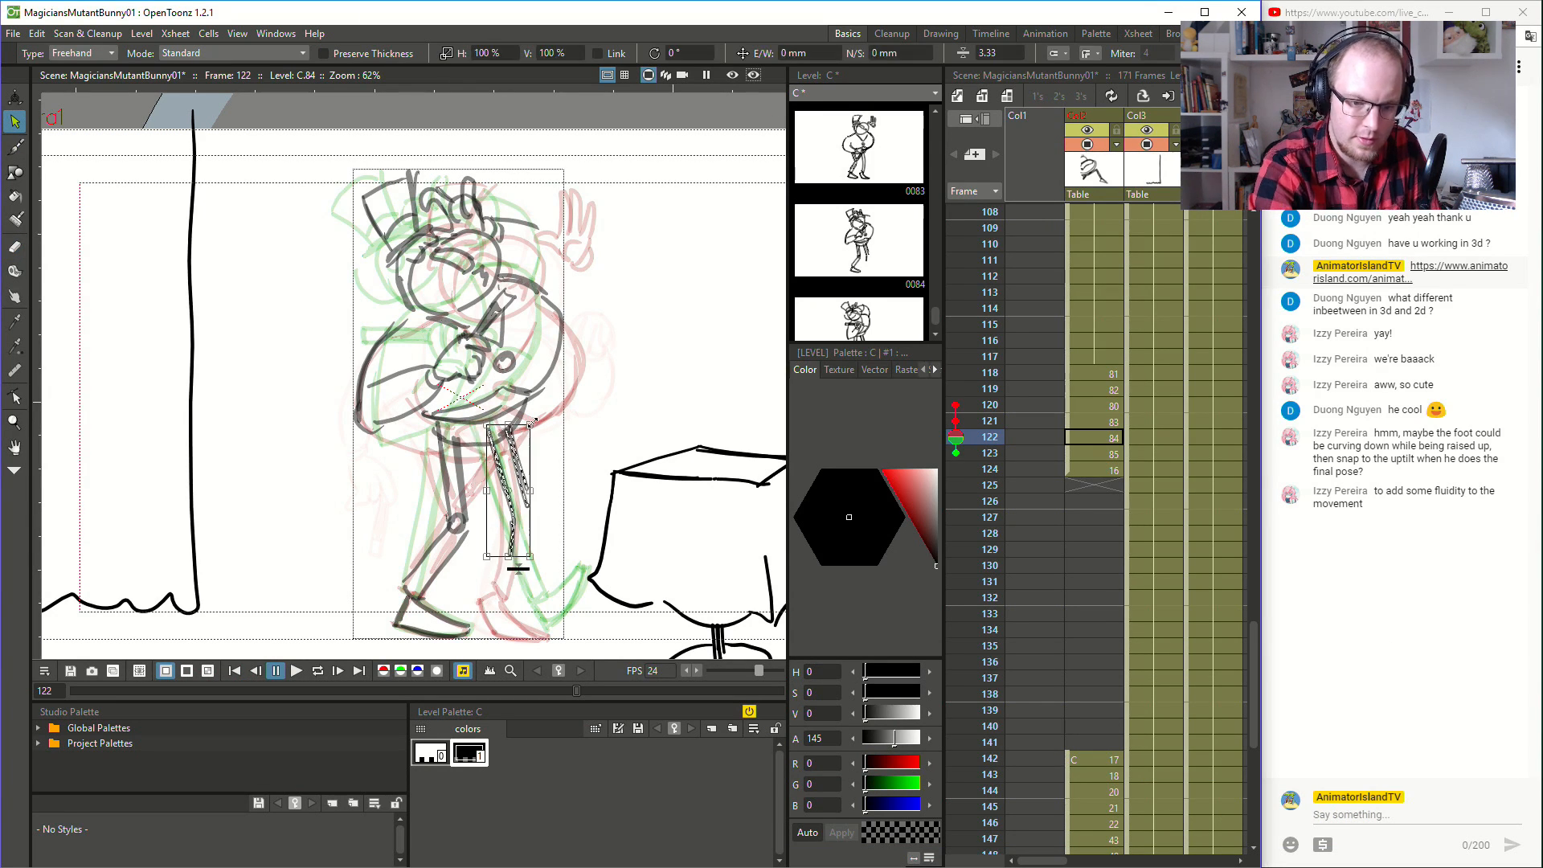
pyautogui.press('Delete')
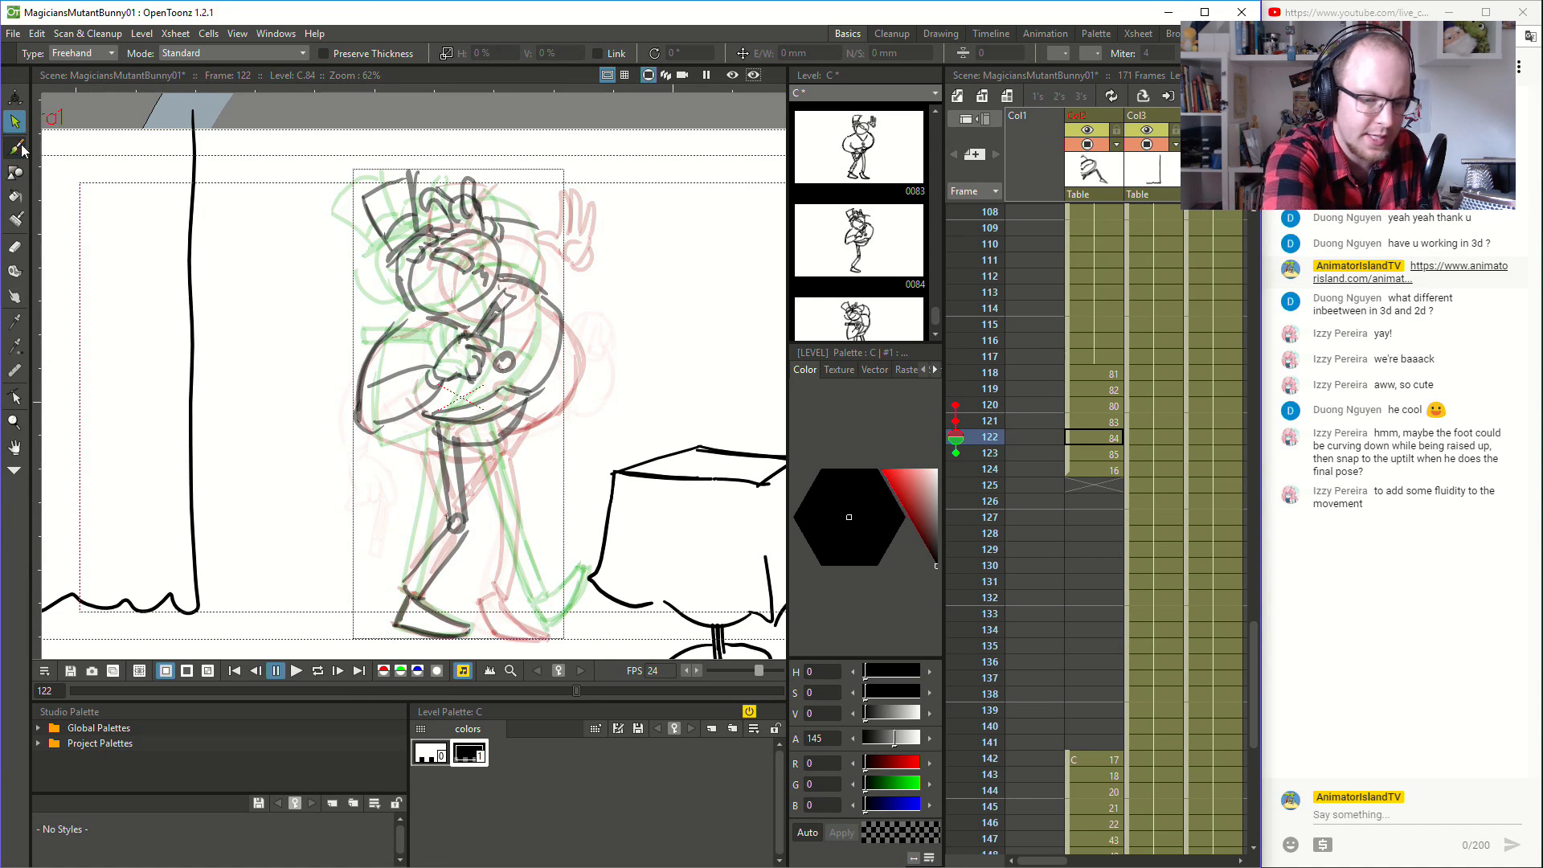
# - Try several thigh lines for a raised, bent leg nearer the table at frame 122
pyautogui.press('b')
pyautogui.moveTo(475, 450); pyautogui.dragTo(528, 517)
pyautogui.hotkey('ctrl', 'z')
pyautogui.moveTo(477, 447)
pyautogui.mouseDown()
pyautogui.moveTo(529, 521)
pyautogui.moveTo(498, 573)
pyautogui.mouseUp()
pyautogui.hotkey('ctrl', 'z')
pyautogui.hotkey('ctrl', 'z')
pyautogui.moveTo(523, 506)
pyautogui.mouseDown()
pyautogui.moveTo(507, 583)
pyautogui.moveTo(536, 515)
pyautogui.moveTo(523, 573)
pyautogui.mouseUp()
pyautogui.hotkey('ctrl', 'z')
pyautogui.hotkey('ctrl', 'z')
pyautogui.hotkey('ctrl', 'z')
pyautogui.hotkey('ctrl', 'z')
pyautogui.hotkey('ctrl', 'z')
pyautogui.hotkey('ctrl', 'z')
pyautogui.moveTo(476, 444); pyautogui.dragTo(536, 518)
pyautogui.moveTo(481, 450); pyautogui.dragTo(533, 513)
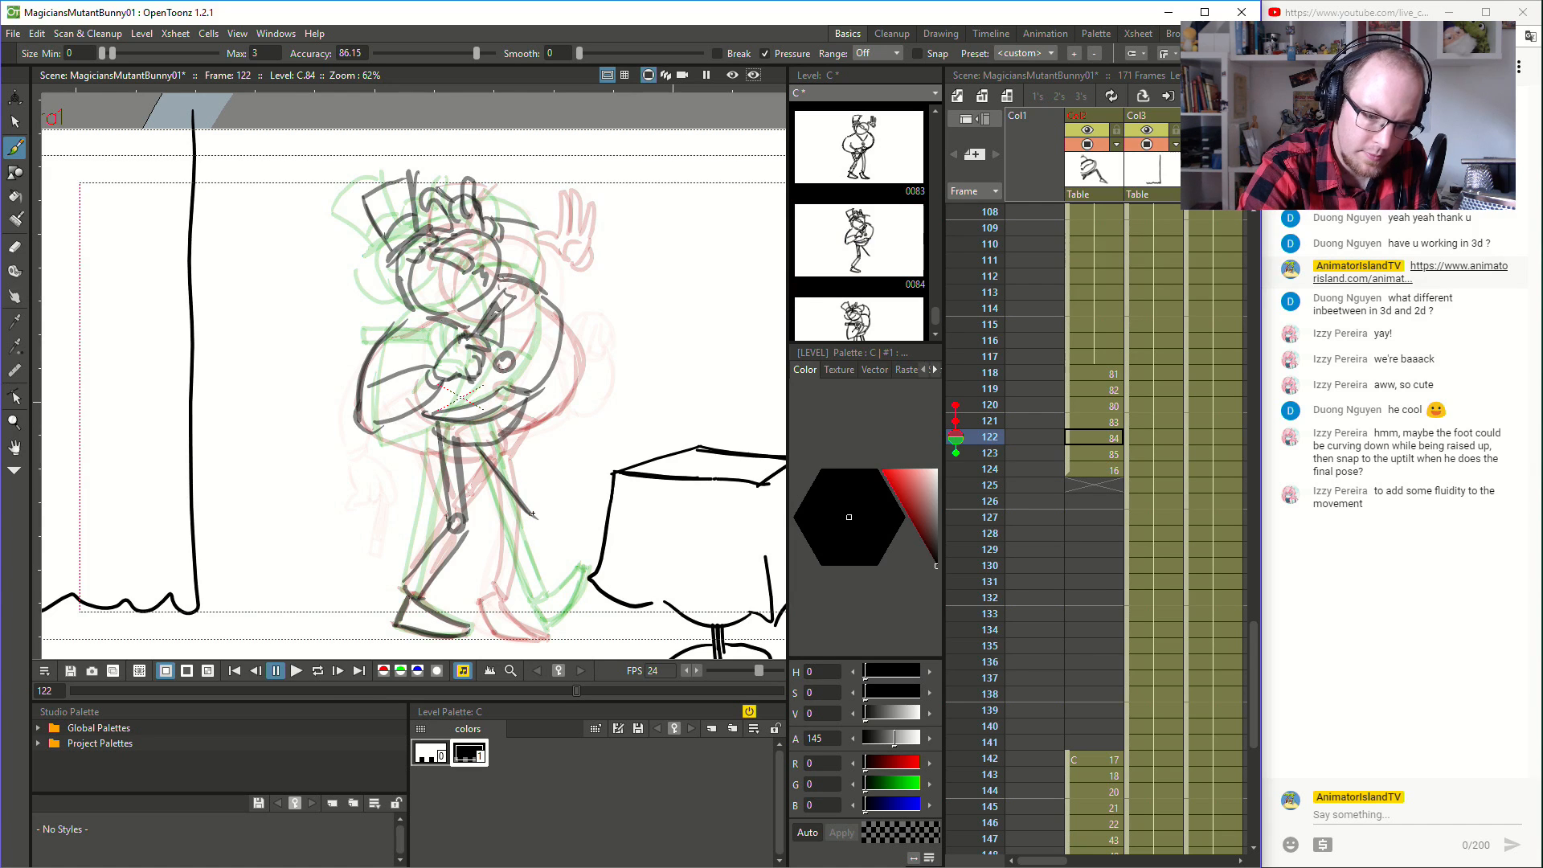
# - Try a bent knee, shin and downward-pointing foot on the leg nearer the table at frame 122
pyautogui.moveTo(512, 574); pyautogui.dragTo(508, 585)
pyautogui.moveTo(509, 584)
pyautogui.mouseDown()
pyautogui.moveTo(522, 588)
pyautogui.moveTo(548, 515)
pyautogui.mouseUp()
pyautogui.moveTo(541, 524)
pyautogui.mouseDown()
pyautogui.moveTo(517, 556)
pyautogui.moveTo(540, 489)
pyautogui.mouseUp()
pyautogui.hotkey('ctrl', 'z')
pyautogui.moveTo(480, 444); pyautogui.dragTo(541, 516)
pyautogui.moveTo(490, 439); pyautogui.dragTo(552, 507)
pyautogui.moveTo(498, 590)
pyautogui.mouseDown()
pyautogui.moveTo(540, 639)
pyautogui.moveTo(530, 589)
pyautogui.moveTo(547, 637)
pyautogui.moveTo(506, 594)
pyautogui.moveTo(548, 643)
pyautogui.mouseUp()
pyautogui.moveTo(542, 640); pyautogui.dragTo(553, 639)
pyautogui.moveTo(501, 589); pyautogui.dragTo(508, 606)
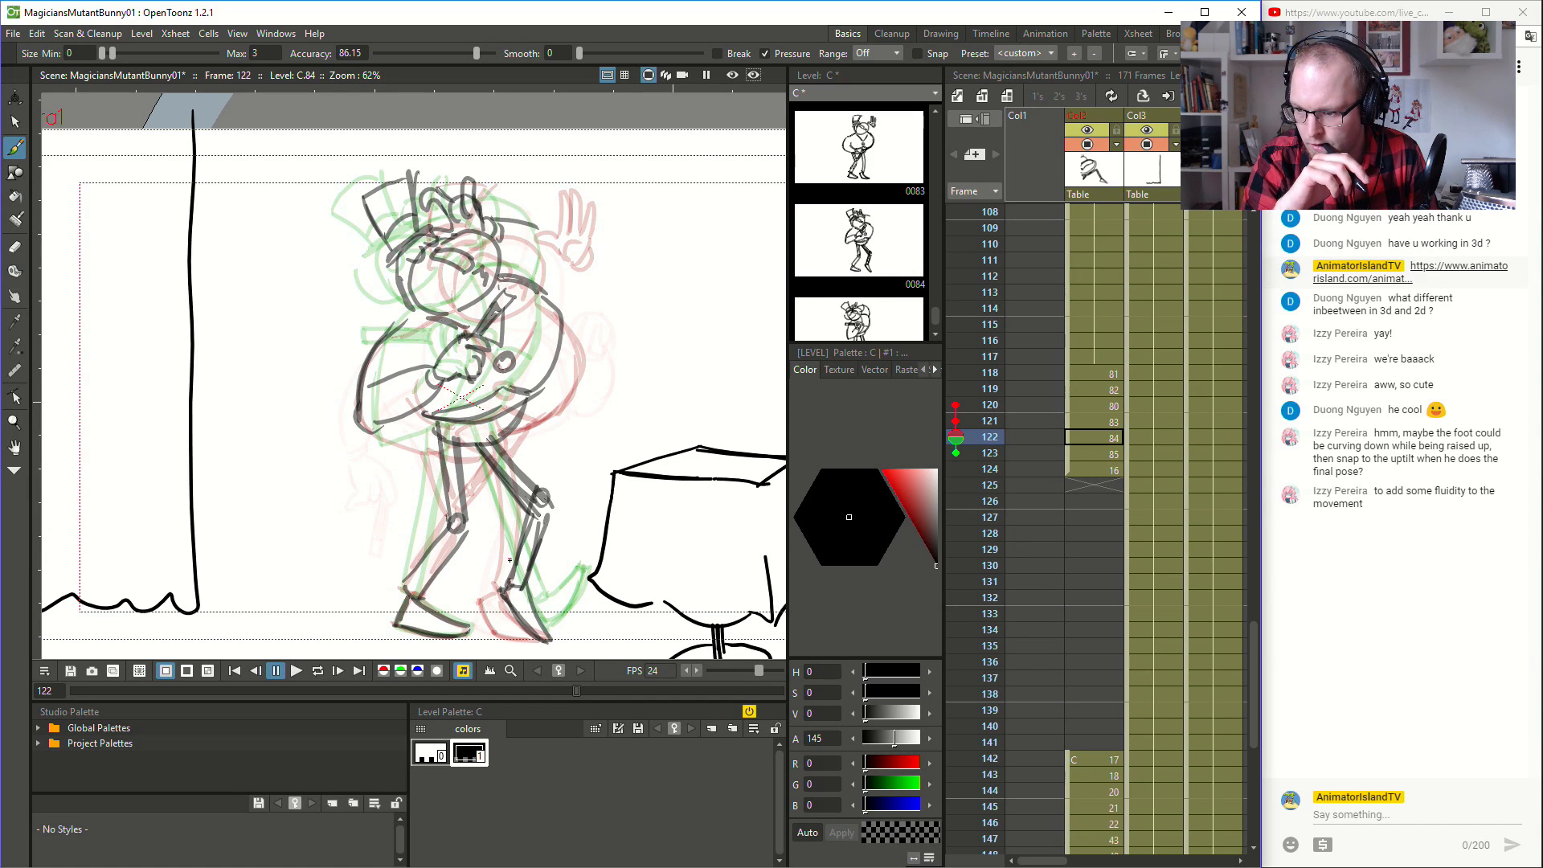
# - Undo all strokes of the bent leg nearer the table at frame 122
pyautogui.hotkey('ctrl', 'z')
pyautogui.hotkey('ctrl', 'z')
pyautogui.hotkey('ctrl', 'z')
pyautogui.hotkey('ctrl', 'z')
pyautogui.hotkey('ctrl', 'z')
pyautogui.hotkey('ctrl', 'z')
pyautogui.hotkey('ctrl', 'z')
pyautogui.hotkey('ctrl', 'z')
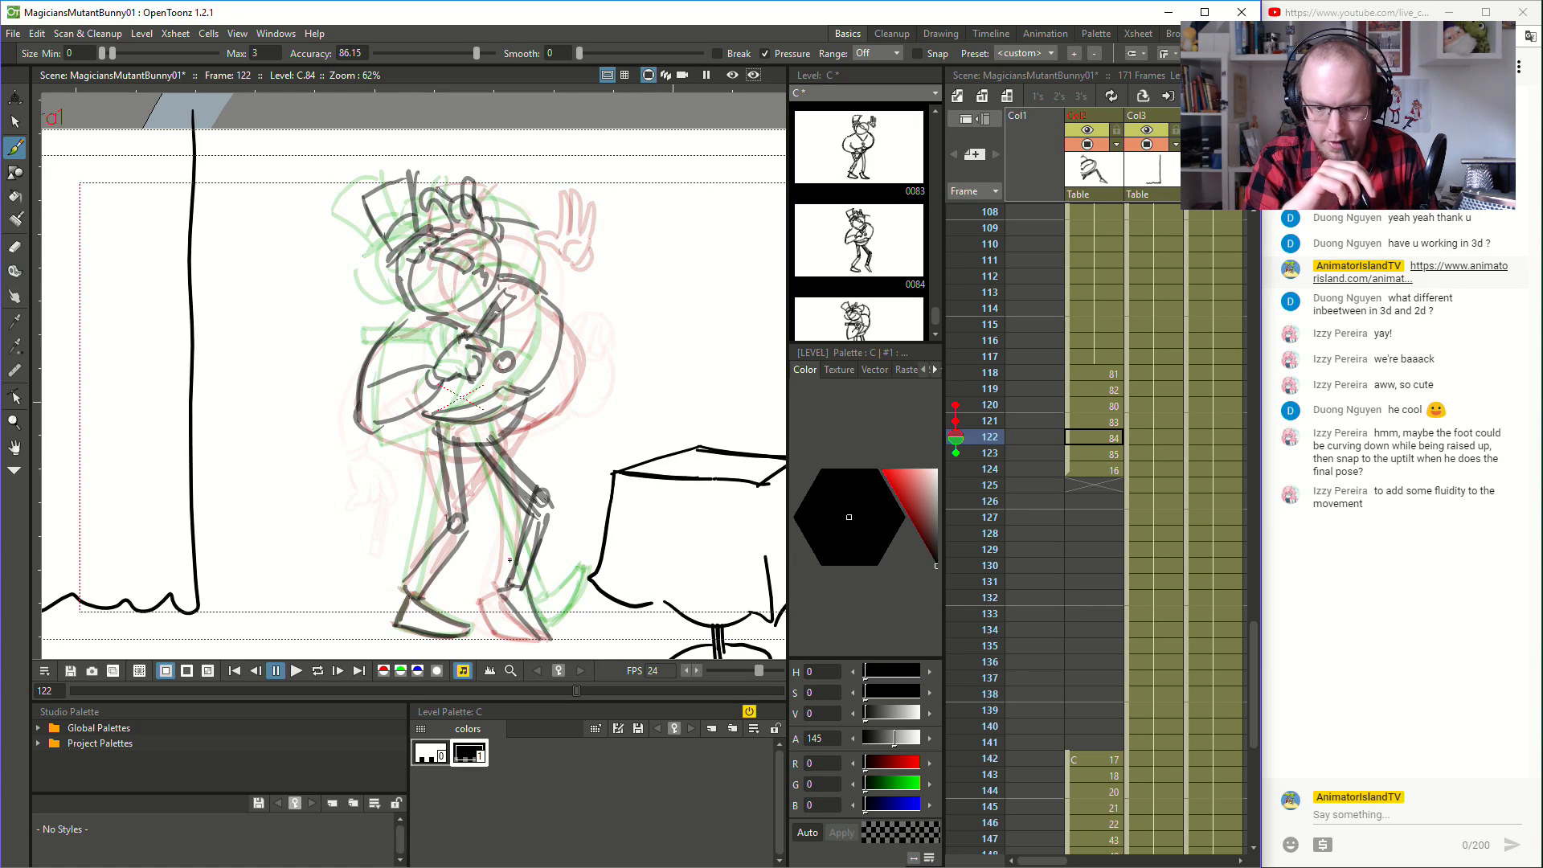
pyautogui.hotkey('ctrl', 'z')
pyautogui.hotkey('ctrl', 'z')
pyautogui.hotkey('ctrl', 'z')
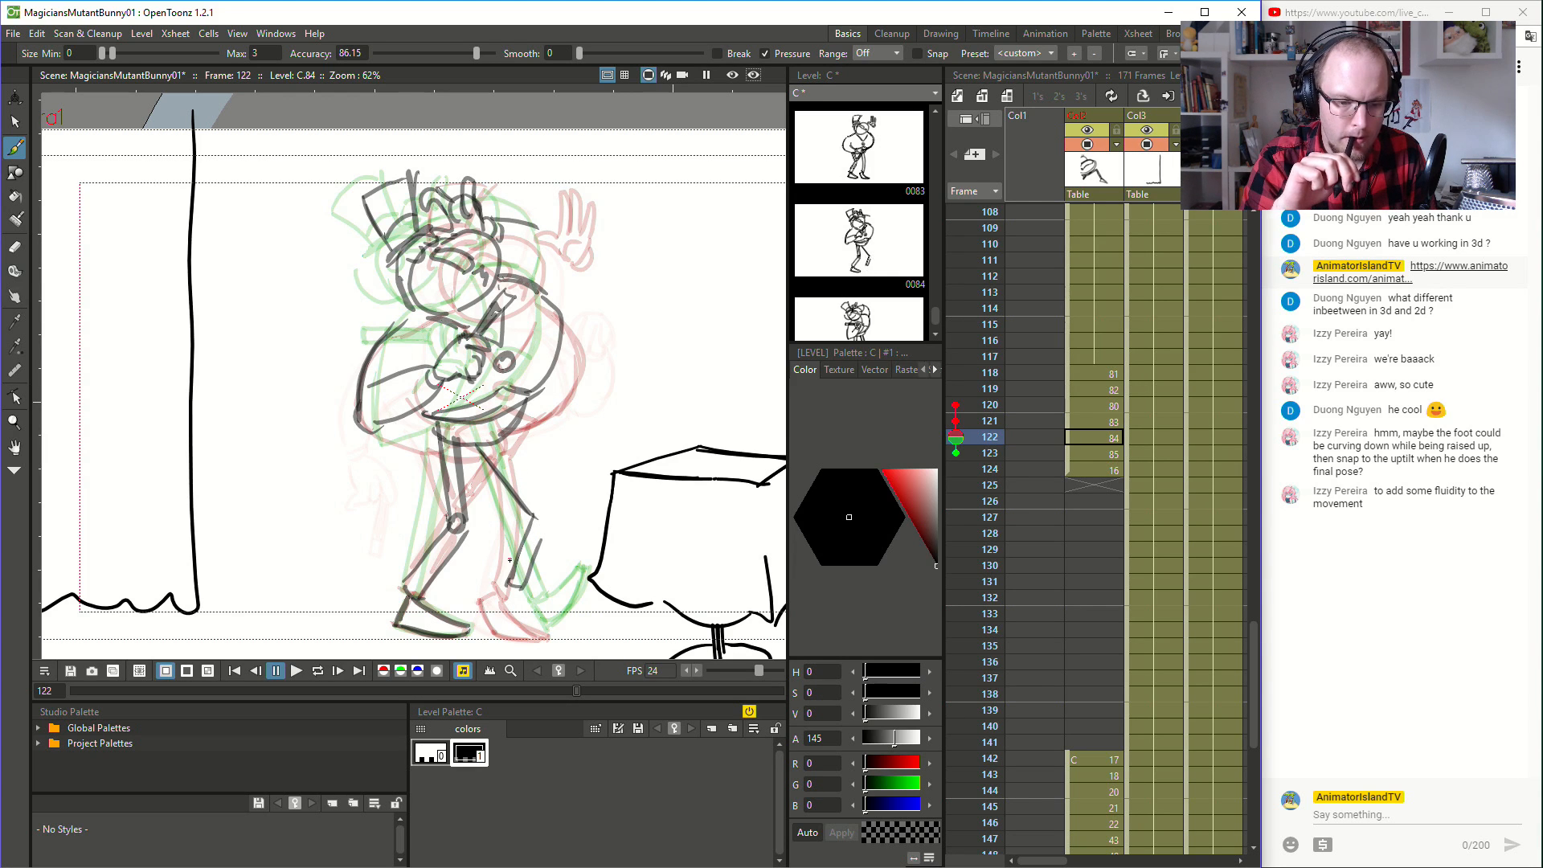
pyautogui.hotkey('ctrl', 'z')
pyautogui.hotkey('ctrl', 'z')
pyautogui.hotkey('ctrl', 'z')
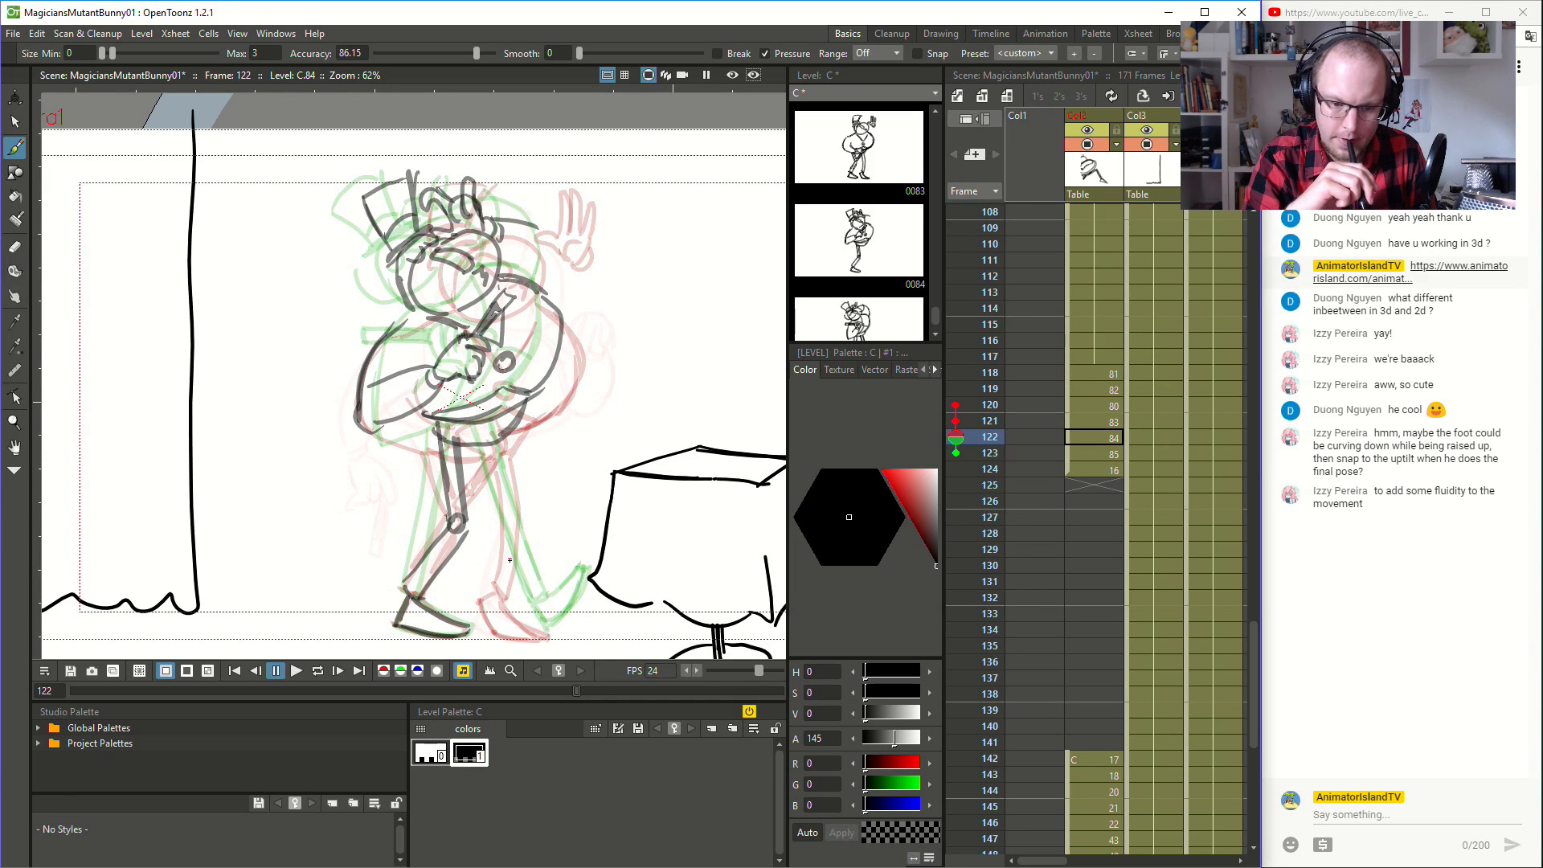
# - Try new leg lines at frame 122 and undo back to the previously deleted straight leg strokes
pyautogui.moveTo(499, 483); pyautogui.dragTo(527, 580)
pyautogui.hotkey('ctrl', 'z')
pyautogui.hotkey('ctrl', 'z')
pyautogui.moveTo(504, 488)
pyautogui.mouseDown()
pyautogui.moveTo(481, 447)
pyautogui.moveTo(513, 534)
pyautogui.mouseUp()
pyautogui.hotkey('ctrl', 'z')
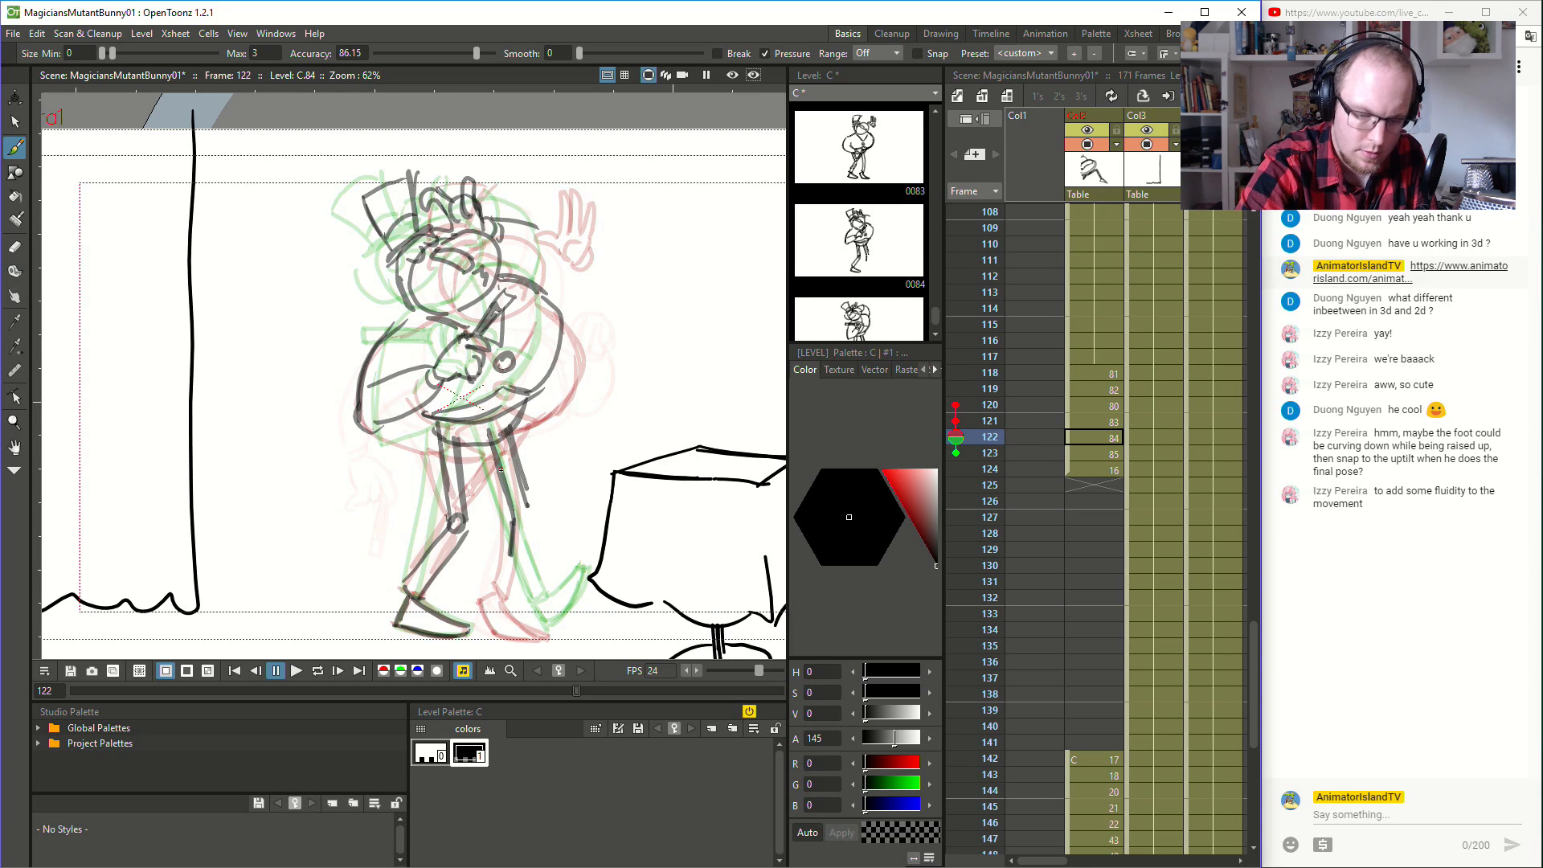
pyautogui.hotkey('ctrl', 'y')
pyautogui.hotkey('ctrl', 'y')
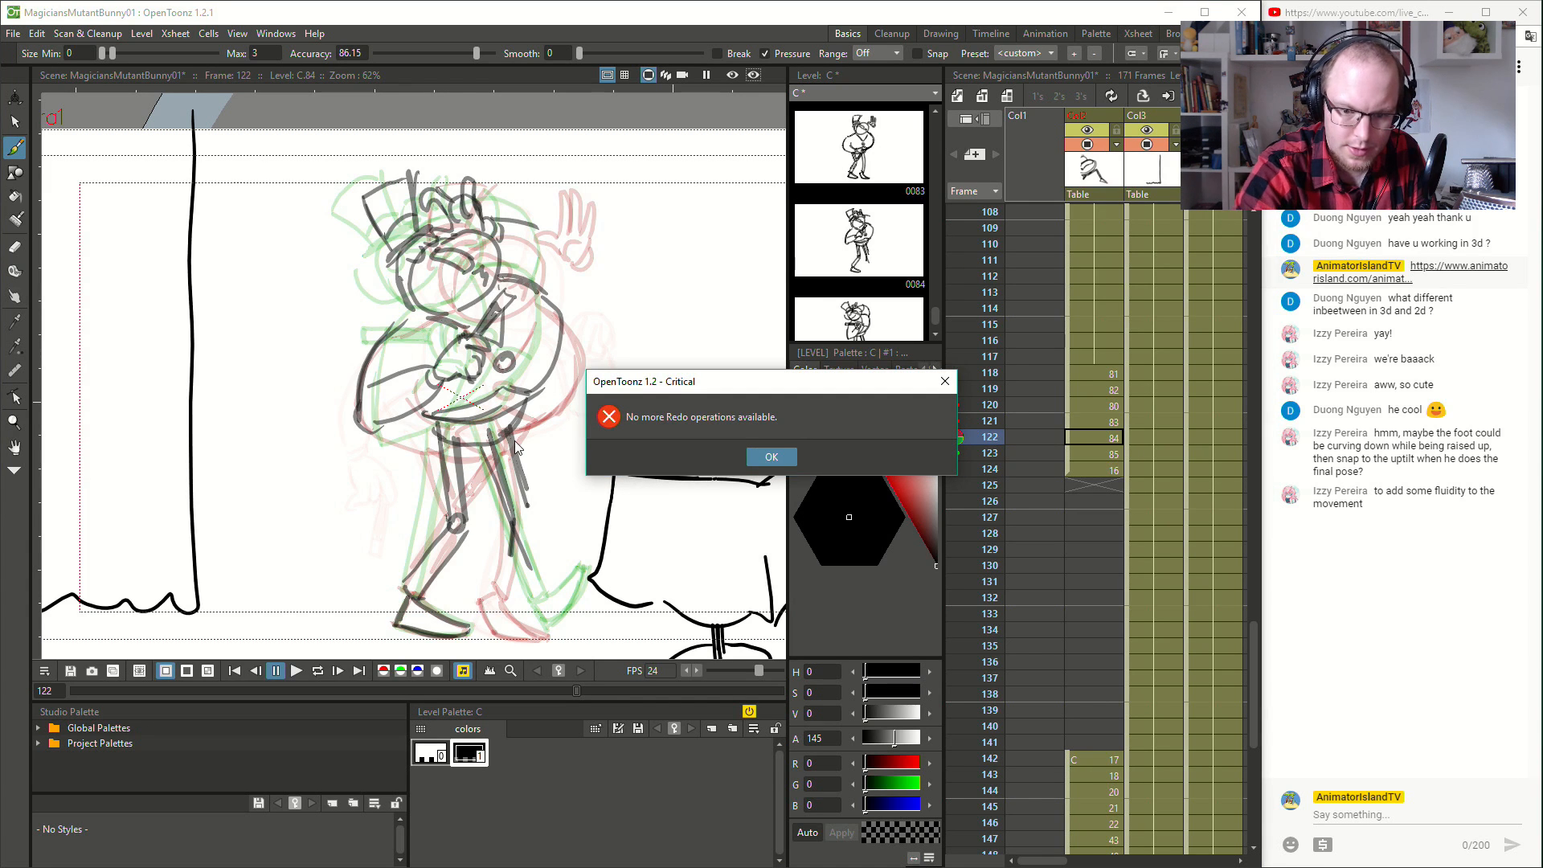
pyautogui.click(751, 457)
pyautogui.hotkey('ctrl', 'z')
pyautogui.hotkey('ctrl', 'z')
pyautogui.hotkey('ctrl', 'z')
pyautogui.hotkey('ctrl', 'z')
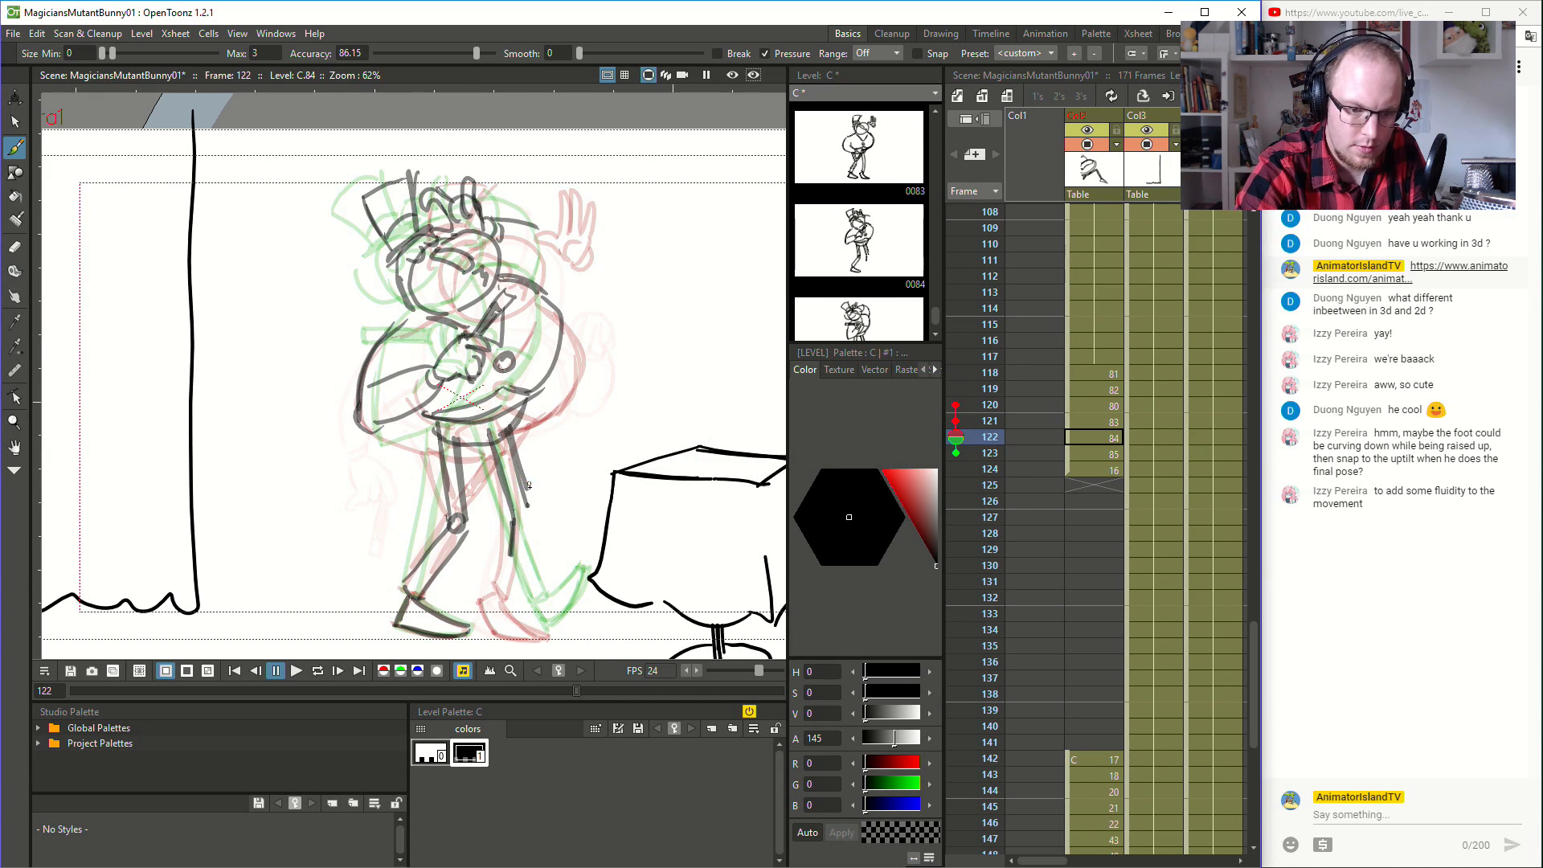
pyautogui.hotkey('ctrl', 'z')
pyautogui.hotkey('ctrl', 'z')
pyautogui.hotkey('ctrl', 'z')
pyautogui.hotkey('ctrl', 'z')
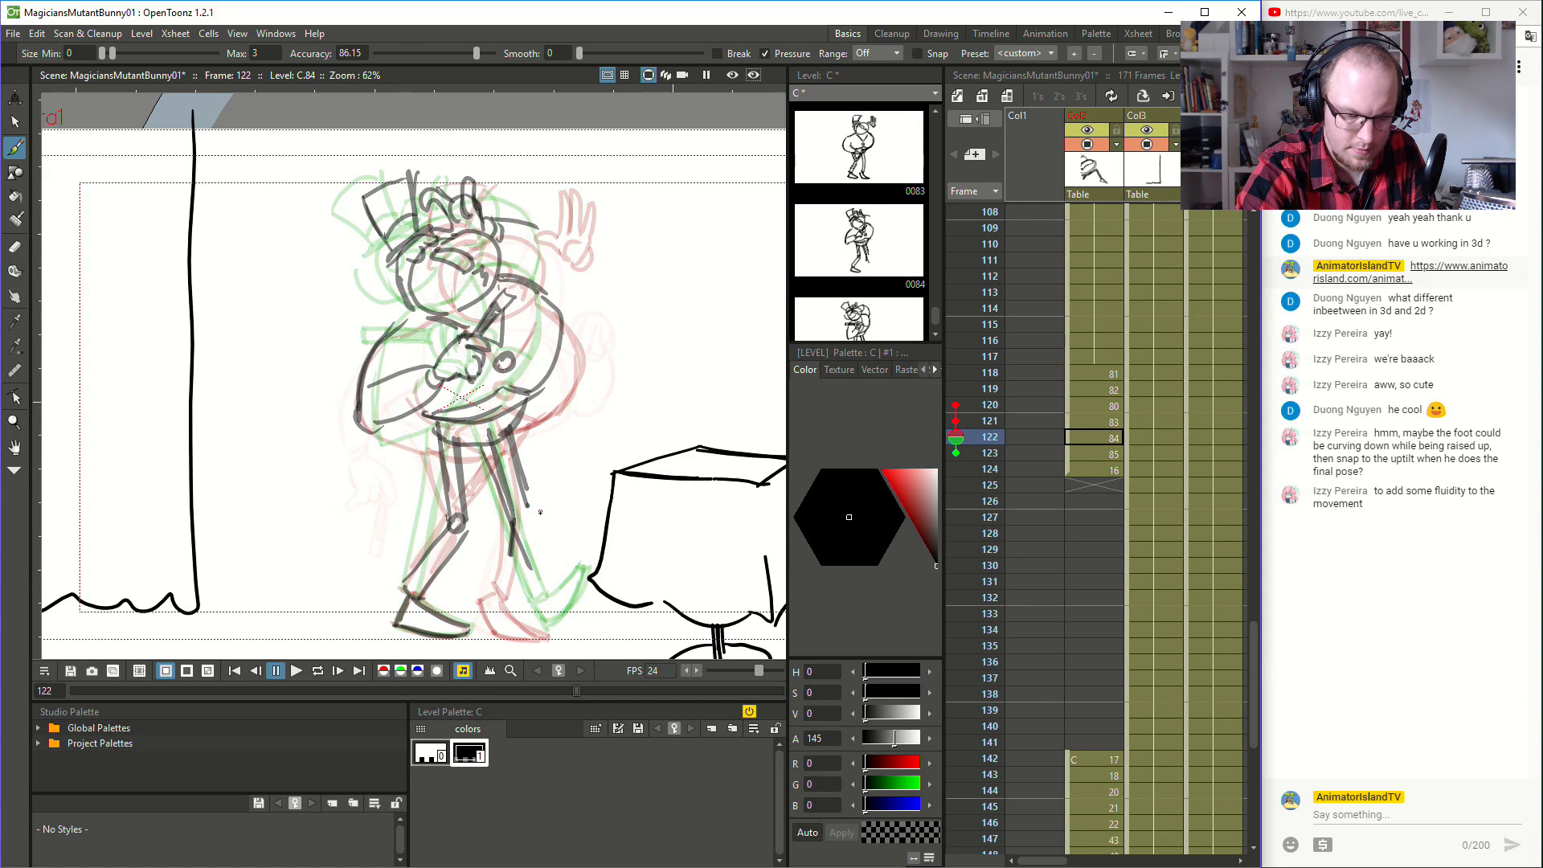
# - Clear the old strokes of the leg nearer the table at frame 122 and redraw it reaching forward with toes pointing down
pyautogui.press('a')
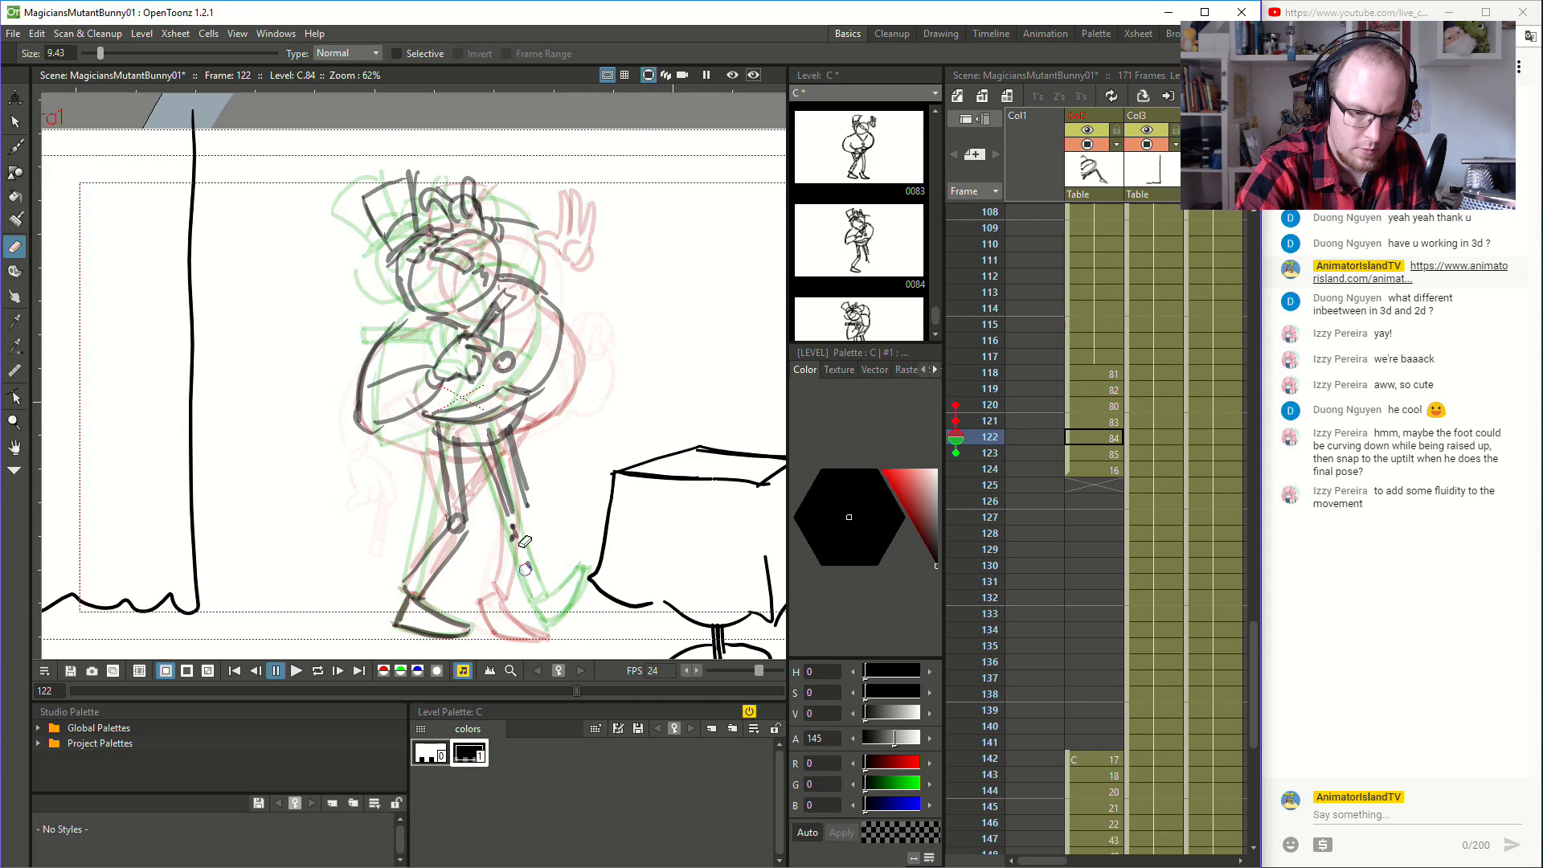
pyautogui.moveTo(521, 556)
pyautogui.mouseDown()
pyautogui.moveTo(526, 475)
pyautogui.moveTo(512, 495)
pyautogui.moveTo(524, 454)
pyautogui.moveTo(516, 502)
pyautogui.moveTo(486, 423)
pyautogui.moveTo(508, 493)
pyautogui.moveTo(517, 426)
pyautogui.moveTo(523, 524)
pyautogui.mouseUp()
pyautogui.click(16, 122)
pyautogui.press('Delete')
pyautogui.press('b')
pyautogui.moveTo(484, 448)
pyautogui.mouseDown()
pyautogui.moveTo(523, 578)
pyautogui.moveTo(534, 523)
pyautogui.moveTo(499, 438)
pyautogui.moveTo(536, 545)
pyautogui.moveTo(517, 598)
pyautogui.moveTo(579, 643)
pyautogui.mouseUp()
pyautogui.moveTo(542, 588); pyautogui.dragTo(586, 639)
# - Erase the raised foot at frame 123 and redraw it as a smaller foot curving upward
pyautogui.click(1104, 452)
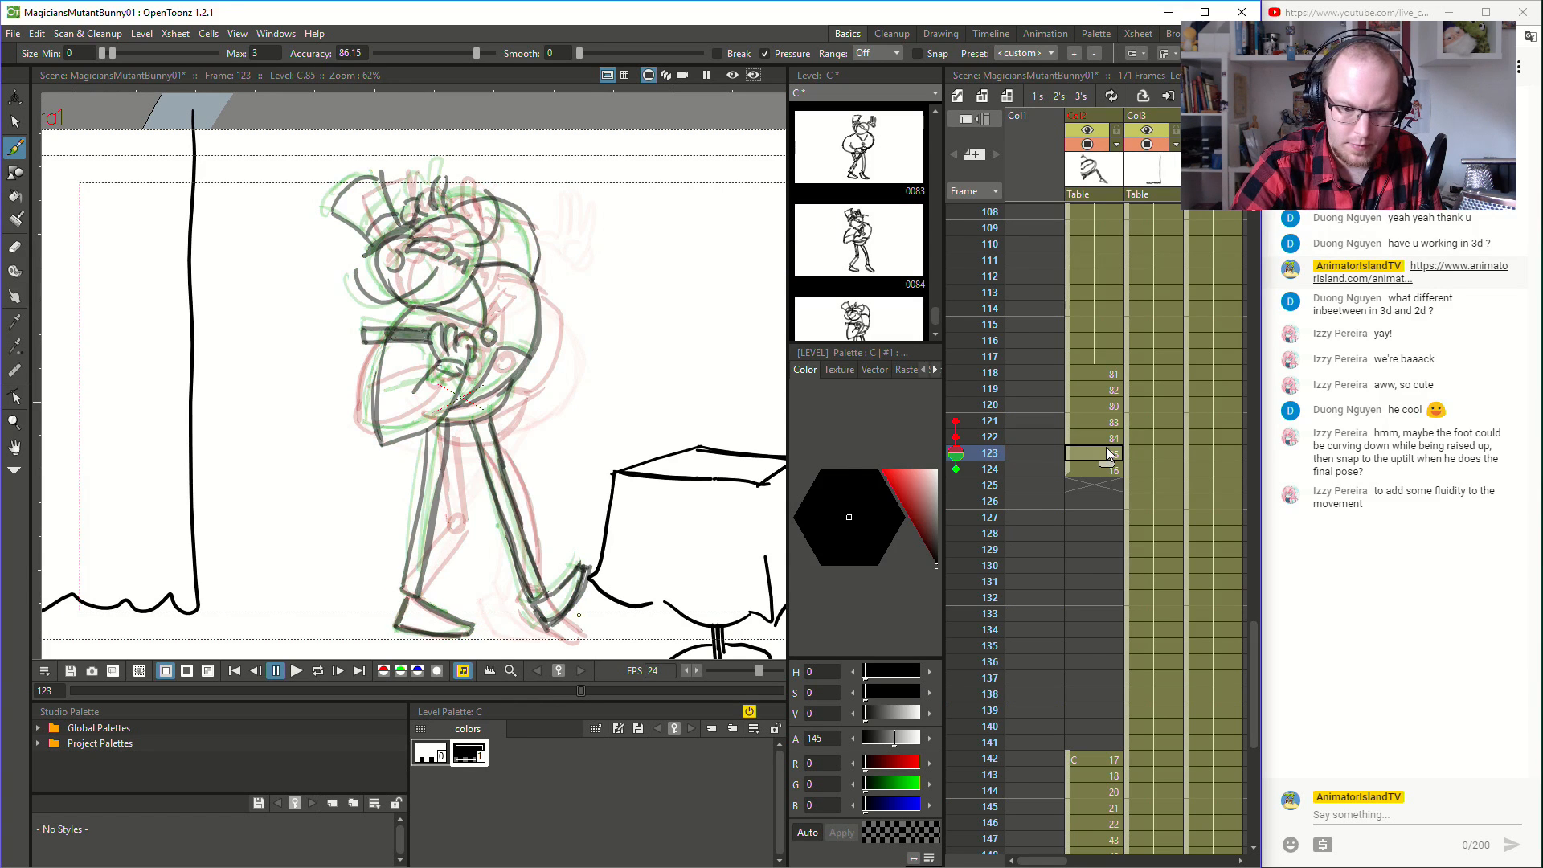
pyautogui.press('a')
pyautogui.moveTo(579, 568); pyautogui.dragTo(555, 629)
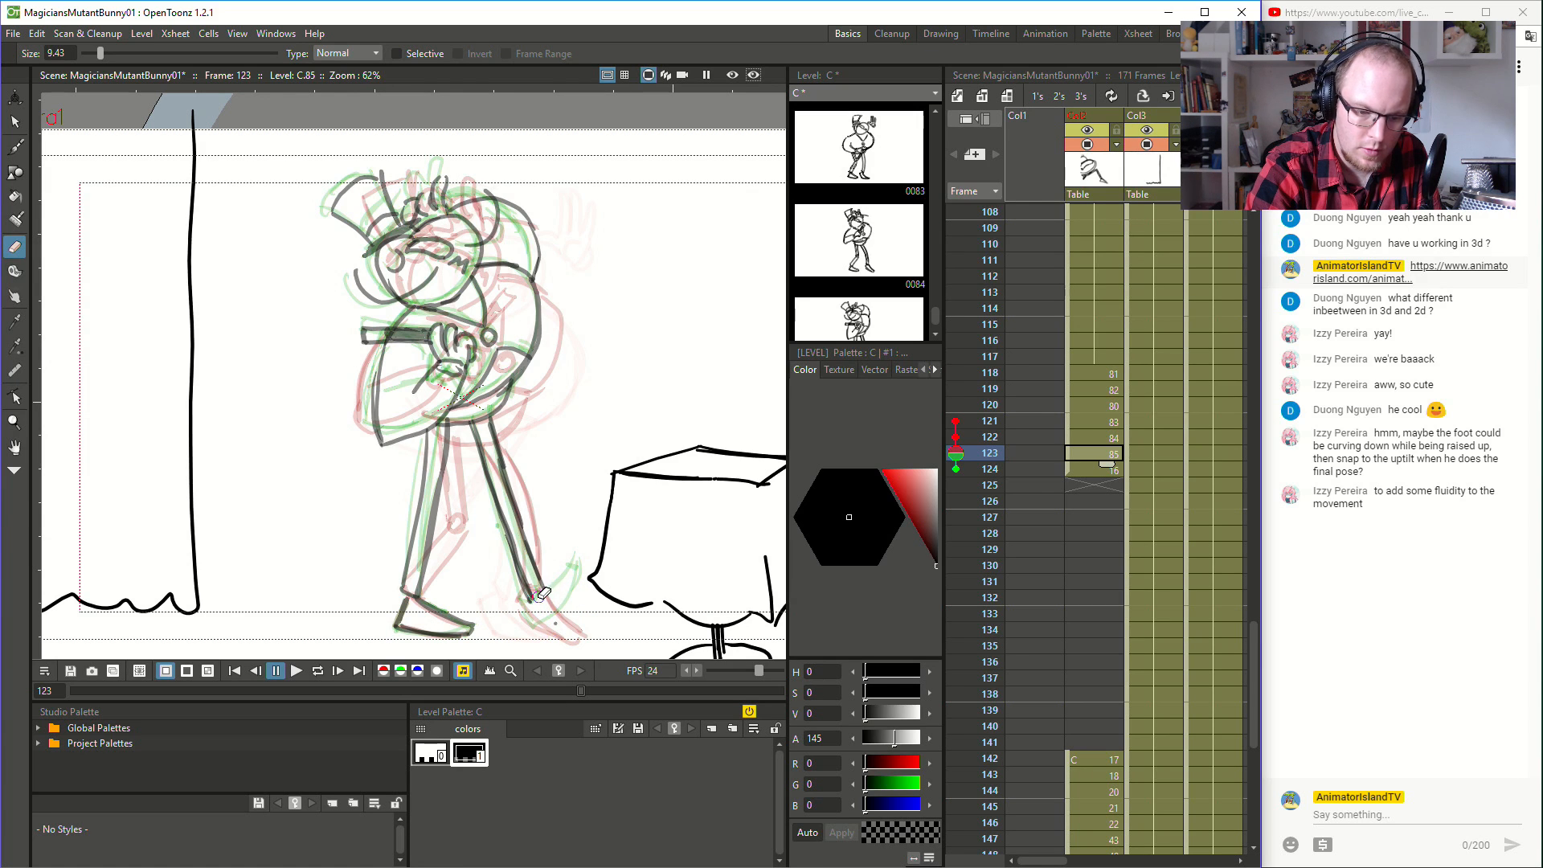
pyautogui.press('b')
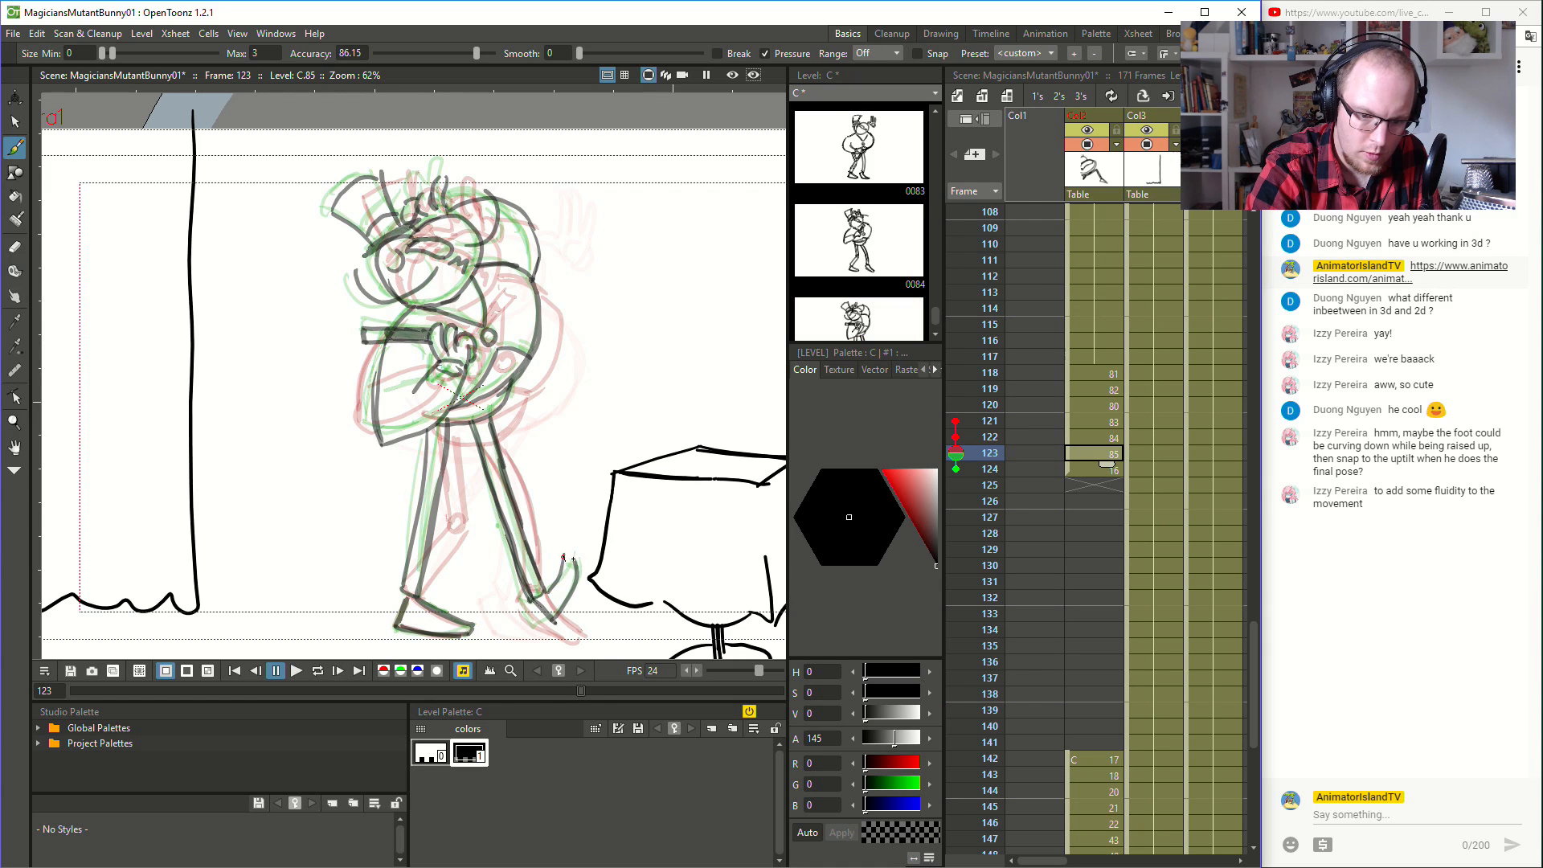
# - Flip through frames 118 to 123 to examine the revised foot movement
pyautogui.click(1102, 368)
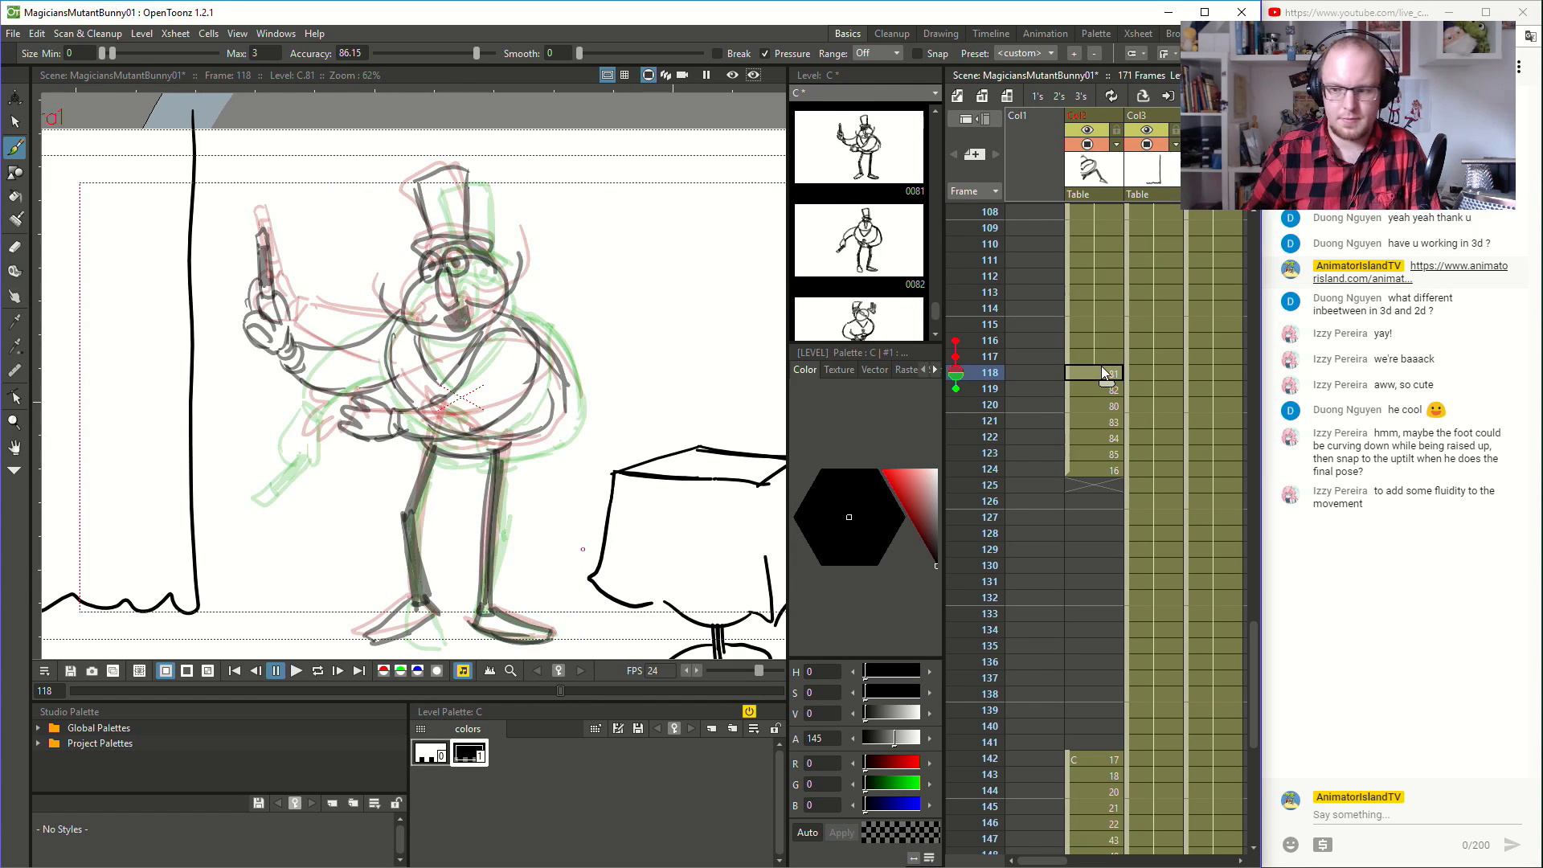
pyautogui.press('Down')
pyautogui.press('Down')
pyautogui.press('Down')
pyautogui.press('Down')
pyautogui.press('Down')
pyautogui.press('Down')
pyautogui.press('Down')
pyautogui.press('Up')
pyautogui.press('Up')
pyautogui.press('Up')
pyautogui.press('Up')
pyautogui.press('Up')
pyautogui.press('Down')
pyautogui.press('Down')
pyautogui.press('Down')
pyautogui.press('Down')
pyautogui.press('Up')
pyautogui.press('Up')
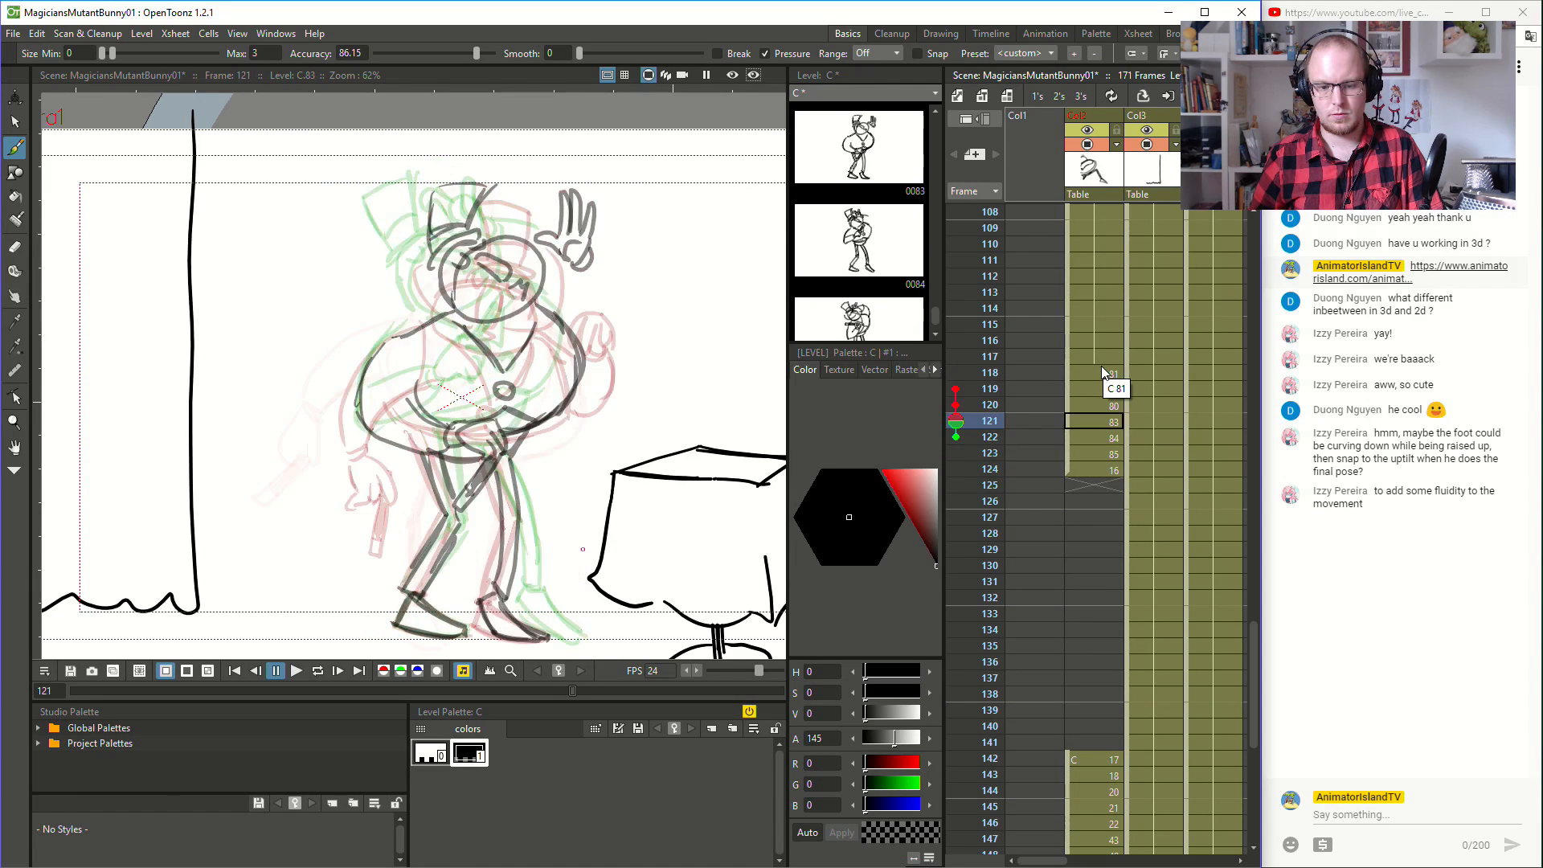
pyautogui.press('Down')
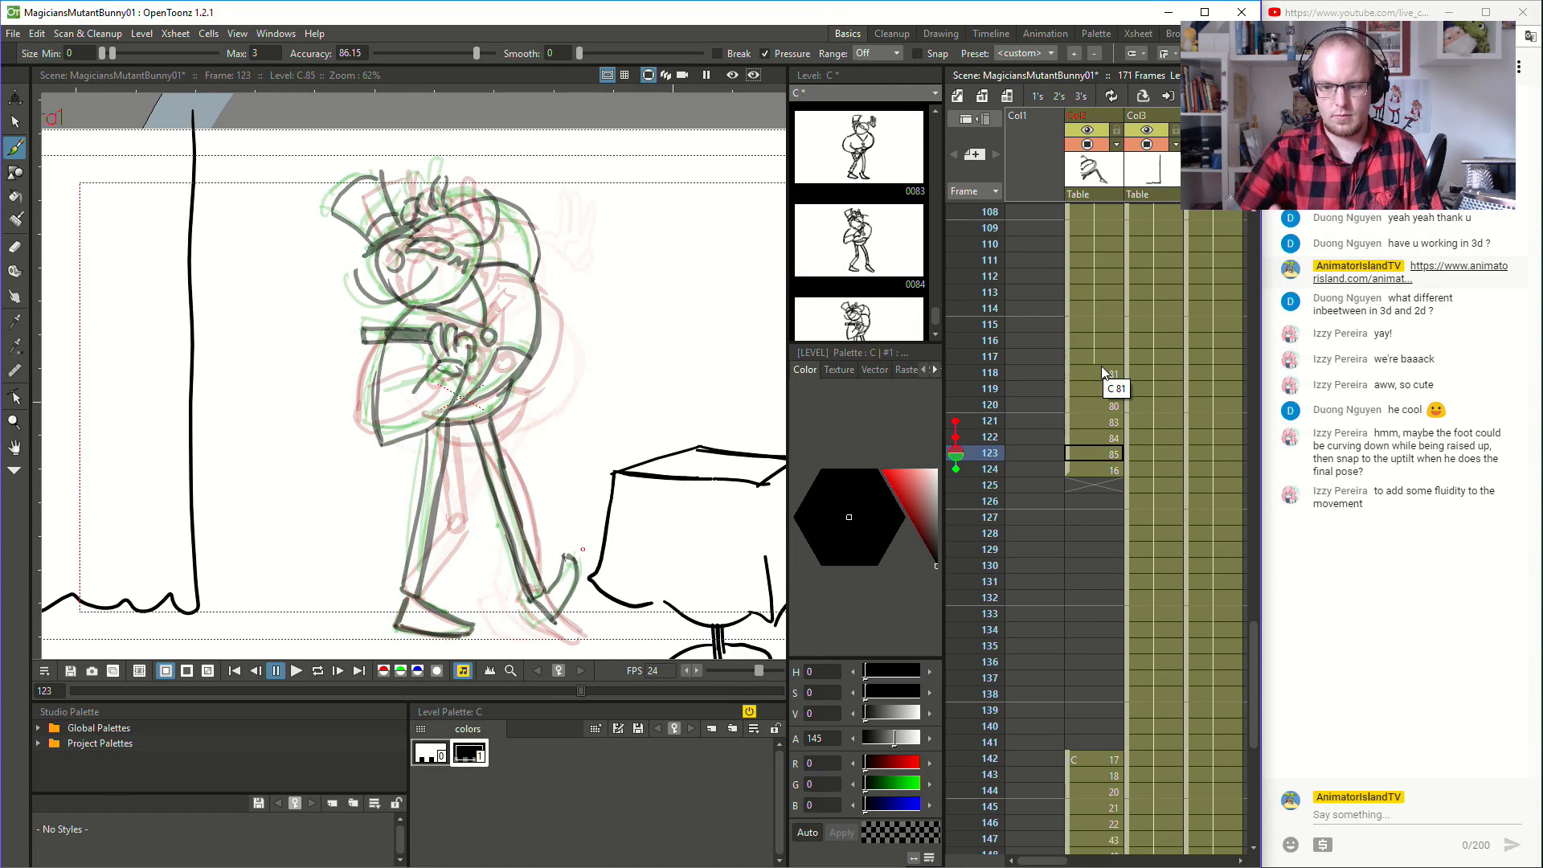
# - Turn off the onion skin and flip through the frames up to 123 to review the leg motion
pyautogui.click(957, 454)
pyautogui.press('Up')
pyautogui.press('Up')
pyautogui.press('Up')
pyautogui.press('Up')
pyautogui.press('Up')
pyautogui.press('Down')
pyautogui.press('Down')
pyautogui.press('Down')
pyautogui.press('Down')
pyautogui.press('Up')
pyautogui.press('Up')
pyautogui.press('Up')
pyautogui.press('Up')
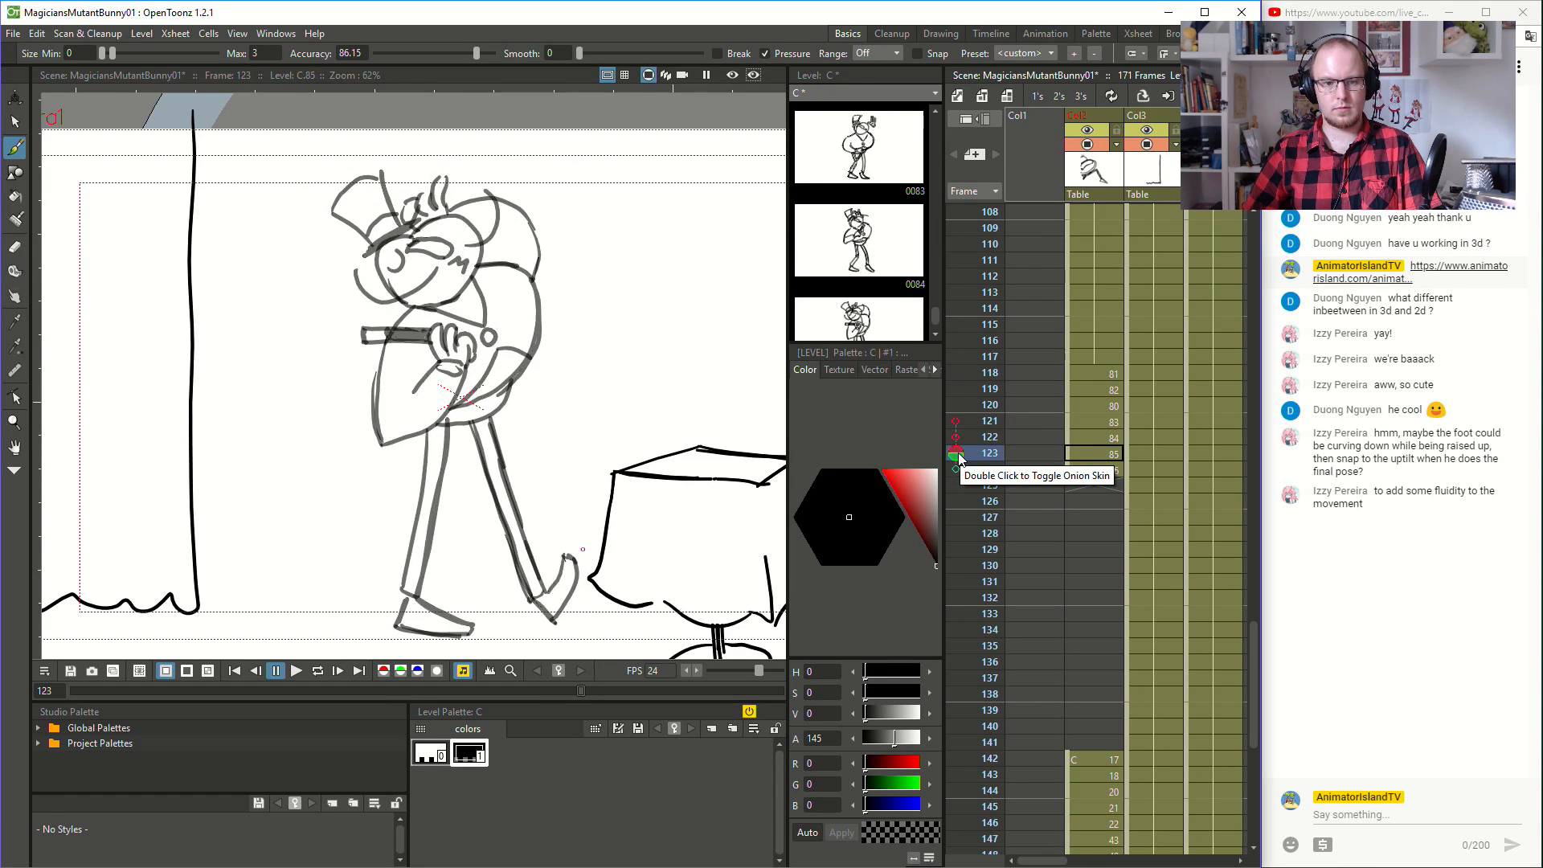
pyautogui.press('Down')
pyautogui.press('Down')
pyautogui.press('Down')
pyautogui.press('Down')
pyautogui.press('Down')
pyautogui.press('Down')
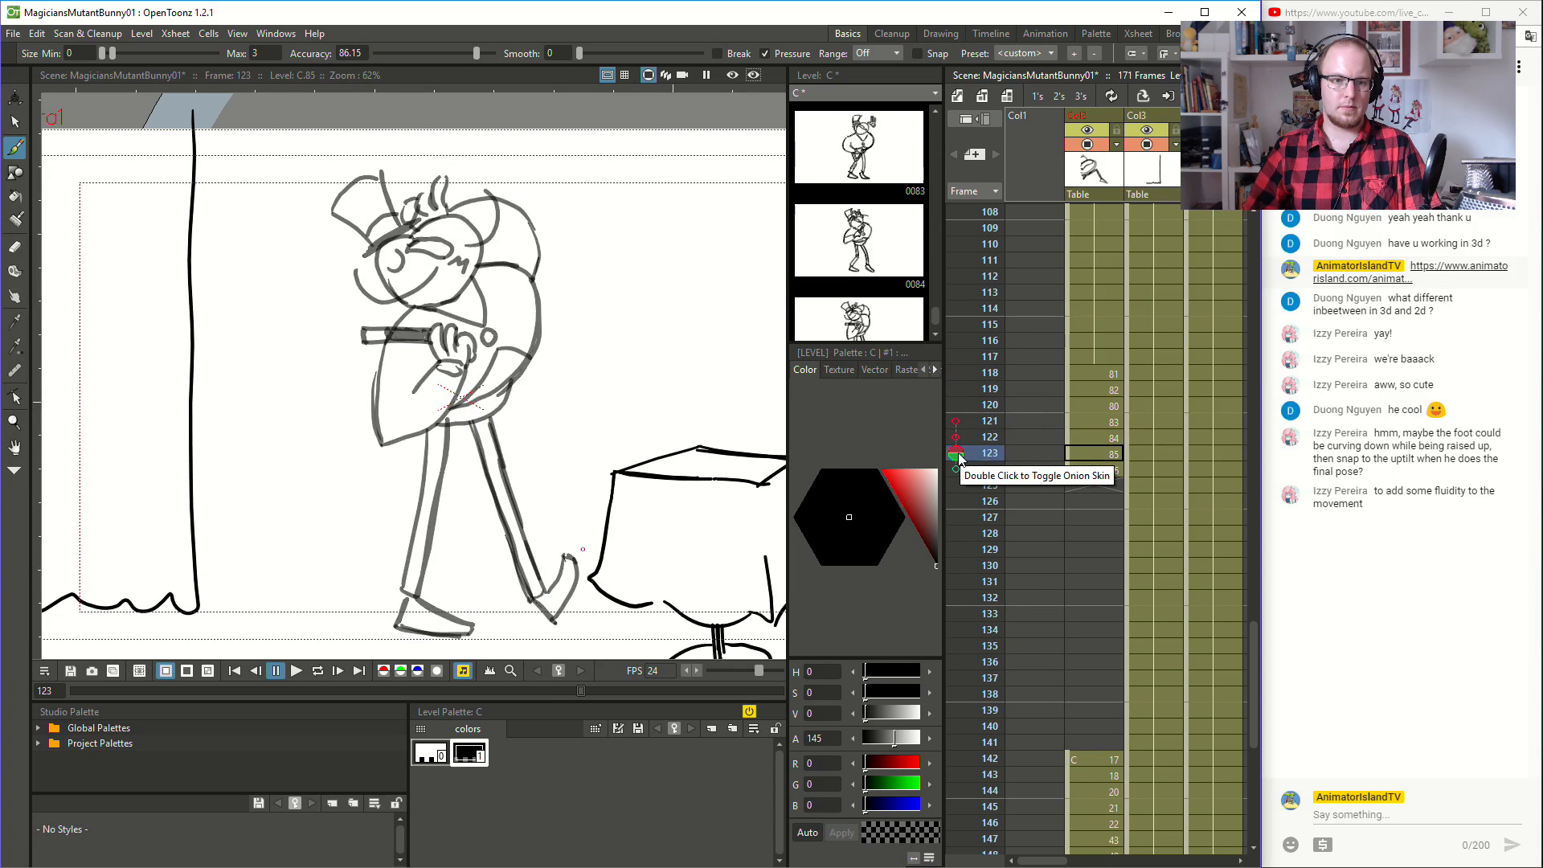
# - Flip back and forth through frames 118 to 124 to examine the flow of the magician's turn
pyautogui.press('Up')
pyautogui.press('Up')
pyautogui.press('Up')
pyautogui.press('Up')
pyautogui.press('Up')
pyautogui.press('Up')
pyautogui.press('Up')
pyautogui.press('Down')
pyautogui.press('Down')
pyautogui.press('Down')
pyautogui.press('Down')
pyautogui.press('Down')
pyautogui.press('Down')
pyautogui.press('Down')
pyautogui.press('Down')
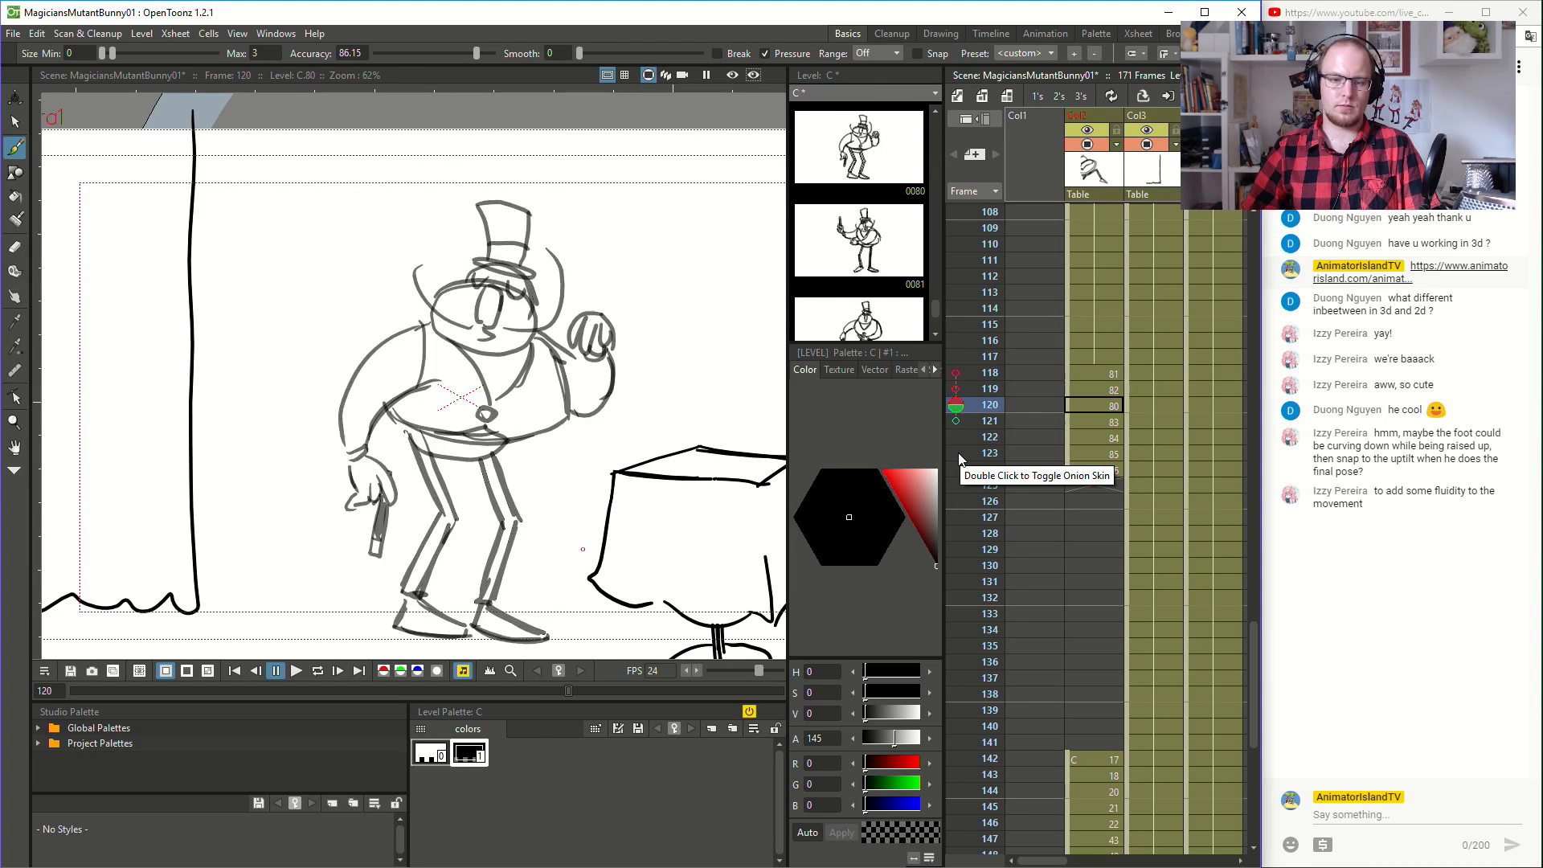
pyautogui.press('Up')
pyautogui.press('Up')
pyautogui.press('Up')
pyautogui.press('Up')
pyautogui.press('Up')
pyautogui.press('Up')
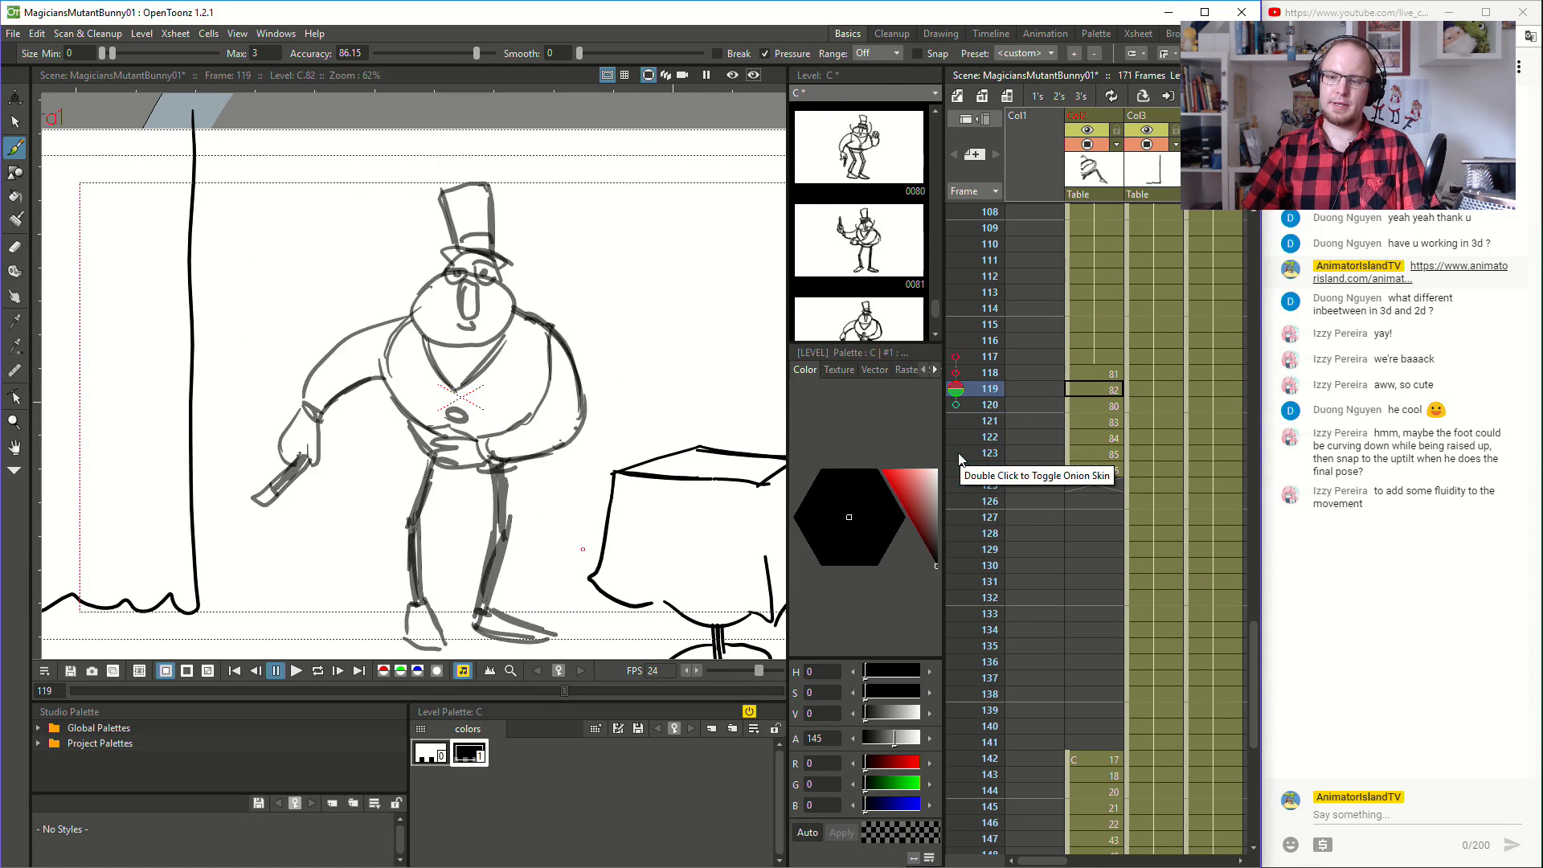
pyautogui.press('Down')
pyautogui.press('Down')
pyautogui.press('Down')
pyautogui.press('Down')
pyautogui.press('Down')
pyautogui.press('Up')
pyautogui.press('Up')
pyautogui.press('Up')
pyautogui.press('Down')
pyautogui.press('Down')
pyautogui.press('Down')
pyautogui.press('Down')
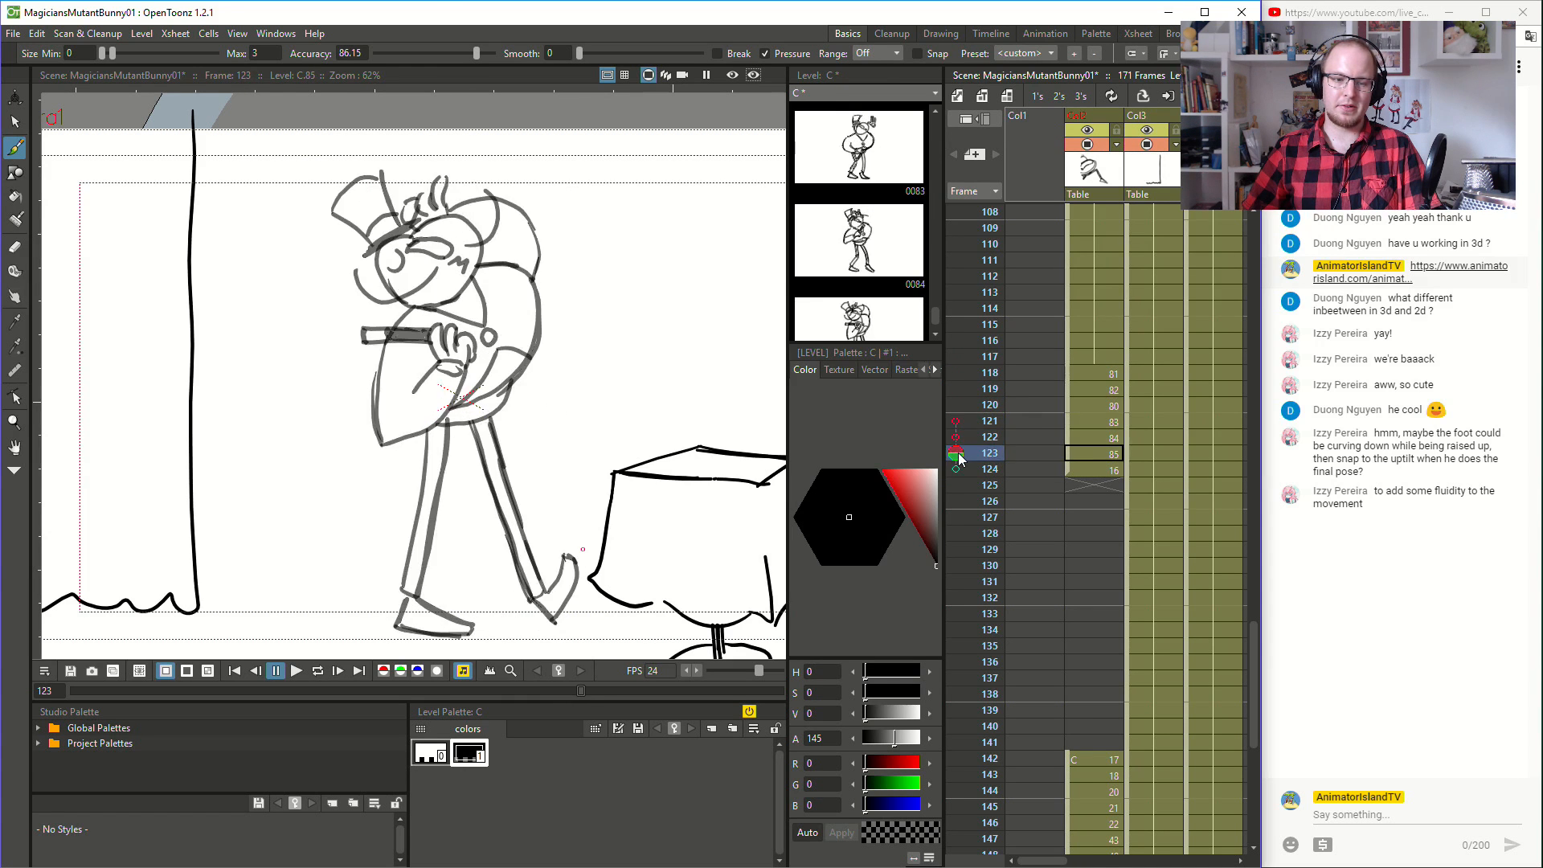
pyautogui.press('Up')
pyautogui.press('Up')
pyautogui.press('Up')
pyautogui.press('Up')
pyautogui.press('Up')
pyautogui.press('Up')
pyautogui.press('Up')
pyautogui.press('Up')
pyautogui.press('Down')
pyautogui.press('Down')
pyautogui.press('Down')
pyautogui.press('Down')
pyautogui.press('Down')
pyautogui.press('Down')
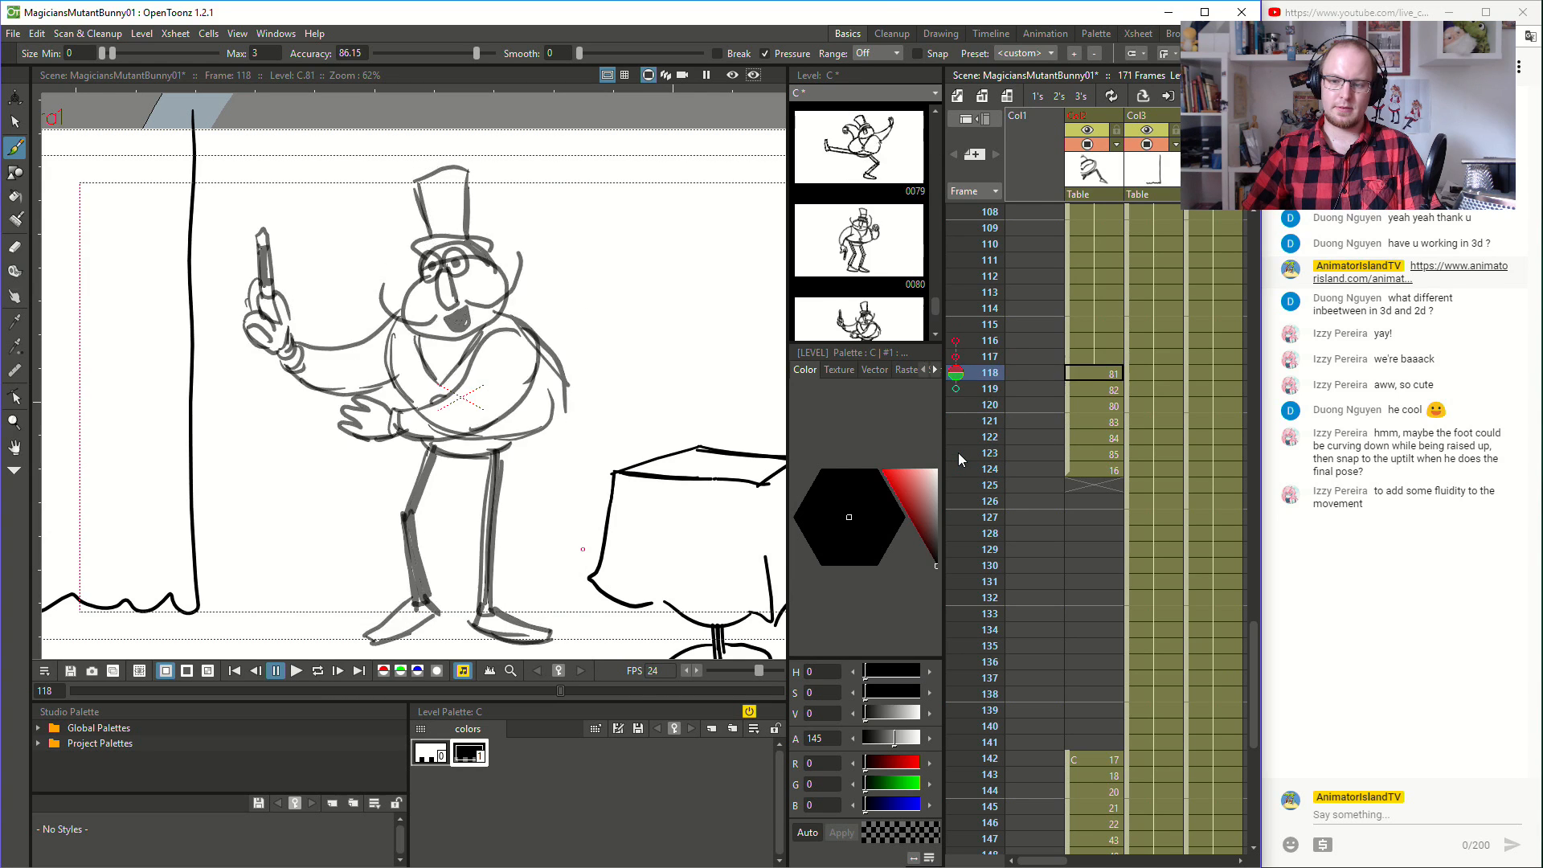
pyautogui.press('Down')
pyautogui.press('Down')
pyautogui.press('Up')
pyautogui.press('Up')
pyautogui.press('Up')
pyautogui.press('Up')
pyautogui.press('Up')
pyautogui.press('Up')
pyautogui.press('Up')
pyautogui.press('Down')
pyautogui.press('Down')
pyautogui.press('Down')
pyautogui.press('Down')
pyautogui.press('Down')
pyautogui.press('Down')
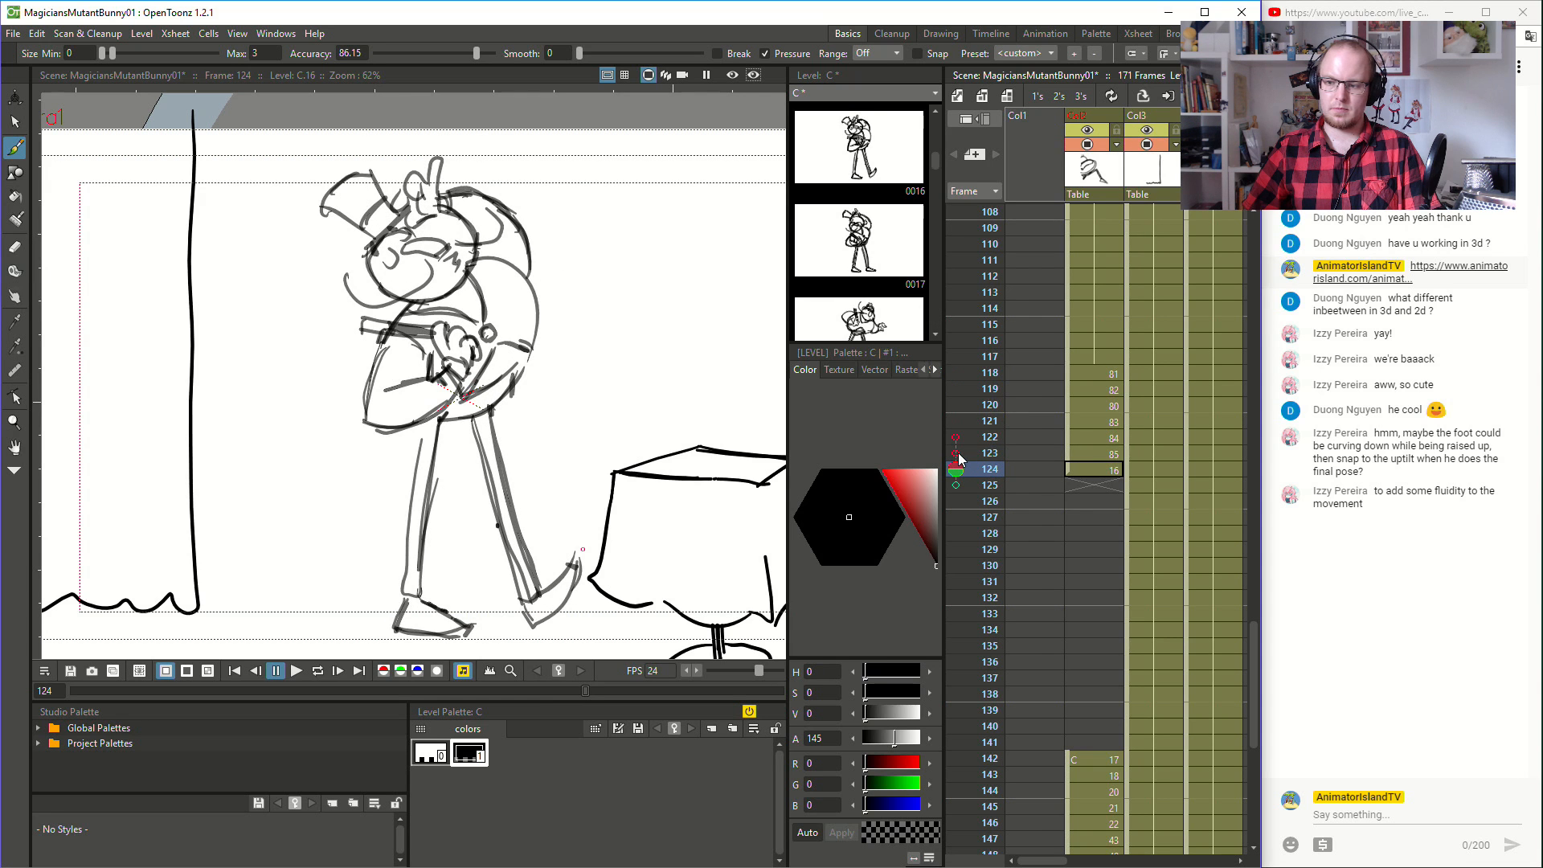
pyautogui.press('Up')
pyautogui.press('Up')
pyautogui.press('Up')
pyautogui.press('Up')
pyautogui.press('Up')
pyautogui.press('Up')
pyautogui.press('Down')
pyautogui.press('Down')
pyautogui.press('Down')
pyautogui.press('Down')
pyautogui.press('Down')
pyautogui.press('Down')
pyautogui.press('Down')
pyautogui.press('Up')
pyautogui.press('Up')
pyautogui.press('Up')
pyautogui.press('Up')
pyautogui.press('Up')
pyautogui.press('Up')
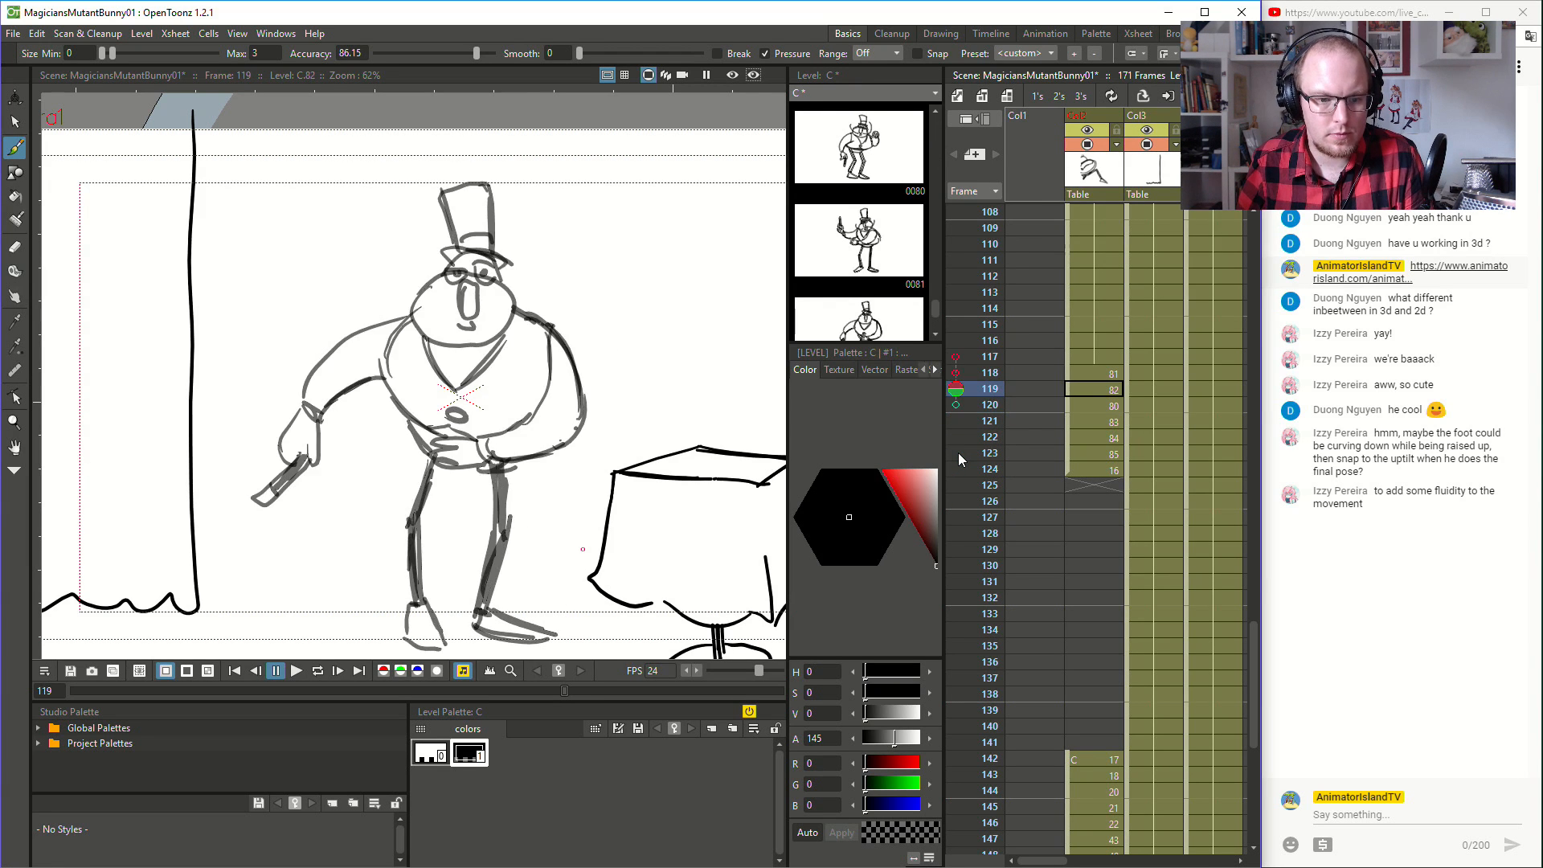
pyautogui.press('Down')
pyautogui.press('Down')
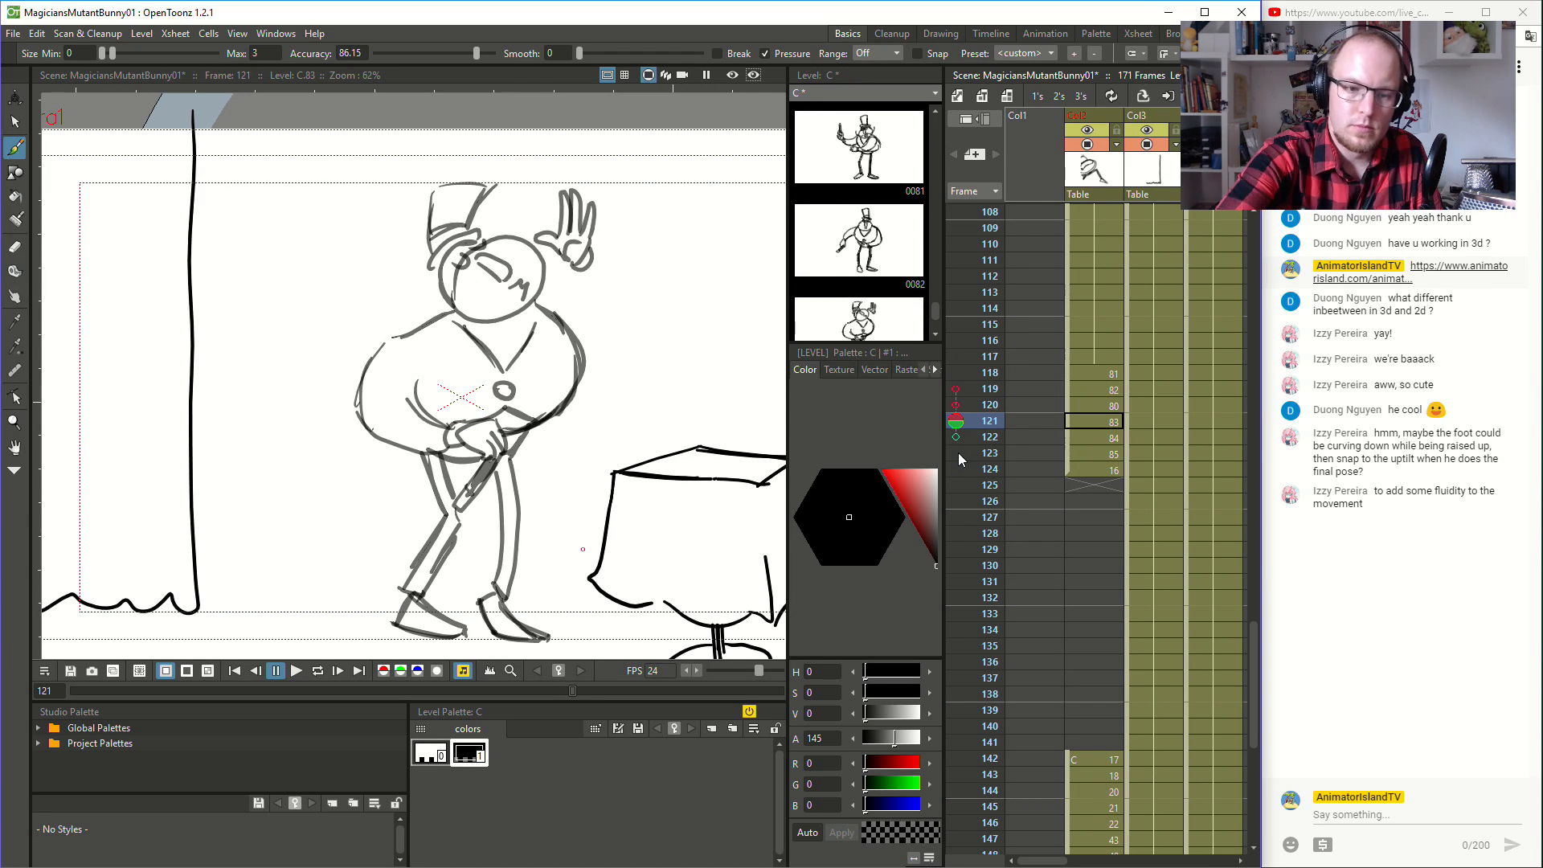
# - Sketch a stroke along the magician's upper back at frames 121 and 122
pyautogui.moveTo(537, 299)
pyautogui.mouseDown()
pyautogui.moveTo(591, 311)
pyautogui.moveTo(591, 290)
pyautogui.moveTo(619, 322)
pyautogui.moveTo(623, 347)
pyautogui.moveTo(581, 375)
pyautogui.mouseUp()
pyautogui.click(1115, 438)
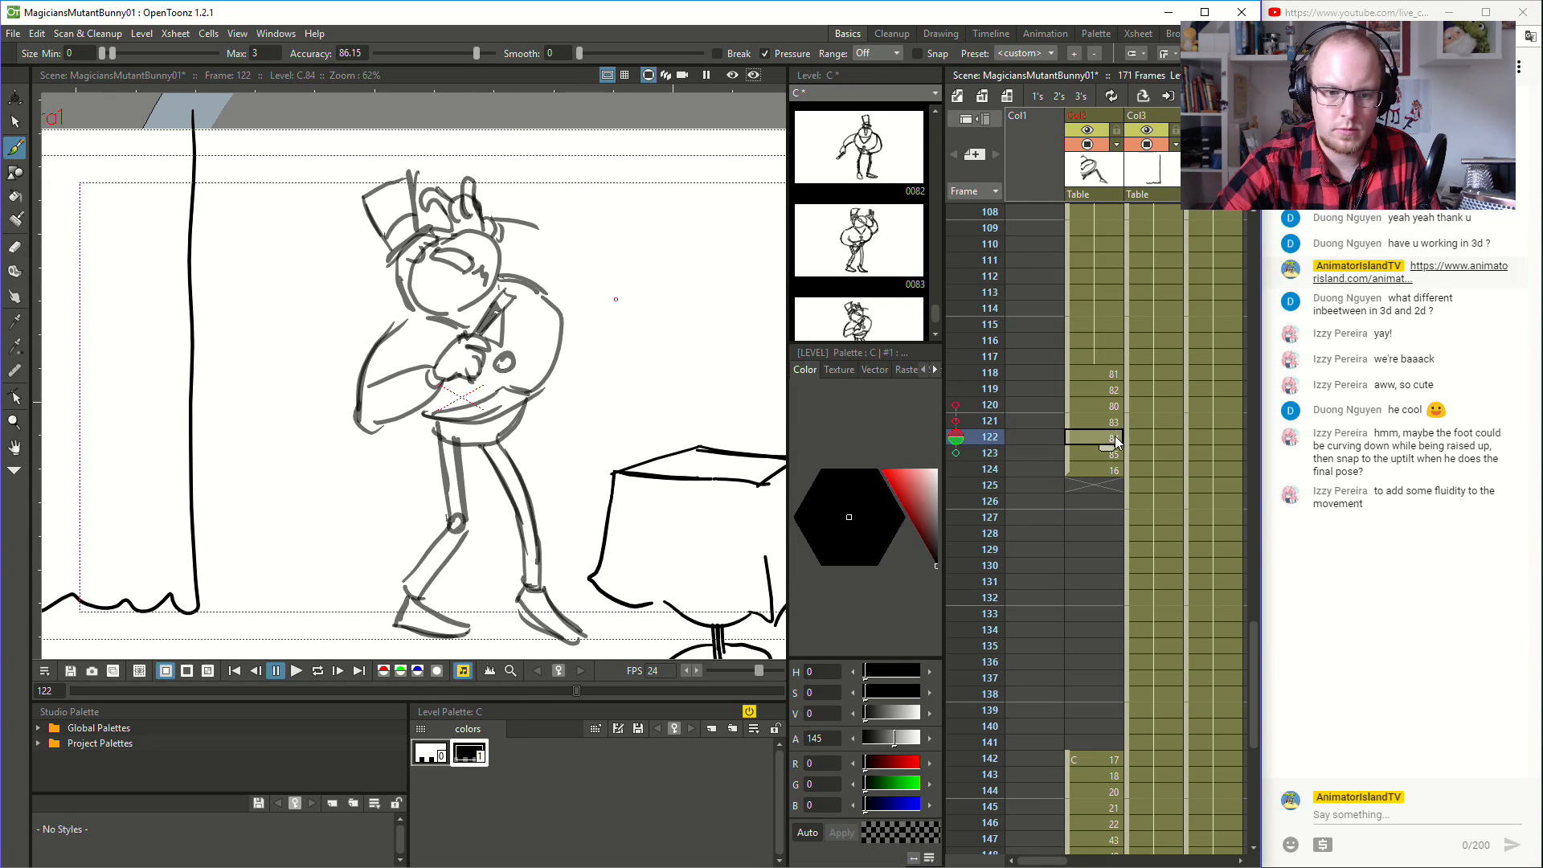
pyautogui.moveTo(502, 238)
pyautogui.mouseDown()
pyautogui.moveTo(520, 272)
pyautogui.moveTo(537, 228)
pyautogui.moveTo(583, 298)
pyautogui.moveTo(571, 263)
pyautogui.moveTo(558, 320)
pyautogui.mouseUp()
pyautogui.click(1110, 458)
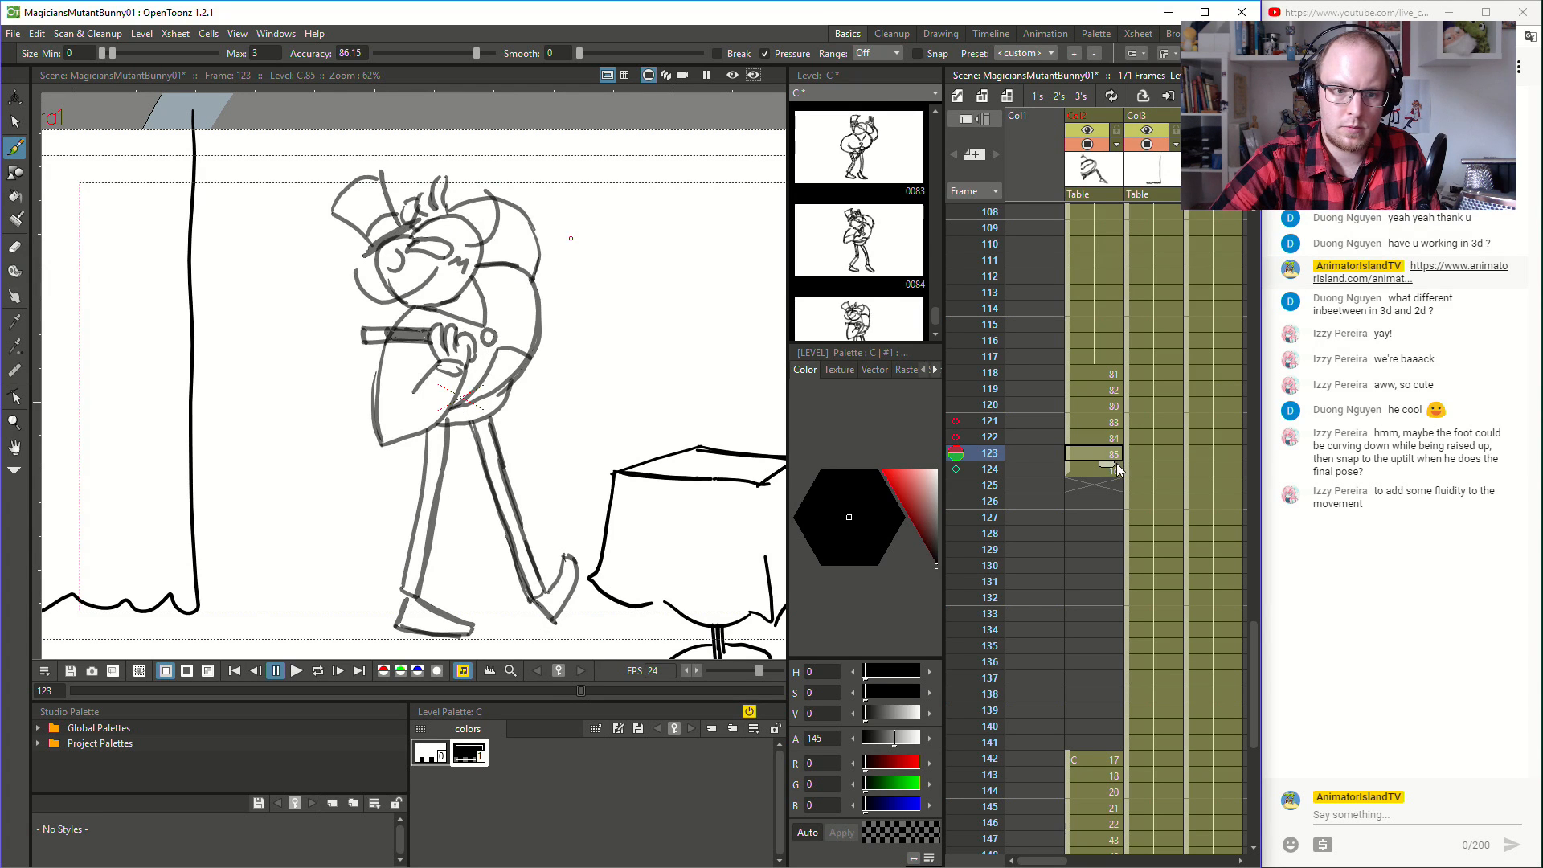
pyautogui.click(1116, 473)
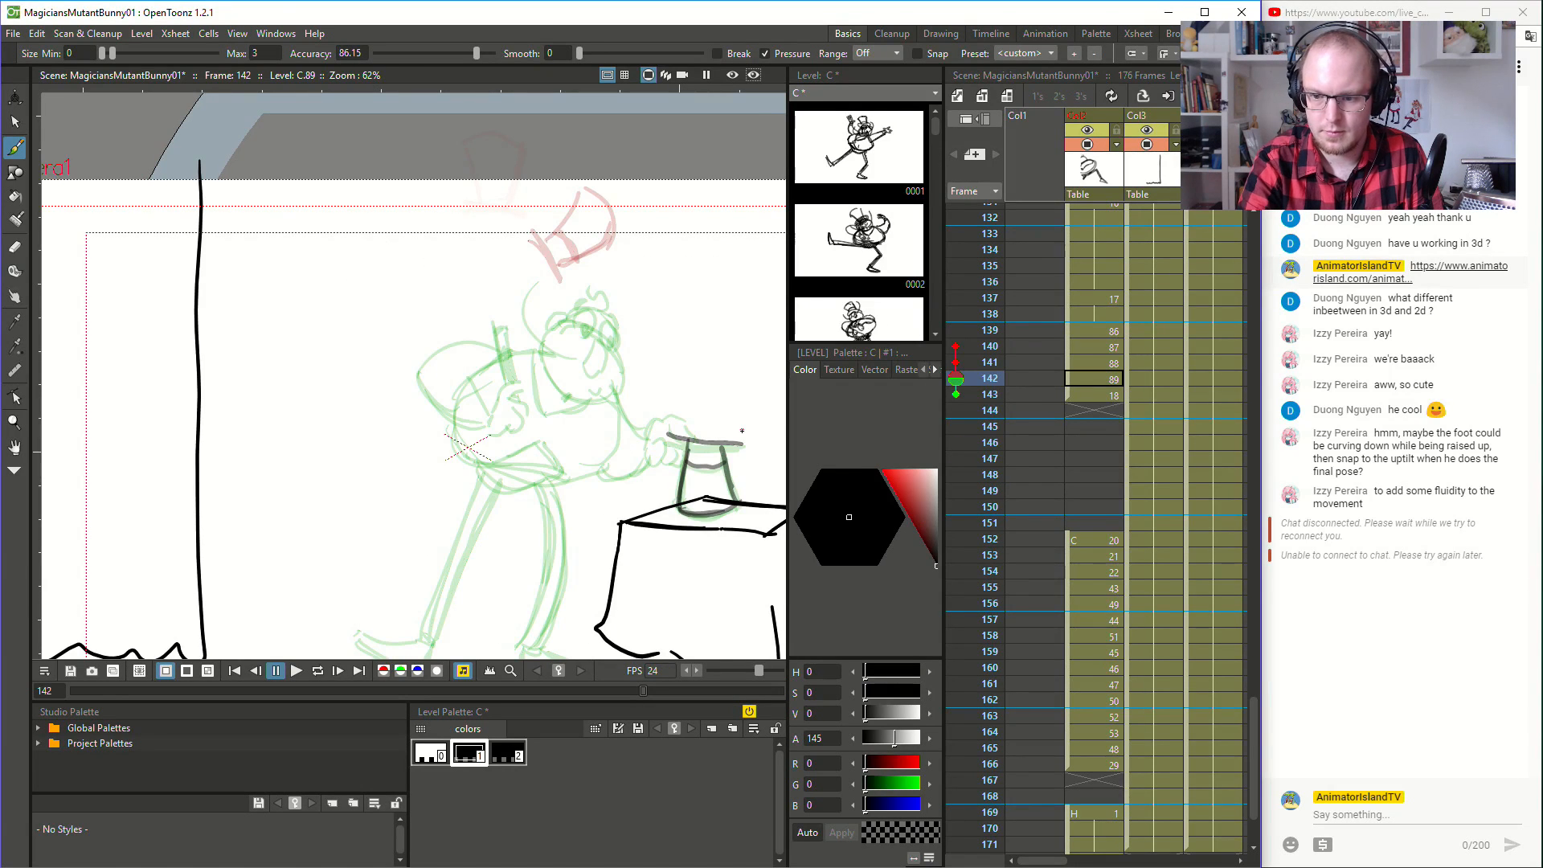
# - Move drawing 18 to frame 144 and drawing 89 to frame 143, freeing frame 142 for a new hat drawing
pyautogui.click(1093, 394)
pyautogui.moveTo(1069, 394); pyautogui.dragTo(1070, 422)
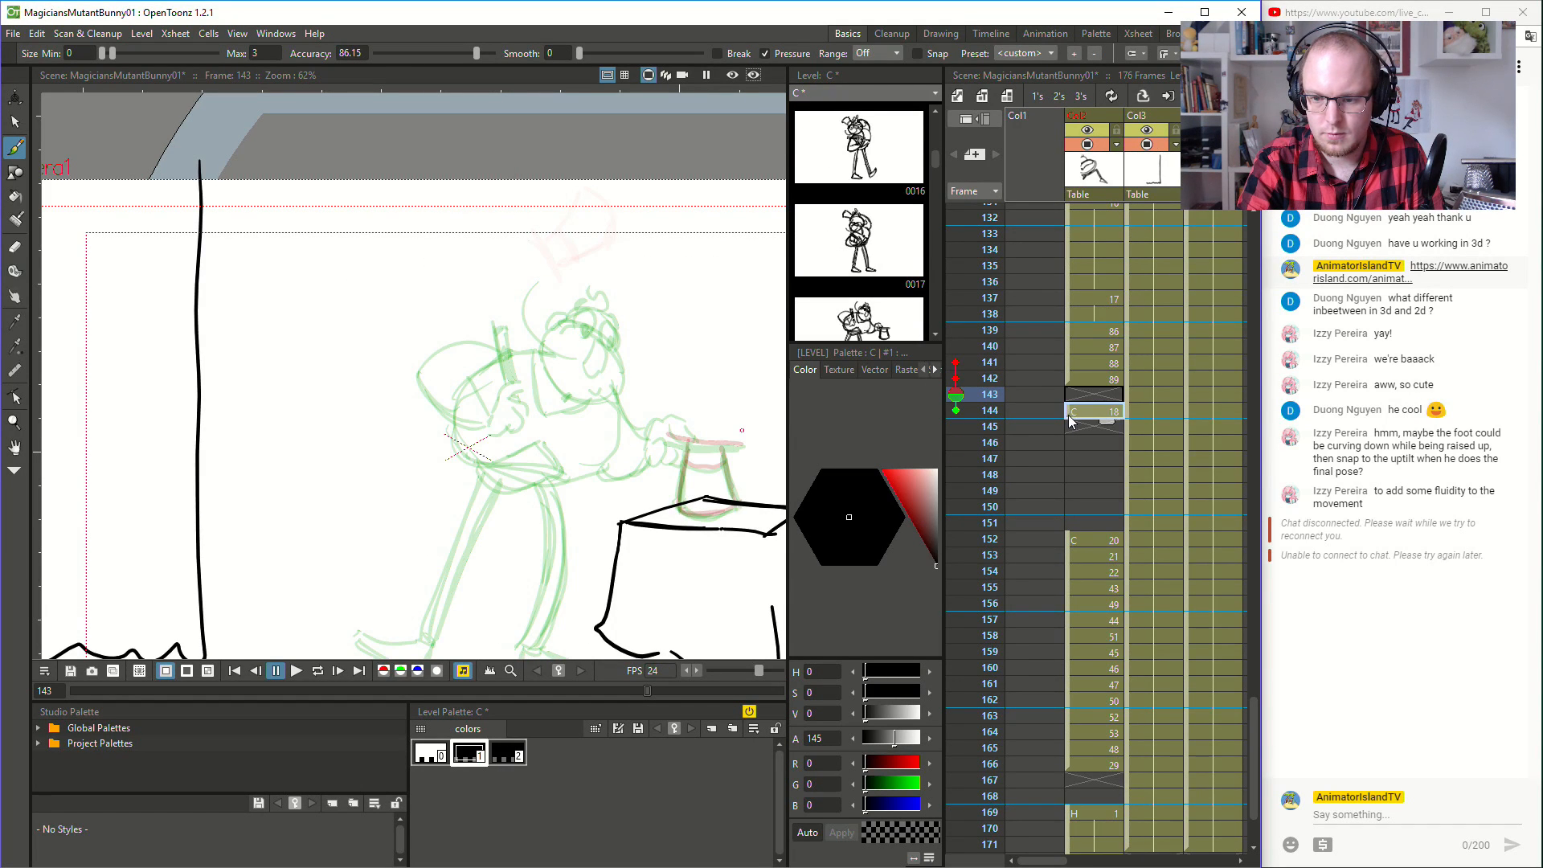
pyautogui.doubleClick(1071, 382)
pyautogui.moveTo(1066, 381); pyautogui.dragTo(1067, 397)
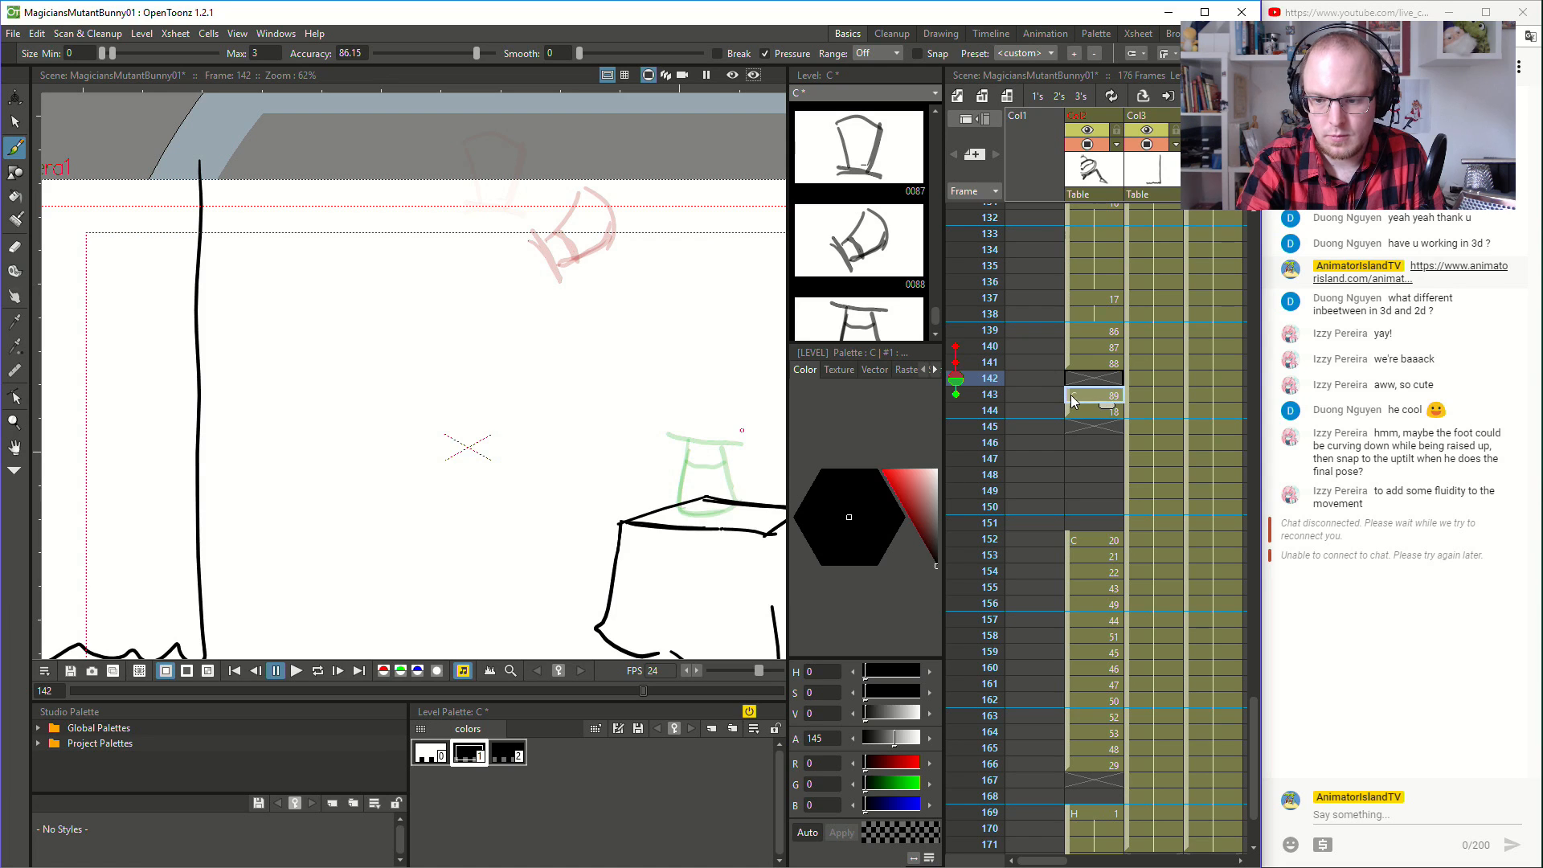
# - Draw the hat at frame 142 slightly tilted and just above its resting place on the table
pyautogui.moveTo(669, 424)
pyautogui.mouseDown()
pyautogui.moveTo(737, 410)
pyautogui.moveTo(662, 423)
pyautogui.moveTo(735, 409)
pyautogui.moveTo(685, 493)
pyautogui.moveTo(709, 498)
pyautogui.moveTo(716, 439)
pyautogui.mouseUp()
pyautogui.hotkey('ctrl', 'z')
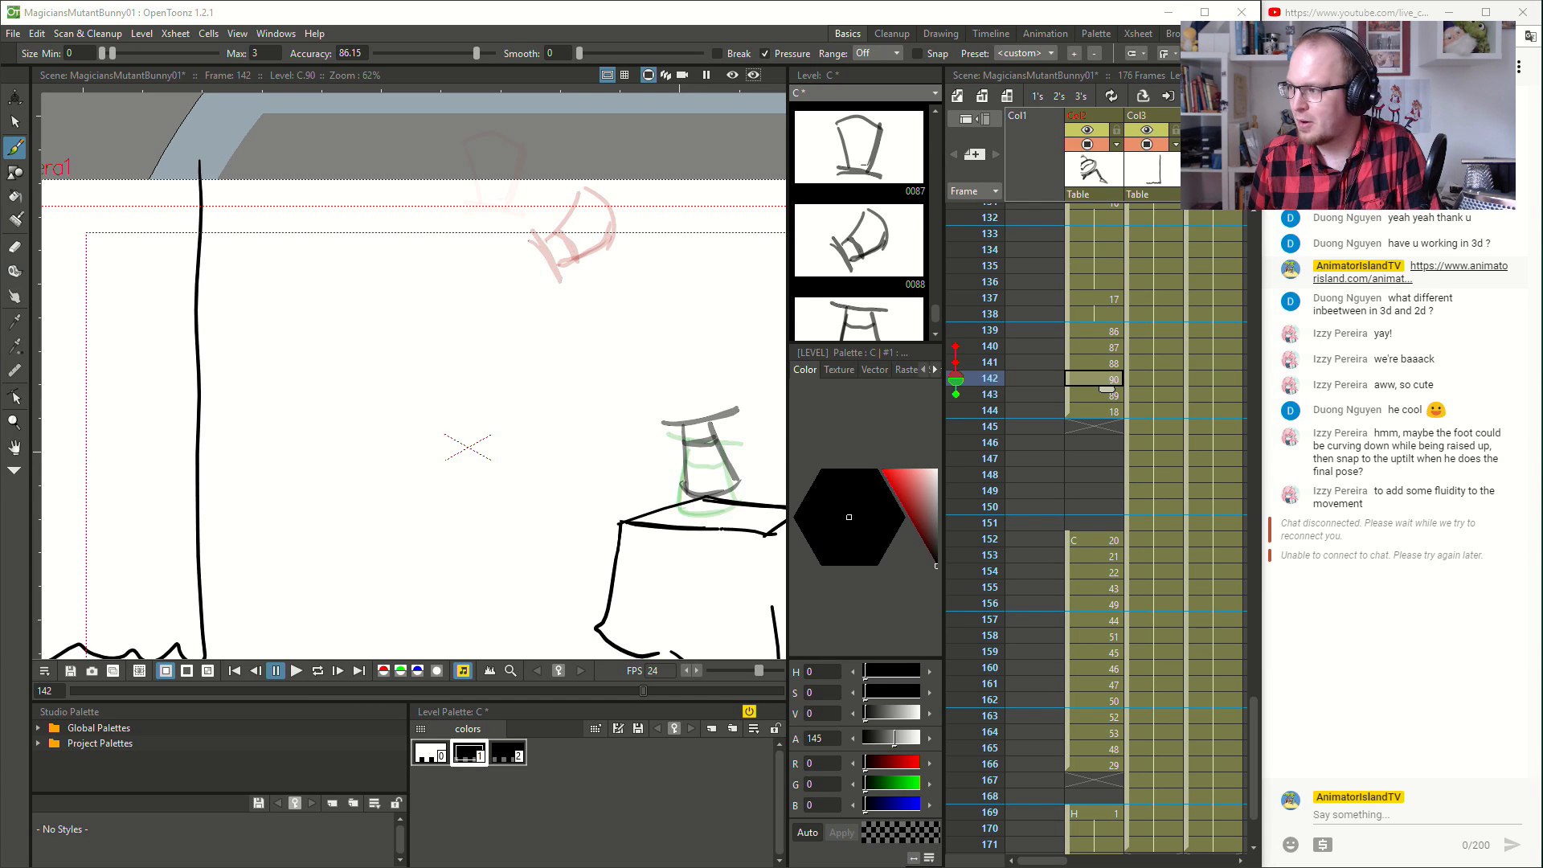
pyautogui.click(629, 16)
pyautogui.click(1100, 362)
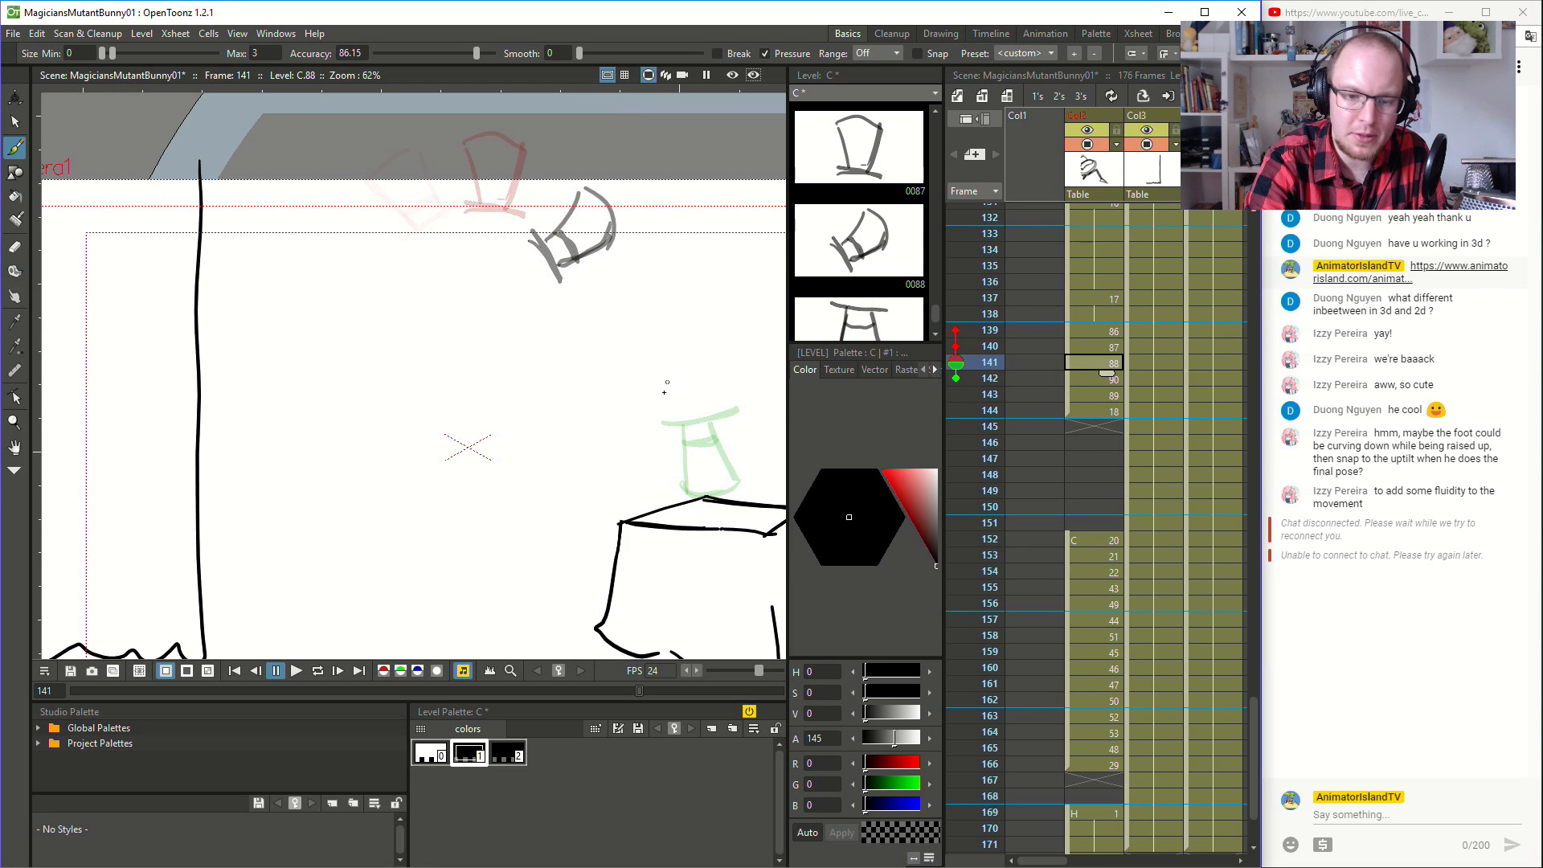
pyautogui.moveTo(681, 334)
pyautogui.mouseDown()
pyautogui.moveTo(729, 356)
pyautogui.moveTo(686, 394)
pyautogui.moveTo(708, 361)
pyautogui.mouseUp()
pyautogui.hotkey('ctrl', 'z')
pyautogui.moveTo(707, 447); pyautogui.dragTo(713, 456)
pyautogui.moveTo(677, 401)
pyautogui.mouseDown()
pyautogui.moveTo(712, 455)
pyautogui.moveTo(743, 421)
pyautogui.moveTo(699, 376)
pyautogui.mouseUp()
pyautogui.hotkey('ctrl', 'z')
pyautogui.hotkey('ctrl', 'z')
pyautogui.hotkey('ctrl', 'z')
pyautogui.hotkey('ctrl', 'z')
pyautogui.hotkey('ctrl', 'z')
pyautogui.hotkey('ctrl', 'z')
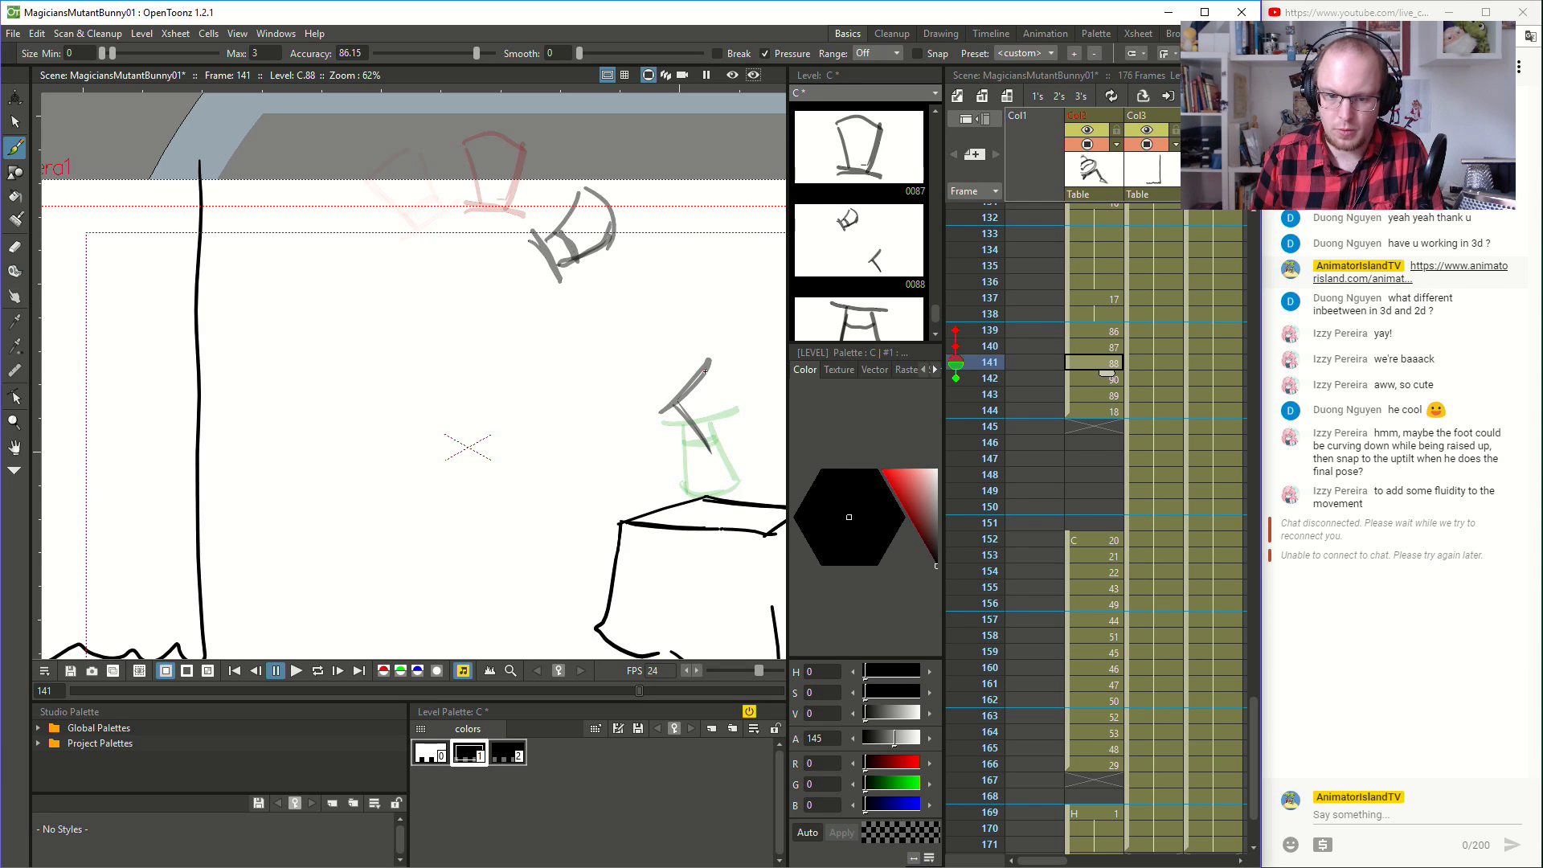
# - Flip through frames 139 to 144 to examine the spacing of the hat's fall onto the table
pyautogui.click(1113, 331)
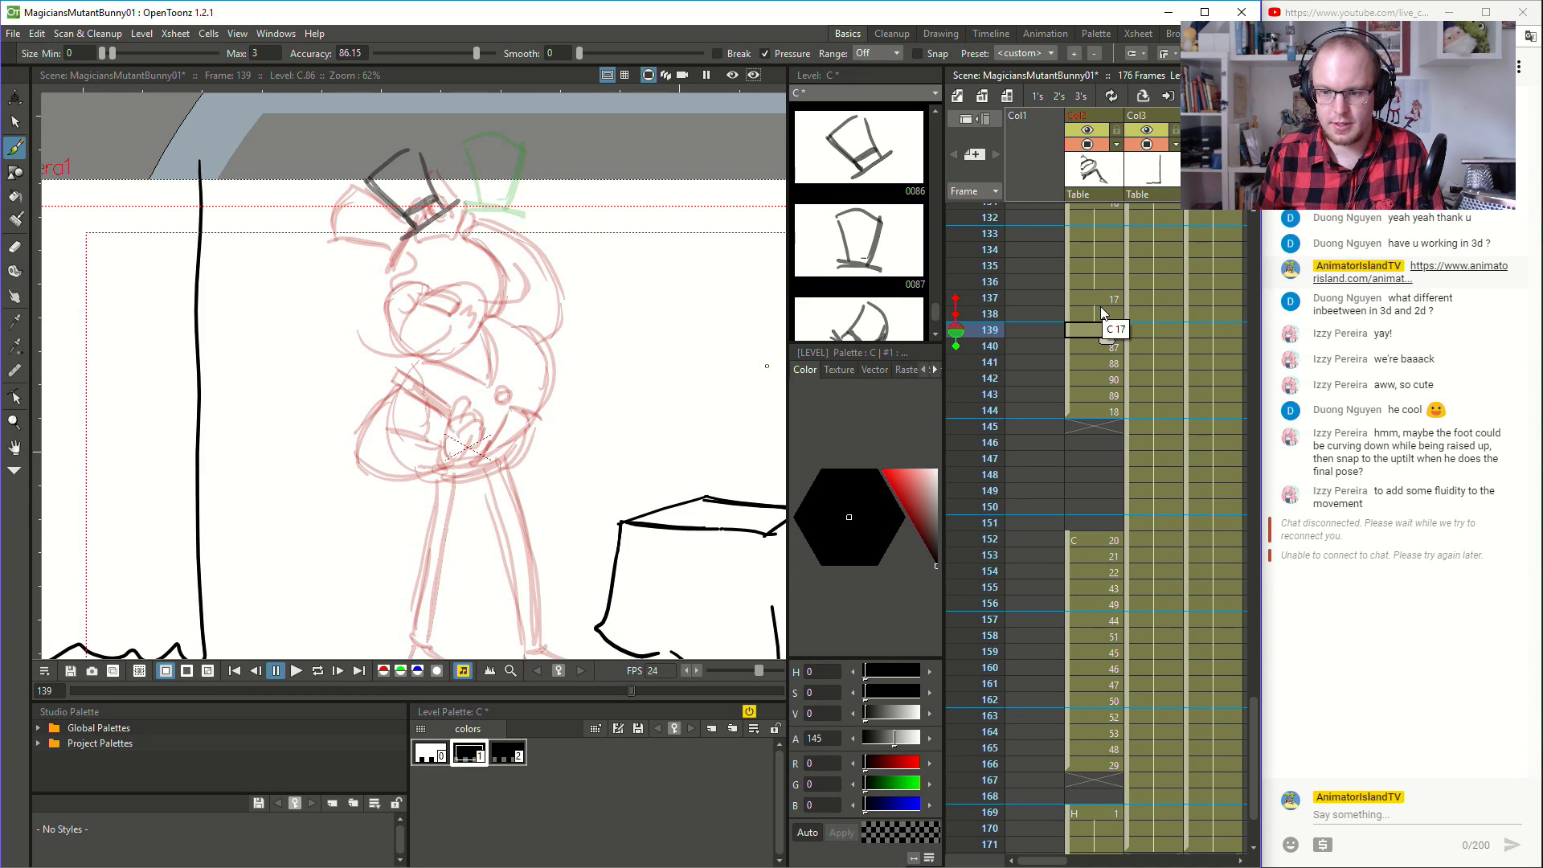
pyautogui.press('Down')
pyautogui.press('Down')
pyautogui.press('Down')
pyautogui.press('Down')
pyautogui.press('Down')
pyautogui.press('Up')
pyautogui.press('Up')
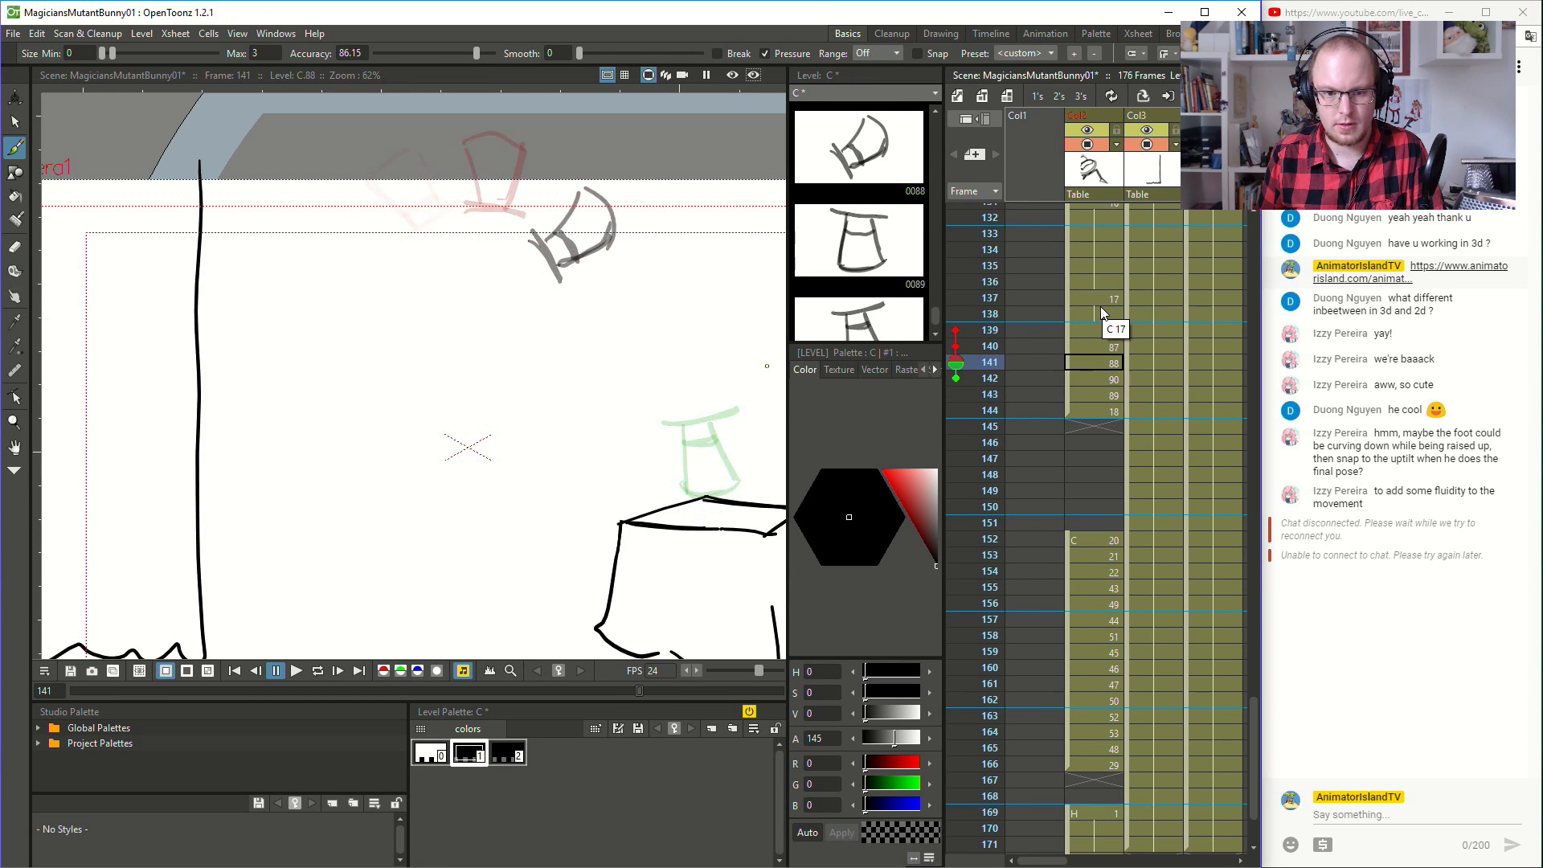
pyautogui.press('Down')
pyautogui.press('Up')
pyautogui.press('Up')
pyautogui.press('Up')
pyautogui.press('Up')
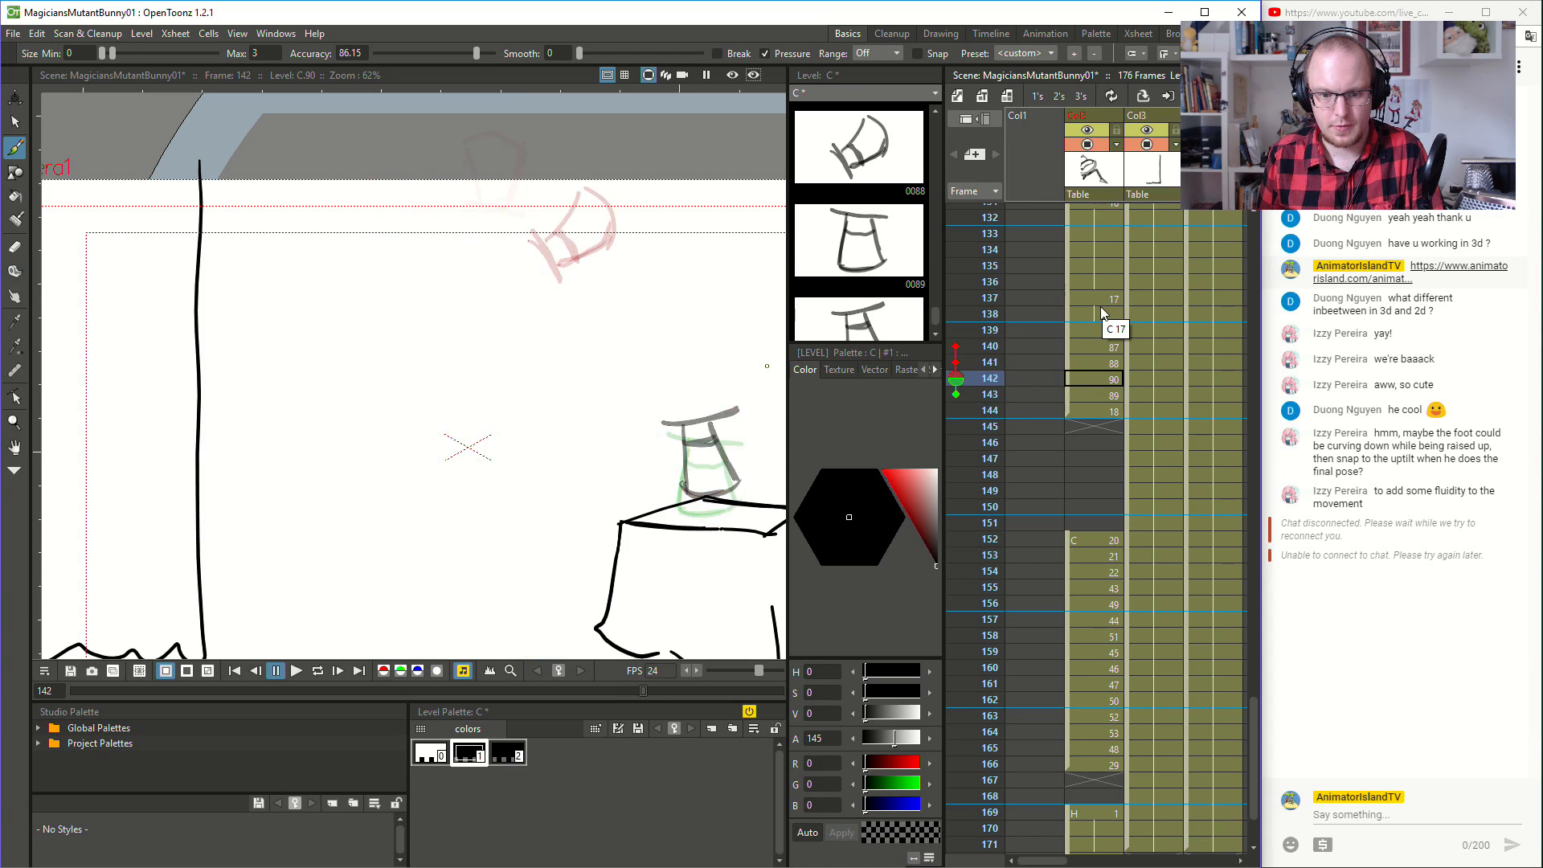
pyautogui.press('Down')
pyautogui.press('Down')
pyautogui.press('Down')
pyautogui.press('Down')
pyautogui.press('Up')
pyautogui.press('Up')
pyautogui.press('Down')
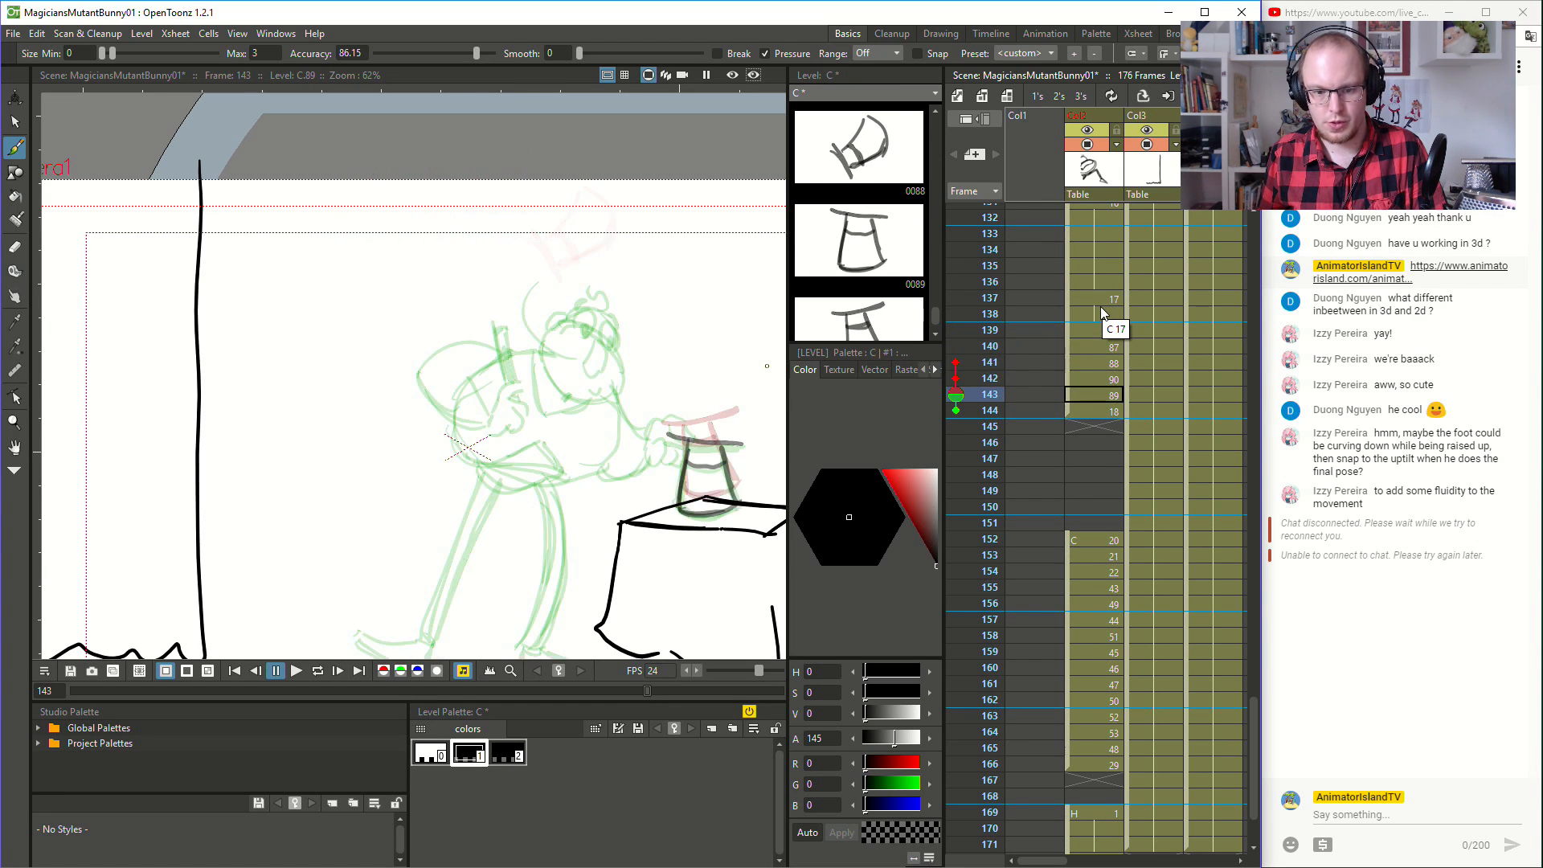
pyautogui.press('Down')
pyautogui.press('Up')
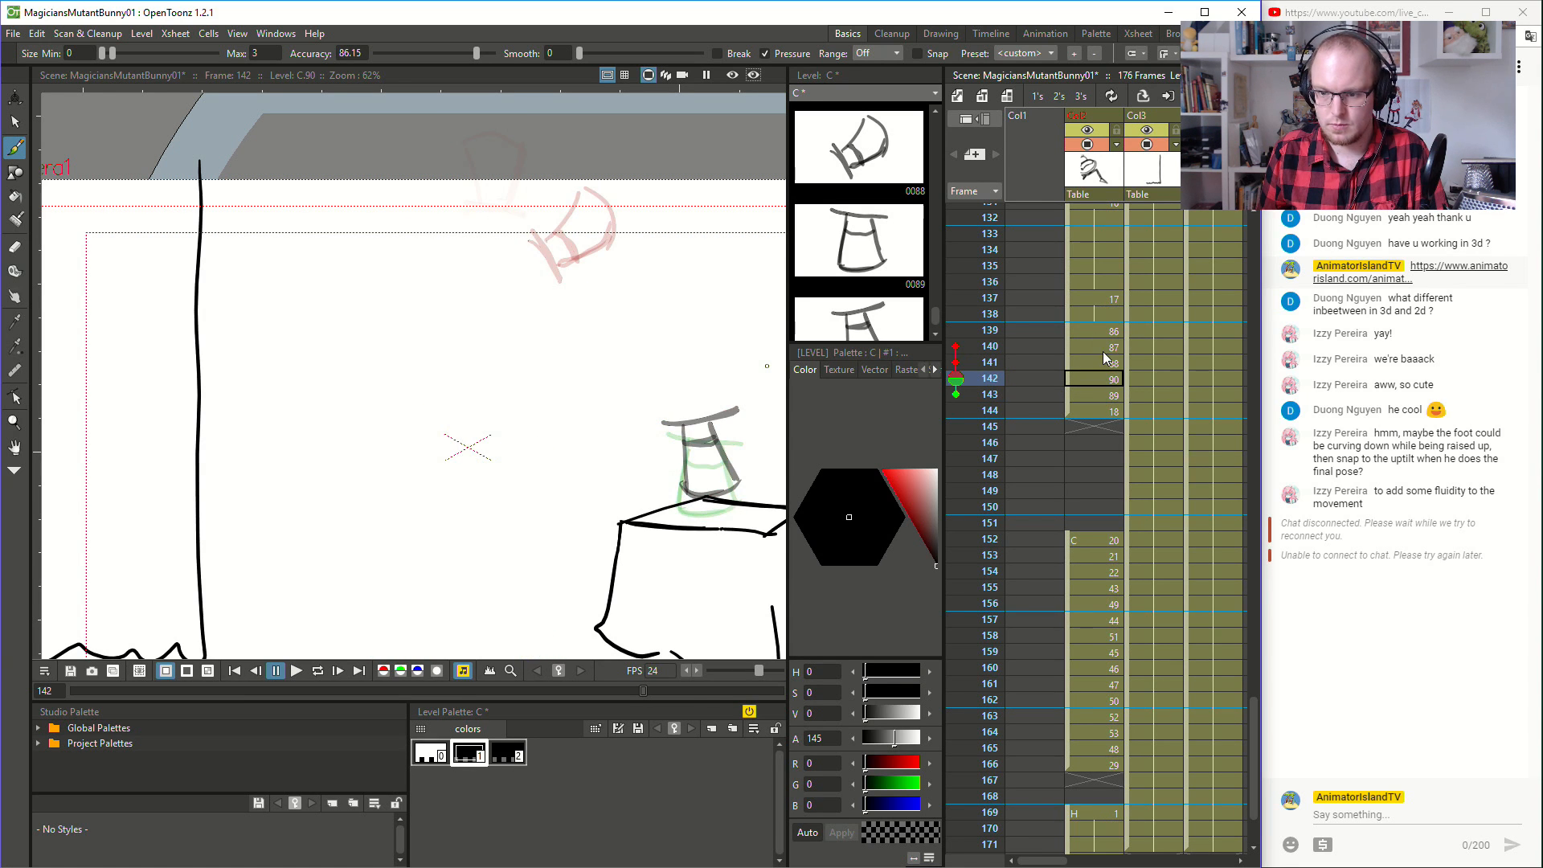
pyautogui.press('Down')
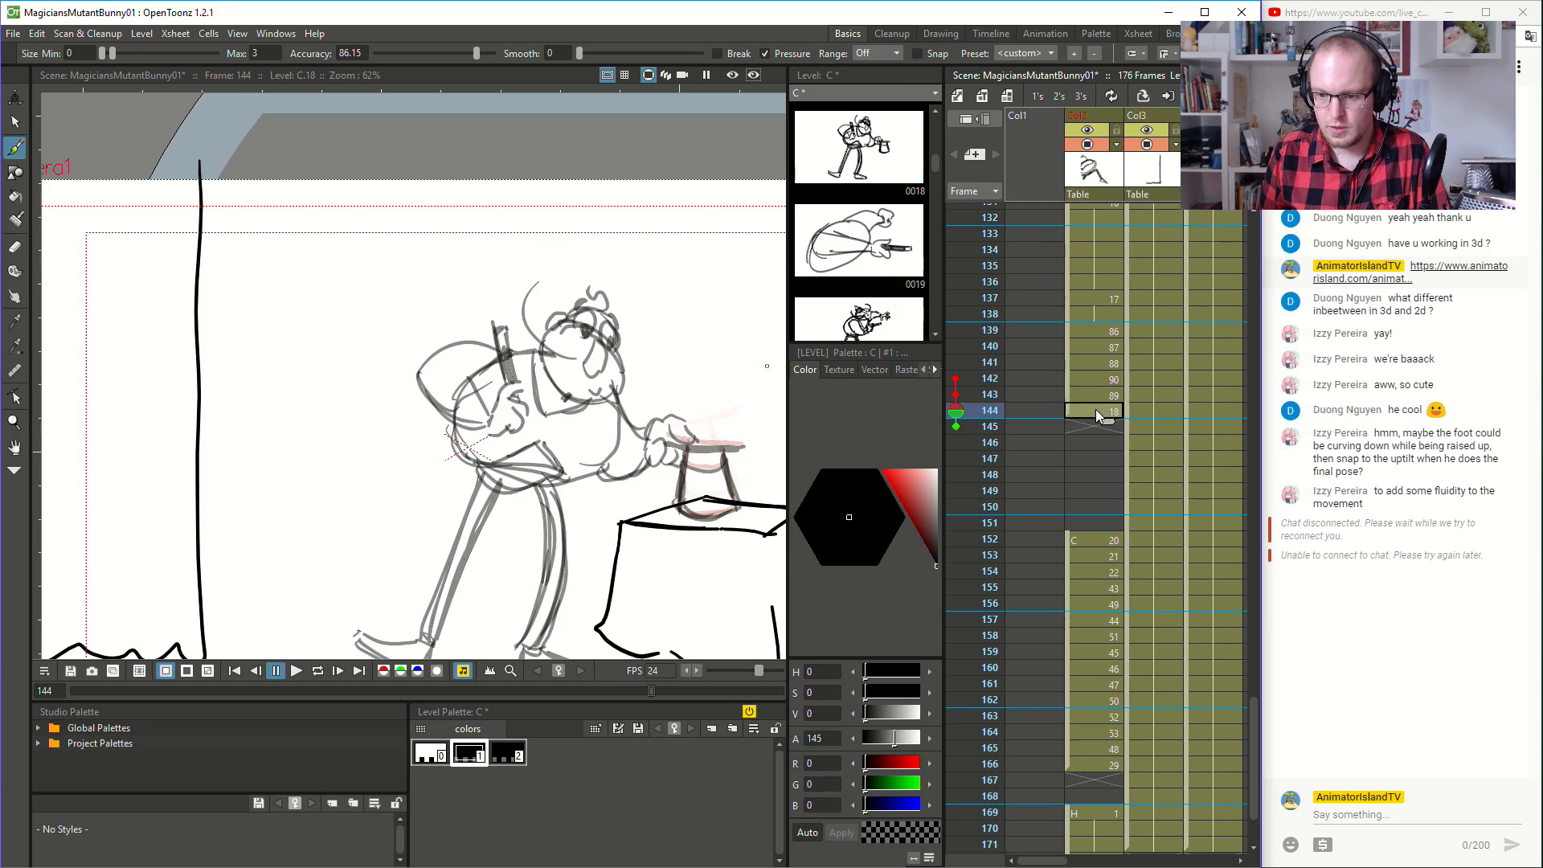
pyautogui.click(1094, 328)
pyautogui.press('Down')
pyautogui.press('Down')
pyautogui.press('Down')
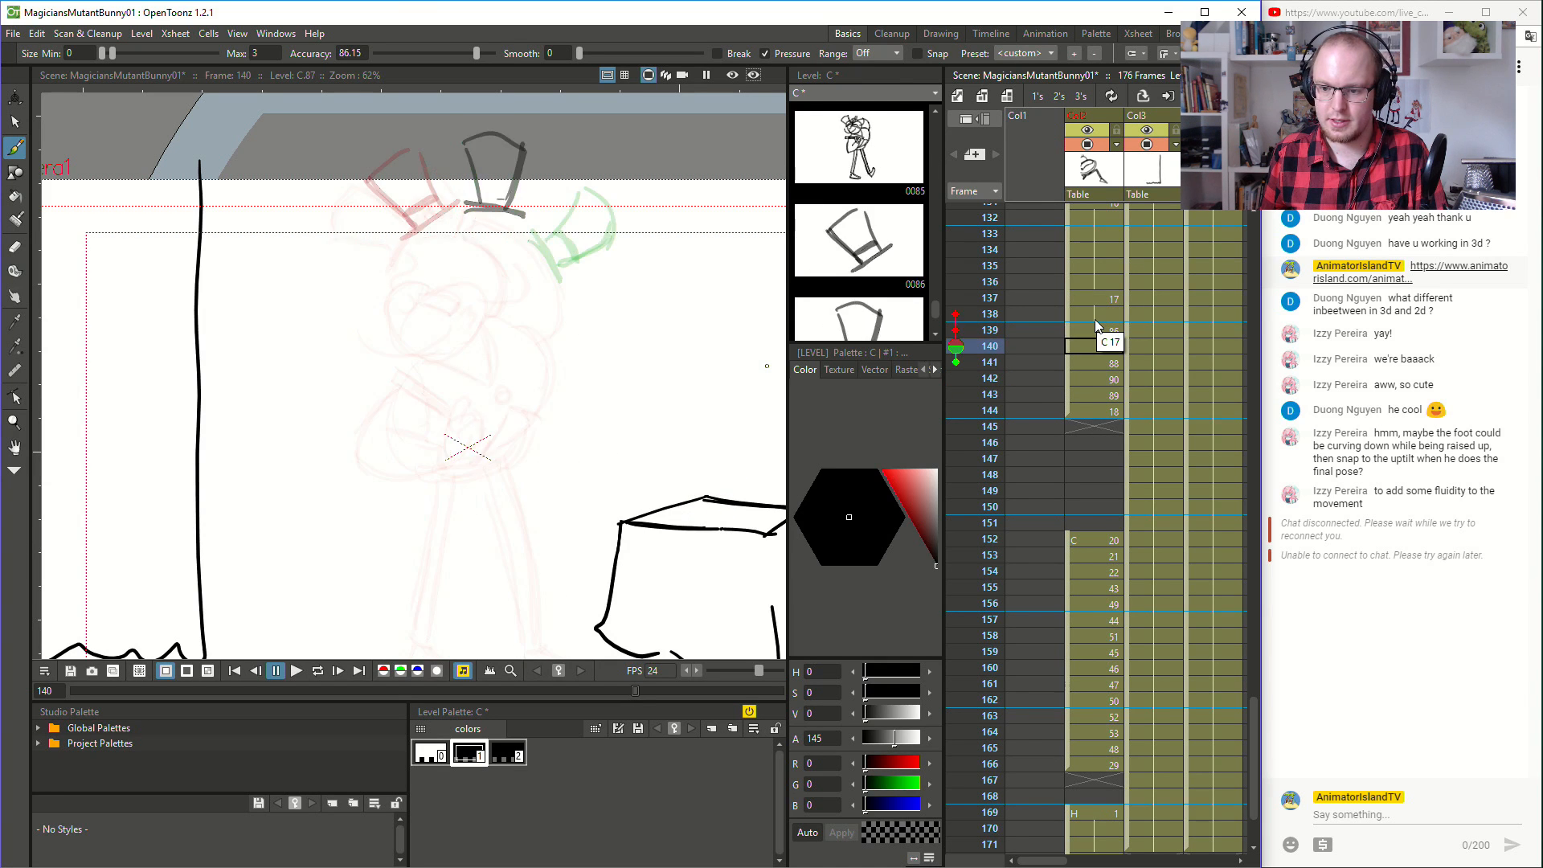
pyautogui.click(1097, 412)
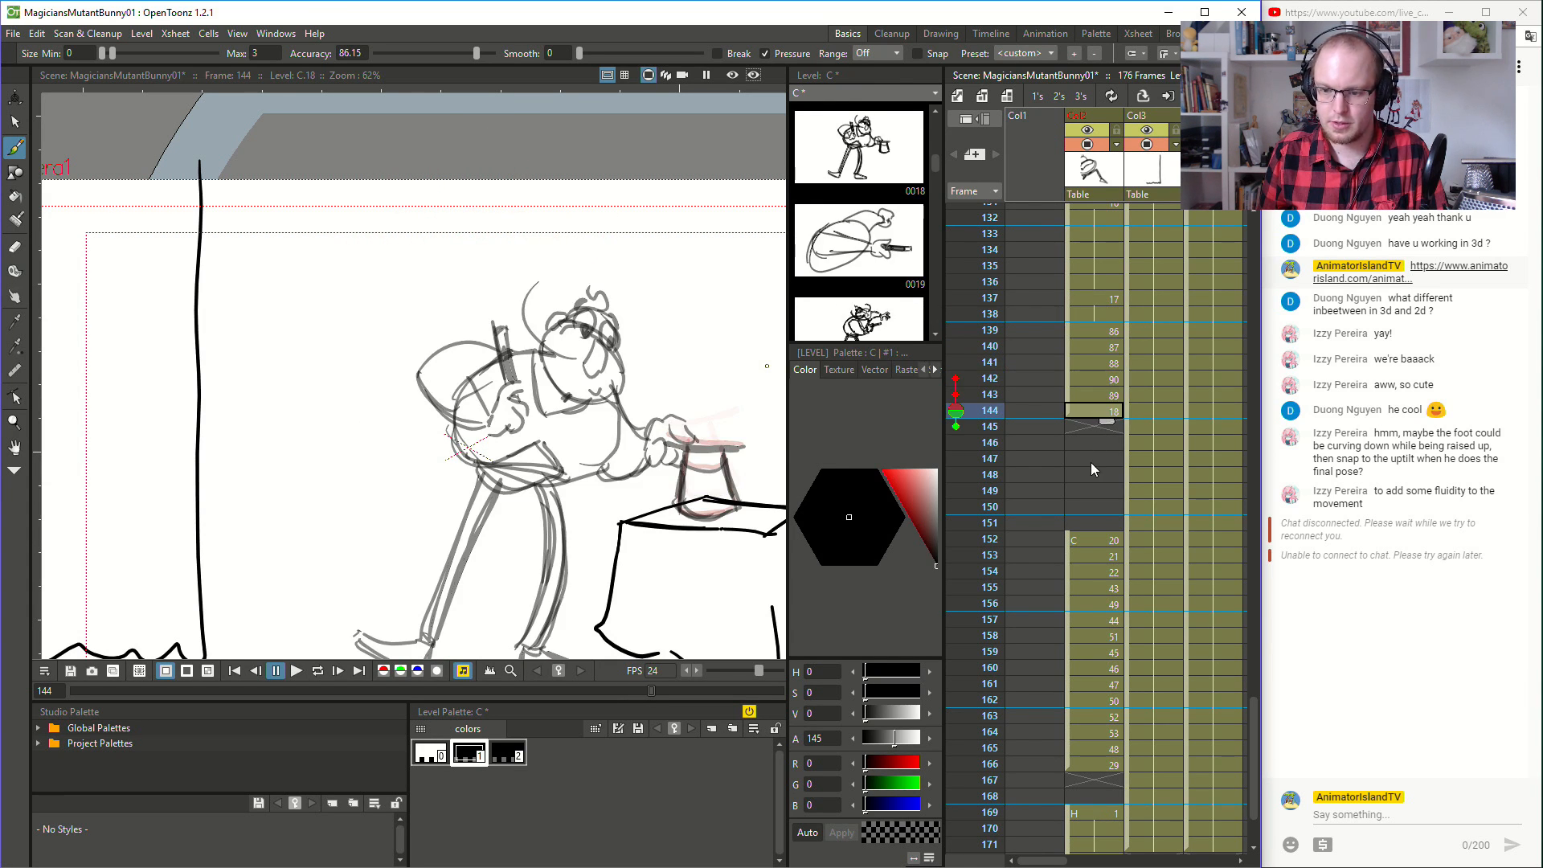
pyautogui.click(1094, 379)
pyautogui.click(1099, 410)
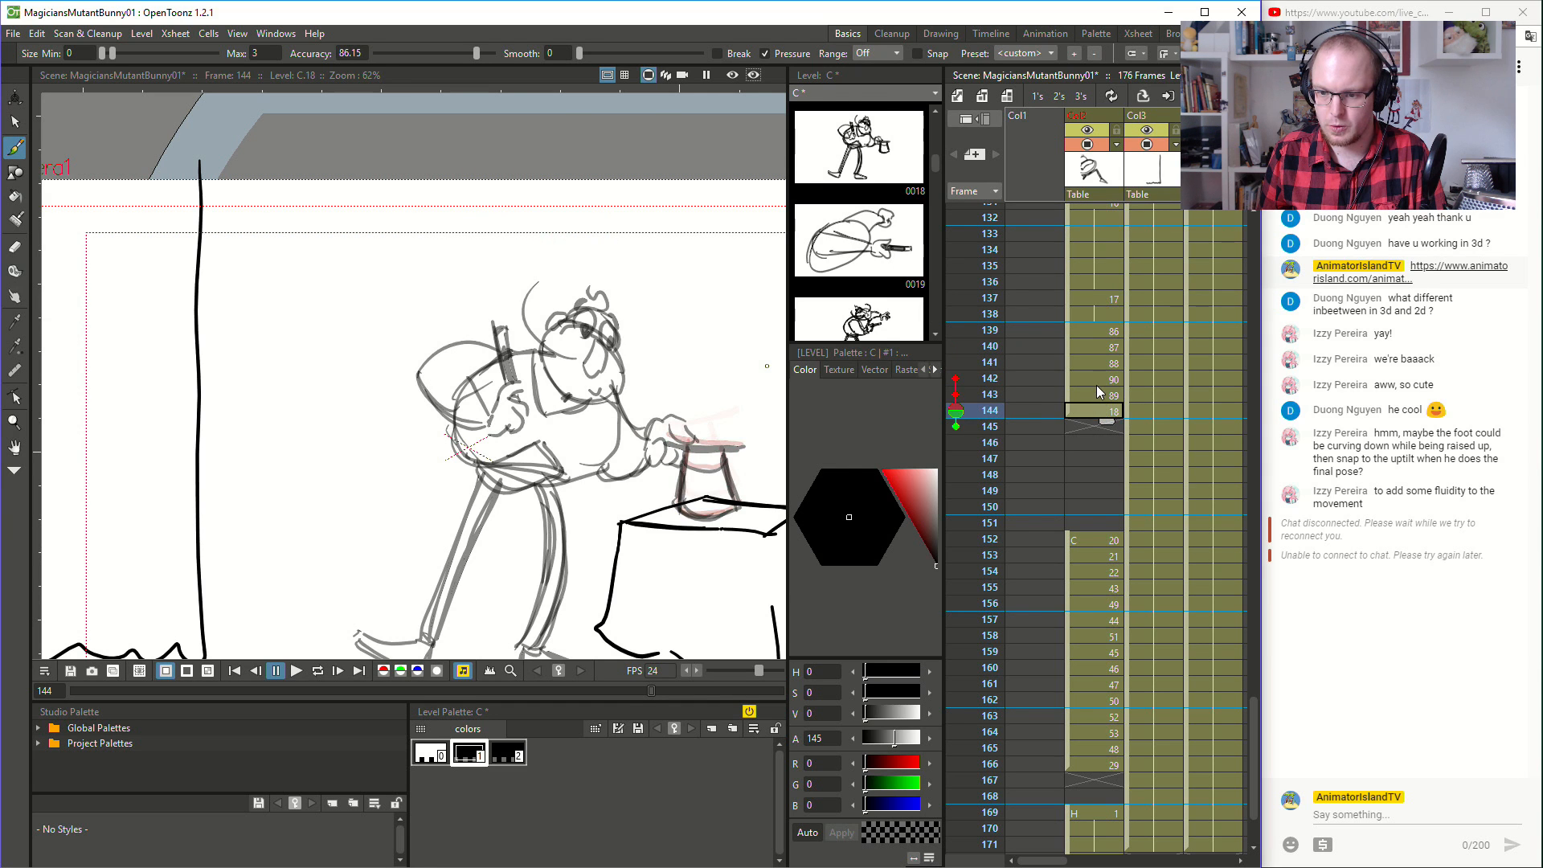
pyautogui.click(1097, 394)
pyautogui.click(1101, 380)
# - Shift drawings 90, 89 and 18 one frame later to frames 143 to 145, freeing frame 142 again
pyautogui.click(1094, 392)
pyautogui.moveTo(1071, 395); pyautogui.dragTo(1069, 415)
pyautogui.click(1082, 399)
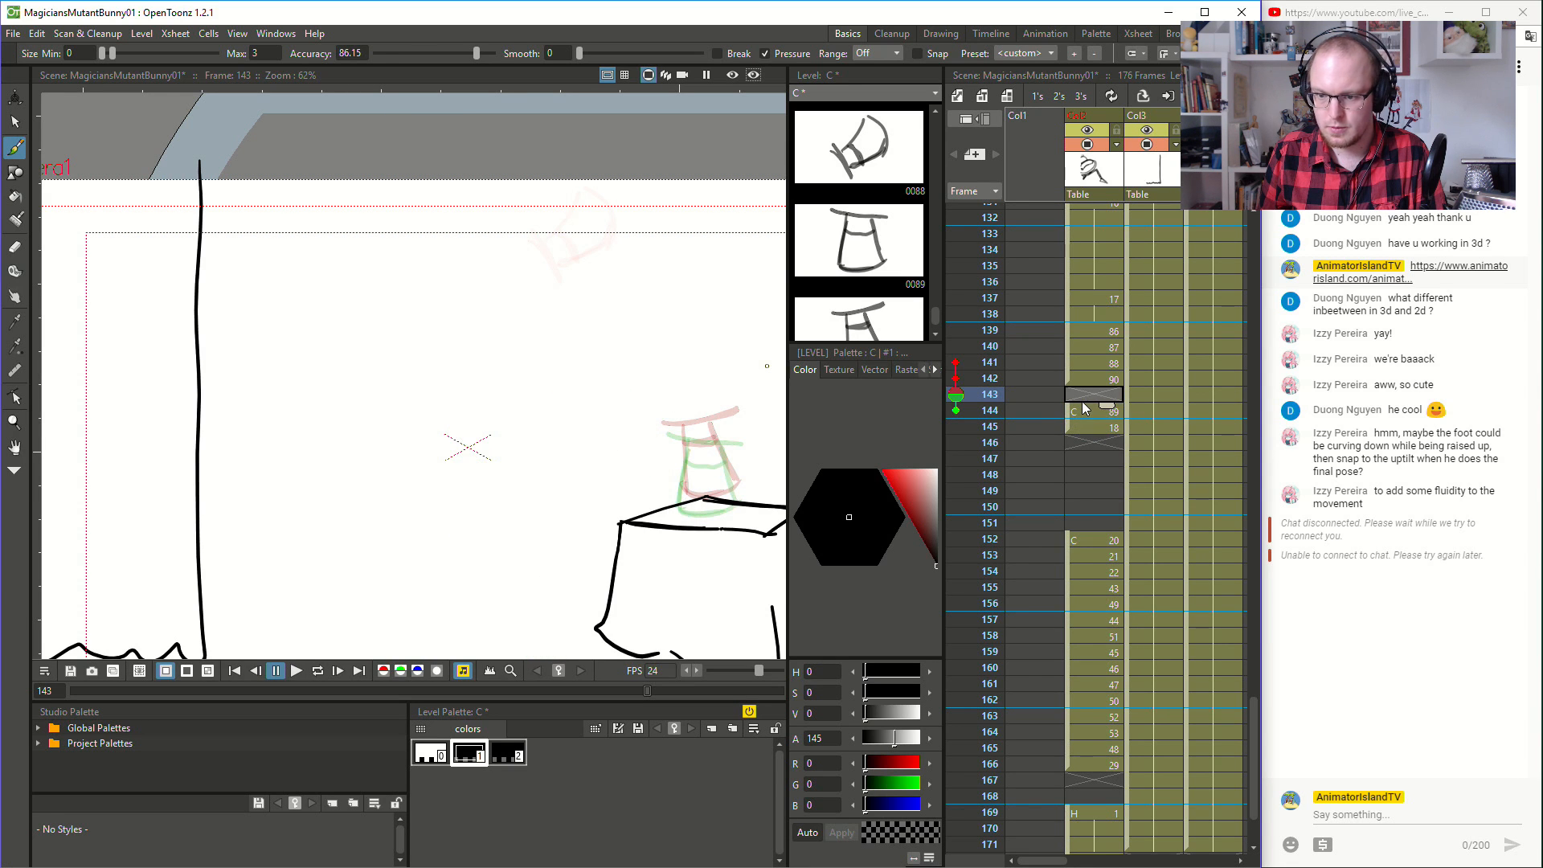
pyautogui.click(1081, 377)
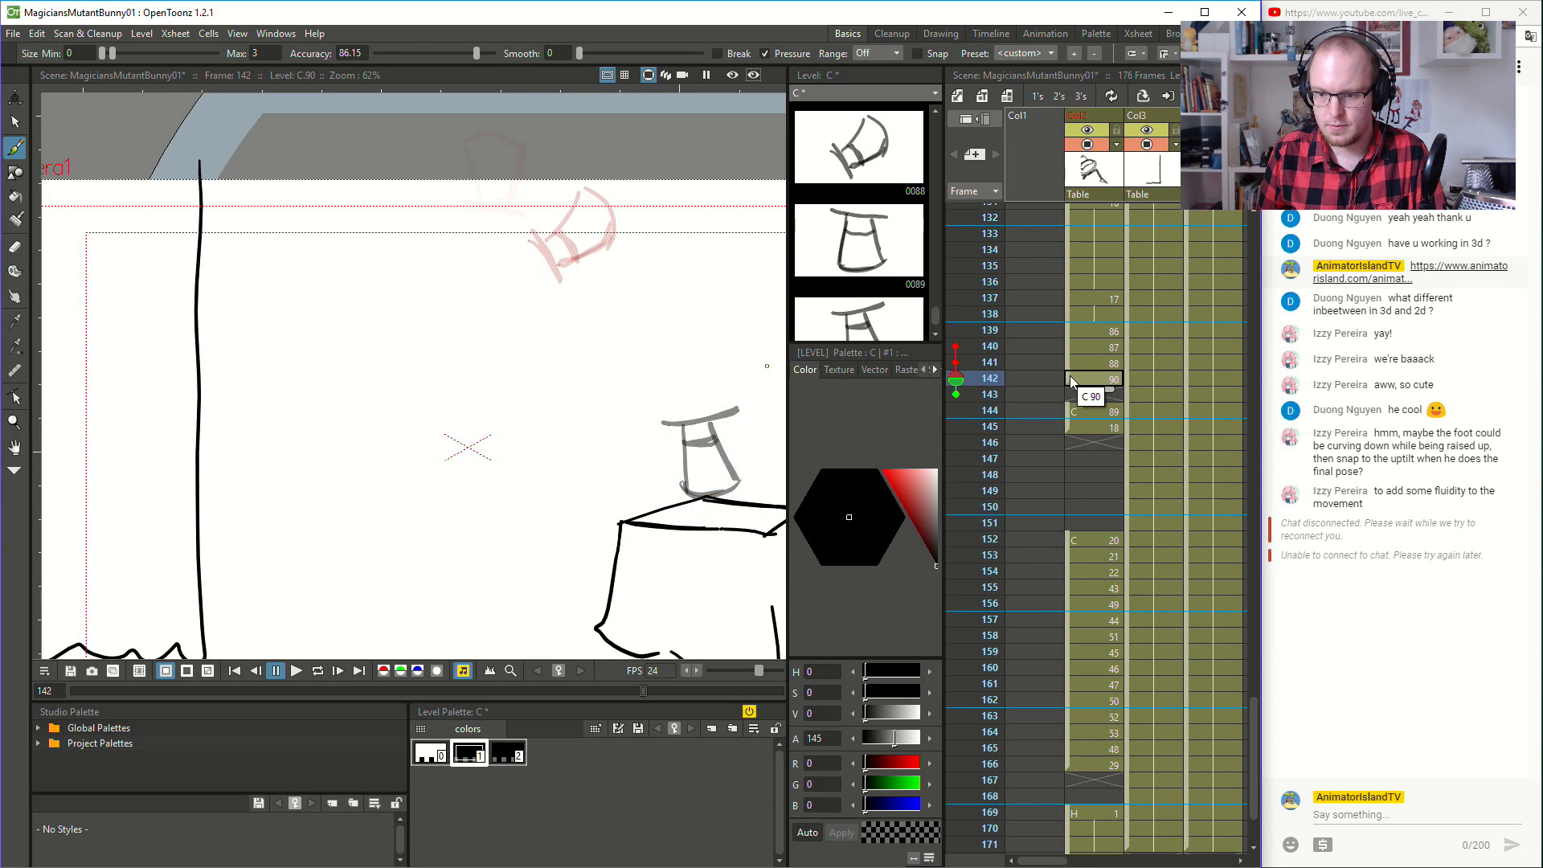
pyautogui.moveTo(1063, 377); pyautogui.dragTo(1076, 396)
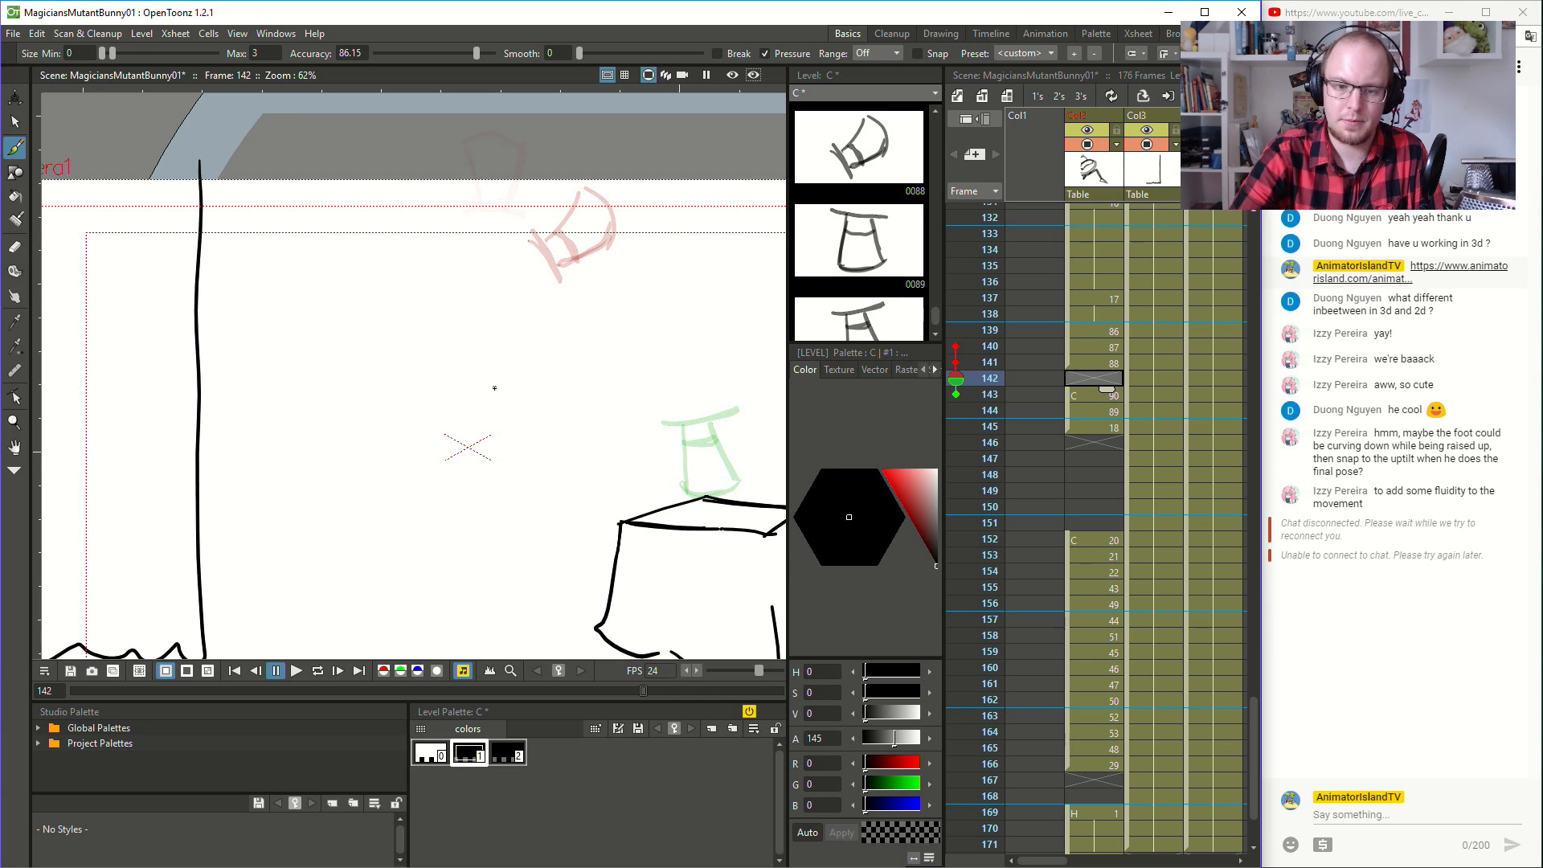
# - Draw the hat lying on its side in mid-air above the table at frame 142, with its brim facing the magician
pyautogui.moveTo(647, 305); pyautogui.dragTo(648, 364)
pyautogui.hotkey('ctrl', 'z')
pyautogui.moveTo(661, 311); pyautogui.dragTo(666, 361)
pyautogui.hotkey('ctrl', 'z')
pyautogui.moveTo(674, 309)
pyautogui.mouseDown()
pyautogui.moveTo(663, 372)
pyautogui.moveTo(735, 316)
pyautogui.mouseUp()
pyautogui.moveTo(670, 359)
pyautogui.mouseDown()
pyautogui.moveTo(727, 367)
pyautogui.moveTo(740, 332)
pyautogui.moveTo(724, 376)
pyautogui.moveTo(696, 365)
pyautogui.moveTo(729, 372)
pyautogui.mouseUp()
pyautogui.hotkey('ctrl', 'z')
pyautogui.hotkey('ctrl', 'z')
pyautogui.hotkey('ctrl', 'z')
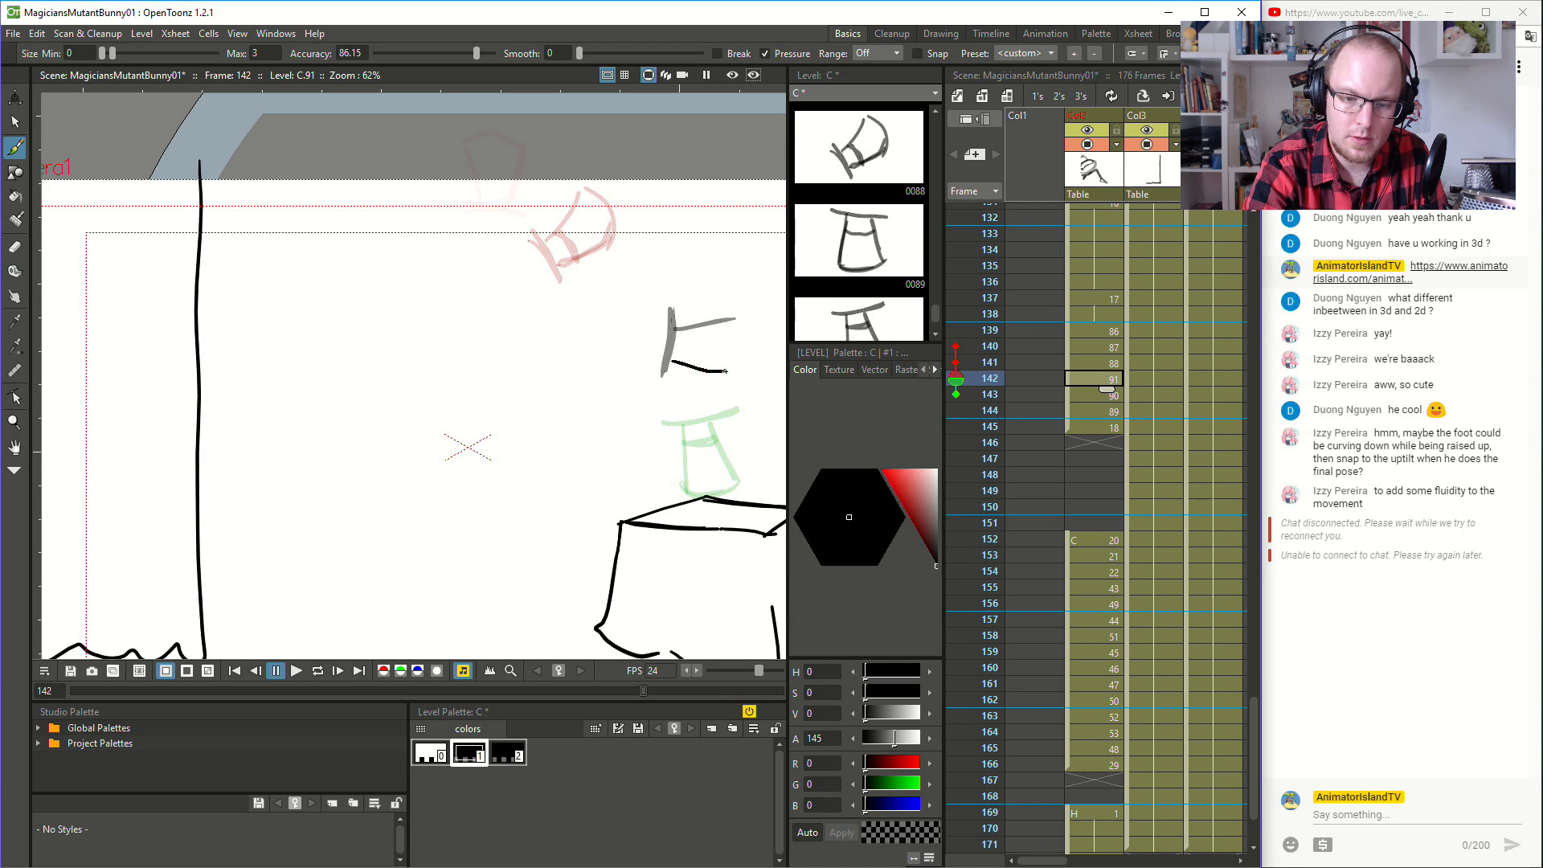
pyautogui.moveTo(735, 319)
pyautogui.mouseDown()
pyautogui.moveTo(745, 346)
pyautogui.moveTo(726, 371)
pyautogui.mouseUp()
pyautogui.hotkey('ctrl', 'z')
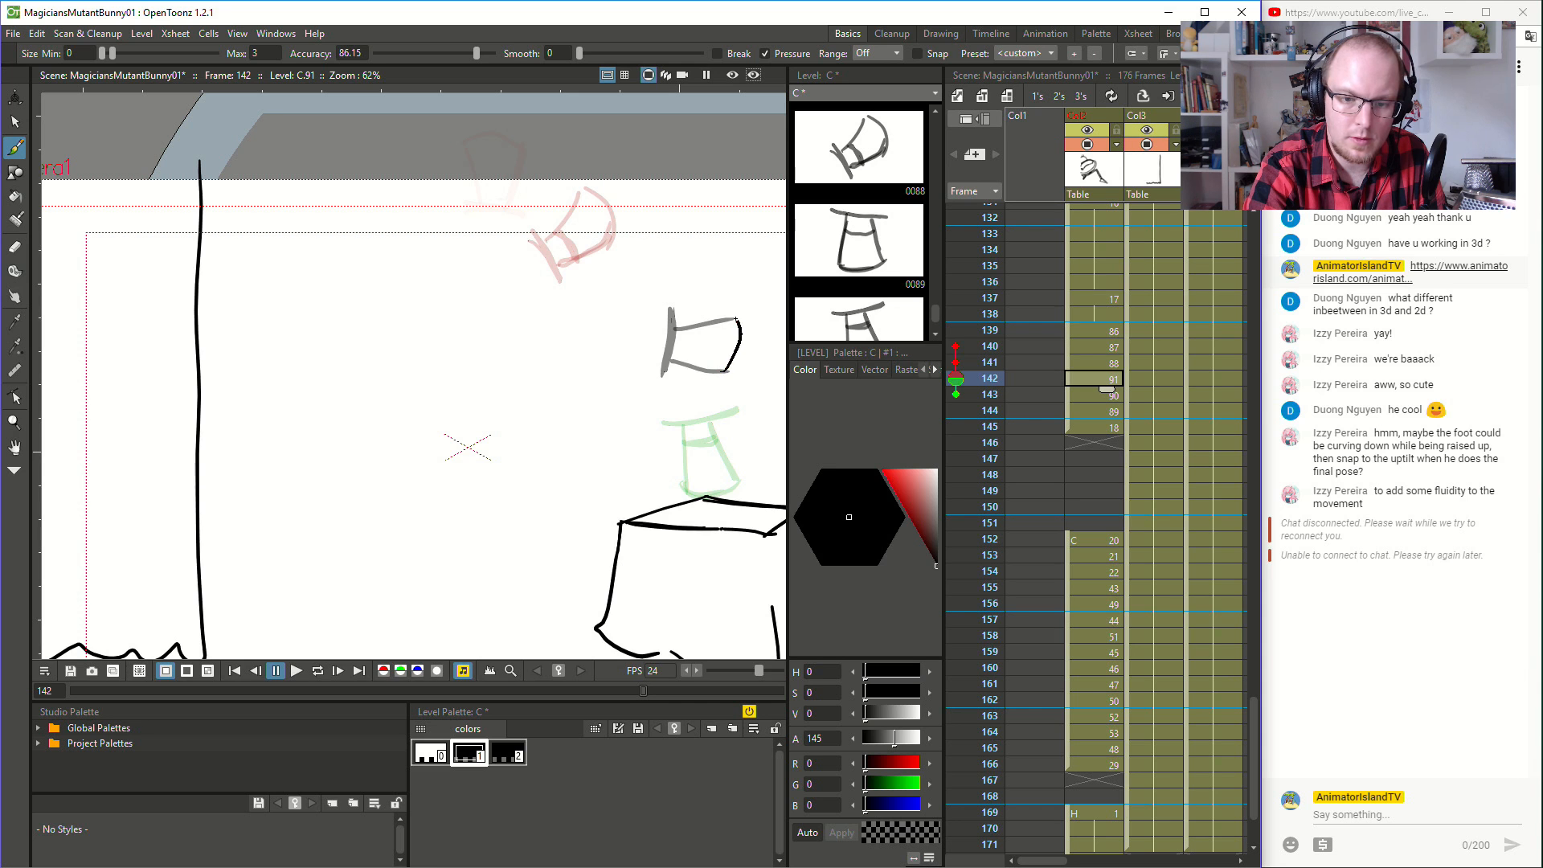
# - Check the hat's arc from frame 139, then select the hat at frame 141 and move it slightly toward the table
pyautogui.click(1105, 324)
pyautogui.press('Down')
pyautogui.press('Down')
pyautogui.press('Down')
pyautogui.press('Down')
pyautogui.press('Down')
pyautogui.press('Up')
pyautogui.press('Up')
pyautogui.press('Up')
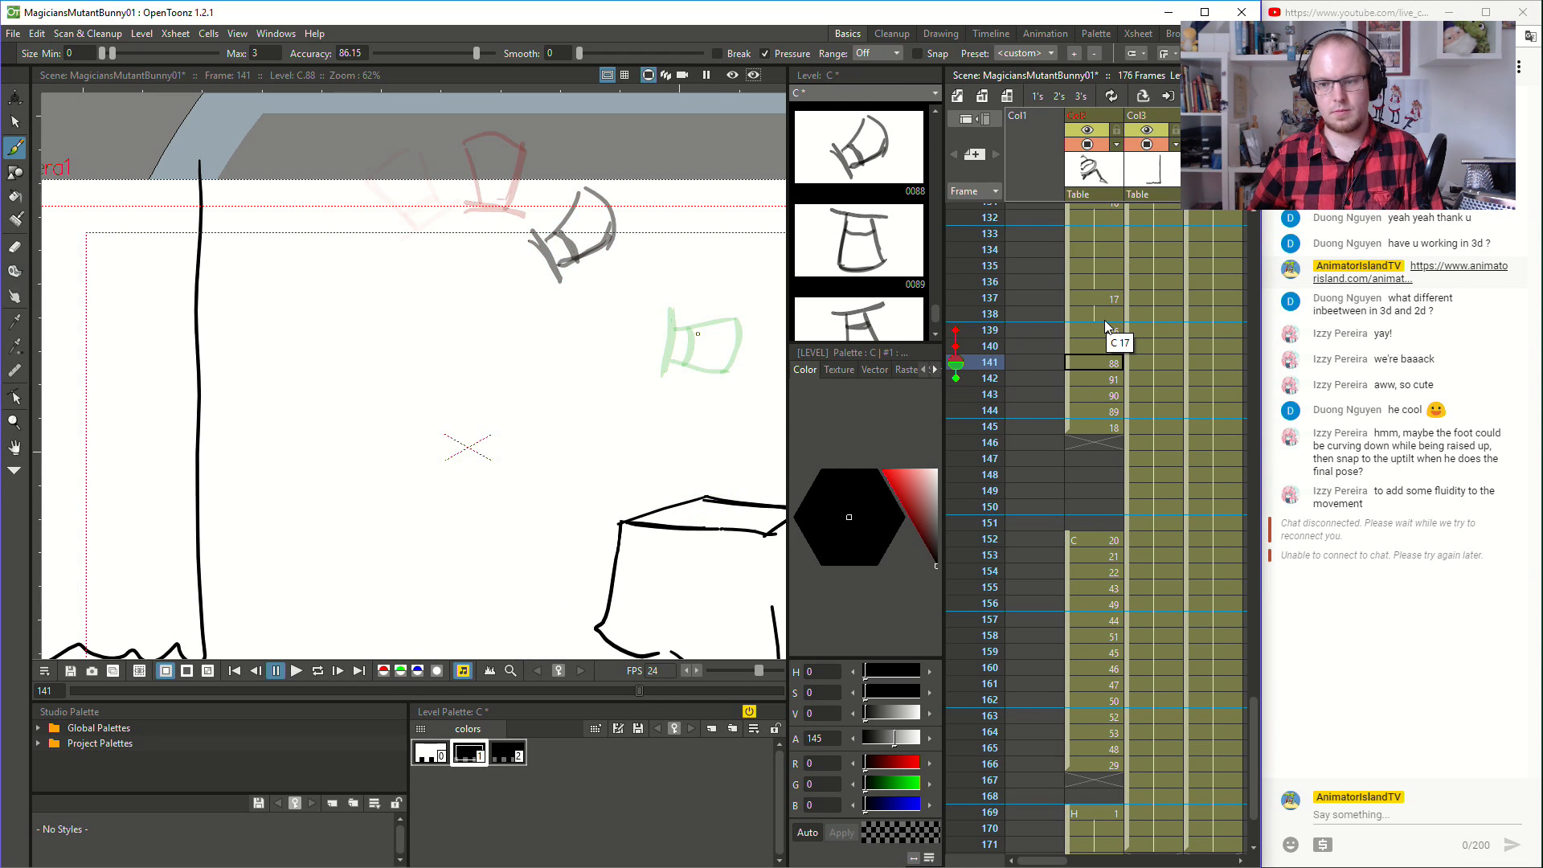
pyautogui.click(17, 122)
pyautogui.moveTo(616, 167)
pyautogui.mouseDown()
pyautogui.moveTo(479, 255)
pyautogui.moveTo(628, 178)
pyautogui.mouseUp()
pyautogui.moveTo(589, 256); pyautogui.dragTo(623, 249)
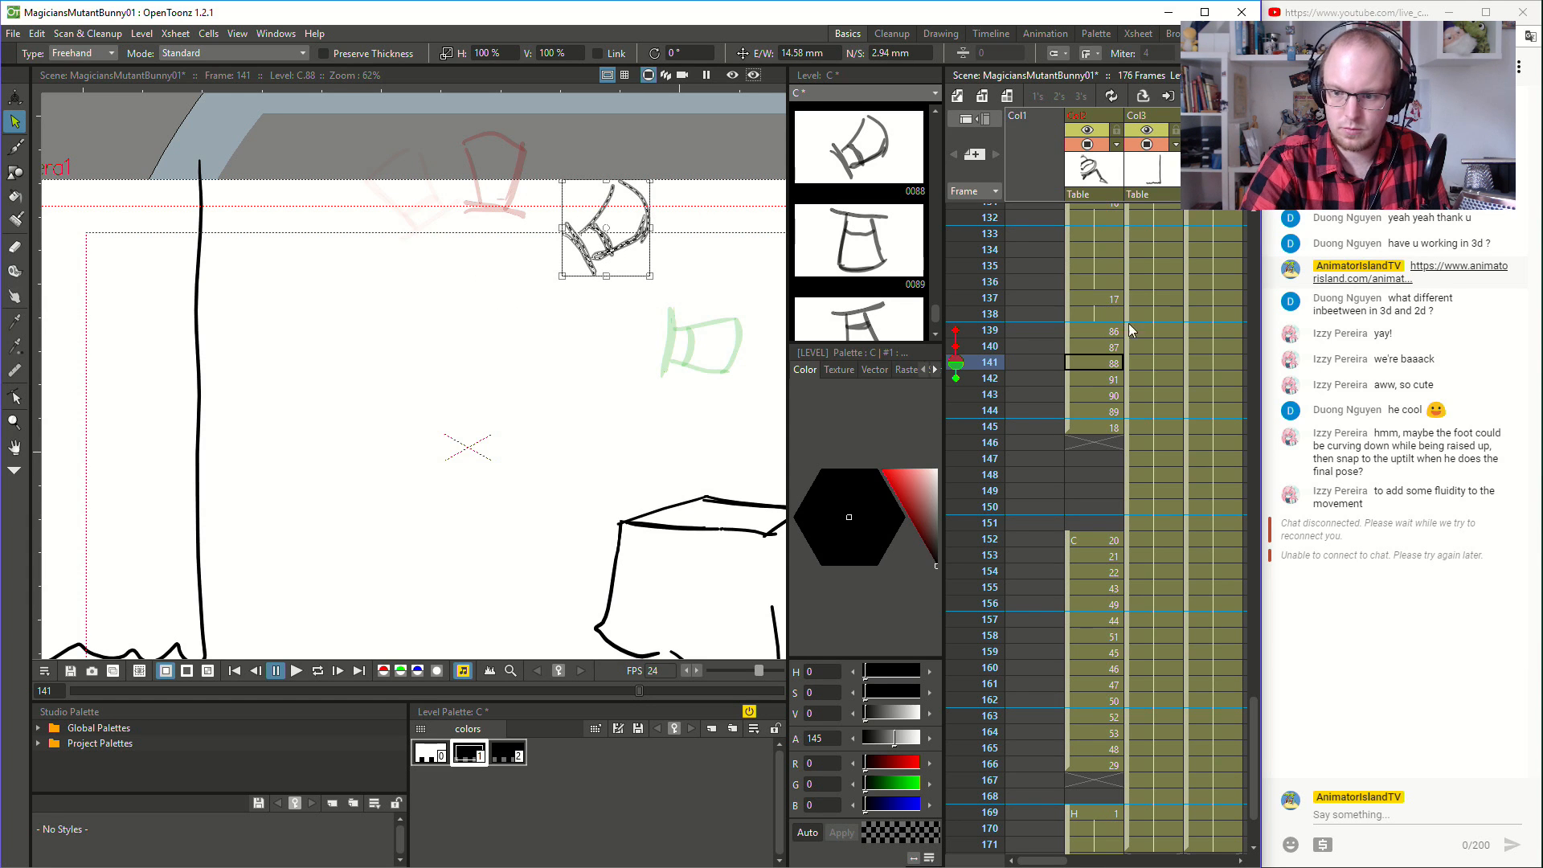
# - Flip through frames 139 to 145 to review the adjusted arc of the falling hat
pyautogui.click(1107, 328)
pyautogui.press('Down')
pyautogui.press('Down')
pyautogui.press('Down')
pyautogui.press('Up')
pyautogui.press('Up')
pyautogui.press('Up')
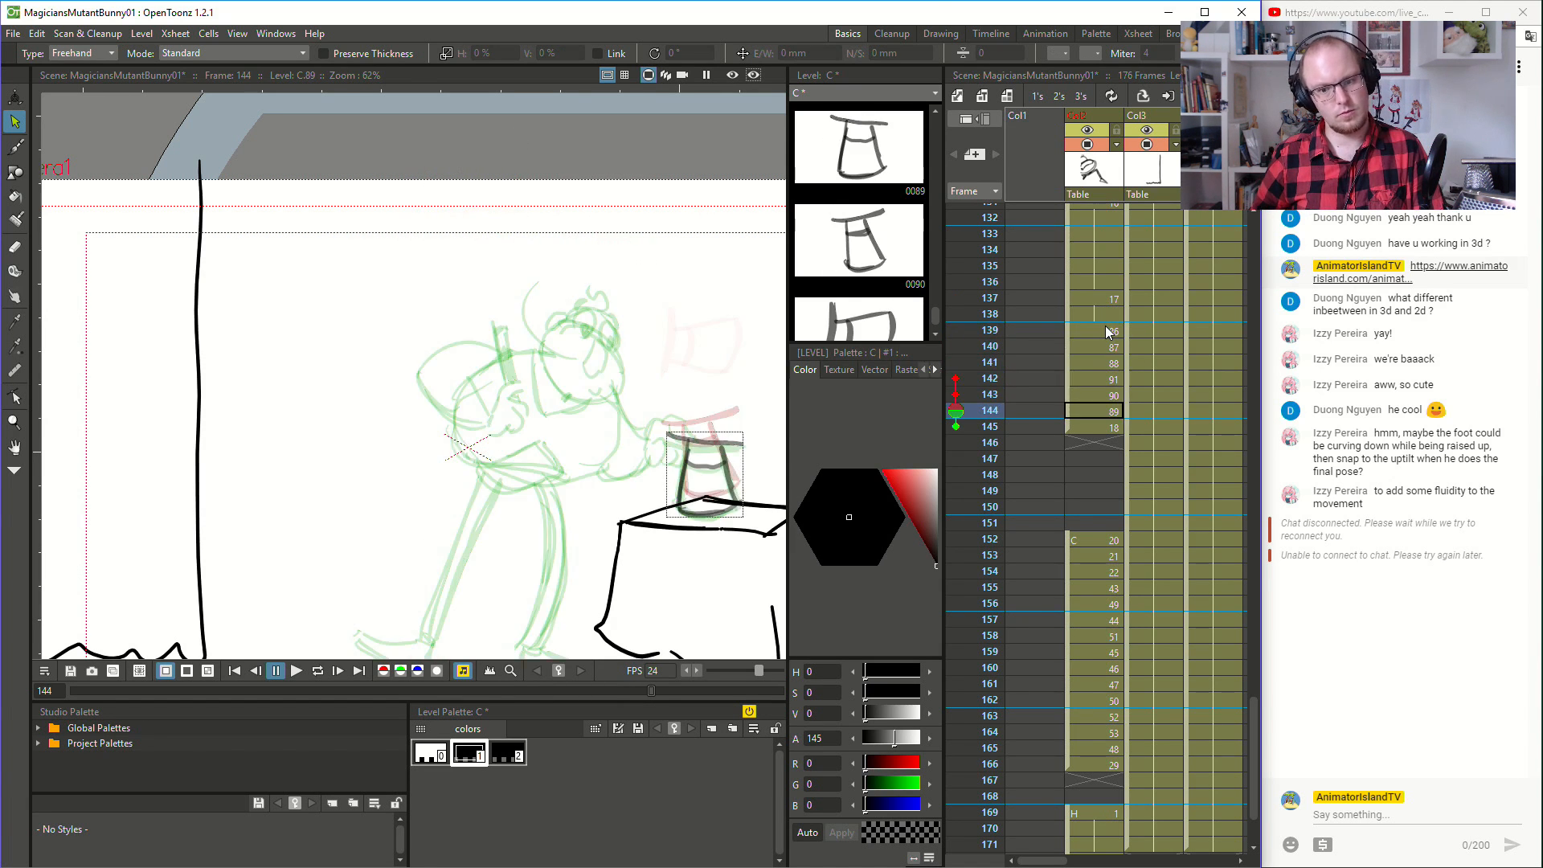
pyautogui.press('Down')
pyautogui.press('Down')
pyautogui.press('Up')
pyautogui.press('Up')
pyautogui.press('Down')
pyautogui.press('Down')
pyautogui.press('Down')
pyautogui.press('Down')
pyautogui.press('Down')
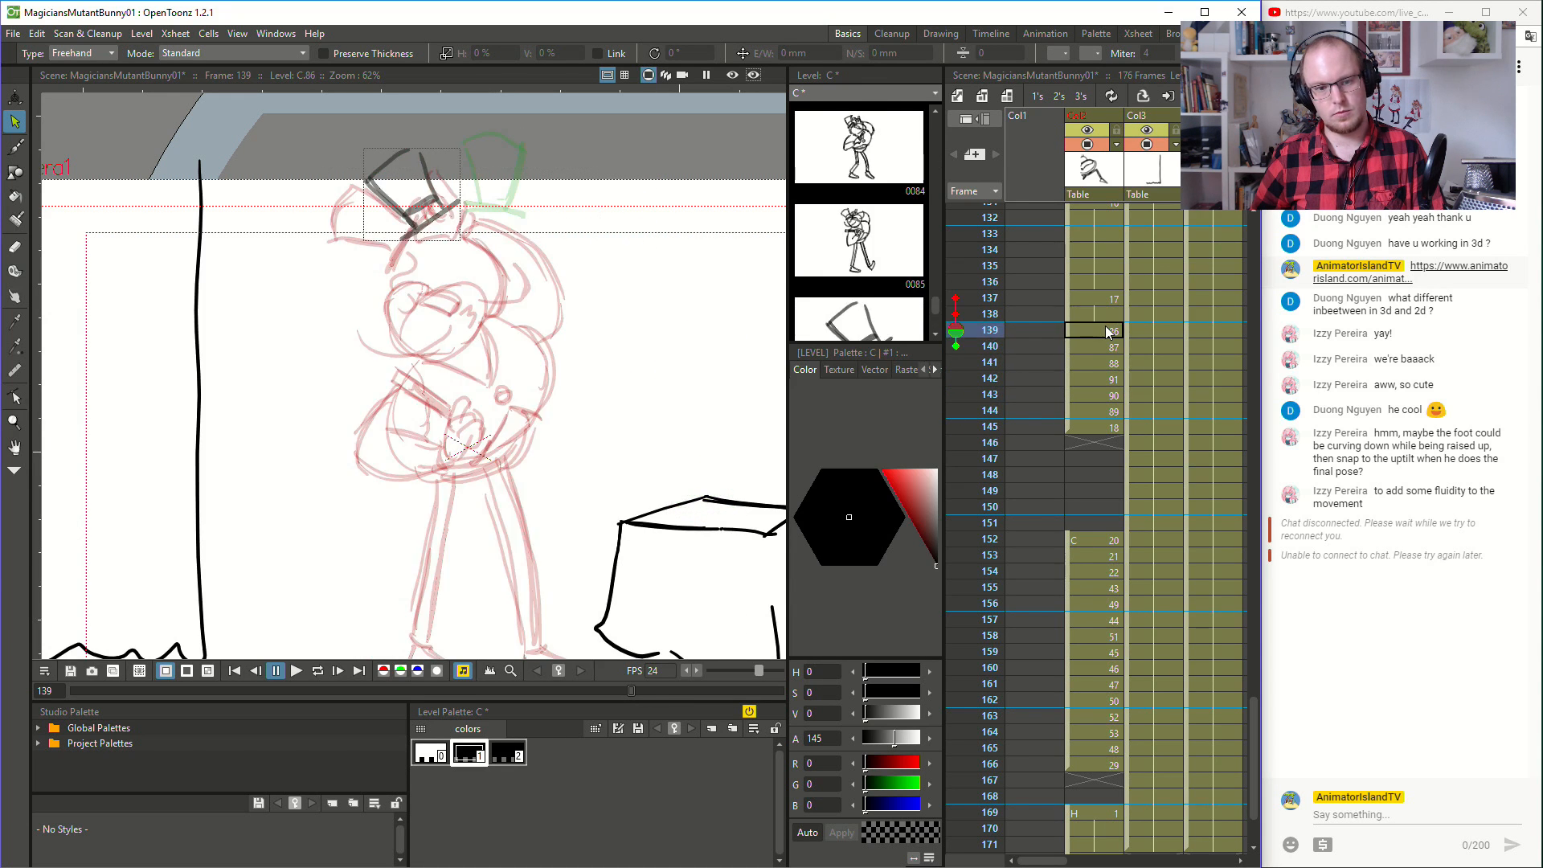
pyautogui.press('Up')
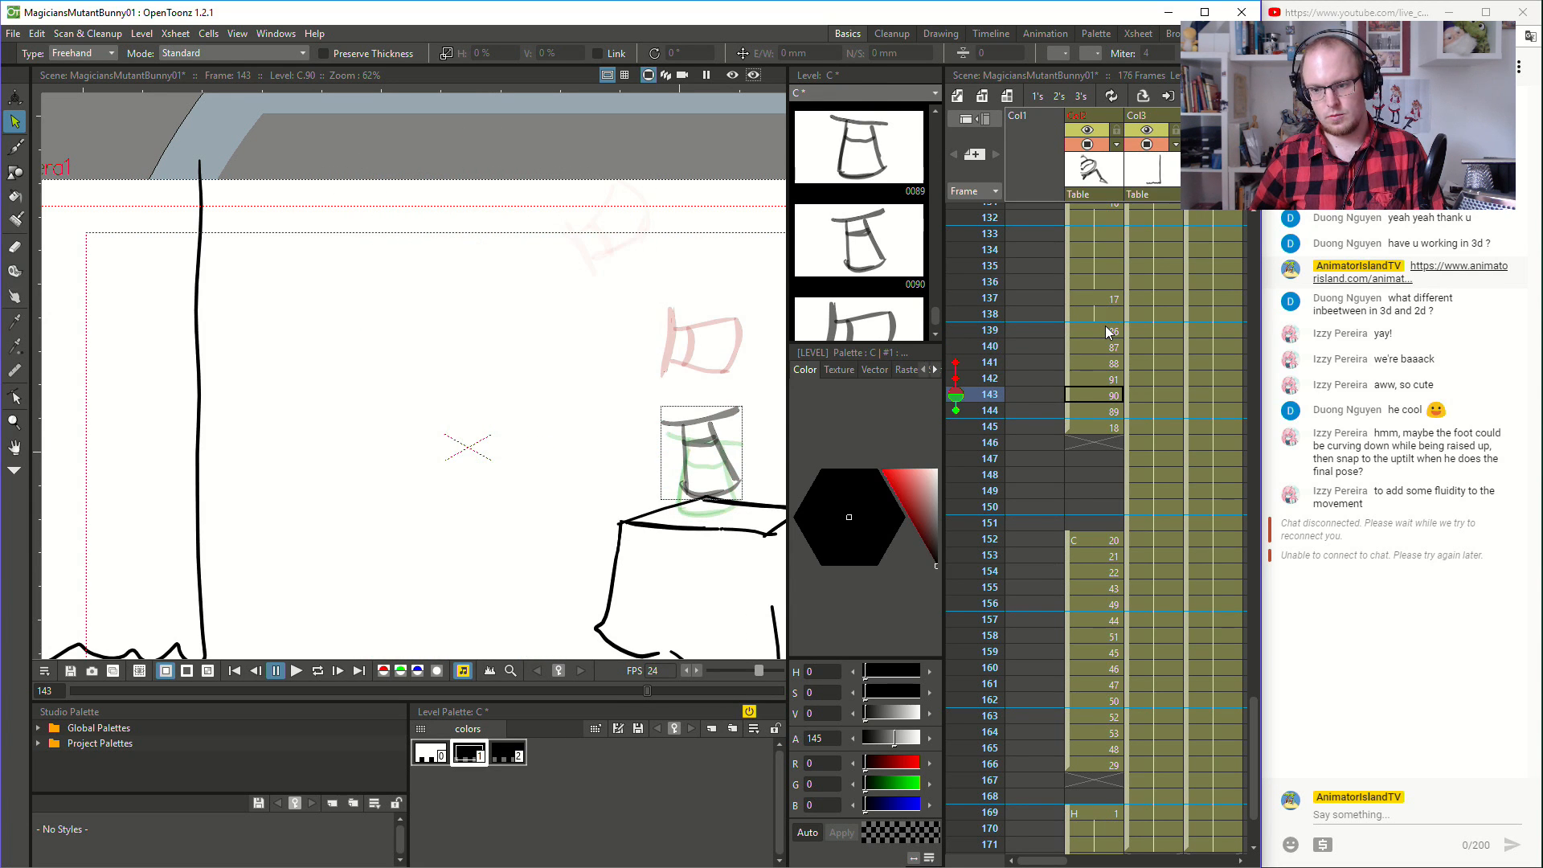
pyautogui.click(1083, 333)
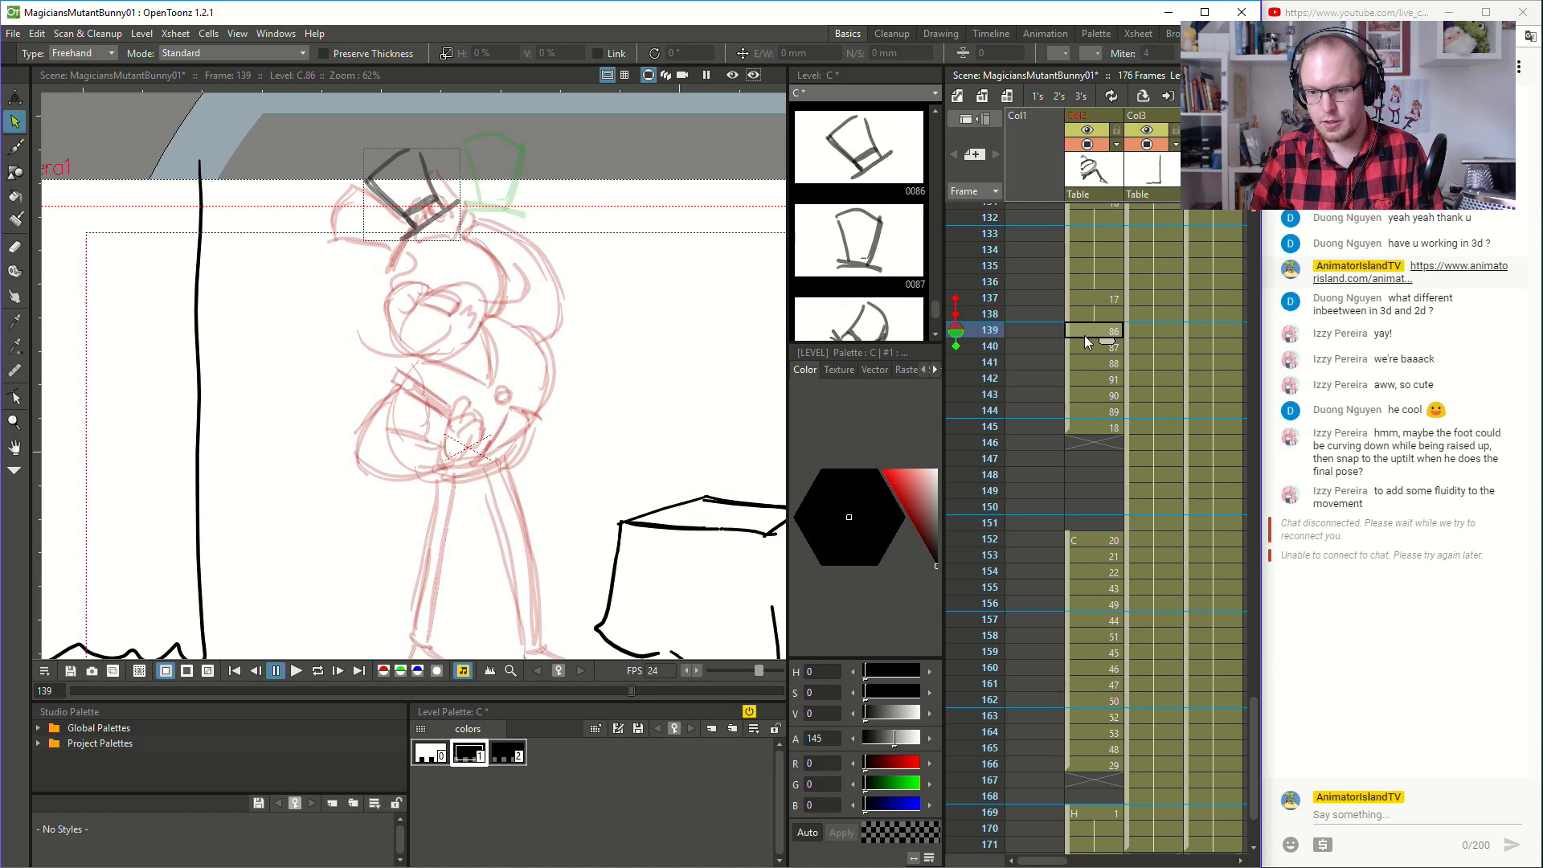
# - Put the hat-fall drawings at frames 139 to 145 on twos and play the retimed motion from frame 133
pyautogui.keyDown('shift'); pyautogui.click(1093, 427); pyautogui.keyUp('shift')
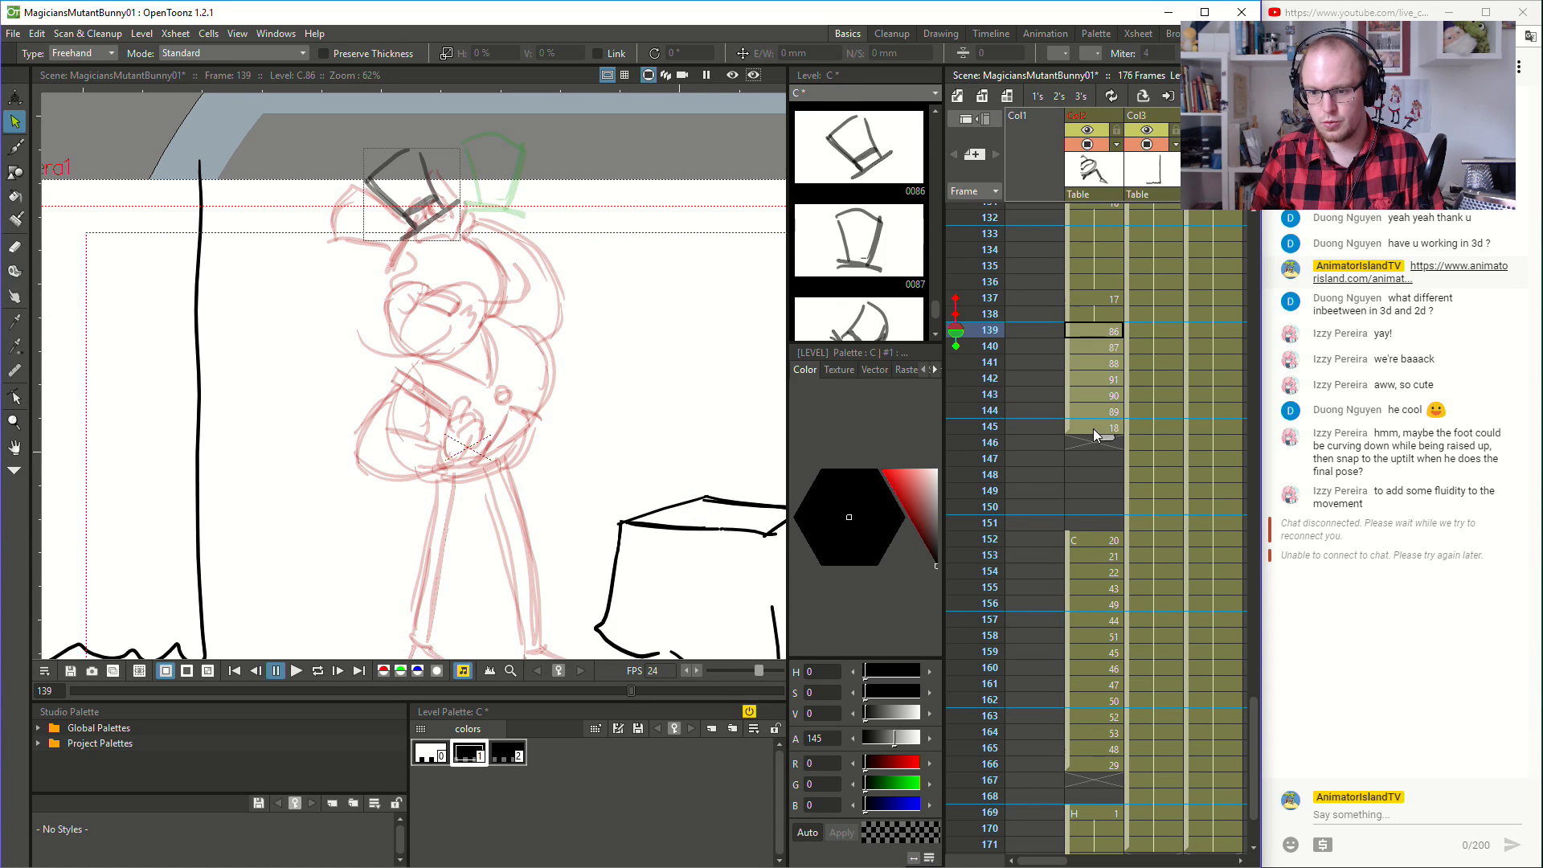
pyautogui.click(1059, 96)
pyautogui.click(1093, 234)
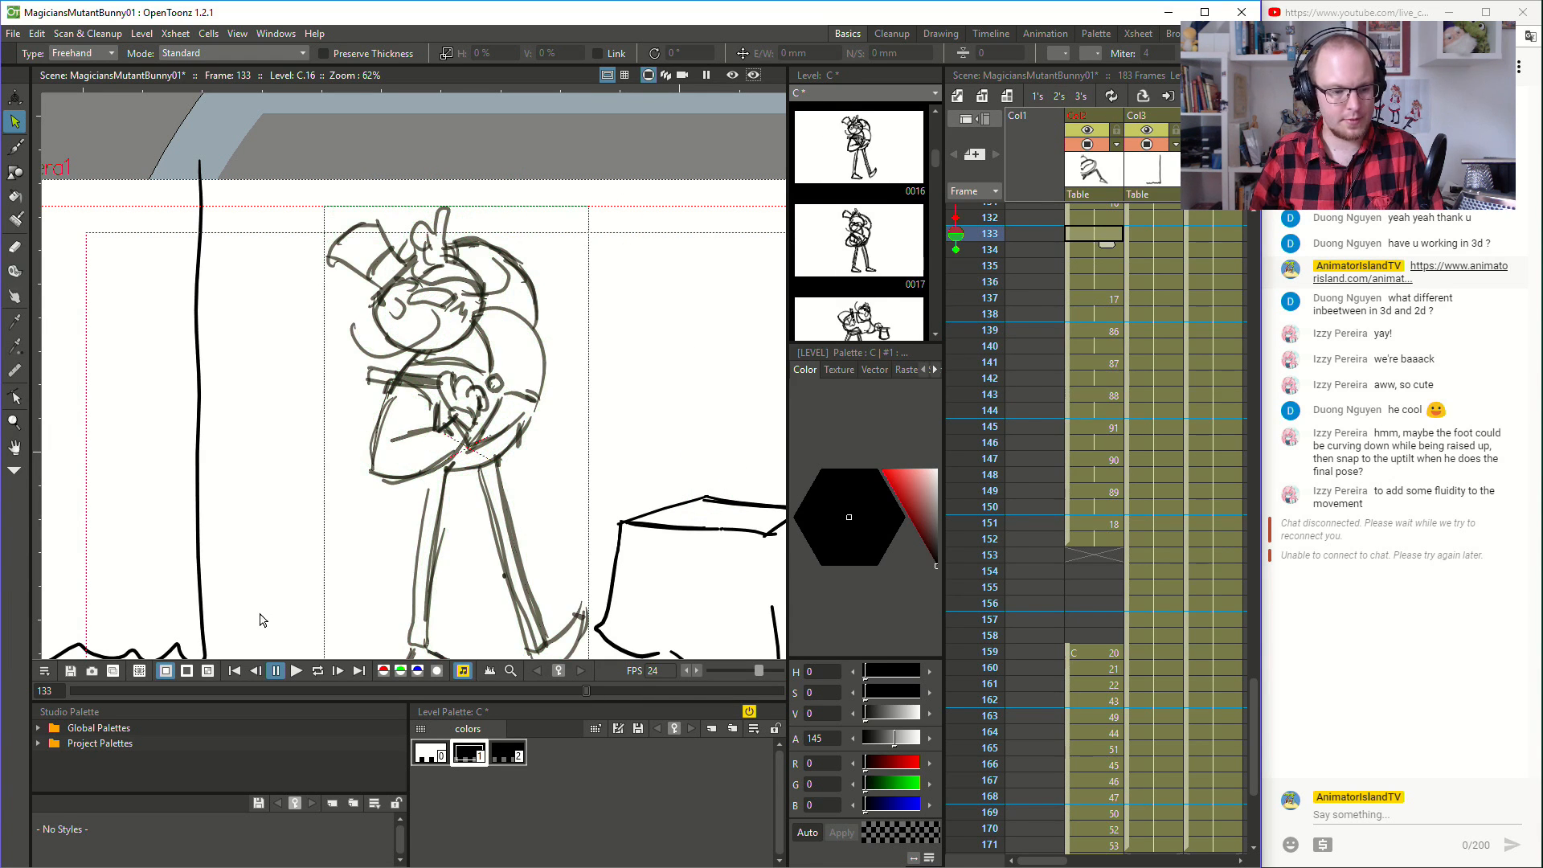
pyautogui.click(295, 671)
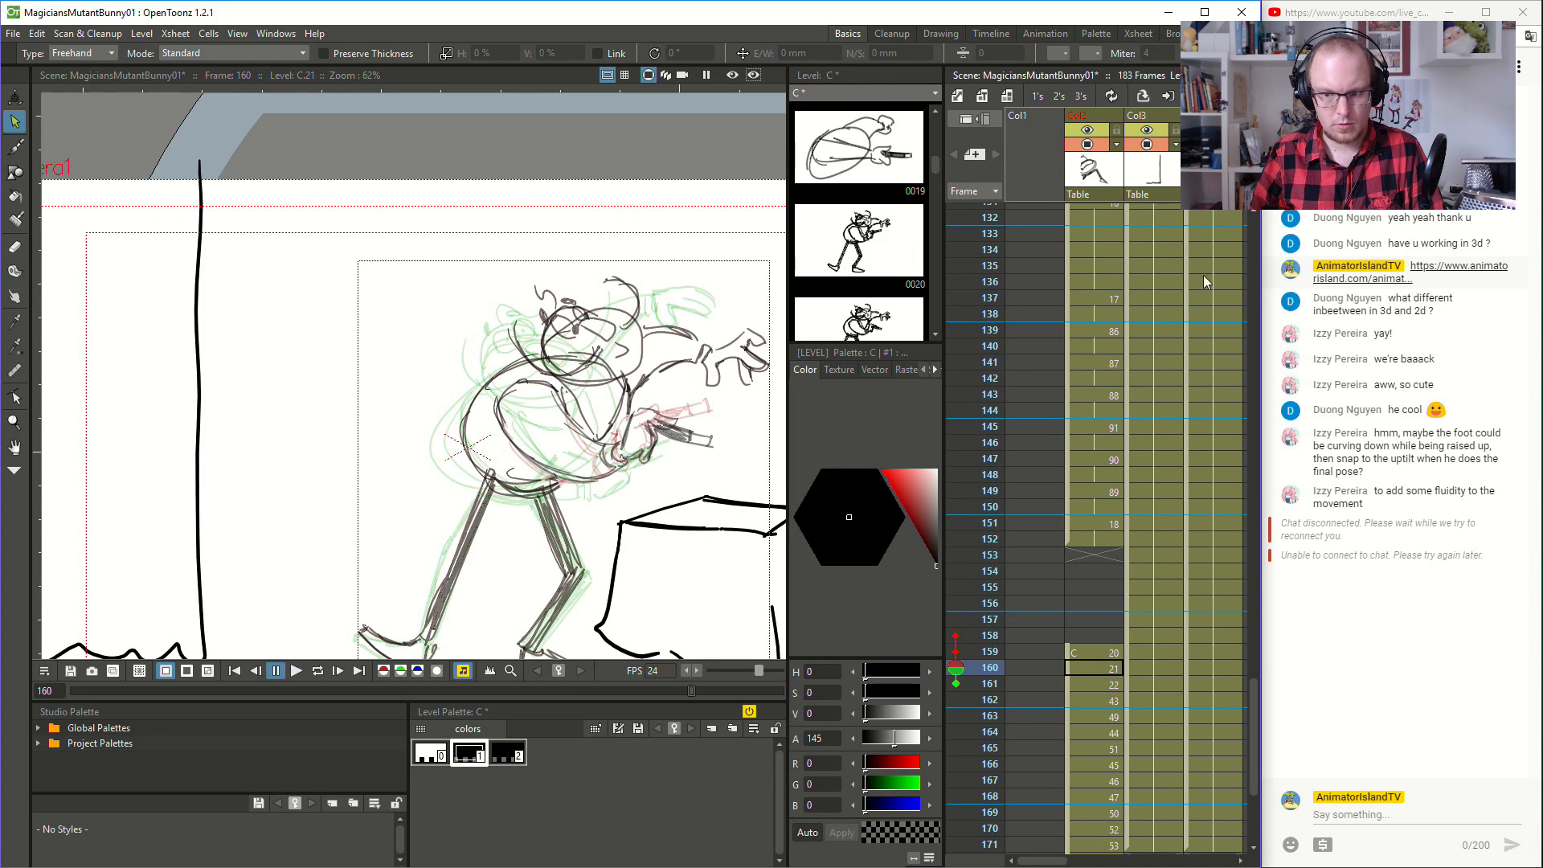
# - Replay the magician's turn and the retimed hat fall, starting from frames 135, 99 and 132 in turn
pyautogui.click(1104, 267)
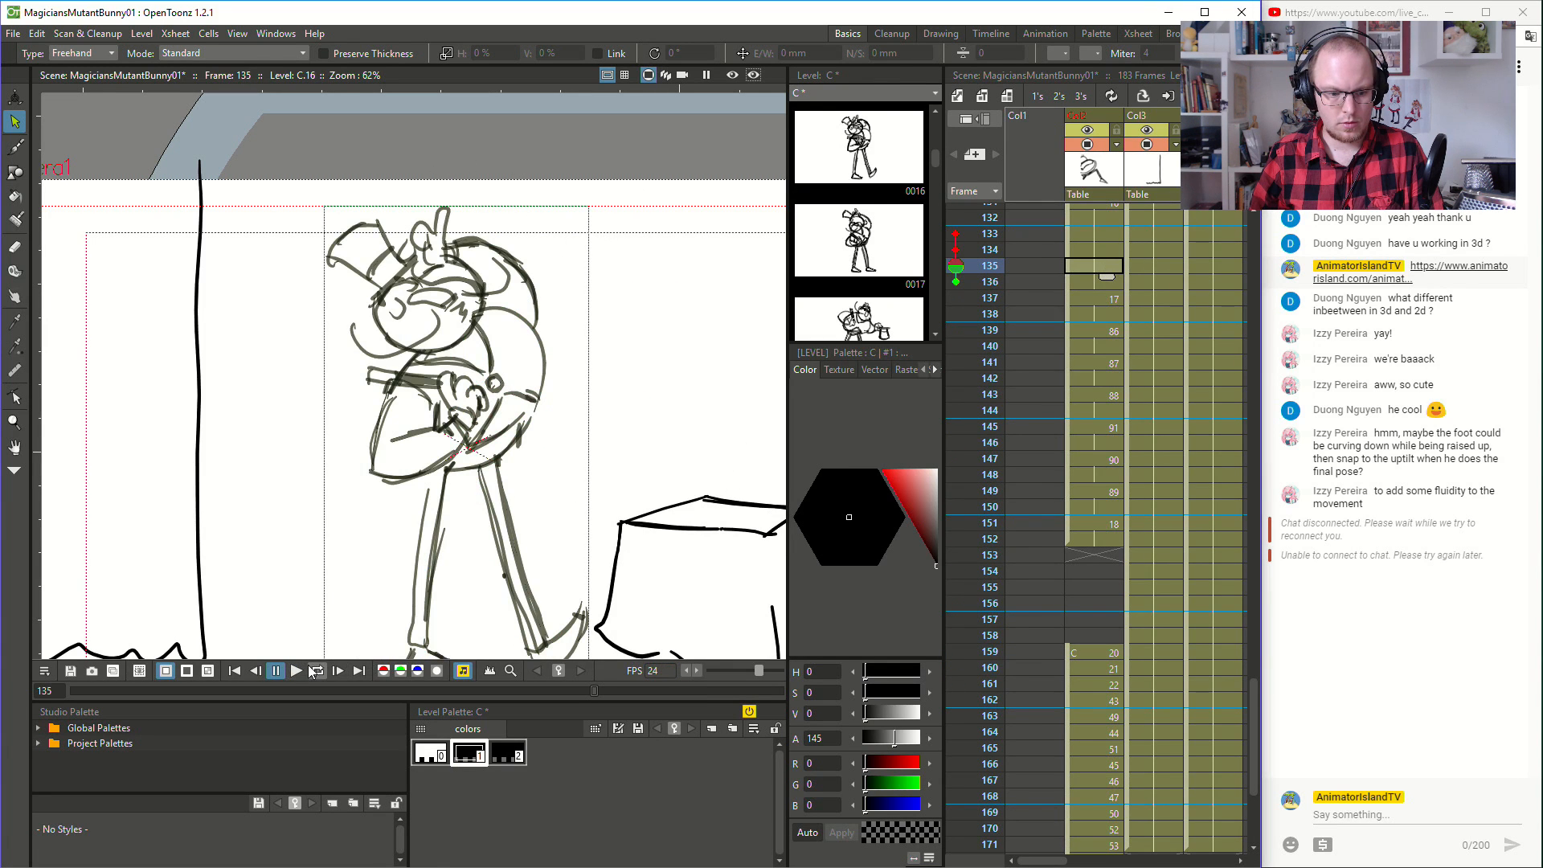
pyautogui.click(297, 670)
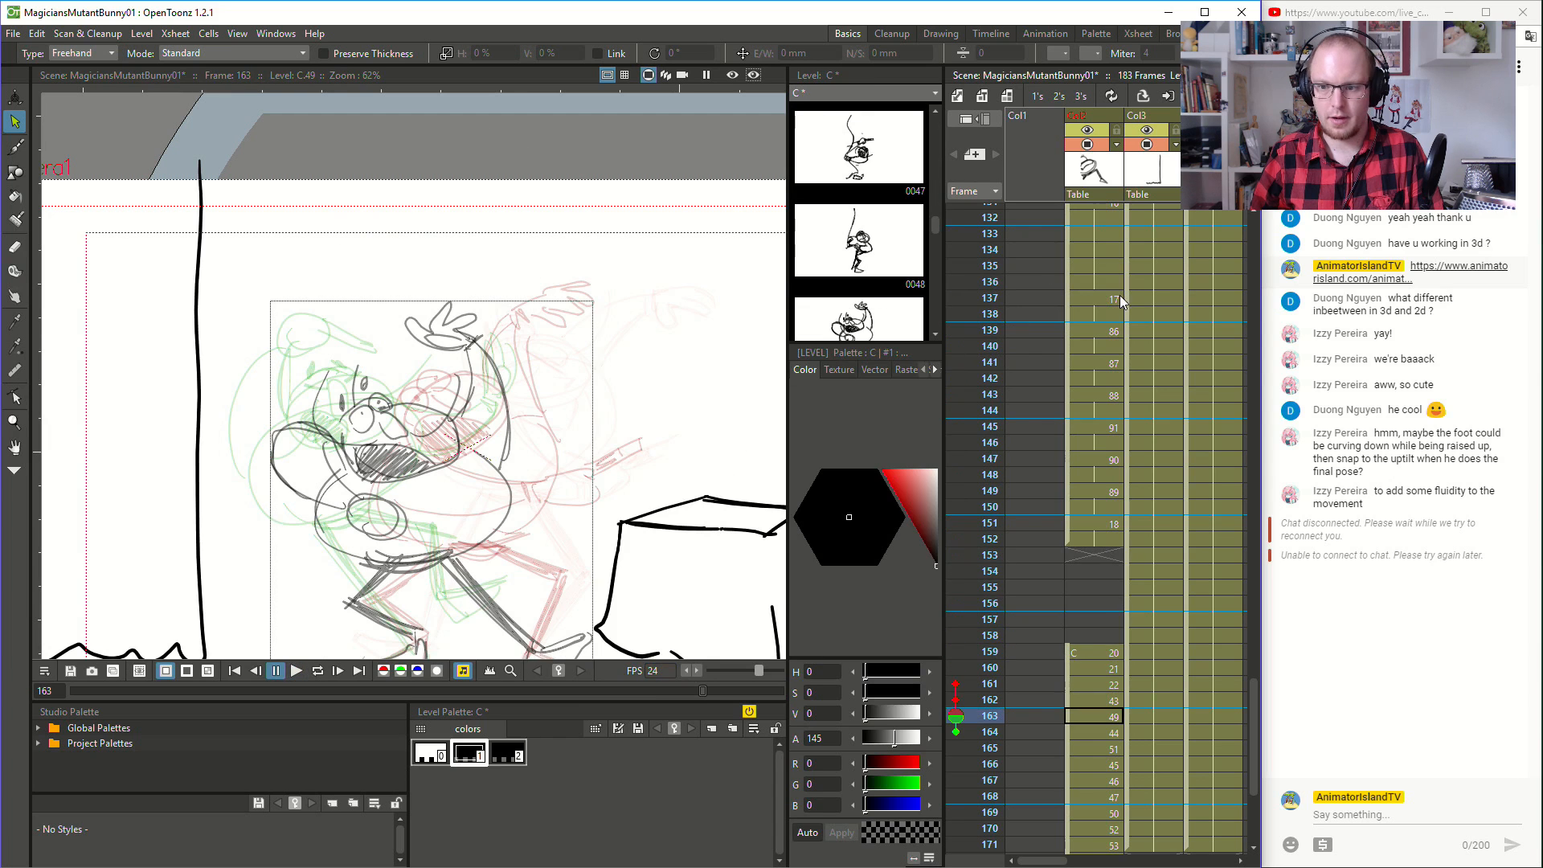
pyautogui.scroll(6, 1114, 281)
pyautogui.click(1077, 265)
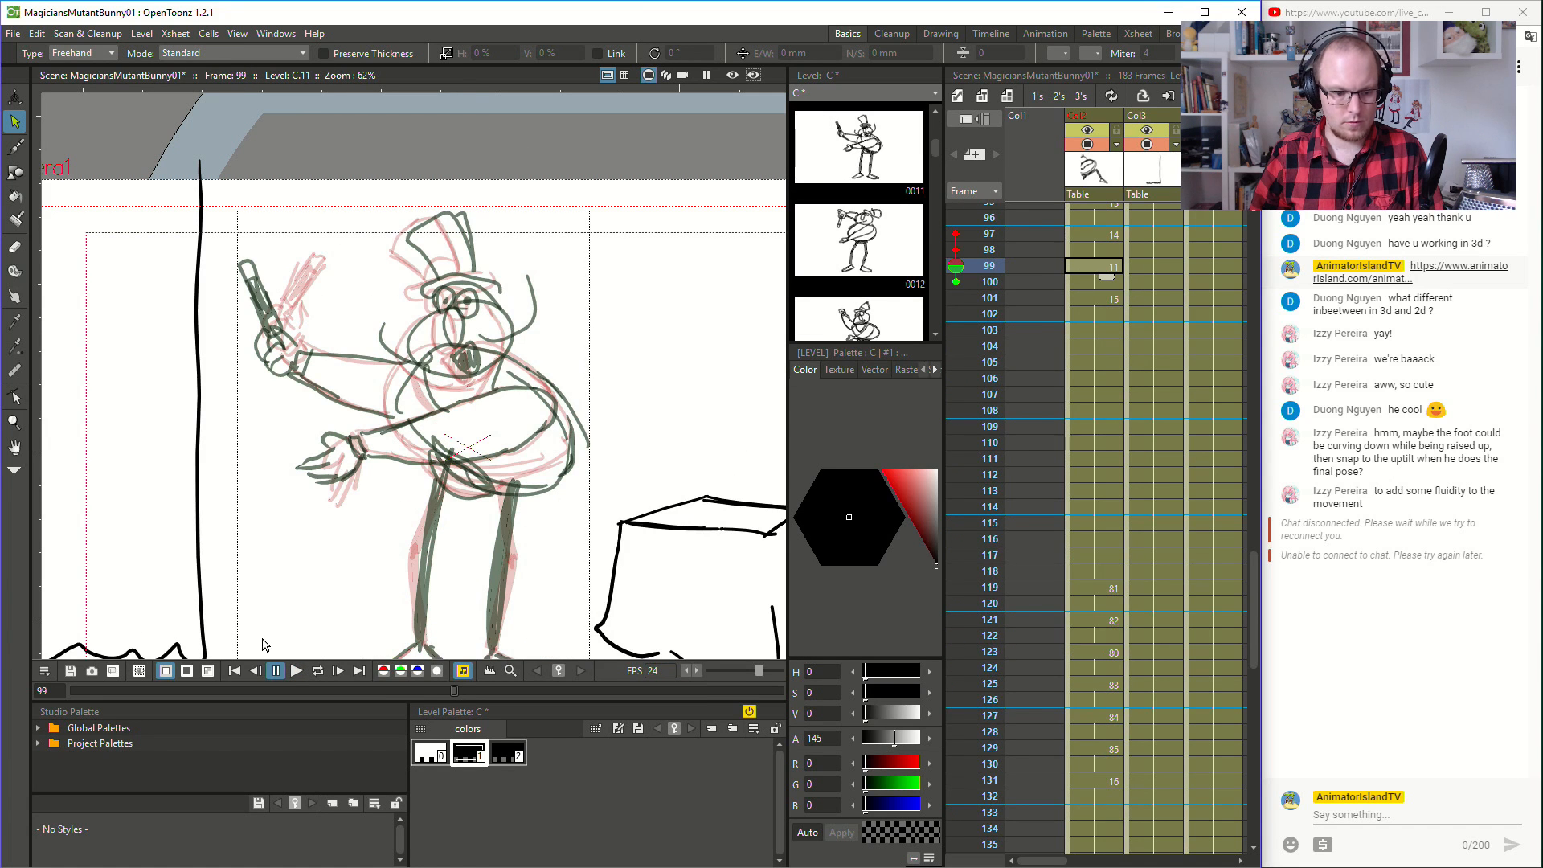
pyautogui.click(302, 667)
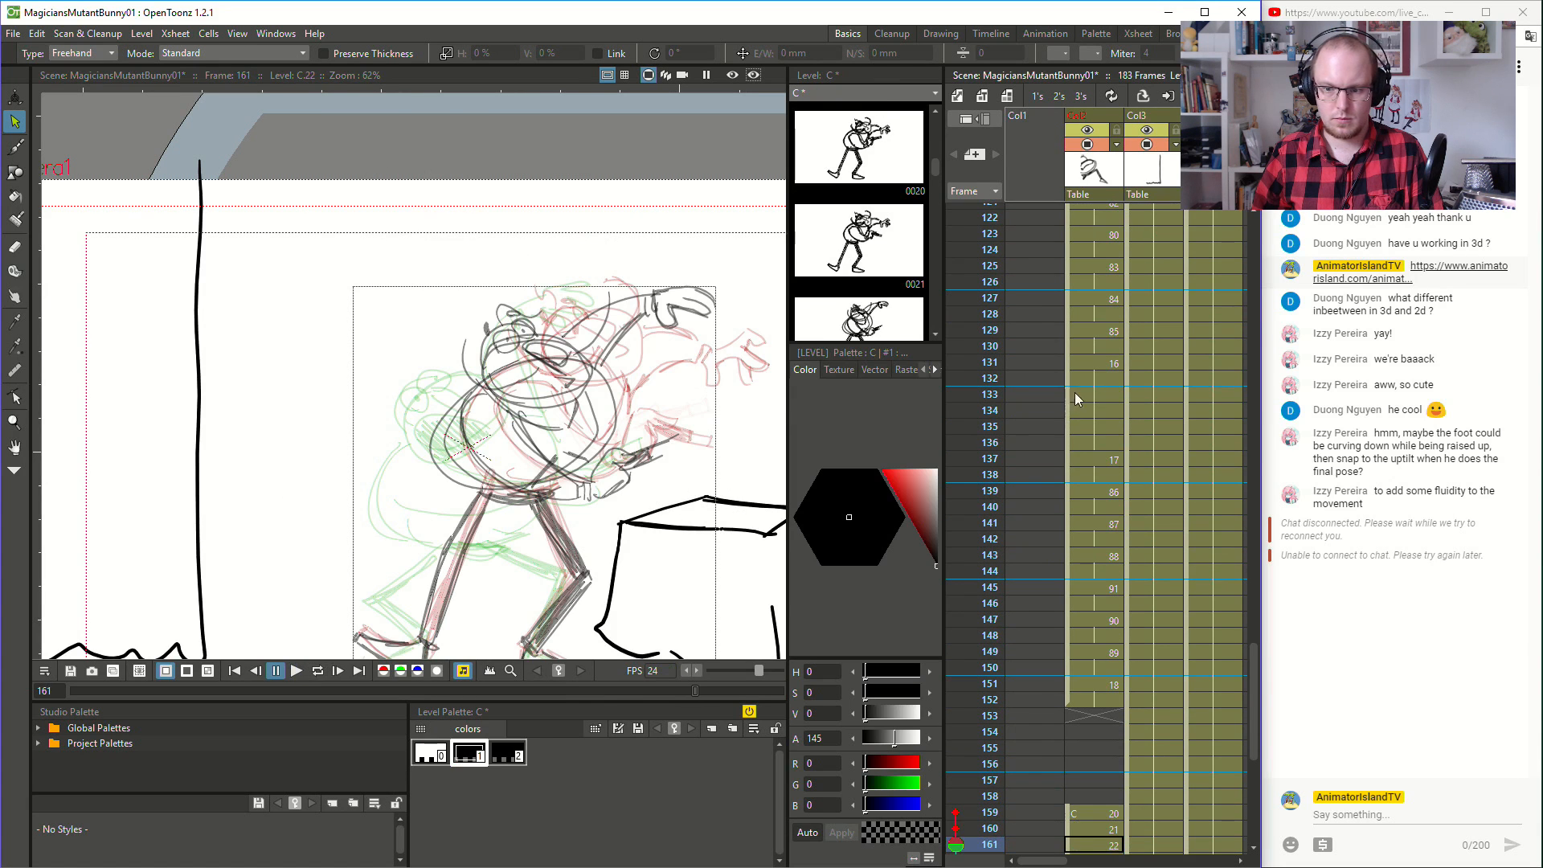
pyautogui.click(1078, 379)
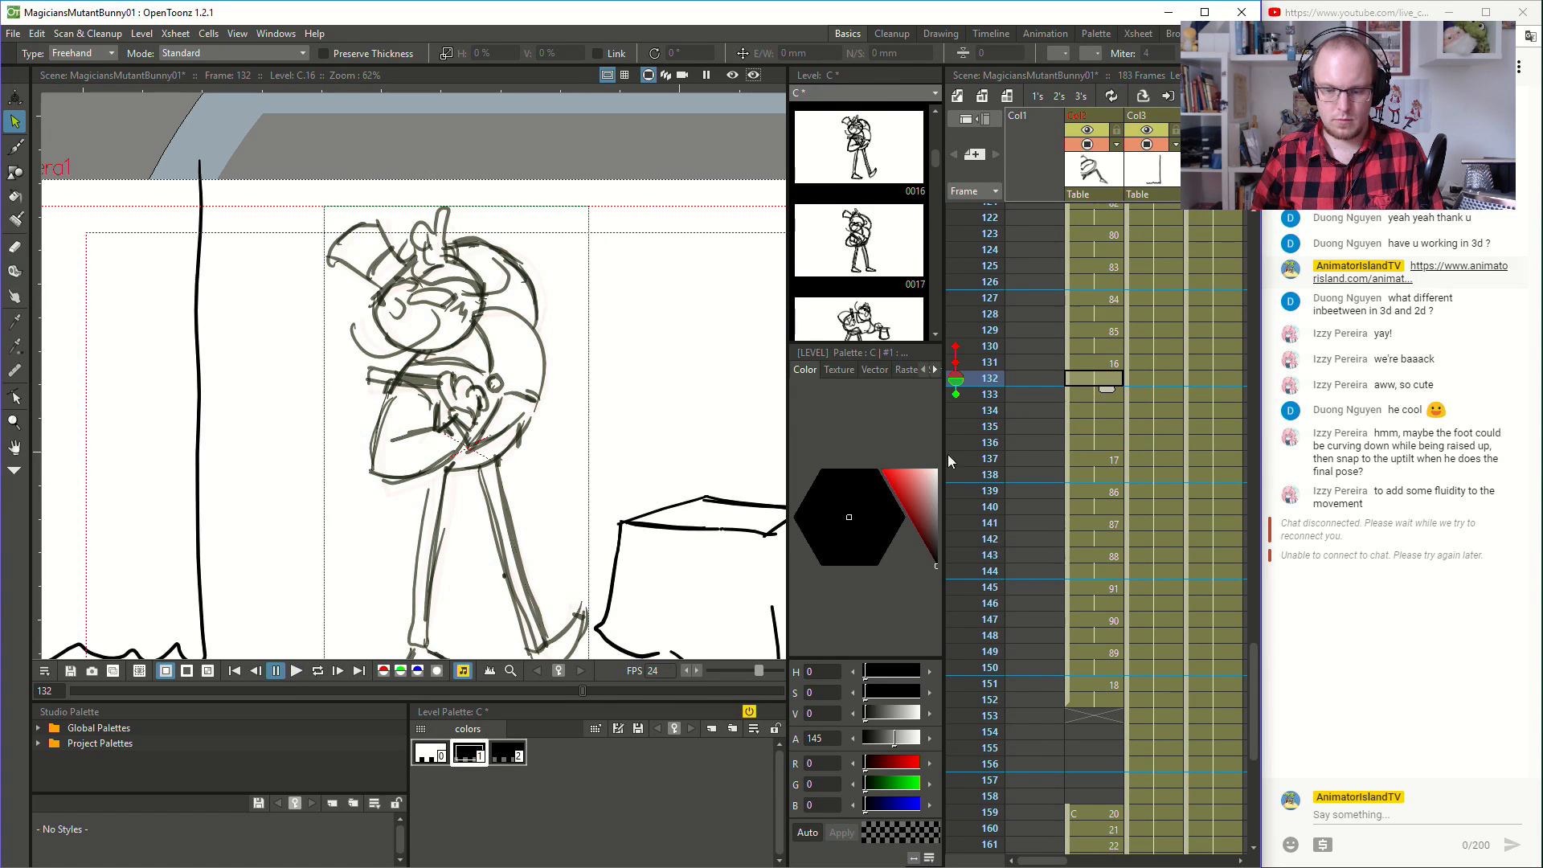
pyautogui.click(294, 672)
pyautogui.click(278, 671)
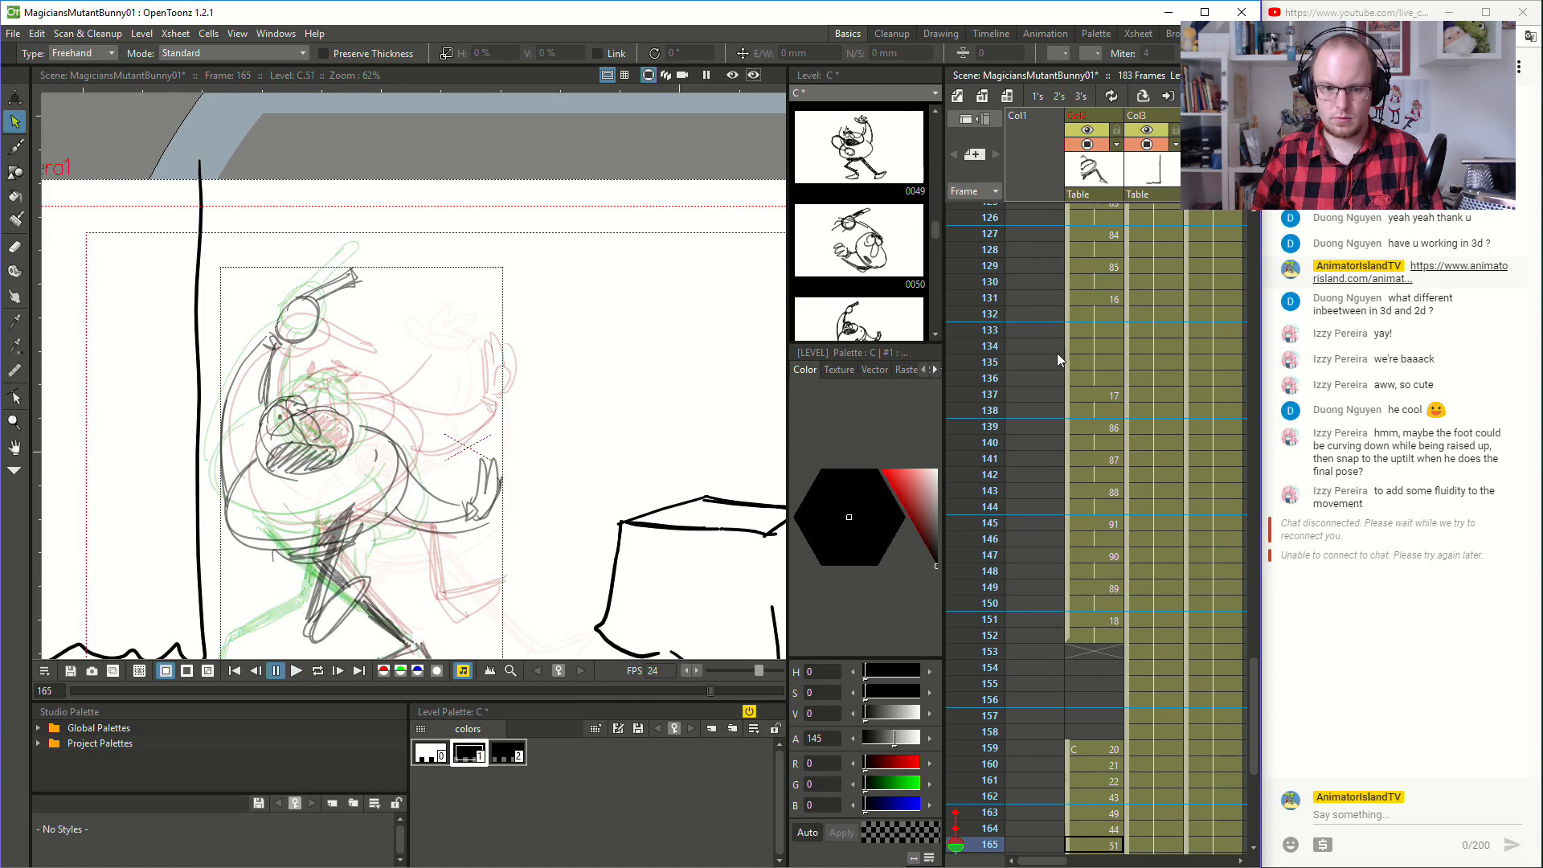
# - Return to the start of the scene and play the animation from frame 2
pyautogui.scroll(10, 1116, 342)
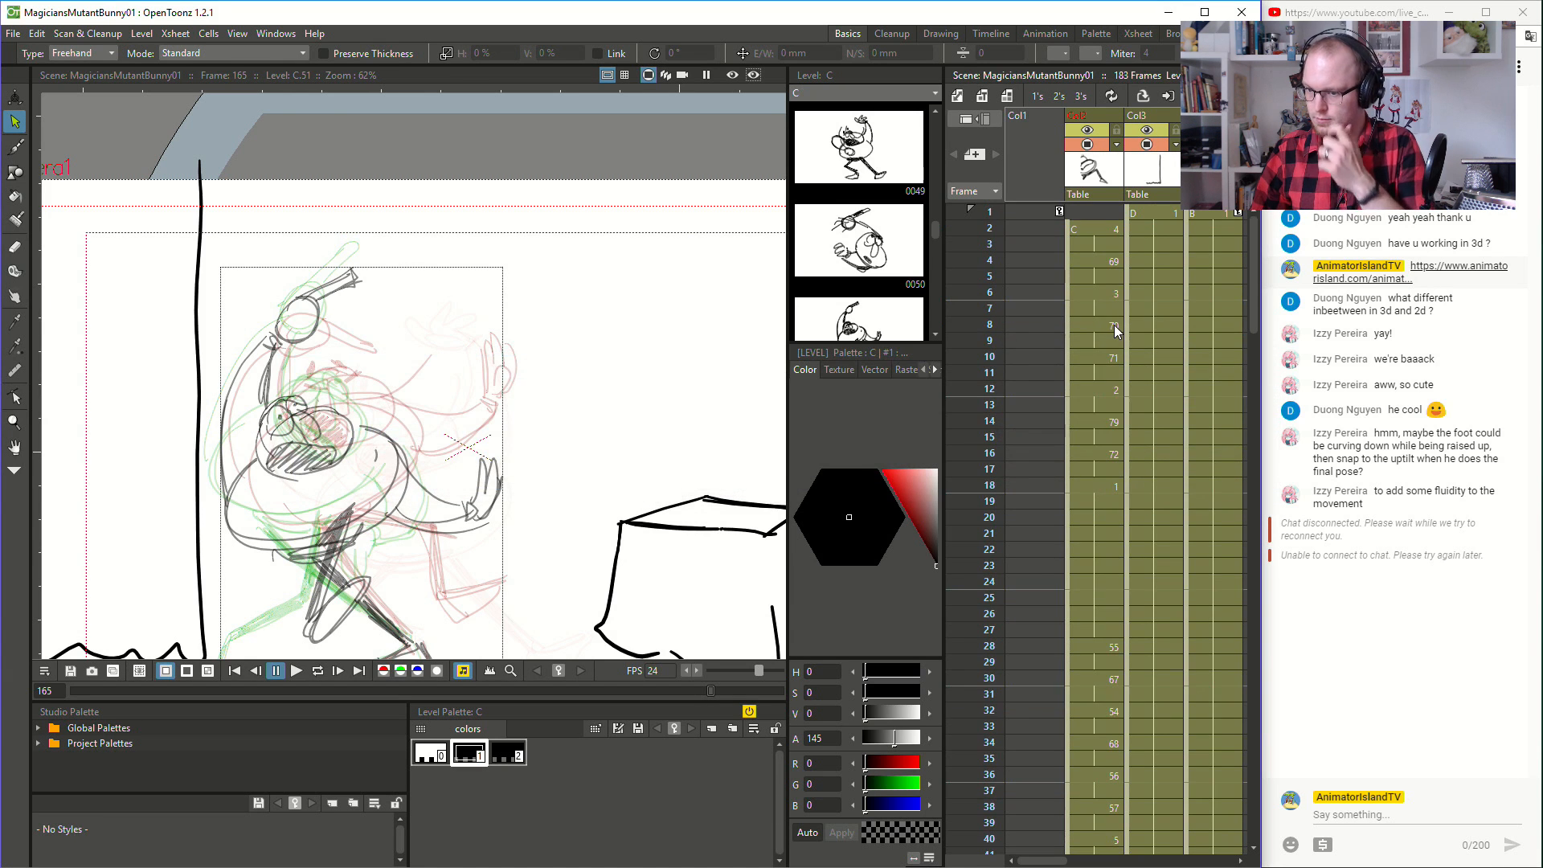
pyautogui.click(1098, 226)
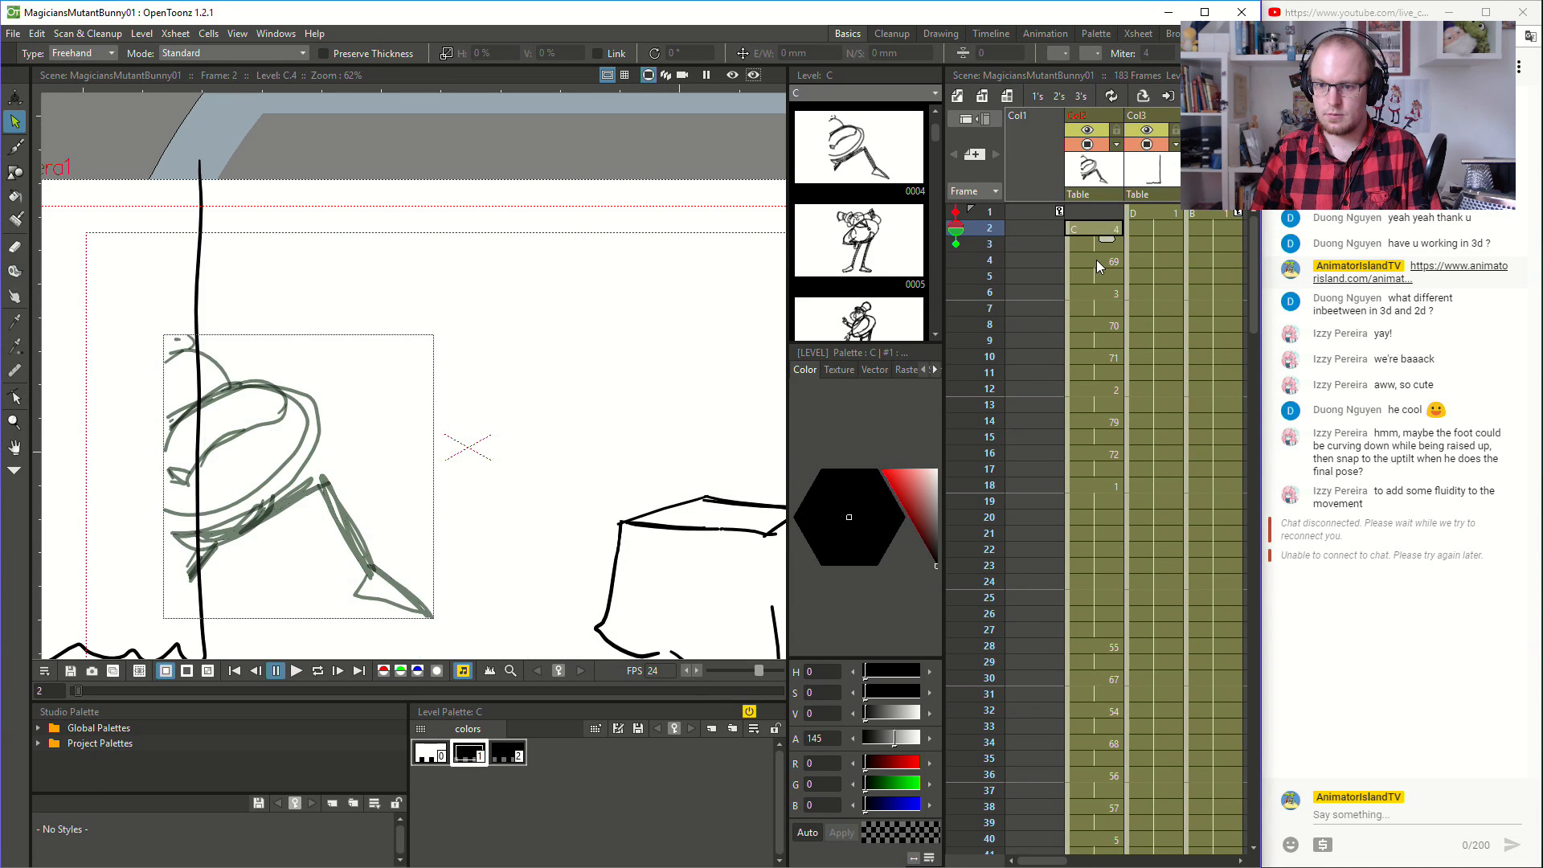
pyautogui.click(1107, 212)
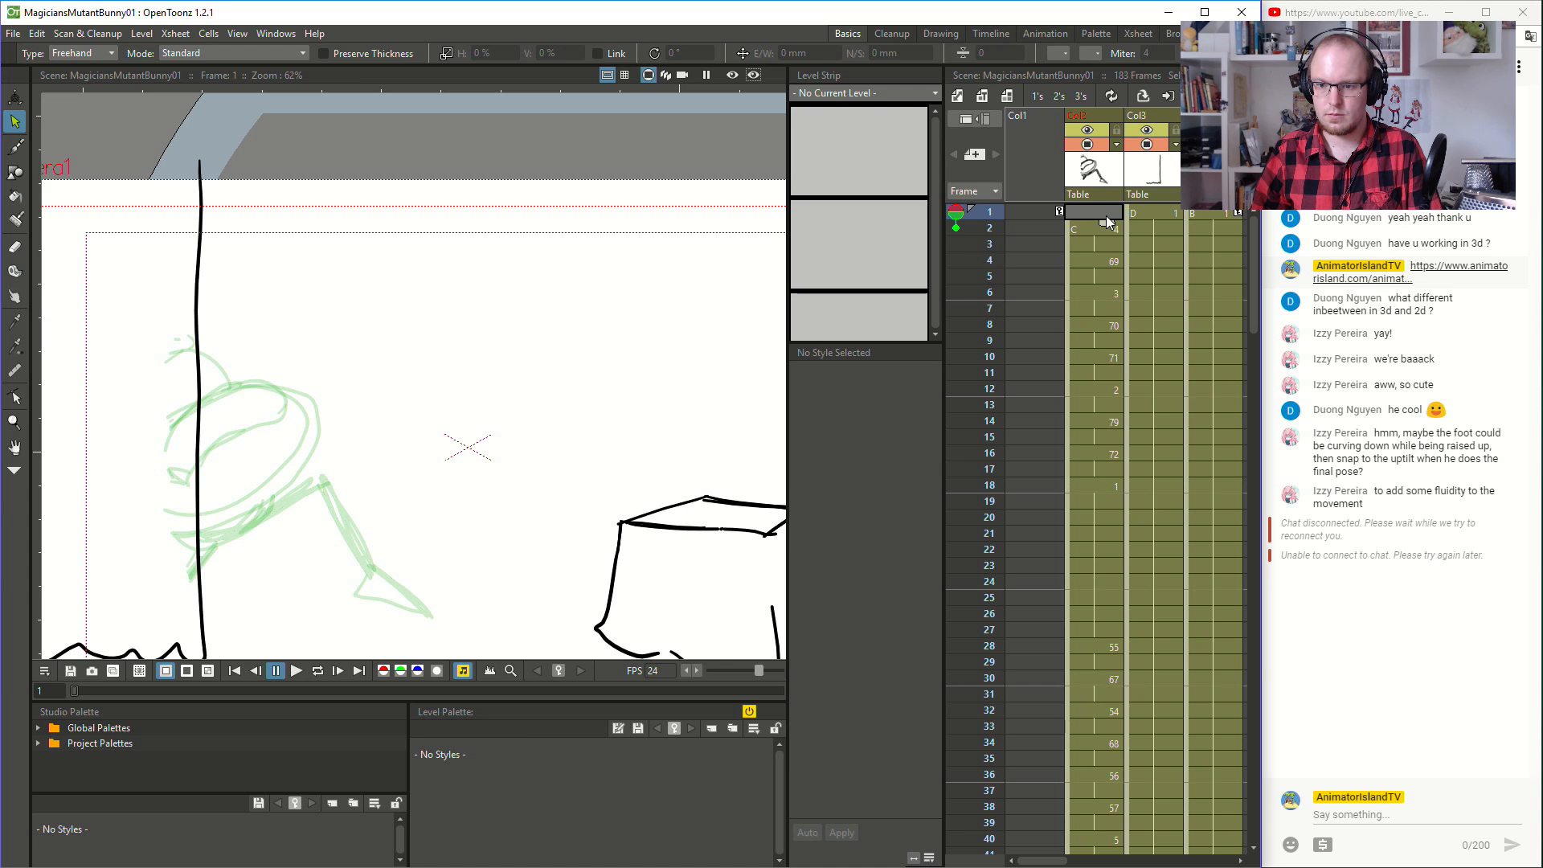
pyautogui.click(1097, 229)
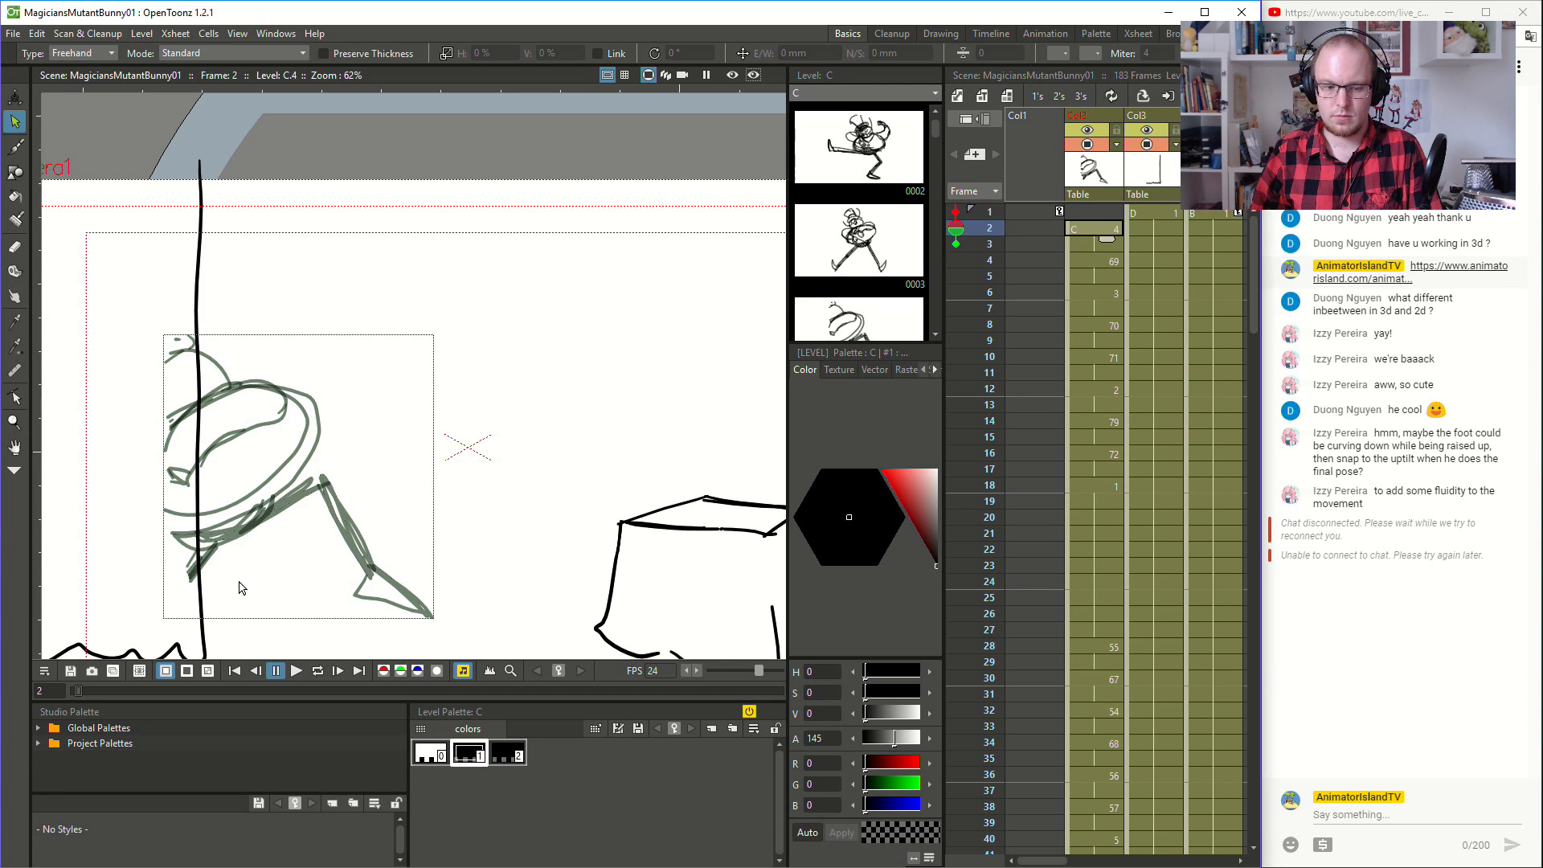
pyautogui.click(296, 676)
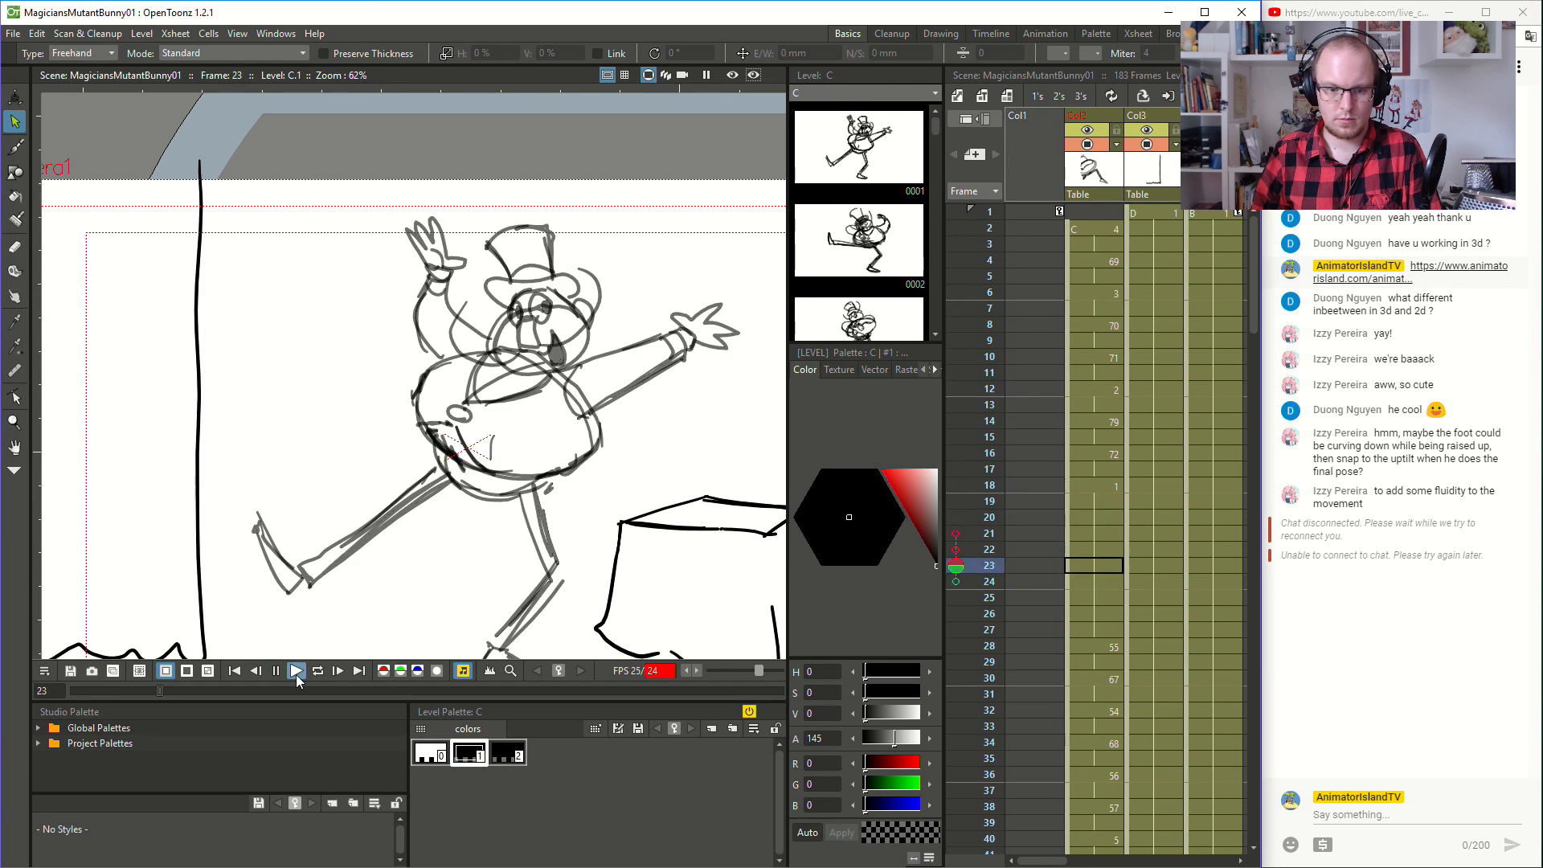
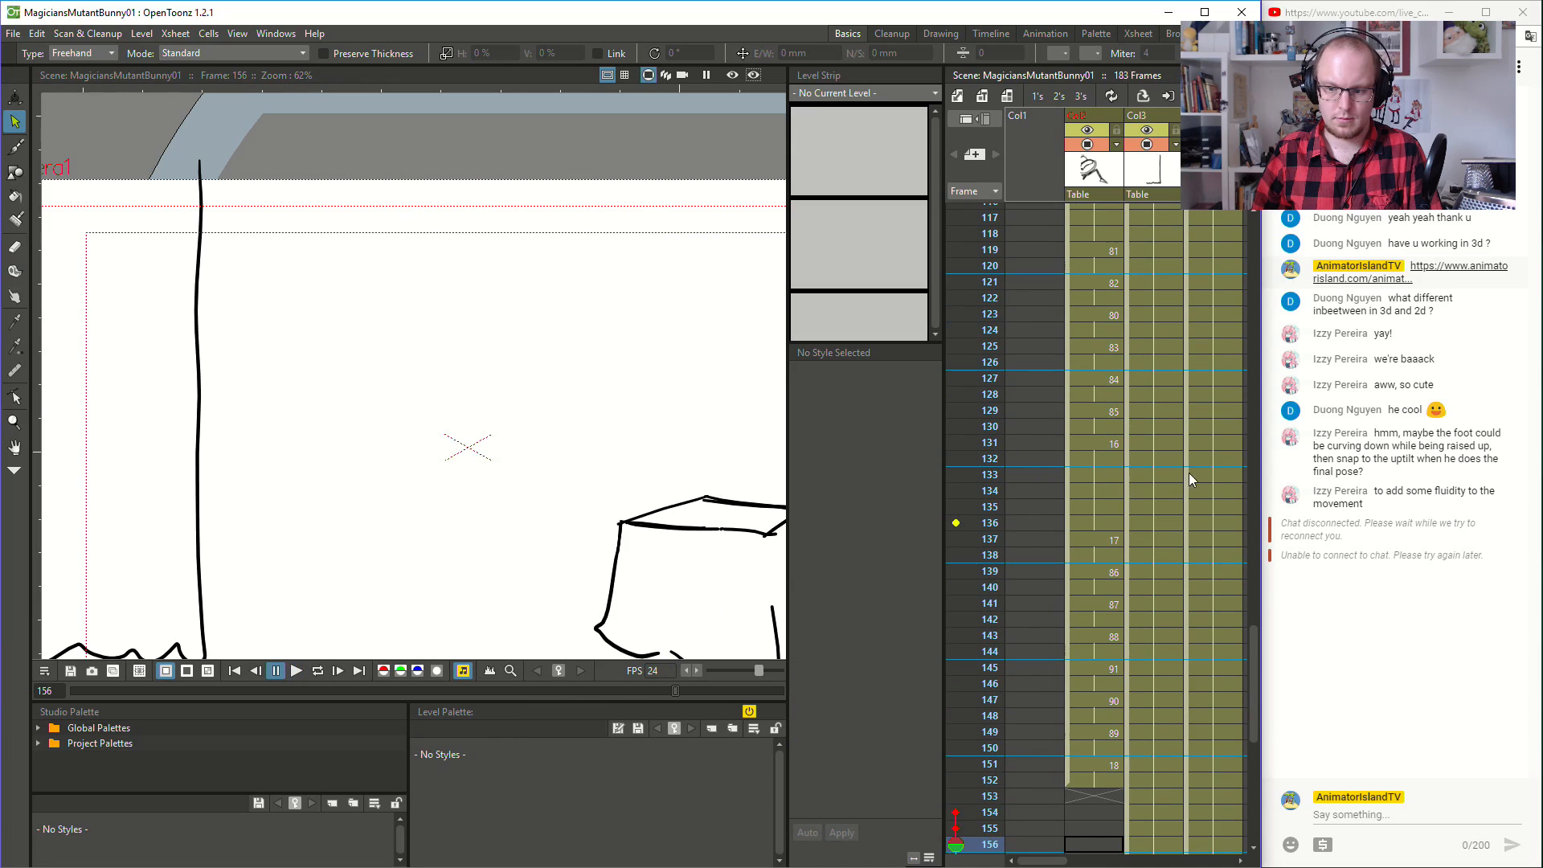
# - Examine the end of the hat fall around frames 151 to 159 in the character column
pyautogui.click(1077, 561)
pyautogui.click(1103, 474)
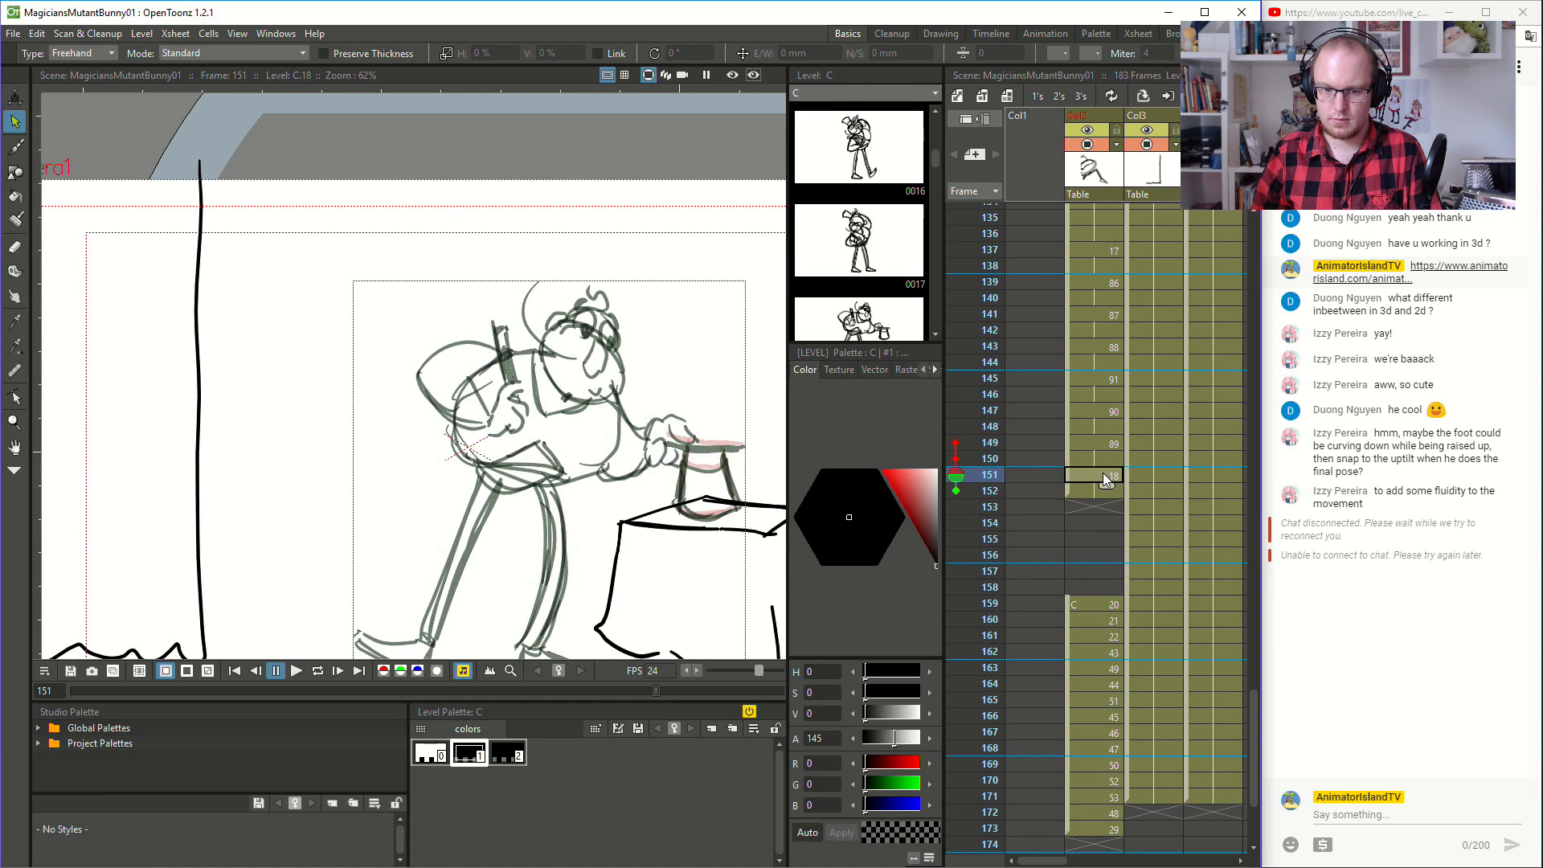
pyautogui.click(1106, 524)
pyautogui.click(1101, 502)
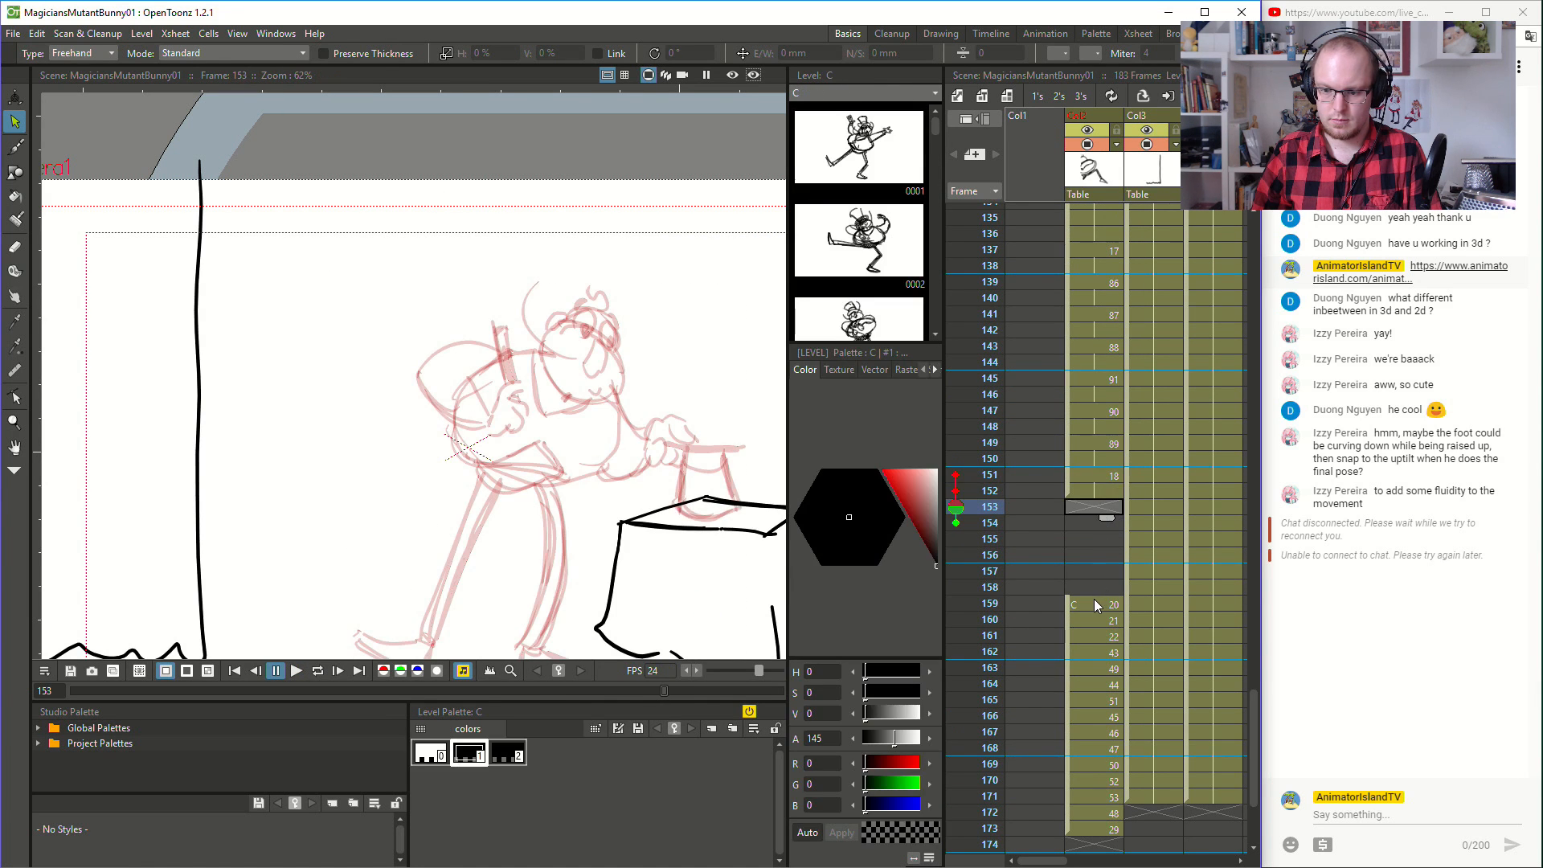
pyautogui.click(1093, 601)
pyautogui.click(1098, 510)
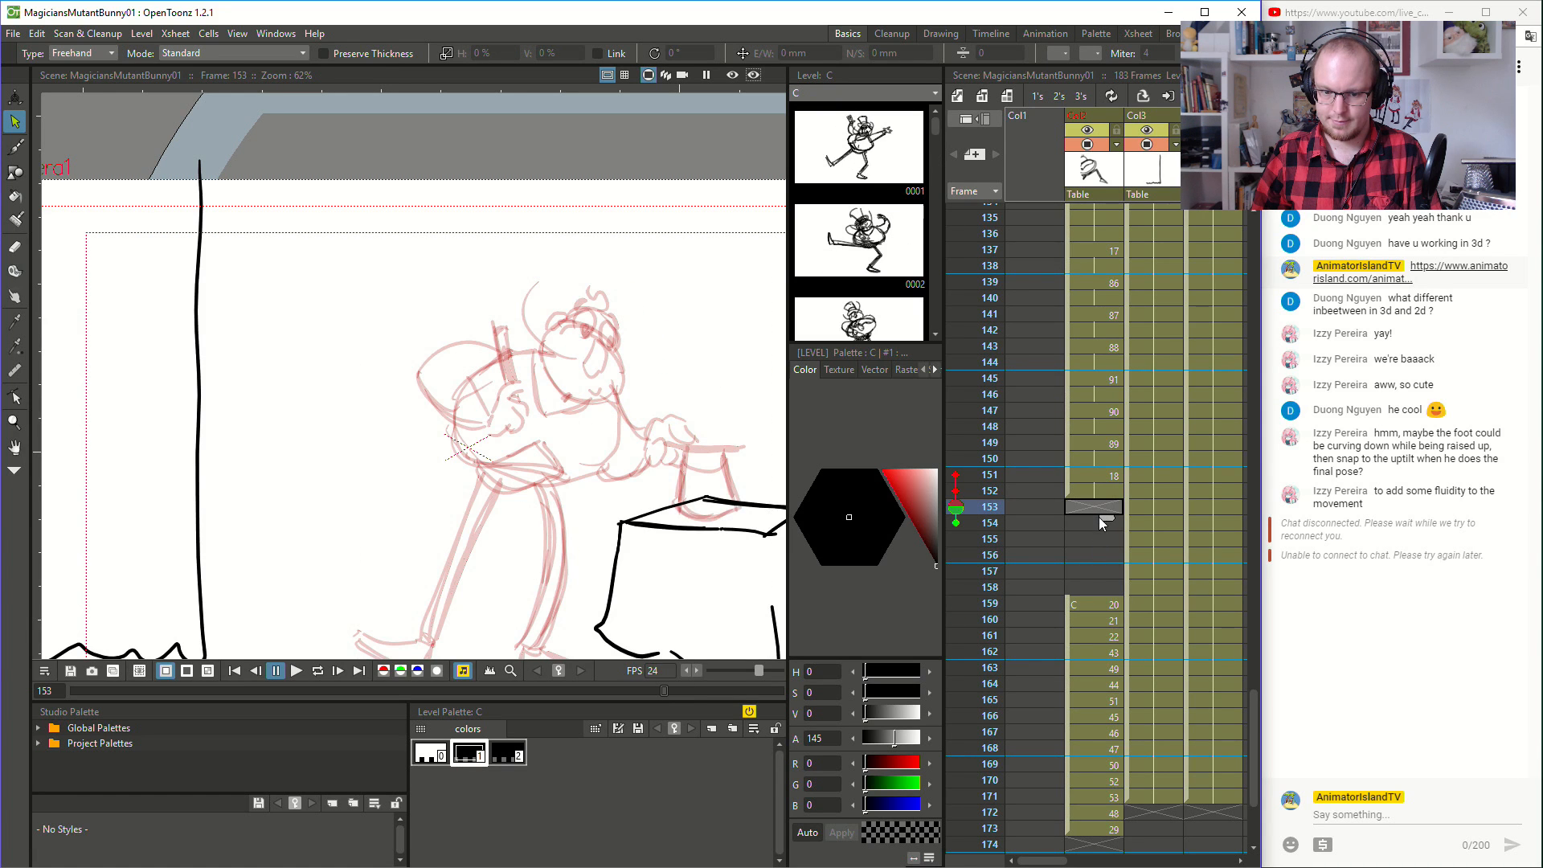
pyautogui.scroll(-2, 1073, 576)
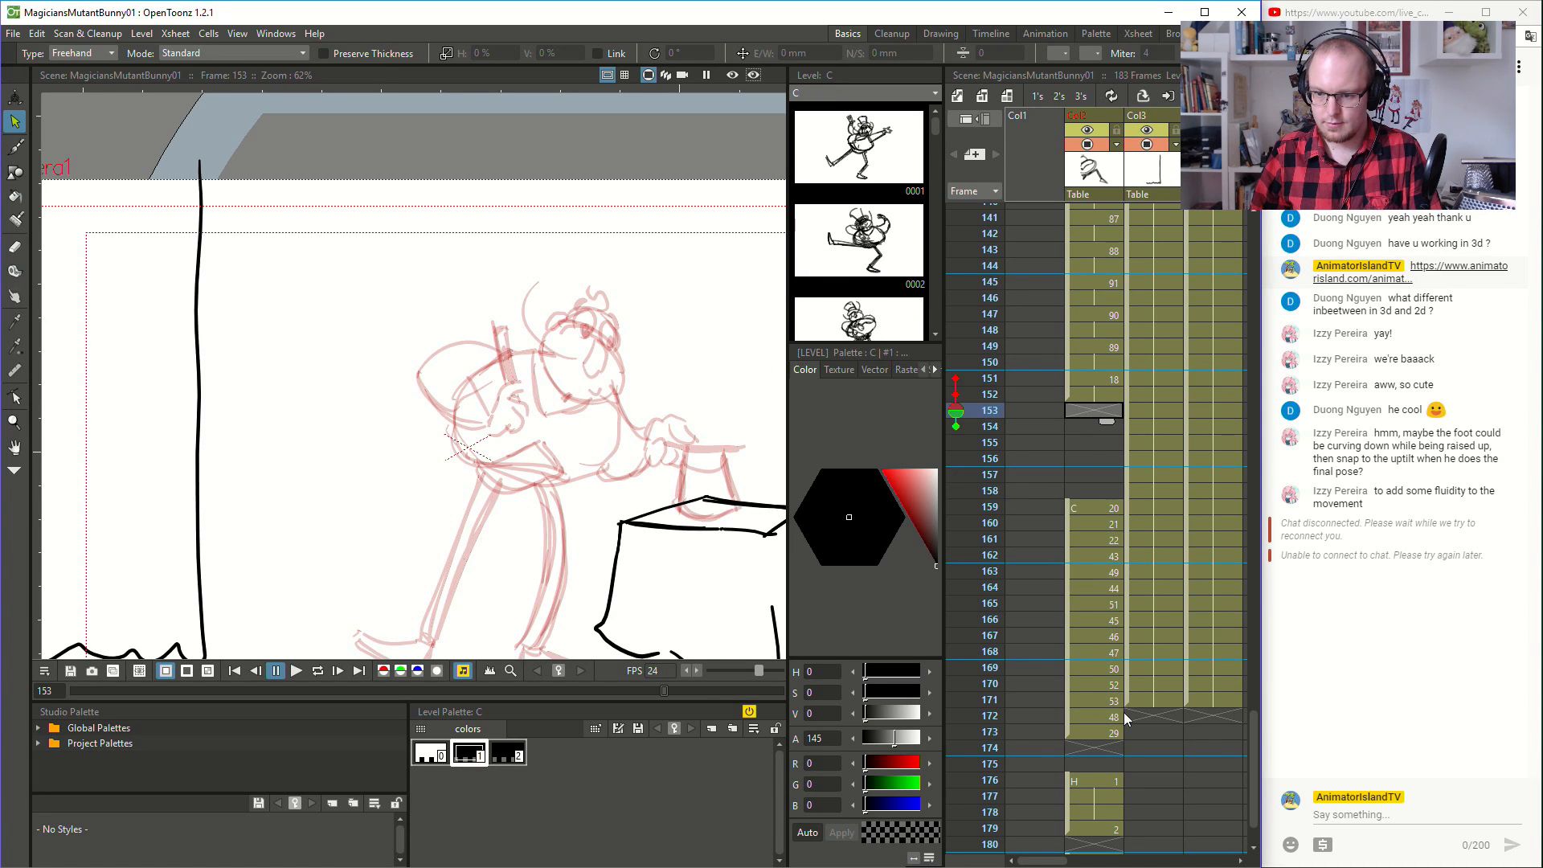
# - Move the separate hat drawings of level H from frame 176 into an empty column, starting at frame 151
pyautogui.moveTo(1038, 863)
pyautogui.mouseDown()
pyautogui.moveTo(1075, 863)
pyautogui.moveTo(1047, 860)
pyautogui.mouseUp()
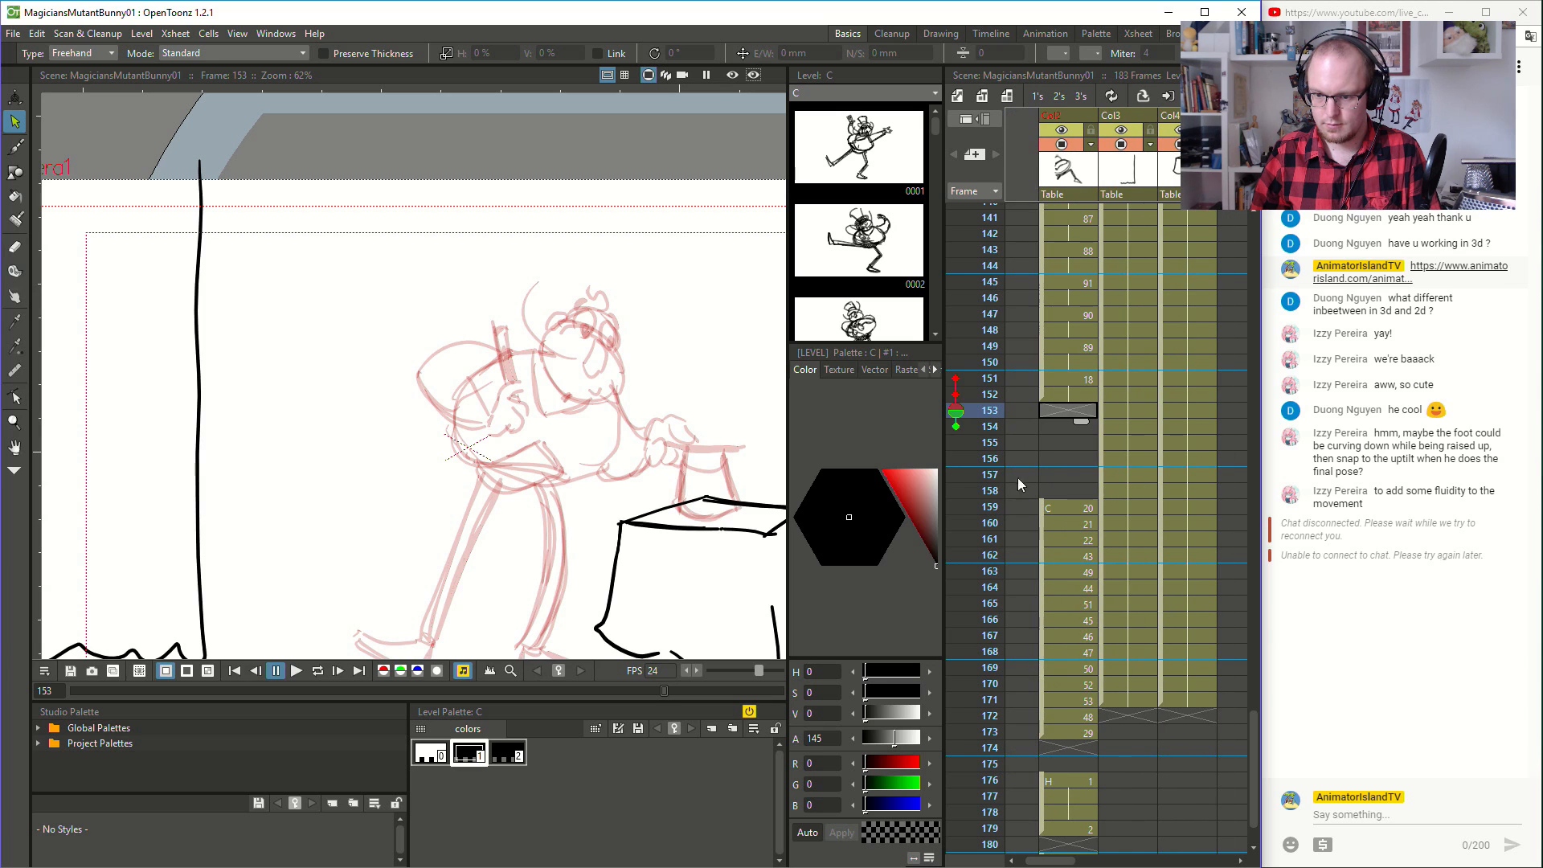
pyautogui.click(1076, 373)
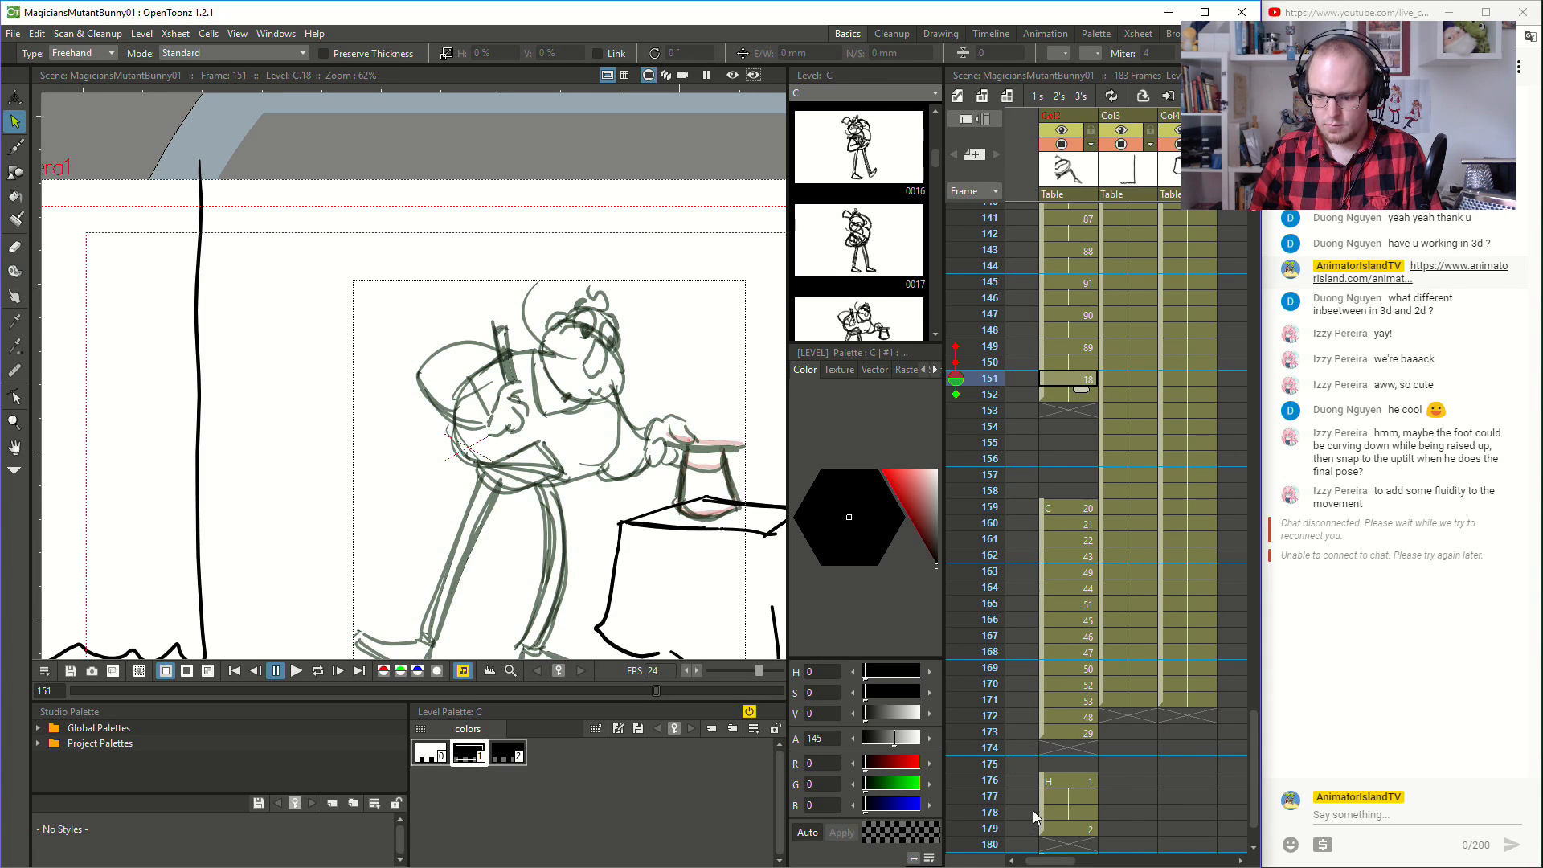
pyautogui.click(1053, 786)
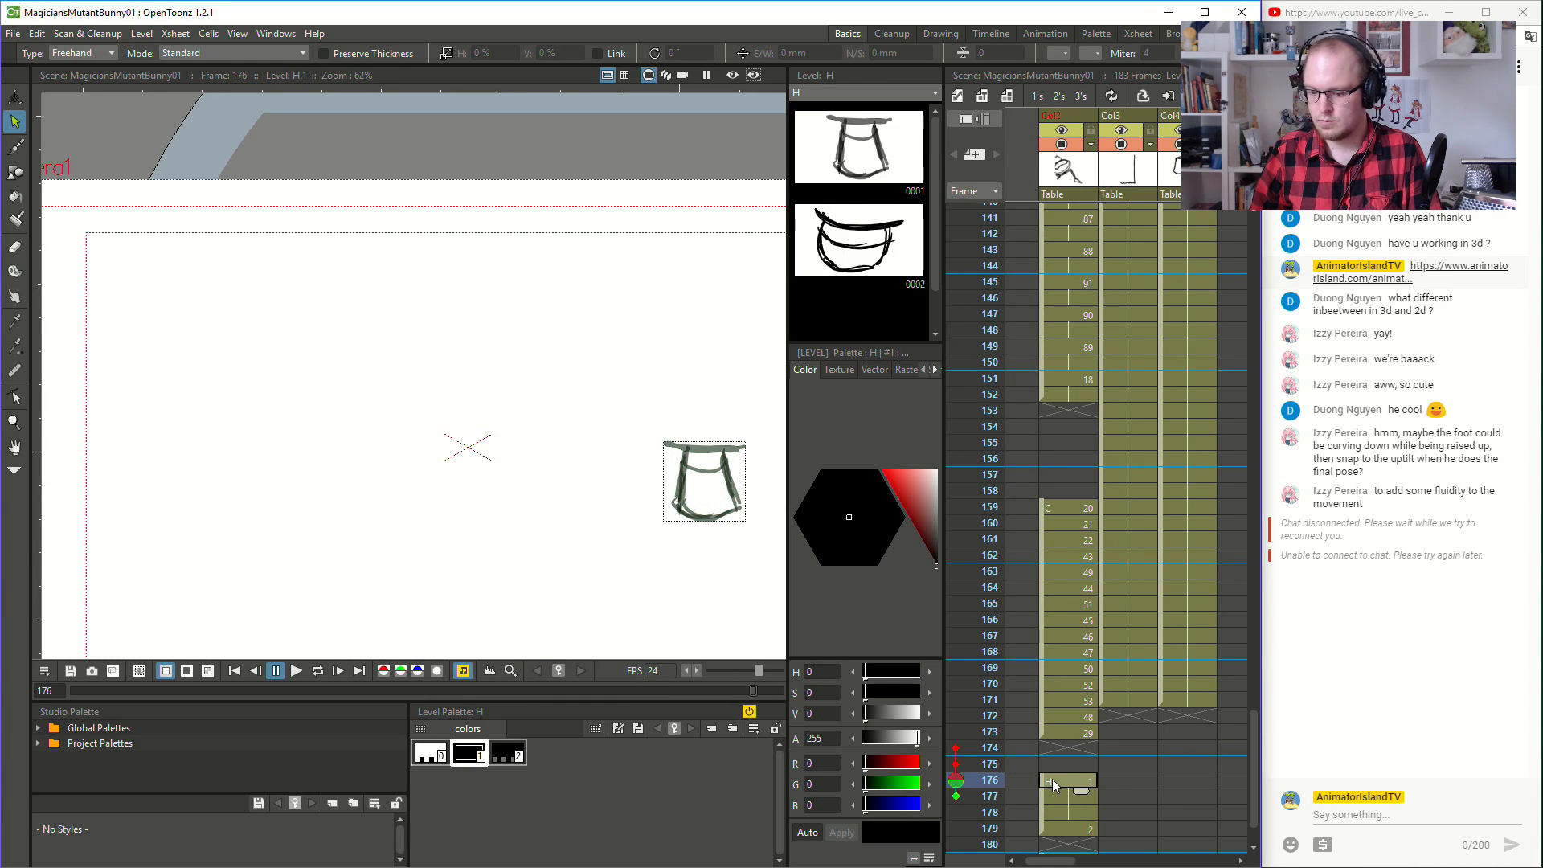
pyautogui.moveTo(1042, 783); pyautogui.dragTo(1231, 377)
pyautogui.click(1074, 381)
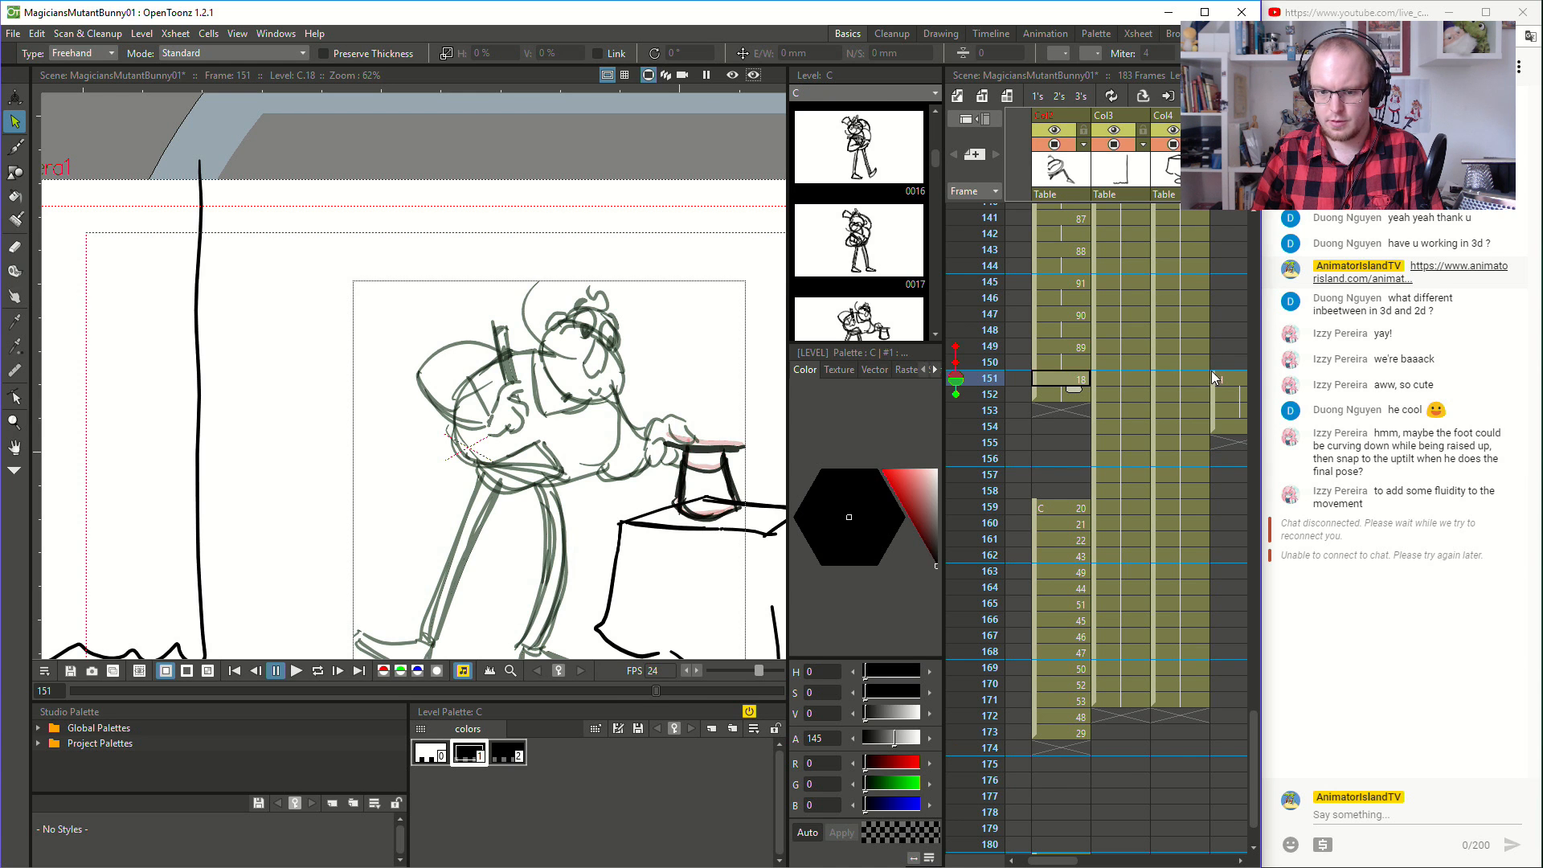
pyautogui.click(1236, 379)
# - Delete the hat strokes from the magician's drawing at frame 151, leaving only the separate hat level
pyautogui.click(1035, 379)
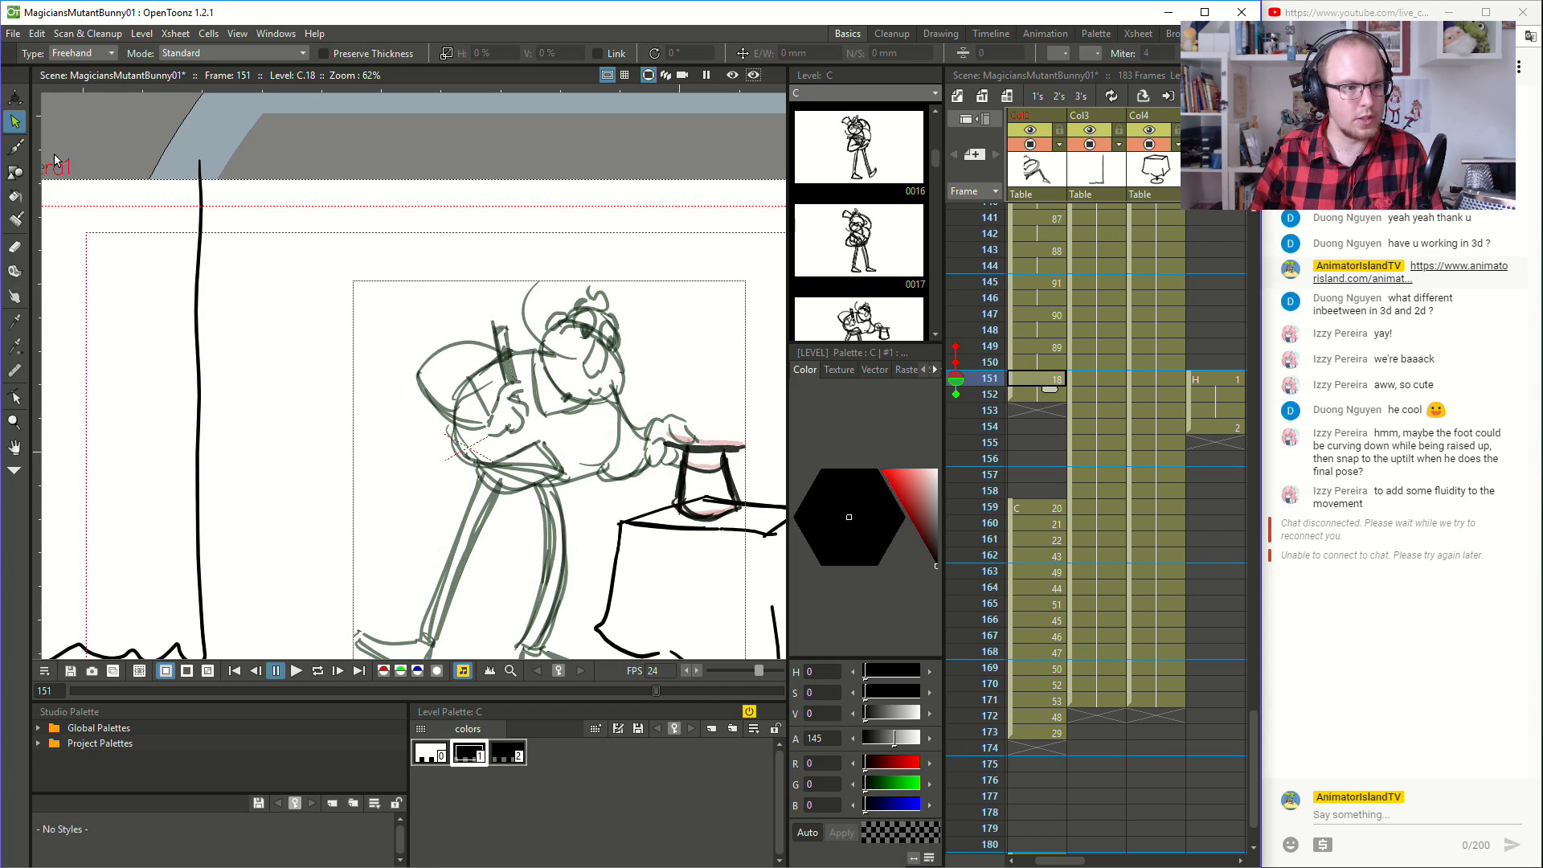
pyautogui.click(16, 148)
pyautogui.click(15, 125)
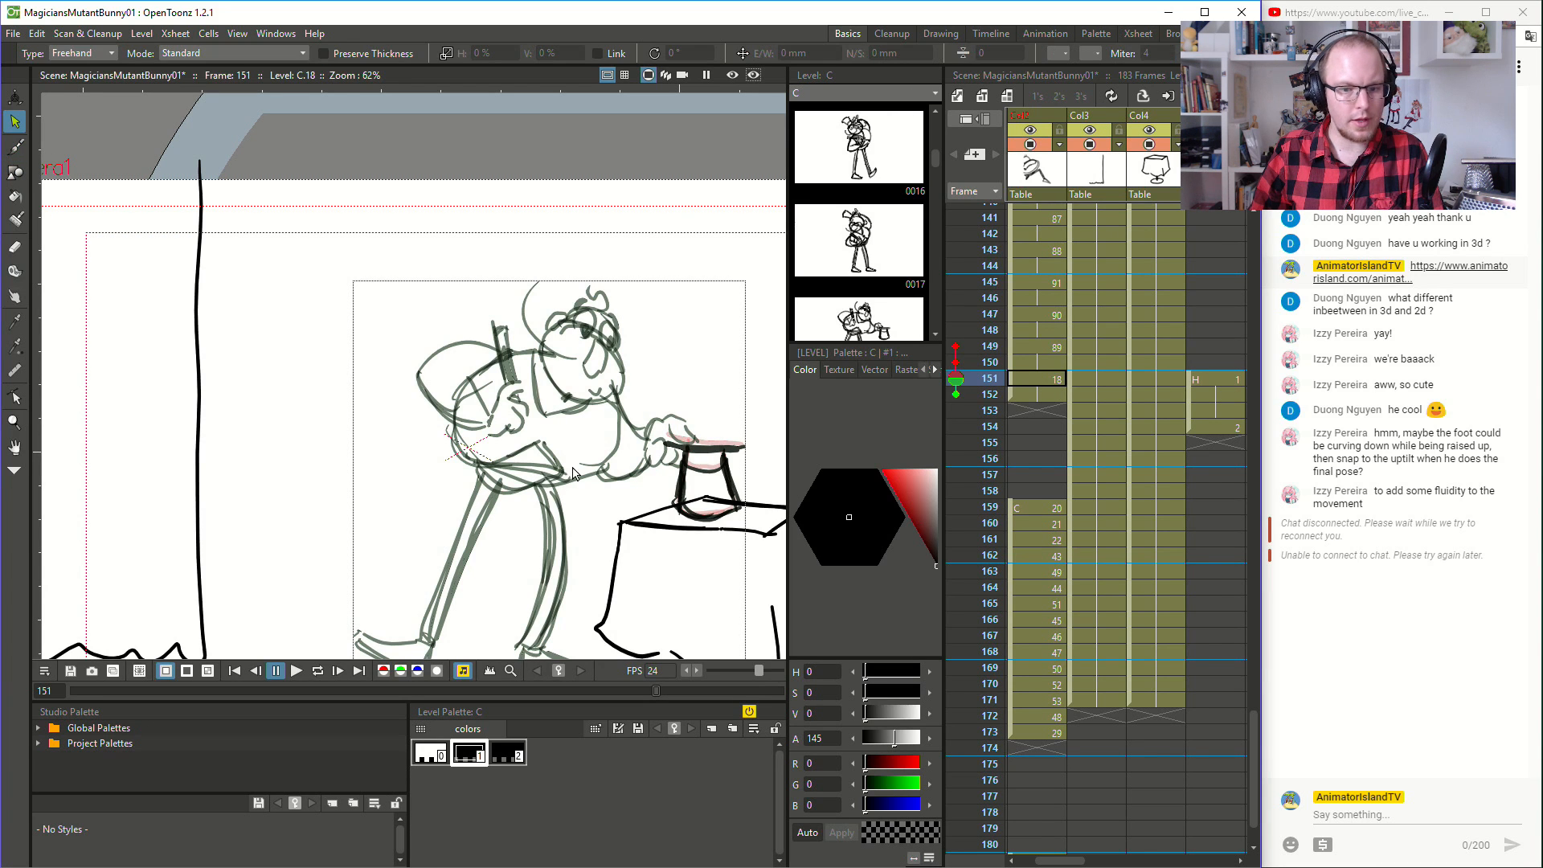
pyautogui.moveTo(696, 440)
pyautogui.mouseDown()
pyautogui.moveTo(657, 456)
pyautogui.moveTo(674, 460)
pyautogui.moveTo(663, 491)
pyautogui.moveTo(680, 523)
pyautogui.moveTo(717, 529)
pyautogui.moveTo(758, 492)
pyautogui.moveTo(753, 434)
pyautogui.moveTo(654, 441)
pyautogui.moveTo(673, 476)
pyautogui.moveTo(666, 512)
pyautogui.moveTo(708, 533)
pyautogui.moveTo(752, 495)
pyautogui.moveTo(741, 434)
pyautogui.mouseUp()
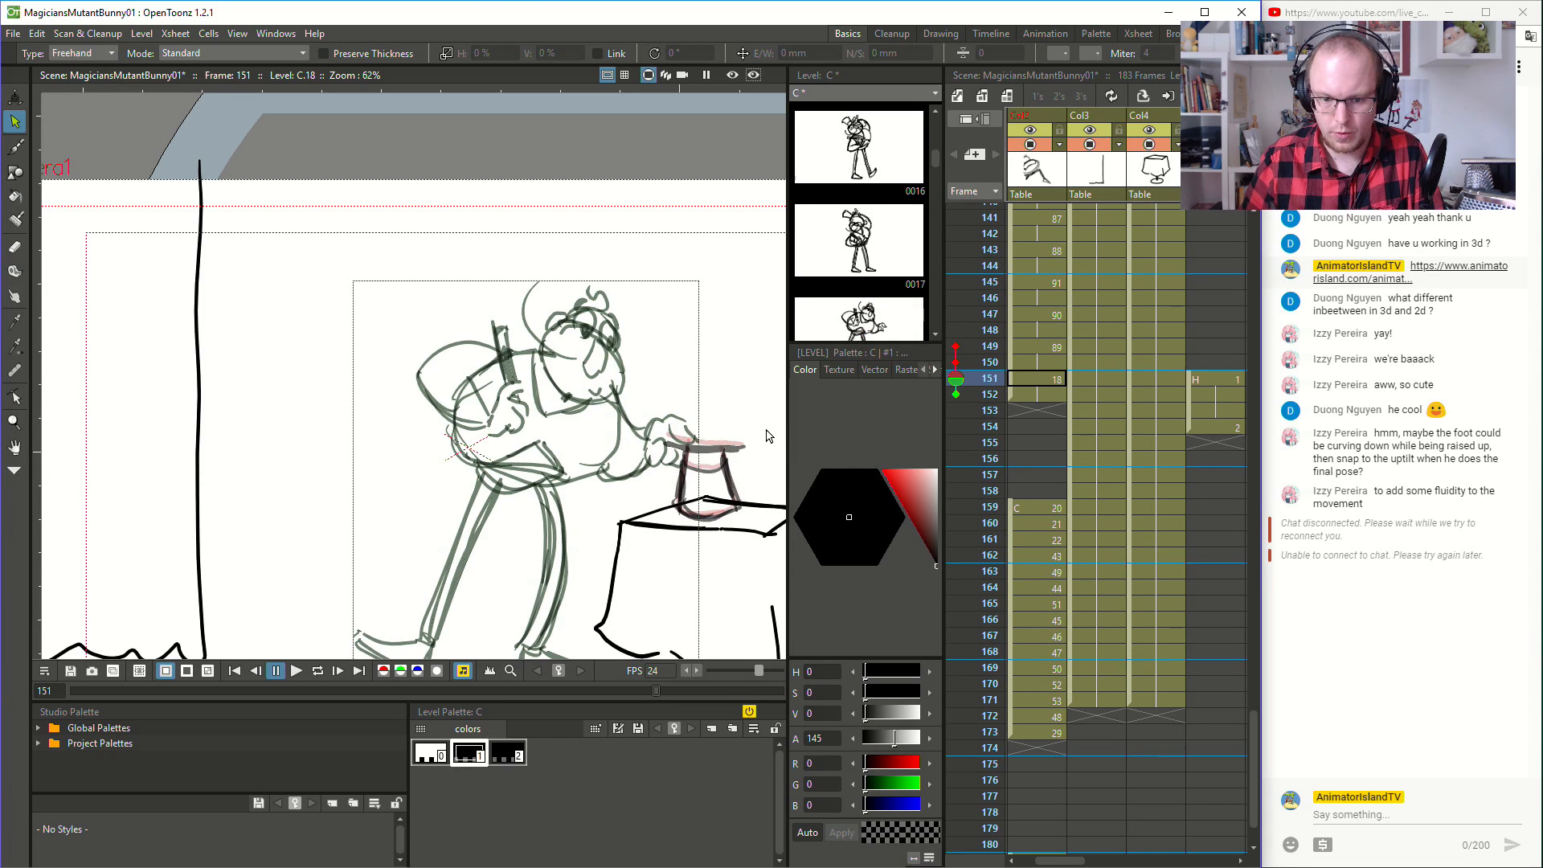
# - Play the hat fall and the magician's following action from frame 130
pyautogui.click(1056, 361)
pyautogui.click(1057, 335)
pyautogui.scroll(3, 1055, 335)
pyautogui.click(1053, 335)
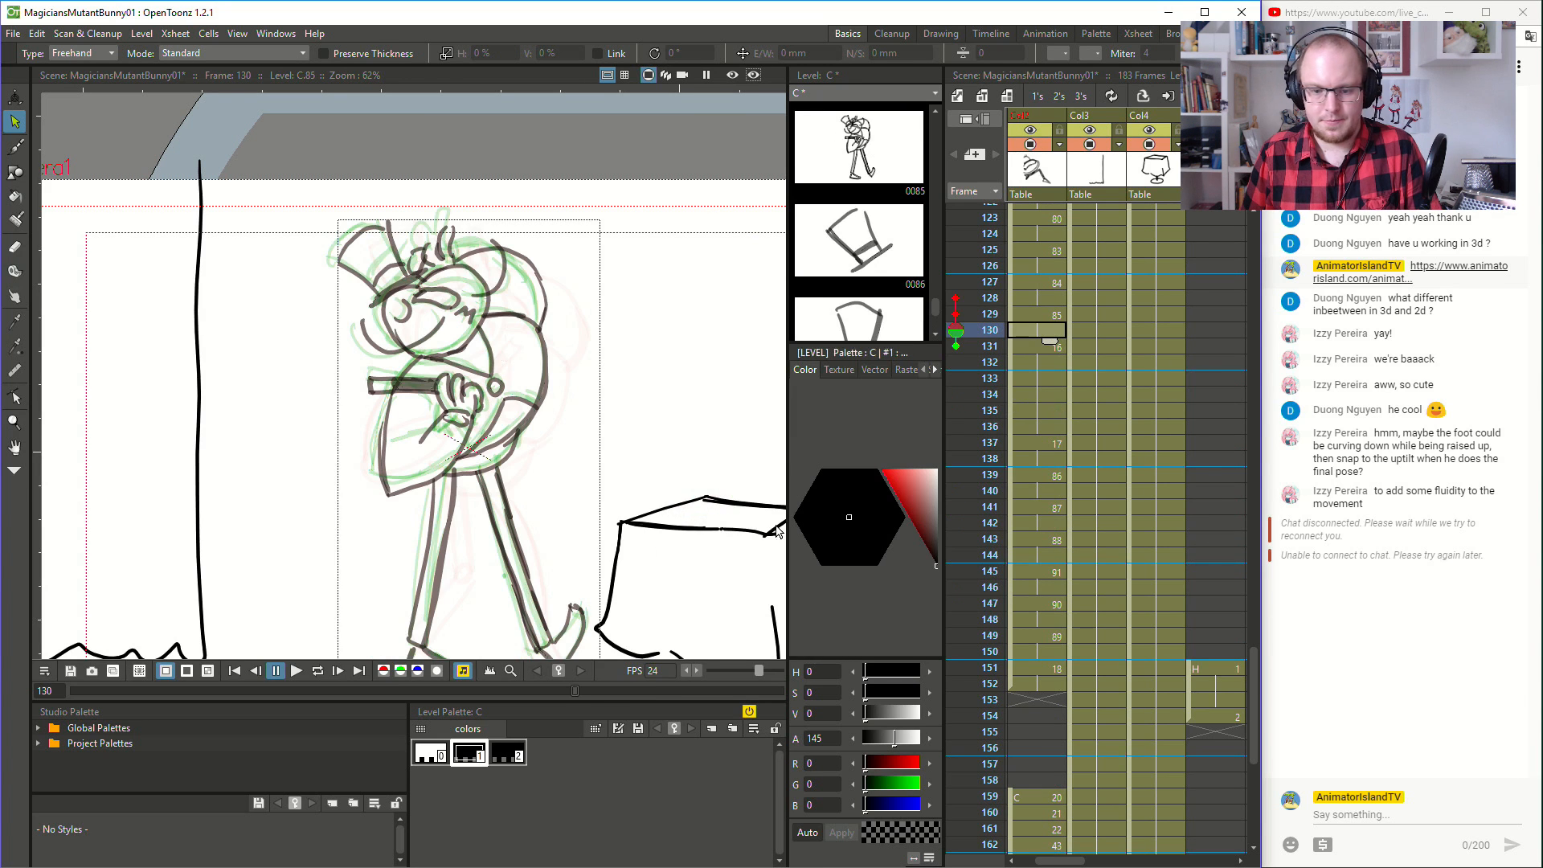
pyautogui.click(298, 671)
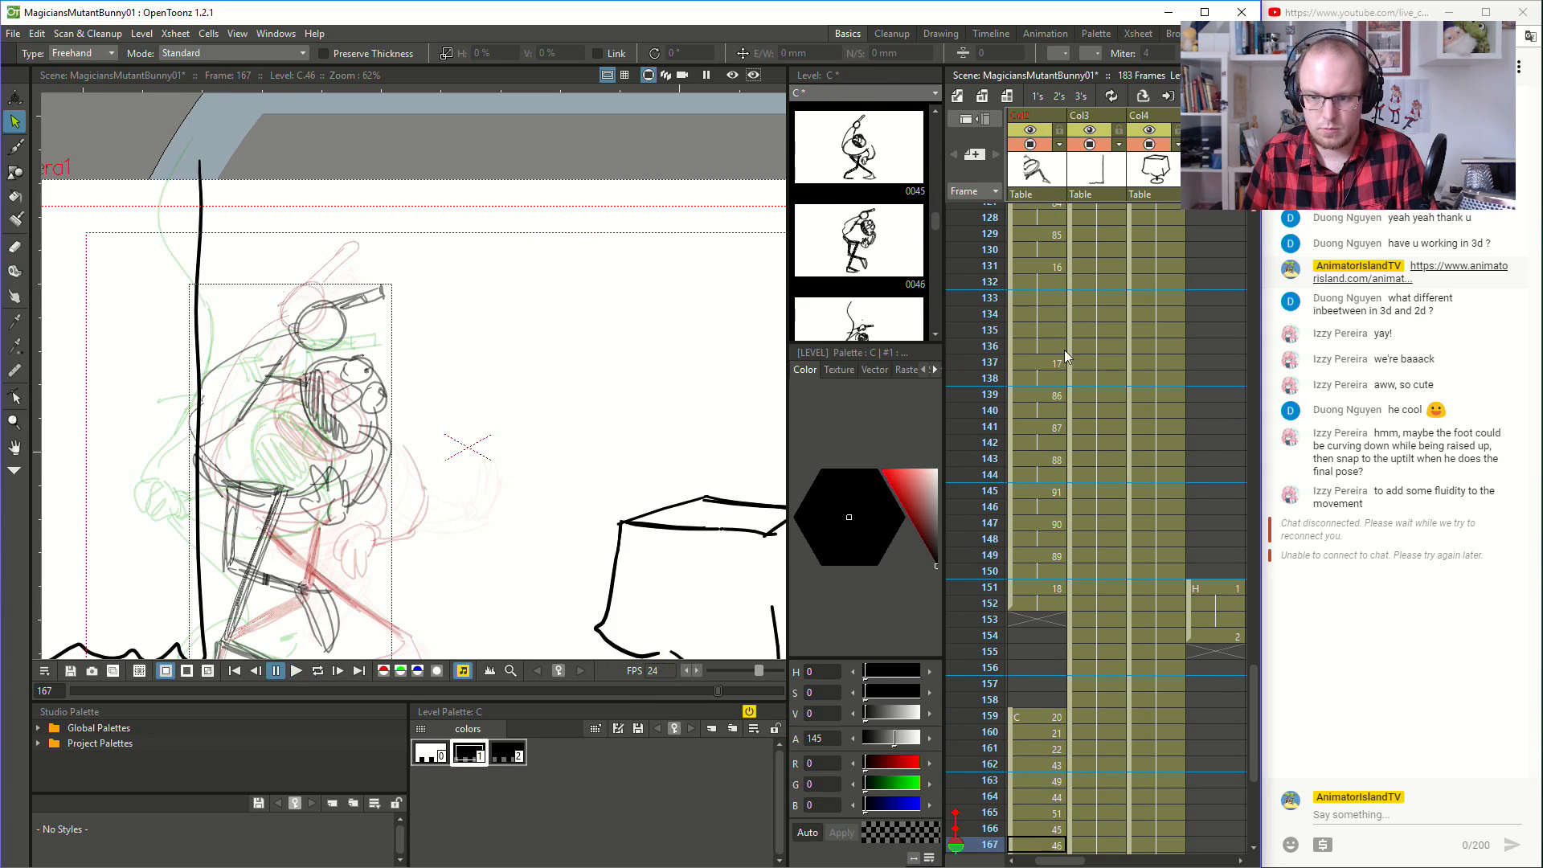
# - Flip through frames 131 to 150 to review the toss and landing of the hat
pyautogui.click(1063, 348)
pyautogui.click(1029, 267)
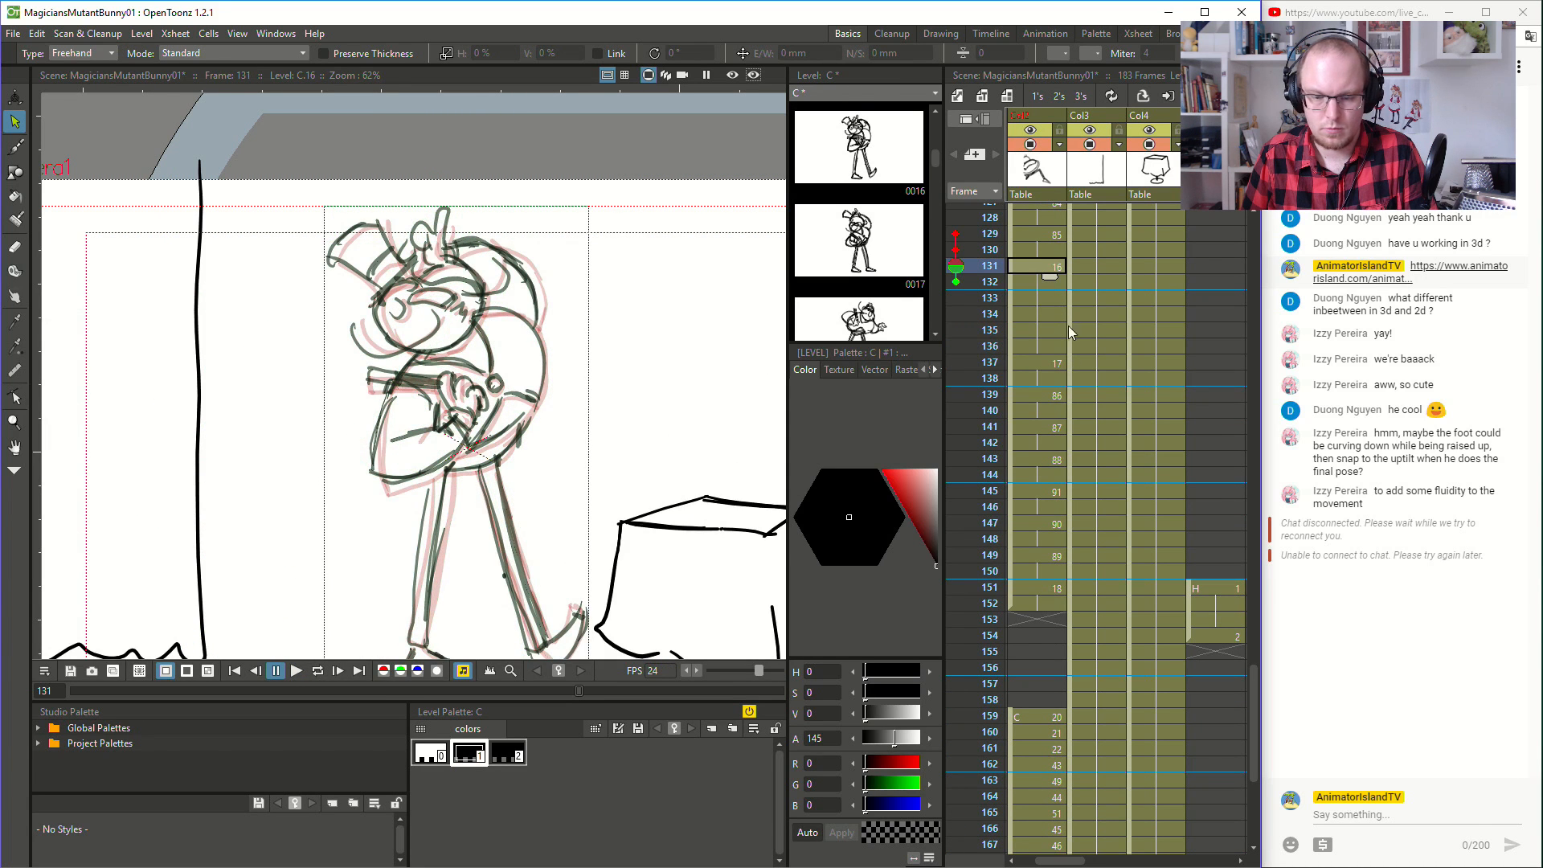
pyautogui.press('Down')
pyautogui.press('Down')
pyautogui.press('Down')
pyautogui.press('Down')
pyautogui.press('Down')
pyautogui.press('Down')
pyautogui.press('Down')
pyautogui.press('Down')
pyautogui.press('Down')
pyautogui.press('Down')
pyautogui.press('Down')
pyautogui.press('Down')
pyautogui.press('Down')
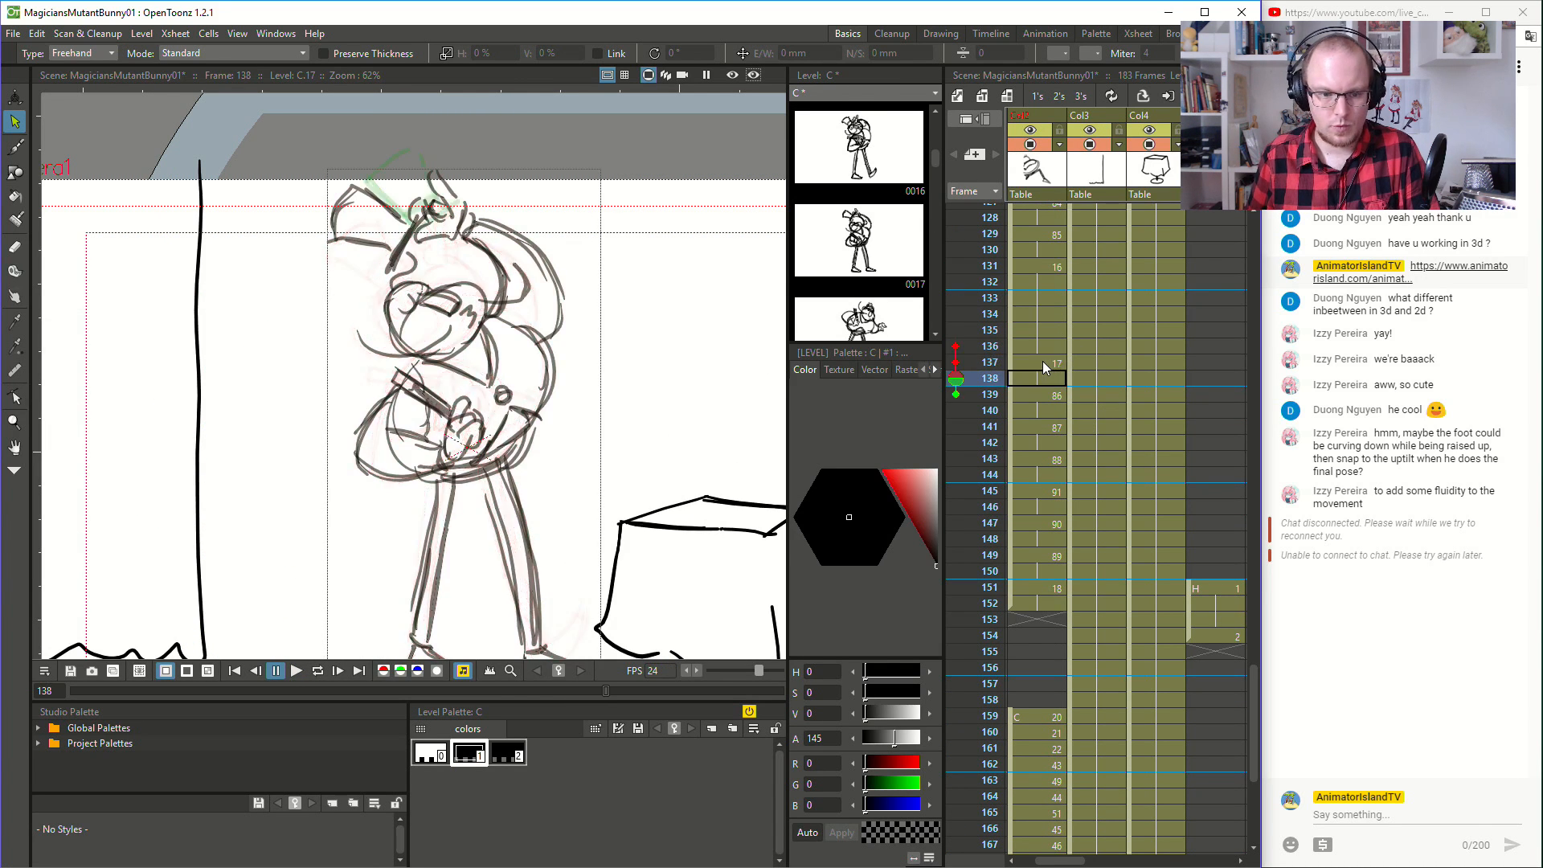
pyautogui.press('Down')
pyautogui.press('Down')
pyautogui.press('Down')
pyautogui.press('Down')
pyautogui.press('Down')
pyautogui.press('Down')
pyautogui.press('Down')
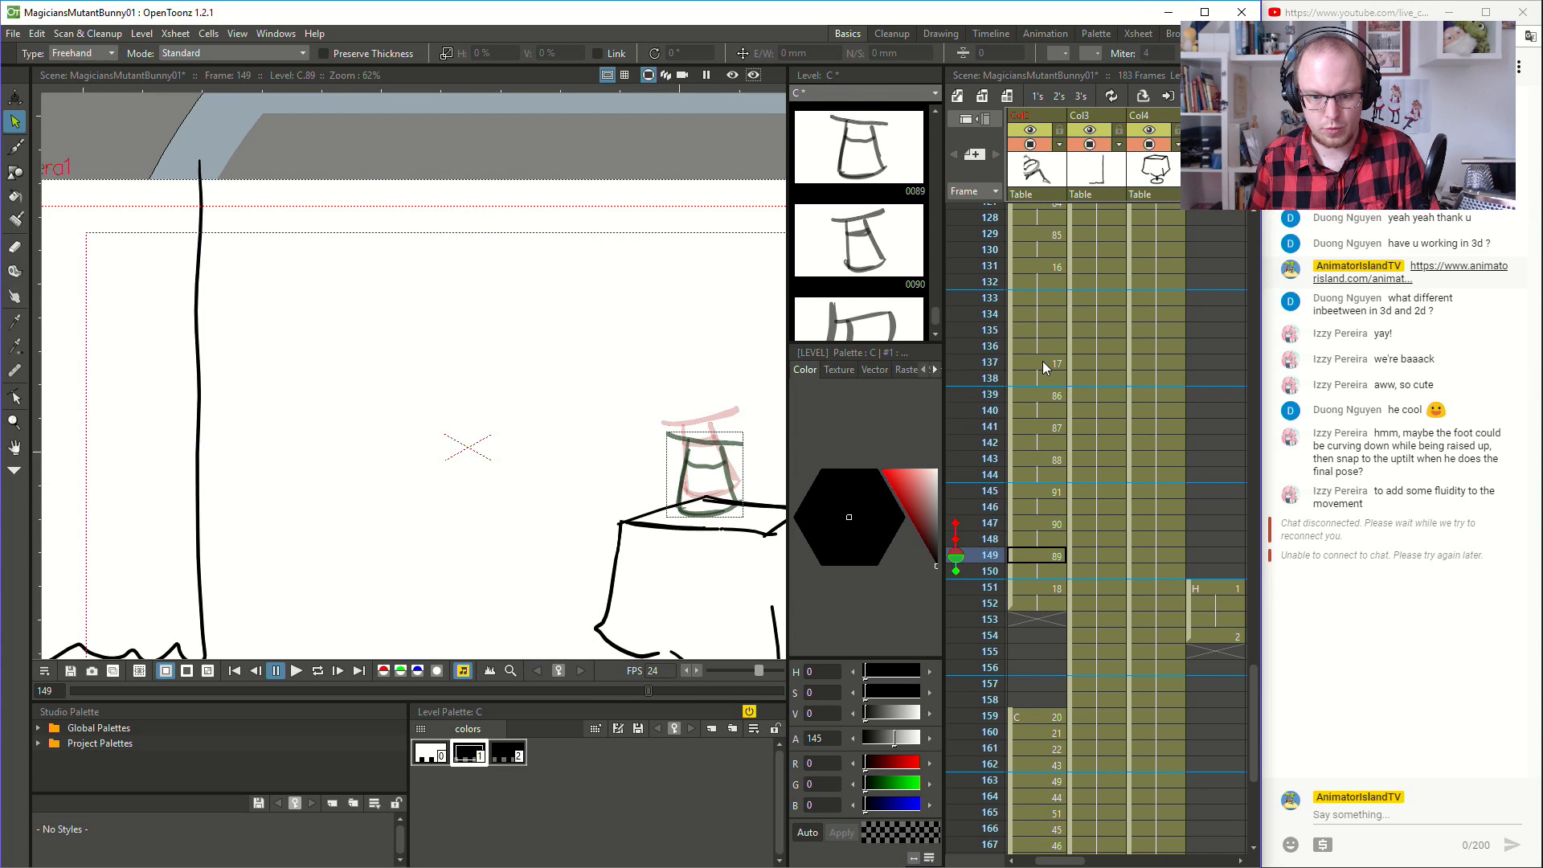
pyautogui.press('Up')
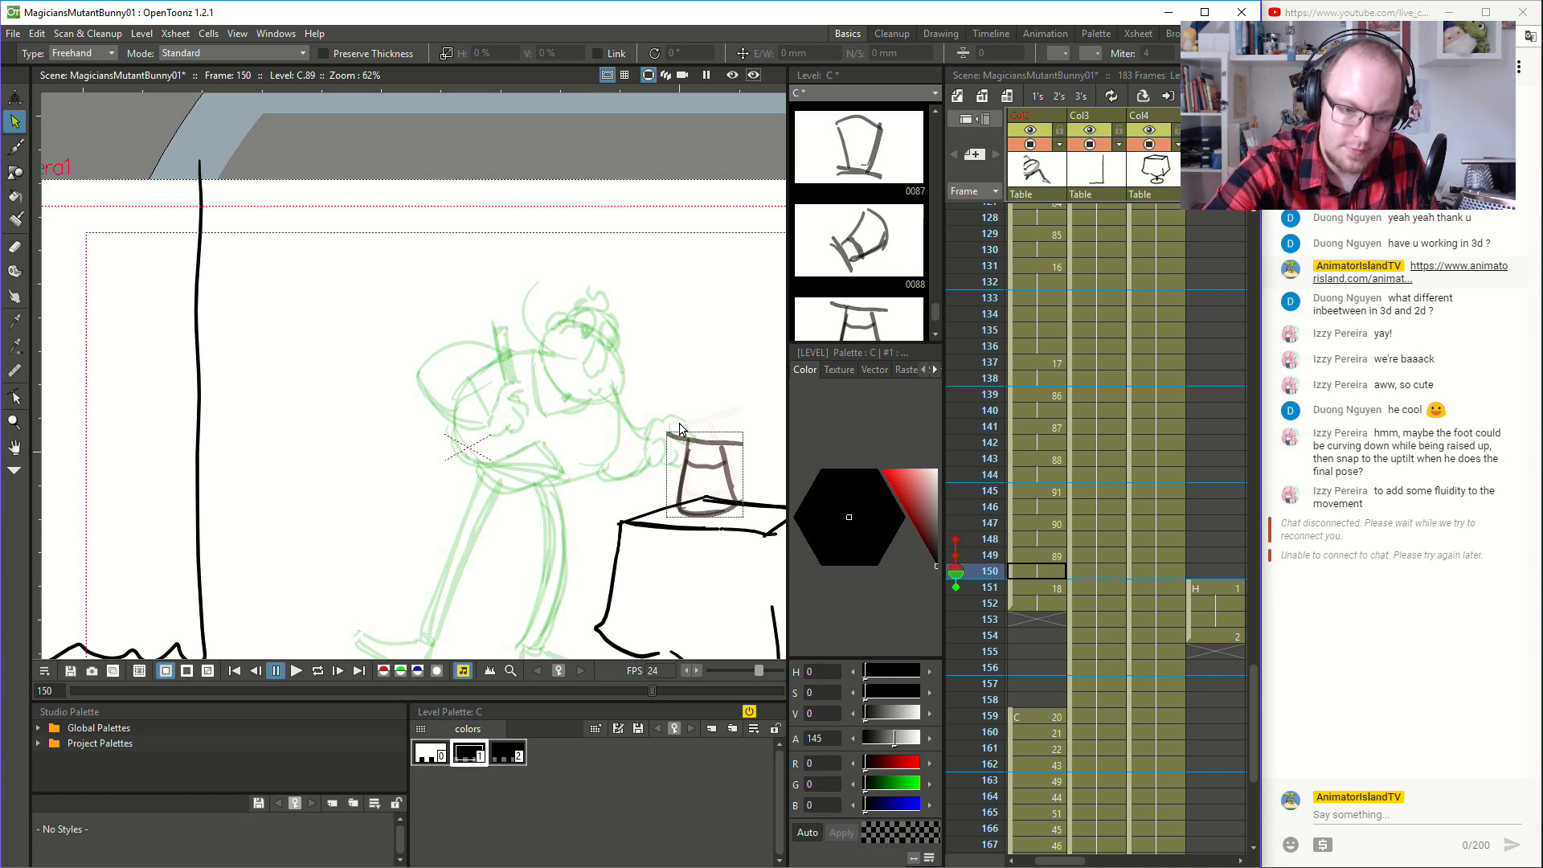
# - Draw the magician's hand and arm lines beside the landed hat at frame 150, and flip to frame 149 to check
pyautogui.press('b')
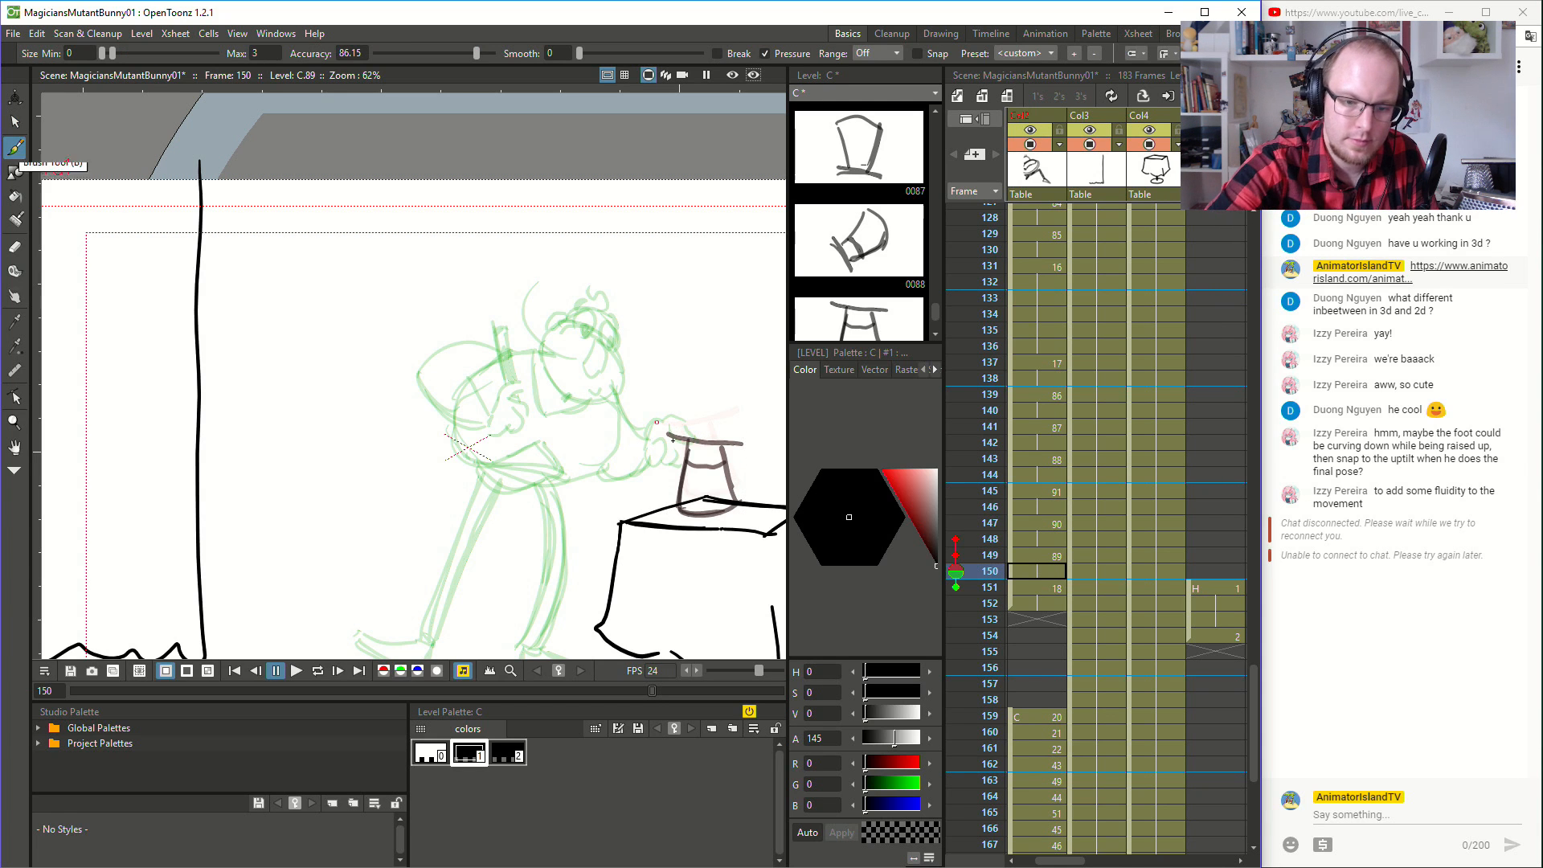
pyautogui.moveTo(673, 418)
pyautogui.mouseDown()
pyautogui.moveTo(693, 435)
pyautogui.moveTo(664, 416)
pyautogui.moveTo(646, 455)
pyautogui.moveTo(667, 443)
pyautogui.mouseUp()
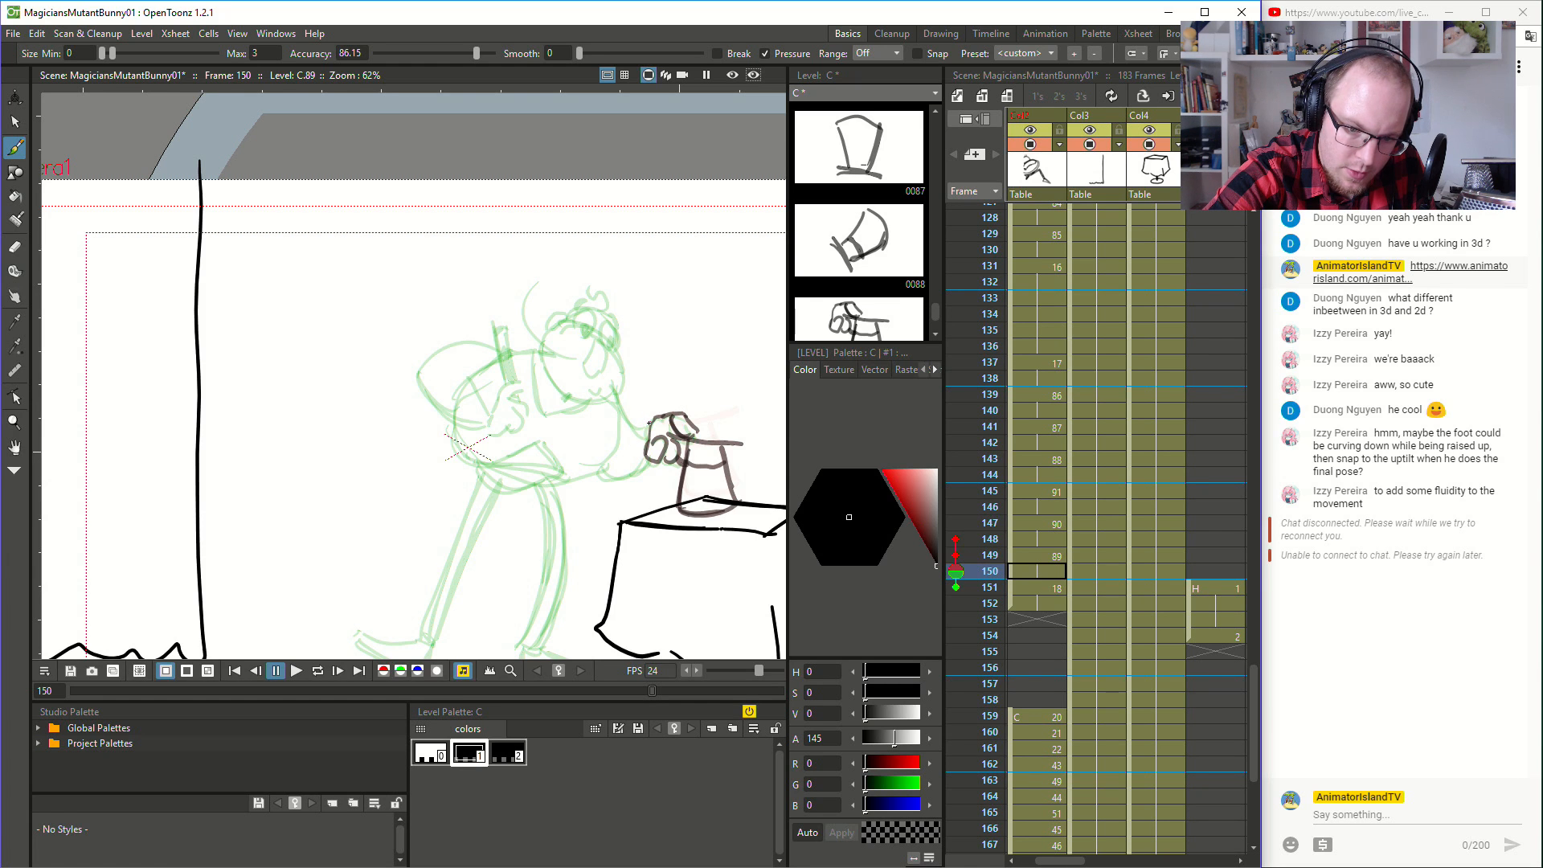
pyautogui.moveTo(625, 417)
pyautogui.mouseDown()
pyautogui.moveTo(612, 392)
pyautogui.moveTo(652, 422)
pyautogui.moveTo(629, 435)
pyautogui.moveTo(615, 391)
pyautogui.mouseUp()
pyautogui.hotkey('ctrl', 'z')
pyautogui.hotkey('ctrl', 'z')
pyautogui.moveTo(600, 476); pyautogui.dragTo(644, 472)
pyautogui.press('space')
pyautogui.click(1050, 572)
pyautogui.press('Up')
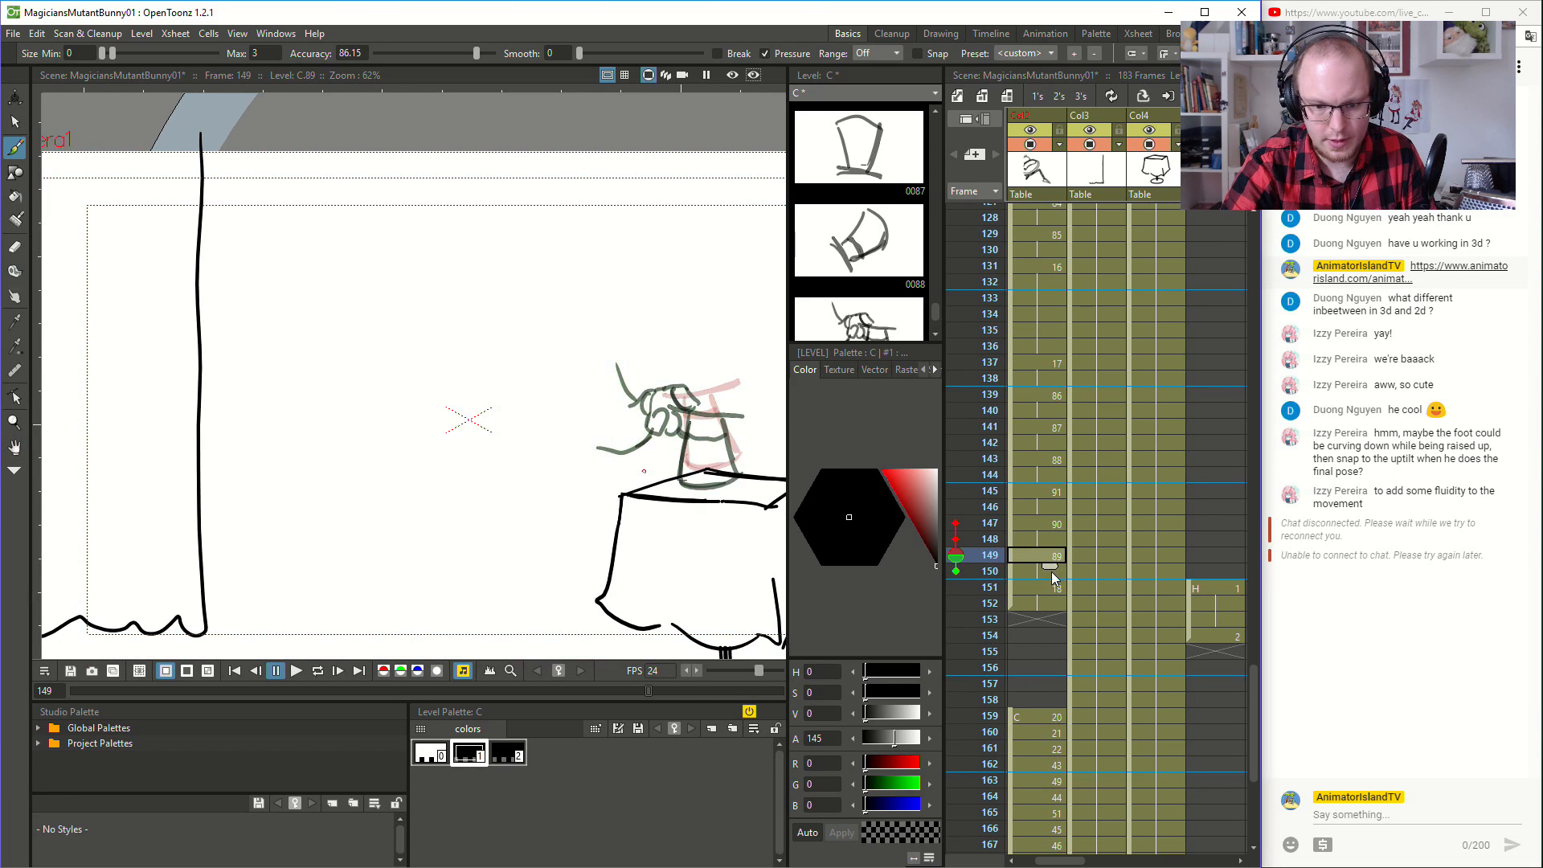
# - Copy the magician's body and head strokes from frame 151 into the hat drawing at frame 149
pyautogui.click(1055, 595)
pyautogui.press('s')
pyautogui.moveTo(440, 232)
pyautogui.mouseDown()
pyautogui.moveTo(261, 508)
pyautogui.moveTo(361, 677)
pyautogui.moveTo(564, 701)
pyautogui.moveTo(619, 653)
pyautogui.moveTo(586, 569)
pyautogui.moveTo(590, 462)
pyautogui.moveTo(619, 435)
pyautogui.moveTo(639, 373)
pyautogui.moveTo(625, 231)
pyautogui.moveTo(421, 255)
pyautogui.moveTo(443, 231)
pyautogui.mouseUp()
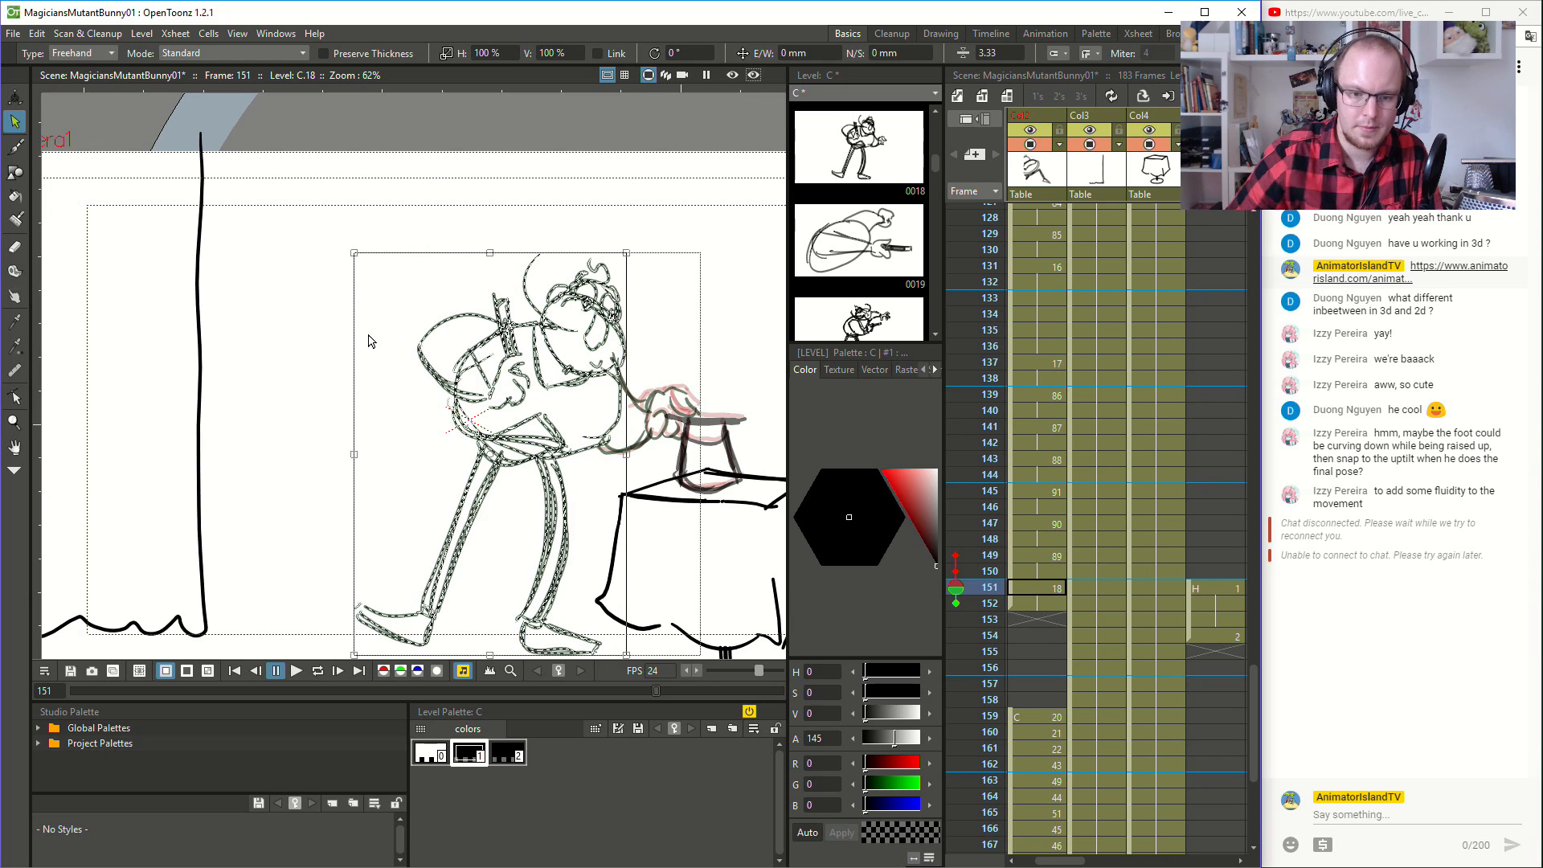
pyautogui.click(1047, 554)
pyautogui.hotkey('ctrl', 'v')
# - Flip through frames 137 to 148 to review how the magician's new pose follows the falling hat
pyautogui.click(1059, 524)
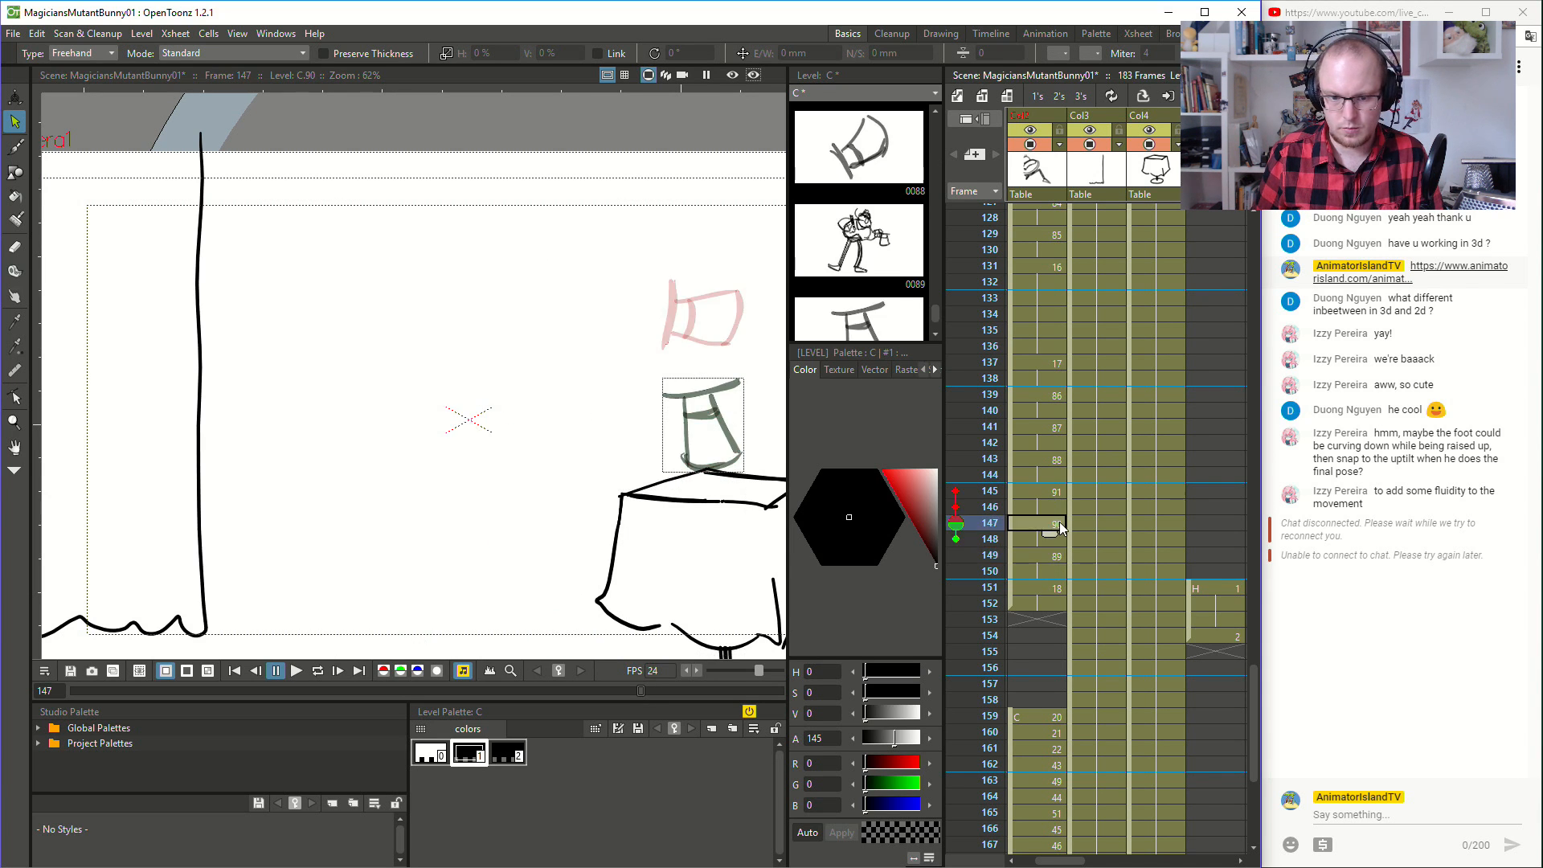
pyautogui.click(1037, 364)
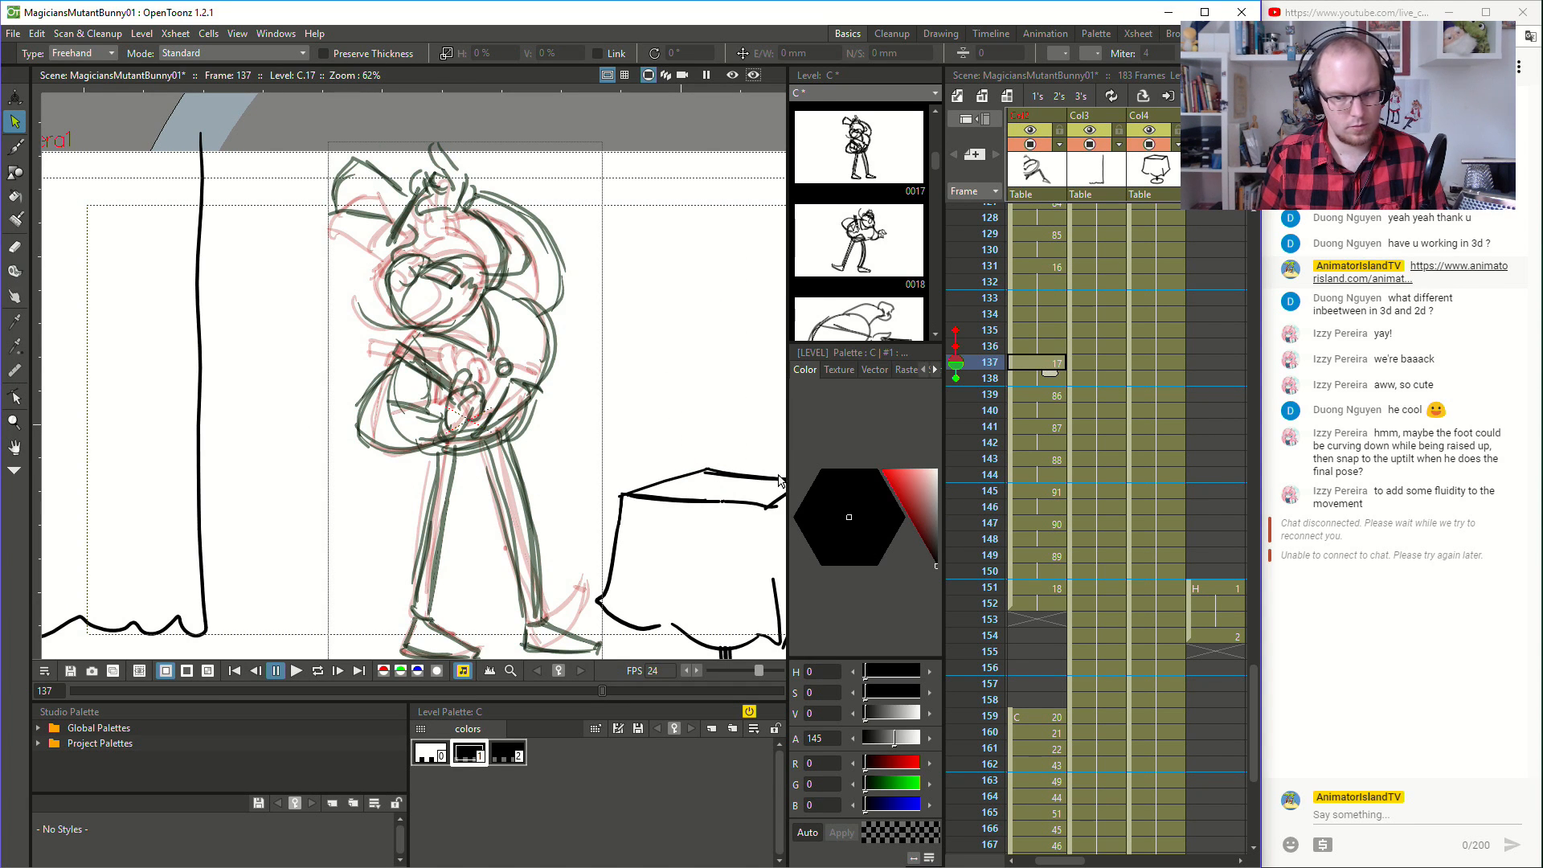
pyautogui.press('.')
pyautogui.press('.')
pyautogui.press('.')
pyautogui.press('.')
pyautogui.press('.')
pyautogui.press('.')
pyautogui.press('.')
pyautogui.press('.')
pyautogui.press('.')
pyautogui.press('.')
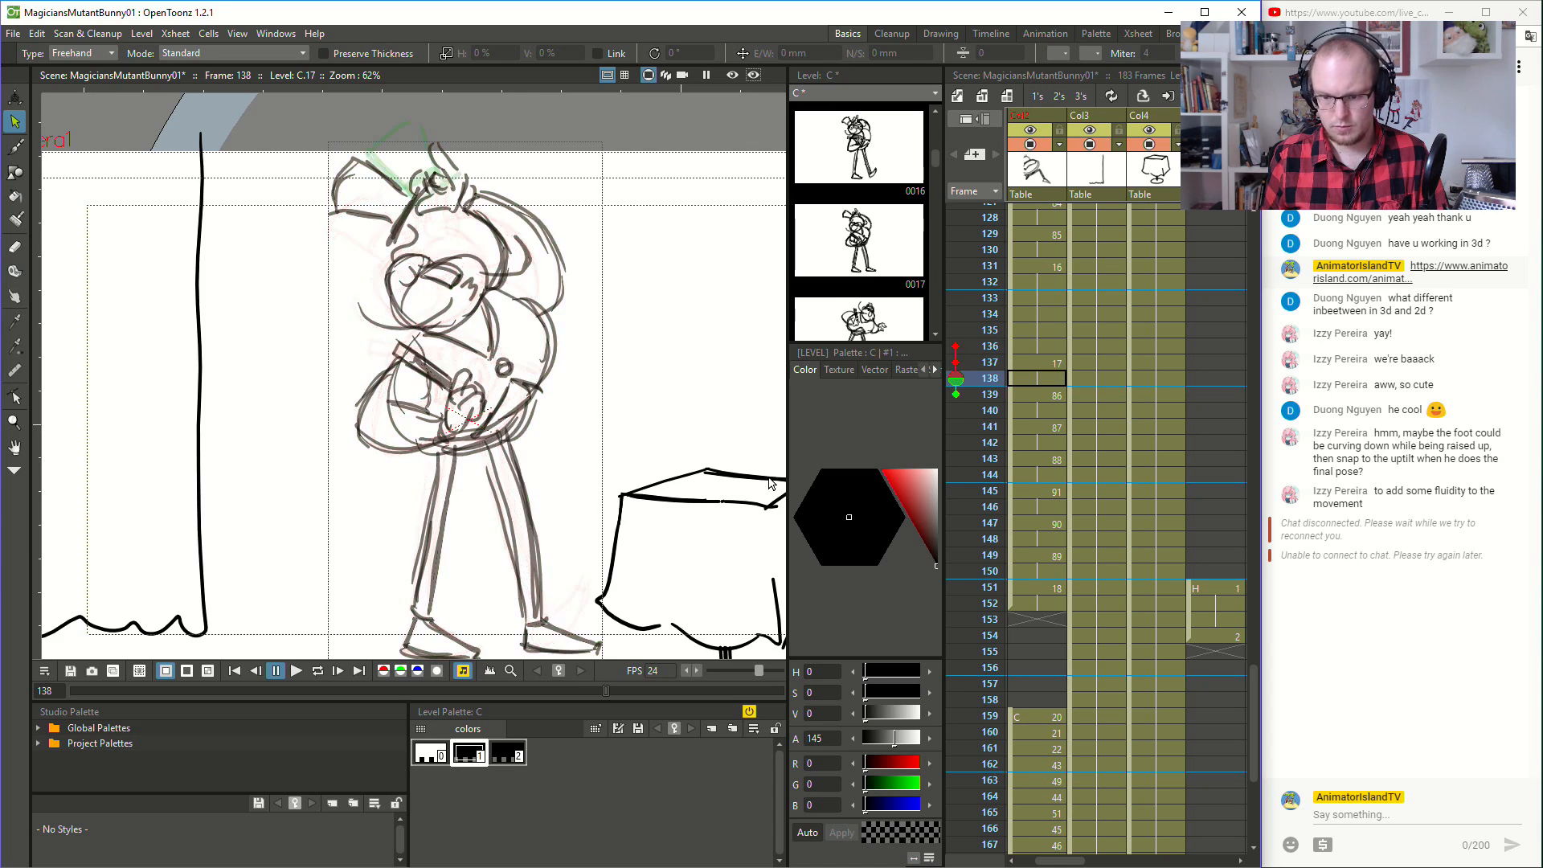
pyautogui.press('.')
pyautogui.press('.')
pyautogui.press('.')
pyautogui.press('.')
pyautogui.press('.')
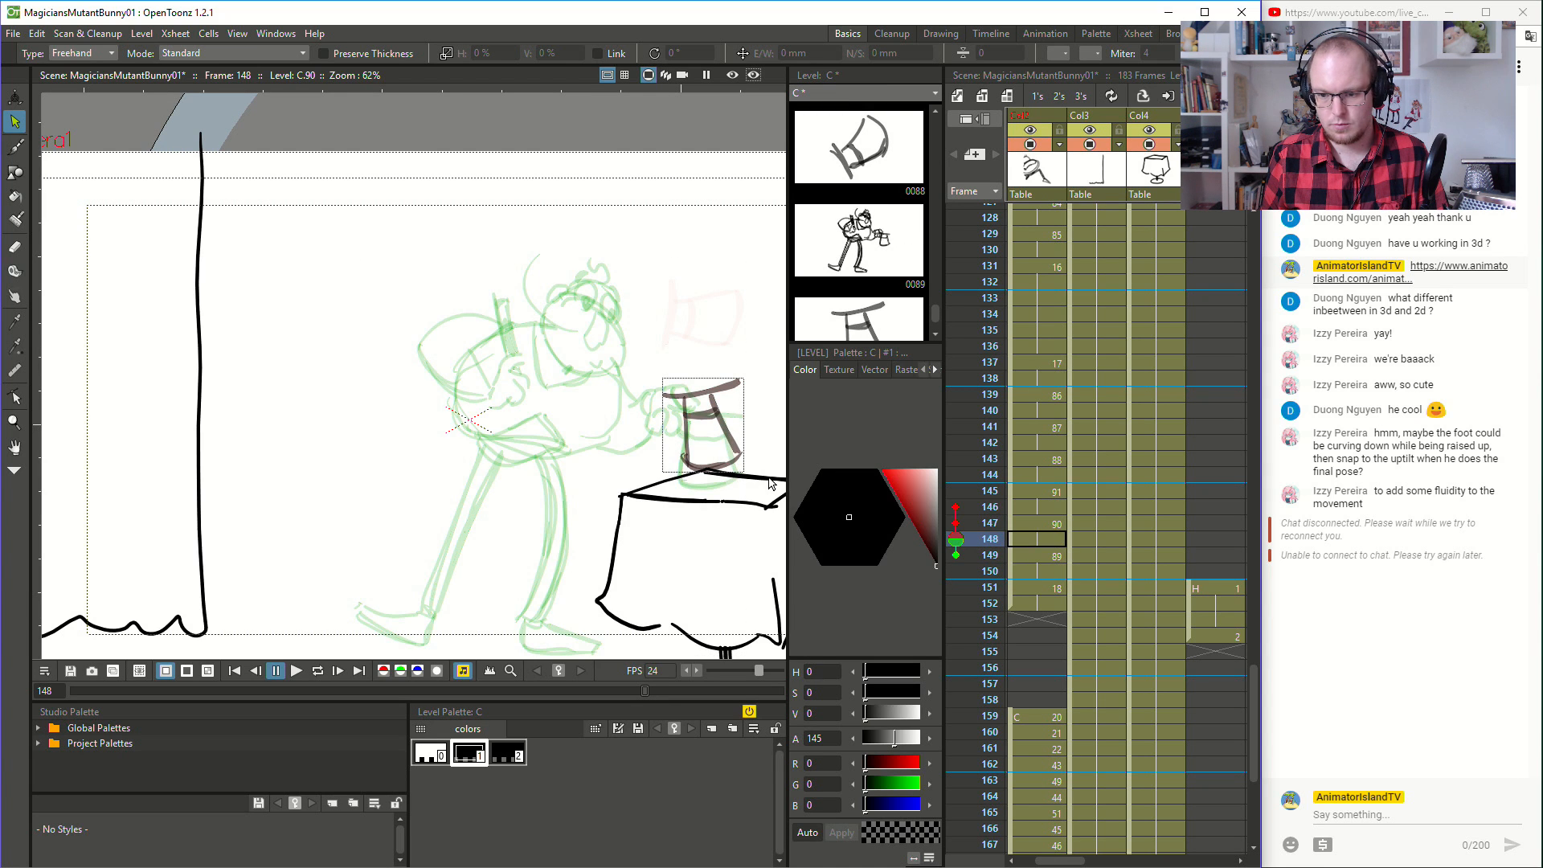
pyautogui.press('.')
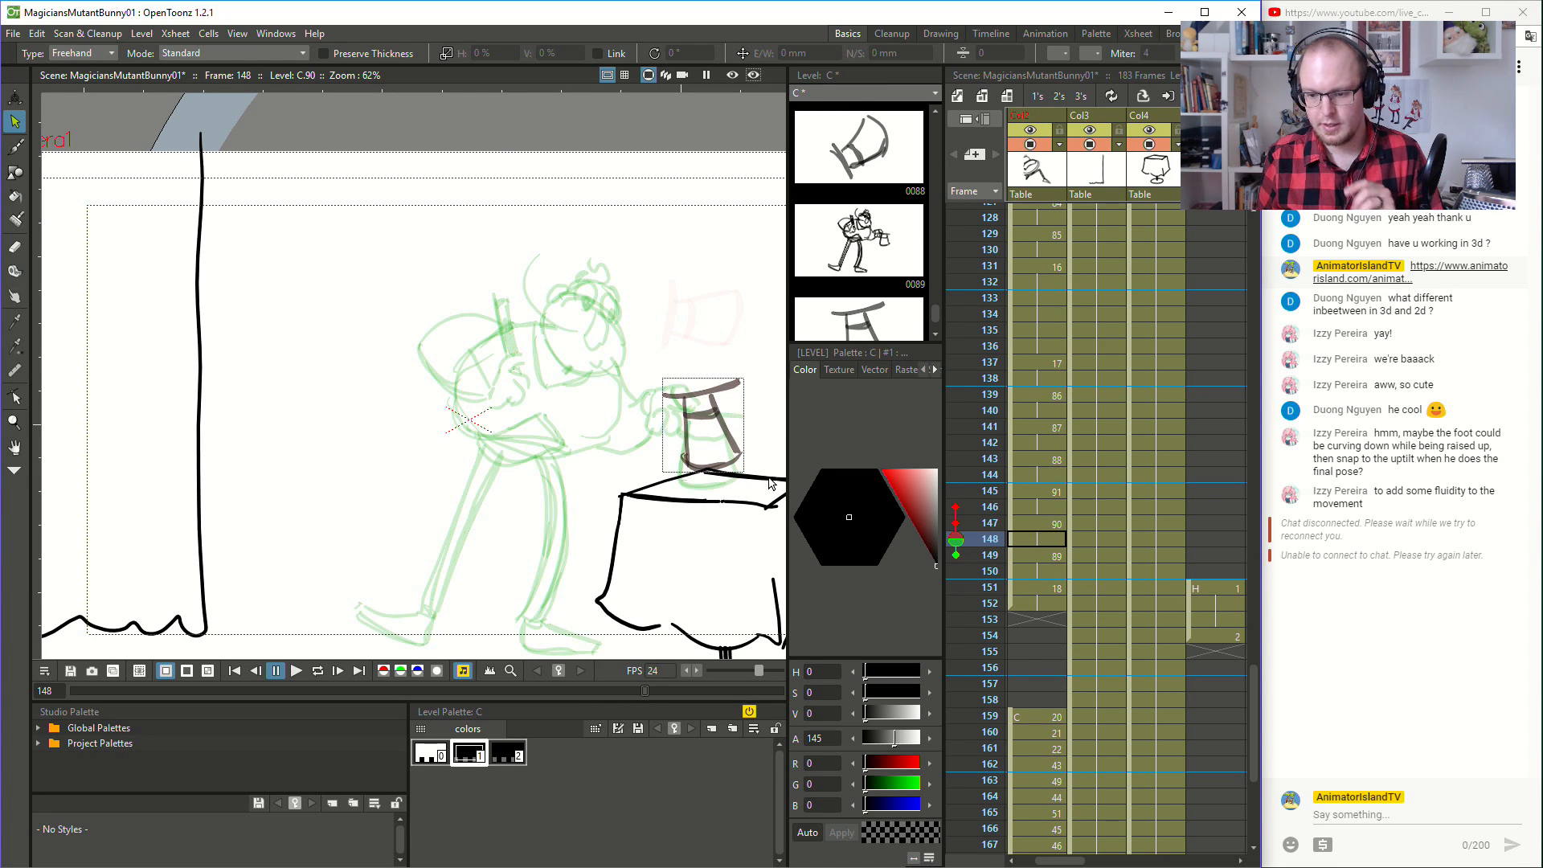
pyautogui.press('.')
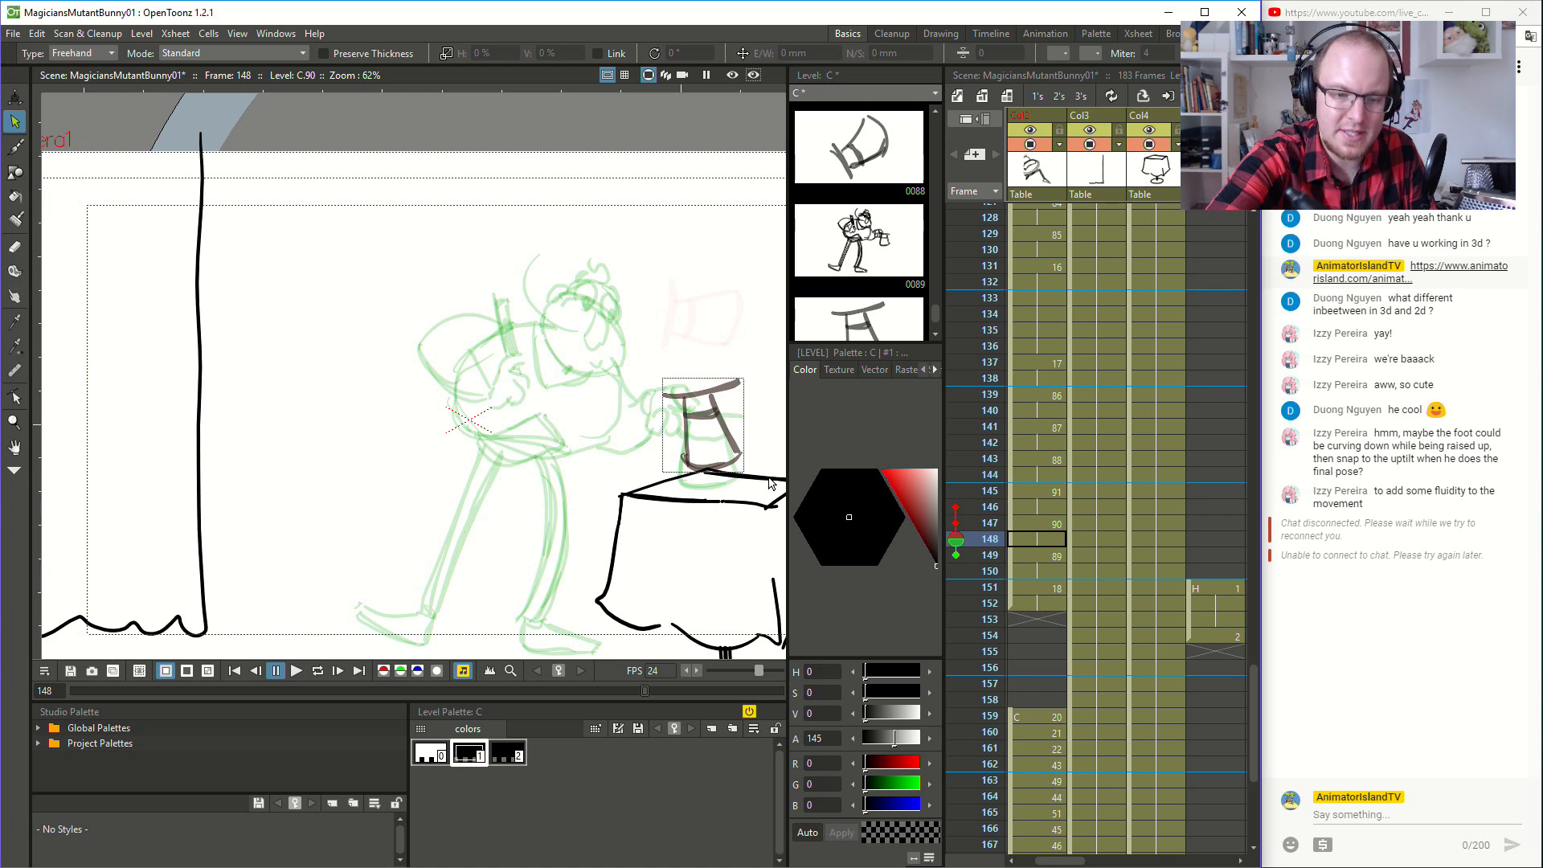
# - Sketch the magician's head outline and long nose at frame 148 with the Brush tool, undoing unsatisfactory strokes
pyautogui.click(14, 148)
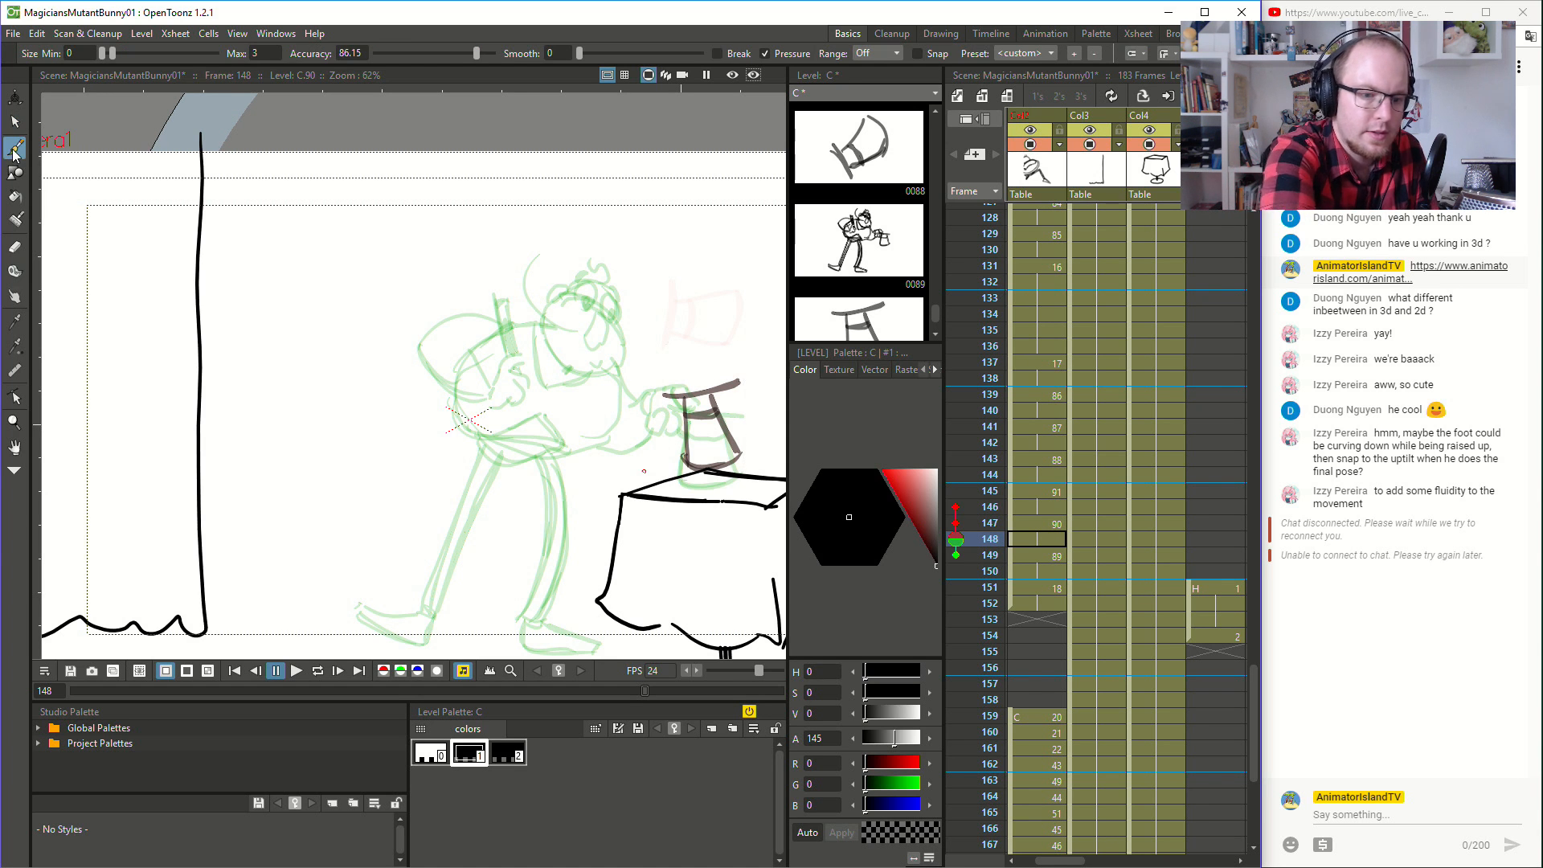
pyautogui.moveTo(540, 314)
pyautogui.mouseDown()
pyautogui.moveTo(558, 351)
pyautogui.moveTo(614, 358)
pyautogui.moveTo(597, 302)
pyautogui.moveTo(544, 294)
pyautogui.moveTo(583, 342)
pyautogui.moveTo(591, 307)
pyautogui.moveTo(557, 283)
pyautogui.moveTo(594, 279)
pyautogui.moveTo(608, 305)
pyautogui.moveTo(557, 361)
pyautogui.moveTo(547, 334)
pyautogui.moveTo(590, 370)
pyautogui.moveTo(577, 358)
pyautogui.moveTo(618, 349)
pyautogui.moveTo(607, 324)
pyautogui.moveTo(608, 368)
pyautogui.moveTo(619, 344)
pyautogui.moveTo(602, 307)
pyautogui.moveTo(546, 302)
pyautogui.moveTo(575, 279)
pyautogui.moveTo(610, 294)
pyautogui.moveTo(614, 315)
pyautogui.moveTo(598, 346)
pyautogui.mouseUp()
pyautogui.hotkey('ctrl', 'z')
pyautogui.hotkey('ctrl', 'z')
pyautogui.hotkey('ctrl', 'z')
pyautogui.hotkey('ctrl', 'z')
pyautogui.hotkey('ctrl', 'z')
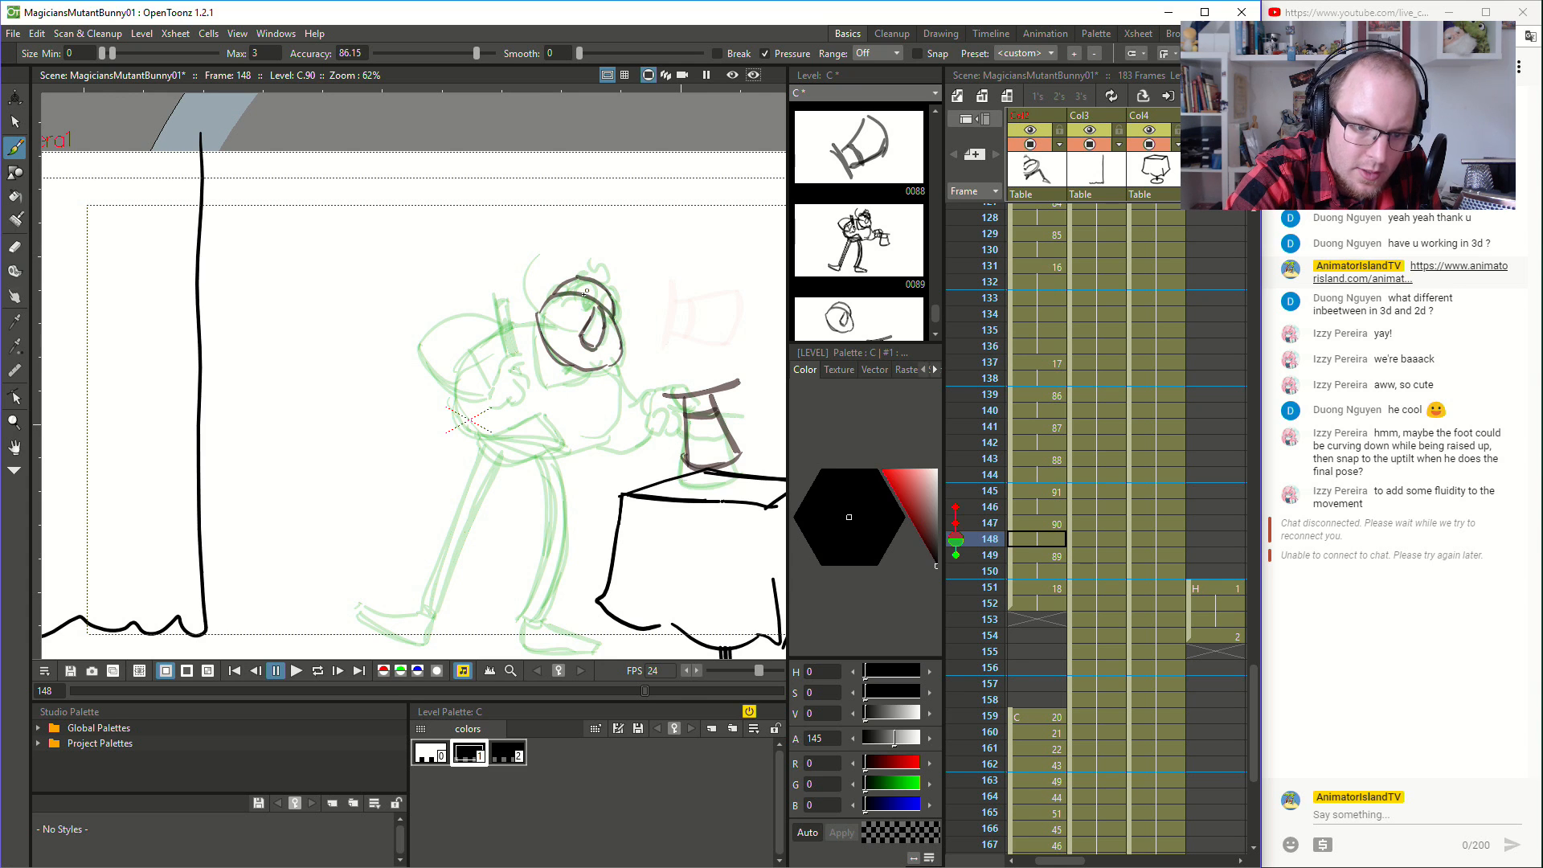
# - Add the magician's eyes and the curl of hair to the head at frame 148
pyautogui.moveTo(574, 287); pyautogui.dragTo(584, 307)
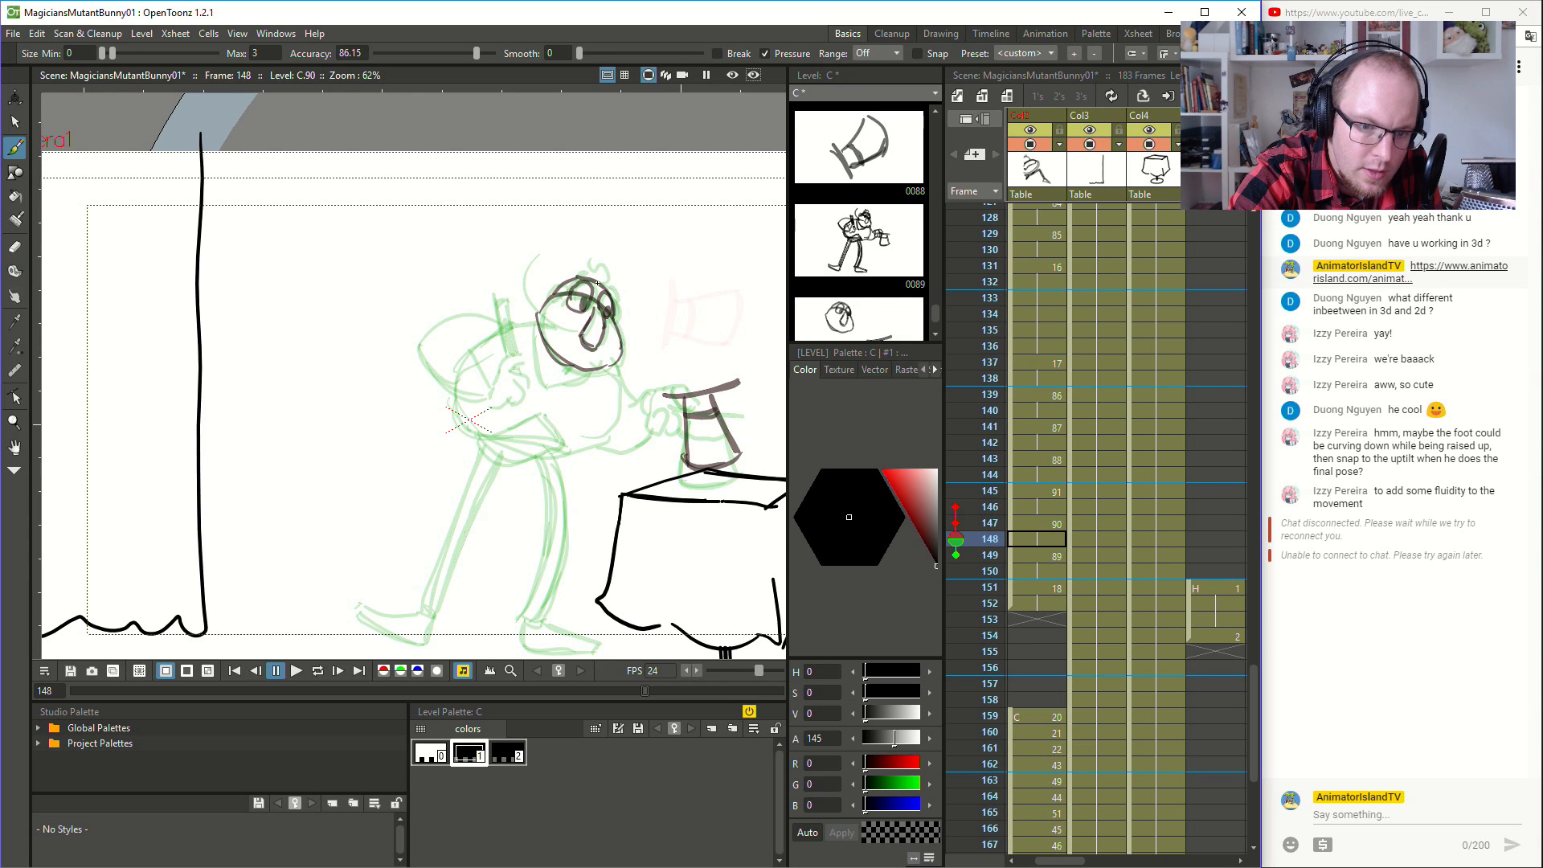
pyautogui.hotkey('ctrl', 'z')
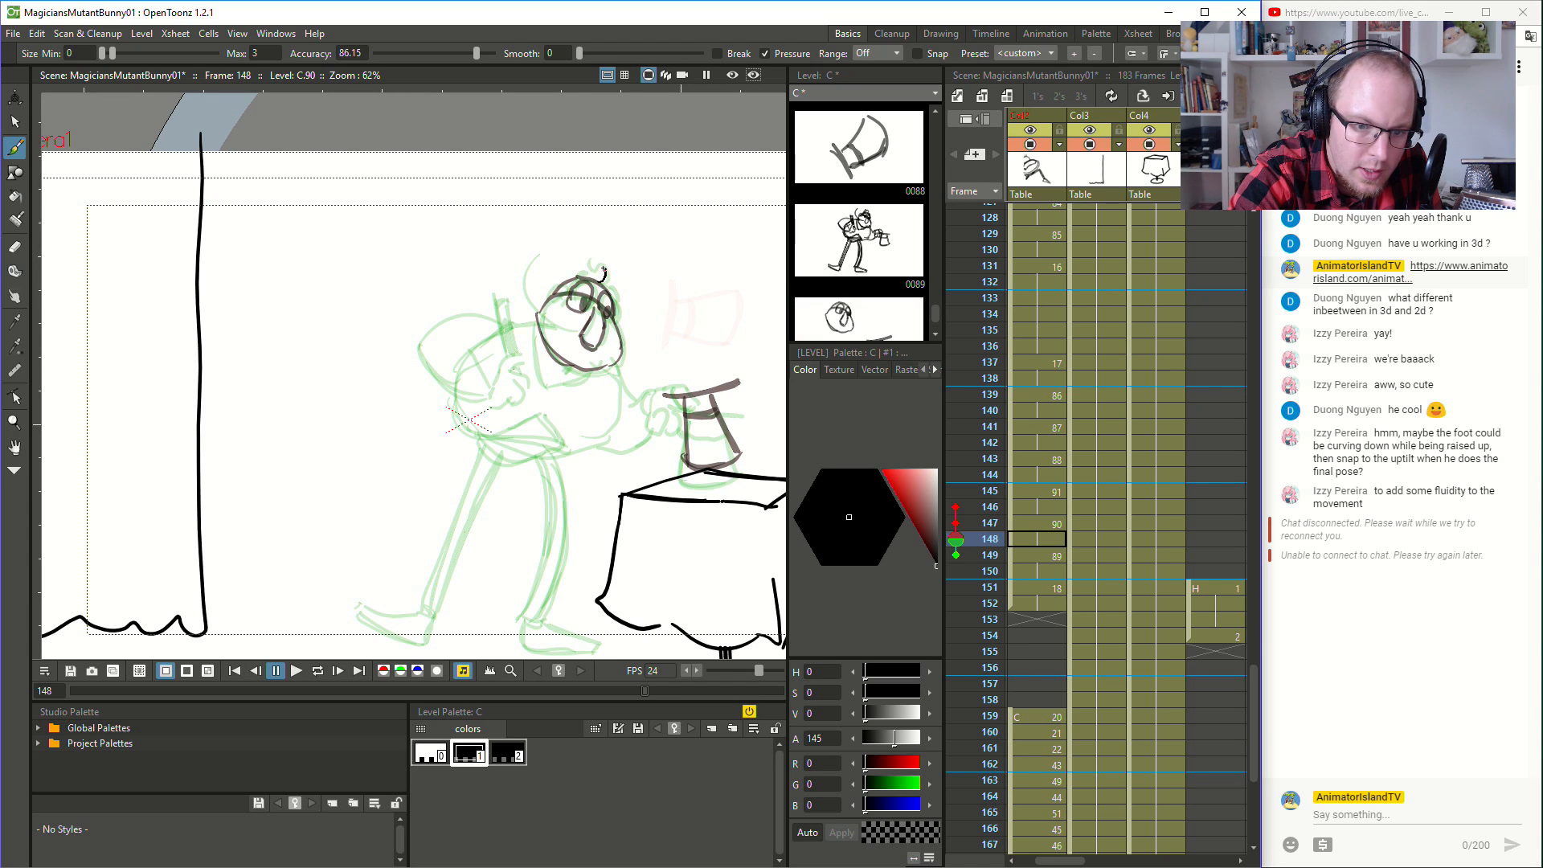
pyautogui.moveTo(590, 268); pyautogui.dragTo(614, 274)
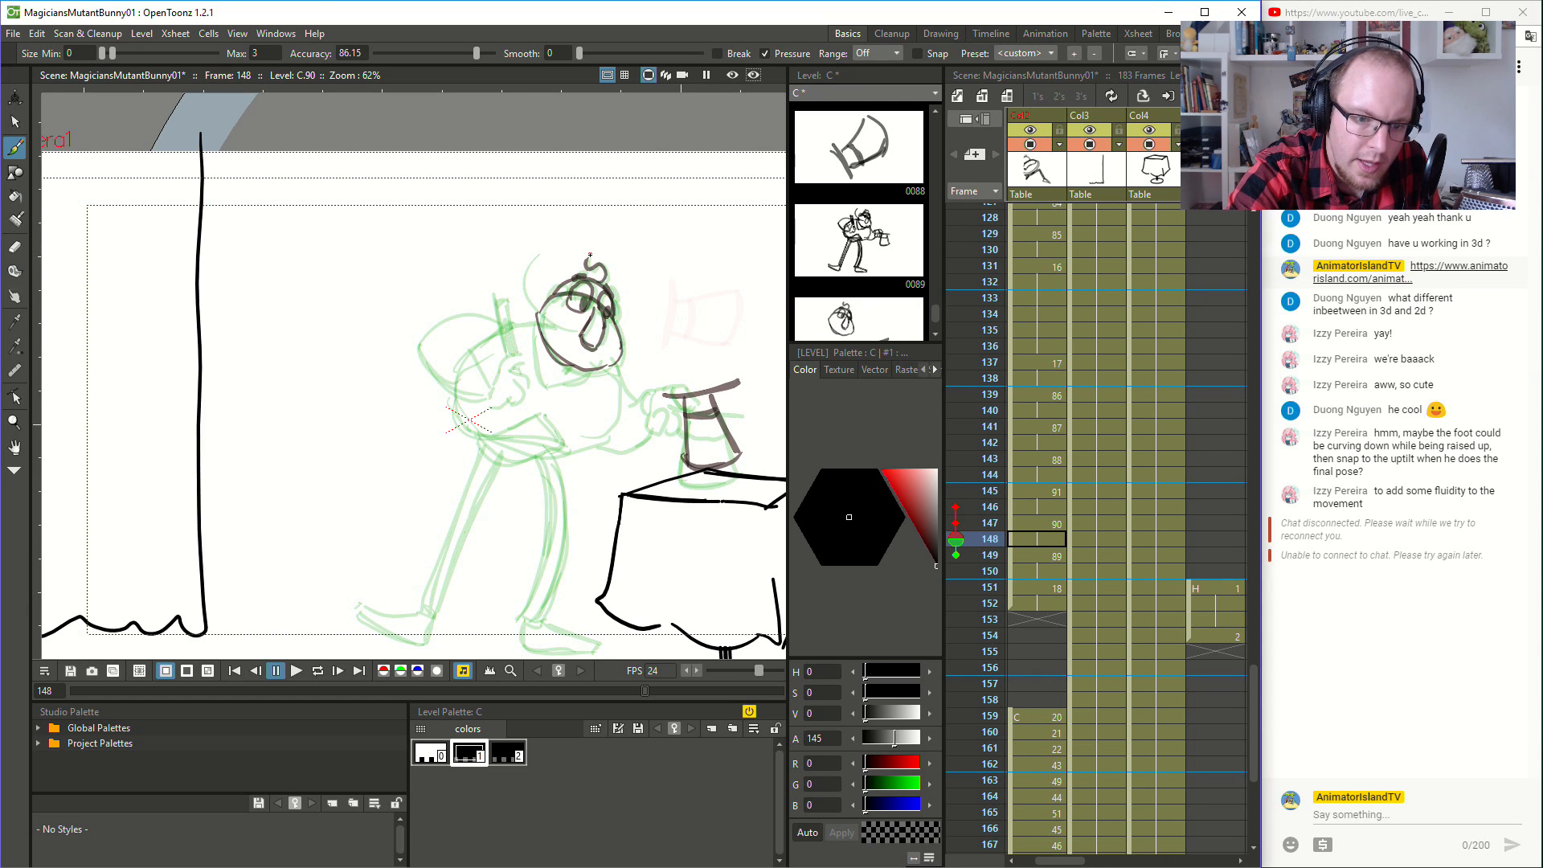
# - Draw the curved moustache ends on both sides of the face at frame 148, and compare them with frame 149
pyautogui.moveTo(544, 321); pyautogui.dragTo(527, 273)
pyautogui.hotkey('ctrl', 'z')
pyautogui.moveTo(567, 332); pyautogui.dragTo(523, 295)
pyautogui.hotkey('ctrl', 'z')
pyautogui.moveTo(609, 346)
pyautogui.mouseDown()
pyautogui.moveTo(639, 356)
pyautogui.moveTo(650, 333)
pyautogui.mouseUp()
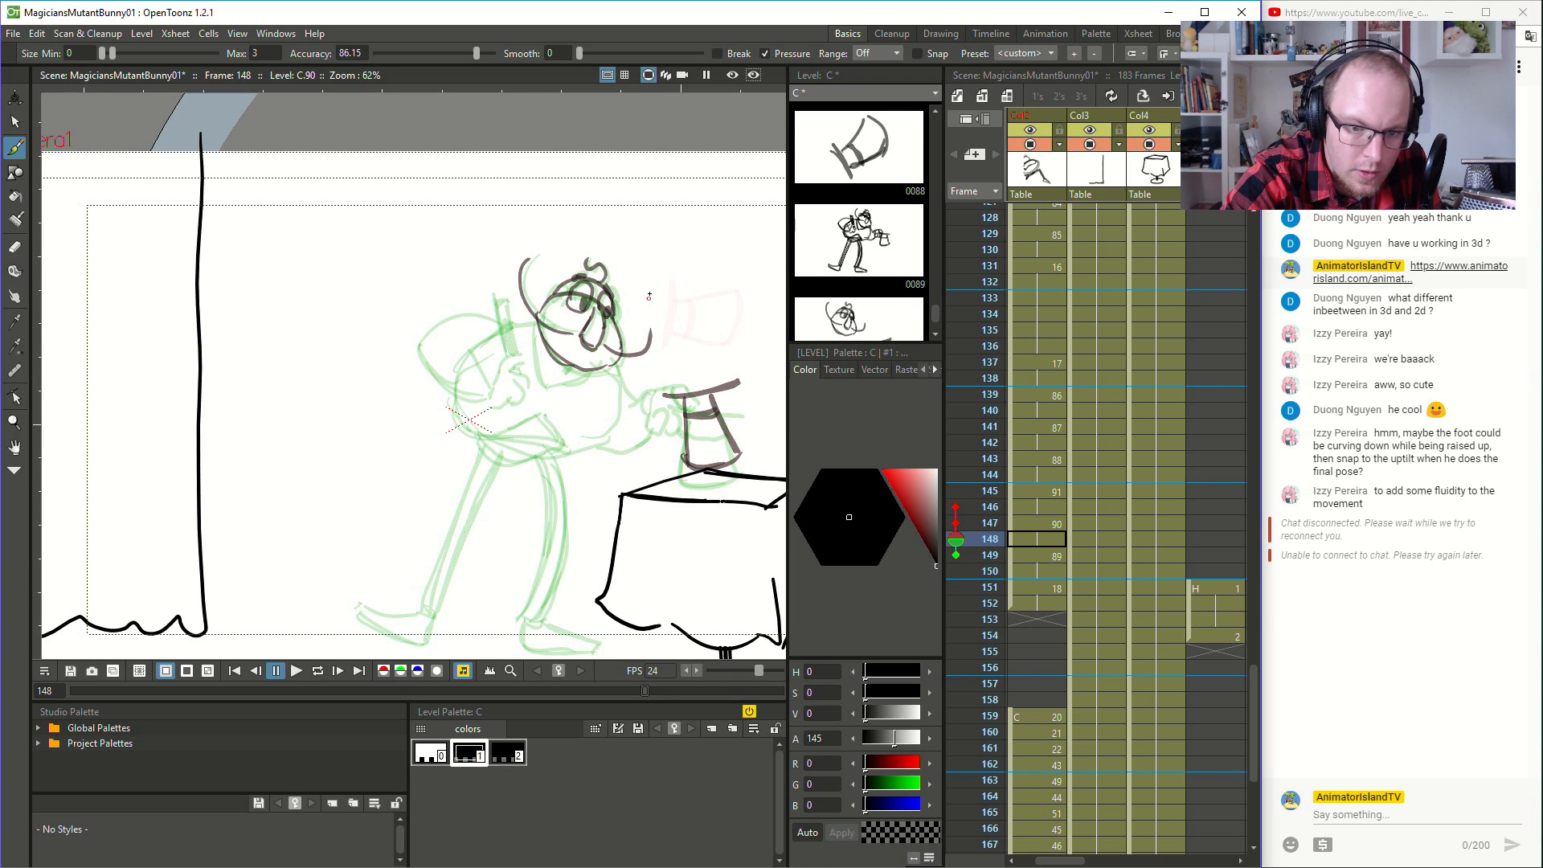
pyautogui.click(1047, 555)
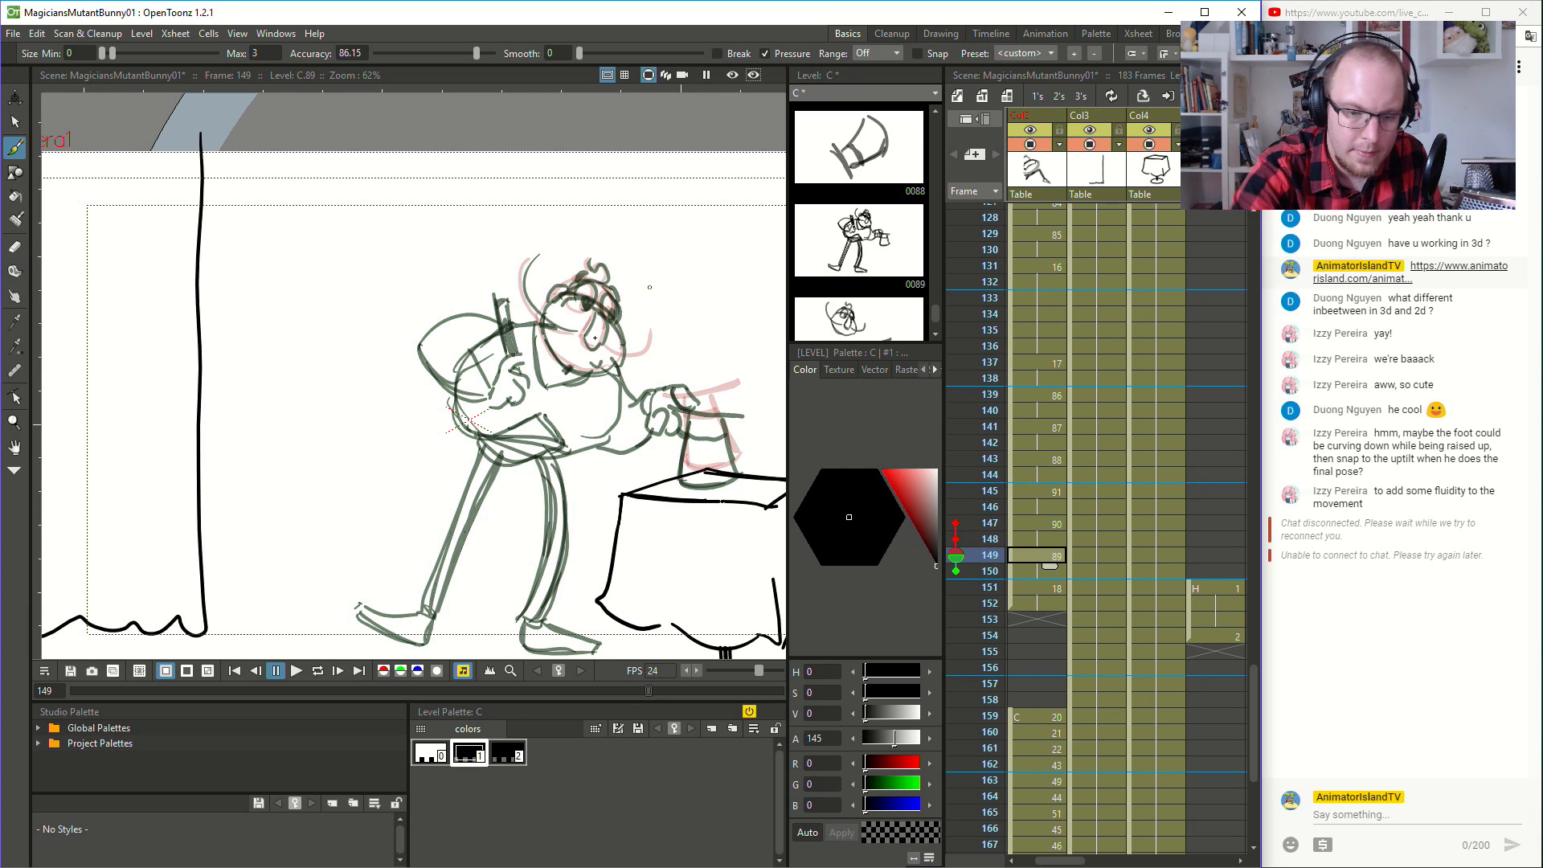
pyautogui.hotkey('ctrl', 'z')
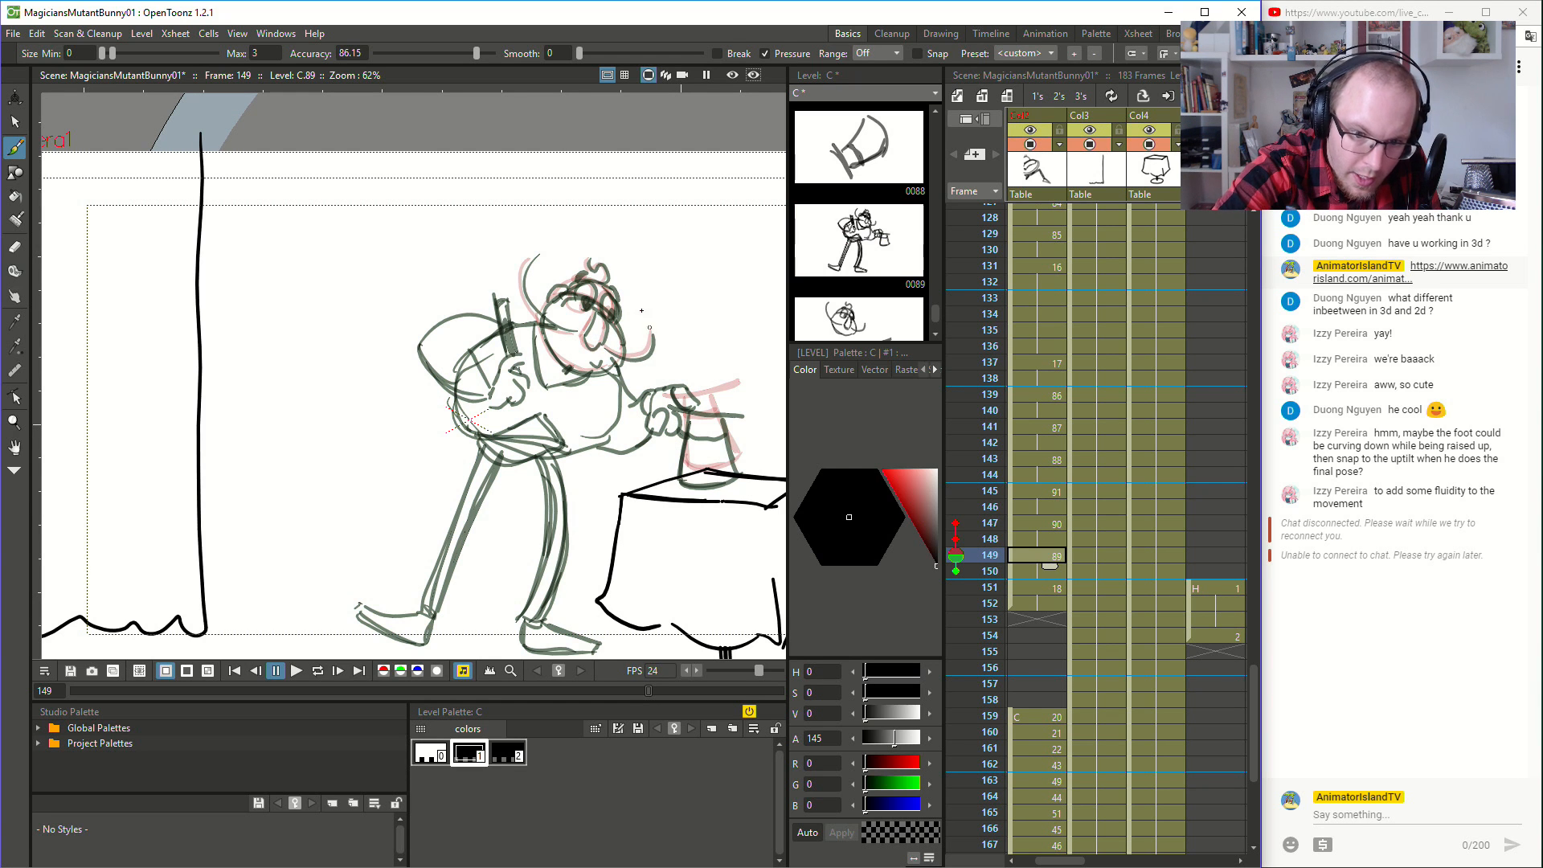
# - Play back the hat fall from frame 142, then show the magician's pose at frame 149
pyautogui.click(1036, 443)
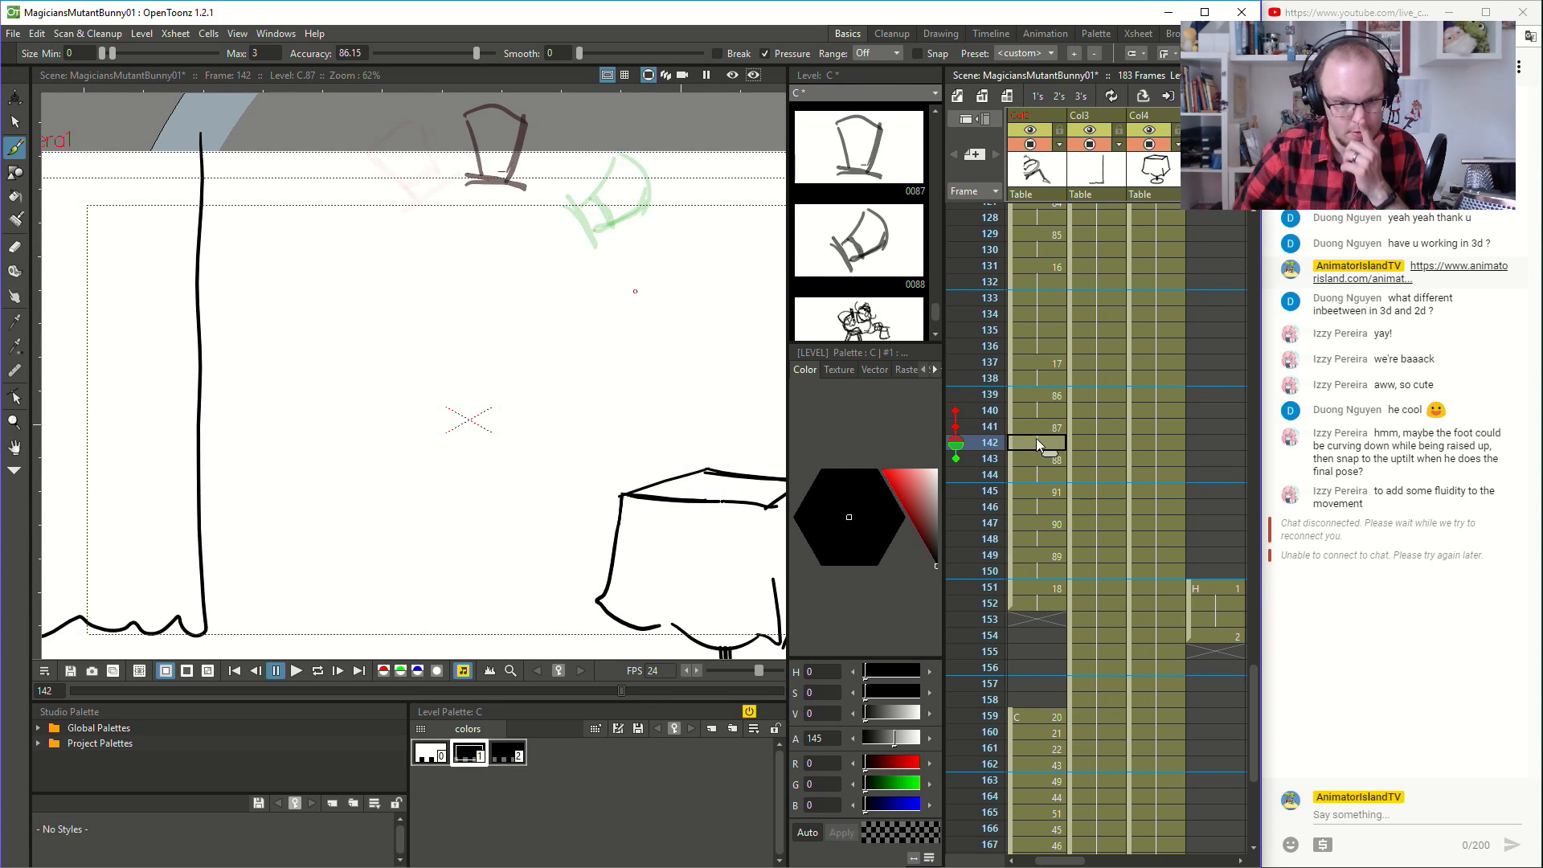
pyautogui.click(302, 666)
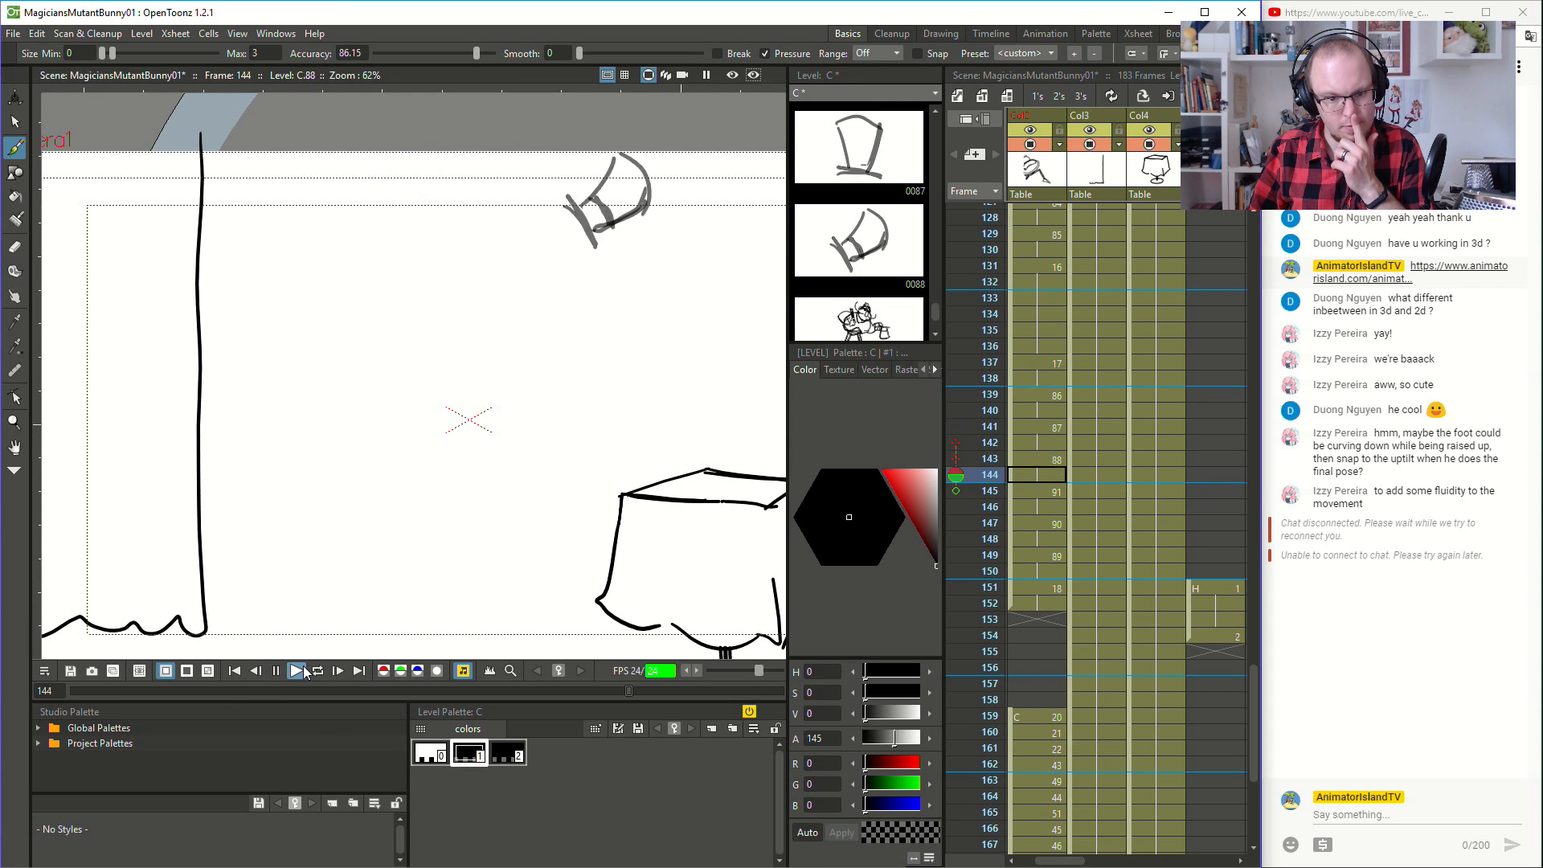
pyautogui.click(1049, 556)
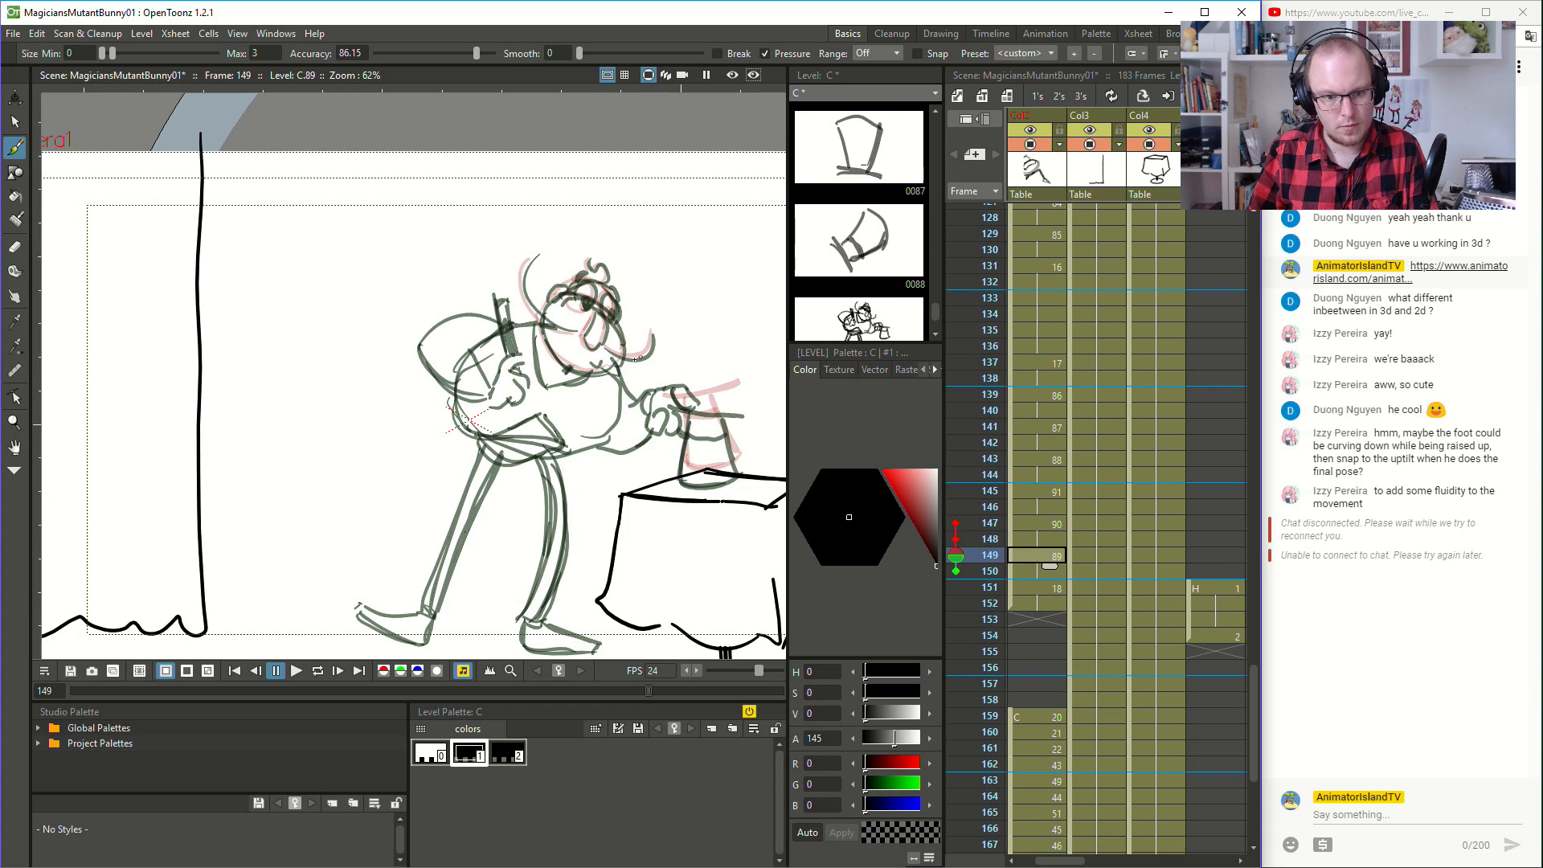
# - Copy the magician's lower moustache end from the drawing at frame 149 into the drawing at frame 151
pyautogui.click(14, 121)
pyautogui.click(631, 368)
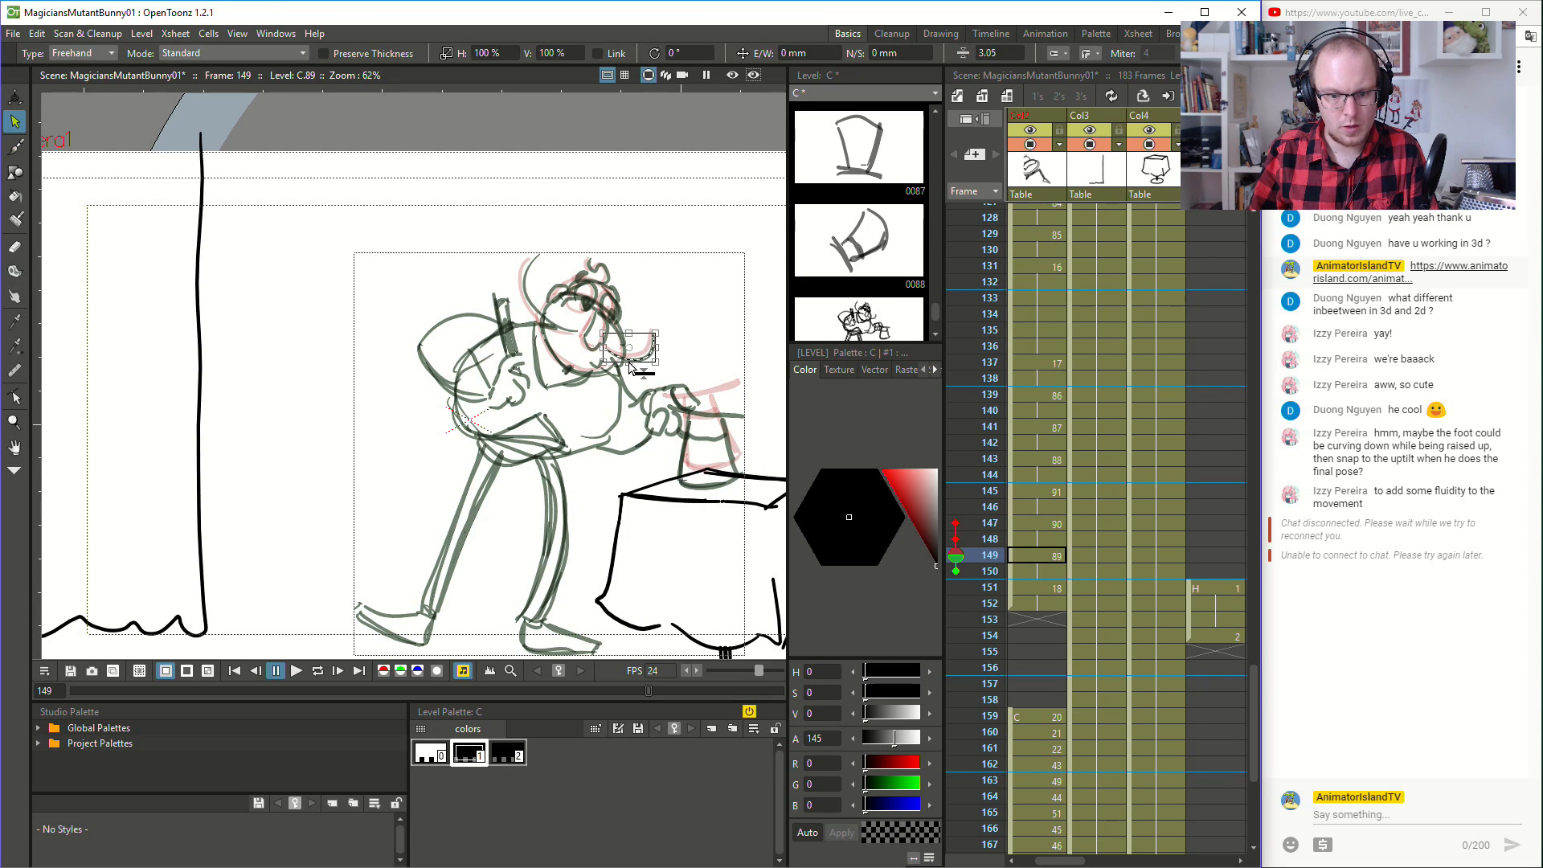
pyautogui.click(1053, 589)
pyautogui.hotkey('ctrl', 'v')
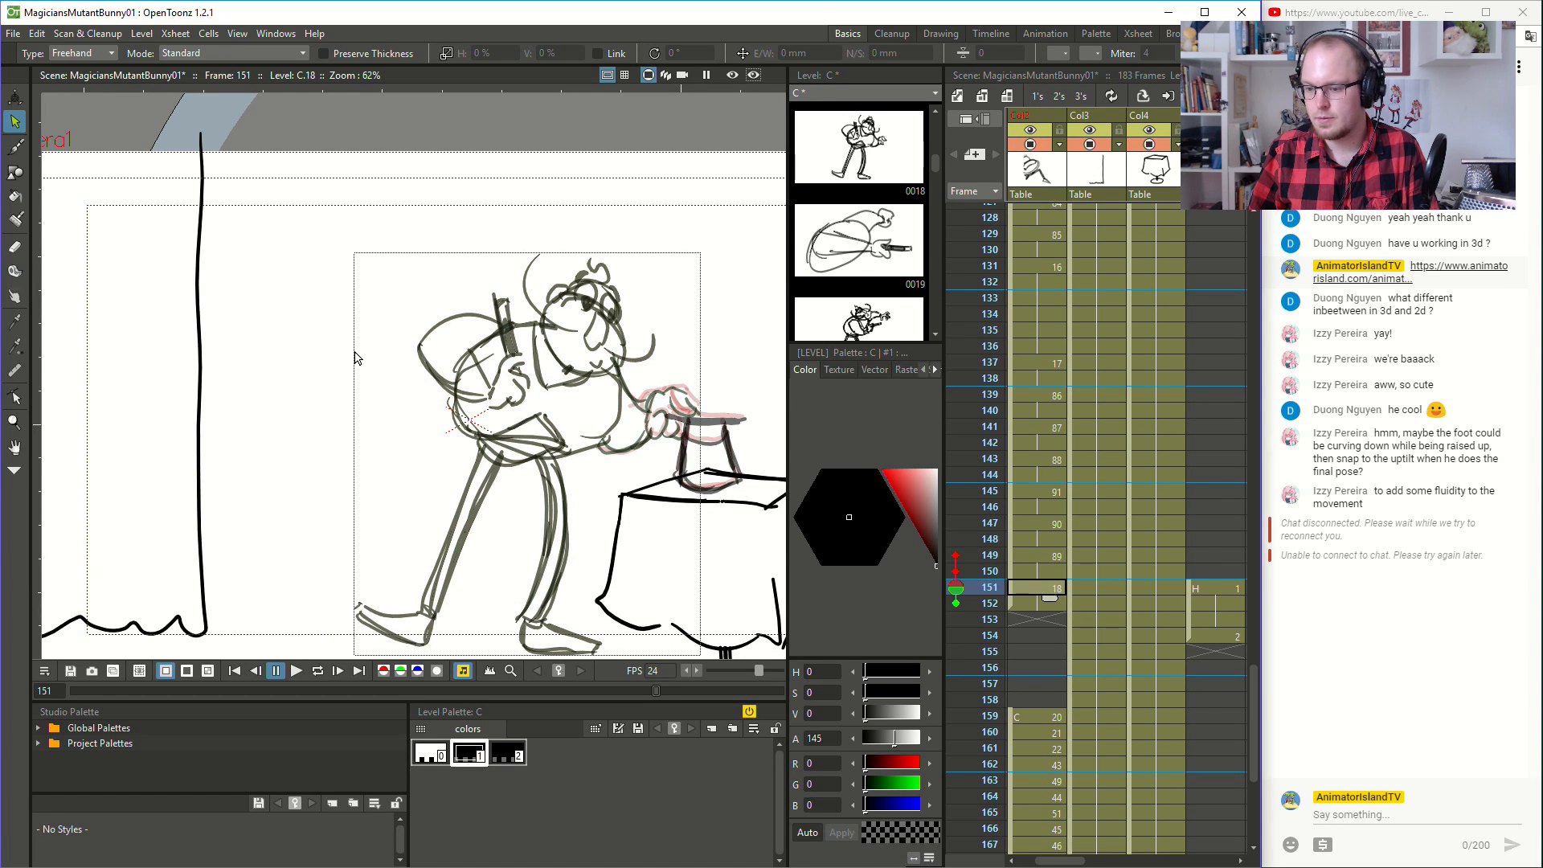
# - Play back the hat fall from frame 140 and compare the magician's head at frame 147 with frame 149
pyautogui.click(1473, 657)
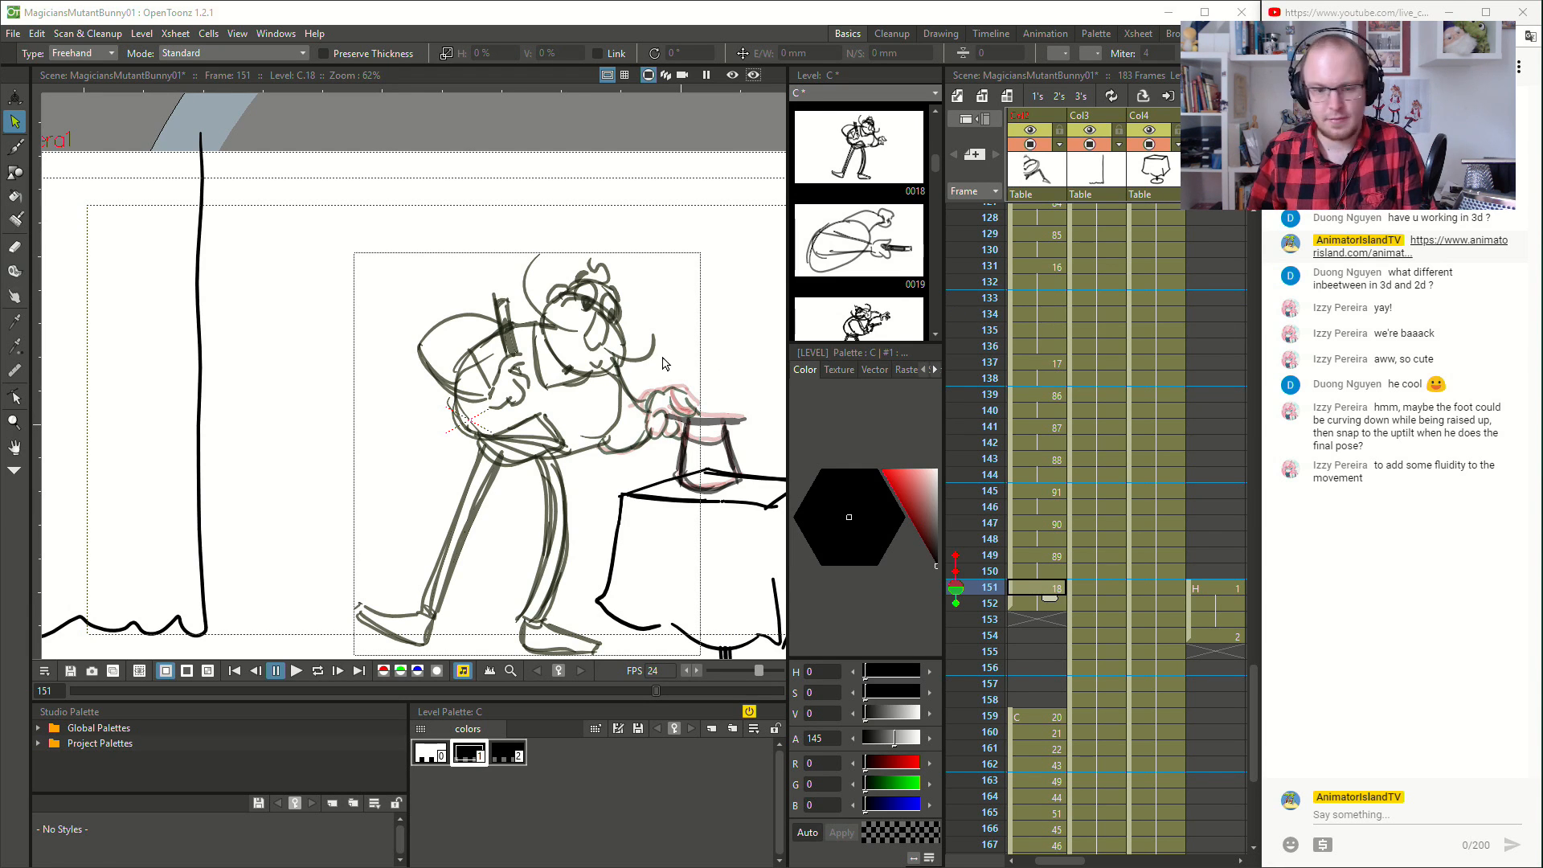
pyautogui.click(1045, 410)
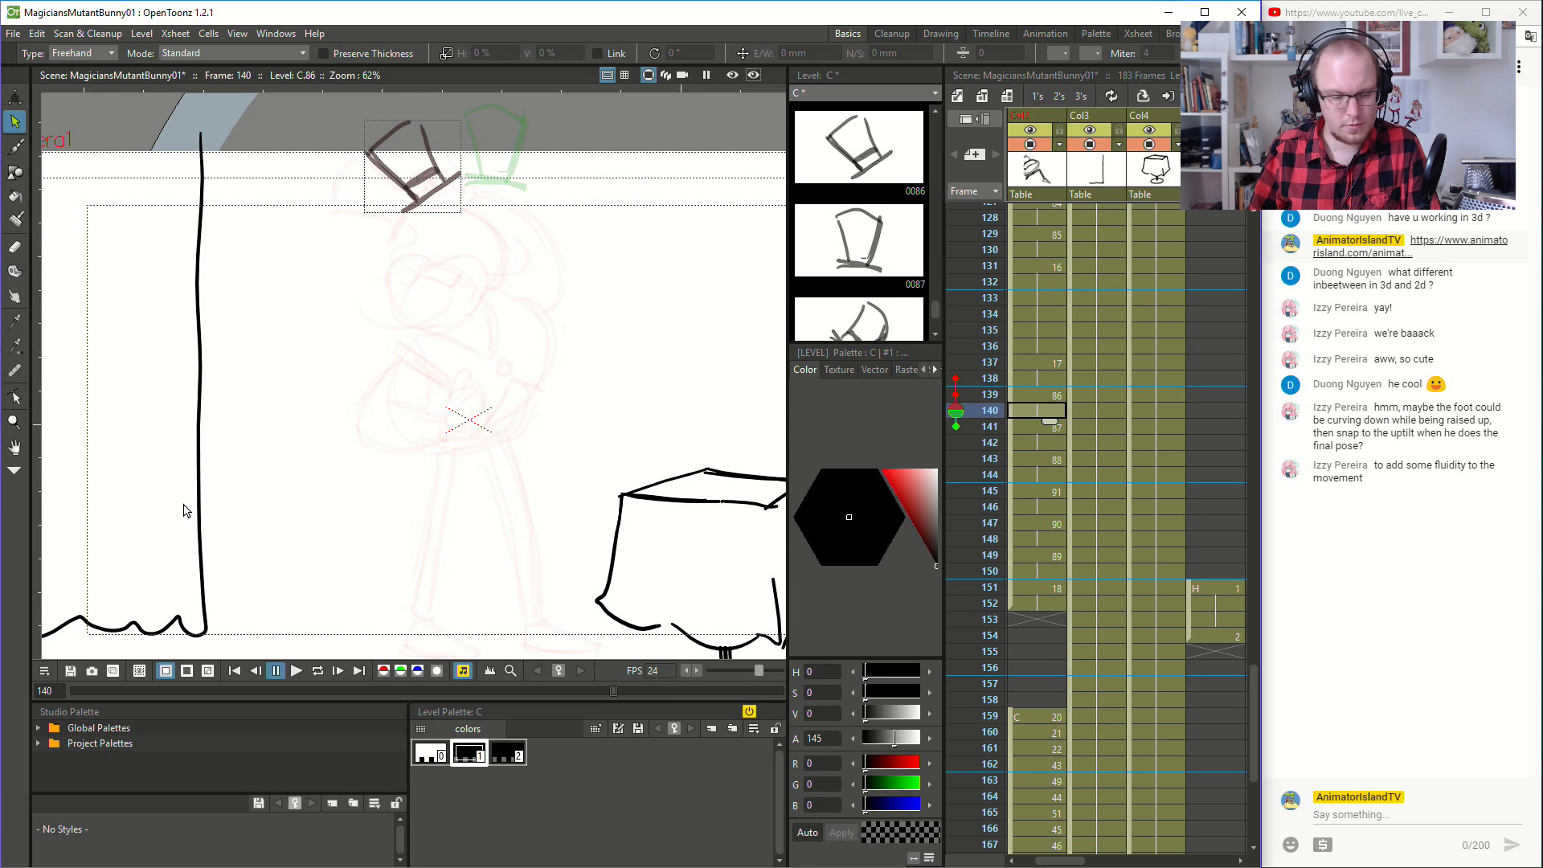
pyautogui.click(296, 670)
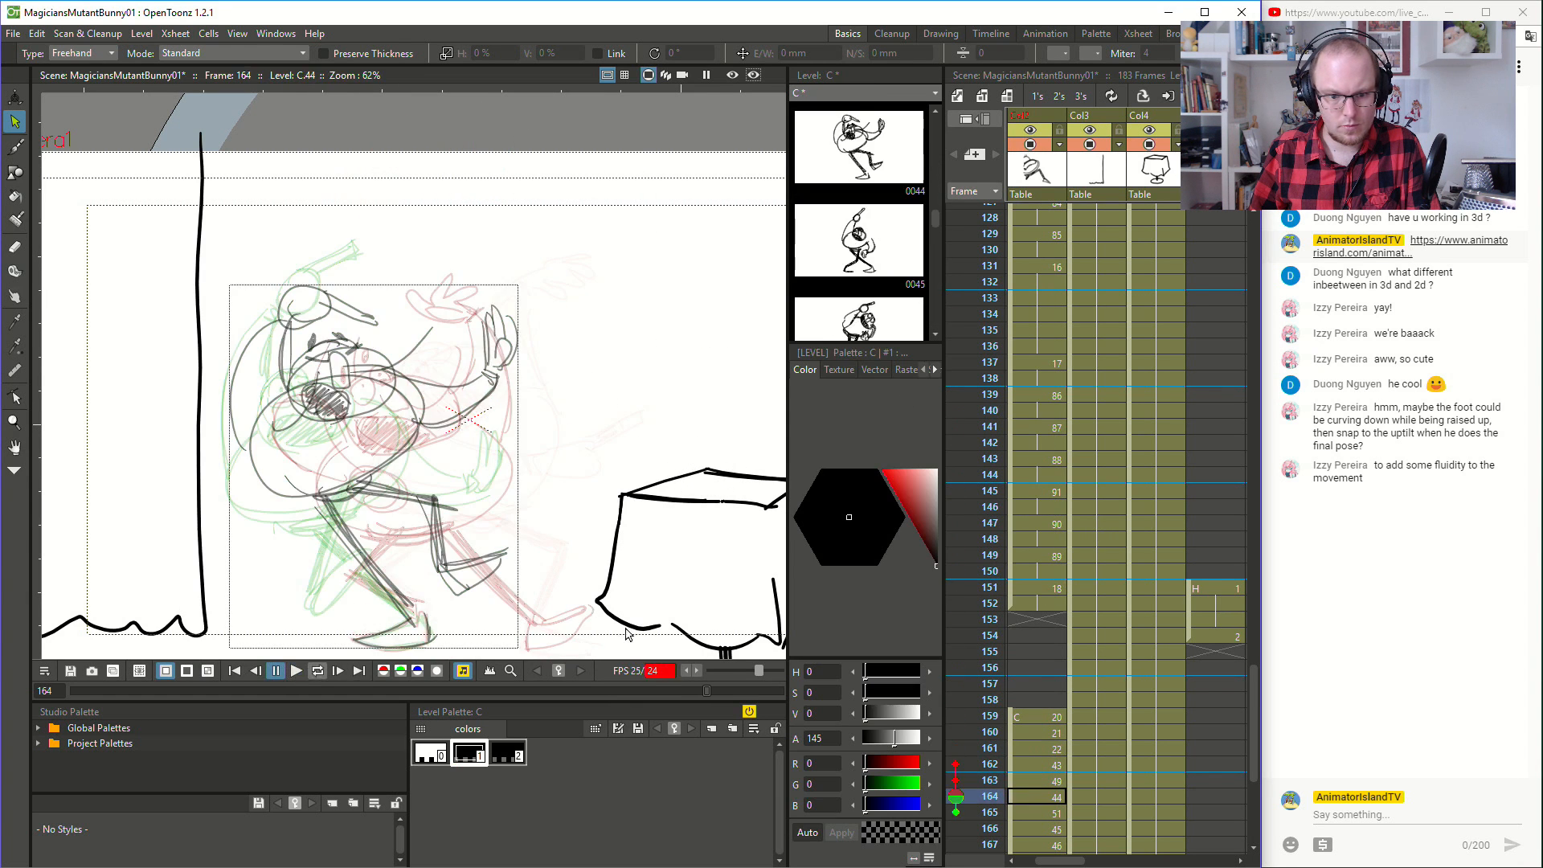
pyautogui.click(1053, 518)
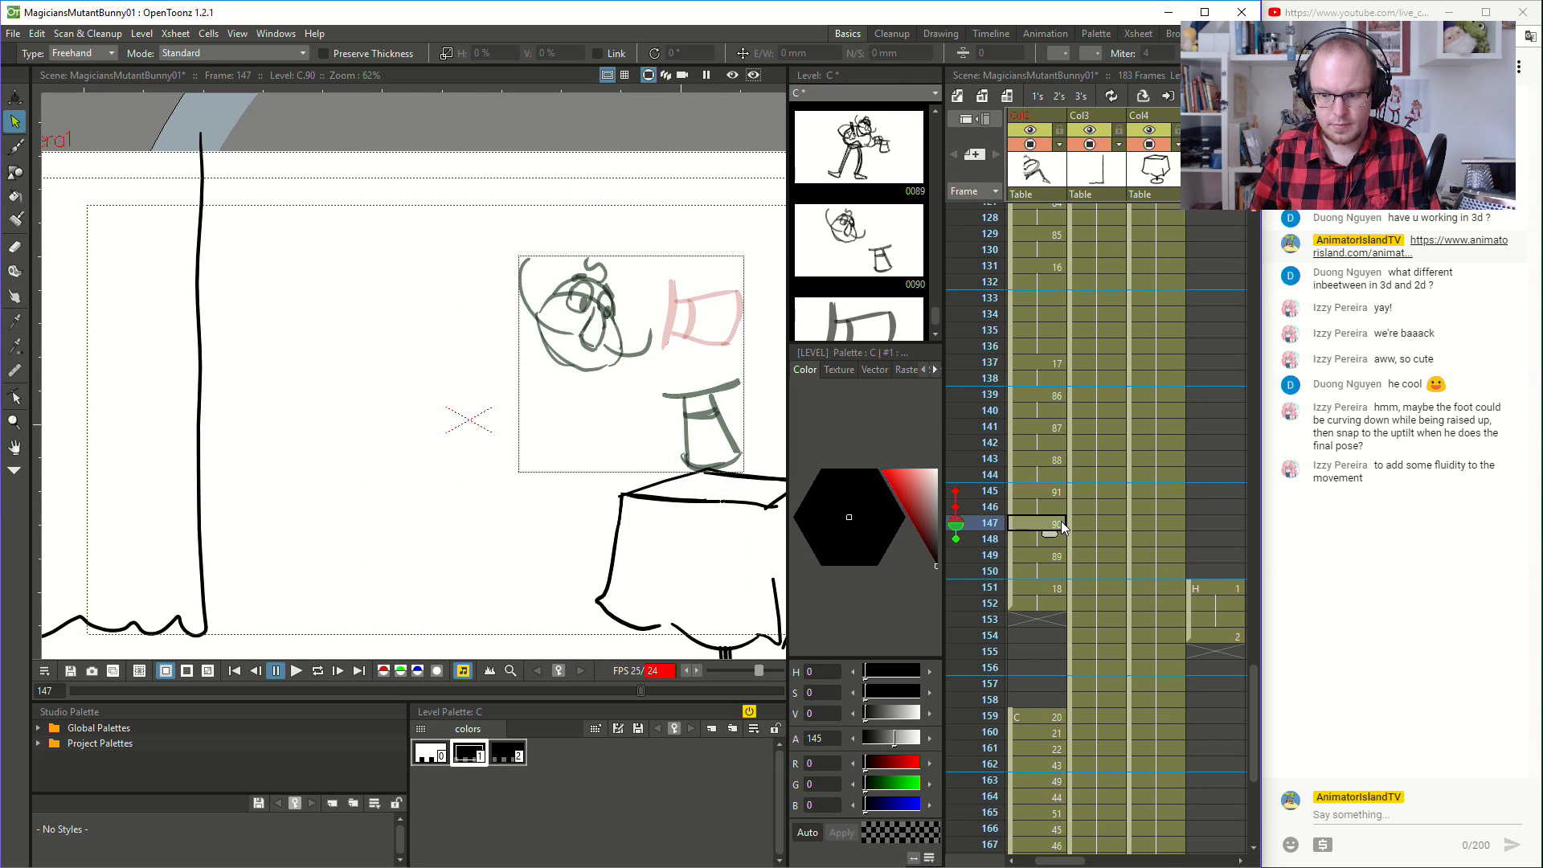
pyautogui.click(1016, 553)
pyautogui.click(1059, 523)
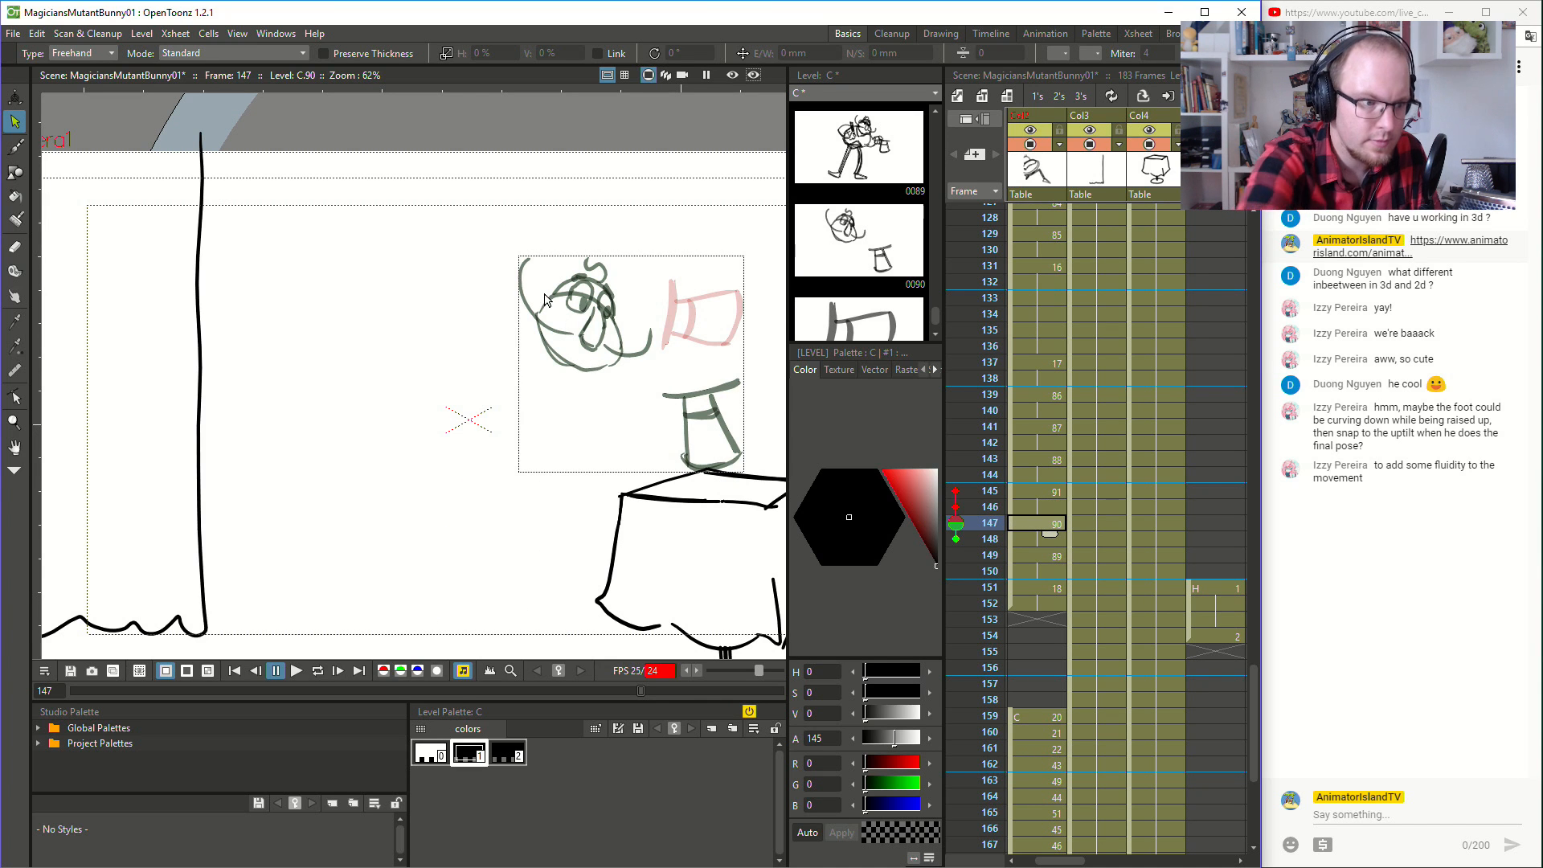
# - Flip through frames 139 to 149 with the Brush tool active to examine where the magician's poses are missing
pyautogui.press('b')
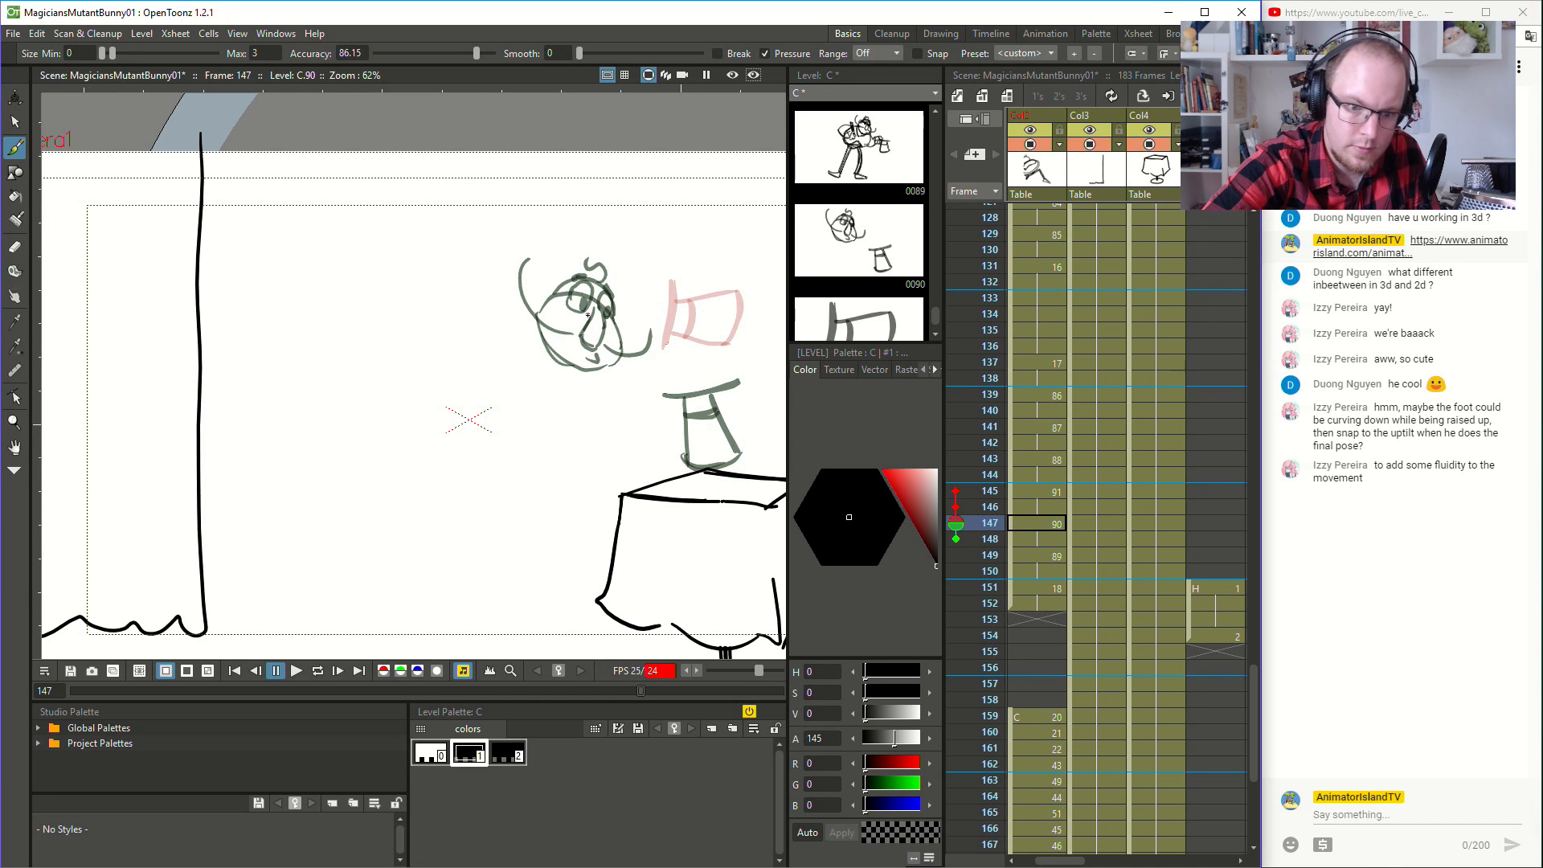
pyautogui.press('Down')
pyautogui.press('Up')
pyautogui.press('Up')
pyautogui.press('Up')
pyautogui.press('Up')
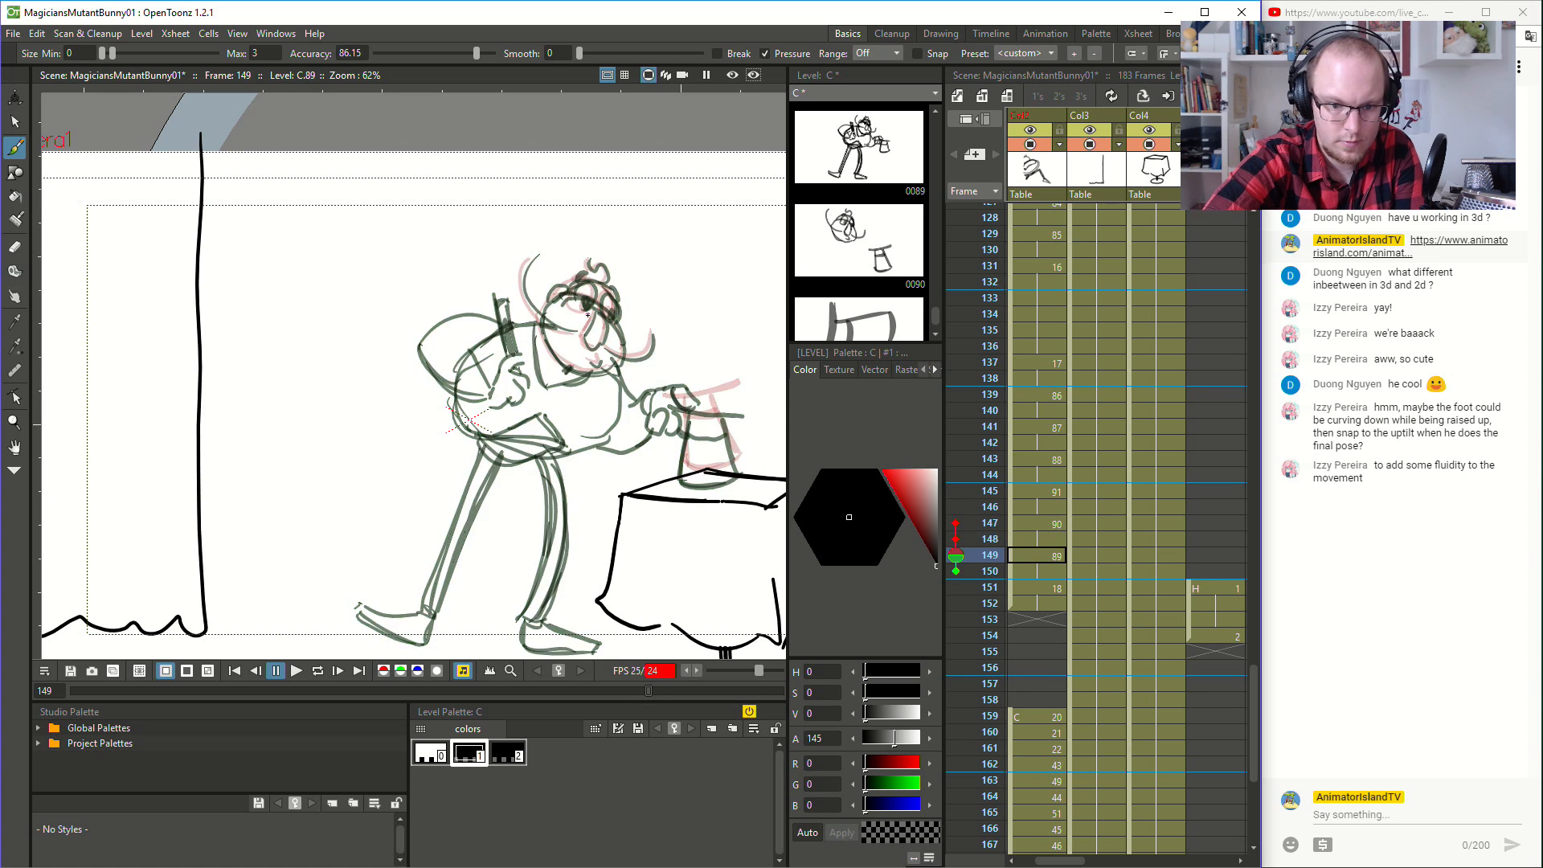
pyautogui.press('Up')
pyautogui.press('Up')
pyautogui.press('Up')
pyautogui.press('Up')
pyautogui.press('Up')
pyautogui.press('Up')
pyautogui.press('Up')
pyautogui.press('Up')
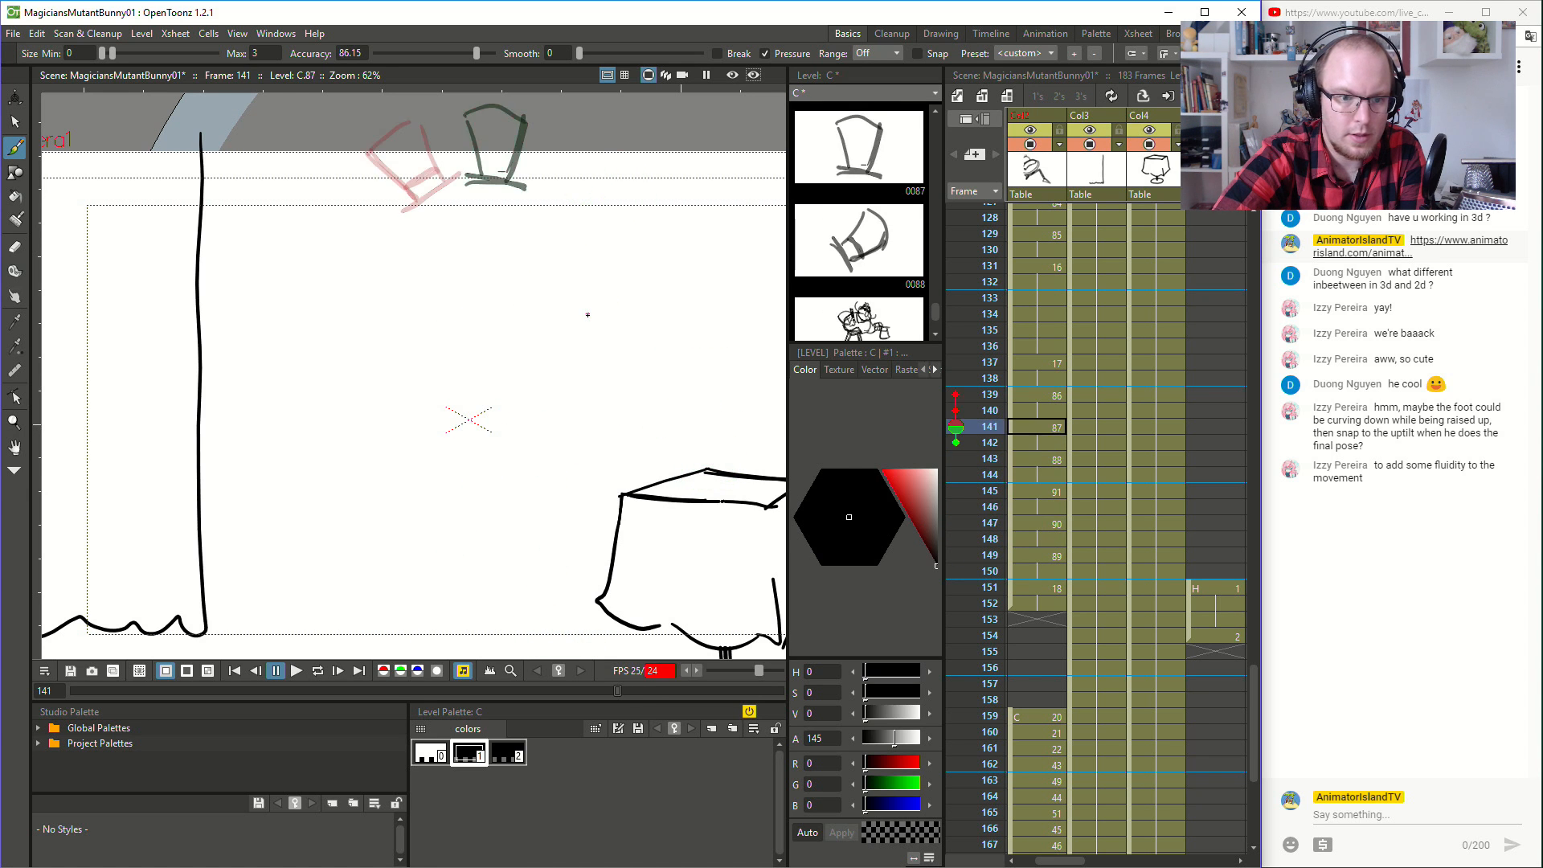
pyautogui.press('Down')
pyautogui.press('Down')
pyautogui.press('Down')
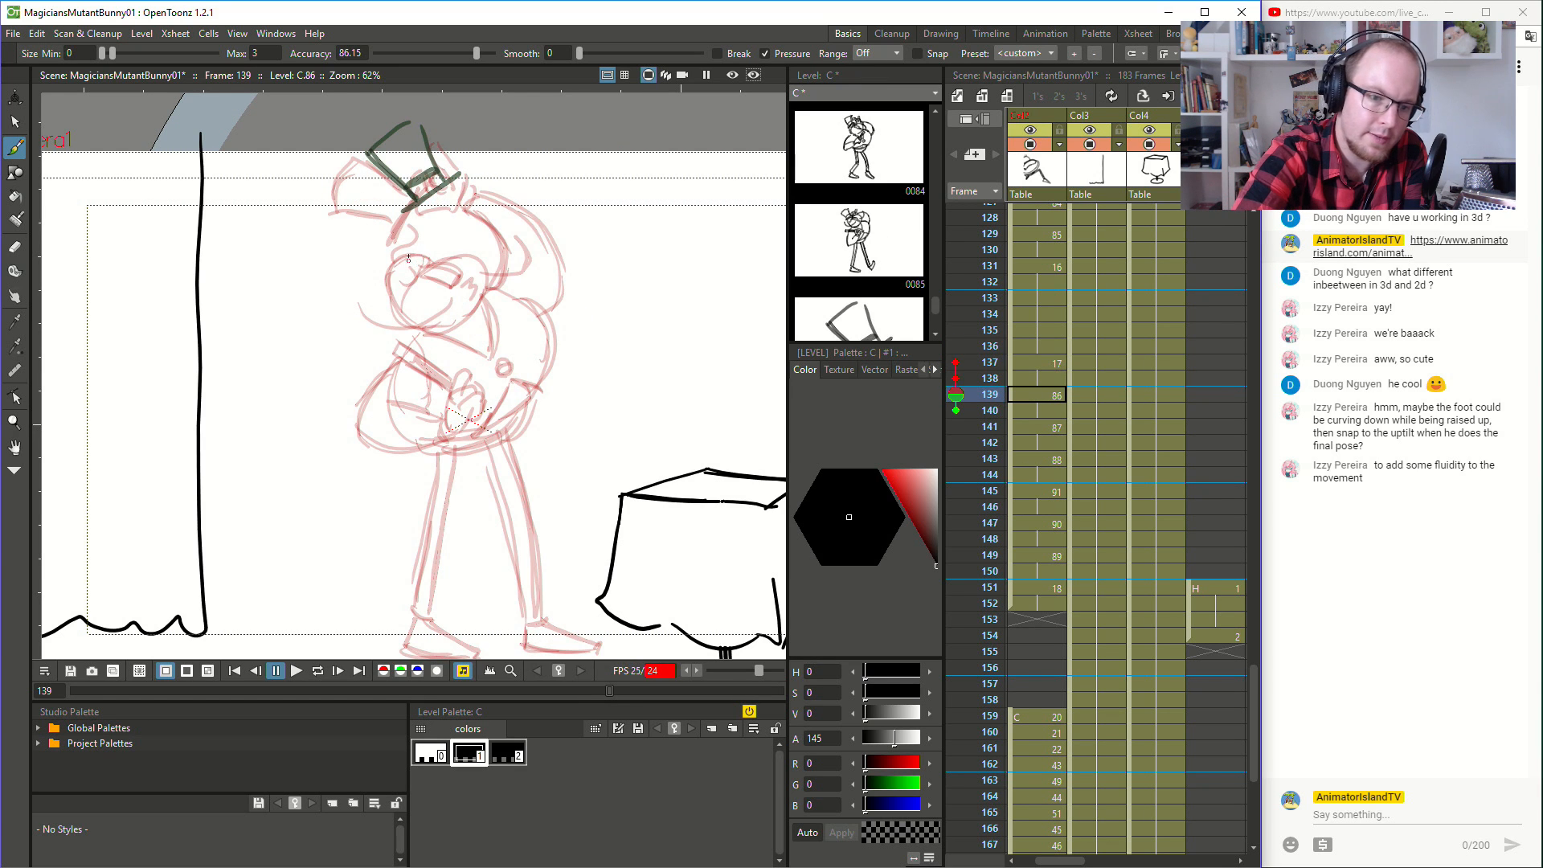
# - Sketch the magician's rough head shape and round body below the hat at frame 139 with the Brush tool
pyautogui.moveTo(416, 251)
pyautogui.mouseDown()
pyautogui.moveTo(396, 269)
pyautogui.moveTo(400, 306)
pyautogui.moveTo(430, 329)
pyautogui.moveTo(481, 305)
pyautogui.moveTo(485, 258)
pyautogui.moveTo(422, 242)
pyautogui.mouseUp()
pyautogui.moveTo(421, 327)
pyautogui.mouseDown()
pyautogui.moveTo(402, 432)
pyautogui.moveTo(436, 416)
pyautogui.moveTo(404, 436)
pyautogui.moveTo(492, 424)
pyautogui.moveTo(463, 437)
pyautogui.moveTo(538, 377)
pyautogui.moveTo(548, 316)
pyautogui.moveTo(492, 286)
pyautogui.mouseUp()
pyautogui.press('.')
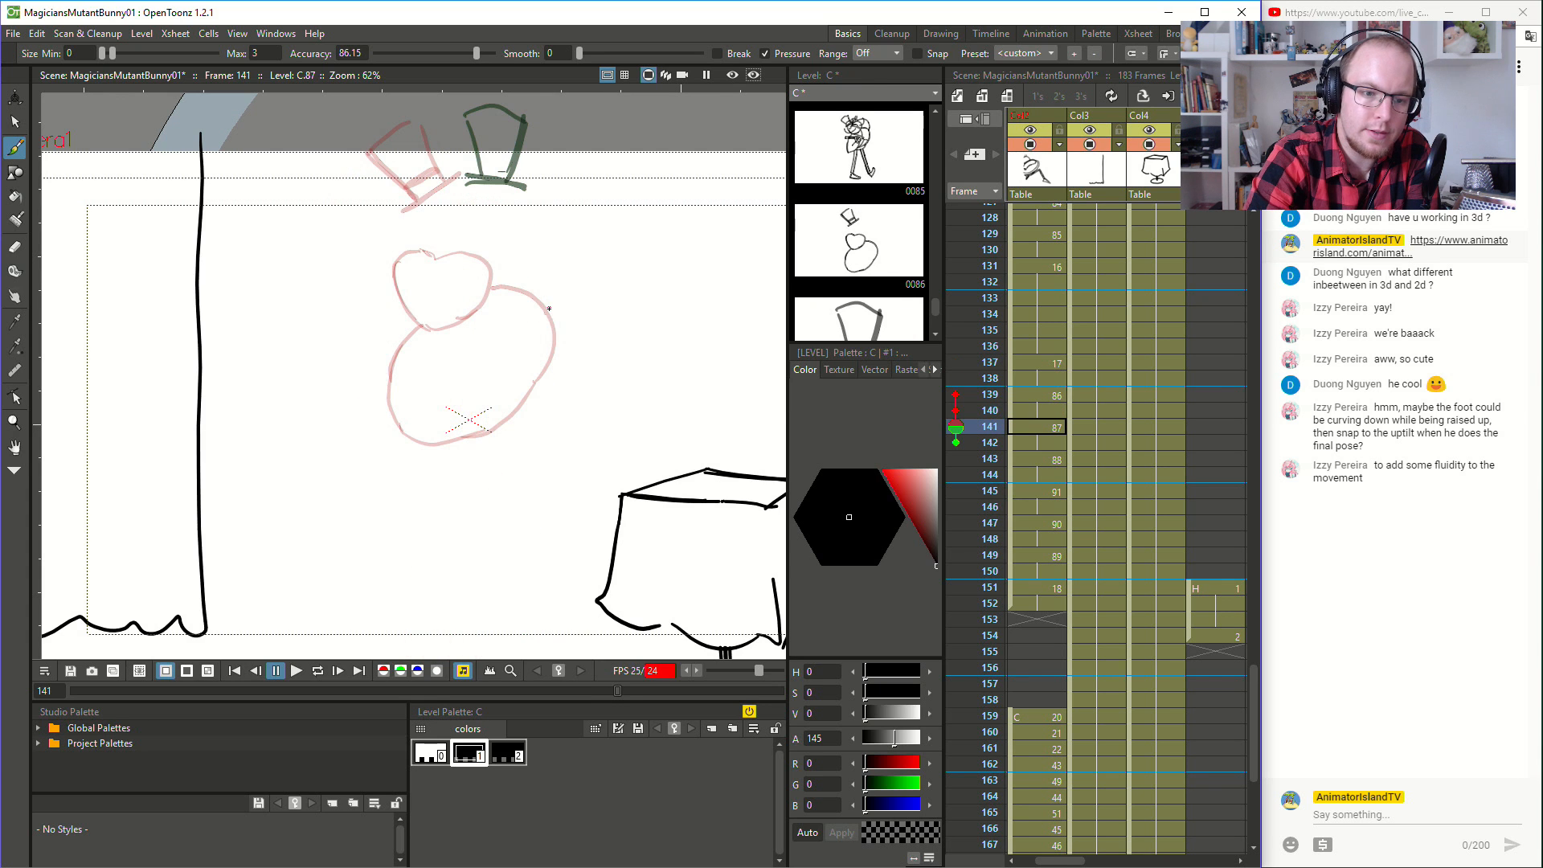
# - Draw the magician's rough head and round body at frame 141, shifted slightly toward the table from the previous drawing
pyautogui.moveTo(440, 243)
pyautogui.mouseDown()
pyautogui.moveTo(416, 285)
pyautogui.moveTo(436, 327)
pyautogui.moveTo(472, 326)
pyautogui.moveTo(503, 297)
pyautogui.moveTo(504, 264)
pyautogui.moveTo(462, 250)
pyautogui.mouseUp()
pyautogui.moveTo(429, 319)
pyautogui.mouseDown()
pyautogui.moveTo(398, 370)
pyautogui.moveTo(400, 348)
pyautogui.moveTo(412, 413)
pyautogui.moveTo(396, 384)
pyautogui.moveTo(440, 433)
pyautogui.moveTo(512, 416)
pyautogui.moveTo(553, 378)
pyautogui.moveTo(559, 336)
pyautogui.mouseUp()
pyautogui.moveTo(517, 286)
pyautogui.mouseDown()
pyautogui.moveTo(554, 316)
pyautogui.moveTo(539, 299)
pyautogui.moveTo(554, 305)
pyautogui.moveTo(489, 307)
pyautogui.moveTo(422, 355)
pyautogui.moveTo(468, 448)
pyautogui.mouseUp()
pyautogui.press('.')
# - Draw a round body under the magician's head at frame 147
pyautogui.press('.')
# - Draw the magician's round body, oval head and hair bump at frame 143, moved further toward the table
pyautogui.moveTo(422, 410)
pyautogui.mouseDown()
pyautogui.moveTo(512, 443)
pyautogui.moveTo(585, 402)
pyautogui.mouseUp()
pyautogui.moveTo(572, 338); pyautogui.dragTo(595, 394)
pyautogui.moveTo(507, 305); pyautogui.dragTo(594, 339)
pyautogui.moveTo(486, 315)
pyautogui.mouseDown()
pyautogui.moveTo(563, 323)
pyautogui.moveTo(550, 284)
pyautogui.moveTo(484, 276)
pyautogui.moveTo(504, 338)
pyautogui.moveTo(554, 329)
pyautogui.moveTo(564, 294)
pyautogui.mouseUp()
pyautogui.moveTo(471, 289)
pyautogui.mouseDown()
pyautogui.moveTo(482, 259)
pyautogui.moveTo(511, 249)
pyautogui.moveTo(533, 268)
pyautogui.mouseUp()
pyautogui.press('.')
pyautogui.press('.')
pyautogui.press('.')
pyautogui.press('.')
pyautogui.press('.')
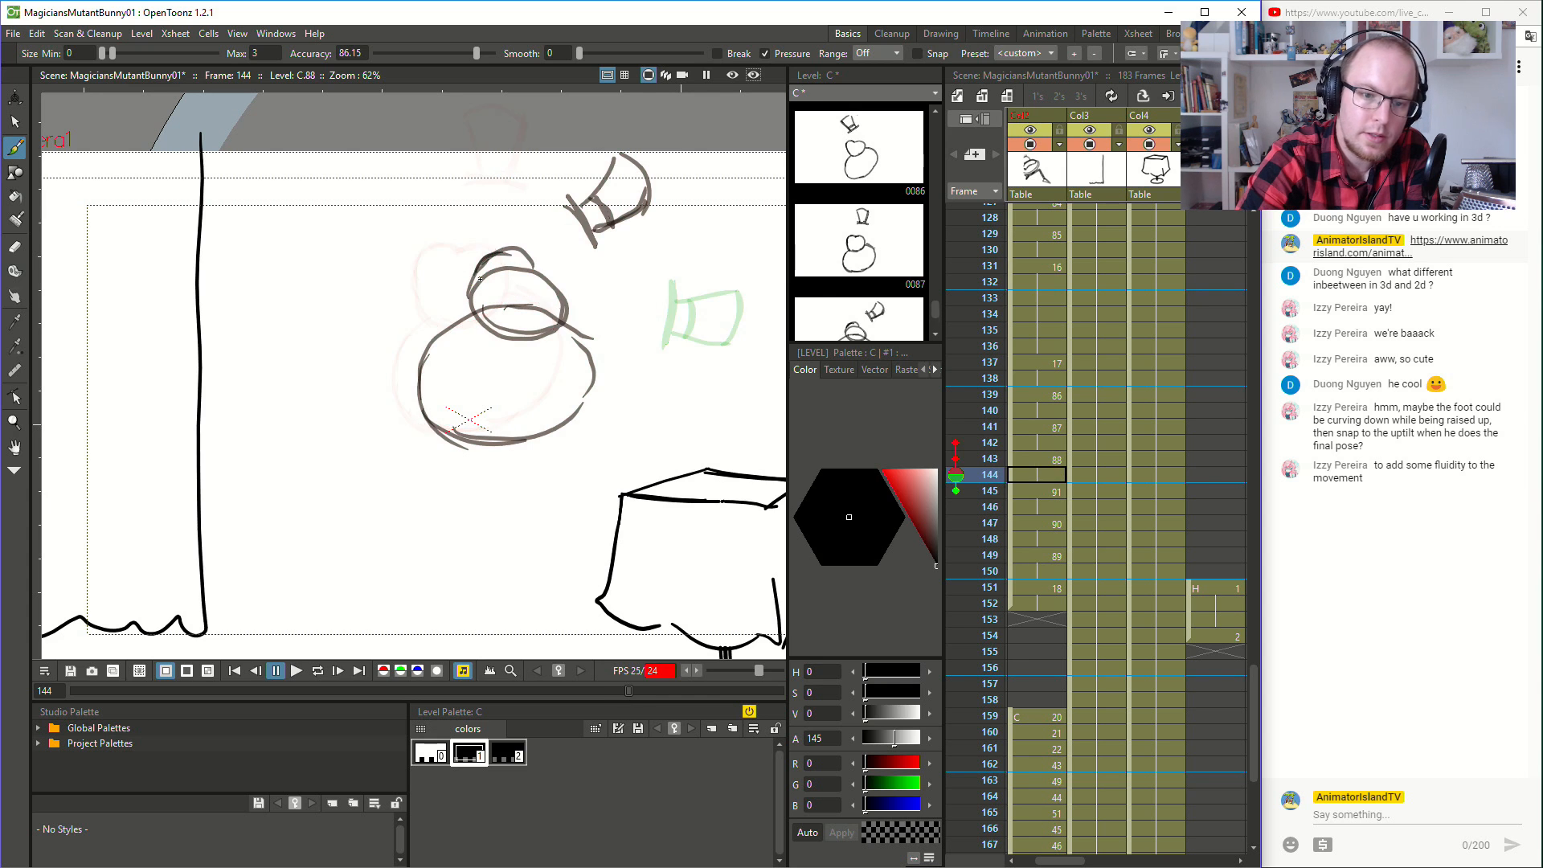
# - Sketch the magician's round body and an oval head with a nose at frame 146, between the neighbouring poses
pyautogui.press('.')
pyautogui.press(',')
pyautogui.moveTo(529, 318)
pyautogui.mouseDown()
pyautogui.moveTo(485, 332)
pyautogui.moveTo(457, 361)
pyautogui.moveTo(464, 399)
pyautogui.moveTo(452, 393)
pyautogui.moveTo(521, 450)
pyautogui.moveTo(467, 412)
pyautogui.moveTo(535, 454)
pyautogui.moveTo(589, 443)
pyautogui.moveTo(619, 360)
pyautogui.mouseUp()
pyautogui.press(',')
pyautogui.press('.')
pyautogui.press('.')
pyautogui.press(',')
pyautogui.press(',')
pyautogui.press(',')
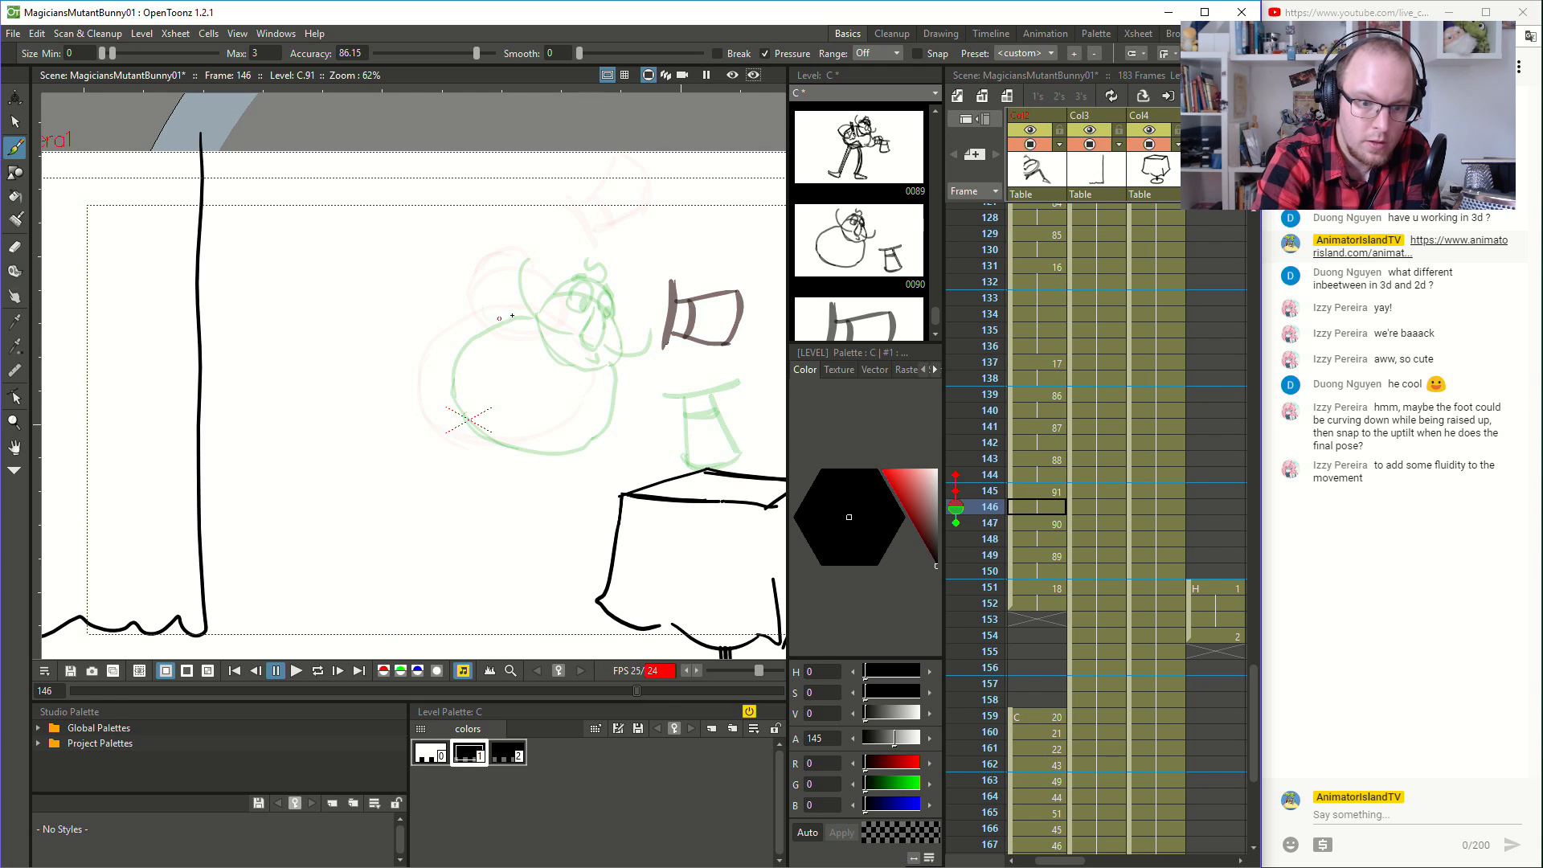
pyautogui.moveTo(518, 309)
pyautogui.mouseDown()
pyautogui.moveTo(440, 394)
pyautogui.moveTo(521, 450)
pyautogui.moveTo(604, 392)
pyautogui.moveTo(602, 373)
pyautogui.moveTo(553, 352)
pyautogui.moveTo(600, 325)
pyautogui.moveTo(546, 279)
pyautogui.moveTo(553, 344)
pyautogui.moveTo(591, 345)
pyautogui.moveTo(583, 299)
pyautogui.moveTo(514, 298)
pyautogui.moveTo(567, 357)
pyautogui.moveTo(539, 264)
pyautogui.moveTo(575, 281)
pyautogui.moveTo(540, 262)
pyautogui.moveTo(586, 301)
pyautogui.moveTo(557, 315)
pyautogui.moveTo(570, 324)
pyautogui.moveTo(563, 289)
pyautogui.mouseUp()
pyautogui.hotkey('ctrl', 'z')
# - Flip repeatedly through frames 142 to 150 to examine how the rough head and body shapes move into the final pose
pyautogui.press('Up')
pyautogui.press('Up')
pyautogui.press('Up')
pyautogui.press('Up')
pyautogui.press('Up')
pyautogui.press('Up')
pyautogui.press('Up')
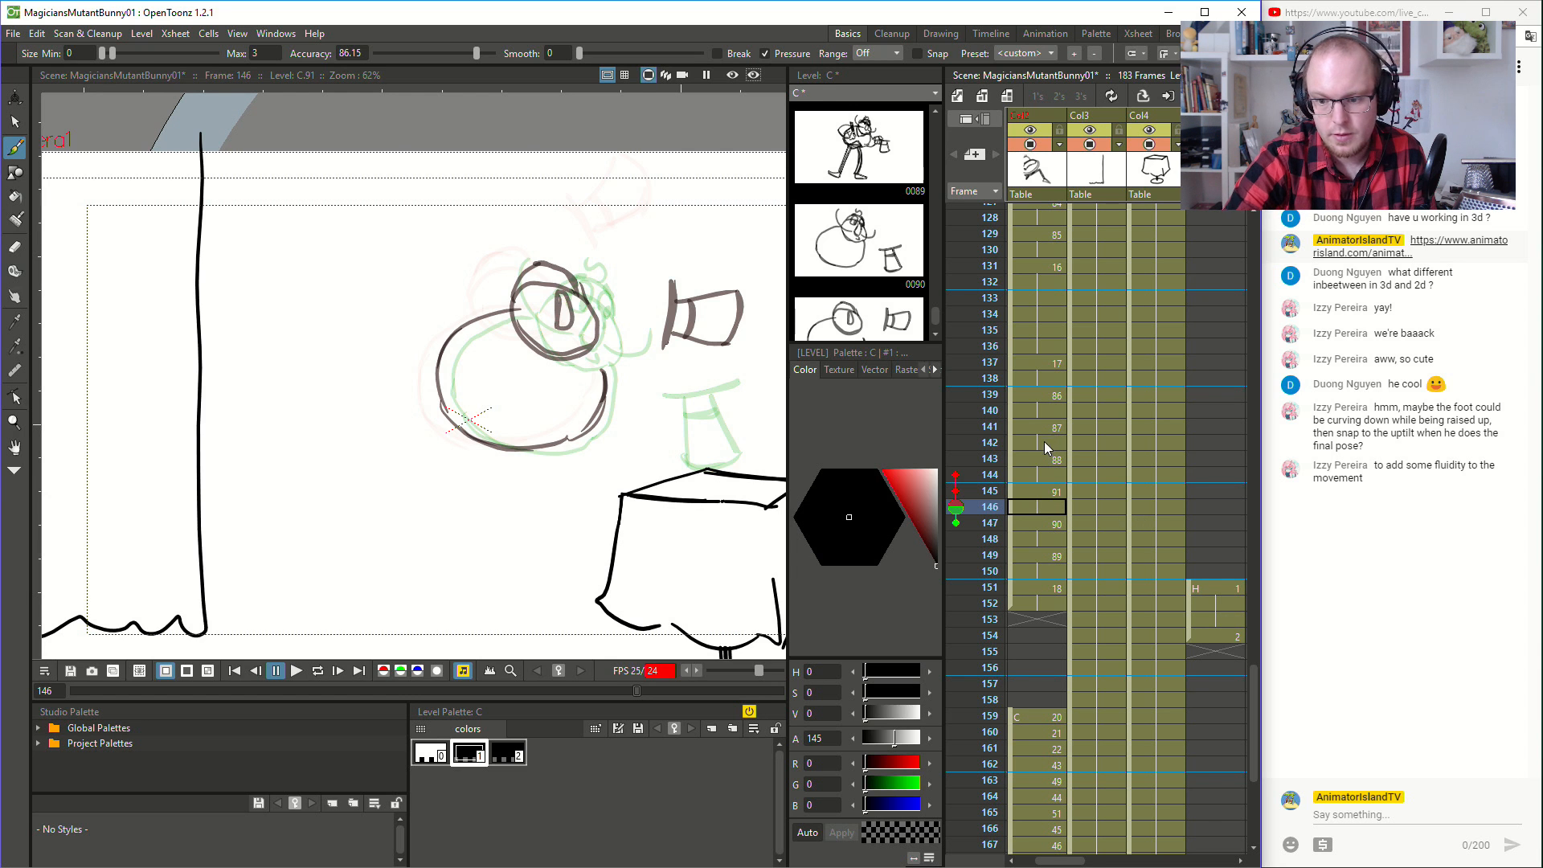
pyautogui.press('Down')
pyautogui.press('Down')
pyautogui.press('Down')
pyautogui.press('Down')
pyautogui.press('Down')
pyautogui.press('Down')
pyautogui.press('Down')
pyautogui.press('Down')
pyautogui.press('Down')
pyautogui.press('Down')
pyautogui.press('Down')
pyautogui.press('Down')
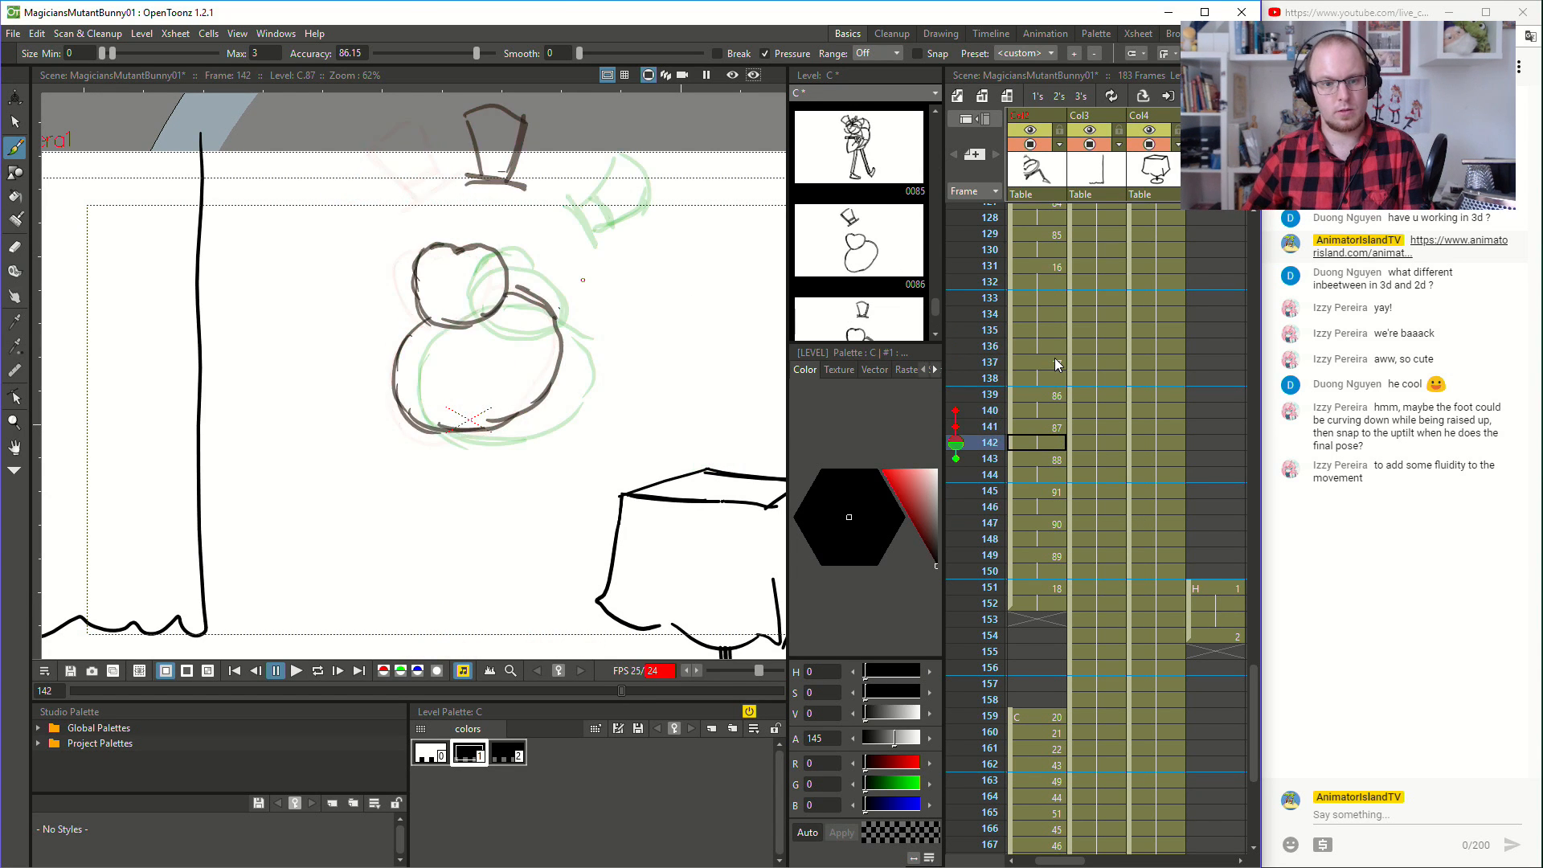
pyautogui.press('Up')
pyautogui.press('Up')
pyautogui.press('Up')
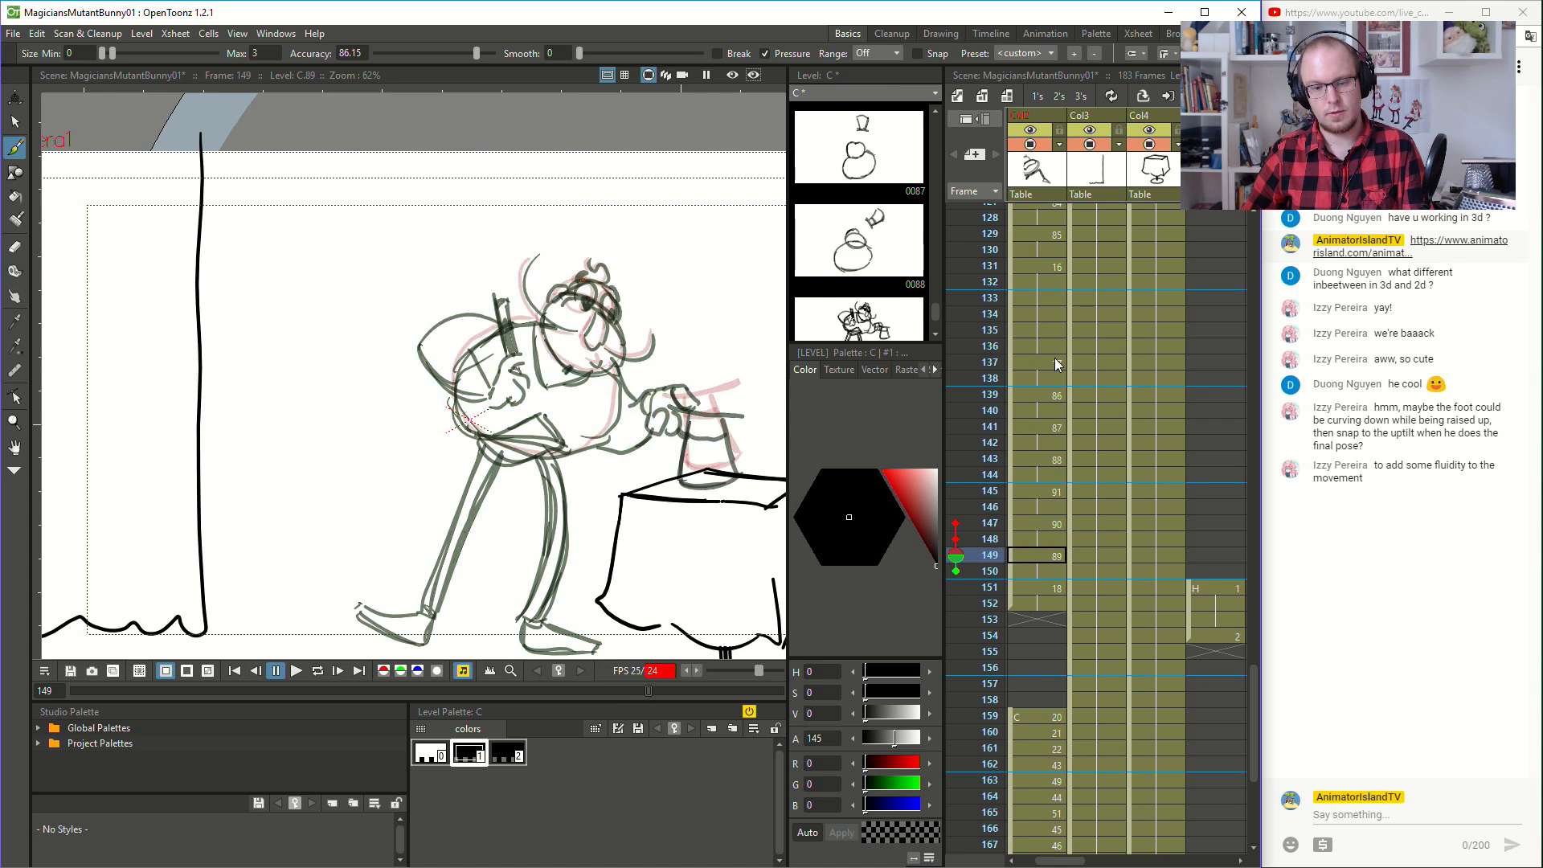
pyautogui.press('Down')
pyautogui.press('Up')
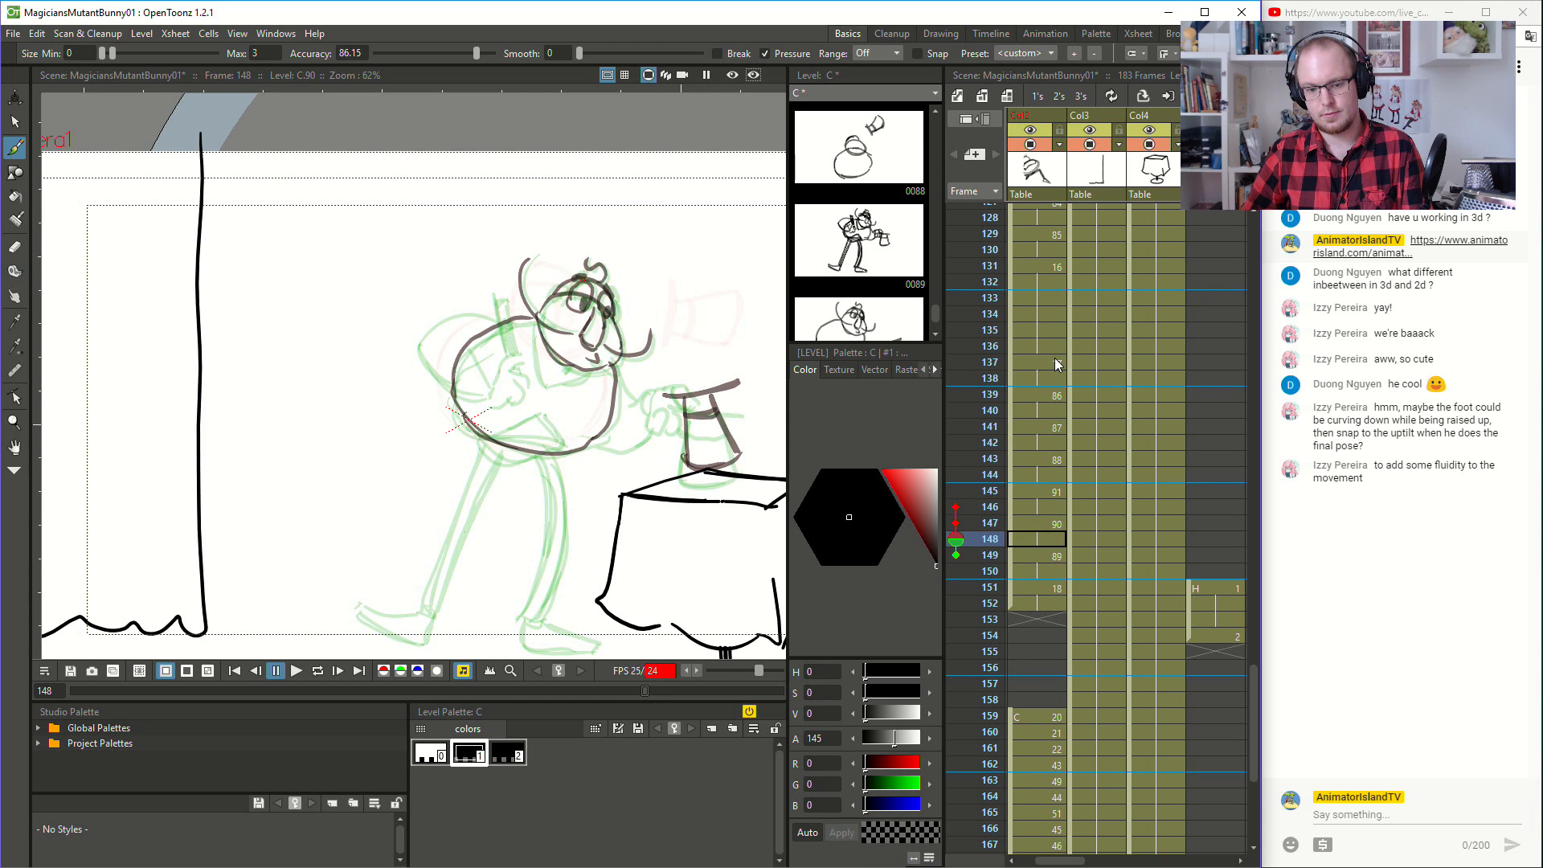
pyautogui.press('Down')
pyautogui.press('Up')
pyautogui.press('Up')
pyautogui.press('Down')
pyautogui.press('Down')
pyautogui.press('Up')
pyautogui.press('Down')
pyautogui.press('Down')
pyautogui.press('Down')
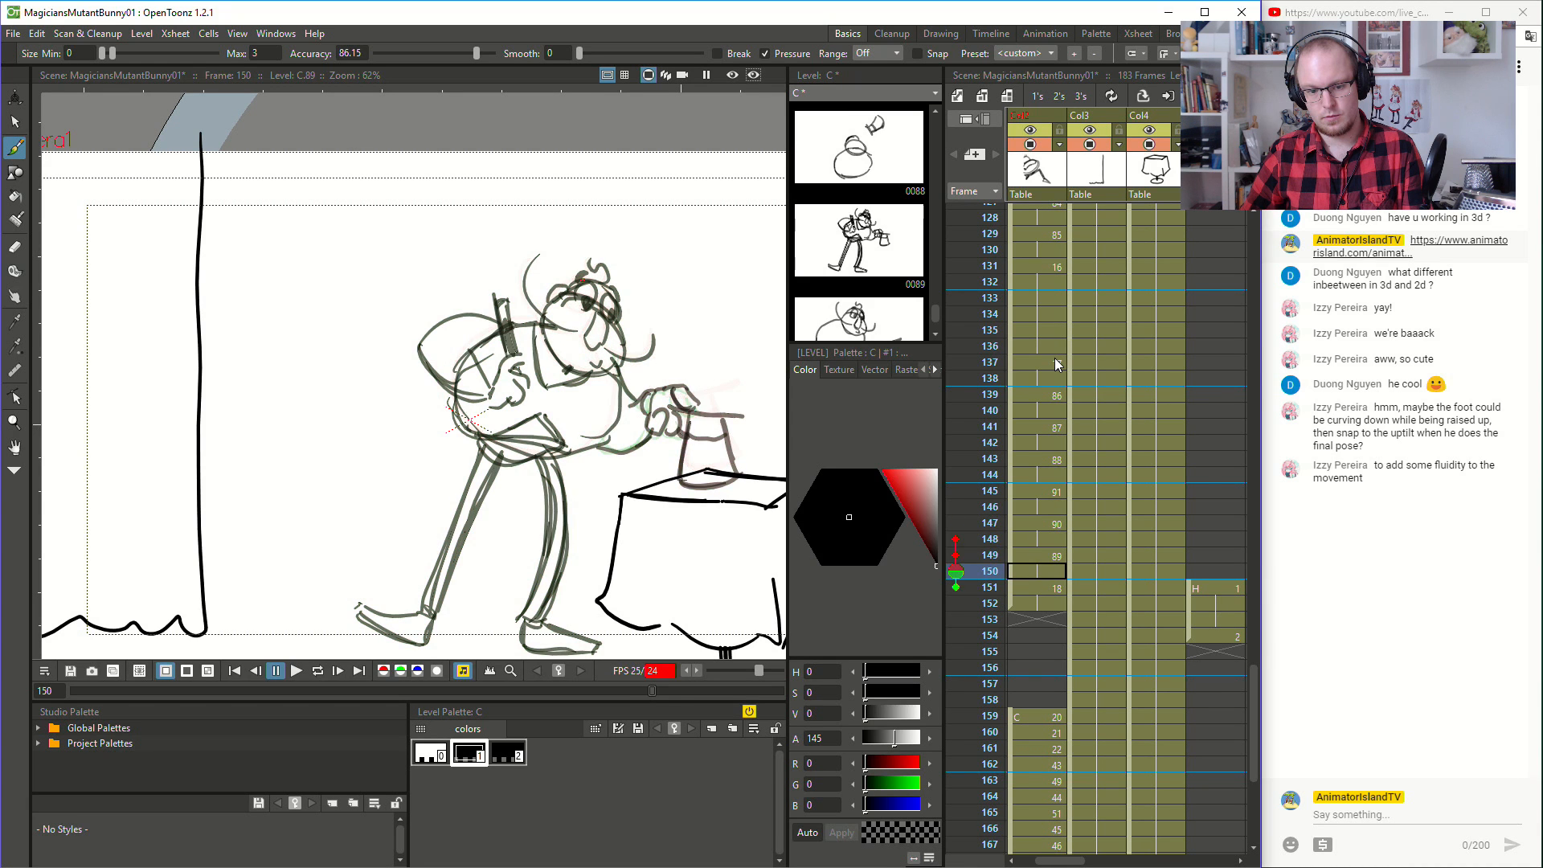
pyautogui.press('Up')
pyautogui.press('Up')
pyautogui.press('Up')
pyautogui.press('Up')
pyautogui.press('Up')
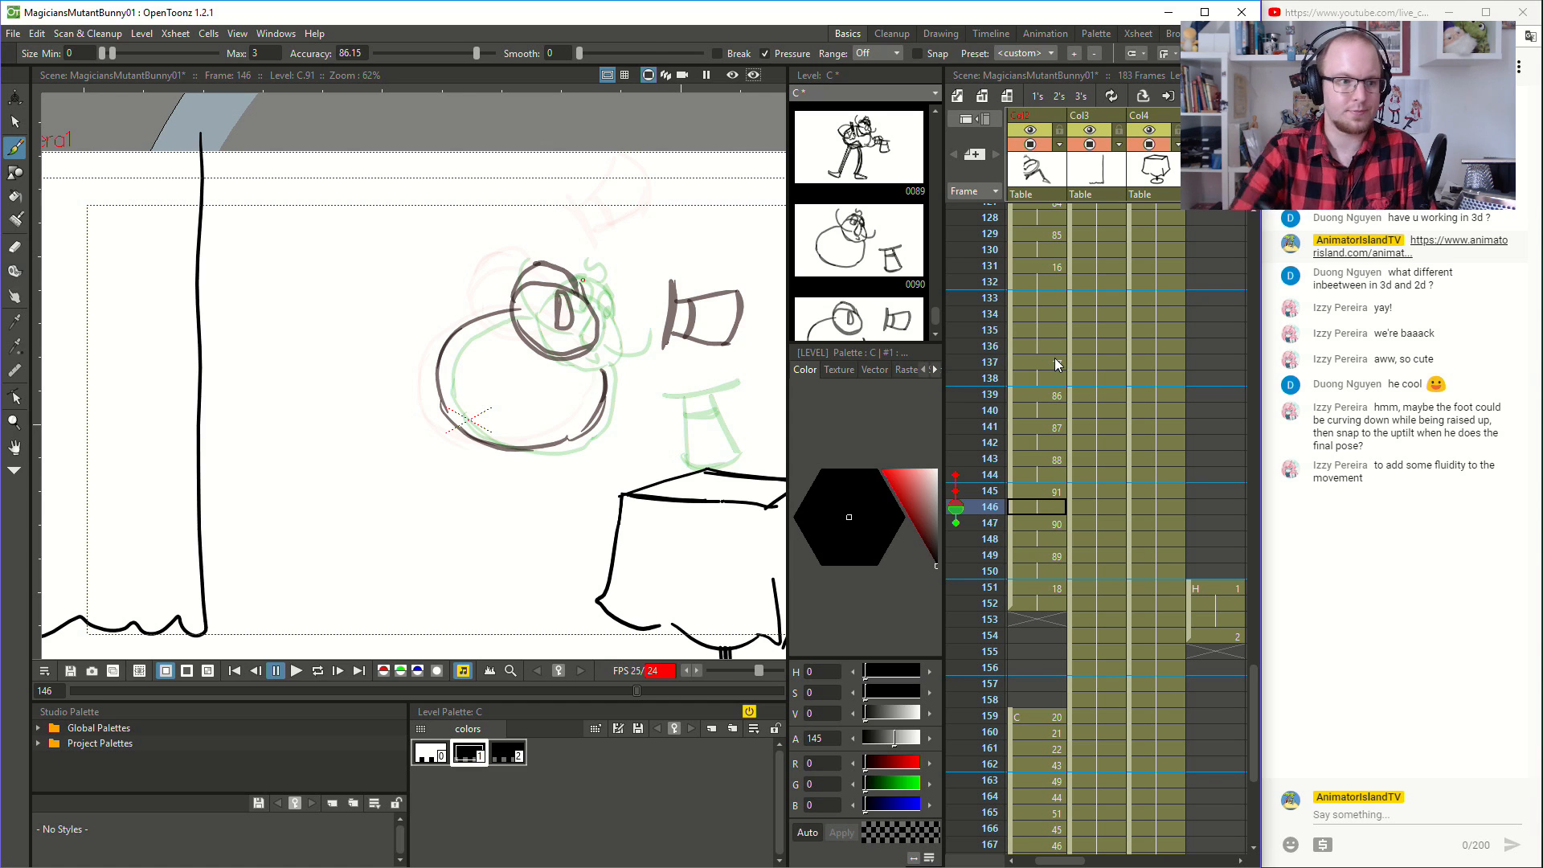
# - Select the magician's head and body sketch at frame 146 and delete it, keeping the hat
pyautogui.press('s')
pyautogui.moveTo(505, 206)
pyautogui.mouseDown()
pyautogui.moveTo(396, 510)
pyautogui.moveTo(574, 244)
pyautogui.moveTo(449, 239)
pyautogui.mouseUp()
pyautogui.press('Delete')
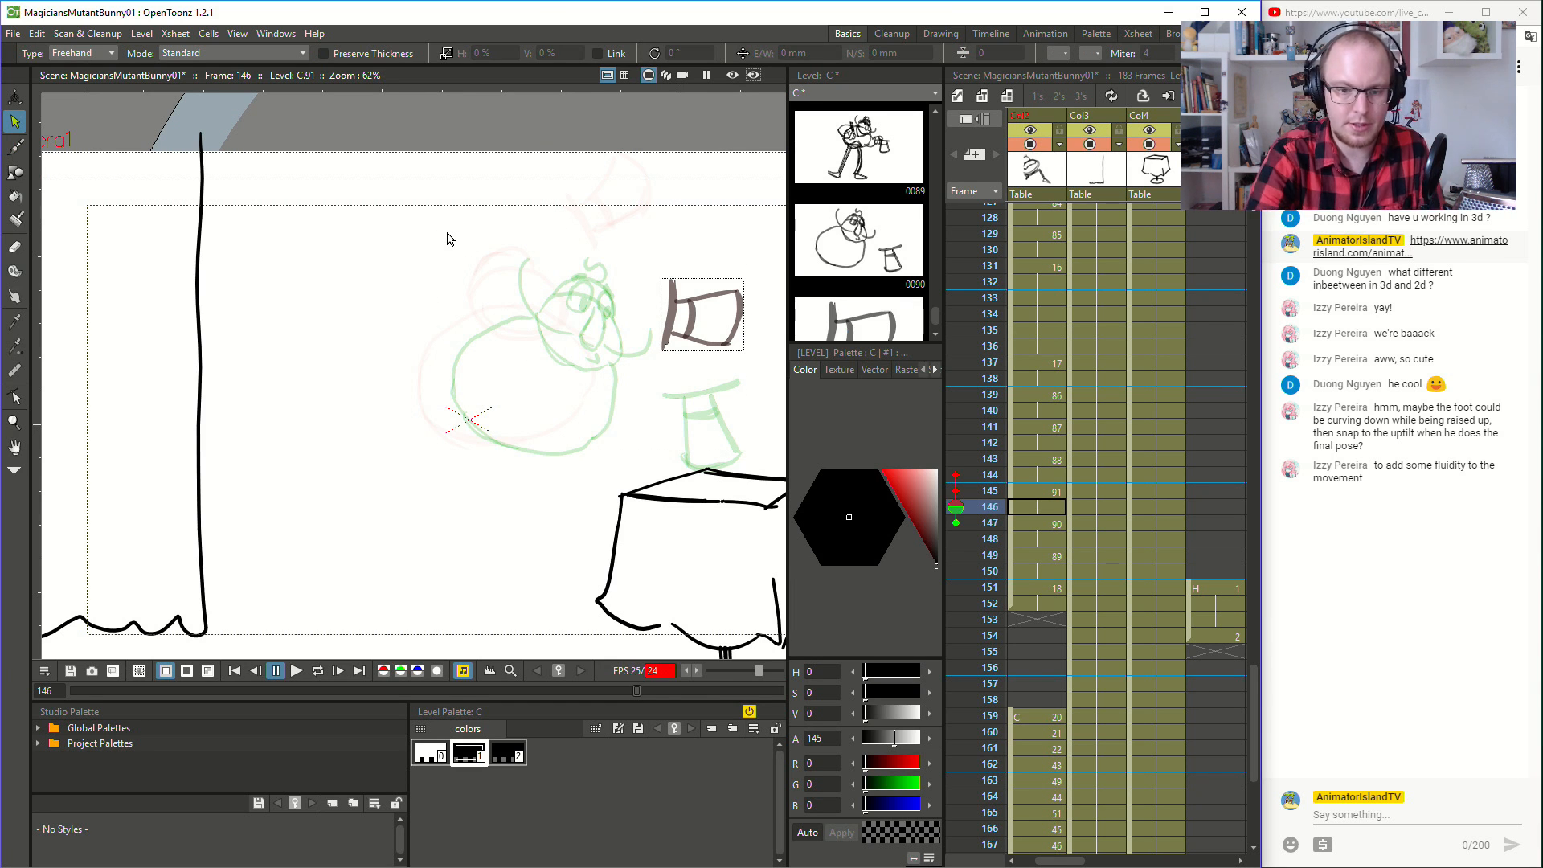
# - Redraw the magician at frame 146 with a lower, flatter oval body and a lowered head with a hair bump
pyautogui.press('b')
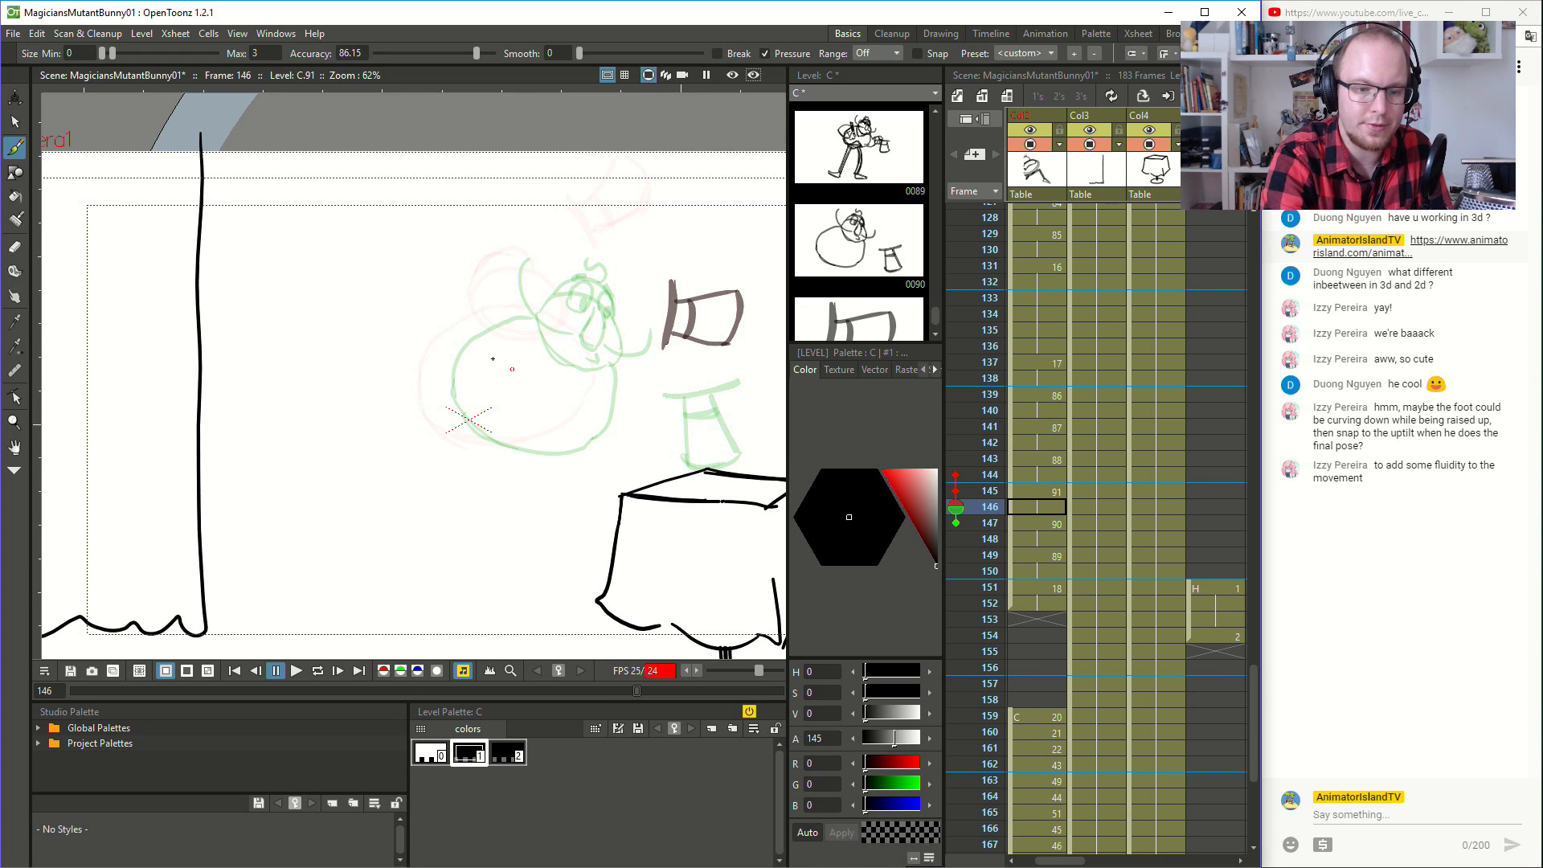
pyautogui.moveTo(497, 343)
pyautogui.mouseDown()
pyautogui.moveTo(432, 428)
pyautogui.moveTo(561, 459)
pyautogui.mouseUp()
pyautogui.hotkey('ctrl', 'z')
pyautogui.moveTo(492, 340)
pyautogui.mouseDown()
pyautogui.moveTo(430, 439)
pyautogui.moveTo(539, 473)
pyautogui.moveTo(497, 468)
pyautogui.moveTo(584, 452)
pyautogui.moveTo(598, 373)
pyautogui.moveTo(545, 348)
pyautogui.mouseUp()
pyautogui.hotkey('ctrl', 'z')
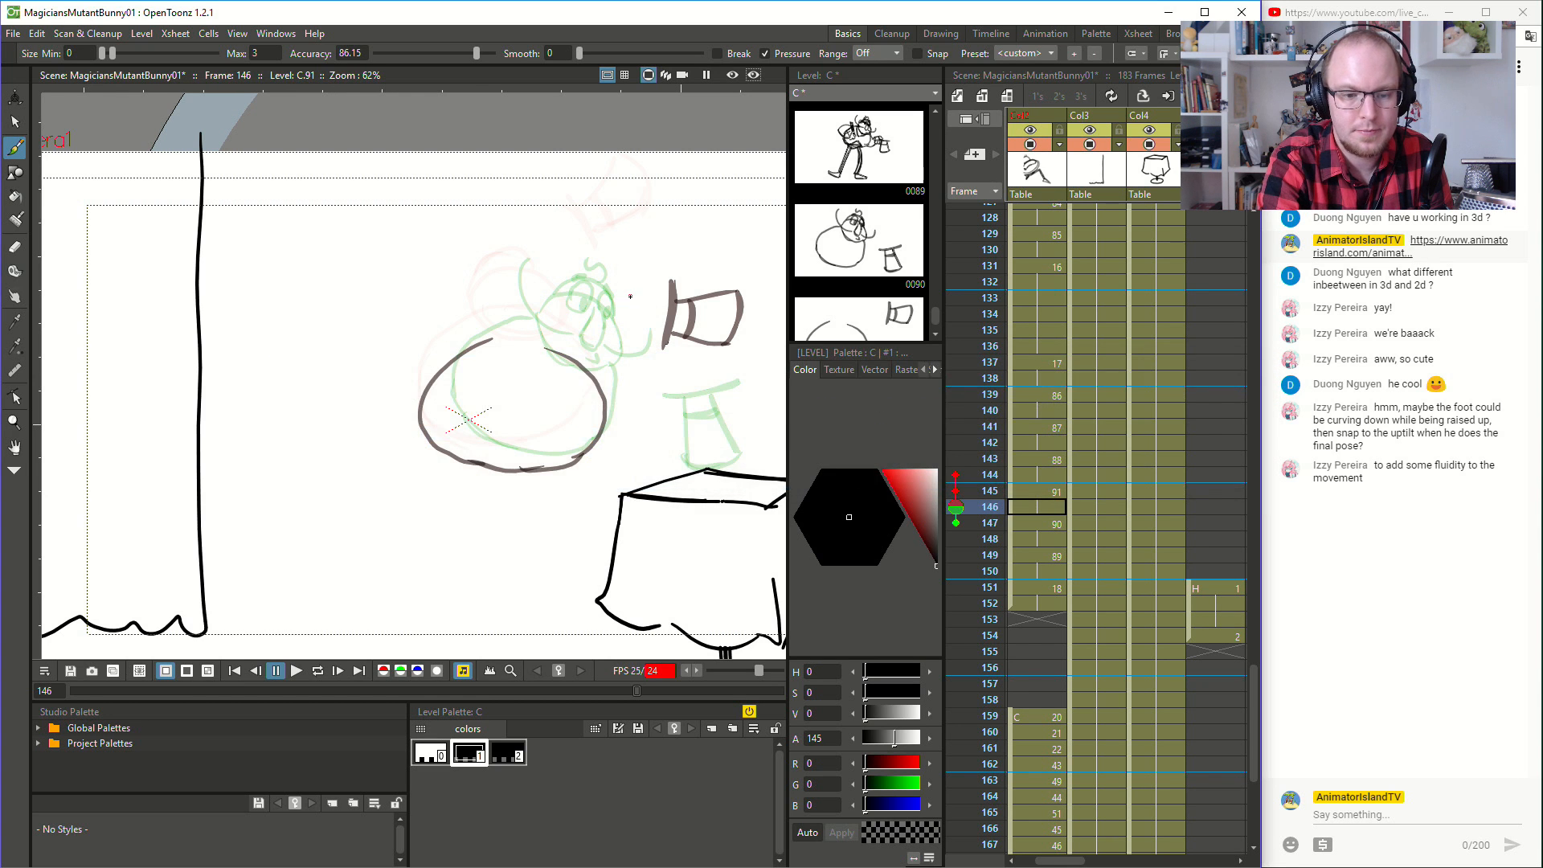
pyautogui.moveTo(502, 341)
pyautogui.mouseDown()
pyautogui.moveTo(552, 347)
pyautogui.moveTo(506, 356)
pyautogui.moveTo(583, 352)
pyautogui.moveTo(561, 311)
pyautogui.moveTo(499, 356)
pyautogui.moveTo(509, 297)
pyautogui.moveTo(491, 326)
pyautogui.moveTo(522, 284)
pyautogui.mouseUp()
# - Flip back and forth through frames 142 to 150 to check the redrawn low pose against the surrounding drawings
pyautogui.click(1042, 459)
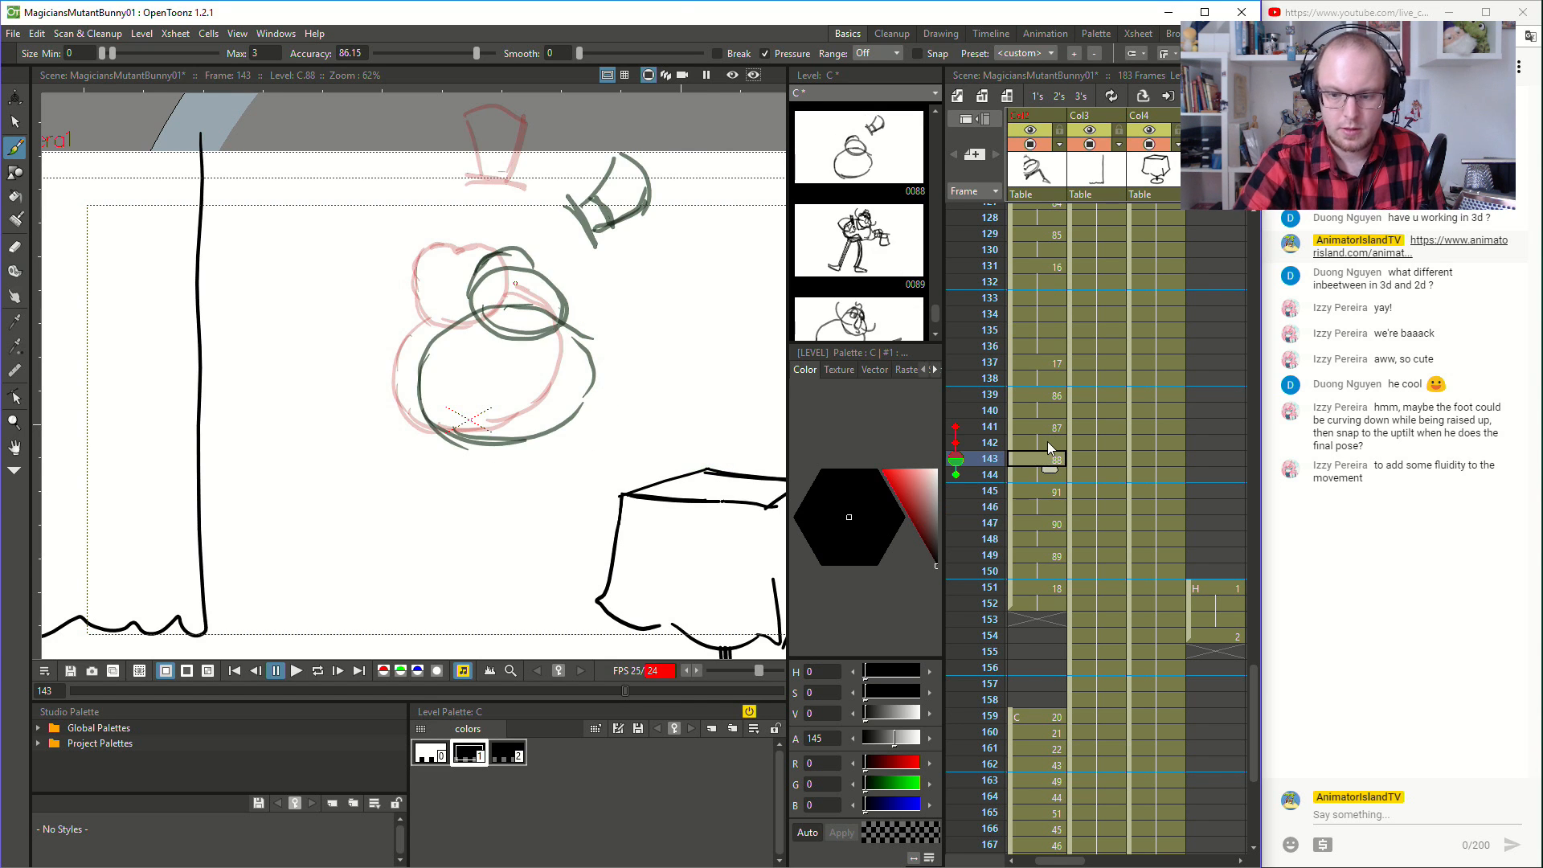
pyautogui.press('.')
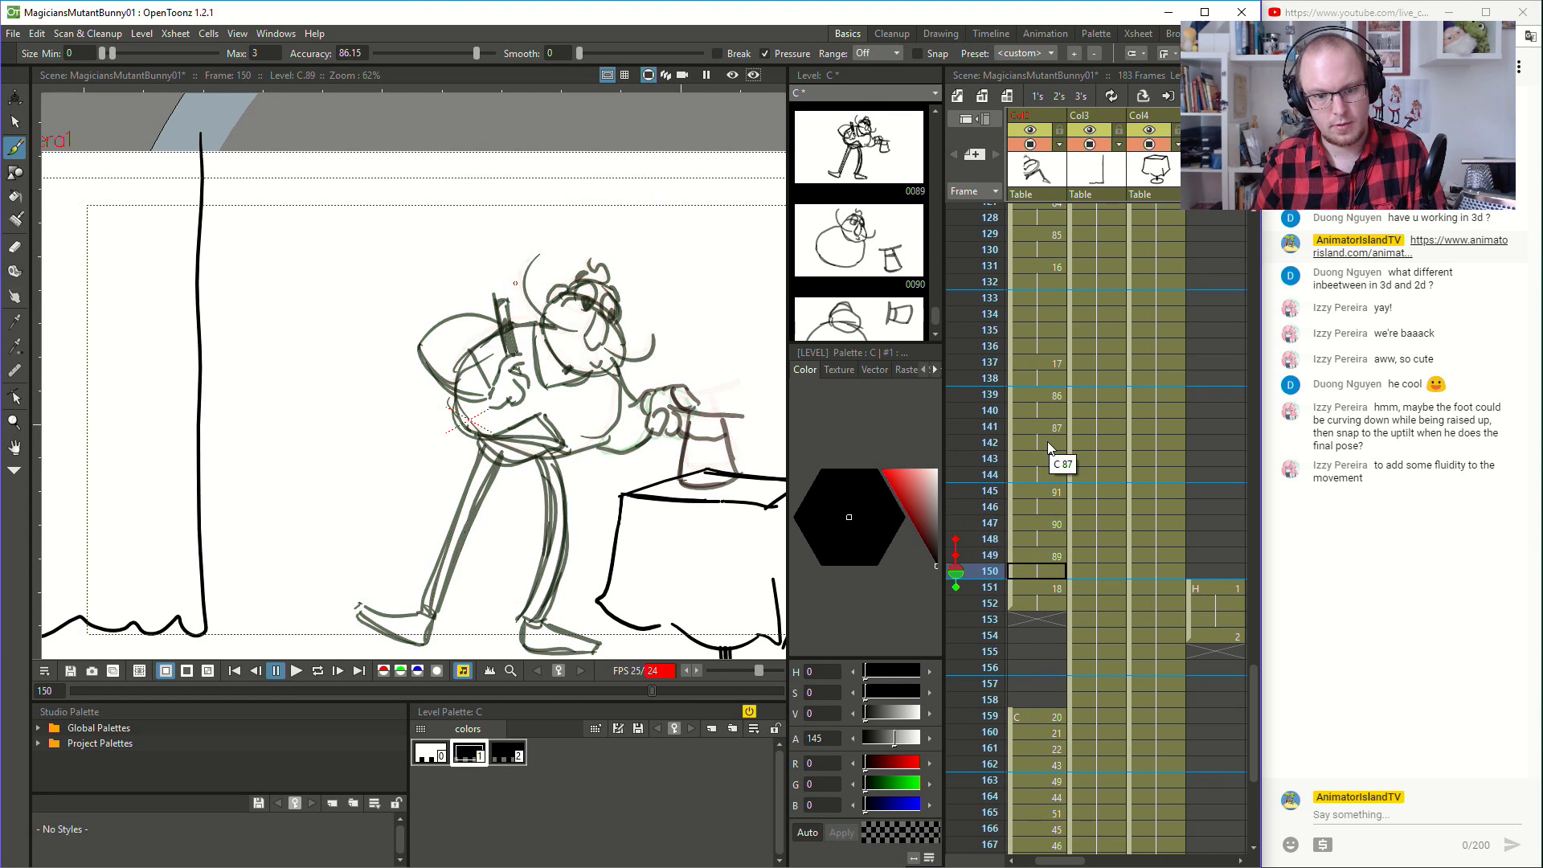
pyautogui.click(1048, 441)
pyautogui.press('Down')
pyautogui.press('Down')
pyautogui.press('Down')
pyautogui.press('Down')
pyautogui.press('Down')
pyautogui.press('Down')
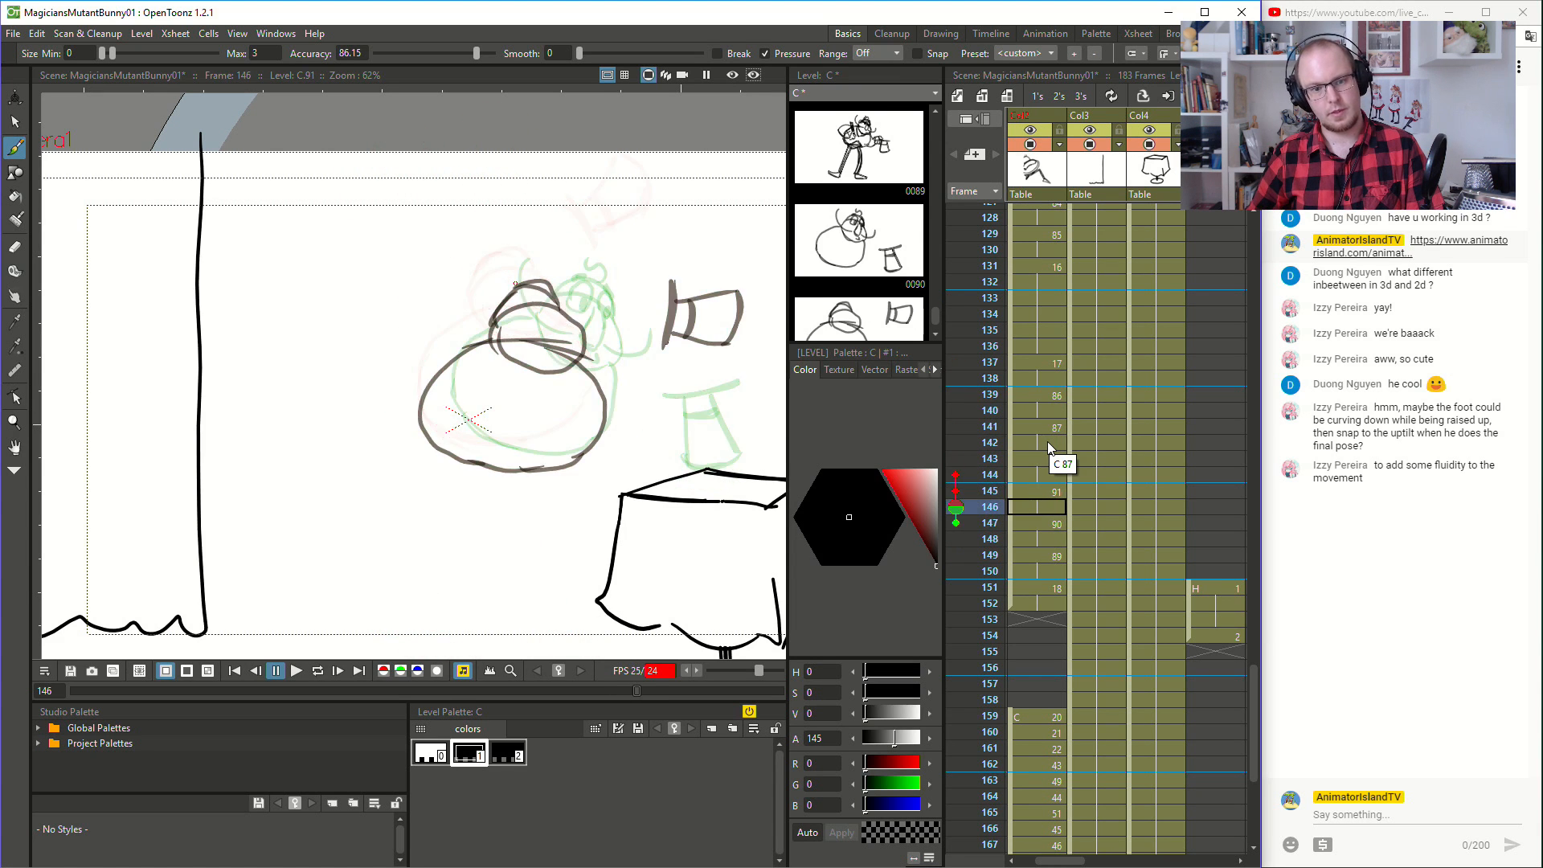
pyautogui.press('Up')
pyautogui.press('Up')
pyautogui.press('Up')
pyautogui.press('Up')
pyautogui.press('Up')
pyautogui.press('Down')
pyautogui.press('Down')
pyautogui.press('Down')
pyautogui.press('Down')
pyautogui.press('Down')
pyautogui.press('Down')
pyautogui.press('Up')
pyautogui.press('Up')
pyautogui.press('Up')
pyautogui.press('Down')
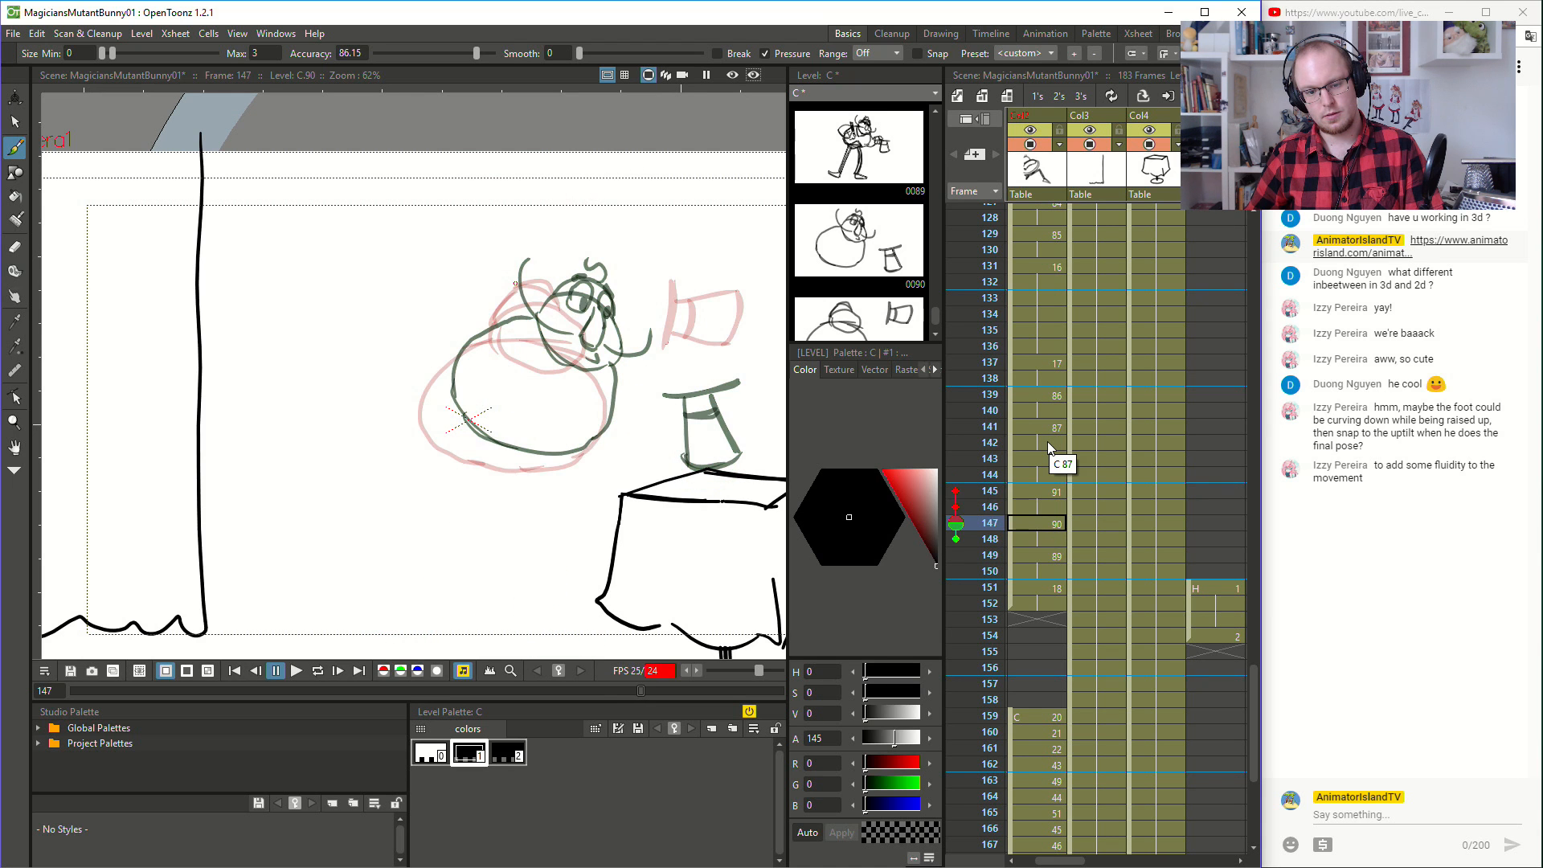
# - Remove the magician's round body strokes from frame 147, keeping the head and hat
pyautogui.press('e')
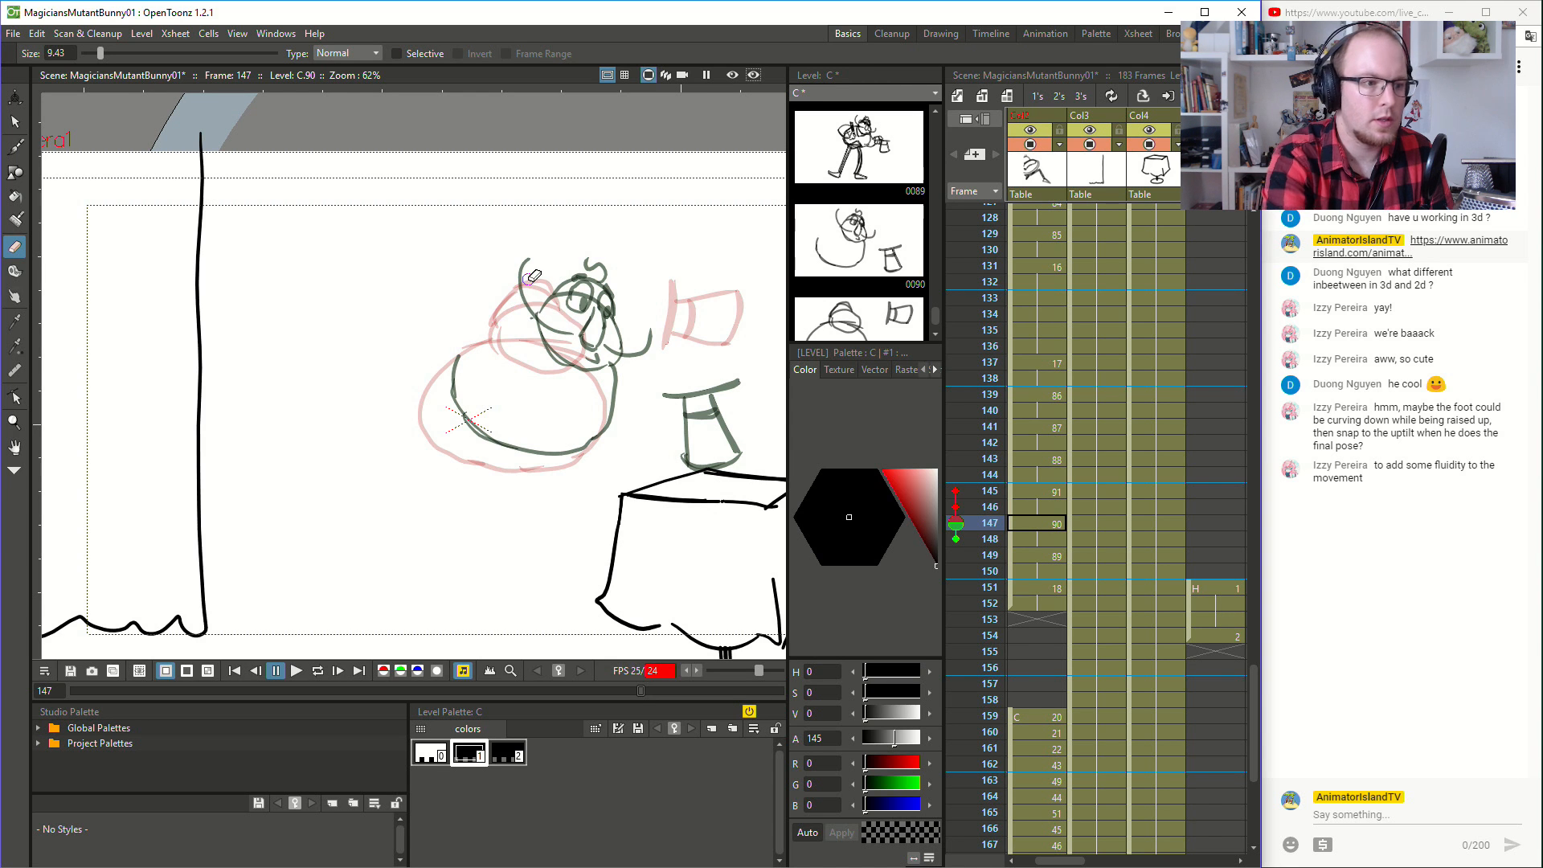
pyautogui.click(16, 122)
pyautogui.moveTo(488, 372)
pyautogui.mouseDown()
pyautogui.moveTo(549, 500)
pyautogui.moveTo(623, 361)
pyautogui.moveTo(475, 380)
pyautogui.mouseUp()
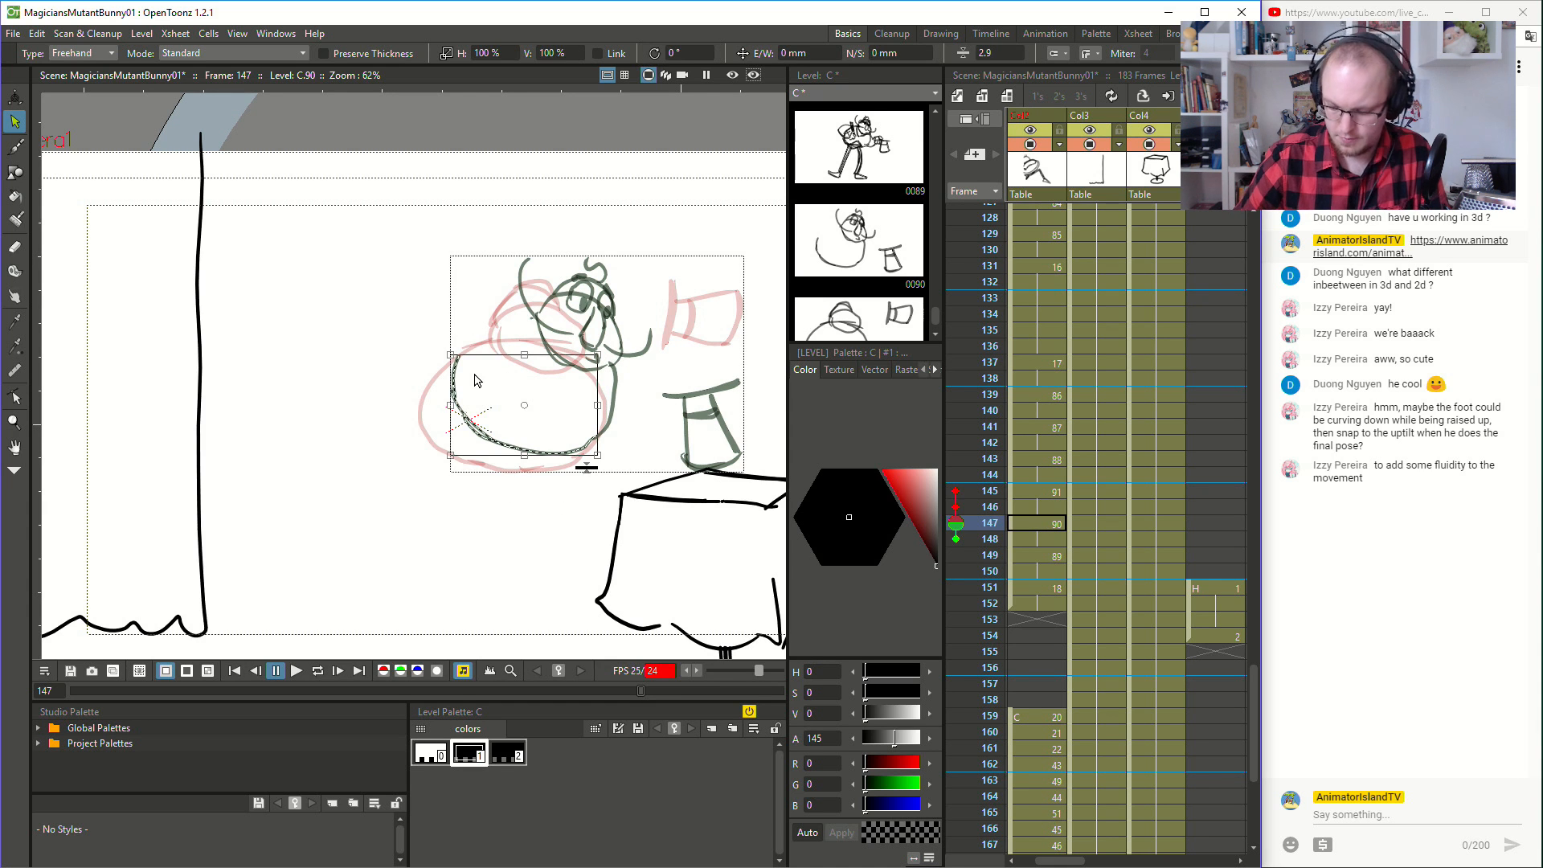
pyautogui.press('Delete')
pyautogui.moveTo(565, 515)
pyautogui.mouseDown()
pyautogui.moveTo(604, 460)
pyautogui.moveTo(610, 351)
pyautogui.moveTo(569, 483)
pyautogui.mouseUp()
pyautogui.press('Delete')
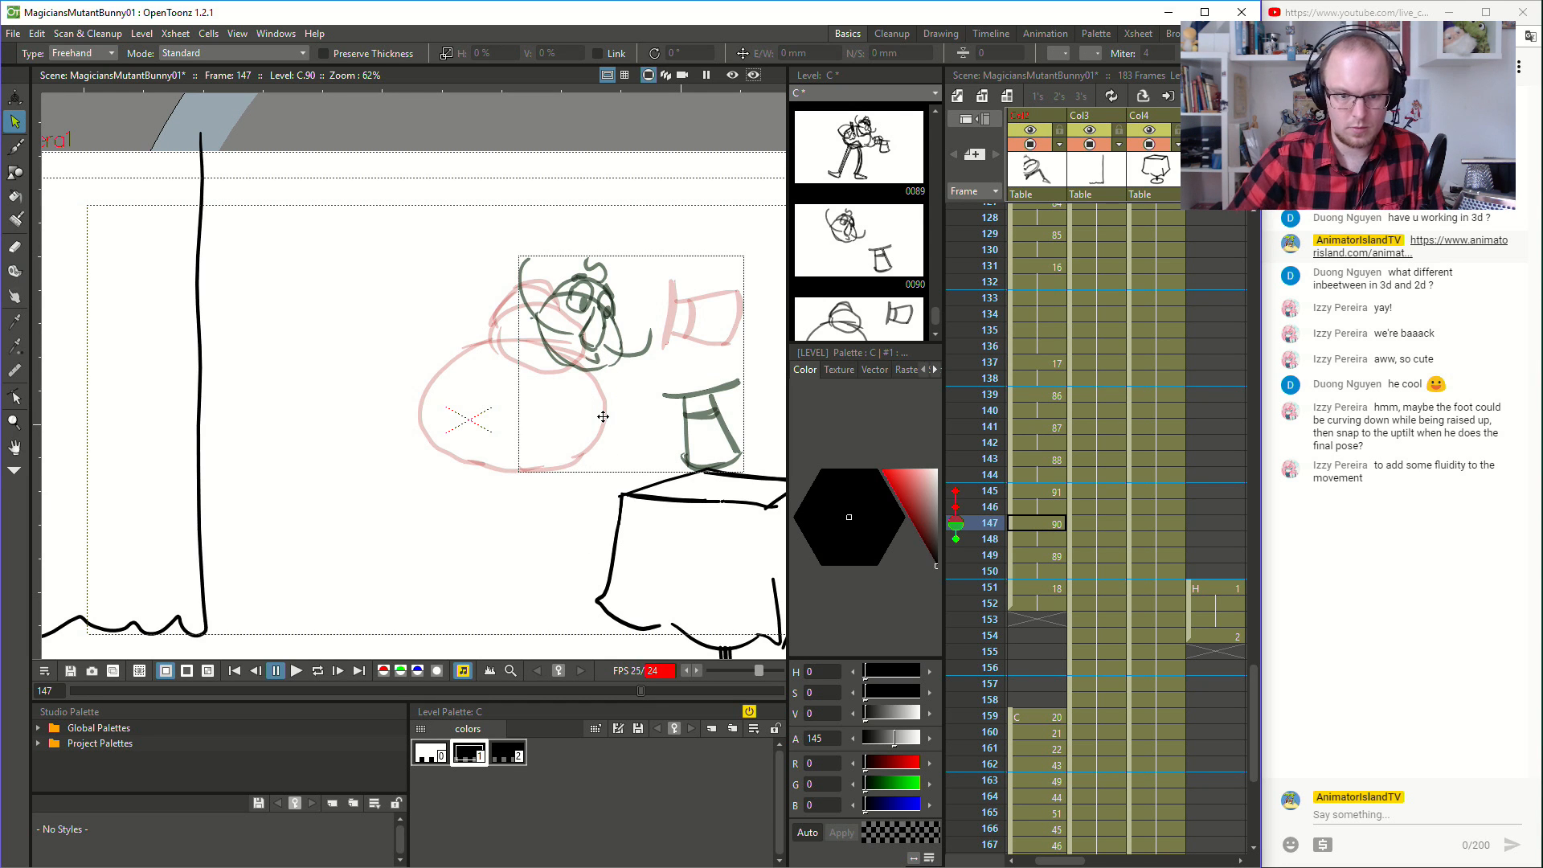
# - Switch back to the Brush tool and compare frame 147 with its neighbouring frames to judge the body's placement
pyautogui.click(18, 146)
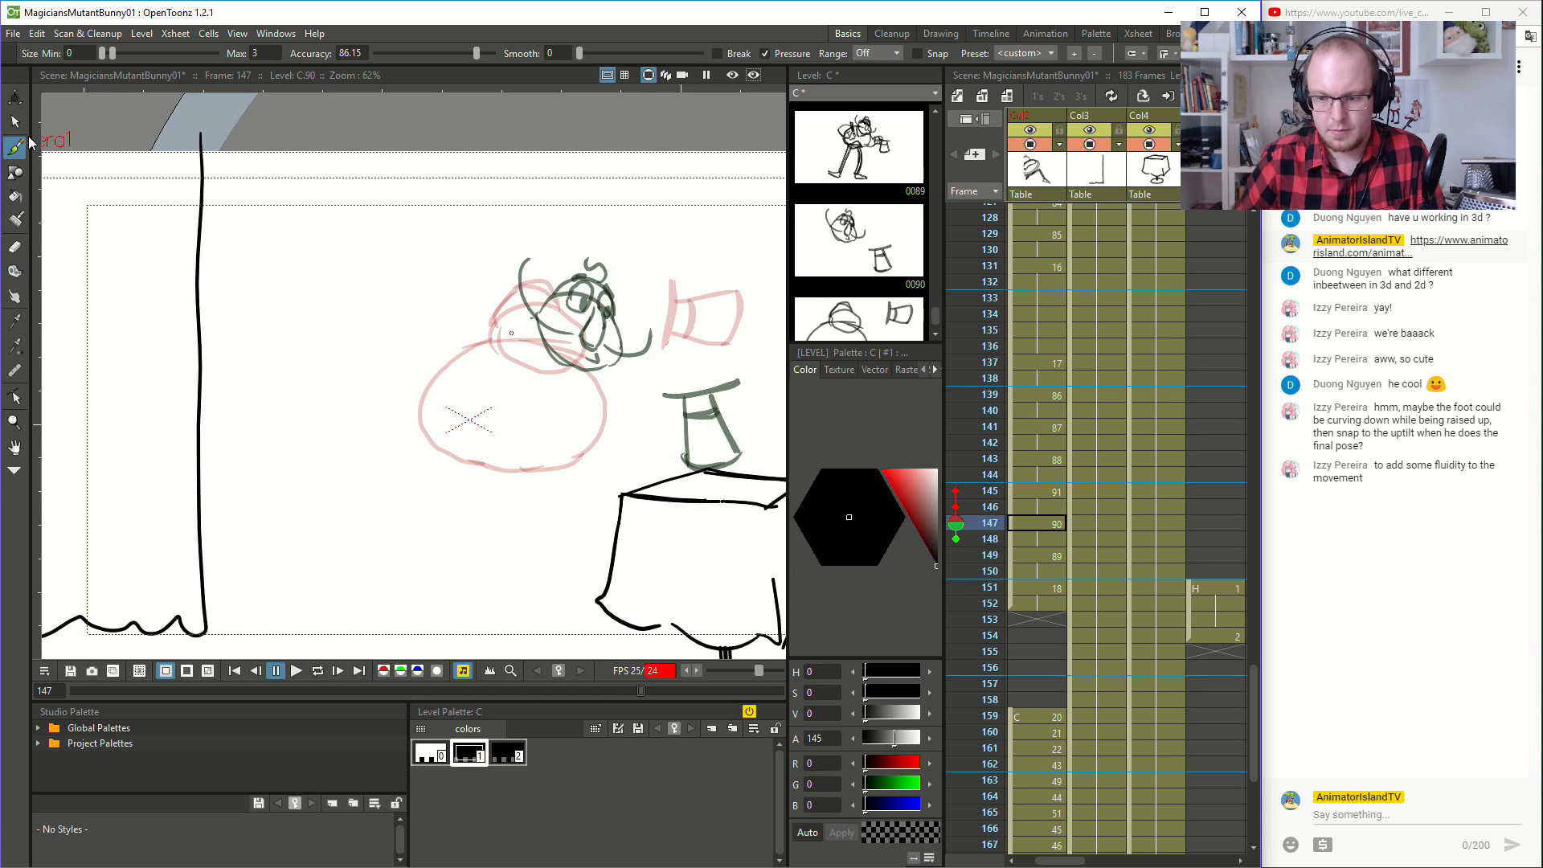
pyautogui.press('Down')
pyautogui.press('Down')
pyautogui.press('Down')
pyautogui.press('Up')
pyautogui.press('Up')
pyautogui.press('Up')
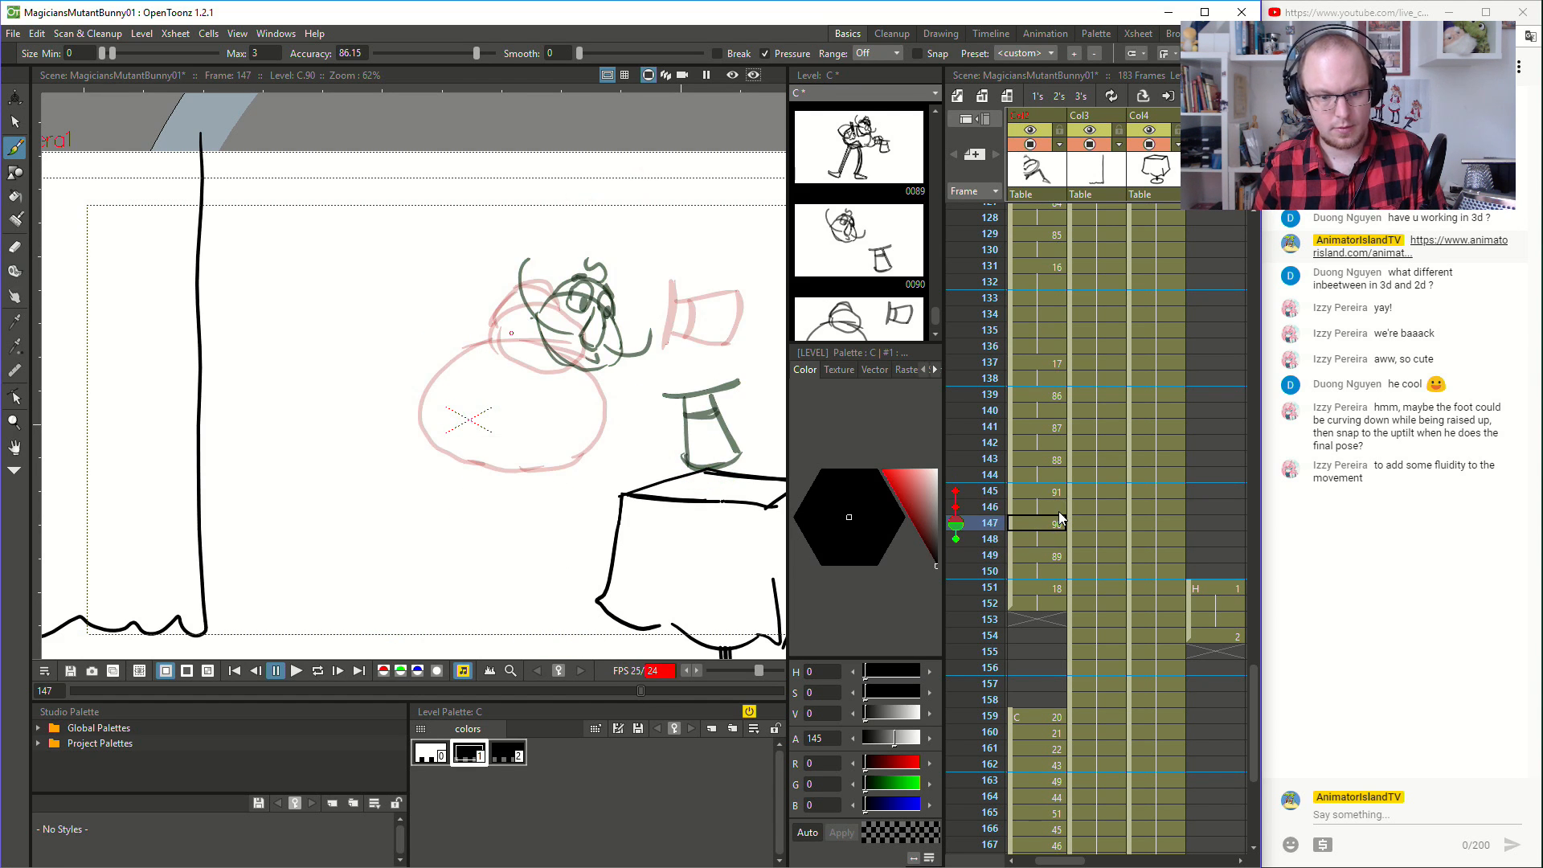
pyautogui.moveTo(536, 330)
pyautogui.mouseDown()
pyautogui.moveTo(498, 330)
pyautogui.moveTo(442, 380)
pyautogui.moveTo(467, 440)
pyautogui.moveTo(559, 463)
pyautogui.mouseUp()
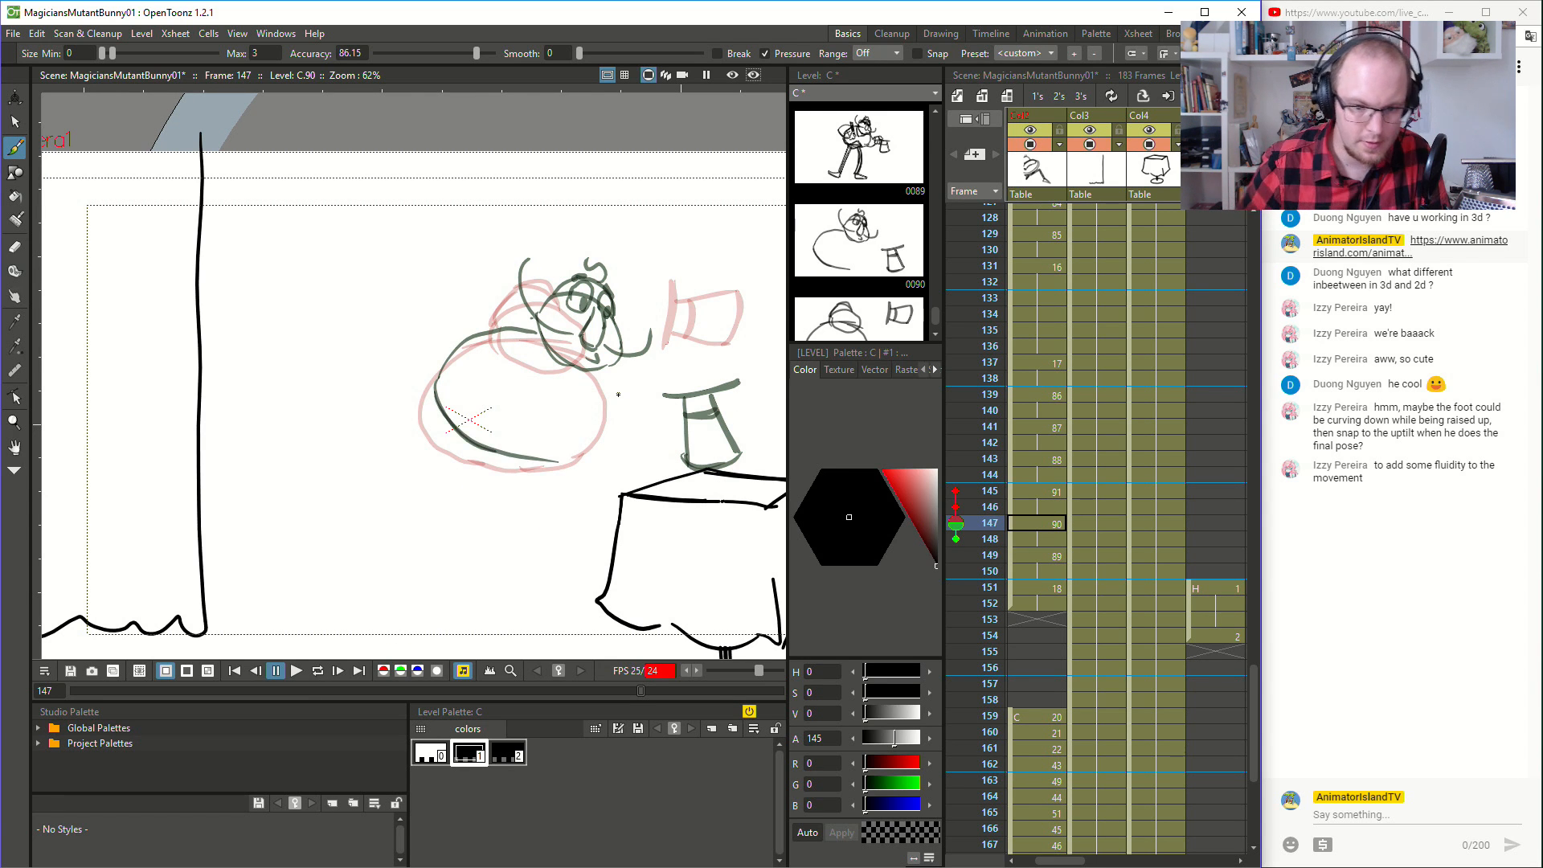
pyautogui.press('Down')
pyautogui.press('Down')
pyautogui.press('Up')
pyautogui.press('Down')
pyautogui.press('Up')
pyautogui.press('Down')
pyautogui.press('Up')
pyautogui.press('Down')
pyautogui.press('Up')
pyautogui.moveTo(536, 324); pyautogui.dragTo(474, 334)
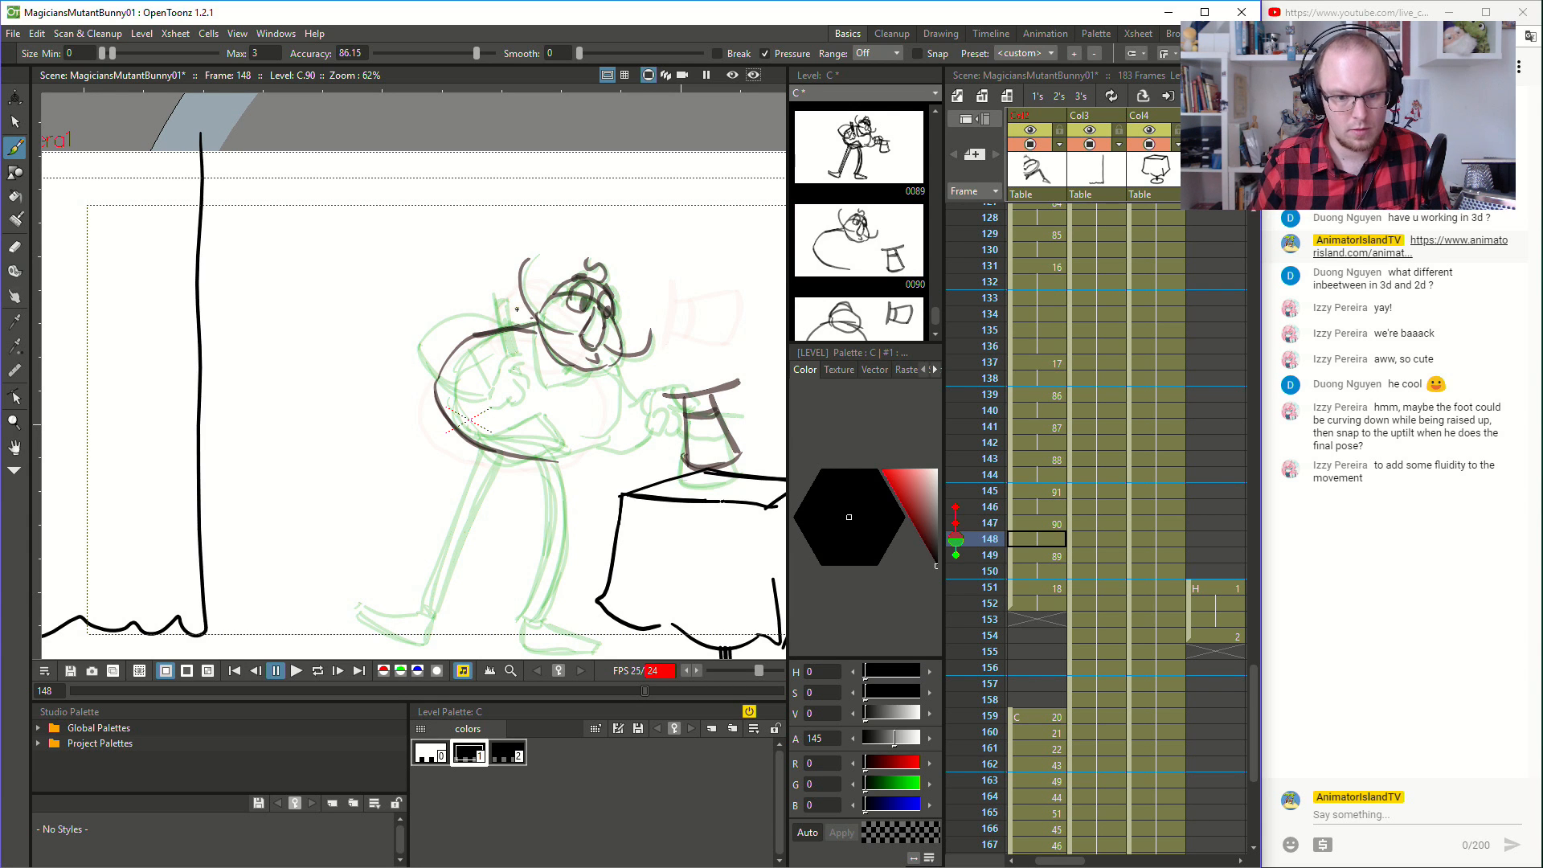
pyautogui.hotkey('ctrl', 'z')
pyautogui.hotkey('ctrl', 'z')
pyautogui.hotkey('ctrl', 'z')
pyautogui.hotkey('ctrl', 'z')
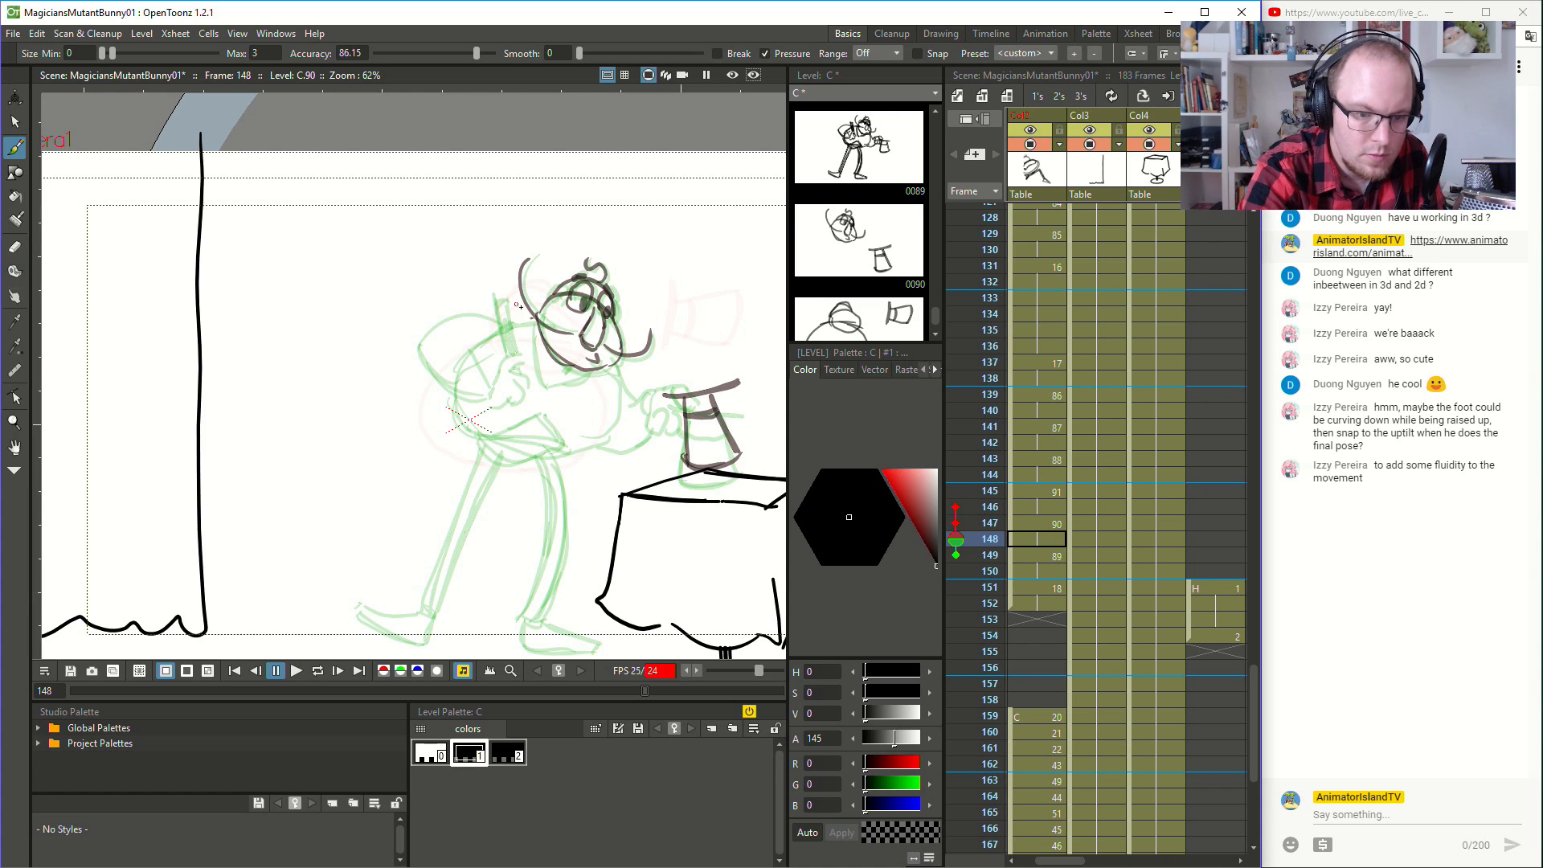
# - Draw the magician's round body at frame 148 with a jacket hem opening at the bottom and a pointed lapel below the head
pyautogui.moveTo(521, 326)
pyautogui.mouseDown()
pyautogui.moveTo(440, 388)
pyautogui.moveTo(474, 442)
pyautogui.moveTo(572, 450)
pyautogui.moveTo(522, 431)
pyautogui.moveTo(536, 424)
pyautogui.moveTo(585, 455)
pyautogui.moveTo(621, 419)
pyautogui.moveTo(612, 363)
pyautogui.mouseUp()
pyautogui.hotkey('ctrl', 'z')
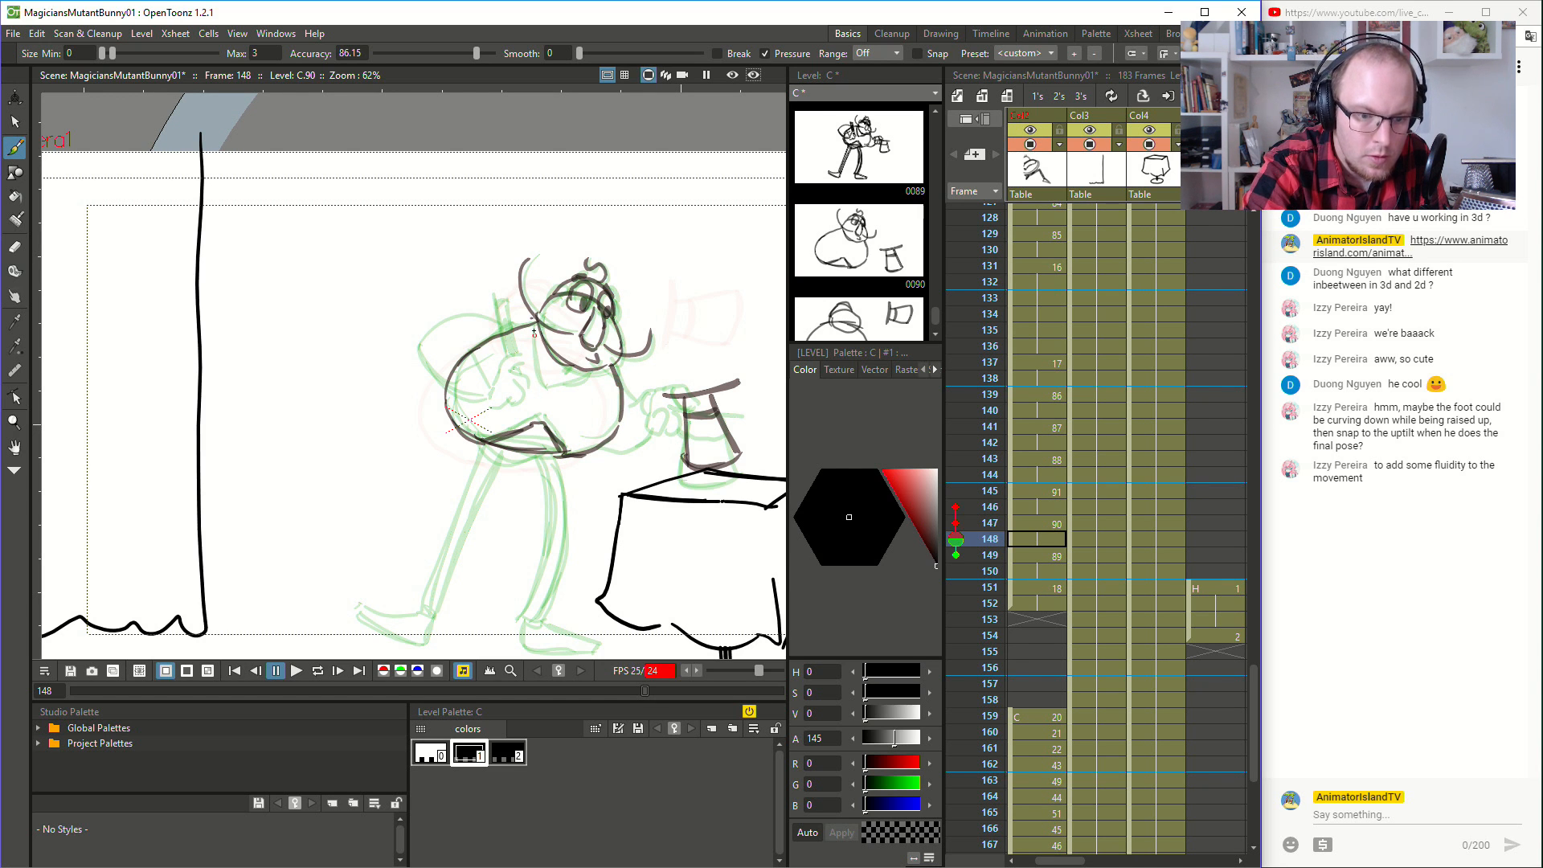
pyautogui.moveTo(535, 325); pyautogui.dragTo(537, 385)
pyautogui.hotkey('ctrl', 'z')
pyautogui.moveTo(535, 326)
pyautogui.mouseDown()
pyautogui.moveTo(539, 391)
pyautogui.moveTo(533, 352)
pyautogui.moveTo(541, 391)
pyautogui.moveTo(563, 340)
pyautogui.moveTo(542, 390)
pyautogui.moveTo(595, 370)
pyautogui.mouseUp()
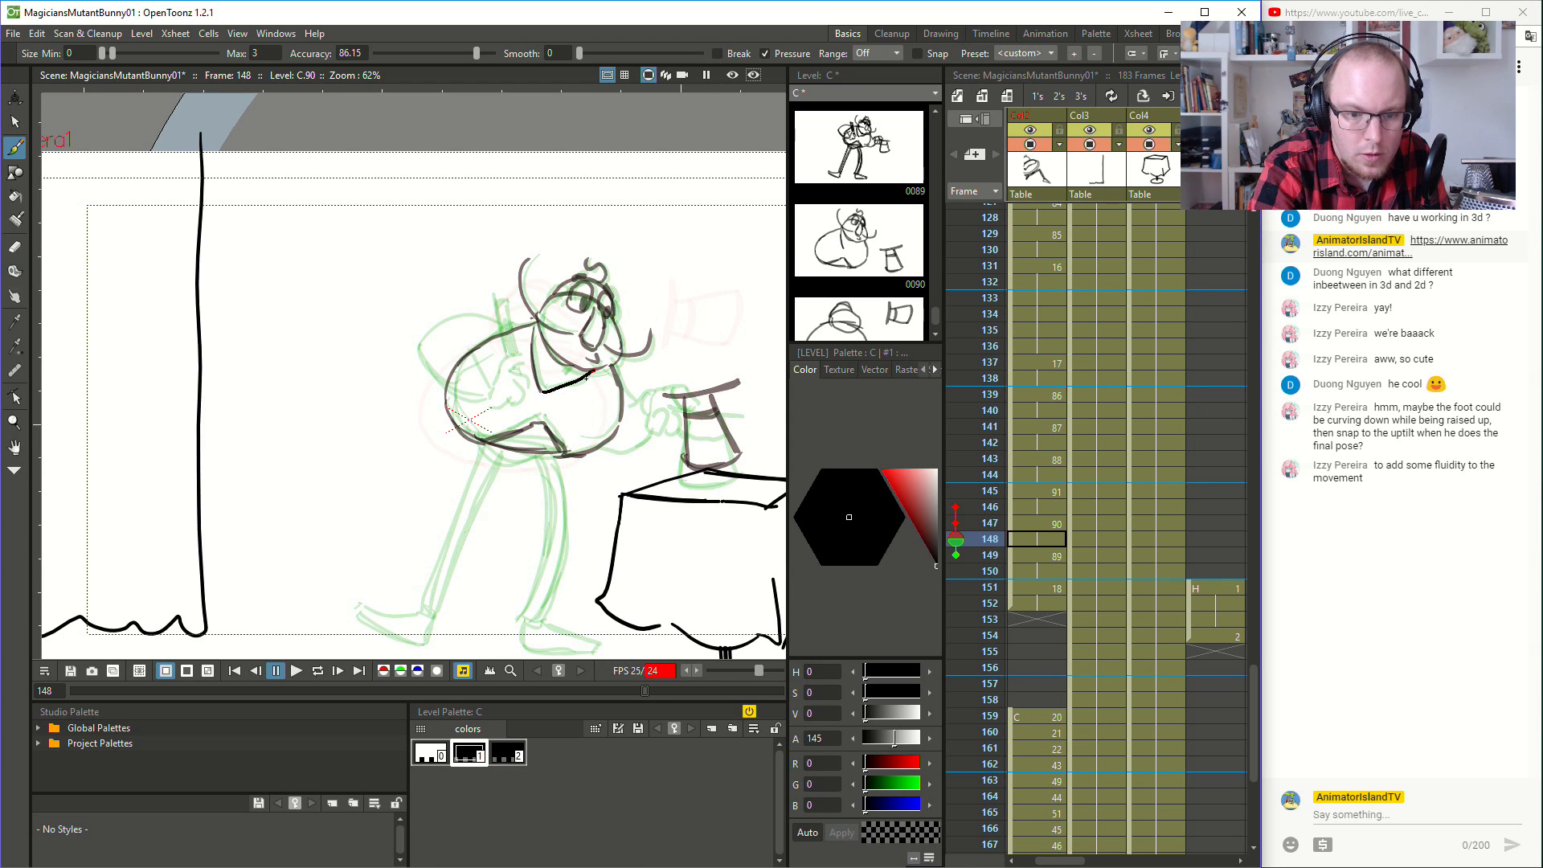
# - Add a pointed lapel below the head and a jacket hem line to the body at frame 145
pyautogui.click(1049, 519)
pyautogui.click(1055, 485)
pyautogui.moveTo(492, 340); pyautogui.dragTo(523, 408)
pyautogui.moveTo(496, 342)
pyautogui.mouseDown()
pyautogui.moveTo(521, 402)
pyautogui.moveTo(584, 359)
pyautogui.mouseUp()
pyautogui.moveTo(444, 457)
pyautogui.mouseDown()
pyautogui.moveTo(526, 435)
pyautogui.moveTo(572, 458)
pyautogui.mouseUp()
pyautogui.moveTo(533, 440); pyautogui.dragTo(570, 457)
# - Play the hat fall several times from frame 137 to judge the flow of the body motion into the final pose
pyautogui.click(1044, 364)
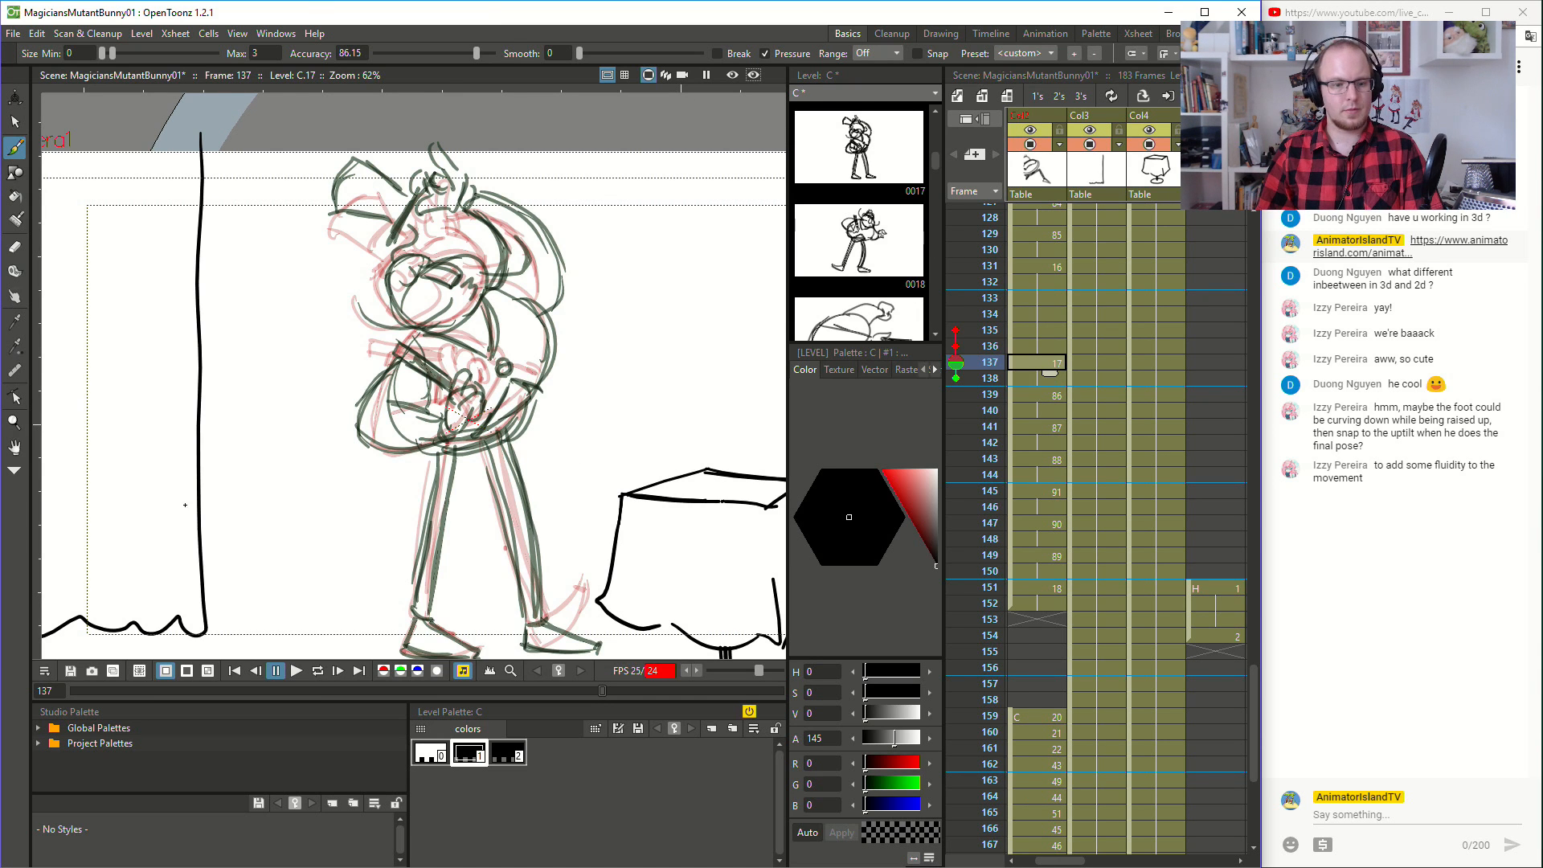
pyautogui.click(295, 670)
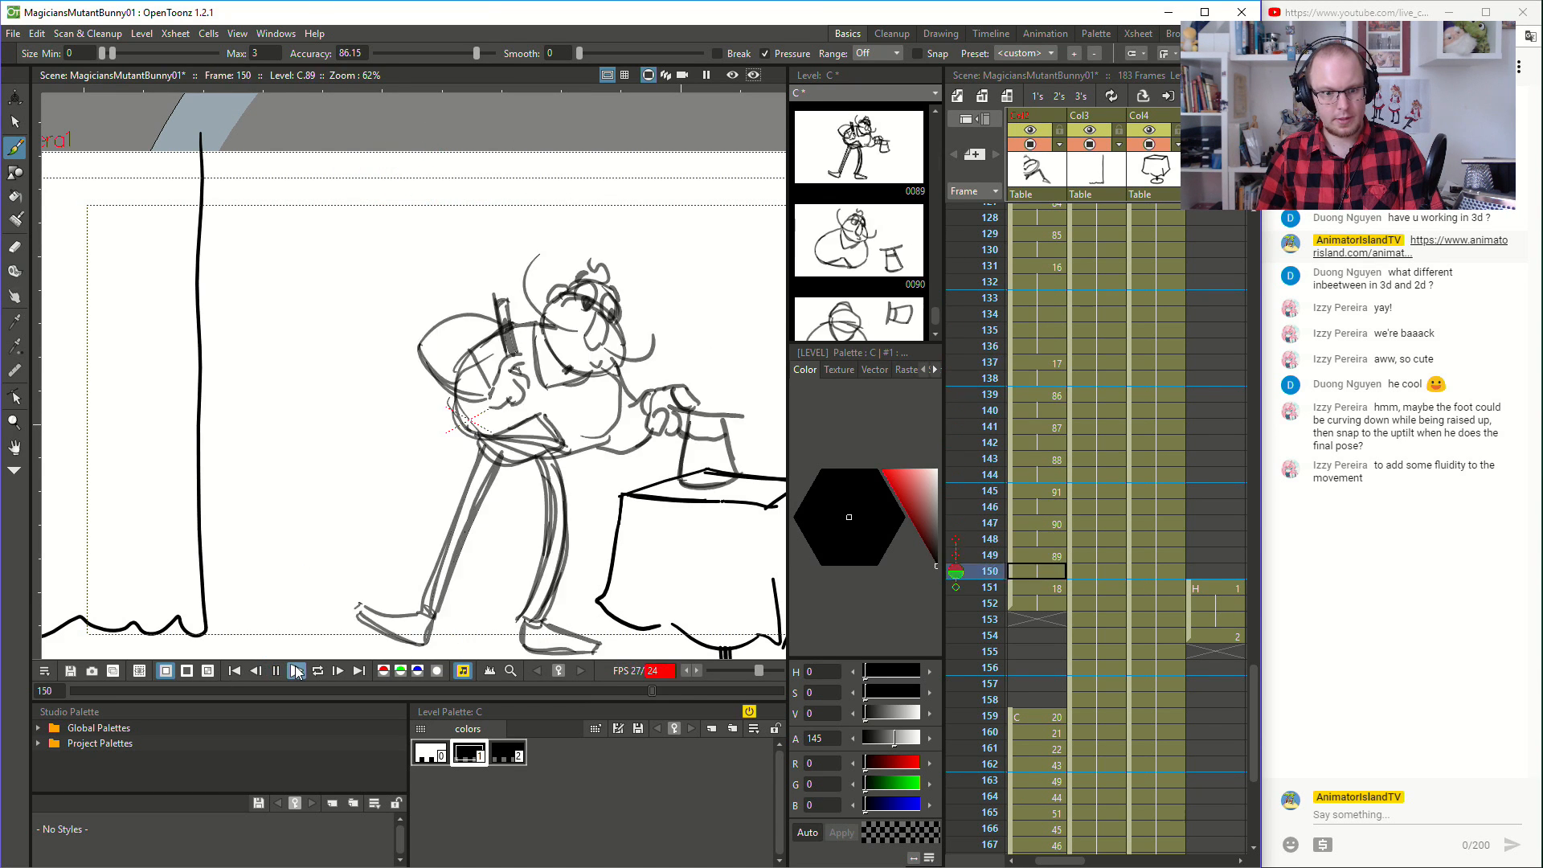
pyautogui.click(1036, 365)
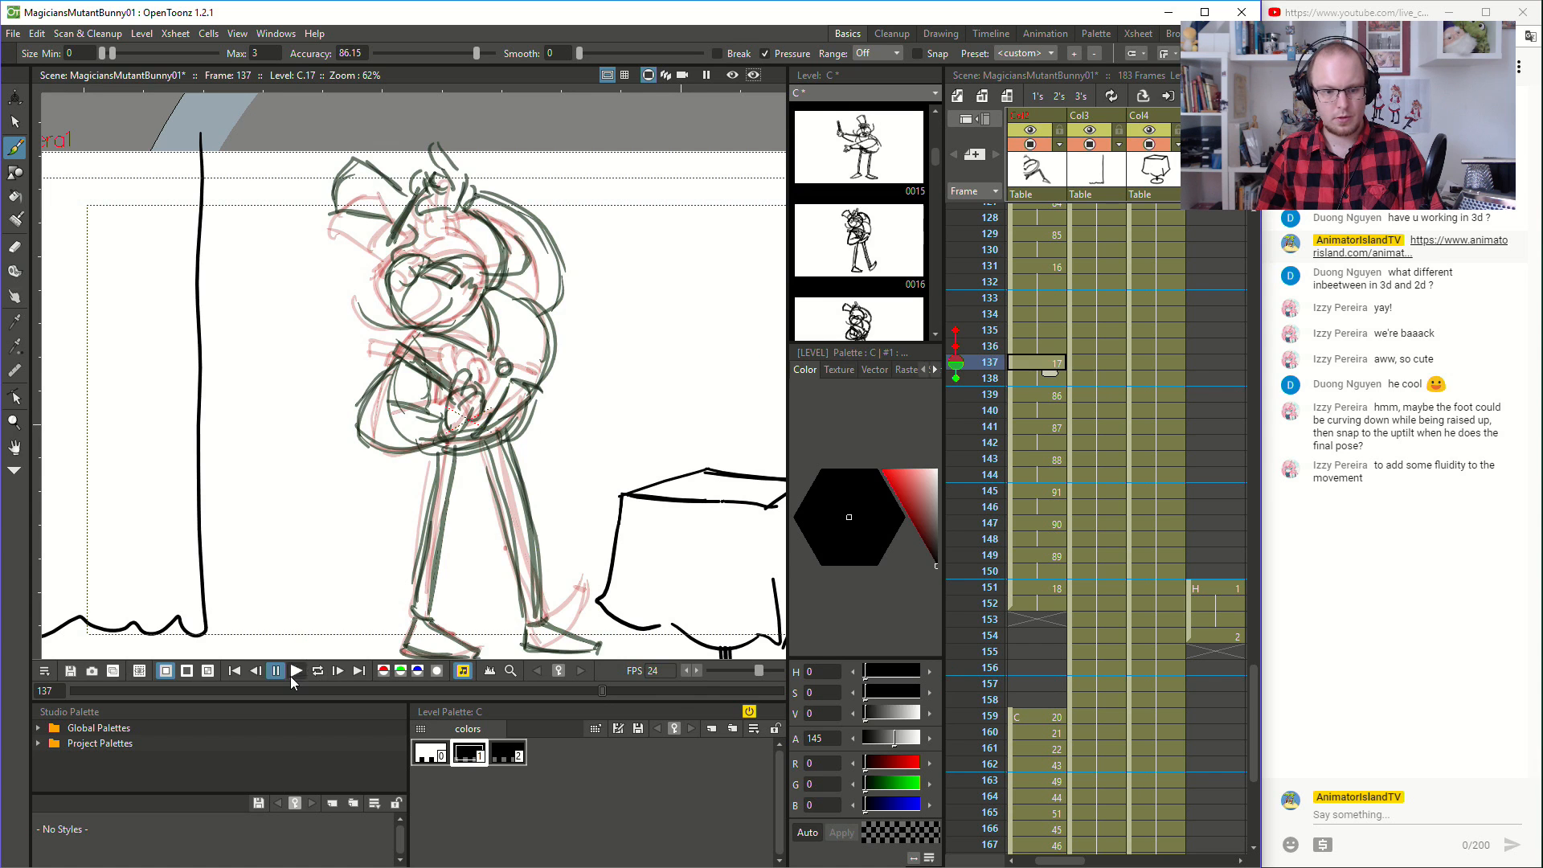
pyautogui.click(292, 675)
pyautogui.click(1037, 360)
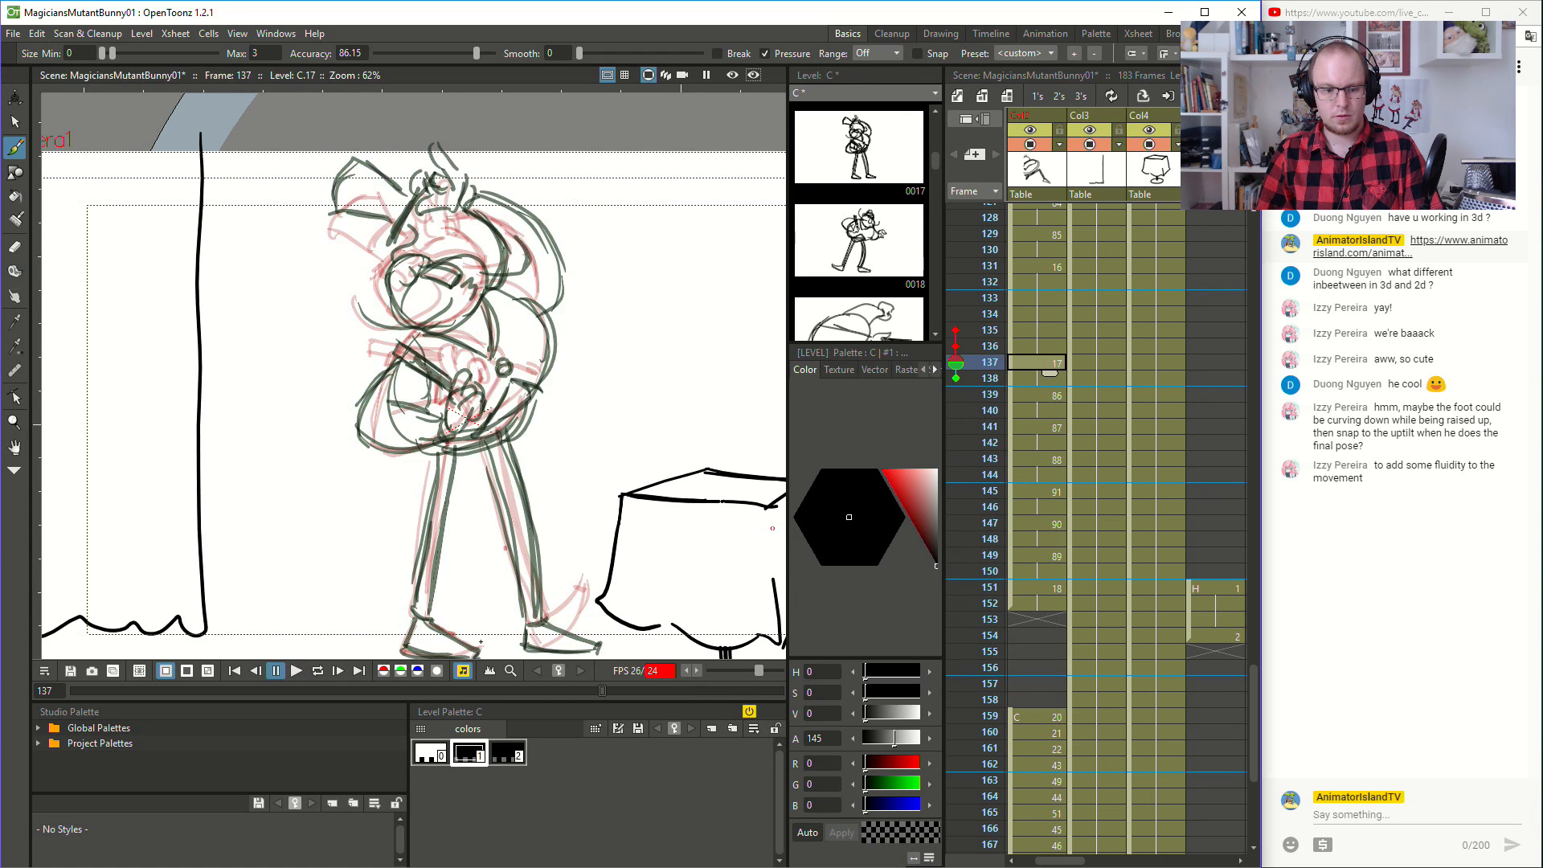
pyautogui.click(296, 671)
pyautogui.click(1038, 435)
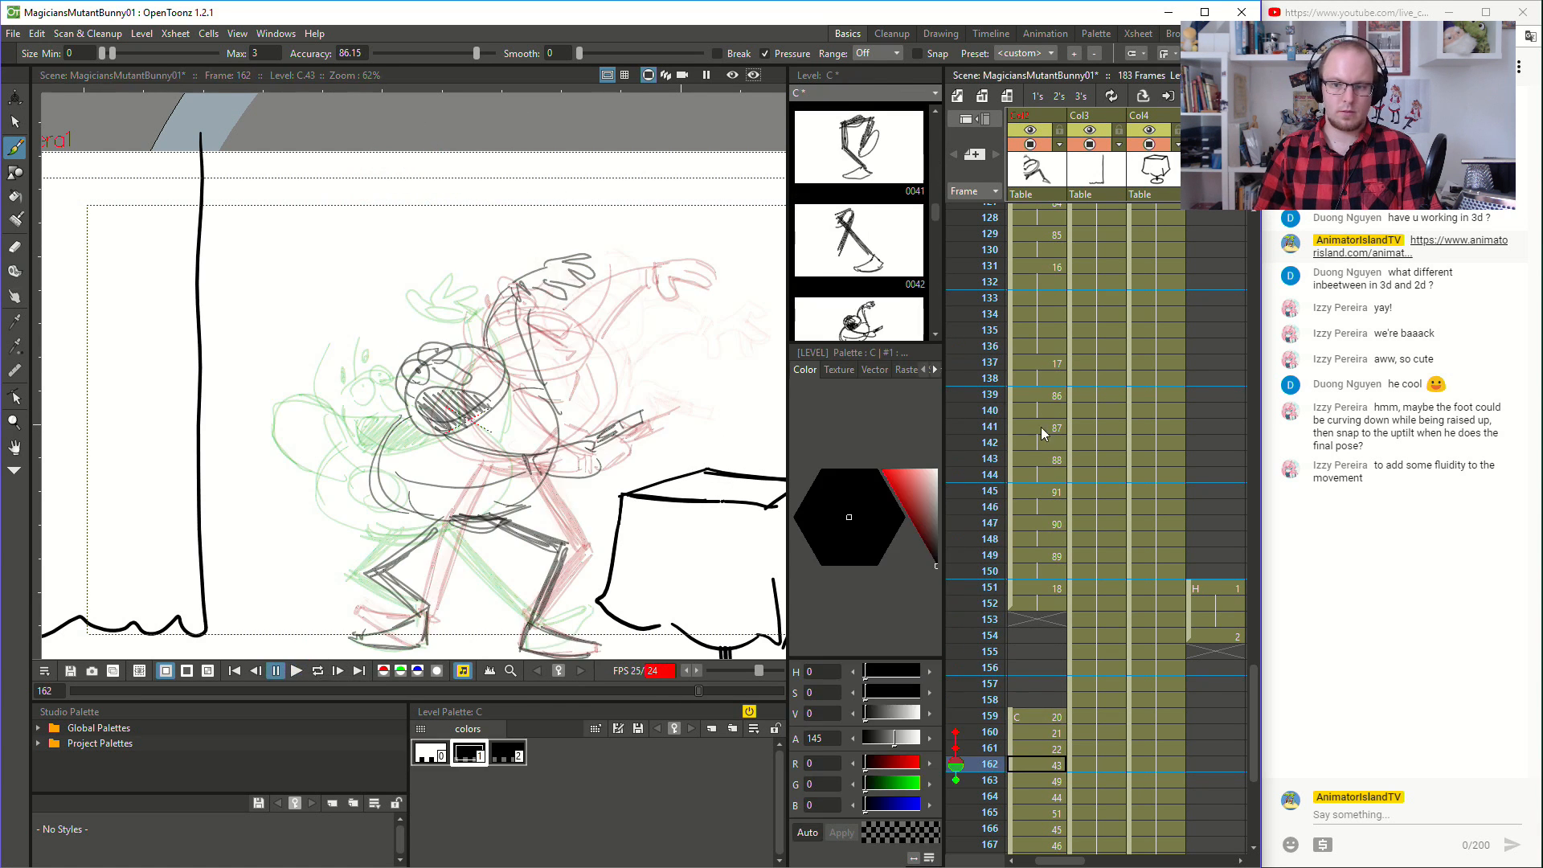
pyautogui.click(1037, 345)
pyautogui.click(297, 671)
pyautogui.click(1047, 521)
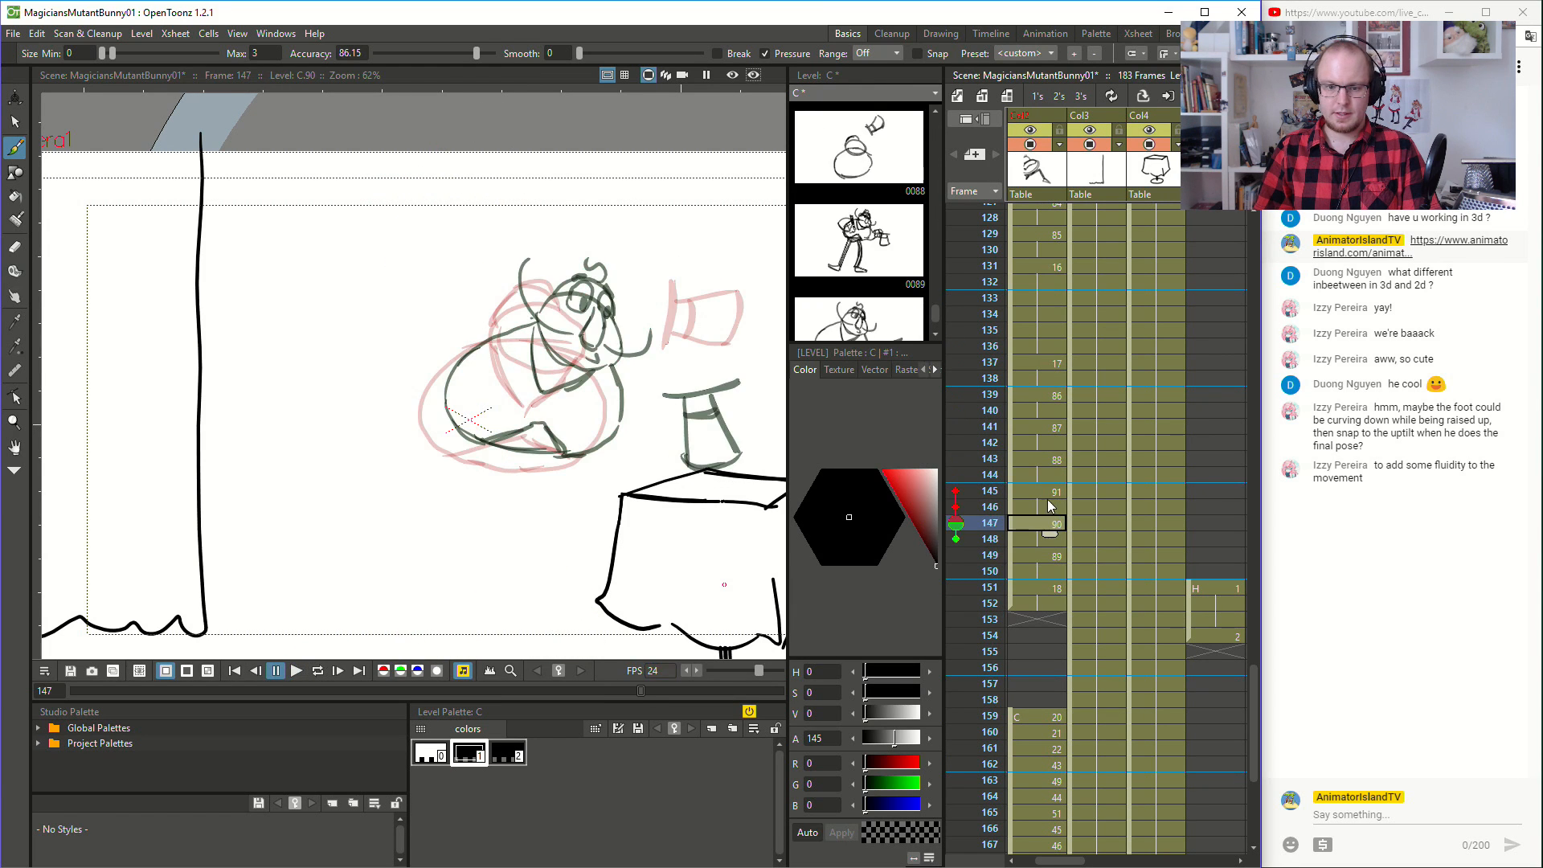
# - Undo the last strokes at frame 145 and delete the magician's remaining head and body, keeping only the hat
pyautogui.click(1047, 492)
pyautogui.hotkey('ctrl', 'z')
pyautogui.hotkey('ctrl', 'z')
pyautogui.hotkey('ctrl', 'z')
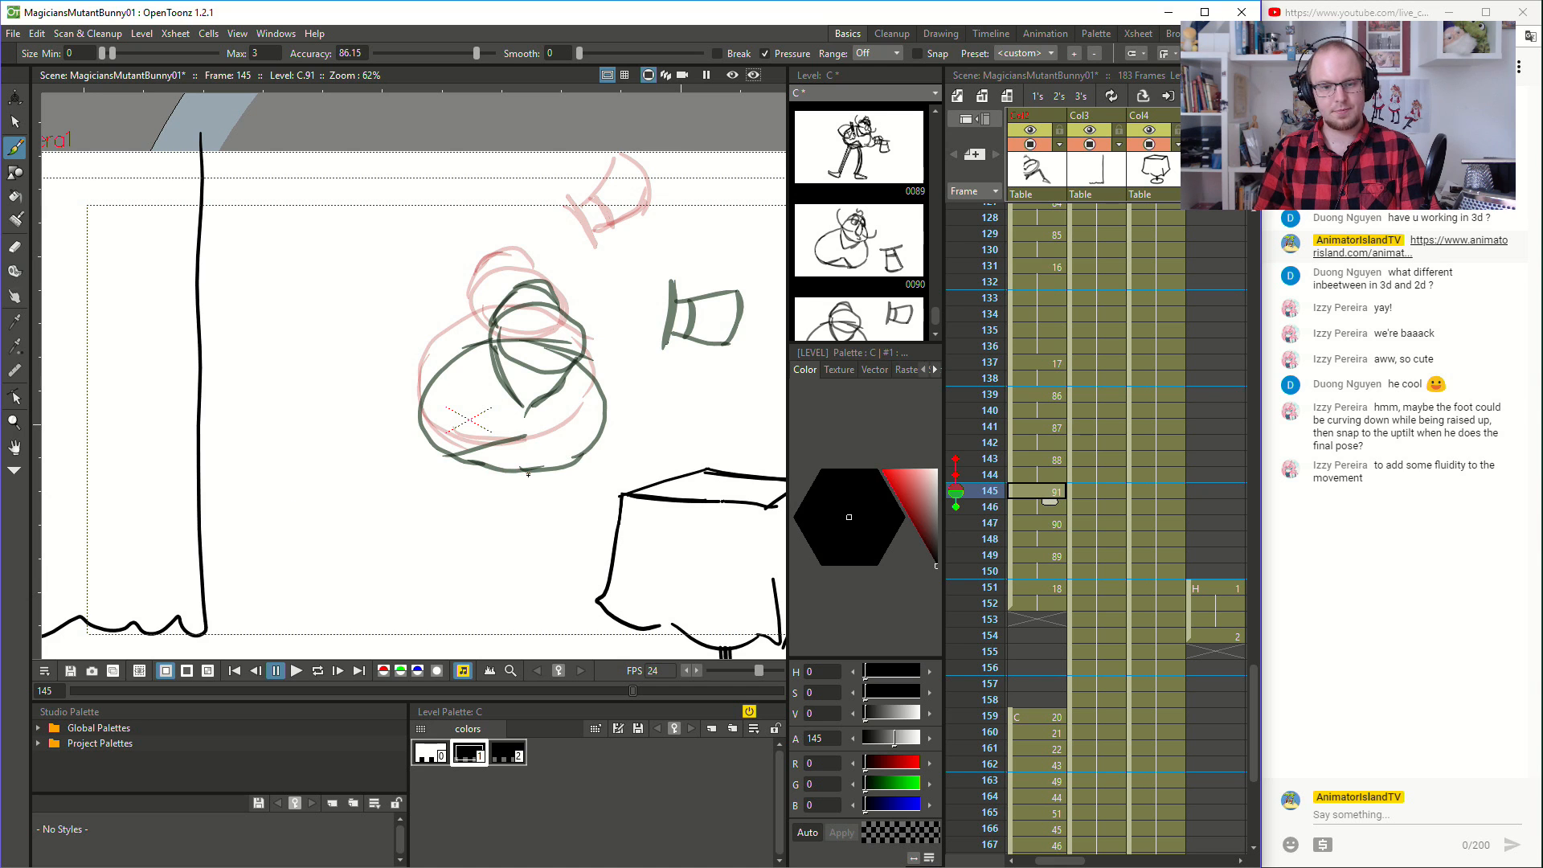
pyautogui.press('s')
pyautogui.hotkey('ctrl', 'a')
pyautogui.moveTo(522, 227)
pyautogui.mouseDown()
pyautogui.moveTo(342, 447)
pyautogui.moveTo(618, 458)
pyautogui.moveTo(472, 260)
pyautogui.mouseUp()
pyautogui.press('Delete')
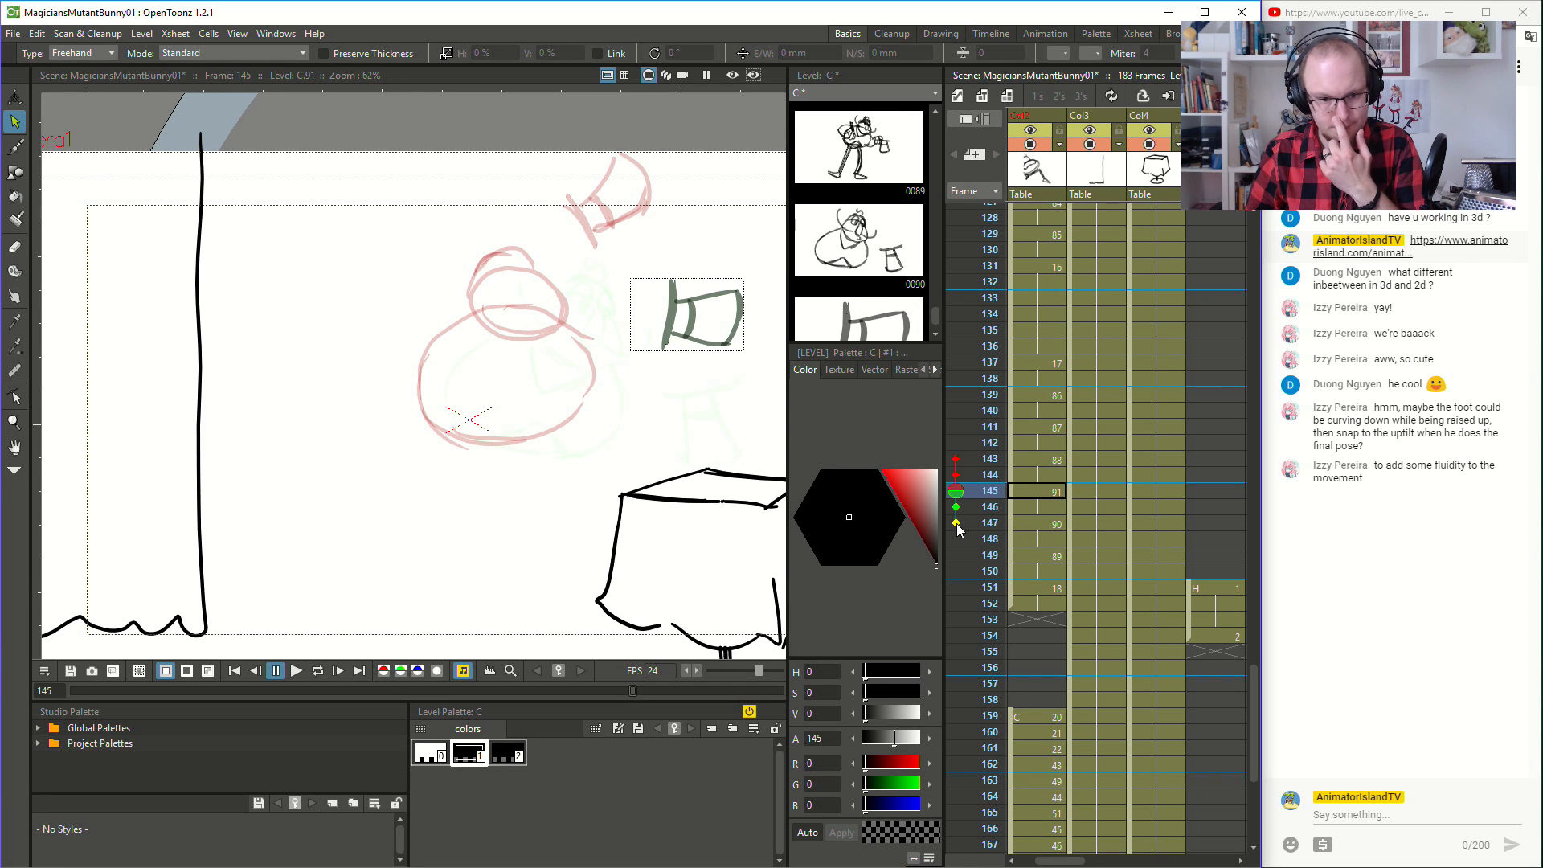
# - Onion-skin frame 147 instead of 146 and brush a new round body at frame 145 between the neighbouring poses
pyautogui.click(955, 525)
pyautogui.click(956, 507)
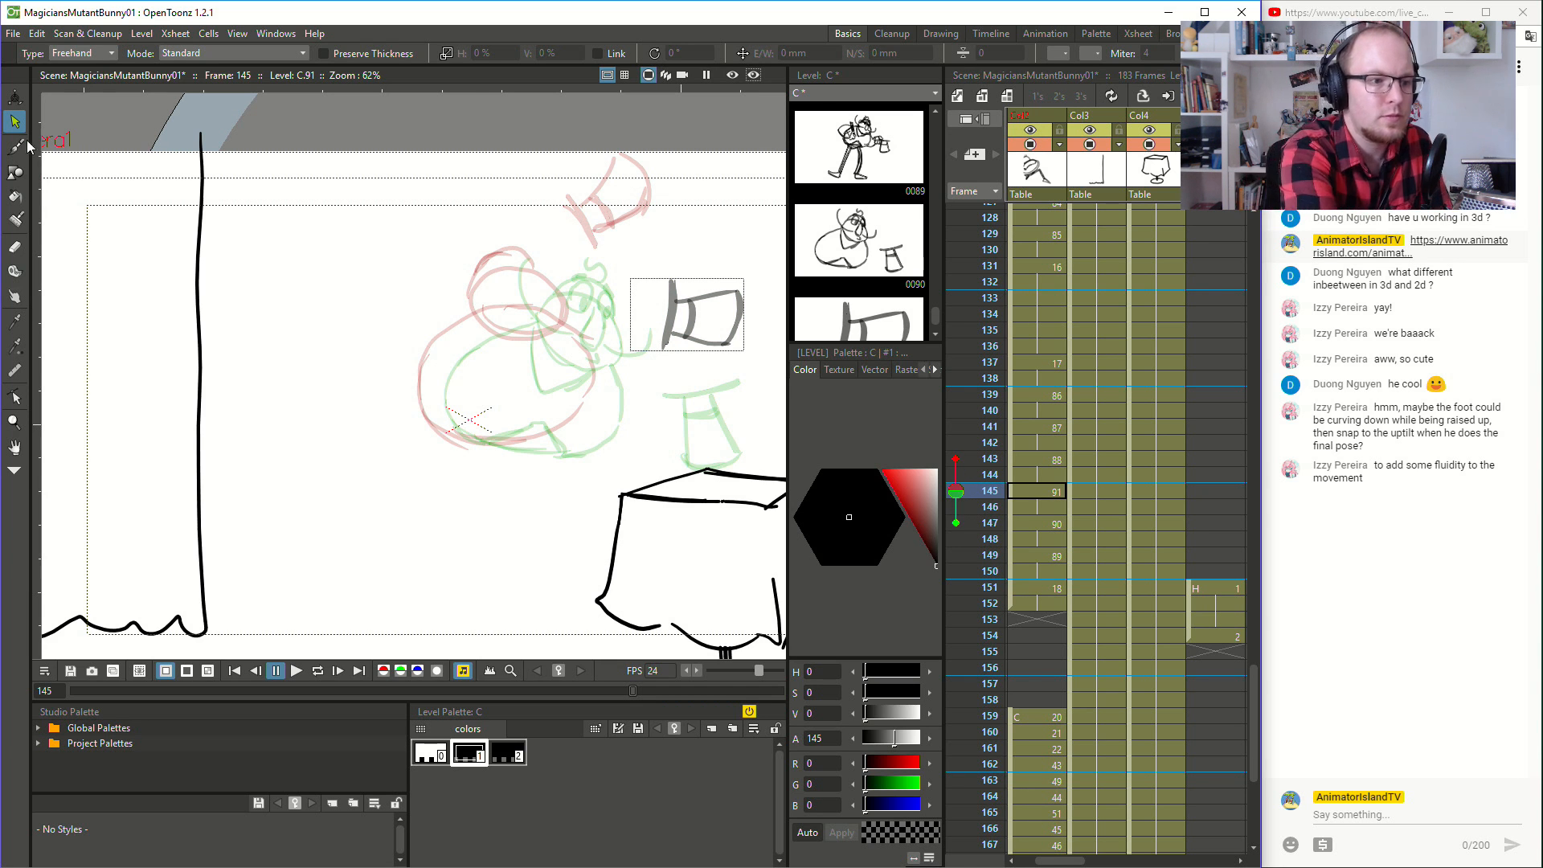
pyautogui.press('b')
pyautogui.moveTo(447, 441); pyautogui.dragTo(554, 459)
pyautogui.moveTo(453, 445)
pyautogui.mouseDown()
pyautogui.moveTo(580, 445)
pyautogui.moveTo(569, 451)
pyautogui.moveTo(599, 427)
pyautogui.moveTo(609, 376)
pyautogui.moveTo(586, 351)
pyautogui.mouseUp()
pyautogui.moveTo(453, 444)
pyautogui.mouseDown()
pyautogui.moveTo(427, 373)
pyautogui.moveTo(439, 347)
pyautogui.mouseUp()
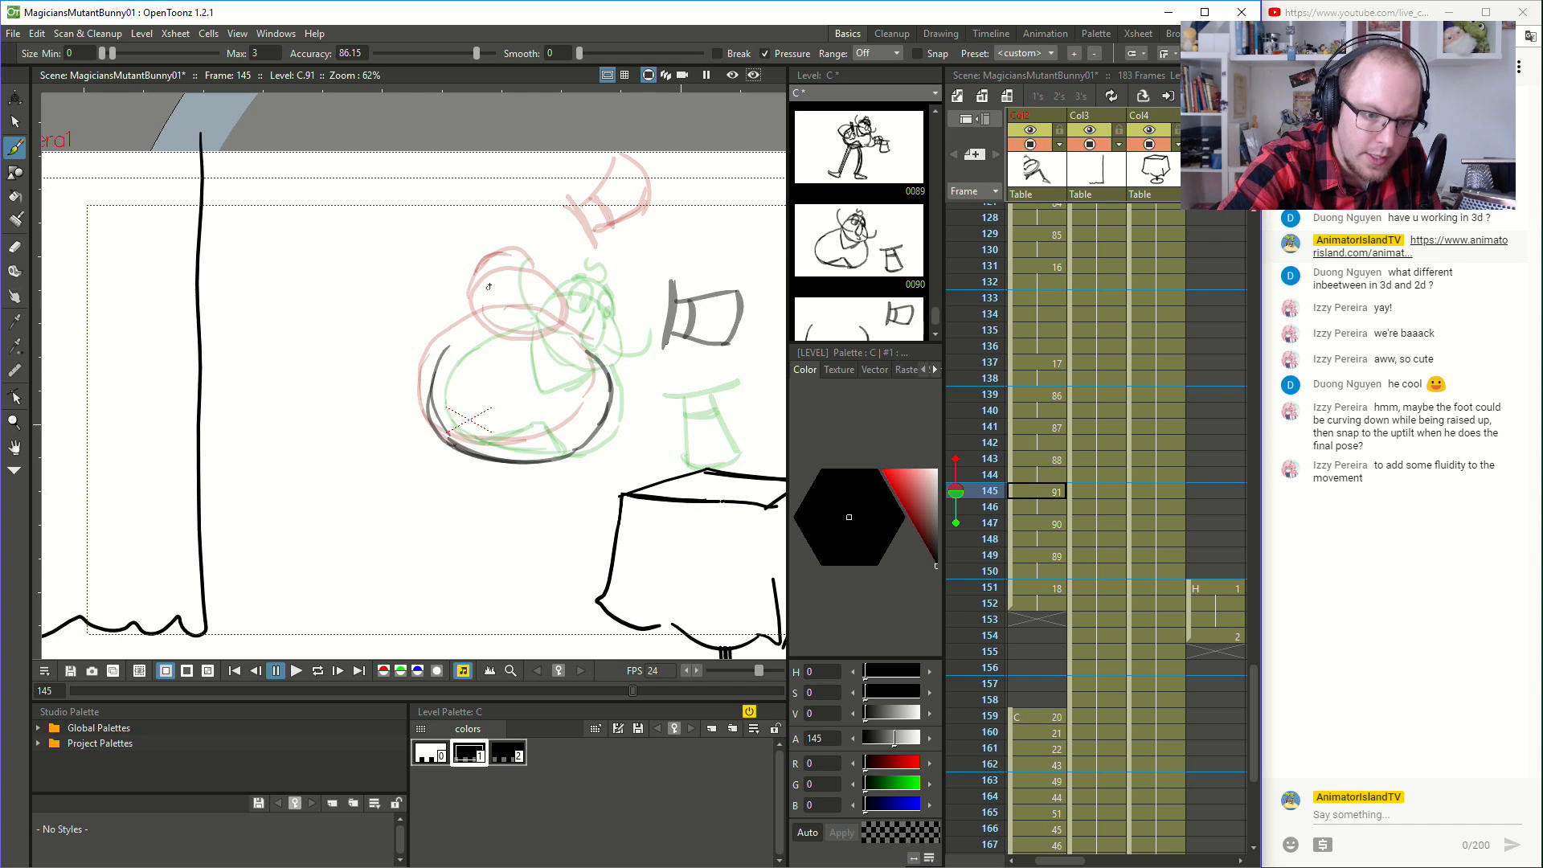
pyautogui.moveTo(433, 410)
pyautogui.mouseDown()
pyautogui.moveTo(467, 332)
pyautogui.moveTo(529, 327)
pyautogui.moveTo(530, 365)
pyautogui.moveTo(587, 363)
pyautogui.moveTo(527, 301)
pyautogui.moveTo(507, 320)
pyautogui.mouseUp()
# - Draw the head with its face, the pointed lapel and the jacket hem on the new body at frame 145
pyautogui.moveTo(523, 360)
pyautogui.mouseDown()
pyautogui.moveTo(505, 324)
pyautogui.moveTo(525, 286)
pyautogui.moveTo(550, 283)
pyautogui.mouseUp()
pyautogui.moveTo(540, 280)
pyautogui.mouseDown()
pyautogui.moveTo(576, 309)
pyautogui.moveTo(559, 347)
pyautogui.moveTo(565, 310)
pyautogui.moveTo(530, 301)
pyautogui.moveTo(540, 322)
pyautogui.moveTo(571, 320)
pyautogui.moveTo(494, 333)
pyautogui.moveTo(602, 330)
pyautogui.moveTo(597, 287)
pyautogui.mouseUp()
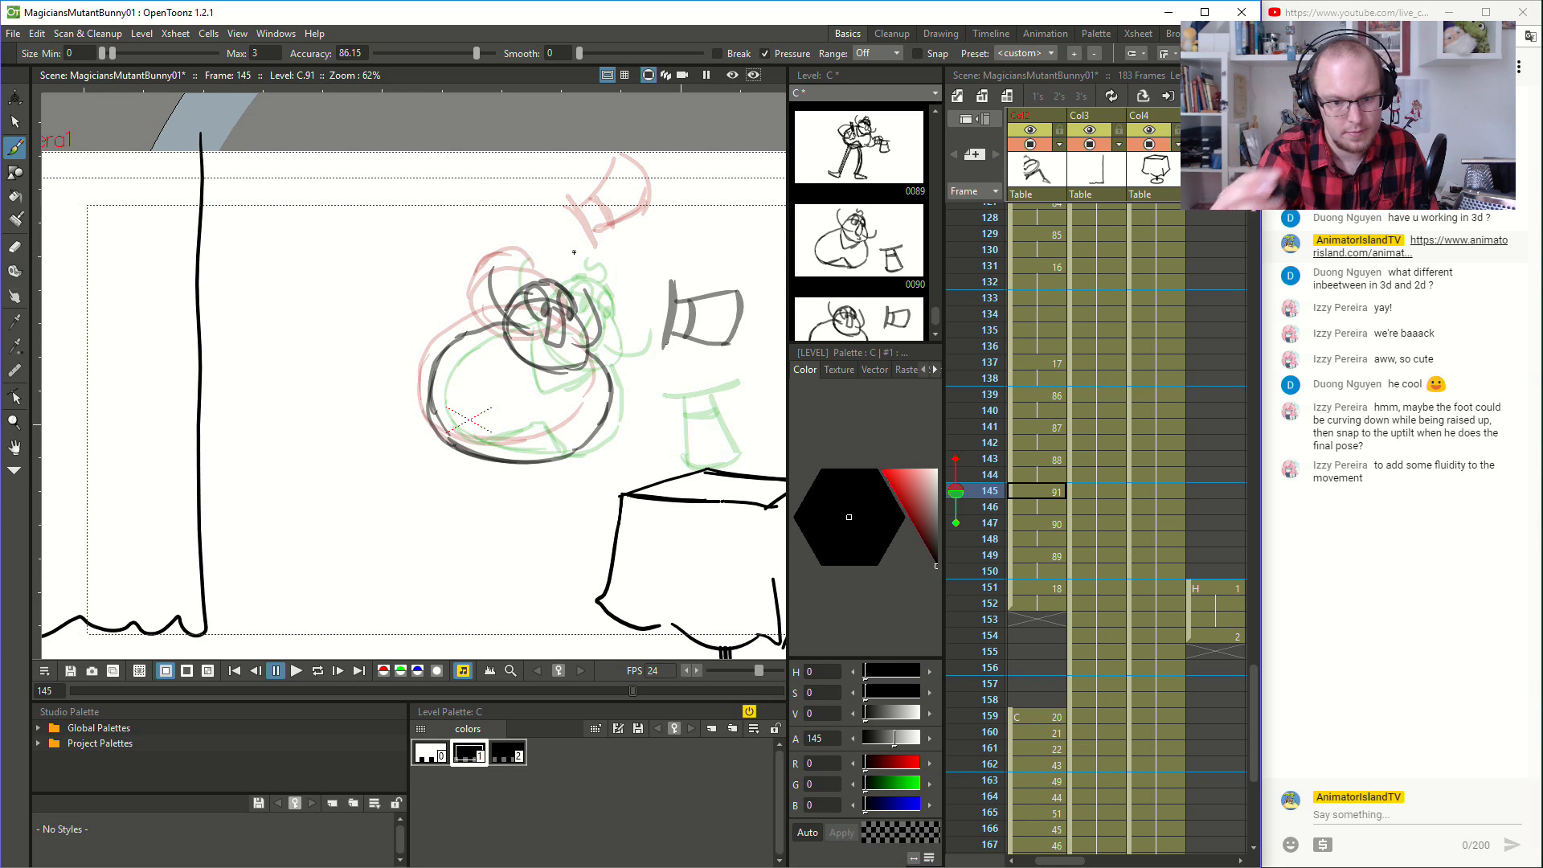
pyautogui.moveTo(502, 335)
pyautogui.mouseDown()
pyautogui.moveTo(537, 399)
pyautogui.moveTo(574, 369)
pyautogui.moveTo(556, 389)
pyautogui.mouseUp()
pyautogui.moveTo(470, 450)
pyautogui.mouseDown()
pyautogui.moveTo(545, 433)
pyautogui.moveTo(562, 453)
pyautogui.mouseUp()
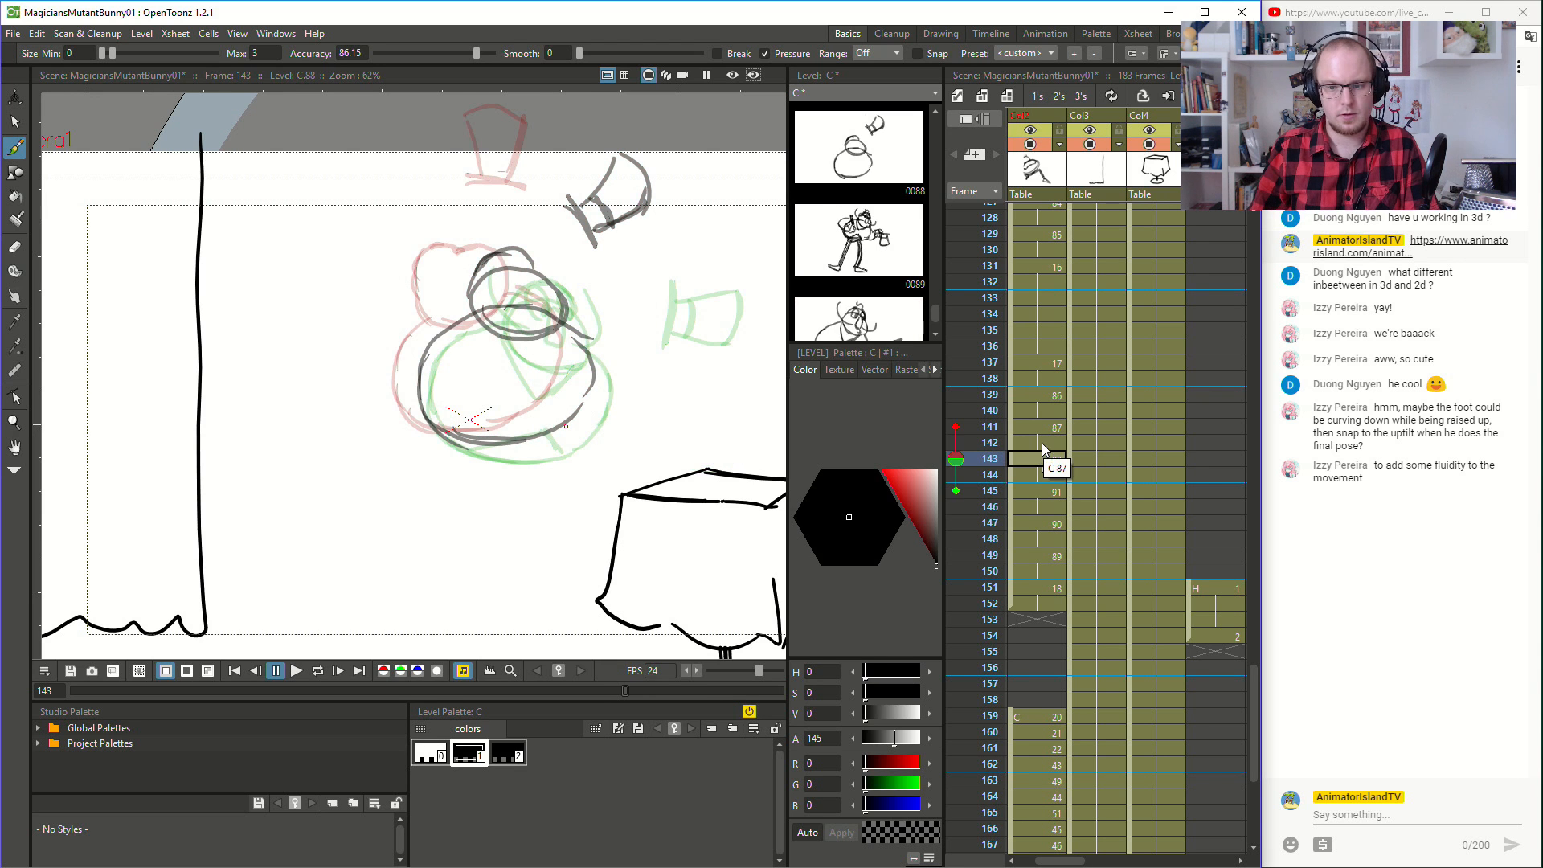
# - Replay the animation from frame 137 to check how the redrawn frame 145 moves
pyautogui.click(1032, 363)
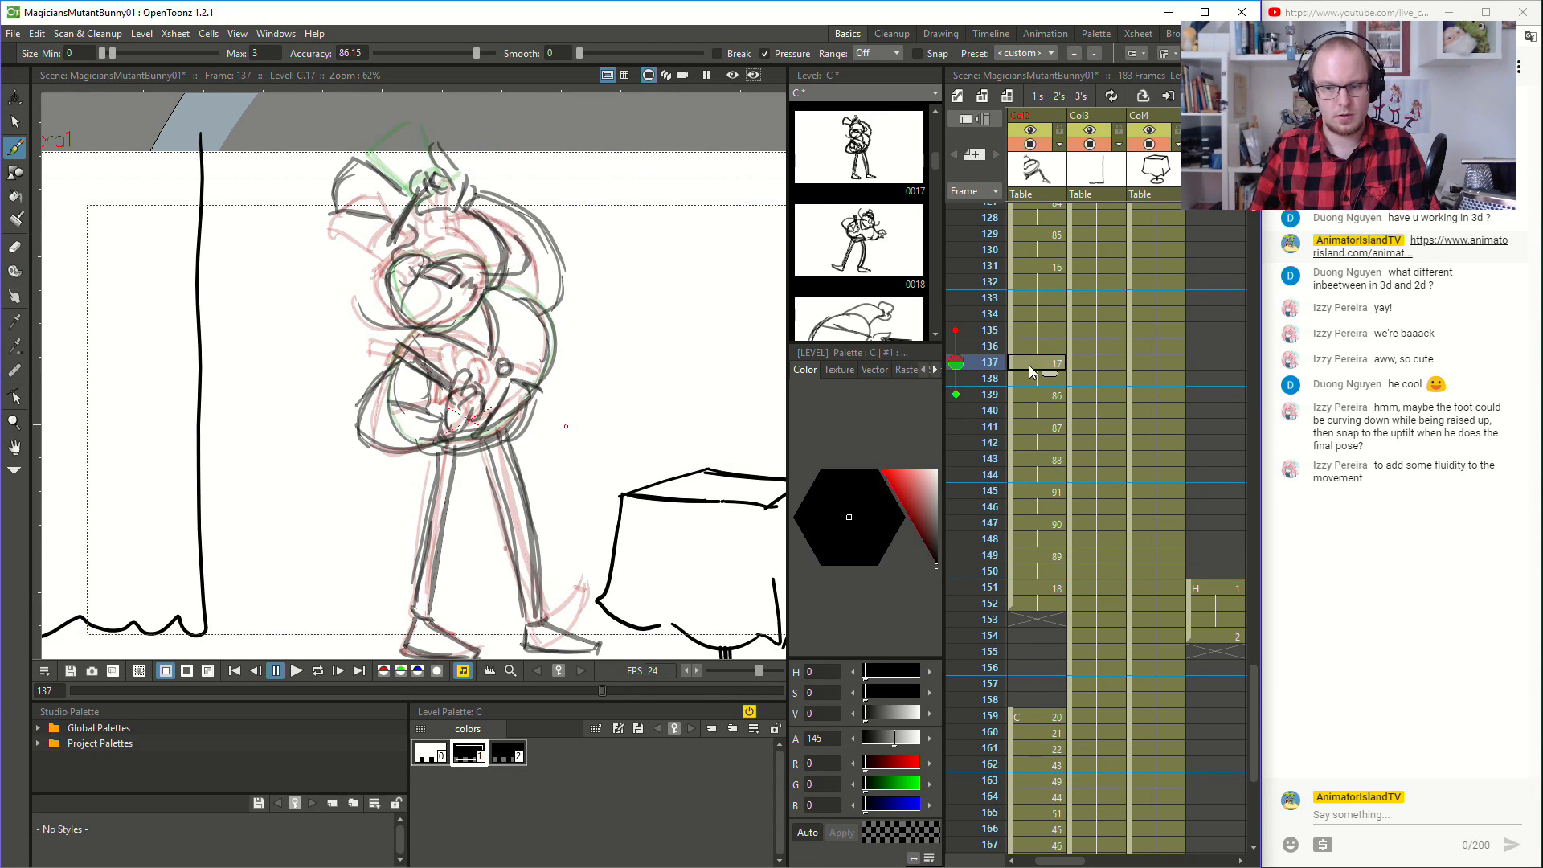
pyautogui.click(296, 670)
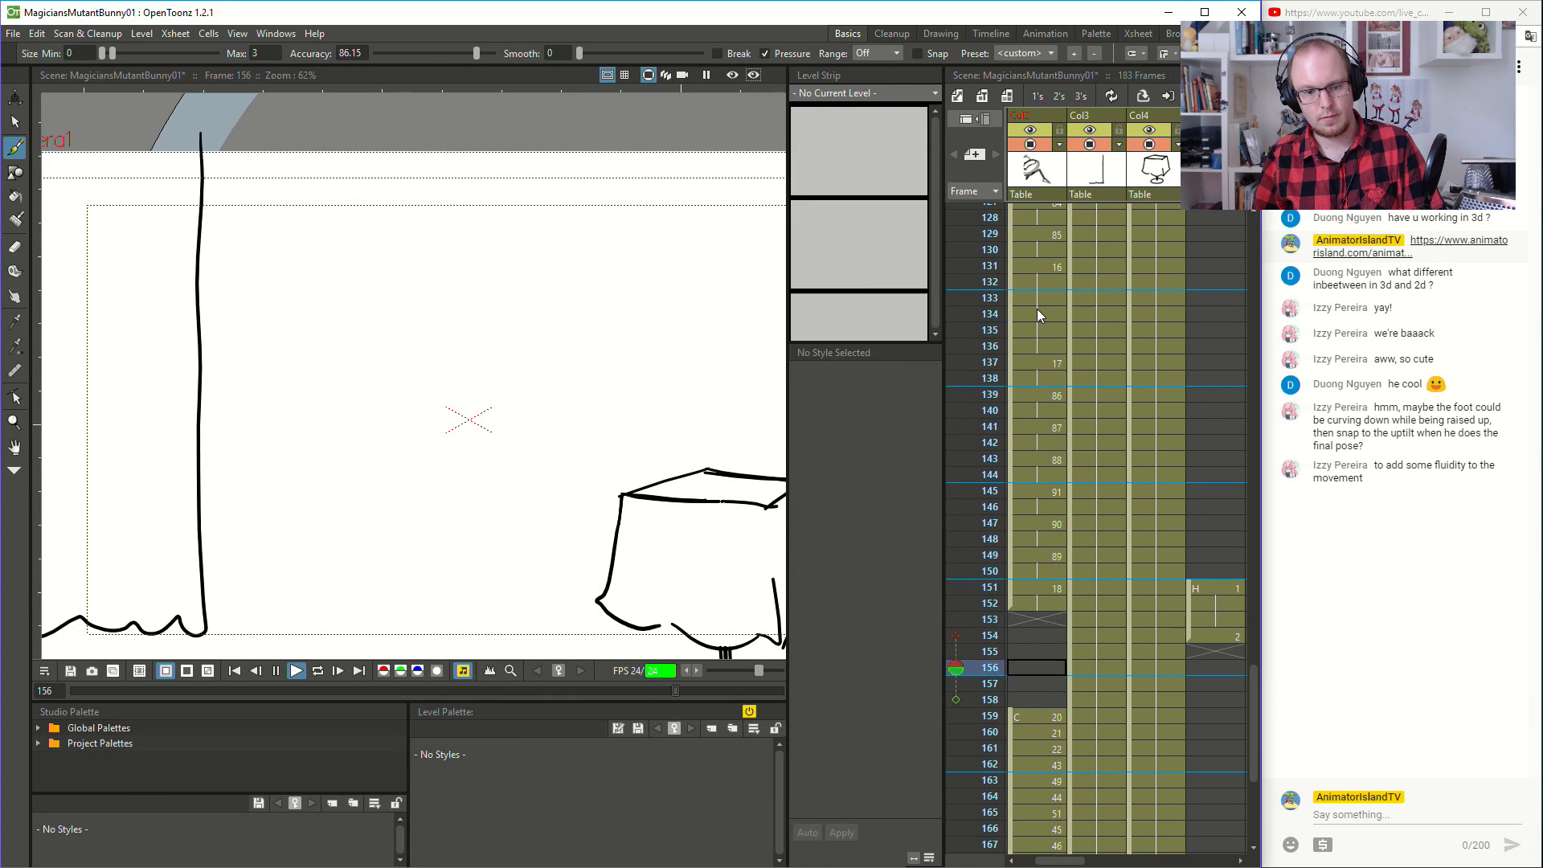
pyautogui.click(297, 671)
pyautogui.click(1045, 366)
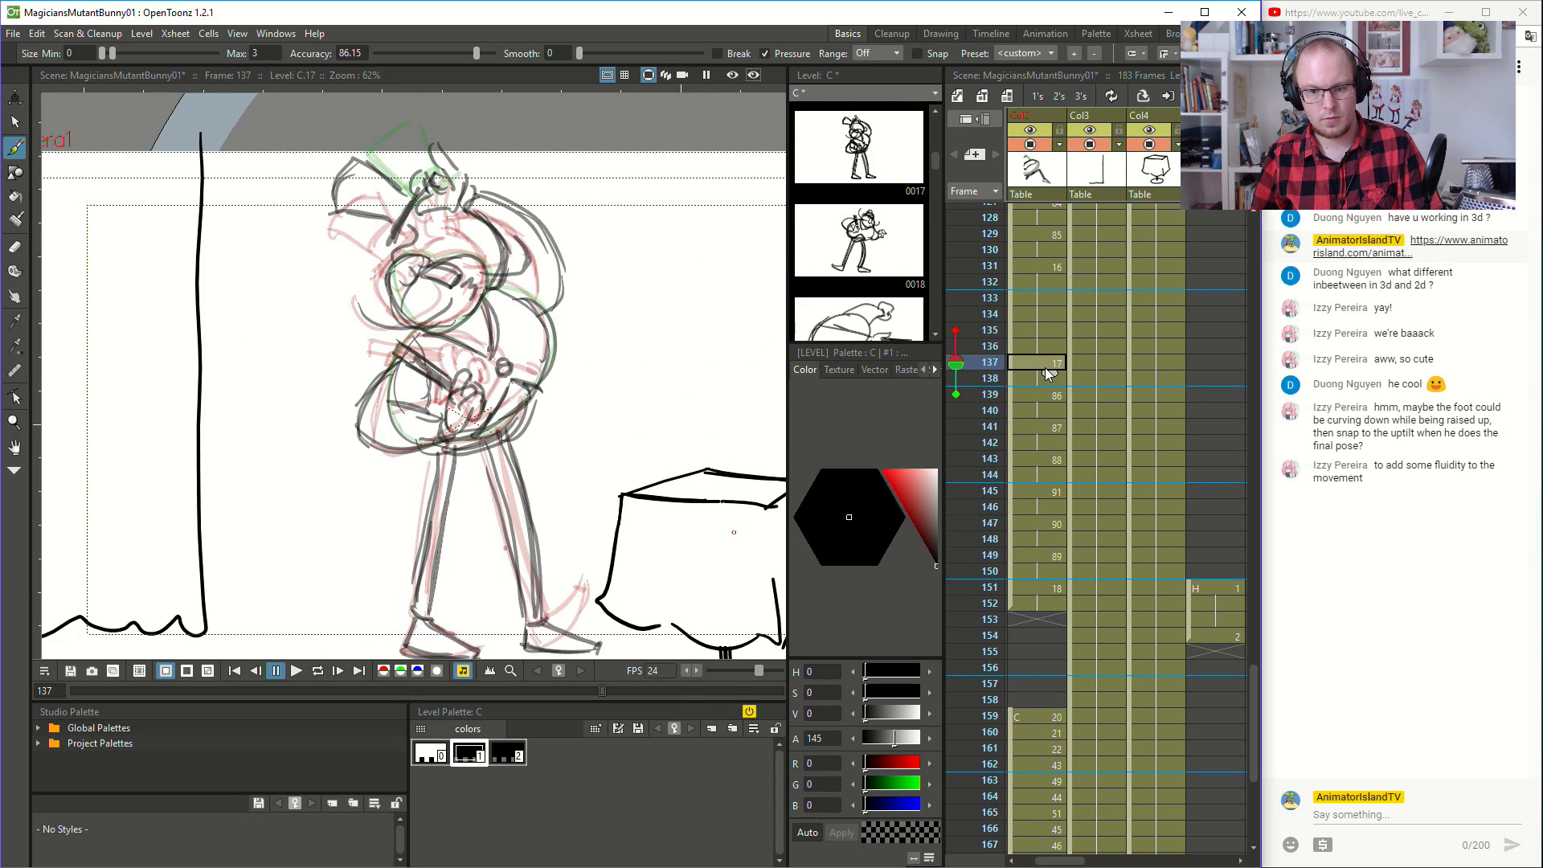
# - Draw the magician's hand at the hat brim at frames 140 and 141
pyautogui.click(1039, 403)
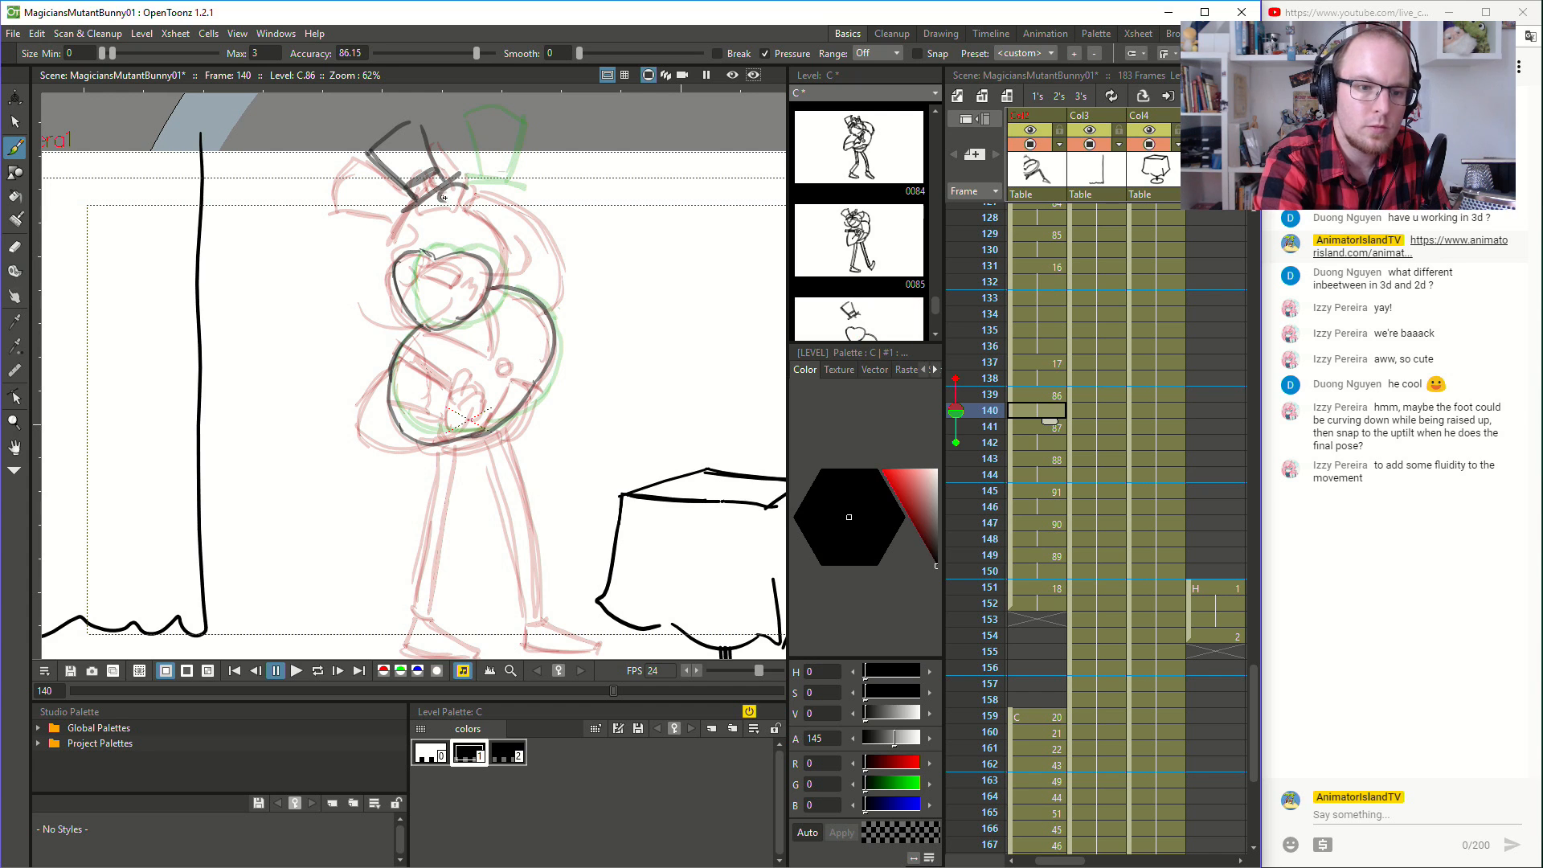
pyautogui.moveTo(464, 155); pyautogui.dragTo(479, 173)
pyautogui.moveTo(471, 160); pyautogui.dragTo(497, 198)
pyautogui.click(1038, 427)
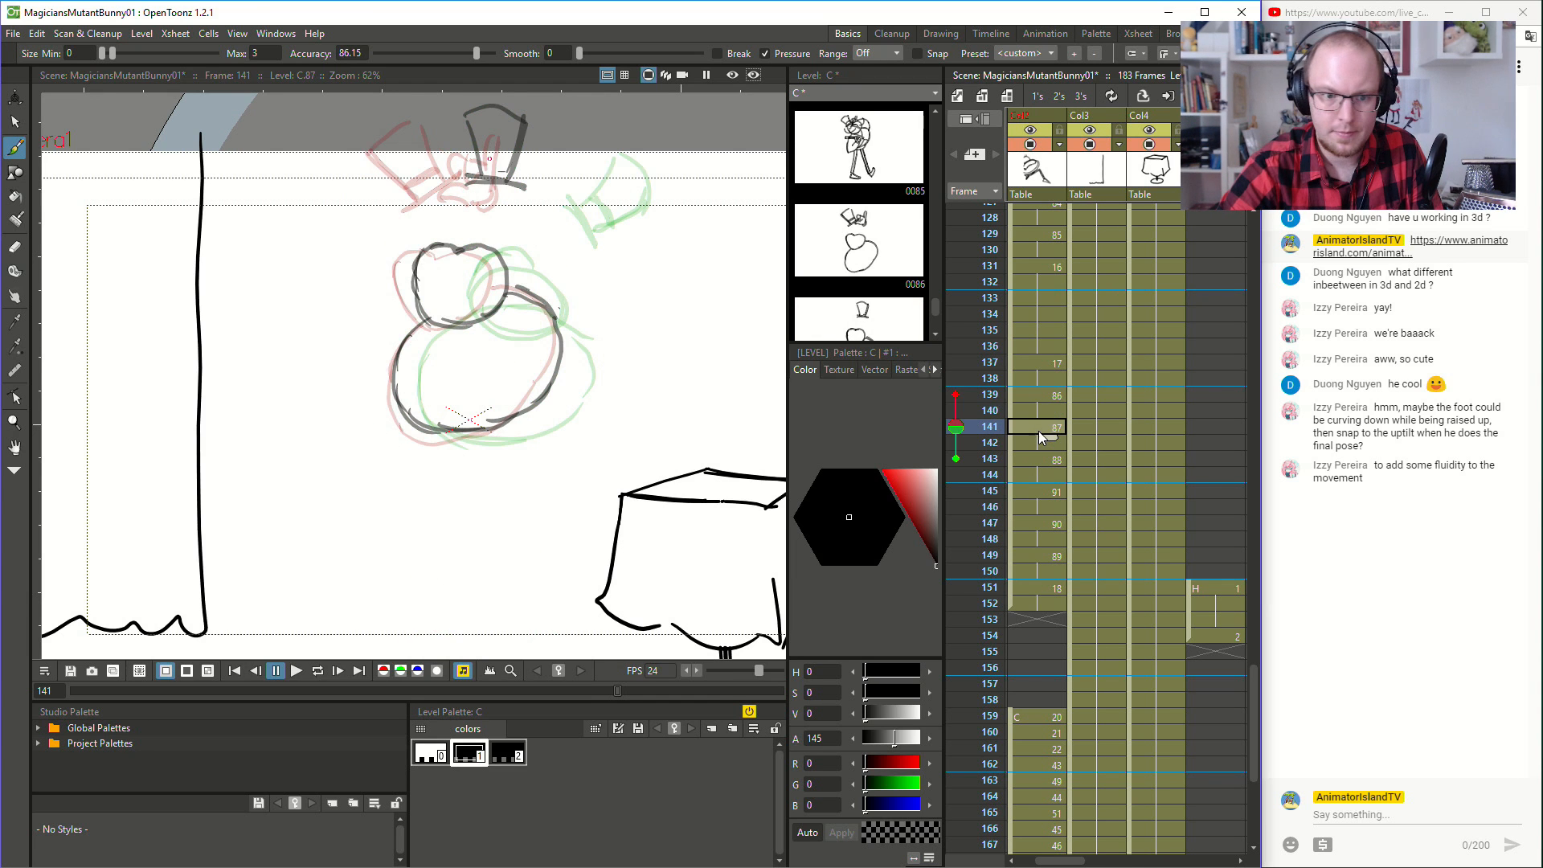
pyautogui.moveTo(536, 201)
pyautogui.mouseDown()
pyautogui.moveTo(512, 189)
pyautogui.moveTo(530, 215)
pyautogui.moveTo(534, 183)
pyautogui.moveTo(544, 196)
pyautogui.moveTo(564, 161)
pyautogui.moveTo(554, 213)
pyautogui.moveTo(530, 221)
pyautogui.moveTo(548, 210)
pyautogui.mouseUp()
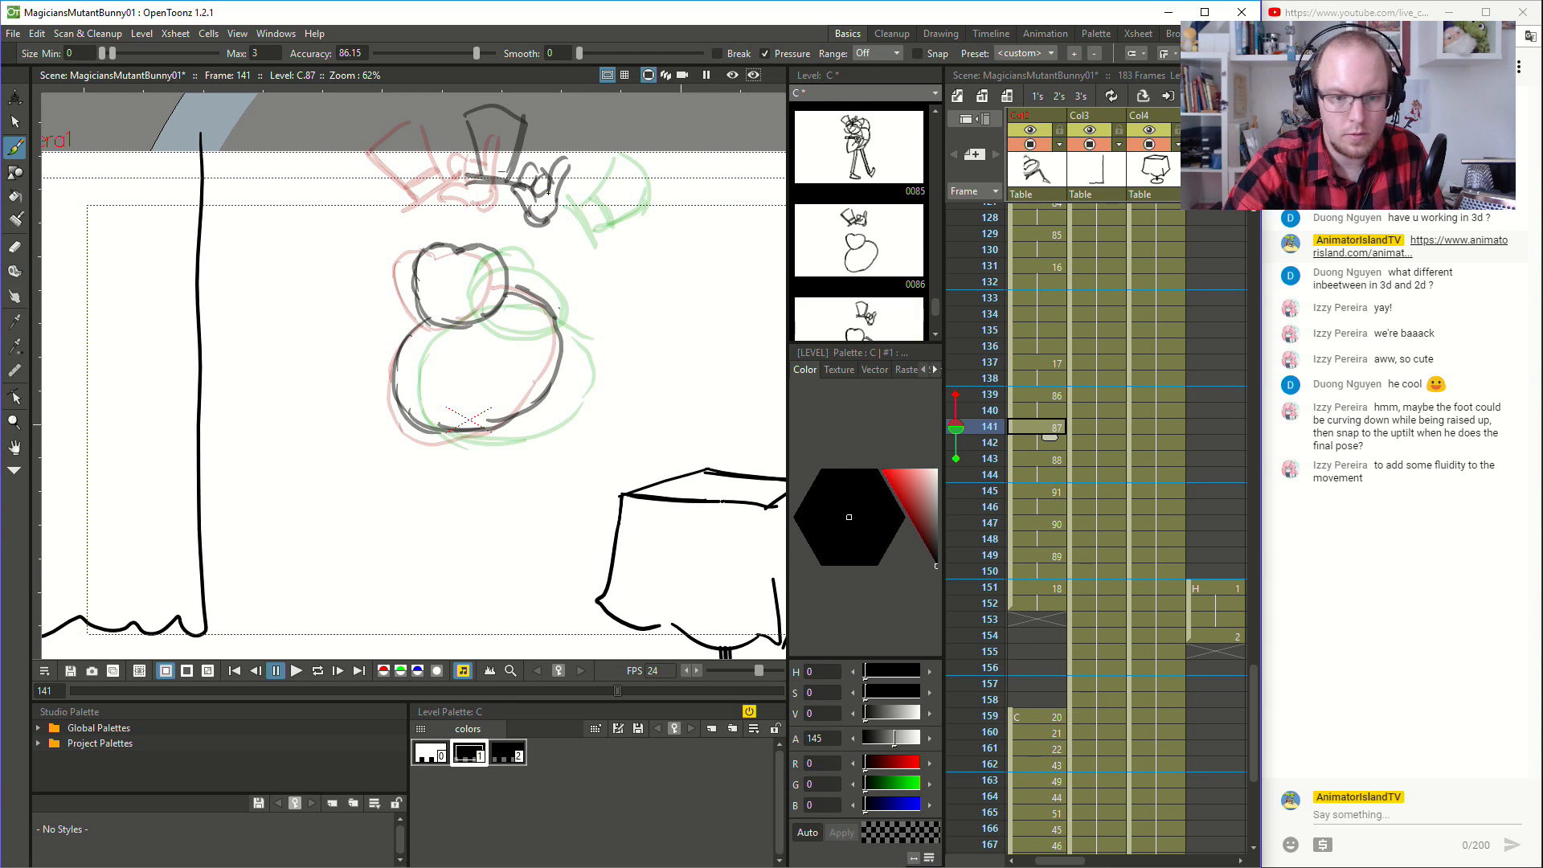
# - Draw the hand gripping the tilted hat's brim at frame 143 and the sideways hat's brim at frame 145
pyautogui.press('.')
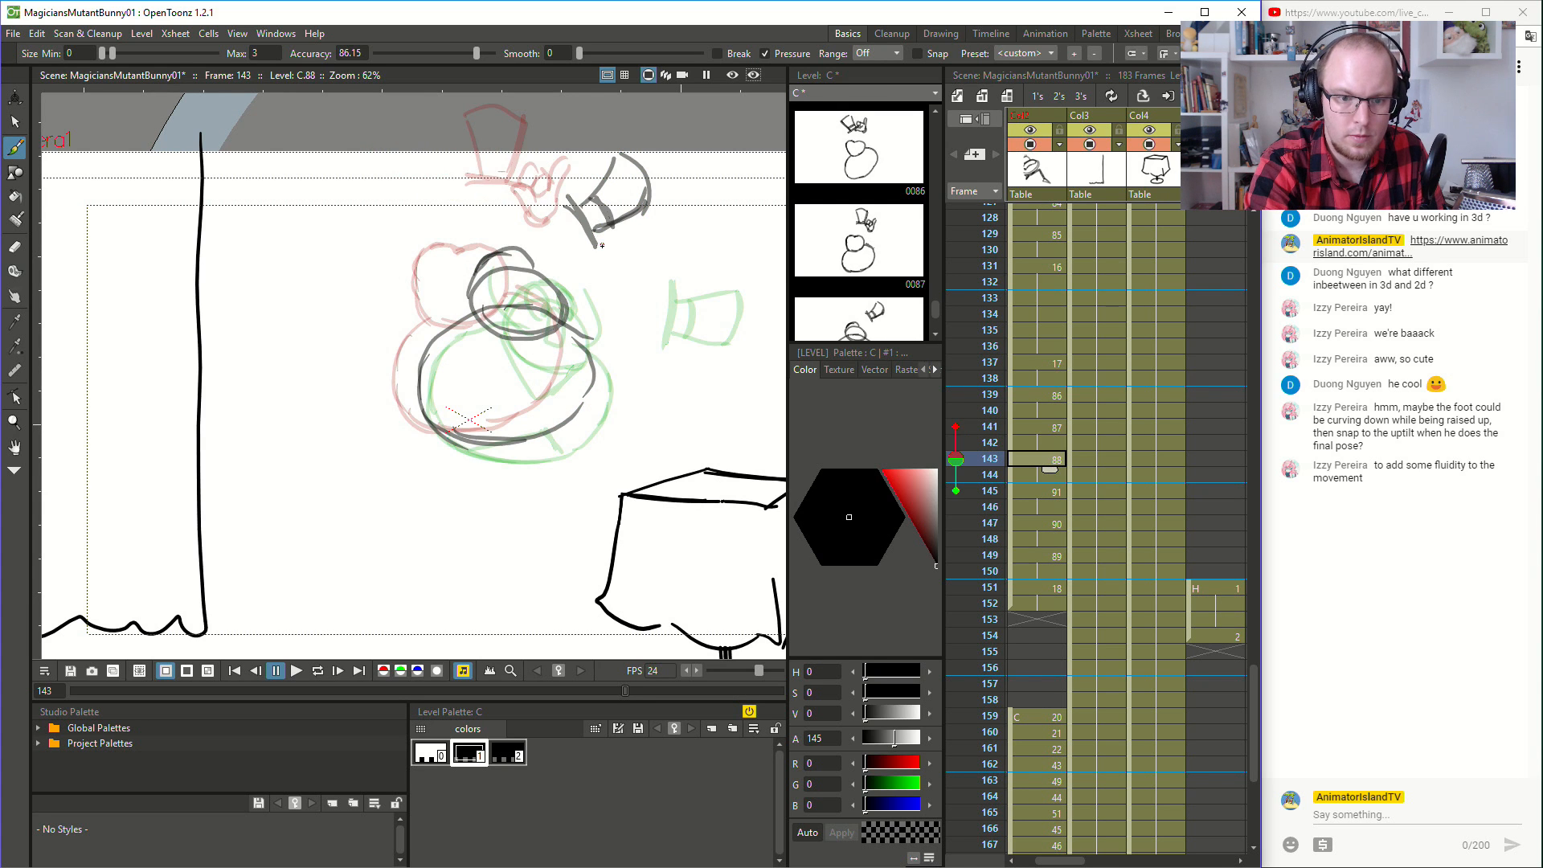
pyautogui.moveTo(583, 244); pyautogui.dragTo(579, 269)
pyautogui.moveTo(594, 242)
pyautogui.mouseDown()
pyautogui.moveTo(578, 271)
pyautogui.moveTo(600, 279)
pyautogui.moveTo(636, 255)
pyautogui.moveTo(596, 245)
pyautogui.mouseUp()
pyautogui.moveTo(596, 246); pyautogui.dragTo(615, 247)
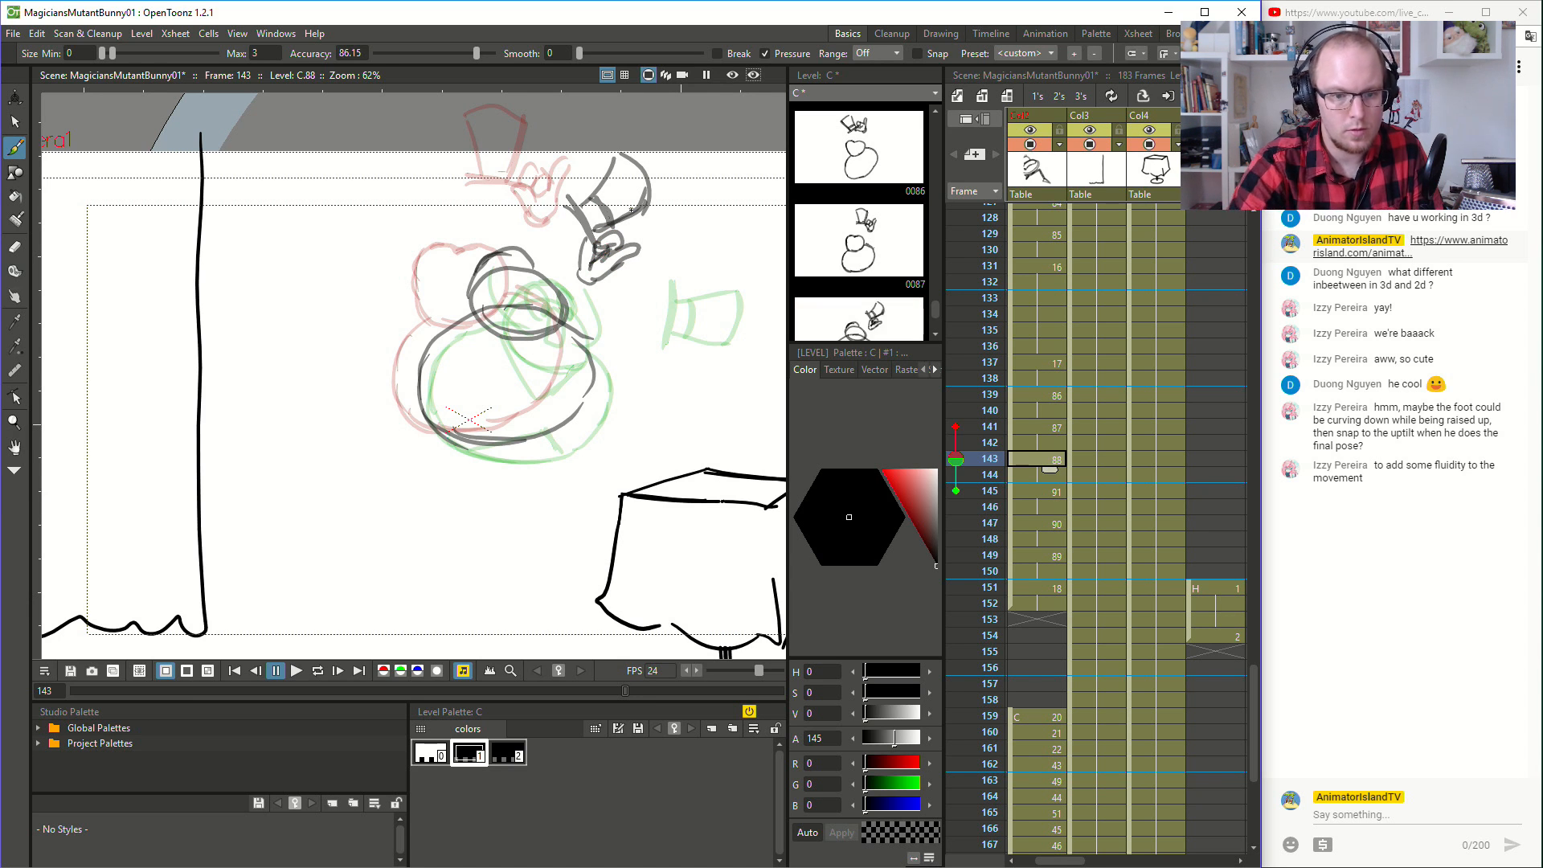
pyautogui.moveTo(592, 281); pyautogui.dragTo(610, 277)
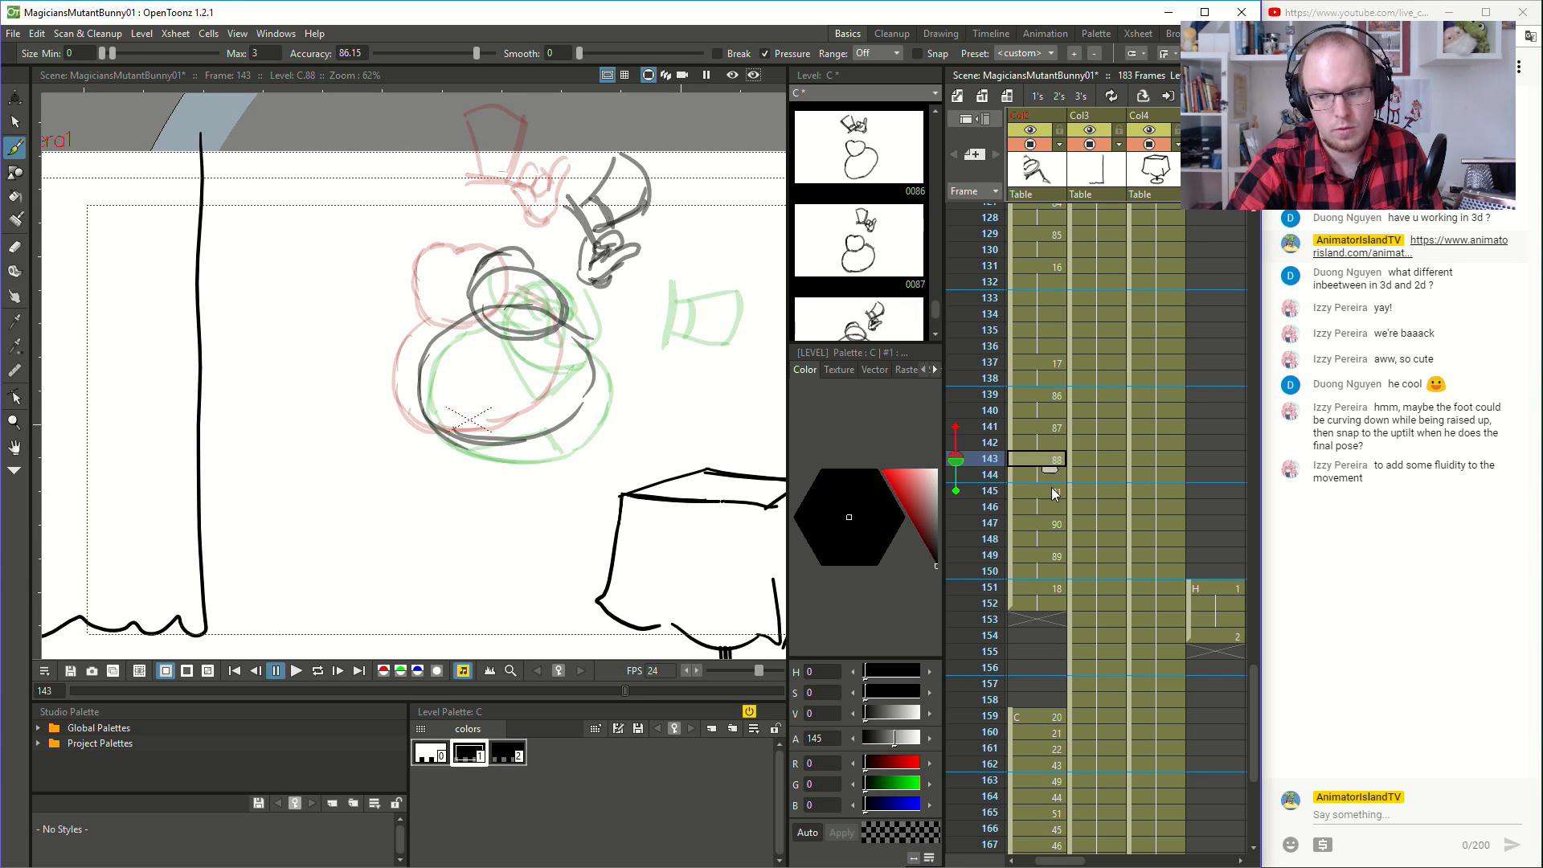
pyautogui.press('.')
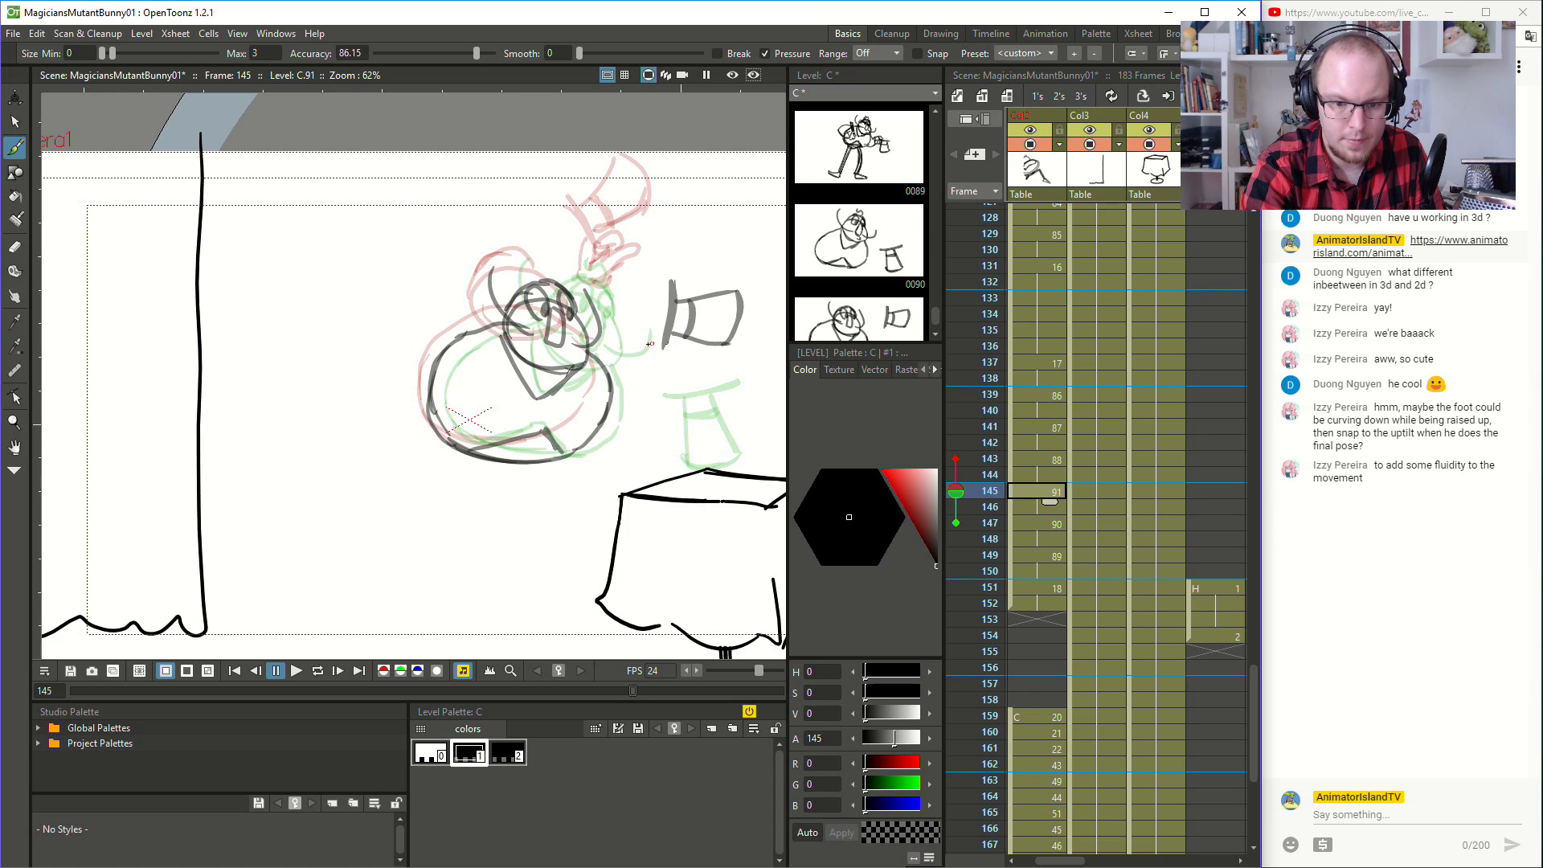
pyautogui.moveTo(656, 322)
pyautogui.mouseDown()
pyautogui.moveTo(648, 364)
pyautogui.moveTo(685, 345)
pyautogui.mouseUp()
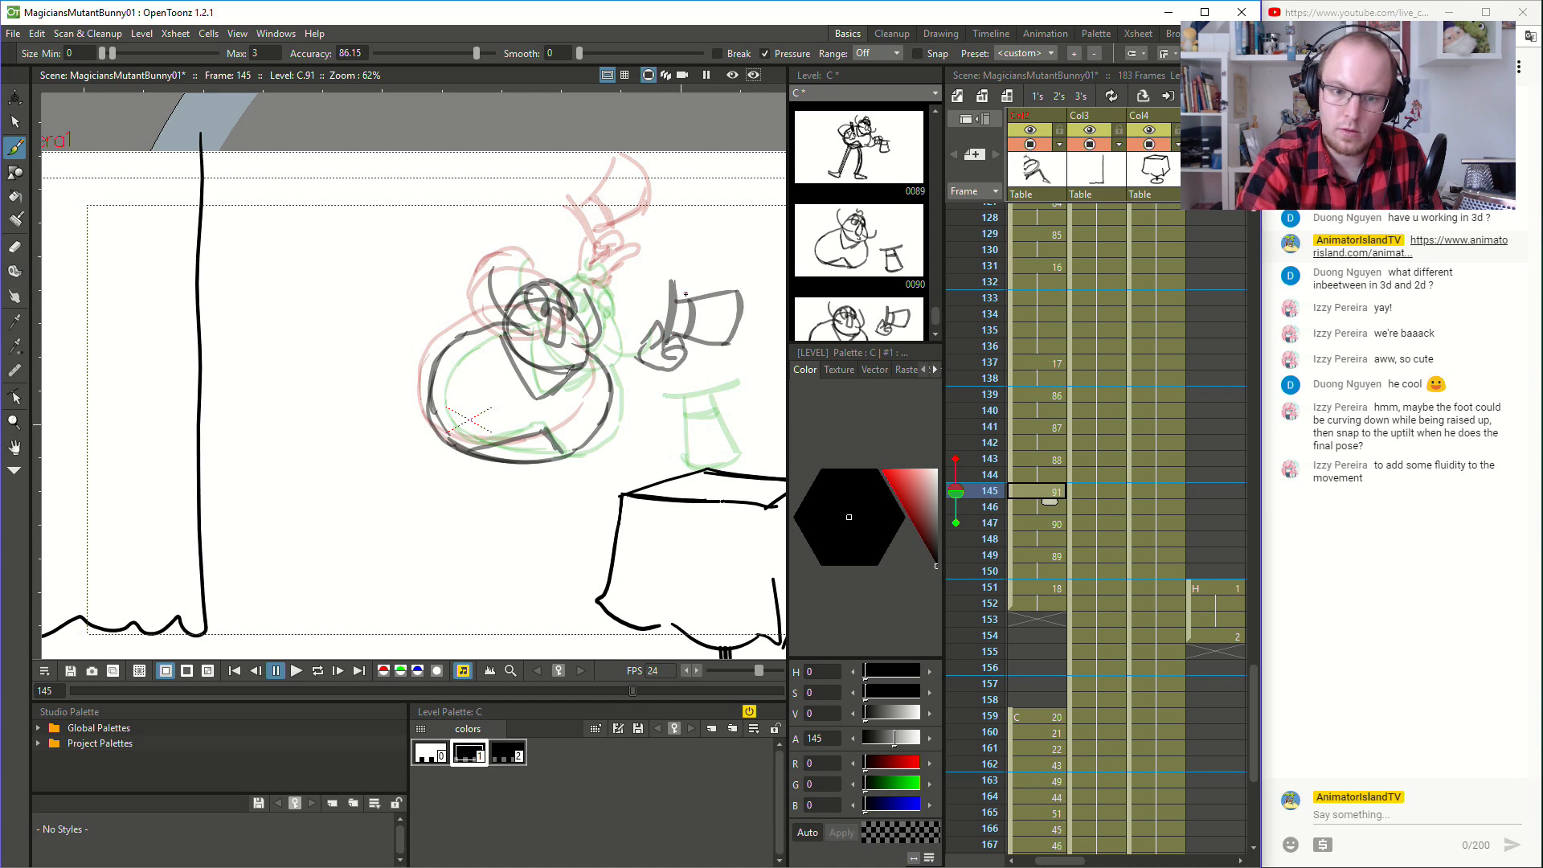
# - Draw the hand holding the hat at frame 147 and connect it to the body with a short arm
pyautogui.click(1056, 525)
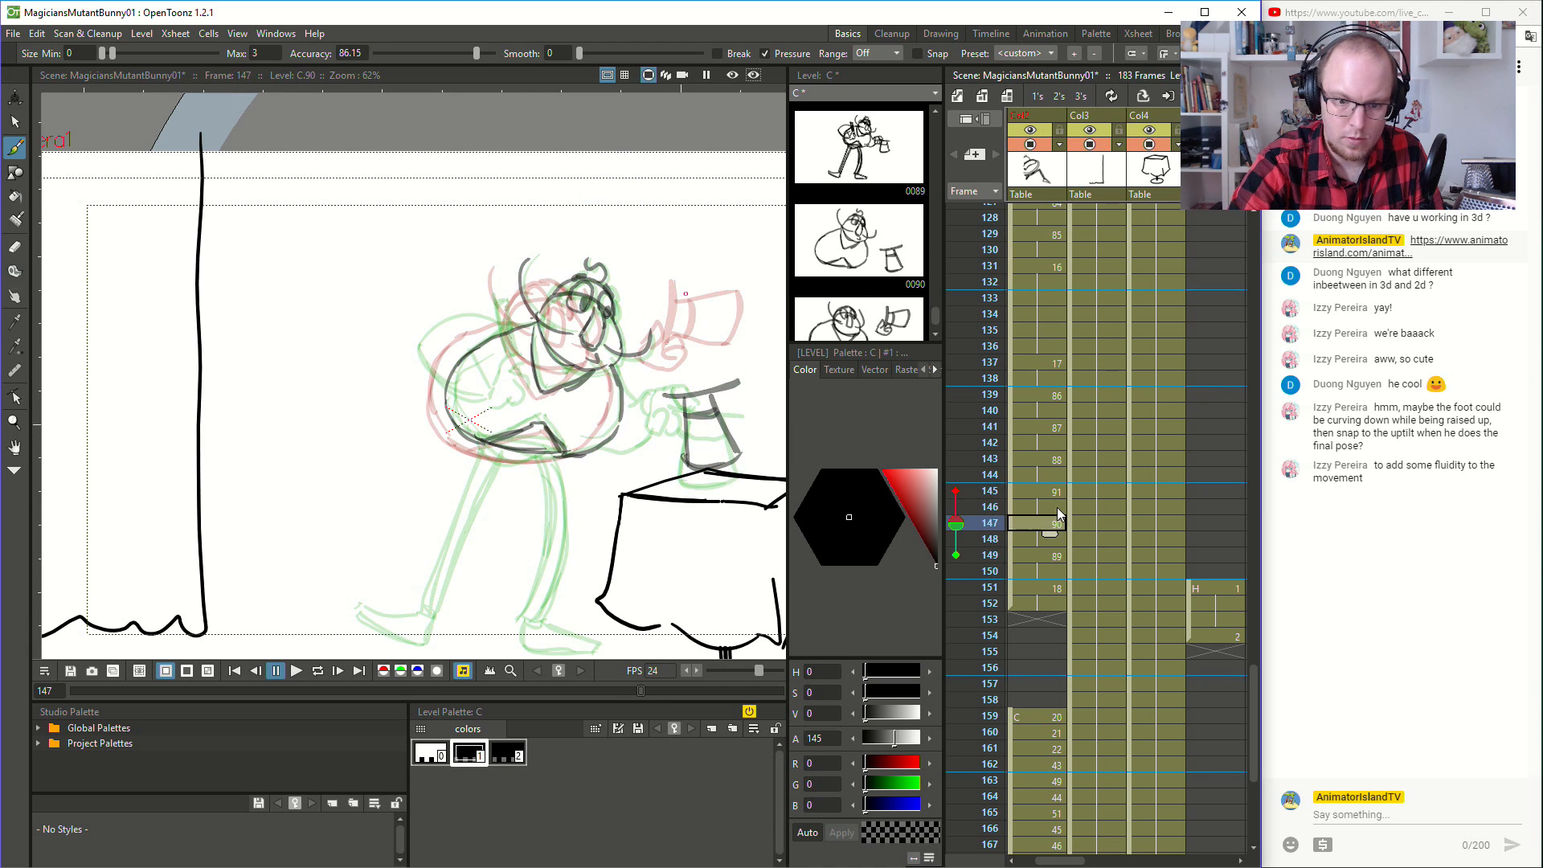
pyautogui.moveTo(687, 389)
pyautogui.mouseDown()
pyautogui.moveTo(651, 380)
pyautogui.moveTo(646, 406)
pyautogui.moveTo(661, 400)
pyautogui.moveTo(674, 423)
pyautogui.mouseUp()
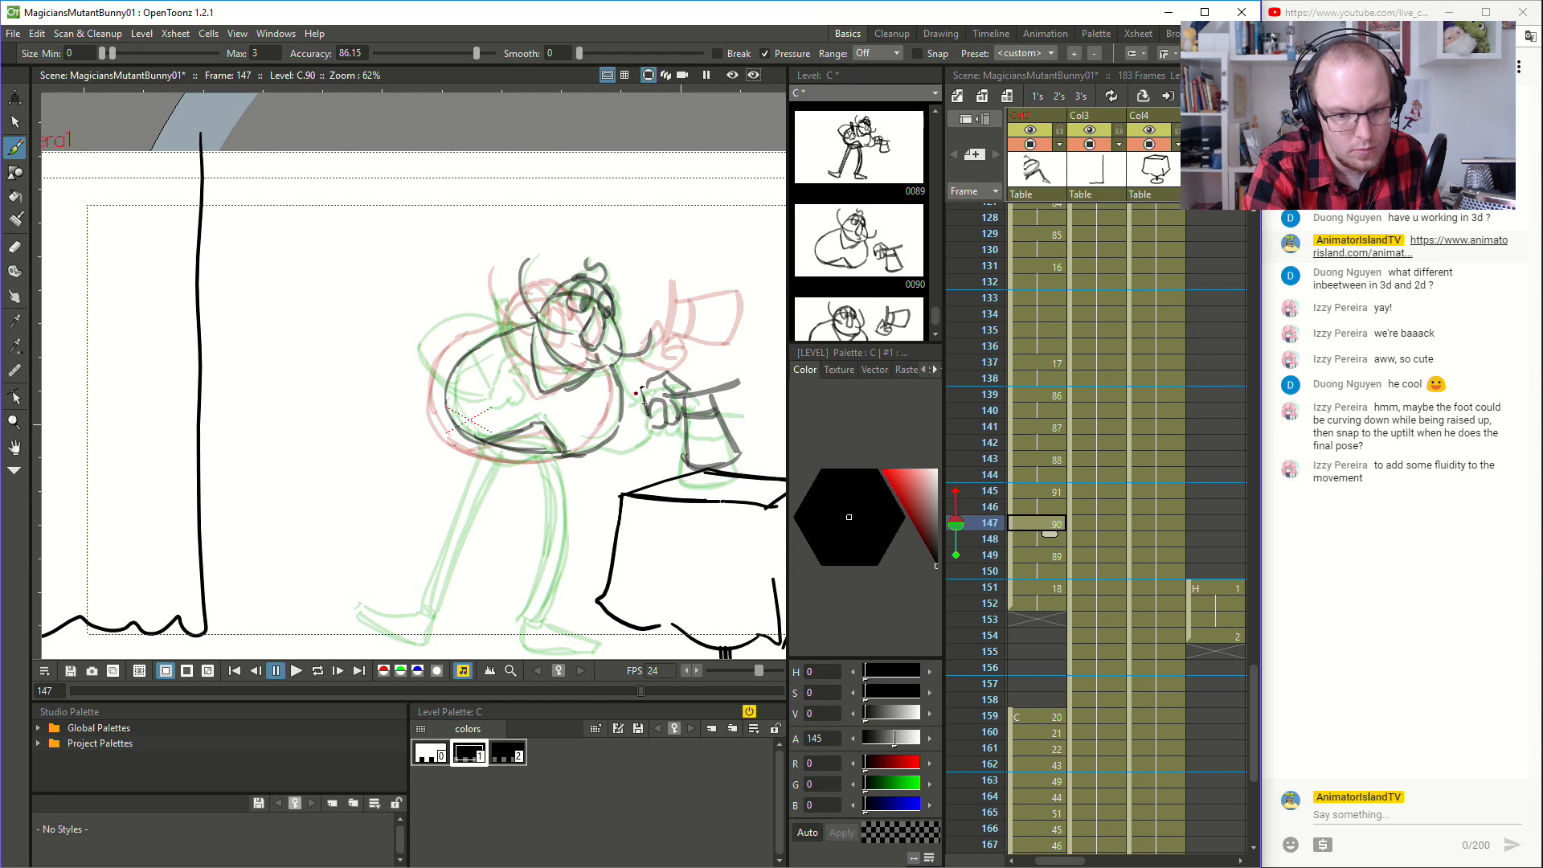
pyautogui.moveTo(640, 393)
pyautogui.mouseDown()
pyautogui.moveTo(620, 407)
pyautogui.moveTo(623, 385)
pyautogui.mouseUp()
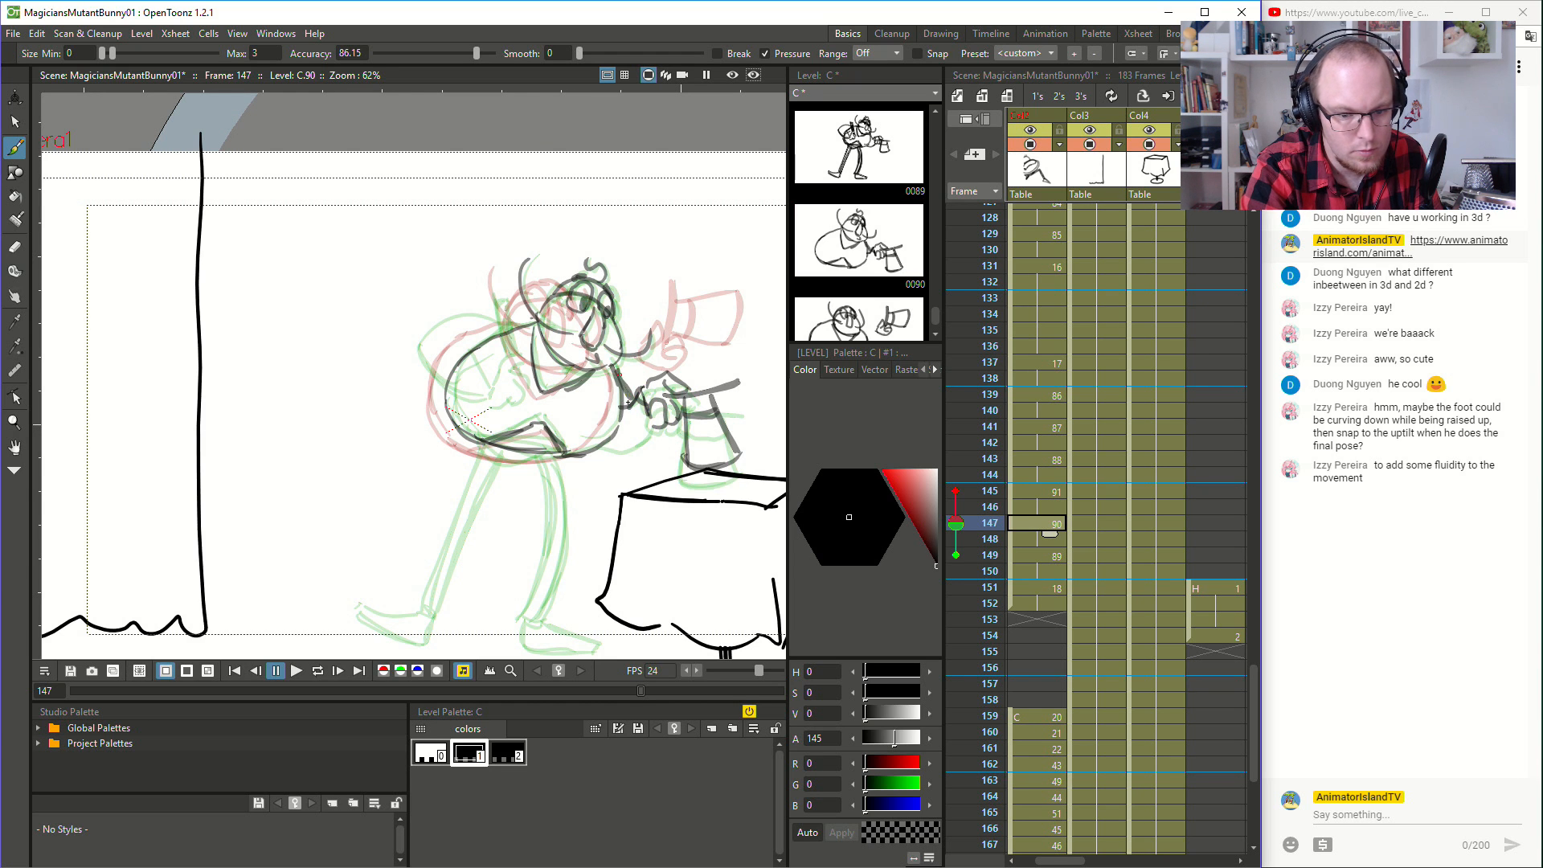
pyautogui.hotkey('ctrl', 'z')
pyautogui.moveTo(600, 448); pyautogui.dragTo(650, 423)
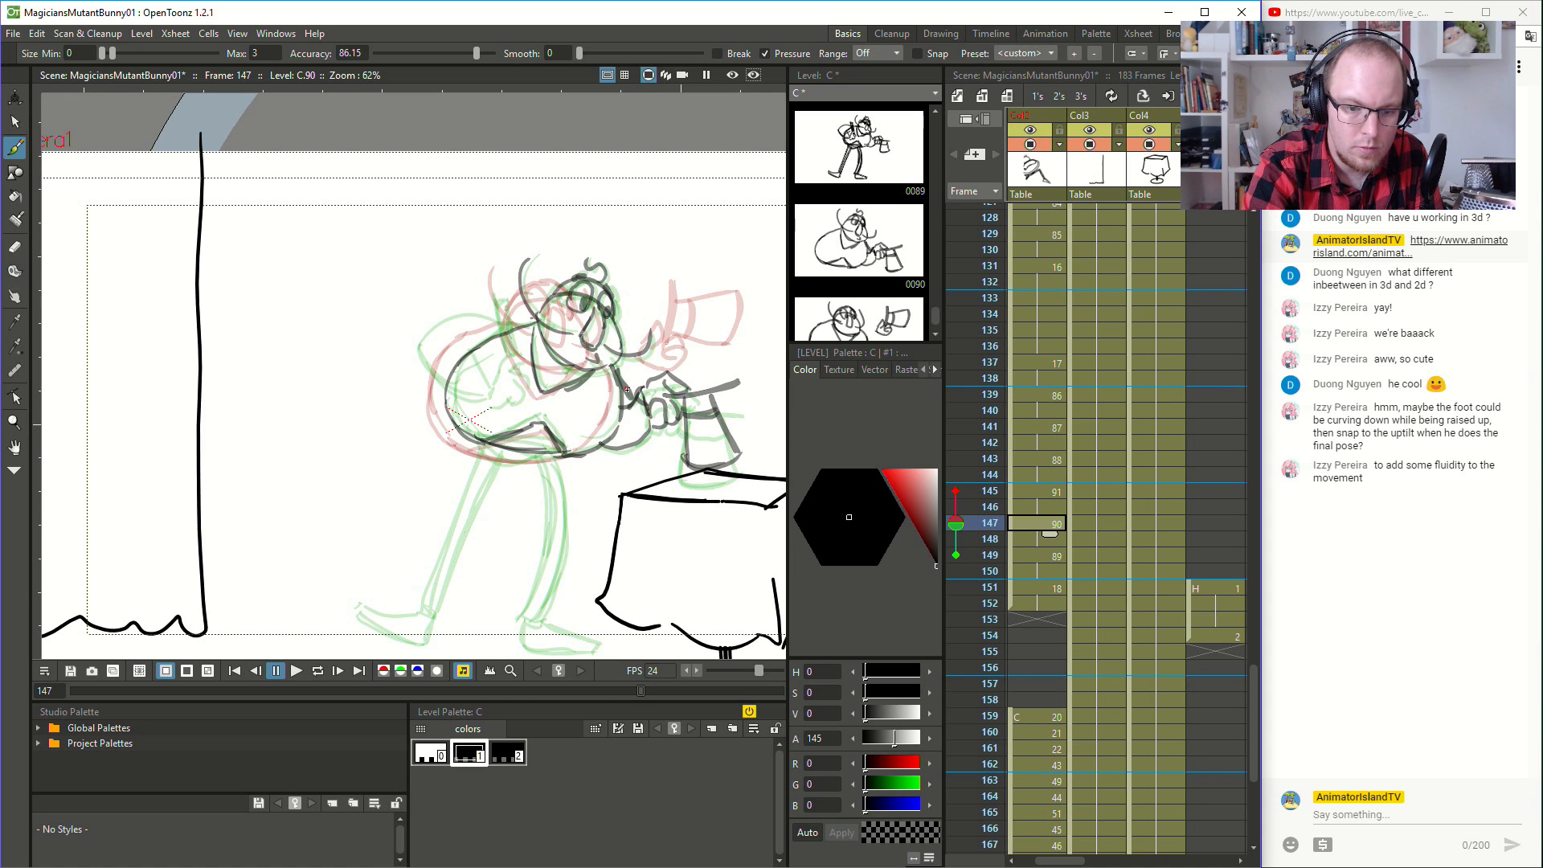
# - Draw the curved arm joining the body to the hat hand at frame 145, and go to frame 143
pyautogui.click(1051, 493)
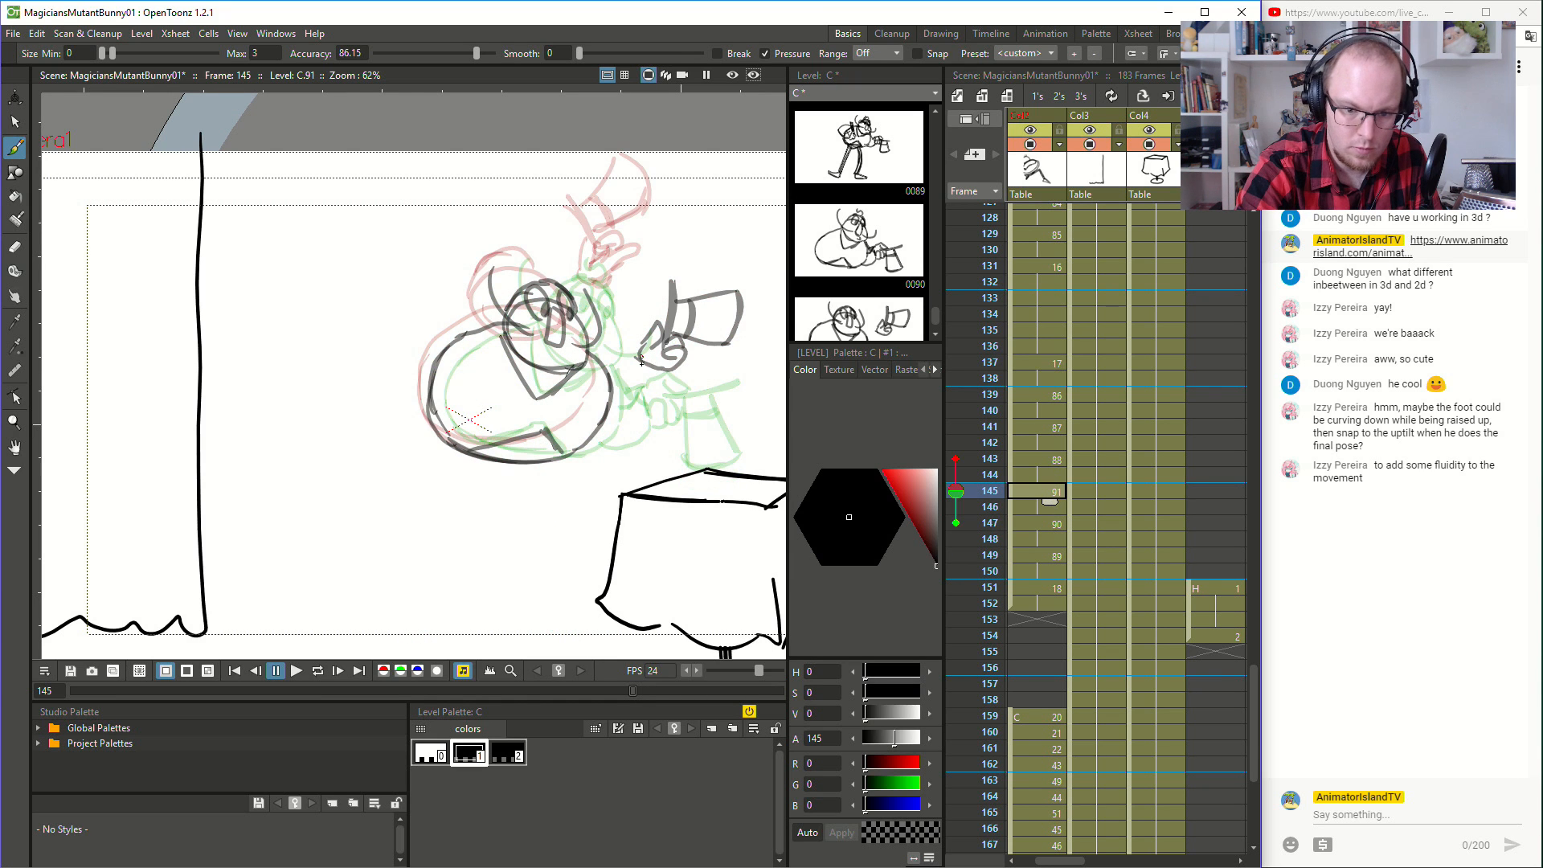
pyautogui.moveTo(609, 374); pyautogui.dragTo(592, 352)
pyautogui.moveTo(597, 426)
pyautogui.mouseDown()
pyautogui.moveTo(653, 383)
pyautogui.moveTo(591, 431)
pyautogui.mouseUp()
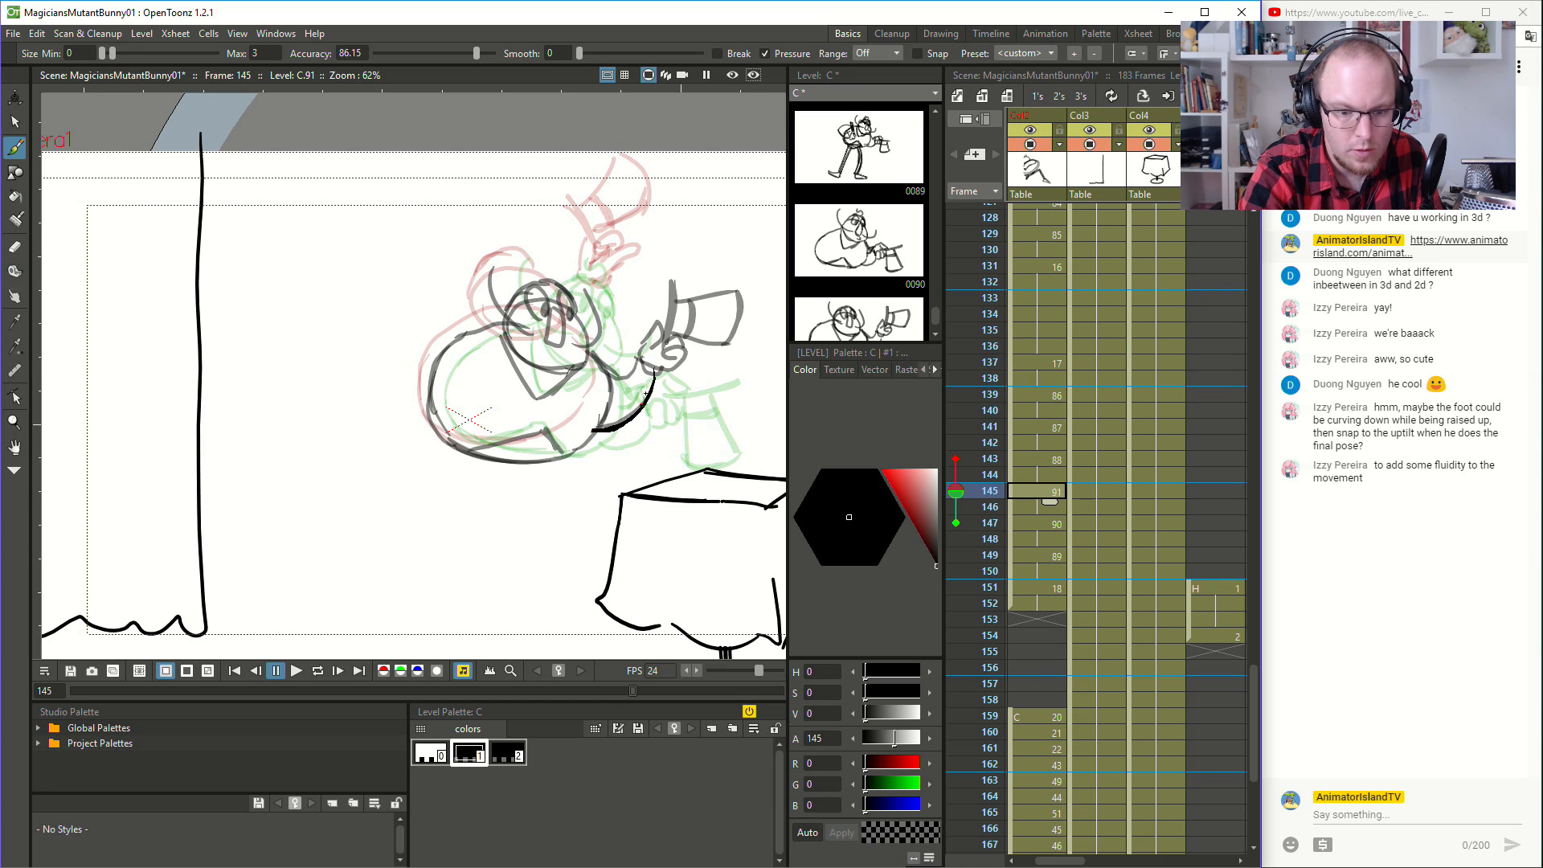
pyautogui.click(1051, 460)
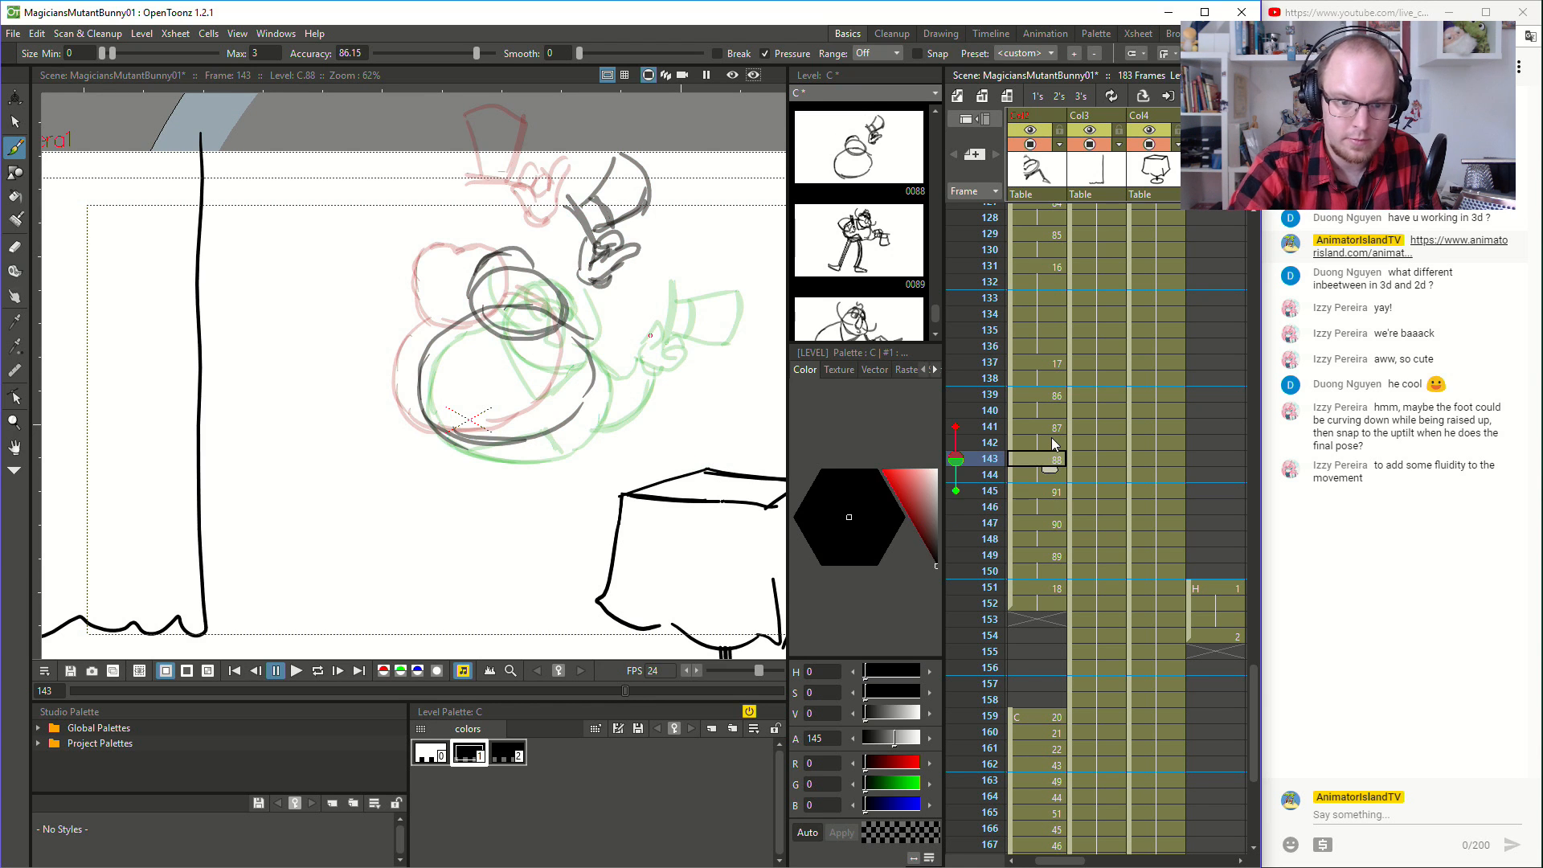
# - Draw the curved arm linking the body to the hat hand at frames 143 and 141
pyautogui.moveTo(587, 291)
pyautogui.mouseDown()
pyautogui.moveTo(587, 334)
pyautogui.moveTo(564, 319)
pyautogui.moveTo(624, 363)
pyautogui.moveTo(628, 336)
pyautogui.moveTo(620, 316)
pyautogui.moveTo(613, 368)
pyautogui.mouseUp()
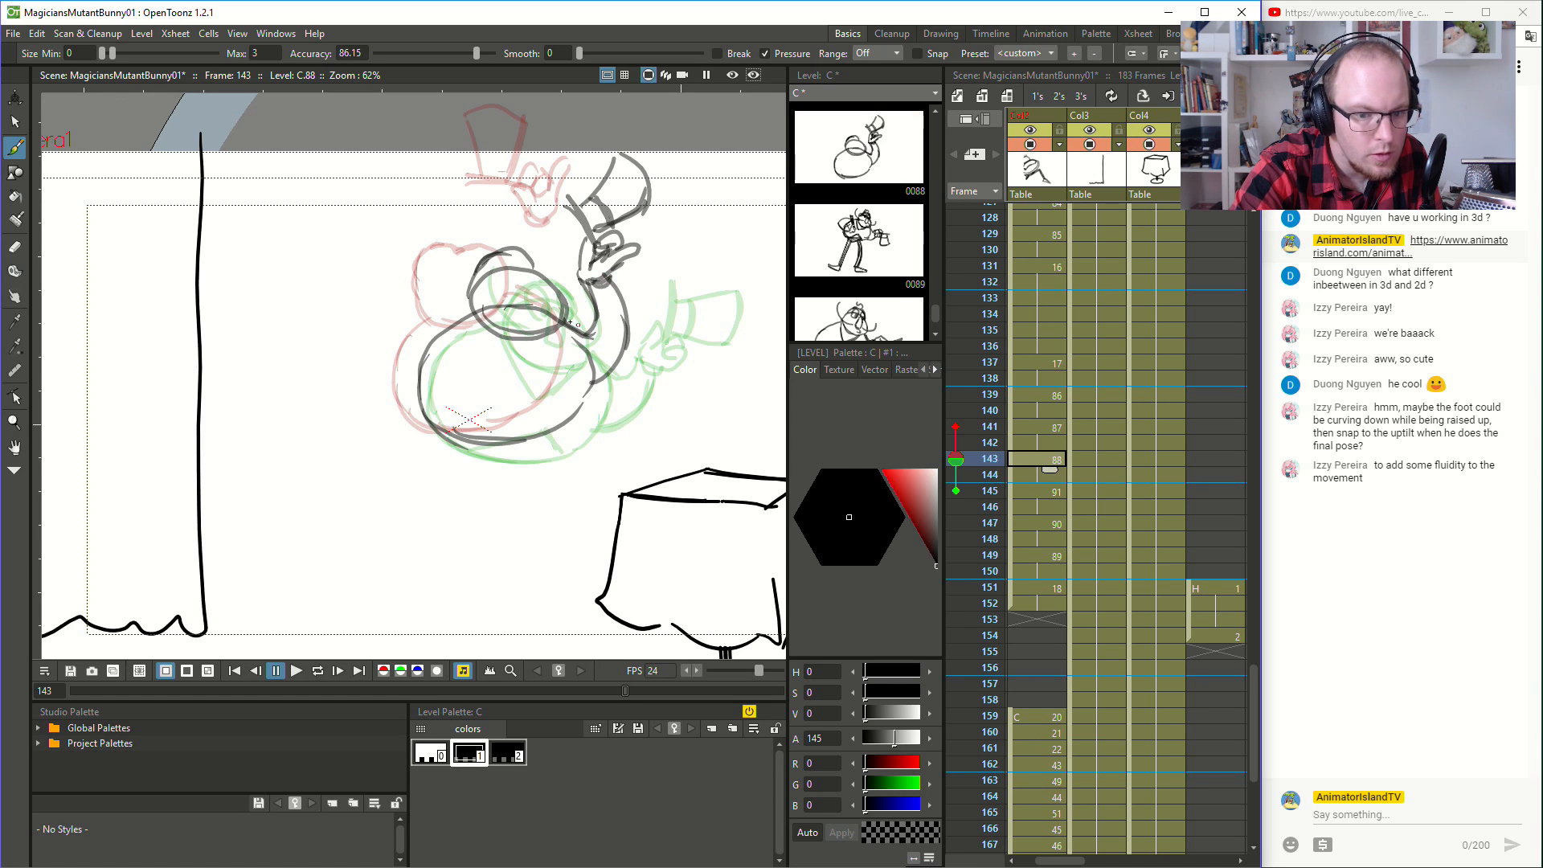
pyautogui.click(1048, 427)
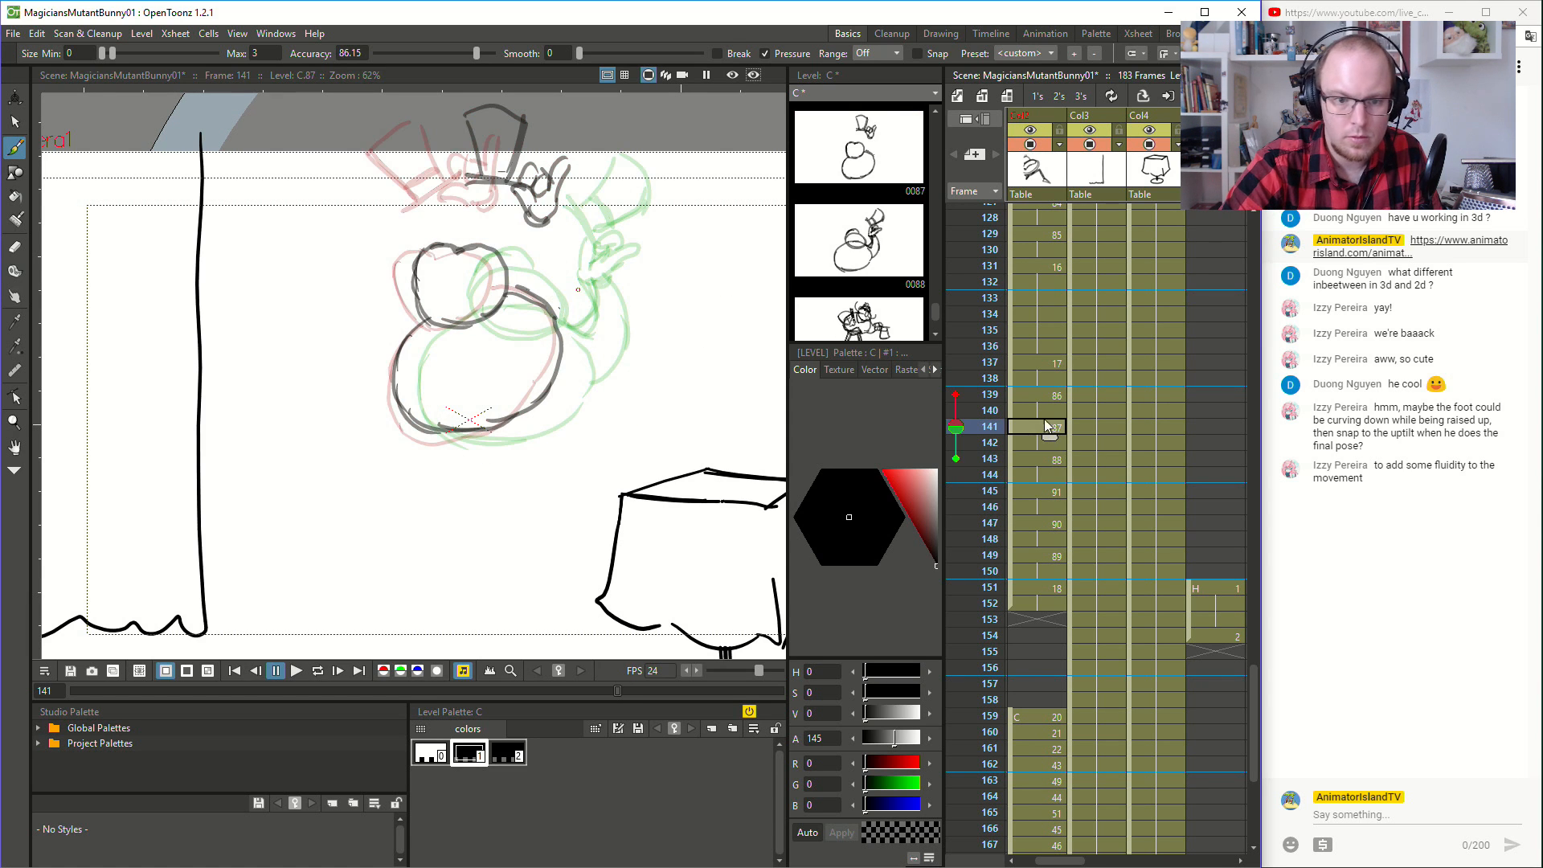
pyautogui.moveTo(528, 220); pyautogui.dragTo(553, 271)
pyautogui.moveTo(531, 227)
pyautogui.mouseDown()
pyautogui.moveTo(550, 274)
pyautogui.moveTo(550, 256)
pyautogui.moveTo(527, 282)
pyautogui.moveTo(546, 258)
pyautogui.mouseUp()
pyautogui.moveTo(560, 326)
pyautogui.mouseDown()
pyautogui.moveTo(586, 273)
pyautogui.moveTo(571, 324)
pyautogui.moveTo(571, 233)
pyautogui.moveTo(552, 227)
pyautogui.moveTo(515, 303)
pyautogui.mouseUp()
pyautogui.hotkey('ctrl', 'z')
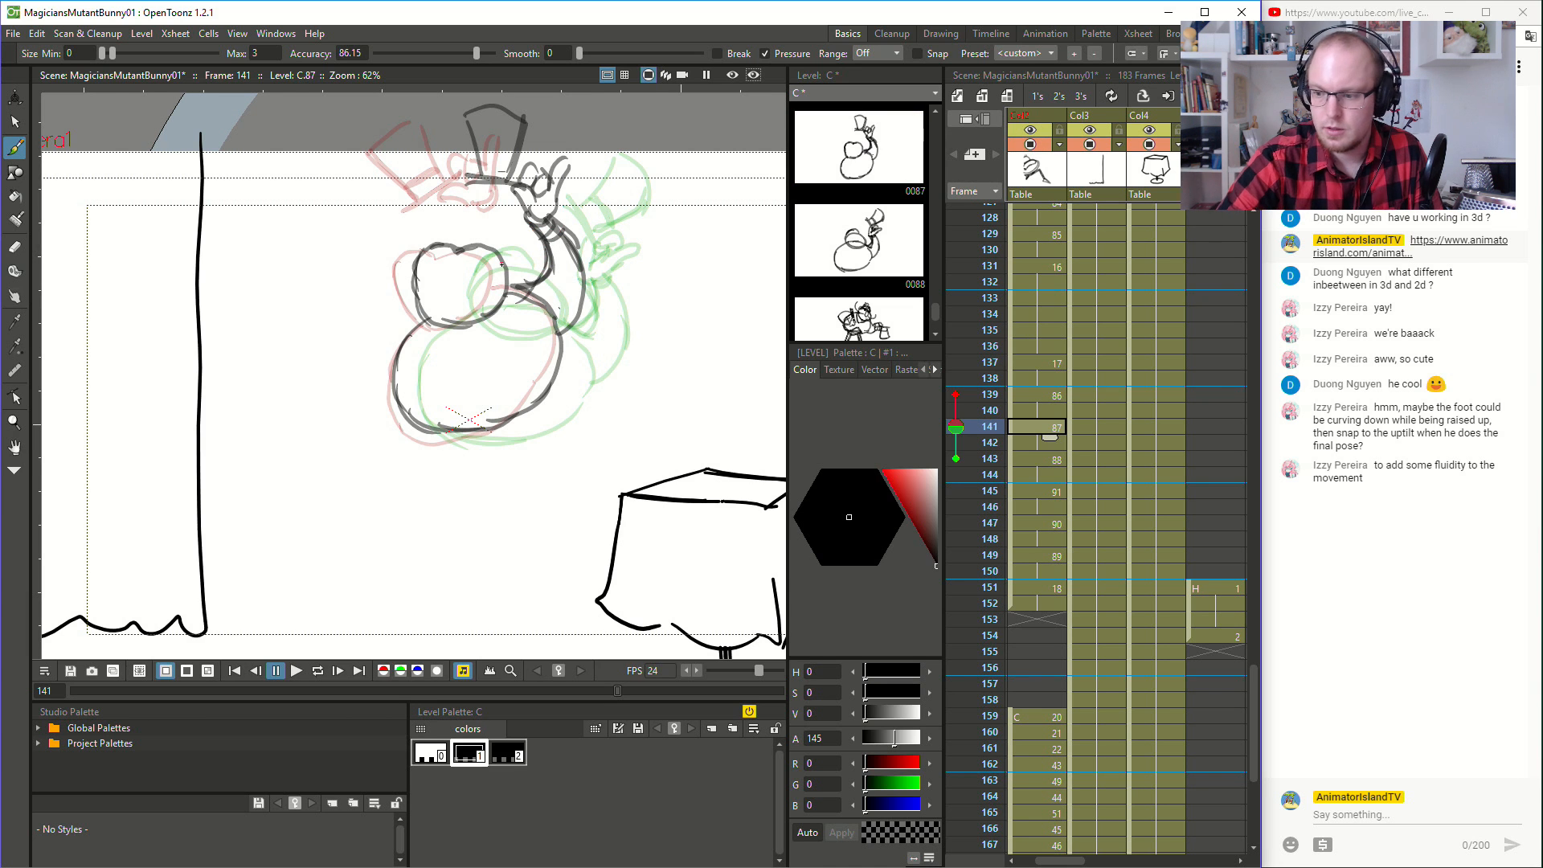
# - Draw the arm at frame 139 as a double curve arching from the hat hand down behind the head to the body
pyautogui.click(1043, 394)
pyautogui.hotkey('ctrl', 'z')
pyautogui.moveTo(534, 222); pyautogui.dragTo(551, 250)
pyautogui.hotkey('ctrl', 'z')
pyautogui.moveTo(499, 196)
pyautogui.mouseDown()
pyautogui.moveTo(557, 254)
pyautogui.moveTo(560, 290)
pyautogui.mouseUp()
pyautogui.moveTo(560, 268); pyautogui.dragTo(552, 301)
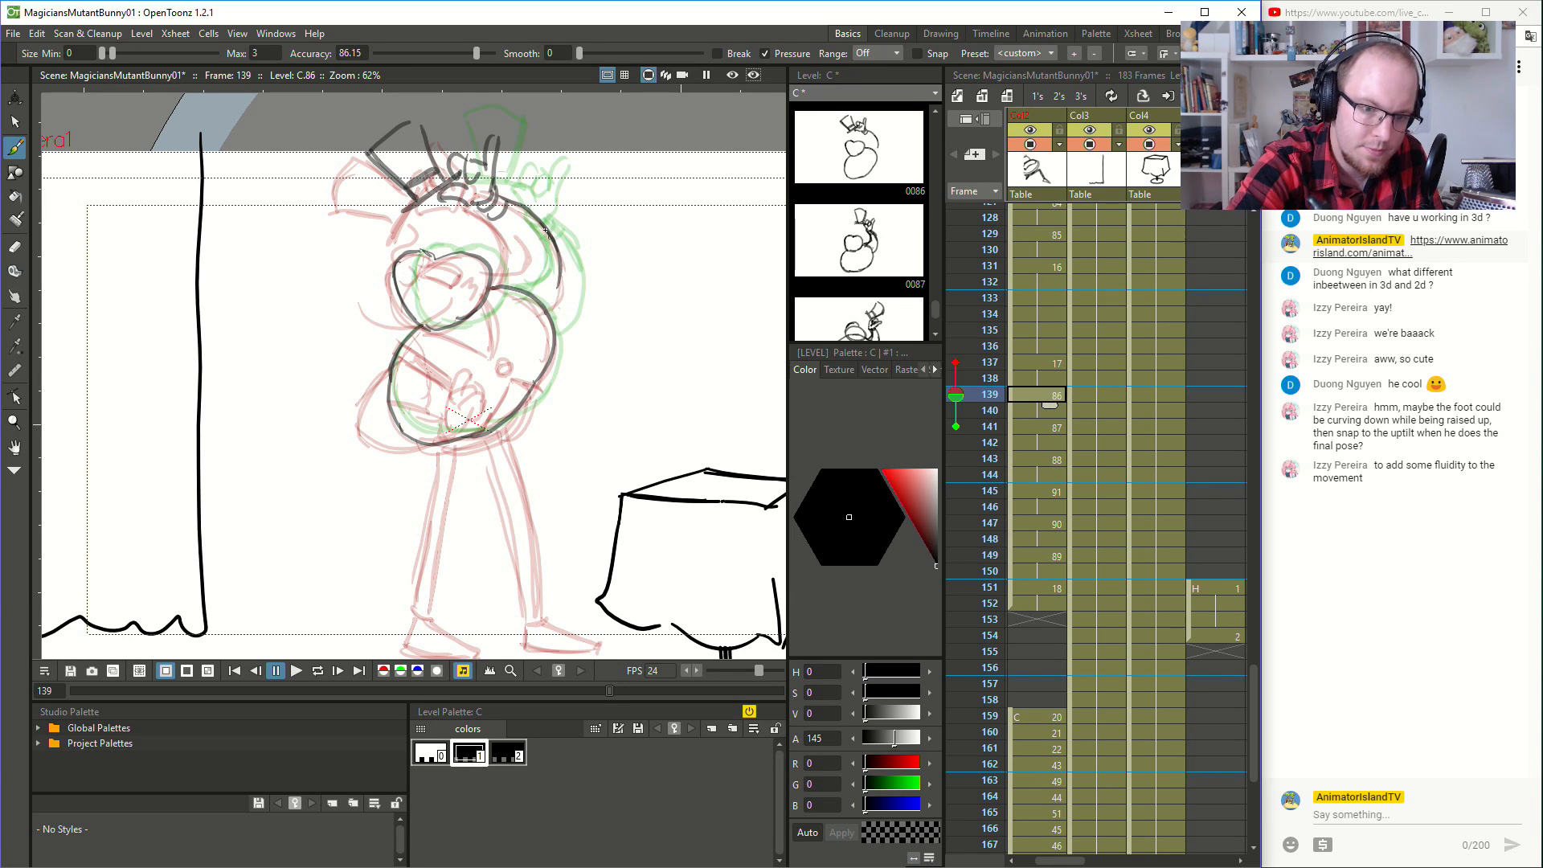
pyautogui.hotkey('ctrl', 'z')
pyautogui.moveTo(501, 197); pyautogui.dragTo(571, 279)
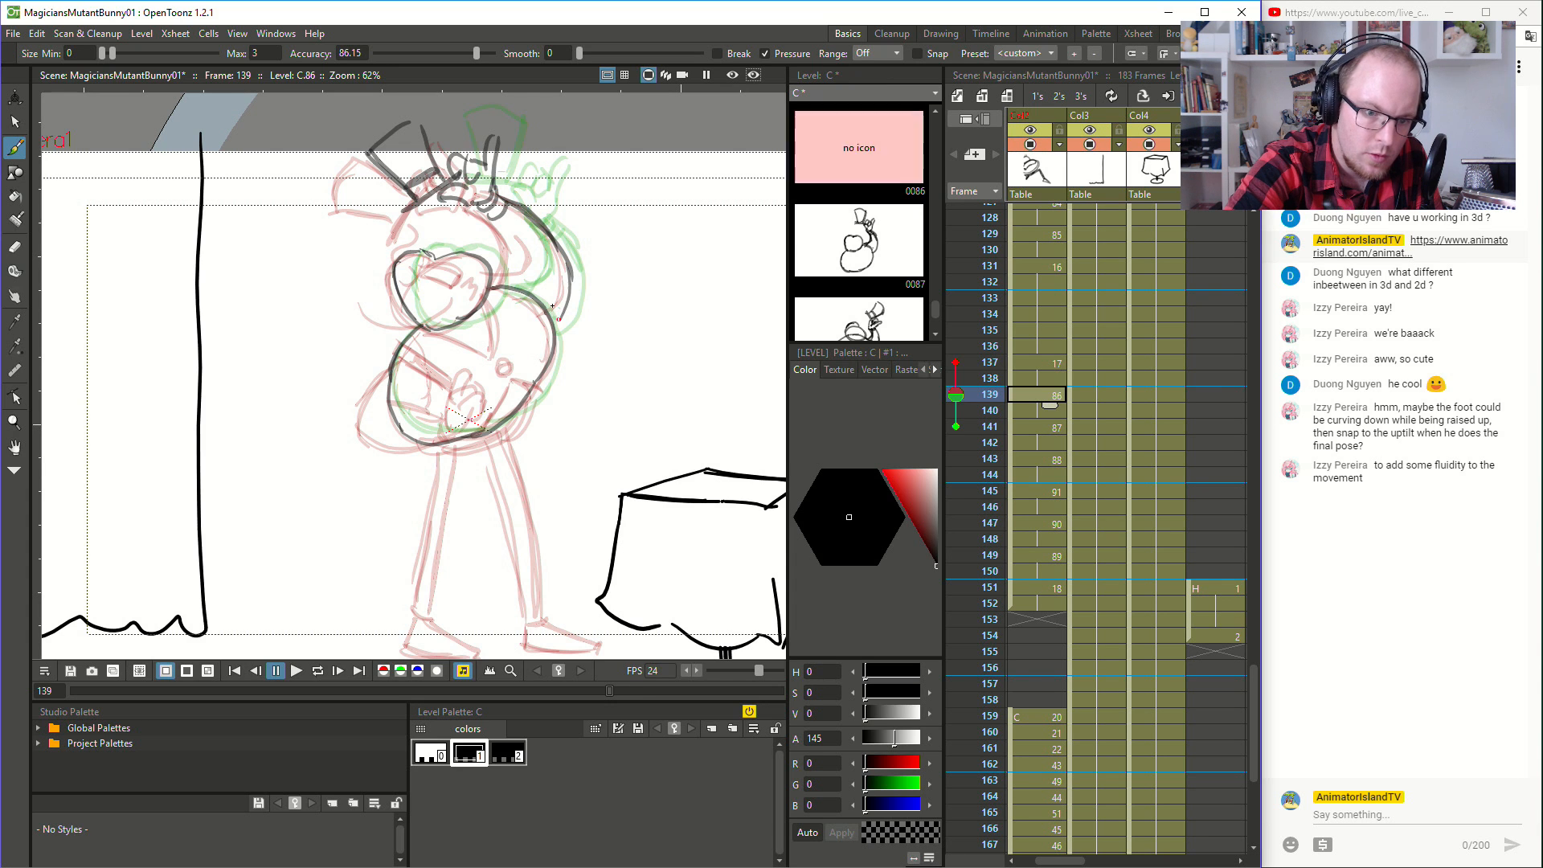
pyautogui.hotkey('ctrl', 'z')
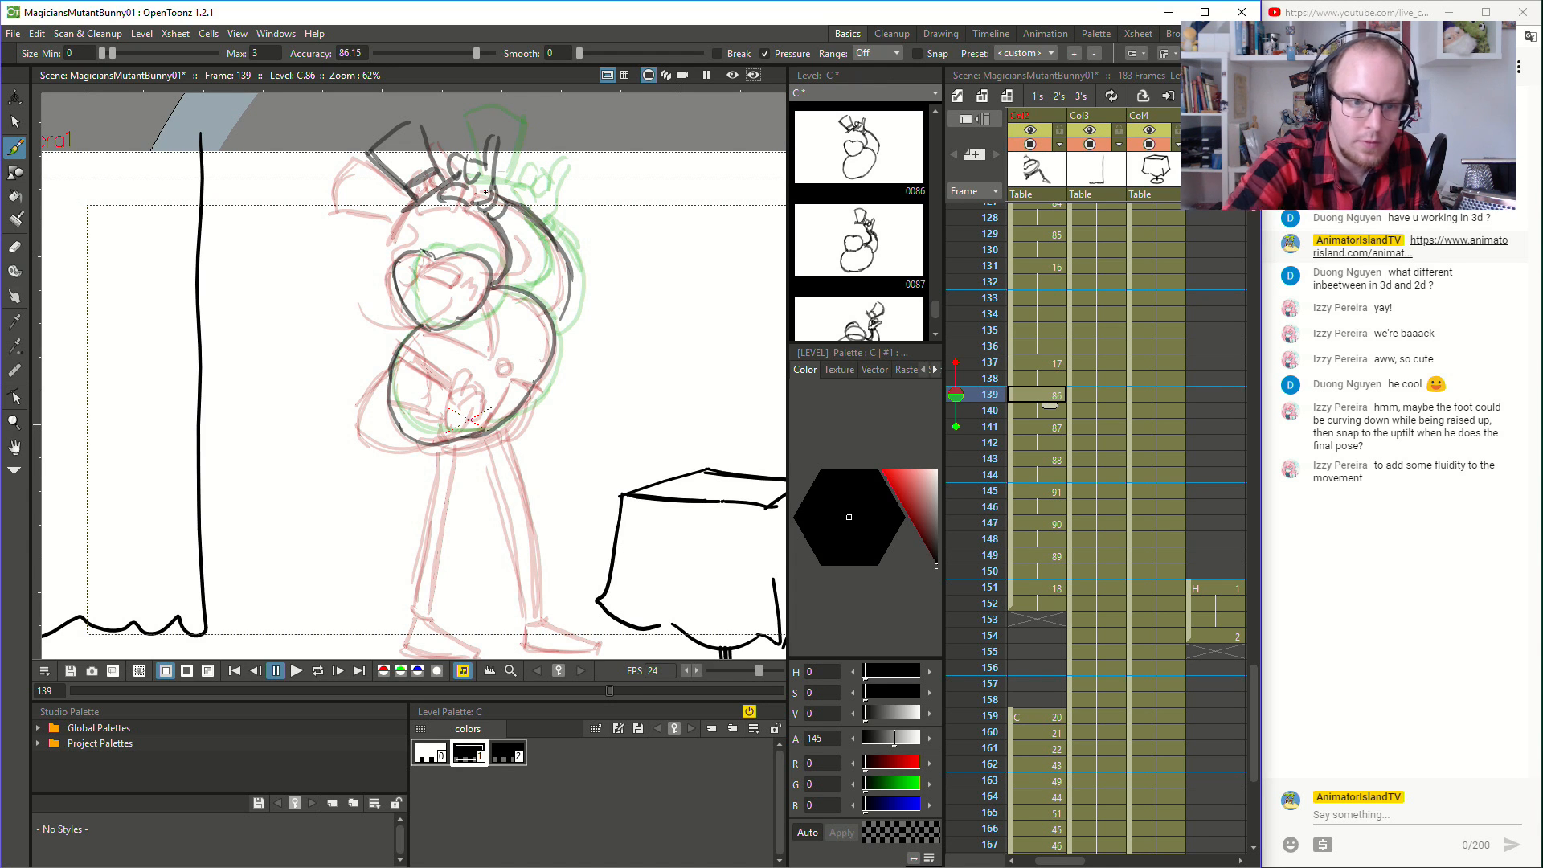
# - Delete the arm strokes at frame 141 and redraw the arm with an outward-bent elbow between the hat hand and body
pyautogui.click(1043, 427)
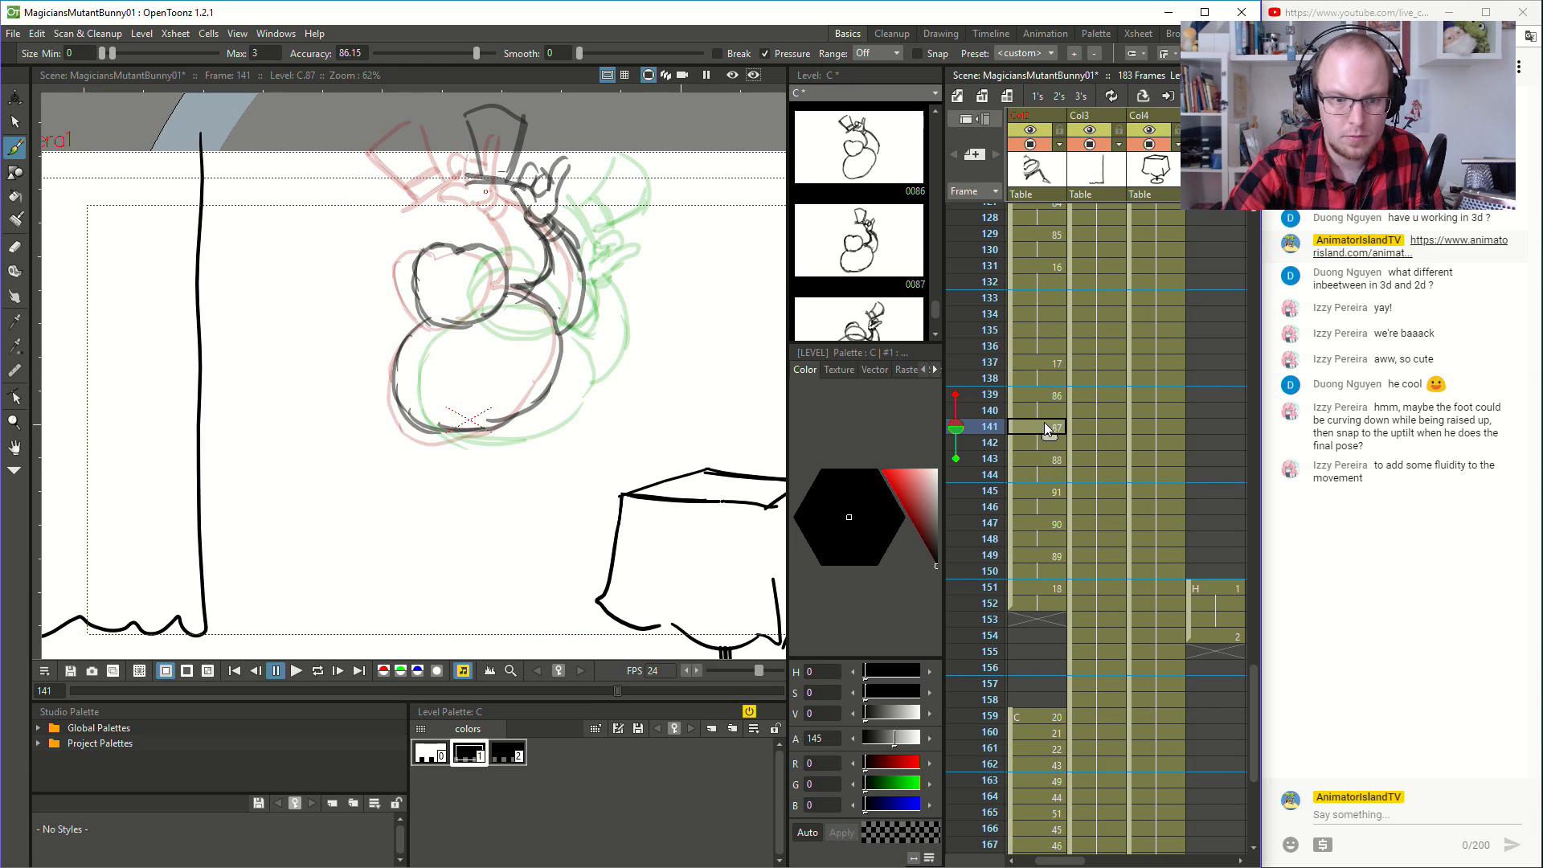
pyautogui.press('a')
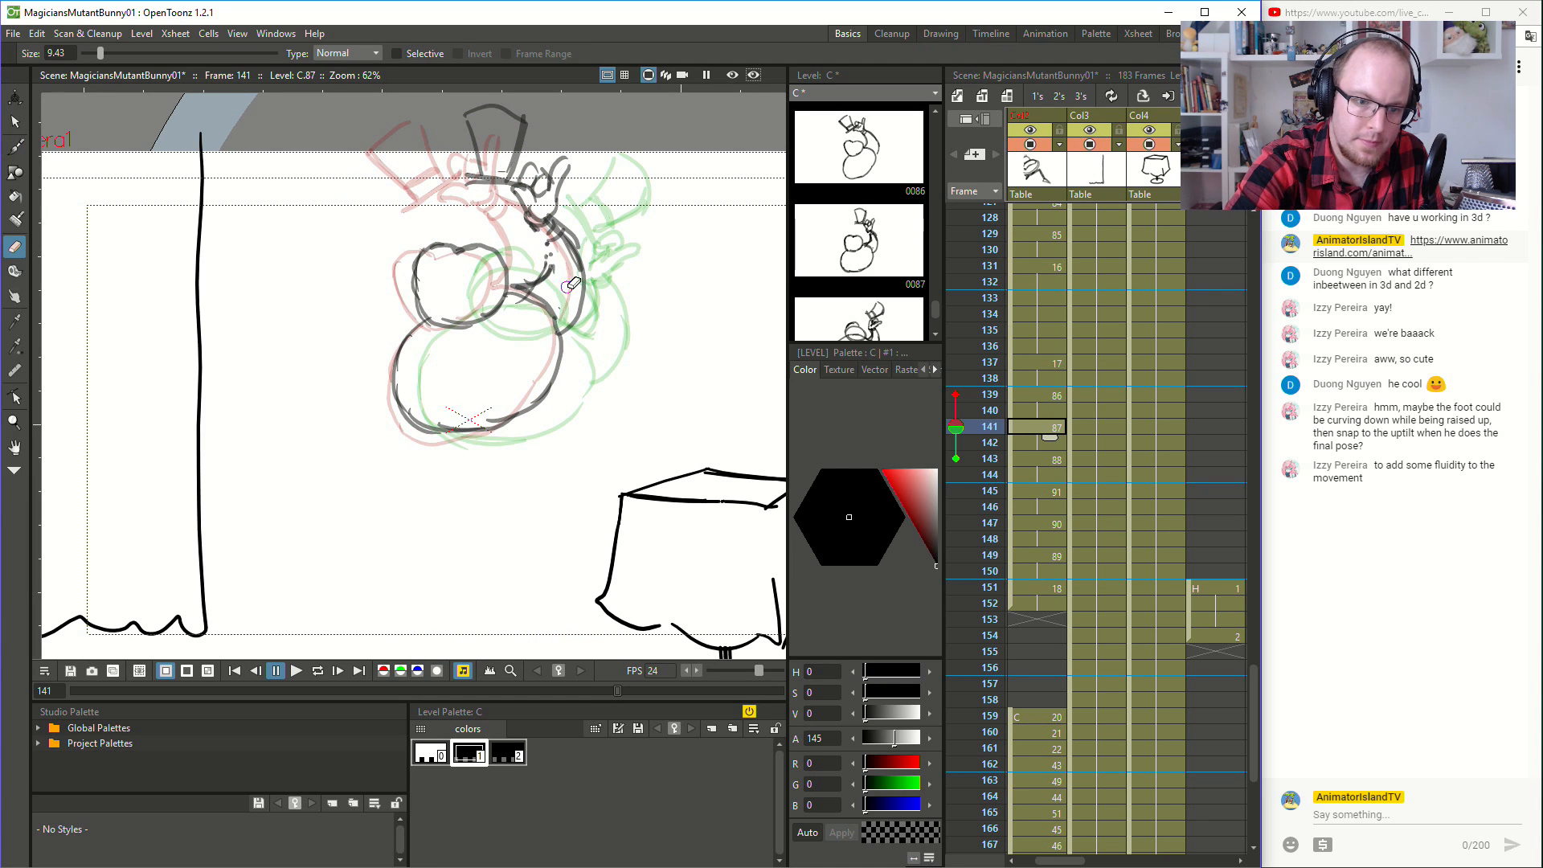
pyautogui.click(15, 122)
pyautogui.moveTo(587, 213)
pyautogui.mouseDown()
pyautogui.moveTo(522, 255)
pyautogui.moveTo(554, 360)
pyautogui.moveTo(587, 230)
pyautogui.moveTo(598, 277)
pyautogui.moveTo(543, 211)
pyautogui.moveTo(562, 206)
pyautogui.moveTo(592, 283)
pyautogui.mouseUp()
pyautogui.press('Delete')
pyautogui.press('Delete')
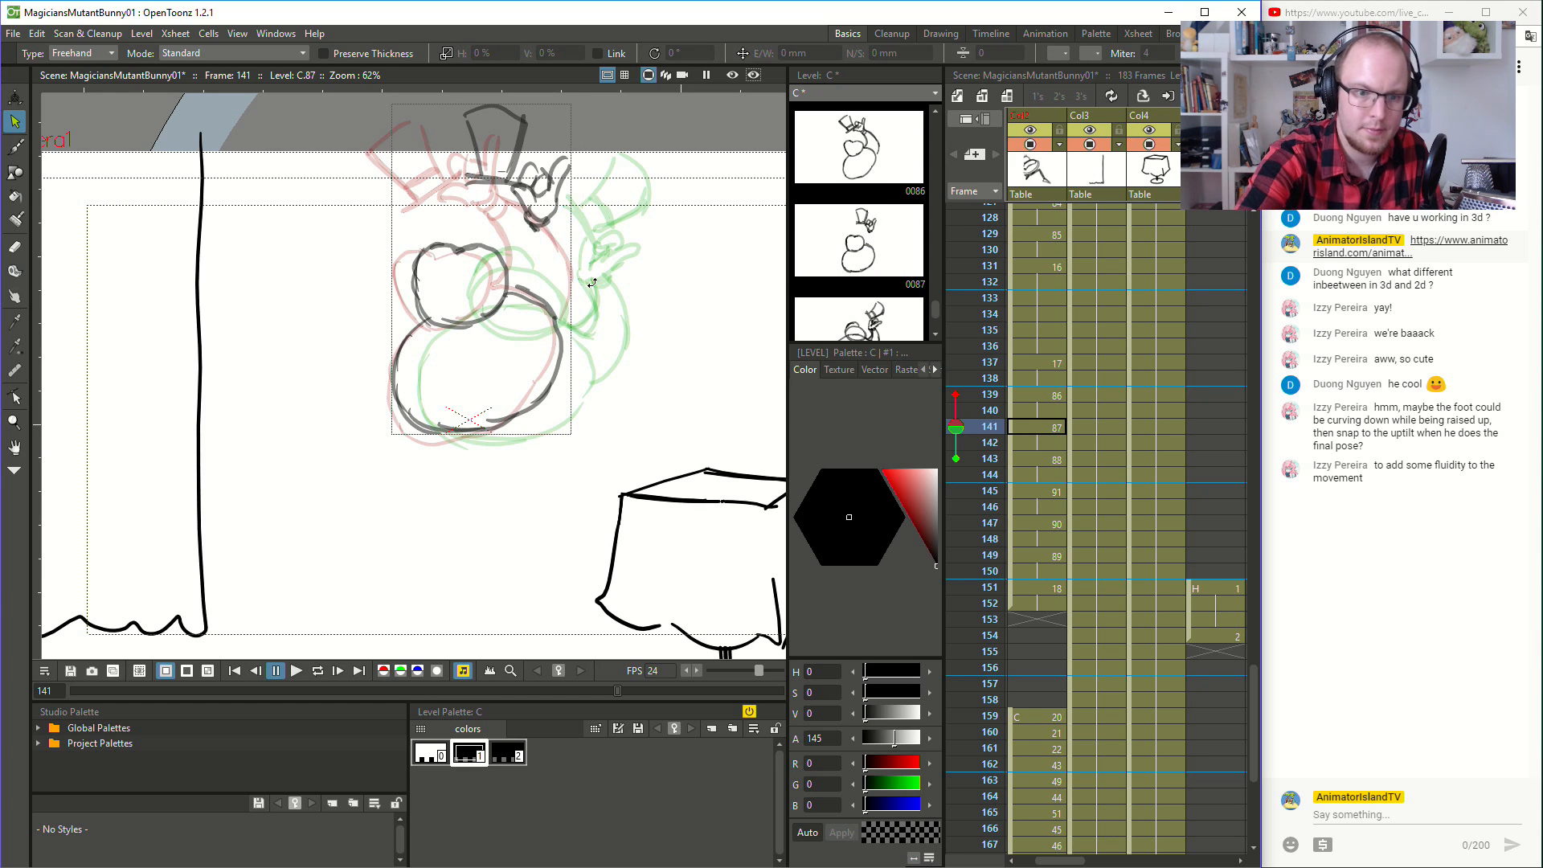
pyautogui.press('b')
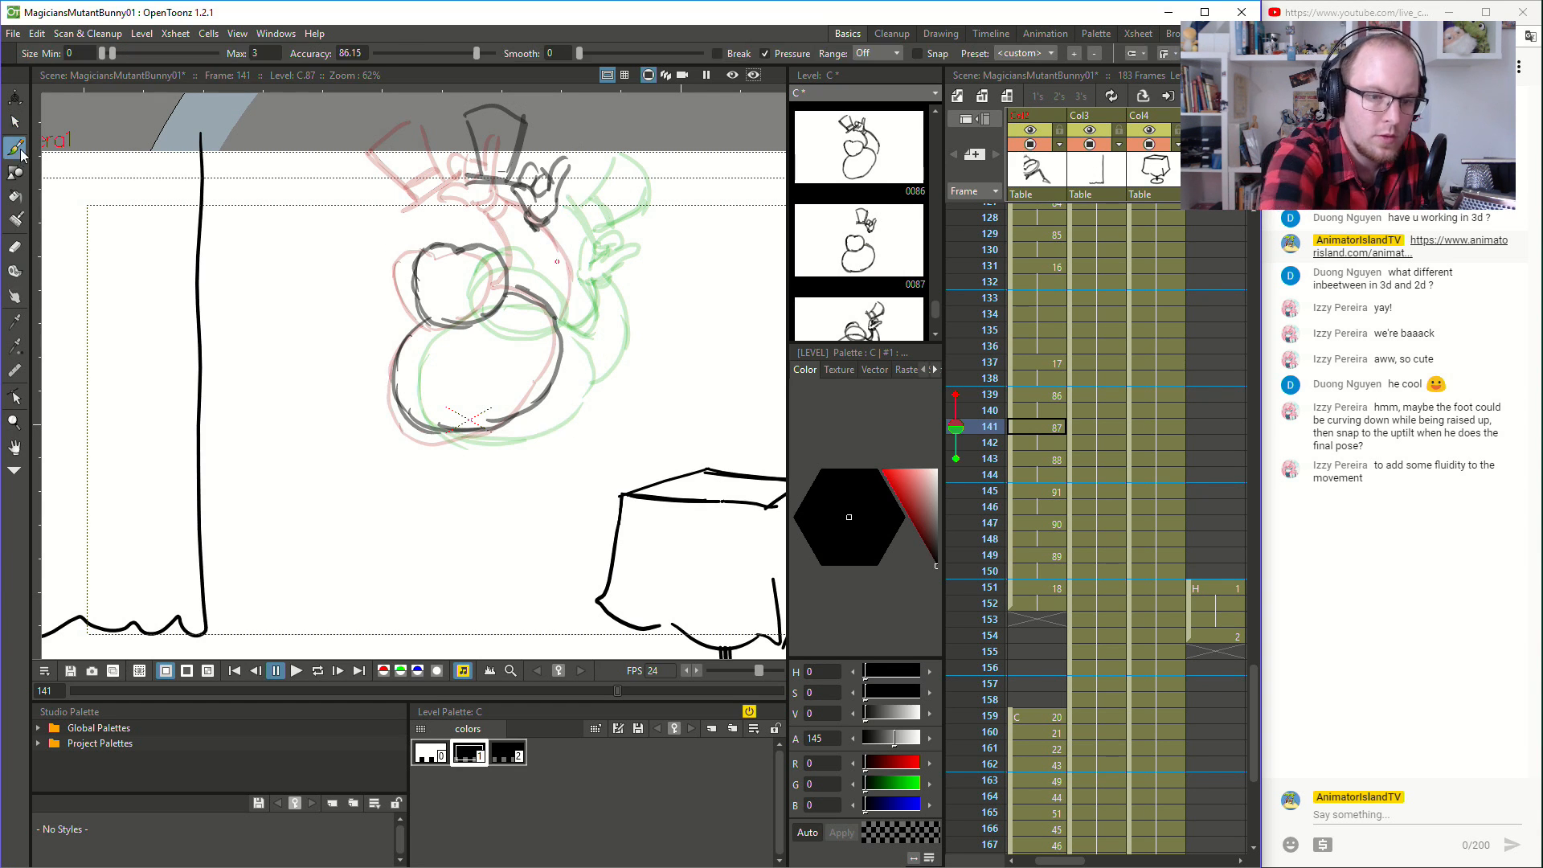
pyautogui.moveTo(558, 219)
pyautogui.mouseDown()
pyautogui.moveTo(613, 274)
pyautogui.moveTo(572, 328)
pyautogui.moveTo(539, 233)
pyautogui.moveTo(548, 279)
pyautogui.mouseUp()
pyautogui.hotkey('ctrl', 'z')
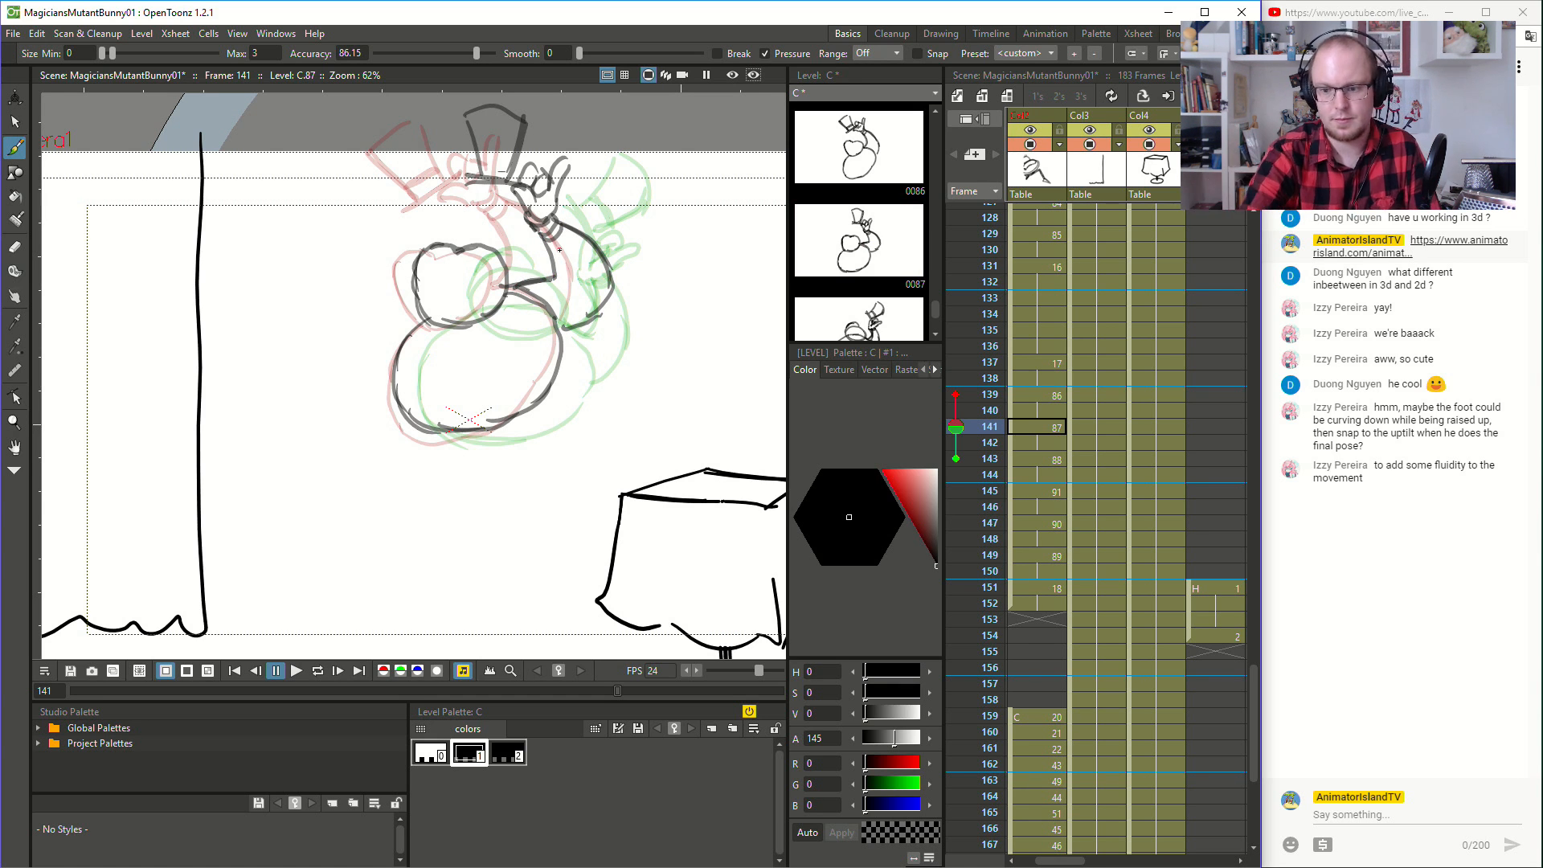
# - Step back and forth through the hat-fall frames to examine how the arm moves from drawing to drawing
pyautogui.click(1048, 354)
pyautogui.press('Down')
pyautogui.press('Down')
pyautogui.press('Down')
pyautogui.press('Down')
pyautogui.press('Down')
pyautogui.press('Down')
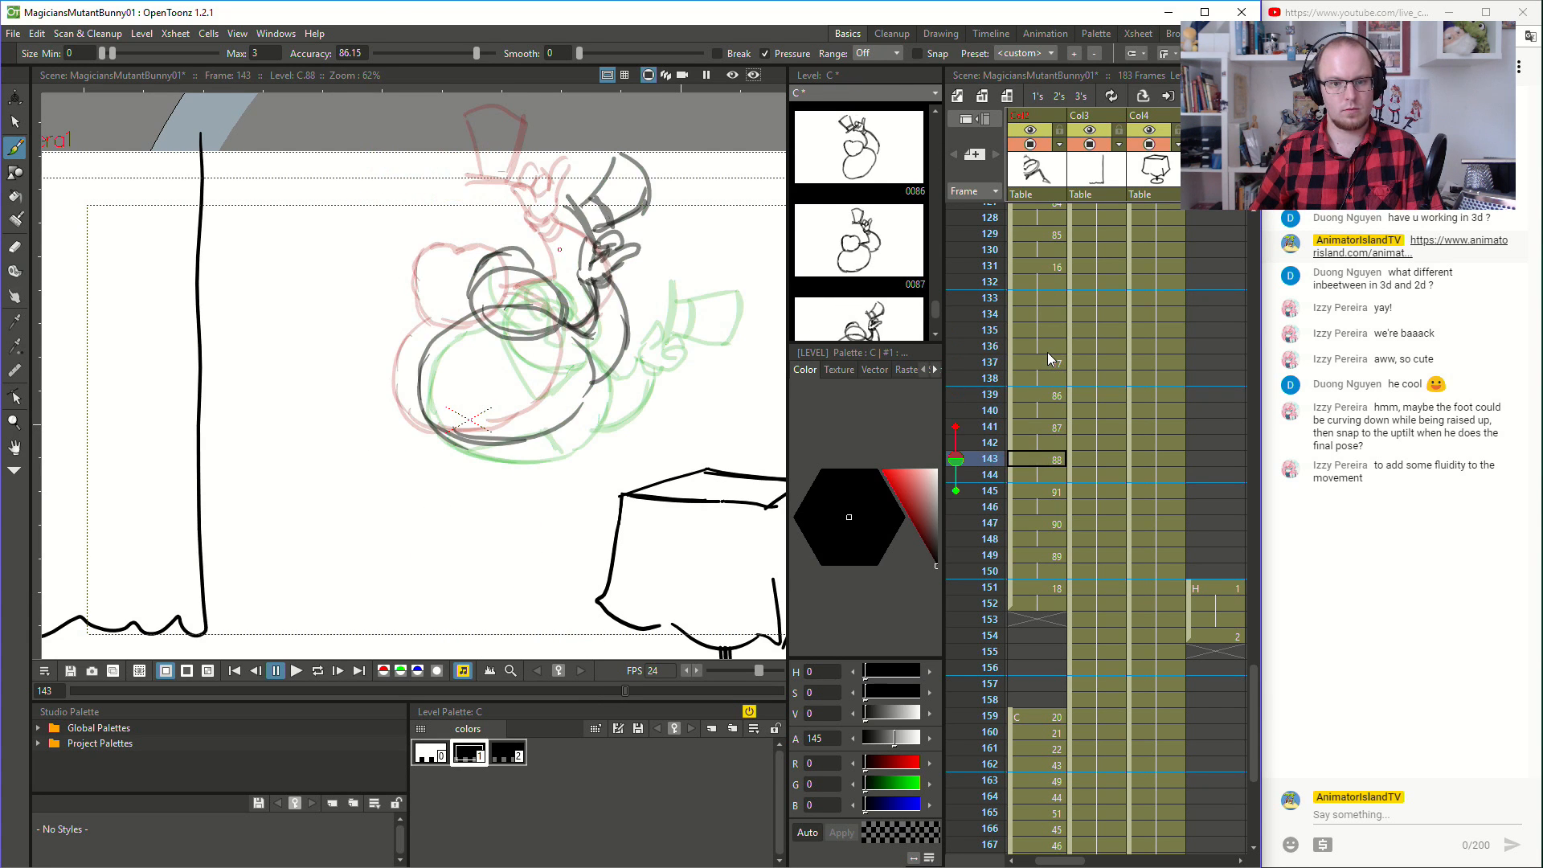
pyautogui.press('Down')
pyautogui.press('Down')
pyautogui.press('Down')
pyautogui.press('Down')
pyautogui.press('Up')
pyautogui.press('Up')
pyautogui.press('Up')
pyautogui.press('Down')
pyautogui.press('Down')
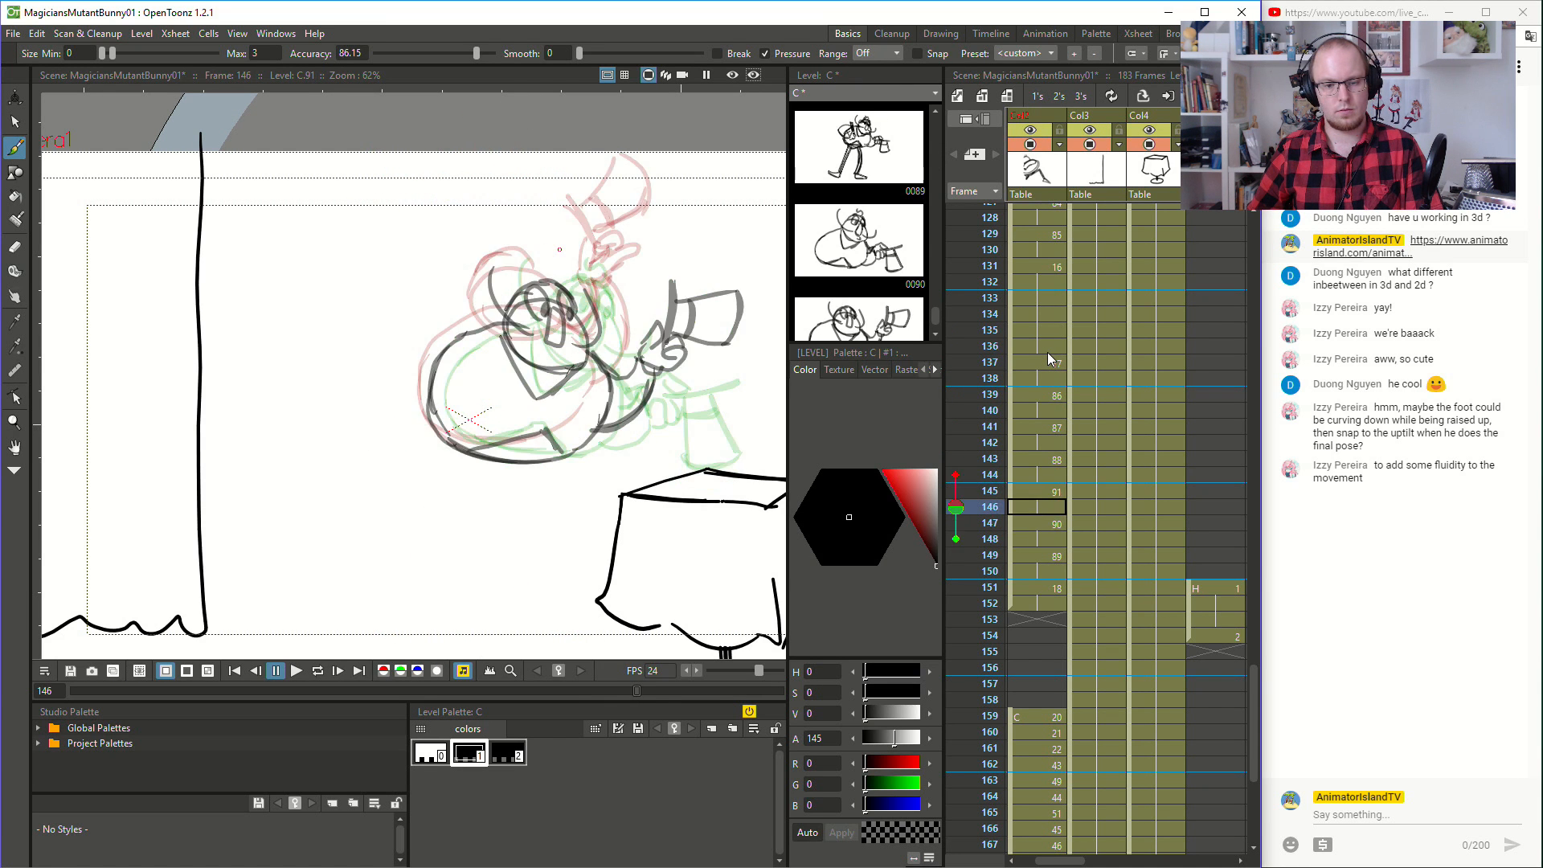
pyautogui.press('Down')
pyautogui.press('Down')
pyautogui.press('Down')
pyautogui.press('Up')
pyautogui.press('Up')
pyautogui.press('Up')
pyautogui.press('Up')
pyautogui.press('Up')
pyautogui.press('Up')
pyautogui.press('Up')
pyautogui.press('Up')
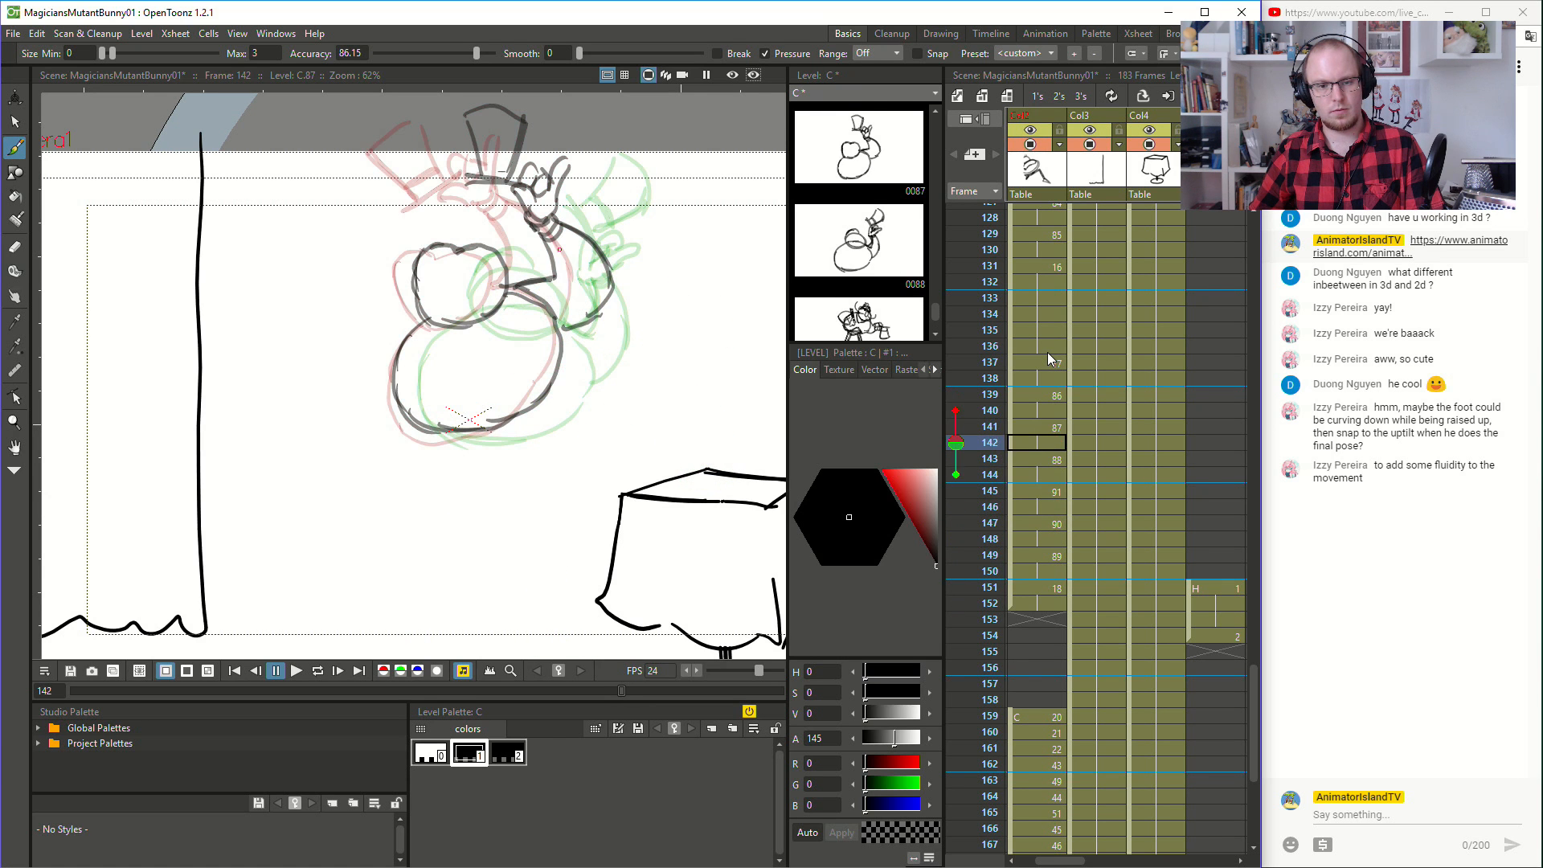
# - Delete the outer arm line at frame 143 and redraw the arm with a low, bent elbow beside the body
pyautogui.press('Down')
pyautogui.press('Down')
pyautogui.press('s')
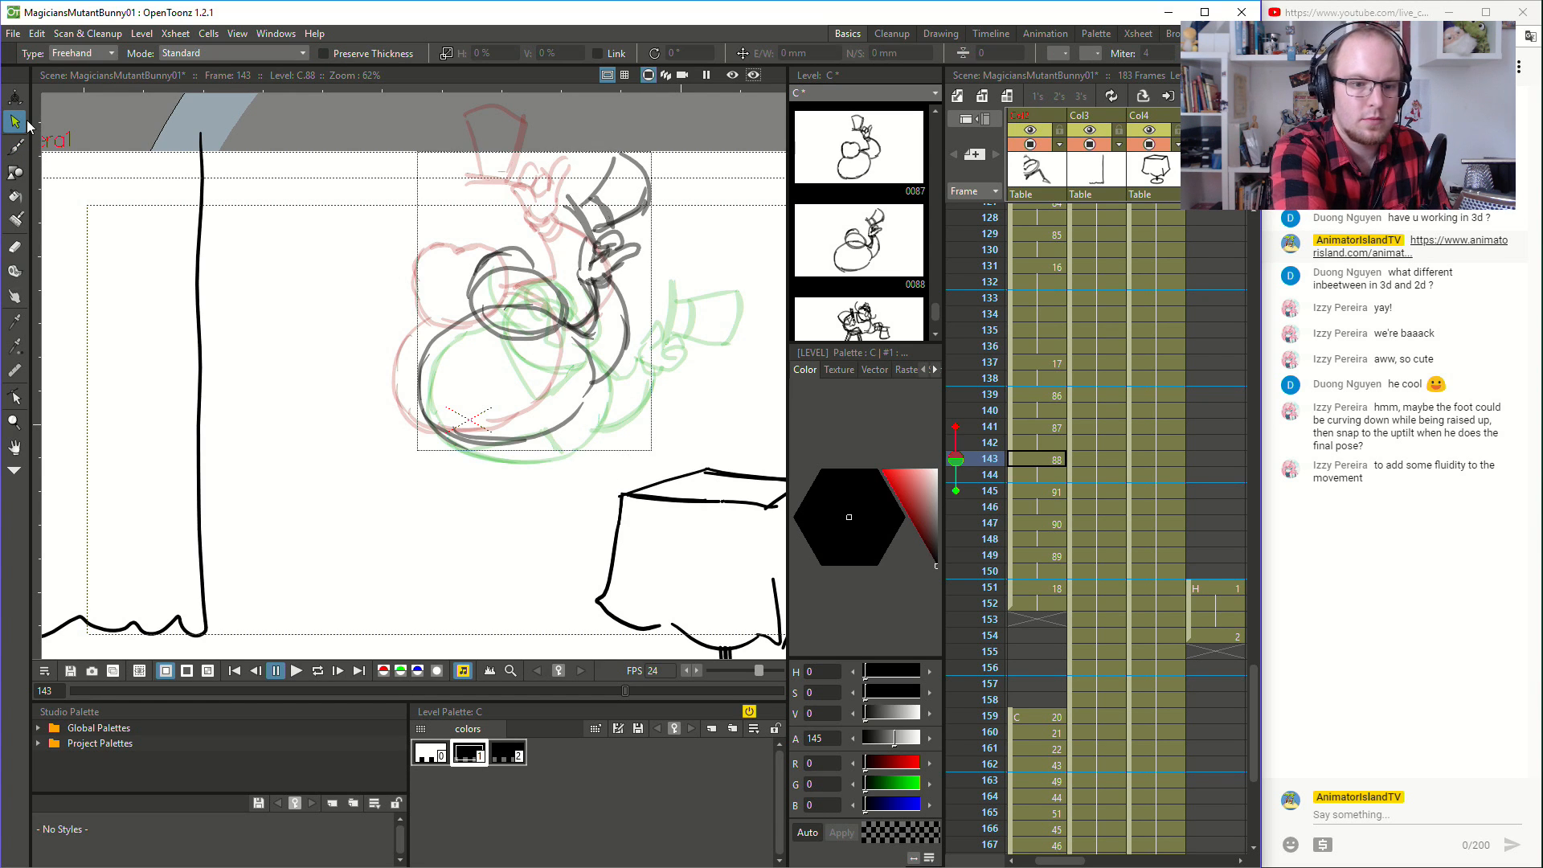
pyautogui.moveTo(655, 284)
pyautogui.mouseDown()
pyautogui.moveTo(587, 279)
pyautogui.moveTo(566, 330)
pyautogui.moveTo(612, 405)
pyautogui.moveTo(641, 270)
pyautogui.mouseUp()
pyautogui.press('Delete')
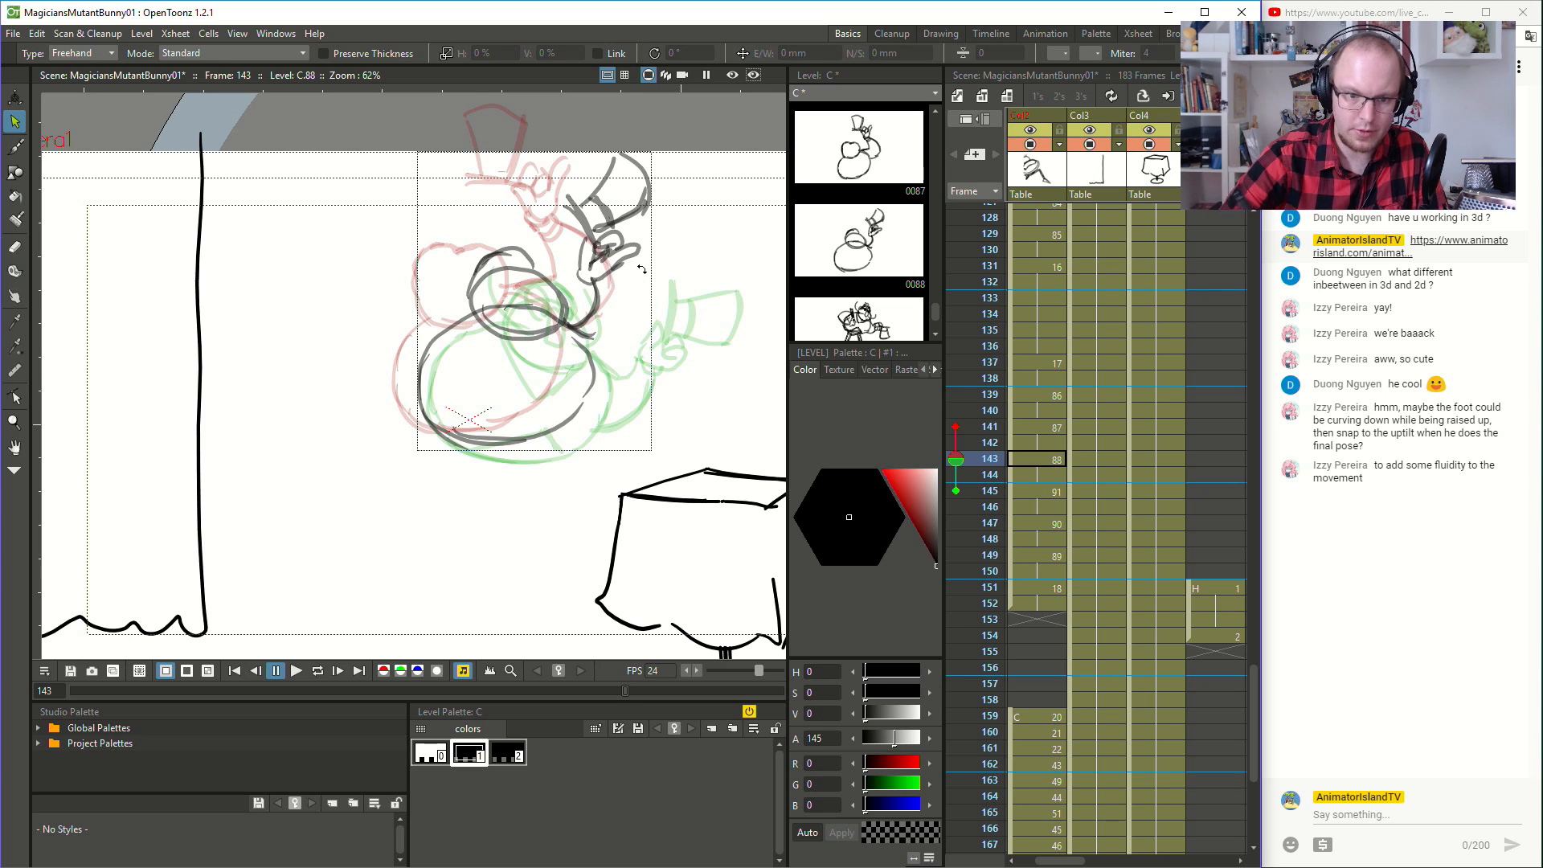
pyautogui.press('b')
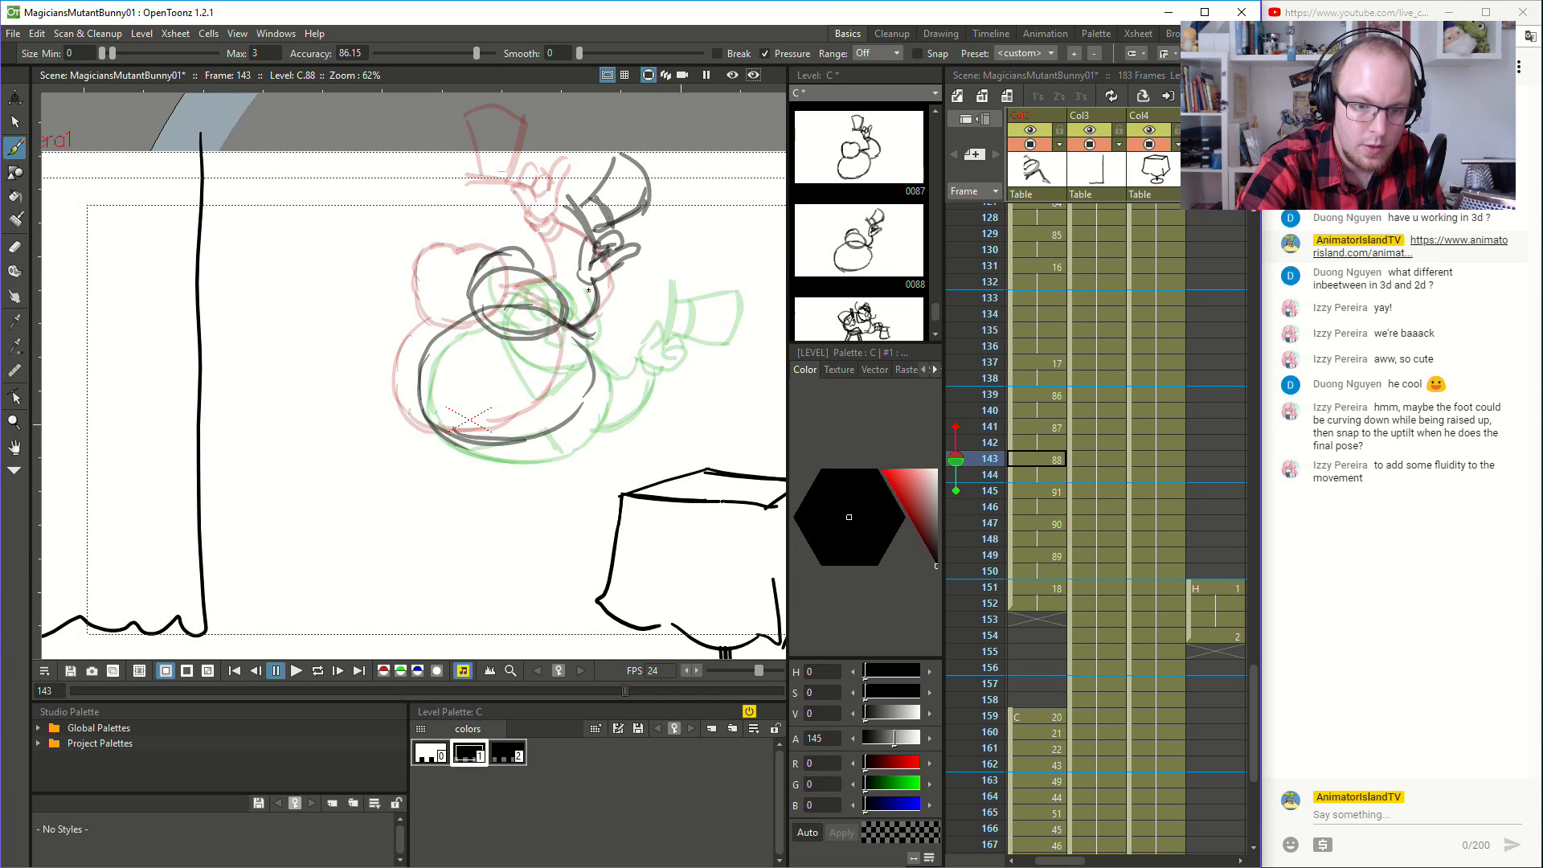
pyautogui.moveTo(611, 285)
pyautogui.mouseDown()
pyautogui.moveTo(648, 361)
pyautogui.moveTo(610, 378)
pyautogui.moveTo(635, 384)
pyautogui.mouseUp()
pyautogui.moveTo(637, 381)
pyautogui.mouseDown()
pyautogui.moveTo(644, 359)
pyautogui.moveTo(596, 302)
pyautogui.moveTo(578, 327)
pyautogui.moveTo(594, 334)
pyautogui.mouseUp()
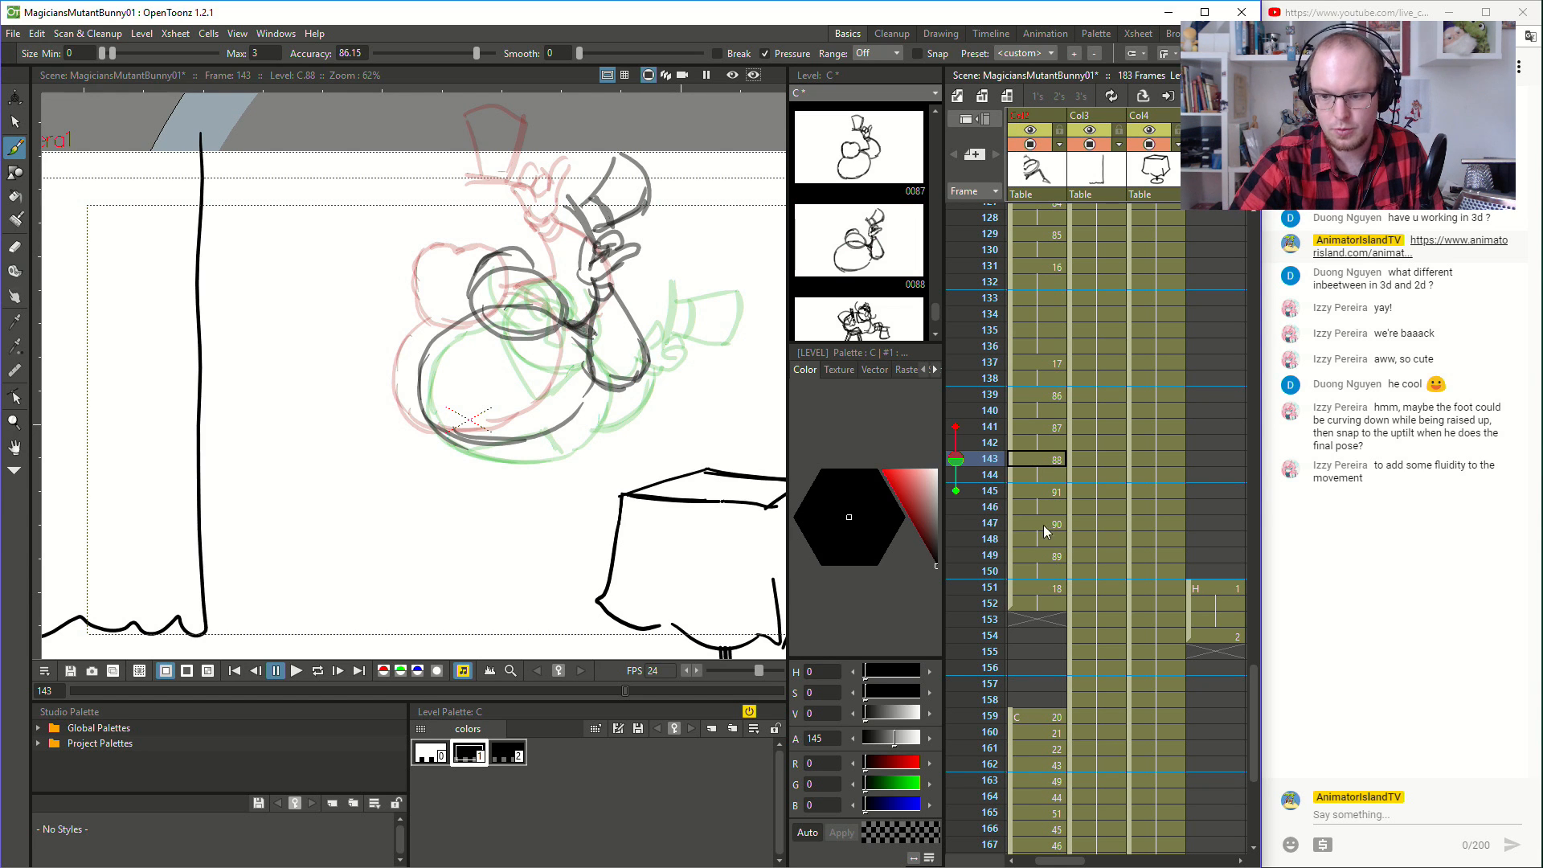
# - Redraw the arm at frame 145 with its elbow hanging below the hat hand, and go to frame 147
pyautogui.click(1048, 490)
pyautogui.moveTo(637, 362)
pyautogui.mouseDown()
pyautogui.moveTo(605, 398)
pyautogui.moveTo(647, 447)
pyautogui.moveTo(632, 432)
pyautogui.mouseUp()
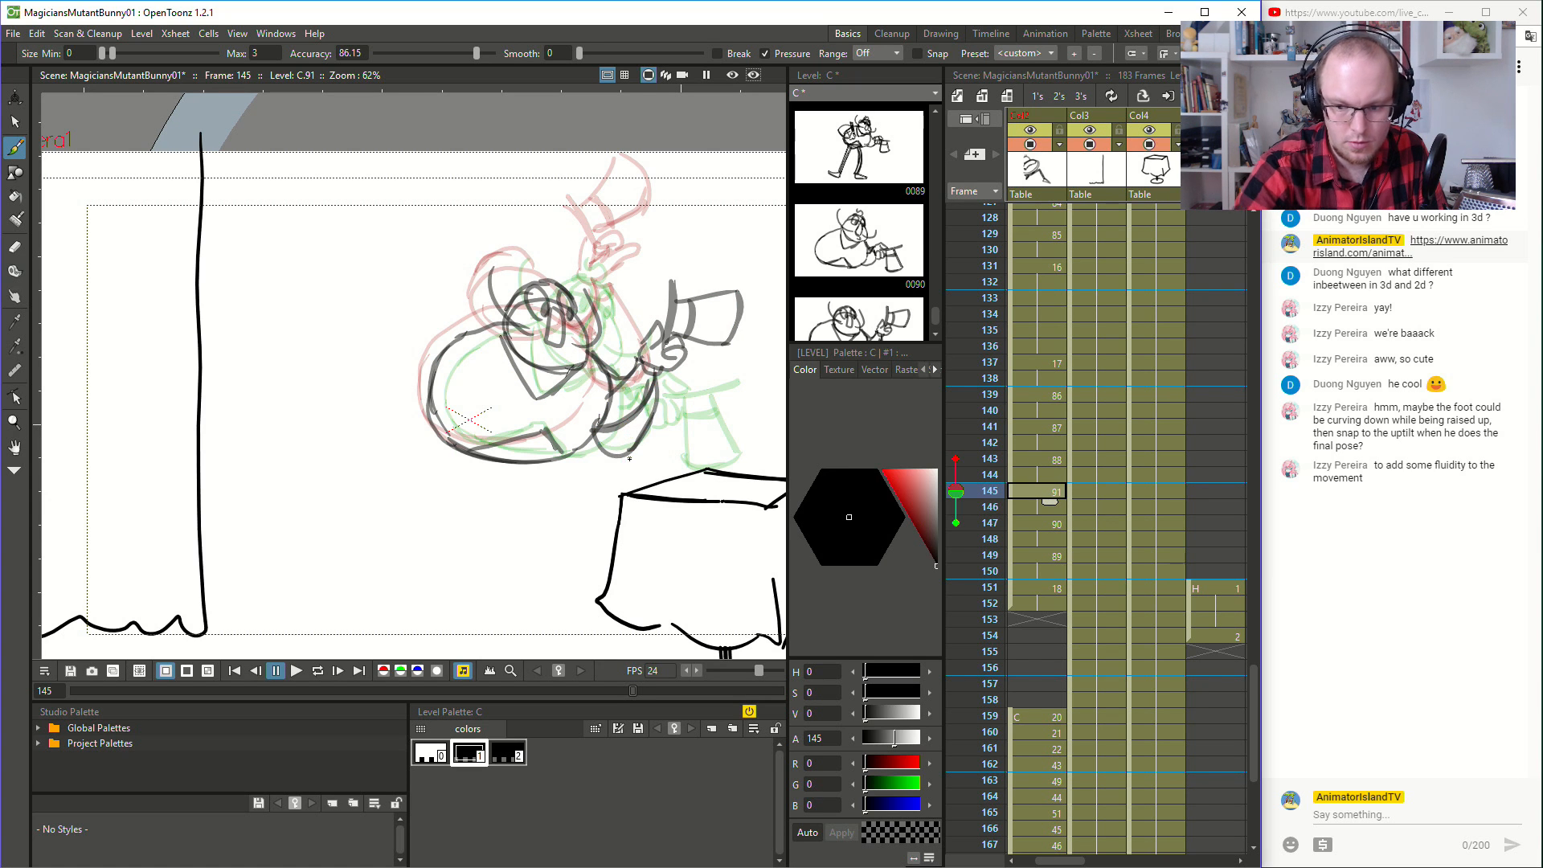
pyautogui.click(1054, 524)
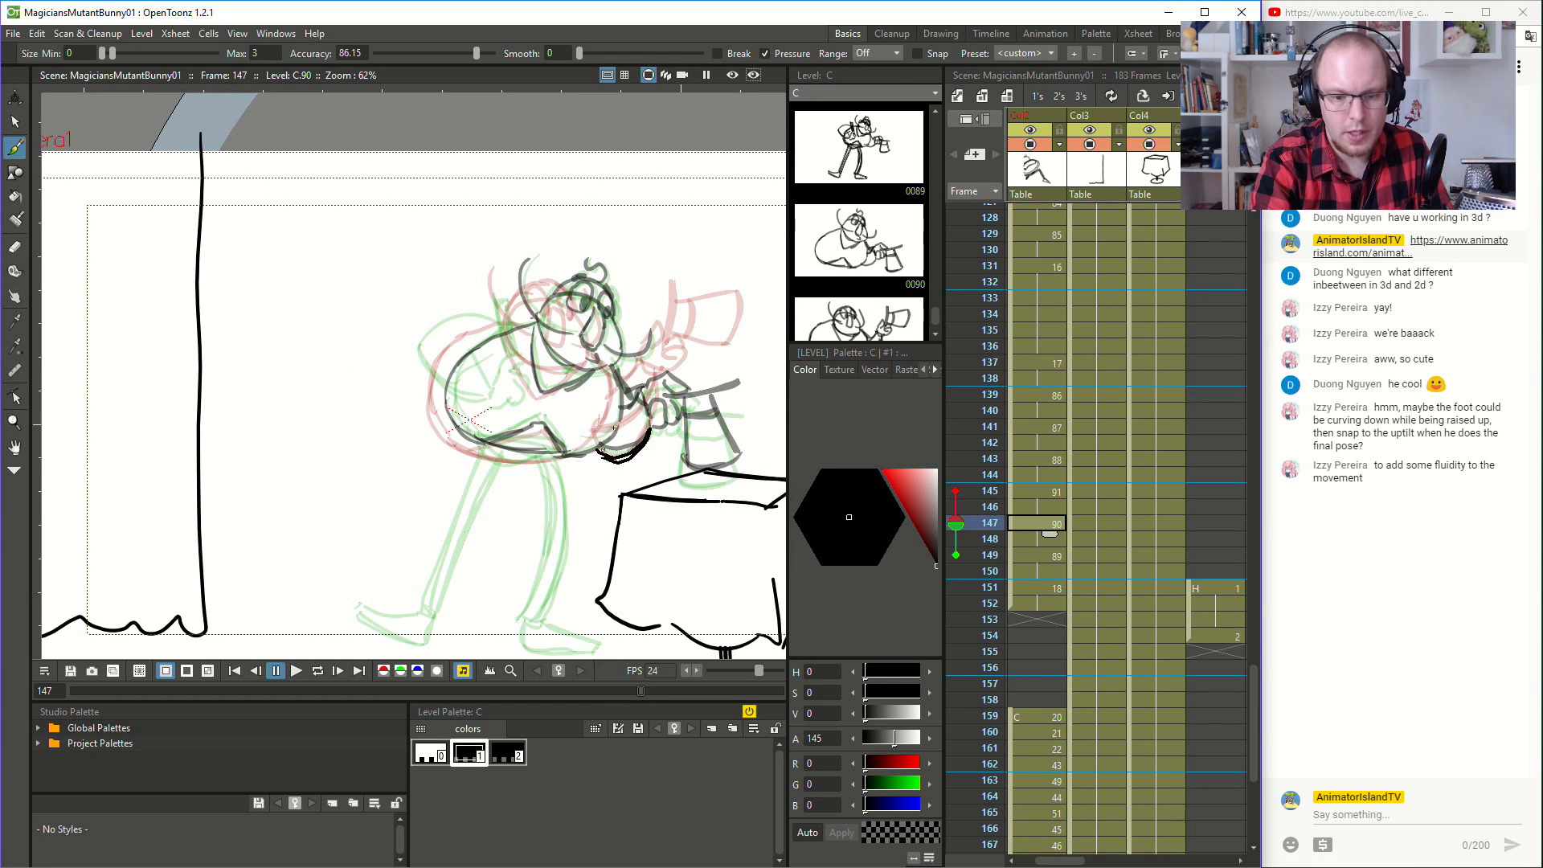
# - Play the animation from frame 142 to check the hat-fall motion, and return to frame 141
pyautogui.click(1049, 558)
pyautogui.click(1039, 442)
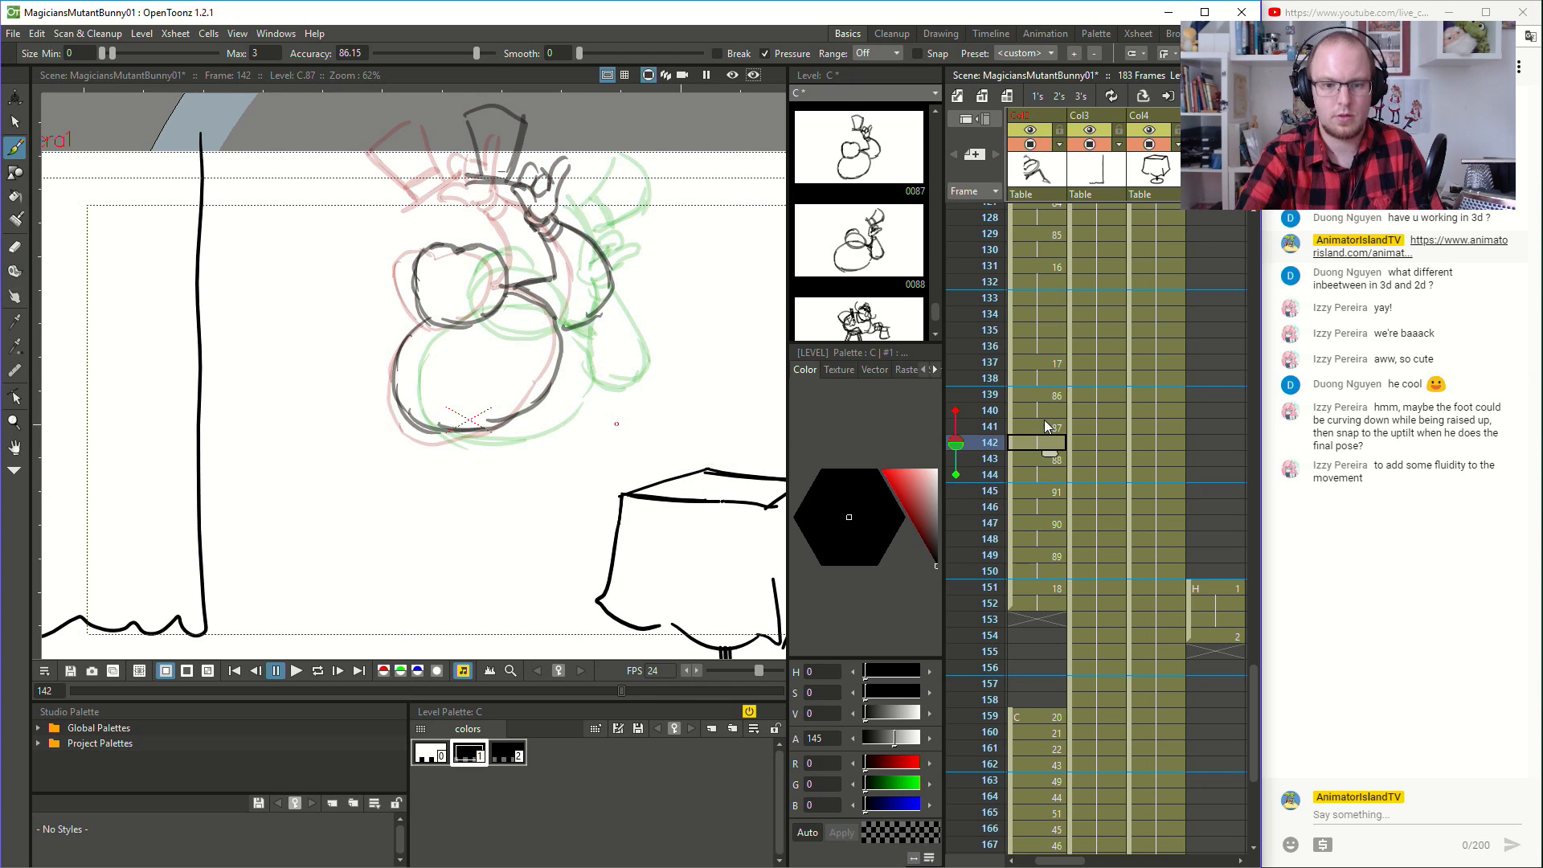
pyautogui.click(293, 671)
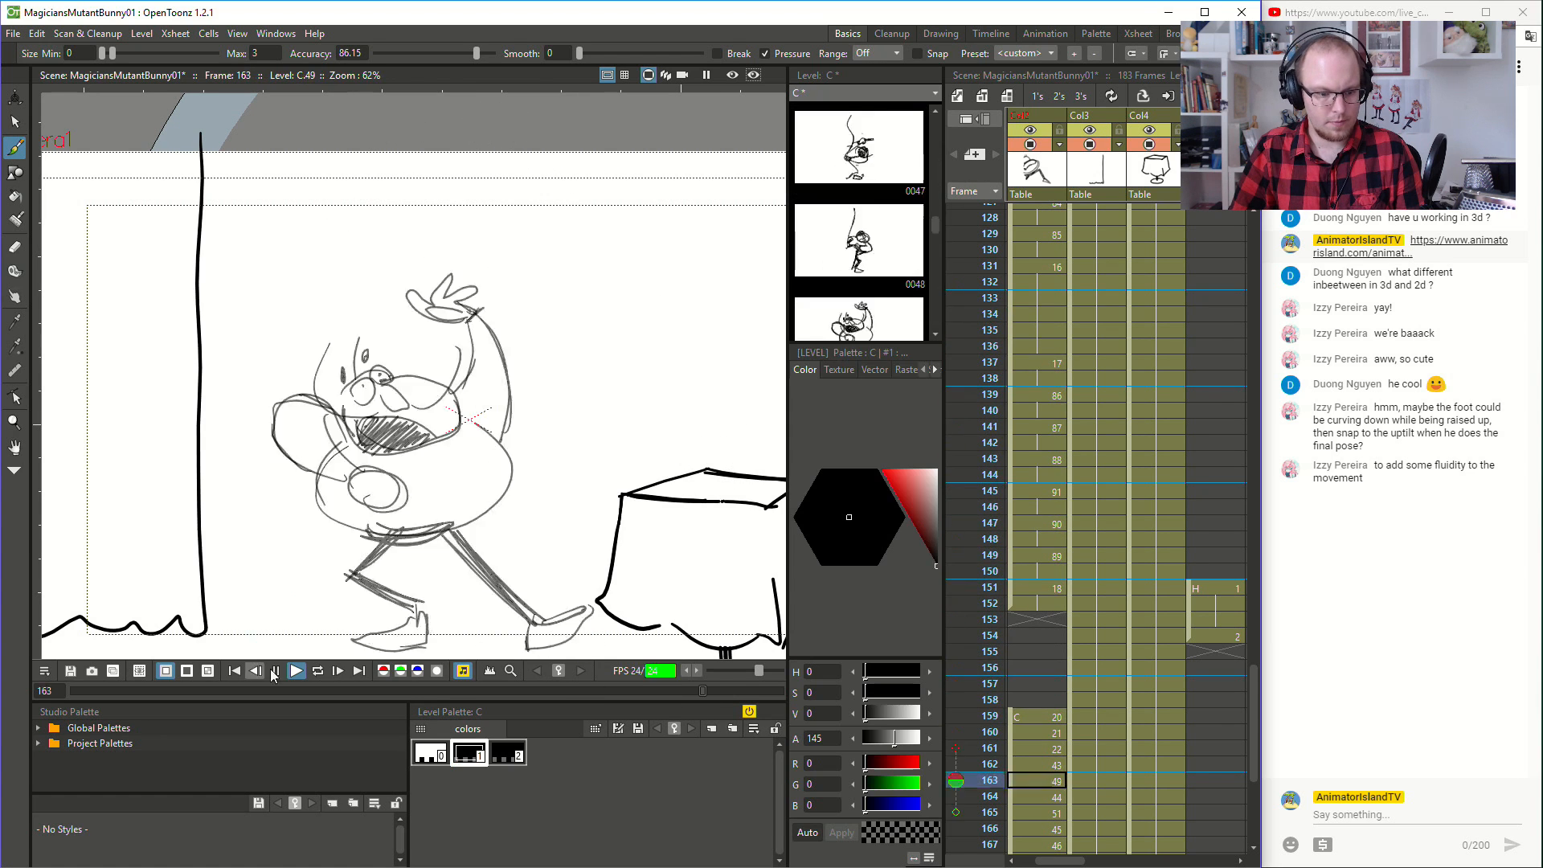
pyautogui.click(1034, 318)
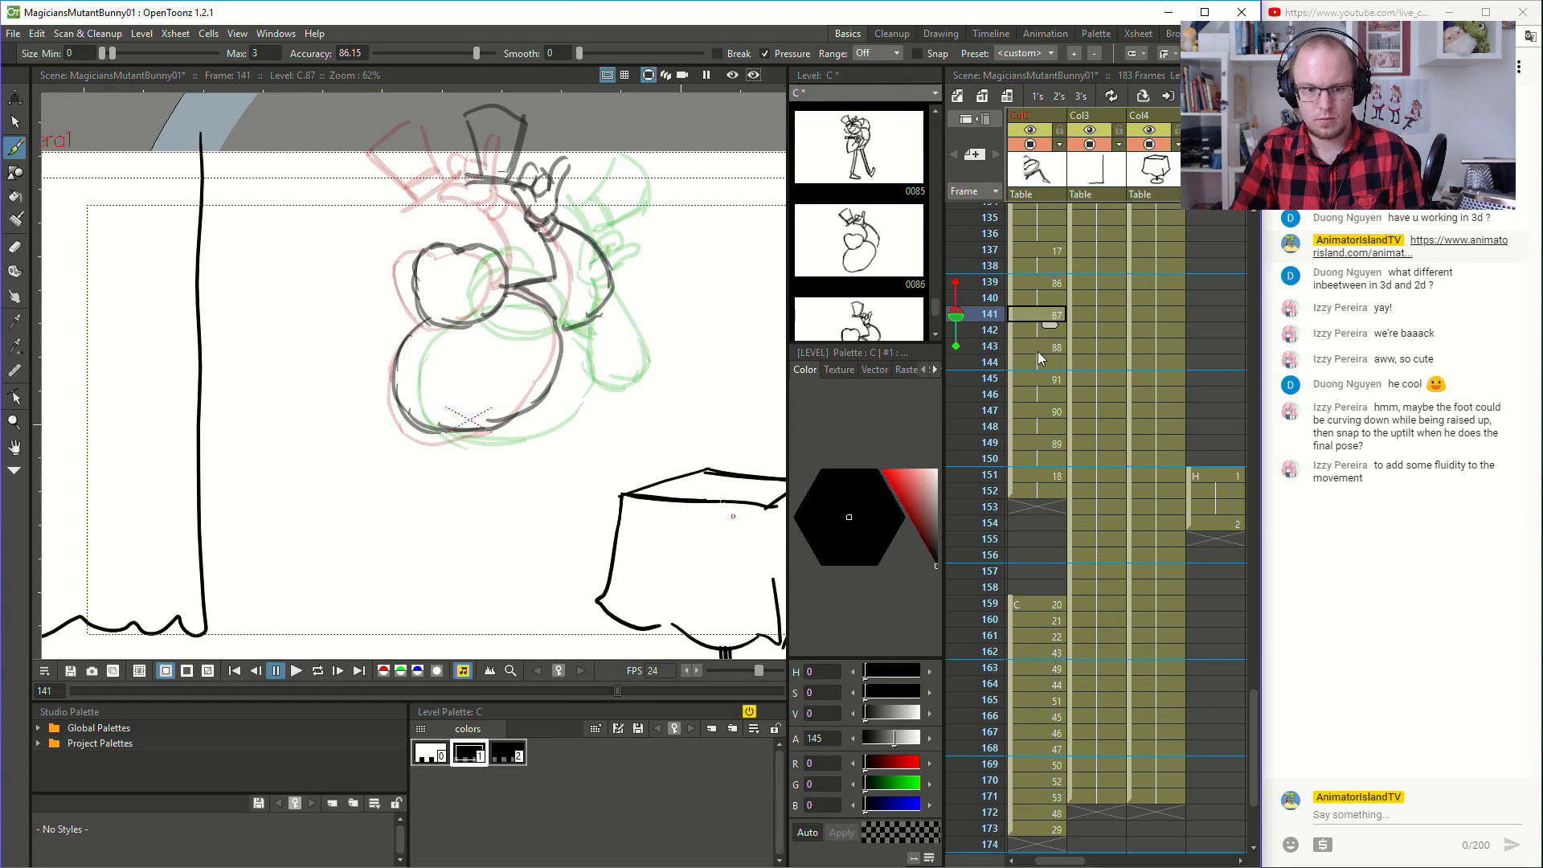
# - Delete the bent arm strokes at frame 143 and redraw the arm from the hat hand down to the elbow
pyautogui.click(1039, 348)
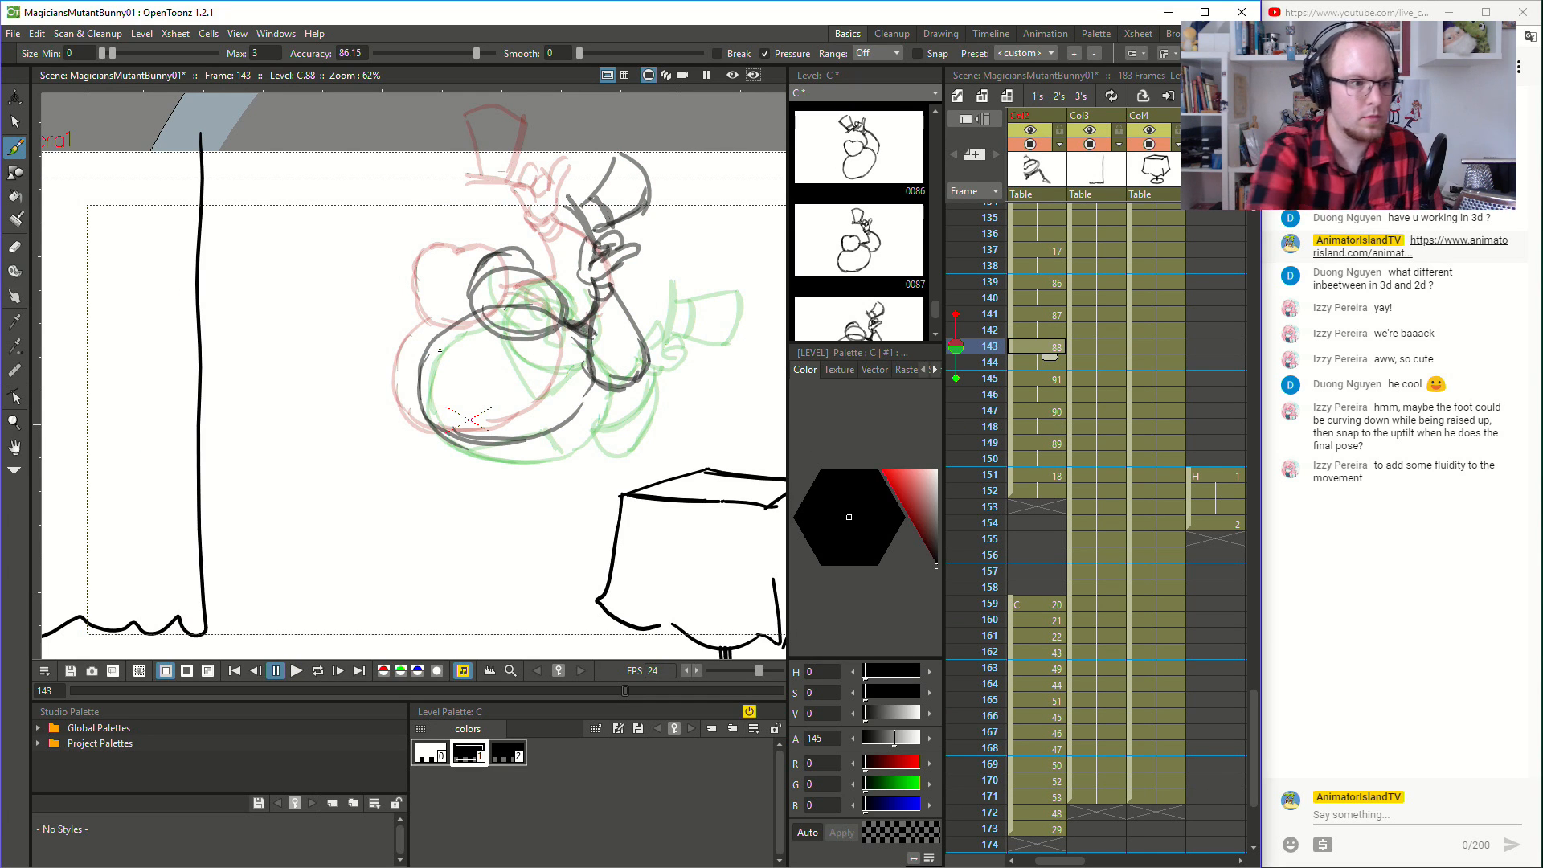
pyautogui.click(16, 121)
pyautogui.moveTo(675, 281)
pyautogui.mouseDown()
pyautogui.moveTo(637, 279)
pyautogui.moveTo(571, 316)
pyautogui.moveTo(664, 381)
pyautogui.moveTo(601, 289)
pyautogui.moveTo(654, 392)
pyautogui.moveTo(648, 283)
pyautogui.mouseUp()
pyautogui.press('Delete')
pyautogui.press('Delete')
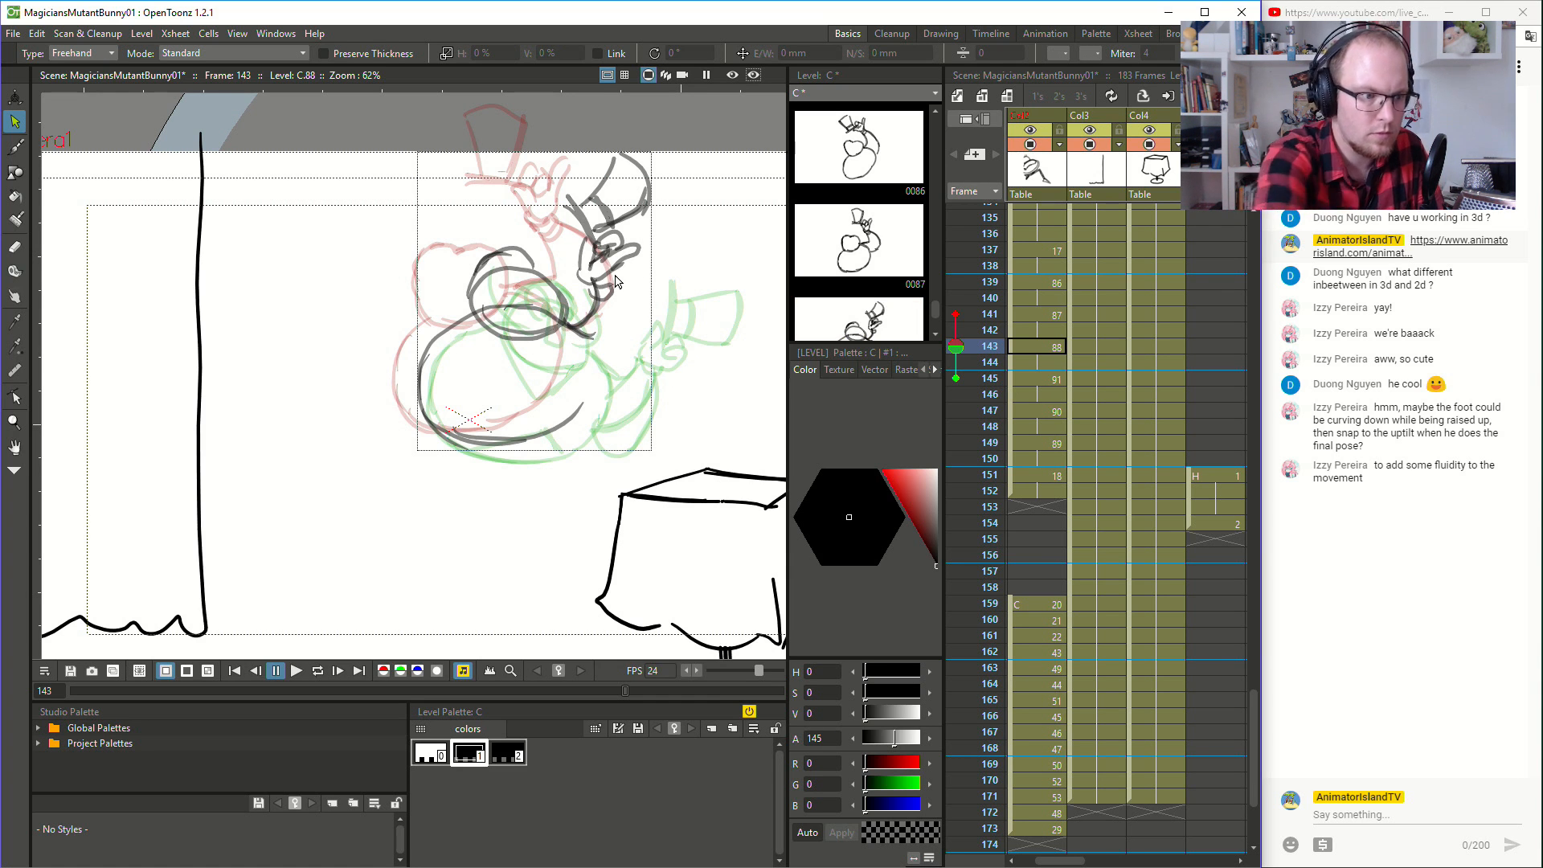
pyautogui.press('b')
pyautogui.moveTo(611, 284)
pyautogui.mouseDown()
pyautogui.moveTo(651, 332)
pyautogui.moveTo(619, 386)
pyautogui.mouseUp()
pyautogui.hotkey('ctrl', 'z')
pyautogui.hotkey('ctrl', 'z')
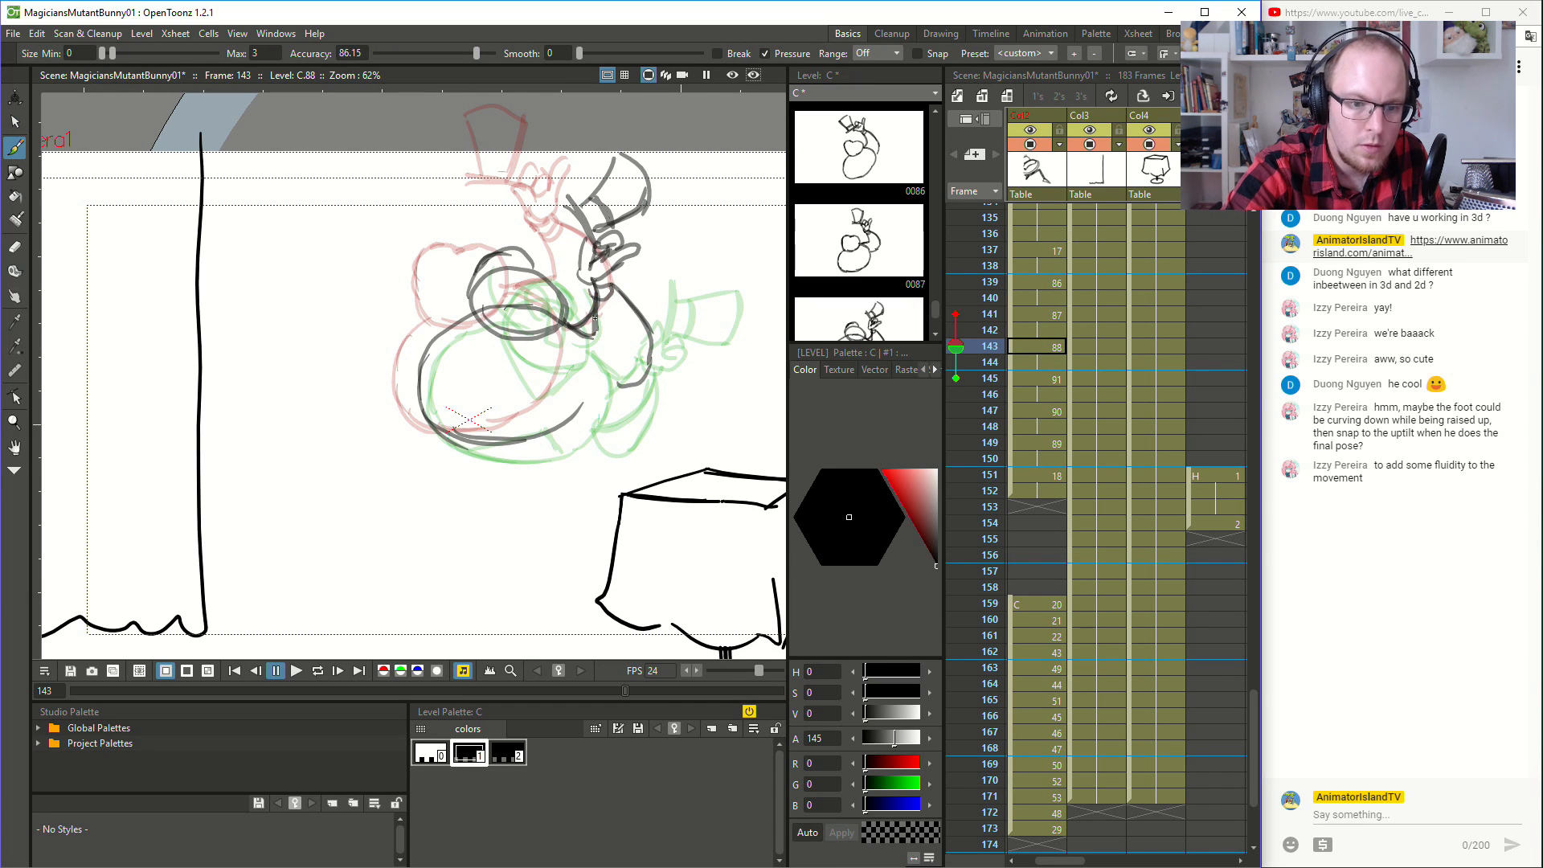
# - Delete the leftover inner arm strokes at frame 143 and redraw the body outline next to the elbow
pyautogui.press('s')
pyautogui.click(598, 307)
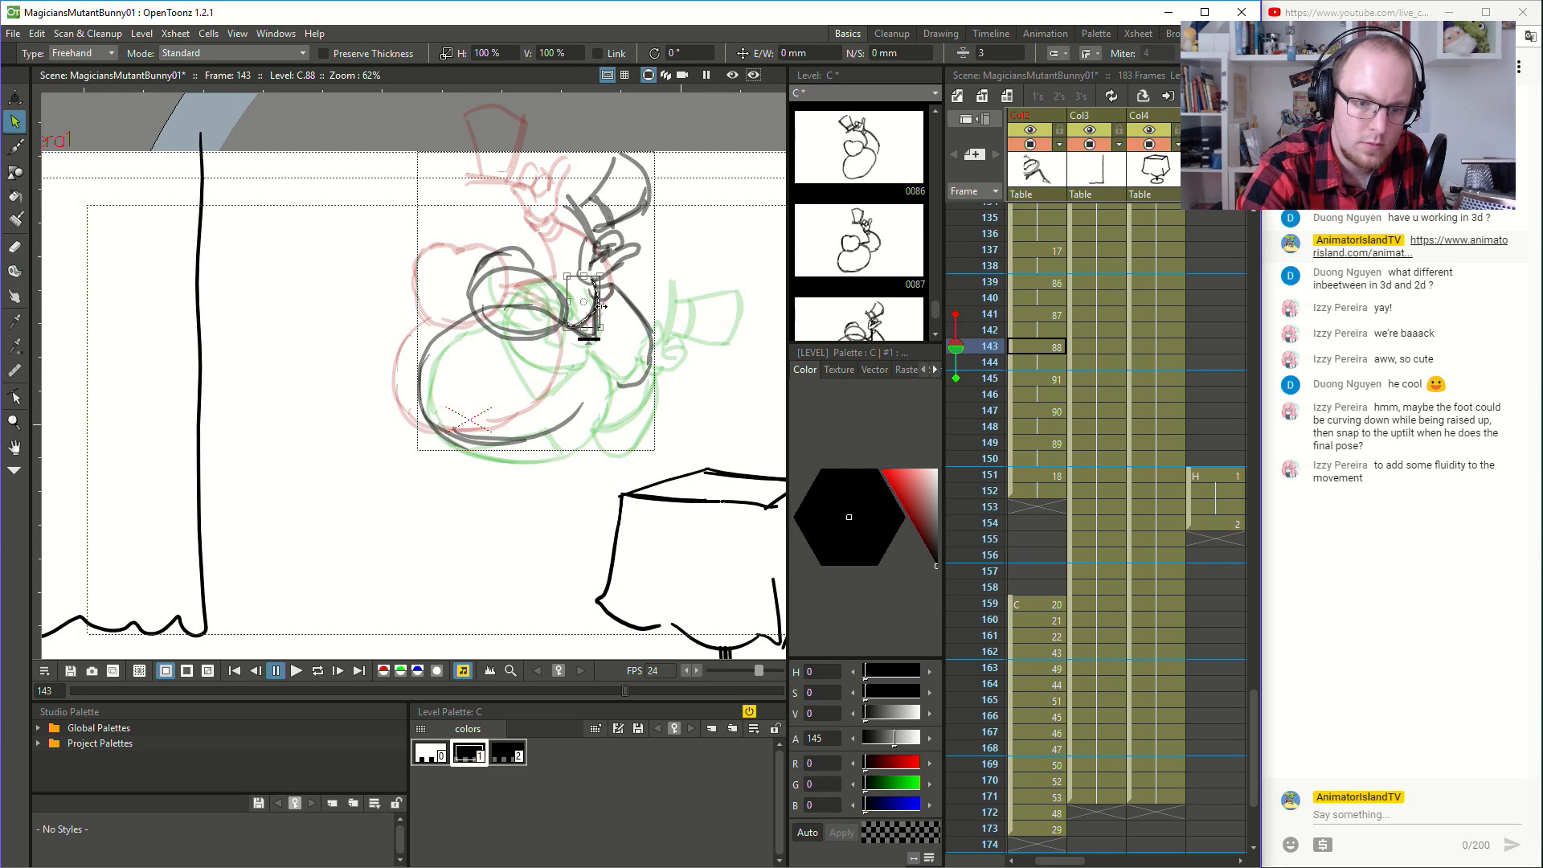
pyautogui.press('Delete')
pyautogui.click(593, 309)
pyautogui.press('Delete')
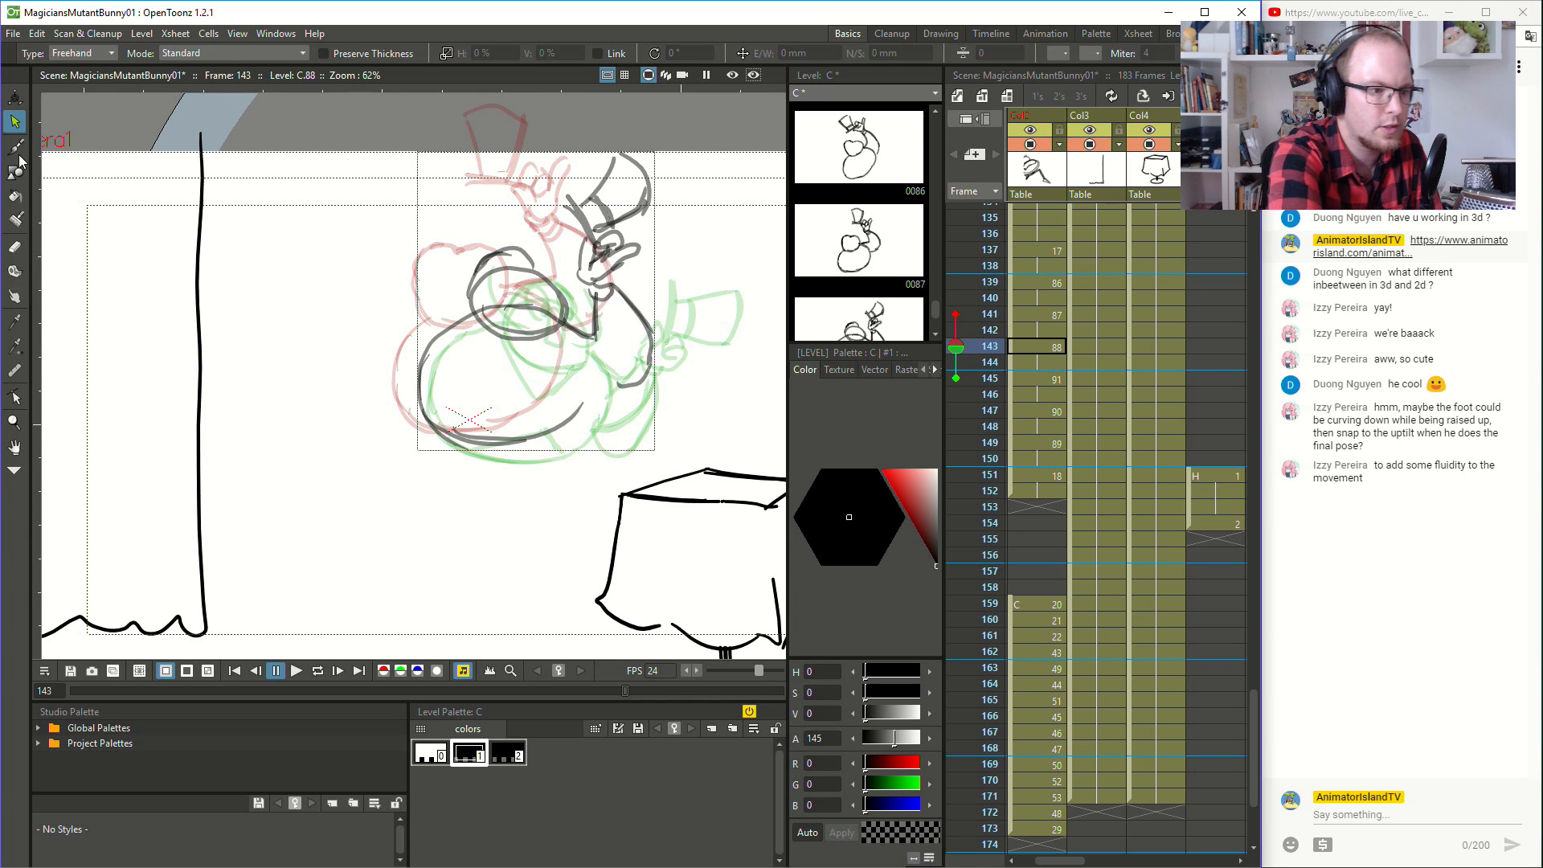
pyautogui.press('b')
pyautogui.moveTo(573, 422)
pyautogui.mouseDown()
pyautogui.moveTo(587, 341)
pyautogui.moveTo(596, 381)
pyautogui.mouseUp()
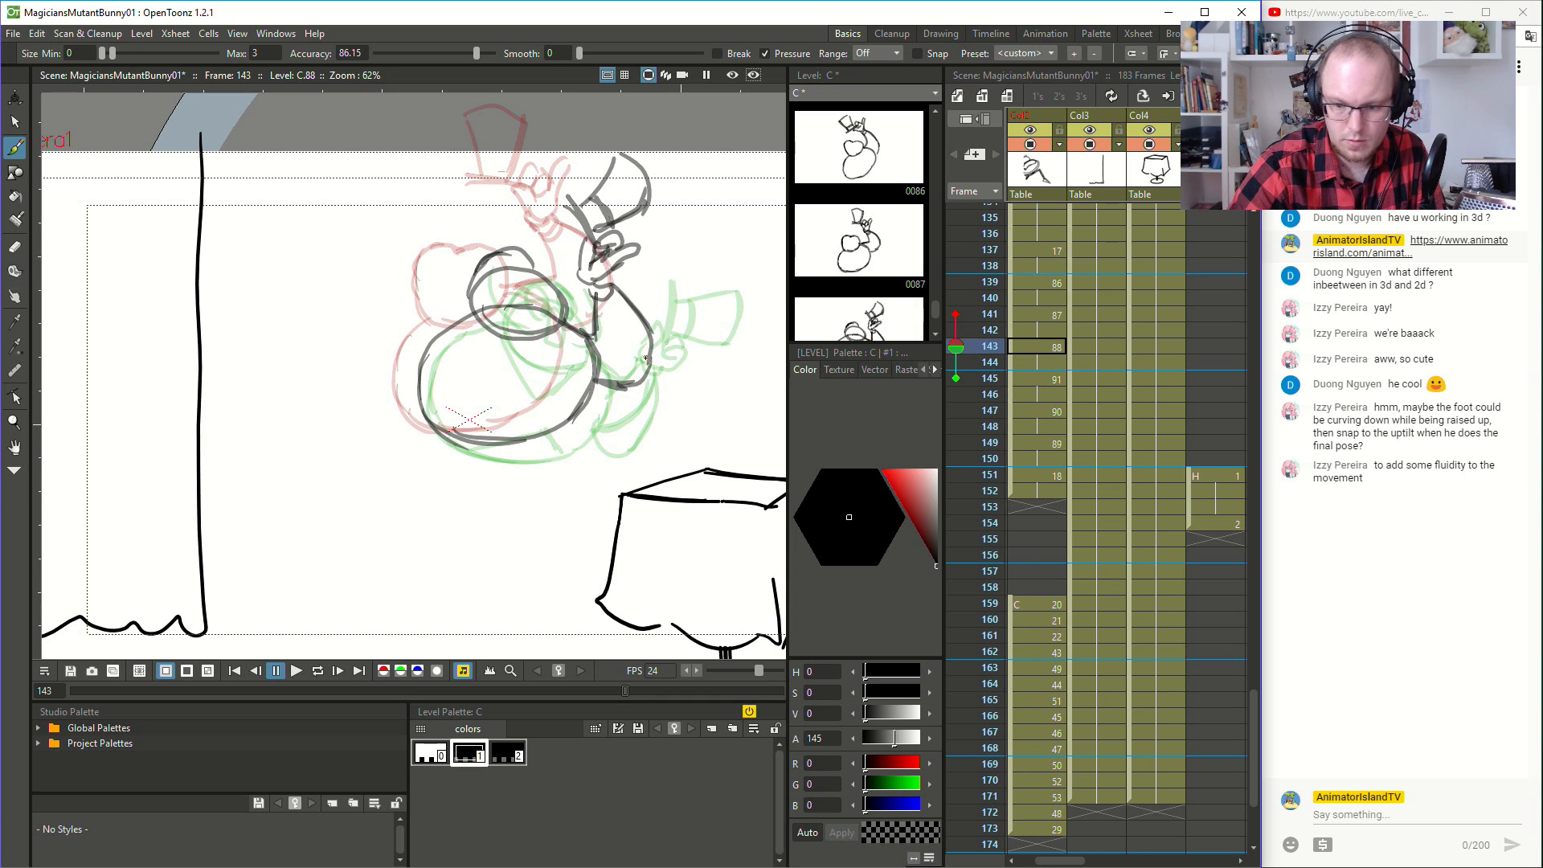
# - Delete the arm strokes at frame 145 and redraw the arm with a rounded elbow between the body and hat hand
pyautogui.click(1044, 374)
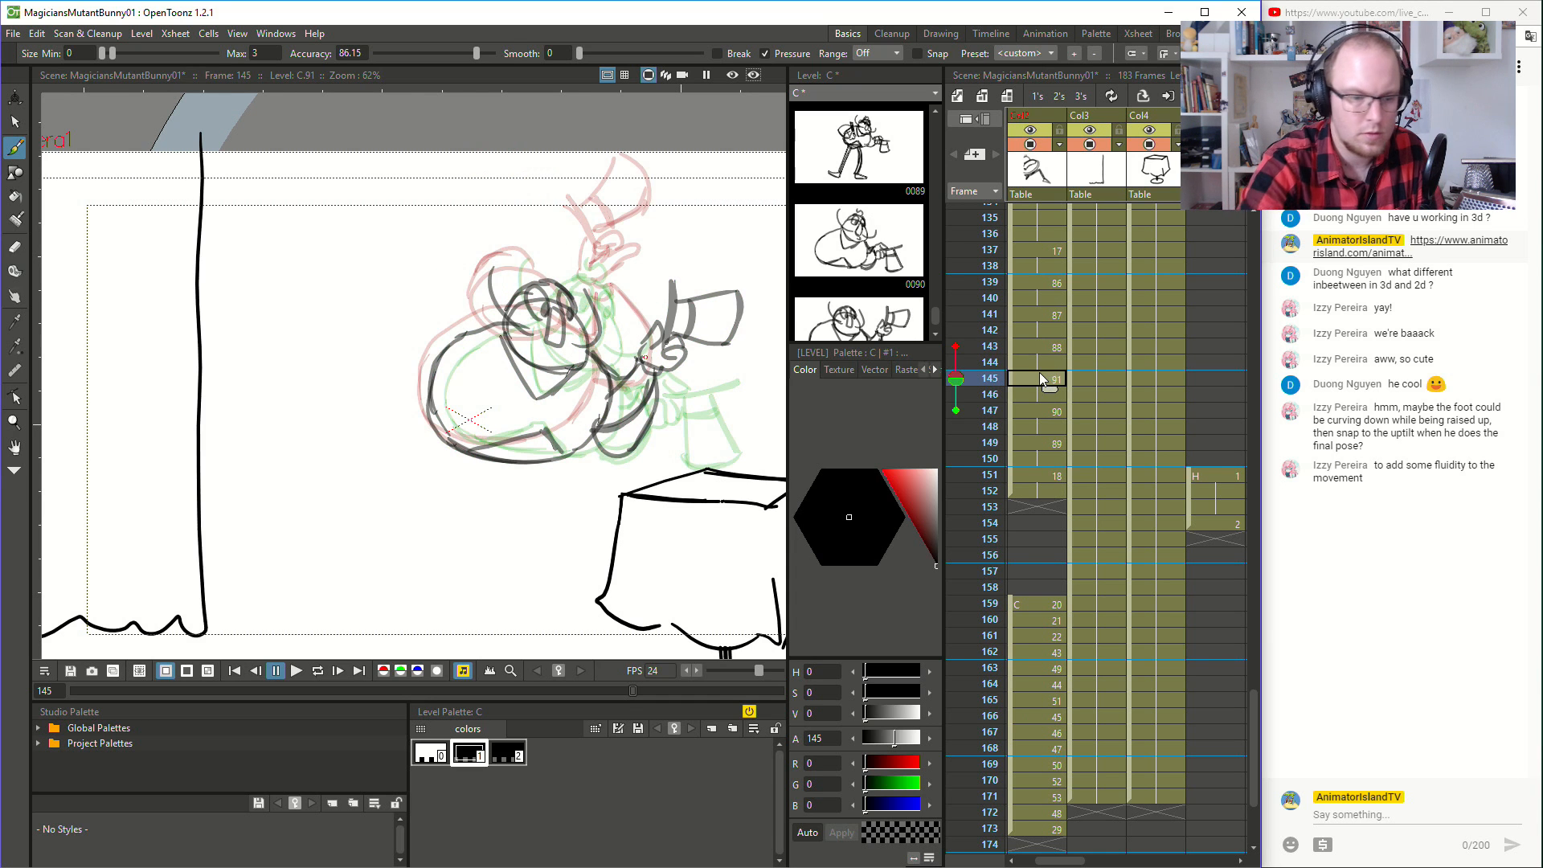
pyautogui.click(14, 121)
pyautogui.hotkey('ctrl', 'a')
pyautogui.moveTo(664, 371)
pyautogui.mouseDown()
pyautogui.moveTo(599, 470)
pyautogui.moveTo(652, 356)
pyautogui.mouseUp()
pyautogui.press('Delete')
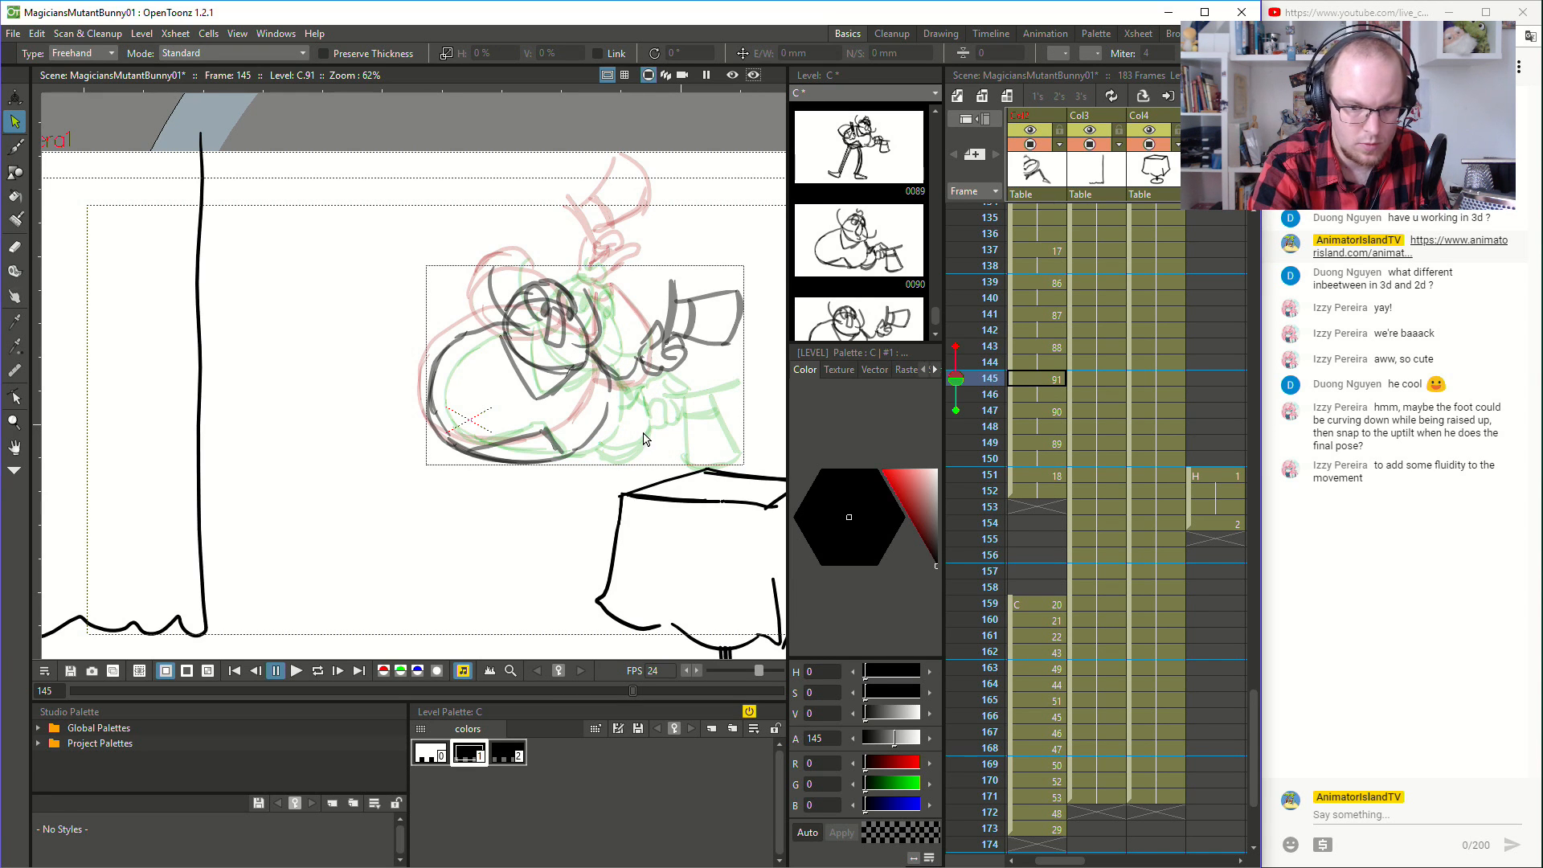
pyautogui.press('b')
pyautogui.moveTo(597, 423); pyautogui.dragTo(651, 439)
pyautogui.moveTo(659, 369); pyautogui.dragTo(645, 443)
pyautogui.moveTo(635, 383); pyautogui.dragTo(642, 376)
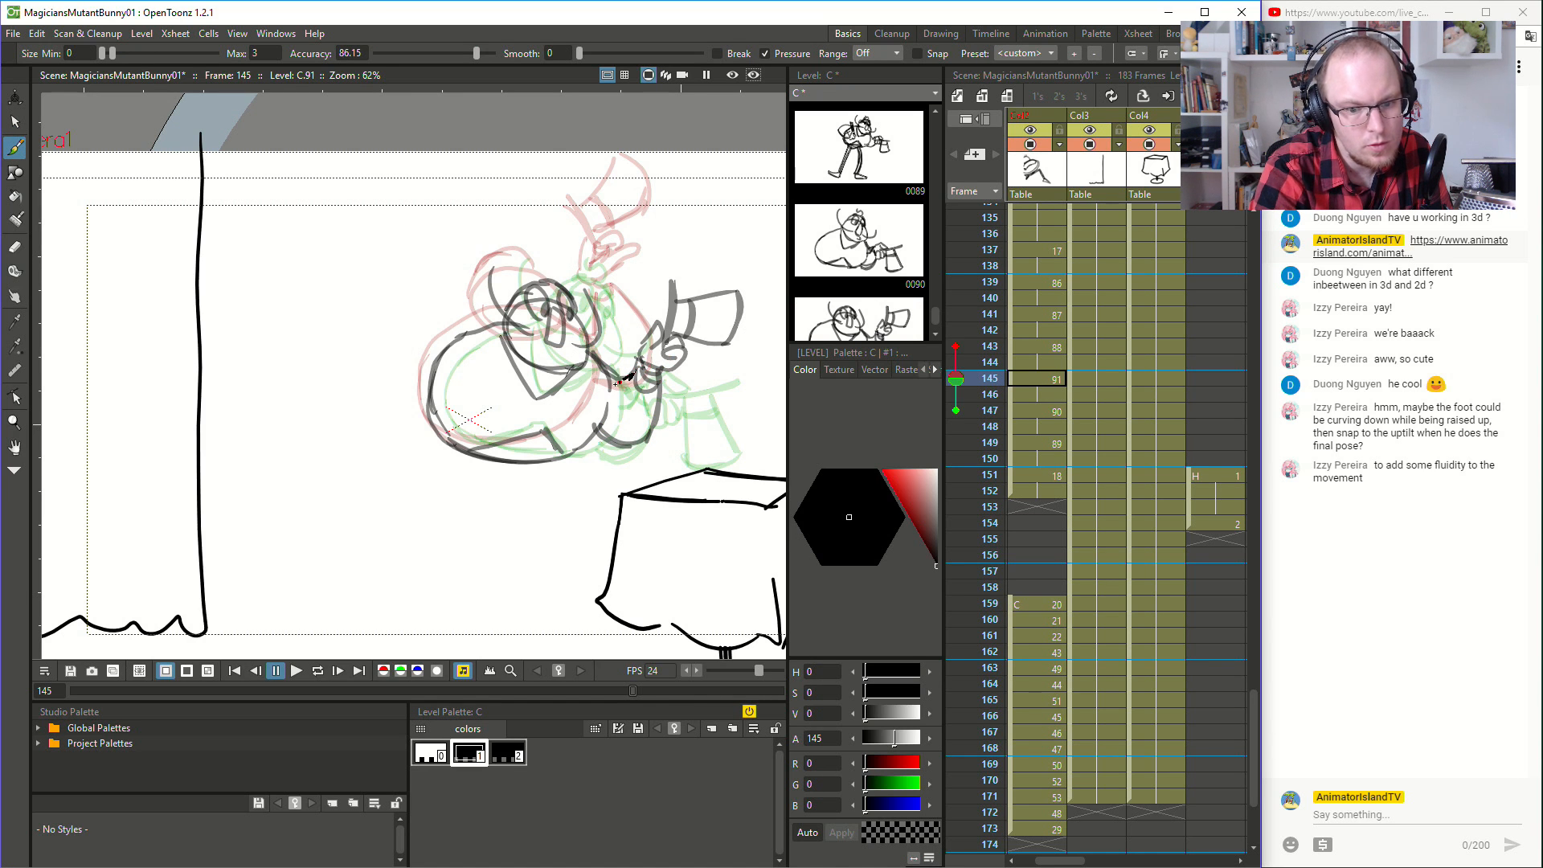
# - Delete the arm strokes at frame 147 and redraw the arm with a rounded elbow between the body and the hat hand
pyautogui.click(1059, 408)
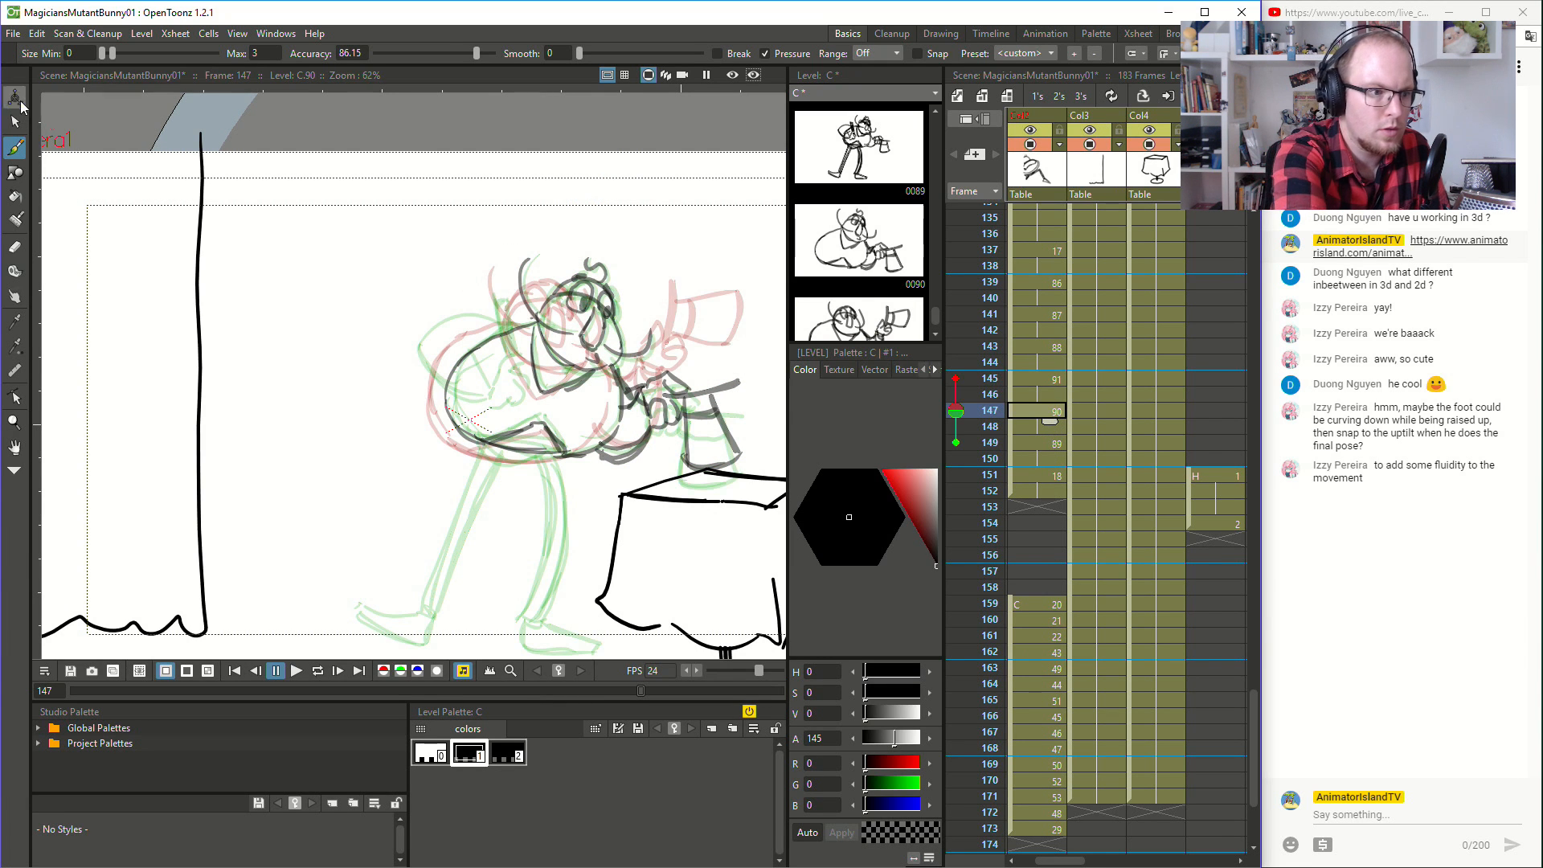
pyautogui.press('s')
pyautogui.hotkey('ctrl', 'a')
pyautogui.moveTo(618, 370)
pyautogui.mouseDown()
pyautogui.moveTo(584, 473)
pyautogui.moveTo(640, 463)
pyautogui.moveTo(645, 383)
pyautogui.moveTo(615, 363)
pyautogui.moveTo(616, 403)
pyautogui.moveTo(635, 370)
pyautogui.mouseUp()
pyautogui.press('Delete')
pyautogui.press('Delete')
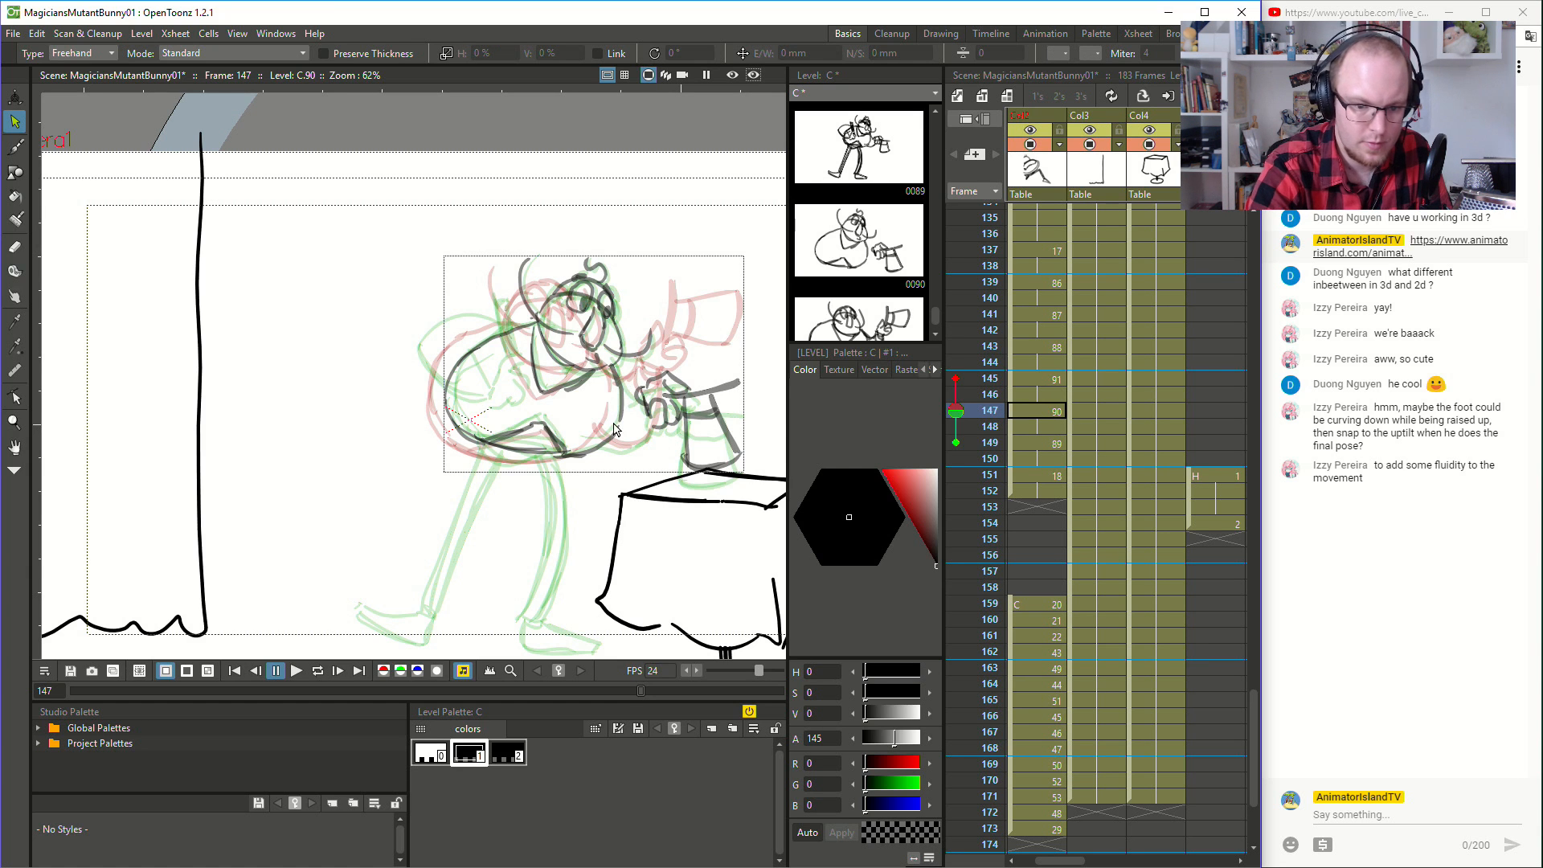
pyautogui.press('b')
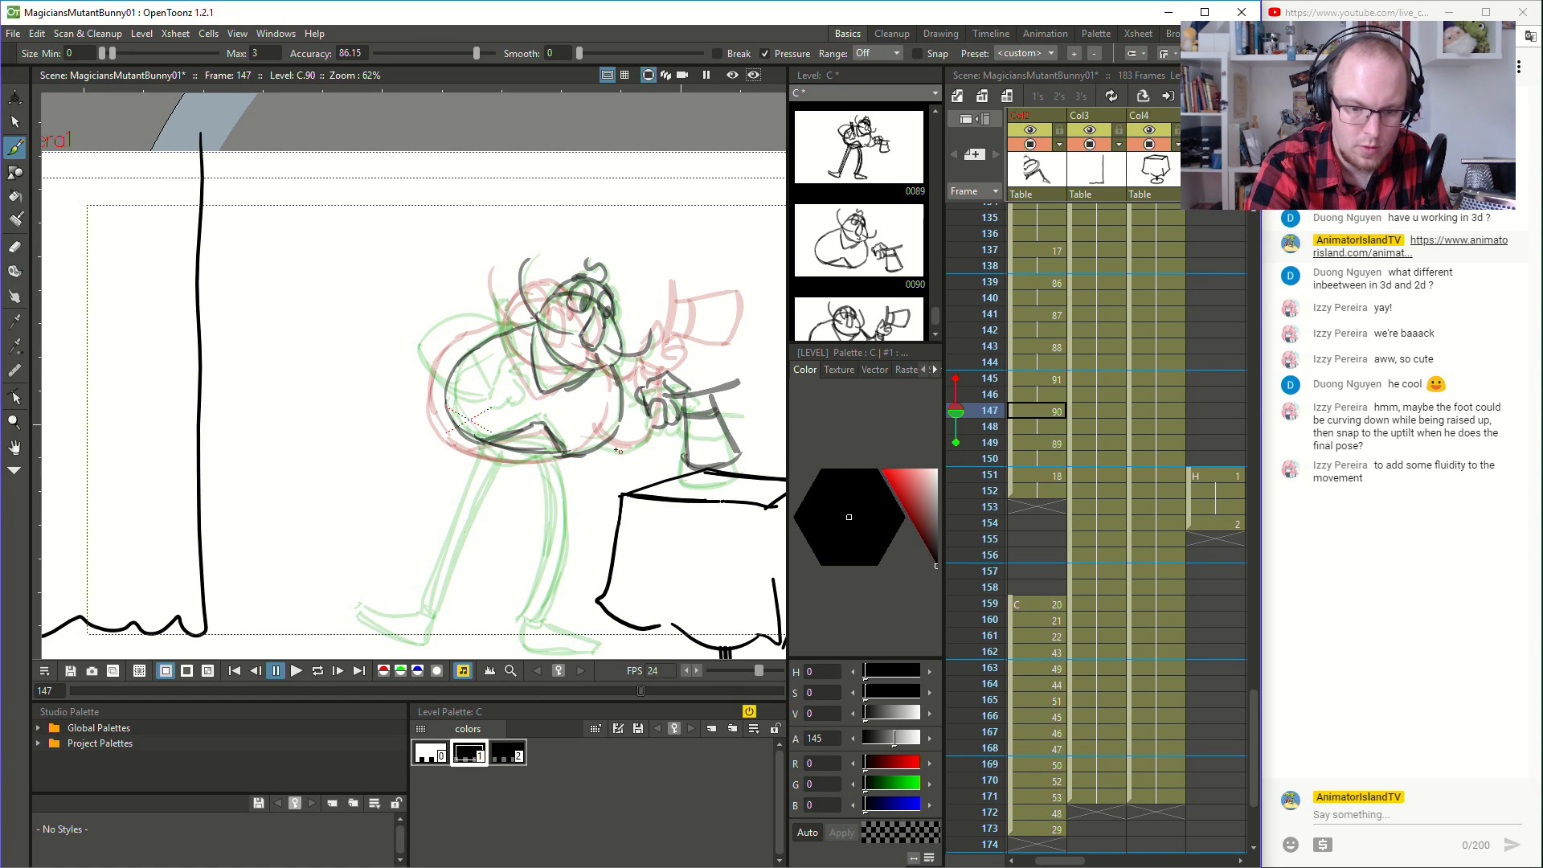
pyautogui.hotkey('ctrl', 'z')
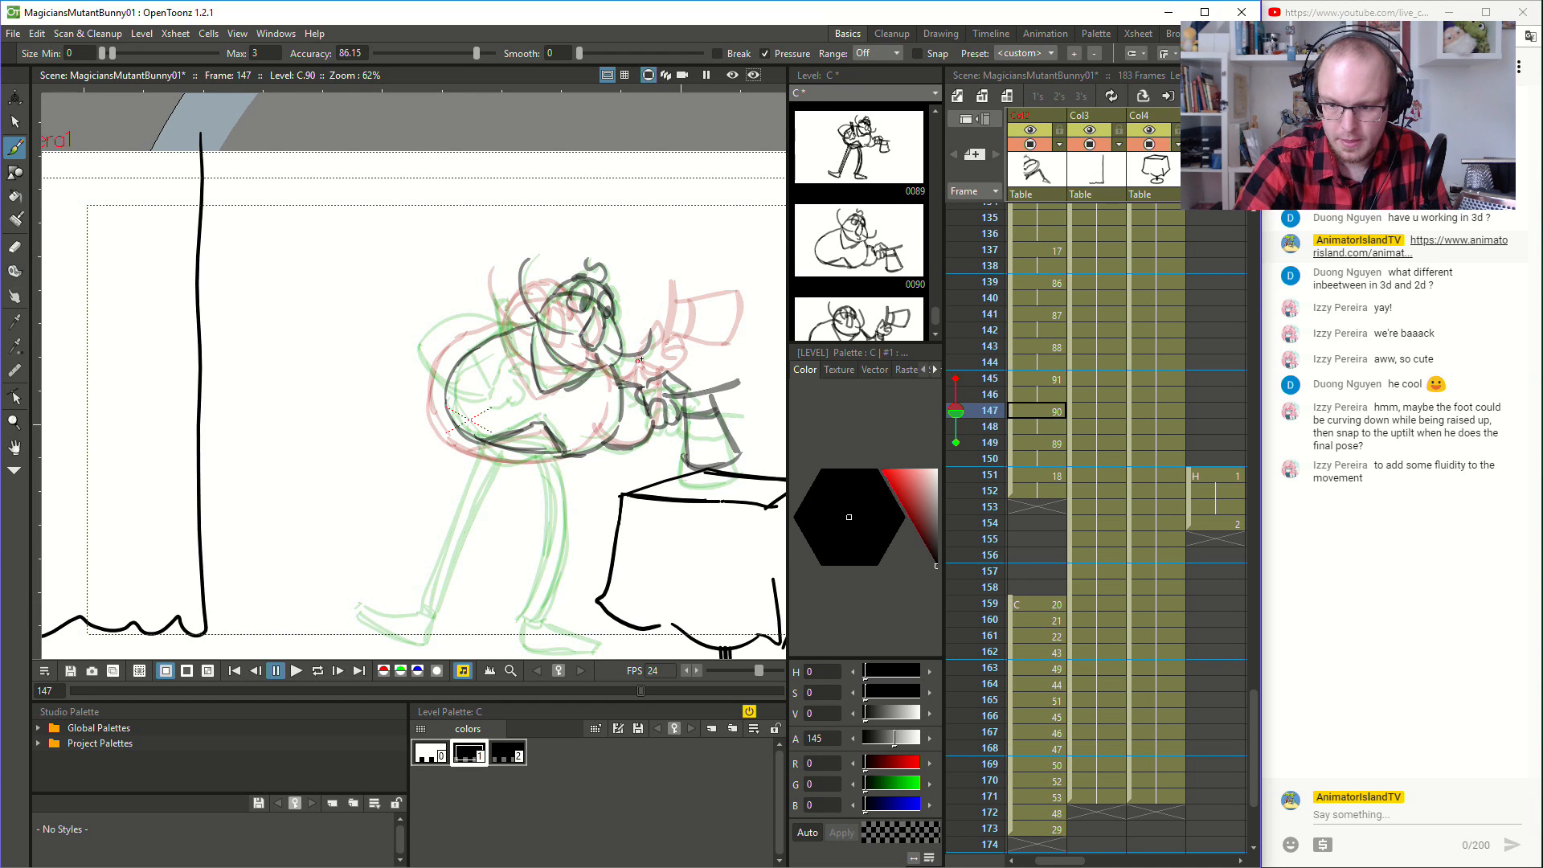
# - Step through the hat-fall drawings up to frame 149 and play the animation from frame 136 to check the motion
pyautogui.click(1033, 307)
pyautogui.press('Down')
pyautogui.press('Down')
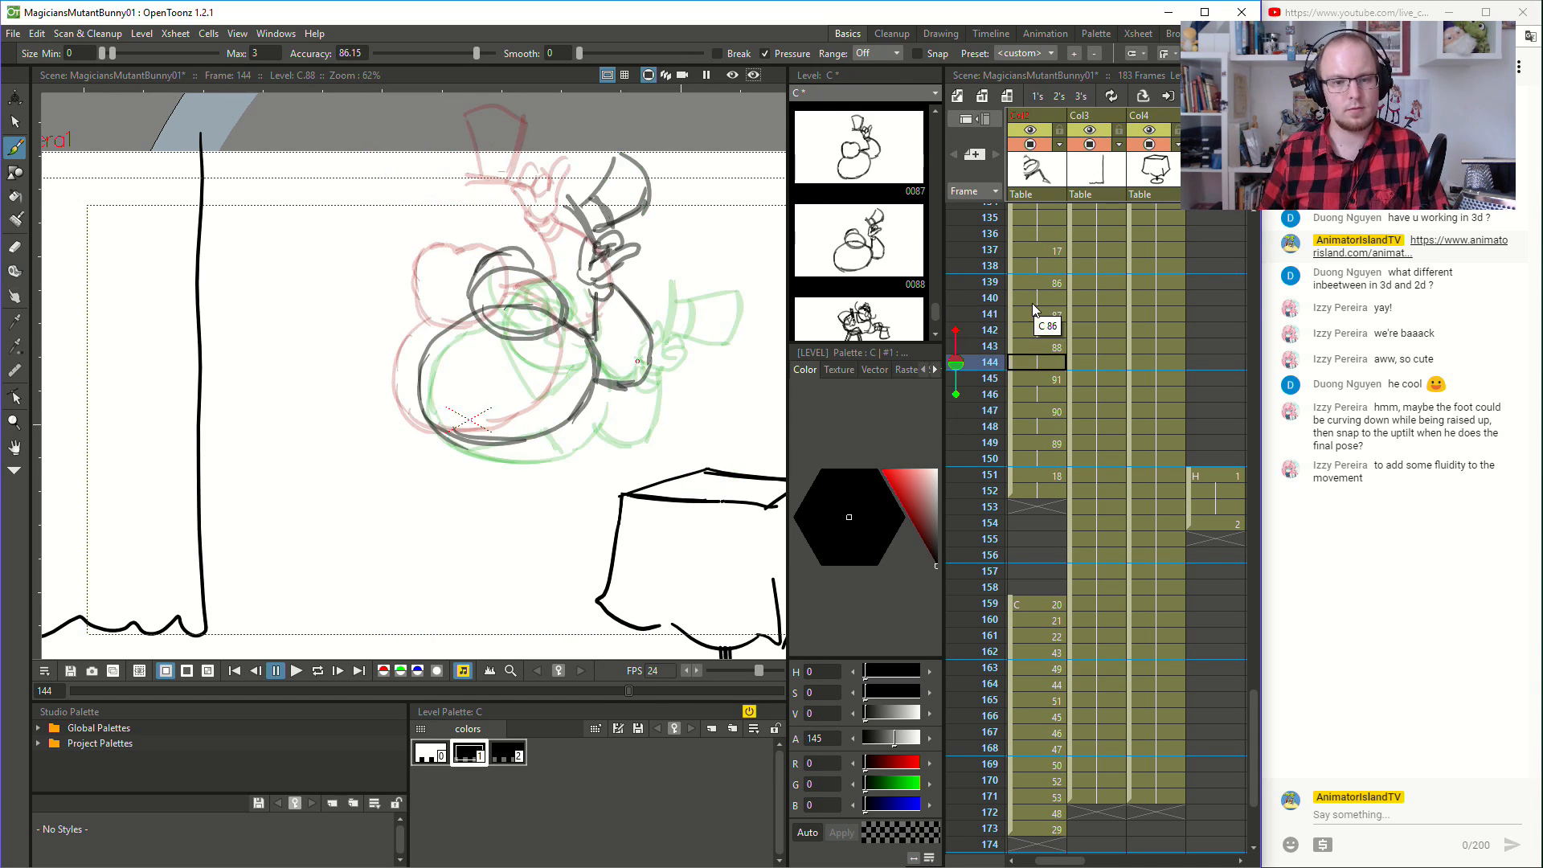
pyautogui.press('Down')
pyautogui.press('Down')
pyautogui.press('Down')
pyautogui.press('Down')
pyautogui.press('Down')
pyautogui.press('Down')
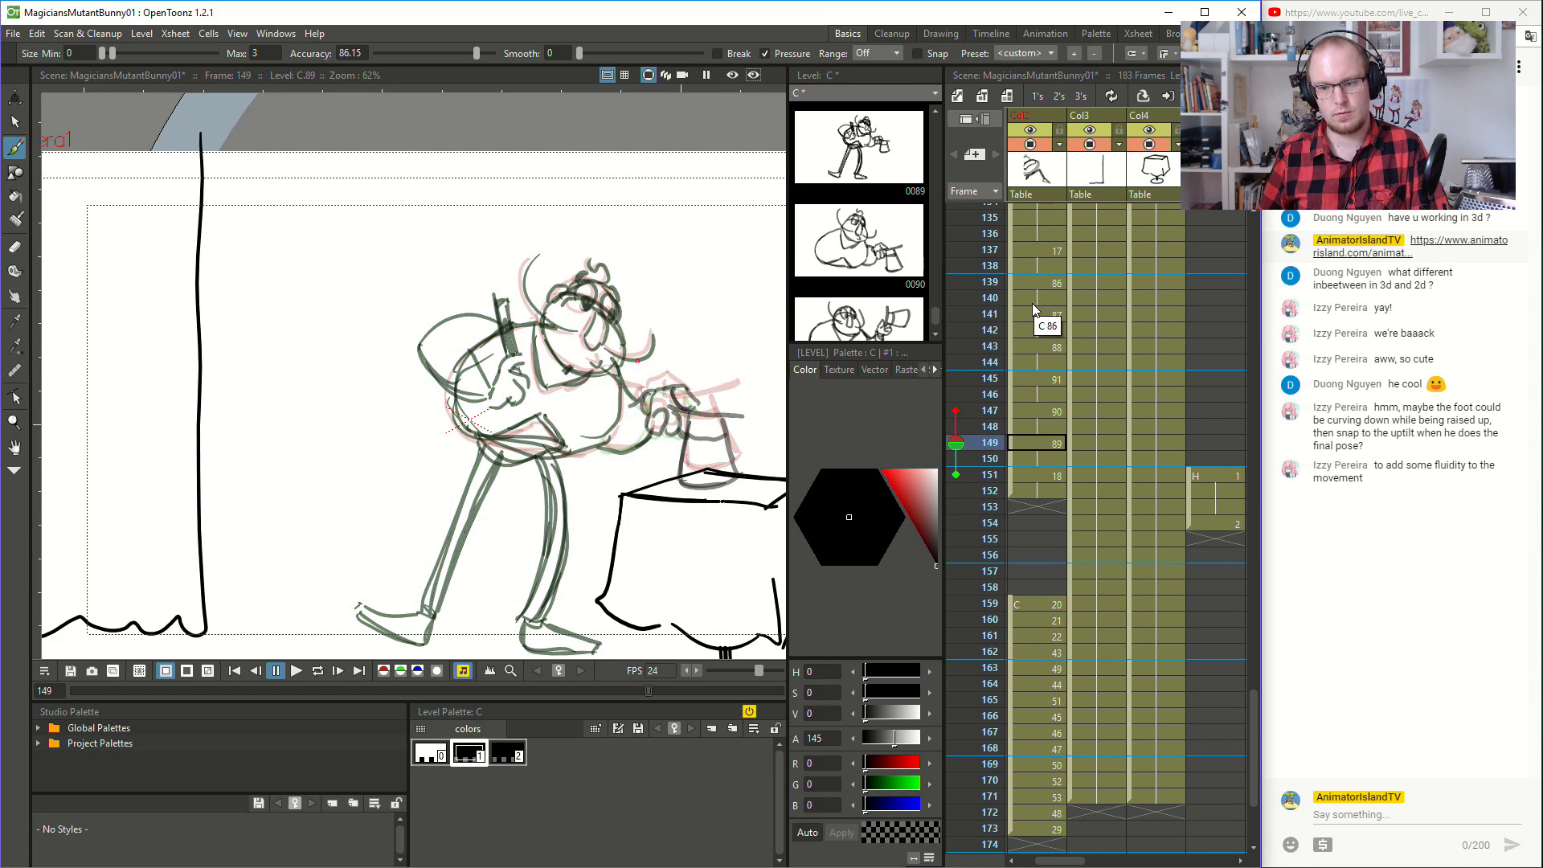
pyautogui.press('Up')
pyautogui.press('Up')
pyautogui.press('Up')
pyautogui.press('Up')
pyautogui.press('Up')
pyautogui.press('Up')
pyautogui.press('Up')
pyautogui.press('Up')
pyautogui.press('Up')
pyautogui.press('Up')
pyautogui.press('Up')
pyautogui.press('Up')
pyautogui.press('Up')
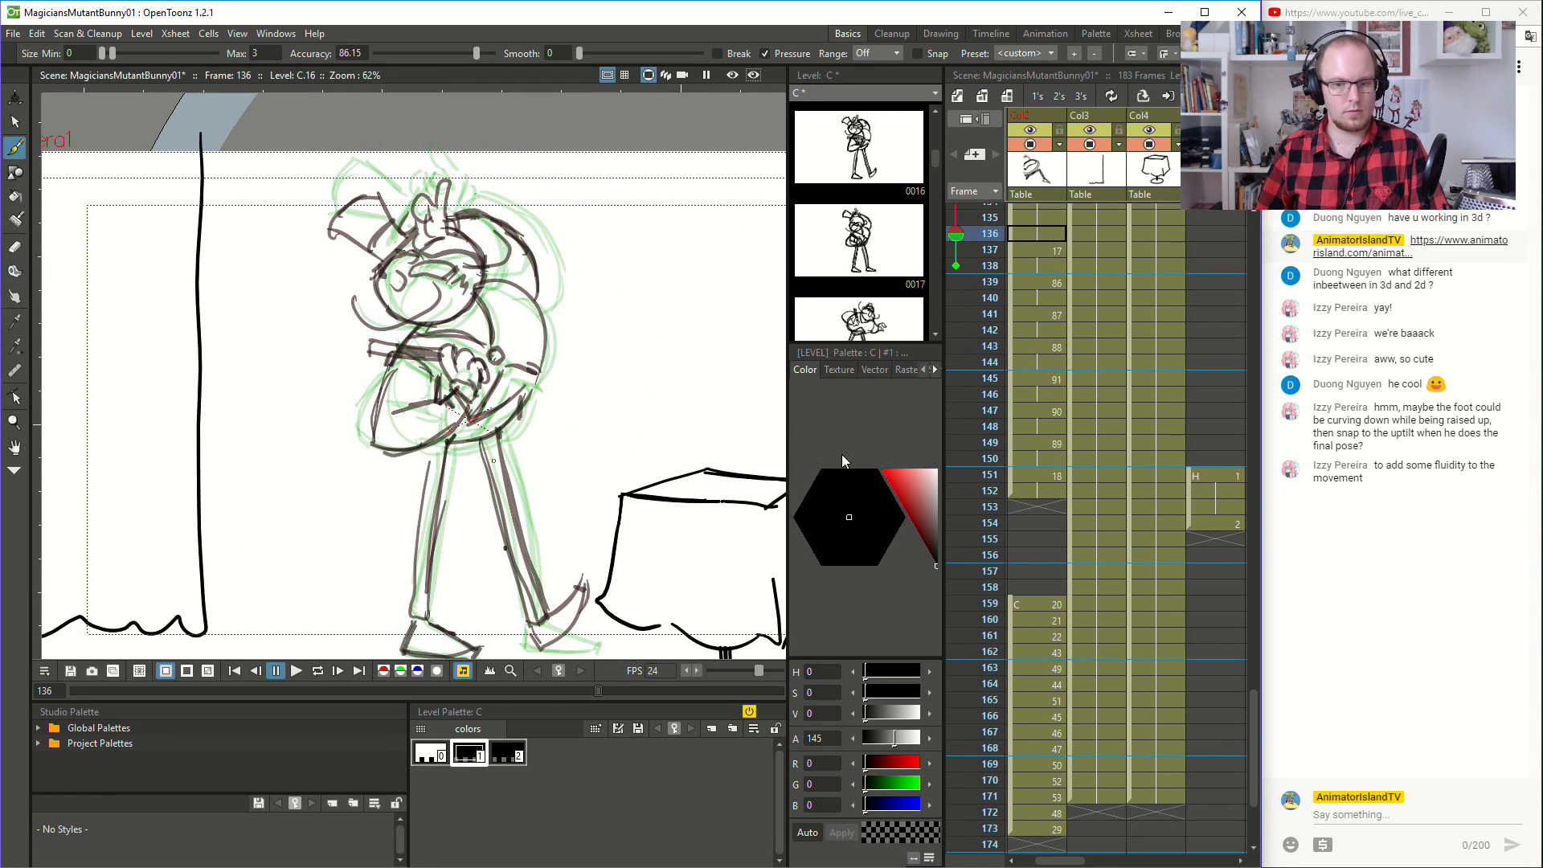
pyautogui.click(297, 669)
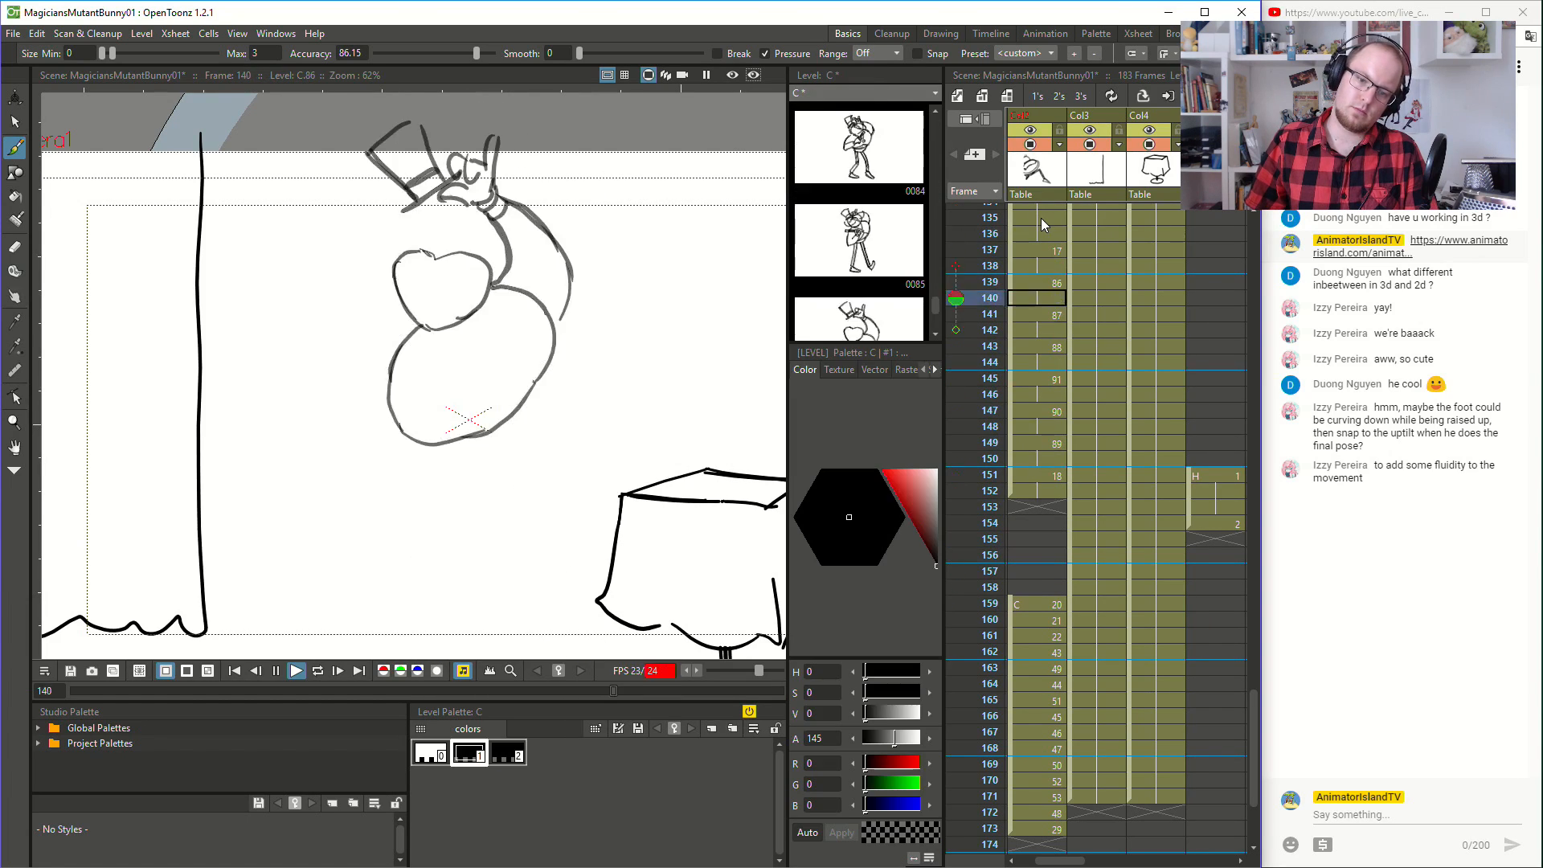
pyautogui.click(297, 673)
# - Draw the eyes, nose and curling moustache on the magician's head at frame 143
pyautogui.click(1048, 456)
pyautogui.click(1053, 444)
pyautogui.click(1057, 409)
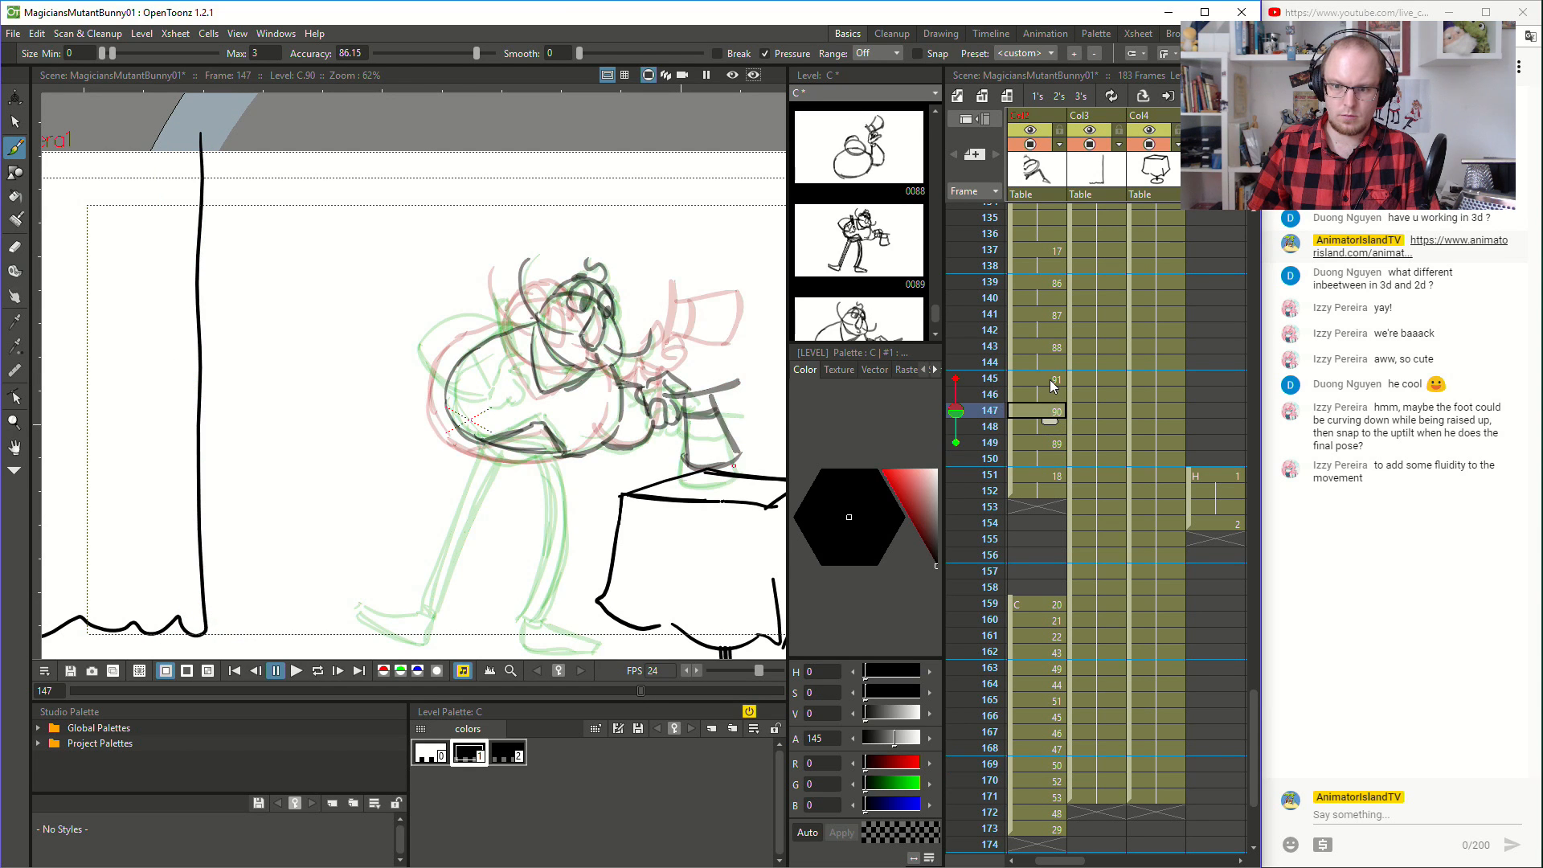
pyautogui.click(1054, 381)
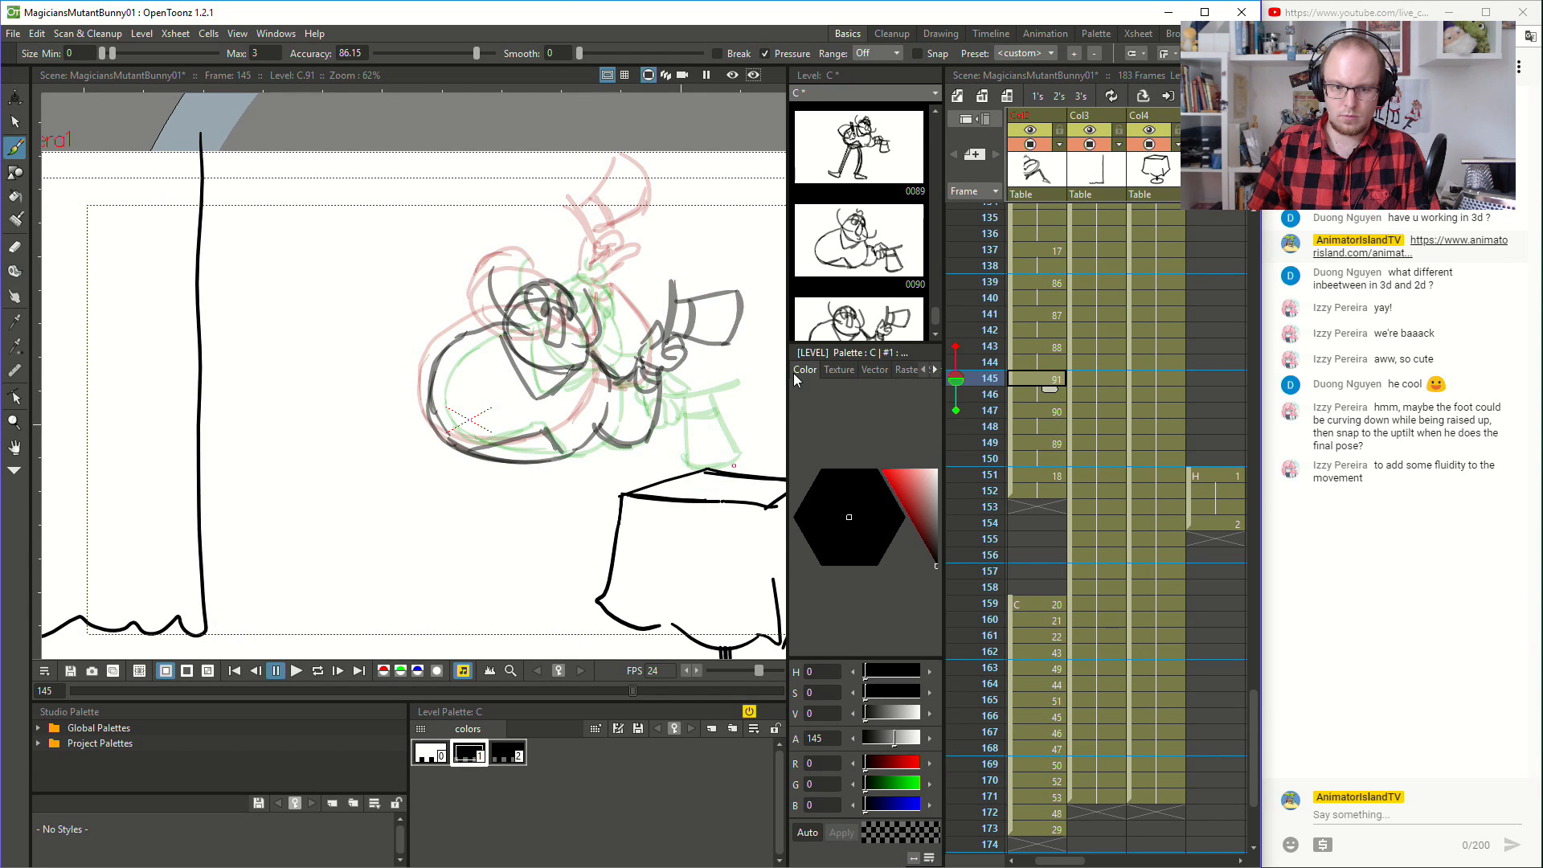
pyautogui.click(1056, 348)
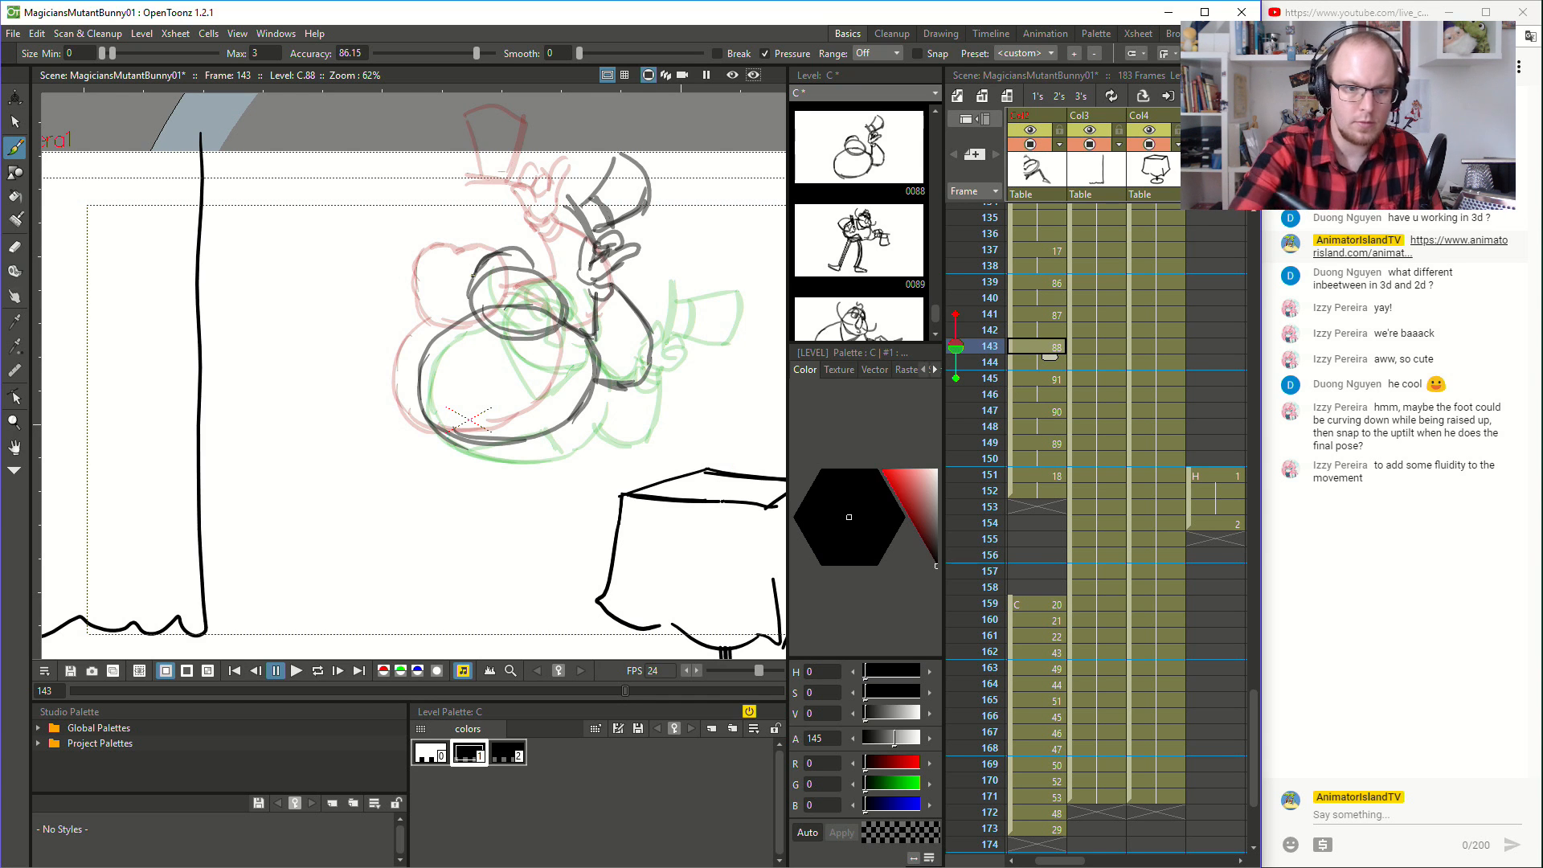
pyautogui.moveTo(511, 305)
pyautogui.mouseDown()
pyautogui.moveTo(511, 321)
pyautogui.moveTo(506, 272)
pyautogui.mouseUp()
pyautogui.hotkey('ctrl', 'z')
pyautogui.hotkey('ctrl', 'z')
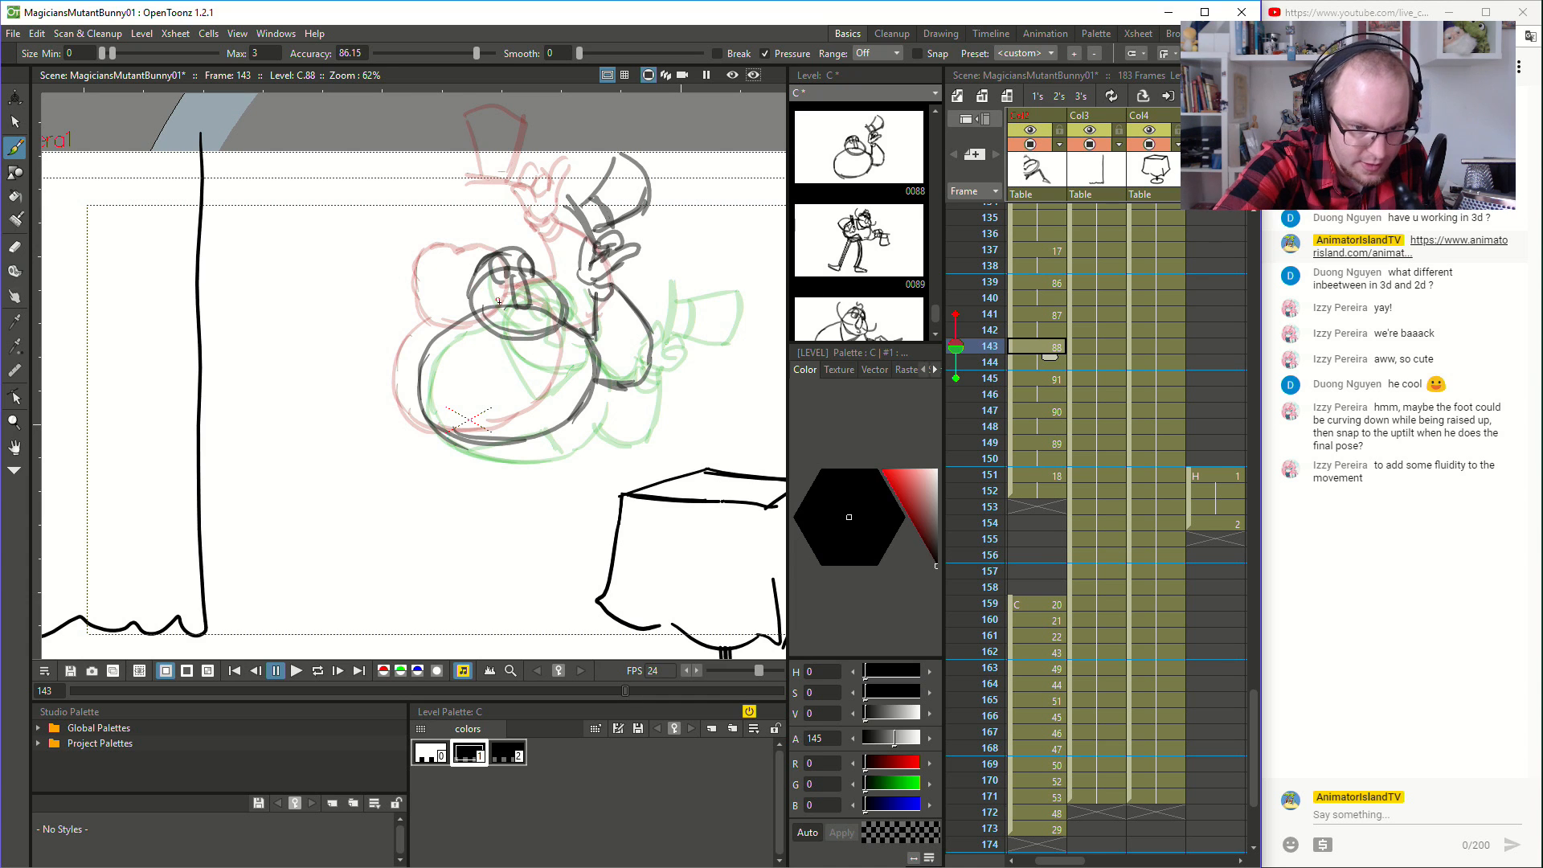
pyautogui.moveTo(446, 282); pyautogui.dragTo(441, 262)
pyautogui.moveTo(534, 304); pyautogui.dragTo(535, 239)
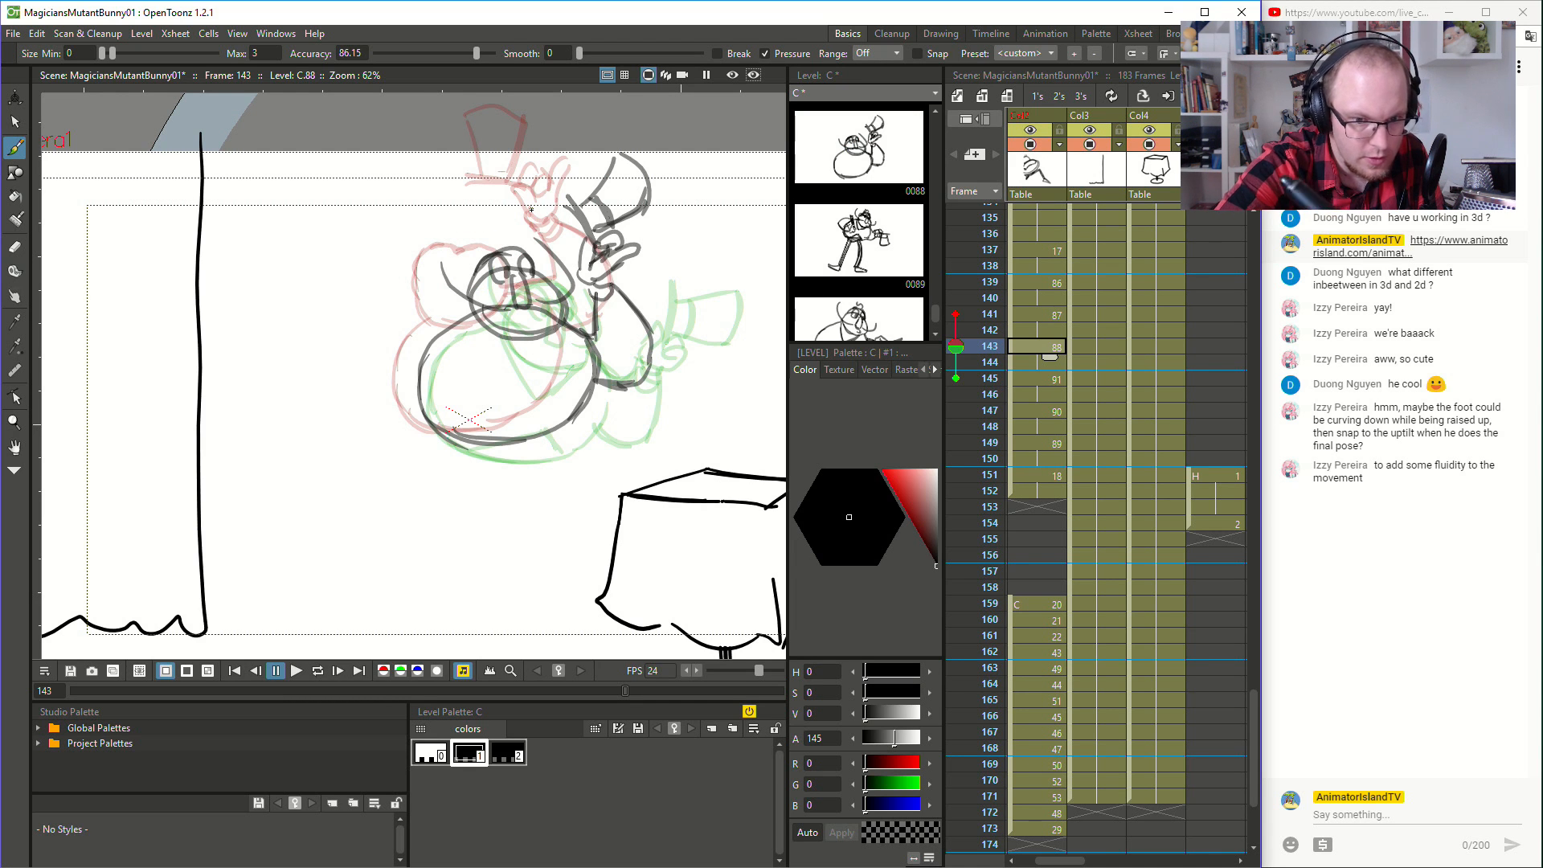
# - Sketch the eyes, nose and curling moustache on the magician's head at frame 141
pyautogui.click(1045, 381)
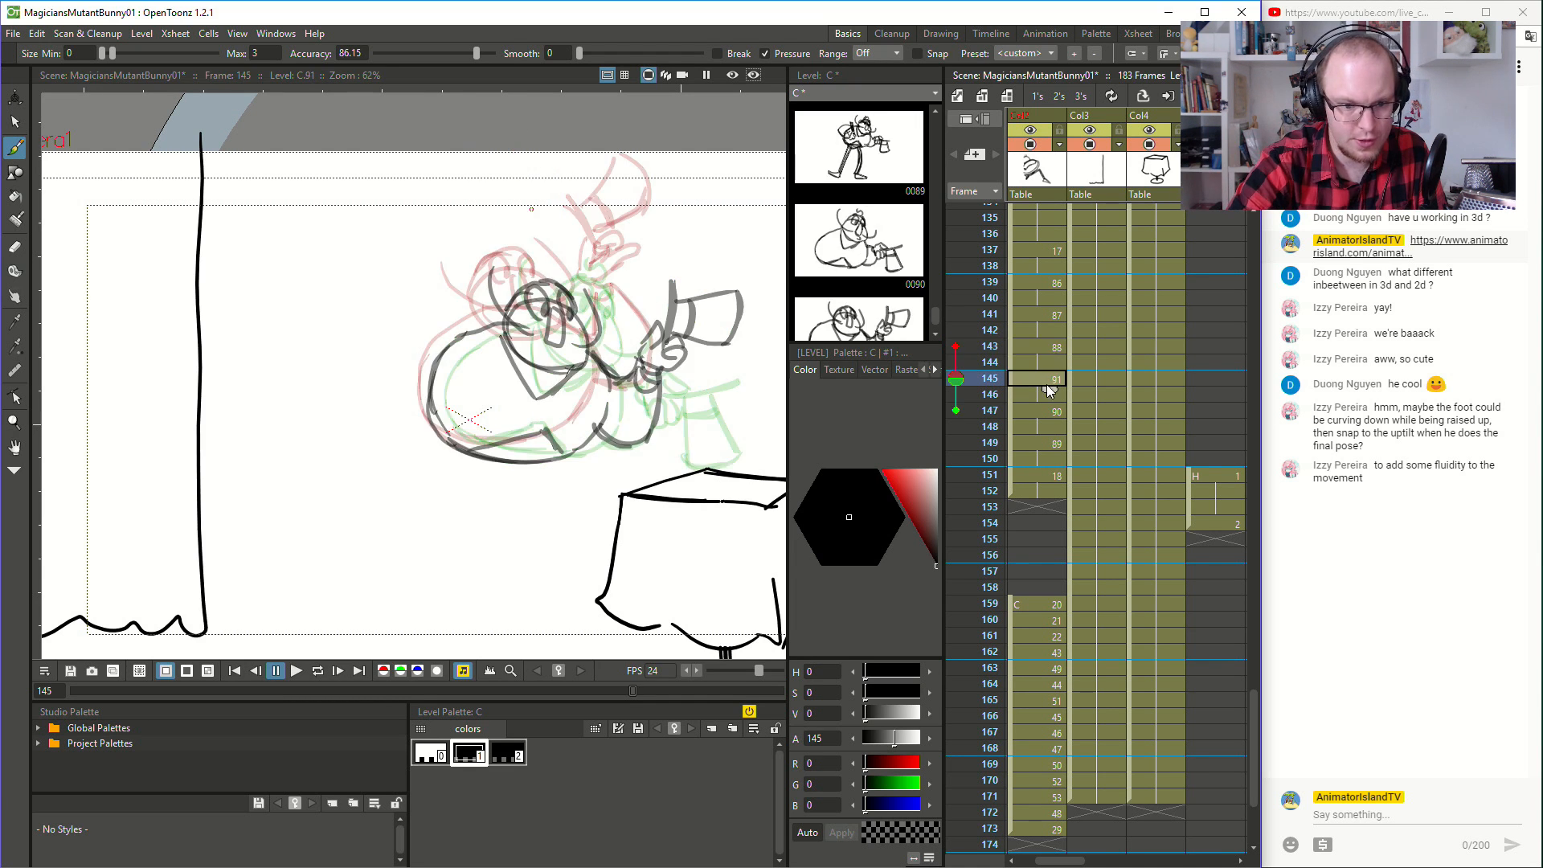
pyautogui.click(1045, 345)
pyautogui.click(1048, 314)
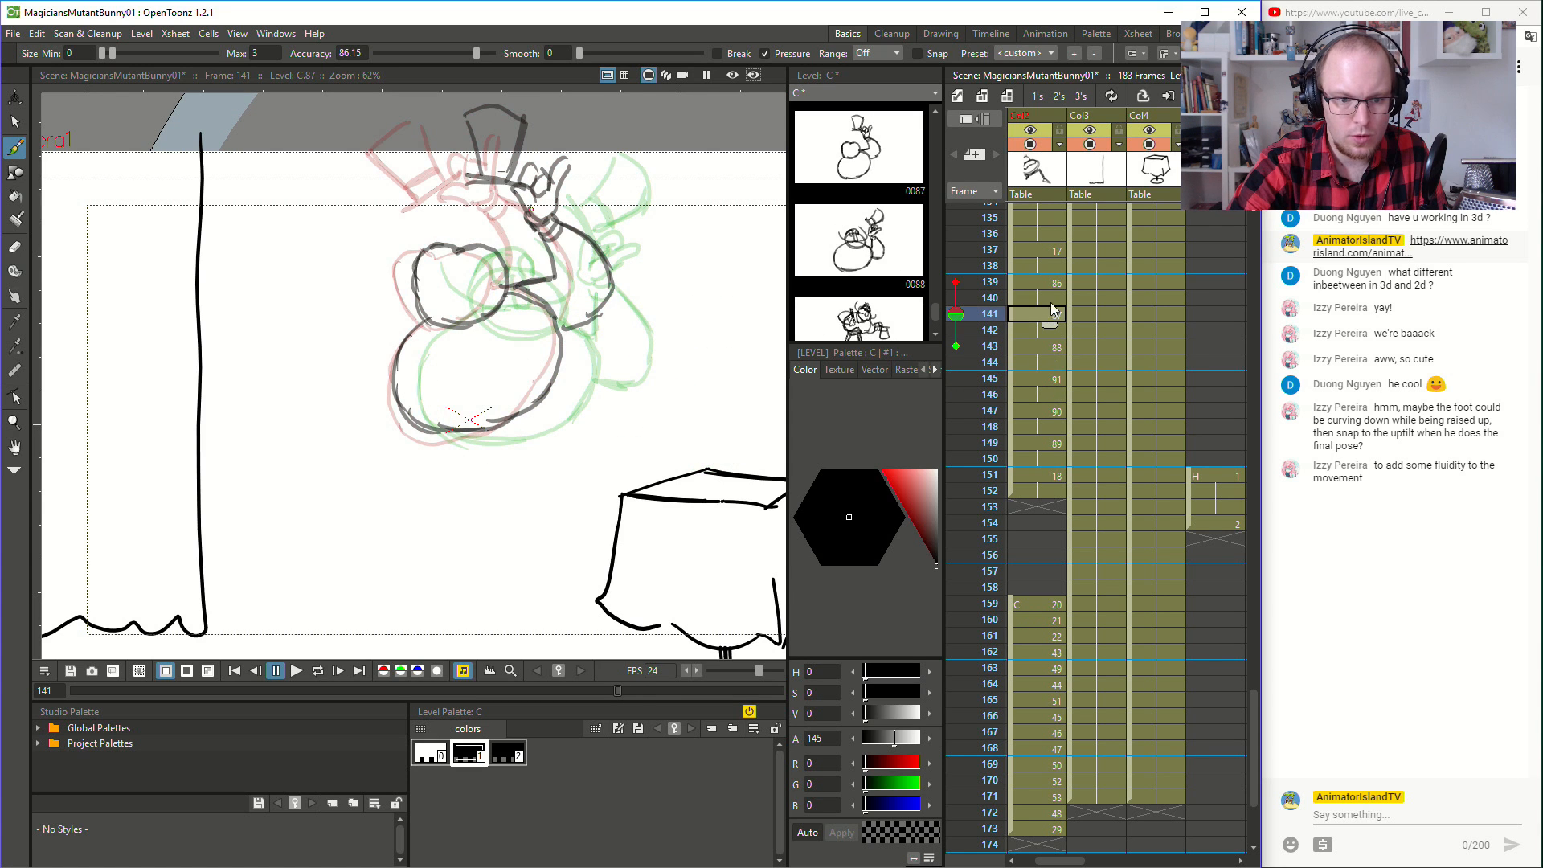
pyautogui.moveTo(455, 261)
pyautogui.mouseDown()
pyautogui.moveTo(465, 295)
pyautogui.moveTo(478, 282)
pyautogui.moveTo(444, 276)
pyautogui.moveTo(459, 256)
pyautogui.mouseUp()
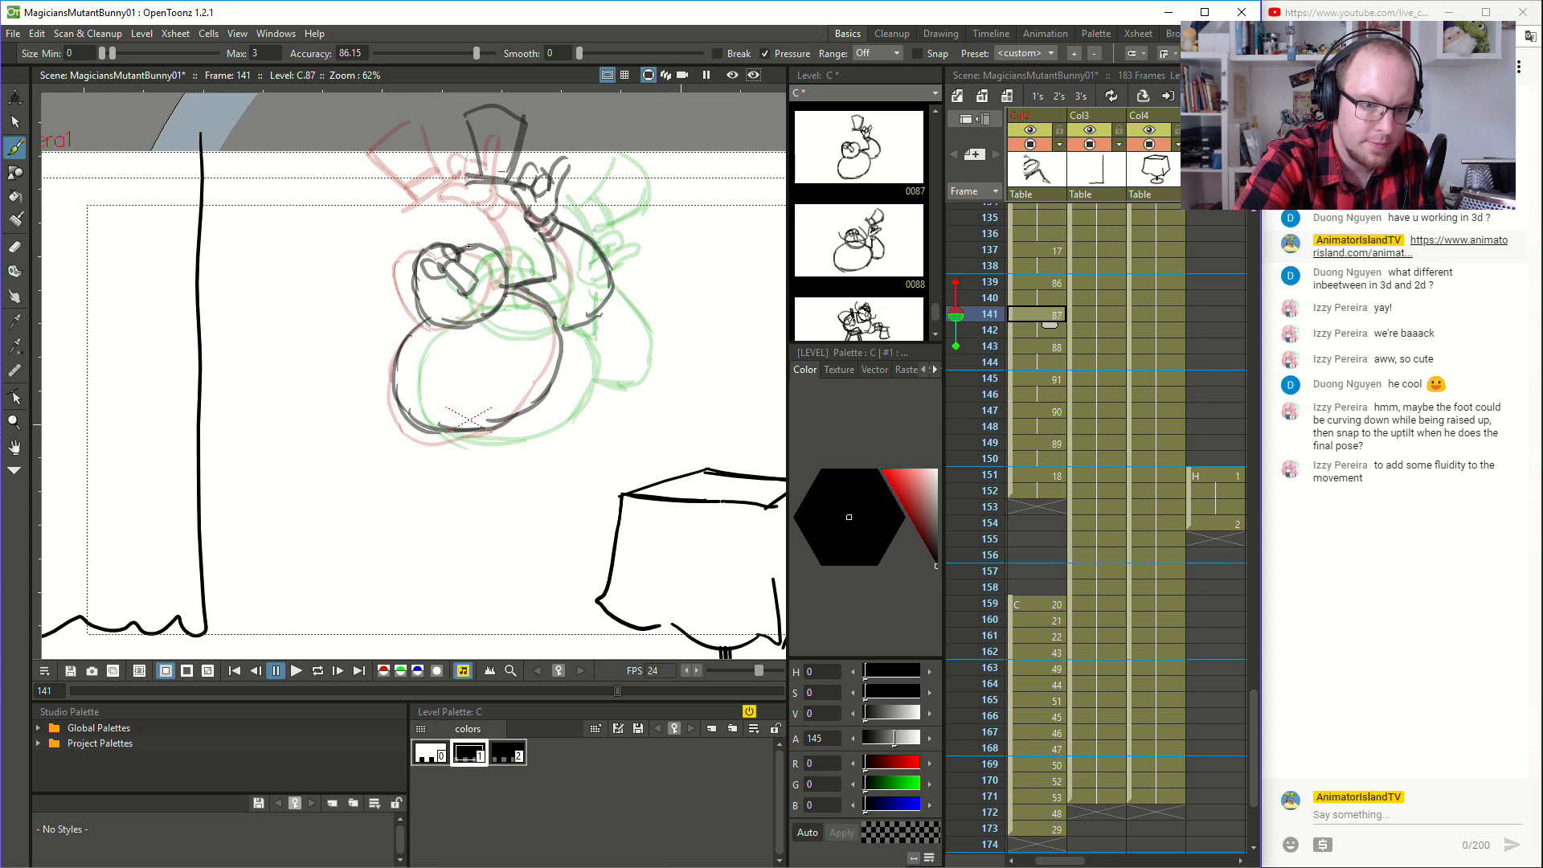
pyautogui.moveTo(460, 313); pyautogui.dragTo(406, 259)
pyautogui.moveTo(495, 281); pyautogui.dragTo(479, 211)
# - Sketch the face and upswept moustache inside the head shape at frame 139, using frame 137 as reference
pyautogui.click(1057, 283)
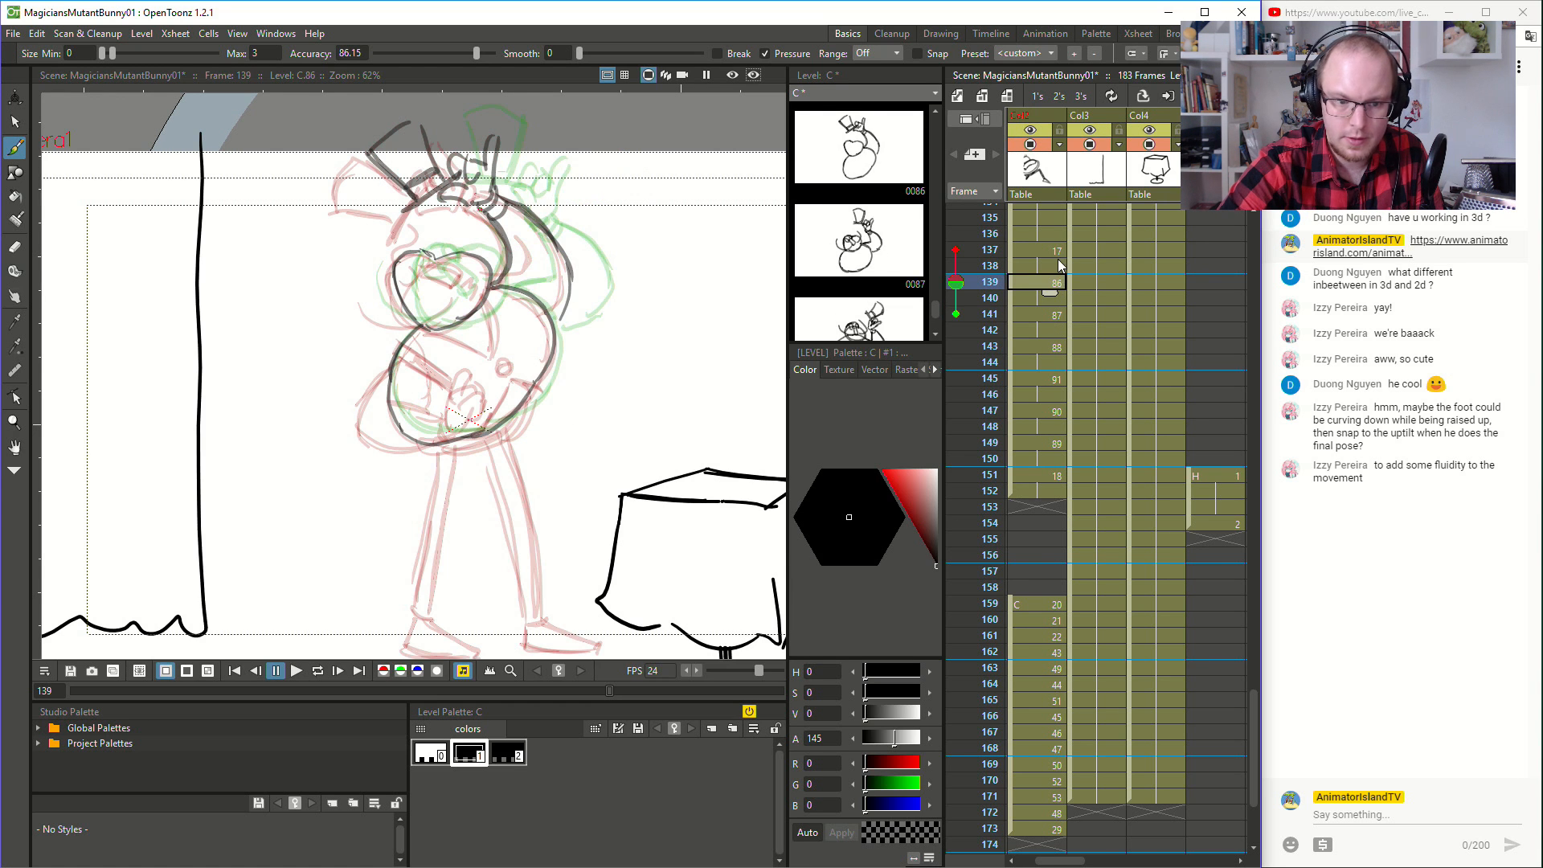
pyautogui.click(1057, 256)
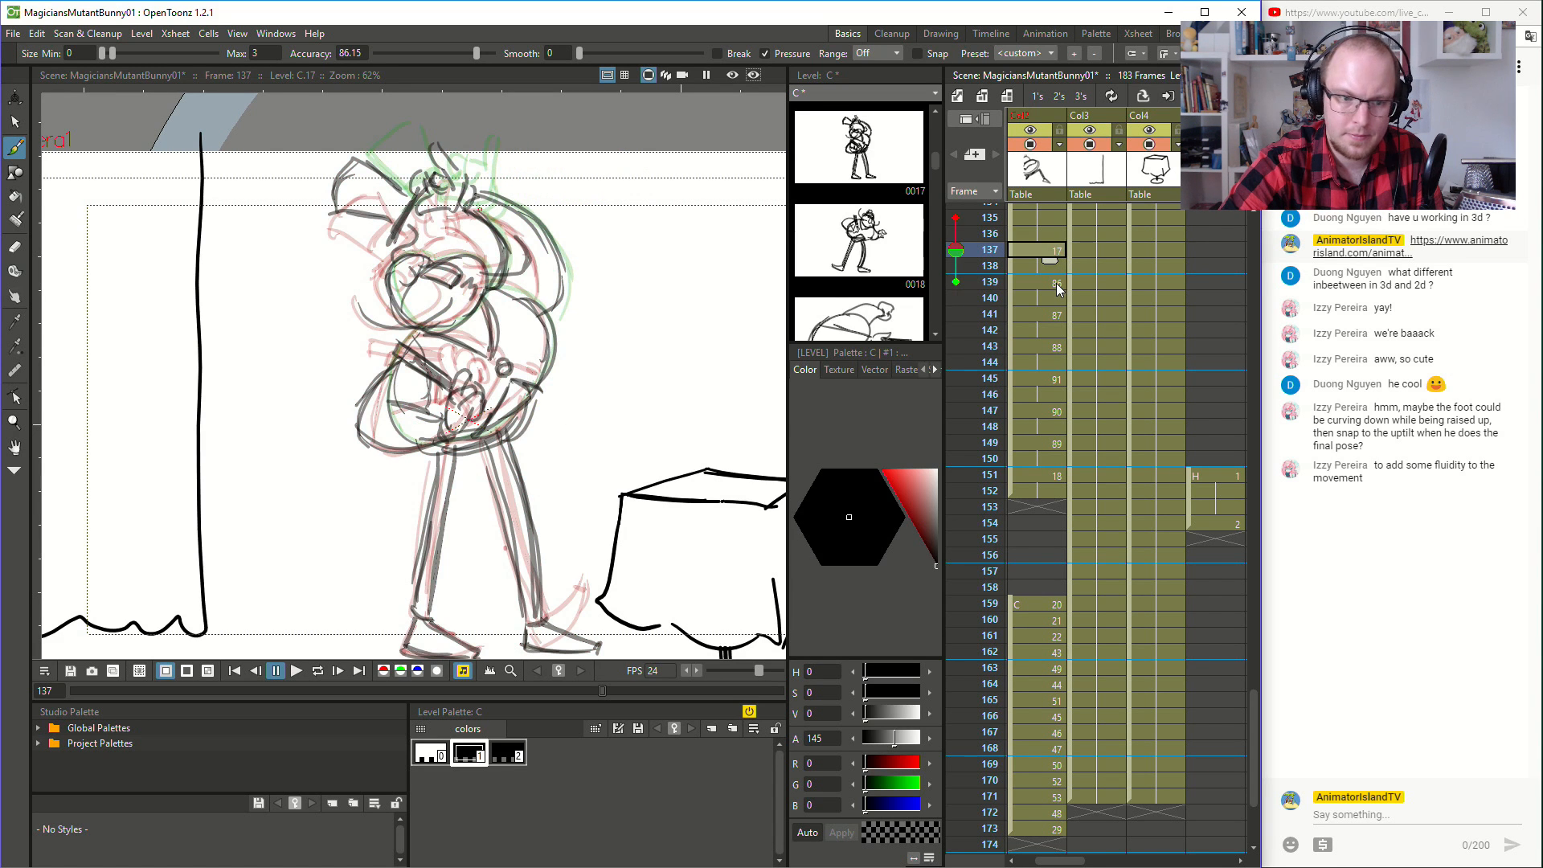
pyautogui.click(1056, 283)
pyautogui.moveTo(427, 268)
pyautogui.mouseDown()
pyautogui.moveTo(472, 281)
pyautogui.moveTo(473, 299)
pyautogui.moveTo(466, 267)
pyautogui.moveTo(415, 268)
pyautogui.moveTo(439, 315)
pyautogui.moveTo(421, 323)
pyautogui.moveTo(367, 284)
pyautogui.mouseUp()
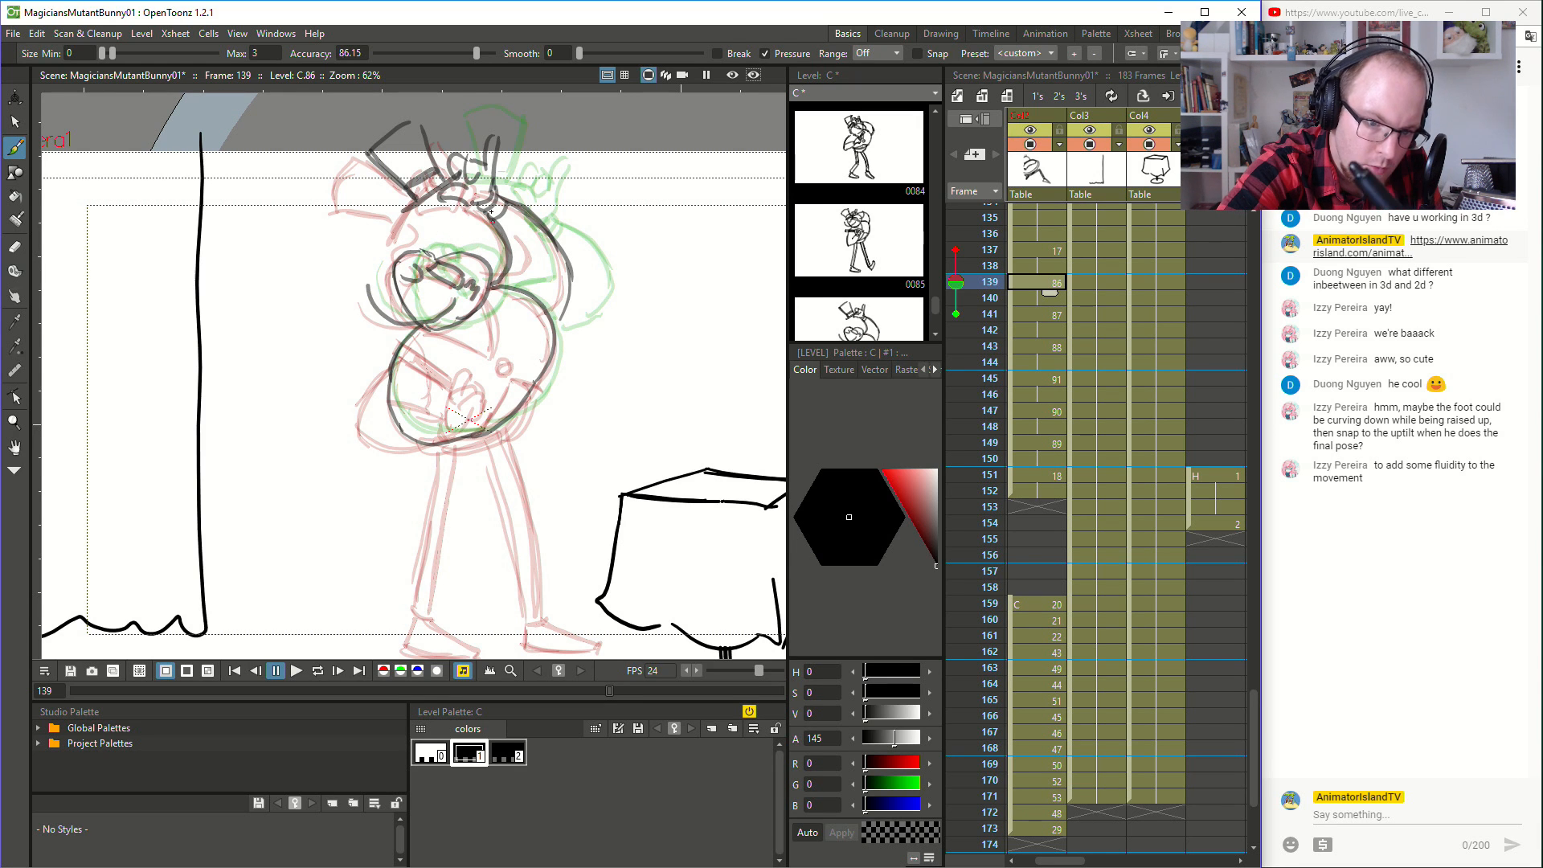
pyautogui.moveTo(502, 276); pyautogui.dragTo(500, 225)
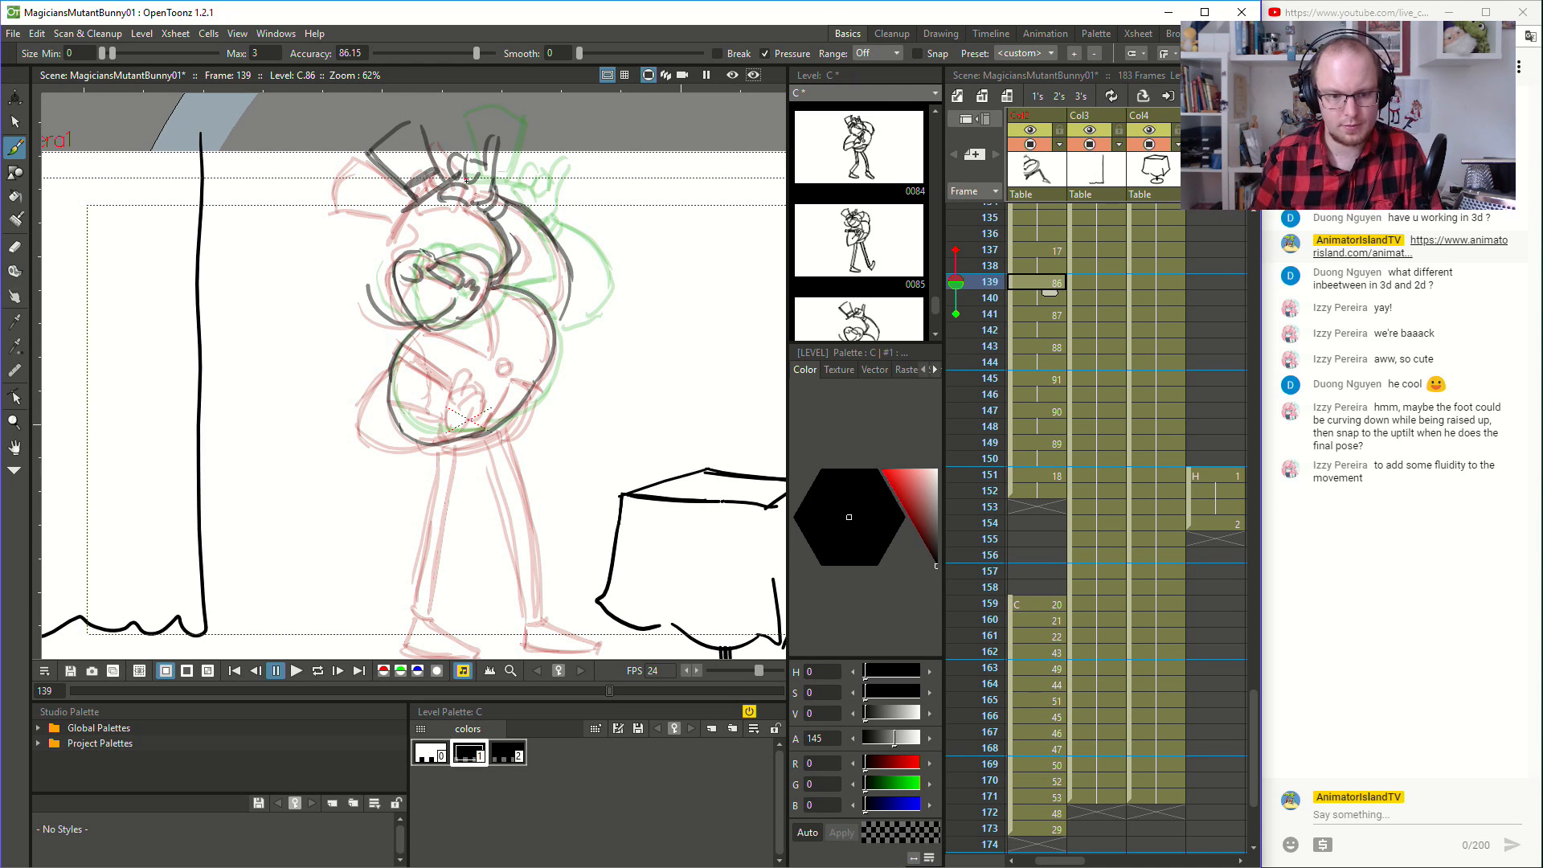
# - Draw the magician's bent rear arm with its hand and wand over the body at frame 147
pyautogui.press('Down')
pyautogui.press('Down')
pyautogui.press('Down')
pyautogui.press('Down')
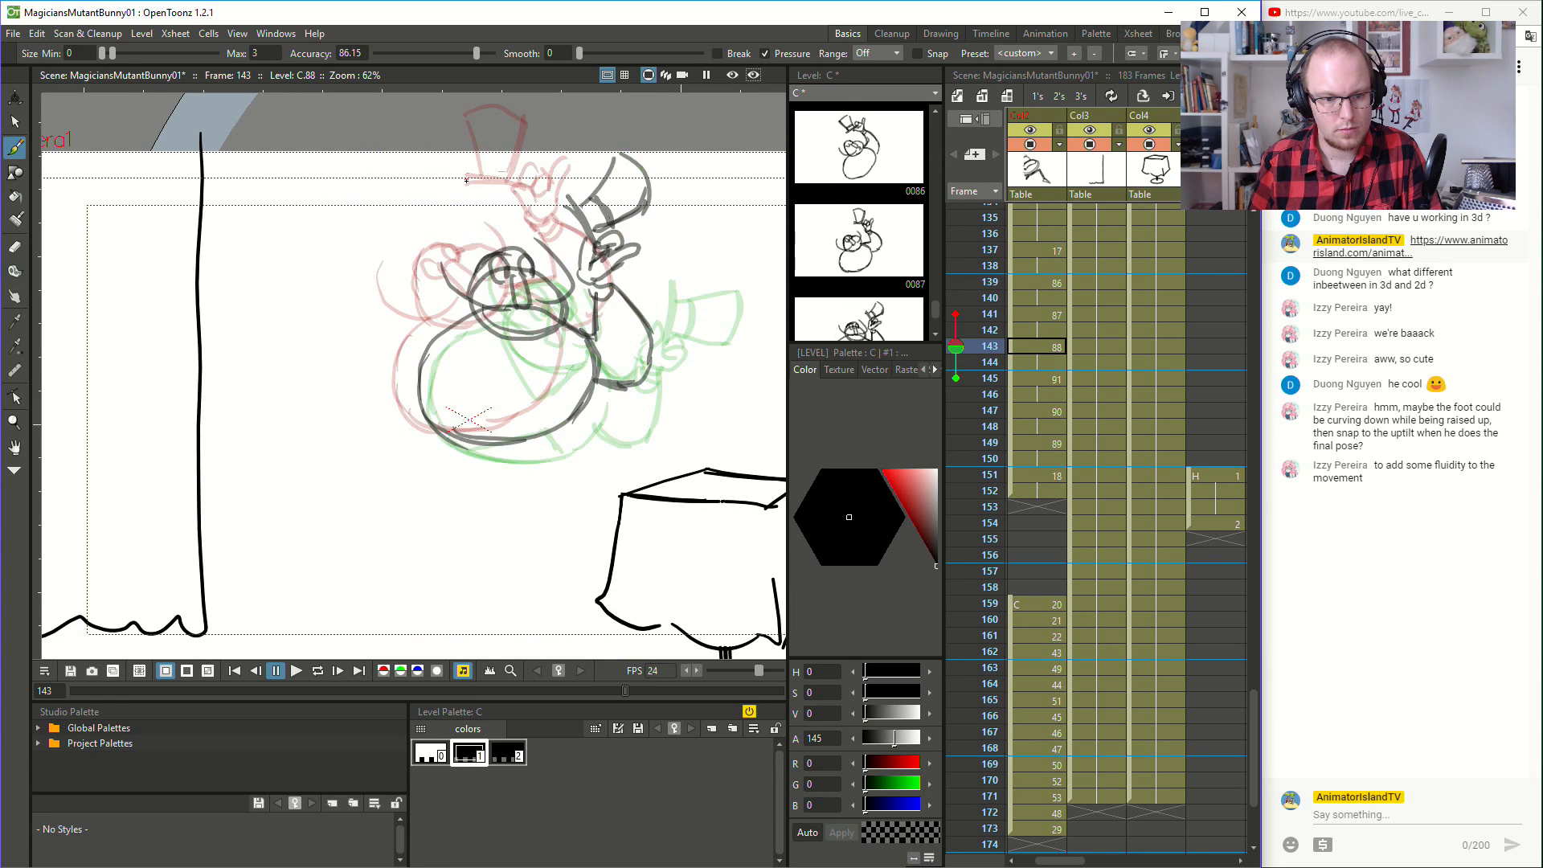
pyautogui.press('Down')
pyautogui.press('Down')
pyautogui.press('Down')
pyautogui.press('Down')
pyautogui.press('Down')
pyautogui.press('Down')
pyautogui.press('Up')
pyautogui.press('Up')
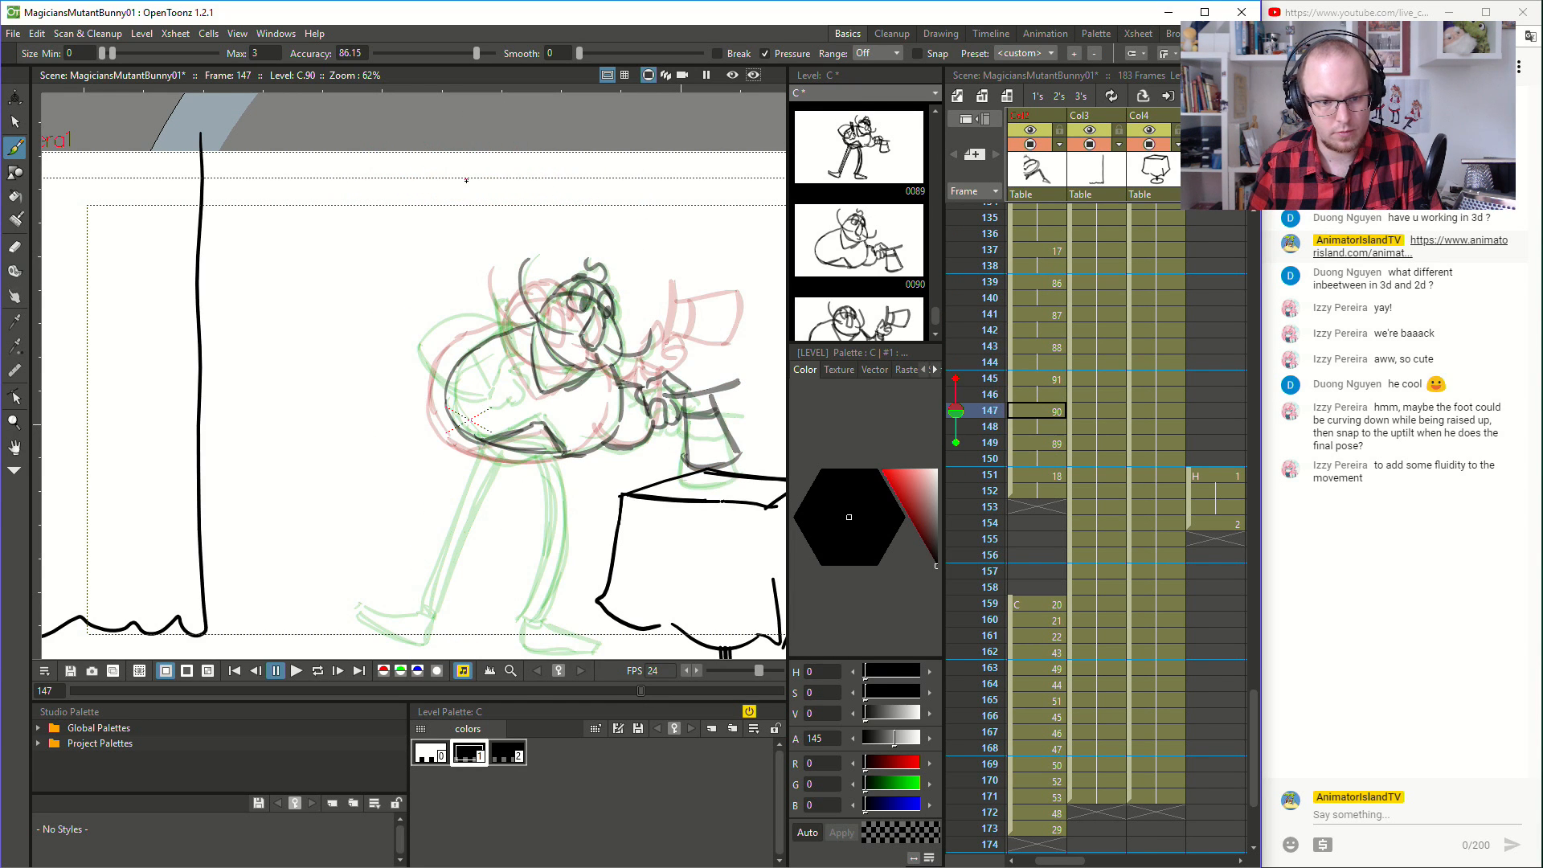
pyautogui.moveTo(515, 322)
pyautogui.mouseDown()
pyautogui.moveTo(421, 343)
pyautogui.moveTo(483, 403)
pyautogui.mouseUp()
pyautogui.moveTo(413, 354)
pyautogui.mouseDown()
pyautogui.moveTo(486, 401)
pyautogui.moveTo(514, 359)
pyautogui.moveTo(528, 382)
pyautogui.moveTo(486, 405)
pyautogui.moveTo(493, 301)
pyautogui.moveTo(506, 301)
pyautogui.moveTo(516, 353)
pyautogui.moveTo(462, 341)
pyautogui.mouseUp()
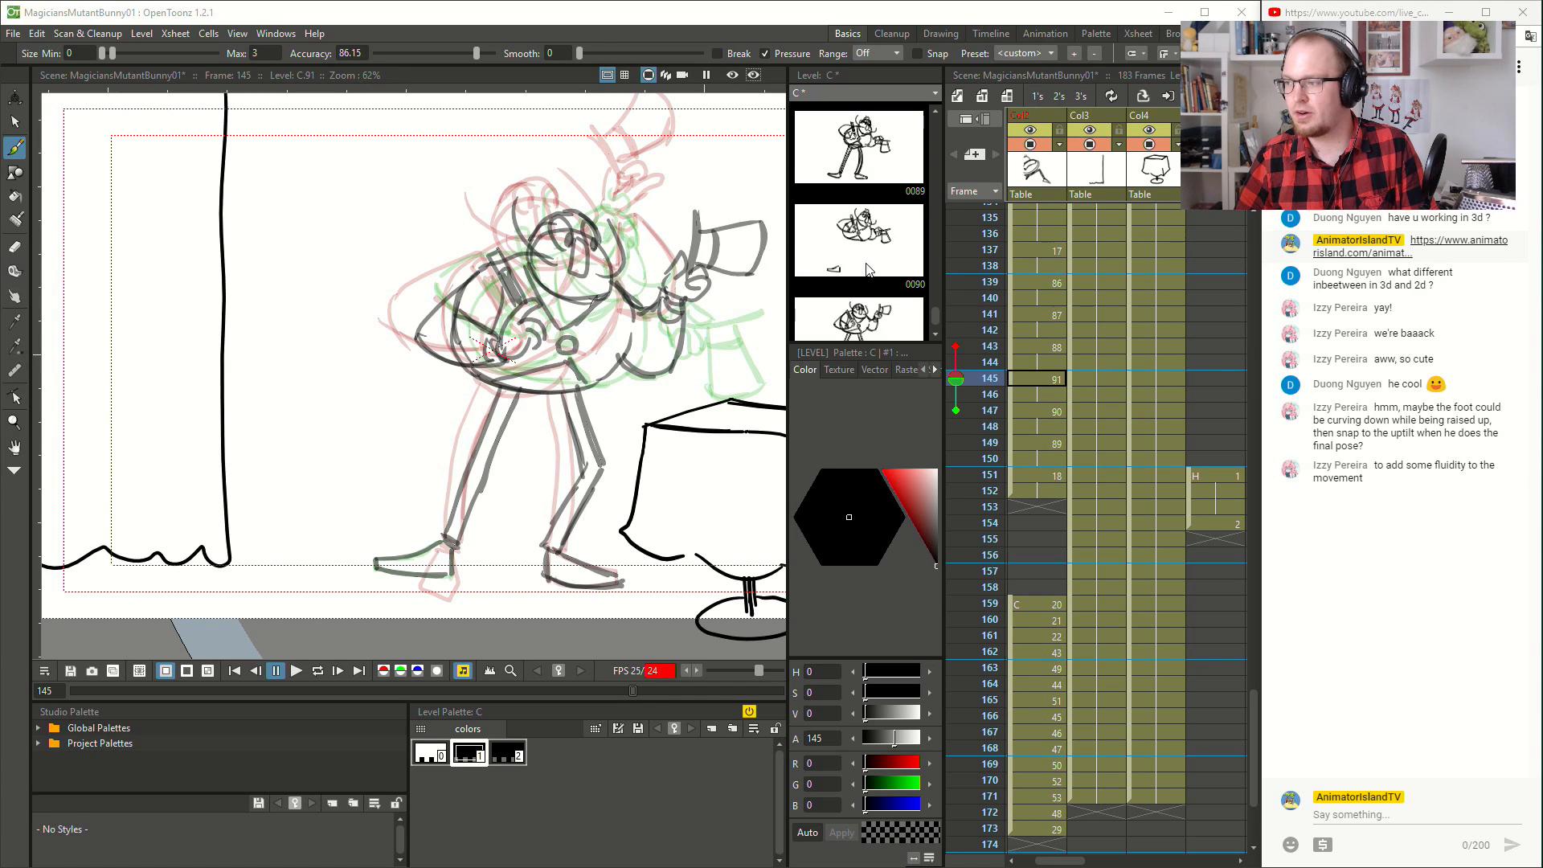
# - Play the animation from frame 136 to review the hat-fall drawings with the added legs and arms
pyautogui.click(292, 6)
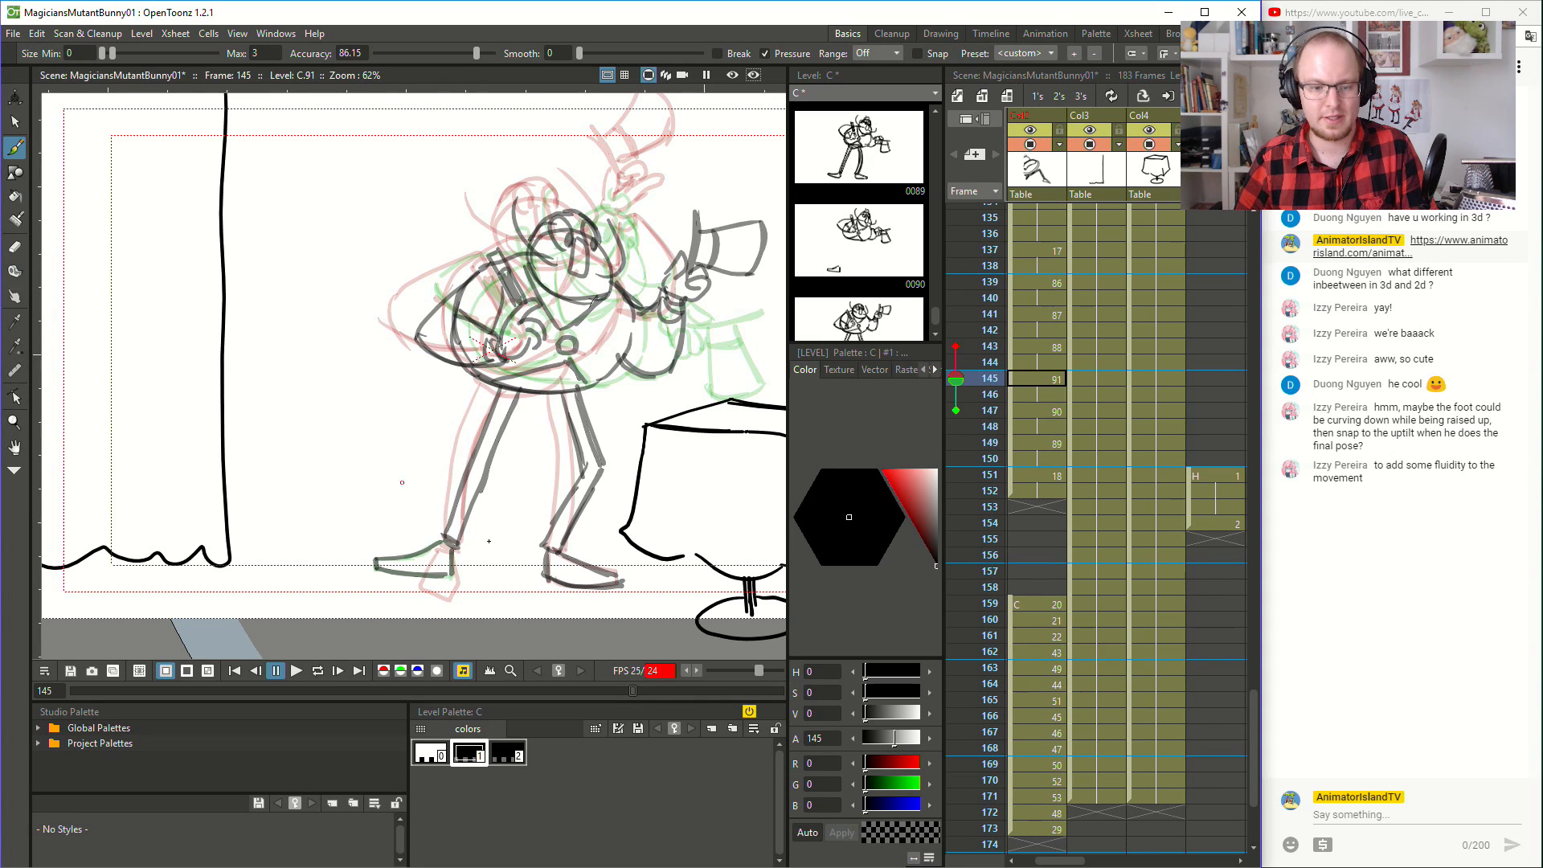
pyautogui.click(1048, 234)
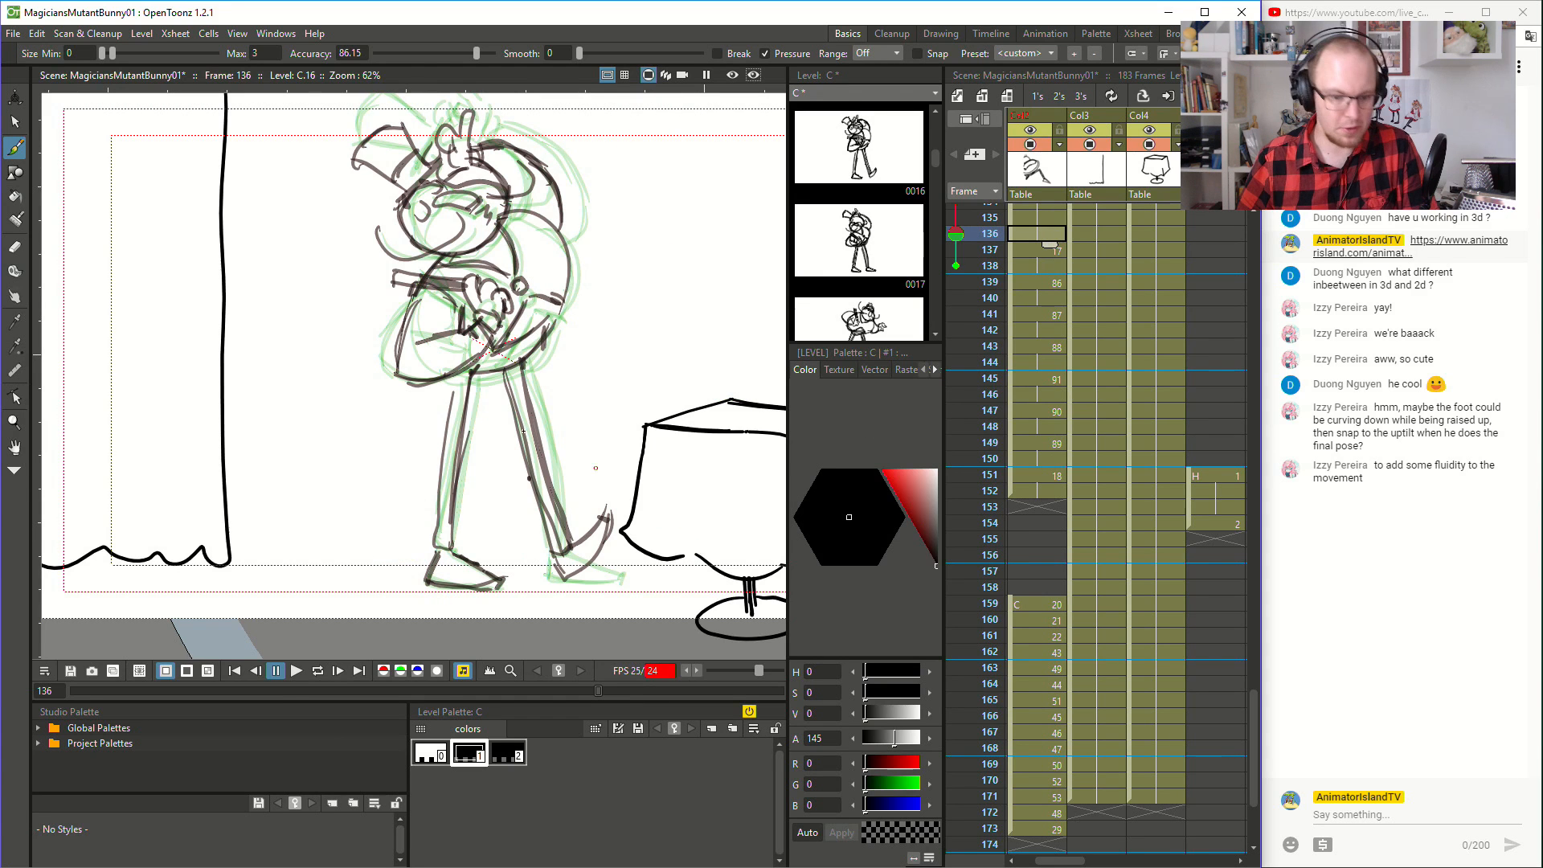
pyautogui.click(294, 672)
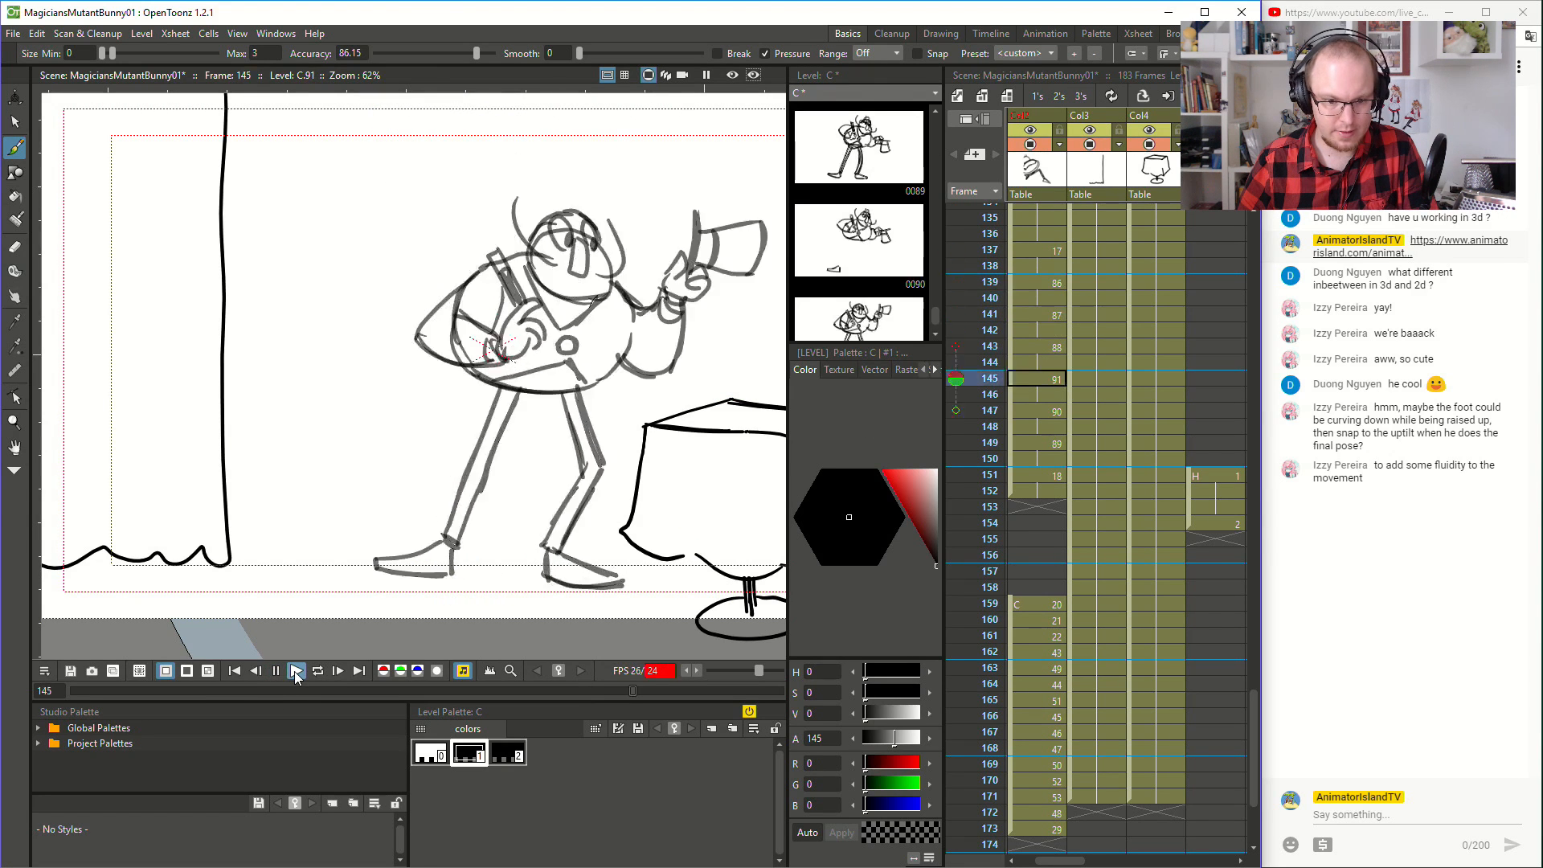
# - Erase the rear foot at frame 145 and redraw it with the toe angled down towards the floor
pyautogui.click(1017, 484)
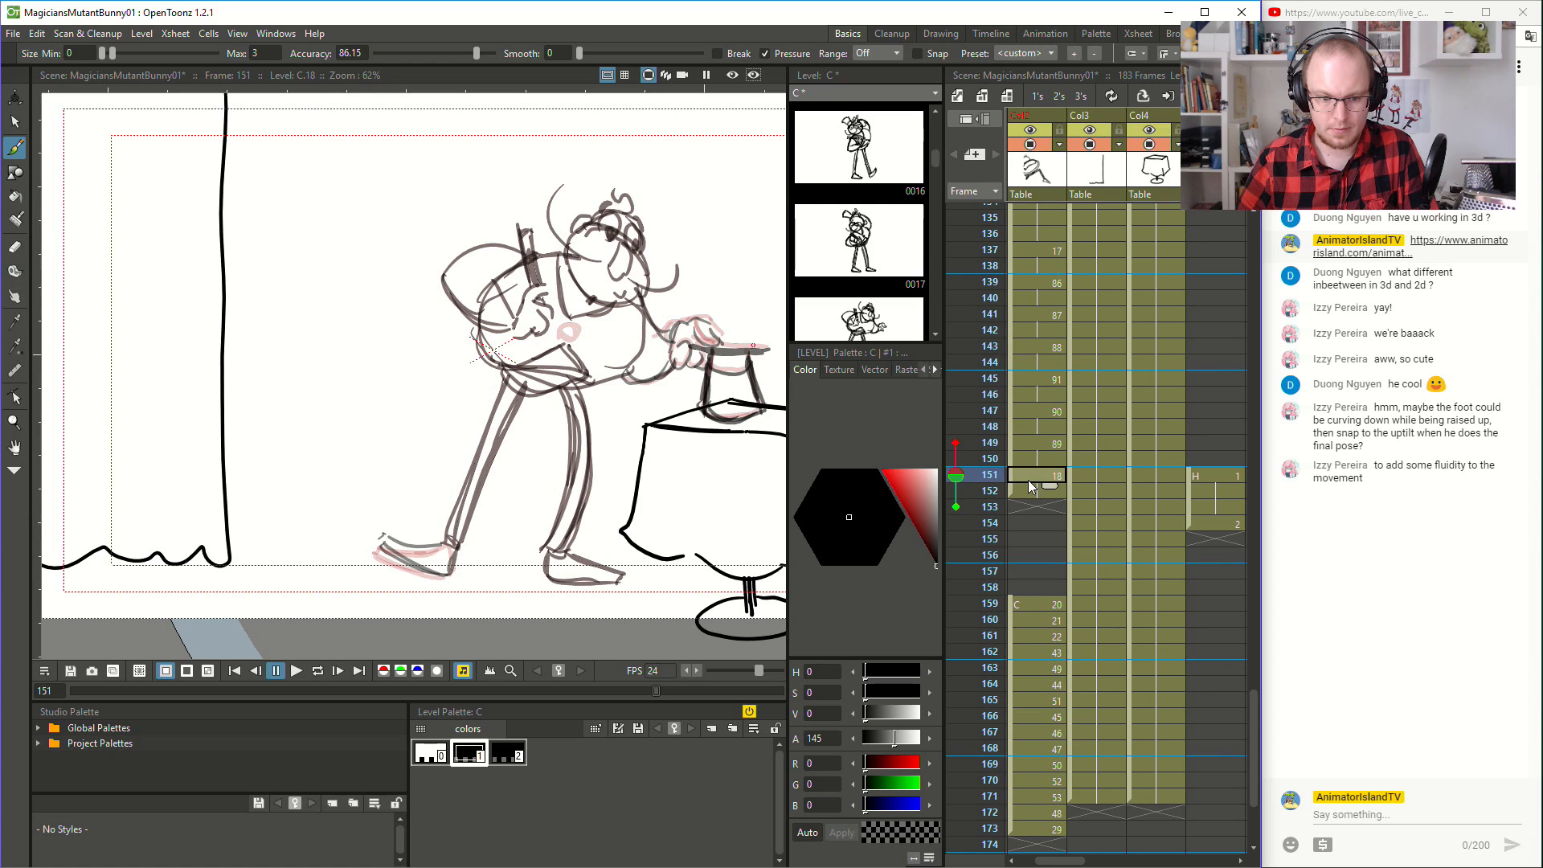
pyautogui.click(1054, 443)
pyautogui.click(1059, 412)
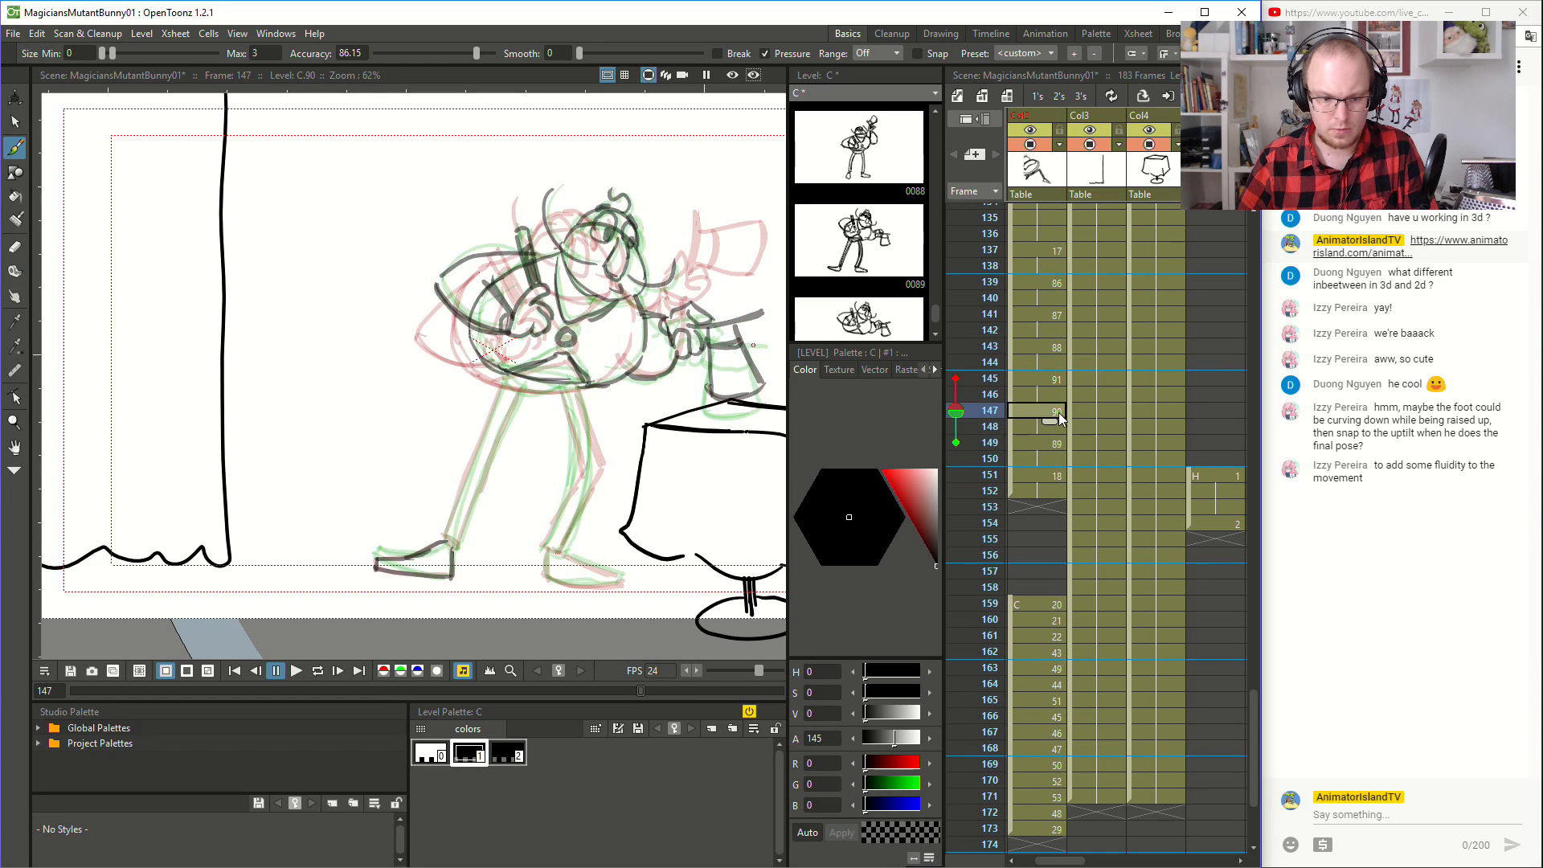
pyautogui.click(1057, 378)
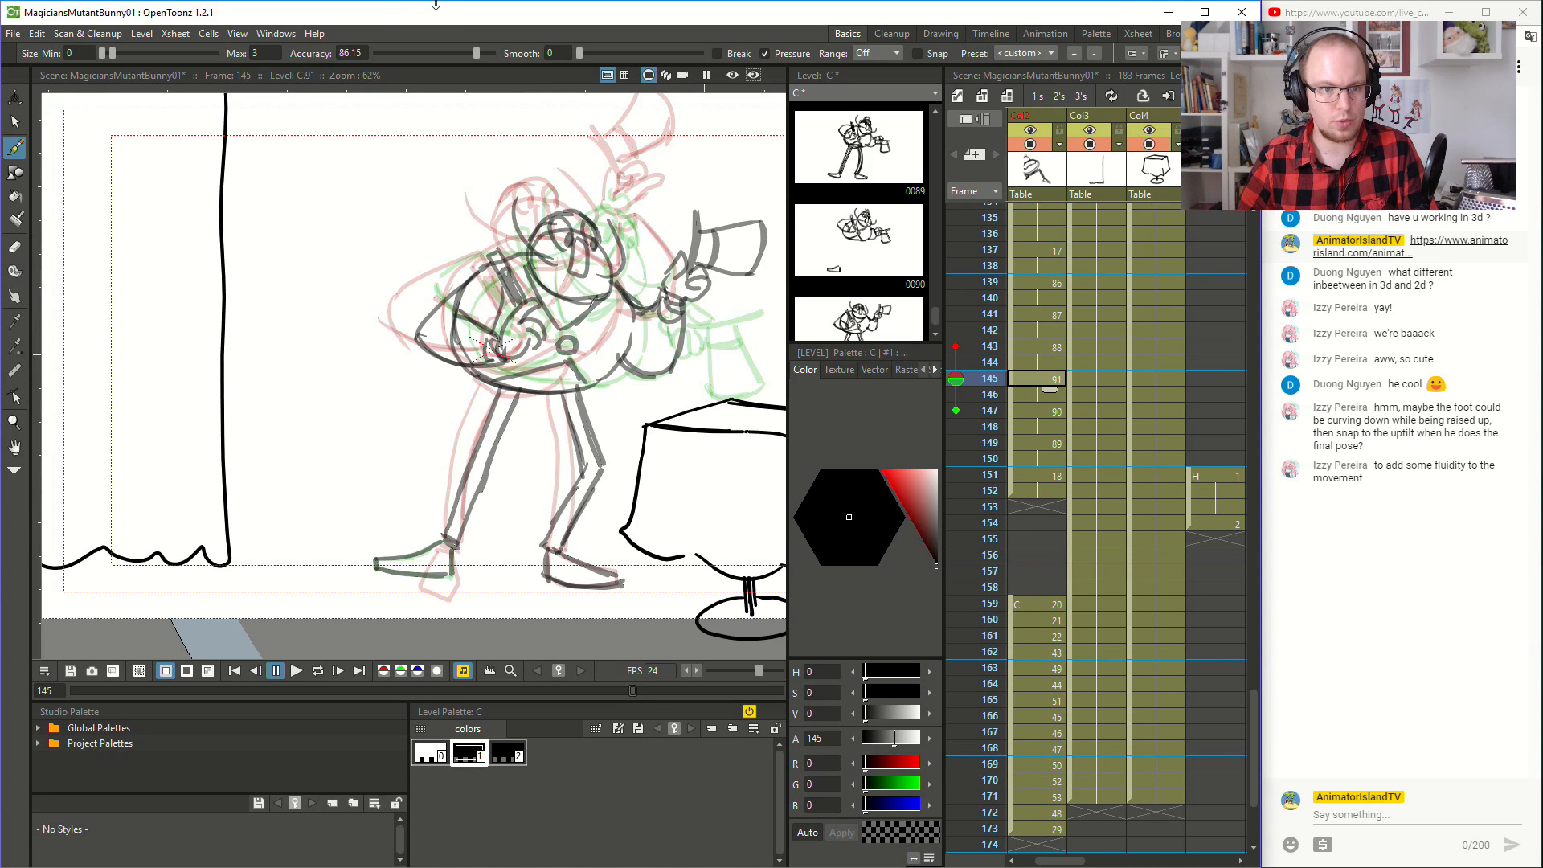
pyautogui.press('e')
pyautogui.moveTo(373, 555)
pyautogui.mouseDown()
pyautogui.moveTo(436, 577)
pyautogui.moveTo(396, 566)
pyautogui.moveTo(456, 564)
pyautogui.moveTo(435, 541)
pyautogui.moveTo(457, 572)
pyautogui.moveTo(372, 551)
pyautogui.moveTo(418, 559)
pyautogui.moveTo(387, 579)
pyautogui.moveTo(407, 589)
pyautogui.moveTo(459, 549)
pyautogui.mouseUp()
pyautogui.press('b')
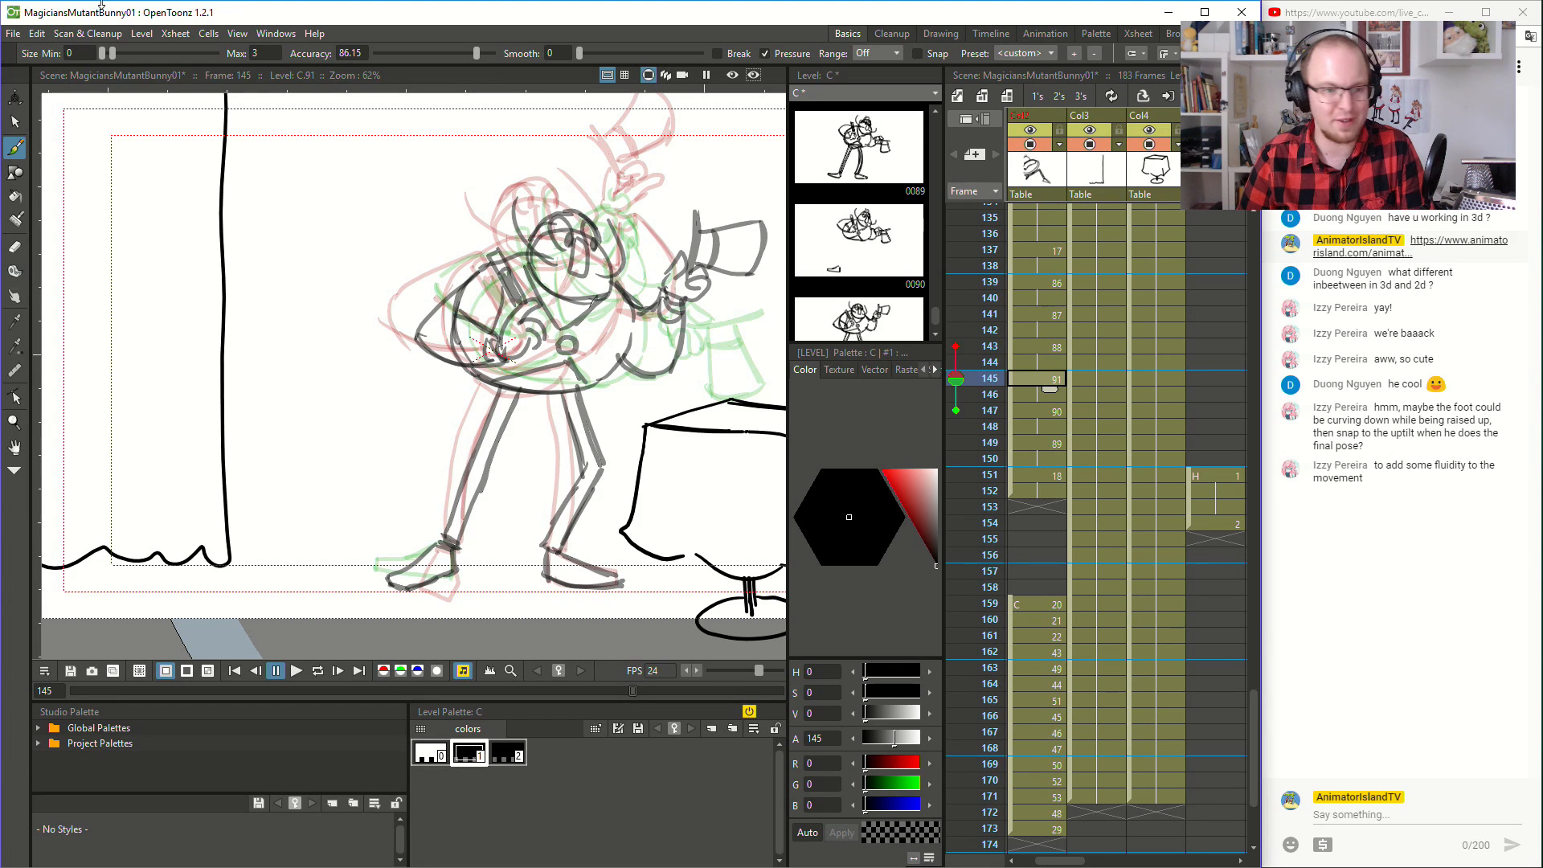
# - Play the animation from frame 145, and replay the whole scene from frame 8
pyautogui.click(296, 671)
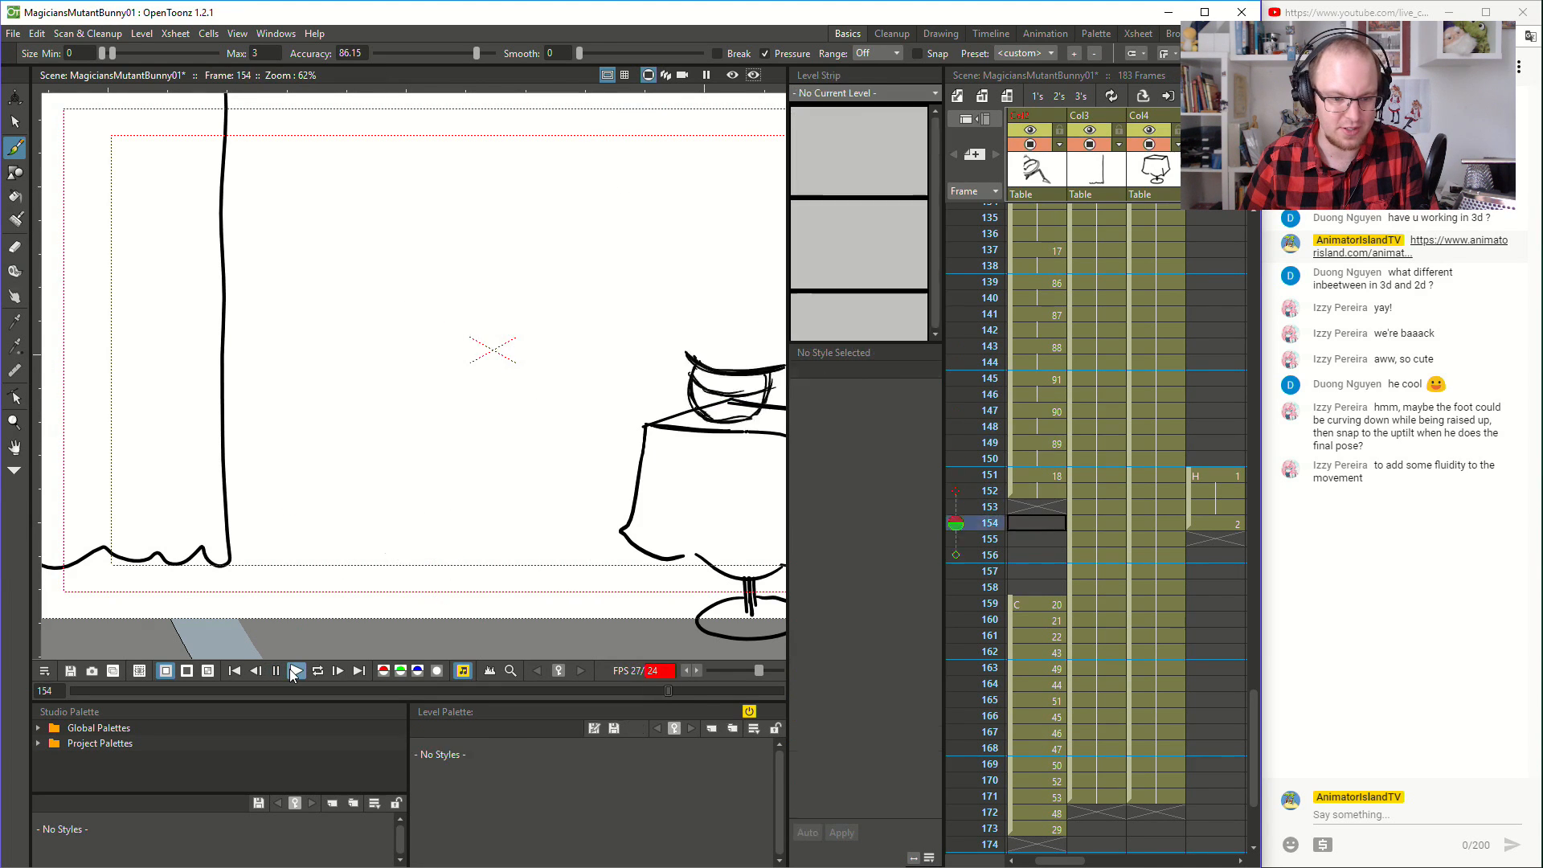
pyautogui.click(1024, 326)
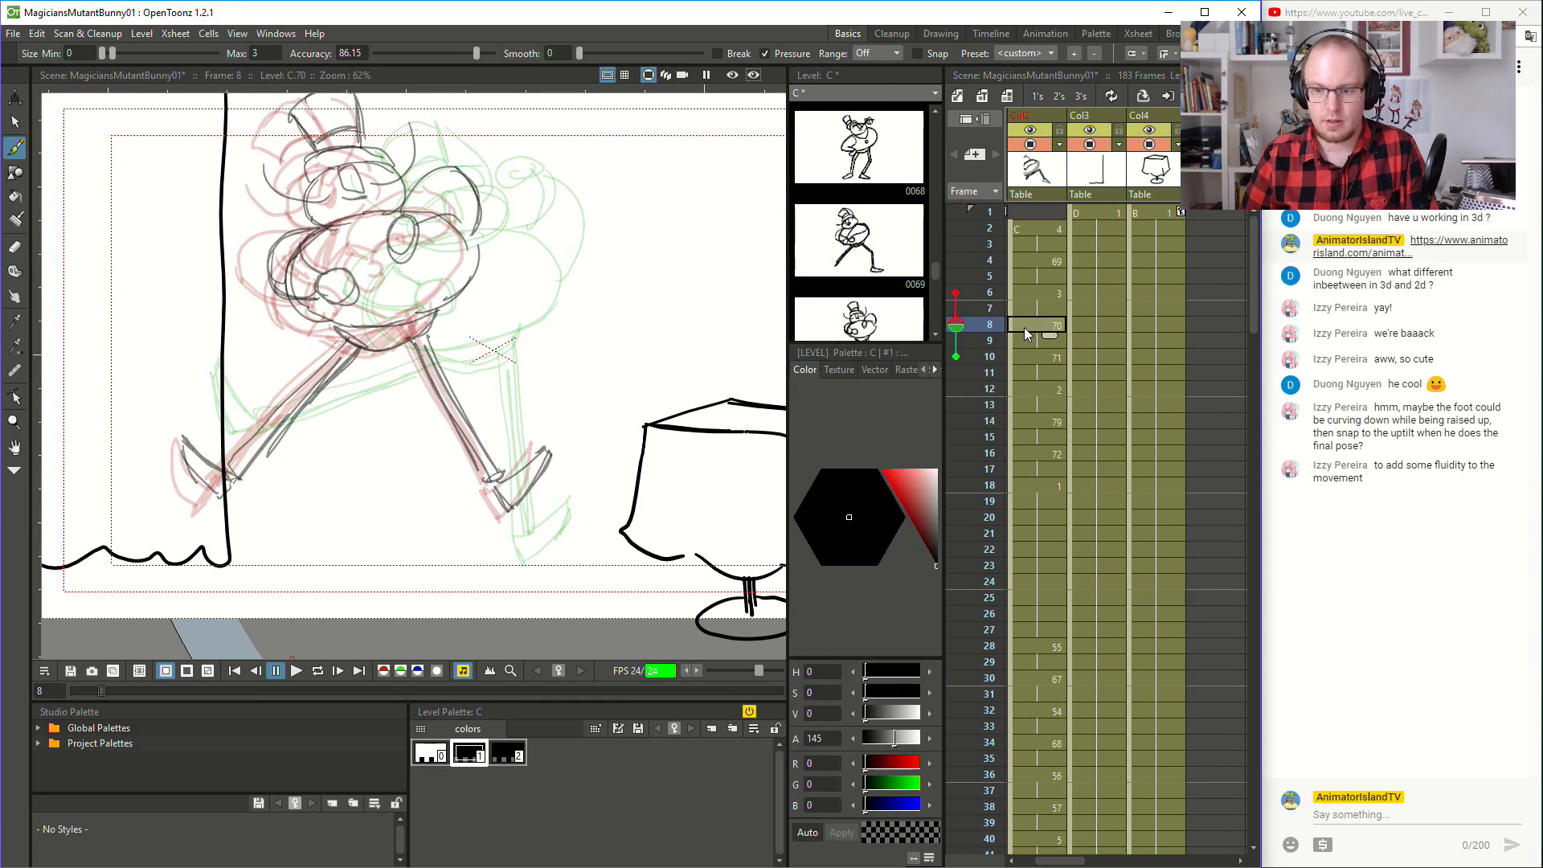
pyautogui.click(296, 670)
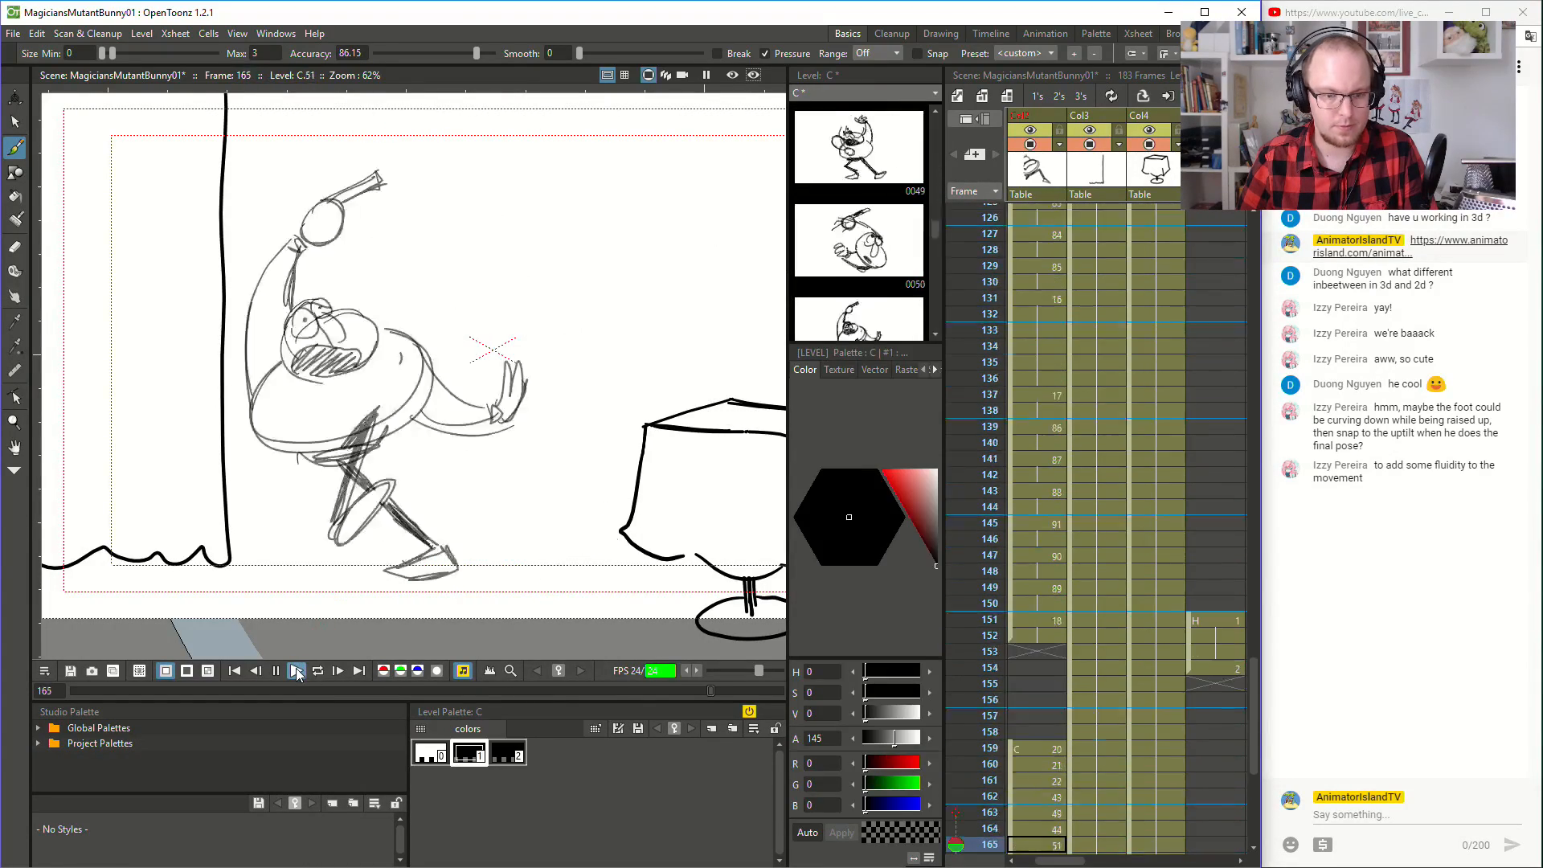
pyautogui.click(297, 669)
# - Replay the hat-fall motion from frame 135 to check how it leads into the final pose
pyautogui.click(1058, 330)
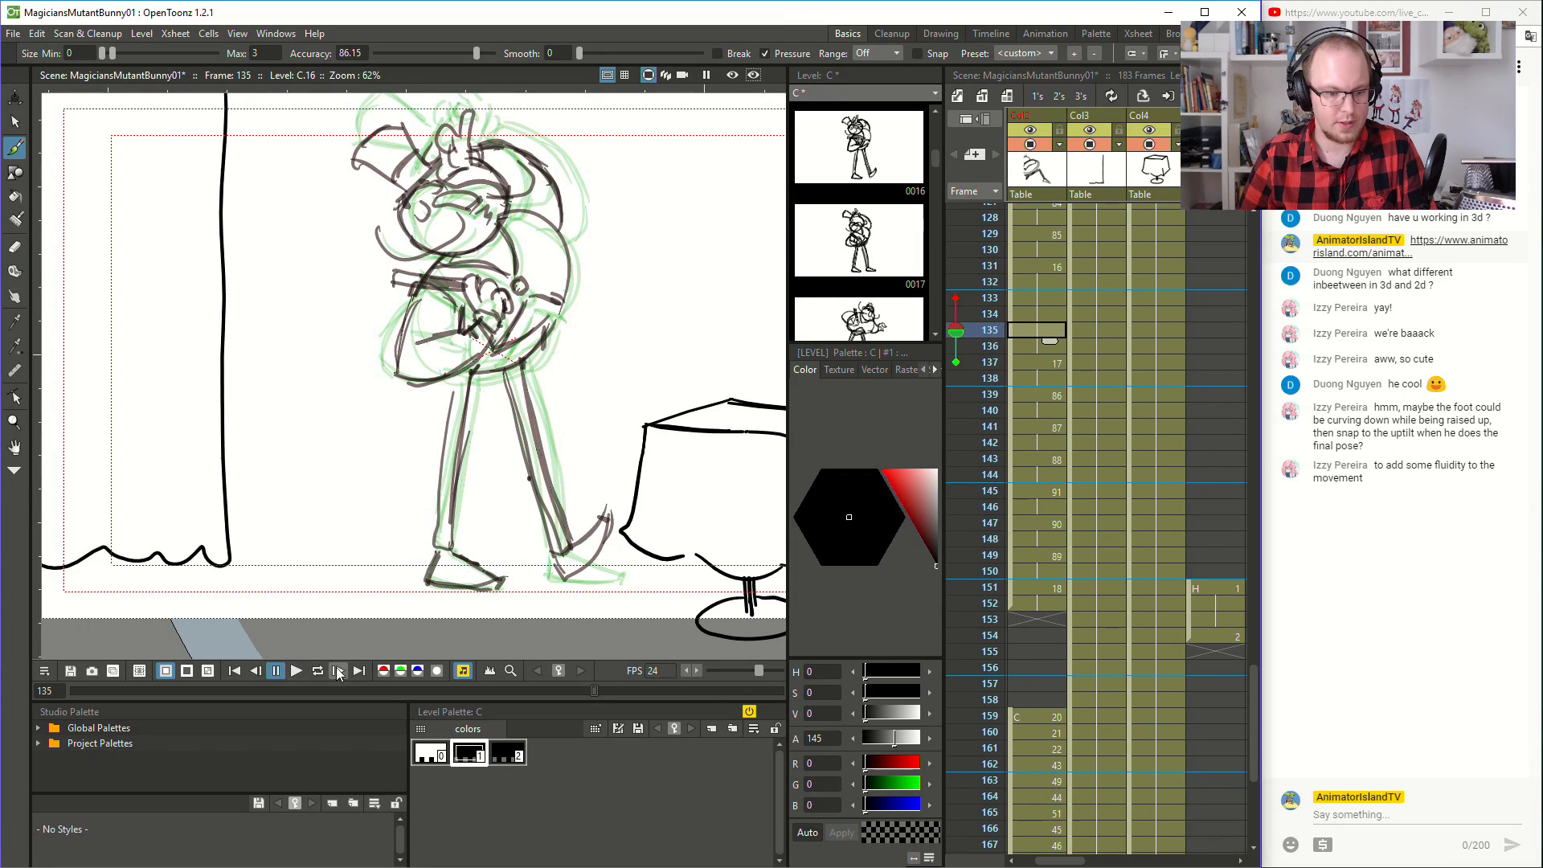
pyautogui.click(296, 671)
pyautogui.click(300, 672)
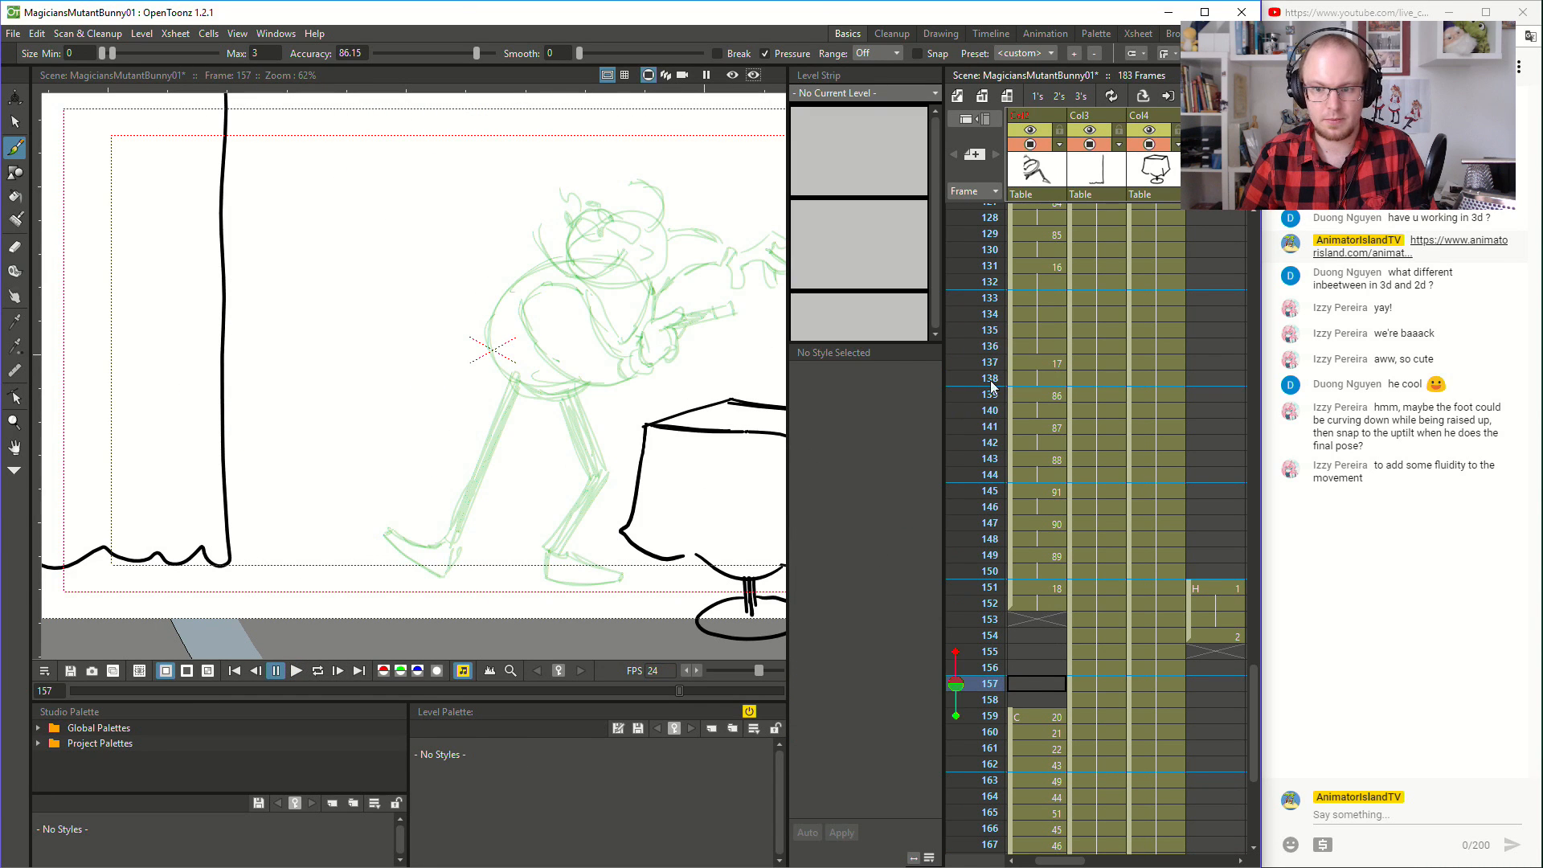
# - Play the hat-fall motion from frame 134, and compare the pose drawings at frames 145, 147 and 149
pyautogui.click(1043, 314)
pyautogui.click(305, 672)
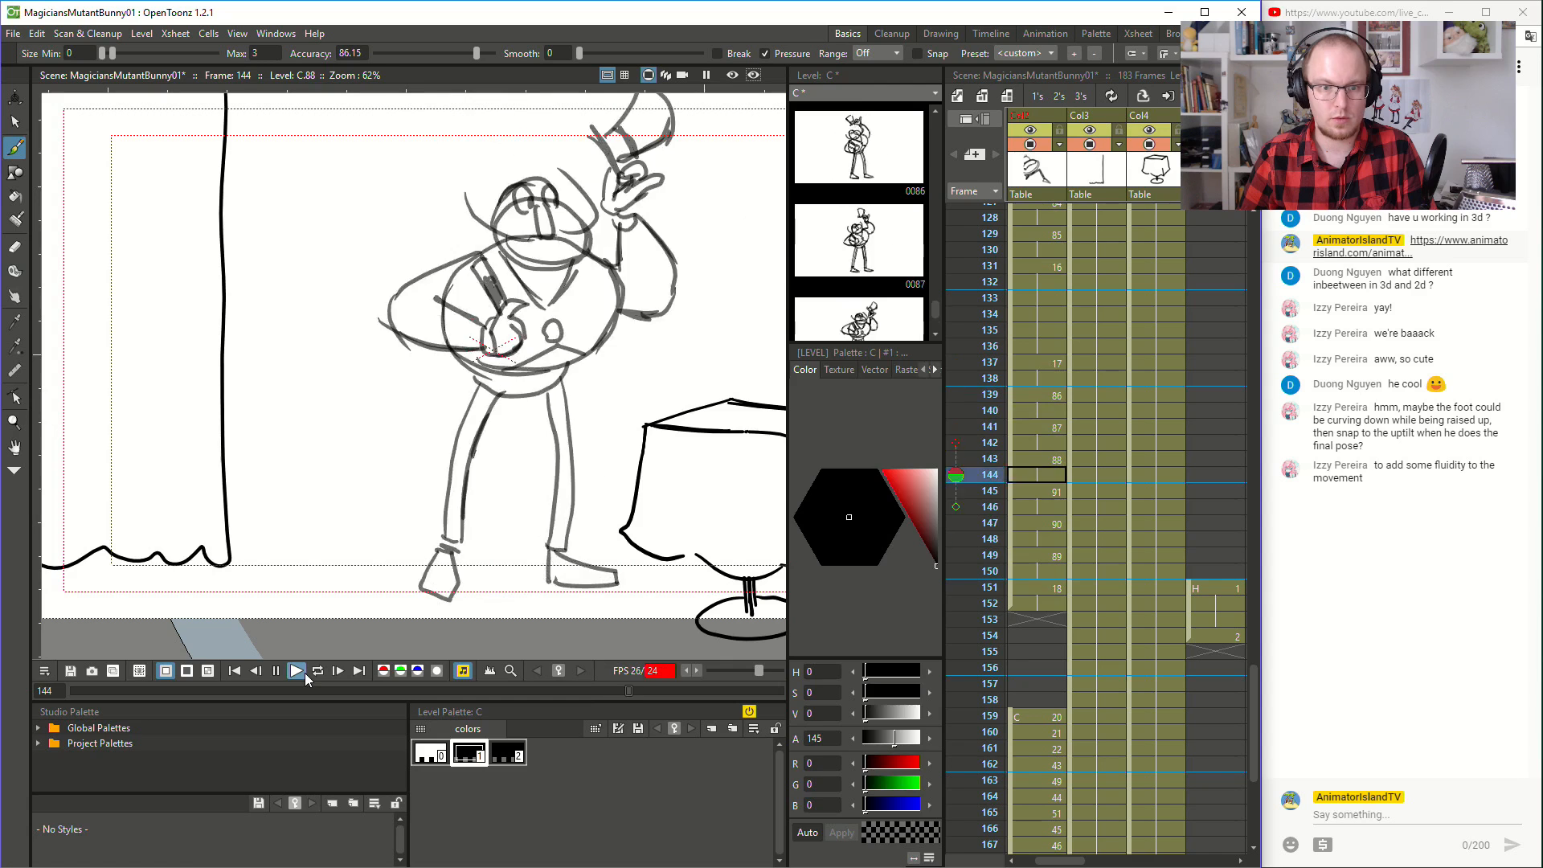
pyautogui.click(306, 673)
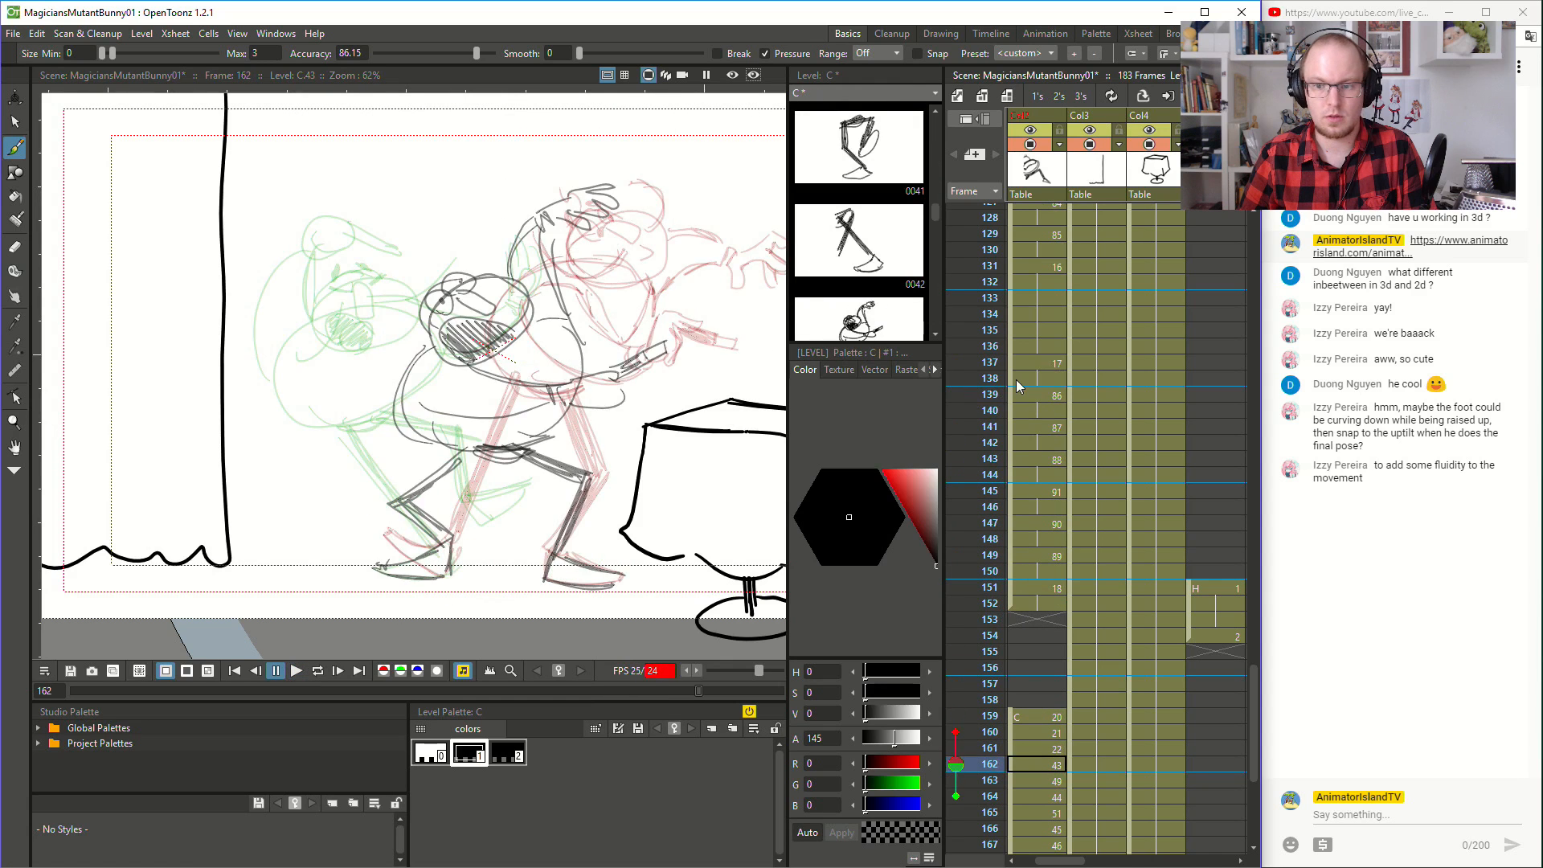
pyautogui.click(1044, 587)
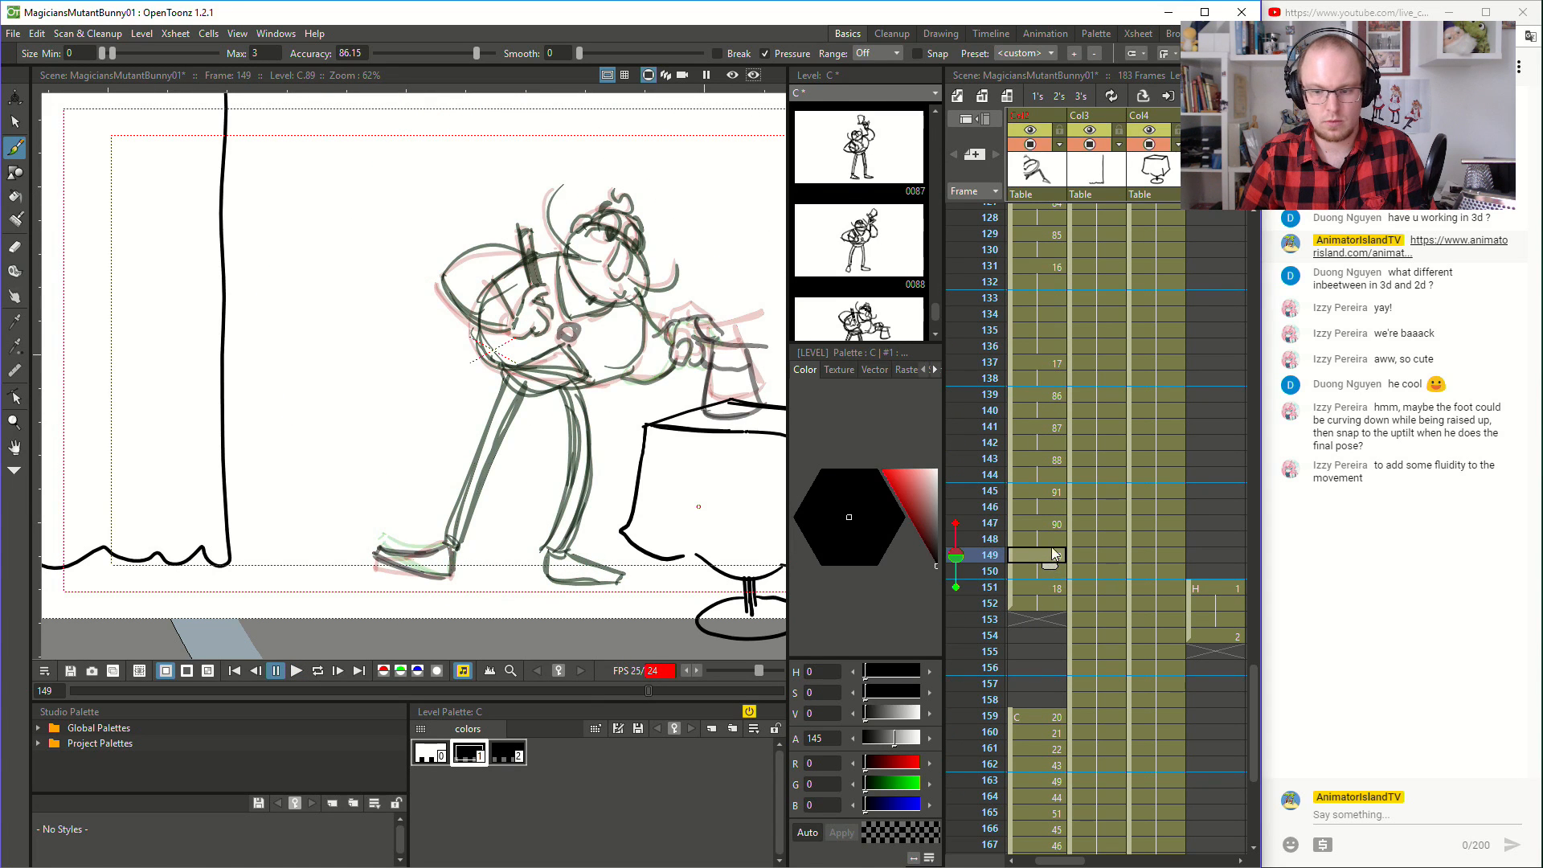
pyautogui.click(1058, 524)
pyautogui.click(1053, 488)
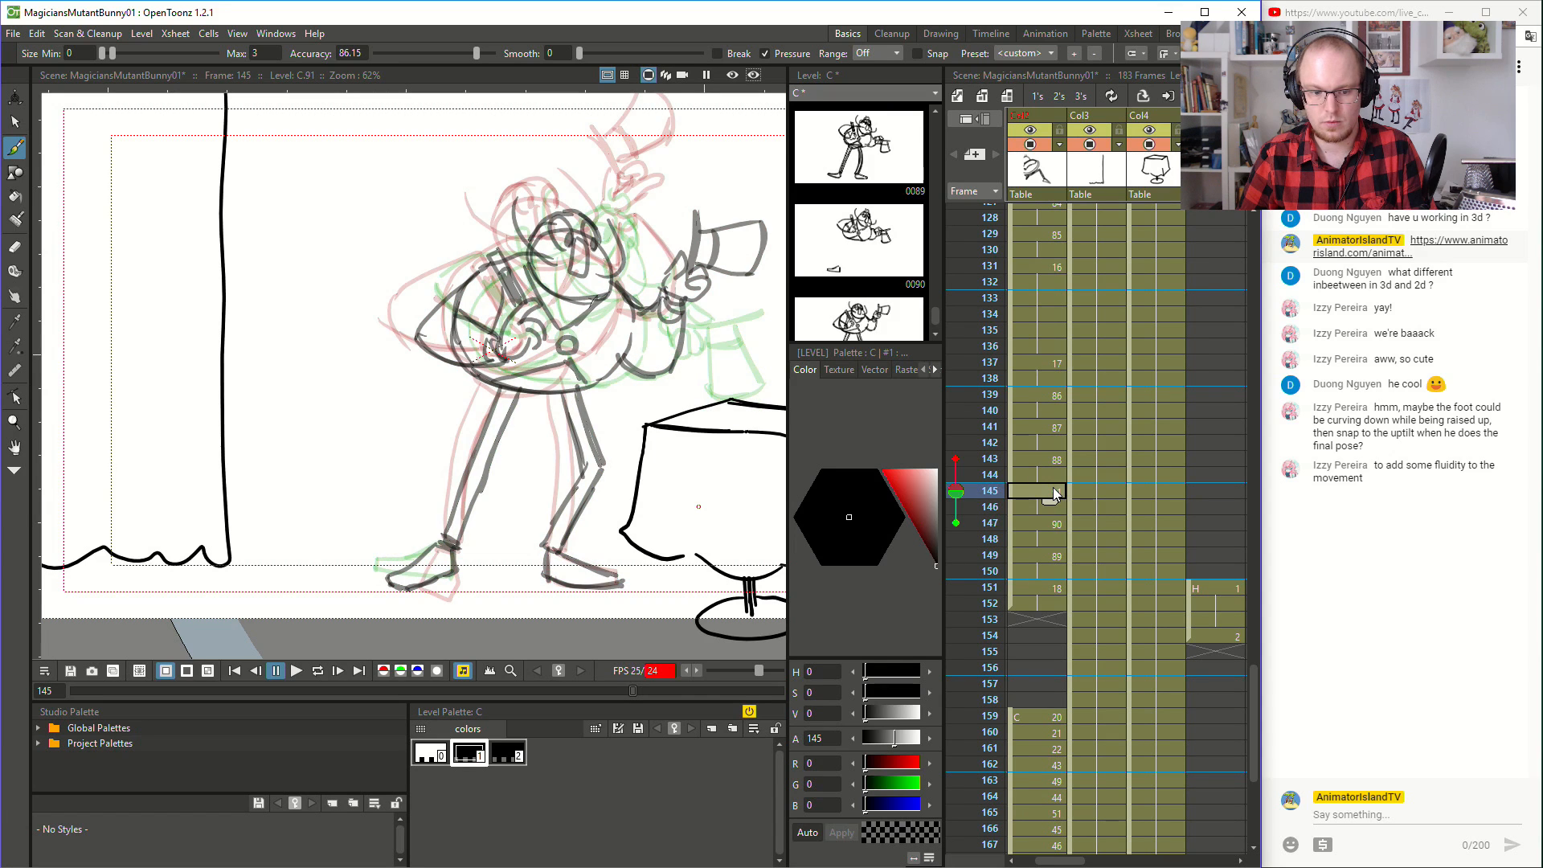
pyautogui.click(1054, 528)
pyautogui.click(1053, 557)
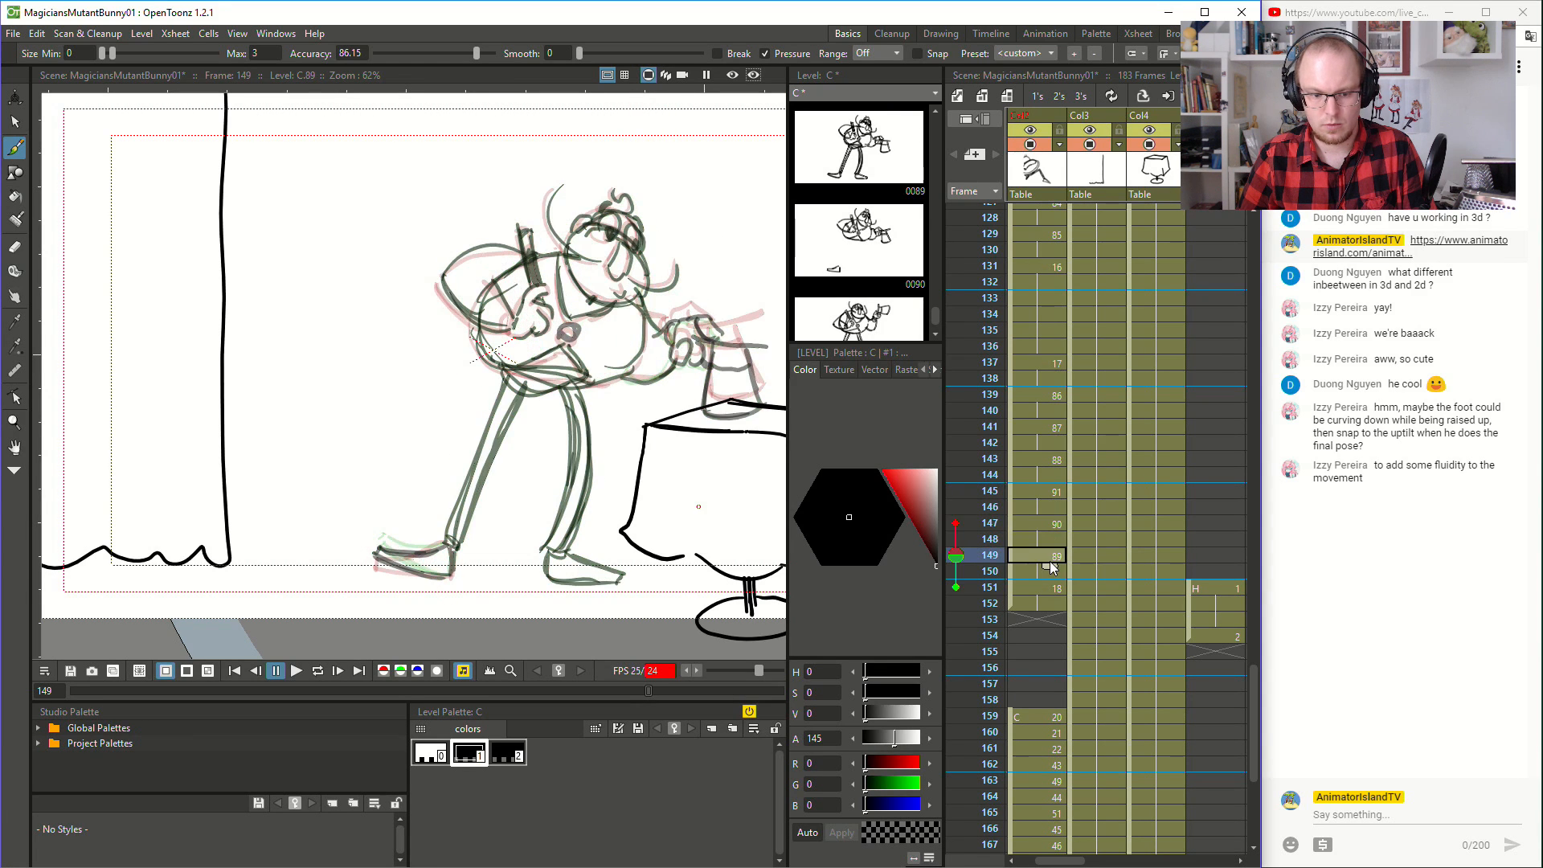
pyautogui.click(1057, 527)
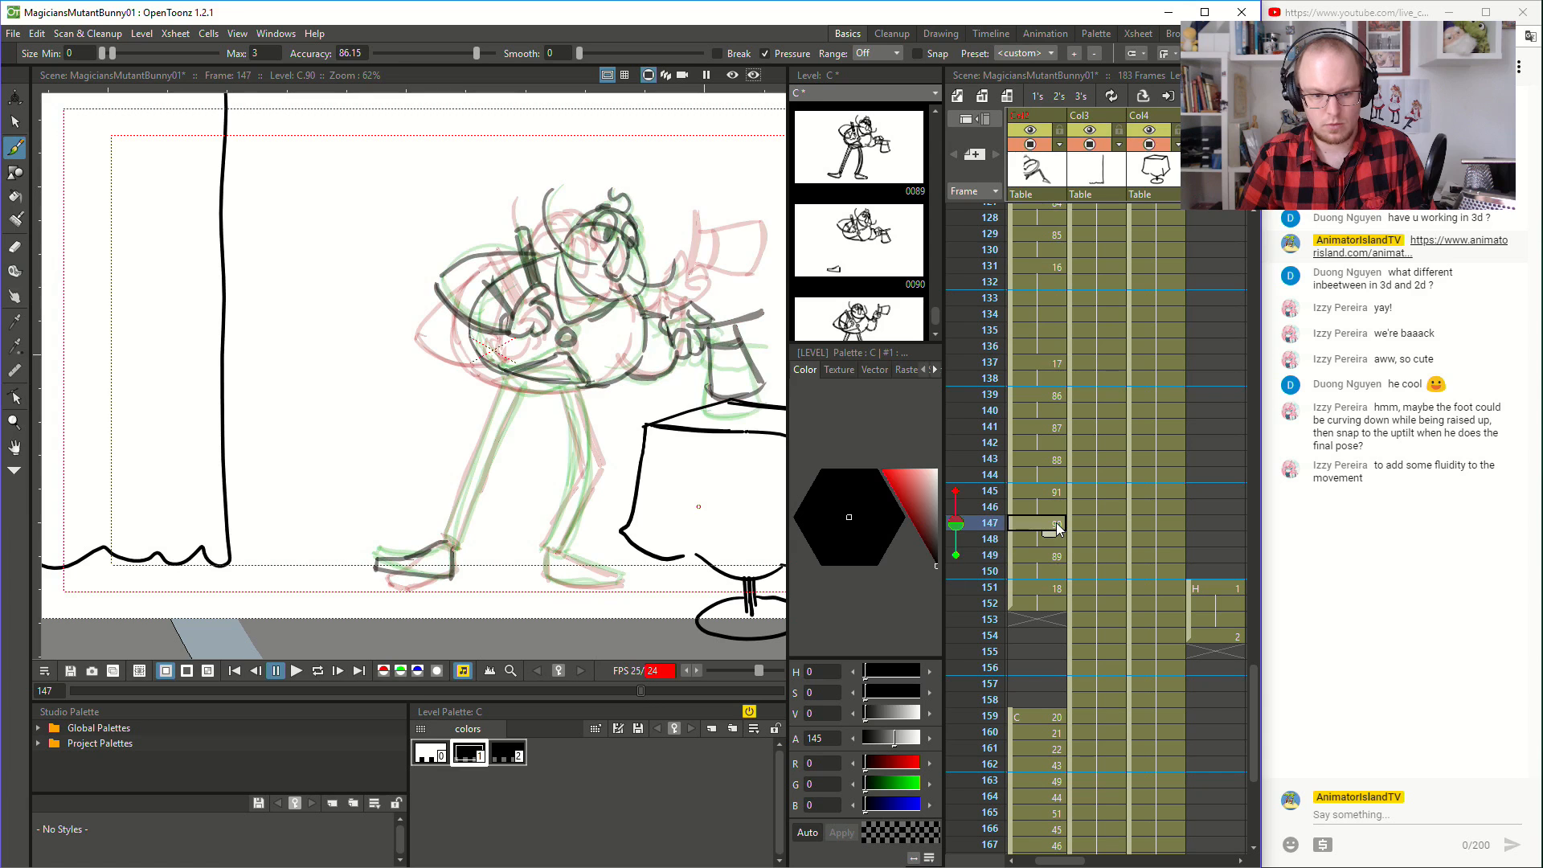
# - Copy the upturned rear foot from frame 151 and use it to replace the rear foot at frame 149
pyautogui.click(1056, 587)
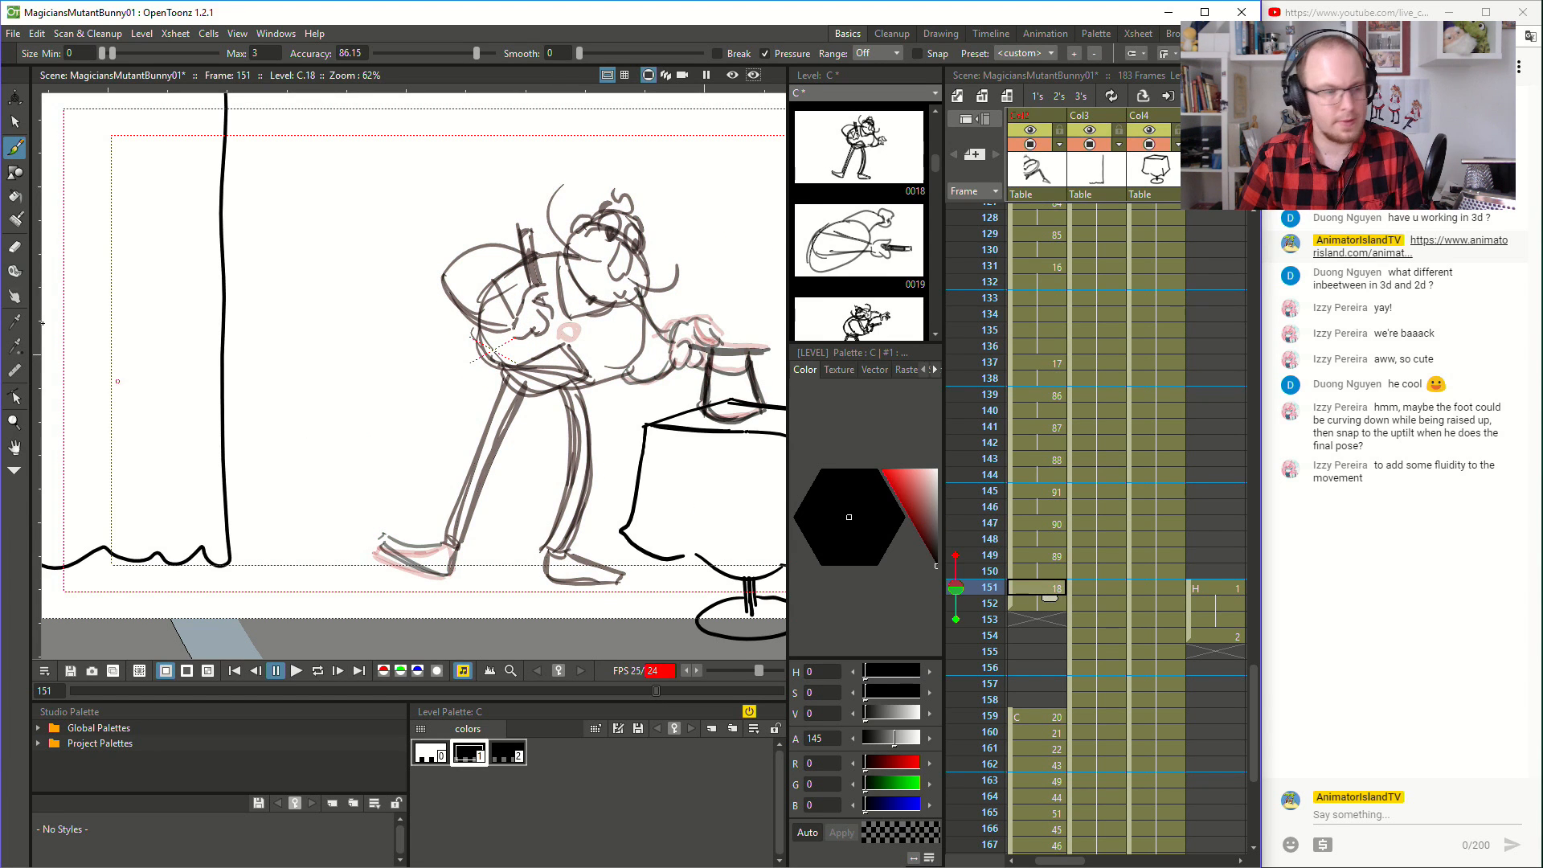
pyautogui.click(15, 122)
pyautogui.moveTo(443, 514)
pyautogui.mouseDown()
pyautogui.moveTo(369, 500)
pyautogui.moveTo(308, 586)
pyautogui.moveTo(462, 610)
pyautogui.moveTo(474, 537)
pyautogui.moveTo(410, 515)
pyautogui.mouseUp()
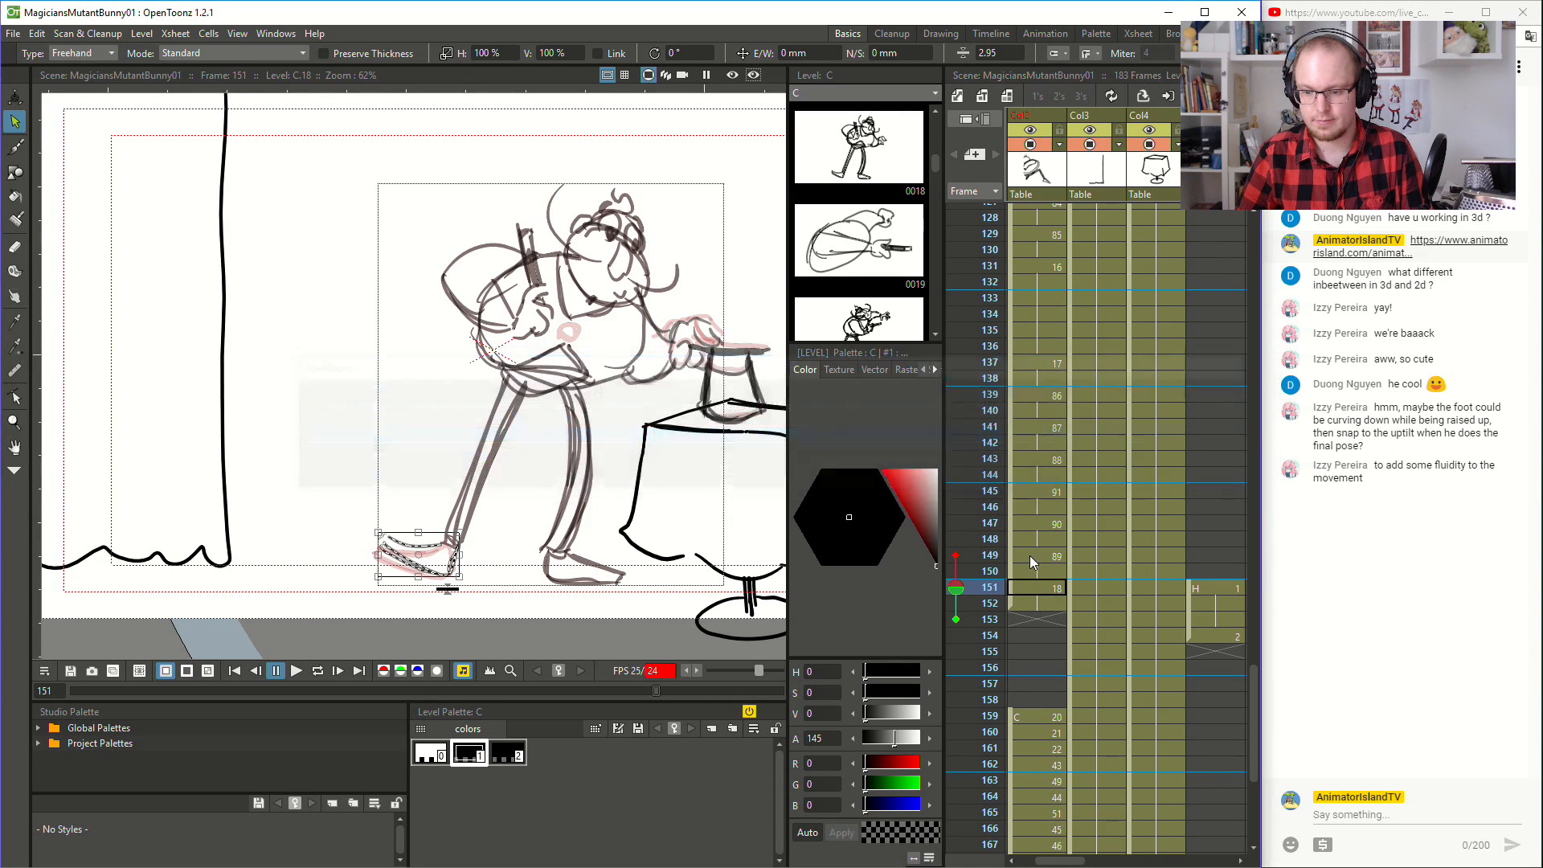
pyautogui.click(1033, 556)
pyautogui.moveTo(403, 605)
pyautogui.mouseDown()
pyautogui.moveTo(480, 558)
pyautogui.moveTo(361, 516)
pyautogui.mouseUp()
pyautogui.press('Delete')
pyautogui.hotkey('ctrl', 'v')
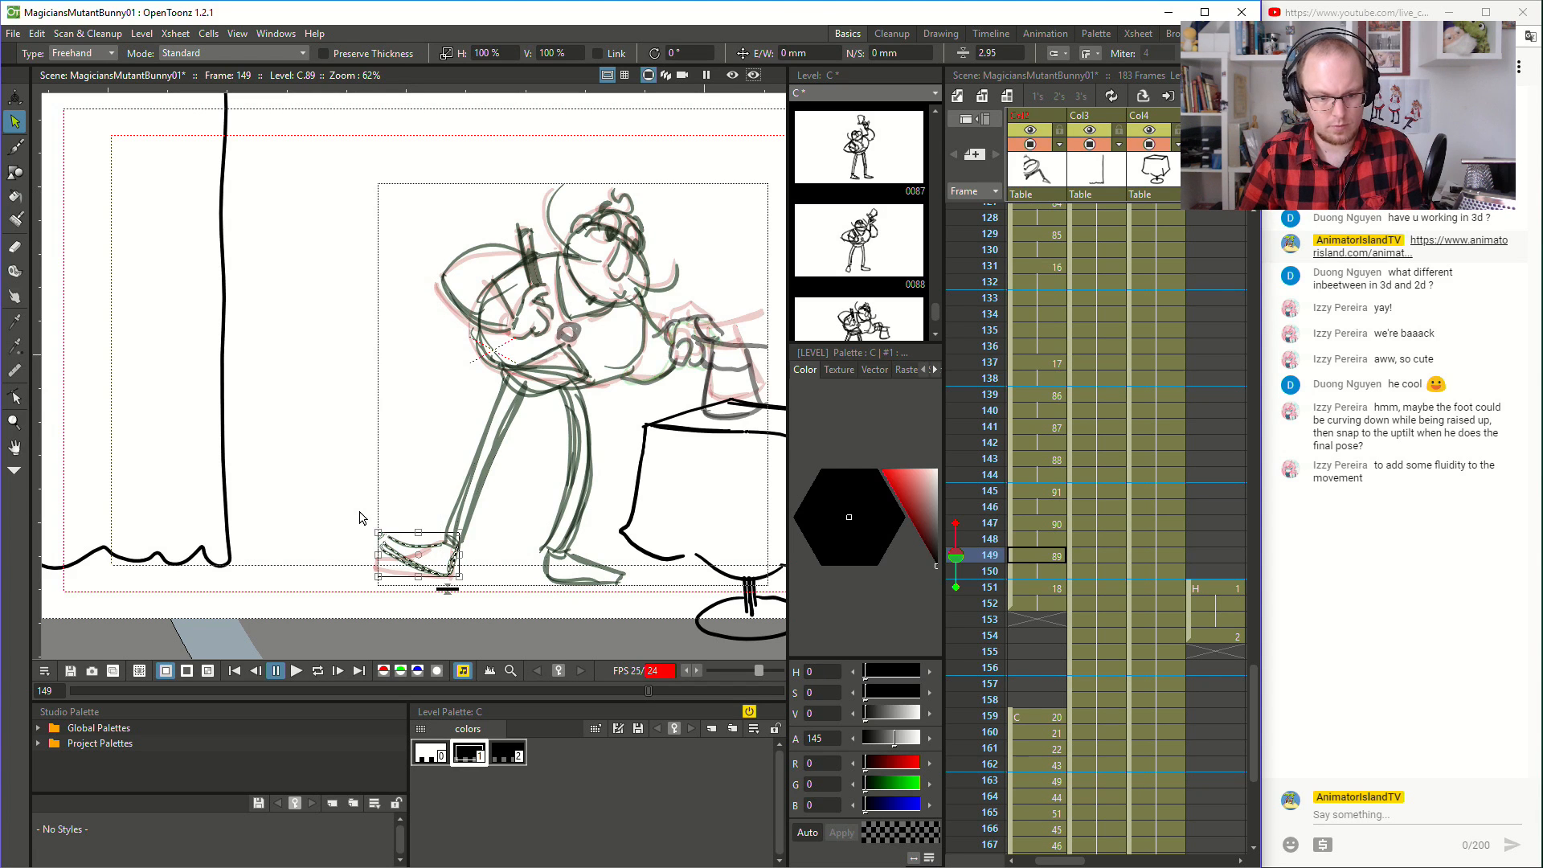
# - Check the drawings at frames 147 and 145, and play the animation from frame 141
pyautogui.click(1063, 521)
pyautogui.click(1055, 488)
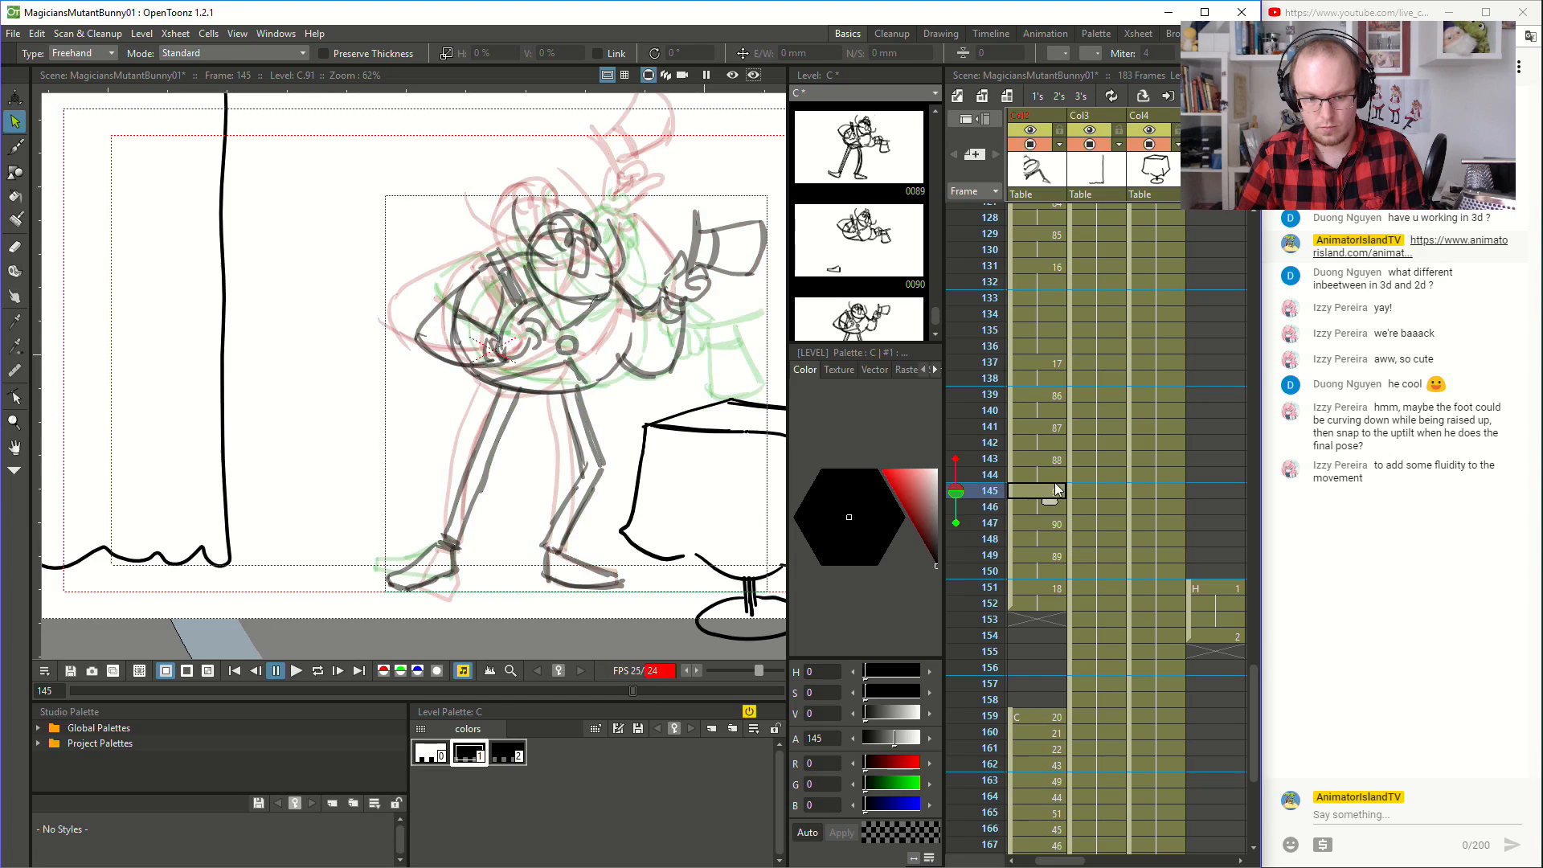
pyautogui.click(1042, 430)
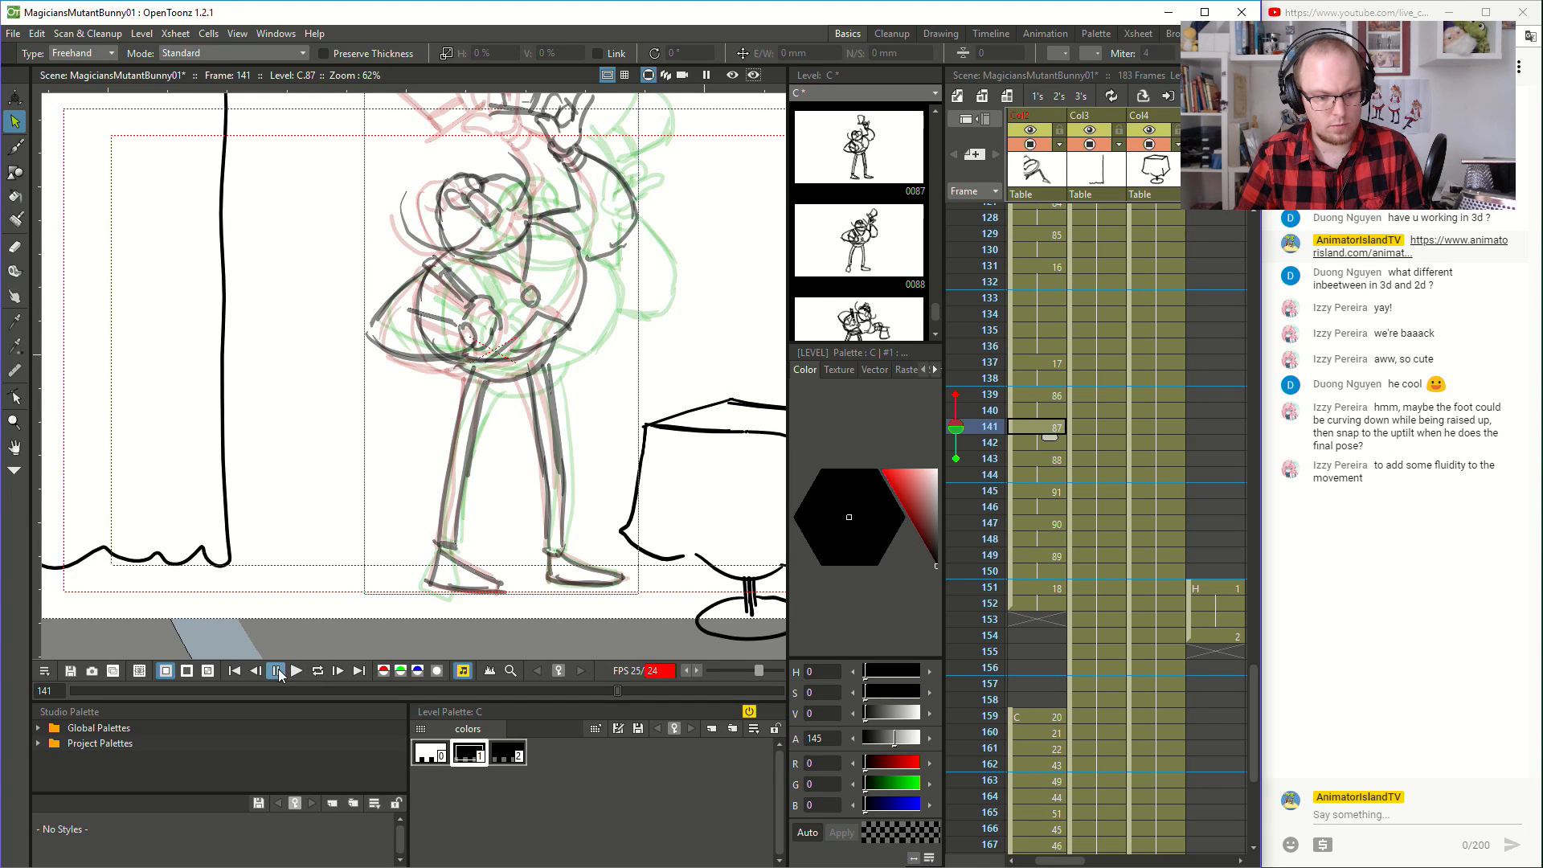
pyautogui.click(302, 670)
pyautogui.click(302, 670)
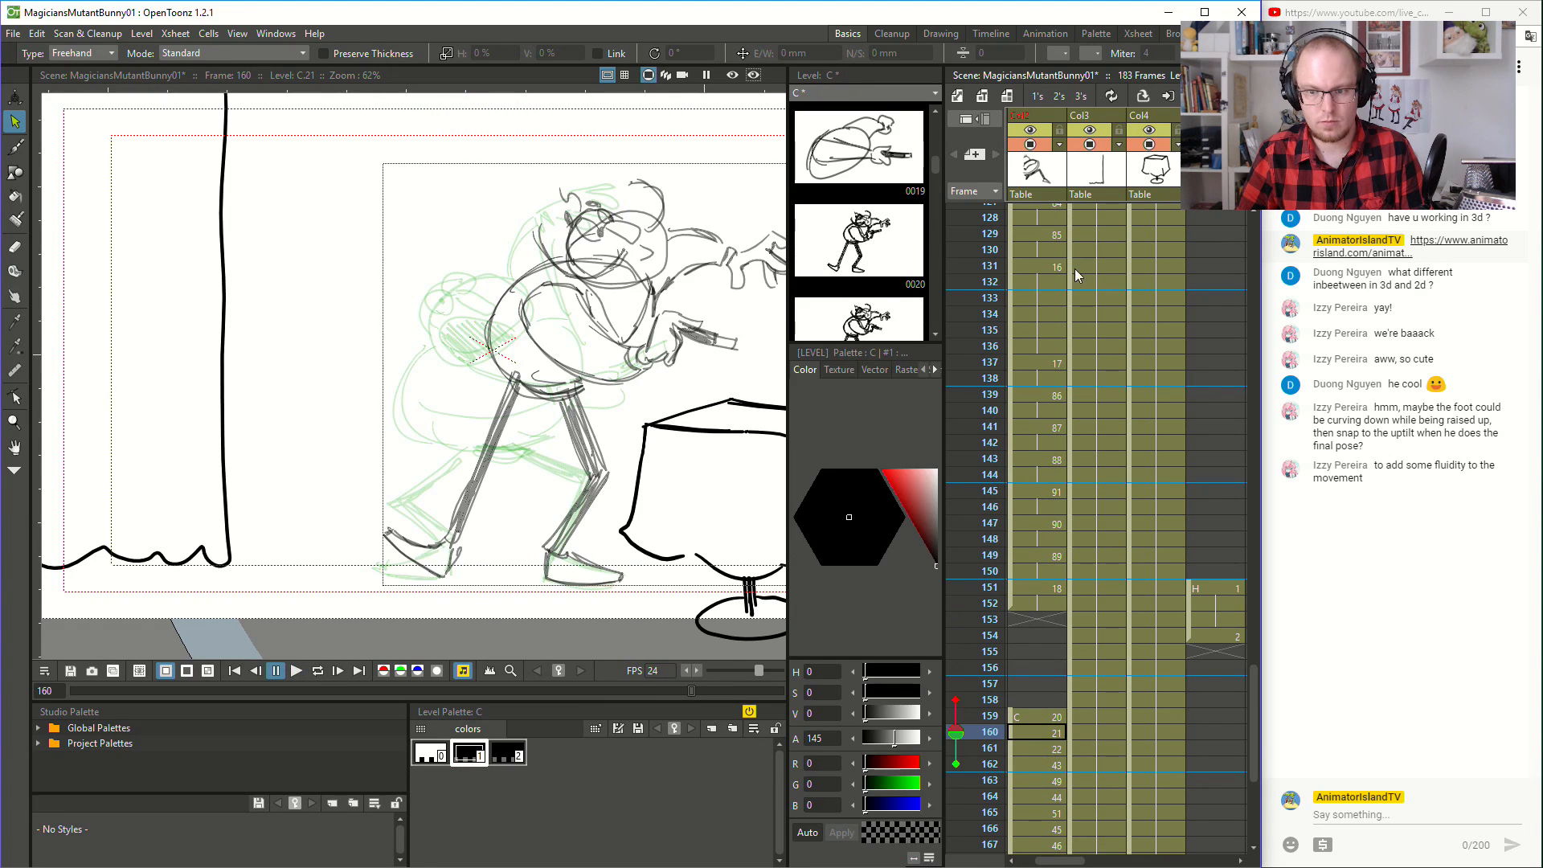
# - Replay the hat-fall motion from frames 132 and 130 to check the replaced foot in motion
pyautogui.click(1040, 283)
pyautogui.click(299, 671)
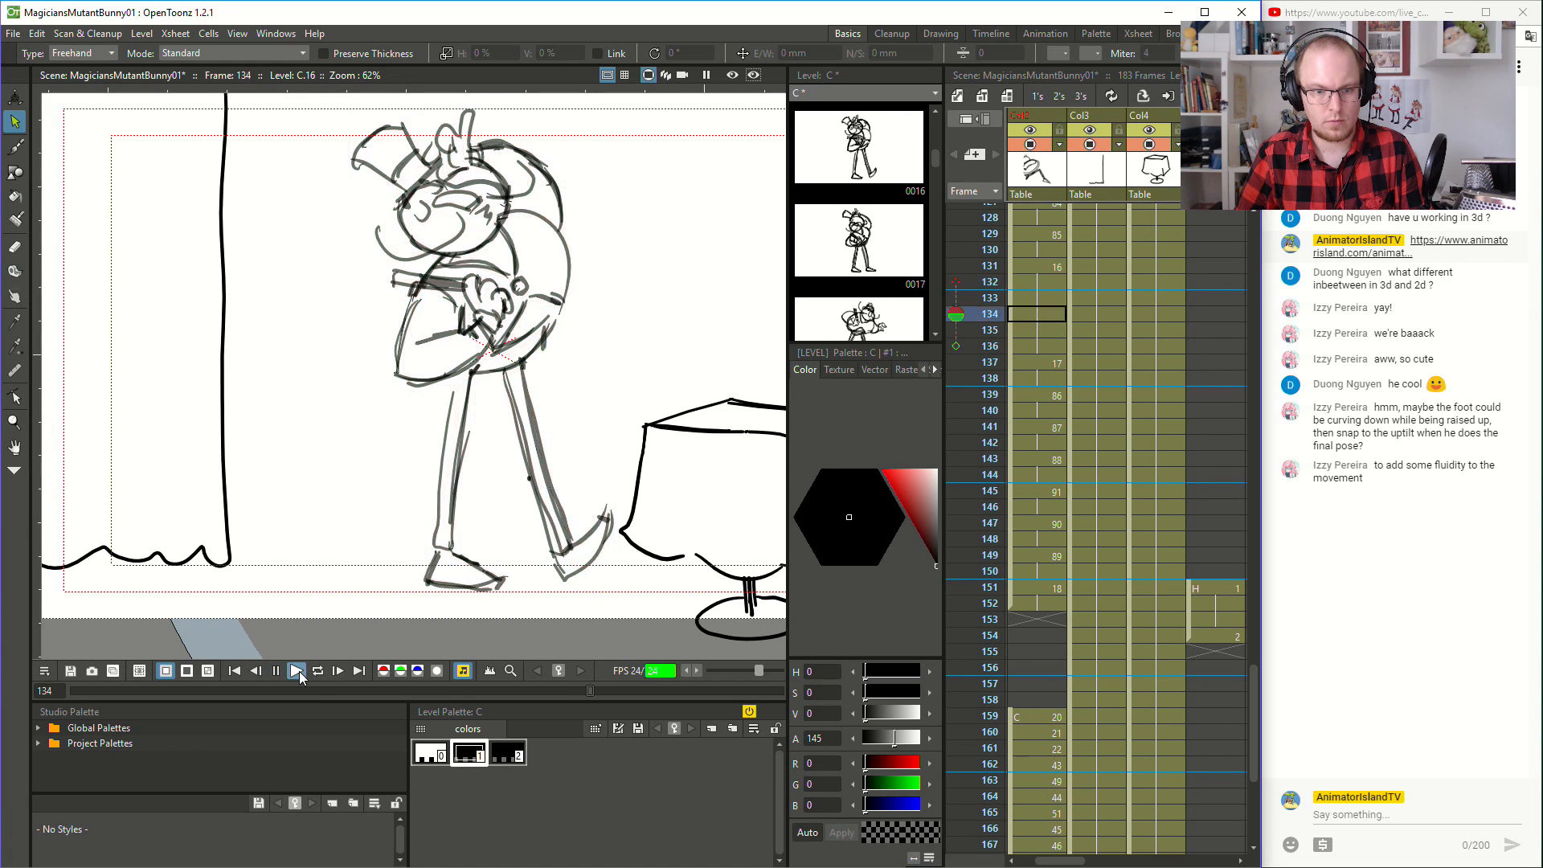
pyautogui.click(1053, 248)
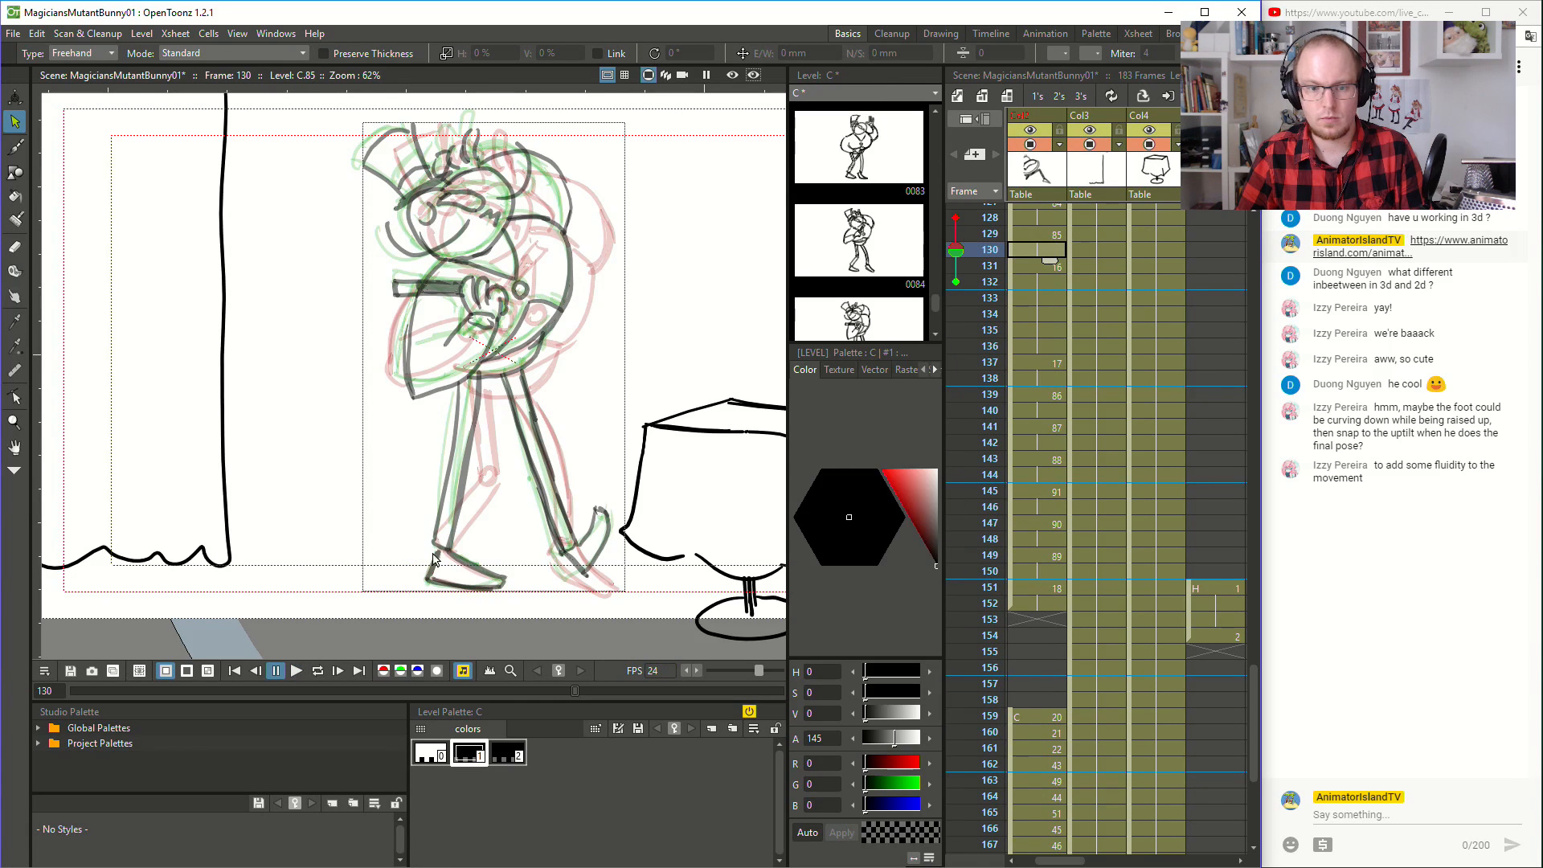
pyautogui.click(296, 671)
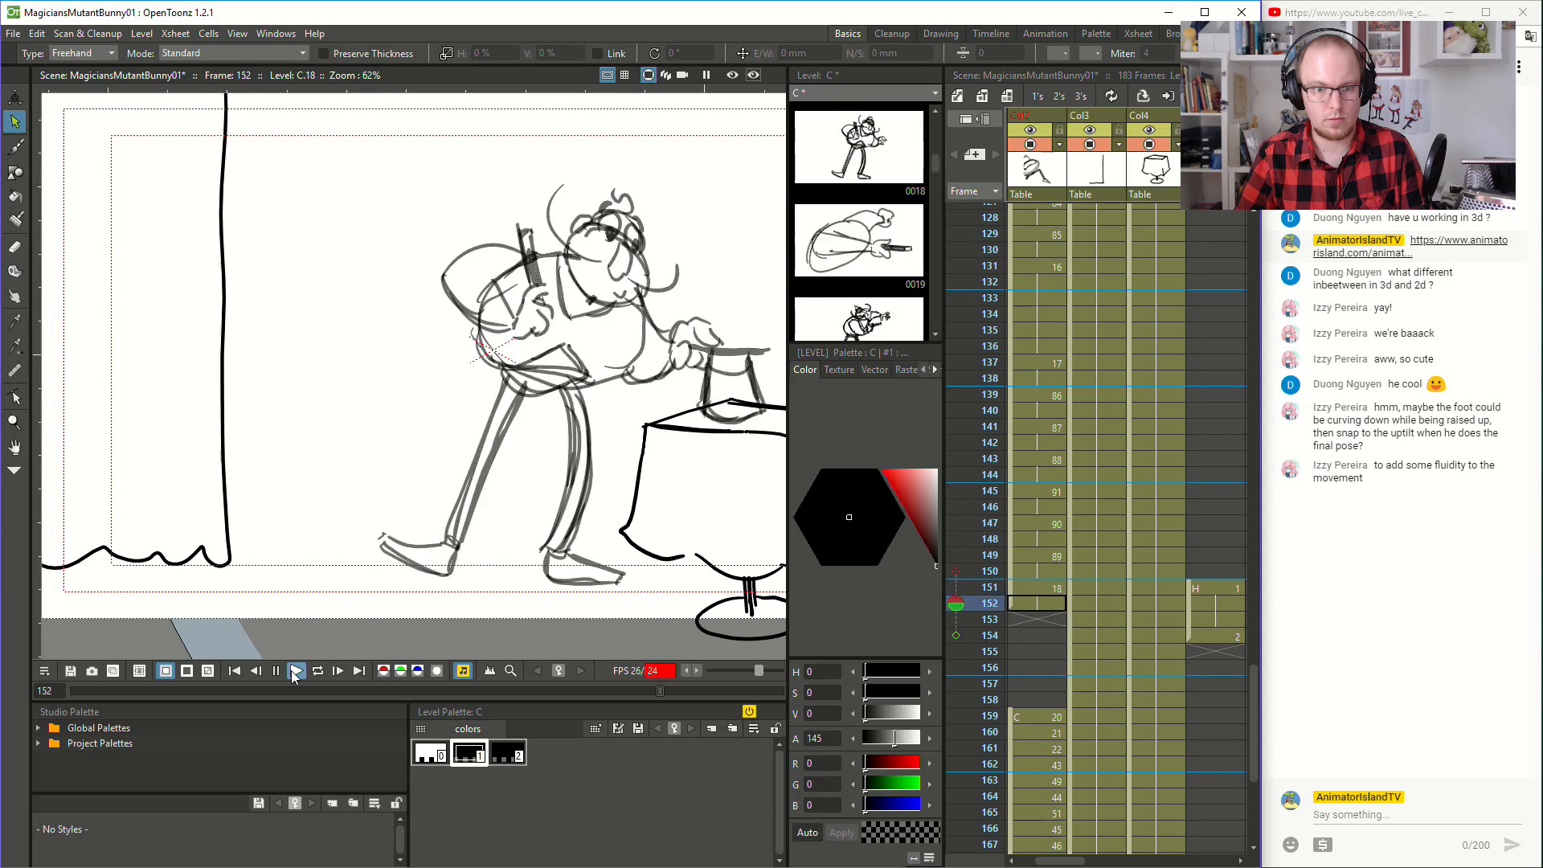
pyautogui.click(1025, 283)
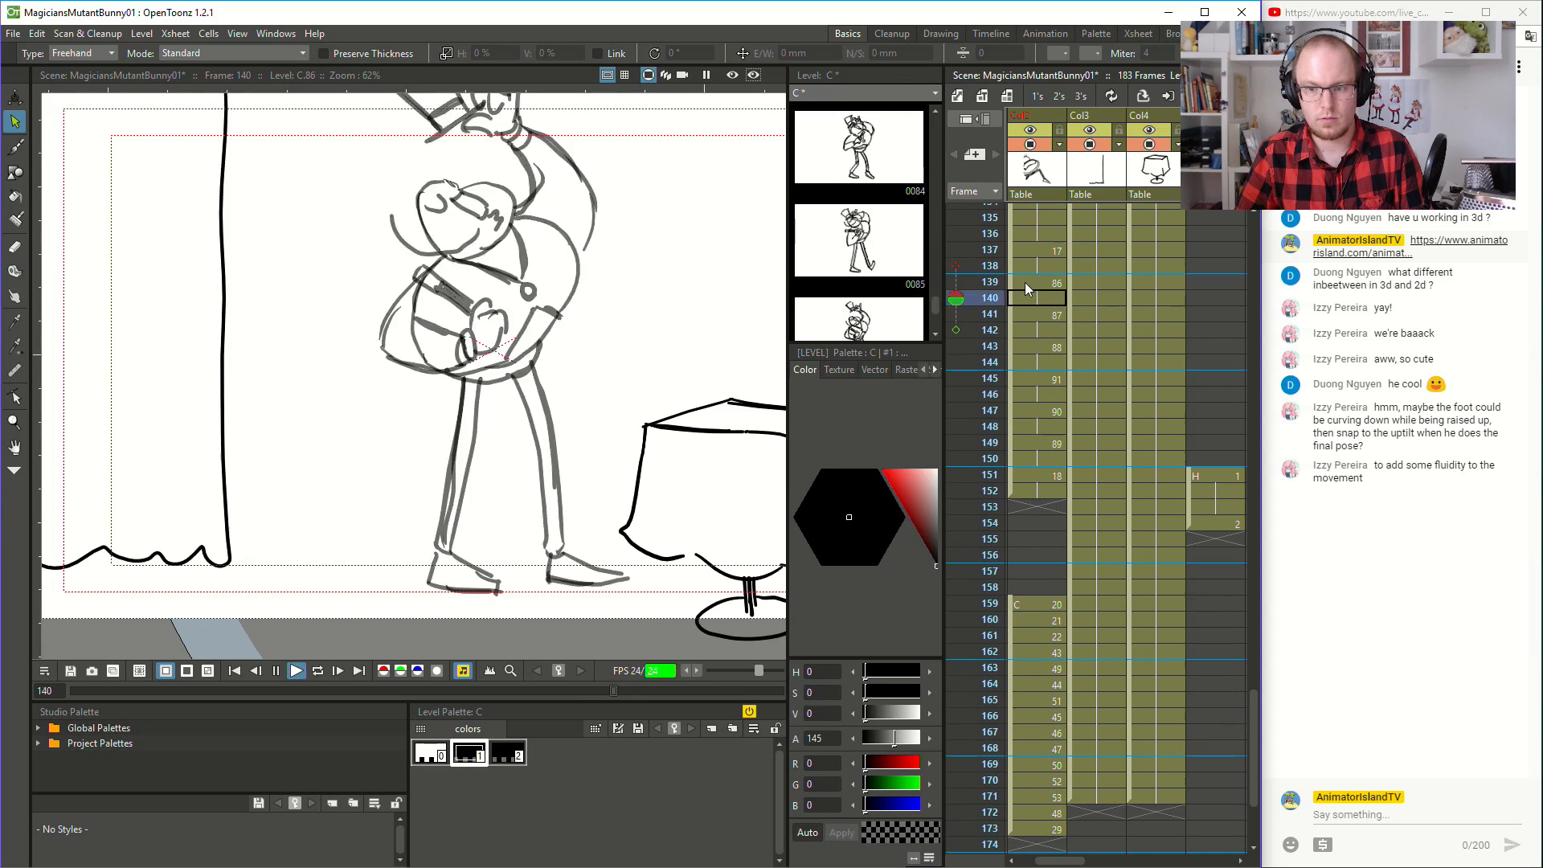
pyautogui.click(276, 671)
# - Delete the magician's rear arm at frame 146 and redraw it with the elbow higher and further out behind him
pyautogui.scroll(3, 1006, 350)
pyautogui.click(1035, 541)
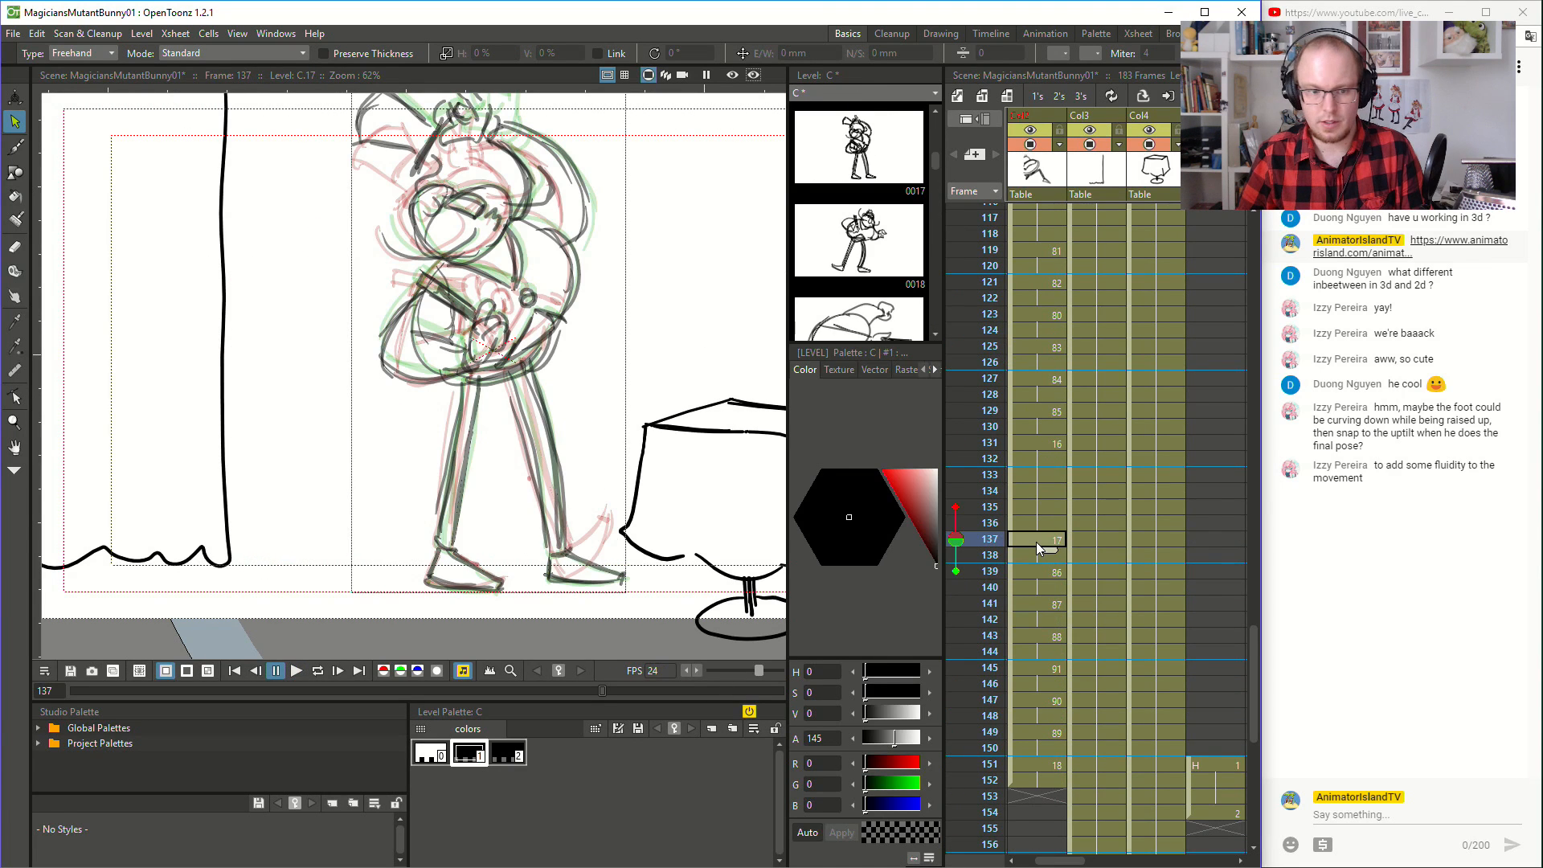
pyautogui.press('Down')
pyautogui.press('Down')
pyautogui.press('Down')
pyautogui.press('Down')
pyautogui.press('Down')
pyautogui.press('Down')
pyautogui.press('Down')
pyautogui.press('Down')
pyautogui.press('Down')
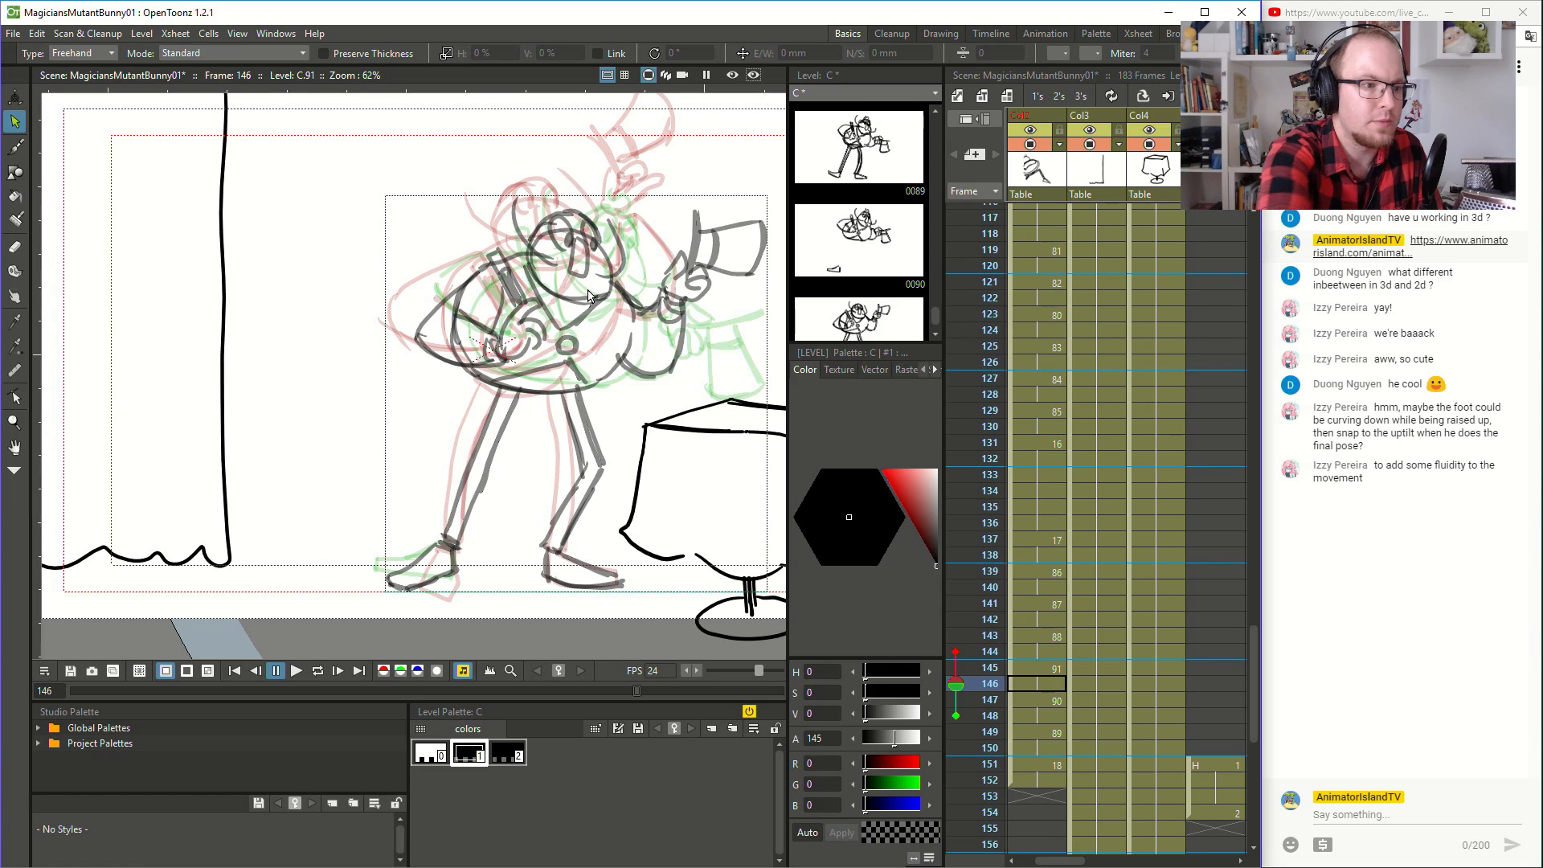
pyautogui.moveTo(419, 198)
pyautogui.mouseDown()
pyautogui.moveTo(384, 222)
pyautogui.moveTo(392, 370)
pyautogui.moveTo(518, 364)
pyautogui.moveTo(500, 321)
pyautogui.moveTo(510, 295)
pyautogui.moveTo(480, 246)
pyautogui.moveTo(337, 303)
pyautogui.mouseUp()
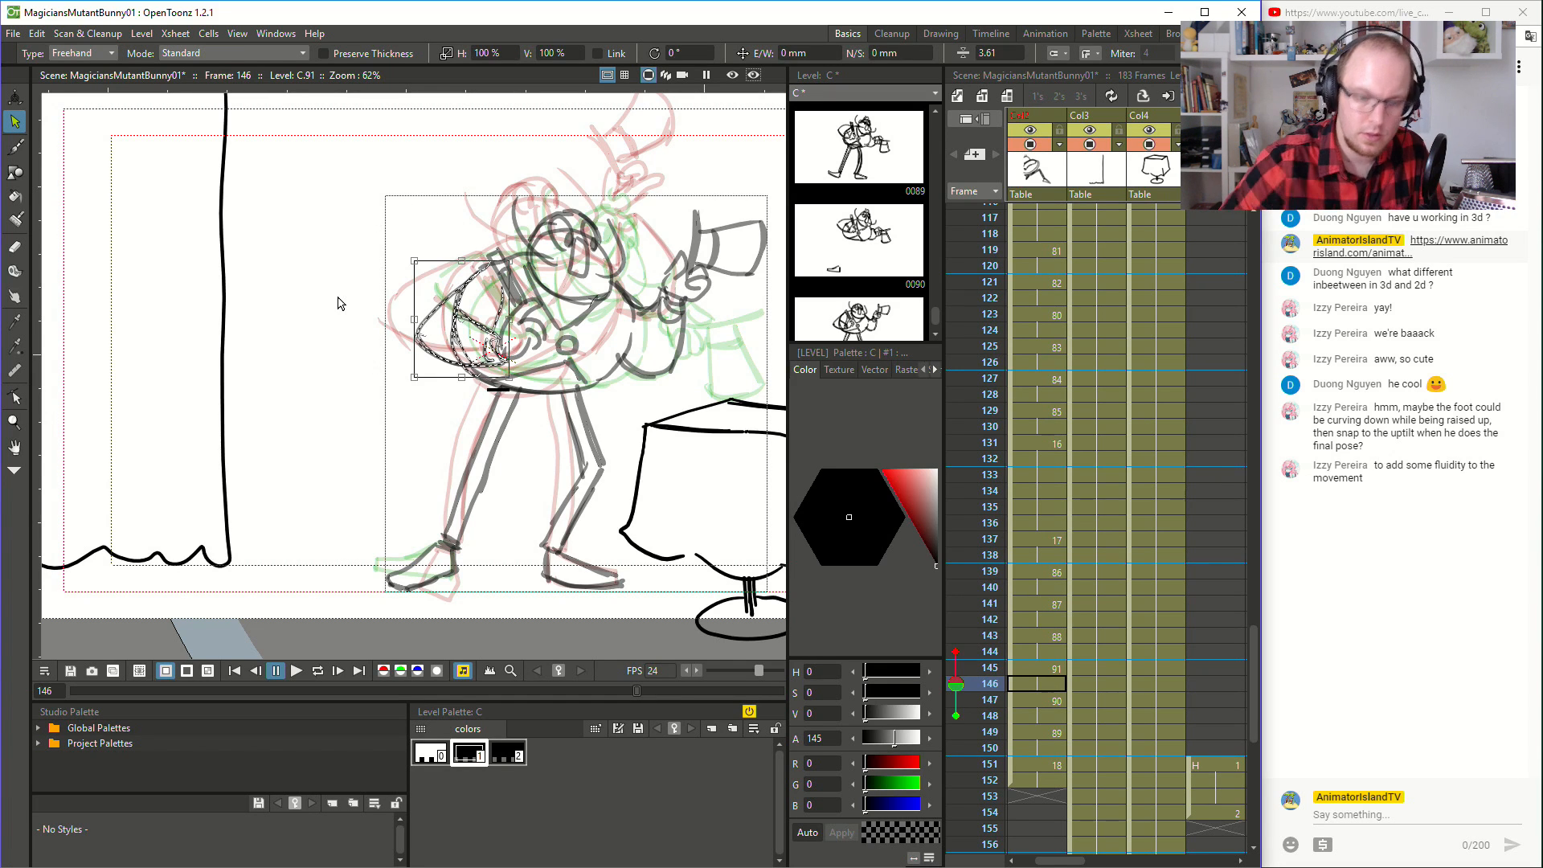
pyautogui.press('Delete')
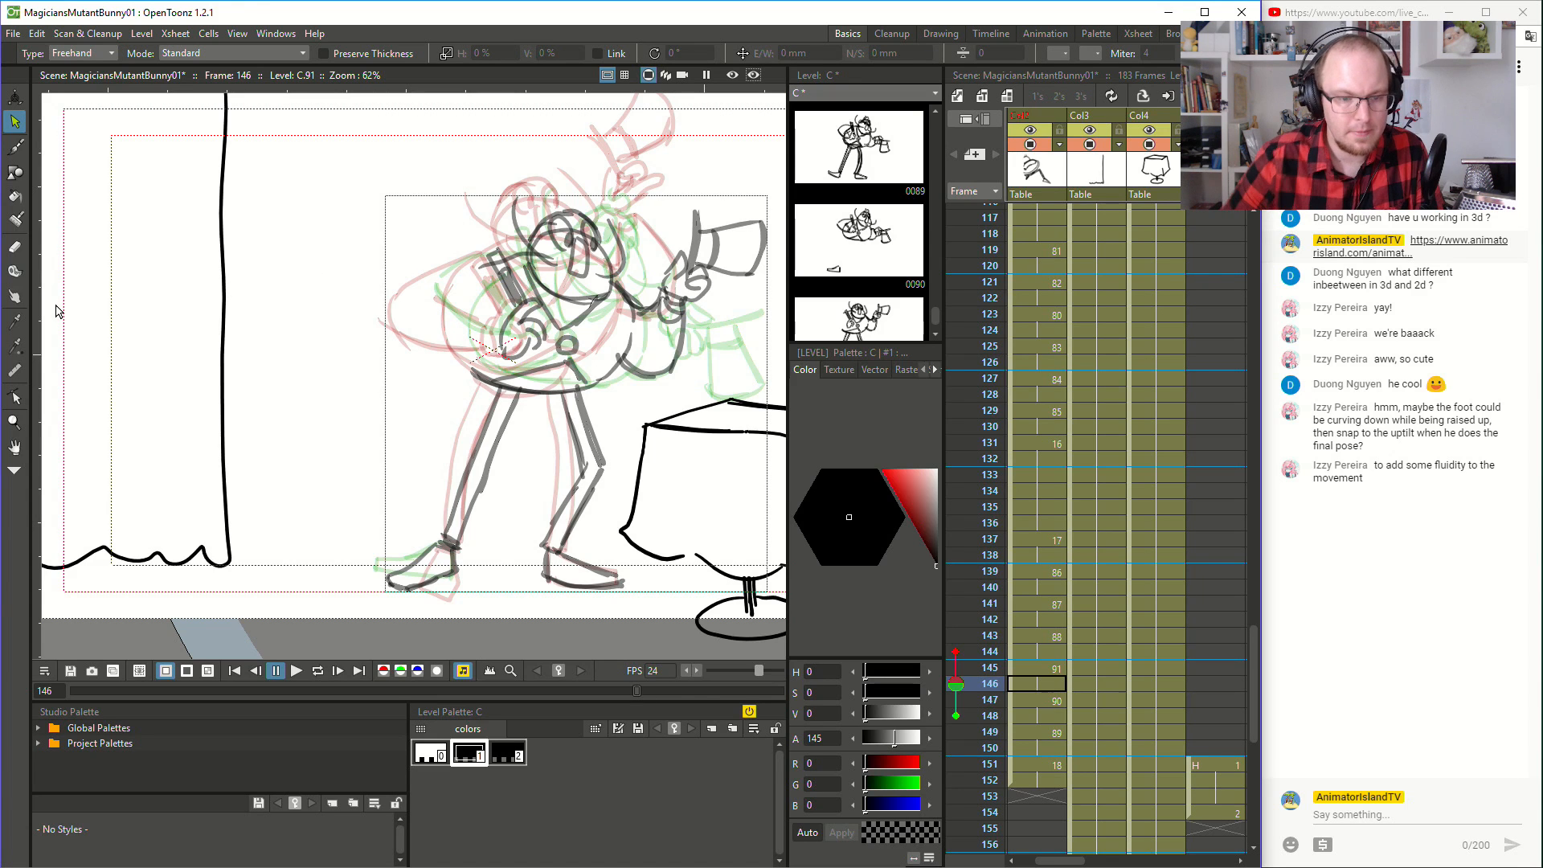
pyautogui.press('b')
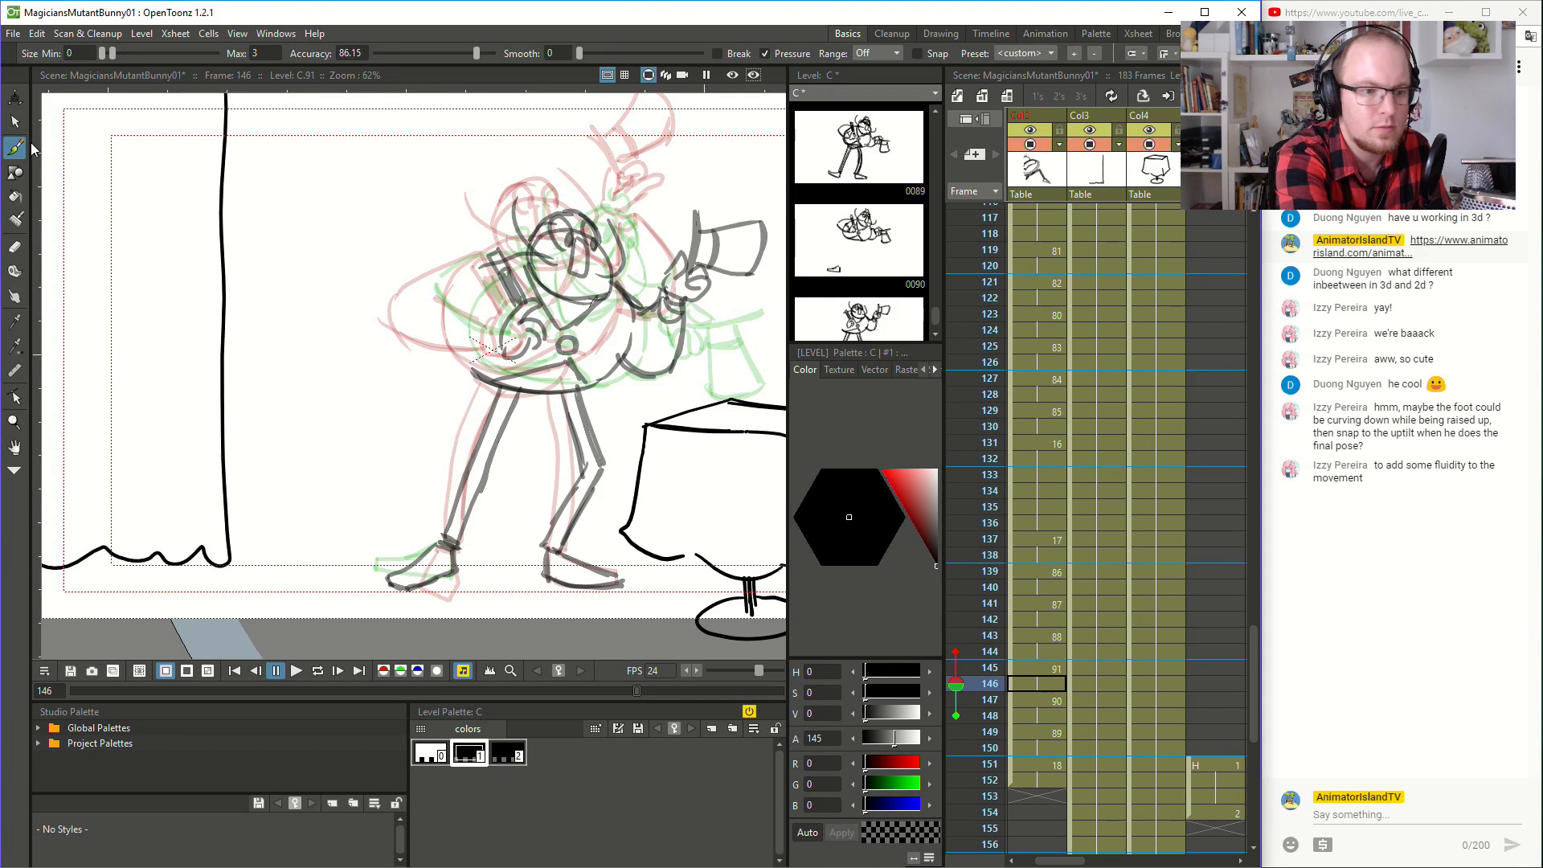
pyautogui.moveTo(486, 254)
pyautogui.mouseDown()
pyautogui.moveTo(400, 294)
pyautogui.moveTo(457, 339)
pyautogui.mouseUp()
pyautogui.moveTo(401, 296)
pyautogui.mouseDown()
pyautogui.moveTo(461, 346)
pyautogui.moveTo(493, 330)
pyautogui.moveTo(506, 343)
pyautogui.moveTo(483, 282)
pyautogui.mouseUp()
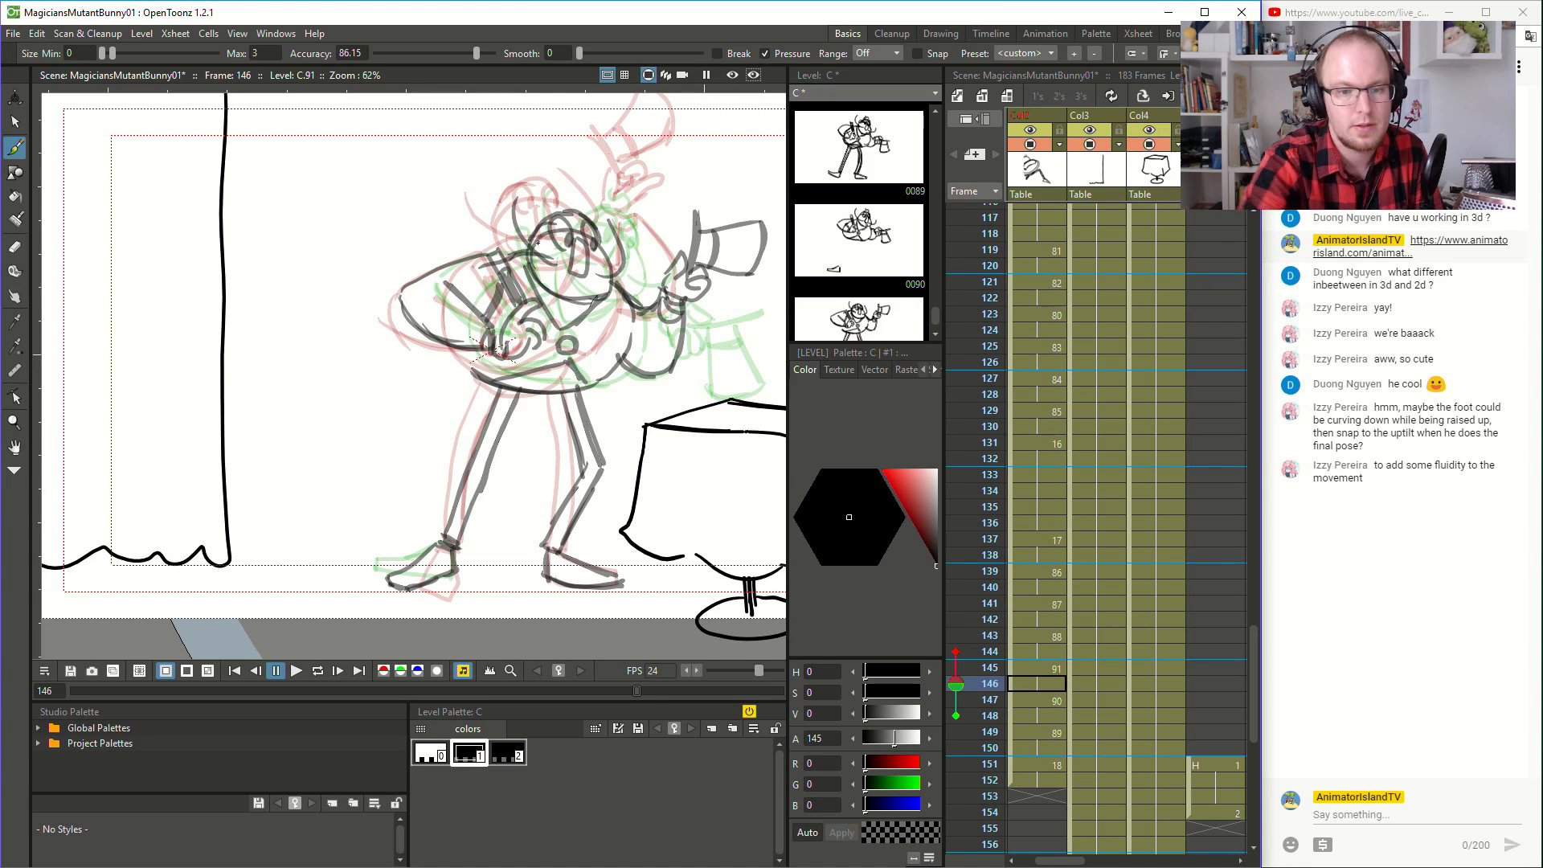
# - Play the animation from frames 118, 120 and 125 to review the redrawn arm within the whole motion
pyautogui.click(1045, 238)
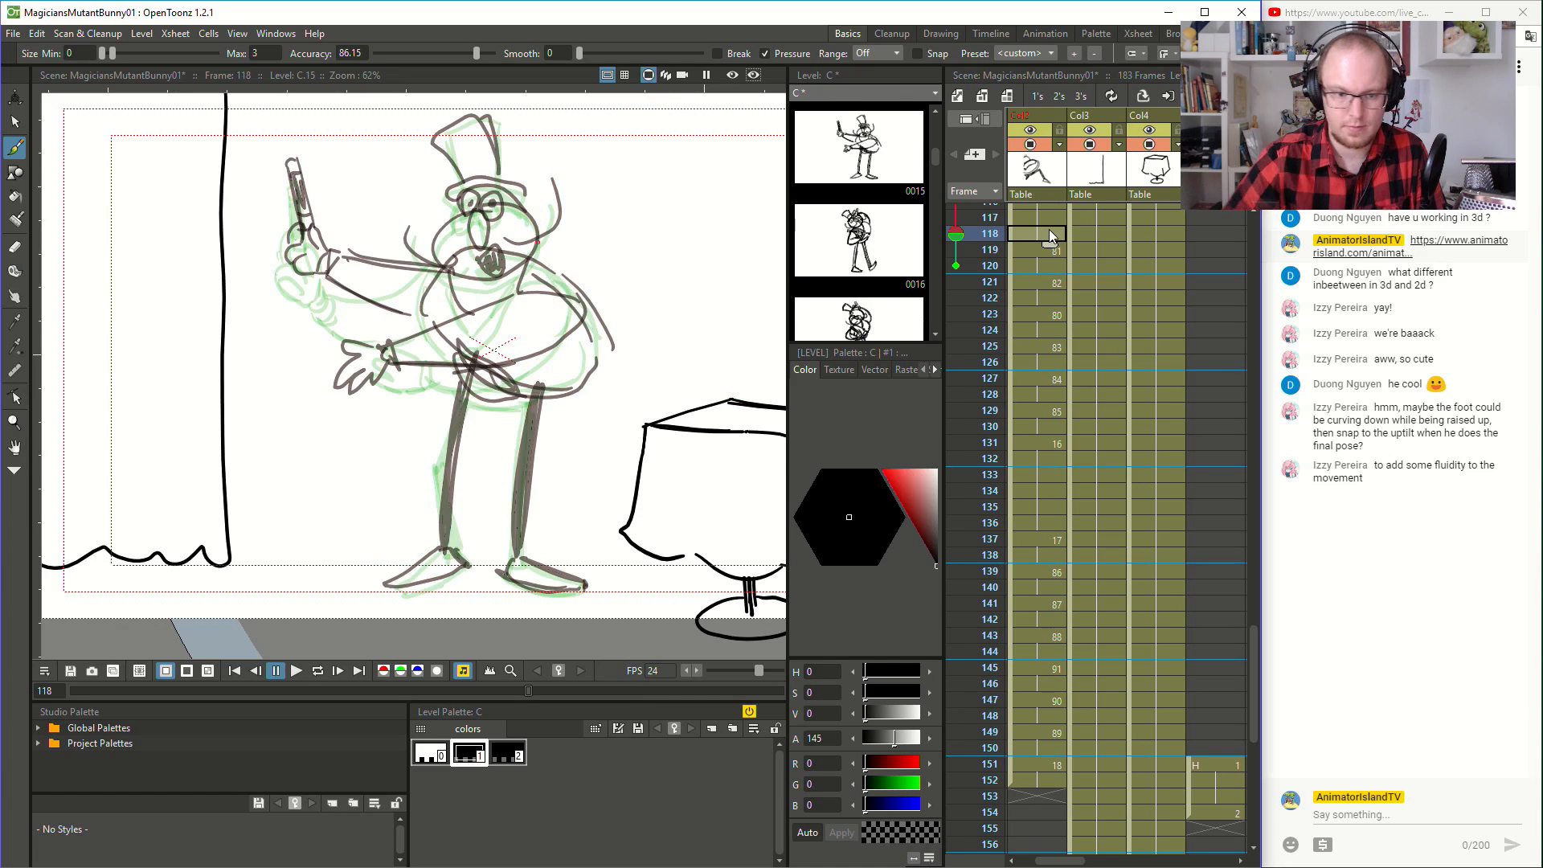
pyautogui.click(302, 678)
pyautogui.click(302, 678)
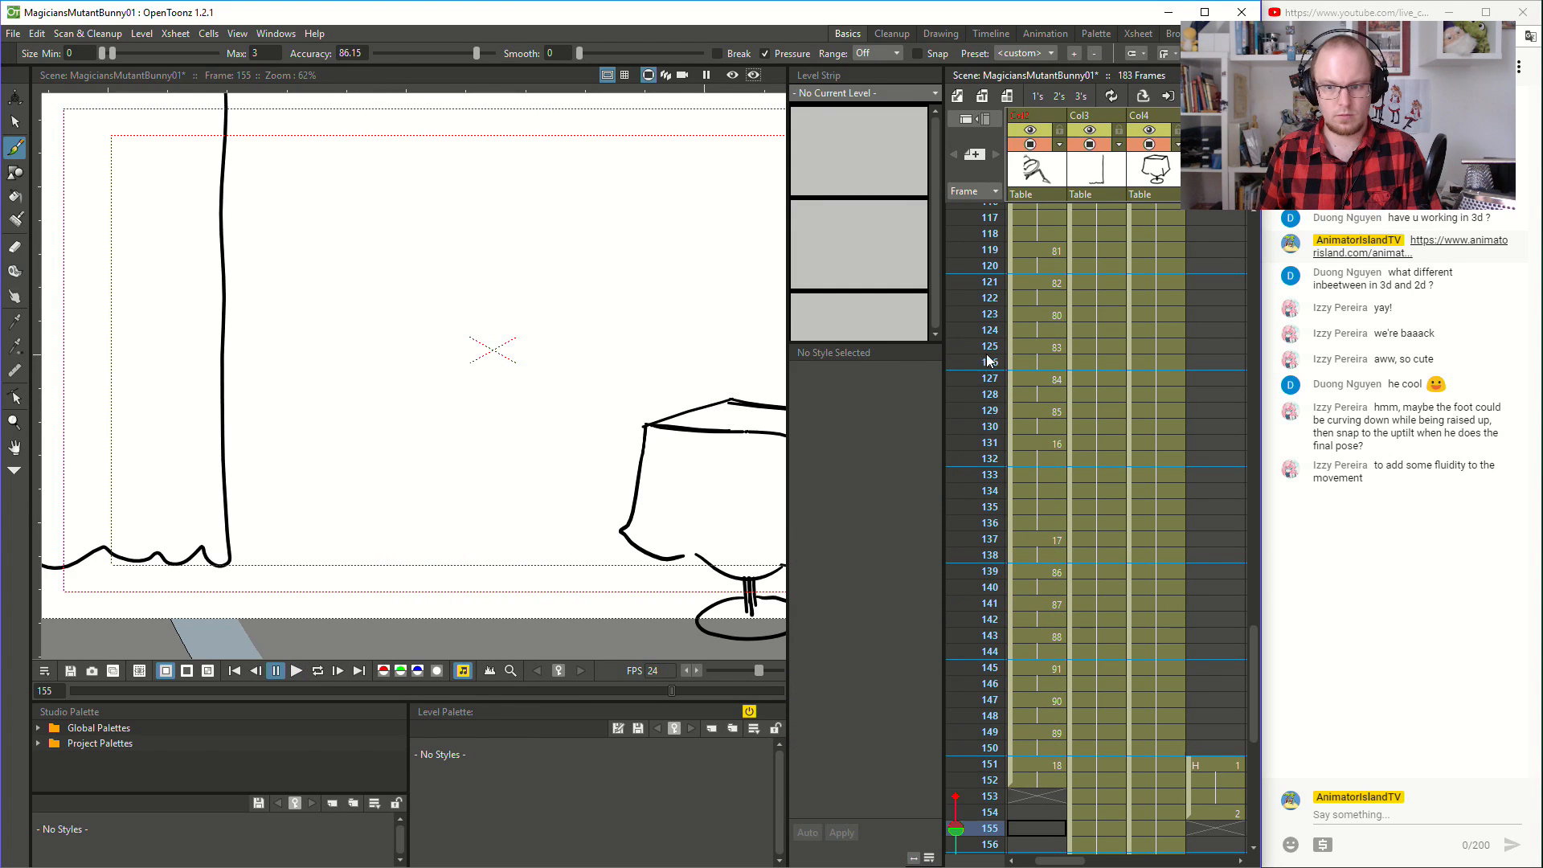
pyautogui.click(1047, 266)
pyautogui.click(302, 672)
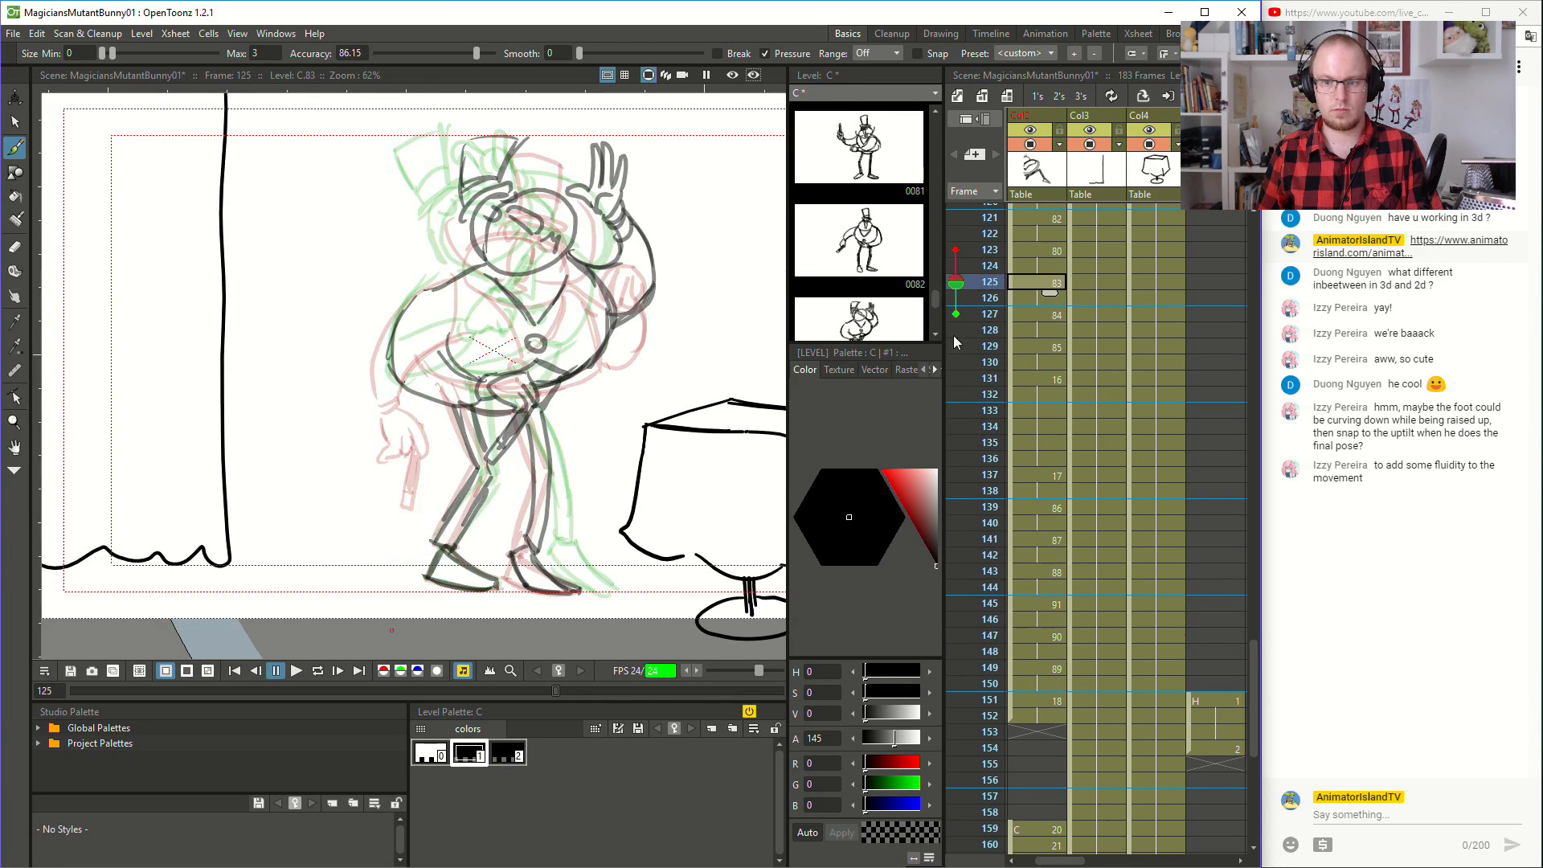
pyautogui.click(294, 674)
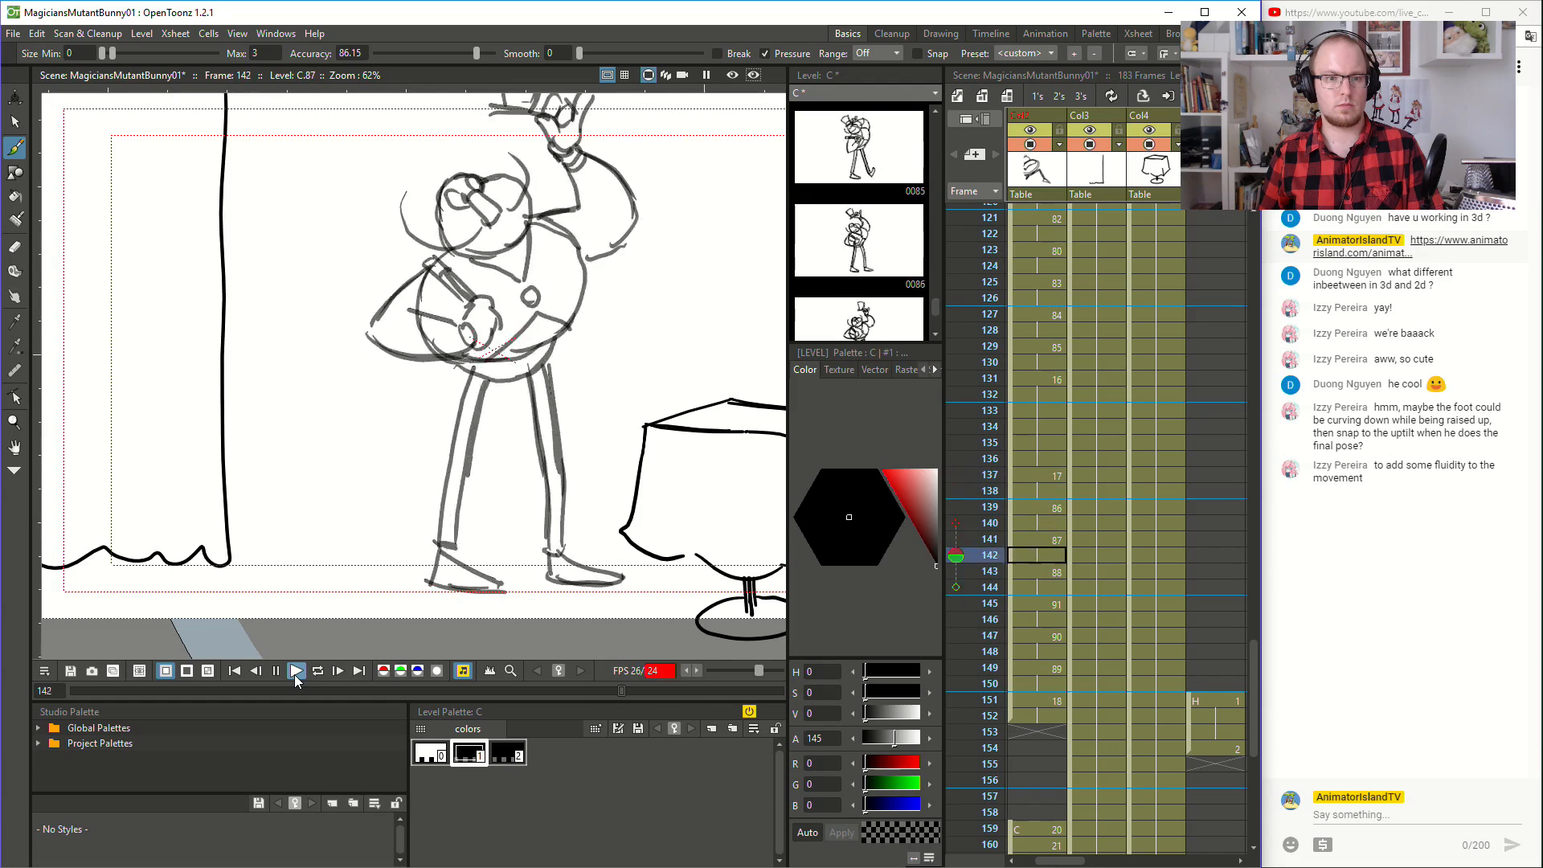
pyautogui.click(294, 673)
pyautogui.click(1029, 394)
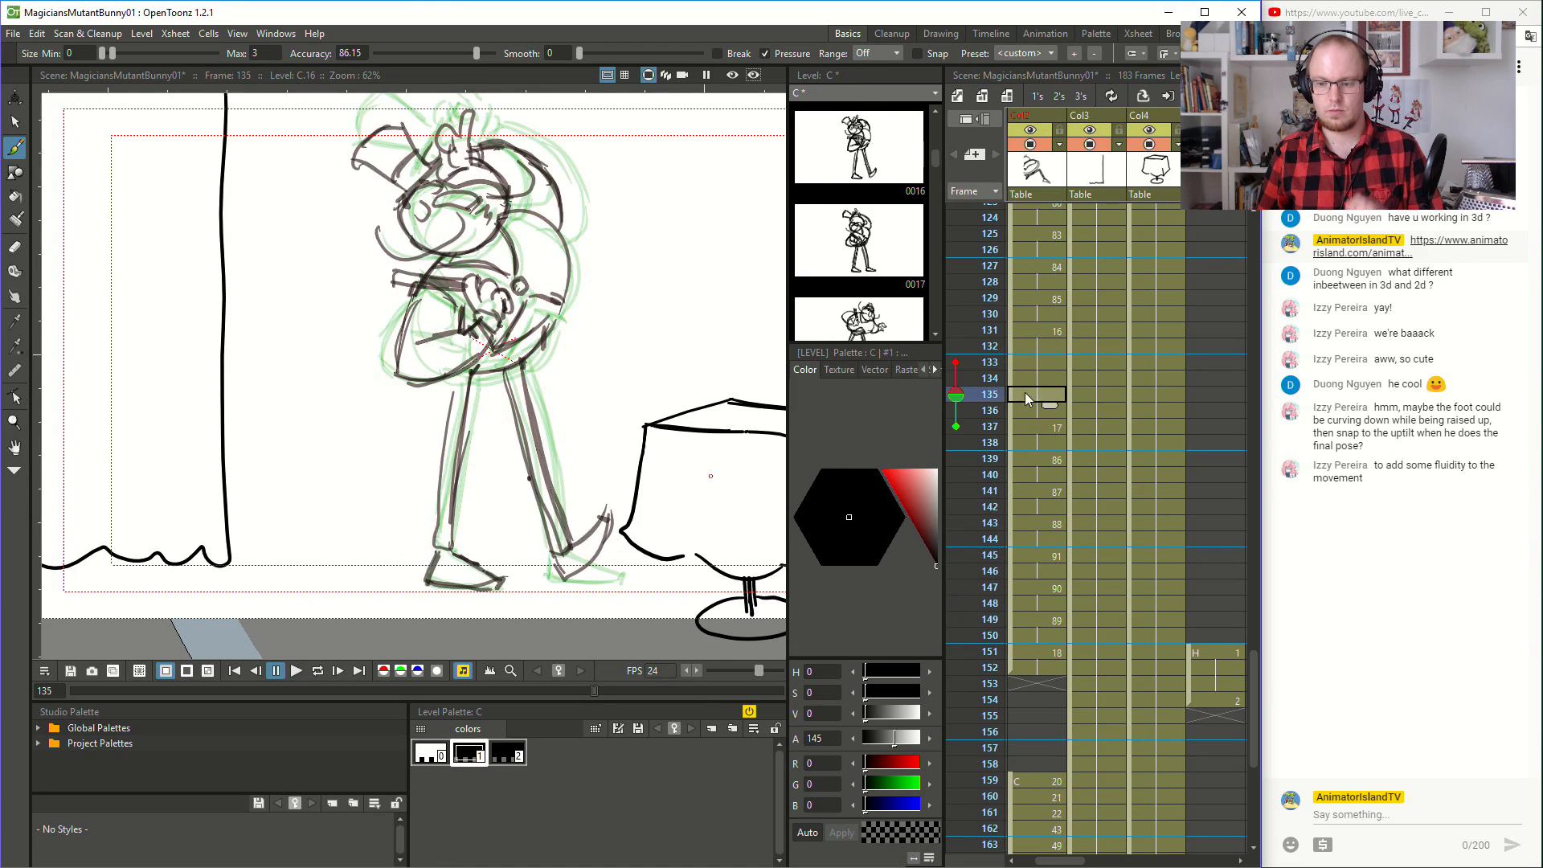
# - Delete the jacket button at frame 149 and redraw it as a small oval on the magician's belly
pyautogui.click(1052, 620)
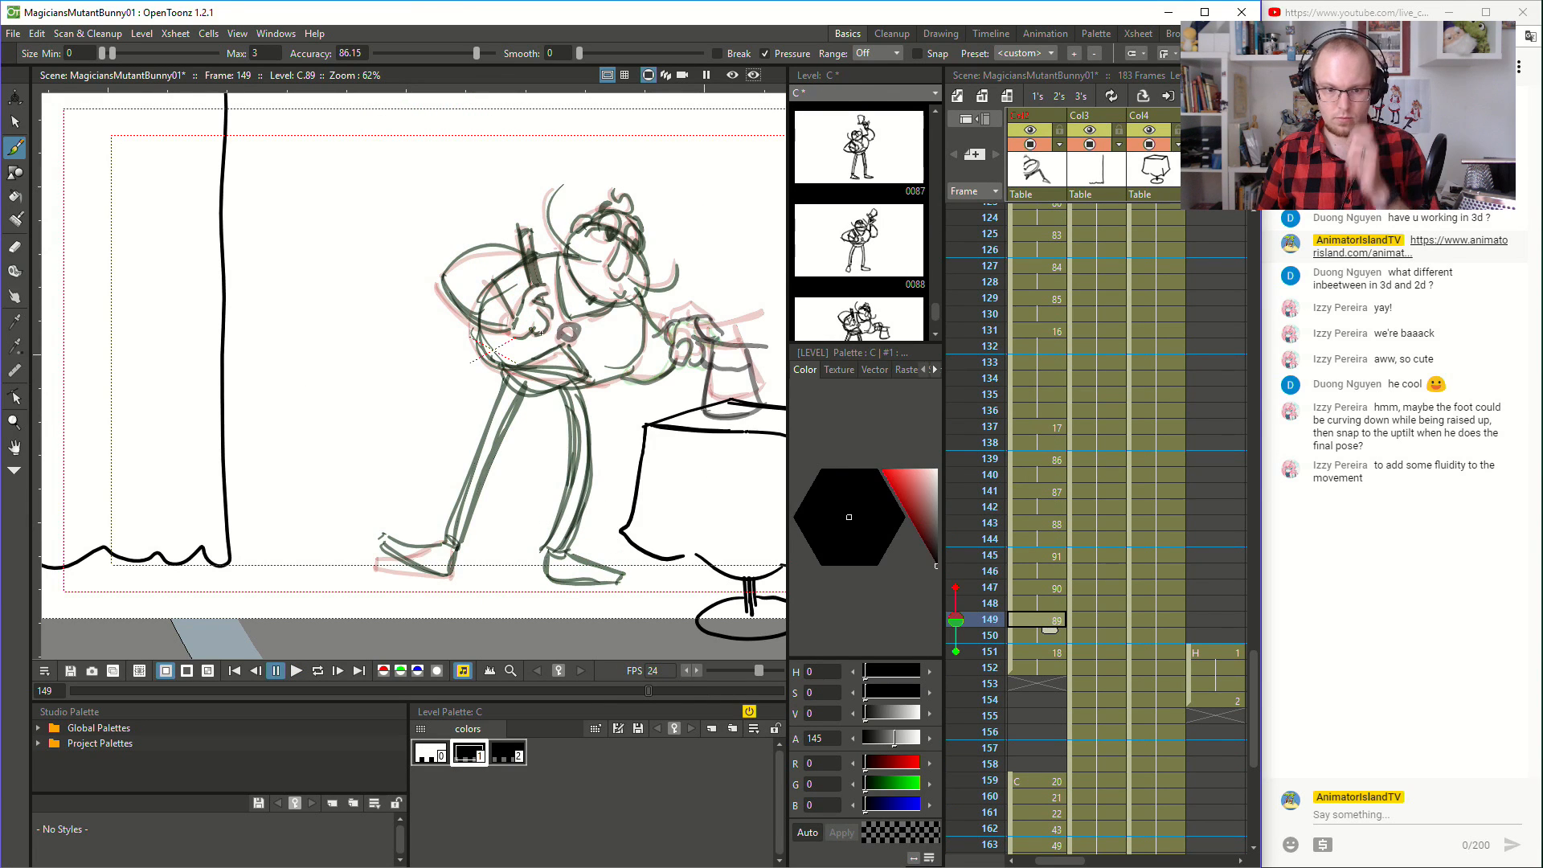
pyautogui.click(14, 121)
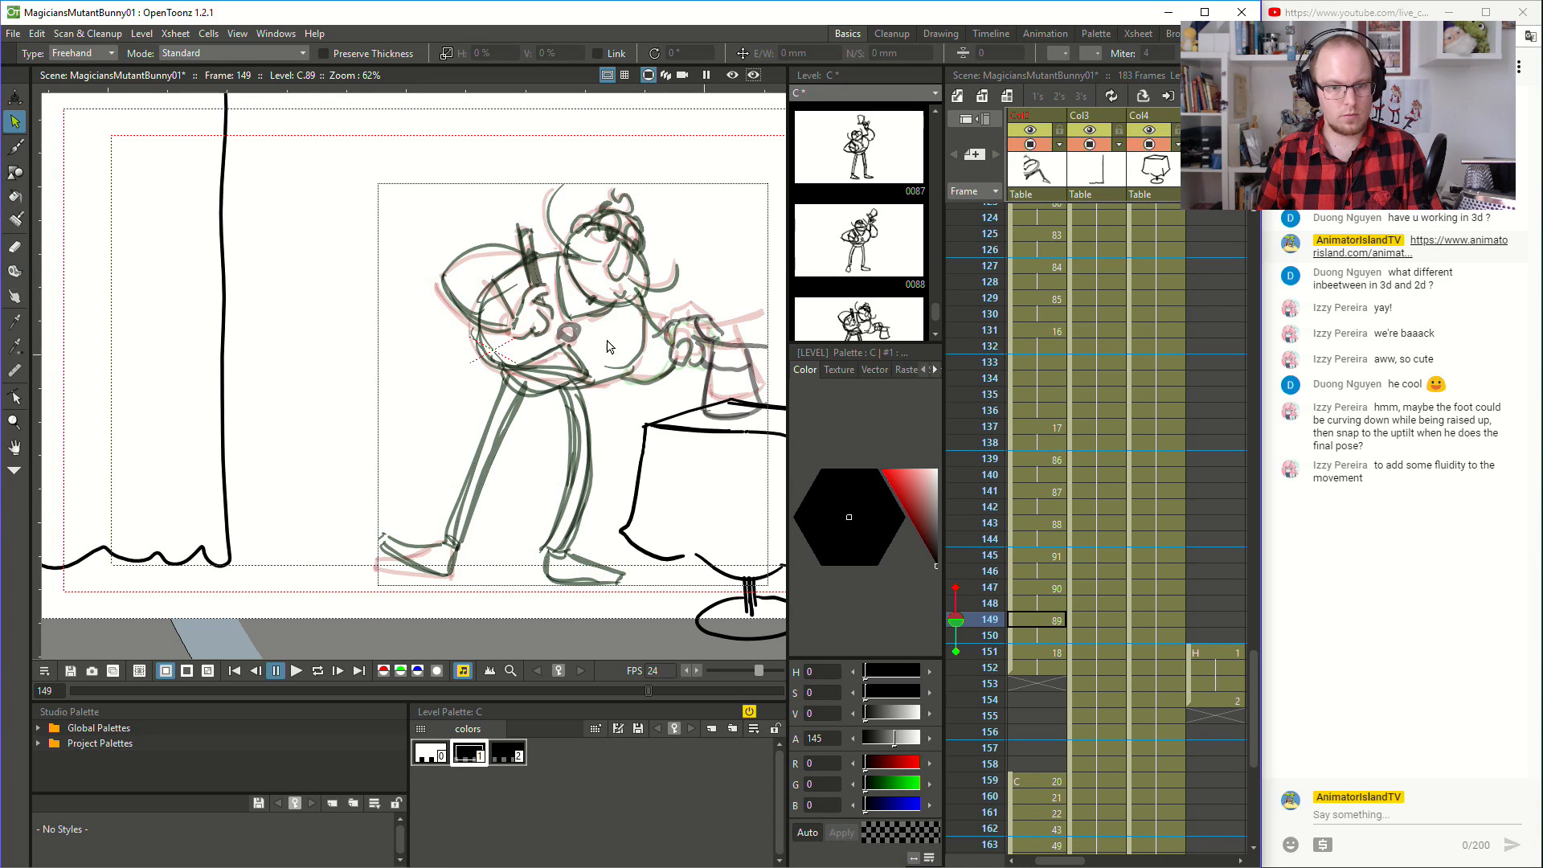
pyautogui.click(571, 343)
pyautogui.press('Delete')
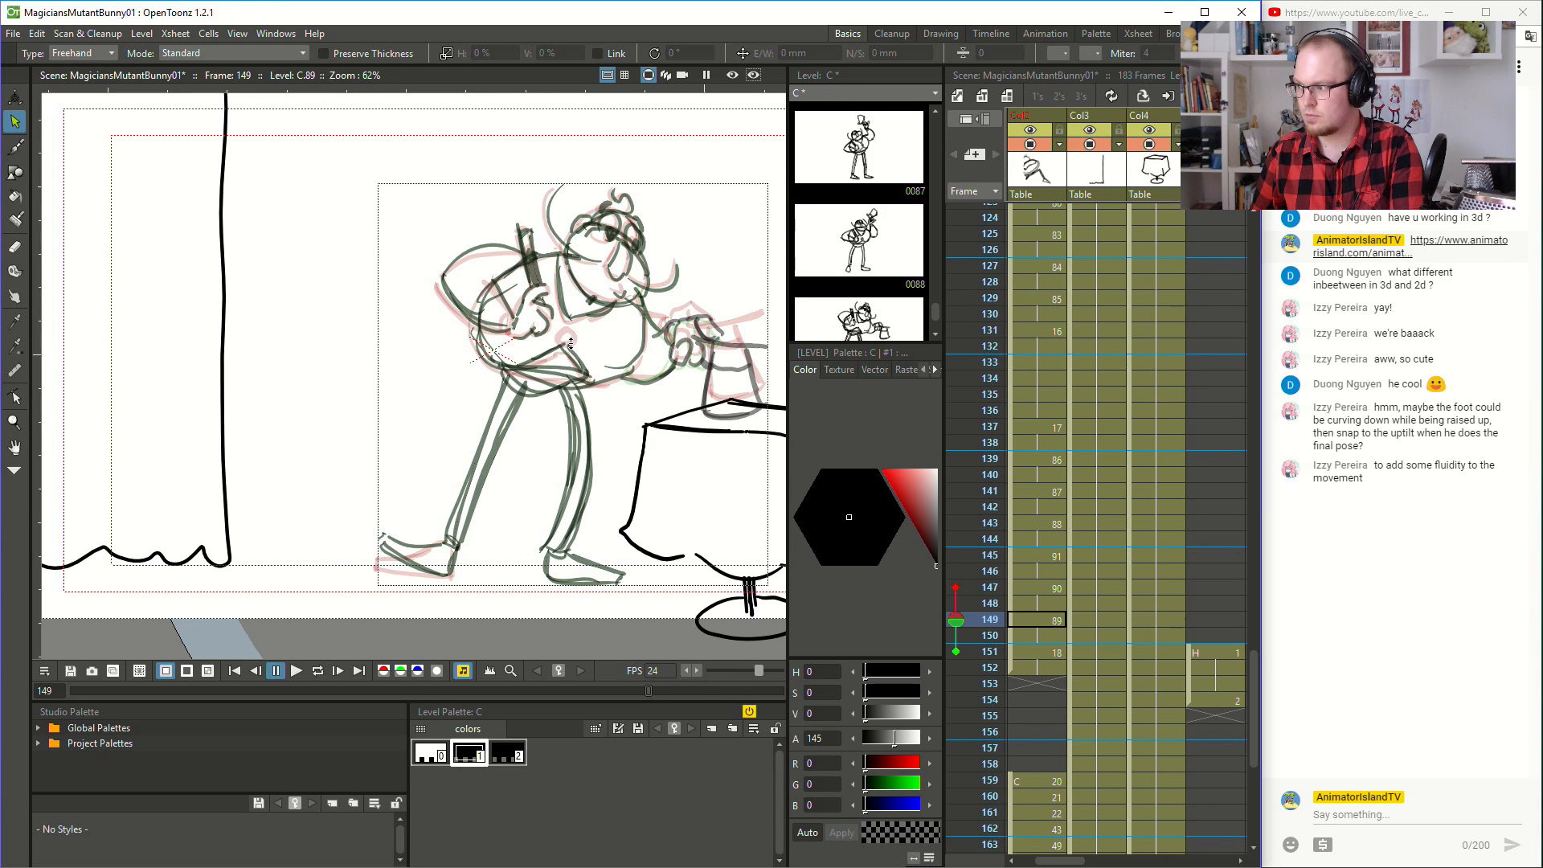
pyautogui.scroll(1, 626, 347)
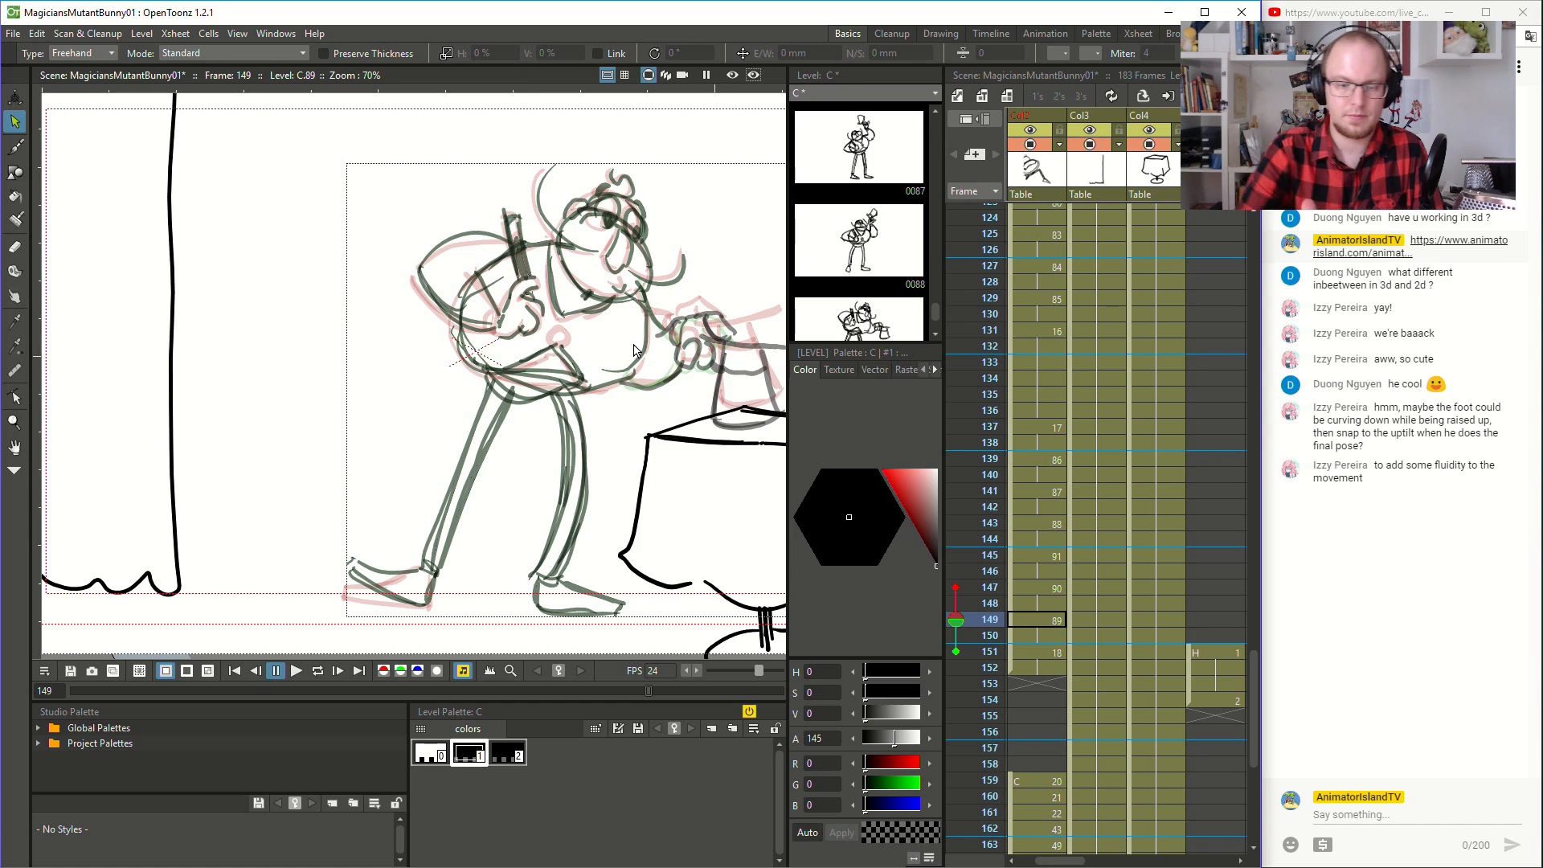
pyautogui.press('b')
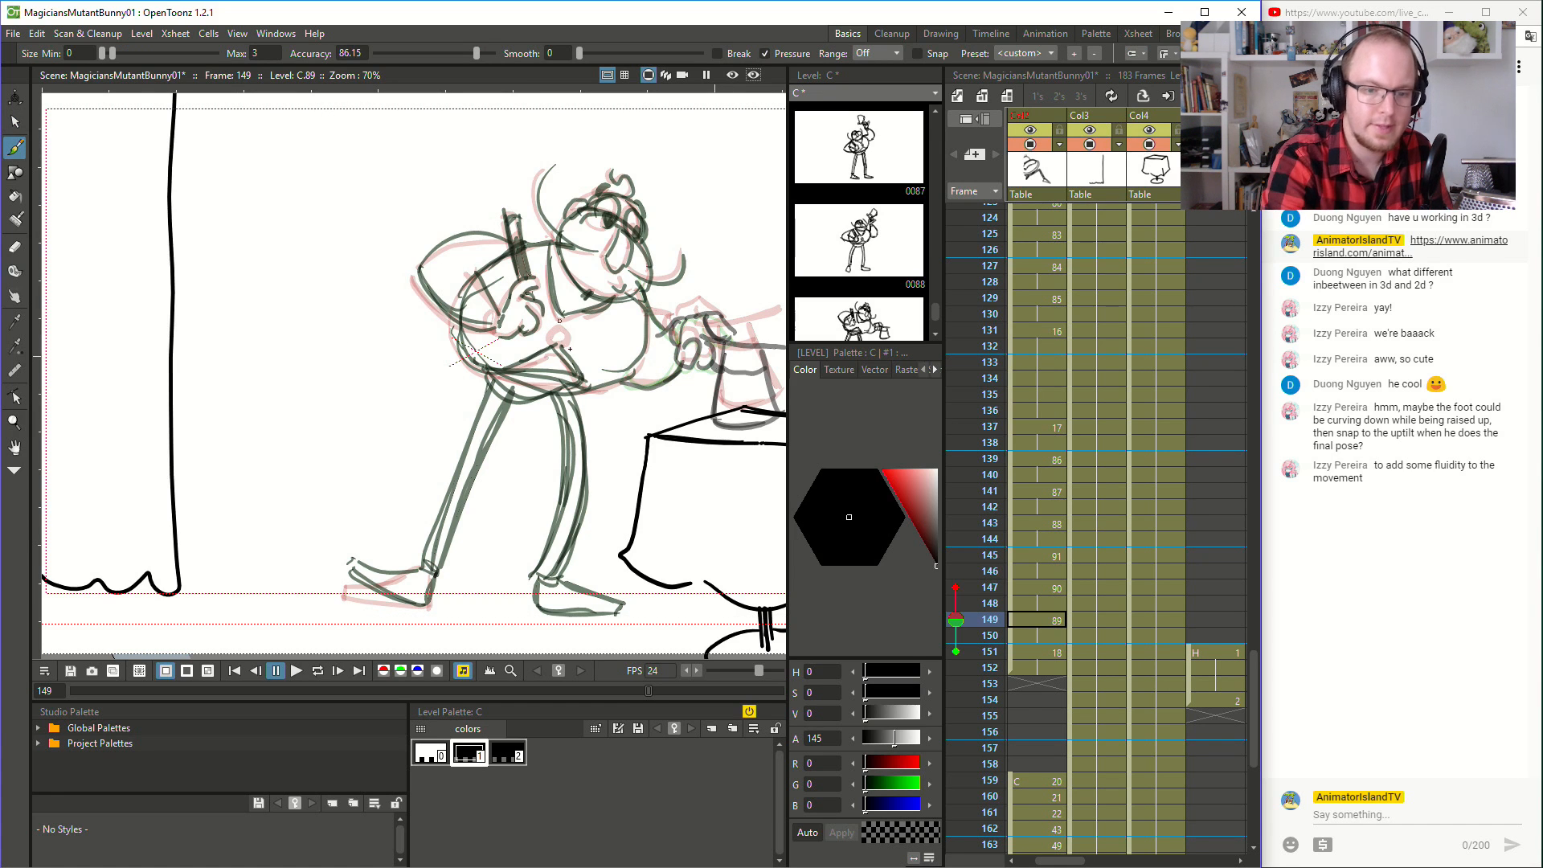
pyautogui.moveTo(568, 337); pyautogui.dragTo(565, 340)
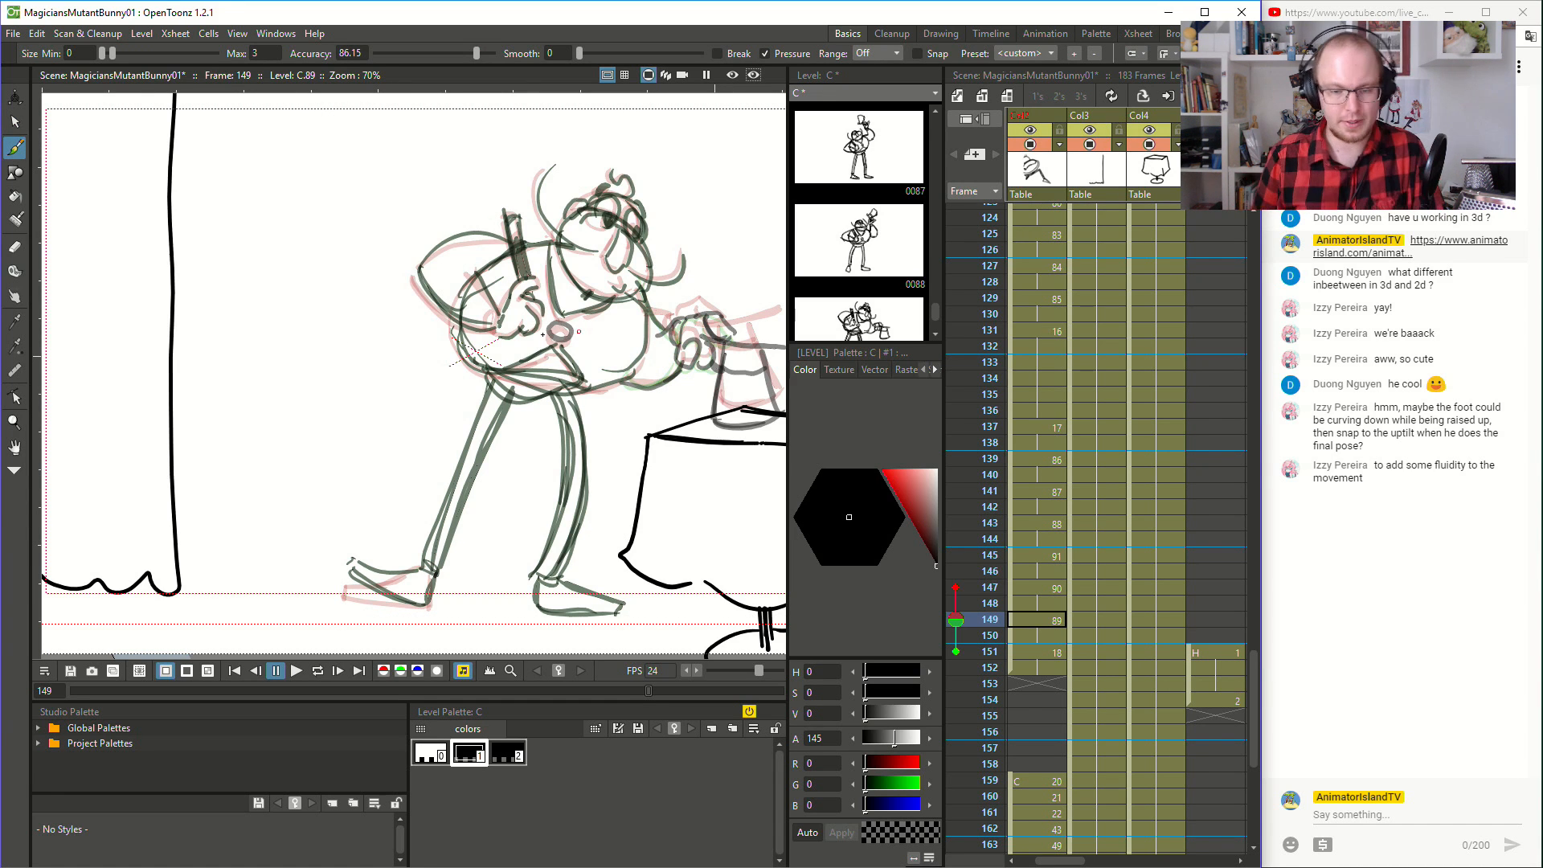
# - Play the animation from frame 135 to check the redrawn button
pyautogui.click(1016, 396)
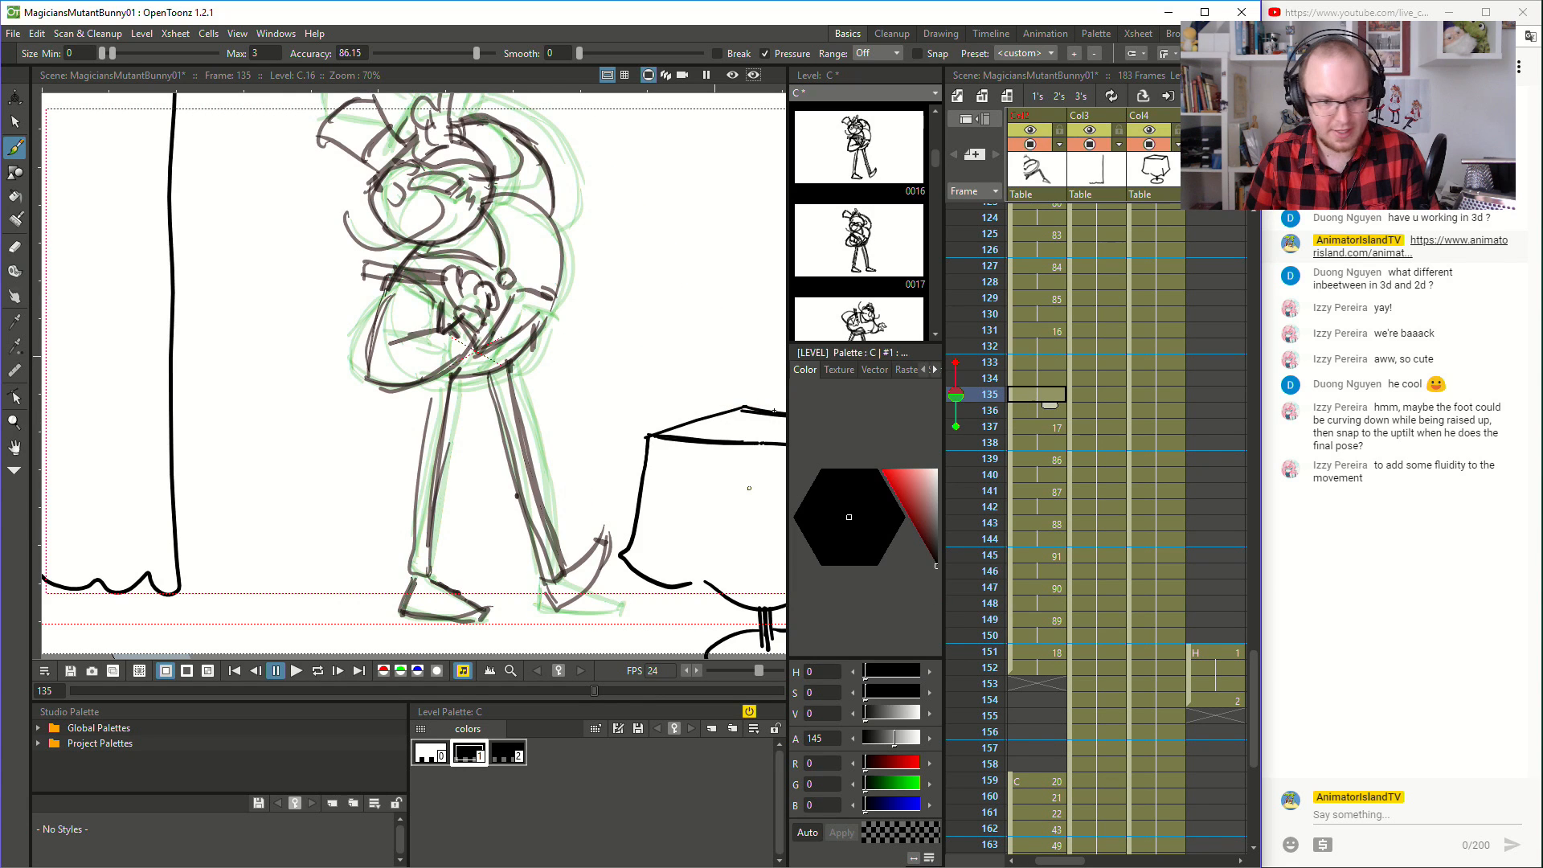
pyautogui.click(296, 671)
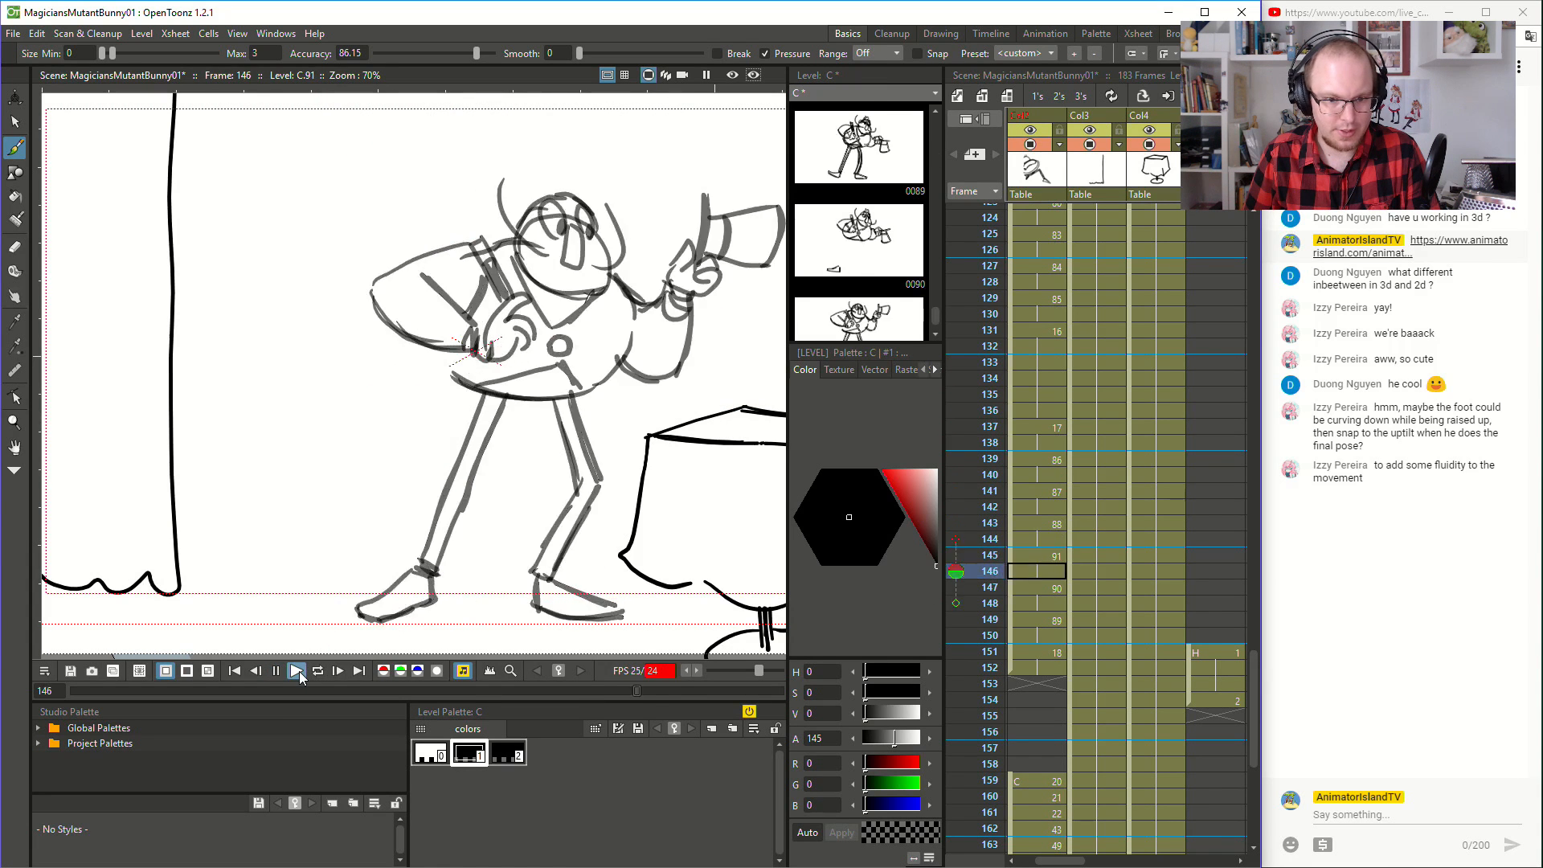
# - At frame 147, draw the magician's front leg and foot, using the onion-skinned neighbouring poses as a guide
pyautogui.click(1050, 624)
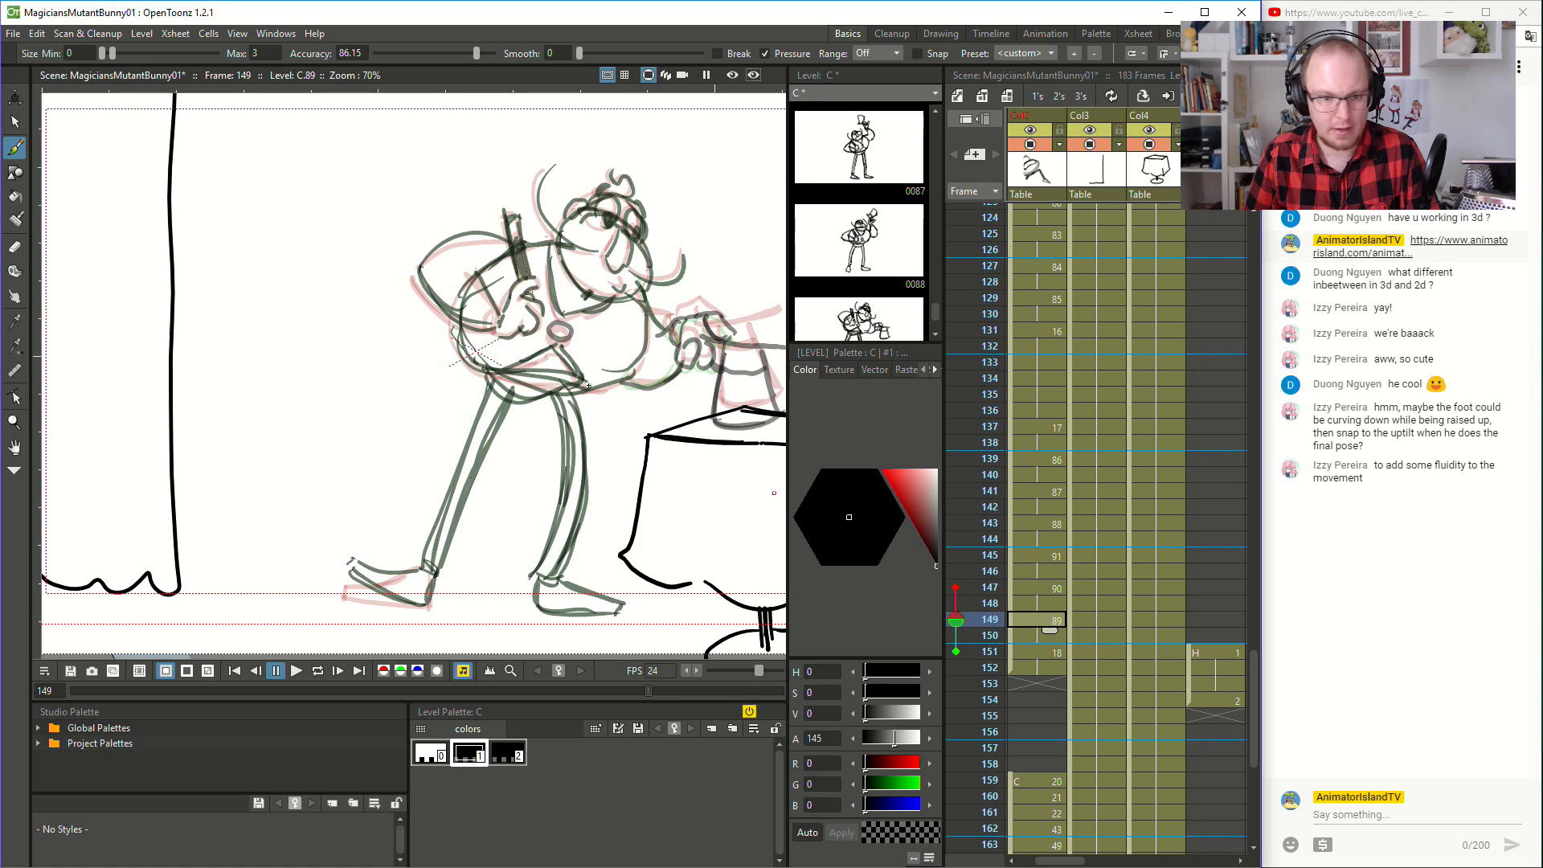
pyautogui.click(14, 121)
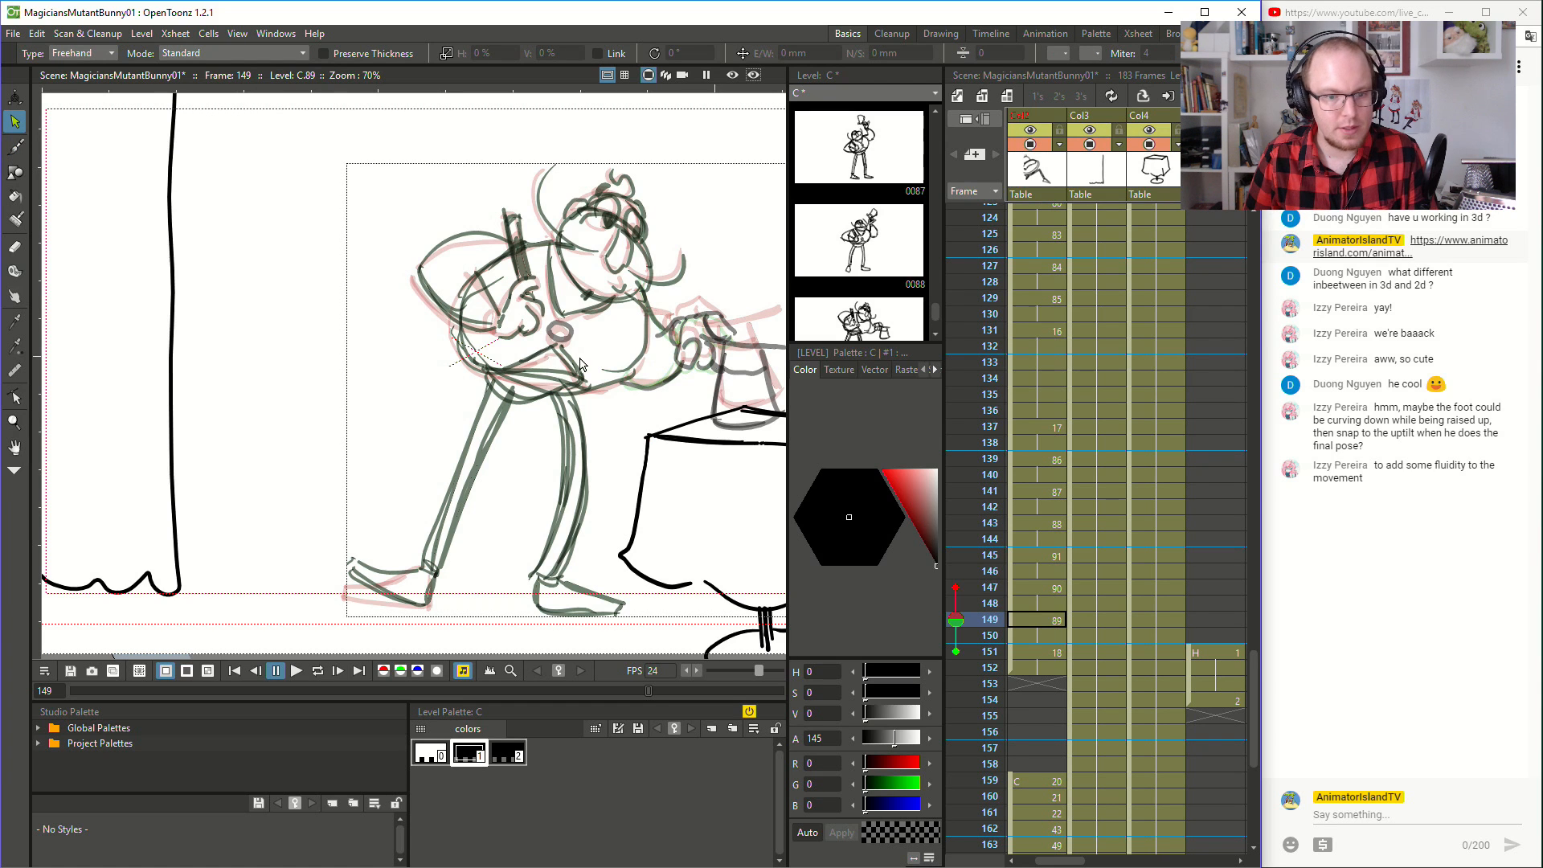
pyautogui.click(1042, 655)
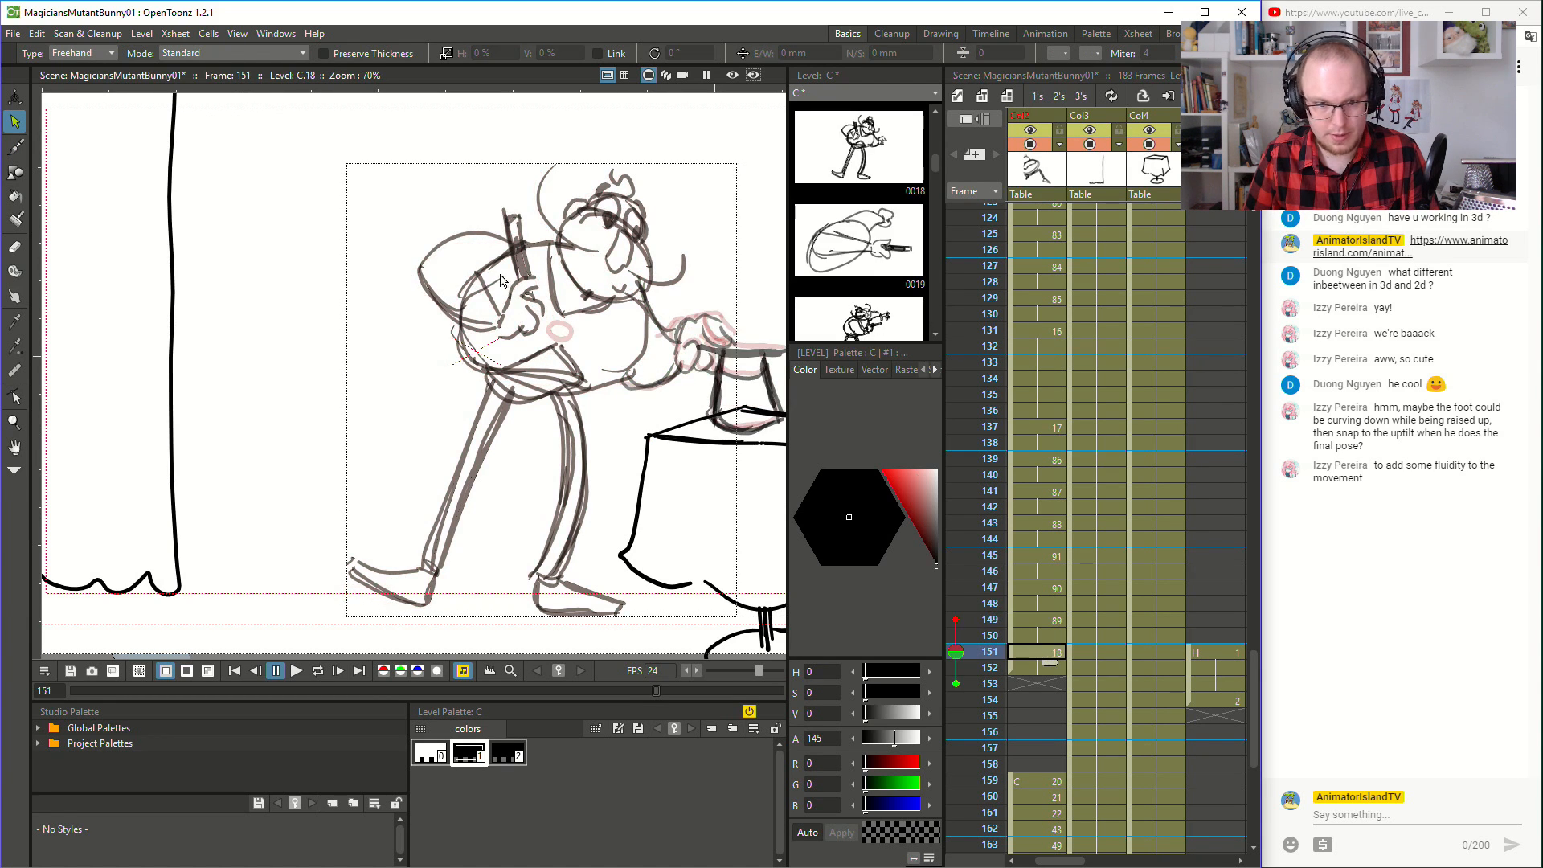
pyautogui.click(1050, 621)
pyautogui.click(1054, 588)
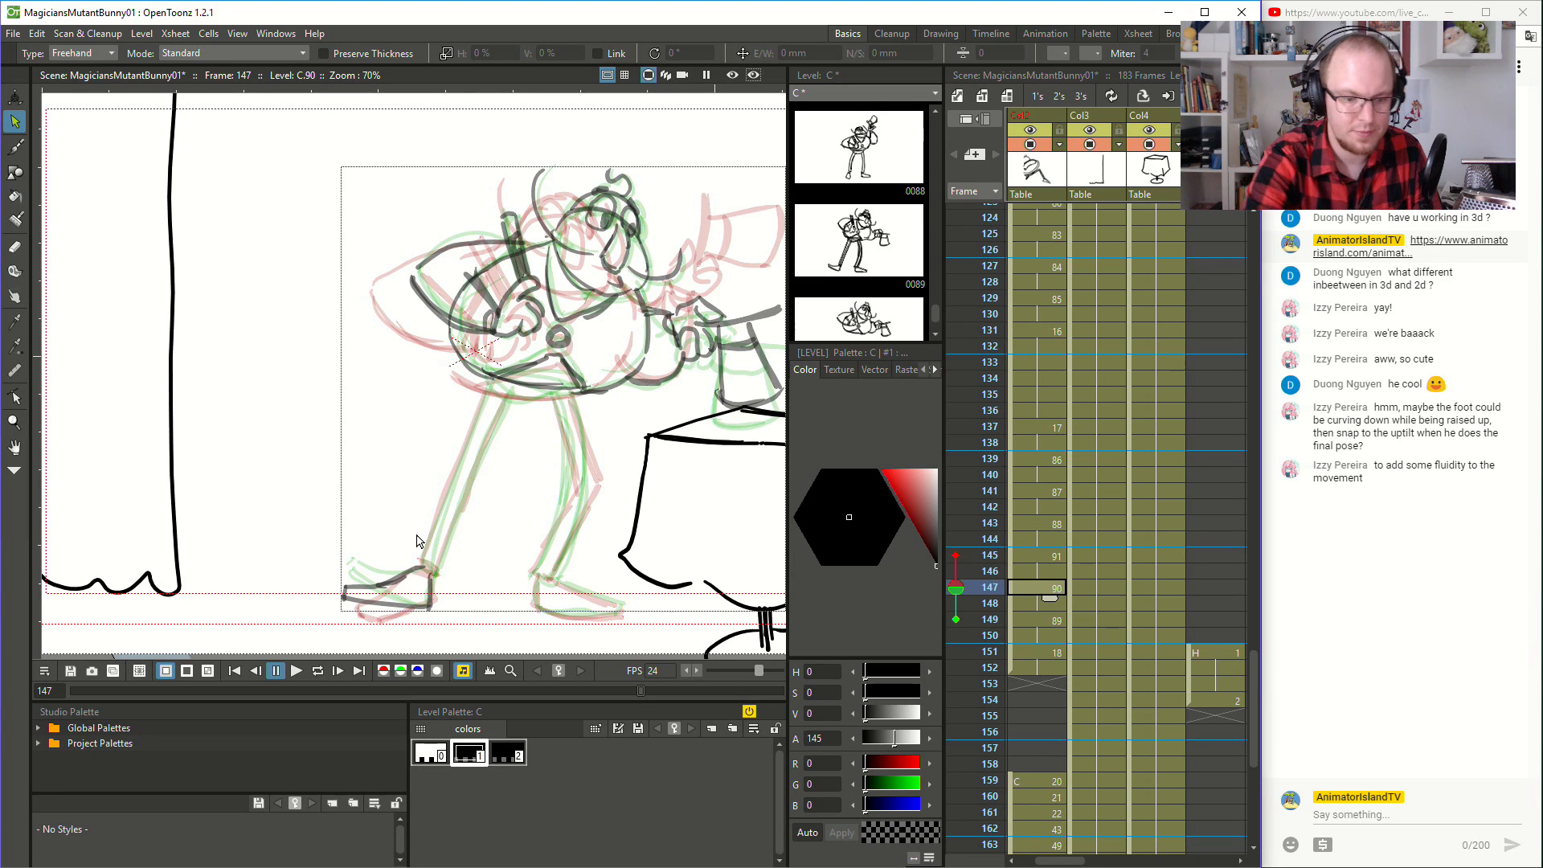
pyautogui.click(428, 570)
pyautogui.press('b')
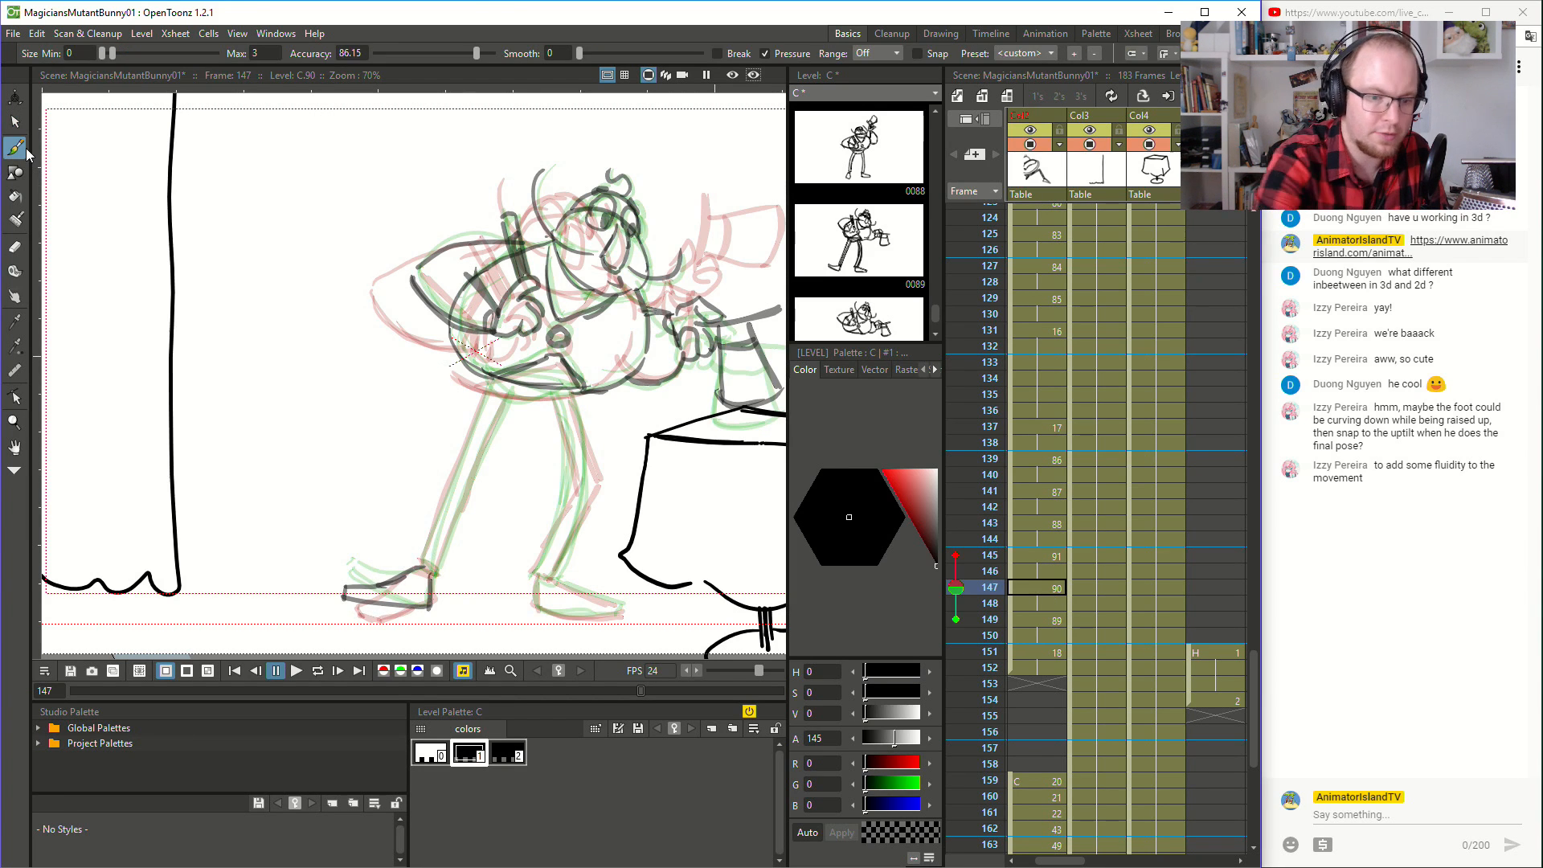
pyautogui.moveTo(510, 399)
pyautogui.mouseDown()
pyautogui.moveTo(577, 394)
pyautogui.moveTo(573, 492)
pyautogui.mouseUp()
pyautogui.hotkey('ctrl', 'z')
pyautogui.hotkey('ctrl', 'z')
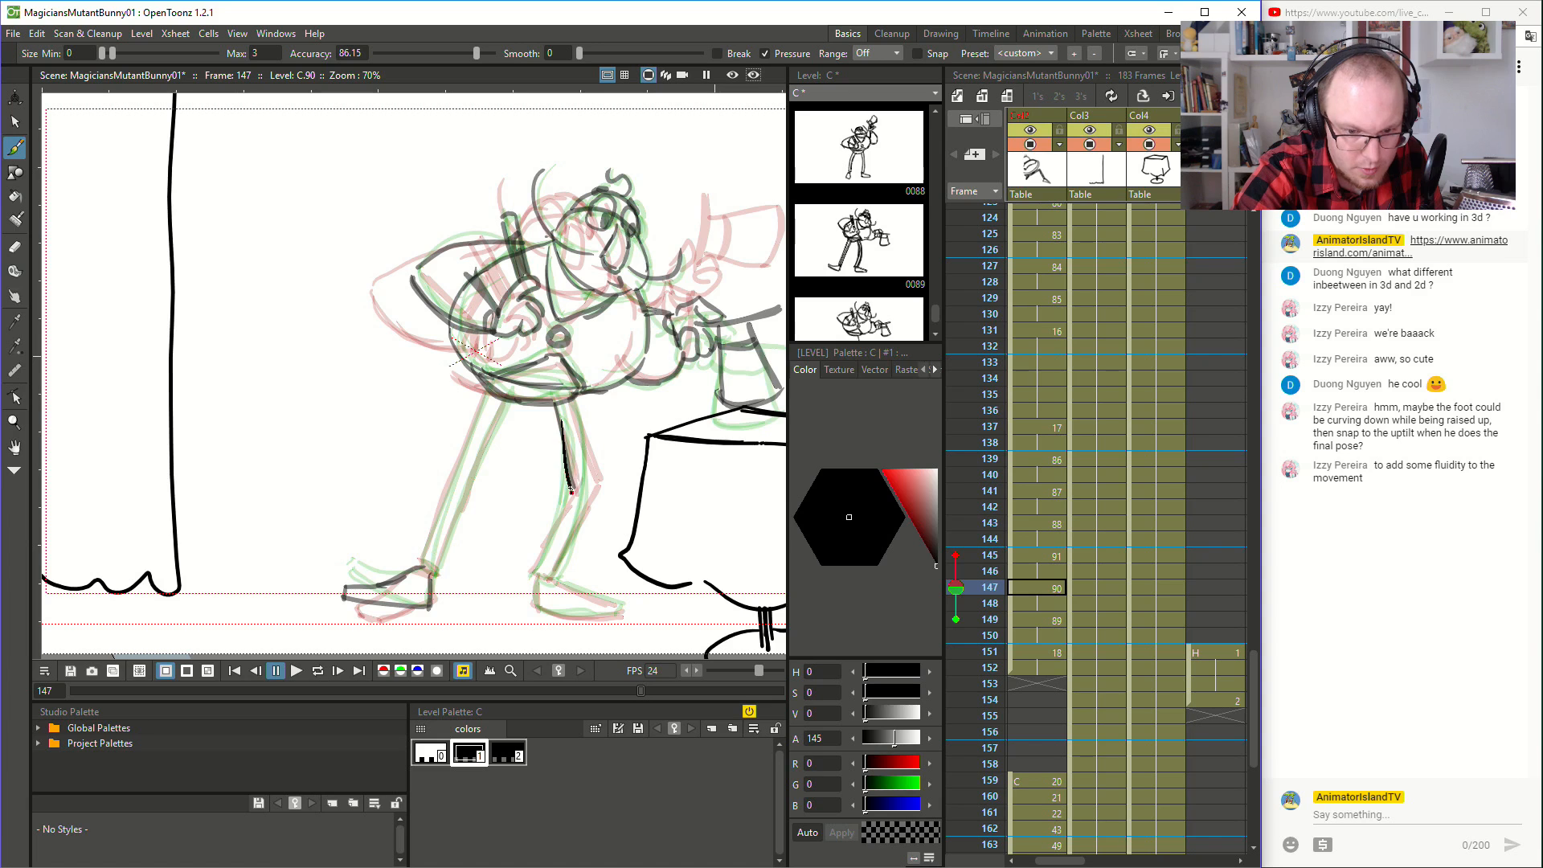
pyautogui.moveTo(575, 397)
pyautogui.mouseDown()
pyautogui.moveTo(589, 497)
pyautogui.moveTo(535, 569)
pyautogui.moveTo(590, 487)
pyautogui.mouseUp()
pyautogui.moveTo(536, 573)
pyautogui.mouseDown()
pyautogui.moveTo(560, 611)
pyautogui.moveTo(618, 612)
pyautogui.mouseUp()
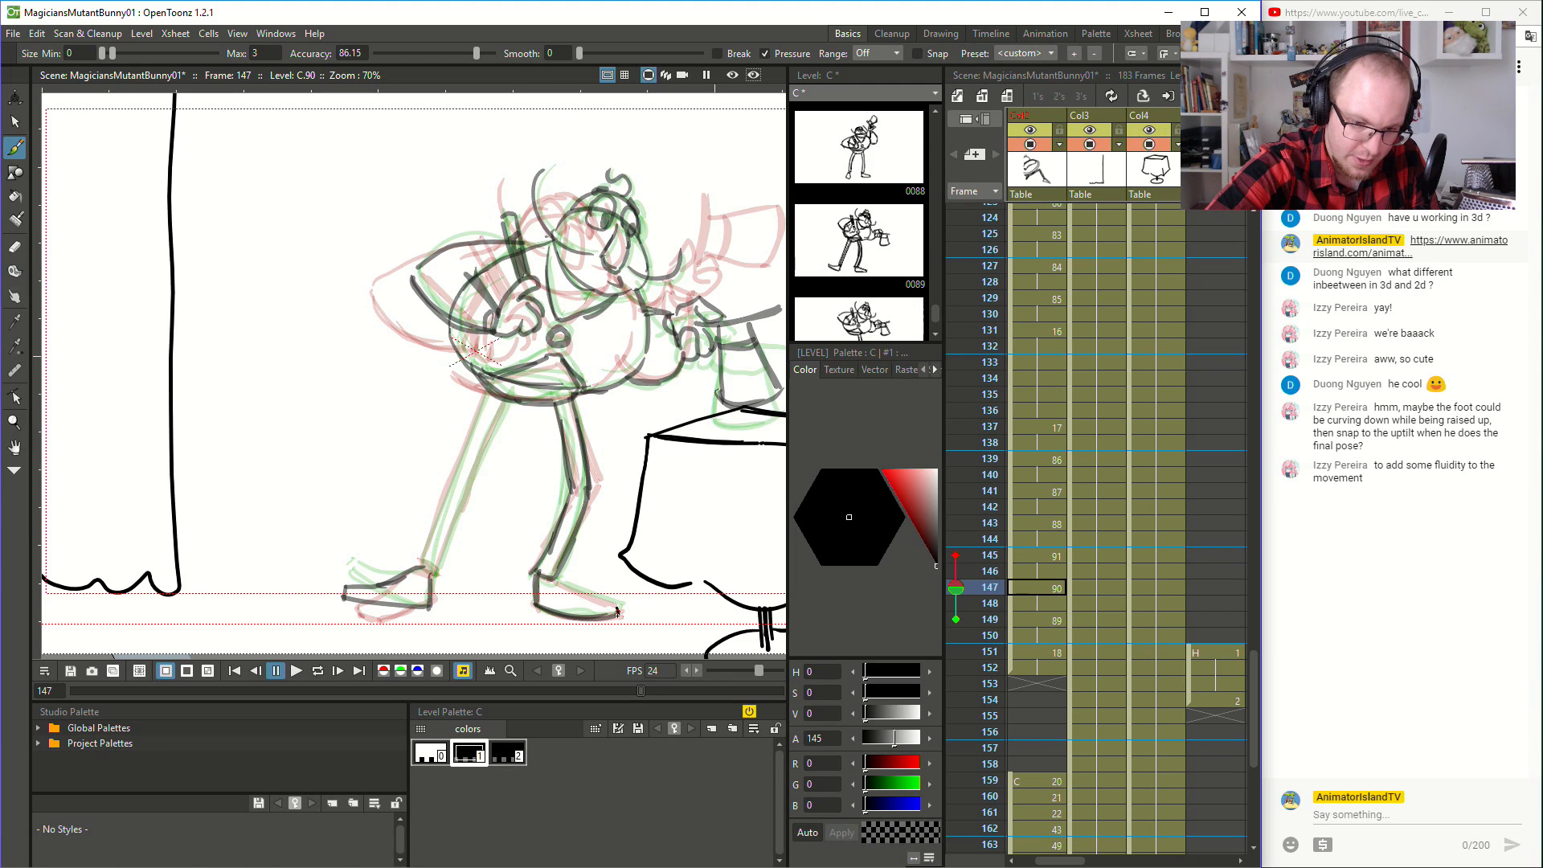
pyautogui.moveTo(552, 574); pyautogui.dragTo(615, 609)
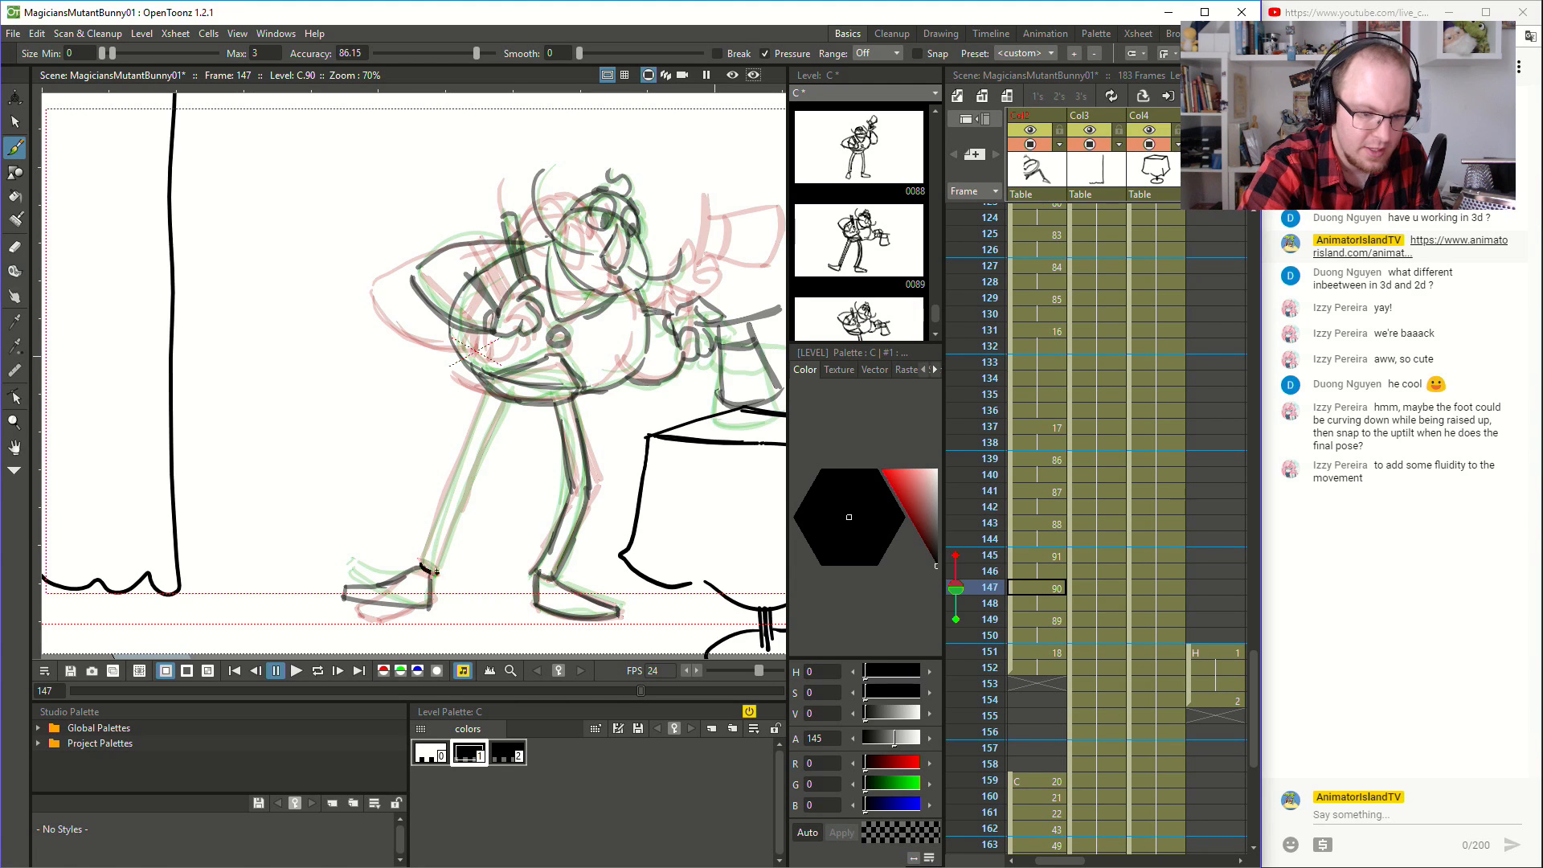
# - Draw the magician's rear leg from the ankle up to the hip at frame 147, and turn off the onion skin
pyautogui.moveTo(422, 561); pyautogui.dragTo(488, 388)
pyautogui.moveTo(441, 573); pyautogui.dragTo(509, 400)
pyautogui.scroll(-3, 521, 375)
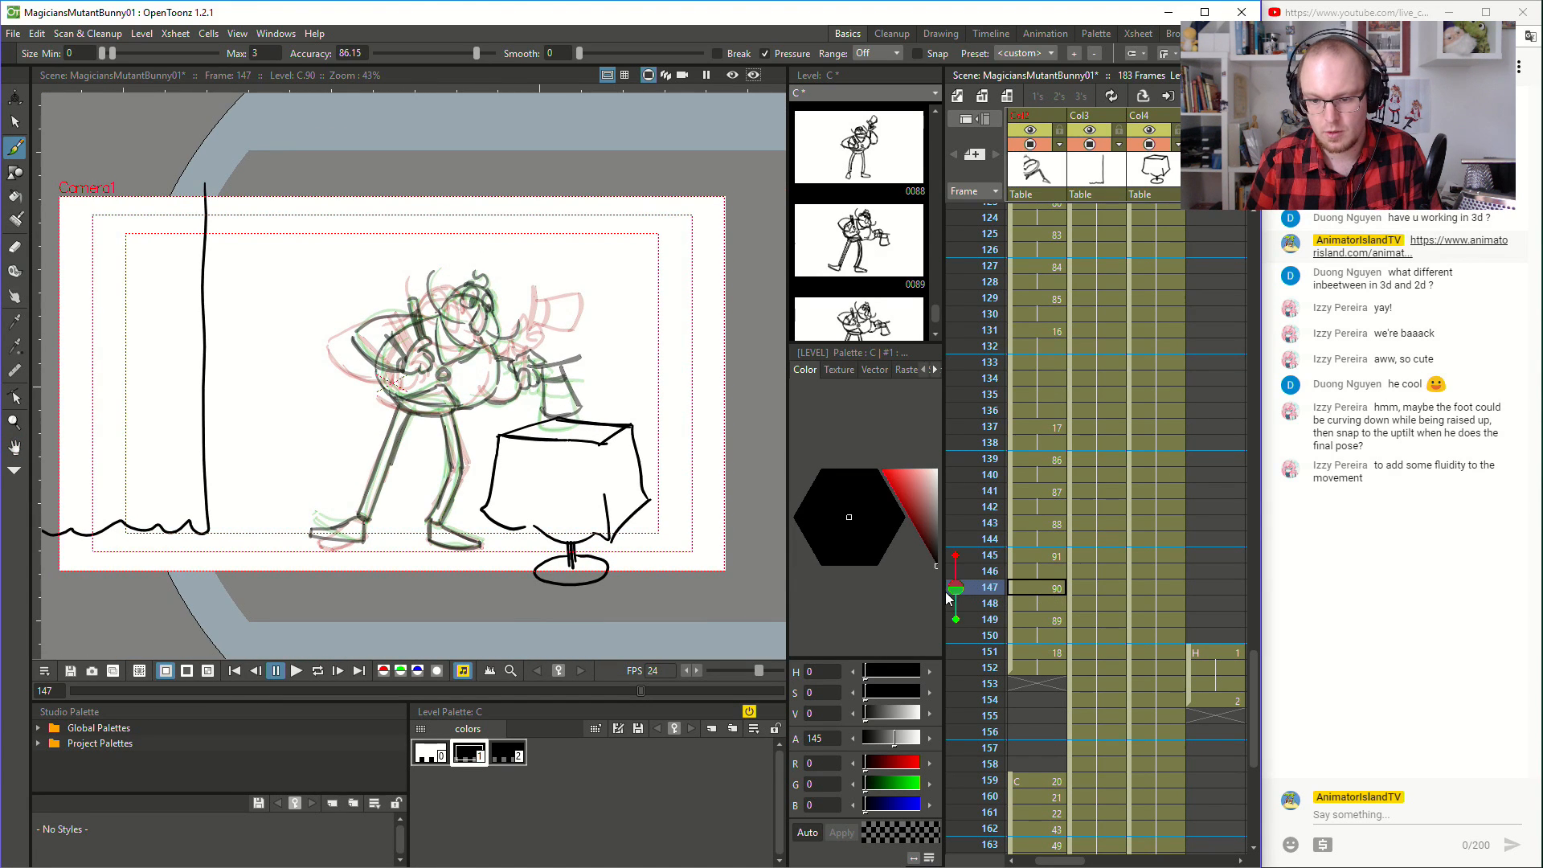
pyautogui.click(955, 589)
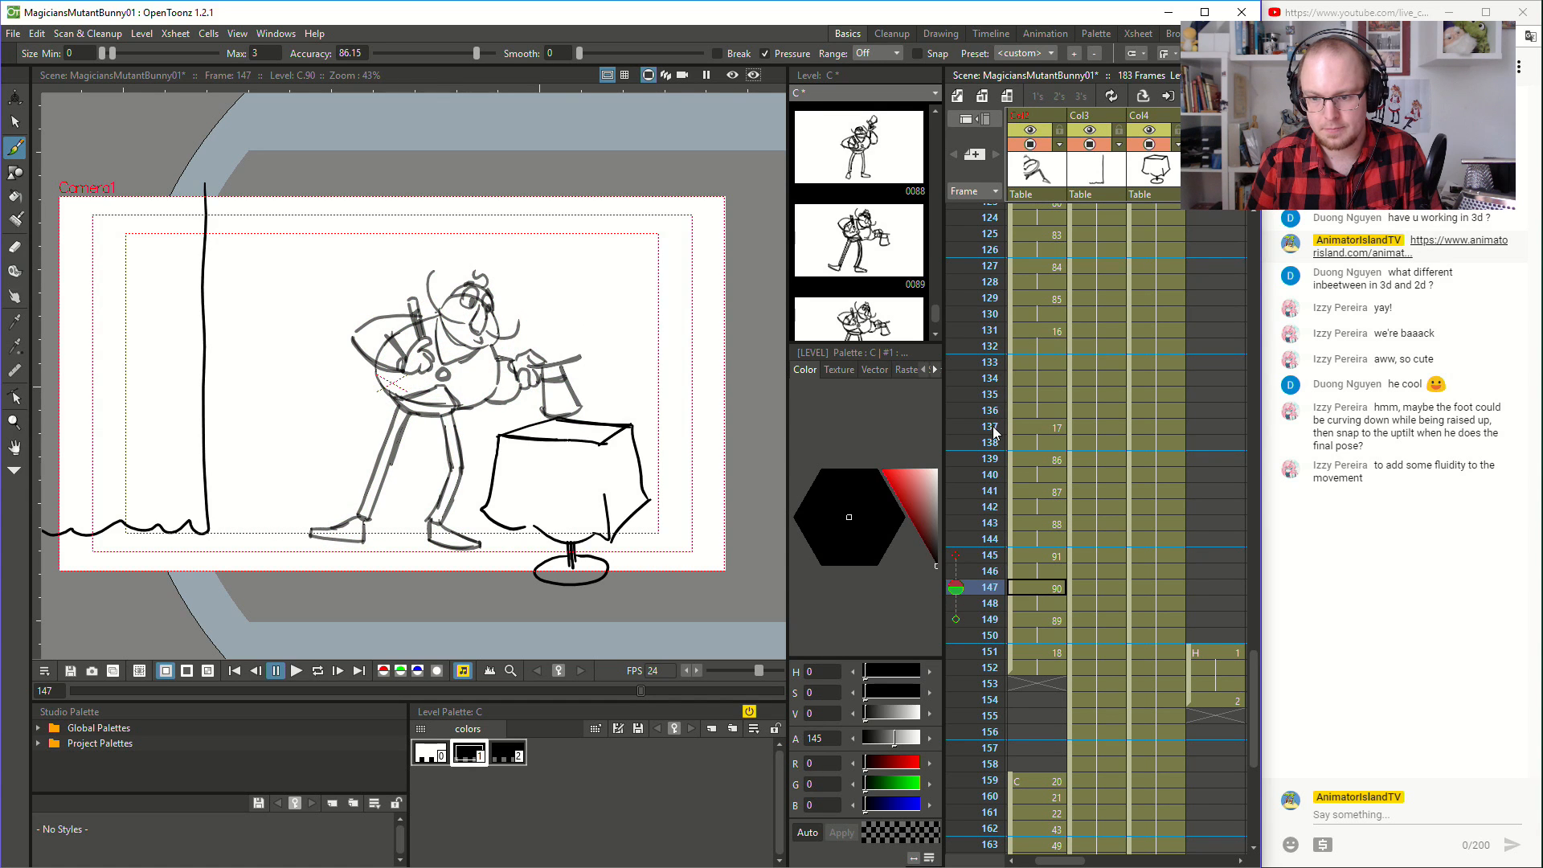
pyautogui.click(955, 427)
pyautogui.click(956, 427)
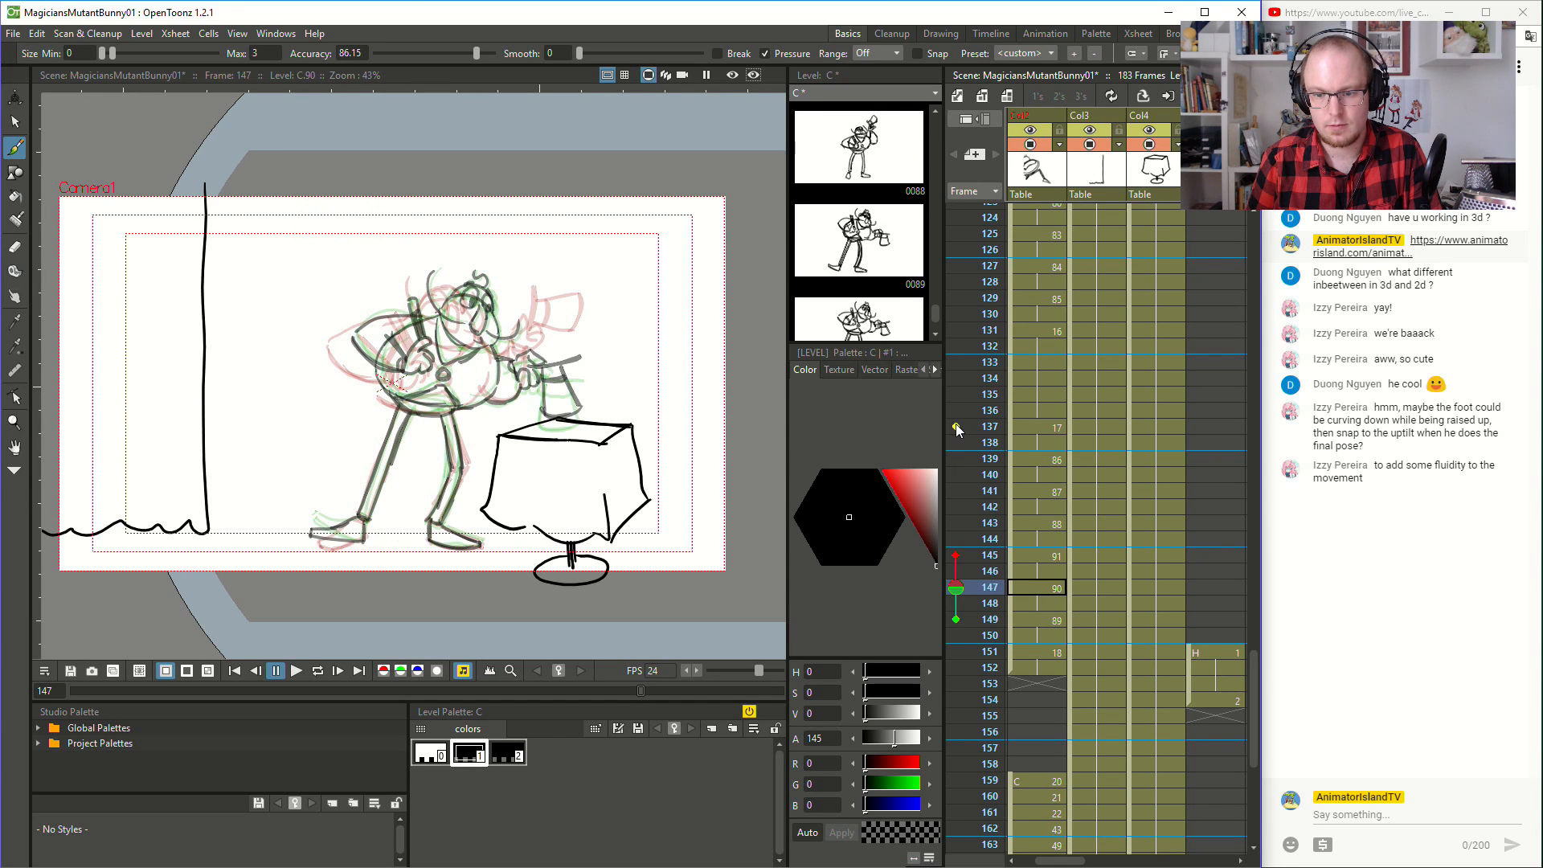
pyautogui.click(957, 589)
# - Step back and forth through the magician's drawings from frame 137 to 151 to examine how the poses flow
pyautogui.click(1031, 424)
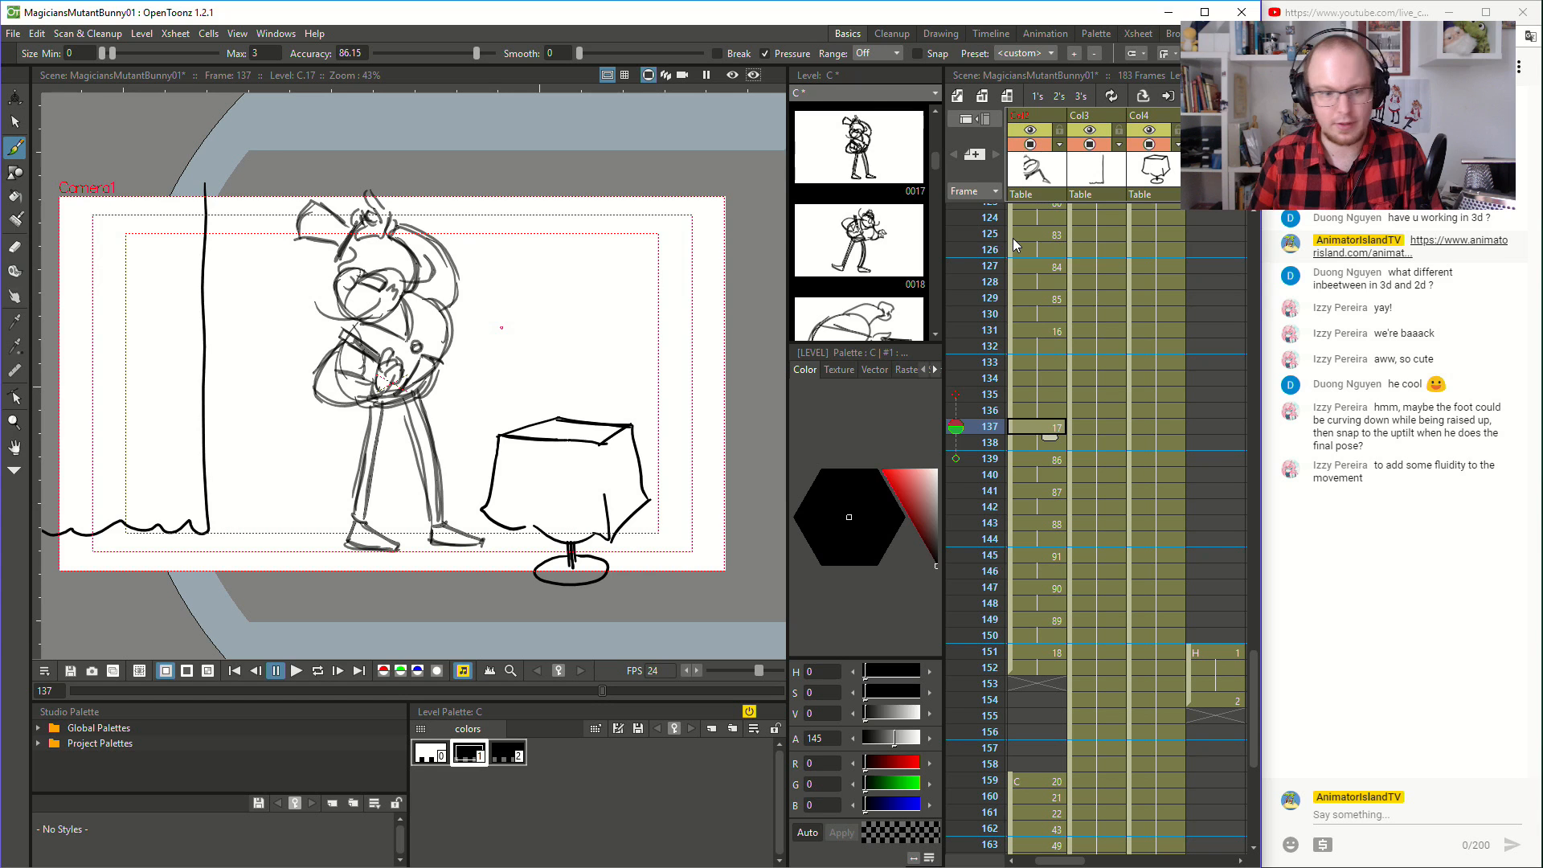
pyautogui.press('Down')
pyautogui.press('Down')
pyautogui.press('Down')
pyautogui.press('Down')
pyautogui.press('Down')
pyautogui.press('Down')
pyautogui.press('Down')
pyautogui.press('Down')
pyautogui.press('Down')
pyautogui.press('Down')
pyautogui.press('Down')
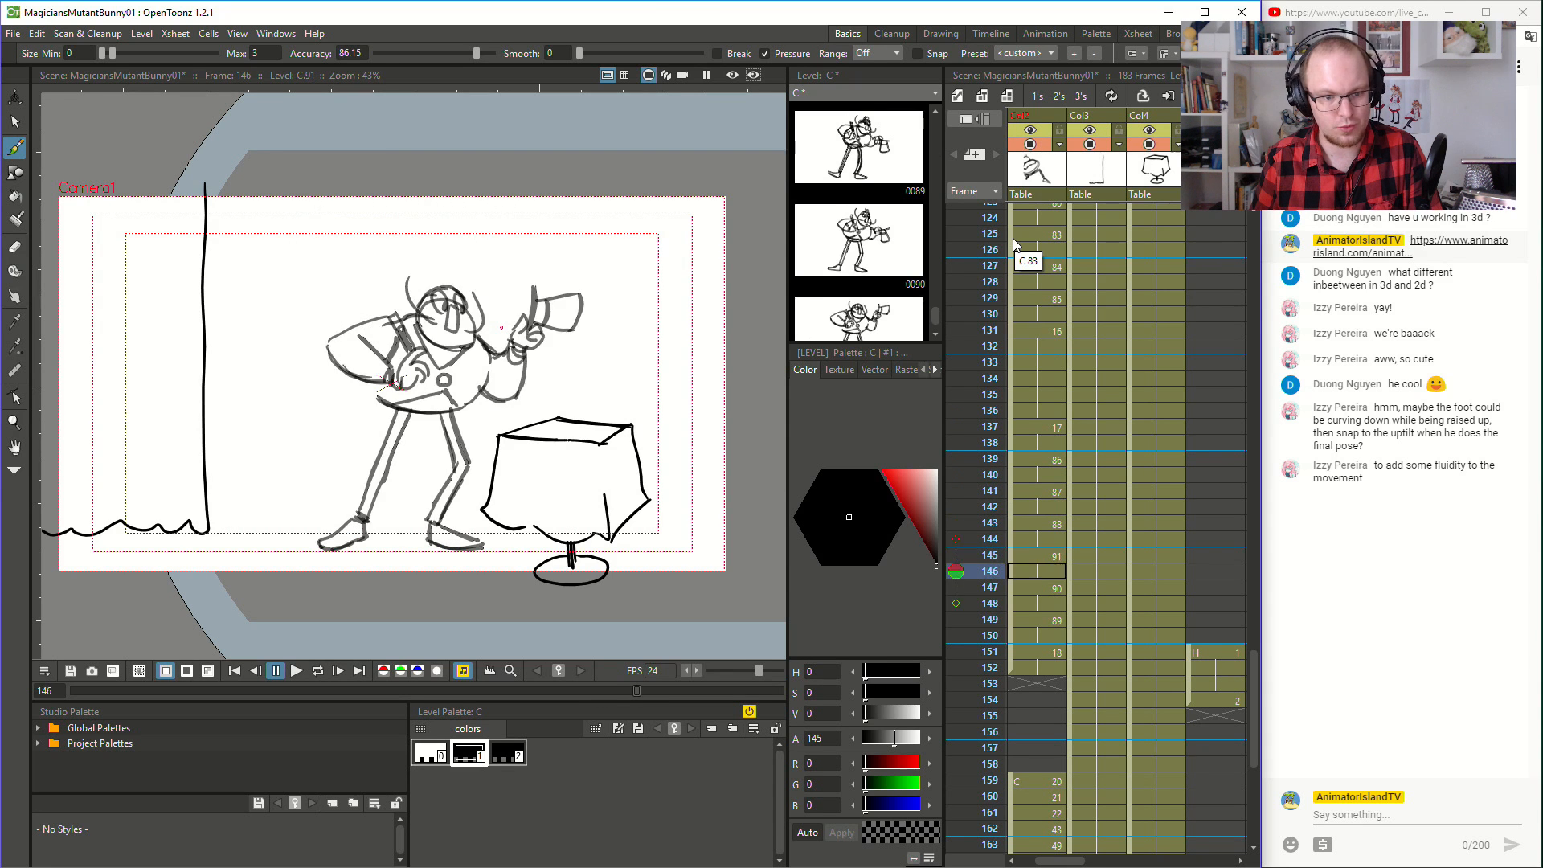
pyautogui.press('Down')
pyautogui.press('Down')
pyautogui.press('Down')
pyautogui.press('Down')
pyautogui.press('Down')
pyautogui.press('Up')
pyautogui.press('Up')
pyautogui.press('Up')
pyautogui.press('Up')
pyautogui.press('Up')
pyautogui.press('Up')
pyautogui.press('Up')
pyautogui.press('Up')
pyautogui.press('Up')
pyautogui.press('Up')
pyautogui.press('Up')
pyautogui.press('Up')
pyautogui.press('Up')
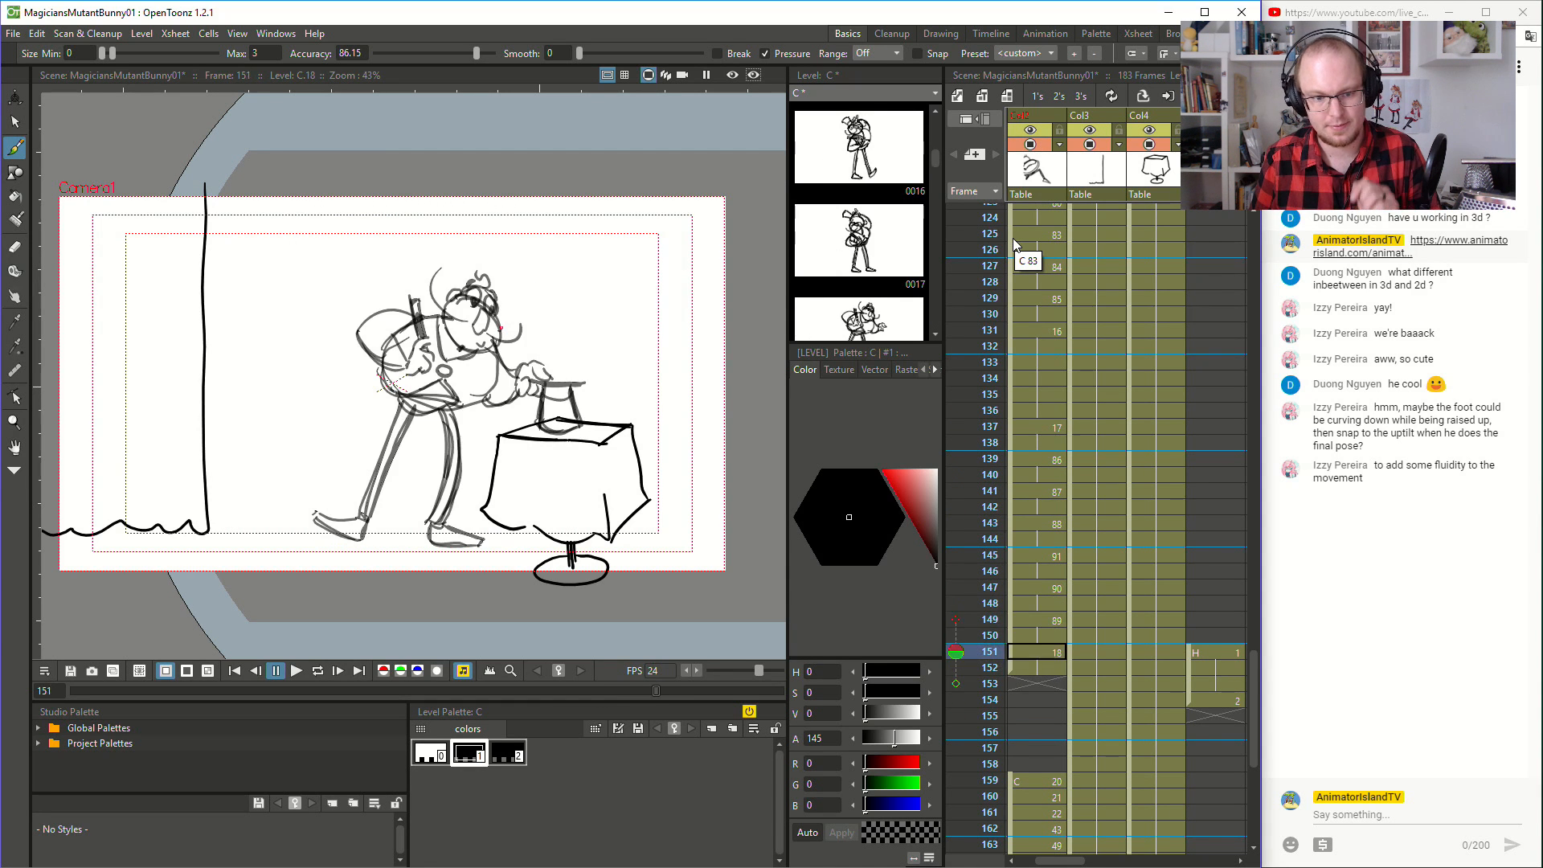
pyautogui.press('Down')
pyautogui.press('Down')
pyautogui.press('Down')
pyautogui.press('Down')
pyautogui.press('Down')
pyautogui.press('Down')
pyautogui.press('Down')
pyautogui.press('Down')
pyautogui.press('Down')
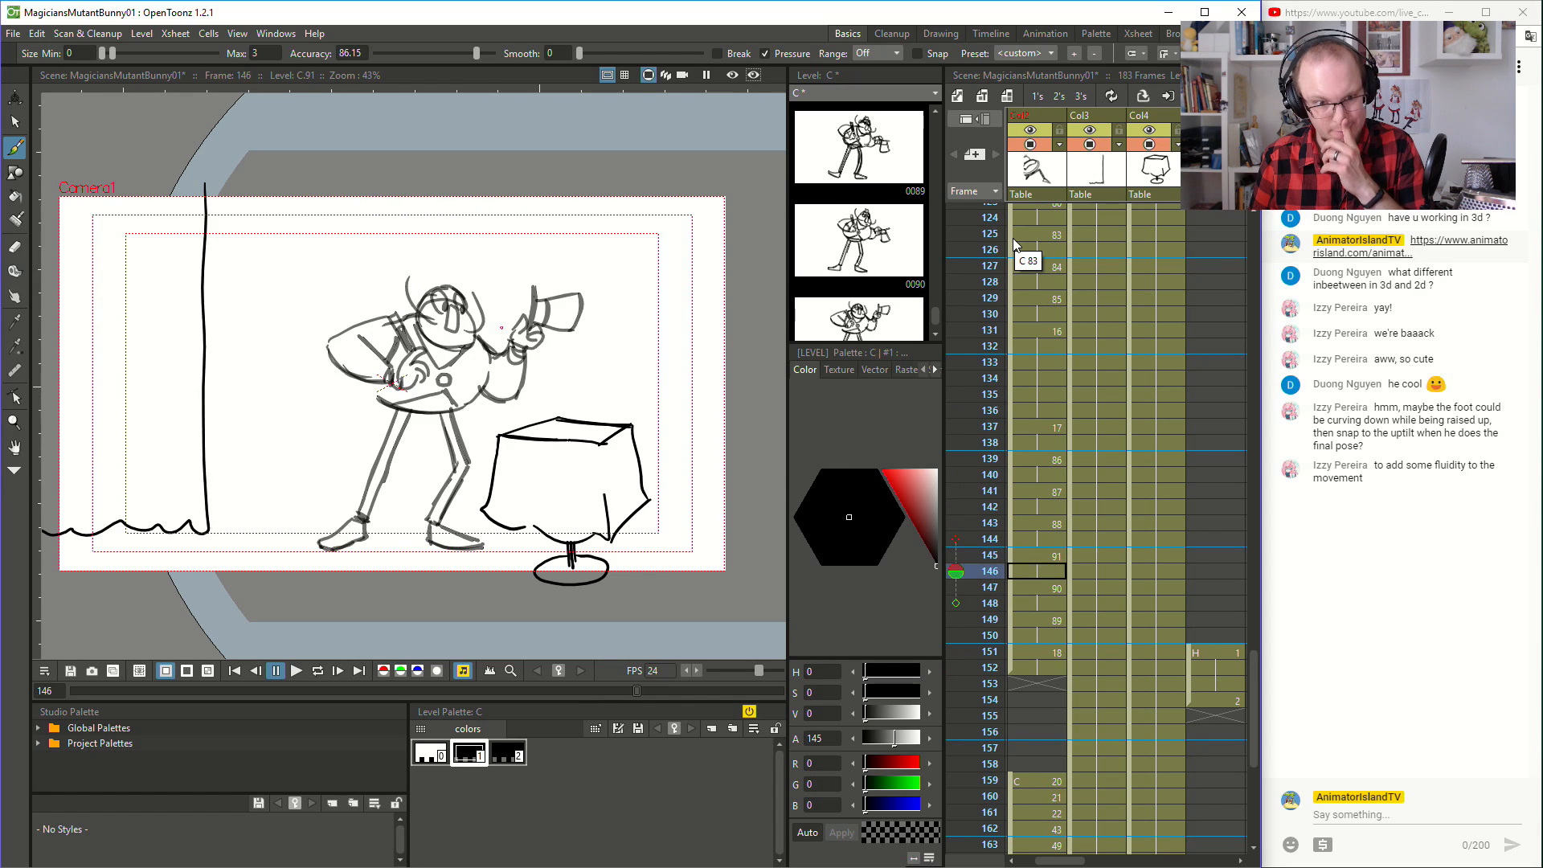
# - Play the hat-fall section up to frame 152, including a run from frame 133, to review the new legs in motion
pyautogui.click(1049, 381)
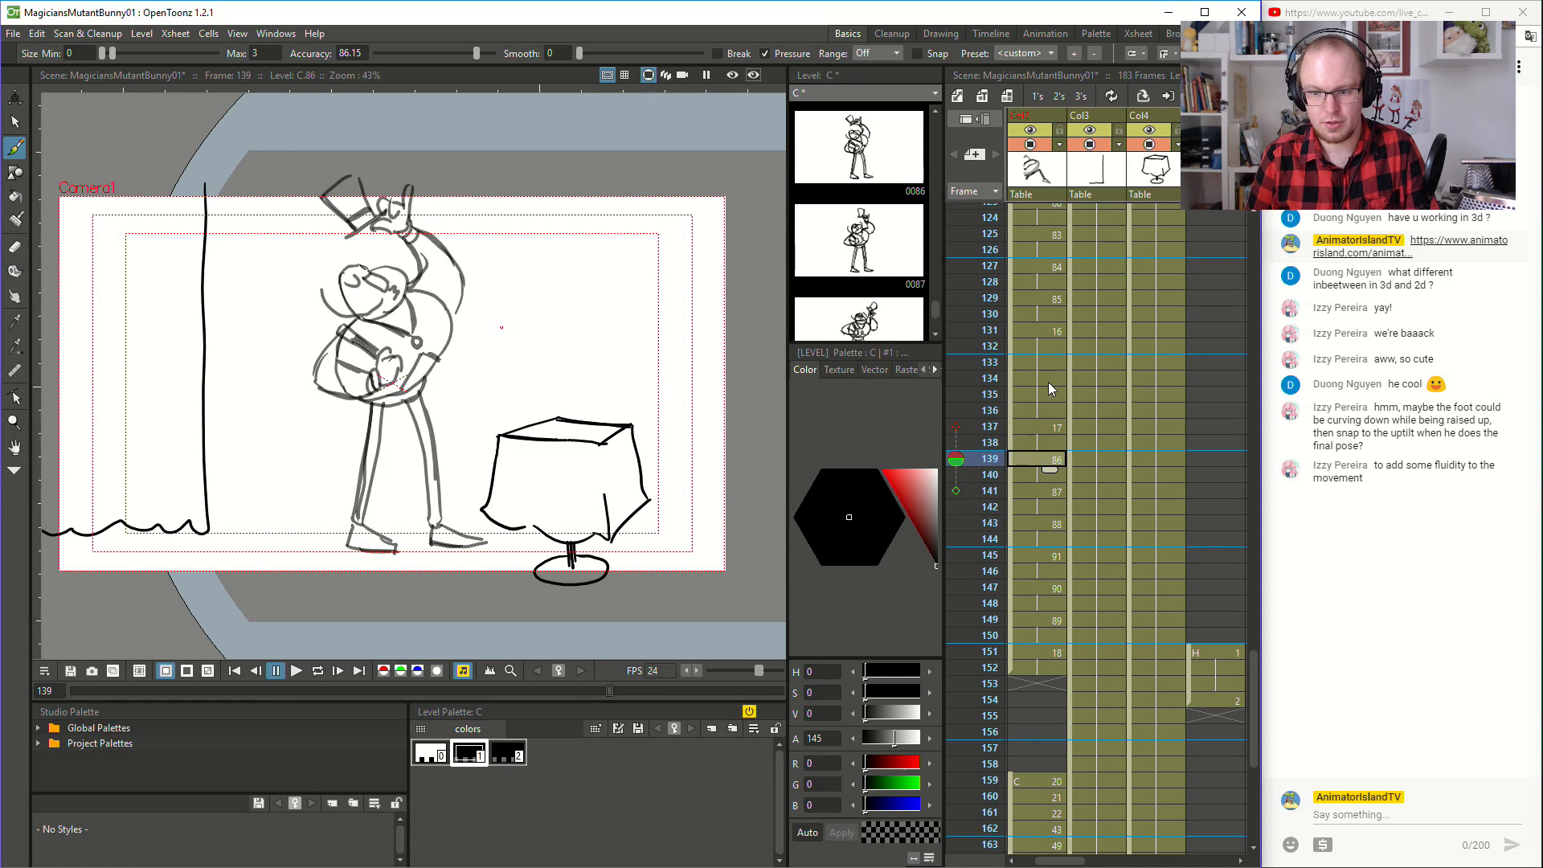
pyautogui.click(297, 670)
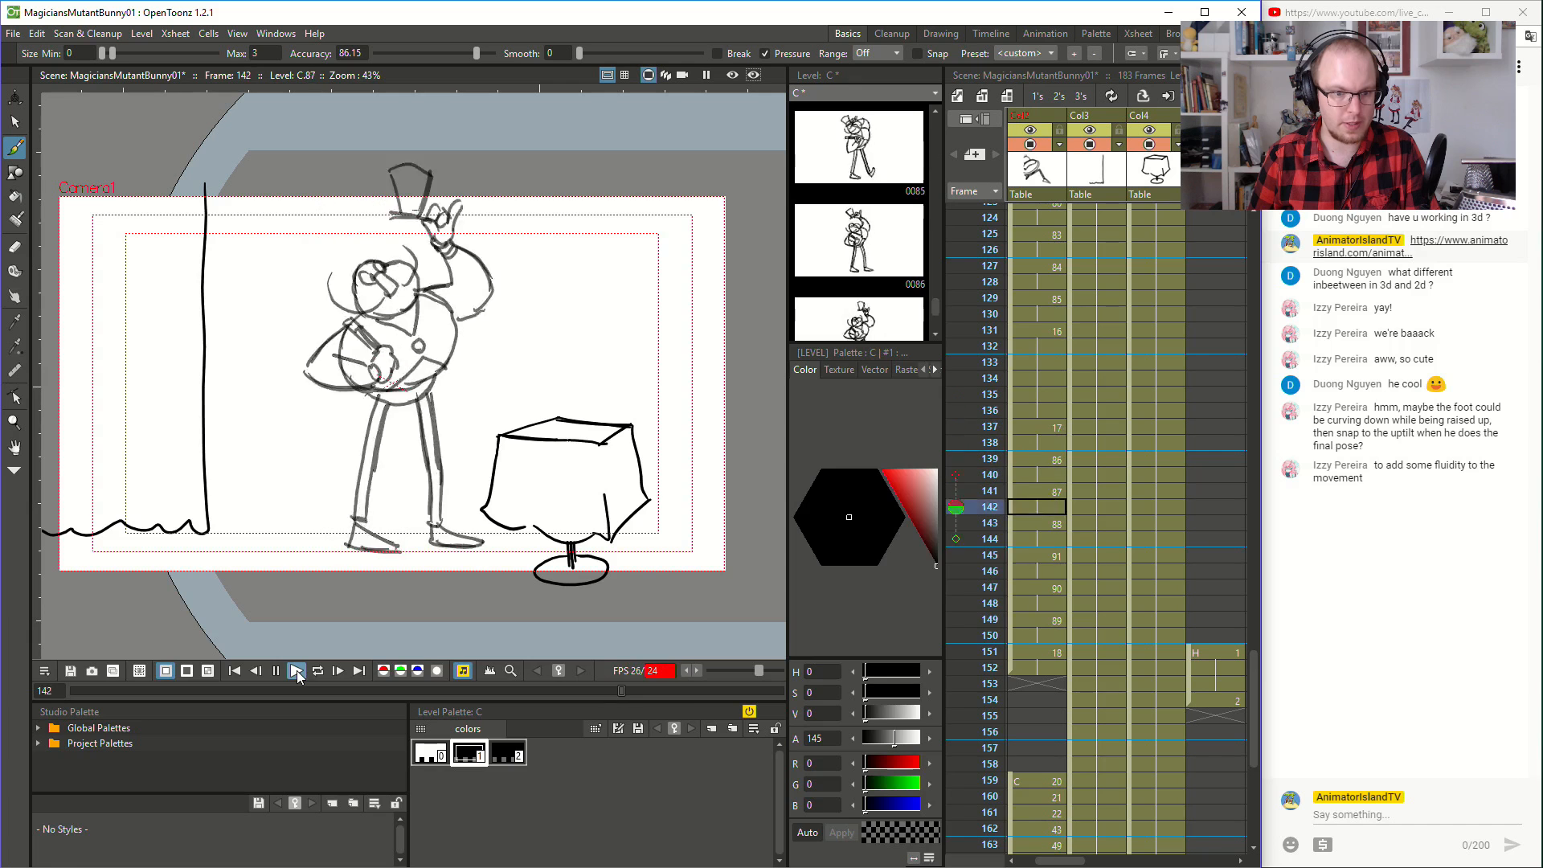
pyautogui.click(1029, 365)
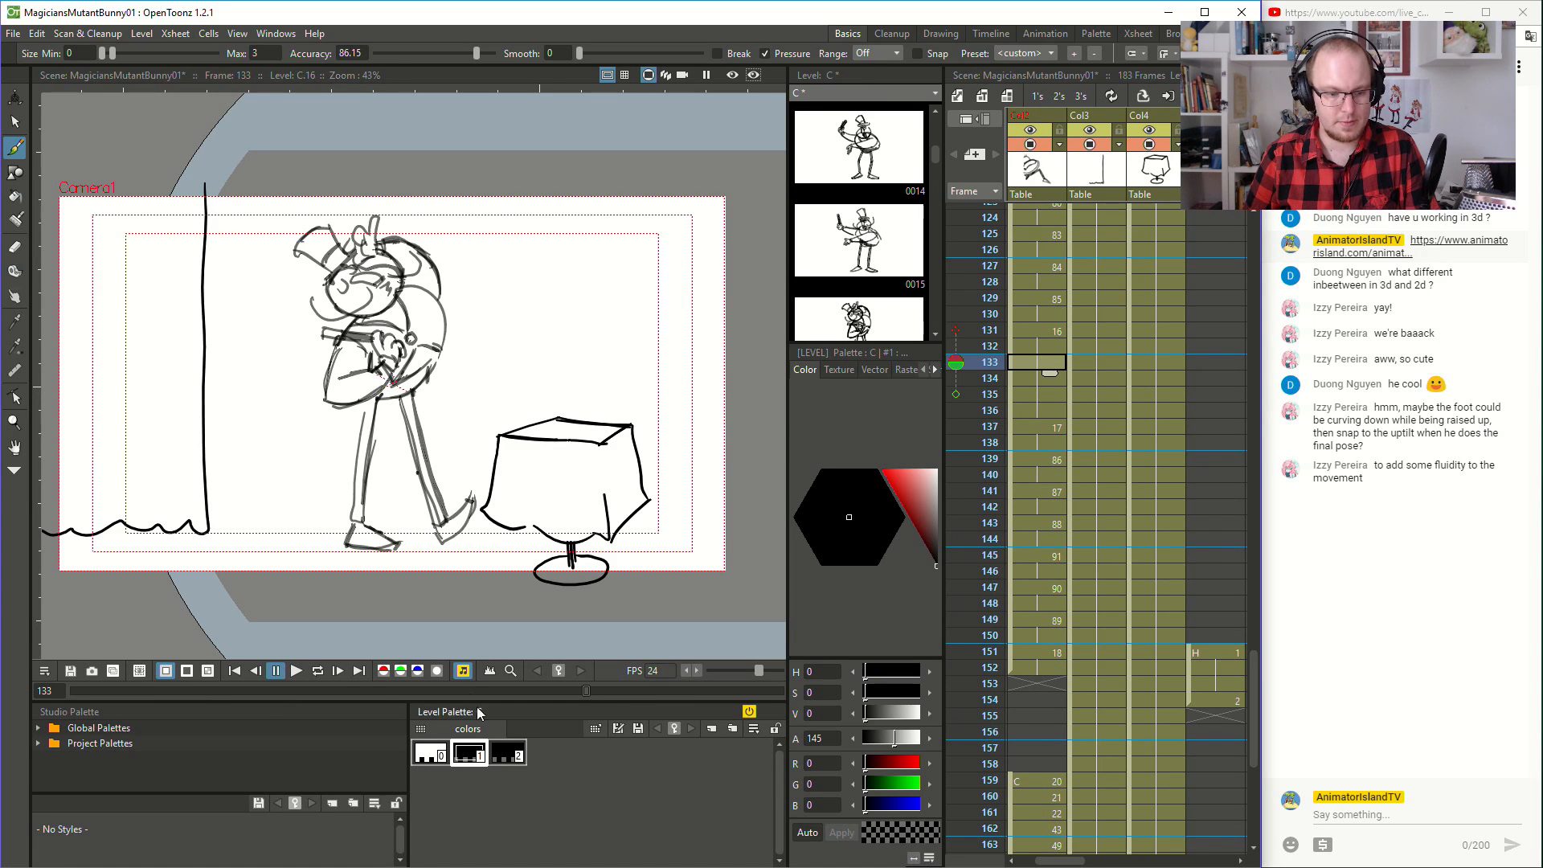
pyautogui.click(296, 671)
pyautogui.click(1062, 667)
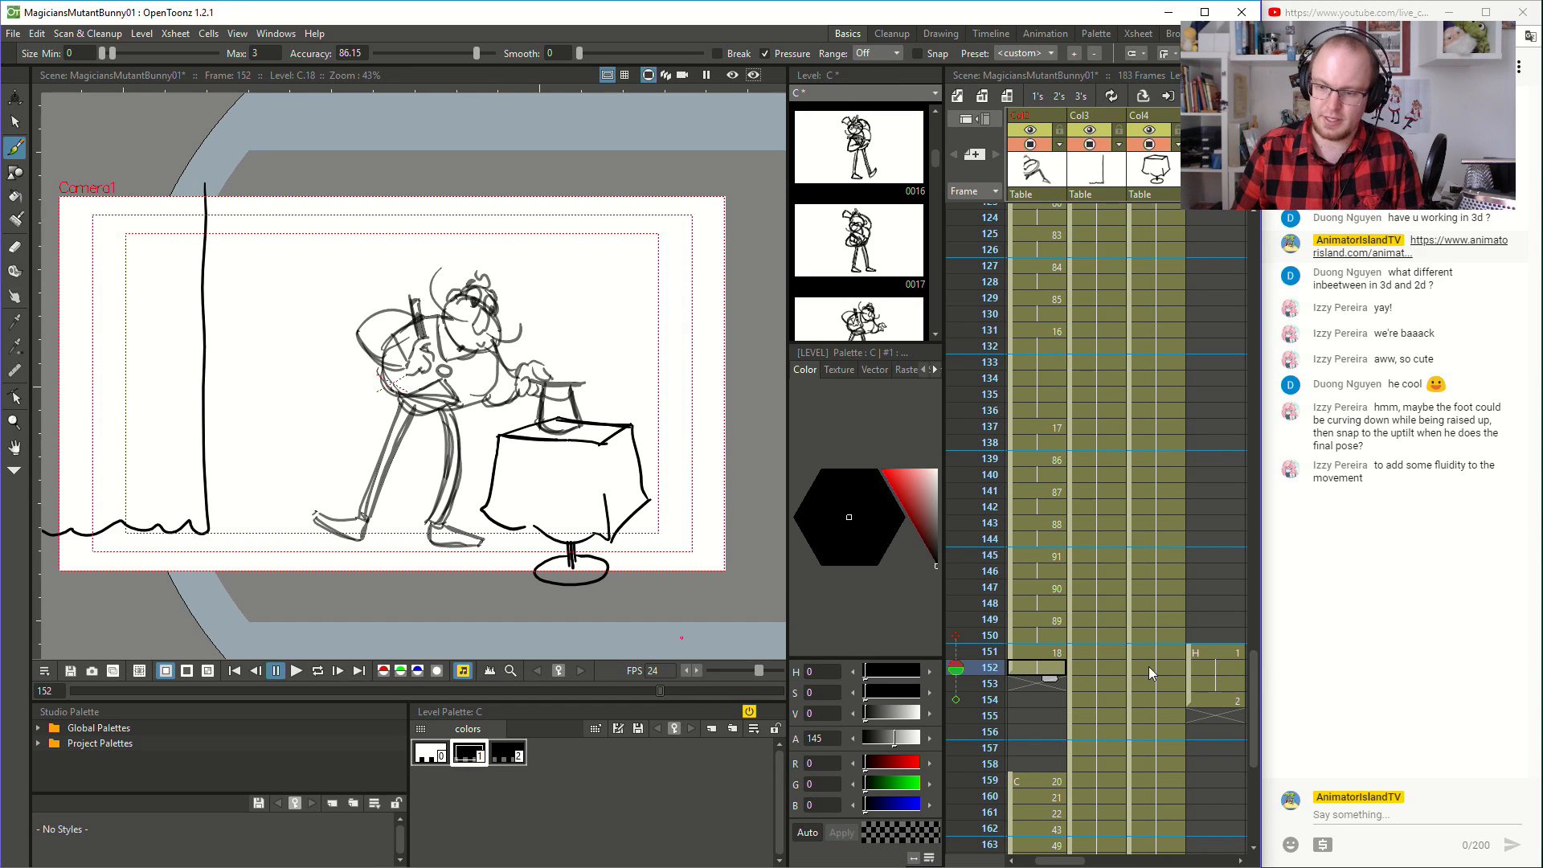
# - Select the magician column's cells from frame 159 to 183 and move the block down to start at frame 177
pyautogui.scroll(-6, 1033, 727)
pyautogui.click(1037, 492)
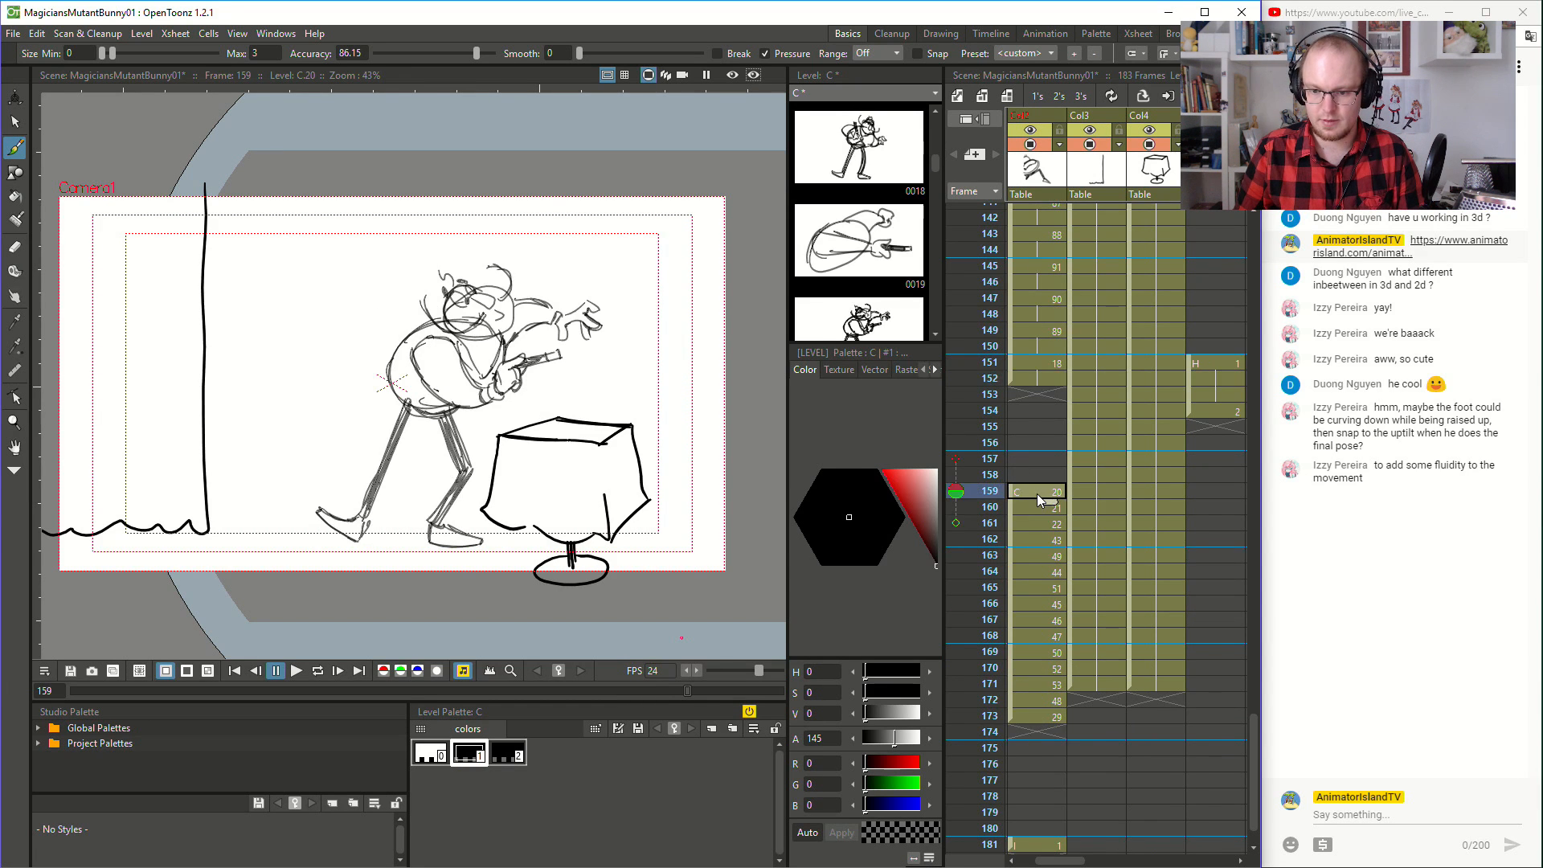
pyautogui.scroll(-8, 1039, 498)
pyautogui.keyDown('shift'); pyautogui.click(1038, 492); pyautogui.keyUp('shift')
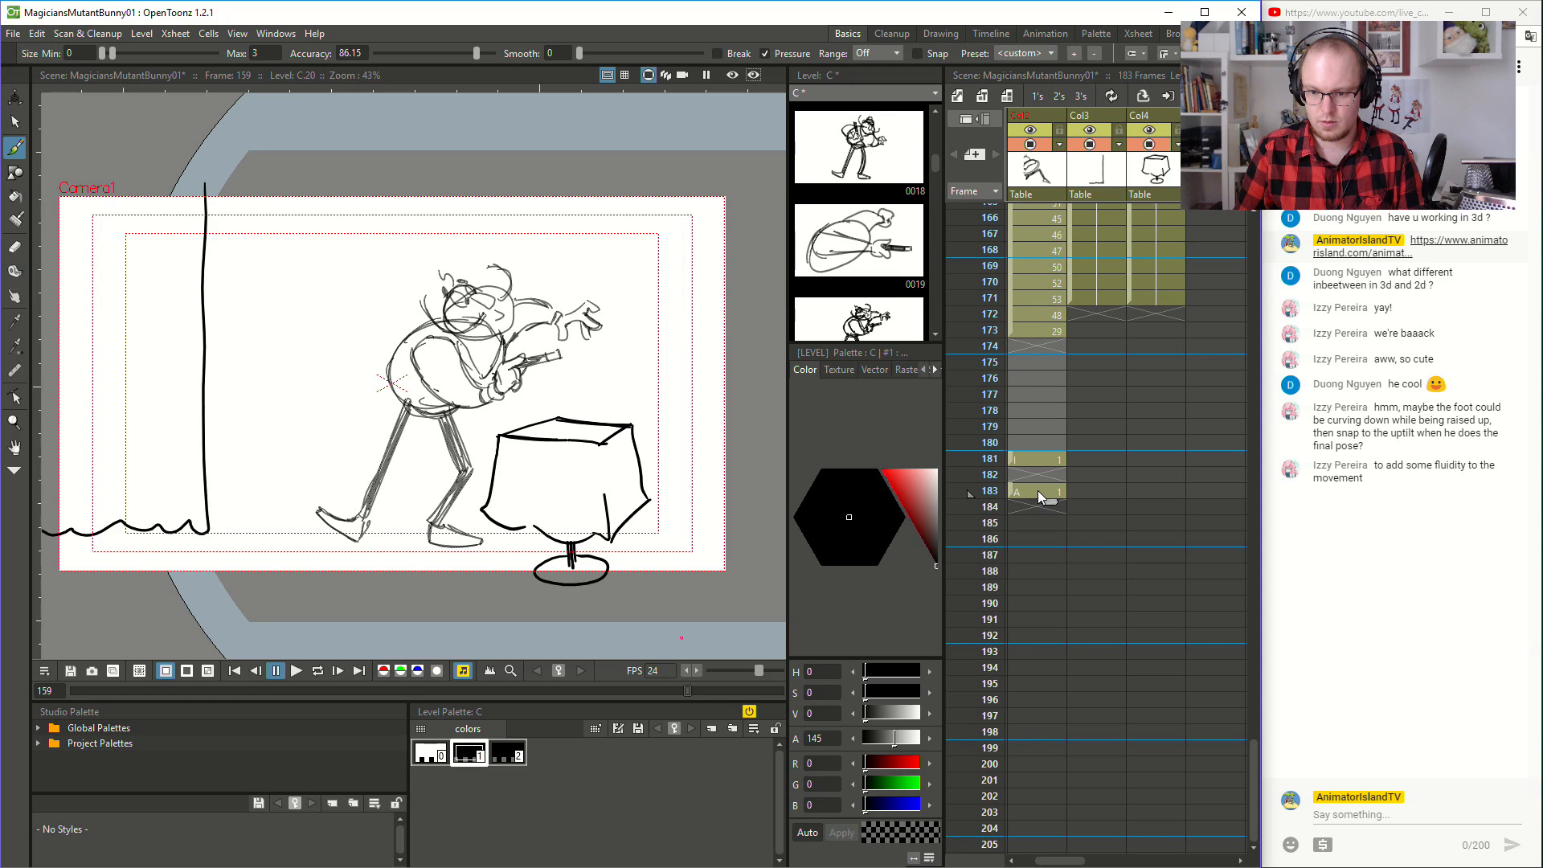
pyautogui.scroll(2, 1066, 412)
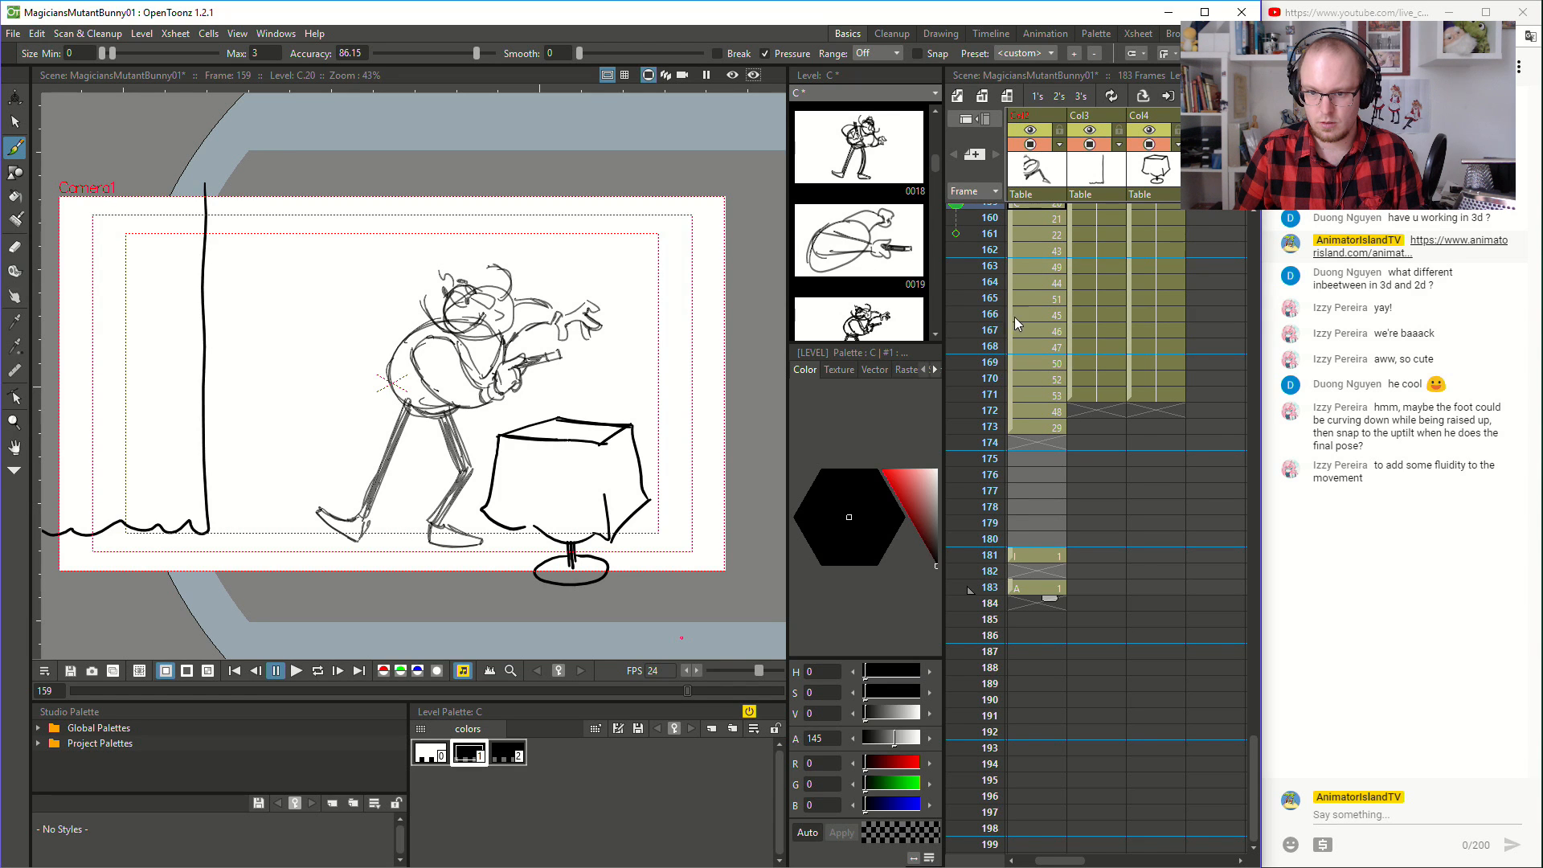
pyautogui.moveTo(1011, 316); pyautogui.dragTo(1069, 596)
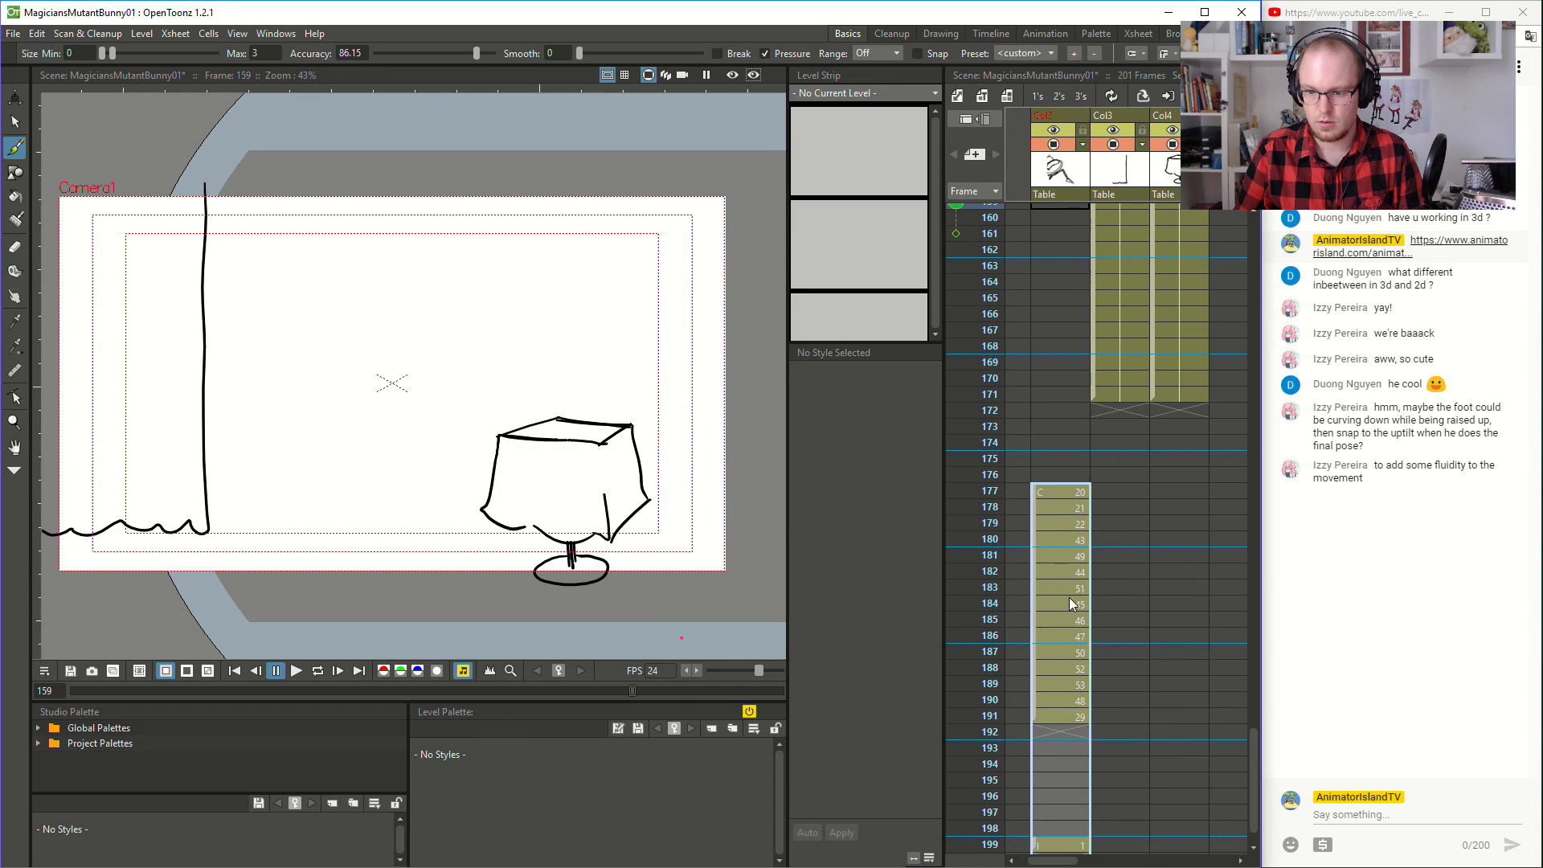
# - Try to move the magician's first drawing from frame 2 up to frame 1
pyautogui.scroll(20, 1065, 554)
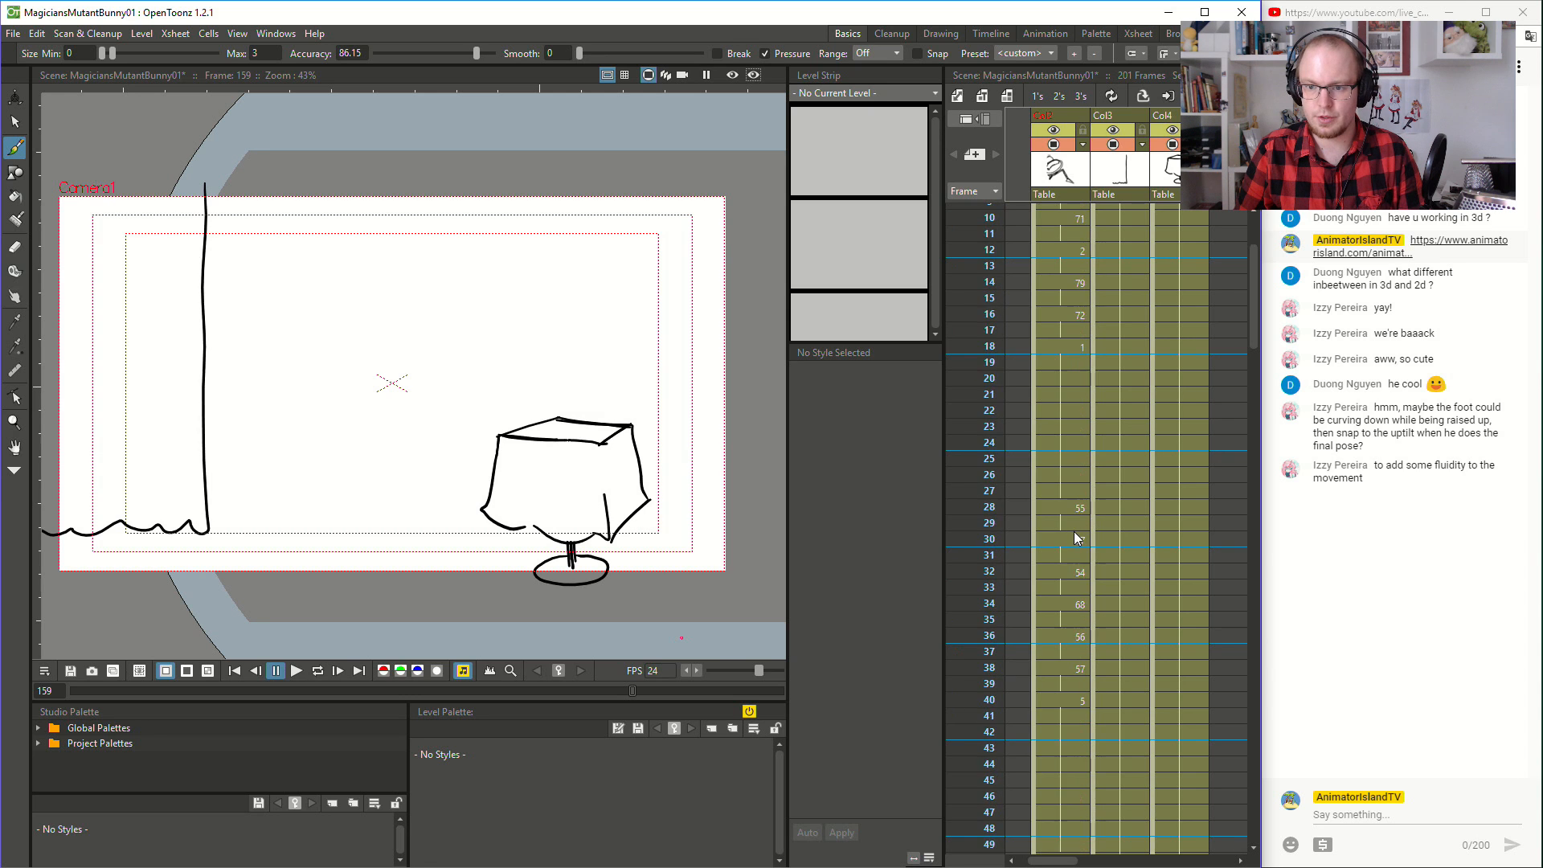
pyautogui.scroll(3, 1077, 537)
pyautogui.click(1053, 211)
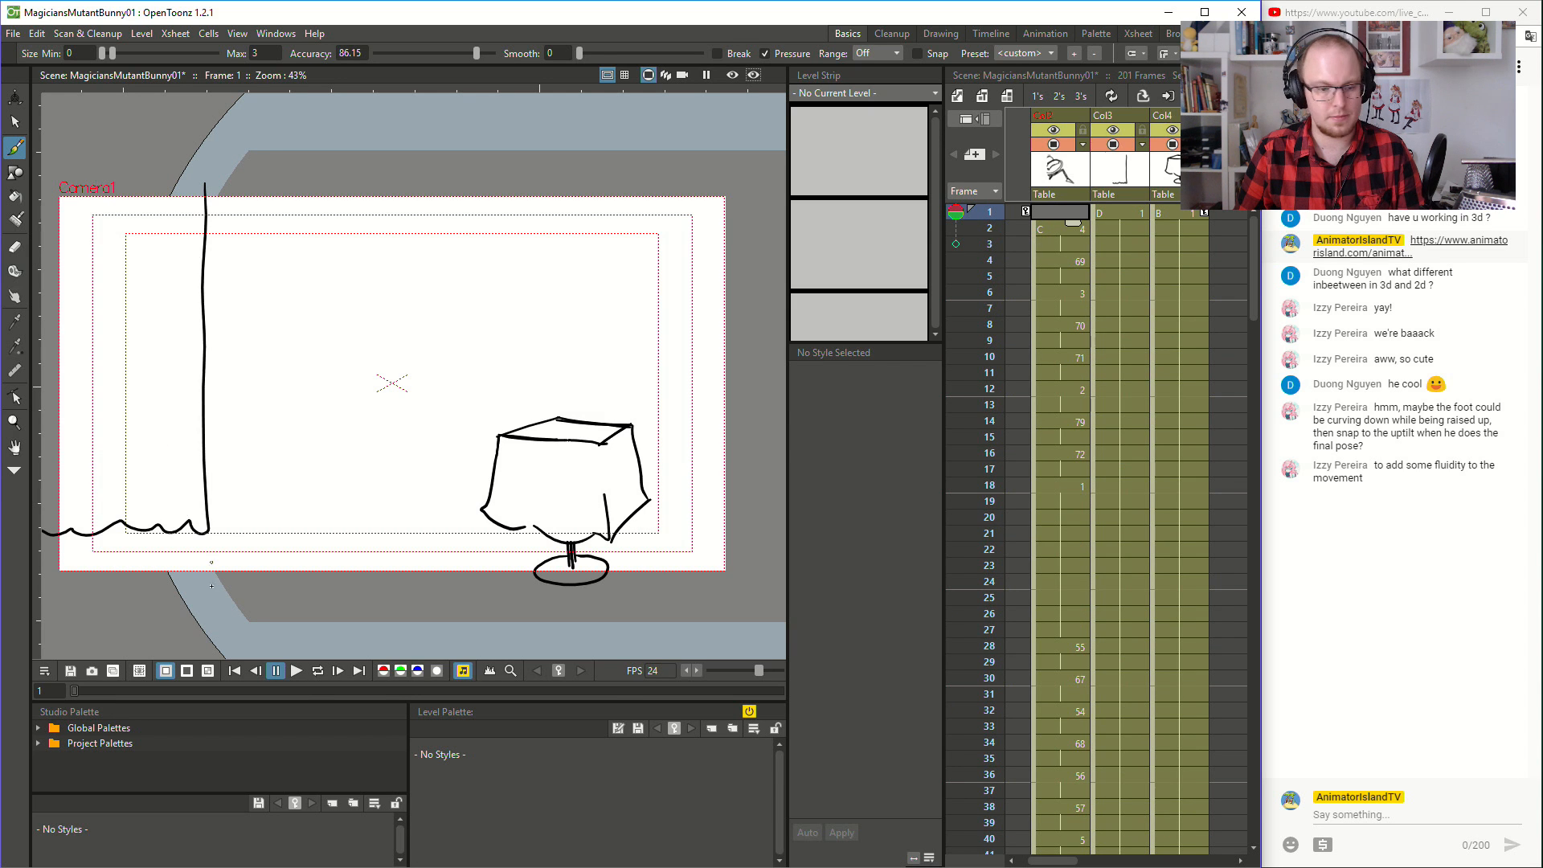
pyautogui.click(1066, 229)
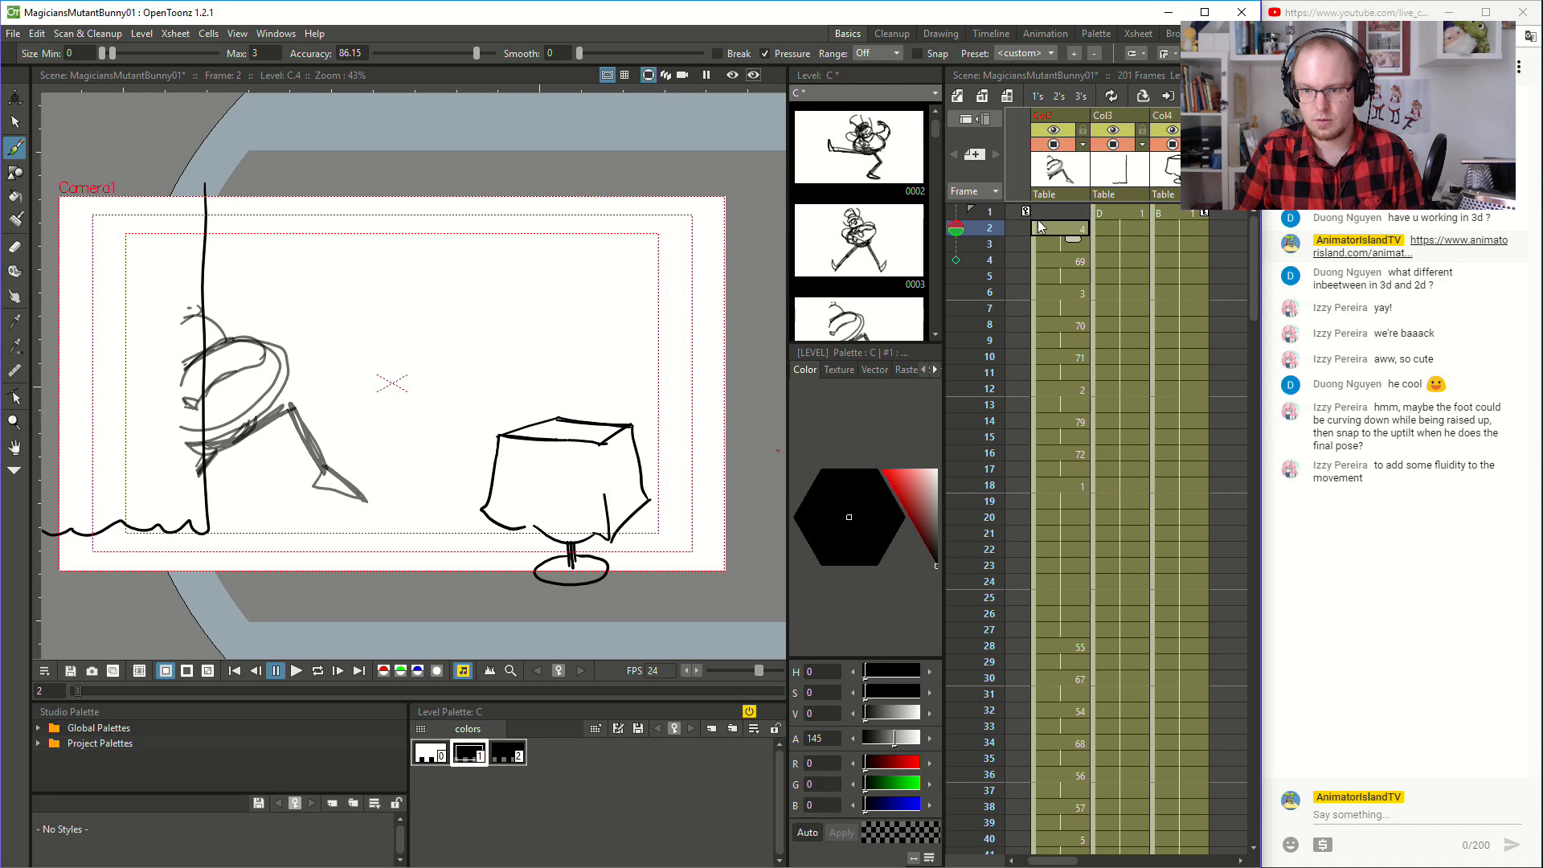
pyautogui.moveTo(1035, 228); pyautogui.dragTo(1045, 209)
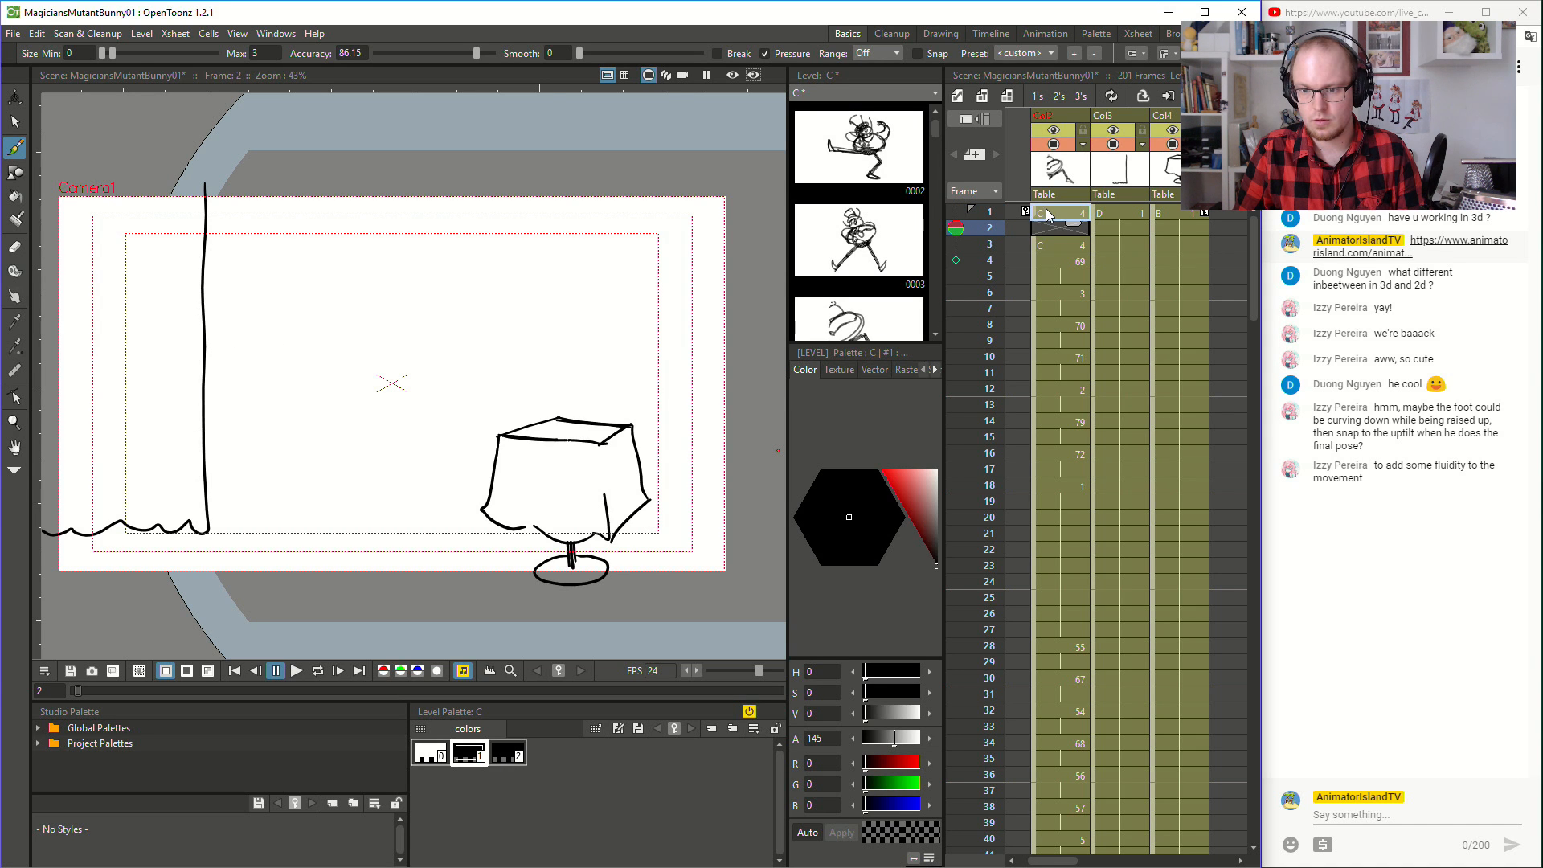
pyautogui.hotkey('ctrl', 'z')
# - Select the magician's cells from frame 2 to 18 and move them up one frame to start at frame 1
pyautogui.click(1051, 259)
pyautogui.click(1053, 295)
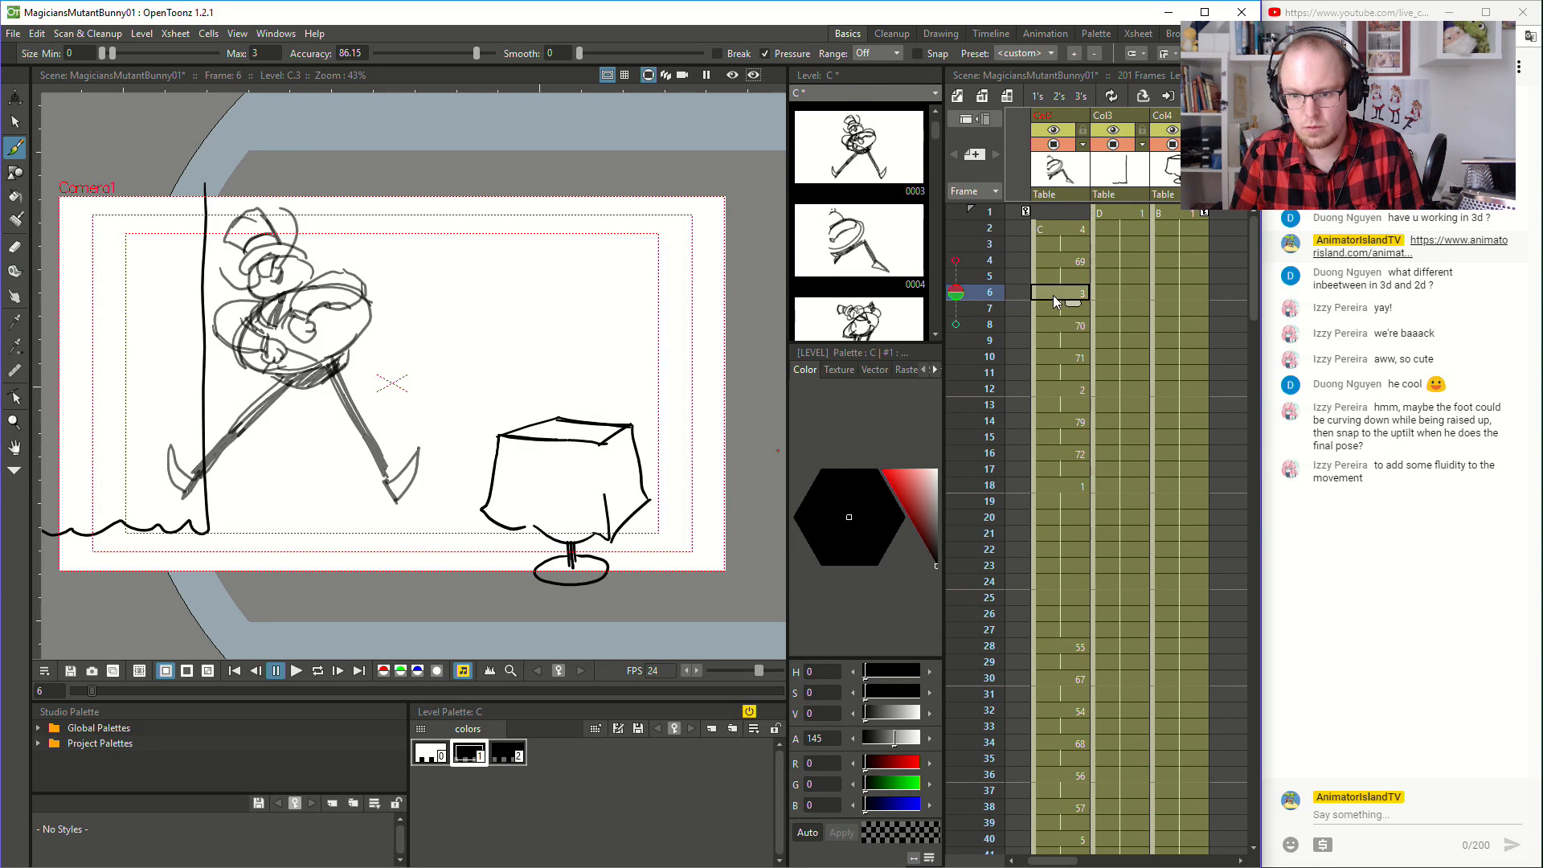
pyautogui.click(1072, 233)
pyautogui.scroll(-3, 1045, 321)
pyautogui.scroll(-14, 1038, 355)
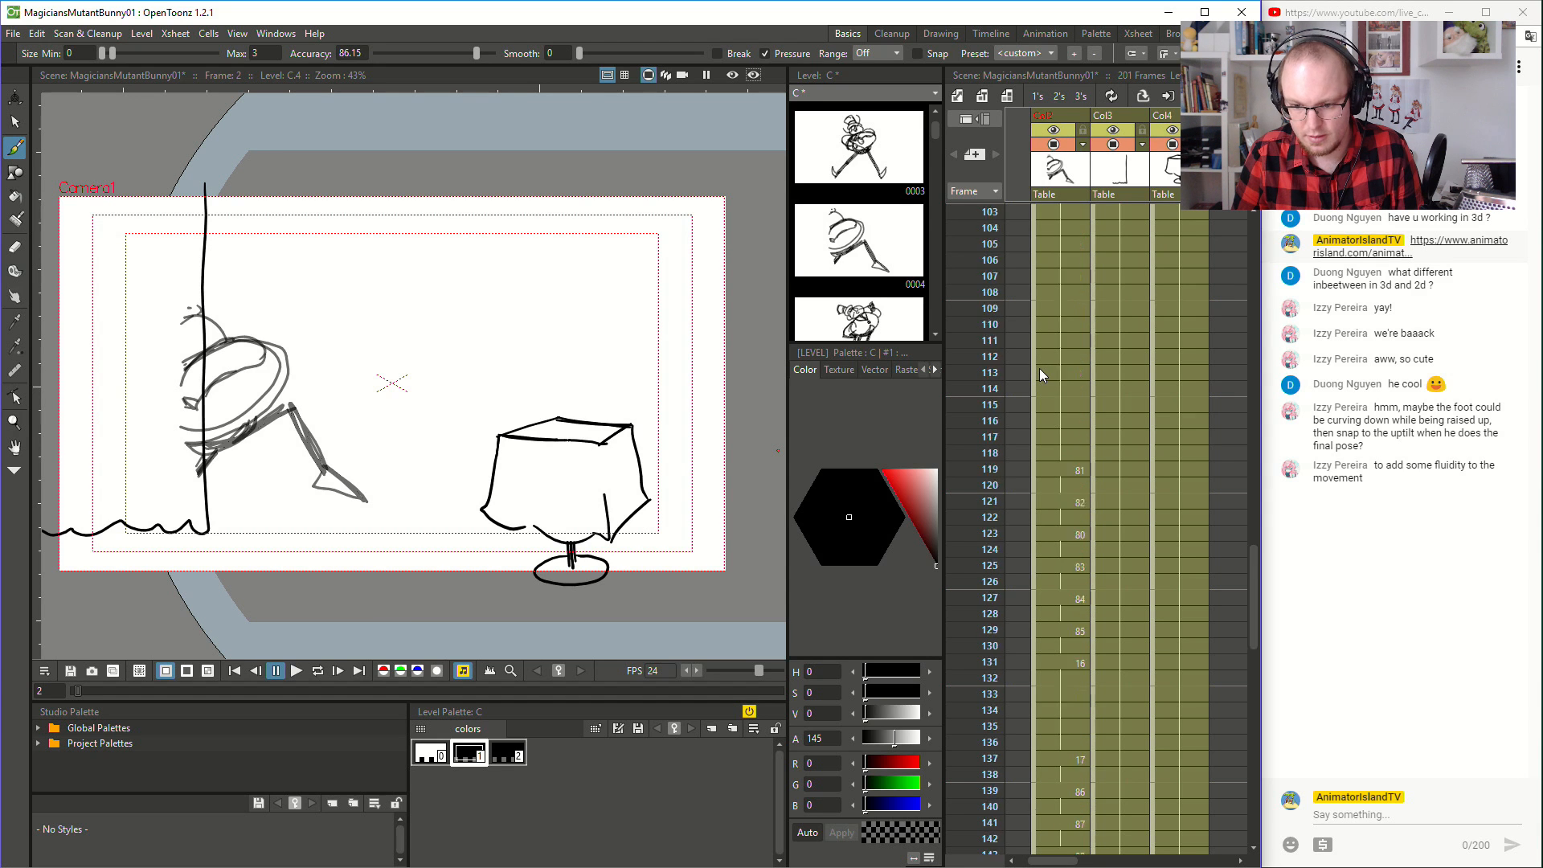
pyautogui.scroll(-2, 1039, 375)
pyautogui.scroll(13, 1039, 368)
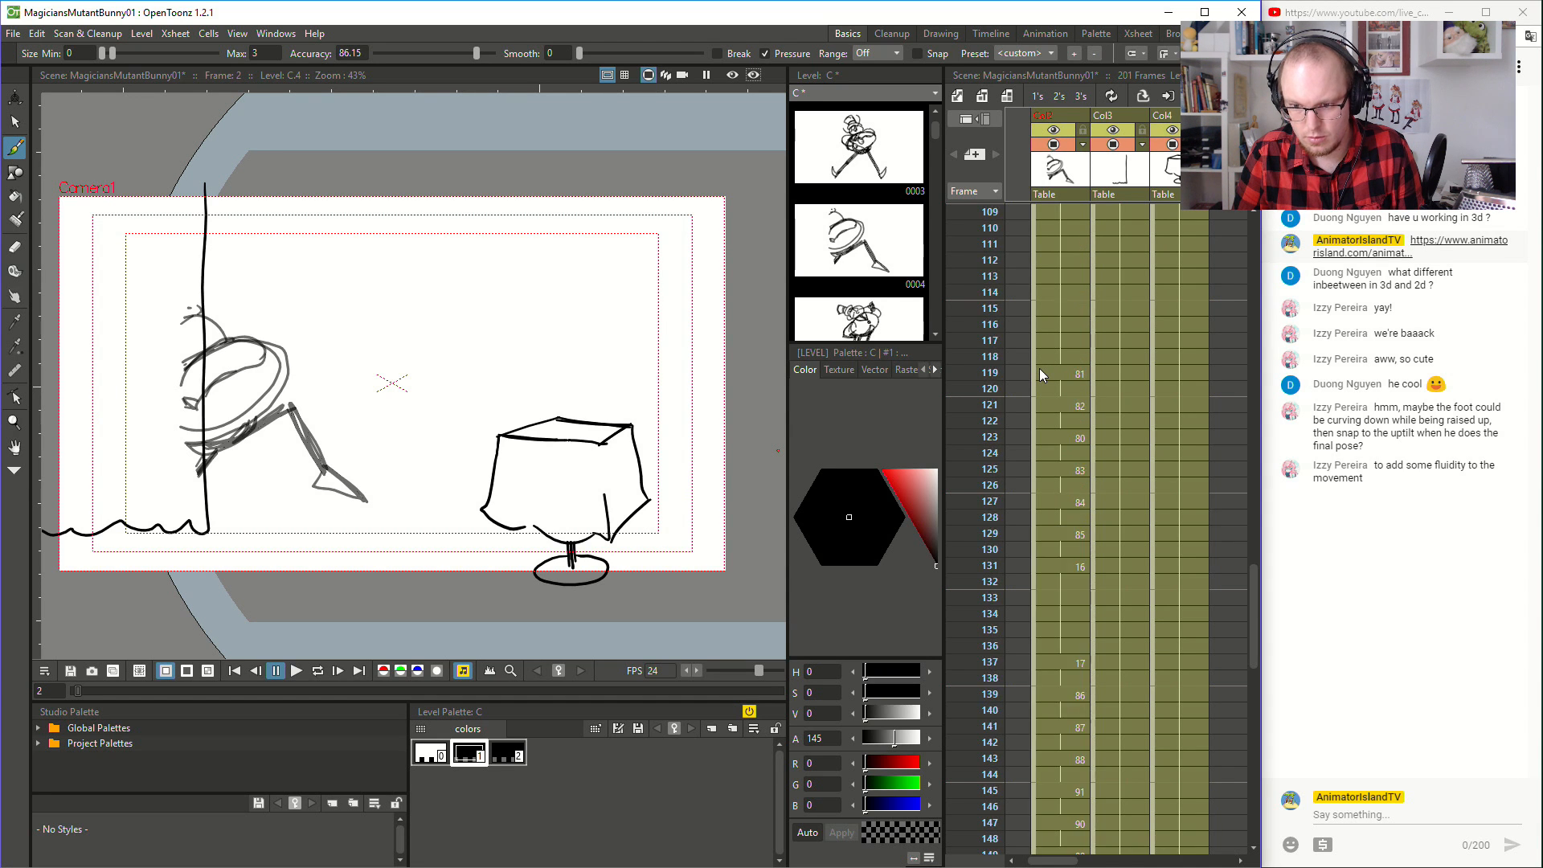
pyautogui.scroll(6, 1054, 440)
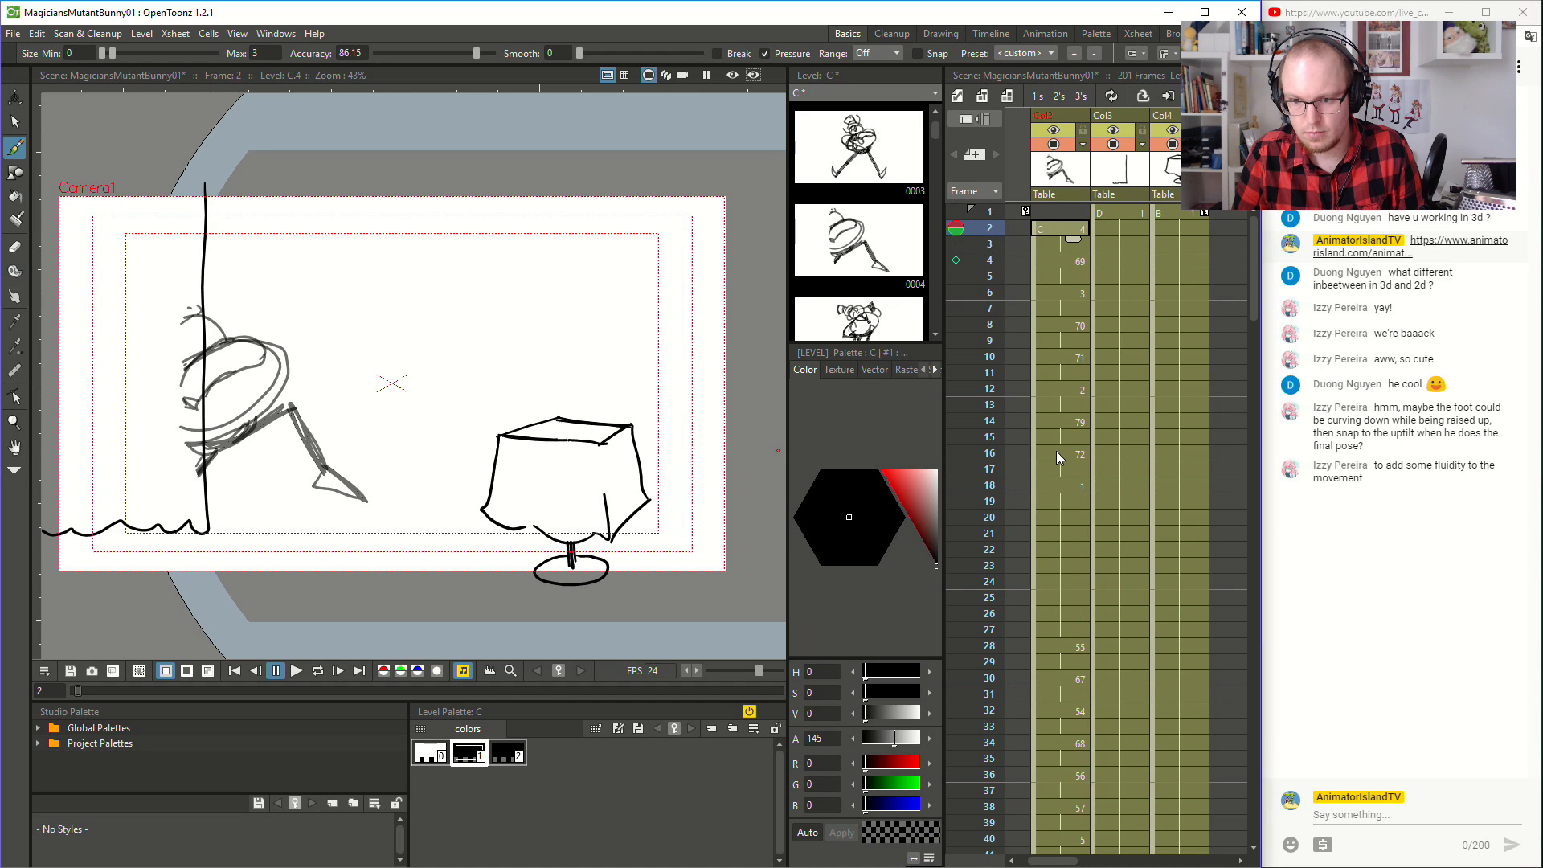
pyautogui.keyDown('shift'); pyautogui.click(1066, 488); pyautogui.keyUp('shift')
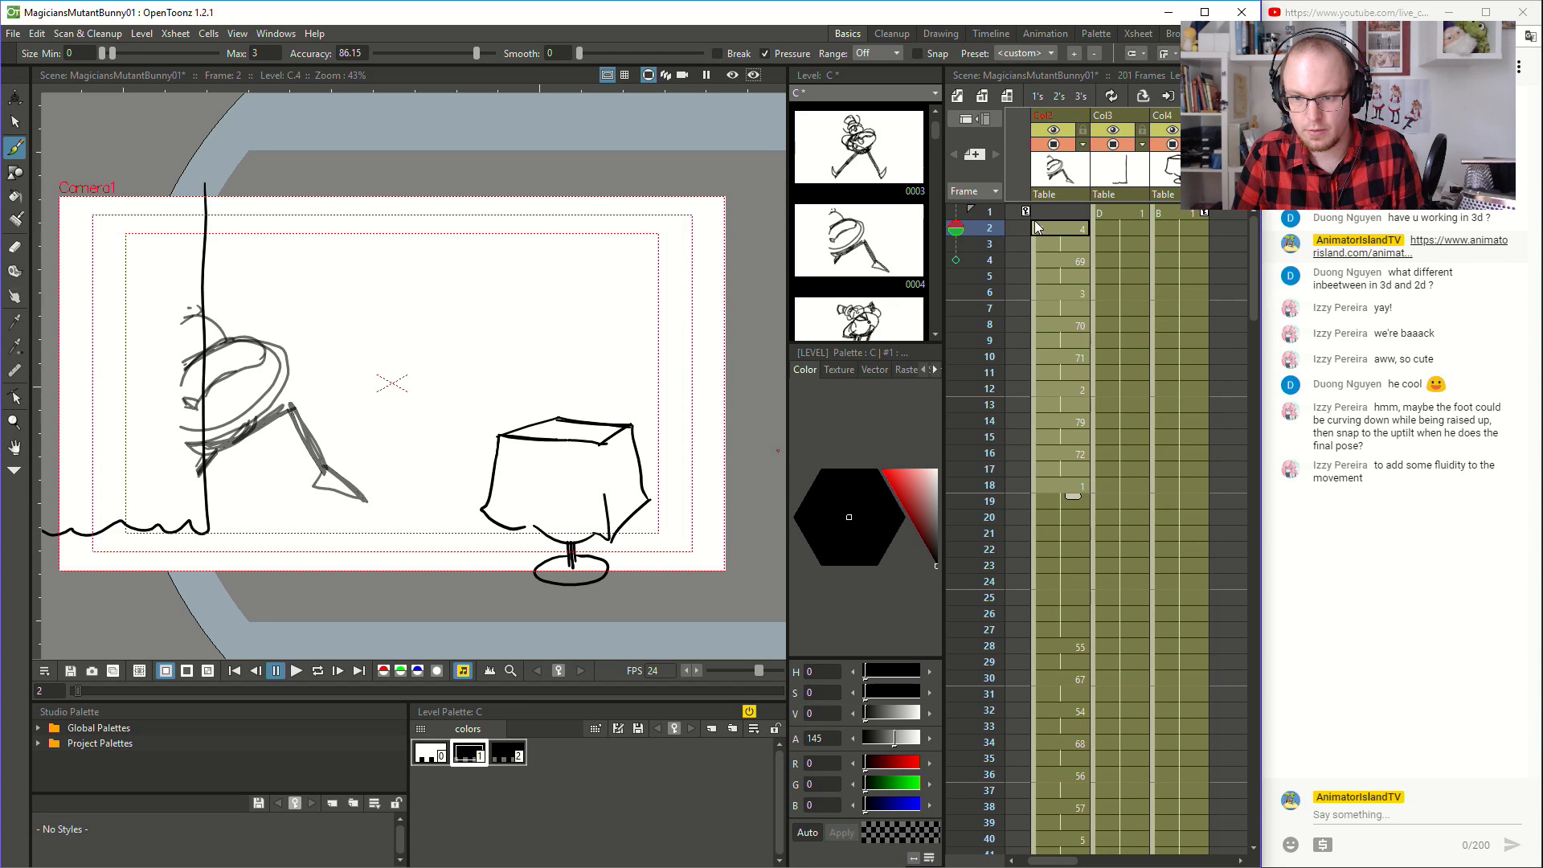
pyautogui.moveTo(1035, 220); pyautogui.dragTo(1035, 206)
# - Close the gap at frames 18 and 19 in the magician column by filling the empty cells with drawing 1
pyautogui.click(1059, 500)
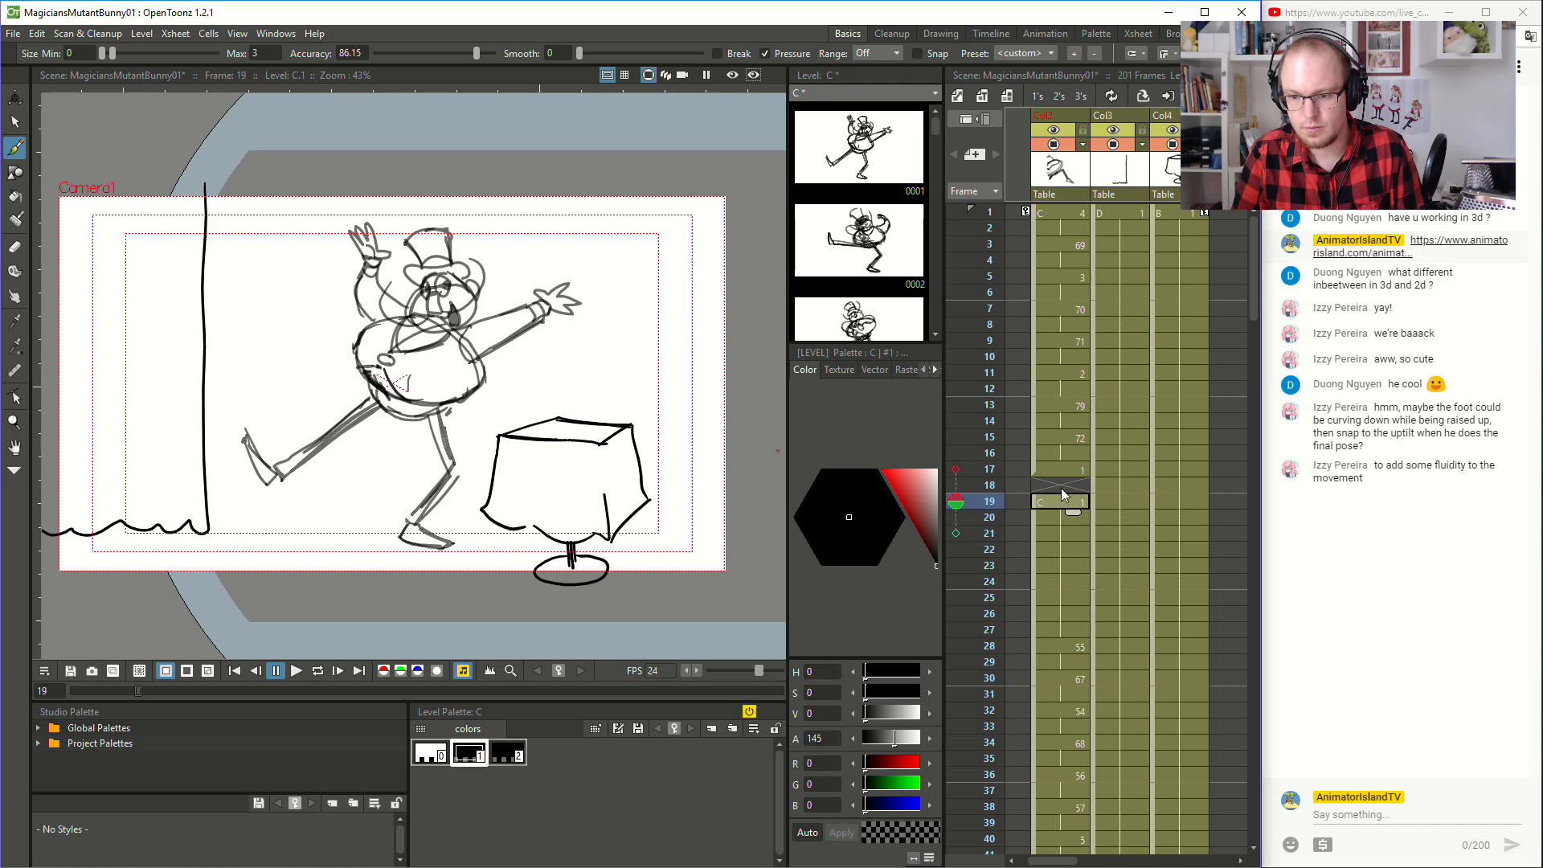
pyautogui.press('Insert')
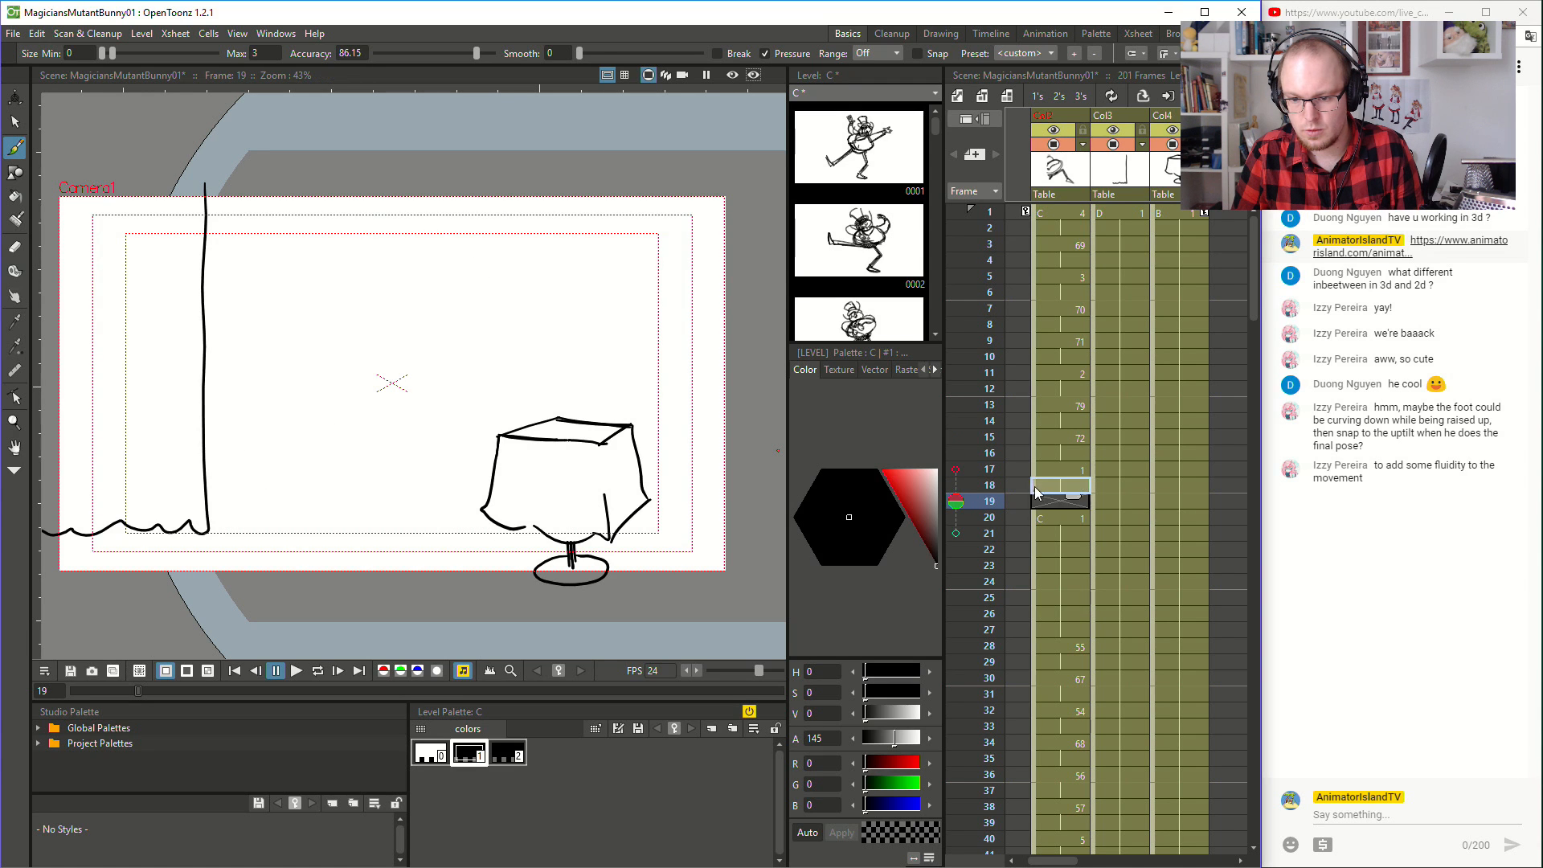
pyautogui.click(1070, 487)
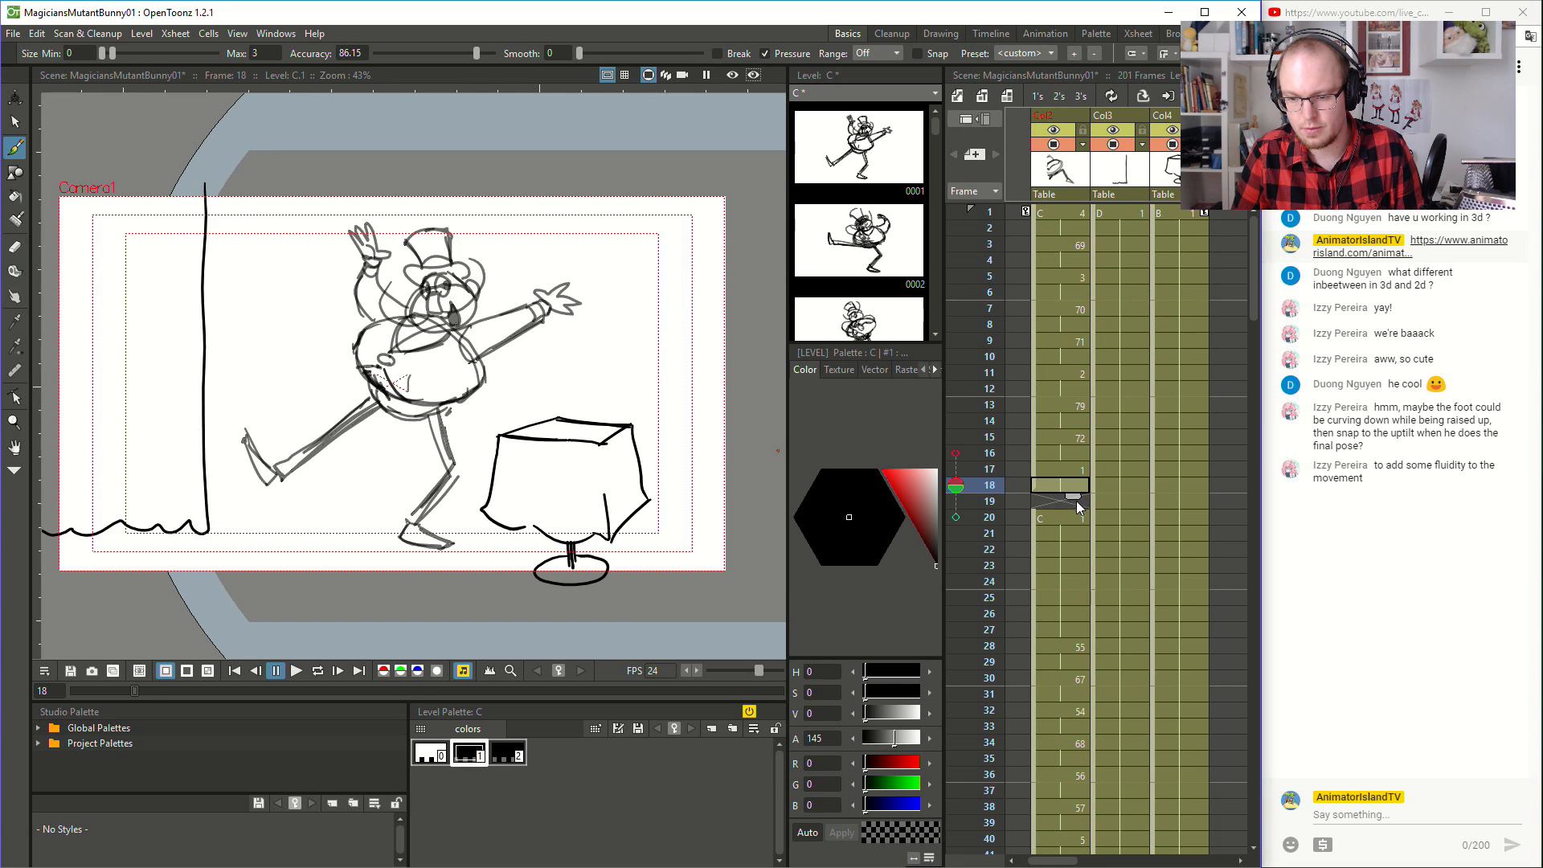
pyautogui.rightClick(1065, 514)
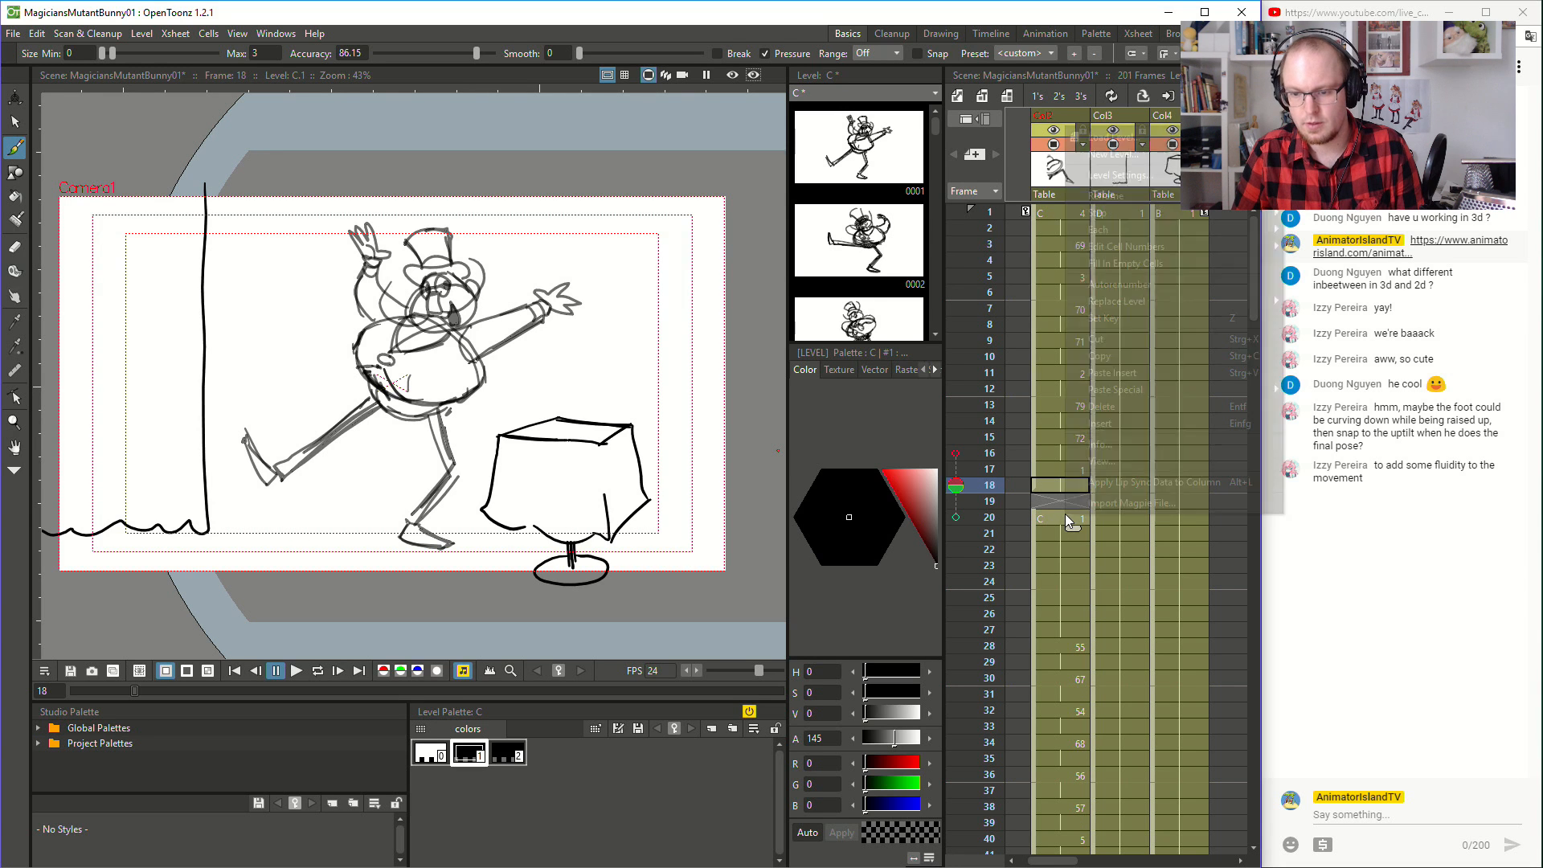
pyautogui.click(1178, 268)
# - Play the animation from frame 1 past the end of the magician's drawings to review the closed gap
pyautogui.click(1056, 211)
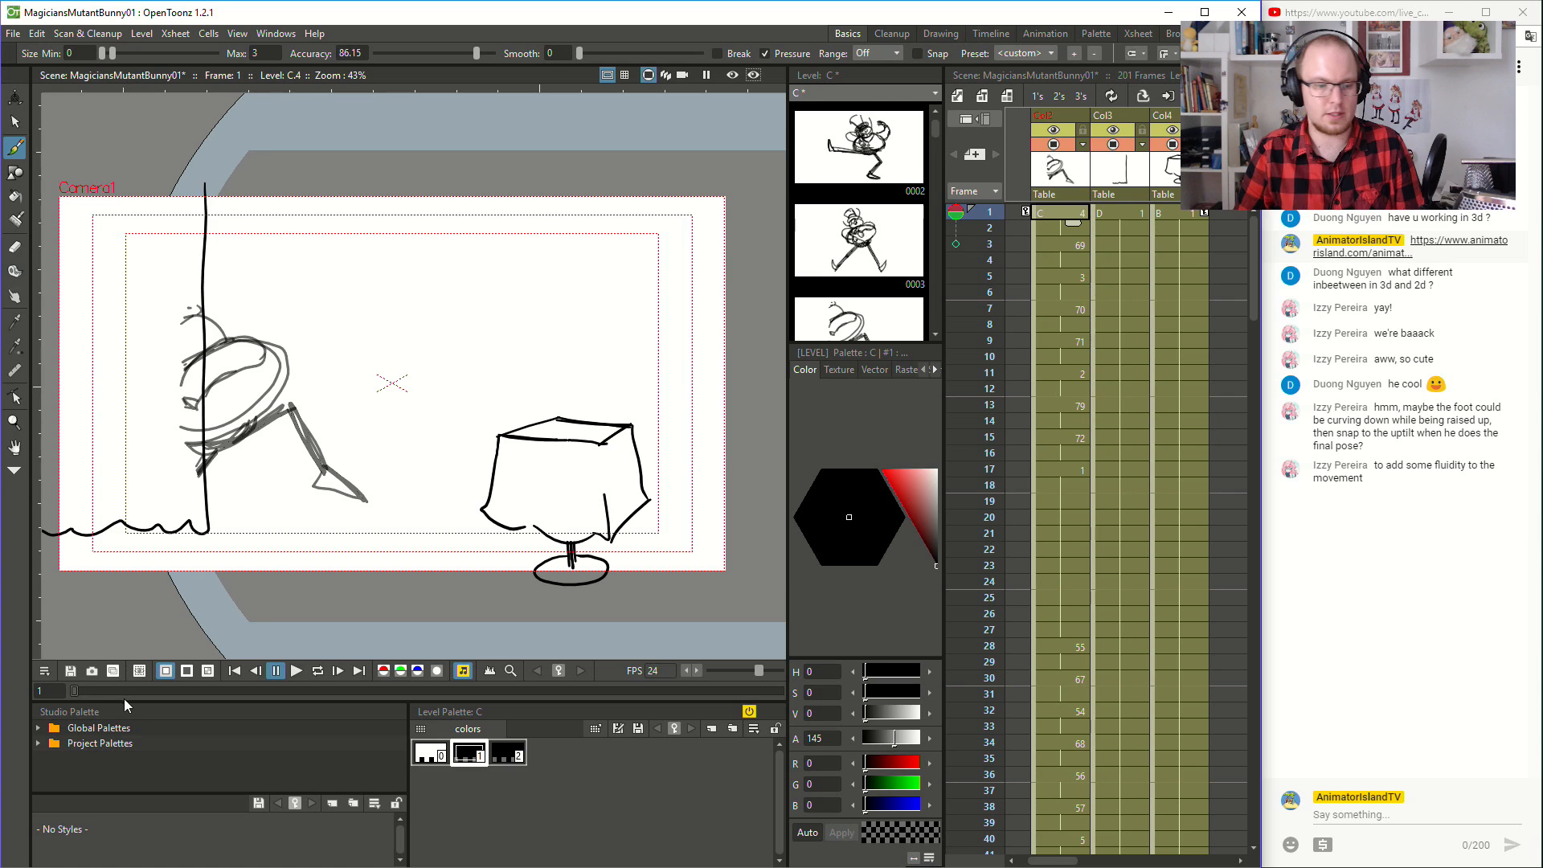
pyautogui.click(296, 671)
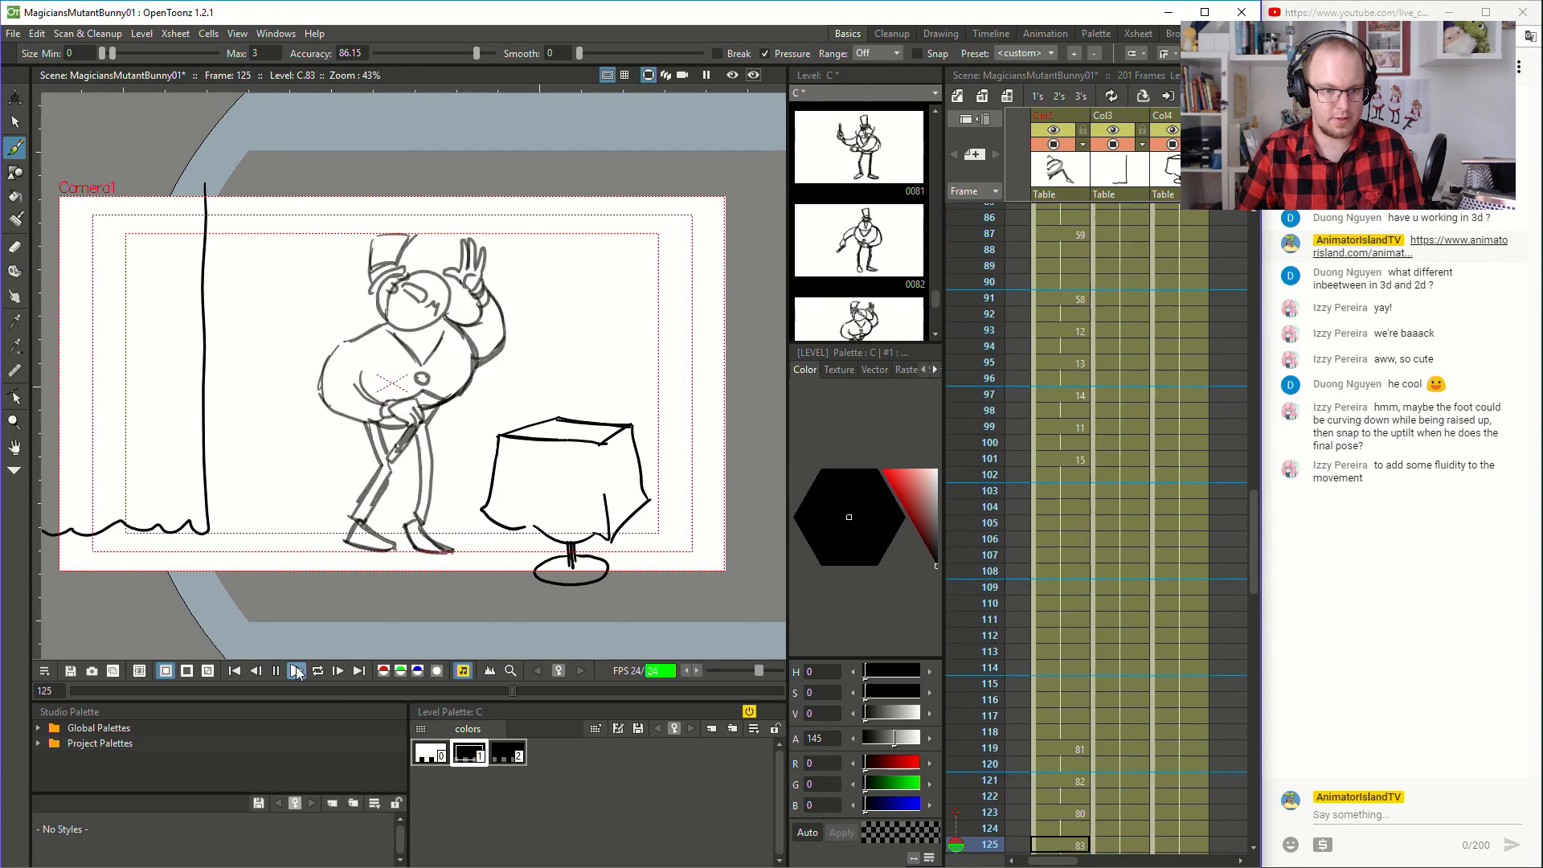
pyautogui.click(296, 671)
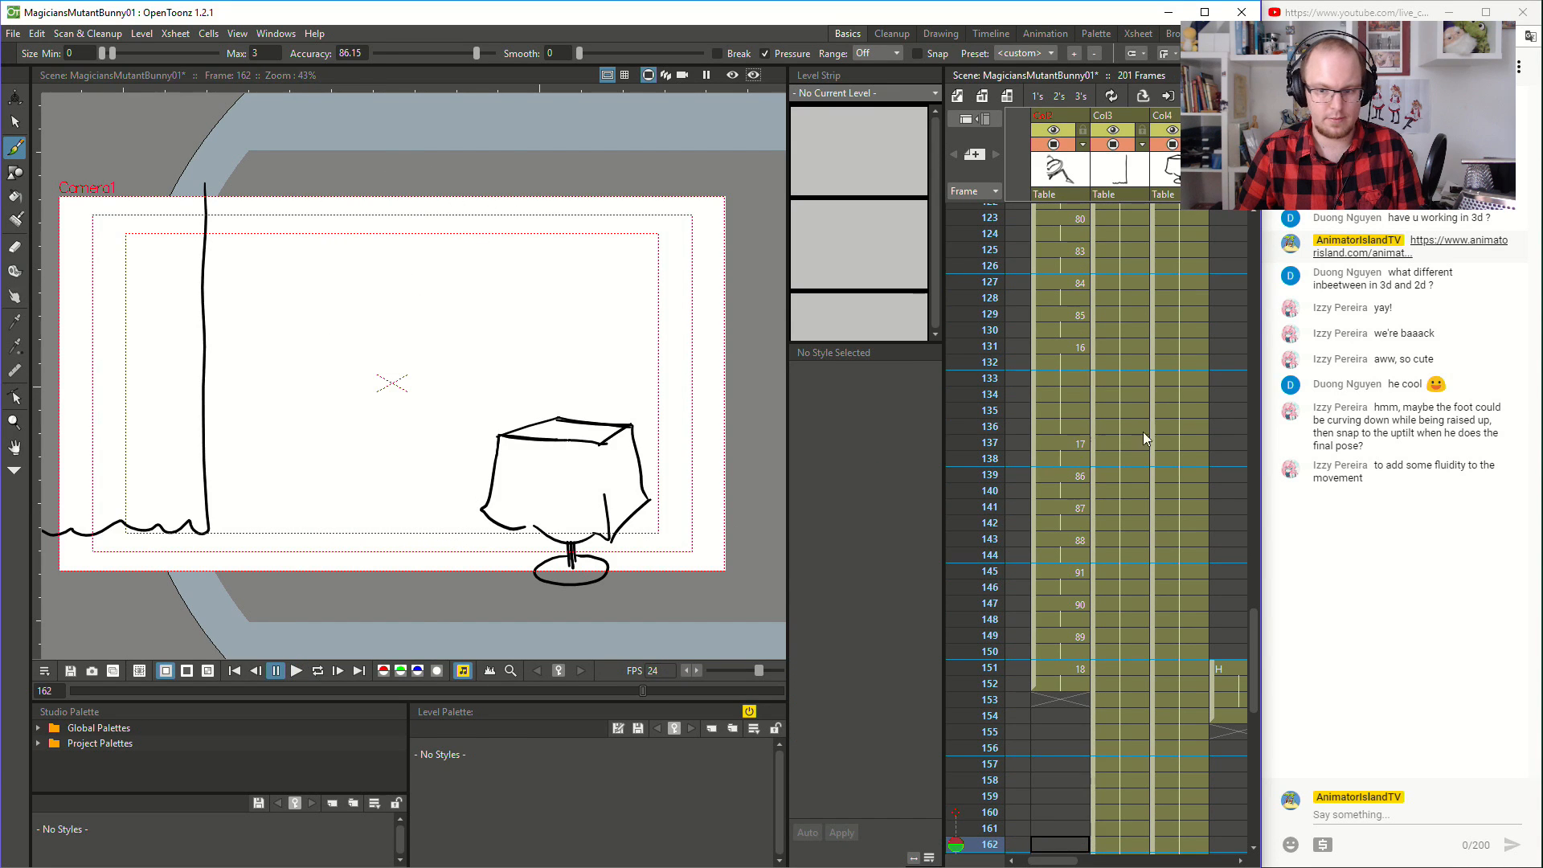
# - Shorten the hold of drawing 16 at frame 131 by two frames so drawing 17 starts at frame 135
pyautogui.click(1074, 439)
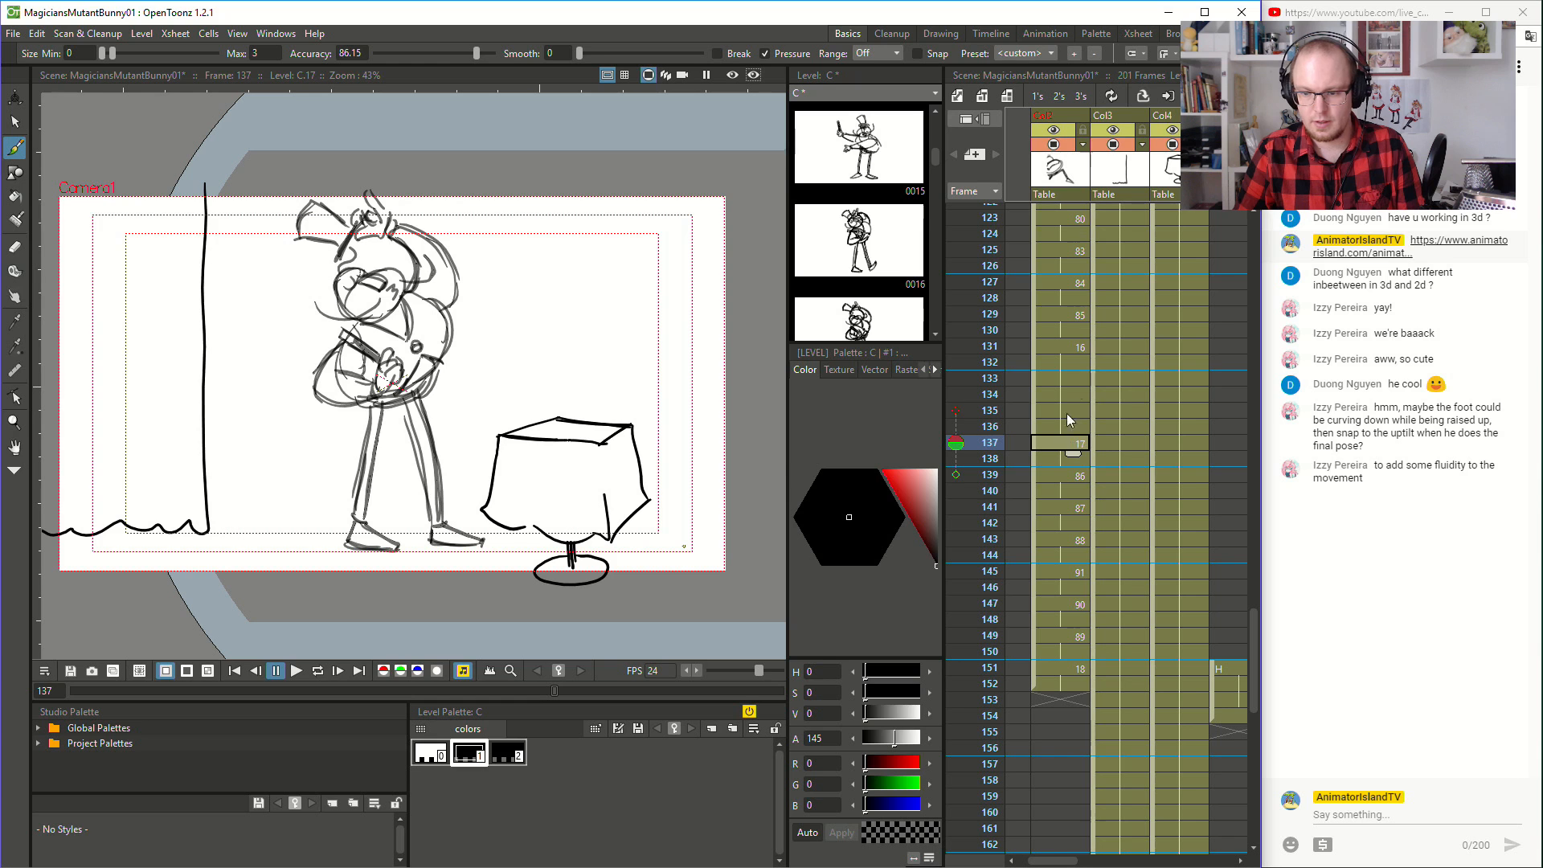
pyautogui.keyDown('shift'); pyautogui.click(1066, 678); pyautogui.keyUp('shift')
pyautogui.moveTo(1035, 437); pyautogui.dragTo(1043, 403)
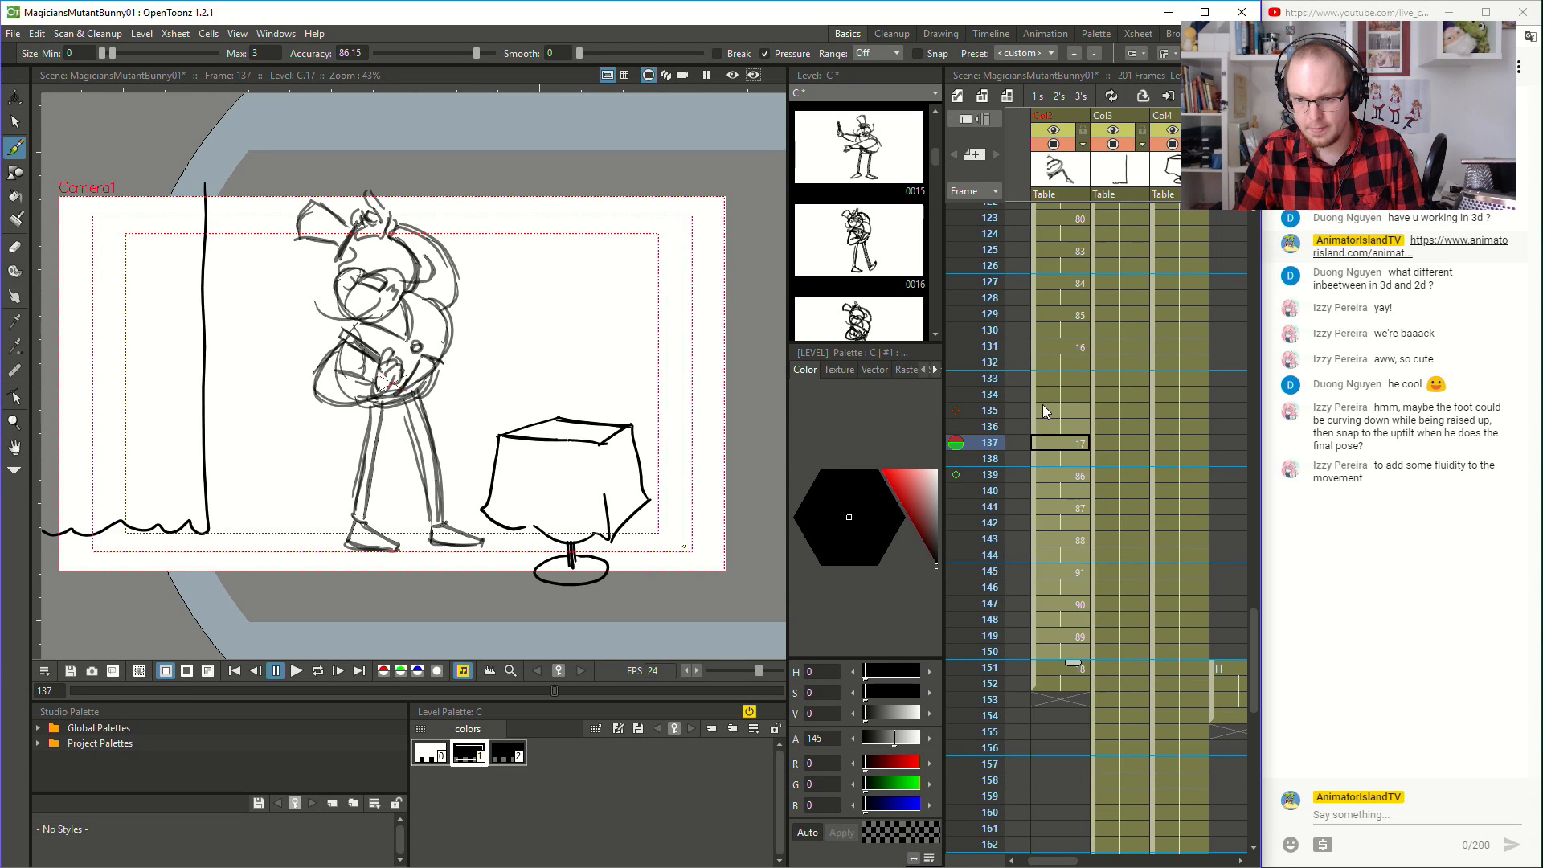
pyautogui.click(1065, 410)
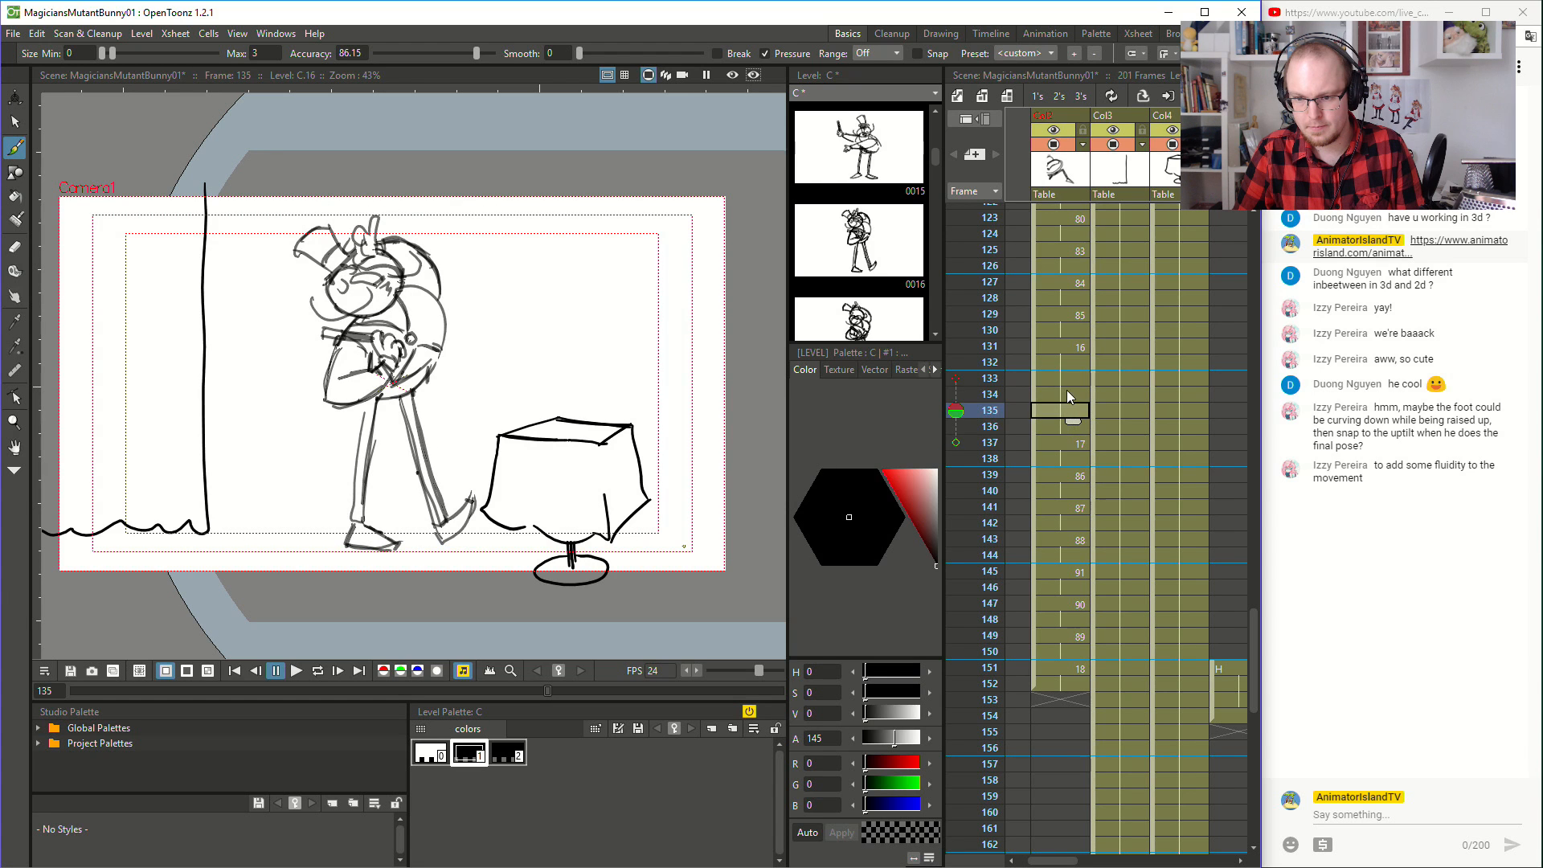
pyautogui.click(1072, 347)
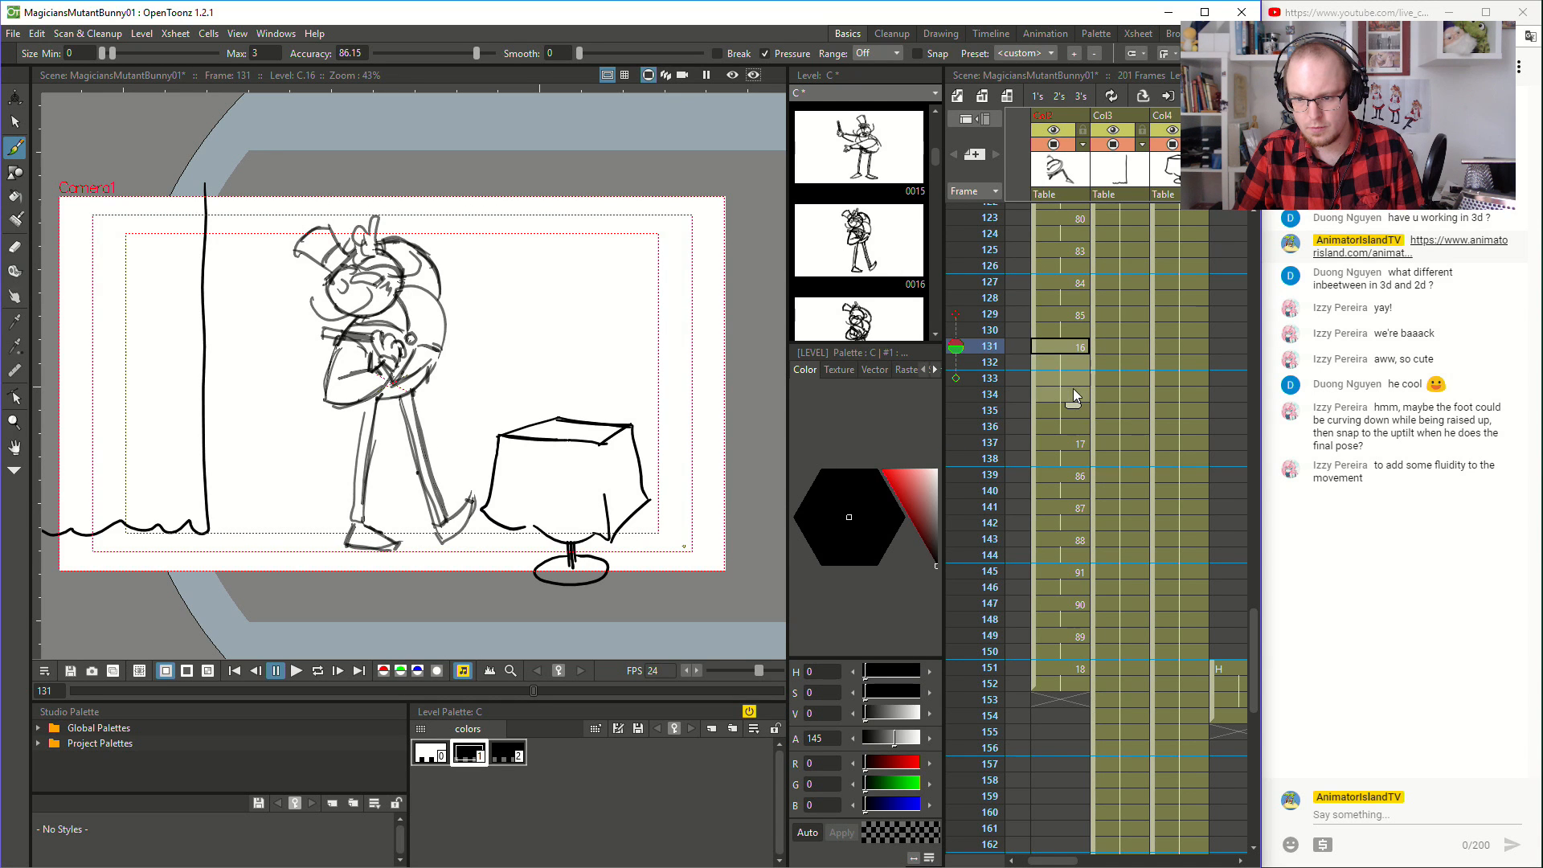
pyautogui.moveTo(1073, 406); pyautogui.dragTo(1074, 374)
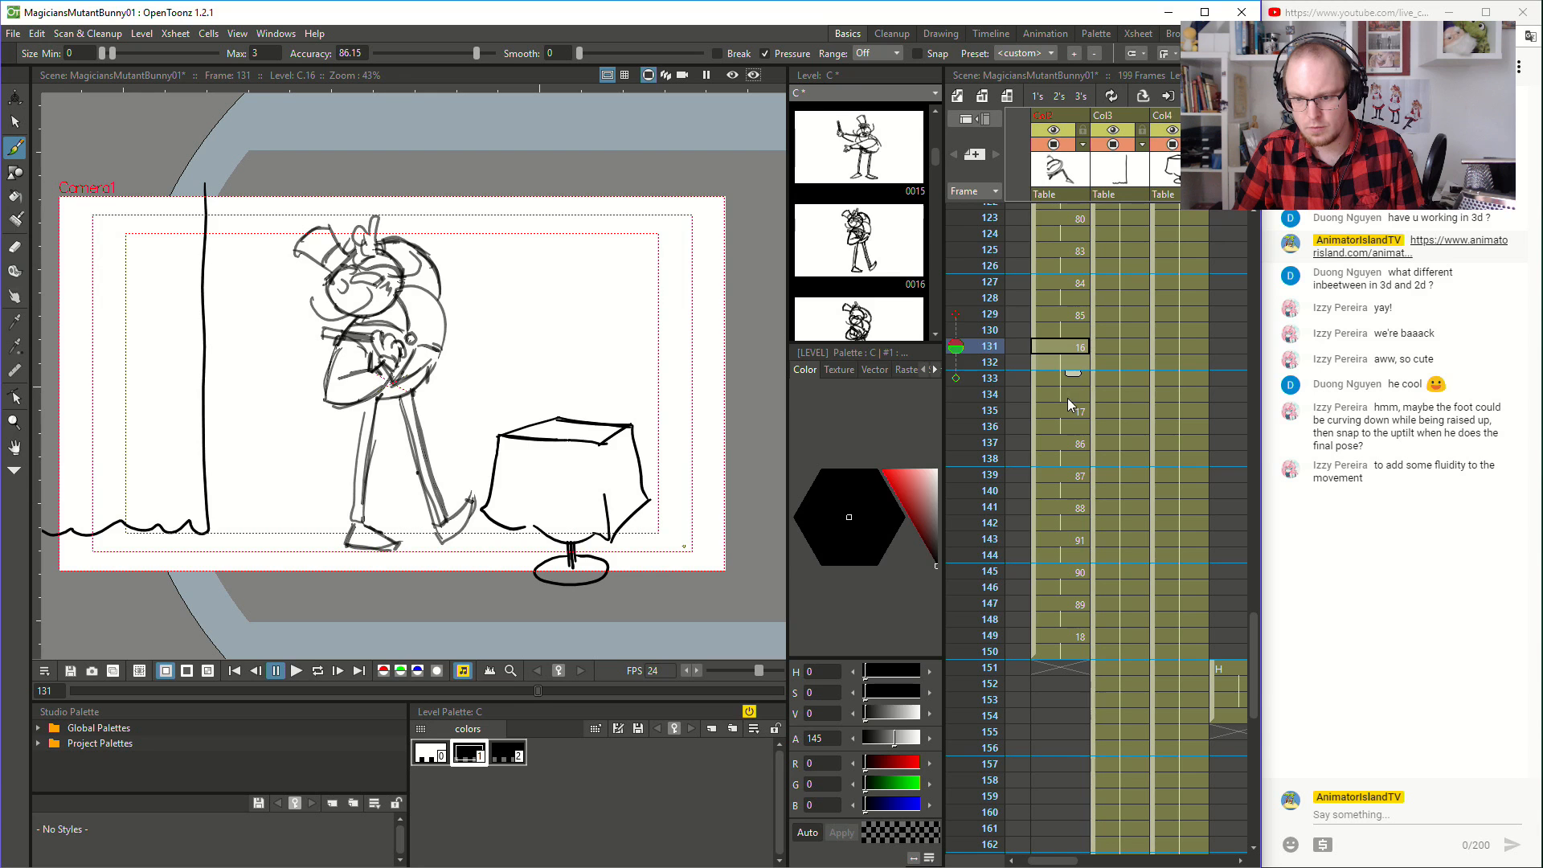
# - Play the hat-fall section from frame 126 to frame 153 to check the shortened hold
pyautogui.click(1067, 398)
pyautogui.click(1061, 266)
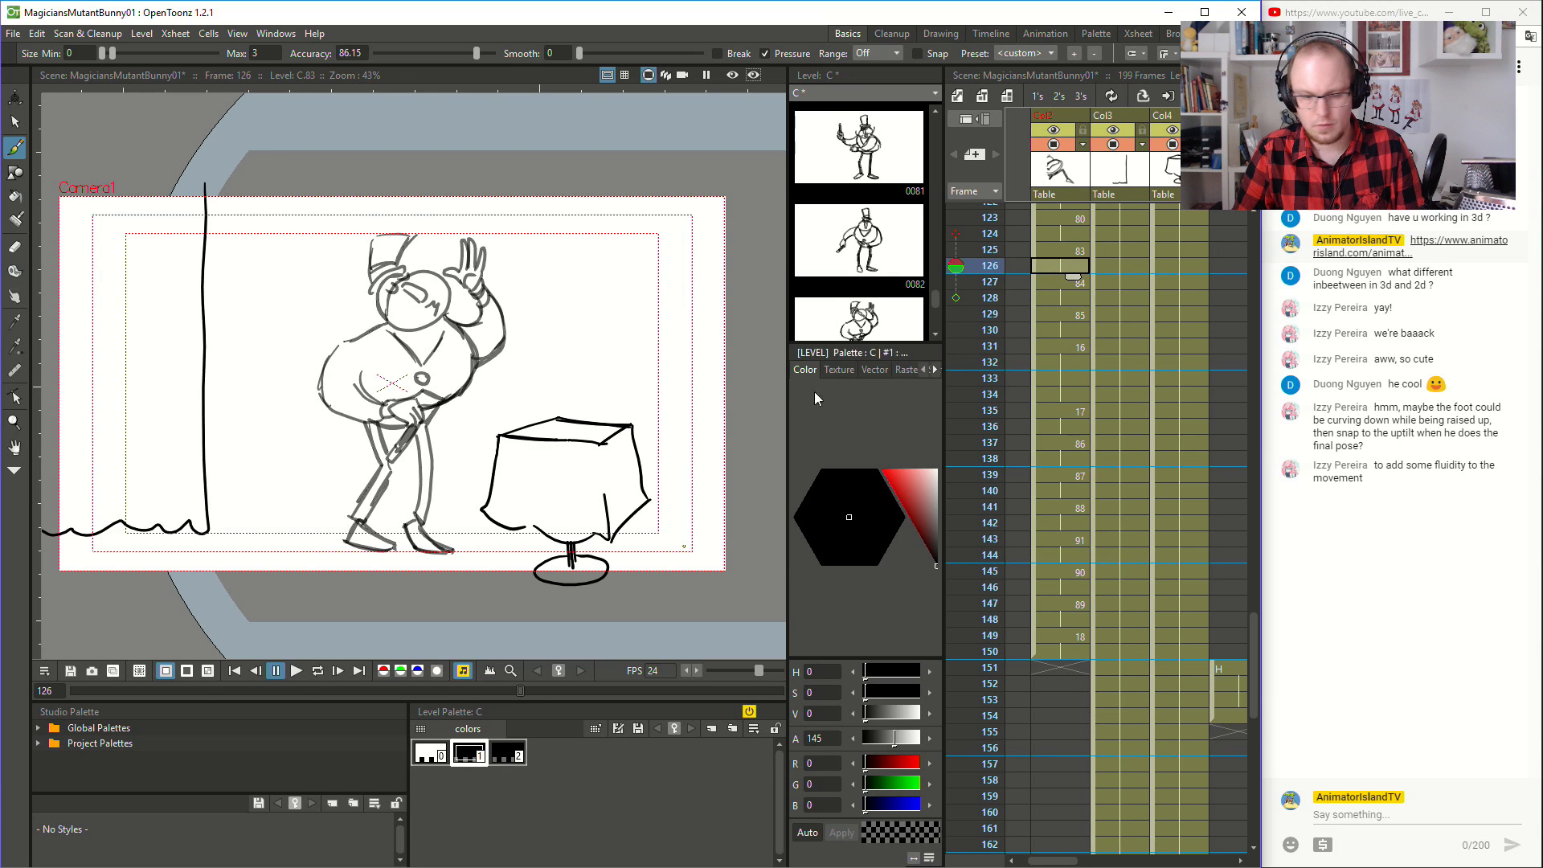
pyautogui.click(295, 673)
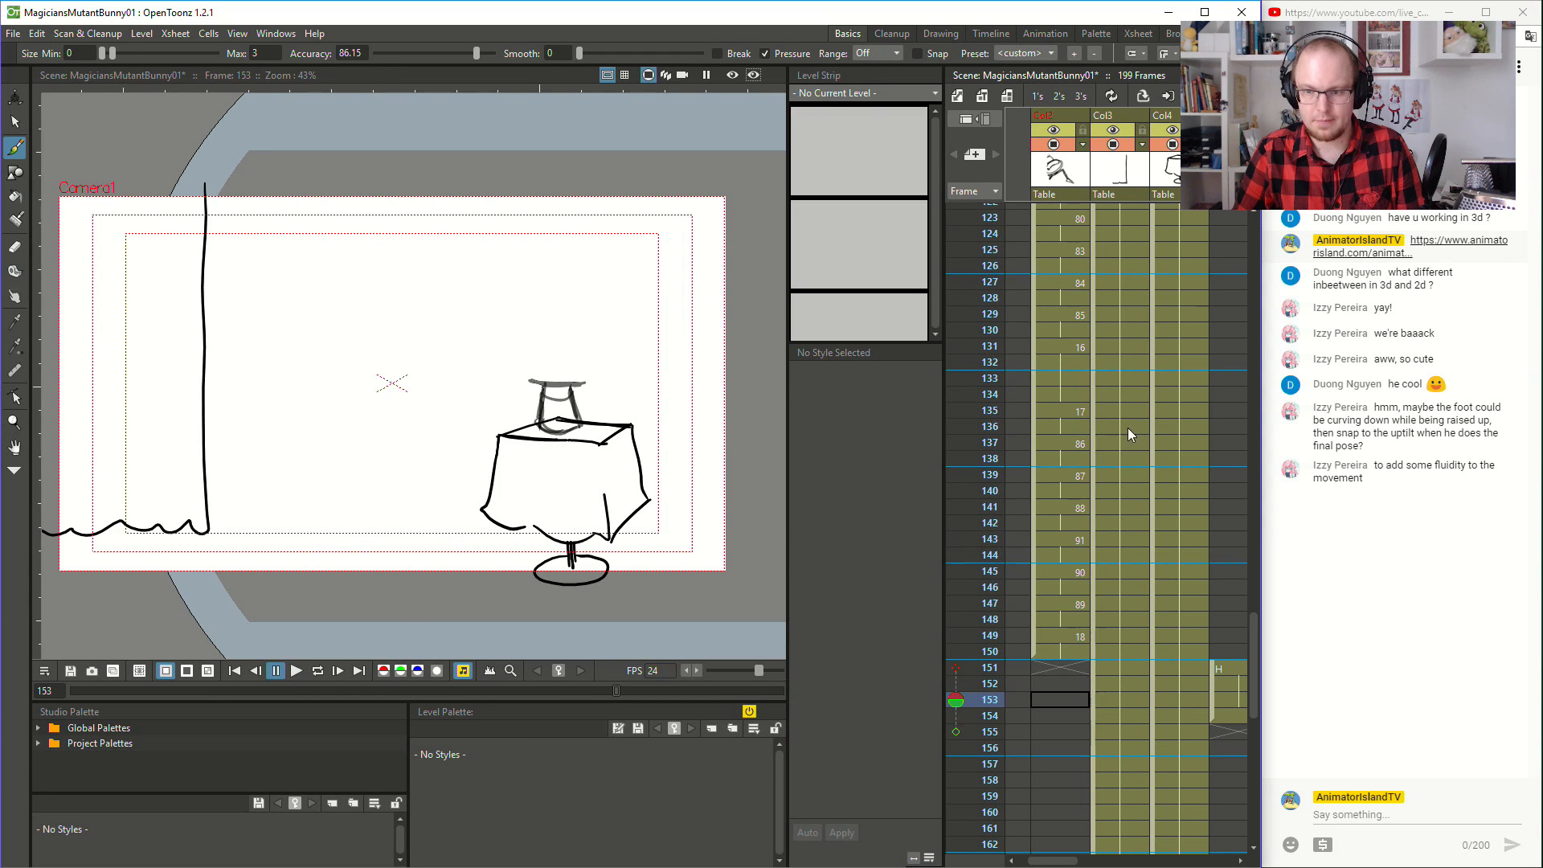
# - Play the opening twice from the start, once to frame 60 and once to frame 50, to judge the holds
pyautogui.scroll(5, 1106, 432)
pyautogui.scroll(10, 1107, 432)
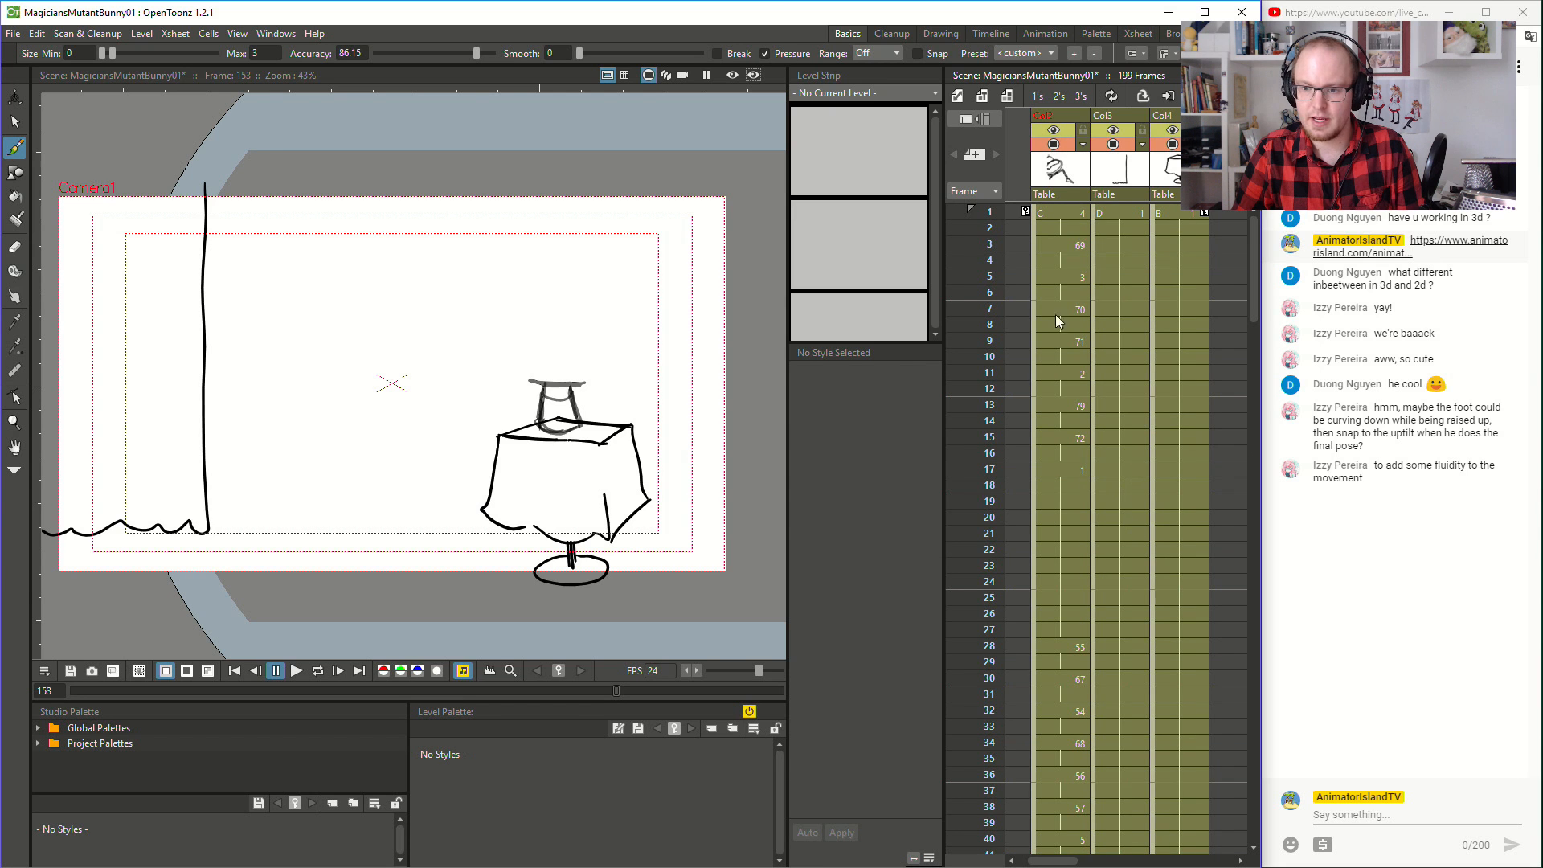
pyautogui.click(1063, 214)
pyautogui.click(294, 672)
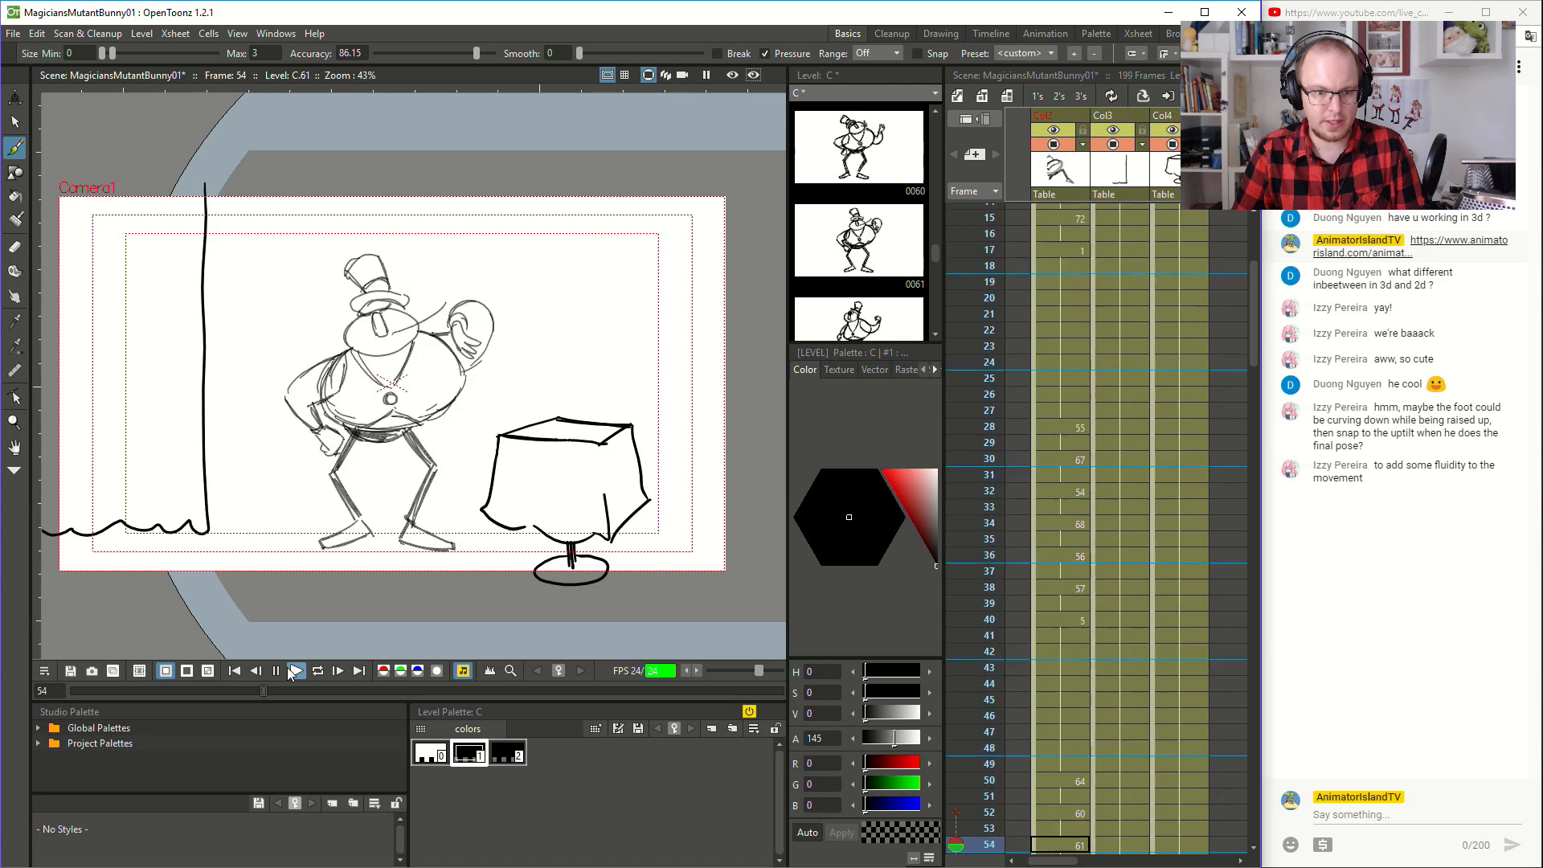
pyautogui.click(288, 668)
pyautogui.scroll(4, 1117, 436)
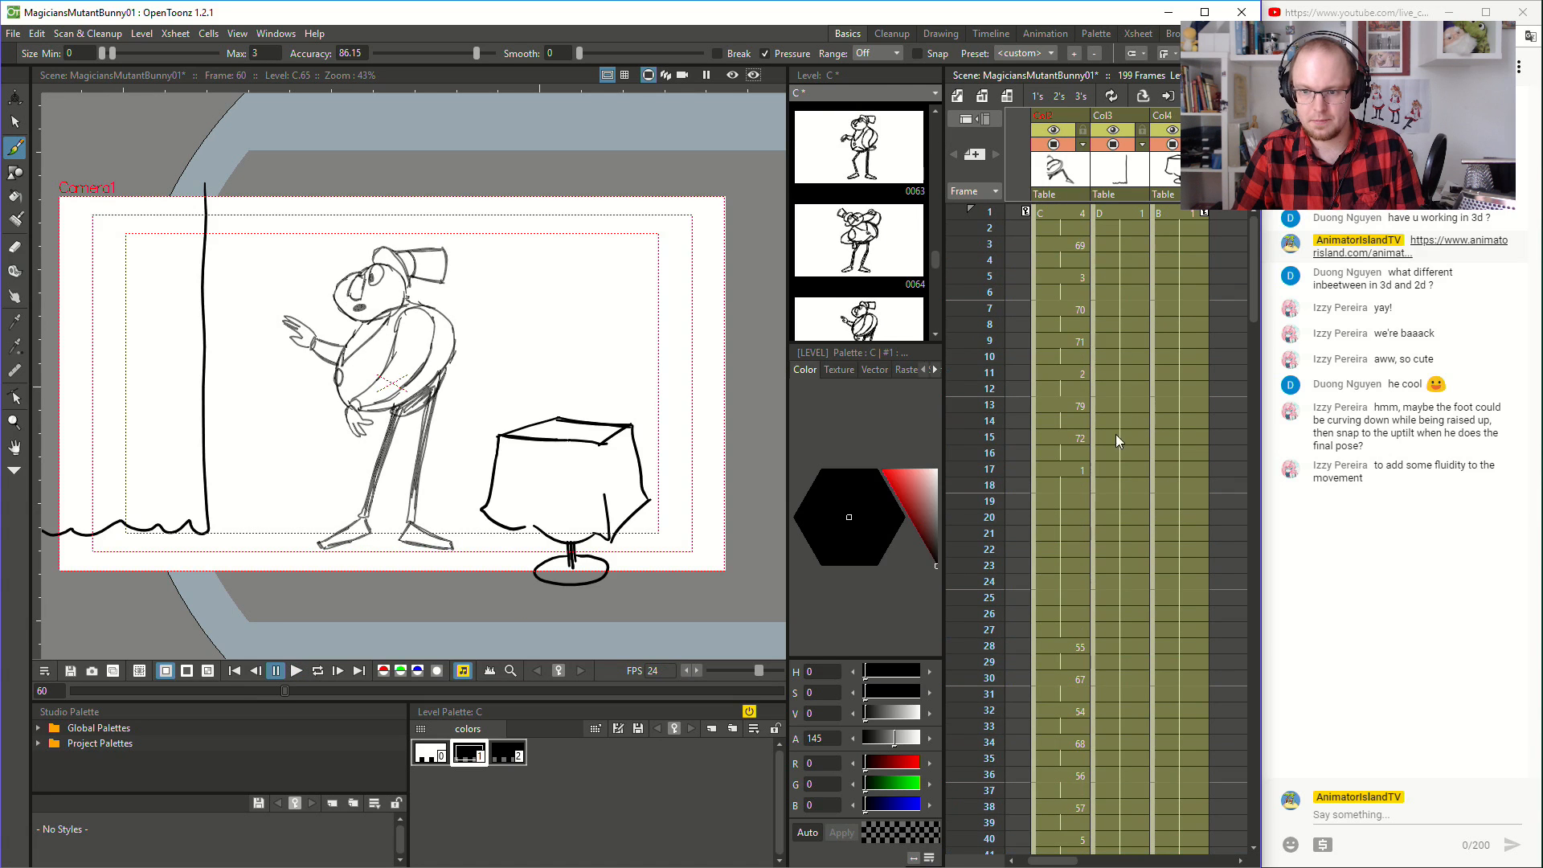
pyautogui.click(1066, 219)
pyautogui.click(296, 671)
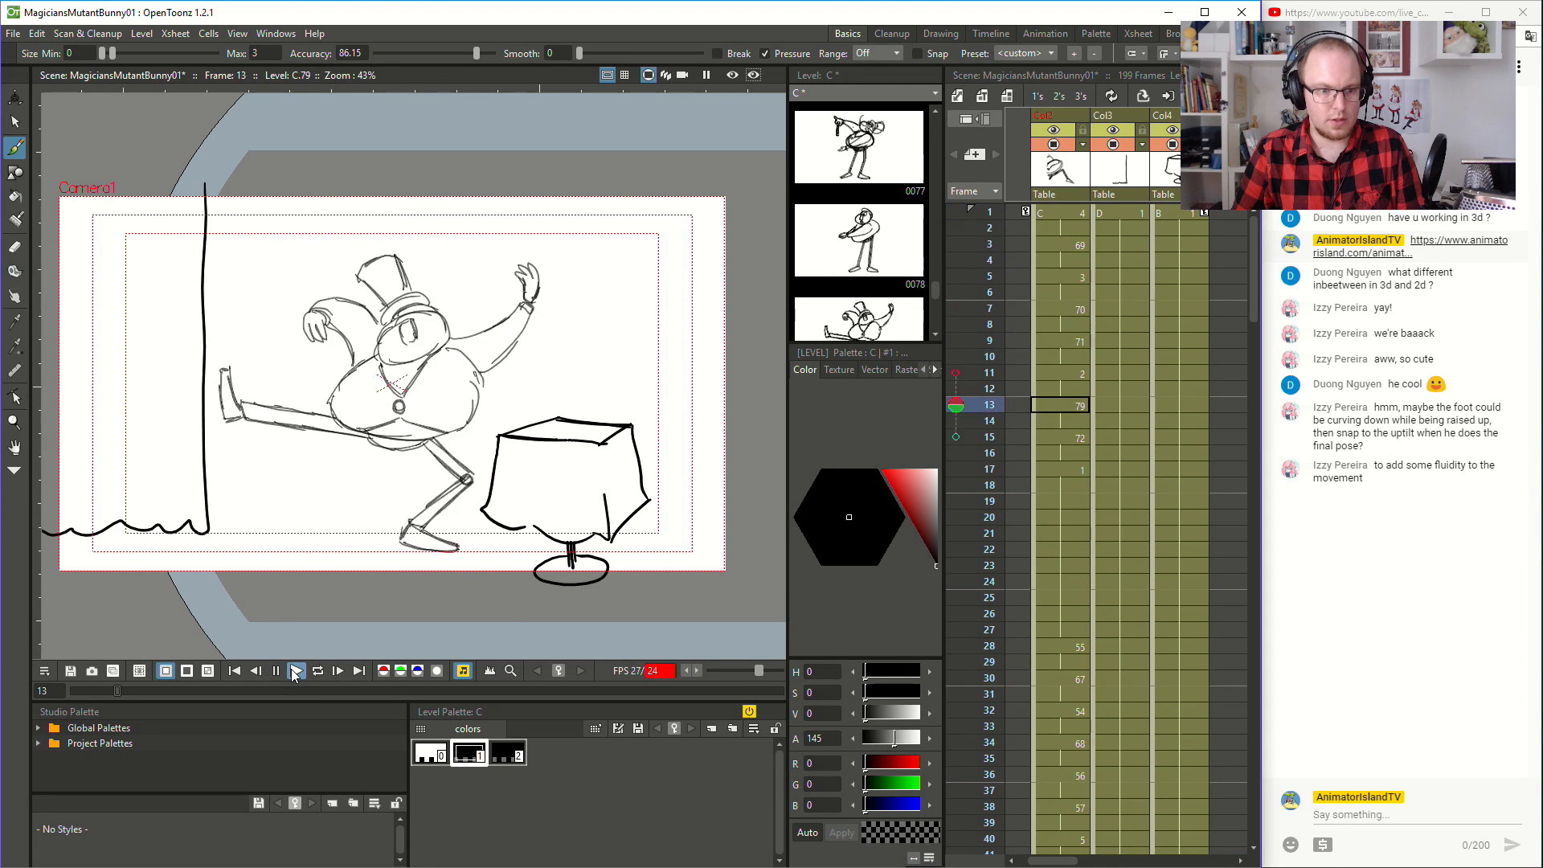
pyautogui.click(293, 670)
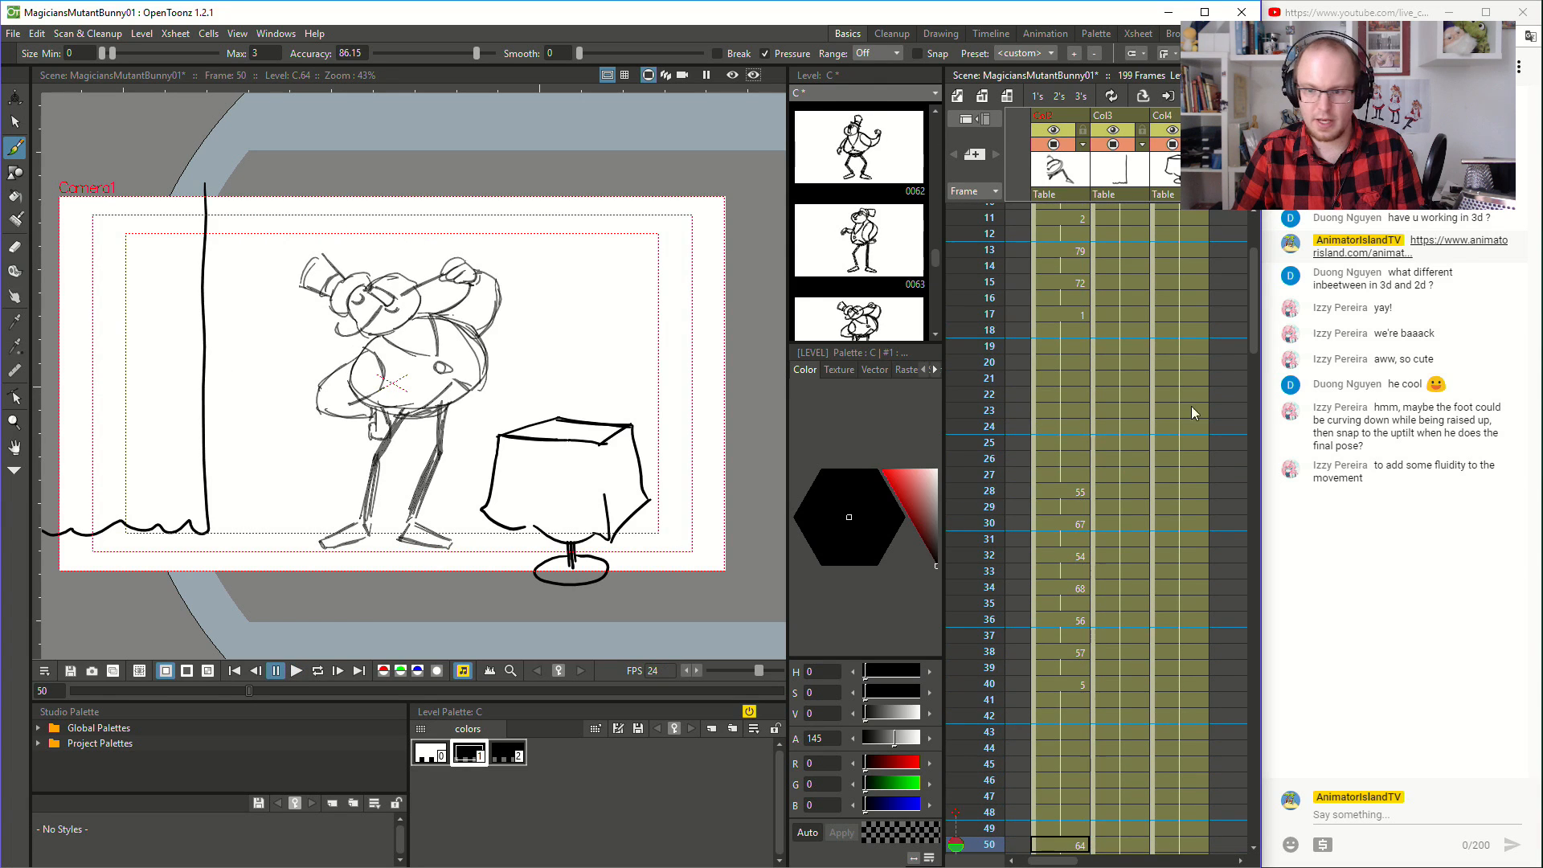
# - Shorten the hold of drawing 1 in the magician column so drawing 55 starts at frame 25
pyautogui.click(1062, 497)
pyautogui.scroll(-10, 1062, 671)
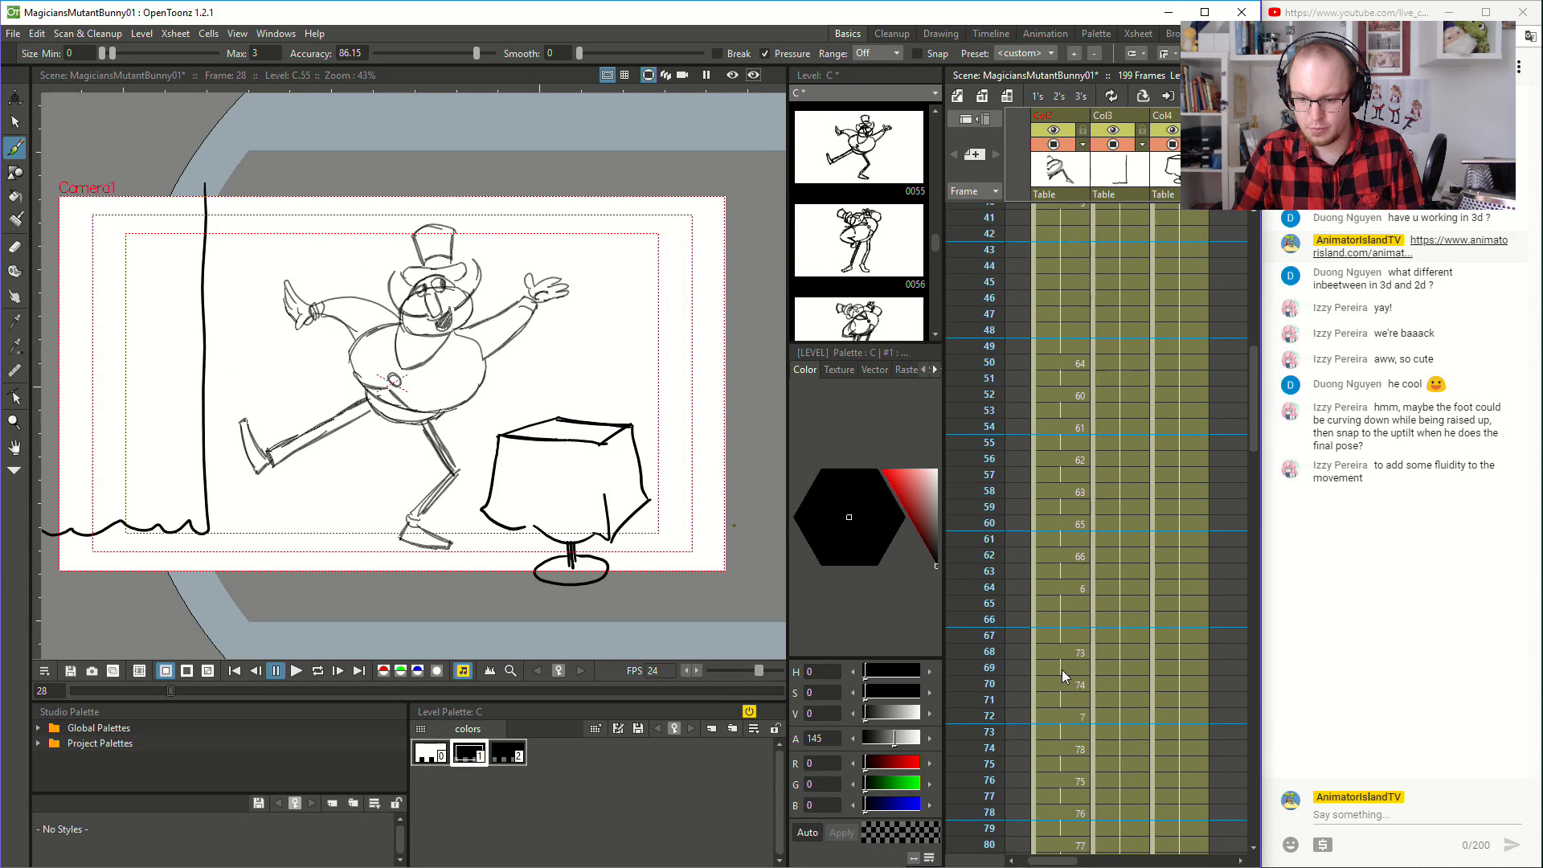
pyautogui.scroll(-9, 1066, 679)
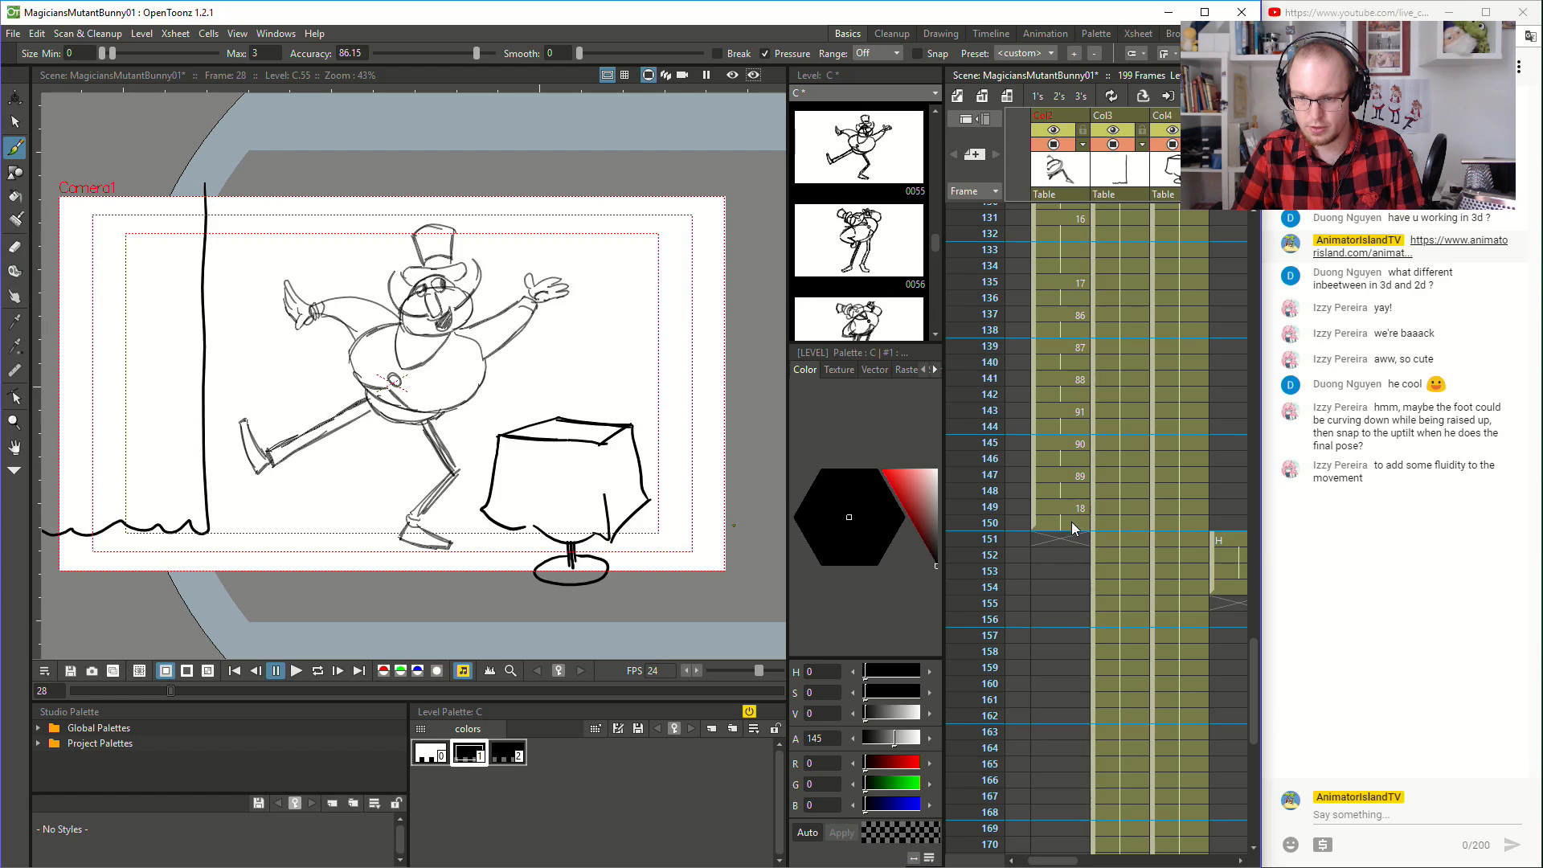
pyautogui.scroll(15, 1077, 537)
pyautogui.moveTo(1061, 516)
pyautogui.mouseDown()
pyautogui.moveTo(1065, 578)
pyautogui.moveTo(1086, 527)
pyautogui.mouseUp()
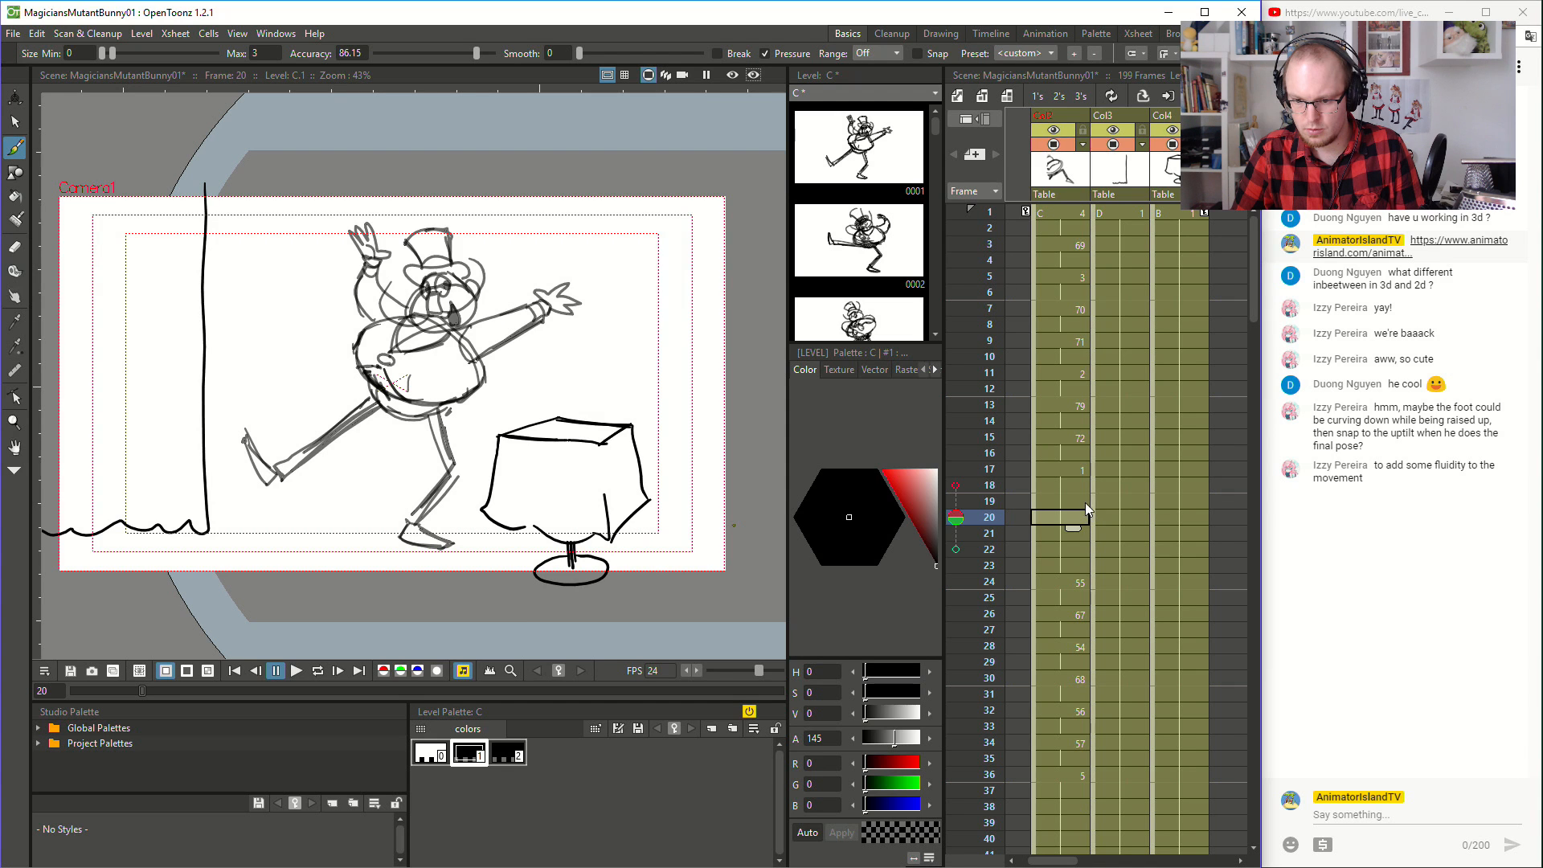
pyautogui.moveTo(1066, 525); pyautogui.dragTo(1069, 553)
# - Play the animation from frame 1 into the hold of drawing 5 to check the opening timing
pyautogui.click(1035, 222)
pyautogui.click(1053, 224)
pyautogui.click(1053, 216)
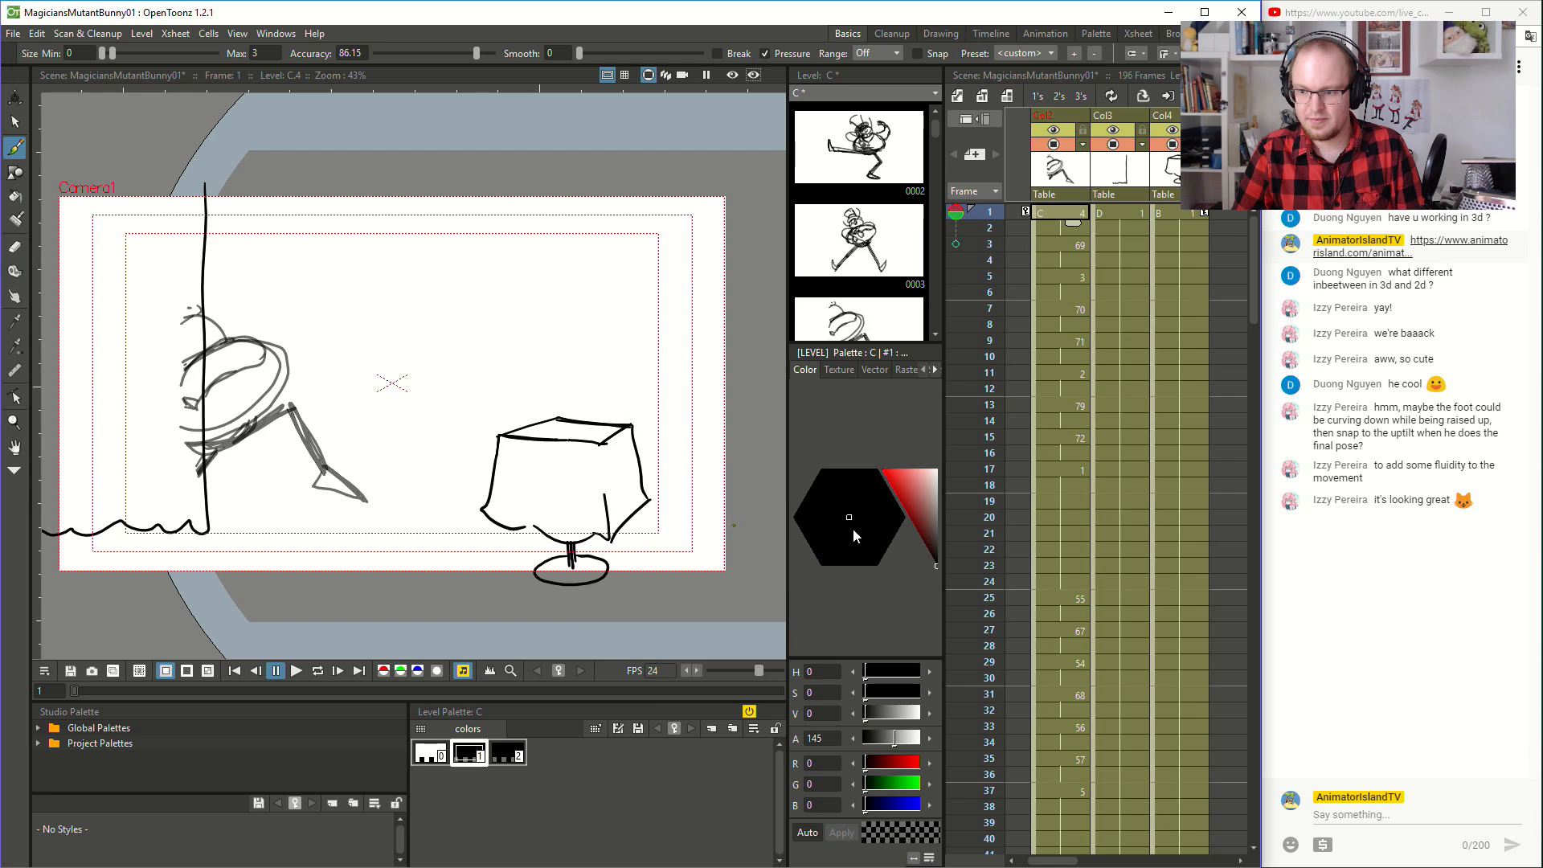
pyautogui.click(305, 672)
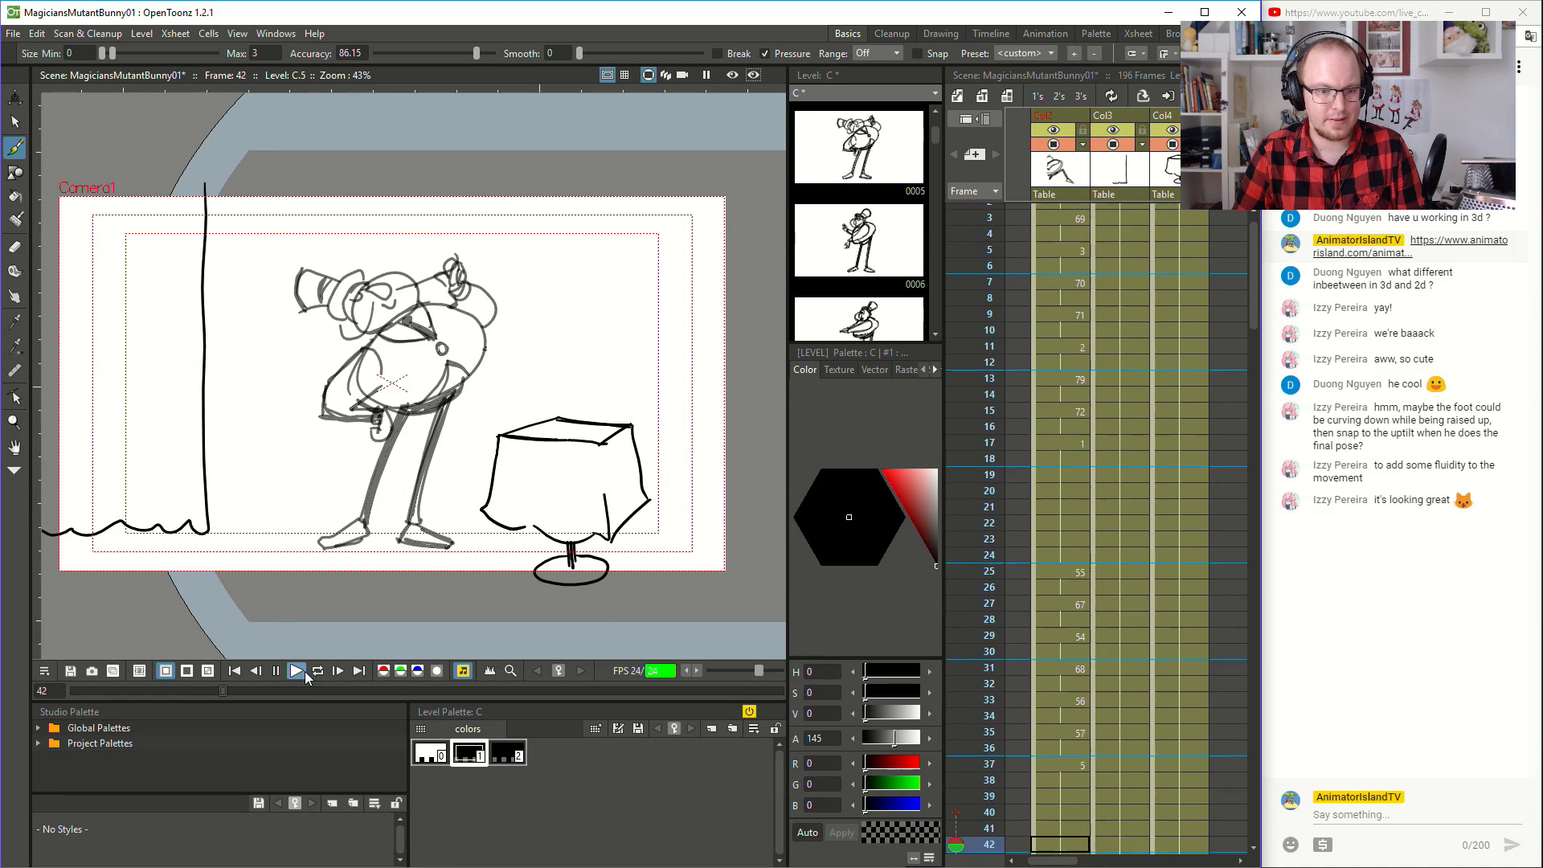
pyautogui.click(1078, 460)
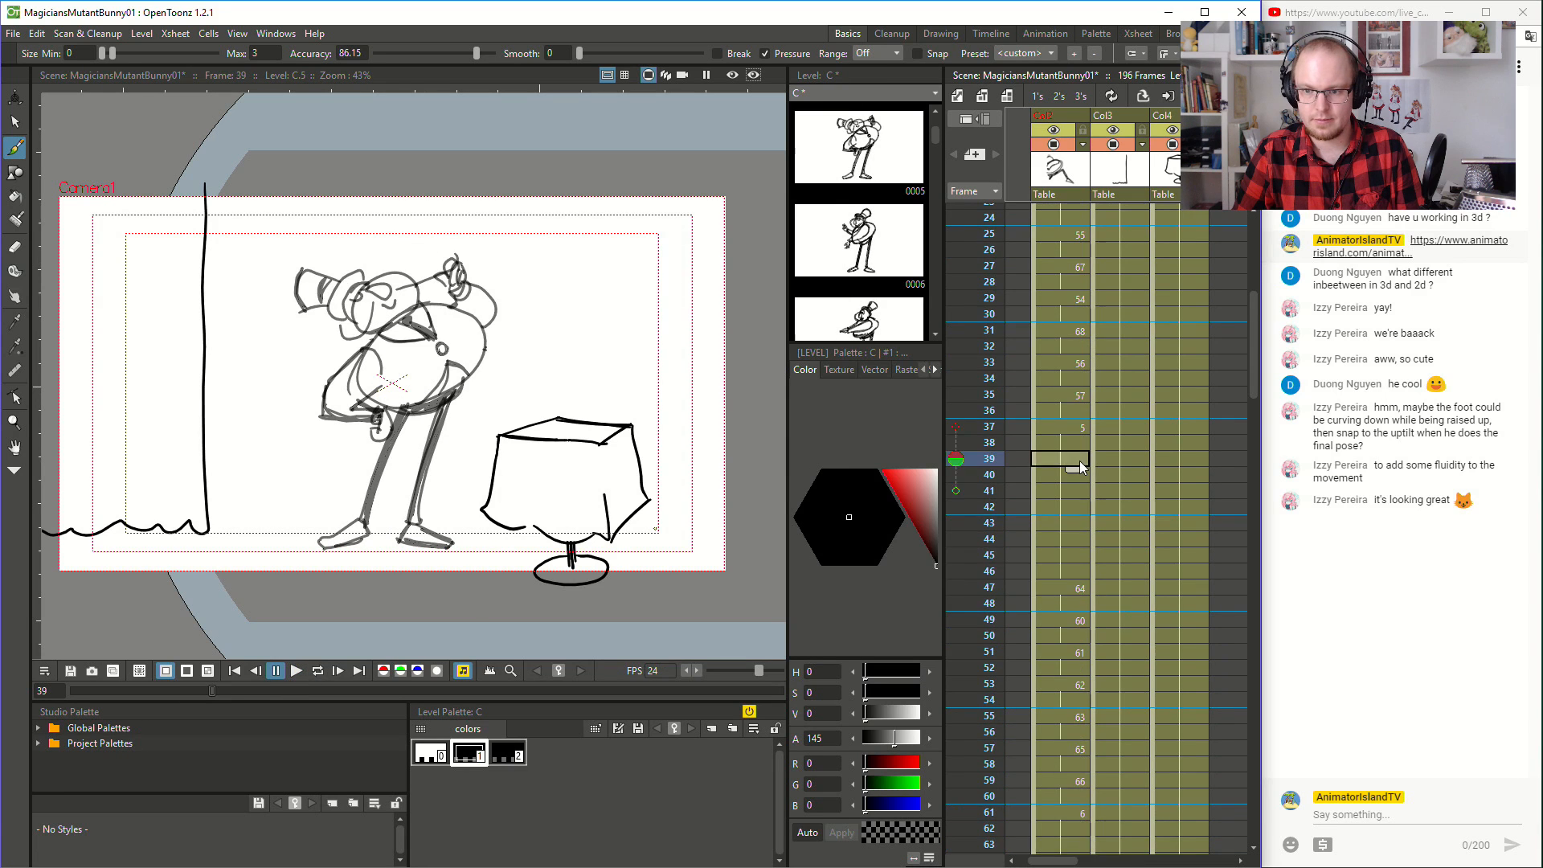
# - Shorten drawing 1's hold so drawing 55 starts at frame 24, and lengthen drawing 5's hold so drawing 64 starts at frame 48
pyautogui.scroll(5, 1076, 475)
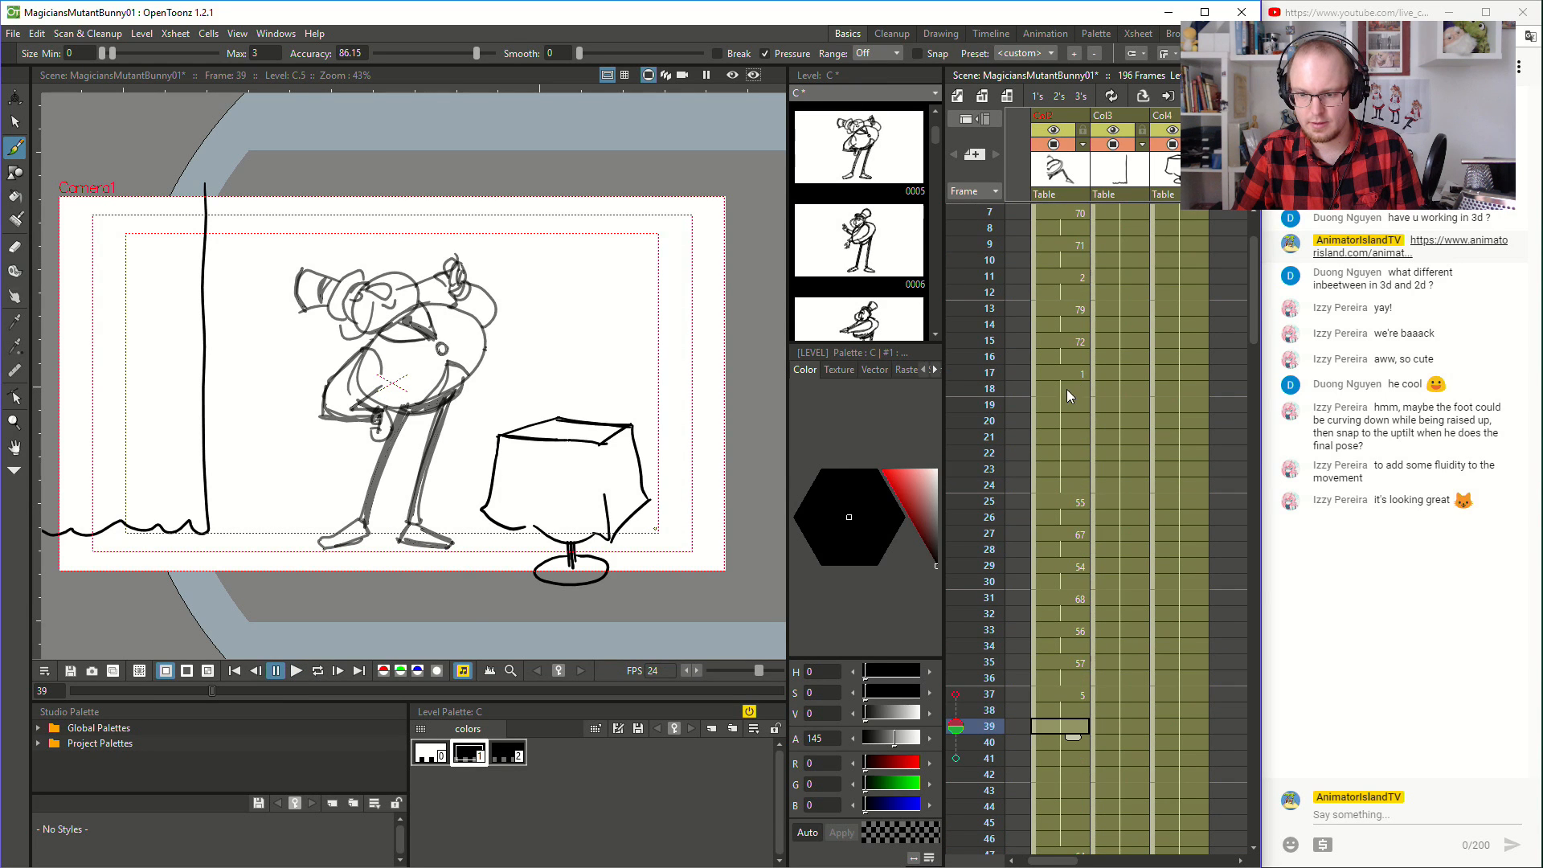
pyautogui.click(1067, 389)
pyautogui.press('Delete')
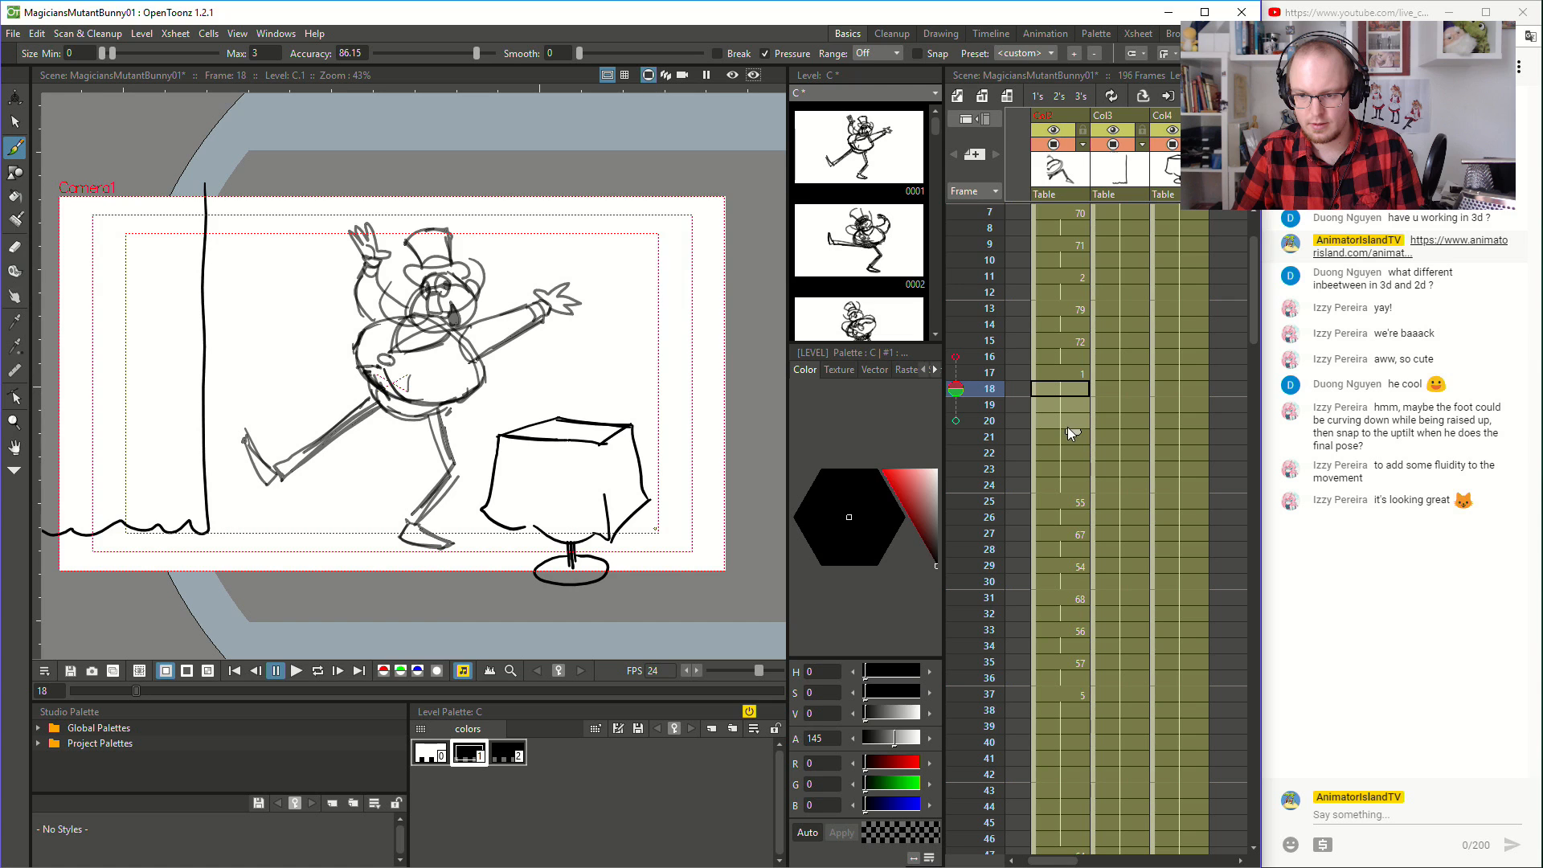
pyautogui.scroll(-4, 1074, 413)
pyautogui.click(1056, 532)
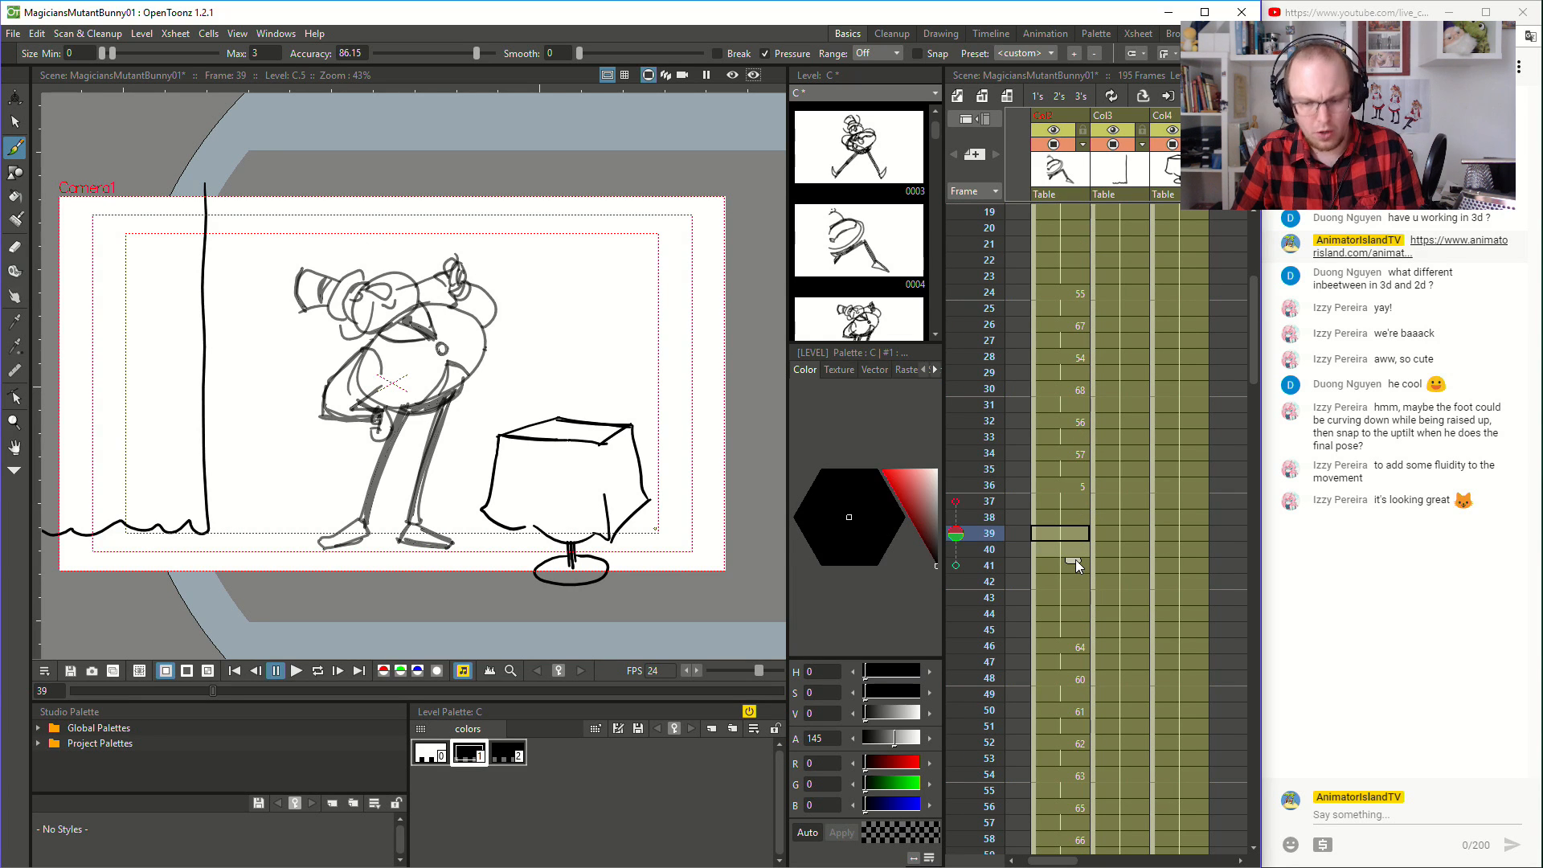
pyautogui.moveTo(1077, 566); pyautogui.dragTo(1078, 592)
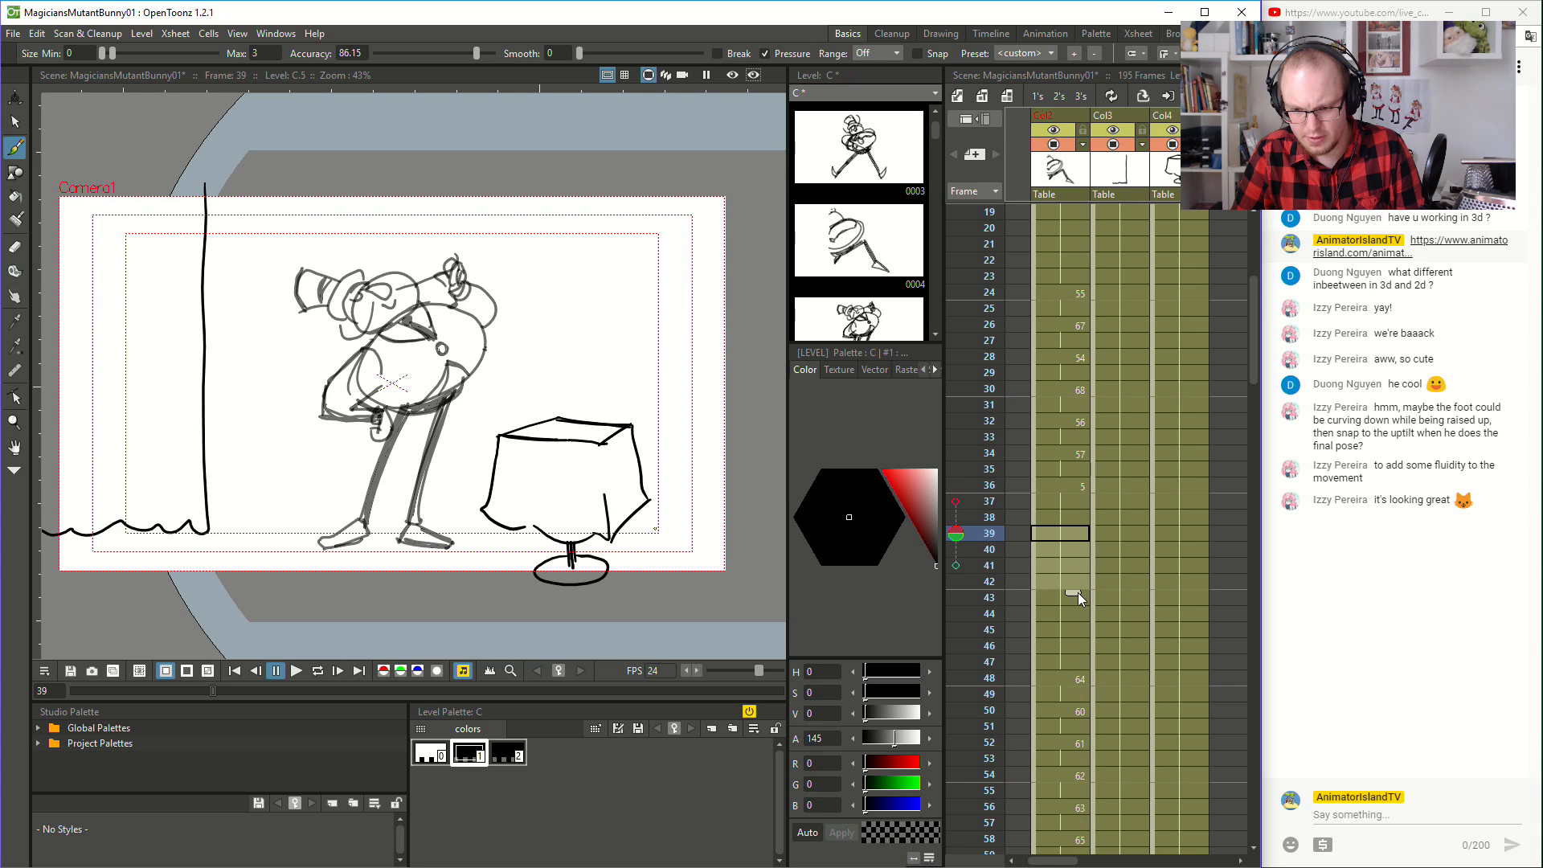
# - Play the whole animation from frame 1 to frame 171 to review the adjusted holds
pyautogui.click(1072, 509)
pyautogui.scroll(4, 1072, 510)
pyautogui.scroll(2, 1072, 509)
pyautogui.click(1061, 211)
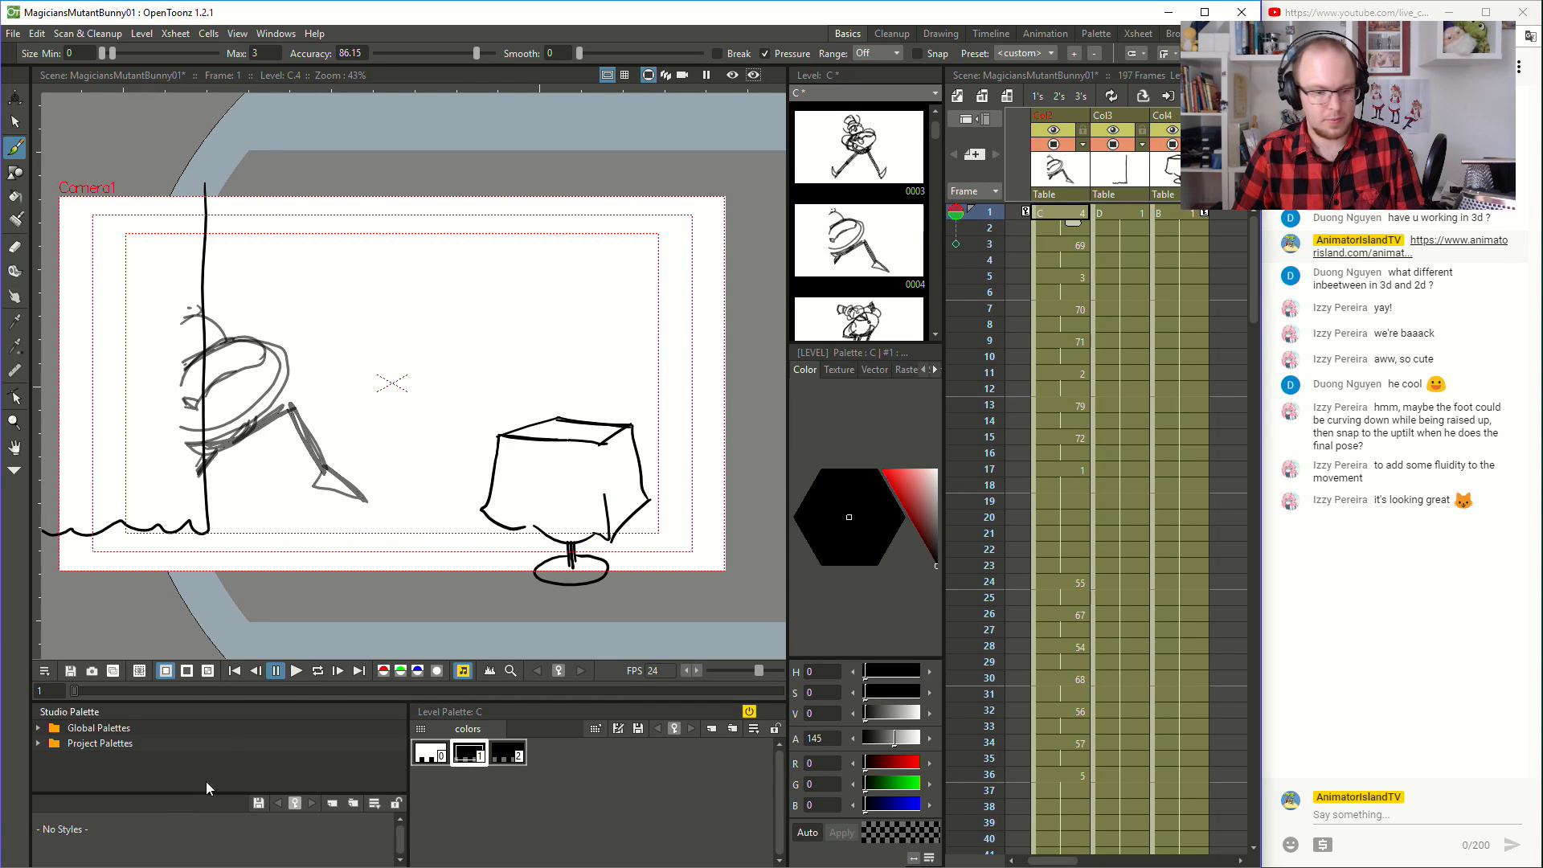
pyautogui.click(296, 671)
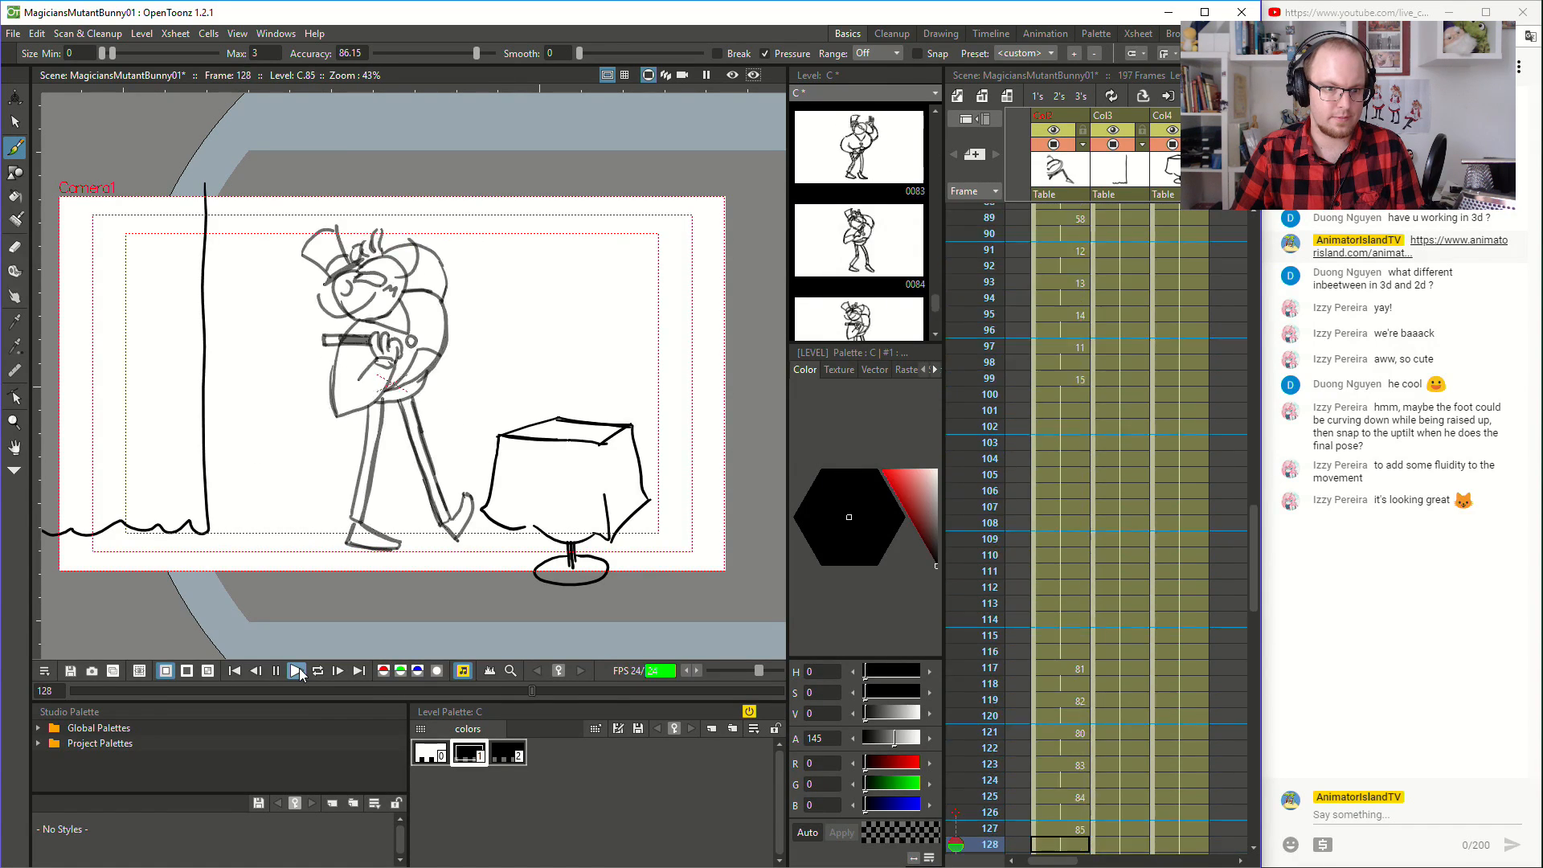
pyautogui.click(297, 670)
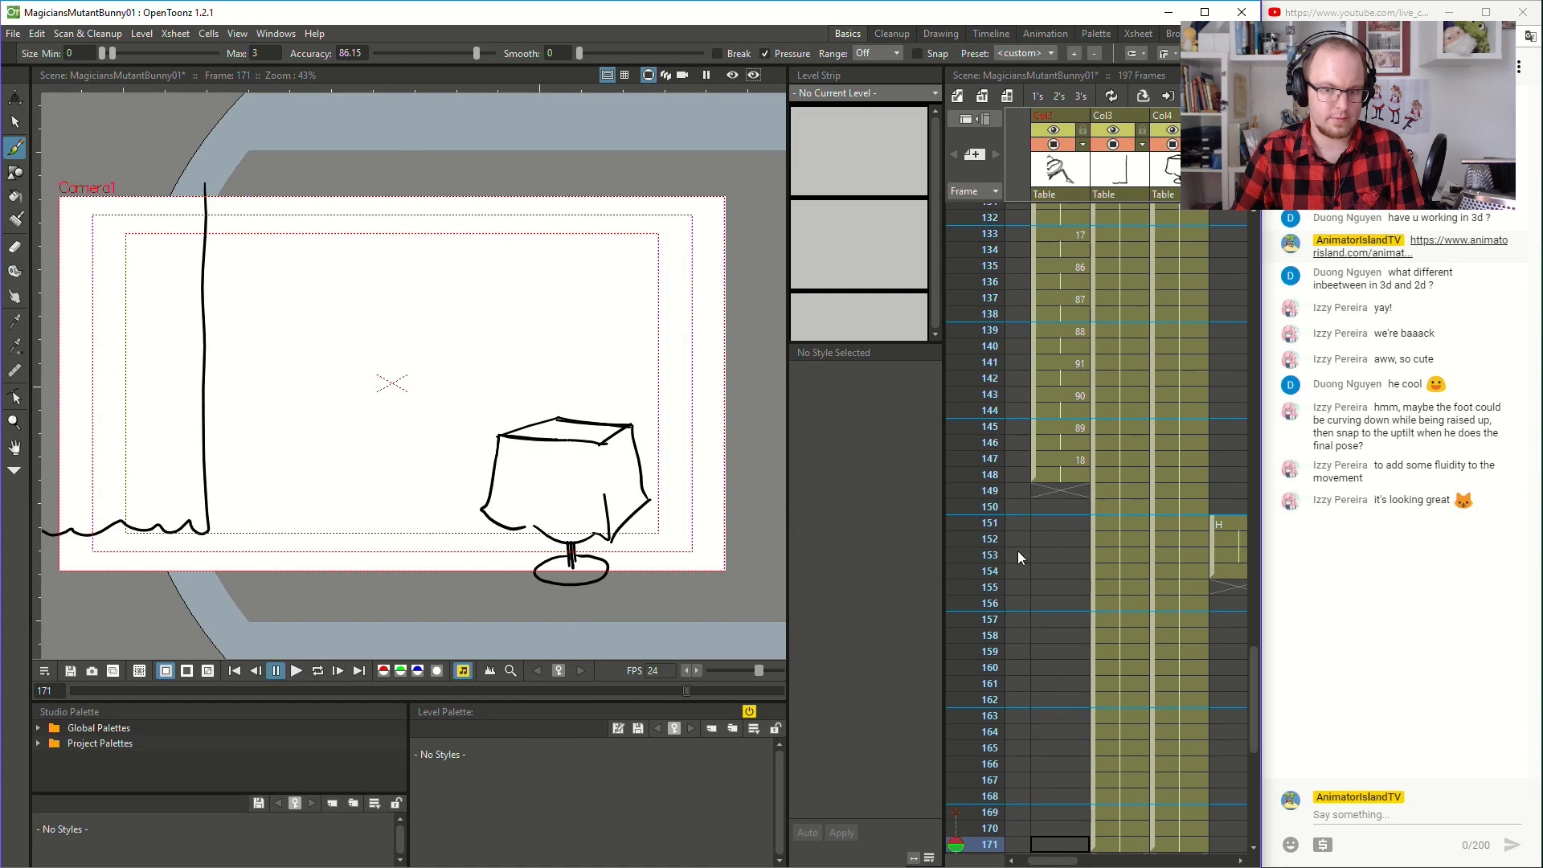
# - Trim drawing 1's hold so drawing 55 starts at frame 22, and extend drawing 5's hold to keep drawing 64 at frame 48
pyautogui.scroll(10, 1107, 399)
pyautogui.scroll(6, 1107, 402)
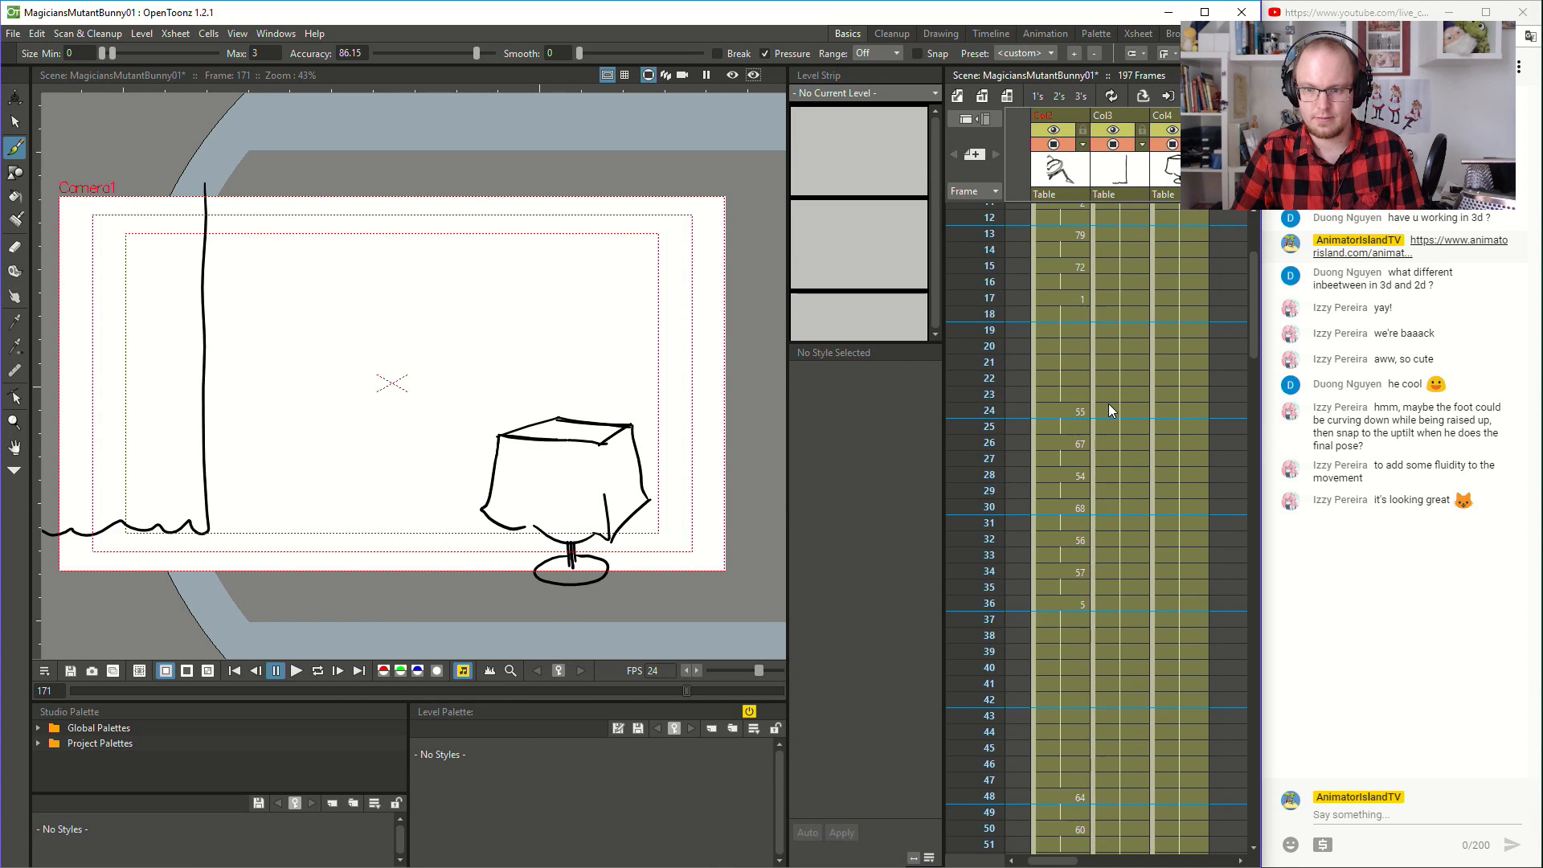
pyautogui.click(1082, 500)
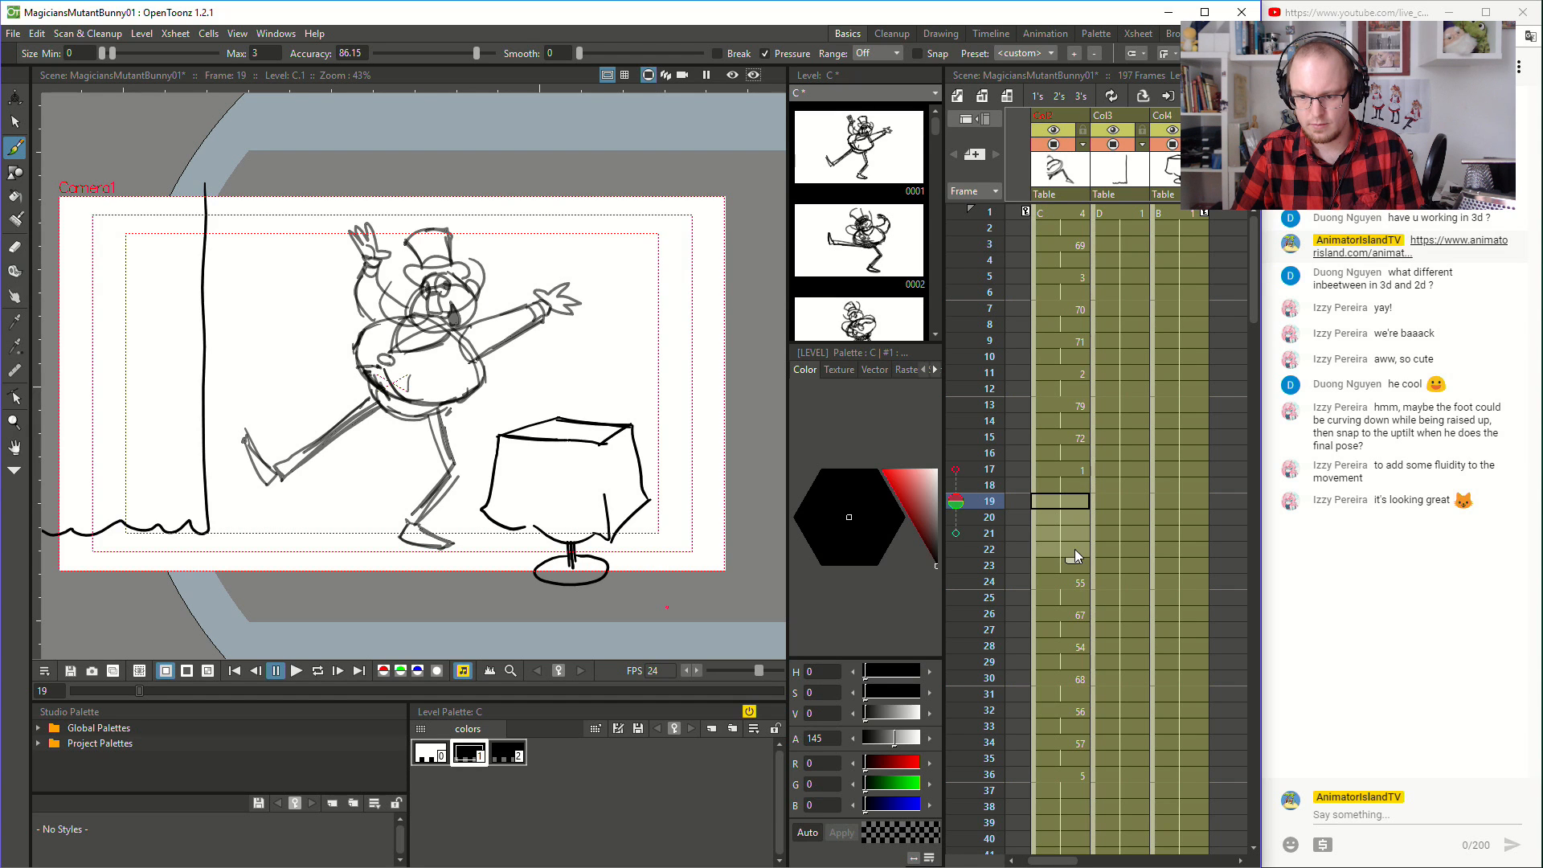
pyautogui.moveTo(1076, 542); pyautogui.dragTo(1083, 532)
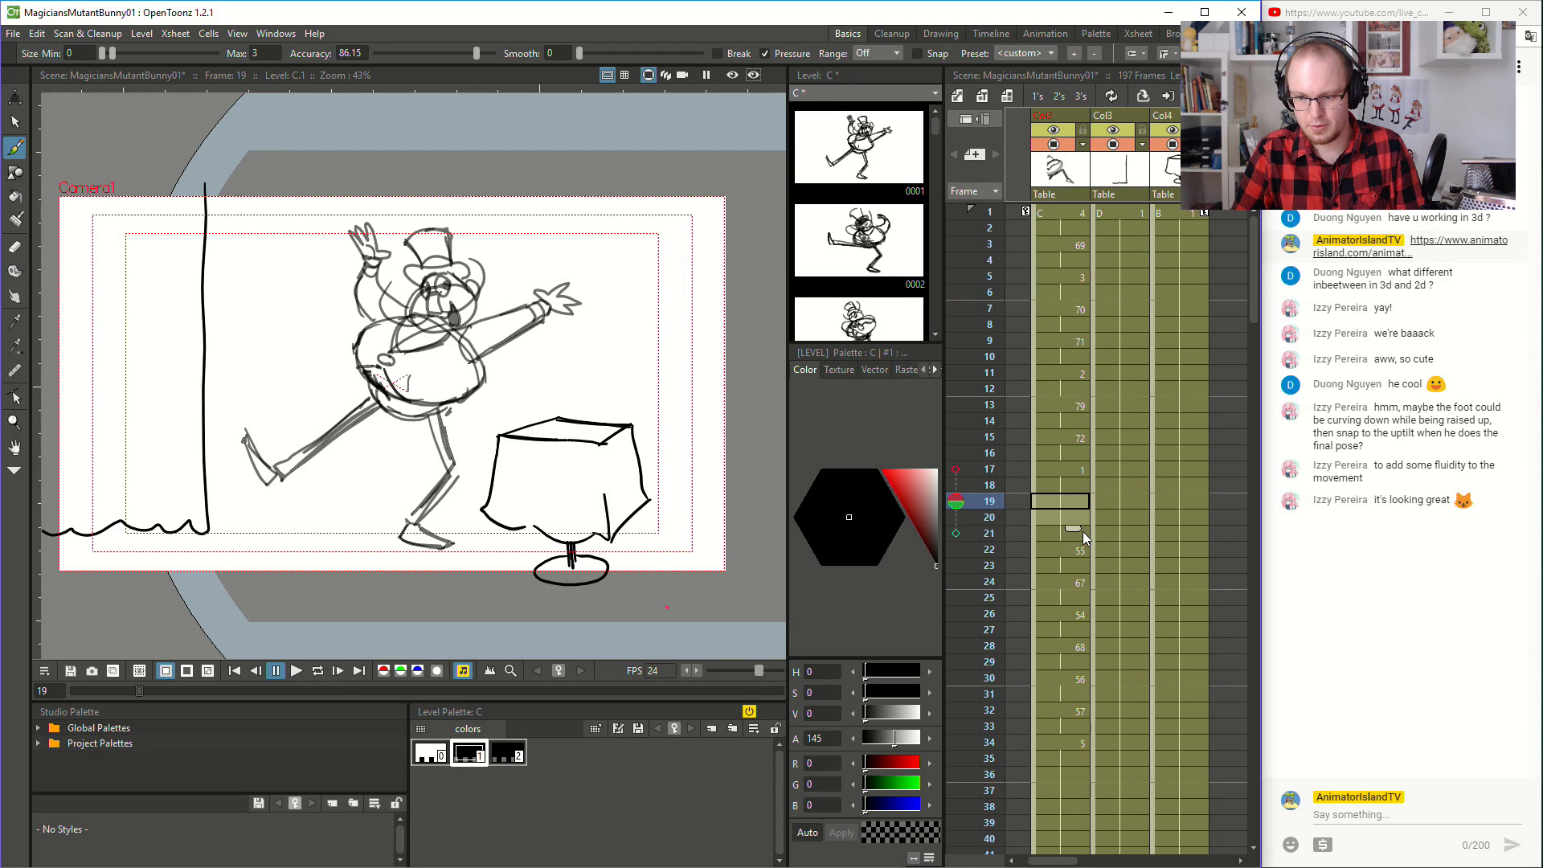
pyautogui.scroll(-5, 1083, 532)
pyautogui.click(1070, 534)
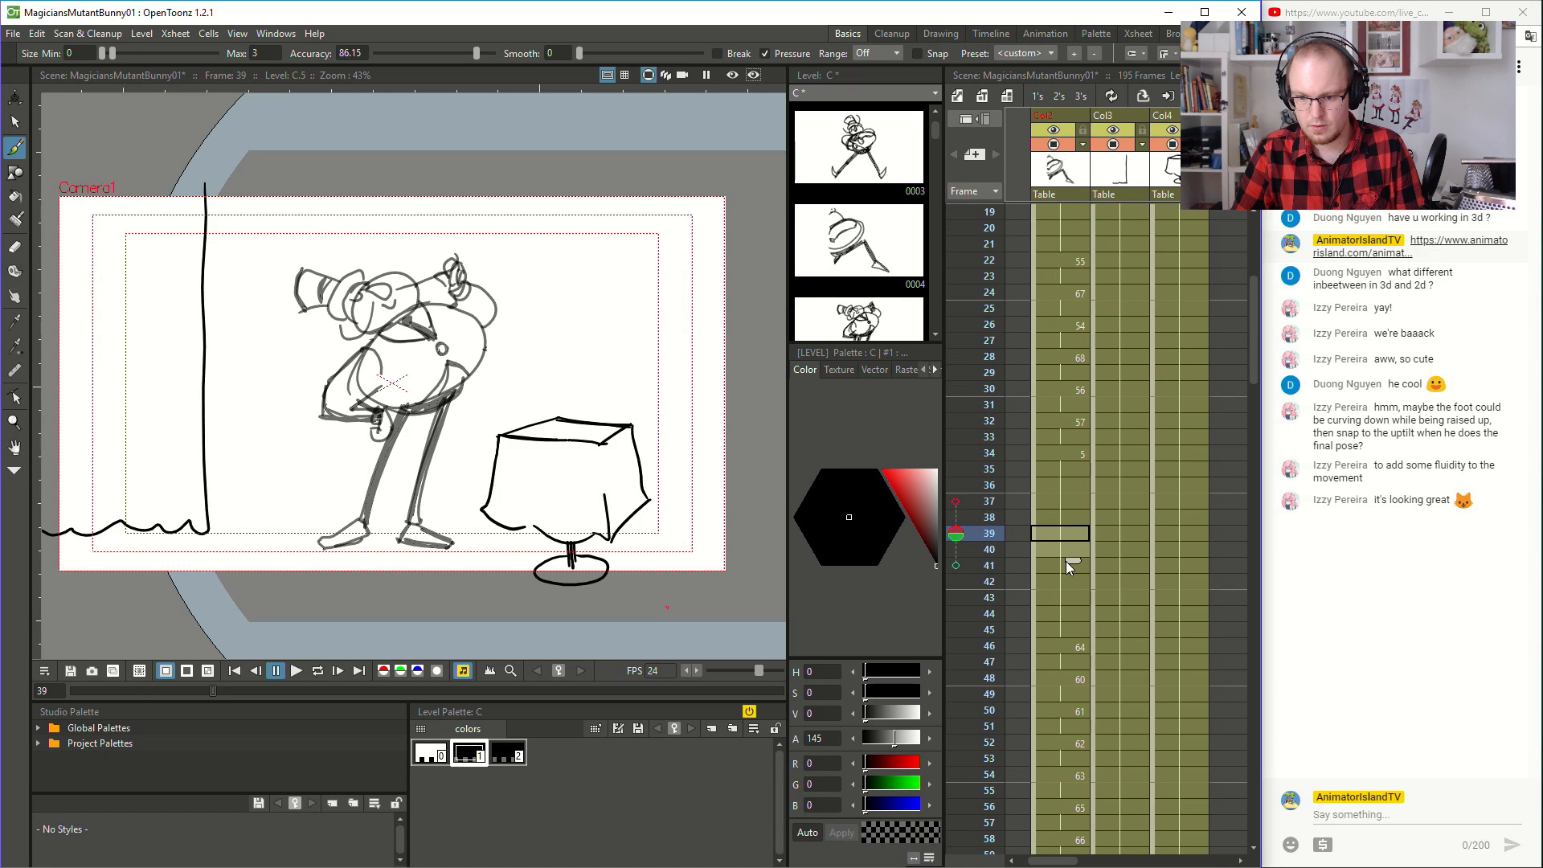
pyautogui.moveTo(1069, 567); pyautogui.dragTo(1069, 592)
# - Play the animation from frame 44 to frame 87 to check the timing after the extended hold
pyautogui.scroll(-2, 1069, 591)
pyautogui.scroll(-10, 1069, 591)
pyautogui.scroll(8, 1067, 574)
pyautogui.click(1068, 421)
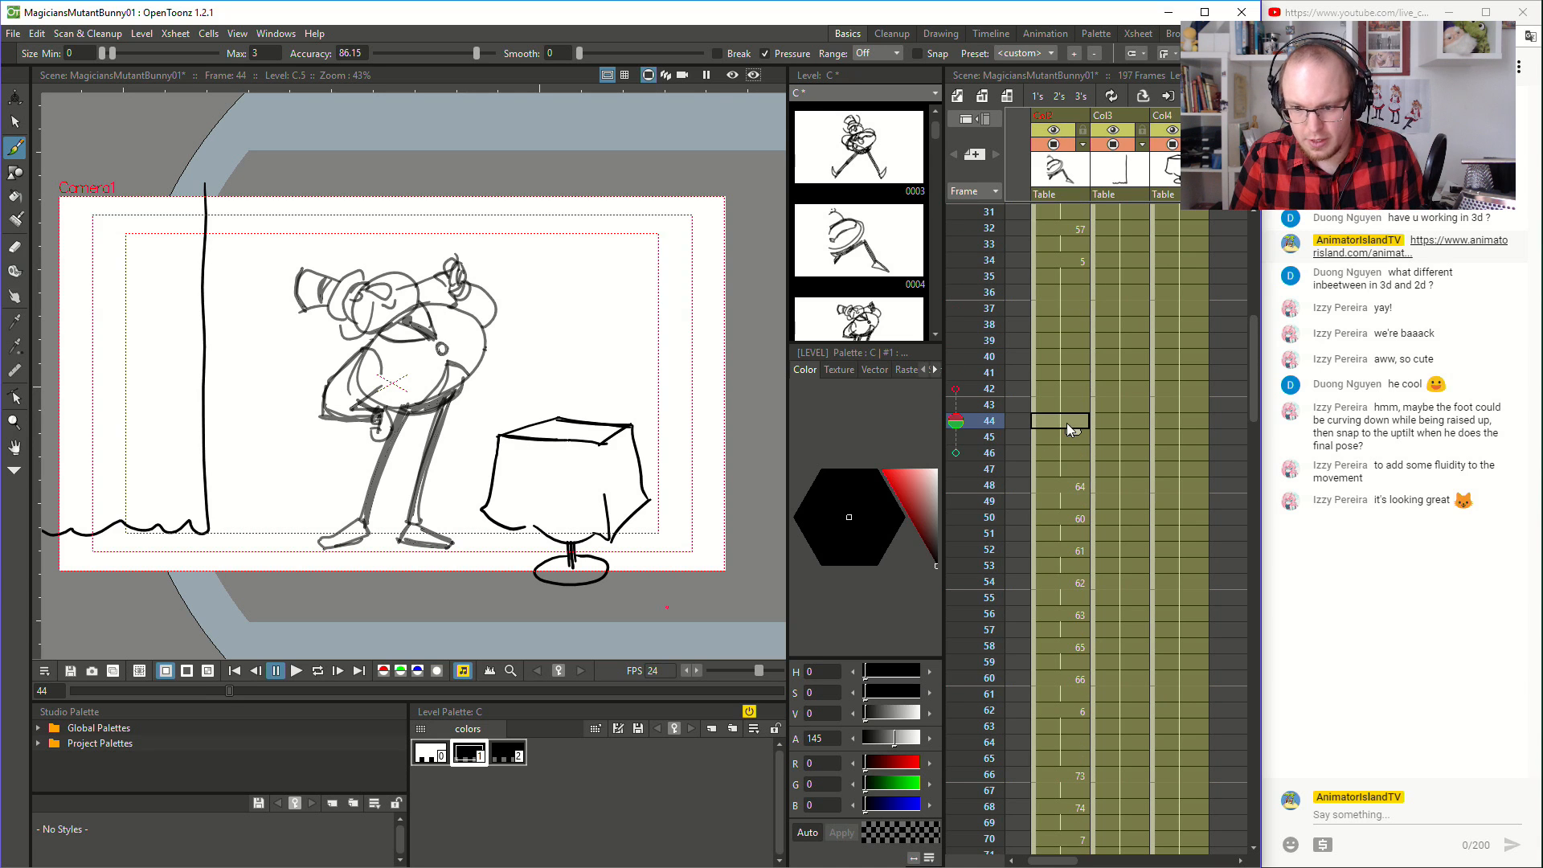
pyautogui.click(295, 670)
pyautogui.click(296, 672)
# - Select the held cell of drawing 59 at frame 87 in the magician column
pyautogui.scroll(-6, 1137, 579)
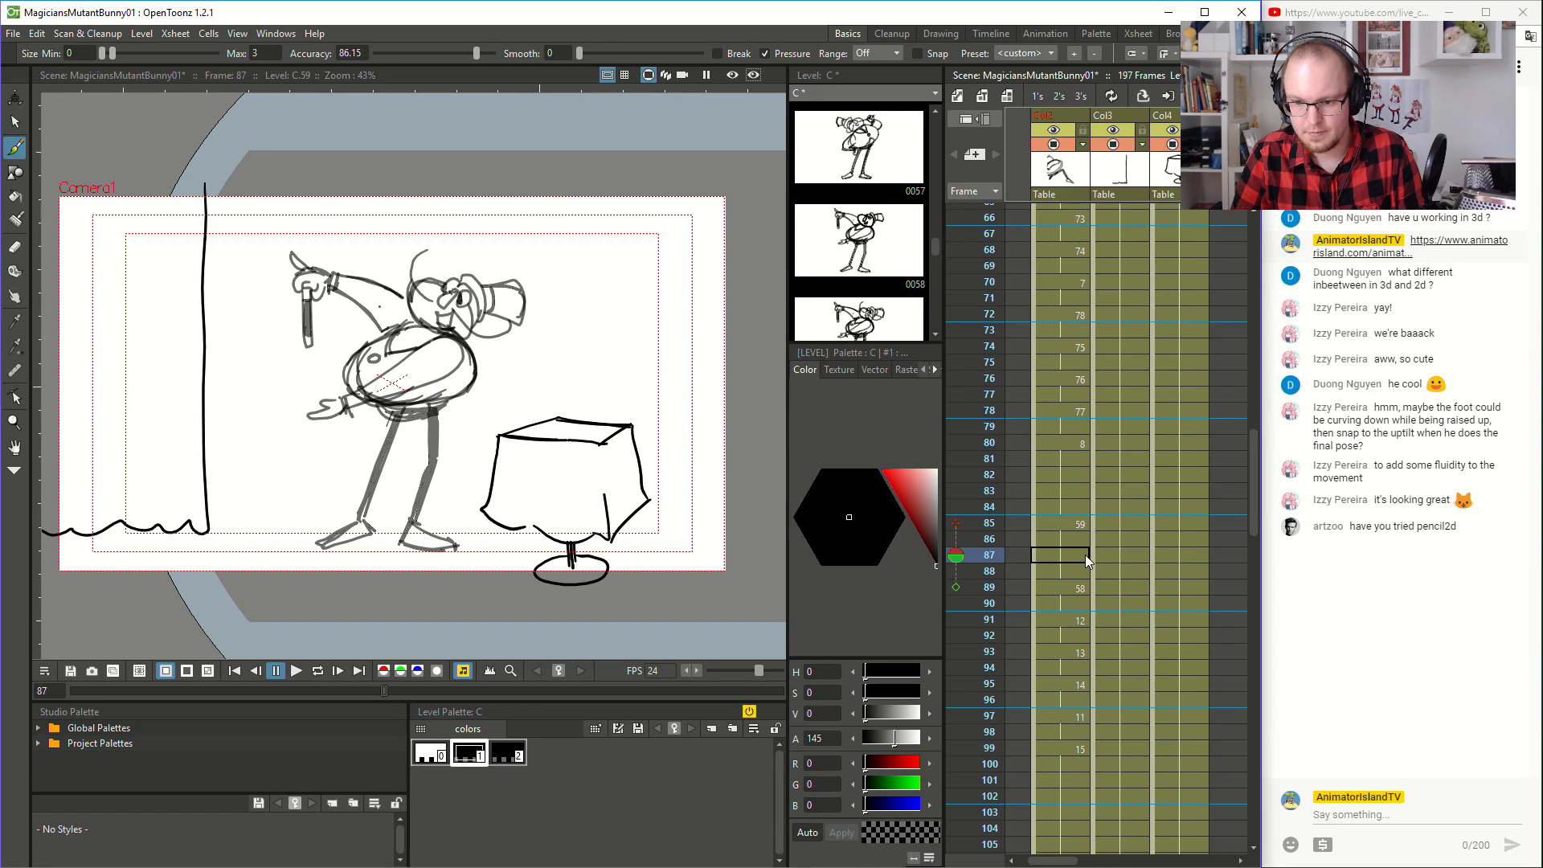
pyautogui.click(1077, 525)
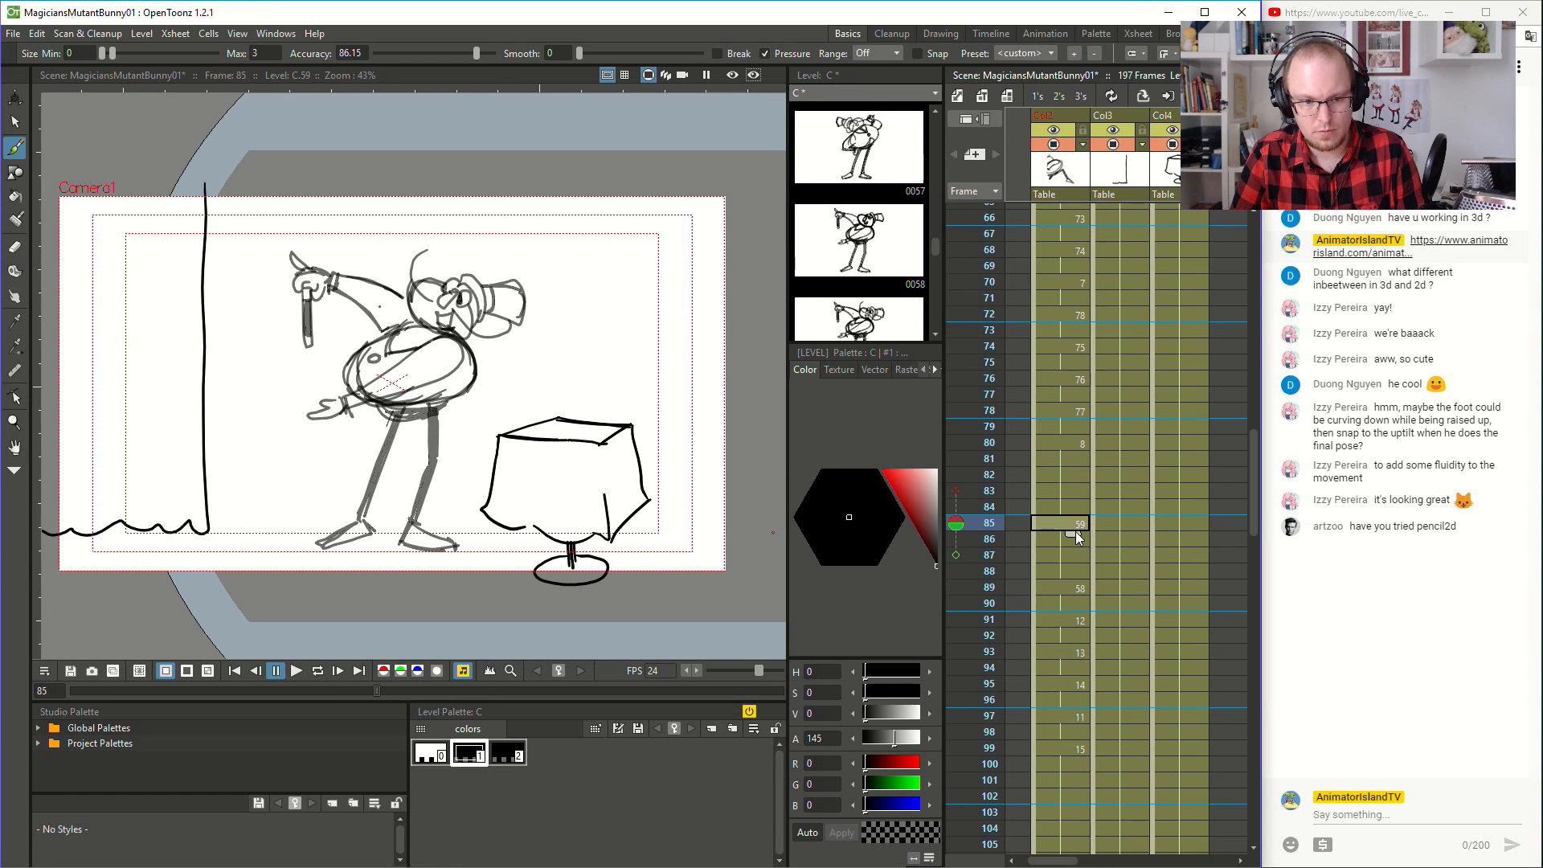
pyautogui.click(1074, 556)
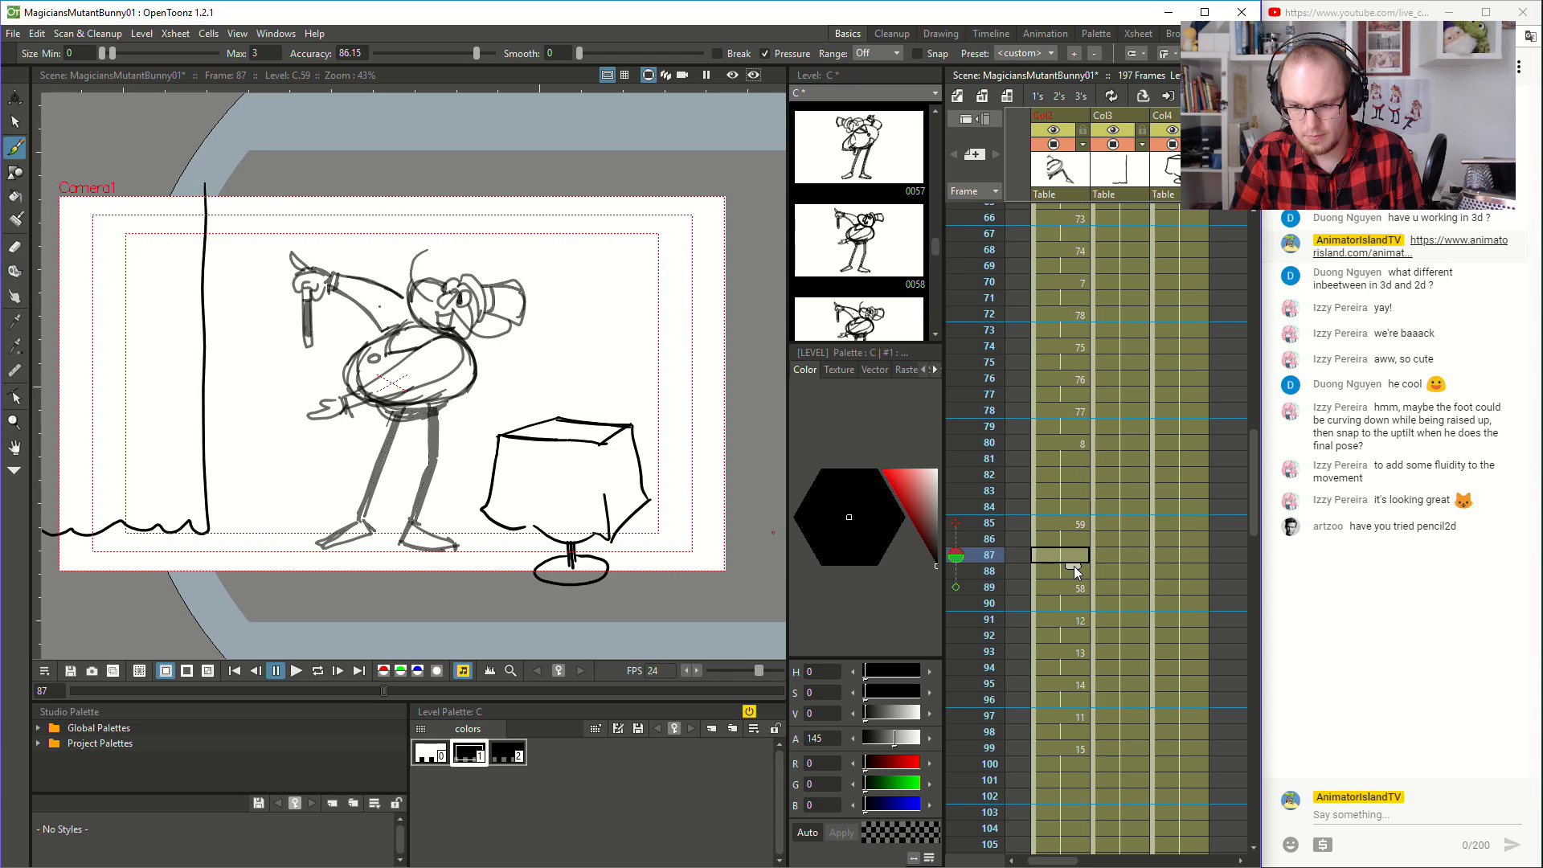
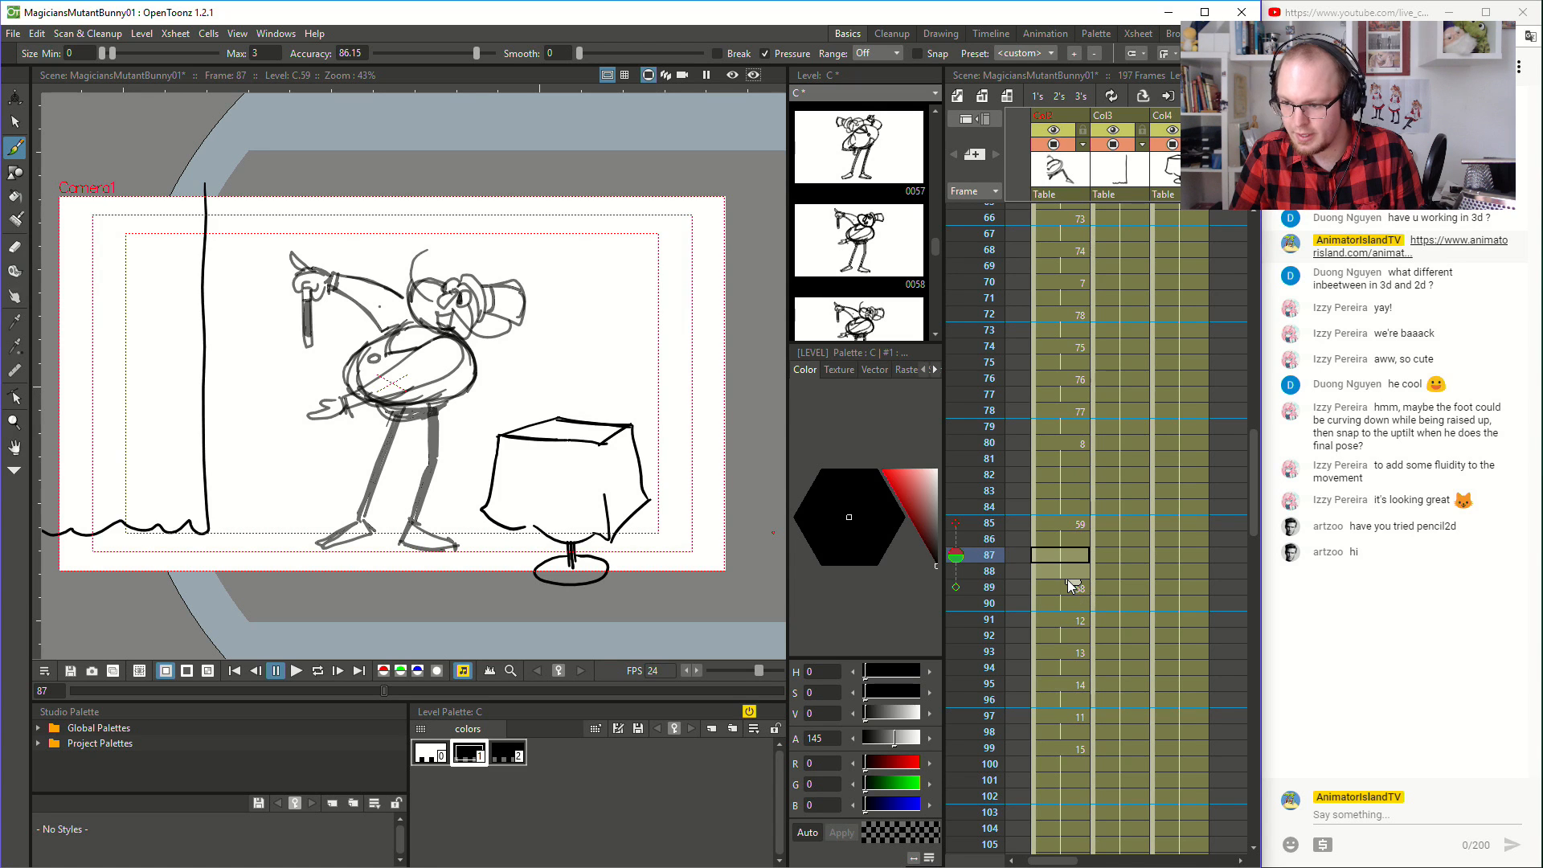
# - Extend the hold of drawing 59 in the magician's column by two frames and play the scene from frame 1
pyautogui.moveTo(1069, 582); pyautogui.dragTo(1069, 614)
pyautogui.scroll(8, 1067, 437)
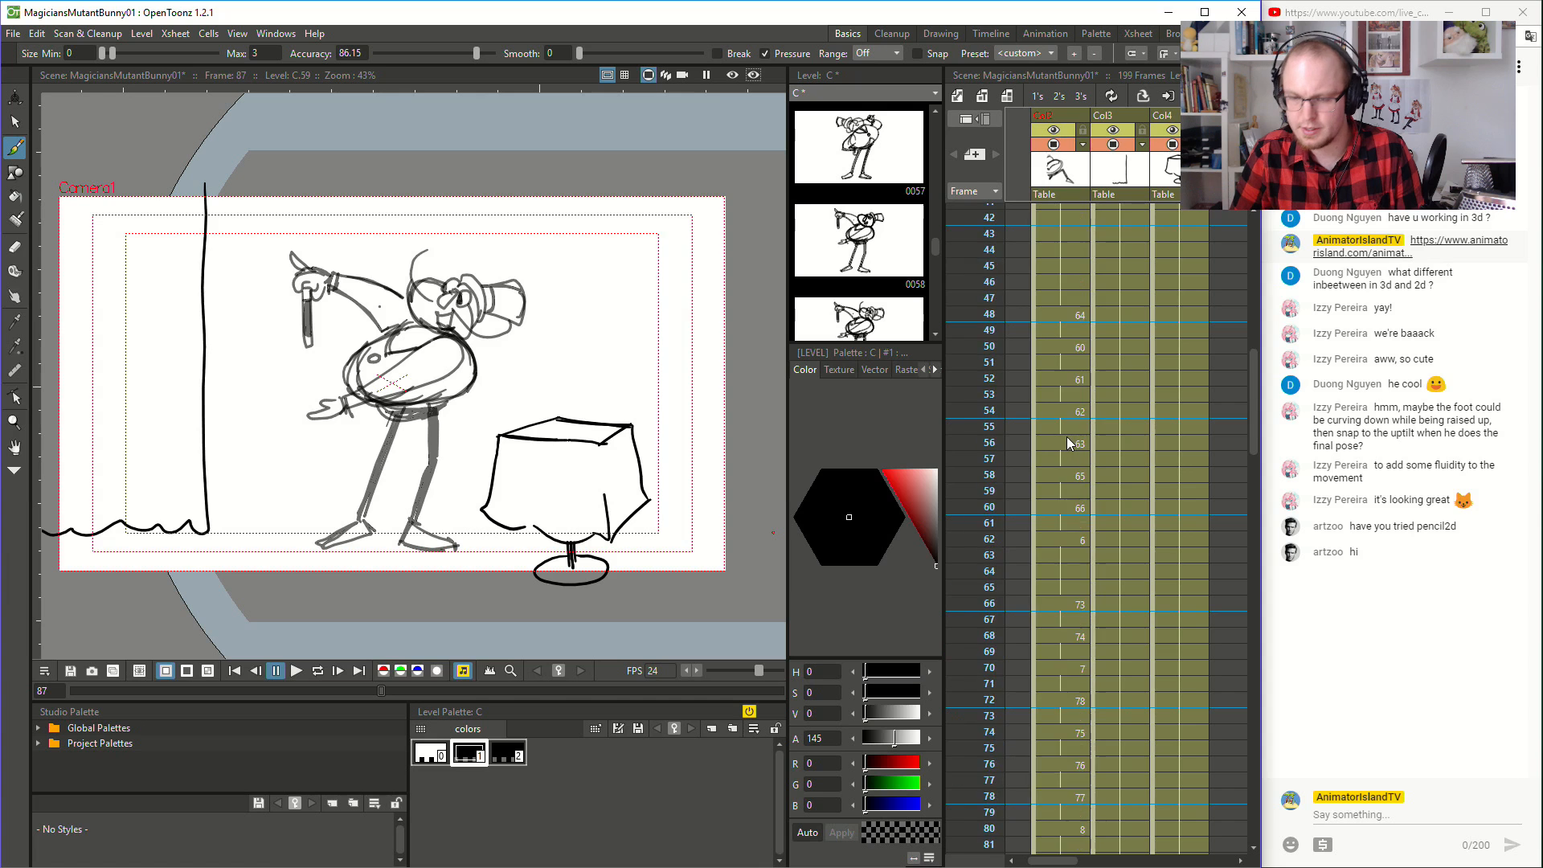
pyautogui.scroll(3, 1077, 439)
pyautogui.click(1049, 211)
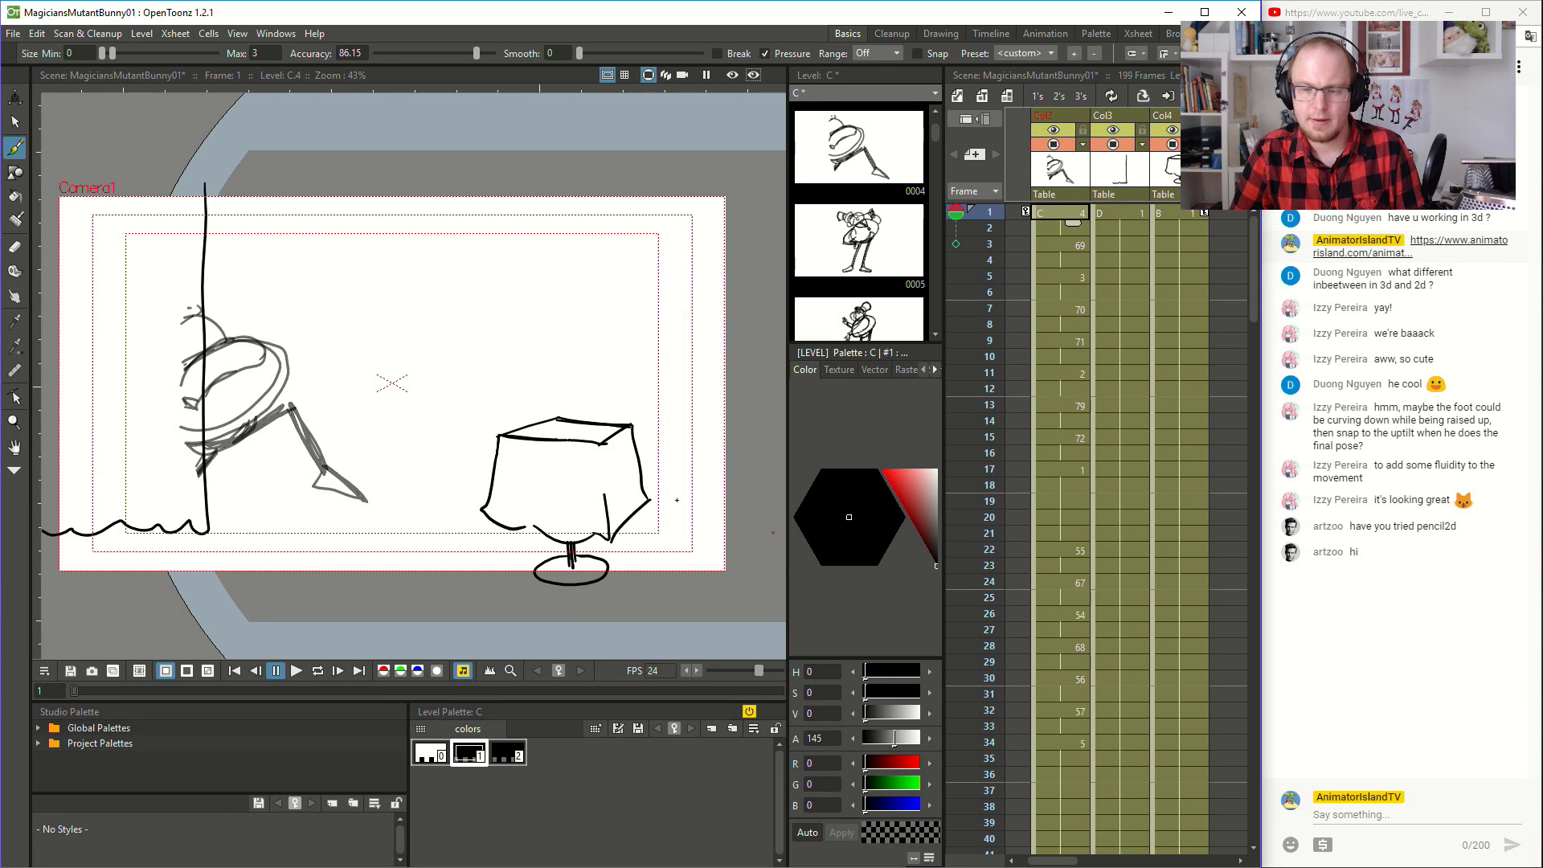
pyautogui.click(299, 669)
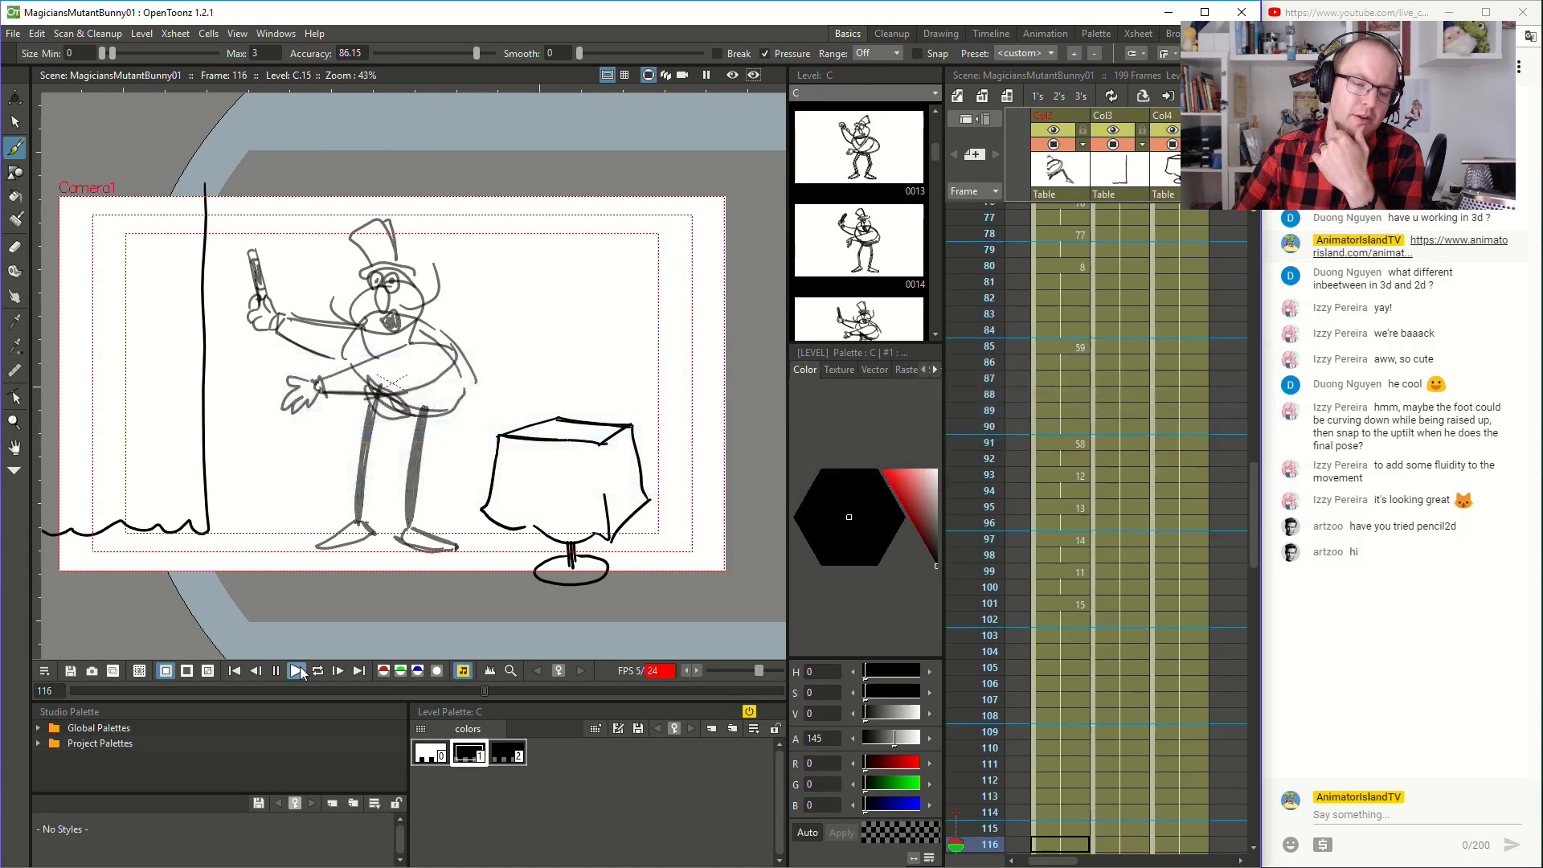
pyautogui.click(301, 671)
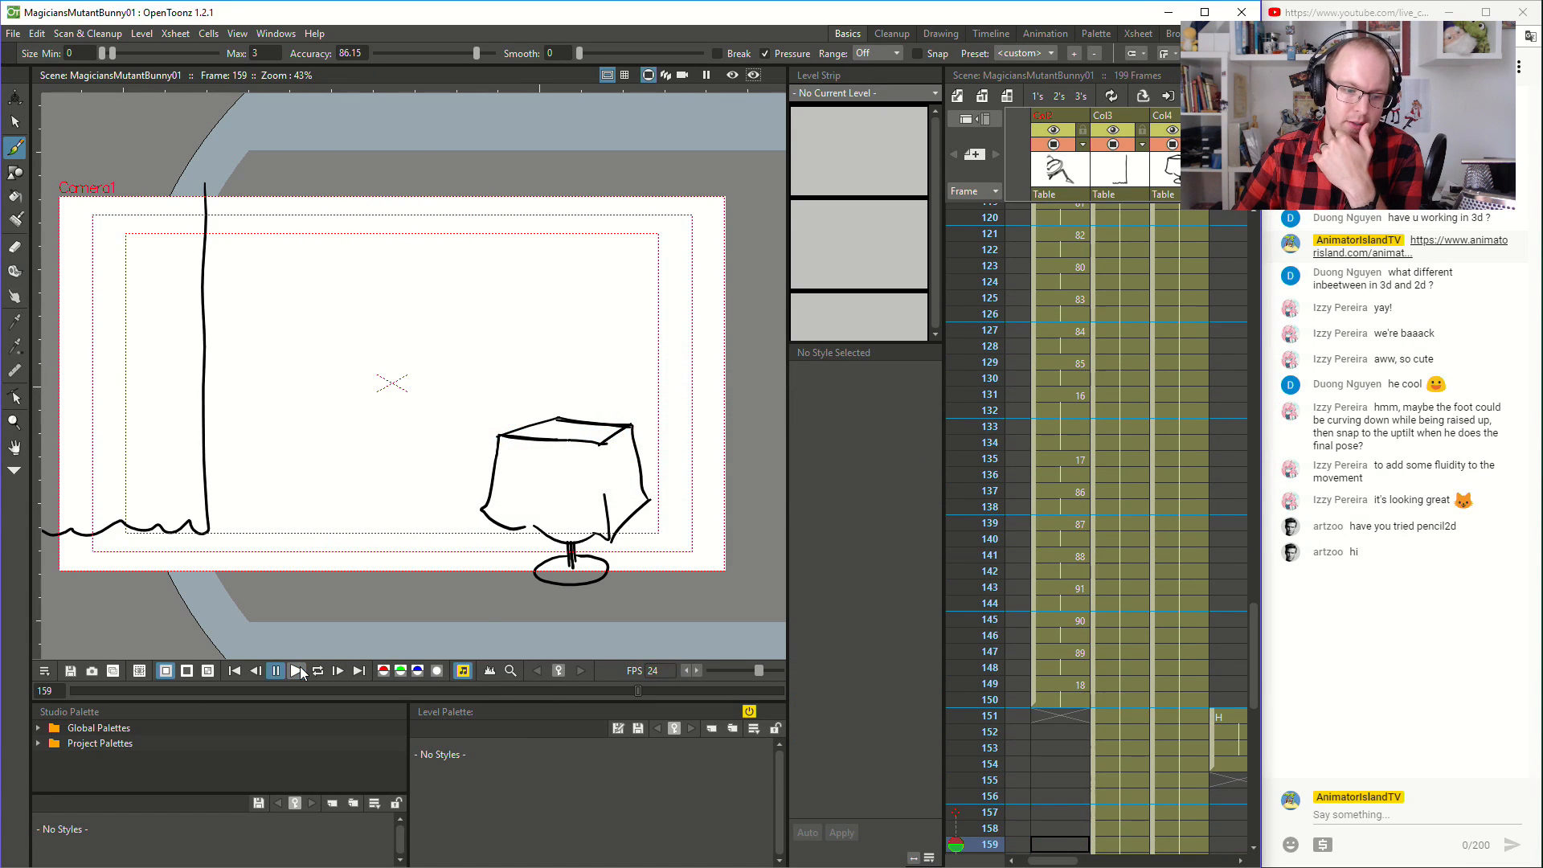
# - Replay the scene from frame 1 several times to check the timing of the magician's animation
pyautogui.scroll(2, 983, 561)
pyautogui.scroll(15, 1079, 566)
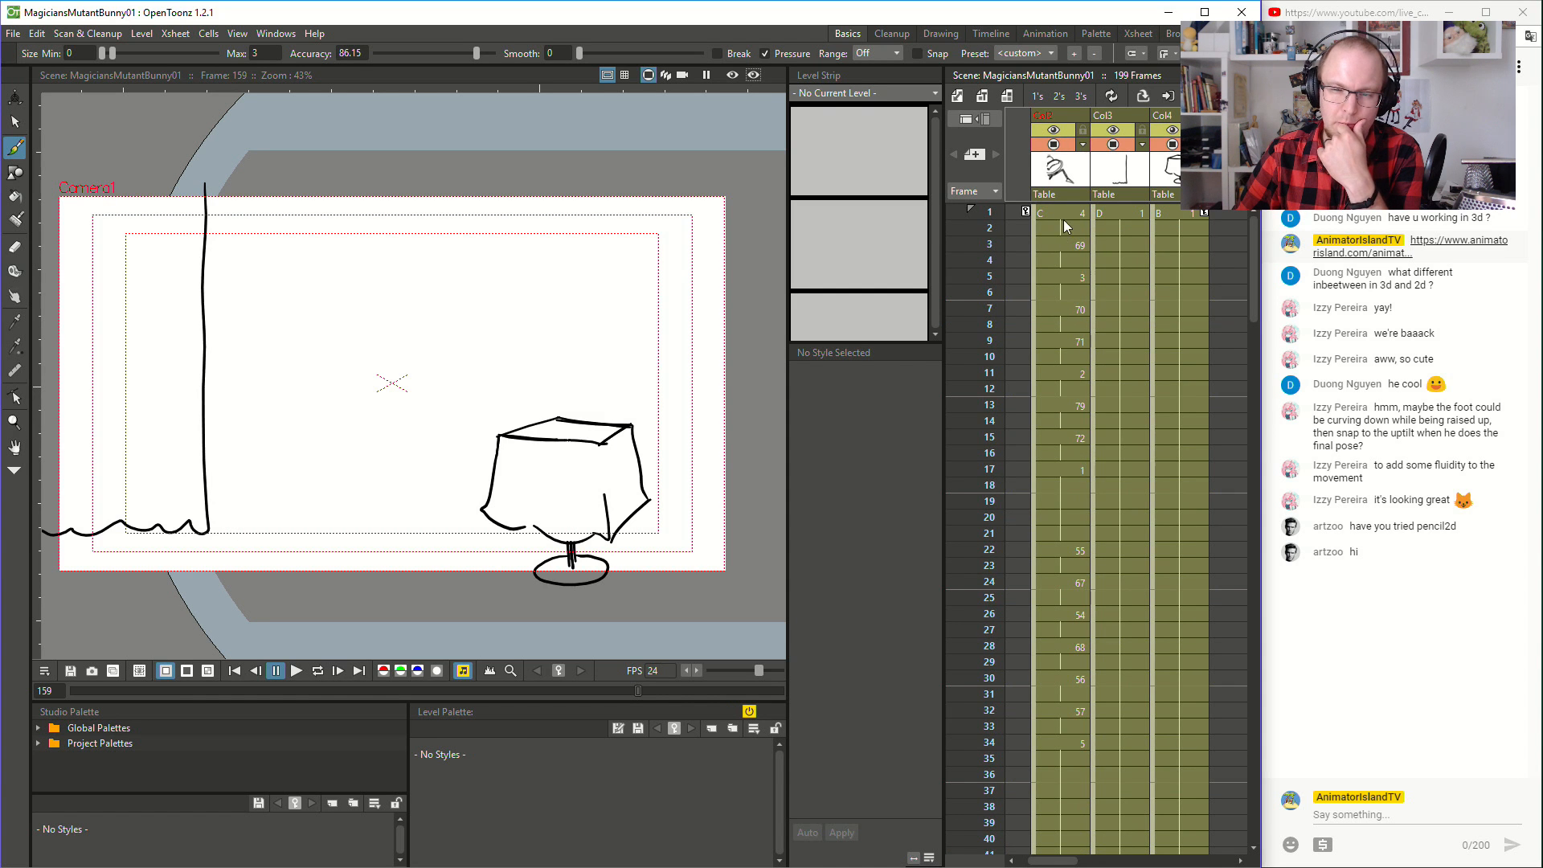
pyautogui.click(1064, 213)
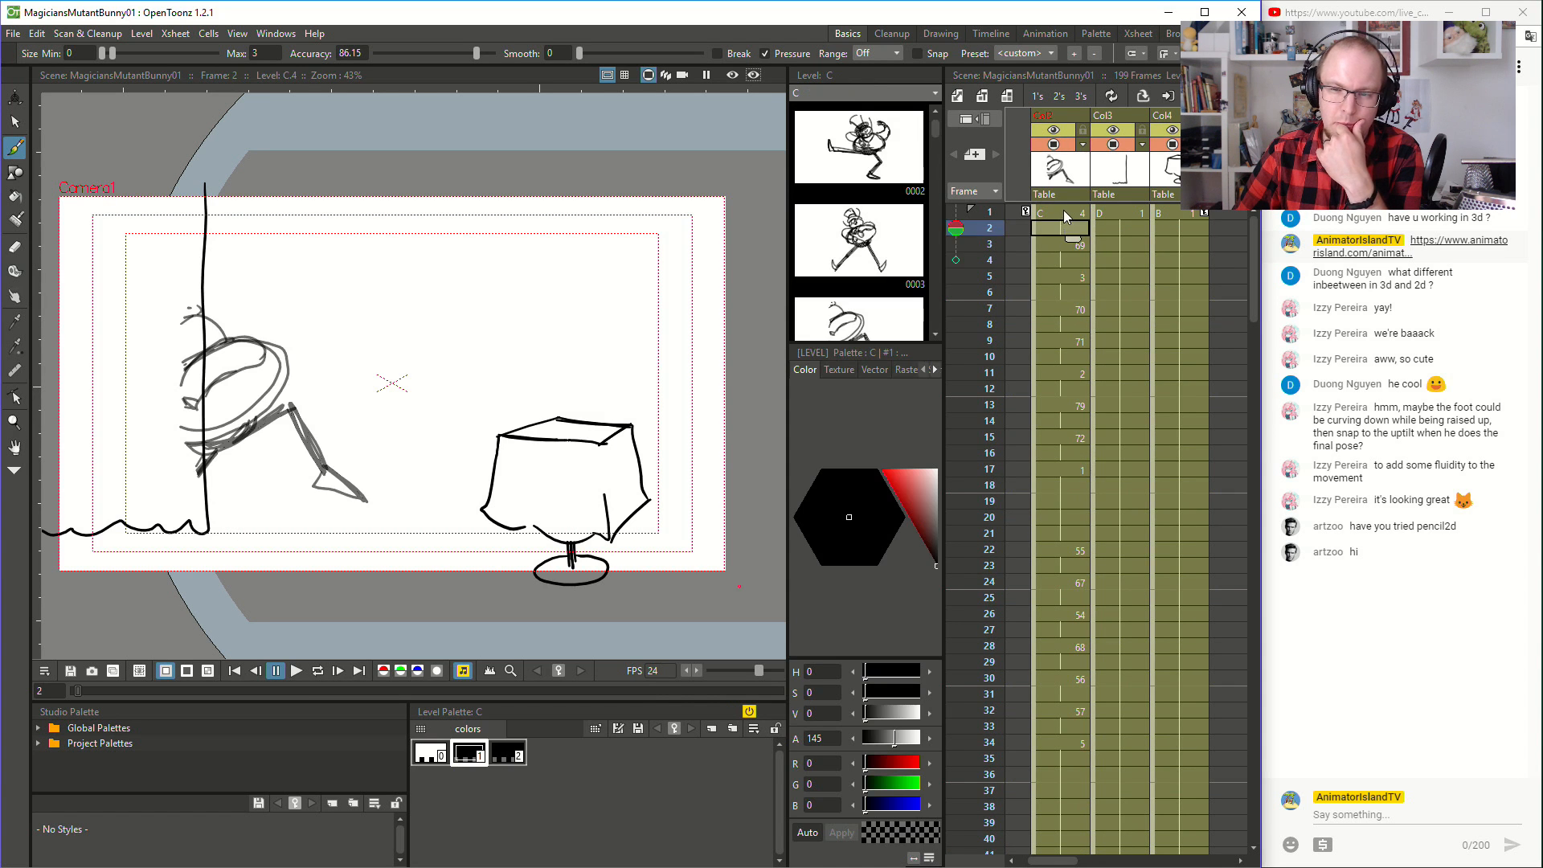
pyautogui.click(296, 671)
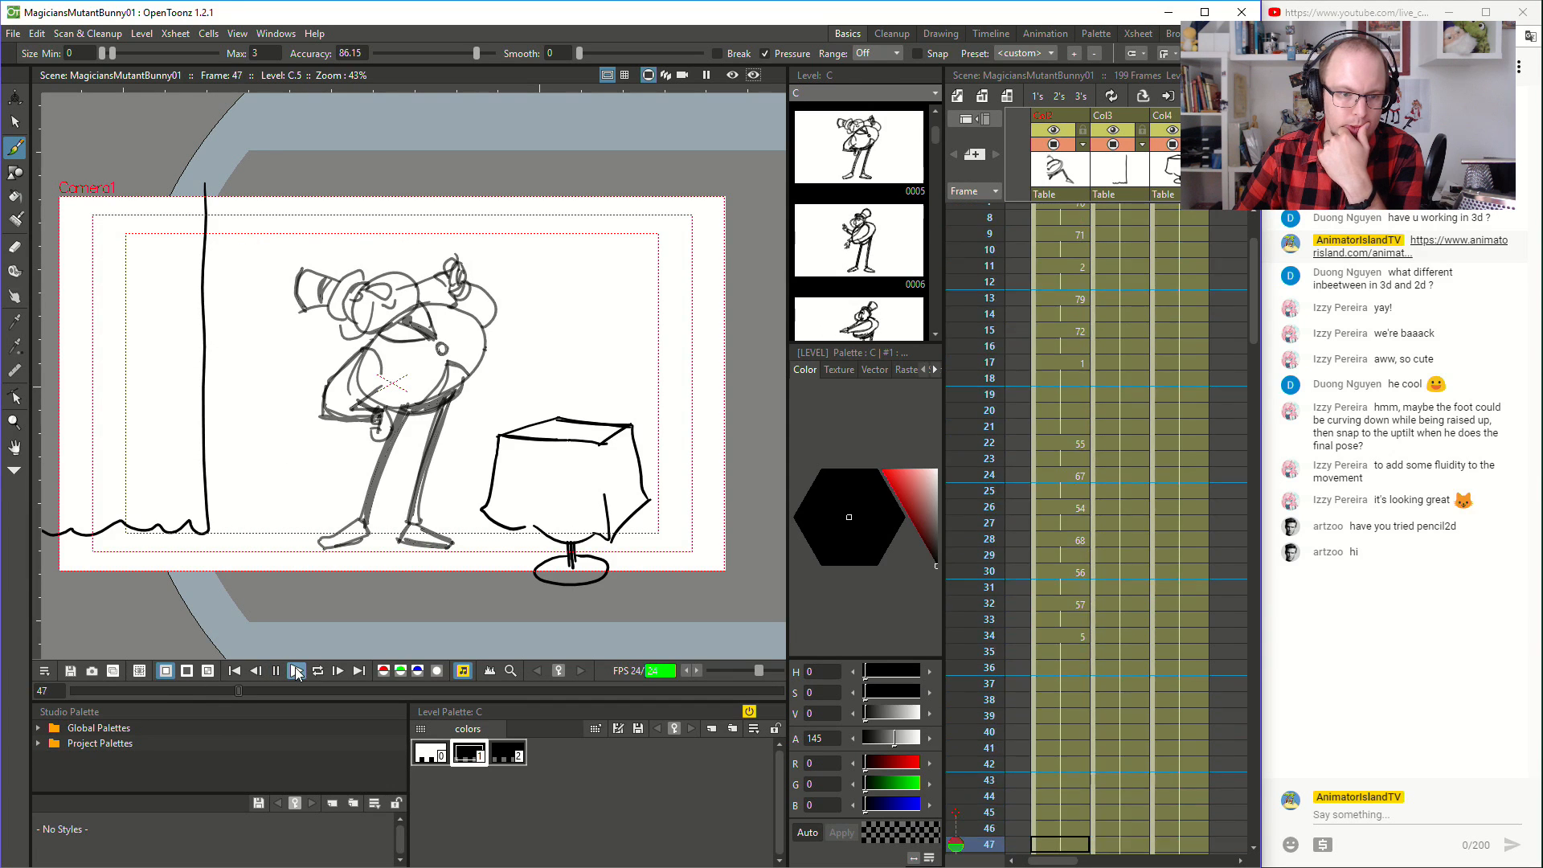
pyautogui.click(296, 670)
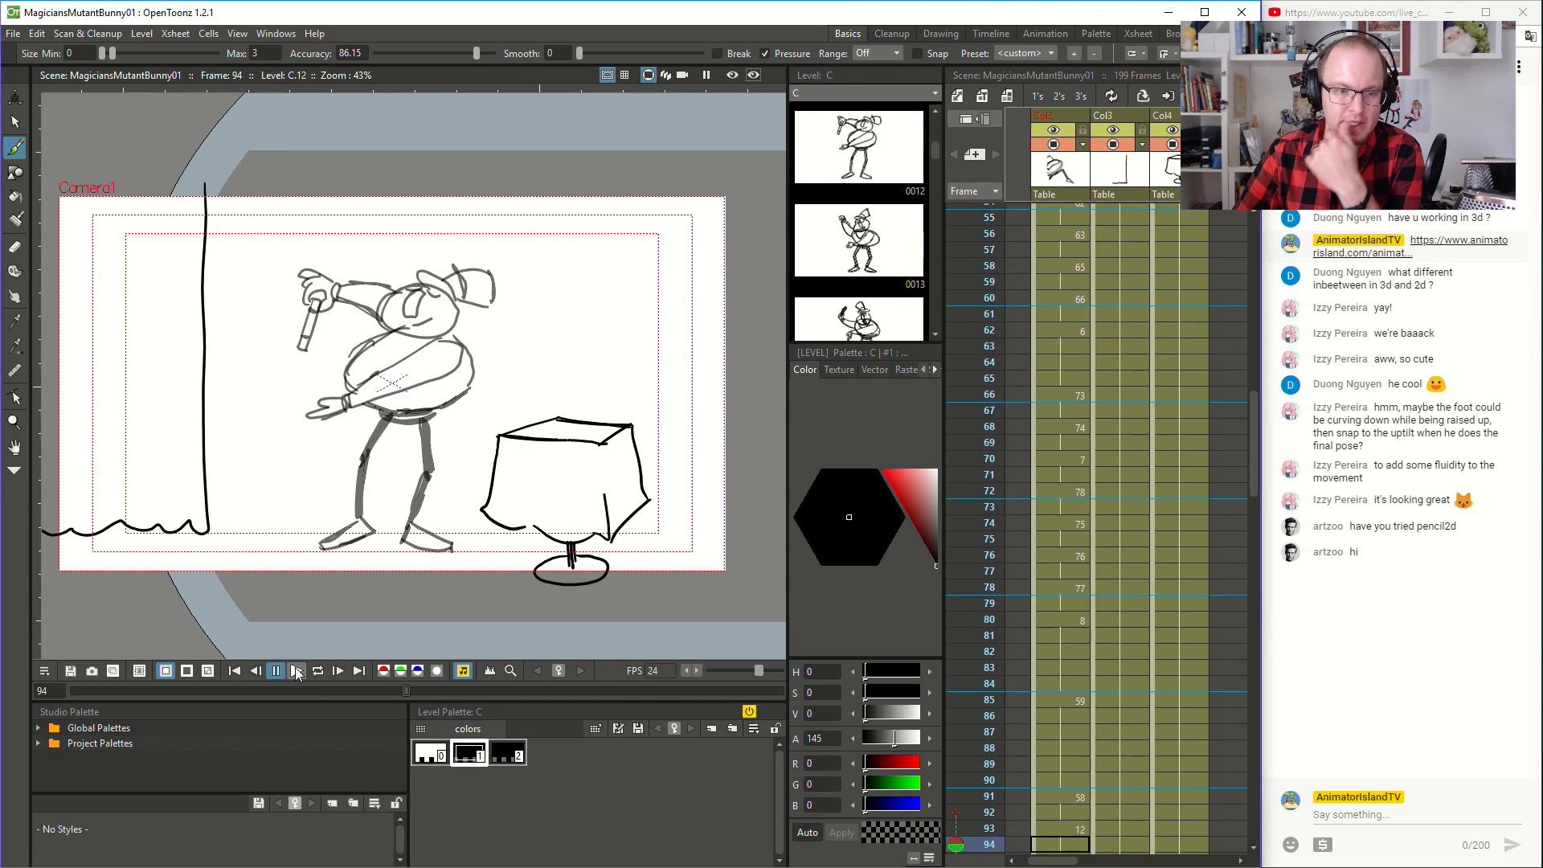
pyautogui.scroll(10, 1138, 437)
pyautogui.scroll(4, 1130, 489)
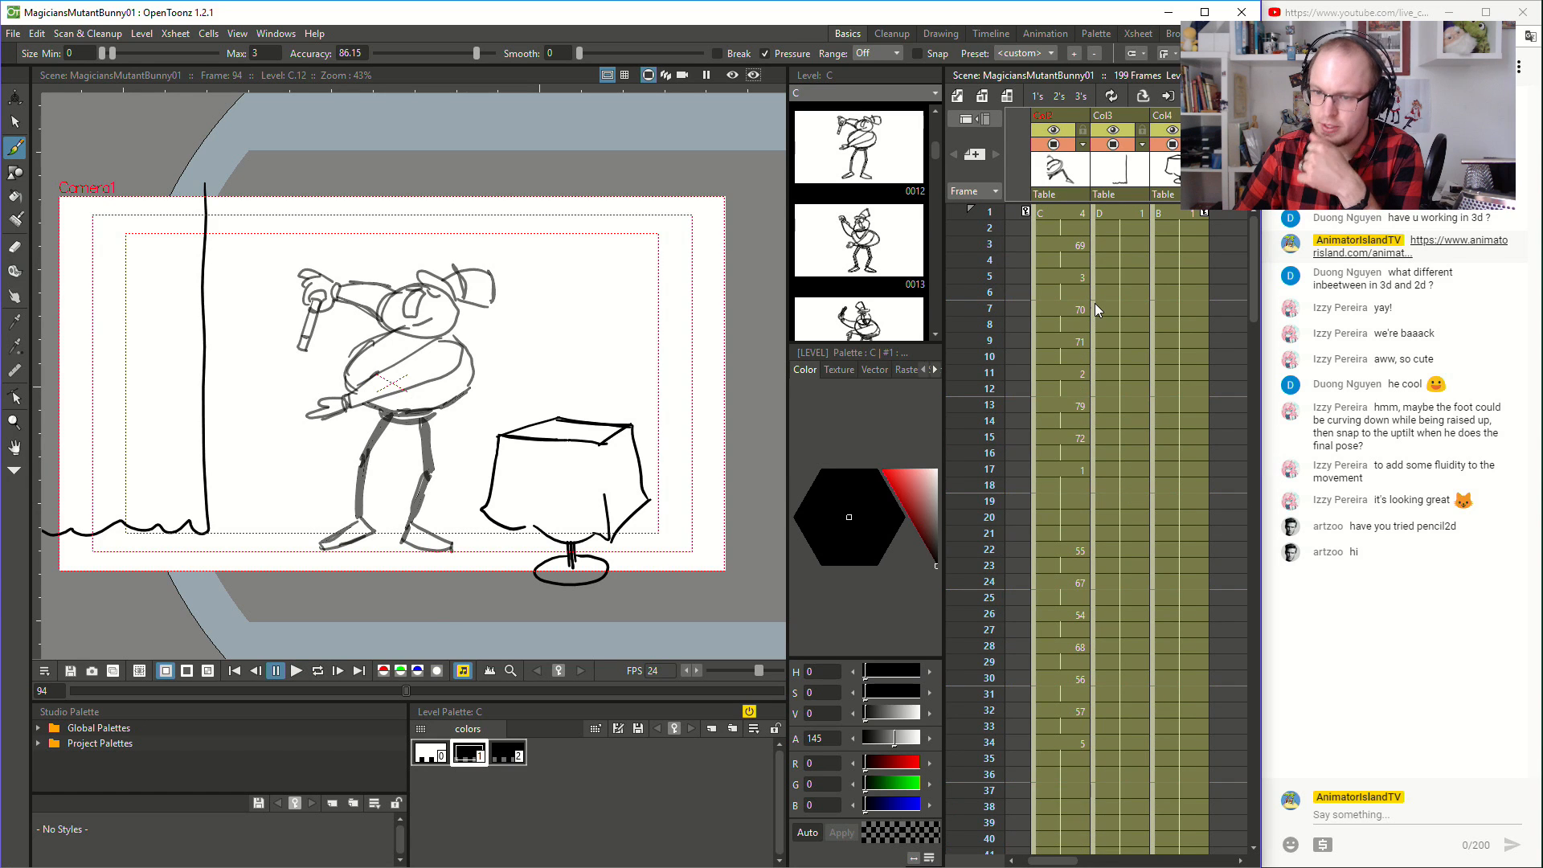
pyautogui.click(1059, 212)
pyautogui.click(297, 670)
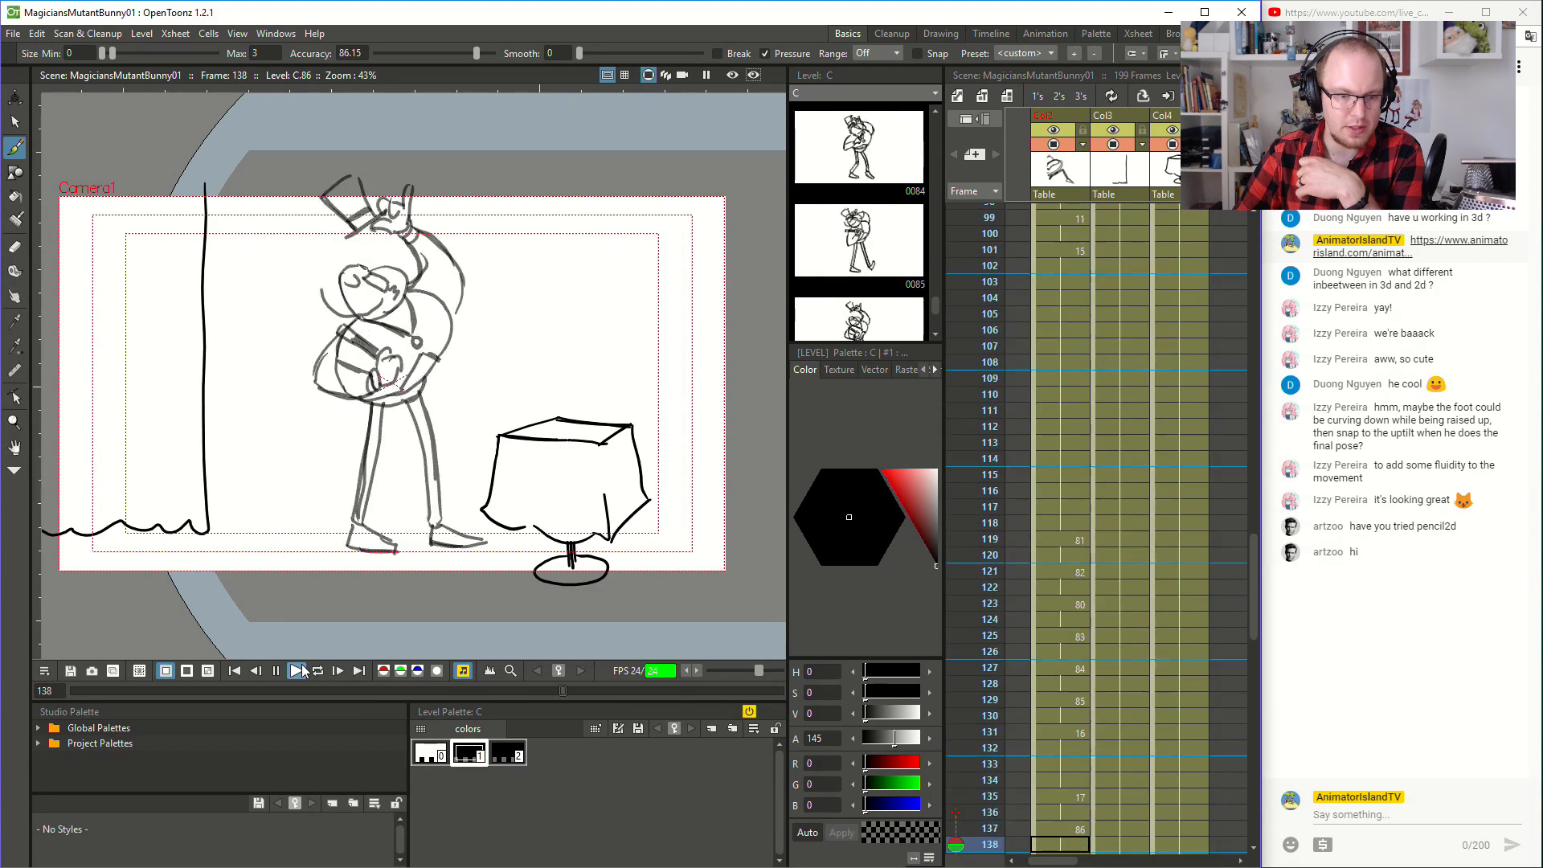
pyautogui.click(302, 666)
pyautogui.scroll(20, 1005, 514)
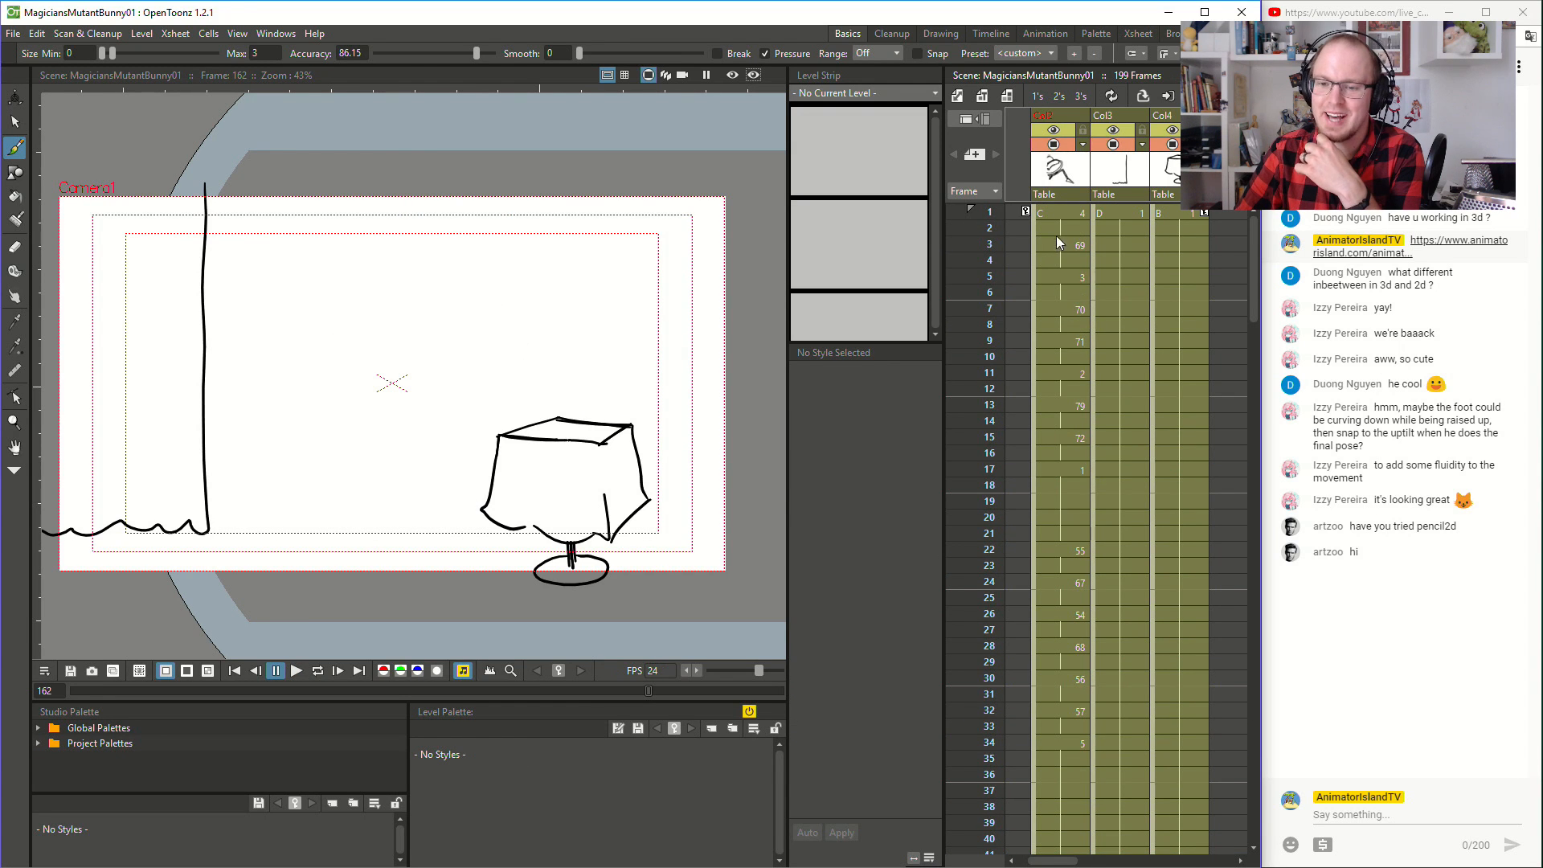
pyautogui.click(1059, 214)
pyautogui.click(297, 670)
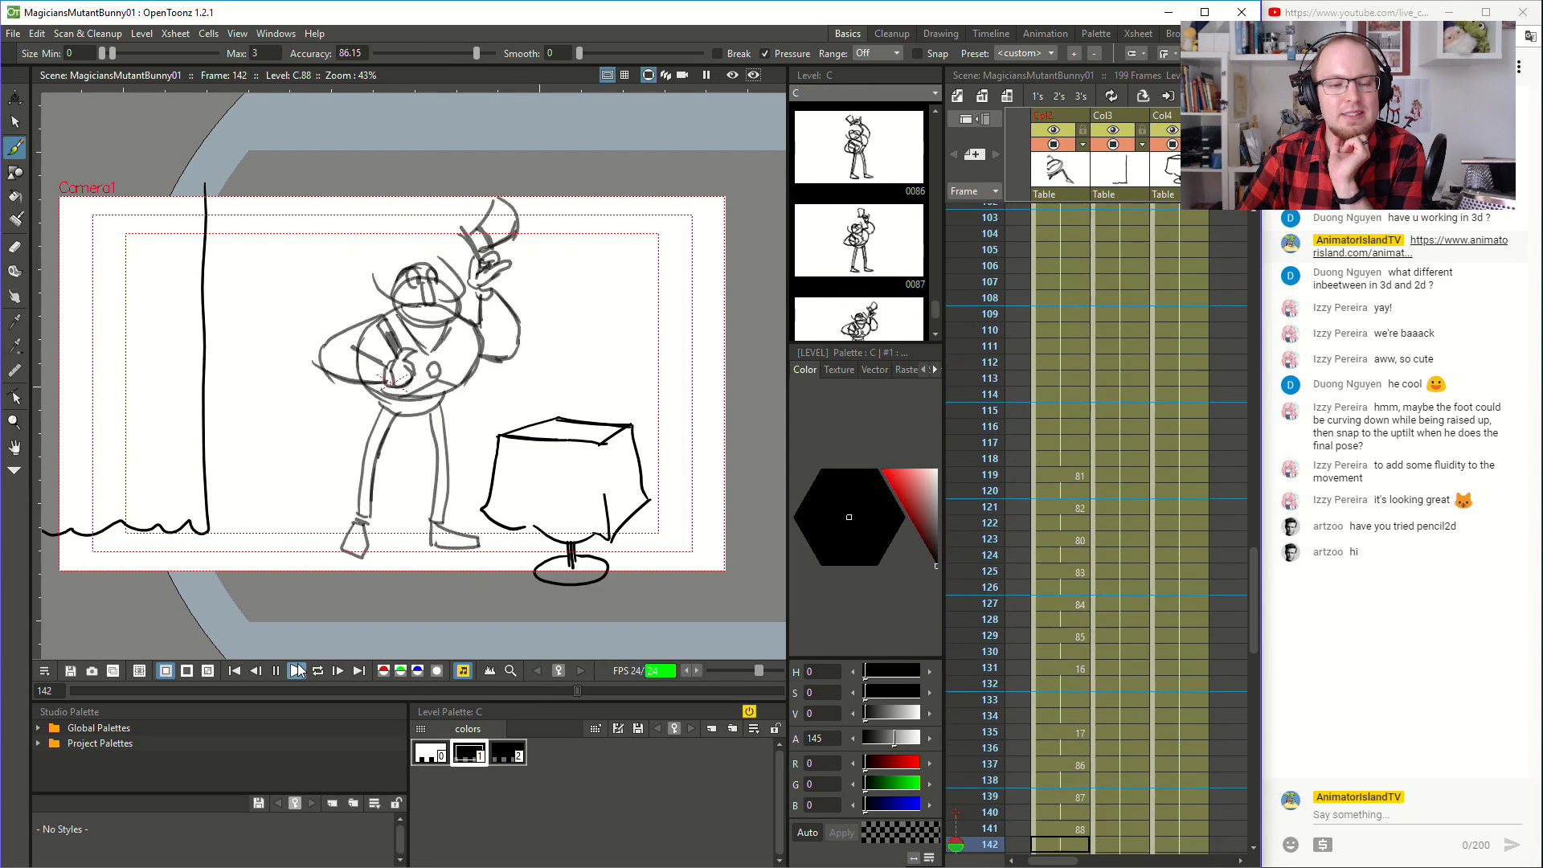
pyautogui.click(298, 668)
pyautogui.scroll(20, 1169, 495)
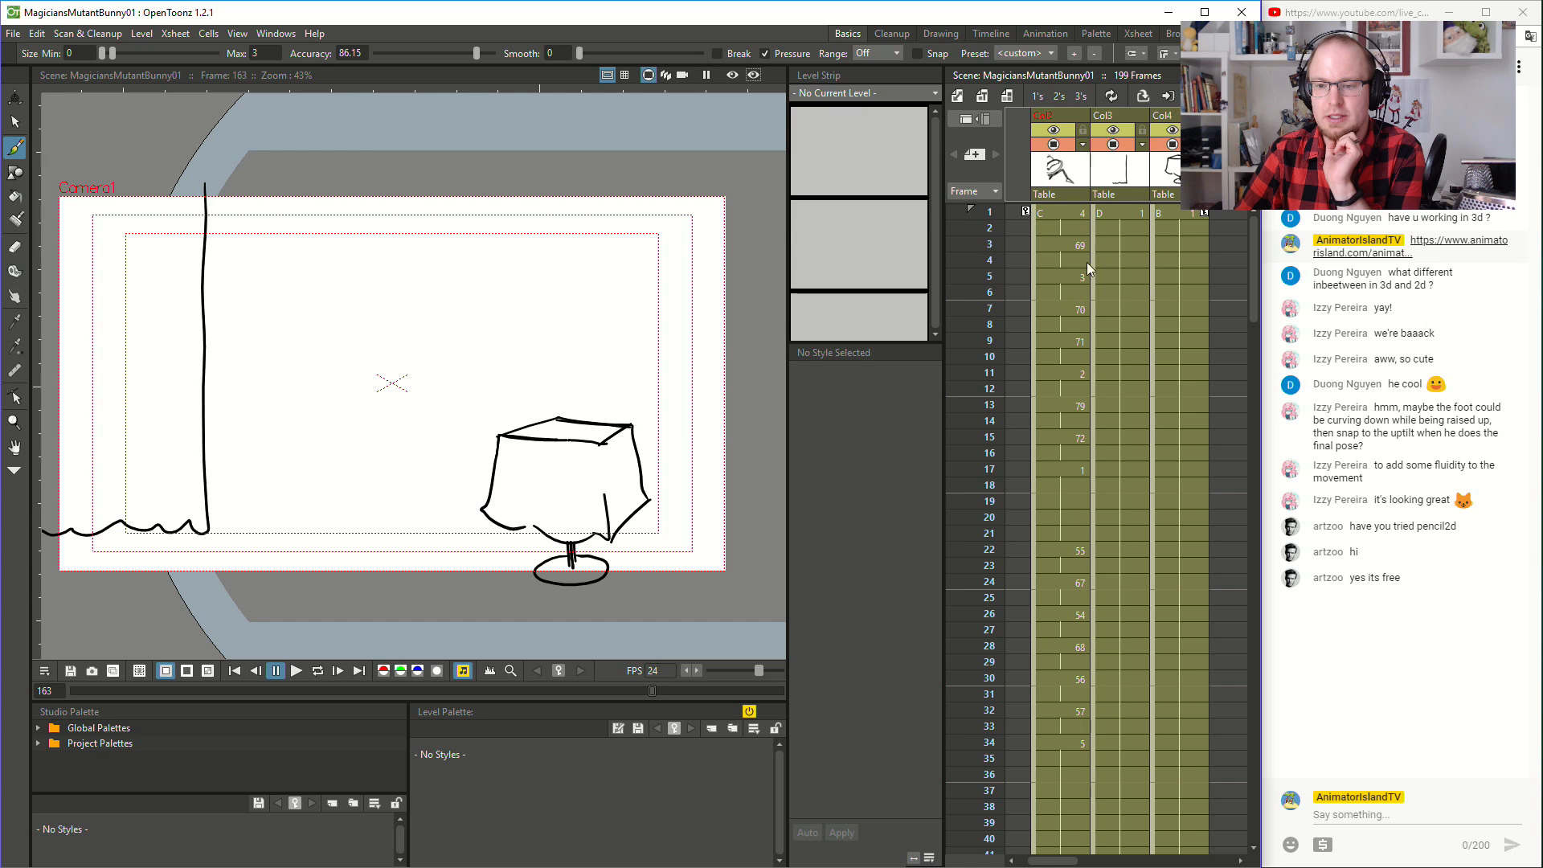
pyautogui.click(1061, 259)
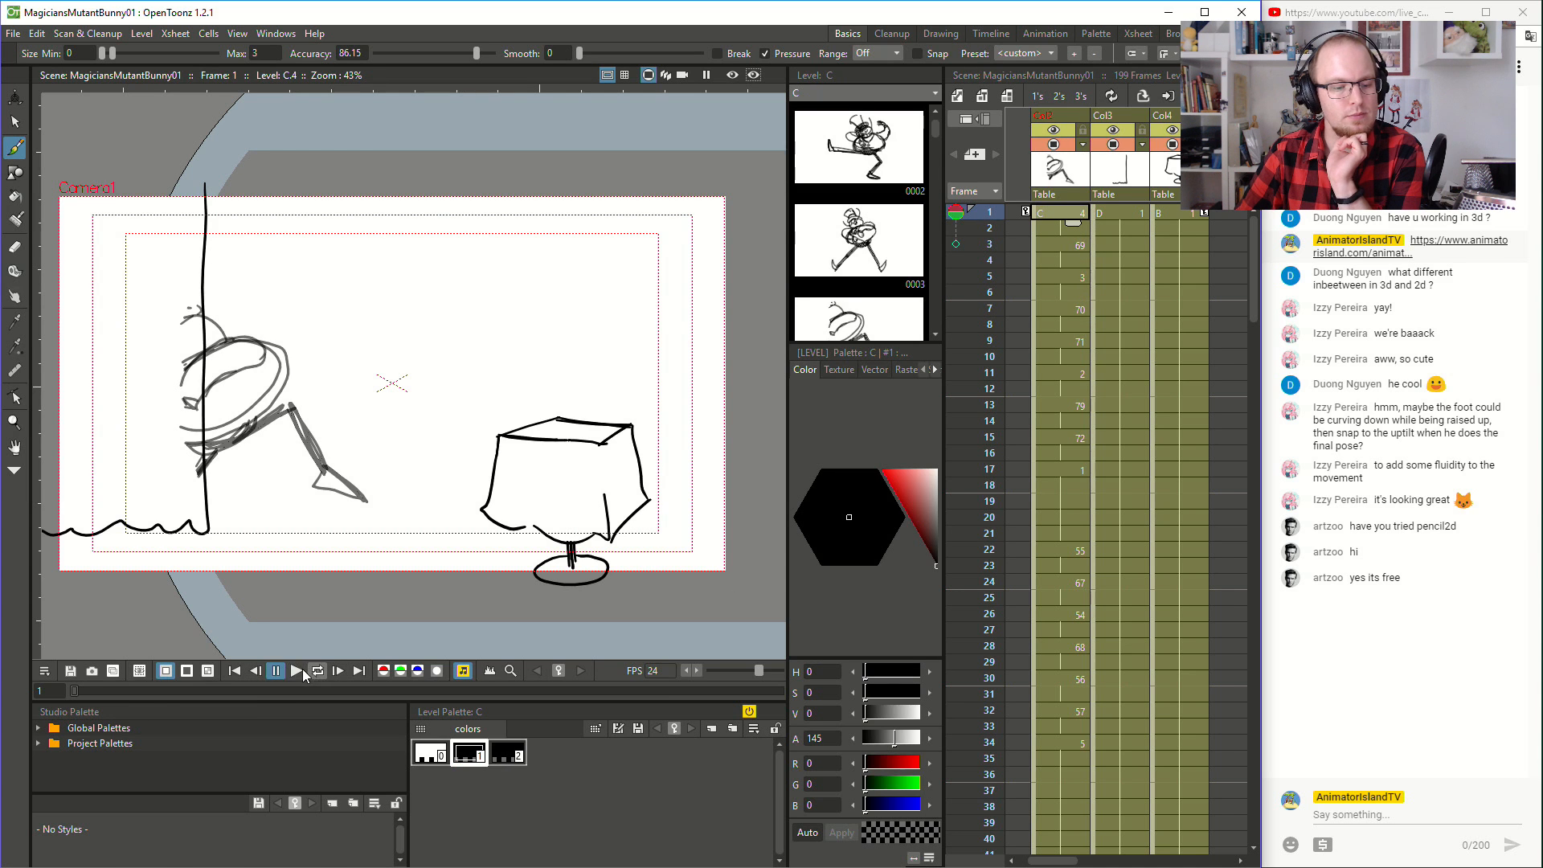
pyautogui.click(296, 670)
pyautogui.click(297, 673)
pyautogui.scroll(1, 1095, 360)
pyautogui.click(1074, 215)
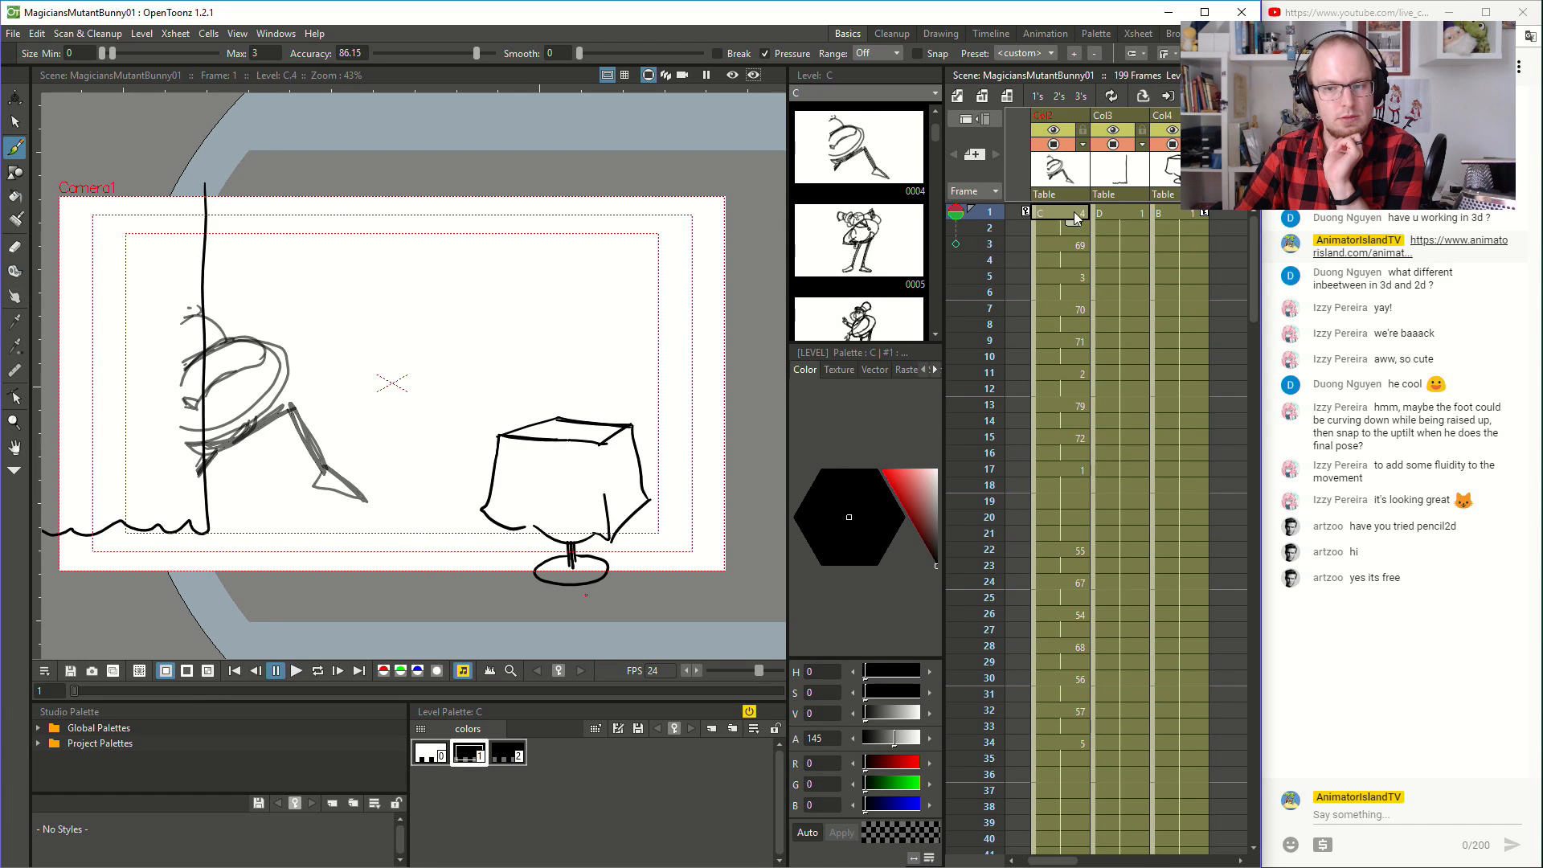
pyautogui.click(296, 670)
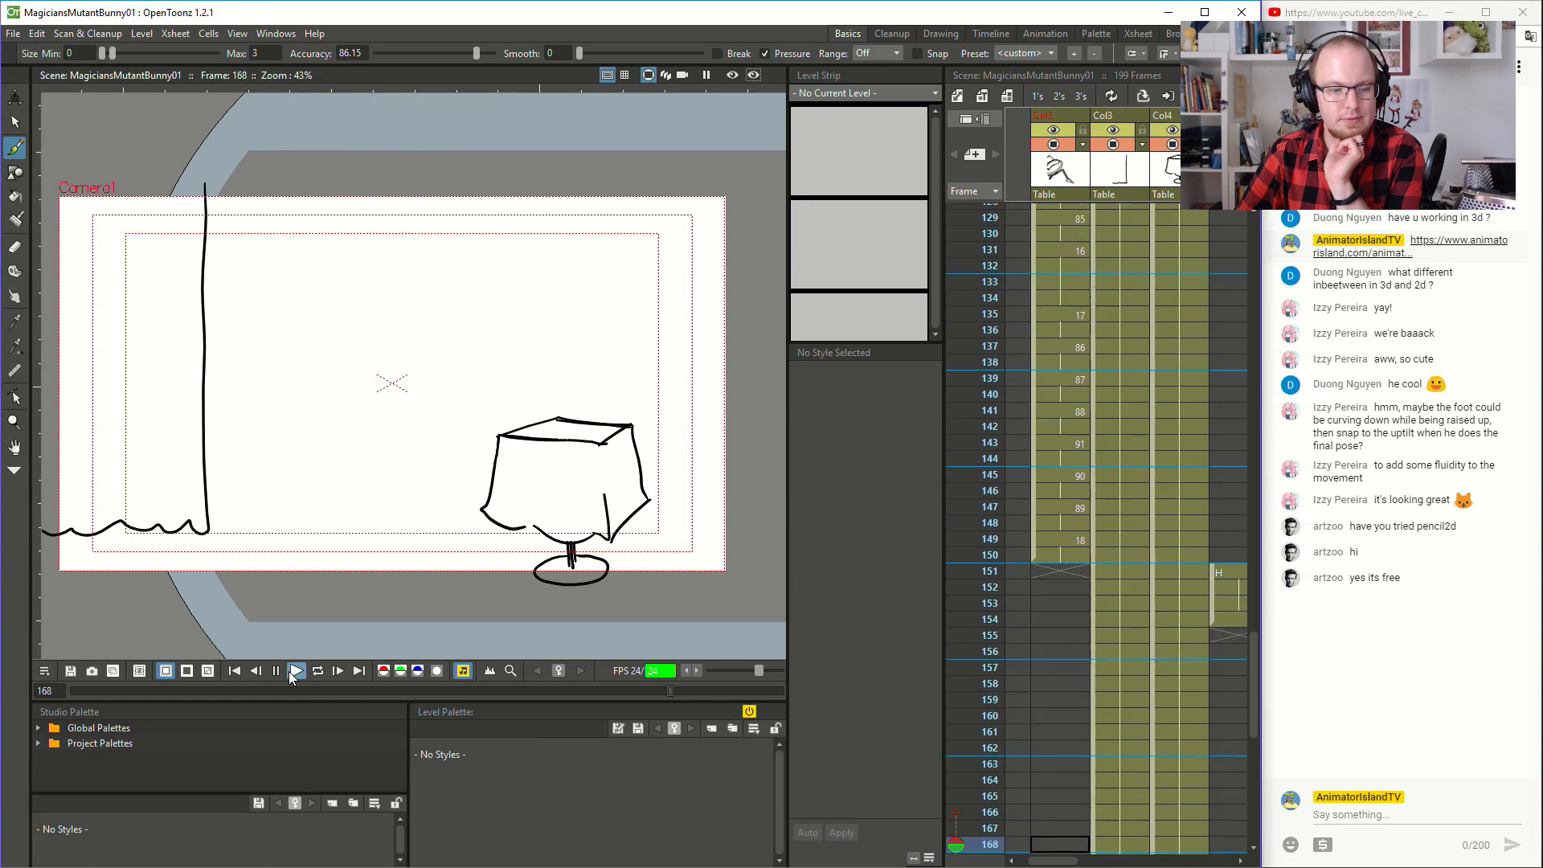
# - Move drawing 20 from frame 175 to frame 151 in the magician's column, directly after the hold of drawing 18
pyautogui.click(1086, 411)
pyautogui.click(1060, 428)
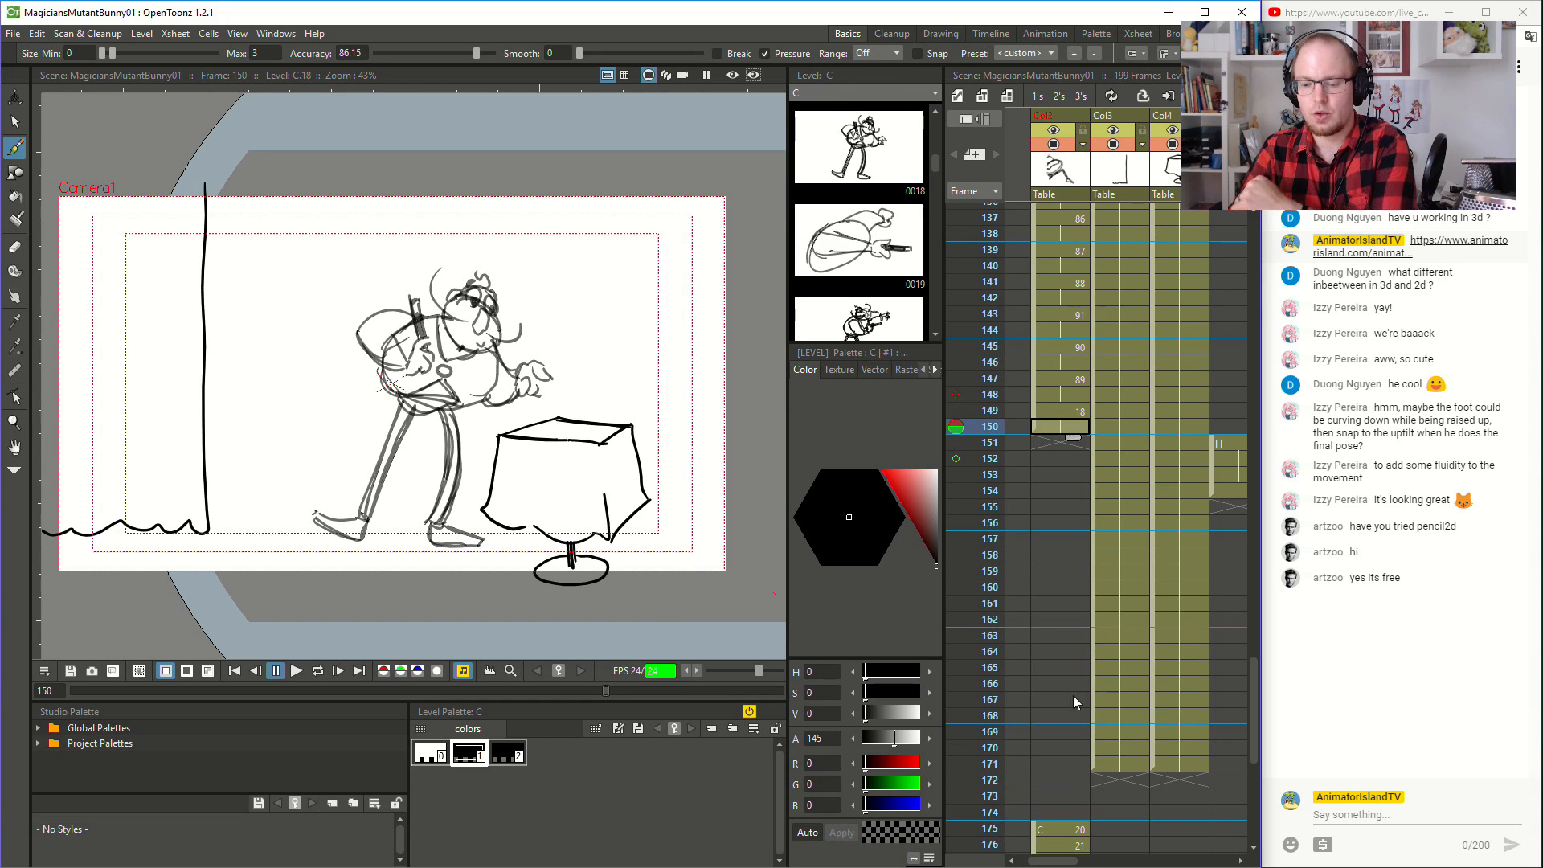
pyautogui.click(1076, 831)
pyautogui.scroll(-3, 1045, 723)
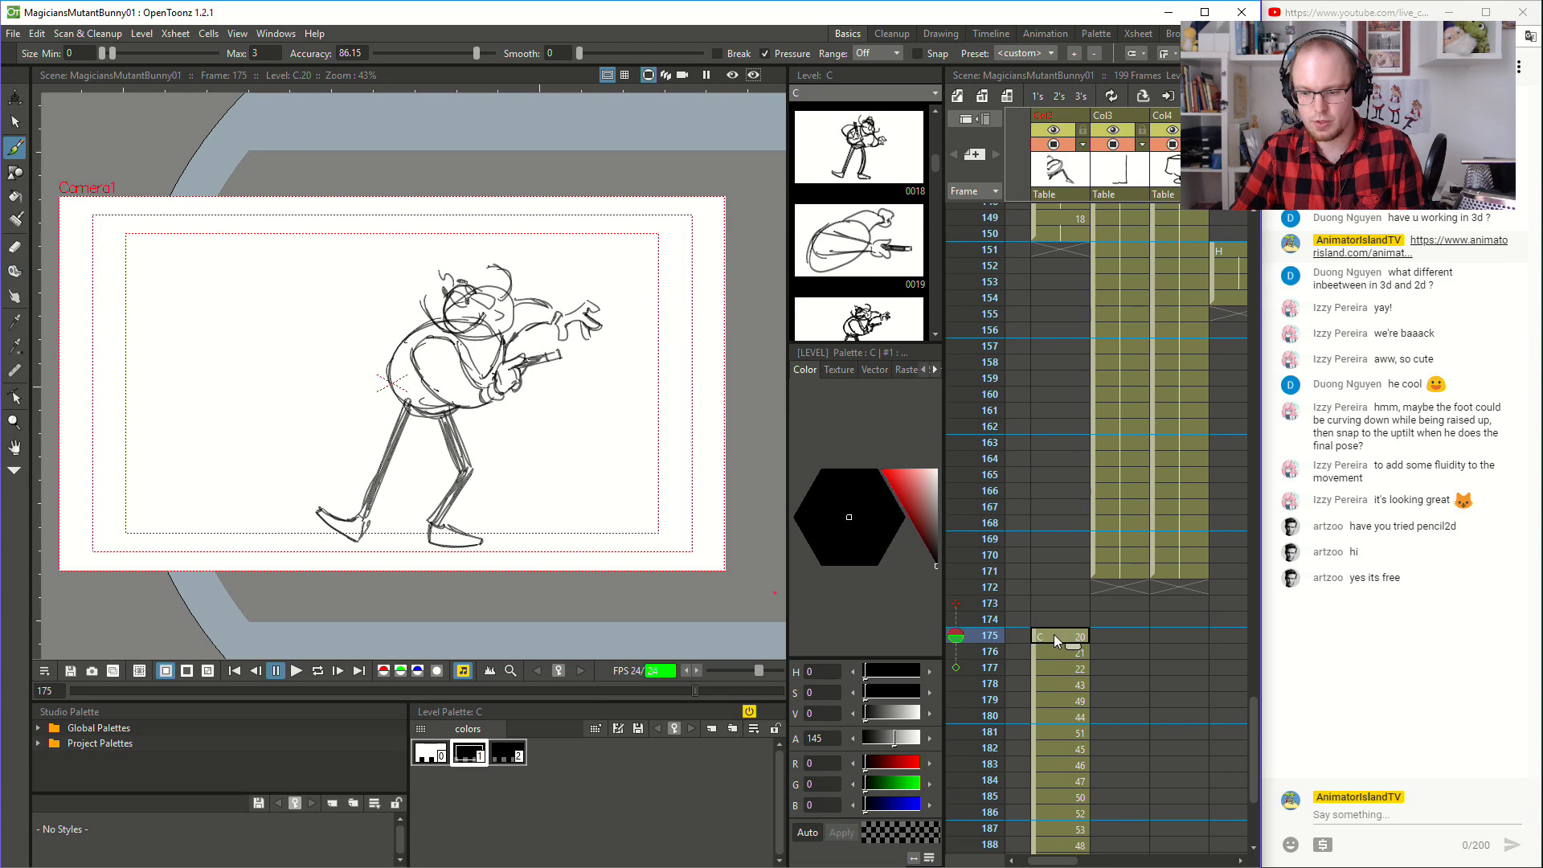
pyautogui.press('Down')
pyautogui.press('Down')
pyautogui.press('Up')
pyautogui.press('Up')
pyautogui.moveTo(1035, 632); pyautogui.dragTo(1065, 294)
pyautogui.moveTo(1068, 241); pyautogui.dragTo(1068, 243)
# - Flip between frames 150 and 151 to compare the magician's poses in drawings 18 and 20
pyautogui.scroll(6, 1047, 285)
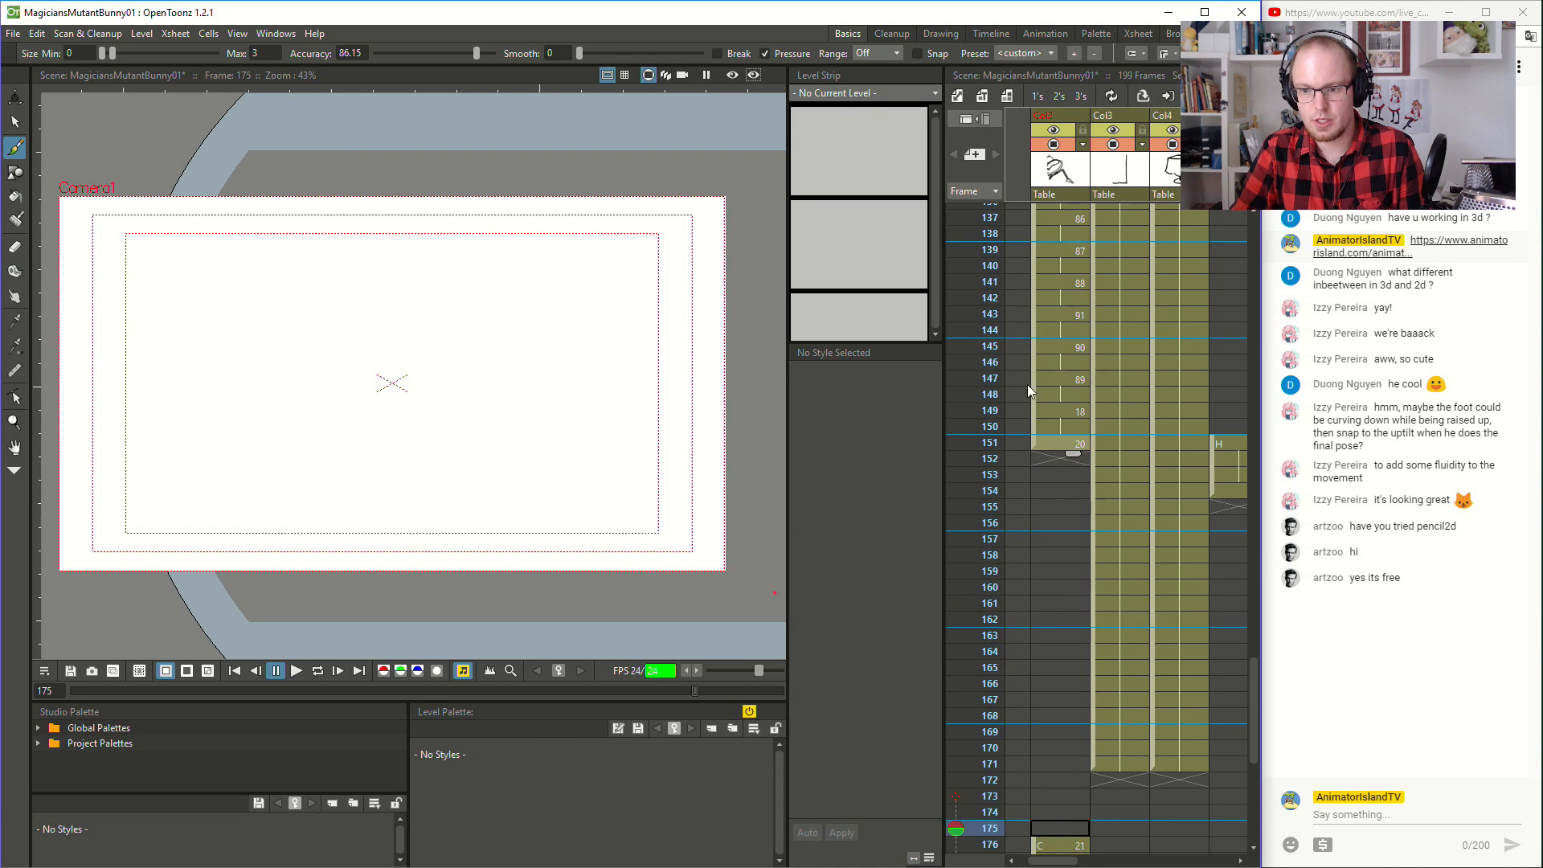
pyautogui.click(1064, 543)
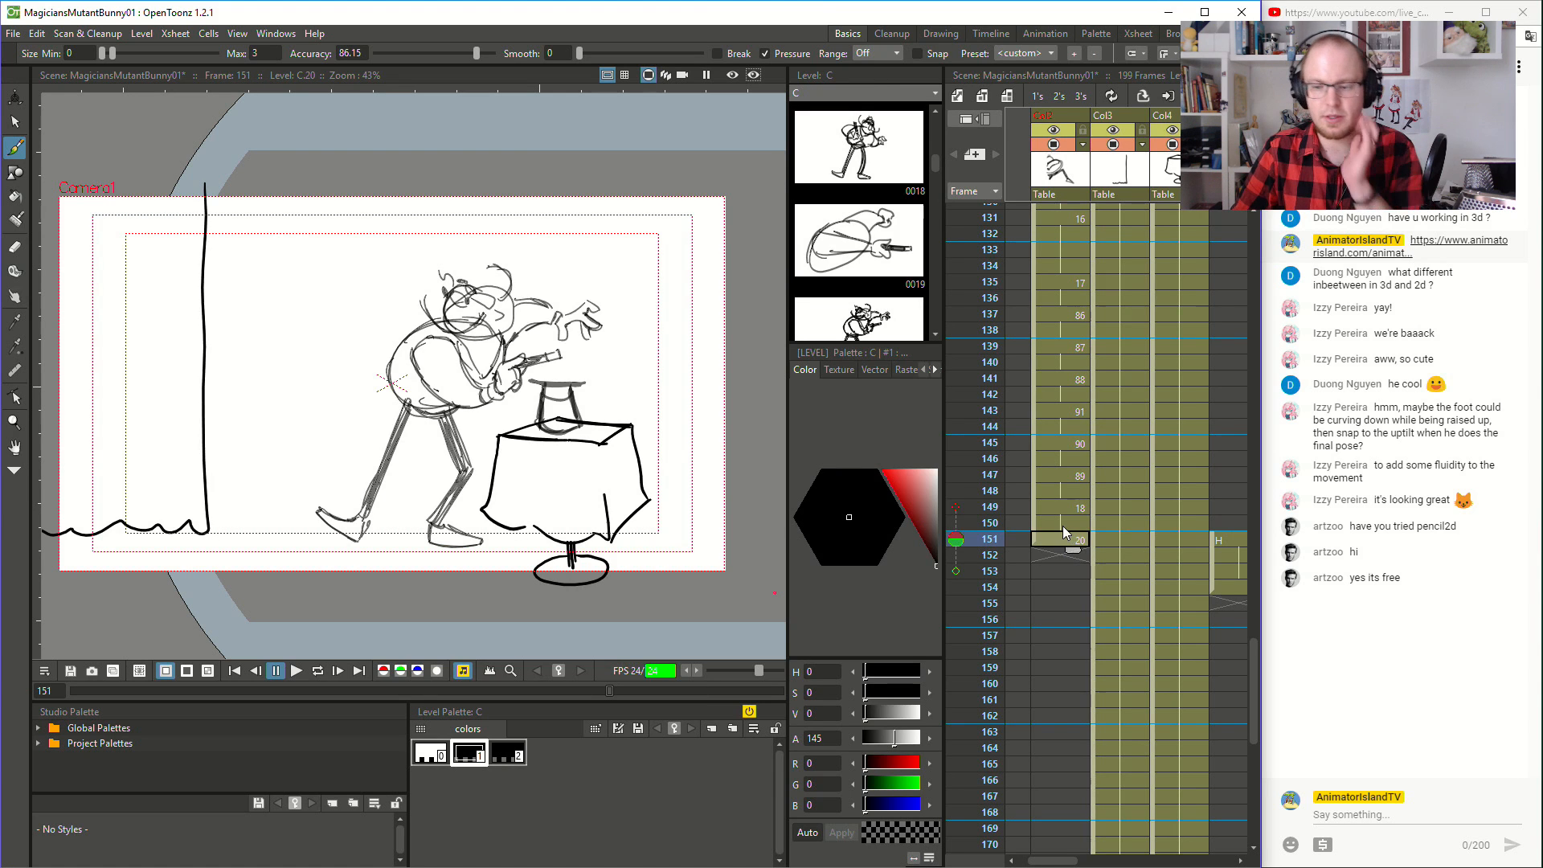
pyautogui.click(1064, 527)
pyautogui.click(1062, 535)
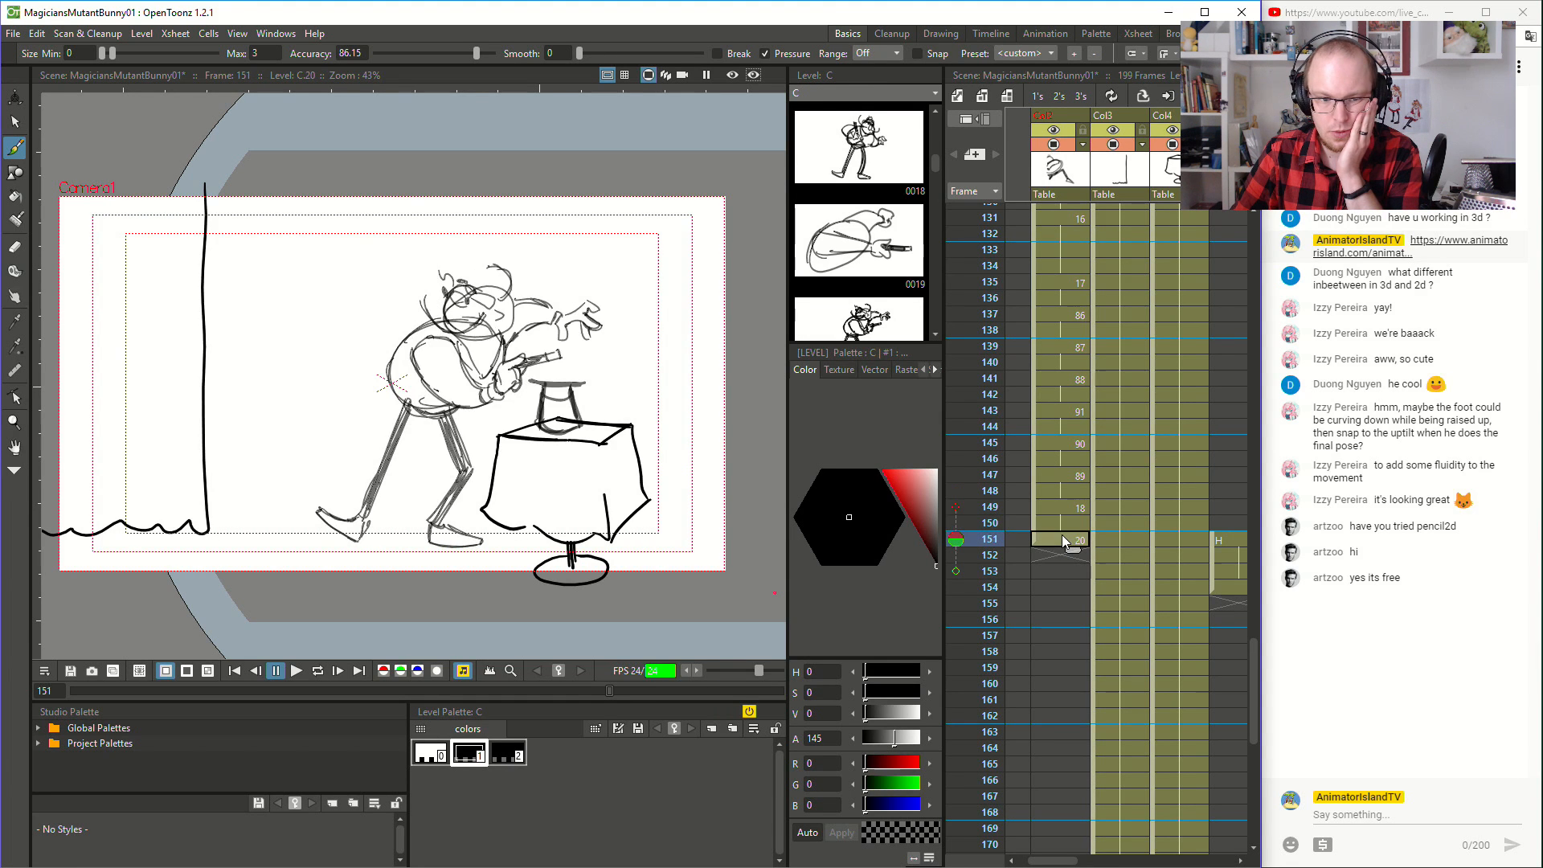
pyautogui.click(1062, 525)
pyautogui.moveTo(1039, 535)
pyautogui.mouseDown()
pyautogui.moveTo(1041, 635)
pyautogui.moveTo(1040, 621)
pyautogui.mouseUp()
pyautogui.click(1050, 526)
pyautogui.click(1053, 539)
pyautogui.click(1038, 529)
pyautogui.moveTo(1036, 622); pyautogui.dragTo(1049, 553)
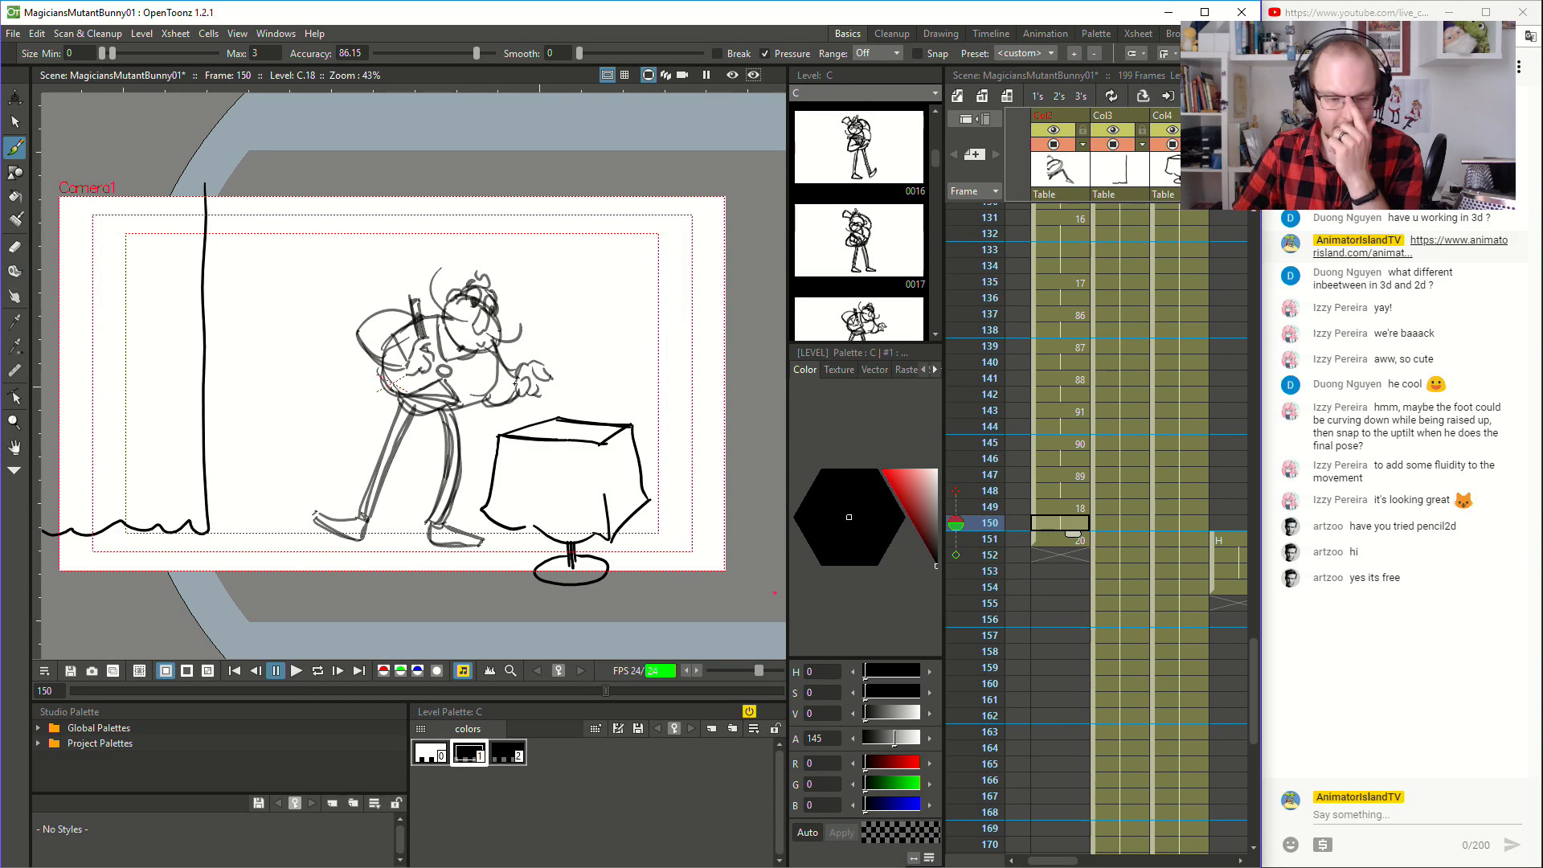
# - Brush a small oval over the magician's wand hand at frame 150 in a new column and colour it pure red
pyautogui.scroll(2, 410, 370)
pyautogui.scroll(1, 414, 378)
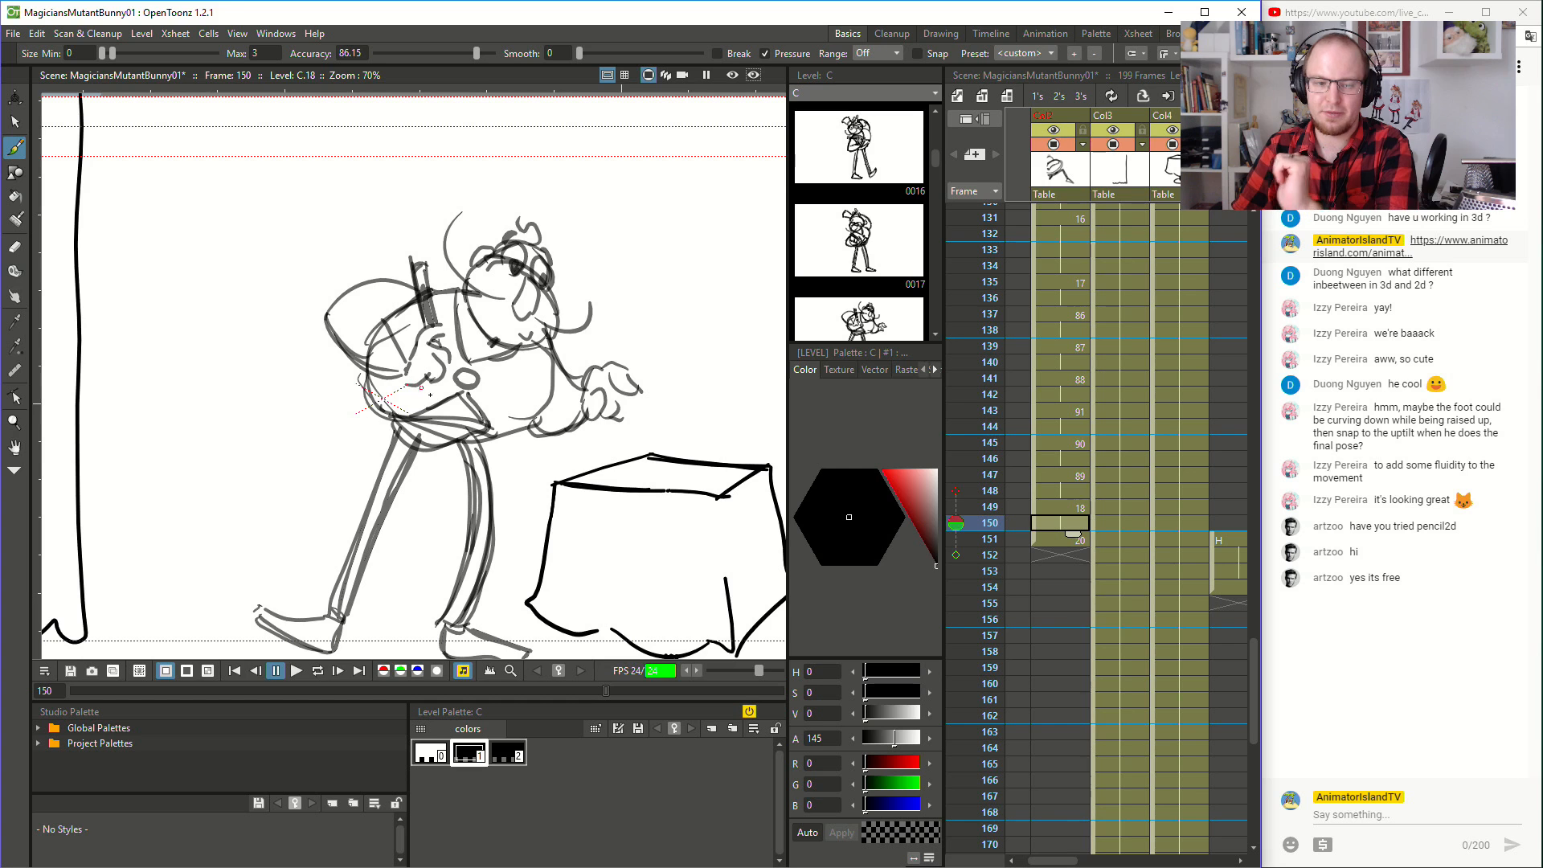
pyautogui.click(1016, 534)
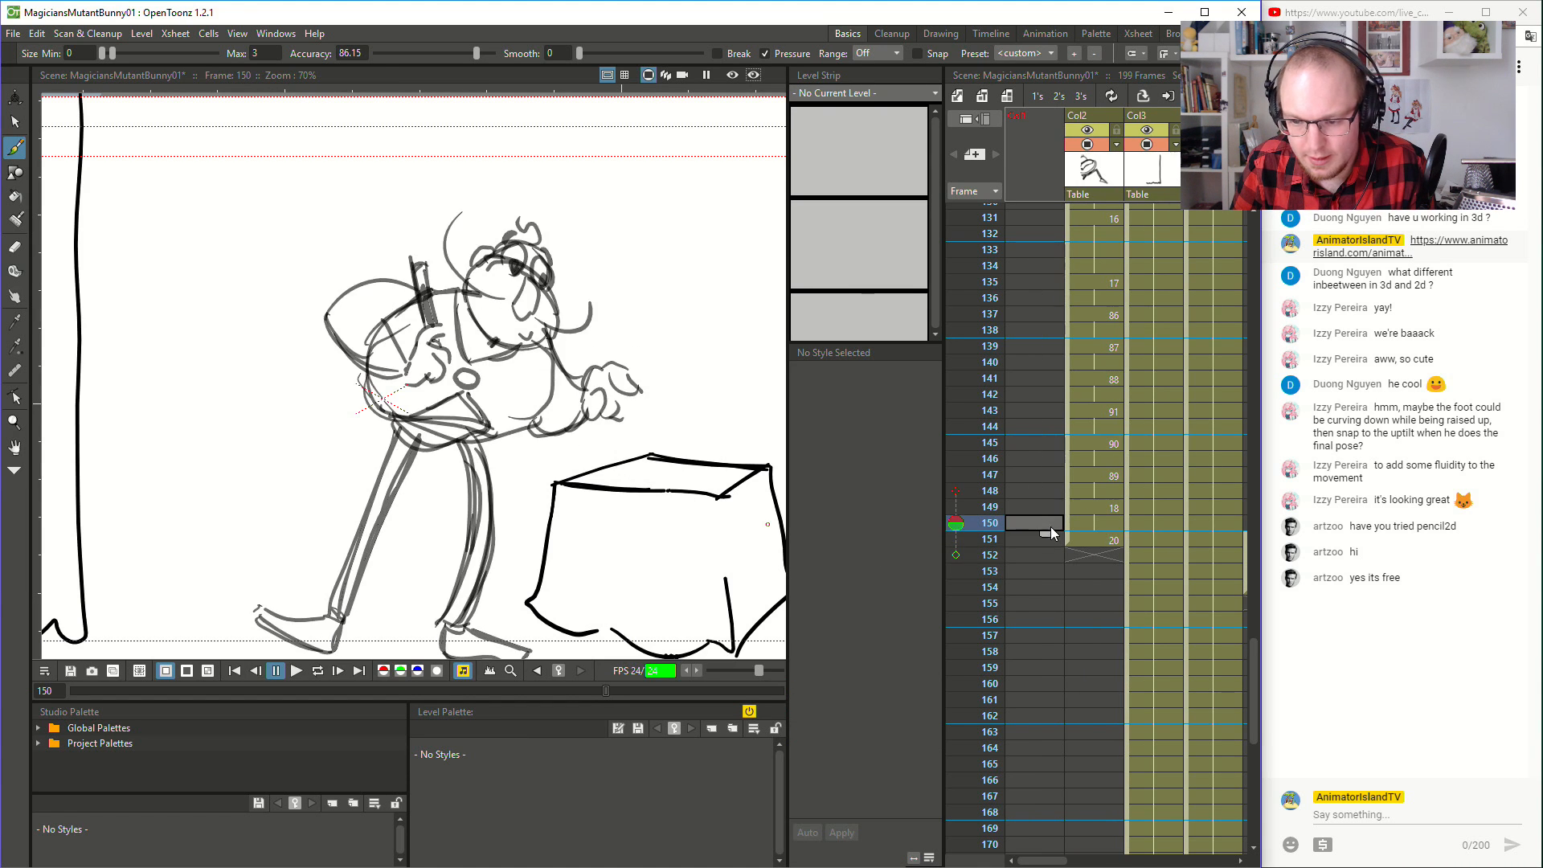
pyautogui.click(1027, 541)
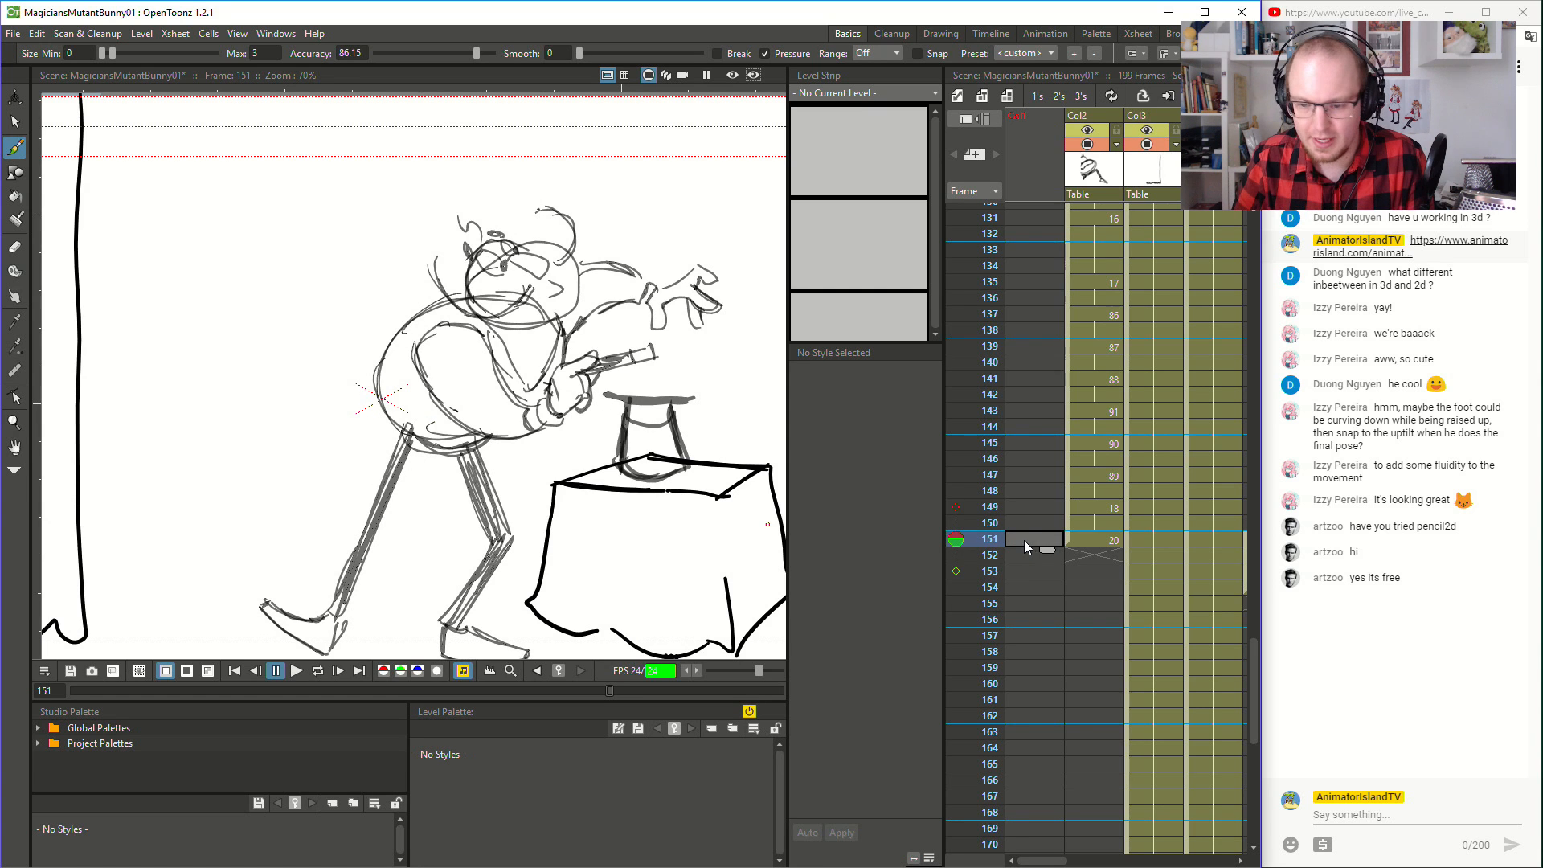
pyautogui.click(1031, 522)
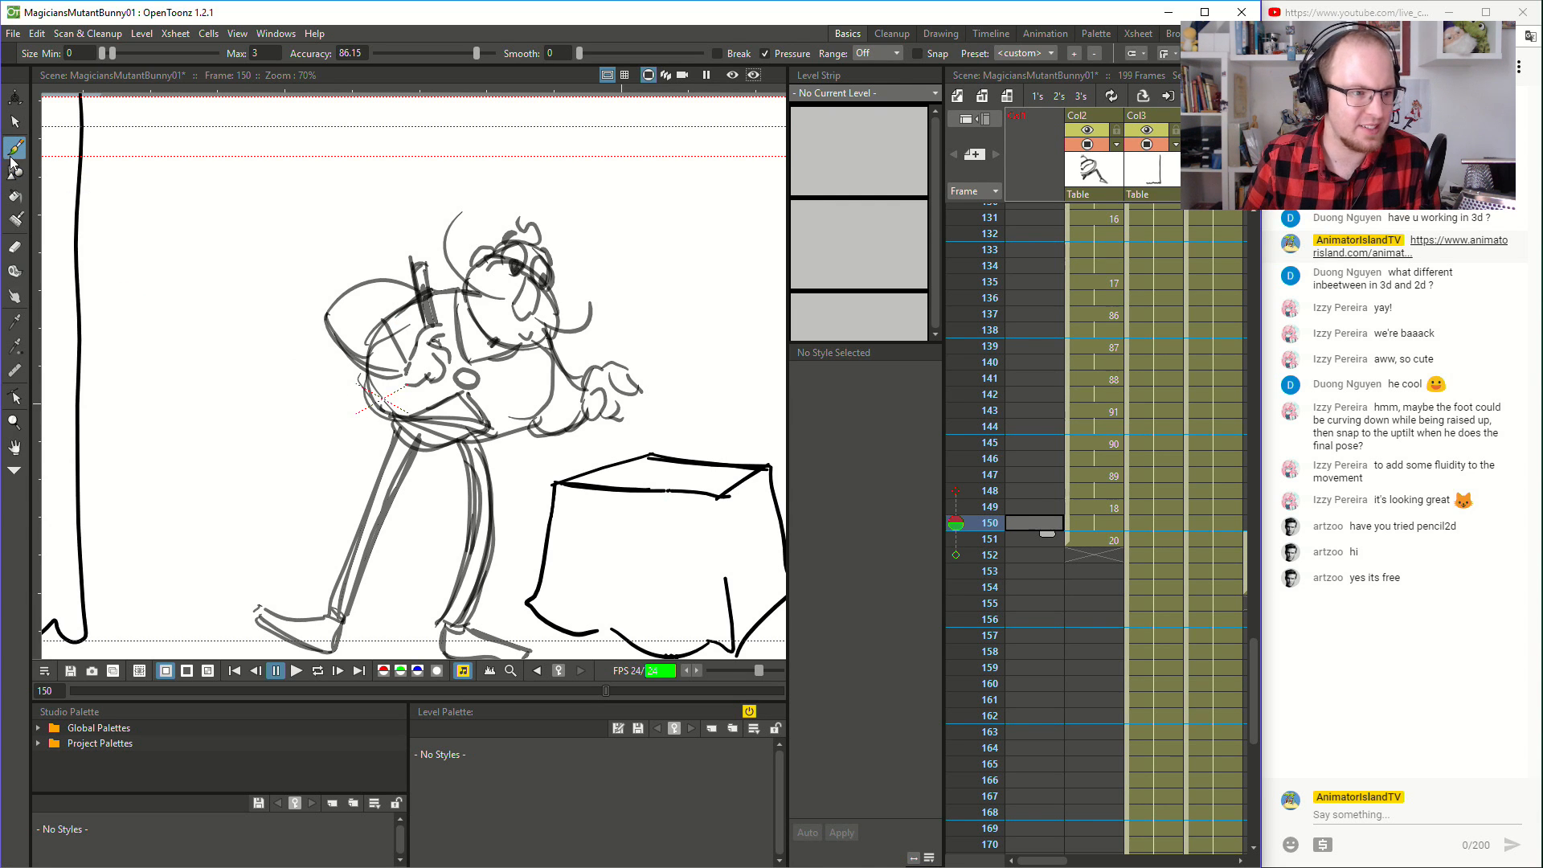
pyautogui.click(14, 121)
pyautogui.click(22, 149)
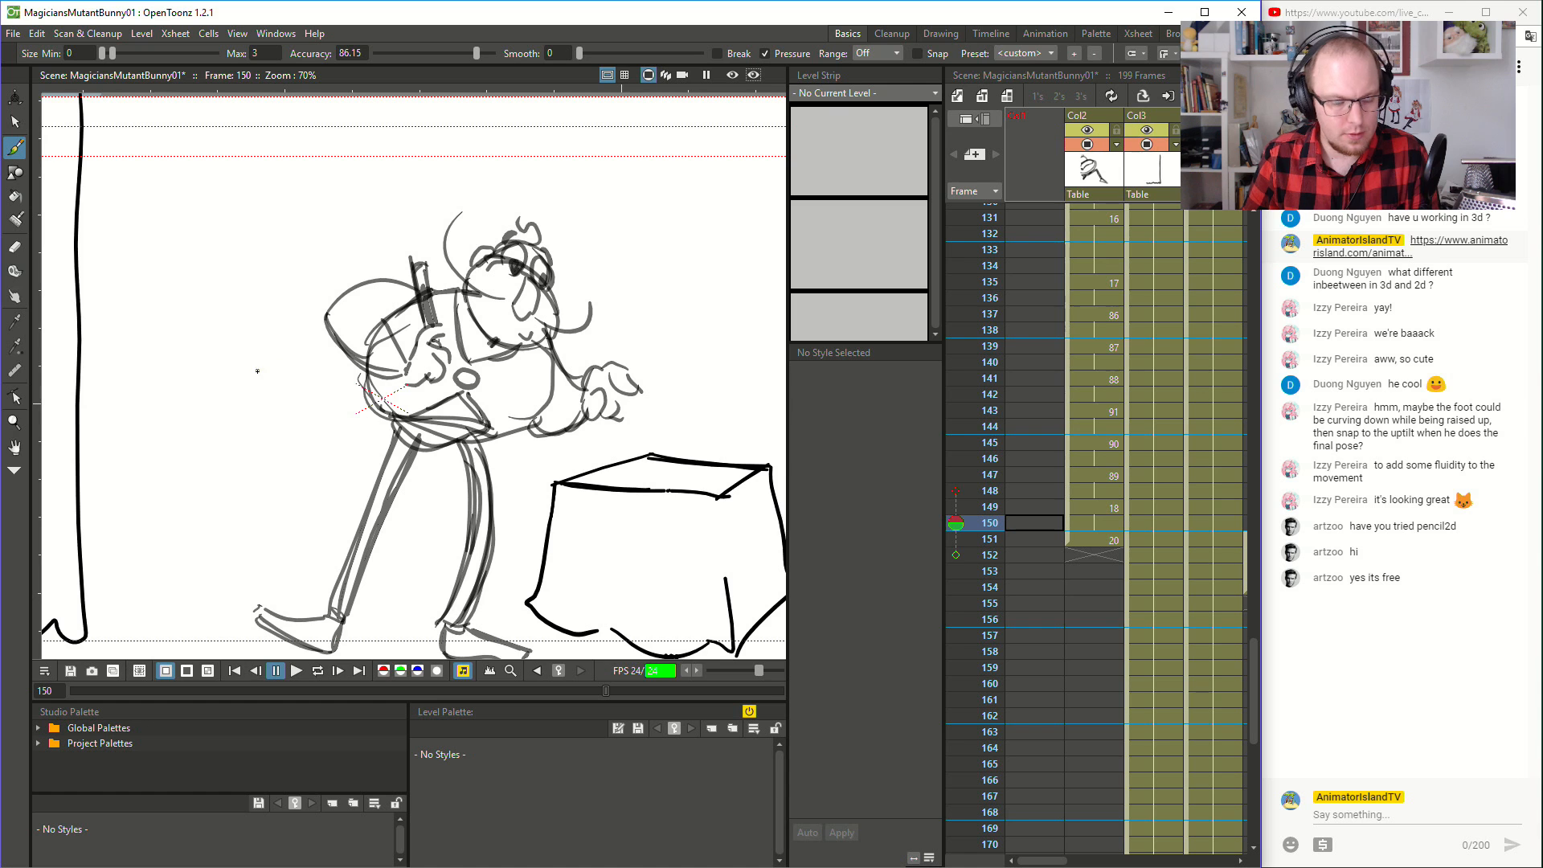
pyautogui.click(416, 359)
pyautogui.moveTo(411, 362)
pyautogui.mouseDown()
pyautogui.moveTo(430, 380)
pyautogui.moveTo(413, 374)
pyautogui.mouseUp()
pyautogui.hotkey('ctrl', 'z')
pyautogui.hotkey('ctrl', 'y')
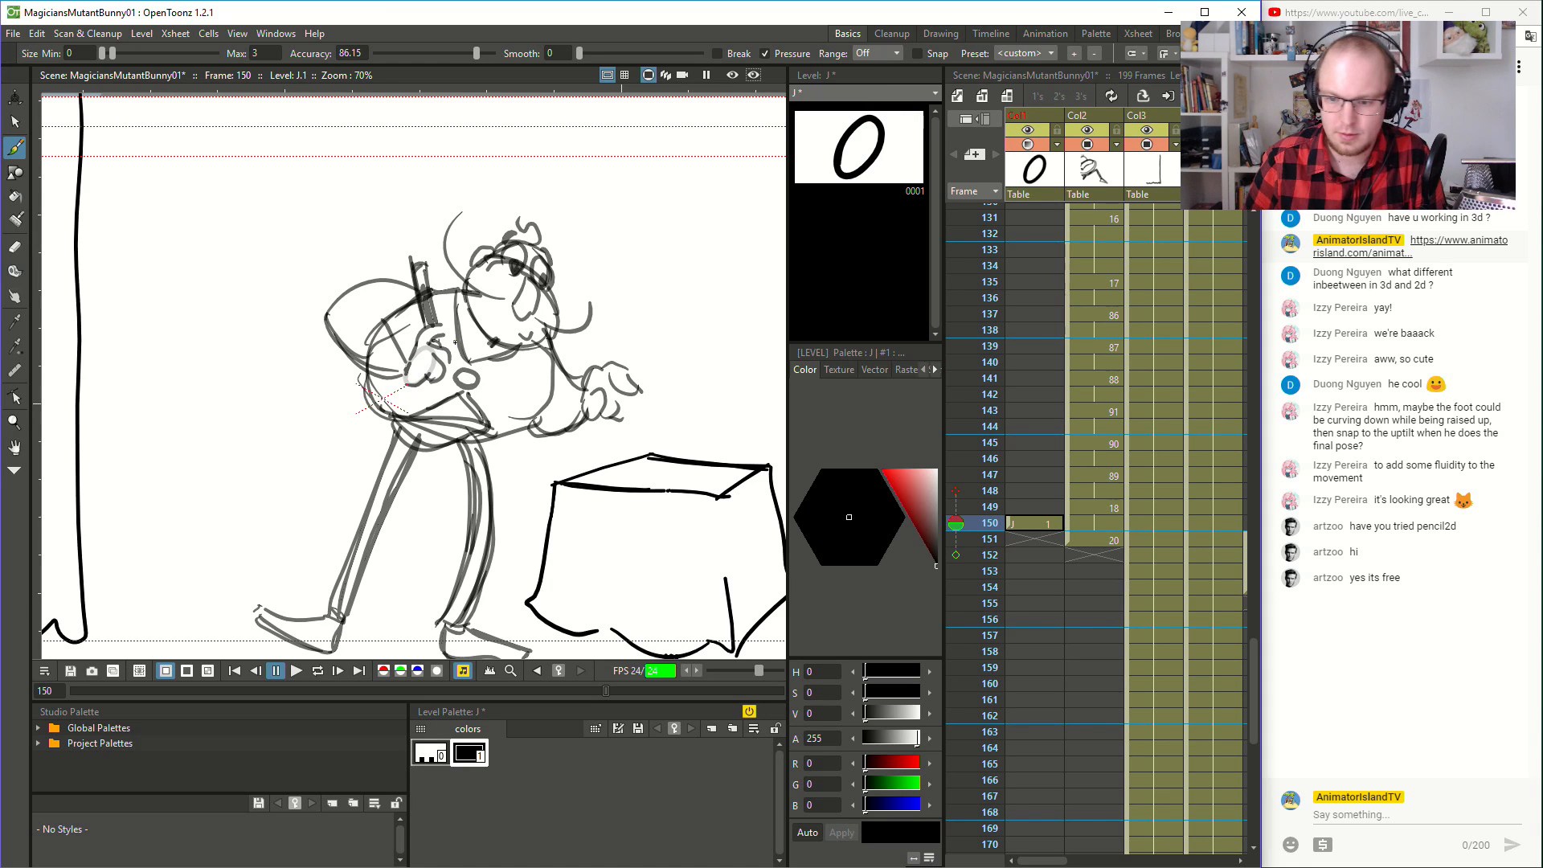
pyautogui.click(905, 493)
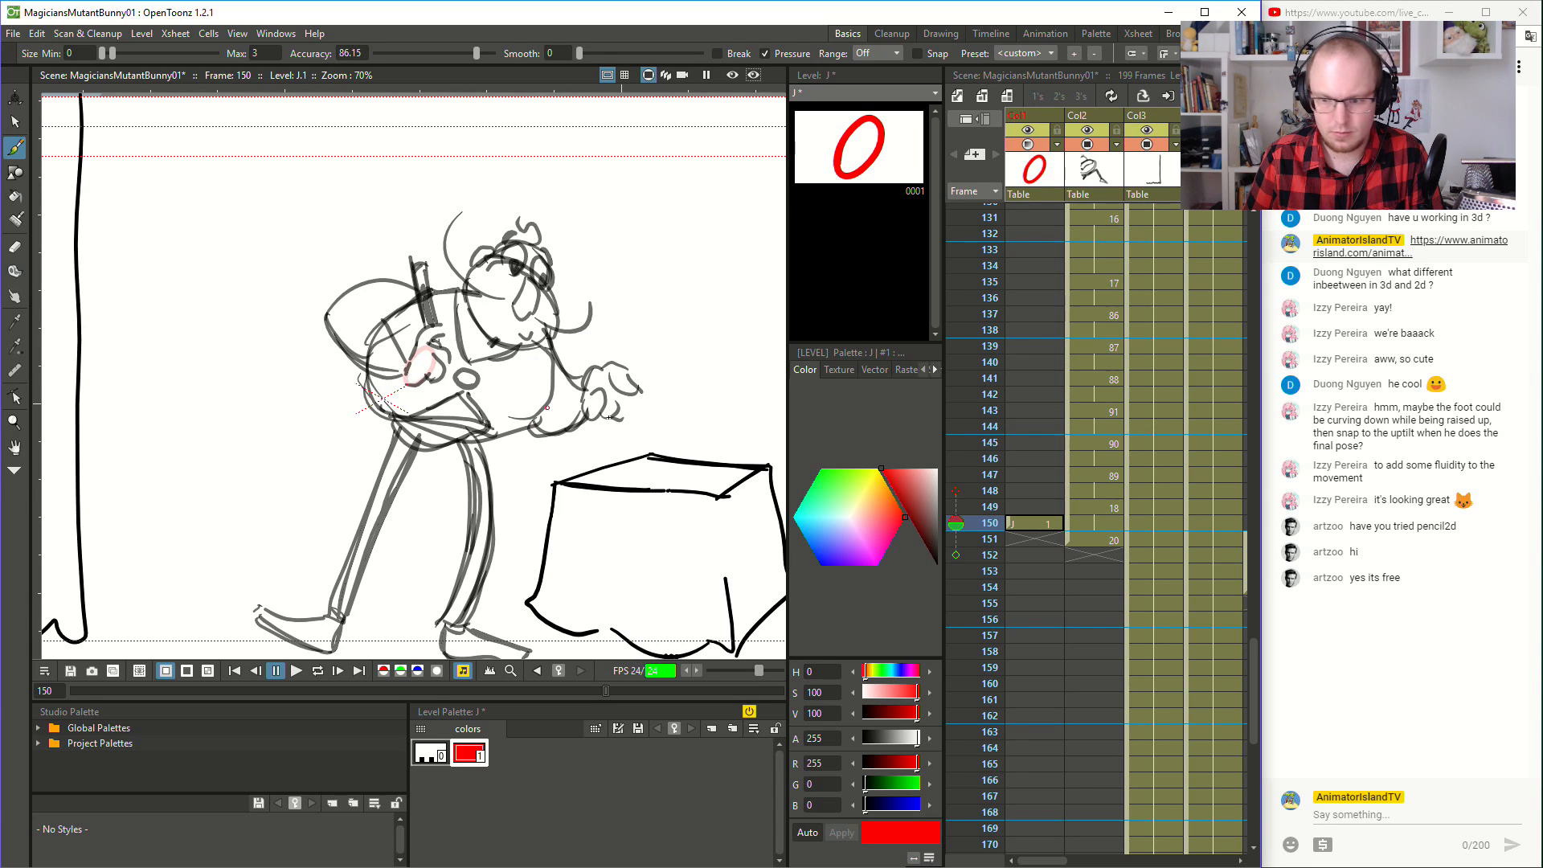
# - Move the red oval's column to just after the magician's column and make it fully opaque
pyautogui.moveTo(1026, 113); pyautogui.dragTo(1116, 129)
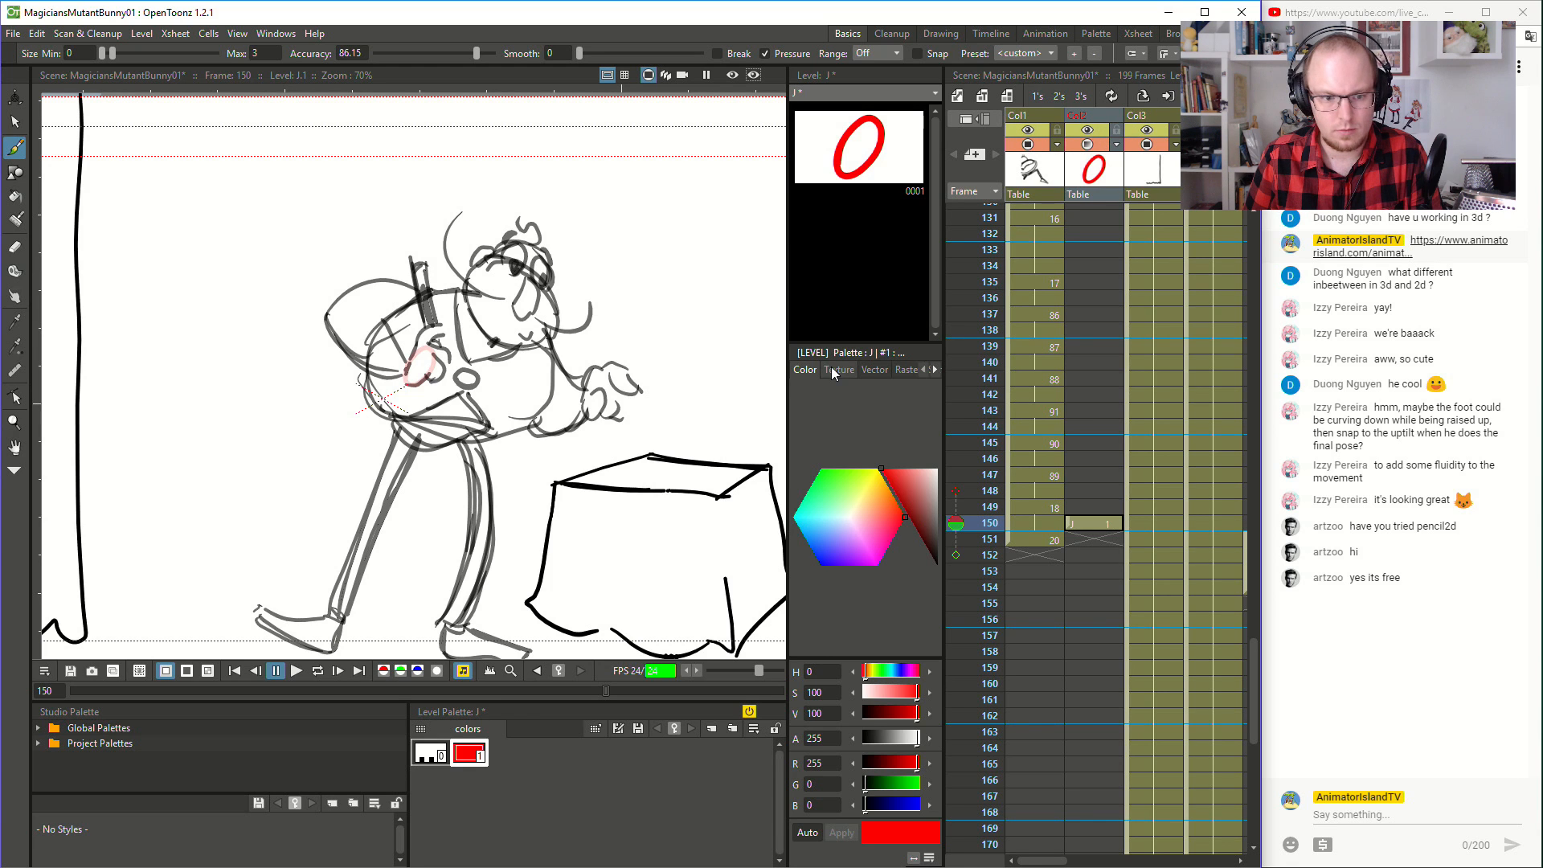
pyautogui.click(1119, 145)
pyautogui.moveTo(1128, 159); pyautogui.dragTo(1176, 160)
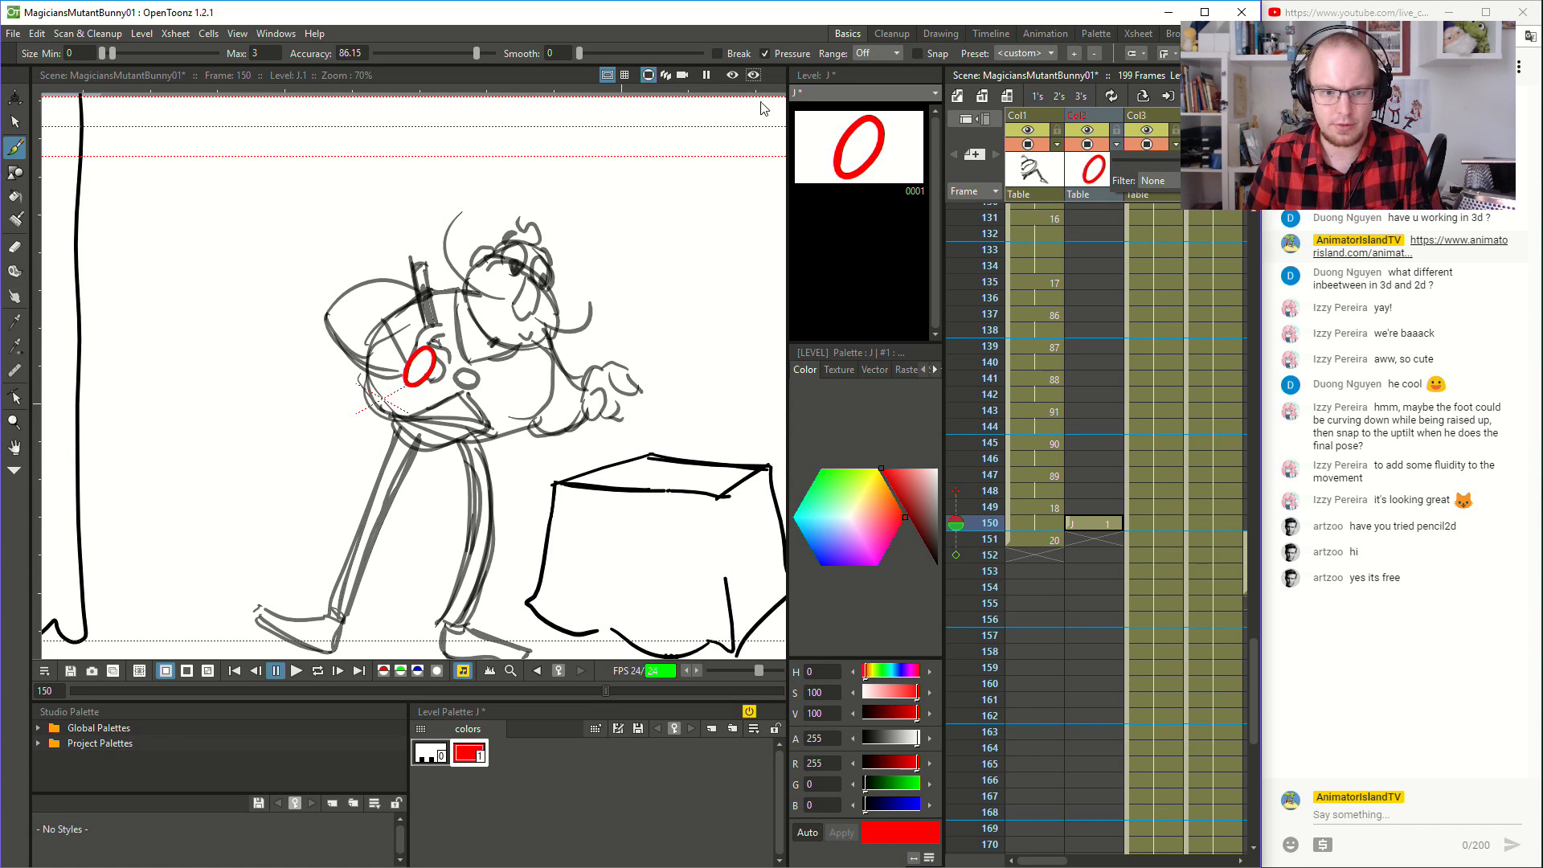
pyautogui.click(838, 20)
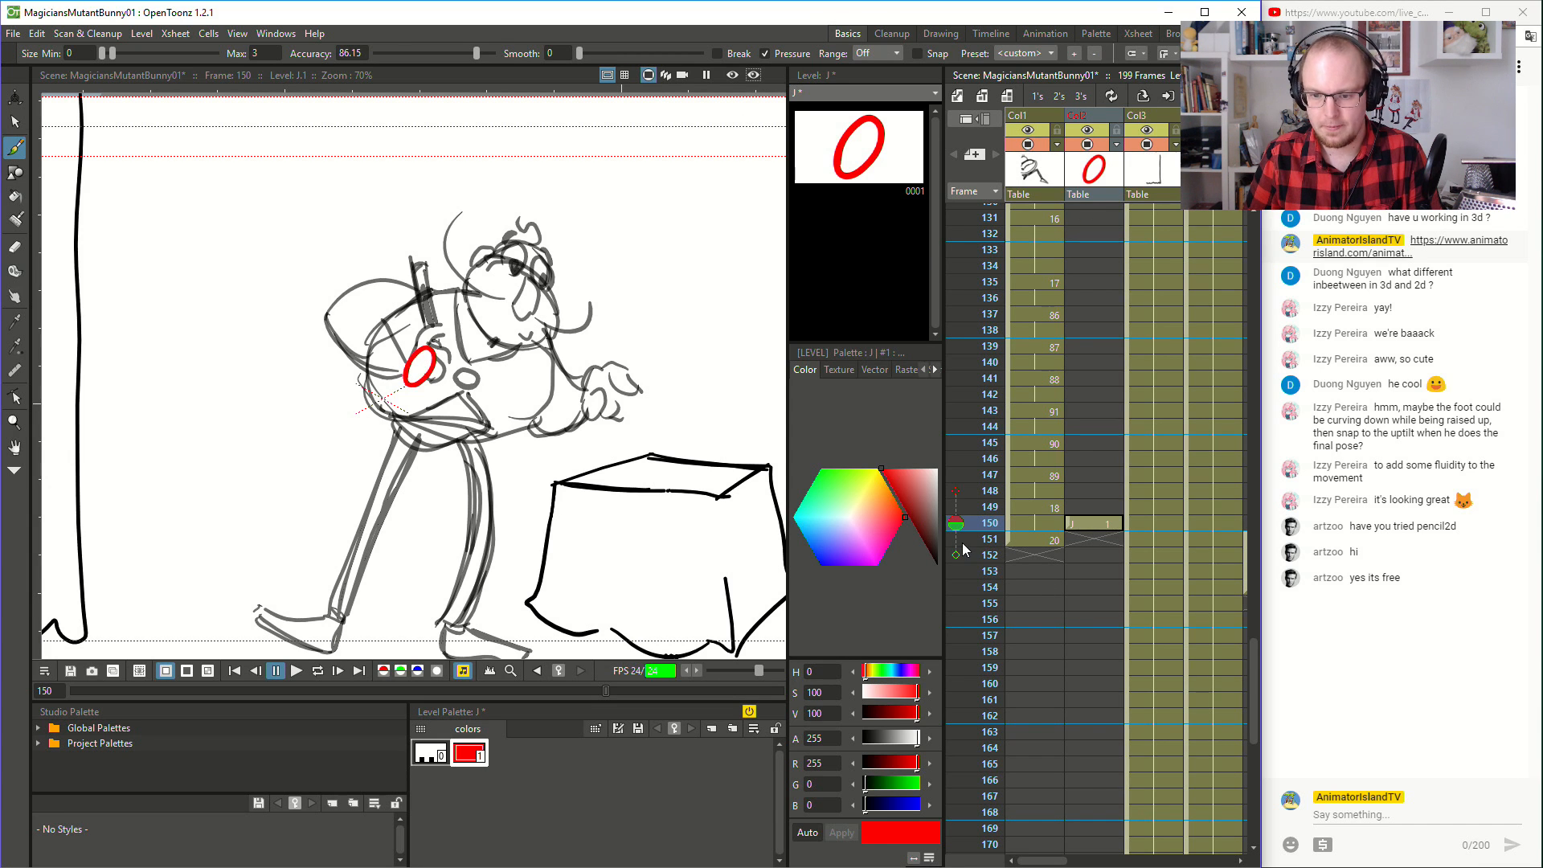
# - Try marking the magician's wand hand at frame 151 with a second red oval
pyautogui.press('Down')
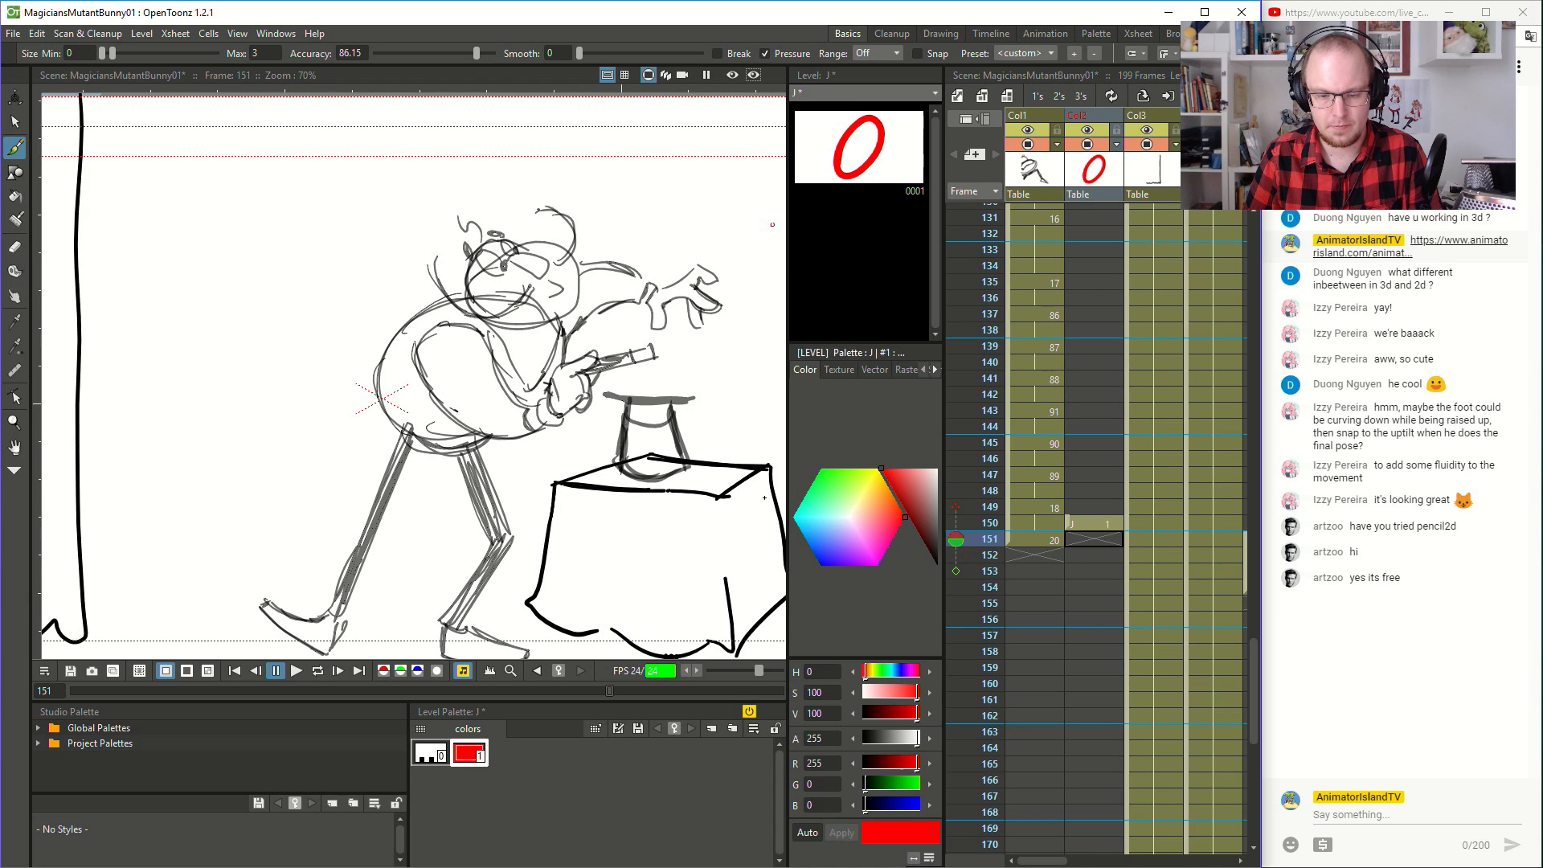
pyautogui.moveTo(555, 377)
pyautogui.mouseDown()
pyautogui.moveTo(553, 408)
pyautogui.moveTo(560, 368)
pyautogui.mouseUp()
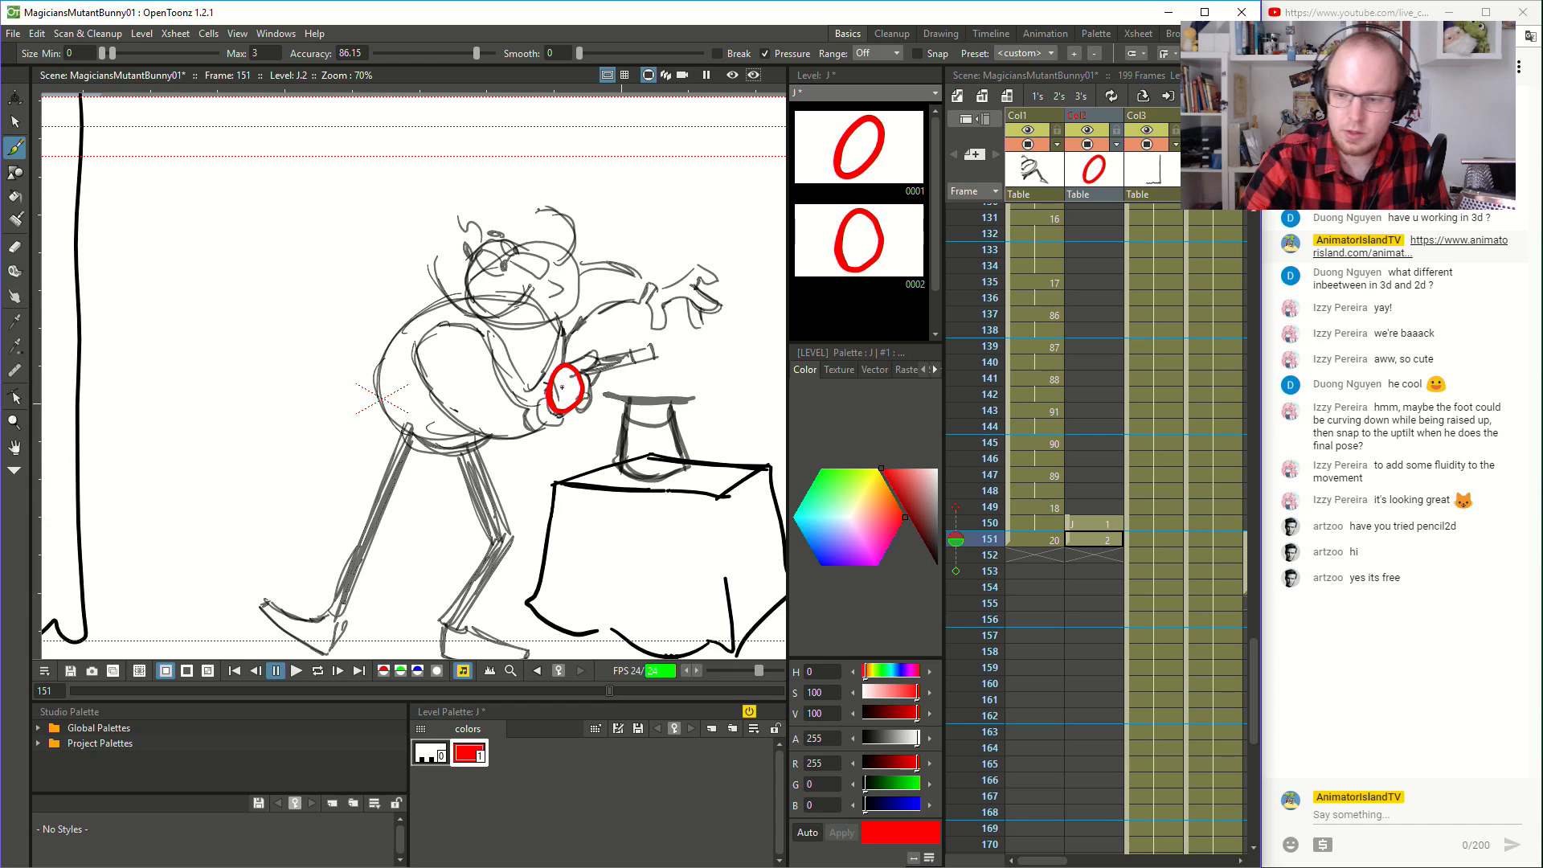
pyautogui.hotkey('ctrl', 'z')
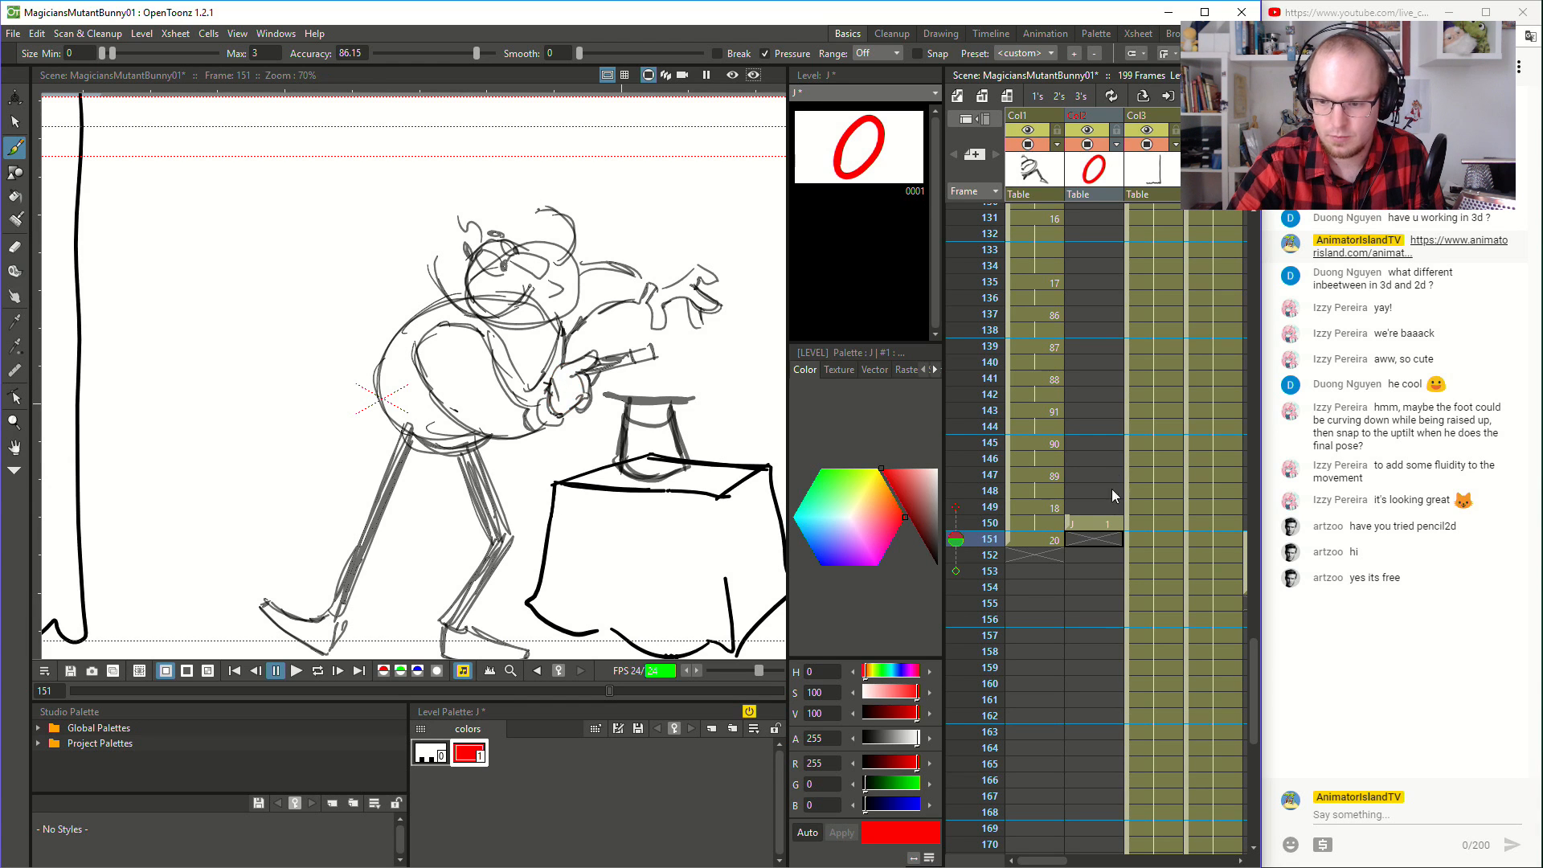
# - Extend the red guide drawing to frame 151 and mark the magician's wand hand with an oval and his wand with a line
pyautogui.click(1108, 530)
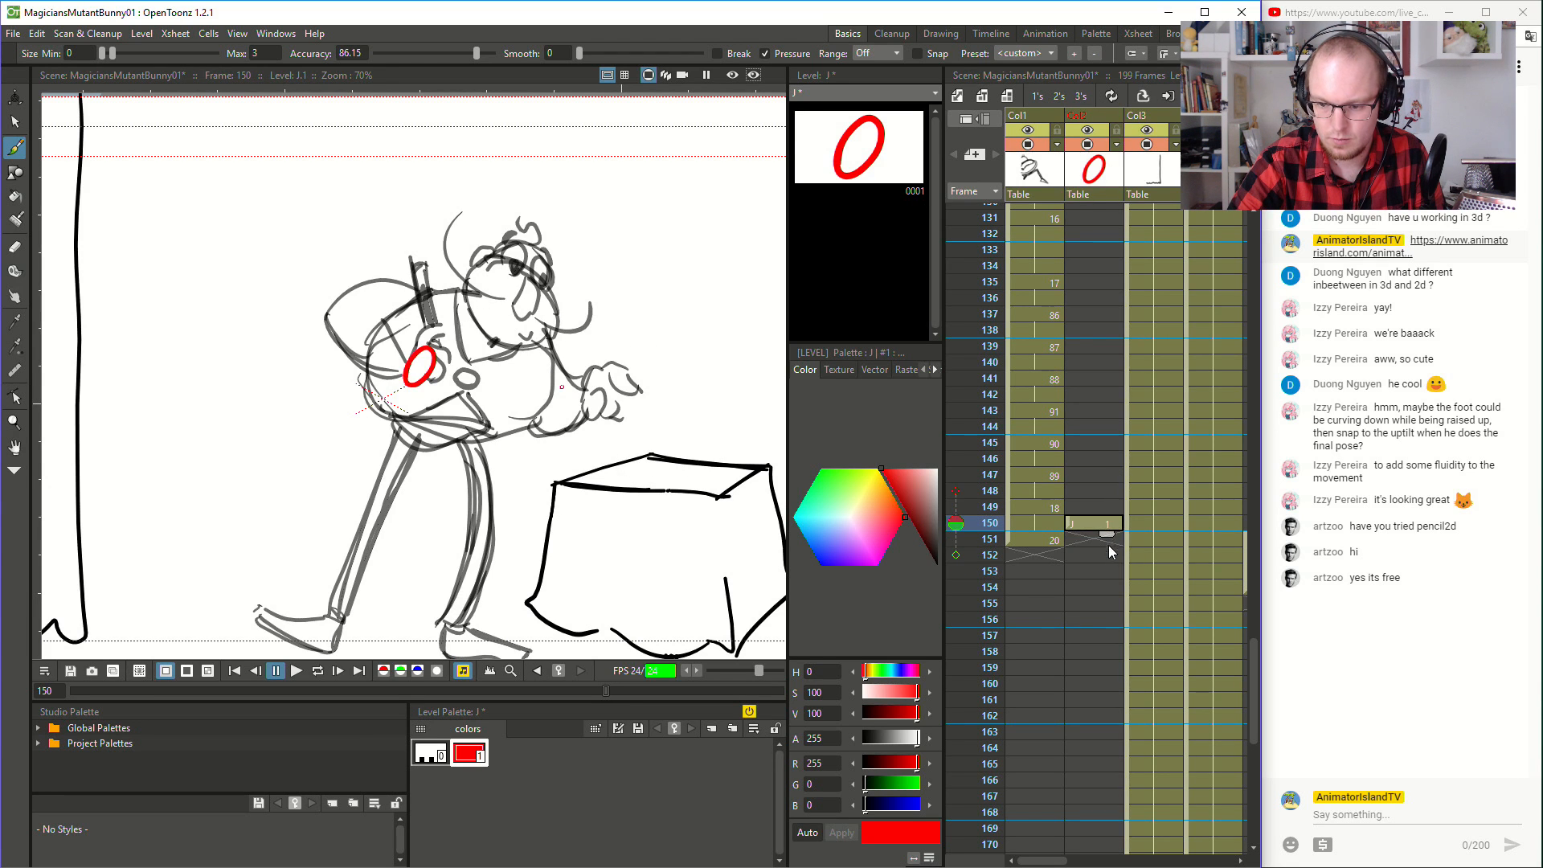
pyautogui.click(1106, 541)
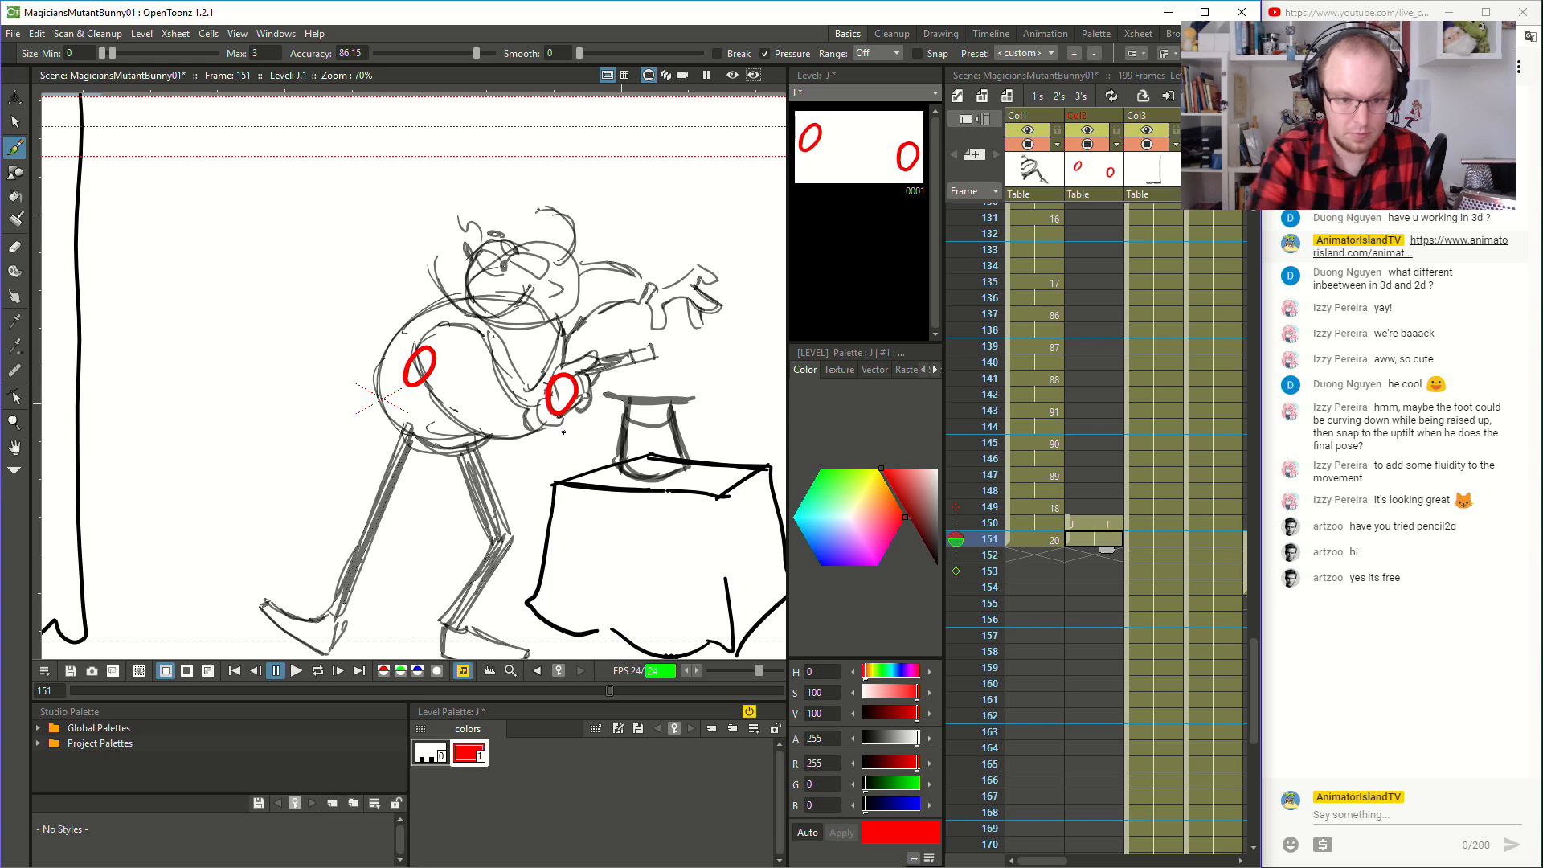
pyautogui.moveTo(562, 374)
pyautogui.mouseDown()
pyautogui.moveTo(592, 357)
pyautogui.moveTo(557, 377)
pyautogui.moveTo(575, 350)
pyautogui.moveTo(598, 366)
pyautogui.moveTo(655, 351)
pyautogui.mouseUp()
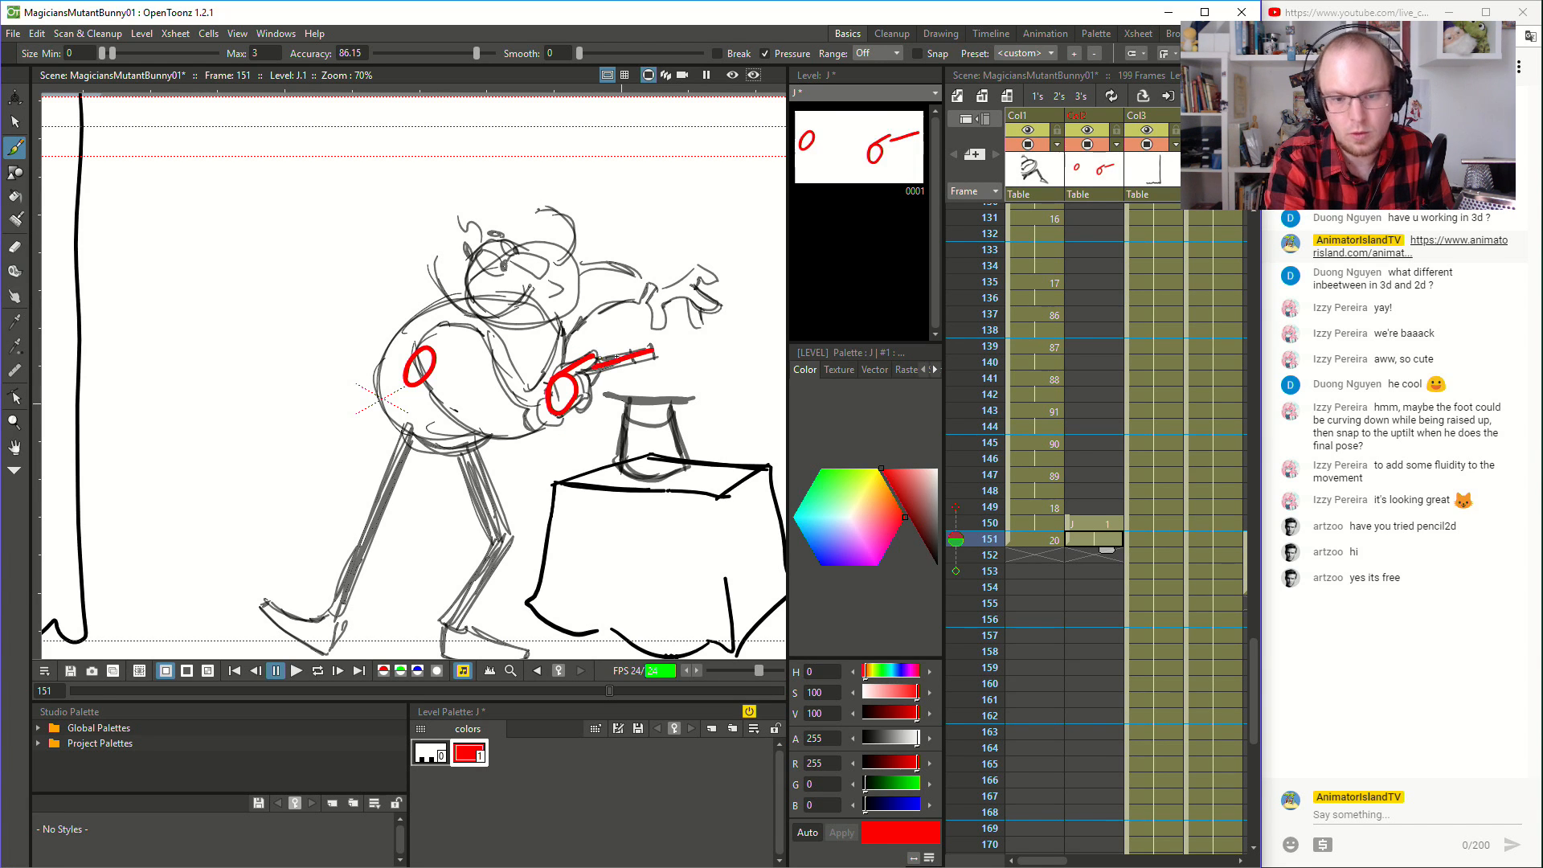
pyautogui.click(957, 539)
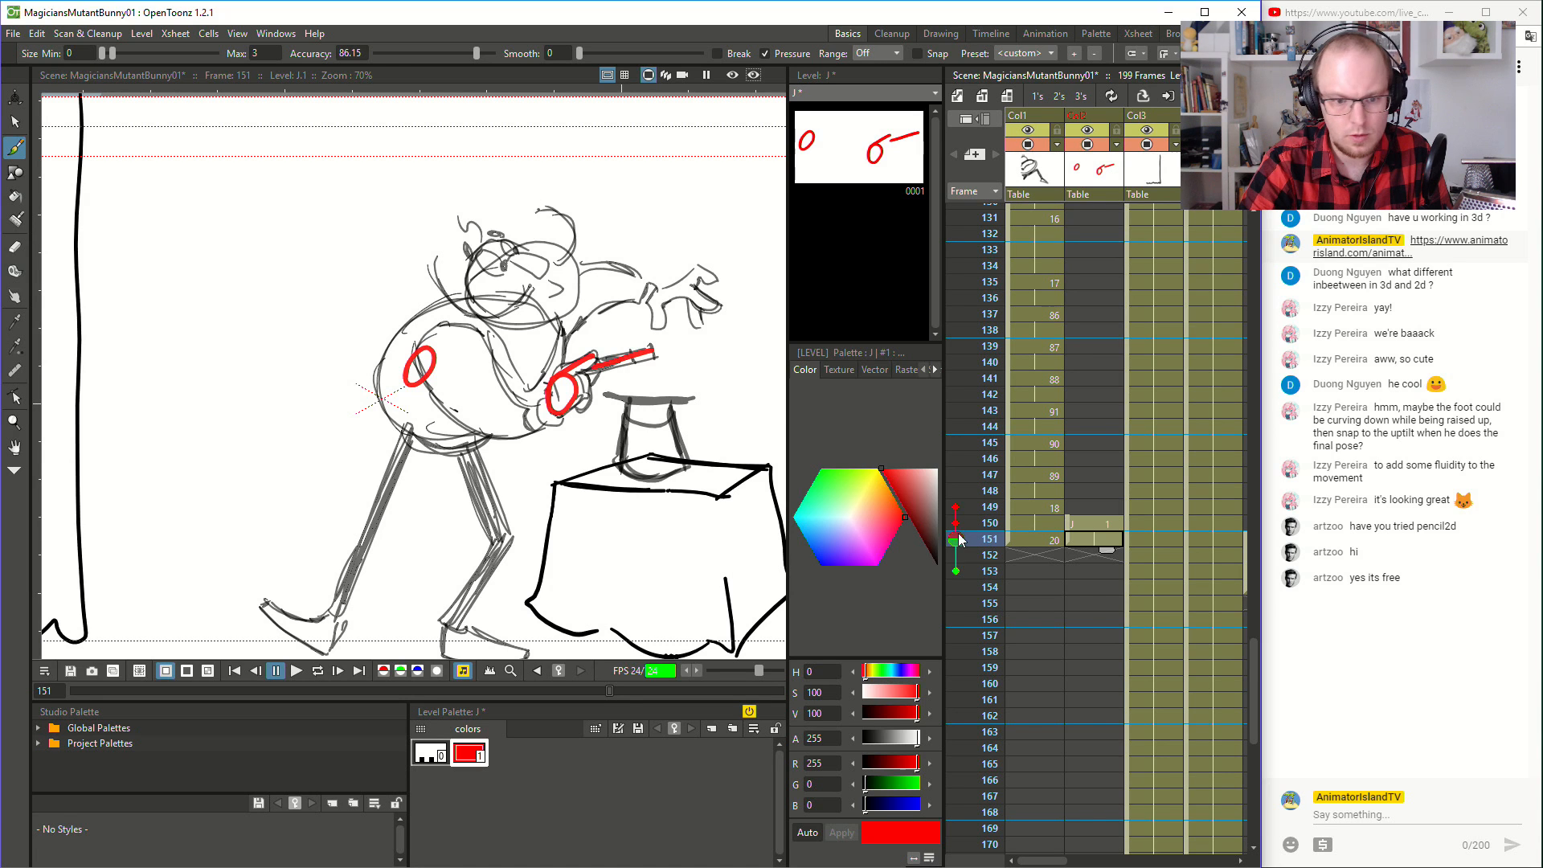
# - Add a short finger stroke and the wand's line to the red oval over the magician's hand at frame 150
pyautogui.click(1030, 524)
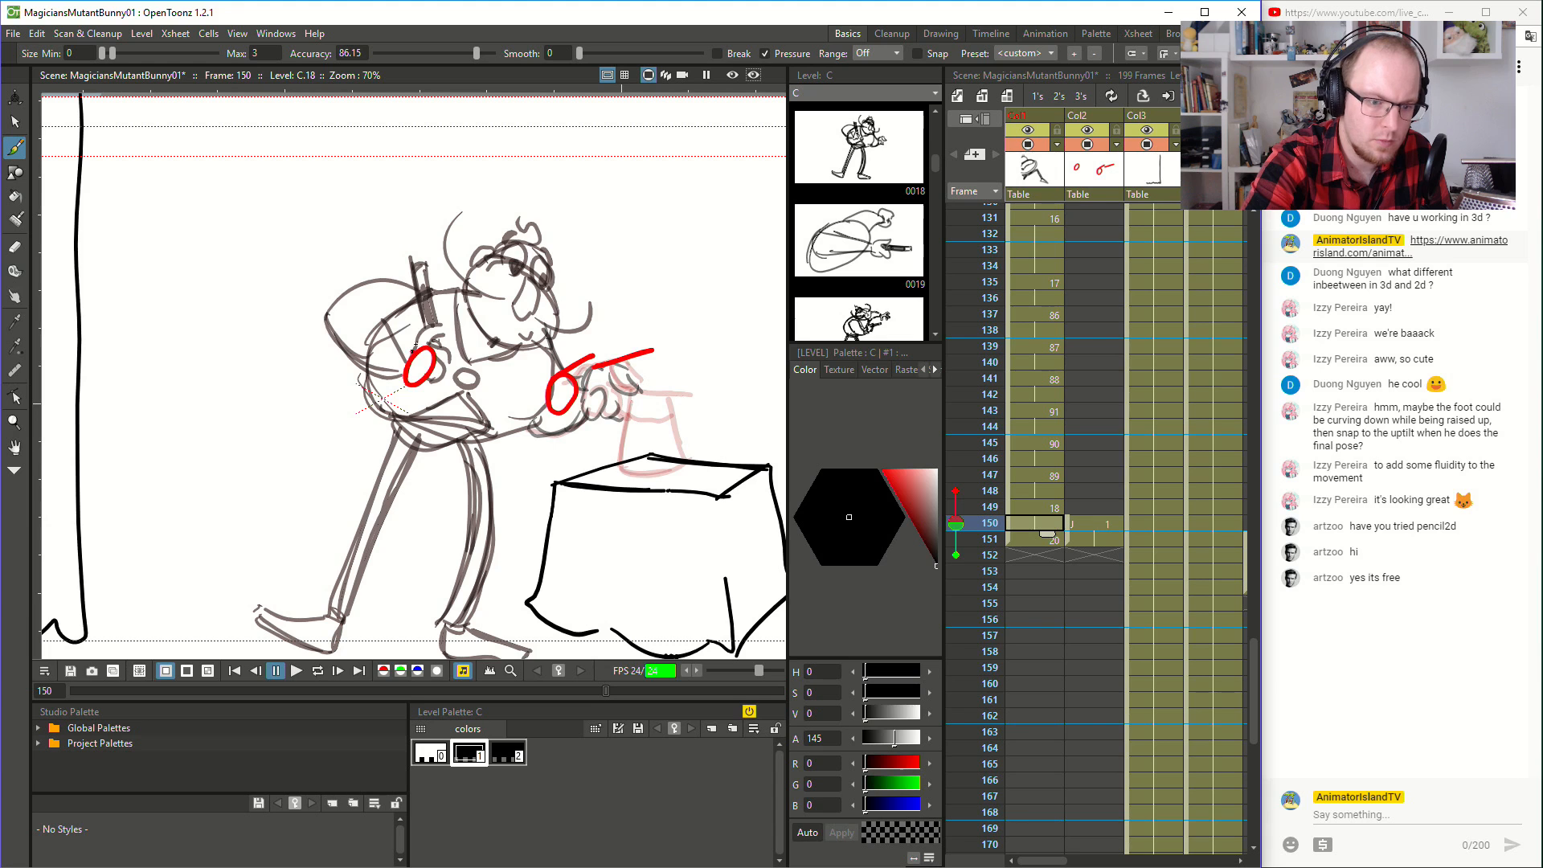
pyautogui.click(1079, 521)
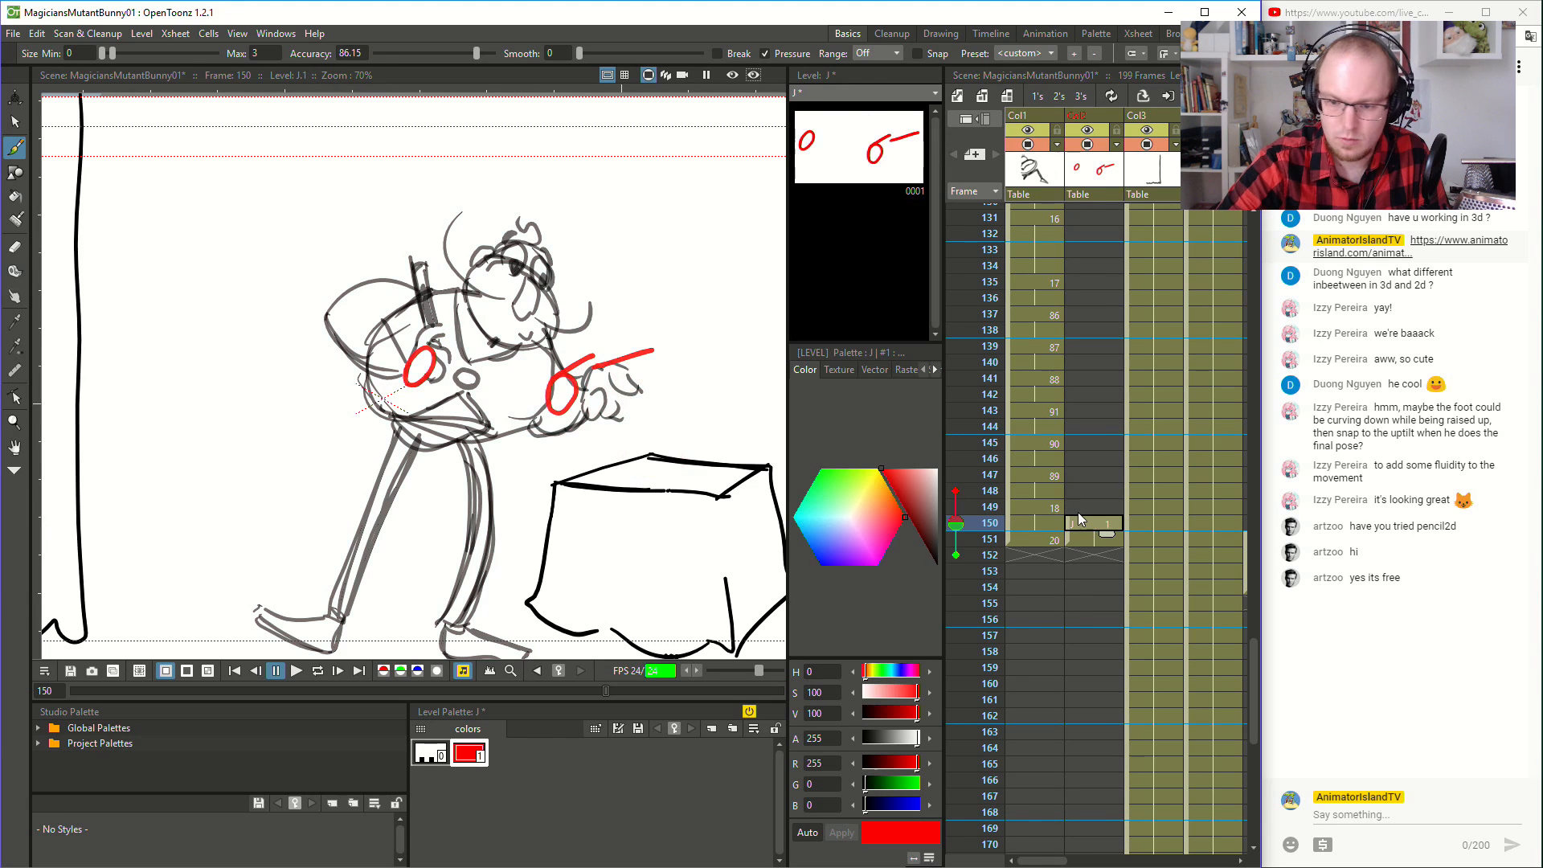
pyautogui.moveTo(417, 354); pyautogui.dragTo(428, 335)
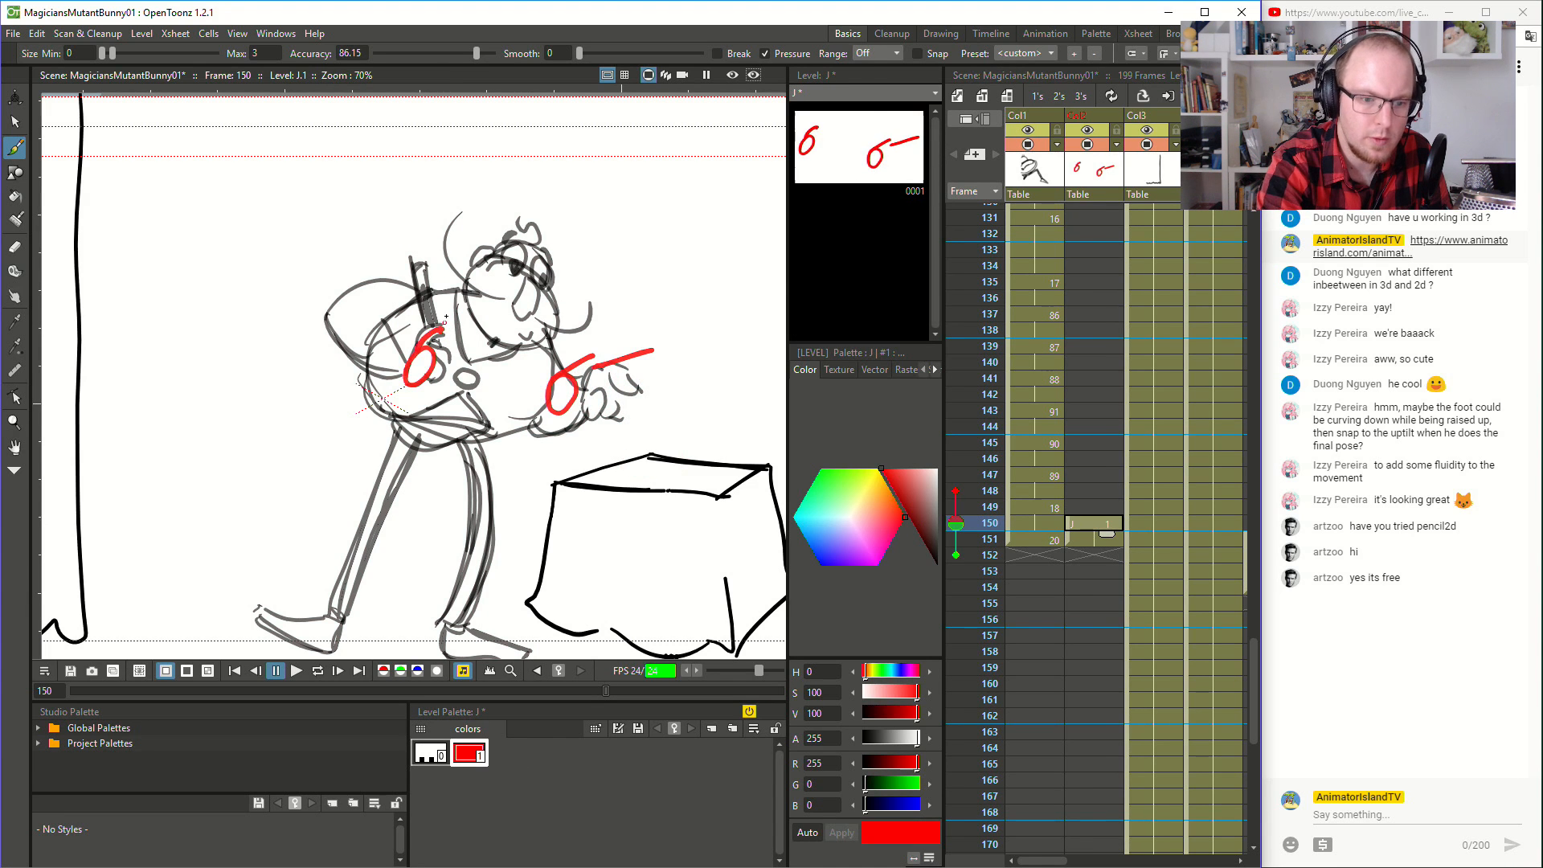
pyautogui.moveTo(418, 259); pyautogui.dragTo(439, 328)
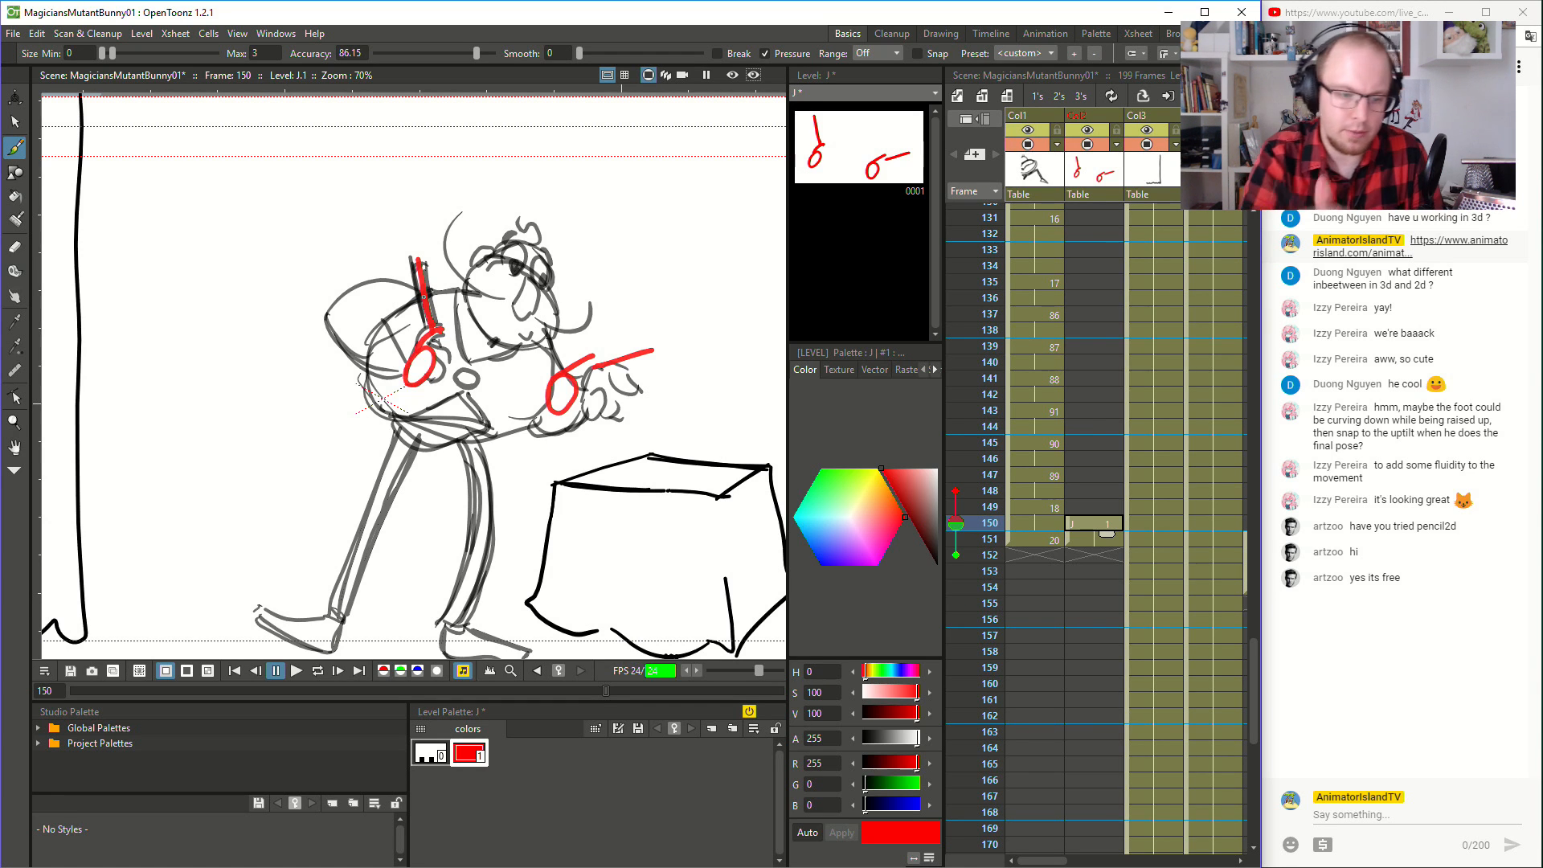
# - Try brushing curved red motion paths between the two hand ovals, first arcing below and once arcing above
pyautogui.moveTo(419, 393)
pyautogui.mouseDown()
pyautogui.moveTo(451, 416)
pyautogui.moveTo(545, 402)
pyautogui.mouseUp()
pyautogui.hotkey('ctrl', 'z')
pyautogui.moveTo(412, 377)
pyautogui.mouseDown()
pyautogui.moveTo(500, 429)
pyautogui.moveTo(555, 404)
pyautogui.mouseUp()
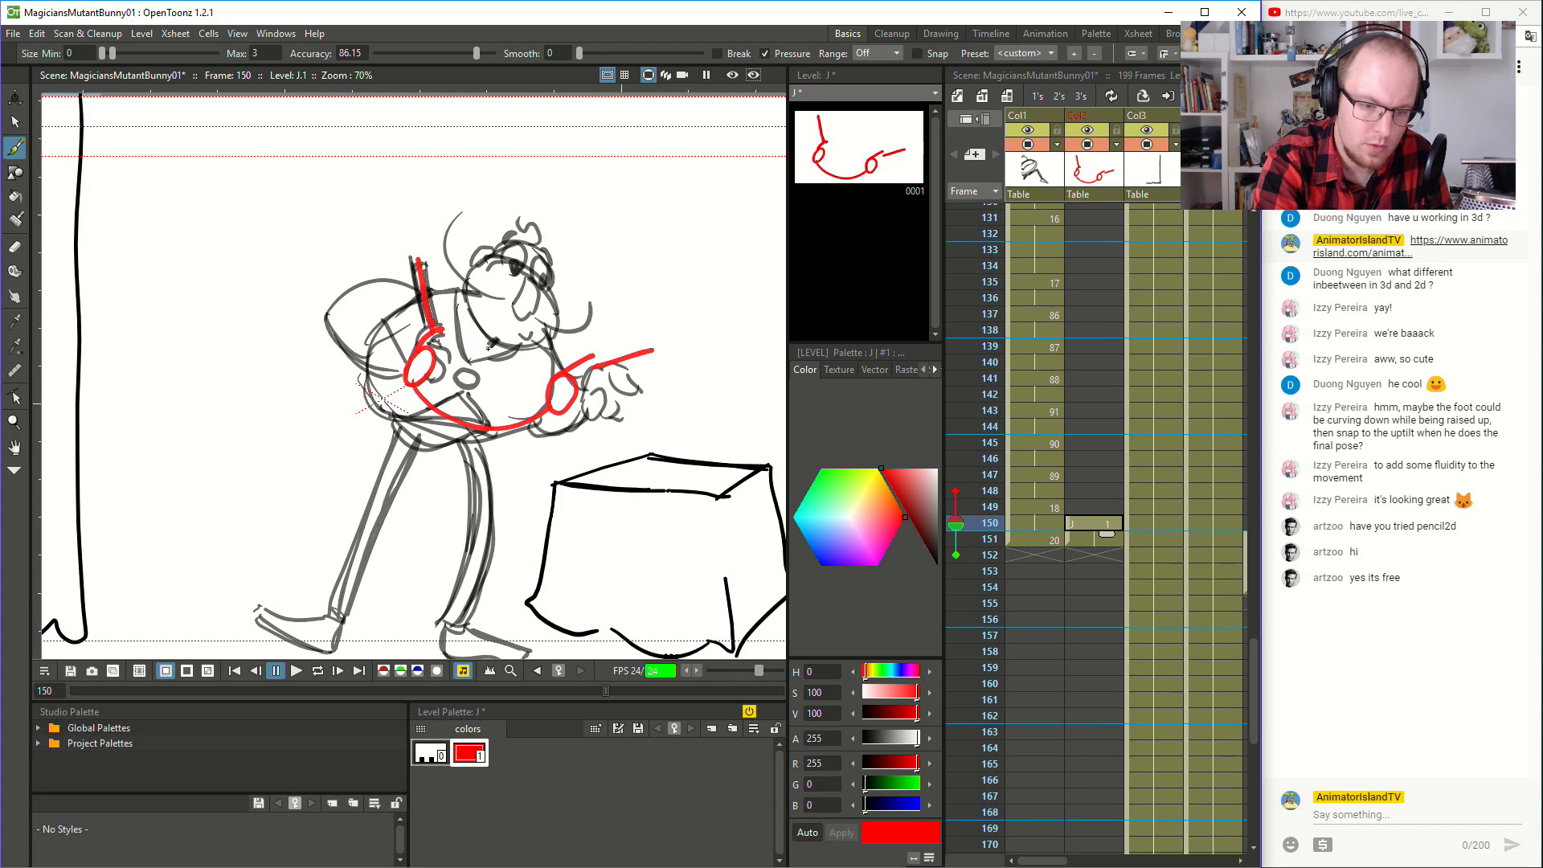
pyautogui.hotkey('ctrl', 'z')
pyautogui.moveTo(412, 377)
pyautogui.mouseDown()
pyautogui.moveTo(488, 338)
pyautogui.moveTo(572, 371)
pyautogui.mouseUp()
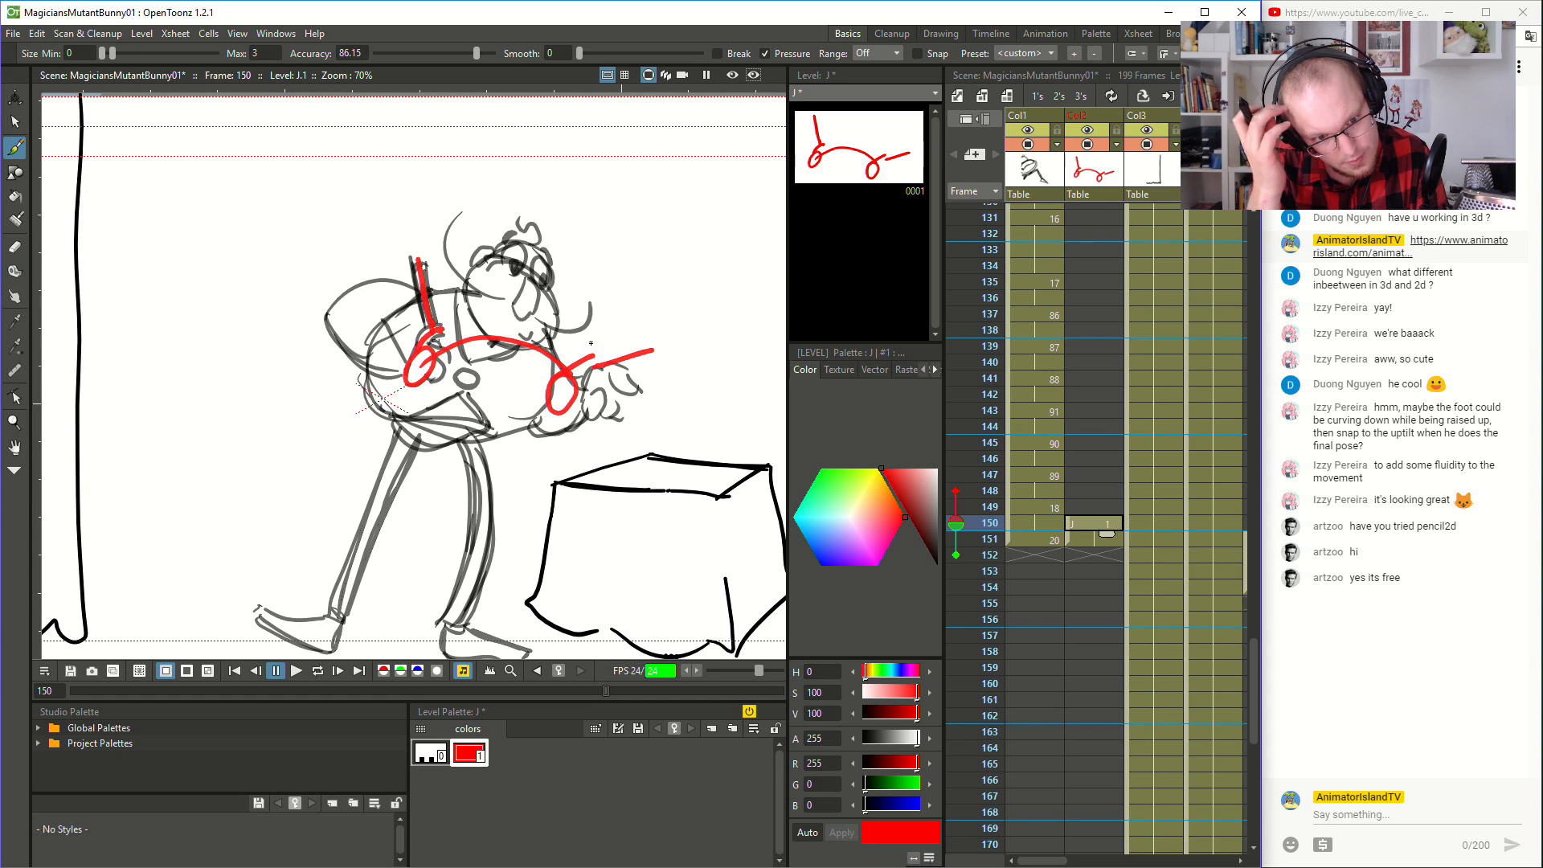
pyautogui.hotkey('ctrl', 'z')
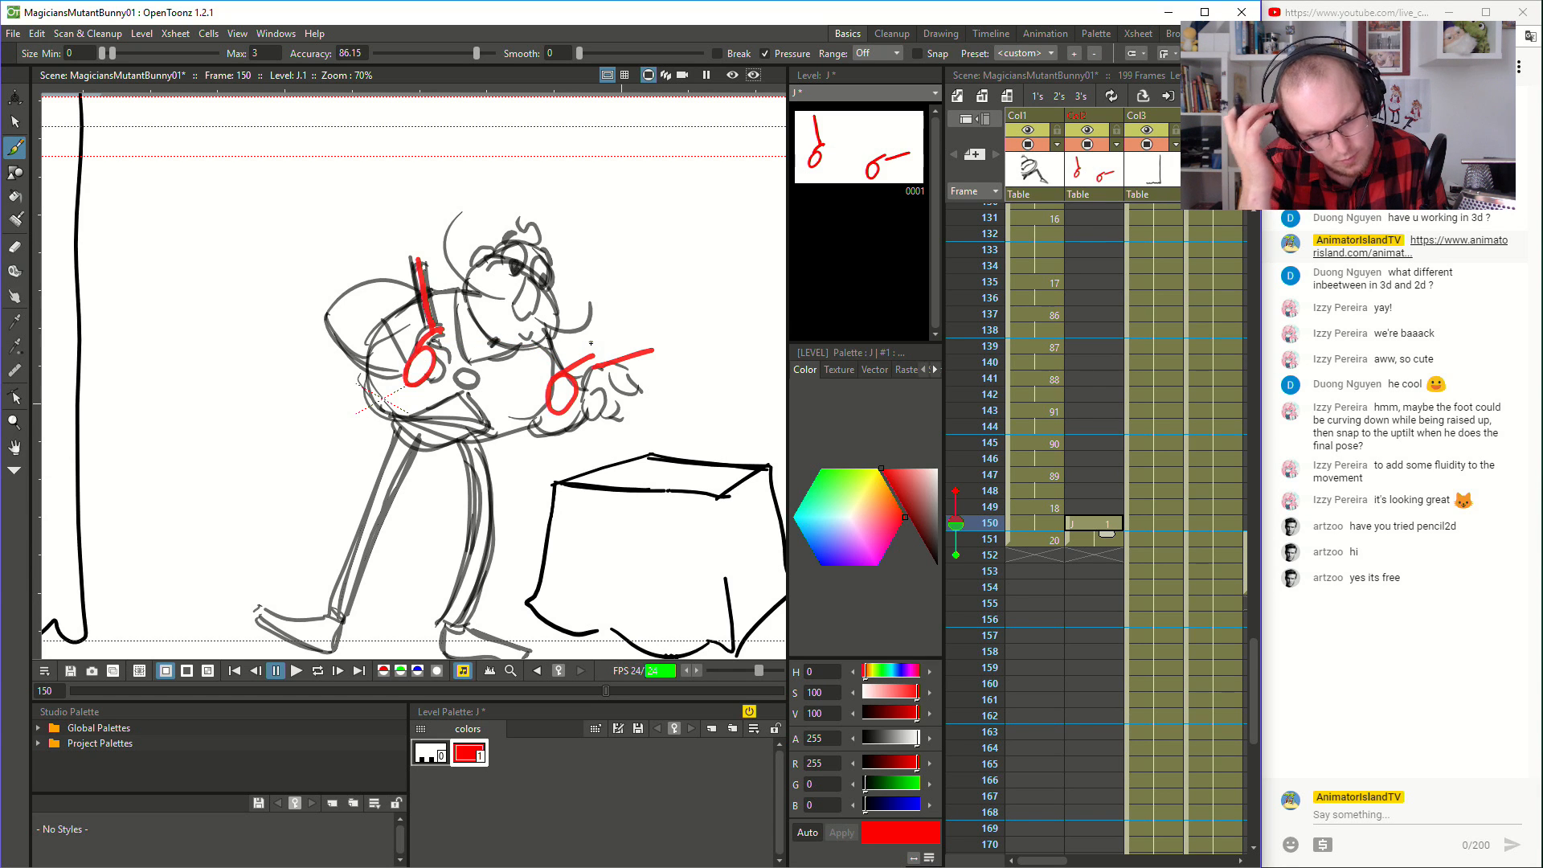
# - Trace the magician's head and nose in red over the pose at frame 150
pyautogui.click(967, 539)
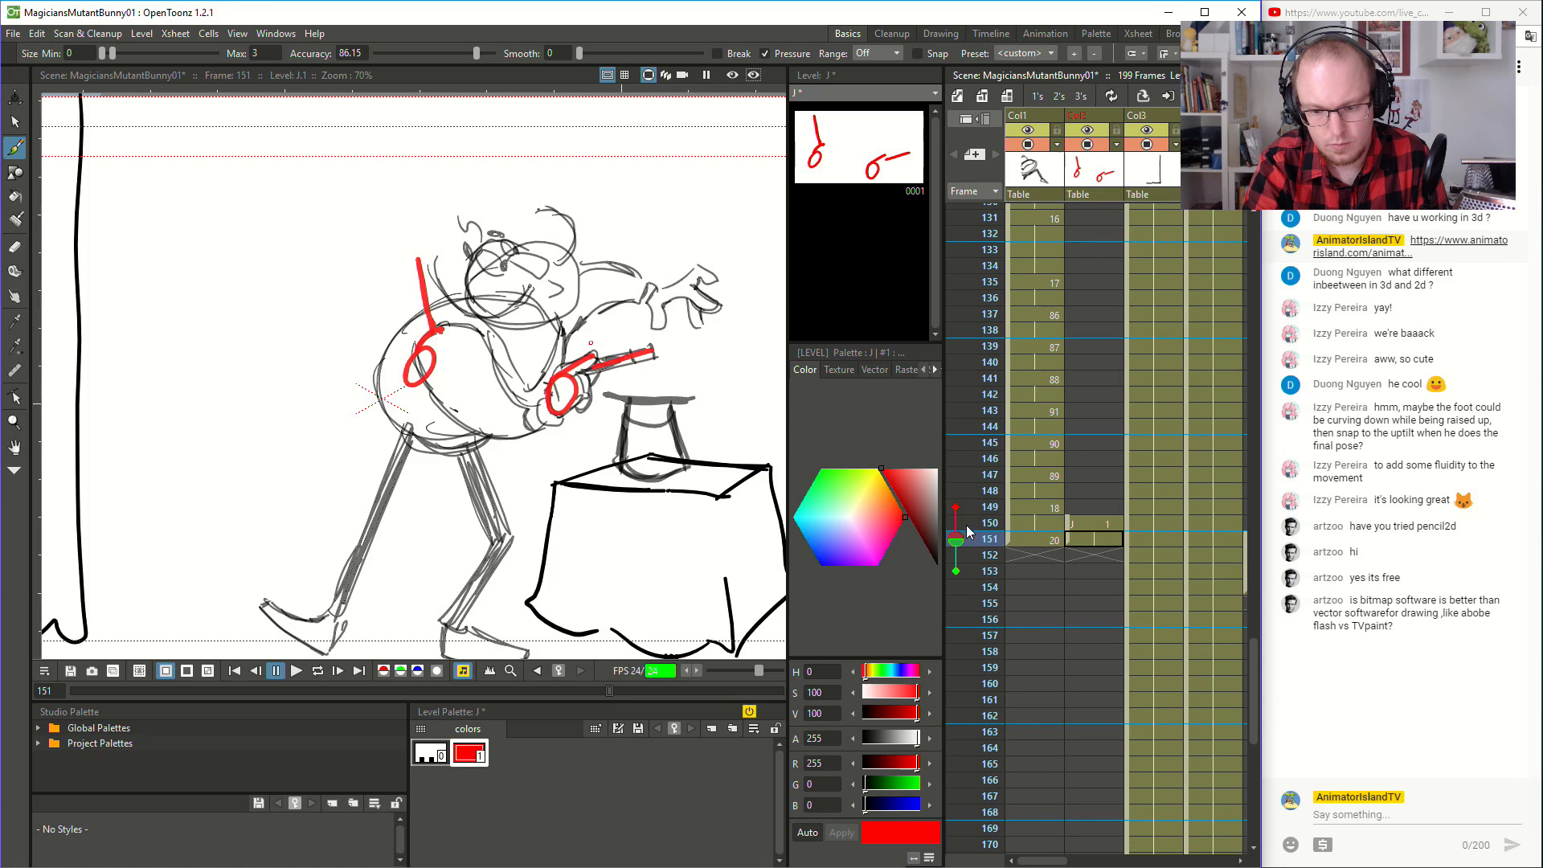
pyautogui.click(969, 523)
pyautogui.moveTo(471, 272)
pyautogui.mouseDown()
pyautogui.moveTo(484, 338)
pyautogui.moveTo(529, 353)
pyautogui.moveTo(560, 326)
pyautogui.moveTo(548, 287)
pyautogui.moveTo(515, 263)
pyautogui.moveTo(474, 265)
pyautogui.moveTo(535, 246)
pyautogui.moveTo(553, 272)
pyautogui.moveTo(512, 314)
pyautogui.moveTo(531, 315)
pyautogui.moveTo(537, 260)
pyautogui.mouseUp()
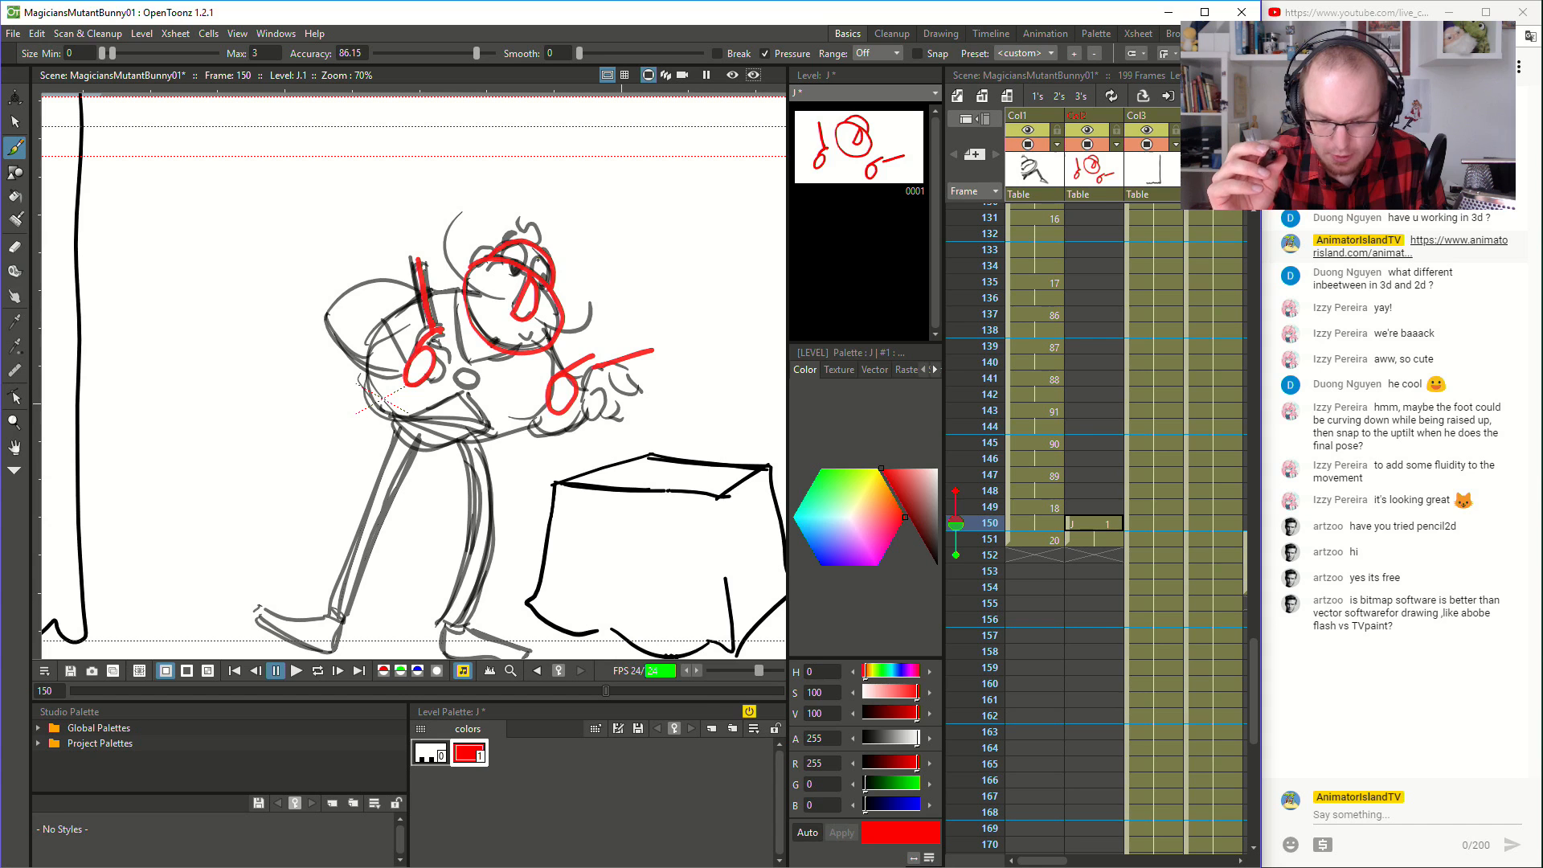
# - Add a second style to the guide level's palette and colour it bright green with hue 98
pyautogui.rightClick(552, 807)
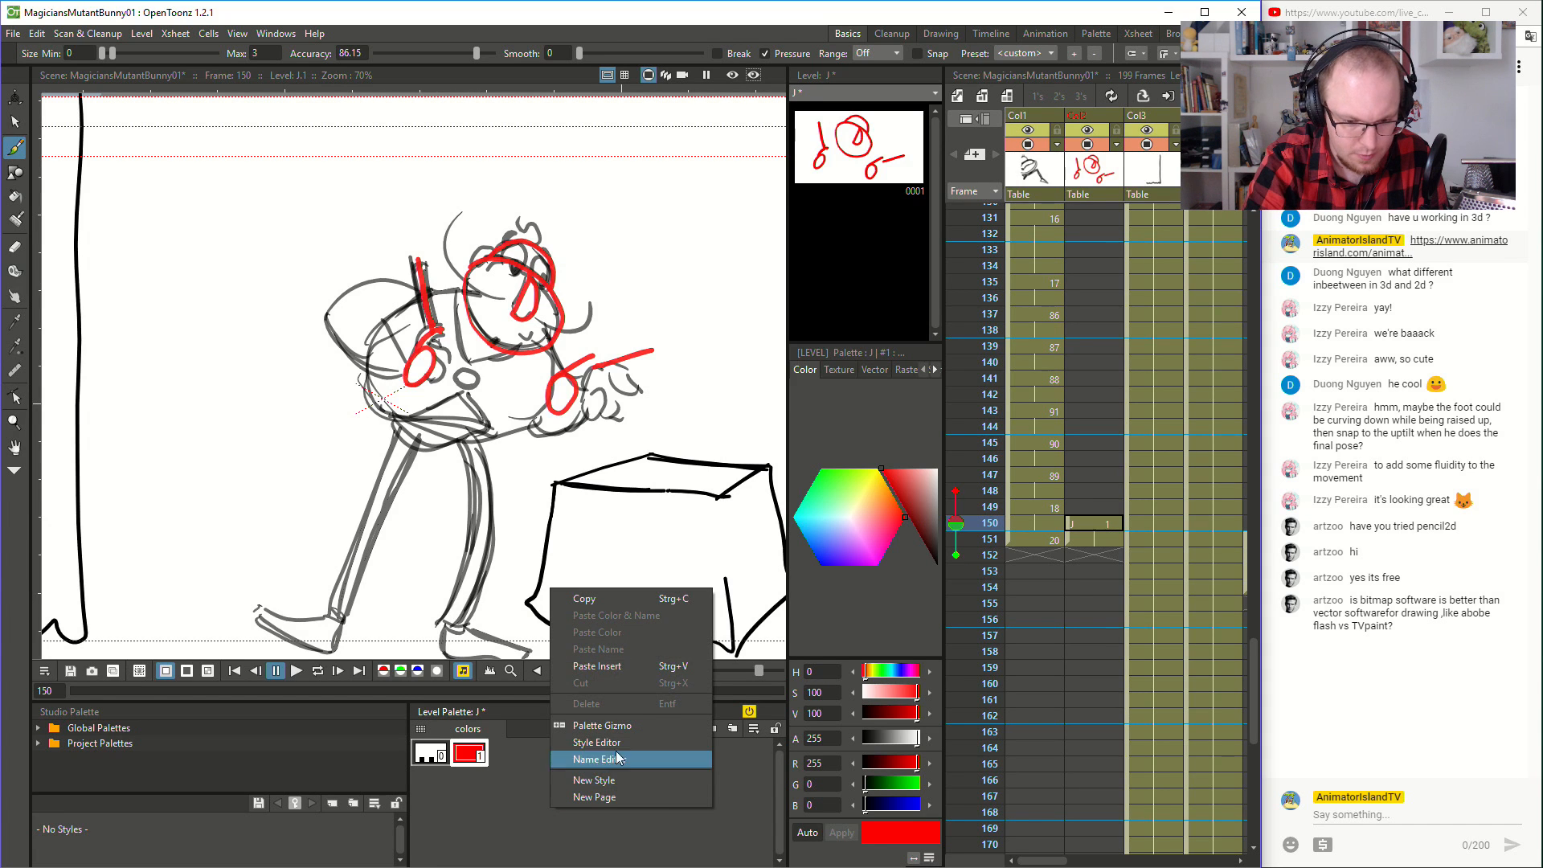
pyautogui.click(653, 781)
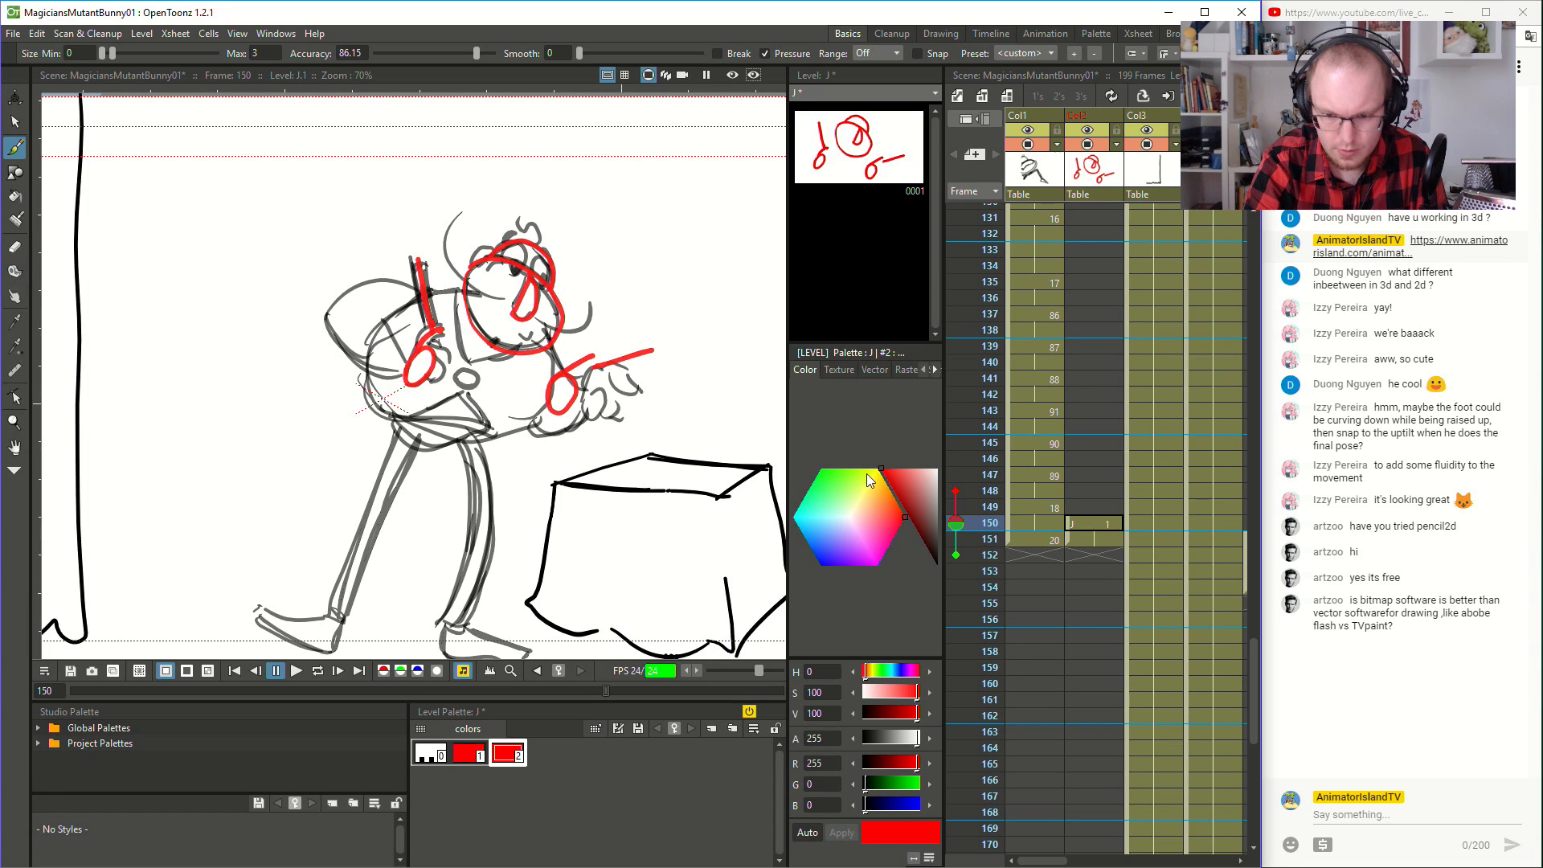
pyautogui.click(841, 461)
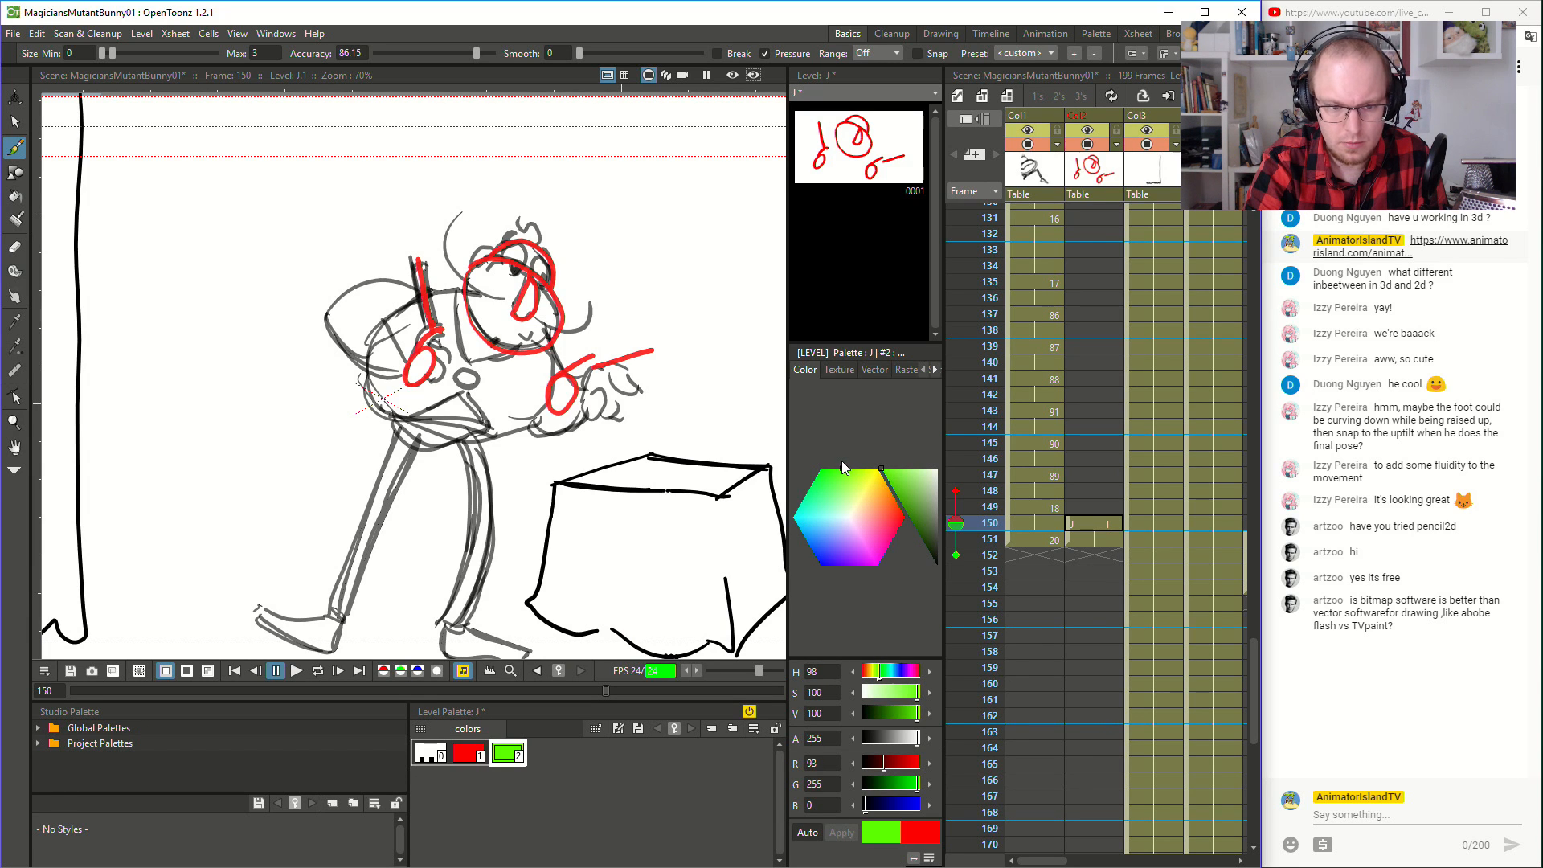
# - Trace the magician's head at frame 151 with the red style on the guide drawing
pyautogui.click(975, 540)
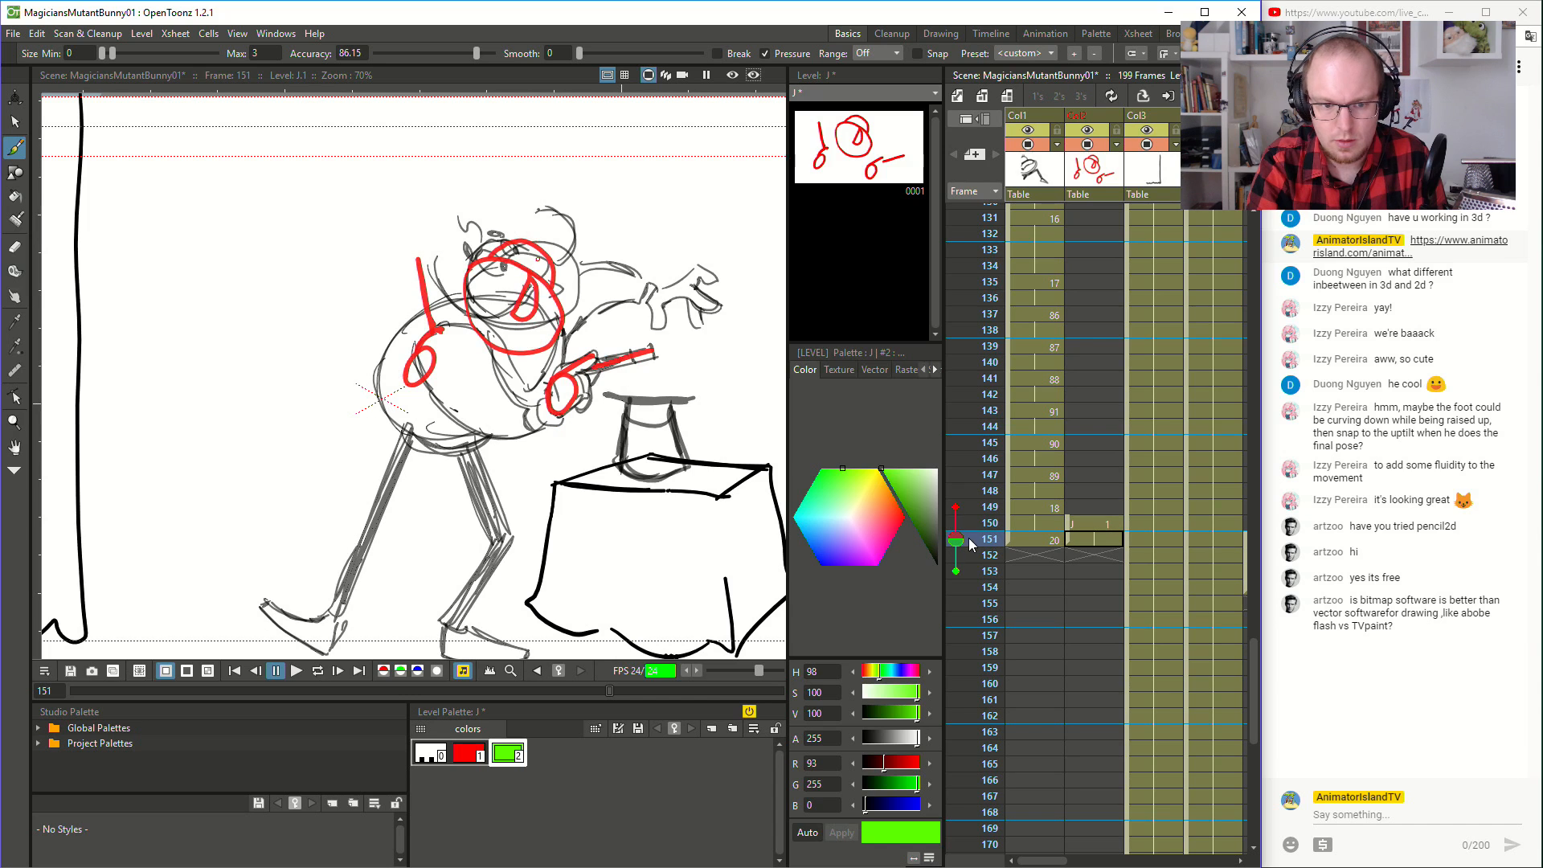
pyautogui.click(481, 754)
pyautogui.moveTo(472, 275)
pyautogui.mouseDown()
pyautogui.moveTo(516, 322)
pyautogui.moveTo(550, 319)
pyautogui.moveTo(580, 289)
pyautogui.moveTo(565, 241)
pyautogui.mouseUp()
pyautogui.hotkey('ctrl', 'z')
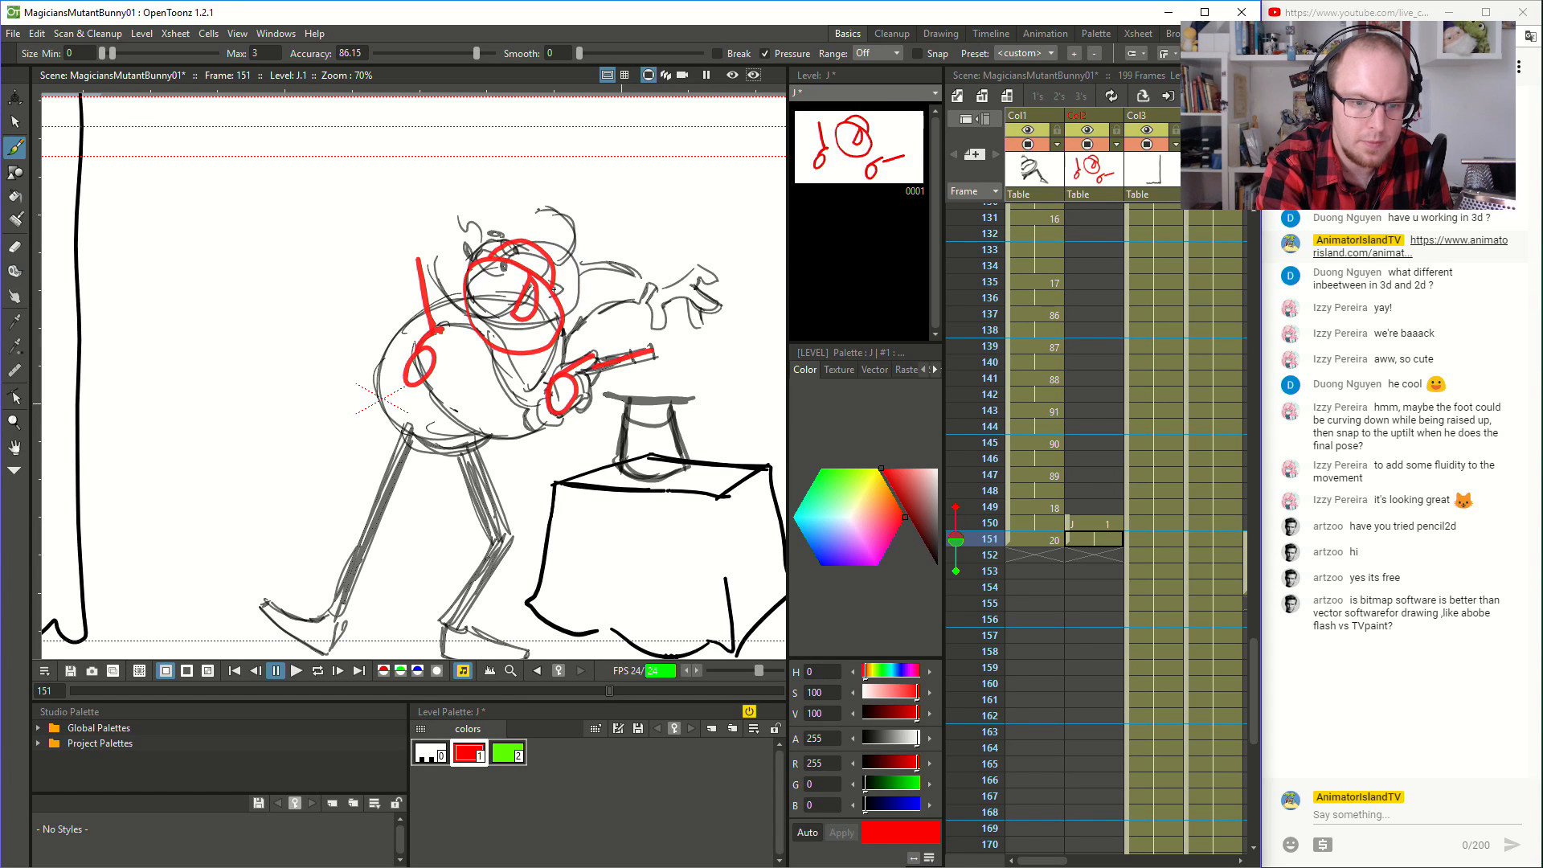
pyautogui.moveTo(478, 277)
pyautogui.mouseDown()
pyautogui.moveTo(503, 326)
pyautogui.moveTo(577, 261)
pyautogui.moveTo(503, 239)
pyautogui.moveTo(476, 257)
pyautogui.mouseUp()
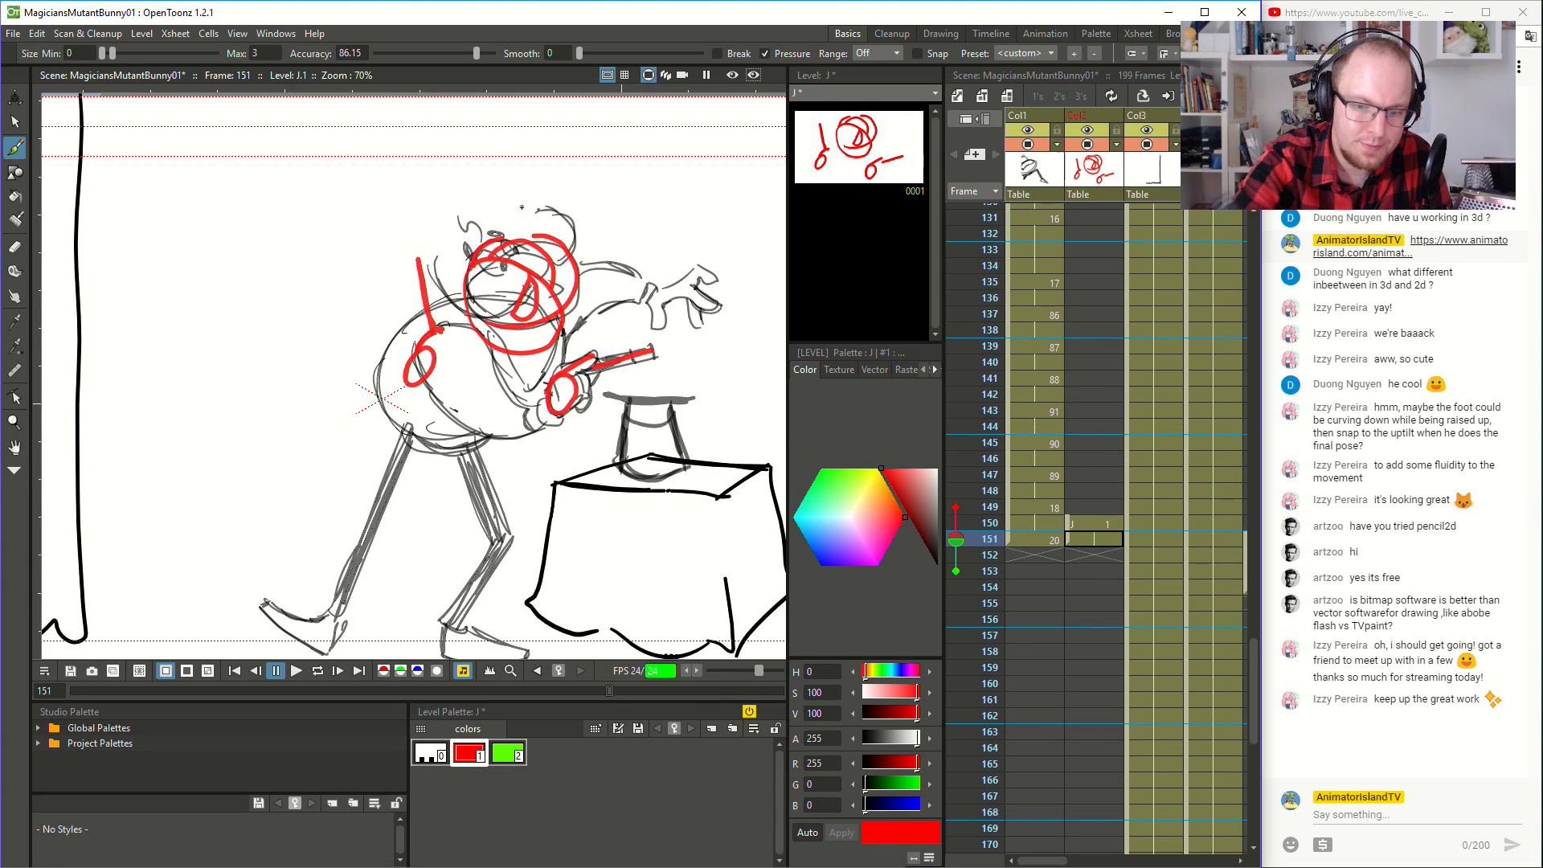
# - Brush the inbetween wand hand, wand and head in green, using the red guide marks of both poses
pyautogui.click(823, 480)
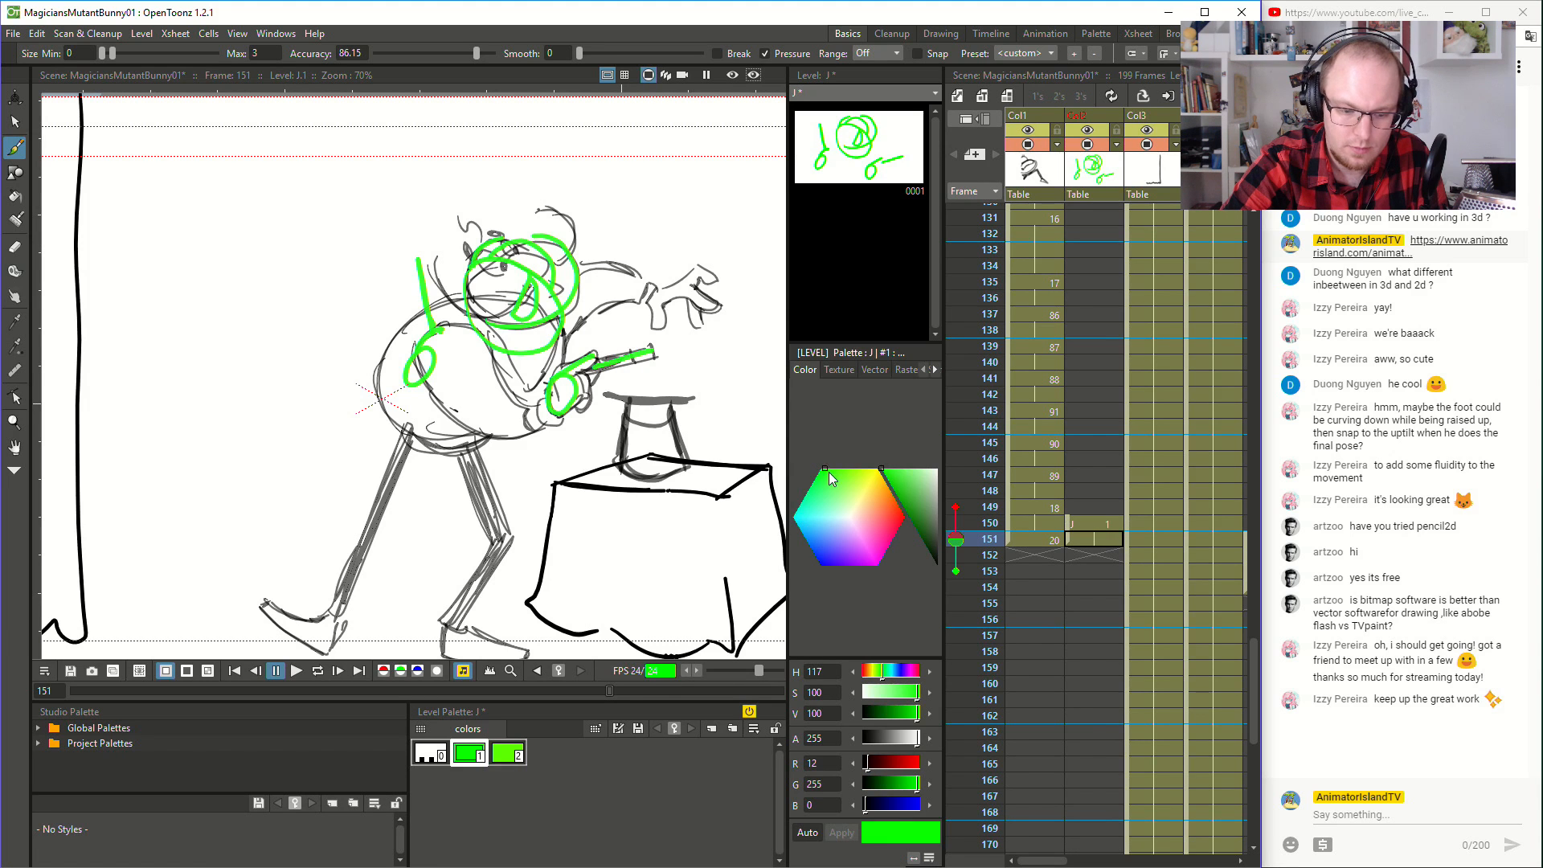
pyautogui.hotkey('ctrl', 'z')
pyautogui.click(508, 756)
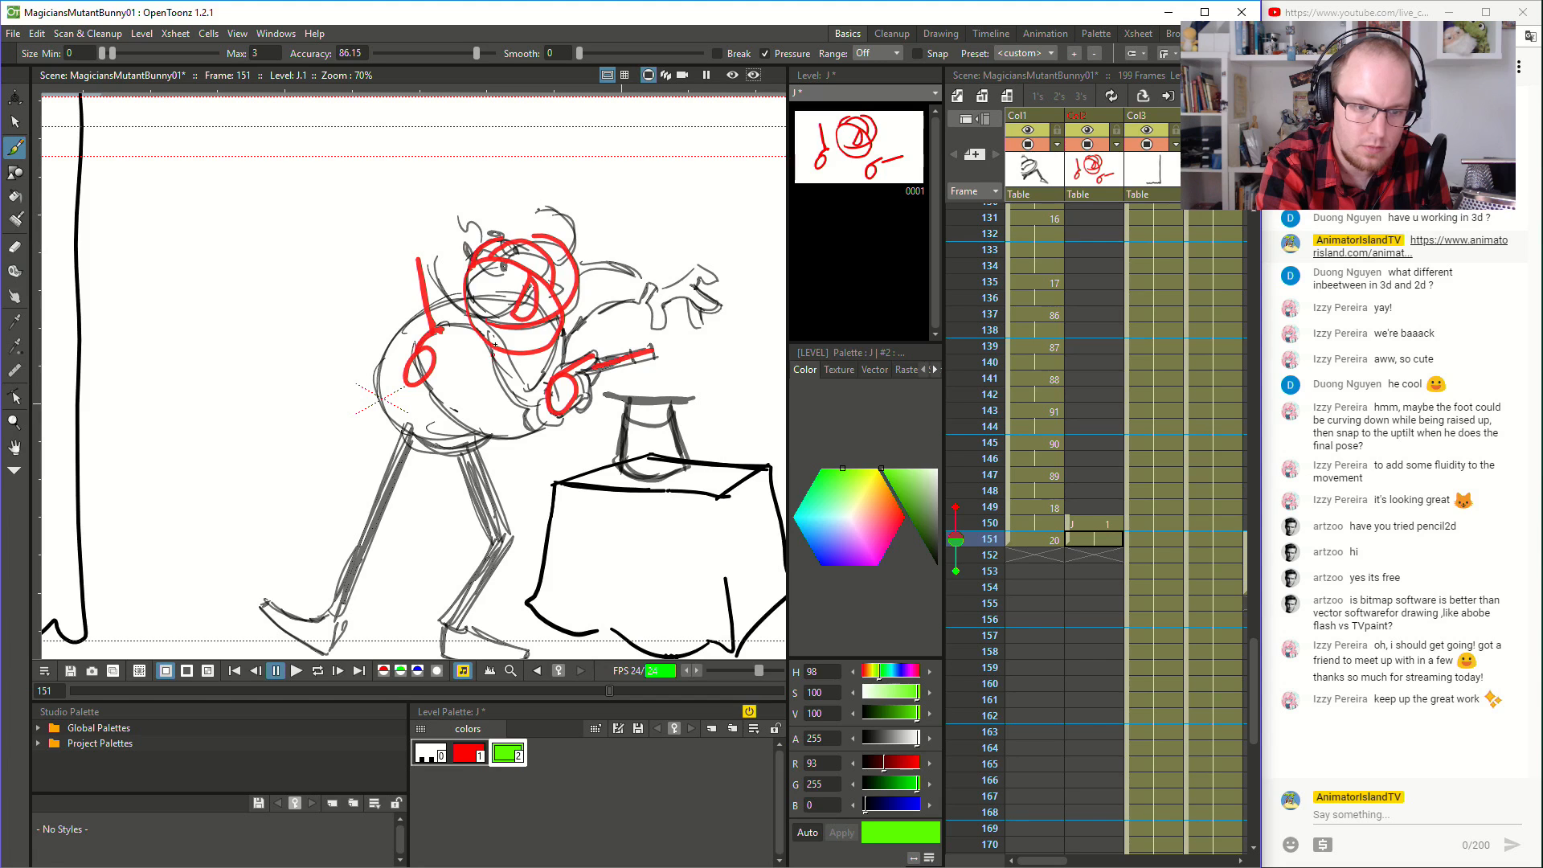
pyautogui.moveTo(485, 352)
pyautogui.mouseDown()
pyautogui.moveTo(515, 338)
pyautogui.moveTo(484, 365)
pyautogui.moveTo(505, 331)
pyautogui.moveTo(587, 295)
pyautogui.mouseUp()
pyautogui.hotkey('ctrl', 'z')
pyautogui.moveTo(512, 333); pyautogui.dragTo(575, 309)
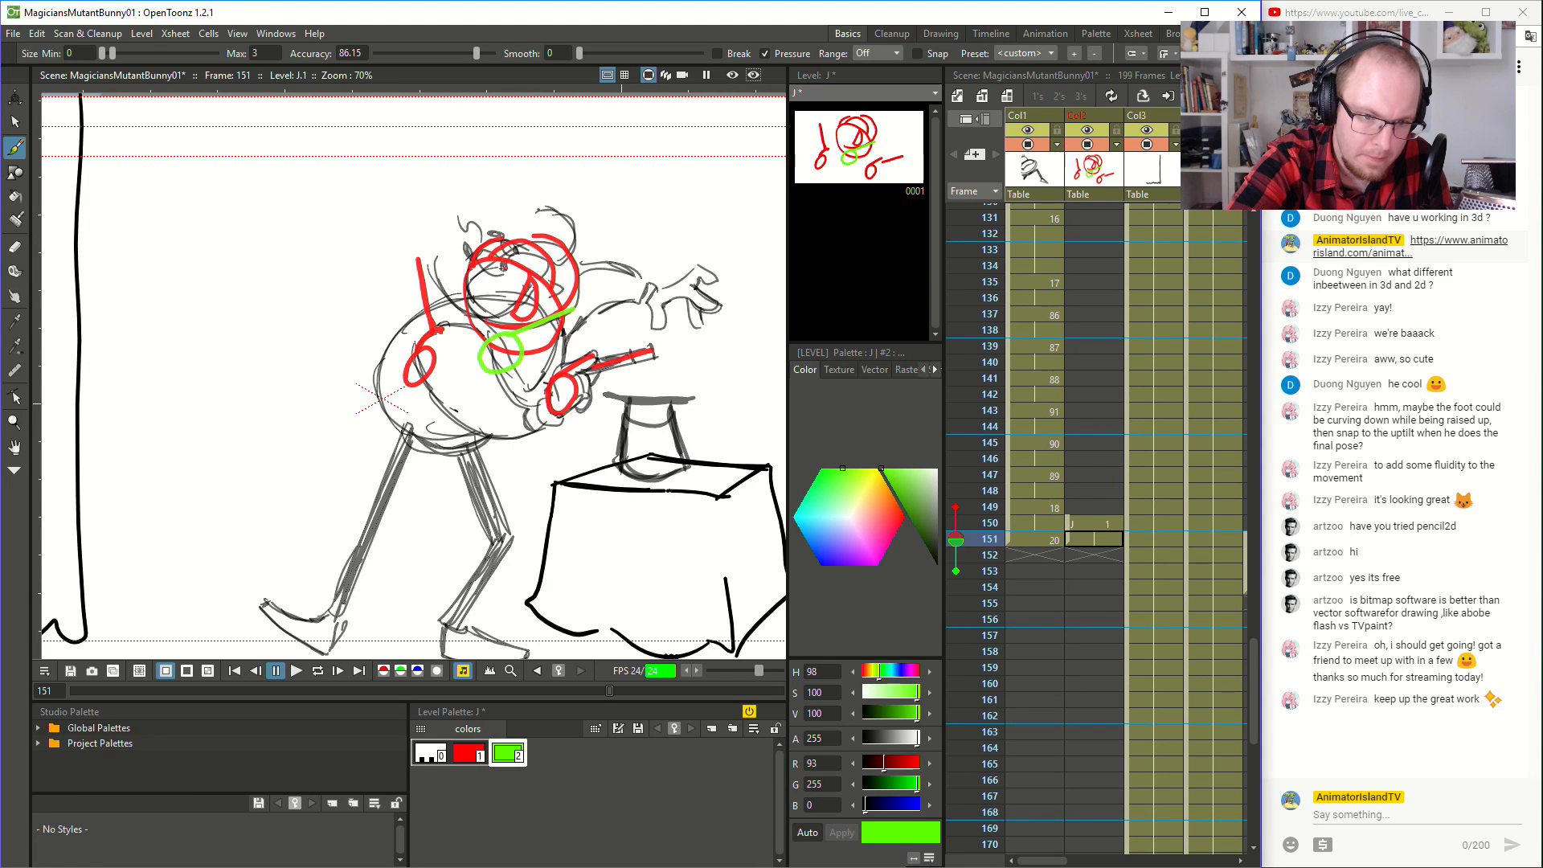
pyautogui.moveTo(470, 261)
pyautogui.mouseDown()
pyautogui.moveTo(475, 316)
pyautogui.moveTo(525, 309)
pyautogui.moveTo(555, 271)
pyautogui.moveTo(528, 234)
pyautogui.moveTo(468, 255)
pyautogui.moveTo(461, 285)
pyautogui.moveTo(474, 236)
pyautogui.moveTo(504, 239)
pyautogui.moveTo(466, 245)
pyautogui.mouseUp()
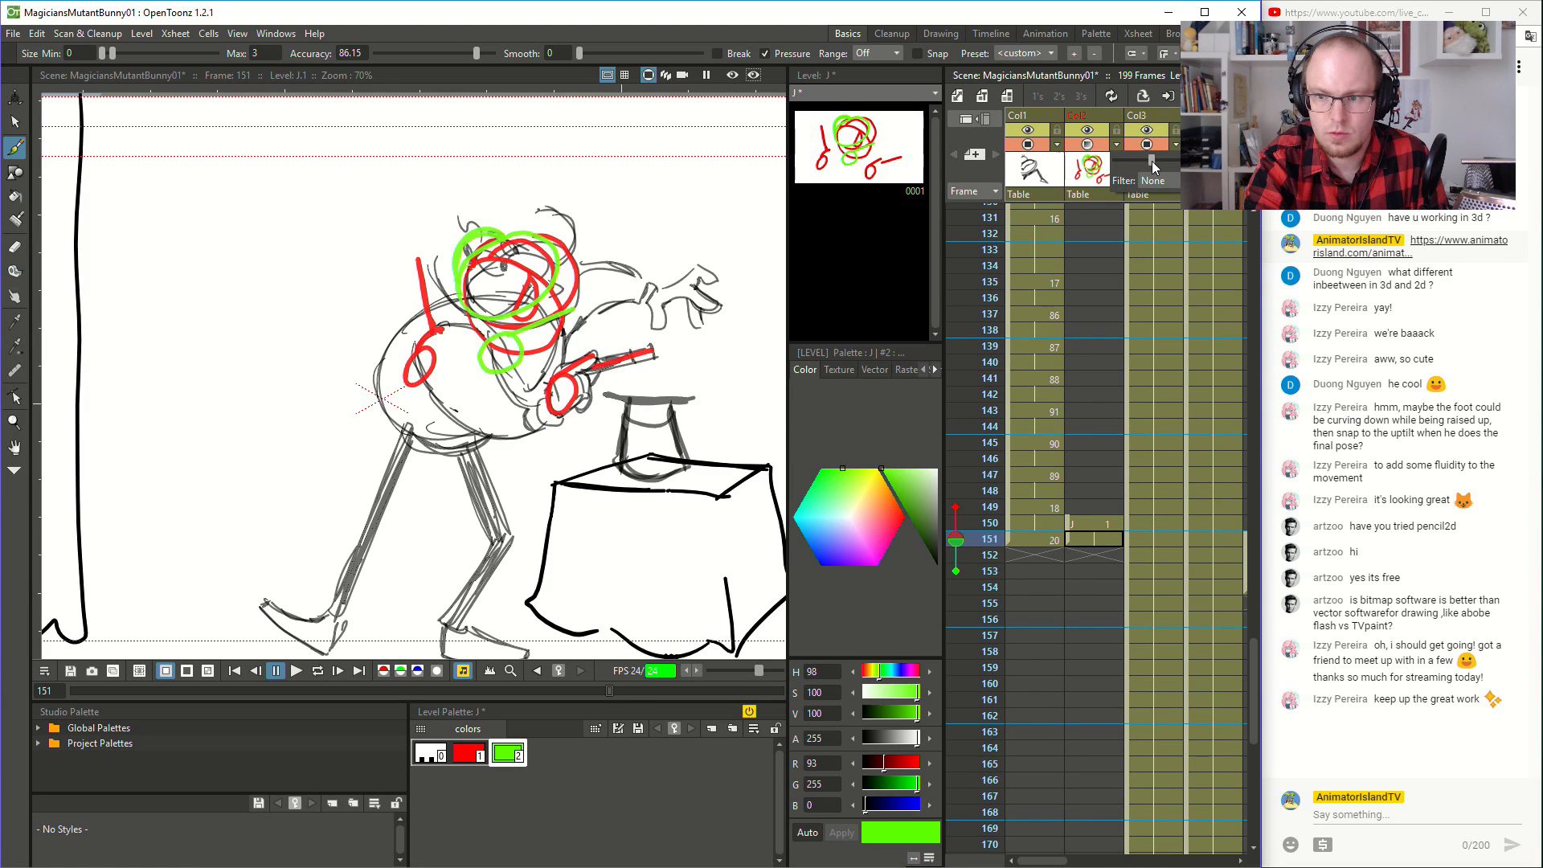
# - Flip between the magician's poses at frames 149 to 151 to compare them against the red and green guides
pyautogui.click(1041, 524)
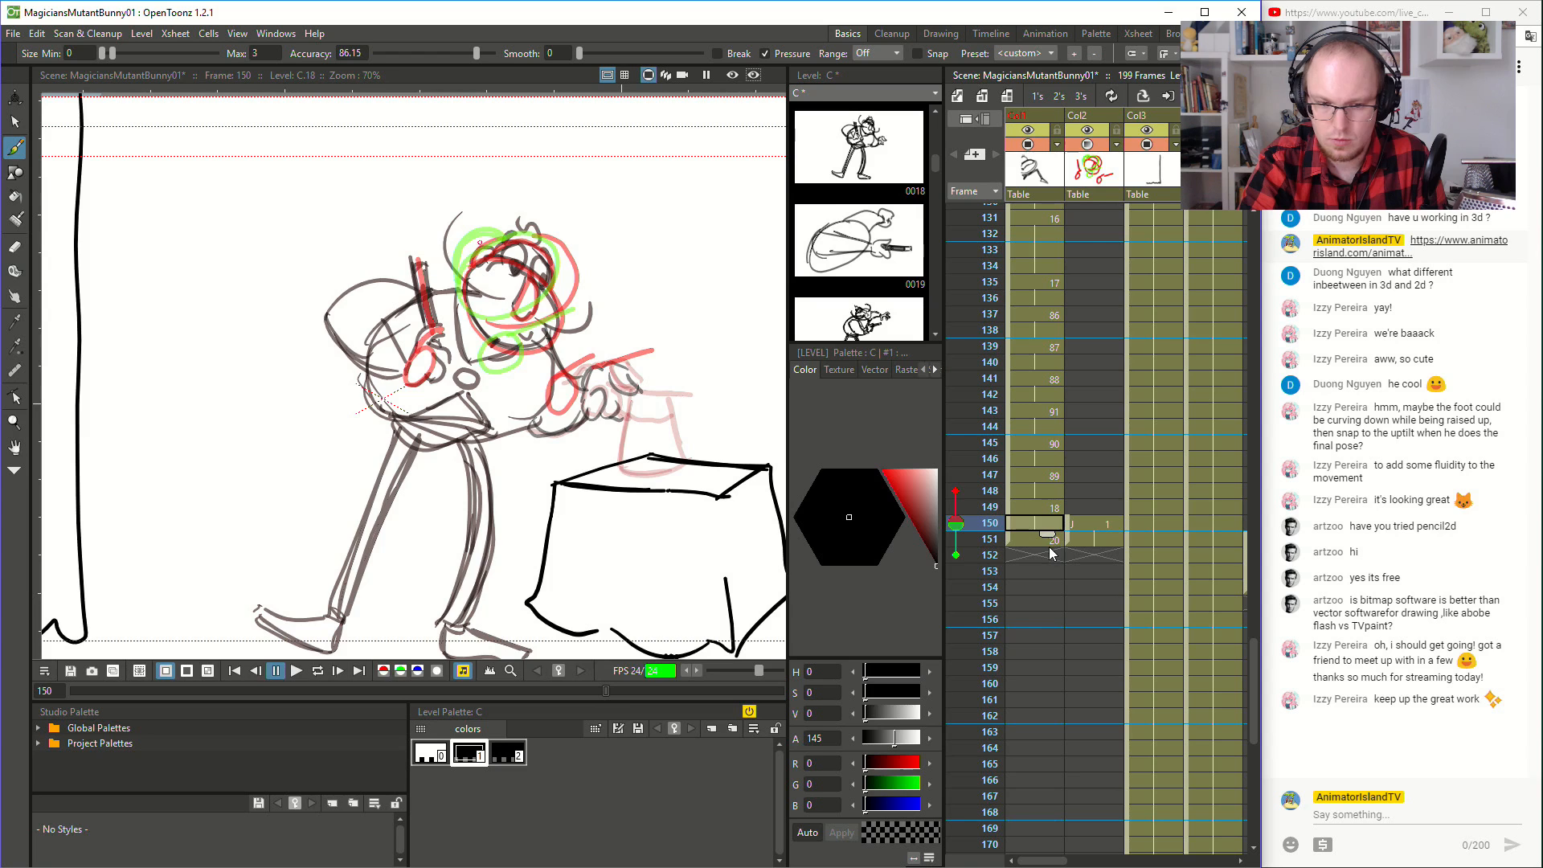
pyautogui.click(1049, 545)
pyautogui.click(1047, 522)
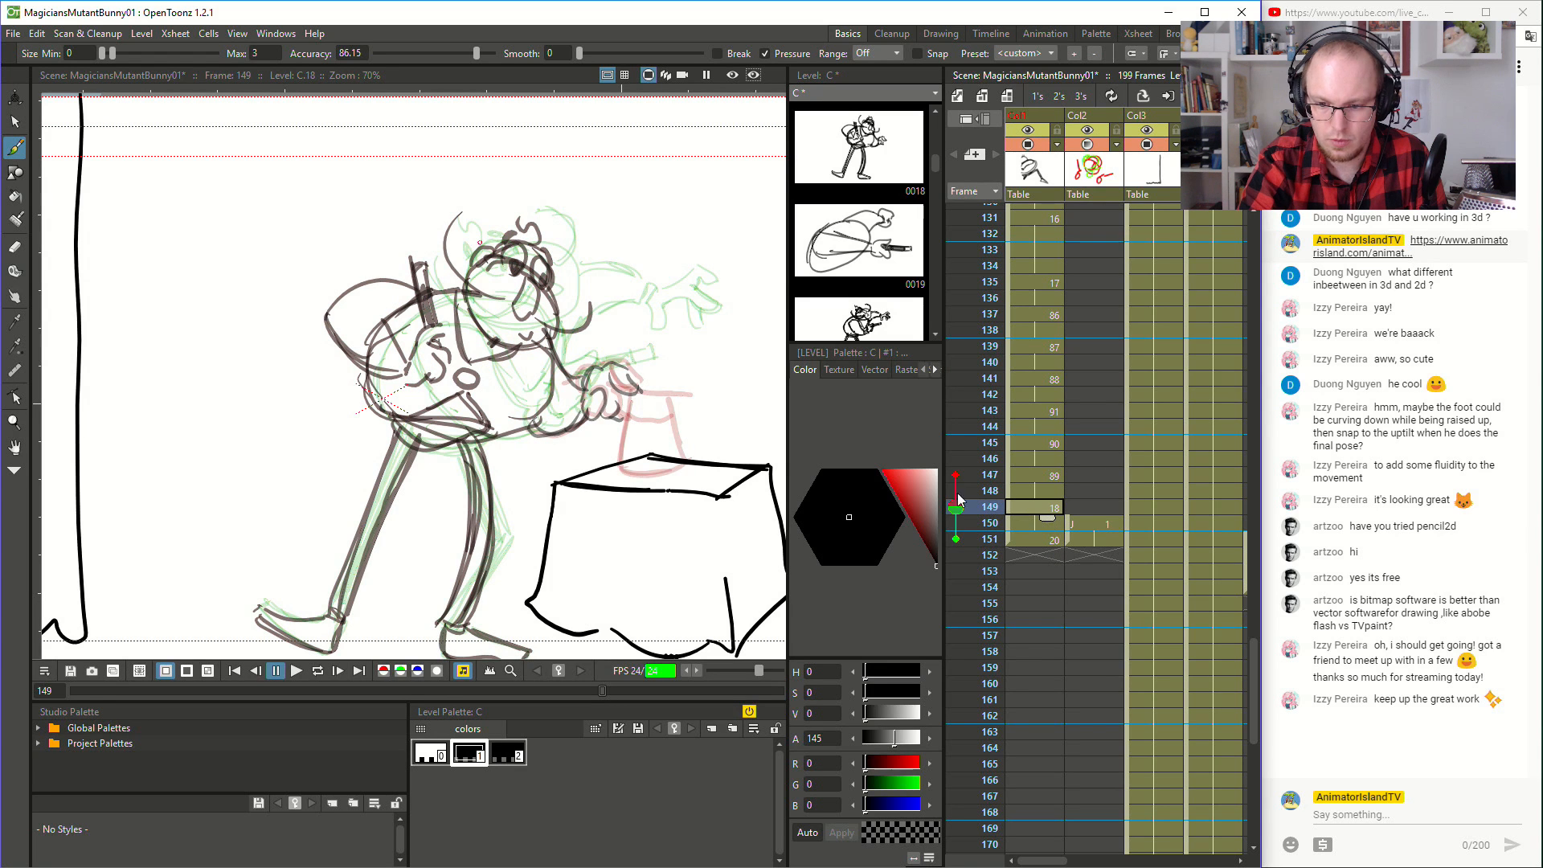
pyautogui.click(1053, 506)
pyautogui.click(1034, 541)
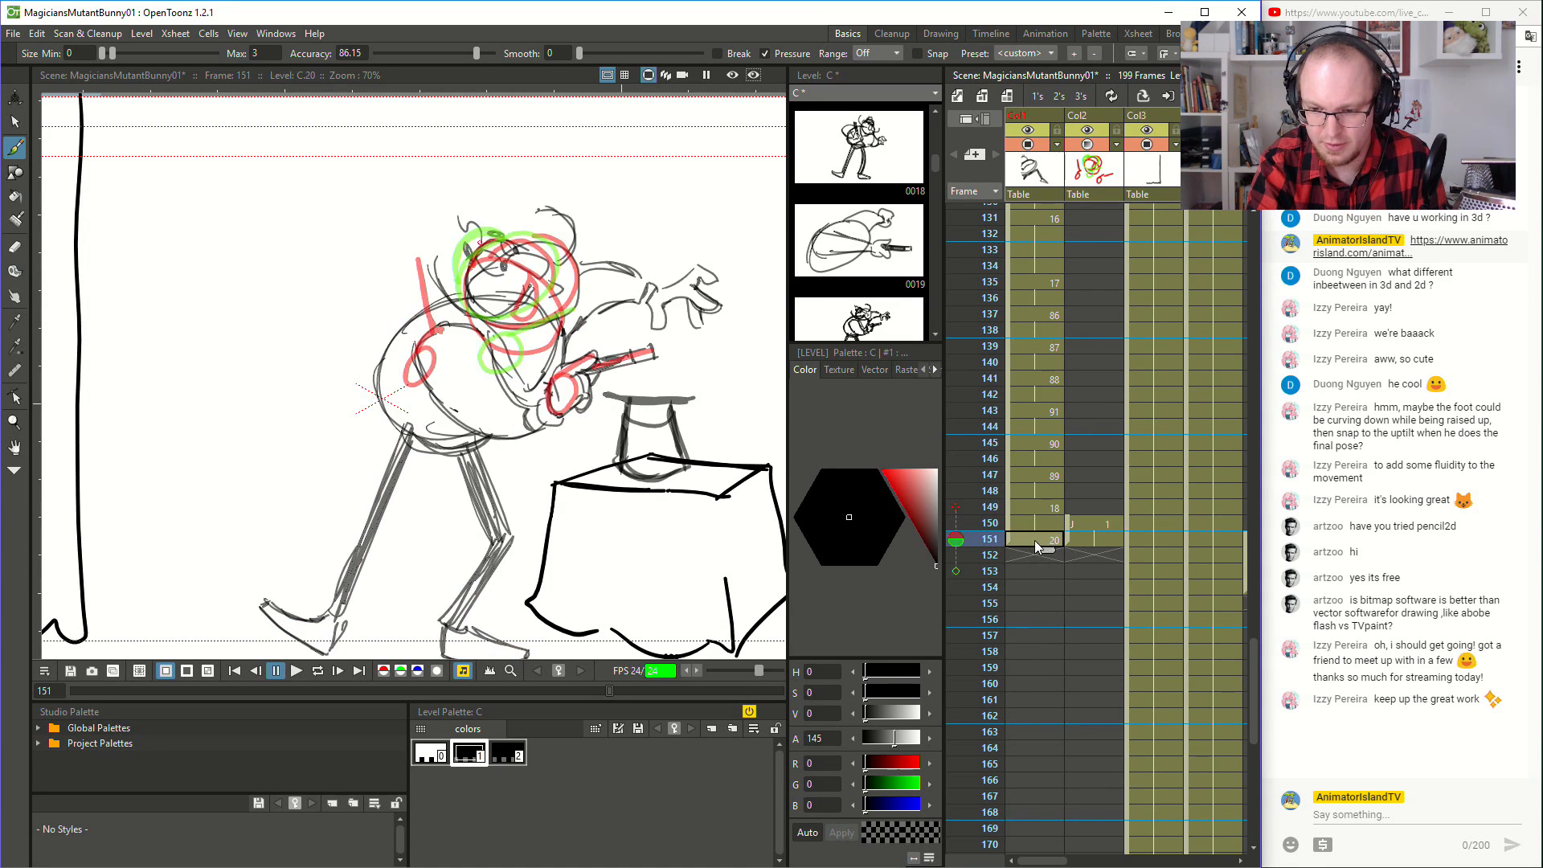
pyautogui.click(1037, 524)
pyautogui.click(1008, 539)
pyautogui.click(1032, 570)
pyautogui.click(1030, 524)
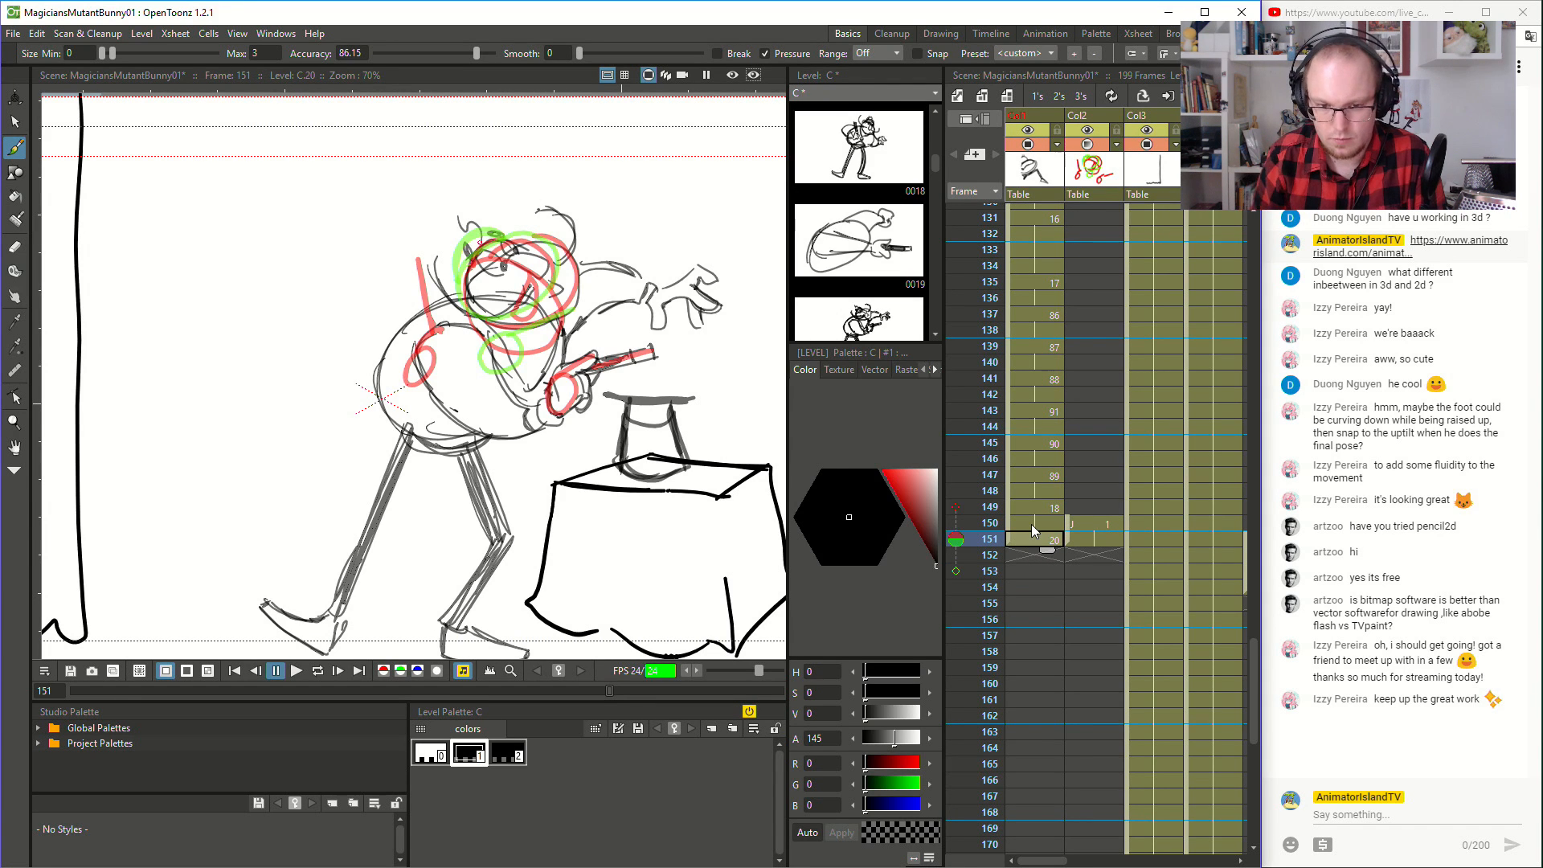
# - Move the magician's drawing 20 from frame 151 to frame 152, leaving frame 151 empty for an inbetween
pyautogui.click(1011, 541)
pyautogui.moveTo(1011, 541); pyautogui.dragTo(1015, 557)
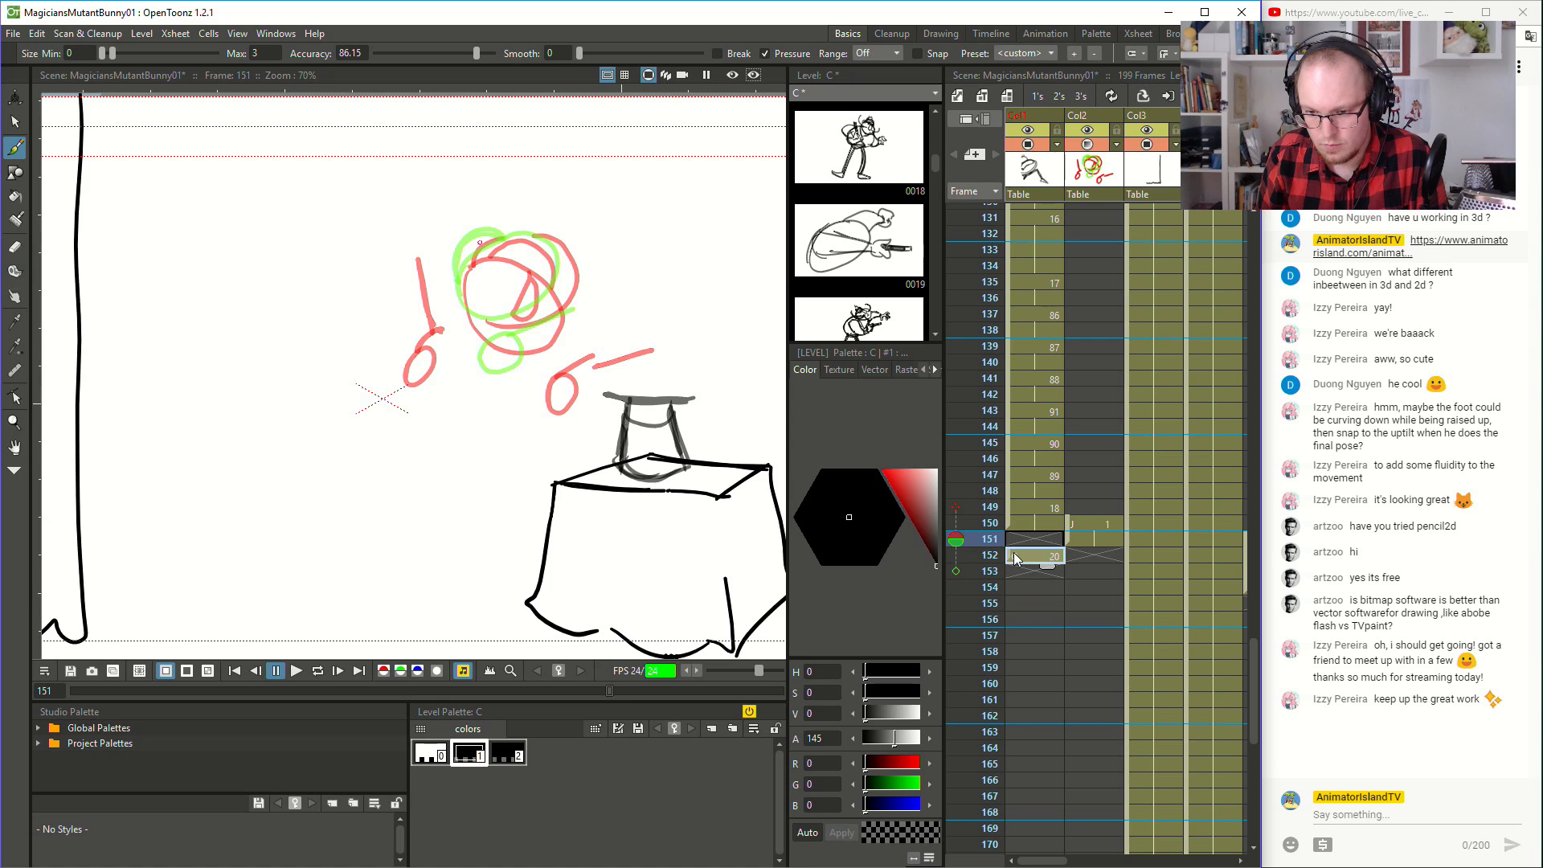
pyautogui.click(1036, 539)
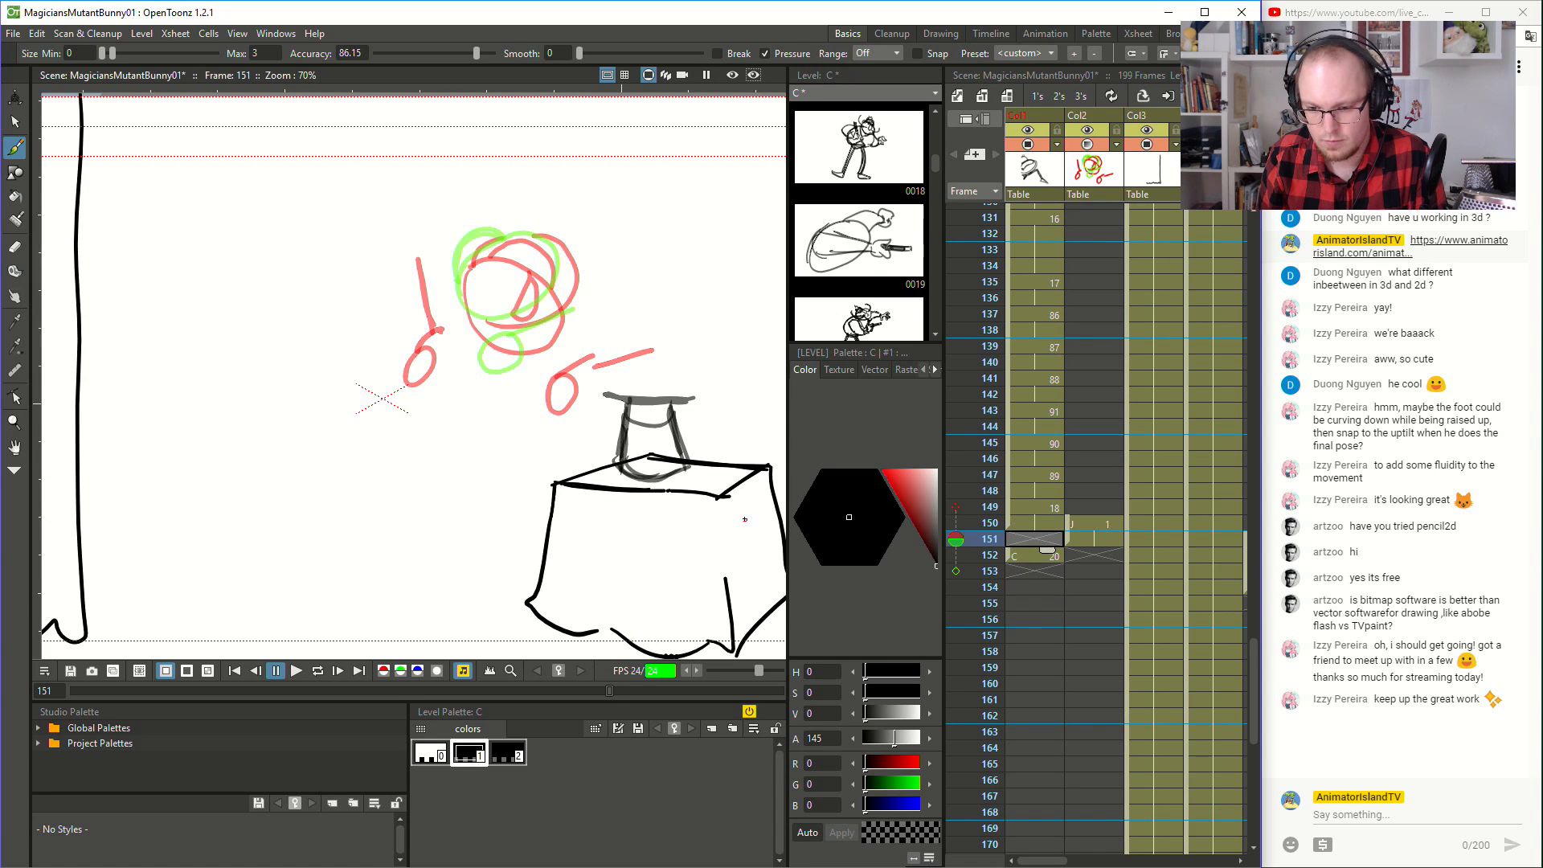
# - Flip repeatedly through frames 150 to 152 to study the movement between the magician's two poses around the empty frame
pyautogui.press('Up')
pyautogui.press('Down')
pyautogui.press('Up')
pyautogui.press('Down')
pyautogui.press('Up')
pyautogui.press('Down')
pyautogui.press('Up')
pyautogui.press('Down')
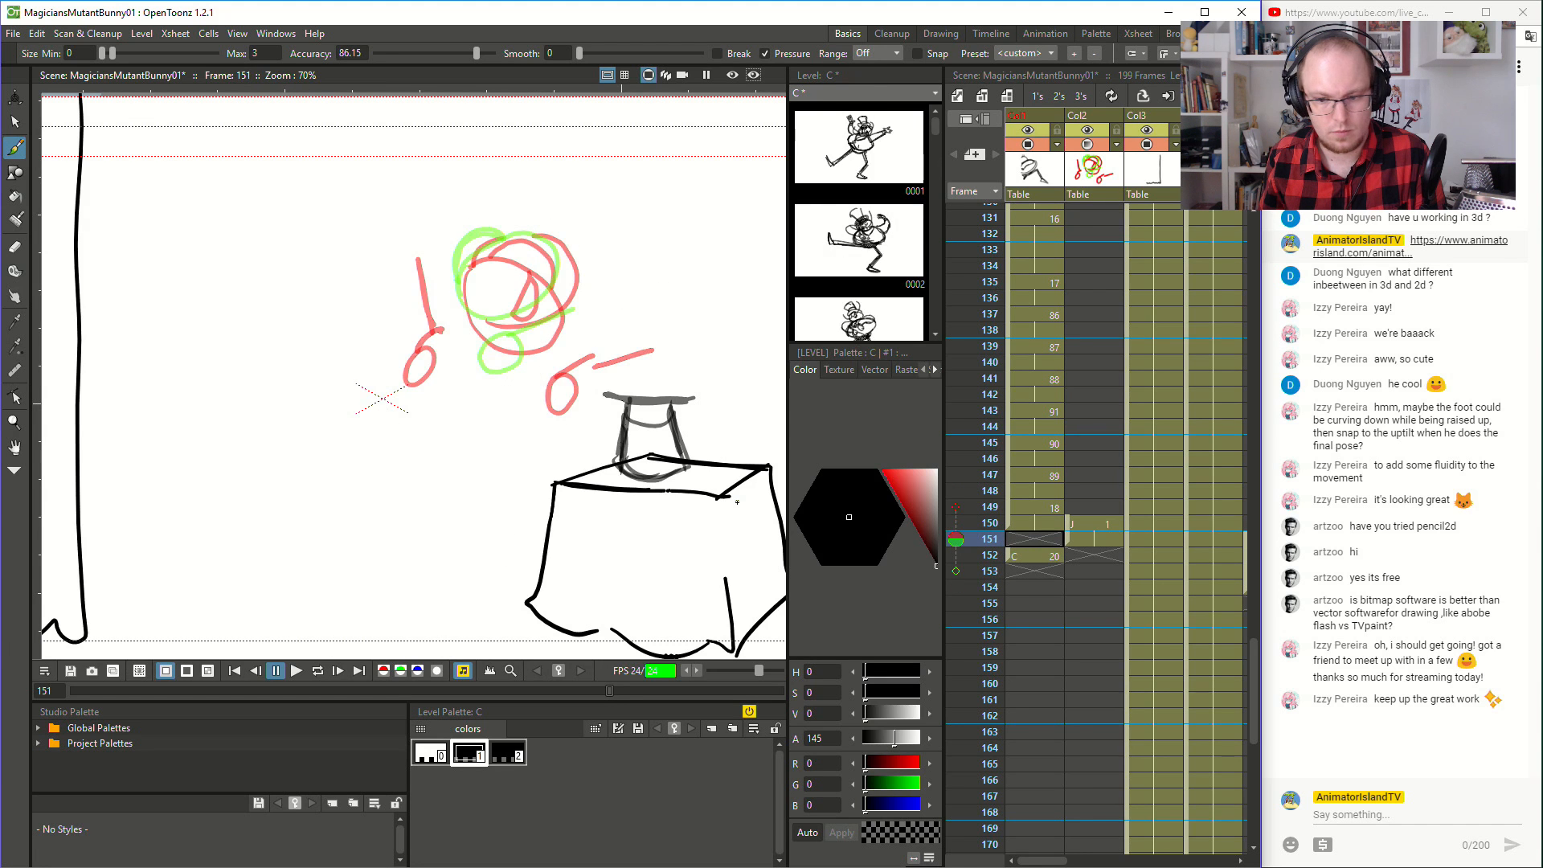
pyautogui.press('Up')
pyautogui.press('Down')
pyautogui.press('Down')
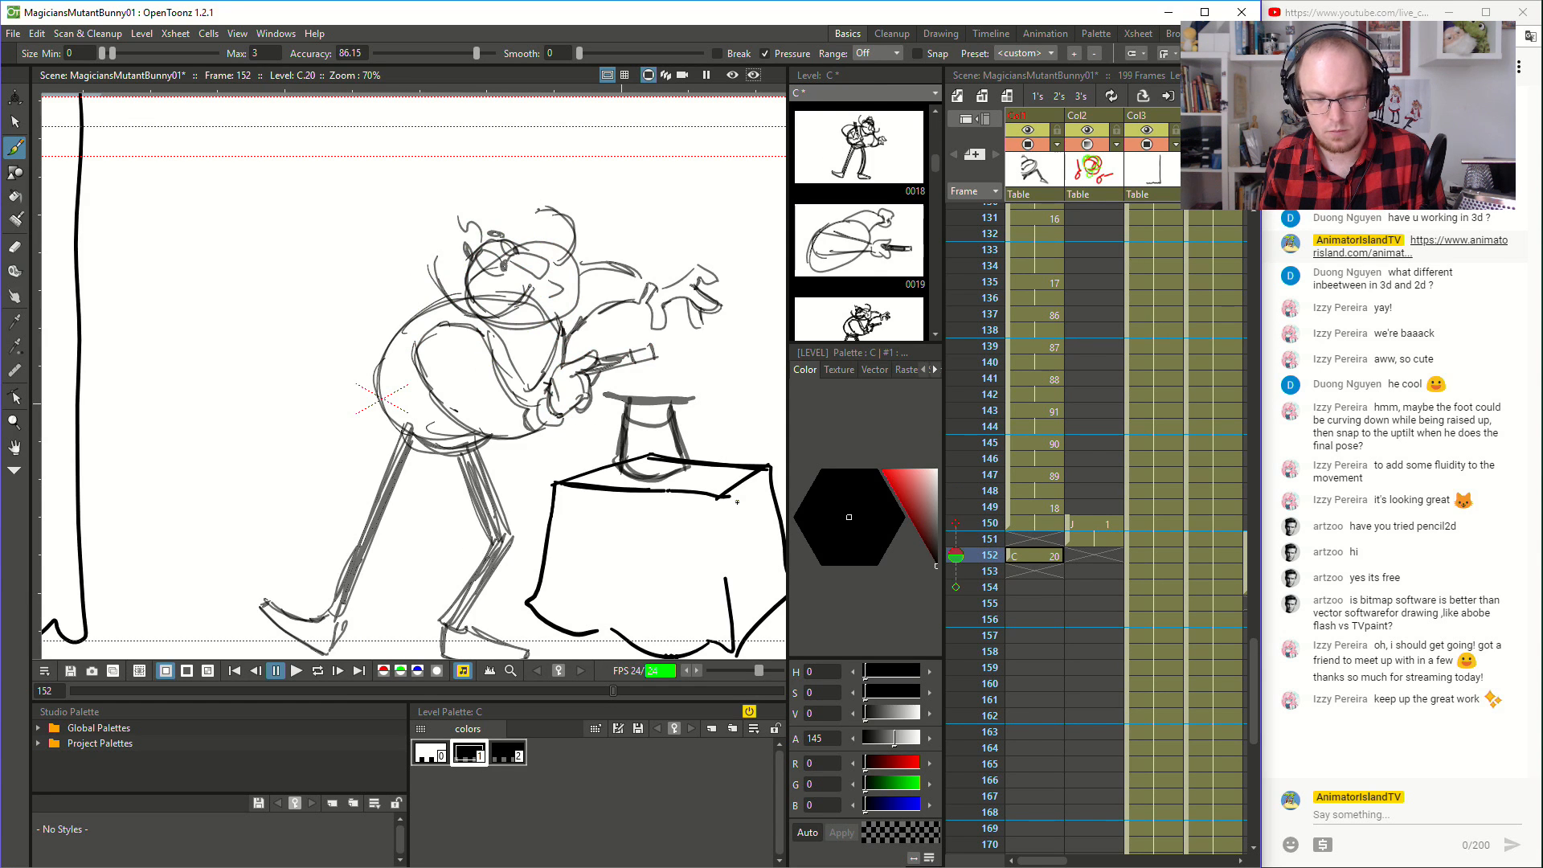
pyautogui.press('Up')
pyautogui.press('Up')
pyautogui.press('Down')
pyautogui.press('Down')
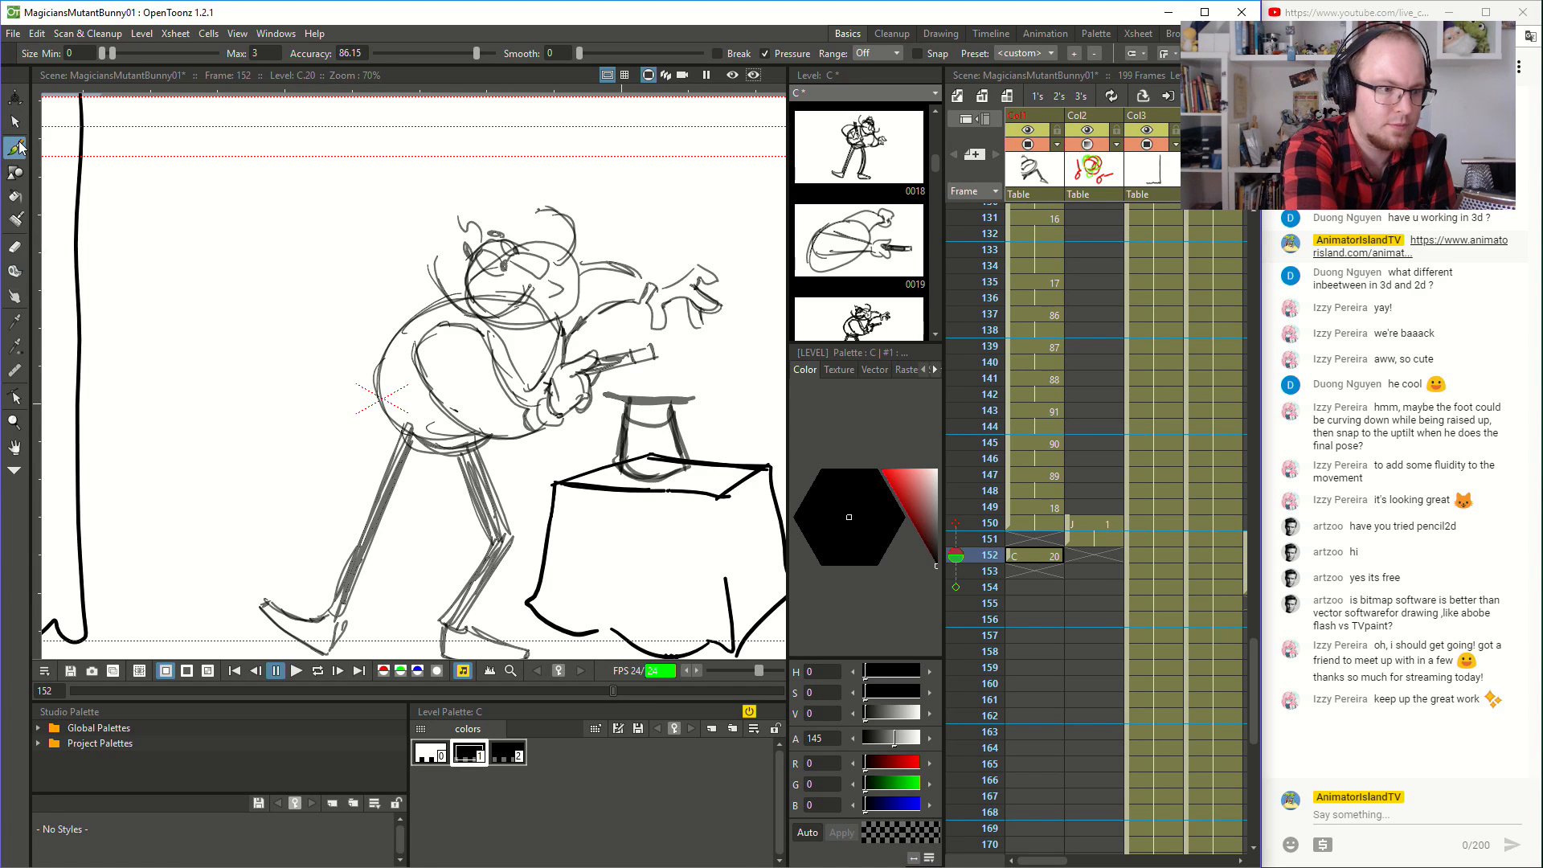
pyautogui.press('Up')
pyautogui.press('Down')
pyautogui.press('Up')
pyautogui.press('Down')
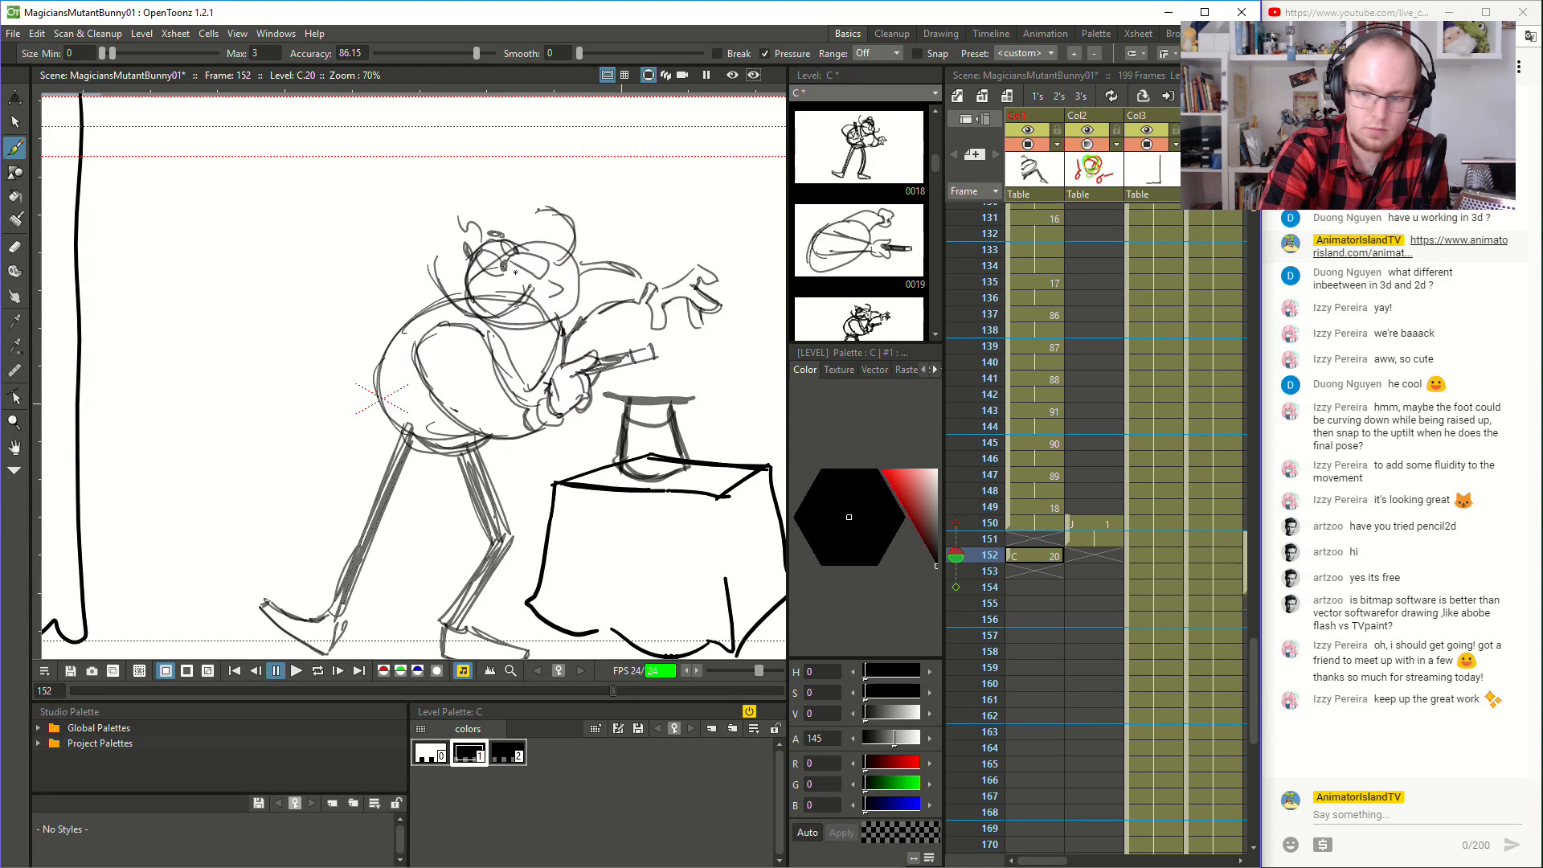
# - Brush a rough inbetween head and wand hand in black at frame 151, following the green guides
pyautogui.press('Up')
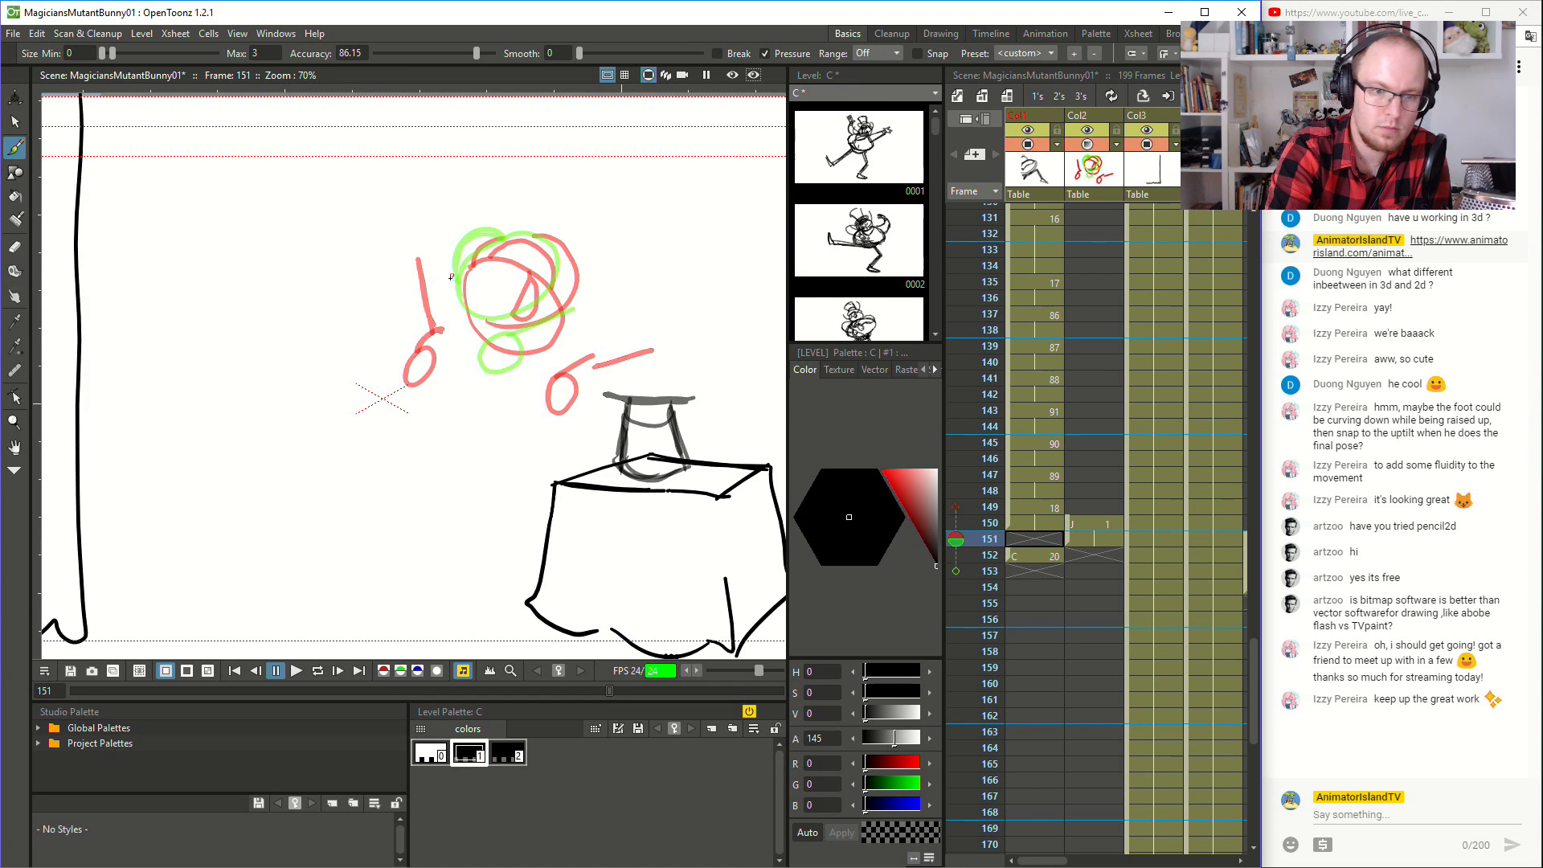
pyautogui.moveTo(453, 271)
pyautogui.mouseDown()
pyautogui.moveTo(453, 314)
pyautogui.moveTo(518, 314)
pyautogui.mouseUp()
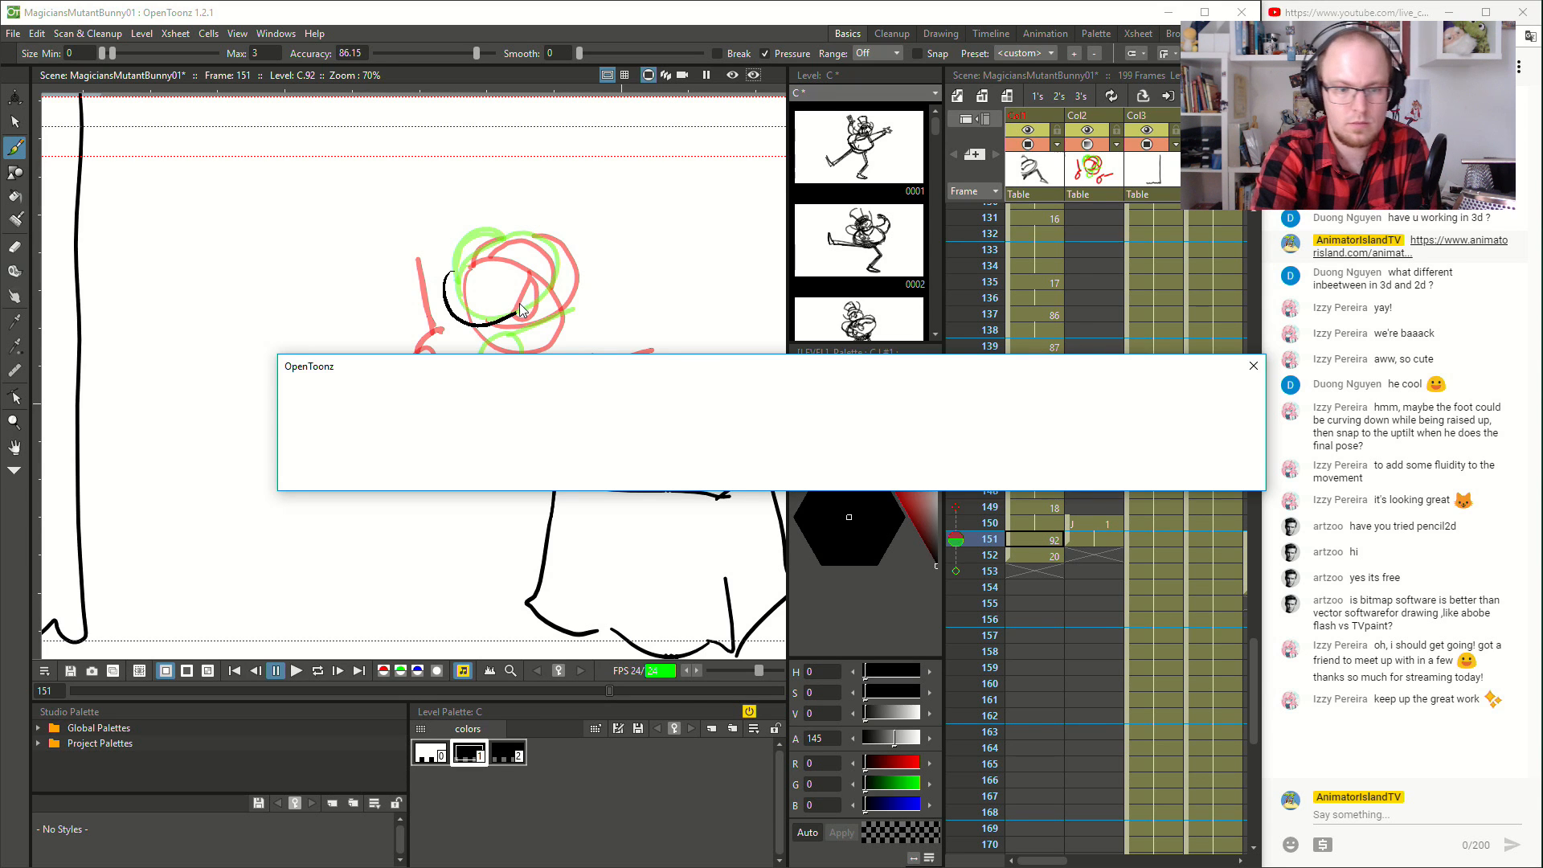
pyautogui.moveTo(516, 314)
pyautogui.mouseDown()
pyautogui.moveTo(555, 271)
pyautogui.moveTo(515, 240)
pyautogui.mouseUp()
pyautogui.moveTo(445, 286)
pyautogui.mouseDown()
pyautogui.moveTo(521, 239)
pyautogui.moveTo(479, 232)
pyautogui.mouseUp()
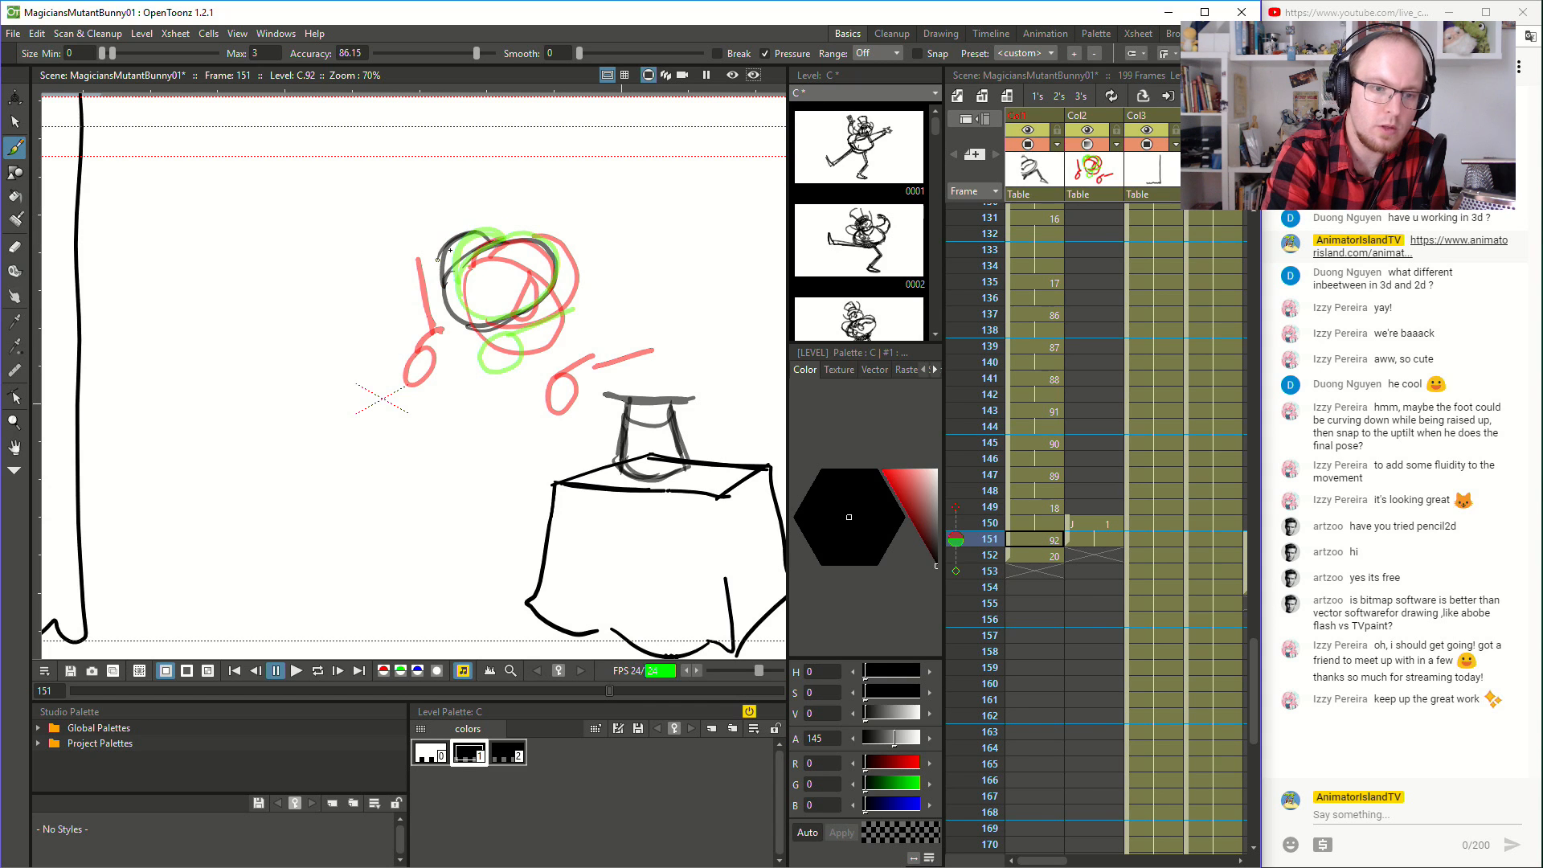
pyautogui.moveTo(500, 339)
pyautogui.mouseDown()
pyautogui.moveTo(569, 301)
pyautogui.moveTo(533, 327)
pyautogui.moveTo(545, 338)
pyautogui.moveTo(514, 337)
pyautogui.moveTo(519, 367)
pyautogui.moveTo(482, 370)
pyautogui.mouseUp()
pyautogui.hotkey('ctrl', 'z')
pyautogui.hotkey('ctrl', 'z')
pyautogui.hotkey('ctrl', 'z')
pyautogui.moveTo(507, 349)
pyautogui.mouseDown()
pyautogui.moveTo(491, 370)
pyautogui.moveTo(533, 318)
pyautogui.moveTo(572, 304)
pyautogui.mouseUp()
pyautogui.moveTo(573, 303); pyautogui.dragTo(528, 330)
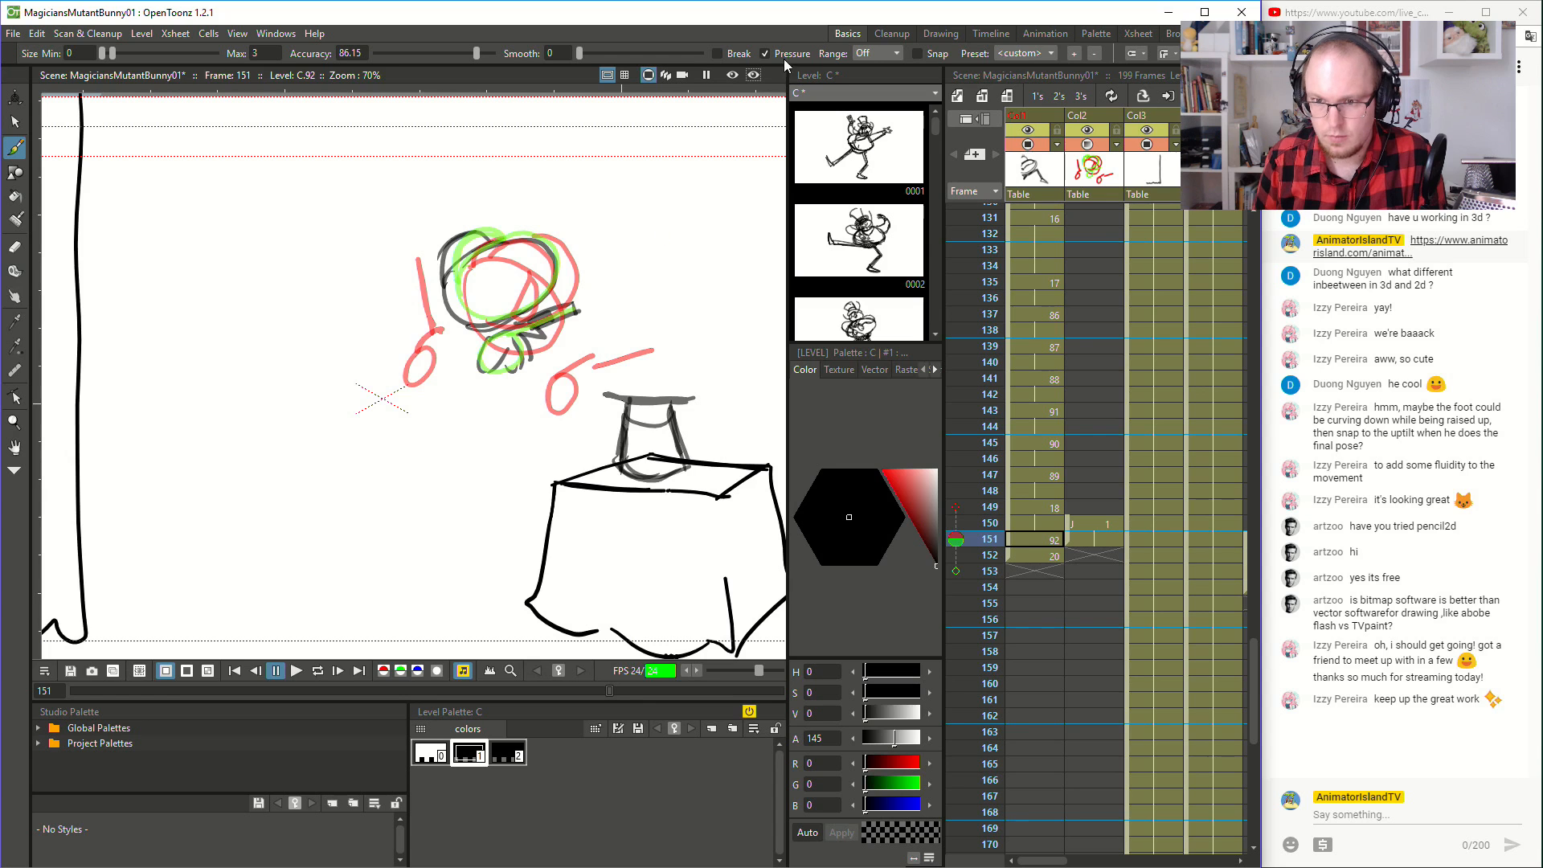
# - Try hiding the guide column Col2 and flip through frames 149 to 151 to compare the drawings
pyautogui.click(1087, 120)
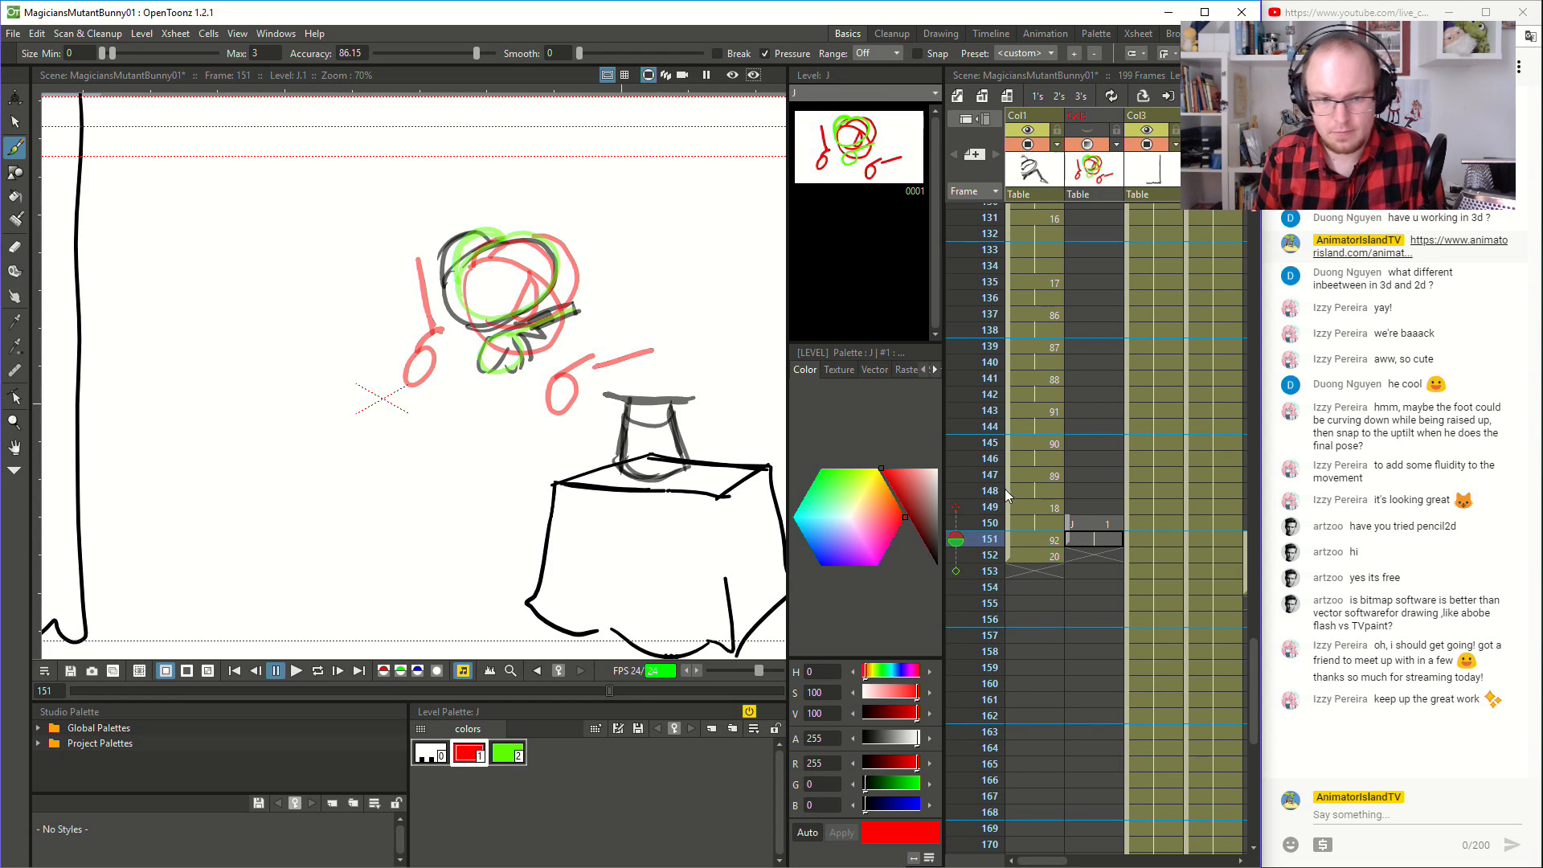
pyautogui.click(1037, 522)
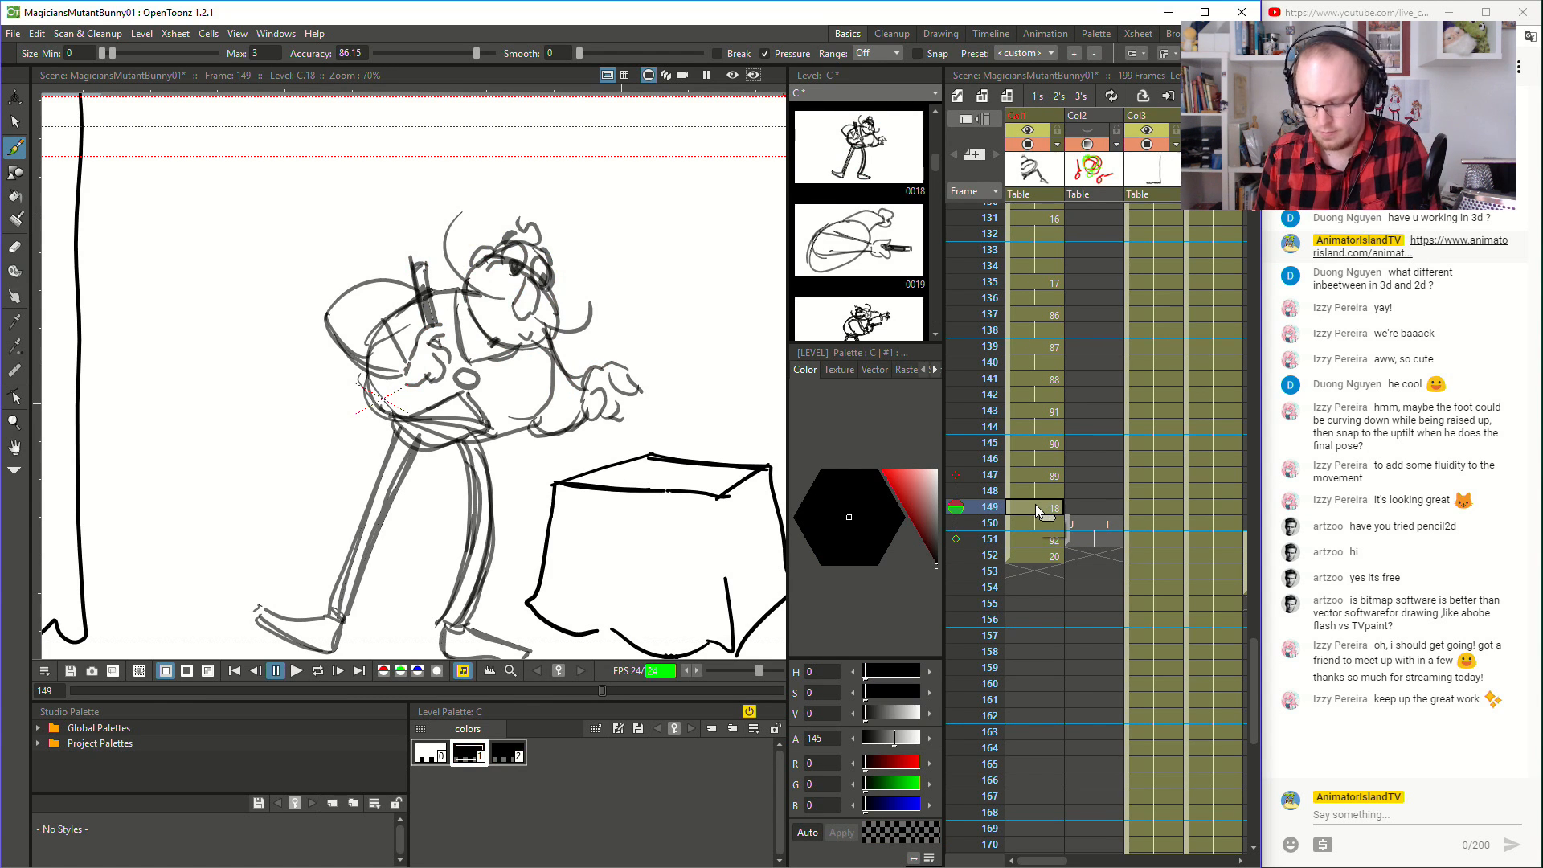
pyautogui.press('Down')
pyautogui.press('Down')
pyautogui.press('Up')
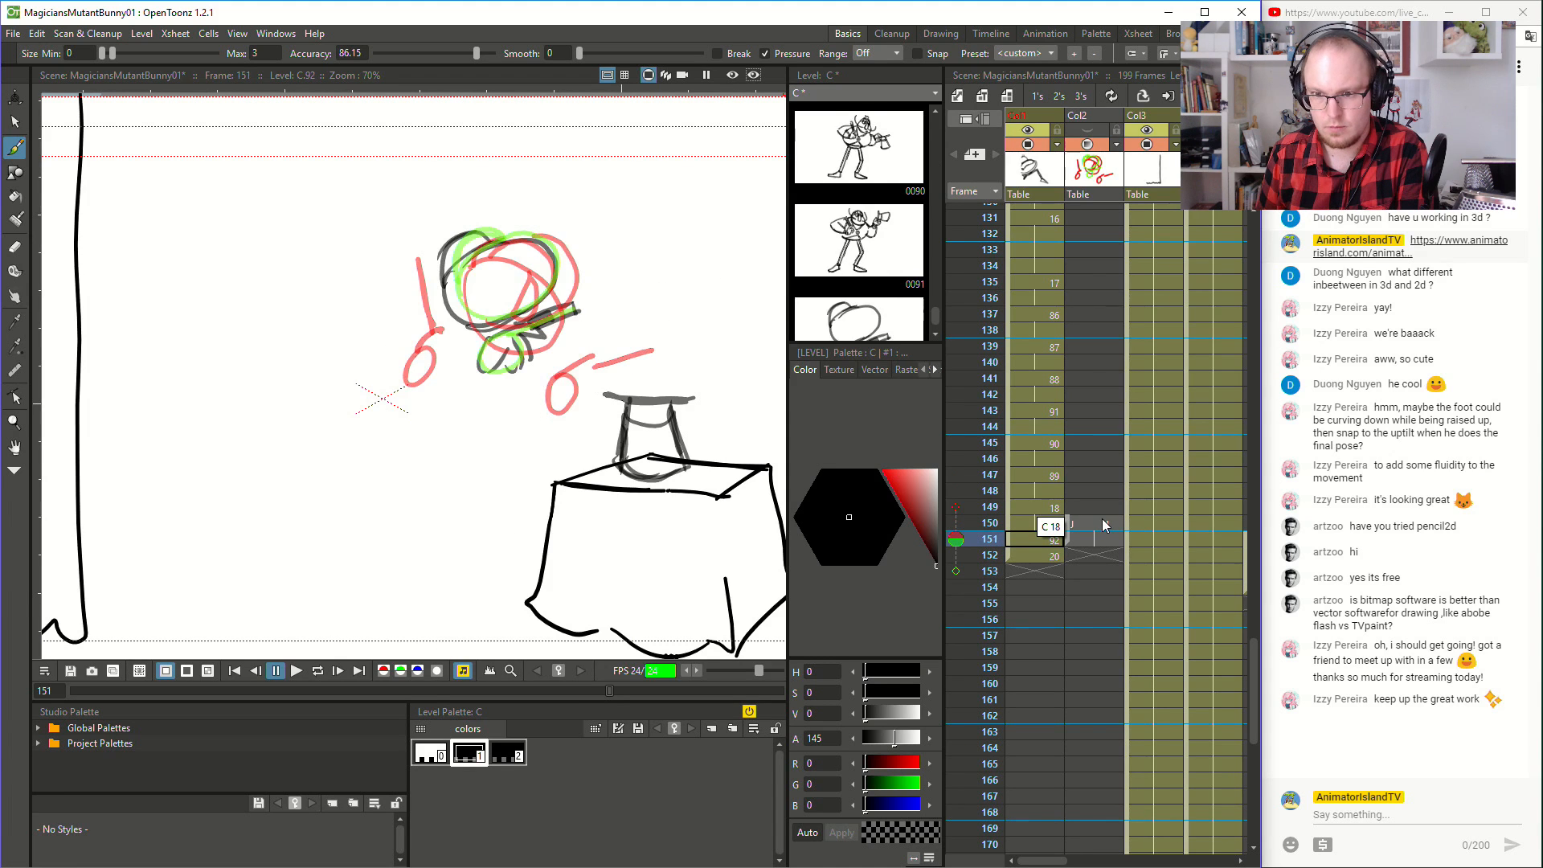
# - Turn the guide column Col2's visibility back on and lower its opacity until its red and green marks are faint
pyautogui.click(1095, 123)
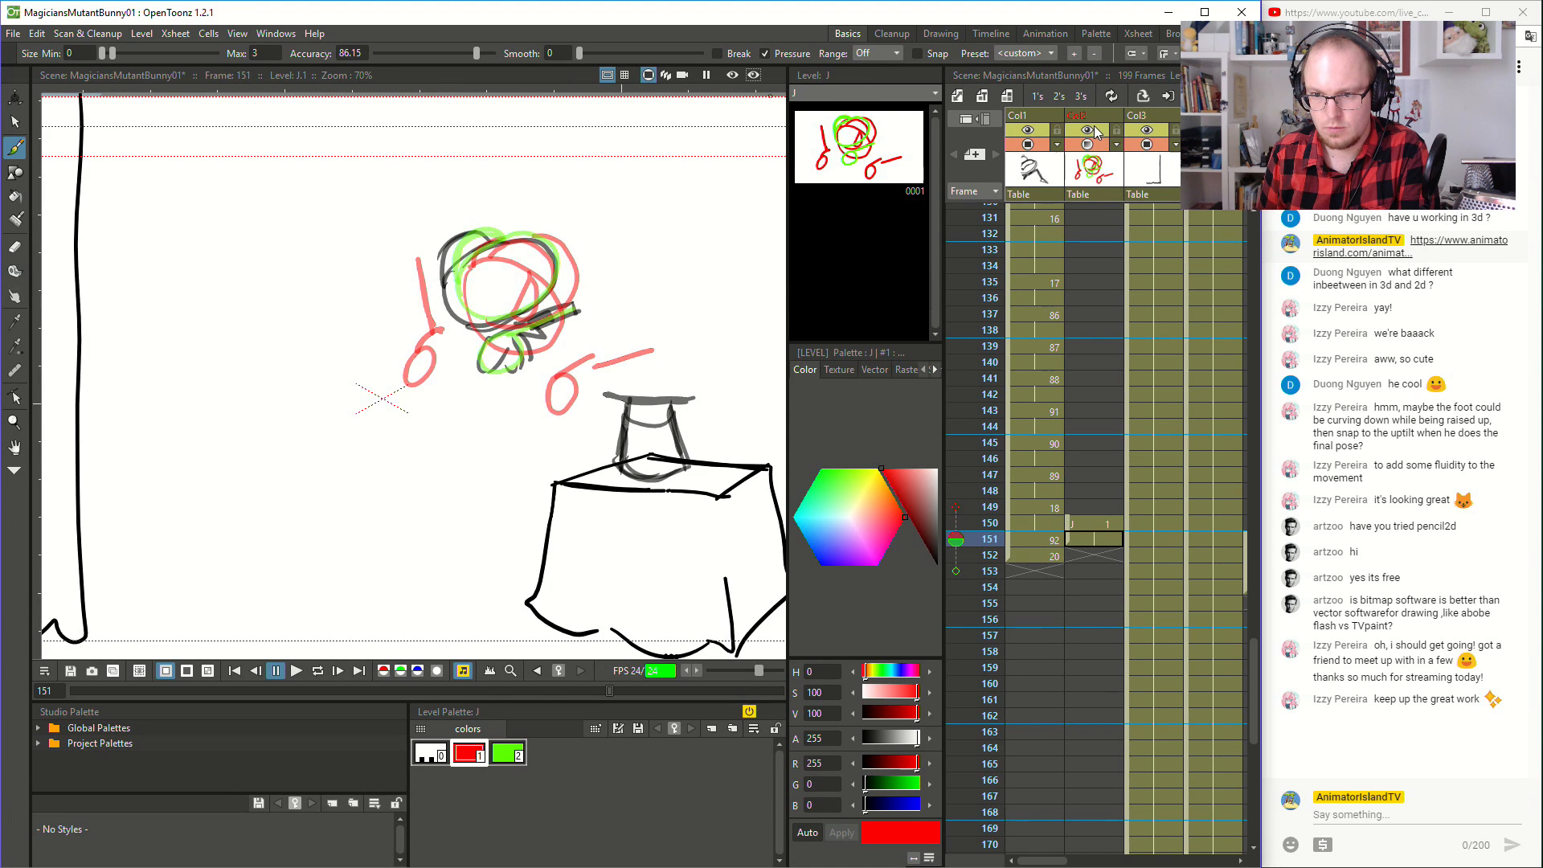
pyautogui.click(1117, 145)
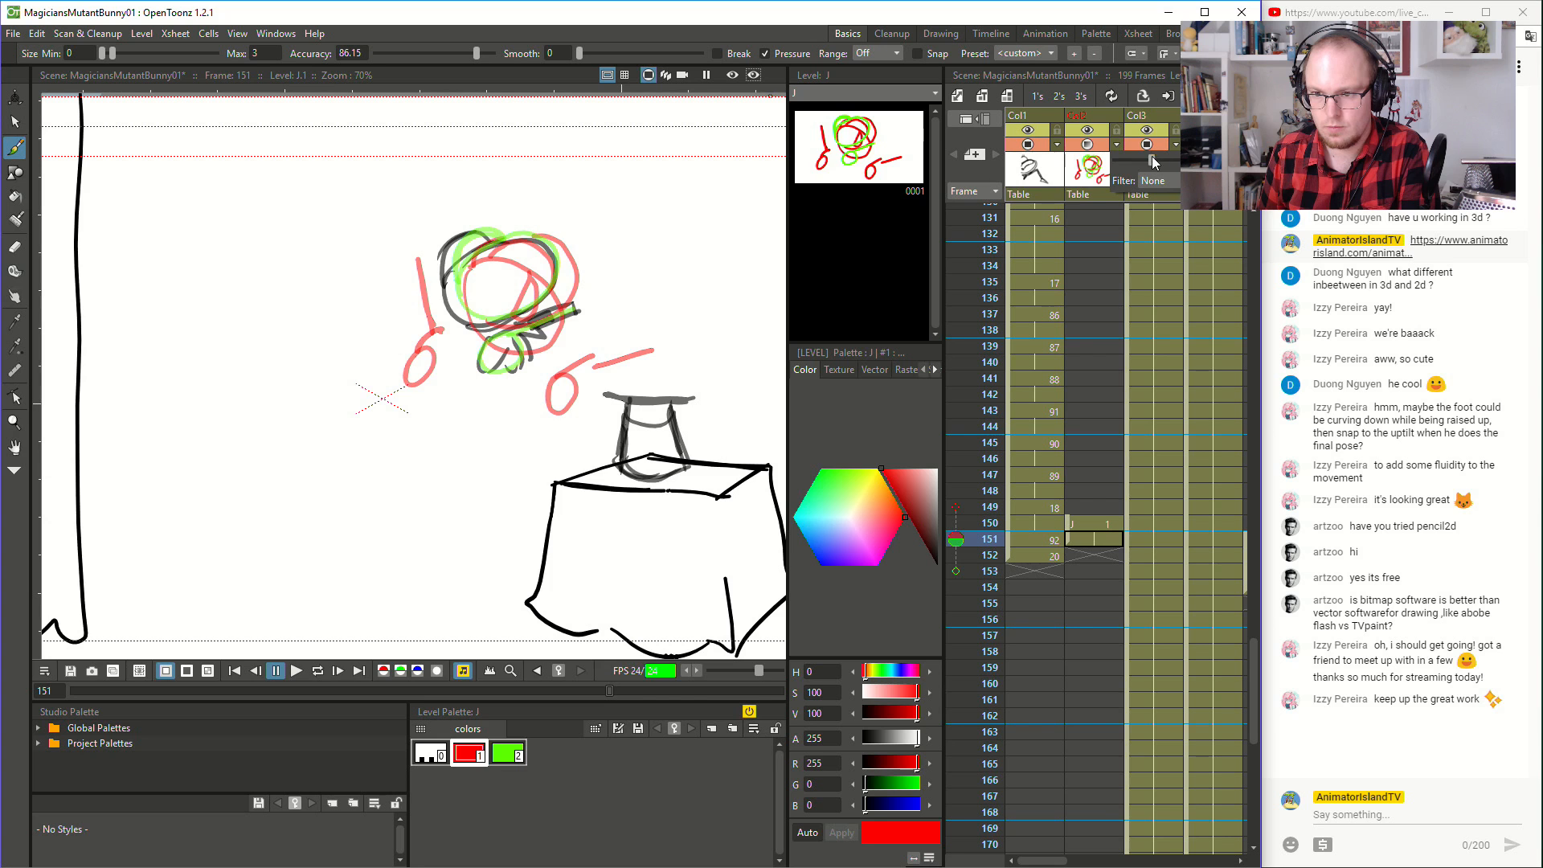
pyautogui.moveTo(1151, 157); pyautogui.dragTo(1056, 175)
# - Flip through frames 148 to 151 to compare the rough inbetween with the magician's previous pose
pyautogui.click(1034, 494)
pyautogui.press('Down')
pyautogui.press('Down')
pyautogui.press('Down')
pyautogui.press('Down')
pyautogui.press('Down')
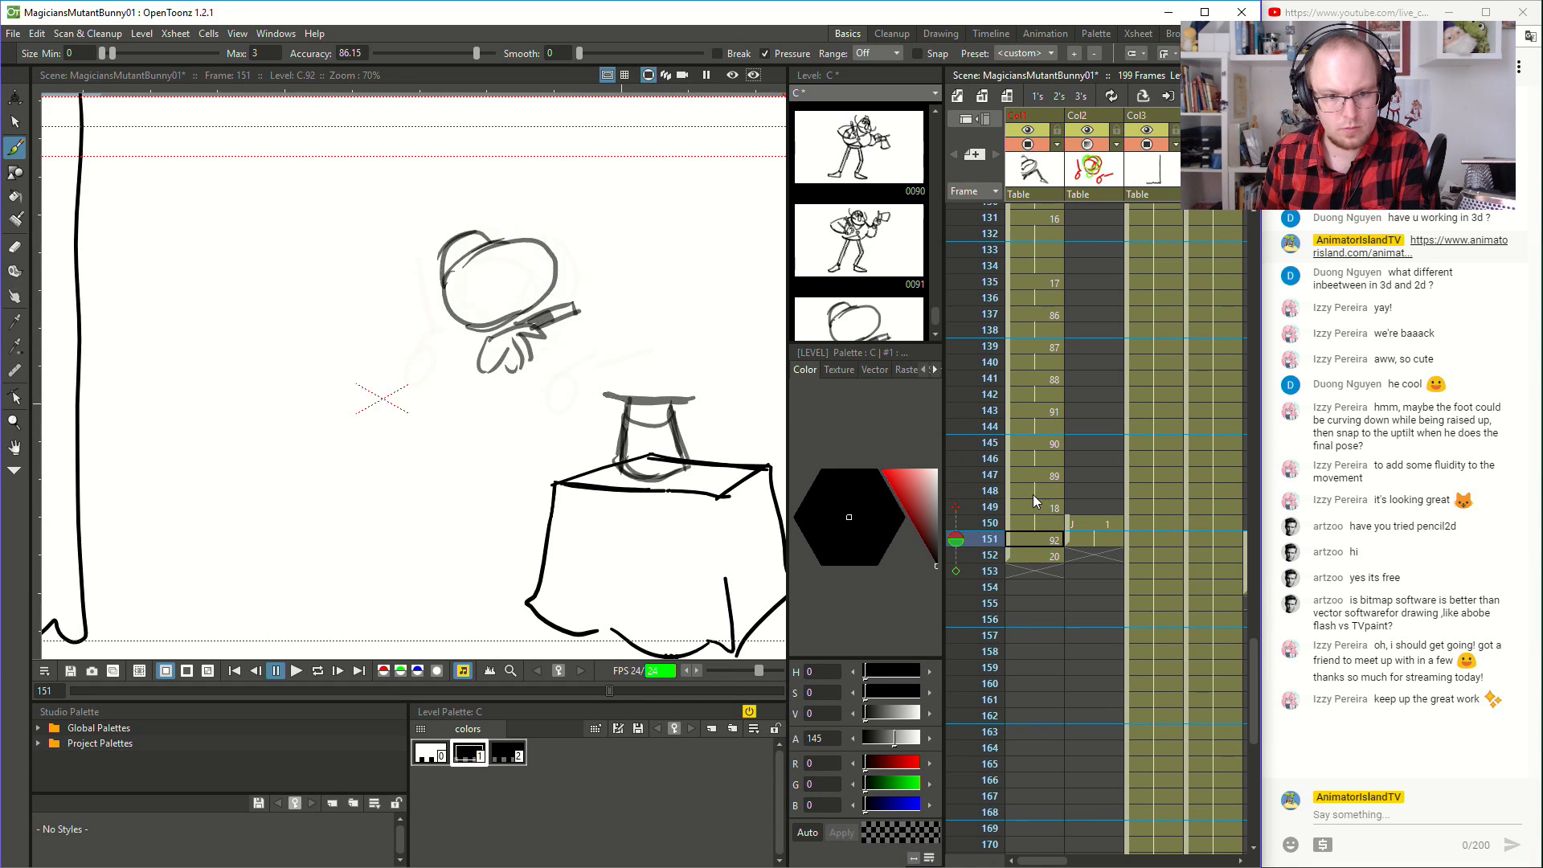
pyautogui.press('Up')
pyautogui.press('Up')
pyautogui.press('Up')
pyautogui.press('Down')
pyautogui.press('Up')
pyautogui.press('Down')
pyautogui.press('Up')
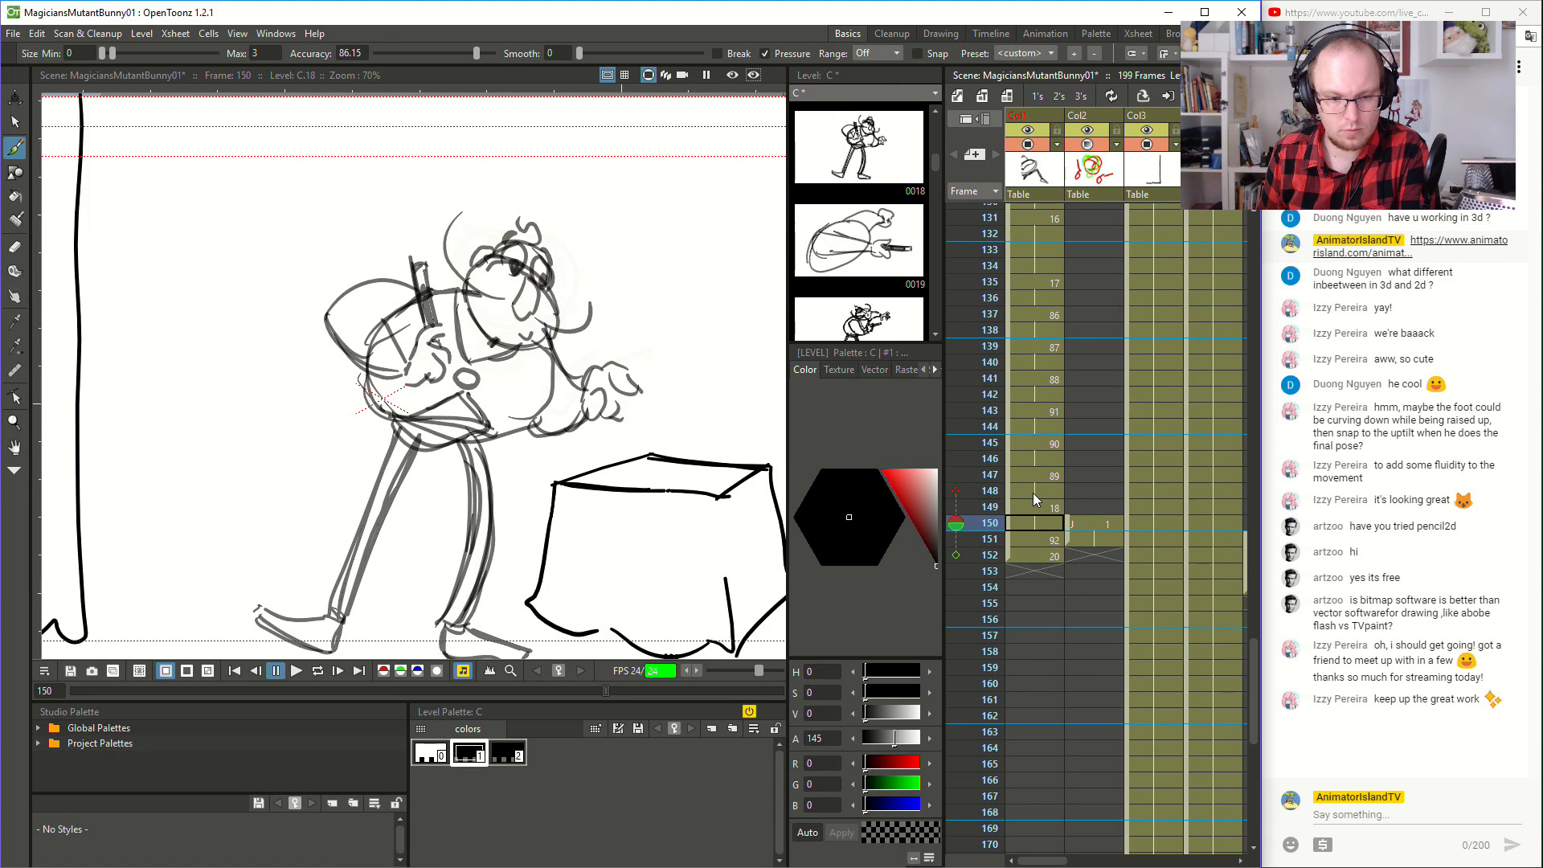
# - Select all strokes of the rough inbetween at frame 151 and delete them
pyautogui.click(1044, 535)
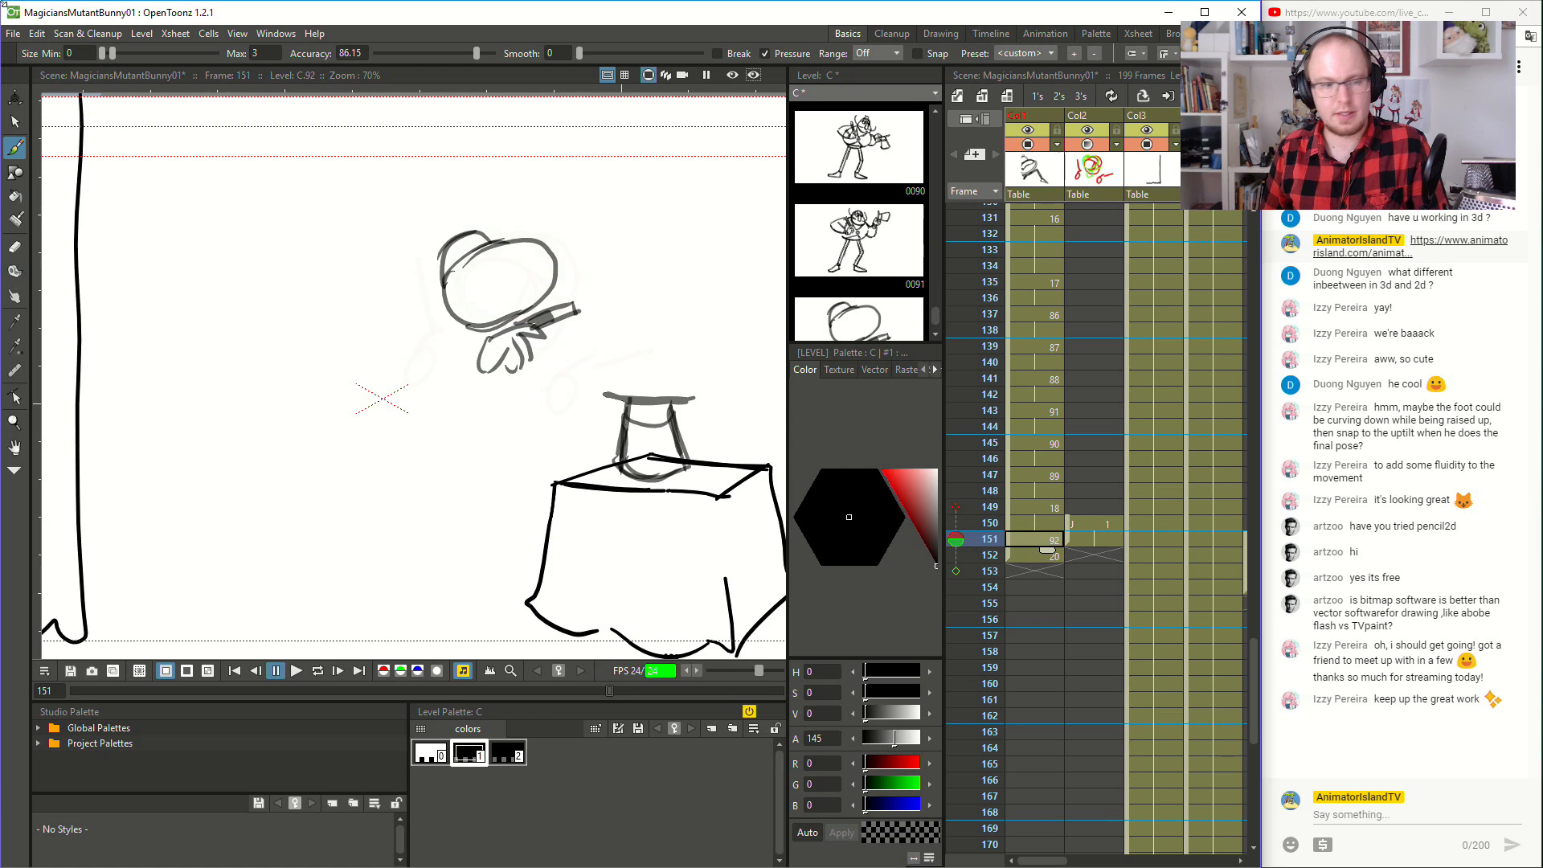
pyautogui.click(15, 122)
pyautogui.moveTo(363, 402)
pyautogui.mouseDown()
pyautogui.moveTo(705, 314)
pyautogui.moveTo(609, 185)
pyautogui.moveTo(312, 196)
pyautogui.mouseUp()
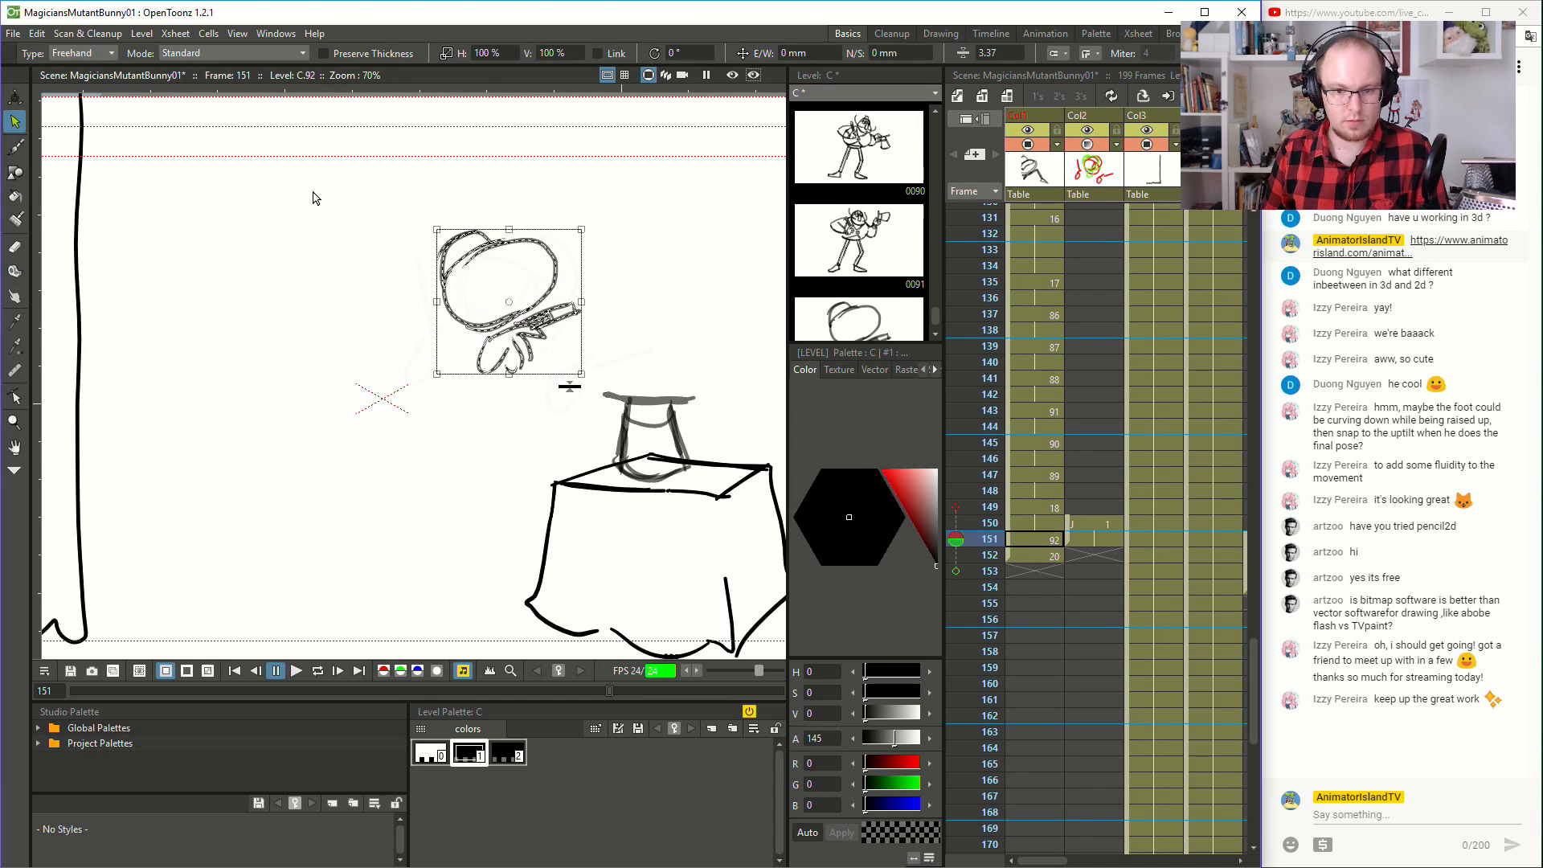
pyautogui.press('Delete')
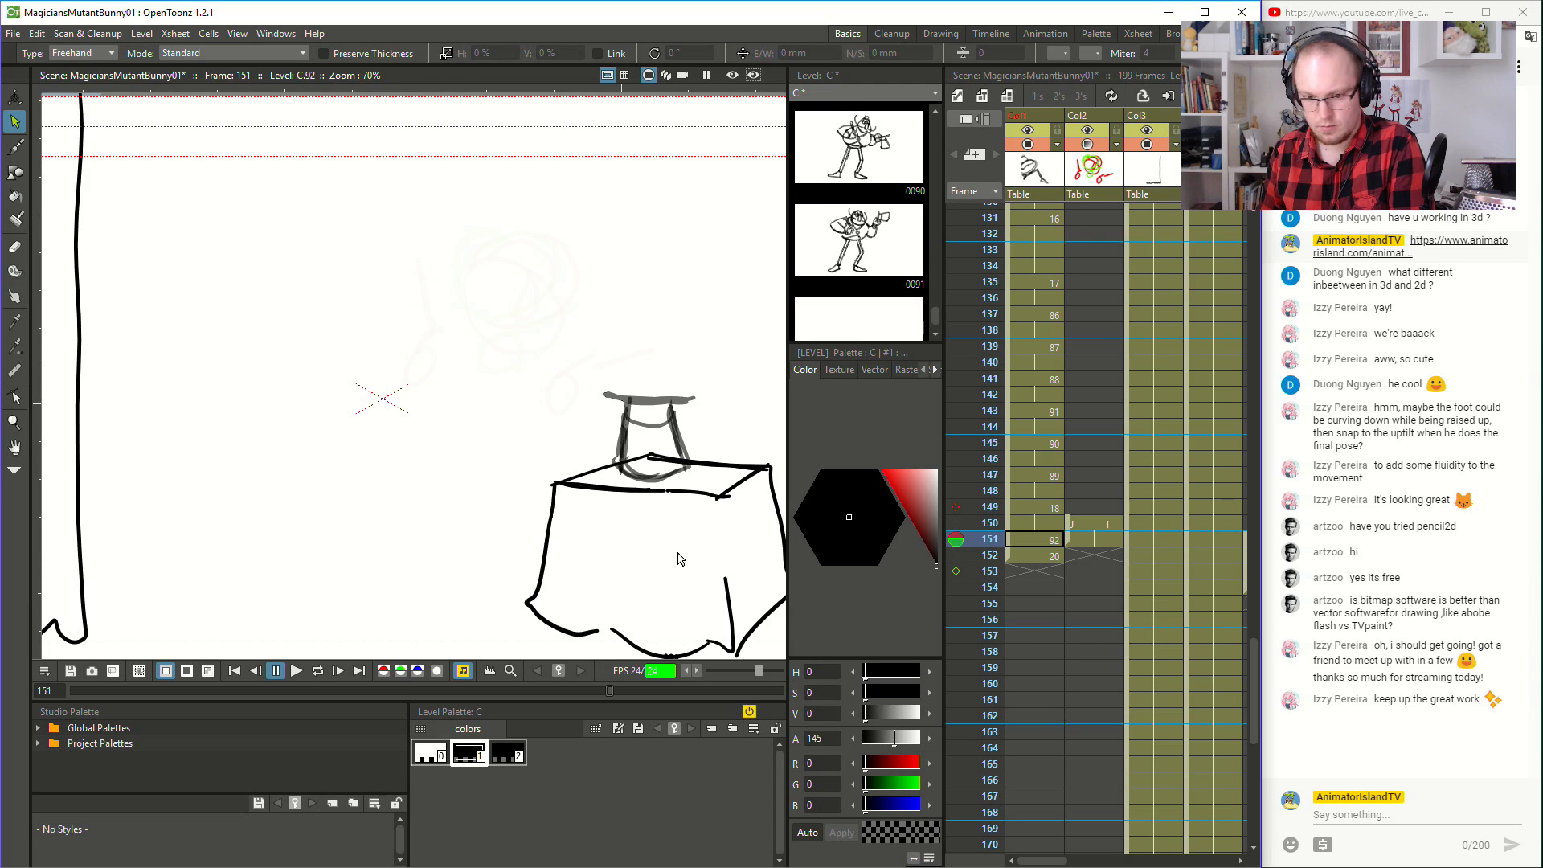
# - Brush a large rounded oval for the magician's body at frame 151, checking it against the pose at frame 150
pyautogui.click(1040, 518)
pyautogui.press('Down')
pyautogui.press('Up')
pyautogui.click(14, 147)
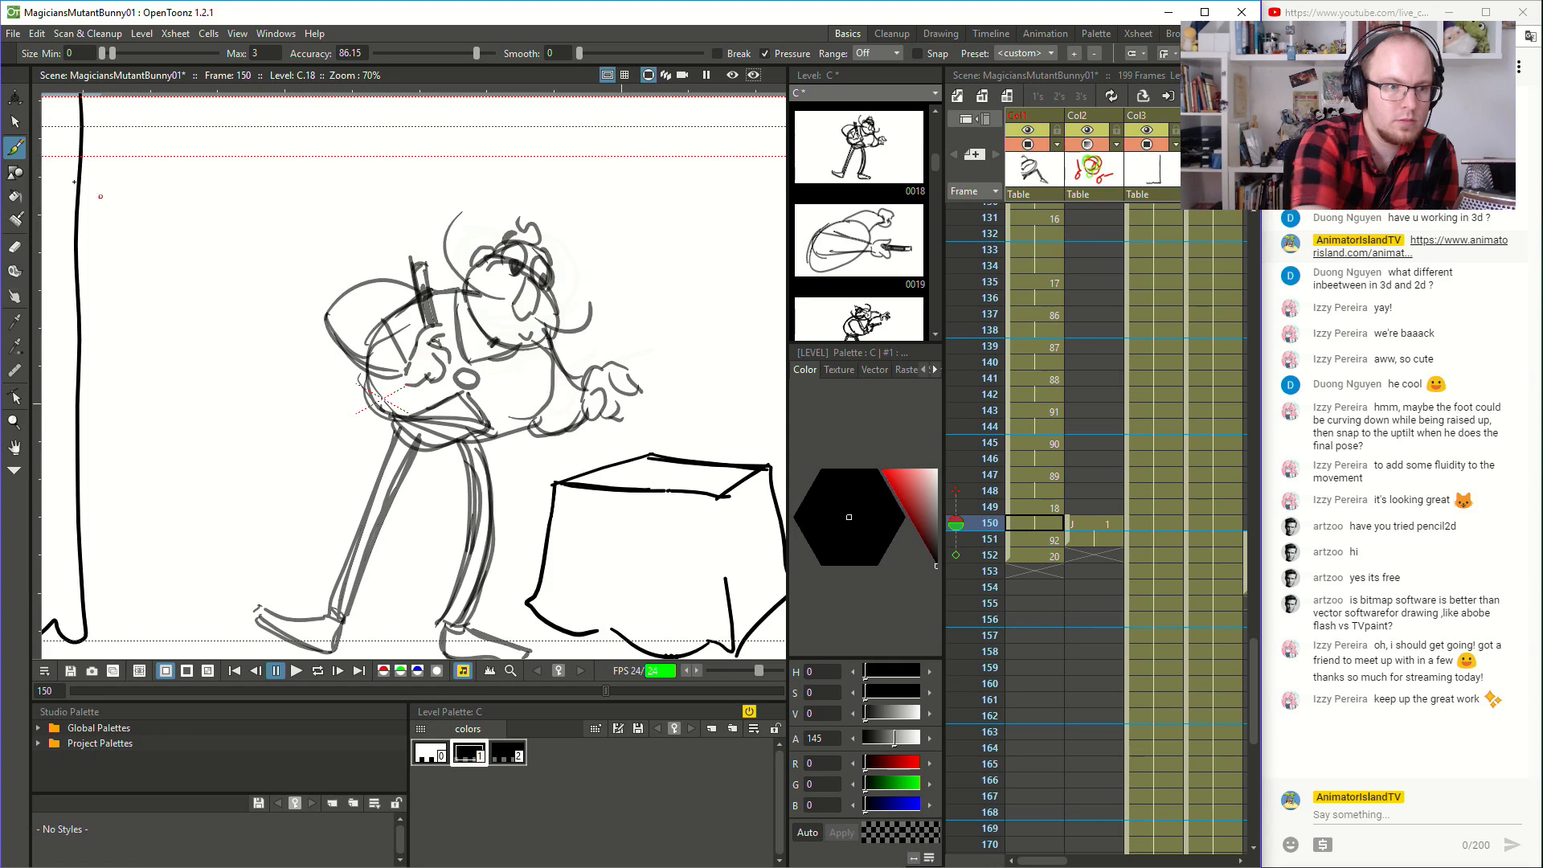
pyautogui.press('Down')
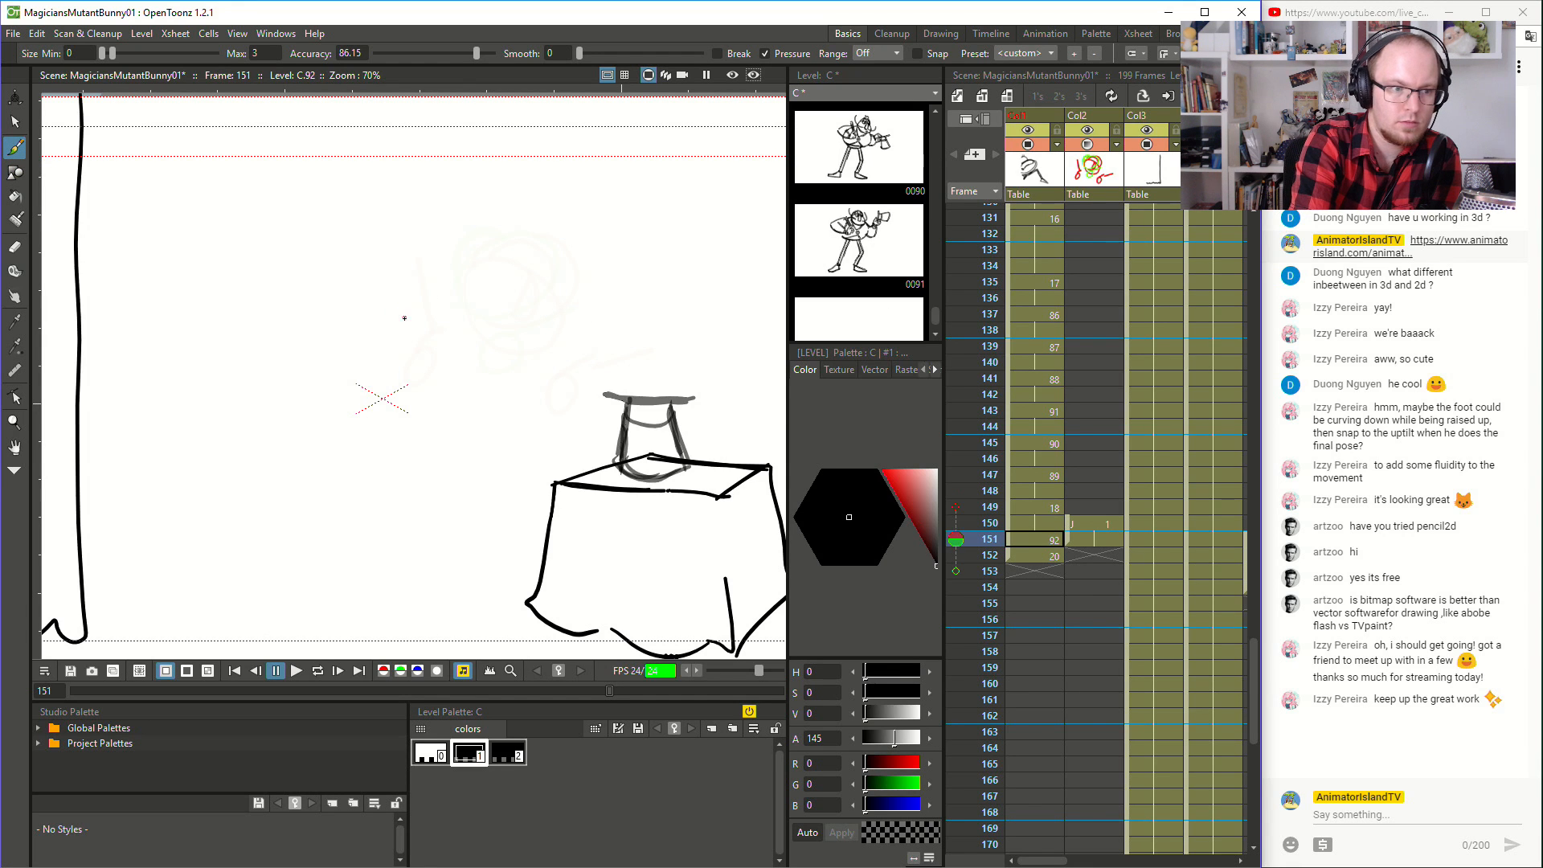
pyautogui.press('Up')
pyautogui.moveTo(372, 313)
pyautogui.mouseDown()
pyautogui.moveTo(473, 426)
pyautogui.moveTo(386, 301)
pyautogui.mouseUp()
pyautogui.press('Up')
pyautogui.press('Down')
pyautogui.press('Up')
pyautogui.press('Down')
# - Brush the inbetween head as overlapping round shapes above the body oval, checking its placement against the neighbouring poses
pyautogui.moveTo(413, 281)
pyautogui.mouseDown()
pyautogui.moveTo(484, 303)
pyautogui.moveTo(401, 310)
pyautogui.moveTo(439, 249)
pyautogui.moveTo(402, 265)
pyautogui.moveTo(407, 241)
pyautogui.moveTo(424, 249)
pyautogui.mouseUp()
pyautogui.press('Up')
pyautogui.press('Up')
pyautogui.press('Up')
pyautogui.press('Down')
pyautogui.press('Down')
pyautogui.press('Down')
pyautogui.press('Down')
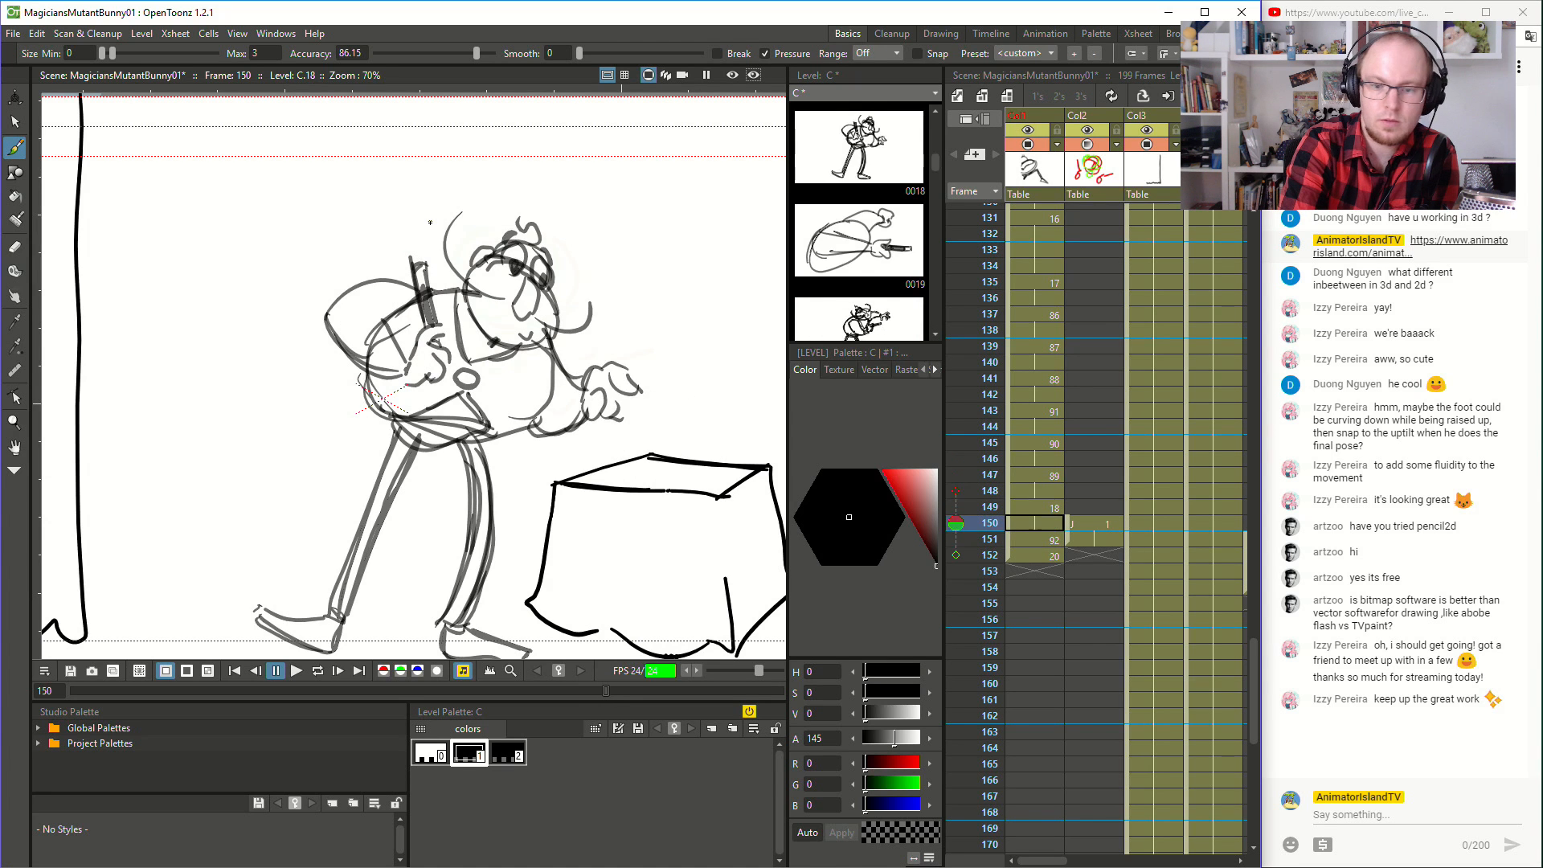
pyautogui.press('Up')
pyautogui.press('Down')
pyautogui.press('Up')
pyautogui.press('Up')
pyautogui.press('Up')
pyautogui.press('Up')
pyautogui.press('Down')
pyautogui.press('Down')
pyautogui.press('Down')
pyautogui.moveTo(381, 279)
pyautogui.mouseDown()
pyautogui.moveTo(433, 239)
pyautogui.moveTo(450, 250)
pyautogui.mouseUp()
pyautogui.moveTo(424, 322)
pyautogui.mouseDown()
pyautogui.moveTo(497, 283)
pyautogui.moveTo(483, 246)
pyautogui.mouseUp()
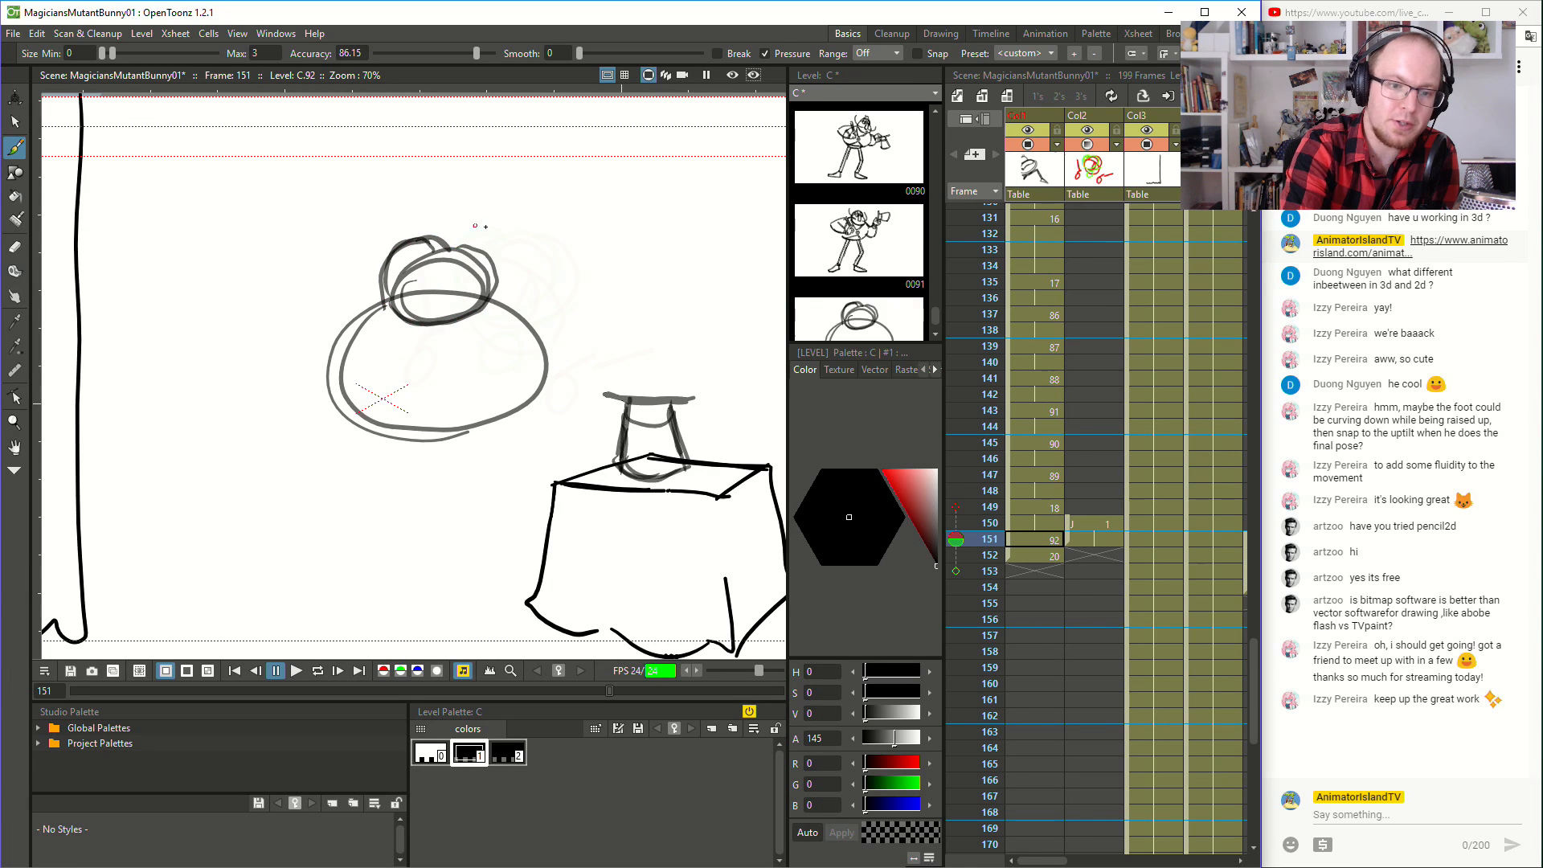
# - Flip repeatedly through frames 150 to 152 to check the inbetween head and body against both neighbouring poses
pyautogui.press('Up')
pyautogui.press('Down')
pyautogui.press('Up')
pyautogui.press('Down')
pyautogui.press('Up')
pyautogui.press('Down')
pyautogui.press('Up')
pyautogui.press('Down')
pyautogui.press('Down')
pyautogui.press('Up')
pyautogui.press('Down')
pyautogui.press('Up')
pyautogui.press('Up')
pyautogui.press('Down')
pyautogui.press('Down')
pyautogui.press('Up')
pyautogui.press('Up')
pyautogui.press('Down')
pyautogui.press('Down')
pyautogui.press('Up')
pyautogui.press('Up')
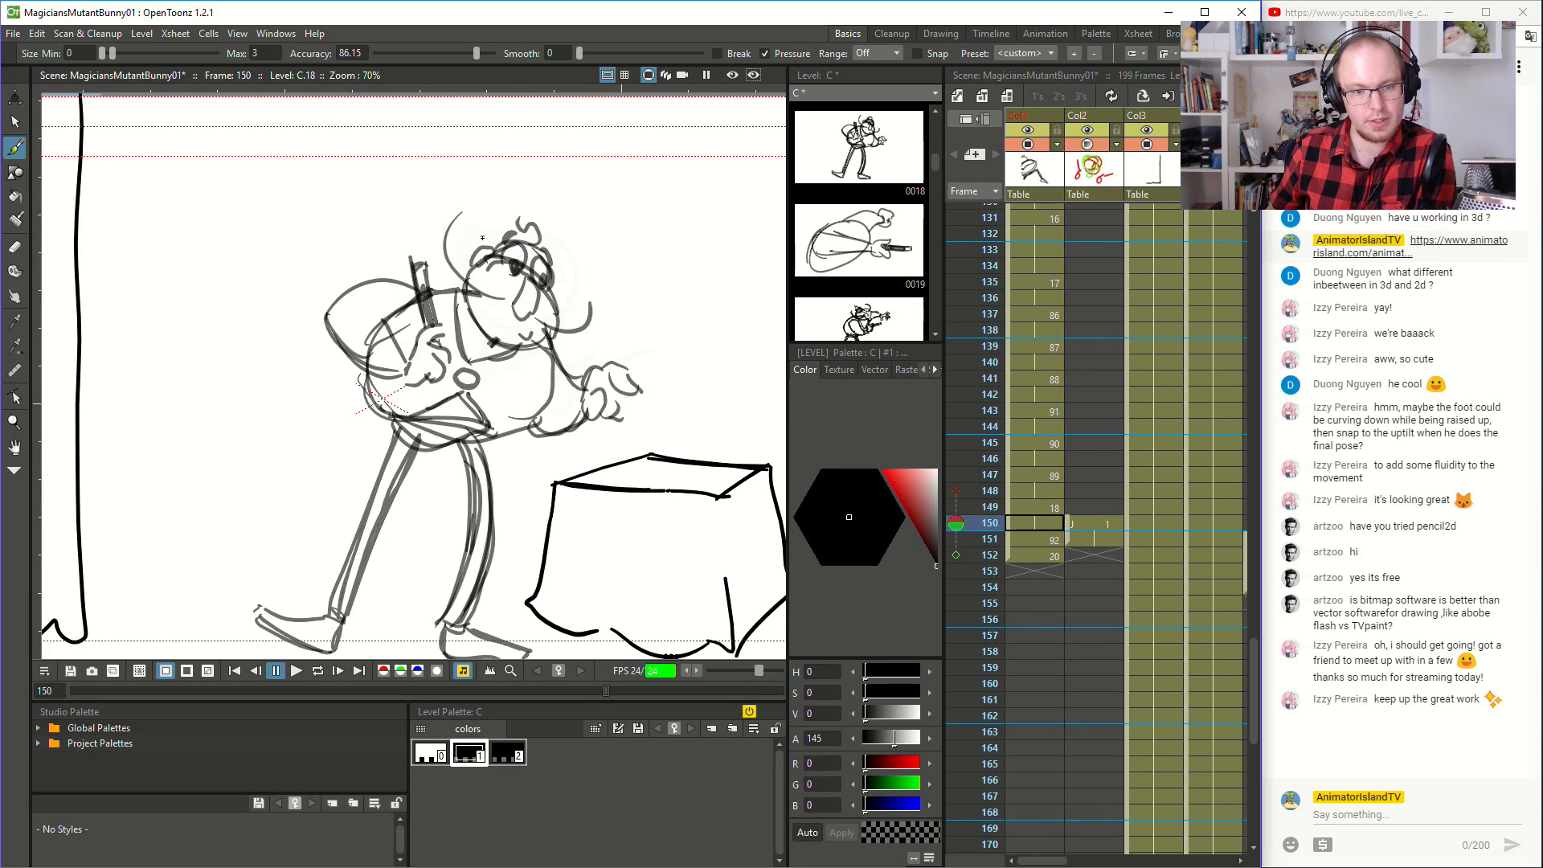
# - Try sketching the bent arm, hand and wand over the inbetween body, comparing them with frame 150
pyautogui.press('Down')
pyautogui.moveTo(323, 355)
pyautogui.mouseDown()
pyautogui.moveTo(331, 420)
pyautogui.moveTo(371, 439)
pyautogui.moveTo(426, 415)
pyautogui.mouseUp()
pyautogui.moveTo(354, 317)
pyautogui.mouseDown()
pyautogui.moveTo(386, 344)
pyautogui.moveTo(375, 378)
pyautogui.moveTo(418, 401)
pyautogui.moveTo(386, 386)
pyautogui.moveTo(419, 381)
pyautogui.moveTo(421, 410)
pyautogui.moveTo(418, 361)
pyautogui.moveTo(442, 346)
pyautogui.moveTo(431, 365)
pyautogui.moveTo(451, 393)
pyautogui.moveTo(449, 374)
pyautogui.moveTo(426, 411)
pyautogui.mouseUp()
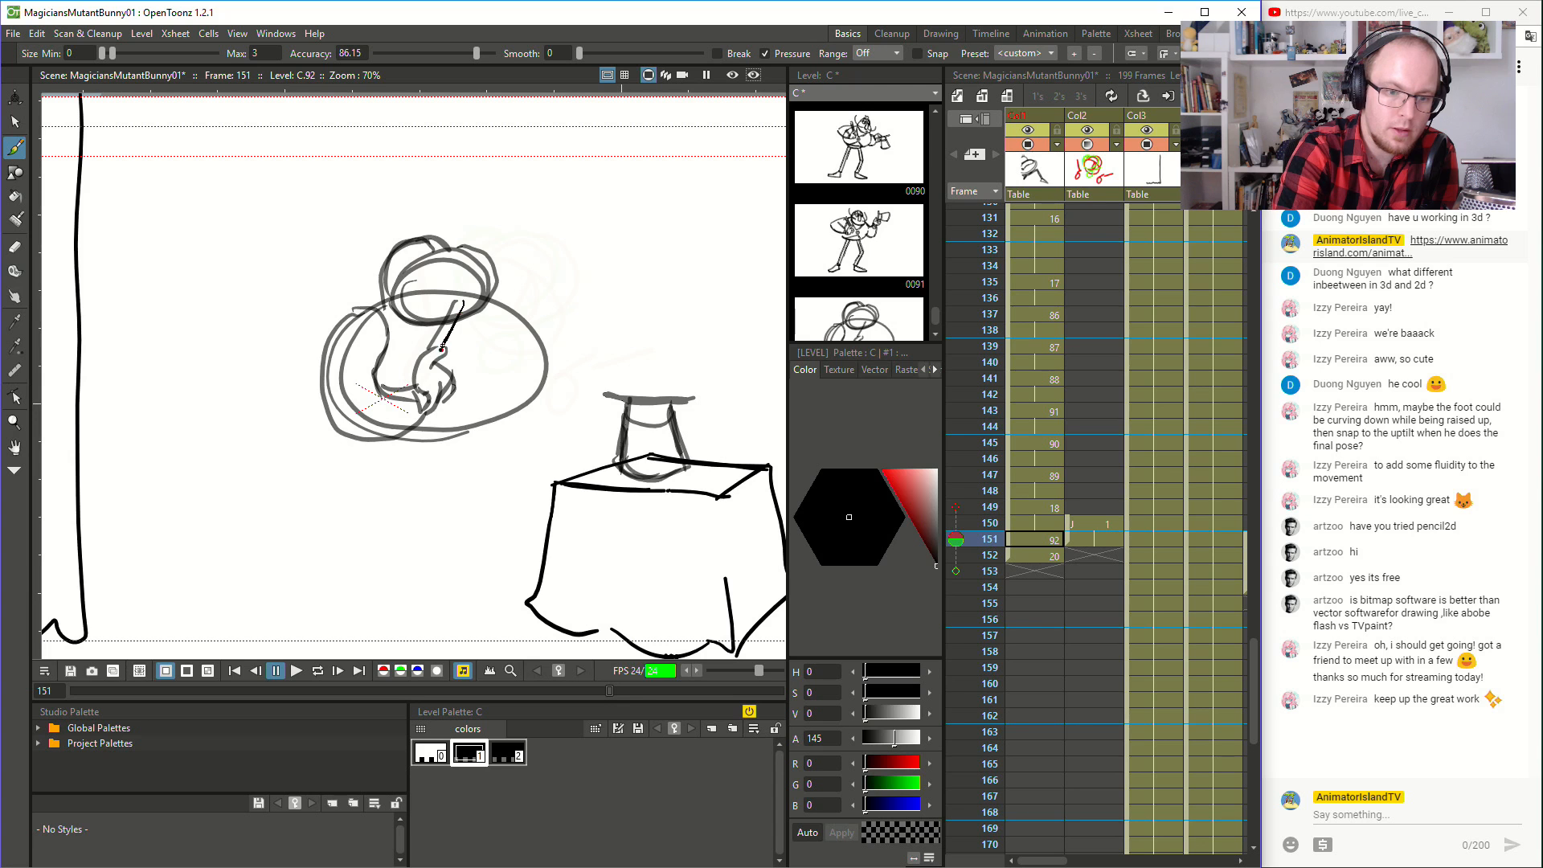
pyautogui.press(',')
pyautogui.press('.')
pyautogui.press(',')
pyautogui.press('.')
pyautogui.press(',')
pyautogui.press('.')
pyautogui.press(',')
pyautogui.press('.')
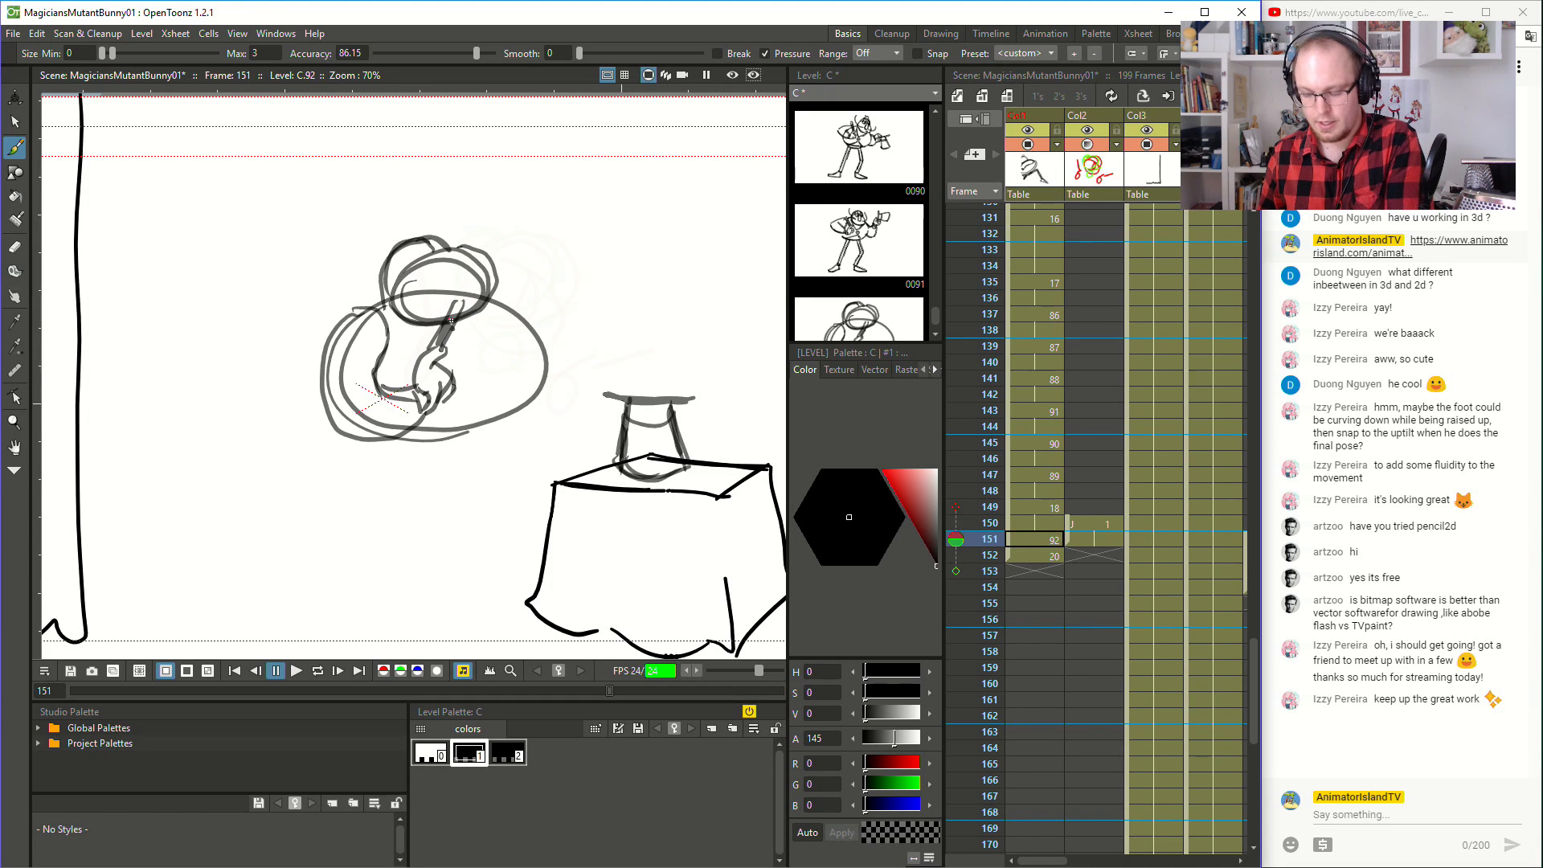
# - Undo the arm, hand and wand strokes, including a retried outer arm curve, back to the plain head and body
pyautogui.hotkey('ctrl', 'z')
pyautogui.hotkey('ctrl', 'z')
pyautogui.hotkey('ctrl', 'z')
pyautogui.hotkey('ctrl', 'z')
pyautogui.hotkey('ctrl', 'z')
pyautogui.hotkey('ctrl', 'z')
pyautogui.hotkey('ctrl', 'z')
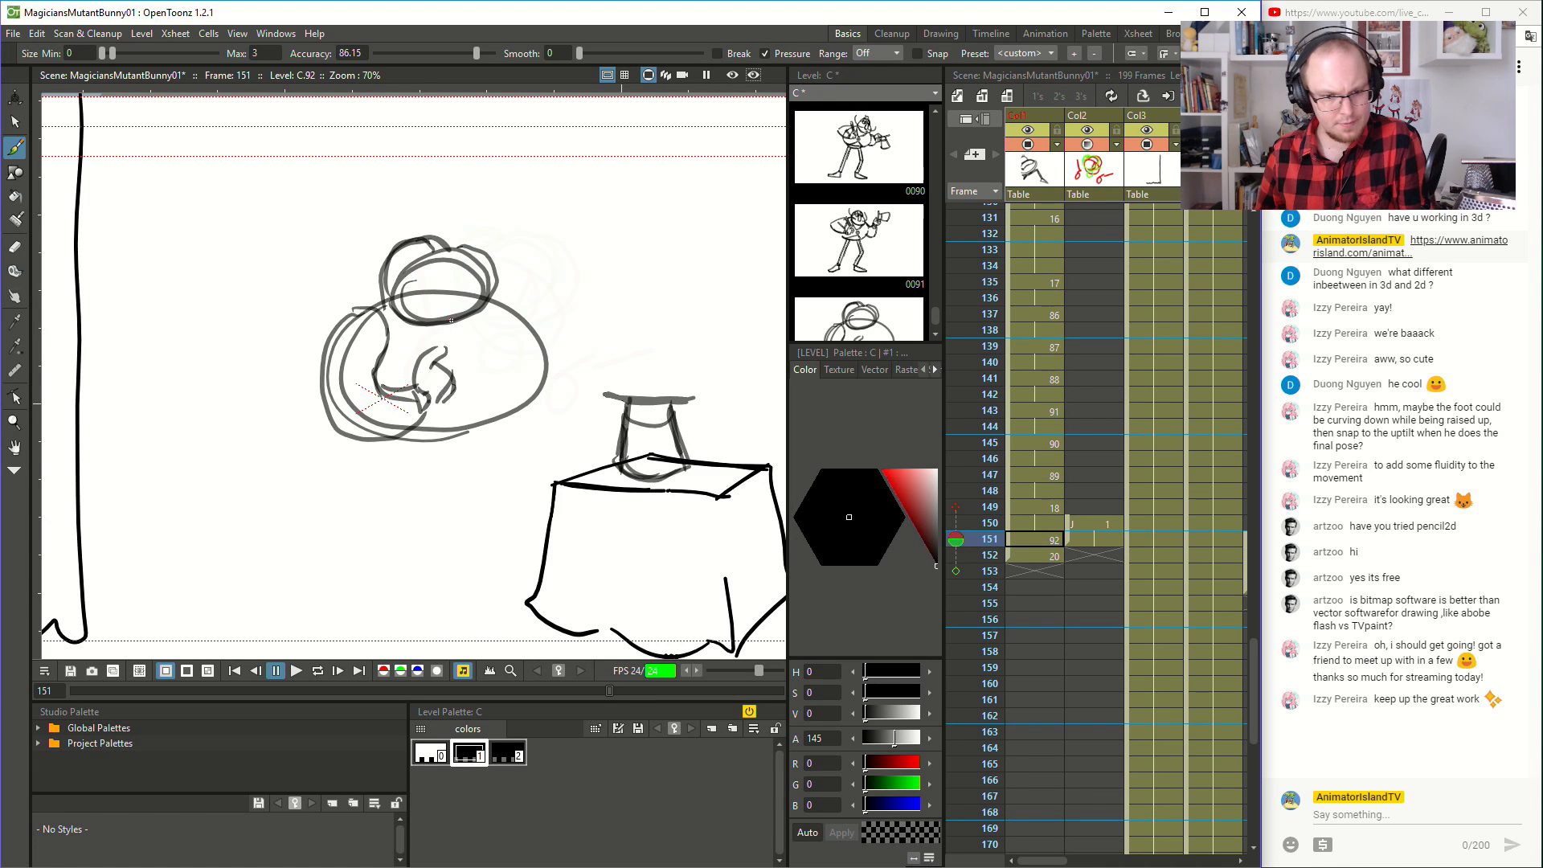
pyautogui.hotkey('ctrl', 'z')
pyautogui.hotkey('ctrl', 'z')
pyautogui.hotkey('ctrl', 'z')
pyautogui.hotkey('ctrl', 'z')
pyautogui.hotkey('ctrl', 'z')
pyautogui.hotkey('ctrl', 'z')
pyautogui.hotkey('ctrl', 'z')
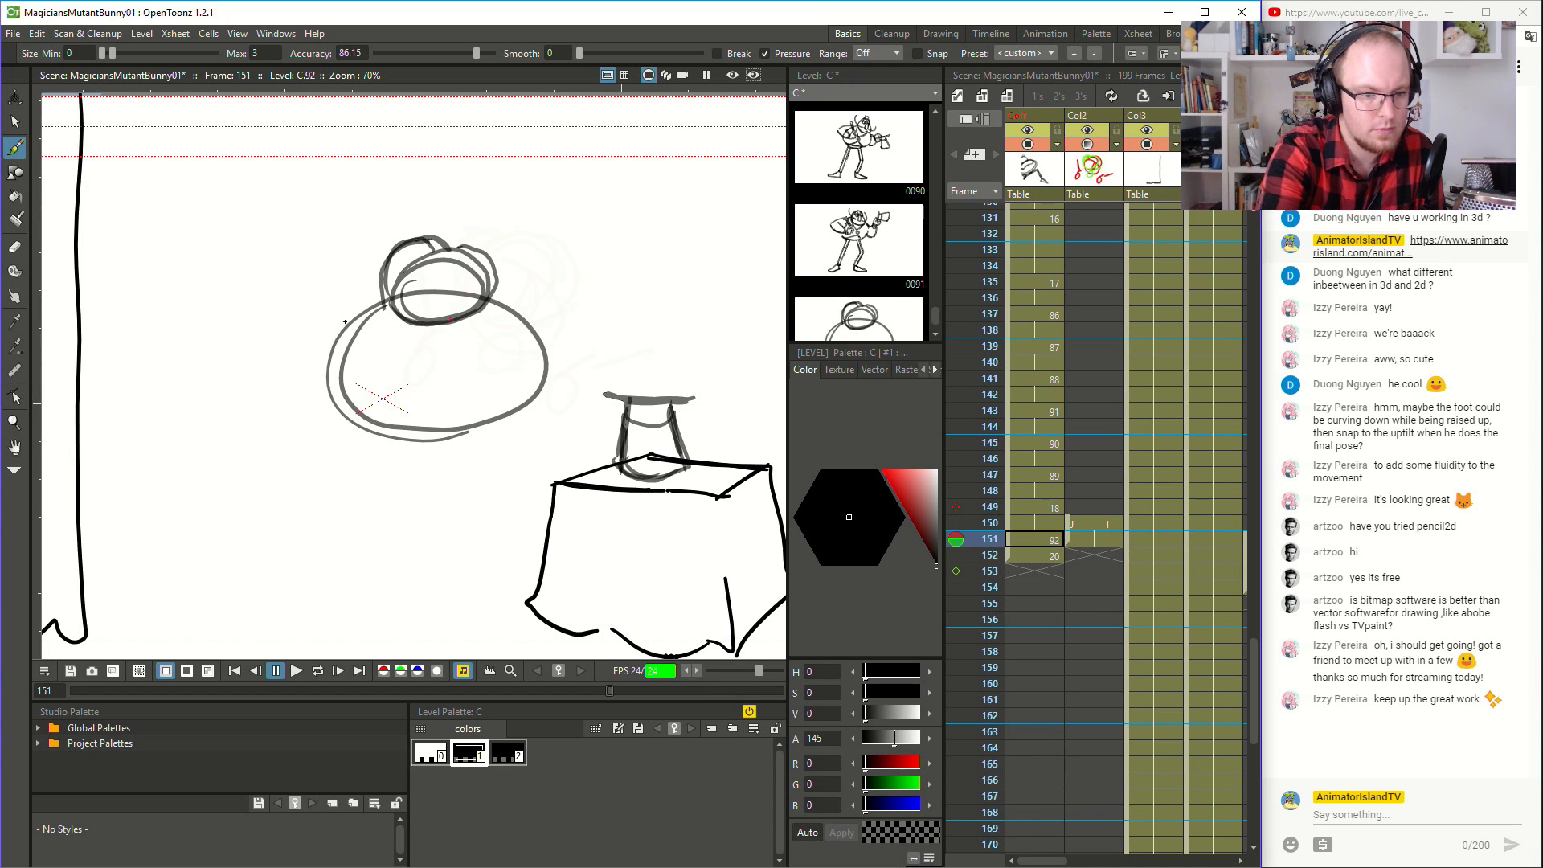
pyautogui.moveTo(319, 402); pyautogui.dragTo(380, 448)
pyautogui.hotkey('ctrl', 'z')
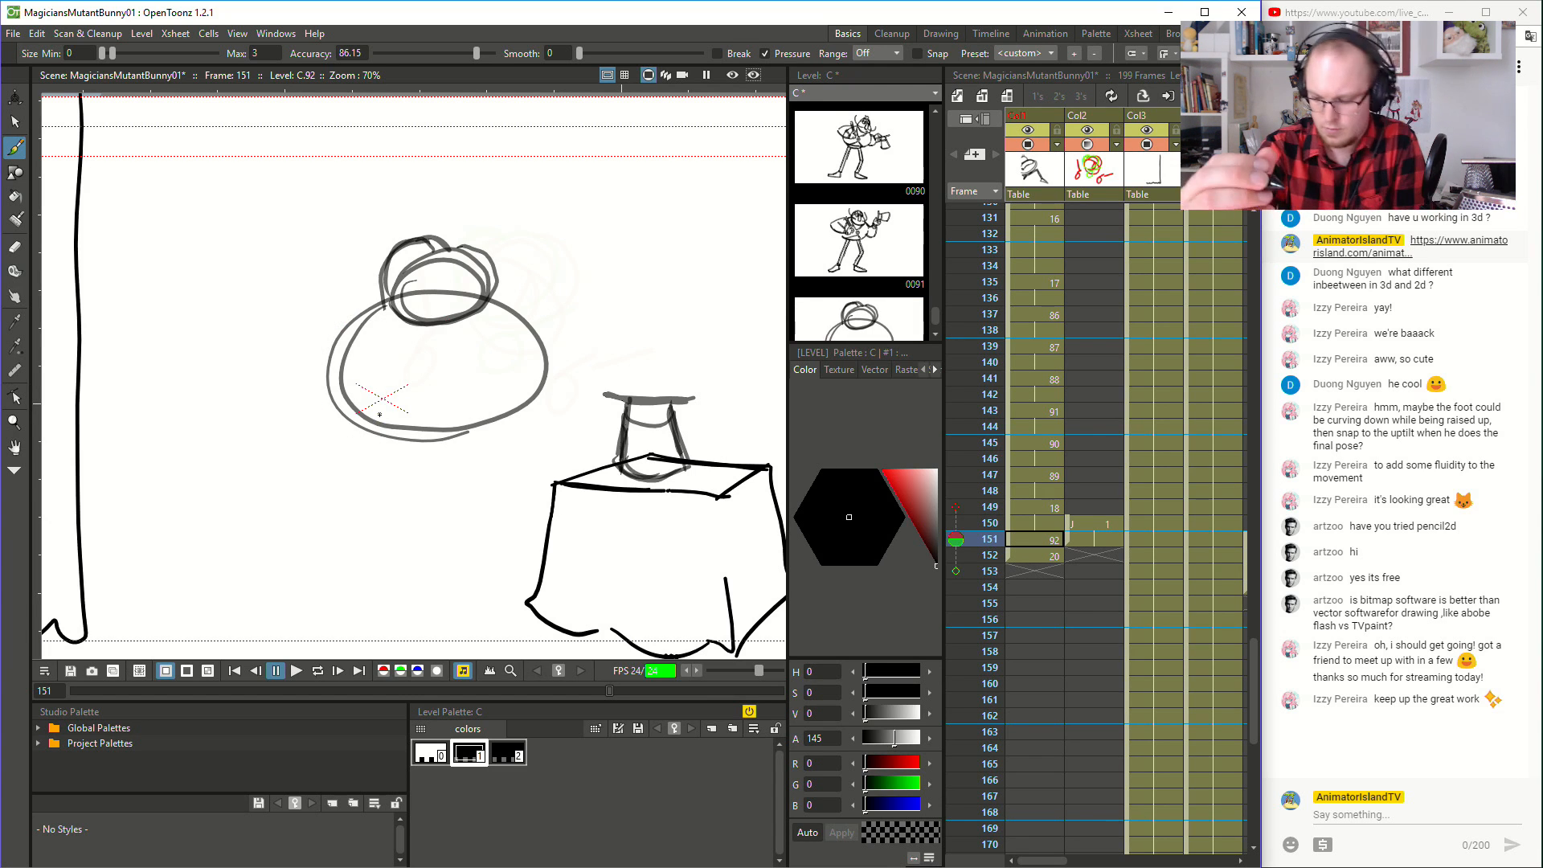
# - Brush the tilted wand across the inbetween body just below the head, checking its angle against frame 150
pyautogui.press('Up')
pyautogui.press('Down')
pyautogui.press('Up')
pyautogui.press('Down')
pyautogui.moveTo(432, 379)
pyautogui.mouseDown()
pyautogui.moveTo(448, 320)
pyautogui.moveTo(437, 394)
pyautogui.moveTo(447, 329)
pyautogui.mouseUp()
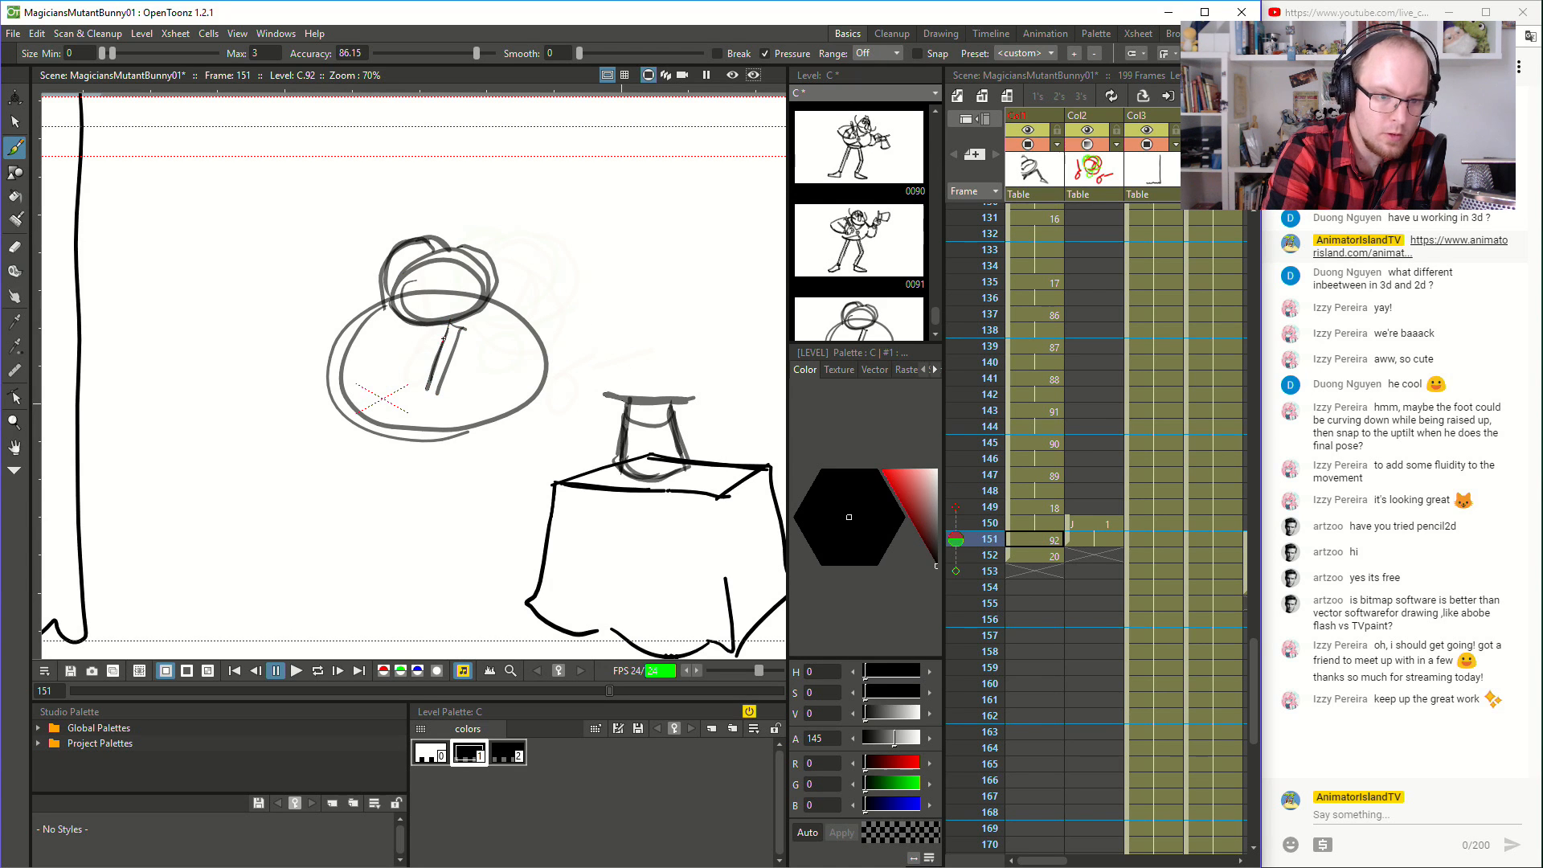
pyautogui.press('Up')
pyautogui.press('Down')
pyautogui.press('Up')
pyautogui.press('Down')
pyautogui.press('Up')
pyautogui.press('Down')
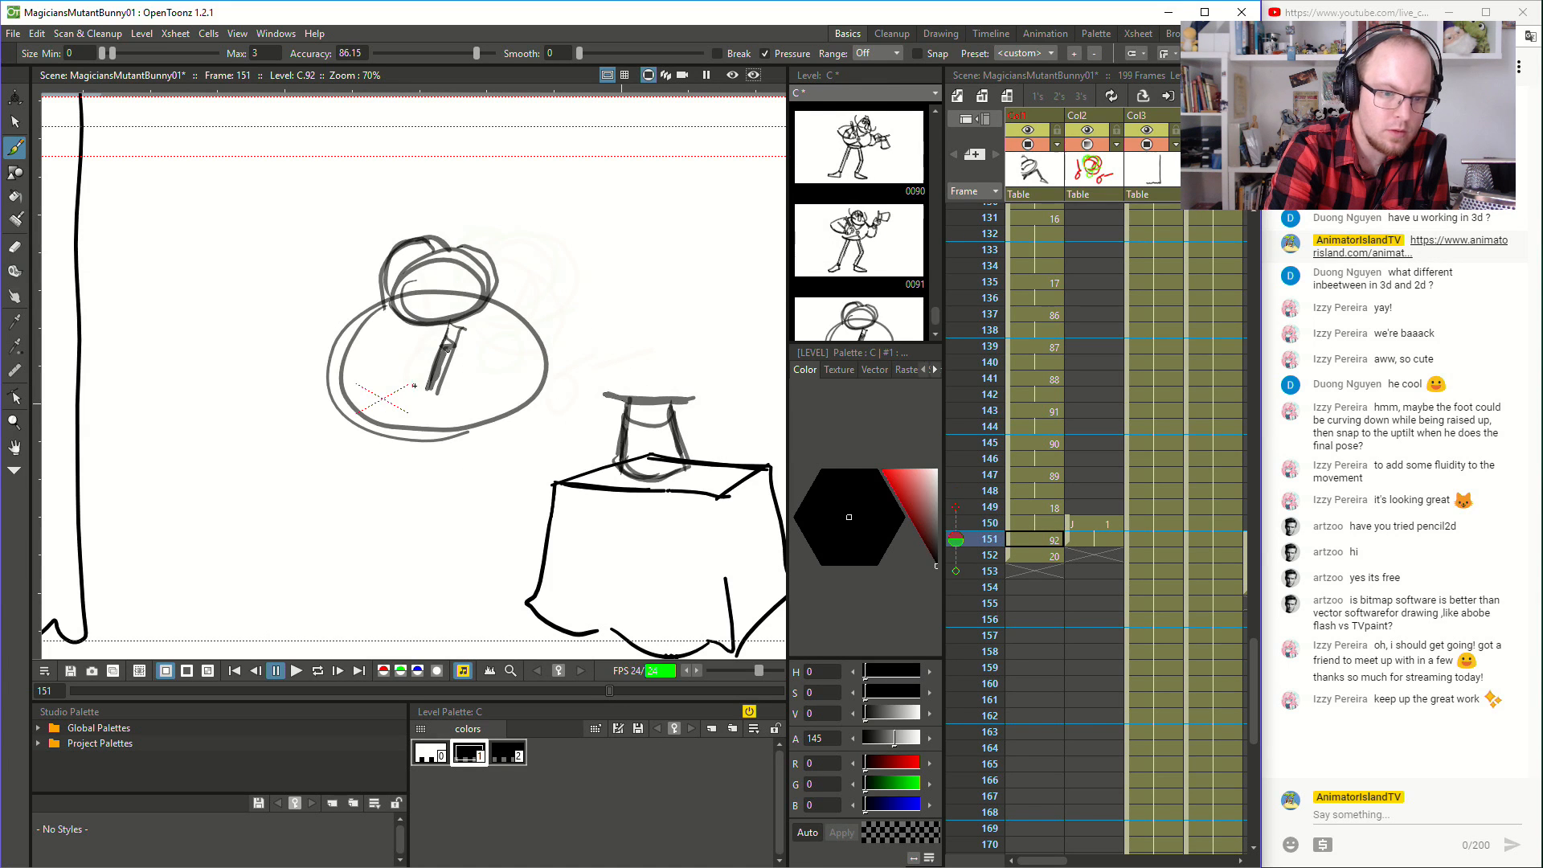
# - Brush the hand and fingers gripping the lower end of the wand at frame 151
pyautogui.moveTo(397, 385)
pyautogui.mouseDown()
pyautogui.moveTo(447, 401)
pyautogui.moveTo(418, 395)
pyautogui.mouseUp()
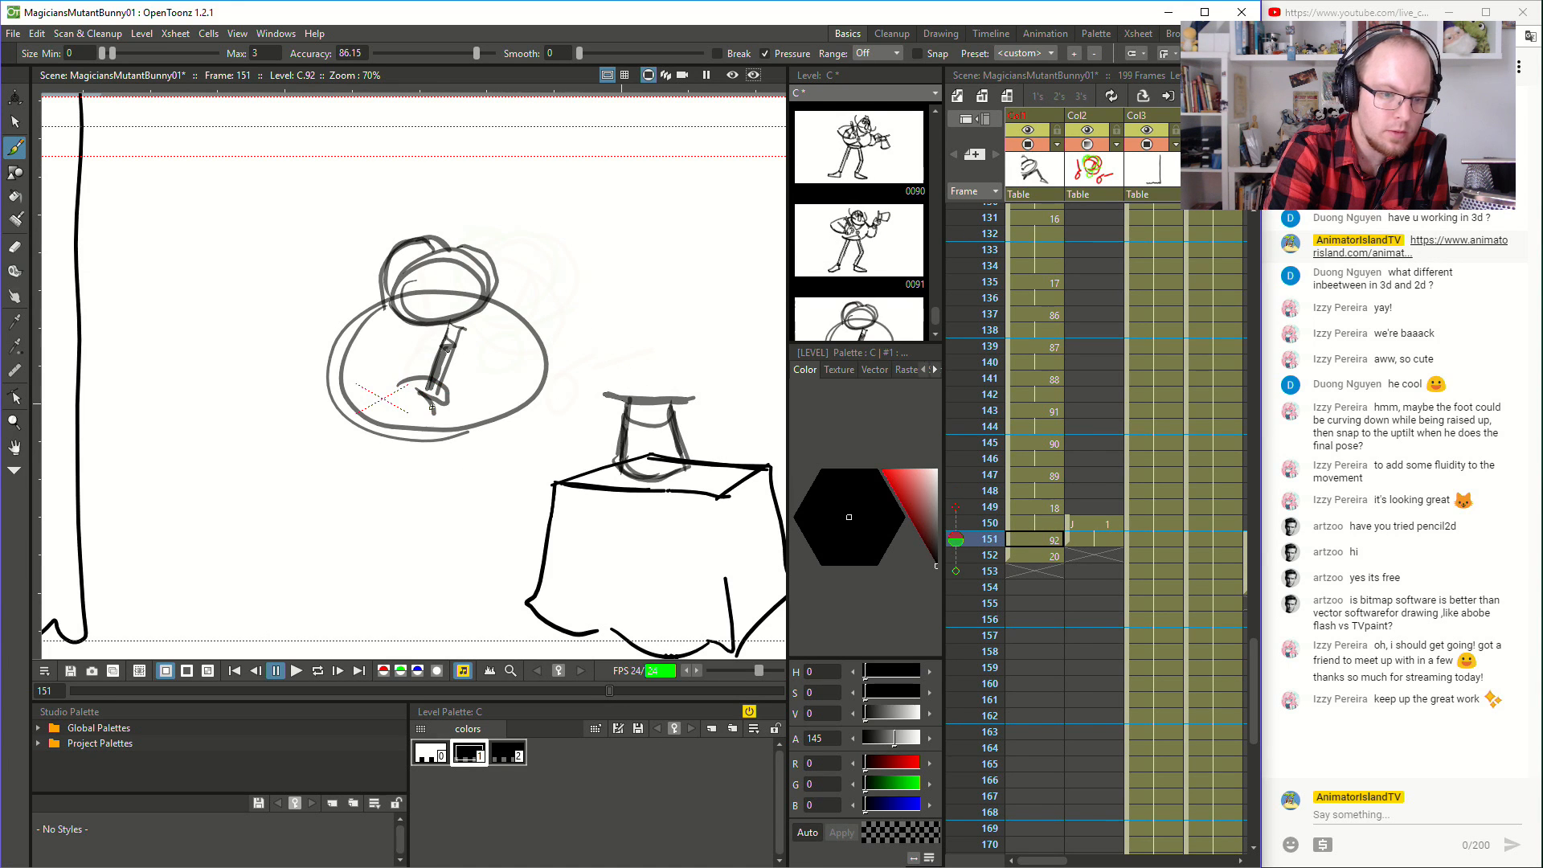
pyautogui.moveTo(396, 420); pyautogui.dragTo(418, 425)
pyautogui.press('Up')
pyautogui.press('Down')
pyautogui.press('Up')
pyautogui.press('Down')
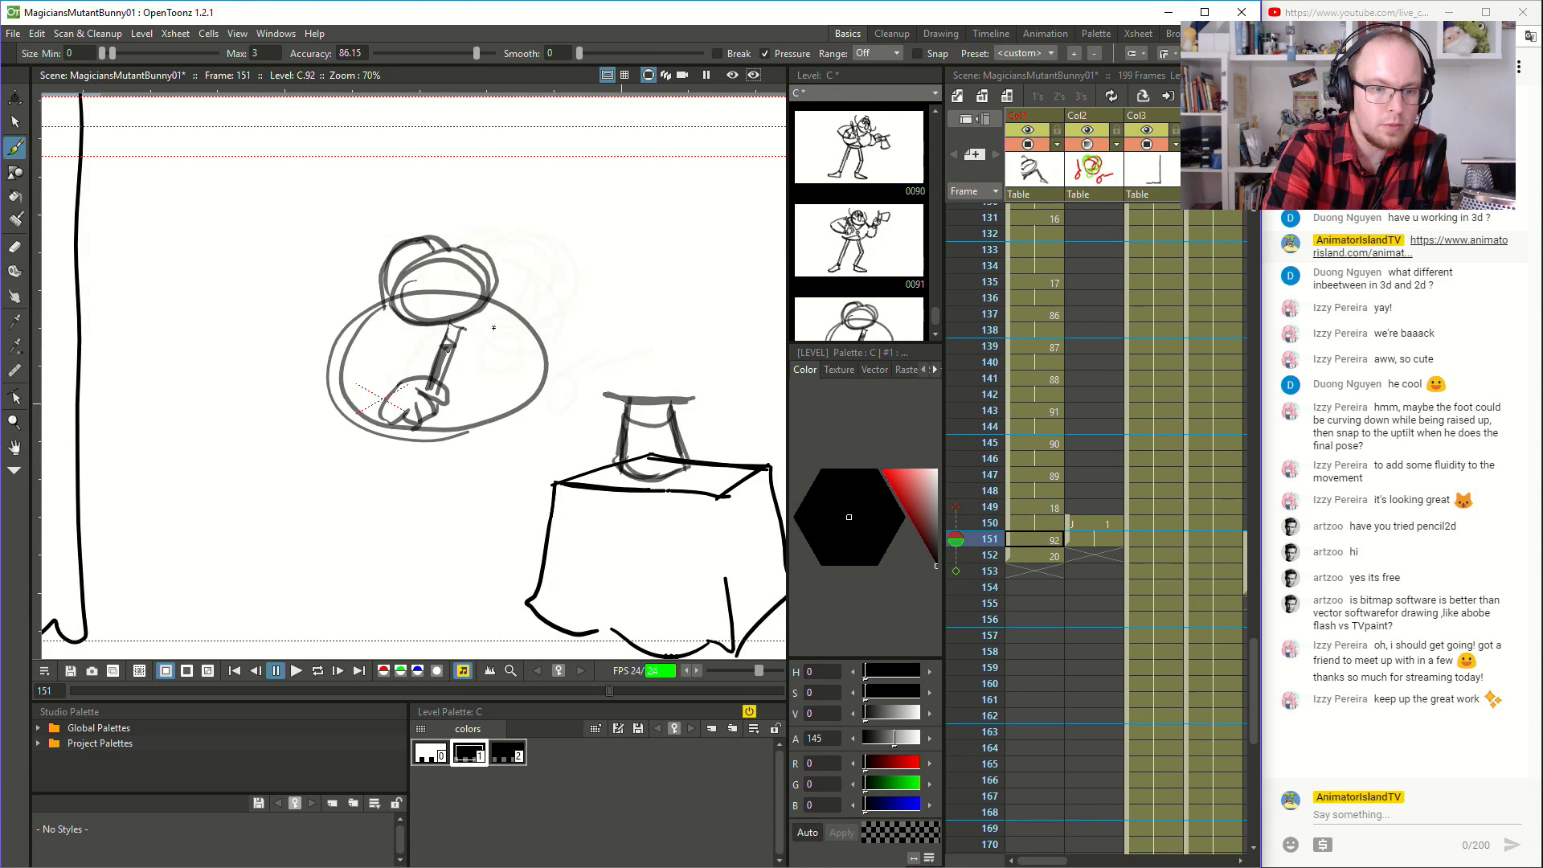
# - Brush the bent arm and sleeve curving around the body's outer side to the wand hand
pyautogui.press('Up')
pyautogui.press('Down')
pyautogui.press('Up')
pyautogui.press('Down')
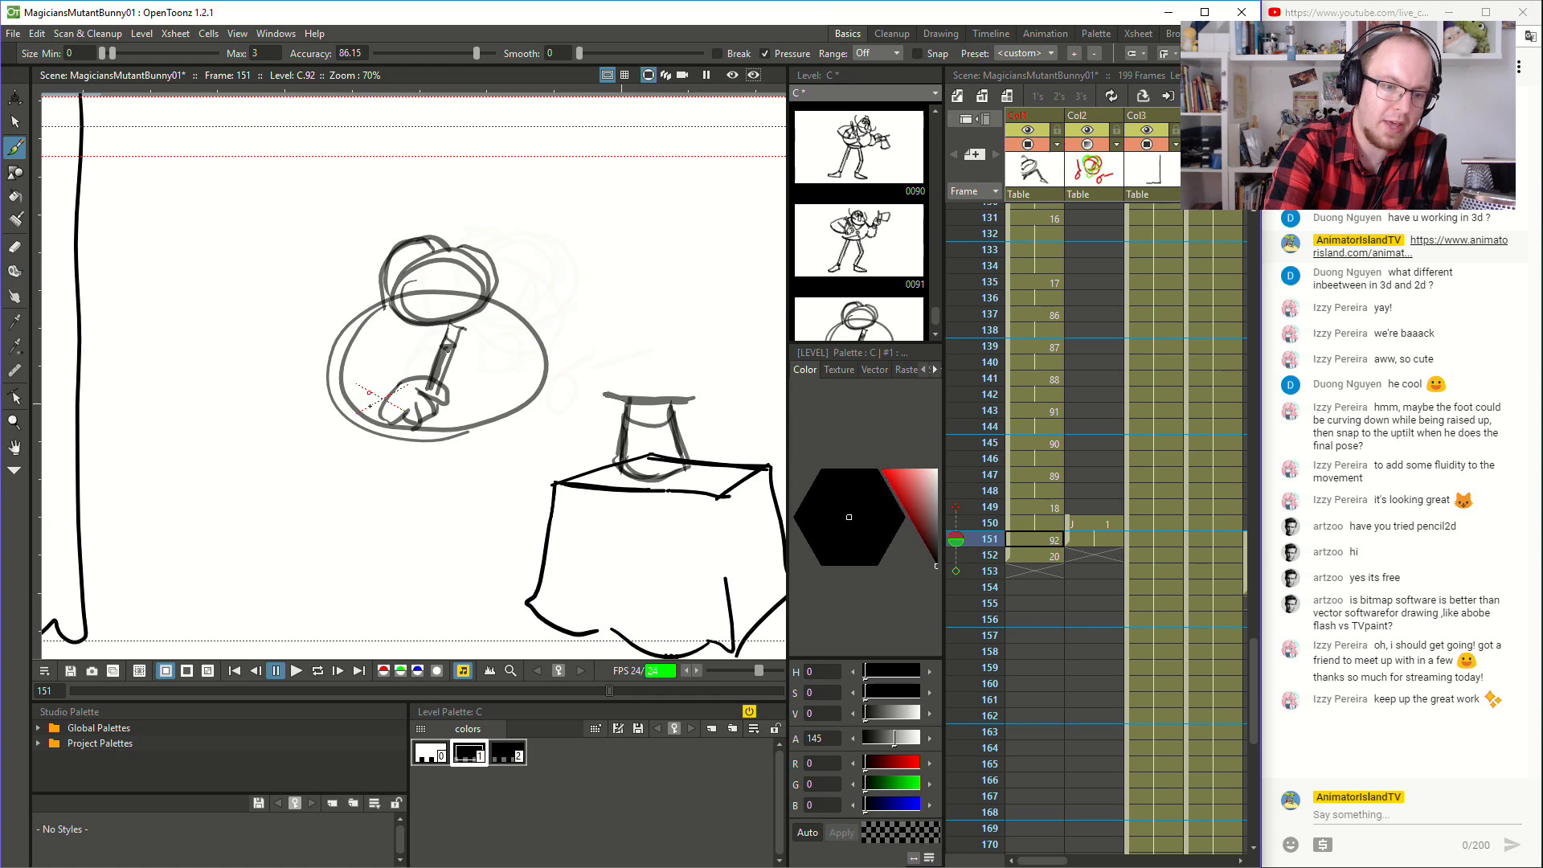
pyautogui.moveTo(373, 423)
pyautogui.mouseDown()
pyautogui.moveTo(317, 390)
pyautogui.moveTo(320, 346)
pyautogui.moveTo(385, 301)
pyautogui.moveTo(320, 355)
pyautogui.moveTo(366, 358)
pyautogui.mouseUp()
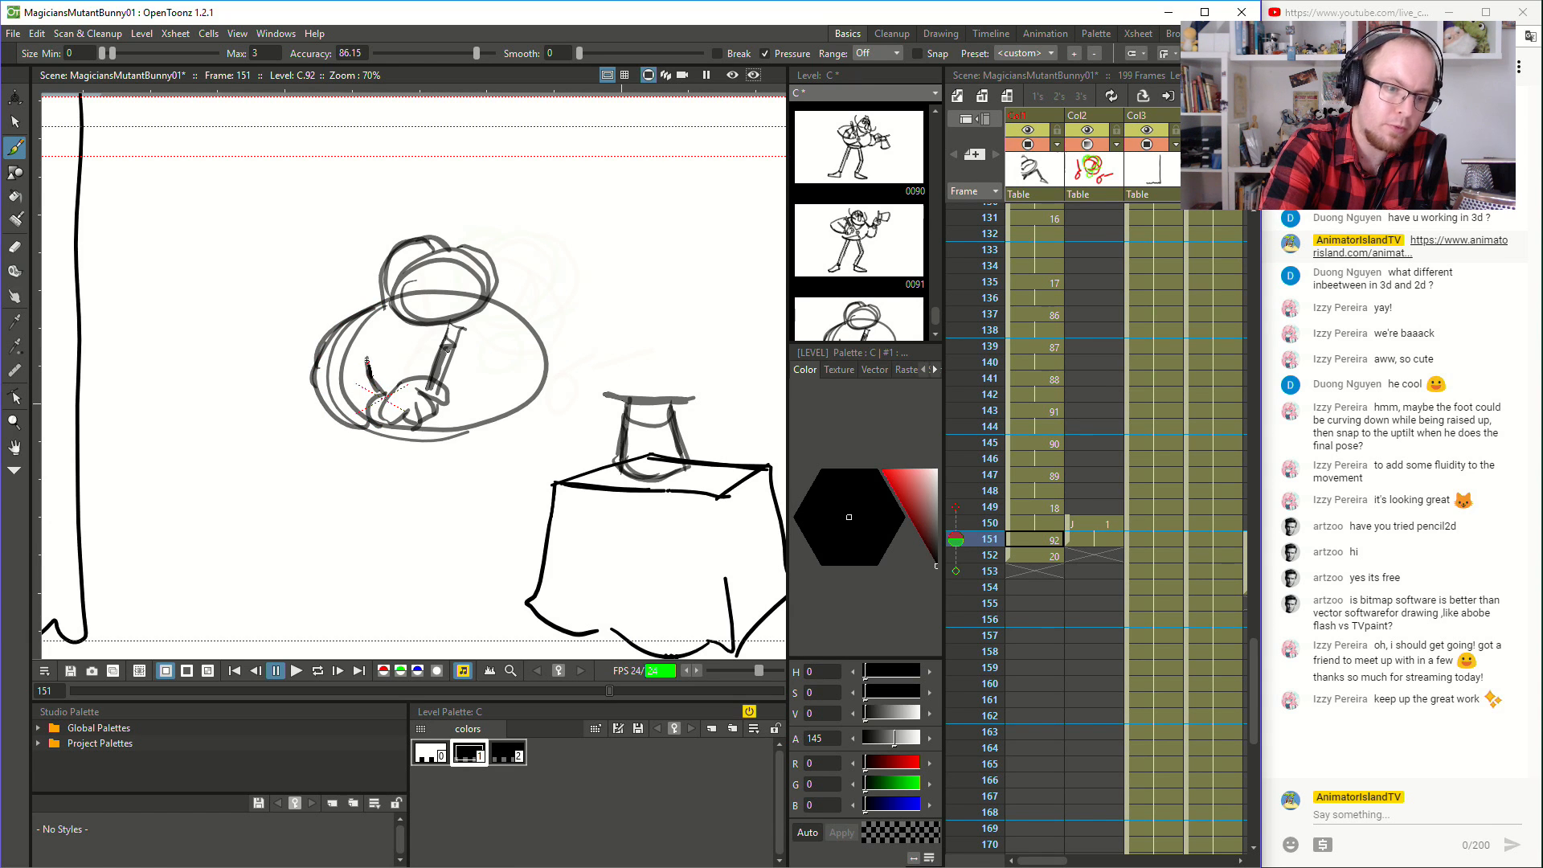
# - Flip back and forth between frames 150 and 151 to check how the wand arm moves into the inbetween
pyautogui.press(',')
pyautogui.press('.')
pyautogui.press(',')
pyautogui.press('.')
pyautogui.press(',')
pyautogui.press('.')
pyautogui.press(',')
pyautogui.press('.')
pyautogui.press(',')
pyautogui.press('.')
pyautogui.press(',')
pyautogui.press('.')
pyautogui.press(',')
pyautogui.press('.')
pyautogui.press(',')
pyautogui.press('.')
pyautogui.press(',')
pyautogui.press('.')
pyautogui.press(',')
pyautogui.press('.')
pyautogui.press(',')
pyautogui.press('.')
pyautogui.press(',')
pyautogui.press('.')
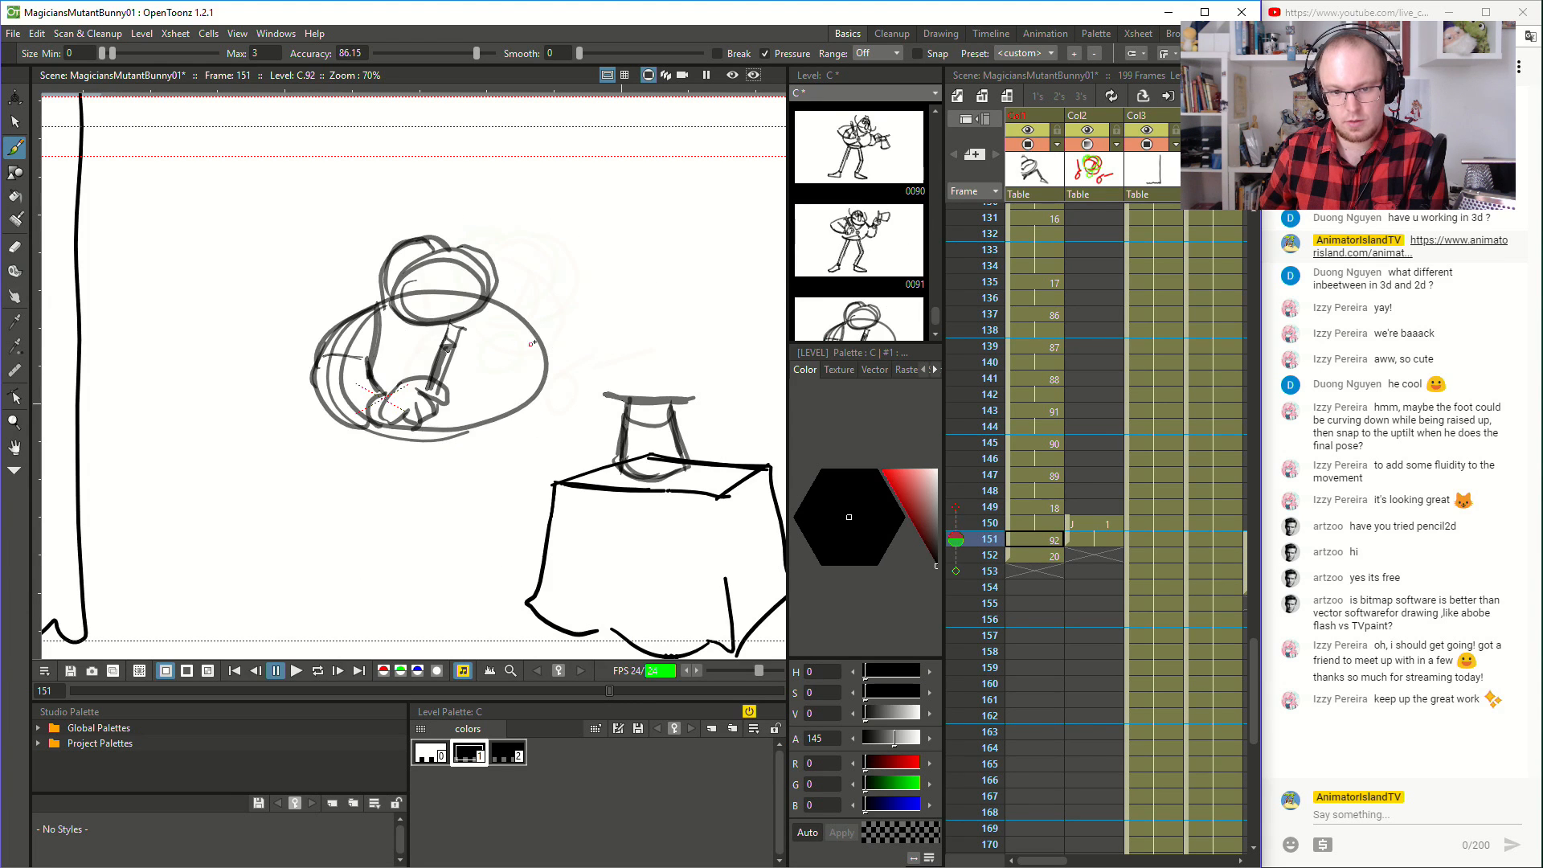
# - Move the magician's drawing 20 from frame 152 to frame 153, leaving frame 152 empty, and flip through frames 151 to 153
pyautogui.click(1029, 555)
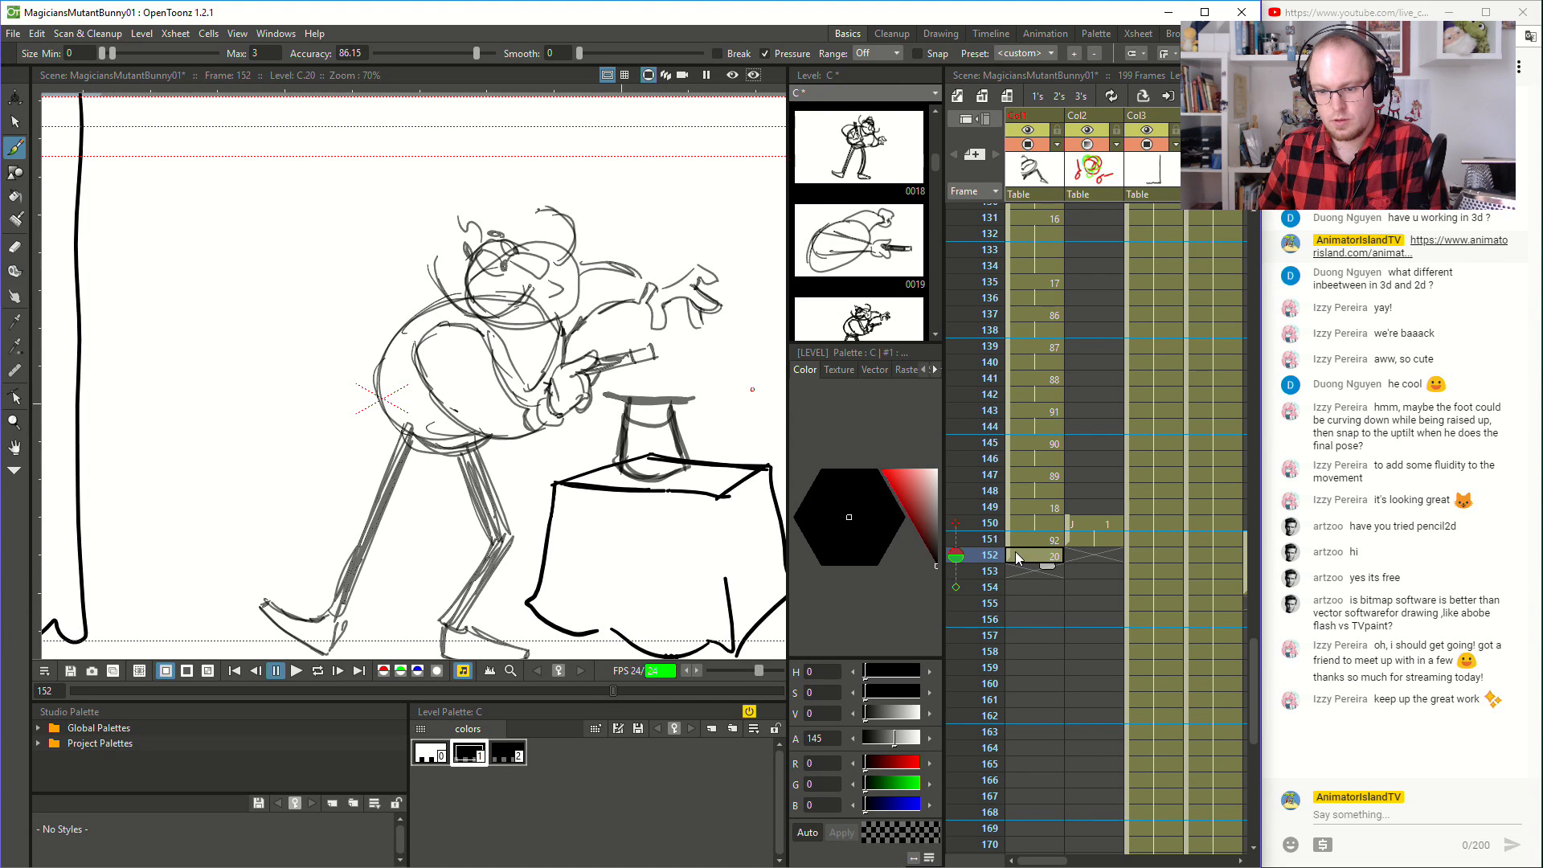
pyautogui.moveTo(1015, 553); pyautogui.dragTo(1013, 581)
pyautogui.click(1019, 560)
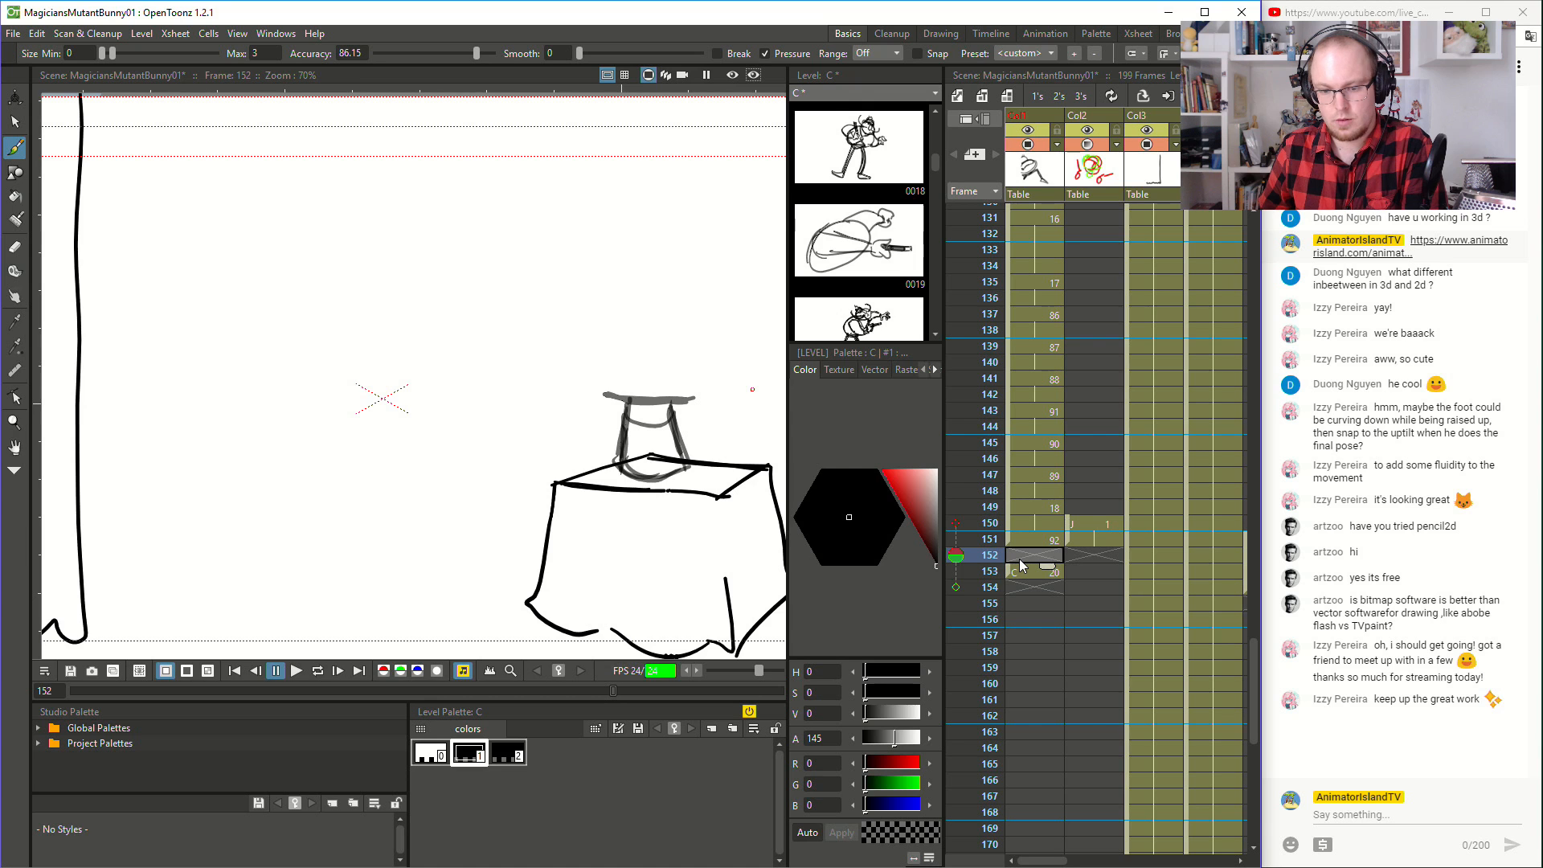
pyautogui.press(',')
pyautogui.press('.')
pyautogui.press('.')
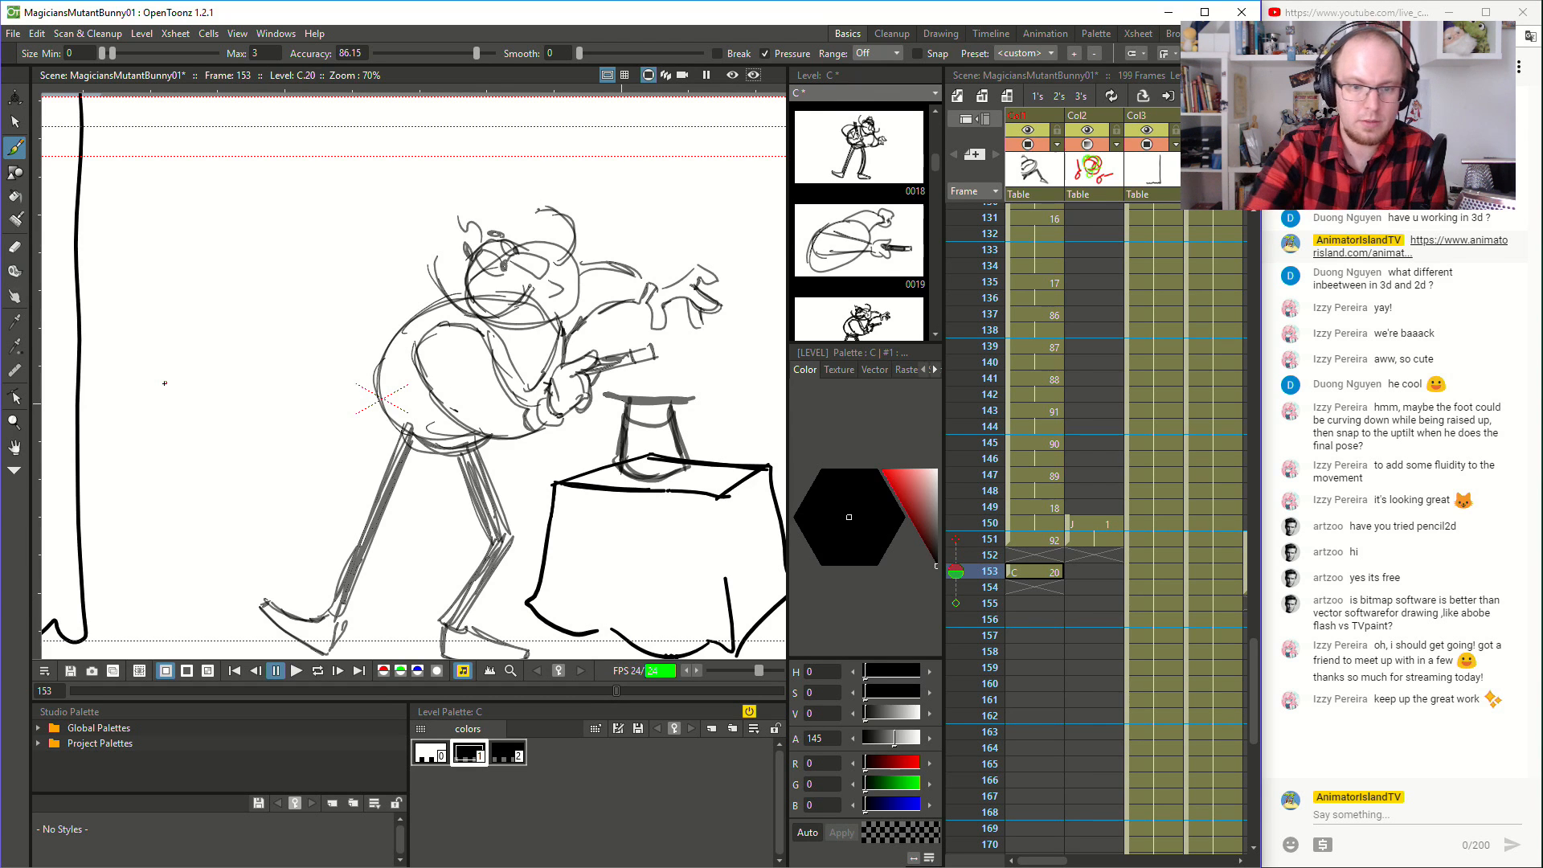
pyautogui.press(',')
pyautogui.press('.')
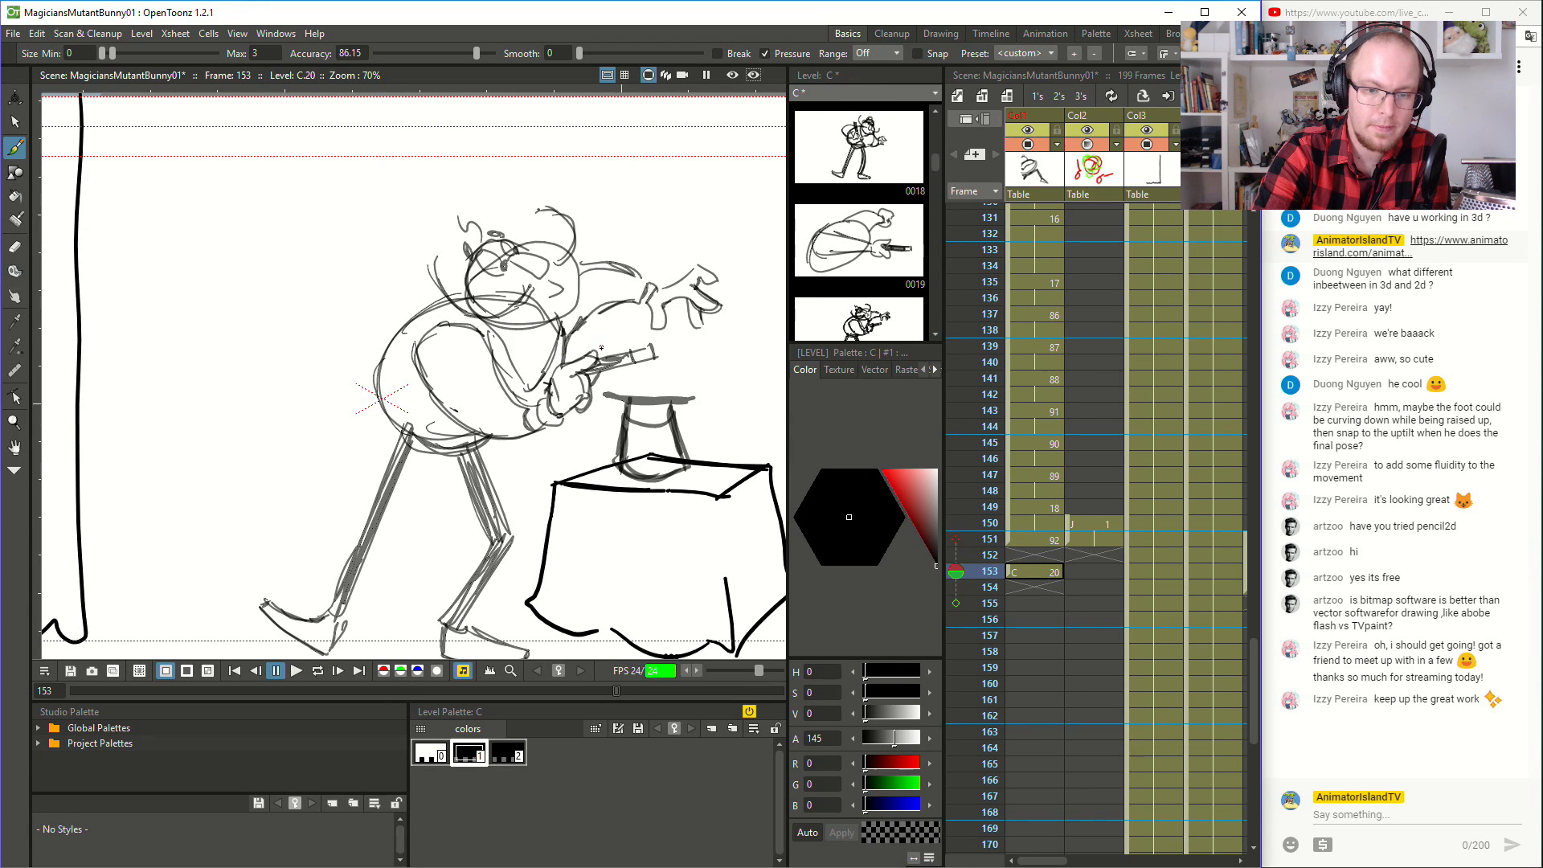
# - Brush a rough wand tilted up and forward as a new drawing at frame 152, comparing it with frame 153
pyautogui.press(',')
pyautogui.press('.')
pyautogui.press(',')
pyautogui.moveTo(569, 367)
pyautogui.mouseDown()
pyautogui.moveTo(635, 338)
pyautogui.moveTo(607, 349)
pyautogui.mouseUp()
pyautogui.press('.')
pyautogui.press(',')
pyautogui.press('.')
pyautogui.press(',')
pyautogui.press('.')
pyautogui.press(',')
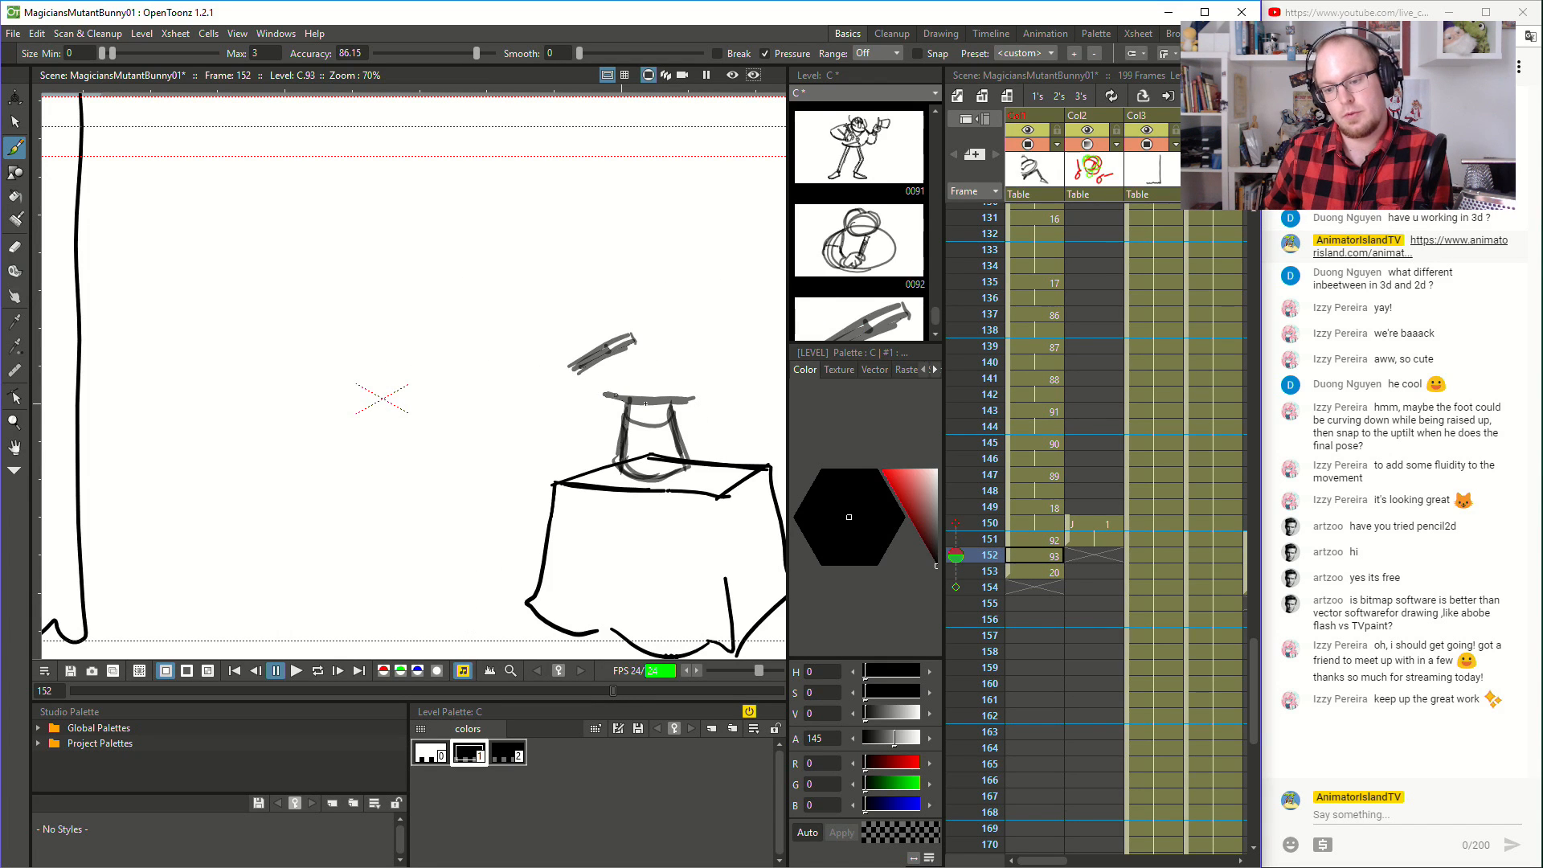
# - Insert an empty cell at frame 152, shifting drawings 93 and 20 to frames 153 and 154
pyautogui.click(1035, 570)
pyautogui.press(',')
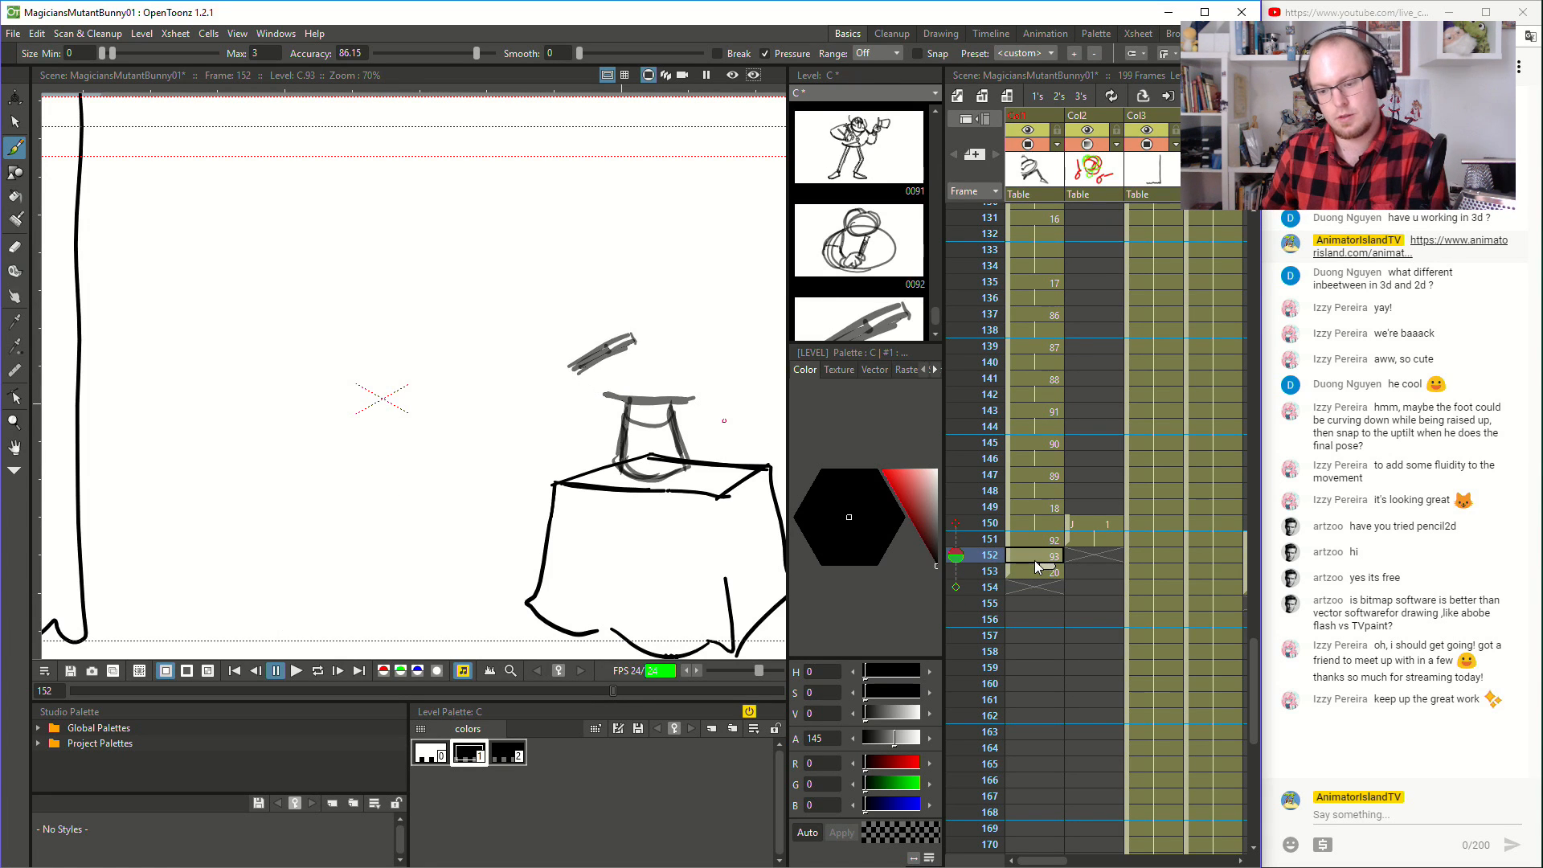
pyautogui.press('.')
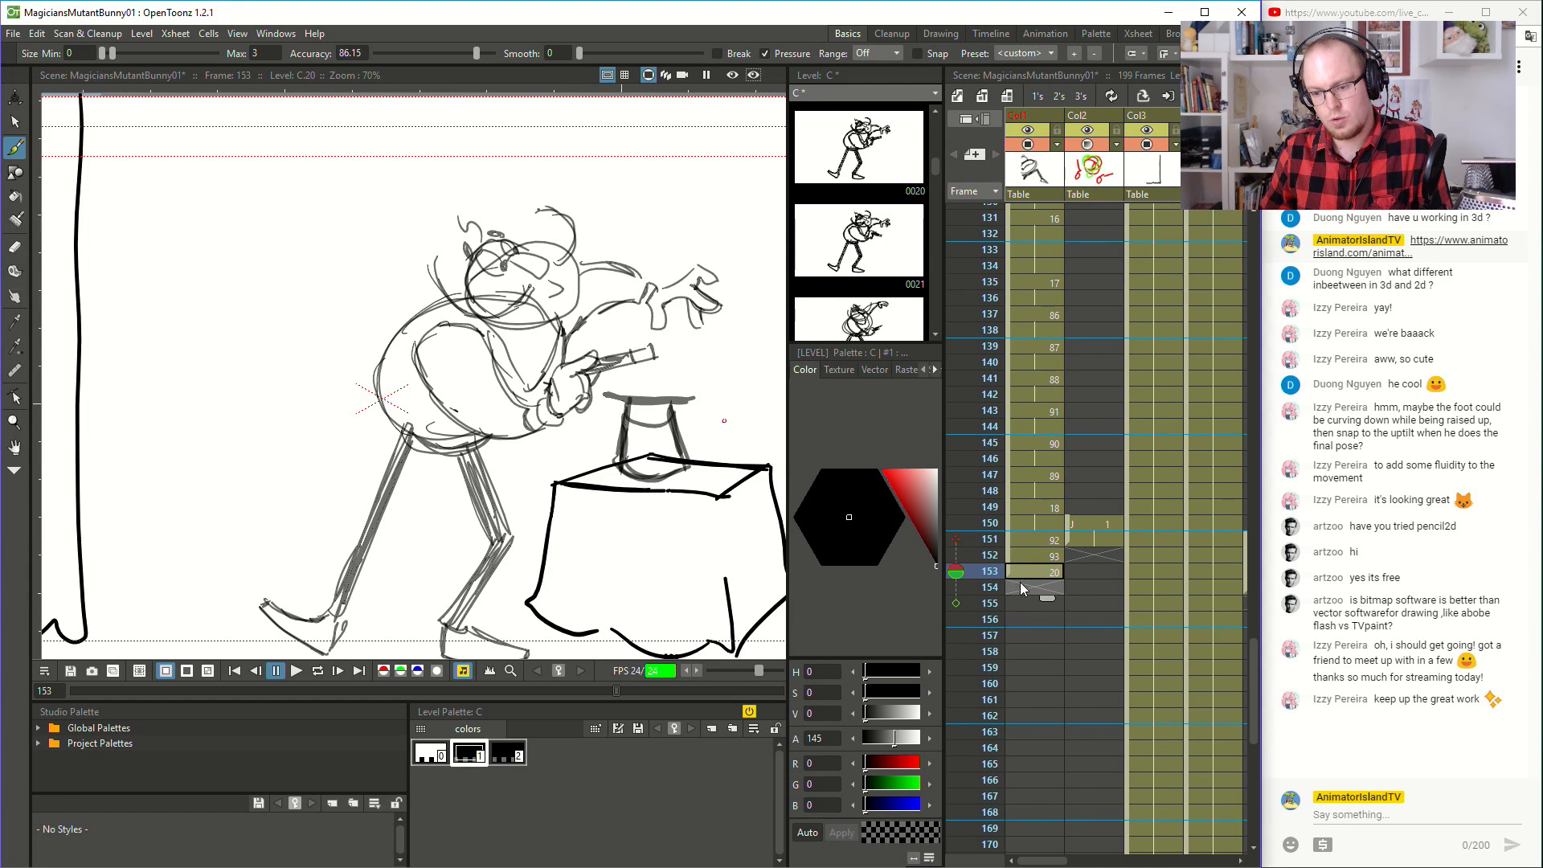
pyautogui.click(1022, 555)
pyautogui.press('Insert')
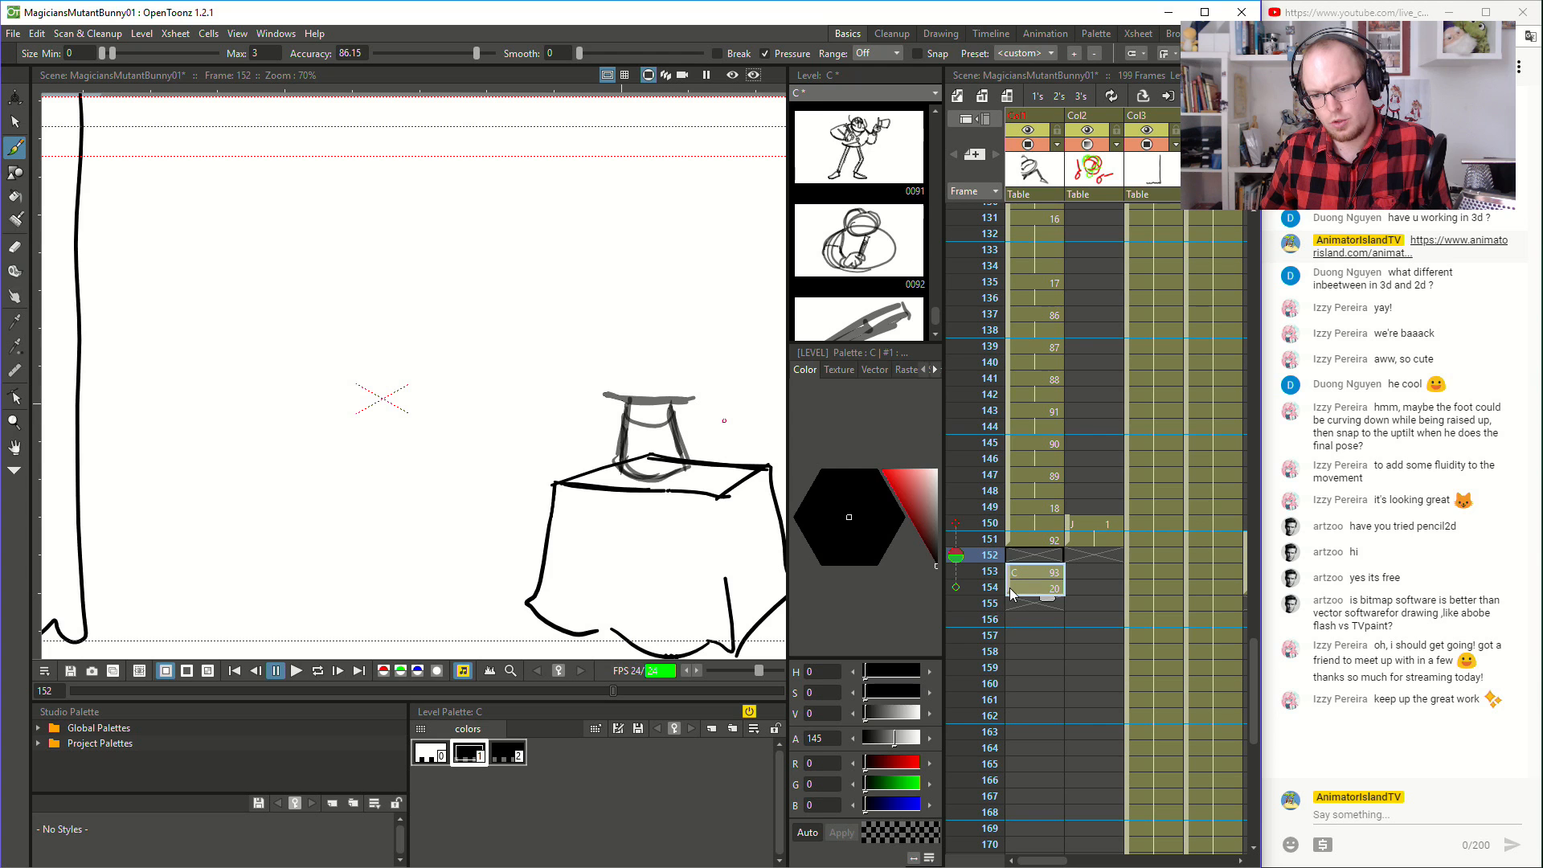
# - Brush a second rough wand at frame 152, slanting down toward the hat, and shade it in
pyautogui.press(',')
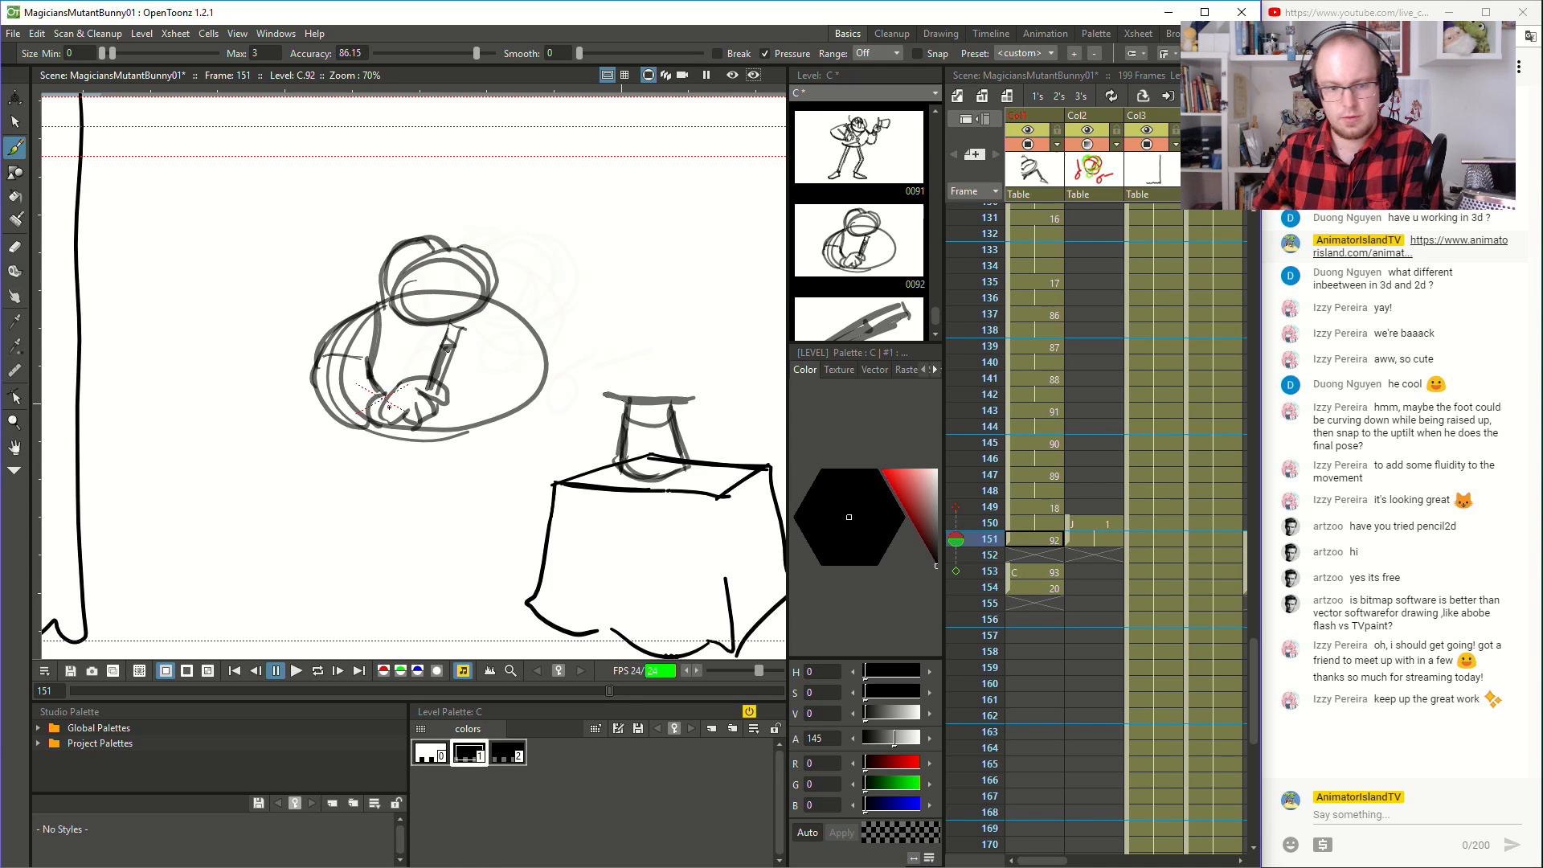
pyautogui.press('.')
pyautogui.moveTo(497, 383); pyautogui.dragTo(549, 426)
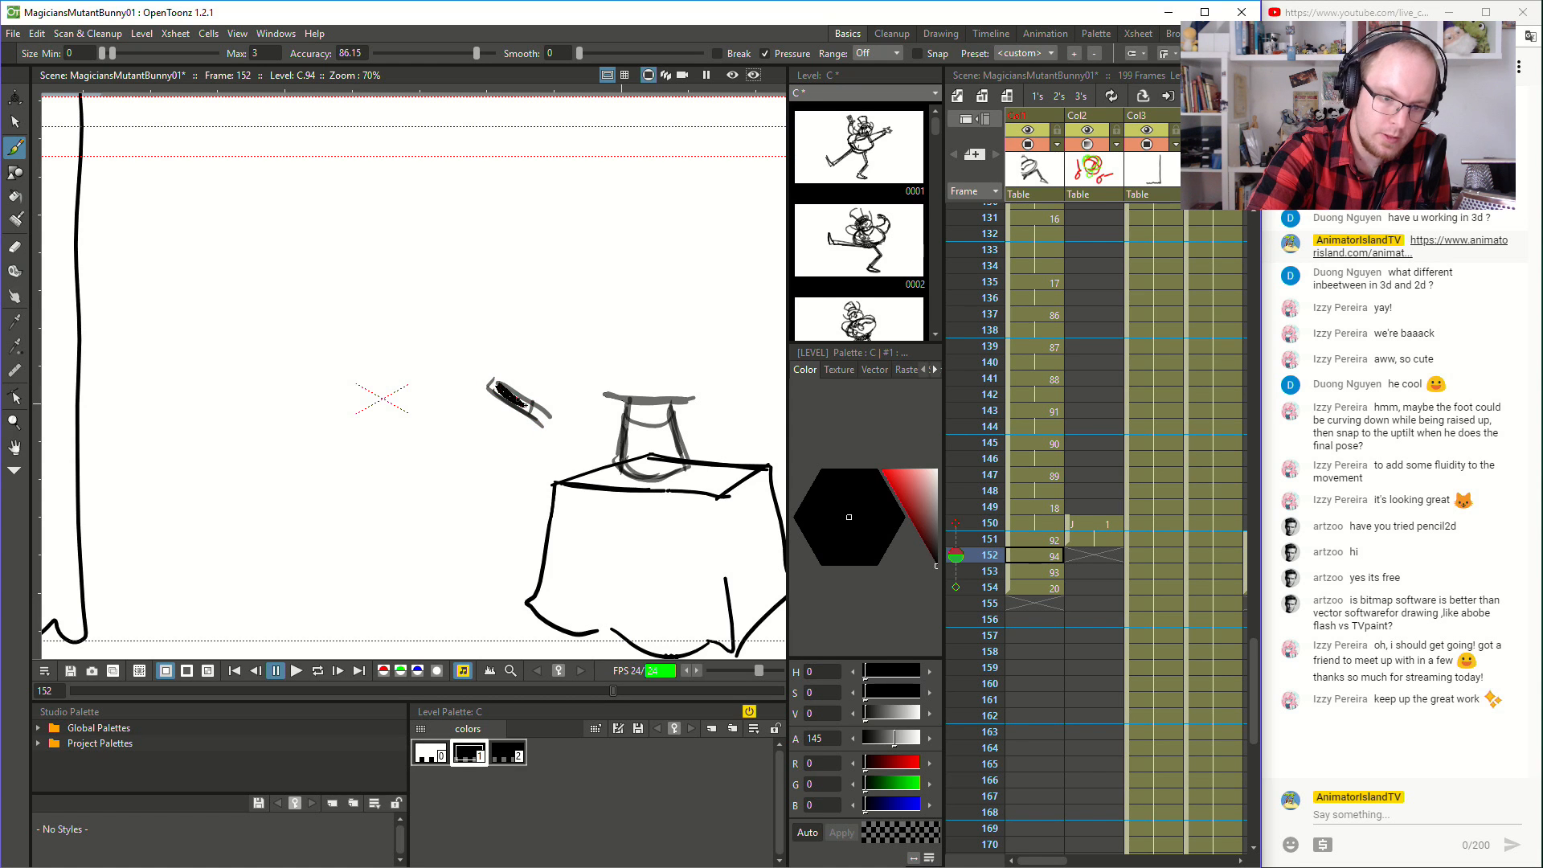
pyautogui.press(',')
pyautogui.press('.')
pyautogui.press('.')
pyautogui.press('.')
pyautogui.press('.')
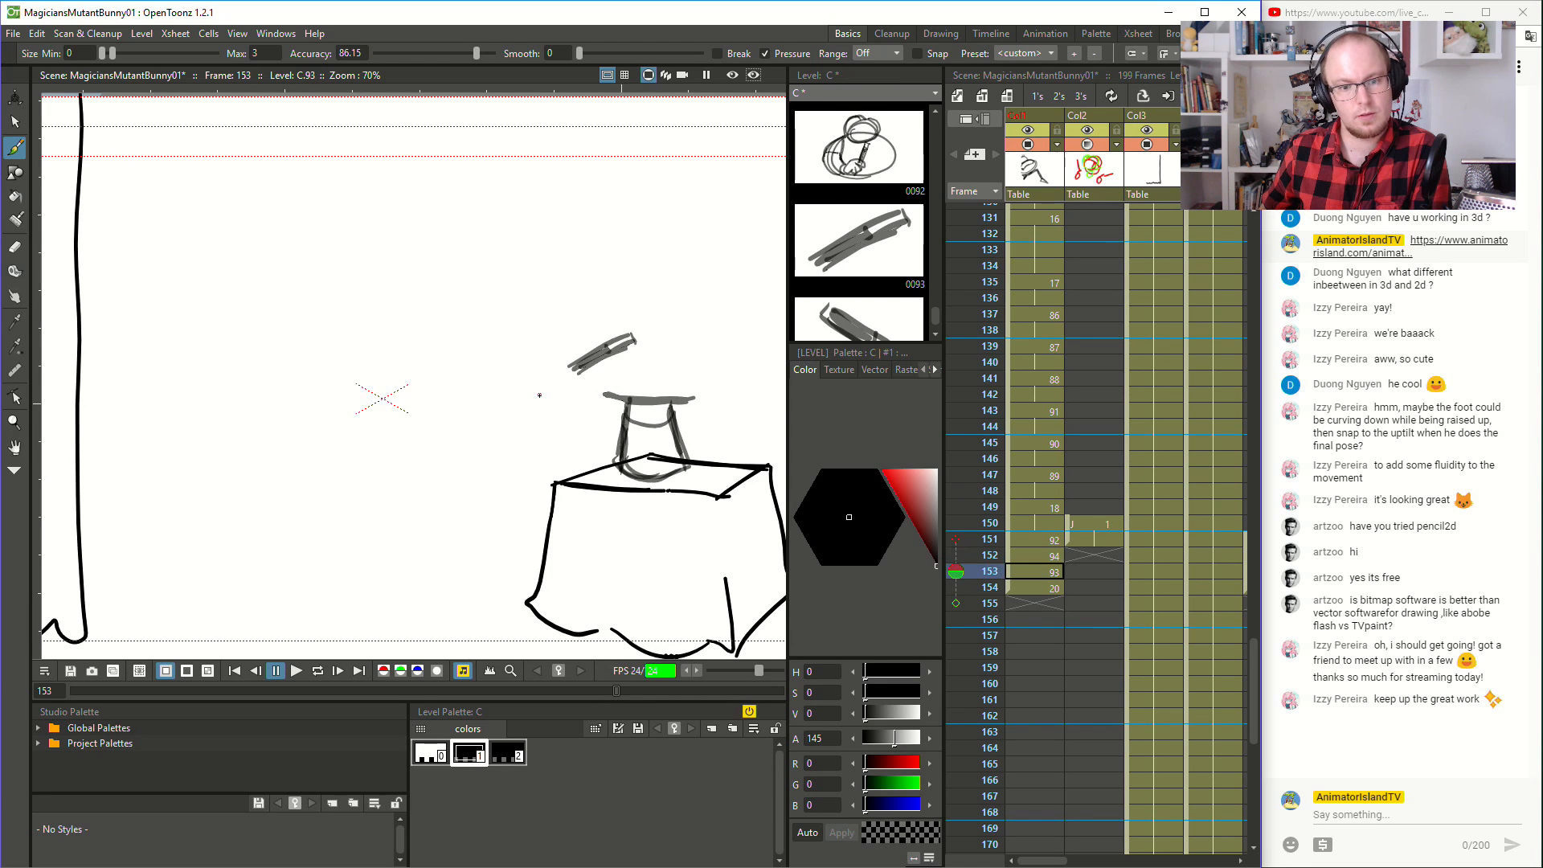
# - Flip back and forth through frames 149 to 154 to check the wand's swing between the poses
pyautogui.press(',')
pyautogui.press(',')
pyautogui.press(',')
pyautogui.press(',')
pyautogui.press('.')
pyautogui.press('.')
pyautogui.press('.')
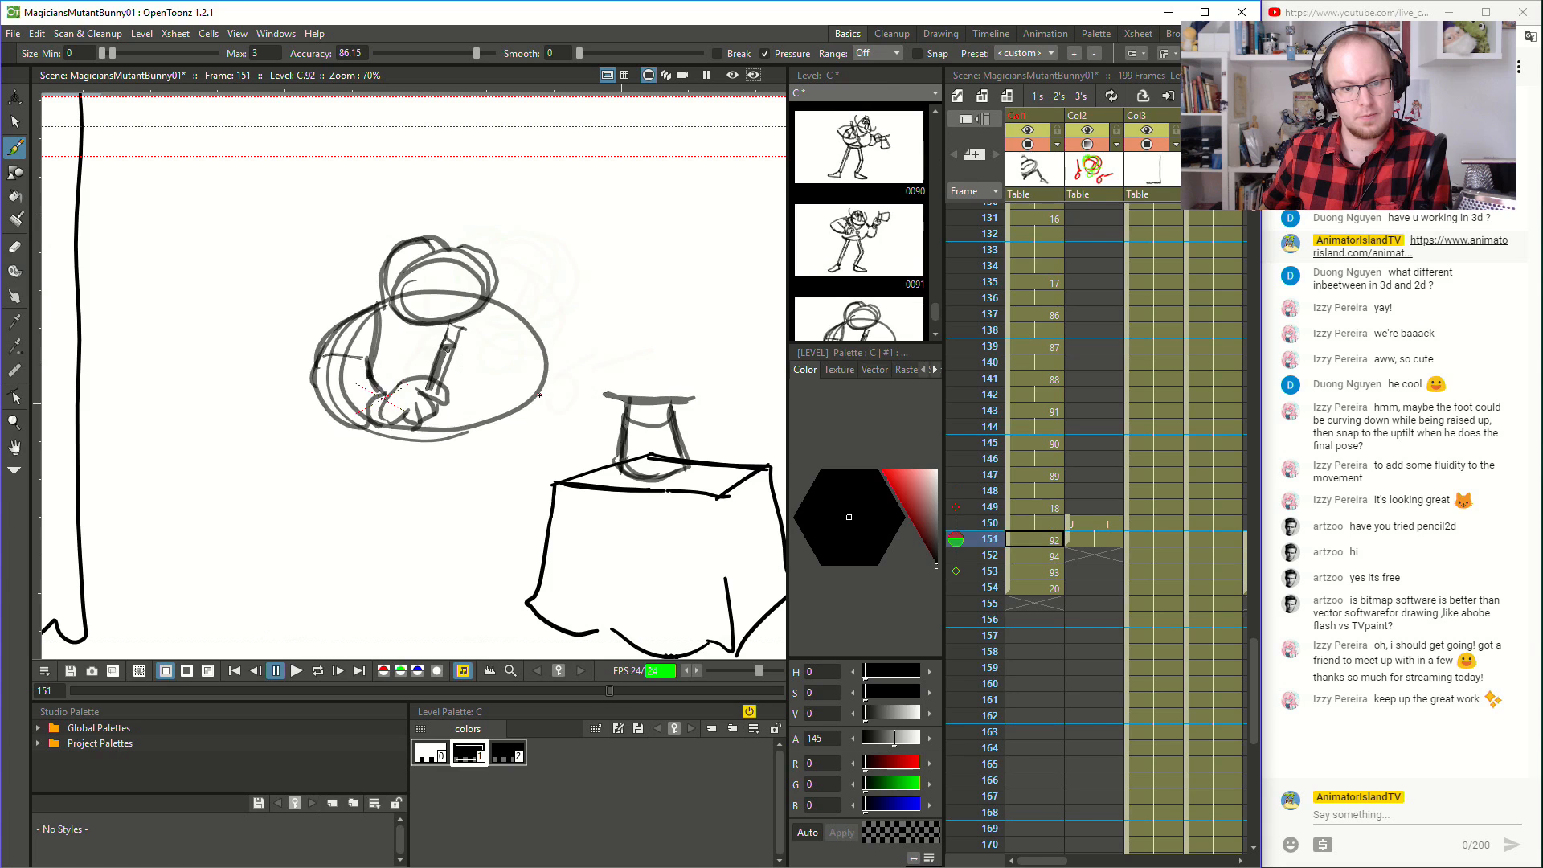
pyautogui.press(',')
pyautogui.press(',')
pyautogui.press(',')
pyautogui.press('.')
pyautogui.press('.')
pyautogui.press('.')
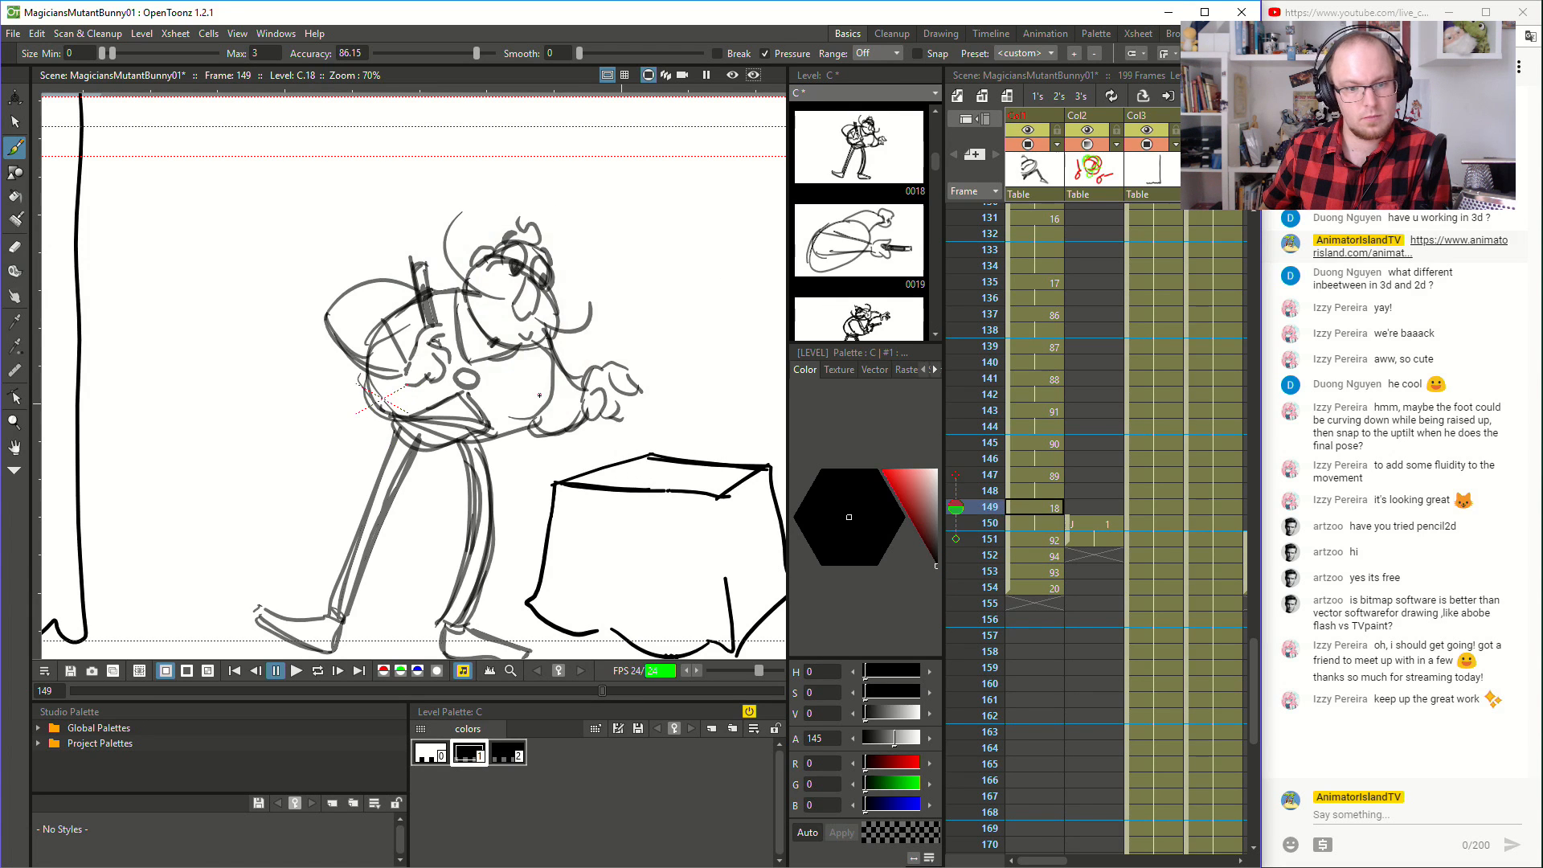
pyautogui.press(',')
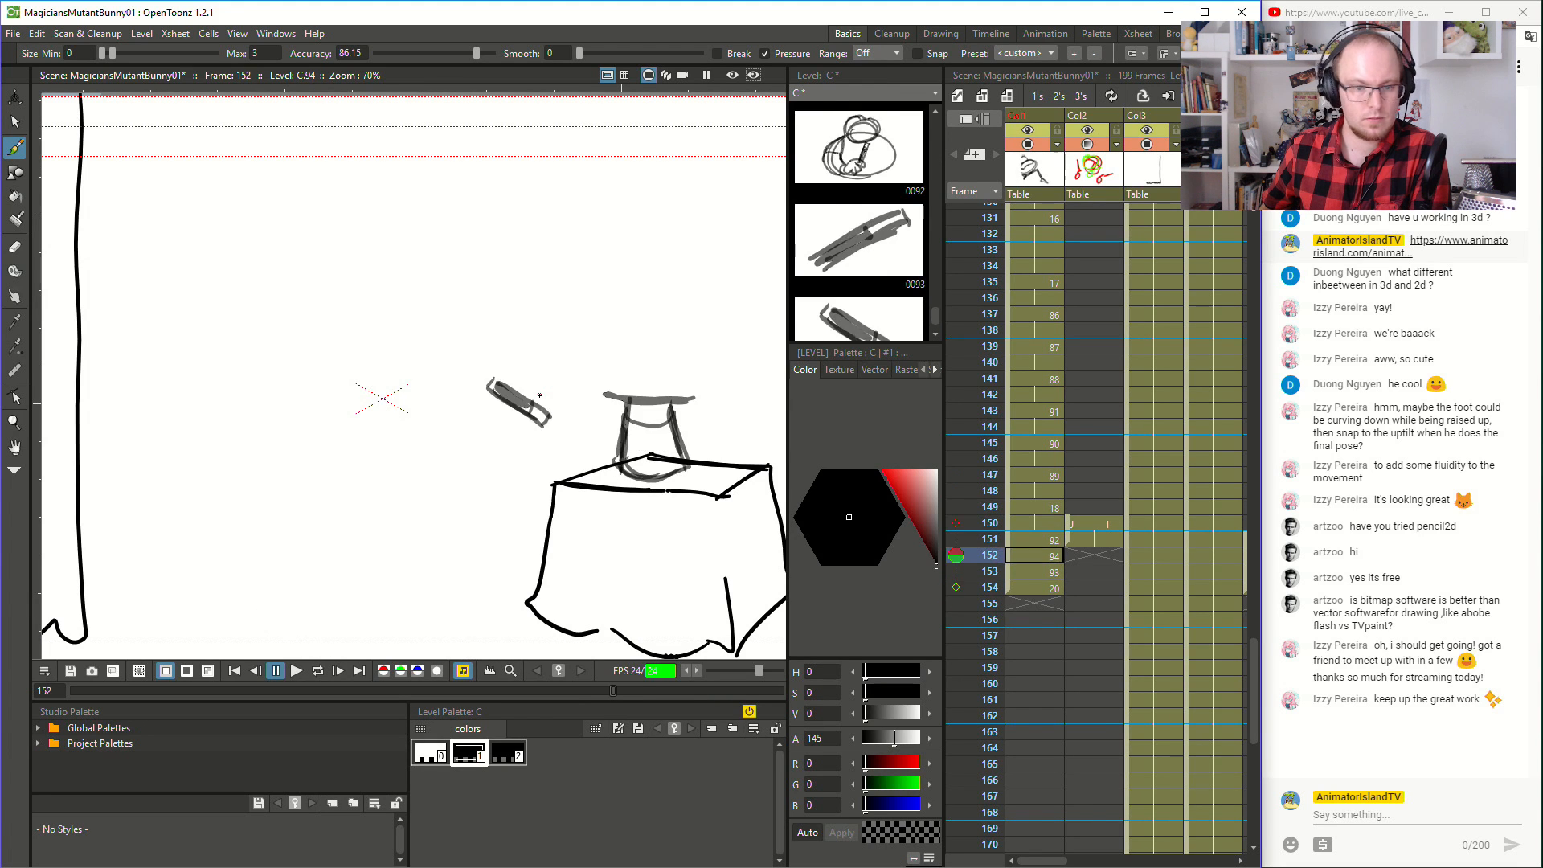
pyautogui.press('.')
pyautogui.press(',')
pyautogui.press(',')
pyautogui.press(',')
pyautogui.press('.')
pyautogui.press(',')
pyautogui.press(',')
pyautogui.press(',')
pyautogui.press('.')
pyautogui.press('.')
pyautogui.press(',')
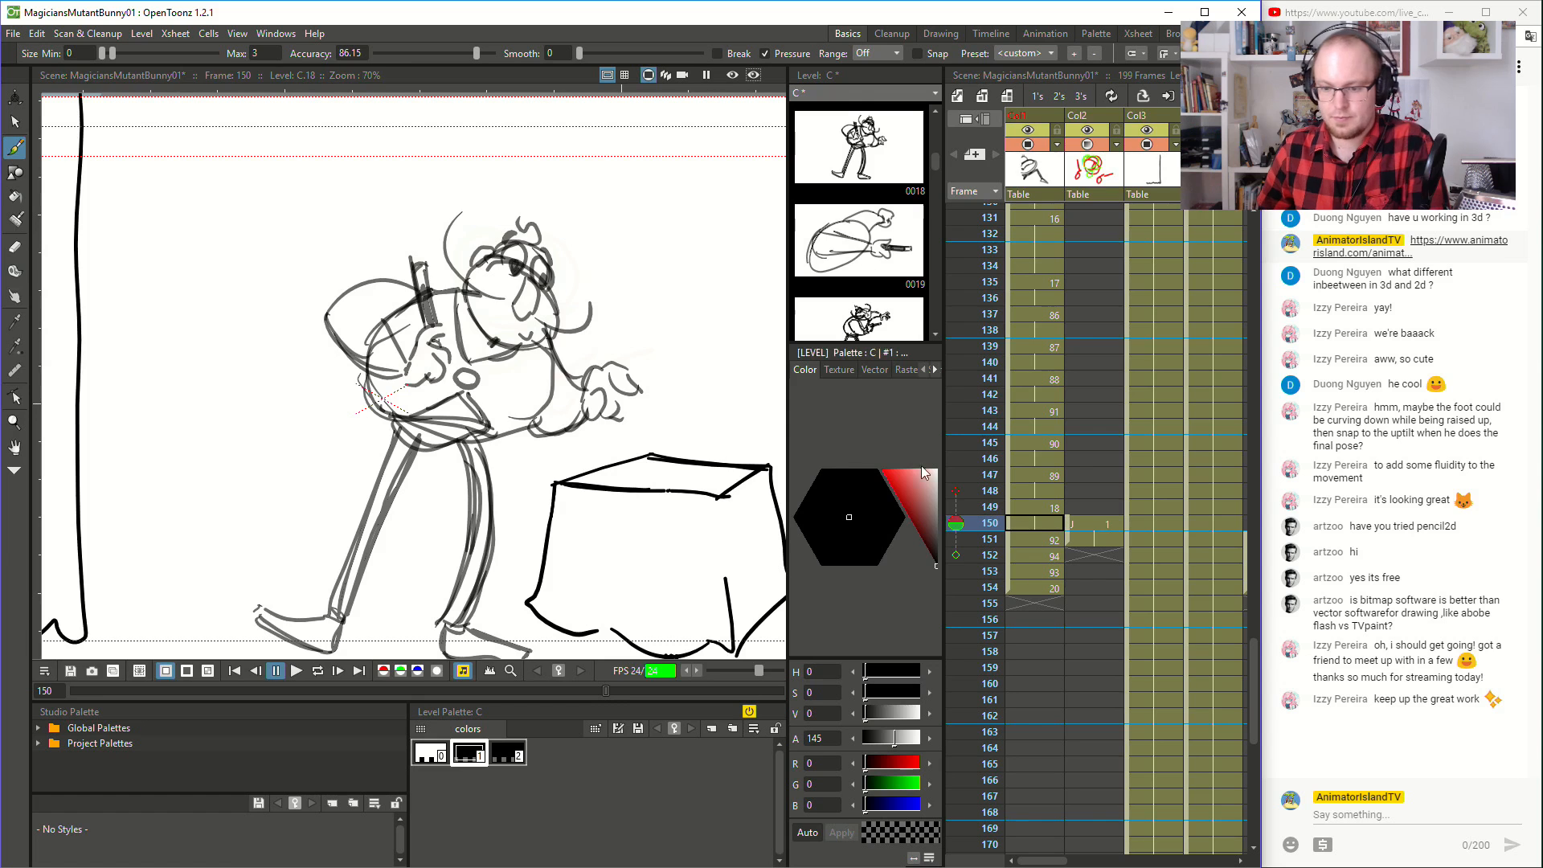
# - Move drawings 92, 94, 93 and 20 one frame later, leaving frame 151 empty
pyautogui.click(1035, 537)
pyautogui.click(1041, 591)
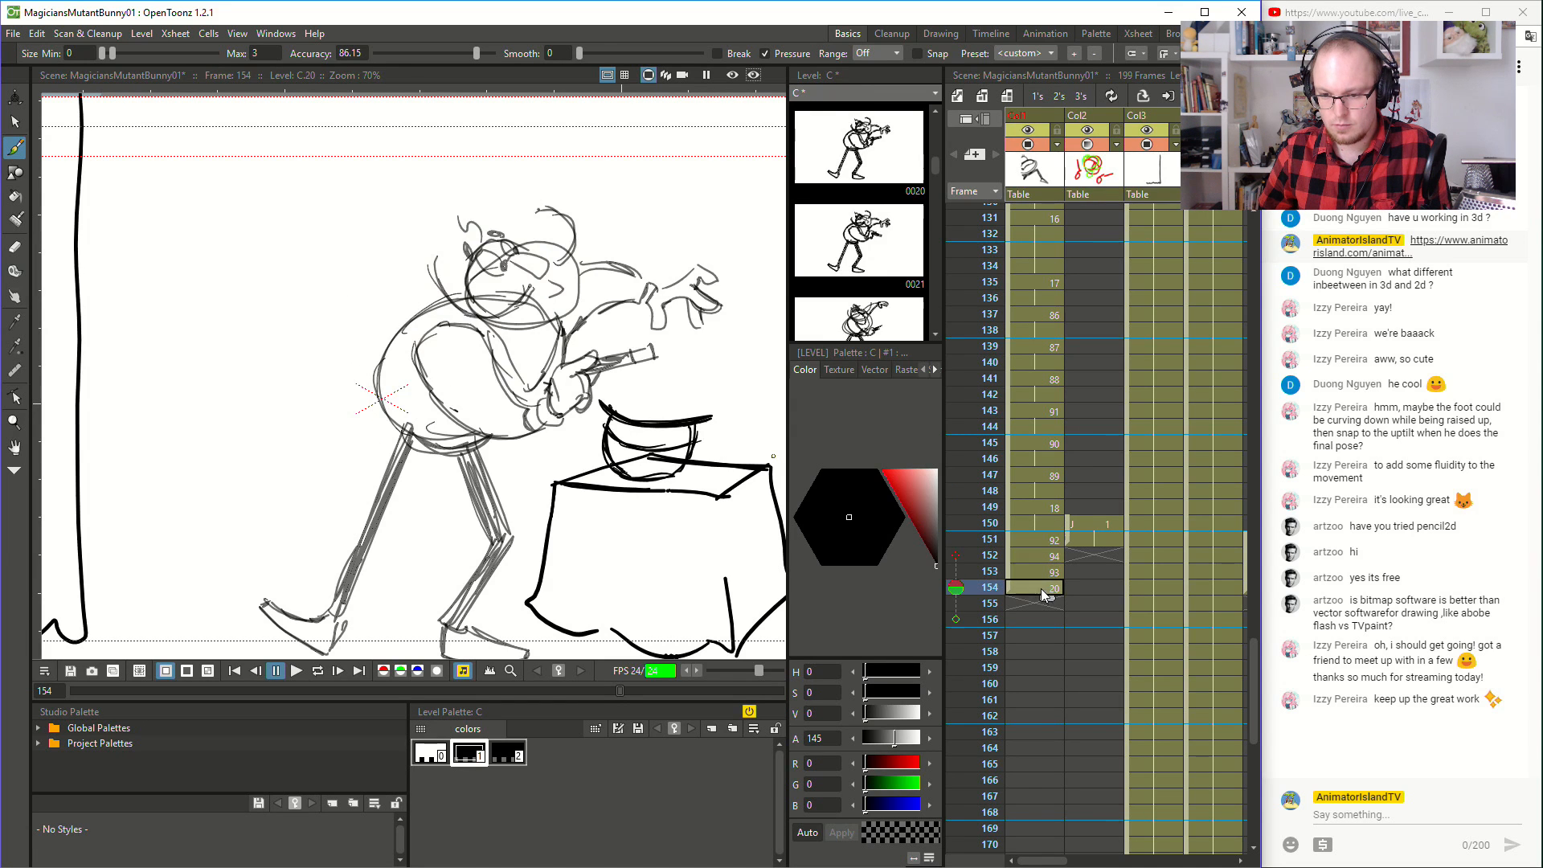
pyautogui.click(1037, 544)
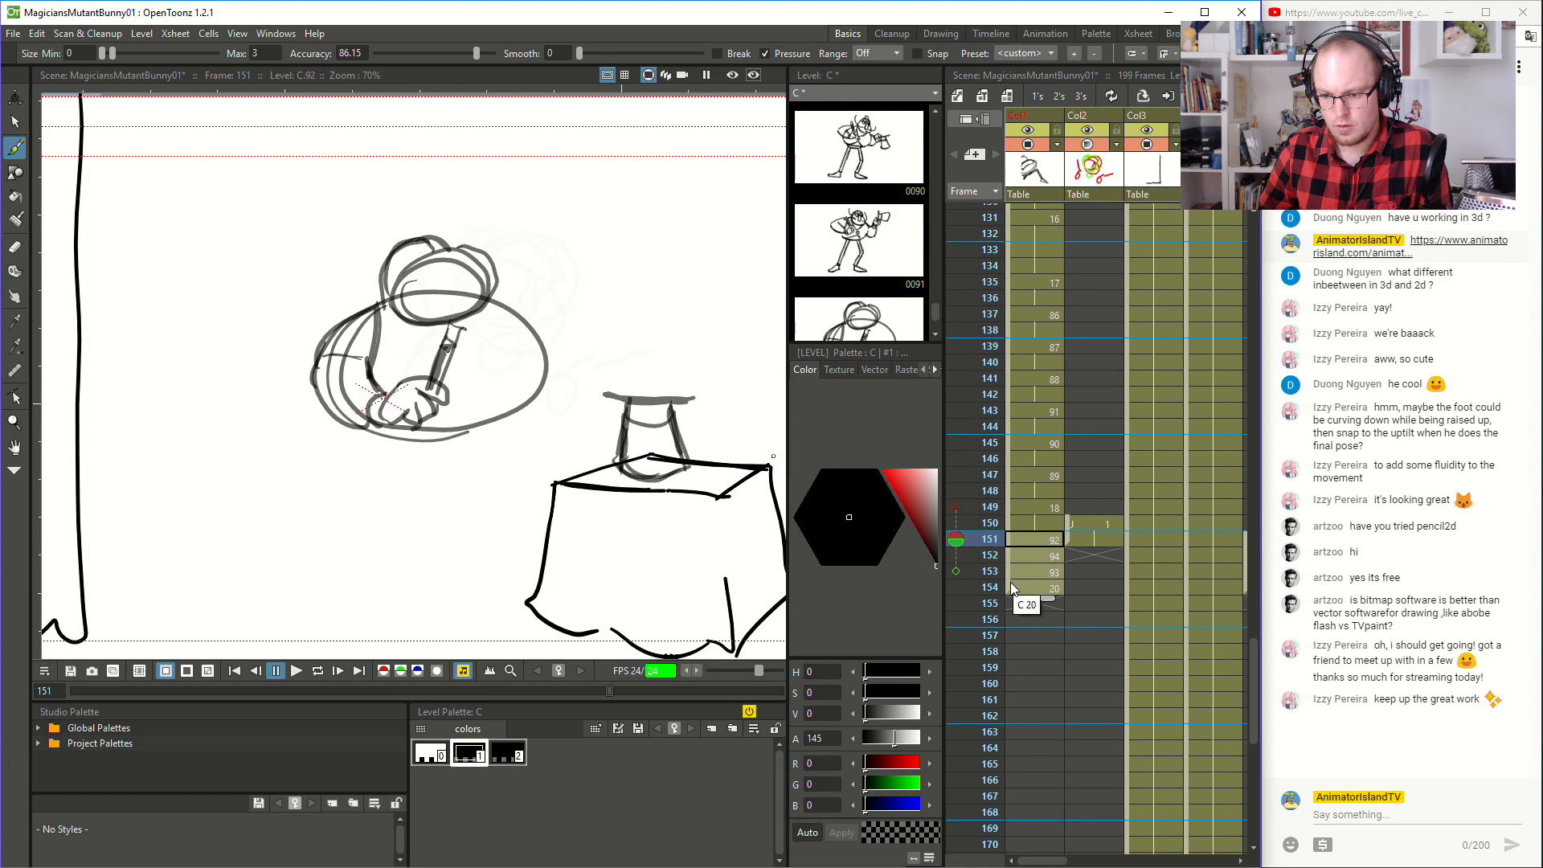
pyautogui.click(1011, 587)
pyautogui.moveTo(1010, 541); pyautogui.dragTo(1010, 556)
pyautogui.click(1024, 538)
pyautogui.click(1027, 523)
# - Flip between frames 149 and 152 to examine how the wand hand moves across the empty frame
pyautogui.press('Down')
pyautogui.press('Up')
pyautogui.press('Down')
pyautogui.press('Up')
pyautogui.press('Down')
pyautogui.press('Down')
pyautogui.press('Up')
# - Brush the upright wand's outline and the curled fingers below it at frame 151, undoing a faulty stroke
pyautogui.press('Up')
pyautogui.press('Up')
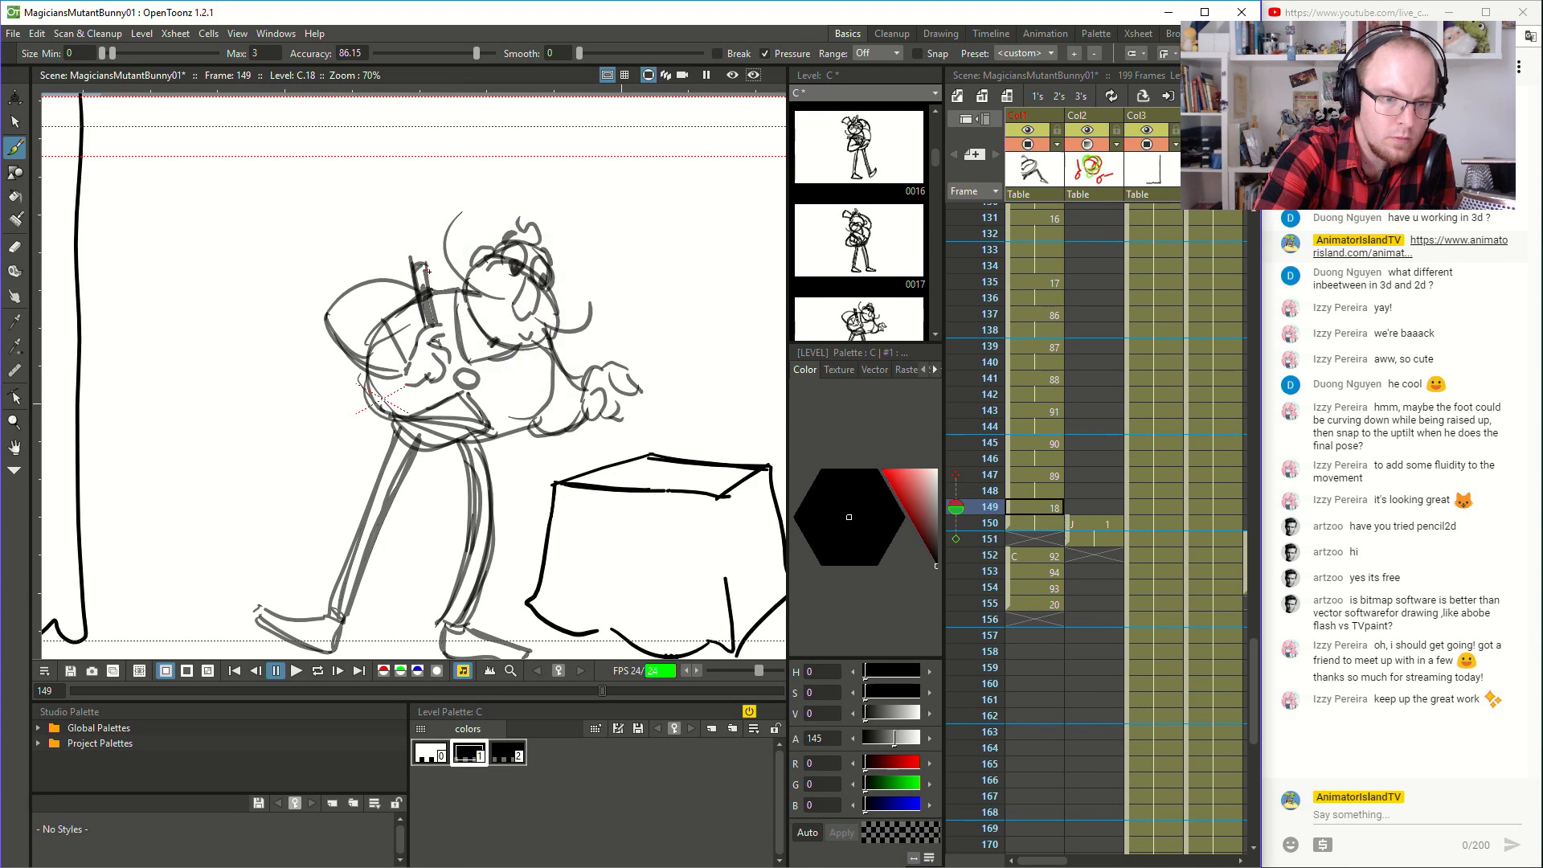
pyautogui.press('Down')
pyautogui.press('Down')
pyautogui.moveTo(425, 327); pyautogui.dragTo(424, 329)
pyautogui.moveTo(432, 275)
pyautogui.mouseDown()
pyautogui.moveTo(455, 363)
pyautogui.moveTo(428, 353)
pyautogui.moveTo(447, 378)
pyautogui.moveTo(435, 399)
pyautogui.mouseUp()
pyautogui.press('Up')
pyautogui.press('Down')
pyautogui.press('Up')
pyautogui.press('Down')
pyautogui.press('Up')
pyautogui.press('Down')
pyautogui.hotkey('ctrl', 'z')
pyautogui.press('Up')
pyautogui.press('Down')
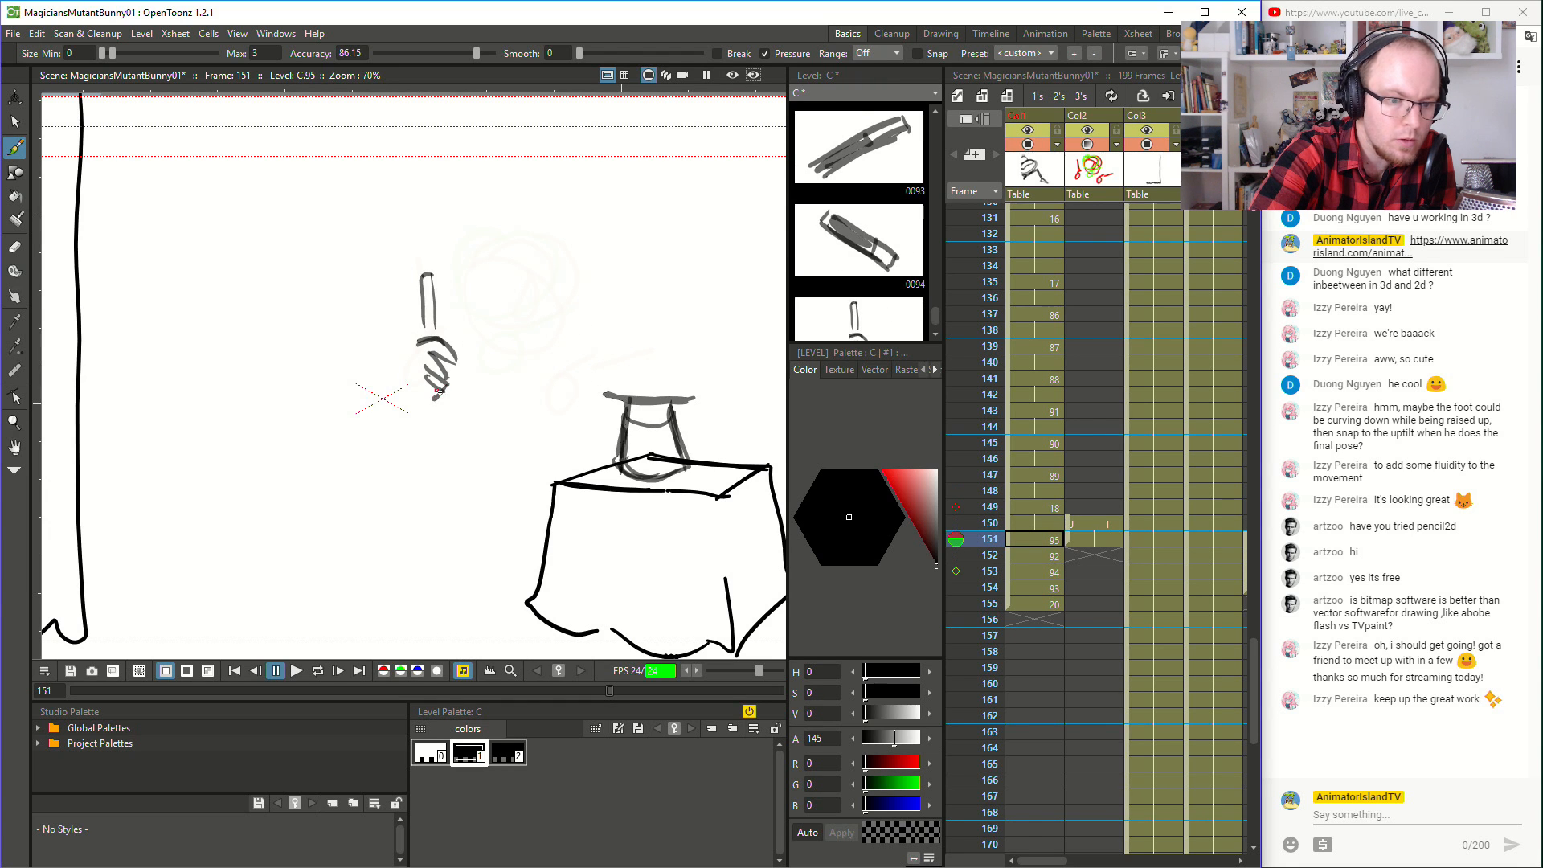
# - Brush the back of the hand around the curled fingers at frame 151 and compare it with frame 150
pyautogui.moveTo(417, 341); pyautogui.dragTo(402, 396)
pyautogui.press('Up')
pyautogui.press('Down')
pyautogui.press('Up')
pyautogui.press('Down')
pyautogui.press('Up')
pyautogui.press('Down')
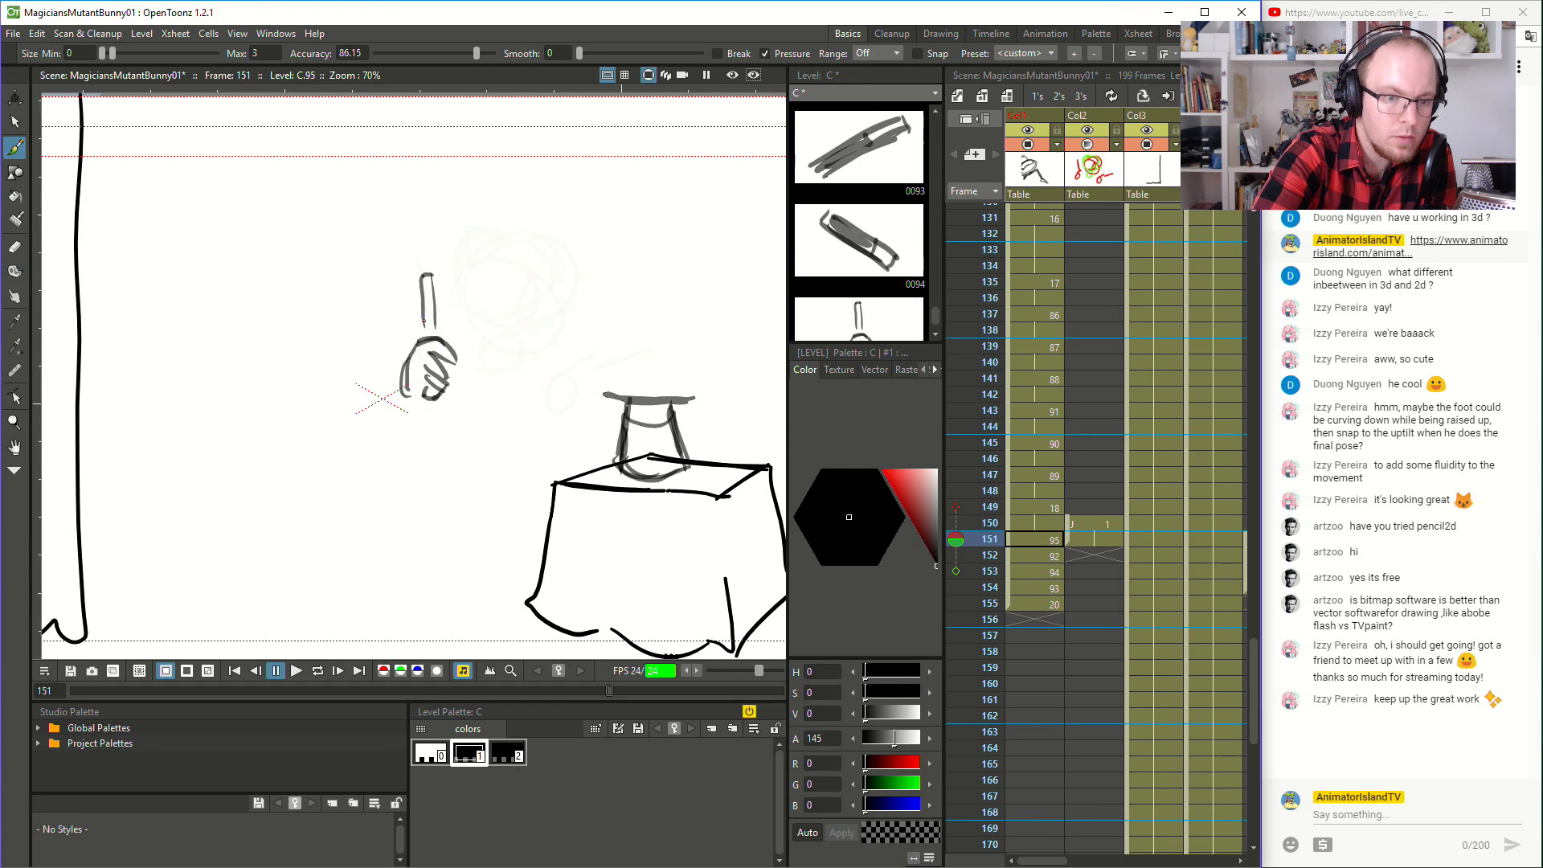
# - Shade the wand's shaft and define its tip at frame 151, checking against frame 150
pyautogui.moveTo(423, 331); pyautogui.dragTo(422, 282)
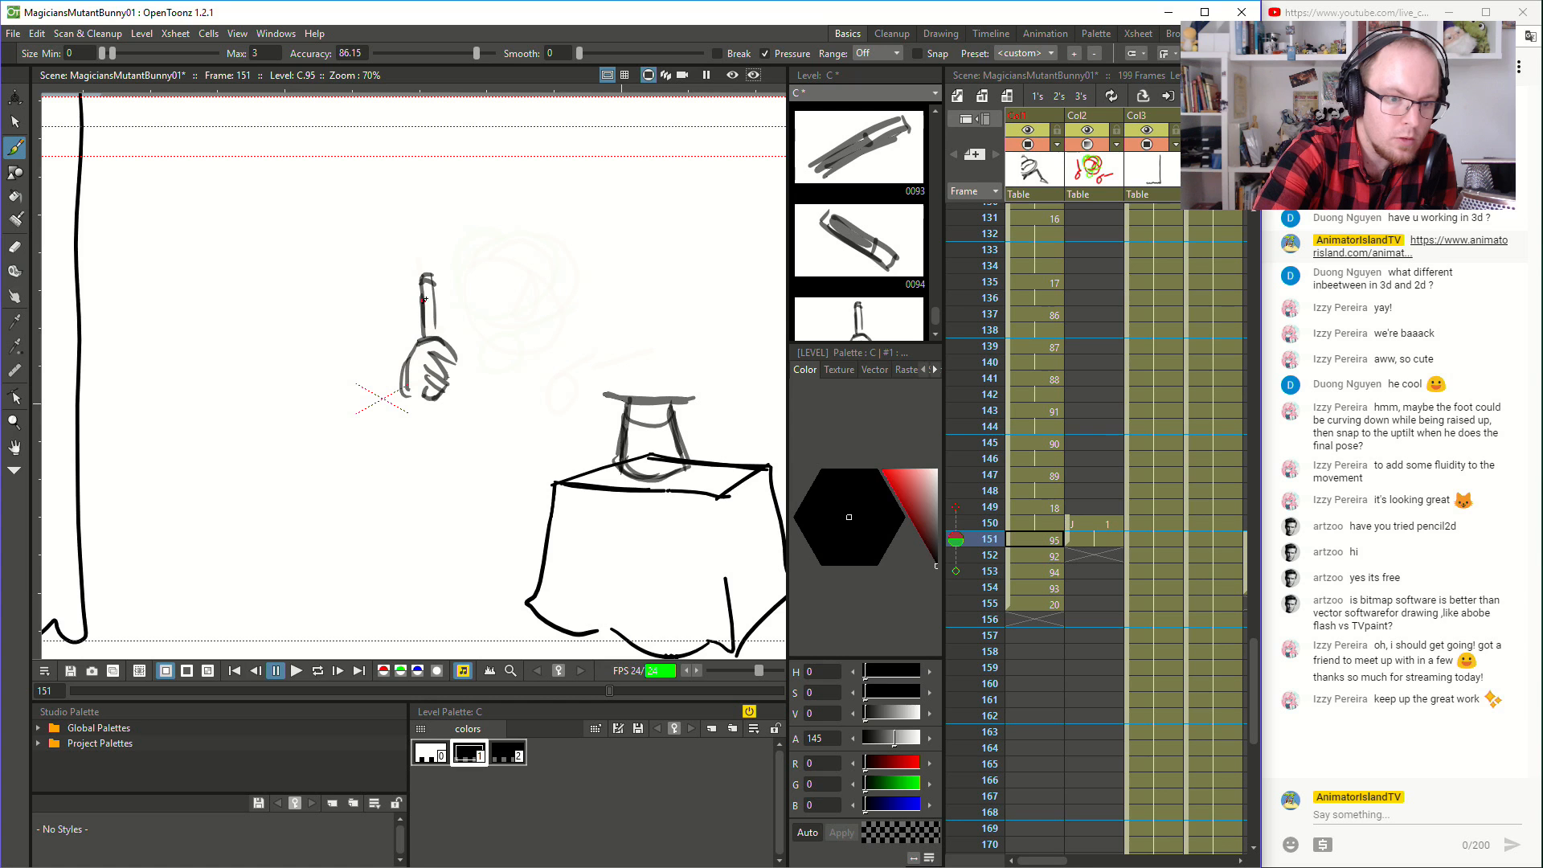
pyautogui.press('Up')
pyautogui.press('Down')
pyautogui.press('Up')
pyautogui.press('Down')
pyautogui.press('Up')
pyautogui.press('Down')
pyautogui.press('Up')
pyautogui.press('Down')
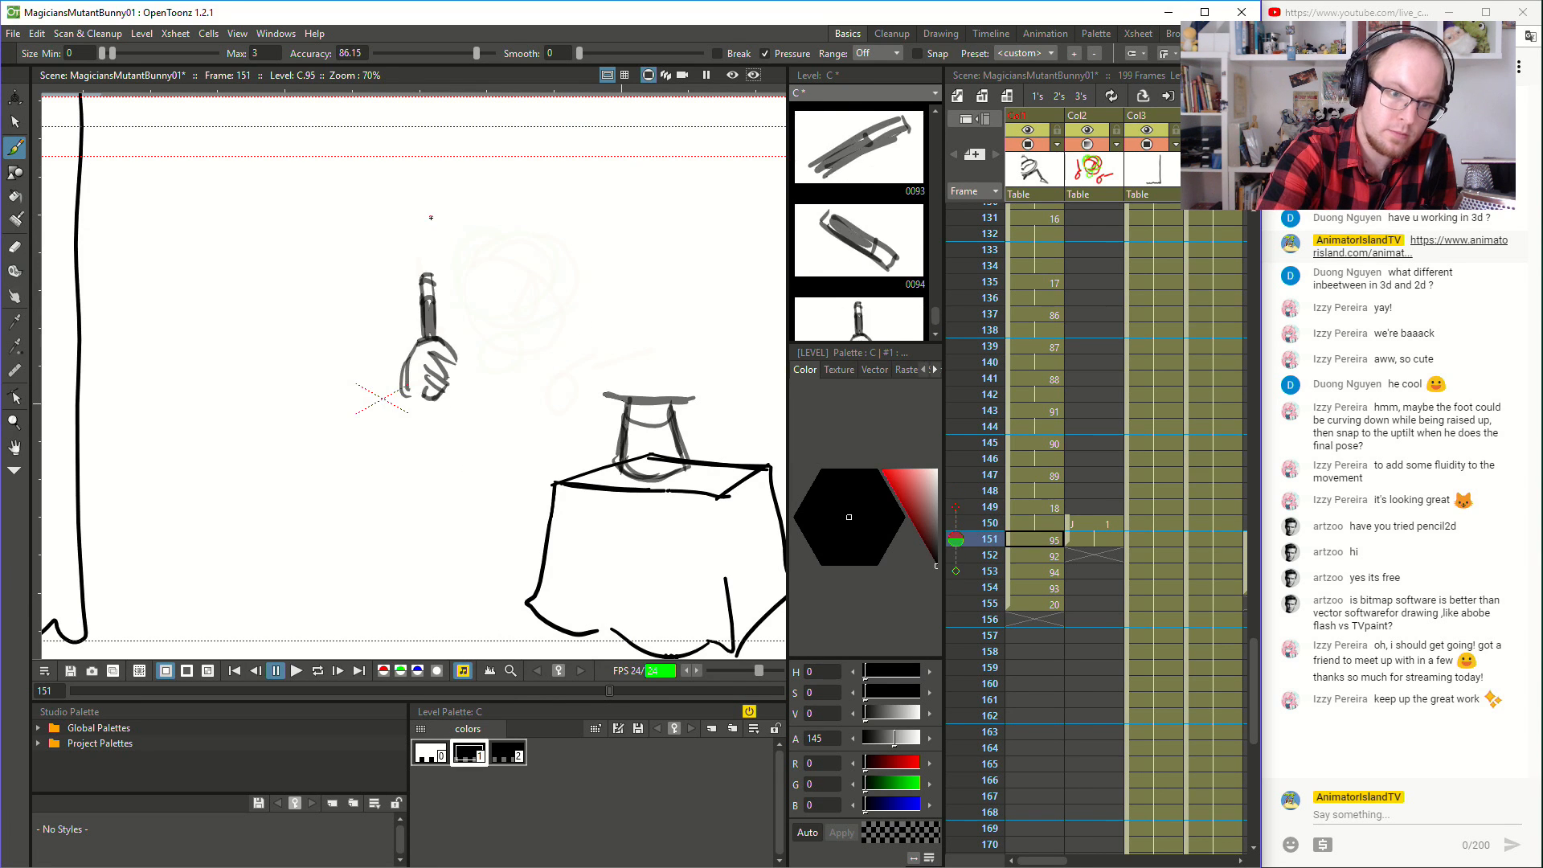
# - Brush the bent arm at frame 151, curving from beside the wand around the elbow to the wrist
pyautogui.press('Up')
pyautogui.press('Down')
pyautogui.press('Down')
pyautogui.press('Up')
pyautogui.press('Down')
pyautogui.moveTo(417, 297)
pyautogui.mouseDown()
pyautogui.moveTo(332, 328)
pyautogui.moveTo(348, 322)
pyautogui.moveTo(321, 363)
pyautogui.moveTo(404, 394)
pyautogui.mouseUp()
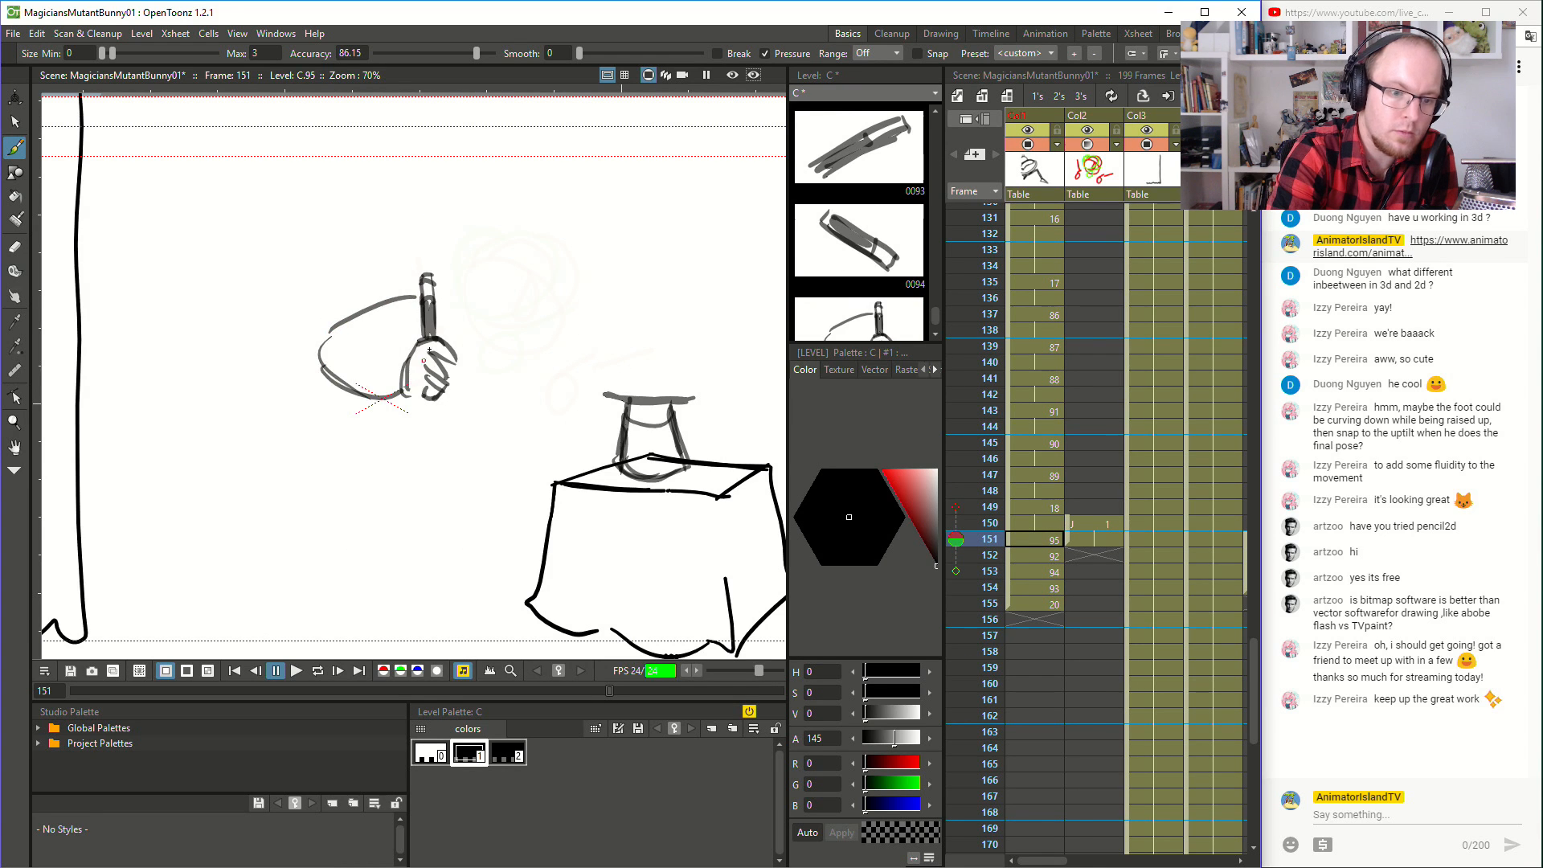
# - Flip through frames 150 to 153 to check how the bent arm follows the wand's motion
pyautogui.press('Up')
pyautogui.press('Down')
pyautogui.press('Down')
pyautogui.press('Down')
pyautogui.press('Up')
pyautogui.press('Up')
pyautogui.press('Up')
pyautogui.press('Down')
pyautogui.press('Down')
pyautogui.press('Up')
pyautogui.press('Up')
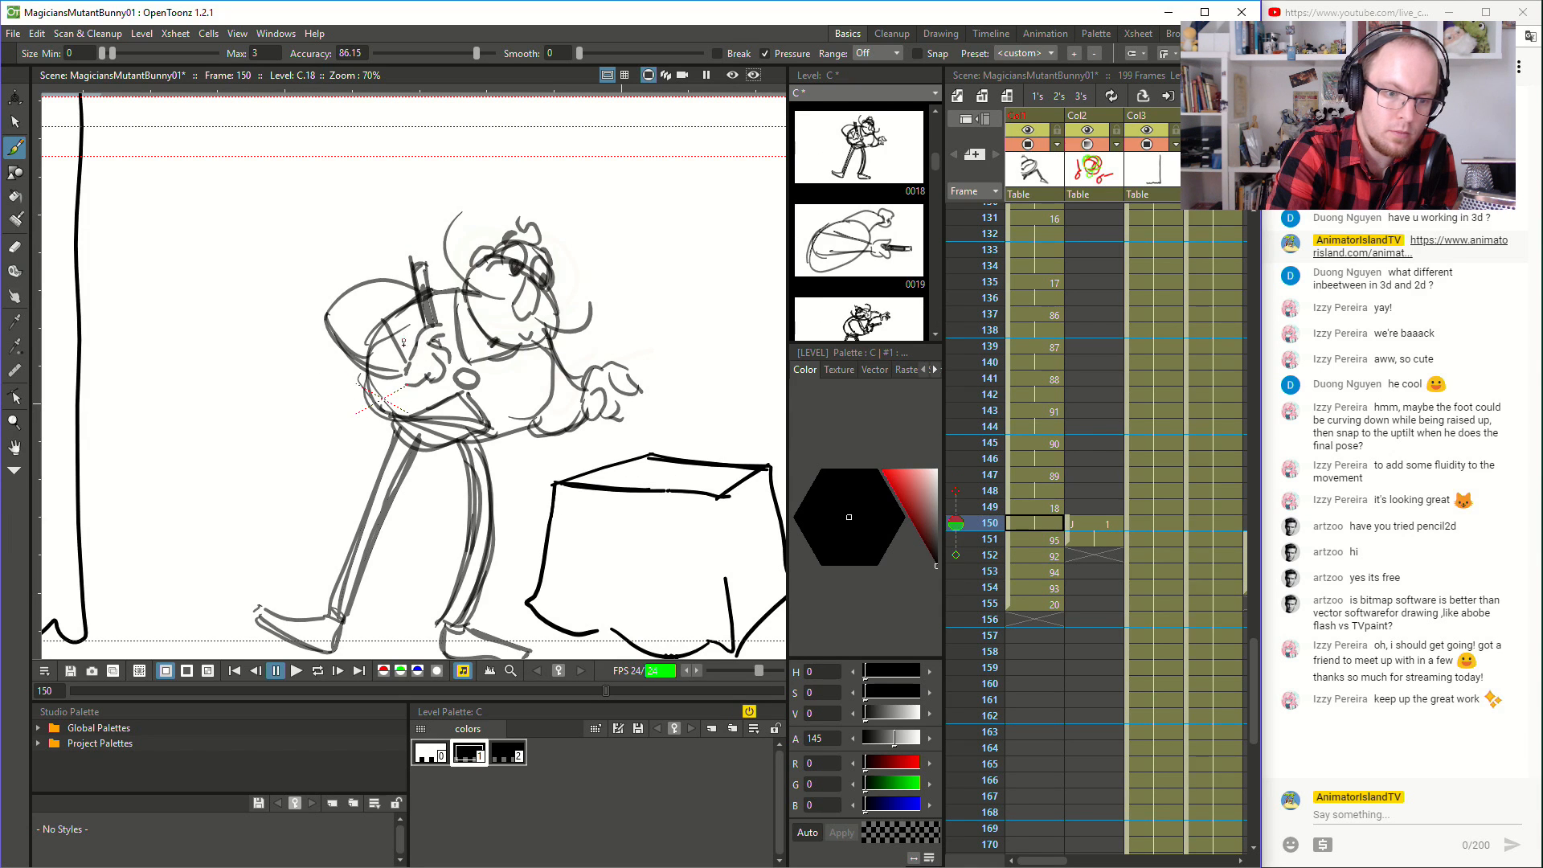
# - Brush the inner elbow crease of the bent arm at frame 151, checking it against frames 150 and 152
pyautogui.press('Down')
pyautogui.press('Up')
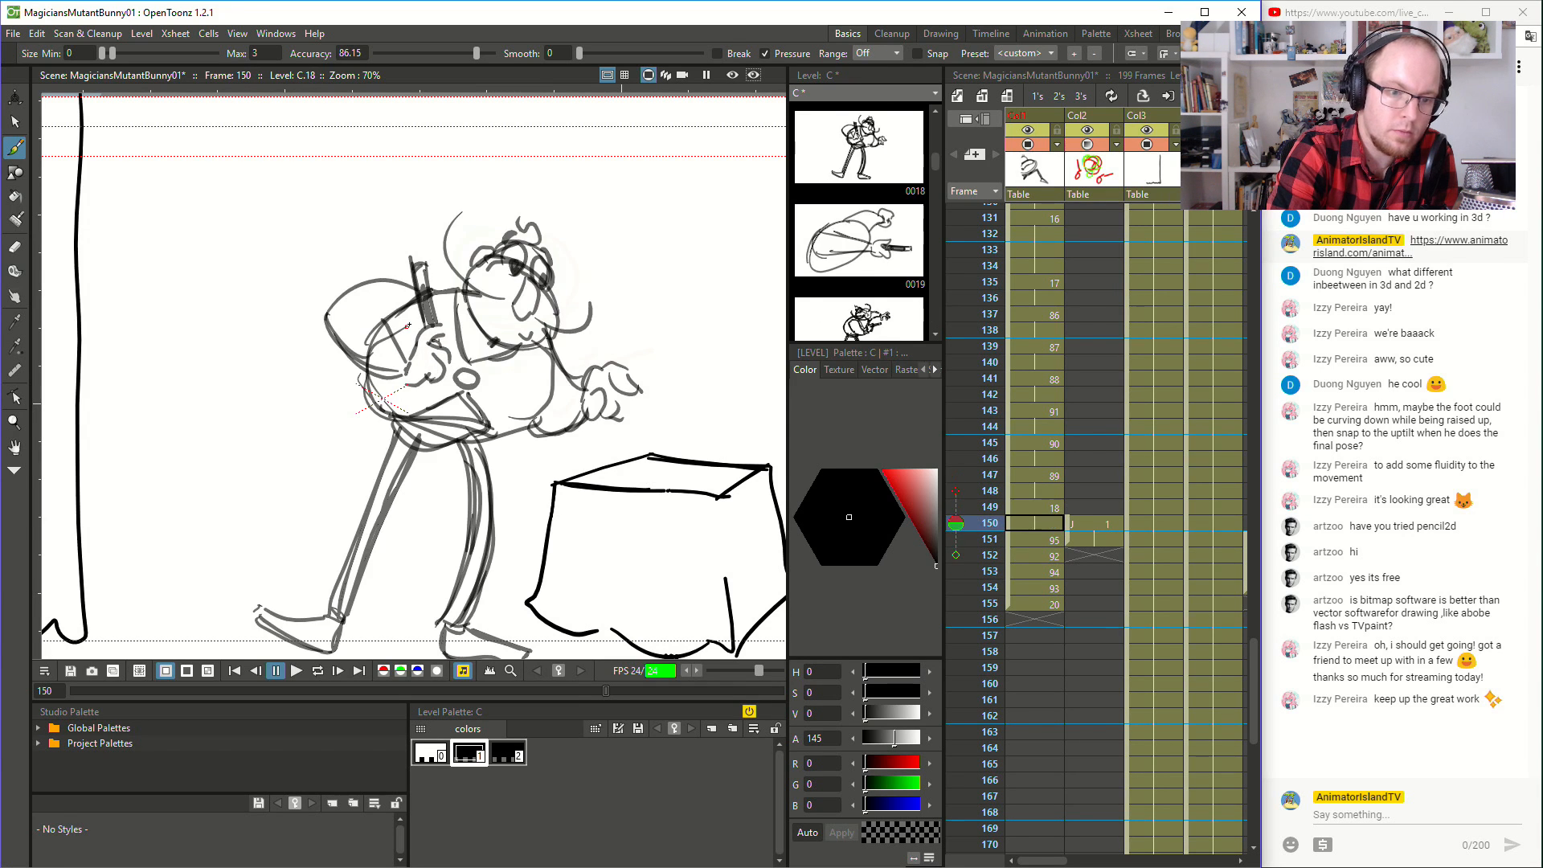
pyautogui.press('Down')
pyautogui.press('Down')
pyautogui.press('Up')
pyautogui.press('Up')
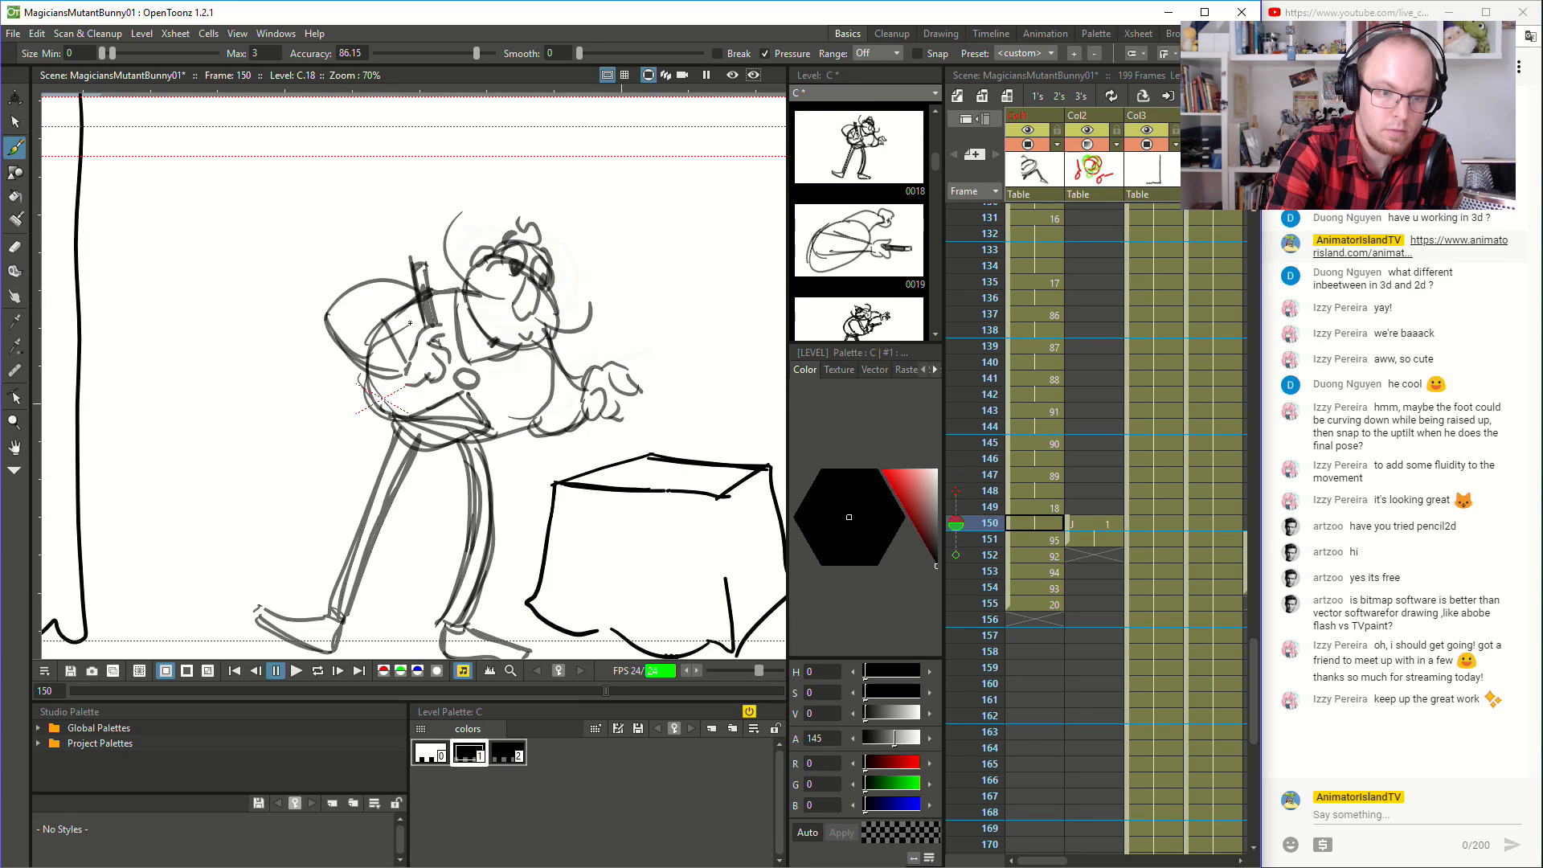
# - Flip through frames 150 to 153 to compare the arm and head positions across the inbetweens
pyautogui.press('Down')
pyautogui.press('Down')
pyautogui.press('Down')
pyautogui.press('Up')
pyautogui.press('Up')
pyautogui.press('Up')
pyautogui.press('Down')
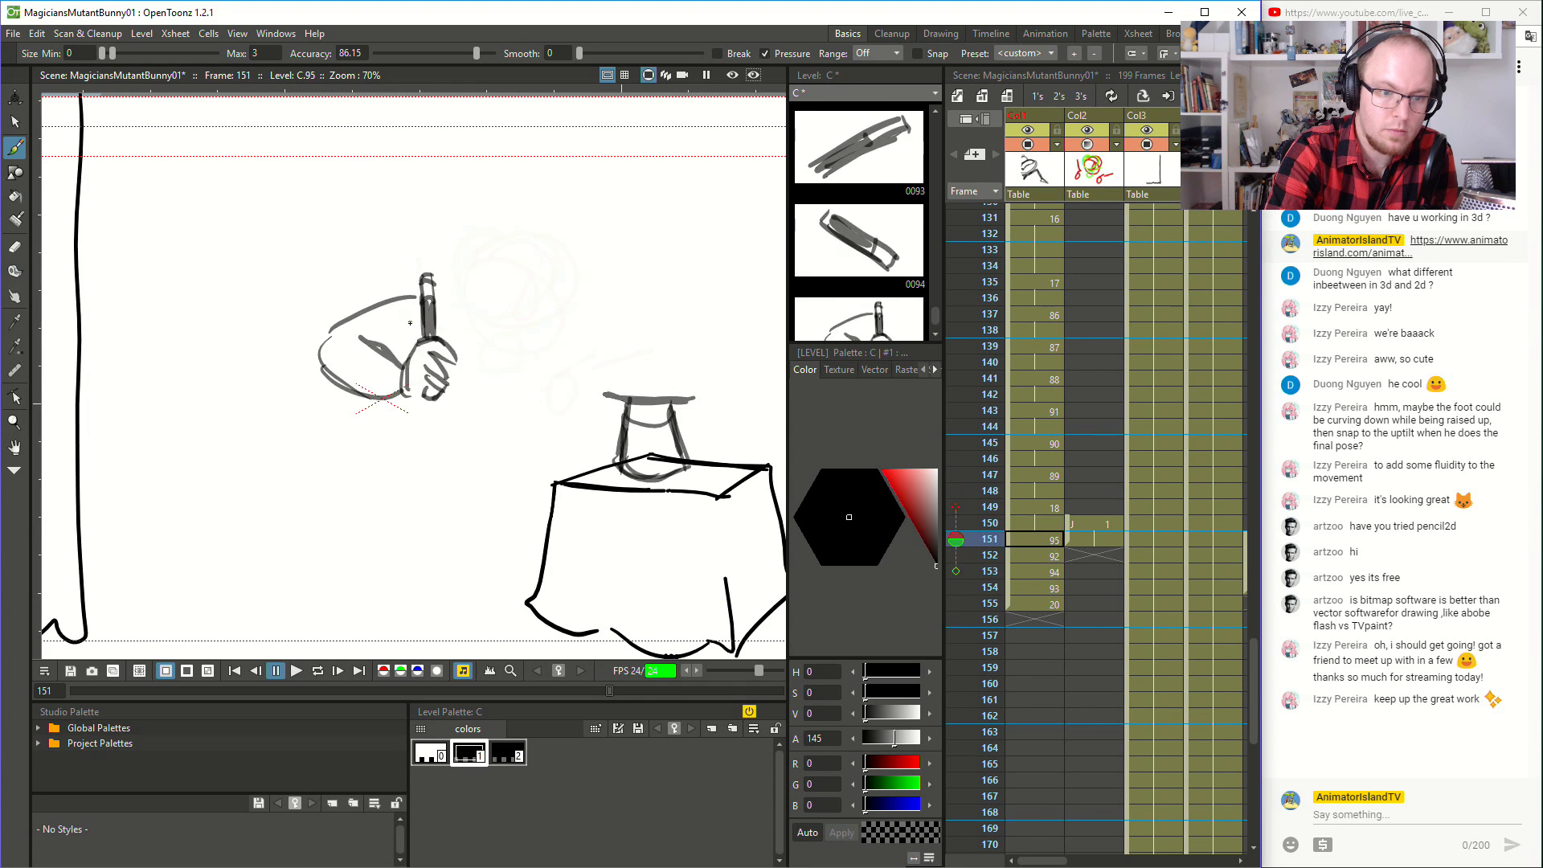
pyautogui.press('Down')
pyautogui.press('Down')
pyautogui.press('Up')
pyautogui.press('Up')
pyautogui.press('Up')
pyautogui.press('Down')
pyautogui.press('Up')
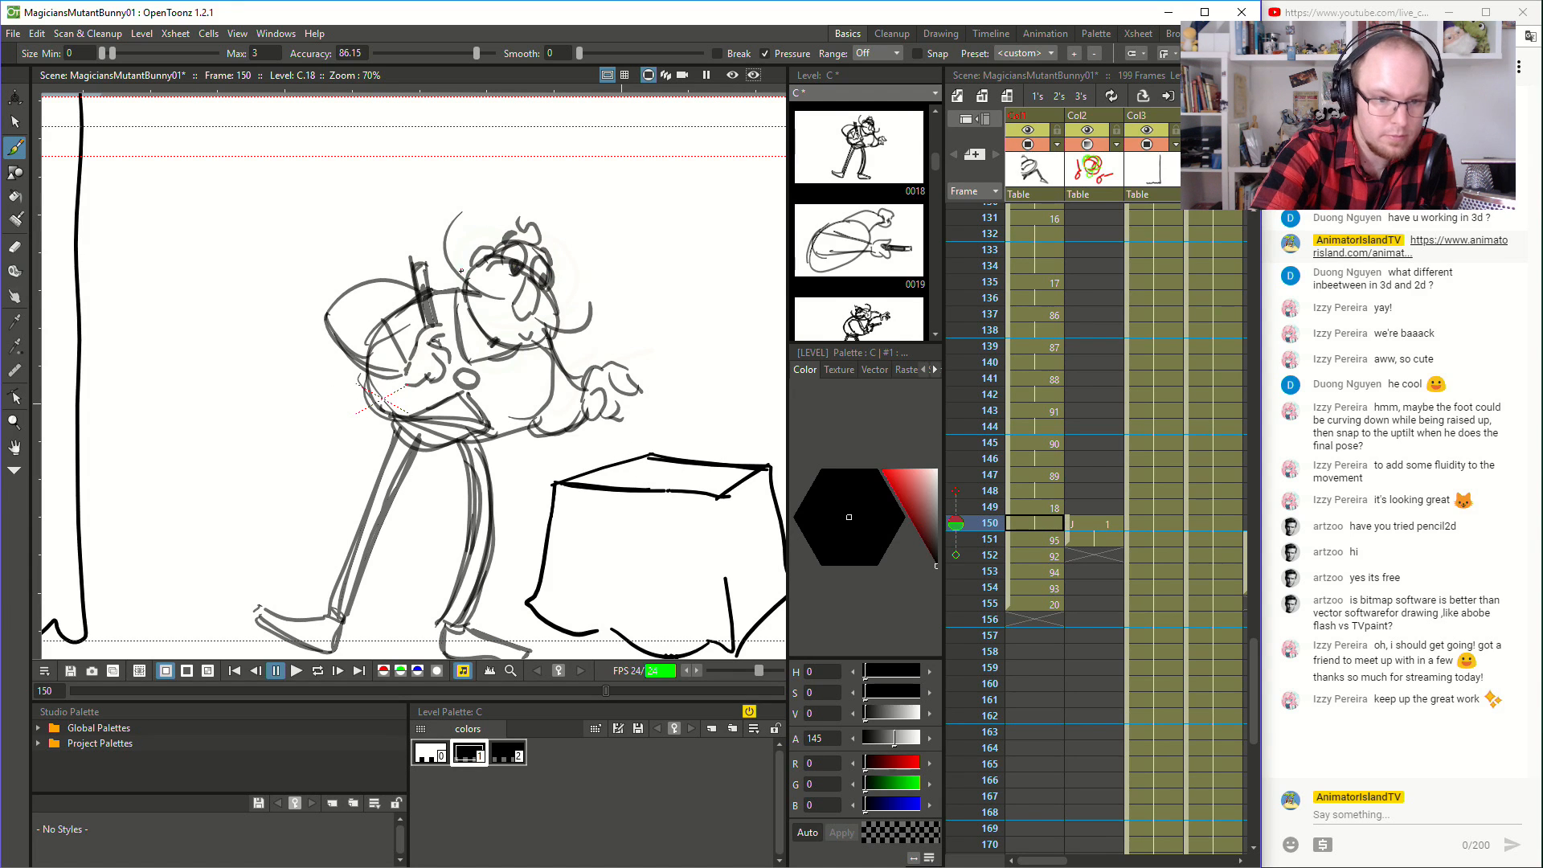
# - Brush the tilted head's rounded jaw, cranium and brow line at frame 151, matching it against frame 150
pyautogui.press('Down')
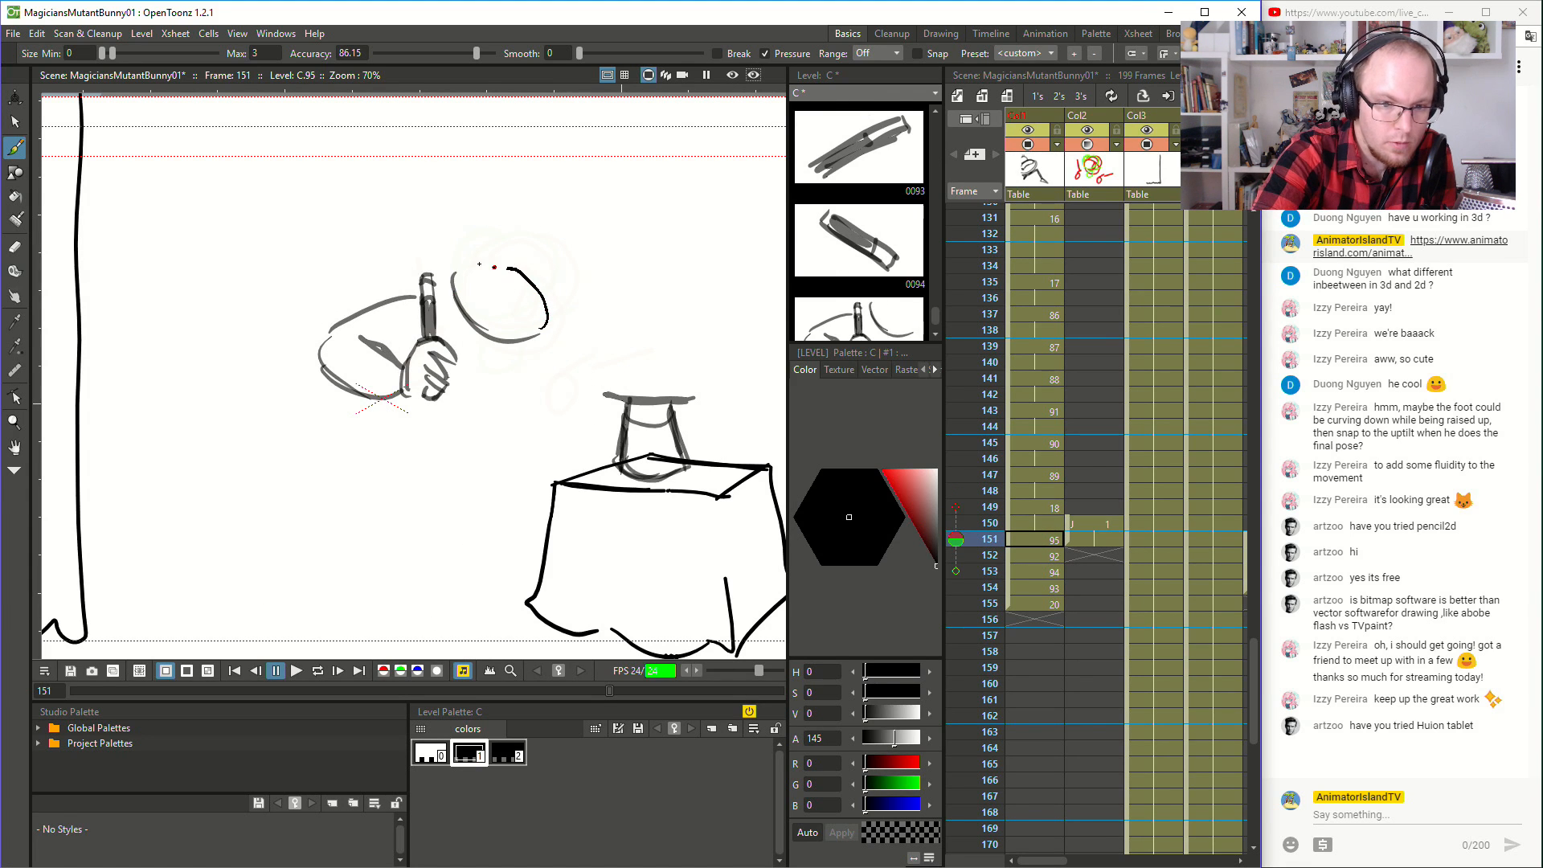
pyautogui.press('Up')
pyautogui.press('Down')
pyautogui.press('Up')
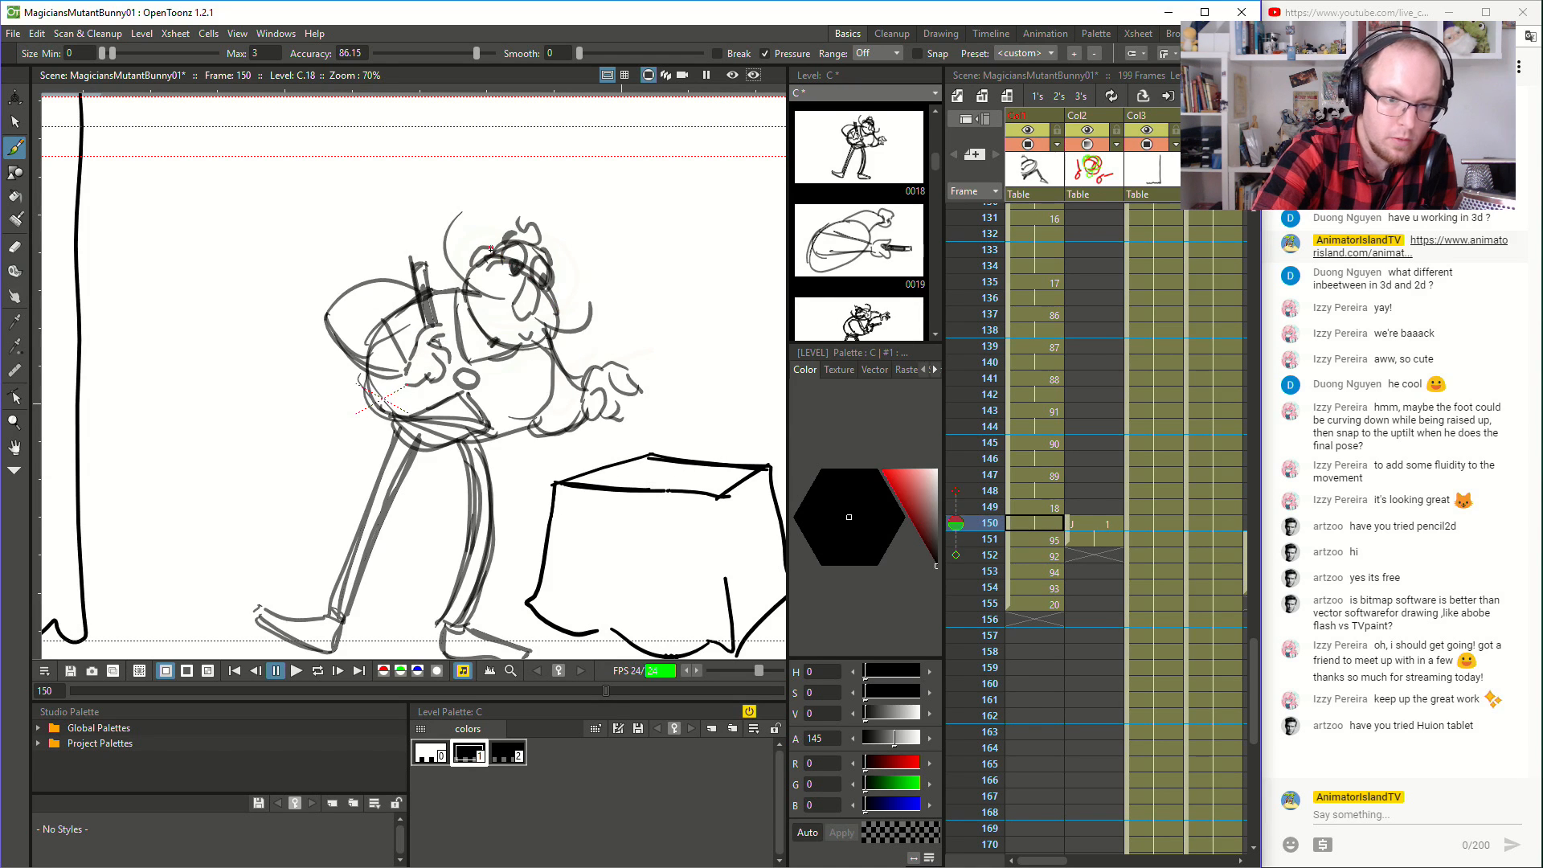
pyautogui.press('Down')
pyautogui.press('Up')
pyautogui.press('Down')
pyautogui.press('Up')
pyautogui.press('Down')
pyautogui.press('Up')
pyautogui.press('Down')
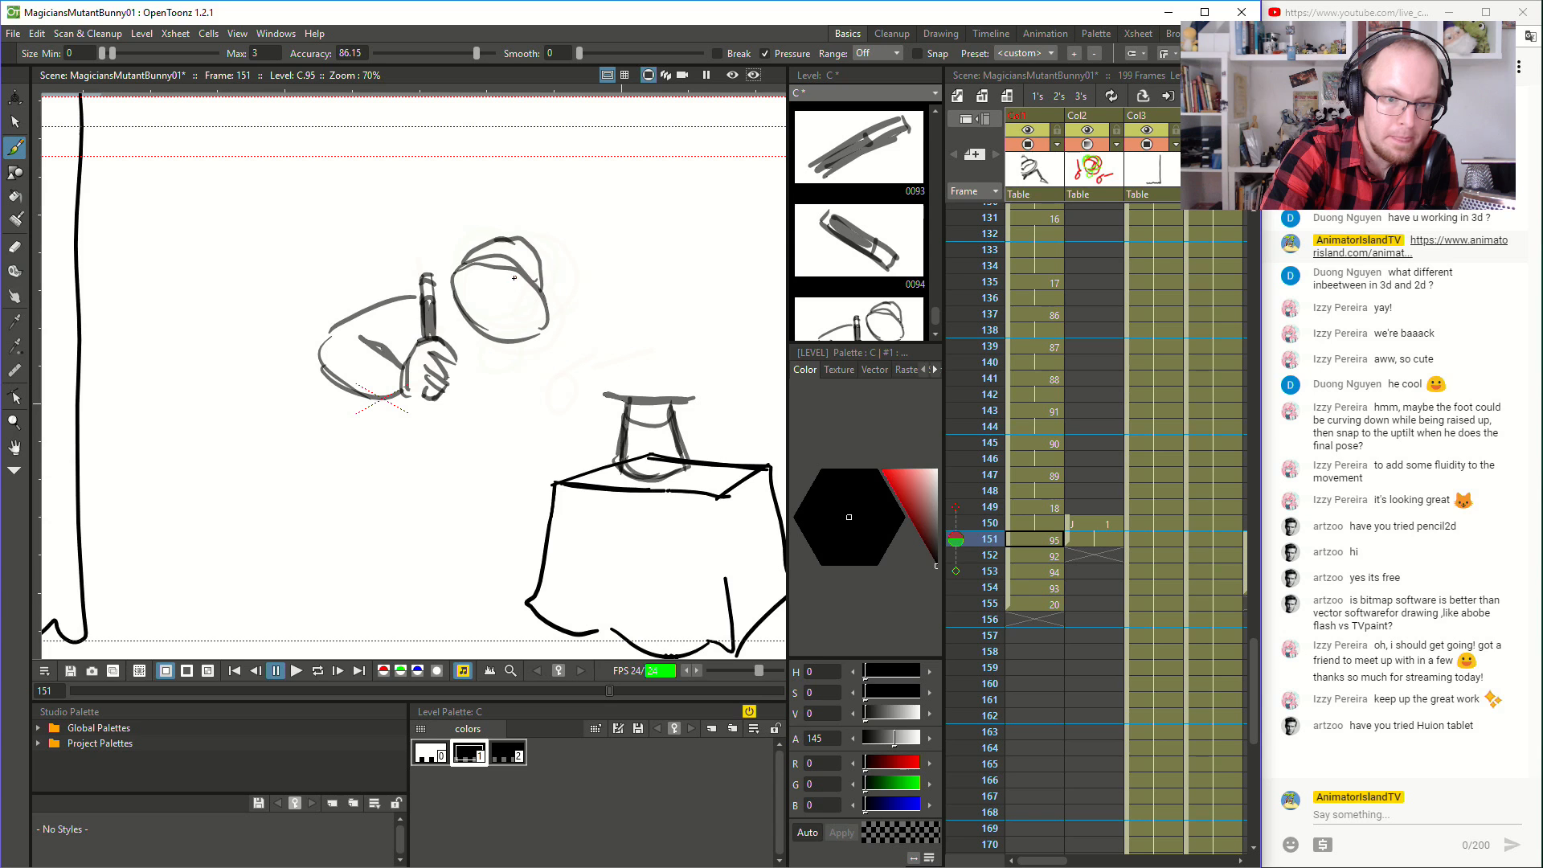
# - Brush the first eye and the long drooping nose on the head at frame 151
pyautogui.press('Up')
pyautogui.press('Down')
pyautogui.press('Up')
pyautogui.press('Down')
pyautogui.press('Up')
pyautogui.press('Down')
pyautogui.moveTo(490, 272); pyautogui.dragTo(503, 269)
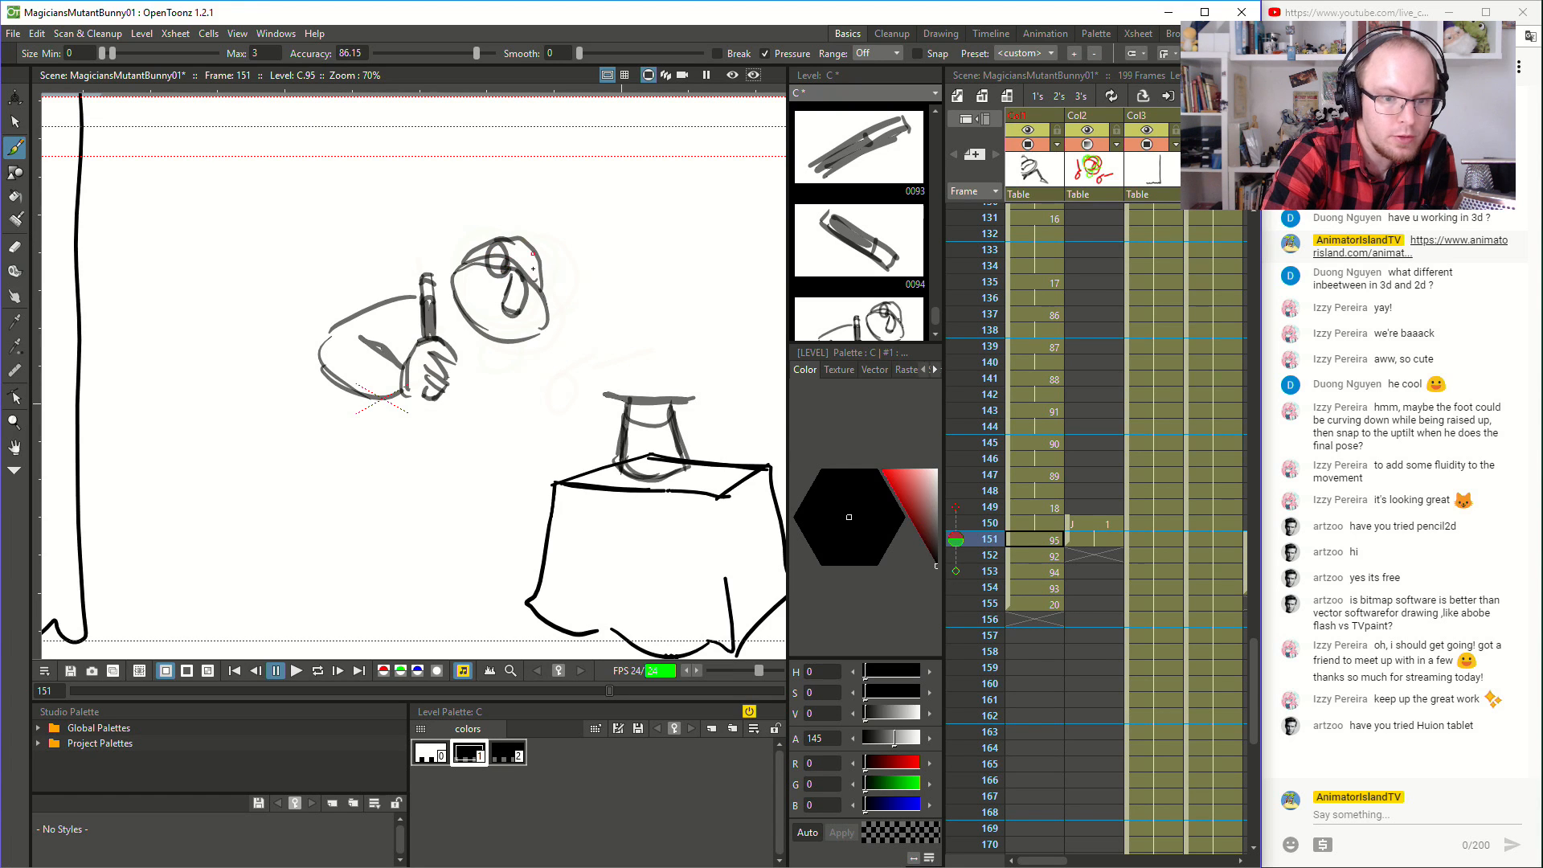
# - Brush the second eye and the small hair tuft on top of the head at frame 151
pyautogui.press('Up')
pyautogui.press('Down')
pyautogui.press('Up')
pyautogui.press('Down')
pyautogui.moveTo(492, 238); pyautogui.dragTo(535, 251)
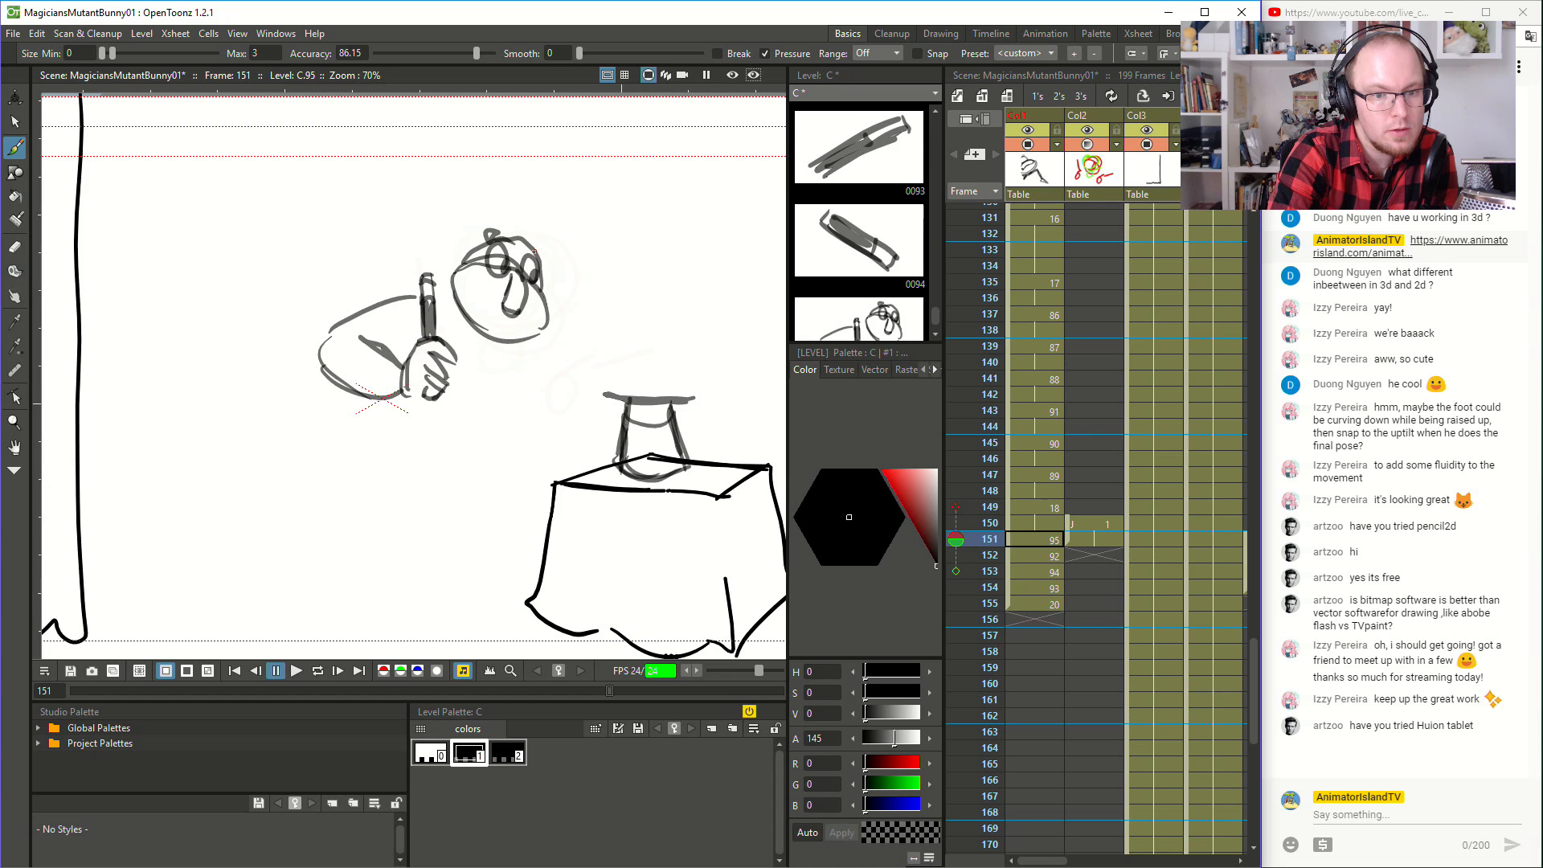
pyautogui.press('Up')
pyautogui.press('Down')
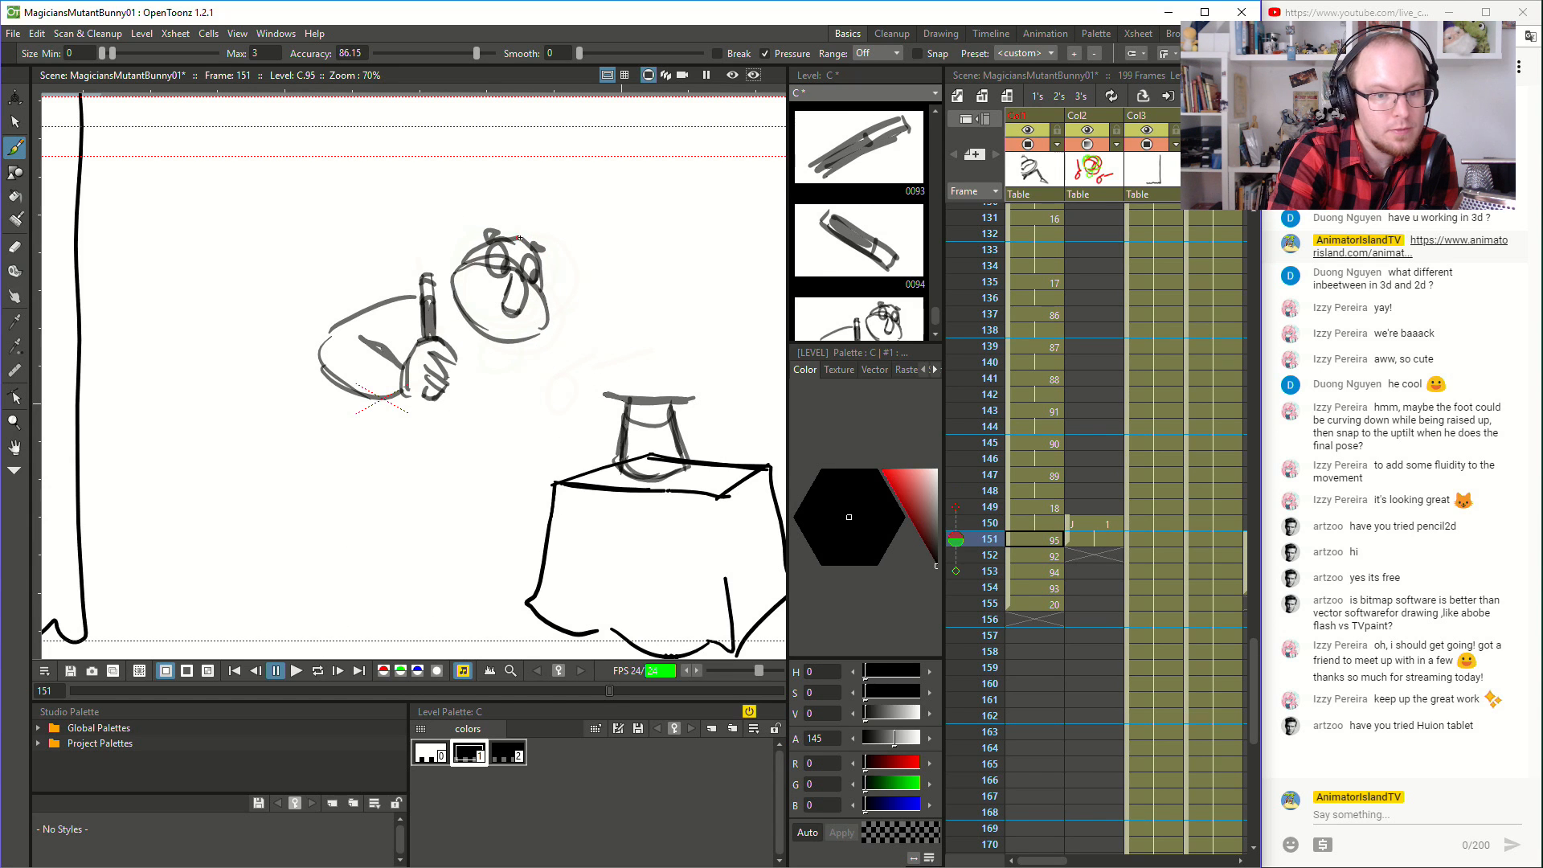
# - Brush the upward-curling half of the moustache and the wavy hair strand above the head at frame 151, matching frame 150
pyautogui.press('Up')
pyautogui.press('Up')
pyautogui.press('Down')
pyautogui.press('Up')
pyautogui.press('Down')
pyautogui.press('Up')
pyautogui.press('Down')
pyautogui.press('Up')
pyautogui.press('Down')
pyautogui.moveTo(494, 302)
pyautogui.mouseDown()
pyautogui.moveTo(451, 272)
pyautogui.moveTo(472, 215)
pyautogui.mouseUp()
pyautogui.press('Up')
pyautogui.press('Down')
pyautogui.press('Up')
pyautogui.press('Down')
pyautogui.press('Up')
pyautogui.press('Down')
# - Brush the other long moustache curl and the small mouth mark under the nose at frame 151
pyautogui.press('Up')
pyautogui.press('Down')
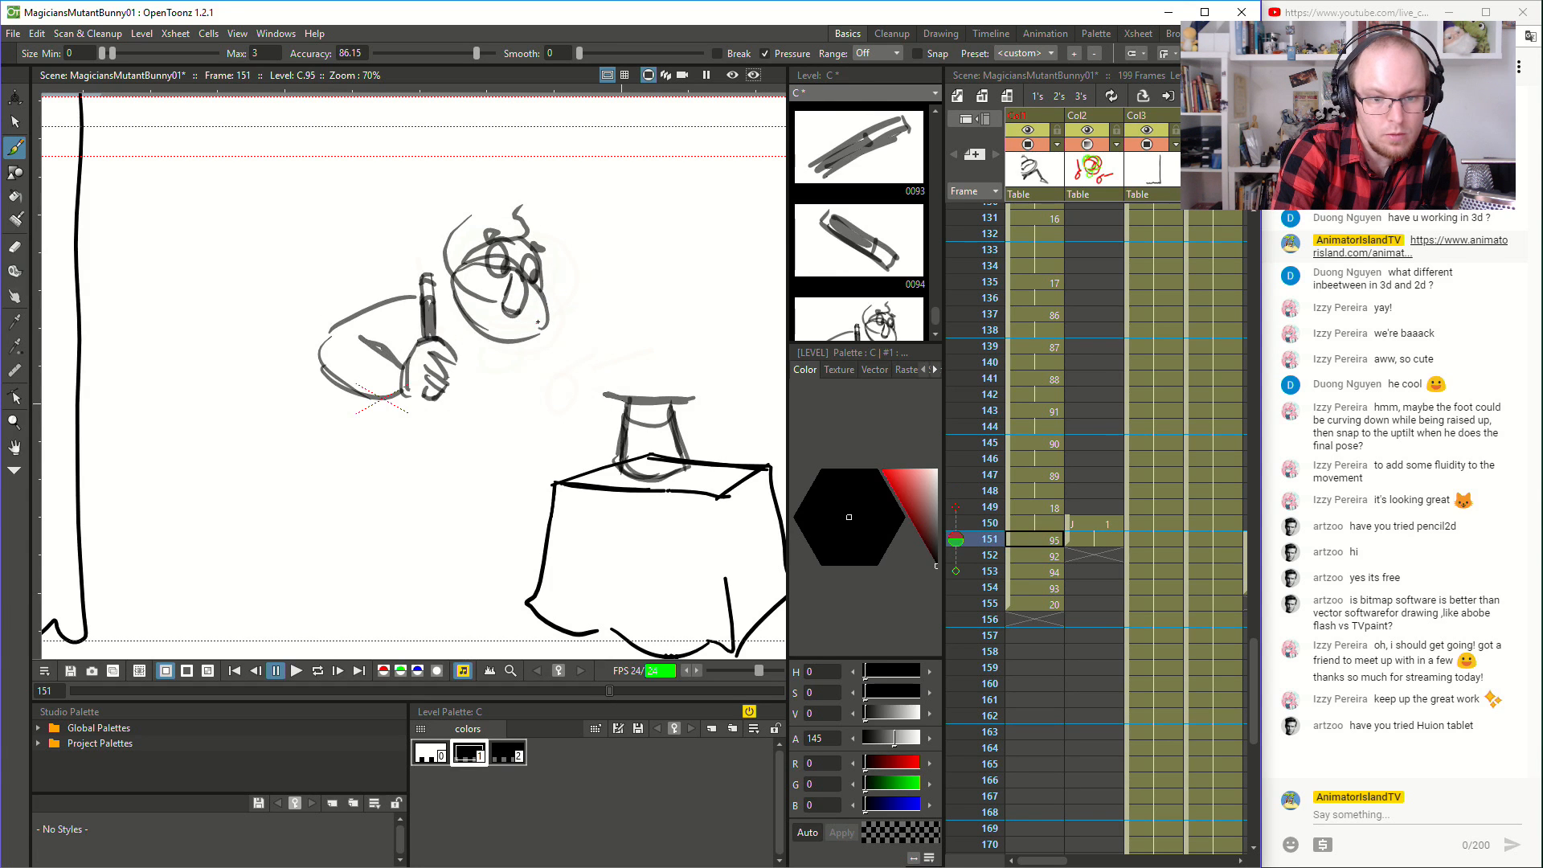
pyautogui.moveTo(599, 319); pyautogui.dragTo(605, 307)
pyautogui.press('Up')
pyautogui.press('Down')
pyautogui.press('Up')
pyautogui.press('Down')
pyautogui.moveTo(508, 326); pyautogui.dragTo(524, 323)
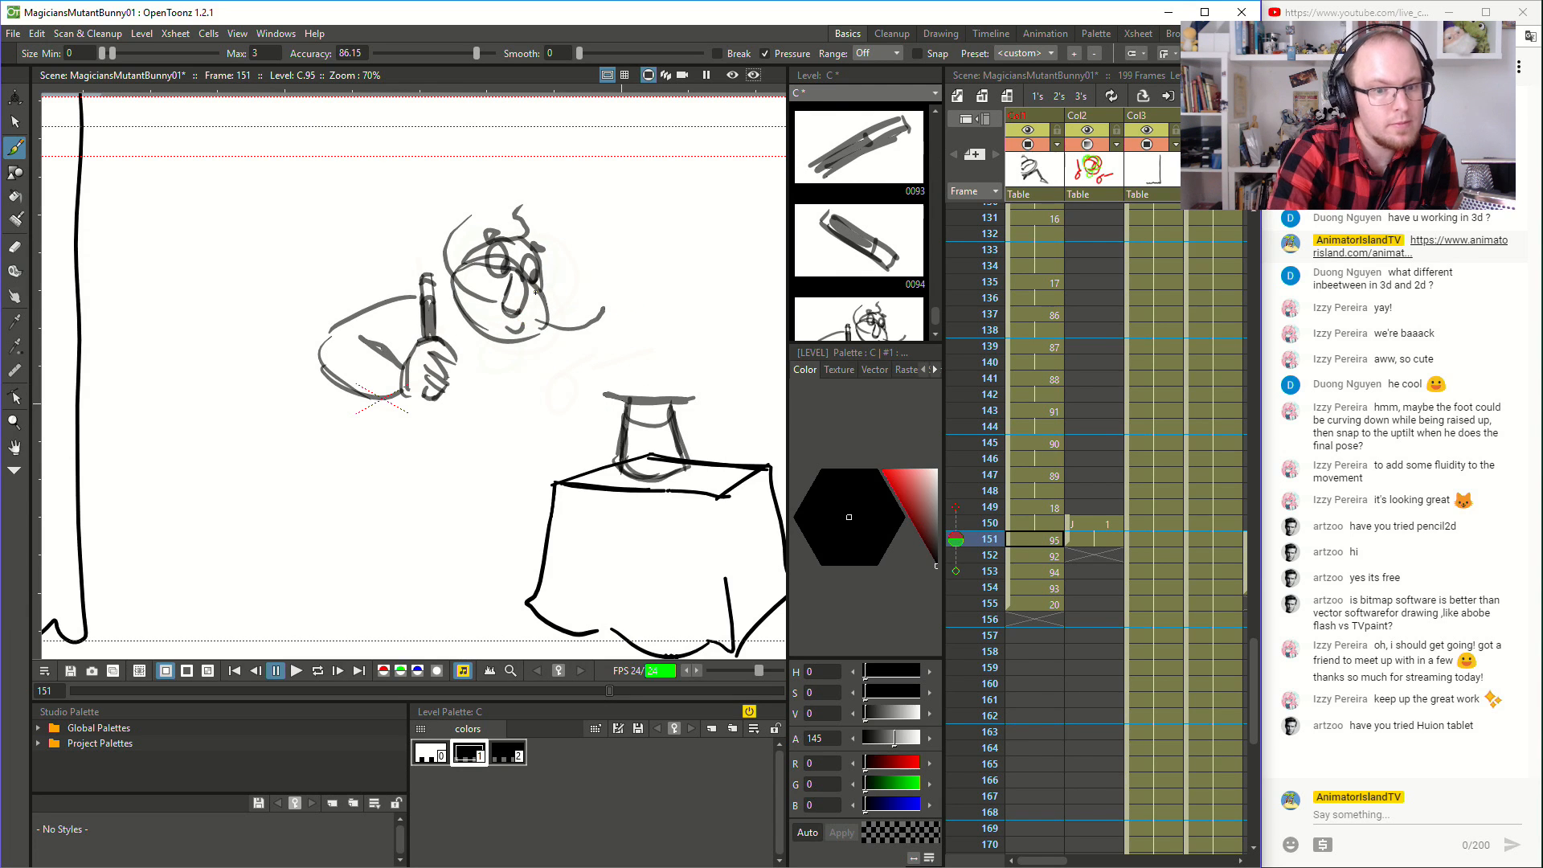
# - Brush the collar lines below the head and the round button on the chest at frame 151, checking against frame 150
pyautogui.moveTo(455, 274)
pyautogui.mouseDown()
pyautogui.moveTo(468, 327)
pyautogui.moveTo(456, 317)
pyautogui.moveTo(542, 325)
pyautogui.mouseUp()
pyautogui.press('Up')
pyautogui.press('Down')
pyautogui.press('Up')
pyautogui.press('Down')
pyautogui.press('Up')
pyautogui.press('Down')
pyautogui.moveTo(445, 306); pyautogui.dragTo(472, 366)
pyautogui.press('Up')
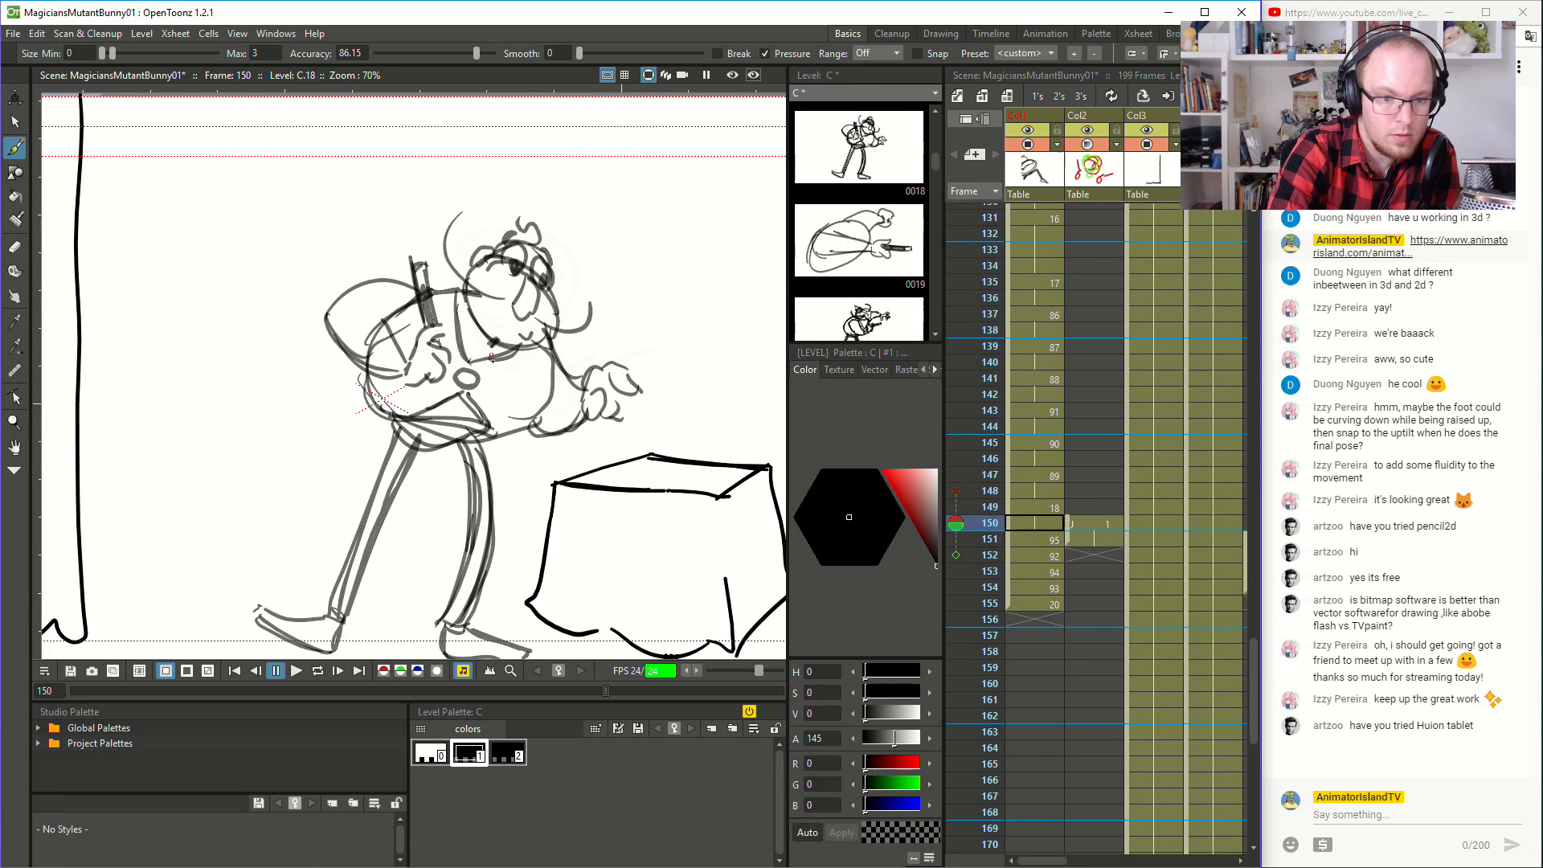
pyautogui.press('Down')
pyautogui.moveTo(484, 364); pyautogui.dragTo(481, 366)
pyautogui.press('Up')
pyautogui.press('Down')
pyautogui.press('Up')
pyautogui.press('Down')
pyautogui.press('Up')
pyautogui.press('Down')
pyautogui.press('Down')
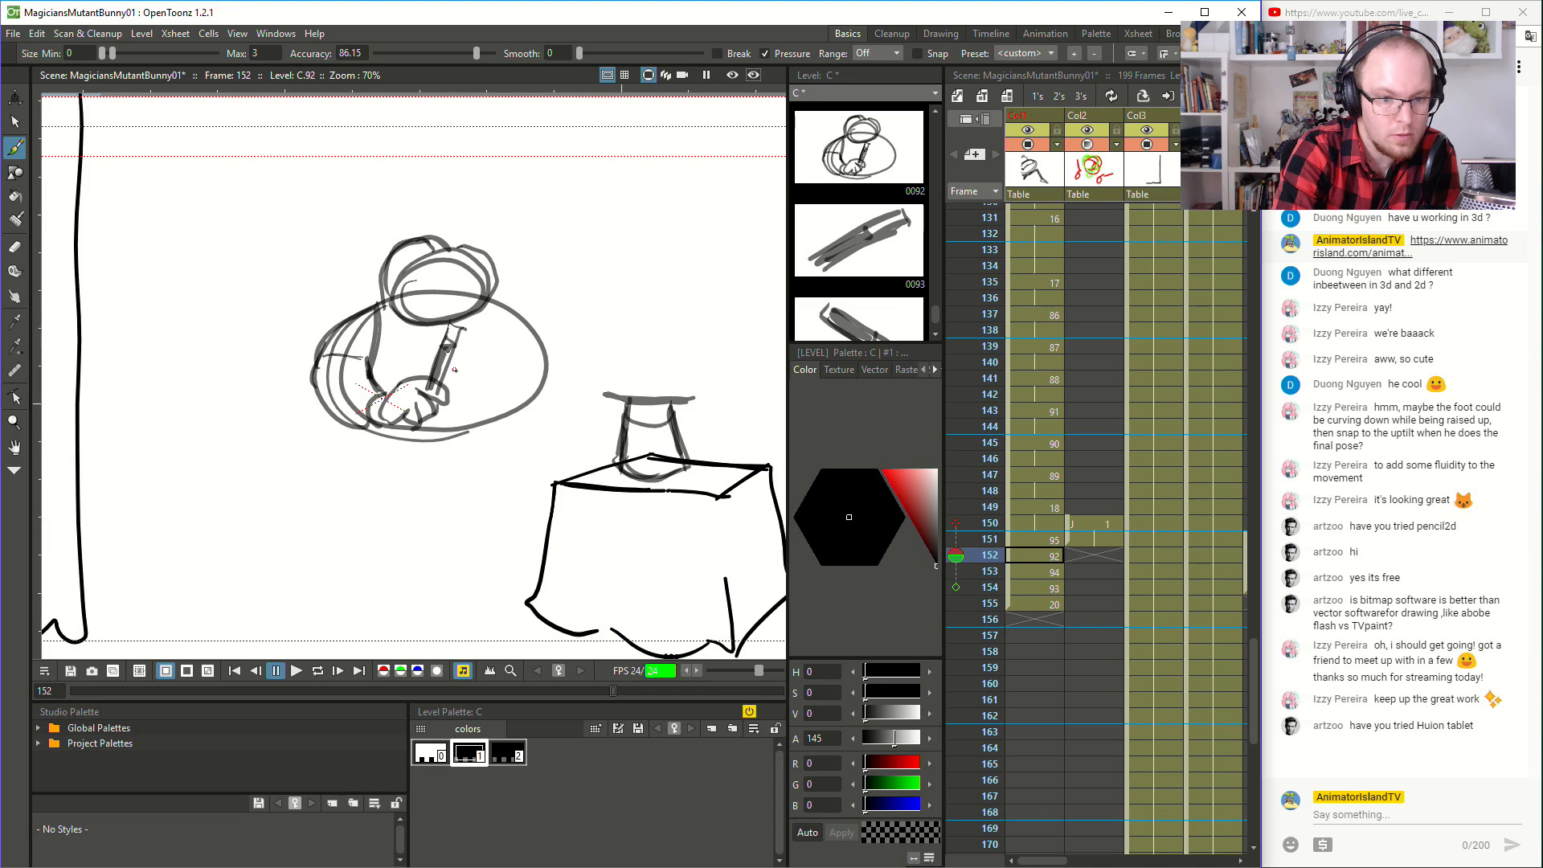
# - Brush the chest button and both collar lines below the head at frame 152
pyautogui.moveTo(391, 313); pyautogui.dragTo(422, 344)
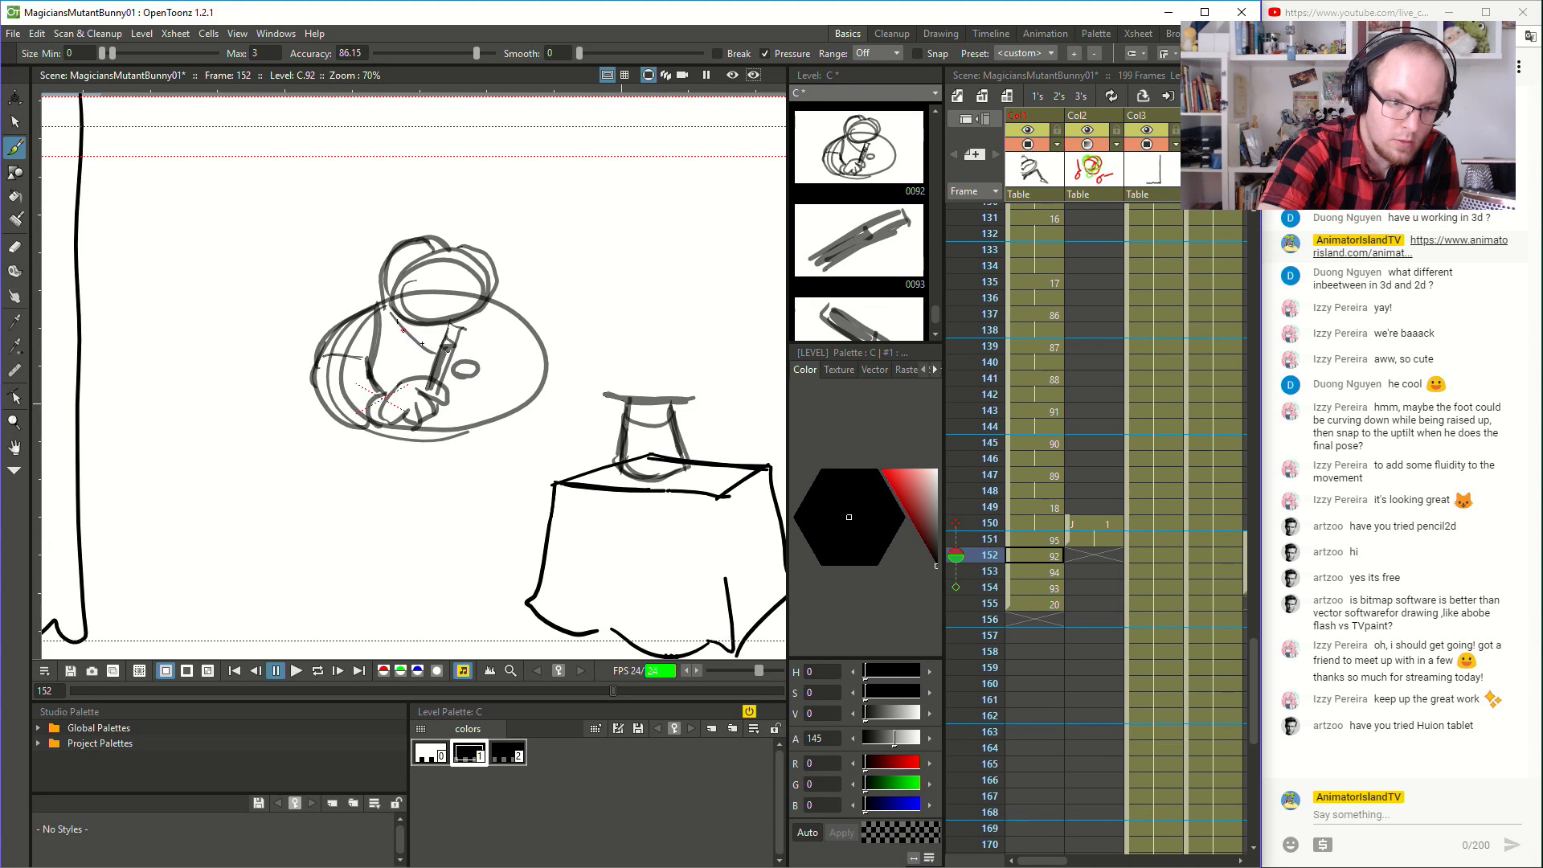
pyautogui.moveTo(489, 307); pyautogui.dragTo(474, 347)
pyautogui.press('Down')
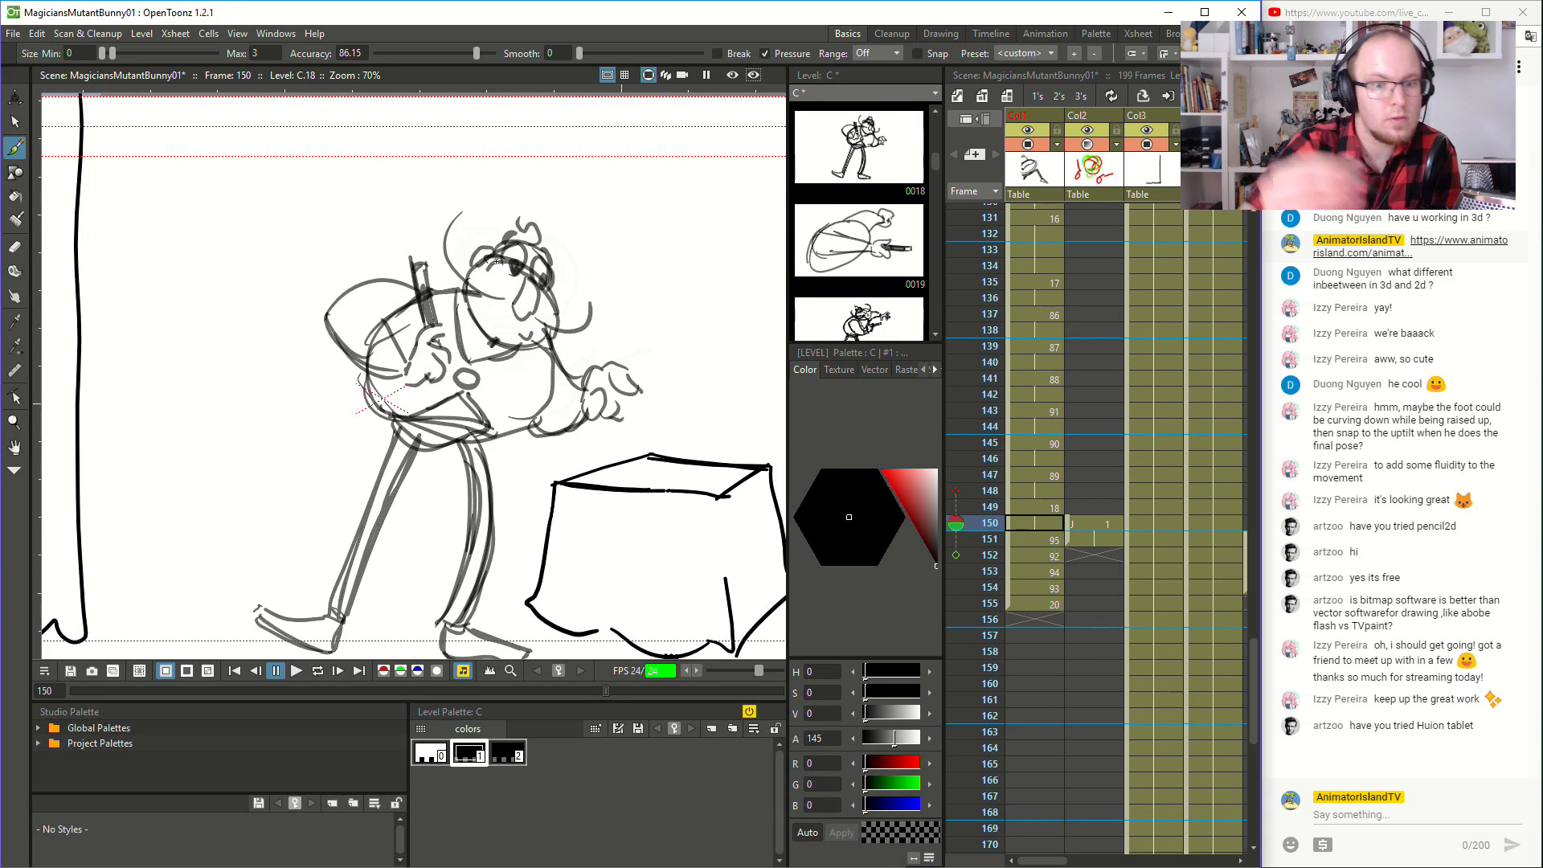
# - Flip back and forth through the inbetweens from frame 150 onward to check the head and arm movement
pyautogui.press('Up')
pyautogui.press('Down')
pyautogui.press('Down')
pyautogui.press('Down')
pyautogui.press('Down')
pyautogui.press('Up')
pyautogui.press('Up')
pyautogui.press('Up')
pyautogui.press('Up')
pyautogui.press('Up')
pyautogui.press('Up')
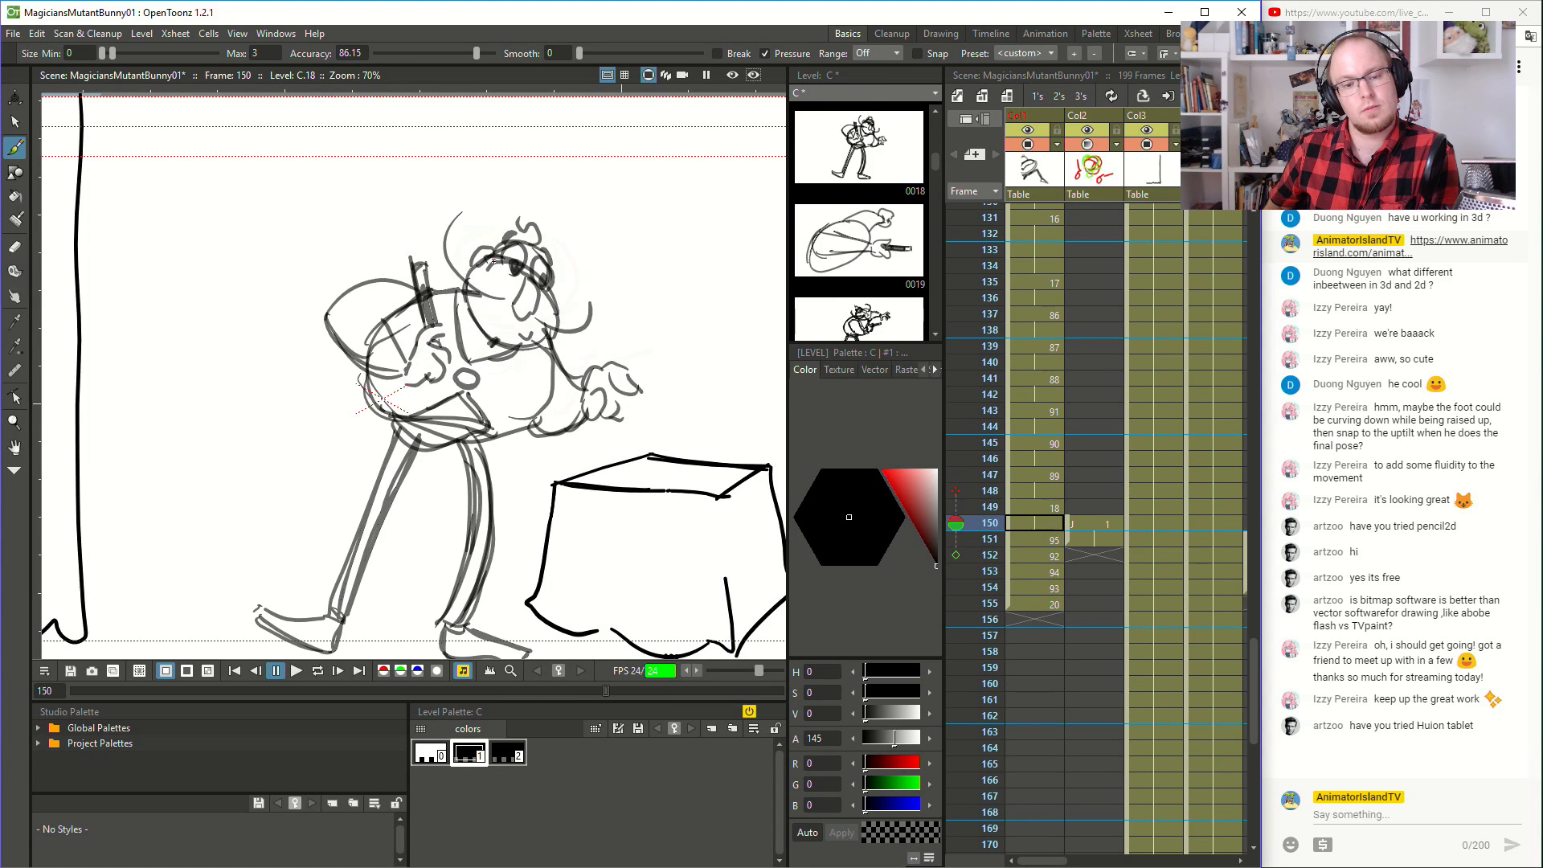
pyautogui.press('Down')
pyautogui.press('Down')
pyautogui.press('Down')
pyautogui.press('Down')
pyautogui.press('Down')
pyautogui.press('Down')
pyautogui.press('Up')
pyautogui.press('Up')
pyautogui.press('Up')
pyautogui.press('Up')
pyautogui.press('Up')
pyautogui.press('Up')
# - Compare the wand positions at frames 153 and 154 with the magician's hand pose at frame 155
pyautogui.press('Up')
pyautogui.press('Down')
pyautogui.press('Down')
pyautogui.press('Down')
pyautogui.press('Down')
pyautogui.press('Down')
pyautogui.press('Down')
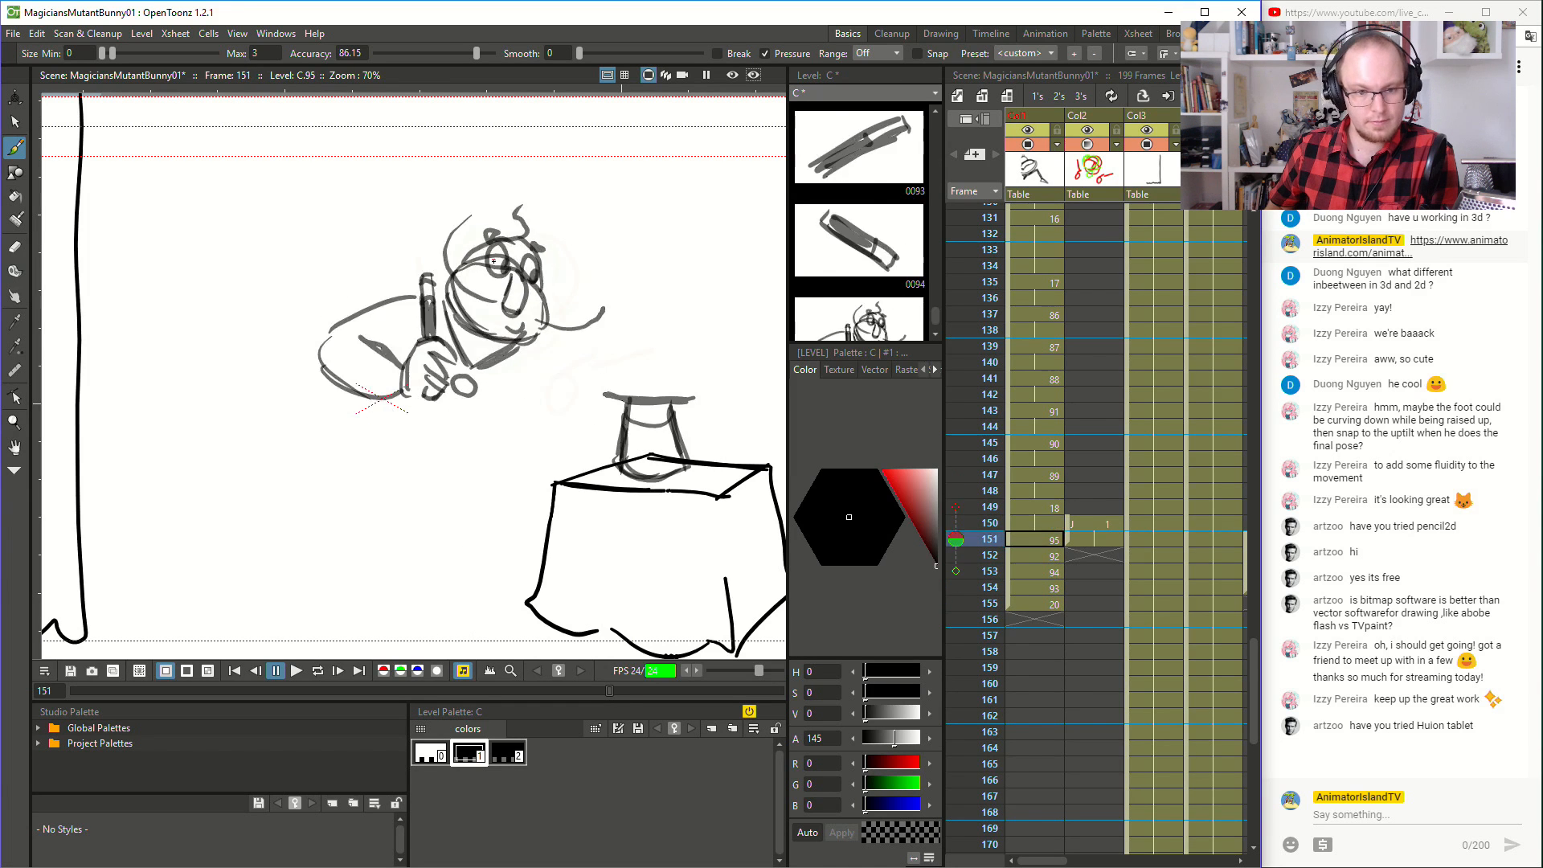
pyautogui.press('Down')
pyautogui.press('Up')
pyautogui.press('Down')
pyautogui.press('Up')
pyautogui.press('Down')
pyautogui.press('Up')
pyautogui.press('Up')
pyautogui.press('Down')
pyautogui.press('Up')
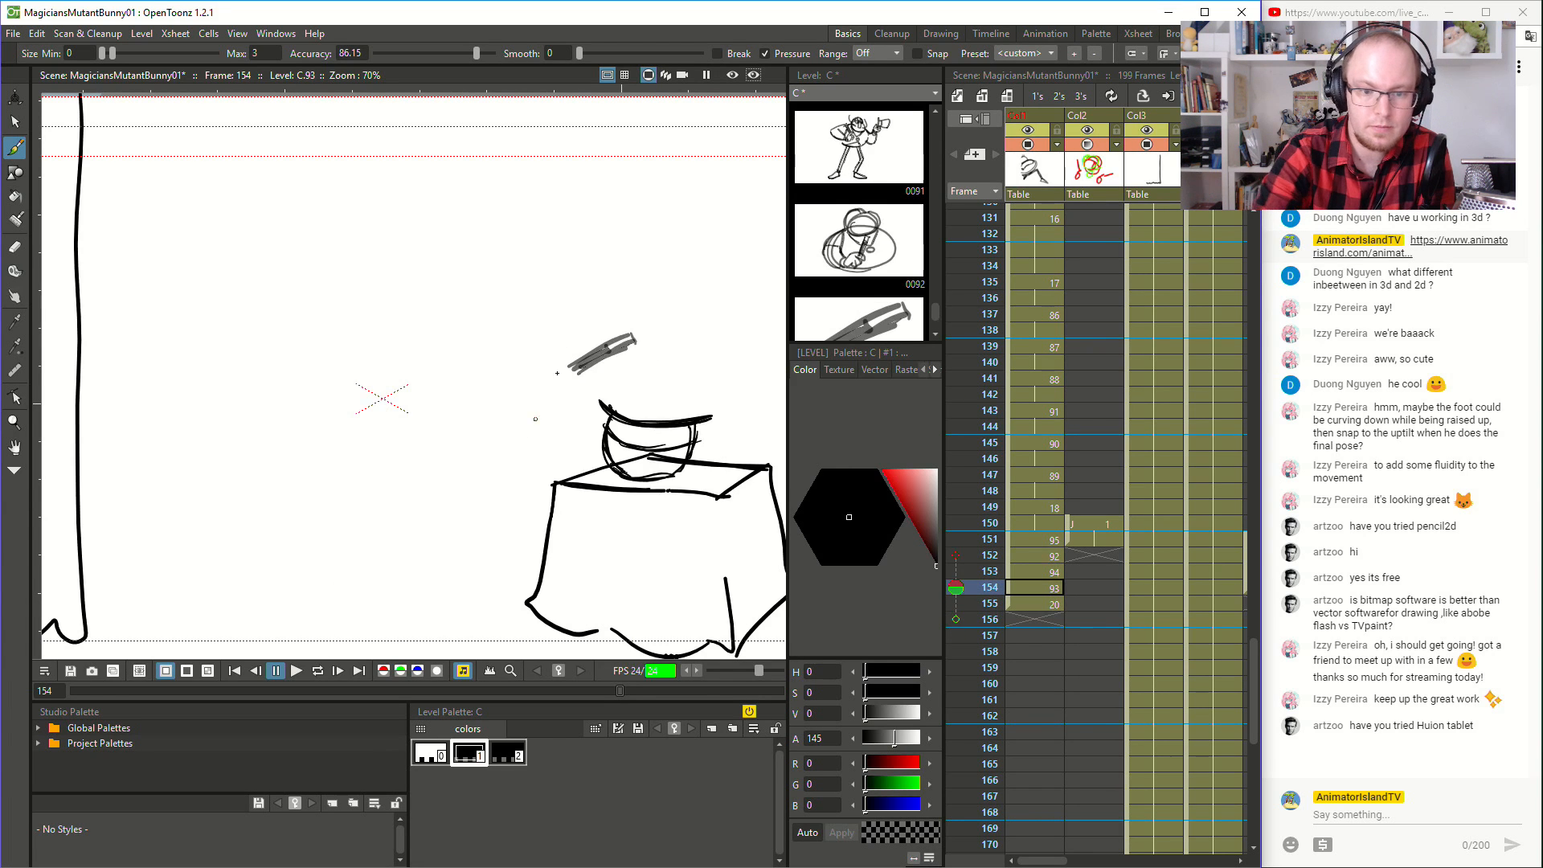
pyautogui.press('Down')
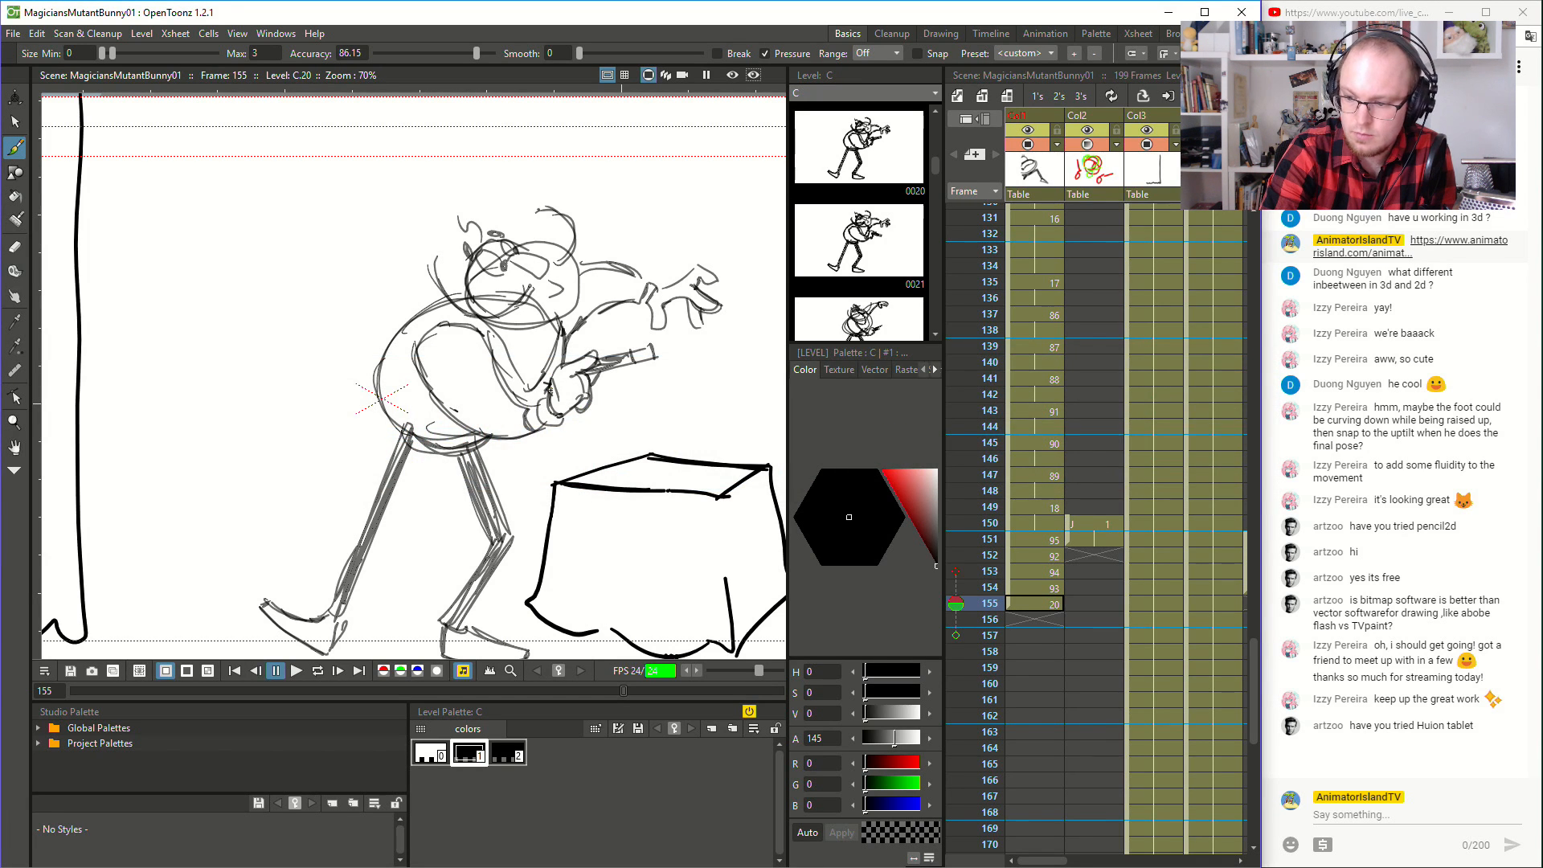
pyautogui.press('Up')
pyautogui.press('Down')
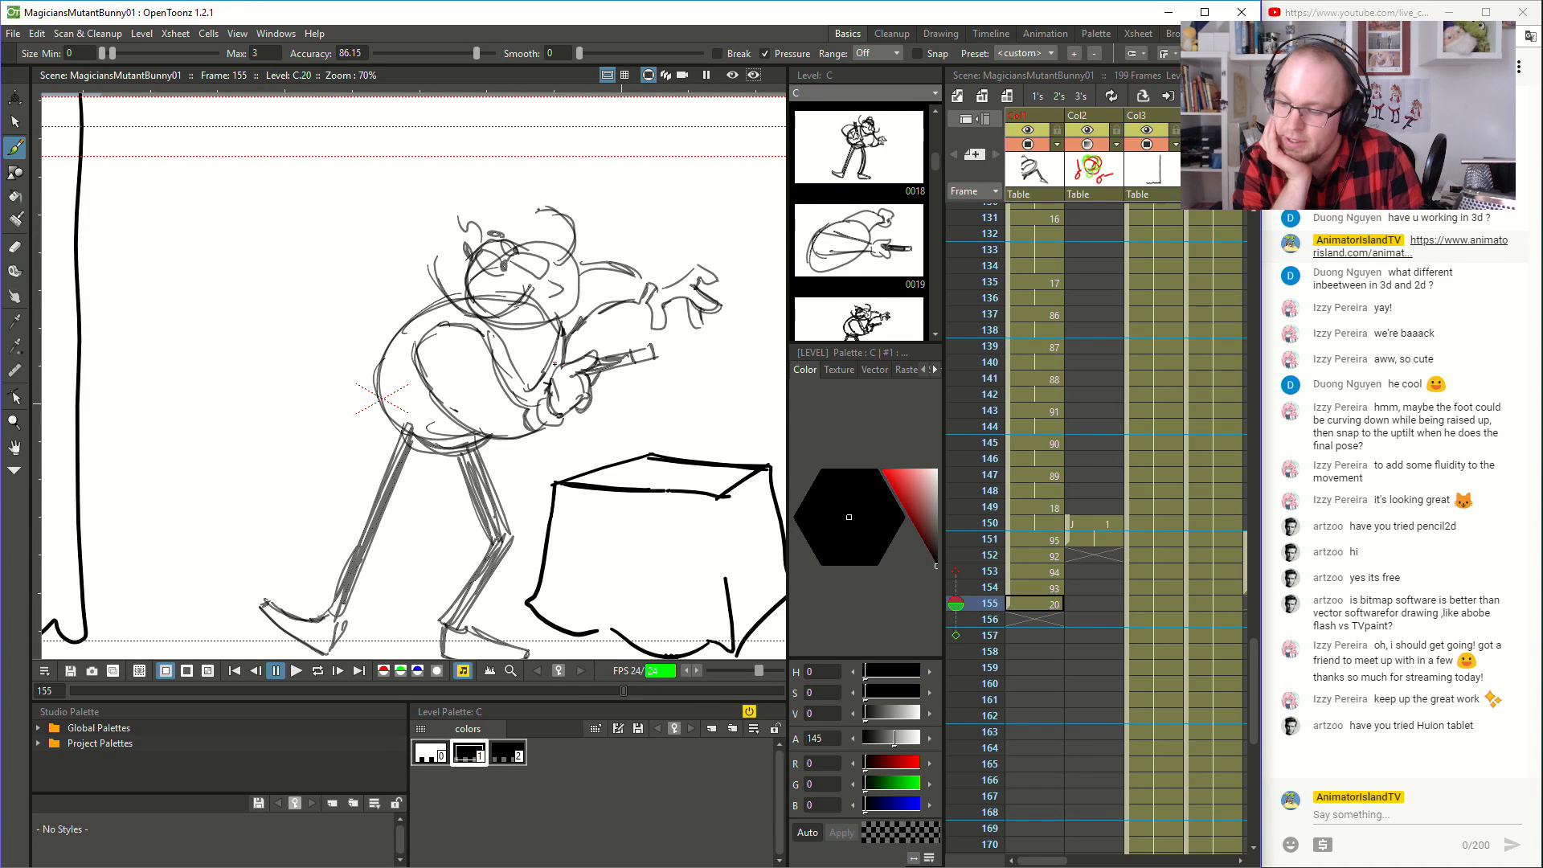
# - Brush the back of the hand and the fingers gripping the wand at frame 154, comparing with frame 155
pyautogui.press('Down')
pyautogui.press('Up')
pyautogui.press('Up')
pyautogui.press('Down')
pyautogui.press('Up')
pyautogui.moveTo(542, 401)
pyautogui.mouseDown()
pyautogui.moveTo(544, 373)
pyautogui.moveTo(571, 353)
pyautogui.mouseUp()
pyautogui.moveTo(572, 352); pyautogui.dragTo(574, 365)
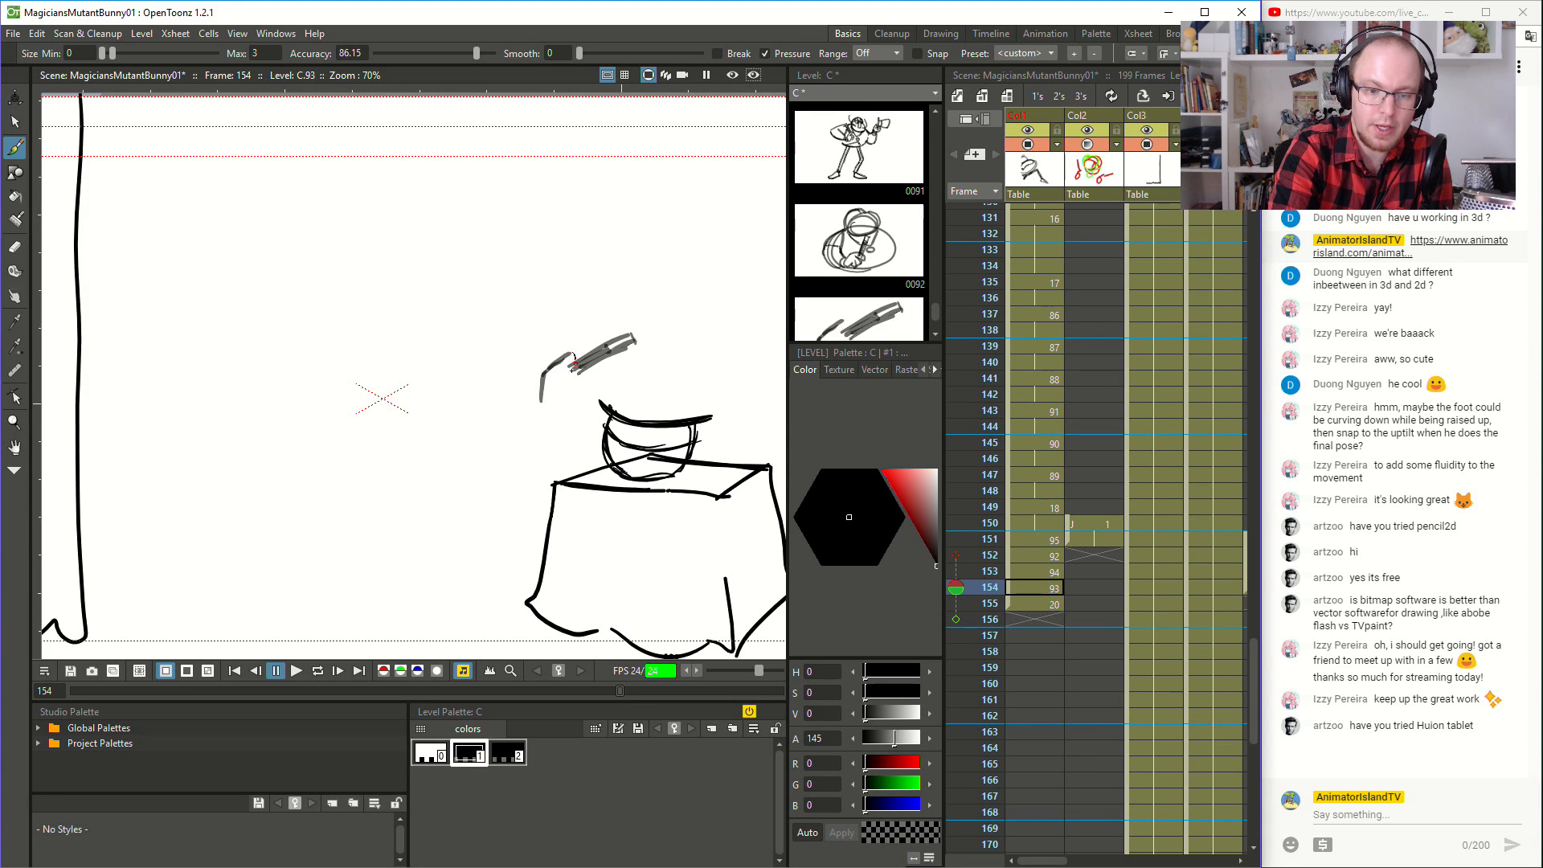
pyautogui.press('Up')
pyautogui.press('Down')
pyautogui.press('Down')
pyautogui.press('Down')
pyautogui.press('Up')
pyautogui.press('Down')
pyautogui.press('Up')
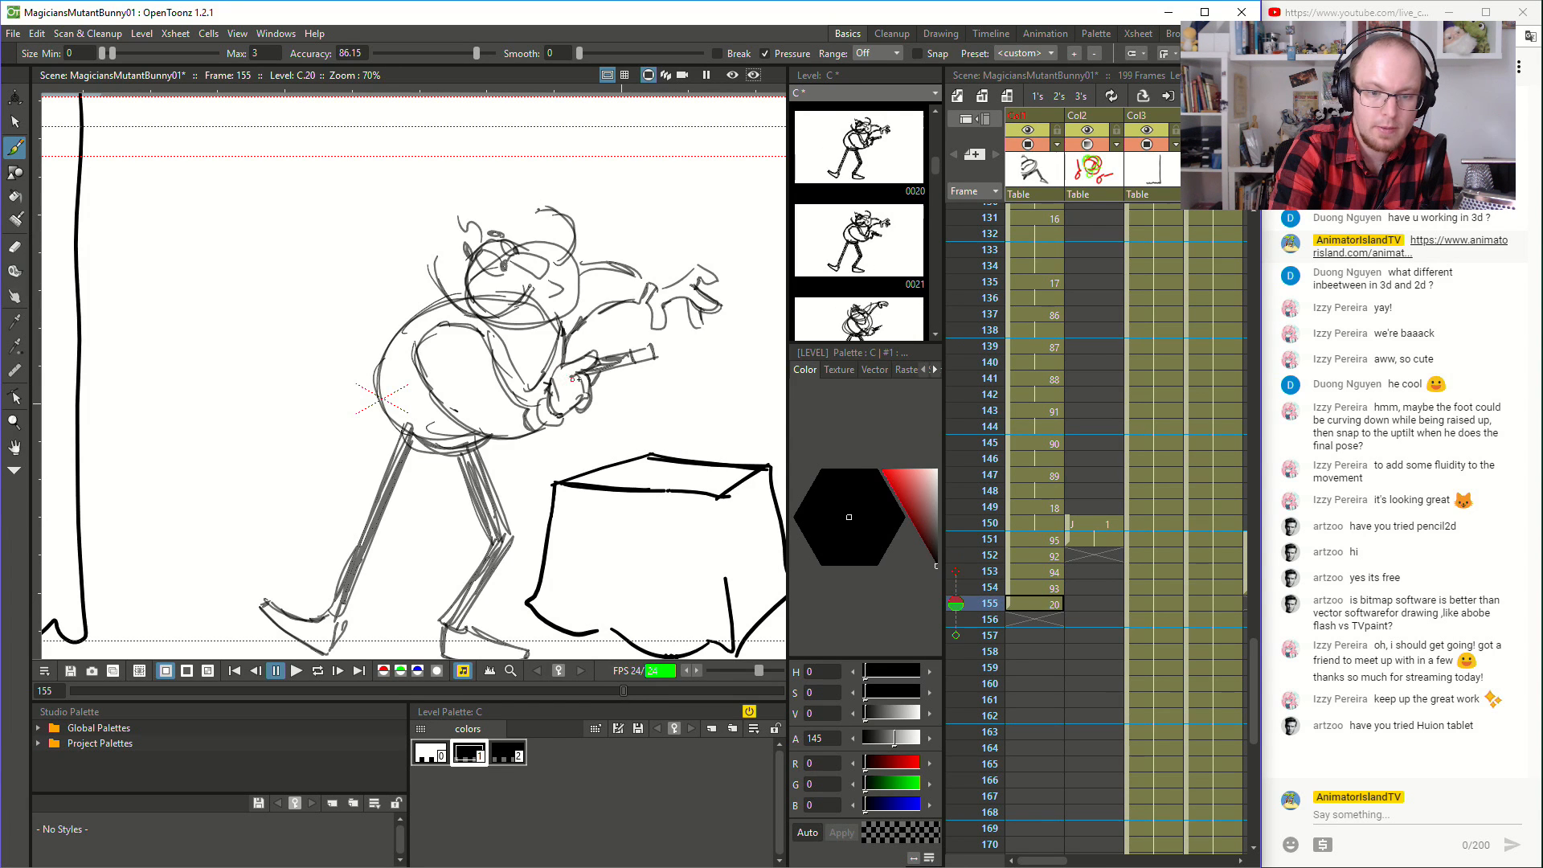
pyautogui.press('Up')
pyautogui.moveTo(578, 376); pyautogui.dragTo(573, 402)
pyautogui.press('Down')
pyautogui.press('Up')
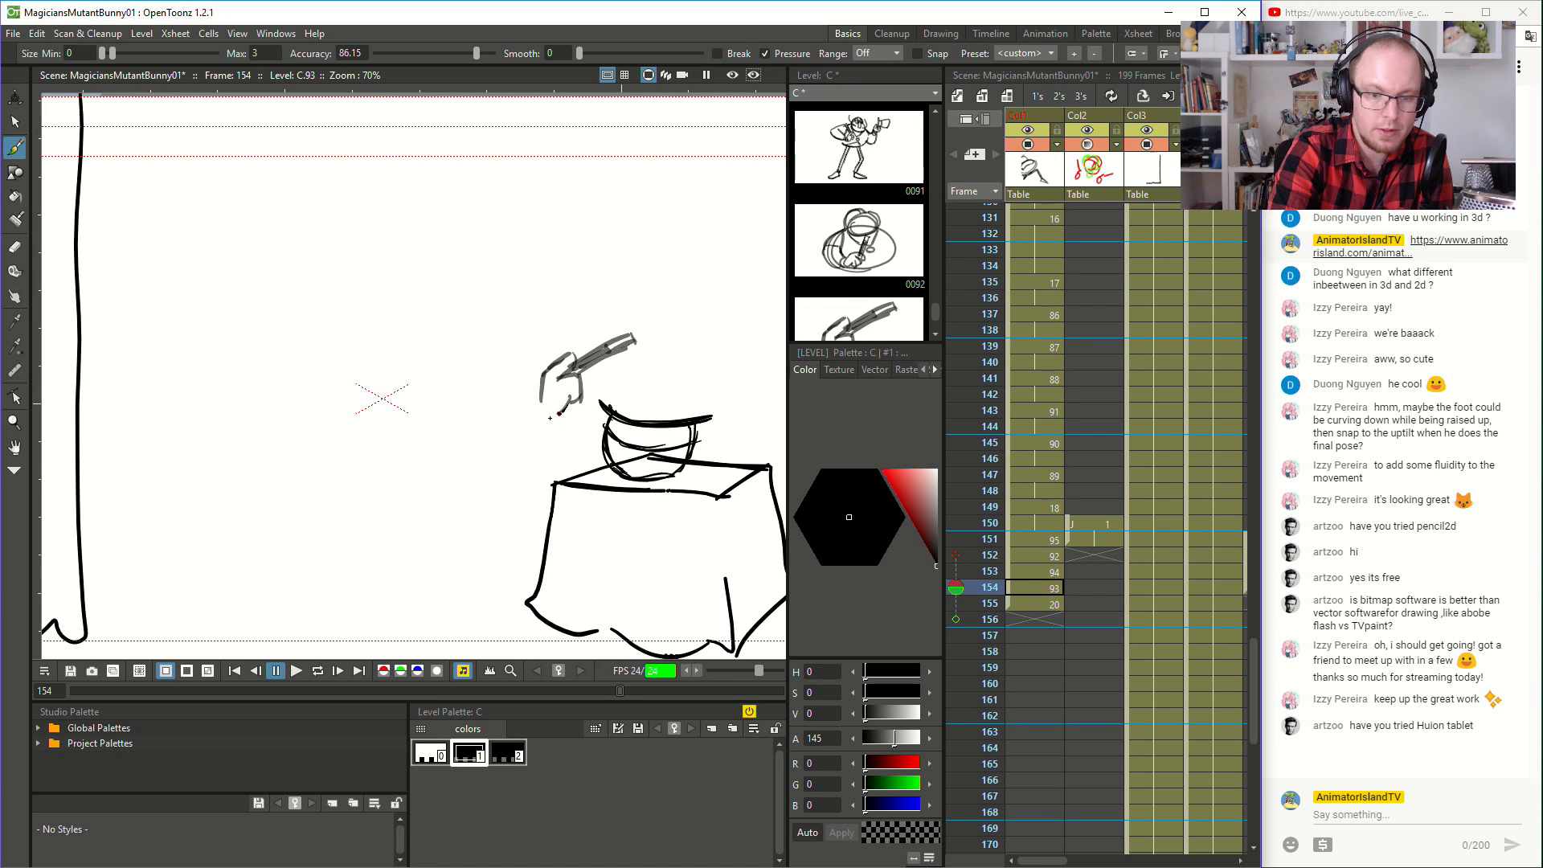
# - Brush the hand's lower edge and the rounded sleeve cuff behind it at frame 154, comparing with frame 155
pyautogui.moveTo(538, 388); pyautogui.dragTo(578, 404)
pyautogui.press('Down')
pyautogui.press('Up')
pyautogui.press('Down')
pyautogui.press('Up')
pyautogui.press('Down')
pyautogui.press('Down')
pyautogui.press('Up')
pyautogui.press('Down')
pyautogui.press('Up')
pyautogui.press('Up')
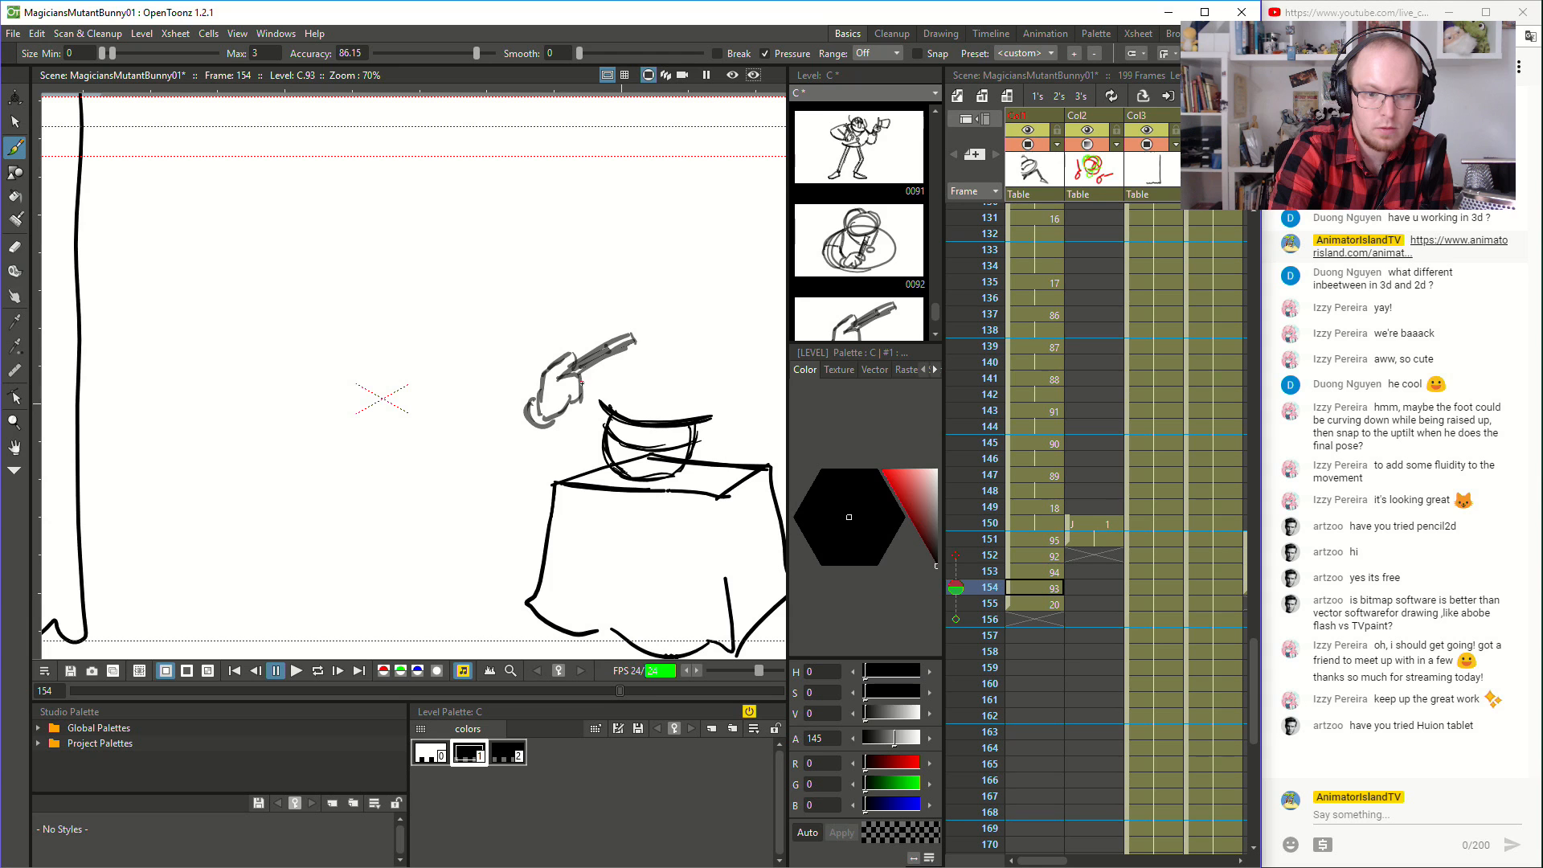
pyautogui.press('Down')
pyautogui.press('Up')
pyautogui.press('Down')
# - Brush a curved forearm line running back from the cuff at frame 154, flipping against the neighbouring drawing
pyautogui.press('Up')
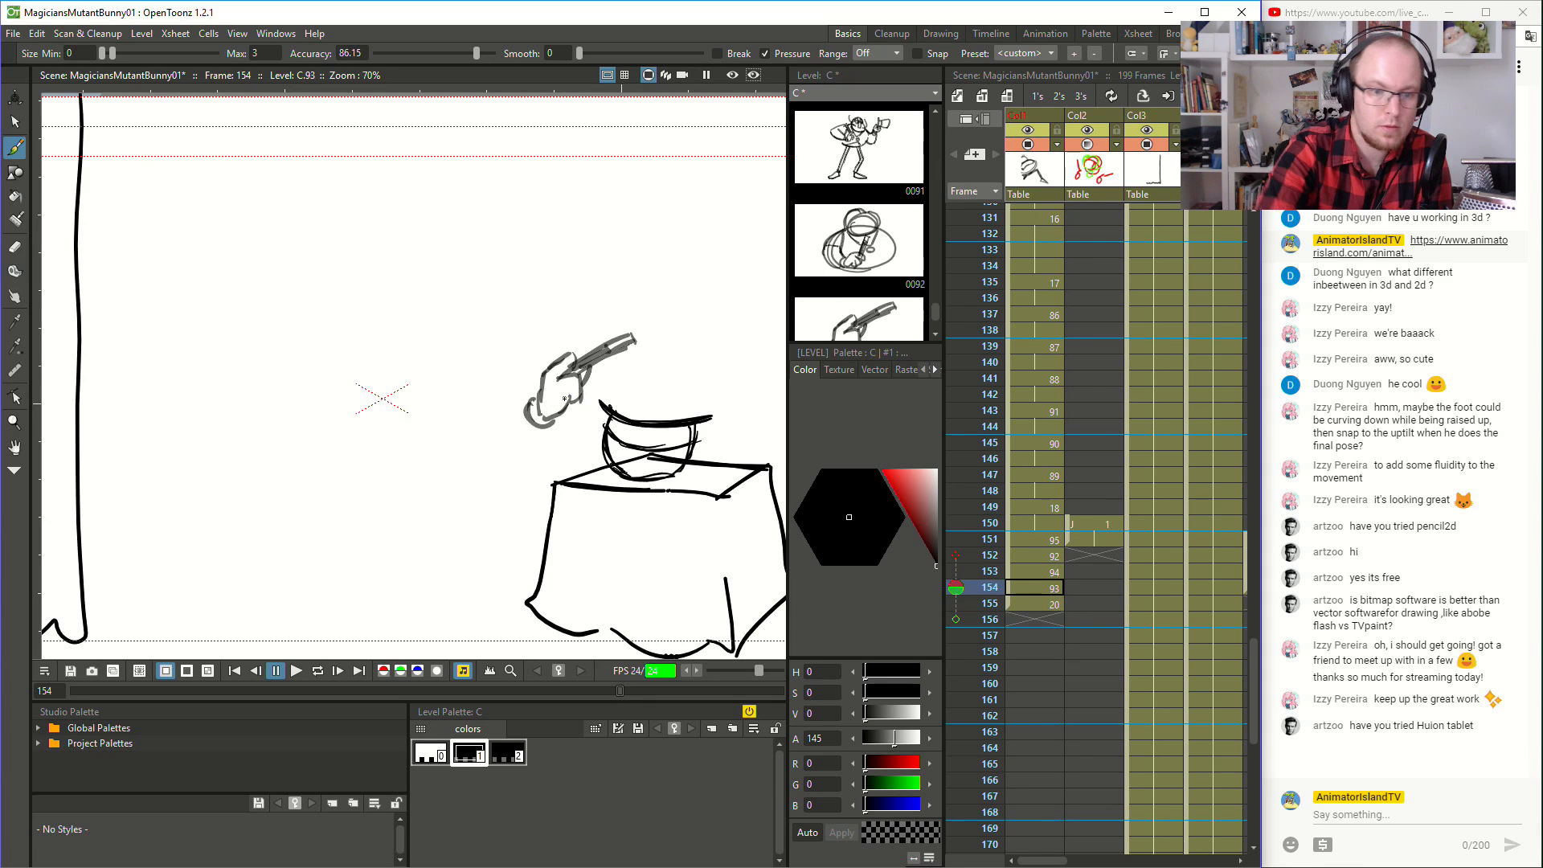
pyautogui.press('Down')
pyautogui.press('Up')
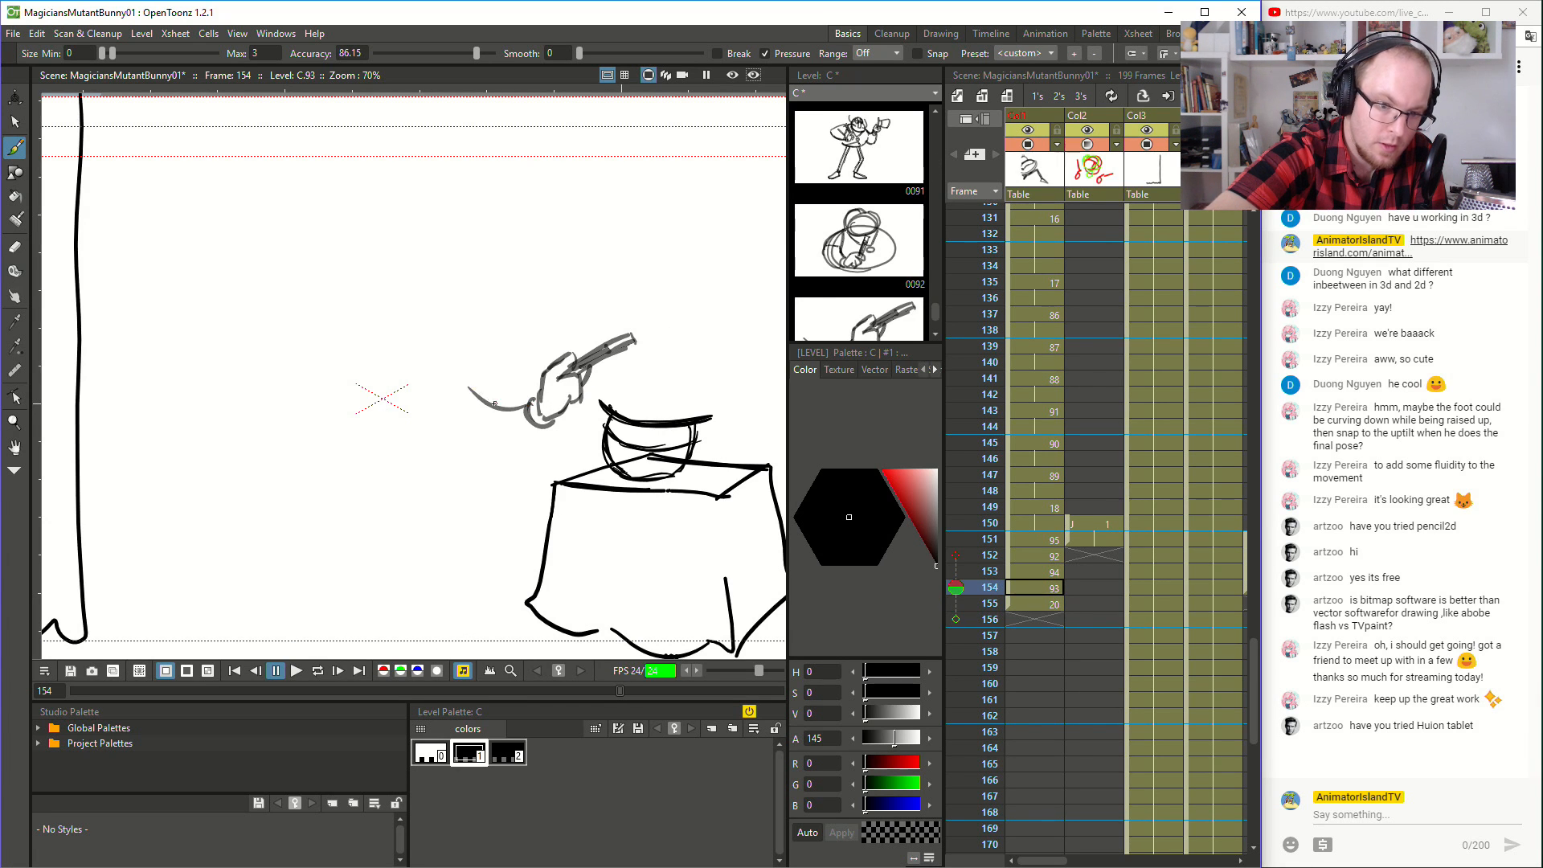
pyautogui.press('Up')
pyautogui.press('Down')
pyautogui.press('Down')
pyautogui.press('Up')
pyautogui.press('Down')
pyautogui.press('Up')
pyautogui.press('Down')
pyautogui.press('Up')
# - Brush the arm's inner edge up from the cuff and round off the shoulder at frame 154
pyautogui.press('Down')
pyautogui.press('Up')
pyautogui.moveTo(518, 407); pyautogui.dragTo(458, 339)
pyautogui.press('Up')
pyautogui.press('Down')
pyautogui.press('Up')
pyautogui.press('Down')
pyautogui.press('Up')
# - Brush the arm's outer edge in long curves from the shoulder down to the cuff at frame 154
pyautogui.press('Down')
pyautogui.moveTo(456, 341)
pyautogui.mouseDown()
pyautogui.moveTo(397, 336)
pyautogui.moveTo(431, 420)
pyautogui.mouseUp()
pyautogui.press('Up')
pyautogui.press('Down')
pyautogui.moveTo(394, 366)
pyautogui.mouseDown()
pyautogui.moveTo(434, 424)
pyautogui.moveTo(480, 439)
pyautogui.moveTo(534, 426)
pyautogui.mouseUp()
pyautogui.moveTo(414, 403)
pyautogui.mouseDown()
pyautogui.moveTo(434, 428)
pyautogui.moveTo(532, 428)
pyautogui.moveTo(513, 446)
pyautogui.moveTo(535, 425)
pyautogui.moveTo(524, 435)
pyautogui.mouseUp()
pyautogui.press('Up')
pyautogui.press('Down')
pyautogui.press('Up')
pyautogui.press('Down')
pyautogui.press('Down')
pyautogui.press('Up')
pyautogui.press('Down')
pyautogui.press('Up')
pyautogui.press('Down')
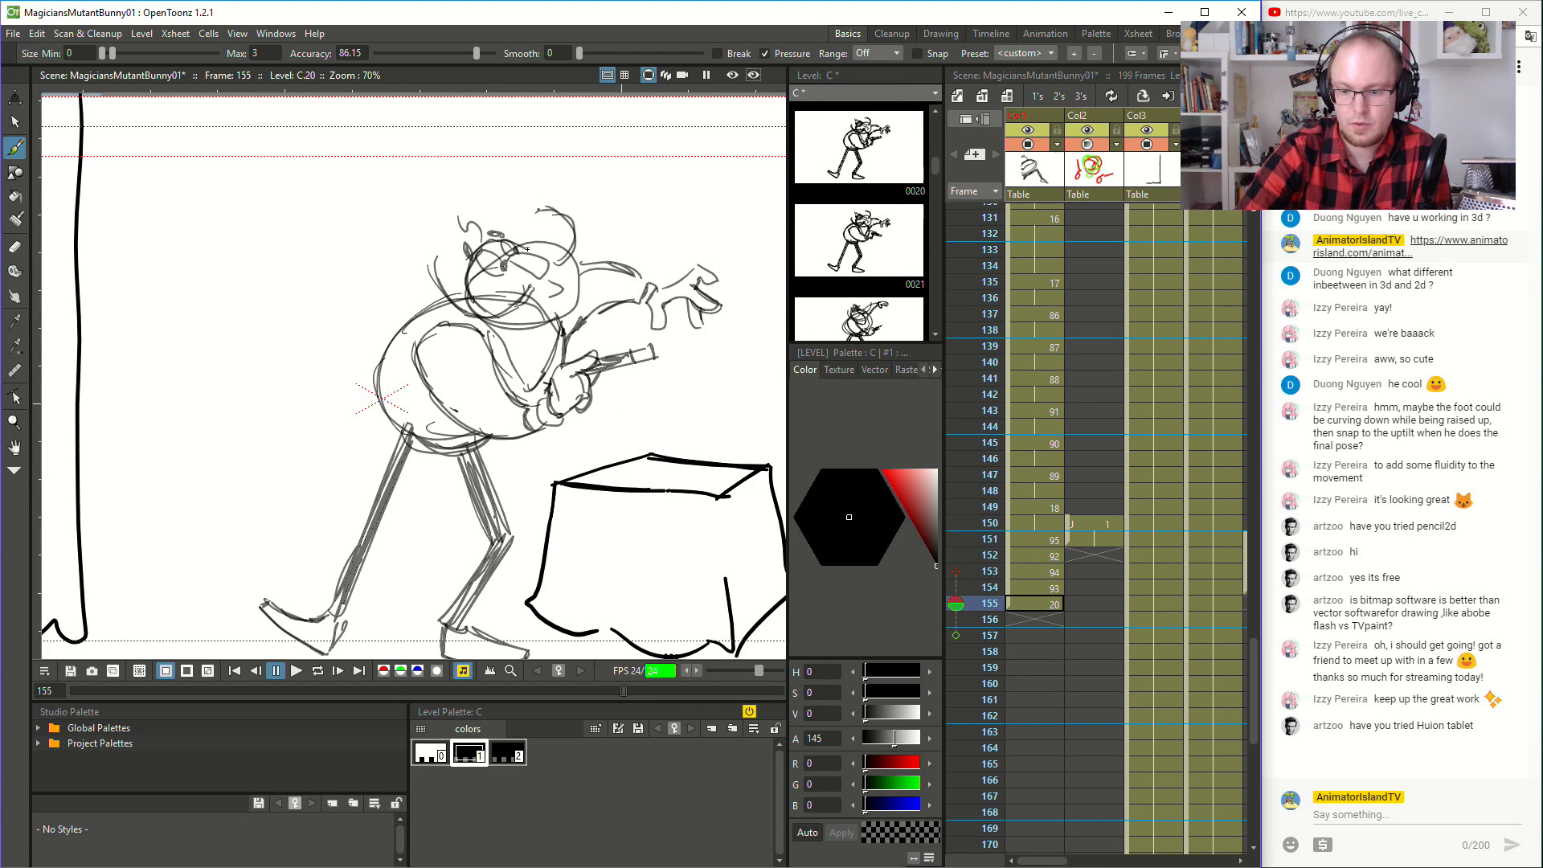
# - Set the onion skin to show only the frames directly before and after frame 154
pyautogui.click(955, 603)
pyautogui.click(956, 556)
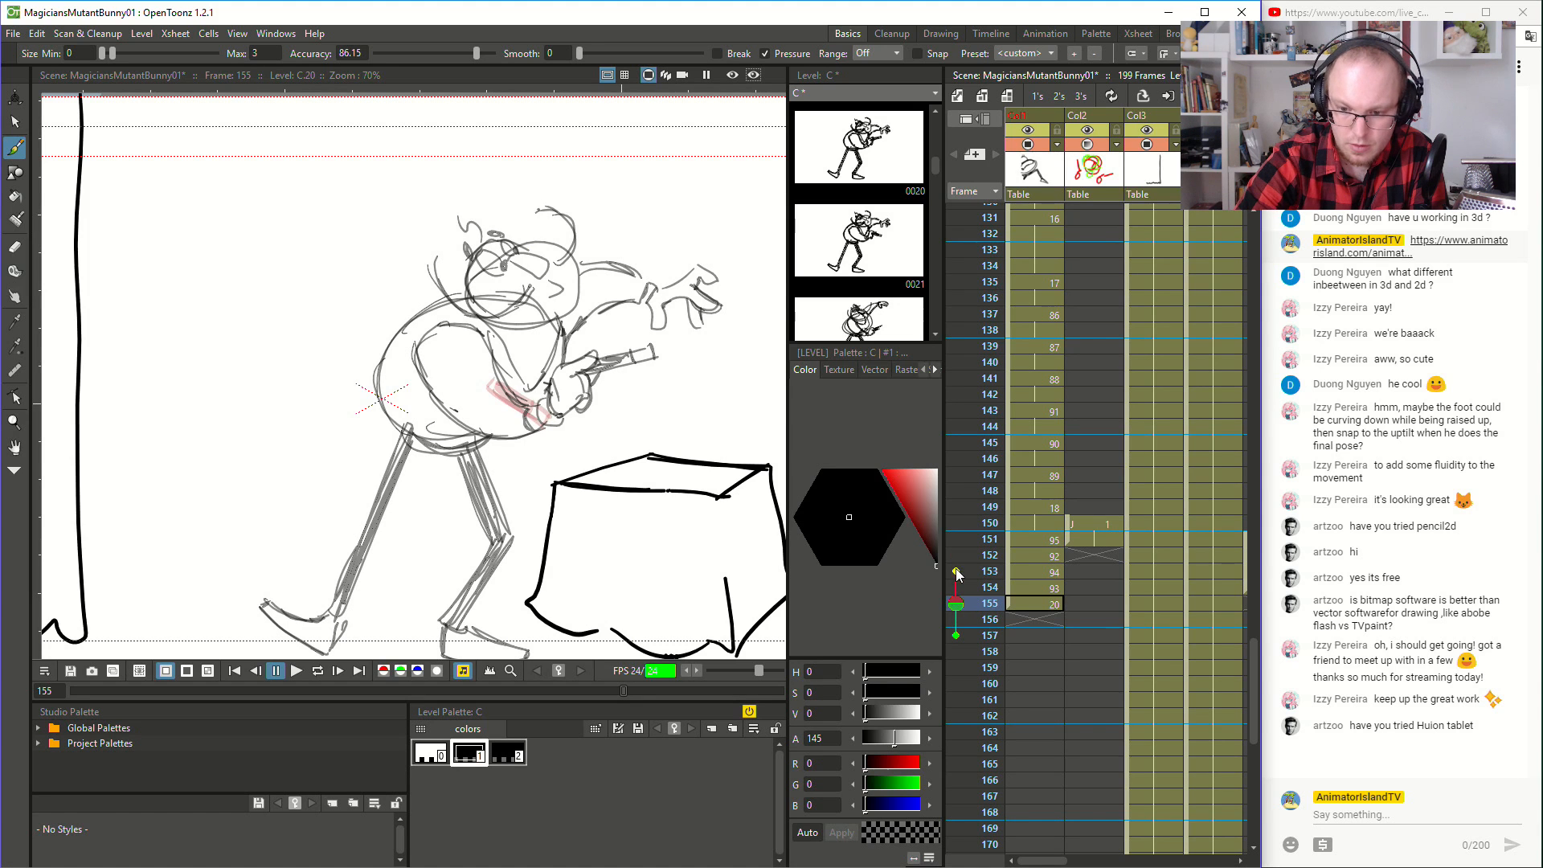
pyautogui.click(955, 589)
pyautogui.click(956, 636)
pyautogui.press('Down')
pyautogui.press('Up')
pyautogui.press('Up')
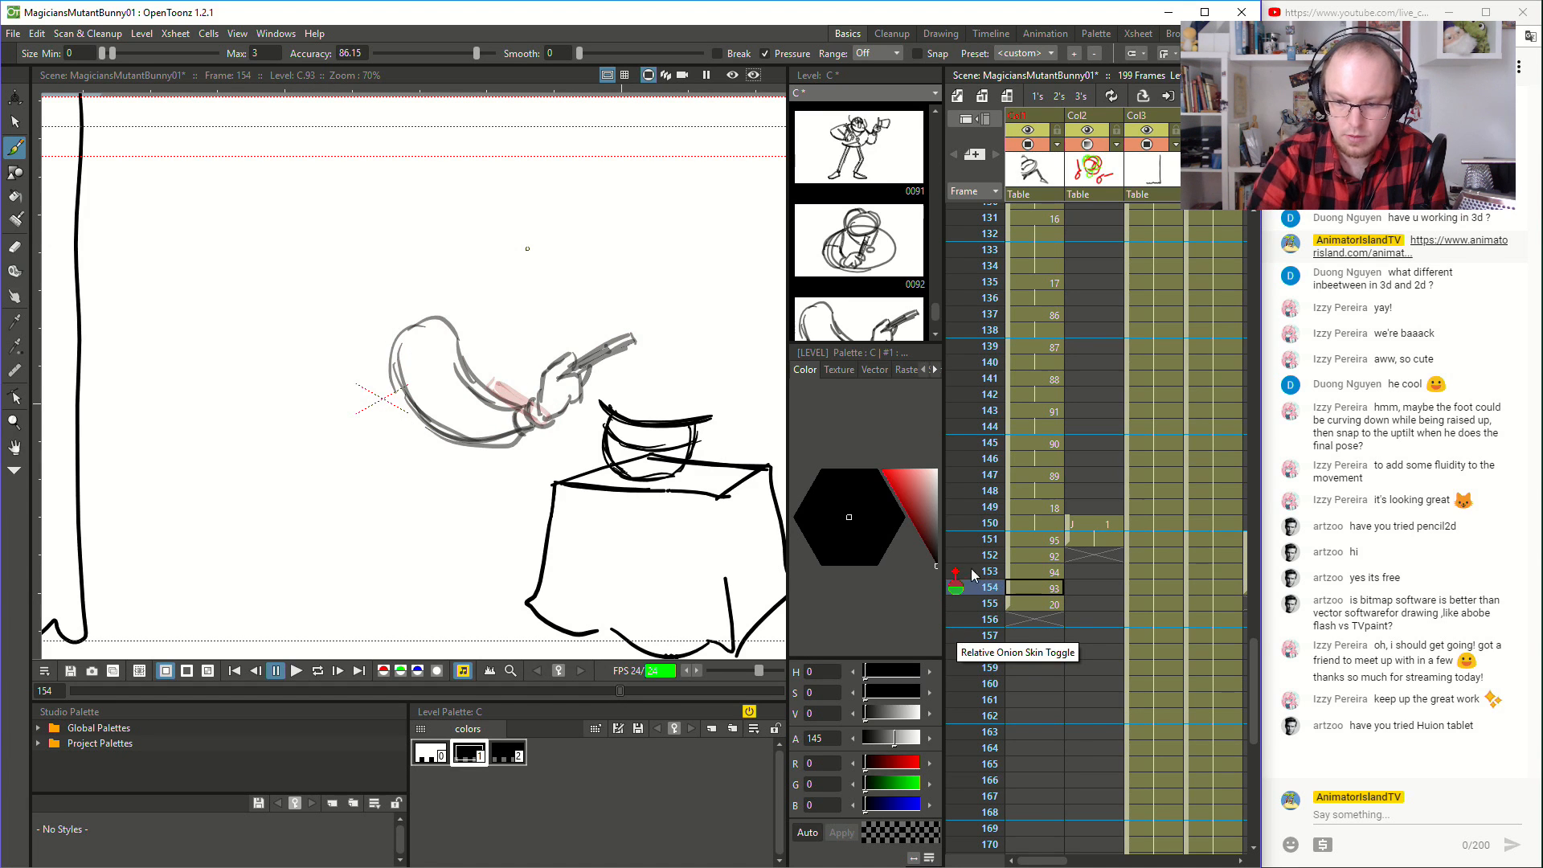
pyautogui.click(956, 636)
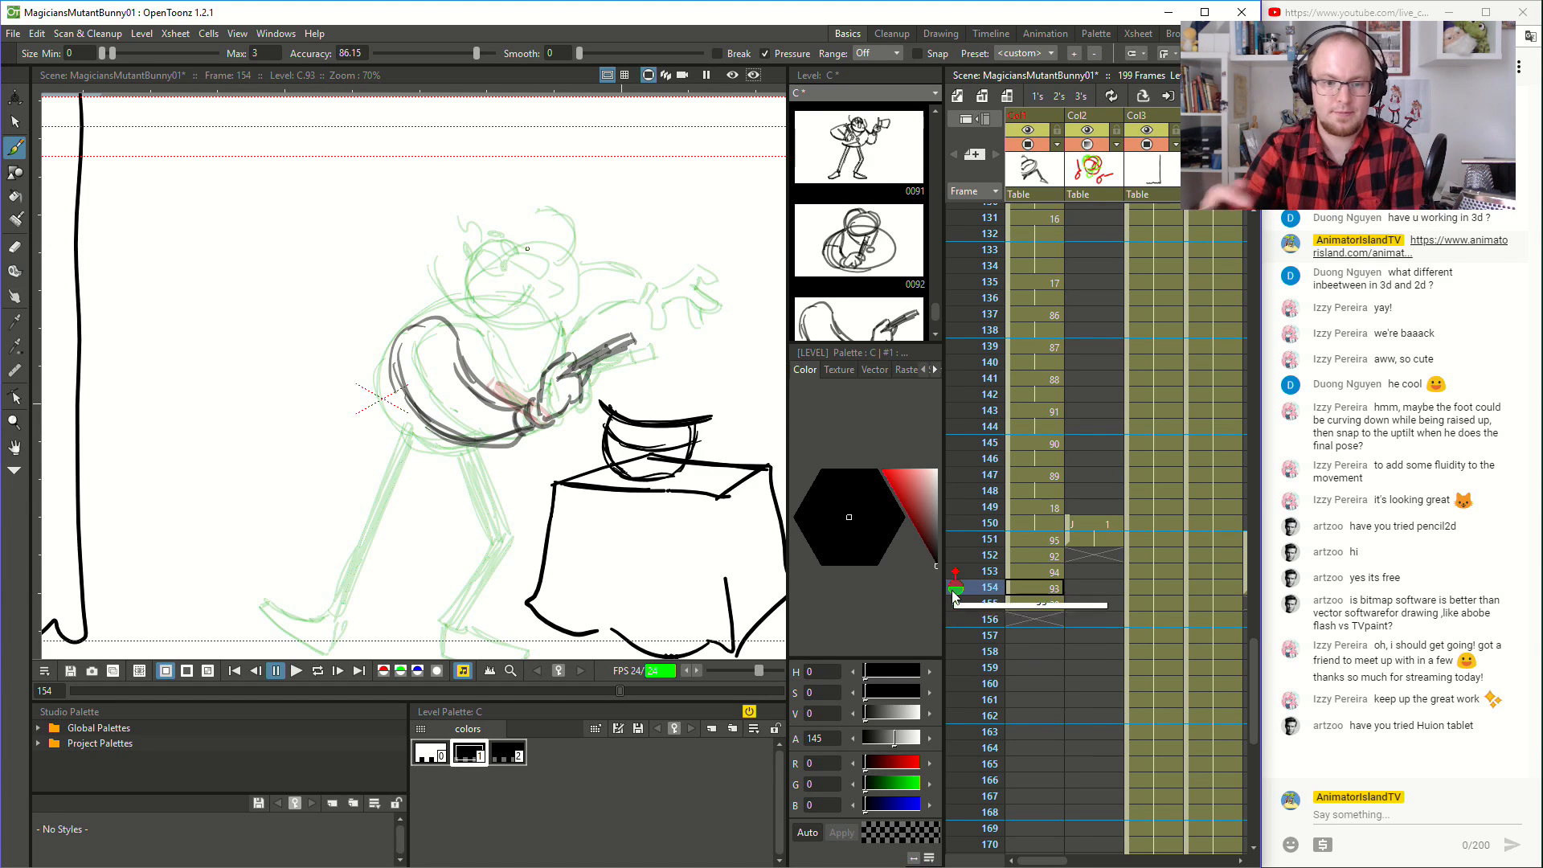
pyautogui.click(956, 603)
# - Undo the last three arm strokes at frame 154
pyautogui.scroll(1, 496, 466)
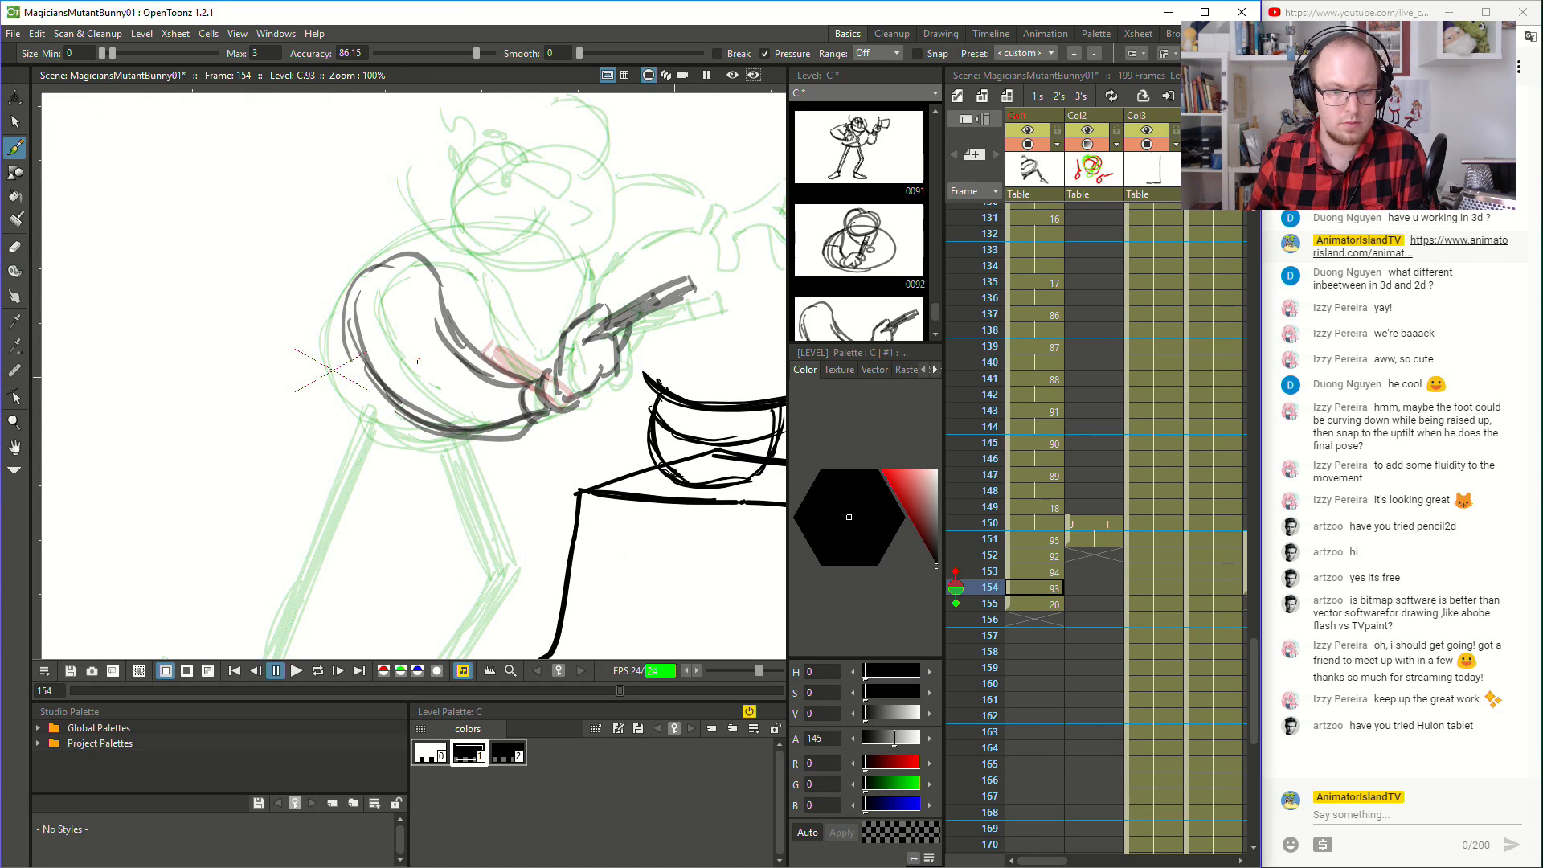
pyautogui.hotkey('ctrl', 'z')
pyautogui.hotkey('ctrl', 'z')
pyautogui.hotkey('ctrl', 'z')
pyautogui.hotkey('ctrl', 'z')
pyautogui.hotkey('ctrl', 'z')
pyautogui.hotkey('ctrl', 'z')
pyautogui.hotkey('ctrl', 'z')
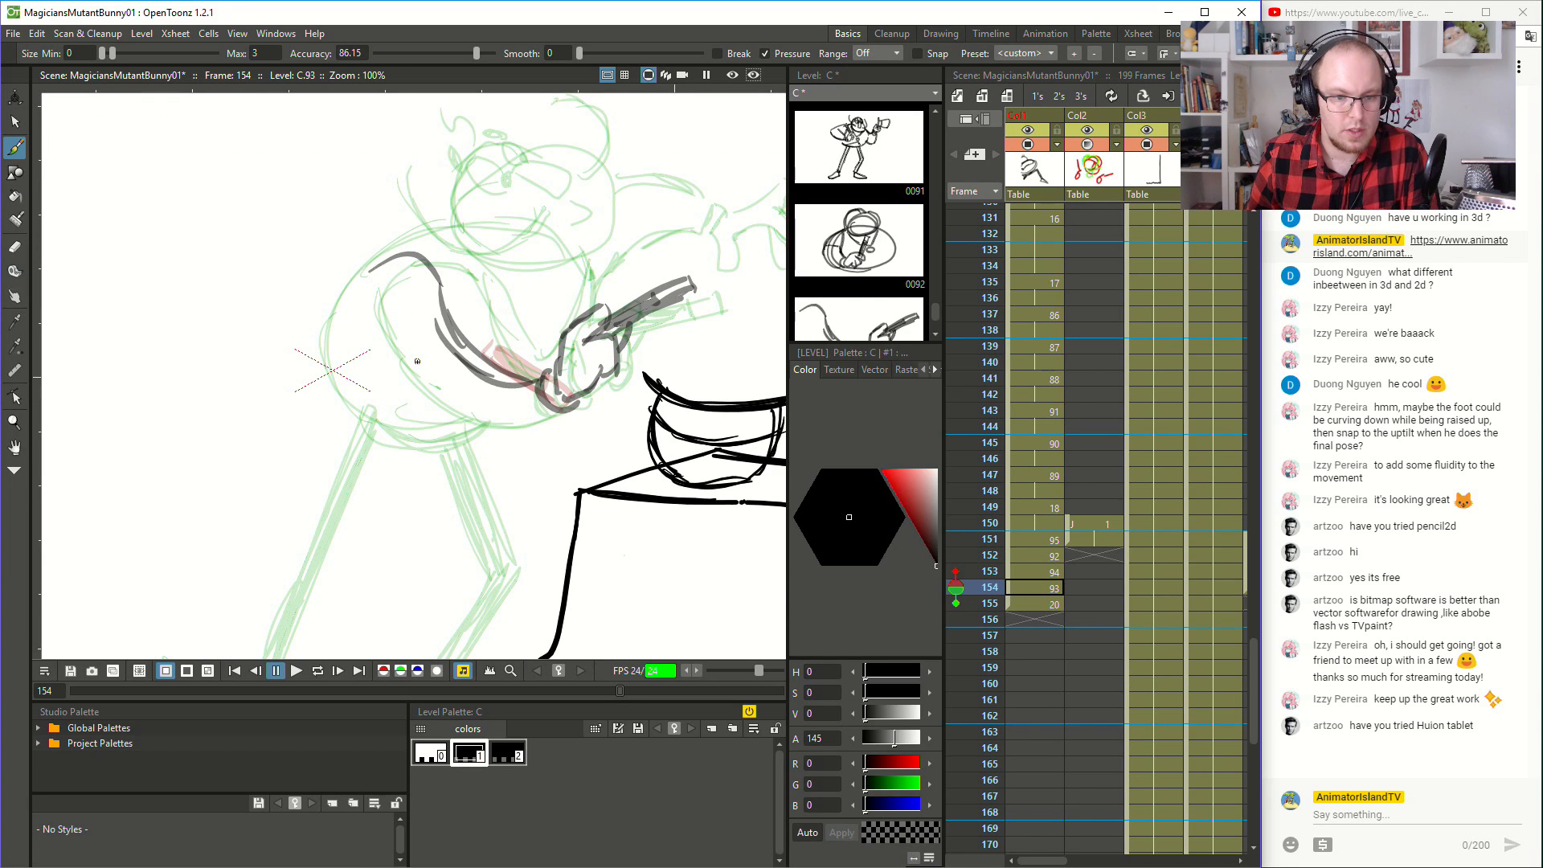
# - Undo the remaining shoulder strokes and redraw the wand arm's outline in long curves from shoulder to cuff at frame 154
pyautogui.hotkey('ctrl', 'z')
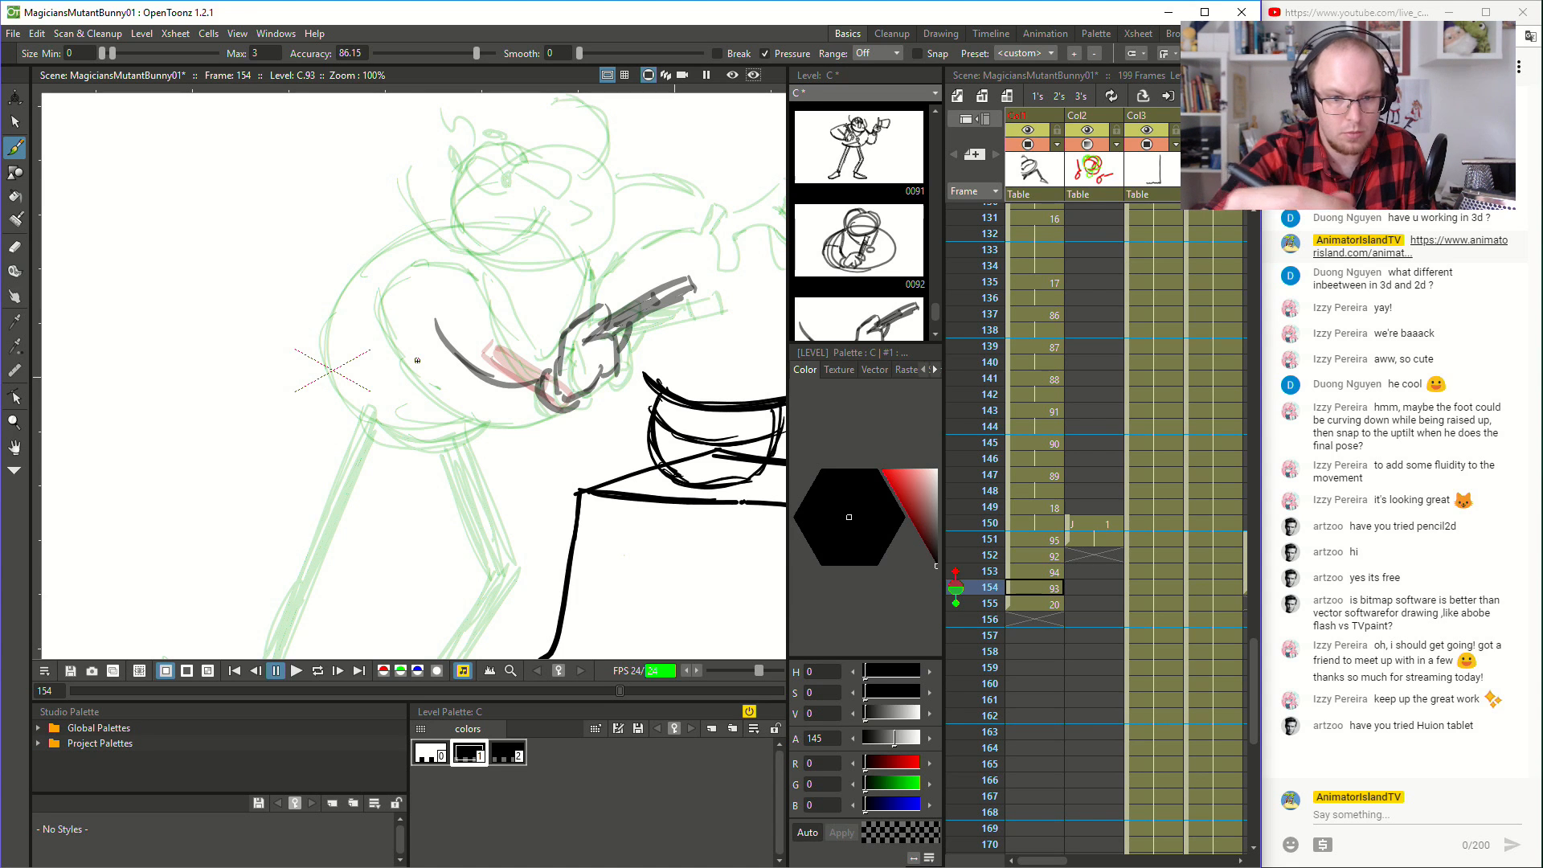
pyautogui.moveTo(447, 309); pyautogui.dragTo(533, 383)
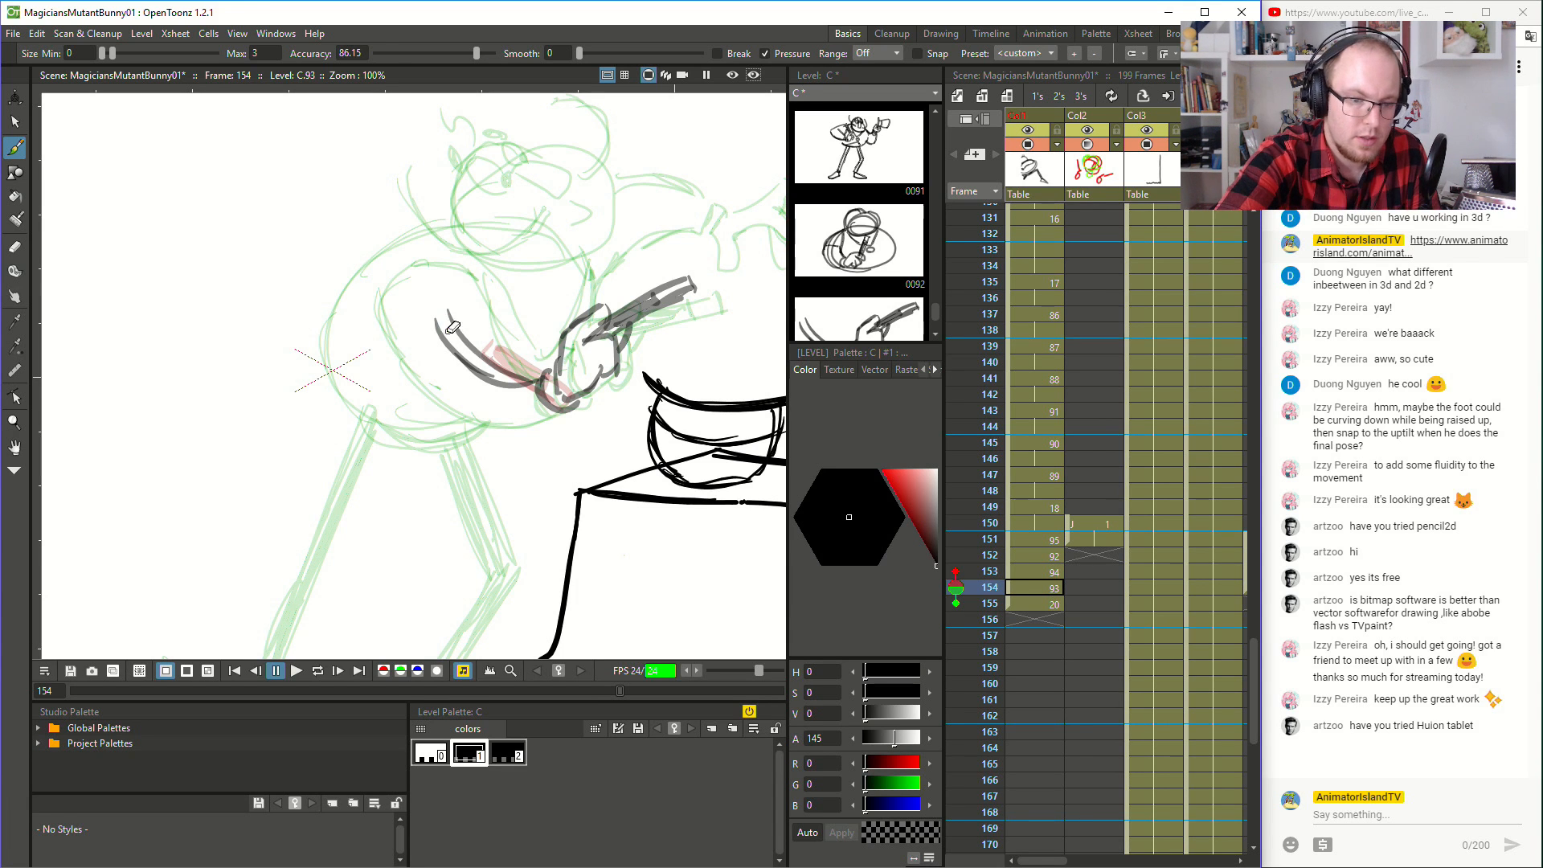
pyautogui.press('e')
pyautogui.moveTo(442, 303)
pyautogui.mouseDown()
pyautogui.moveTo(506, 378)
pyautogui.moveTo(487, 367)
pyautogui.moveTo(530, 385)
pyautogui.moveTo(444, 260)
pyautogui.moveTo(378, 288)
pyautogui.moveTo(375, 334)
pyautogui.moveTo(420, 400)
pyautogui.moveTo(514, 428)
pyautogui.moveTo(559, 412)
pyautogui.mouseUp()
pyautogui.press('b')
pyautogui.hotkey('ctrl', 'z')
# - Brush the rounded head outline with the eyes and pointed nose above the wand arm at frame 154
pyautogui.press('space')
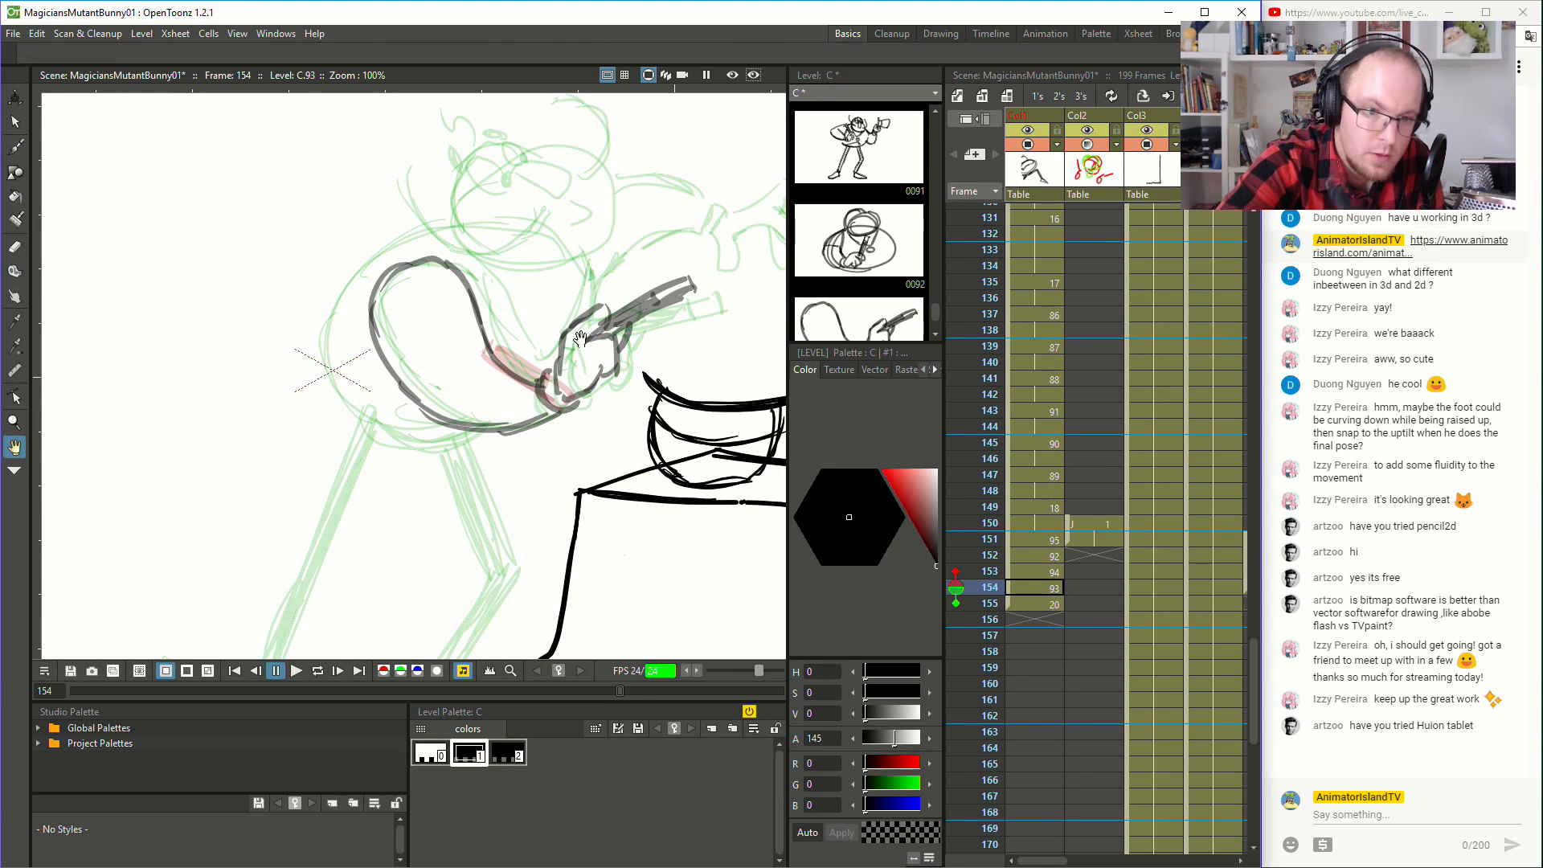
pyautogui.moveTo(573, 354); pyautogui.dragTo(619, 450)
pyautogui.moveTo(490, 302)
pyautogui.mouseDown()
pyautogui.moveTo(497, 343)
pyautogui.moveTo(598, 363)
pyautogui.mouseUp()
pyautogui.moveTo(500, 351); pyautogui.dragTo(627, 366)
pyautogui.hotkey('ctrl', 'z')
pyautogui.moveTo(504, 351)
pyautogui.mouseDown()
pyautogui.moveTo(646, 352)
pyautogui.moveTo(632, 359)
pyautogui.moveTo(660, 299)
pyautogui.mouseUp()
pyautogui.hotkey('ctrl', 'z')
pyautogui.hotkey('ctrl', 'z')
pyautogui.moveTo(625, 360)
pyautogui.mouseDown()
pyautogui.moveTo(645, 275)
pyautogui.moveTo(653, 303)
pyautogui.moveTo(628, 252)
pyautogui.moveTo(604, 246)
pyautogui.moveTo(562, 272)
pyautogui.moveTo(618, 294)
pyautogui.moveTo(585, 267)
pyautogui.moveTo(618, 279)
pyautogui.moveTo(526, 256)
pyautogui.moveTo(549, 284)
pyautogui.mouseUp()
pyautogui.hotkey('ctrl', 'z')
pyautogui.hotkey('ctrl', 'z')
pyautogui.hotkey('ctrl', 'z')
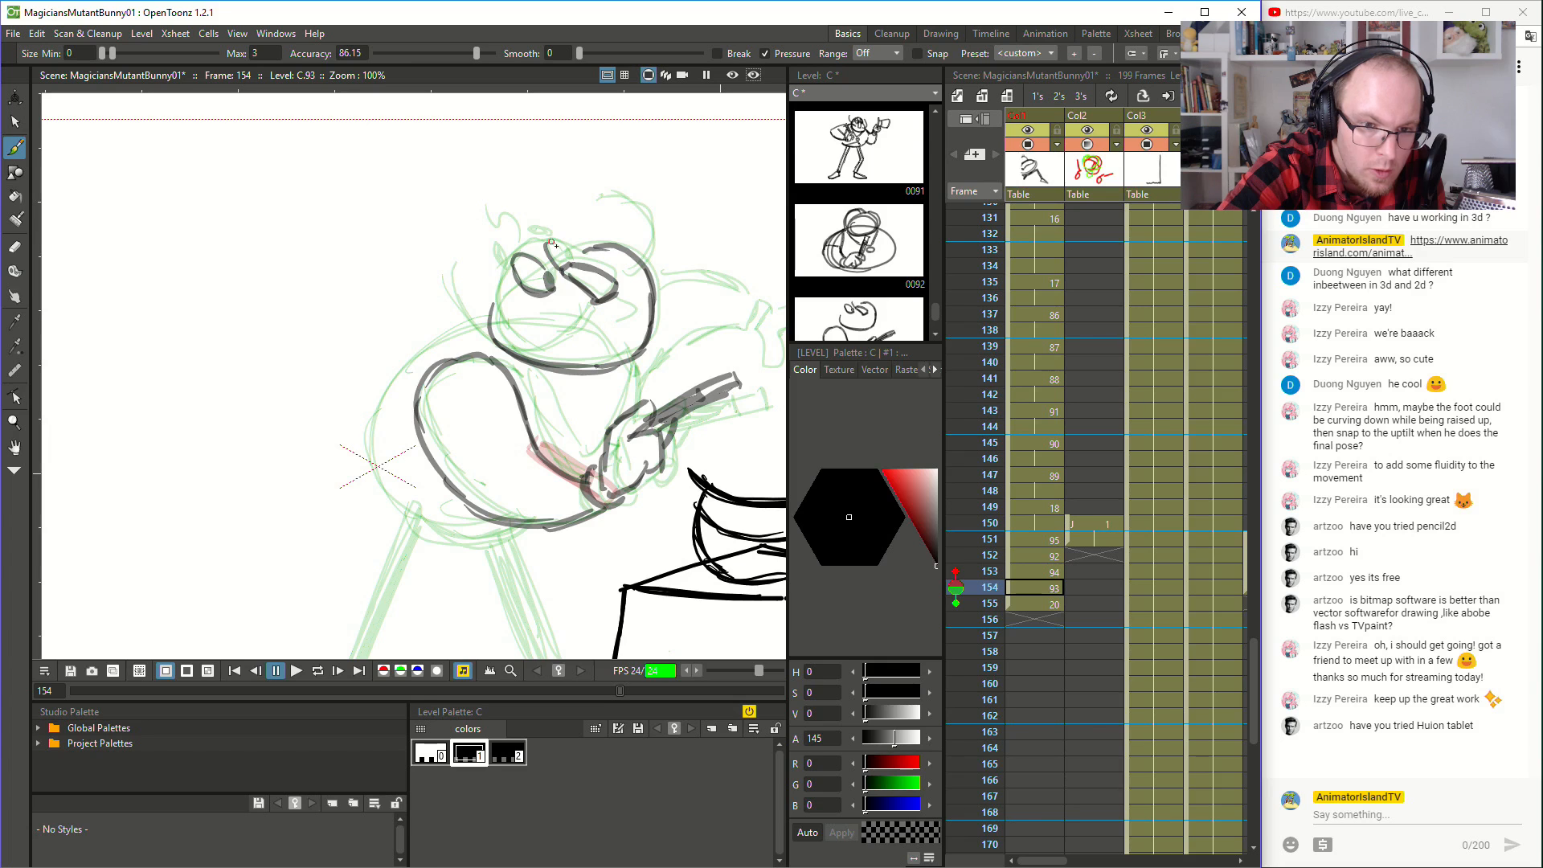
# - Brush the hair curls above the head, the curve behind it and the small mouth mark at frame 154
pyautogui.moveTo(568, 262)
pyautogui.mouseDown()
pyautogui.moveTo(504, 274)
pyautogui.moveTo(488, 323)
pyautogui.mouseUp()
pyautogui.moveTo(499, 270)
pyautogui.mouseDown()
pyautogui.moveTo(495, 250)
pyautogui.moveTo(555, 234)
pyautogui.moveTo(491, 225)
pyautogui.moveTo(519, 242)
pyautogui.moveTo(486, 213)
pyautogui.mouseUp()
pyautogui.hotkey('ctrl', 'z')
pyautogui.moveTo(634, 258)
pyautogui.mouseDown()
pyautogui.moveTo(639, 218)
pyautogui.moveTo(601, 195)
pyautogui.mouseUp()
pyautogui.moveTo(588, 305)
pyautogui.mouseDown()
pyautogui.moveTo(470, 342)
pyautogui.moveTo(461, 282)
pyautogui.mouseUp()
pyautogui.moveTo(613, 307)
pyautogui.mouseDown()
pyautogui.moveTo(629, 315)
pyautogui.moveTo(620, 332)
pyautogui.mouseUp()
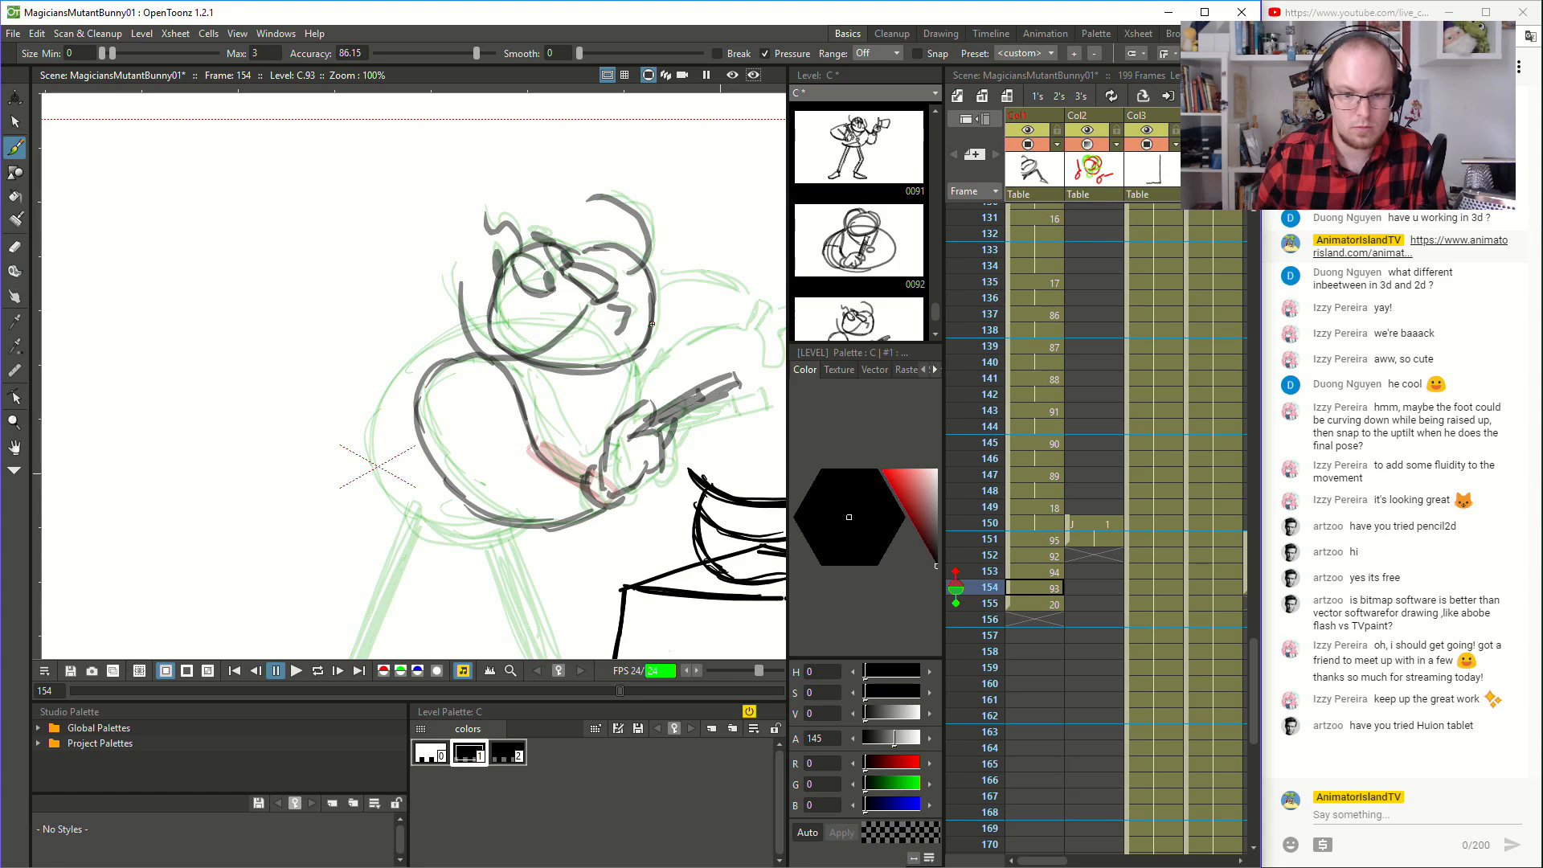
# - Brush the outstretched hand with spread fingers and its cuff at frame 154, comparing the pose with frame 155
pyautogui.moveTo(567, 390); pyautogui.dragTo(385, 404)
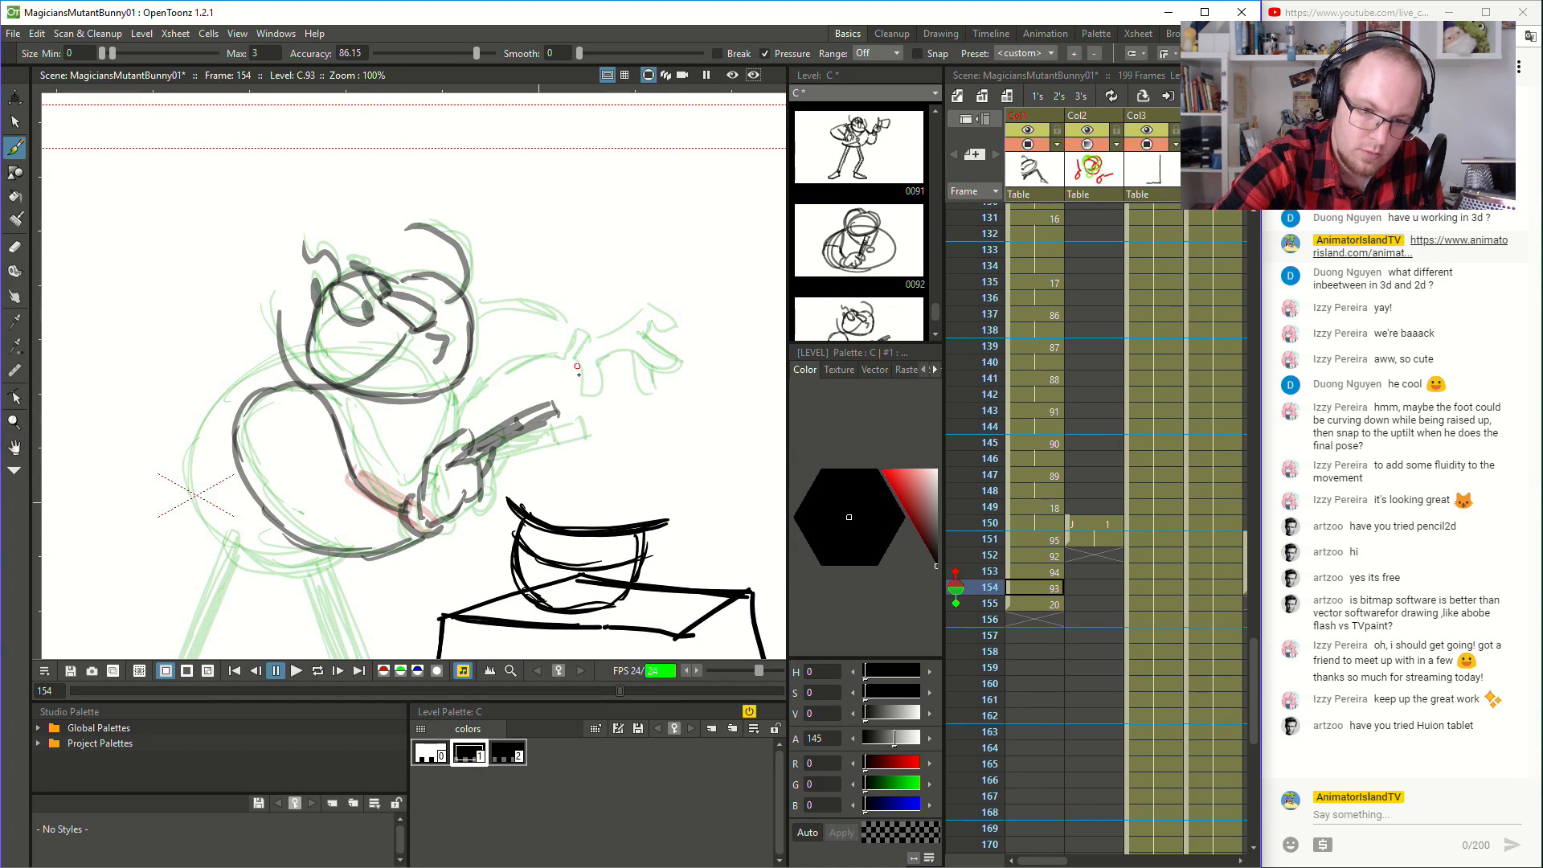
pyautogui.moveTo(594, 337)
pyautogui.mouseDown()
pyautogui.moveTo(660, 300)
pyautogui.moveTo(679, 315)
pyautogui.moveTo(656, 316)
pyautogui.moveTo(647, 337)
pyautogui.moveTo(685, 358)
pyautogui.moveTo(641, 333)
pyautogui.moveTo(669, 387)
pyautogui.moveTo(667, 354)
pyautogui.moveTo(594, 376)
pyautogui.moveTo(607, 369)
pyautogui.moveTo(594, 336)
pyautogui.moveTo(563, 360)
pyautogui.mouseUp()
pyautogui.hotkey('ctrl', 'z')
pyautogui.hotkey('ctrl', 'z')
pyautogui.press('Down')
pyautogui.press('Up')
pyautogui.press('Down')
pyautogui.press('Up')
pyautogui.press('Down')
pyautogui.press('Up')
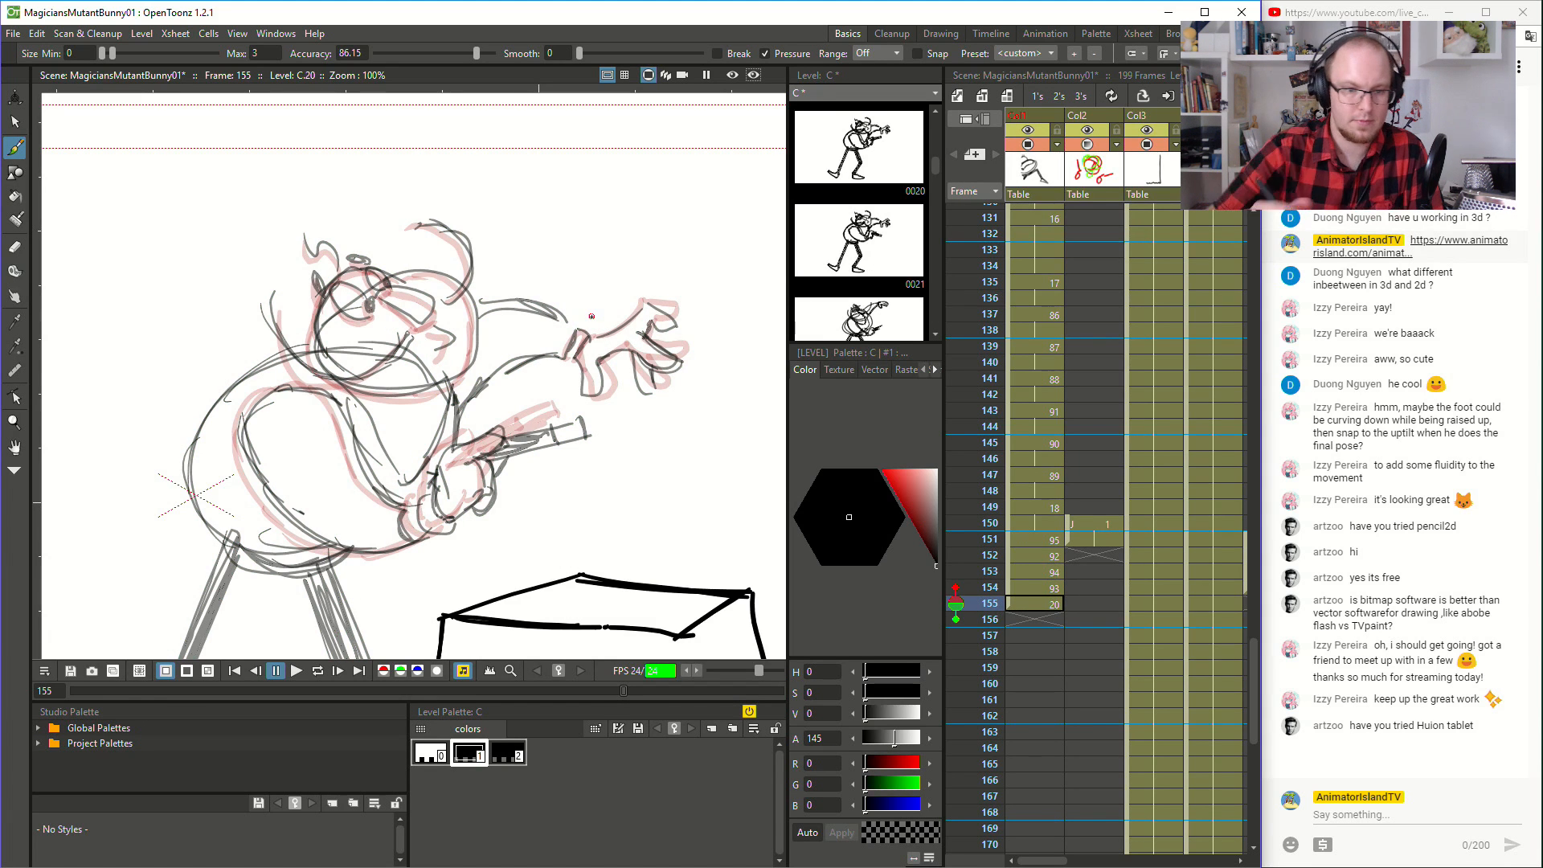
pyautogui.press(',')
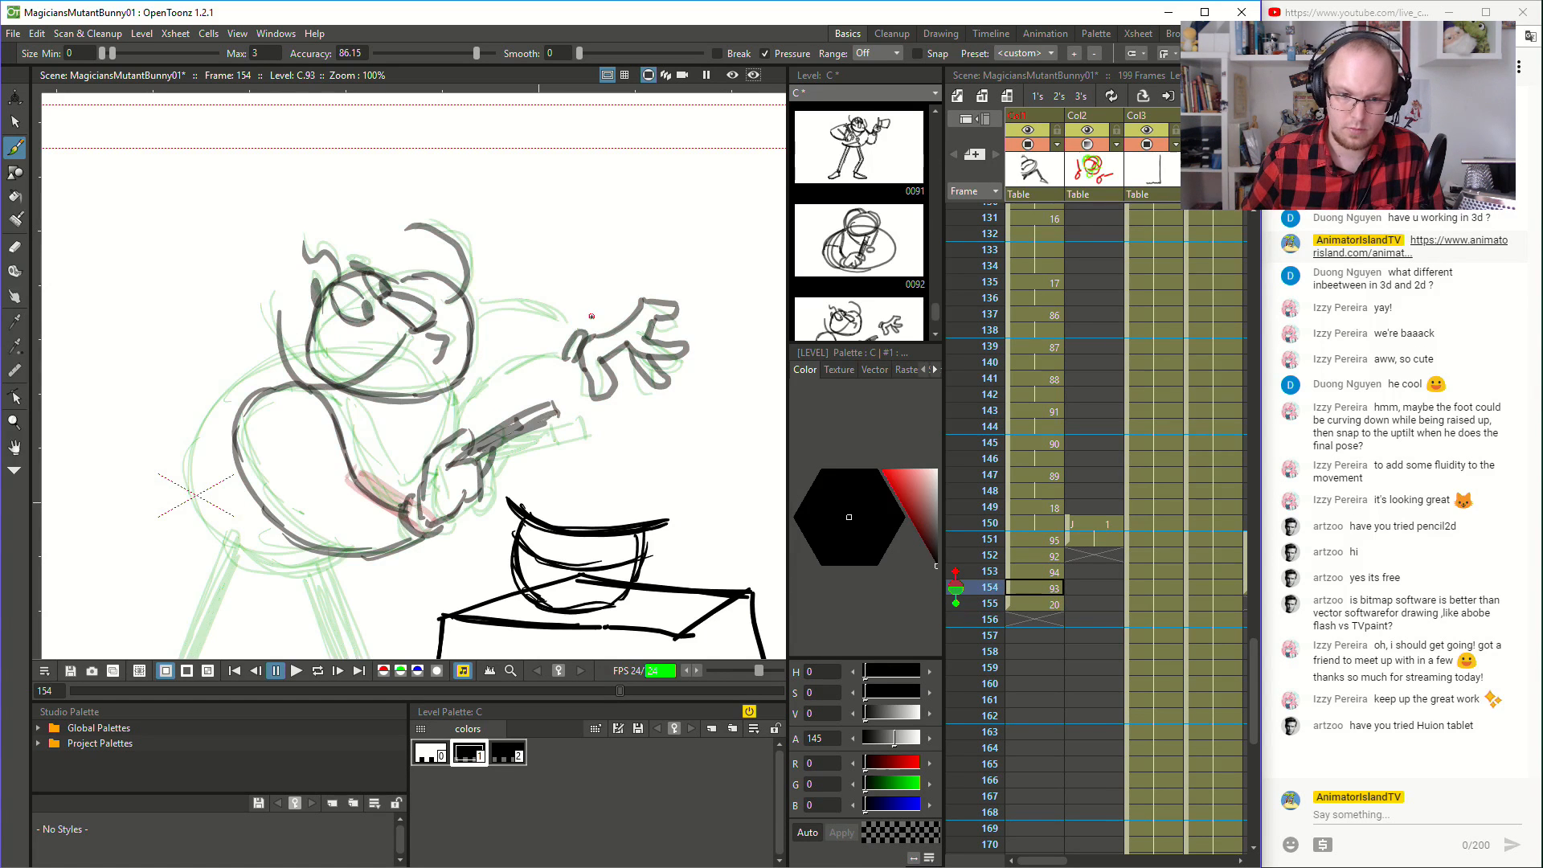
# - Brush the upper and lower edges of the outstretched arm between the body and the cuff at frame 154
pyautogui.moveTo(483, 306); pyautogui.dragTo(570, 328)
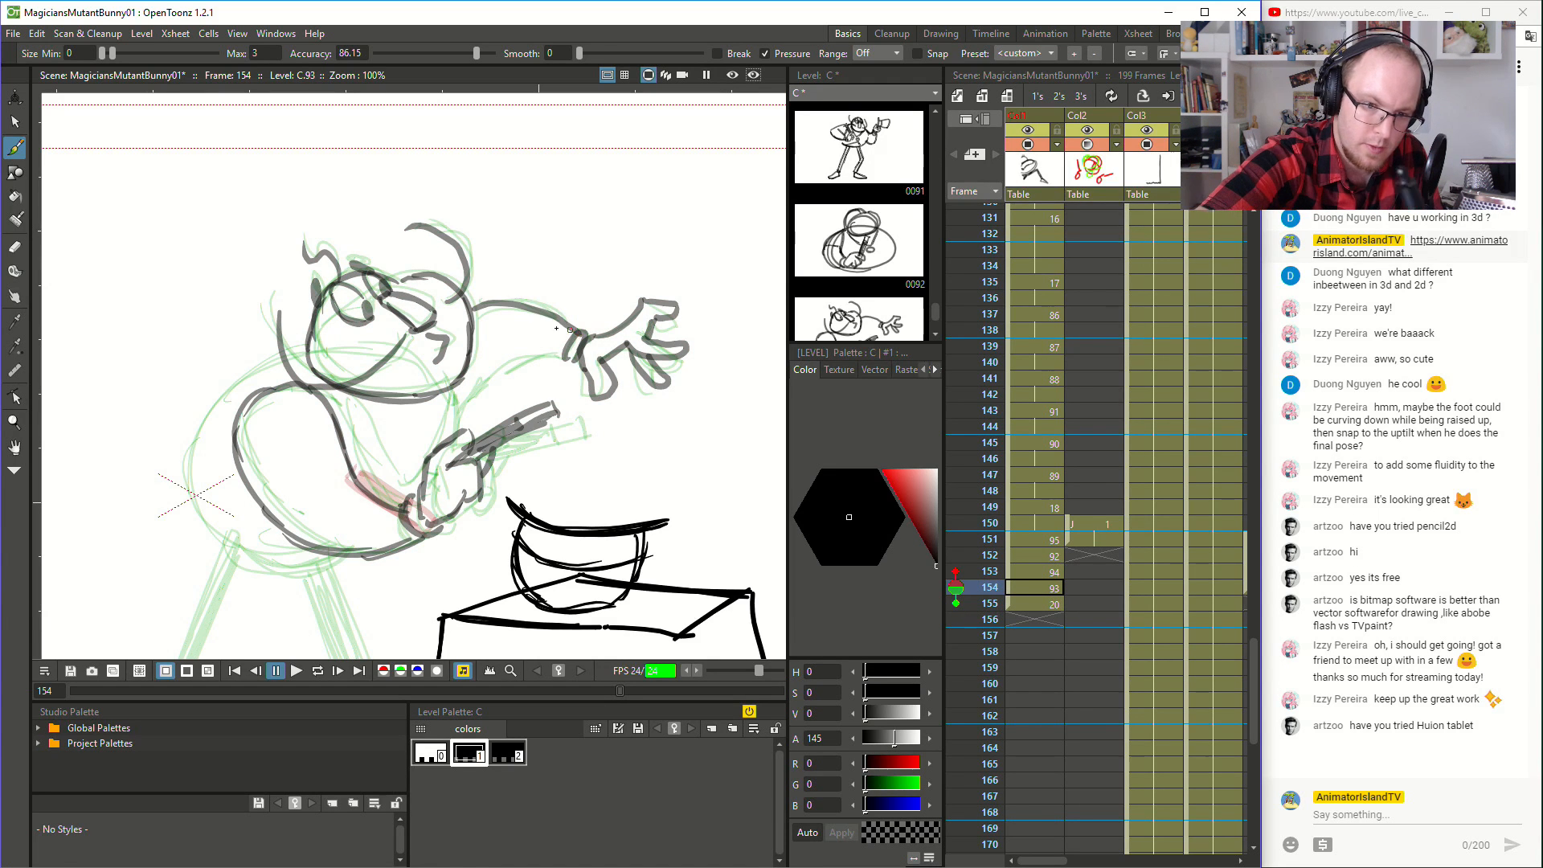
pyautogui.moveTo(464, 420)
pyautogui.mouseDown()
pyautogui.moveTo(521, 364)
pyautogui.moveTo(567, 363)
pyautogui.mouseUp()
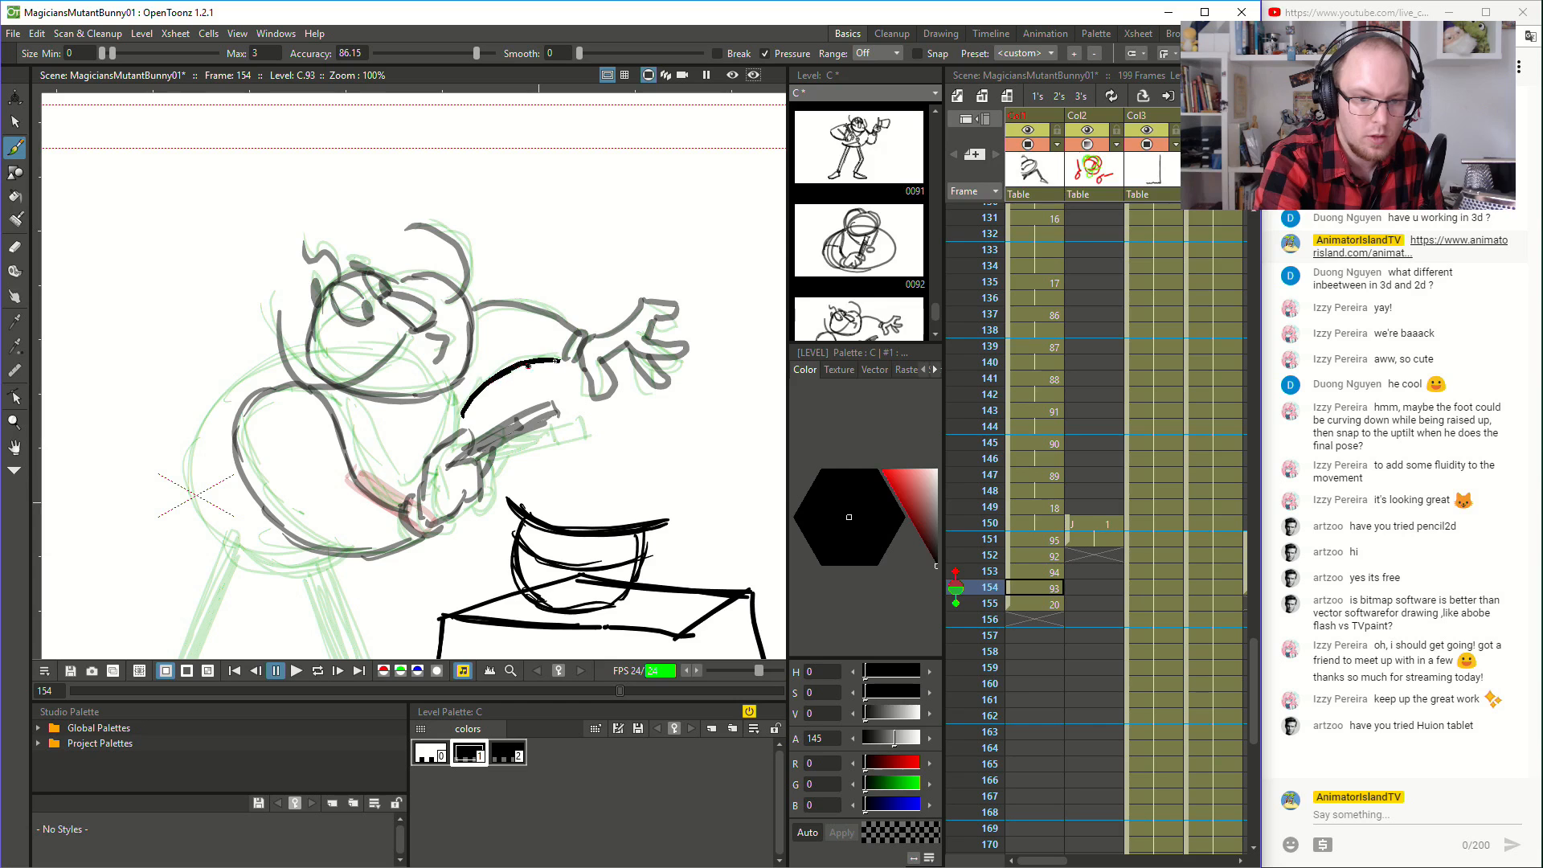
pyautogui.moveTo(455, 385)
pyautogui.mouseDown()
pyautogui.moveTo(463, 423)
pyautogui.moveTo(638, 378)
pyautogui.mouseUp()
# - Brush the body's rounded back and lower edge behind the wand arm at frame 154
pyautogui.press('space')
pyautogui.moveTo(452, 318)
pyautogui.mouseDown()
pyautogui.moveTo(376, 361)
pyautogui.moveTo(453, 318)
pyautogui.moveTo(377, 352)
pyautogui.moveTo(347, 415)
pyautogui.mouseUp()
pyautogui.moveTo(396, 337)
pyautogui.mouseDown()
pyautogui.moveTo(352, 444)
pyautogui.moveTo(363, 474)
pyautogui.moveTo(472, 512)
pyautogui.mouseUp()
pyautogui.moveTo(352, 473); pyautogui.dragTo(491, 508)
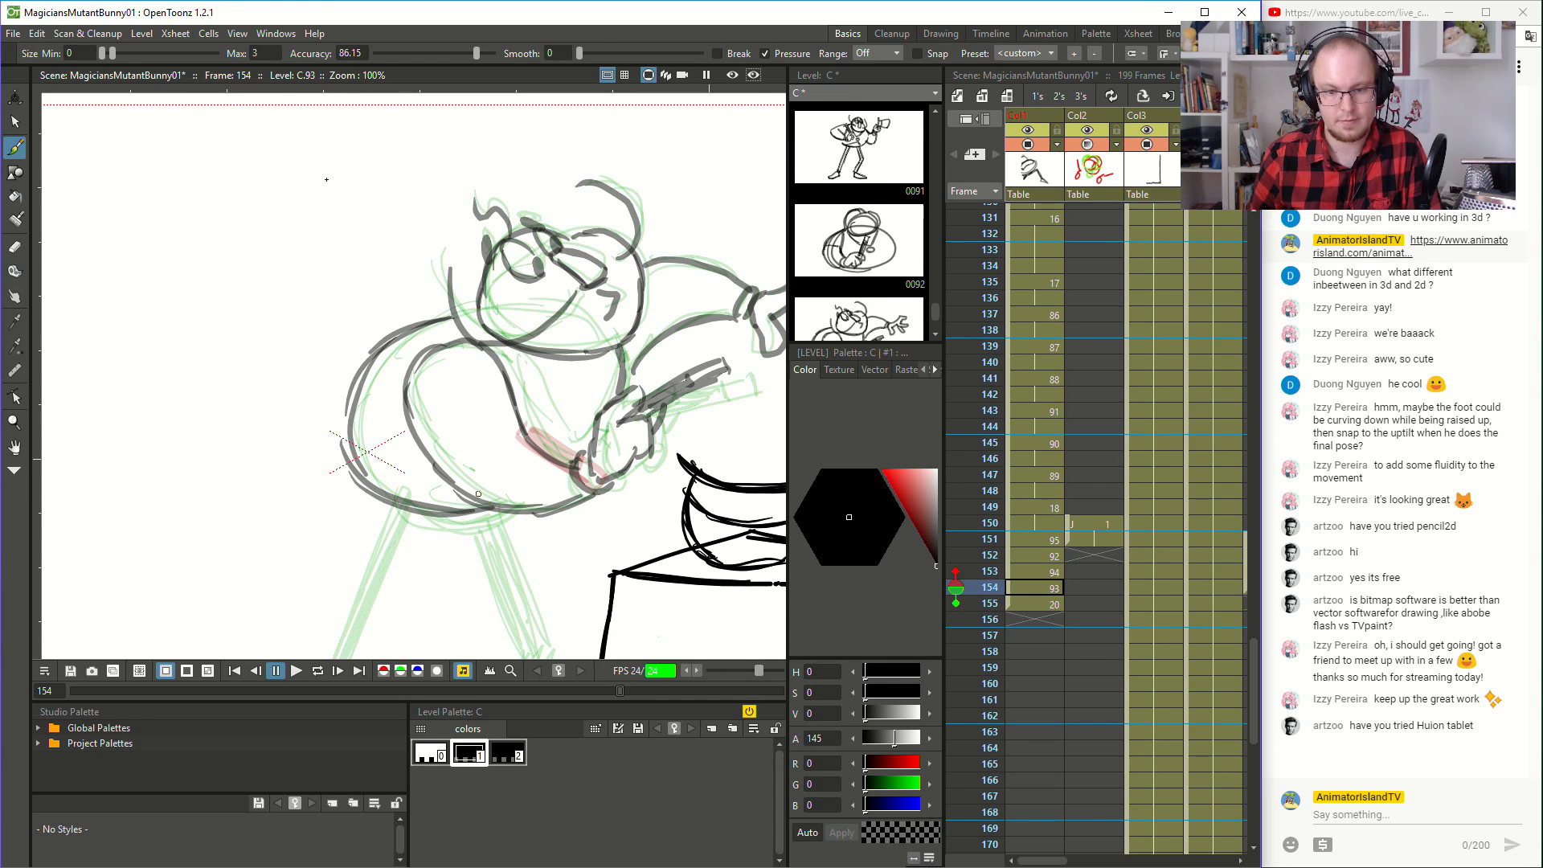
# - Flip back and forth through the drawings around frame 154 to check the motion of the inbetweens
pyautogui.scroll(-2, 411, 328)
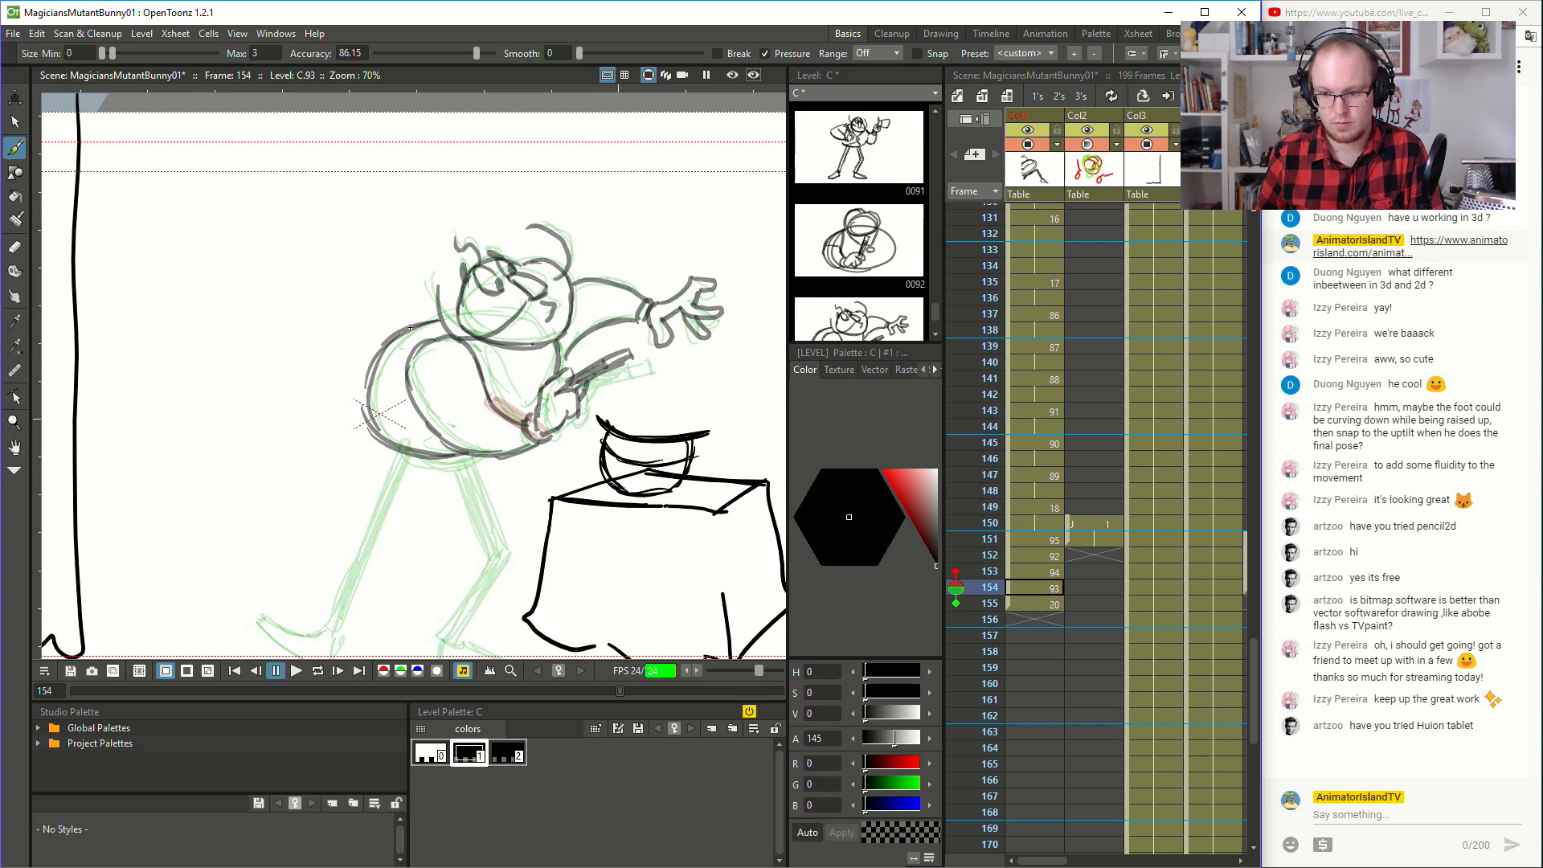
pyautogui.press('Up')
pyautogui.press('Up')
pyautogui.press('Up')
pyautogui.press('Up')
pyautogui.press('Up')
pyautogui.press('Down')
pyautogui.press('Down')
pyautogui.press('Down')
pyautogui.press('Down')
pyautogui.press('Down')
pyautogui.press('Up')
pyautogui.press('Up')
pyautogui.press('Up')
pyautogui.press('Down')
pyautogui.press('Down')
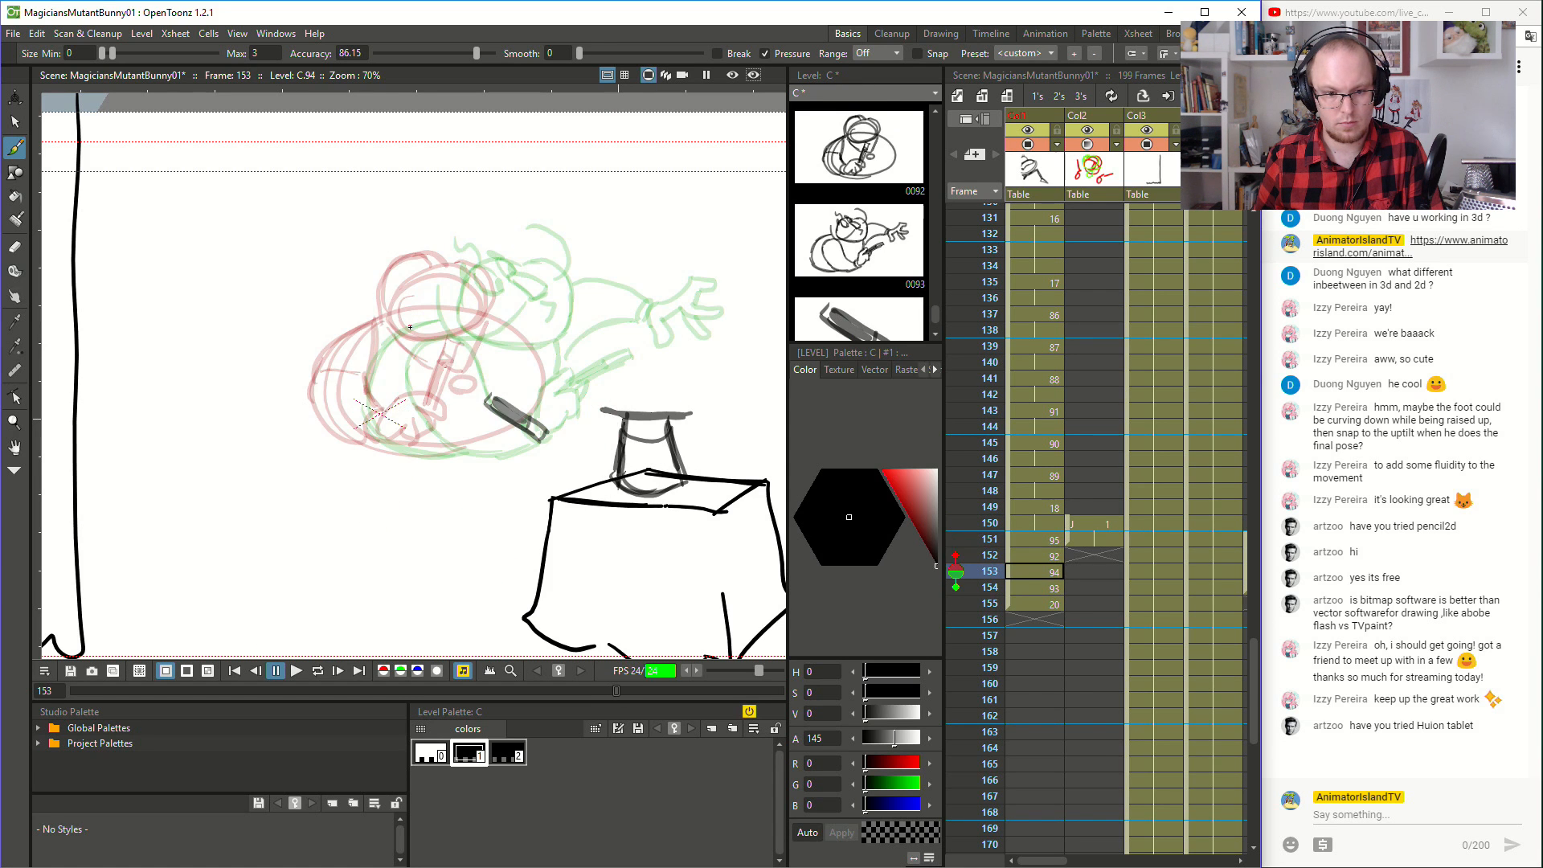
# - Brush the large round body and the head with its facial features between the onion-skin poses at frame 153
pyautogui.moveTo(446, 324)
pyautogui.mouseDown()
pyautogui.moveTo(409, 329)
pyautogui.moveTo(346, 385)
pyautogui.moveTo(392, 431)
pyautogui.moveTo(367, 455)
pyautogui.moveTo(465, 451)
pyautogui.moveTo(369, 437)
pyautogui.moveTo(513, 442)
pyautogui.moveTo(455, 453)
pyautogui.moveTo(548, 414)
pyautogui.mouseUp()
pyautogui.moveTo(532, 427)
pyautogui.mouseDown()
pyautogui.moveTo(556, 352)
pyautogui.moveTo(523, 335)
pyautogui.mouseUp()
pyautogui.moveTo(461, 323)
pyautogui.mouseDown()
pyautogui.moveTo(512, 333)
pyautogui.moveTo(544, 365)
pyautogui.mouseUp()
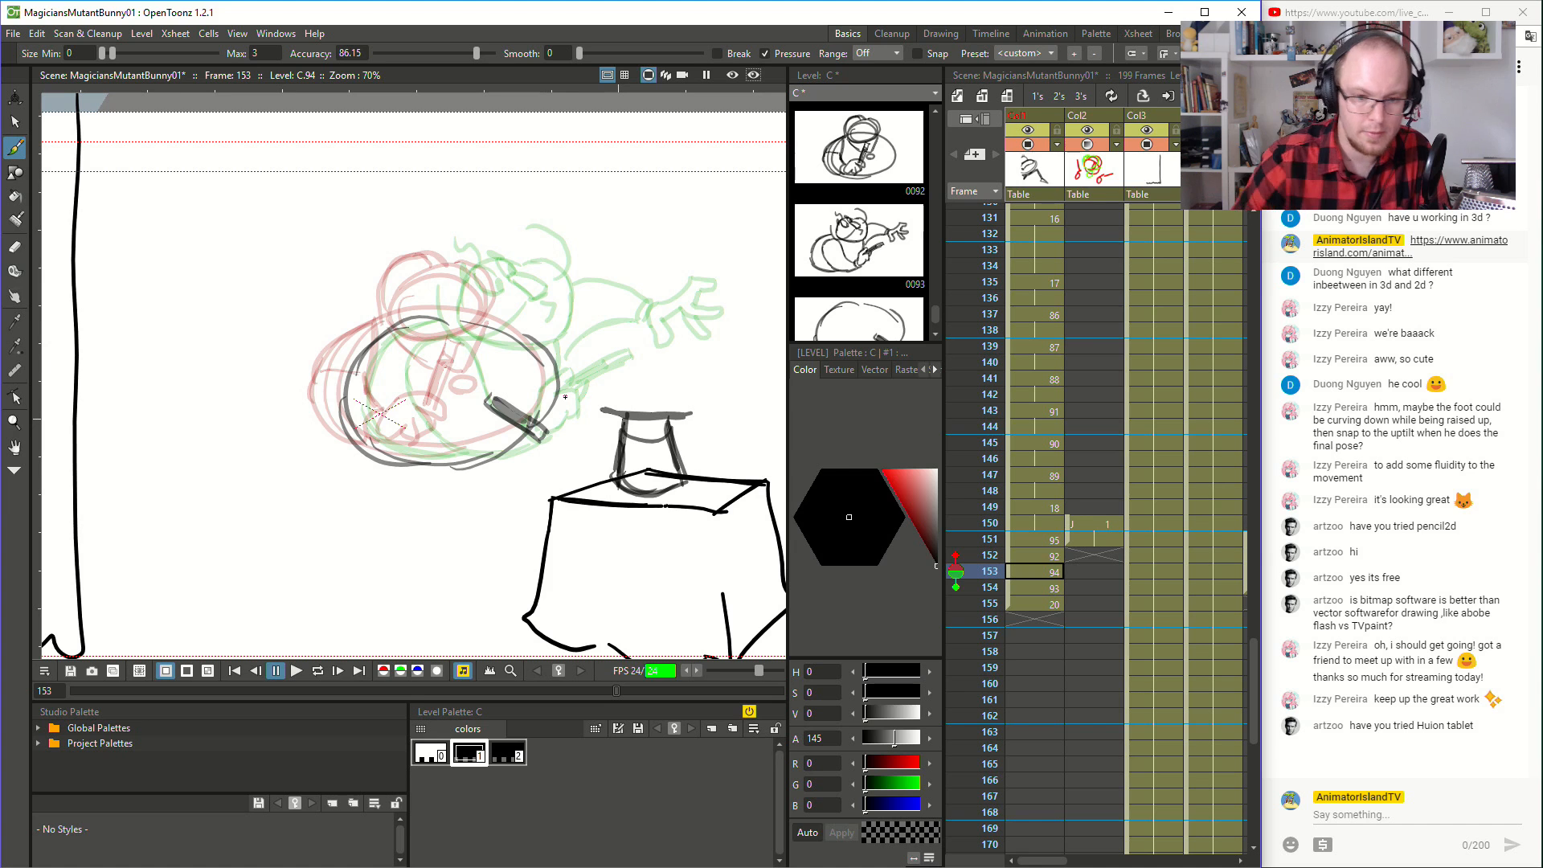
pyautogui.moveTo(470, 271)
pyautogui.mouseDown()
pyautogui.moveTo(412, 285)
pyautogui.moveTo(405, 319)
pyautogui.moveTo(410, 336)
pyautogui.moveTo(491, 354)
pyautogui.moveTo(523, 290)
pyautogui.moveTo(479, 277)
pyautogui.moveTo(474, 321)
pyautogui.moveTo(450, 287)
pyautogui.moveTo(472, 277)
pyautogui.moveTo(392, 245)
pyautogui.mouseUp()
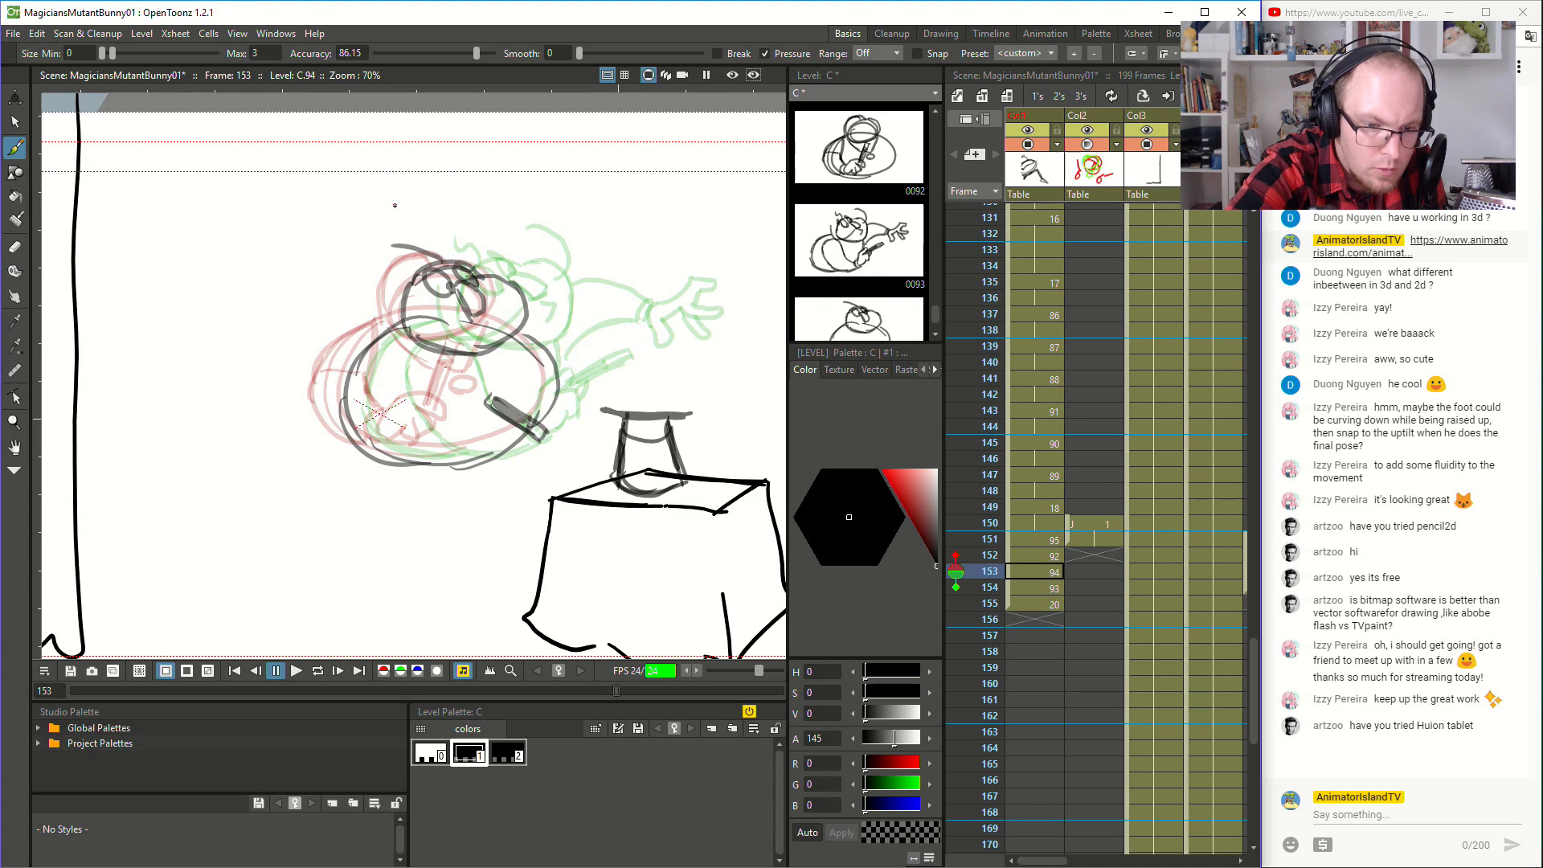
pyautogui.moveTo(492, 323); pyautogui.dragTo(480, 338)
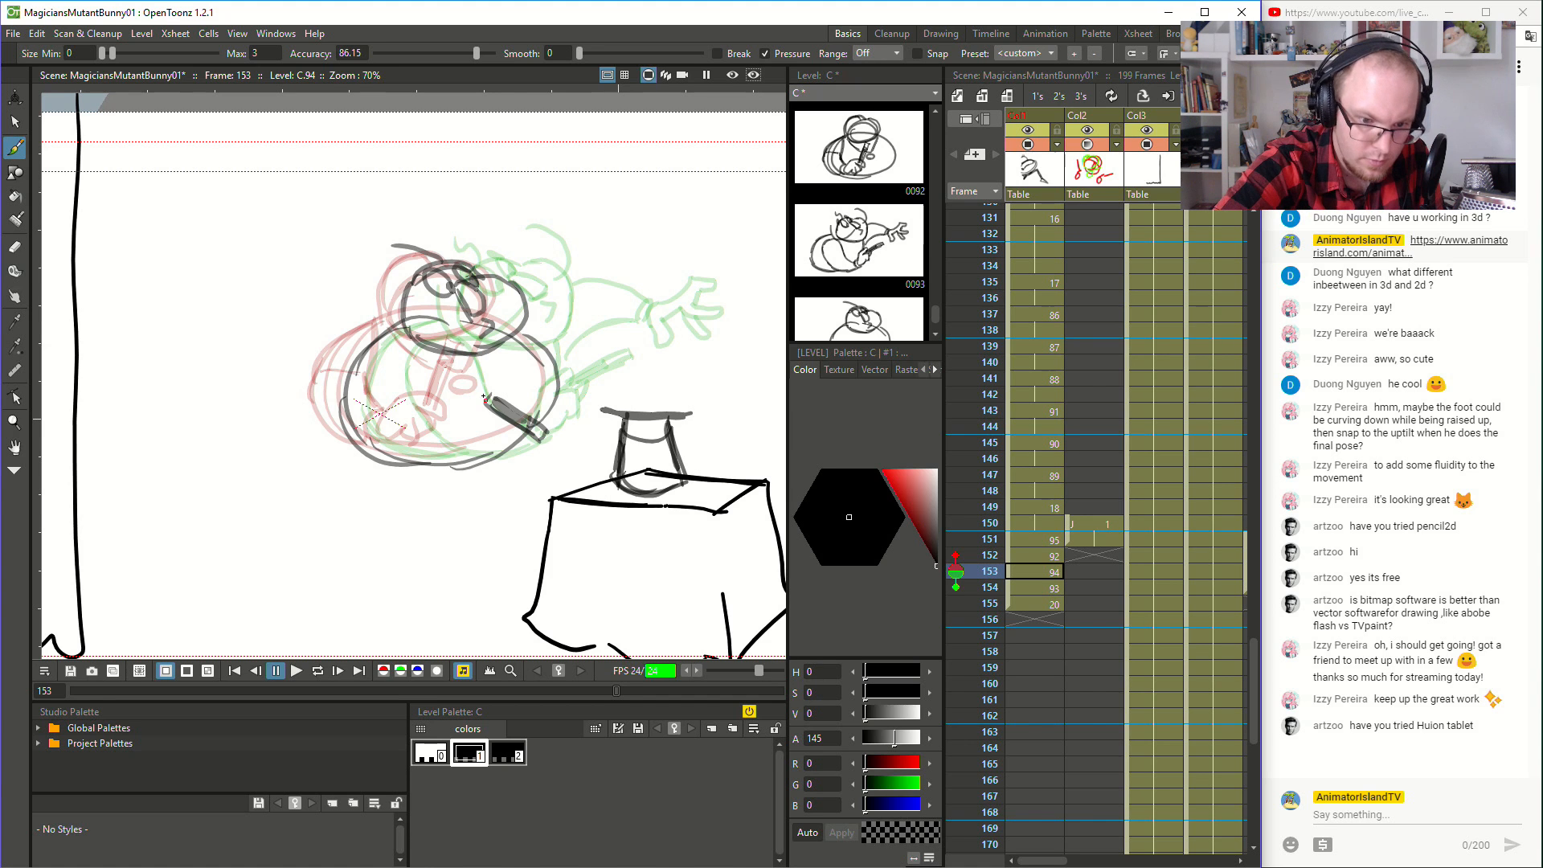
# - Brush the hand gripping the wand and the outstretched hand with drooping fingers at frame 153
pyautogui.moveTo(466, 389)
pyautogui.mouseDown()
pyautogui.moveTo(509, 396)
pyautogui.moveTo(477, 398)
pyautogui.moveTo(490, 405)
pyautogui.moveTo(479, 419)
pyautogui.moveTo(460, 408)
pyautogui.moveTo(480, 422)
pyautogui.moveTo(436, 434)
pyautogui.mouseUp()
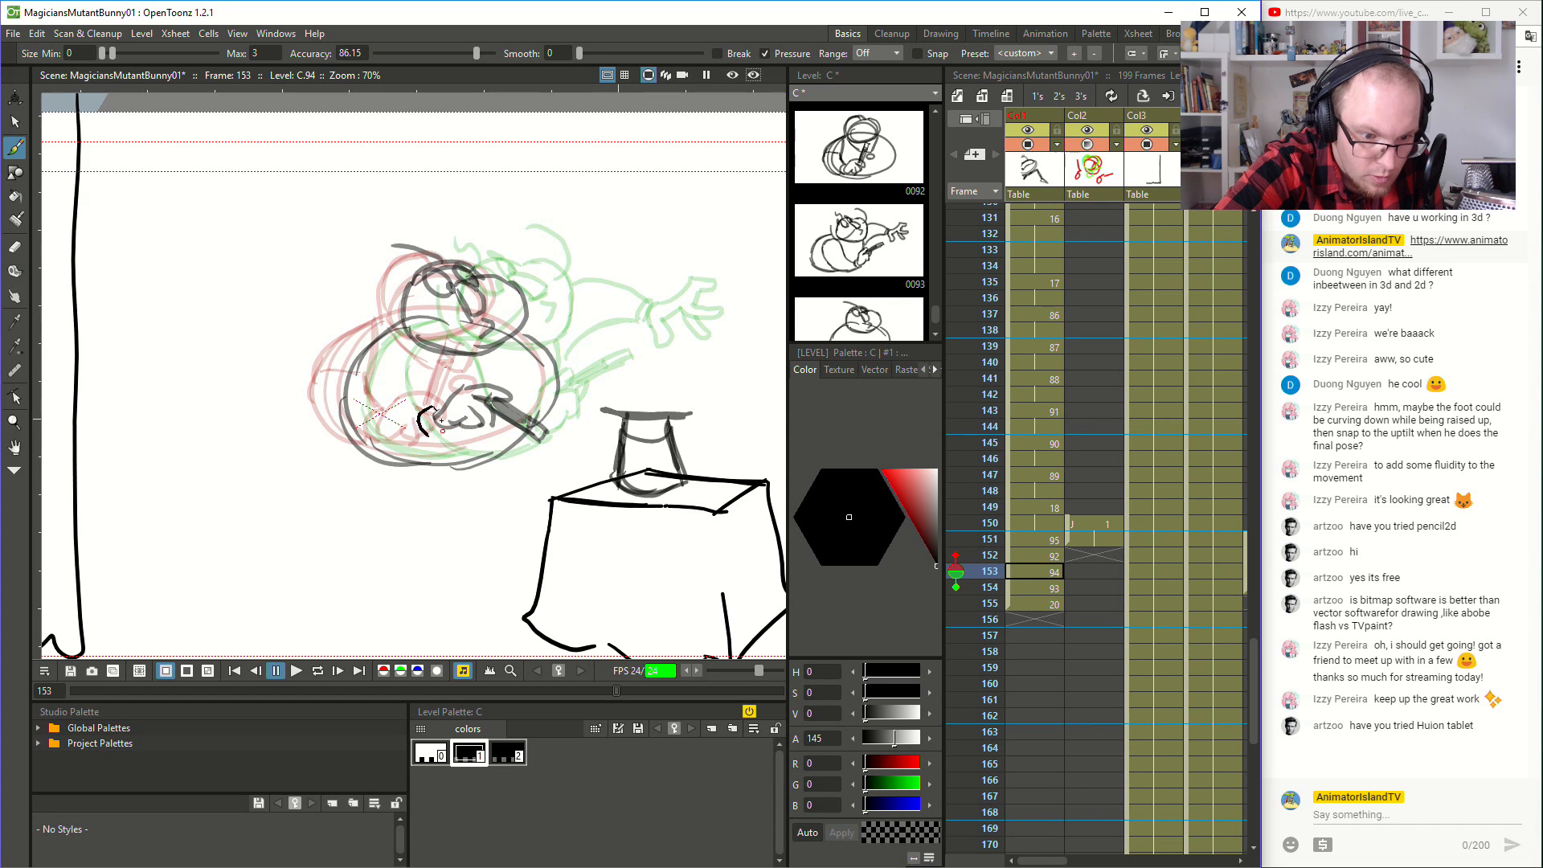
pyautogui.moveTo(644, 322)
pyautogui.mouseDown()
pyautogui.moveTo(625, 347)
pyautogui.moveTo(652, 338)
pyautogui.moveTo(645, 372)
pyautogui.moveTo(684, 363)
pyautogui.moveTo(704, 323)
pyautogui.moveTo(706, 341)
pyautogui.mouseUp()
pyautogui.hotkey('ctrl', 'z')
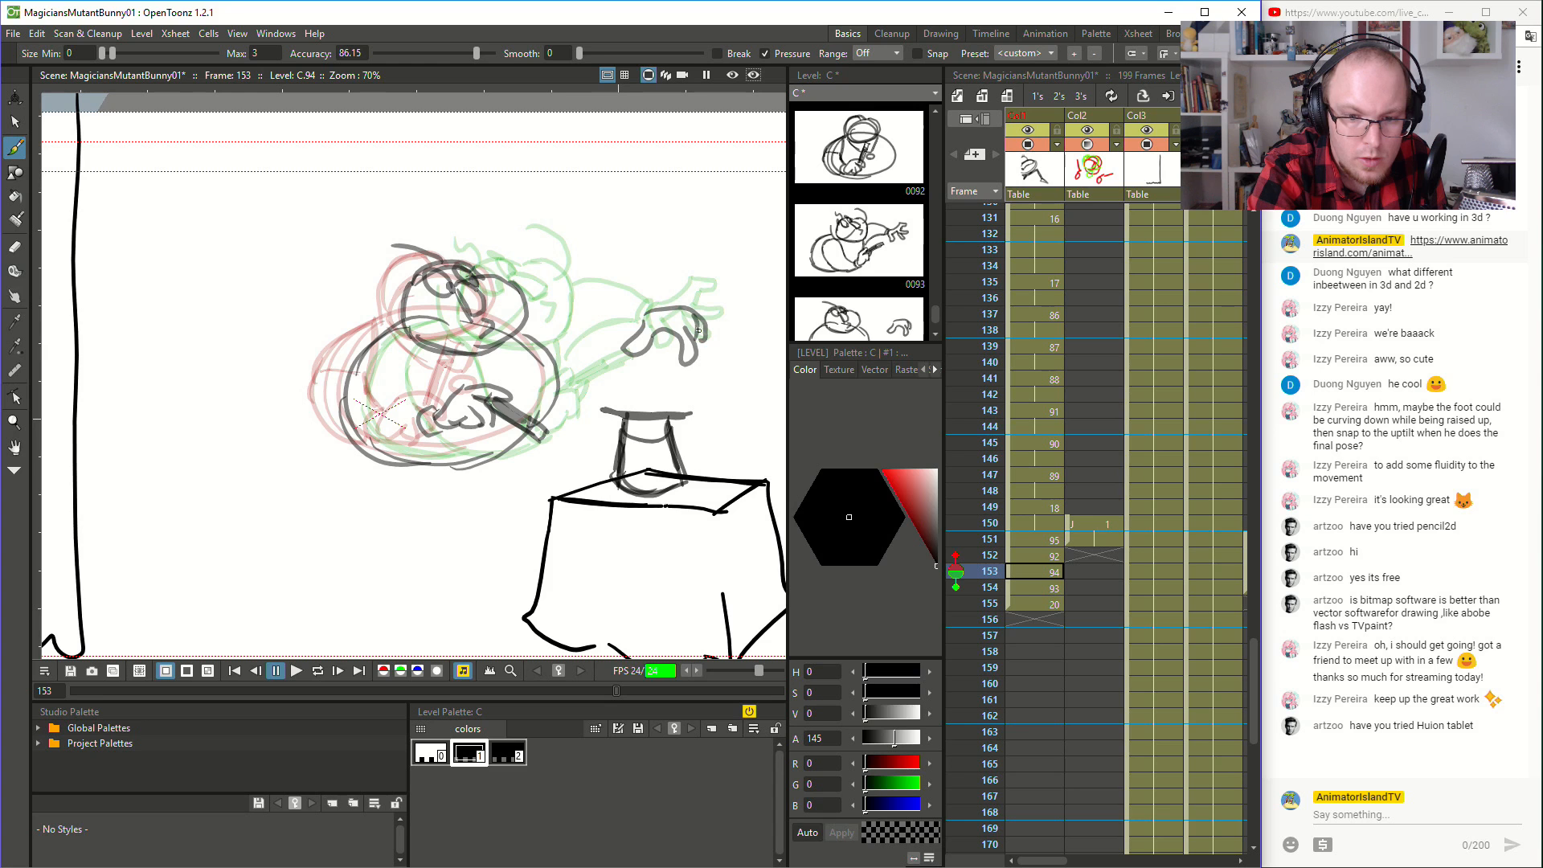
pyautogui.hotkey('ctrl', 'z')
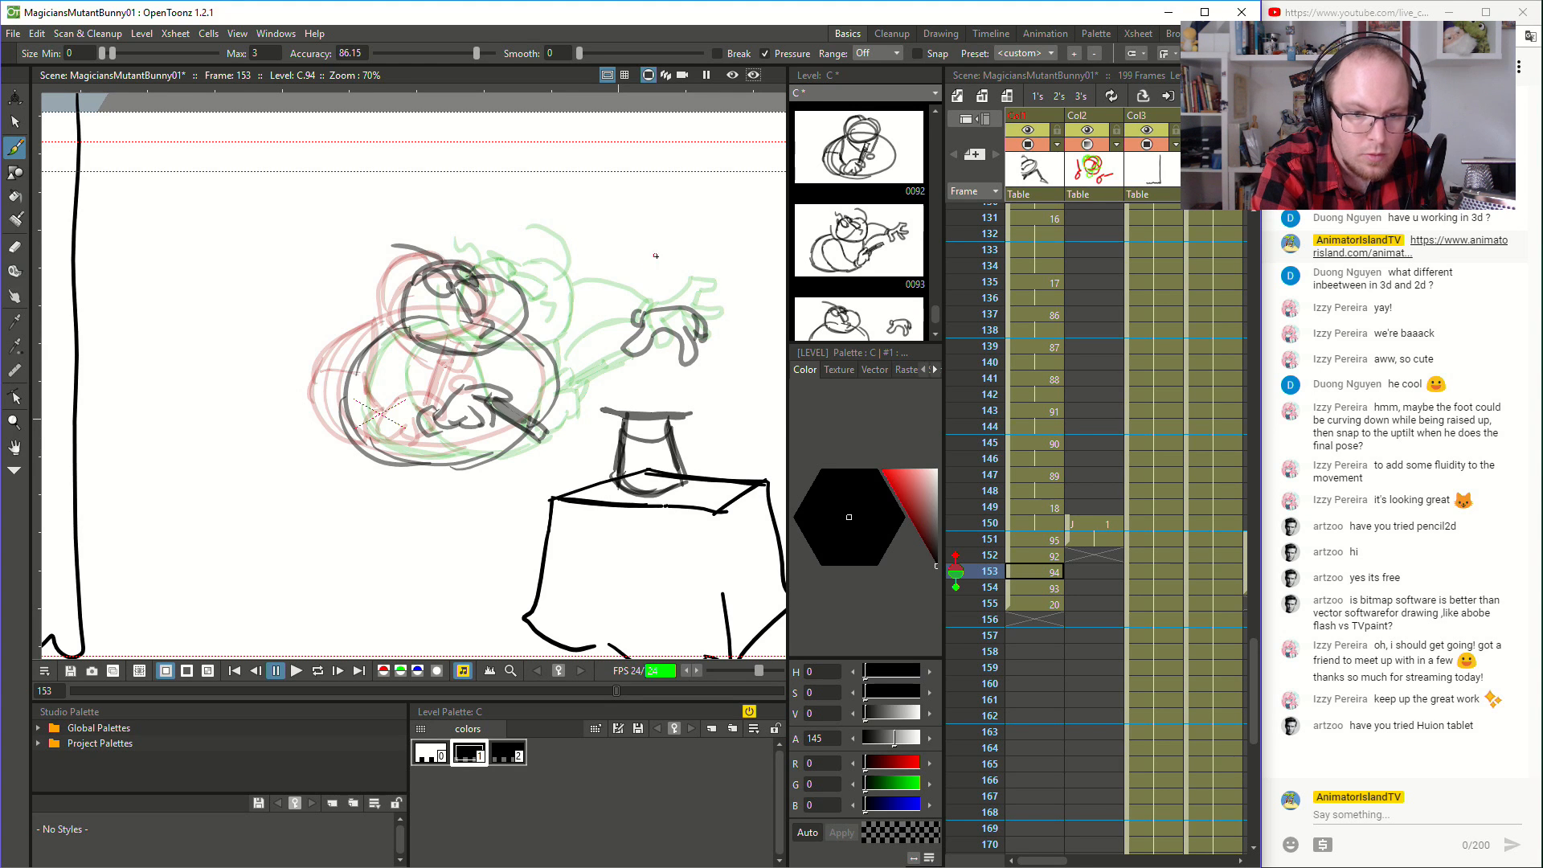
# - Brush the outstretched arm's upper and lower edges and the cuff at its wrist at frame 153
pyautogui.moveTo(602, 310); pyautogui.dragTo(637, 314)
pyautogui.hotkey('ctrl', 'z')
pyautogui.moveTo(526, 316)
pyautogui.mouseDown()
pyautogui.moveTo(612, 308)
pyautogui.moveTo(521, 316)
pyautogui.mouseUp()
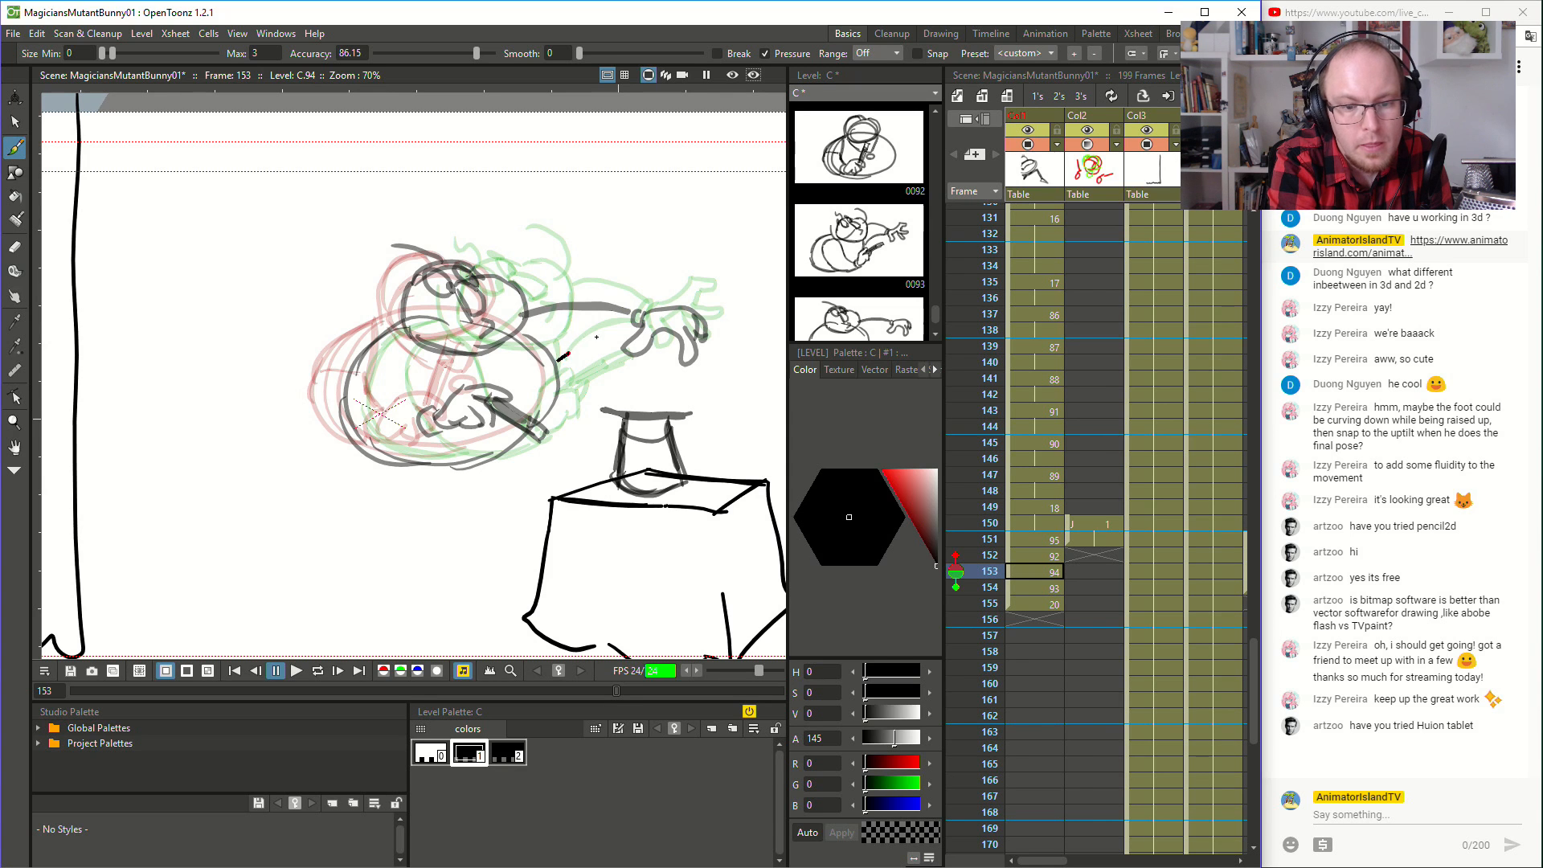
pyautogui.hotkey('ctrl', 'z')
pyautogui.moveTo(588, 340); pyautogui.dragTo(635, 317)
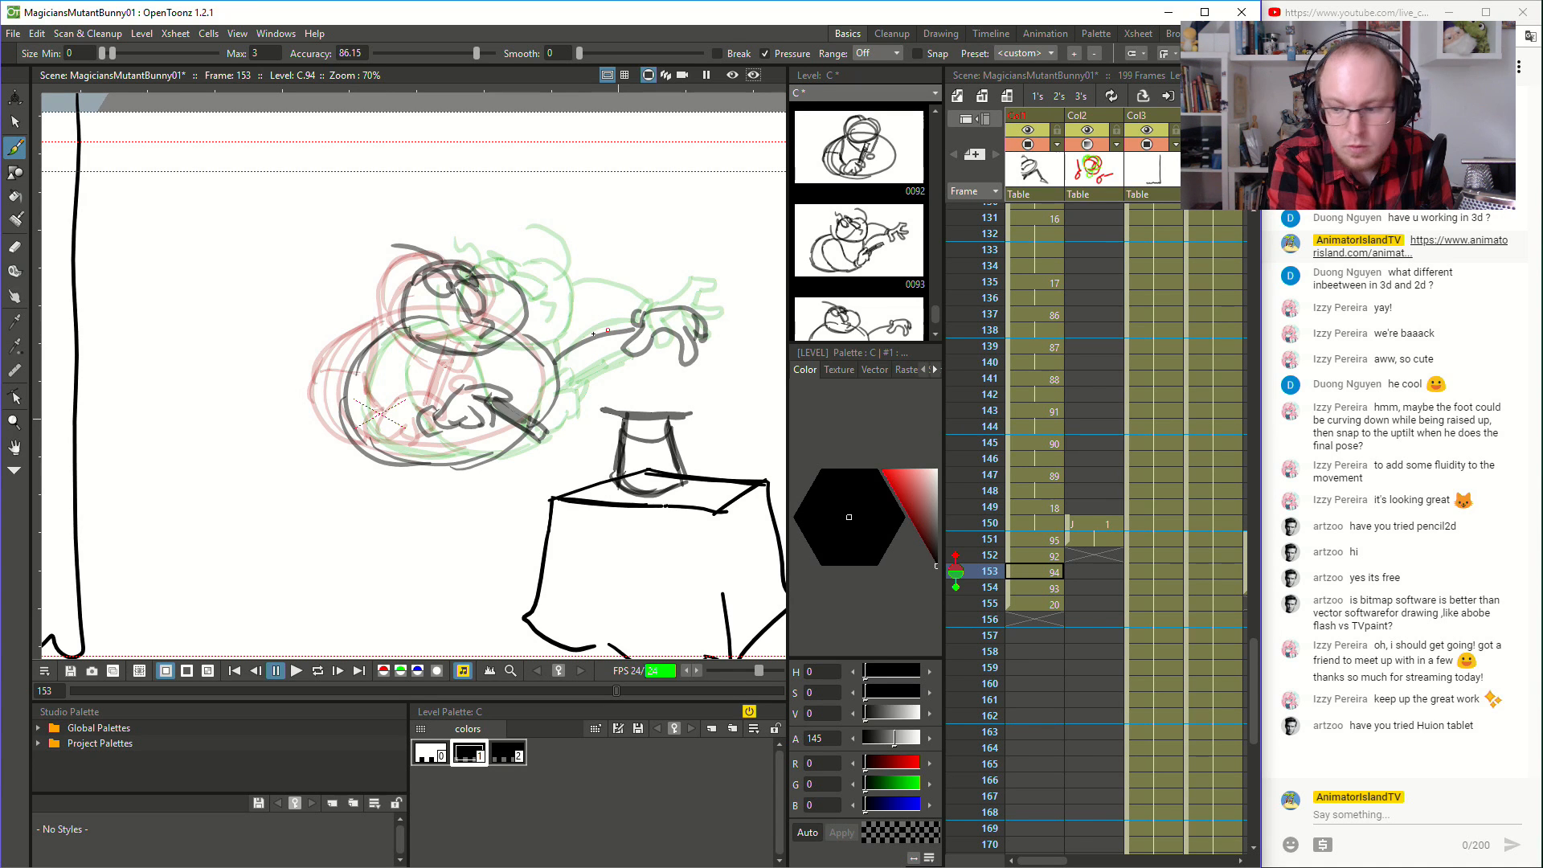
pyautogui.moveTo(534, 307); pyautogui.dragTo(635, 307)
pyautogui.moveTo(629, 307); pyautogui.dragTo(619, 334)
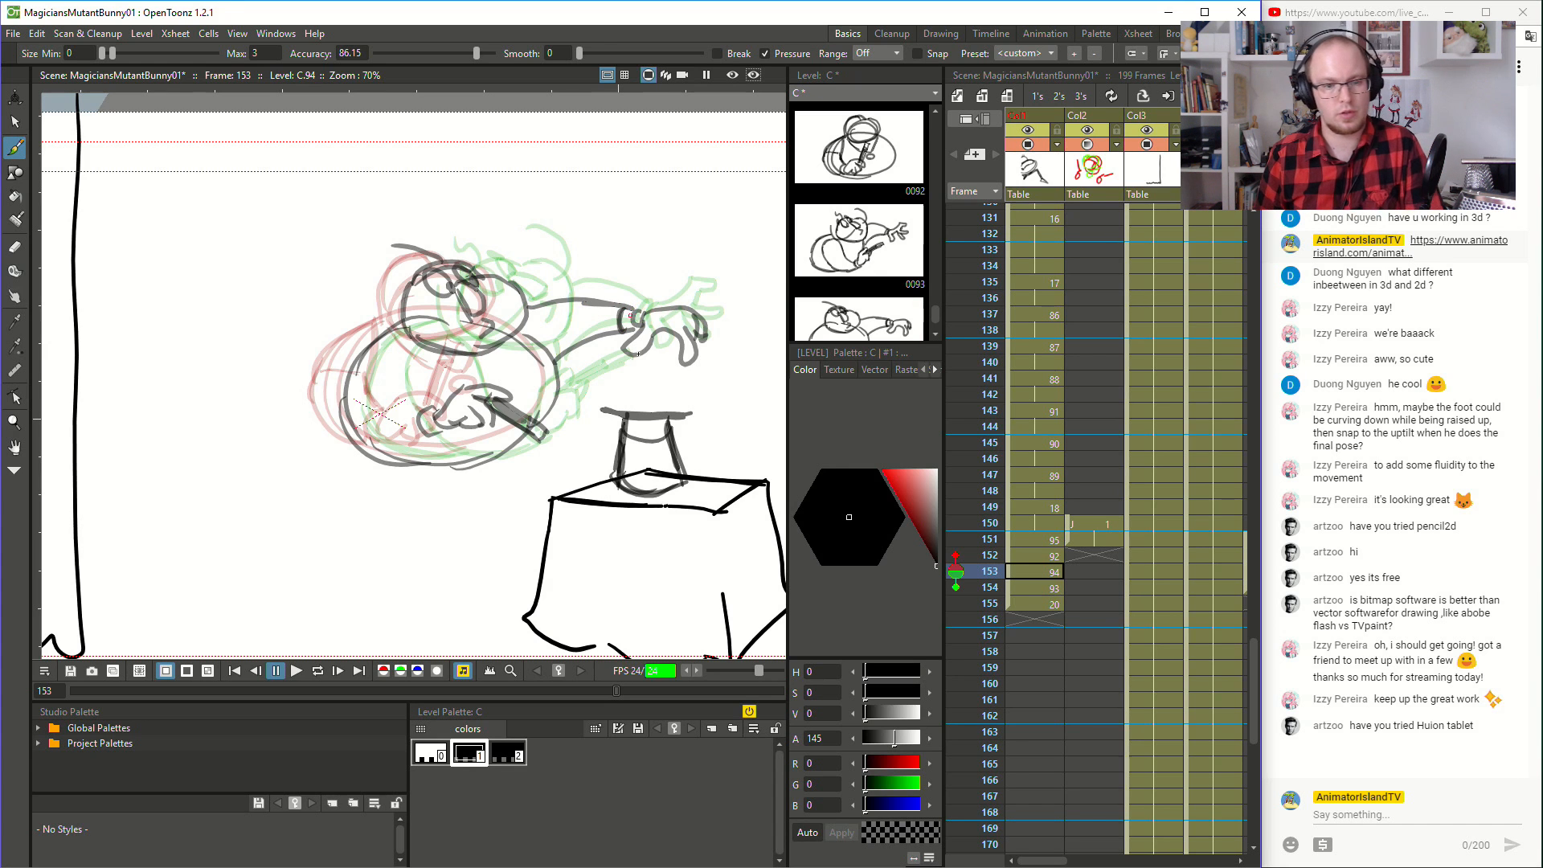
# - Compare frames 151 to 153, and brush the reaching hand beside the hat at frame 151
pyautogui.click(1050, 560)
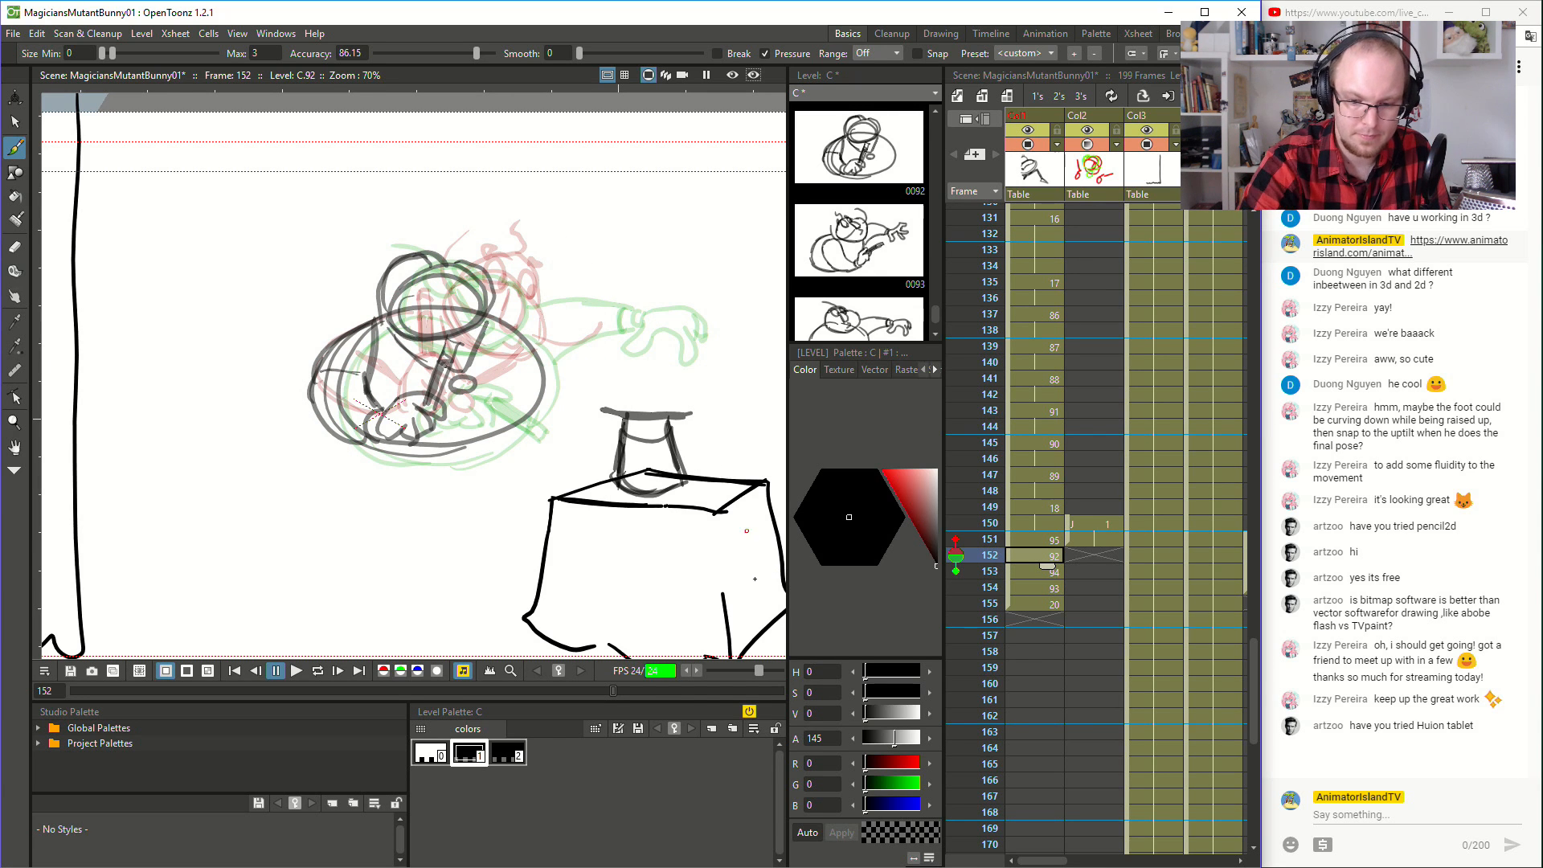
pyautogui.click(1050, 542)
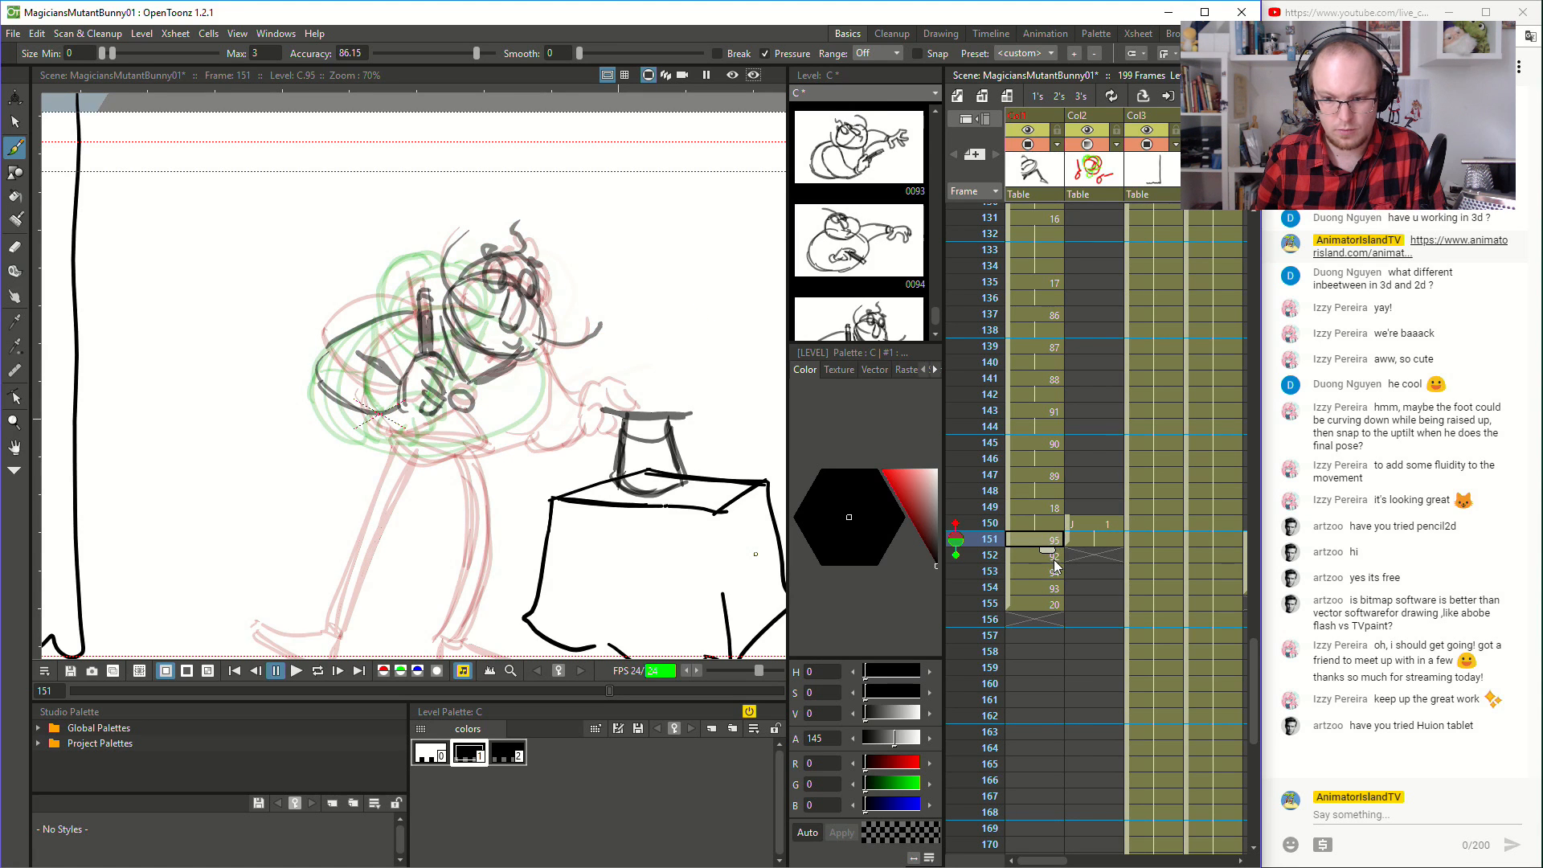
pyautogui.click(1054, 560)
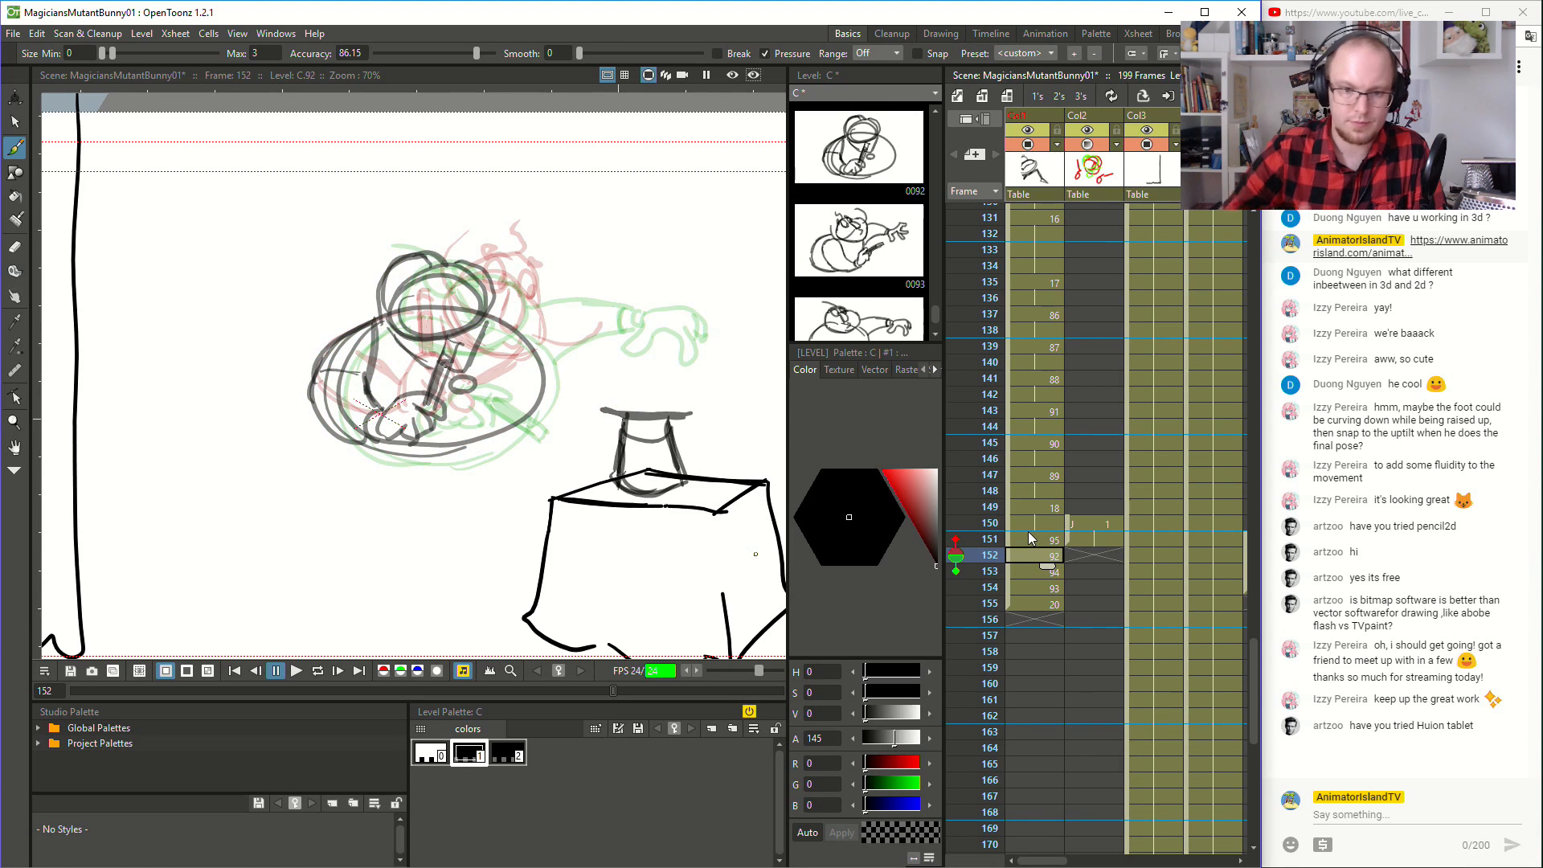
pyautogui.click(1053, 574)
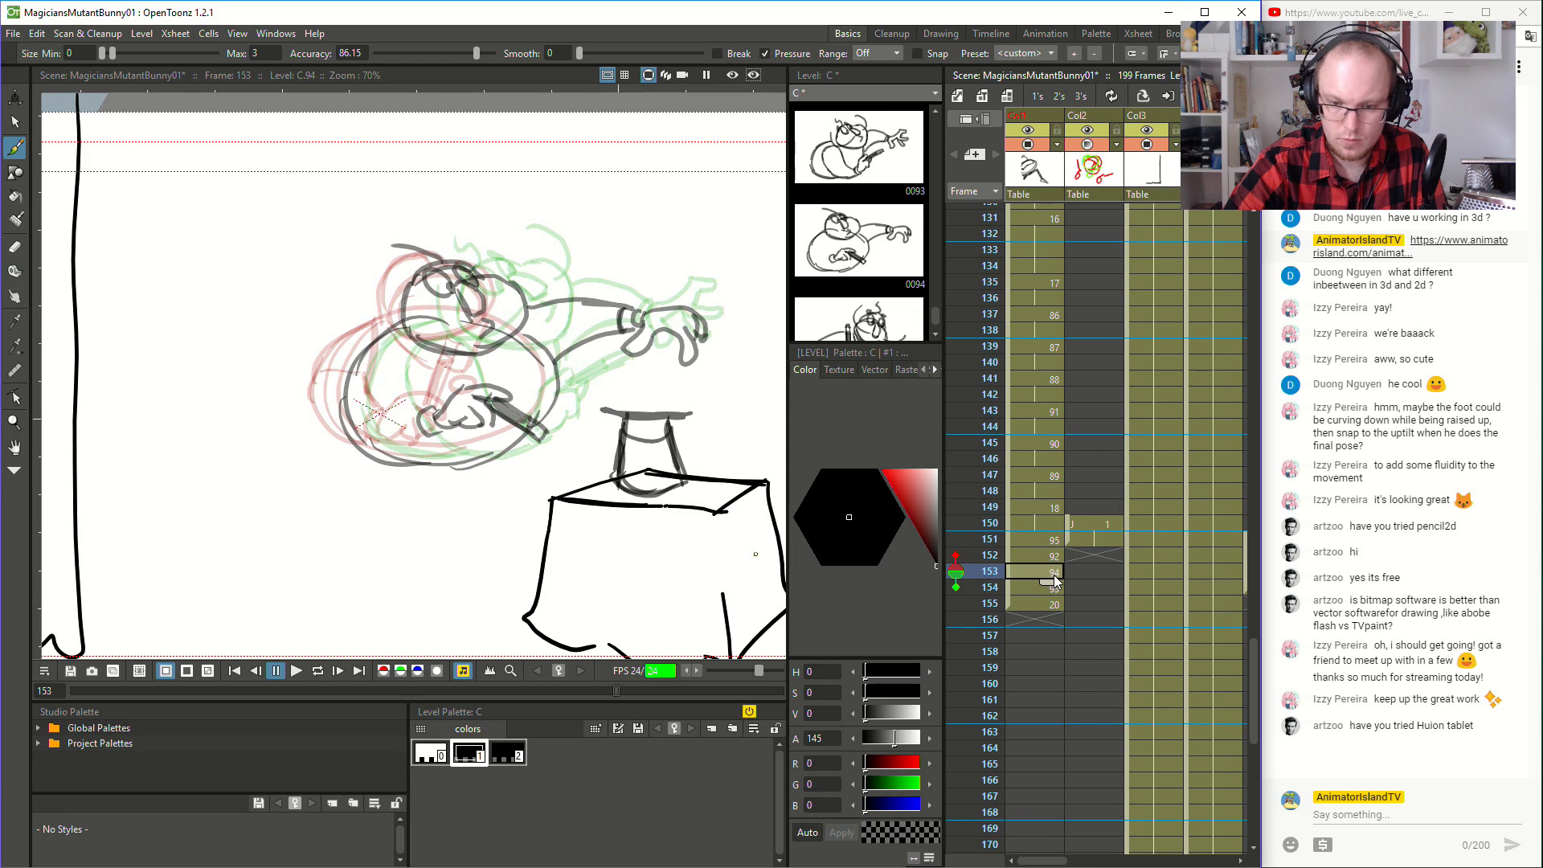
pyautogui.click(1052, 542)
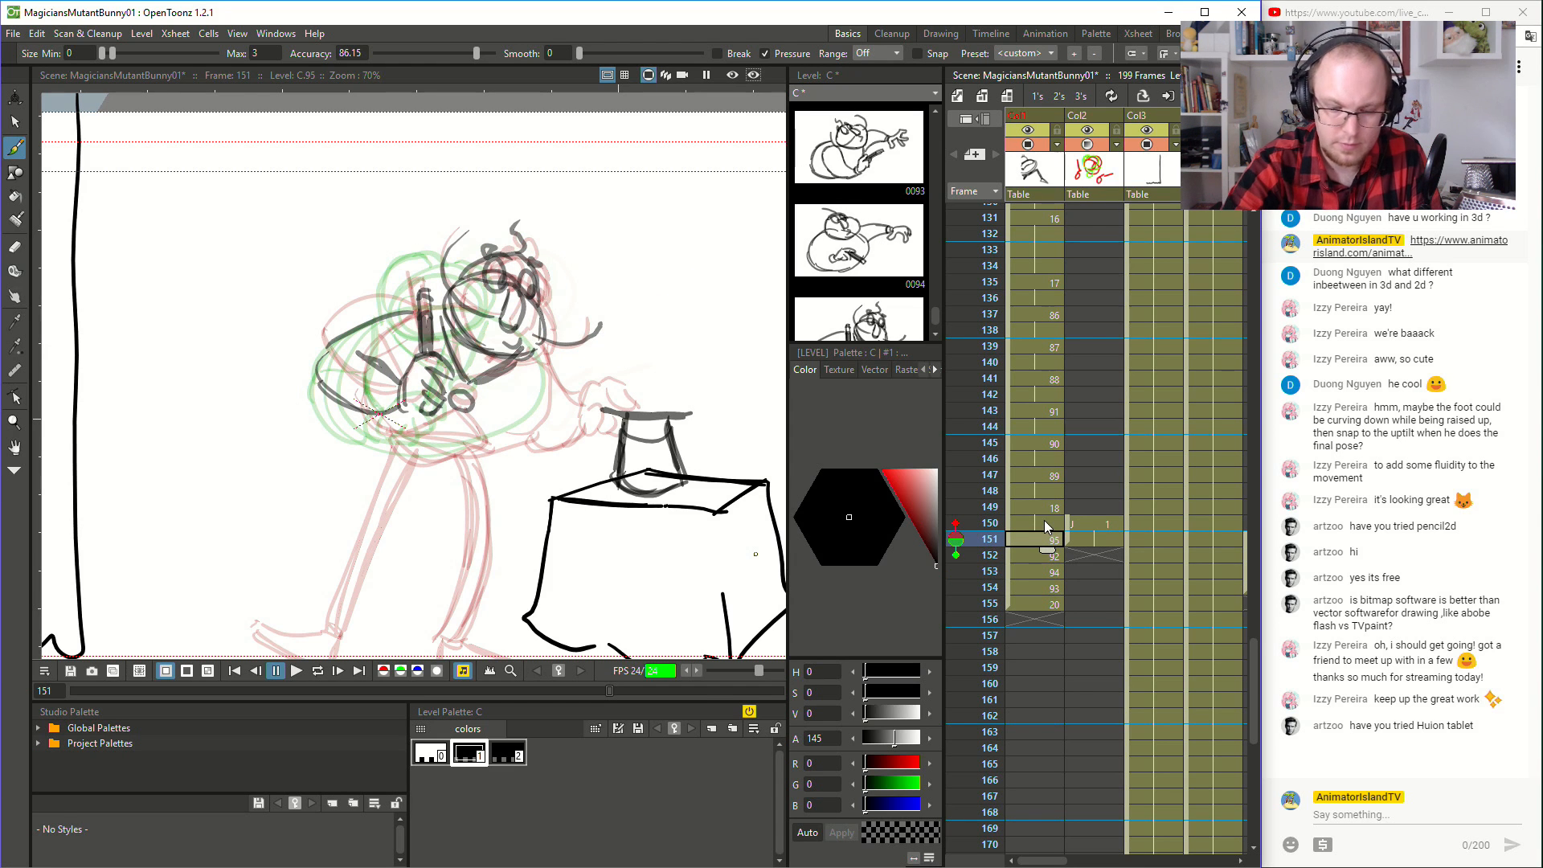
pyautogui.moveTo(595, 374)
pyautogui.mouseDown()
pyautogui.moveTo(581, 419)
pyautogui.moveTo(581, 400)
pyautogui.moveTo(605, 426)
pyautogui.moveTo(599, 405)
pyautogui.moveTo(620, 420)
pyautogui.moveTo(577, 378)
pyautogui.moveTo(563, 314)
pyautogui.moveTo(581, 336)
pyautogui.moveTo(573, 382)
pyautogui.moveTo(544, 337)
pyautogui.moveTo(589, 368)
pyautogui.moveTo(533, 384)
pyautogui.mouseUp()
pyautogui.hotkey('ctrl', 'z')
pyautogui.hotkey('ctrl', 'z')
pyautogui.hotkey('ctrl', 'z')
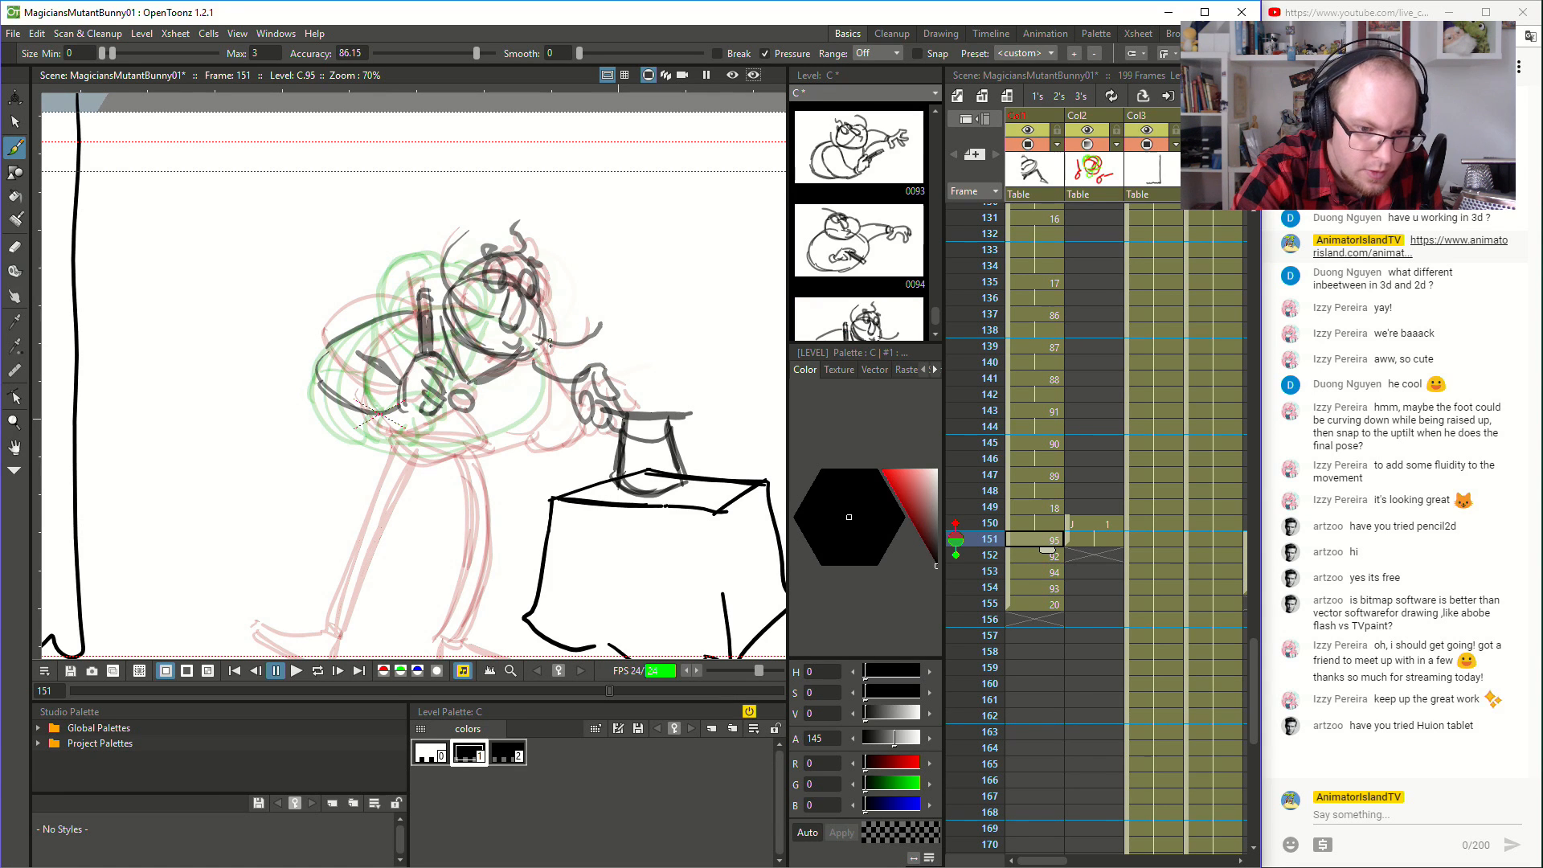
# - Brush the reaching arm's edges and the body's lower contour at frame 151
pyautogui.moveTo(469, 448)
pyautogui.mouseDown()
pyautogui.moveTo(533, 410)
pyautogui.moveTo(545, 374)
pyautogui.mouseUp()
pyautogui.moveTo(536, 353)
pyautogui.mouseDown()
pyautogui.moveTo(528, 425)
pyautogui.moveTo(497, 441)
pyautogui.mouseUp()
pyautogui.moveTo(353, 408); pyautogui.dragTo(491, 445)
pyautogui.moveTo(436, 447); pyautogui.dragTo(492, 440)
pyautogui.moveTo(574, 407)
pyautogui.mouseDown()
pyautogui.moveTo(528, 435)
pyautogui.moveTo(582, 411)
pyautogui.moveTo(568, 408)
pyautogui.mouseUp()
# - Brush the drooping hand above the hat and the arm joining it to the body at frame 152
pyautogui.click(1048, 556)
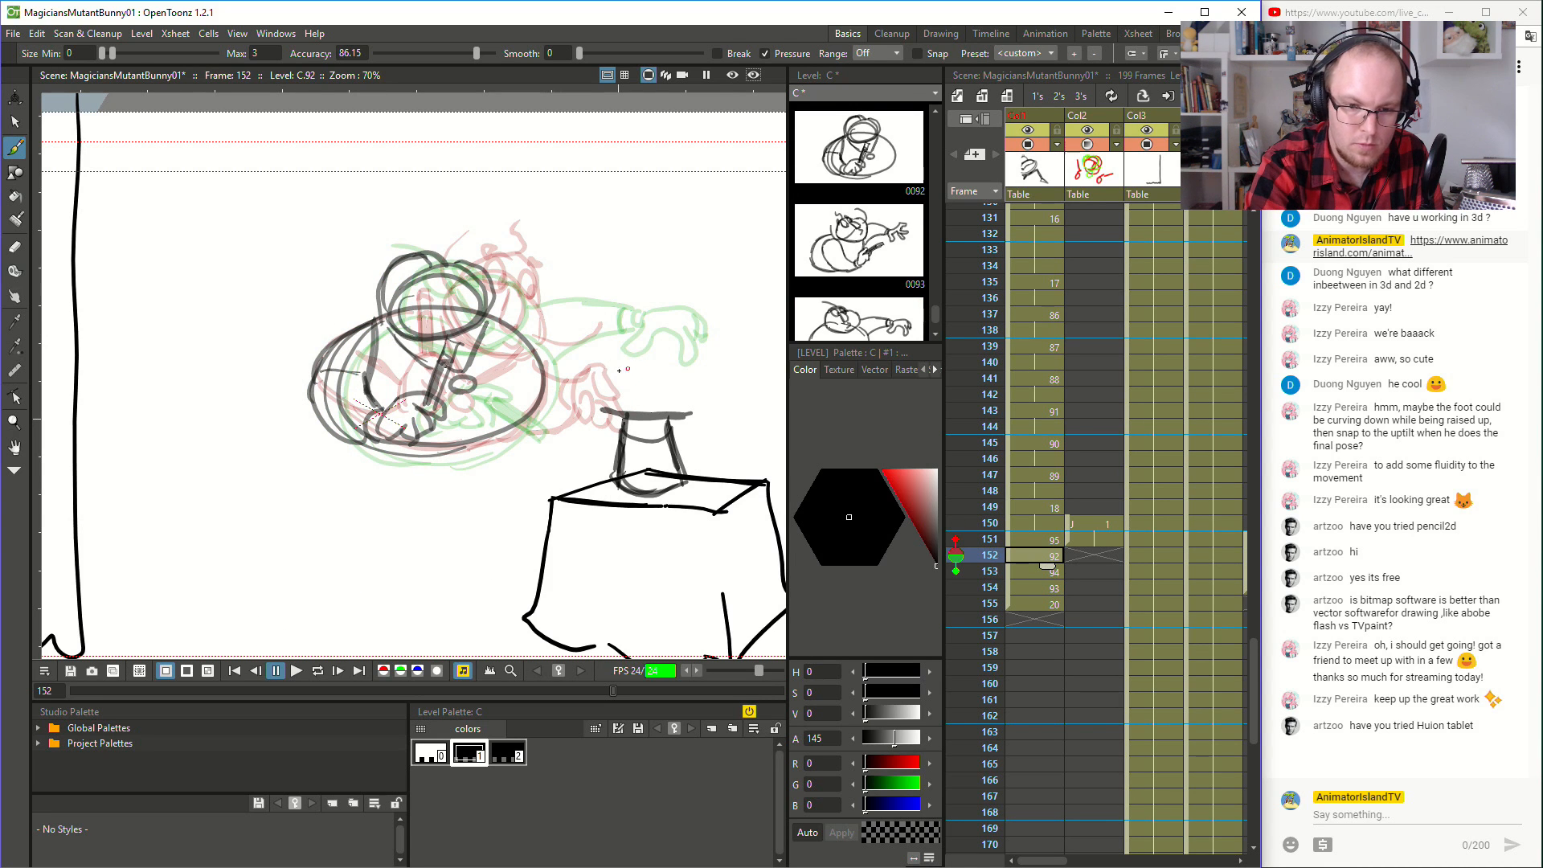
pyautogui.moveTo(600, 354)
pyautogui.mouseDown()
pyautogui.moveTo(635, 384)
pyautogui.moveTo(618, 373)
pyautogui.moveTo(601, 410)
pyautogui.mouseUp()
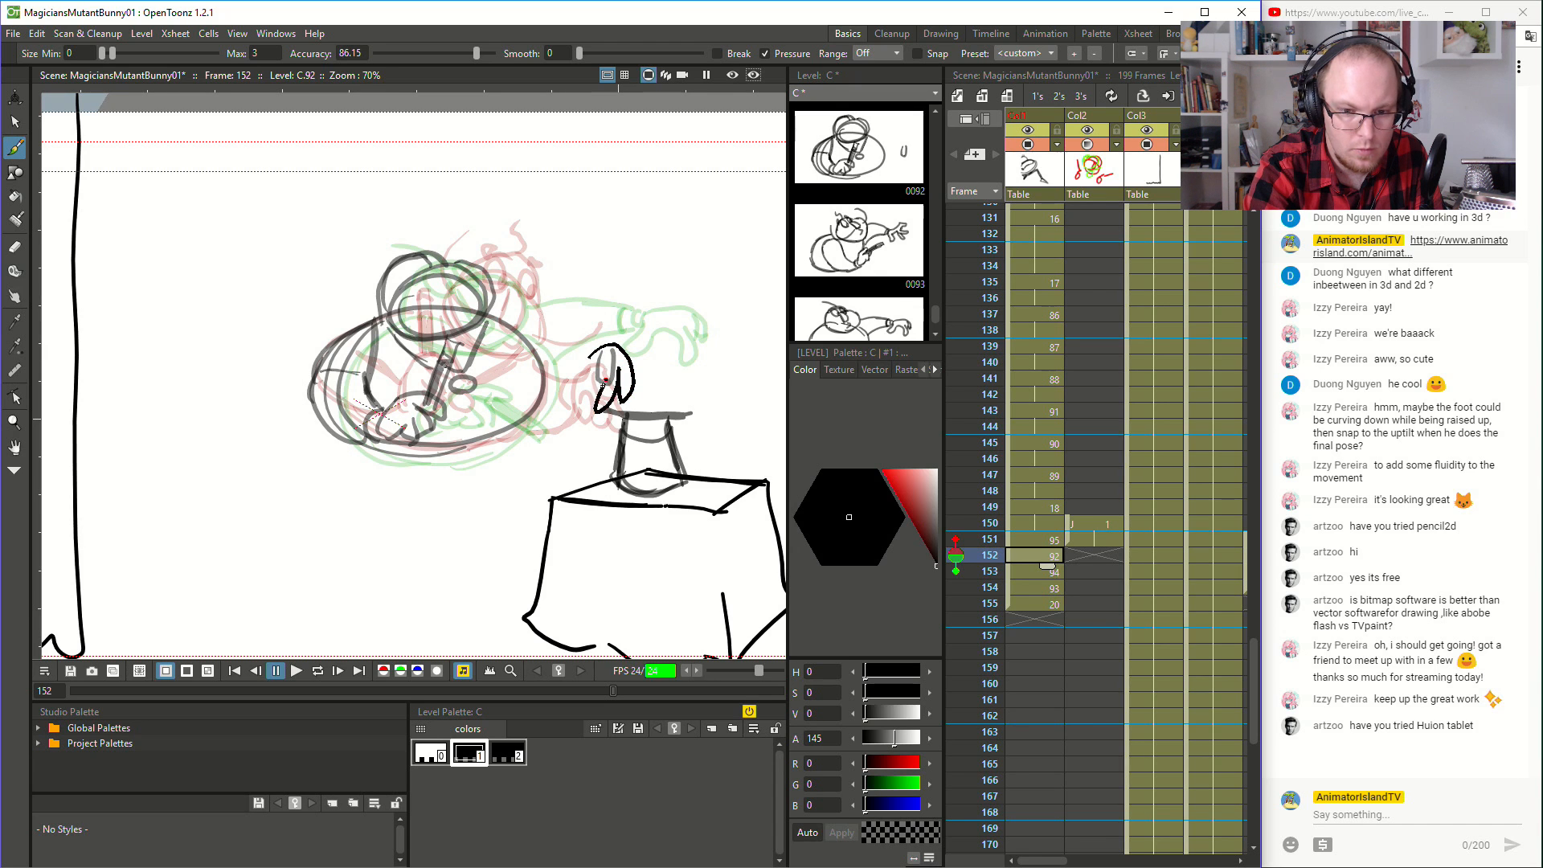
pyautogui.moveTo(609, 352)
pyautogui.mouseDown()
pyautogui.moveTo(633, 340)
pyautogui.moveTo(542, 304)
pyautogui.mouseUp()
pyautogui.hotkey('ctrl', 'z')
pyautogui.hotkey('ctrl', 'z')
pyautogui.moveTo(623, 340); pyautogui.dragTo(489, 316)
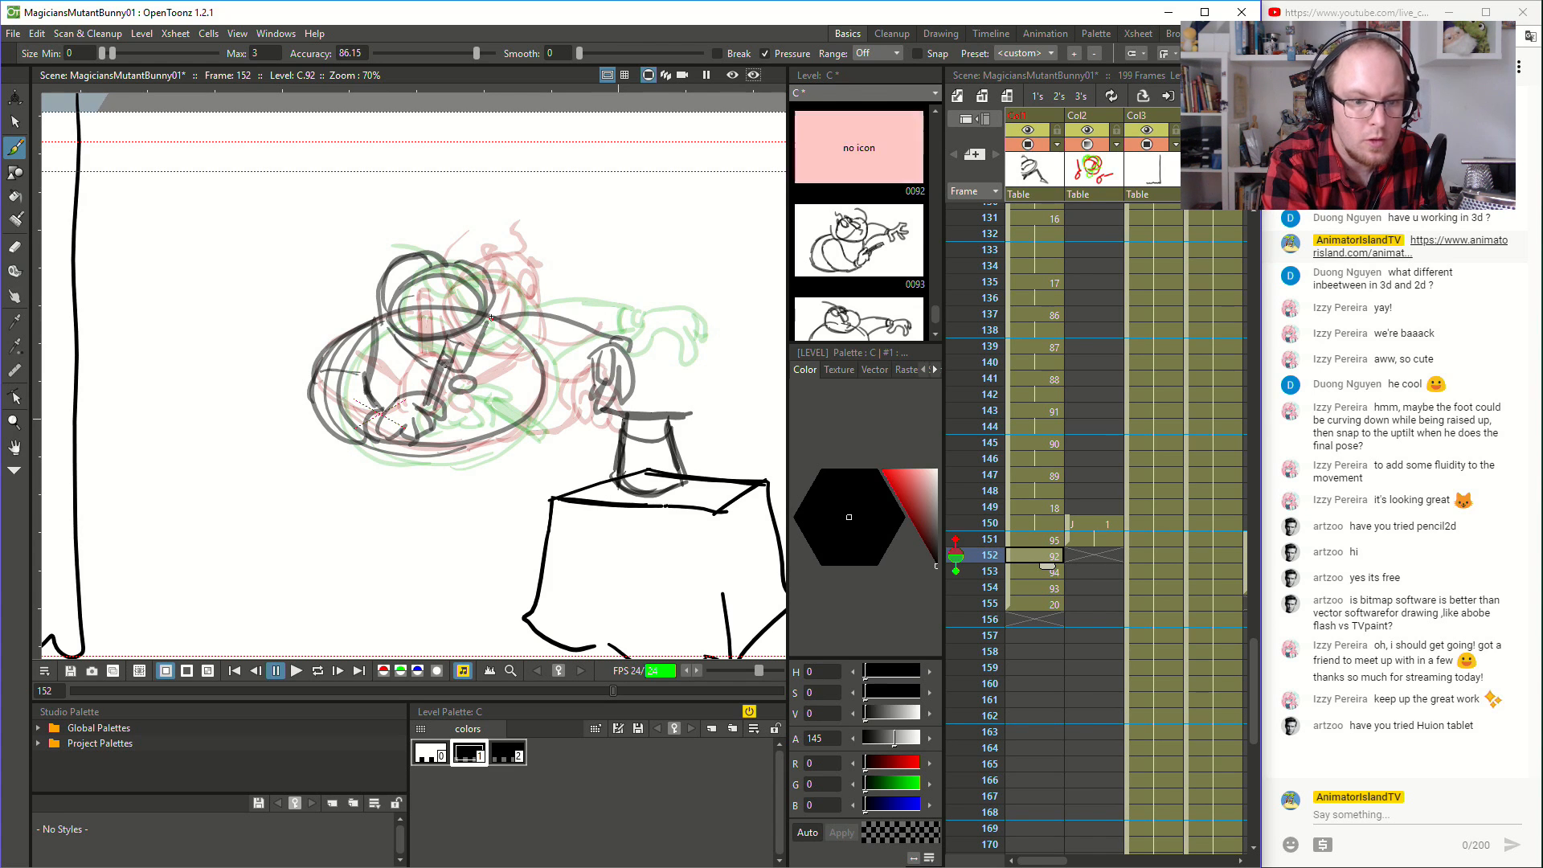
pyautogui.moveTo(600, 359)
pyautogui.mouseDown()
pyautogui.moveTo(544, 377)
pyautogui.moveTo(580, 367)
pyautogui.mouseUp()
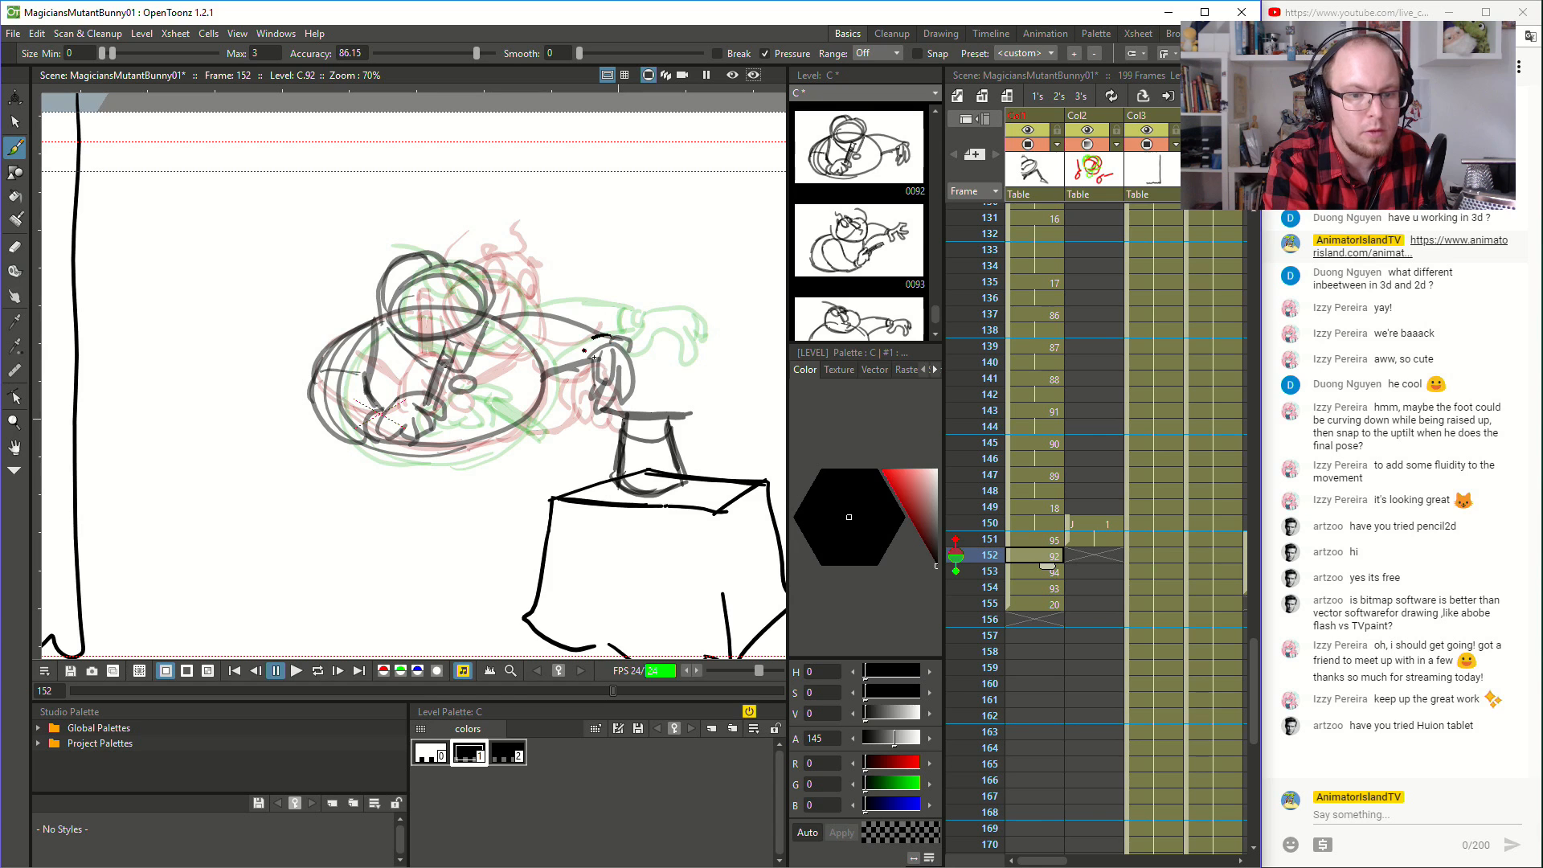
# - Flip back and forth through frames 148 to 155 to check the flow of the arm and body movement
pyautogui.click(1028, 494)
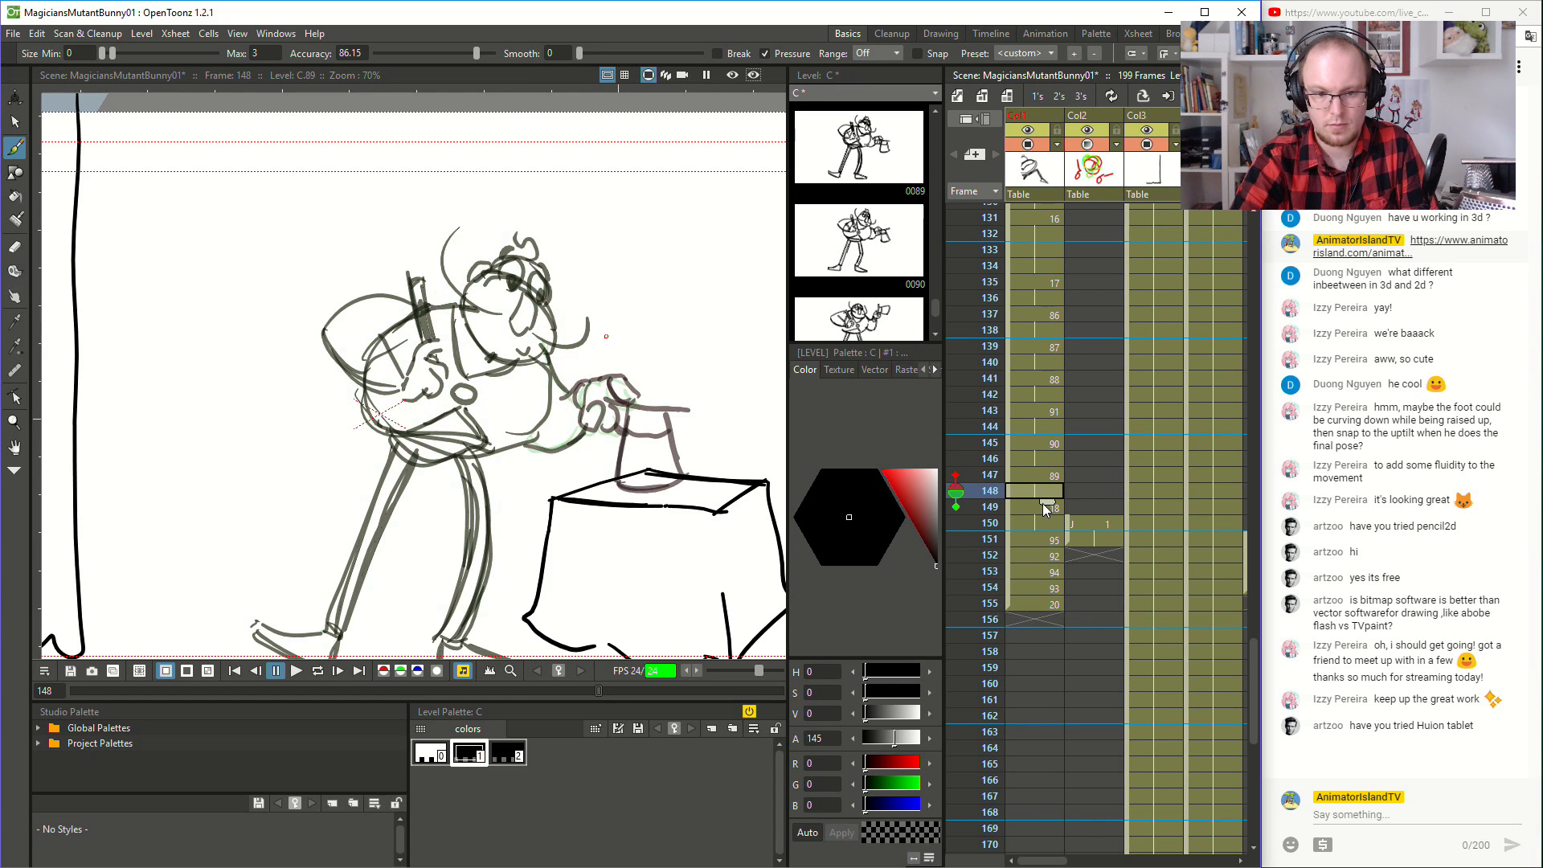
pyautogui.press('Down')
pyautogui.press('Down')
pyautogui.press('Down')
pyautogui.press('Down')
pyautogui.press('Down')
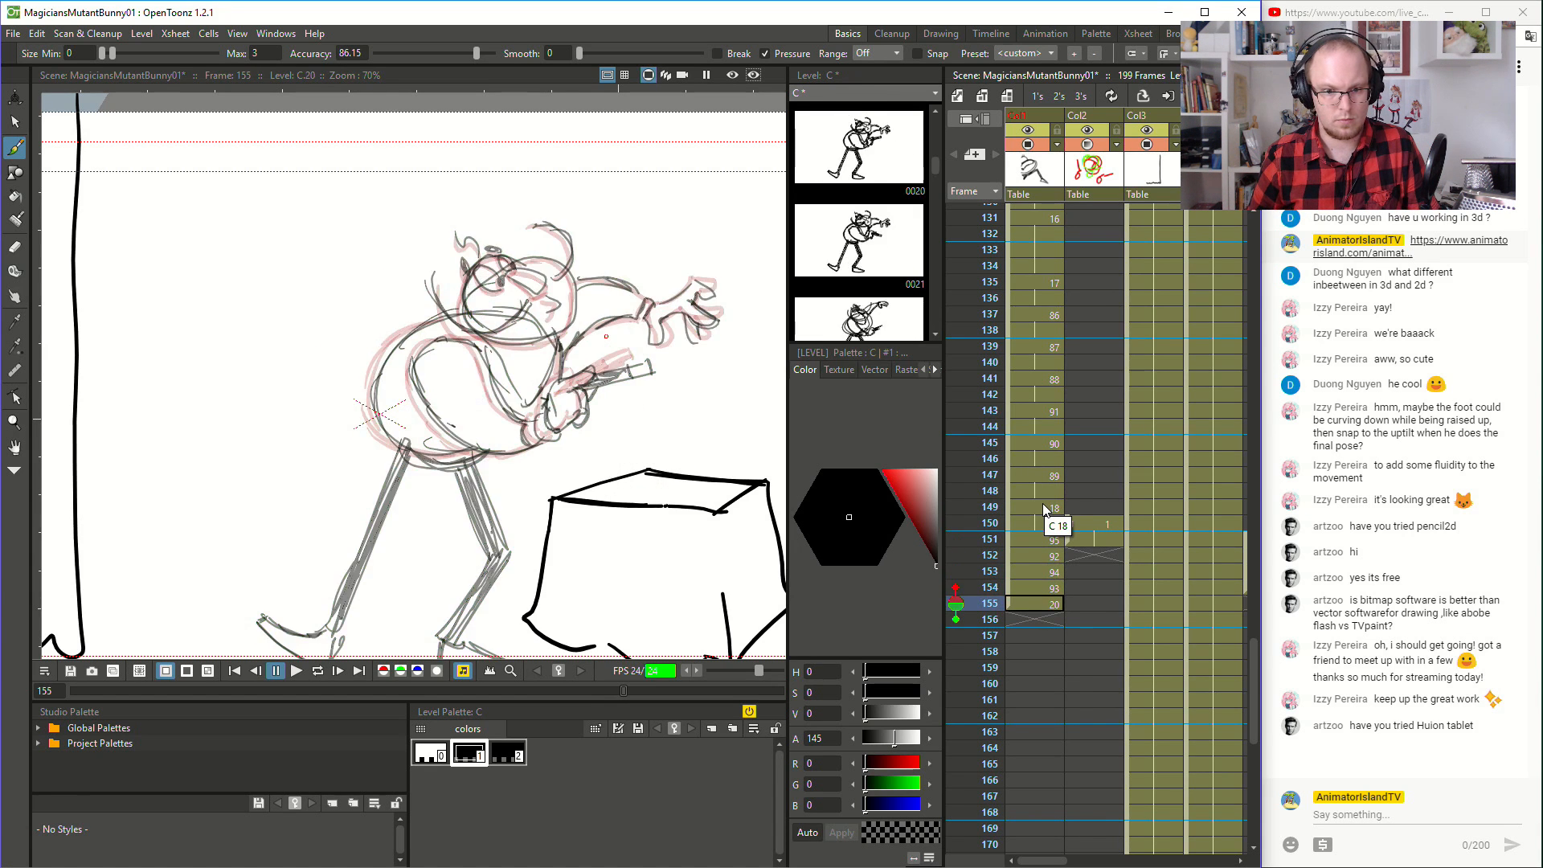
pyautogui.press('Up')
pyautogui.press('Up')
pyautogui.press('Down')
pyautogui.press('Down')
pyautogui.press('Down')
pyautogui.press('Down')
pyautogui.press('Up')
pyautogui.press('Up')
pyautogui.press('Up')
pyautogui.press('Up')
pyautogui.press('Up')
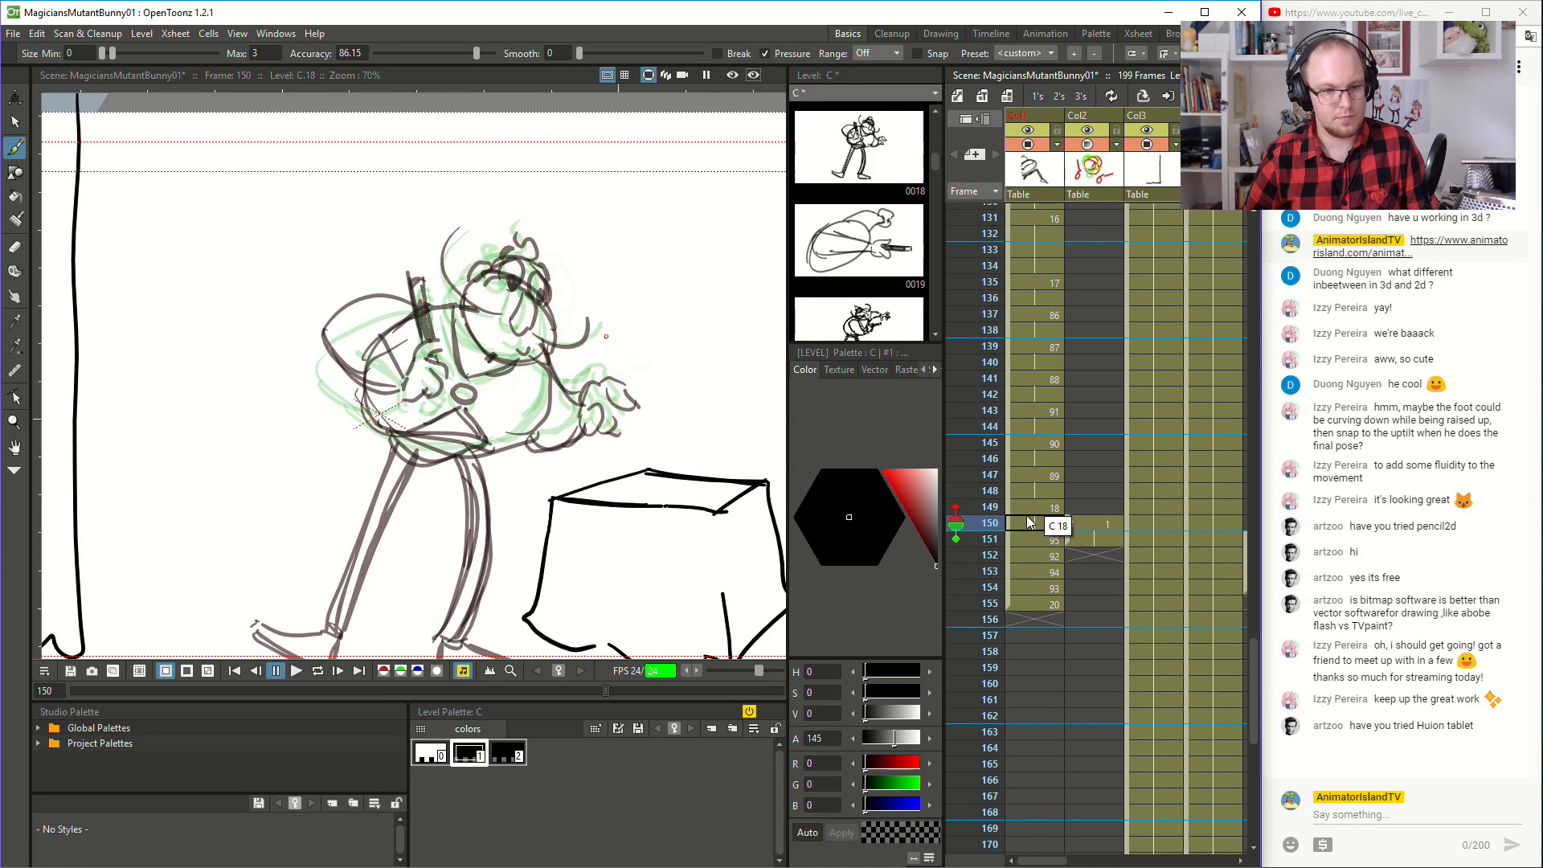
# - Flip back and forth through frames 150 to 156 to review the arm and body inbetweens
pyautogui.press('Down')
pyautogui.press('Down')
pyautogui.press('Down')
pyautogui.press('Down')
pyautogui.press('Down')
pyautogui.press('Up')
pyautogui.press('Up')
pyautogui.press('Down')
pyautogui.press('Down')
pyautogui.press('Down')
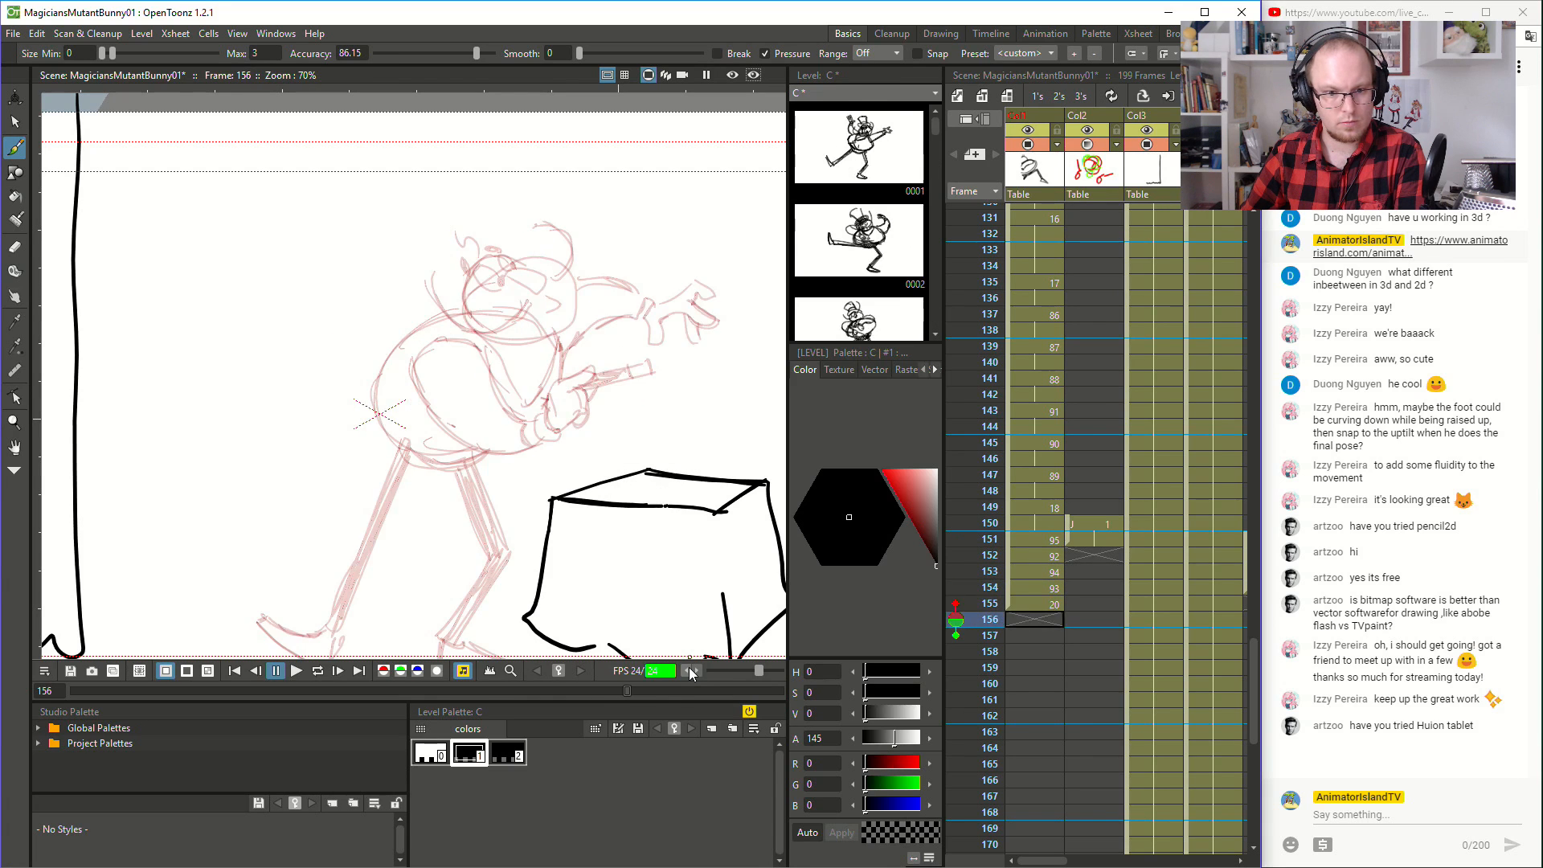
pyautogui.press('Up')
pyautogui.press('Up')
pyautogui.press('Up')
pyautogui.press('Up')
pyautogui.press('Up')
pyautogui.press('Down')
pyautogui.press('Down')
pyautogui.press('Down')
pyautogui.press('Down')
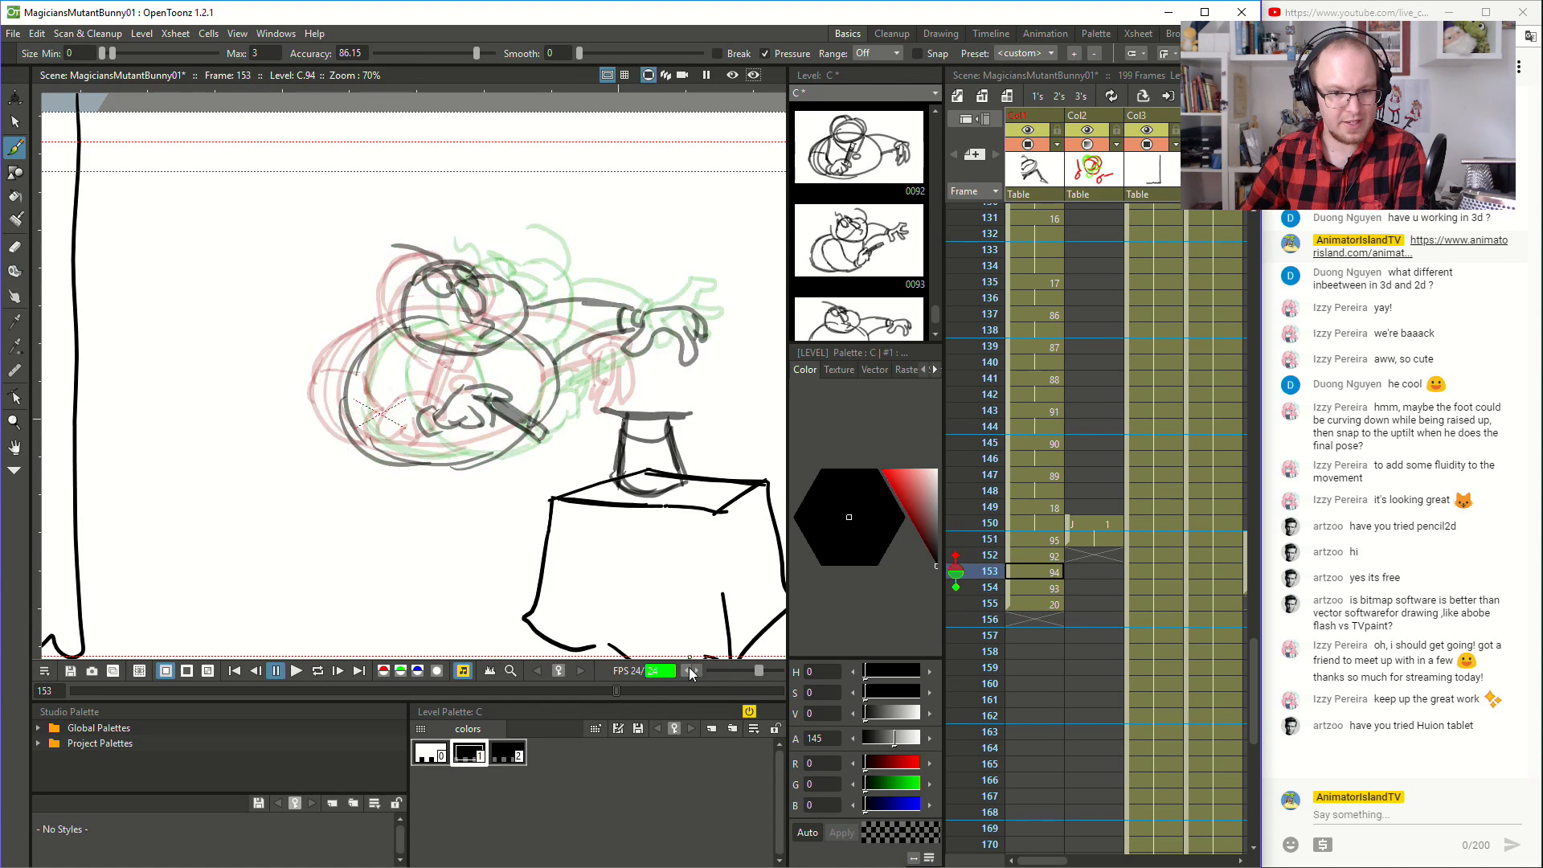
pyautogui.press('Up')
pyautogui.press('Up')
pyautogui.press('Up')
pyautogui.press('Up')
pyautogui.press('Down')
pyautogui.press('Up')
pyautogui.press('Up')
pyautogui.press('Down')
pyautogui.press('Down')
pyautogui.press('Down')
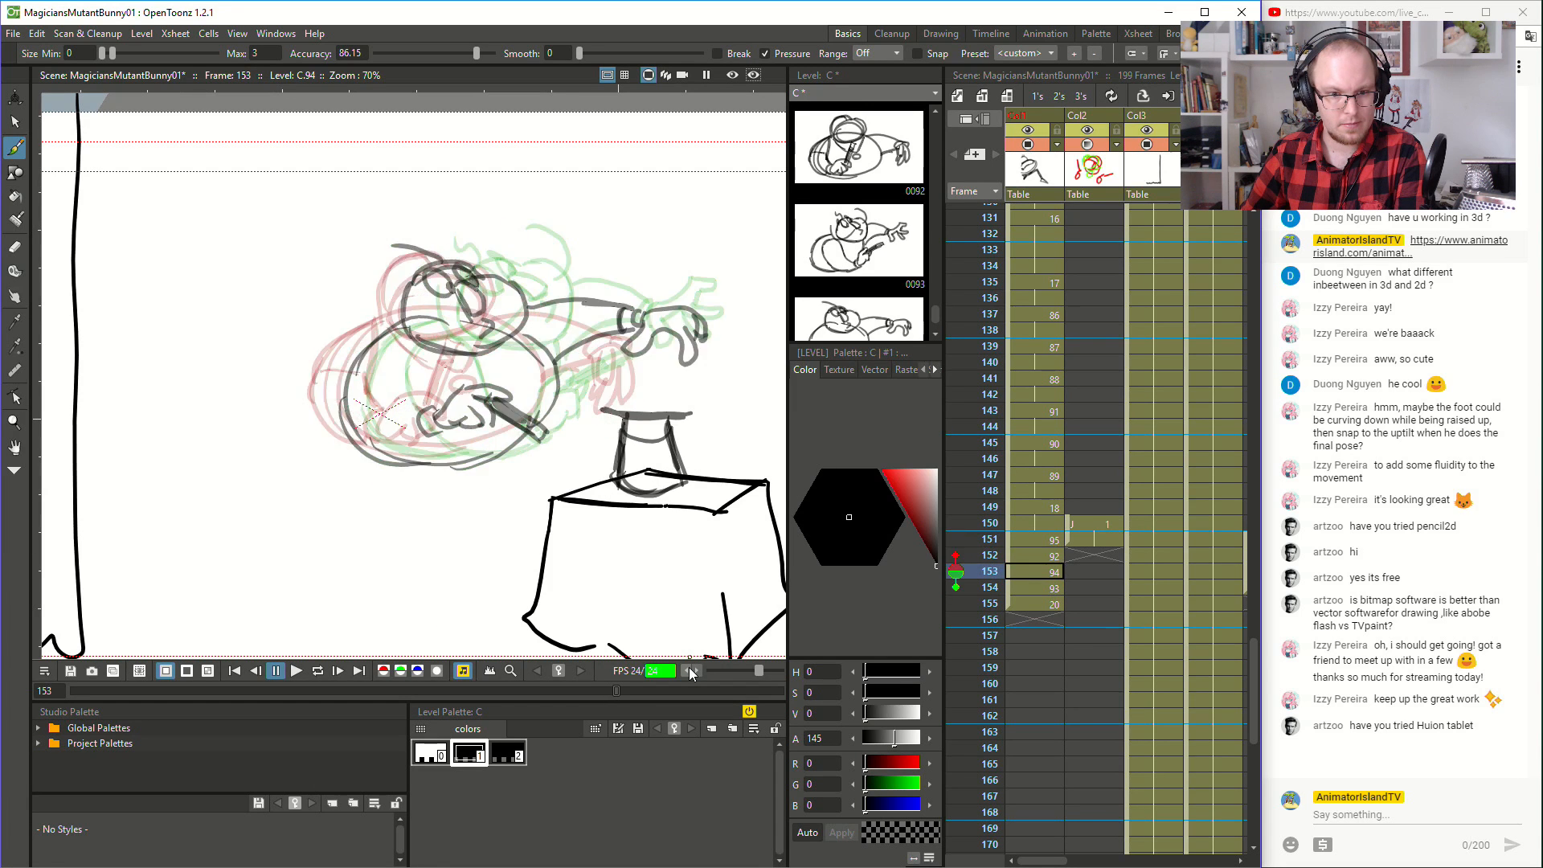
pyautogui.press('Up')
pyautogui.press('Up')
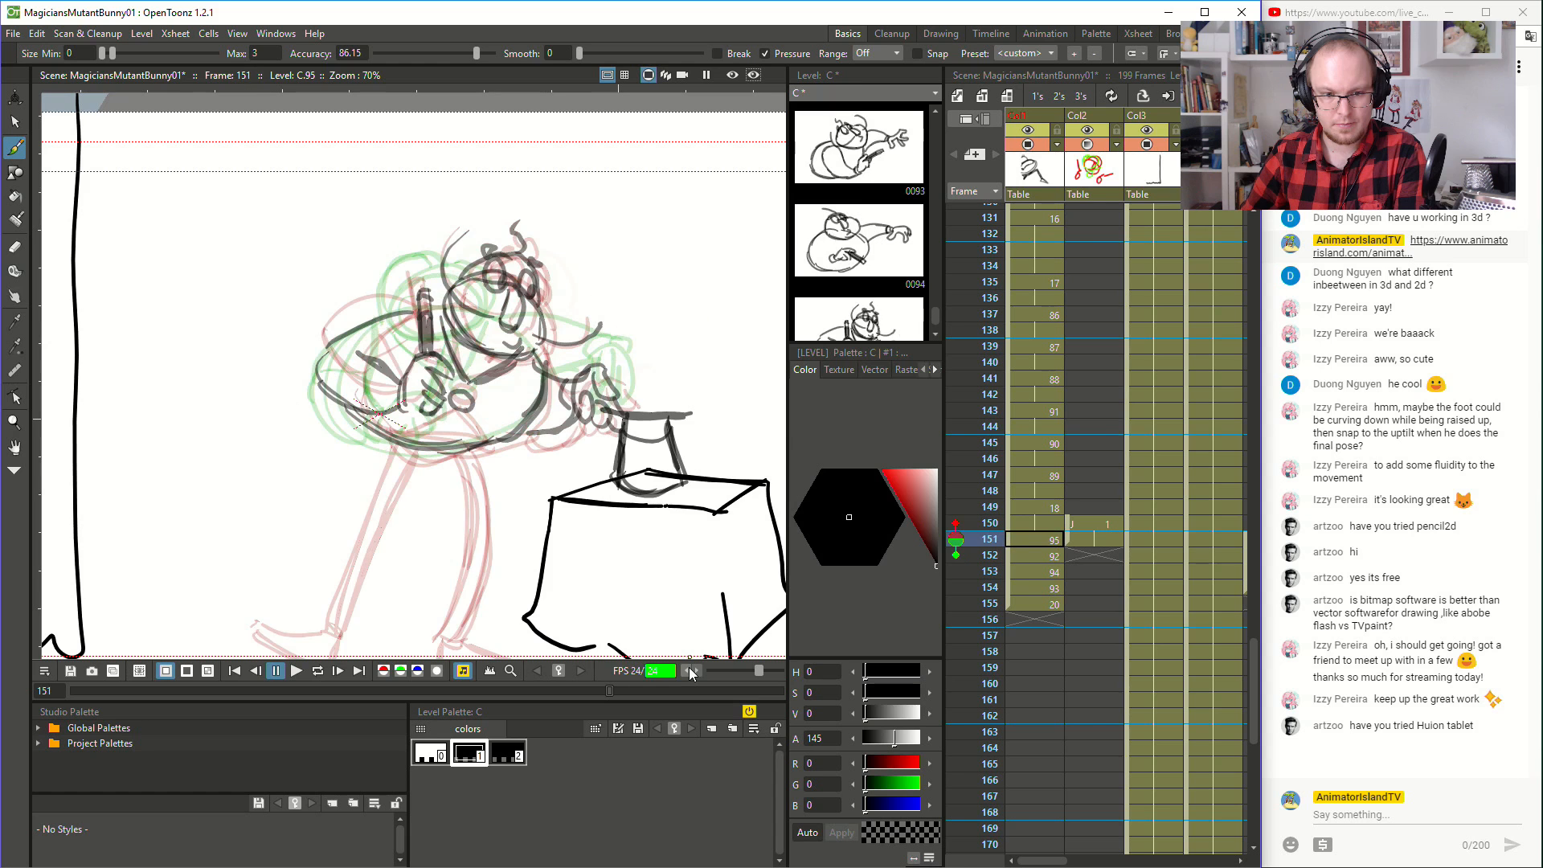
pyautogui.press('Down')
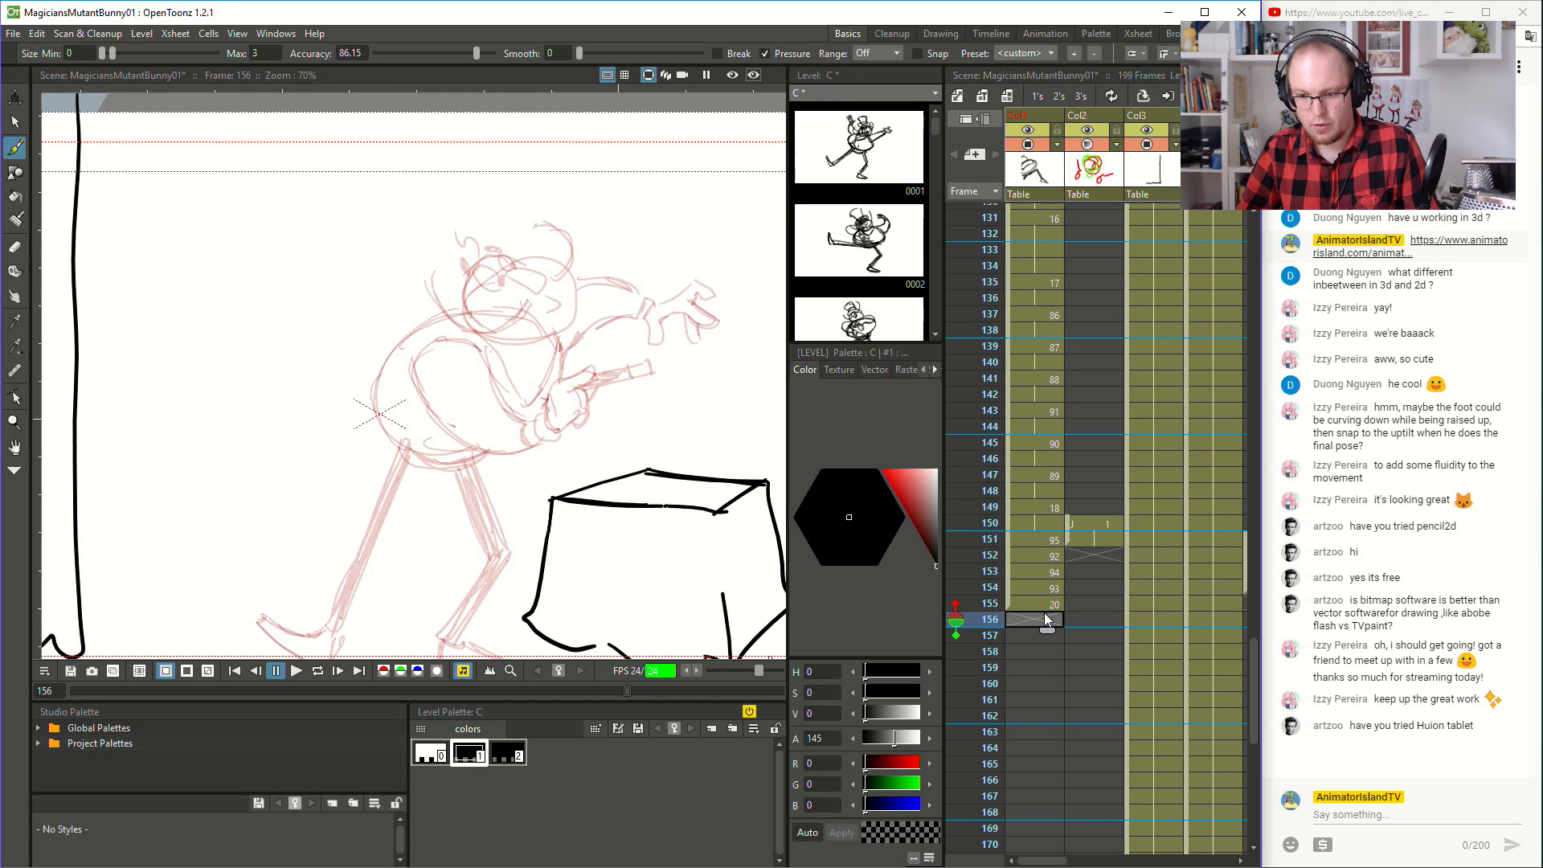
# - Expose the drawings at frames 151 to 155 on twos, and play back the animation from frame 139
pyautogui.click(1044, 538)
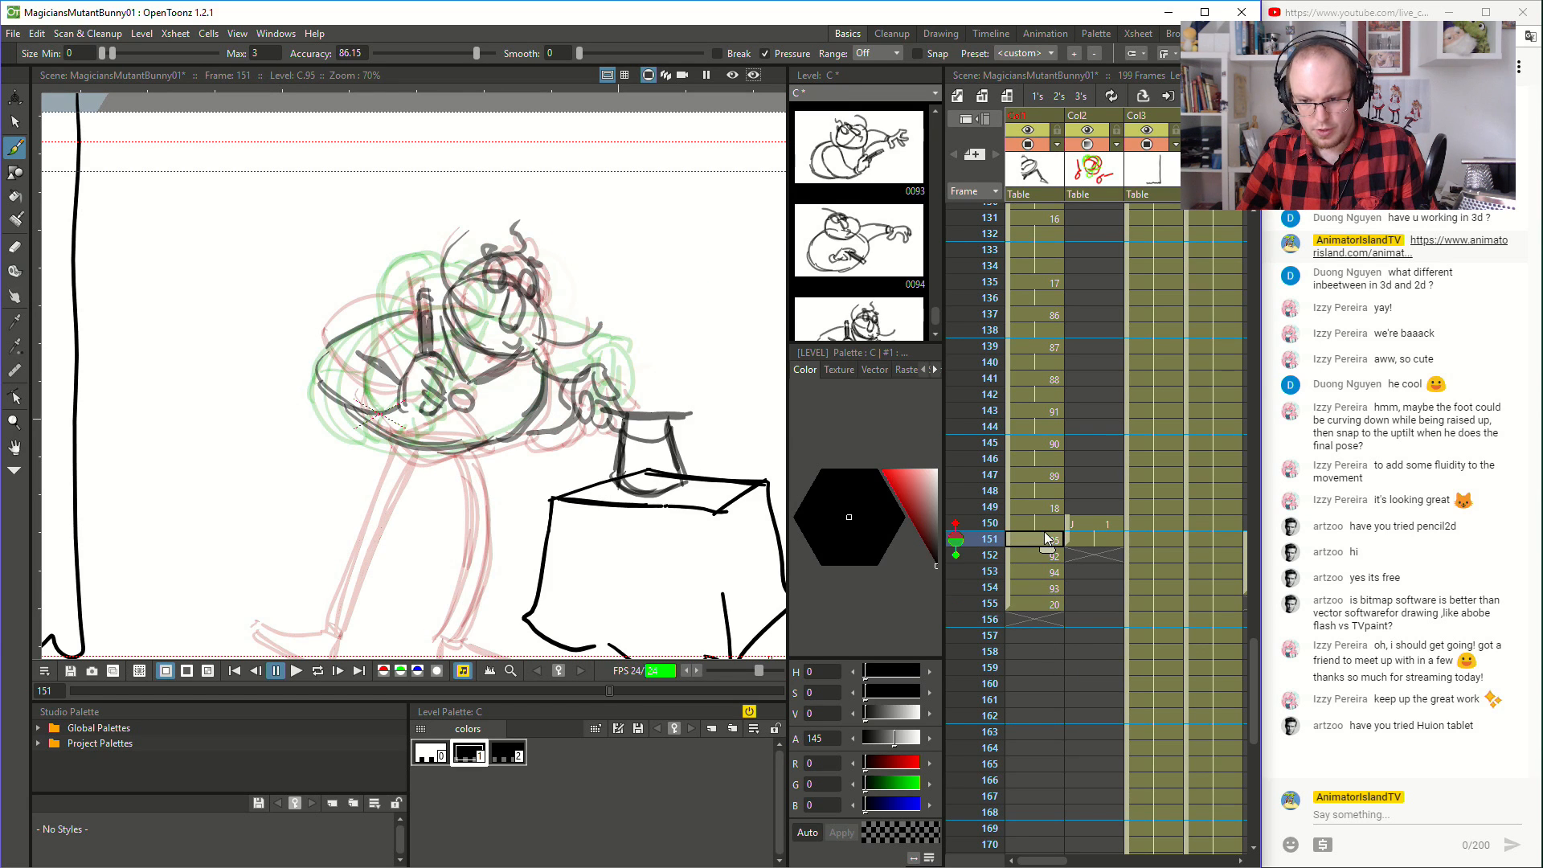
pyautogui.keyDown('shift'); pyautogui.click(1031, 606); pyautogui.keyUp('shift')
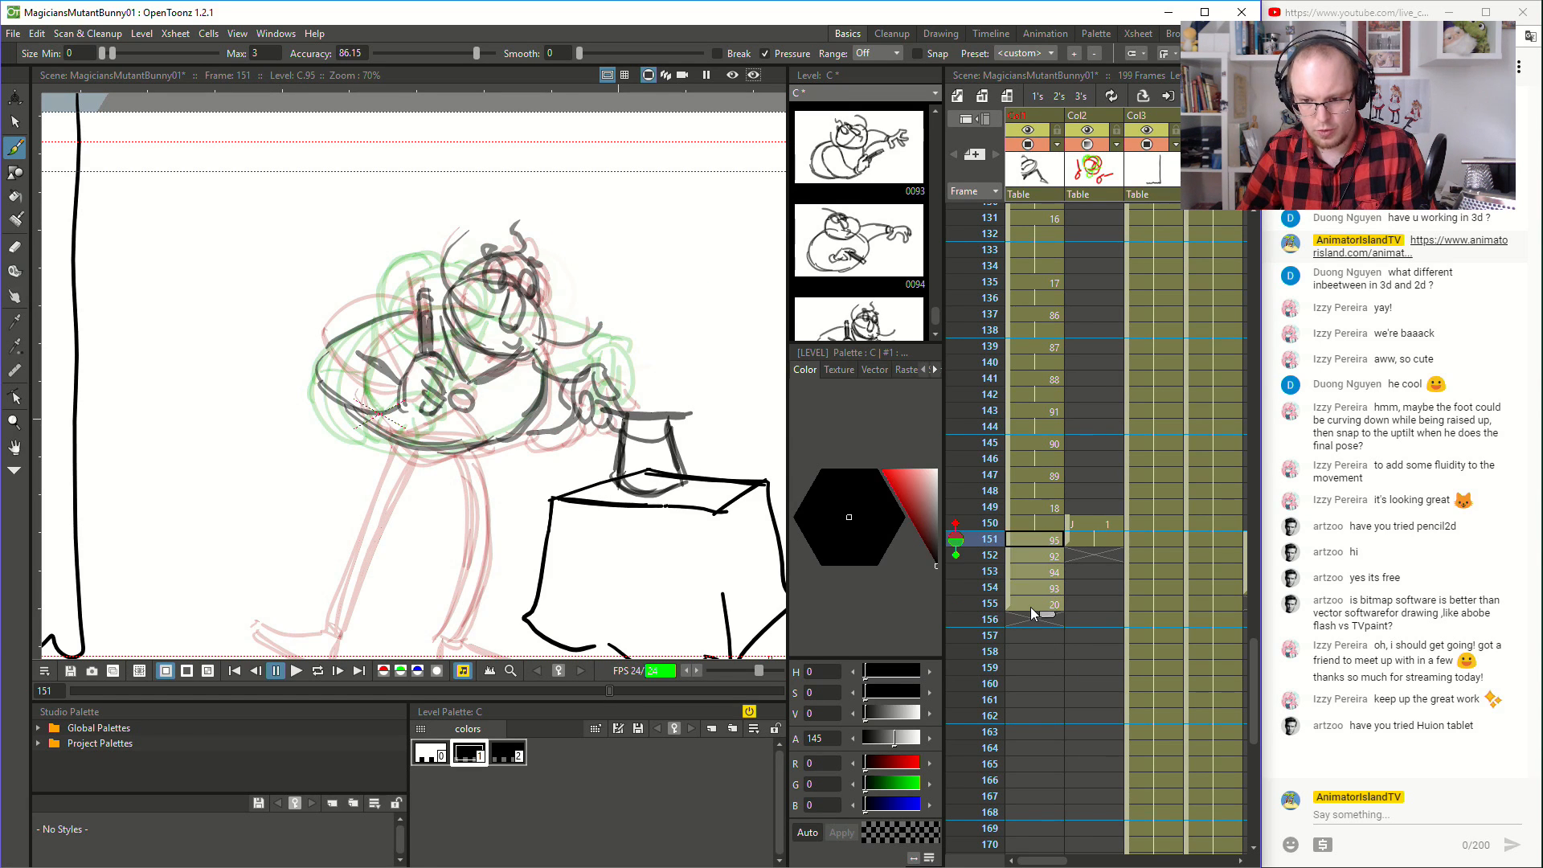
pyautogui.click(1059, 94)
pyautogui.click(1030, 340)
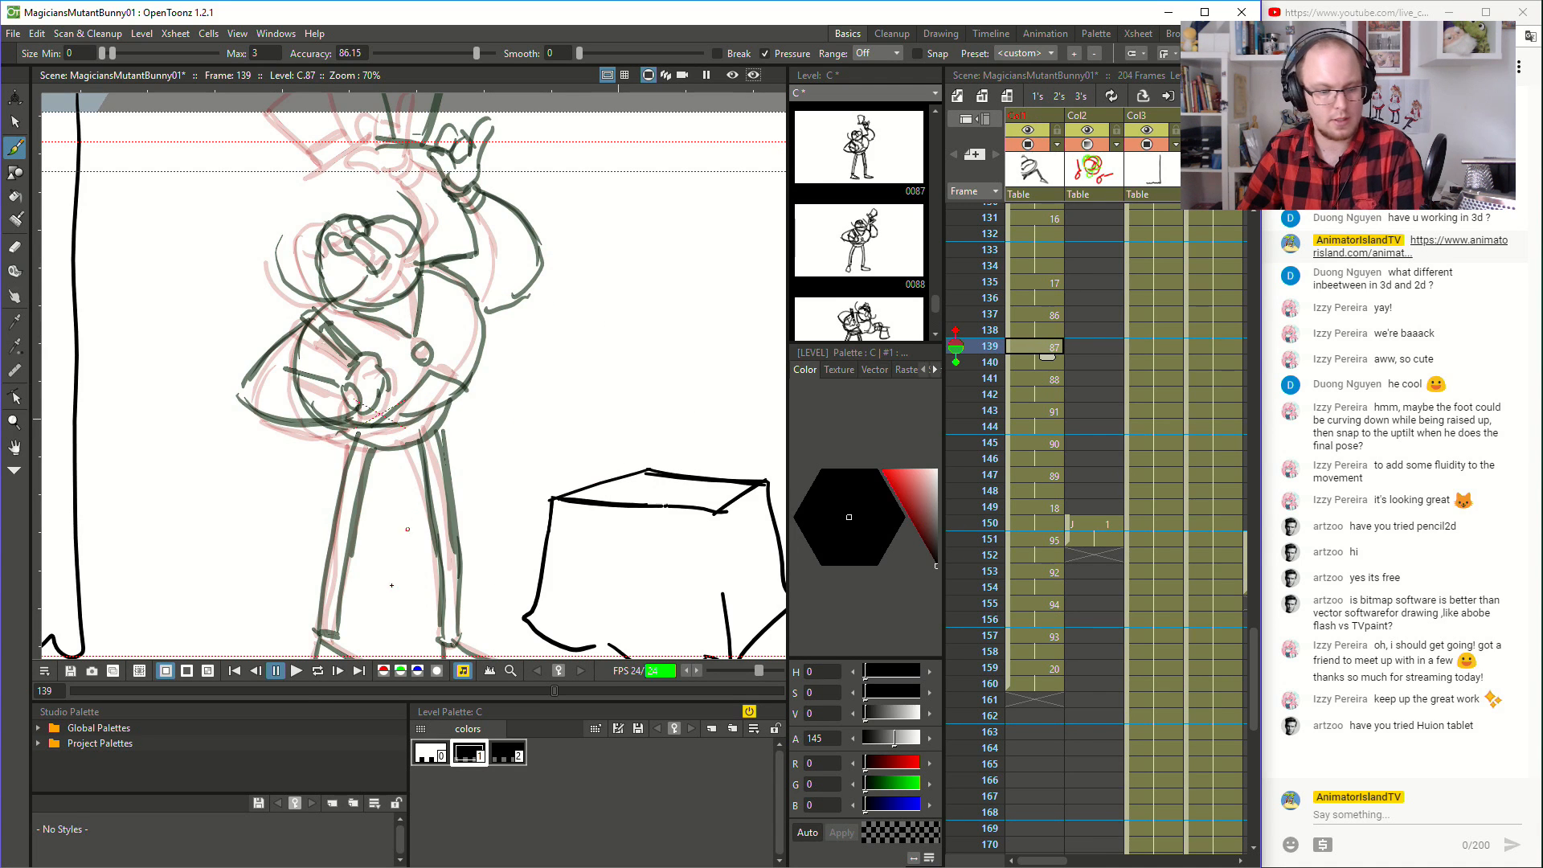
pyautogui.click(295, 672)
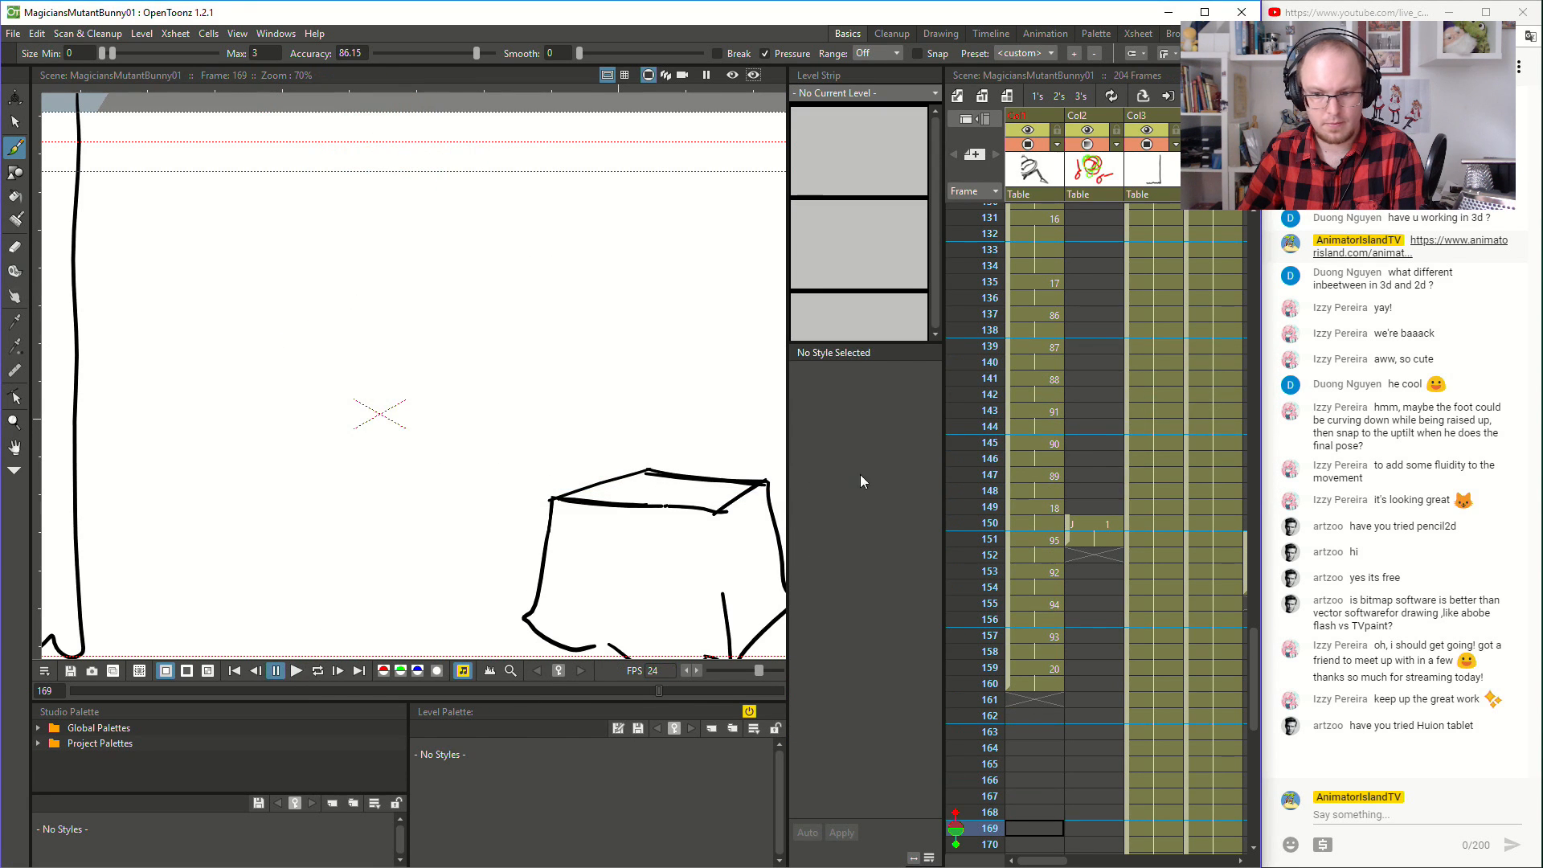
# - Check the poses around frames 148 to 151, and extend the hold of drawing 89 through frame 150
pyautogui.click(1044, 510)
pyautogui.click(1036, 542)
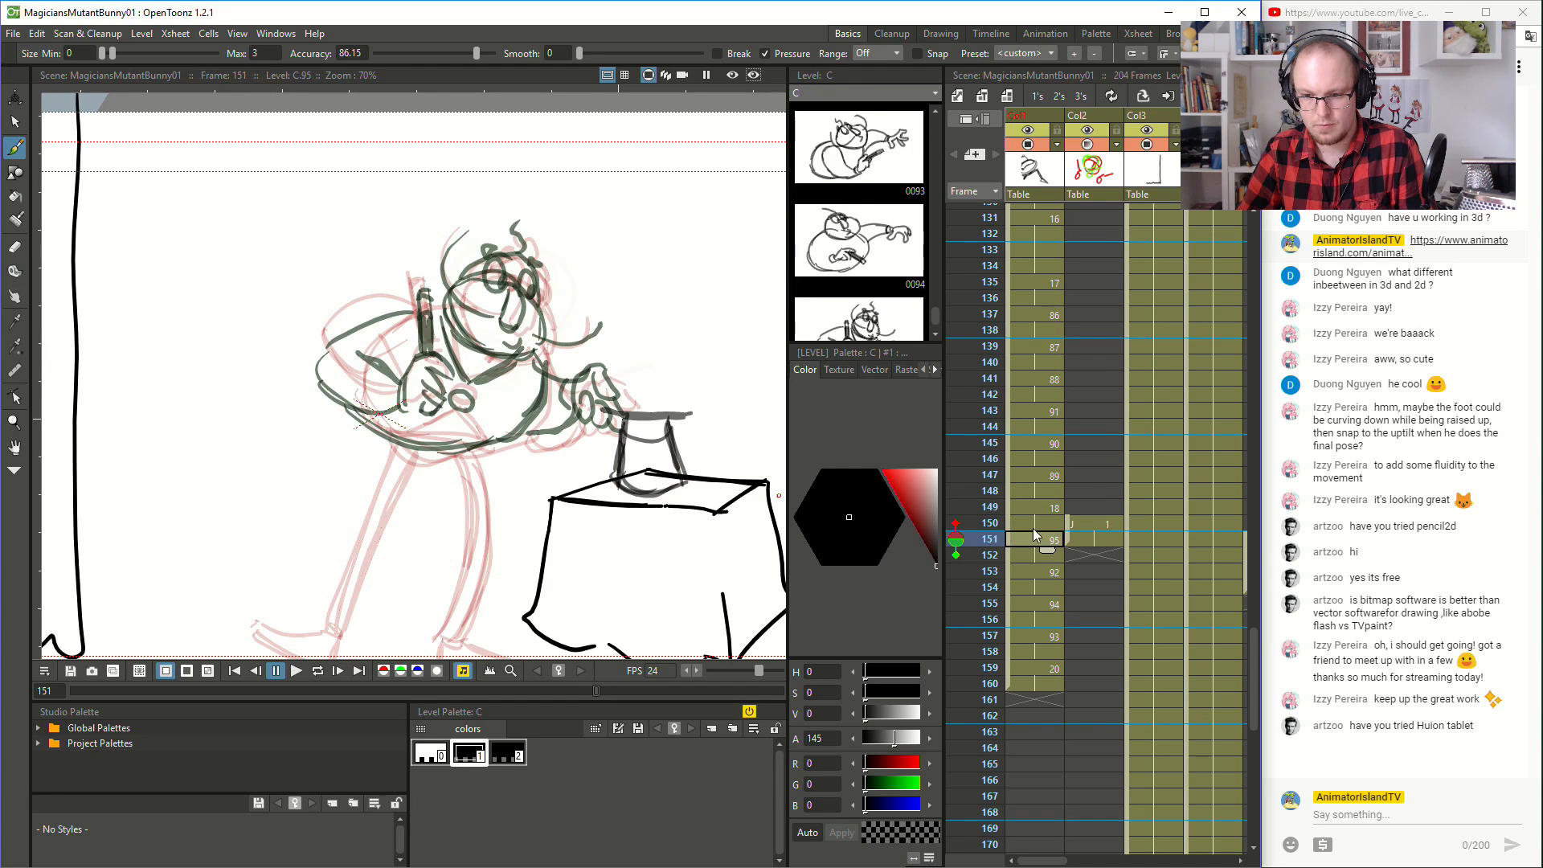
pyautogui.click(1033, 507)
pyautogui.click(1034, 491)
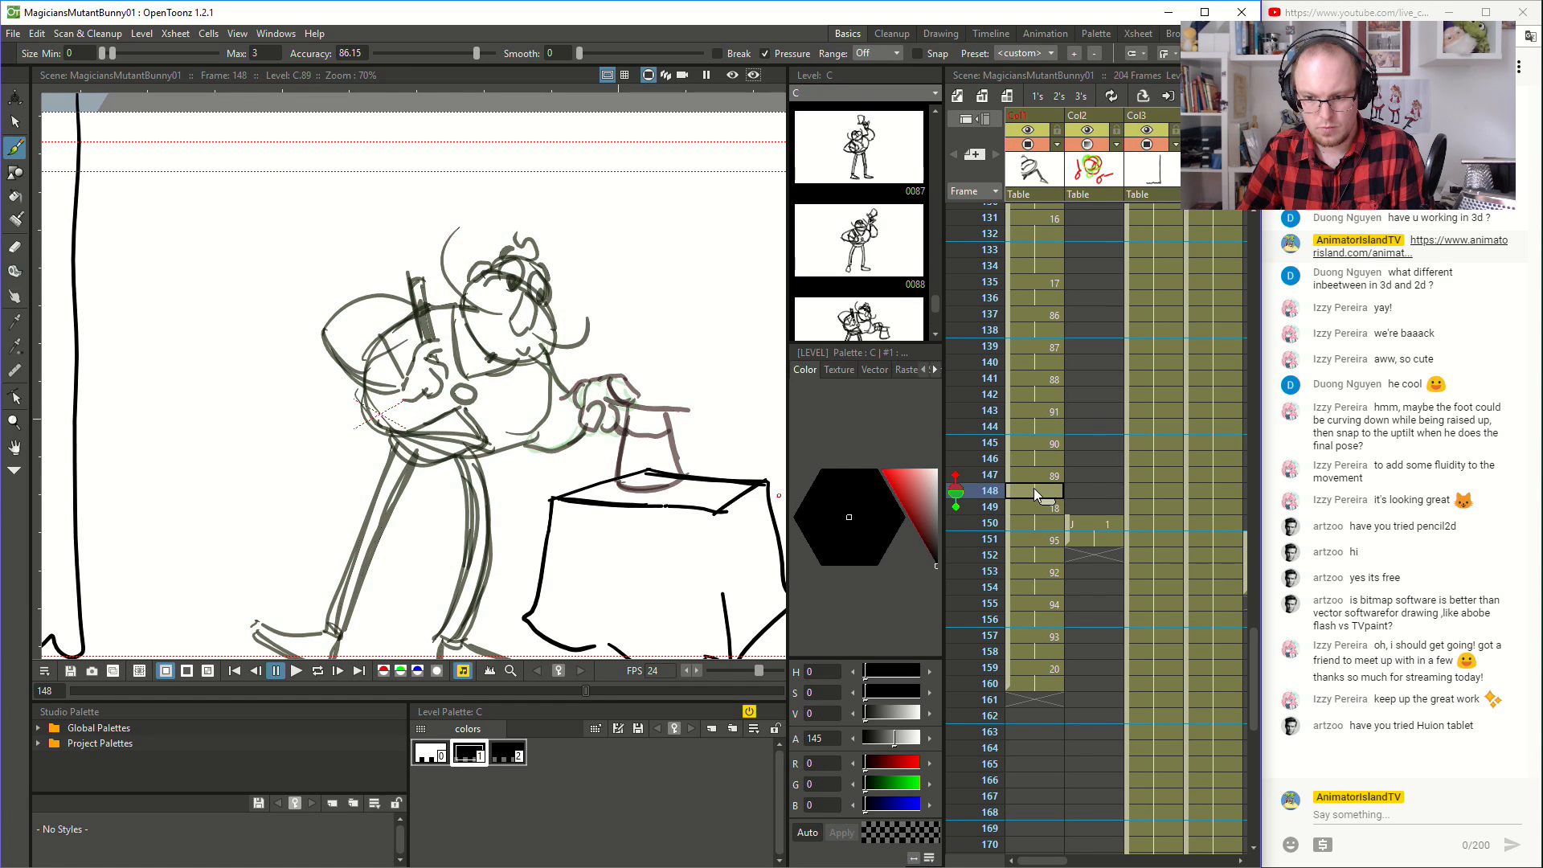
pyautogui.click(1039, 473)
pyautogui.moveTo(1047, 486); pyautogui.dragTo(1046, 507)
# - Play the animation repeatedly from around frames 134 to 139 to check the timing of the hat placement and reach
pyautogui.click(1043, 346)
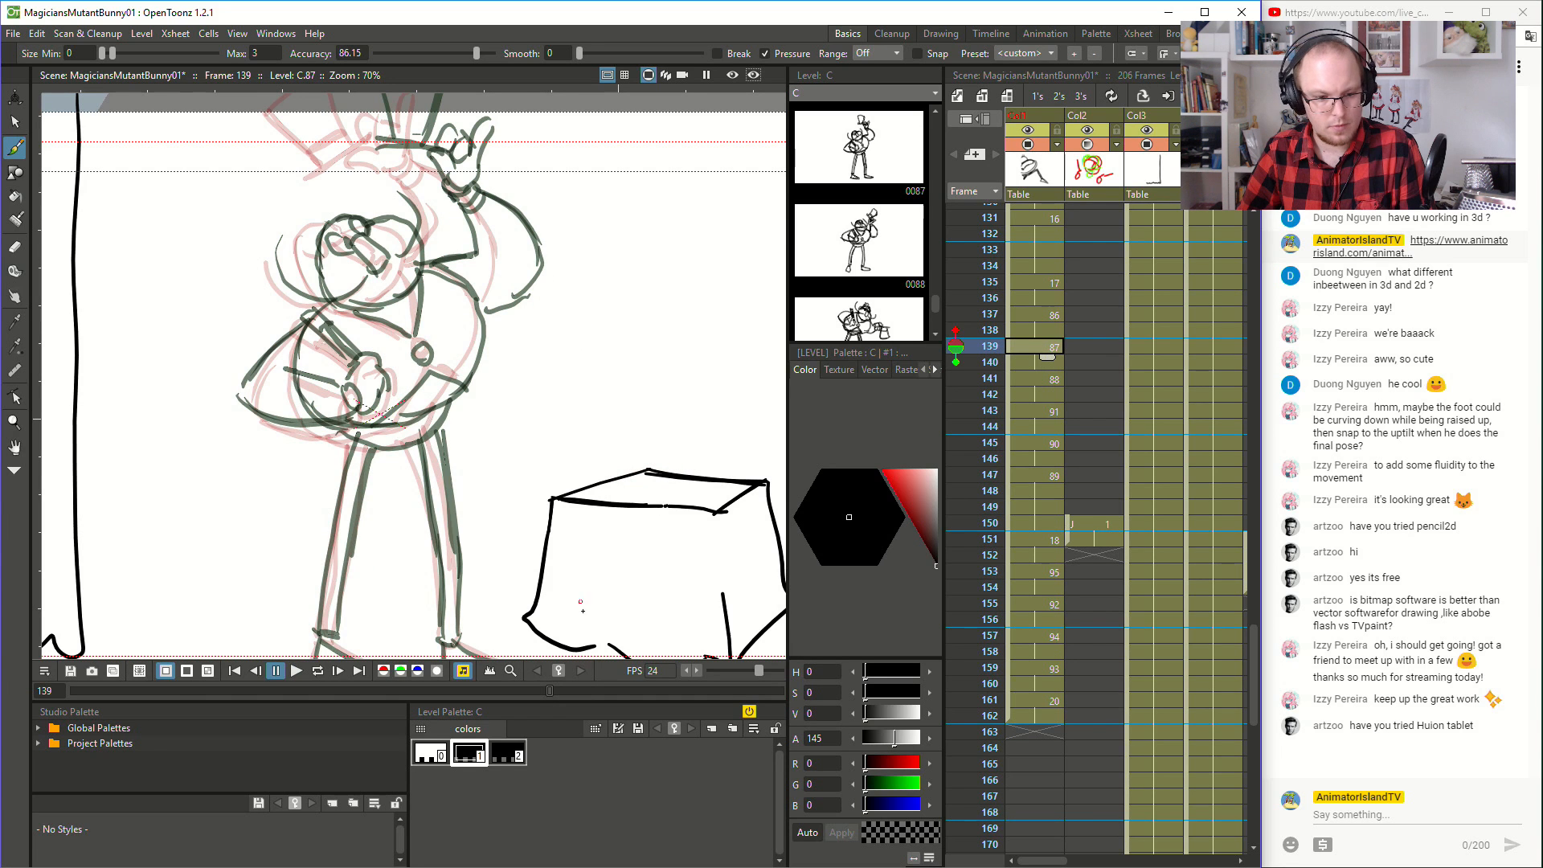
pyautogui.click(296, 672)
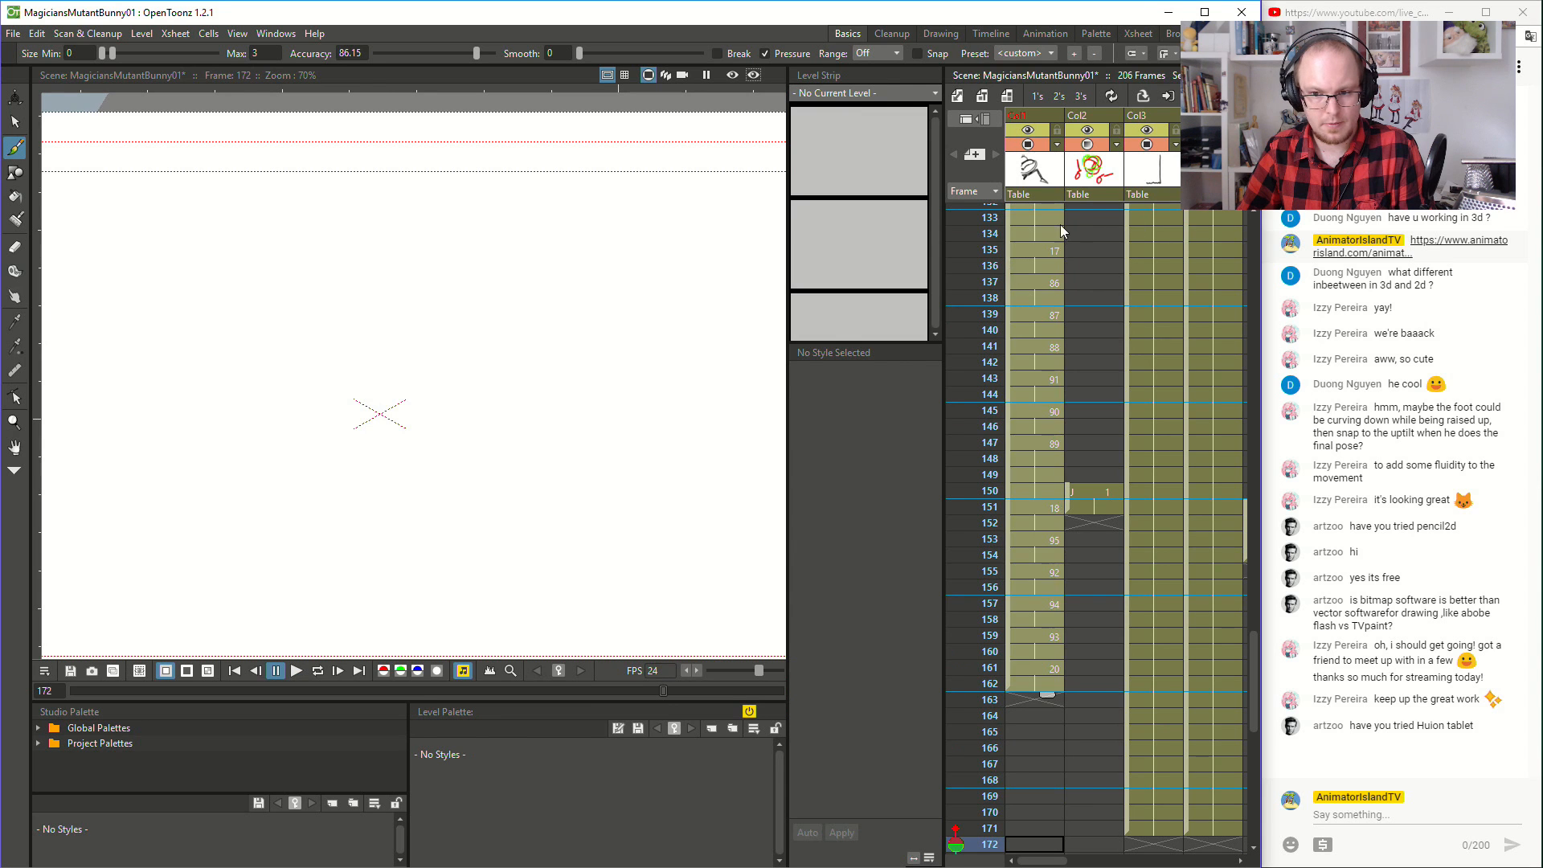
pyautogui.click(1045, 233)
pyautogui.click(297, 672)
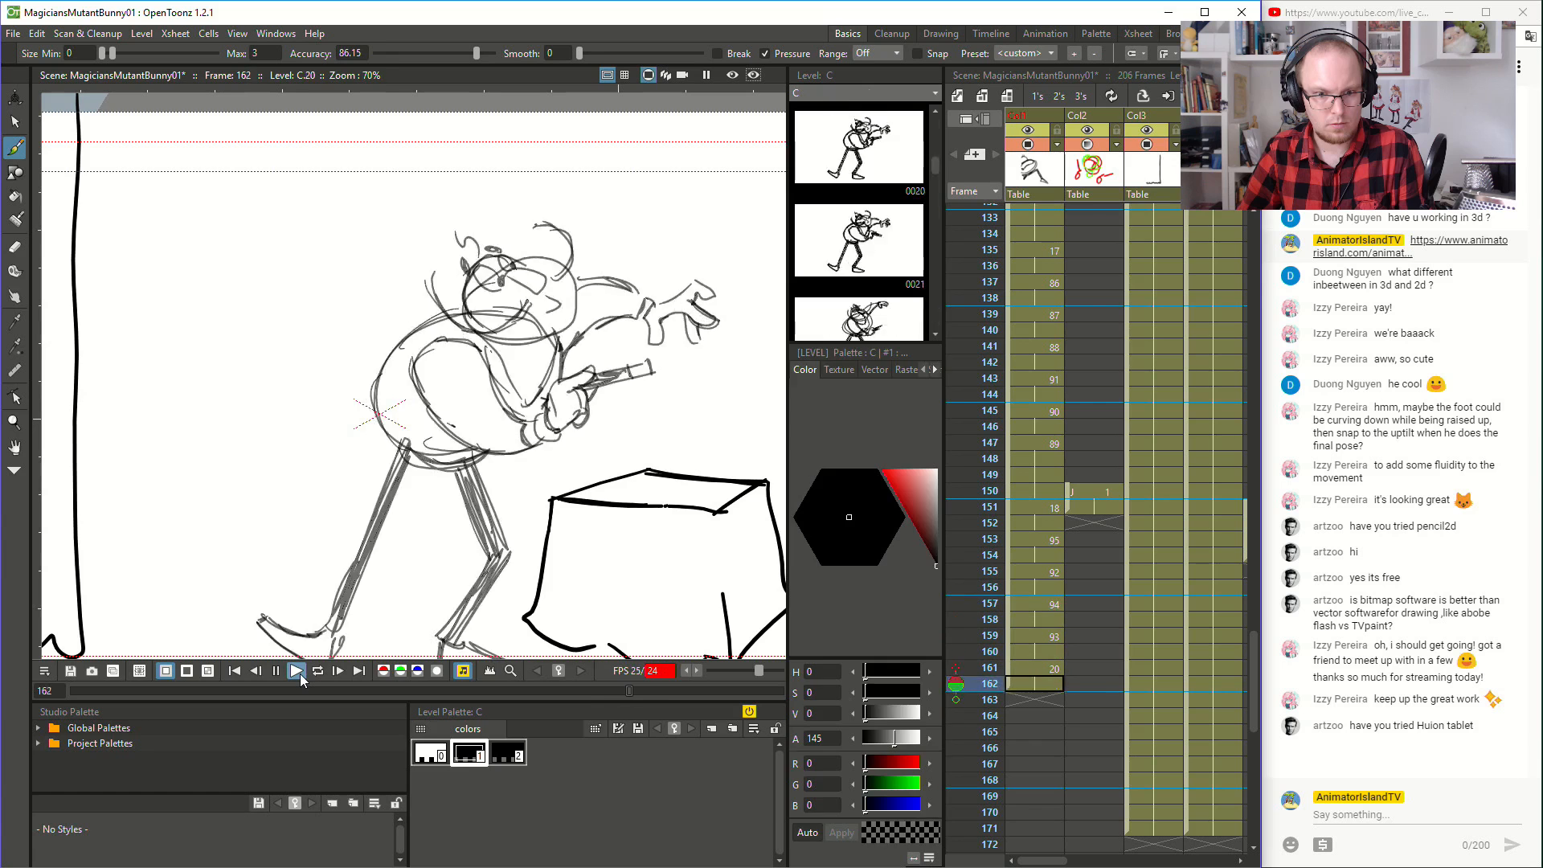
pyautogui.click(301, 673)
pyautogui.click(1020, 235)
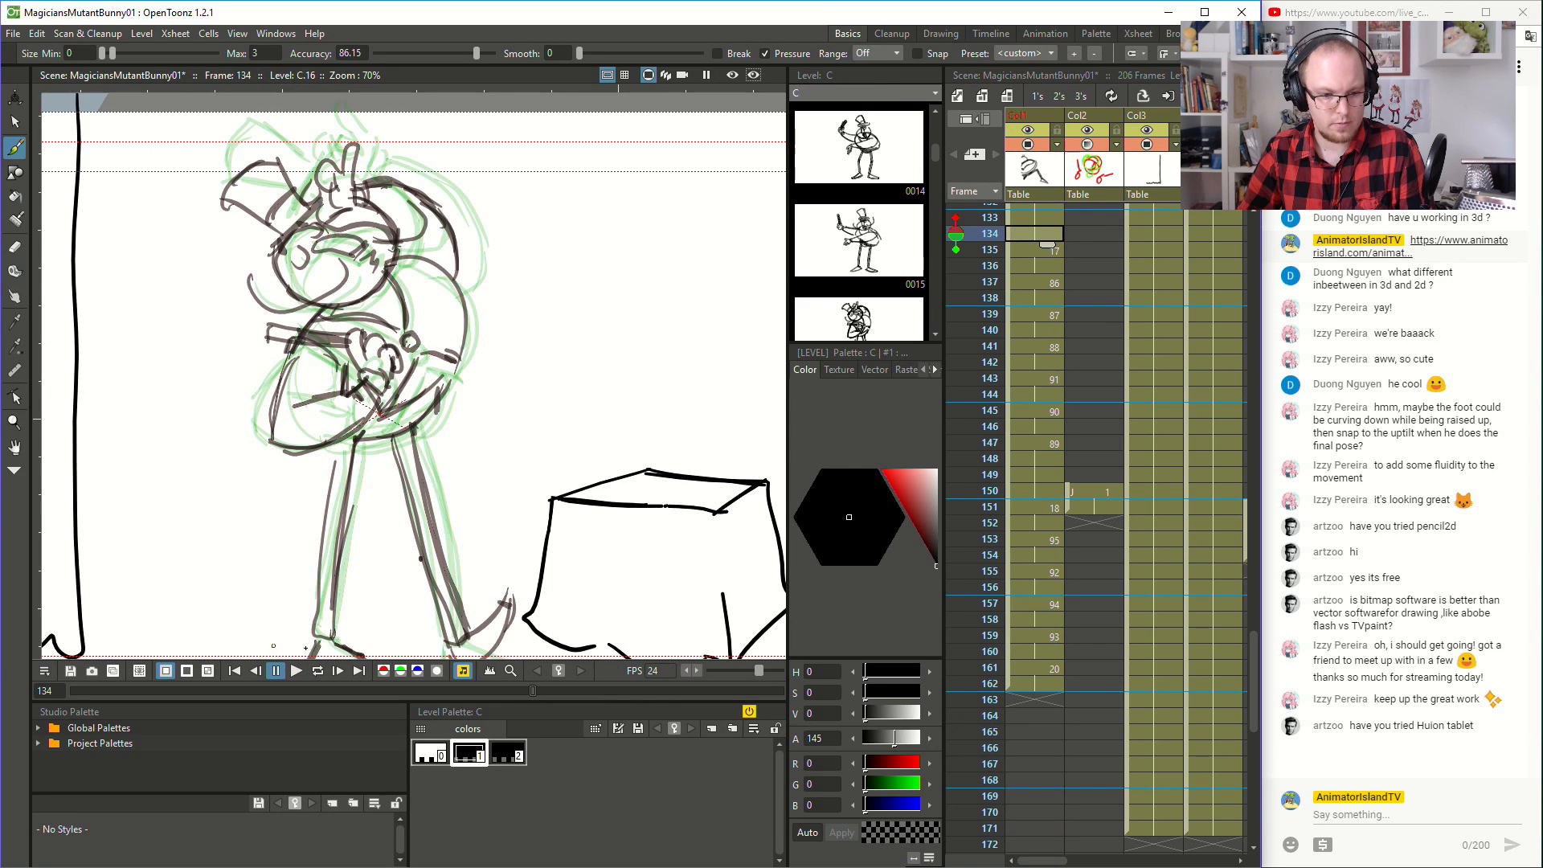
pyautogui.click(297, 672)
pyautogui.click(297, 672)
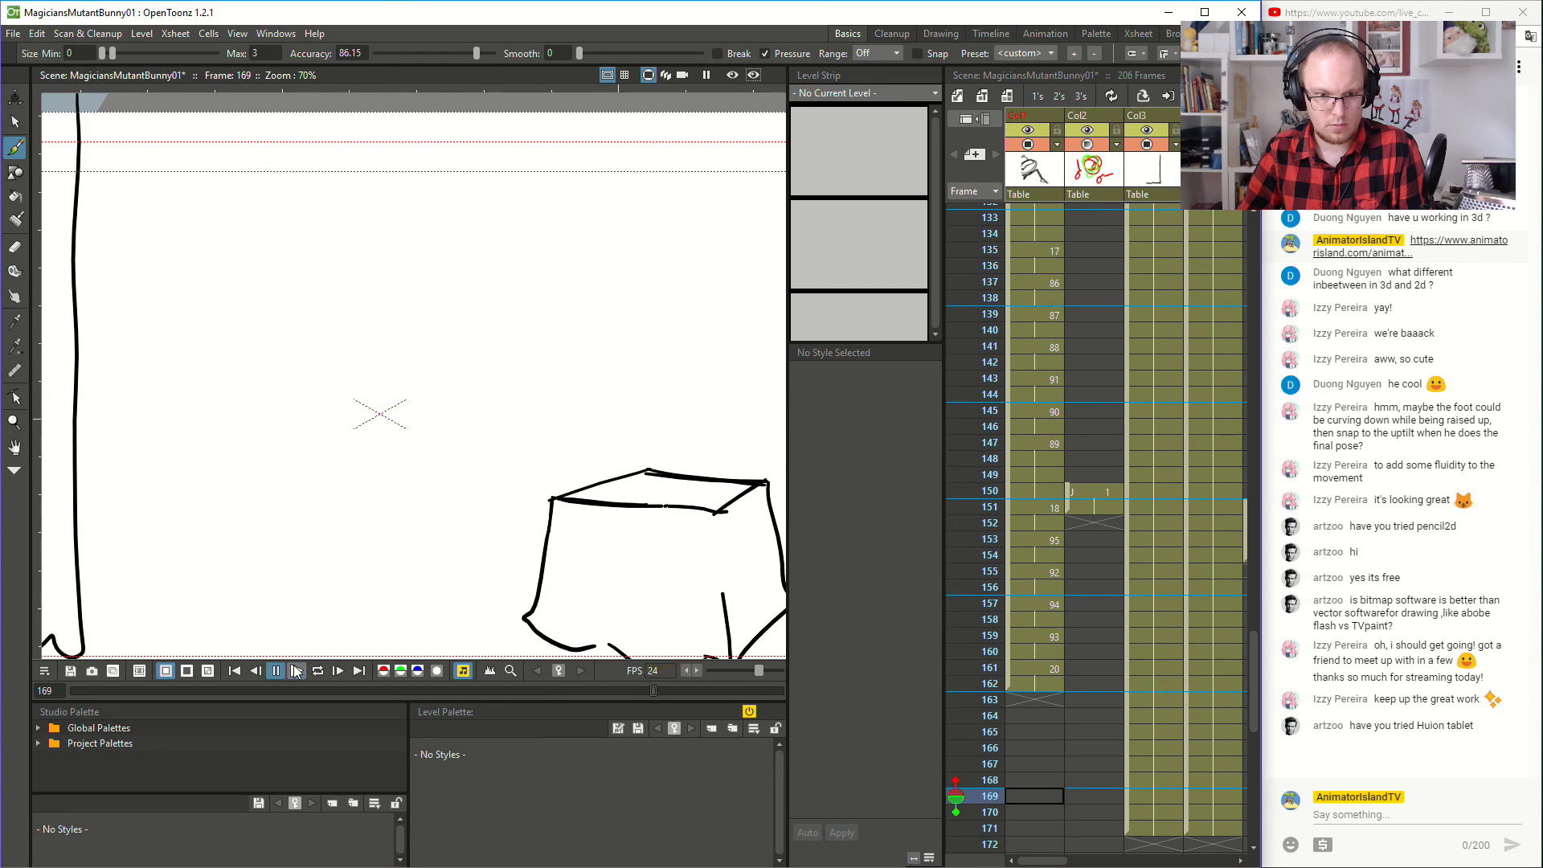
pyautogui.scroll(3, 1037, 238)
pyautogui.click(1035, 231)
pyautogui.click(297, 672)
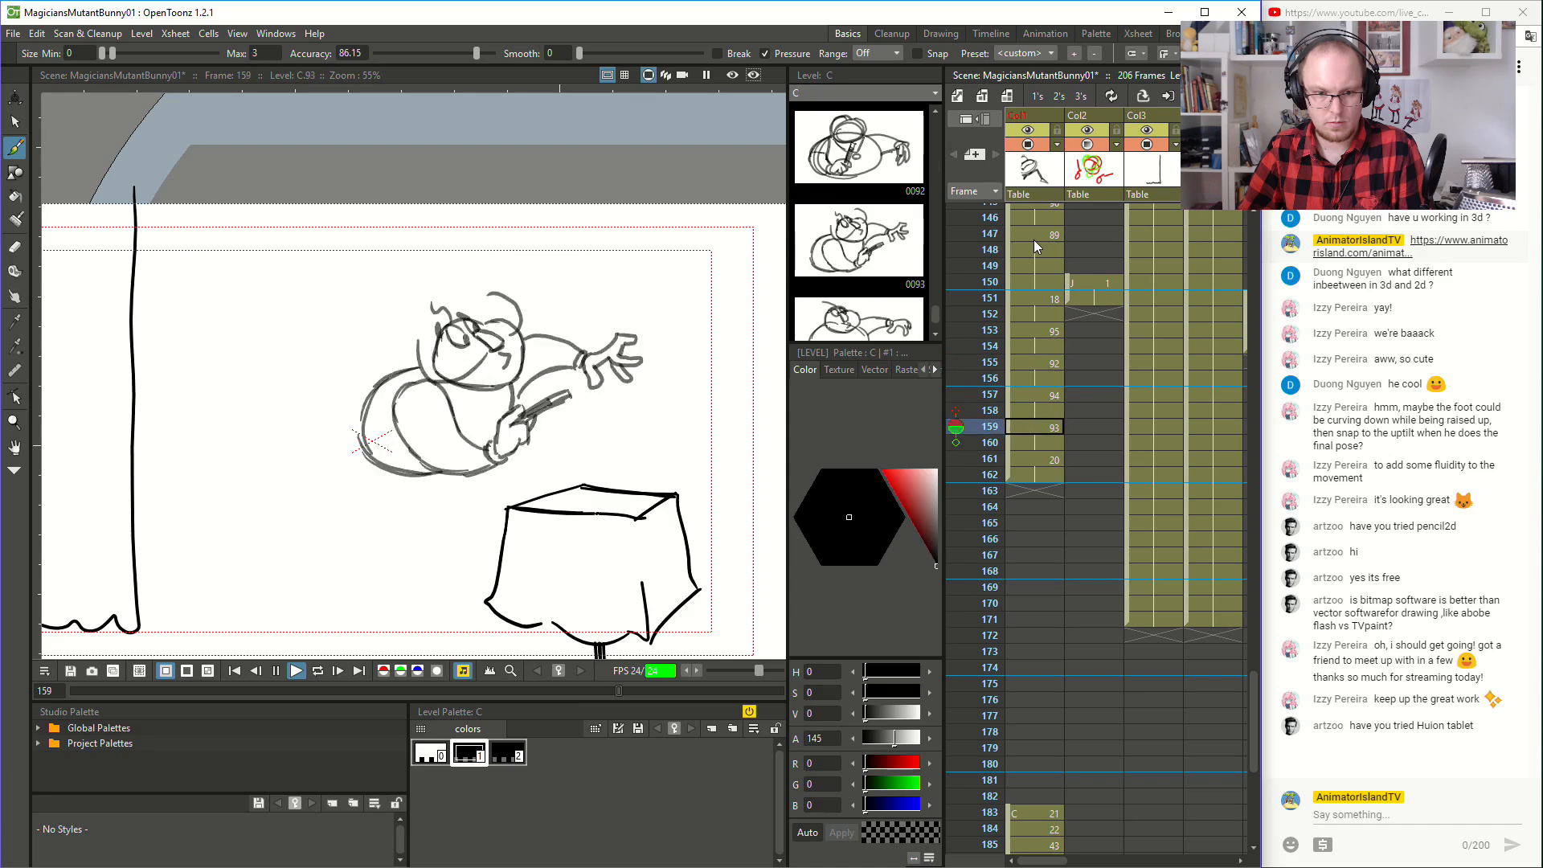
pyautogui.click(1033, 239)
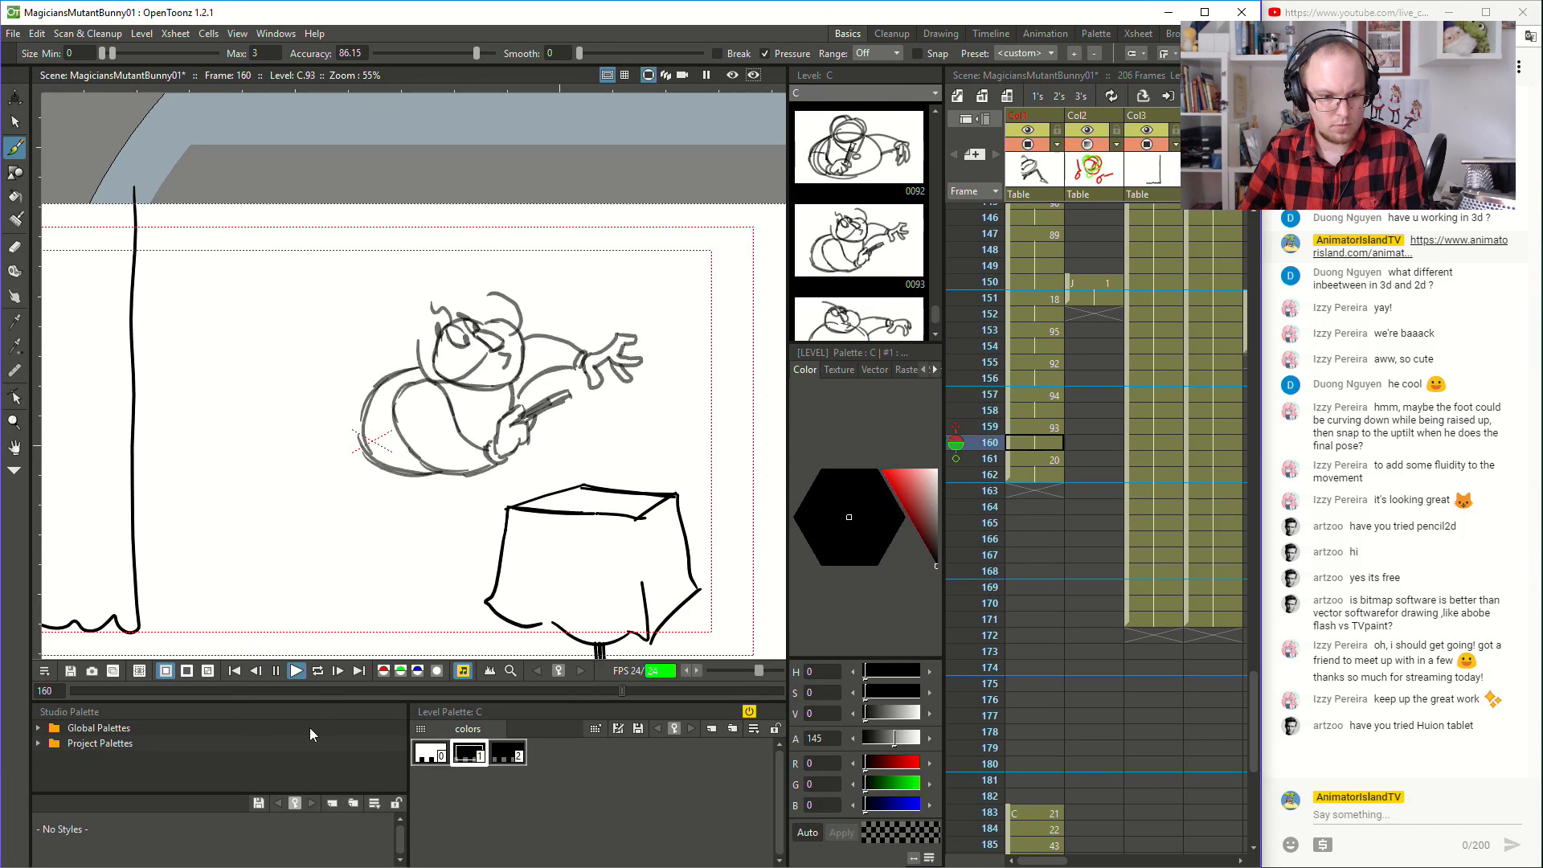
pyautogui.click(296, 674)
# - Extend the hold of drawing 20 through frame 172
pyautogui.click(1053, 474)
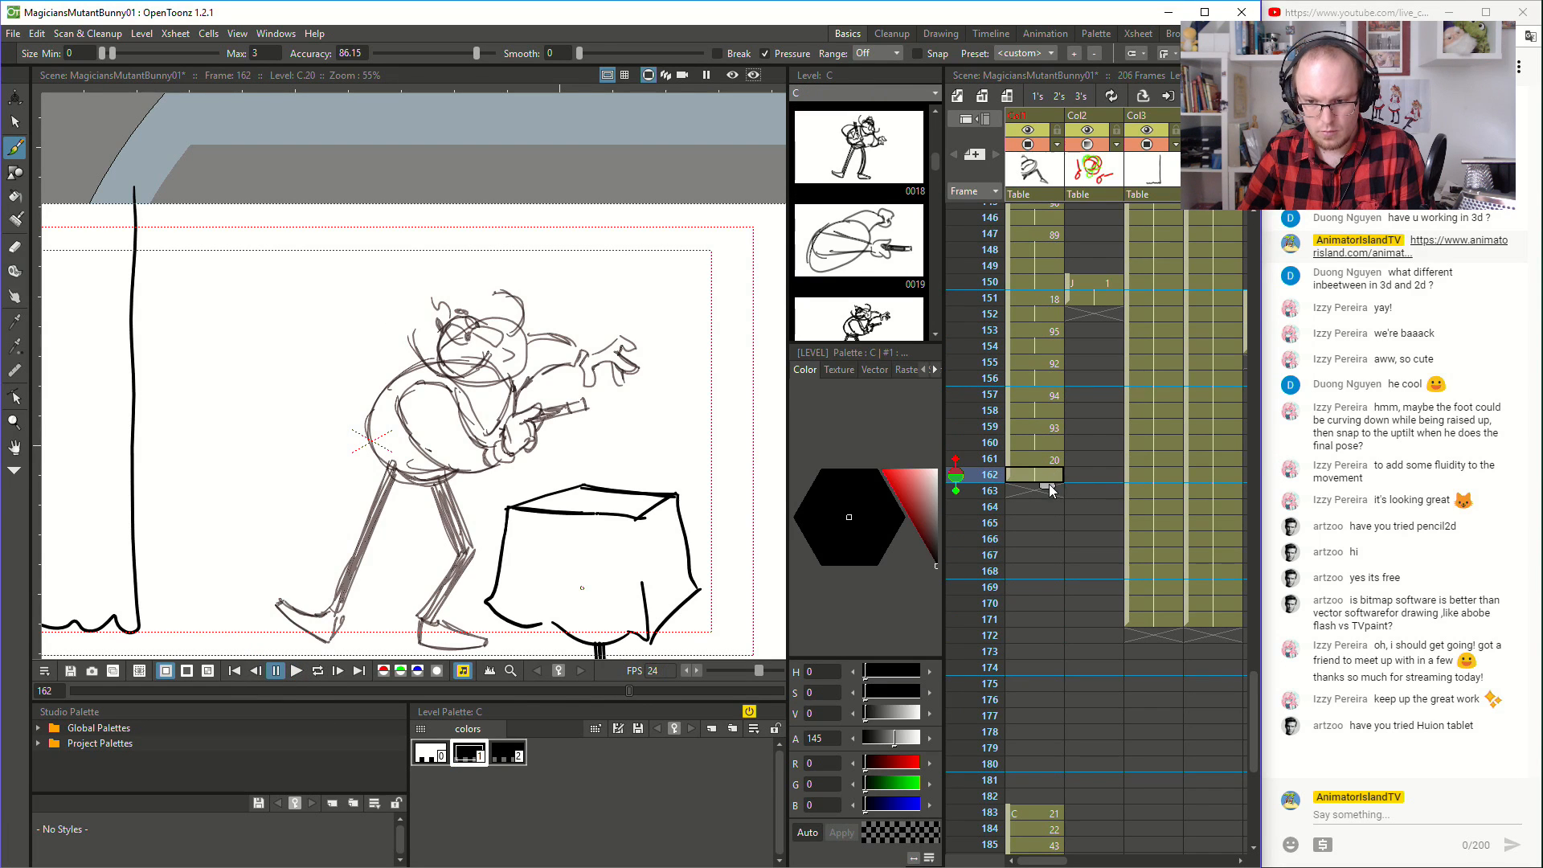
pyautogui.moveTo(1048, 483); pyautogui.dragTo(1049, 577)
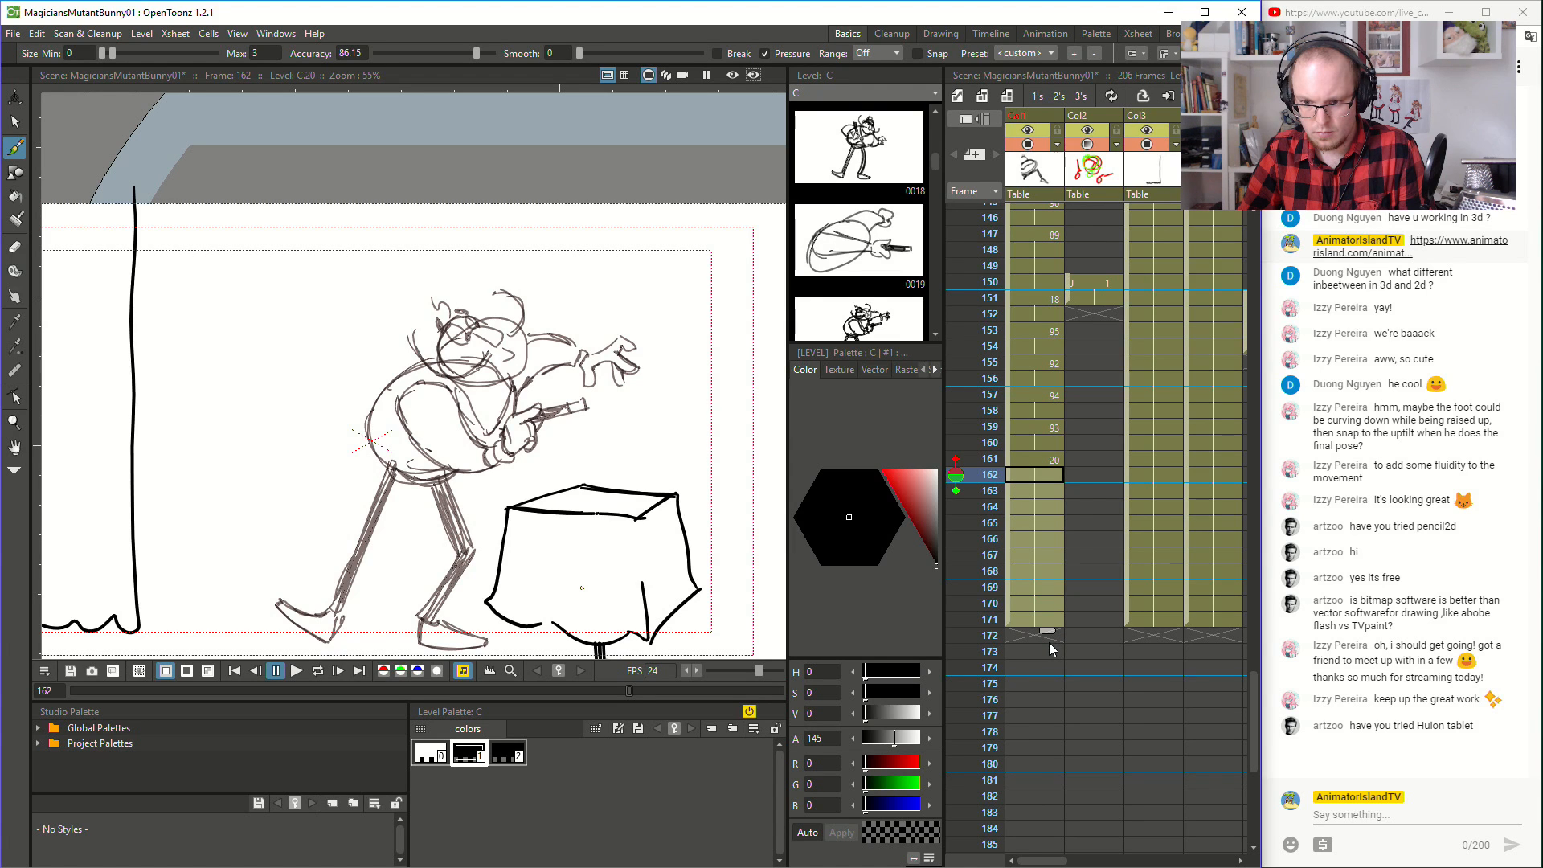
pyautogui.moveTo(1050, 649); pyautogui.dragTo(1049, 643)
pyautogui.scroll(-6, 1050, 643)
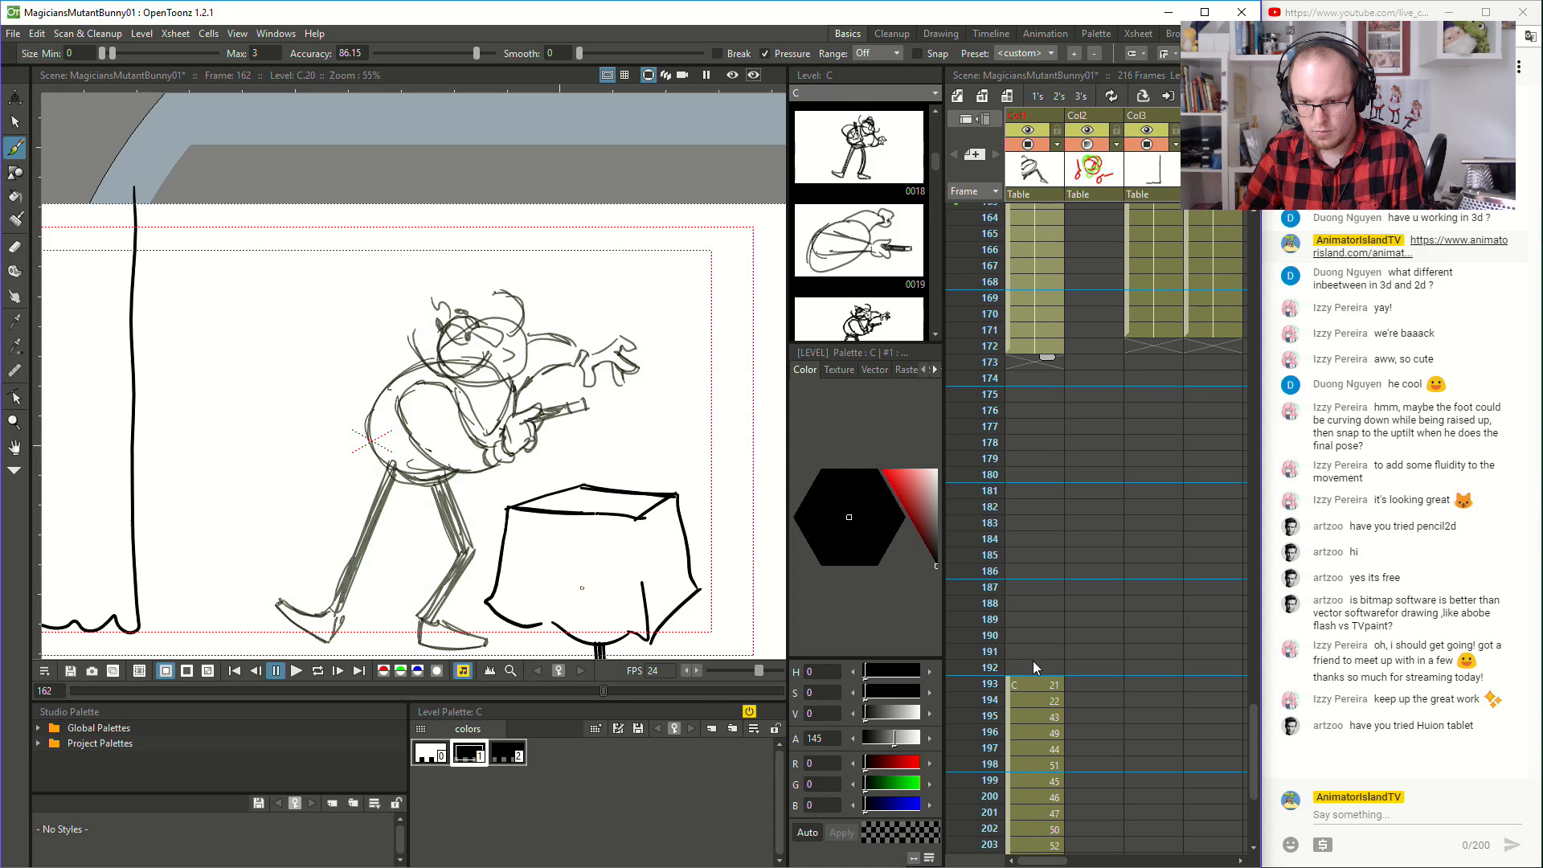
# - Extend drawing 21 to a four-frame hold and move it to frames 173 to 176
pyautogui.click(1013, 684)
pyautogui.moveTo(1008, 689)
pyautogui.mouseDown()
pyautogui.moveTo(1024, 383)
pyautogui.moveTo(1038, 424)
pyautogui.mouseUp()
pyautogui.scroll(10, 1045, 420)
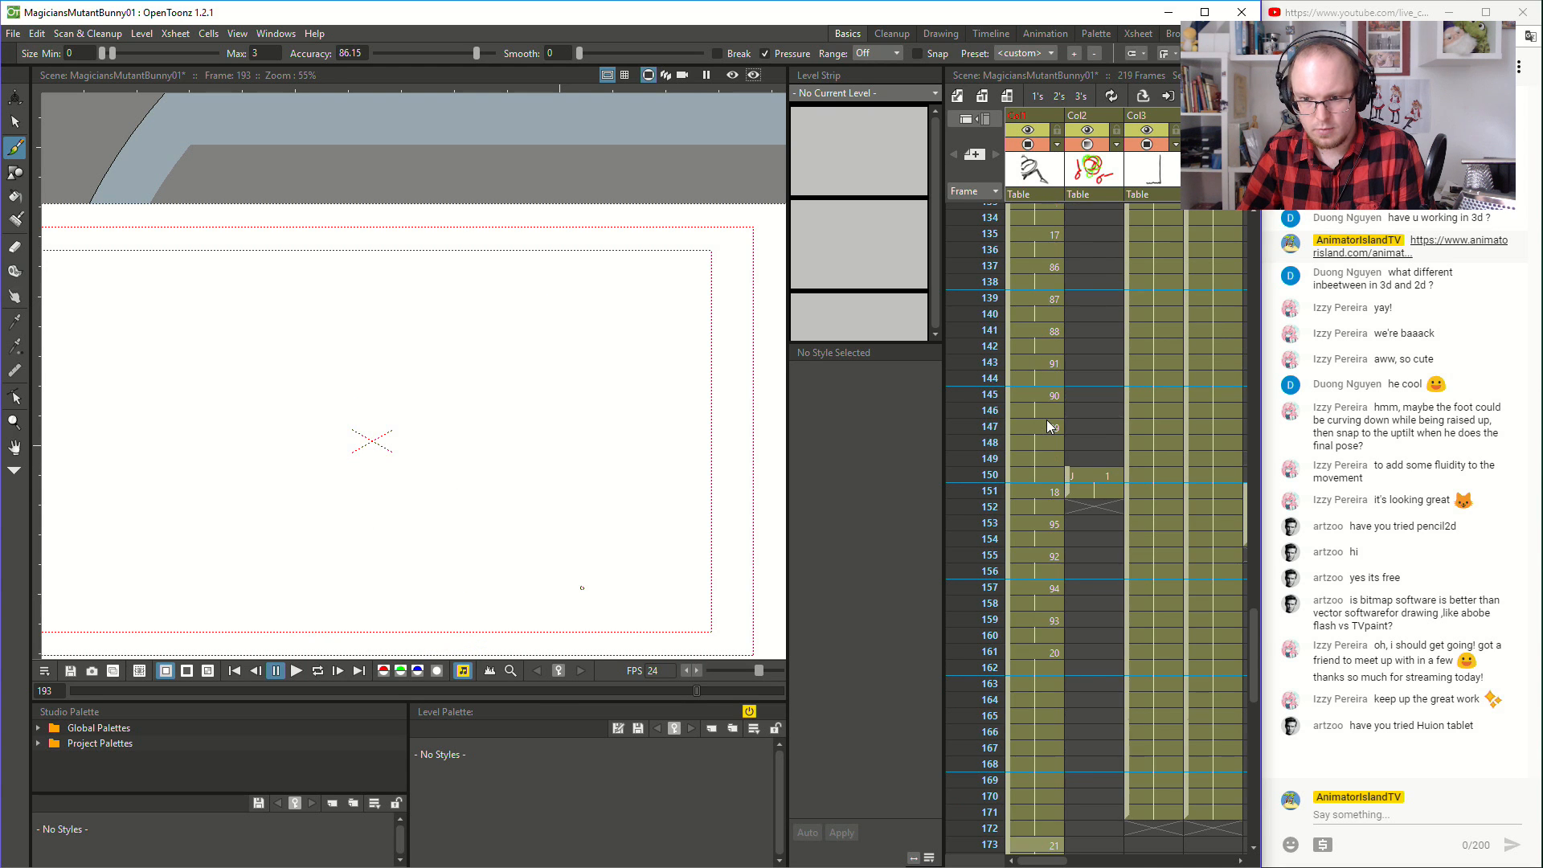
# - Play back the animation from frame 146 to check the length of the held pose
pyautogui.click(1045, 412)
pyautogui.click(297, 670)
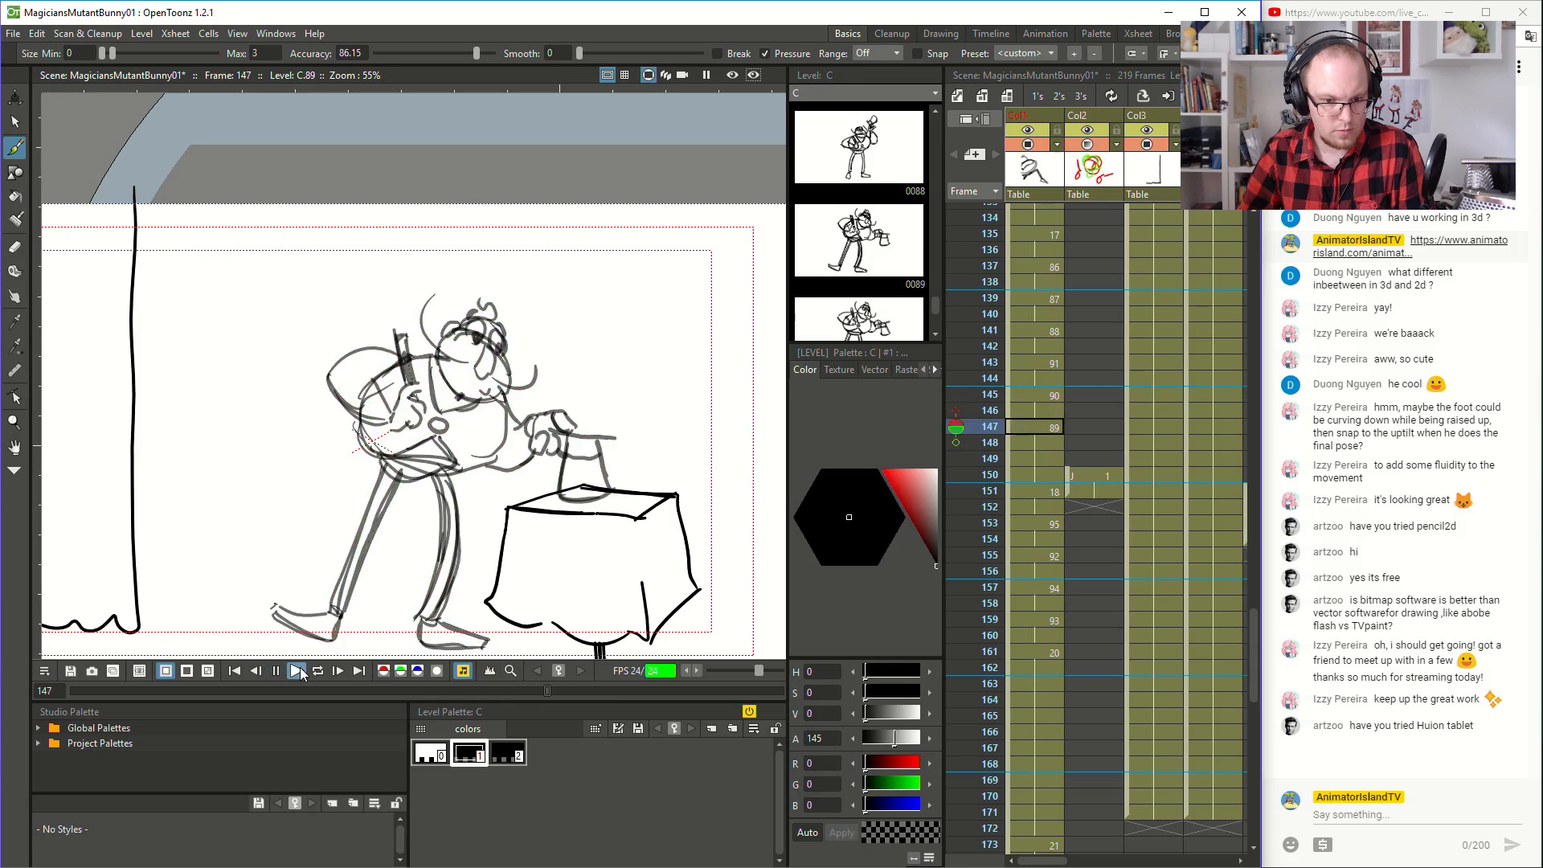
pyautogui.click(276, 670)
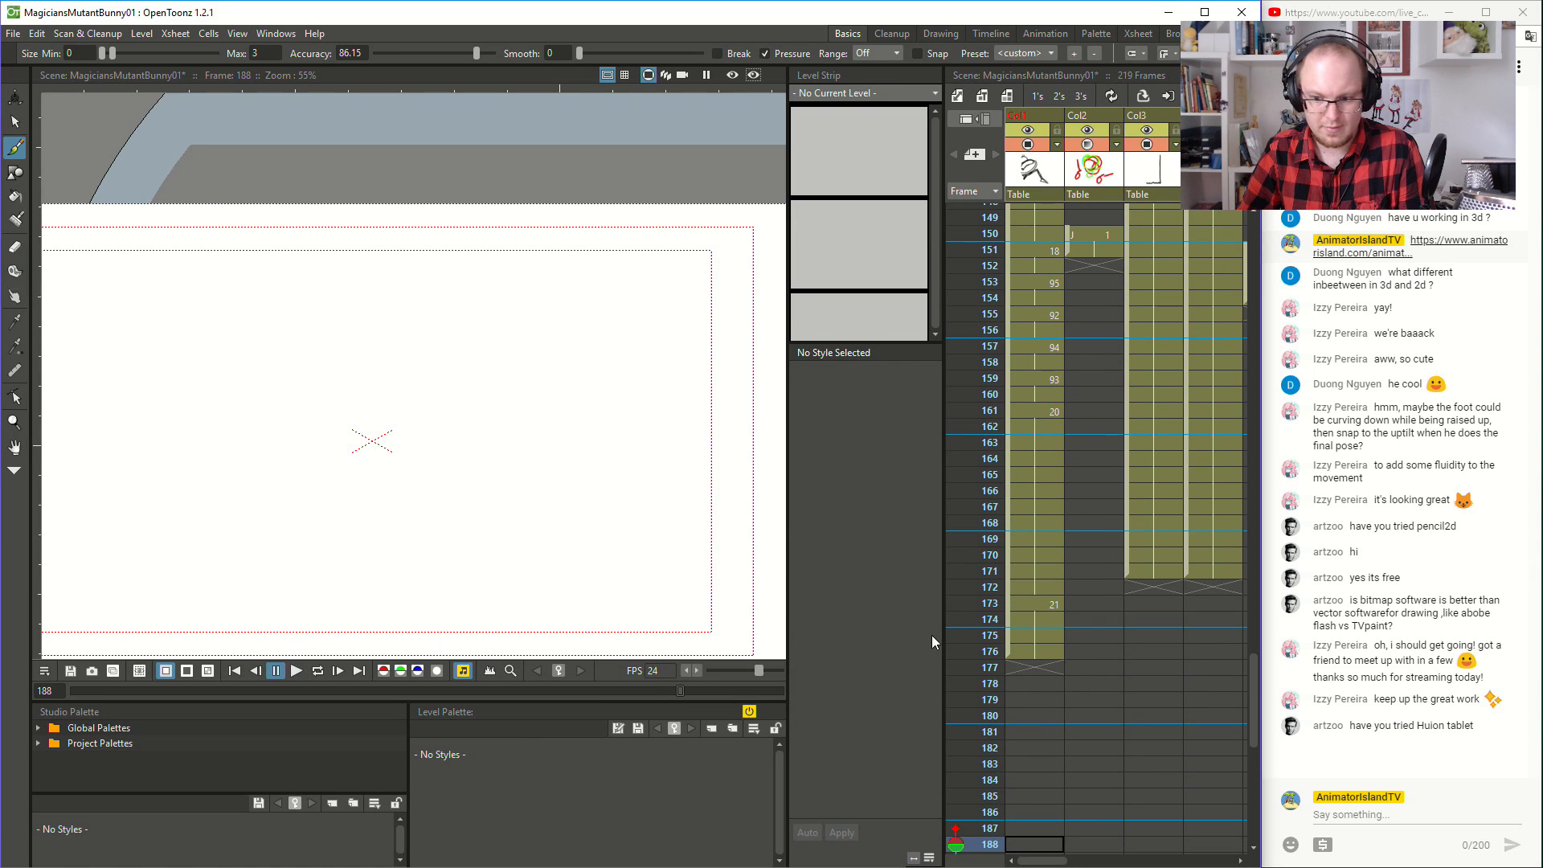
# - Move the drawing block from 22 to 29 at frames 197 to 209 up to frame 177, and expose it on twos
pyautogui.scroll(-5, 1086, 641)
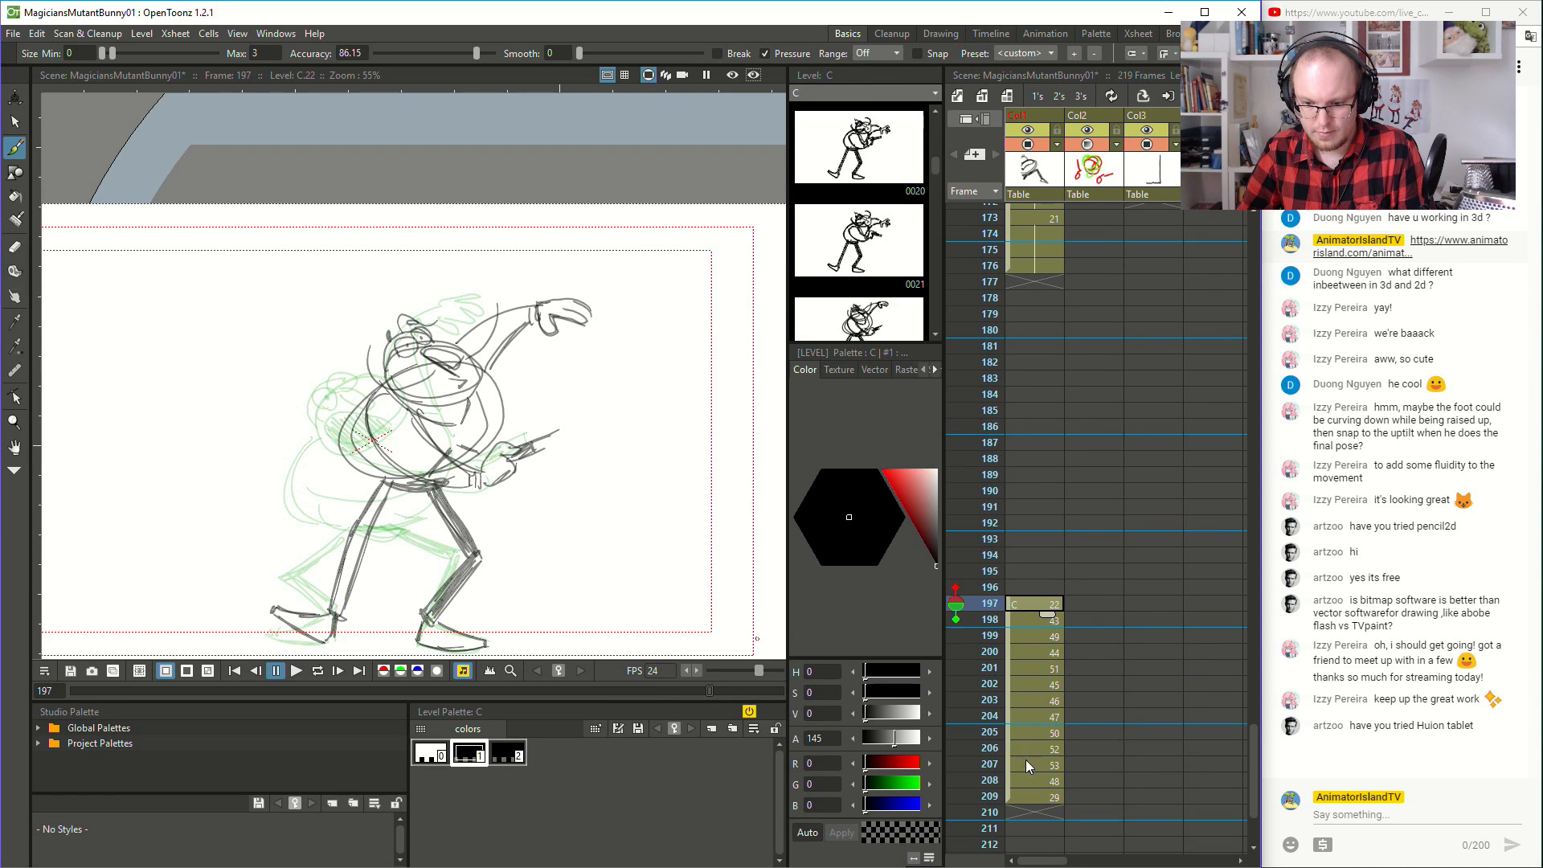
pyautogui.keyDown('shift'); pyautogui.click(1033, 785); pyautogui.keyUp('shift')
pyautogui.moveTo(1025, 606); pyautogui.dragTo(1027, 662)
pyautogui.moveTo(1043, 748); pyautogui.dragTo(1050, 797)
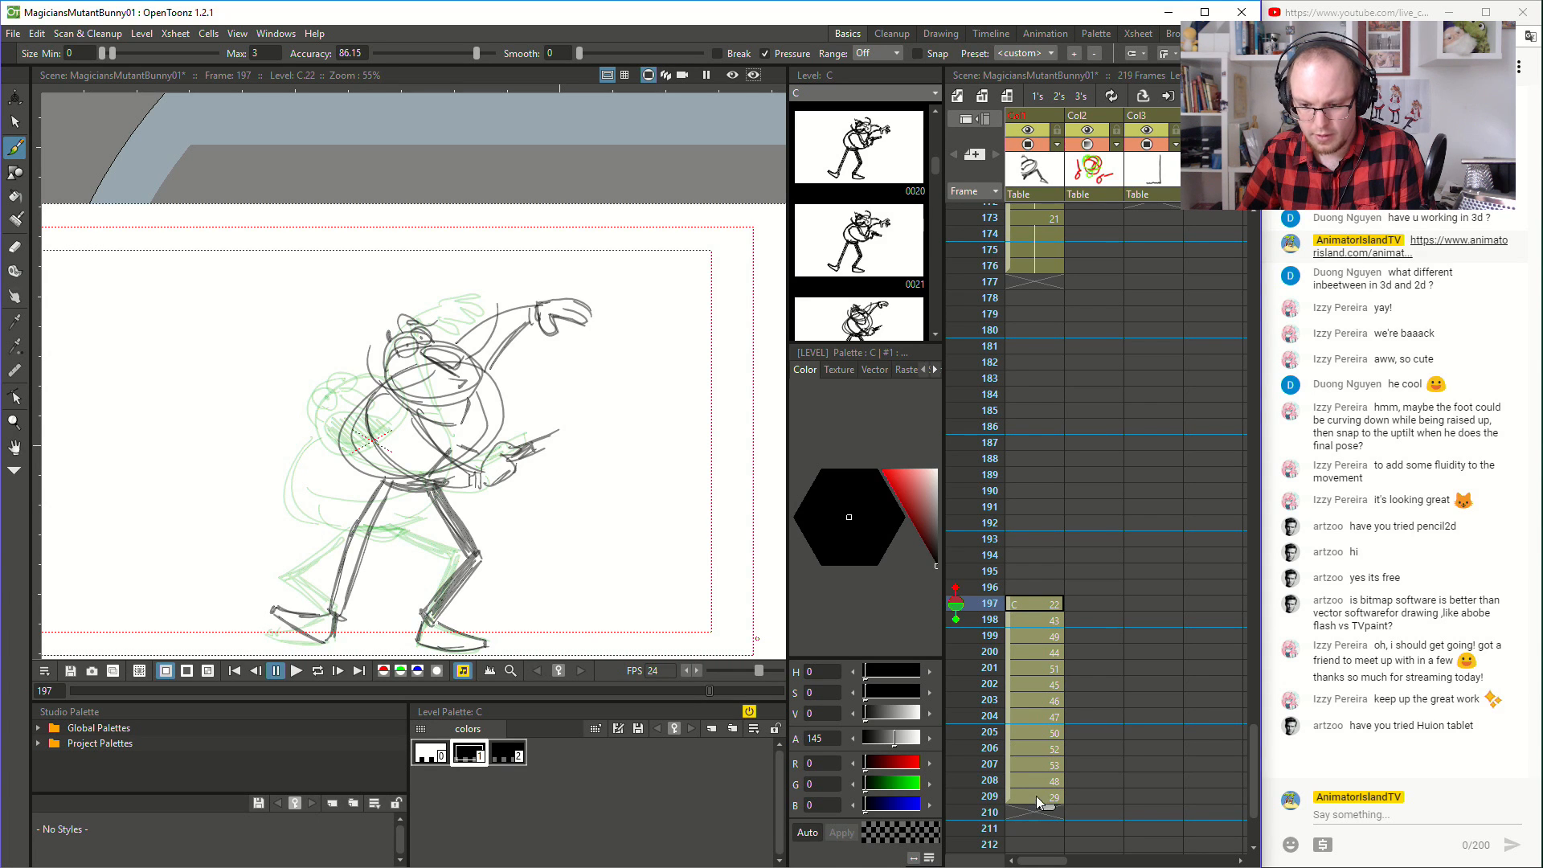
pyautogui.click(1013, 600)
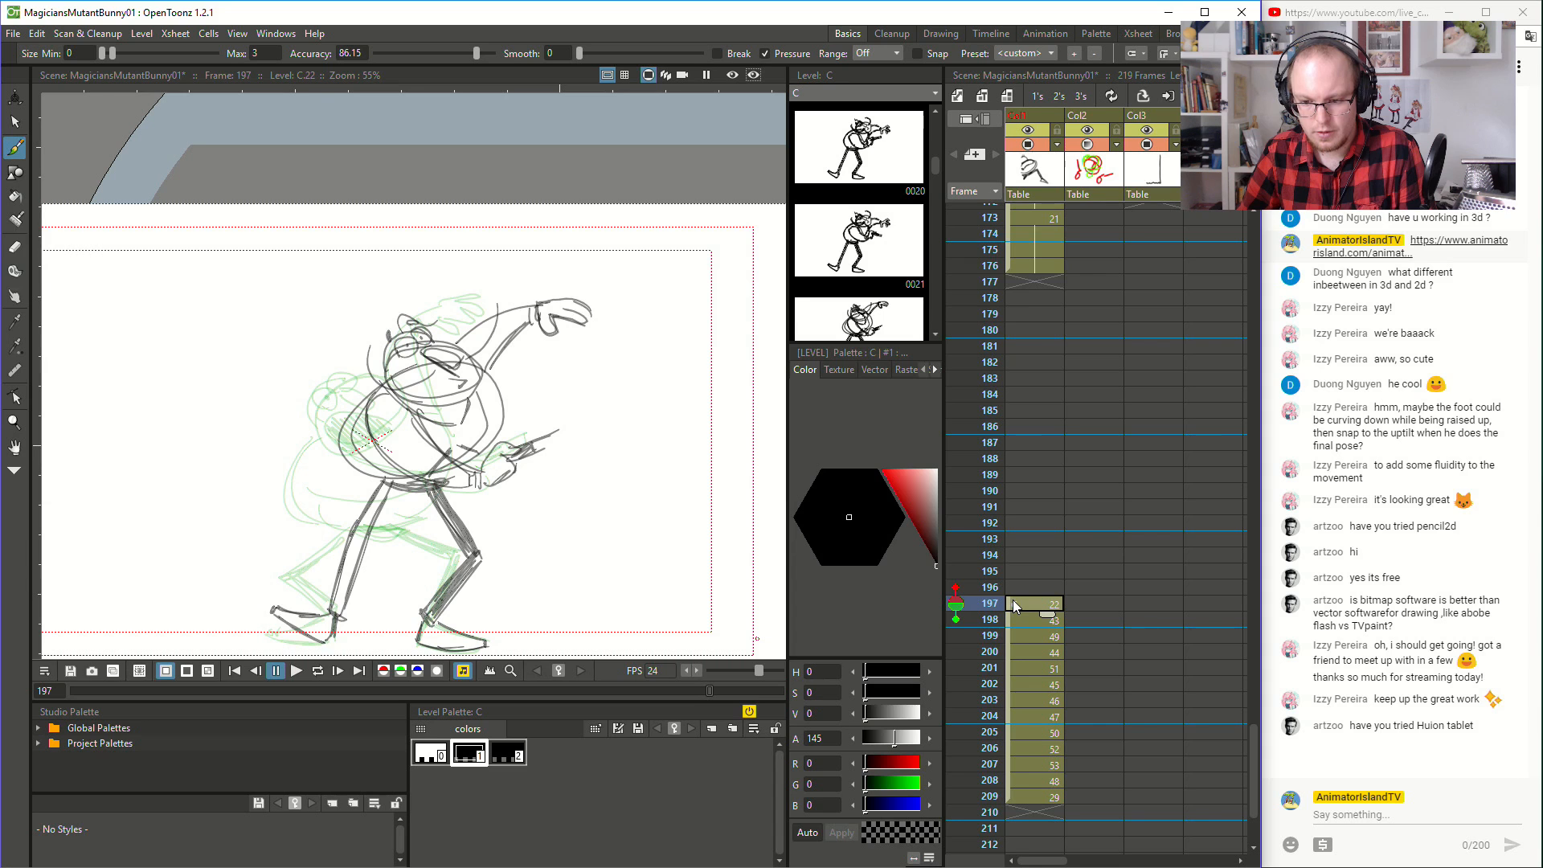
pyautogui.click(1044, 797)
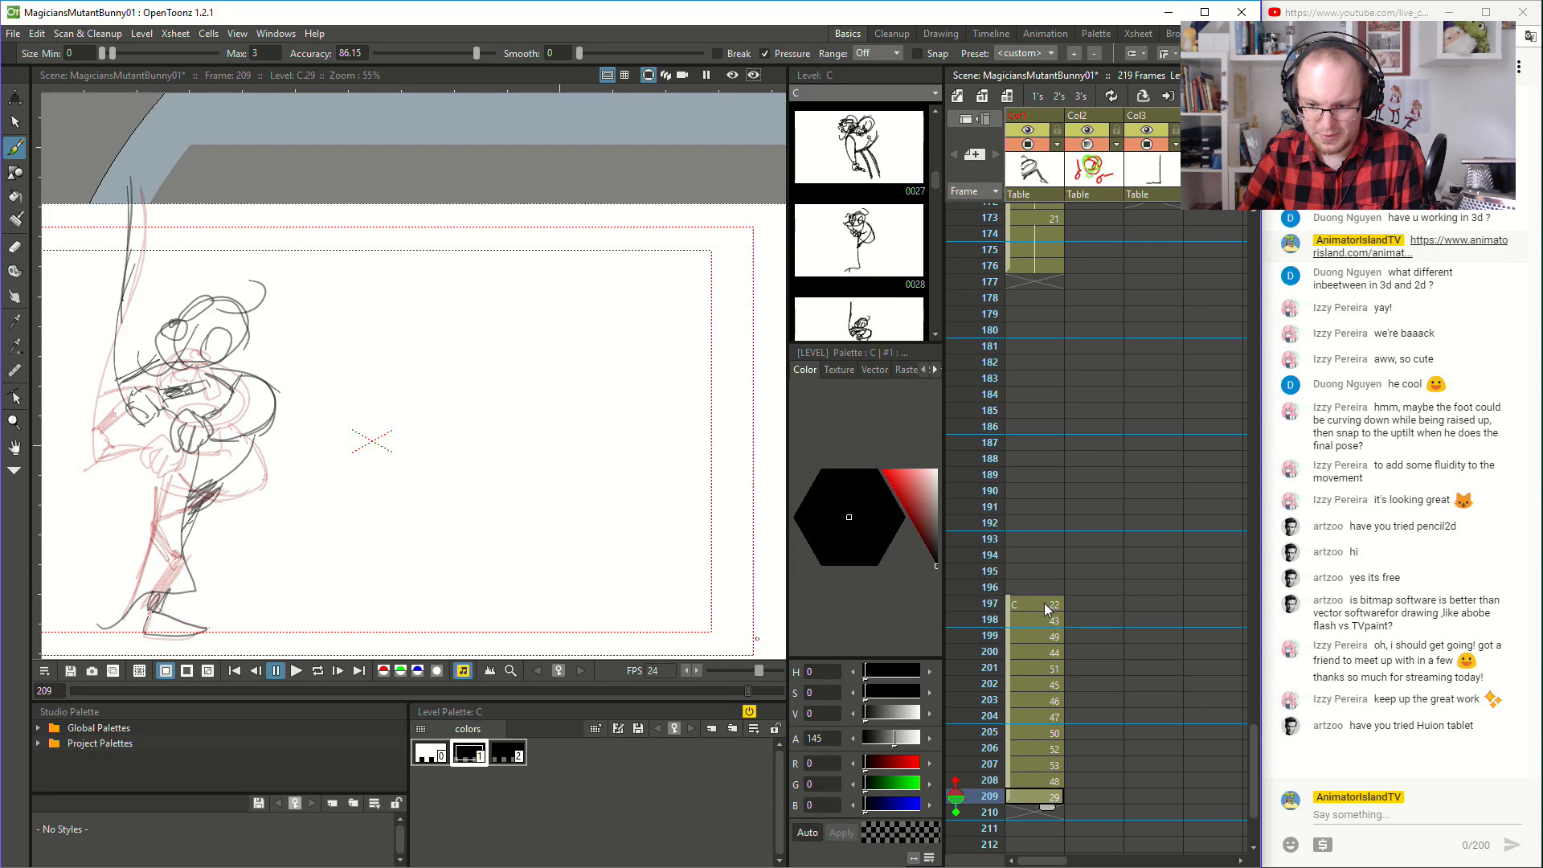
pyautogui.moveTo(1005, 601); pyautogui.dragTo(1038, 283)
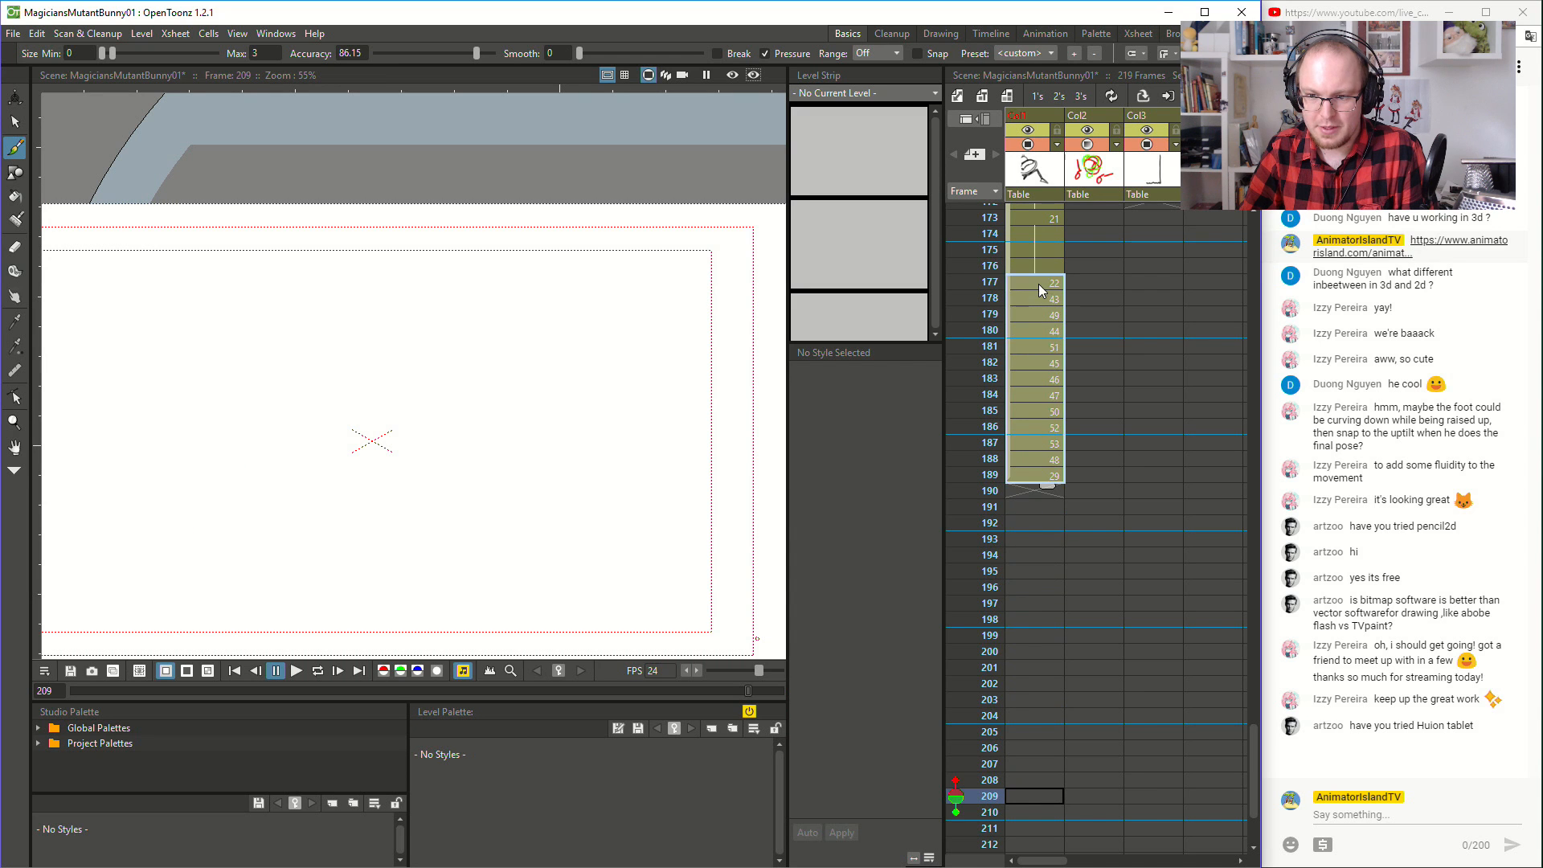
pyautogui.scroll(2, 1026, 328)
pyautogui.click(1061, 95)
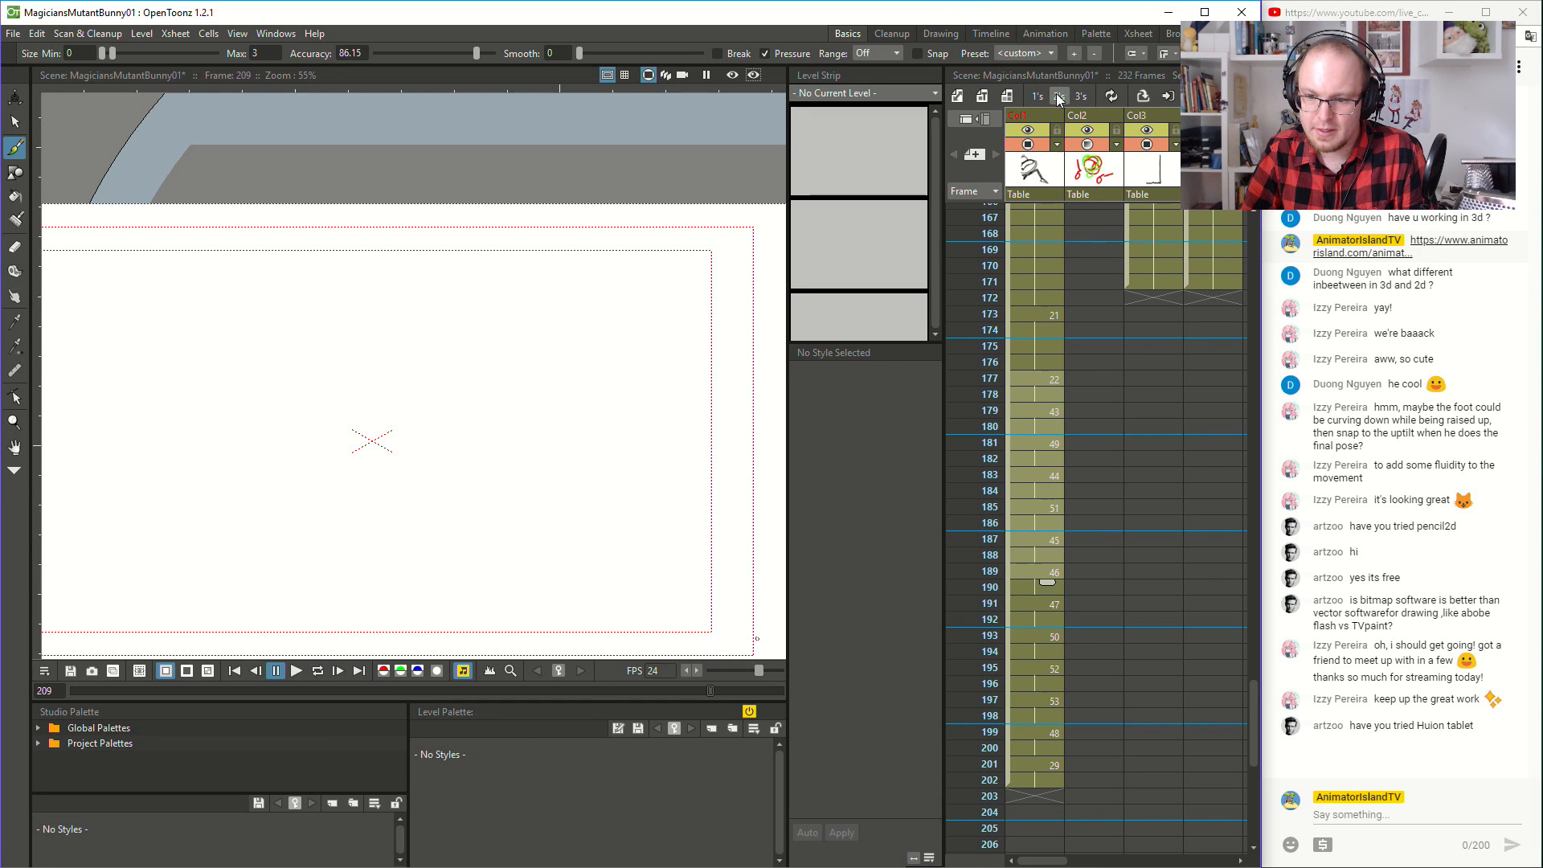
# - Play back the animation from frame 175, and compare the drawings between frames 188 and 195
pyautogui.click(1037, 346)
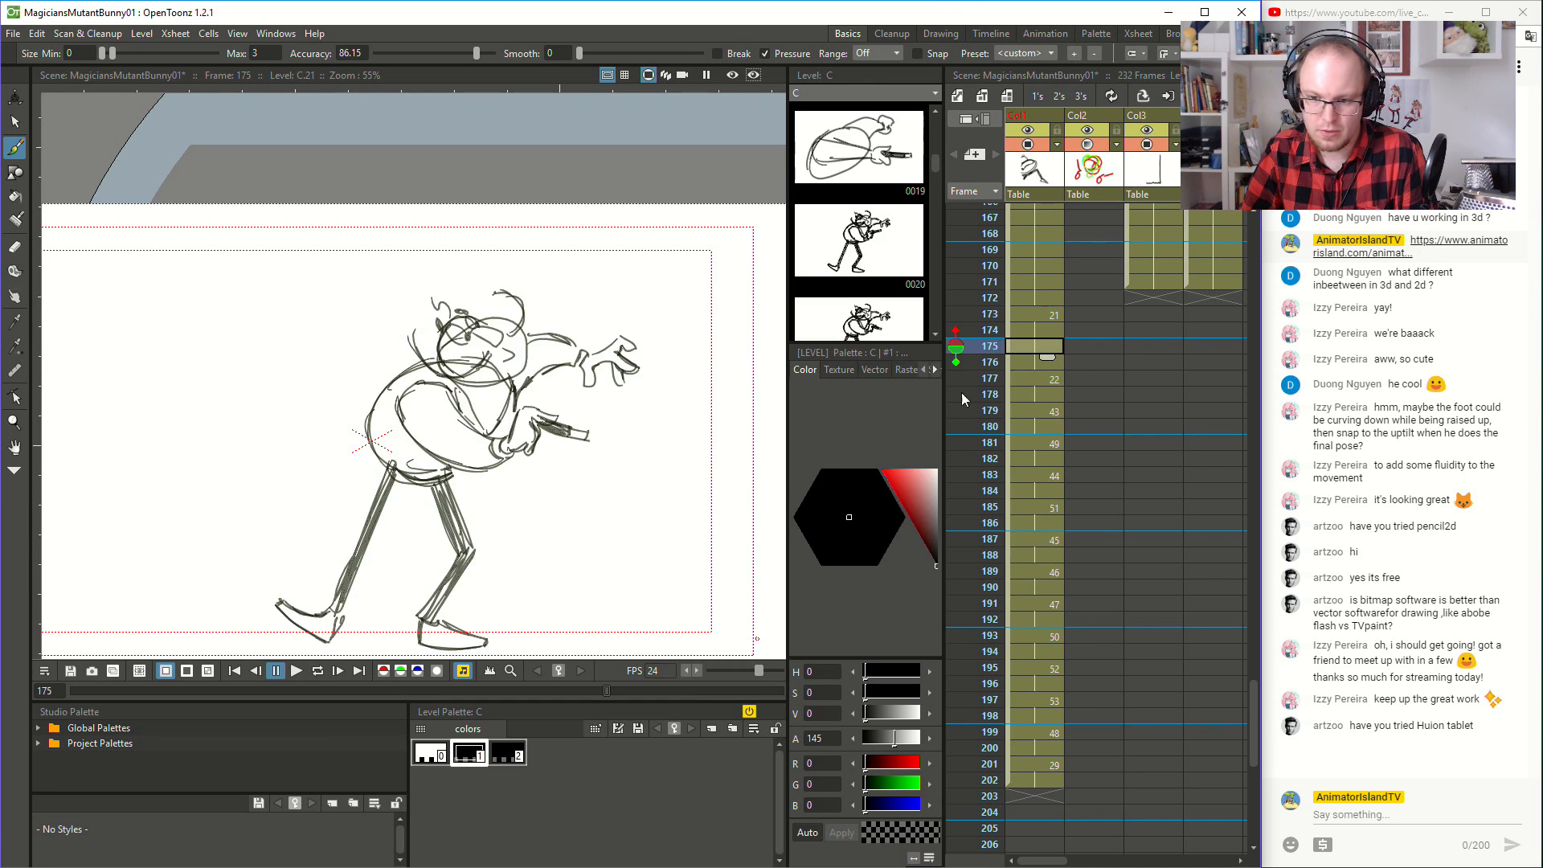
pyautogui.click(297, 672)
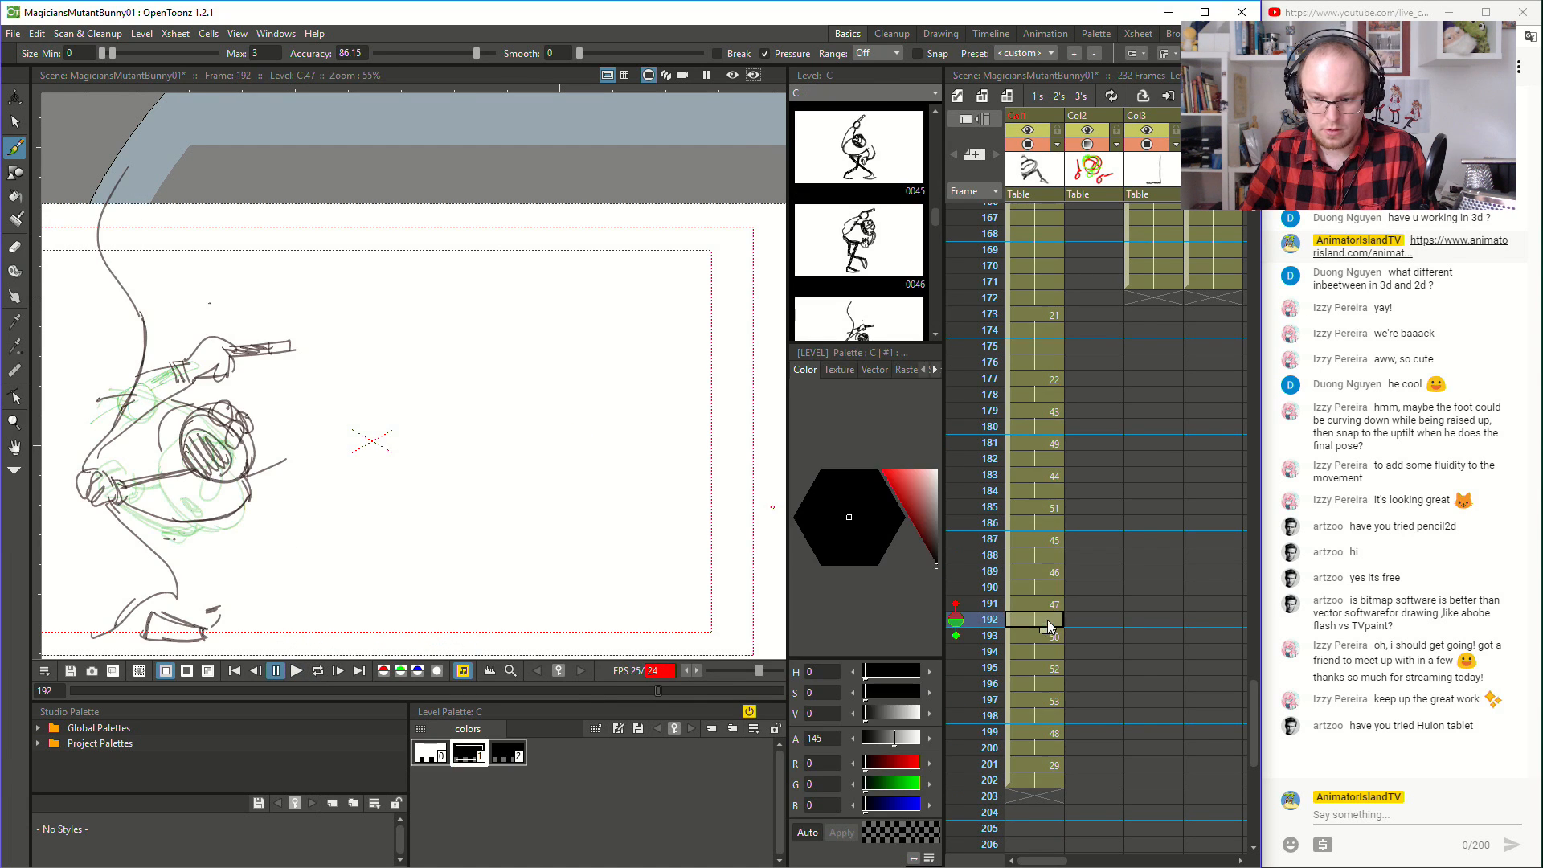
pyautogui.click(1045, 604)
pyautogui.click(1033, 637)
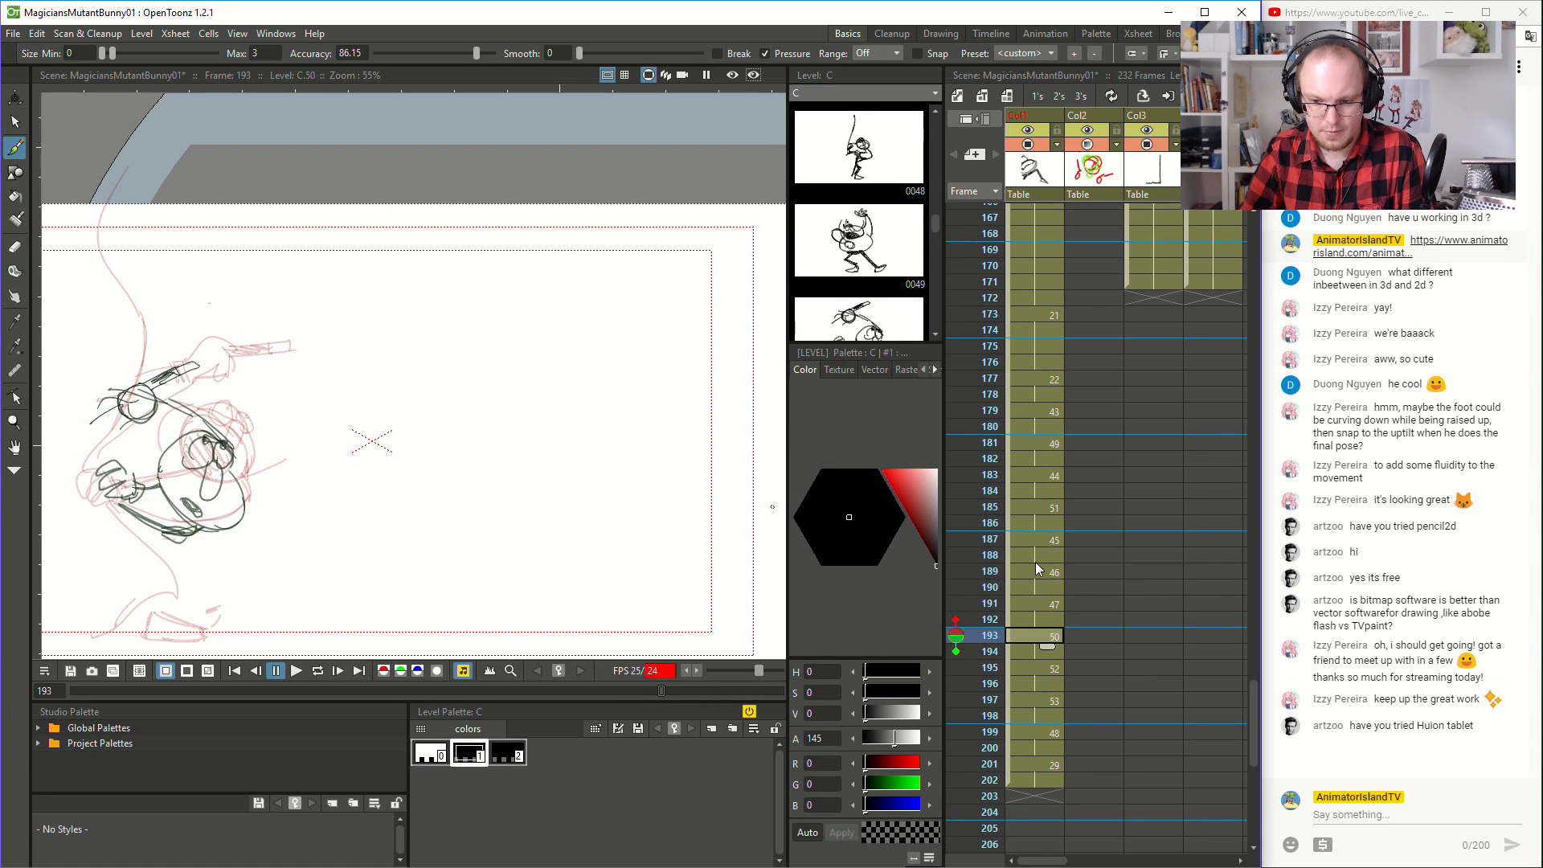
pyautogui.click(1038, 554)
pyautogui.click(1037, 608)
pyautogui.click(1037, 635)
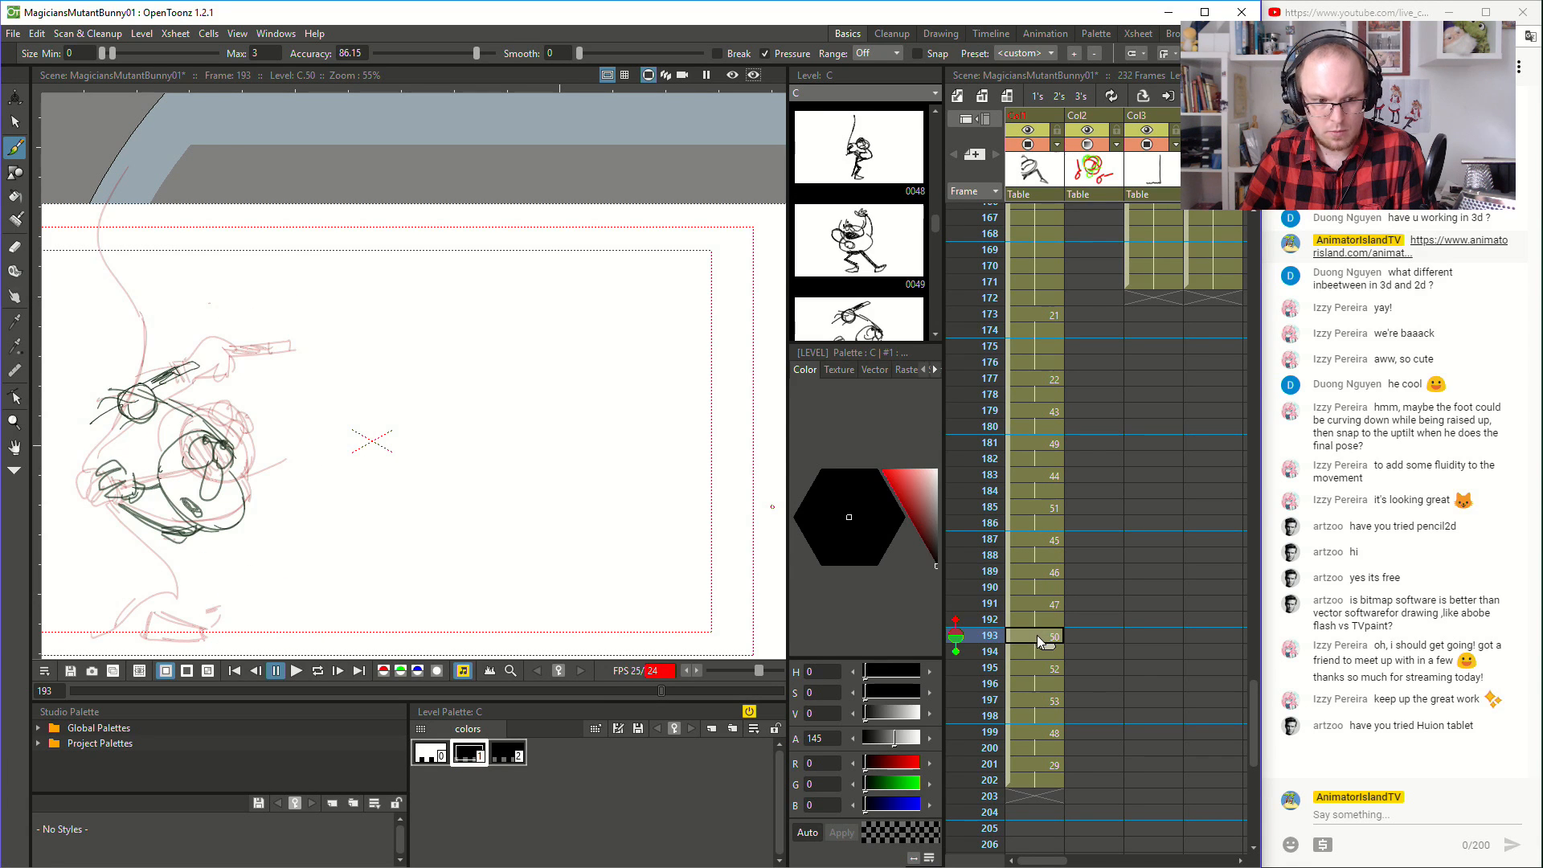
pyautogui.click(1043, 666)
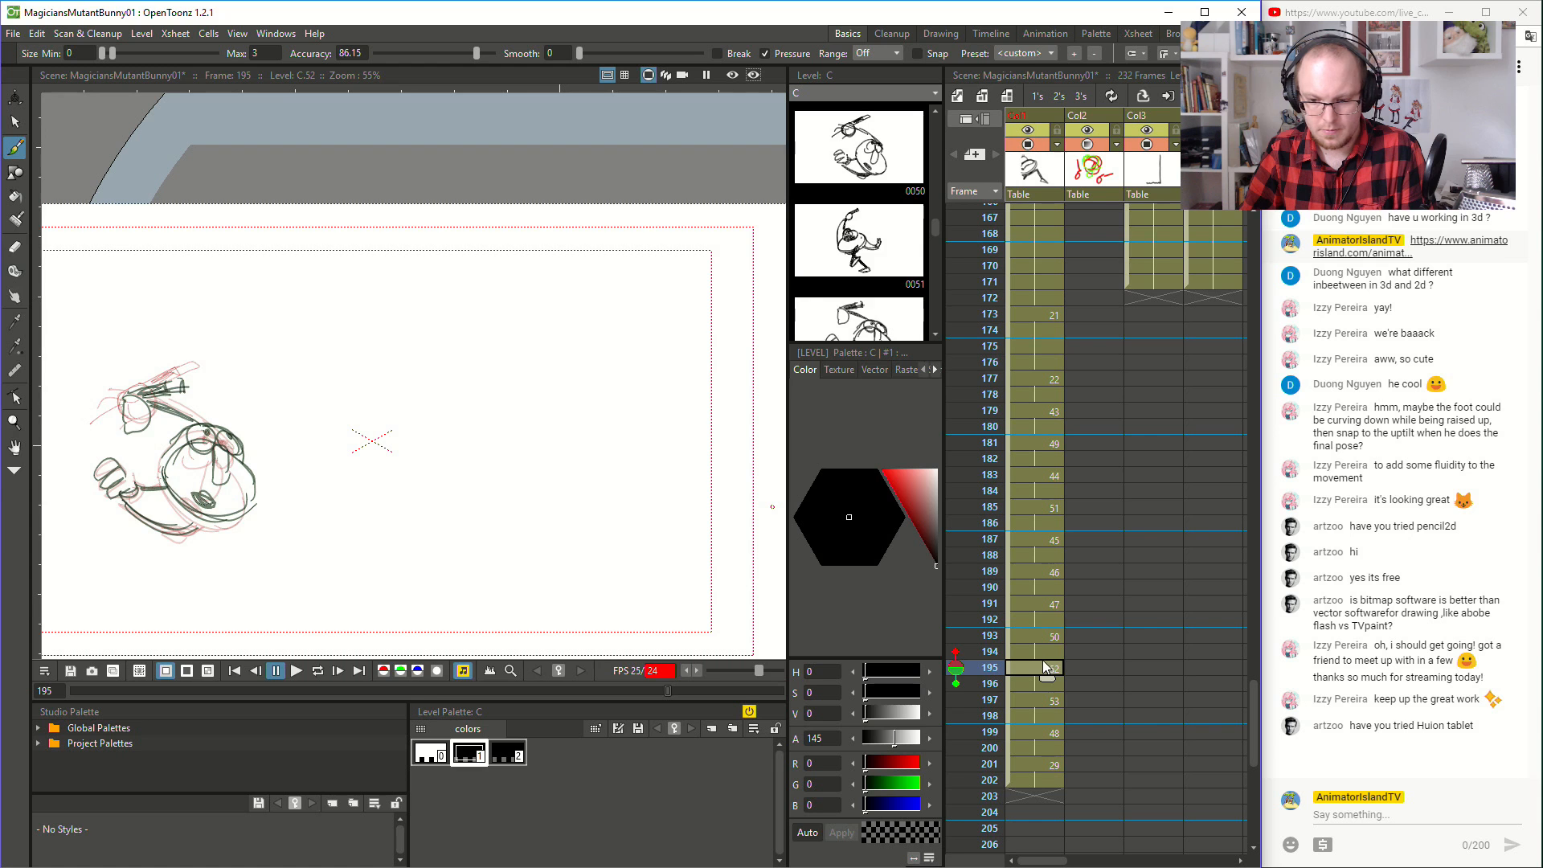
# - Compare drawings 52 and 53, and extend the exposure of drawing 52 to an eight-frame hold over frames 195 to 202
pyautogui.click(1045, 702)
pyautogui.click(1047, 669)
pyautogui.click(1045, 701)
pyautogui.scroll(-1, 1044, 699)
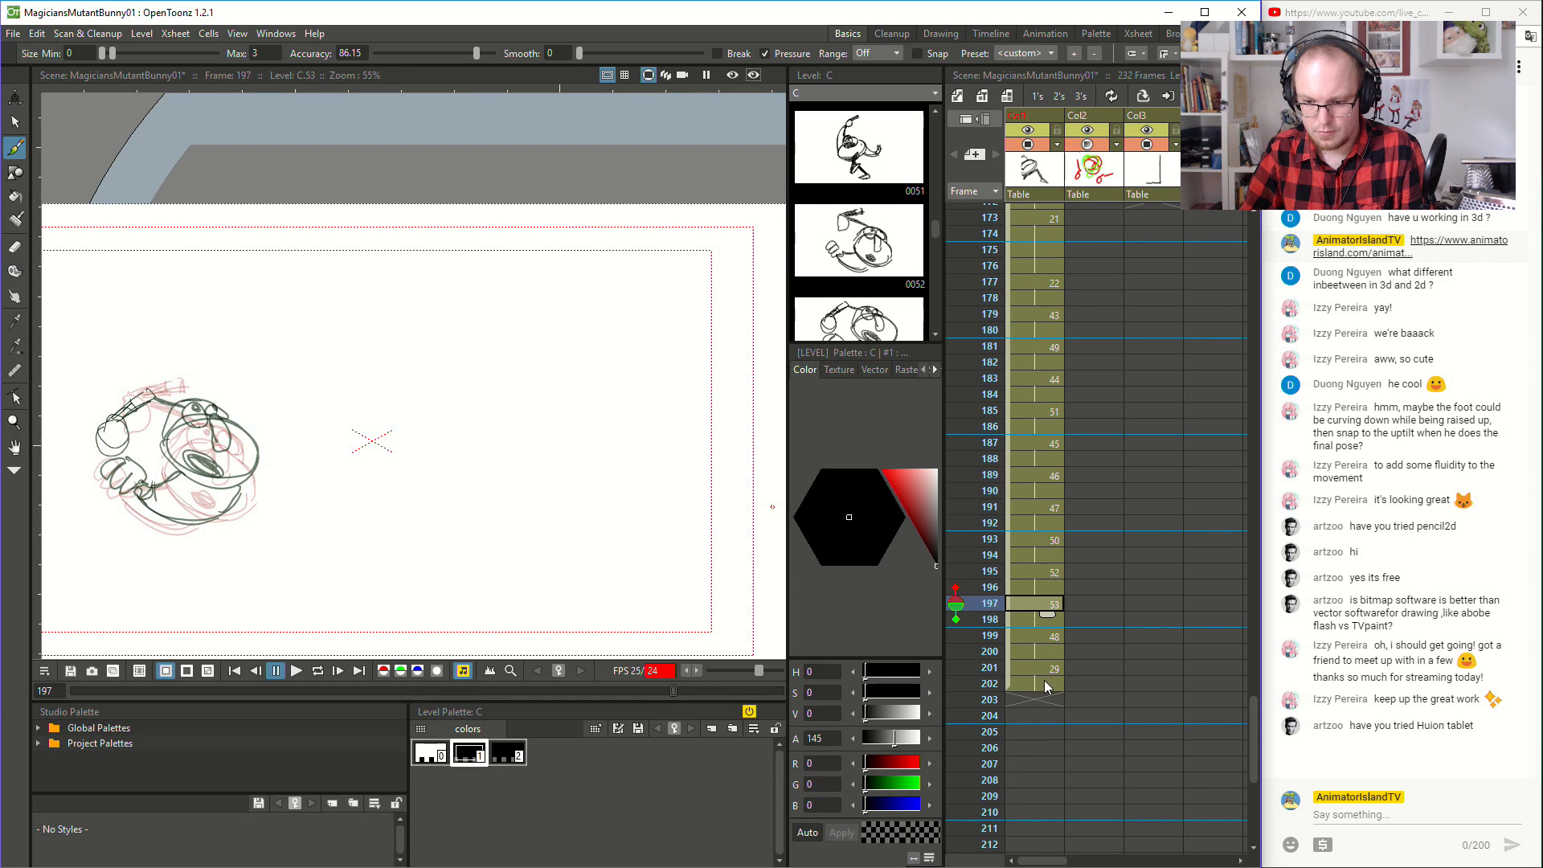
pyautogui.moveTo(1010, 604); pyautogui.dragTo(1012, 686)
pyautogui.hotkey('ctrl', 'z')
pyautogui.click(1048, 587)
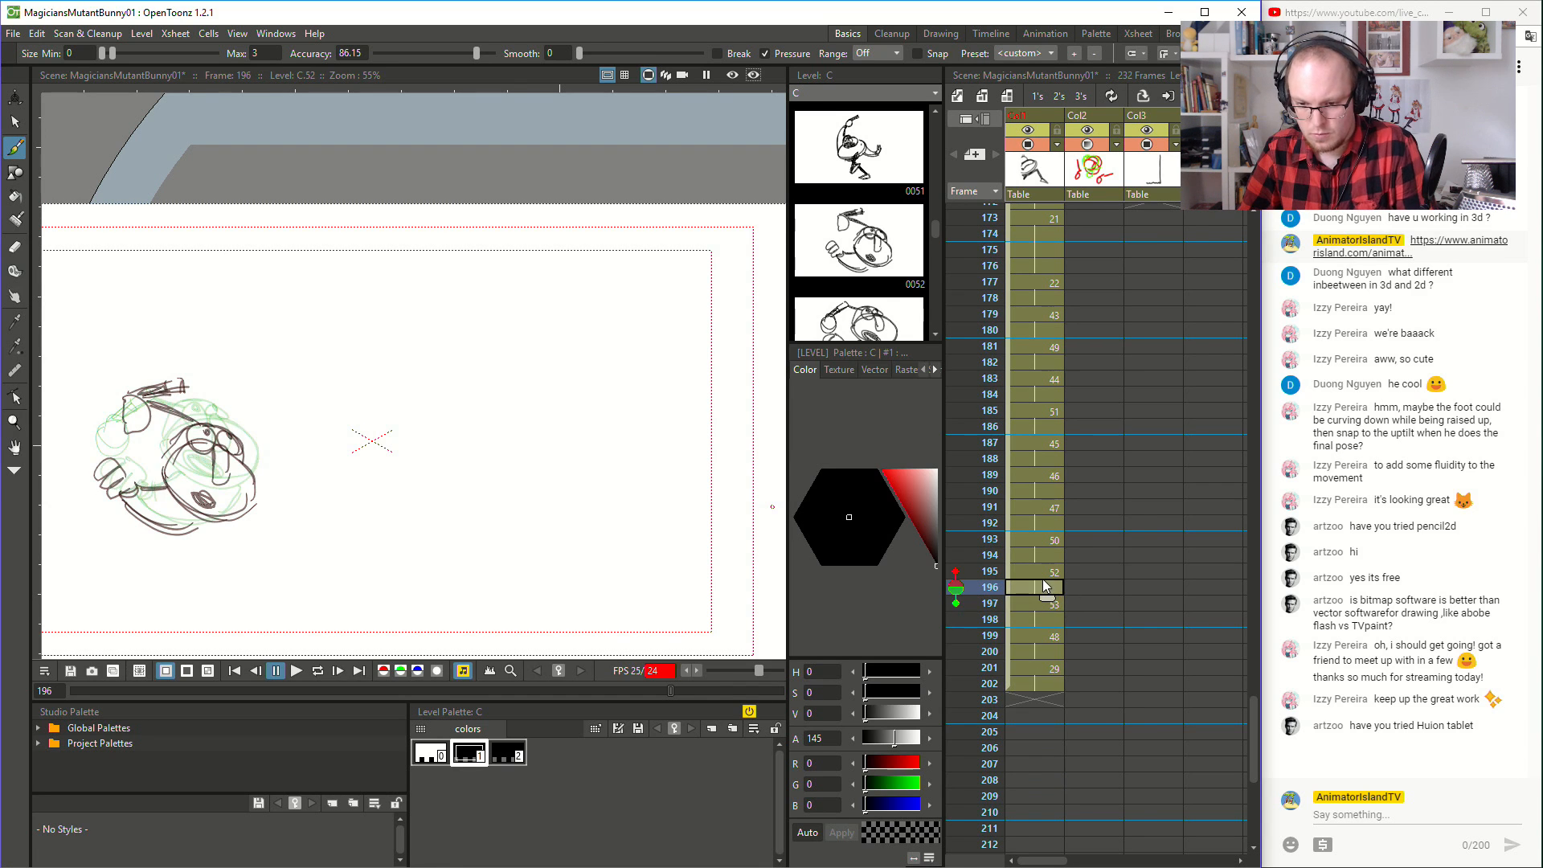
pyautogui.moveTo(1047, 599); pyautogui.dragTo(1045, 693)
# - Play back the animation from frame 122 through the extended hold of drawing 52 to check its timing
pyautogui.click(1048, 267)
pyautogui.moveTo(596, 691); pyautogui.dragTo(436, 691)
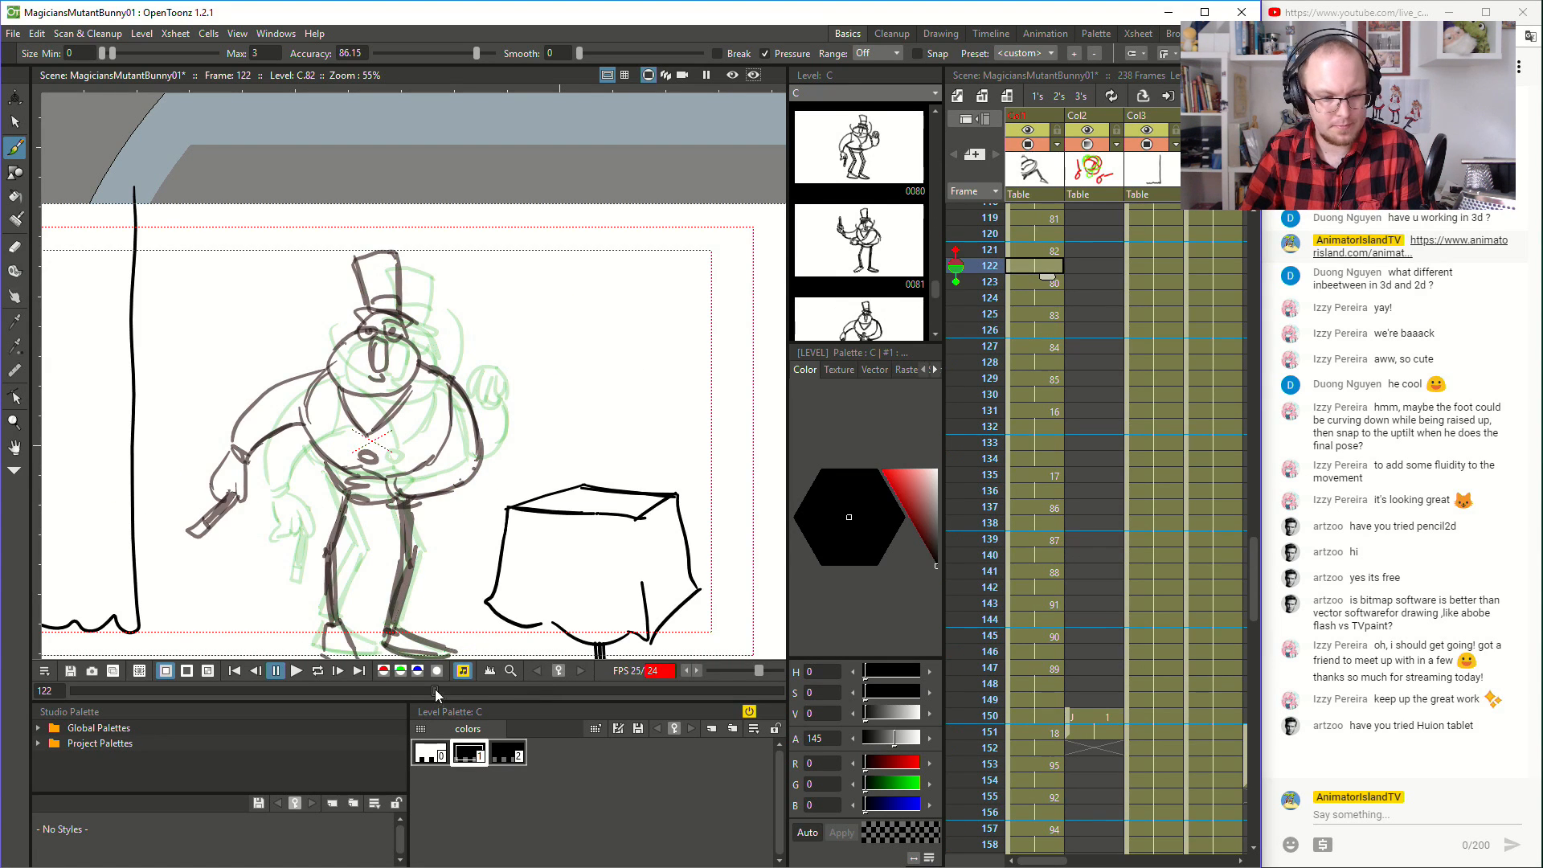
pyautogui.click(297, 671)
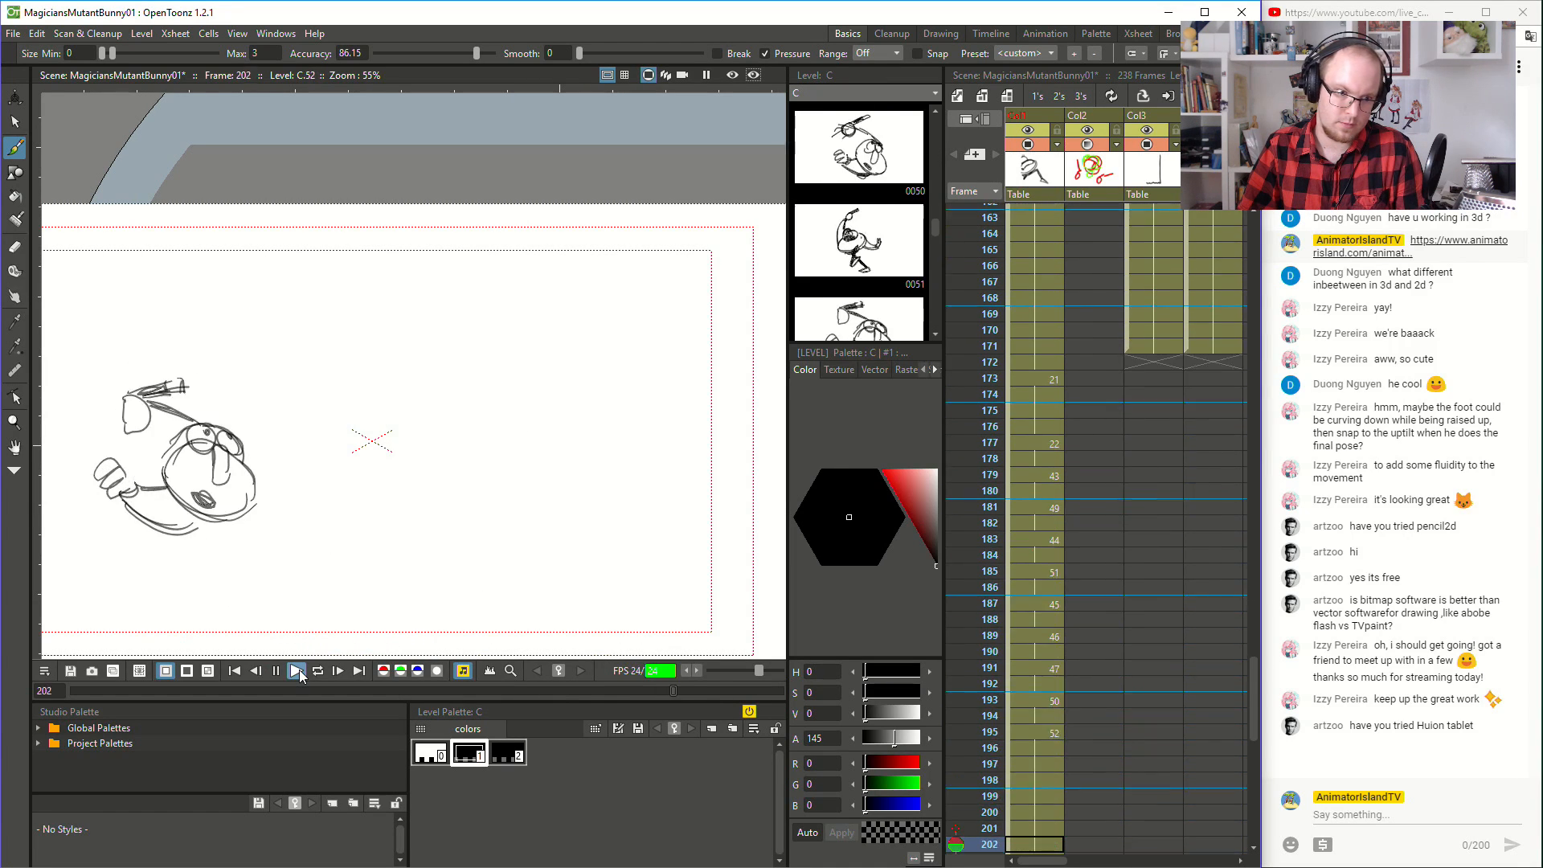
pyautogui.click(298, 672)
# - Return to frame 1 with the whole stage framed, and play back the animation from the beginning
pyautogui.scroll(20, 1126, 422)
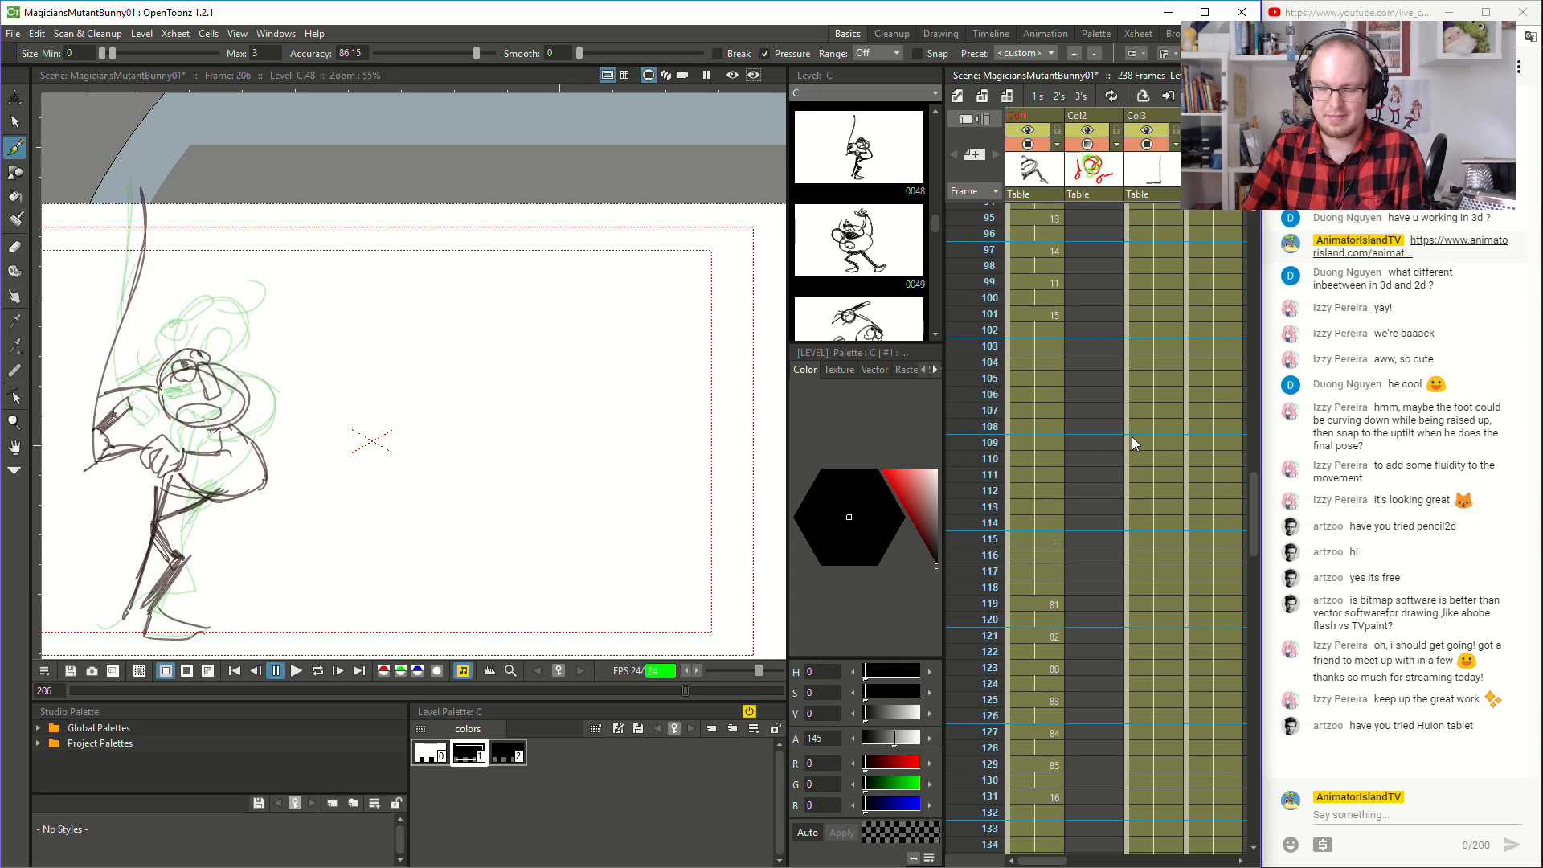
pyautogui.scroll(7, 1132, 440)
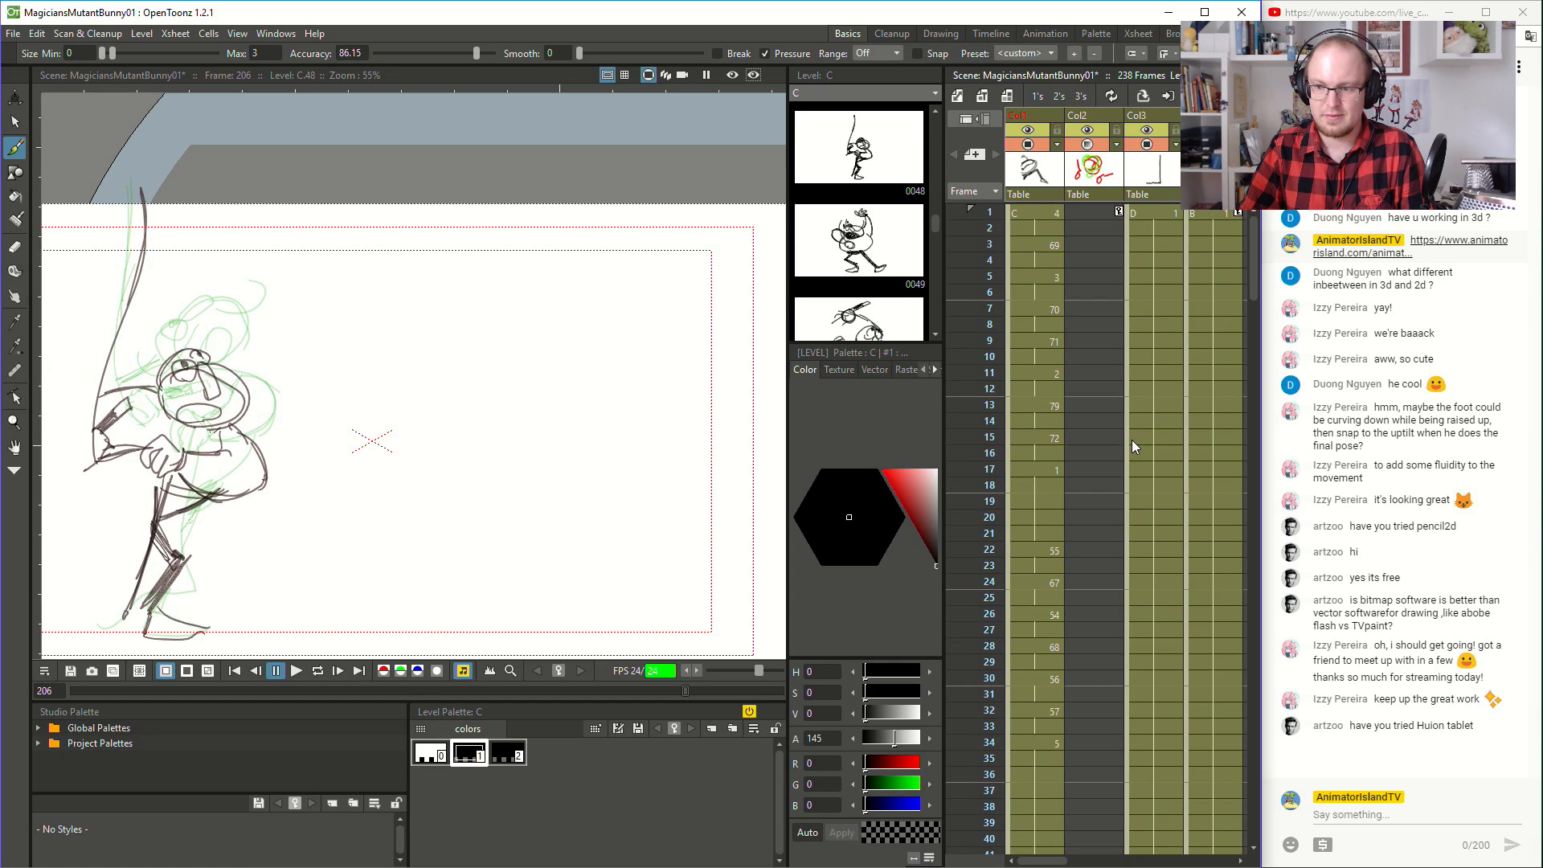
pyautogui.click(1014, 212)
pyautogui.scroll(-1, 362, 488)
pyautogui.press('space')
pyautogui.moveTo(399, 454); pyautogui.dragTo(485, 362)
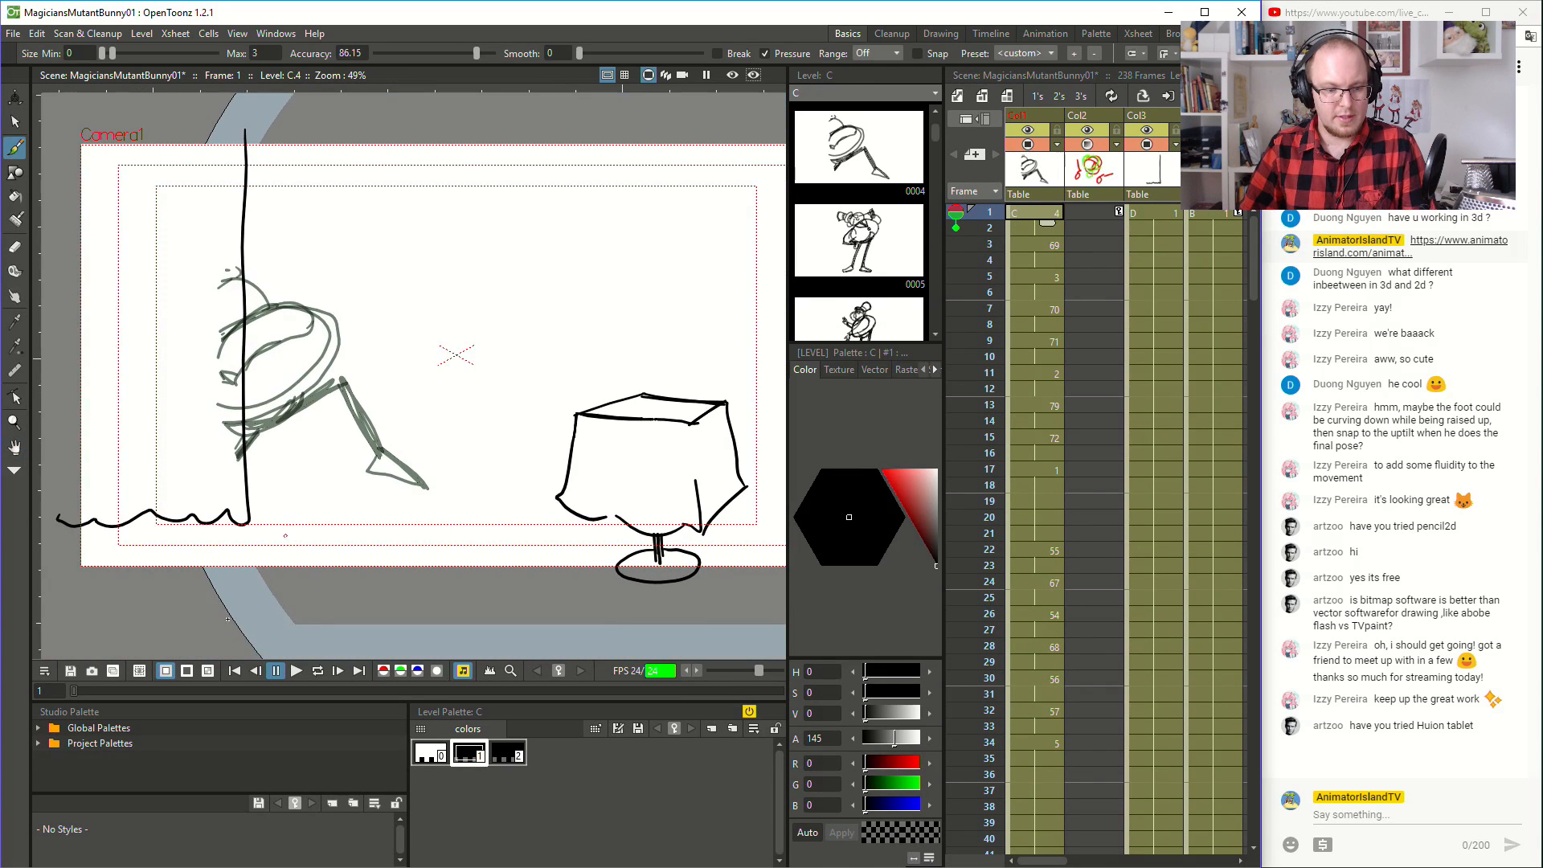
pyautogui.click(299, 668)
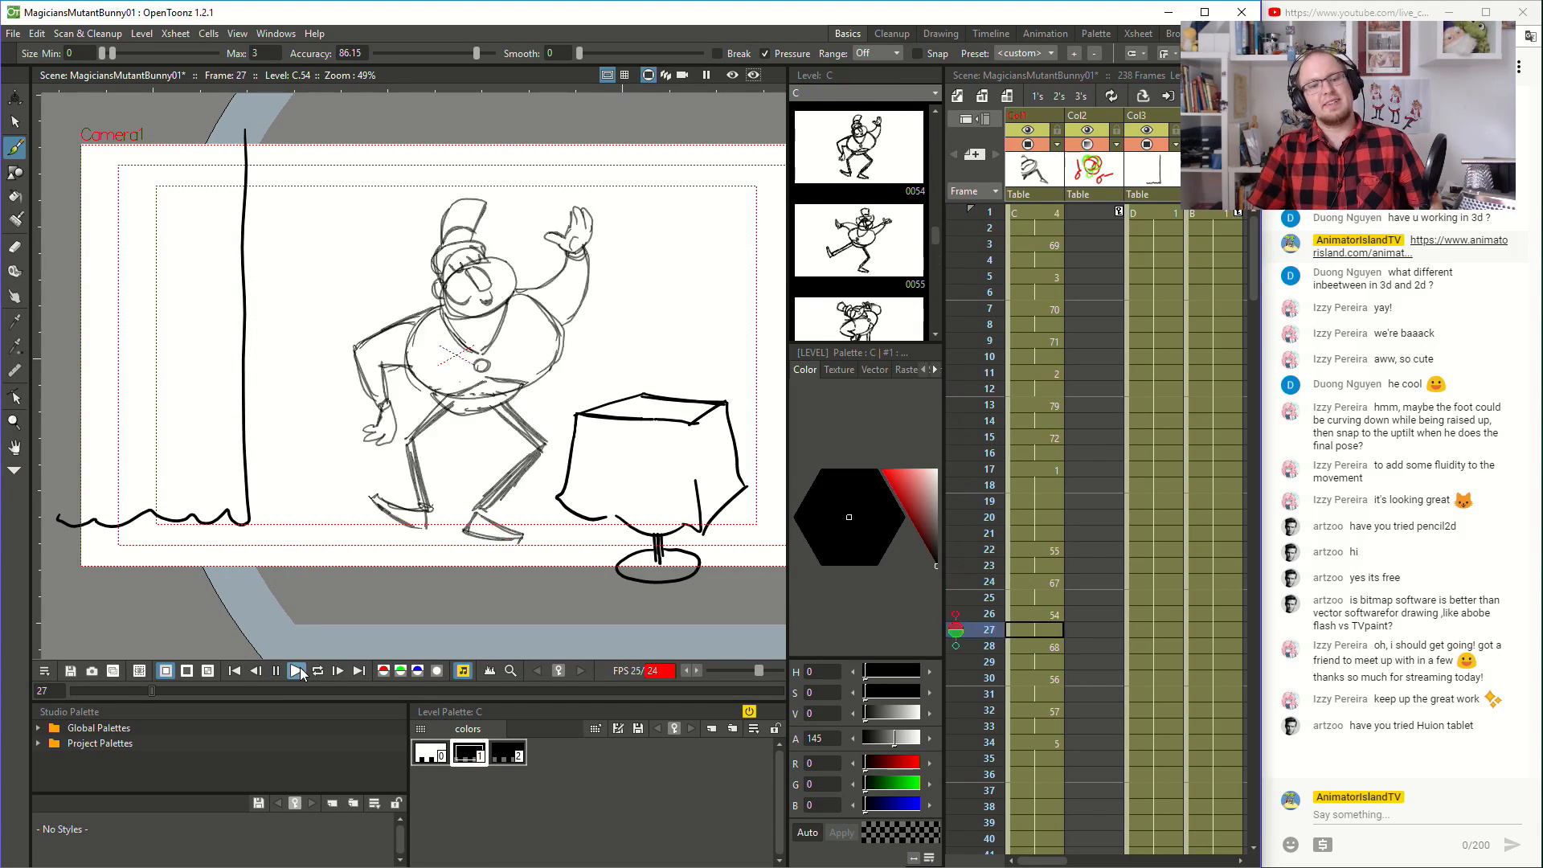
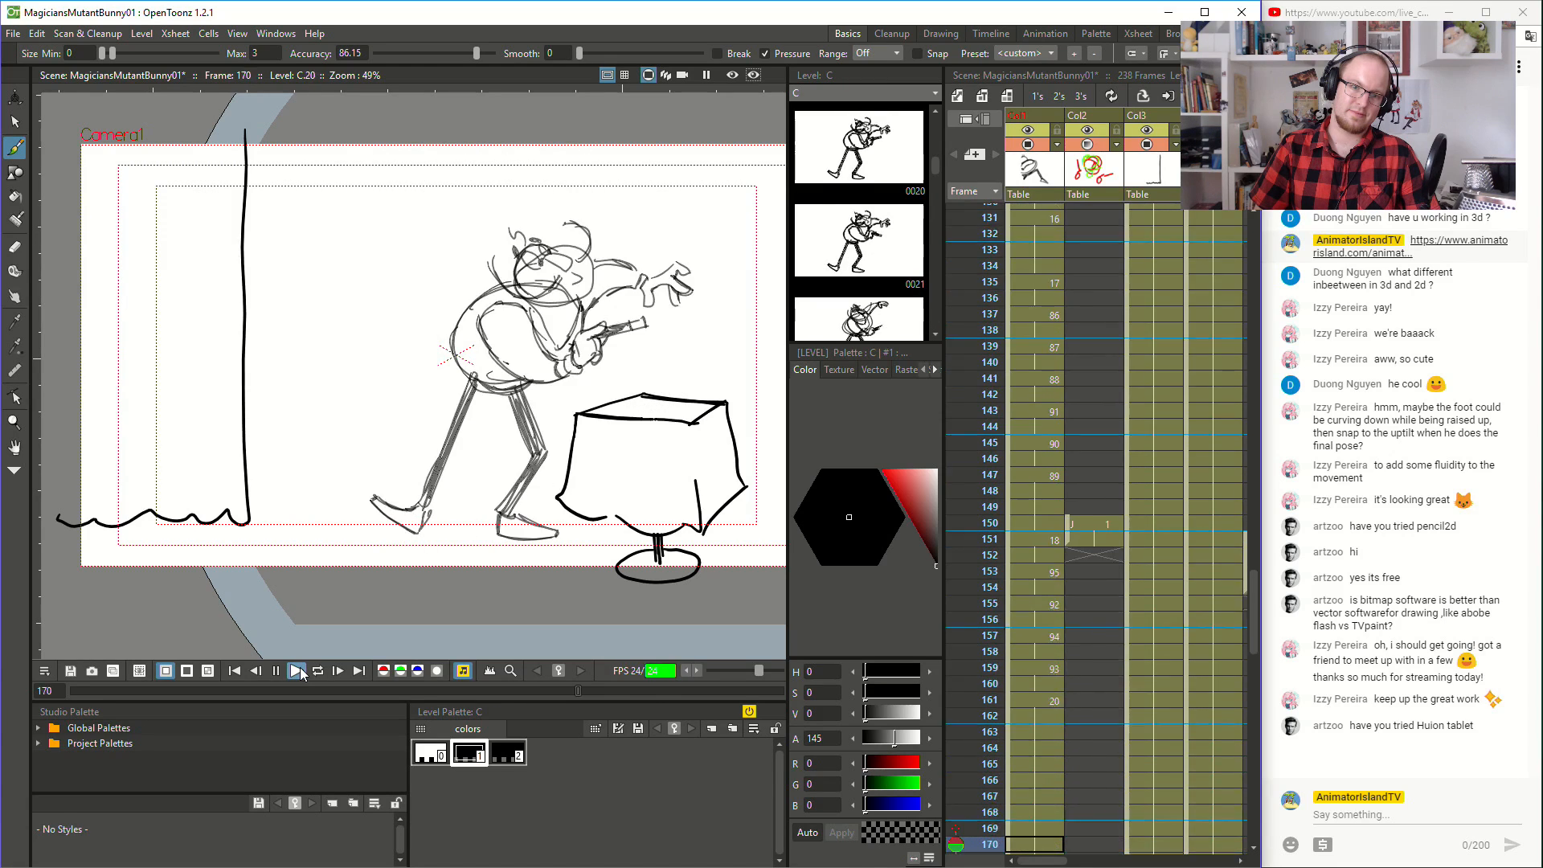
# - Play the animation through to its end, and extend the exposure of drawing 29 beyond frame 208 for a longer final hold
pyautogui.click(301, 667)
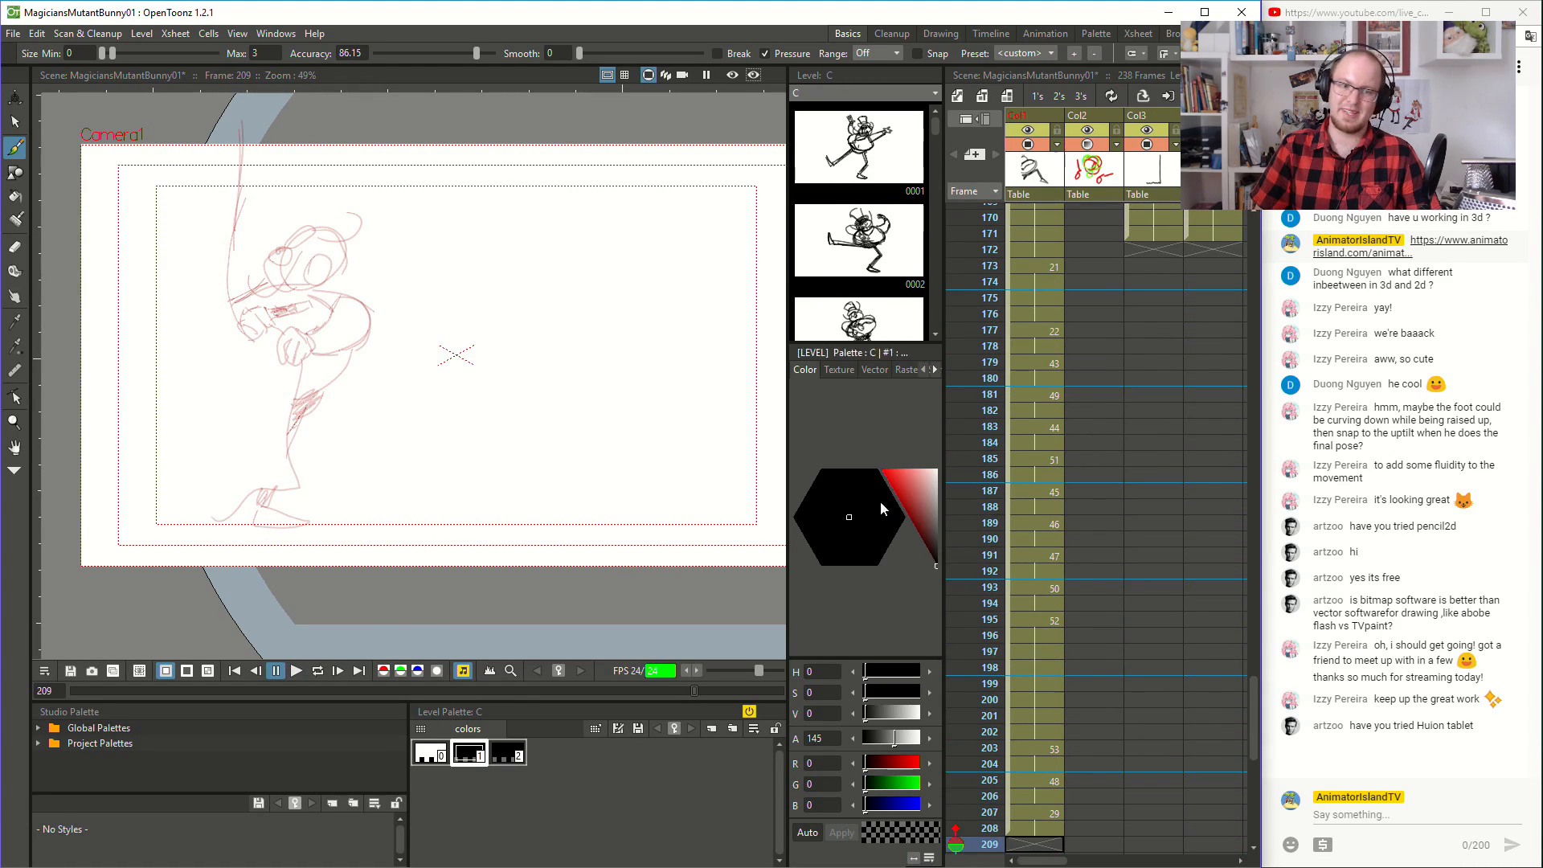
pyautogui.scroll(-5, 1149, 649)
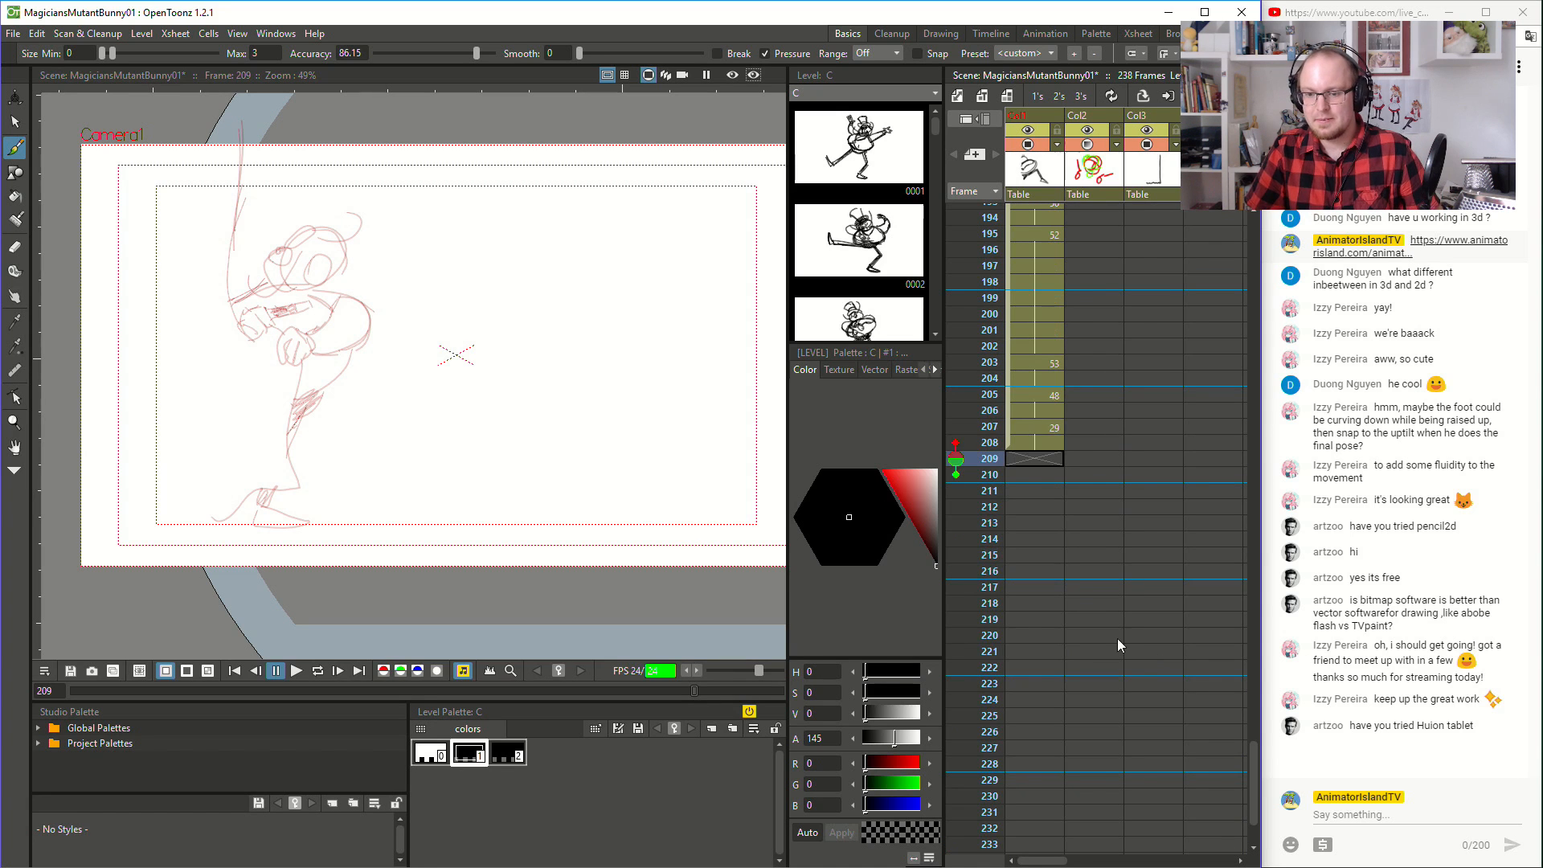
pyautogui.click(1032, 443)
pyautogui.moveTo(1043, 451); pyautogui.dragTo(1052, 780)
# - Return to frame 1 and play back the whole animation through the extended hold of drawing 29
pyautogui.scroll(8, 1092, 554)
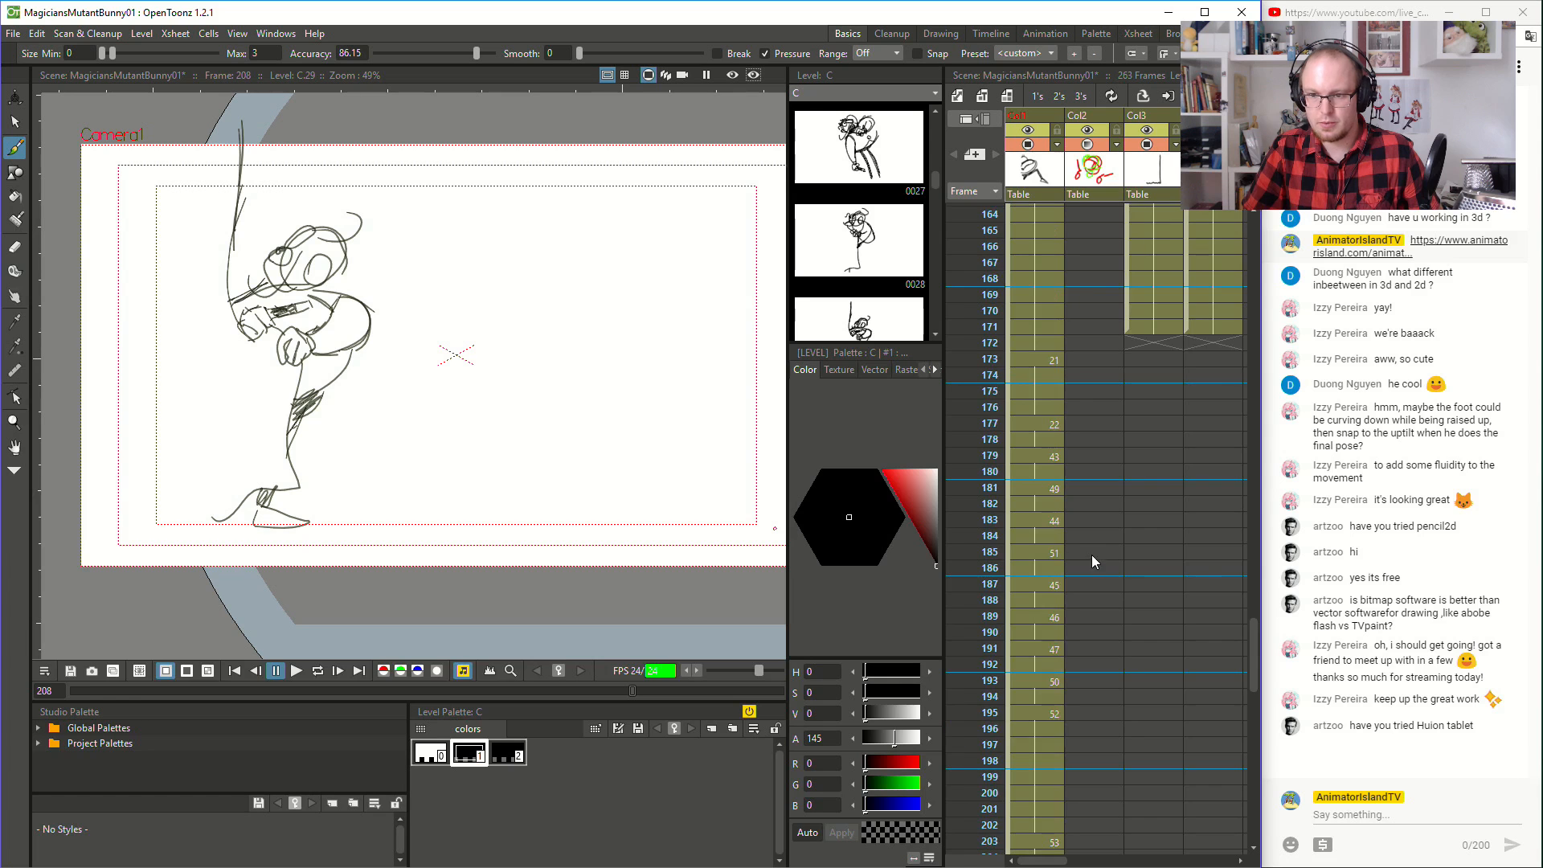
pyautogui.scroll(20, 1090, 532)
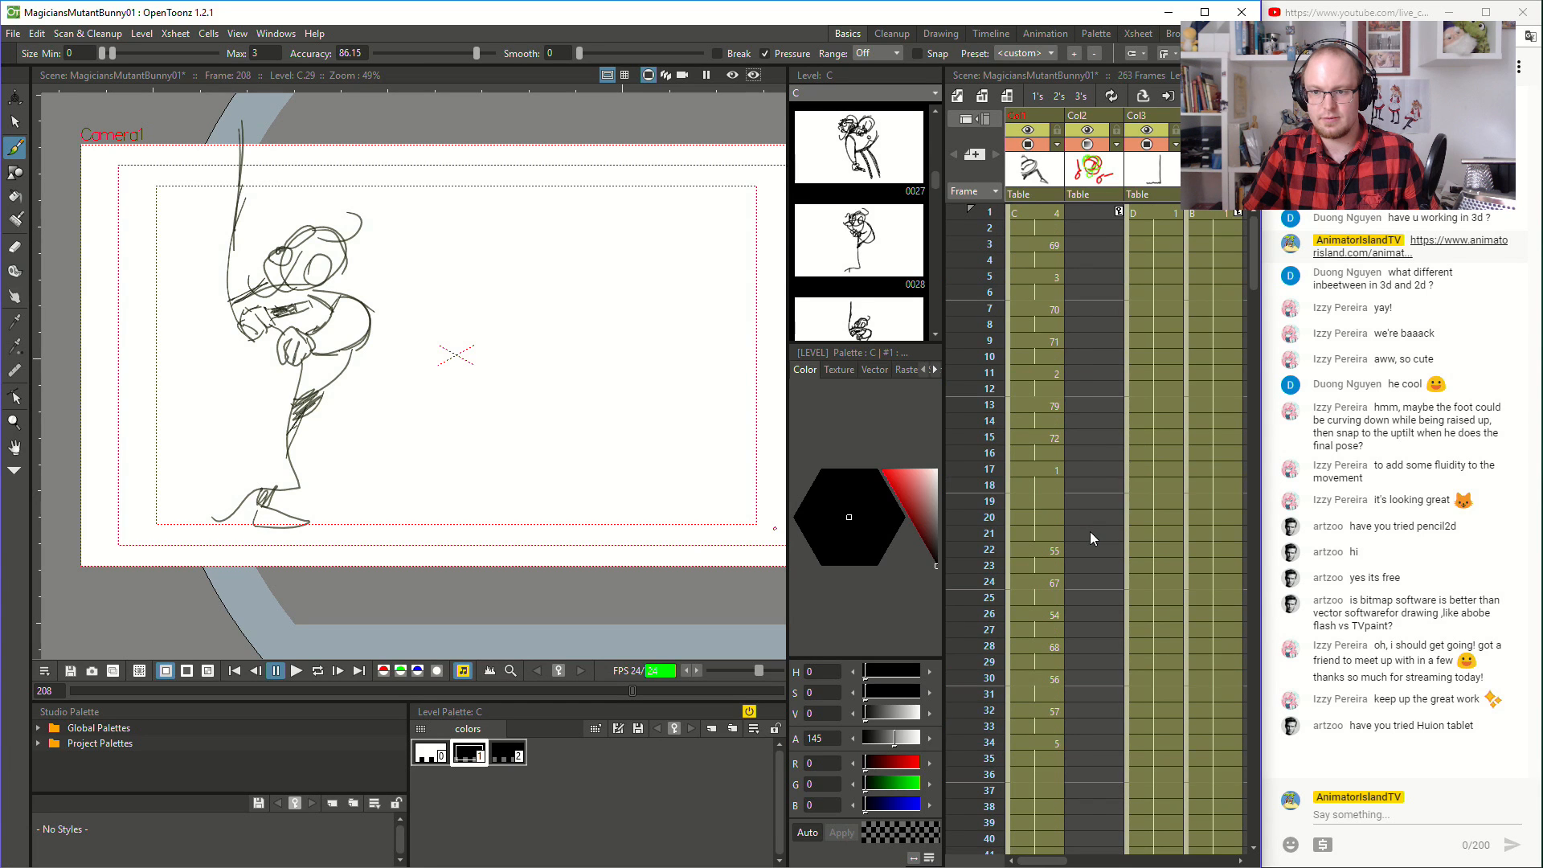
pyautogui.click(1032, 213)
pyautogui.click(295, 672)
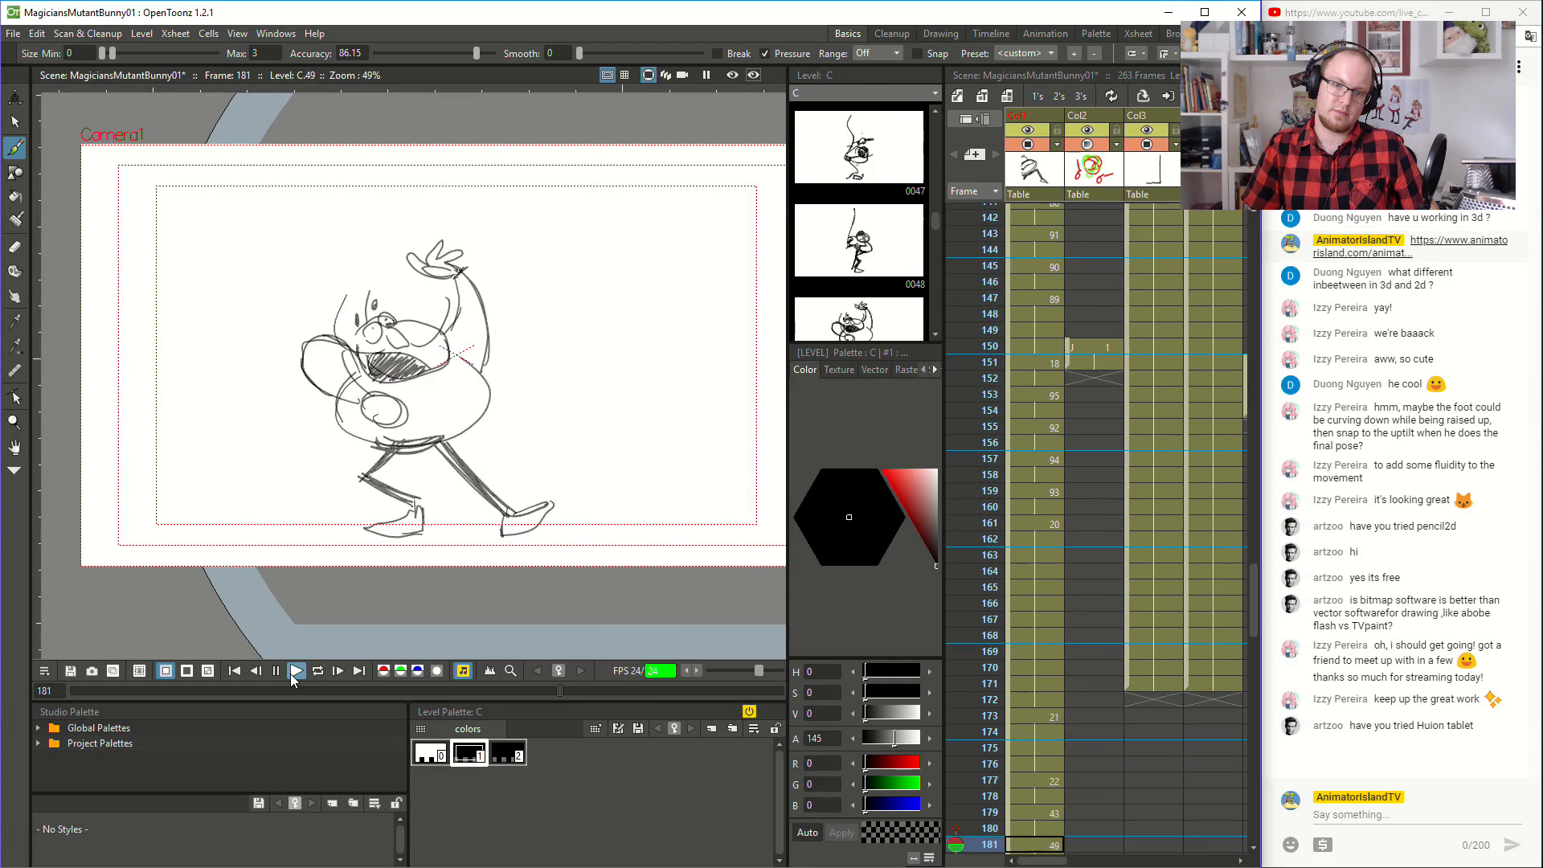
pyautogui.click(291, 675)
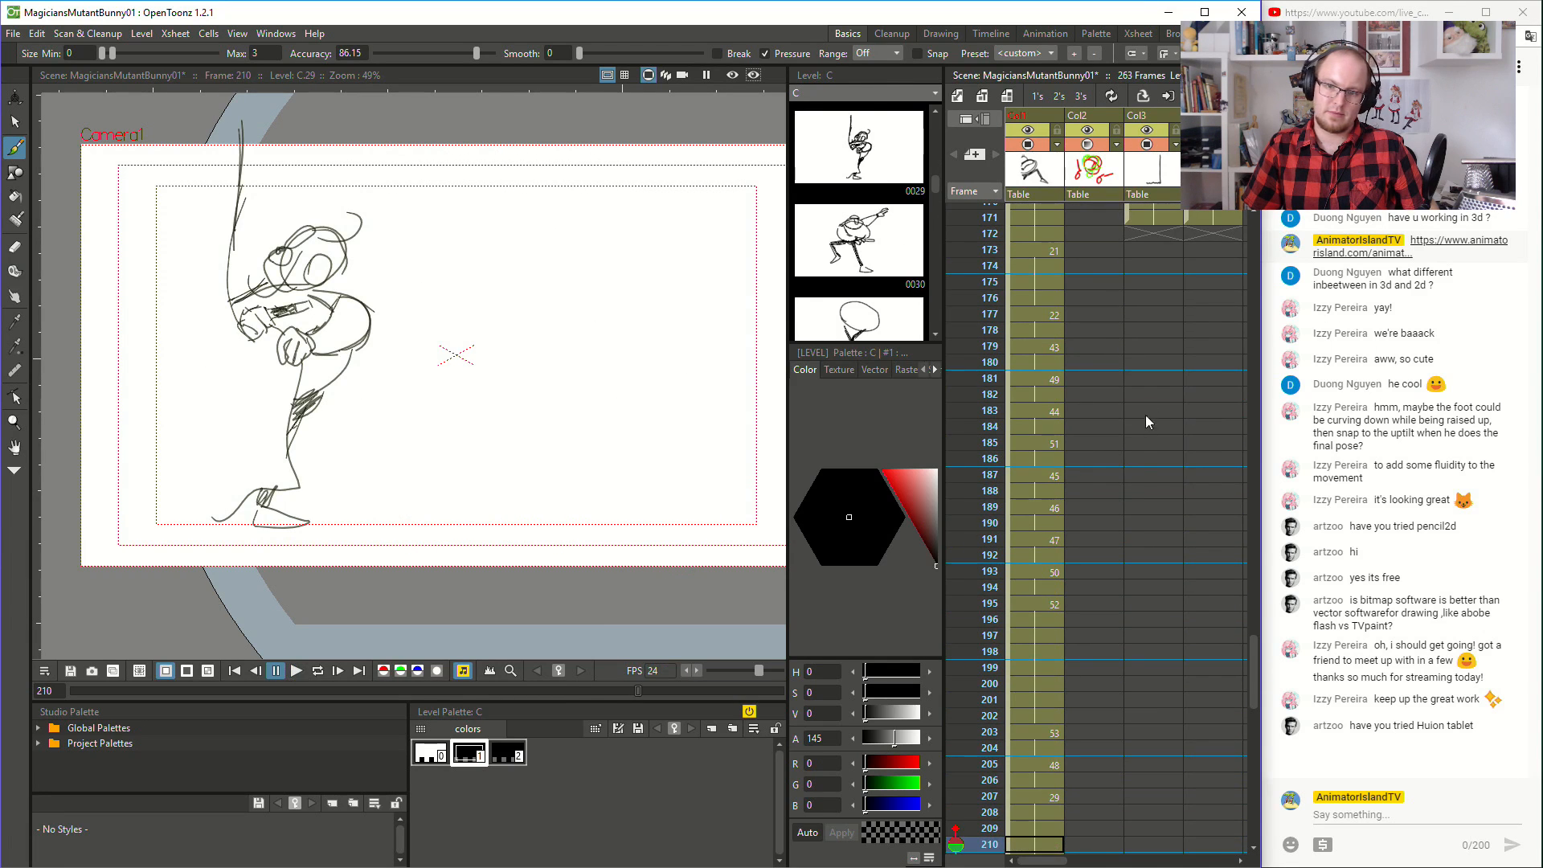
# - Inspect the red and green guide drawing at frame 150 and the hat drawing at frame 151
pyautogui.scroll(10, 1134, 438)
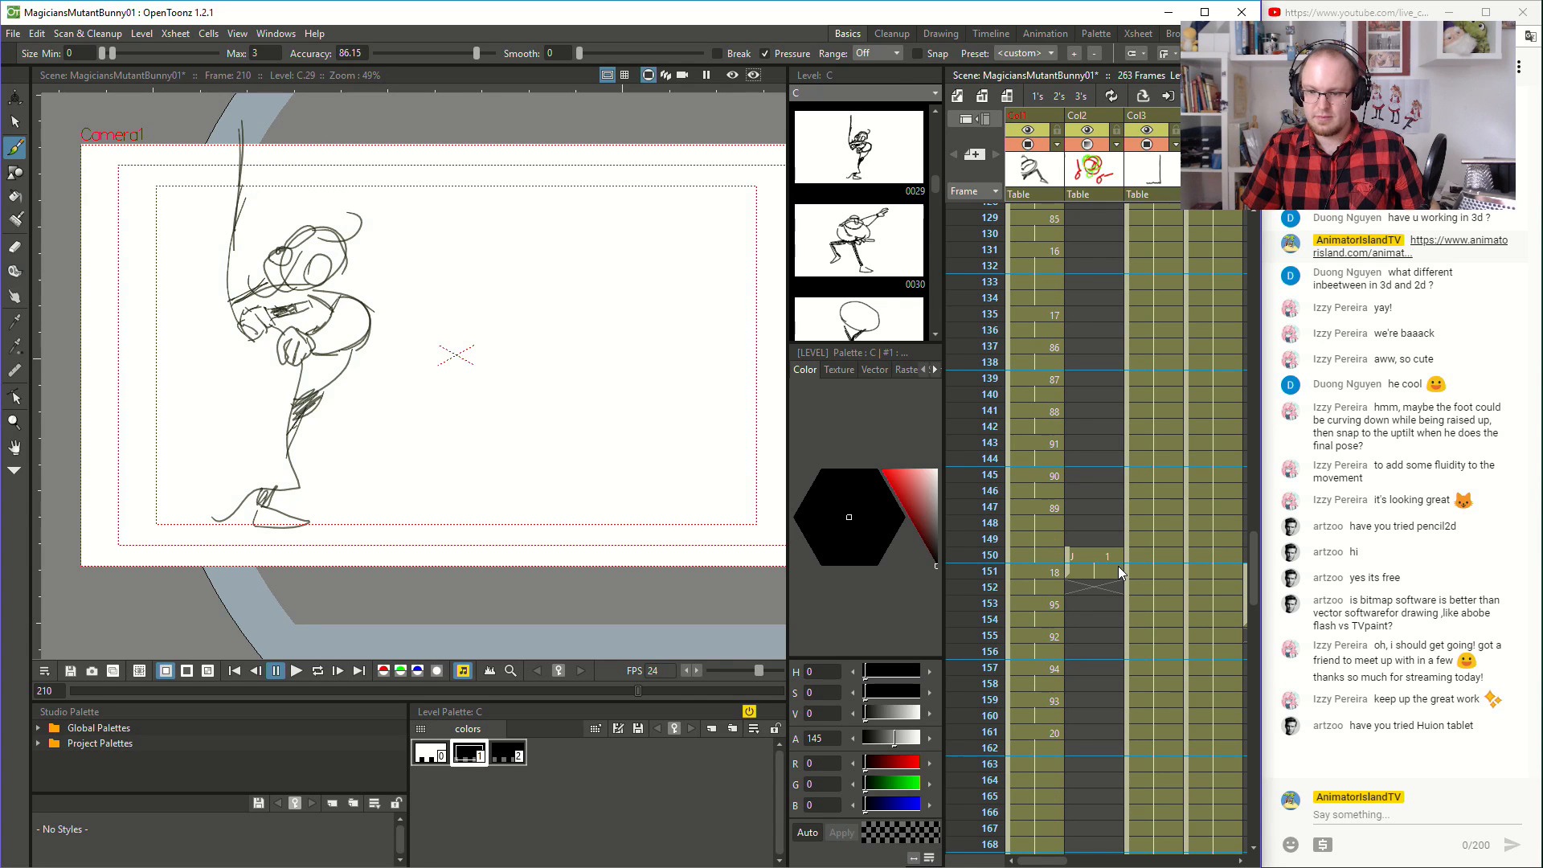
pyautogui.click(1100, 556)
pyautogui.scroll(-2, 1103, 581)
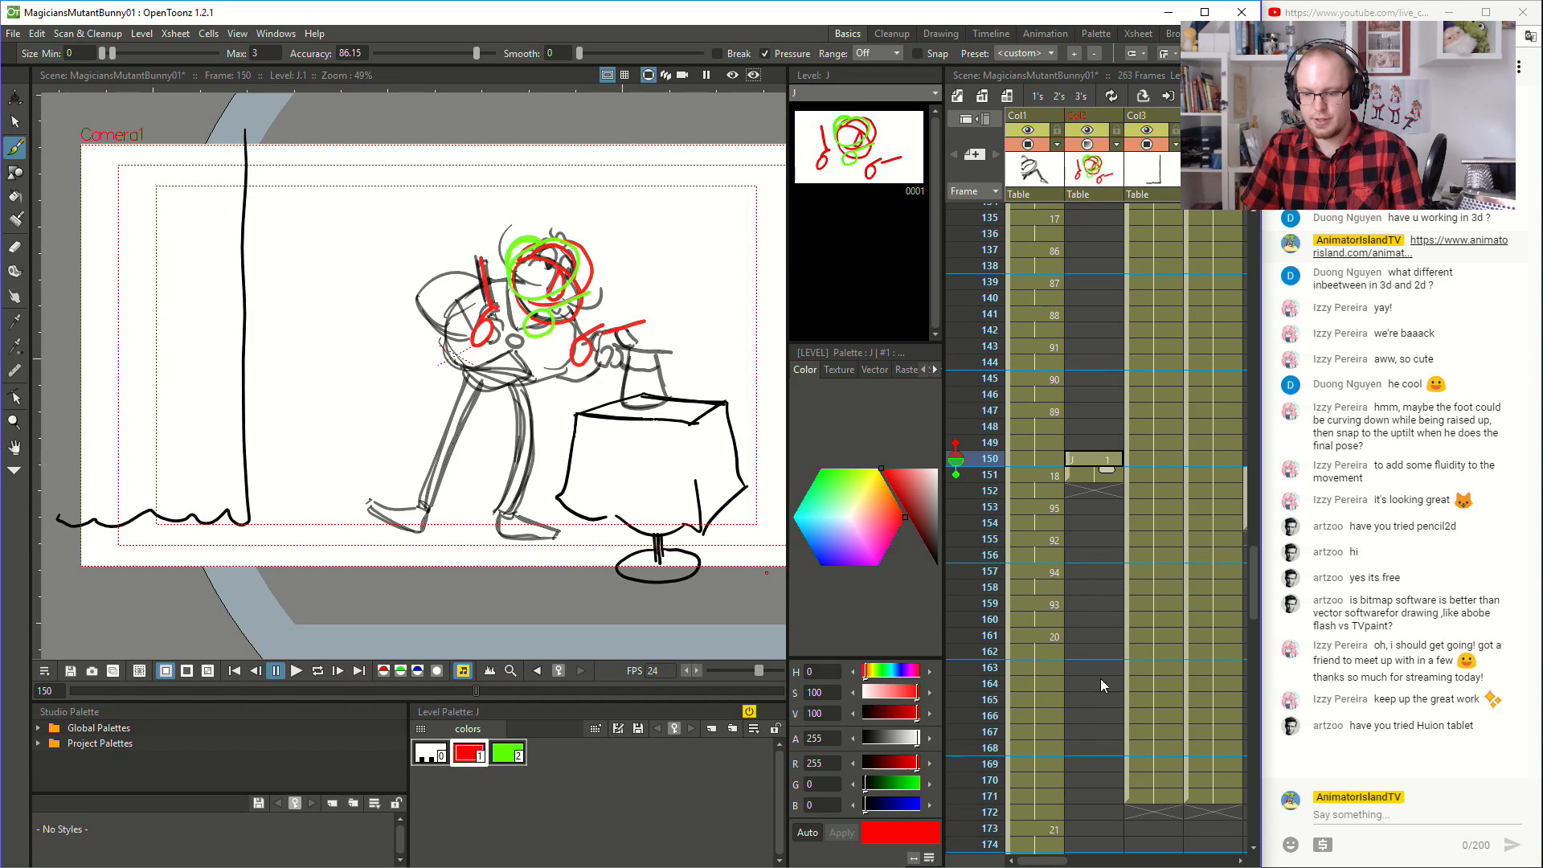
pyautogui.moveTo(1027, 861); pyautogui.dragTo(1049, 862)
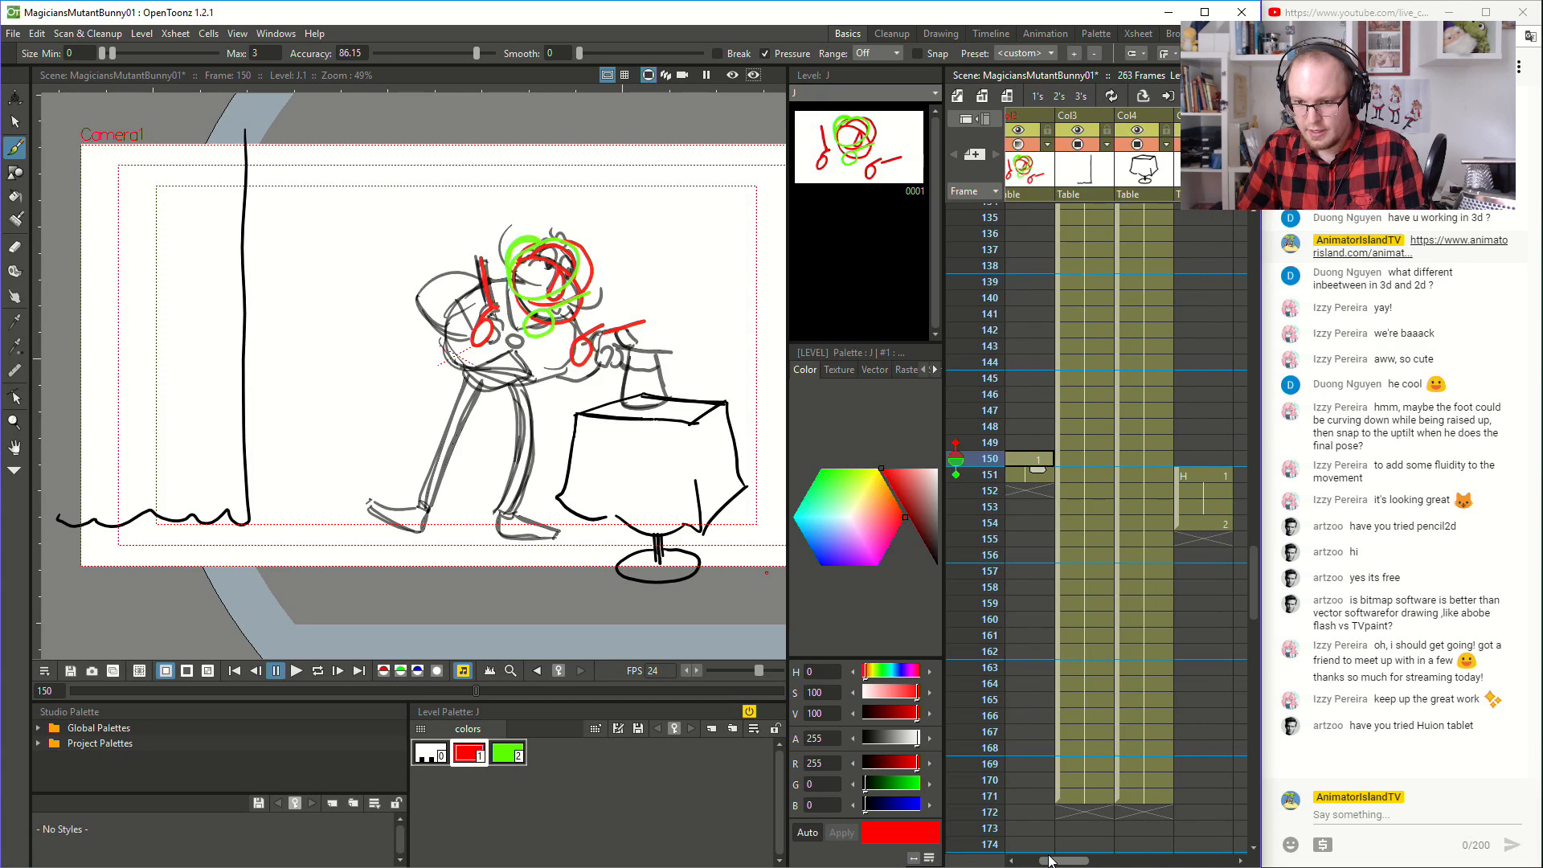
pyautogui.click(1204, 479)
pyautogui.scroll(-6, 1195, 530)
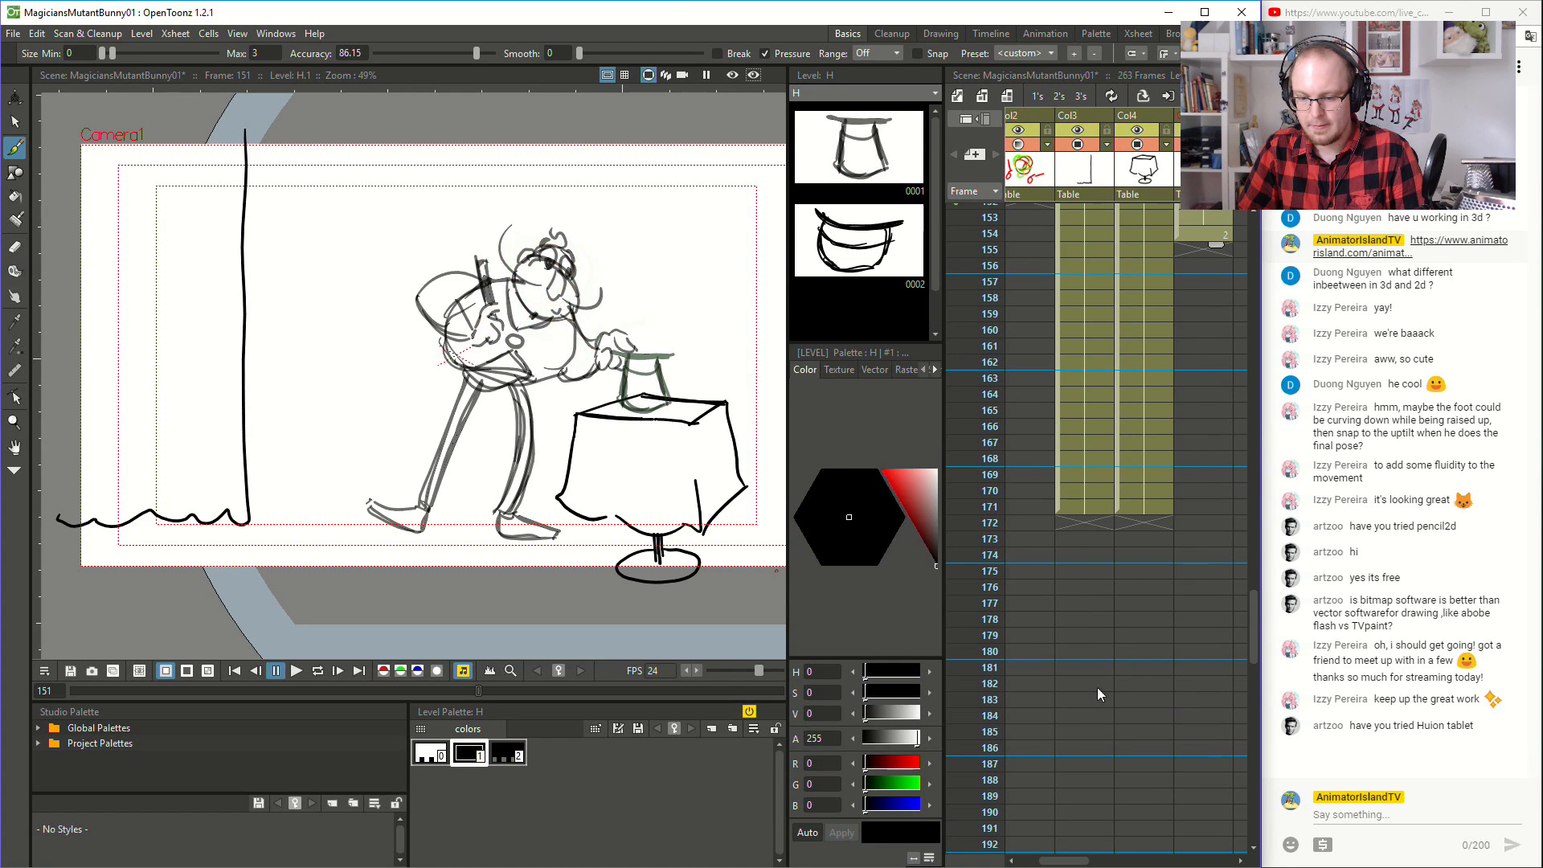
# - Widen the Xsheet to fit more columns, and move the hat column directly after the magician column
pyautogui.click(948, 717)
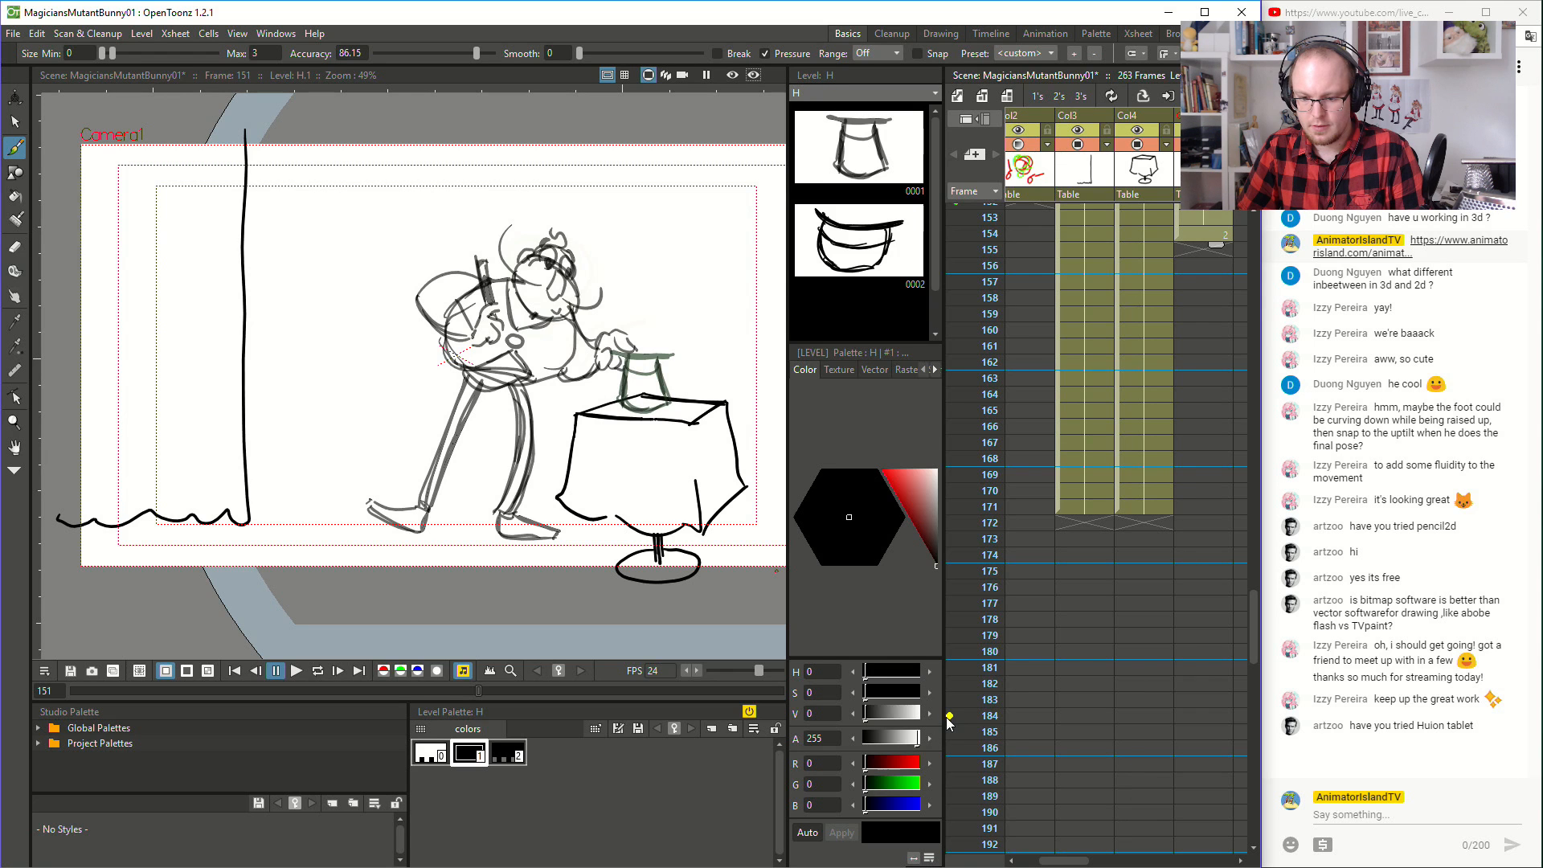
pyautogui.moveTo(945, 717); pyautogui.dragTo(842, 717)
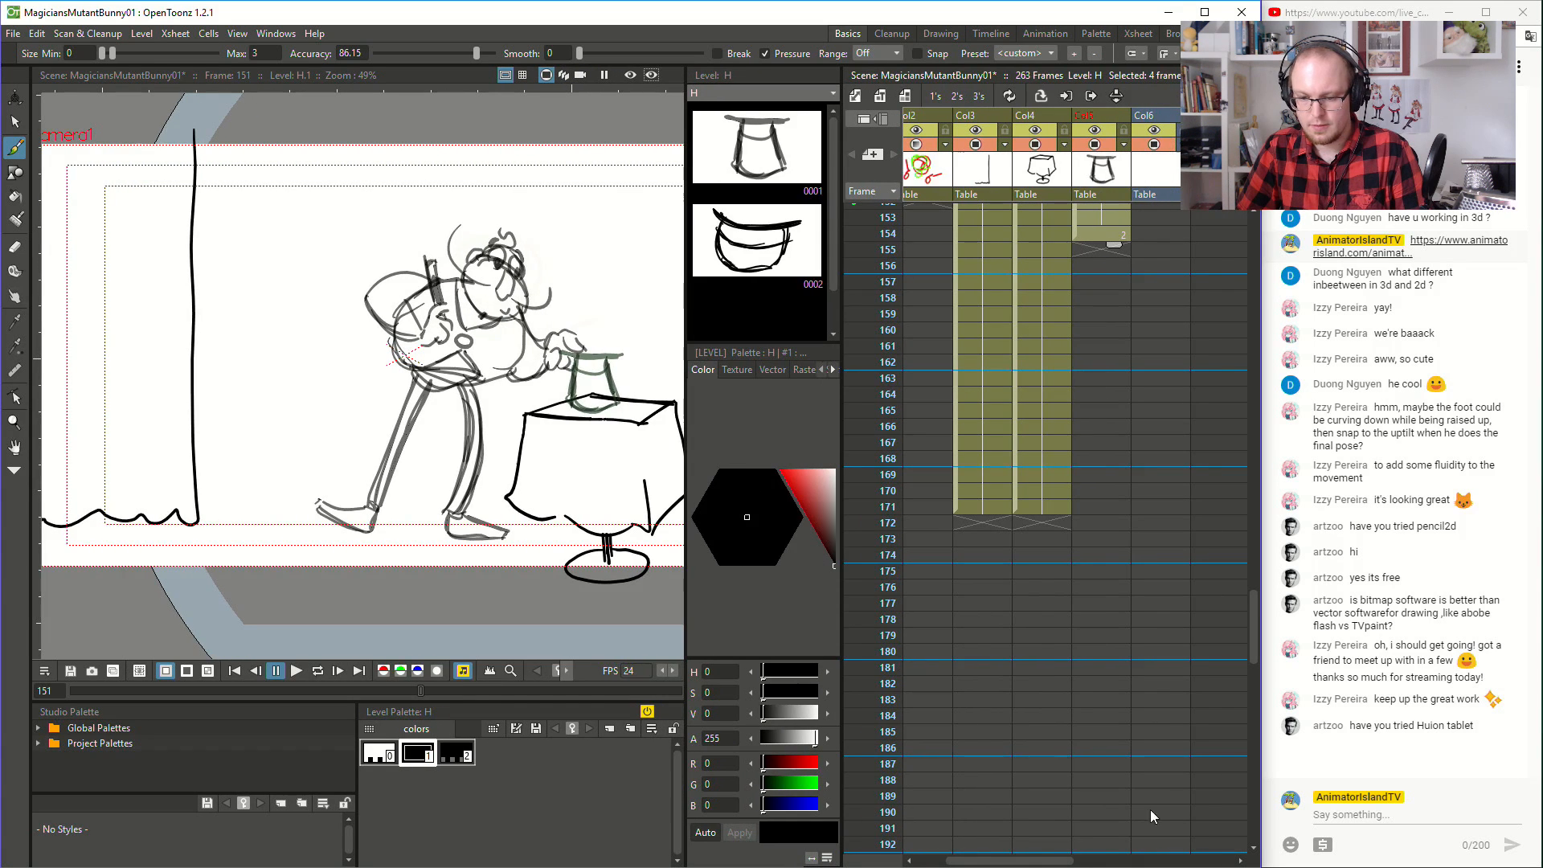
pyautogui.moveTo(1067, 854); pyautogui.dragTo(1035, 855)
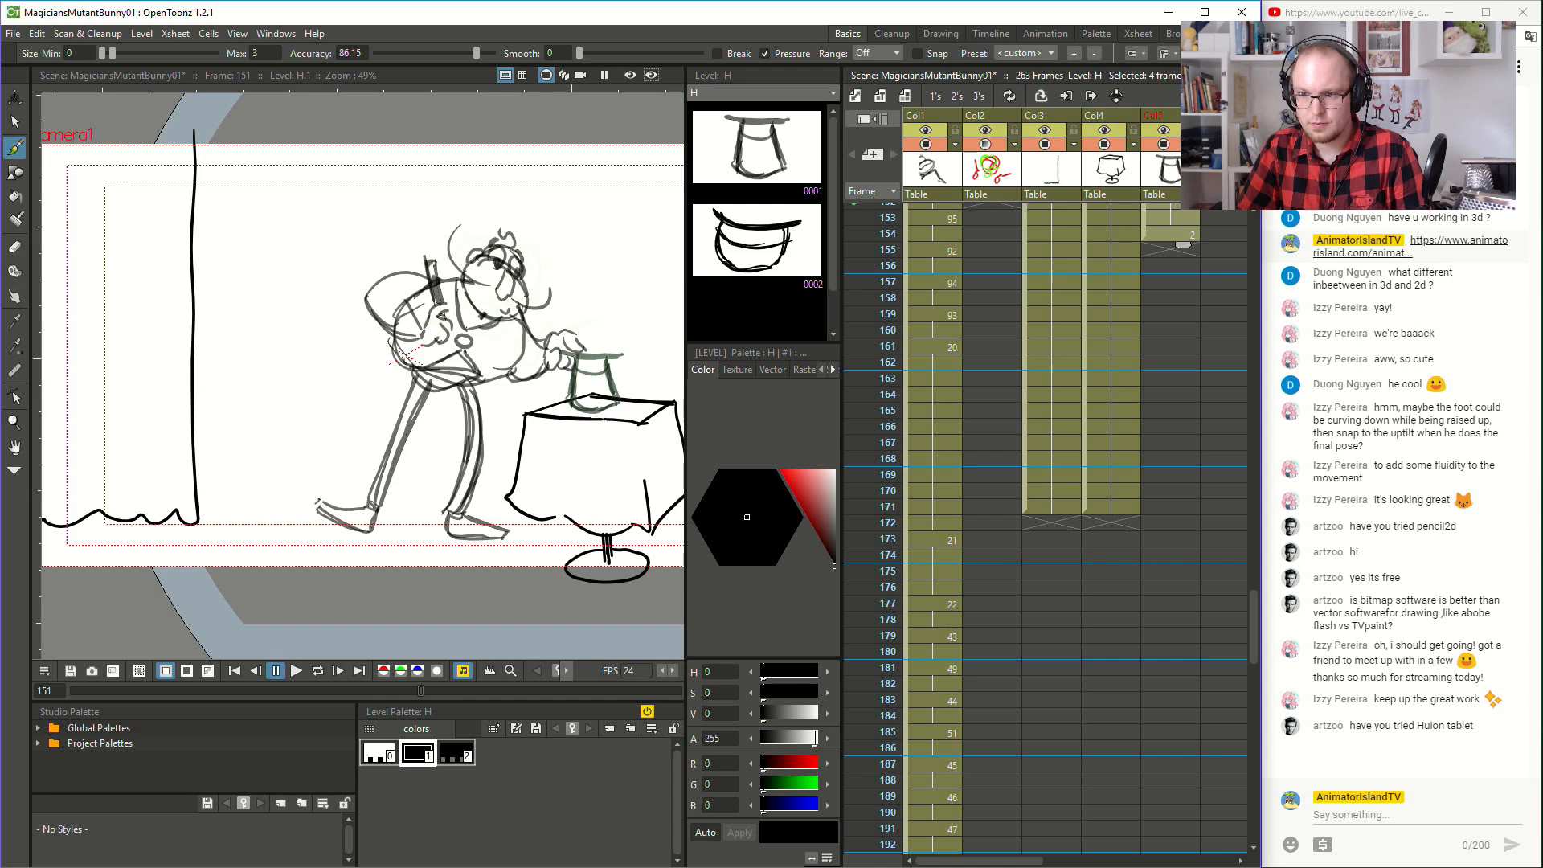
pyautogui.moveTo(1169, 131); pyautogui.dragTo(1005, 174)
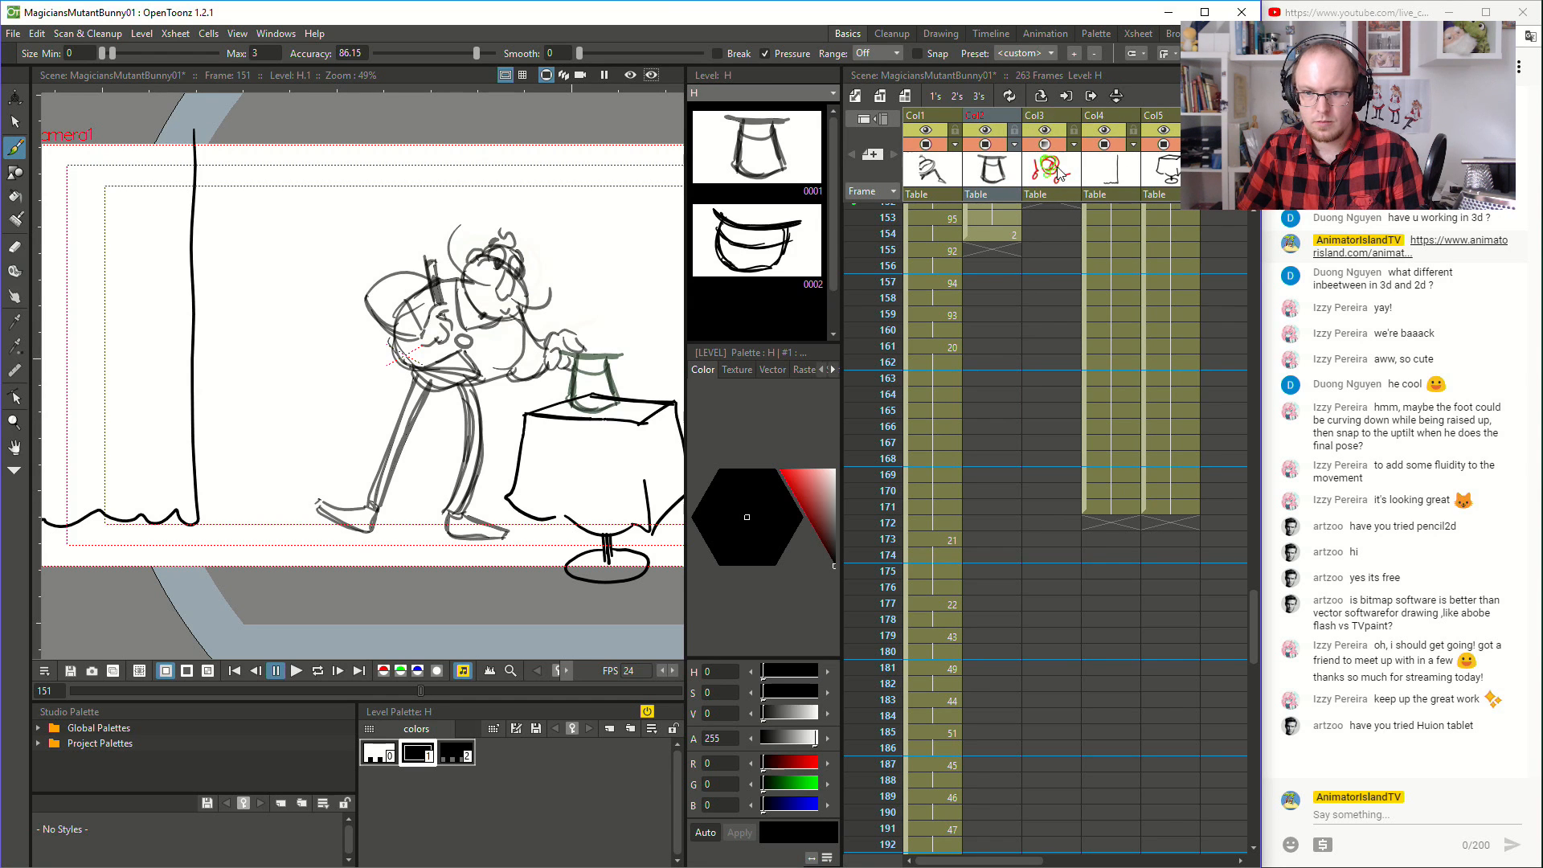
# - Try raising the opacity of the red and green guide column to 100
pyautogui.click(1048, 143)
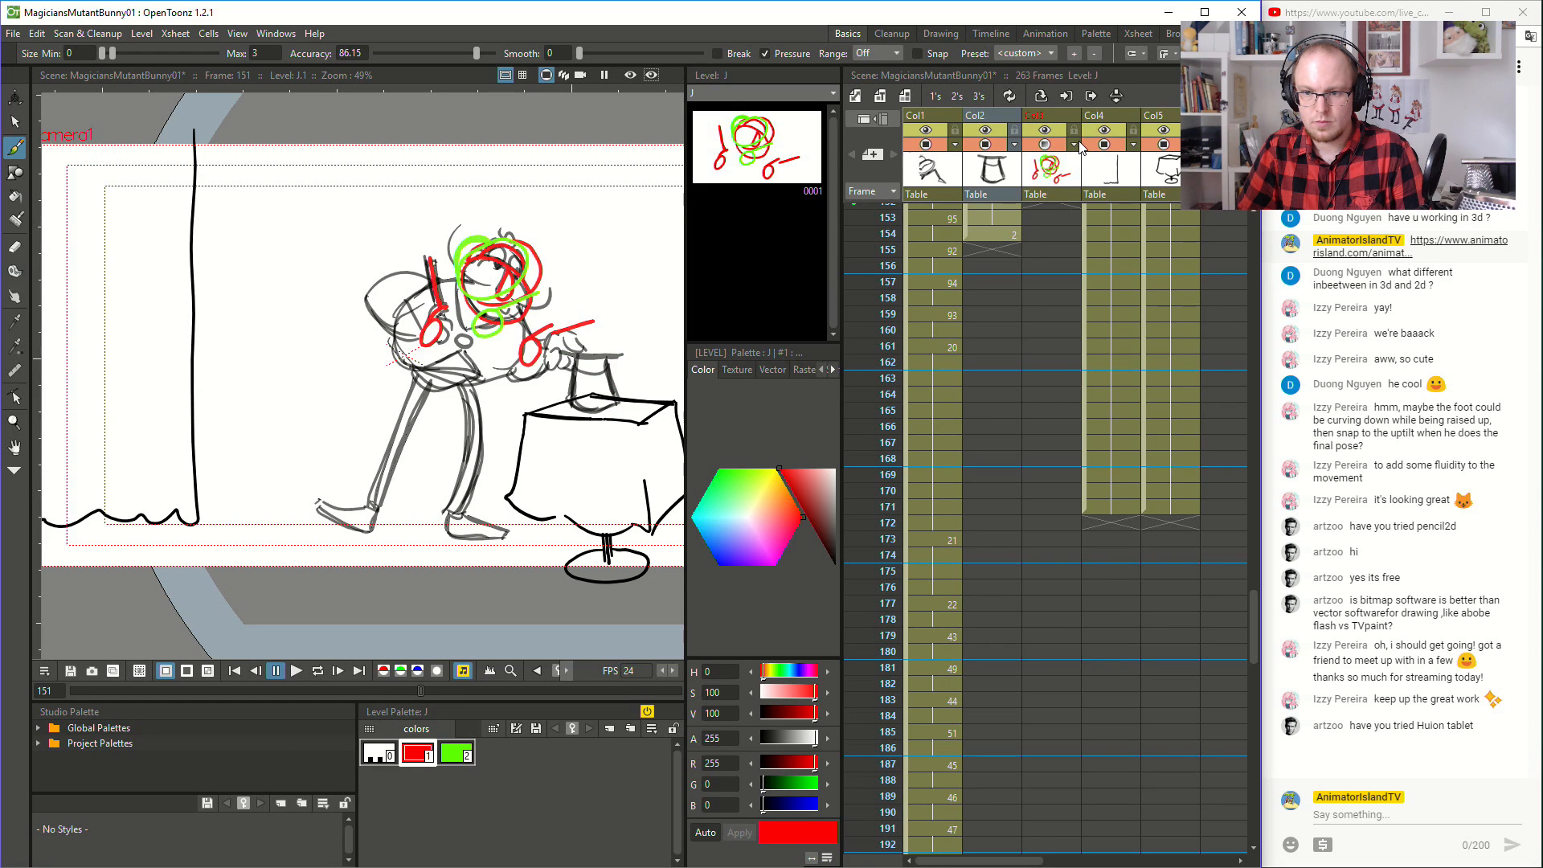
pyautogui.click(1079, 143)
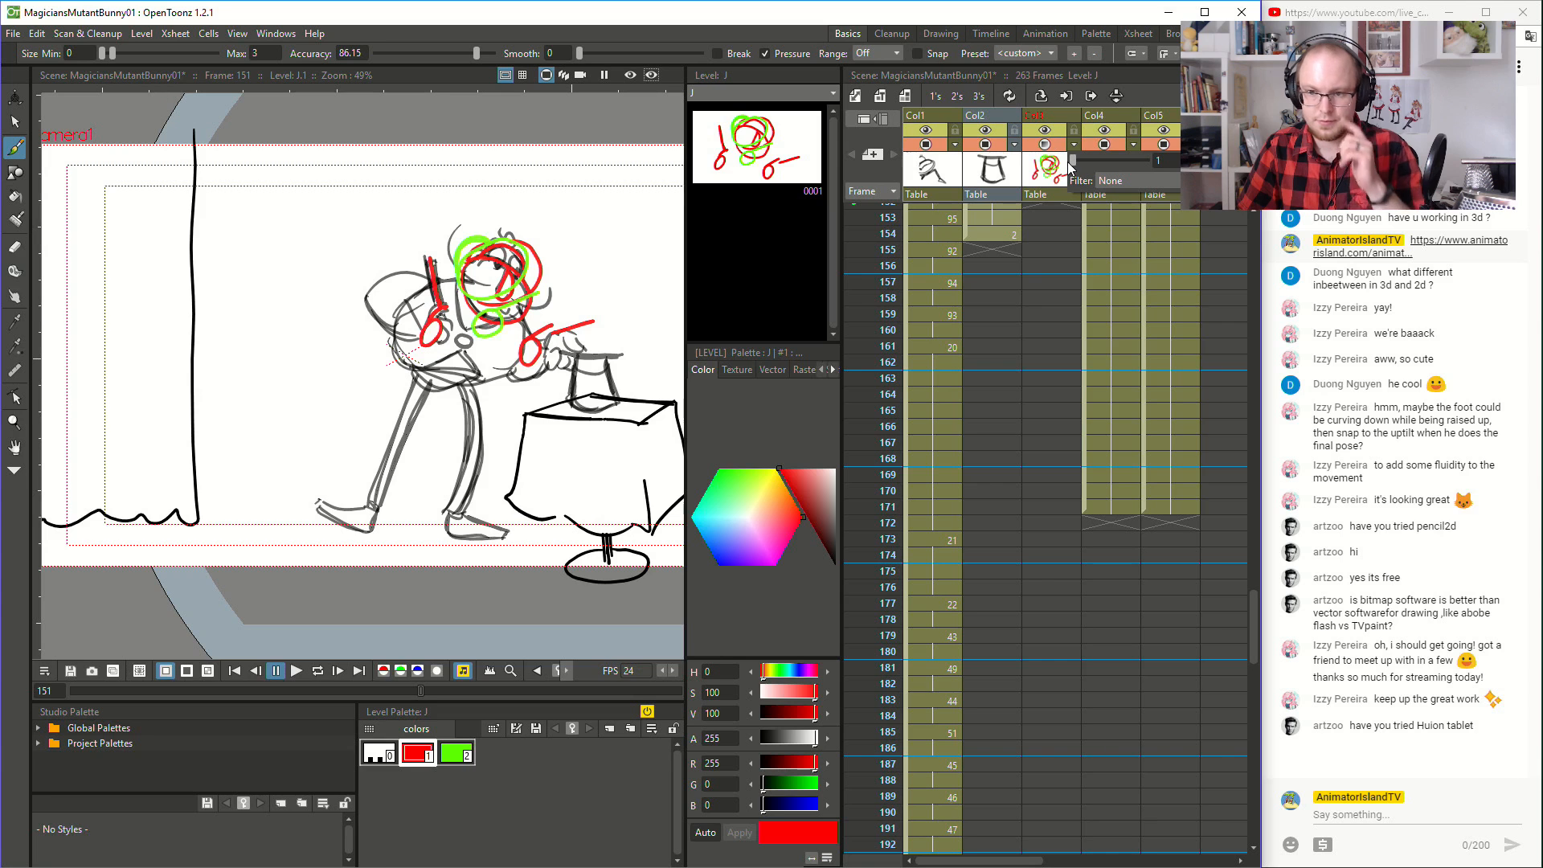
pyautogui.moveTo(1071, 159); pyautogui.dragTo(1148, 159)
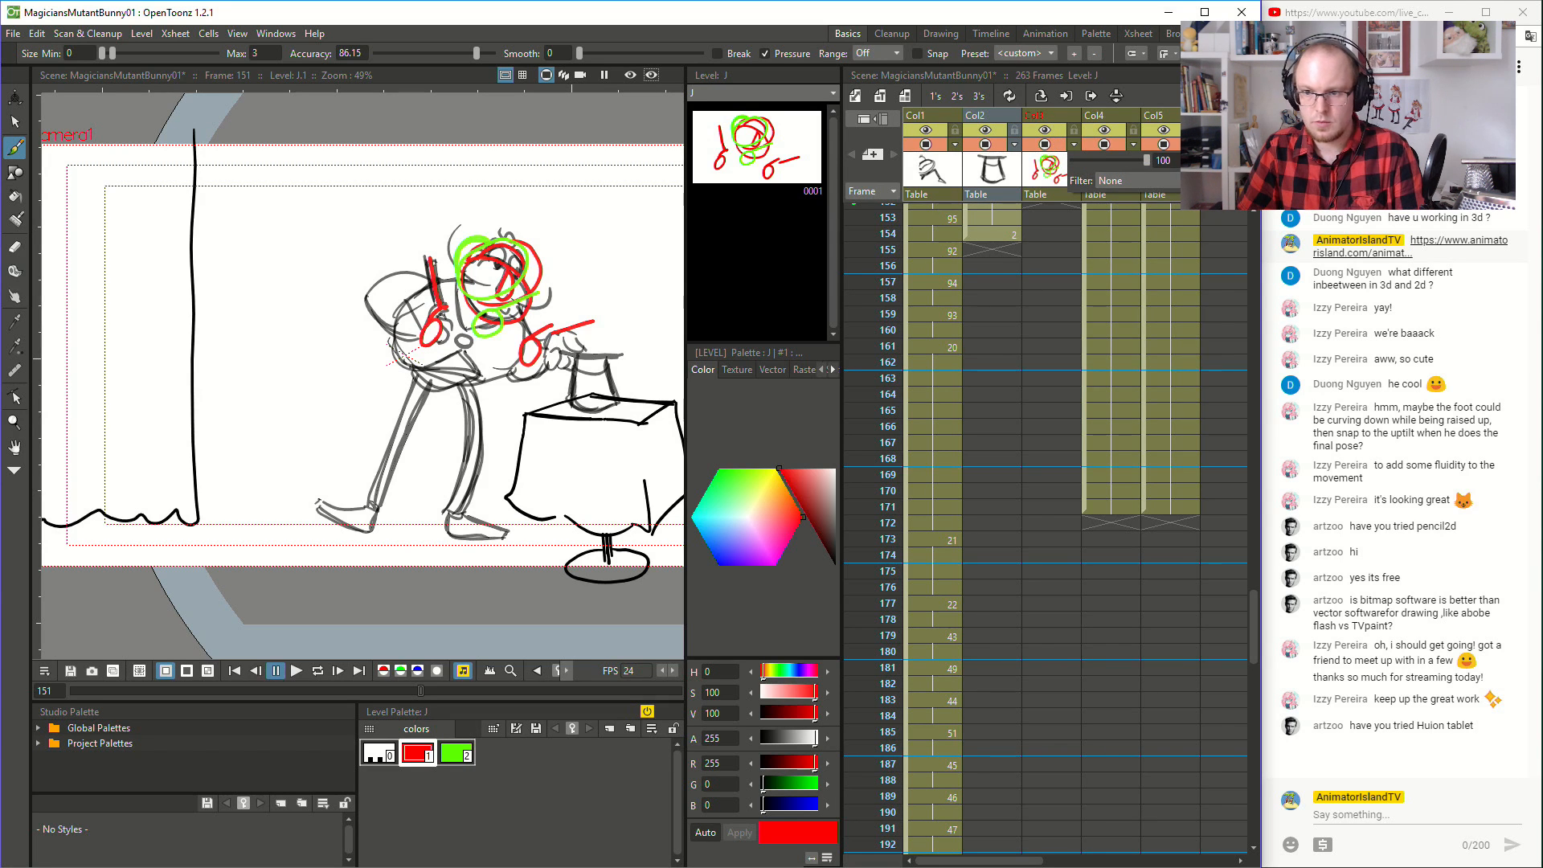
pyautogui.moveTo(1146, 161); pyautogui.dragTo(998, 169)
pyautogui.click(1006, 253)
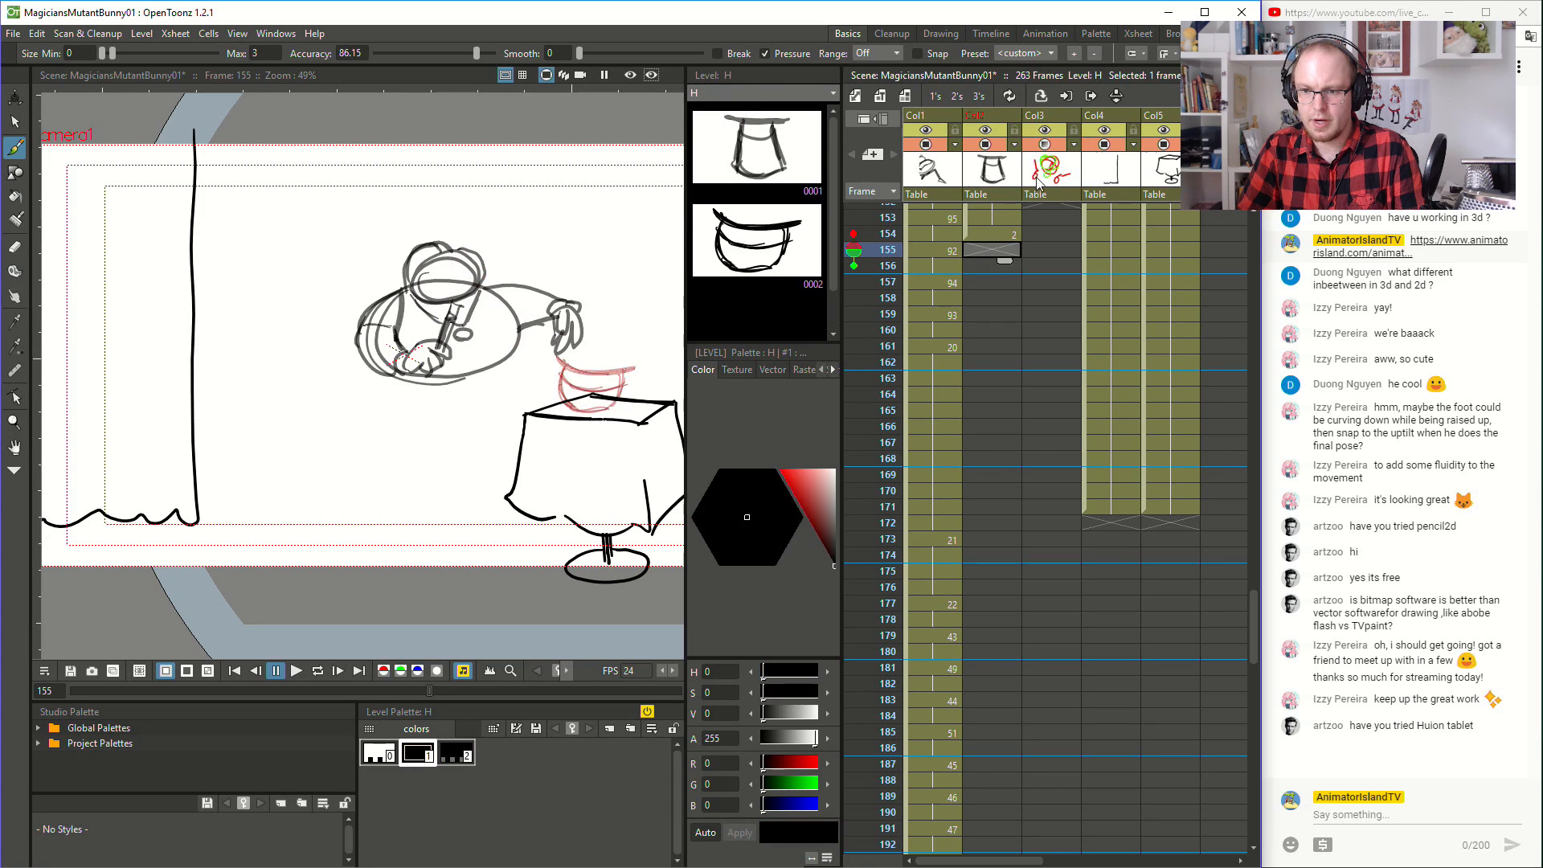
# - Reorder the columns so the guide drawing comes before the magician and the curtain comes before the hat
pyautogui.click(1052, 116)
pyautogui.moveTo(1051, 112); pyautogui.dragTo(932, 117)
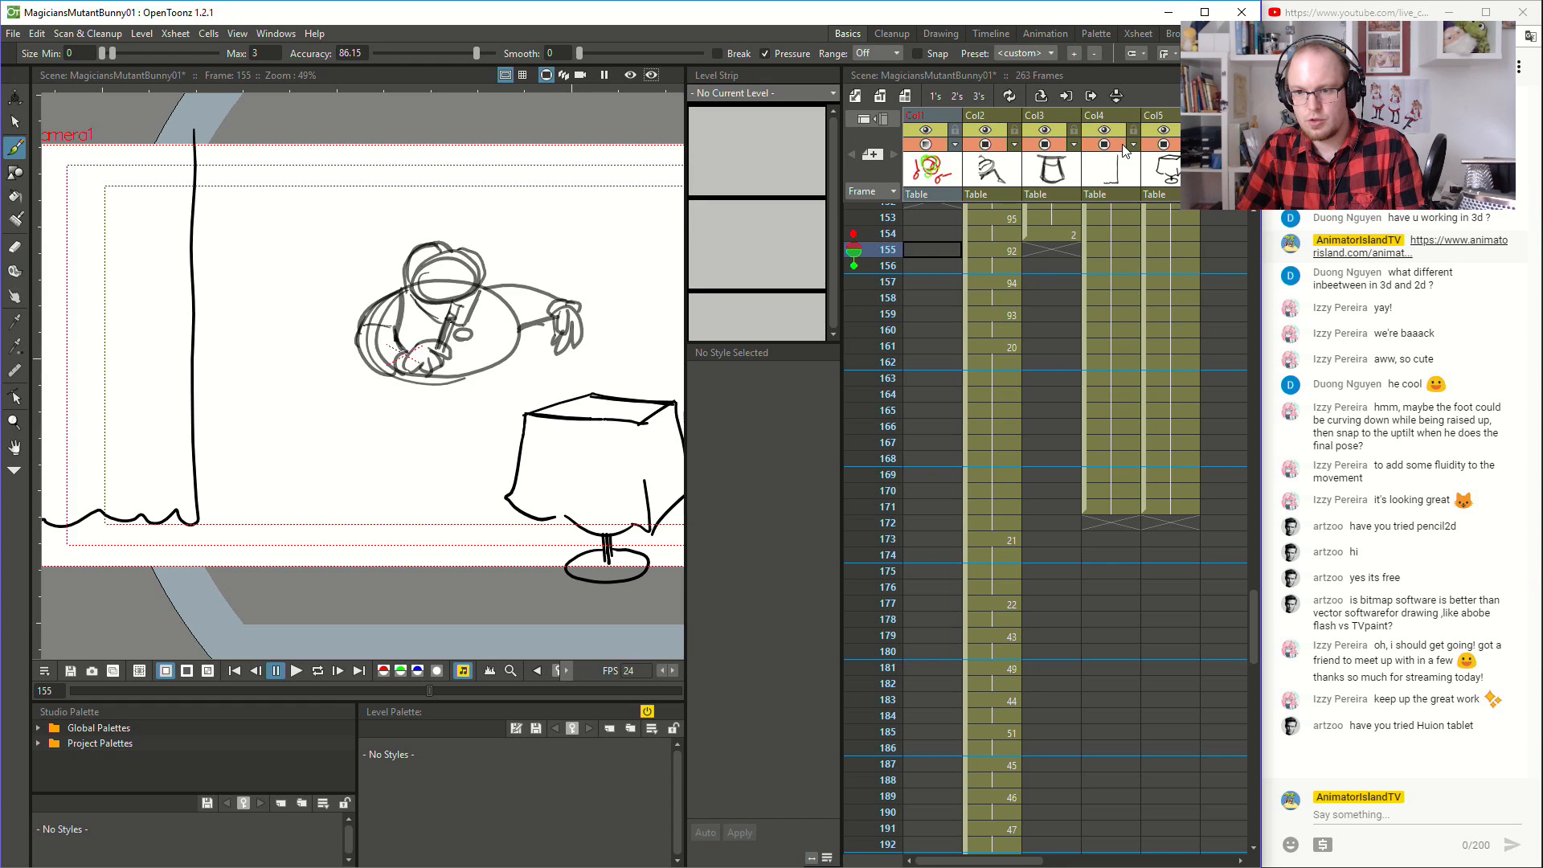
pyautogui.moveTo(1113, 119); pyautogui.dragTo(1045, 120)
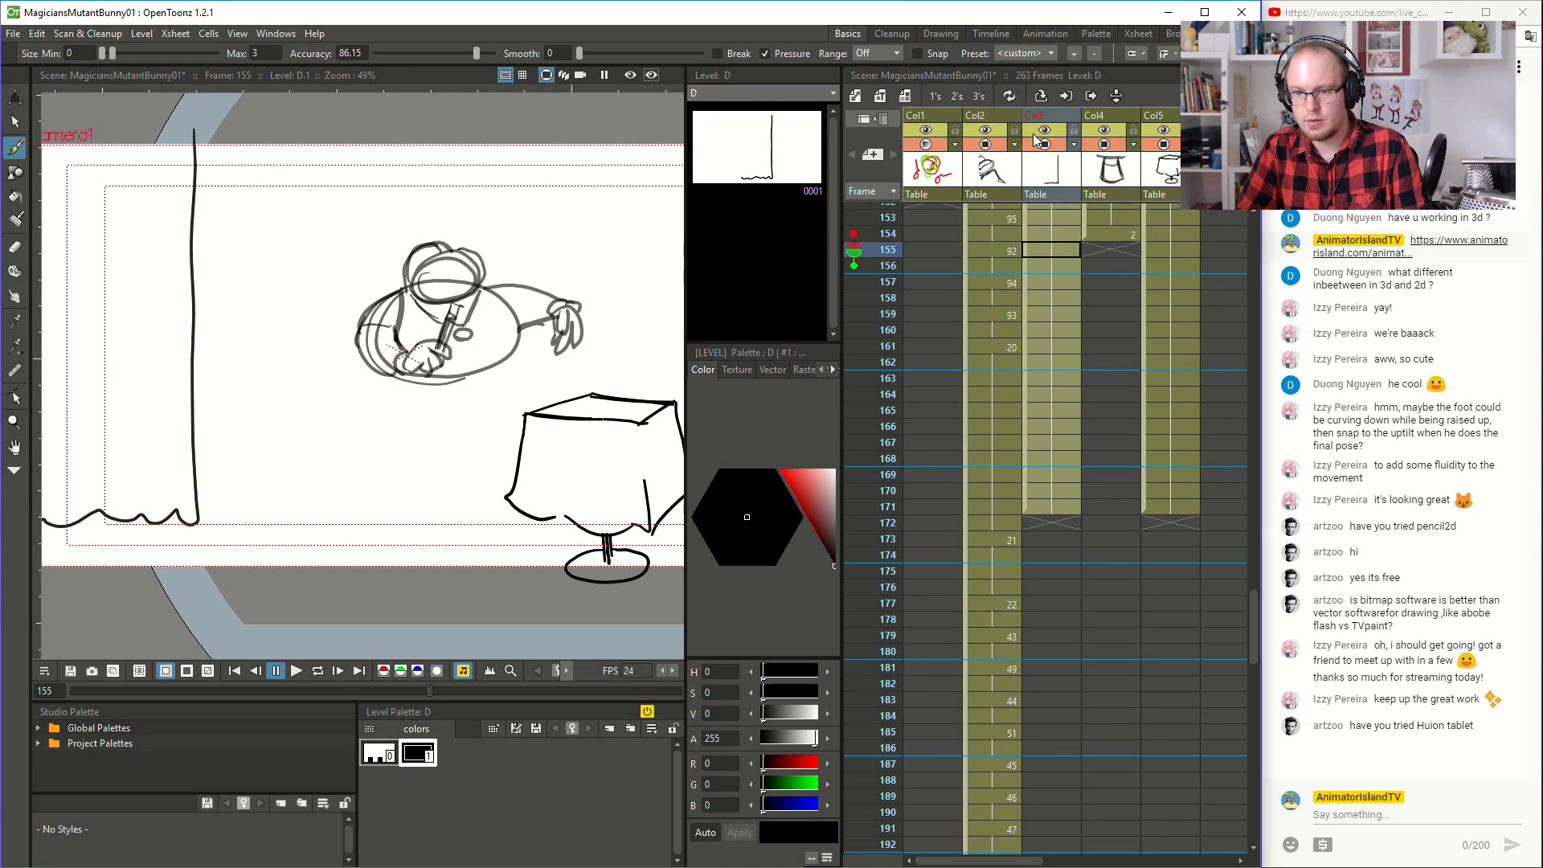
# - Move the four hat cells from frames 151–154 down to frames 176–179
pyautogui.click(1106, 184)
pyautogui.moveTo(1107, 234); pyautogui.dragTo(1112, 386)
pyautogui.scroll(2, 1108, 235)
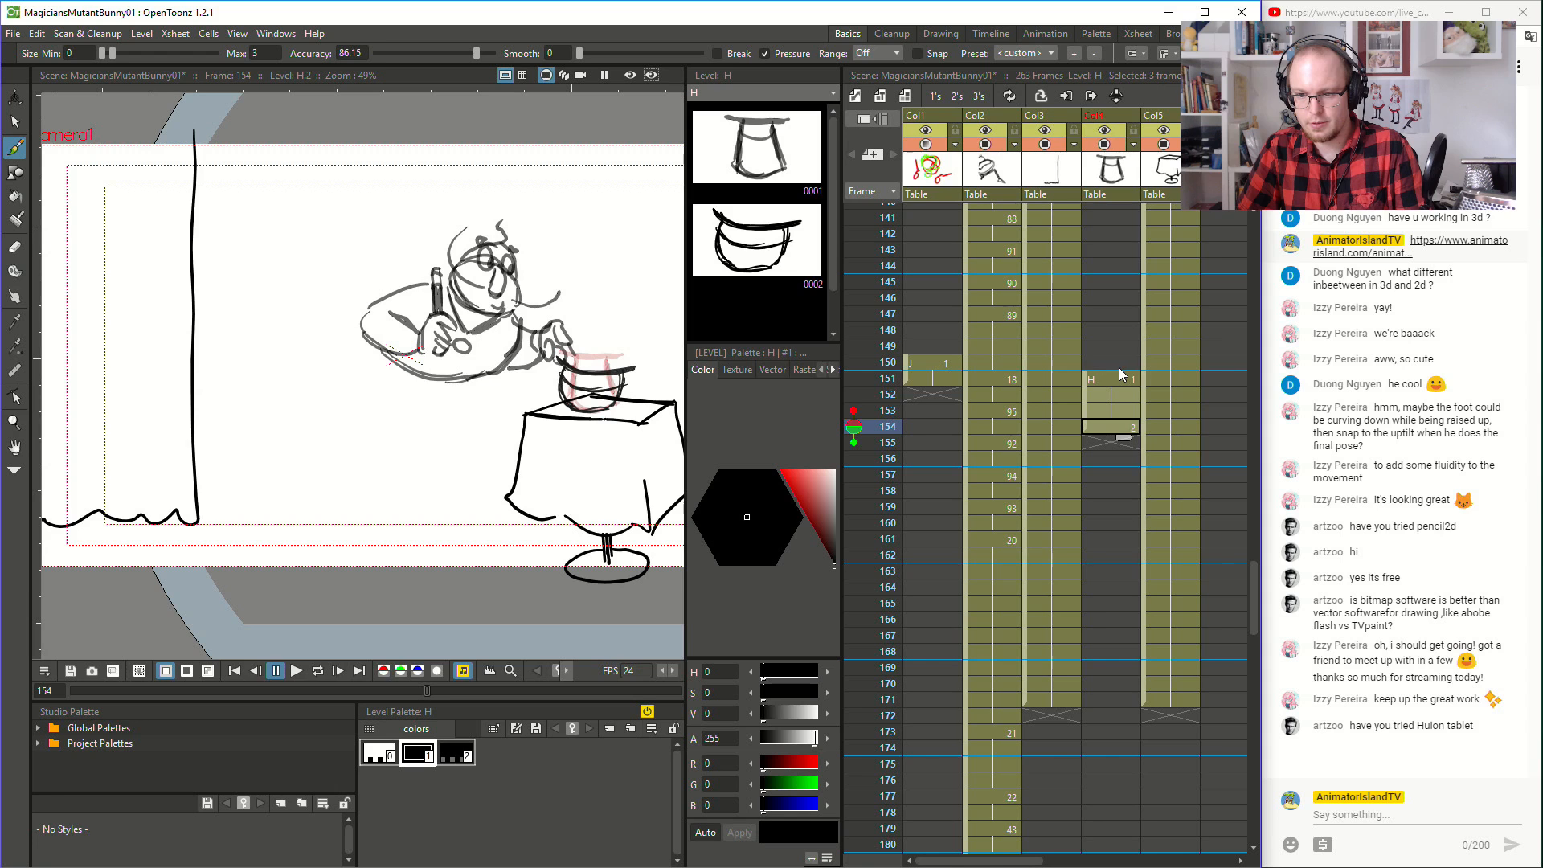
pyautogui.scroll(-1, 1119, 372)
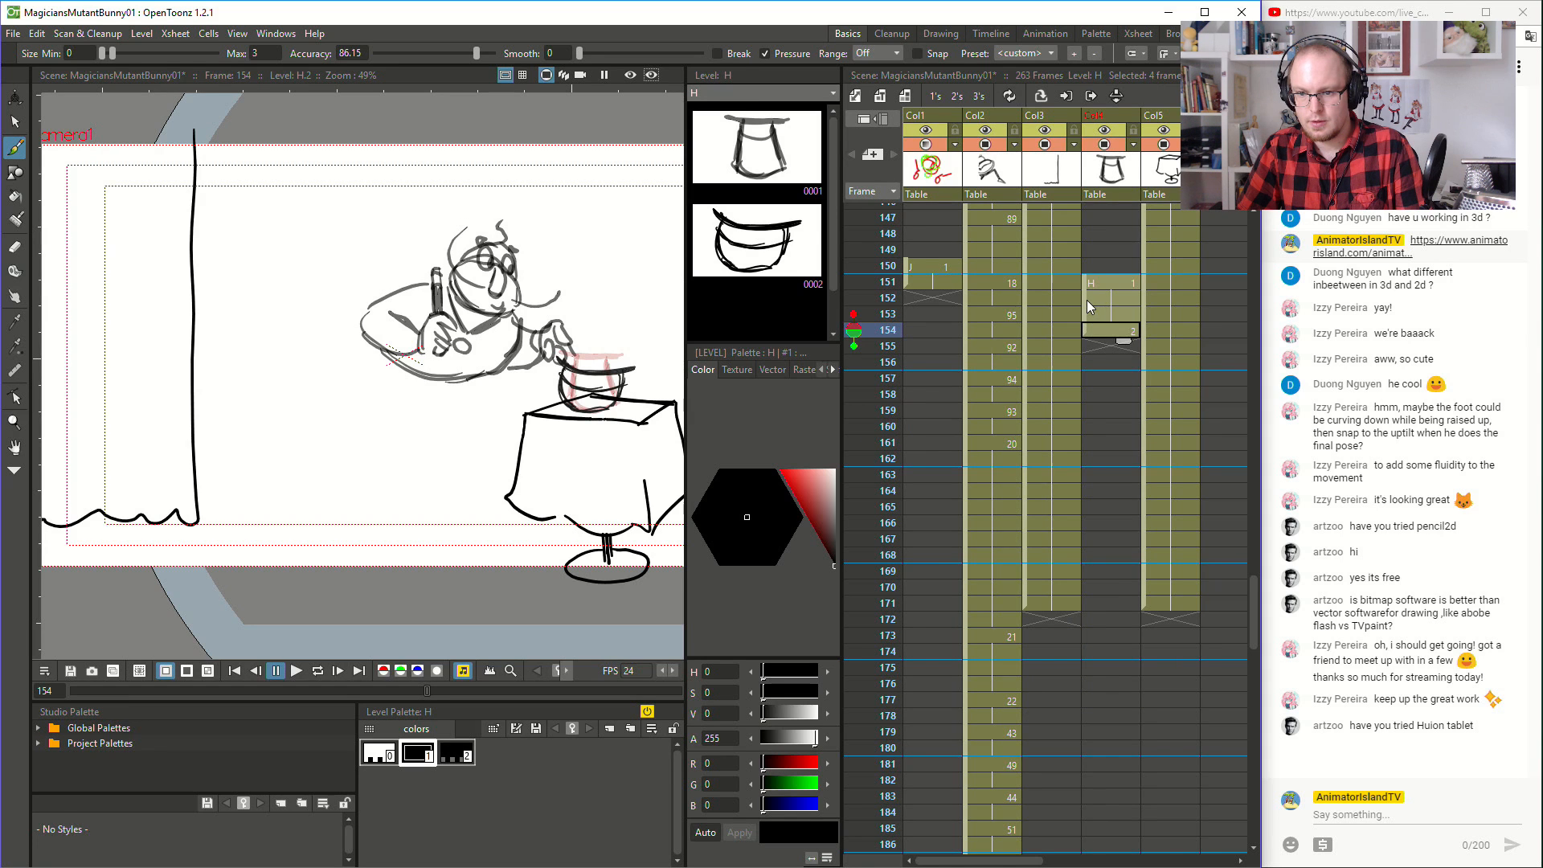
pyautogui.moveTo(1087, 301); pyautogui.dragTo(1117, 693)
pyautogui.scroll(-3, 1117, 675)
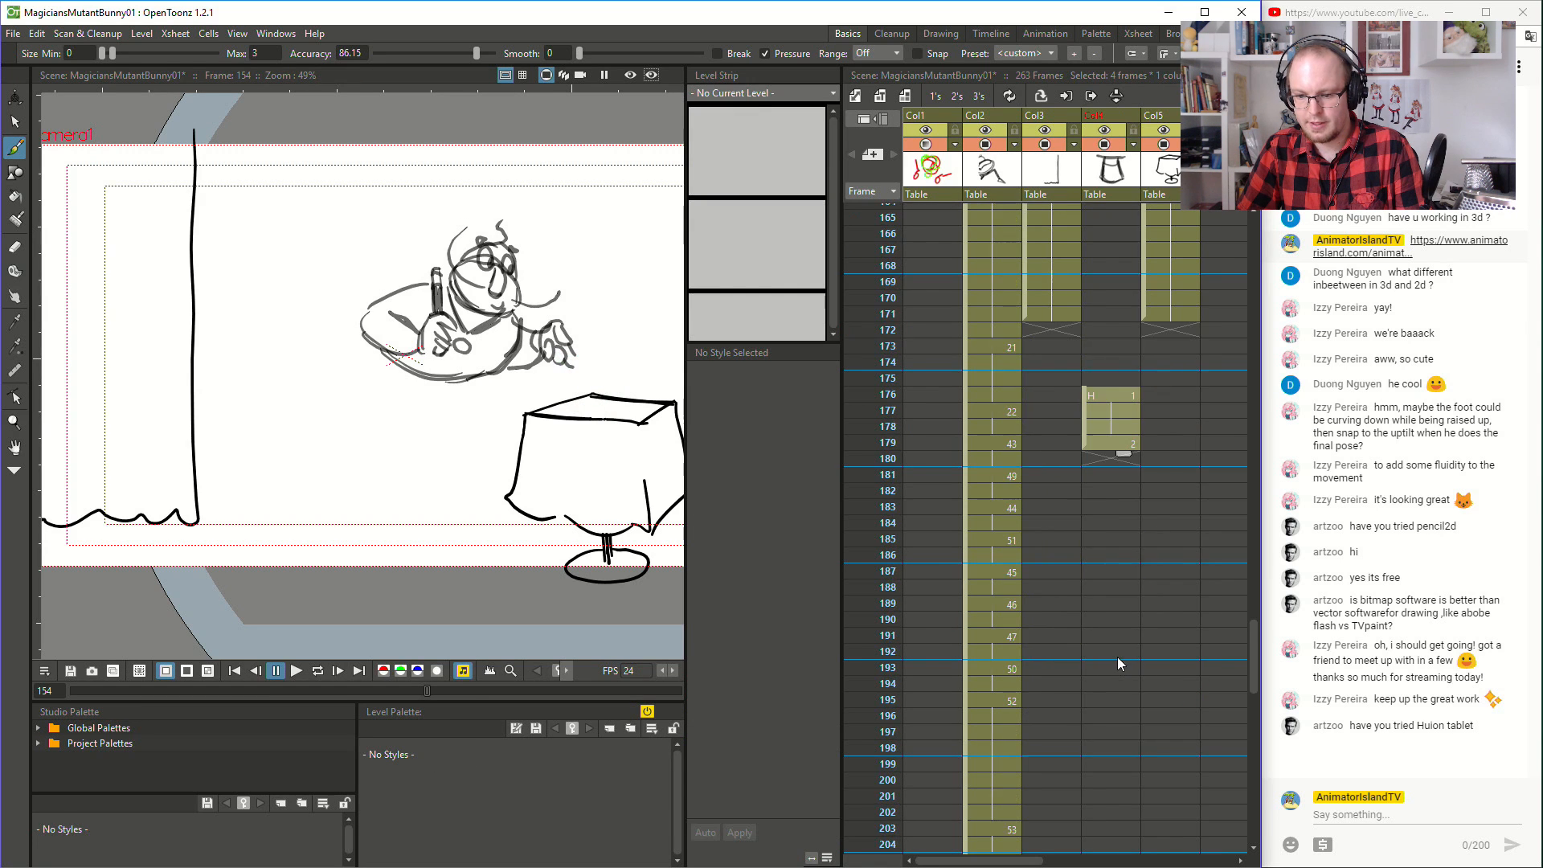
pyautogui.scroll(-2, 1080, 288)
pyautogui.moveTo(1088, 344); pyautogui.dragTo(1094, 493)
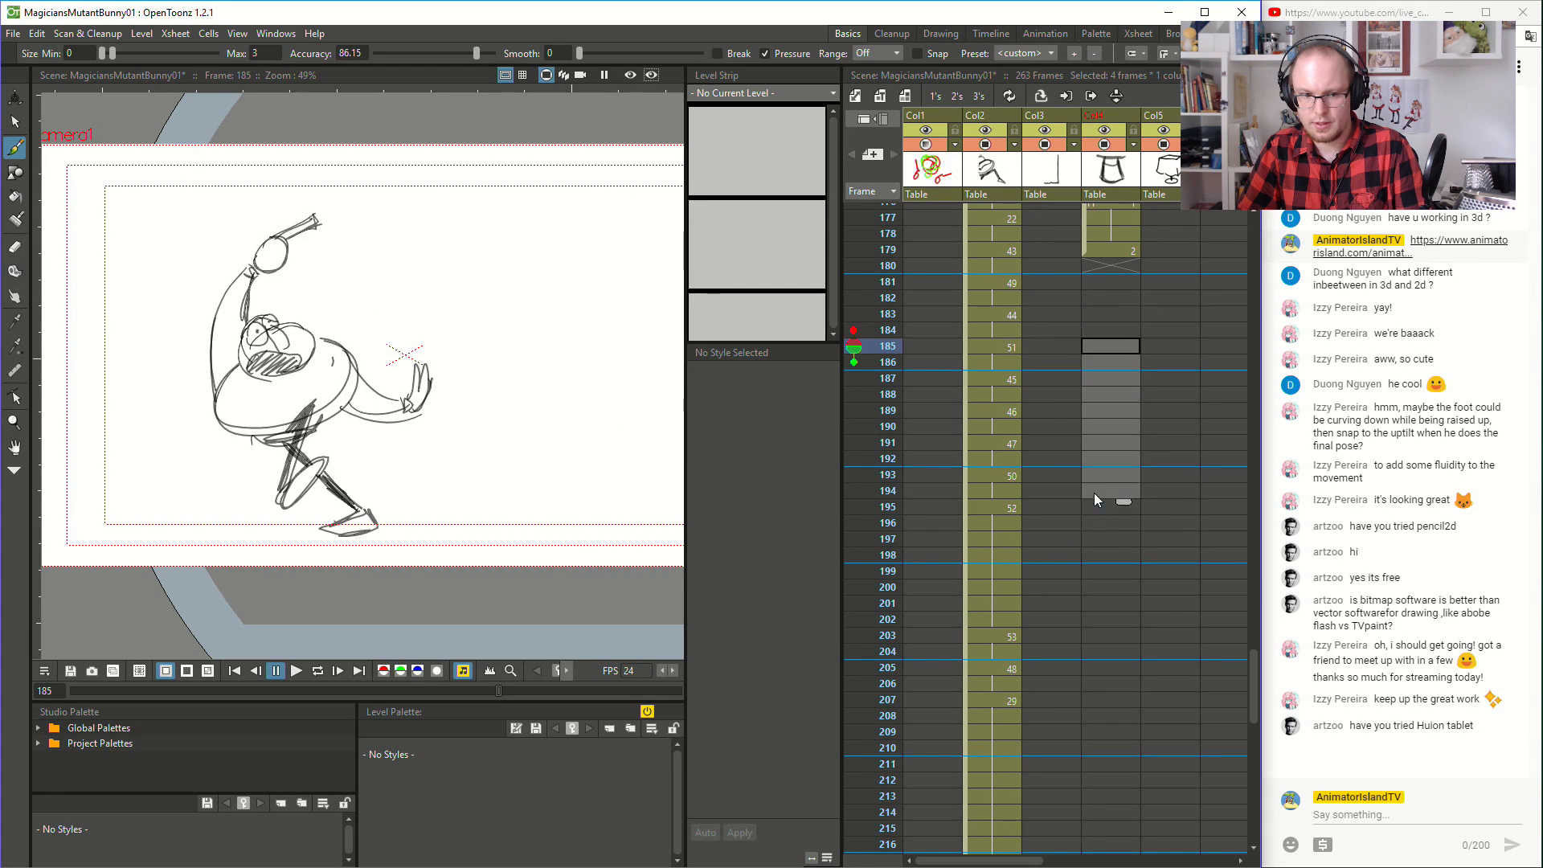
pyautogui.click(1088, 495)
# - Move the four hat cells up to frames 153–156
pyautogui.scroll(5, 1060, 401)
pyautogui.click(1053, 491)
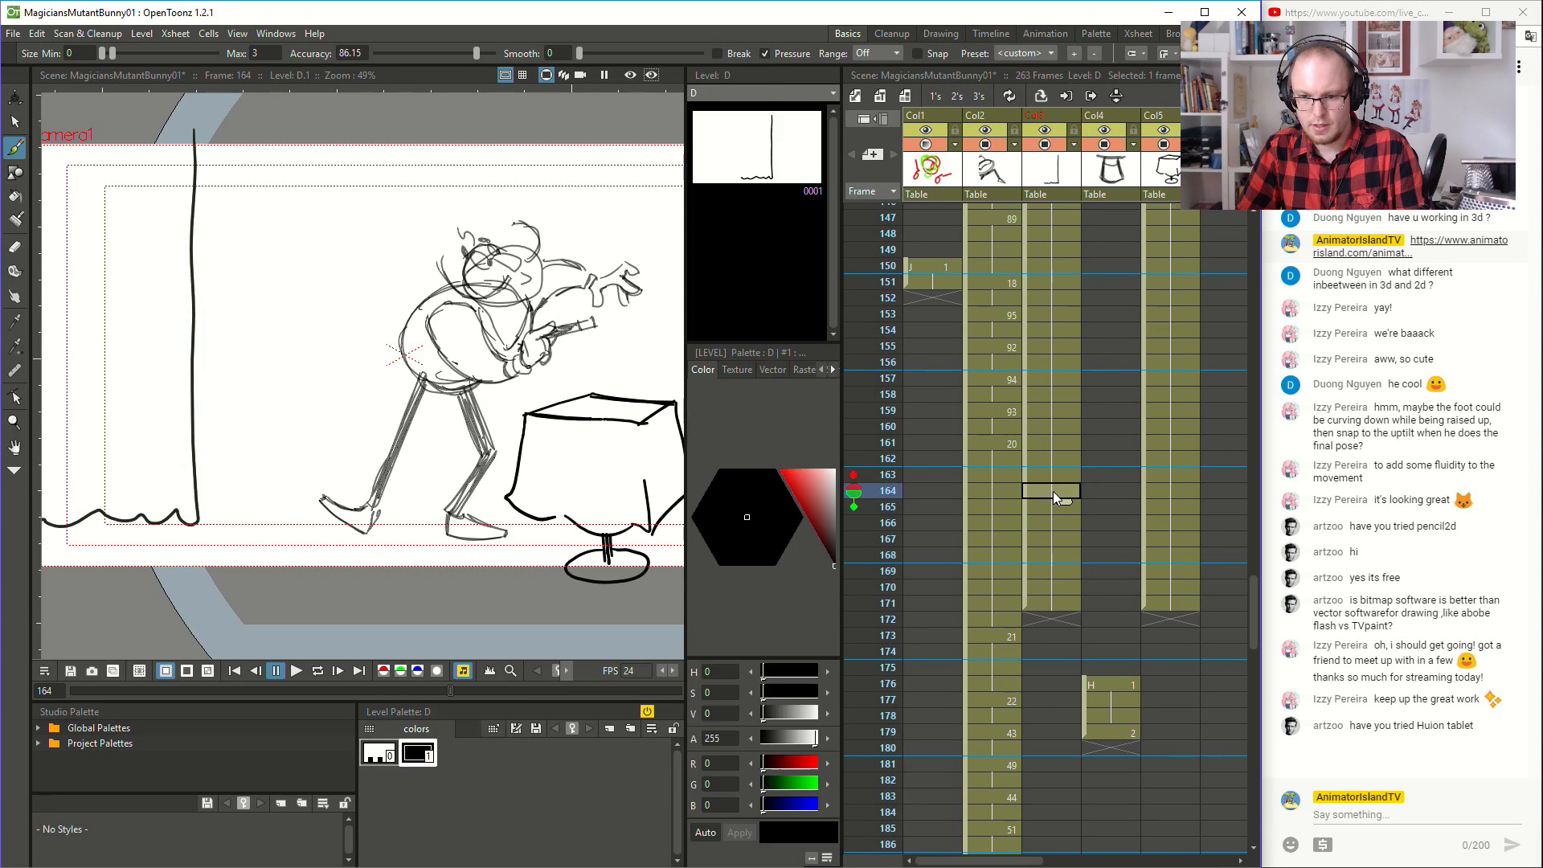
pyautogui.click(1097, 375)
pyautogui.click(1123, 683)
pyautogui.keyDown('shift'); pyautogui.click(1115, 731); pyautogui.keyUp('shift')
pyautogui.moveTo(1089, 684)
pyautogui.mouseDown()
pyautogui.moveTo(1097, 408)
pyautogui.moveTo(1094, 712)
pyautogui.moveTo(1082, 663)
pyautogui.moveTo(1086, 682)
pyautogui.moveTo(1109, 535)
pyautogui.moveTo(1078, 722)
pyautogui.moveTo(1099, 691)
pyautogui.moveTo(1085, 682)
pyautogui.mouseUp()
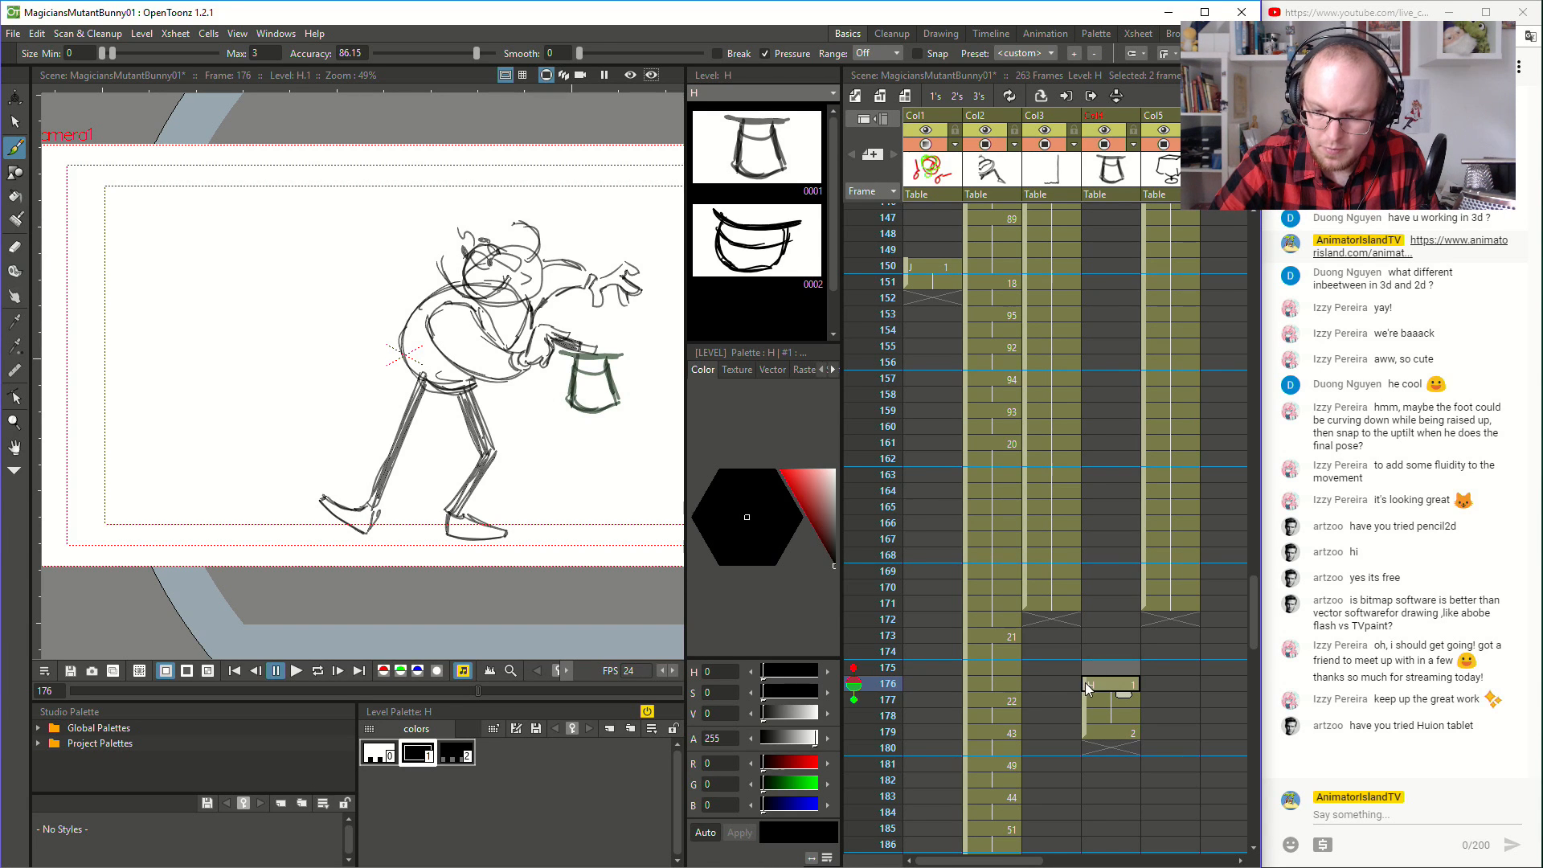
pyautogui.click(1099, 728)
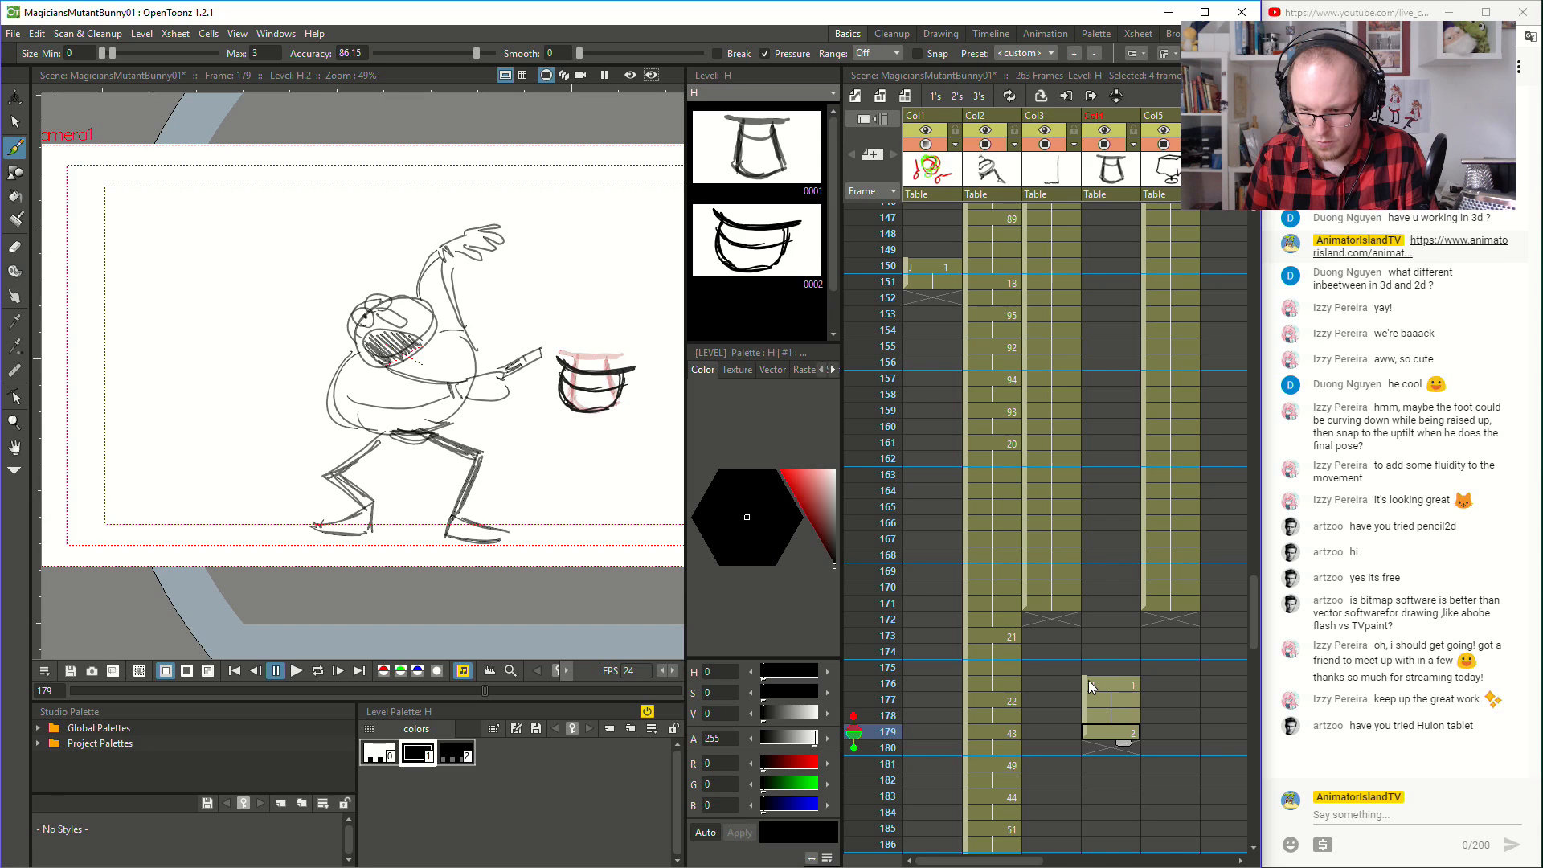
pyautogui.moveTo(1084, 680); pyautogui.dragTo(1111, 310)
pyautogui.scroll(3, 1083, 383)
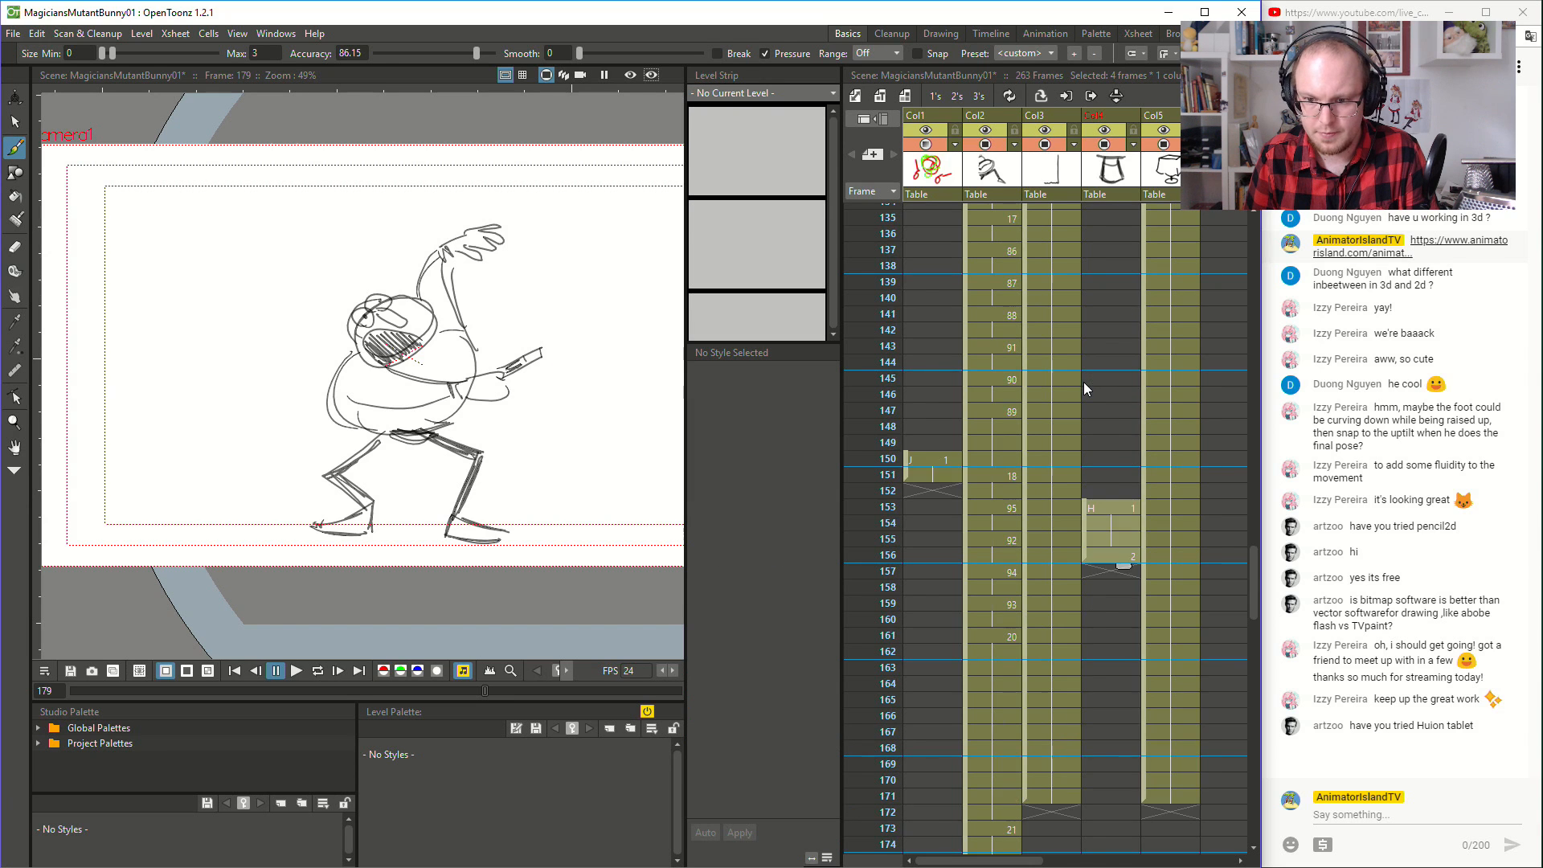
pyautogui.scroll(3, 1084, 382)
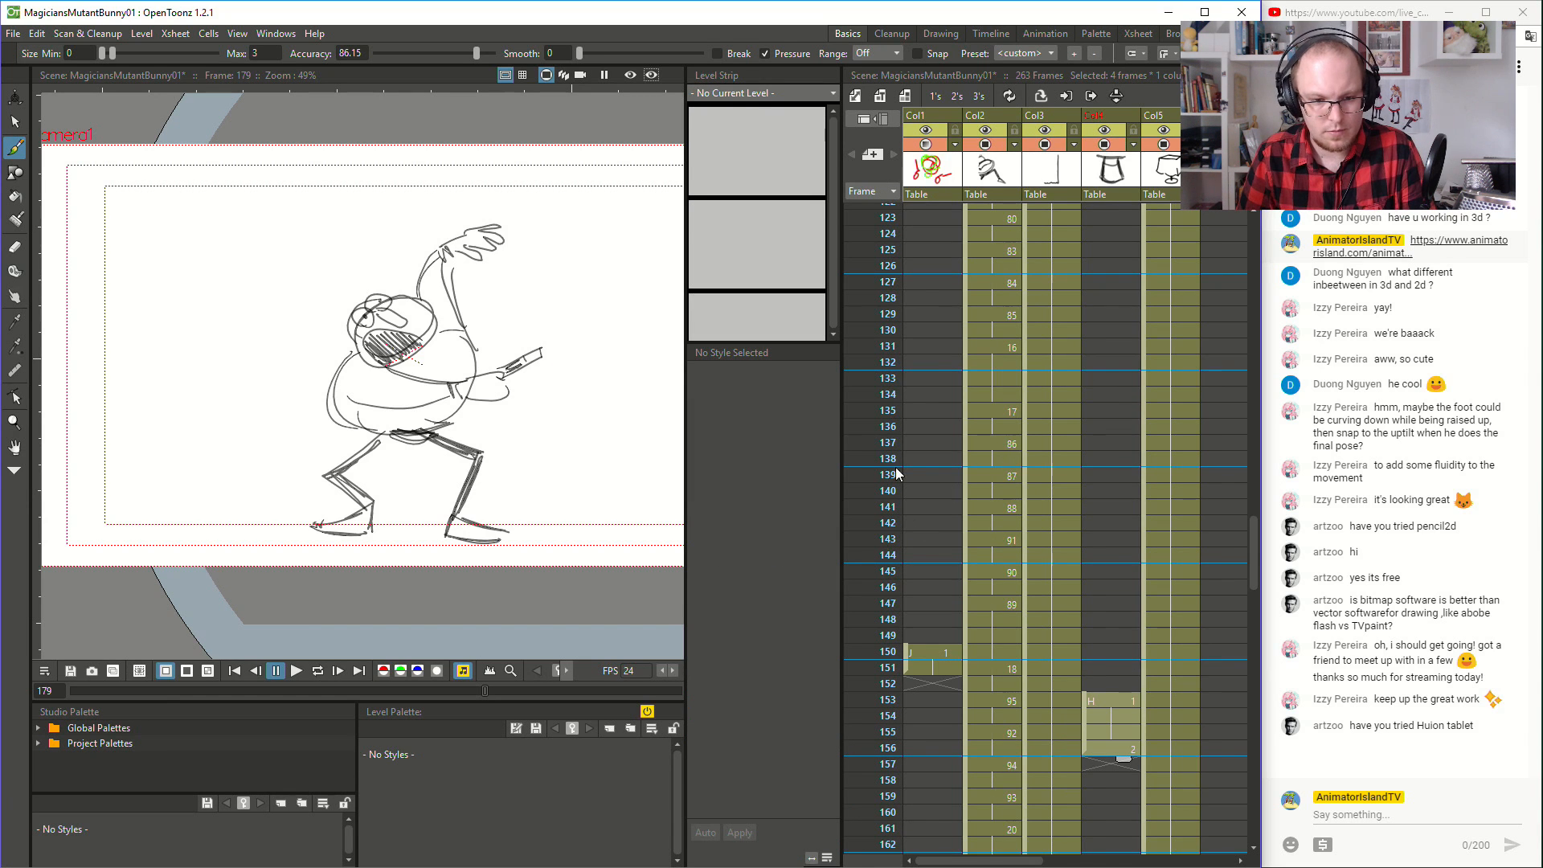
# - Compare the magician drawings leading up to drawing 18 at frame 151, checking how the hat is placed on the table
pyautogui.click(1003, 283)
pyautogui.click(1002, 406)
pyautogui.click(1007, 445)
pyautogui.click(1006, 491)
pyautogui.click(1006, 510)
pyautogui.click(1007, 555)
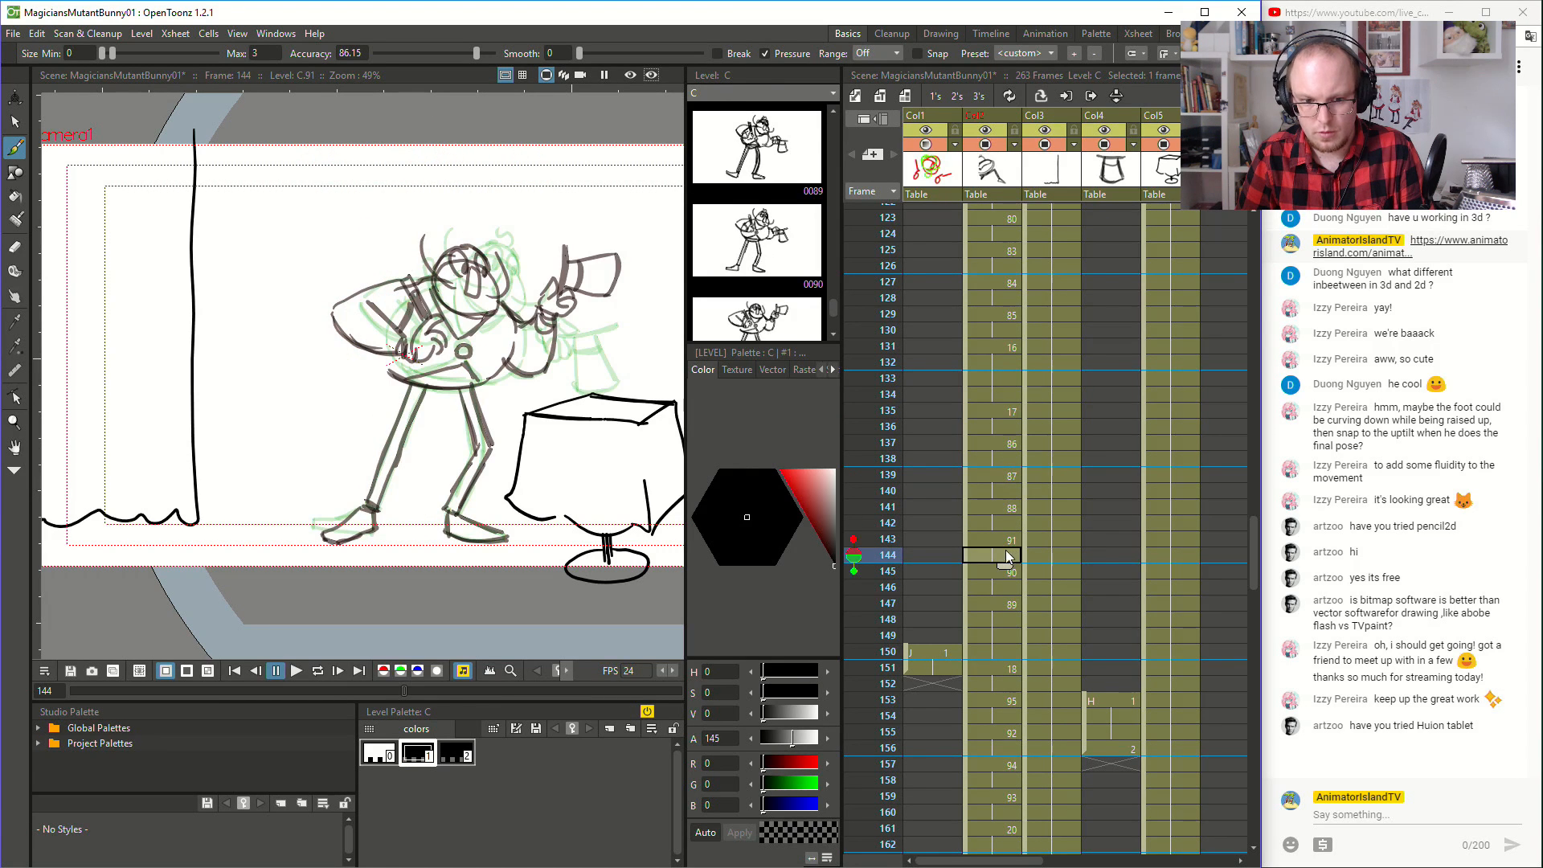
pyautogui.click(1003, 571)
pyautogui.click(1007, 601)
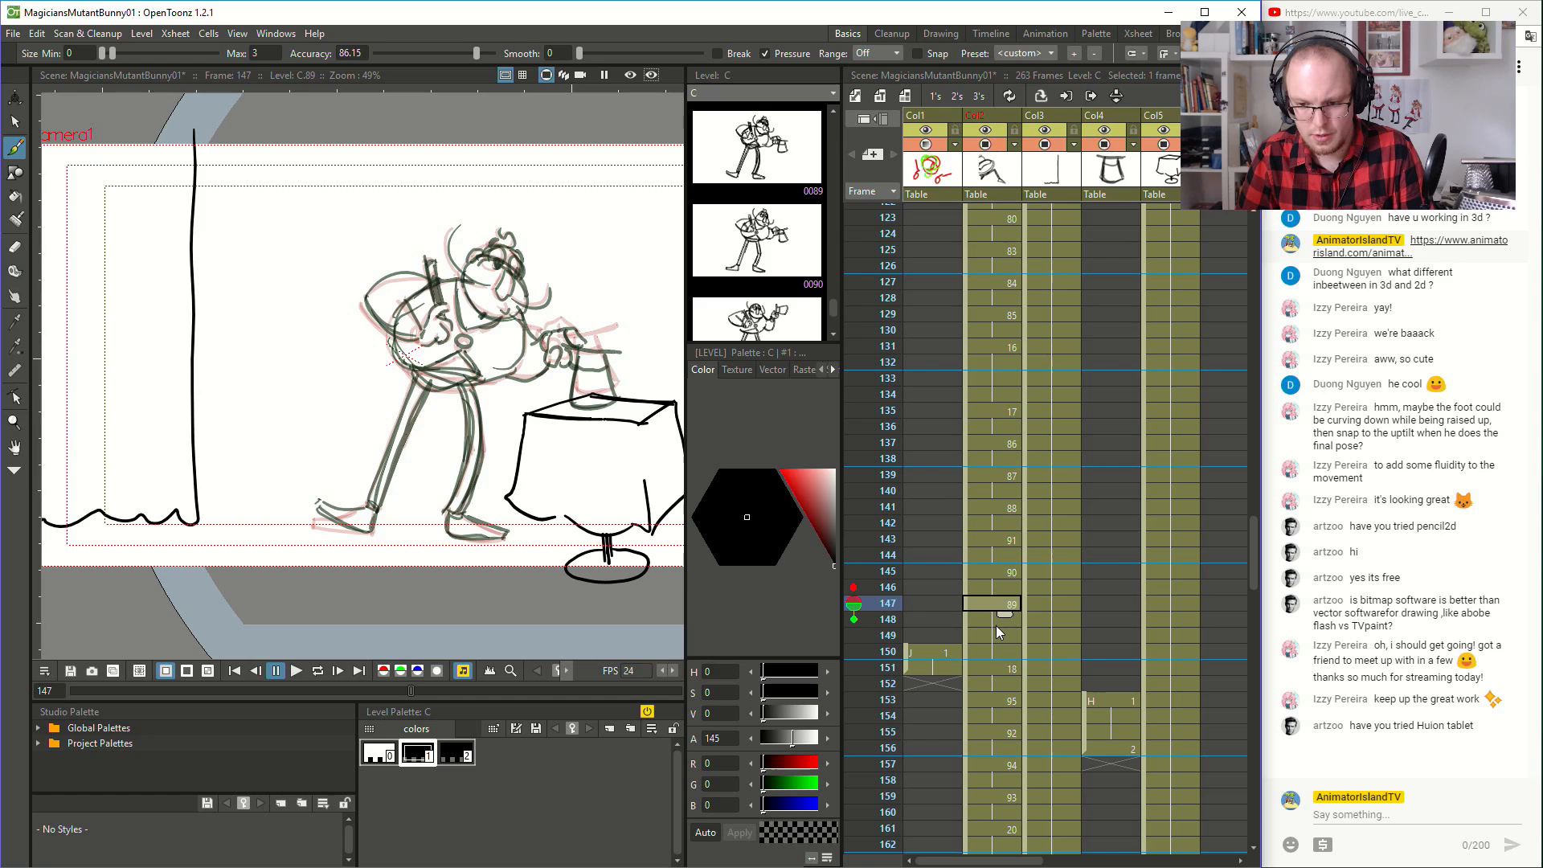
pyautogui.click(1000, 665)
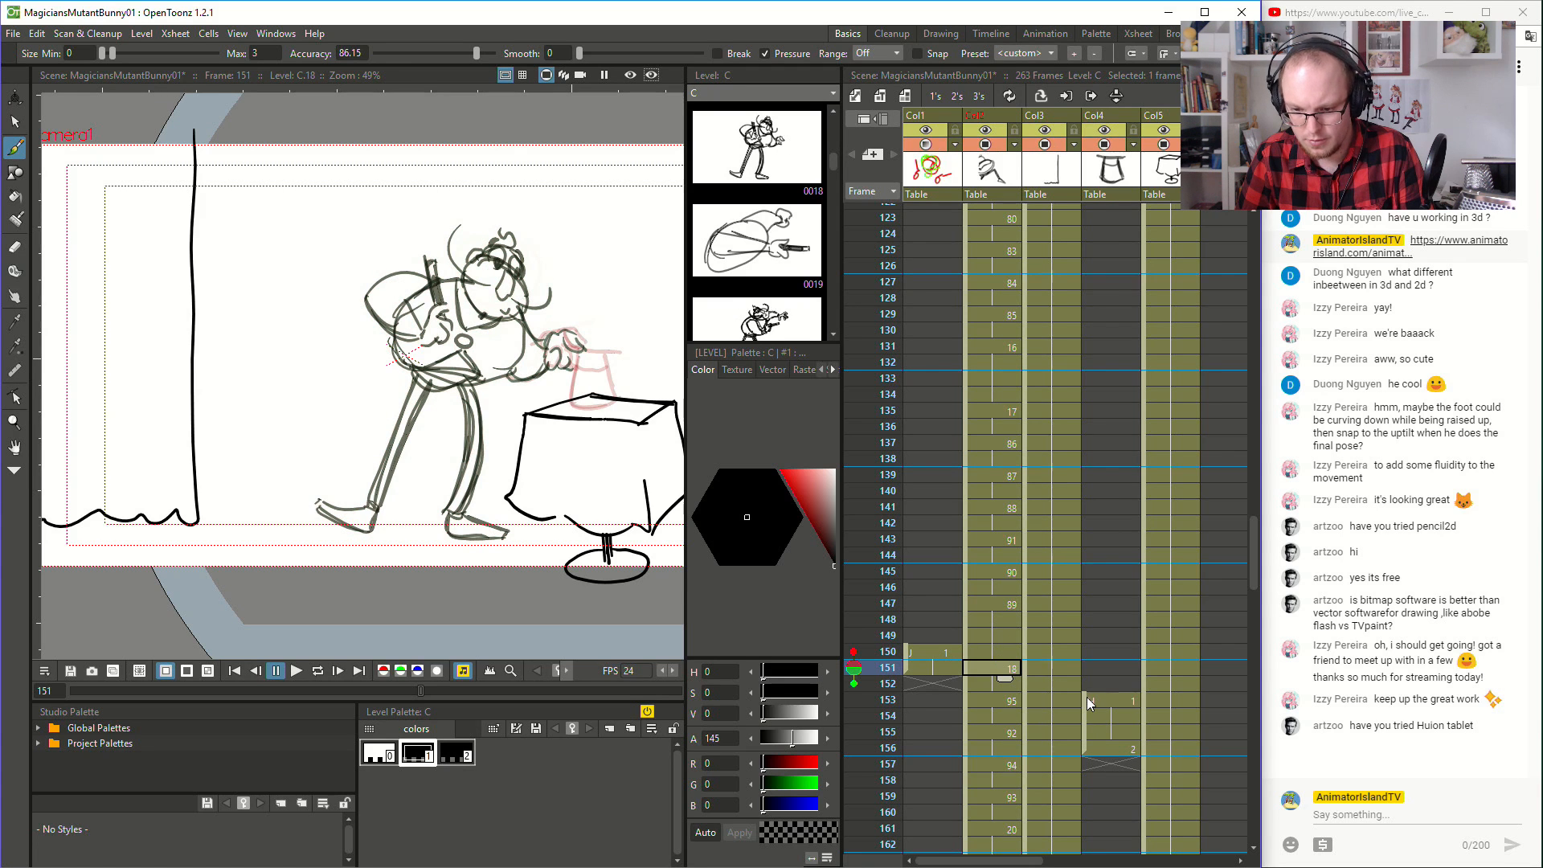
pyautogui.click(1087, 697)
pyautogui.click(1001, 664)
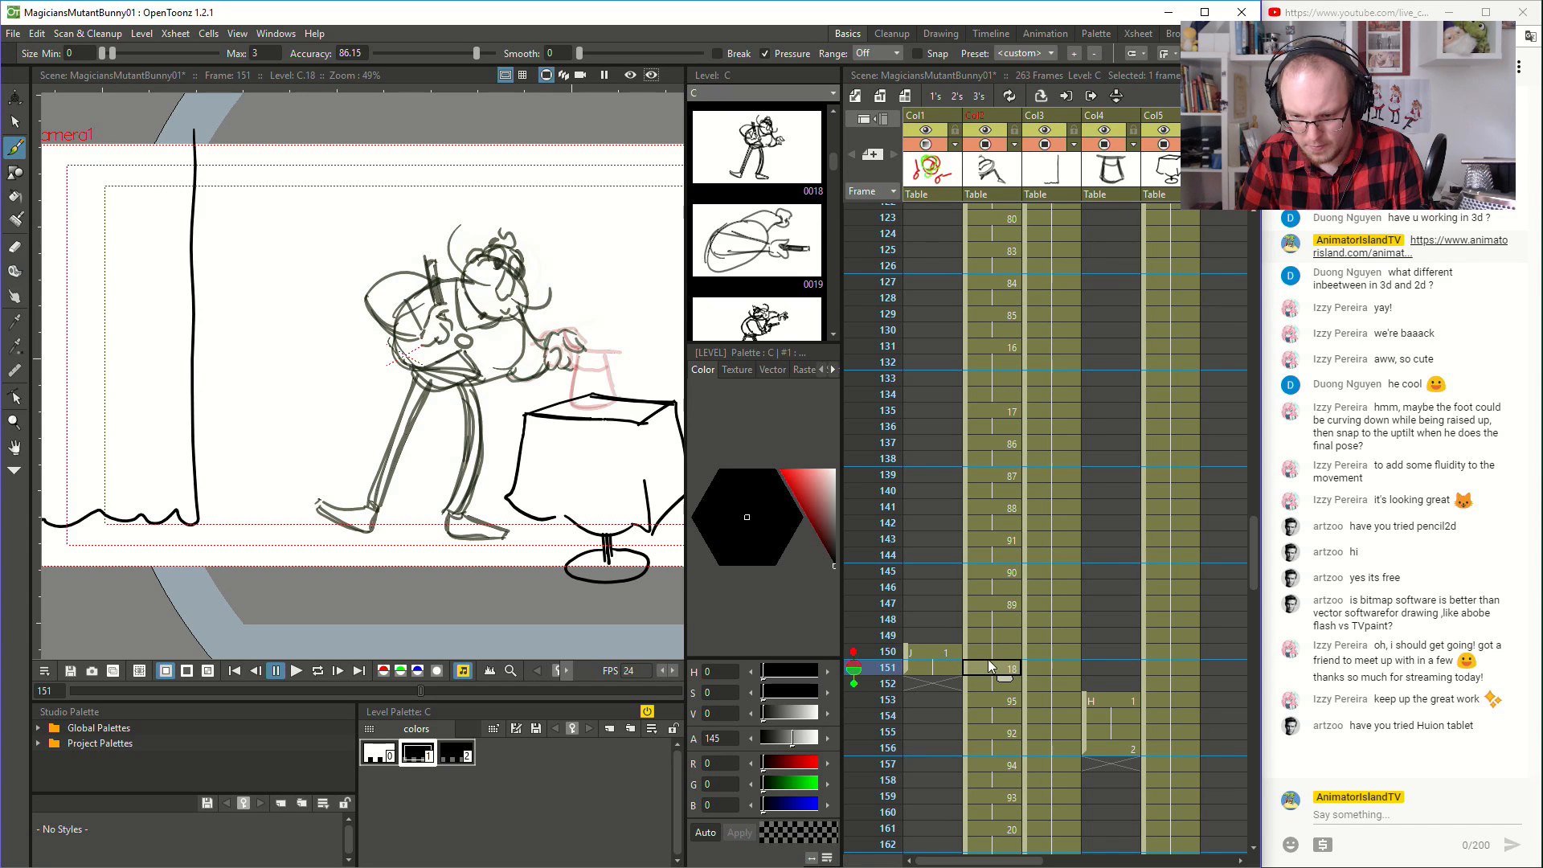
# - Clear the last two exposures of drawing 89 at frames 149 and 150 in the magician column
pyautogui.click(994, 645)
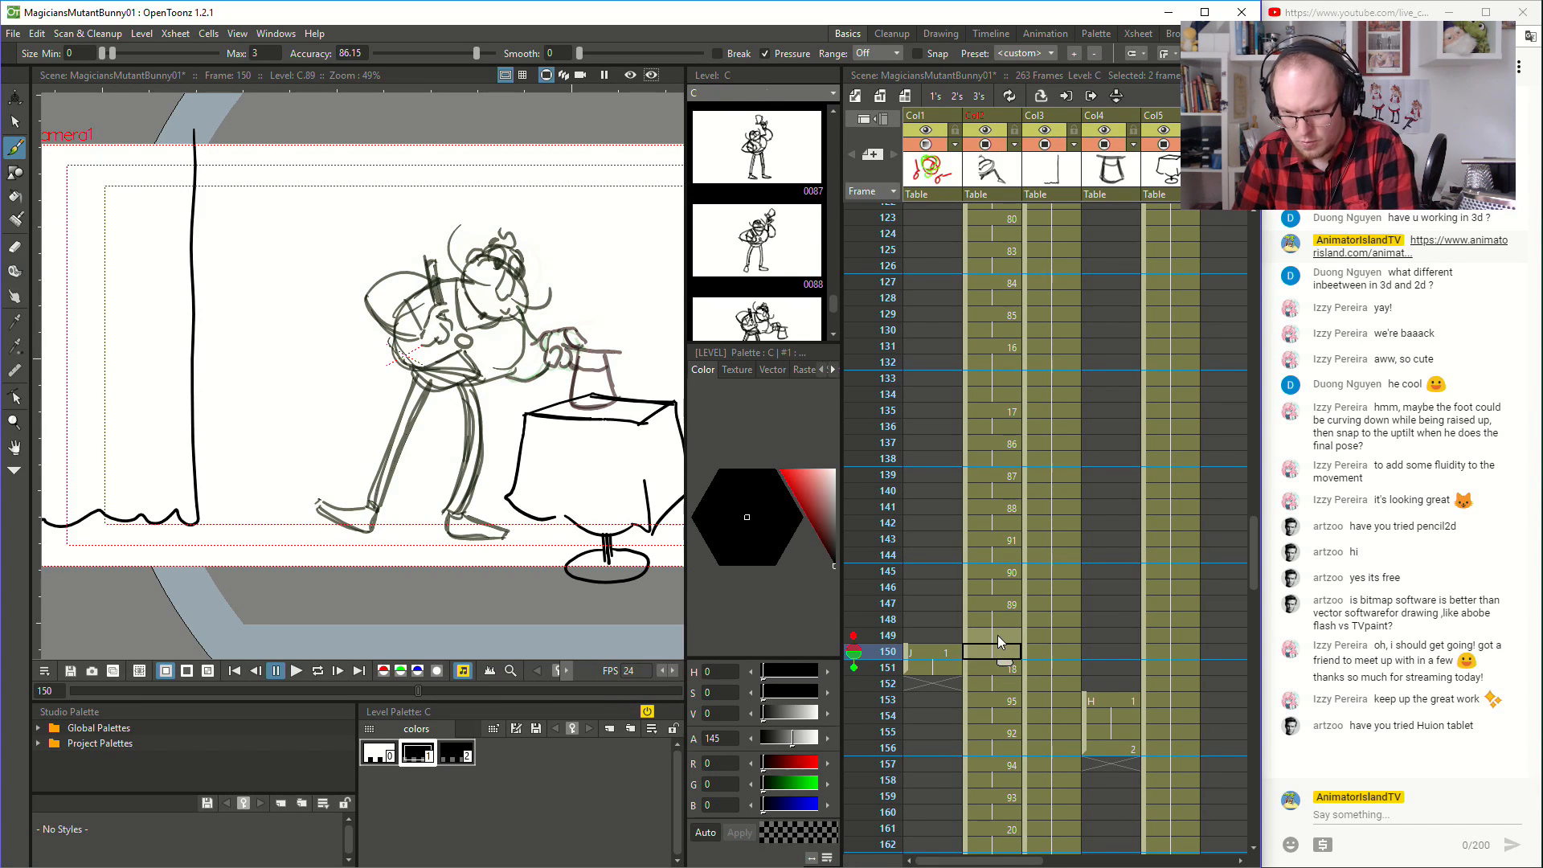
pyautogui.press('Delete')
pyautogui.click(974, 666)
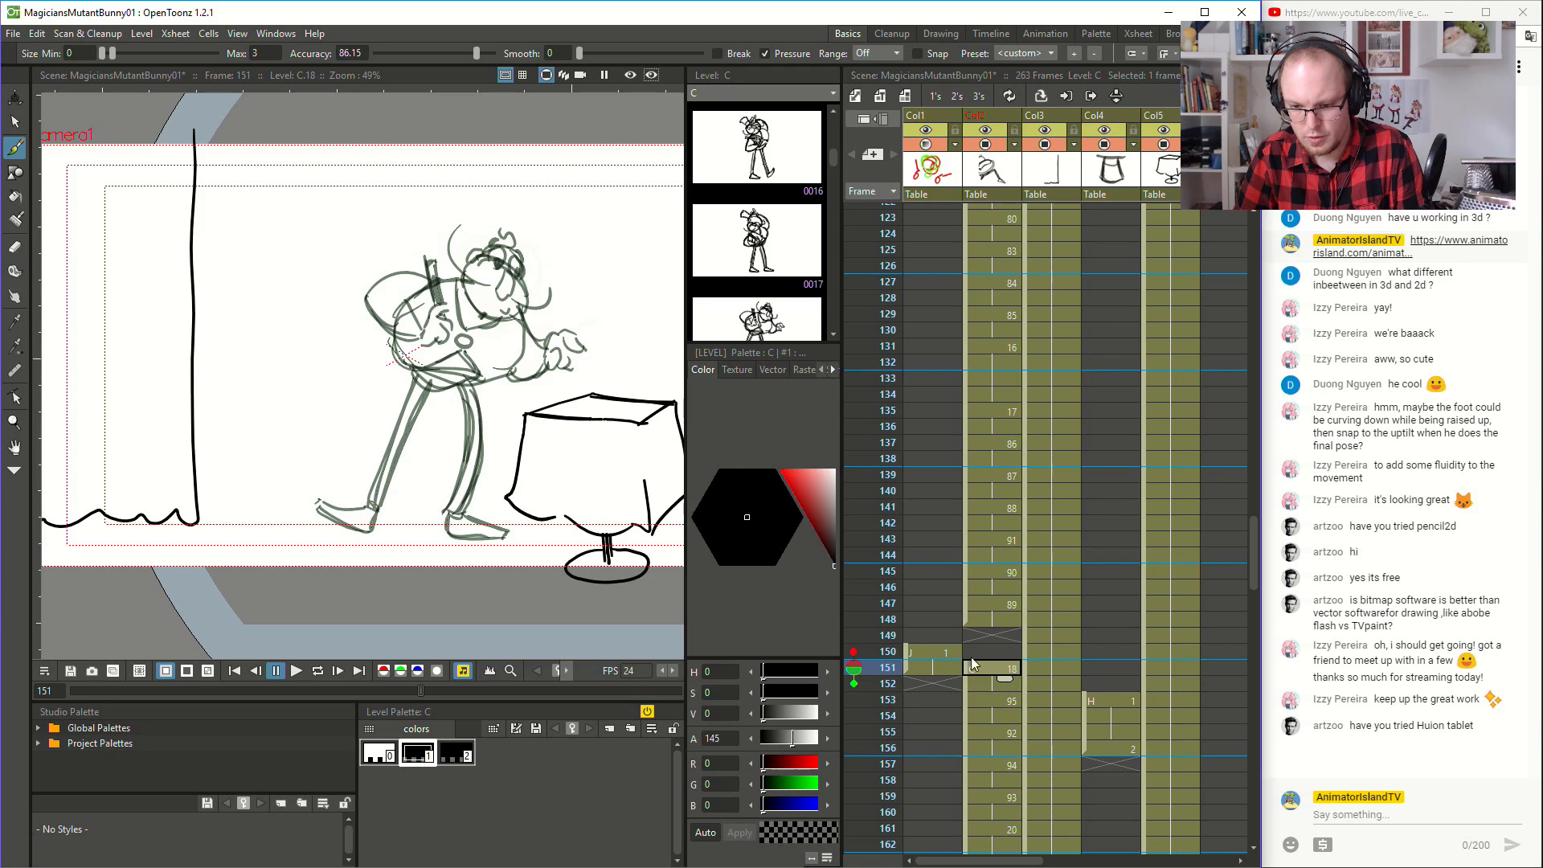
# - Move magician drawing 18 from frame 151 up to frame 149 and fill the empty cells at frames 150 and 151
pyautogui.moveTo(965, 669); pyautogui.dragTo(987, 643)
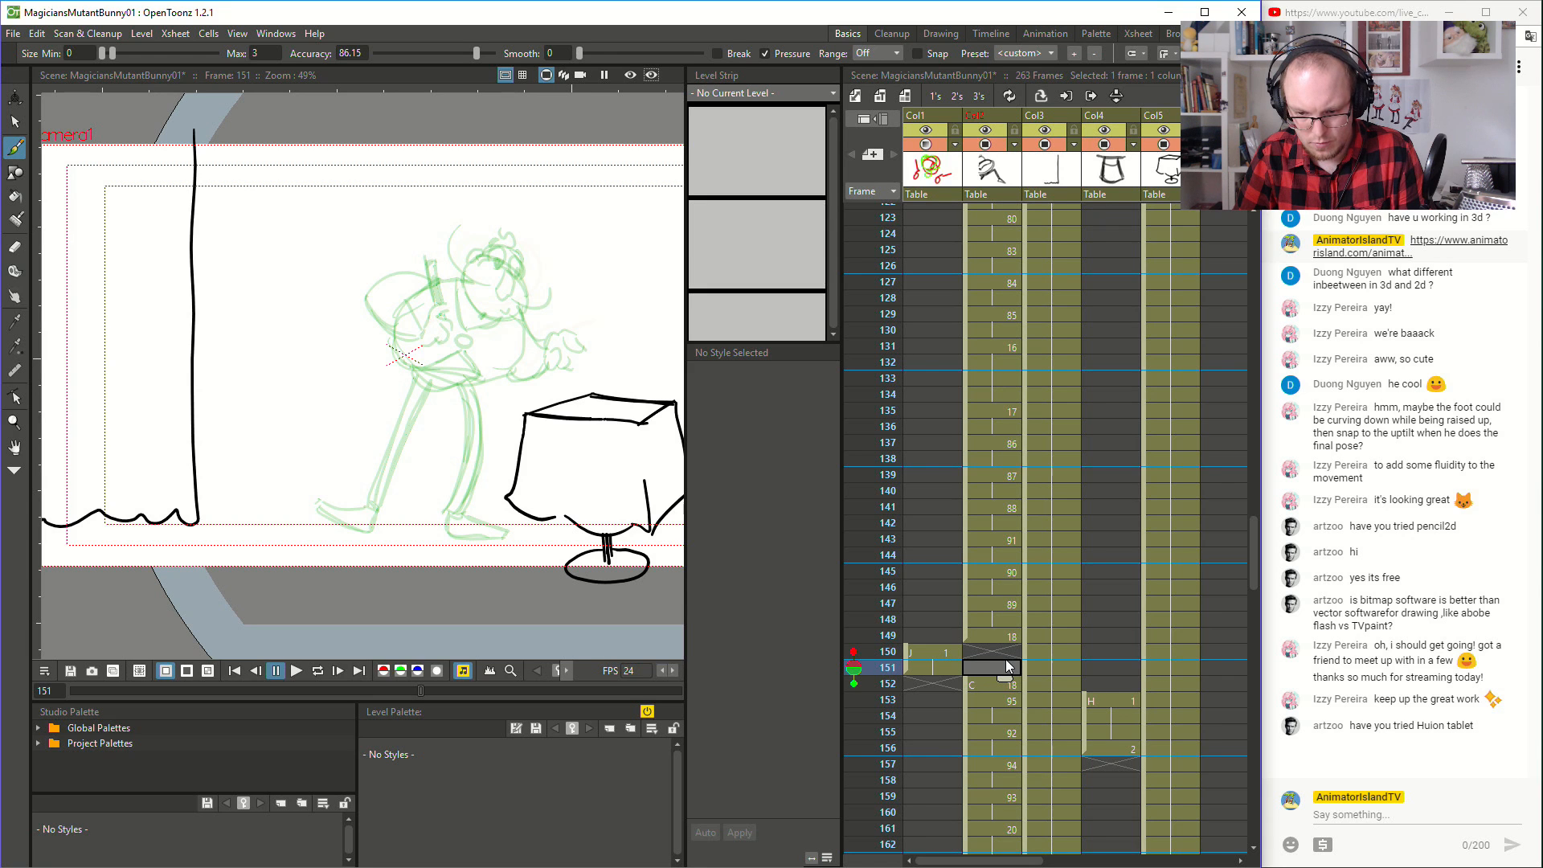
pyautogui.rightClick(1002, 645)
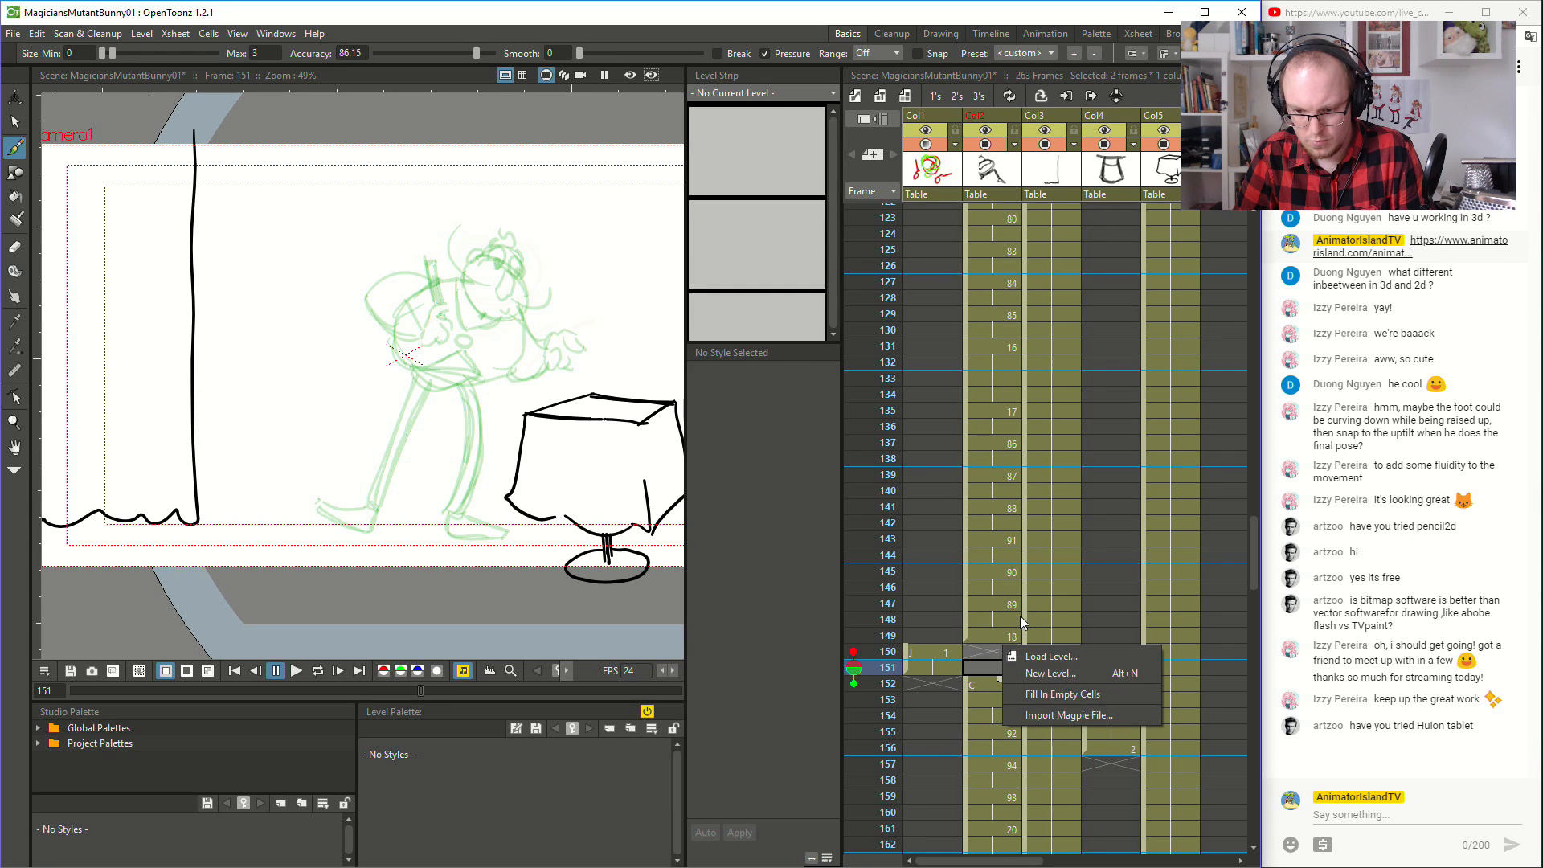
pyautogui.click(1063, 694)
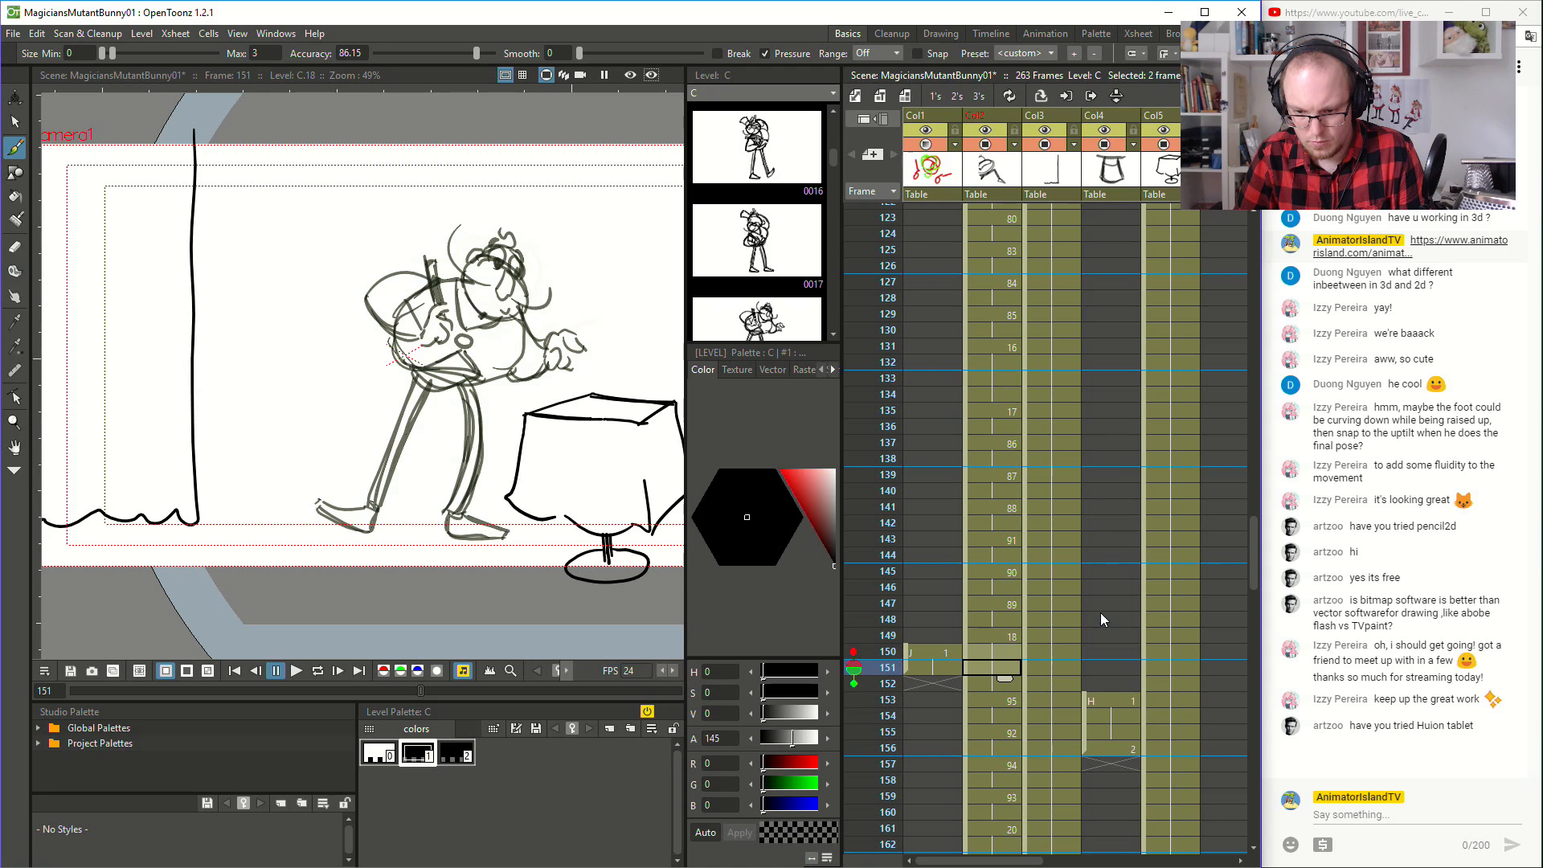
pyautogui.click(973, 629)
# - Move hat drawing 1 from frame 153 up to frame 149 and fill the empty cells down to its next exposure at frame 154
pyautogui.click(1088, 701)
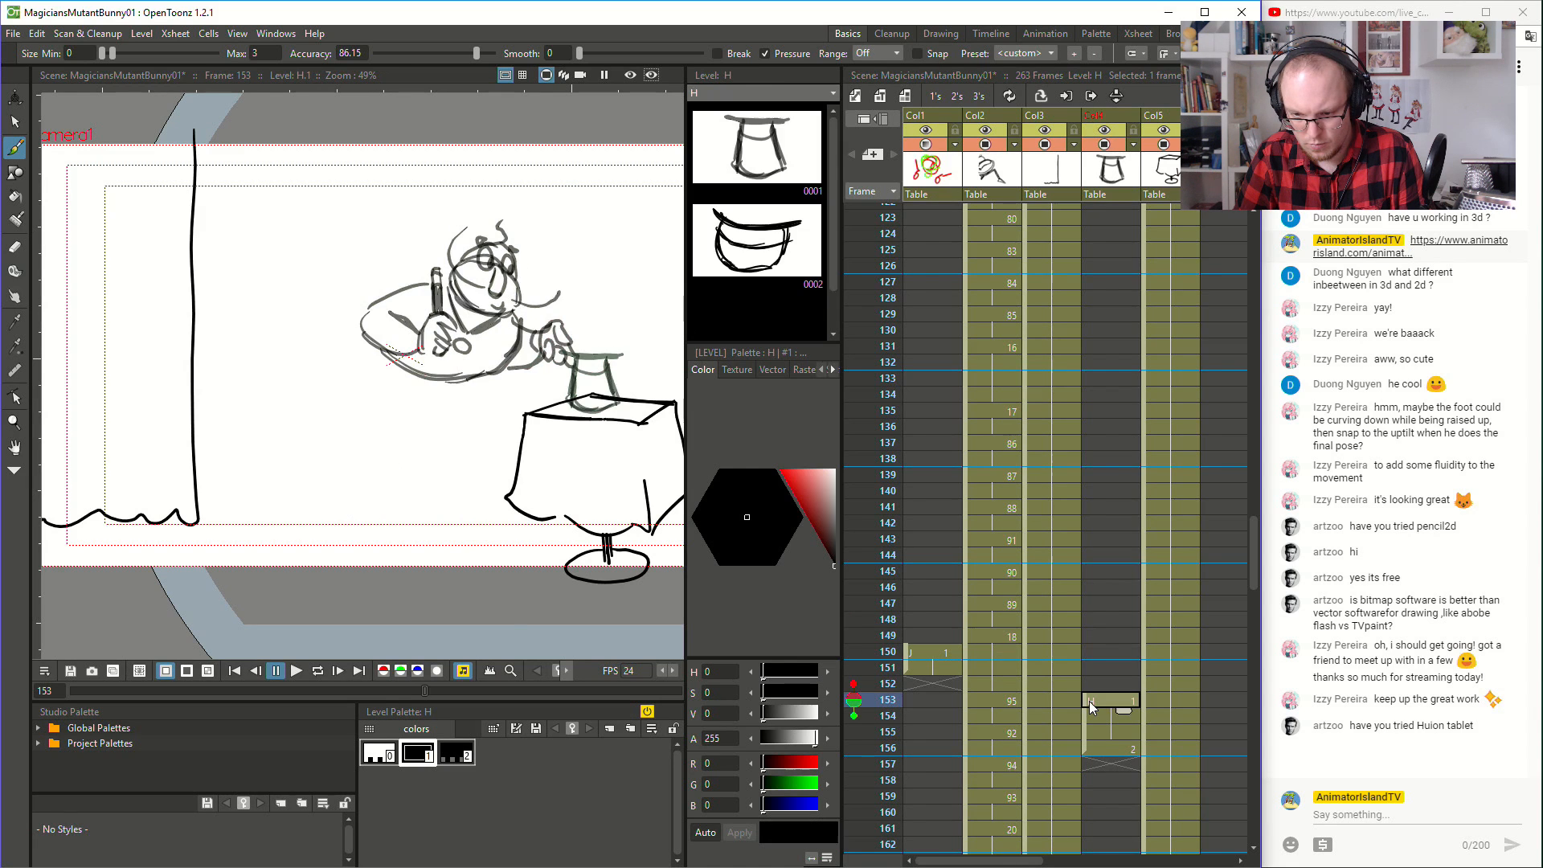
pyautogui.moveTo(1084, 699); pyautogui.dragTo(1106, 629)
pyautogui.click(1101, 704)
pyautogui.click(1122, 655)
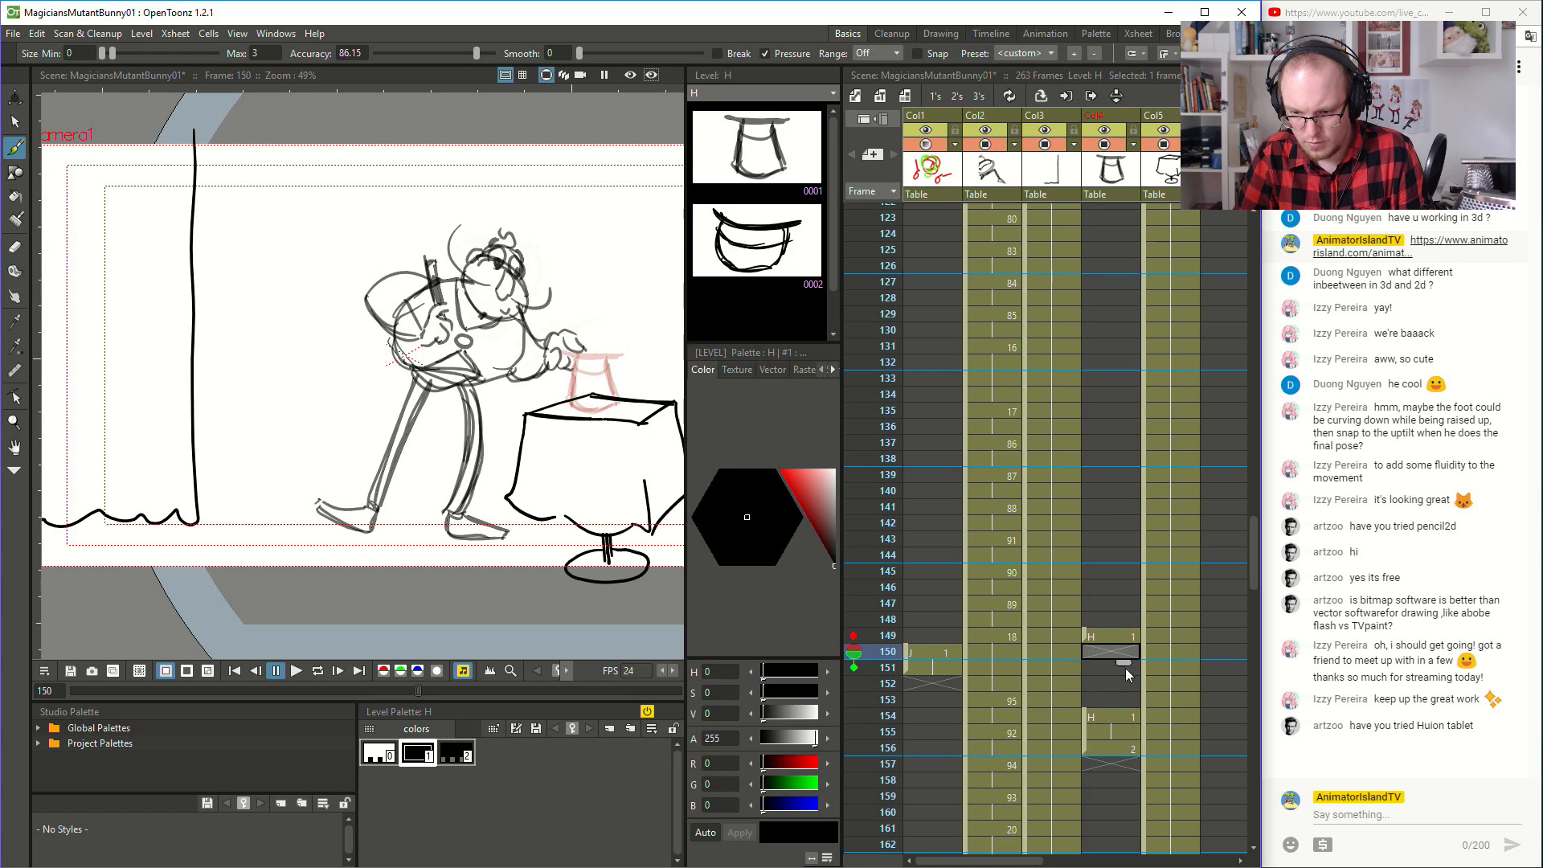
pyautogui.keyDown('shift'); pyautogui.click(1118, 708); pyautogui.keyUp('shift')
pyautogui.rightClick(1118, 708)
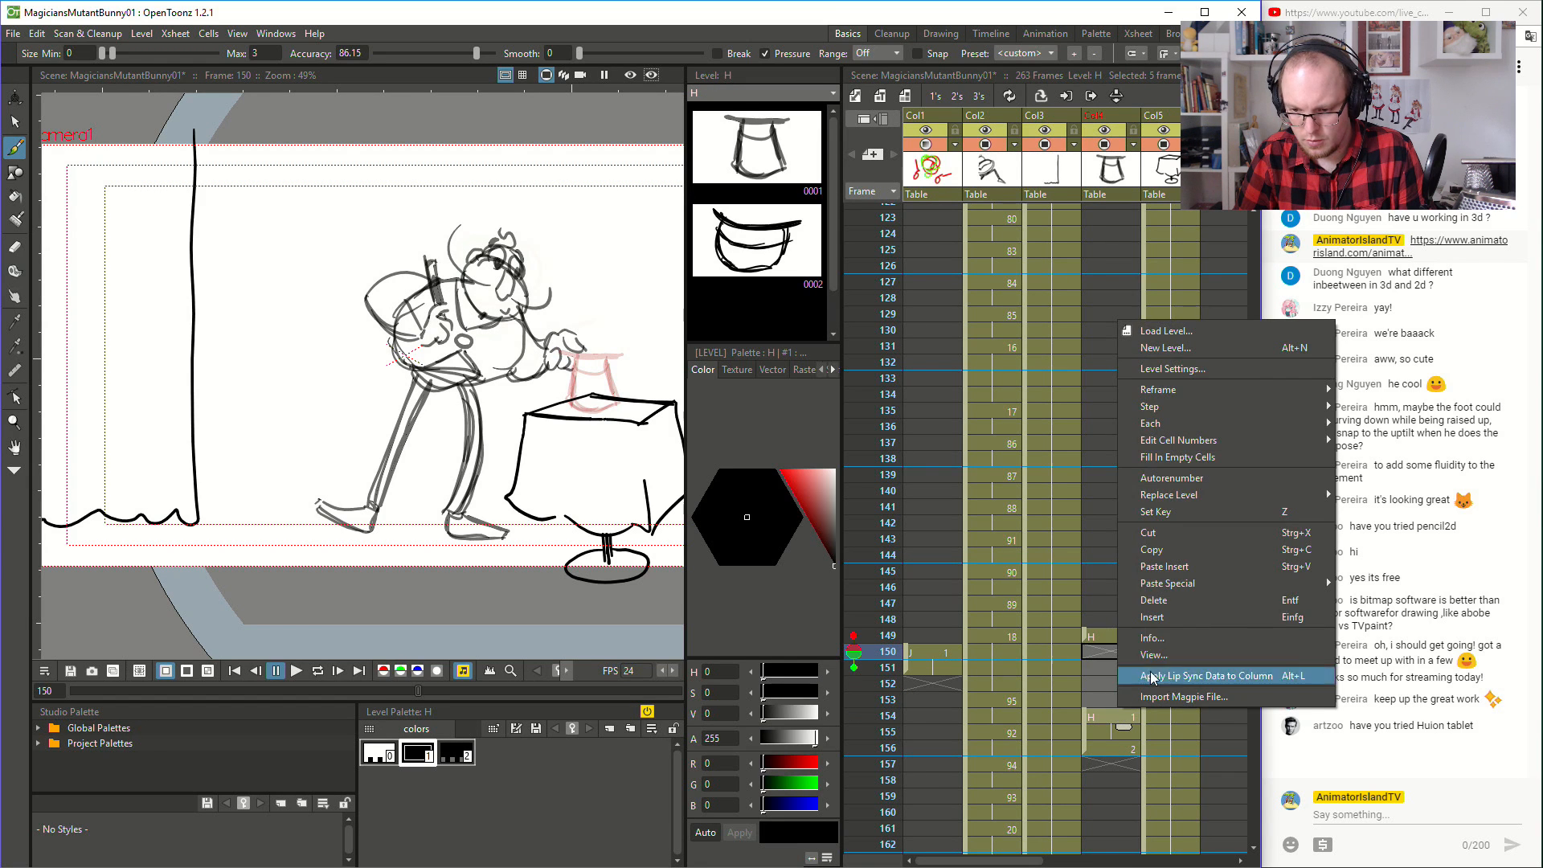
pyautogui.click(1181, 460)
pyautogui.click(1107, 716)
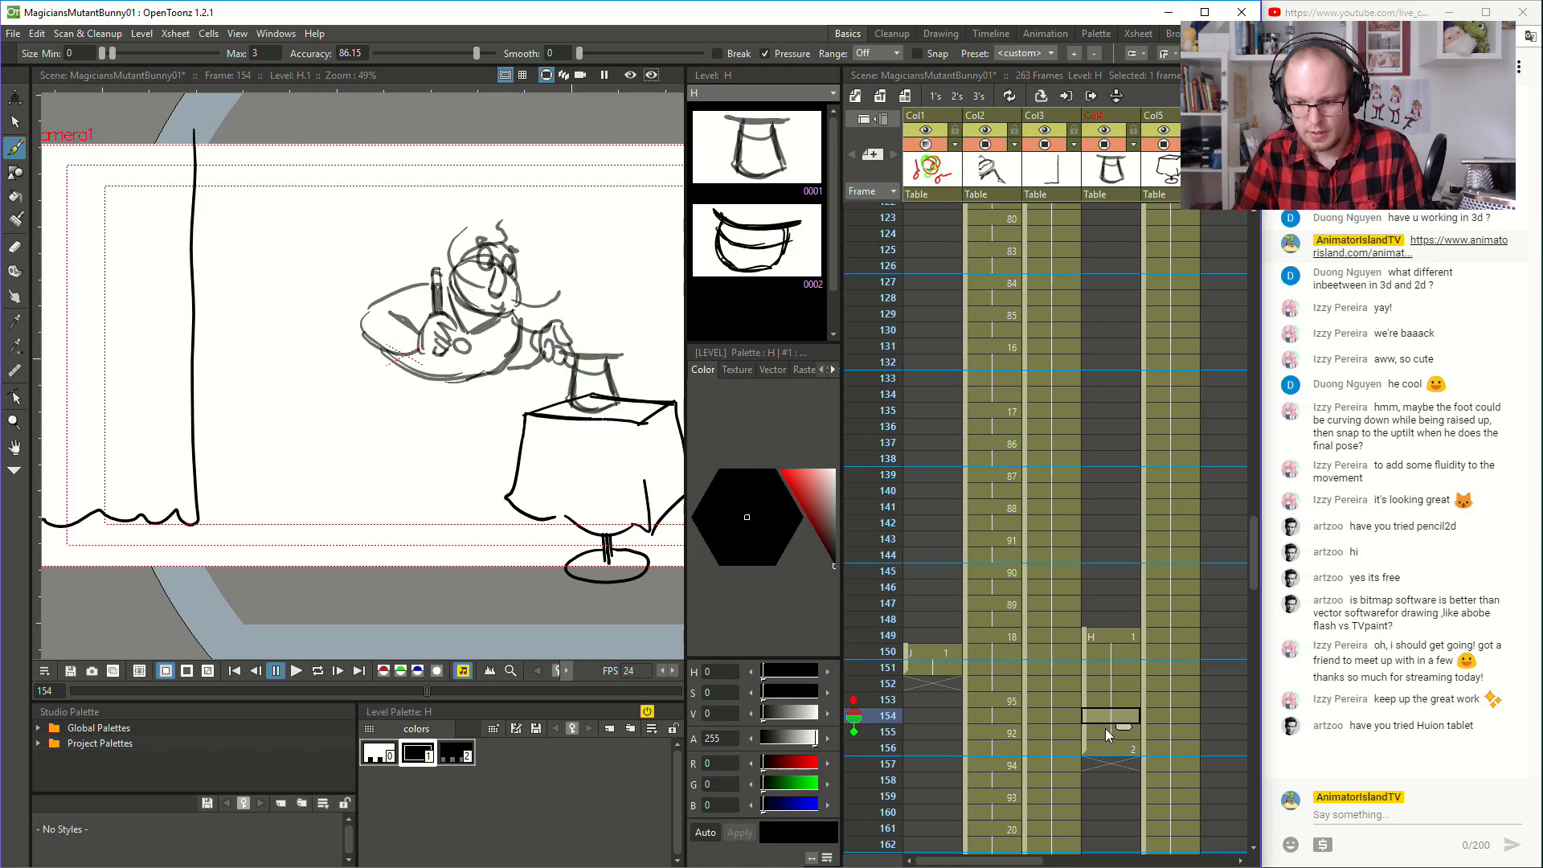
# - Move hat drawing 2 from frame 156 down to frame 175, two frames after magician drawing 21 starts
pyautogui.scroll(-2, 1109, 691)
pyautogui.click(1085, 651)
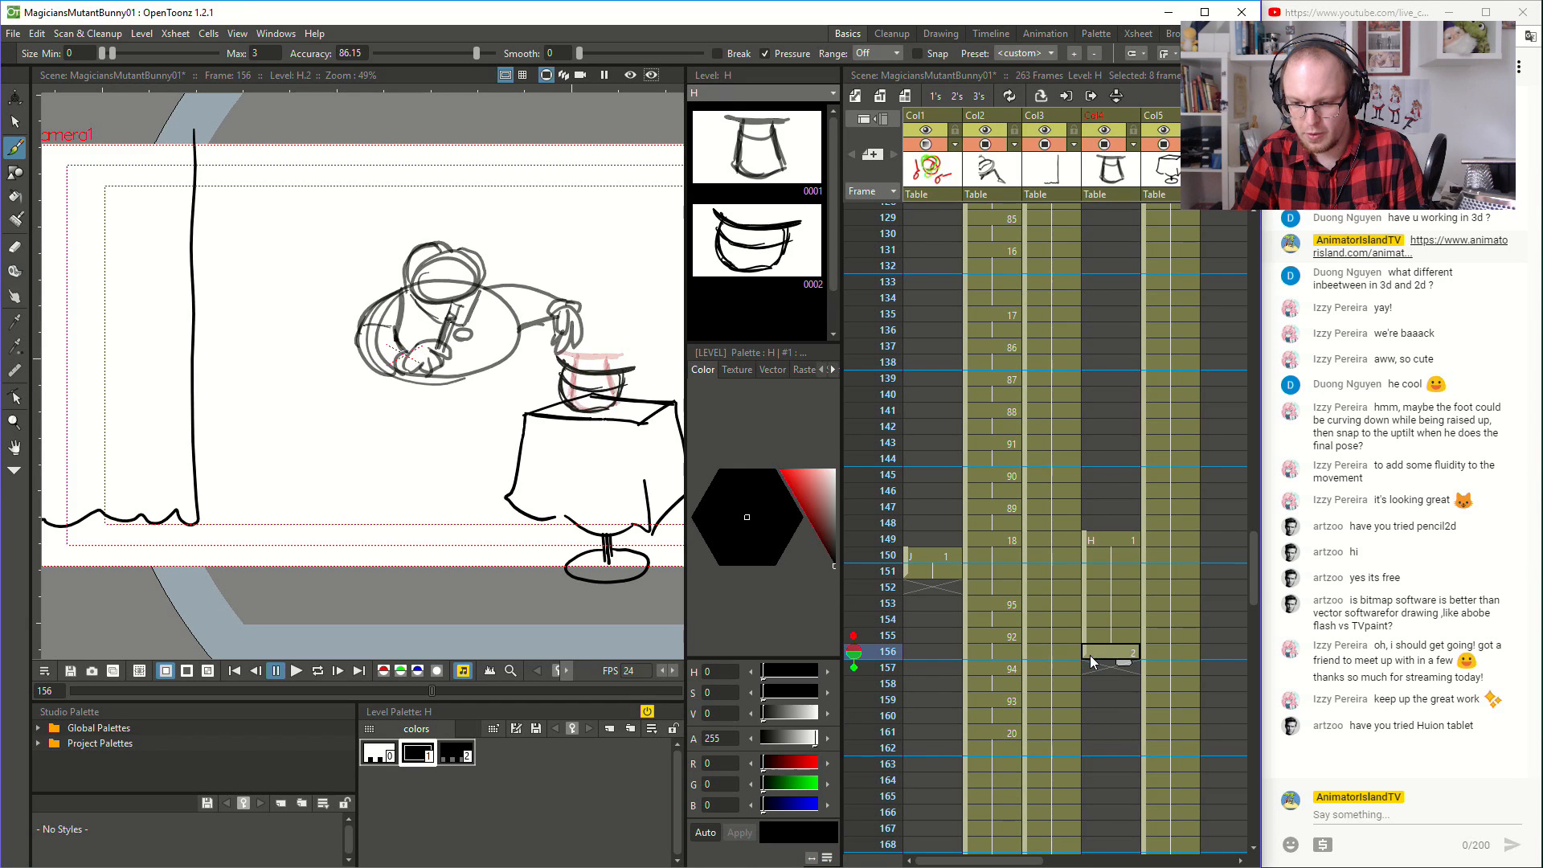
pyautogui.moveTo(1087, 653); pyautogui.dragTo(1092, 809)
pyautogui.scroll(-6, 1106, 774)
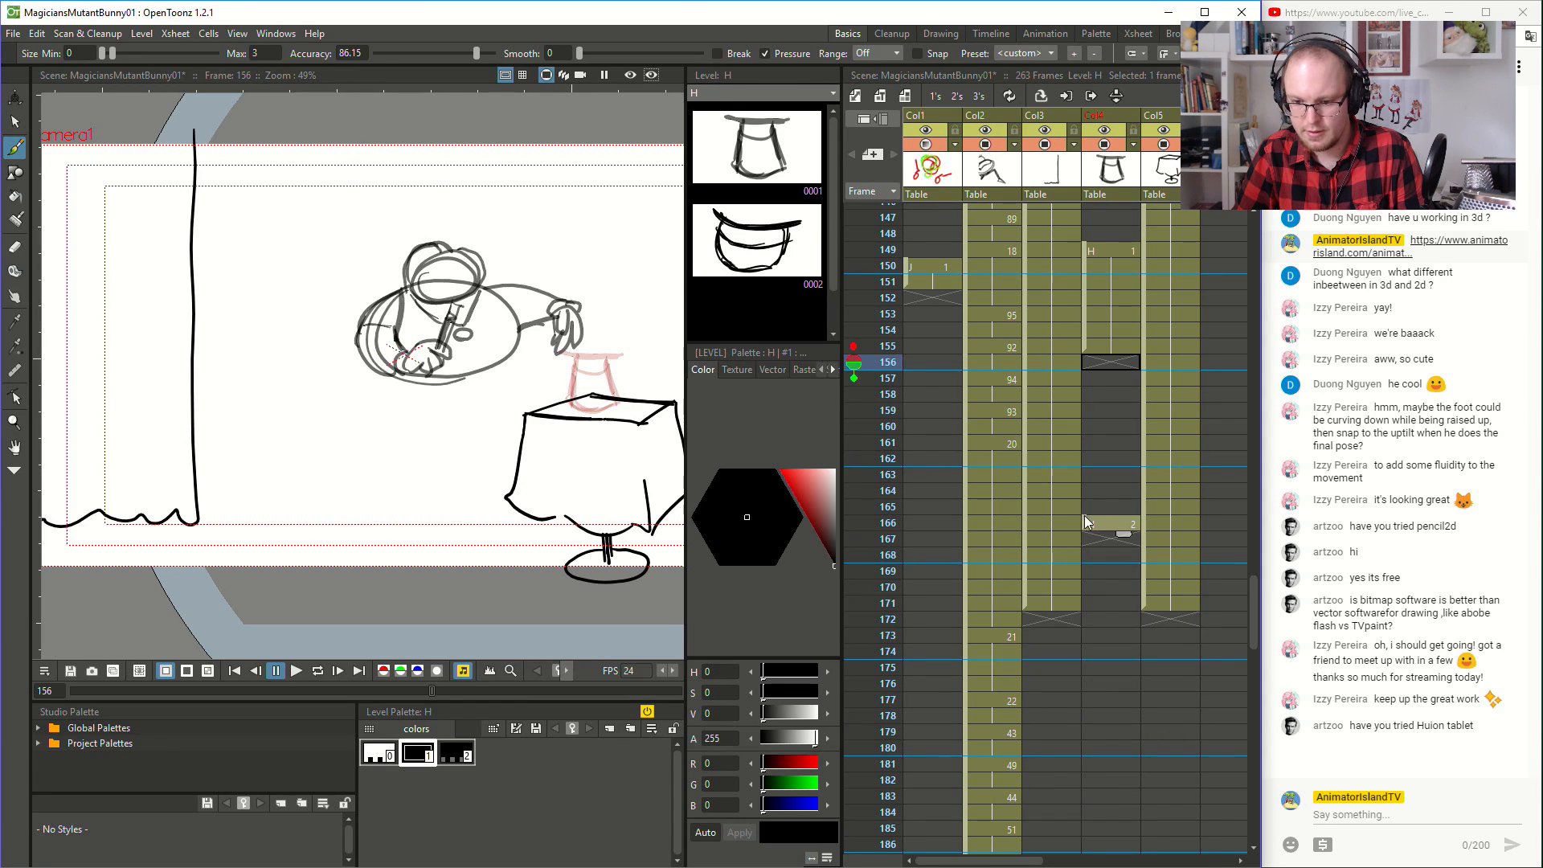
pyautogui.click(1070, 640)
pyautogui.click(1085, 671)
pyautogui.click(1087, 698)
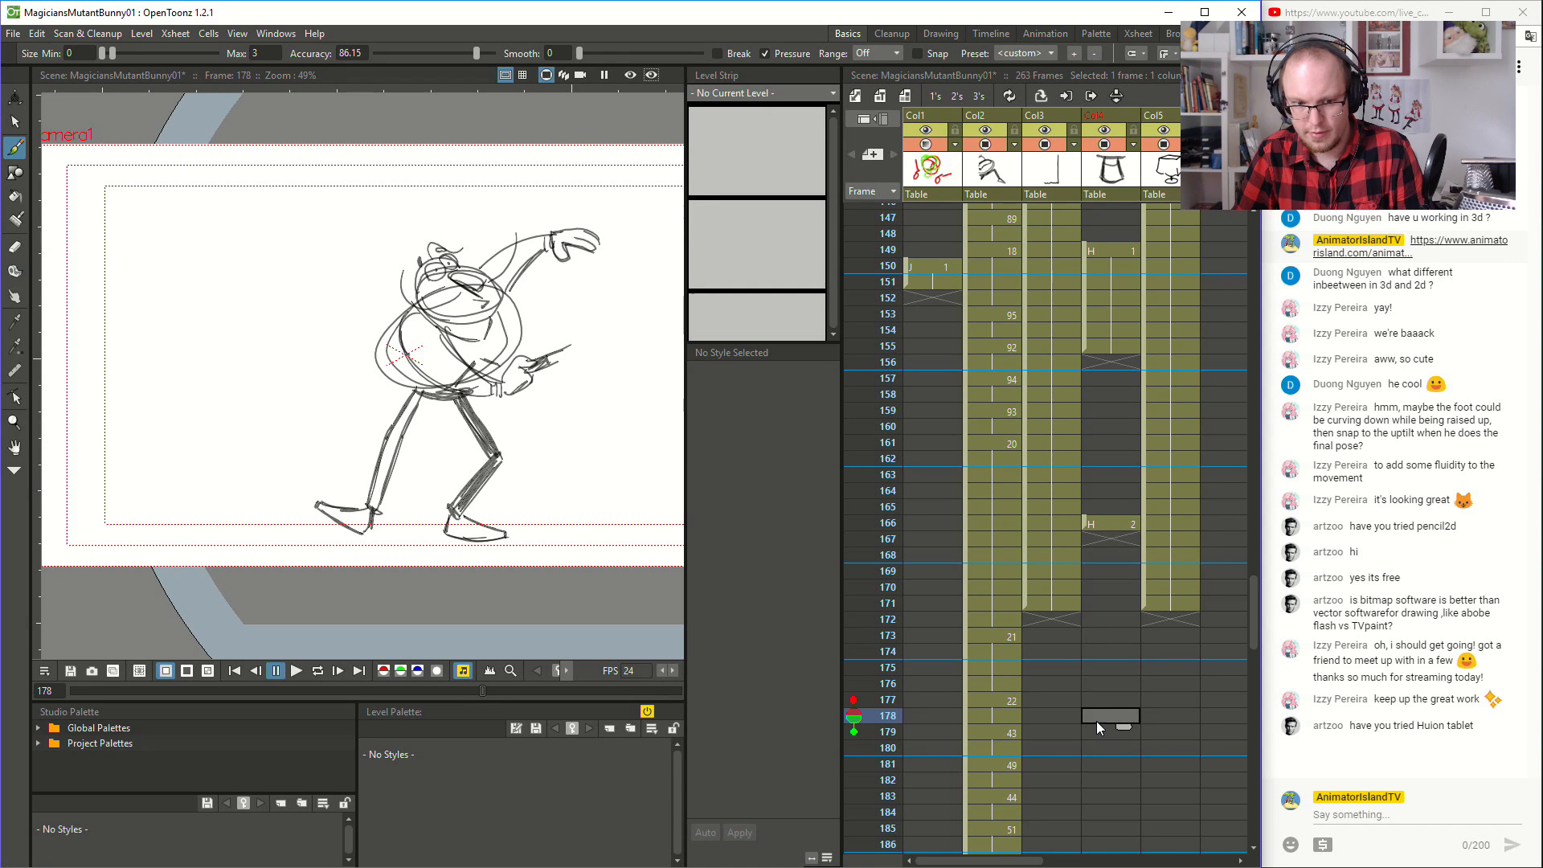
pyautogui.click(1102, 684)
pyautogui.click(1108, 667)
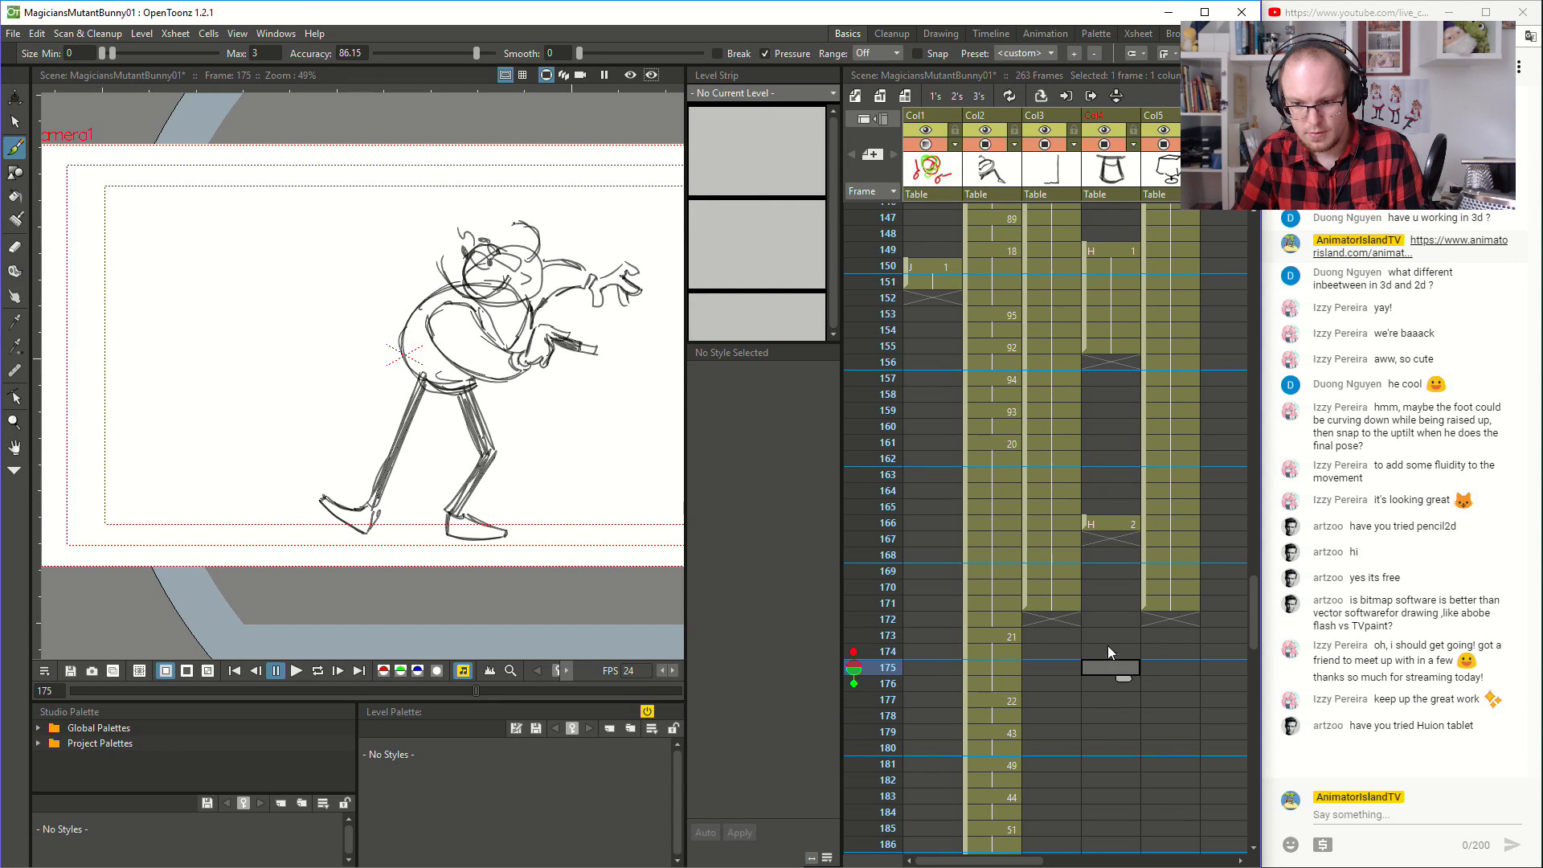
pyautogui.click(1106, 637)
pyautogui.moveTo(1086, 523); pyautogui.dragTo(1104, 661)
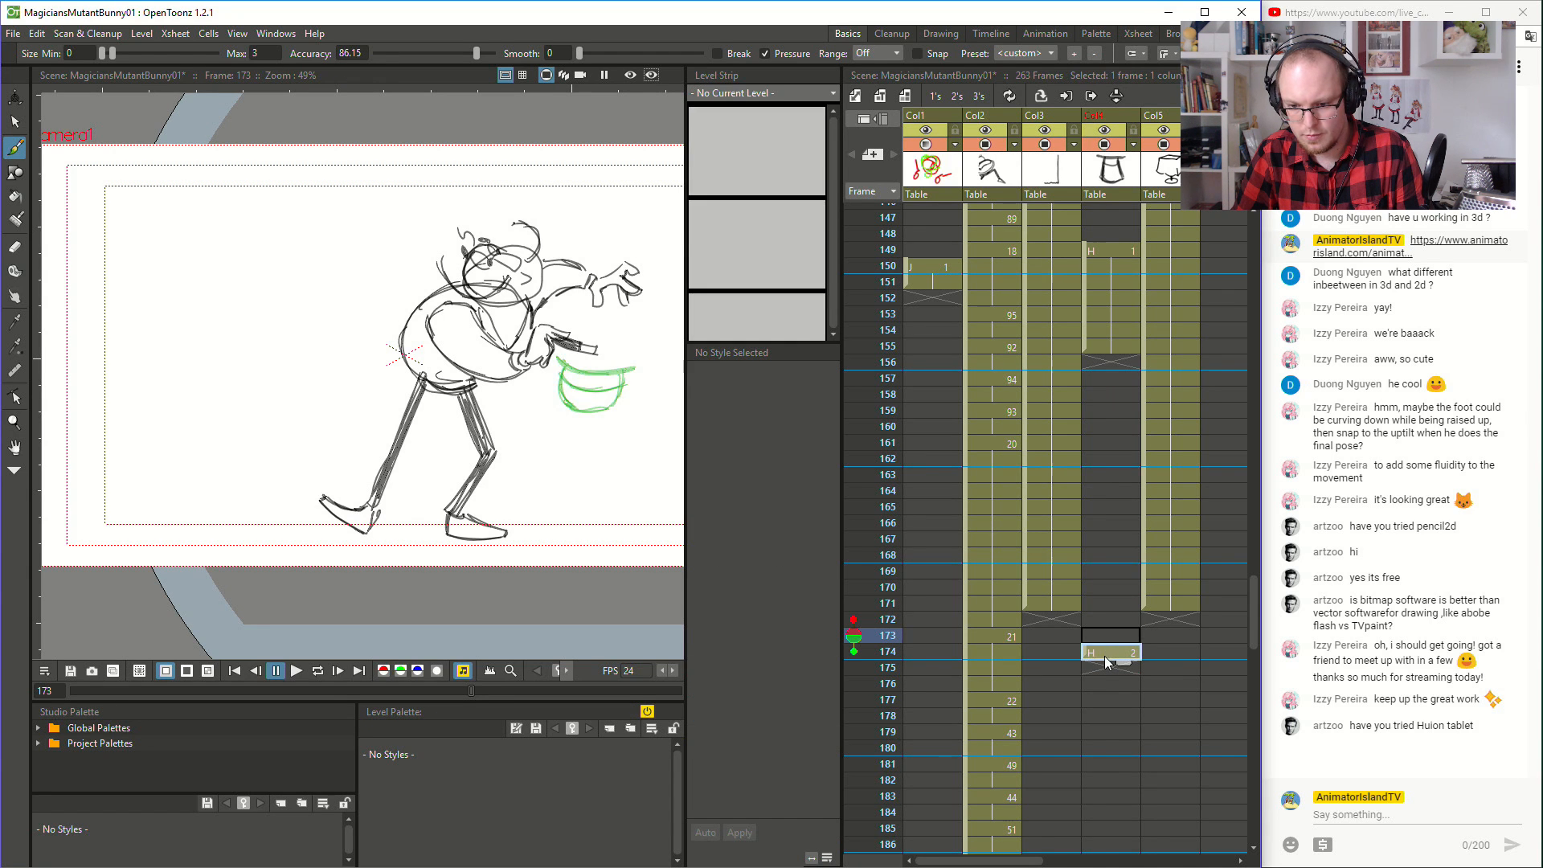
pyautogui.moveTo(1105, 656); pyautogui.dragTo(1106, 669)
# - Fill the empty hat cells between frames 155 and 175 so that hat drawing 1 holds
pyautogui.click(1119, 347)
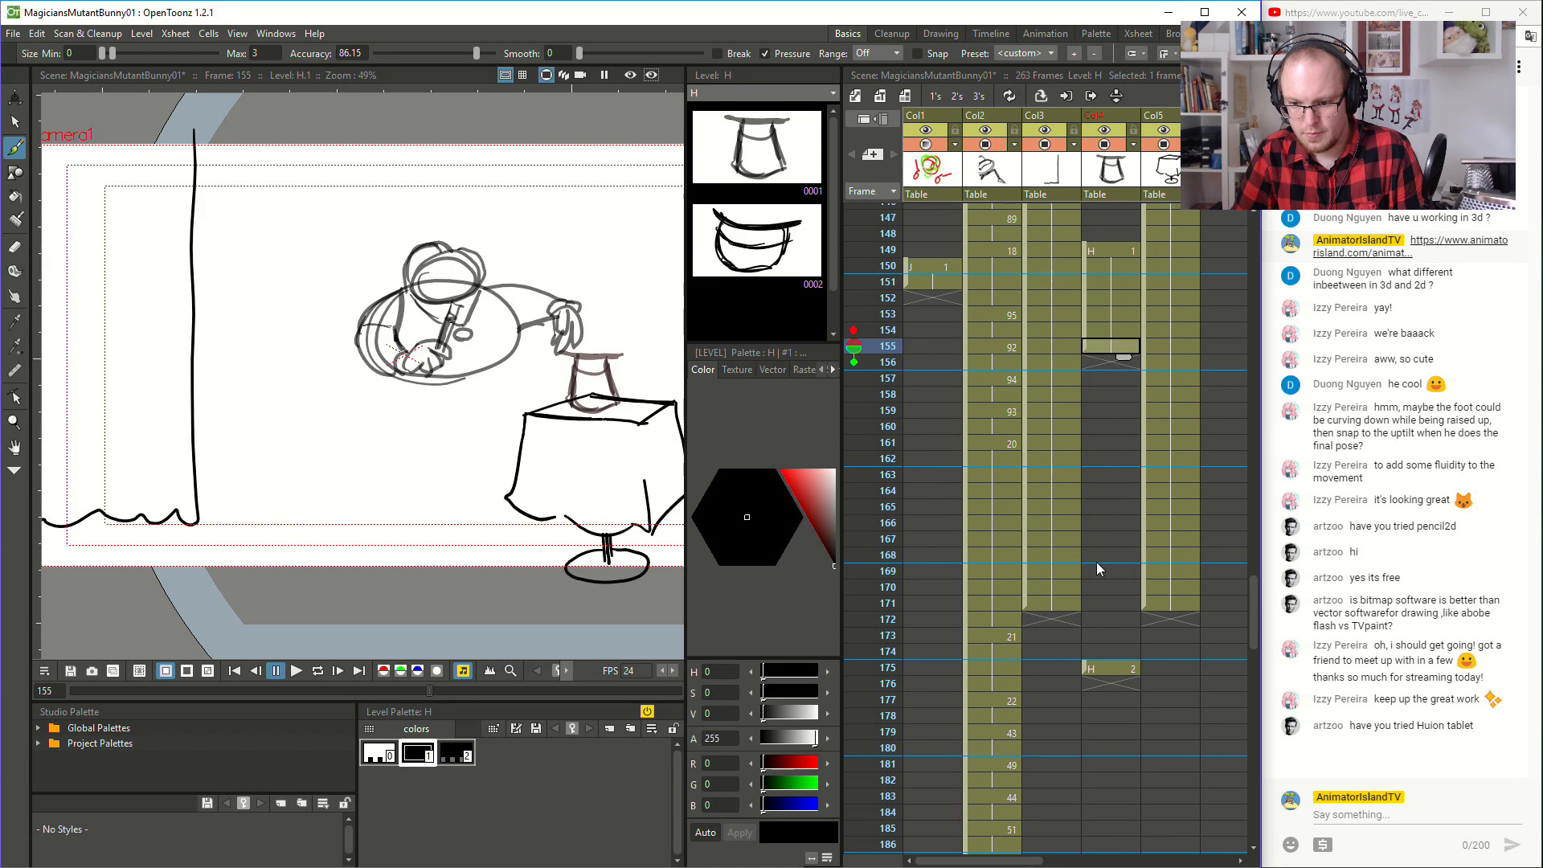
pyautogui.keyDown('shift'); pyautogui.click(1107, 662); pyautogui.keyUp('shift')
pyautogui.rightClick(1108, 662)
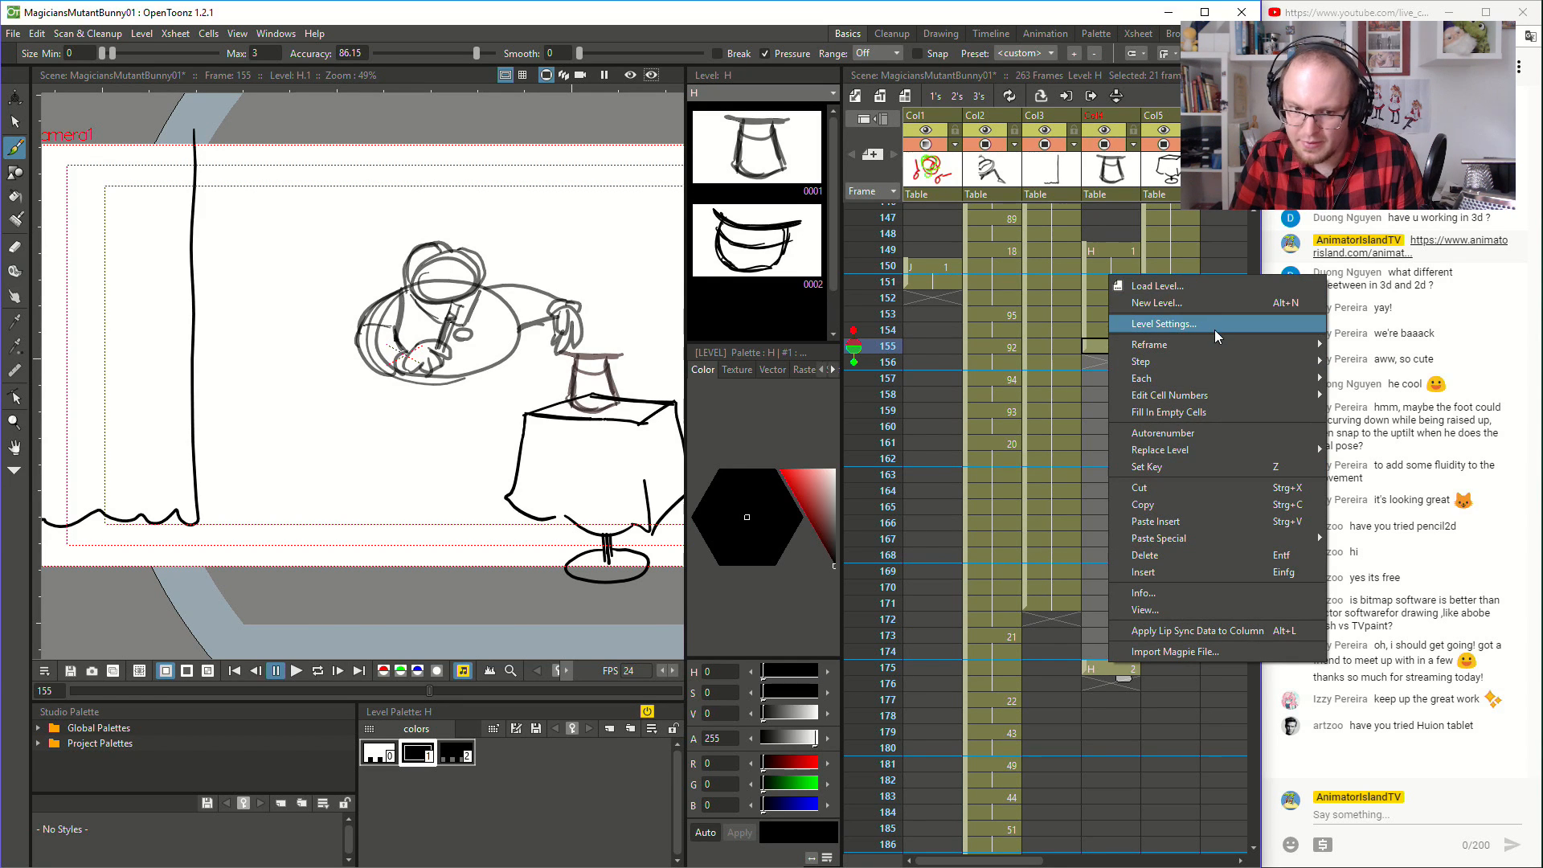
pyautogui.moveTo(1213, 338)
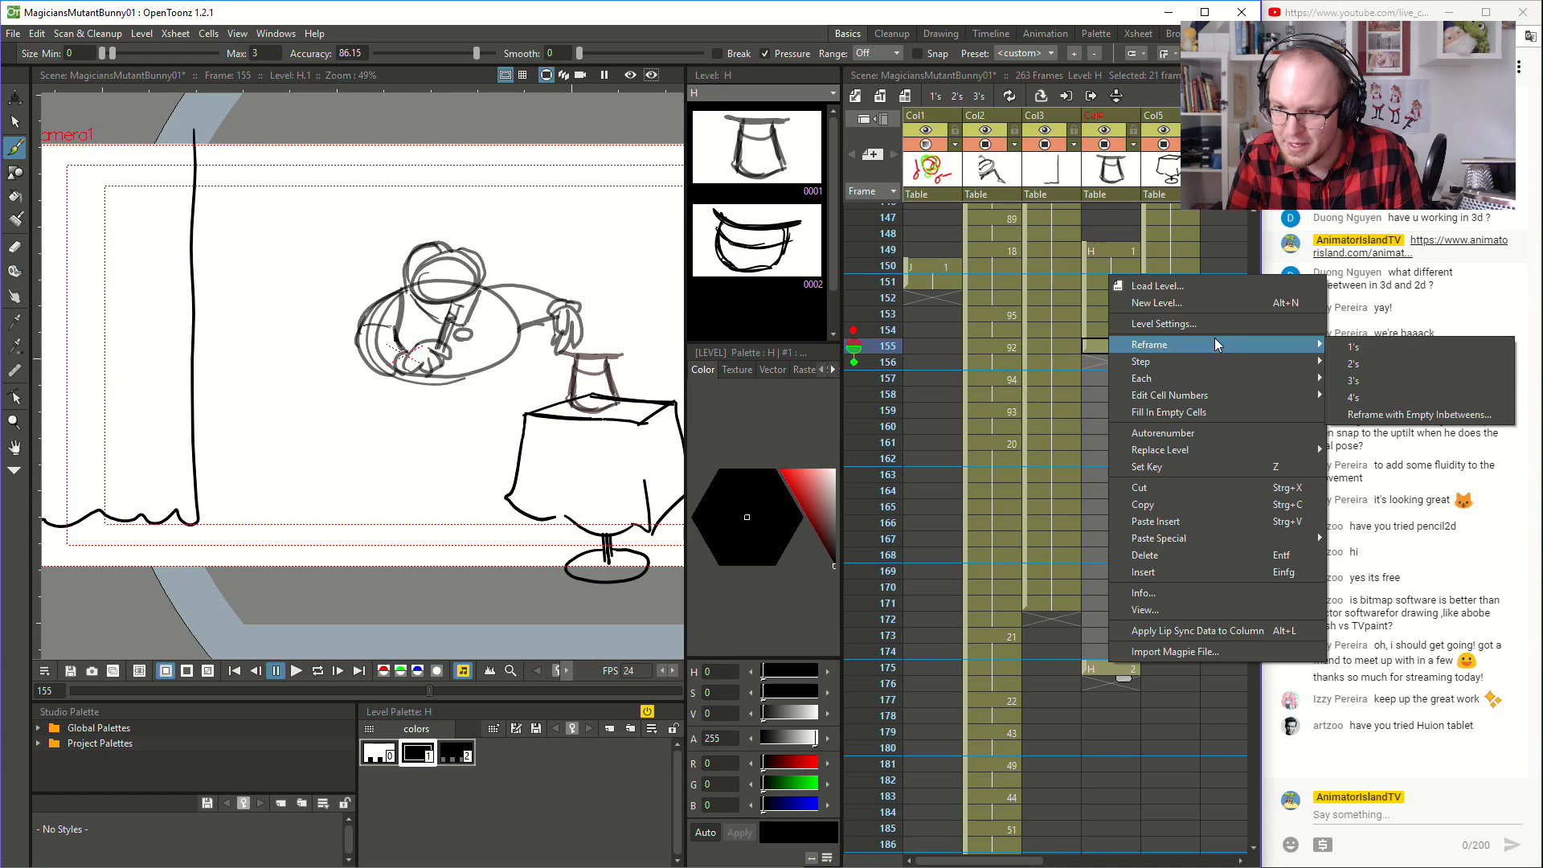
pyautogui.click(1223, 412)
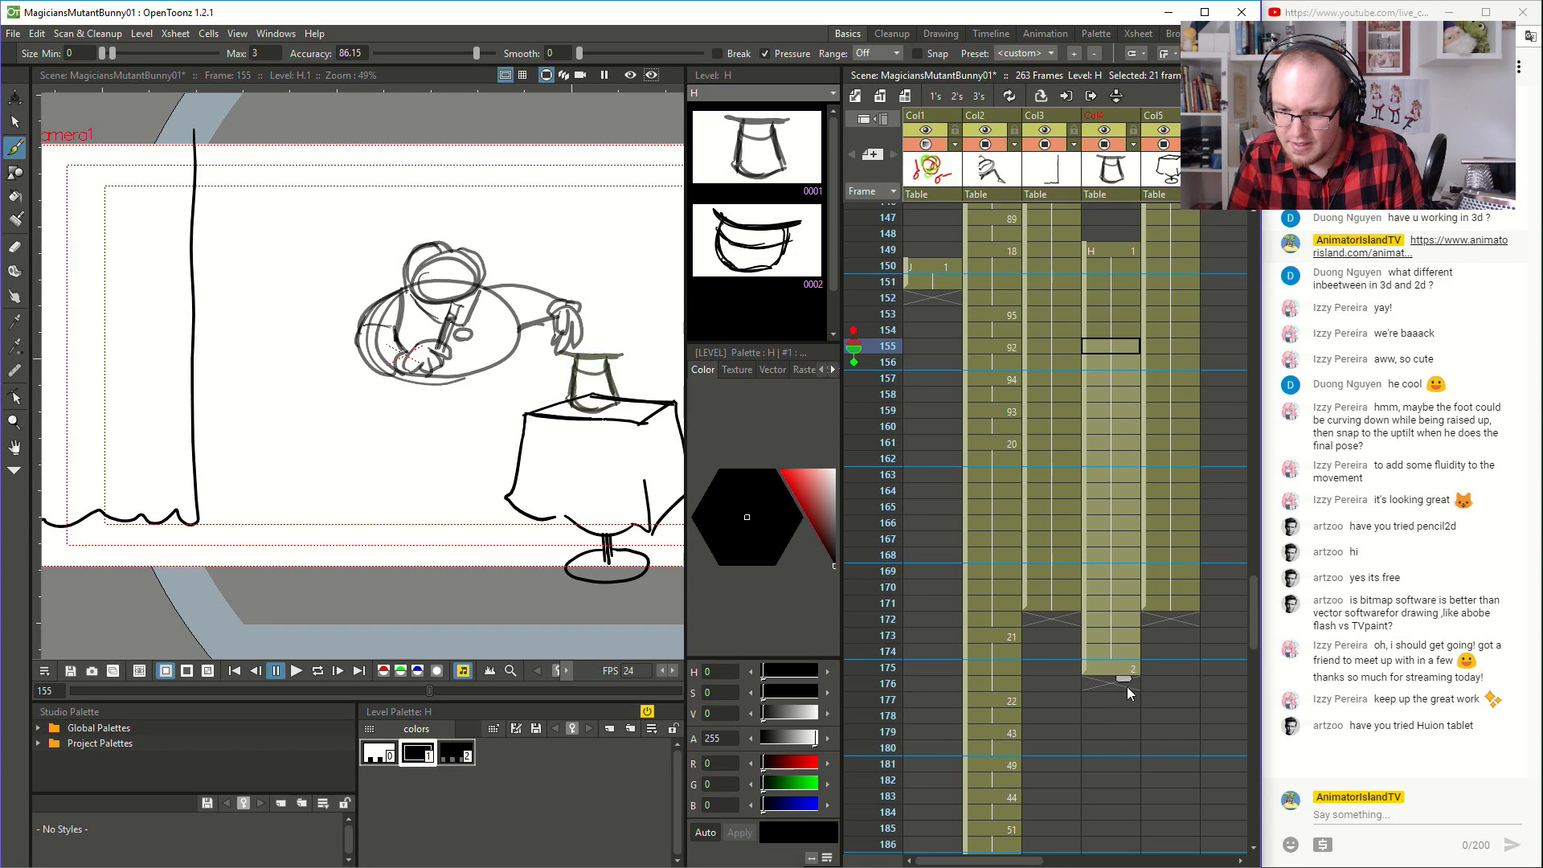
# - Extend the hold of hat drawing 2 from frame 175 to frame 233, matching the end of the magician column
pyautogui.click(1111, 669)
pyautogui.scroll(-4, 1130, 679)
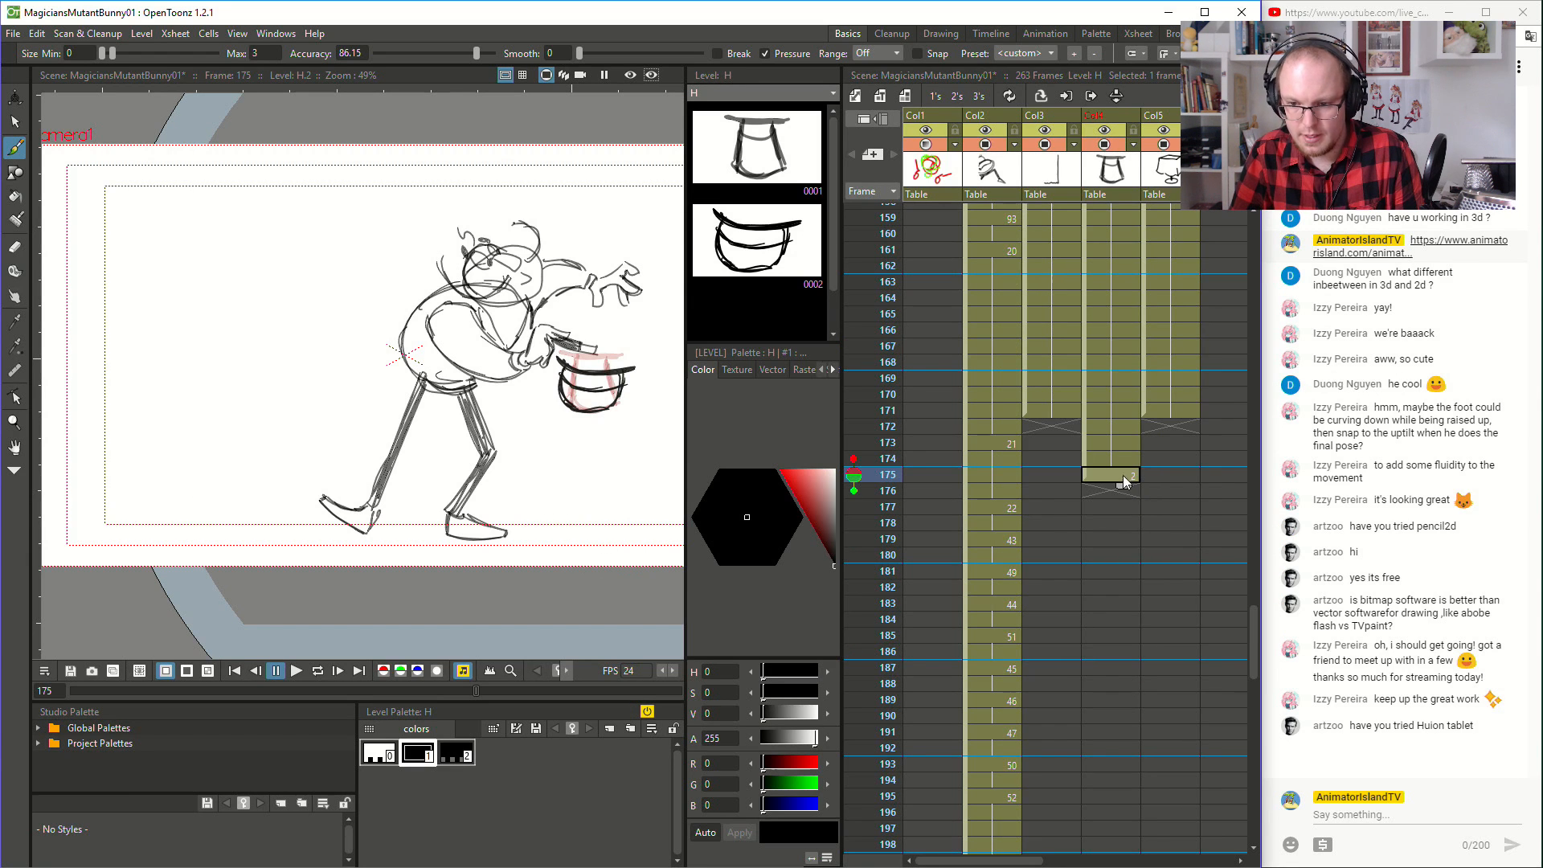
pyautogui.moveTo(1126, 540); pyautogui.dragTo(1124, 665)
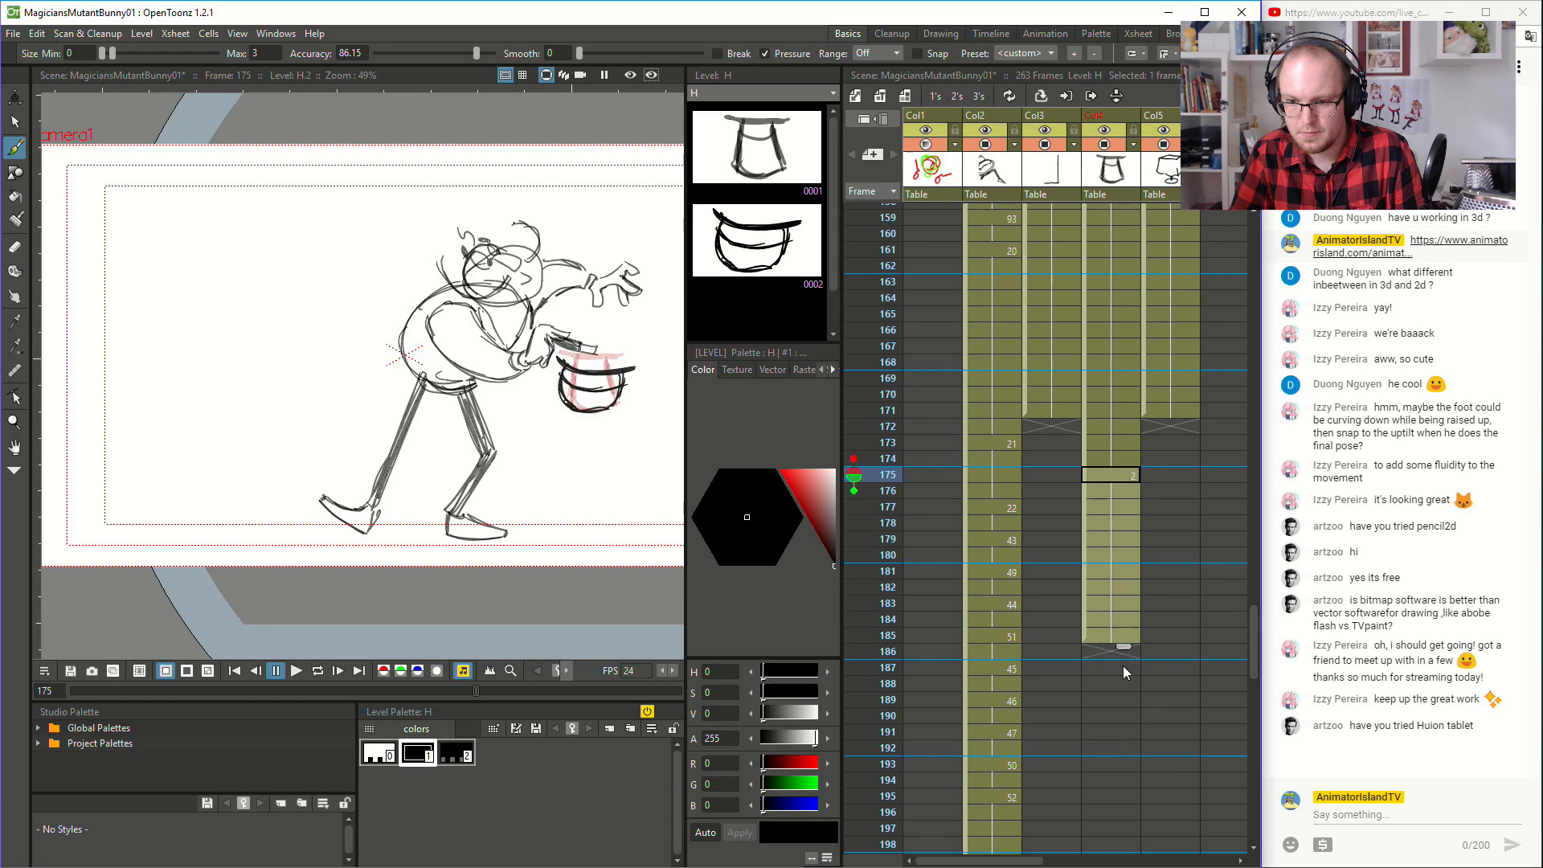
pyautogui.scroll(-10, 1064, 405)
pyautogui.moveTo(1122, 259); pyautogui.dragTo(1109, 568)
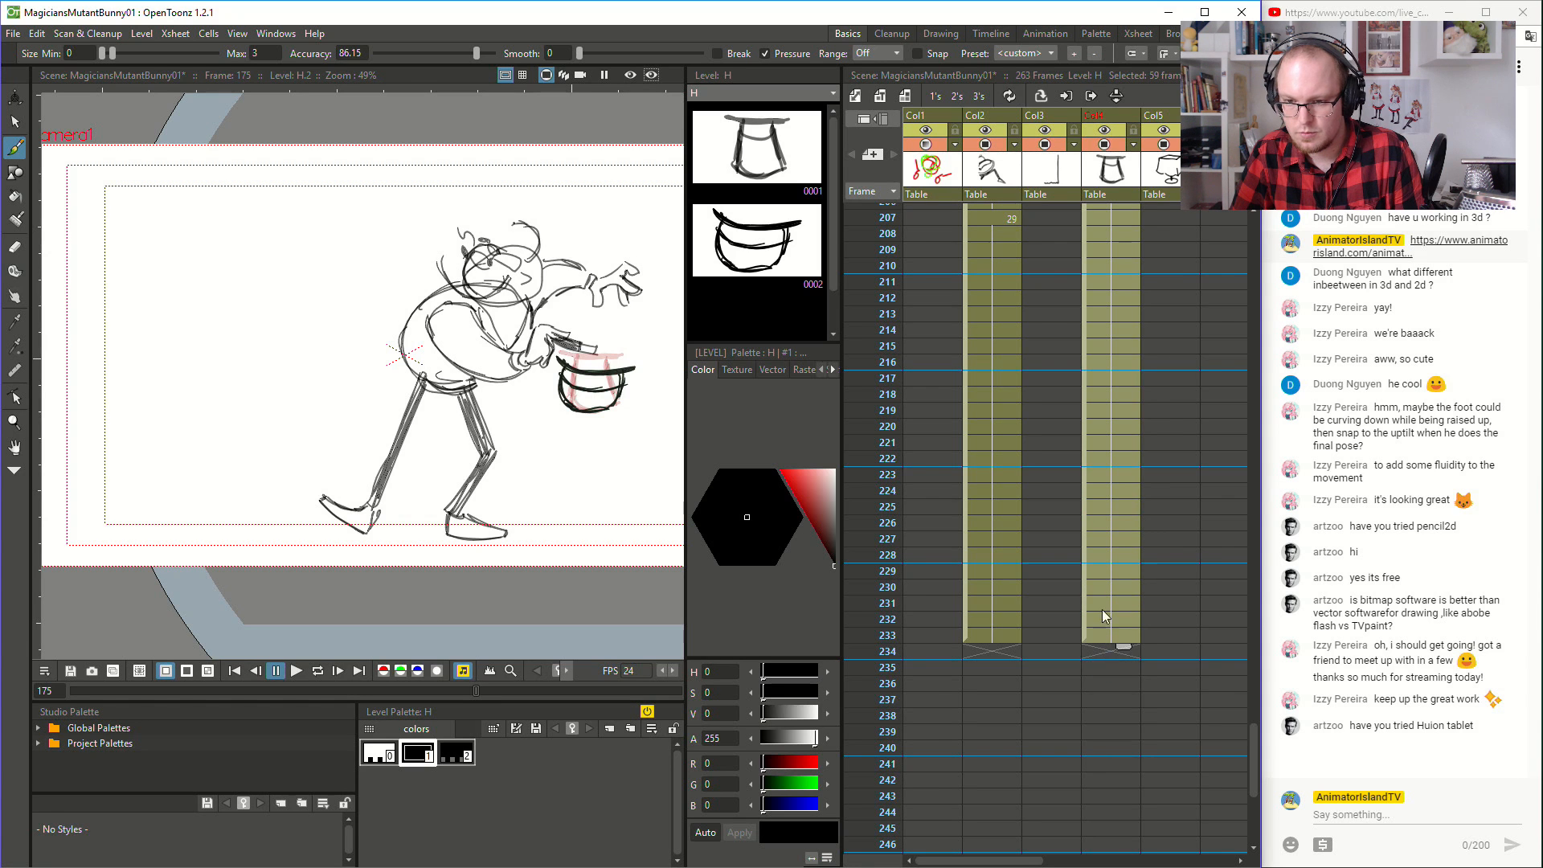
# - Play the animation from frame 1 to review the new hat and magician timing
pyautogui.scroll(20, 1133, 545)
pyautogui.scroll(20, 1137, 553)
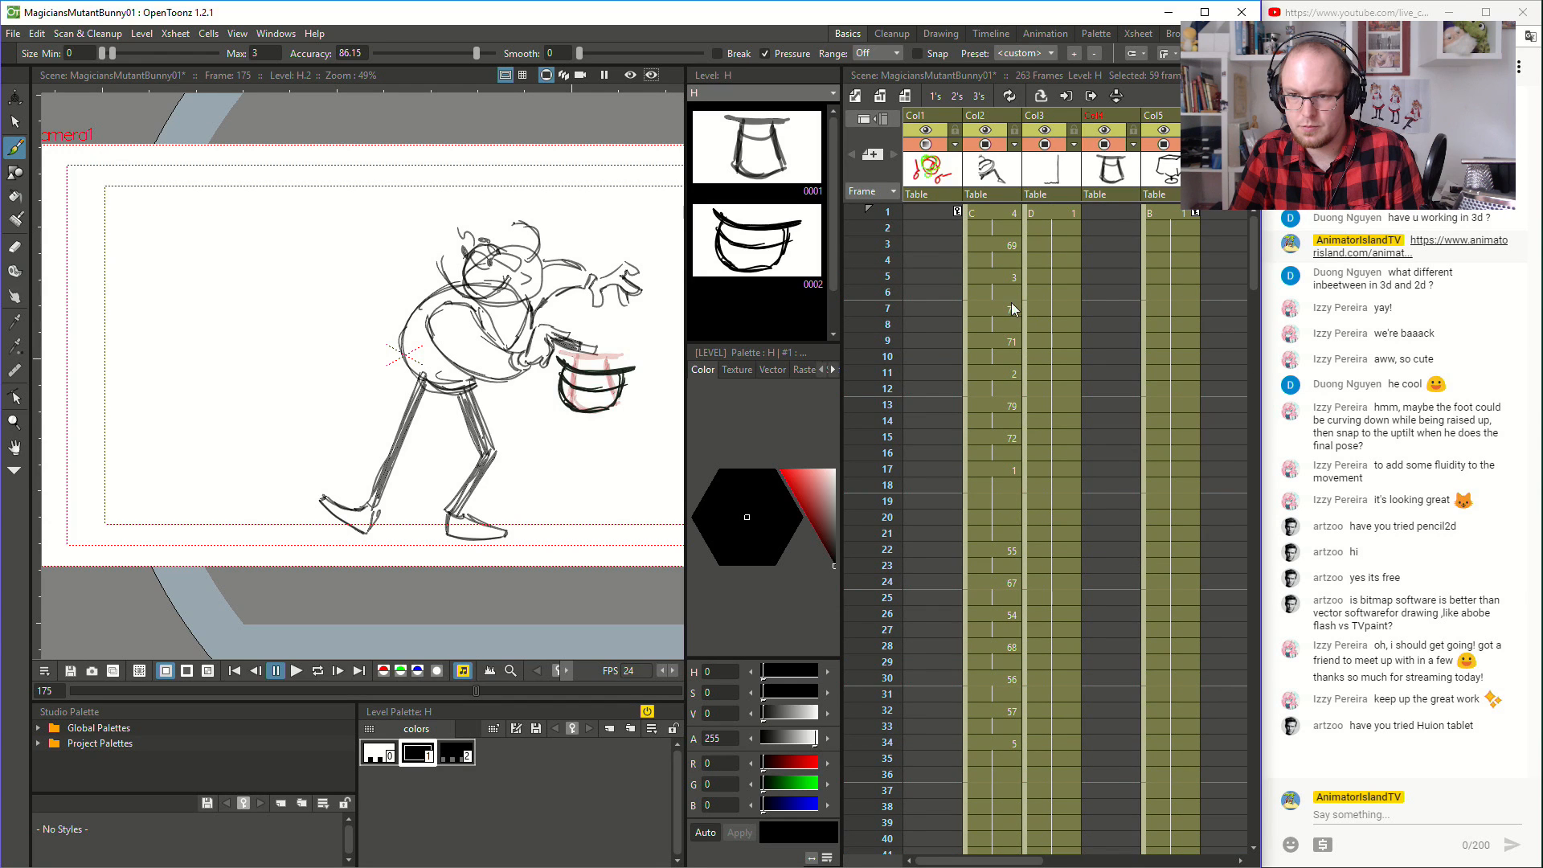
pyautogui.click(938, 198)
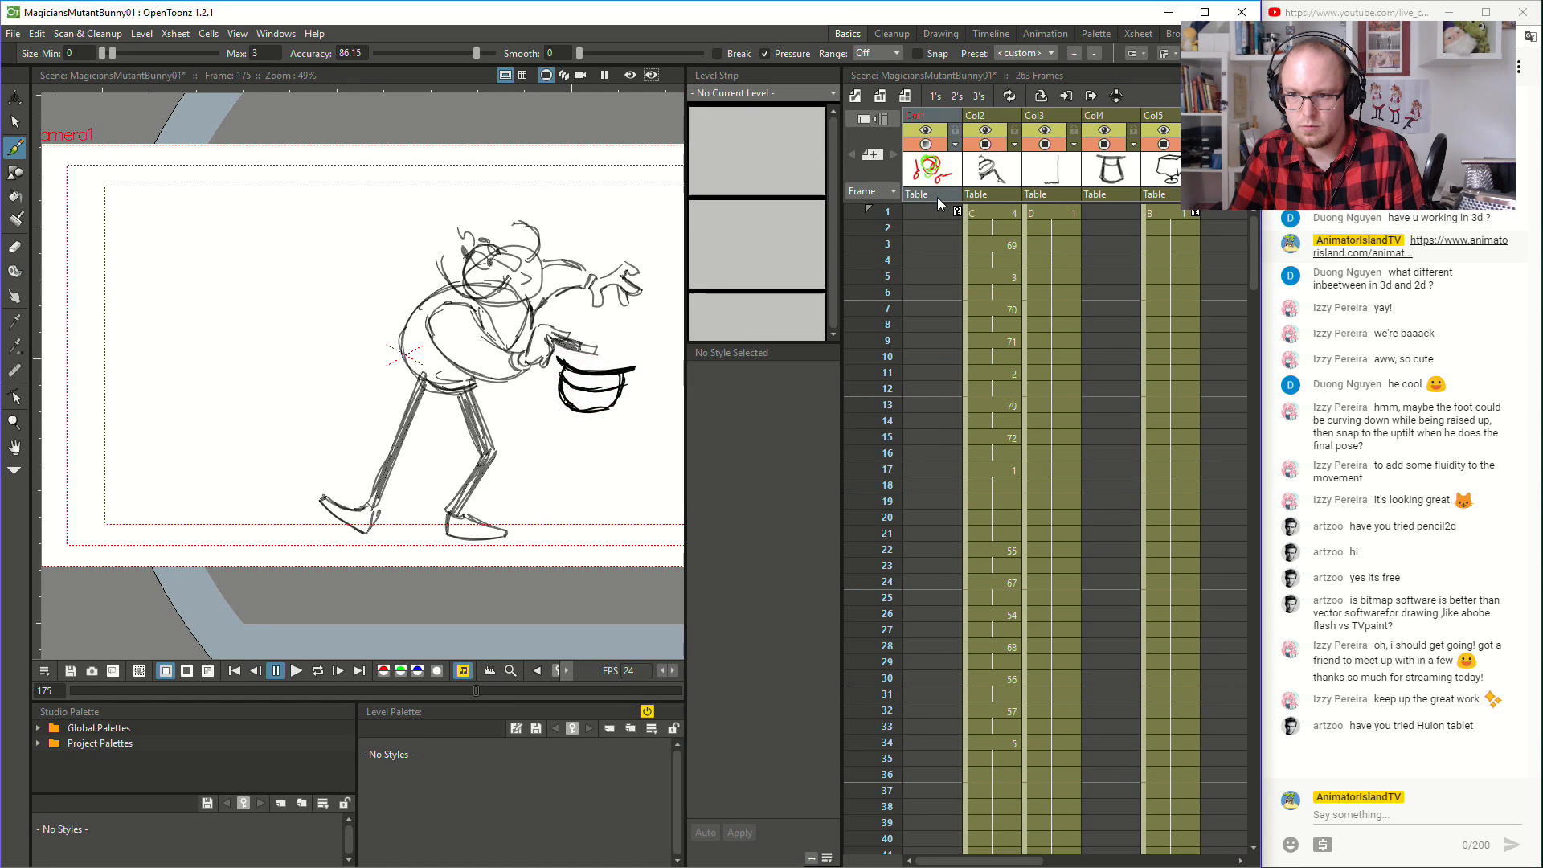
pyautogui.click(932, 244)
pyautogui.click(996, 215)
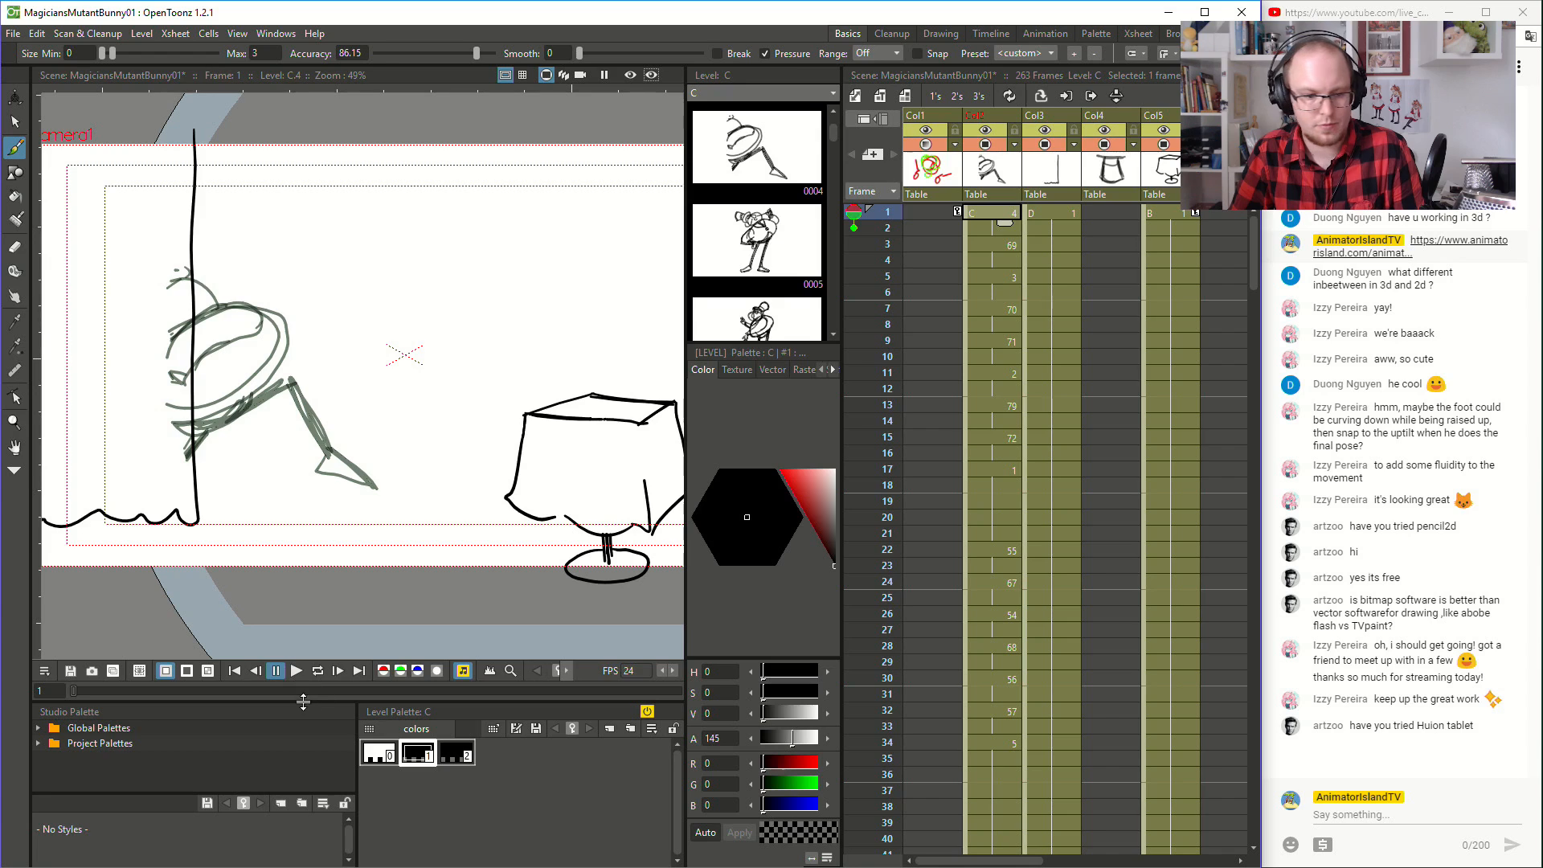
pyautogui.click(295, 671)
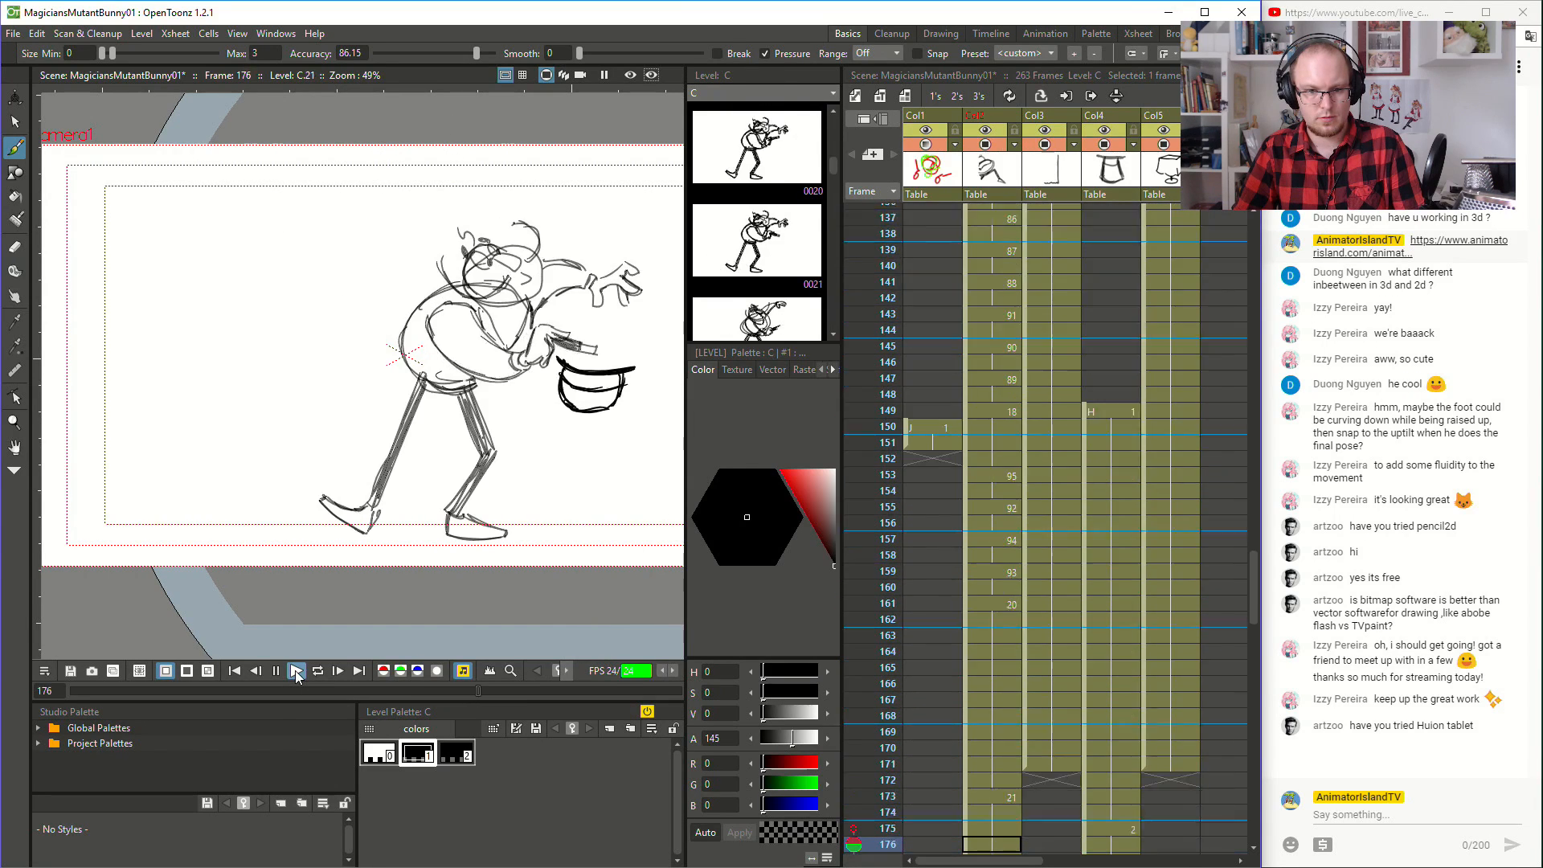
pyautogui.click(296, 670)
pyautogui.scroll(-3, 1131, 547)
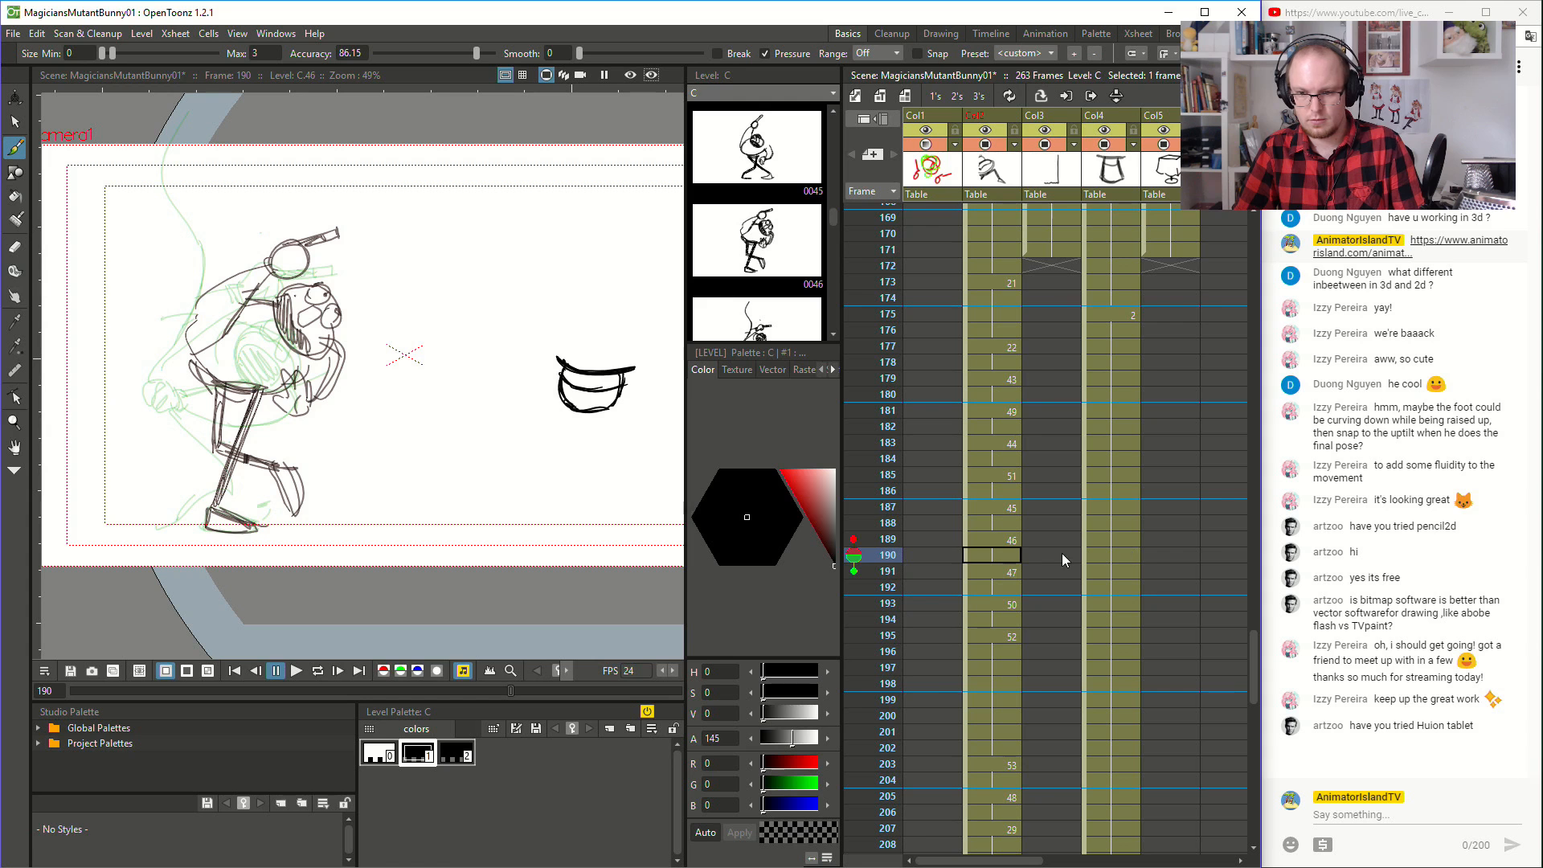
pyautogui.scroll(-4, 1086, 634)
pyautogui.scroll(6, 1087, 634)
# - Go to frame 173, where magician drawing 21 begins, and save the scene
pyautogui.click(1004, 474)
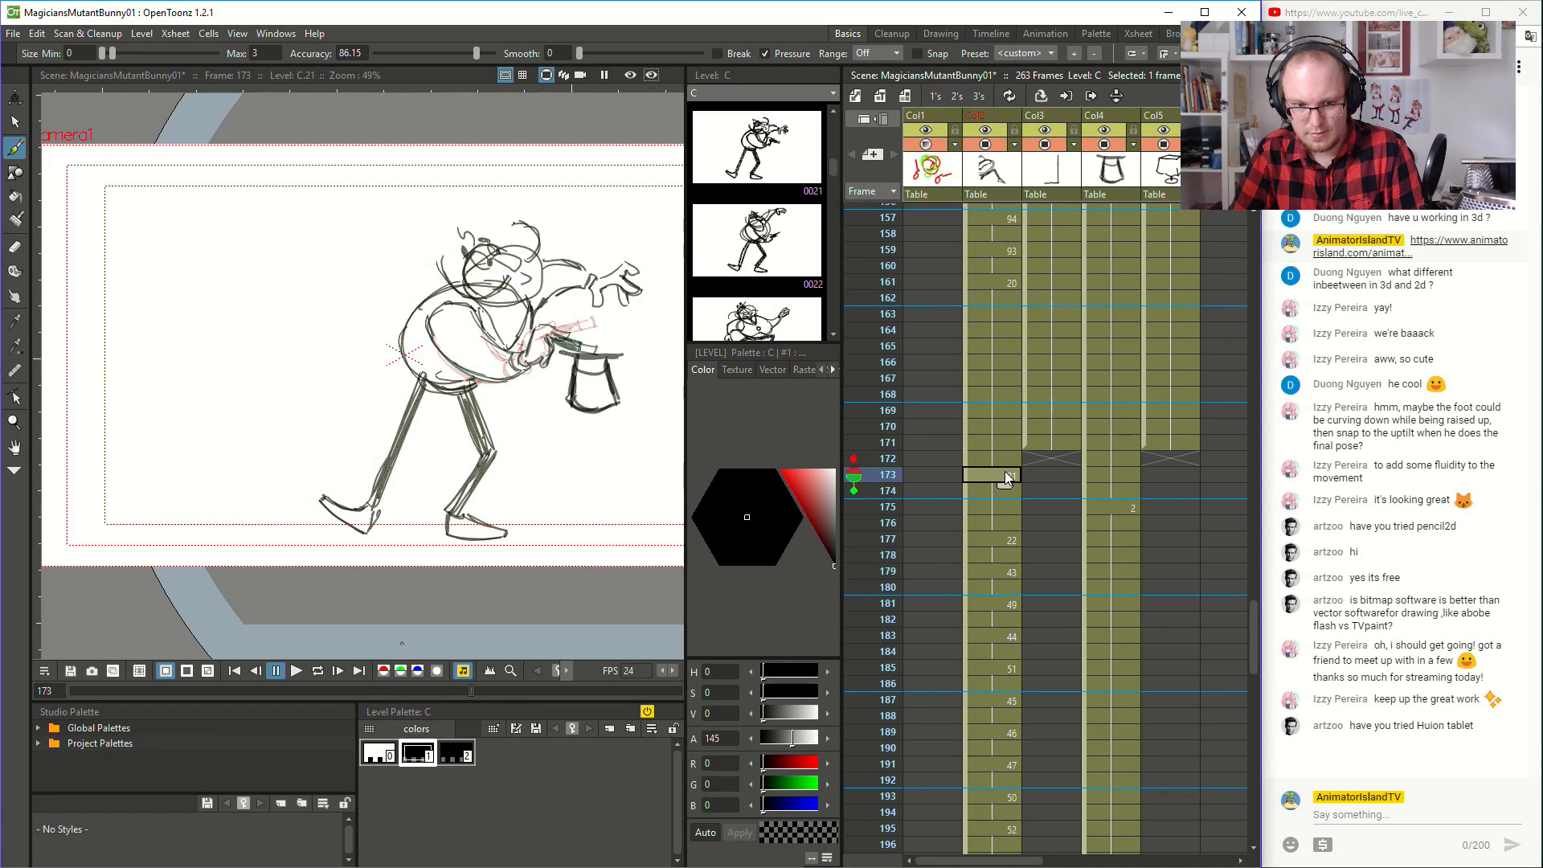
pyautogui.click(1037, 476)
pyautogui.scroll(2, 1059, 517)
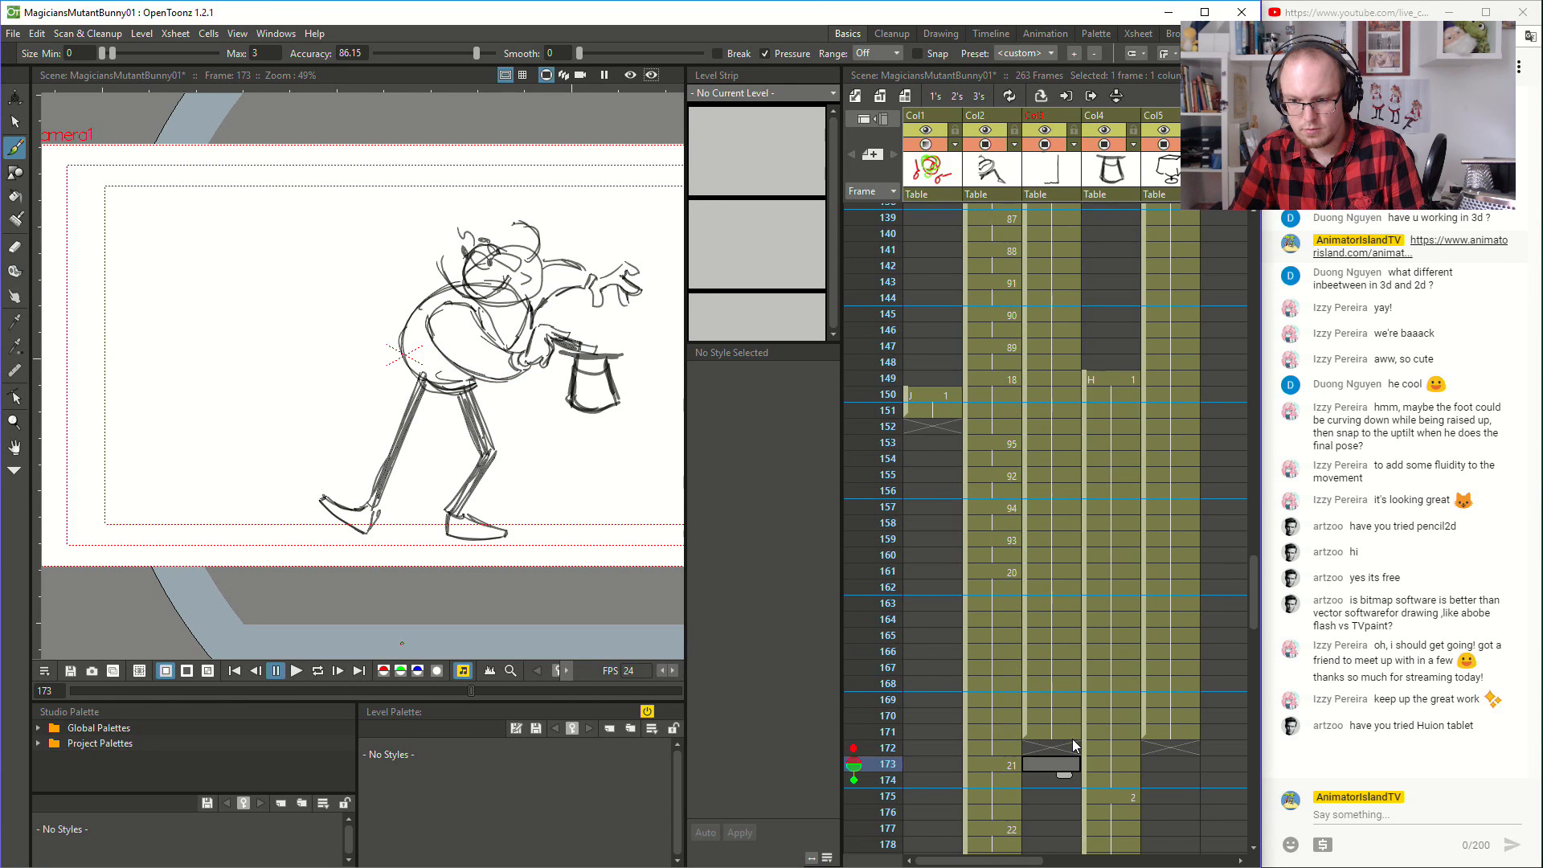
pyautogui.hotkey('ctrl', 's')
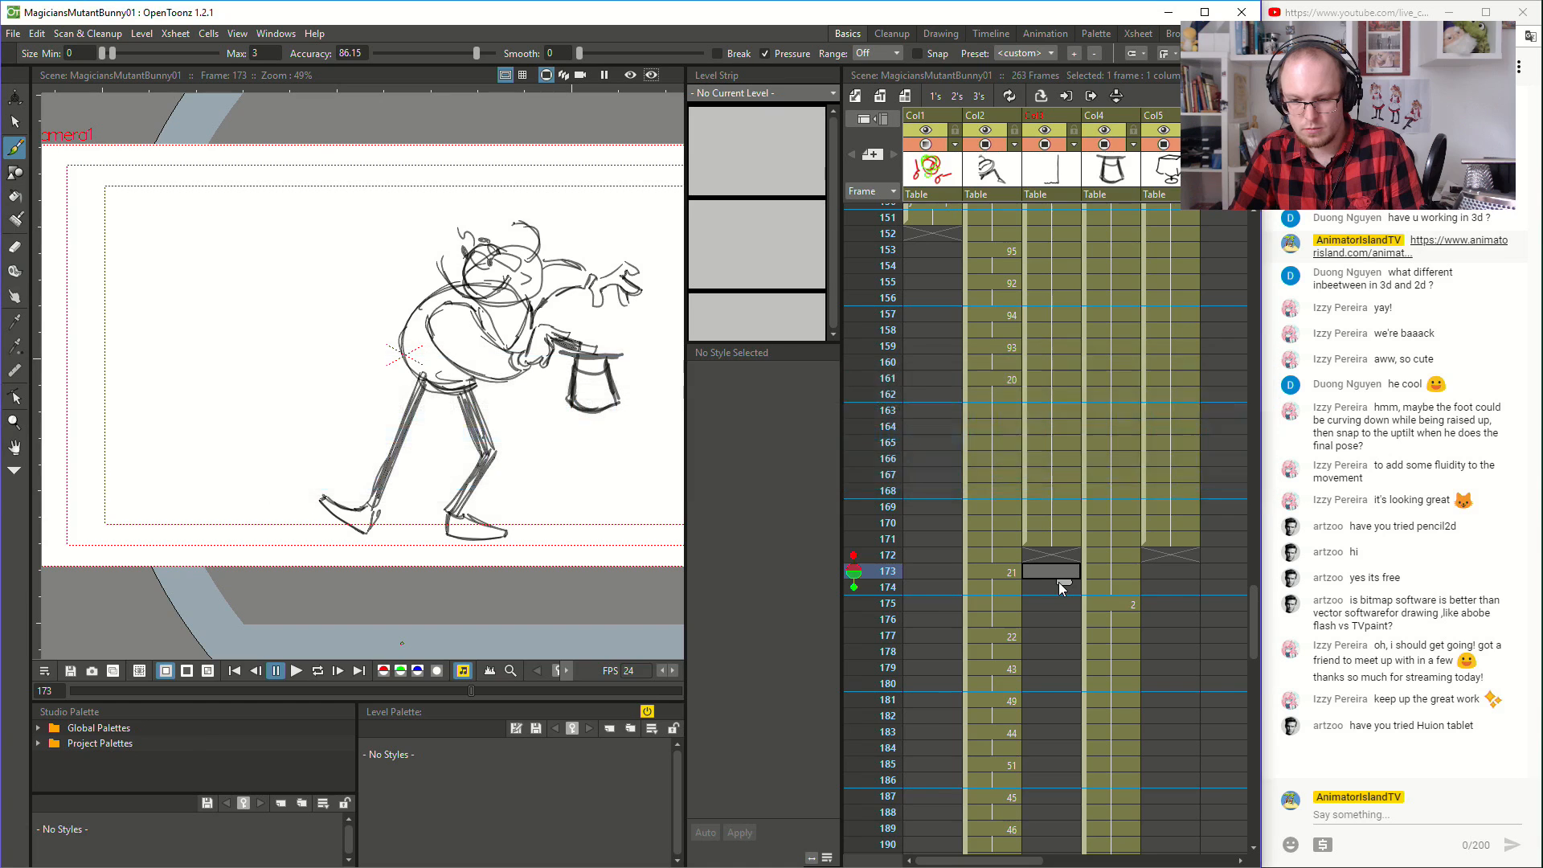
# - Examine frames 174 to 177 one by one, comparing the magician's pose with the change of hat drawing
pyautogui.click(1045, 587)
pyautogui.click(1045, 602)
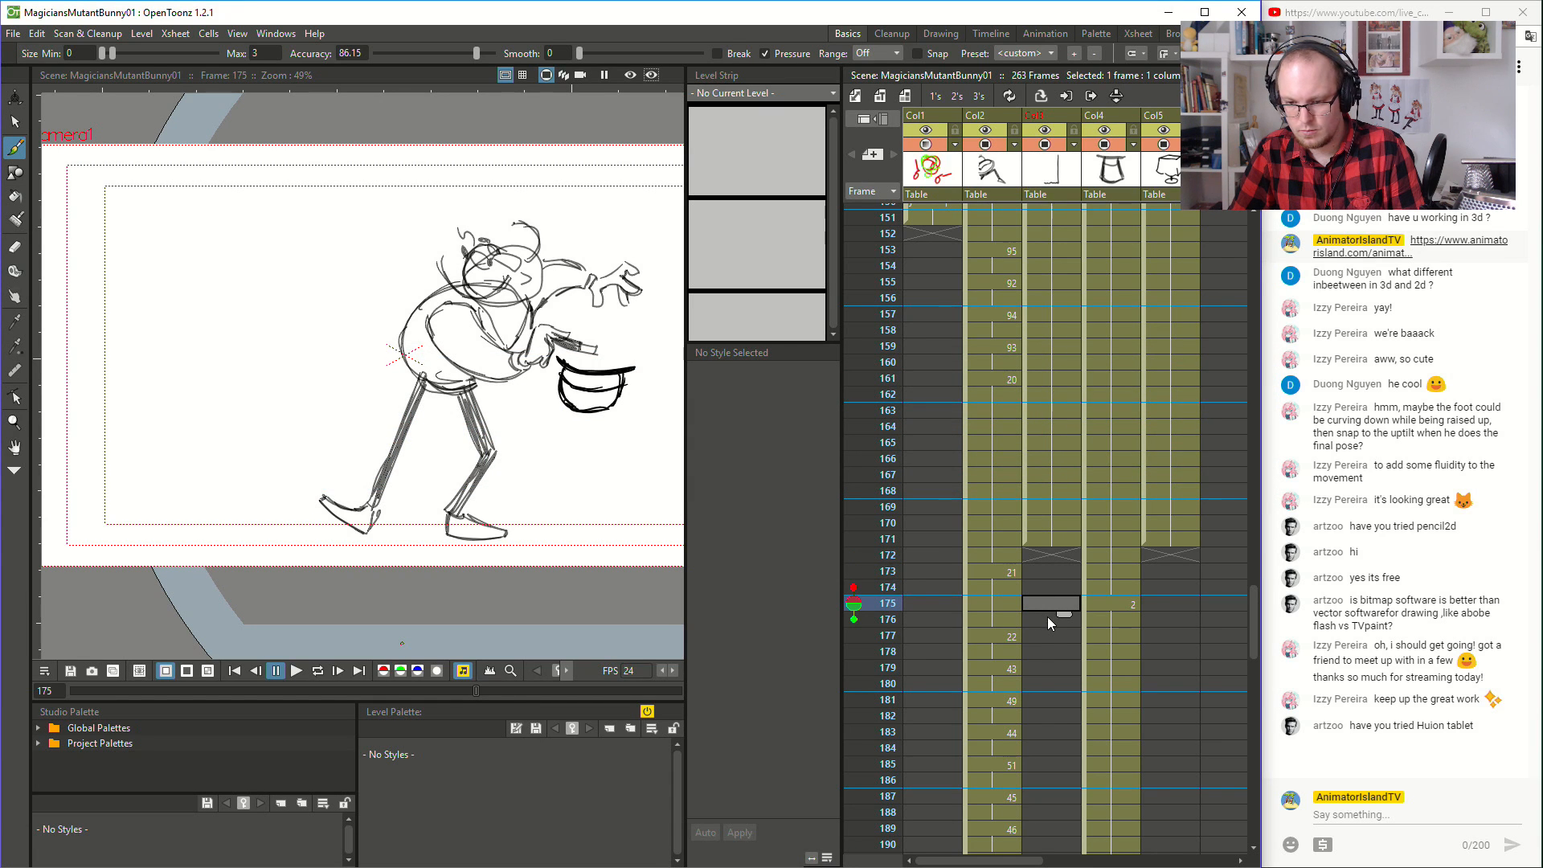
pyautogui.click(1049, 615)
pyautogui.click(1048, 634)
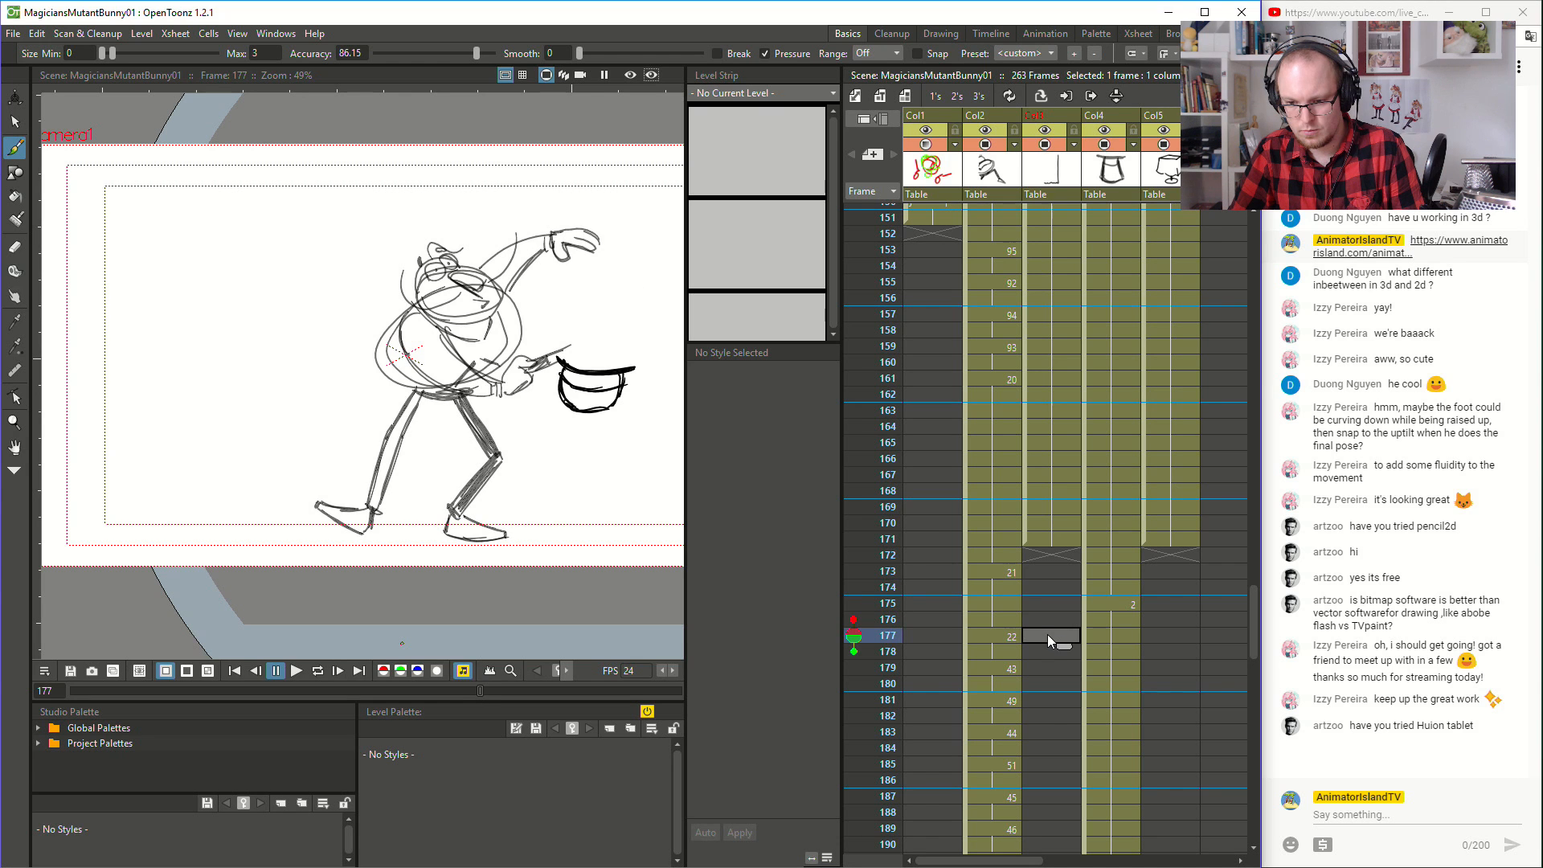
# - Move the puff drawing of level I from frame 261 in the magician column to frame 173 in Col3
pyautogui.scroll(-10, 1048, 635)
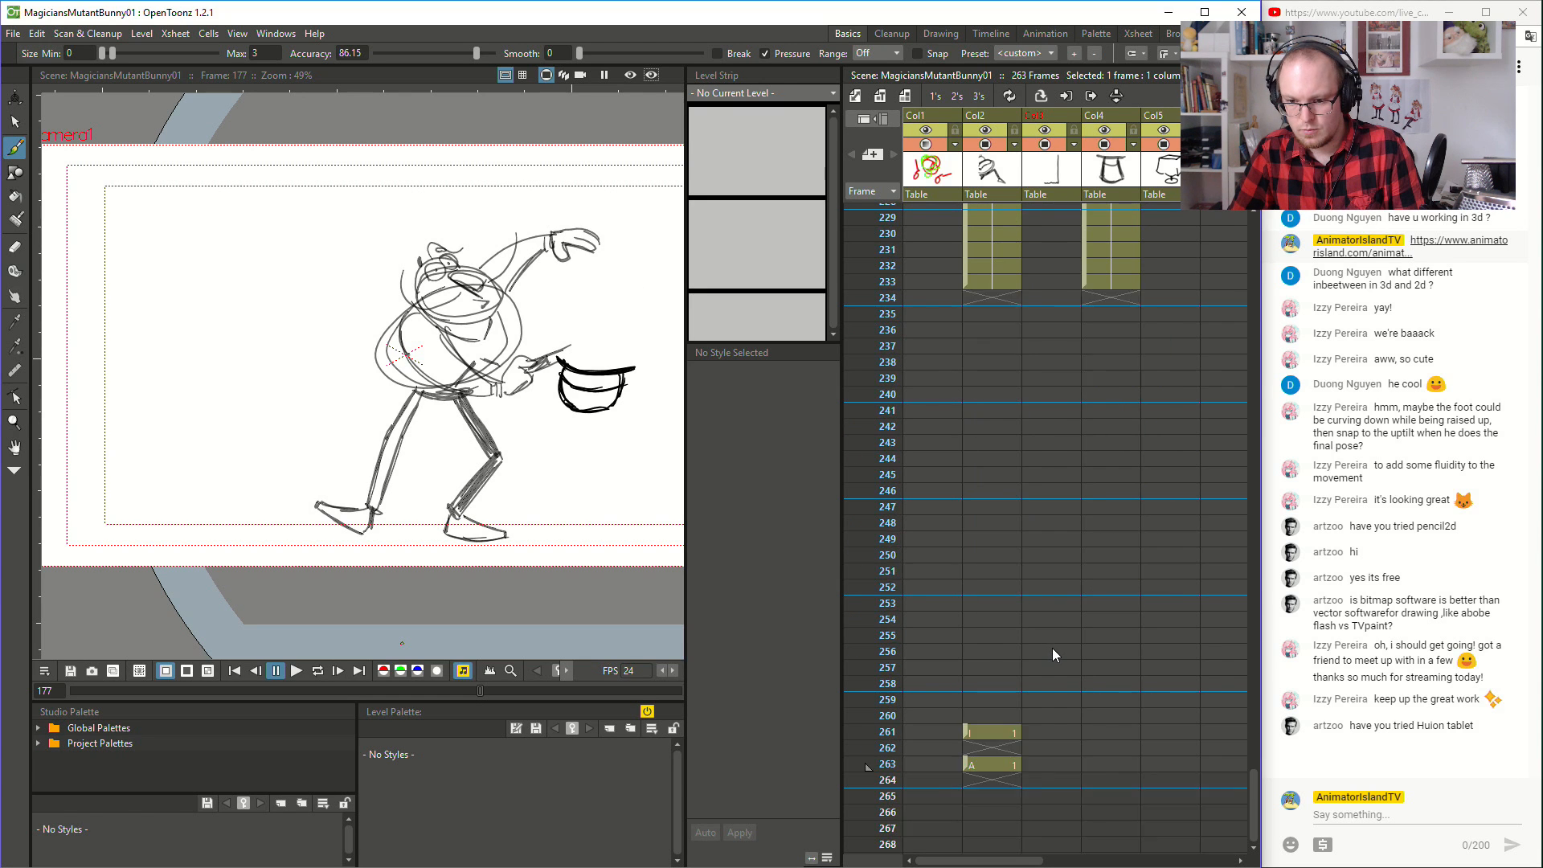
pyautogui.scroll(-1, 1053, 649)
pyautogui.click(1004, 632)
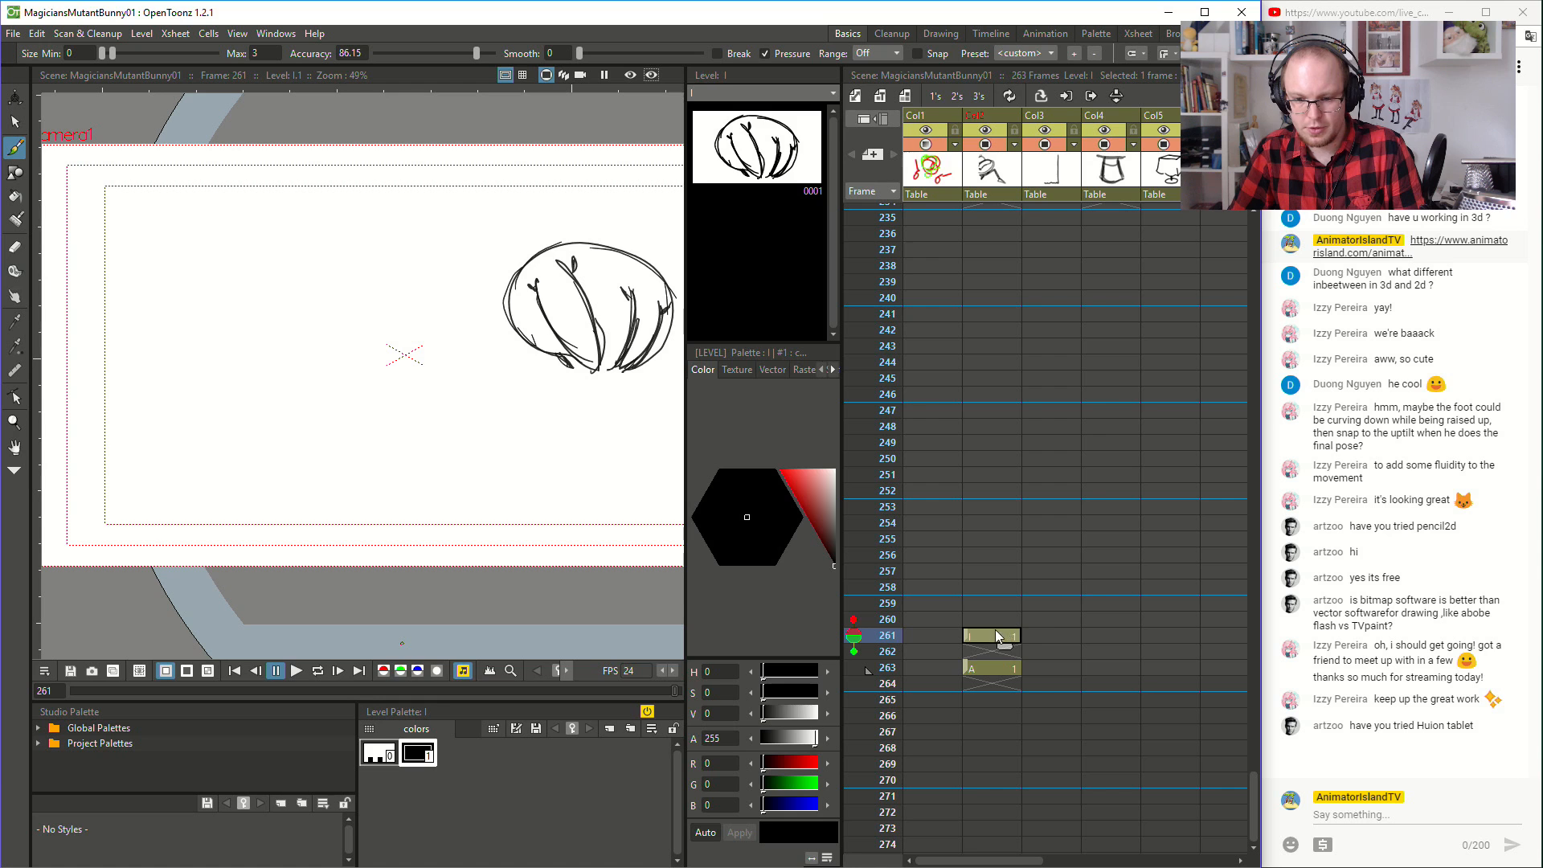
pyautogui.moveTo(964, 630); pyautogui.dragTo(1083, 387)
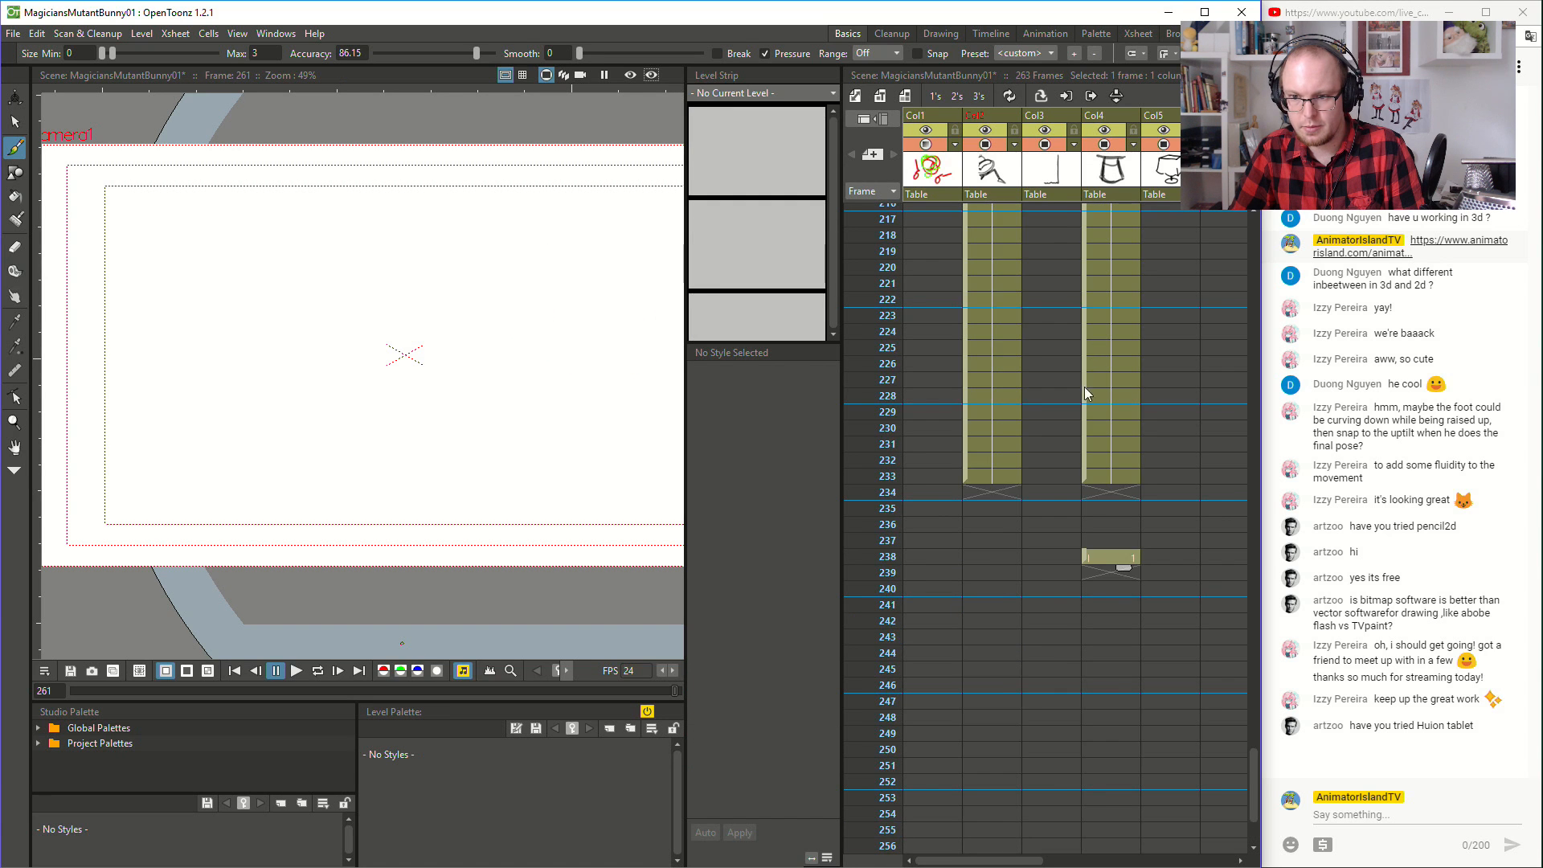
pyautogui.scroll(3, 1077, 386)
pyautogui.scroll(-1, 1049, 706)
pyautogui.moveTo(1087, 746); pyautogui.dragTo(1050, 244)
pyautogui.scroll(3, 1045, 336)
pyautogui.scroll(3, 1048, 361)
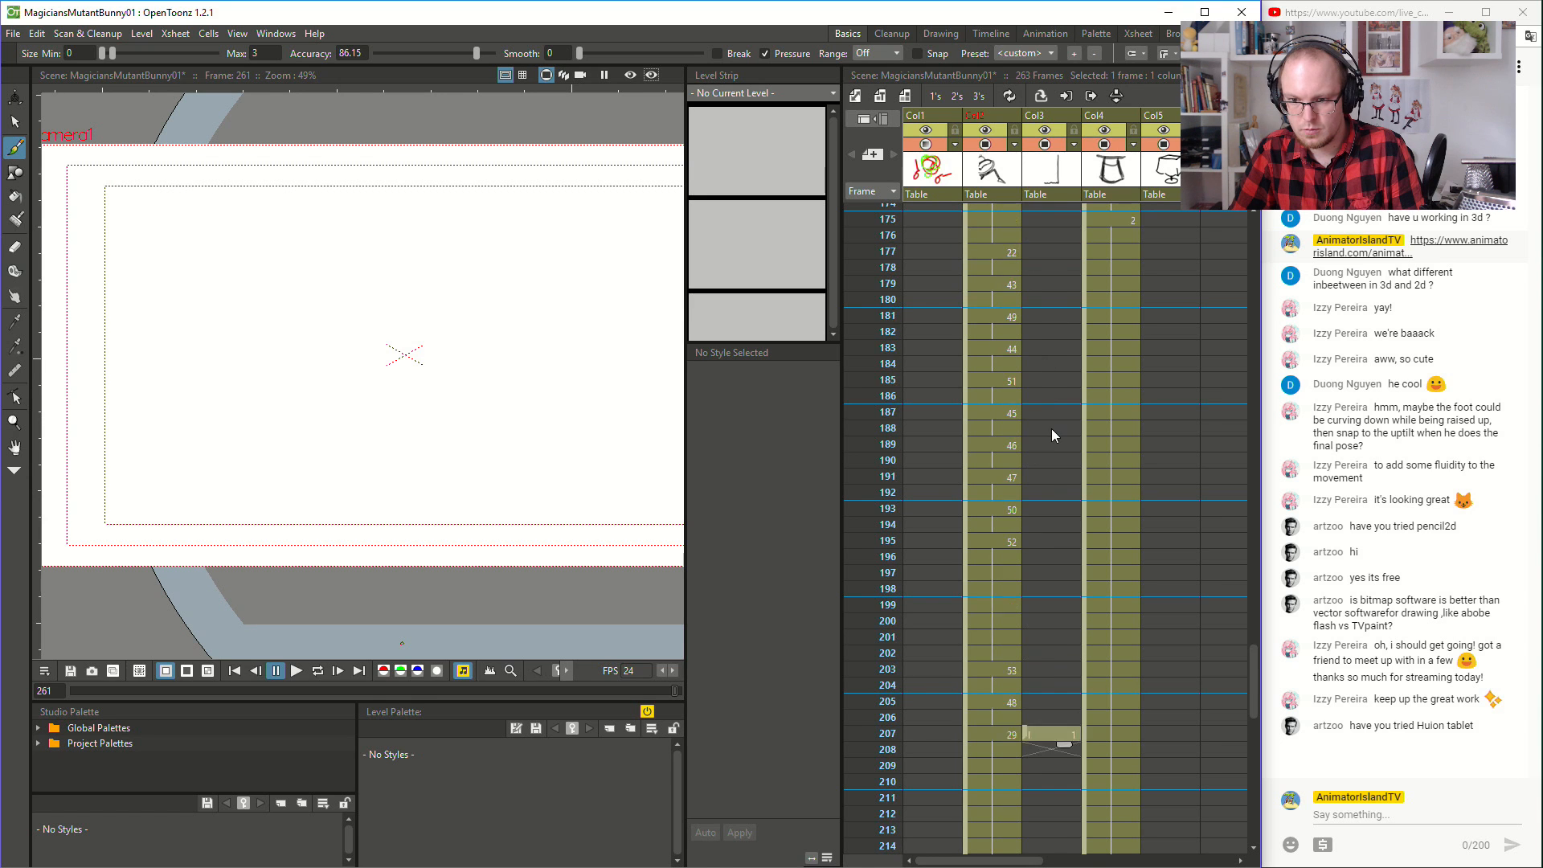
pyautogui.scroll(-2, 1049, 467)
pyautogui.moveTo(1024, 636); pyautogui.dragTo(1029, 262)
pyautogui.scroll(5, 1034, 429)
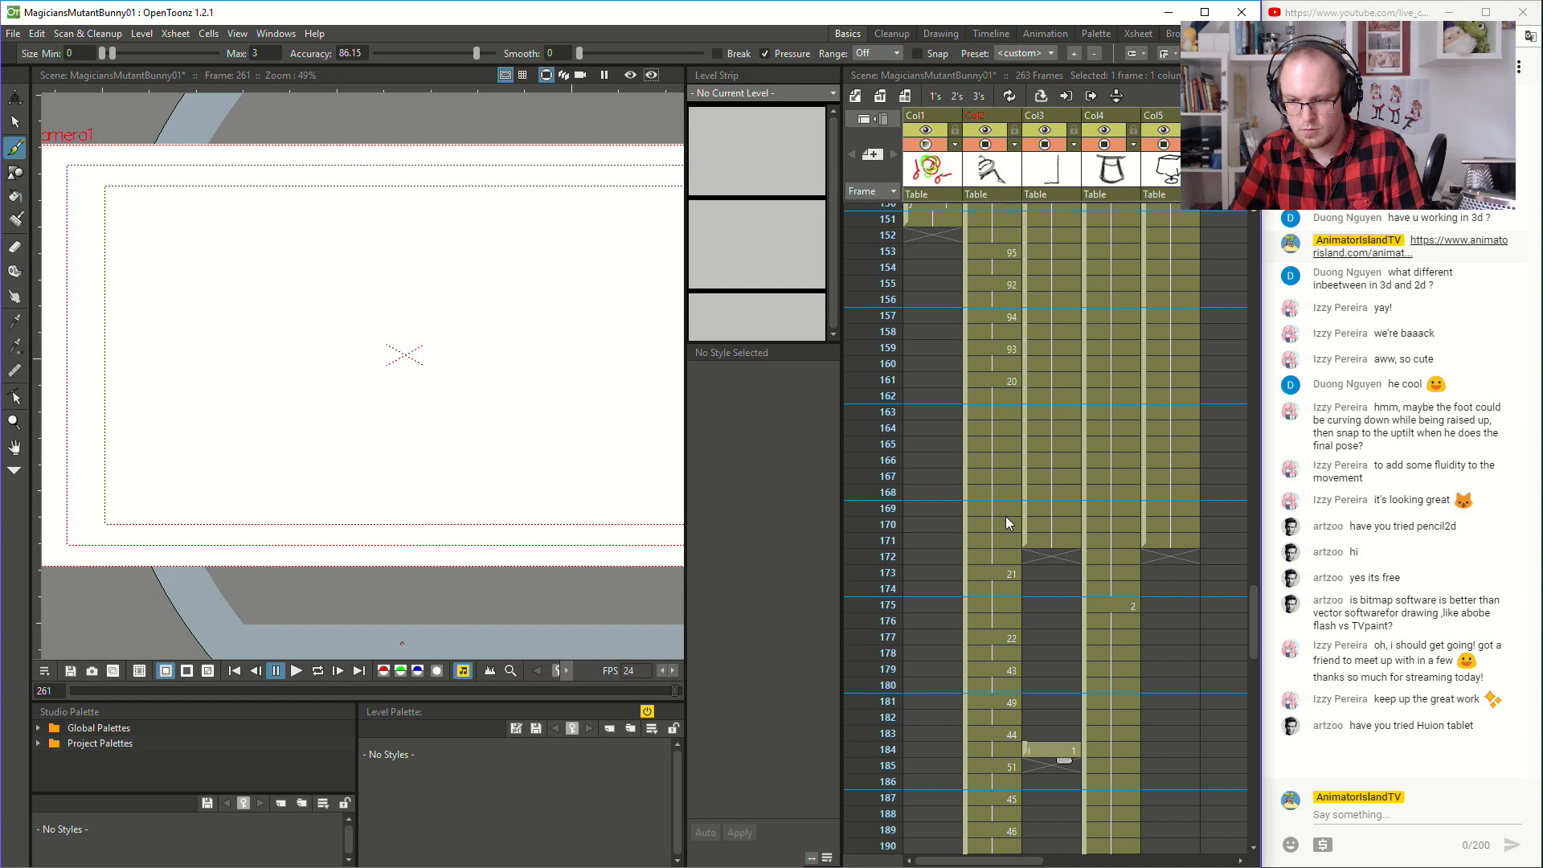
pyautogui.moveTo(1023, 749); pyautogui.dragTo(1051, 585)
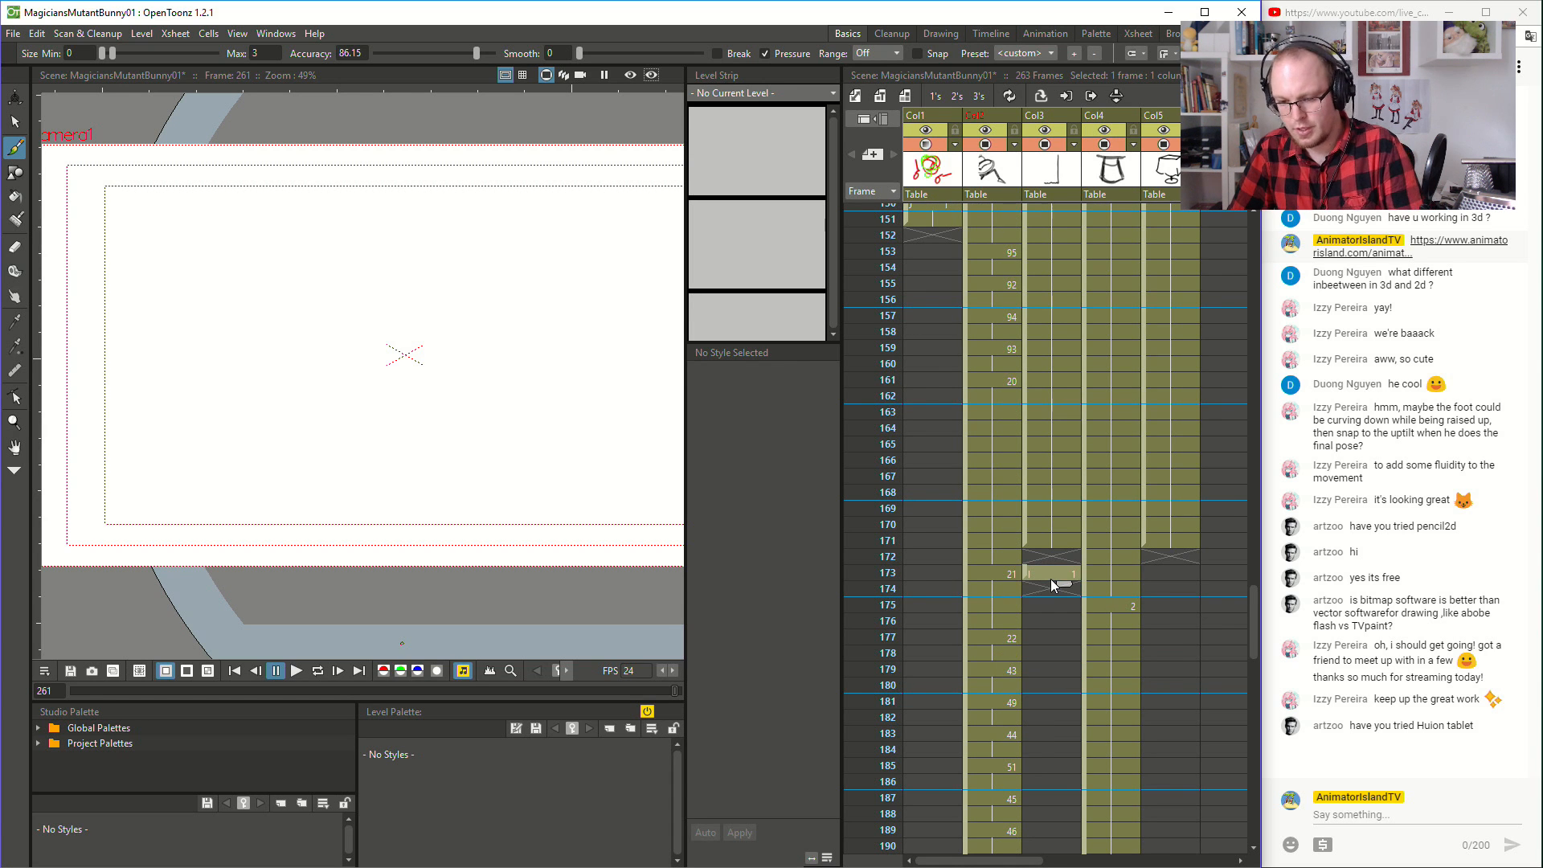
# - Delete the puff drawing from frame 173 in Col3
pyautogui.click(1050, 577)
pyautogui.press('Delete')
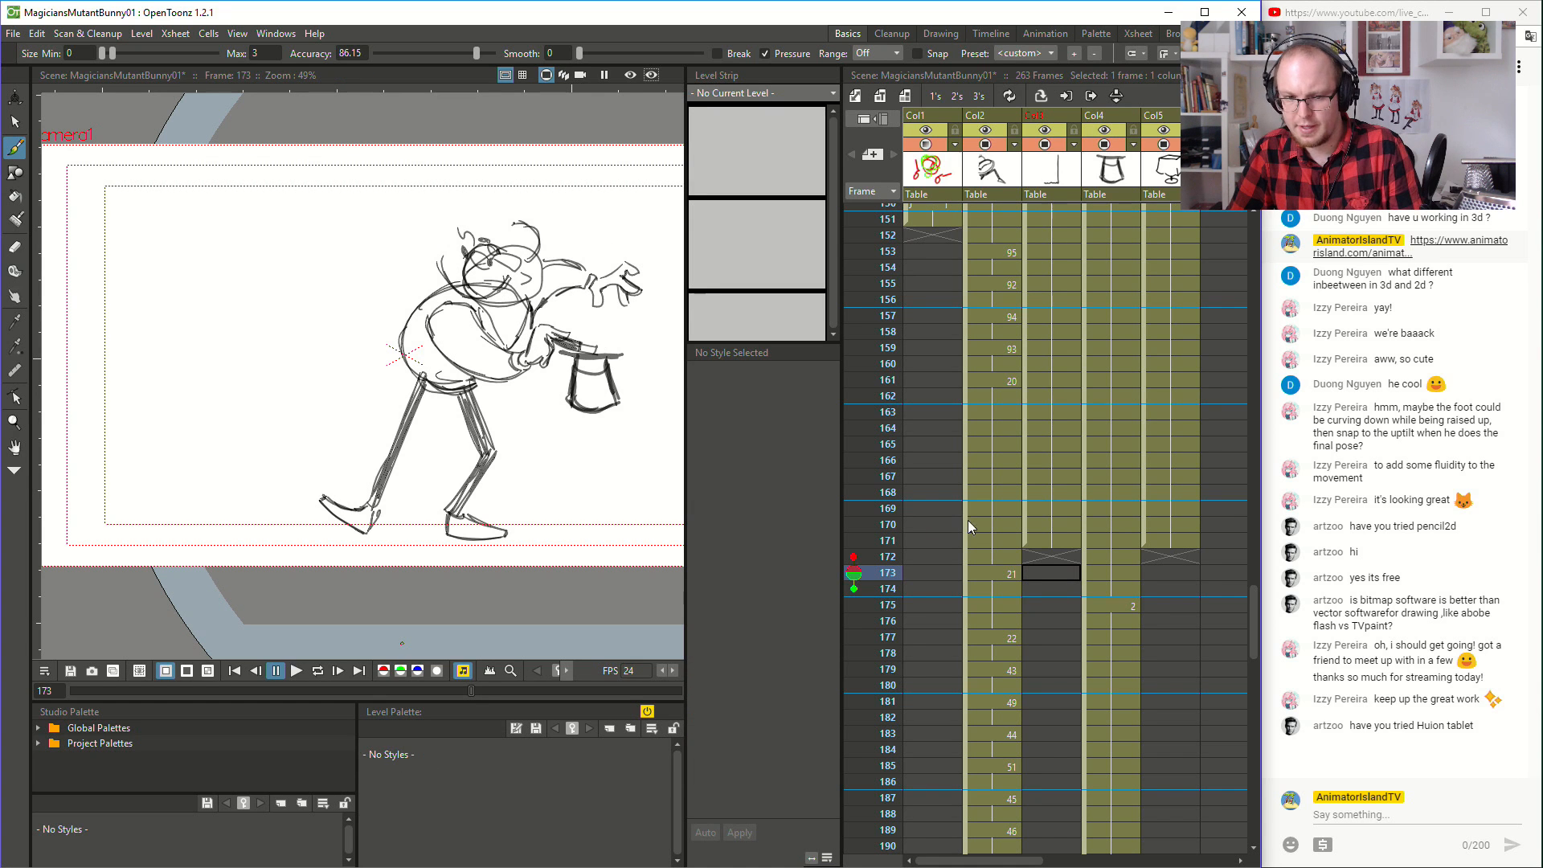
# - Remove the held hat drawing 2 of level H in Col4 from frame 177 through the end of its hold
pyautogui.scroll(6, 1058, 455)
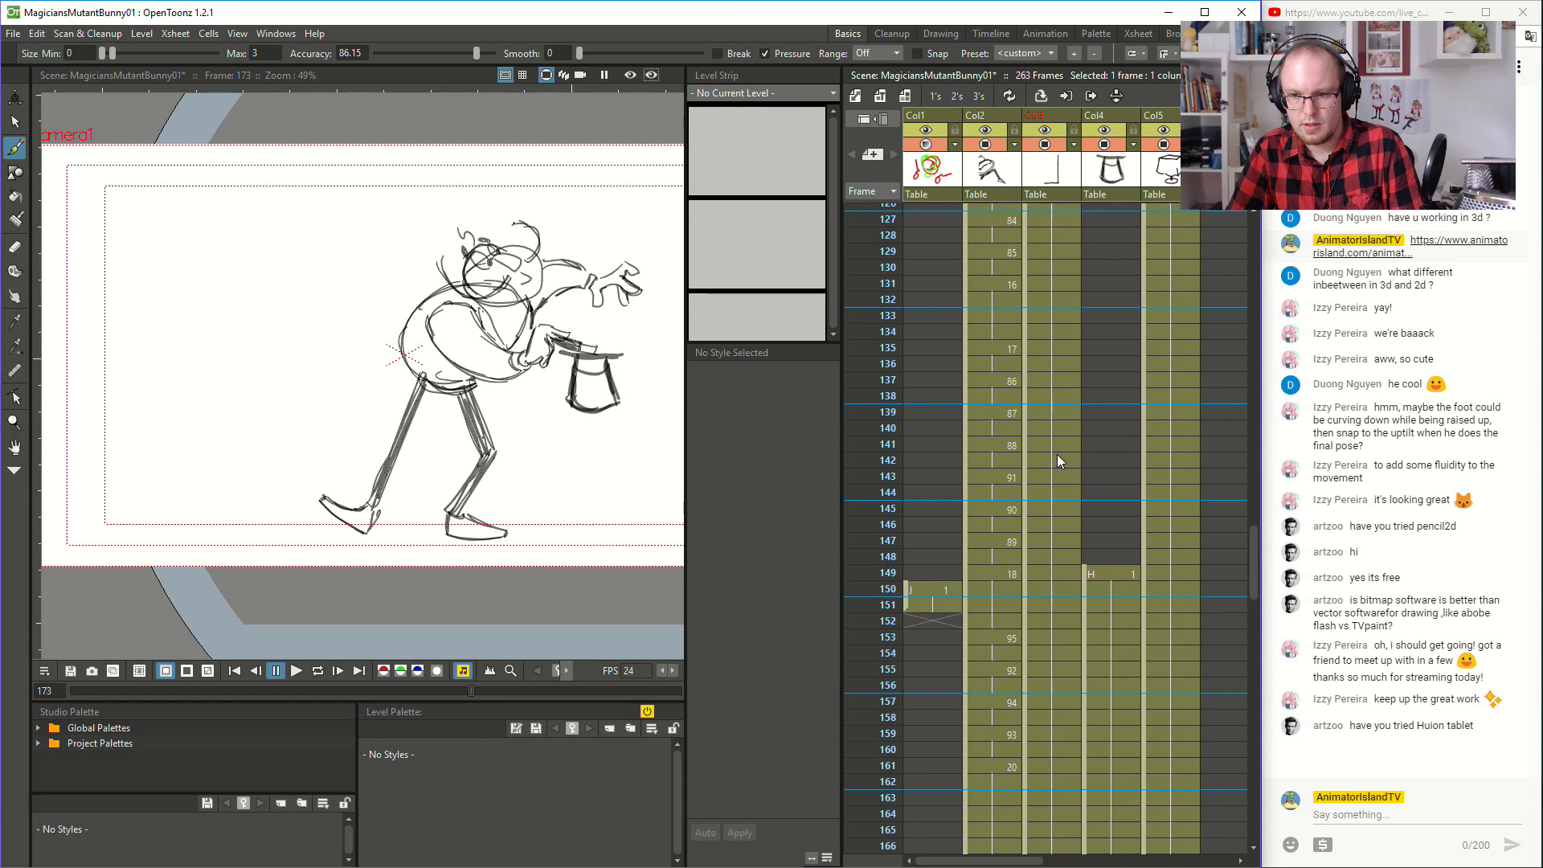
pyautogui.click(1096, 474)
pyautogui.scroll(-8, 1112, 530)
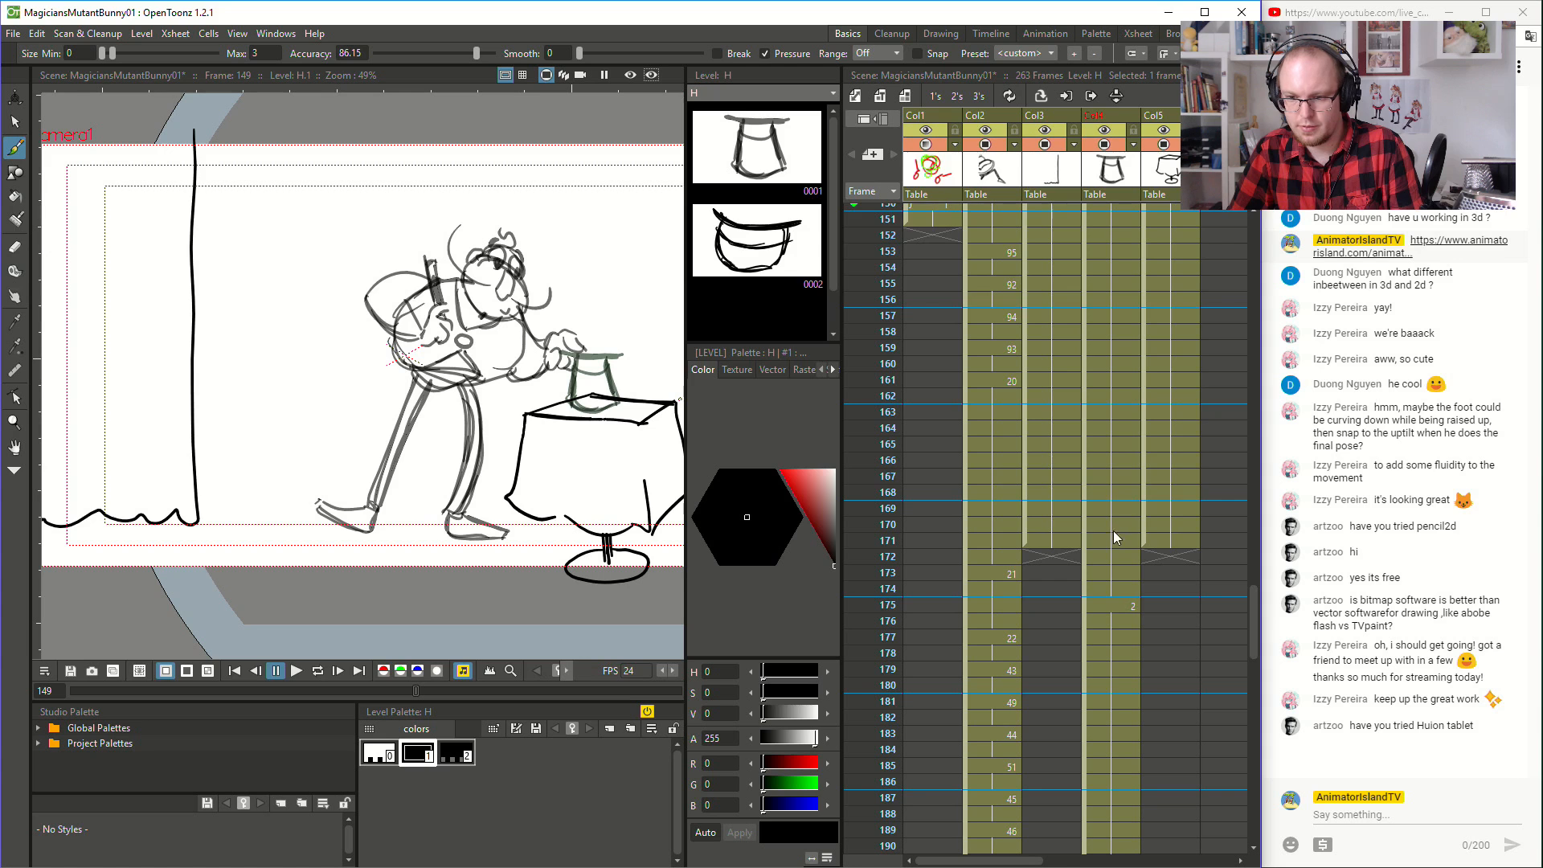
pyautogui.click(1115, 513)
pyautogui.scroll(-2, 1116, 552)
pyautogui.click(1103, 441)
pyautogui.scroll(-6, 1112, 494)
pyautogui.scroll(-8, 1101, 585)
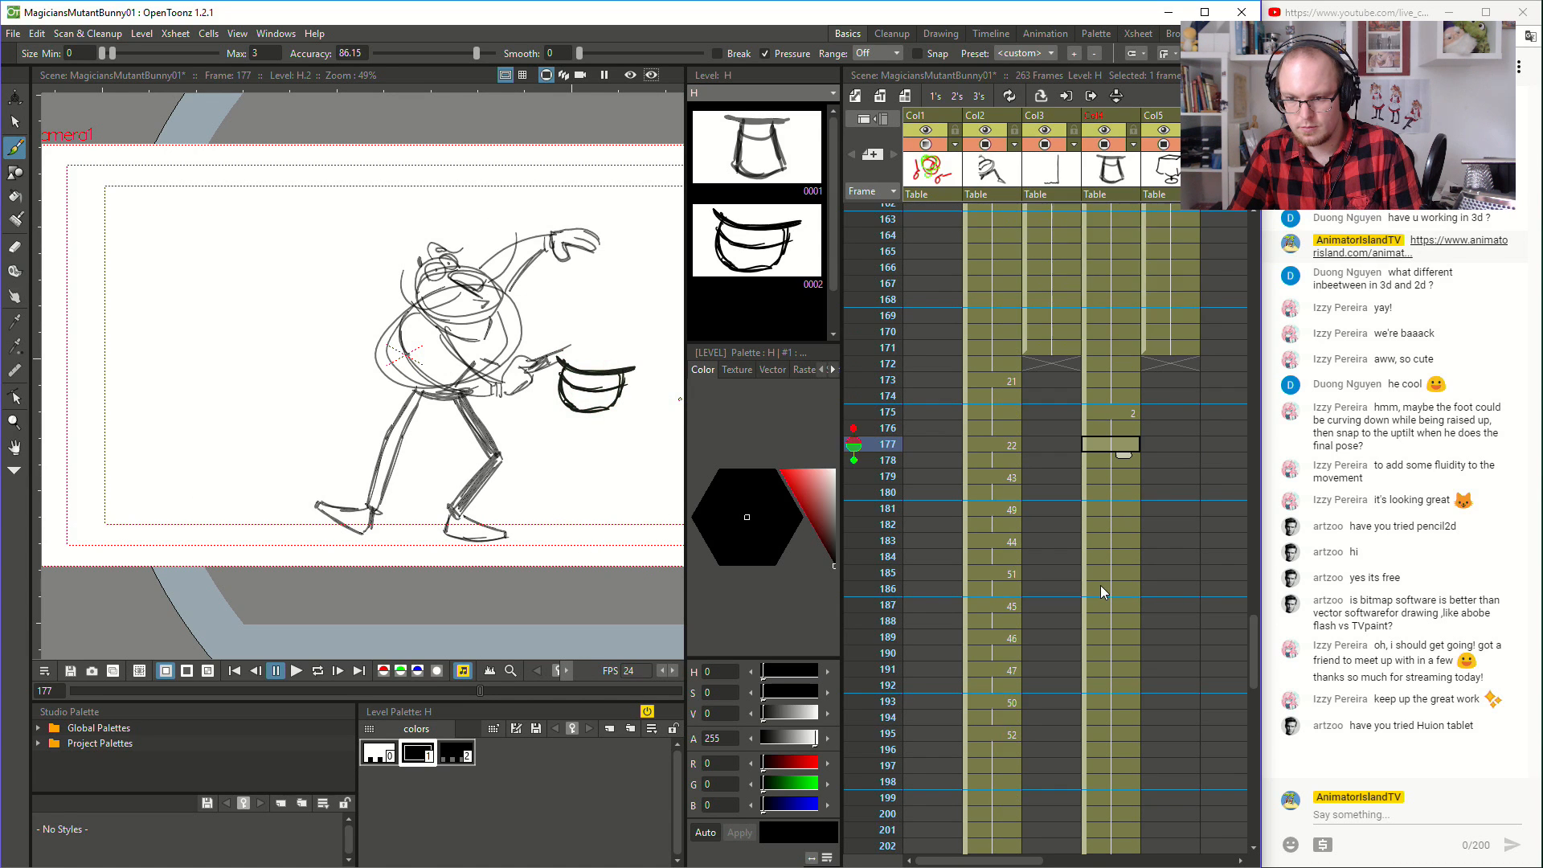
pyautogui.keyDown('shift'); pyautogui.click(1127, 668); pyautogui.keyUp('shift')
pyautogui.press('Delete')
# - Add a rounded dome above the brim of hat drawing 2 at frame 175, so it starts bulging upward
pyautogui.scroll(8, 1122, 517)
pyautogui.scroll(8, 1122, 518)
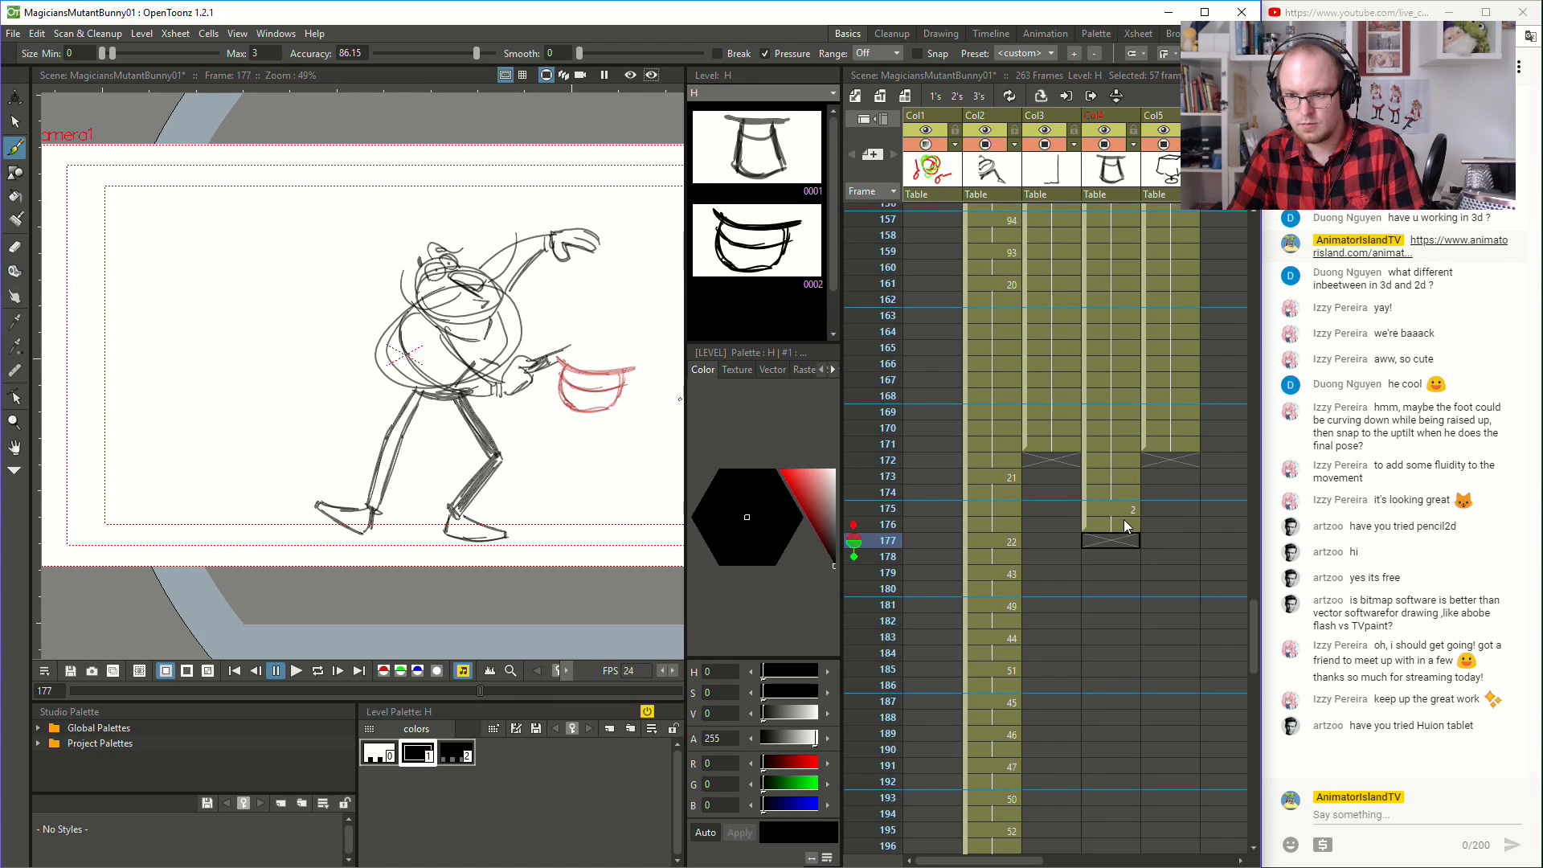
pyautogui.click(1112, 510)
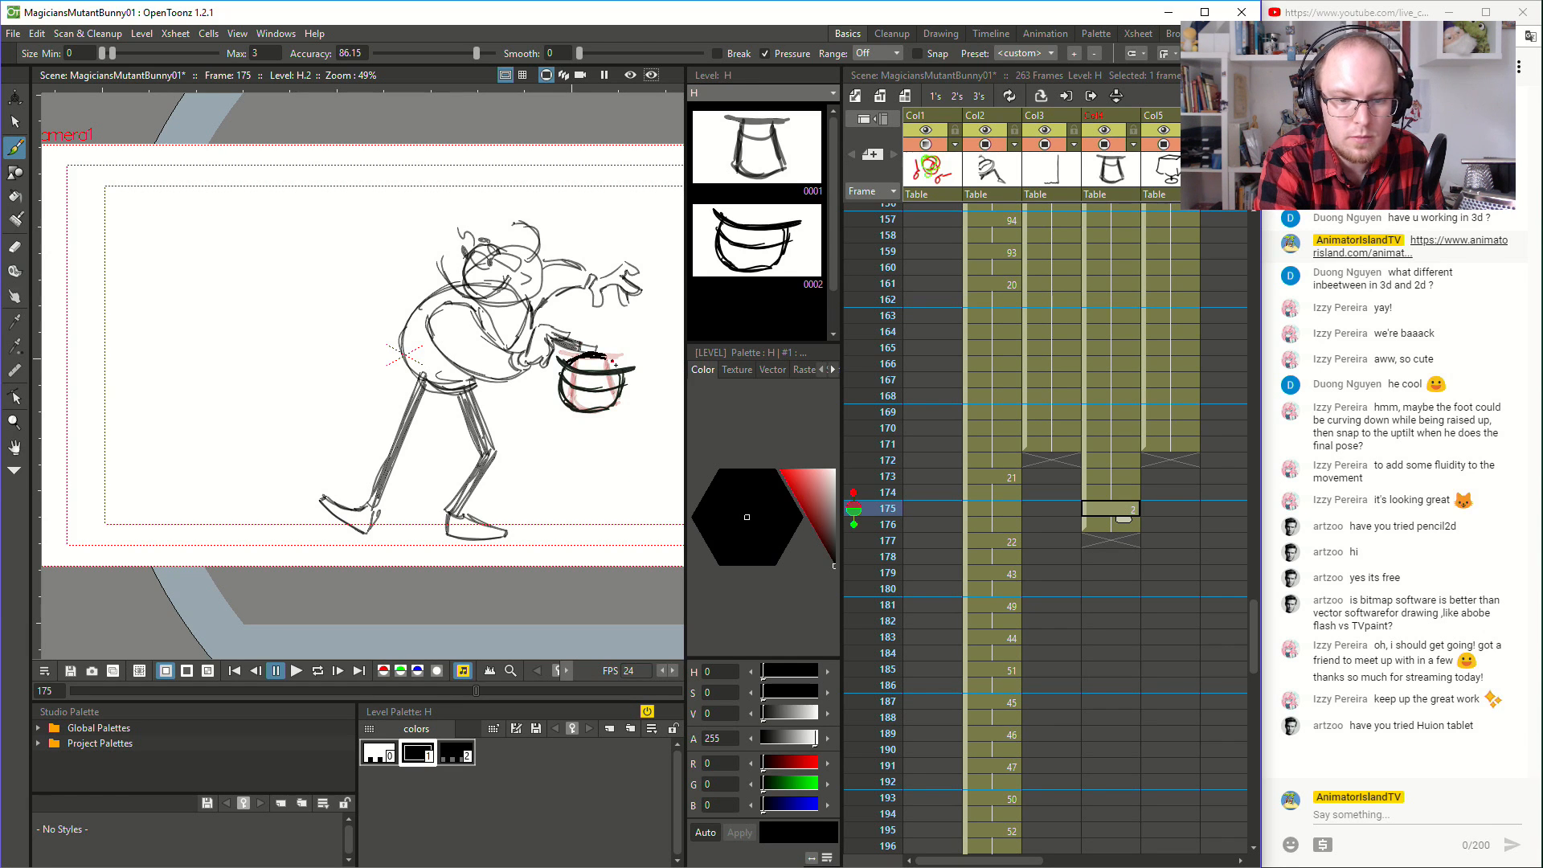
pyautogui.moveTo(615, 364); pyautogui.dragTo(631, 372)
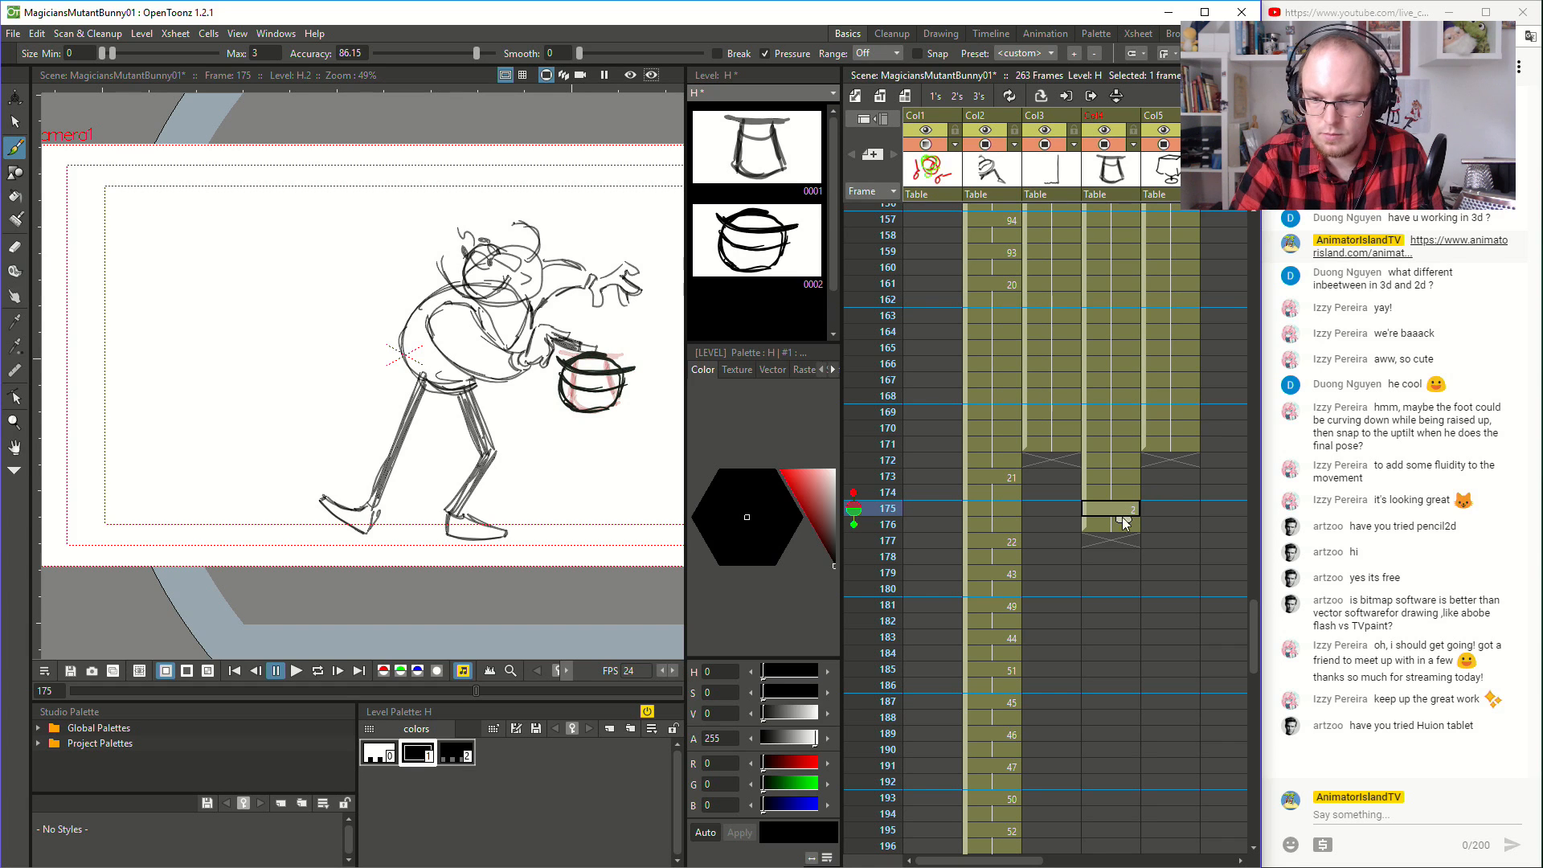
# - Sketch a new hat drawing at frame 177 in Col4: a round striped balloon rising from the squashed hat below it
pyautogui.click(1107, 542)
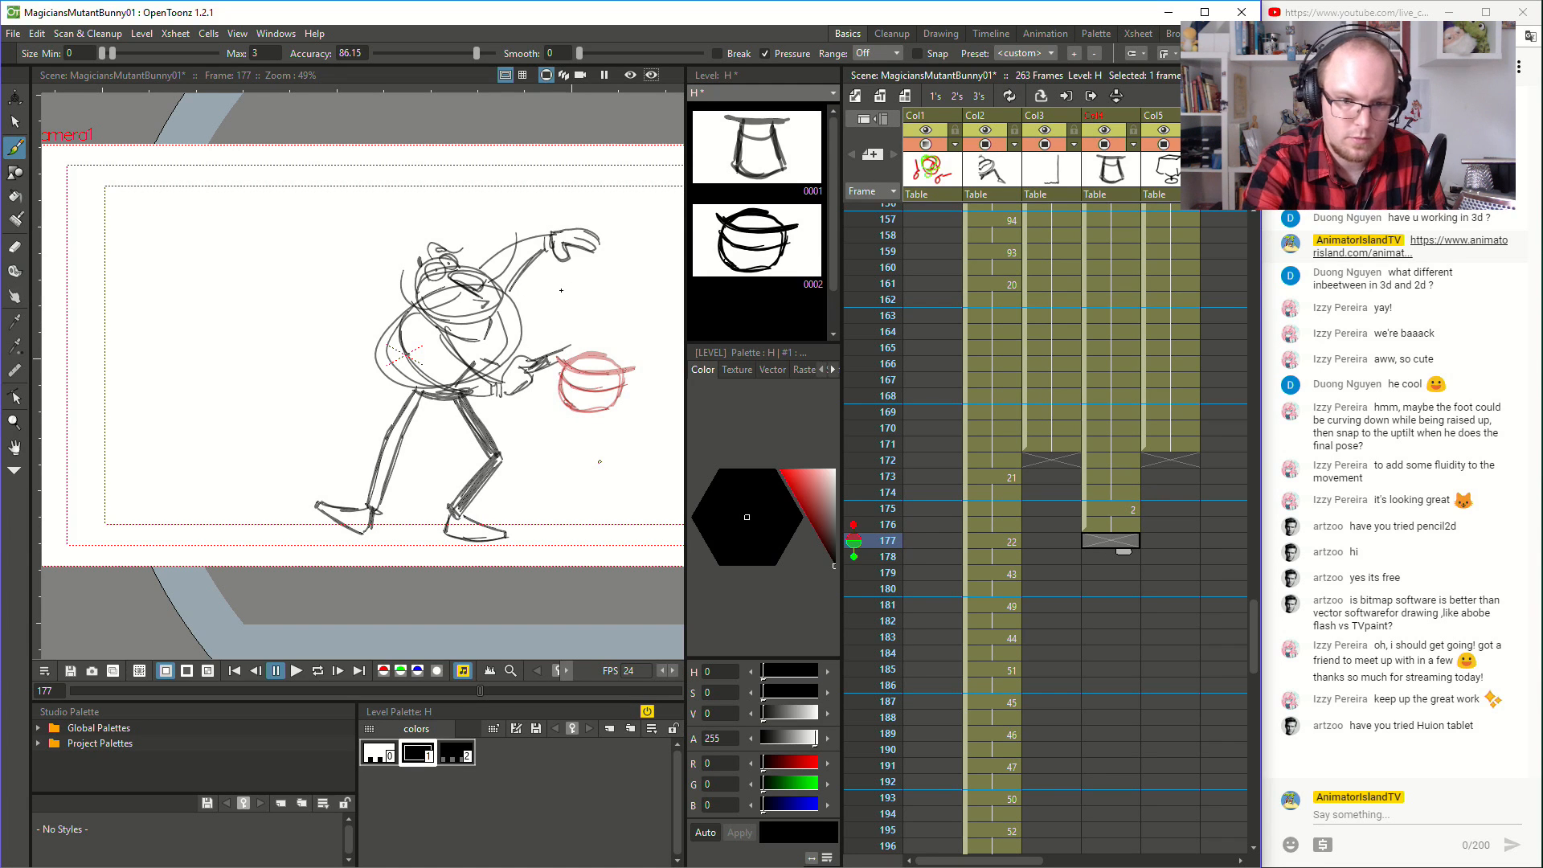
pyautogui.moveTo(565, 362)
pyautogui.mouseDown()
pyautogui.moveTo(532, 308)
pyautogui.moveTo(590, 252)
pyautogui.mouseUp()
pyautogui.hotkey('ctrl', 'z')
pyautogui.moveTo(564, 363)
pyautogui.mouseDown()
pyautogui.moveTo(535, 296)
pyautogui.moveTo(607, 247)
pyautogui.moveTo(660, 298)
pyautogui.mouseUp()
pyautogui.moveTo(622, 361); pyautogui.dragTo(664, 291)
pyautogui.moveTo(561, 363); pyautogui.dragTo(635, 370)
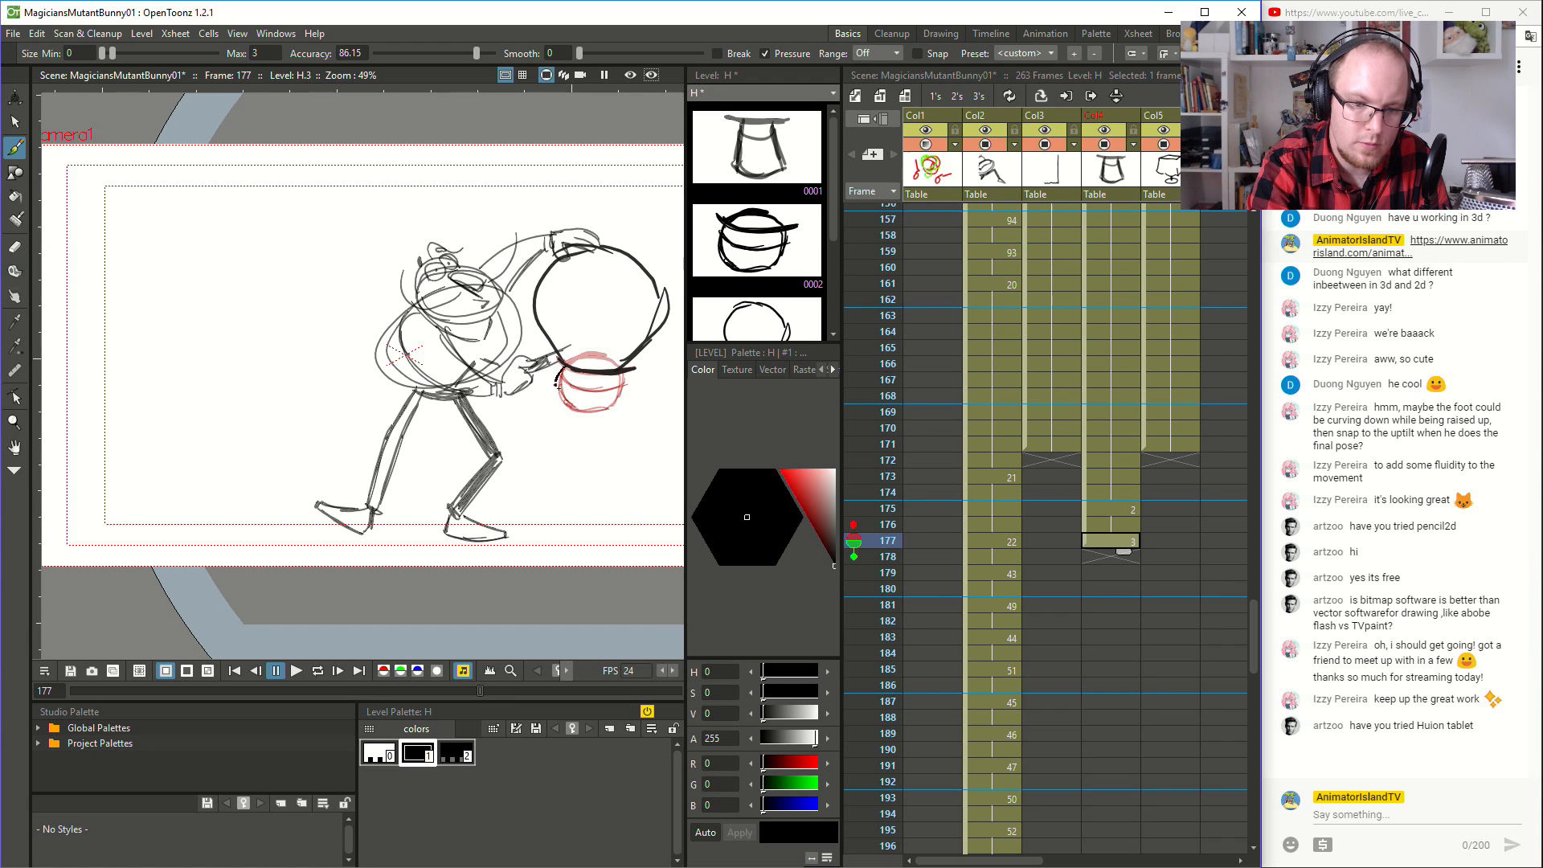
pyautogui.moveTo(574, 411)
pyautogui.mouseDown()
pyautogui.moveTo(619, 404)
pyautogui.moveTo(627, 369)
pyautogui.moveTo(563, 378)
pyautogui.moveTo(627, 374)
pyautogui.mouseUp()
pyautogui.moveTo(554, 257)
pyautogui.mouseDown()
pyautogui.moveTo(598, 372)
pyautogui.moveTo(658, 295)
pyautogui.mouseUp()
pyautogui.click(1102, 560)
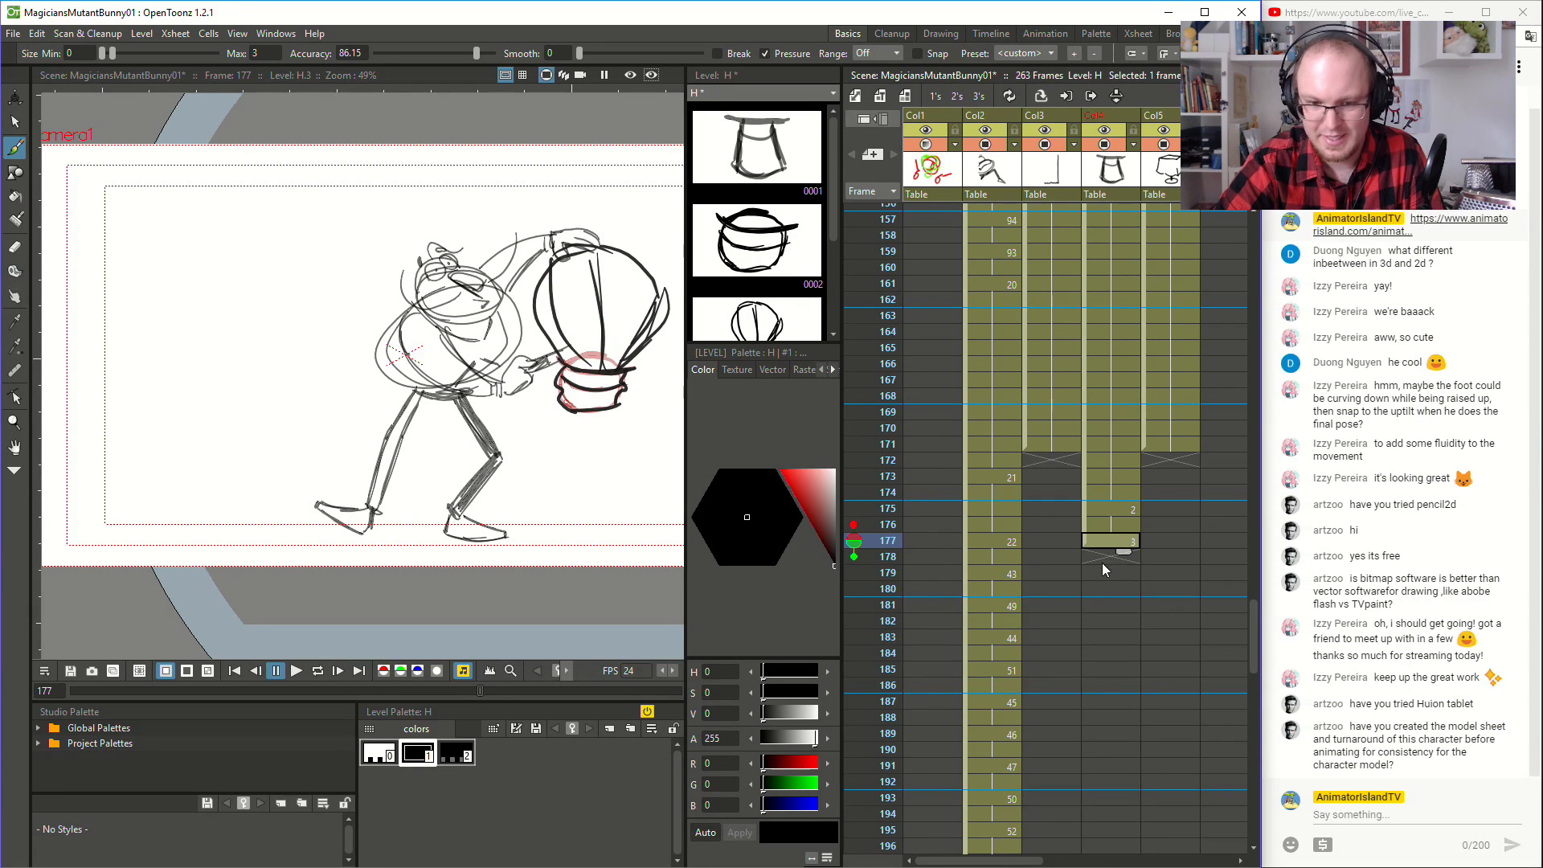
pyautogui.moveTo(560, 368); pyautogui.dragTo(635, 374)
pyautogui.hotkey('ctrl', 'z')
pyautogui.hotkey('ctrl', 'z')
pyautogui.hotkey('ctrl', 'z')
pyautogui.hotkey('ctrl', 'z')
pyautogui.hotkey('ctrl', 'z')
pyautogui.hotkey('ctrl', 'z')
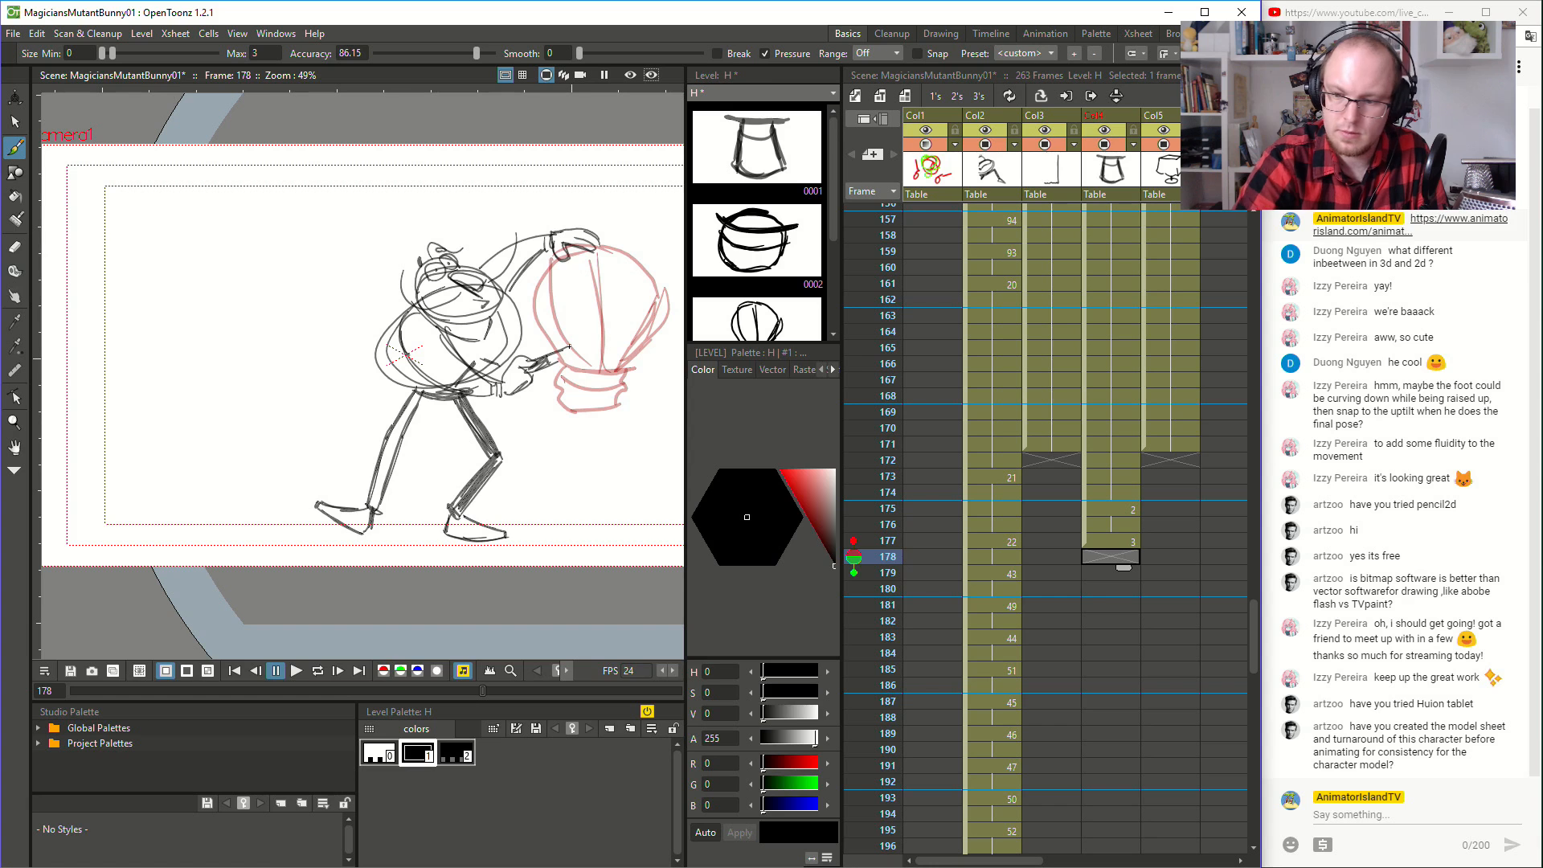
# - Extend balloon drawing 3 of level H through frame 178
pyautogui.click(1104, 566)
pyautogui.click(1120, 551)
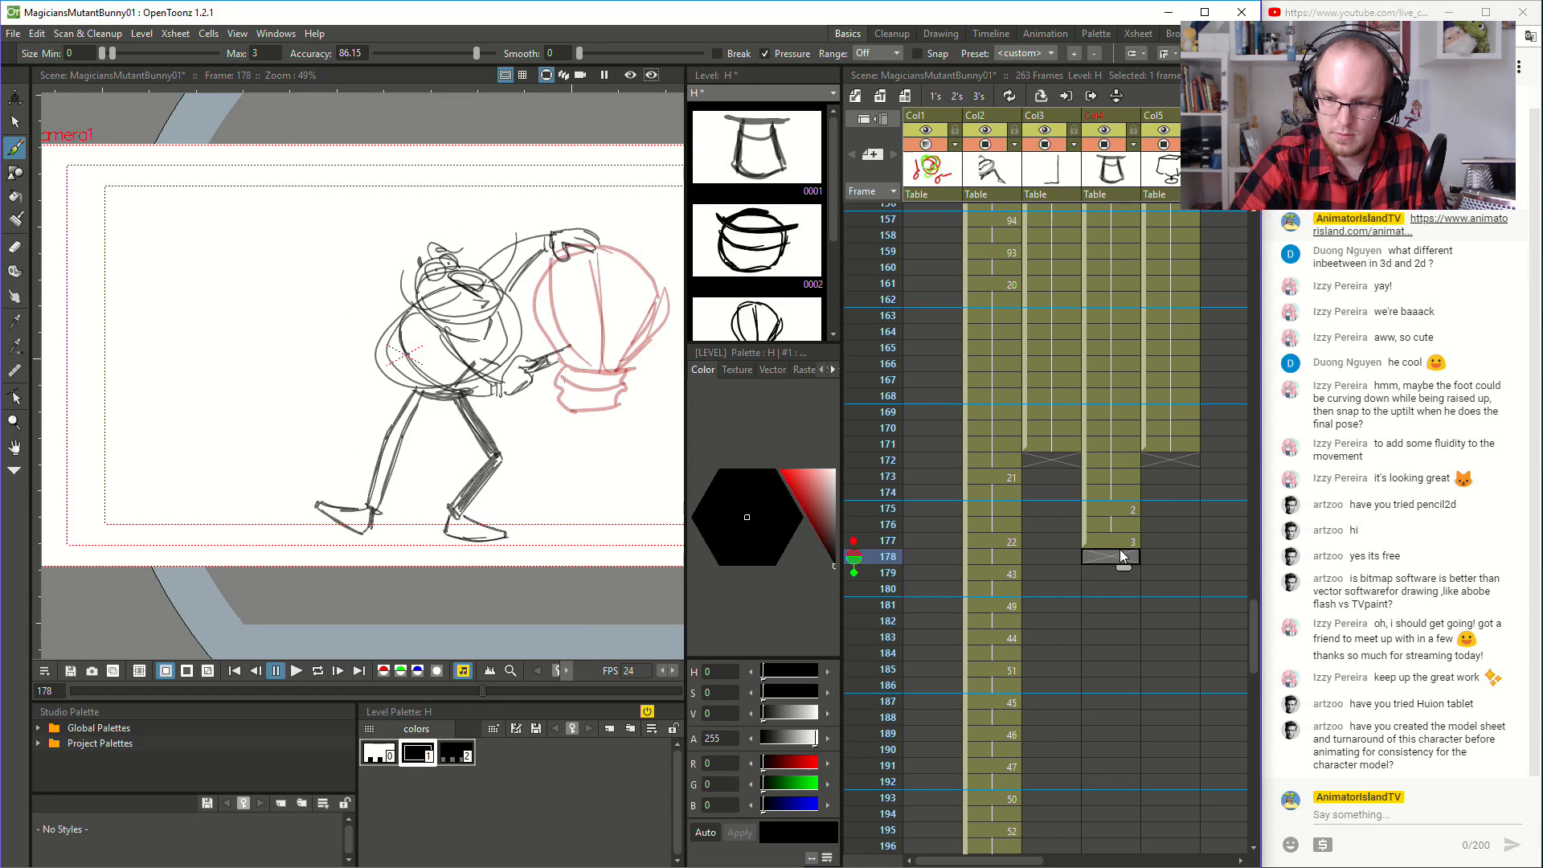
pyautogui.click(1123, 544)
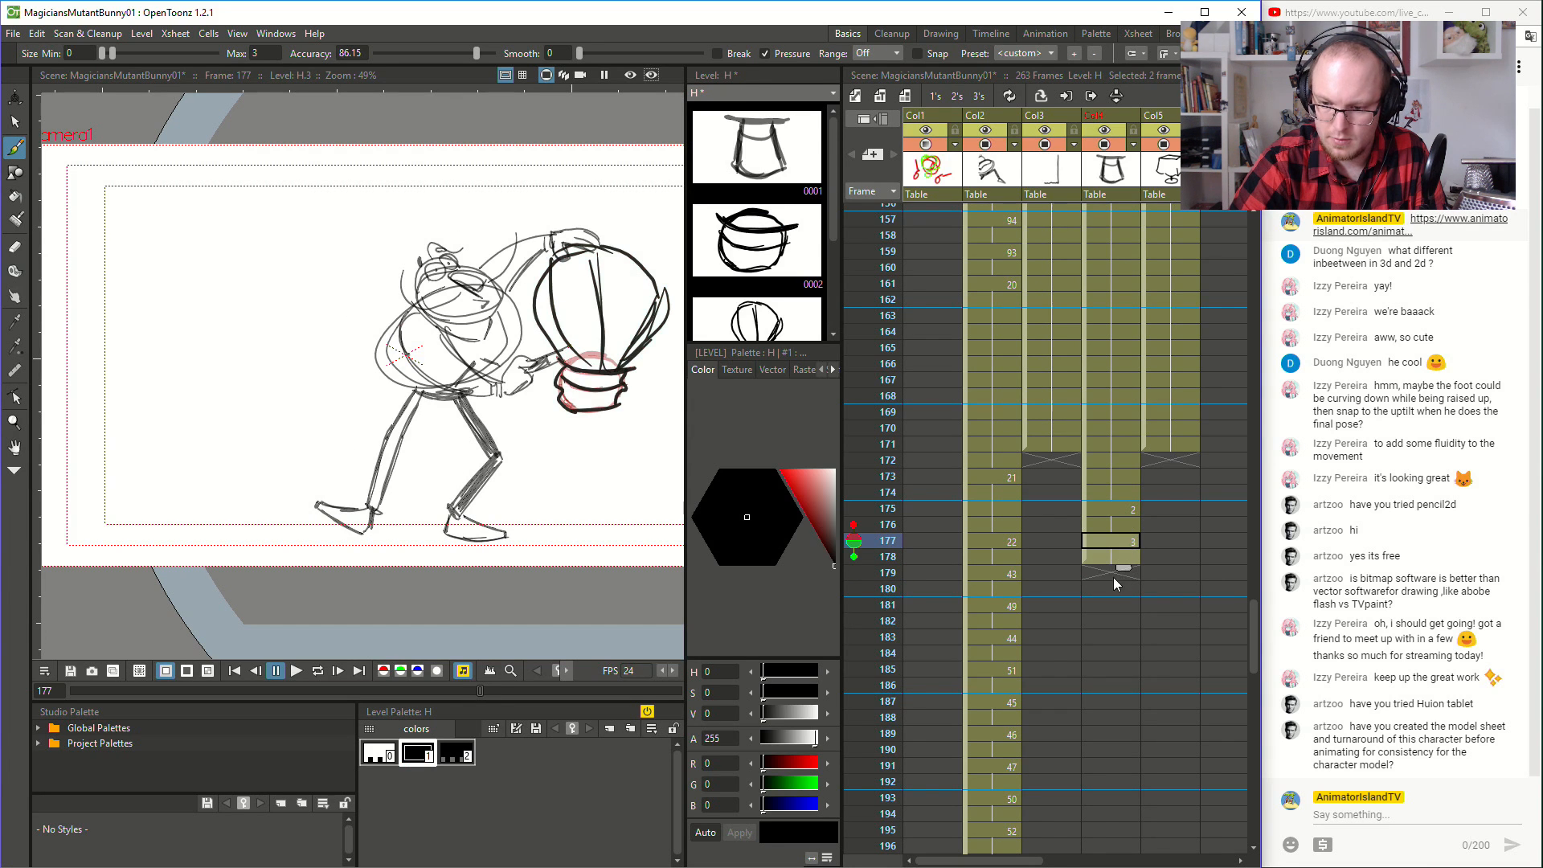
# - Sketch a larger hot-air balloon with curved panels and a small basket at frame 179 in Col4, and hold it through frame 180
pyautogui.click(1112, 575)
pyautogui.moveTo(561, 359); pyautogui.dragTo(553, 161)
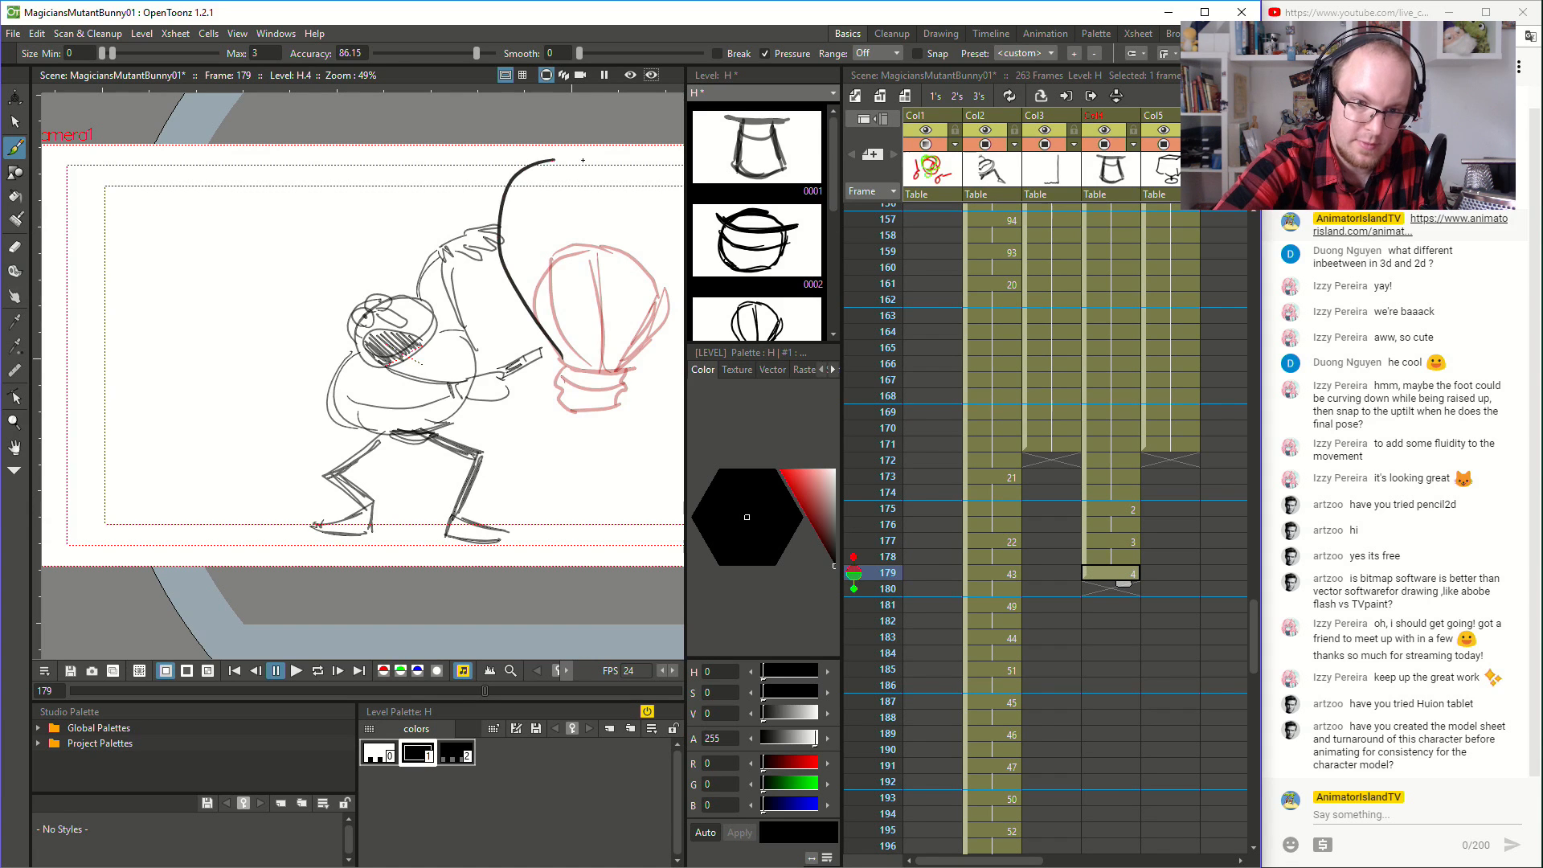
pyautogui.press('space')
pyautogui.moveTo(639, 371)
pyautogui.mouseDown()
pyautogui.moveTo(556, 487)
pyautogui.moveTo(645, 329)
pyautogui.moveTo(524, 223)
pyautogui.moveTo(471, 247)
pyautogui.moveTo(482, 377)
pyautogui.moveTo(518, 387)
pyautogui.mouseUp()
pyautogui.hotkey('ctrl', 'z')
pyautogui.moveTo(457, 273)
pyautogui.mouseDown()
pyautogui.moveTo(492, 390)
pyautogui.moveTo(532, 409)
pyautogui.mouseUp()
pyautogui.moveTo(537, 400)
pyautogui.mouseDown()
pyautogui.moveTo(511, 234)
pyautogui.moveTo(551, 292)
pyautogui.moveTo(568, 395)
pyautogui.moveTo(605, 341)
pyautogui.moveTo(617, 241)
pyautogui.mouseUp()
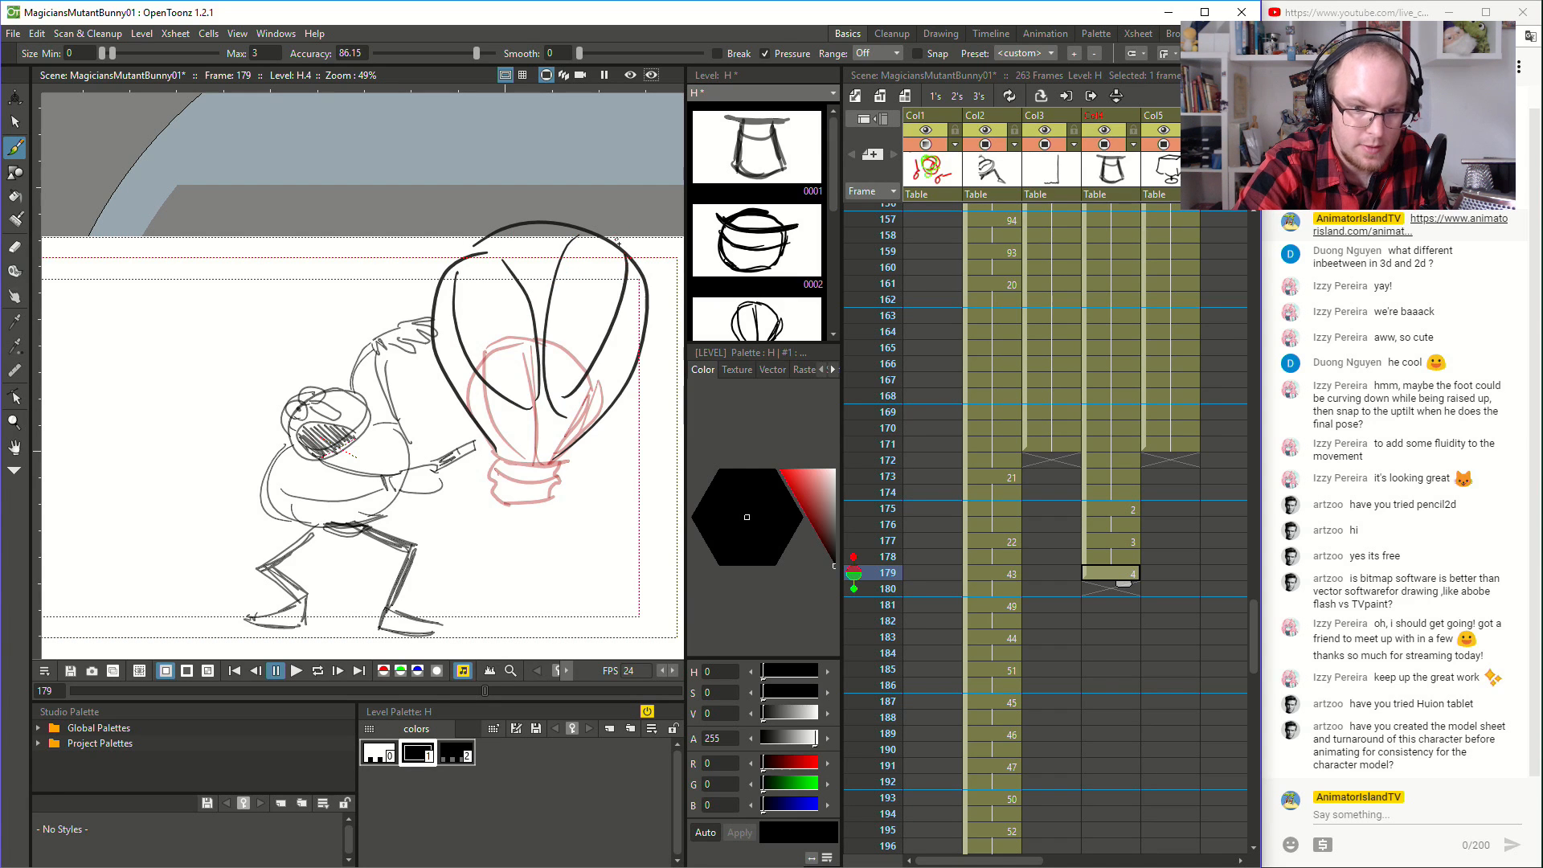
pyautogui.moveTo(607, 342); pyautogui.dragTo(562, 410)
pyautogui.moveTo(489, 455)
pyautogui.mouseDown()
pyautogui.moveTo(564, 450)
pyautogui.moveTo(504, 497)
pyautogui.moveTo(550, 498)
pyautogui.moveTo(548, 461)
pyautogui.moveTo(508, 464)
pyautogui.moveTo(548, 463)
pyautogui.mouseUp()
pyautogui.hotkey('ctrl', 'z')
pyautogui.hotkey('ctrl', 'z')
pyautogui.hotkey('ctrl', 'z')
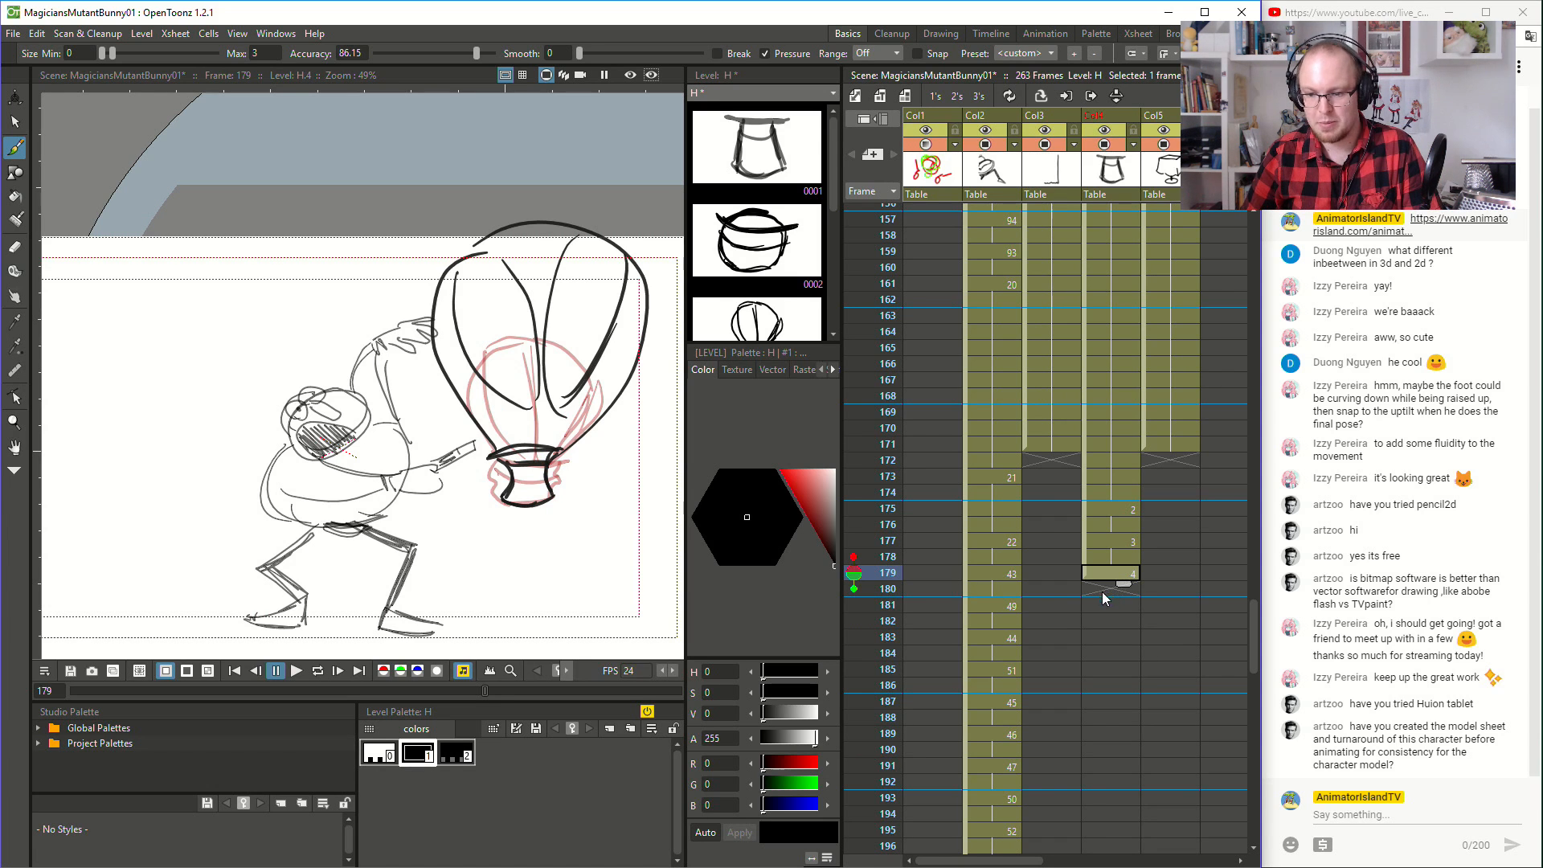
pyautogui.moveTo(1128, 652); pyautogui.dragTo(1135, 596)
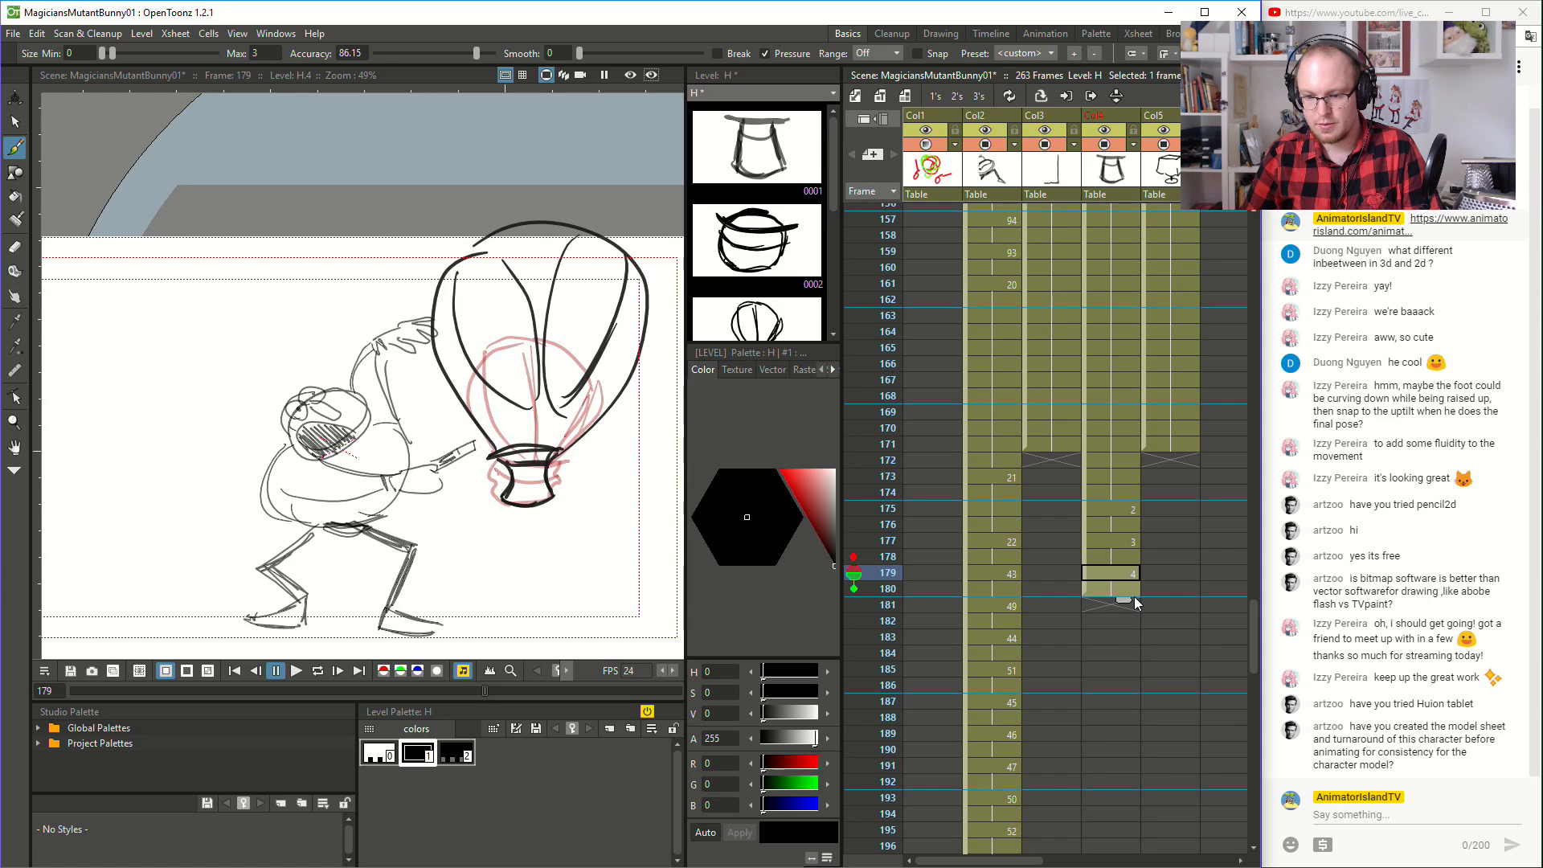
# - Sketch the biggest balloon, rising above the camera frame over a small basket, at frame 181 in Col4 and hold it through frame 194
pyautogui.click(1108, 606)
pyautogui.moveTo(468, 154)
pyautogui.mouseDown()
pyautogui.moveTo(500, 447)
pyautogui.moveTo(487, 410)
pyautogui.moveTo(552, 93)
pyautogui.moveTo(635, 346)
pyautogui.moveTo(549, 438)
pyautogui.mouseUp()
pyautogui.hotkey('ctrl', 'z')
pyautogui.moveTo(392, 148)
pyautogui.mouseDown()
pyautogui.moveTo(459, 297)
pyautogui.moveTo(521, 286)
pyautogui.moveTo(454, 119)
pyautogui.moveTo(497, 305)
pyautogui.moveTo(465, 144)
pyautogui.moveTo(585, 278)
pyautogui.moveTo(593, 134)
pyautogui.mouseUp()
pyautogui.hotkey('ctrl', 'z')
pyautogui.moveTo(493, 457)
pyautogui.mouseDown()
pyautogui.moveTo(557, 448)
pyautogui.moveTo(491, 455)
pyautogui.moveTo(537, 455)
pyautogui.moveTo(499, 459)
pyautogui.moveTo(515, 512)
pyautogui.moveTo(550, 494)
pyautogui.moveTo(549, 449)
pyautogui.mouseUp()
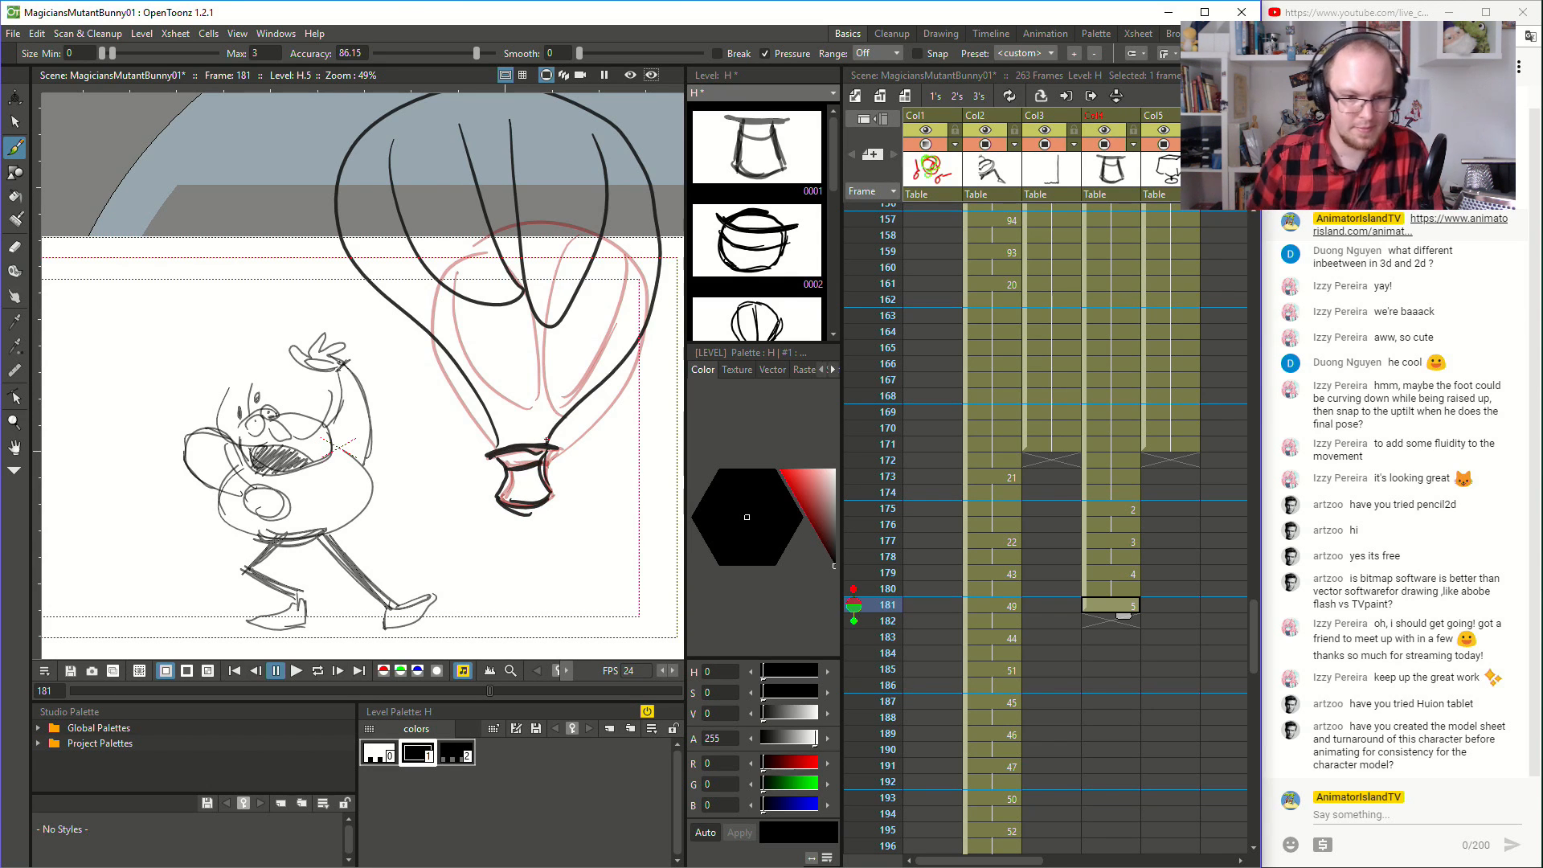
pyautogui.scroll(-2, 322, 575)
pyautogui.moveTo(1125, 616); pyautogui.dragTo(1125, 828)
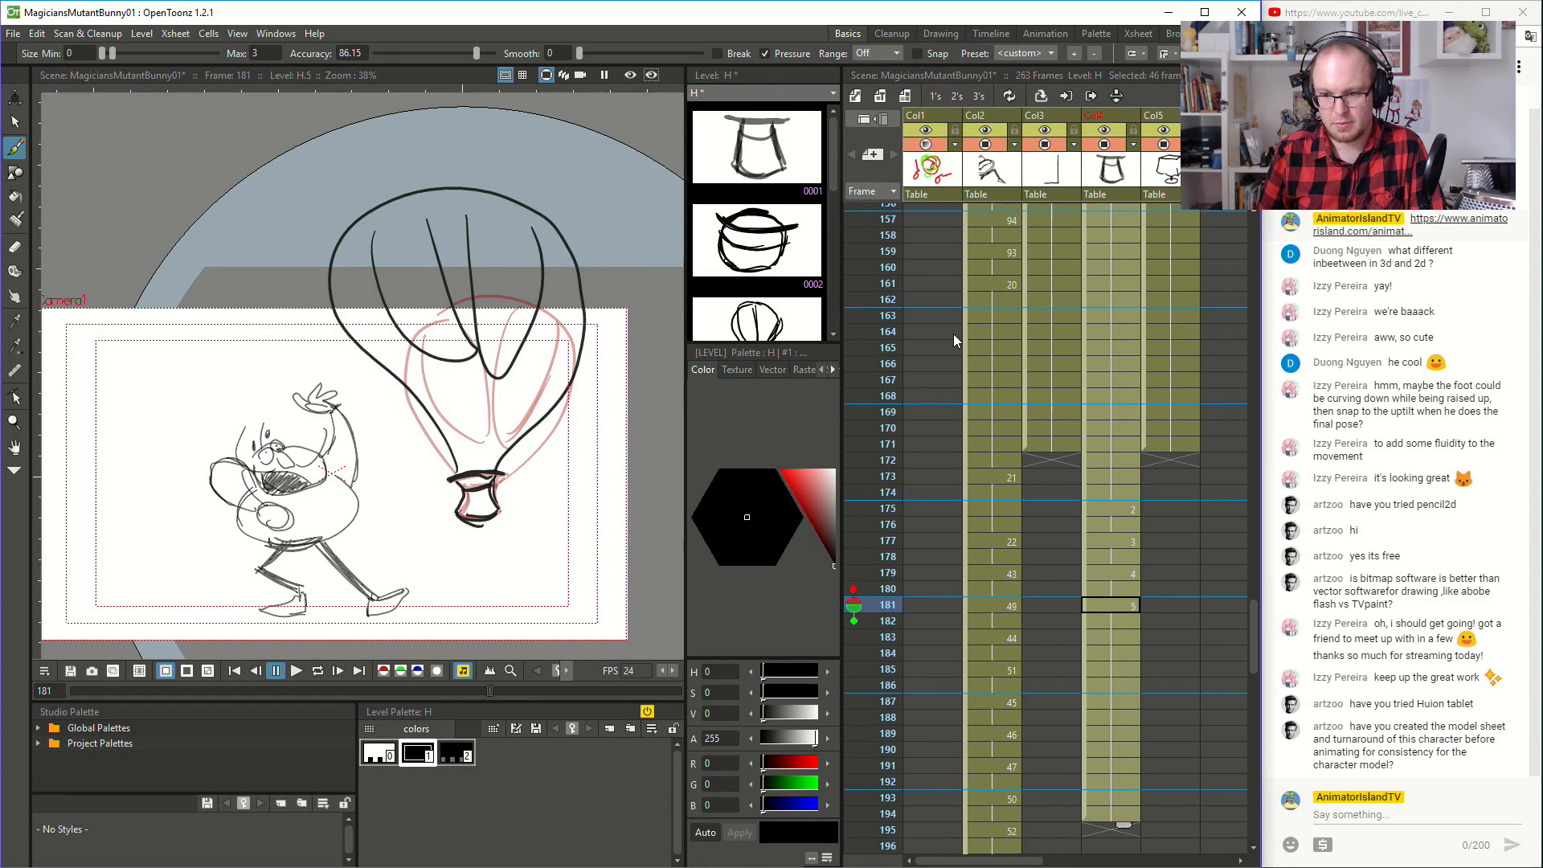
# - Play the balloon transformation from frame 169 and again from frame 149 to review its timing
pyautogui.click(908, 411)
pyautogui.click(295, 672)
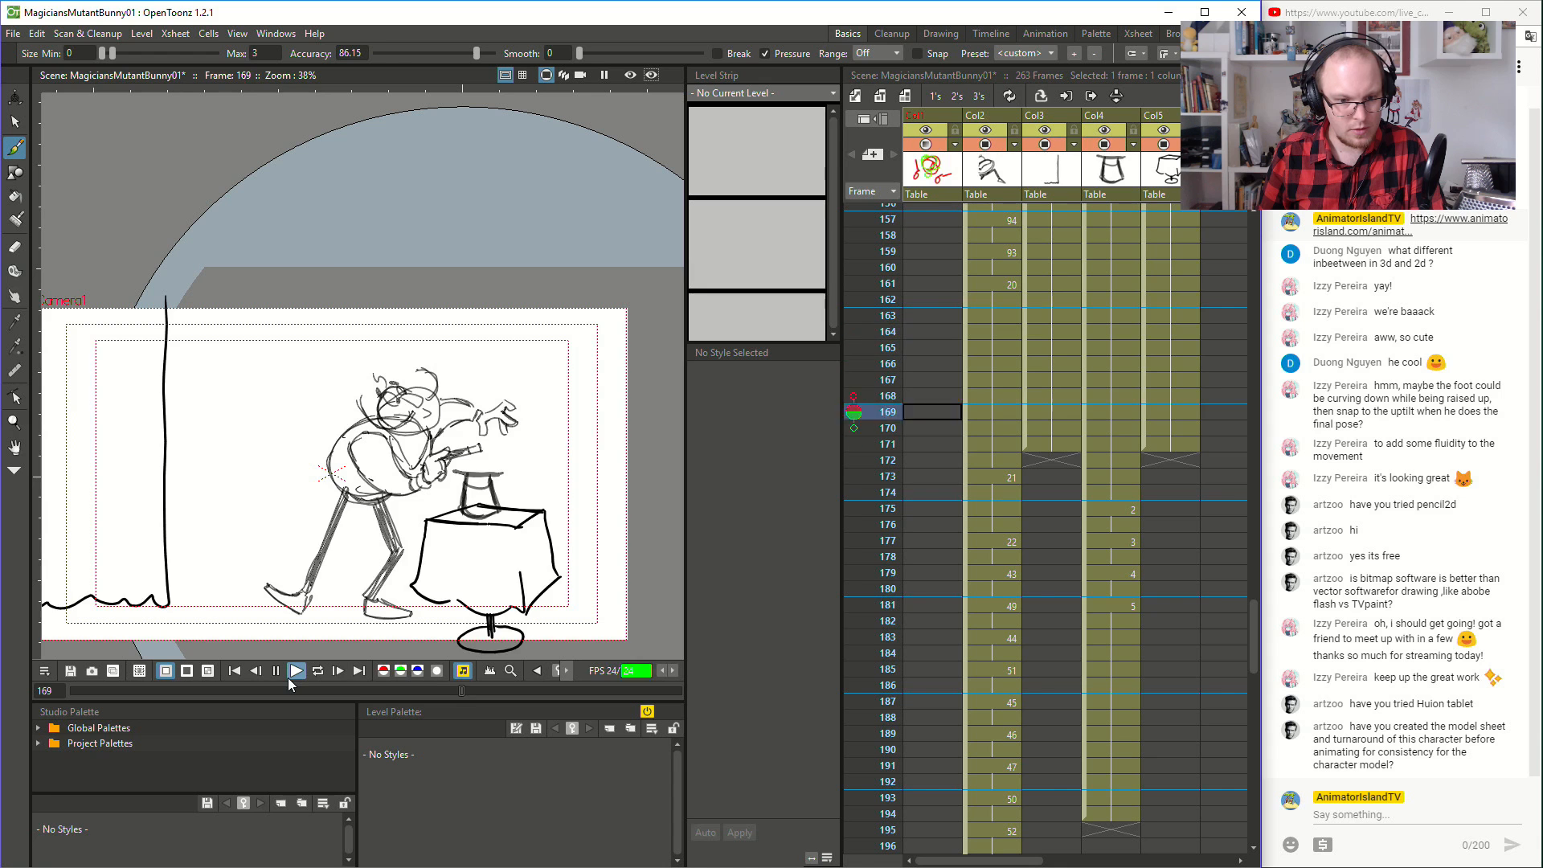
pyautogui.click(292, 677)
pyautogui.scroll(3, 1037, 288)
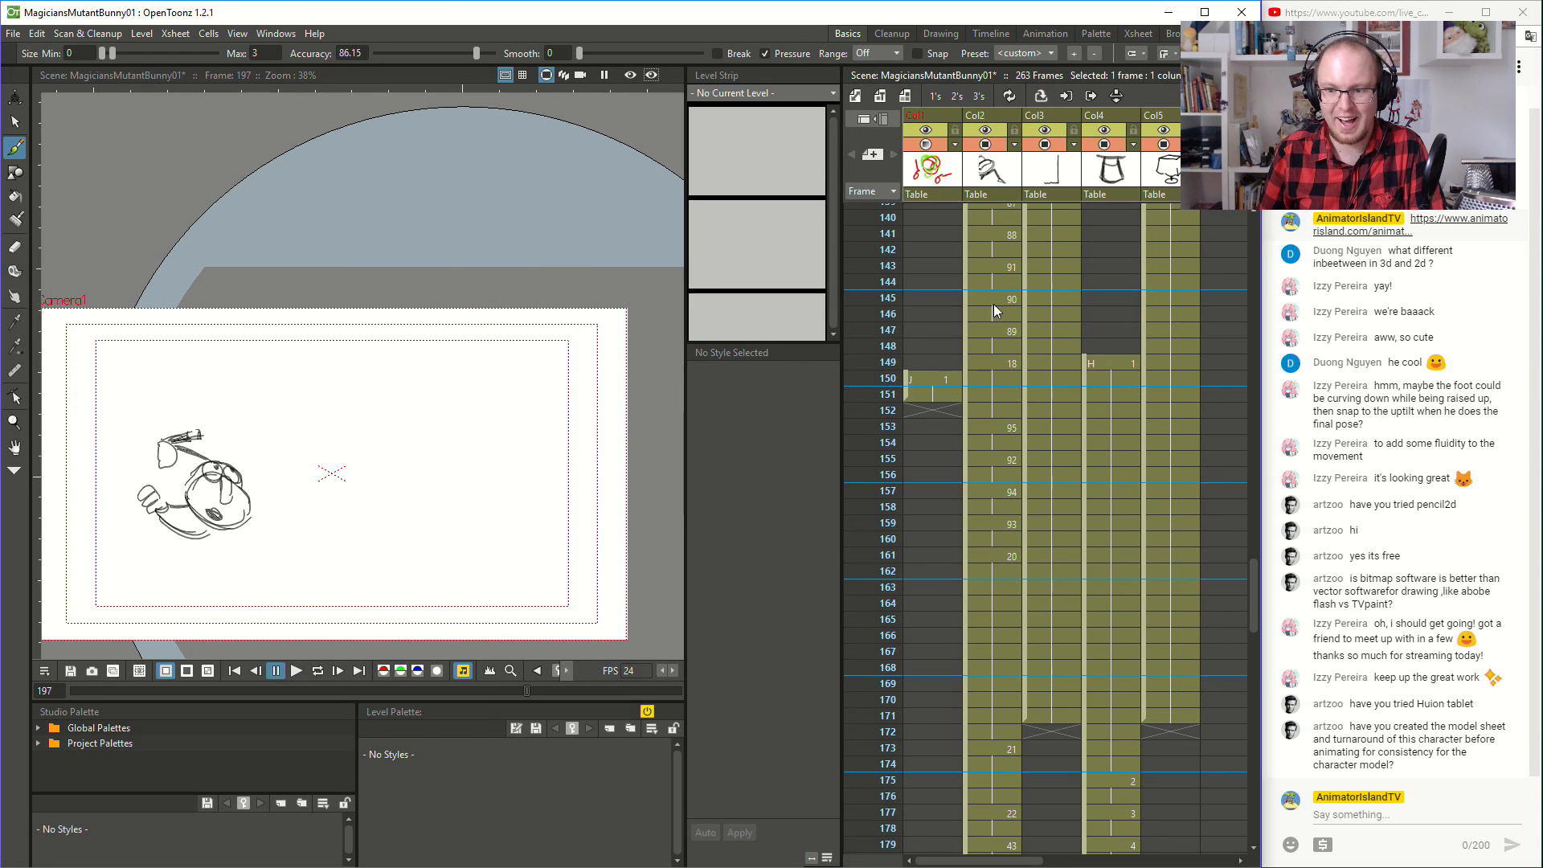
pyautogui.click(997, 364)
pyautogui.click(295, 672)
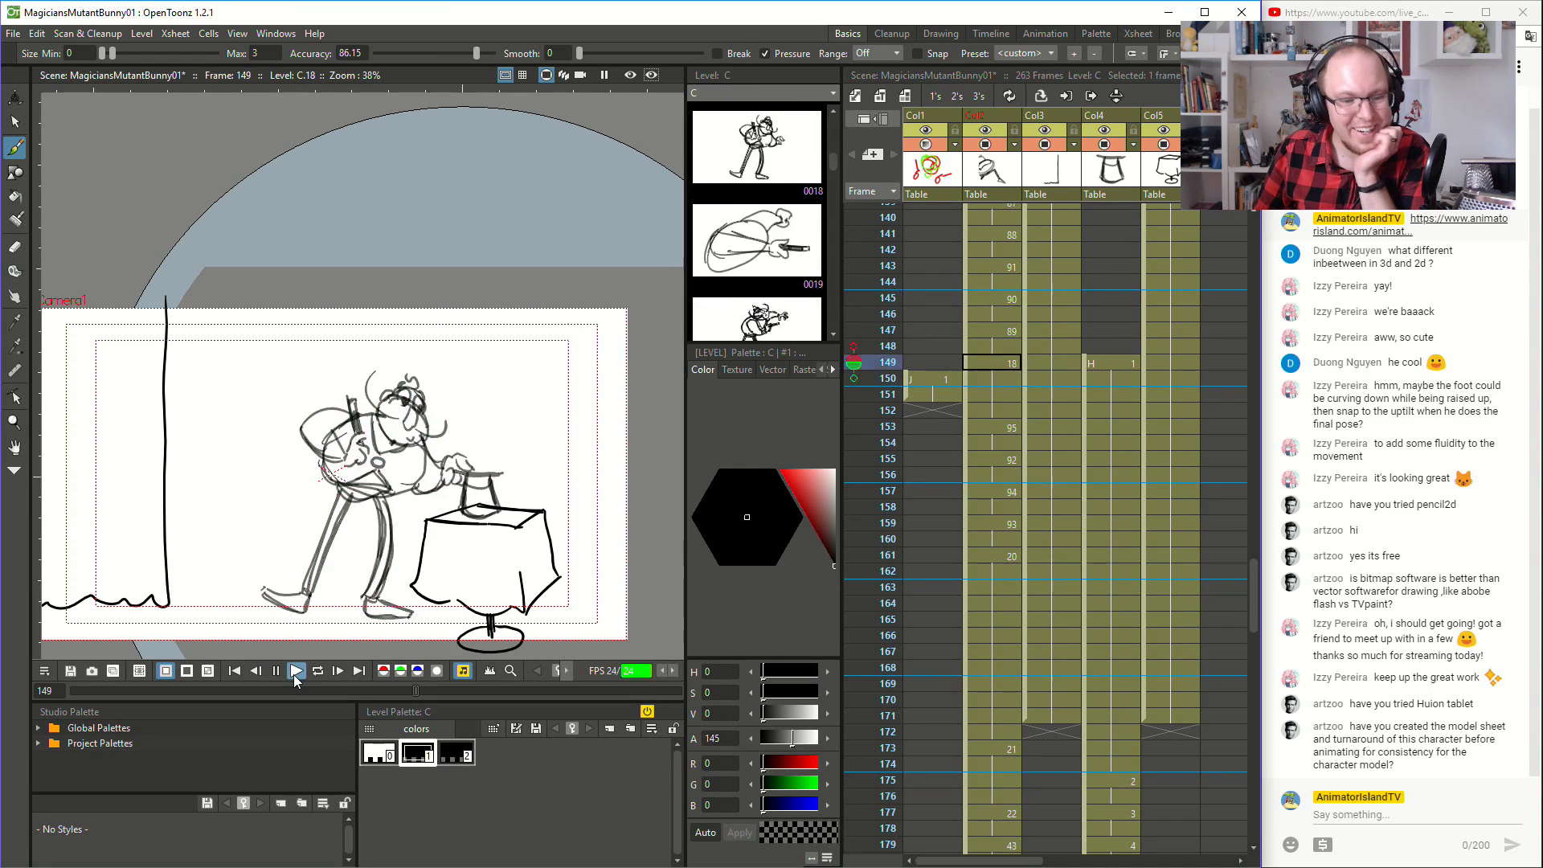
pyautogui.click(293, 673)
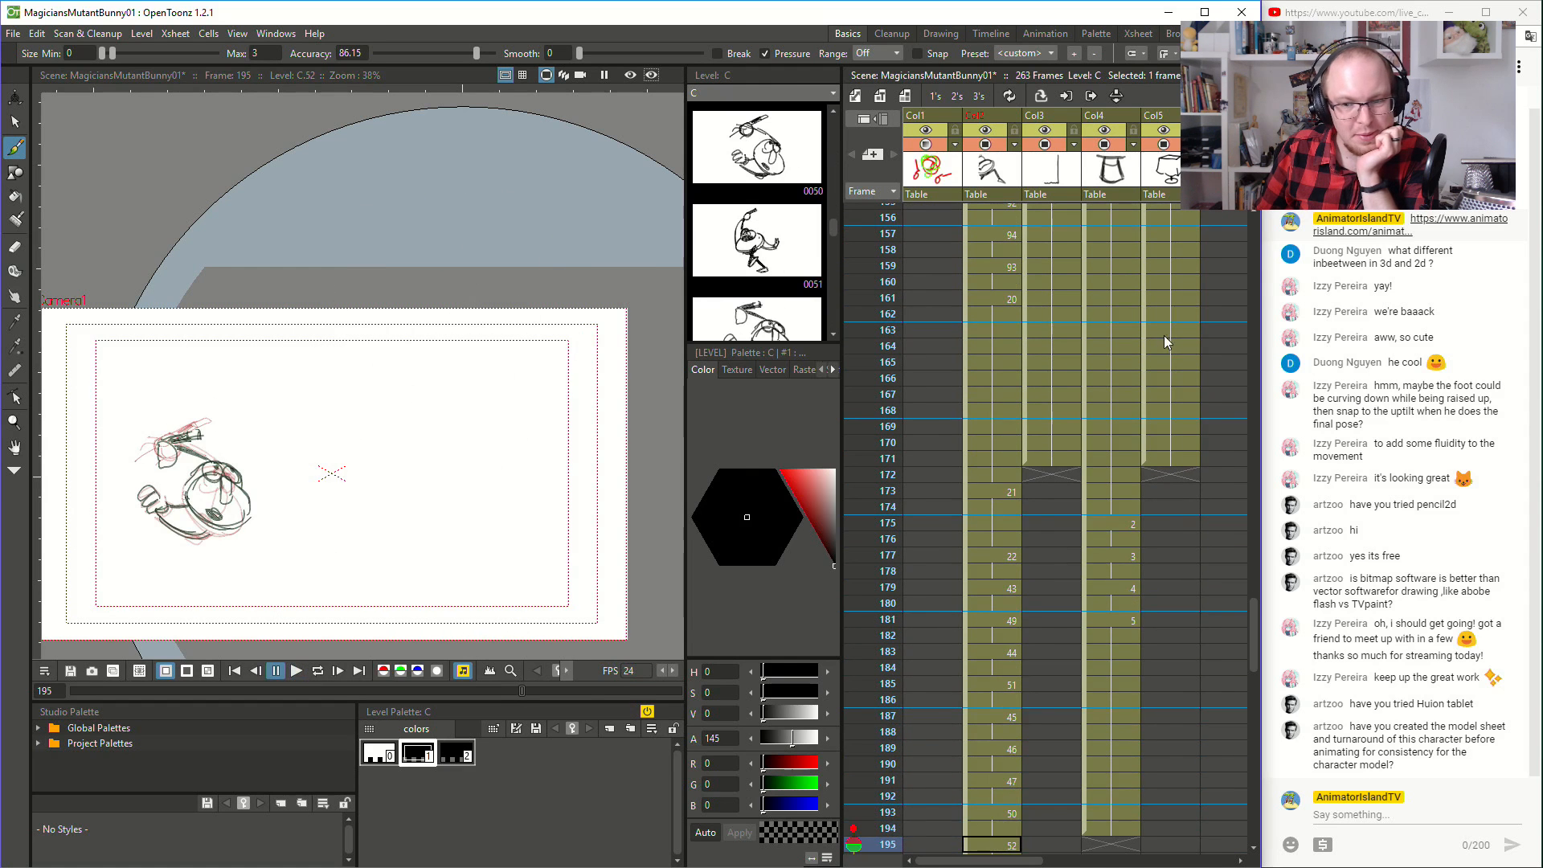
# - Play the animation from frame 133 and again from frame 80 to review the lead-in to the hat trick
pyautogui.scroll(5, 920, 479)
pyautogui.click(949, 331)
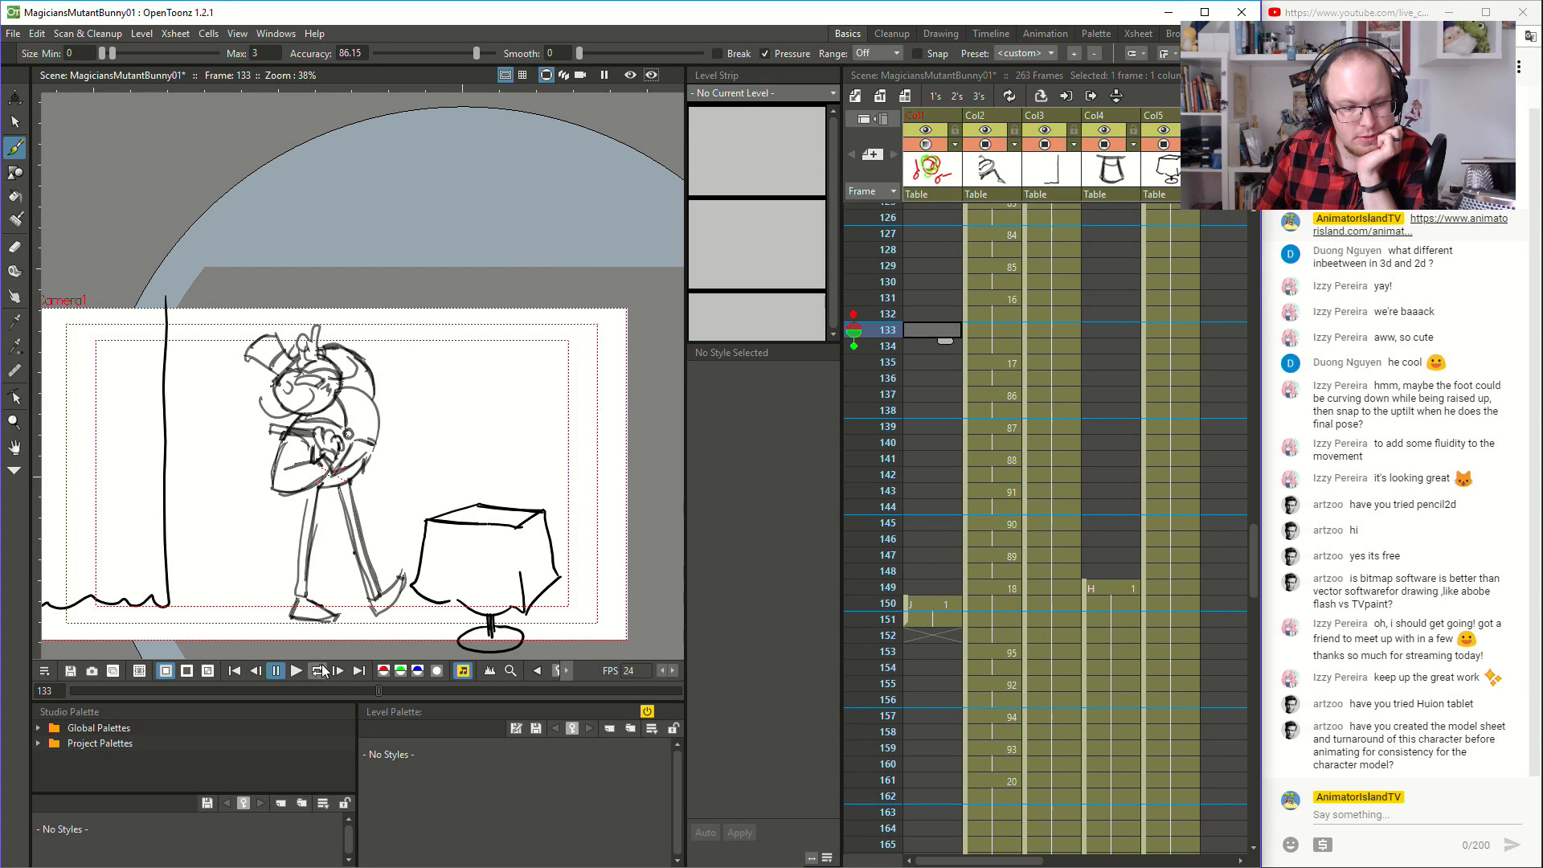
pyautogui.click(297, 671)
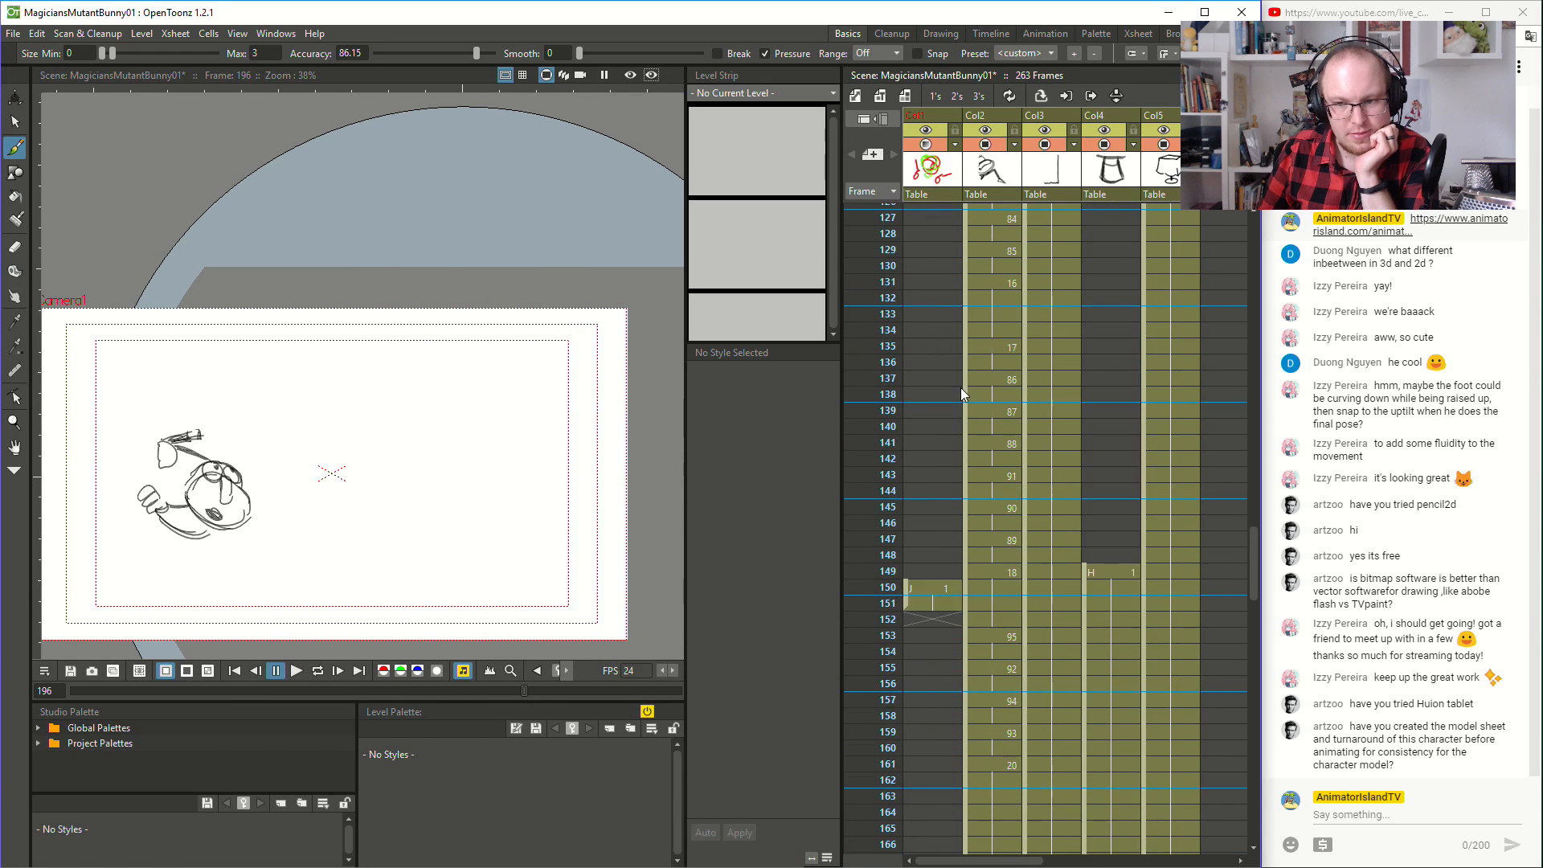
pyautogui.scroll(9, 962, 387)
pyautogui.click(972, 342)
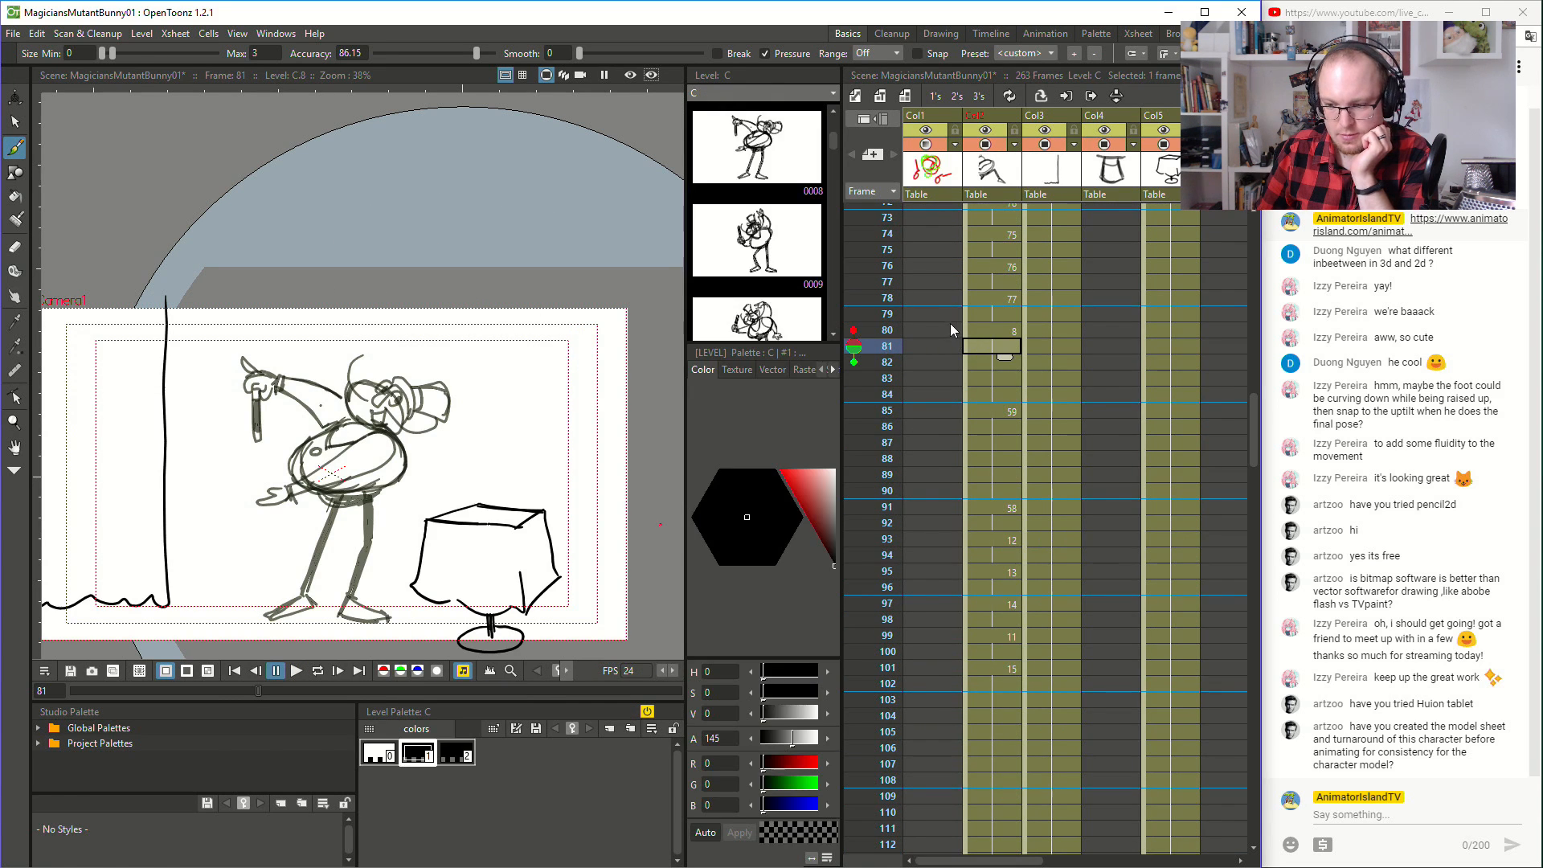
pyautogui.click(950, 325)
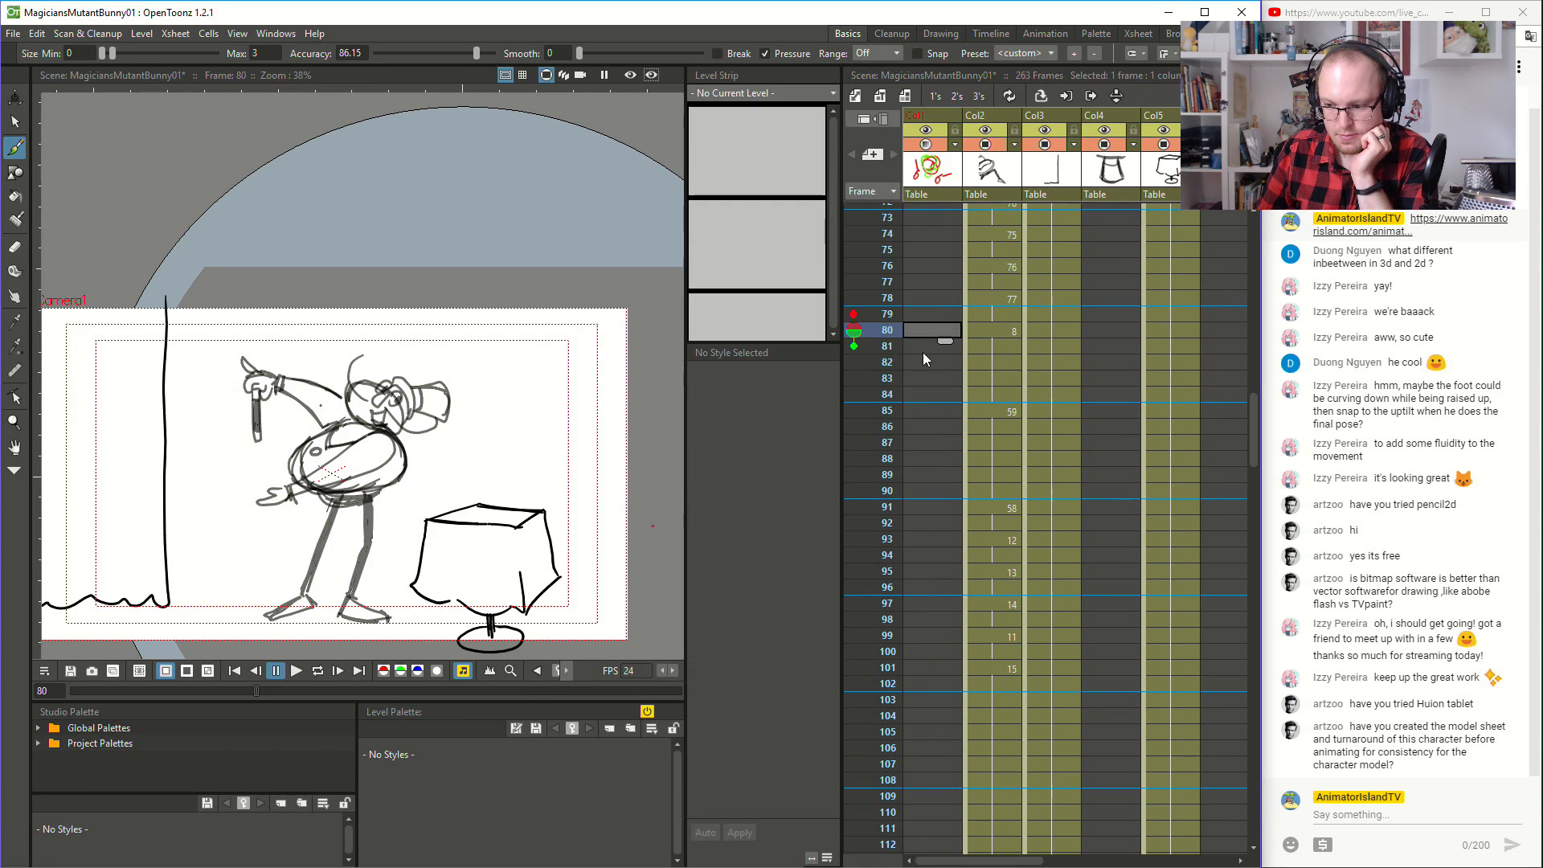
pyautogui.click(296, 672)
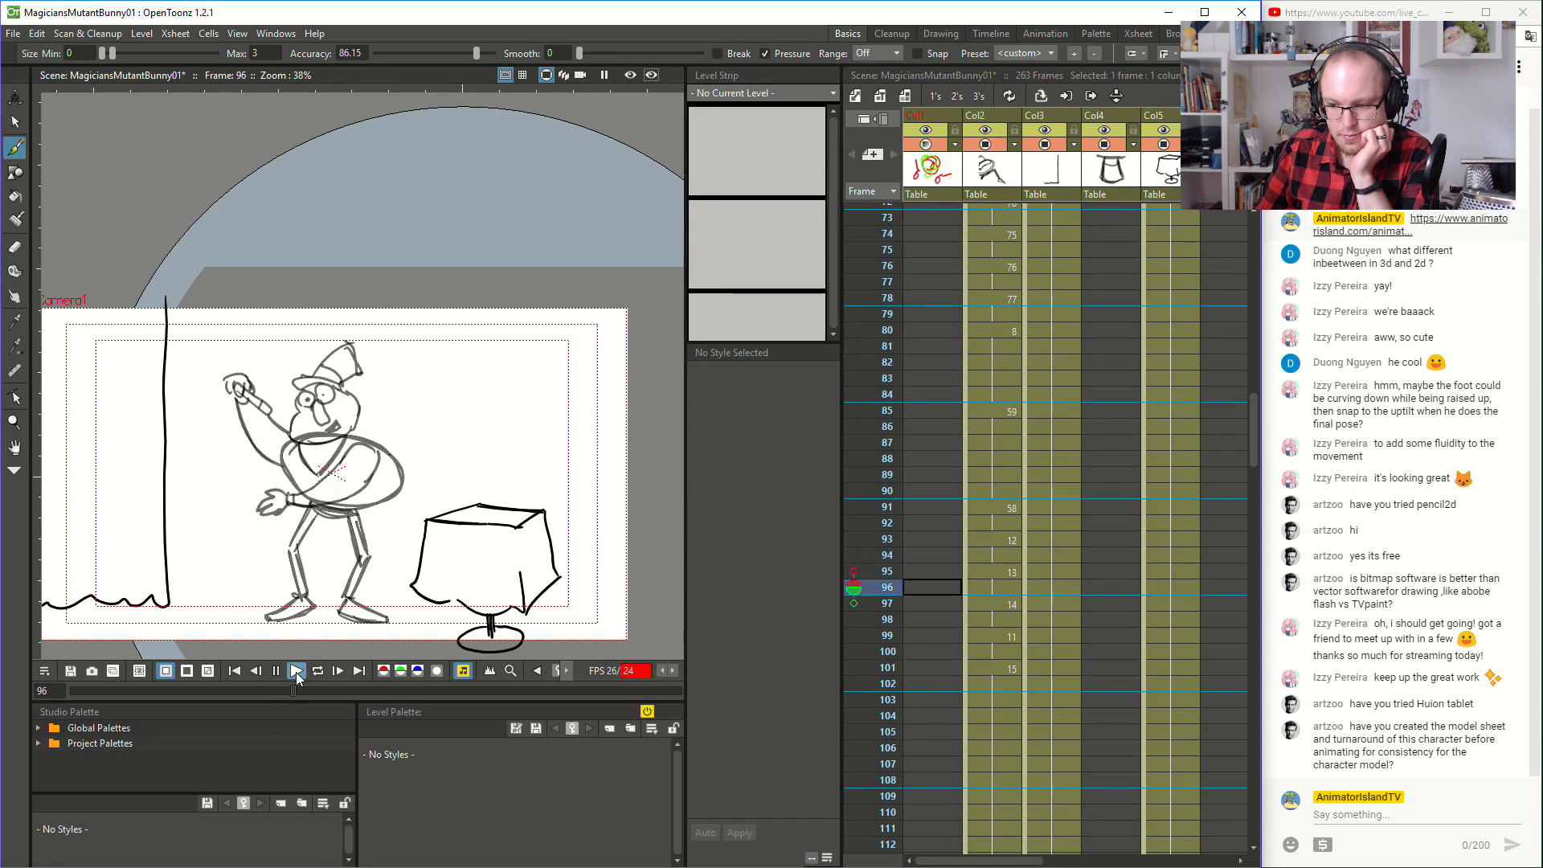
pyautogui.click(296, 672)
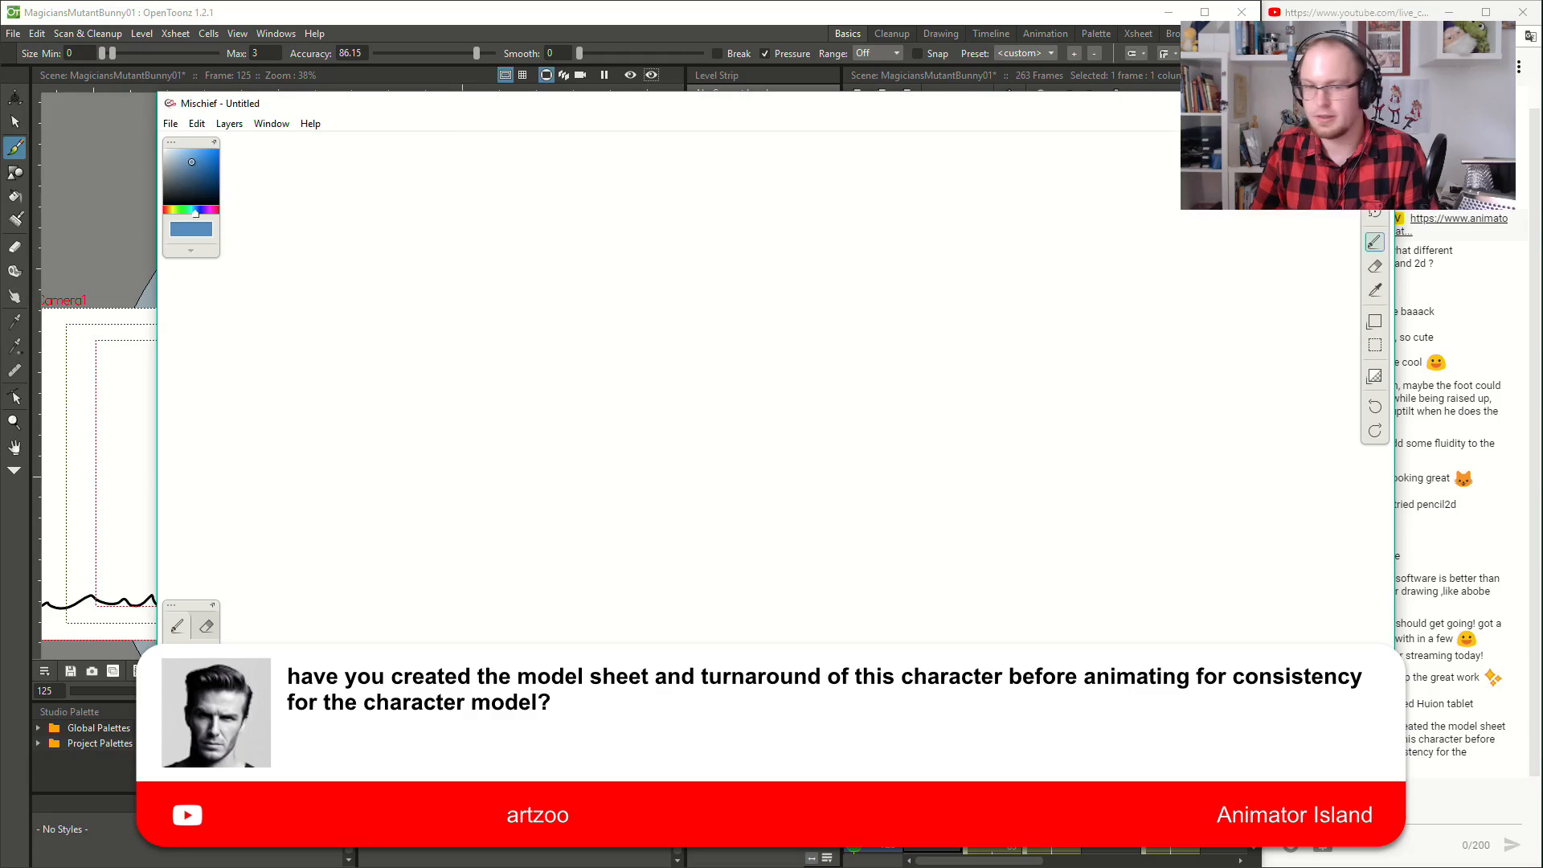
# - In Mischief, open the recent file MagiciansCharacterDesigns.art
pyautogui.click(170, 123)
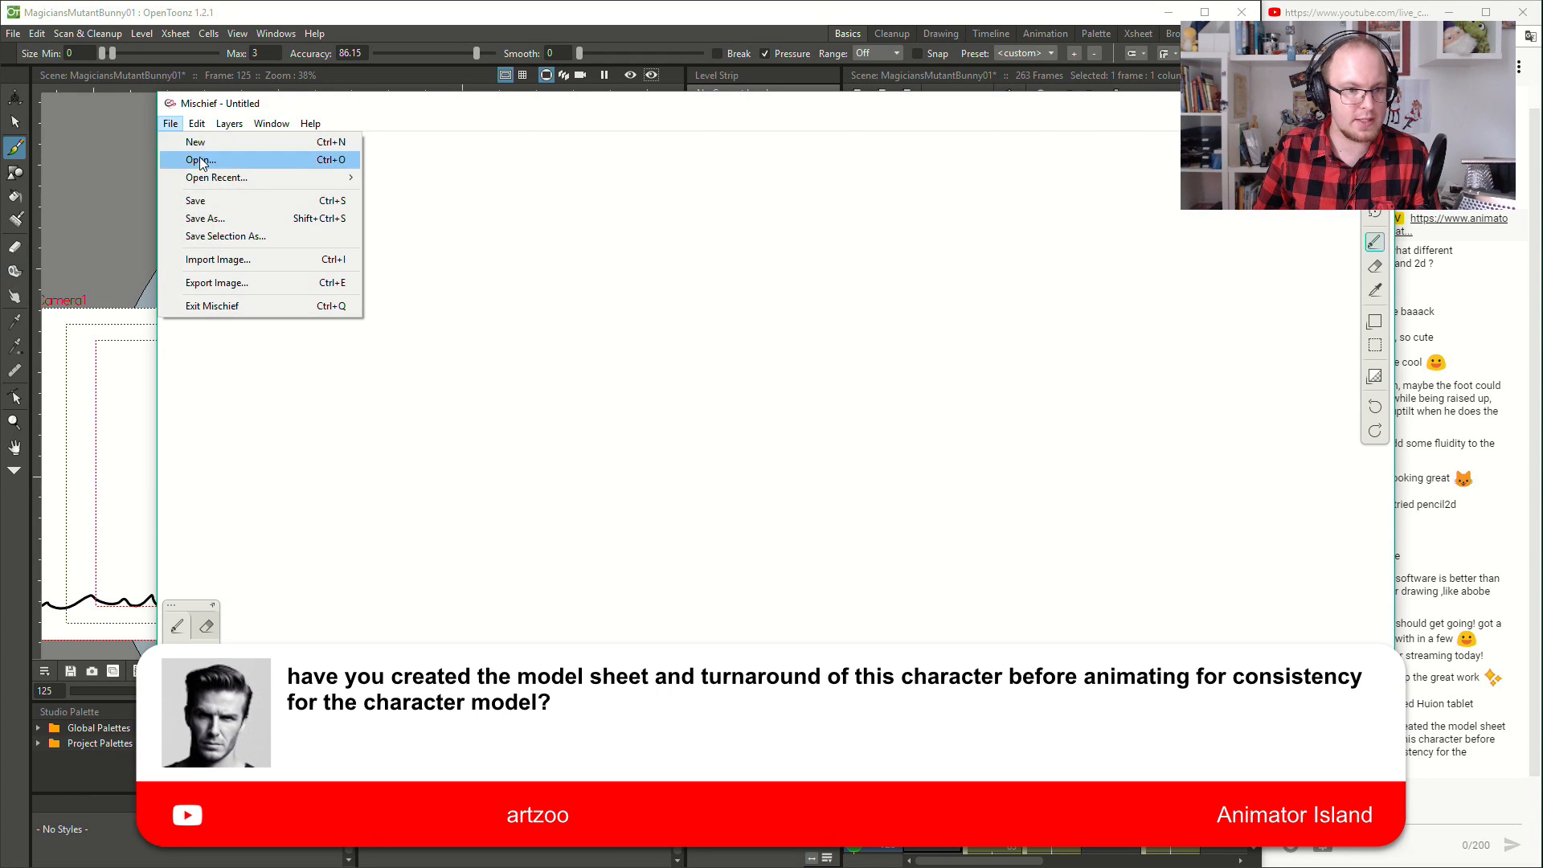
pyautogui.moveTo(213, 178)
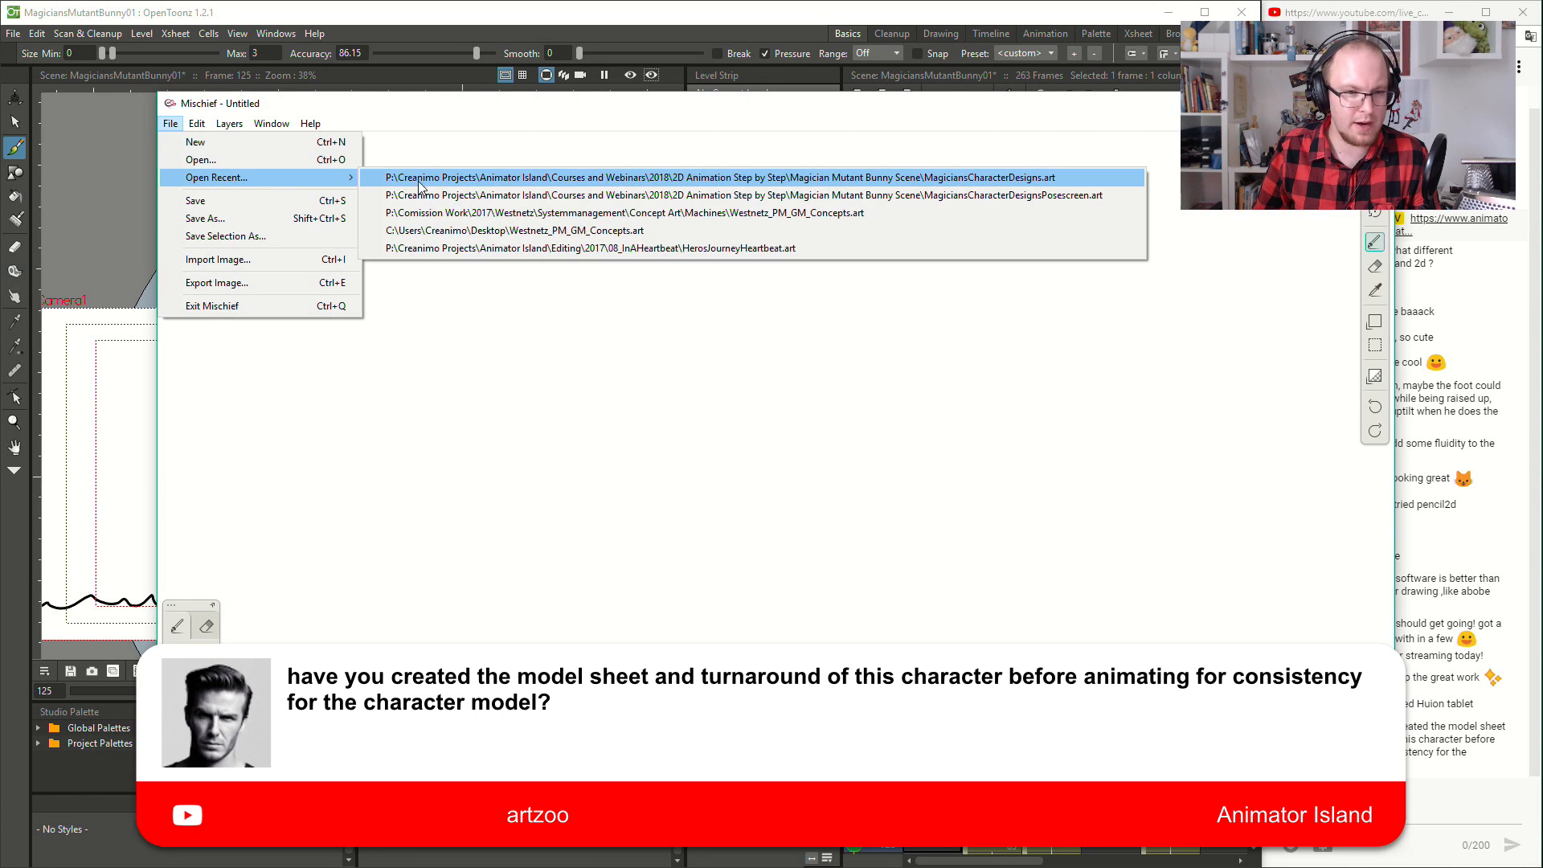
pyautogui.click(496, 184)
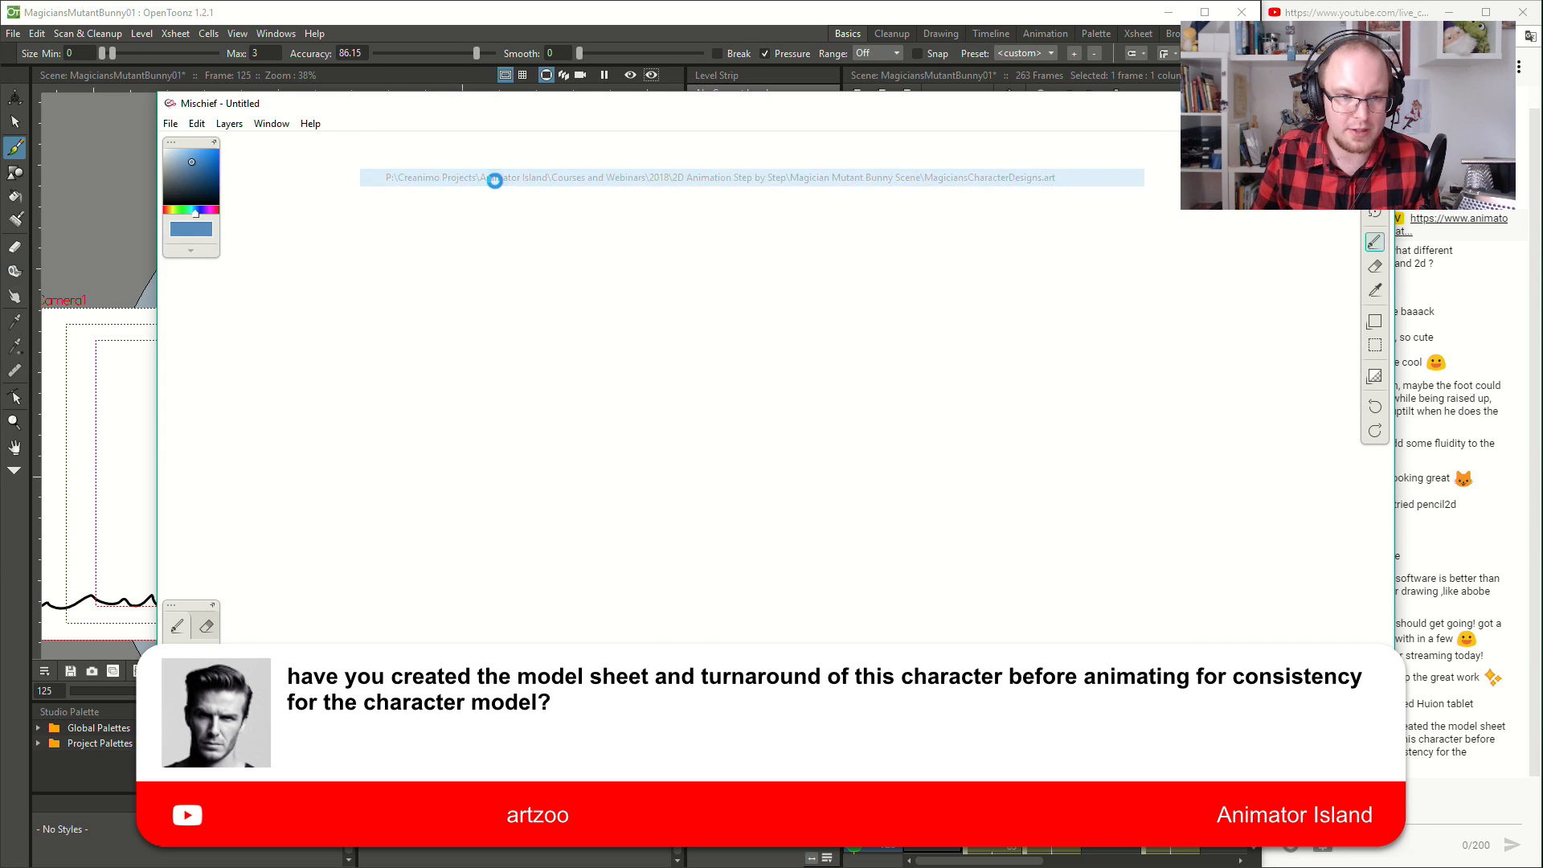
# - Examine the magician's body shape explorations and costumed pose sketches across the character design canvas
pyautogui.scroll(-5, 575, 473)
pyautogui.moveTo(474, 589); pyautogui.dragTo(1002, 323)
pyautogui.scroll(5, 658, 347)
pyautogui.scroll(-6, 669, 219)
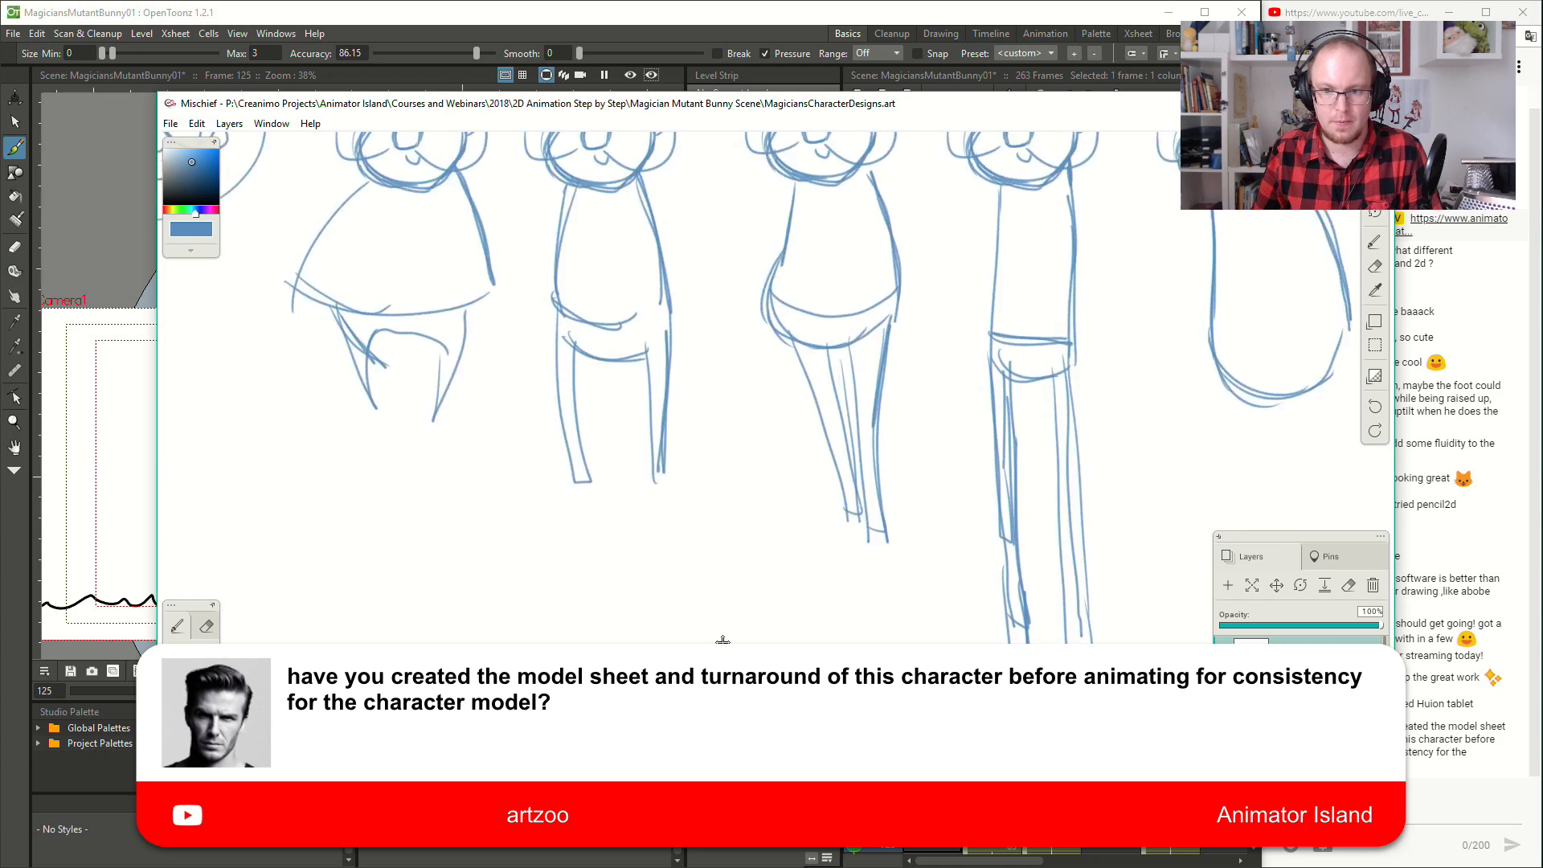
pyautogui.scroll(2, 737, 503)
pyautogui.moveTo(1019, 490); pyautogui.dragTo(630, 478)
pyautogui.moveTo(836, 485); pyautogui.dragTo(537, 487)
pyautogui.moveTo(1001, 437); pyautogui.dragTo(934, 439)
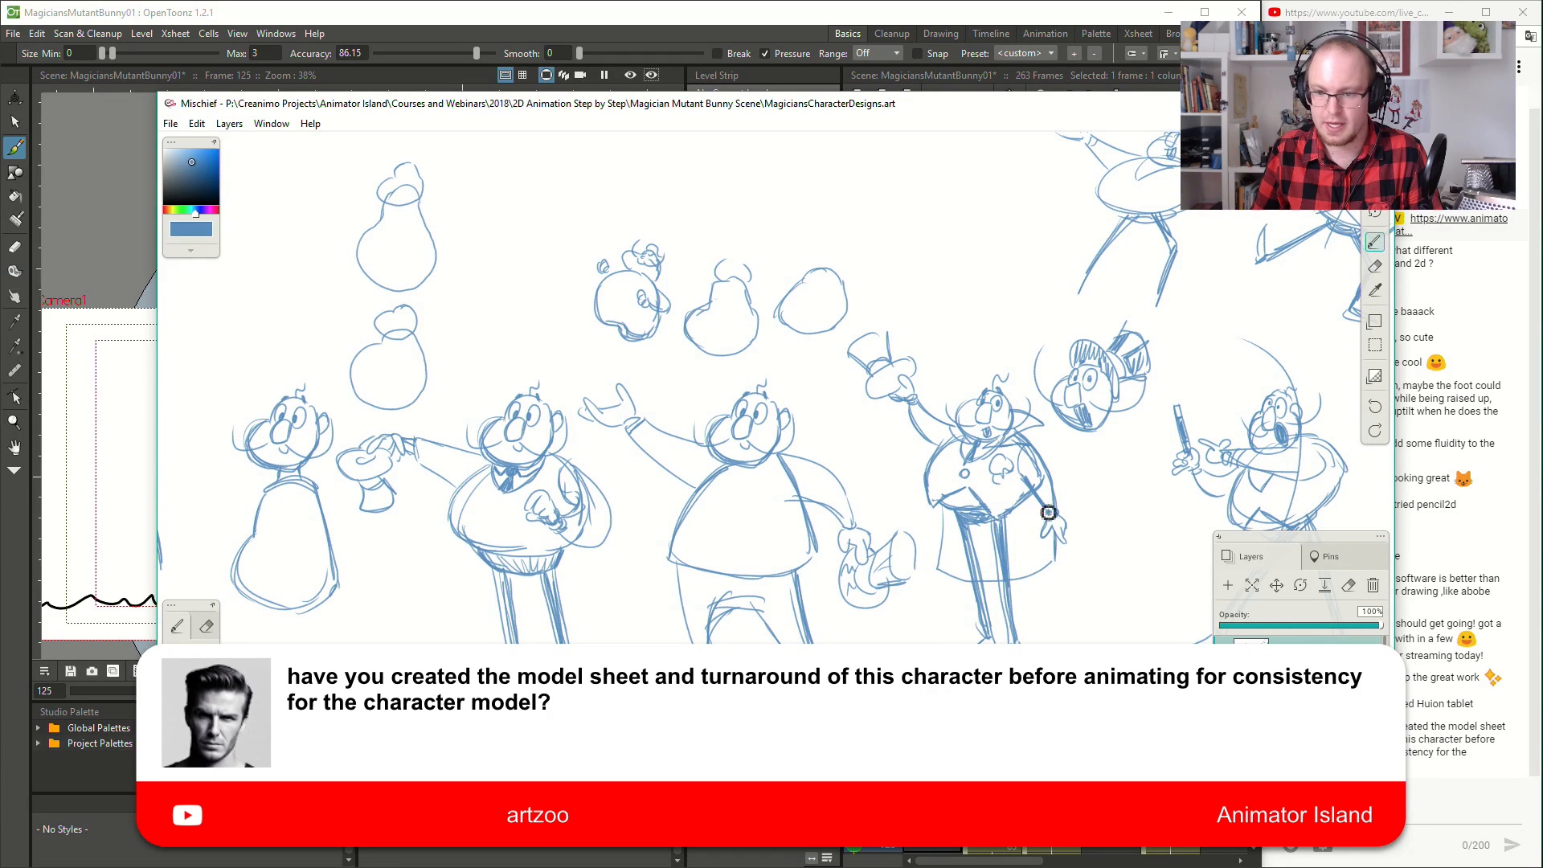
# - Switch back to OpenToonz and view the end of the magician column in the Xsheet around frame 233
pyautogui.click(1302, 103)
pyautogui.scroll(-14, 994, 354)
pyautogui.scroll(-14, 1025, 344)
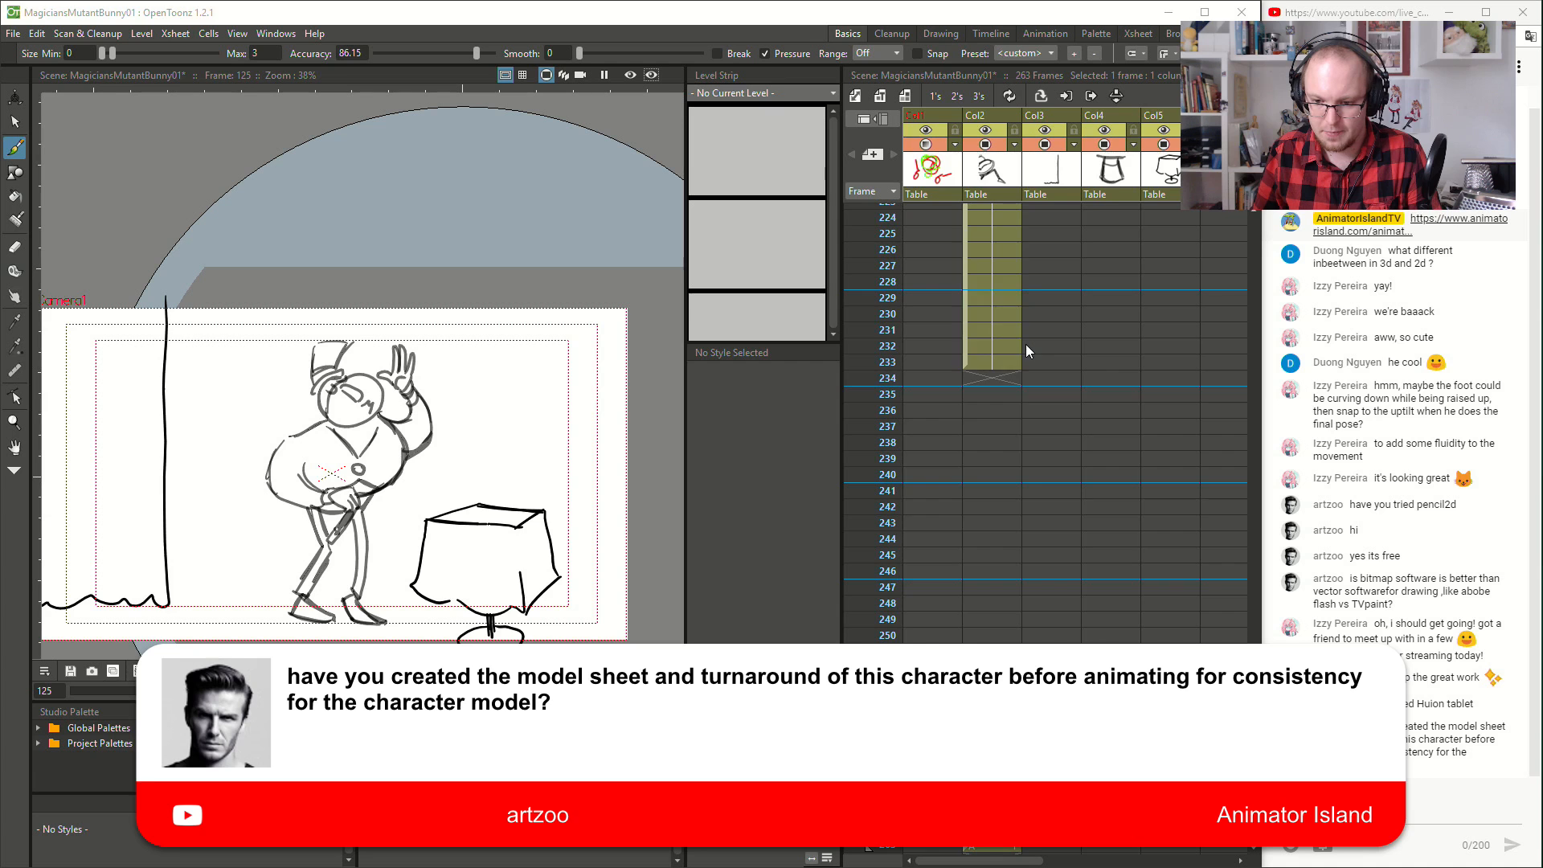
# - Examine the magician's costumed design pose, with the hat in his outstretched hand, at frame 263
pyautogui.click(1005, 364)
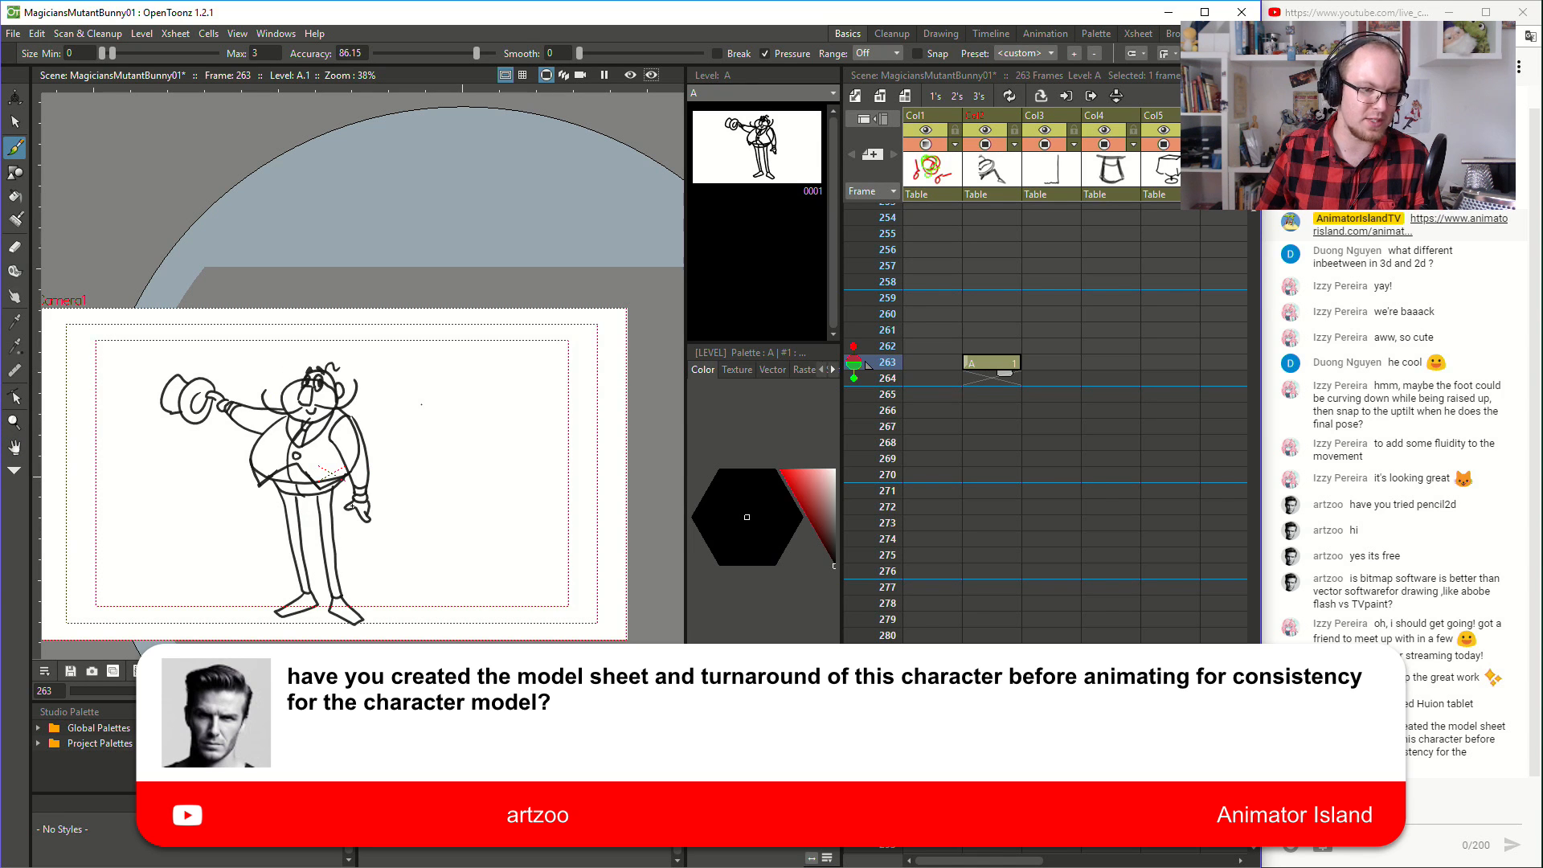
pyautogui.scroll(3, 183, 384)
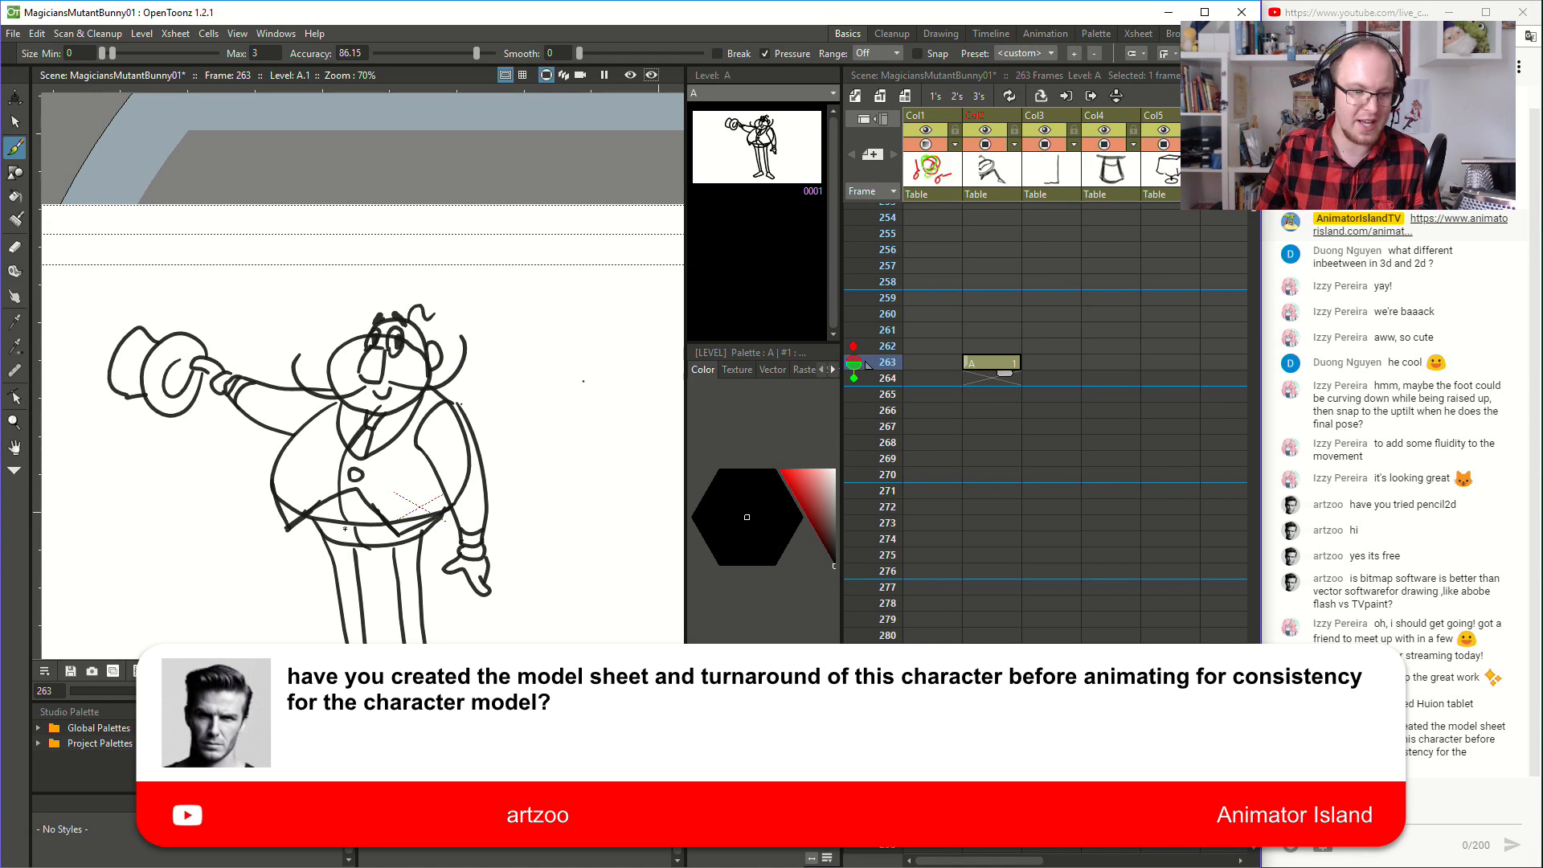
pyautogui.scroll(-3, 345, 528)
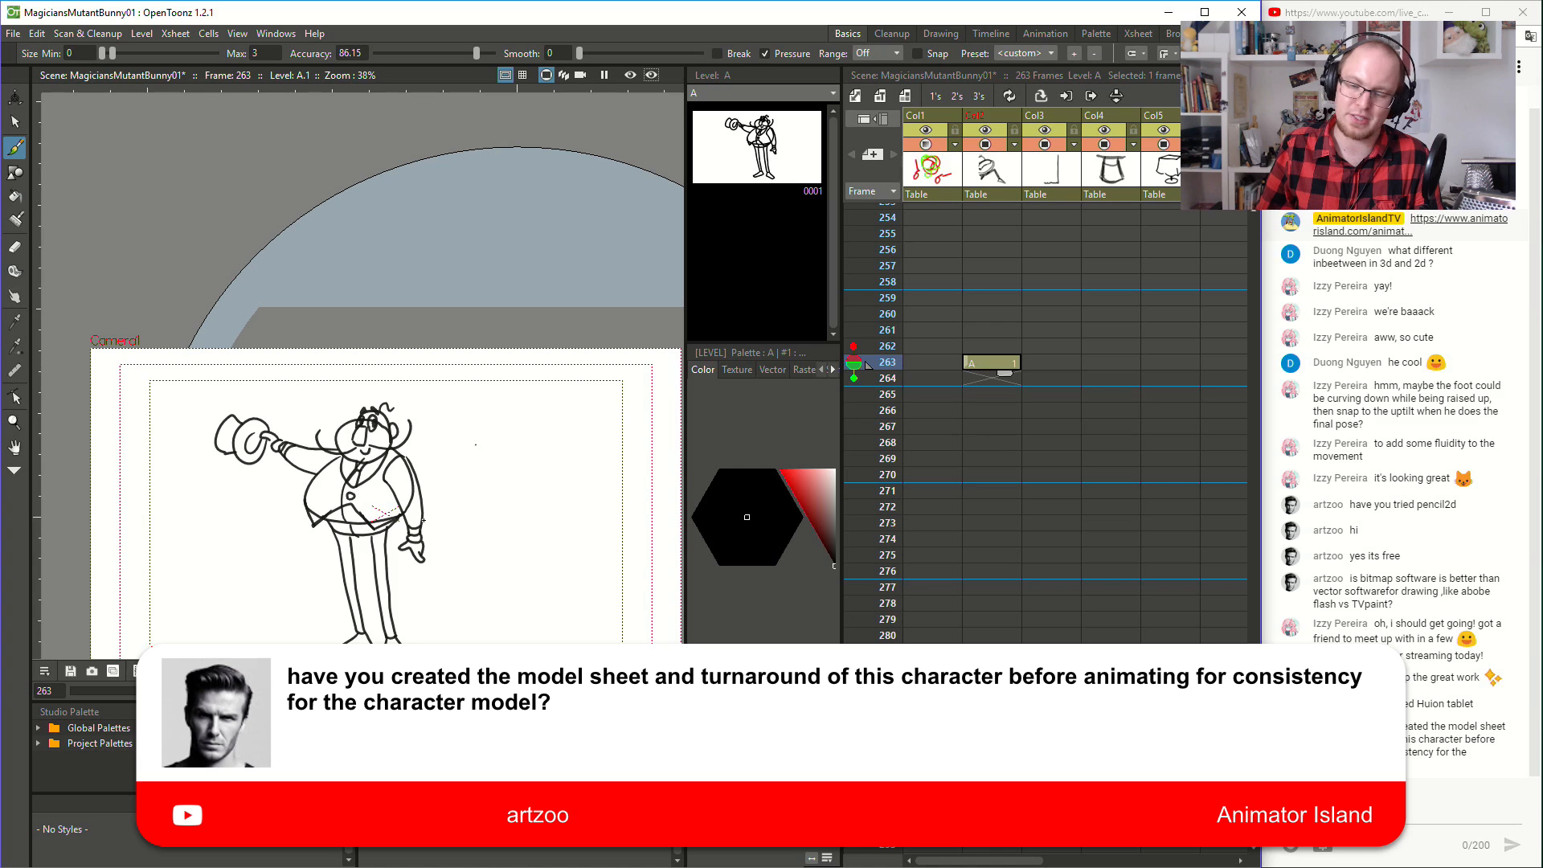
# - Play the animation from frame 48 to review the magician's performance through the balloon transformation
pyautogui.scroll(6, 992, 444)
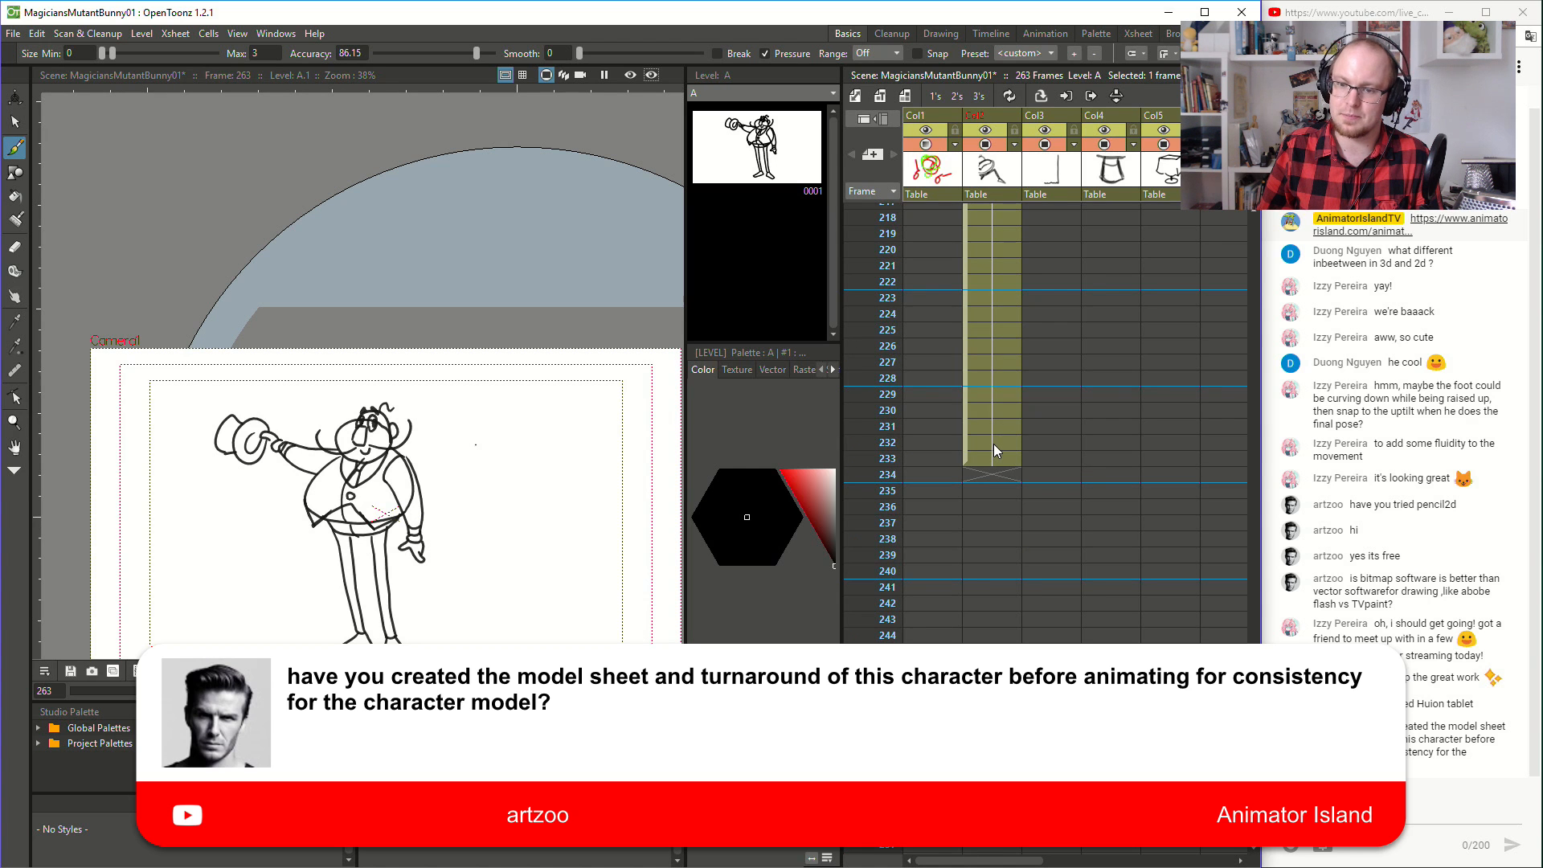
pyautogui.scroll(20, 994, 443)
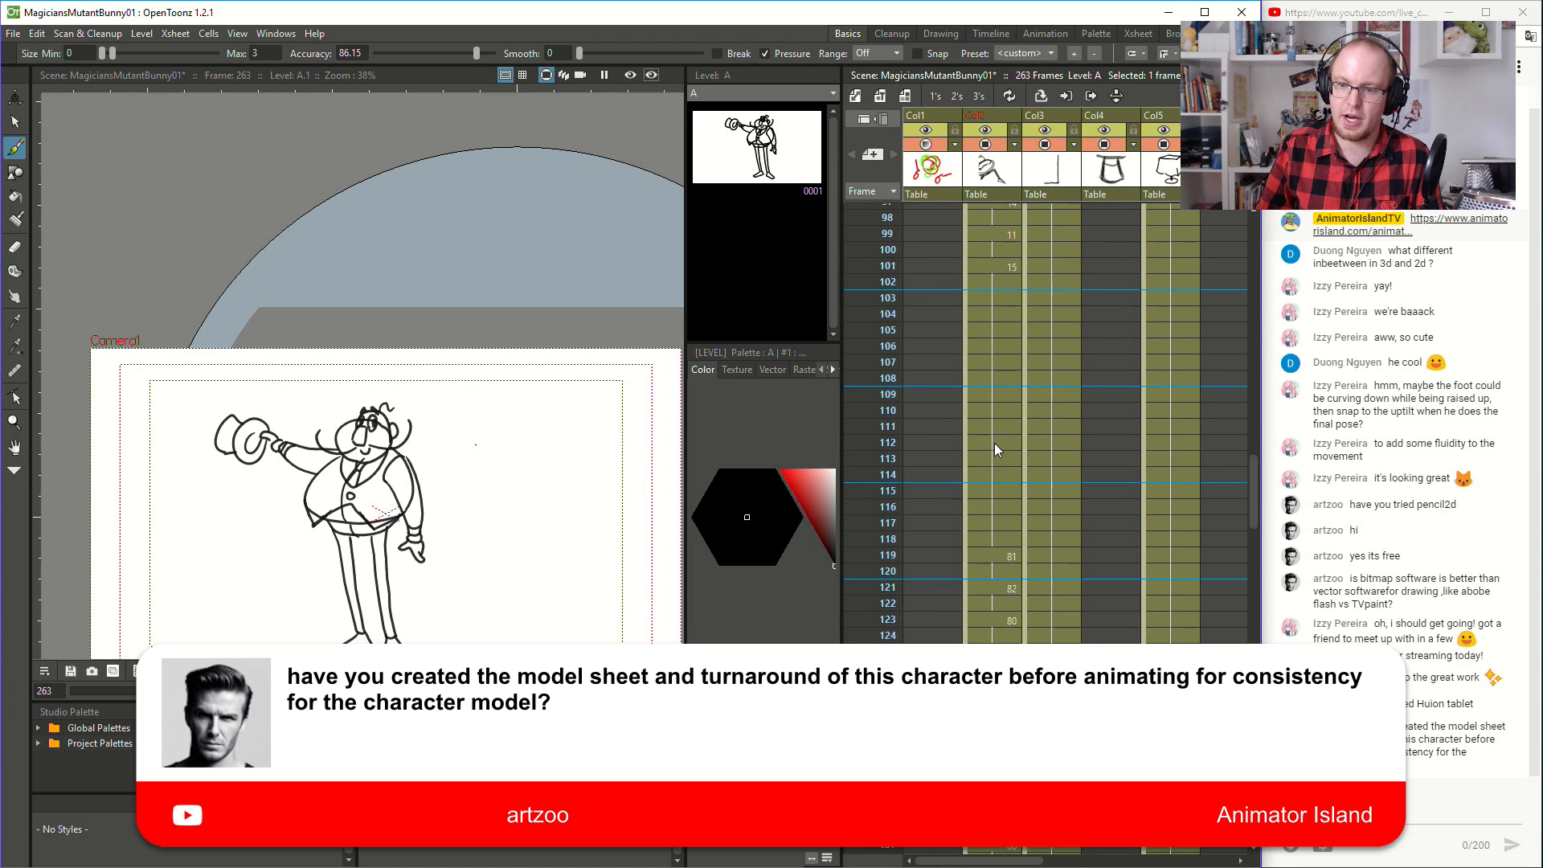
pyautogui.scroll(5, 995, 443)
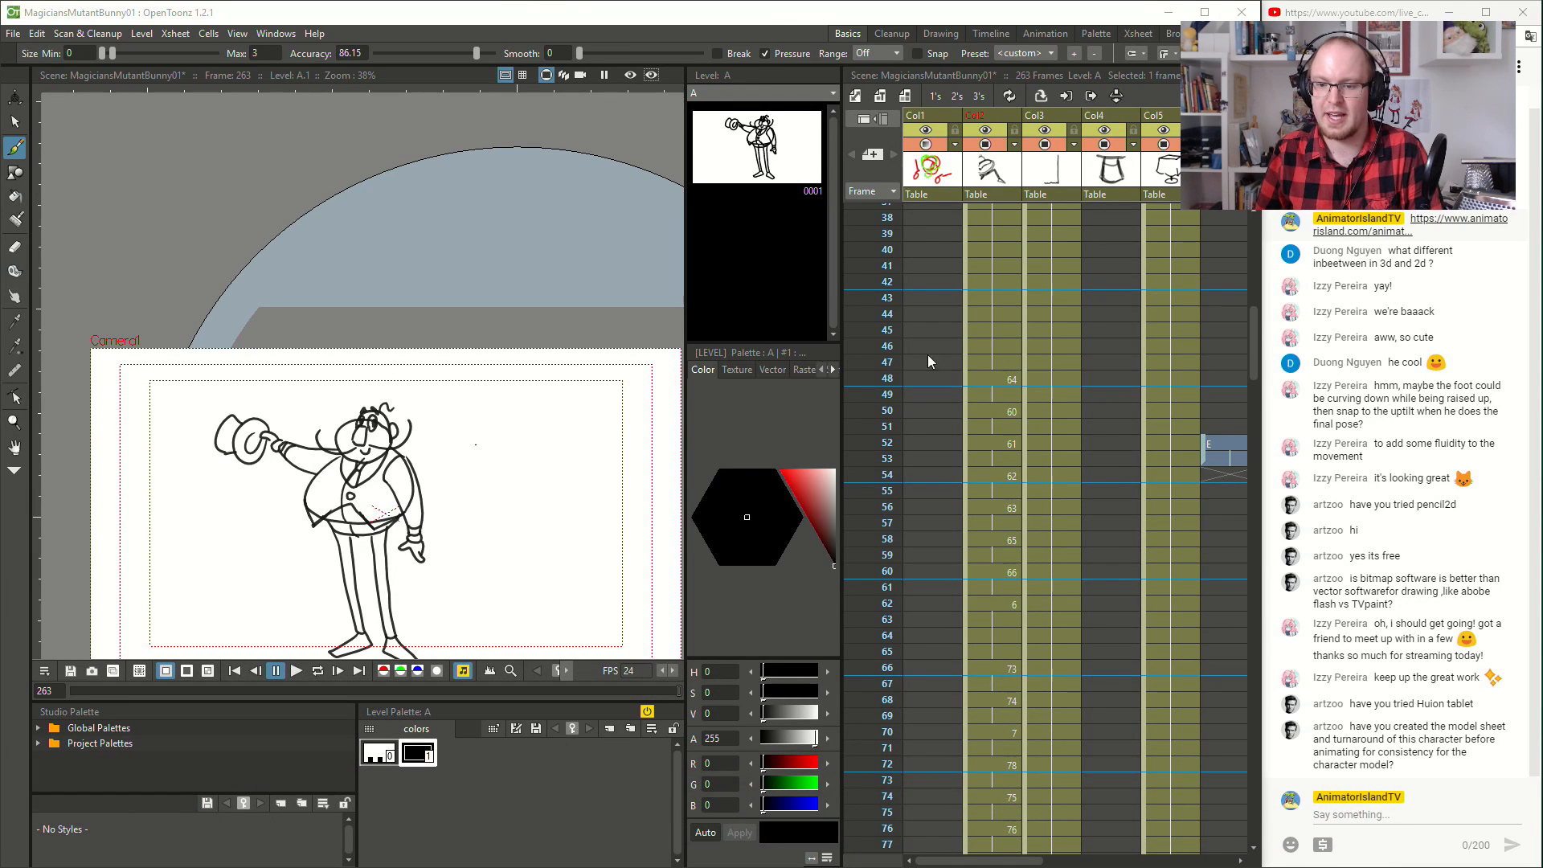
pyautogui.click(1002, 363)
pyautogui.click(1004, 378)
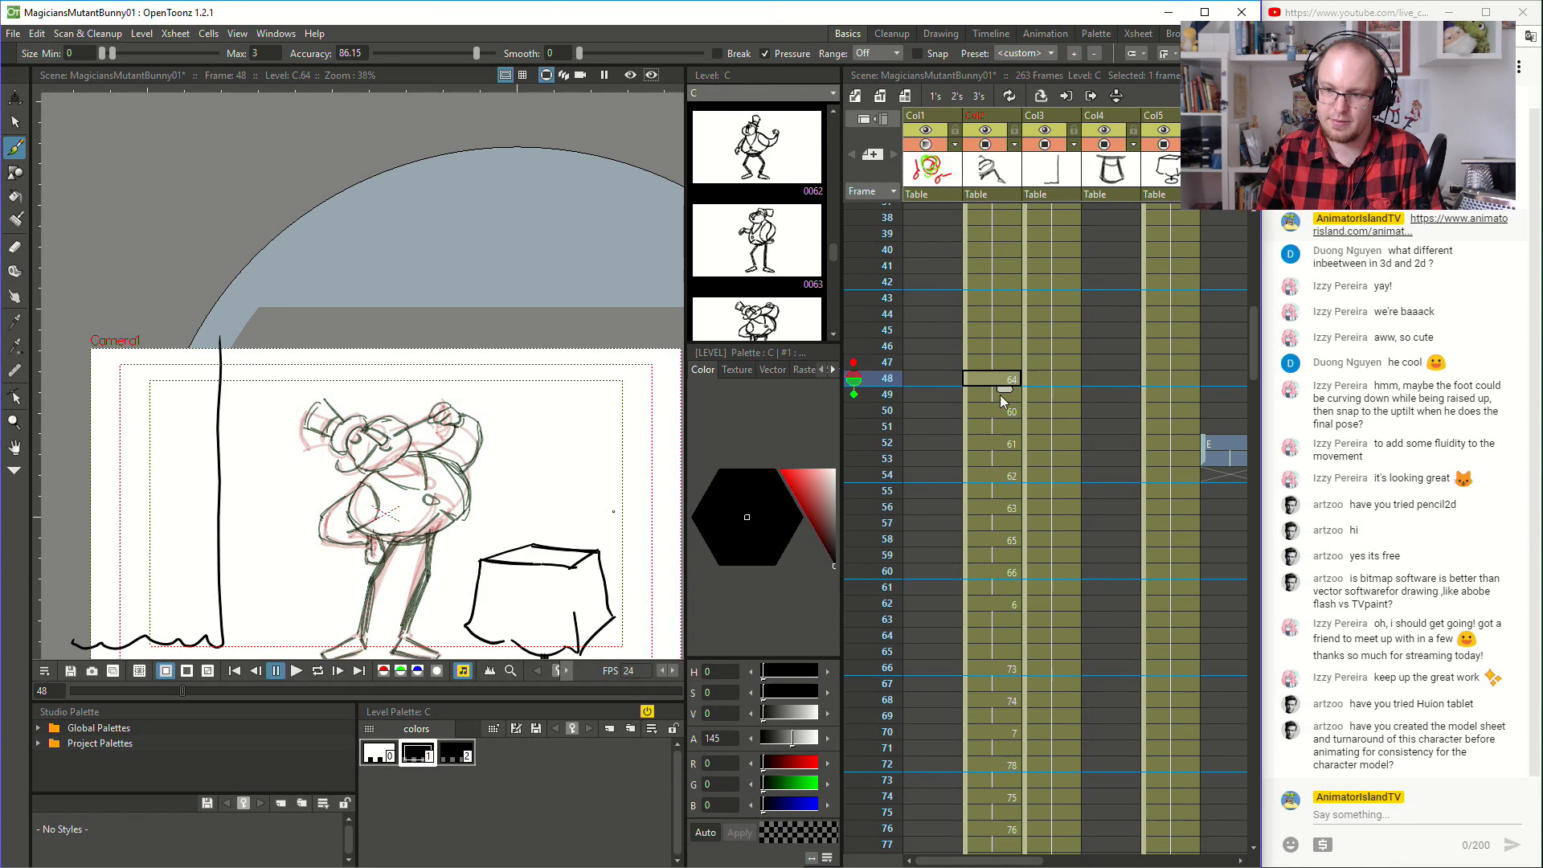
pyautogui.click(297, 671)
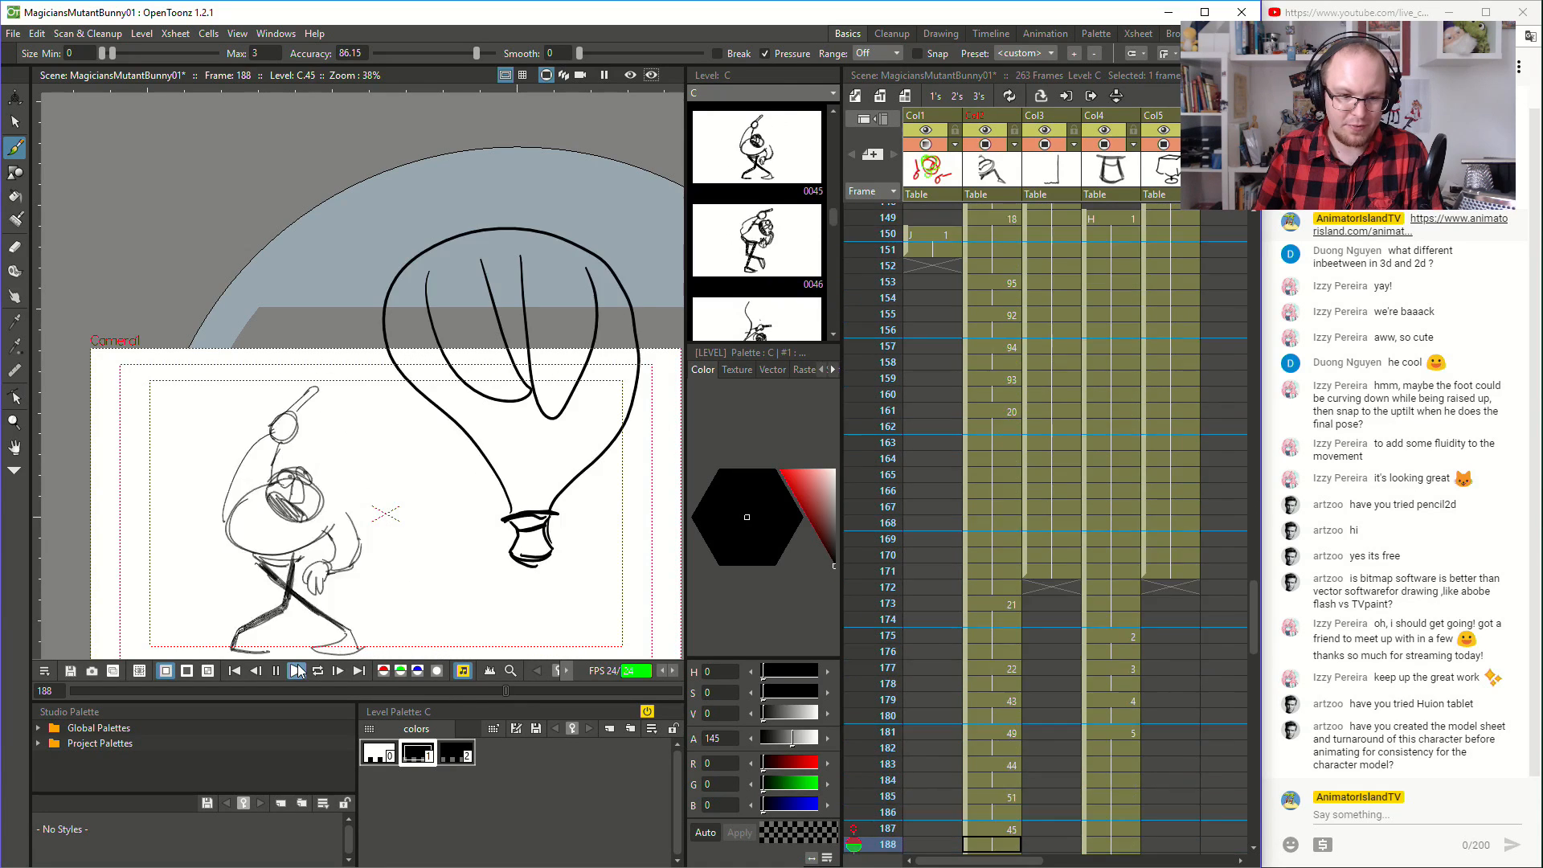
pyautogui.click(298, 671)
# - Reframe the camera view and replay the hat trick from frame 172
pyautogui.scroll(-2, 906, 550)
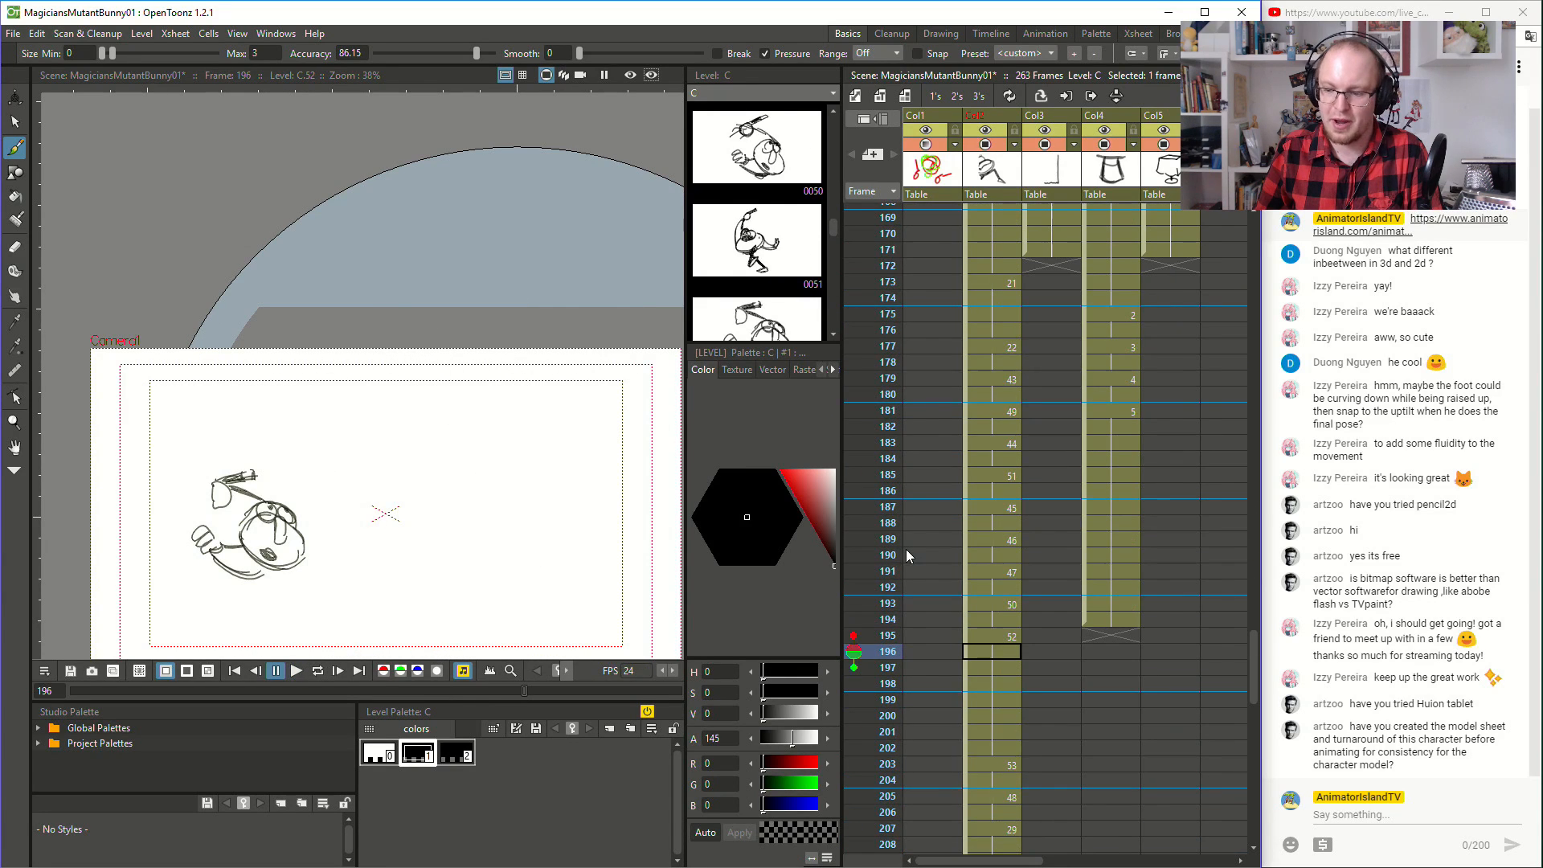
pyautogui.scroll(-2, 379, 579)
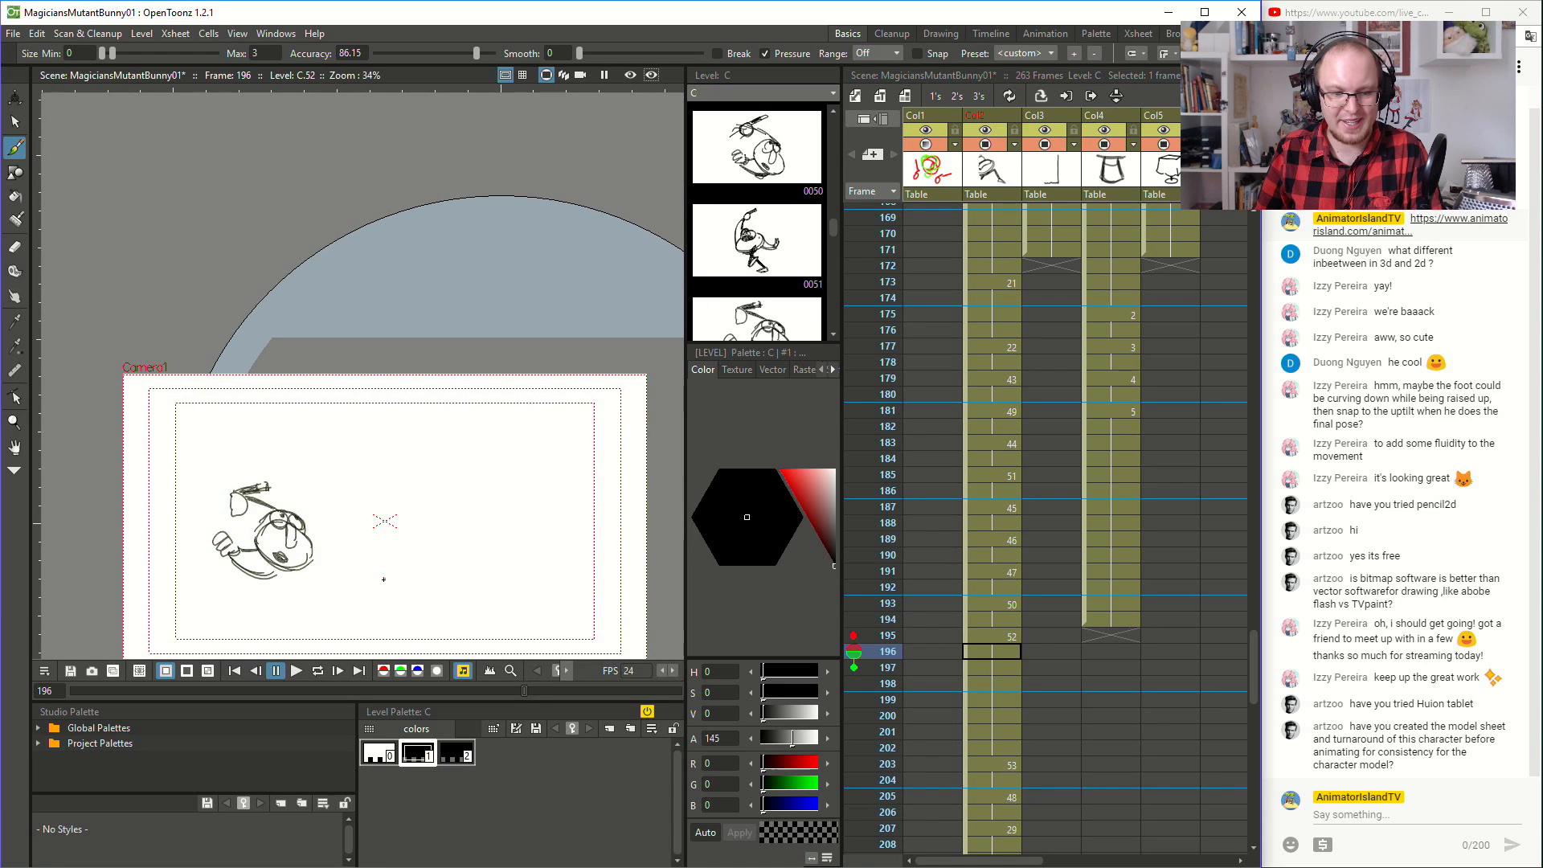
pyautogui.press('space')
pyautogui.moveTo(345, 584)
pyautogui.mouseDown()
pyautogui.moveTo(428, 455)
pyautogui.moveTo(331, 462)
pyautogui.mouseUp()
pyautogui.scroll(2, 271, 510)
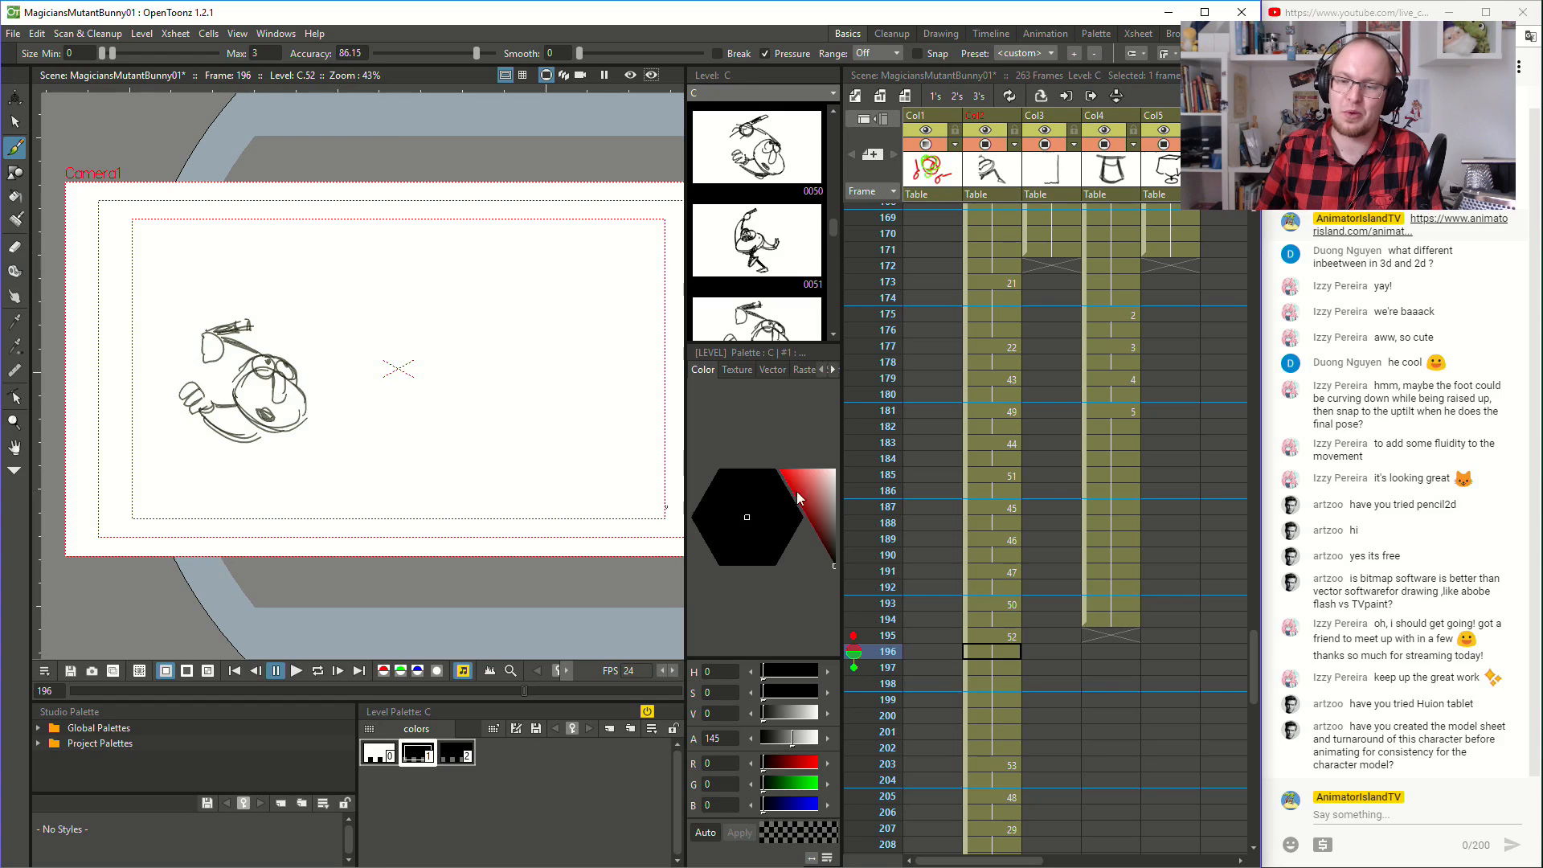
pyautogui.click(987, 537)
pyautogui.click(1007, 269)
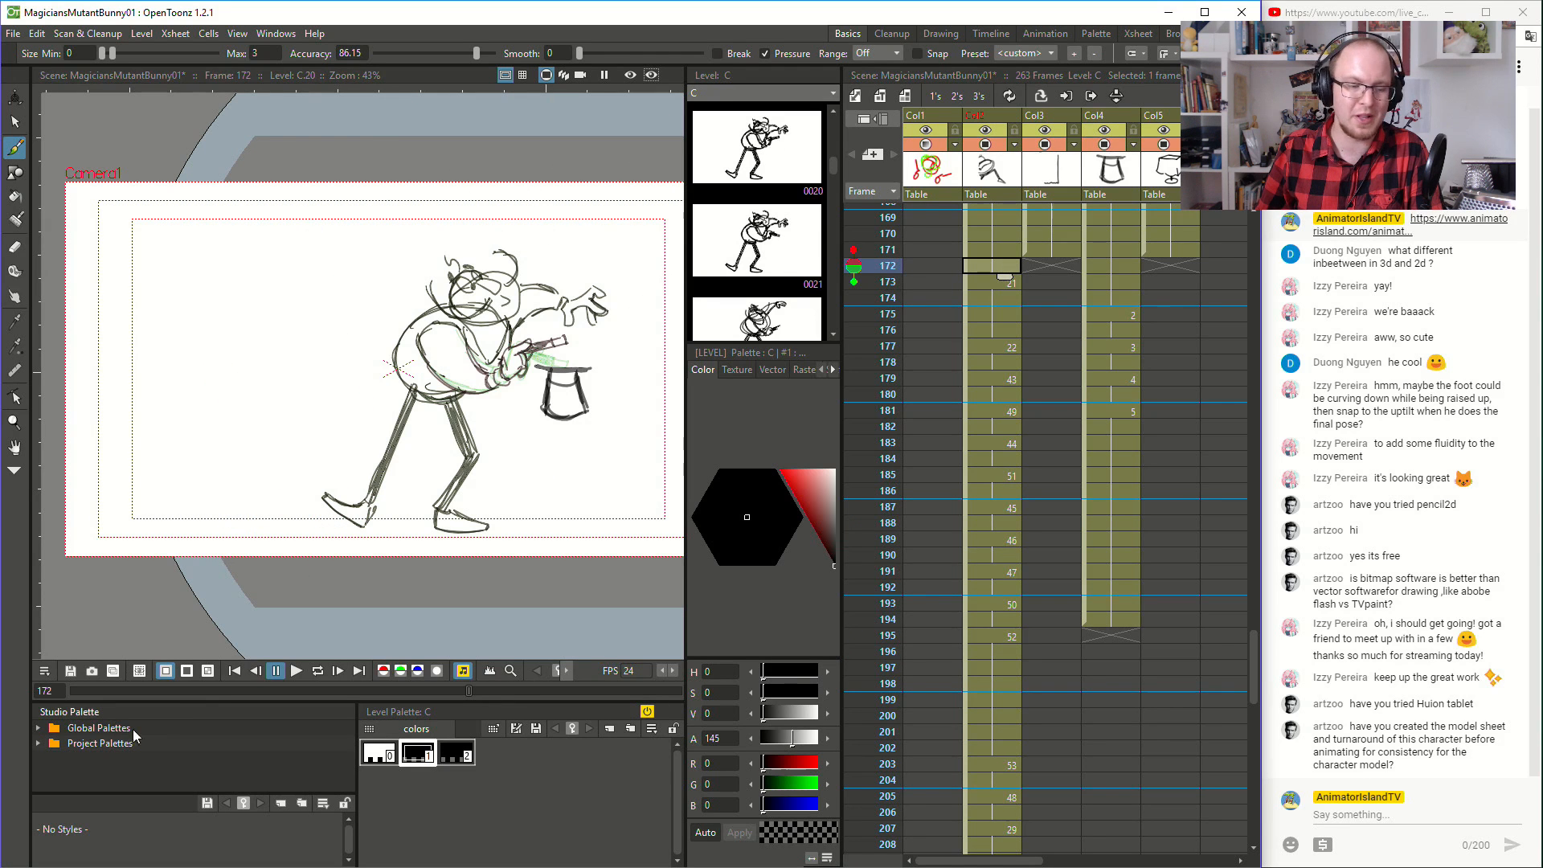
pyautogui.click(297, 671)
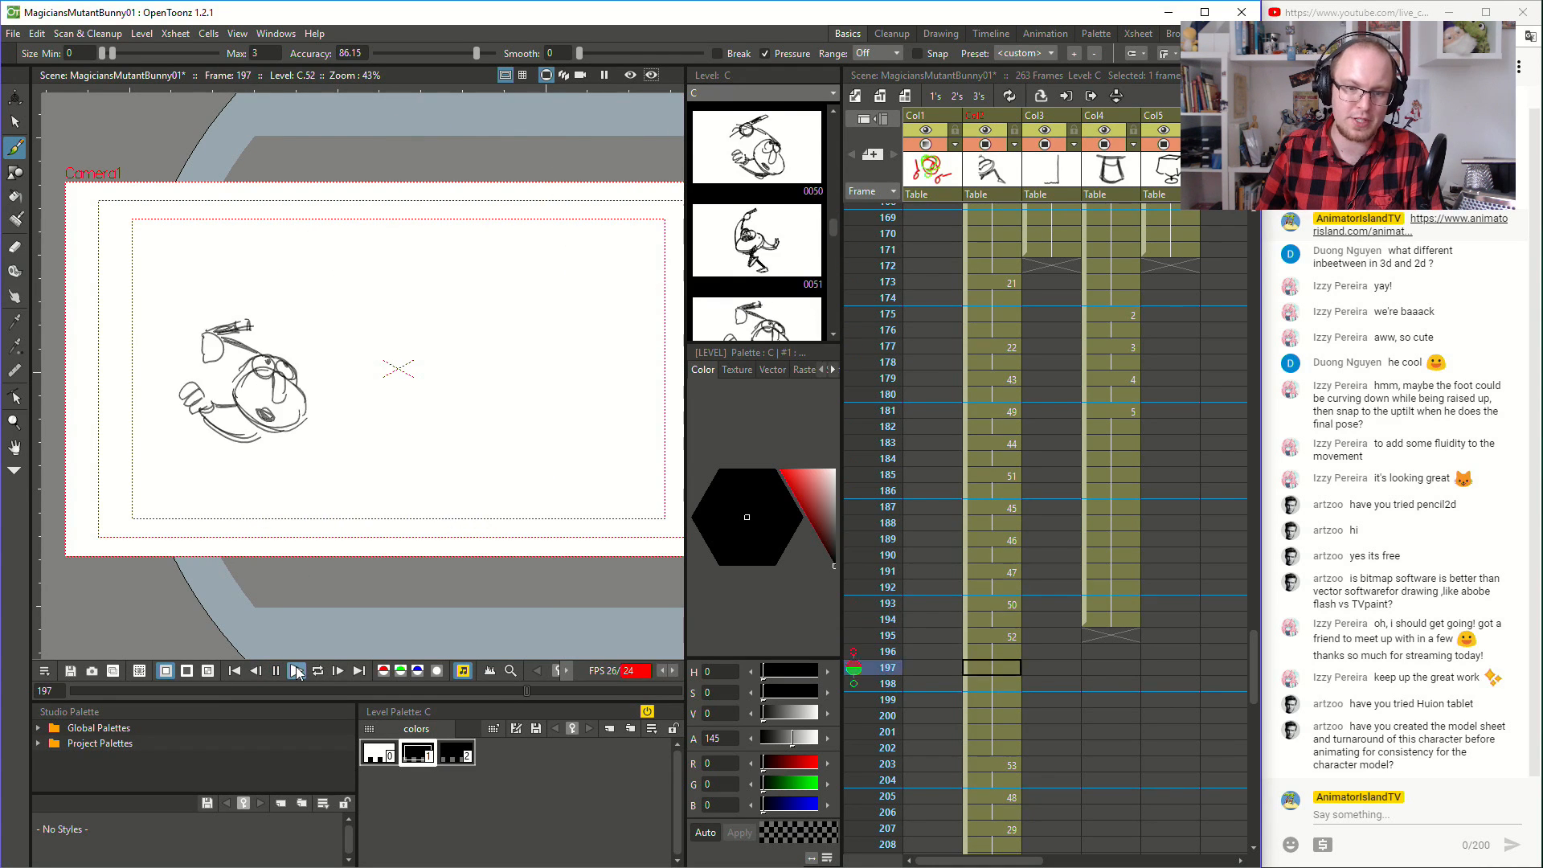
pyautogui.click(296, 671)
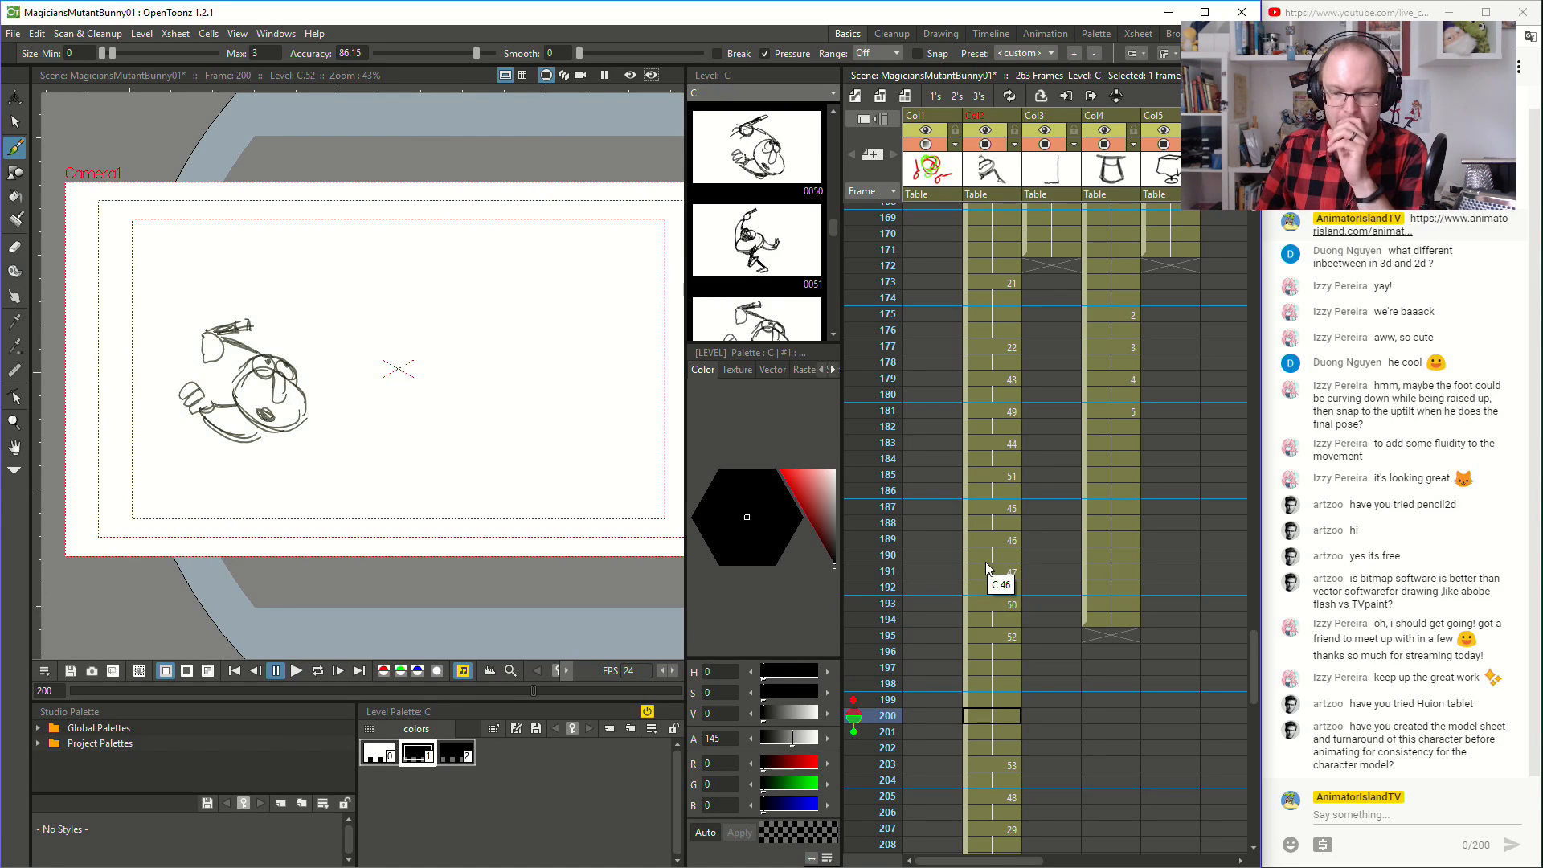
# - Play the magician's landing and recovery drawings from frame 198
pyautogui.scroll(-6, 985, 562)
pyautogui.click(1003, 460)
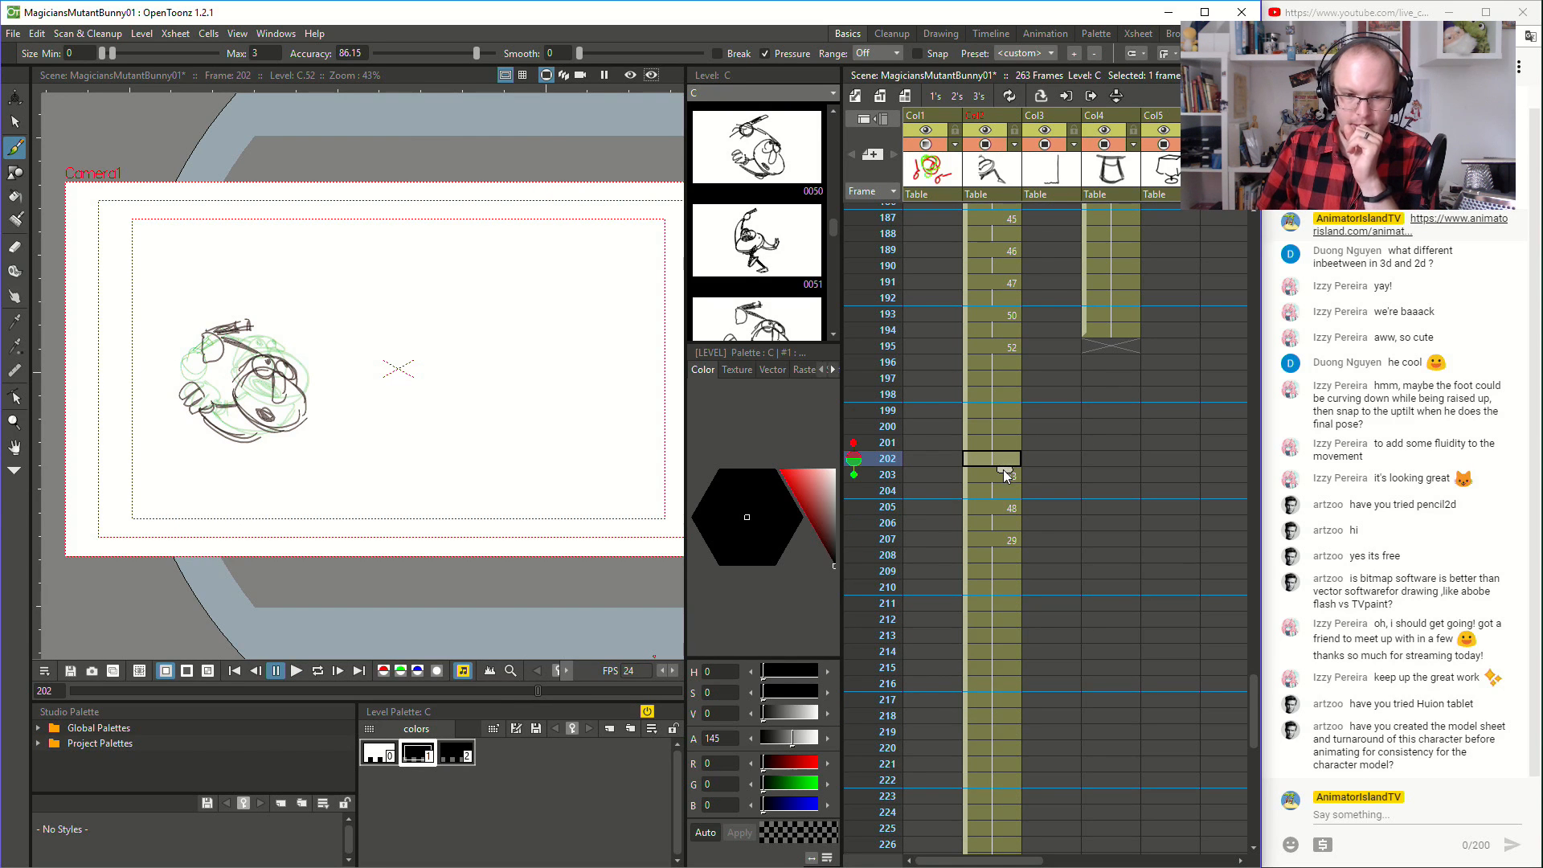
pyautogui.click(1000, 394)
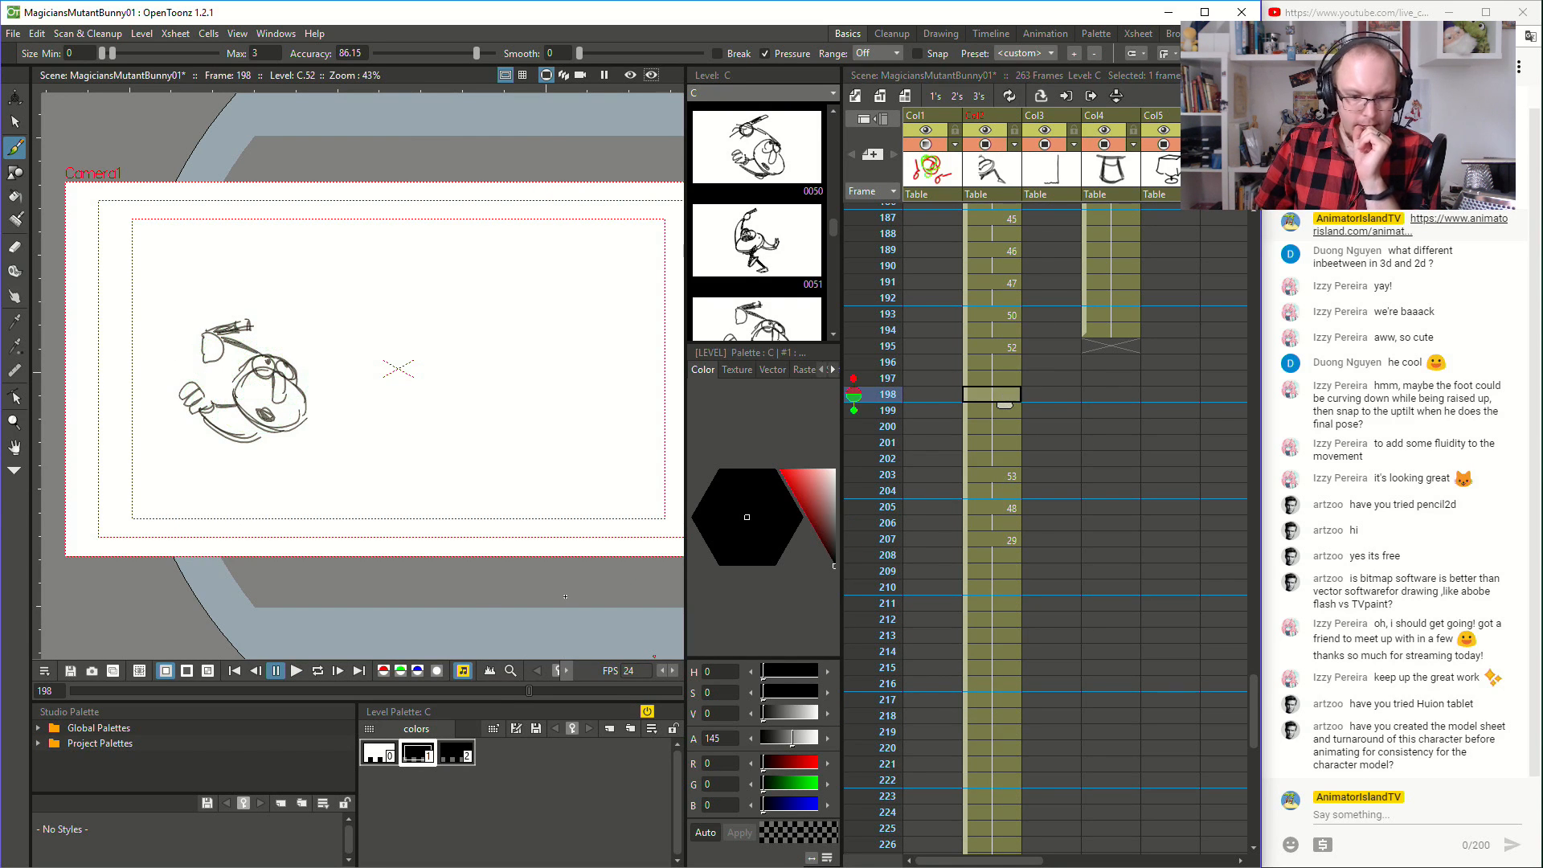
pyautogui.click(297, 671)
pyautogui.click(275, 671)
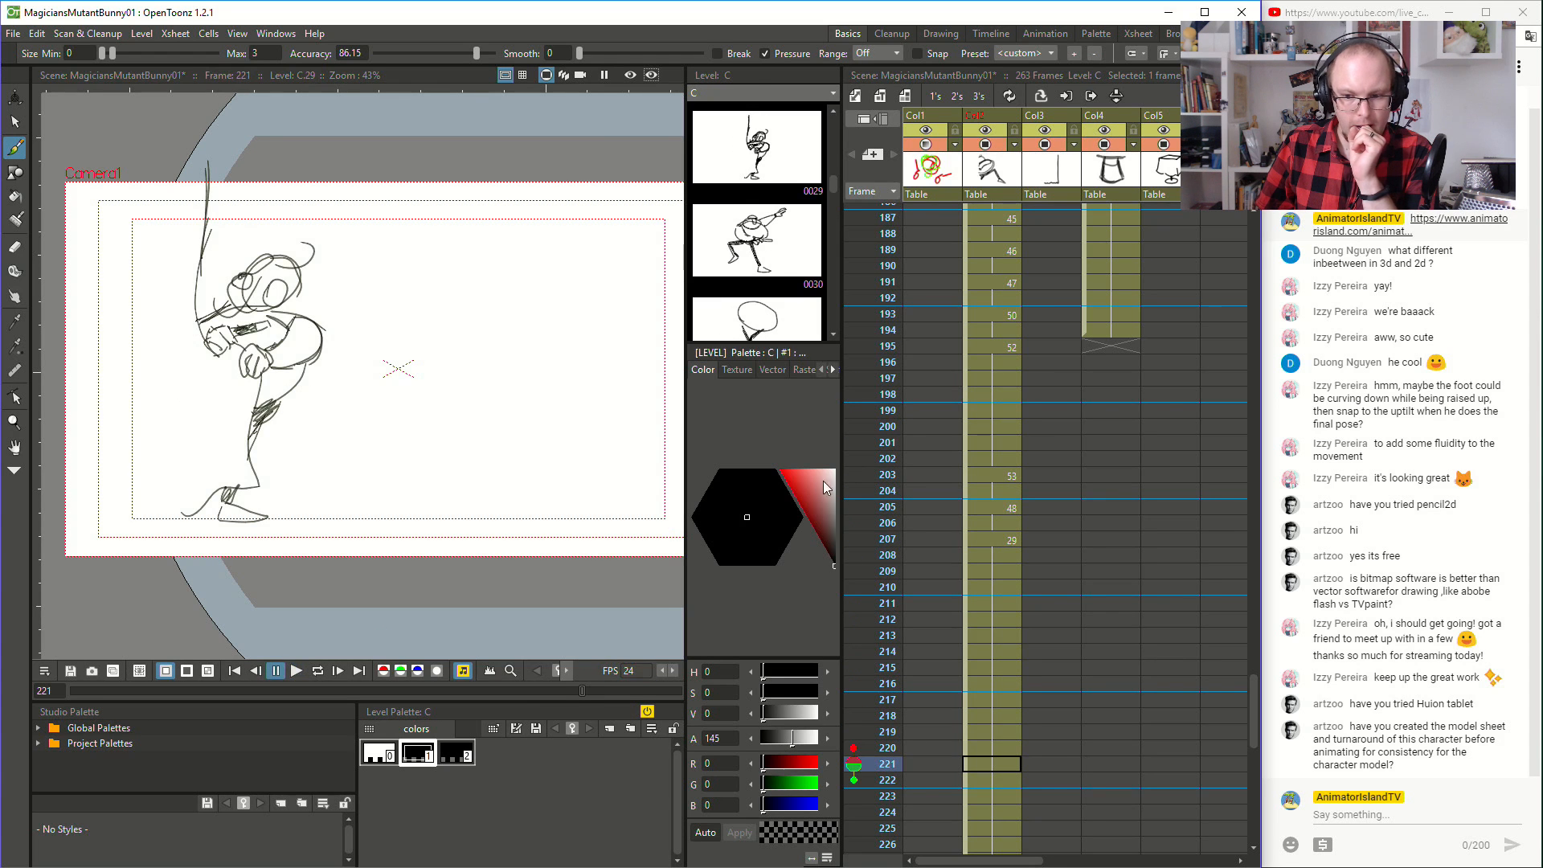
# - Extend the exposures of magician drawings 53 and 48 to four frames each, starting at frames 203 and 207
pyautogui.click(993, 462)
pyautogui.click(993, 471)
pyautogui.click(994, 519)
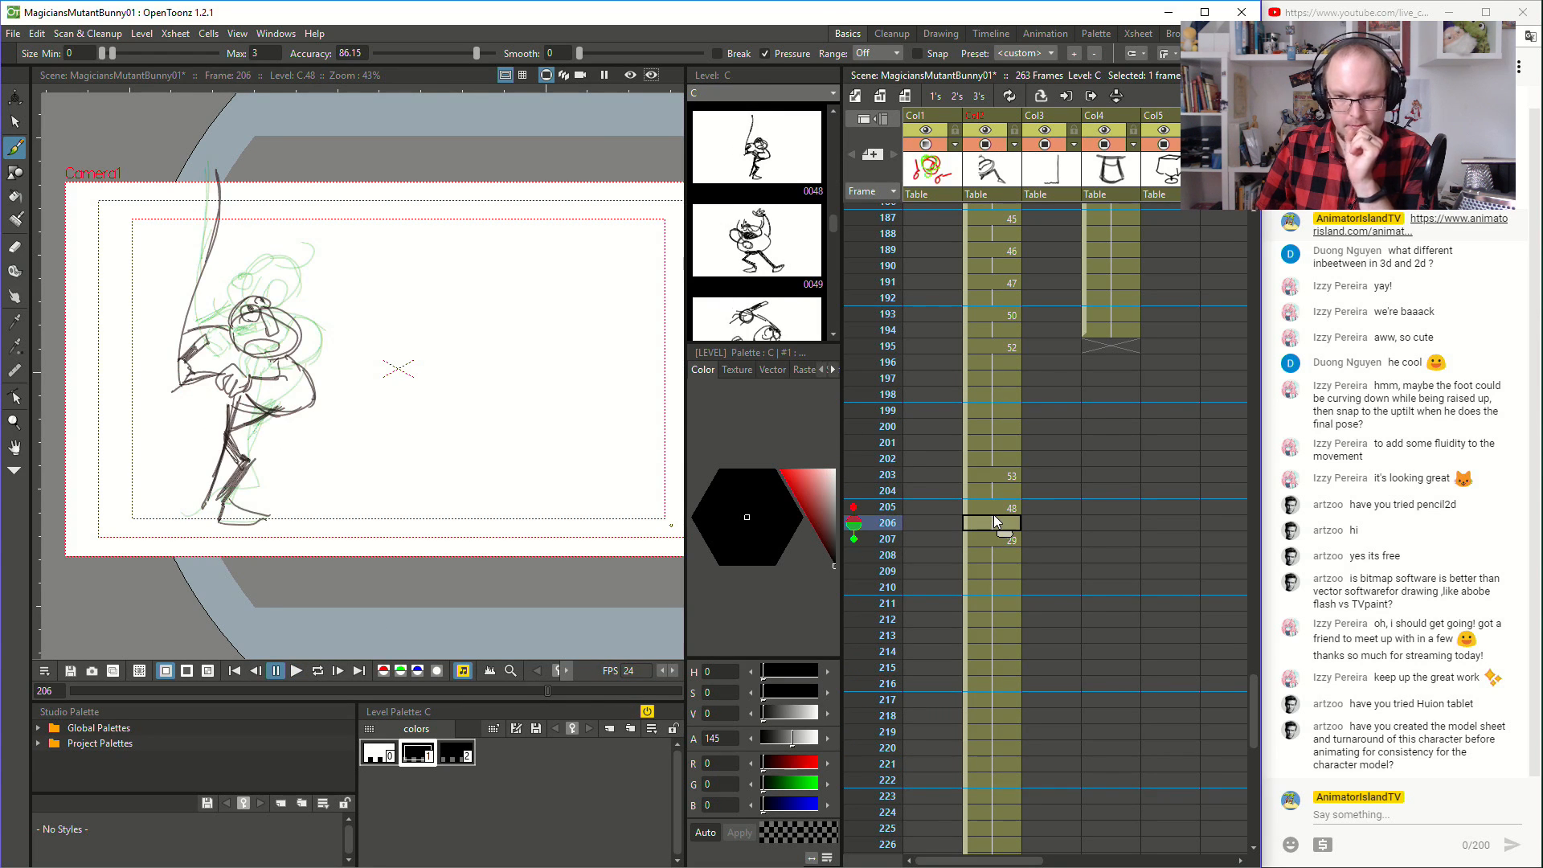
pyautogui.click(997, 506)
pyautogui.click(1001, 494)
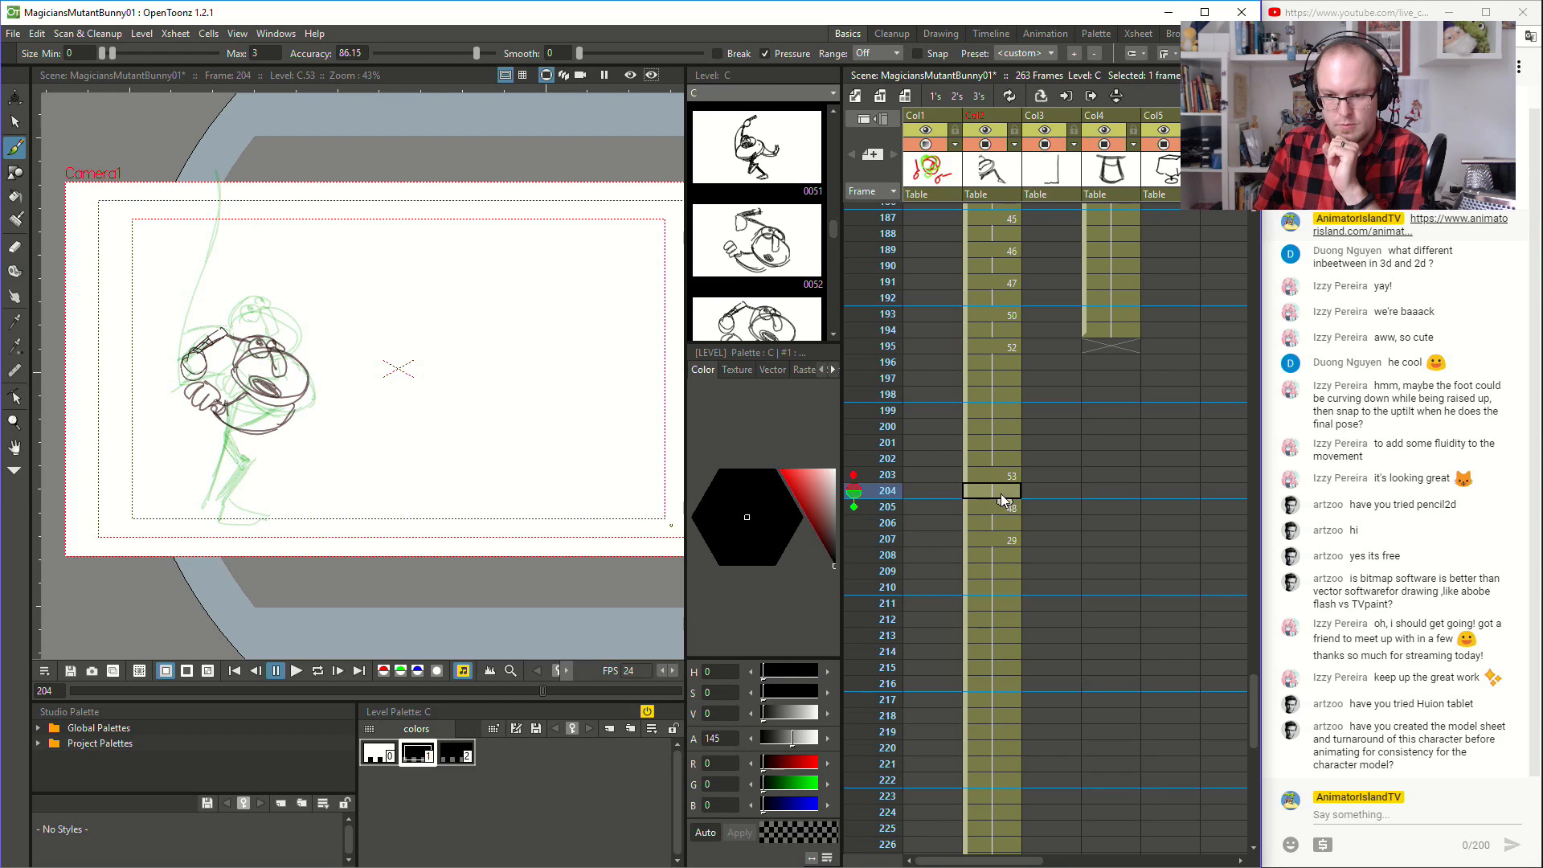
pyautogui.click(996, 540)
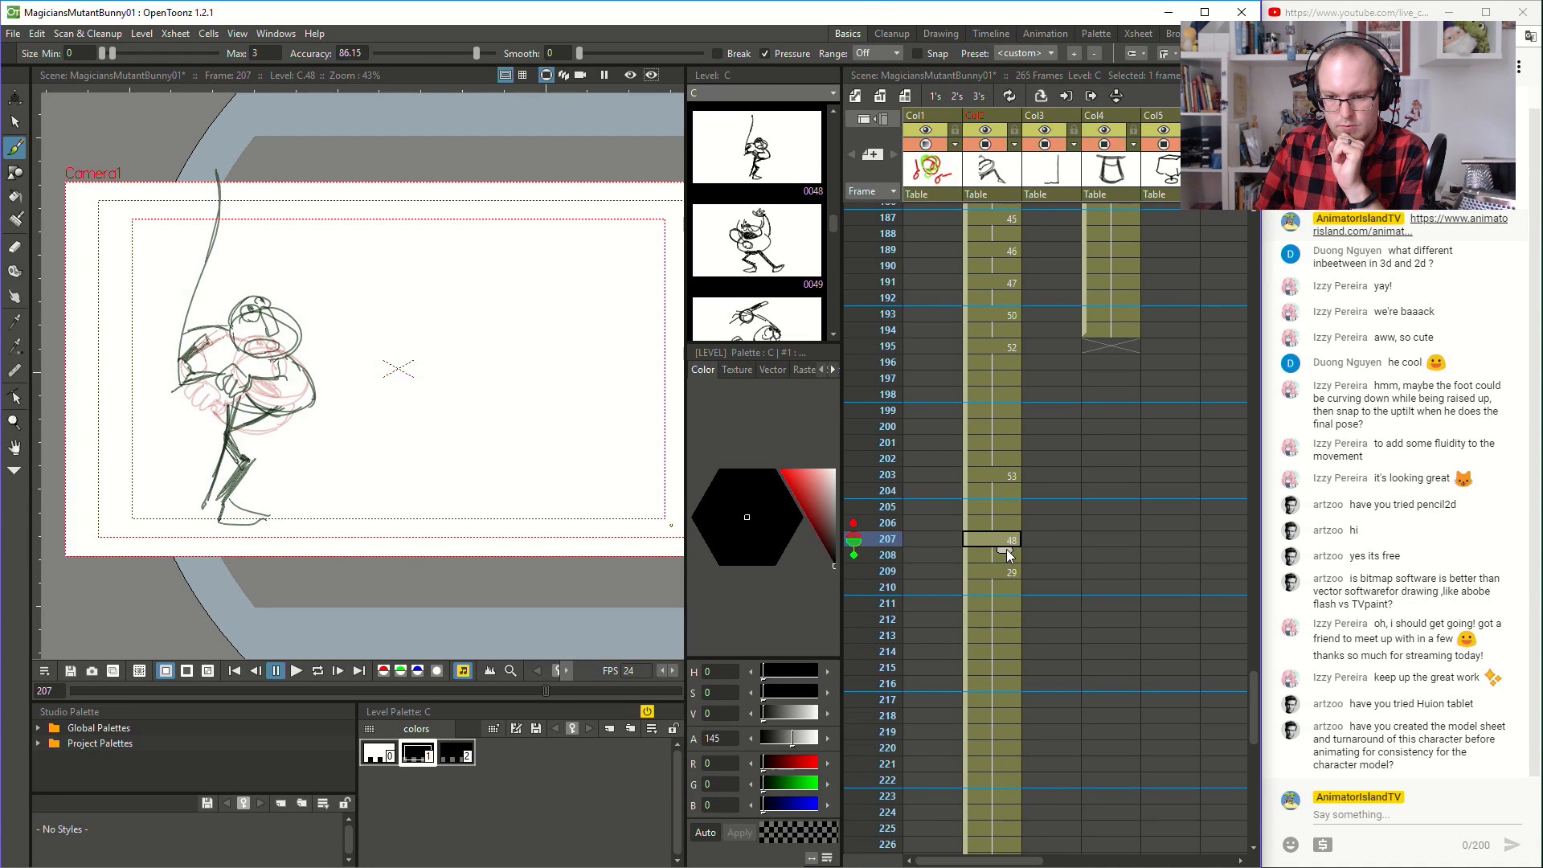
pyautogui.moveTo(1008, 579); pyautogui.dragTo(1007, 587)
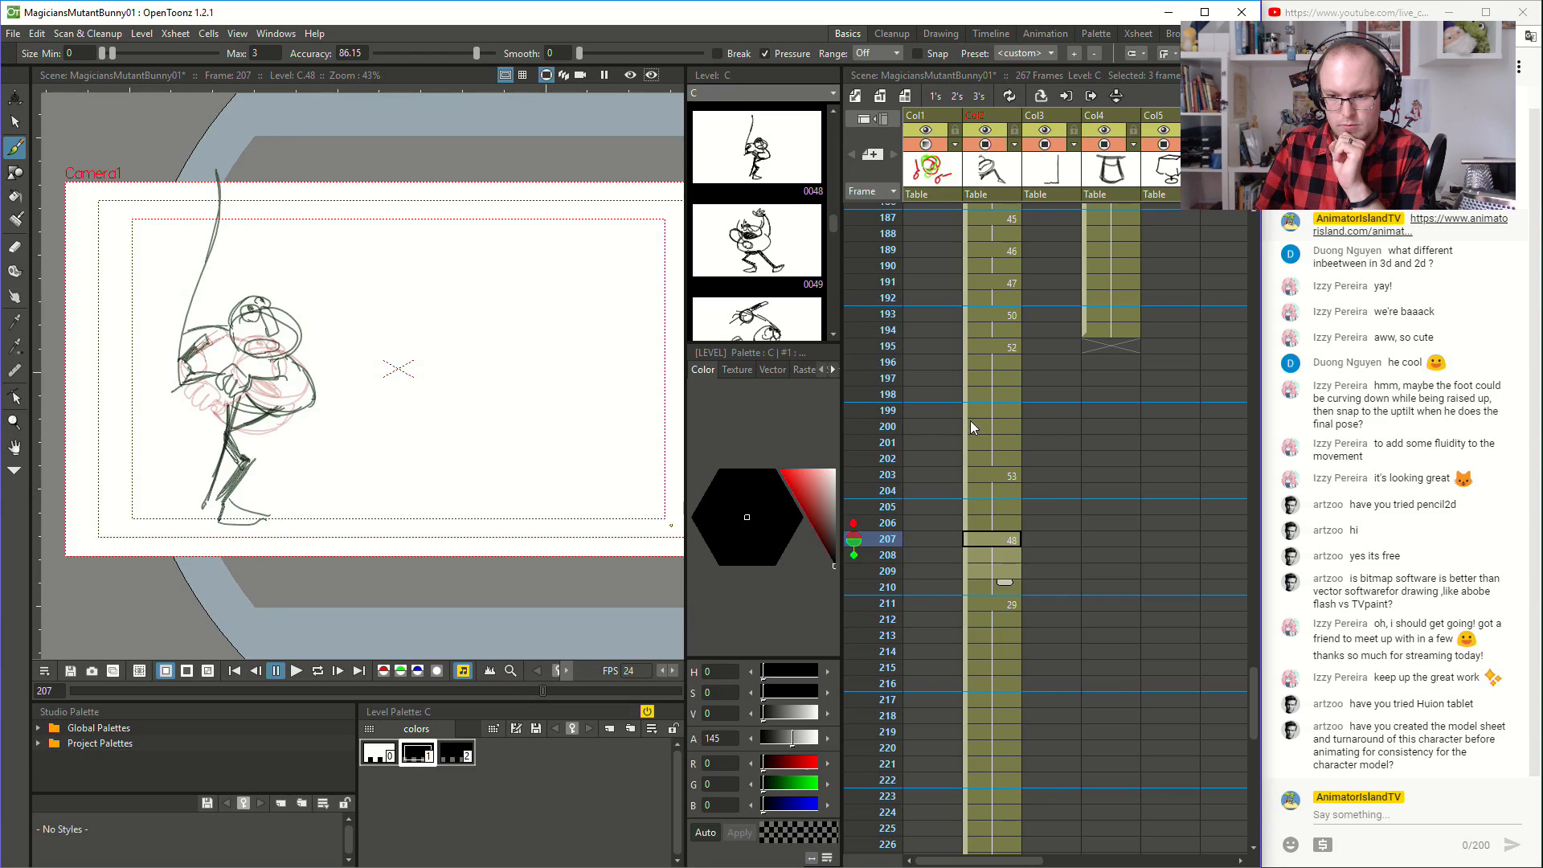
# - Play back the retimed drawings around frame 207 and replay the whole scene from frame 1
pyautogui.click(971, 426)
pyautogui.click(299, 669)
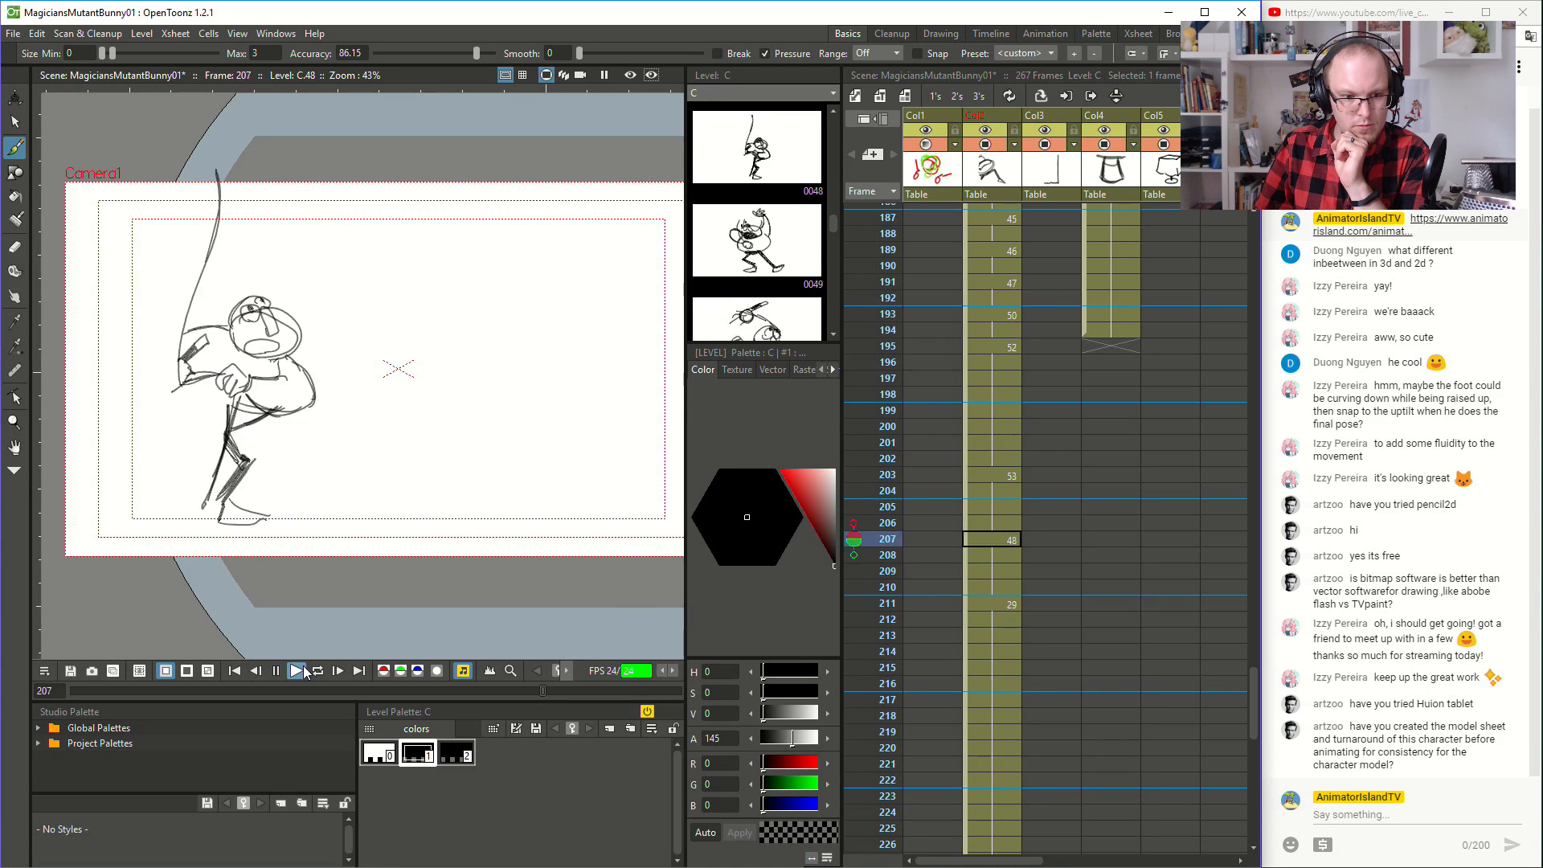
pyautogui.scroll(15, 943, 354)
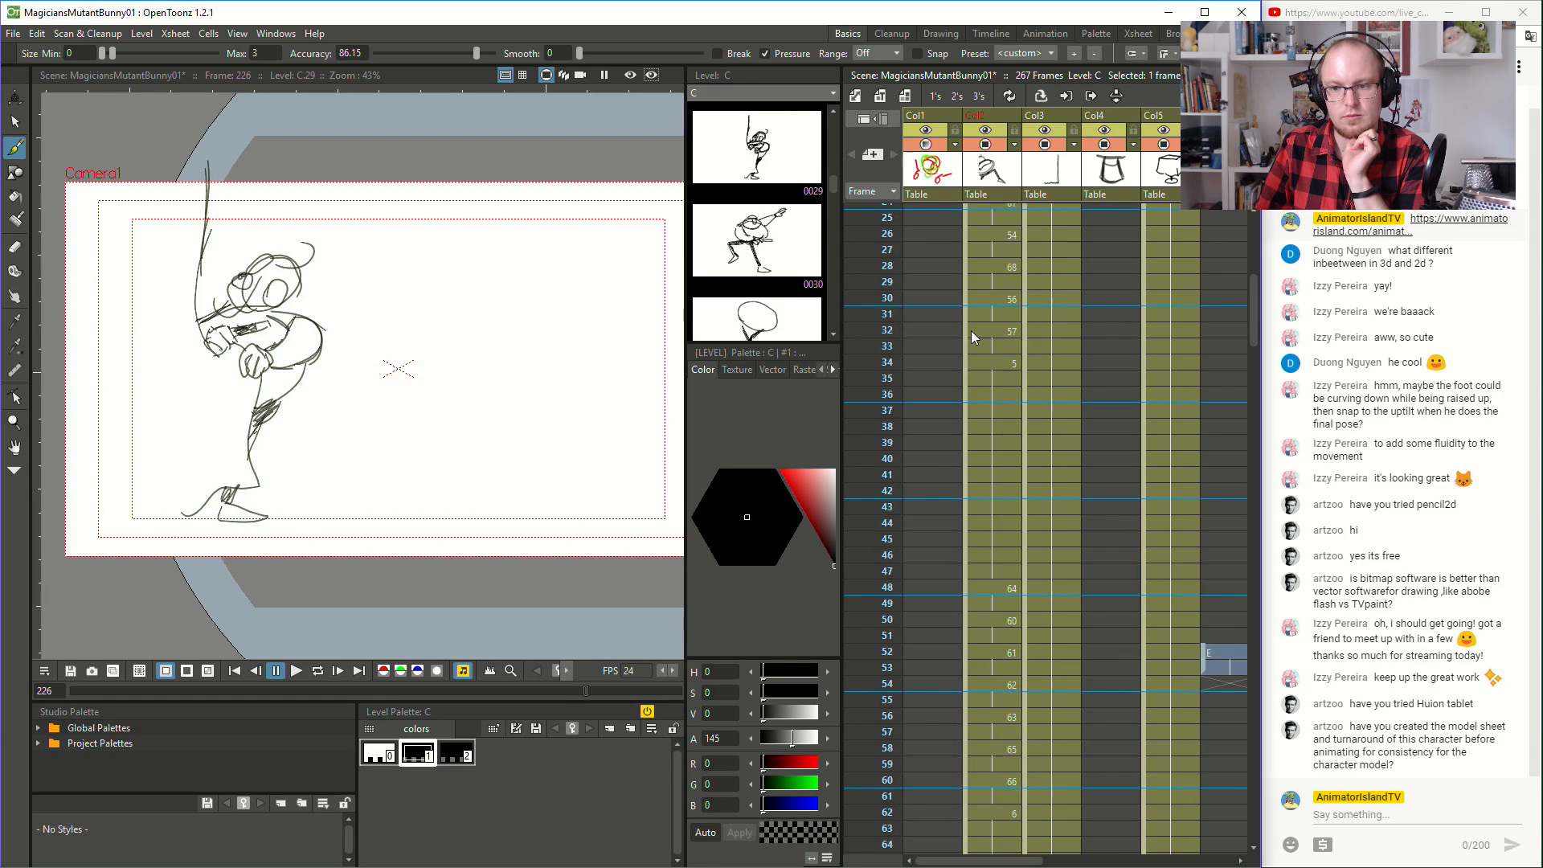
pyautogui.scroll(15, 975, 334)
pyautogui.click(982, 215)
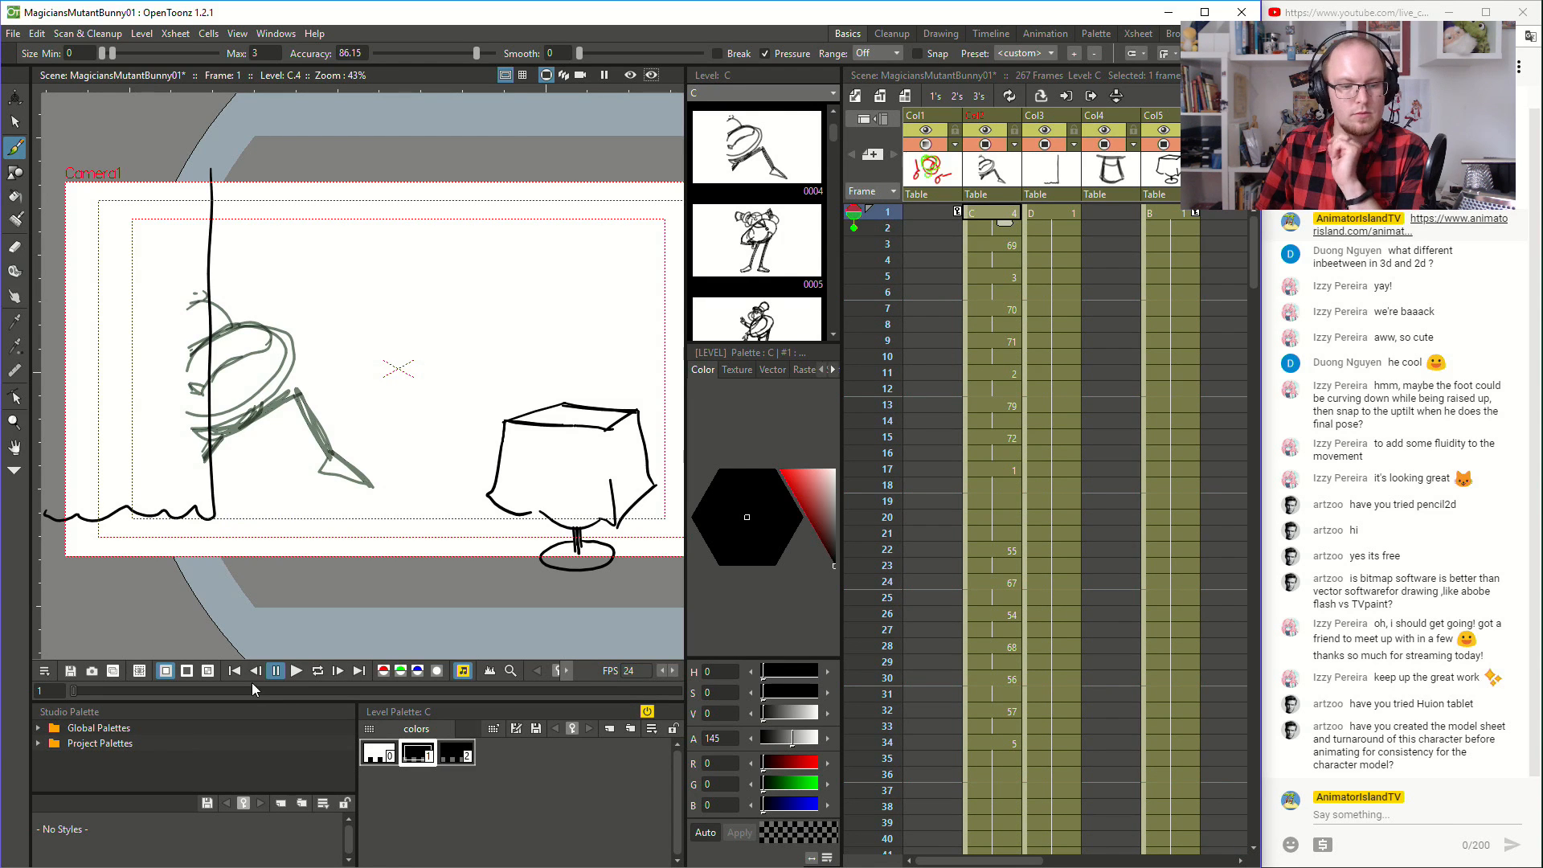
pyautogui.click(296, 672)
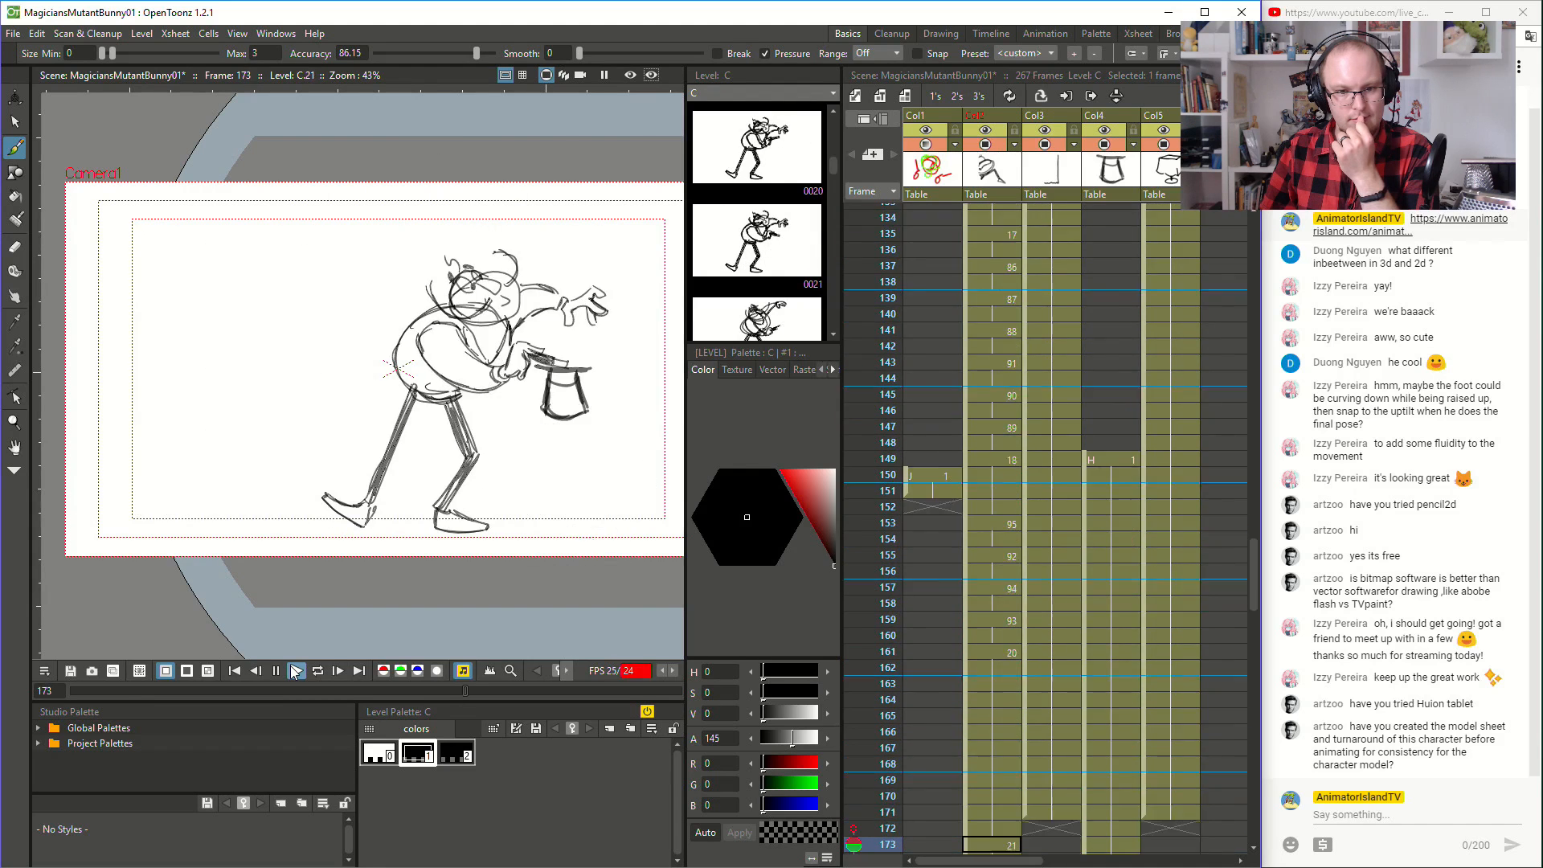
pyautogui.click(294, 672)
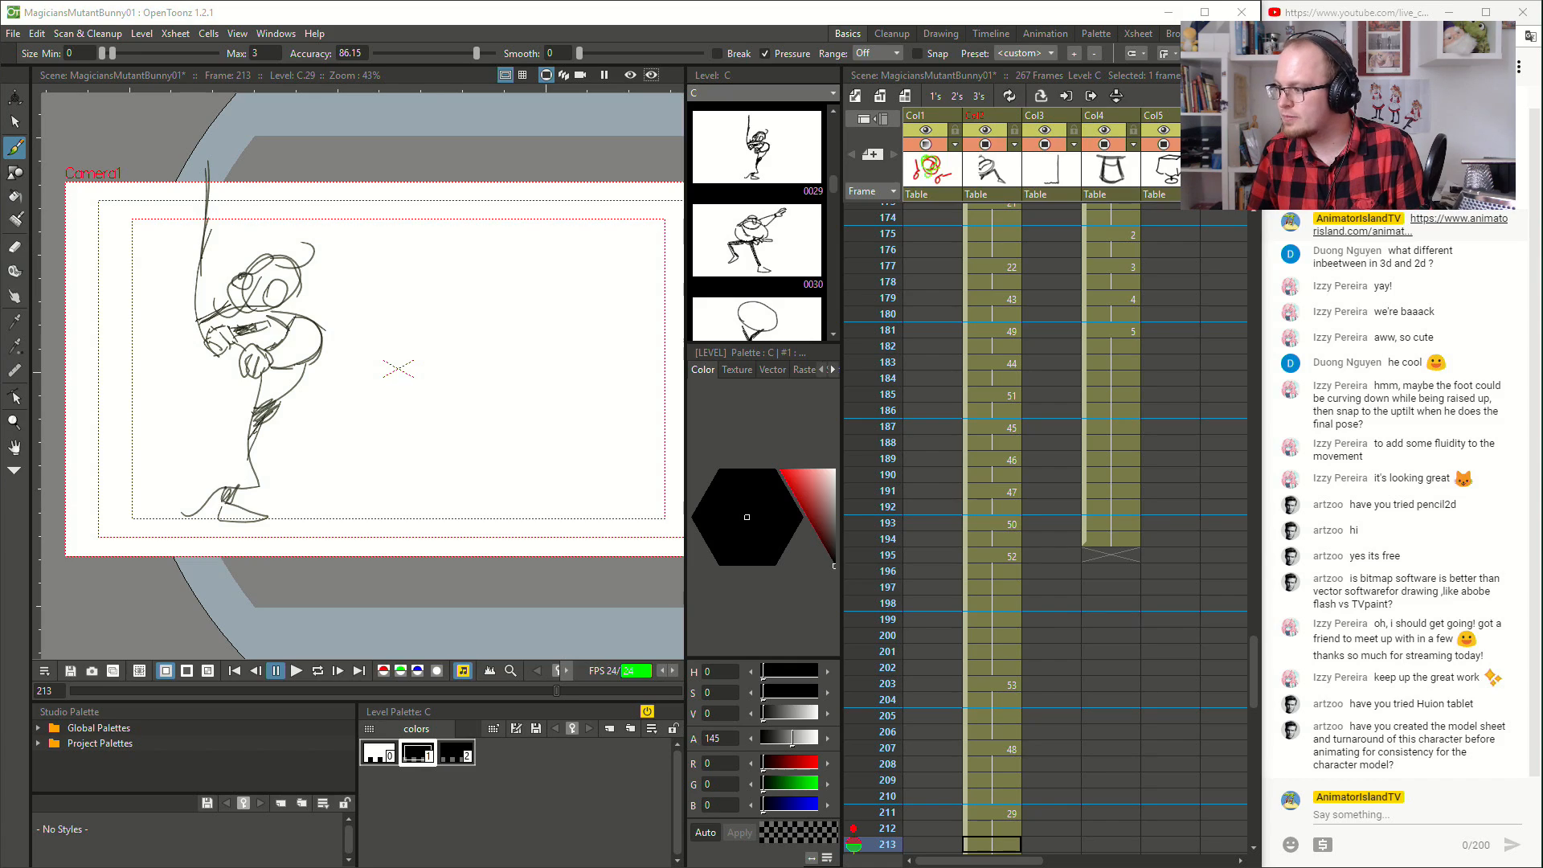
# - Switch to Mischief and sketch a small upturned top hat in the empty canvas area beside the last magician pose
pyautogui.hotkey('alt', 'Tab')
pyautogui.moveTo(987, 428); pyautogui.dragTo(399, 398)
pyautogui.moveTo(796, 451); pyautogui.dragTo(565, 689)
pyautogui.moveTo(699, 327)
pyautogui.mouseDown()
pyautogui.moveTo(738, 597)
pyautogui.moveTo(387, 143)
pyautogui.mouseUp()
pyautogui.moveTo(914, 434); pyautogui.dragTo(801, 48)
pyautogui.moveTo(758, 416); pyautogui.dragTo(551, 434)
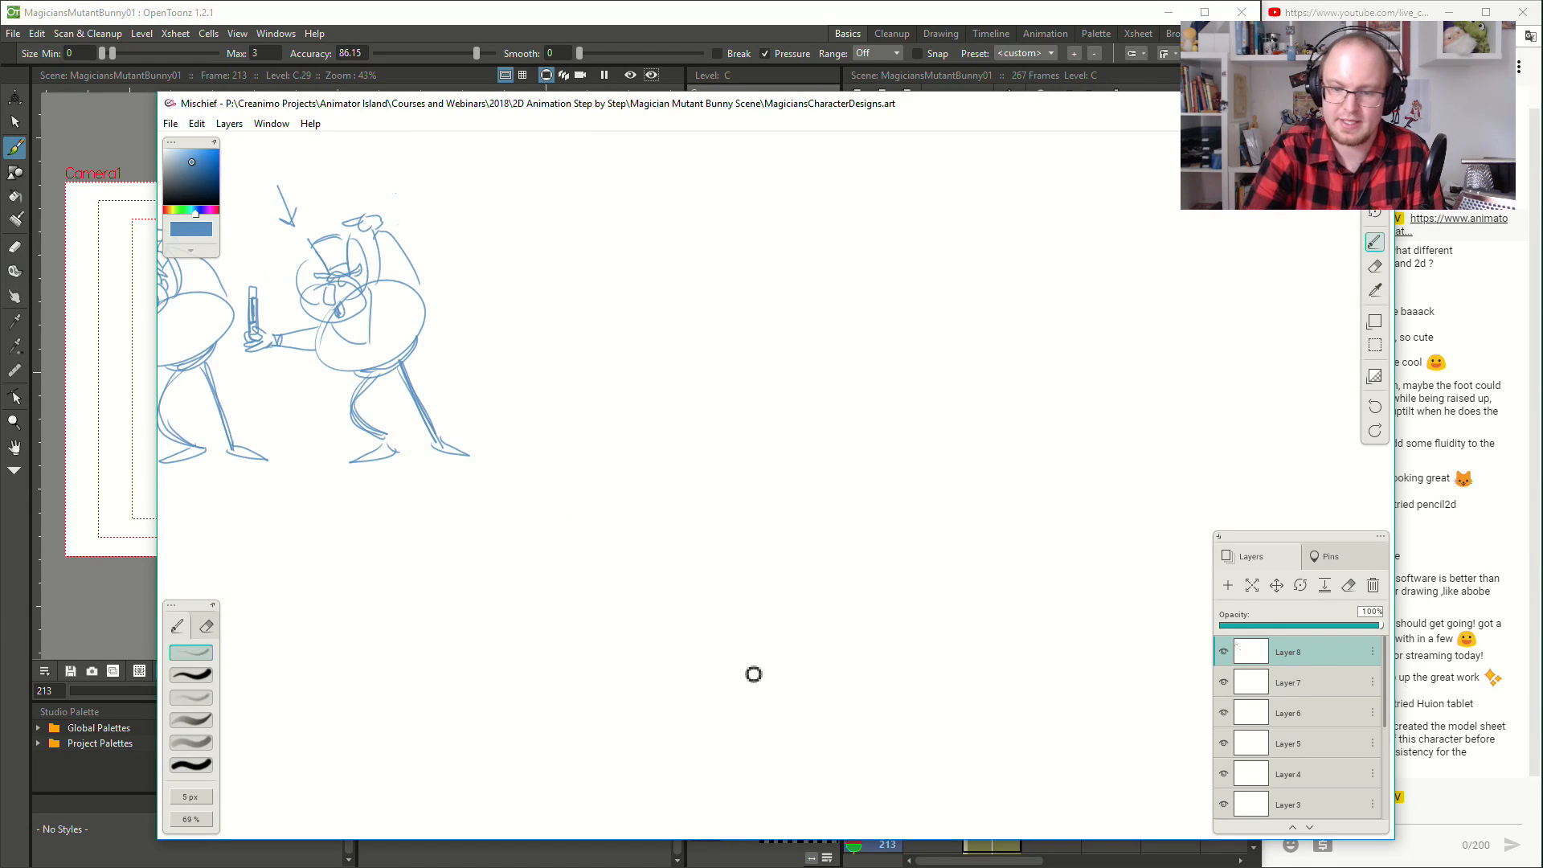
pyautogui.moveTo(739, 618)
pyautogui.mouseDown()
pyautogui.moveTo(803, 609)
pyautogui.moveTo(744, 618)
pyautogui.moveTo(764, 620)
pyautogui.moveTo(750, 658)
pyautogui.moveTo(802, 649)
pyautogui.mouseUp()
pyautogui.hotkey('ctrl', 'z')
pyautogui.moveTo(794, 622)
pyautogui.mouseDown()
pyautogui.moveTo(807, 662)
pyautogui.moveTo(668, 406)
pyautogui.moveTo(913, 386)
pyautogui.moveTo(832, 581)
pyautogui.moveTo(731, 571)
pyautogui.moveTo(888, 204)
pyautogui.moveTo(799, 592)
pyautogui.moveTo(661, 462)
pyautogui.moveTo(933, 282)
pyautogui.moveTo(800, 595)
pyautogui.moveTo(652, 414)
pyautogui.mouseUp()
pyautogui.hotkey('ctrl', 'z')
pyautogui.hotkey('ctrl', 'z')
pyautogui.hotkey('ctrl', 'z')
pyautogui.hotkey('ctrl', 'z')
# - Sketch a giant rabbit's bulging lower body spilling out of the small hat, with two large raised feet
pyautogui.moveTo(743, 607)
pyautogui.mouseDown()
pyautogui.moveTo(716, 627)
pyautogui.moveTo(642, 505)
pyautogui.mouseUp()
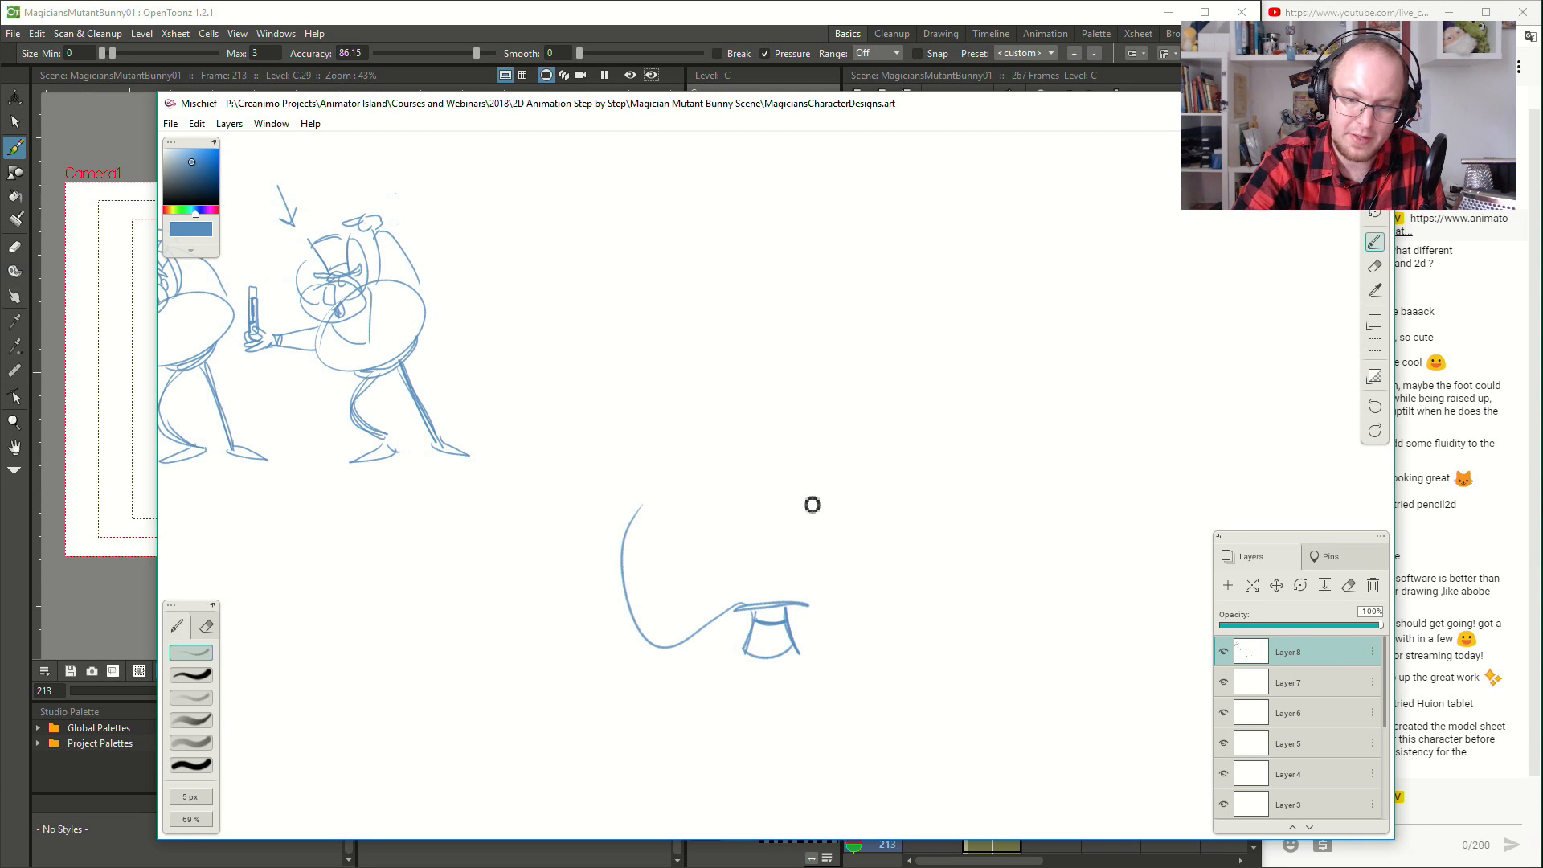
pyautogui.moveTo(794, 611)
pyautogui.mouseDown()
pyautogui.moveTo(850, 639)
pyautogui.moveTo(874, 532)
pyautogui.mouseUp()
pyautogui.moveTo(642, 553)
pyautogui.mouseDown()
pyautogui.moveTo(695, 492)
pyautogui.moveTo(694, 409)
pyautogui.moveTo(654, 528)
pyautogui.moveTo(710, 507)
pyautogui.moveTo(699, 427)
pyautogui.moveTo(660, 482)
pyautogui.mouseUp()
pyautogui.hotkey('ctrl', 'z')
pyautogui.moveTo(814, 471)
pyautogui.mouseDown()
pyautogui.moveTo(853, 588)
pyautogui.moveTo(877, 471)
pyautogui.moveTo(912, 452)
pyautogui.moveTo(907, 426)
pyautogui.moveTo(862, 403)
pyautogui.moveTo(829, 468)
pyautogui.mouseUp()
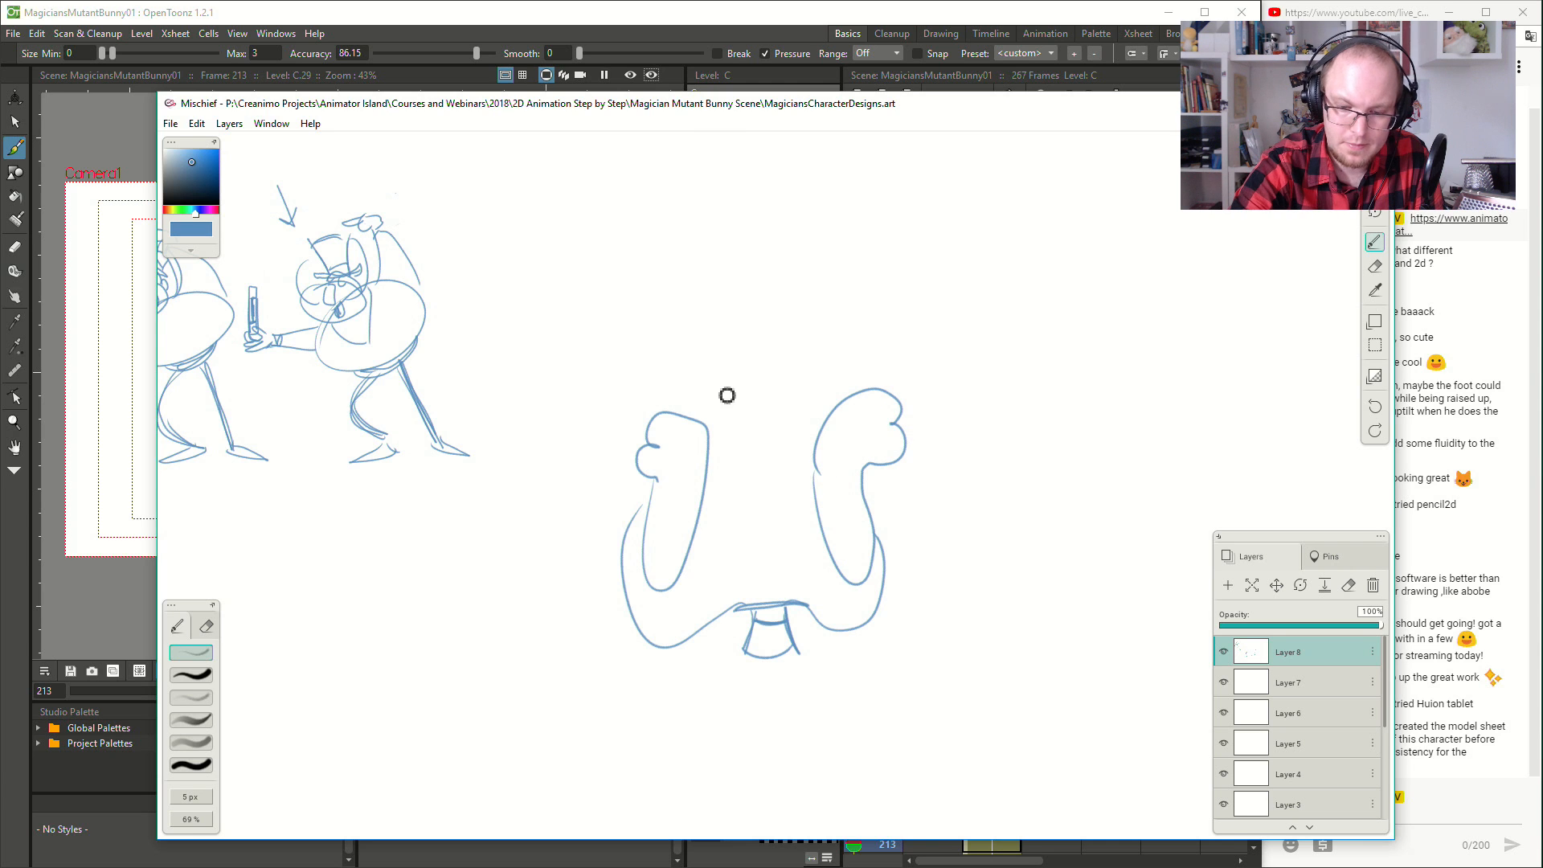
# - Complete the giant rabbit with small chest paws, a round head, a simple face, a hair tuft and long ears
pyautogui.moveTo(697, 361)
pyautogui.mouseDown()
pyautogui.moveTo(700, 404)
pyautogui.moveTo(753, 421)
pyautogui.moveTo(777, 376)
pyautogui.moveTo(730, 441)
pyautogui.moveTo(743, 396)
pyautogui.moveTo(791, 445)
pyautogui.moveTo(836, 389)
pyautogui.moveTo(683, 424)
pyautogui.moveTo(695, 353)
pyautogui.moveTo(802, 327)
pyautogui.moveTo(817, 434)
pyautogui.mouseUp()
pyautogui.hotkey('ctrl', 'z')
pyautogui.moveTo(710, 461)
pyautogui.mouseDown()
pyautogui.moveTo(667, 410)
pyautogui.moveTo(719, 362)
pyautogui.moveTo(668, 449)
pyautogui.moveTo(706, 337)
pyautogui.mouseUp()
pyautogui.hotkey('ctrl', 'z')
pyautogui.moveTo(829, 470)
pyautogui.mouseDown()
pyautogui.moveTo(891, 426)
pyautogui.moveTo(836, 326)
pyautogui.mouseUp()
pyautogui.moveTo(753, 383)
pyautogui.mouseDown()
pyautogui.moveTo(776, 372)
pyautogui.moveTo(760, 416)
pyautogui.moveTo(775, 417)
pyautogui.mouseUp()
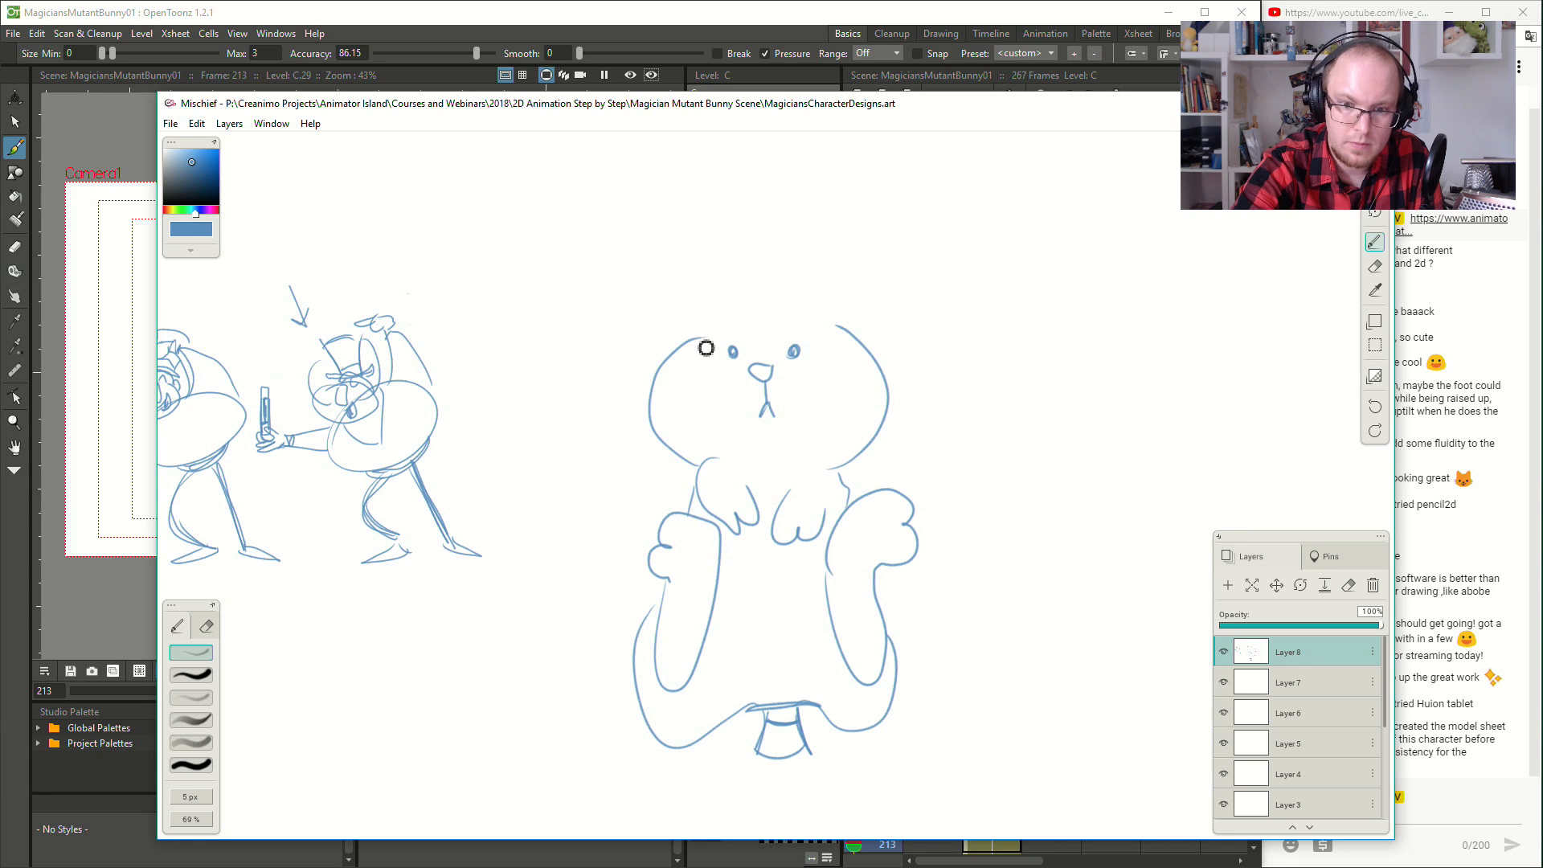
pyautogui.moveTo(704, 328)
pyautogui.mouseDown()
pyautogui.moveTo(732, 141)
pyautogui.moveTo(784, 318)
pyautogui.moveTo(800, 318)
pyautogui.moveTo(845, 149)
pyautogui.moveTo(841, 334)
pyautogui.mouseUp()
pyautogui.moveTo(963, 343)
pyautogui.mouseDown()
pyautogui.moveTo(913, 451)
pyautogui.moveTo(782, 485)
pyautogui.moveTo(765, 466)
pyautogui.mouseUp()
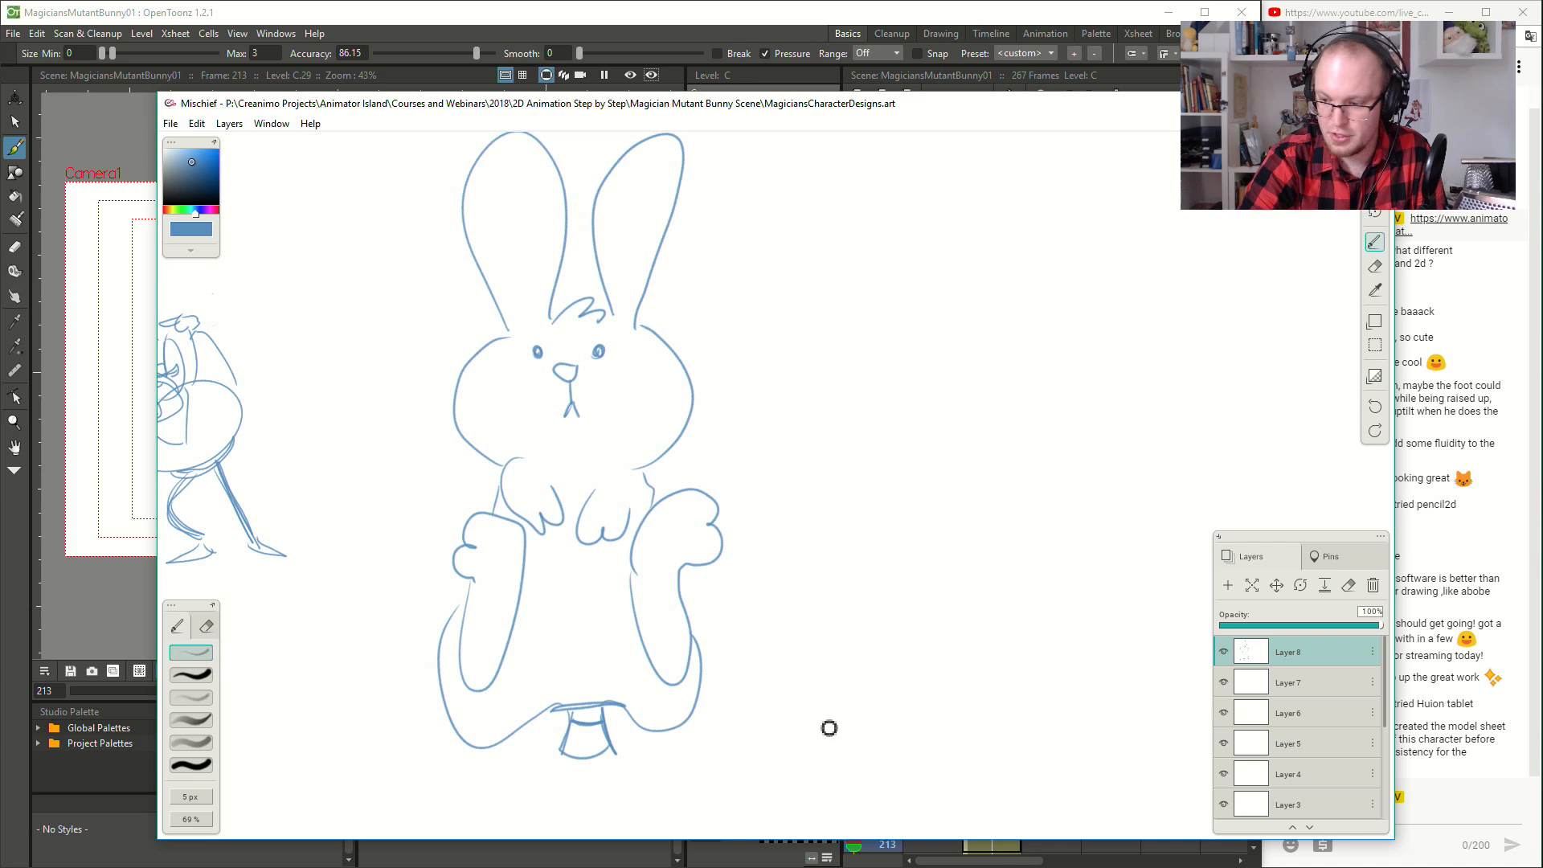
pyautogui.moveTo(803, 700)
pyautogui.mouseDown()
pyautogui.moveTo(855, 712)
pyautogui.moveTo(823, 759)
pyautogui.moveTo(862, 755)
pyautogui.mouseUp()
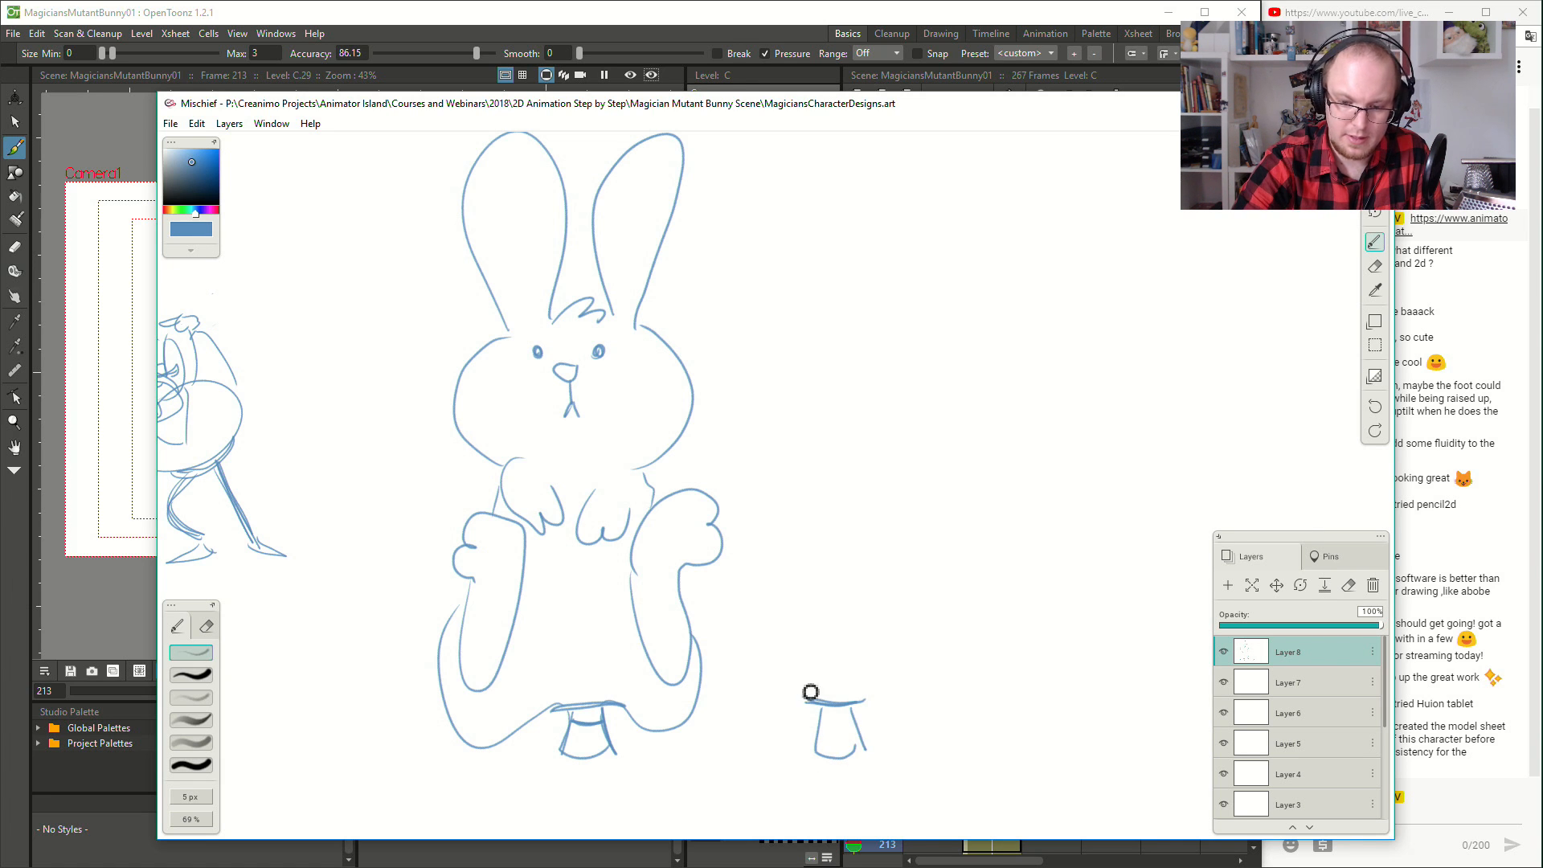
pyautogui.moveTo(744, 606); pyautogui.dragTo(1020, 372)
pyautogui.hotkey('ctrl', 'z')
# - Beside the first rabbit, sketch a second small hat with a rounded, balloon-like body and a wide head above it
pyautogui.hotkey('ctrl', 'z')
pyautogui.hotkey('ctrl', 'z')
pyautogui.moveTo(945, 710)
pyautogui.mouseDown()
pyautogui.moveTo(1000, 706)
pyautogui.moveTo(949, 703)
pyautogui.moveTo(941, 746)
pyautogui.moveTo(974, 759)
pyautogui.moveTo(995, 740)
pyautogui.moveTo(988, 717)
pyautogui.moveTo(858, 661)
pyautogui.moveTo(839, 319)
pyautogui.moveTo(861, 441)
pyautogui.mouseUp()
pyautogui.hotkey('ctrl', 'z')
pyautogui.hotkey('ctrl', 'z')
pyautogui.moveTo(872, 299)
pyautogui.mouseDown()
pyautogui.moveTo(928, 692)
pyautogui.moveTo(1085, 630)
pyautogui.moveTo(1072, 505)
pyautogui.moveTo(1106, 348)
pyautogui.moveTo(1017, 312)
pyautogui.mouseUp()
pyautogui.hotkey('ctrl', 'z')
pyautogui.moveTo(1027, 485)
pyautogui.mouseDown()
pyautogui.moveTo(1124, 362)
pyautogui.moveTo(924, 283)
pyautogui.mouseUp()
# - Add eyes, a nose, a mouth and two long outspread ears to the second rabbit
pyautogui.moveTo(915, 358); pyautogui.dragTo(915, 356)
pyautogui.moveTo(997, 344)
pyautogui.mouseDown()
pyautogui.moveTo(1003, 358)
pyautogui.moveTo(997, 347)
pyautogui.mouseUp()
pyautogui.moveTo(945, 373)
pyautogui.mouseDown()
pyautogui.moveTo(965, 379)
pyautogui.moveTo(967, 417)
pyautogui.mouseUp()
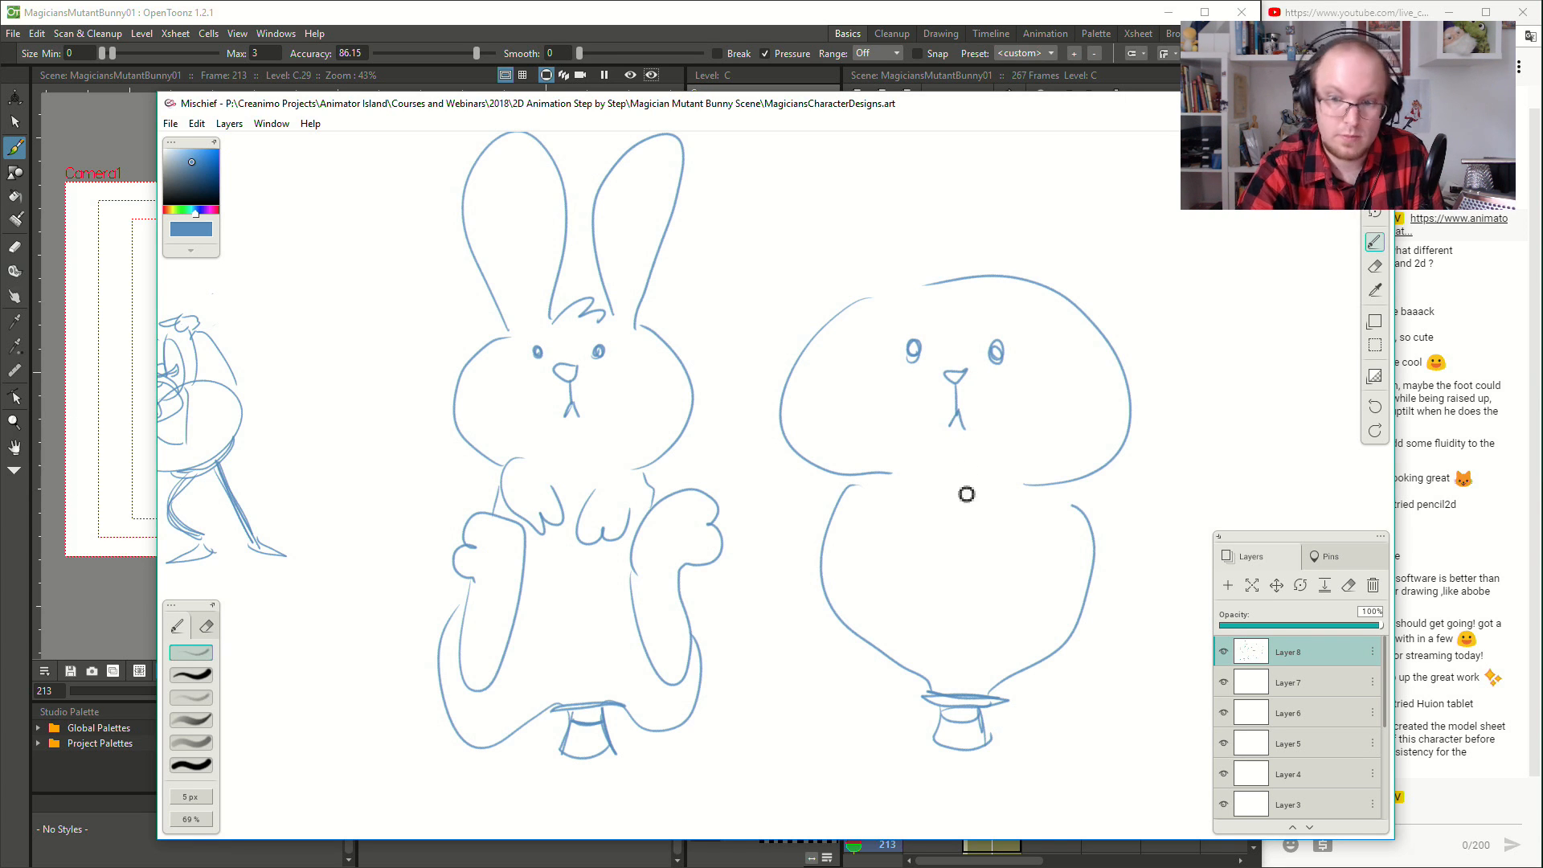
pyautogui.moveTo(840, 323); pyautogui.dragTo(731, 112)
pyautogui.moveTo(860, 289)
pyautogui.mouseDown()
pyautogui.moveTo(864, 262)
pyautogui.moveTo(753, 123)
pyautogui.mouseUp()
pyautogui.moveTo(978, 242)
pyautogui.mouseDown()
pyautogui.moveTo(953, 297)
pyautogui.moveTo(1005, 143)
pyautogui.mouseUp()
pyautogui.moveTo(1011, 329); pyautogui.dragTo(1064, 155)
# - Sketch two small paws on the second rabbit's balloon-like body
pyautogui.scroll(-4, 924, 434)
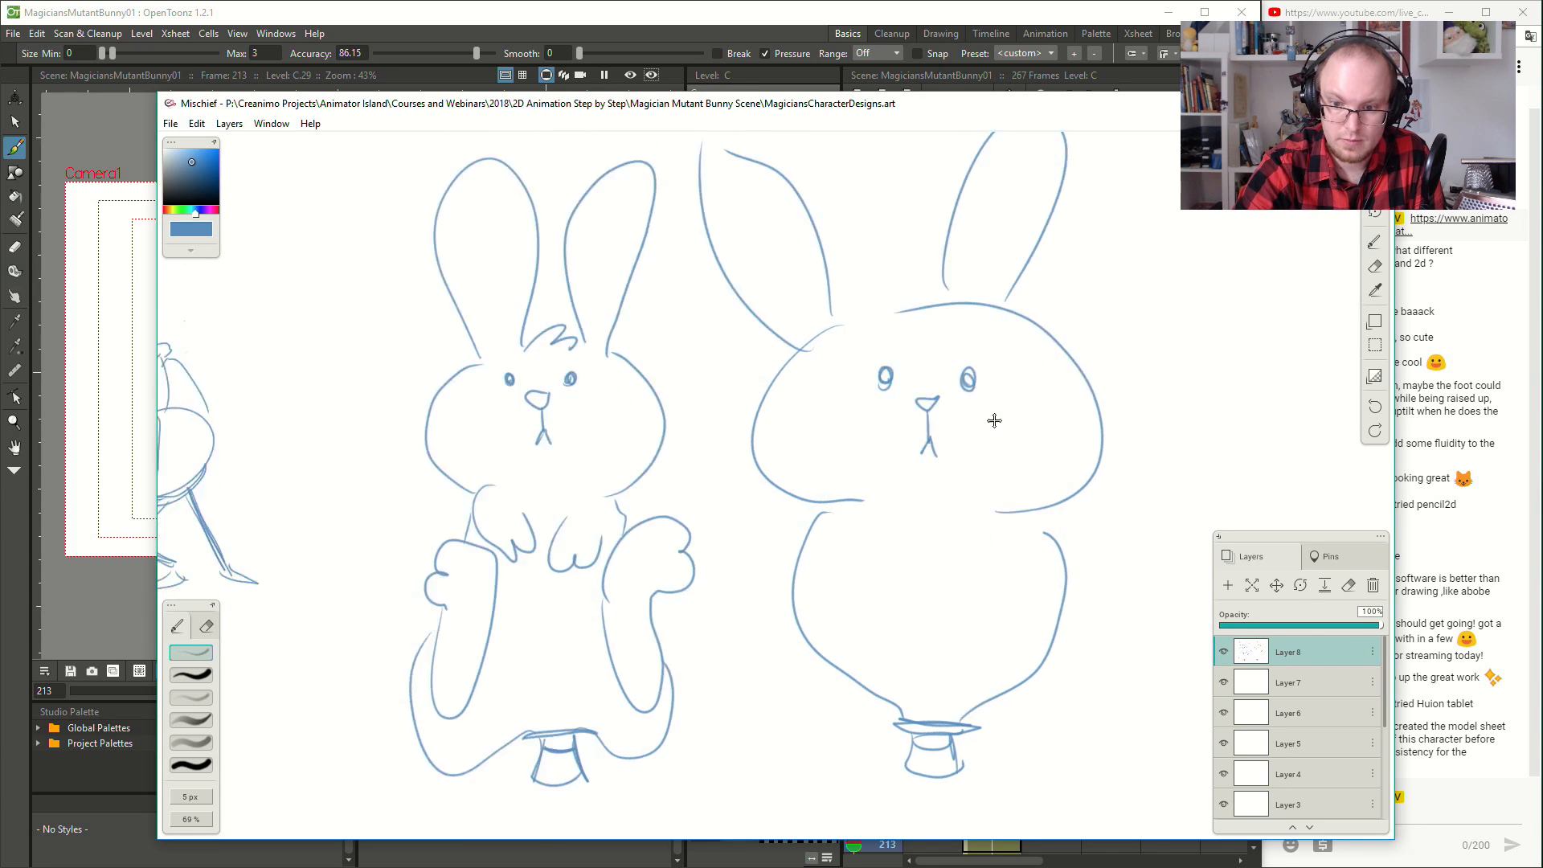
pyautogui.moveTo(841, 486)
pyautogui.mouseDown()
pyautogui.moveTo(886, 547)
pyautogui.moveTo(888, 475)
pyautogui.mouseUp()
pyautogui.hotkey('ctrl', 'z')
pyautogui.moveTo(828, 543)
pyautogui.mouseDown()
pyautogui.moveTo(870, 553)
pyautogui.moveTo(842, 506)
pyautogui.moveTo(893, 492)
pyautogui.mouseUp()
pyautogui.moveTo(990, 480)
pyautogui.mouseDown()
pyautogui.moveTo(953, 521)
pyautogui.moveTo(971, 532)
pyautogui.moveTo(1009, 498)
pyautogui.moveTo(1026, 524)
pyautogui.moveTo(981, 546)
pyautogui.moveTo(1033, 551)
pyautogui.mouseUp()
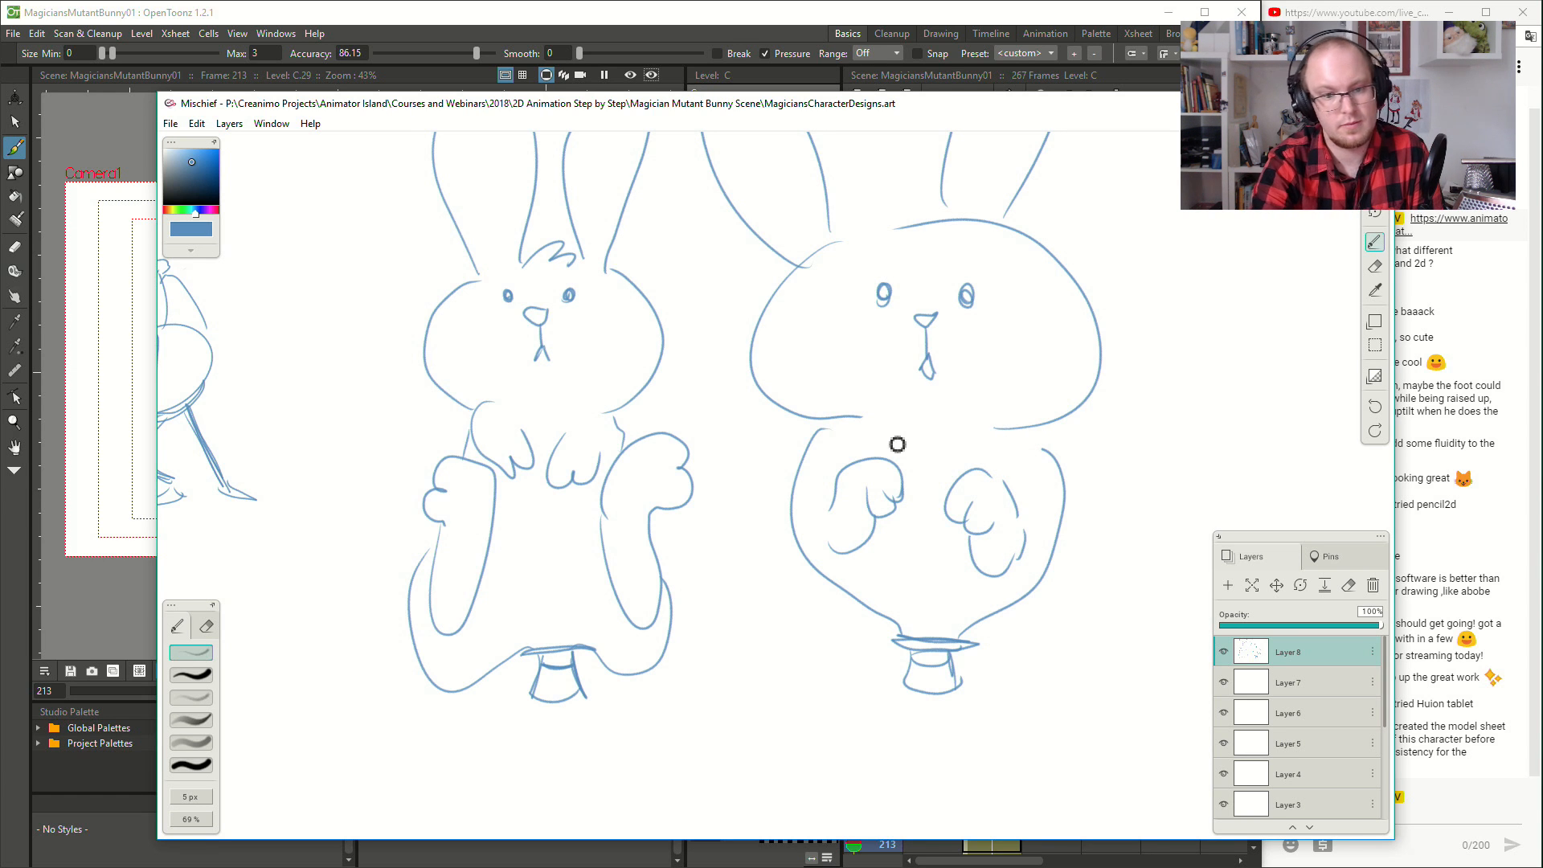
# - Extend the first rabbit's mouth into a small, closed open-mouth shape below its nose
pyautogui.moveTo(536, 354); pyautogui.dragTo(548, 377)
pyautogui.moveTo(1109, 475)
pyautogui.mouseDown()
pyautogui.moveTo(1020, 523)
pyautogui.moveTo(1037, 499)
pyautogui.moveTo(1077, 529)
pyautogui.moveTo(1058, 499)
pyautogui.mouseUp()
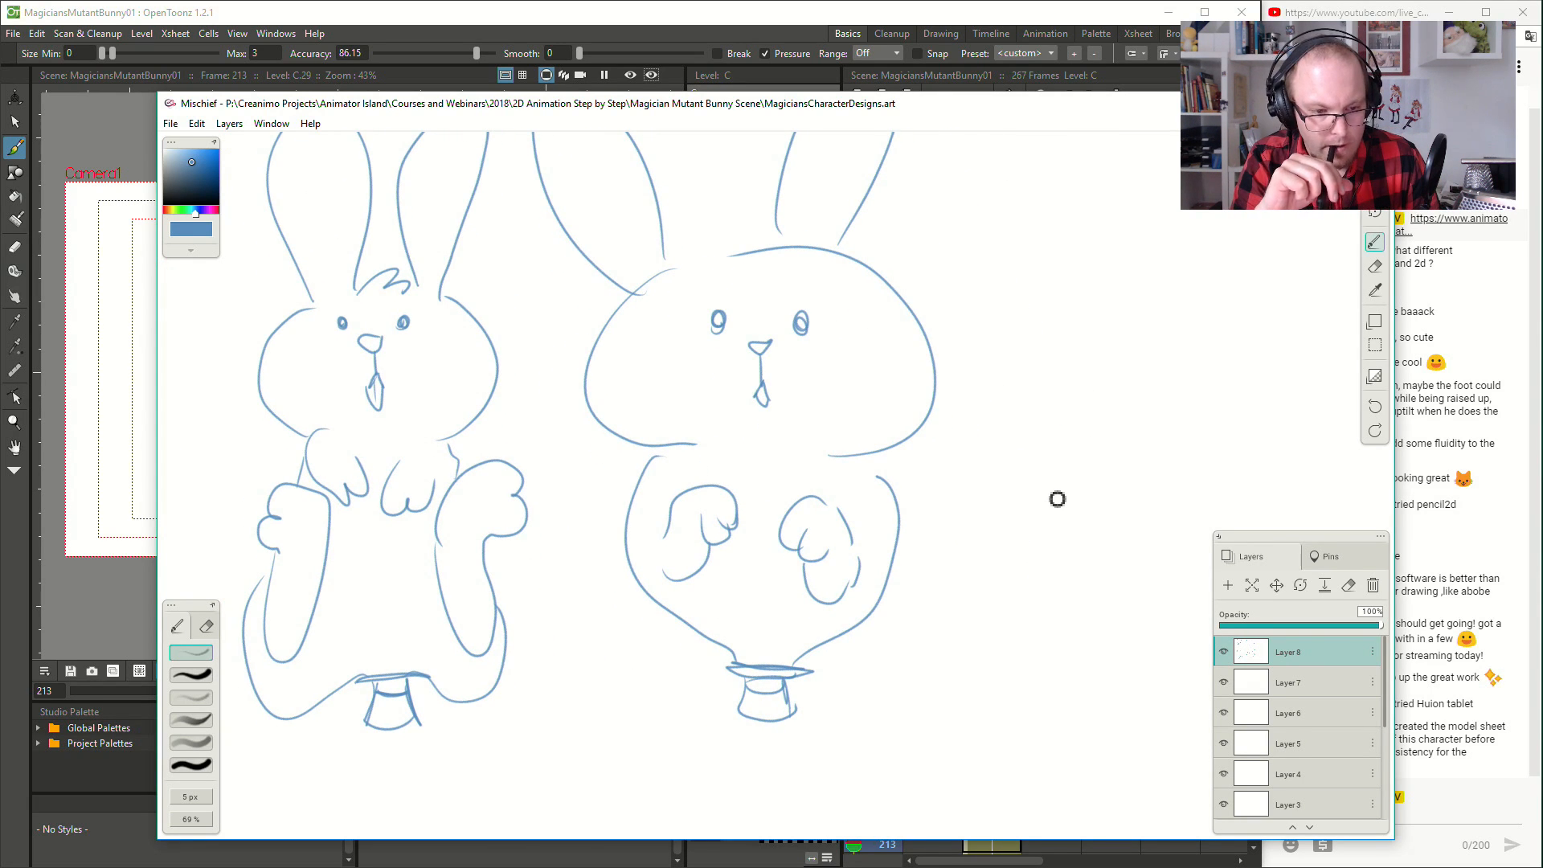
pyautogui.moveTo(1161, 417); pyautogui.dragTo(919, 417)
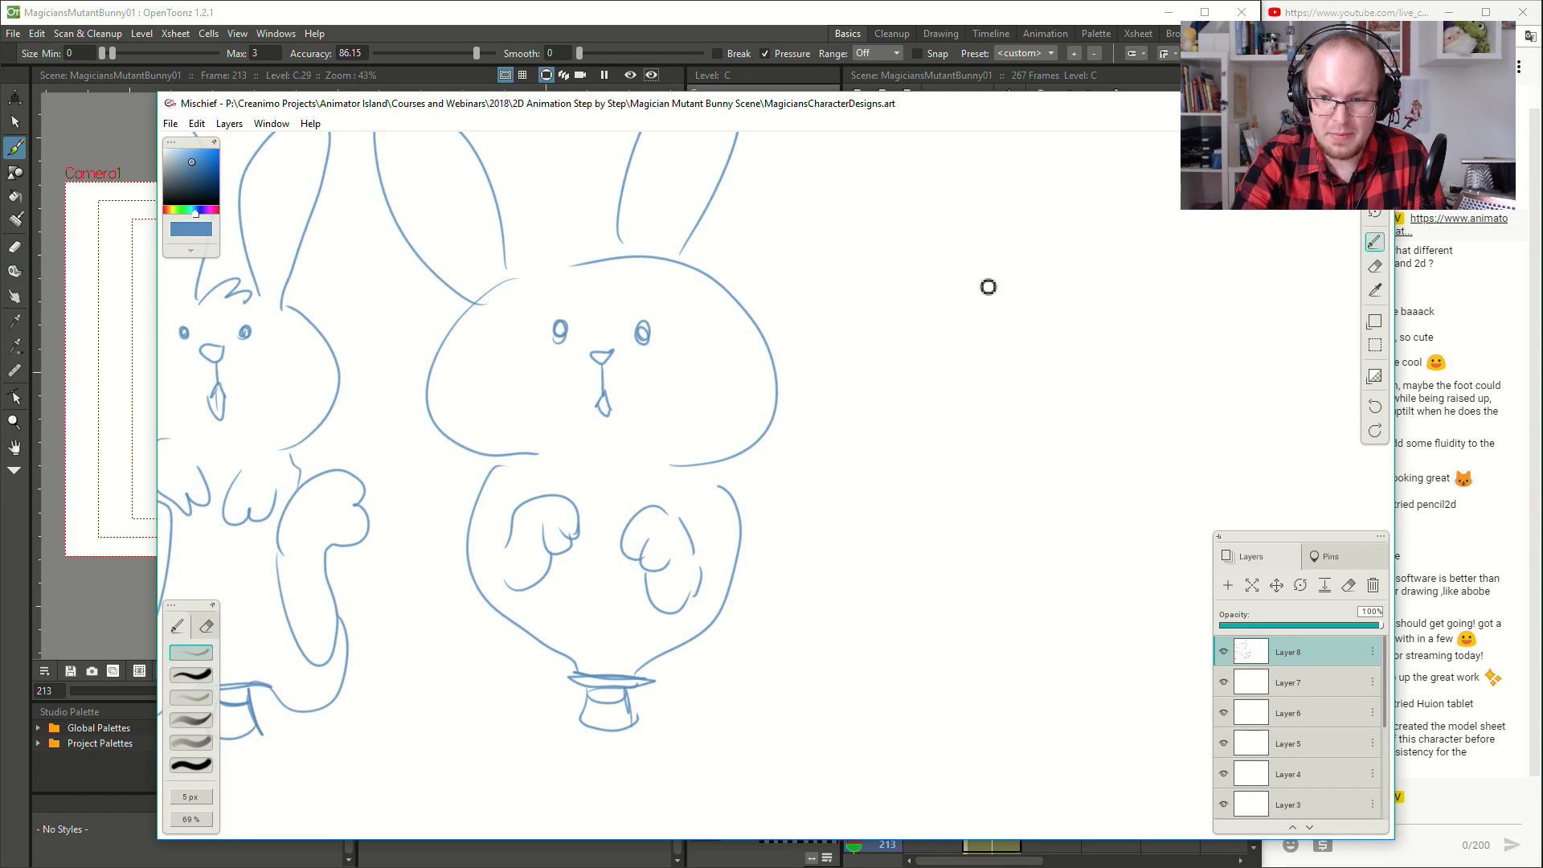
# - Beside the second rabbit, sketch a third one with bulging eyes, a wide mouth, two buck teeth and a pear-shaped body
pyautogui.moveTo(943, 300)
pyautogui.mouseDown()
pyautogui.moveTo(966, 309)
pyautogui.moveTo(943, 299)
pyautogui.moveTo(951, 344)
pyautogui.moveTo(972, 334)
pyautogui.moveTo(1005, 496)
pyautogui.moveTo(948, 447)
pyautogui.moveTo(912, 442)
pyautogui.moveTo(927, 523)
pyautogui.mouseUp()
pyautogui.moveTo(945, 341)
pyautogui.mouseDown()
pyautogui.moveTo(963, 400)
pyautogui.moveTo(979, 344)
pyautogui.moveTo(984, 398)
pyautogui.moveTo(1003, 349)
pyautogui.moveTo(928, 313)
pyautogui.moveTo(1003, 301)
pyautogui.moveTo(997, 285)
pyautogui.moveTo(993, 304)
pyautogui.moveTo(963, 288)
pyautogui.moveTo(972, 260)
pyautogui.moveTo(934, 279)
pyautogui.moveTo(944, 307)
pyautogui.moveTo(1002, 327)
pyautogui.moveTo(1021, 303)
pyautogui.mouseUp()
pyautogui.hotkey('ctrl', 'z')
pyautogui.hotkey('ctrl', 'z')
pyautogui.moveTo(910, 310); pyautogui.dragTo(924, 543)
pyautogui.hotkey('ctrl', 'z')
pyautogui.moveTo(915, 304)
pyautogui.mouseDown()
pyautogui.moveTo(869, 454)
pyautogui.moveTo(919, 579)
pyautogui.mouseUp()
pyautogui.moveTo(1081, 579)
pyautogui.mouseDown()
pyautogui.moveTo(1064, 483)
pyautogui.moveTo(1086, 359)
pyautogui.moveTo(1037, 293)
pyautogui.mouseUp()
# - Add a spiky hair tuft and two long, pointed ears to the third rabbit
pyautogui.hotkey('ctrl', 'z')
pyautogui.moveTo(1029, 582)
pyautogui.mouseDown()
pyautogui.moveTo(1047, 550)
pyautogui.moveTo(1034, 241)
pyautogui.mouseUp()
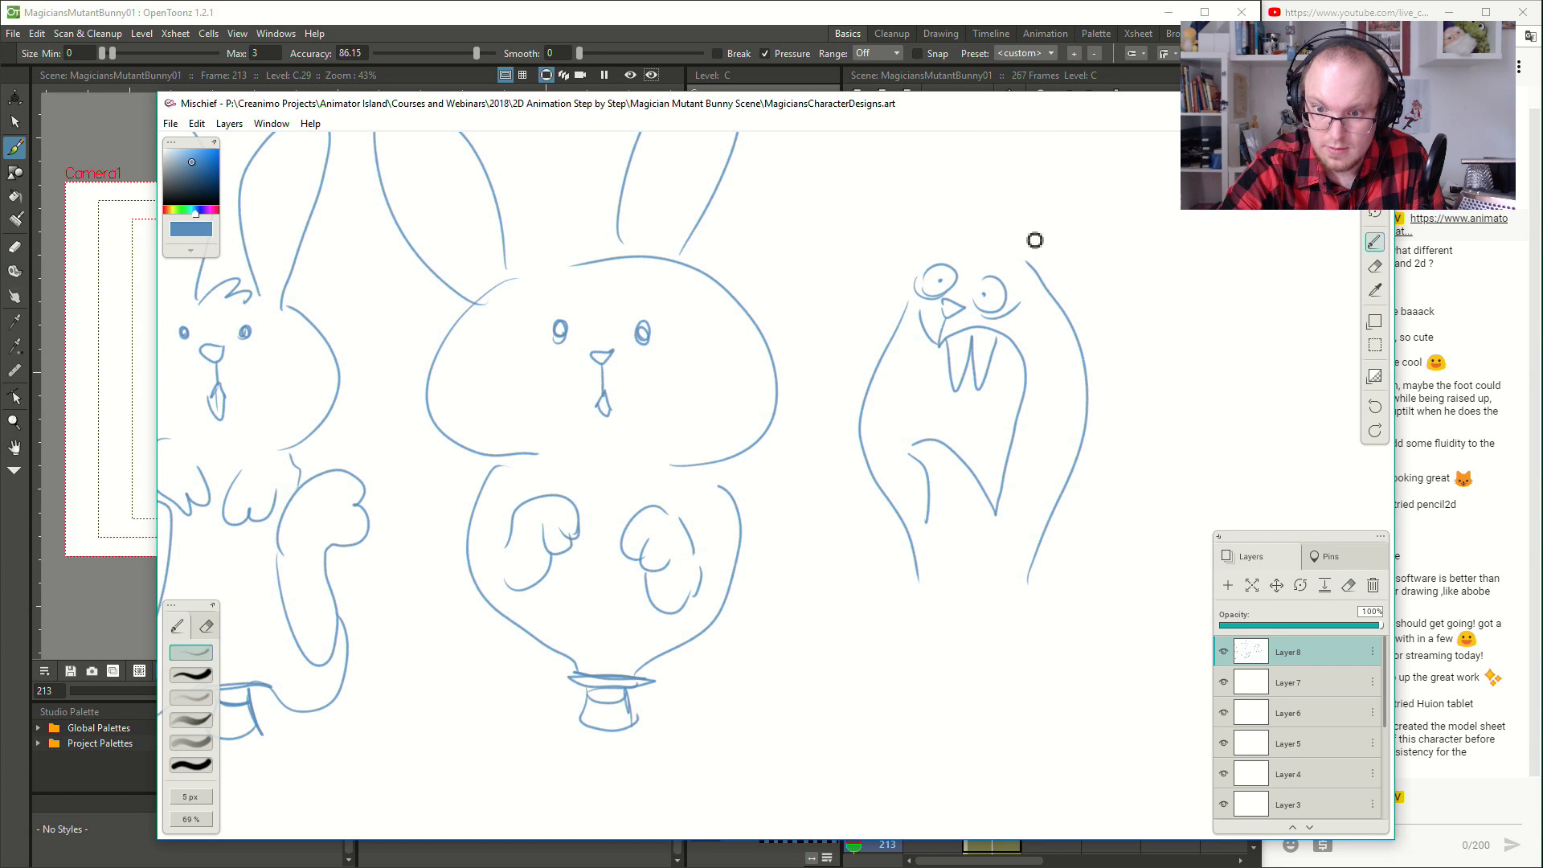
pyautogui.moveTo(915, 285); pyautogui.dragTo(956, 135)
pyautogui.hotkey('ctrl', 'z')
pyautogui.moveTo(1045, 230)
pyautogui.mouseDown()
pyautogui.moveTo(1042, 331)
pyautogui.moveTo(1014, 350)
pyautogui.moveTo(947, 314)
pyautogui.moveTo(932, 341)
pyautogui.moveTo(946, 133)
pyautogui.mouseUp()
pyautogui.moveTo(937, 307); pyautogui.dragTo(969, 125)
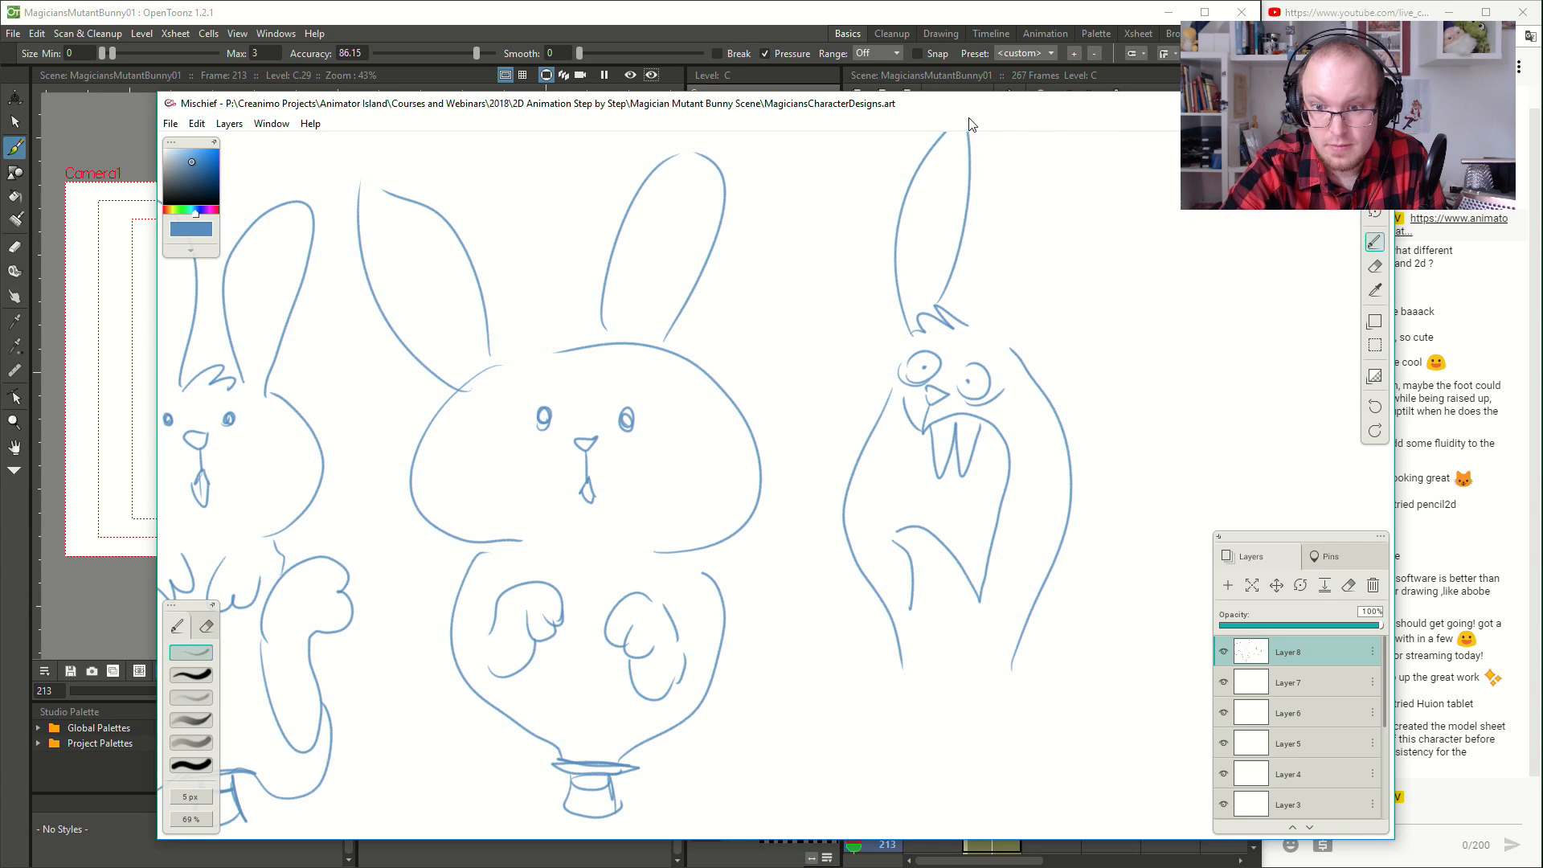
pyautogui.moveTo(993, 332)
pyautogui.mouseDown()
pyautogui.moveTo(1113, 153)
pyautogui.moveTo(1102, 137)
pyautogui.mouseUp()
# - Finish the third rabbit with two round feet flanking a small hat at its base
pyautogui.scroll(-3, 1034, 424)
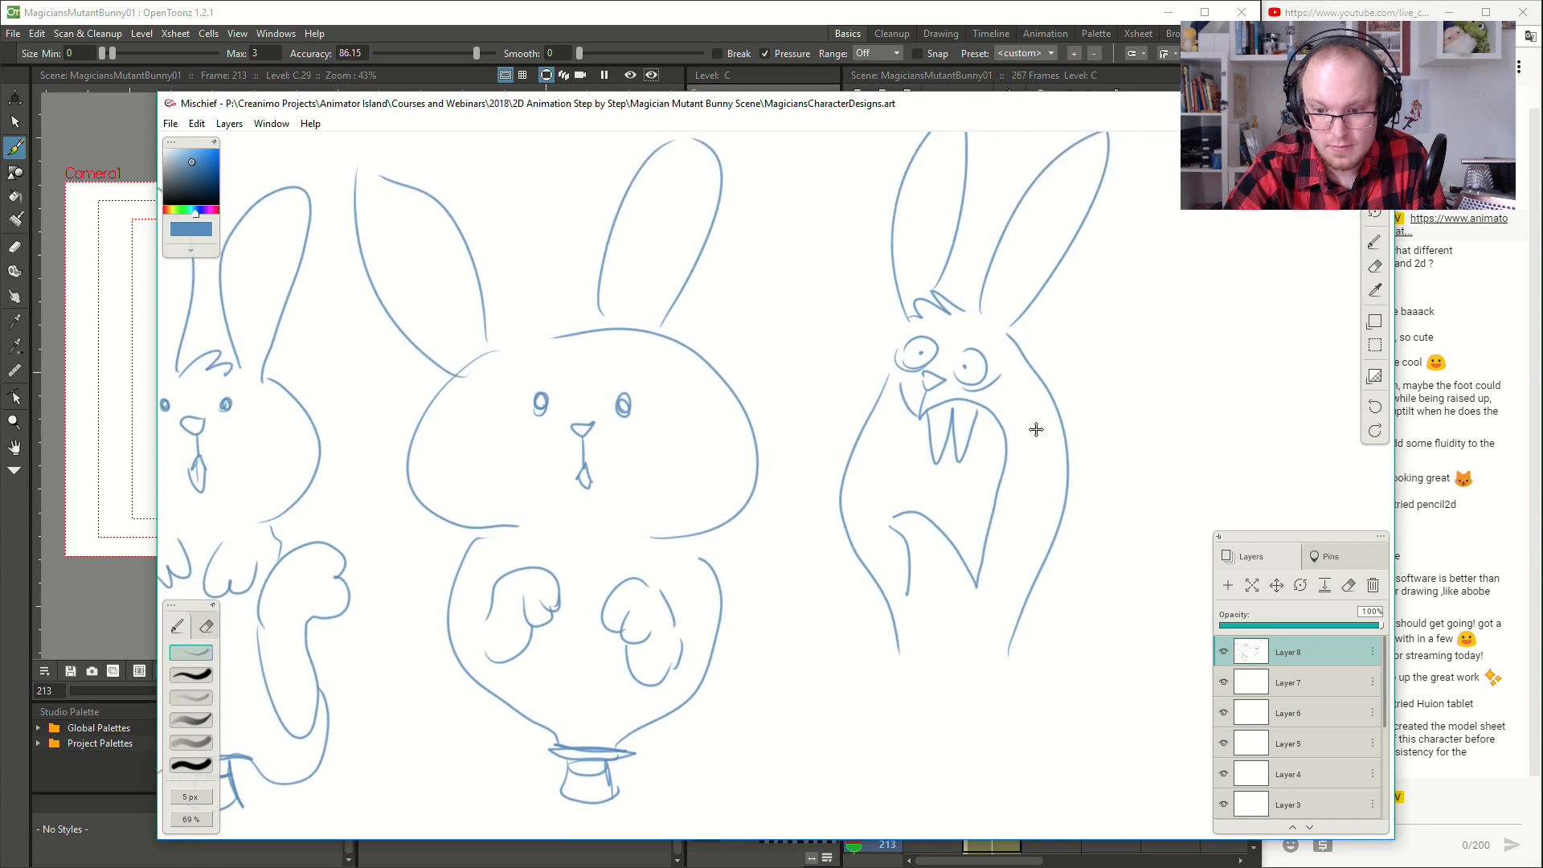
pyautogui.moveTo(909, 546)
pyautogui.mouseDown()
pyautogui.moveTo(878, 595)
pyautogui.moveTo(899, 606)
pyautogui.moveTo(935, 567)
pyautogui.moveTo(1044, 593)
pyautogui.moveTo(1027, 603)
pyautogui.moveTo(984, 563)
pyautogui.moveTo(988, 601)
pyautogui.moveTo(977, 578)
pyautogui.moveTo(950, 580)
pyautogui.moveTo(950, 622)
pyautogui.moveTo(945, 610)
pyautogui.moveTo(986, 613)
pyautogui.moveTo(974, 589)
pyautogui.moveTo(964, 619)
pyautogui.mouseUp()
pyautogui.scroll(-5, 1007, 634)
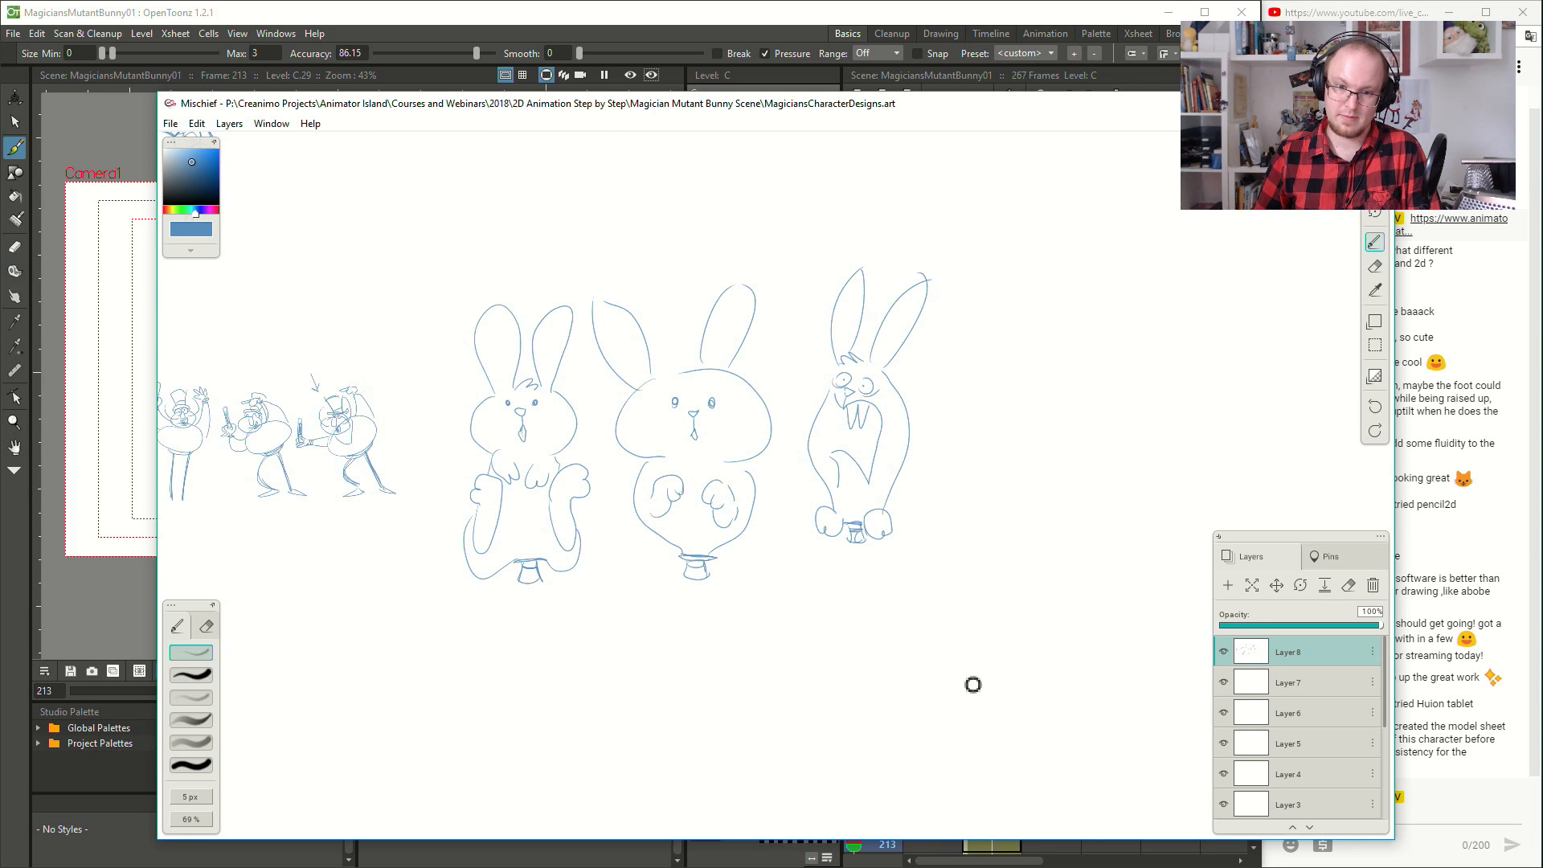
# - Beside the third rabbit, sketch a fourth small hat with a rounded body swelling out of it and short fold lines
pyautogui.scroll(3, 972, 682)
pyautogui.moveTo(778, 599)
pyautogui.mouseDown()
pyautogui.moveTo(878, 579)
pyautogui.moveTo(819, 565)
pyautogui.moveTo(630, 603)
pyautogui.moveTo(708, 604)
pyautogui.mouseUp()
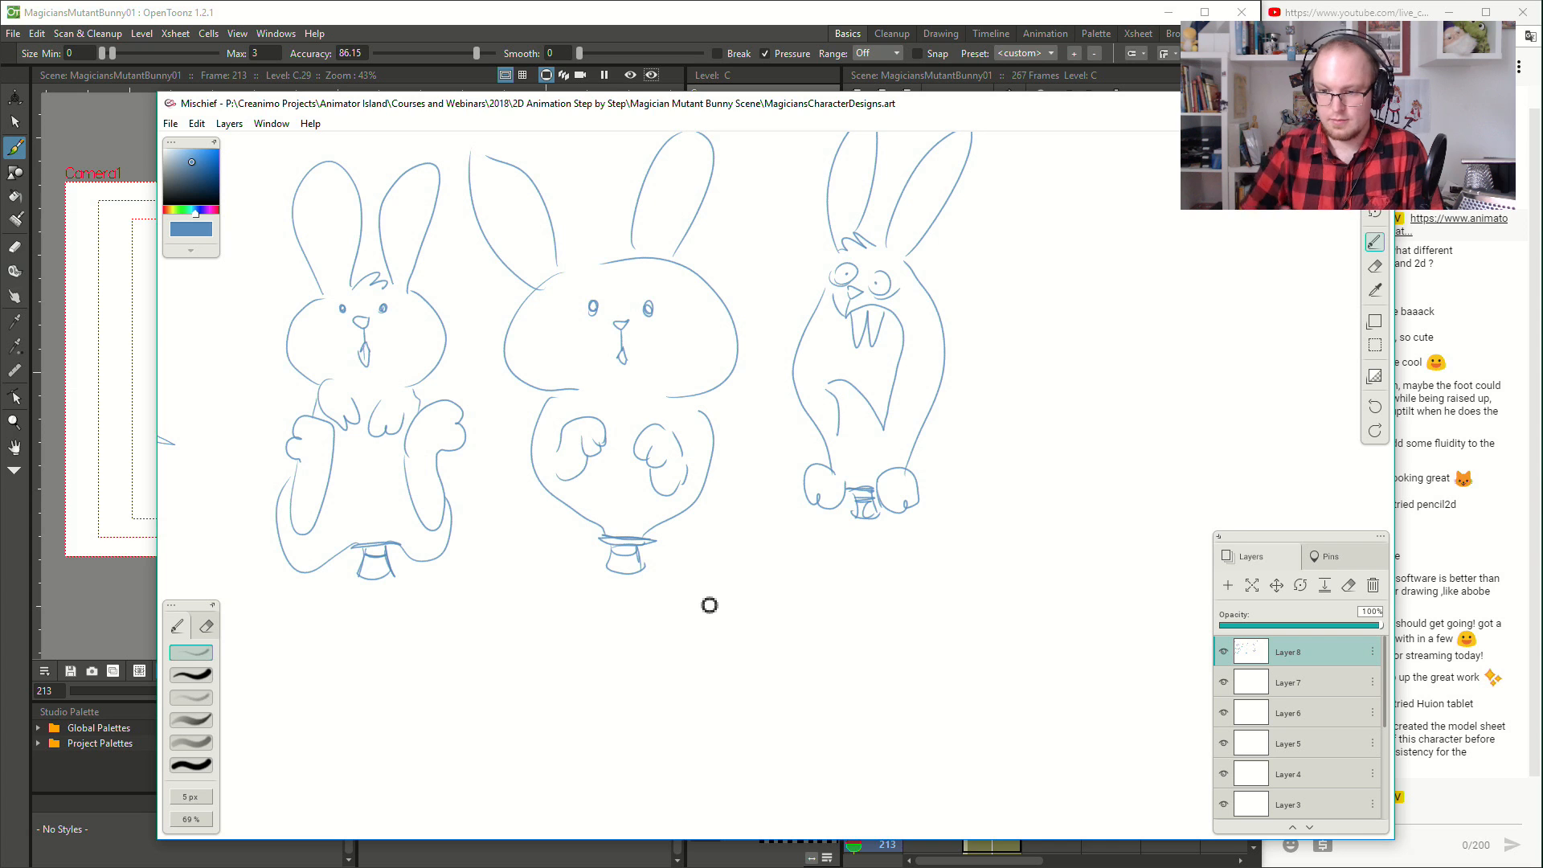
pyautogui.moveTo(1070, 513)
pyautogui.mouseDown()
pyautogui.moveTo(1099, 534)
pyautogui.moveTo(1089, 525)
pyautogui.moveTo(1084, 547)
pyautogui.moveTo(1114, 548)
pyautogui.moveTo(1035, 422)
pyautogui.moveTo(1061, 376)
pyautogui.mouseUp()
pyautogui.hotkey('ctrl', 'z')
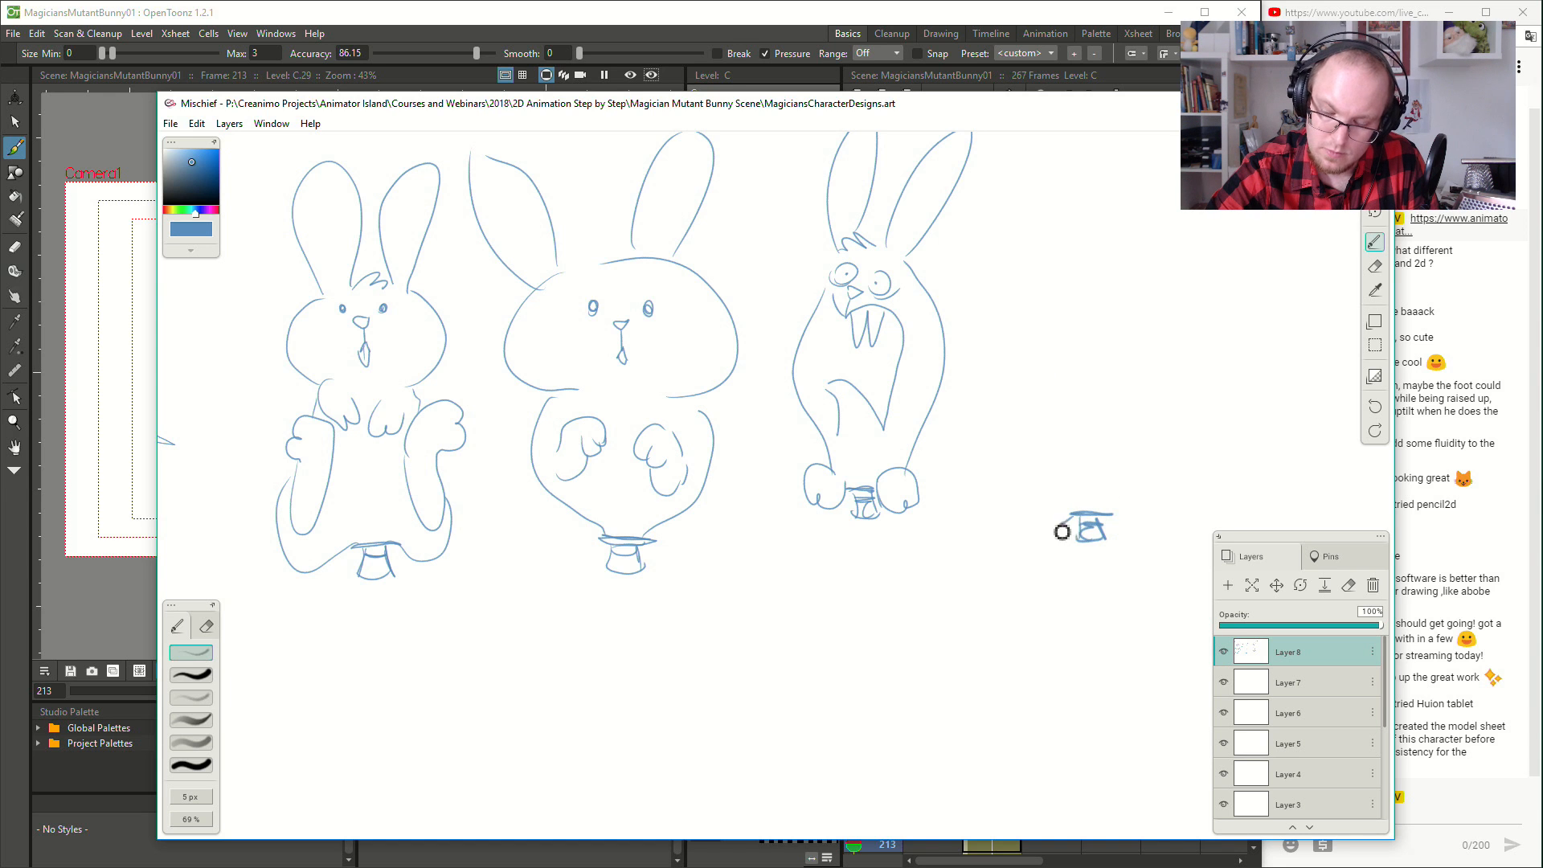
pyautogui.moveTo(1077, 515)
pyautogui.mouseDown()
pyautogui.moveTo(1045, 504)
pyautogui.moveTo(1090, 512)
pyautogui.moveTo(1119, 489)
pyautogui.moveTo(1118, 515)
pyautogui.moveTo(1163, 465)
pyautogui.mouseUp()
pyautogui.rightClick(1142, 491)
pyautogui.click(1105, 511)
pyautogui.moveTo(1062, 514); pyautogui.dragTo(1012, 394)
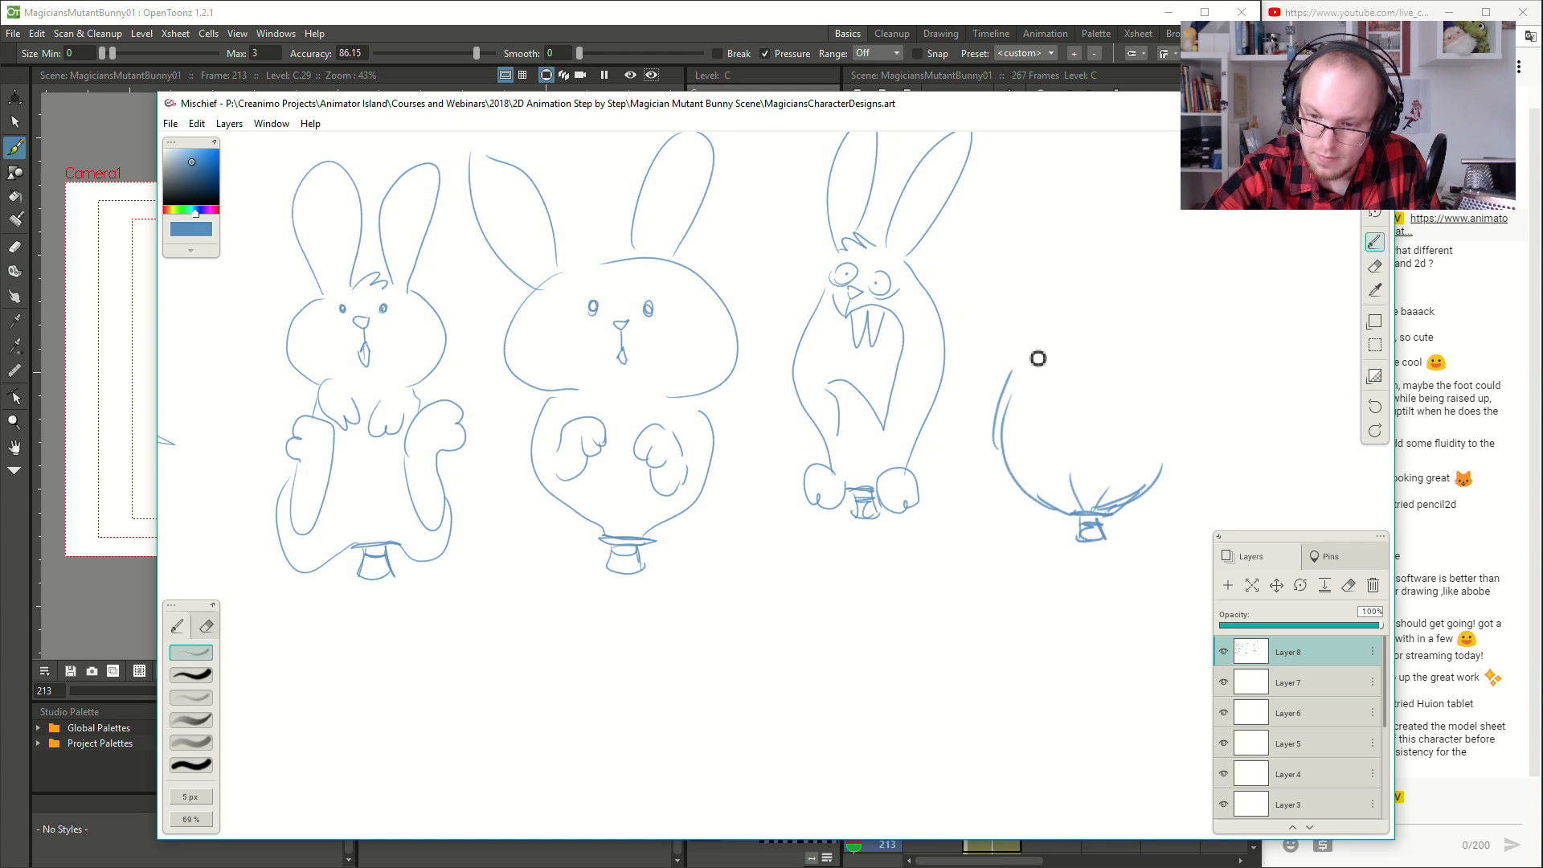
# - Extend both sides of the fourth rabbit's body and draw two oval paws on it
pyautogui.moveTo(1000, 447)
pyautogui.mouseDown()
pyautogui.moveTo(1030, 321)
pyautogui.moveTo(1072, 342)
pyautogui.moveTo(1073, 402)
pyautogui.moveTo(1134, 373)
pyautogui.moveTo(1106, 441)
pyautogui.moveTo(1115, 404)
pyautogui.moveTo(1119, 428)
pyautogui.moveTo(1139, 397)
pyautogui.mouseUp()
pyautogui.moveTo(1165, 469)
pyautogui.mouseDown()
pyautogui.moveTo(1182, 410)
pyautogui.moveTo(1158, 324)
pyautogui.mouseUp()
pyautogui.hotkey('ctrl', 'z')
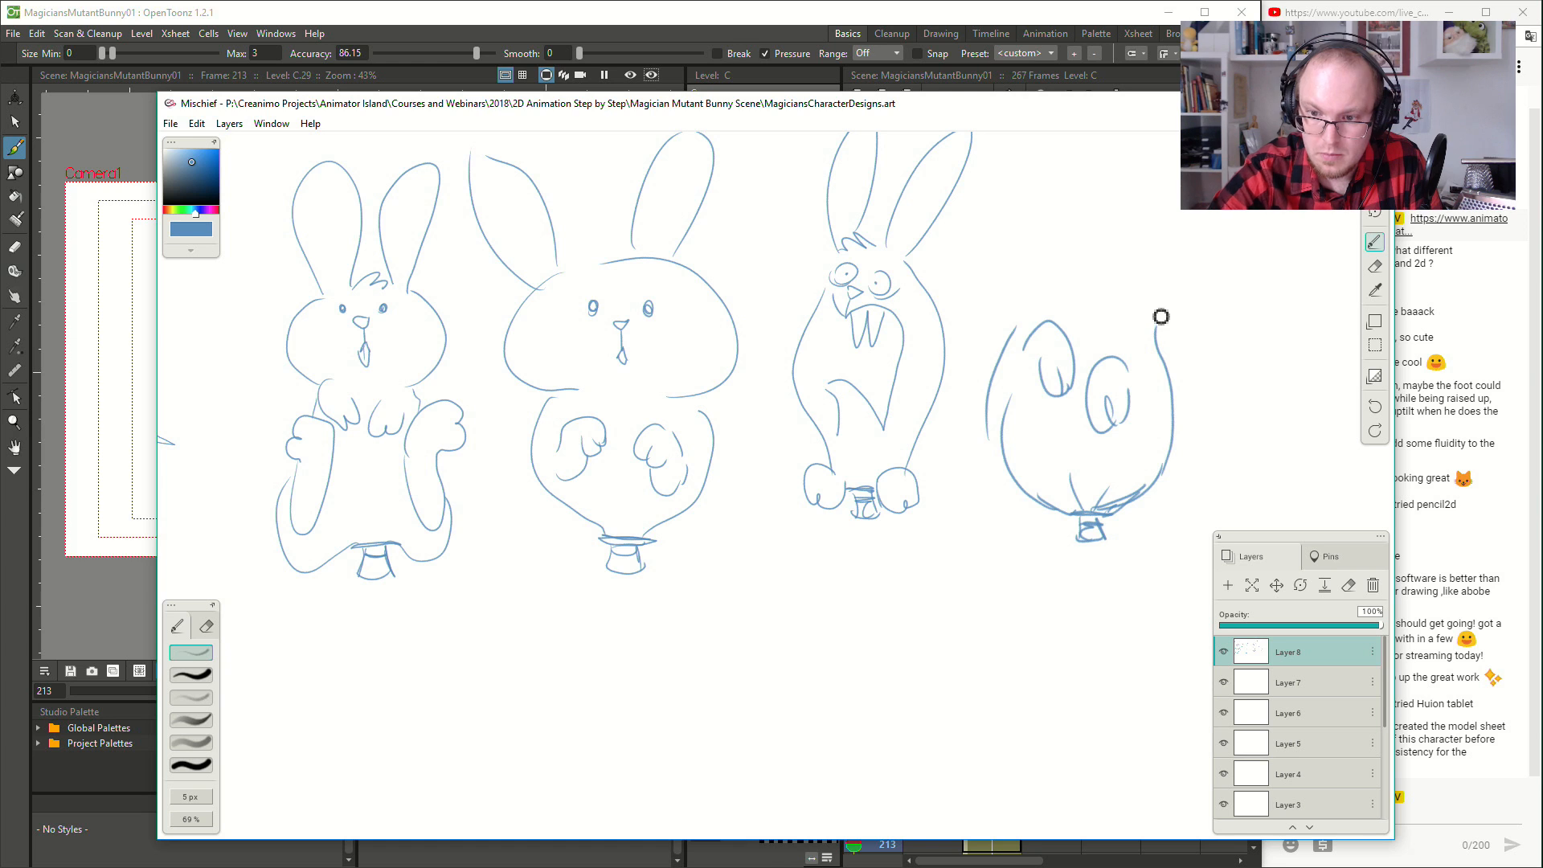
# - Outline a large round head on top of the fourth rabbit's body, redoing strokes until the shape fits
pyautogui.moveTo(1000, 328)
pyautogui.mouseDown()
pyautogui.moveTo(1013, 209)
pyautogui.moveTo(1148, 202)
pyautogui.mouseUp()
pyautogui.hotkey('ctrl', 'z')
pyautogui.moveTo(1030, 328)
pyautogui.mouseDown()
pyautogui.moveTo(979, 270)
pyautogui.moveTo(1061, 217)
pyautogui.mouseUp()
pyautogui.hotkey('ctrl', 'z')
pyautogui.moveTo(1026, 327)
pyautogui.mouseDown()
pyautogui.moveTo(1016, 209)
pyautogui.moveTo(1162, 330)
pyautogui.mouseUp()
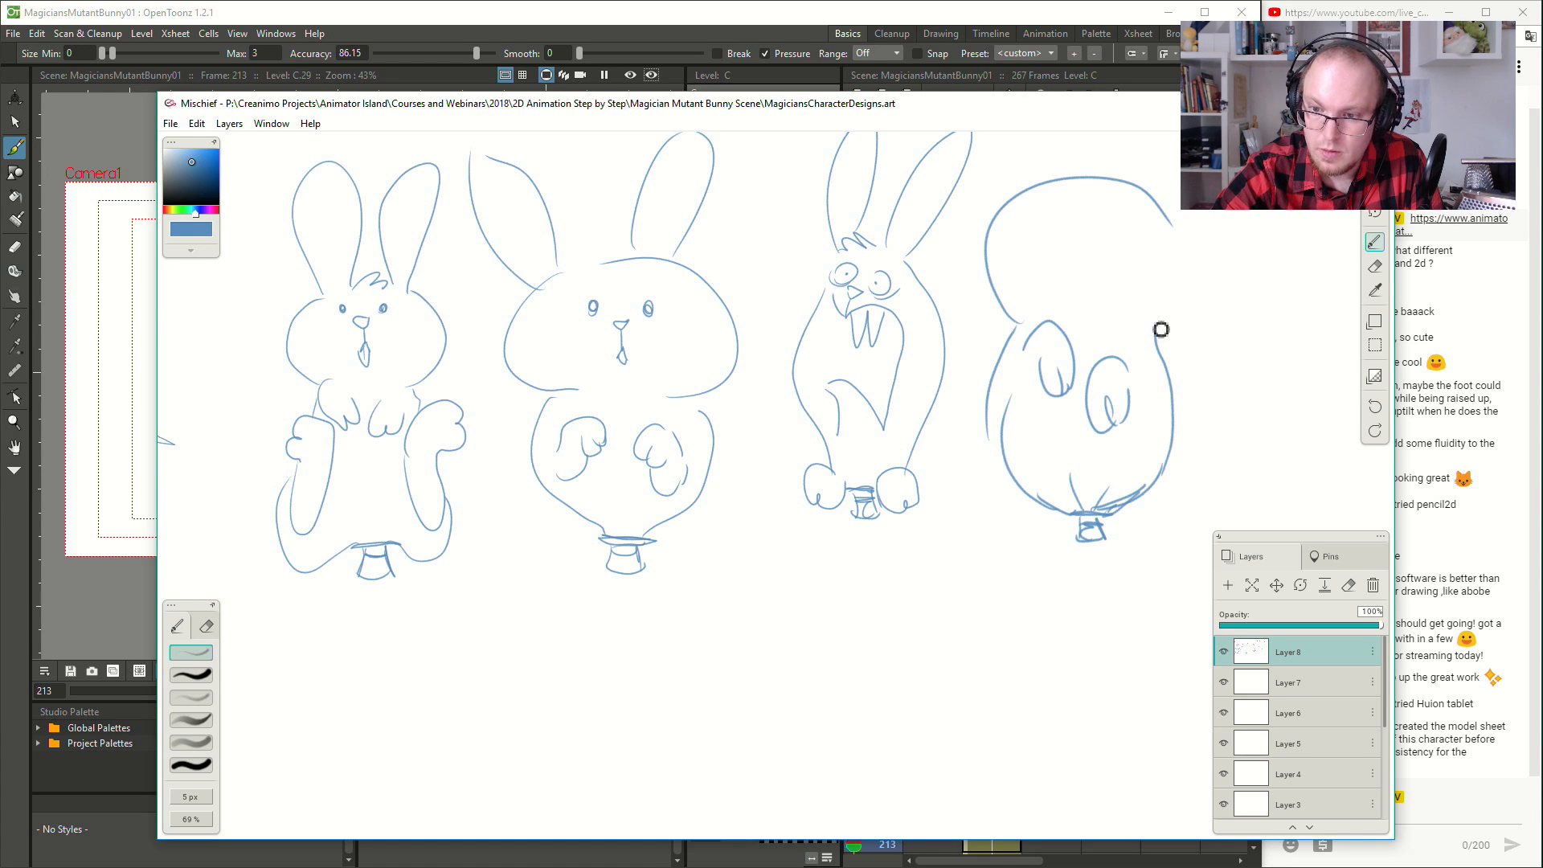
pyautogui.hotkey('ctrl', 'z')
pyautogui.hotkey('ctrl', 'z')
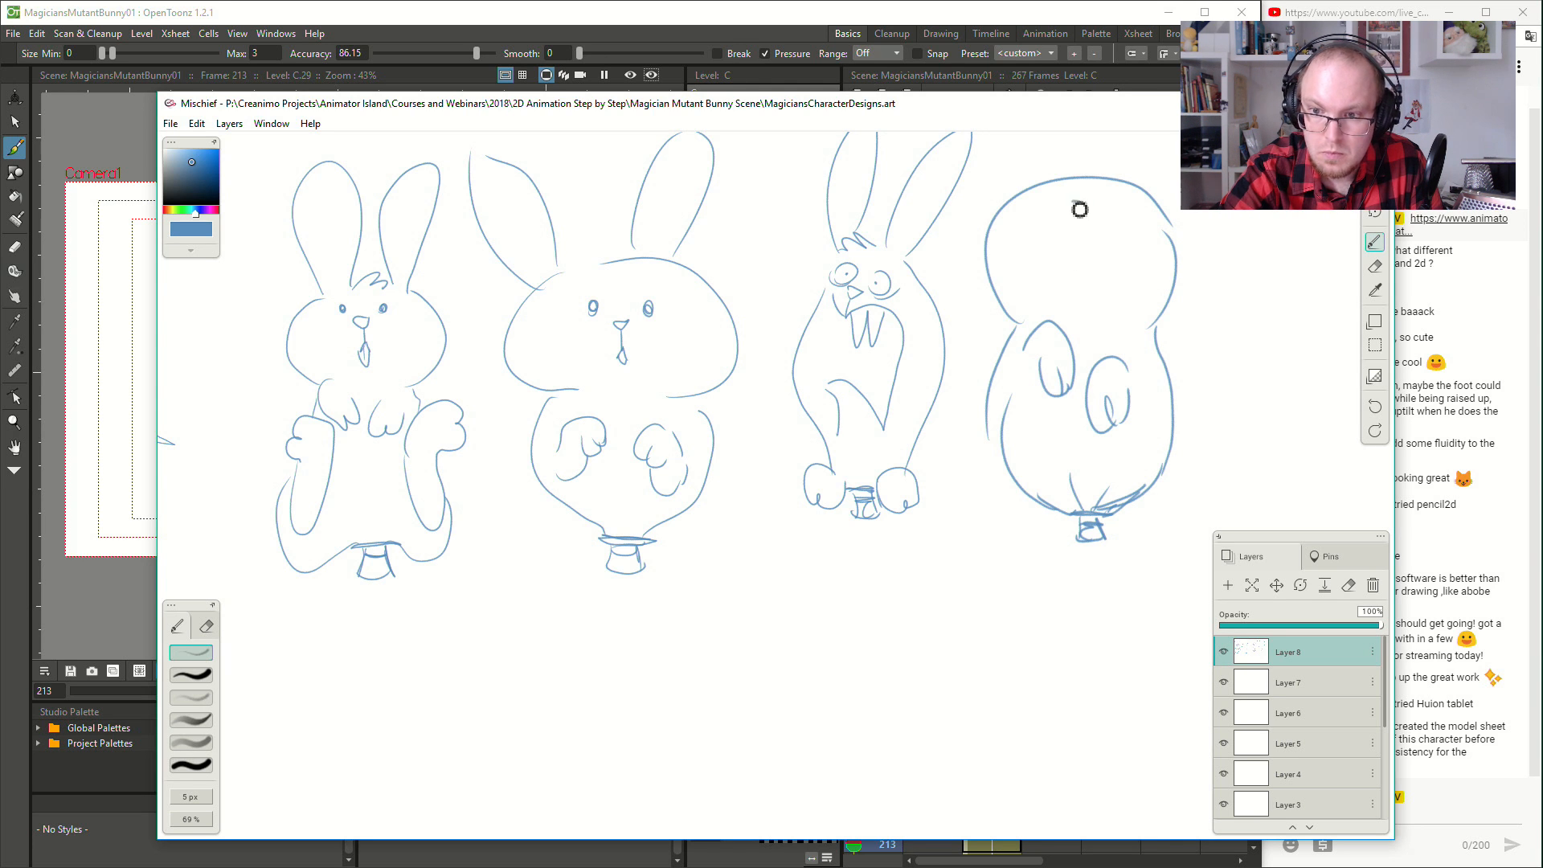
# - Give the fourth rabbit dot eyes, a nose and mouth high on its head, plus two long upright ears
pyautogui.moveTo(1040, 205); pyautogui.dragTo(1046, 216)
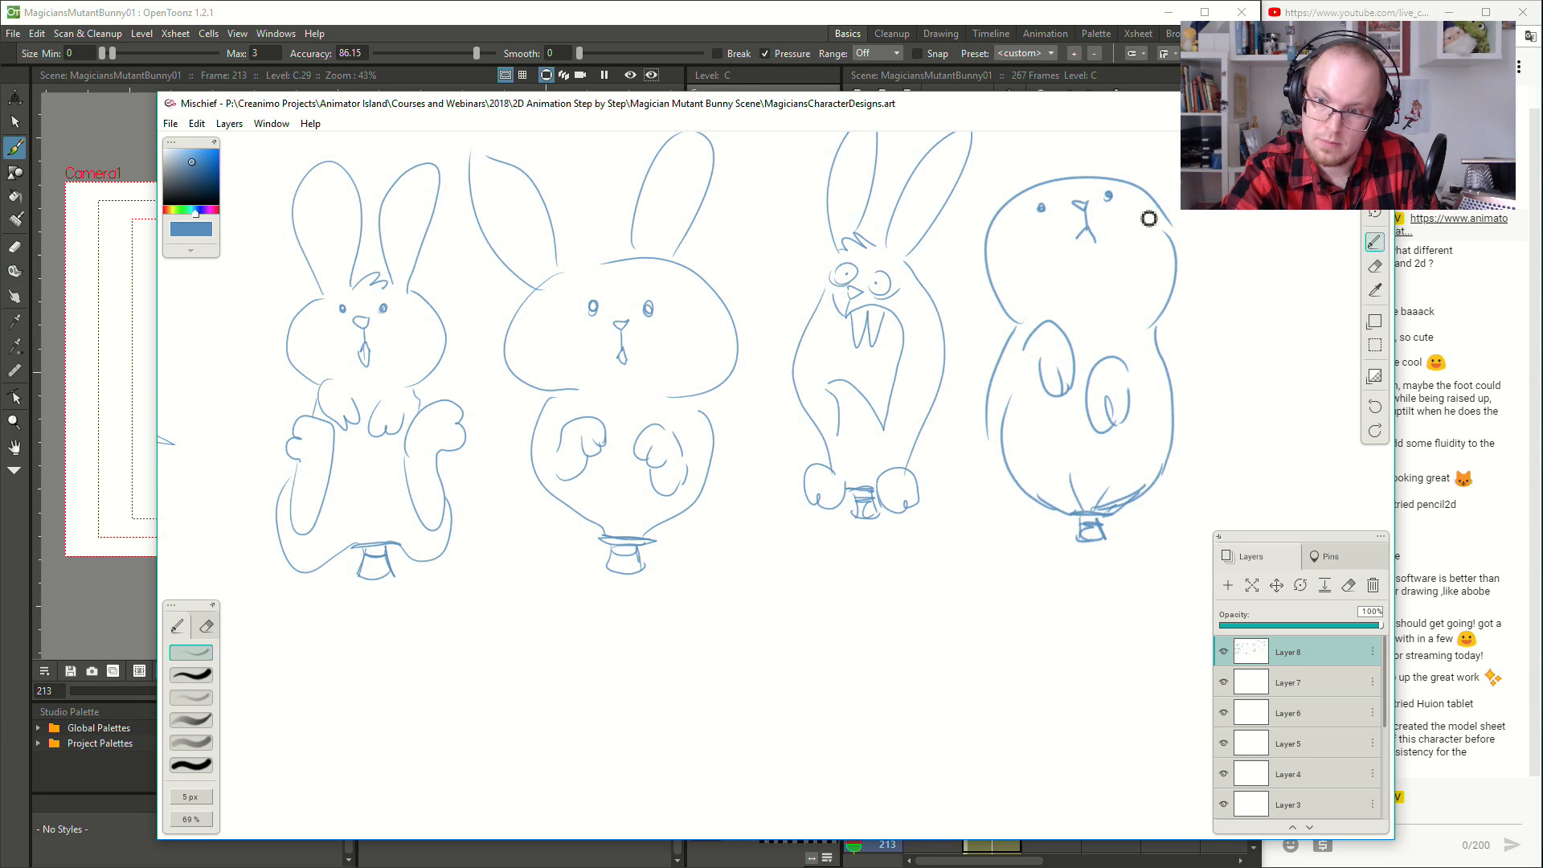
pyautogui.moveTo(1148, 218); pyautogui.dragTo(1109, 437)
pyautogui.moveTo(1000, 398)
pyautogui.mouseDown()
pyautogui.moveTo(1054, 234)
pyautogui.moveTo(1025, 382)
pyautogui.mouseUp()
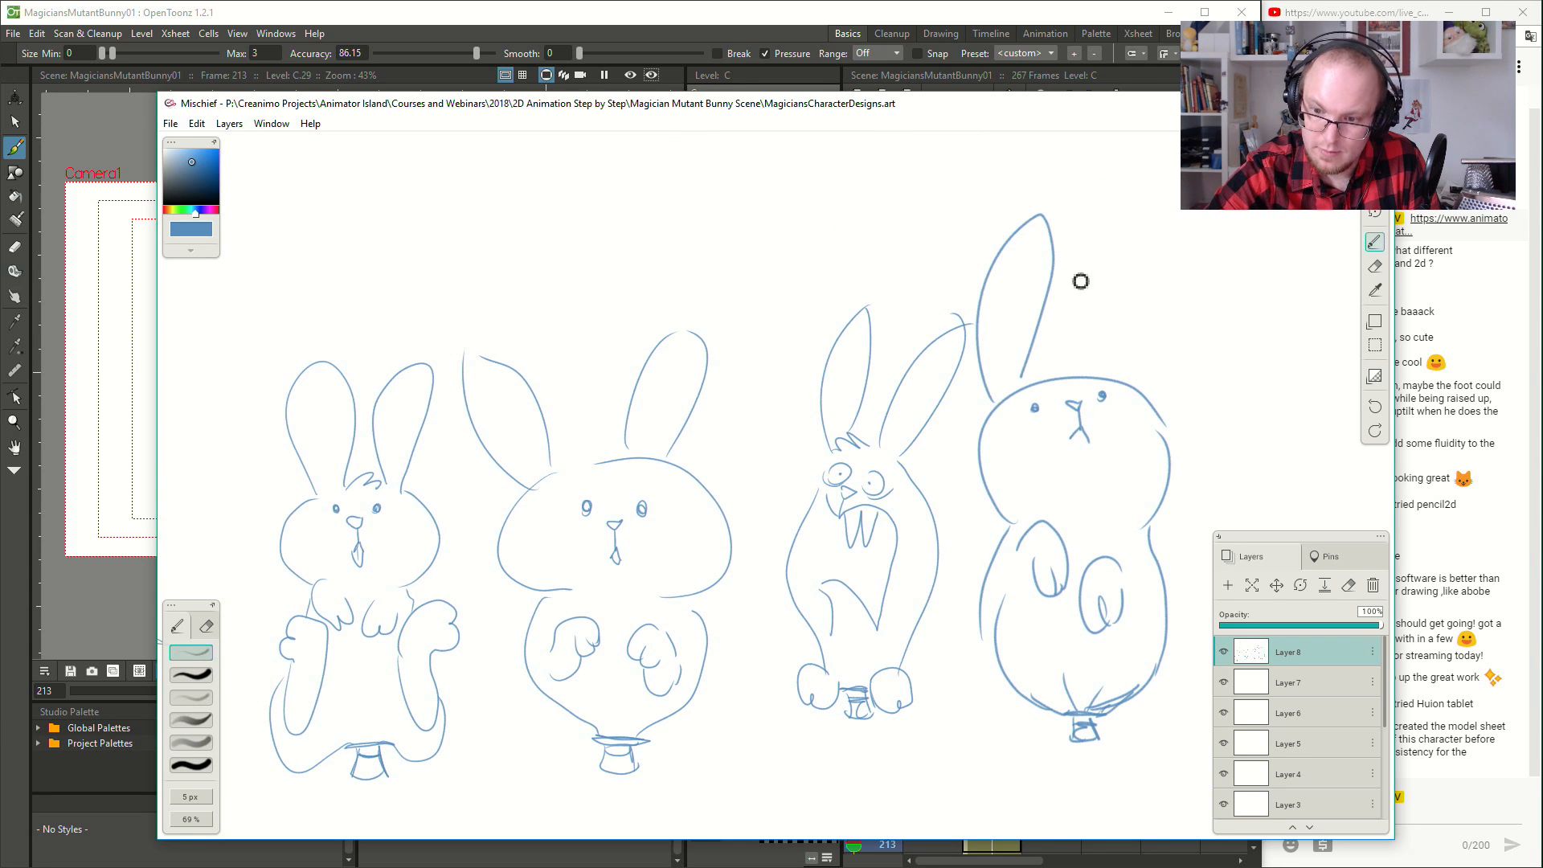
pyautogui.moveTo(1126, 381)
pyautogui.mouseDown()
pyautogui.moveTo(1170, 301)
pyautogui.moveTo(1171, 443)
pyautogui.moveTo(1099, 332)
pyautogui.mouseUp()
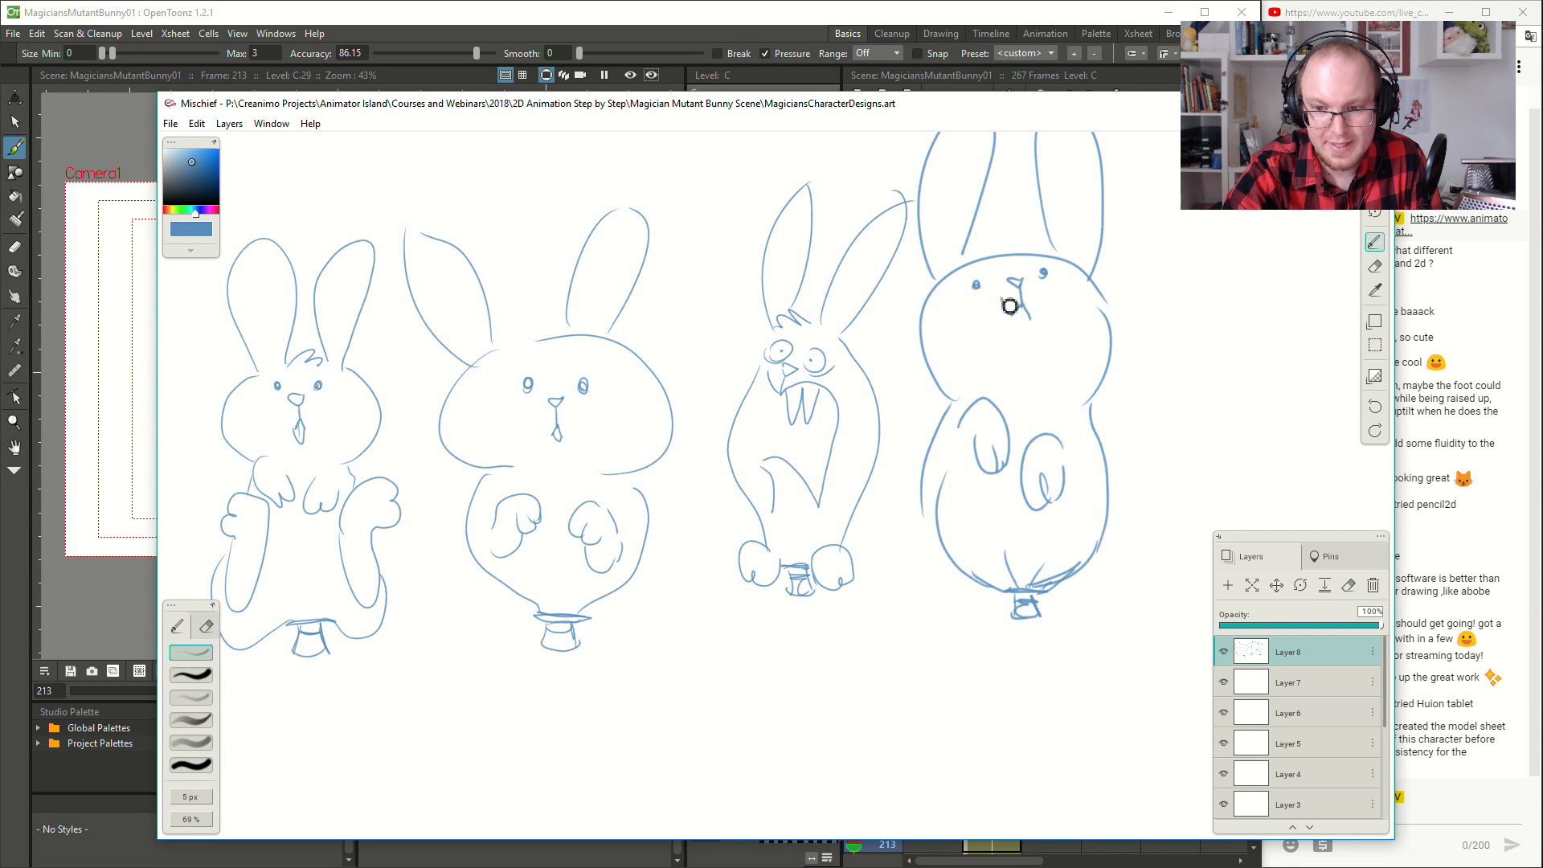
# - Erase the fourth rabbit's mouth lines and replace them with a shaded, open smile
pyautogui.press('e')
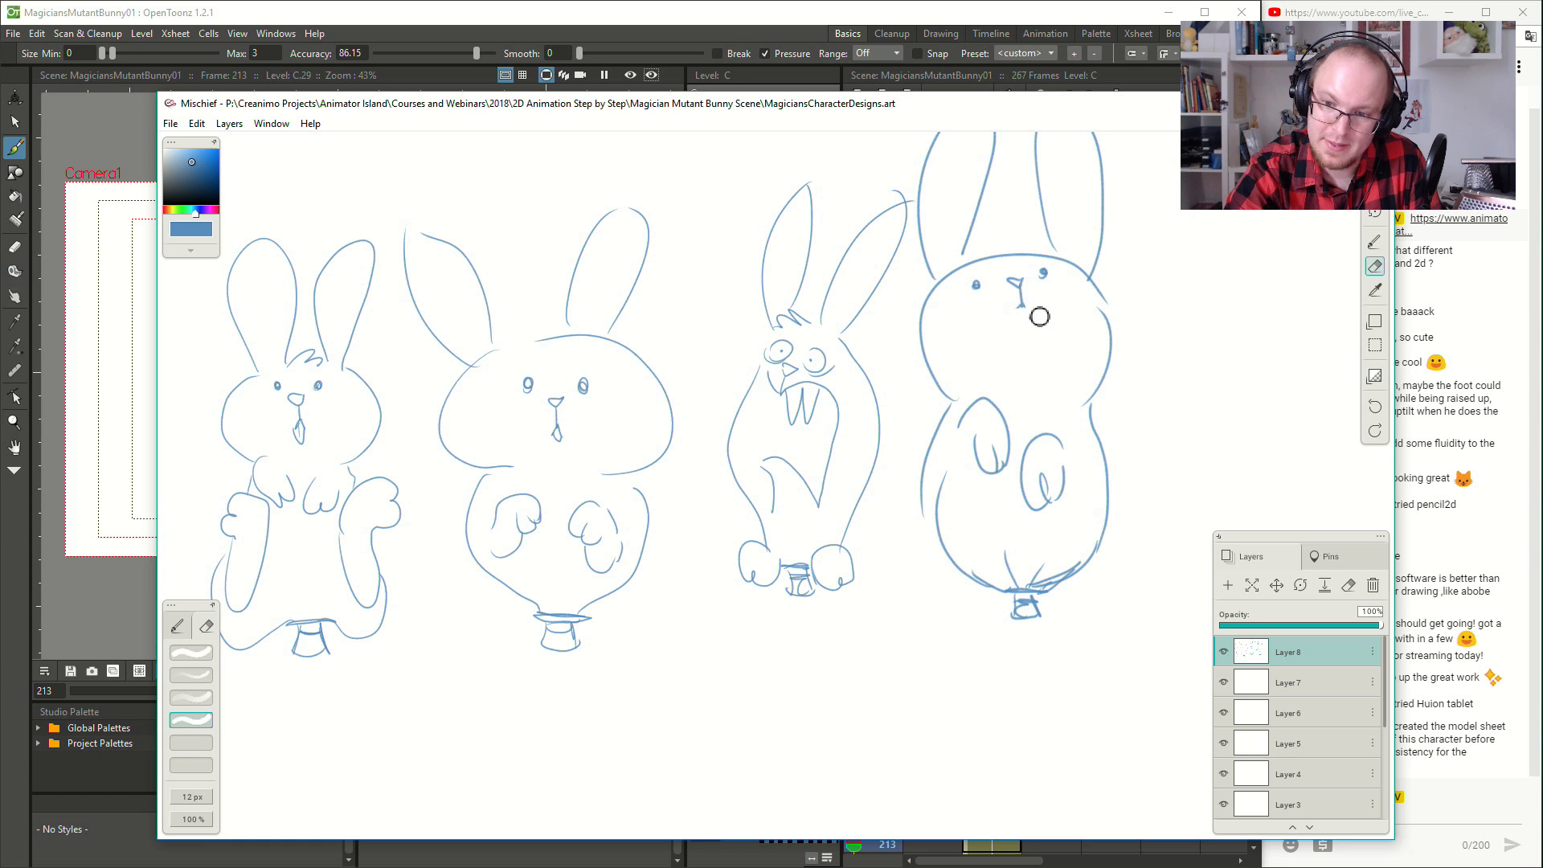
pyautogui.press('b')
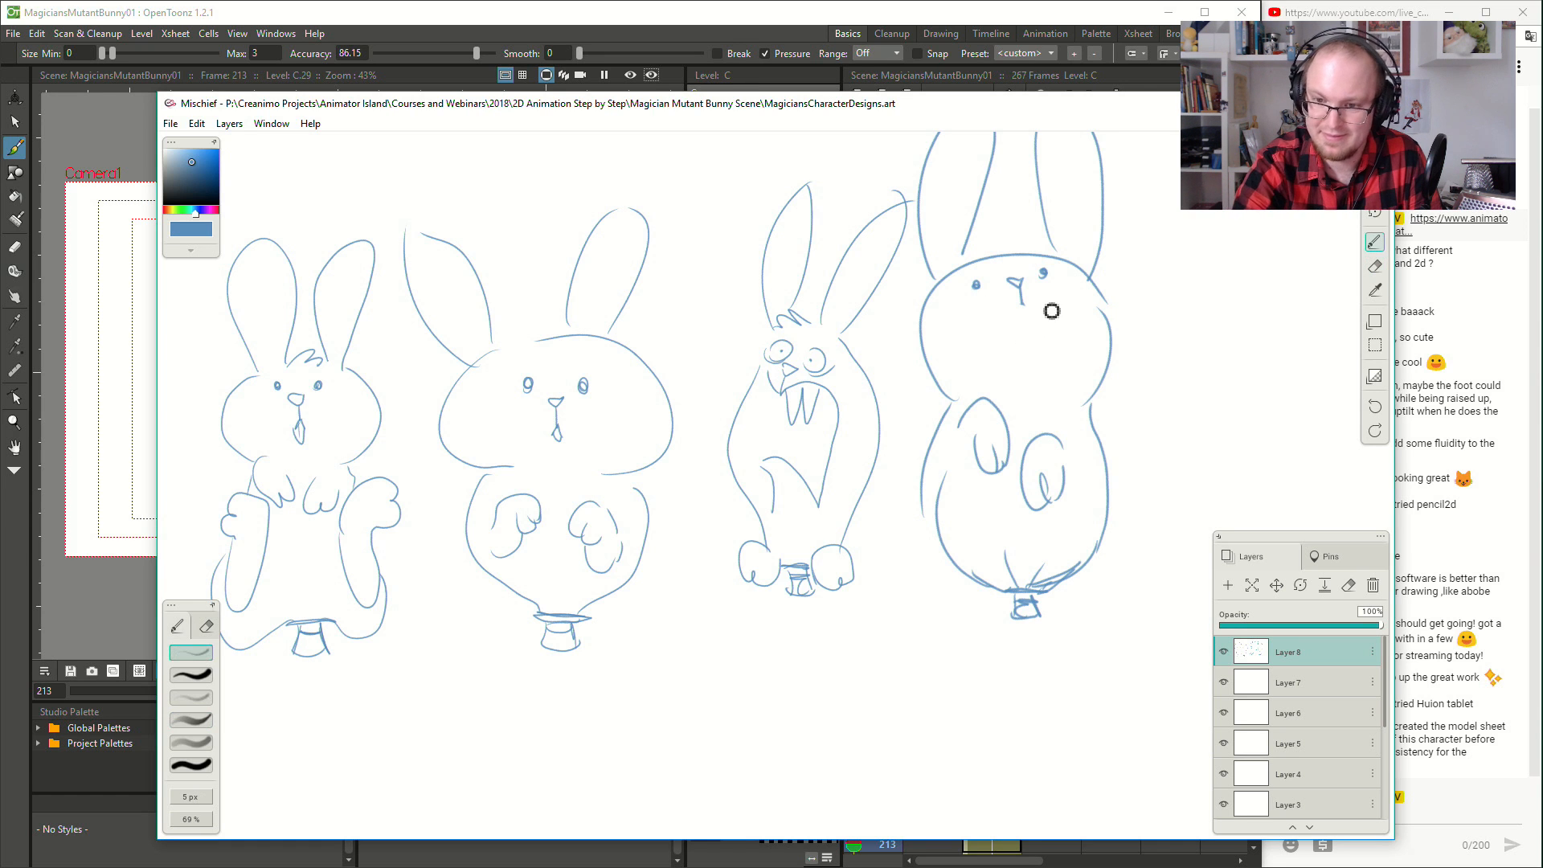
pyautogui.moveTo(978, 303)
pyautogui.mouseDown()
pyautogui.moveTo(1047, 294)
pyautogui.moveTo(1012, 340)
pyautogui.mouseUp()
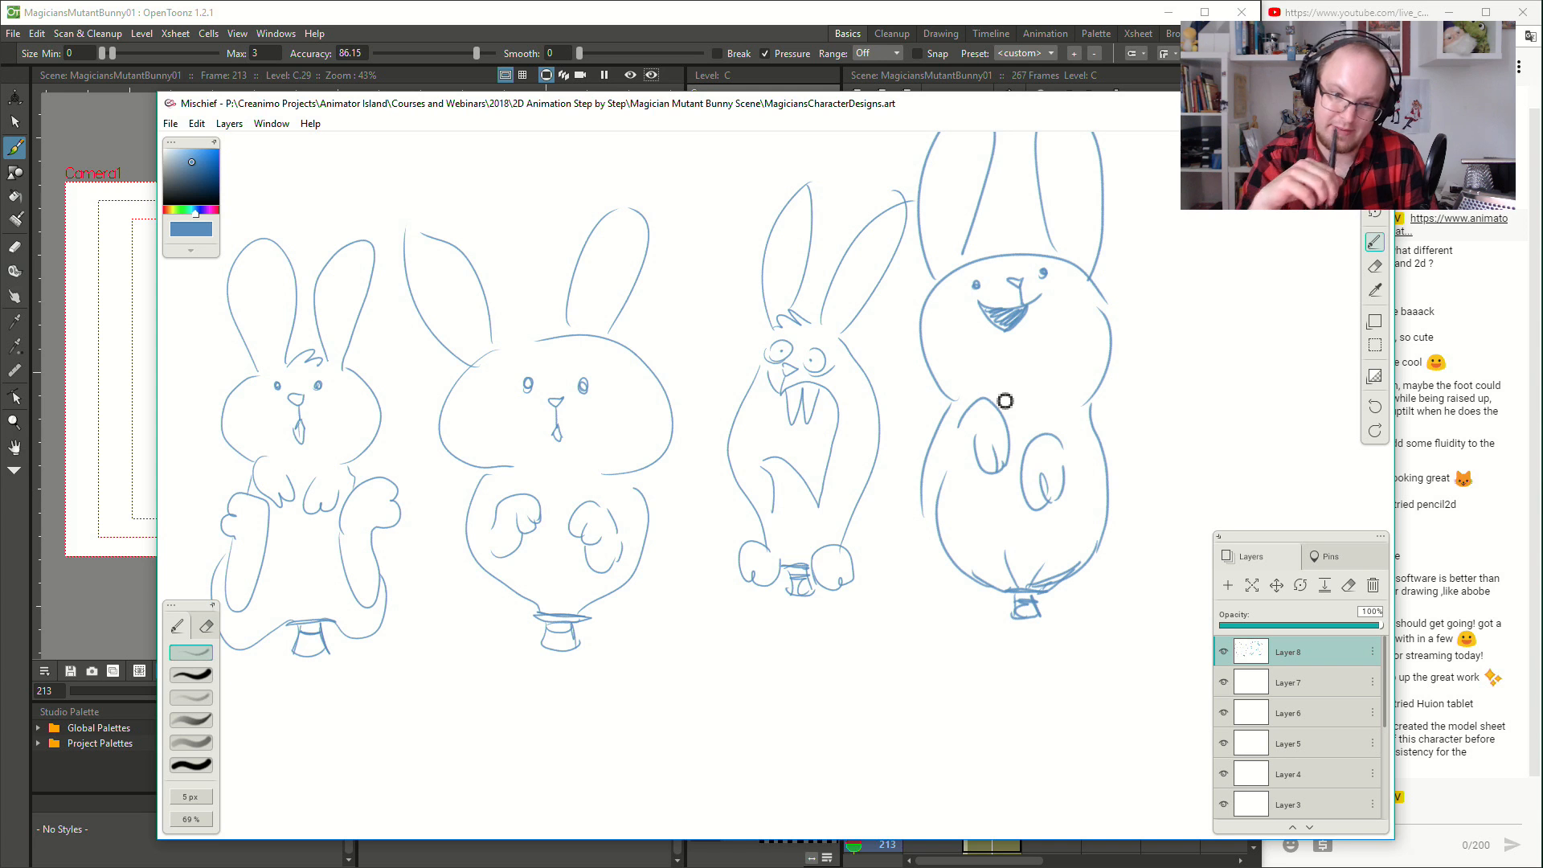
# - Label the four rabbit designs with circled numbers 1 to 4 beneath them
pyautogui.scroll(-1, 979, 448)
pyautogui.scroll(1, 978, 447)
pyautogui.moveTo(959, 485)
pyautogui.mouseDown()
pyautogui.moveTo(809, 520)
pyautogui.moveTo(947, 551)
pyautogui.moveTo(1044, 513)
pyautogui.mouseUp()
pyautogui.moveTo(468, 693)
pyautogui.mouseDown()
pyautogui.moveTo(488, 717)
pyautogui.moveTo(474, 685)
pyautogui.mouseUp()
pyautogui.moveTo(696, 677); pyautogui.dragTo(713, 691)
pyautogui.moveTo(711, 672); pyautogui.dragTo(718, 699)
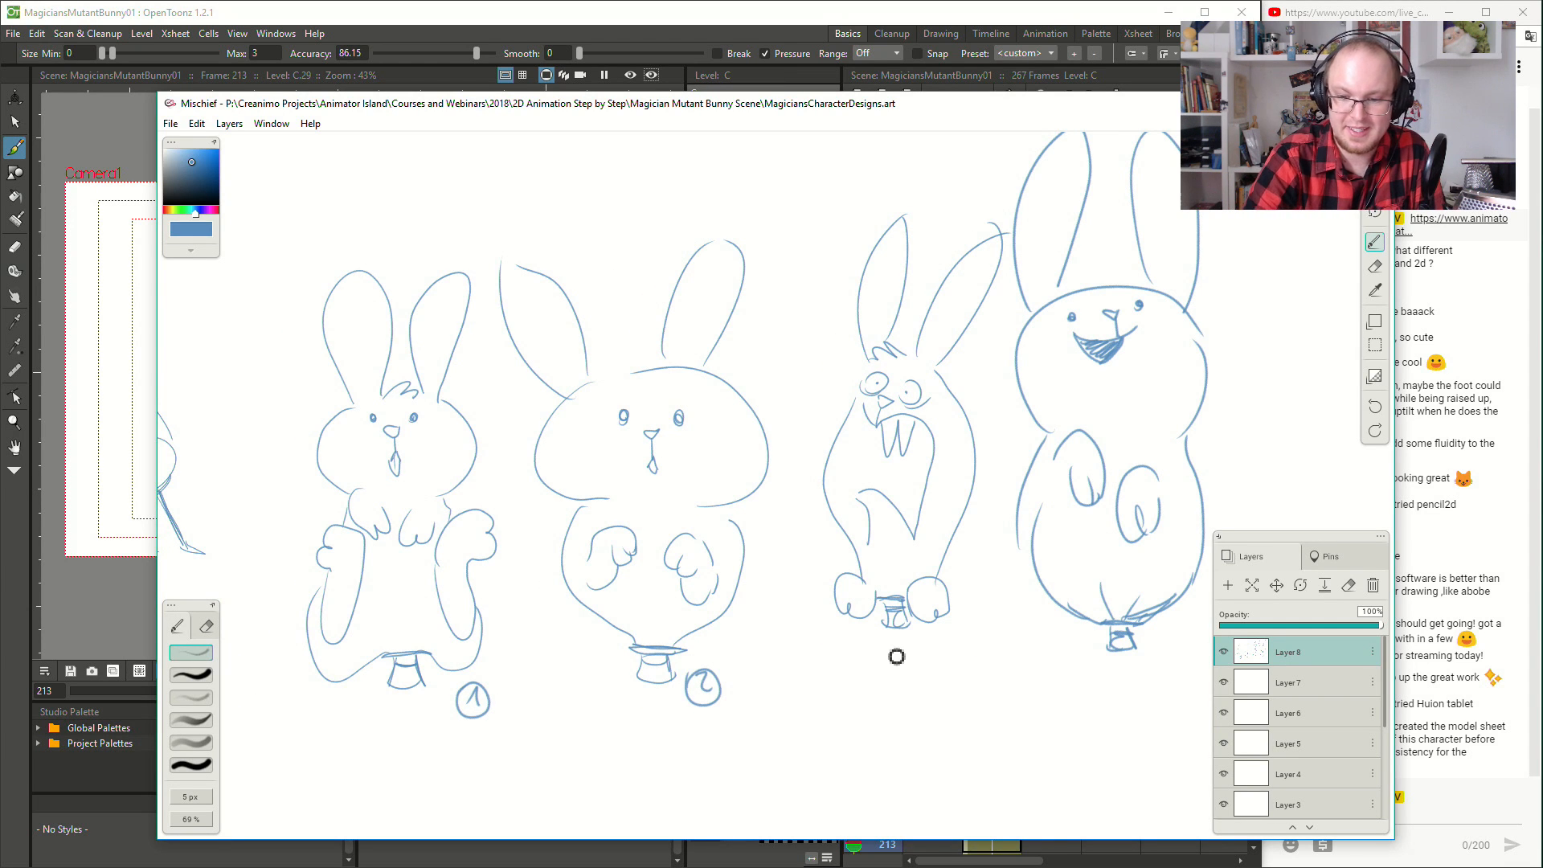
pyautogui.moveTo(884, 650)
pyautogui.mouseDown()
pyautogui.moveTo(910, 667)
pyautogui.moveTo(883, 648)
pyautogui.mouseUp()
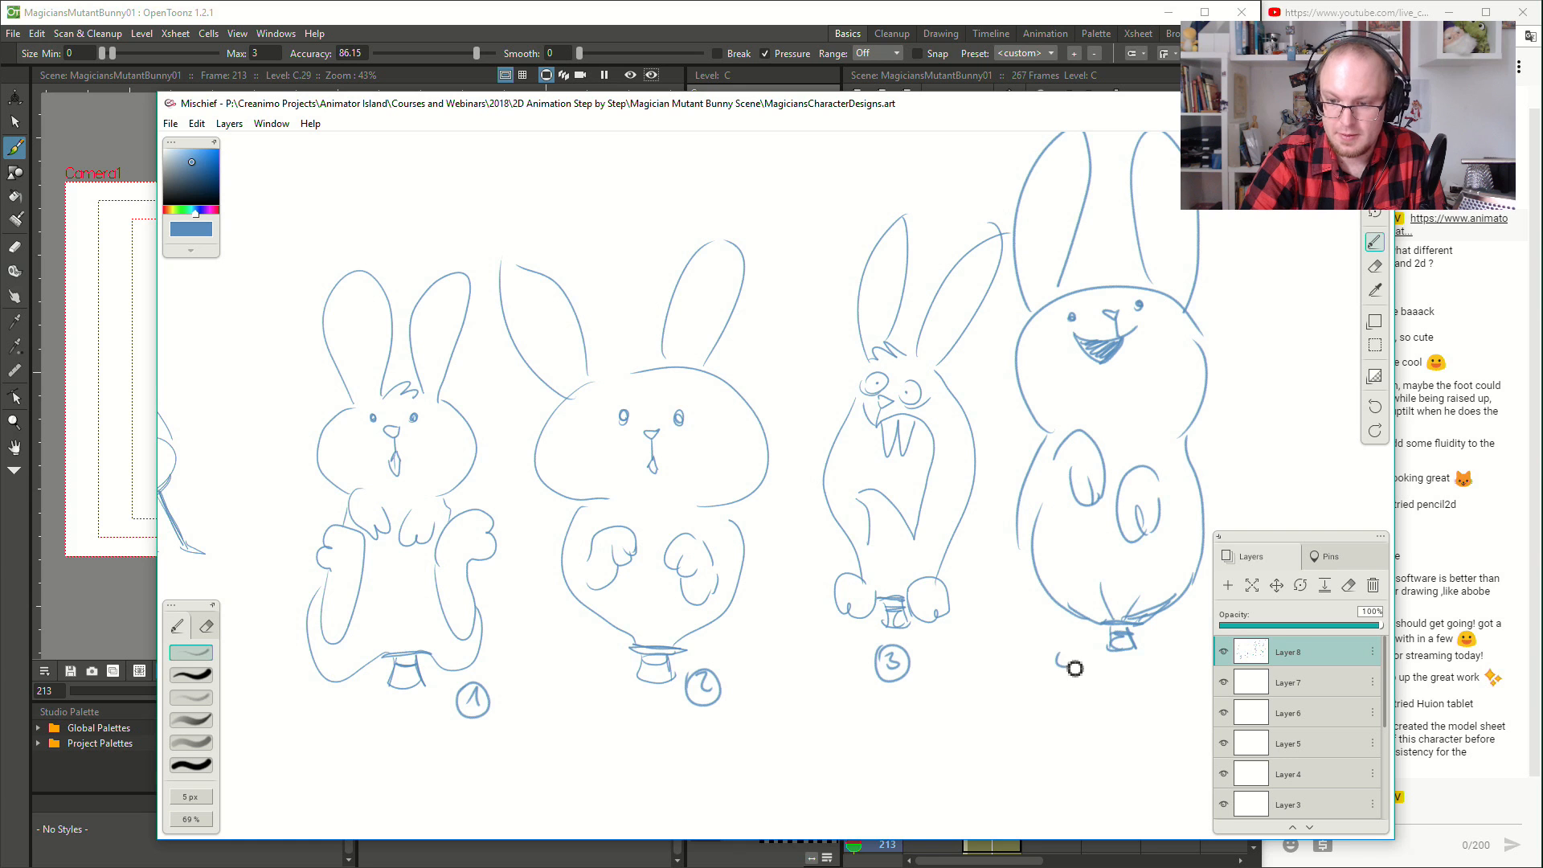
pyautogui.moveTo(1062, 649); pyautogui.dragTo(1042, 652)
# - Start sketching a small hat for a fifth design beside the fourth rabbit
pyautogui.moveTo(1047, 715)
pyautogui.mouseDown()
pyautogui.moveTo(738, 620)
pyautogui.moveTo(828, 642)
pyautogui.mouseUp()
pyautogui.hotkey('ctrl', '-')
pyautogui.hotkey('ctrl', '+')
pyautogui.hotkey('ctrl', '-')
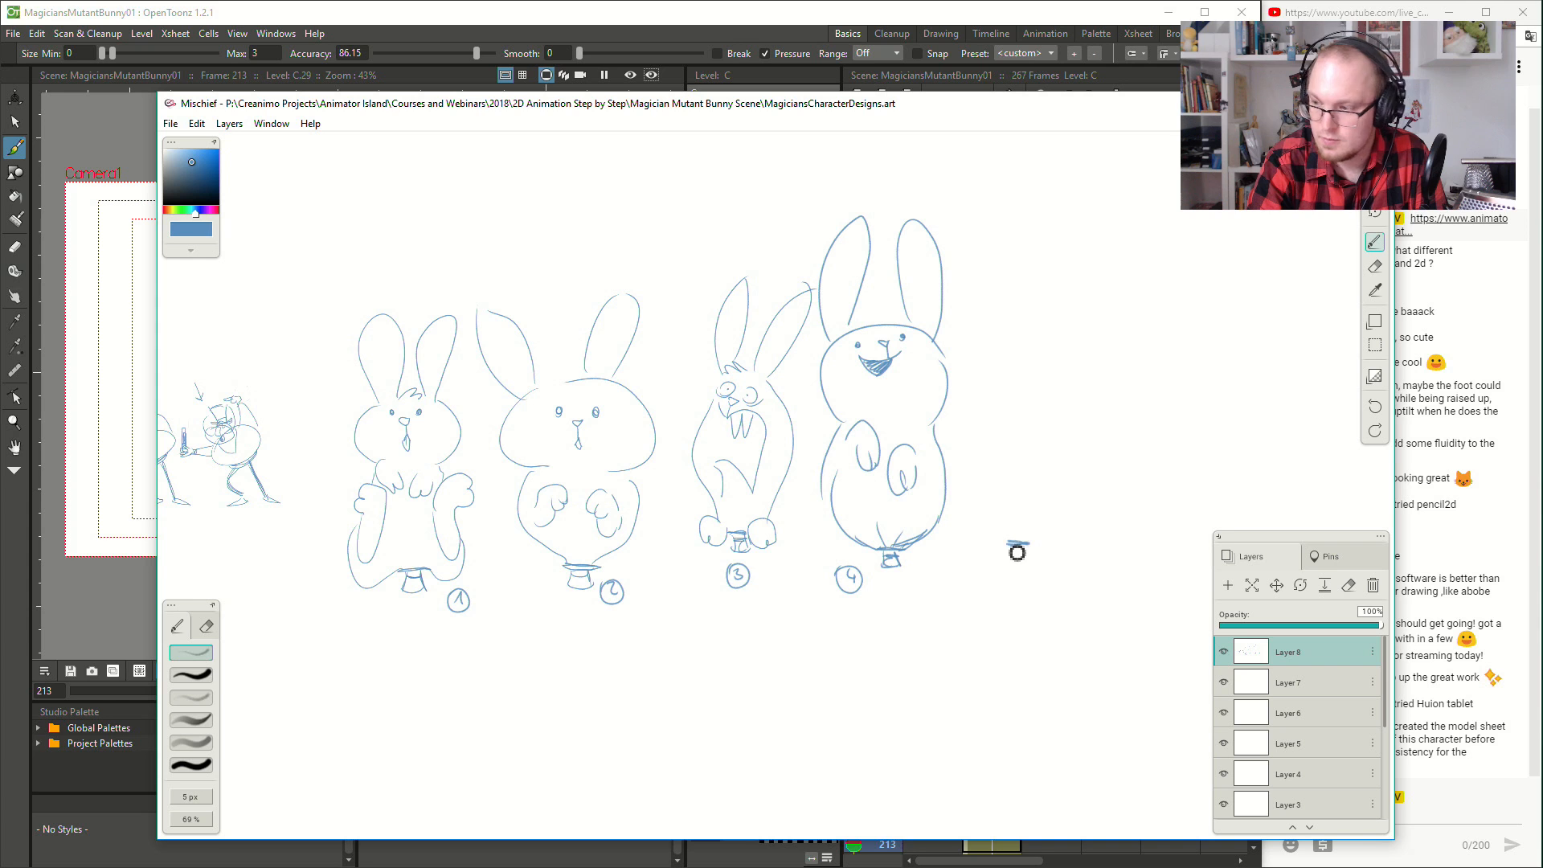
pyautogui.moveTo(1010, 568)
pyautogui.mouseDown()
pyautogui.moveTo(1030, 574)
pyautogui.moveTo(1029, 549)
pyautogui.mouseUp()
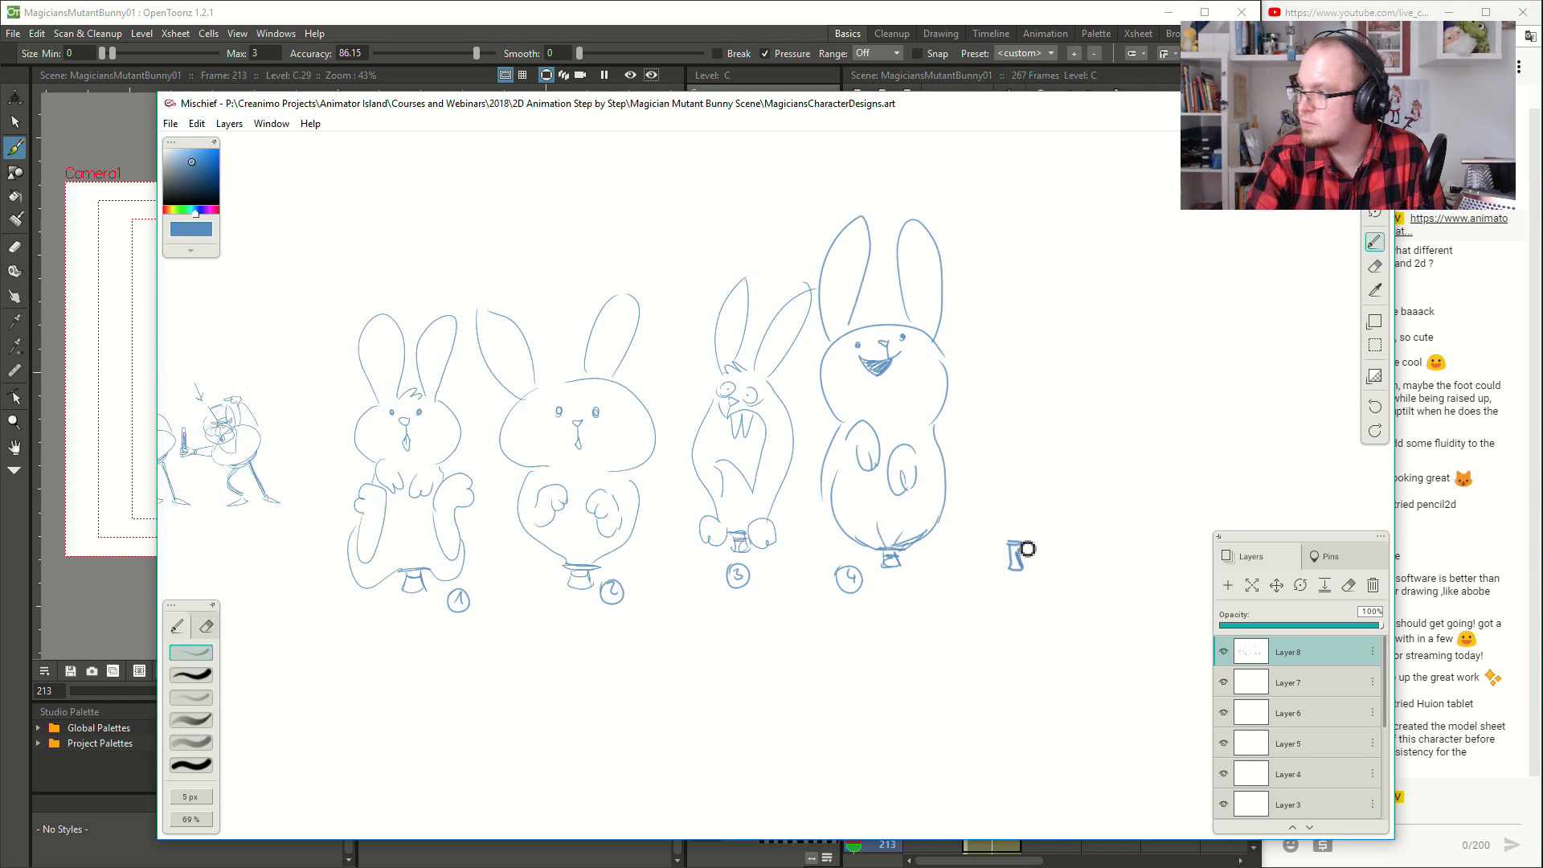
pyautogui.scroll(1, 990, 537)
pyautogui.scroll(-1, 993, 538)
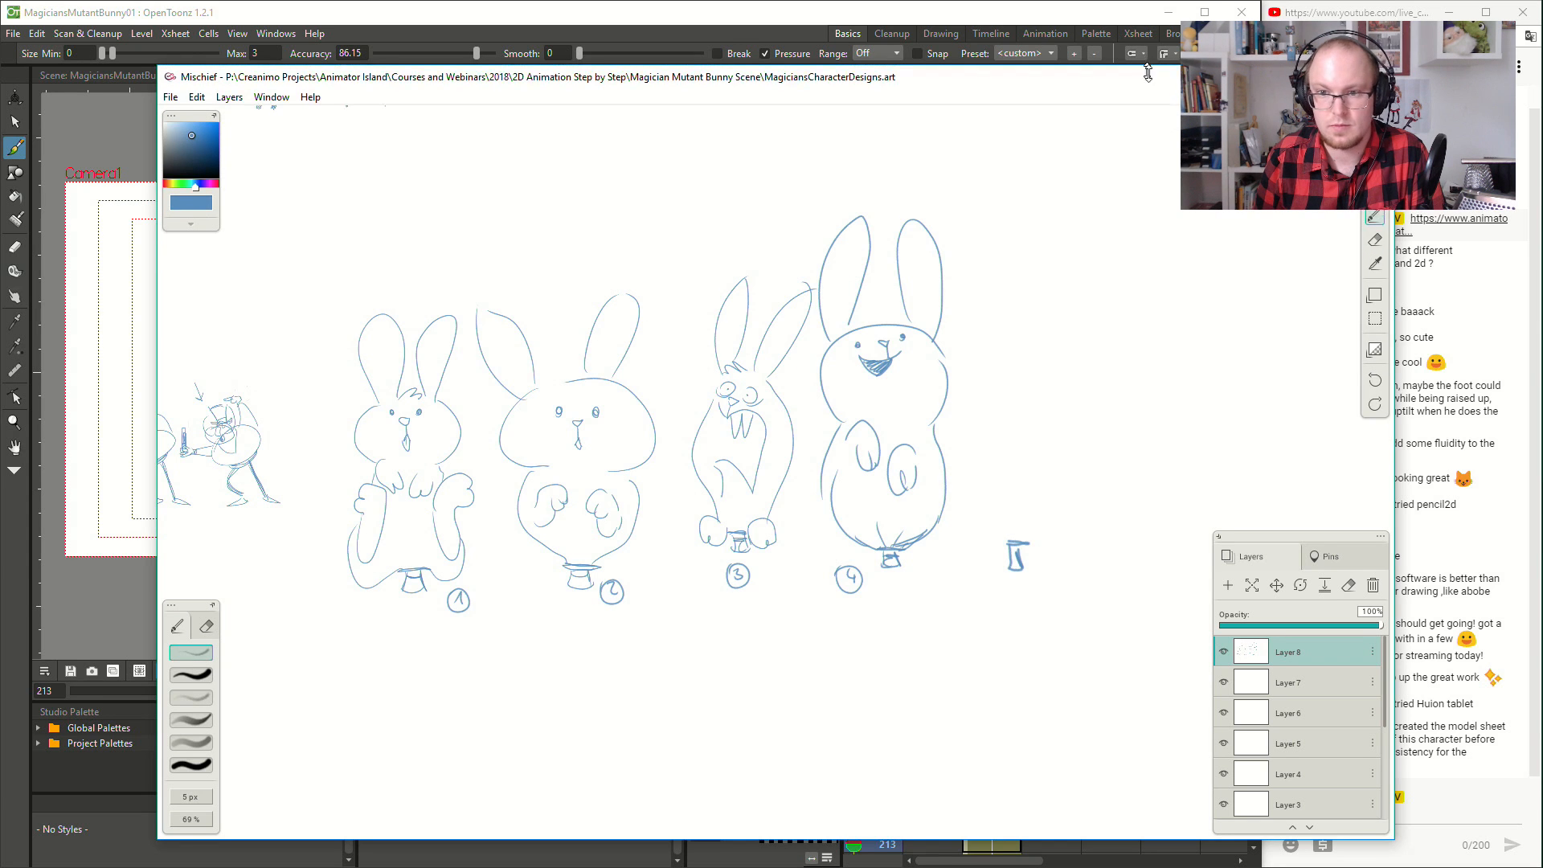
# - Move and enlarge the drawing window to fill the space beside the chat, with the rabbit designs in view
pyautogui.moveTo(1185, 106); pyautogui.dragTo(1030, 15)
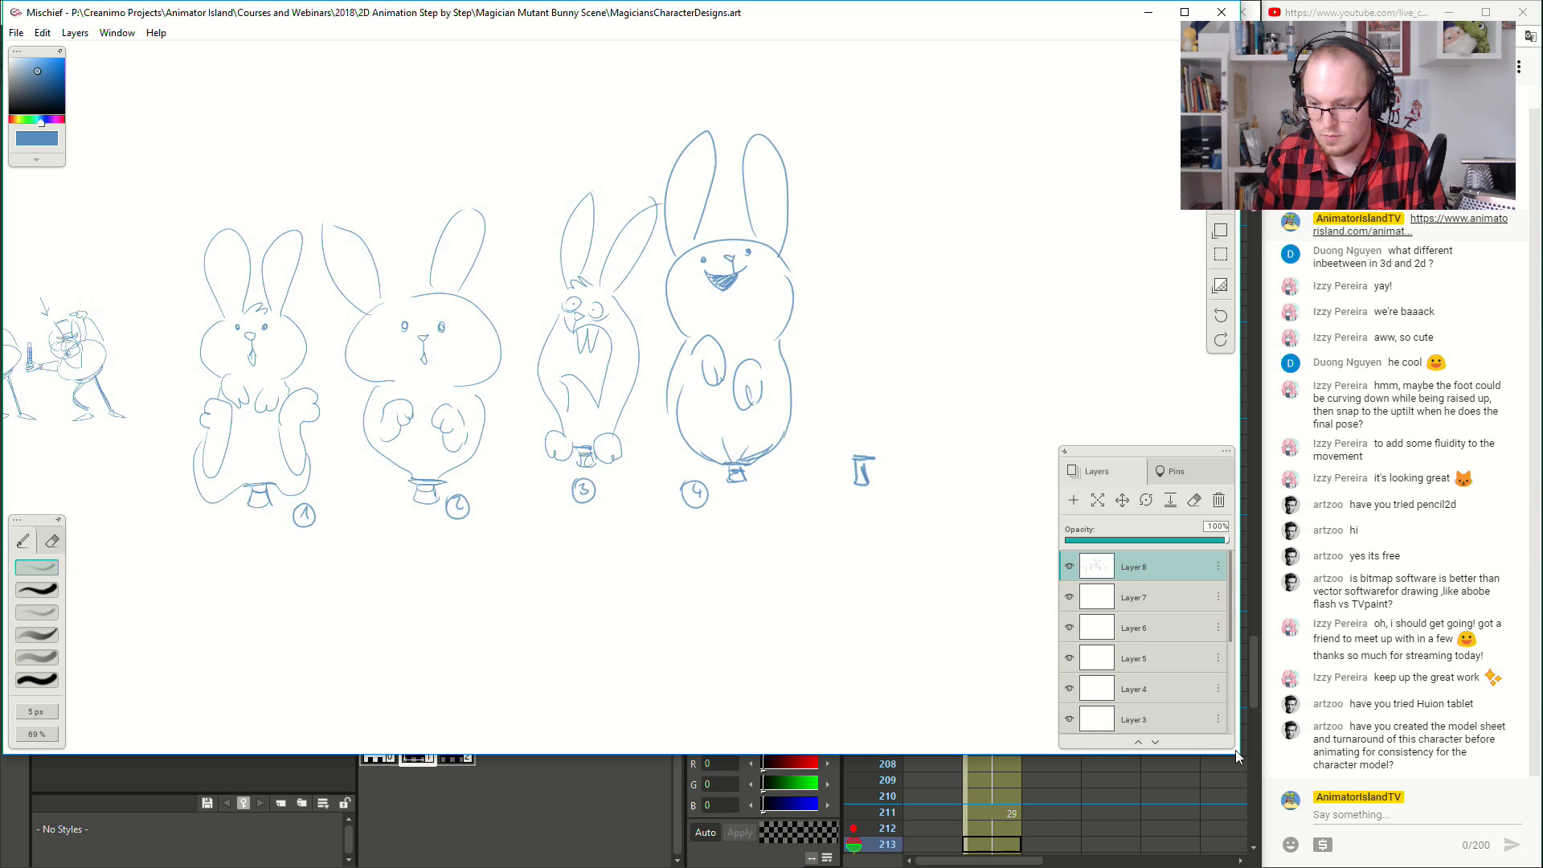
pyautogui.moveTo(1240, 754); pyautogui.dragTo(1264, 845)
pyautogui.scroll(3, 498, 487)
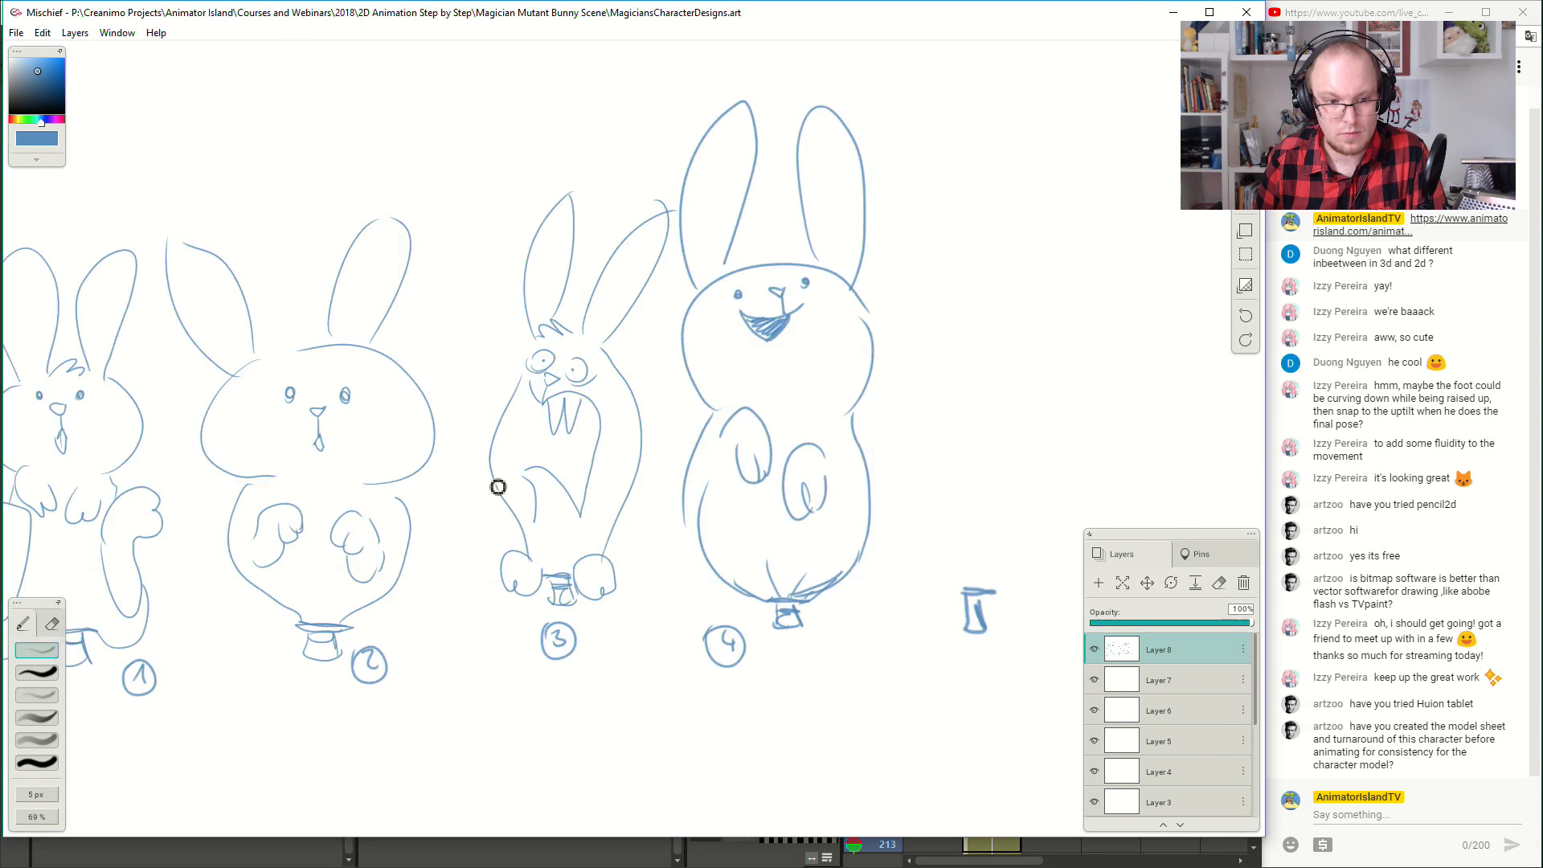
pyautogui.moveTo(497, 494); pyautogui.dragTo(572, 456)
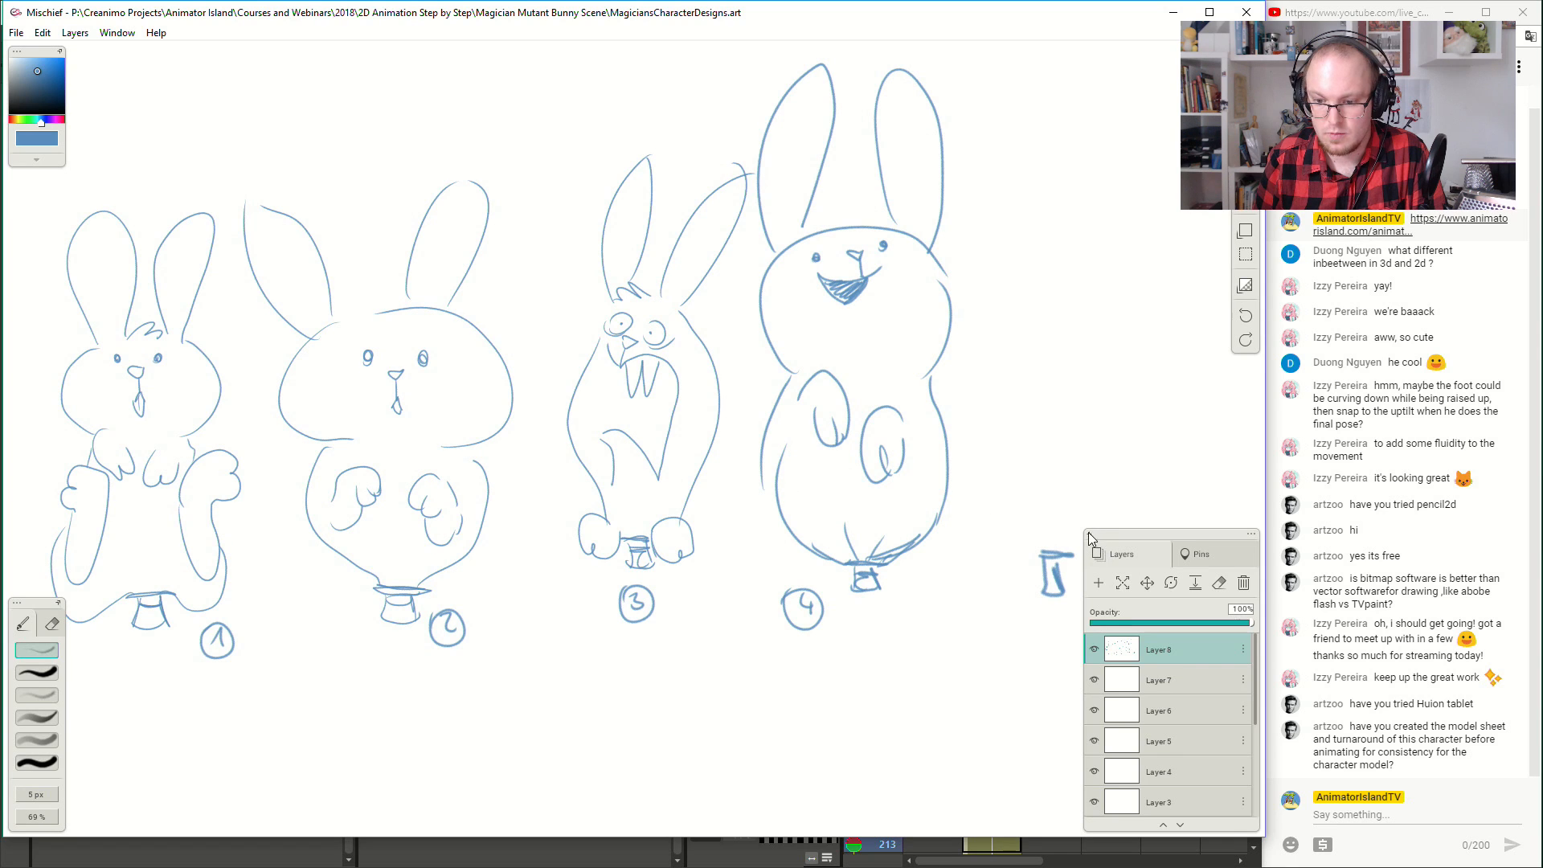
# - Erase the partial fifth hat and redraw it slightly farther from the fourth rabbit, with a shaded band
pyautogui.press('e')
pyautogui.moveTo(1047, 565)
pyautogui.mouseDown()
pyautogui.moveTo(1053, 590)
pyautogui.moveTo(1073, 575)
pyautogui.mouseUp()
pyautogui.press('b')
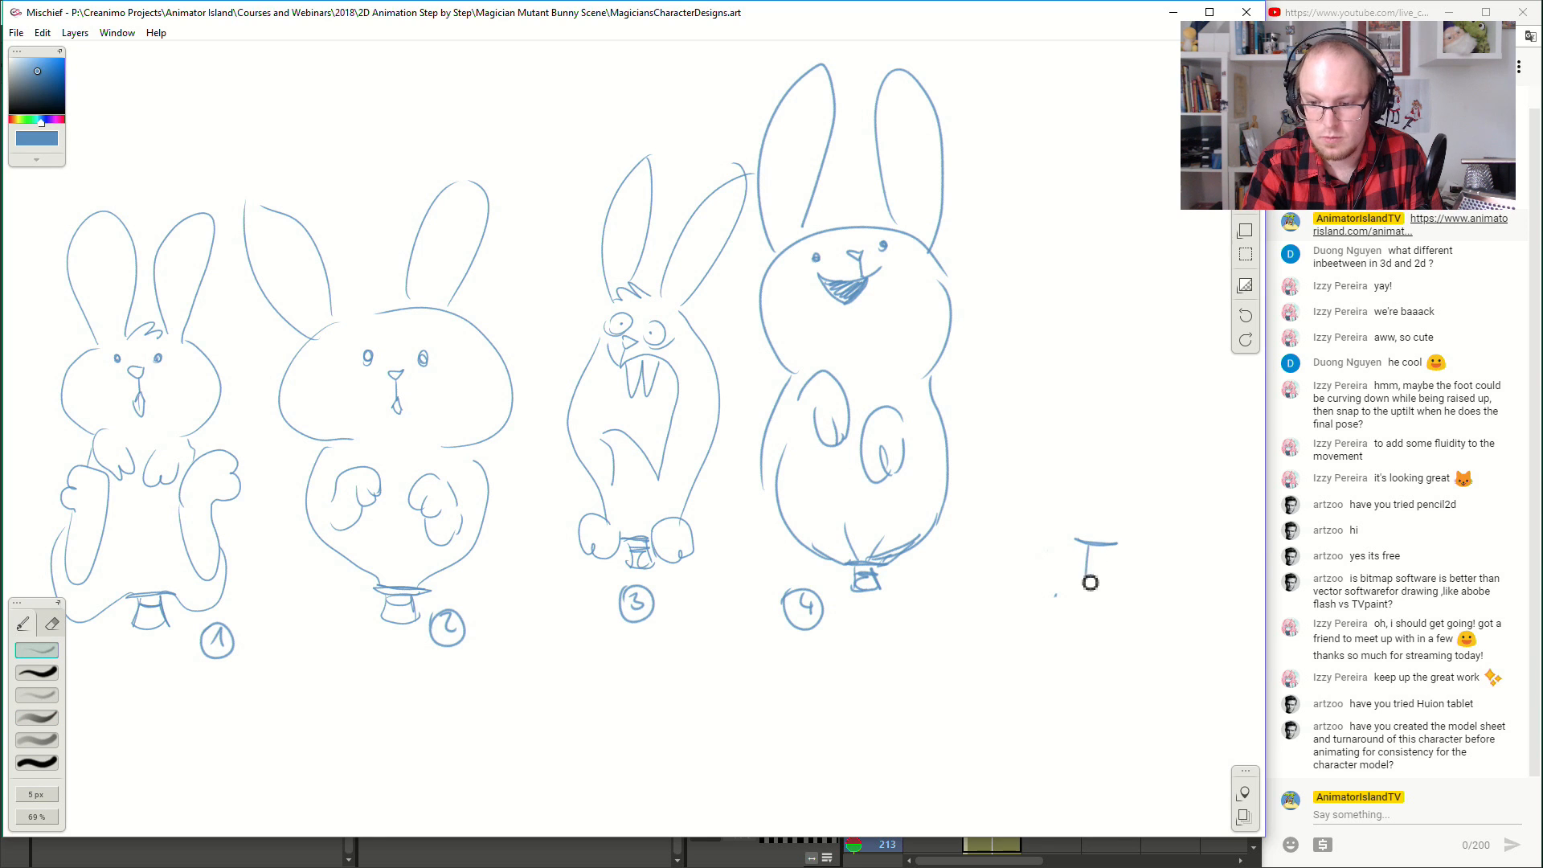
pyautogui.moveTo(1102, 589); pyautogui.dragTo(1112, 580)
pyautogui.moveTo(1106, 546)
pyautogui.mouseDown()
pyautogui.moveTo(1110, 581)
pyautogui.moveTo(1106, 568)
pyautogui.mouseUp()
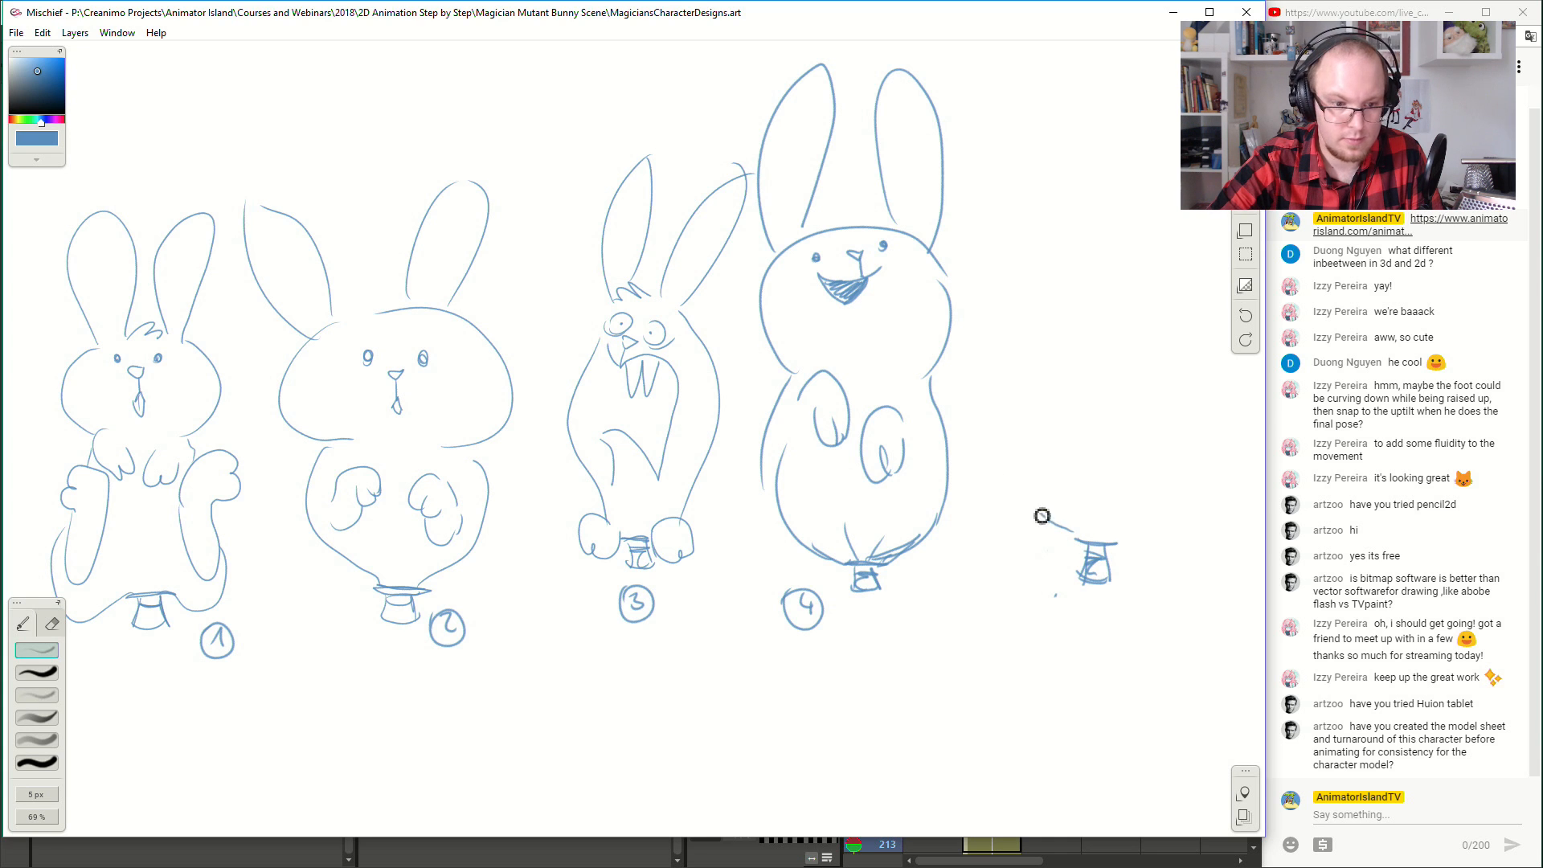
# - Sketch the fifth rabbit's balloon-like body rising from the hat, with fold lines at its base and two oval paws
pyautogui.moveTo(1095, 551); pyautogui.dragTo(1075, 369)
pyautogui.hotkey('ctrl', 'z')
pyautogui.moveTo(1114, 544)
pyautogui.mouseDown()
pyautogui.moveTo(986, 423)
pyautogui.moveTo(997, 334)
pyautogui.mouseUp()
pyautogui.moveTo(1122, 552)
pyautogui.mouseDown()
pyautogui.moveTo(1185, 407)
pyautogui.moveTo(1146, 325)
pyautogui.mouseUp()
pyautogui.moveTo(1003, 366)
pyautogui.mouseDown()
pyautogui.moveTo(1009, 345)
pyautogui.moveTo(975, 394)
pyautogui.mouseUp()
pyautogui.moveTo(1088, 543); pyautogui.dragTo(1077, 505)
pyautogui.moveTo(1095, 543)
pyautogui.mouseDown()
pyautogui.moveTo(1103, 508)
pyautogui.moveTo(1077, 520)
pyautogui.mouseUp()
pyautogui.moveTo(1030, 386)
pyautogui.mouseDown()
pyautogui.moveTo(1020, 358)
pyautogui.moveTo(1049, 417)
pyautogui.mouseUp()
pyautogui.moveTo(1132, 387)
pyautogui.mouseDown()
pyautogui.moveTo(1109, 430)
pyautogui.moveTo(1133, 431)
pyautogui.moveTo(1152, 390)
pyautogui.mouseUp()
# - Draw a very wide head on the fifth rabbit with small eyes, a nose and a mouth
pyautogui.moveTo(1039, 296)
pyautogui.mouseDown()
pyautogui.moveTo(1061, 145)
pyautogui.moveTo(1146, 322)
pyautogui.mouseUp()
pyautogui.moveTo(1072, 190); pyautogui.dragTo(1088, 201)
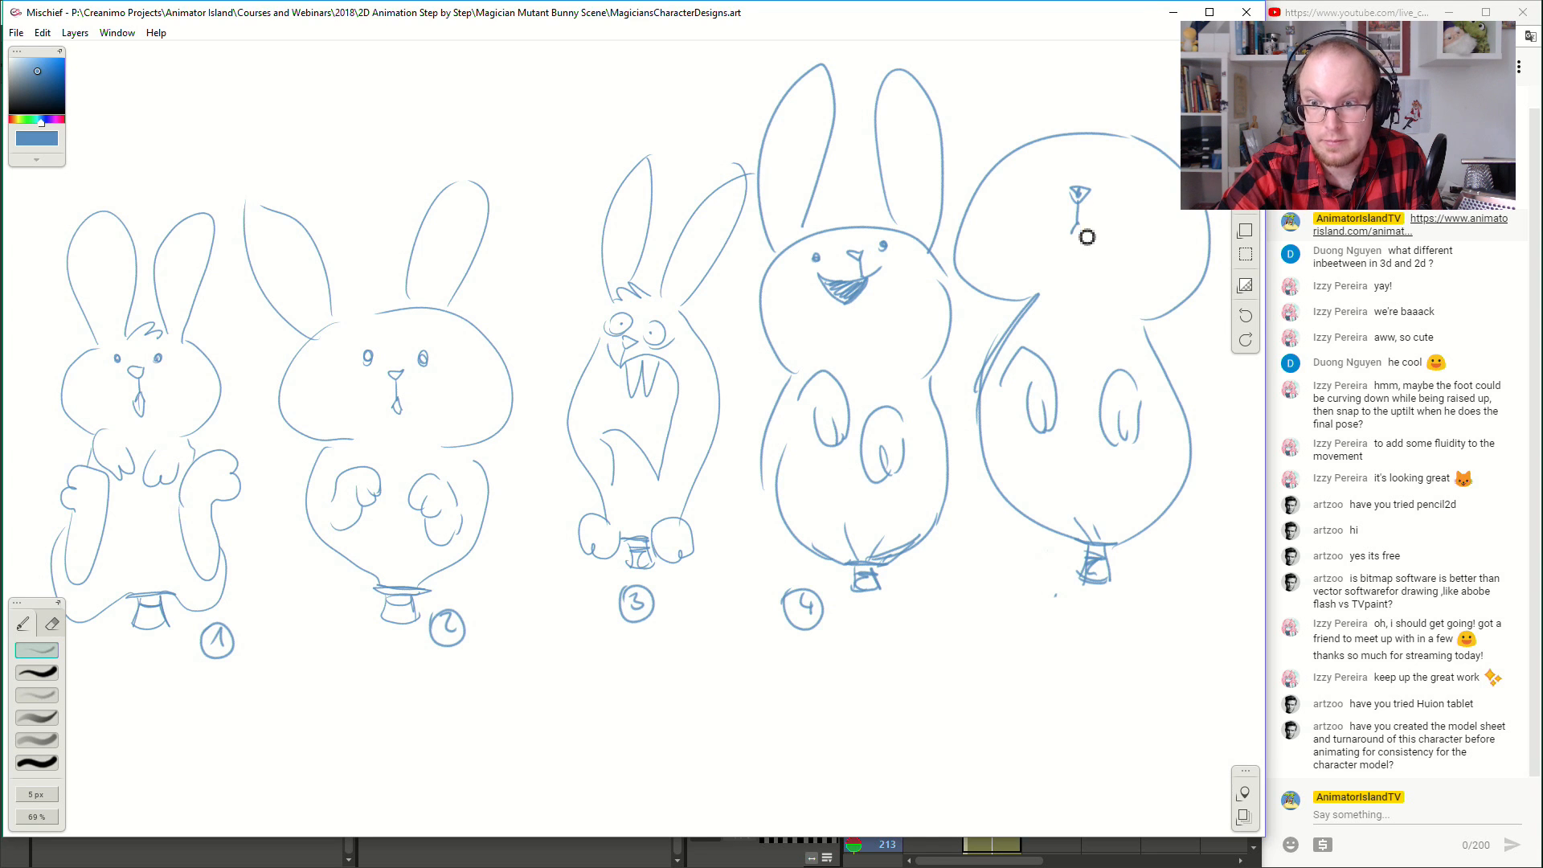
pyautogui.moveTo(1104, 180); pyautogui.dragTo(1085, 254)
# - Add two long pointed ears and a pair of eyebrows, one raised, to the fifth rabbit
pyautogui.moveTo(982, 261)
pyautogui.mouseDown()
pyautogui.moveTo(986, 122)
pyautogui.moveTo(1010, 252)
pyautogui.mouseUp()
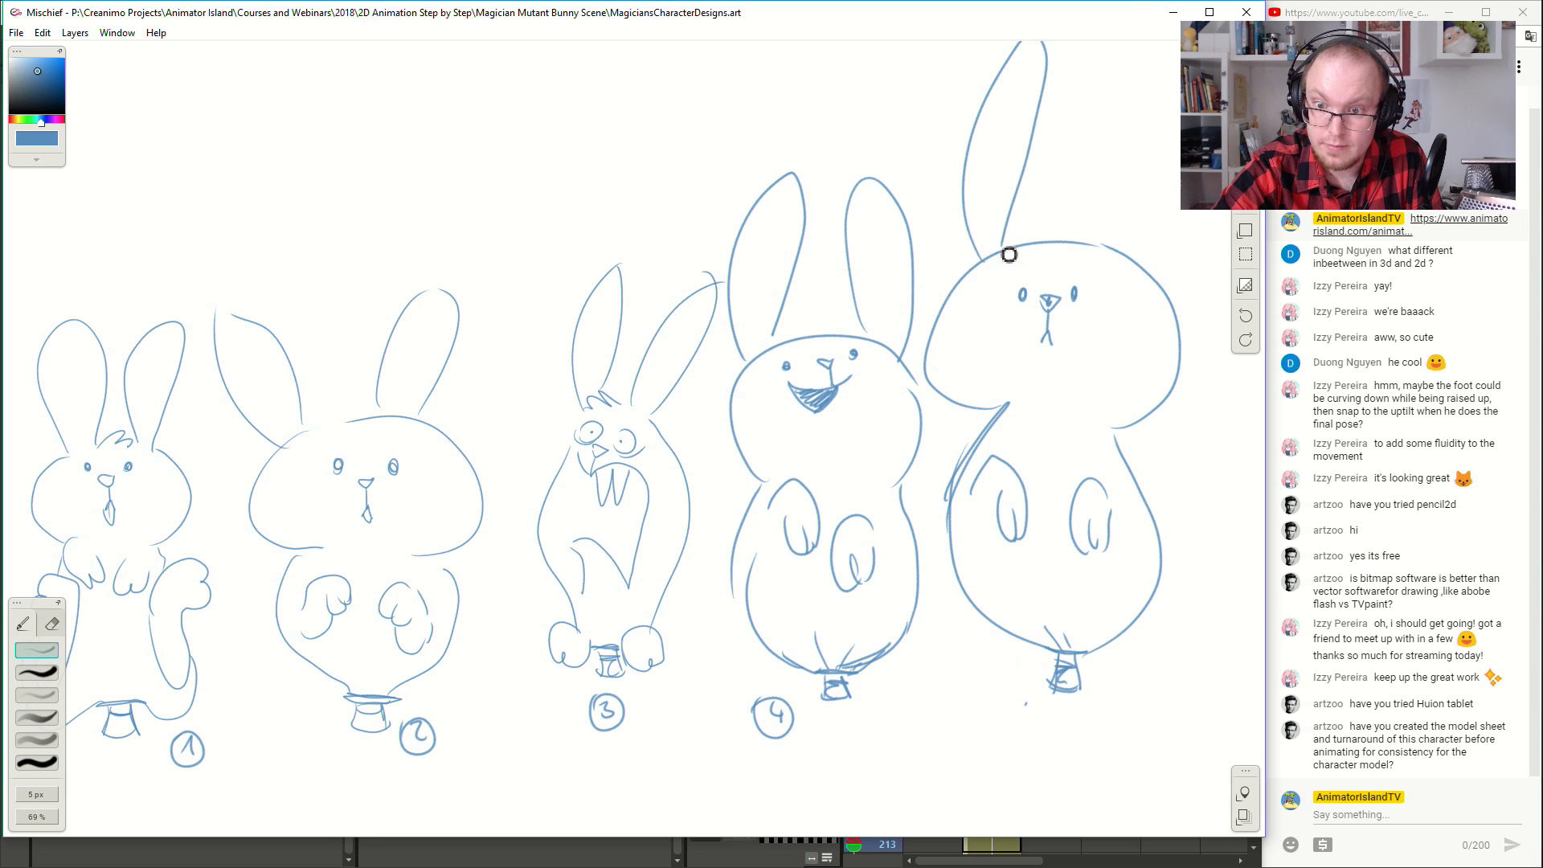
pyautogui.moveTo(1106, 252)
pyautogui.mouseDown()
pyautogui.moveTo(1151, 71)
pyautogui.moveTo(1180, 157)
pyautogui.moveTo(1132, 253)
pyautogui.mouseUp()
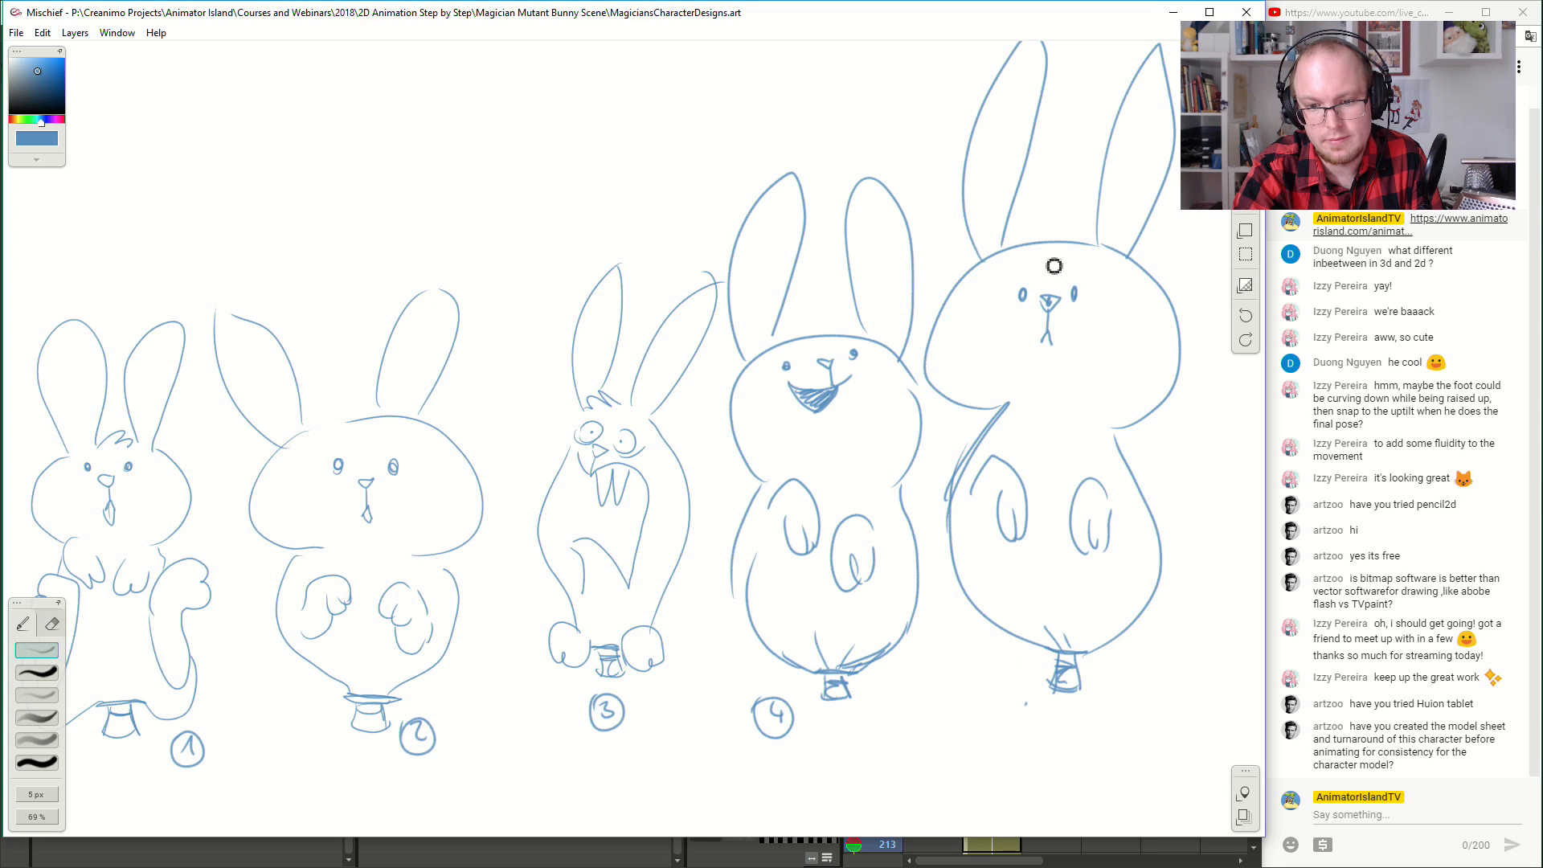
pyautogui.moveTo(1005, 277); pyautogui.dragTo(1070, 263)
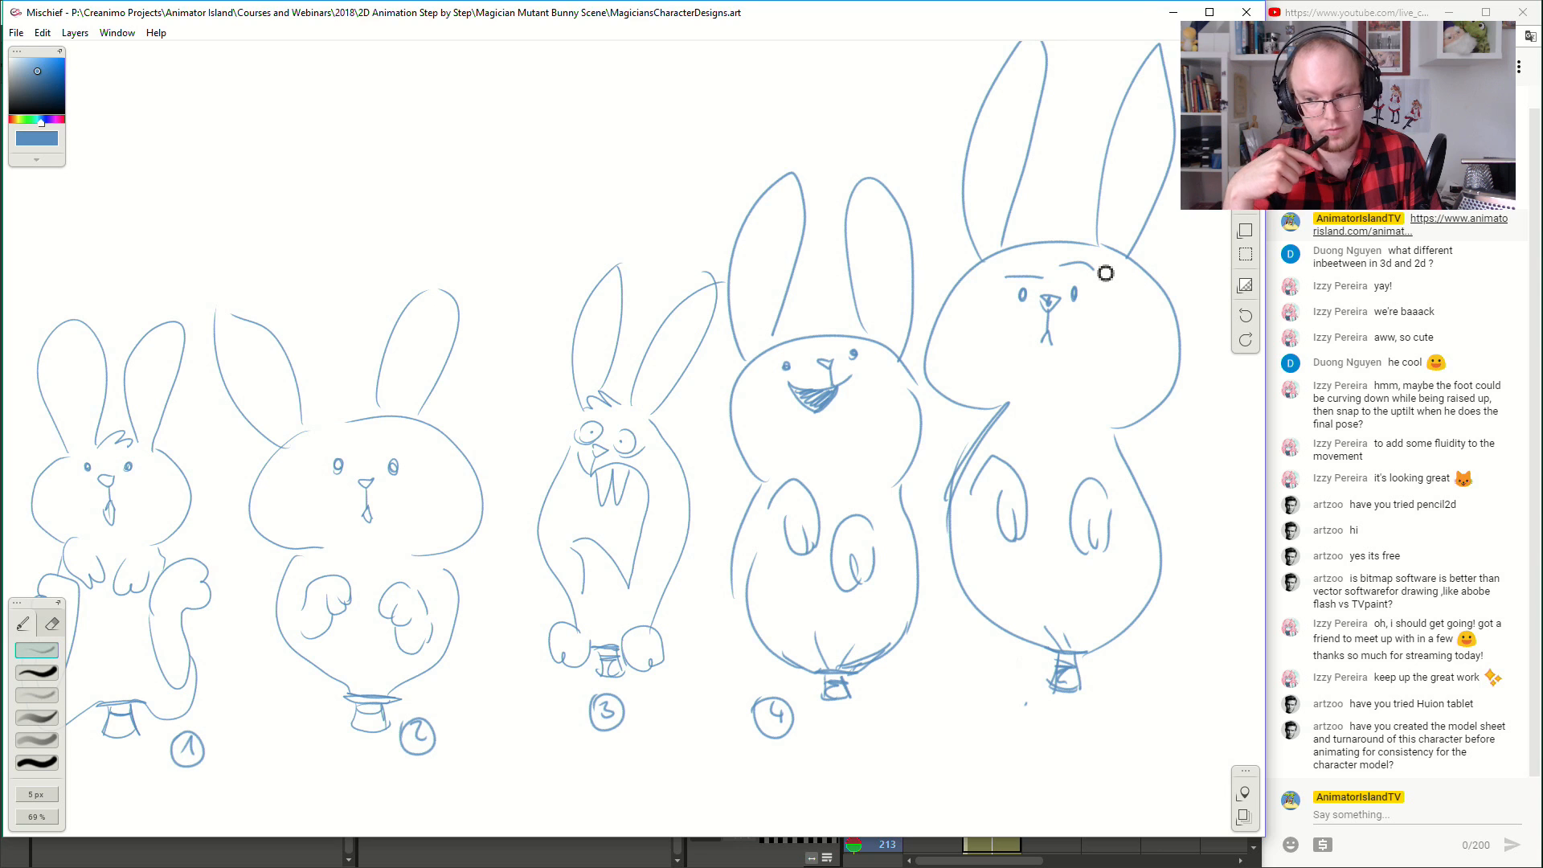
# - Retrace the second rabbit's head outline and one of its ears with extra strokes
pyautogui.moveTo(314, 443)
pyautogui.mouseDown()
pyautogui.moveTo(262, 483)
pyautogui.moveTo(292, 558)
pyautogui.moveTo(251, 514)
pyautogui.moveTo(284, 548)
pyautogui.mouseUp()
pyautogui.moveTo(427, 557)
pyautogui.mouseDown()
pyautogui.moveTo(484, 544)
pyautogui.moveTo(471, 541)
pyautogui.moveTo(473, 471)
pyautogui.moveTo(397, 417)
pyautogui.moveTo(393, 367)
pyautogui.moveTo(441, 393)
pyautogui.mouseUp()
pyautogui.moveTo(473, 292); pyautogui.dragTo(448, 357)
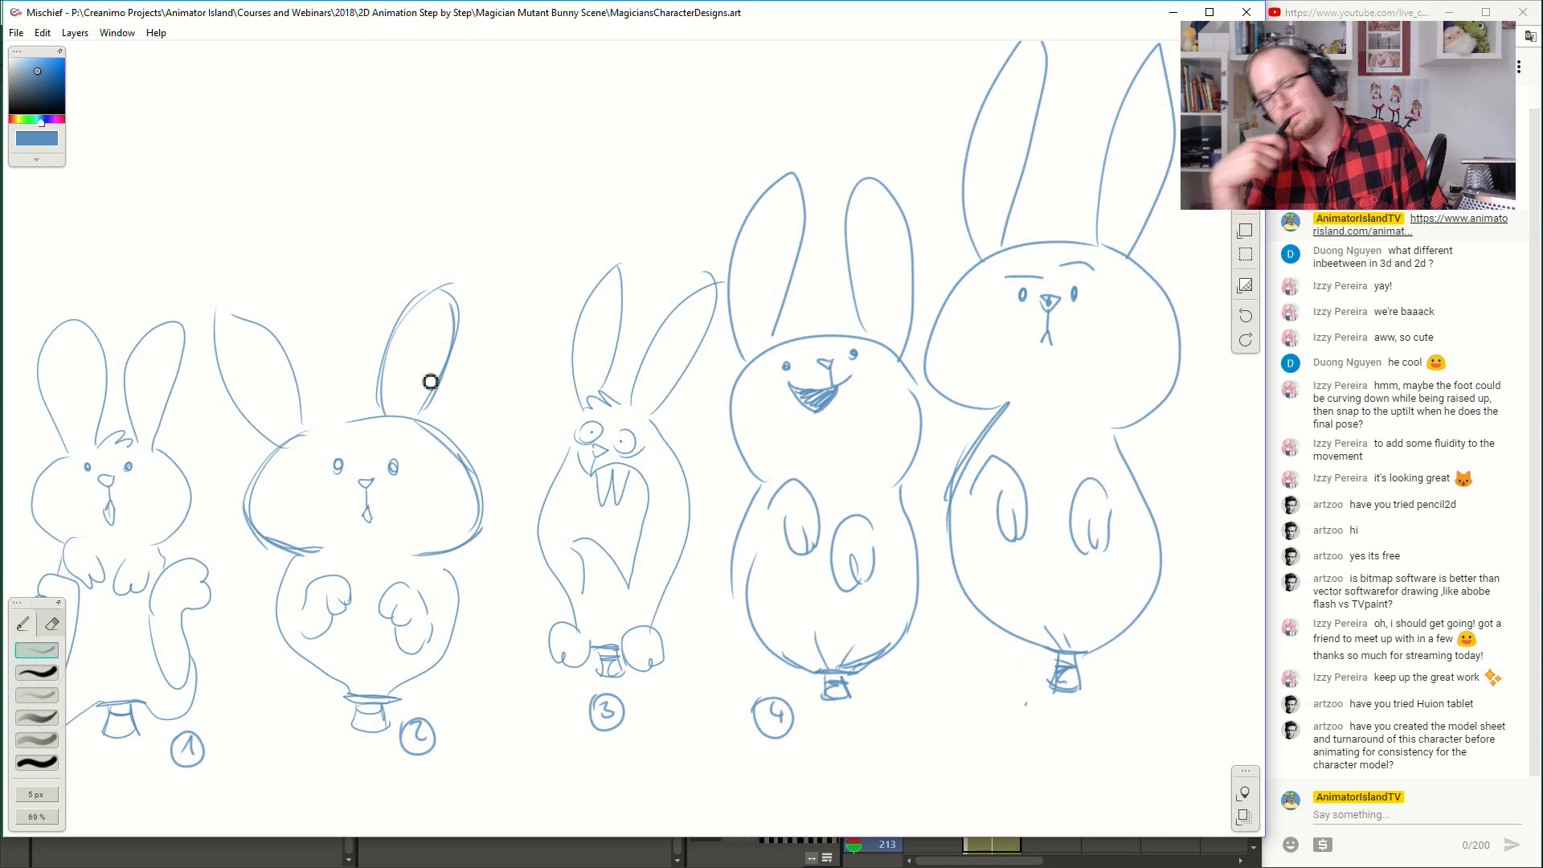
# - Label the fifth rabbit design with a circled number 5
pyautogui.moveTo(1026, 704)
pyautogui.mouseDown()
pyautogui.moveTo(1024, 726)
pyautogui.moveTo(1047, 705)
pyautogui.moveTo(1018, 727)
pyautogui.mouseUp()
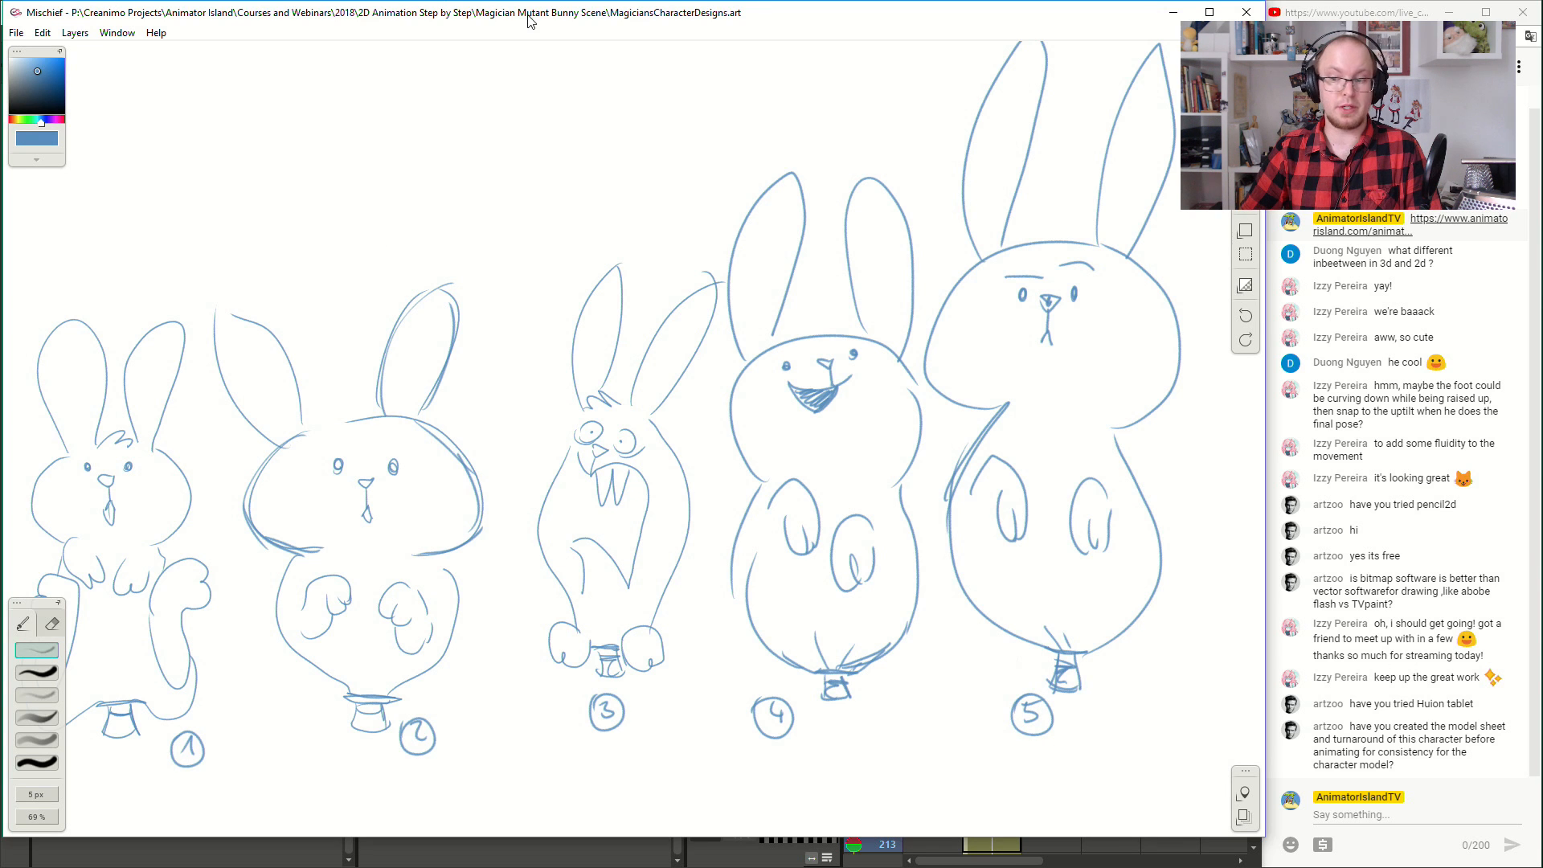
pyautogui.moveTo(438, 476)
pyautogui.mouseDown()
pyautogui.moveTo(496, 439)
pyautogui.moveTo(493, 454)
pyautogui.mouseUp()
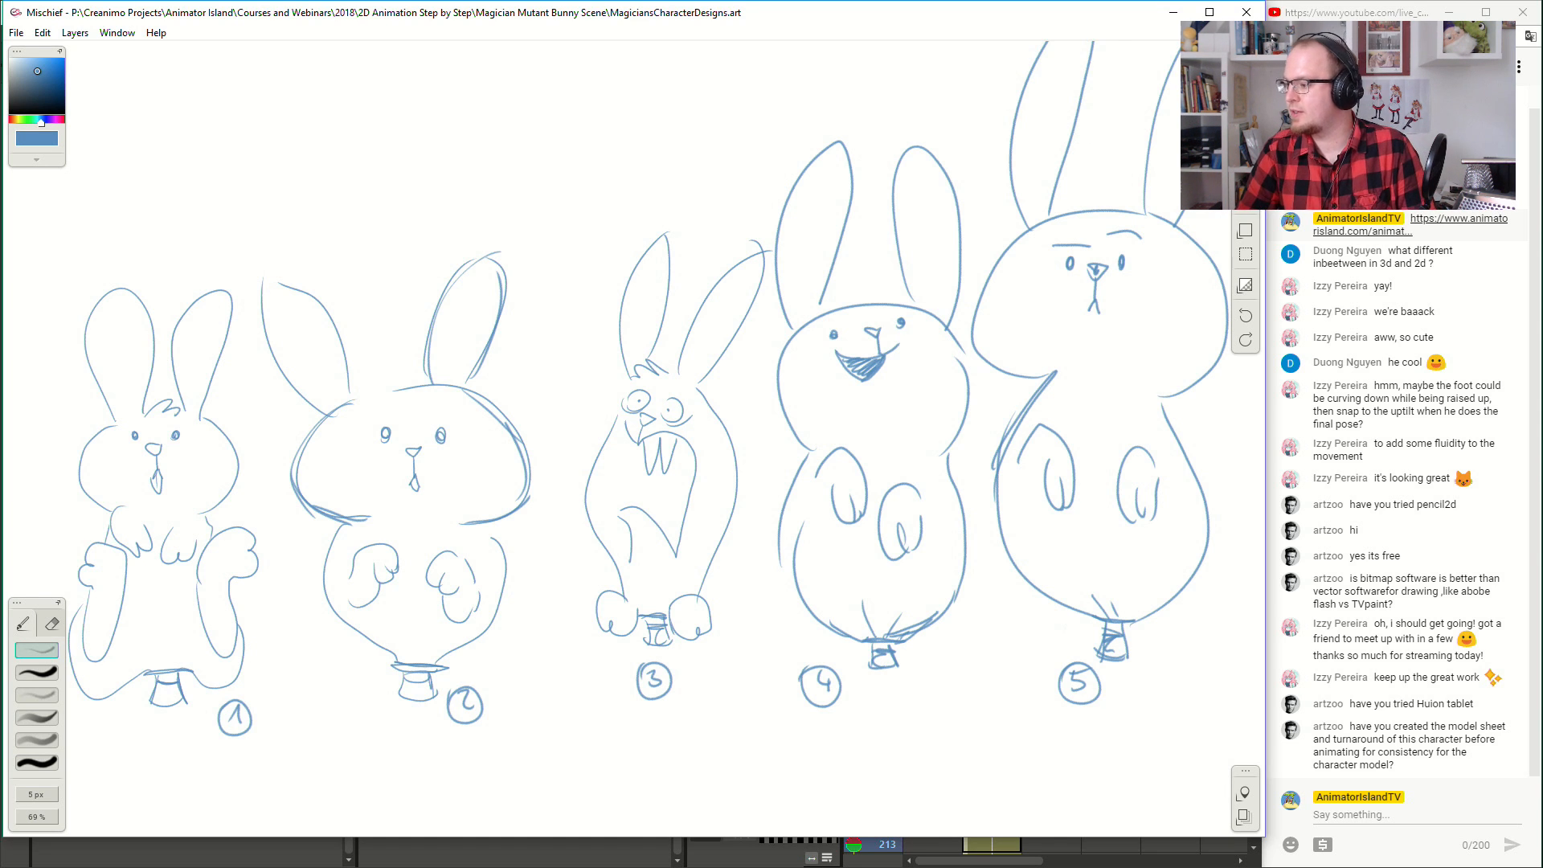
# - Switch to OpenToonz and shorten the hold of balloon hat drawing 5 in Col4 so it ends at frame 182
pyautogui.hotkey('alt', 'Tab')
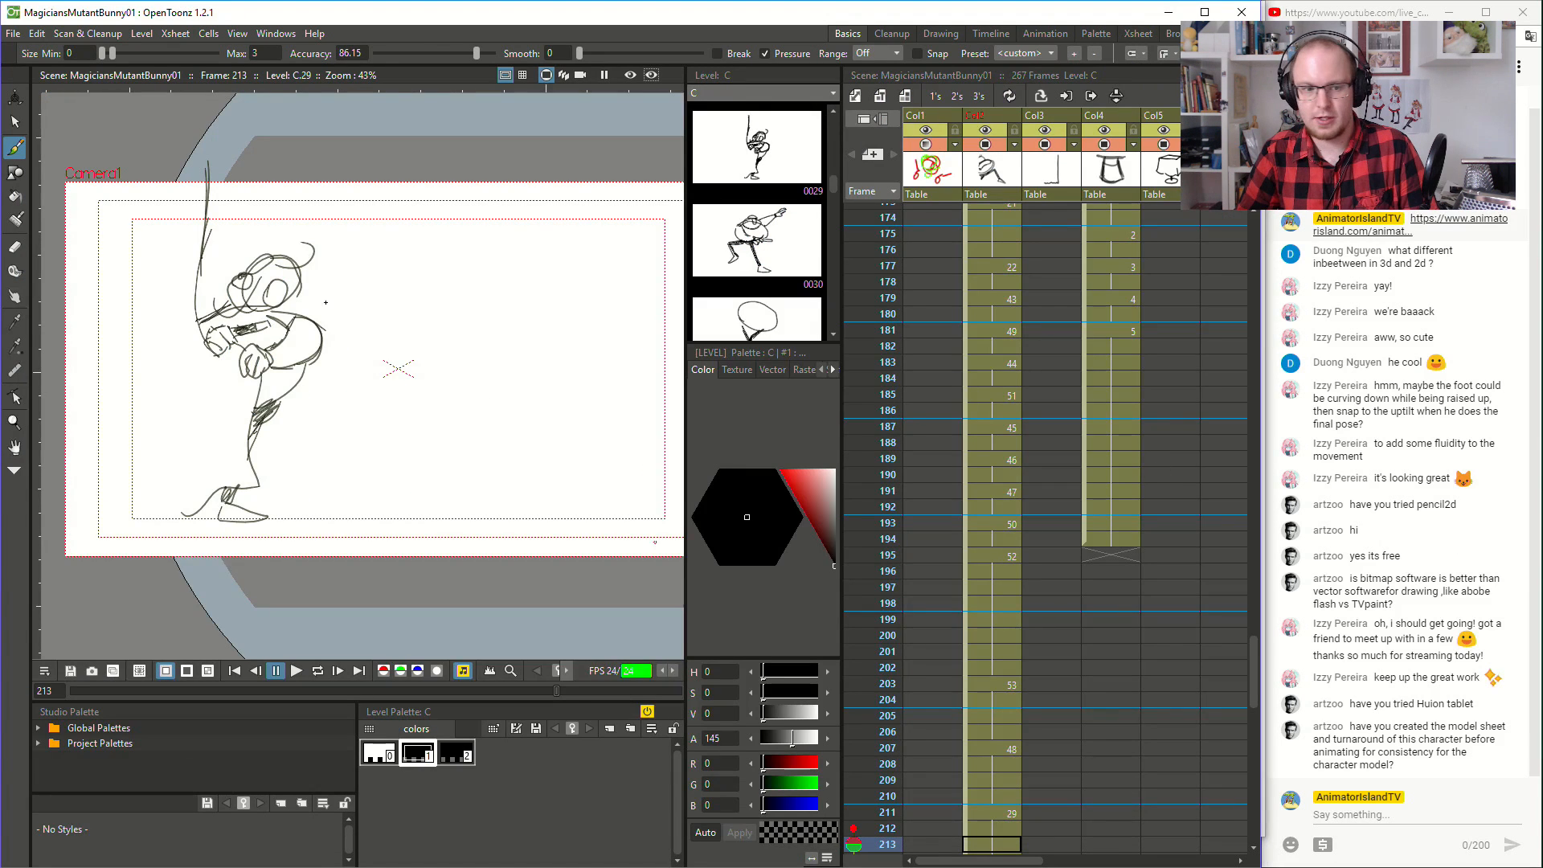
pyautogui.scroll(-2, 363, 349)
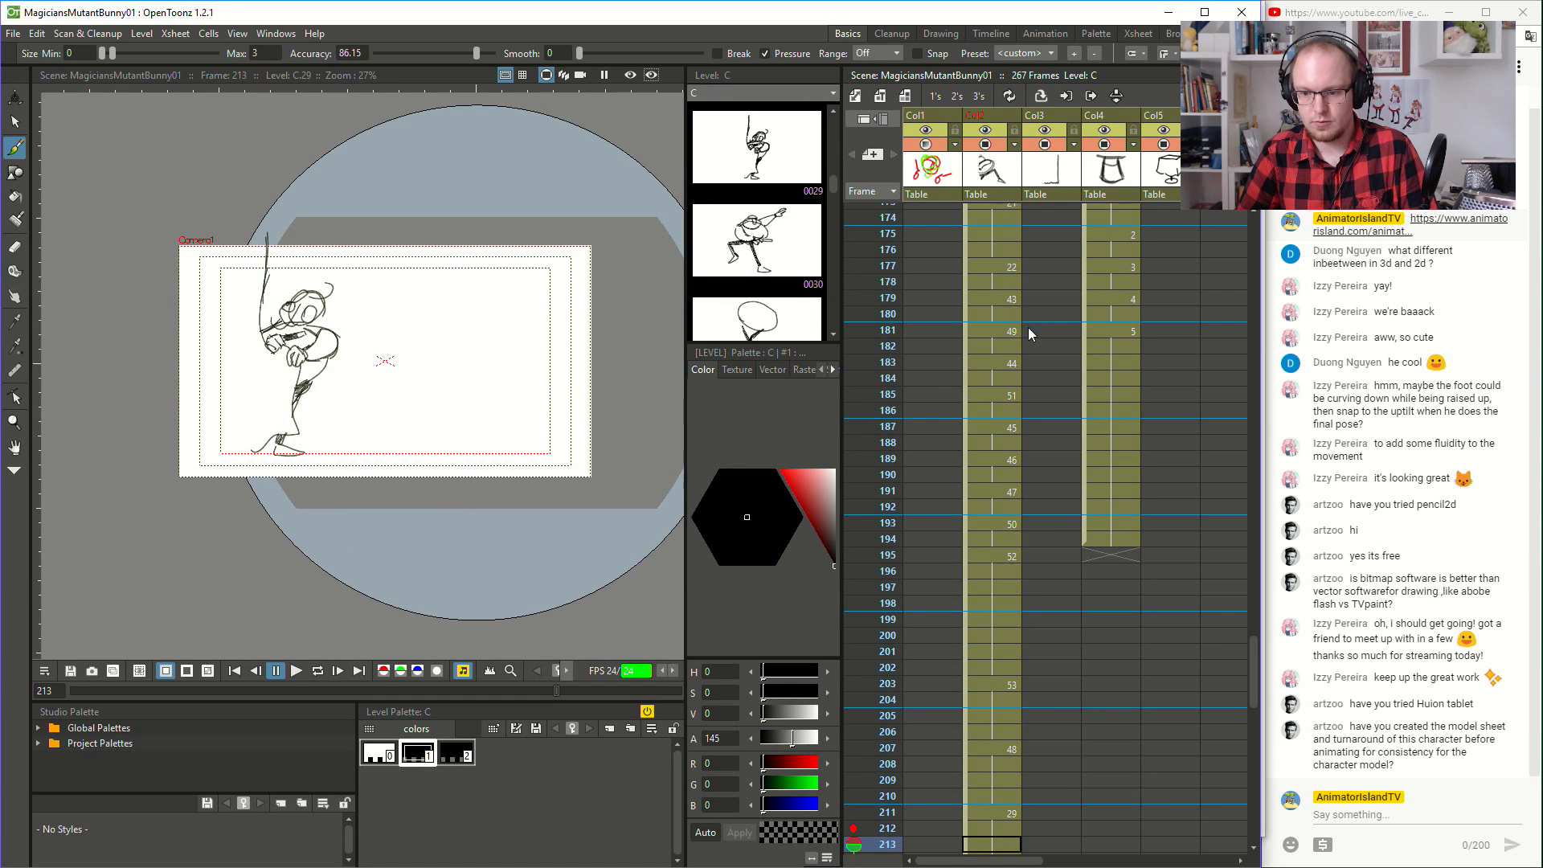
pyautogui.scroll(-5, 1088, 539)
pyautogui.scroll(2, 1089, 538)
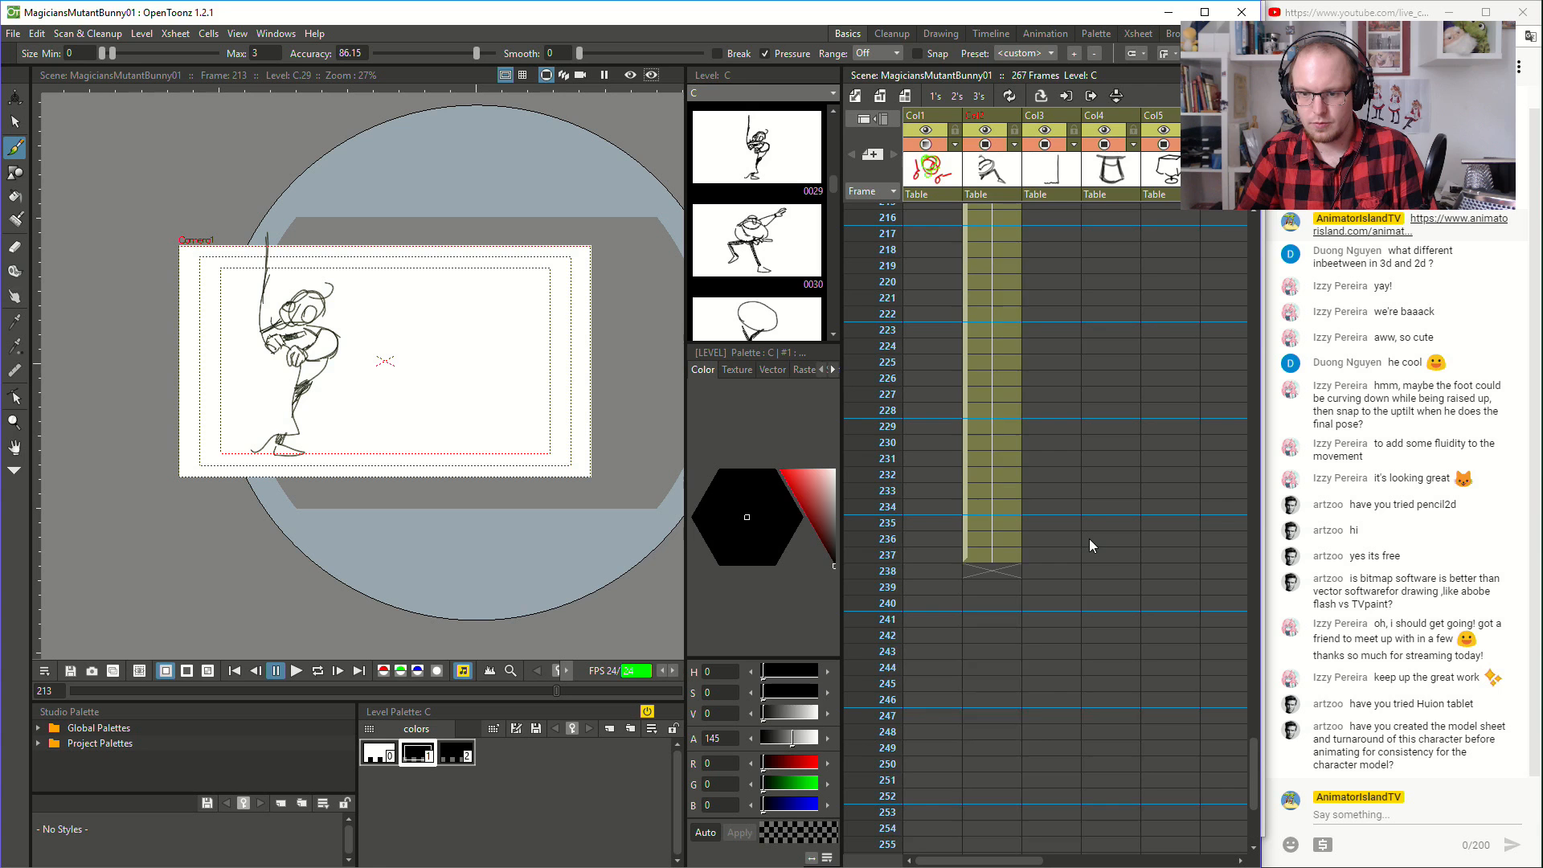
pyautogui.scroll(8, 1090, 538)
pyautogui.scroll(8, 1088, 538)
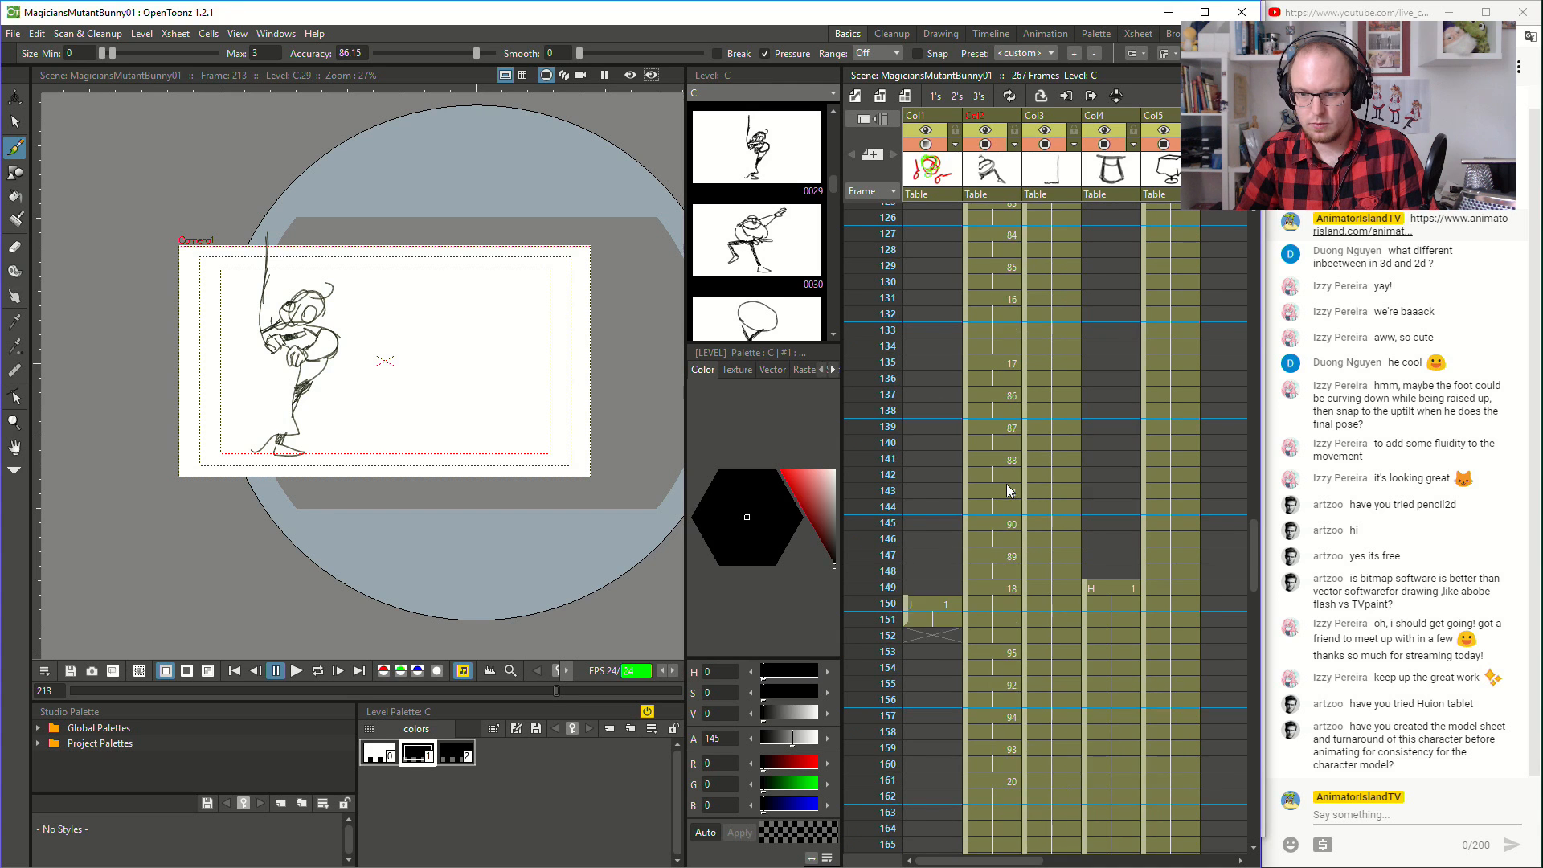
pyautogui.scroll(-10, 1079, 566)
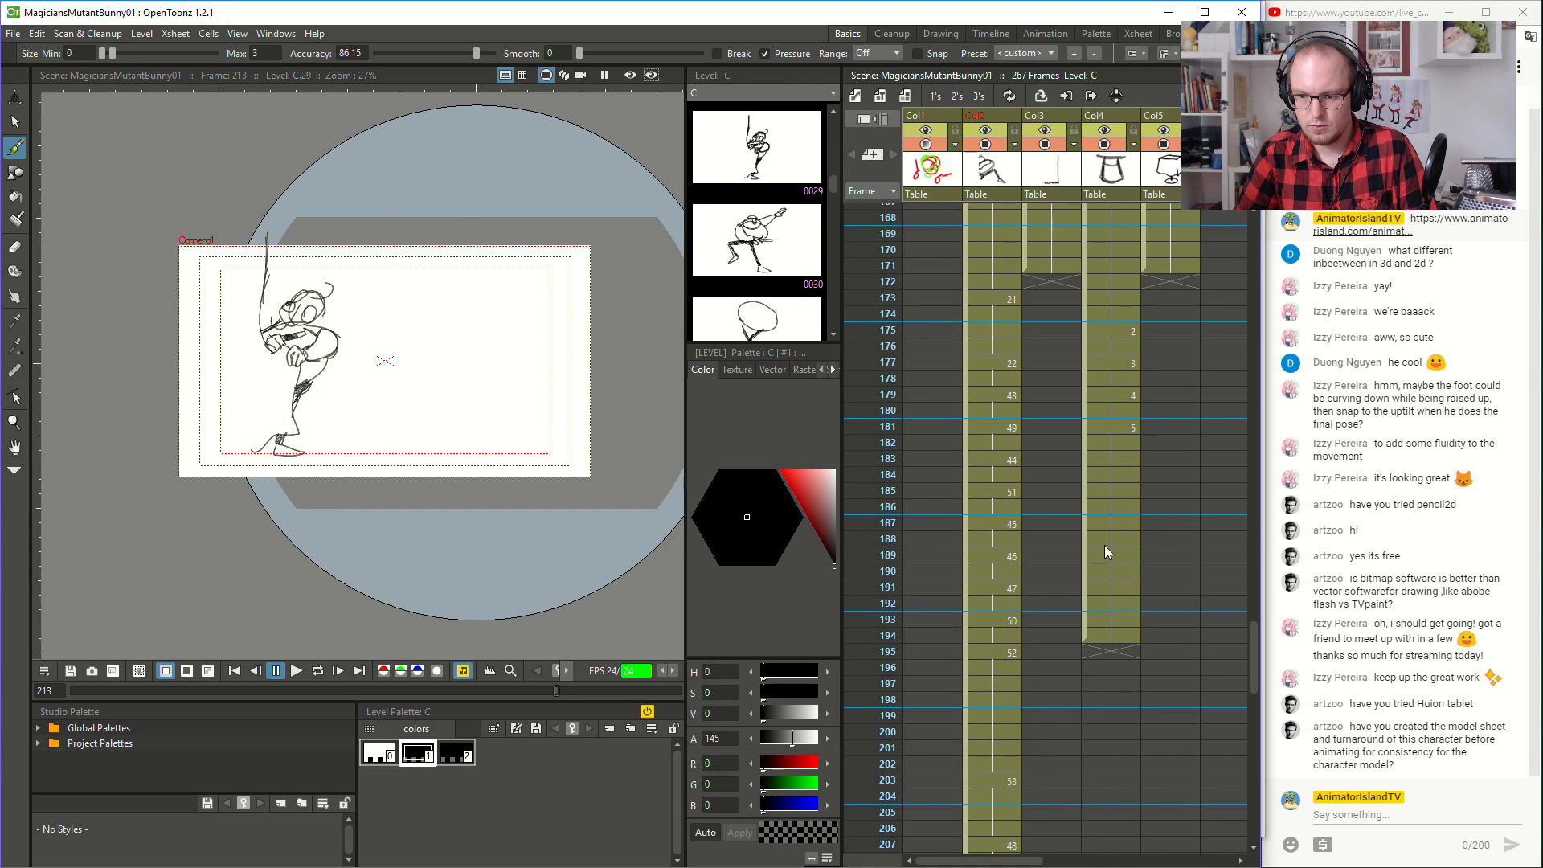
pyautogui.click(1125, 458)
pyautogui.keyDown('shift'); pyautogui.click(1094, 620); pyautogui.keyUp('shift')
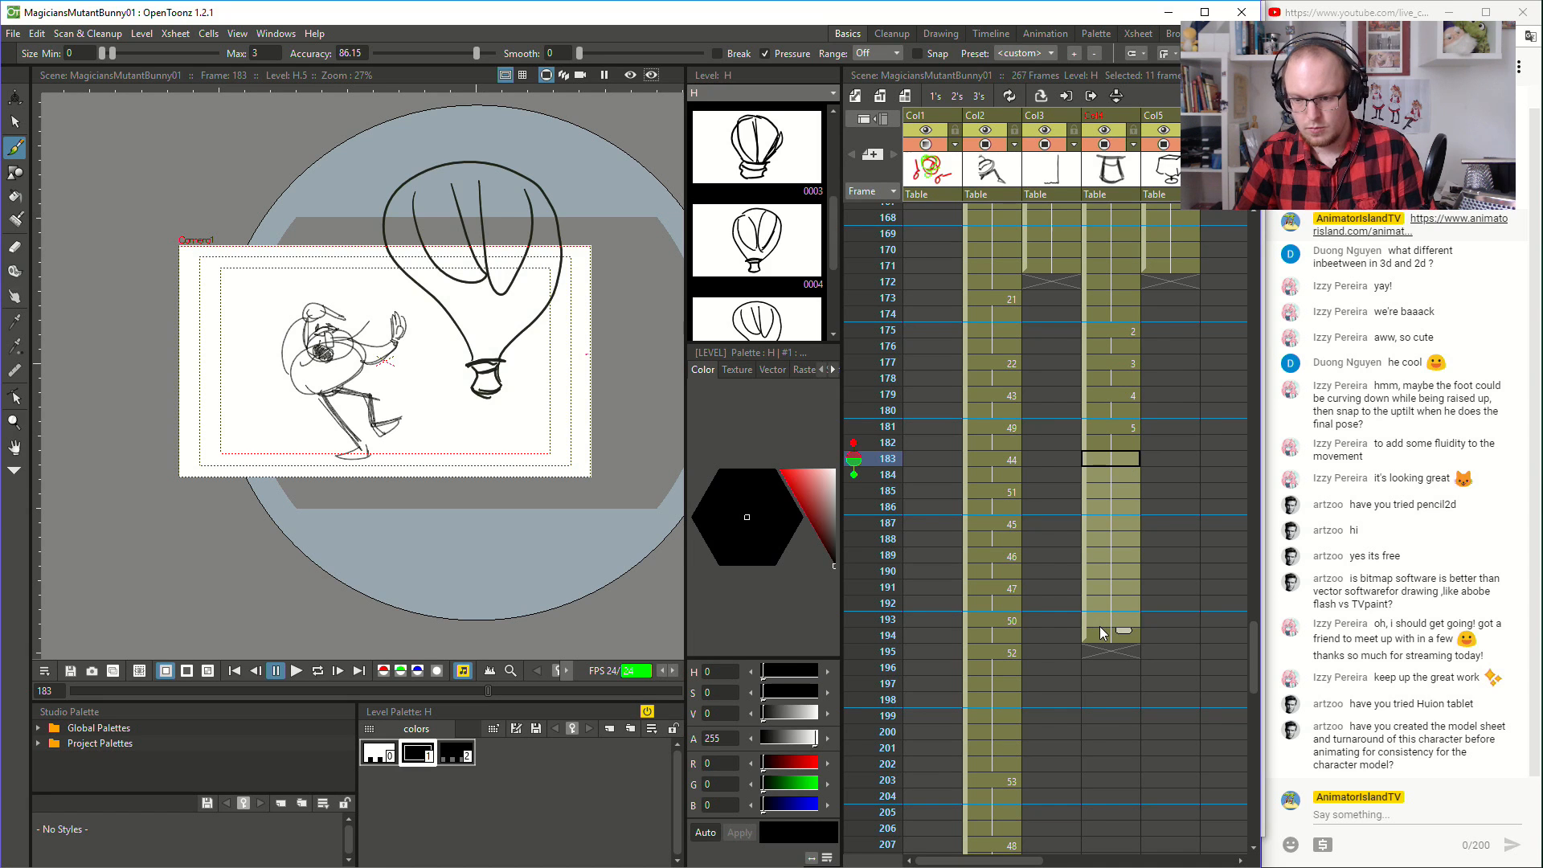
pyautogui.moveTo(1105, 639); pyautogui.dragTo(1108, 460)
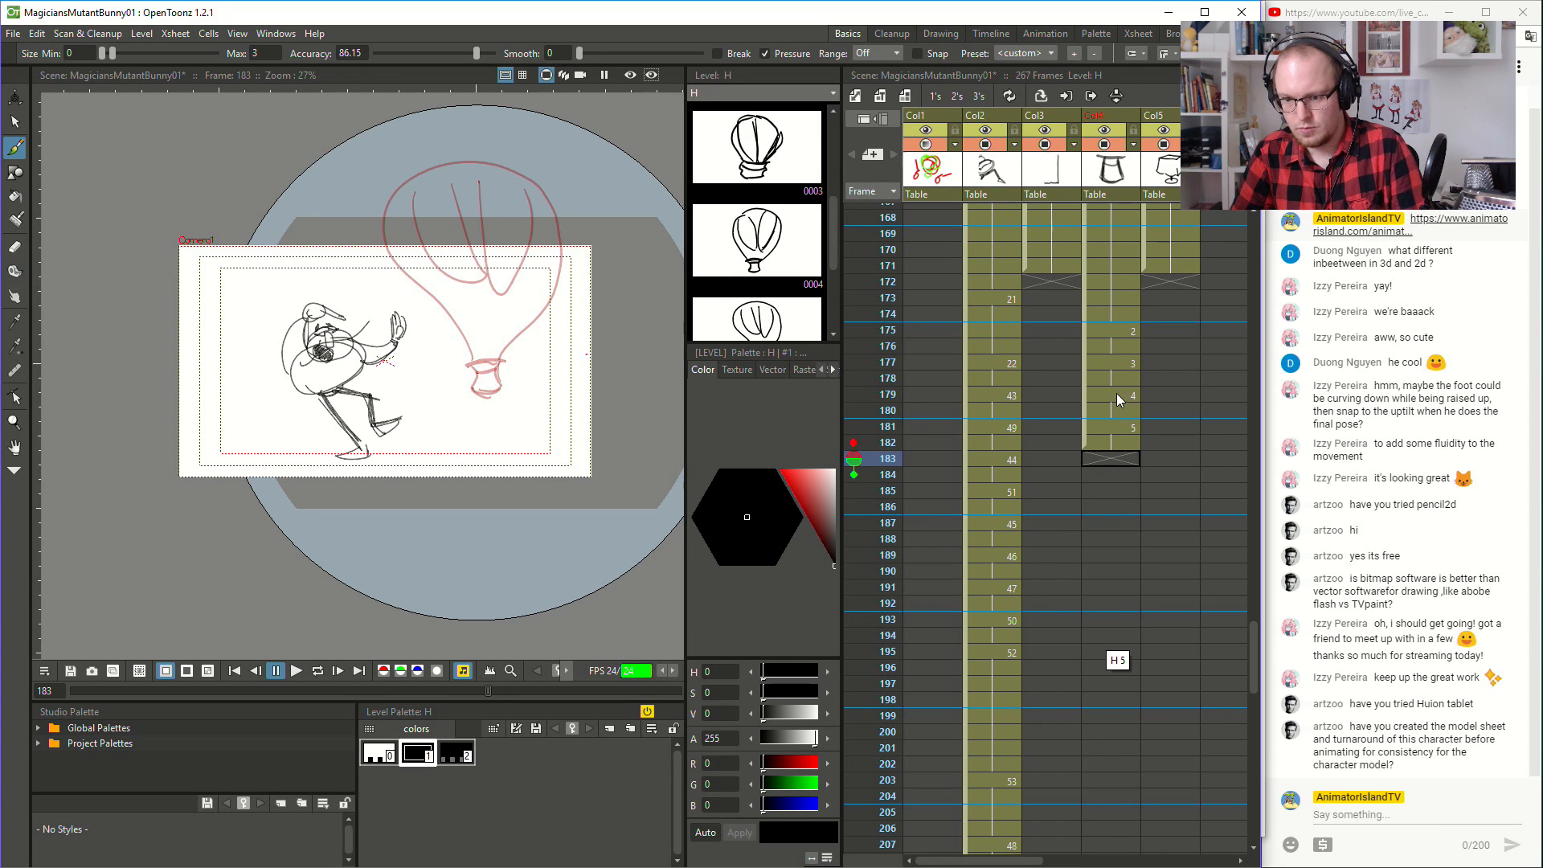
# - Draw the giant rabbit's wide rounded head above the balloon-shaped hat on frame 183 of Col4
pyautogui.press('space')
pyautogui.moveTo(376, 186); pyautogui.dragTo(442, 353)
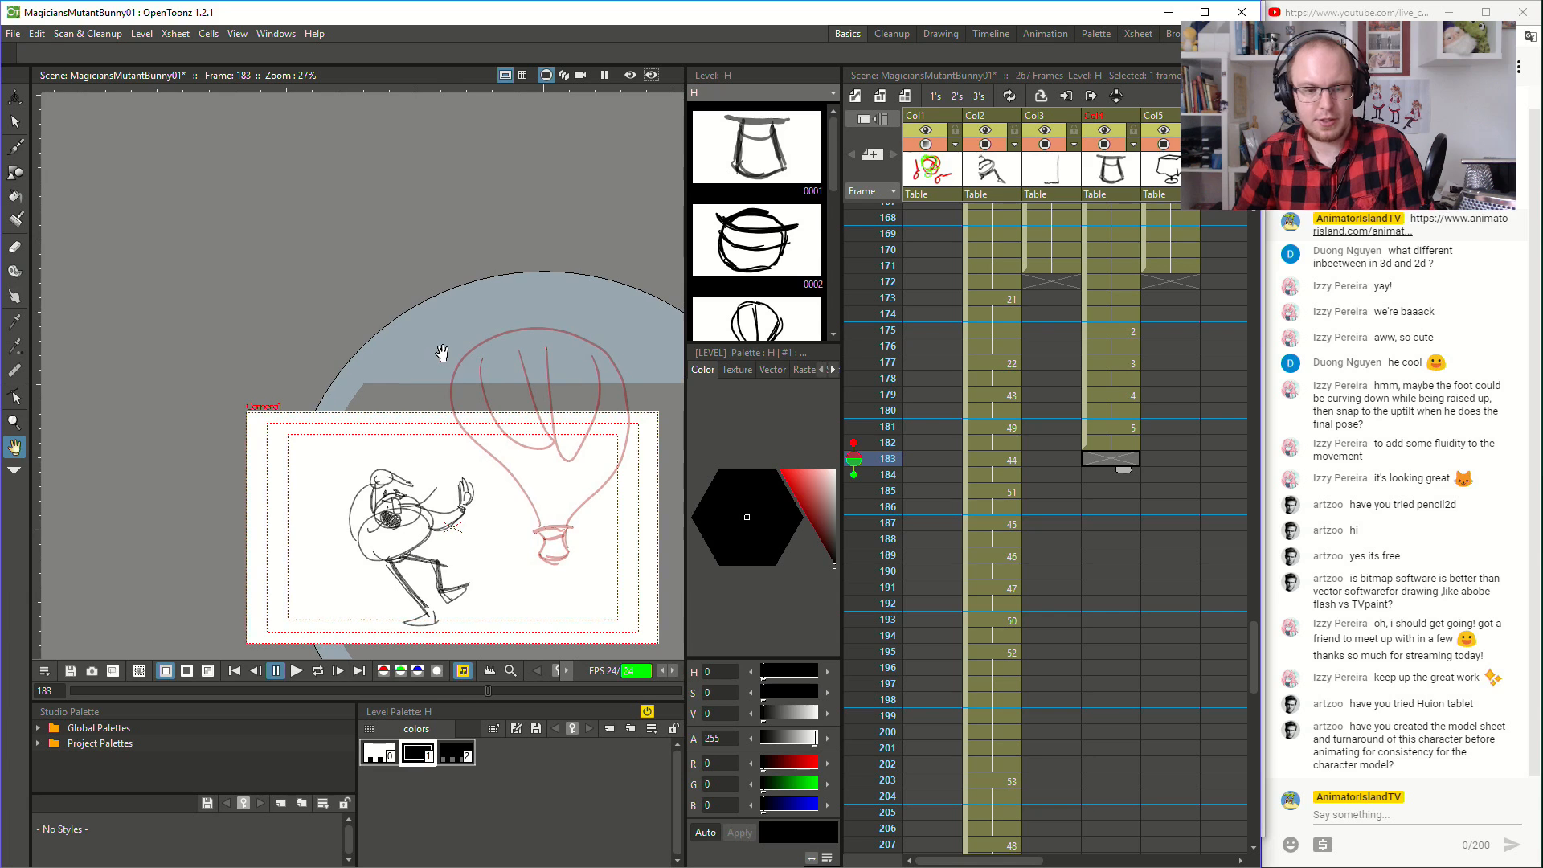
pyautogui.moveTo(352, 254)
pyautogui.mouseDown()
pyautogui.moveTo(358, 364)
pyautogui.moveTo(598, 270)
pyautogui.mouseUp()
pyautogui.hotkey('ctrl', 'z')
pyautogui.moveTo(414, 226)
pyautogui.mouseDown()
pyautogui.moveTo(472, 370)
pyautogui.moveTo(564, 279)
pyautogui.moveTo(398, 261)
pyautogui.moveTo(569, 254)
pyautogui.moveTo(532, 228)
pyautogui.moveTo(397, 294)
pyautogui.moveTo(543, 331)
pyautogui.mouseUp()
pyautogui.hotkey('ctrl', 'z')
pyautogui.hotkey('ctrl', 'z')
pyautogui.hotkey('ctrl', 'z')
pyautogui.moveTo(478, 227)
pyautogui.mouseDown()
pyautogui.moveTo(430, 243)
pyautogui.moveTo(409, 380)
pyautogui.moveTo(498, 378)
pyautogui.mouseUp()
pyautogui.hotkey('ctrl', 'z')
pyautogui.moveTo(559, 217)
pyautogui.mouseDown()
pyautogui.moveTo(515, 217)
pyautogui.moveTo(440, 339)
pyautogui.moveTo(545, 348)
pyautogui.mouseUp()
pyautogui.hotkey('ctrl', 'z')
pyautogui.moveTo(537, 207)
pyautogui.mouseDown()
pyautogui.moveTo(440, 240)
pyautogui.moveTo(482, 349)
pyautogui.moveTo(653, 312)
pyautogui.moveTo(574, 203)
pyautogui.moveTo(452, 231)
pyautogui.moveTo(448, 344)
pyautogui.moveTo(615, 332)
pyautogui.moveTo(633, 258)
pyautogui.moveTo(441, 323)
pyautogui.moveTo(453, 241)
pyautogui.moveTo(488, 338)
pyautogui.moveTo(454, 348)
pyautogui.moveTo(632, 343)
pyautogui.moveTo(652, 269)
pyautogui.moveTo(570, 217)
pyautogui.moveTo(483, 224)
pyautogui.mouseUp()
pyautogui.hotkey('ctrl', 'z')
pyautogui.hotkey('ctrl', 'z')
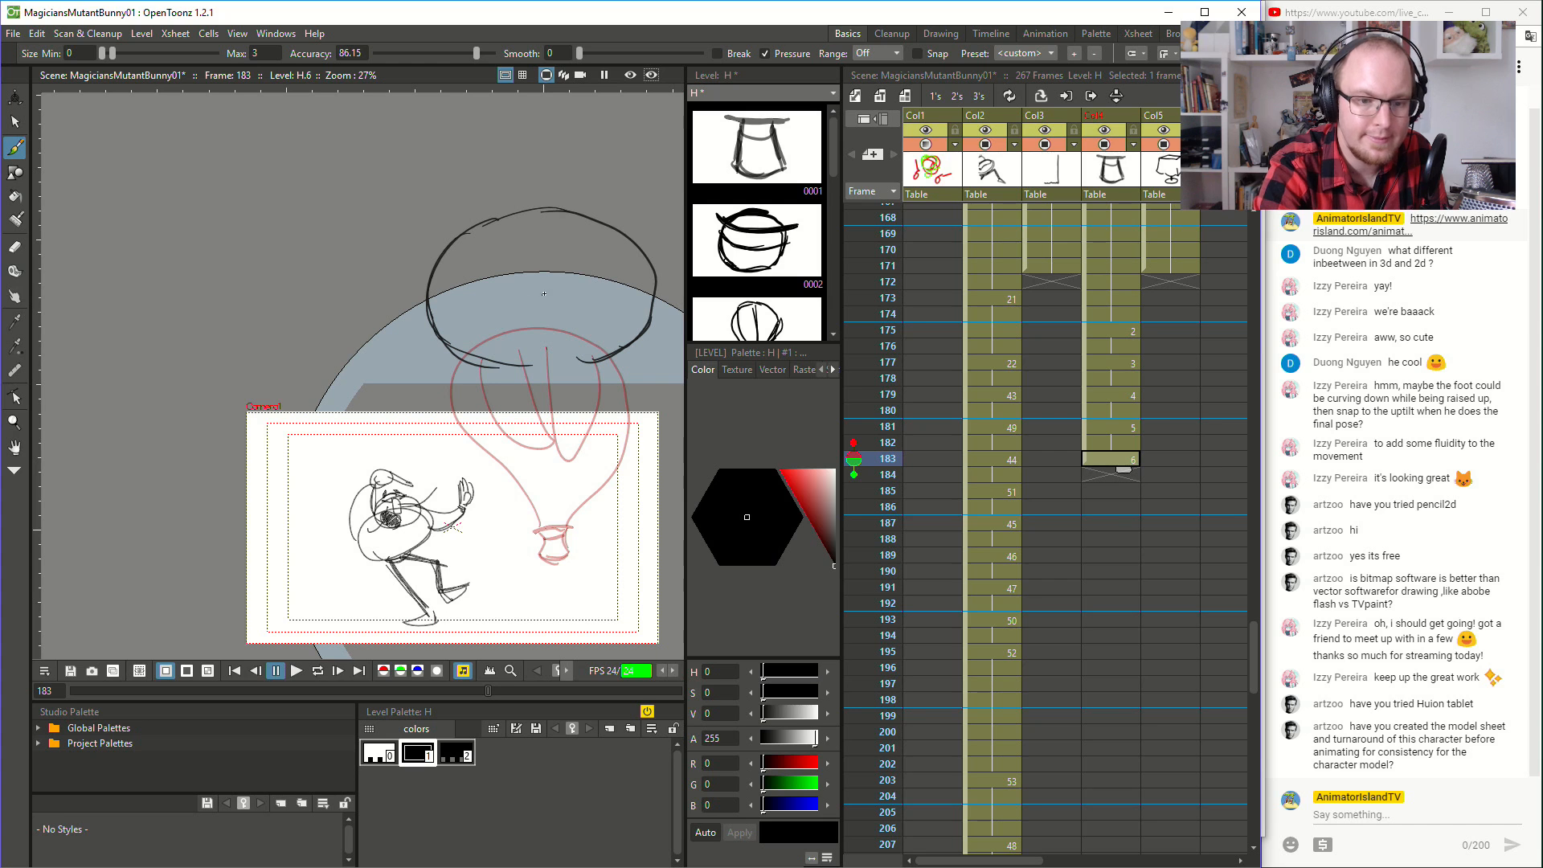
# - Add two small oval eyes, a triangular nose and a small mouth to the rabbit's head on frame 183
pyautogui.moveTo(550, 319)
pyautogui.mouseDown()
pyautogui.moveTo(507, 313)
pyautogui.moveTo(566, 301)
pyautogui.moveTo(553, 352)
pyautogui.mouseUp()
pyautogui.hotkey('ctrl', 'z')
pyautogui.hotkey('ctrl', 'z')
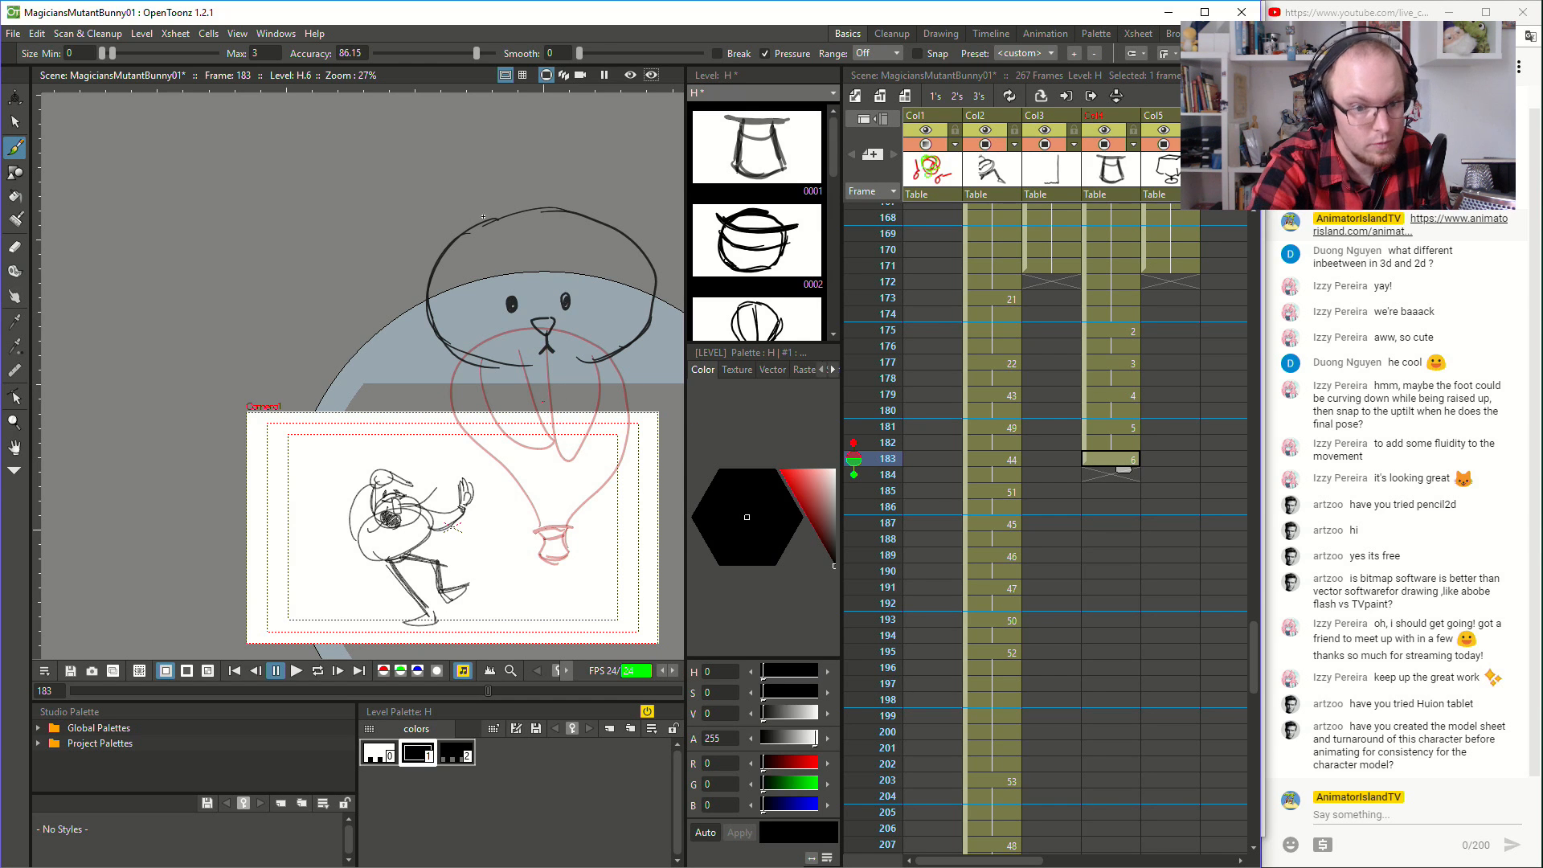
# - Draw two long ears spreading outward from the top of the rabbit's head
pyautogui.moveTo(451, 246)
pyautogui.mouseDown()
pyautogui.moveTo(403, 116)
pyautogui.moveTo(472, 230)
pyautogui.moveTo(487, 316)
pyautogui.moveTo(414, 186)
pyautogui.moveTo(490, 303)
pyautogui.mouseUp()
pyautogui.hotkey('ctrl', 'z')
pyautogui.press('space')
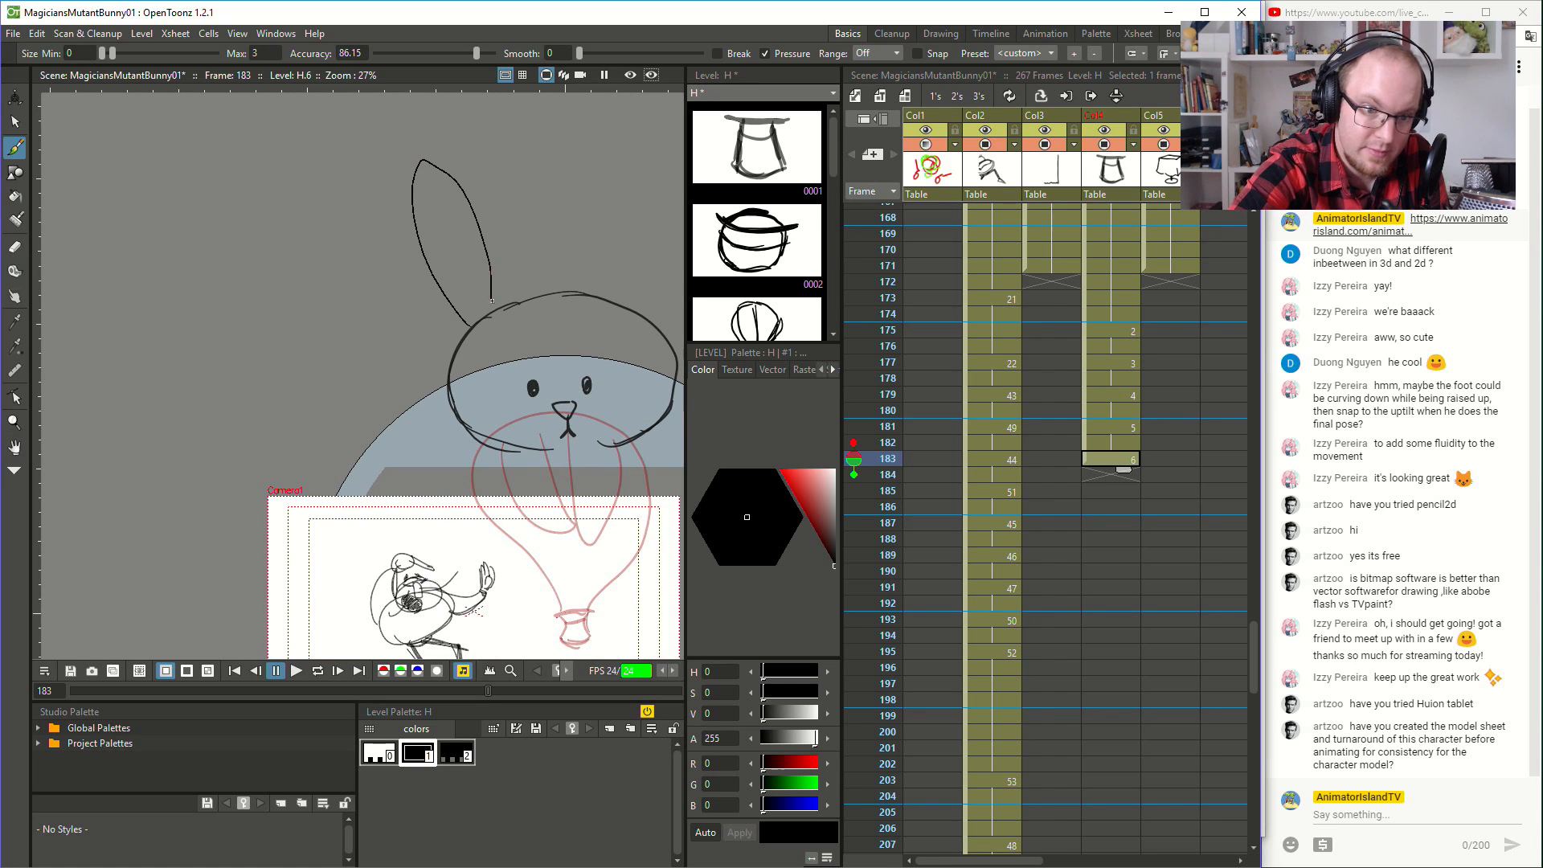
pyautogui.press('space')
pyautogui.moveTo(614, 304)
pyautogui.mouseDown()
pyautogui.moveTo(508, 241)
pyautogui.moveTo(577, 135)
pyautogui.moveTo(543, 250)
pyautogui.moveTo(574, 112)
pyautogui.moveTo(543, 251)
pyautogui.mouseUp()
pyautogui.hotkey('ctrl', 'z')
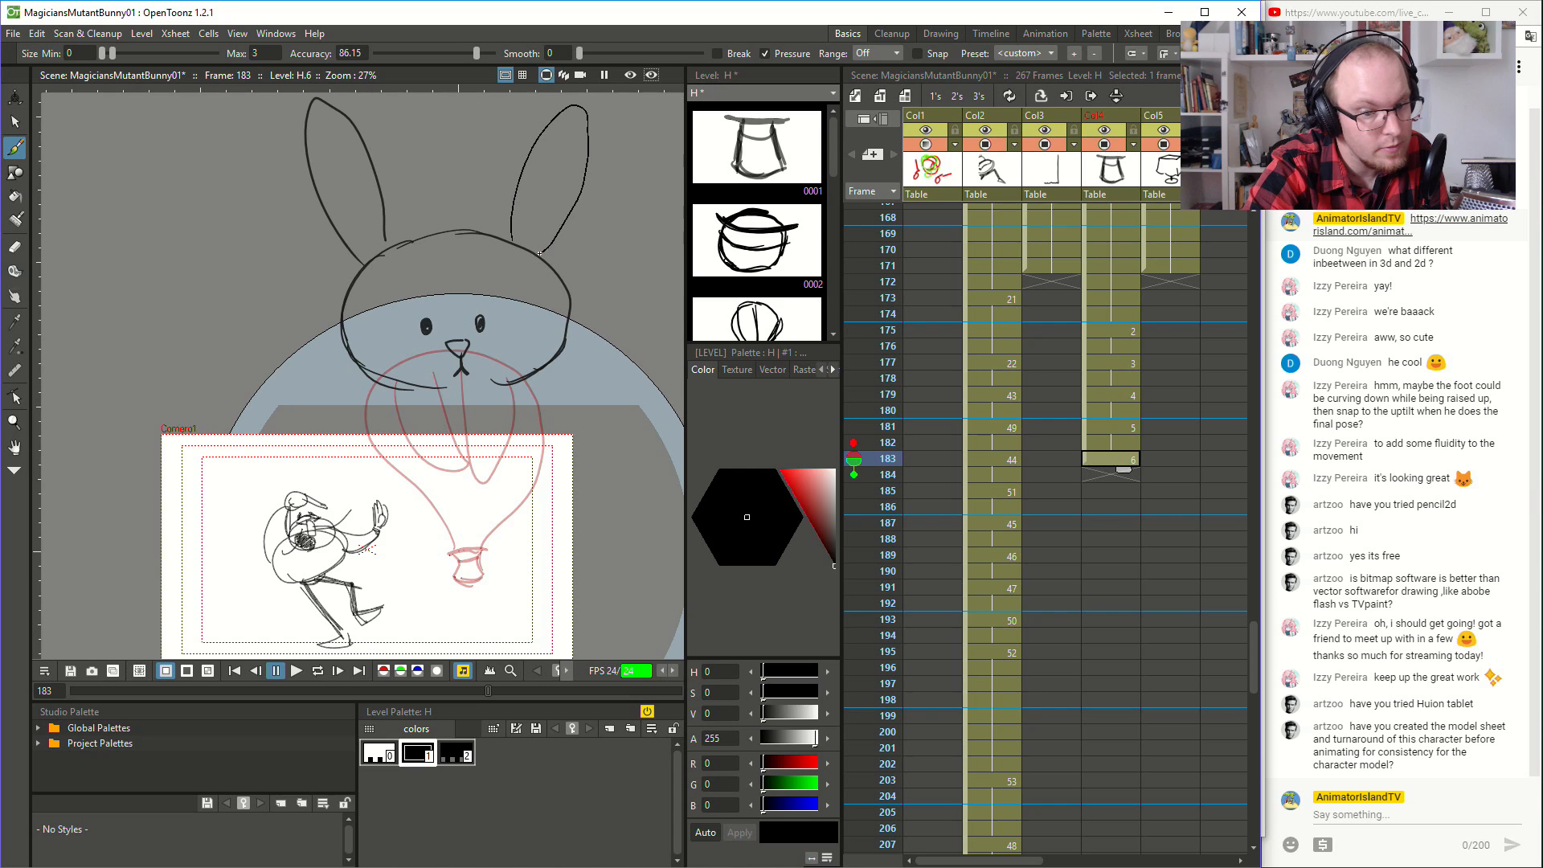
# - Draw the rabbit's pear-shaped body outline from below the head down to the hat opening
pyautogui.press('space')
pyautogui.moveTo(545, 394)
pyautogui.mouseDown()
pyautogui.moveTo(653, 300)
pyautogui.moveTo(635, 343)
pyautogui.mouseUp()
pyautogui.moveTo(488, 336)
pyautogui.mouseDown()
pyautogui.moveTo(462, 401)
pyautogui.moveTo(539, 495)
pyautogui.moveTo(500, 490)
pyautogui.moveTo(476, 363)
pyautogui.moveTo(487, 336)
pyautogui.moveTo(475, 439)
pyautogui.mouseUp()
pyautogui.hotkey('ctrl', 'z')
pyautogui.hotkey('ctrl', 'z')
pyautogui.hotkey('ctrl', 'z')
pyautogui.moveTo(505, 333)
pyautogui.mouseDown()
pyautogui.moveTo(517, 497)
pyautogui.moveTo(591, 484)
pyautogui.moveTo(633, 449)
pyautogui.moveTo(615, 322)
pyautogui.mouseUp()
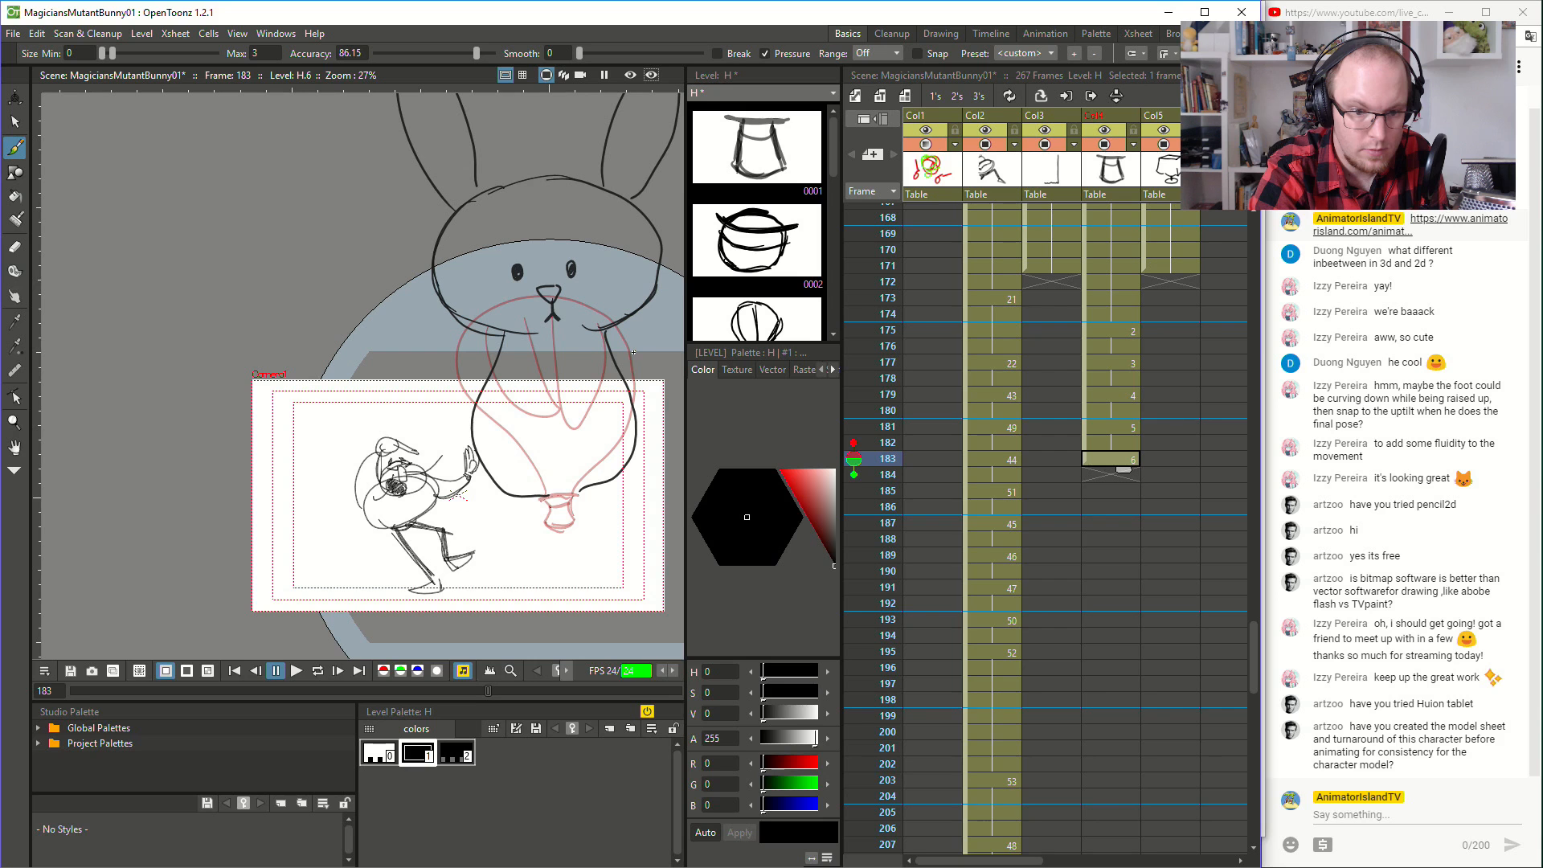
# - Draw two rounded front paws with toes hanging on the rabbit's chest
pyautogui.moveTo(522, 370)
pyautogui.mouseDown()
pyautogui.moveTo(524, 434)
pyautogui.moveTo(549, 413)
pyautogui.moveTo(539, 433)
pyautogui.mouseUp()
pyautogui.hotkey('ctrl', 'z')
pyautogui.moveTo(535, 407)
pyautogui.mouseDown()
pyautogui.moveTo(532, 431)
pyautogui.moveTo(518, 394)
pyautogui.moveTo(523, 436)
pyautogui.moveTo(526, 377)
pyautogui.moveTo(499, 402)
pyautogui.moveTo(569, 441)
pyautogui.mouseUp()
pyautogui.hotkey('ctrl', 'z')
pyautogui.hotkey('ctrl', 'z')
pyautogui.hotkey('ctrl', 'z')
pyautogui.hotkey('ctrl', 'z')
pyautogui.hotkey('ctrl', 'z')
pyautogui.moveTo(570, 425); pyautogui.dragTo(587, 443)
pyautogui.moveTo(593, 423)
pyautogui.mouseDown()
pyautogui.moveTo(586, 443)
pyautogui.moveTo(607, 402)
pyautogui.mouseUp()
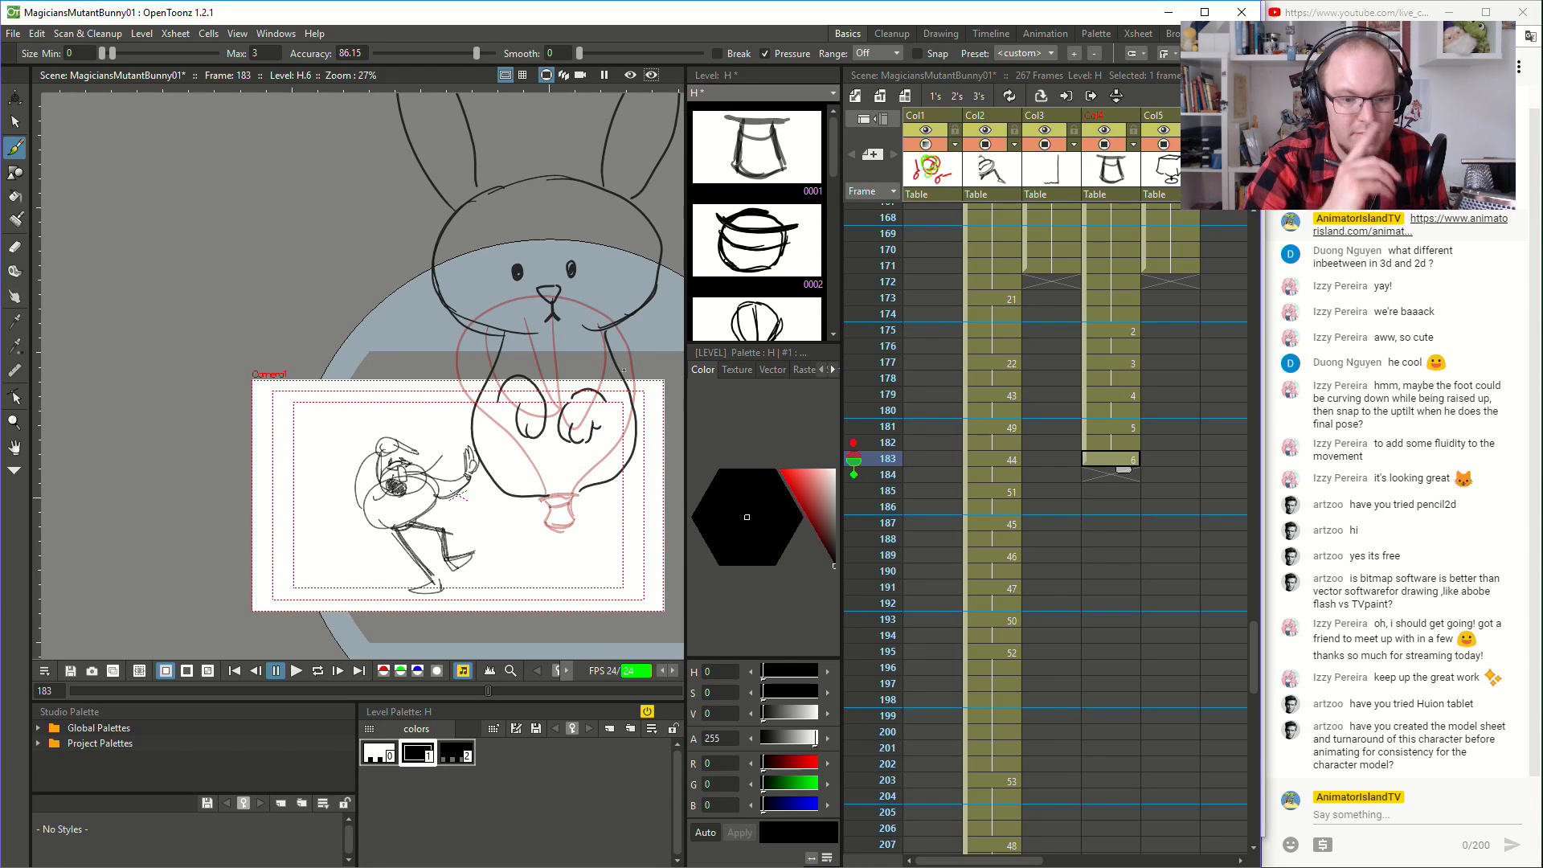
pyautogui.moveTo(530, 346); pyautogui.dragTo(566, 369)
pyautogui.hotkey('ctrl', 'z')
pyautogui.hotkey('ctrl', 'z')
pyautogui.hotkey('ctrl', 'z')
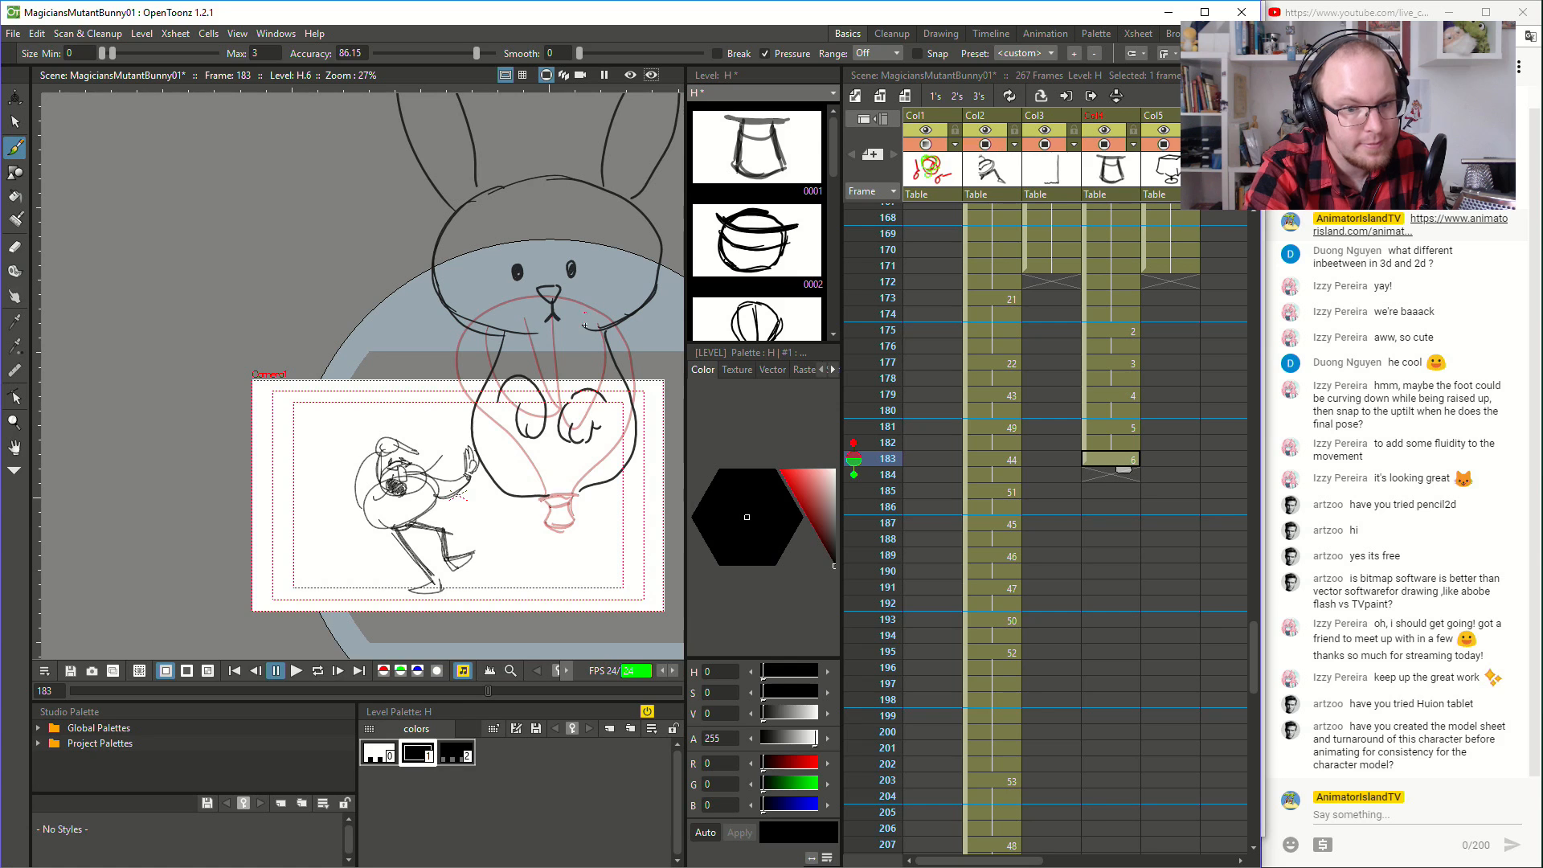
pyautogui.press('space')
pyautogui.moveTo(508, 263)
pyautogui.mouseDown()
pyautogui.moveTo(507, 288)
pyautogui.moveTo(578, 263)
pyautogui.mouseUp()
pyautogui.hotkey('ctrl', 'z')
pyautogui.hotkey('ctrl', 'z')
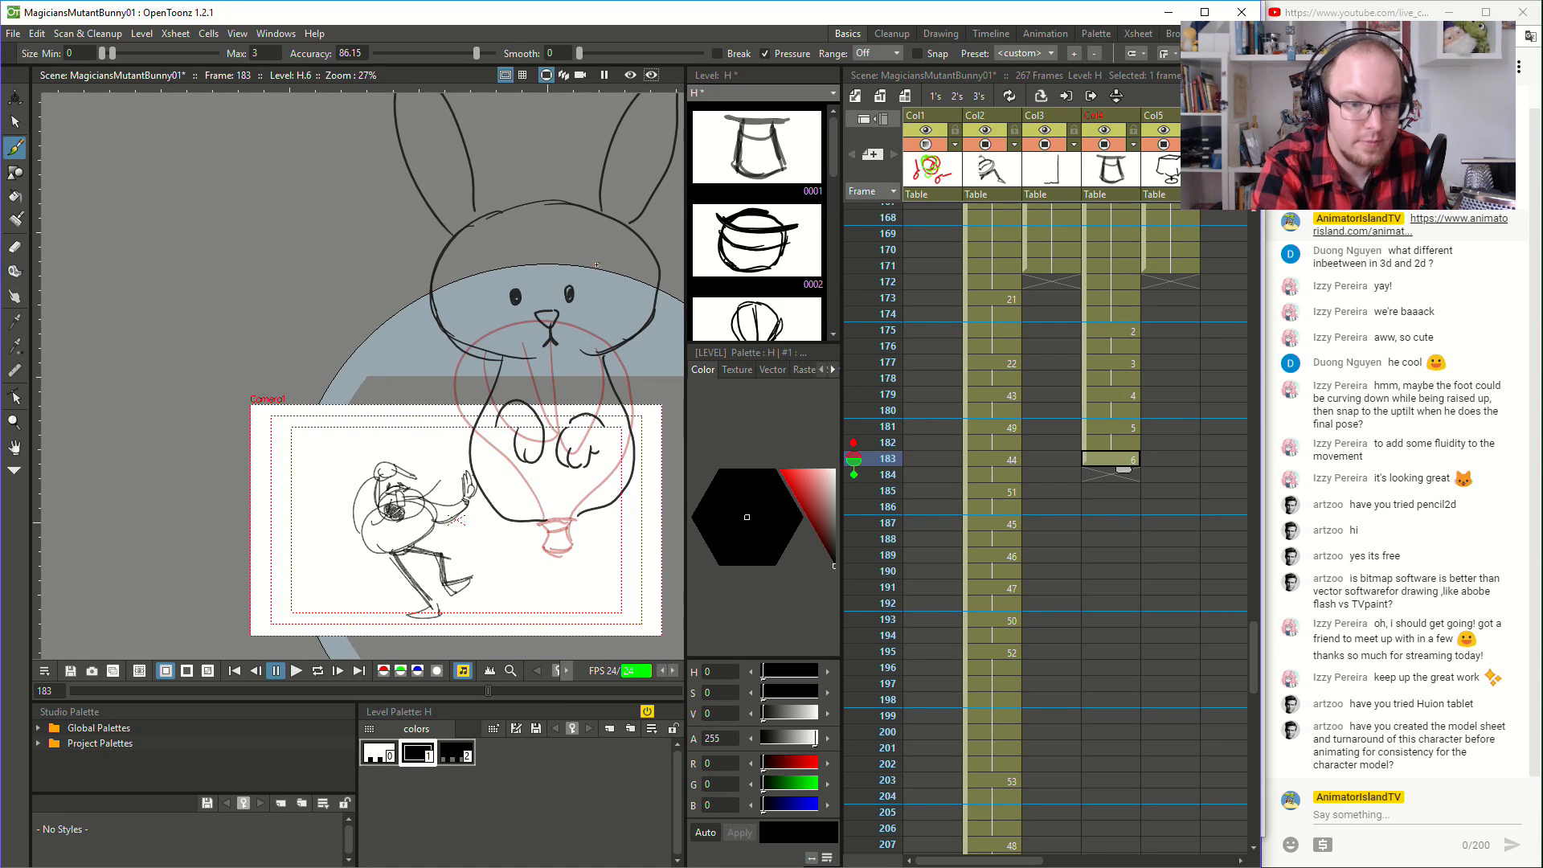
# - Trace the small hat at the base of the rabbit's body over the onion-skinned hat
pyautogui.scroll(-1, 414, 223)
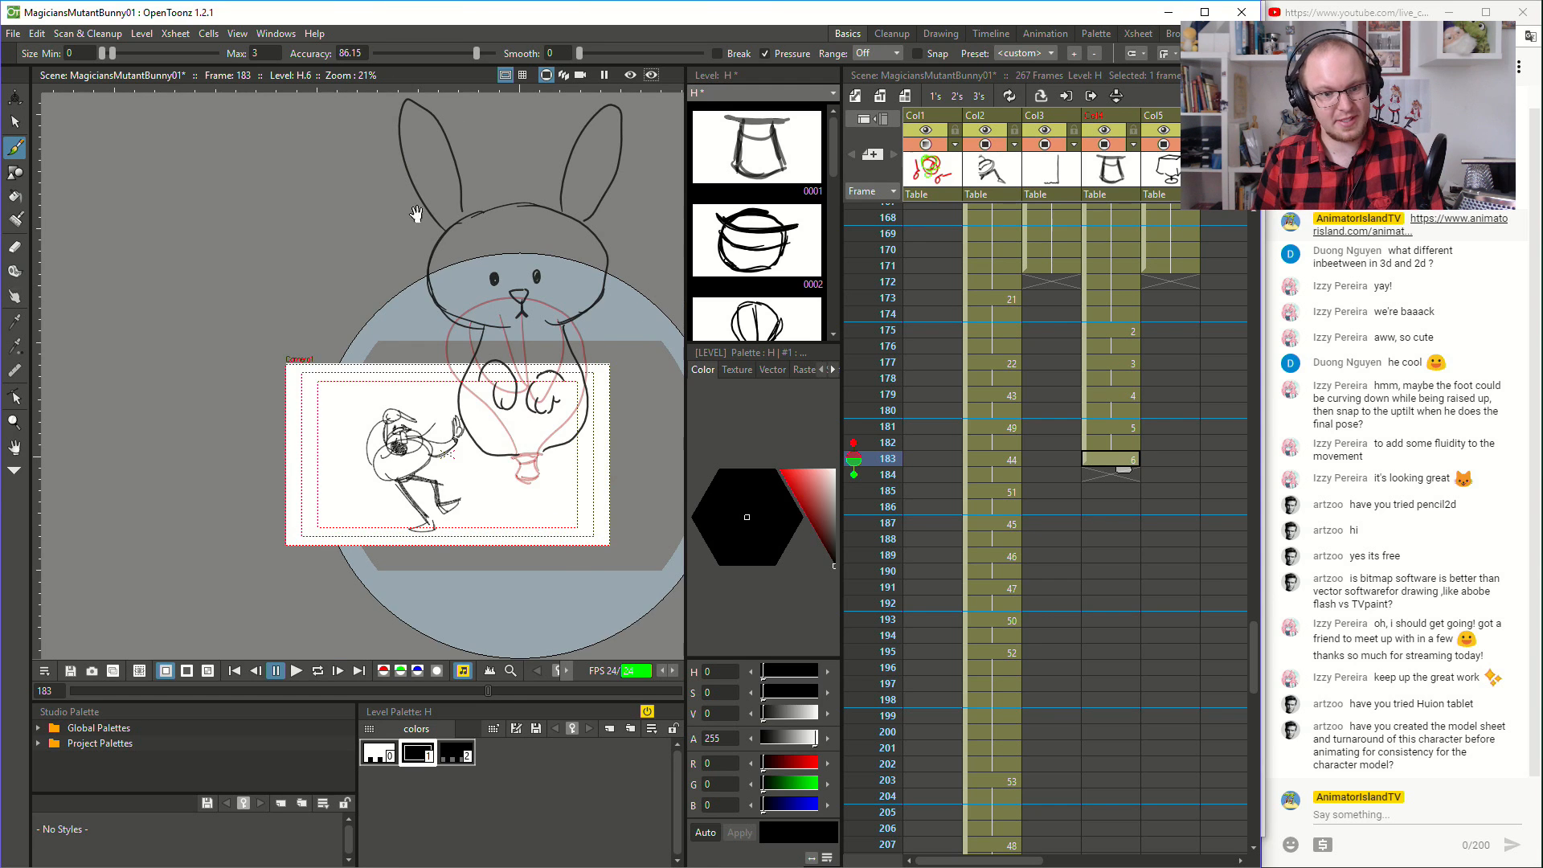
pyautogui.press('space')
pyautogui.moveTo(438, 290); pyautogui.dragTo(417, 324)
pyautogui.scroll(2, 514, 434)
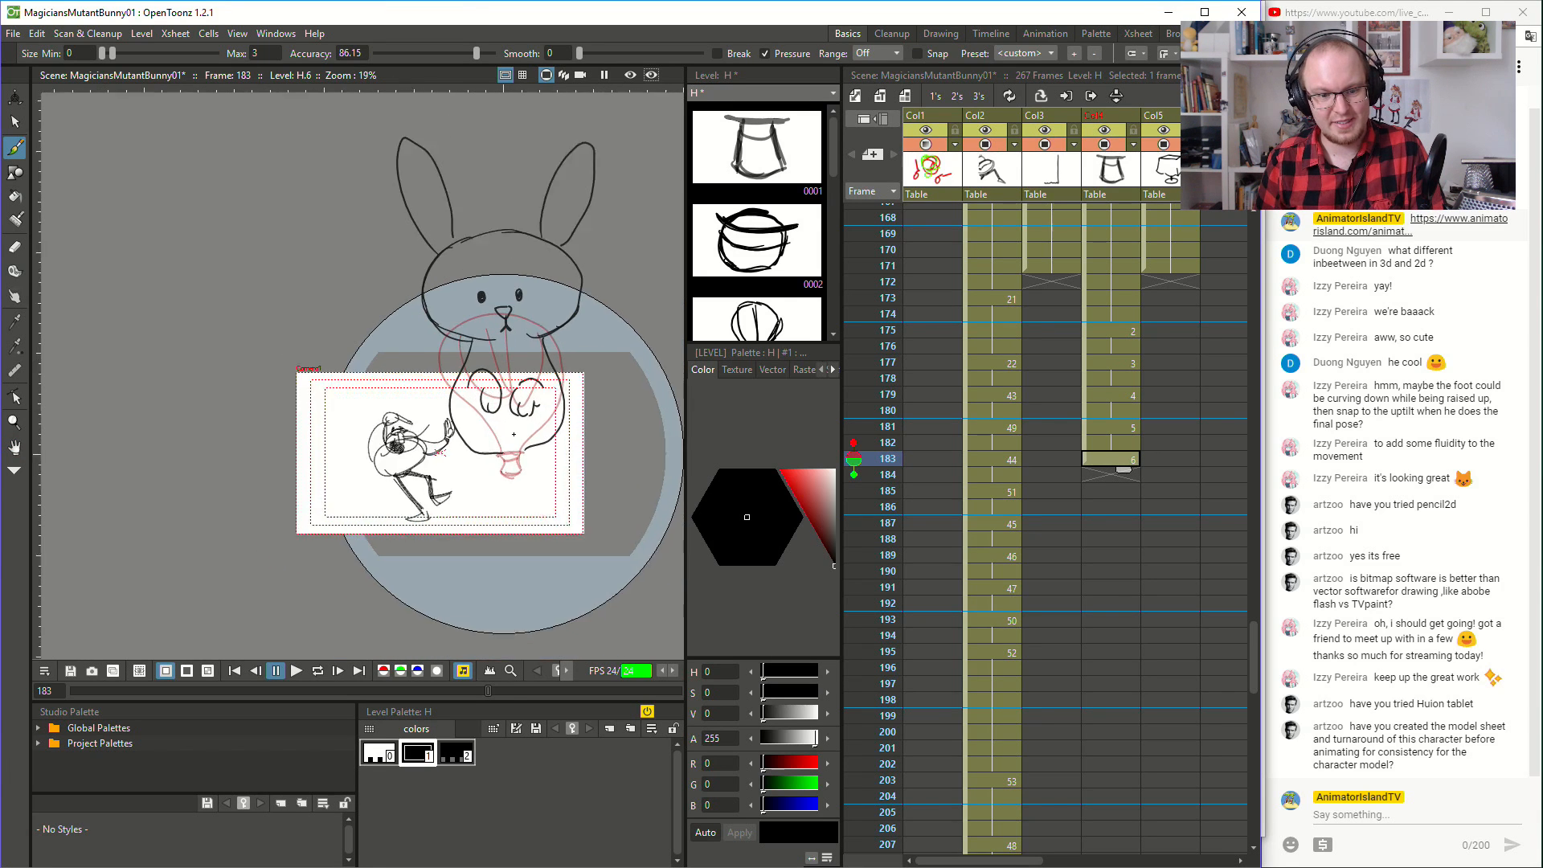
pyautogui.scroll(1, 513, 434)
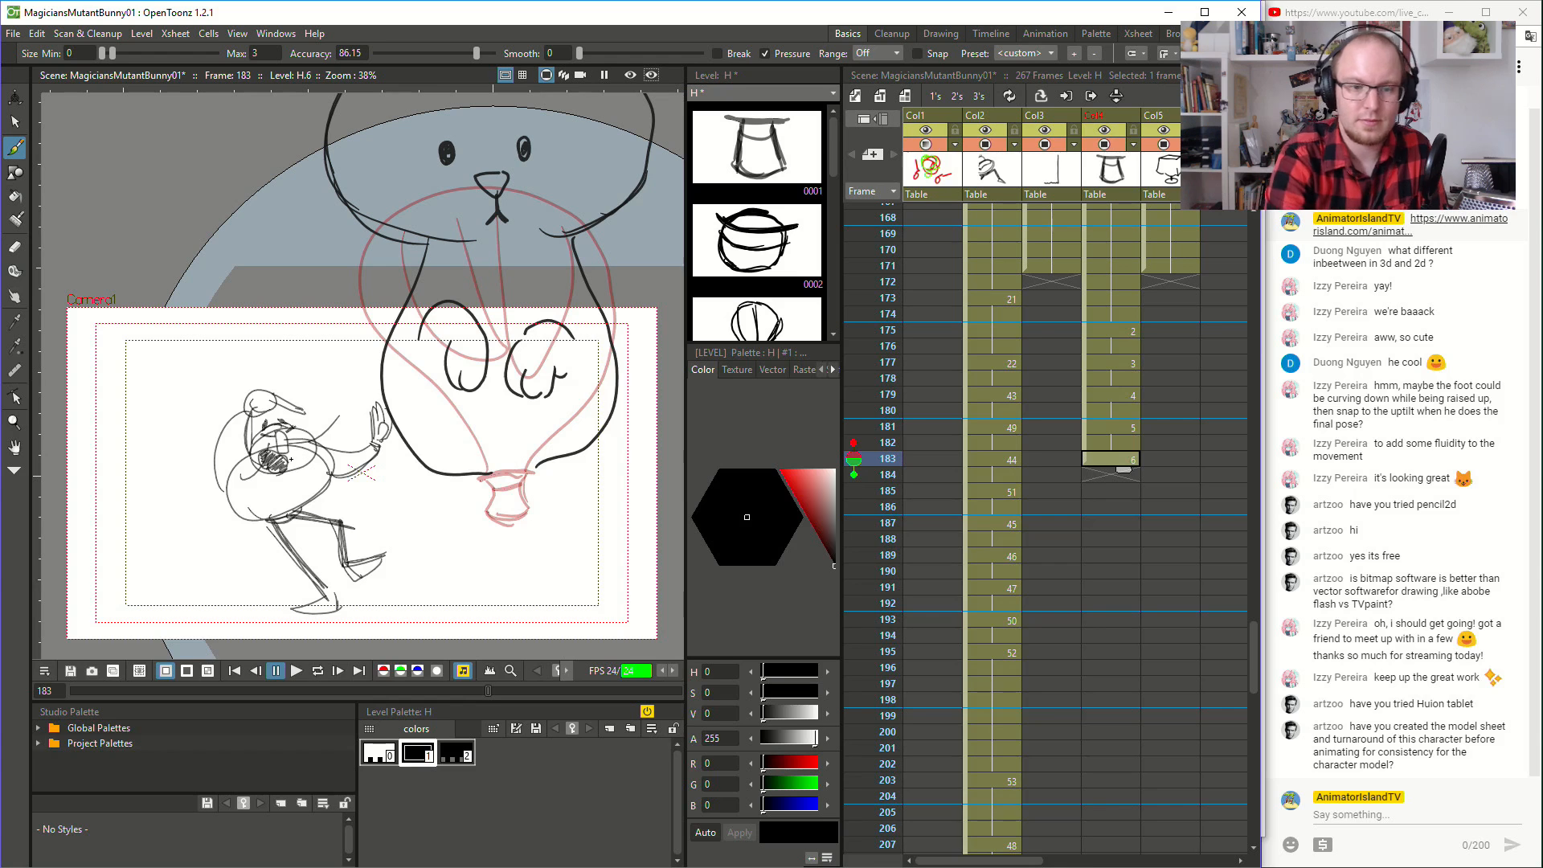
pyautogui.moveTo(482, 477)
pyautogui.mouseDown()
pyautogui.moveTo(532, 474)
pyautogui.moveTo(479, 476)
pyautogui.moveTo(533, 473)
pyautogui.moveTo(488, 482)
pyautogui.moveTo(490, 513)
pyautogui.moveTo(524, 515)
pyautogui.moveTo(513, 478)
pyautogui.moveTo(491, 490)
pyautogui.moveTo(521, 485)
pyautogui.mouseUp()
# - Replace the rabbit's mouth with an open smile and fill it in dark
pyautogui.press('space')
pyautogui.moveTo(553, 397); pyautogui.dragTo(537, 490)
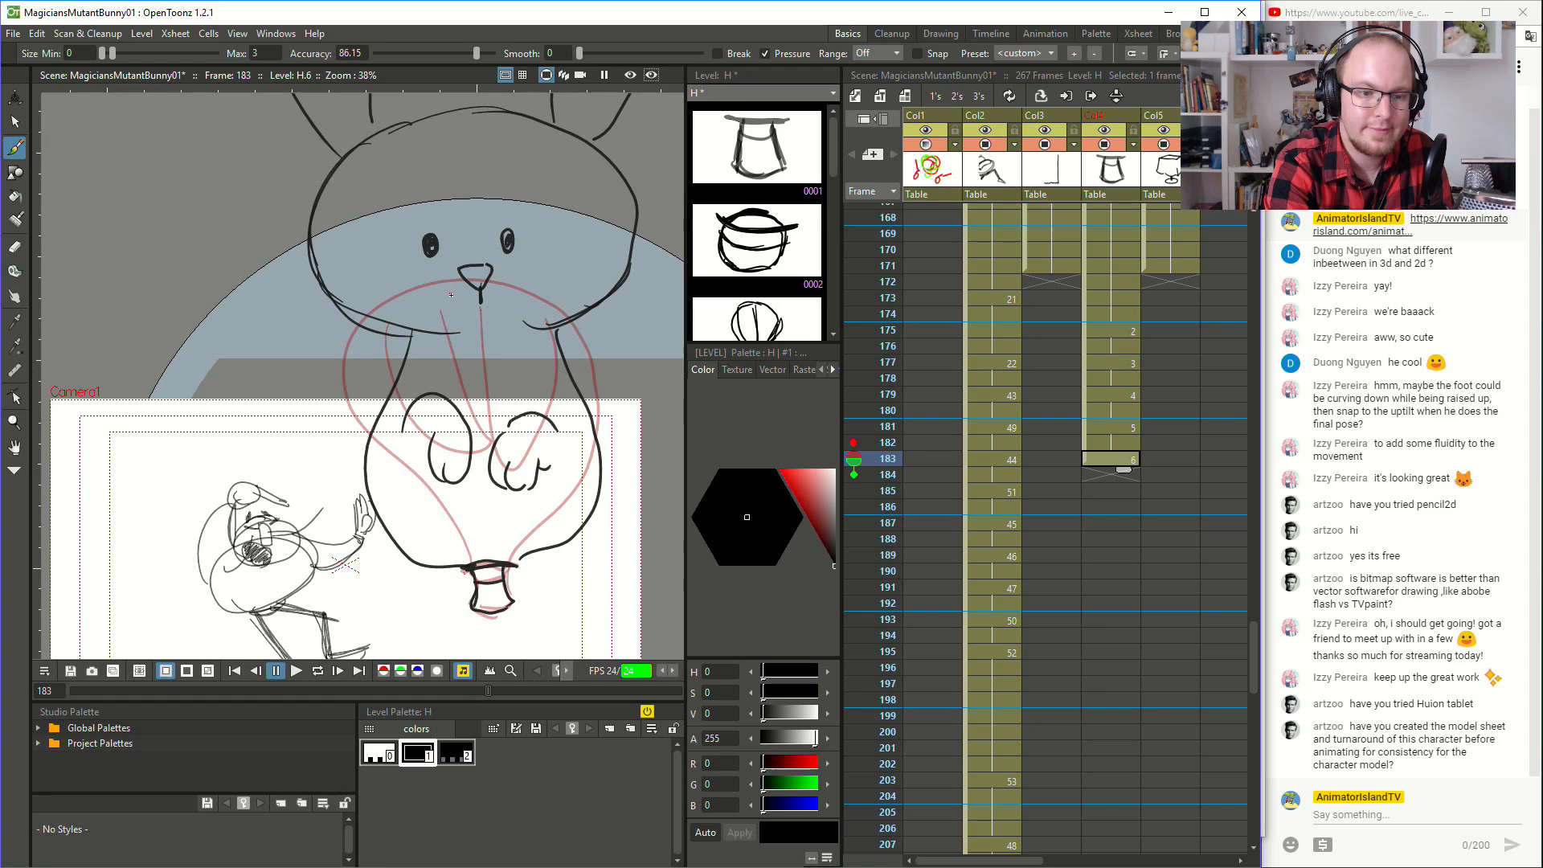
pyautogui.moveTo(479, 304)
pyautogui.mouseDown()
pyautogui.moveTo(456, 301)
pyautogui.moveTo(501, 293)
pyautogui.mouseUp()
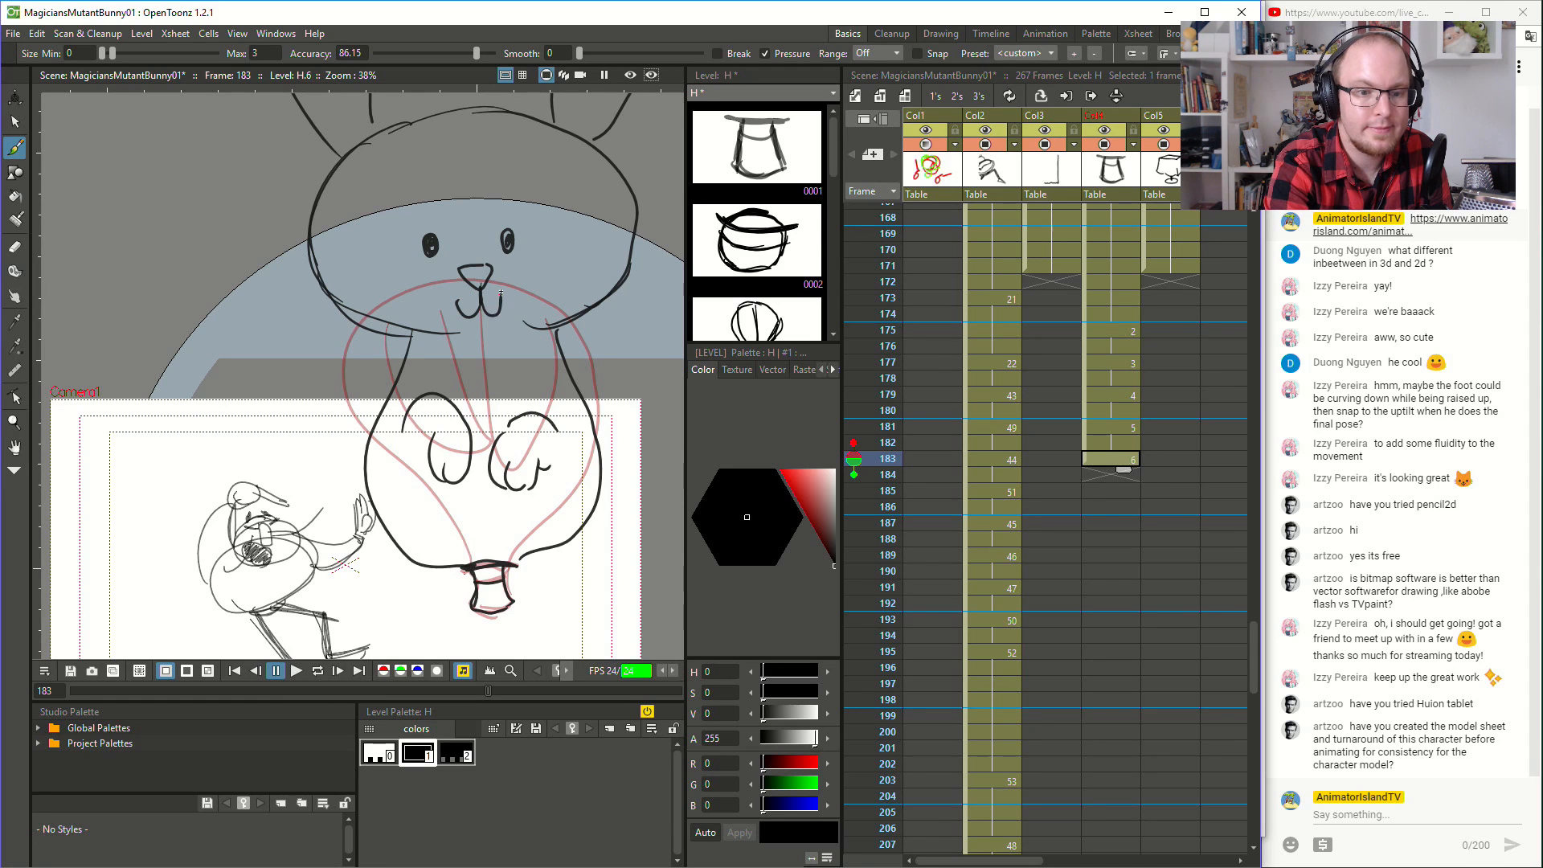
pyautogui.hotkey('ctrl', 'z')
pyautogui.hotkey('ctrl', 'z')
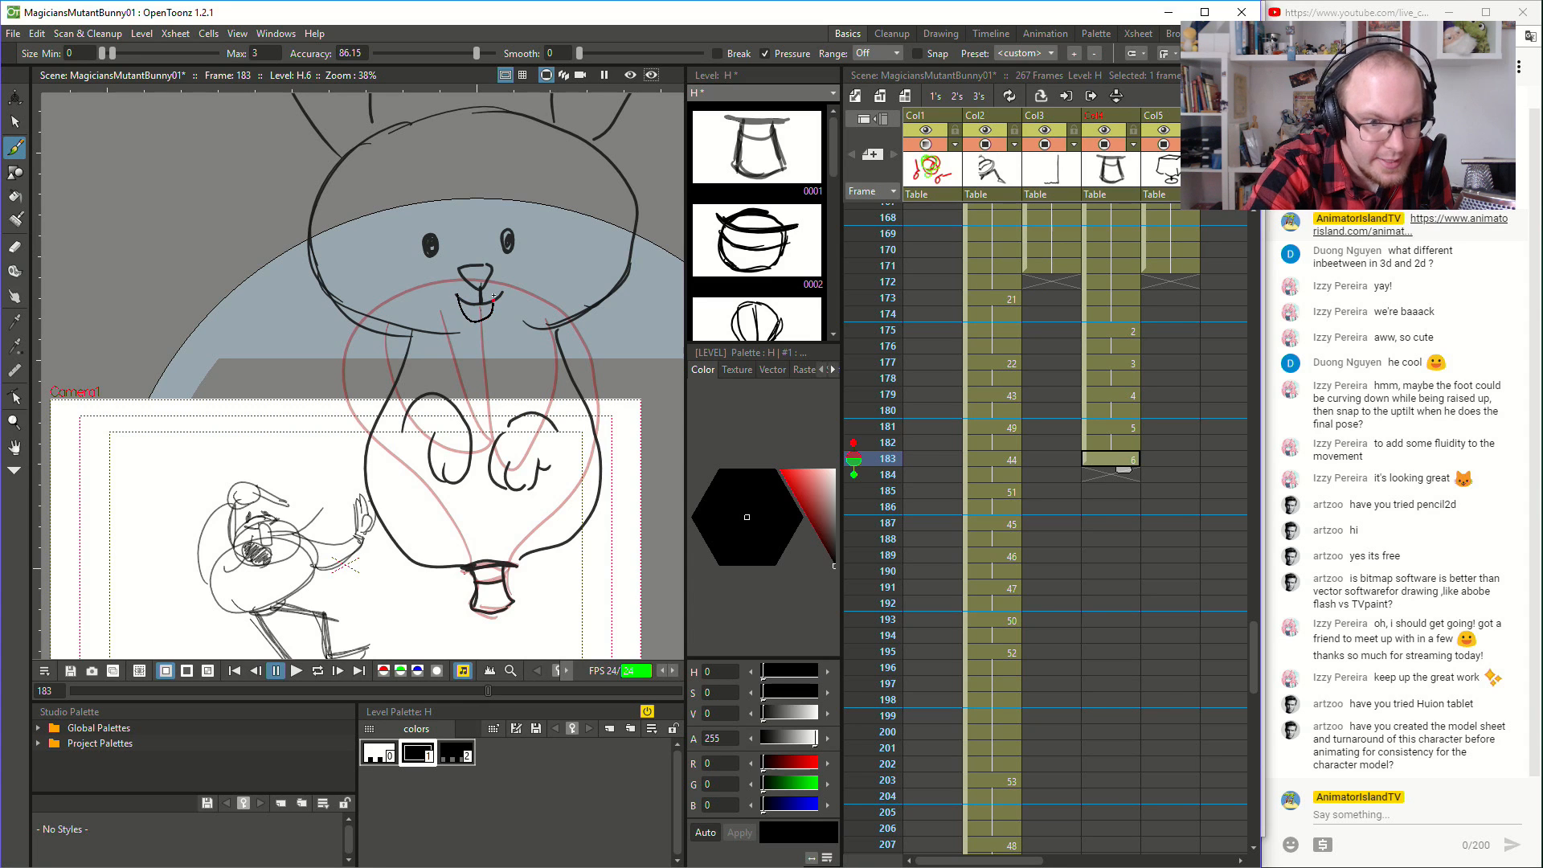
pyautogui.moveTo(457, 294); pyautogui.dragTo(497, 301)
pyautogui.hotkey('ctrl', 'z')
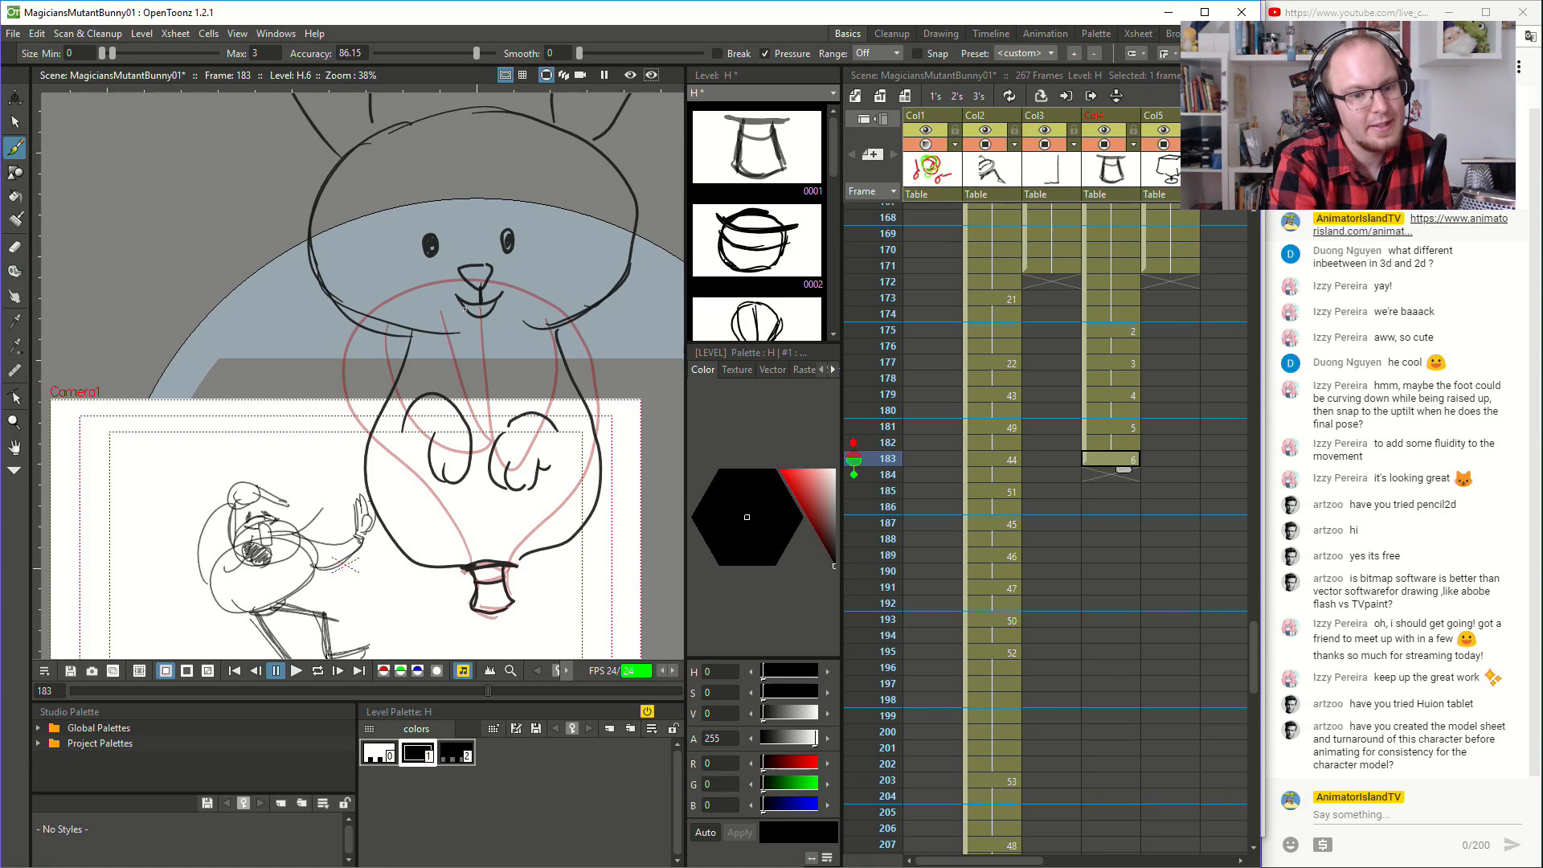
pyautogui.moveTo(475, 312); pyautogui.dragTo(490, 308)
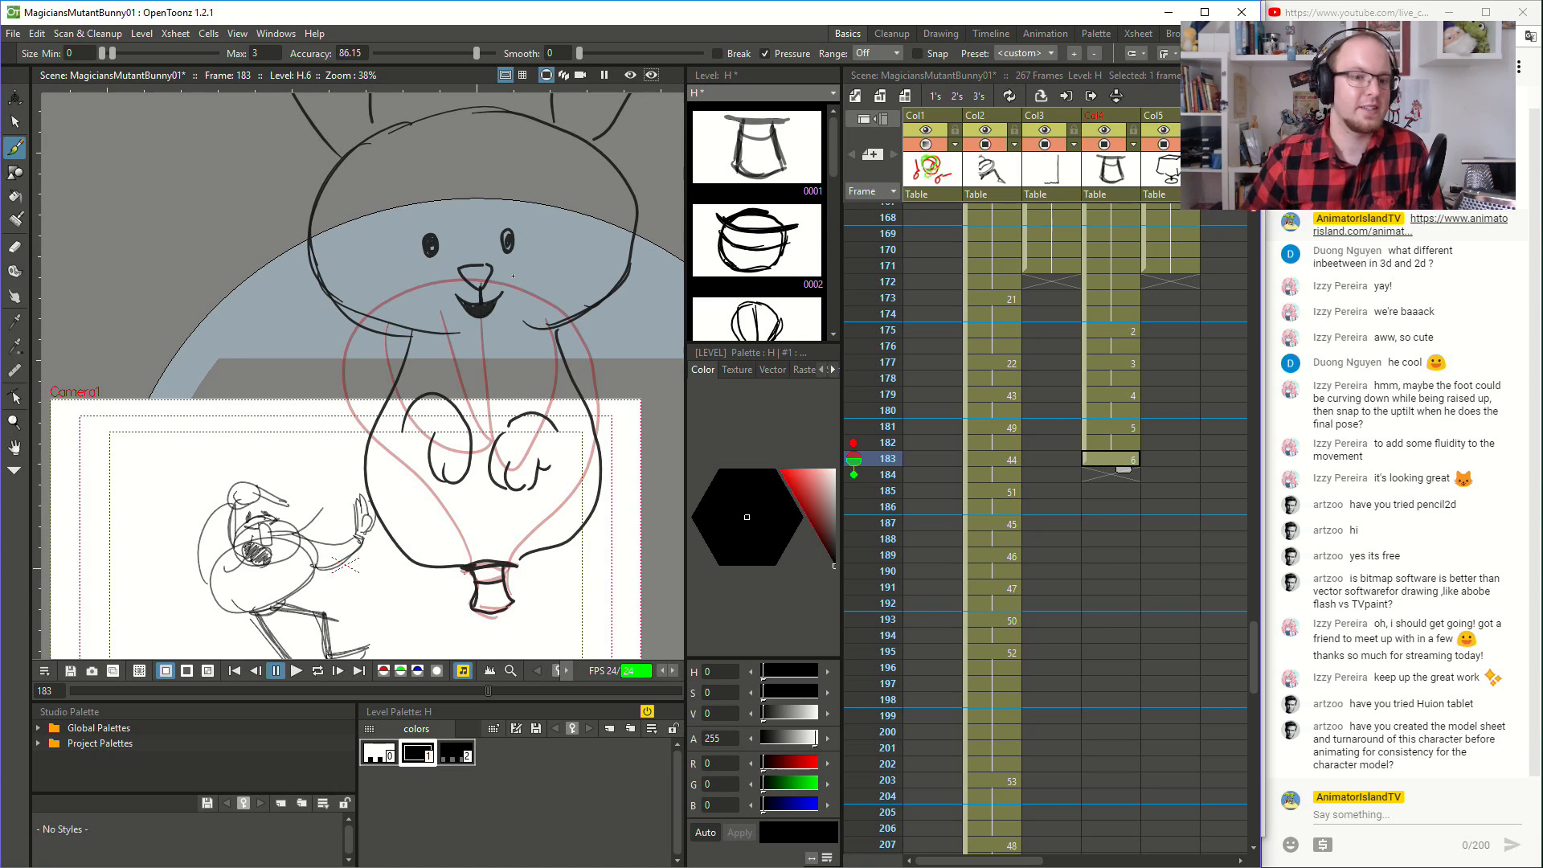
# - Move rabbit drawing 6 in Col4 from frame 183 to frame 184, leaving frame 183 empty
pyautogui.scroll(-1, 283, 436)
pyautogui.press('space')
pyautogui.moveTo(382, 410); pyautogui.dragTo(469, 415)
pyautogui.scroll(-1, 410, 475)
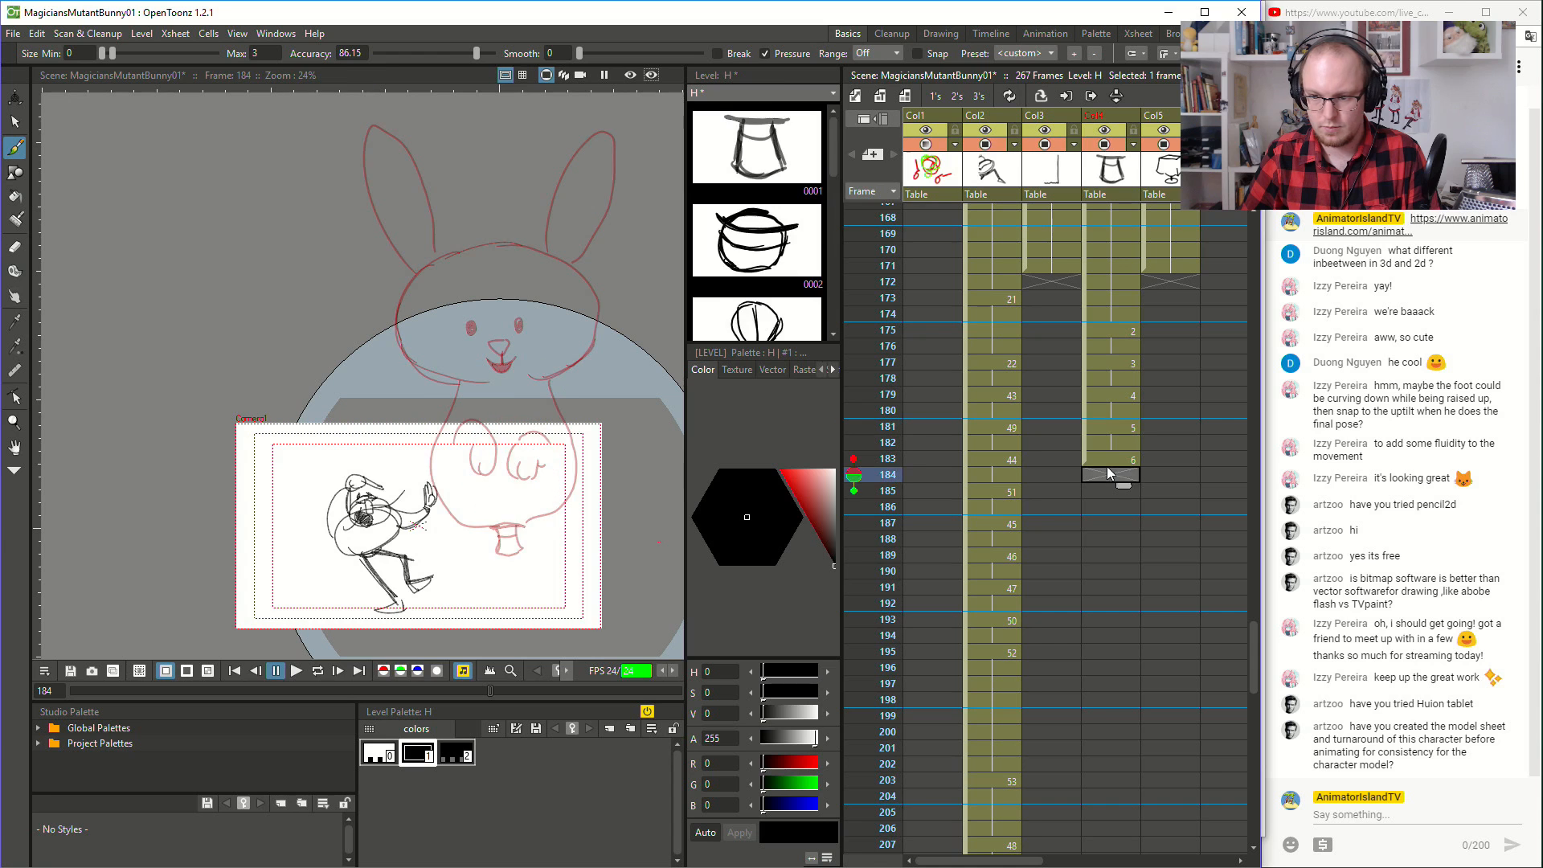
pyautogui.moveTo(1086, 456); pyautogui.dragTo(1088, 472)
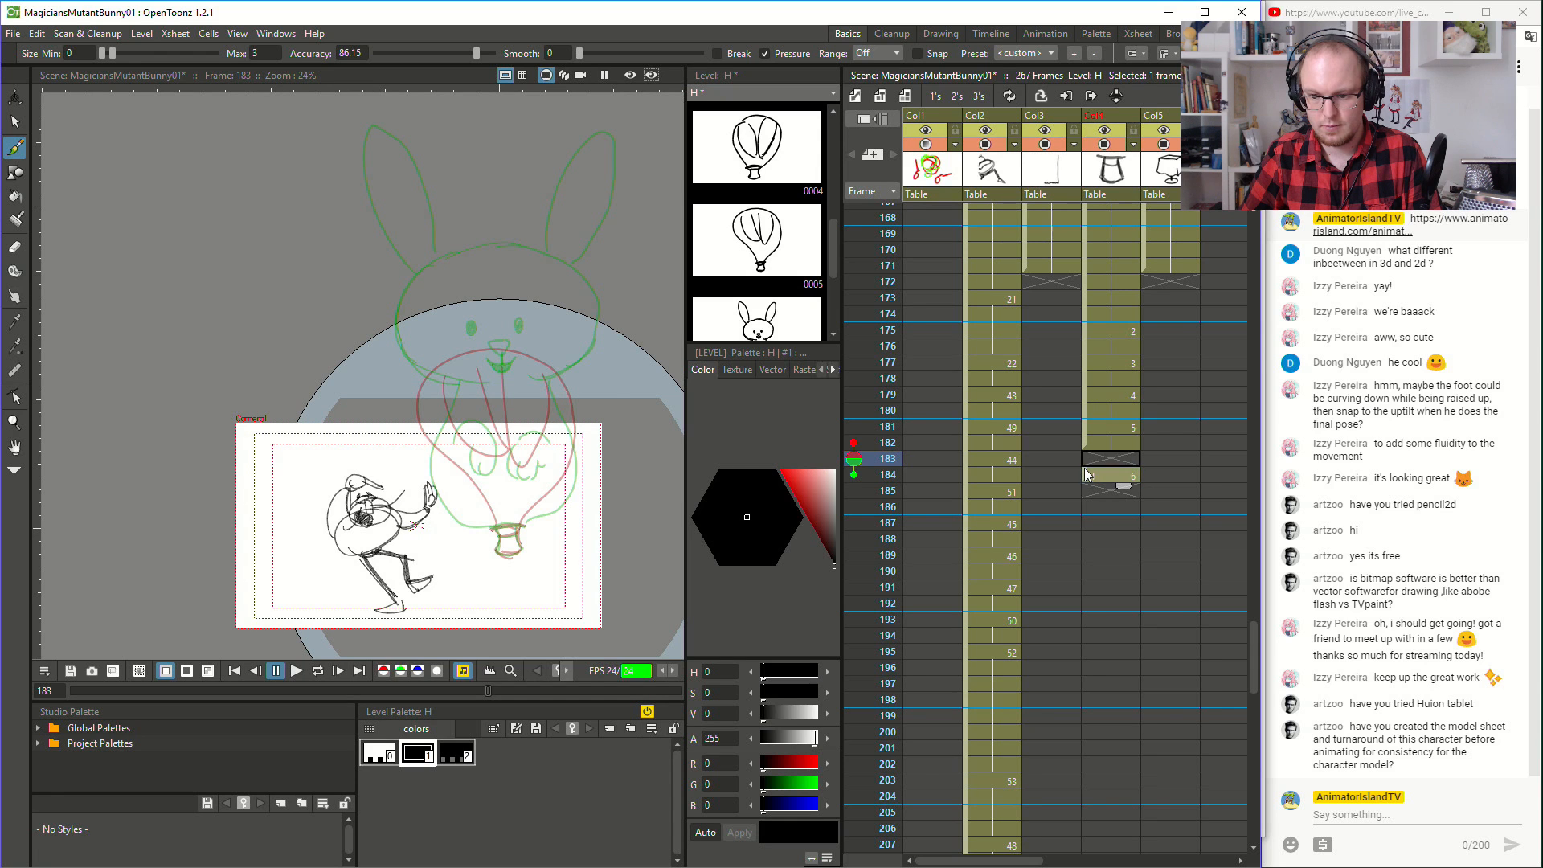
# - Draw a slightly lower, squashed rabbit head on frame 183, using the onion-skinned rabbit as a guide
pyautogui.scroll(1, 363, 324)
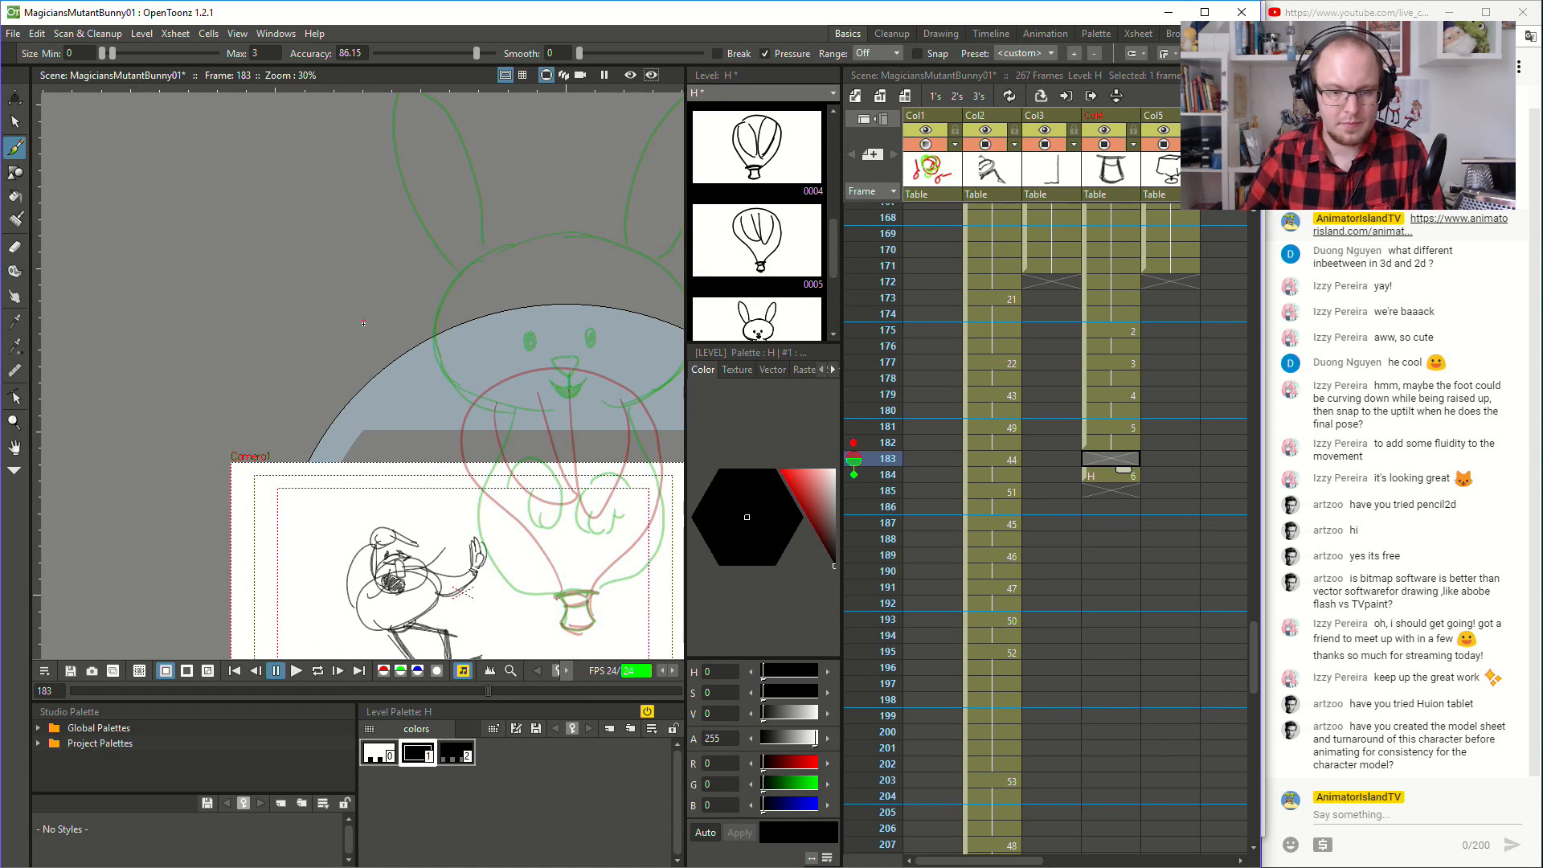
pyautogui.moveTo(505, 259)
pyautogui.mouseDown()
pyautogui.moveTo(434, 349)
pyautogui.moveTo(436, 390)
pyautogui.moveTo(526, 423)
pyautogui.mouseUp()
pyautogui.moveTo(436, 378)
pyautogui.mouseDown()
pyautogui.moveTo(548, 415)
pyautogui.moveTo(643, 367)
pyautogui.mouseUp()
pyautogui.press('space')
pyautogui.moveTo(650, 355); pyautogui.dragTo(652, 351)
pyautogui.hotkey('ctrl', 'z')
pyautogui.hotkey('ctrl', 'z')
pyautogui.moveTo(565, 389)
pyautogui.mouseDown()
pyautogui.moveTo(632, 370)
pyautogui.moveTo(591, 387)
pyautogui.moveTo(656, 325)
pyautogui.moveTo(662, 268)
pyautogui.mouseUp()
pyautogui.moveTo(487, 234)
pyautogui.mouseDown()
pyautogui.moveTo(556, 228)
pyautogui.moveTo(515, 224)
pyautogui.moveTo(662, 307)
pyautogui.mouseUp()
pyautogui.moveTo(588, 231)
pyautogui.mouseDown()
pyautogui.moveTo(581, 364)
pyautogui.moveTo(571, 342)
pyautogui.moveTo(603, 201)
pyautogui.mouseUp()
# - Draw both ears on the in-between rabbit on frame 183, lower and leaning further outward than the onion skin
pyautogui.press('space')
pyautogui.hotkey('ctrl', 'z')
pyautogui.moveTo(537, 344)
pyautogui.mouseDown()
pyautogui.moveTo(561, 268)
pyautogui.moveTo(619, 195)
pyautogui.mouseUp()
pyautogui.moveTo(561, 263)
pyautogui.mouseDown()
pyautogui.moveTo(642, 200)
pyautogui.moveTo(629, 277)
pyautogui.moveTo(570, 354)
pyautogui.mouseUp()
pyautogui.moveTo(628, 274); pyautogui.dragTo(582, 348)
pyautogui.moveTo(400, 365); pyautogui.dragTo(305, 265)
pyautogui.moveTo(381, 360)
pyautogui.mouseDown()
pyautogui.moveTo(314, 286)
pyautogui.moveTo(299, 212)
pyautogui.moveTo(373, 261)
pyautogui.moveTo(423, 353)
pyautogui.mouseUp()
pyautogui.moveTo(336, 217)
pyautogui.mouseDown()
pyautogui.moveTo(425, 352)
pyautogui.moveTo(336, 210)
pyautogui.mouseUp()
# - Draw the nose, a small filled smile and two oval eyes on the in-between rabbit's face
pyautogui.press('space')
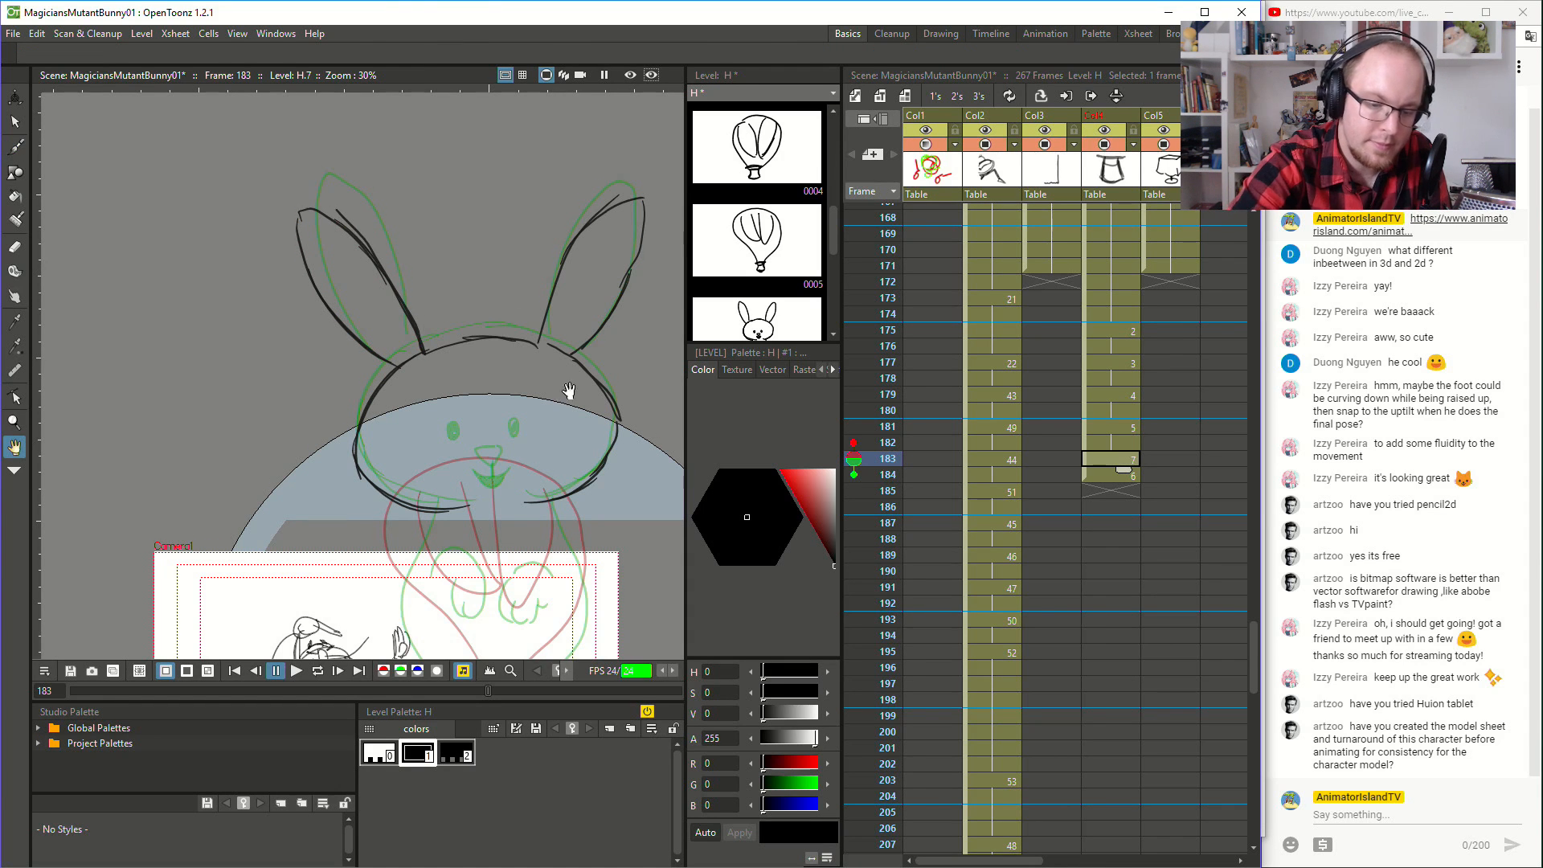
pyautogui.moveTo(569, 390); pyautogui.dragTo(572, 302)
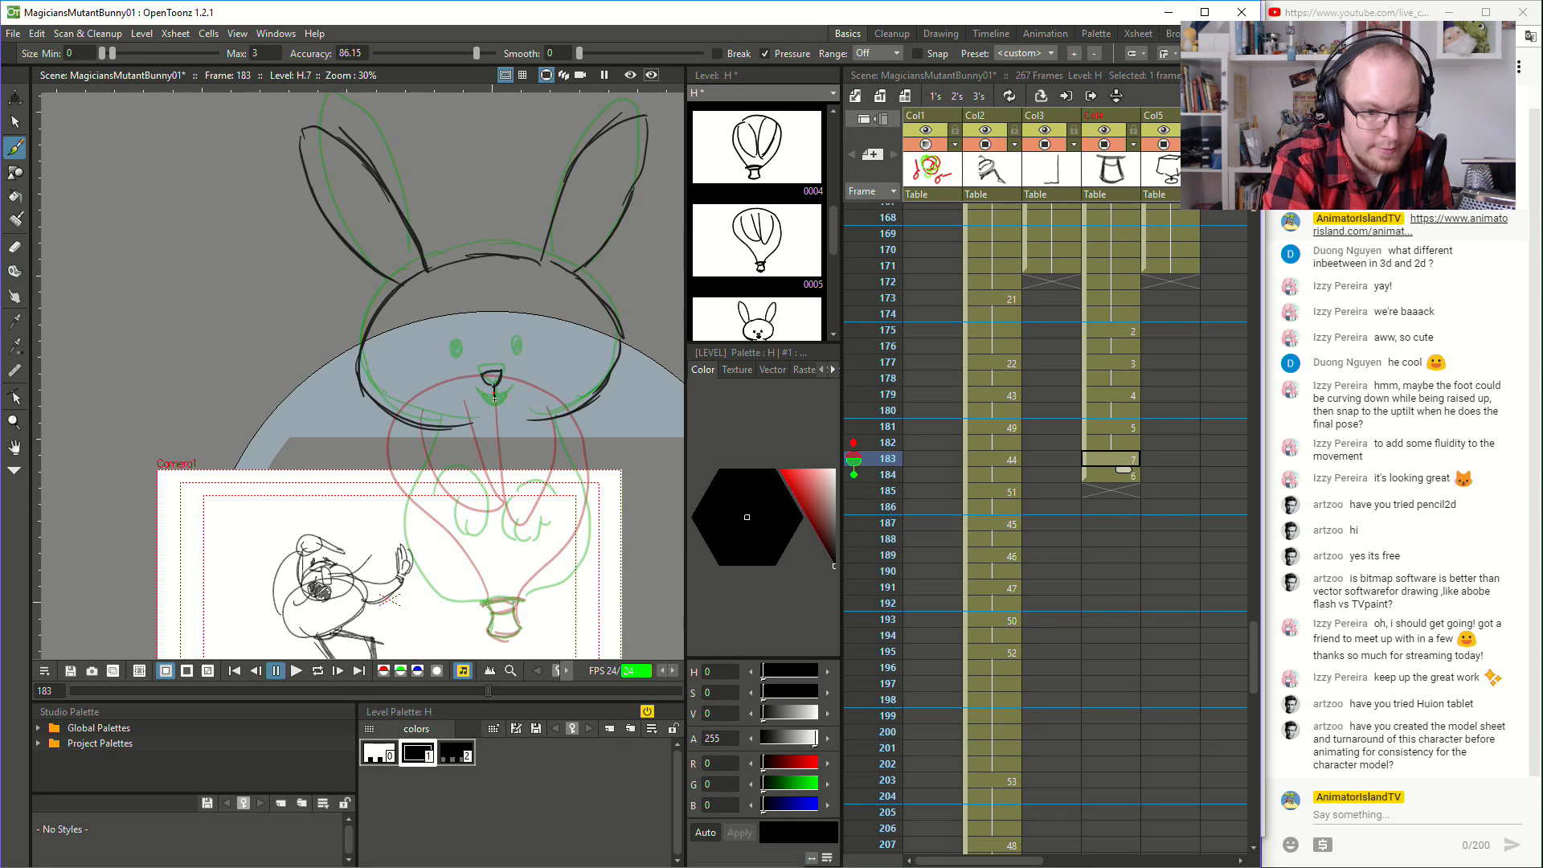
pyautogui.hotkey('ctrl', 'z')
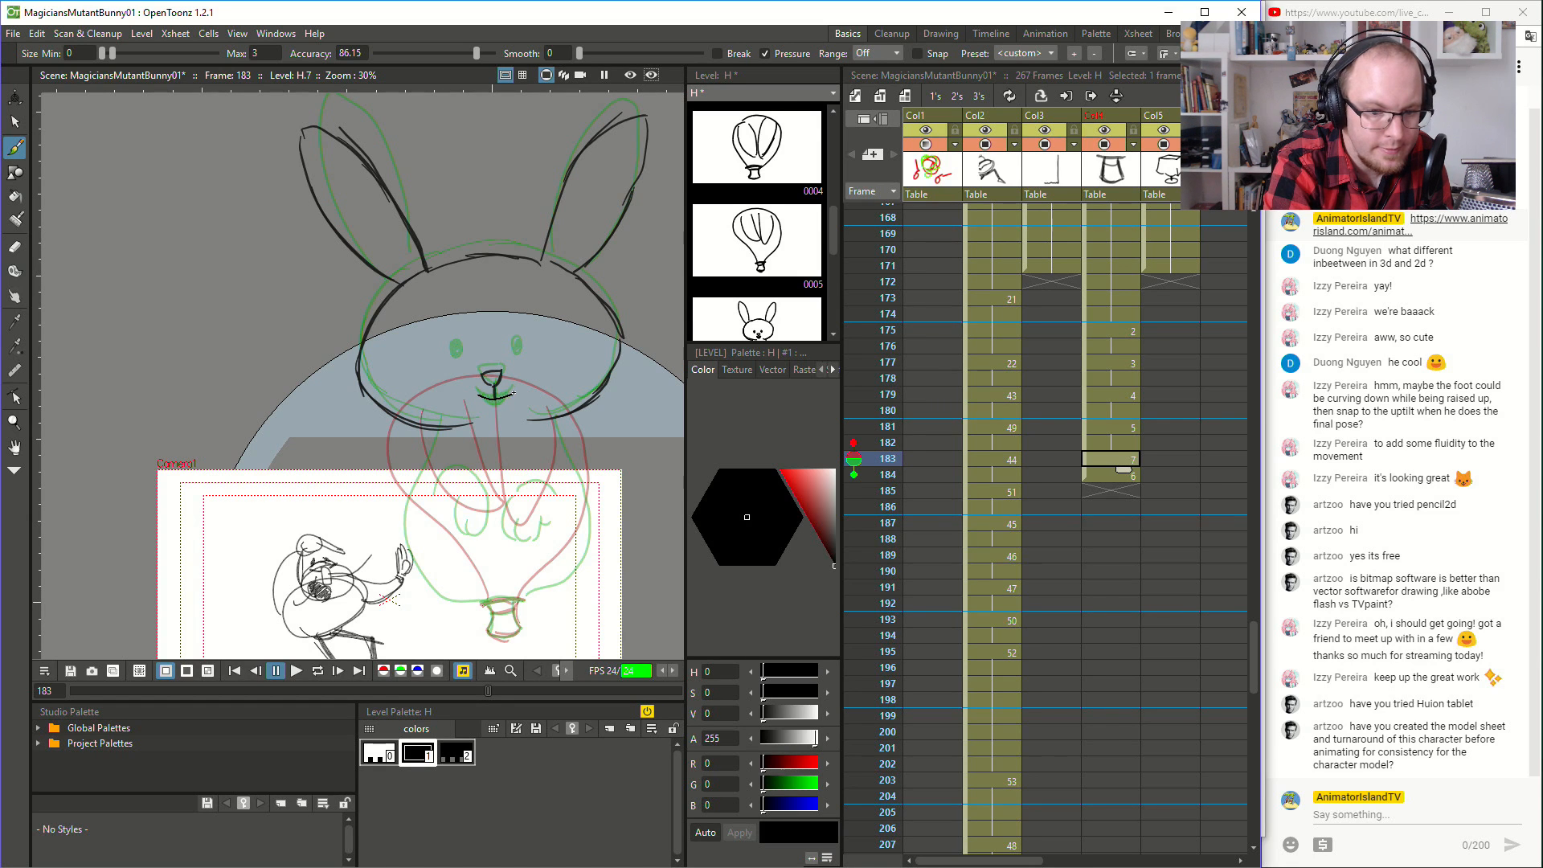
pyautogui.moveTo(496, 398); pyautogui.dragTo(515, 391)
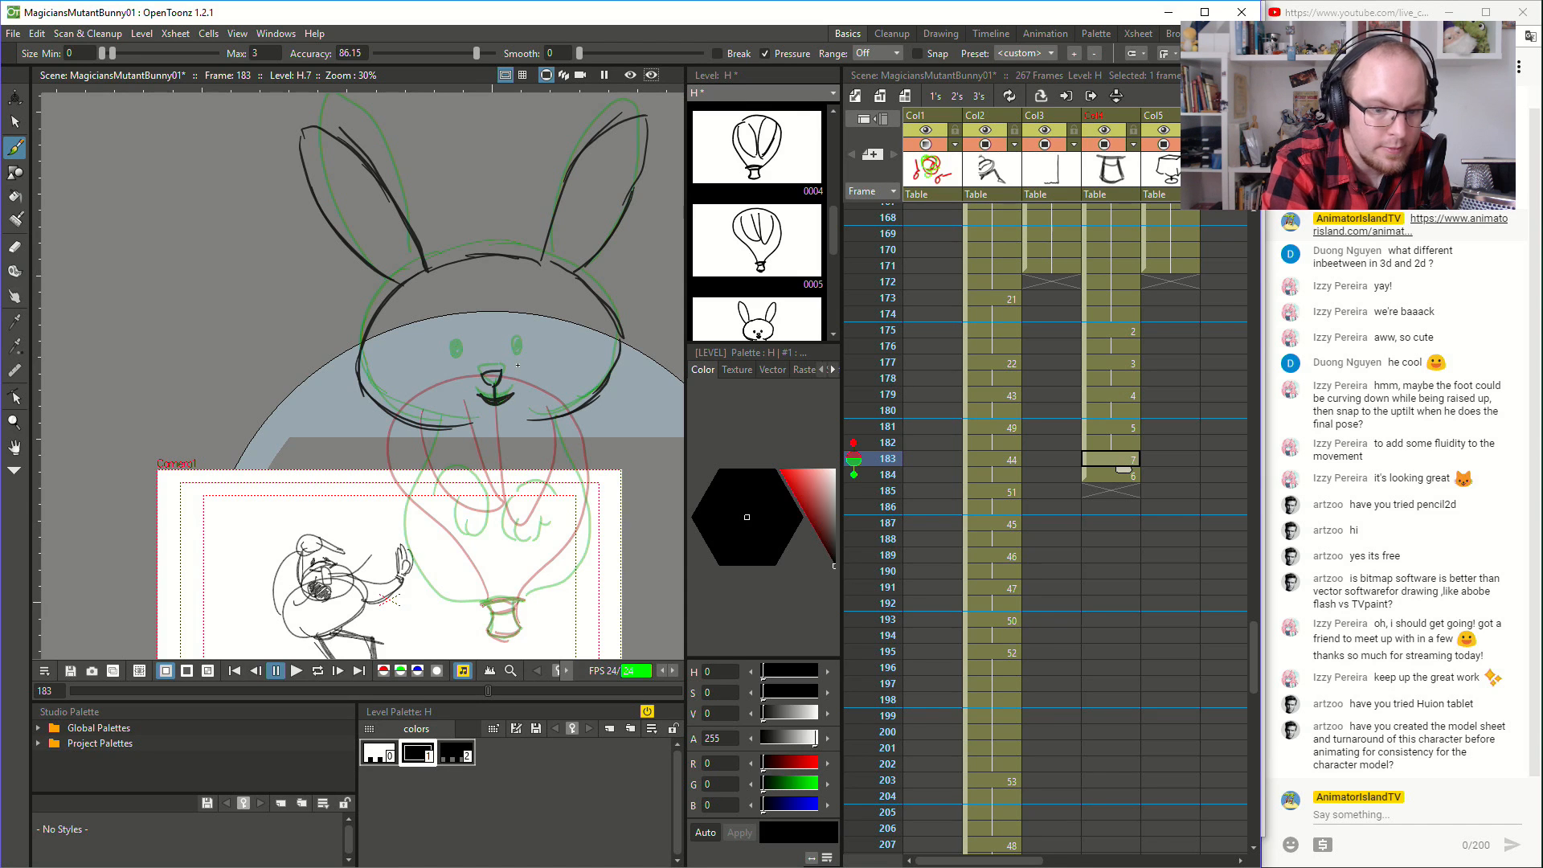
pyautogui.moveTo(455, 349)
pyautogui.mouseDown()
pyautogui.moveTo(518, 356)
pyautogui.moveTo(463, 301)
pyautogui.mouseUp()
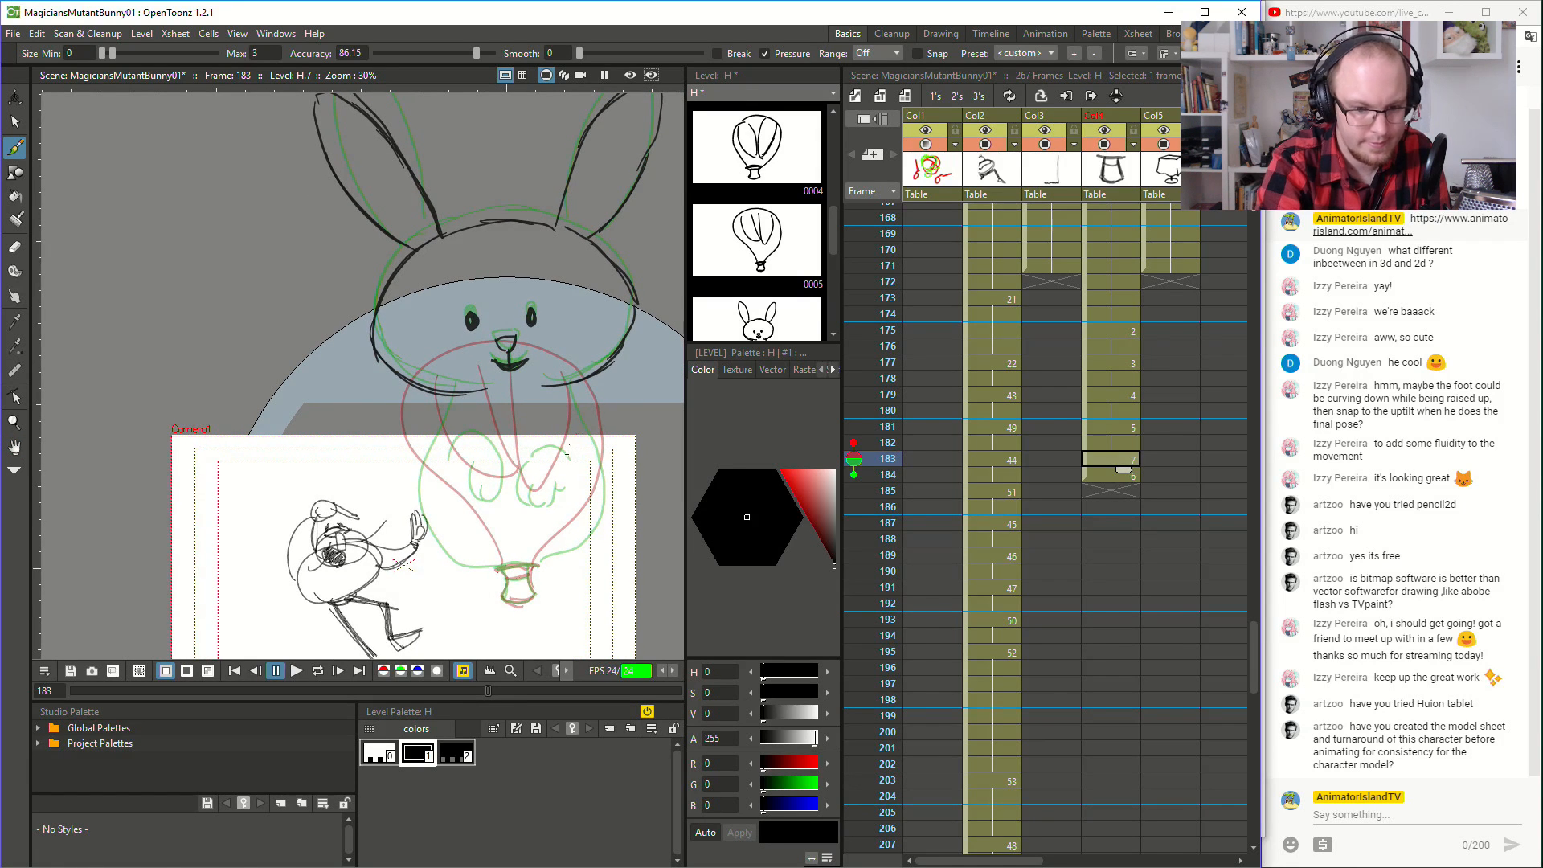
# - Draw the in-between rabbit's two front paws with toes over the onion-skinned paws
pyautogui.moveTo(470, 480); pyautogui.dragTo(481, 497)
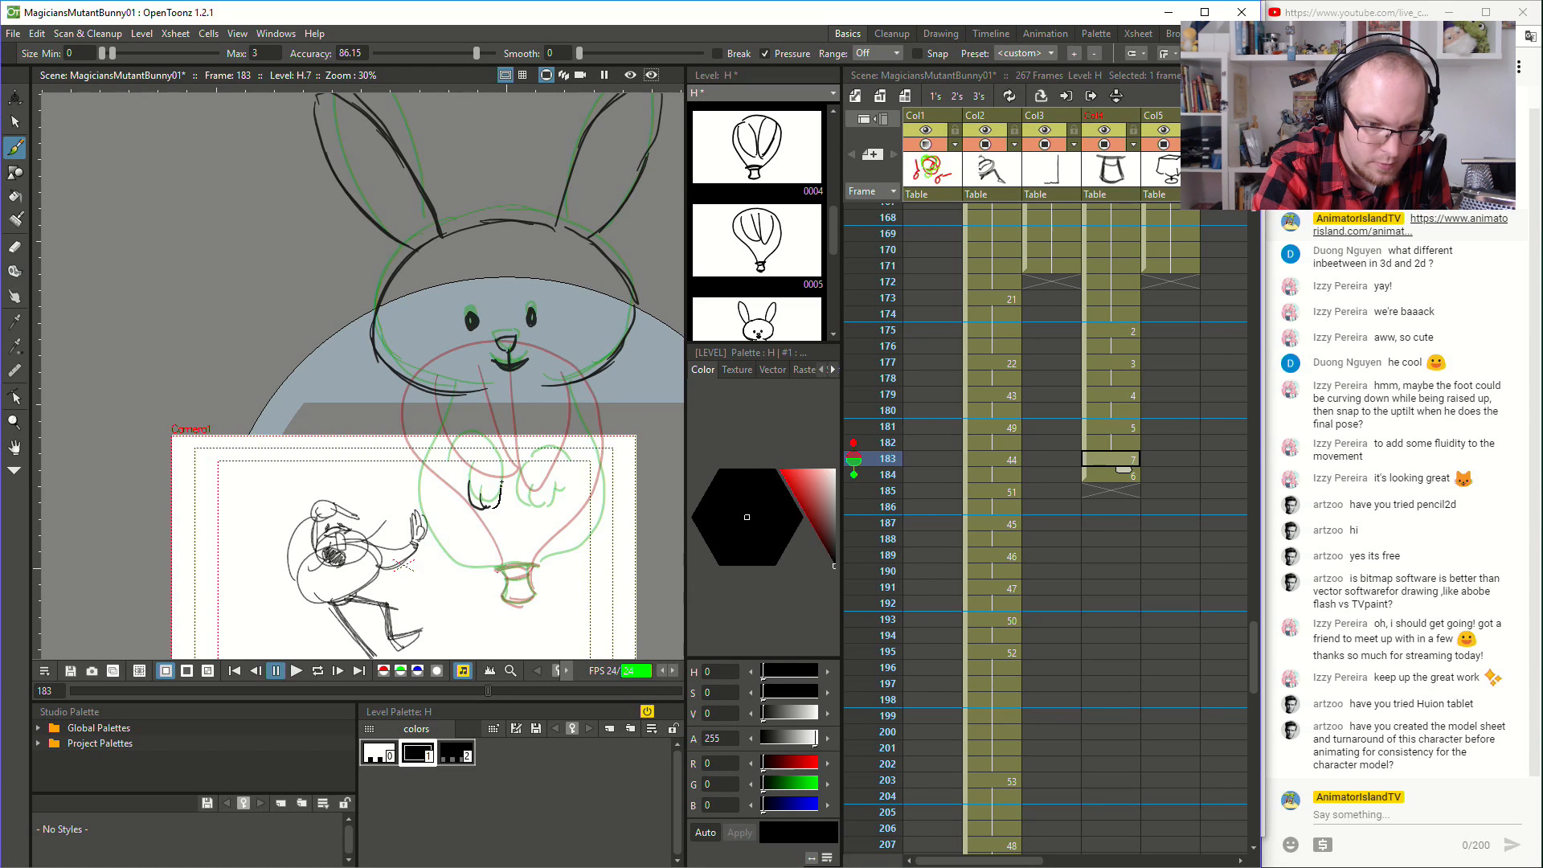
pyautogui.moveTo(487, 442); pyautogui.dragTo(451, 454)
pyautogui.hotkey('ctrl', 'z')
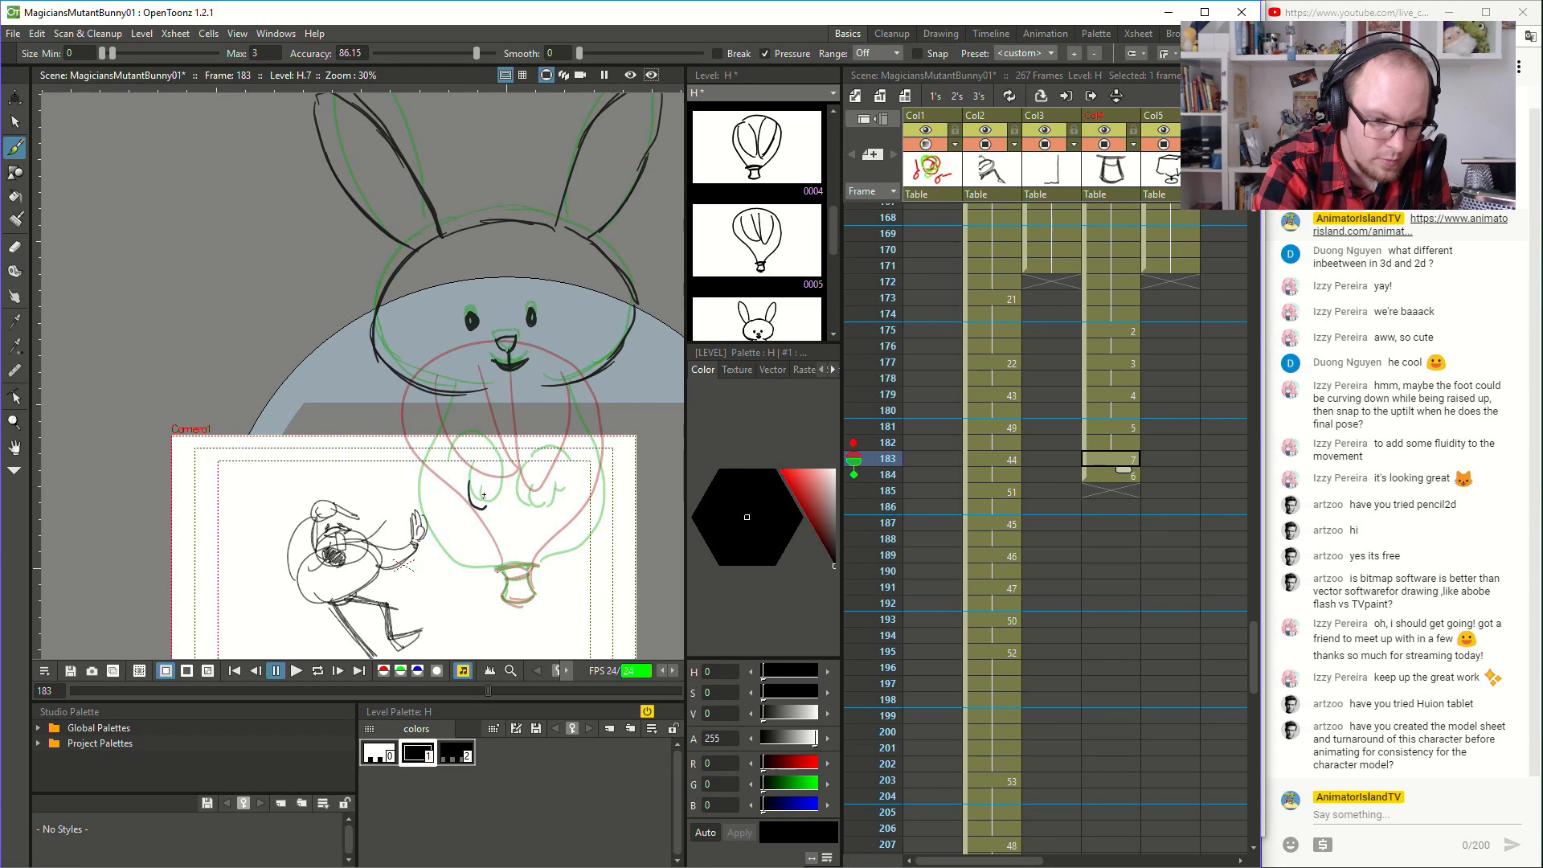
pyautogui.moveTo(485, 438)
pyautogui.mouseDown()
pyautogui.moveTo(452, 452)
pyautogui.moveTo(470, 436)
pyautogui.mouseUp()
pyautogui.hotkey('ctrl', 'z')
pyautogui.moveTo(492, 508)
pyautogui.mouseDown()
pyautogui.moveTo(543, 454)
pyautogui.moveTo(522, 480)
pyautogui.moveTo(543, 517)
pyautogui.moveTo(554, 488)
pyautogui.moveTo(518, 464)
pyautogui.moveTo(517, 498)
pyautogui.moveTo(523, 480)
pyautogui.moveTo(535, 500)
pyautogui.moveTo(562, 487)
pyautogui.moveTo(544, 444)
pyautogui.mouseUp()
pyautogui.hotkey('ctrl', 'z')
pyautogui.hotkey('ctrl', 'z')
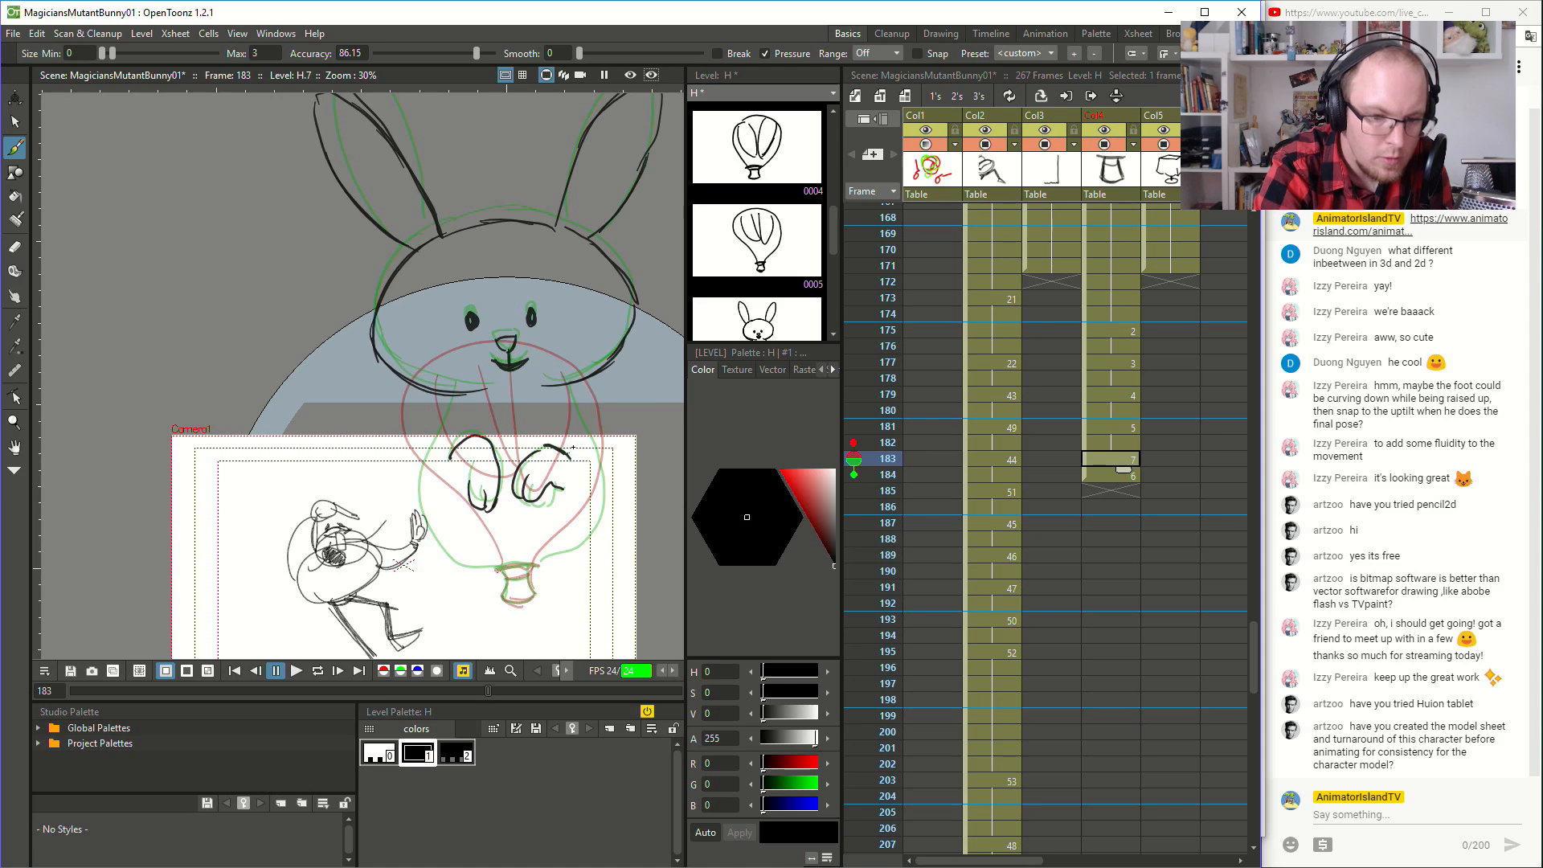
# - Draw the in-between rabbit's neck and rounded body outline around the paws on frame 183, following the onion-skinned body
pyautogui.moveTo(451, 398); pyautogui.dragTo(418, 510)
pyautogui.hotkey('ctrl', 'z')
pyautogui.moveTo(456, 397)
pyautogui.mouseDown()
pyautogui.moveTo(421, 546)
pyautogui.moveTo(499, 571)
pyautogui.moveTo(587, 543)
pyautogui.moveTo(608, 492)
pyautogui.moveTo(564, 379)
pyautogui.mouseUp()
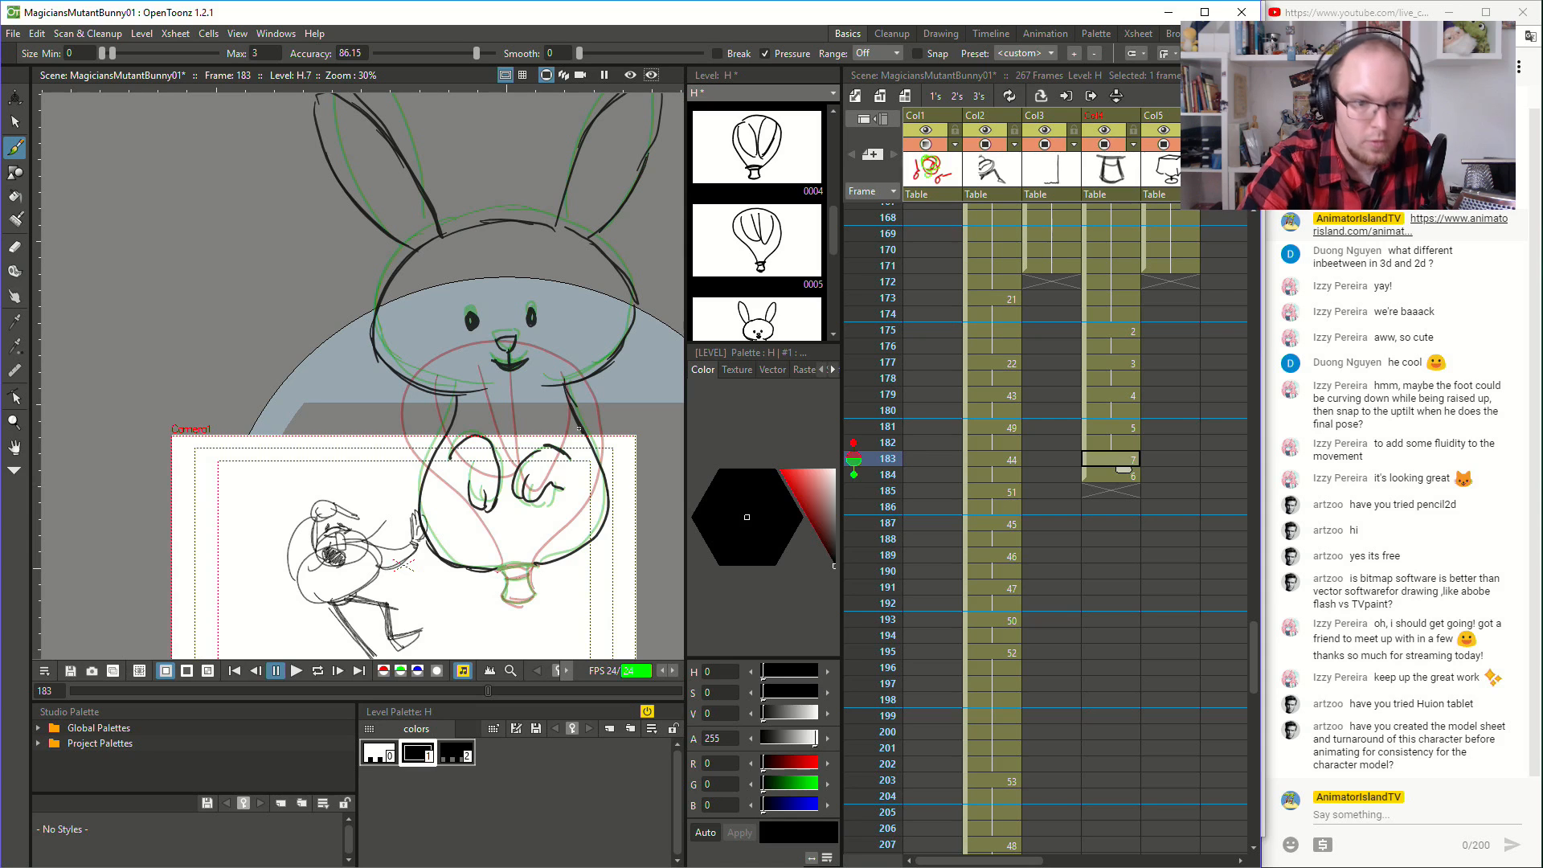
# - Flip back and forth between frames 183 and 184 to check the movement between the two rabbit drawings
pyautogui.press('Down')
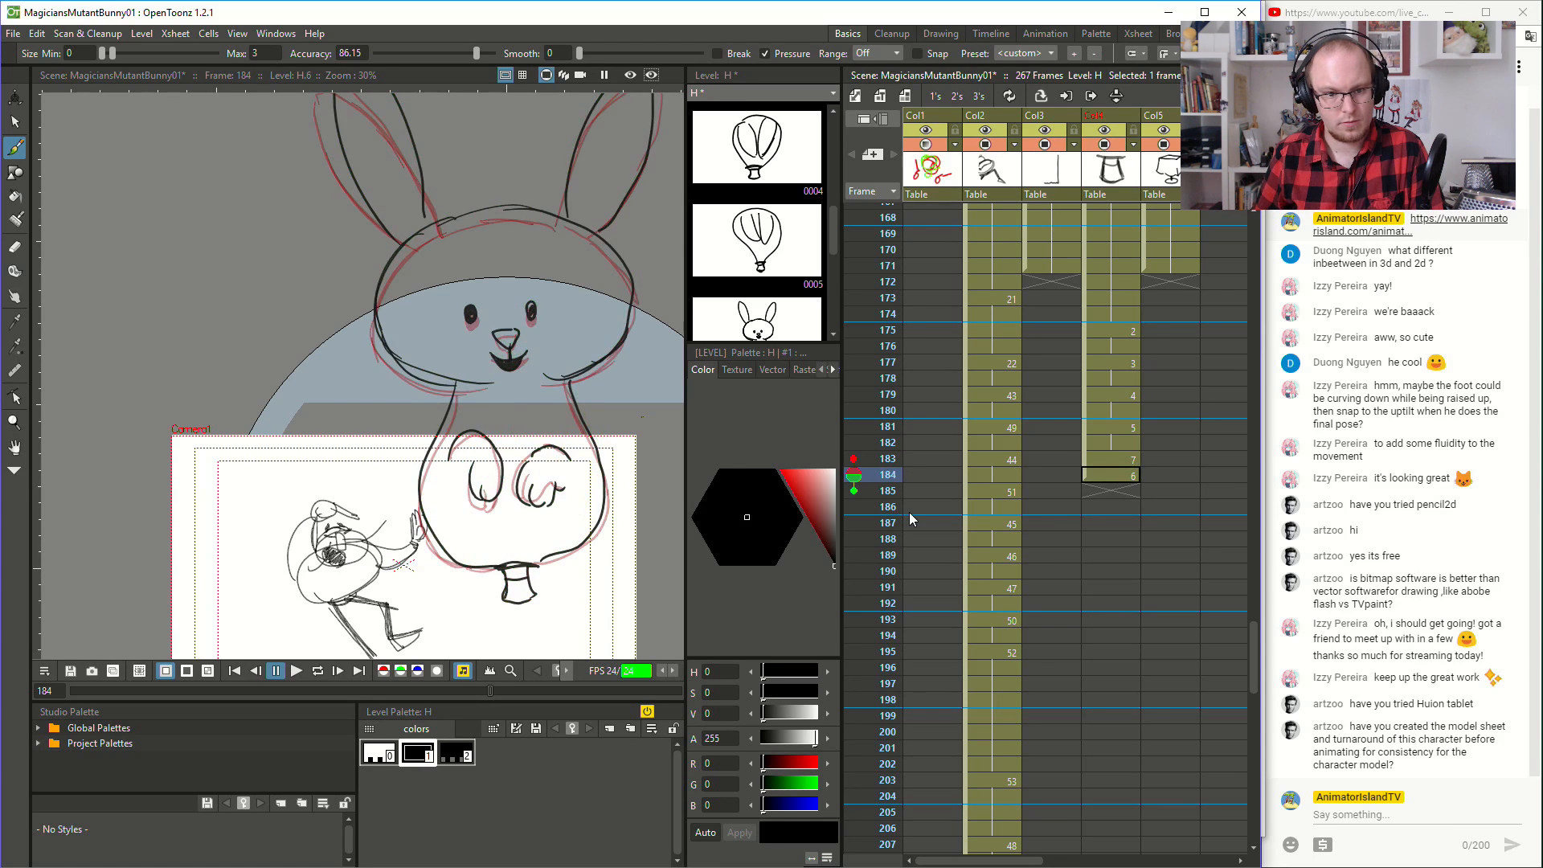
pyautogui.press('Up')
pyautogui.press('Down')
pyautogui.press('Up')
pyautogui.press('Down')
pyautogui.press('Up')
pyautogui.press('Down')
pyautogui.press('Up')
pyautogui.press('Down')
pyautogui.press('Up')
pyautogui.press('Down')
pyautogui.press('Up')
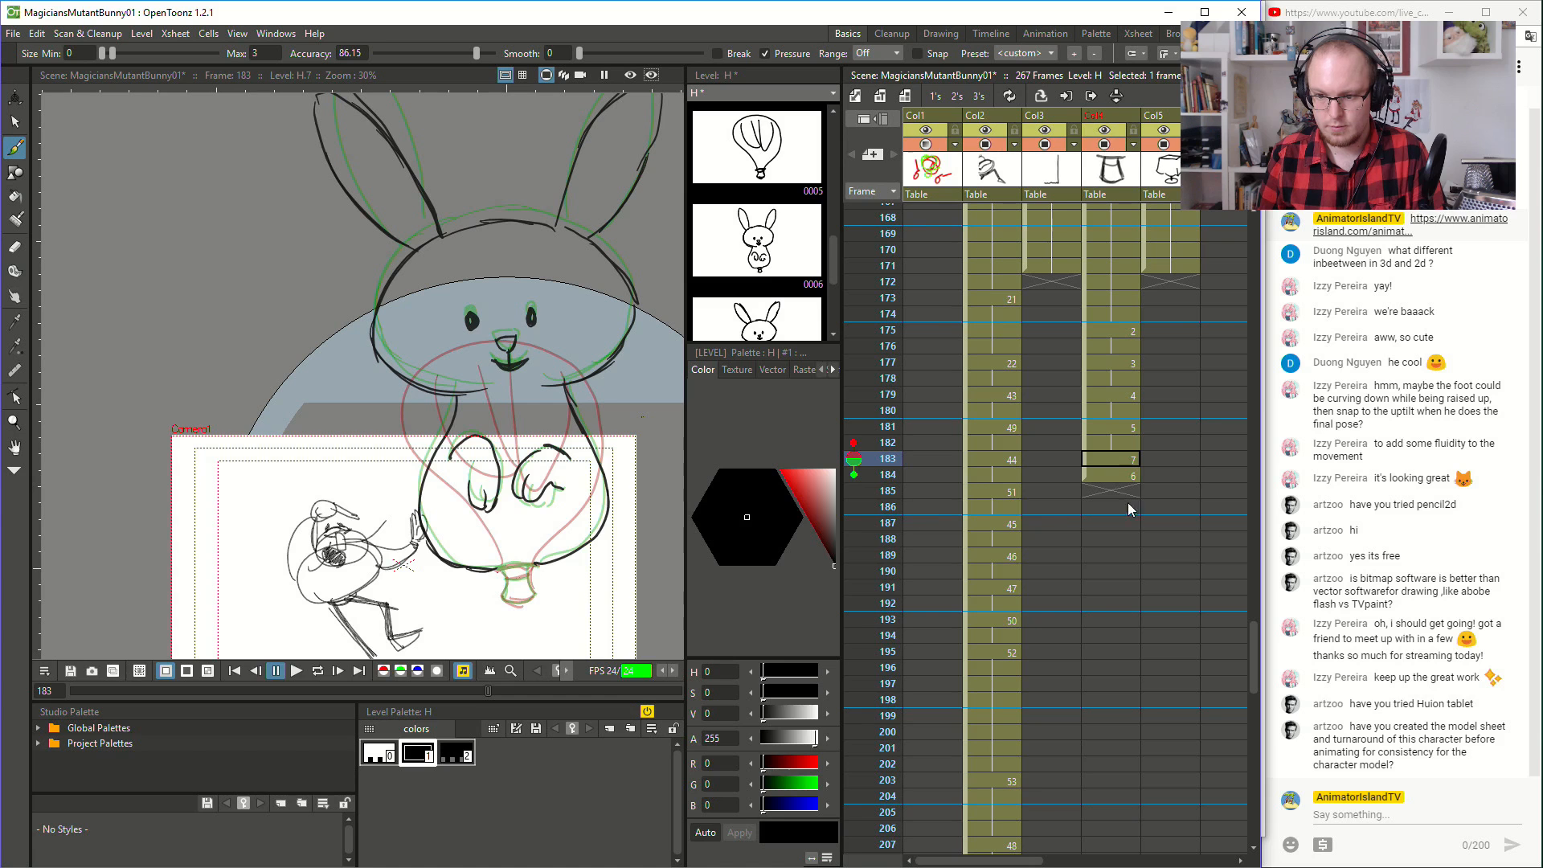
# - Move the two rabbit drawings one frame later and draw a lower, flattened rabbit head oval on the freed frame 183
pyautogui.moveTo(1085, 472); pyautogui.dragTo(1089, 494)
pyautogui.click(1111, 460)
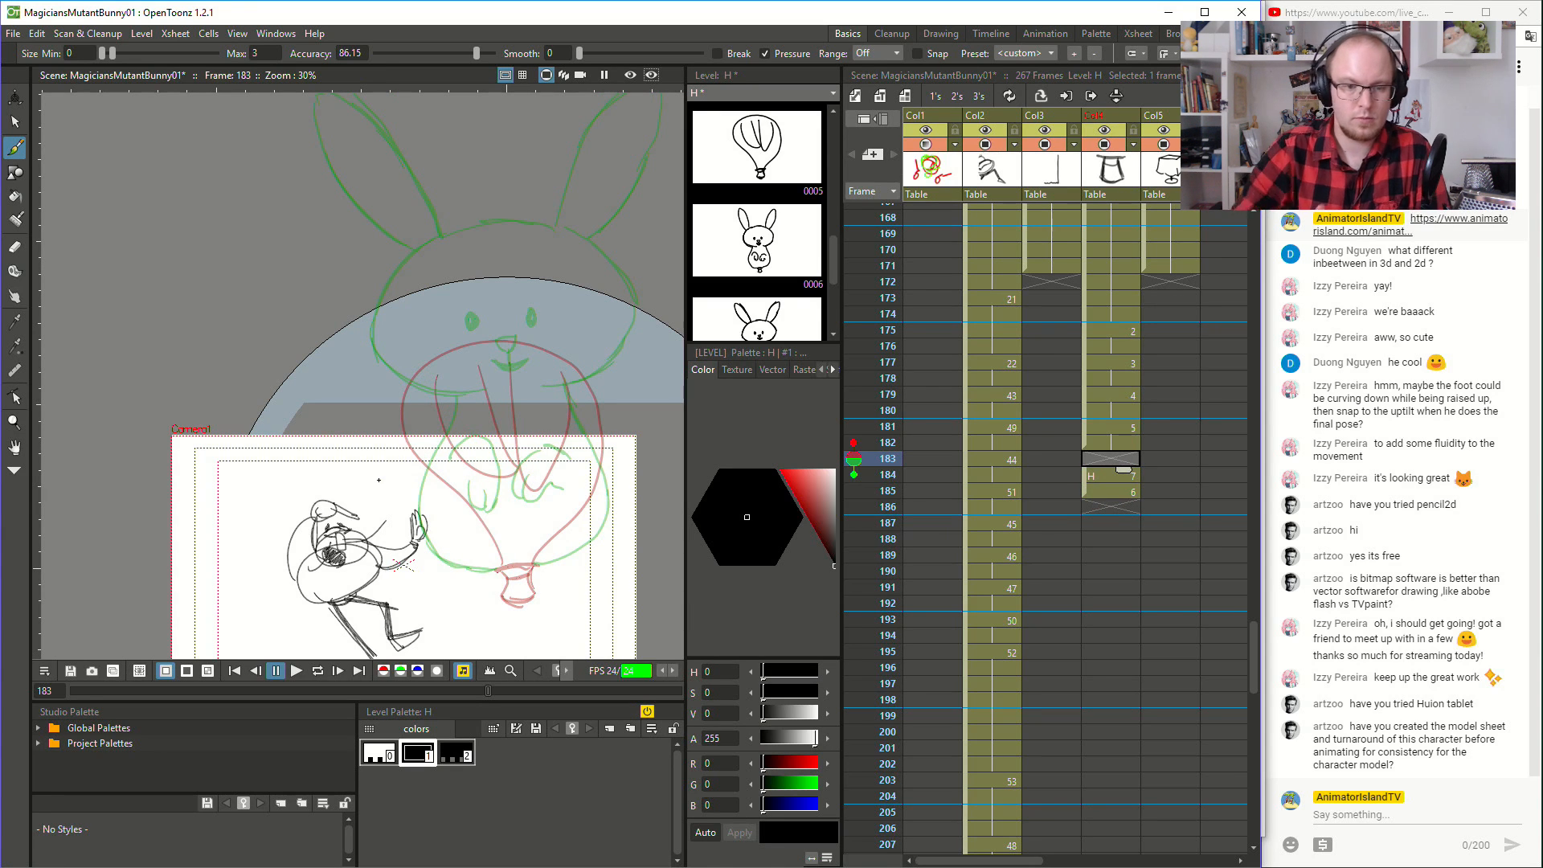
pyautogui.moveTo(439, 261)
pyautogui.mouseDown()
pyautogui.moveTo(370, 398)
pyautogui.moveTo(393, 411)
pyautogui.moveTo(380, 389)
pyautogui.mouseUp()
pyautogui.hotkey('ctrl', 'z')
pyautogui.moveTo(414, 285)
pyautogui.mouseDown()
pyautogui.moveTo(408, 411)
pyautogui.moveTo(513, 411)
pyautogui.moveTo(556, 385)
pyautogui.mouseUp()
pyautogui.moveTo(418, 384)
pyautogui.mouseDown()
pyautogui.moveTo(606, 392)
pyautogui.moveTo(627, 306)
pyautogui.moveTo(430, 273)
pyautogui.moveTo(586, 266)
pyautogui.mouseUp()
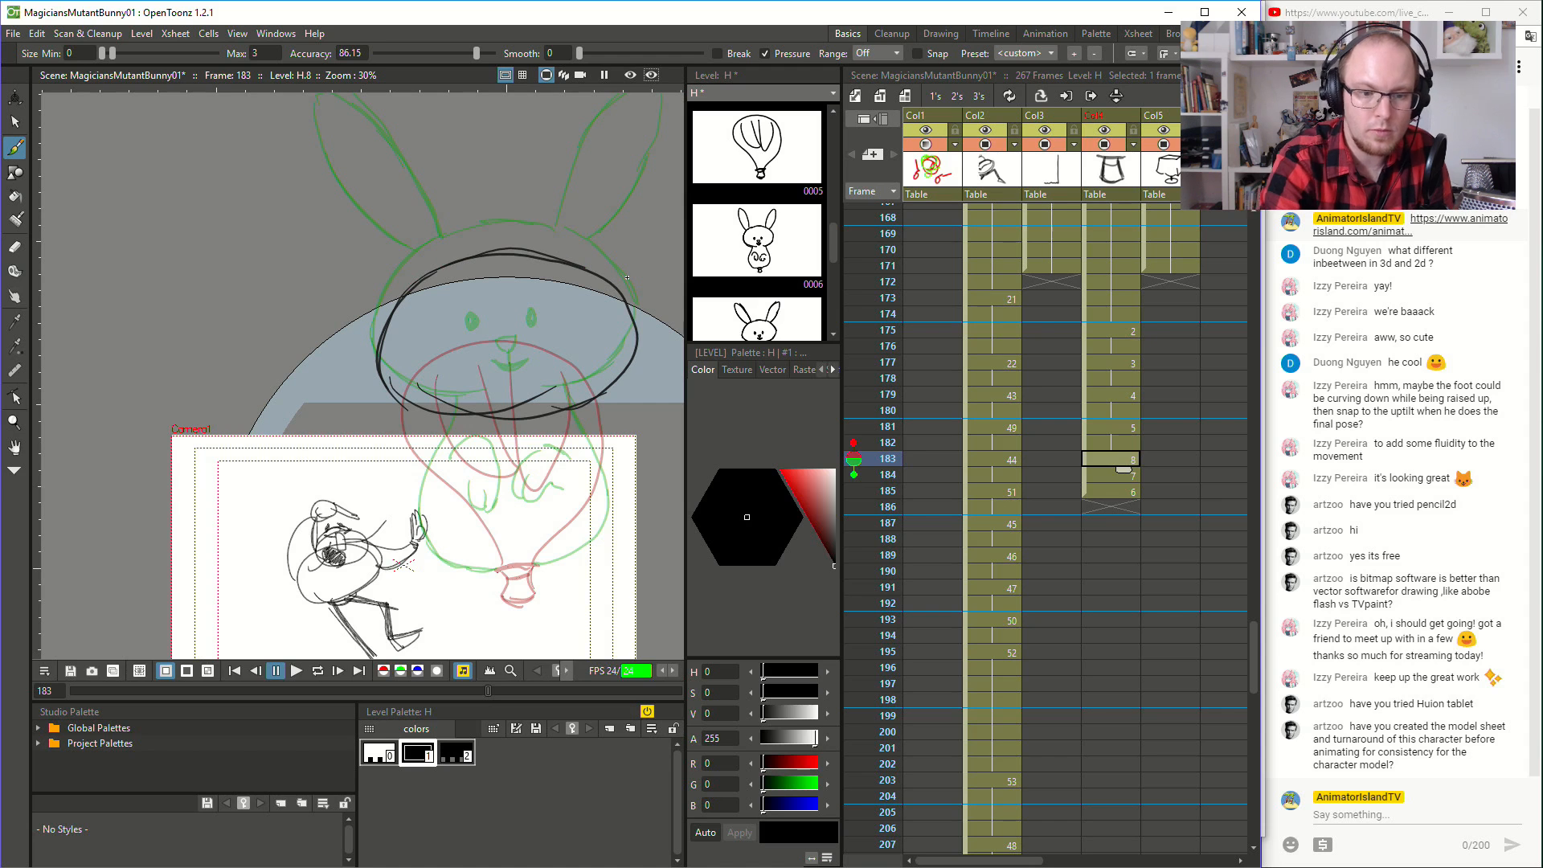
# - Move the three rabbit drawings one frame later and start a bulging balloon-like rabbit outline on frame 183
pyautogui.keyDown('shift'); pyautogui.click(1105, 487); pyautogui.keyUp('shift')
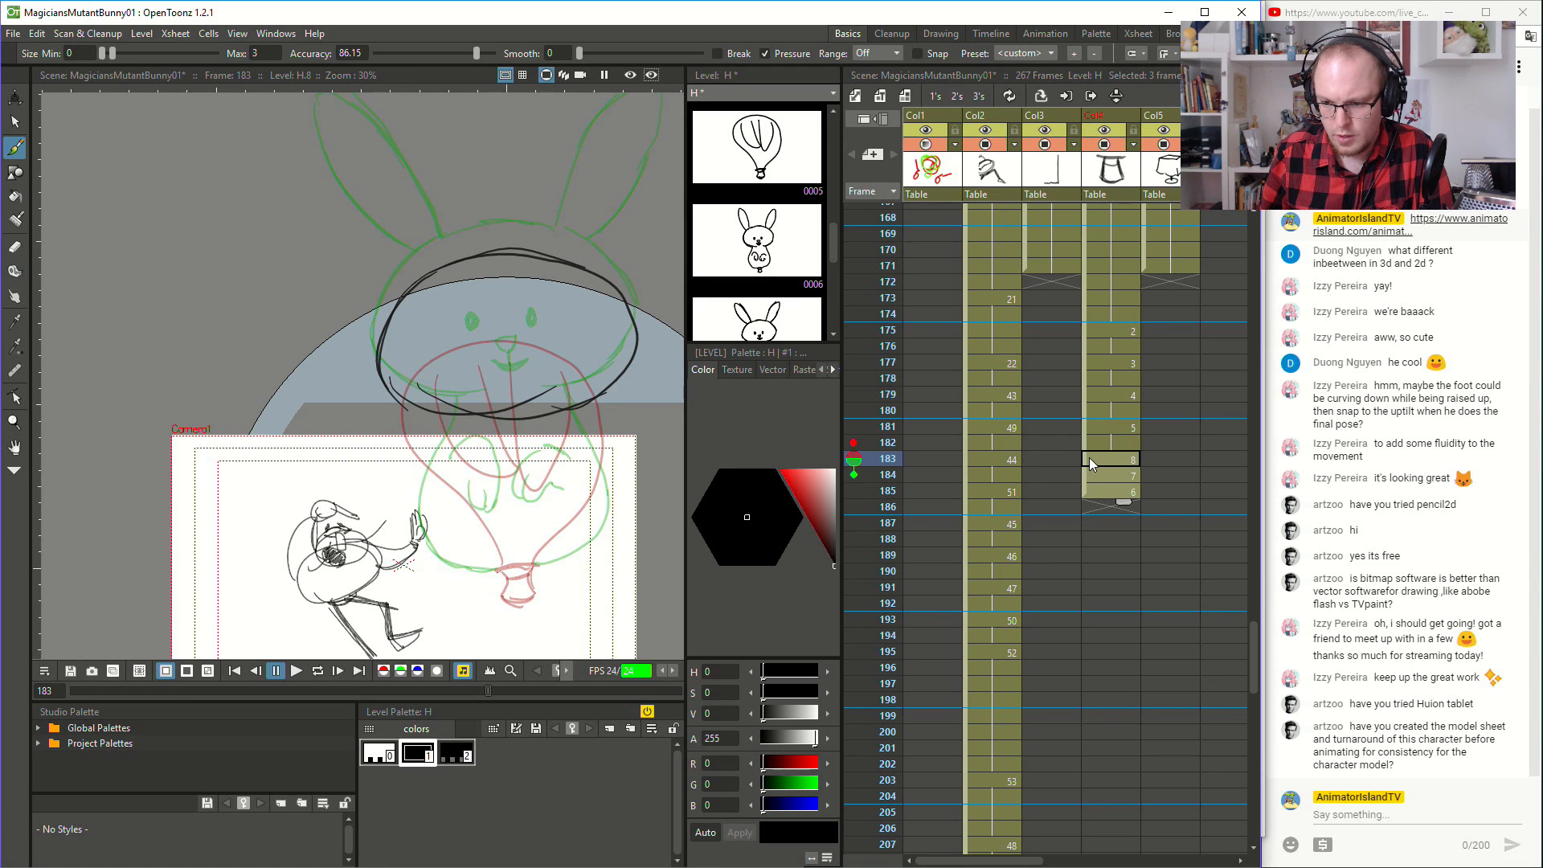
pyautogui.moveTo(1085, 457)
pyautogui.mouseDown()
pyautogui.moveTo(1084, 490)
pyautogui.moveTo(1090, 471)
pyautogui.mouseUp()
pyautogui.moveTo(520, 304); pyautogui.dragTo(401, 385)
pyautogui.hotkey('ctrl', 'z')
pyautogui.moveTo(518, 304); pyautogui.dragTo(389, 418)
pyautogui.hotkey('ctrl', 'z')
pyautogui.moveTo(486, 299)
pyautogui.mouseDown()
pyautogui.moveTo(400, 428)
pyautogui.moveTo(422, 403)
pyautogui.moveTo(445, 476)
pyautogui.moveTo(487, 494)
pyautogui.moveTo(468, 495)
pyautogui.moveTo(508, 571)
pyautogui.mouseUp()
pyautogui.hotkey('ctrl', 'z')
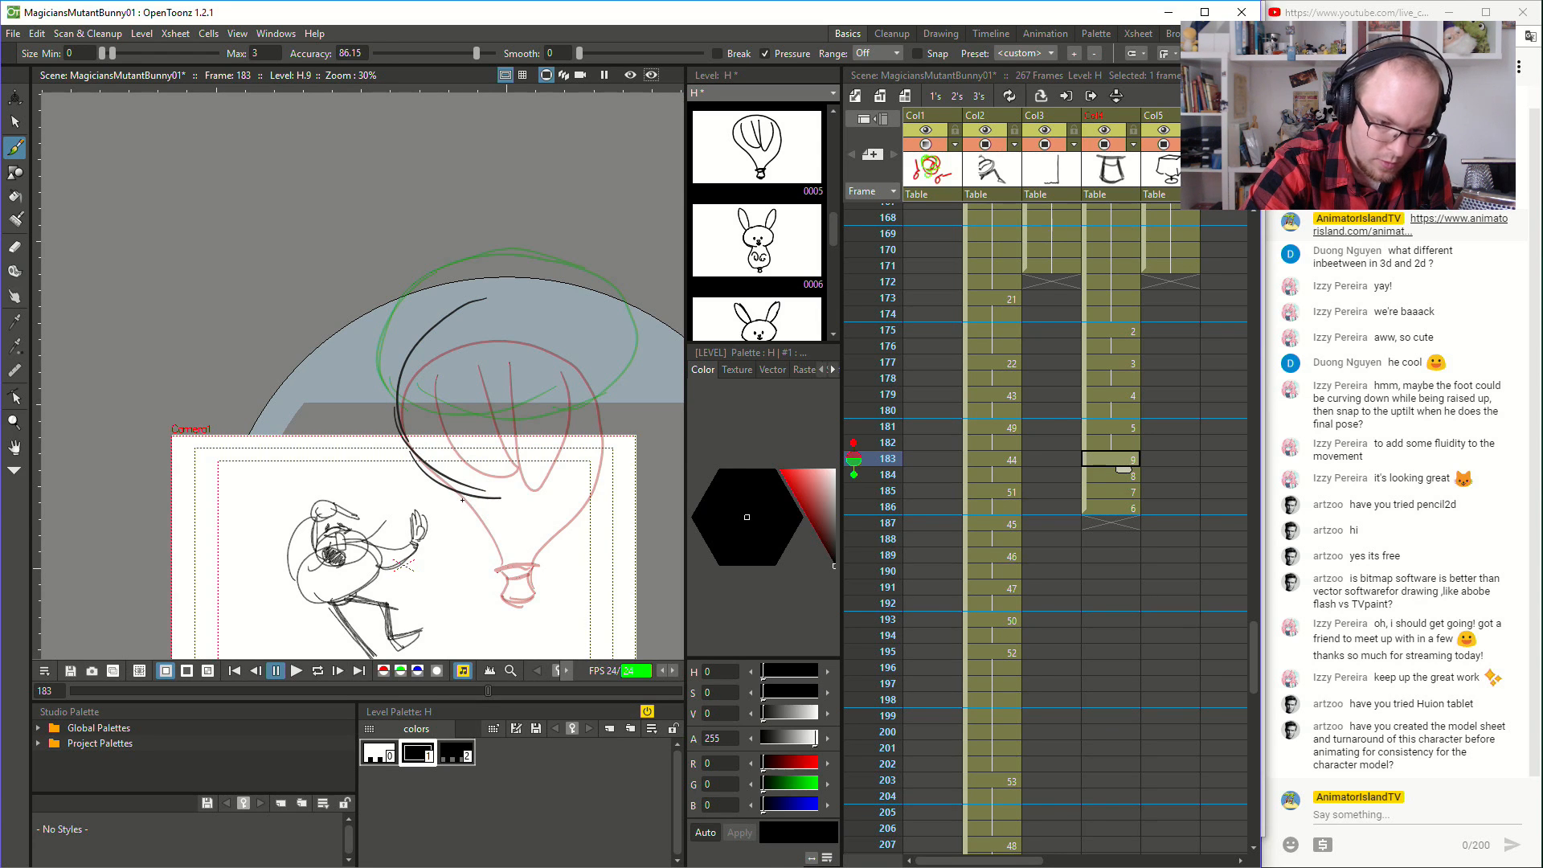
# - Complete the bulging outline on frame 183 with a tapered lower neck, and draw two ears folded down inside it
pyautogui.moveTo(469, 502)
pyautogui.mouseDown()
pyautogui.moveTo(497, 570)
pyautogui.moveTo(482, 529)
pyautogui.moveTo(508, 567)
pyautogui.moveTo(554, 543)
pyautogui.moveTo(581, 489)
pyautogui.moveTo(565, 493)
pyautogui.moveTo(600, 462)
pyautogui.moveTo(610, 394)
pyautogui.moveTo(568, 330)
pyautogui.moveTo(495, 299)
pyautogui.moveTo(524, 298)
pyautogui.moveTo(593, 342)
pyautogui.moveTo(614, 403)
pyautogui.moveTo(580, 323)
pyautogui.mouseUp()
pyautogui.hotkey('ctrl', 'z')
pyautogui.moveTo(520, 388)
pyautogui.mouseDown()
pyautogui.moveTo(581, 385)
pyautogui.moveTo(580, 331)
pyautogui.mouseUp()
pyautogui.moveTo(393, 340); pyautogui.dragTo(389, 352)
pyautogui.hotkey('ctrl', 'z')
pyautogui.moveTo(443, 308)
pyautogui.mouseDown()
pyautogui.moveTo(390, 360)
pyautogui.moveTo(467, 395)
pyautogui.moveTo(430, 320)
pyautogui.moveTo(448, 366)
pyautogui.mouseUp()
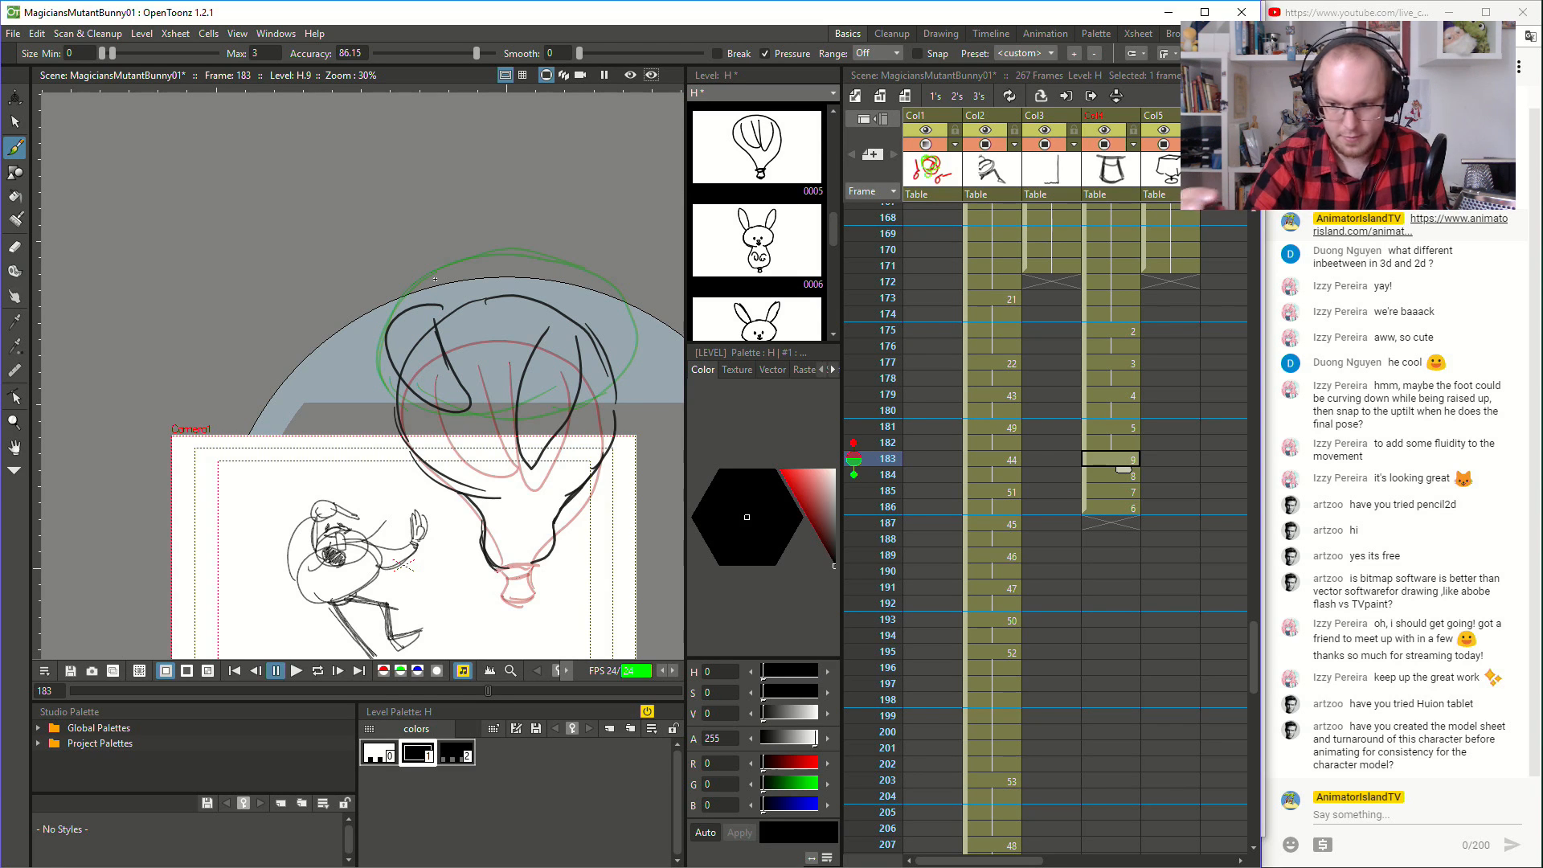
# - Draw two floppy ears on the flattened rabbit head on frame 184, one folded downward and the other bent outward
pyautogui.click(1114, 476)
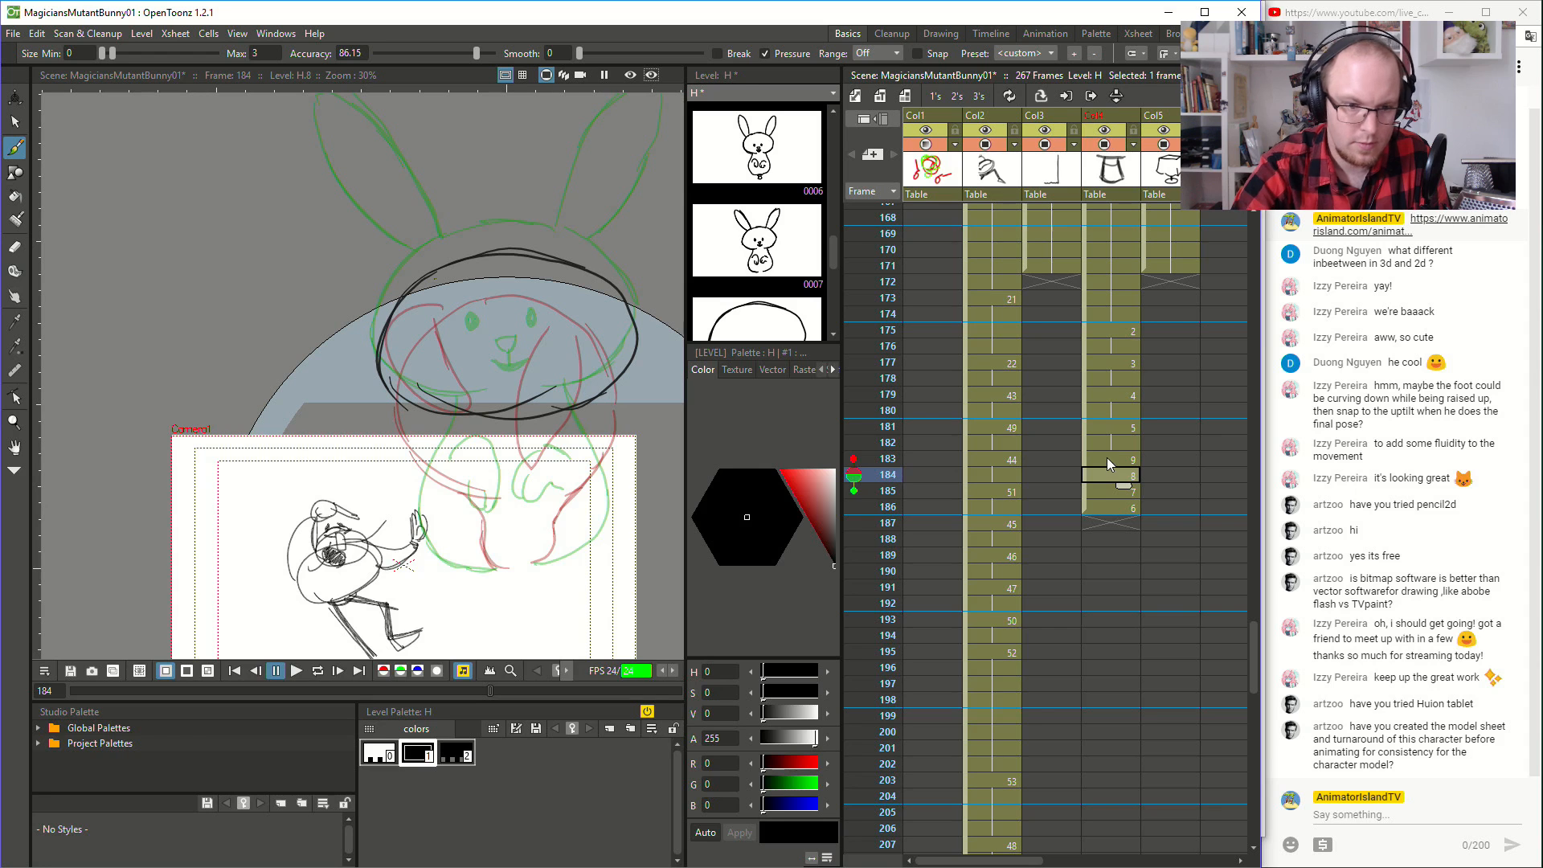
pyautogui.moveTo(447, 262)
pyautogui.mouseDown()
pyautogui.moveTo(424, 237)
pyautogui.moveTo(409, 270)
pyautogui.moveTo(341, 245)
pyautogui.moveTo(333, 353)
pyautogui.moveTo(370, 353)
pyautogui.mouseUp()
pyautogui.hotkey('ctrl', 'z')
pyautogui.press('space')
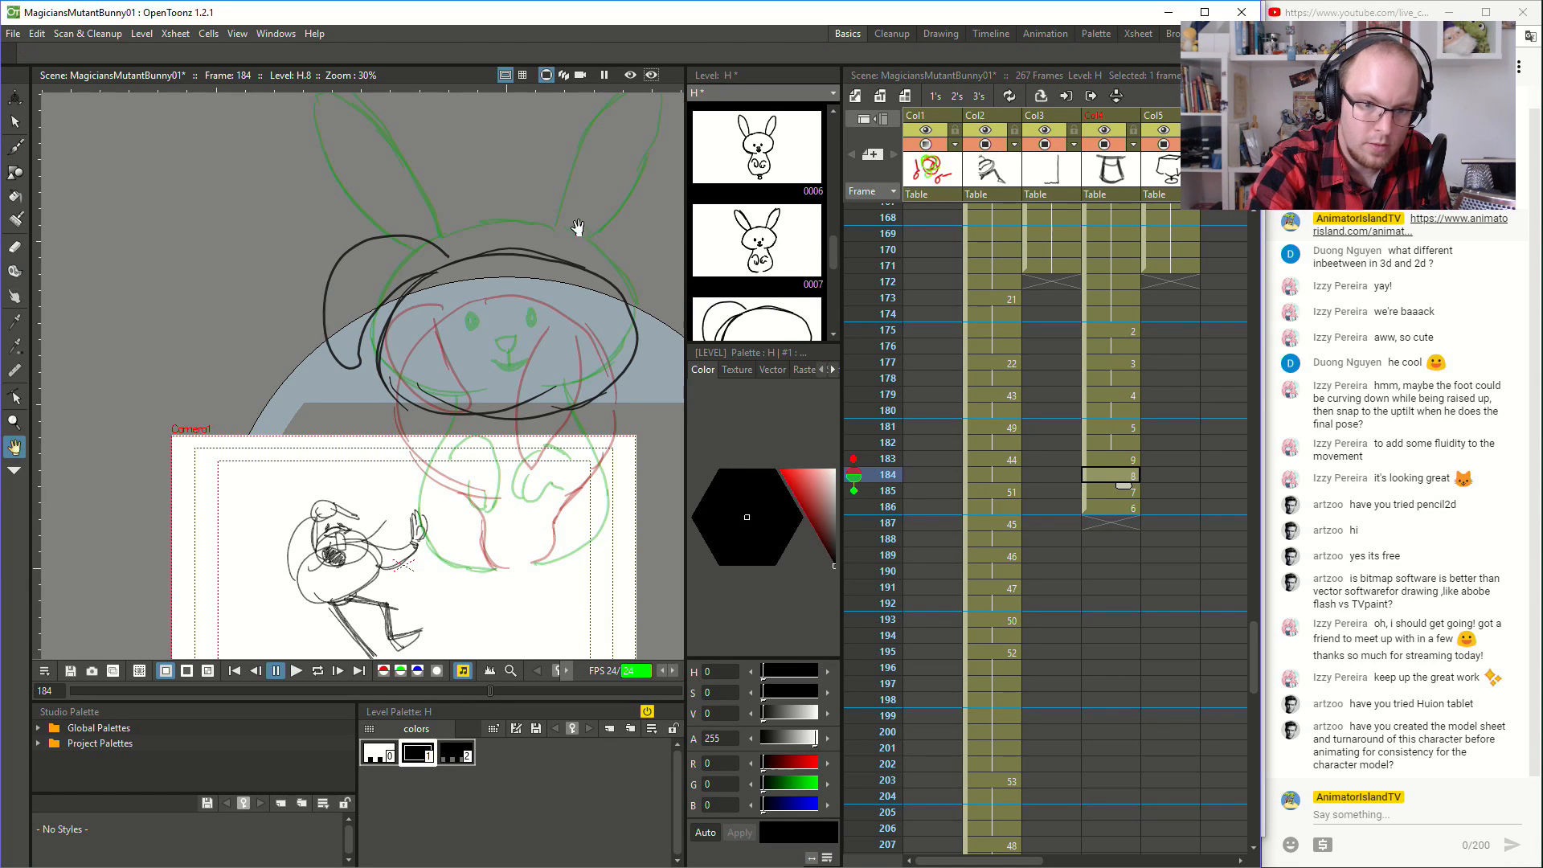
pyautogui.moveTo(551, 258)
pyautogui.mouseDown()
pyautogui.moveTo(583, 292)
pyautogui.moveTo(601, 233)
pyautogui.moveTo(656, 331)
pyautogui.mouseUp()
pyautogui.hotkey('ctrl', 'z')
pyautogui.moveTo(538, 294)
pyautogui.mouseDown()
pyautogui.moveTo(636, 258)
pyautogui.moveTo(642, 340)
pyautogui.moveTo(613, 283)
pyautogui.moveTo(591, 279)
pyautogui.moveTo(640, 230)
pyautogui.moveTo(640, 328)
pyautogui.moveTo(613, 286)
pyautogui.moveTo(621, 177)
pyautogui.moveTo(678, 195)
pyautogui.moveTo(575, 295)
pyautogui.moveTo(629, 209)
pyautogui.moveTo(679, 210)
pyautogui.mouseUp()
pyautogui.hotkey('ctrl', 'z')
pyautogui.hotkey('ctrl', 'z')
pyautogui.hotkey('ctrl', 'z')
pyautogui.press('space')
pyautogui.moveTo(620, 287)
pyautogui.mouseDown()
pyautogui.moveTo(569, 290)
pyautogui.moveTo(646, 241)
pyautogui.mouseUp()
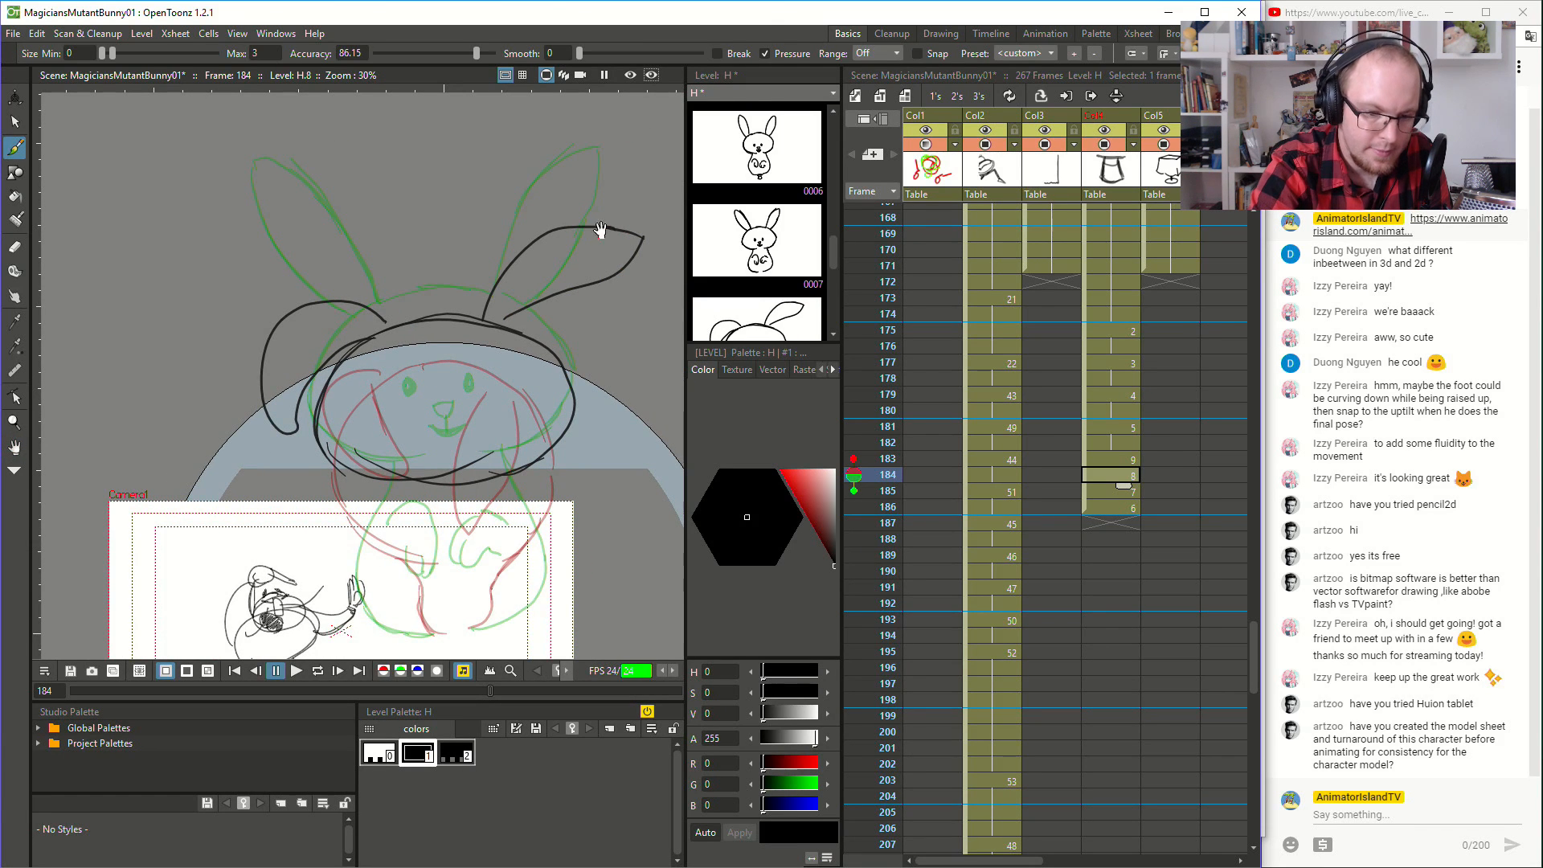
# - Draw the nose, mouth and two squinting eyes low on the flattened rabbit's face on frame 184
pyautogui.press('space')
pyautogui.moveTo(521, 405); pyautogui.dragTo(576, 391)
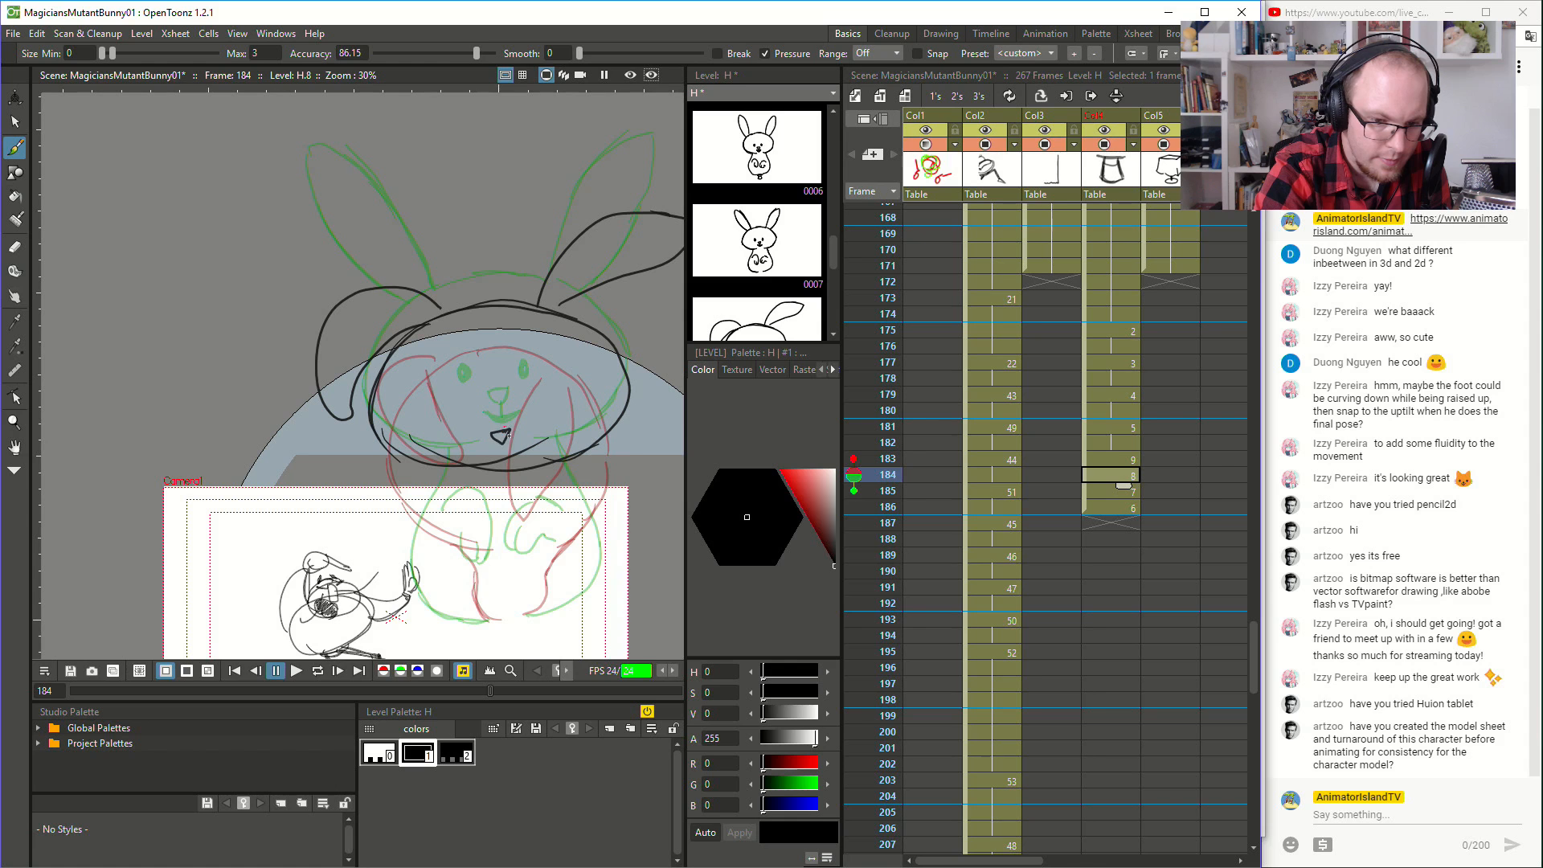
pyautogui.moveTo(513, 448)
pyautogui.mouseDown()
pyautogui.moveTo(524, 439)
pyautogui.moveTo(467, 424)
pyautogui.moveTo(533, 418)
pyautogui.mouseUp()
pyautogui.press('space')
pyautogui.moveTo(554, 470); pyautogui.dragTo(565, 402)
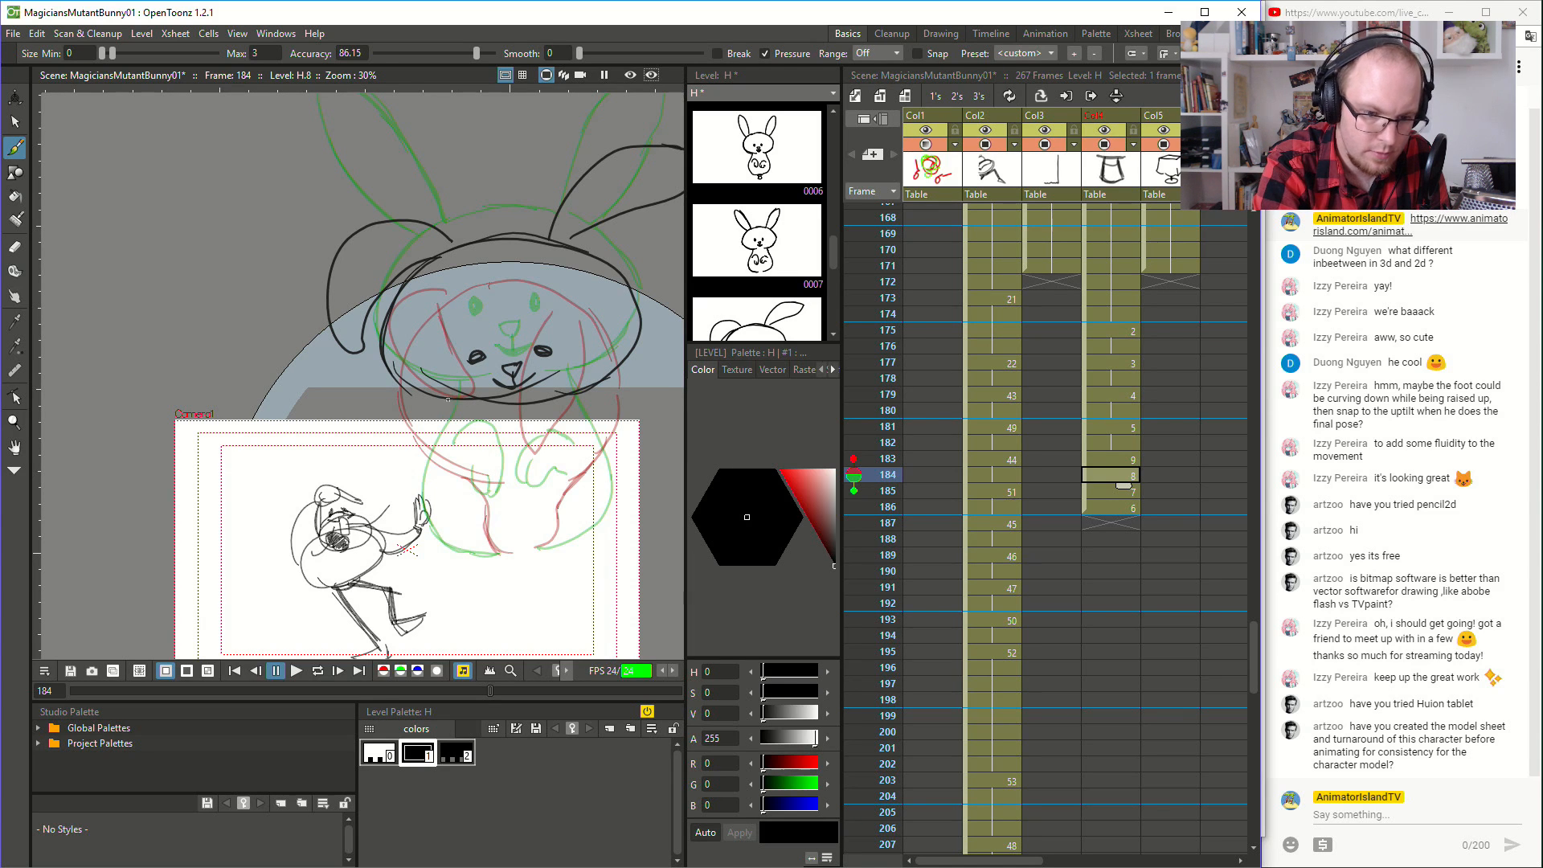
# - Draw the rabbit's body sides below the head on frame 184, slightly narrower than the onion-skinned body
pyautogui.moveTo(455, 414)
pyautogui.mouseDown()
pyautogui.moveTo(440, 479)
pyautogui.moveTo(464, 541)
pyautogui.mouseUp()
pyautogui.hotkey('ctrl', 'z')
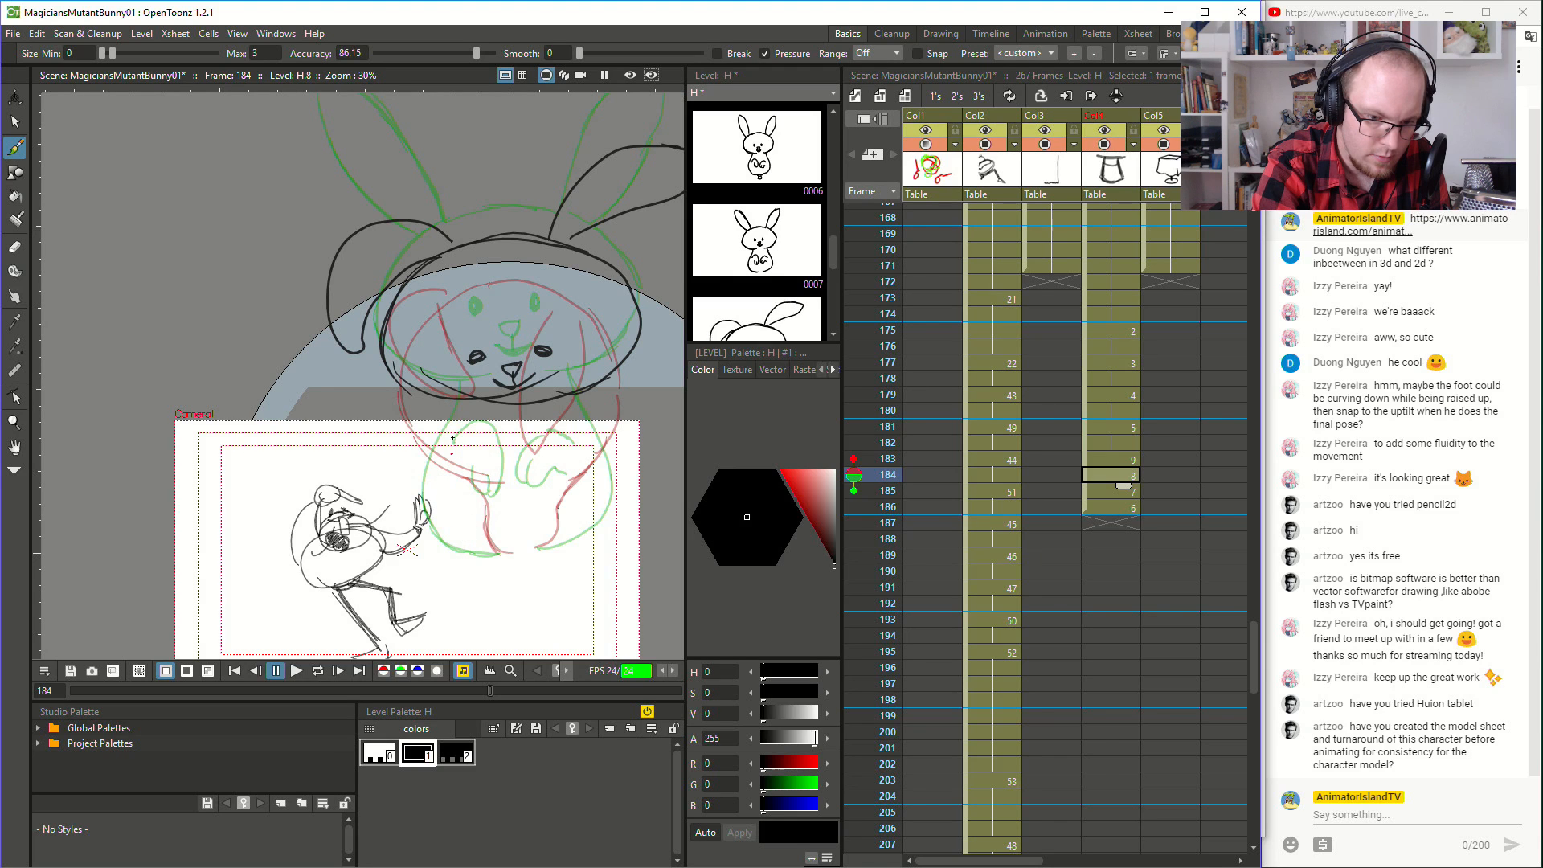
pyautogui.moveTo(457, 437)
pyautogui.mouseDown()
pyautogui.moveTo(459, 545)
pyautogui.moveTo(586, 535)
pyautogui.moveTo(601, 477)
pyautogui.moveTo(564, 394)
pyautogui.mouseUp()
pyautogui.hotkey('ctrl', 's')
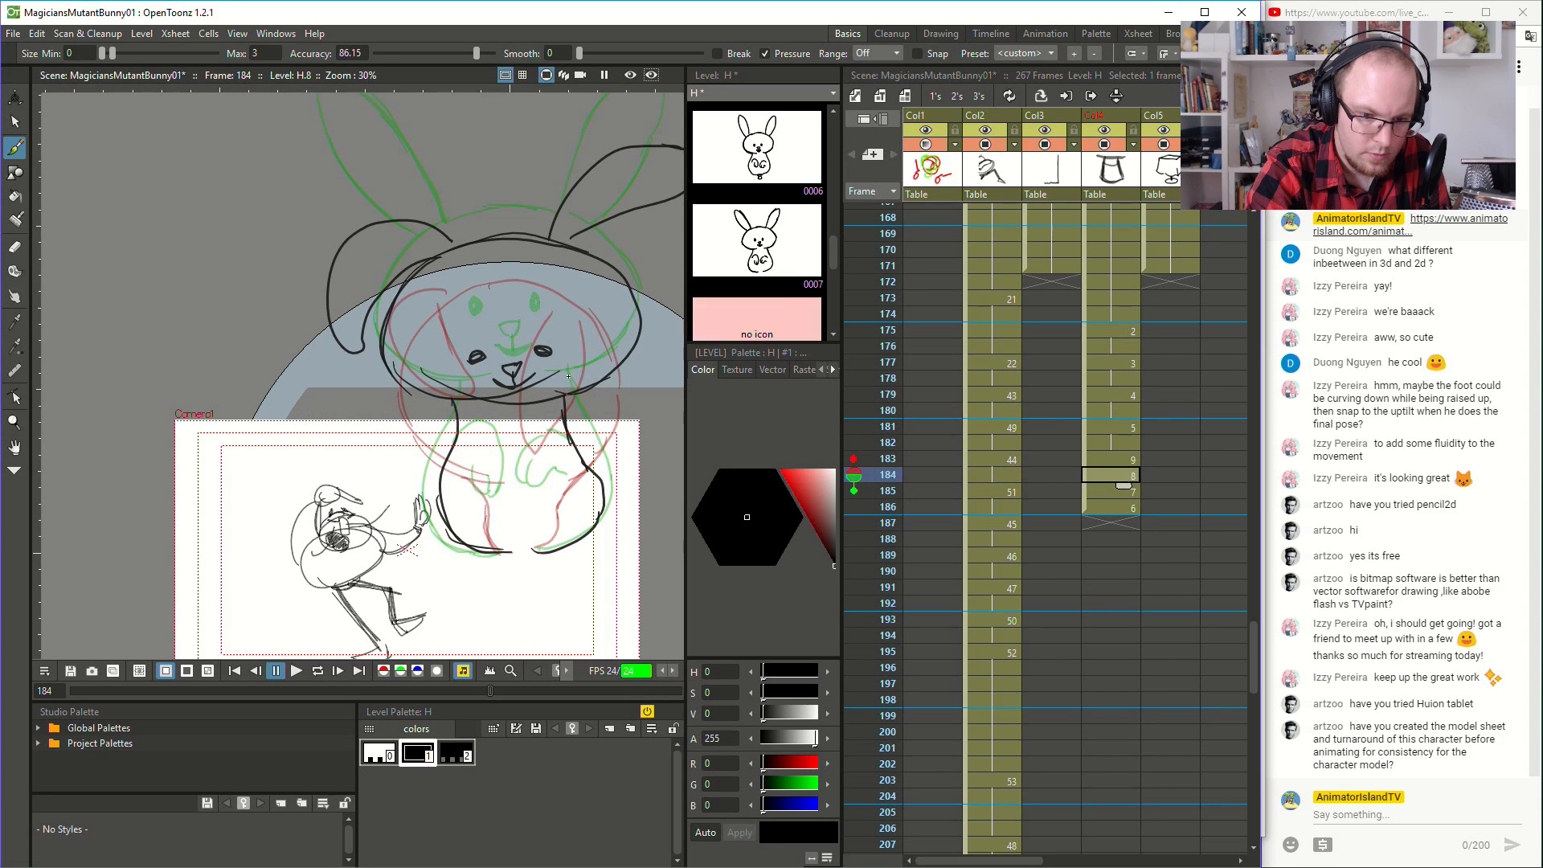
# - Draw two front paws with toes hanging low on the rabbit's body on frame 184
pyautogui.moveTo(455, 460)
pyautogui.mouseDown()
pyautogui.moveTo(509, 505)
pyautogui.moveTo(503, 537)
pyautogui.moveTo(496, 512)
pyautogui.moveTo(506, 537)
pyautogui.moveTo(513, 507)
pyautogui.moveTo(540, 536)
pyautogui.mouseUp()
pyautogui.hotkey('ctrl', 'z')
pyautogui.hotkey('ctrl', 'z')
pyautogui.moveTo(526, 475)
pyautogui.mouseDown()
pyautogui.moveTo(532, 517)
pyautogui.moveTo(566, 462)
pyautogui.mouseUp()
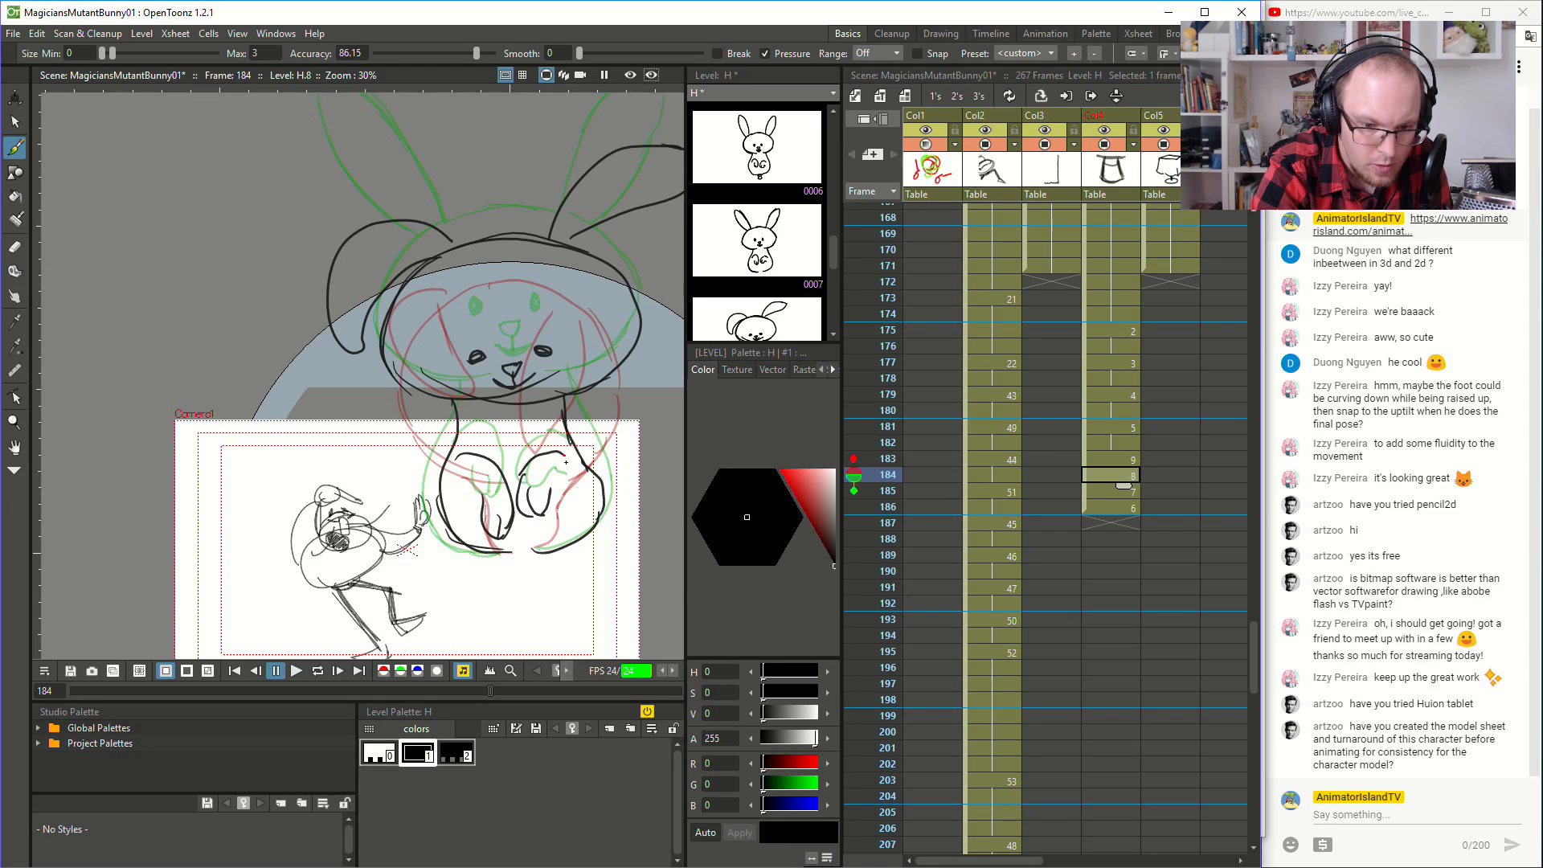
# - Check the neighbouring drawings and add two small paws at the narrow base of the balloon-shaped rabbit on frame 183
pyautogui.click(1091, 492)
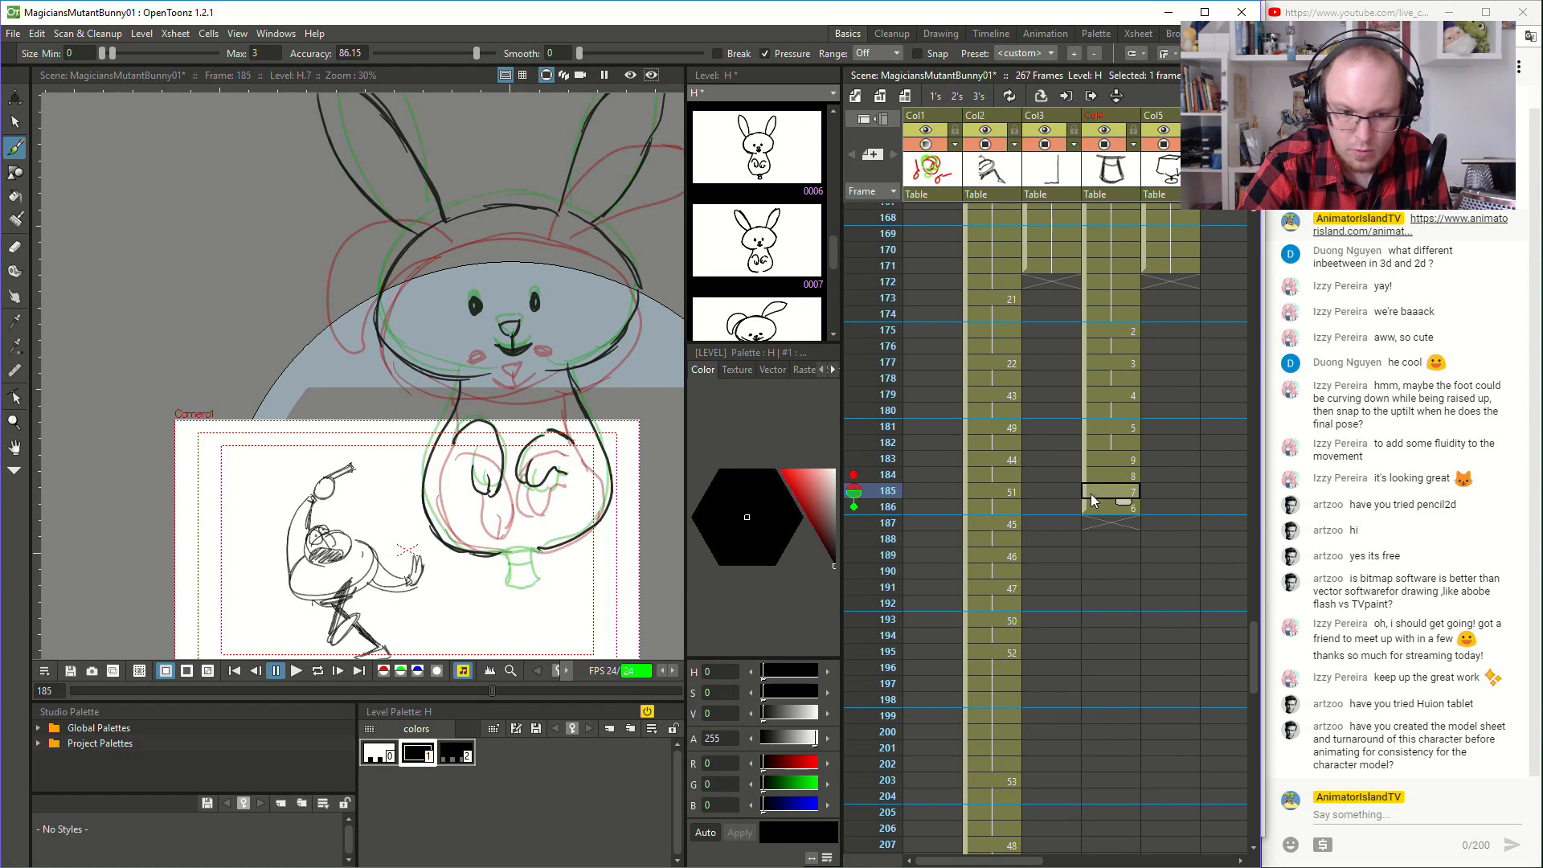
pyautogui.click(1114, 472)
pyautogui.click(1112, 460)
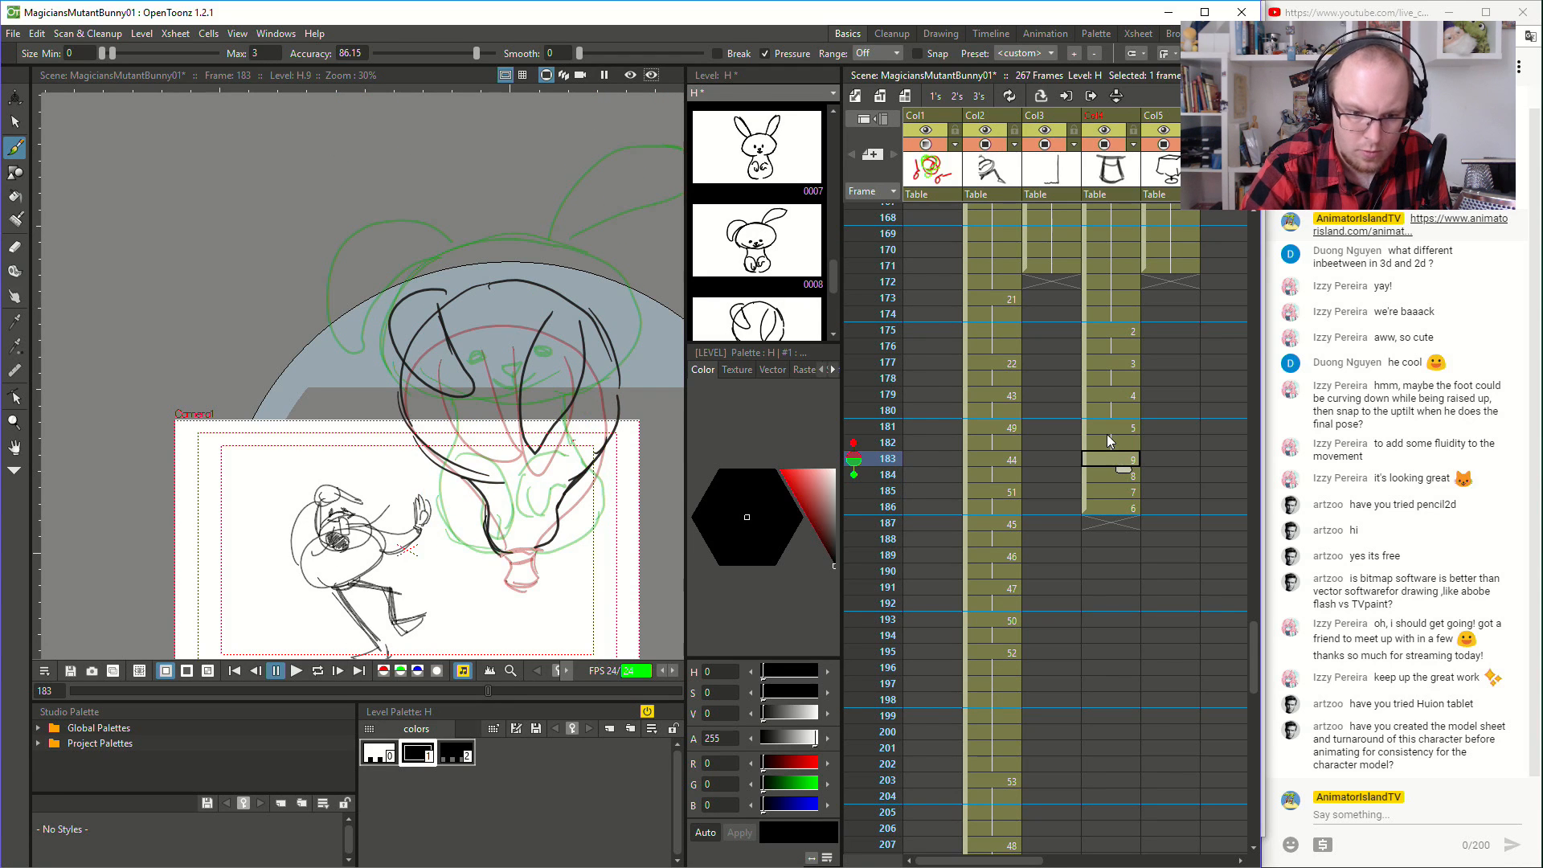
pyautogui.moveTo(497, 544)
pyautogui.mouseDown()
pyautogui.moveTo(542, 537)
pyautogui.moveTo(516, 429)
pyautogui.mouseUp()
pyautogui.scroll(-1, 543, 537)
pyautogui.press('space')
# - Put the four rabbit drawings starting at frame 183 on twos and play the sequence from frame 174
pyautogui.keyDown('shift'); pyautogui.click(1117, 503); pyautogui.keyUp('shift')
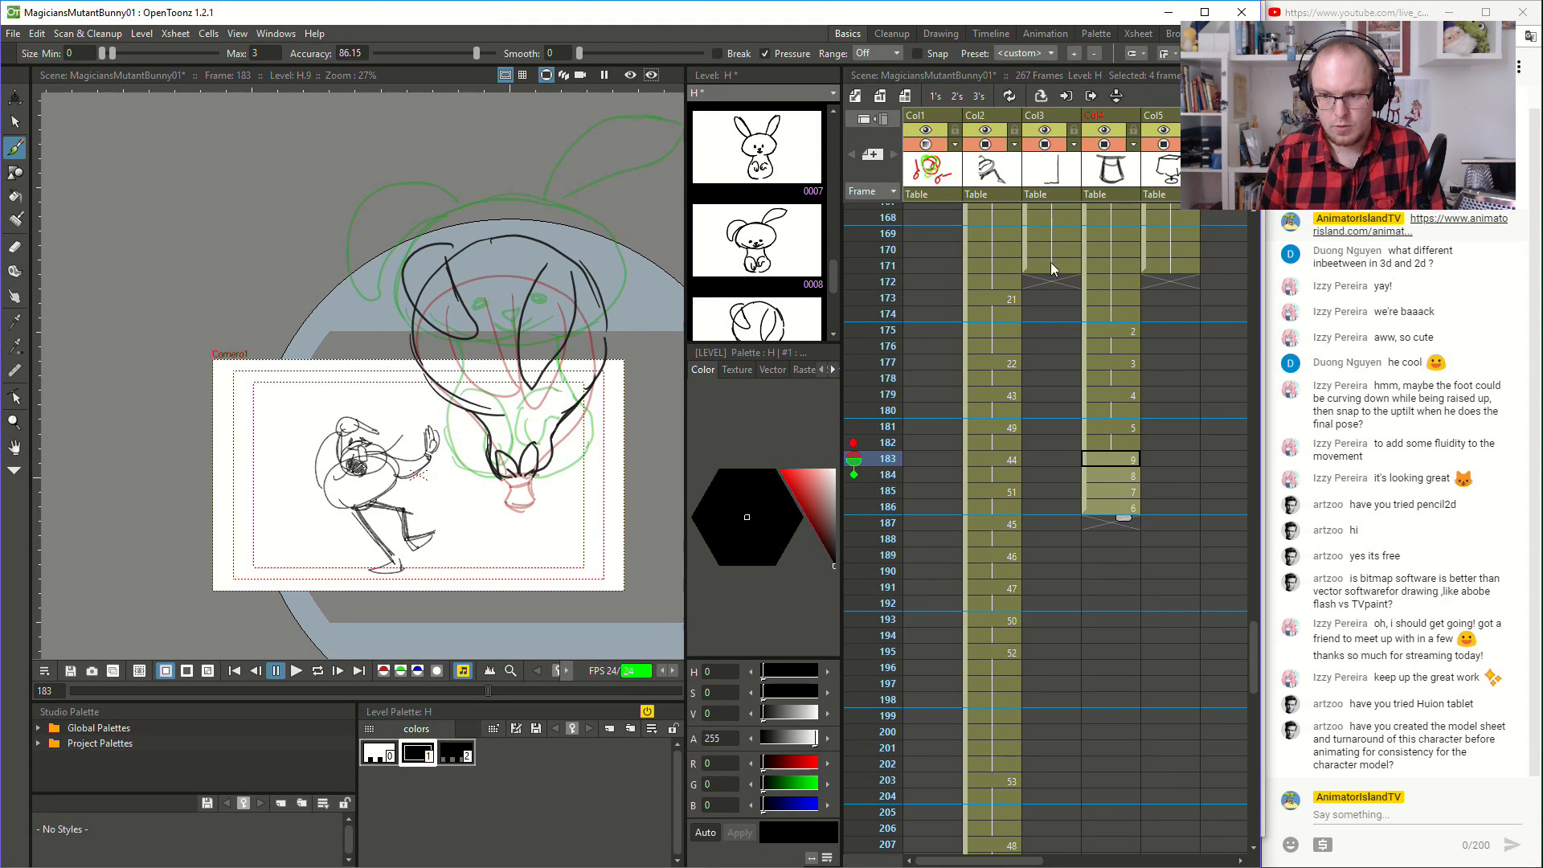
pyautogui.click(958, 95)
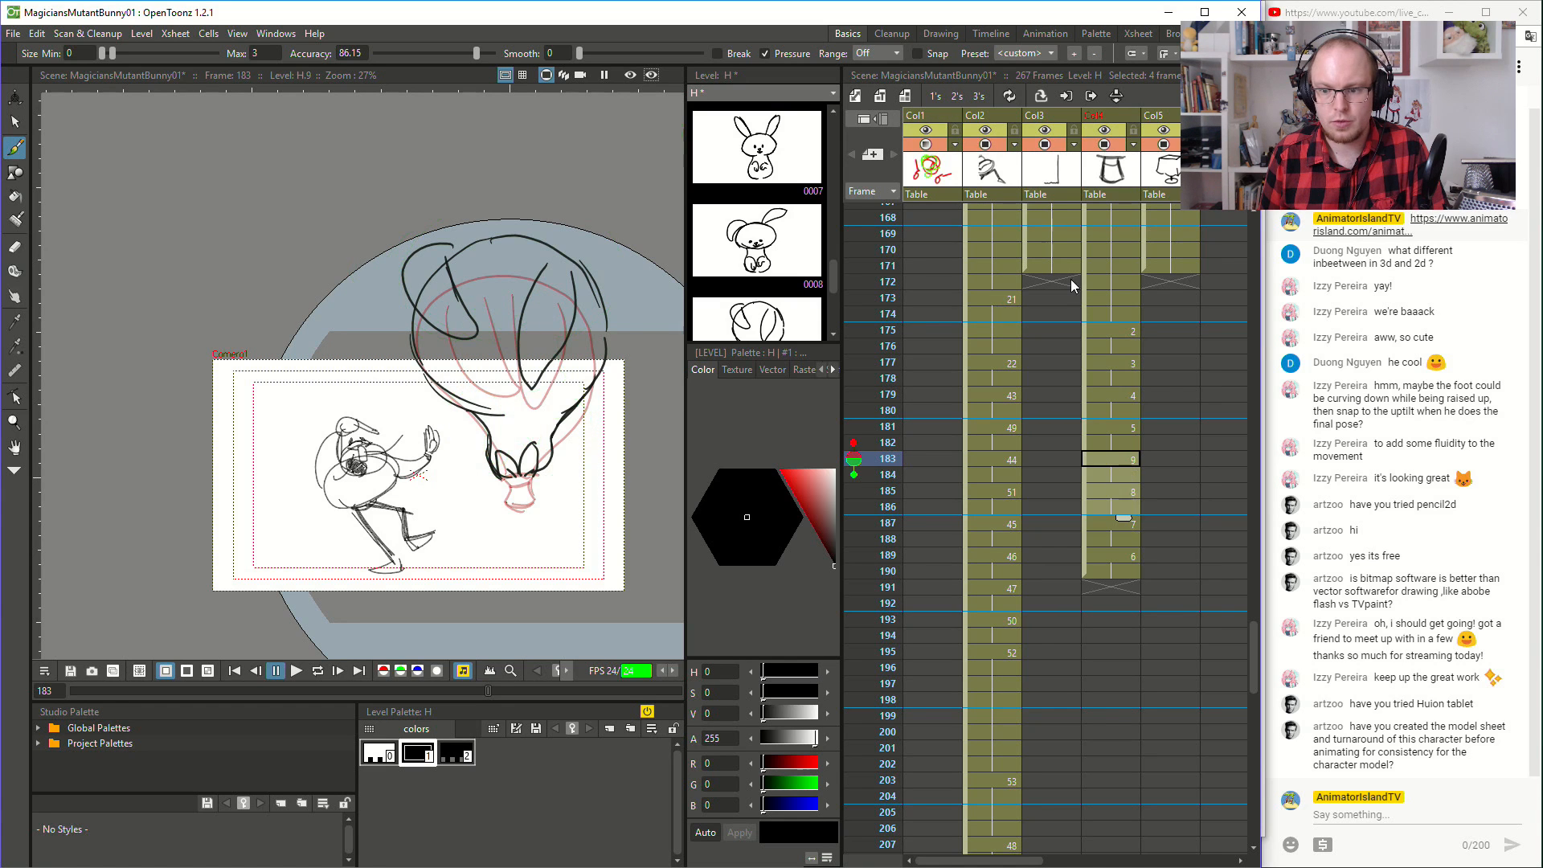
pyautogui.click(1107, 314)
pyautogui.click(296, 672)
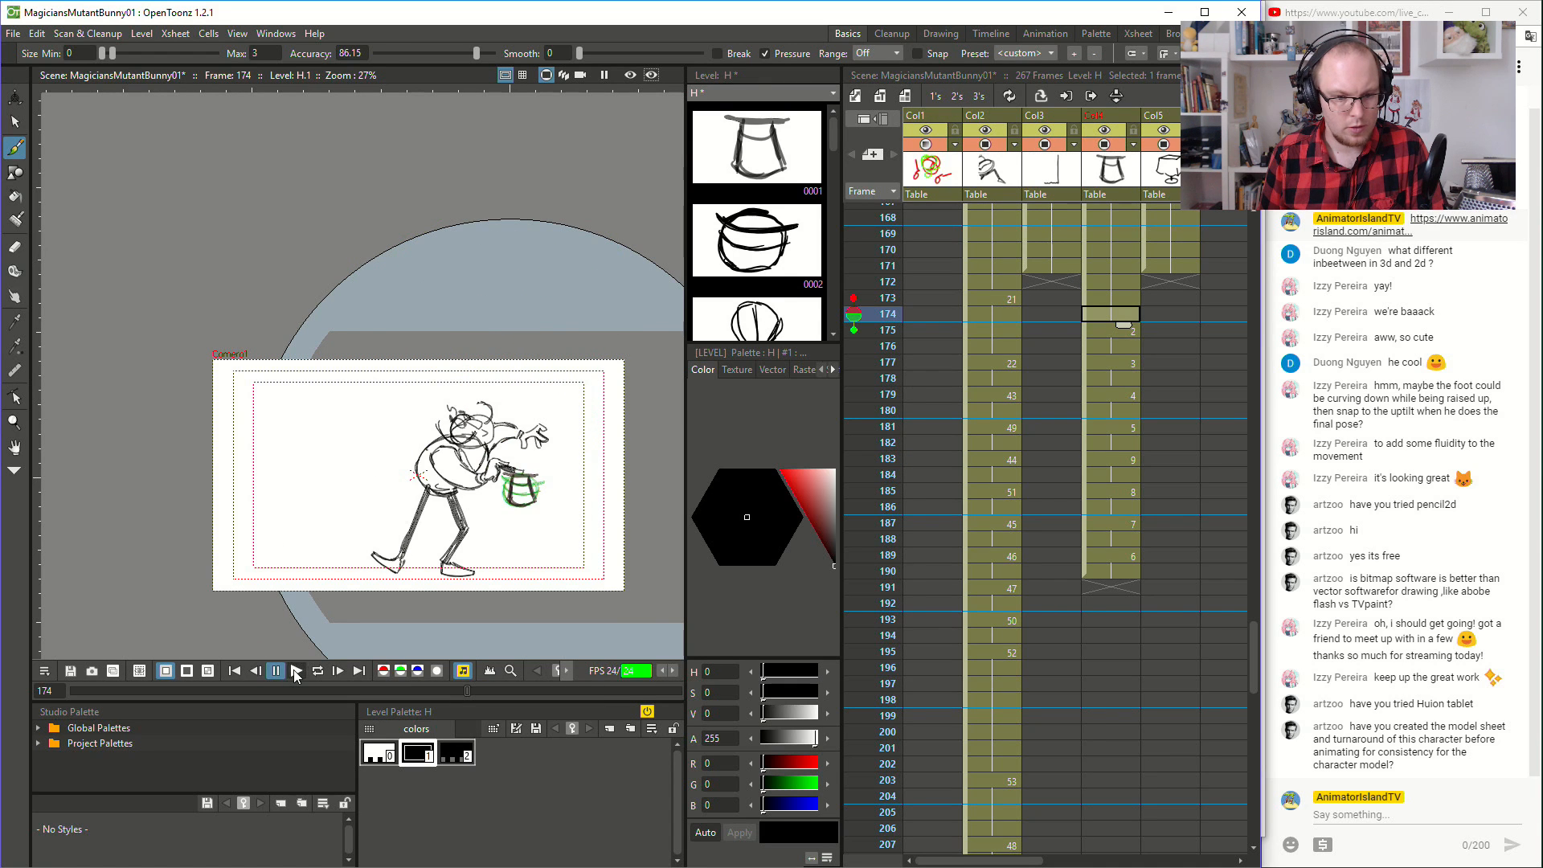
# - Extend the hold of the final rabbit drawing to frame 207 and play the sequence
pyautogui.click(1111, 281)
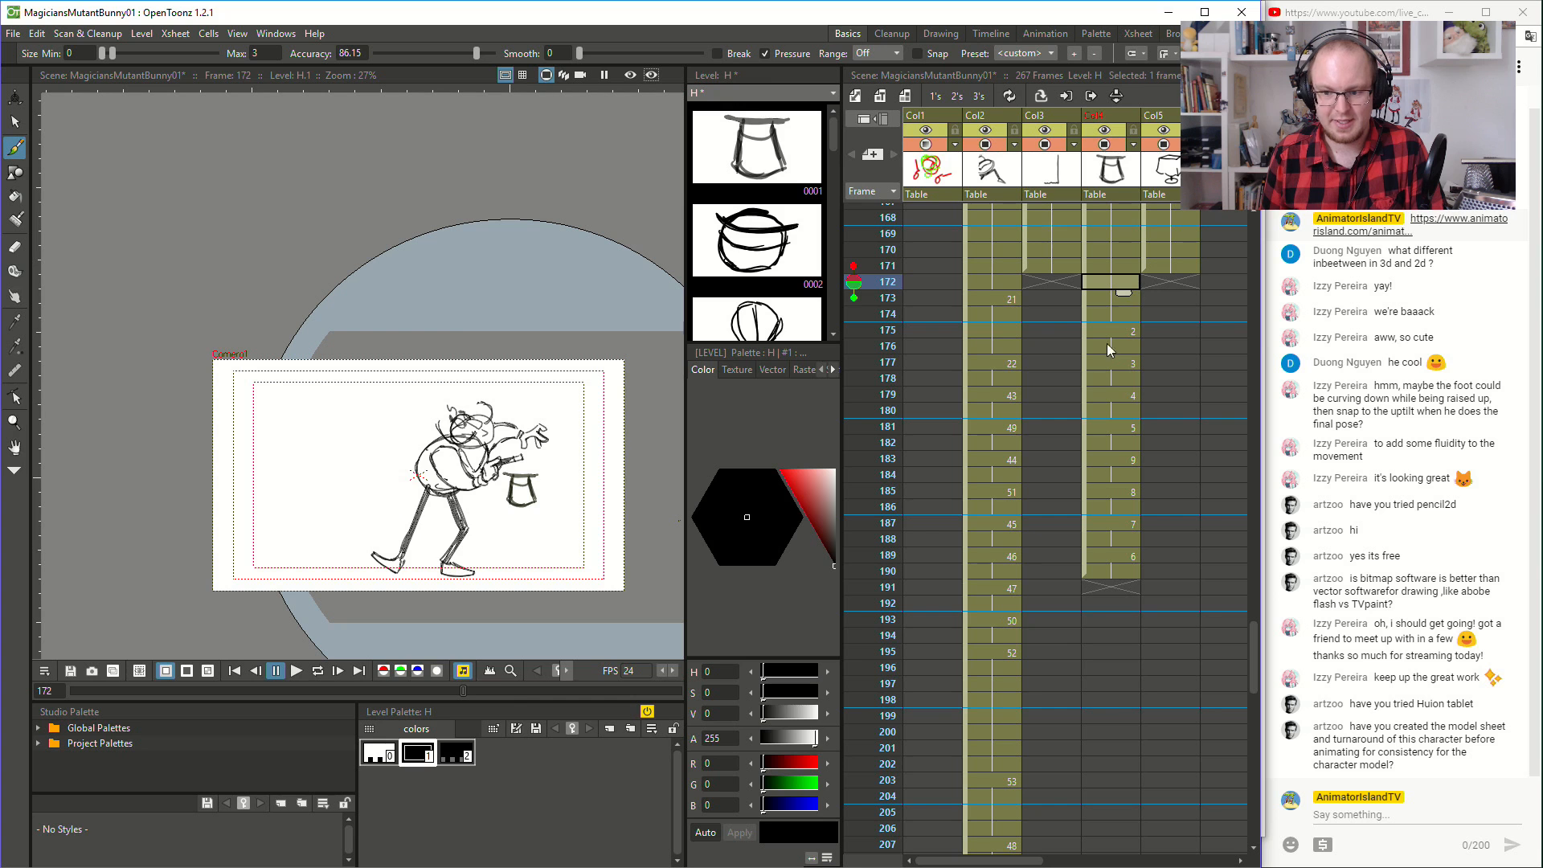
pyautogui.moveTo(1121, 573); pyautogui.dragTo(1123, 844)
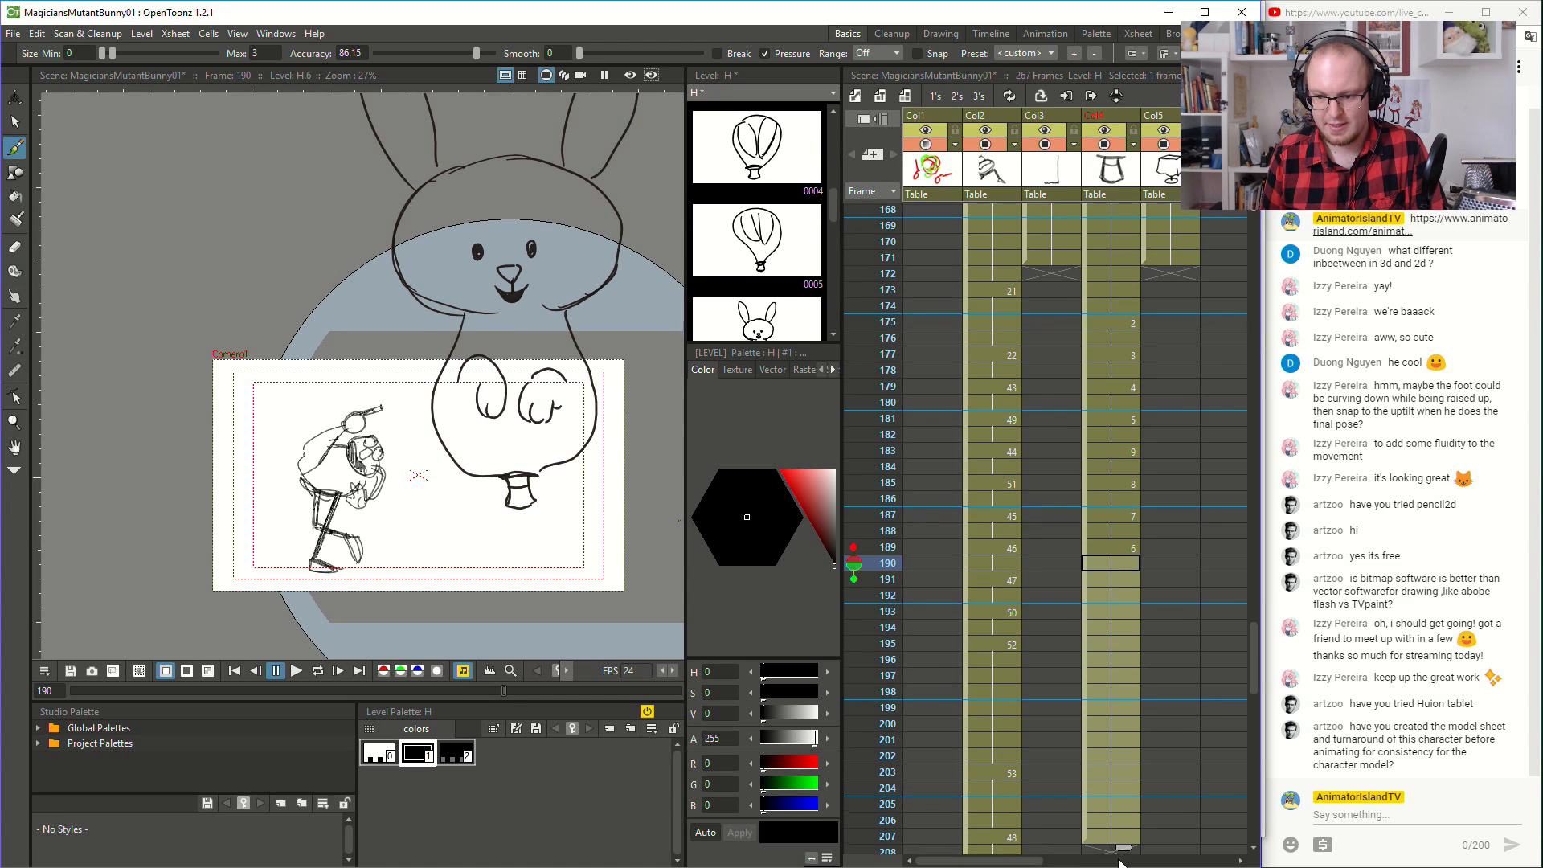
pyautogui.click(1095, 230)
pyautogui.click(295, 672)
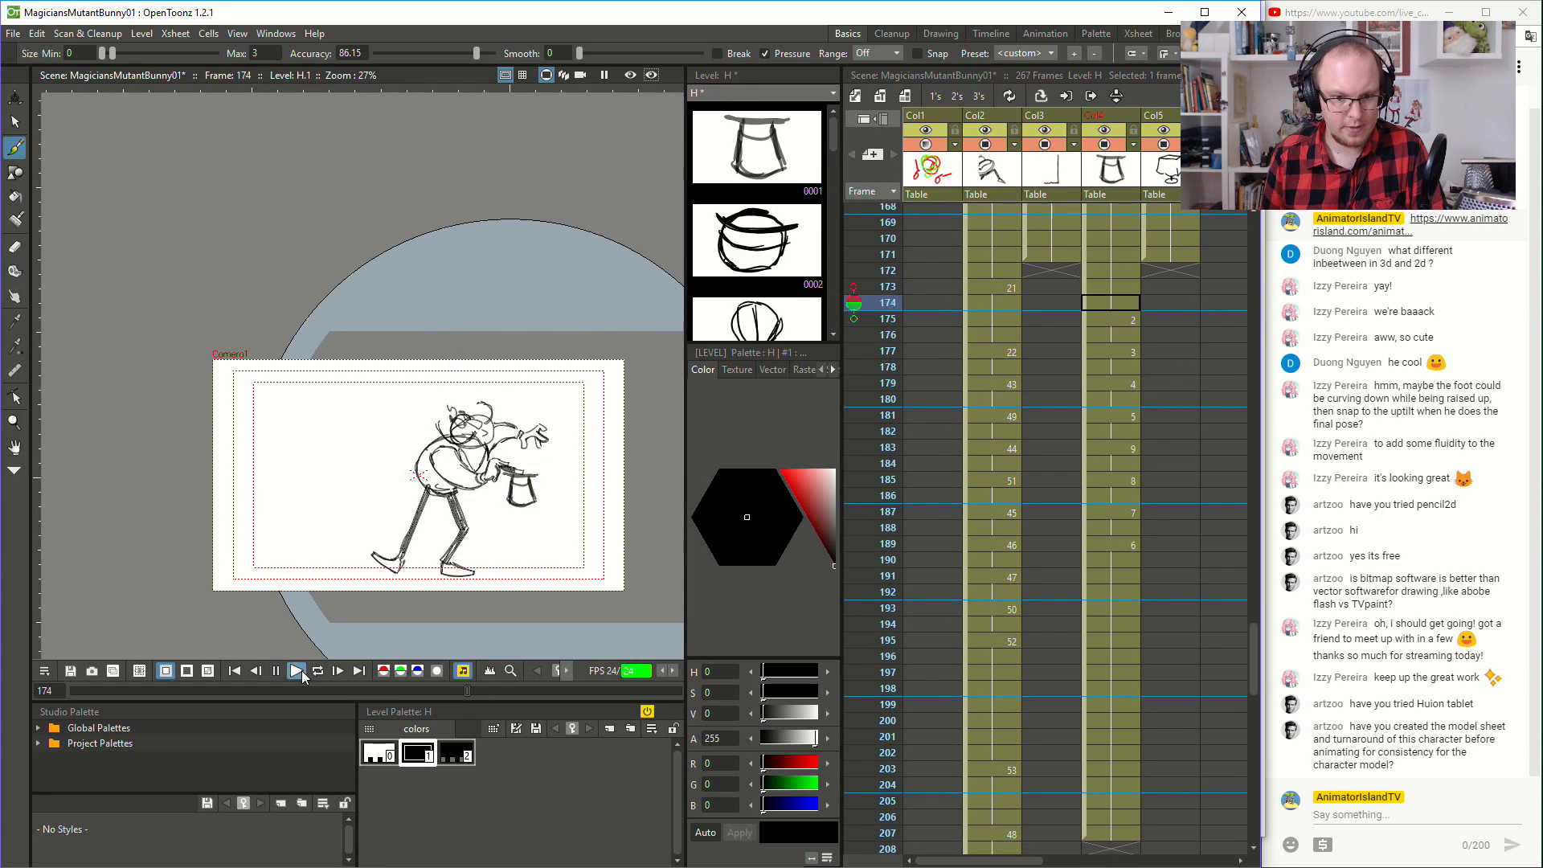
# - Replay the hat trick several times from frame 151 and from around frame 172 to judge the rabbit's transformation timing
pyautogui.click(1030, 305)
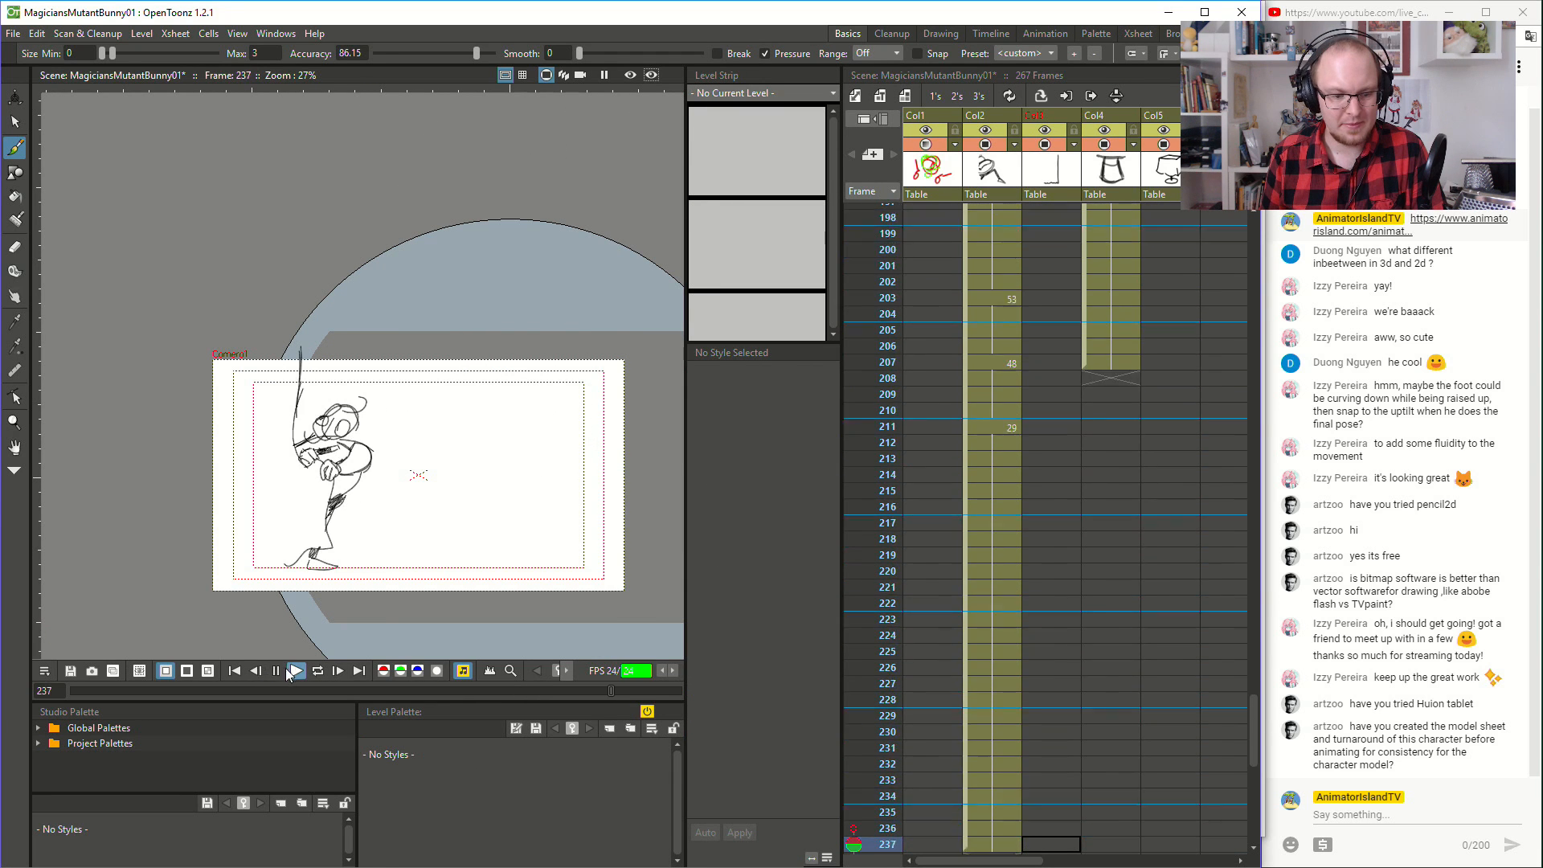
pyautogui.scroll(10, 942, 532)
pyautogui.click(1071, 264)
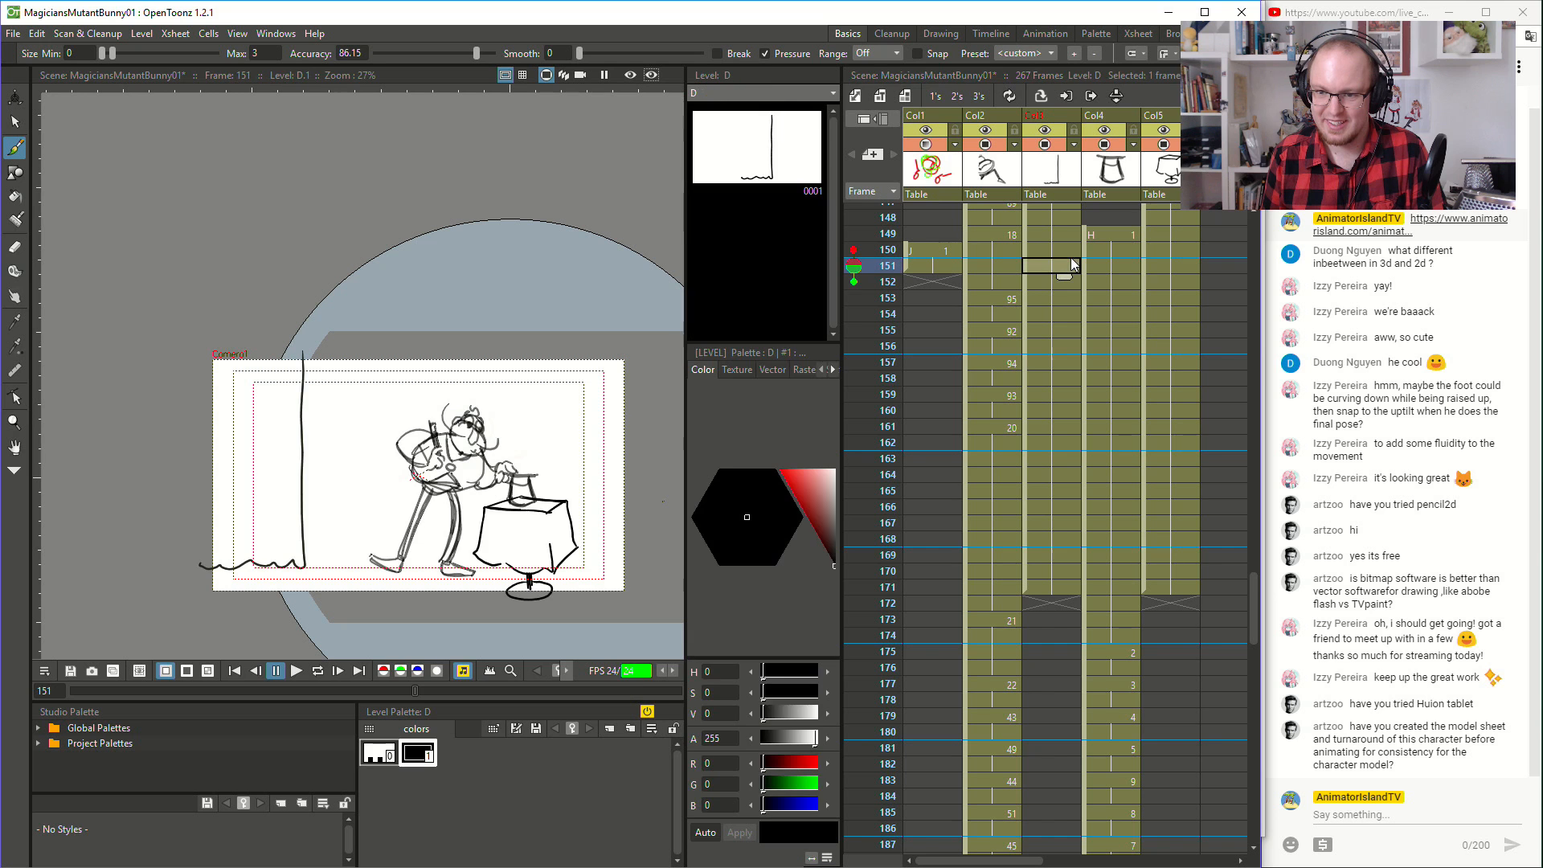
pyautogui.click(1110, 265)
pyautogui.click(297, 671)
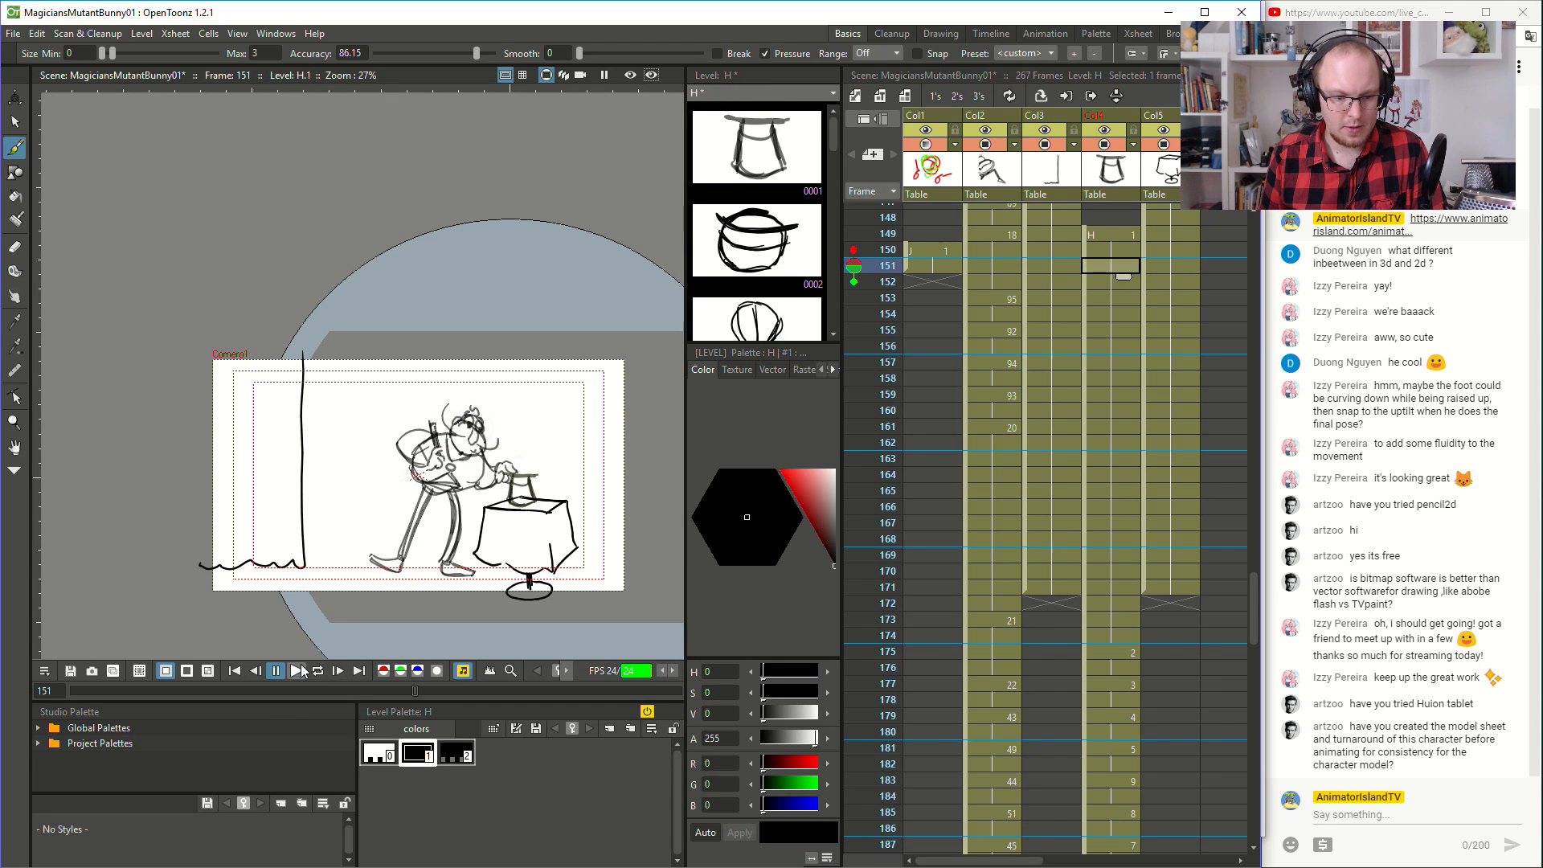
pyautogui.click(276, 671)
pyautogui.scroll(-2, 1108, 479)
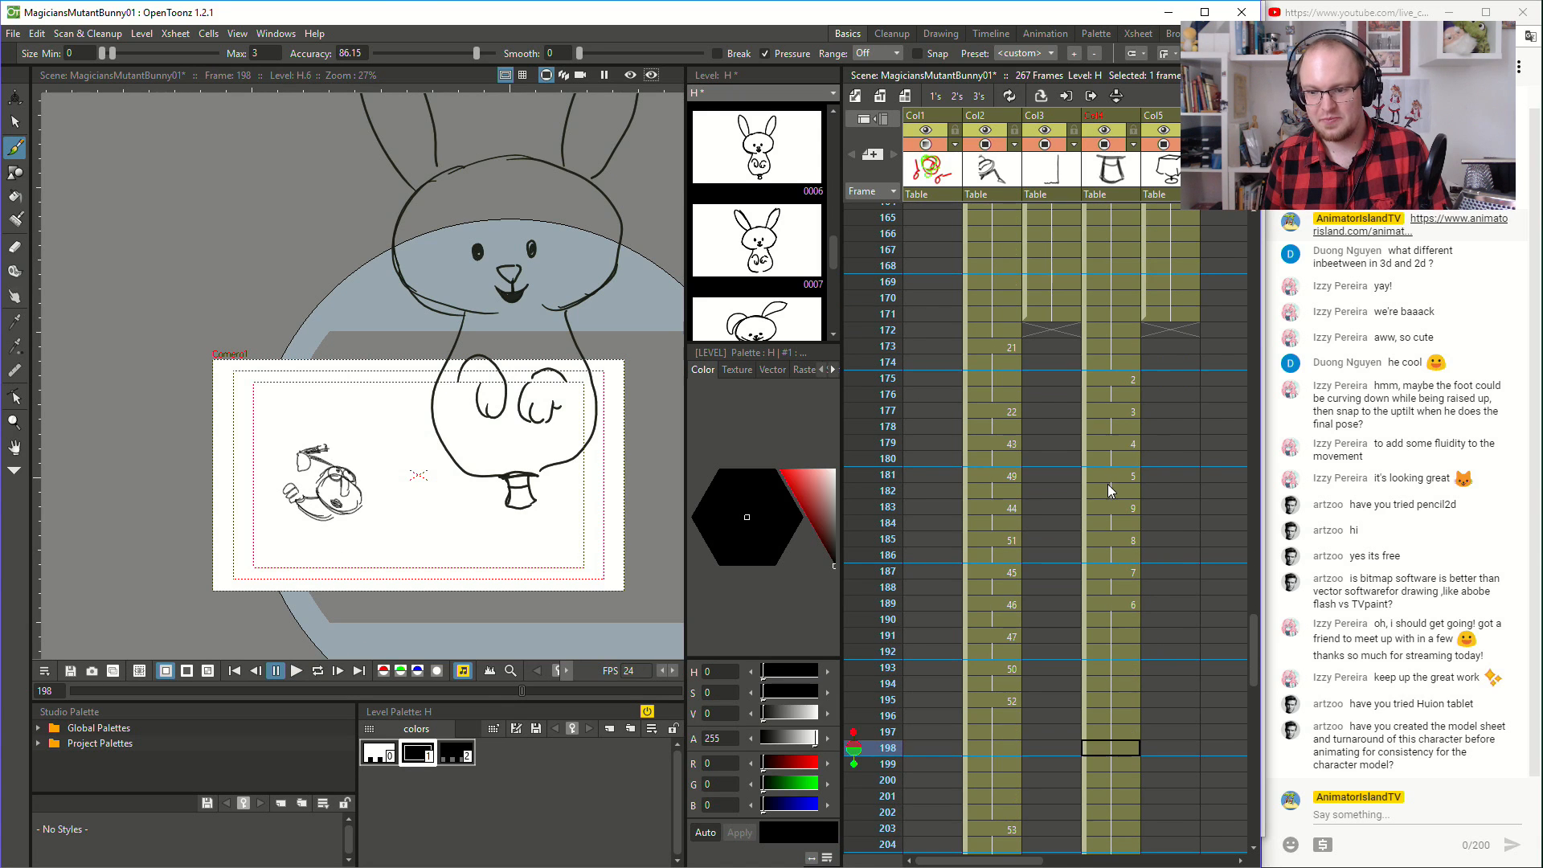
pyautogui.click(1111, 378)
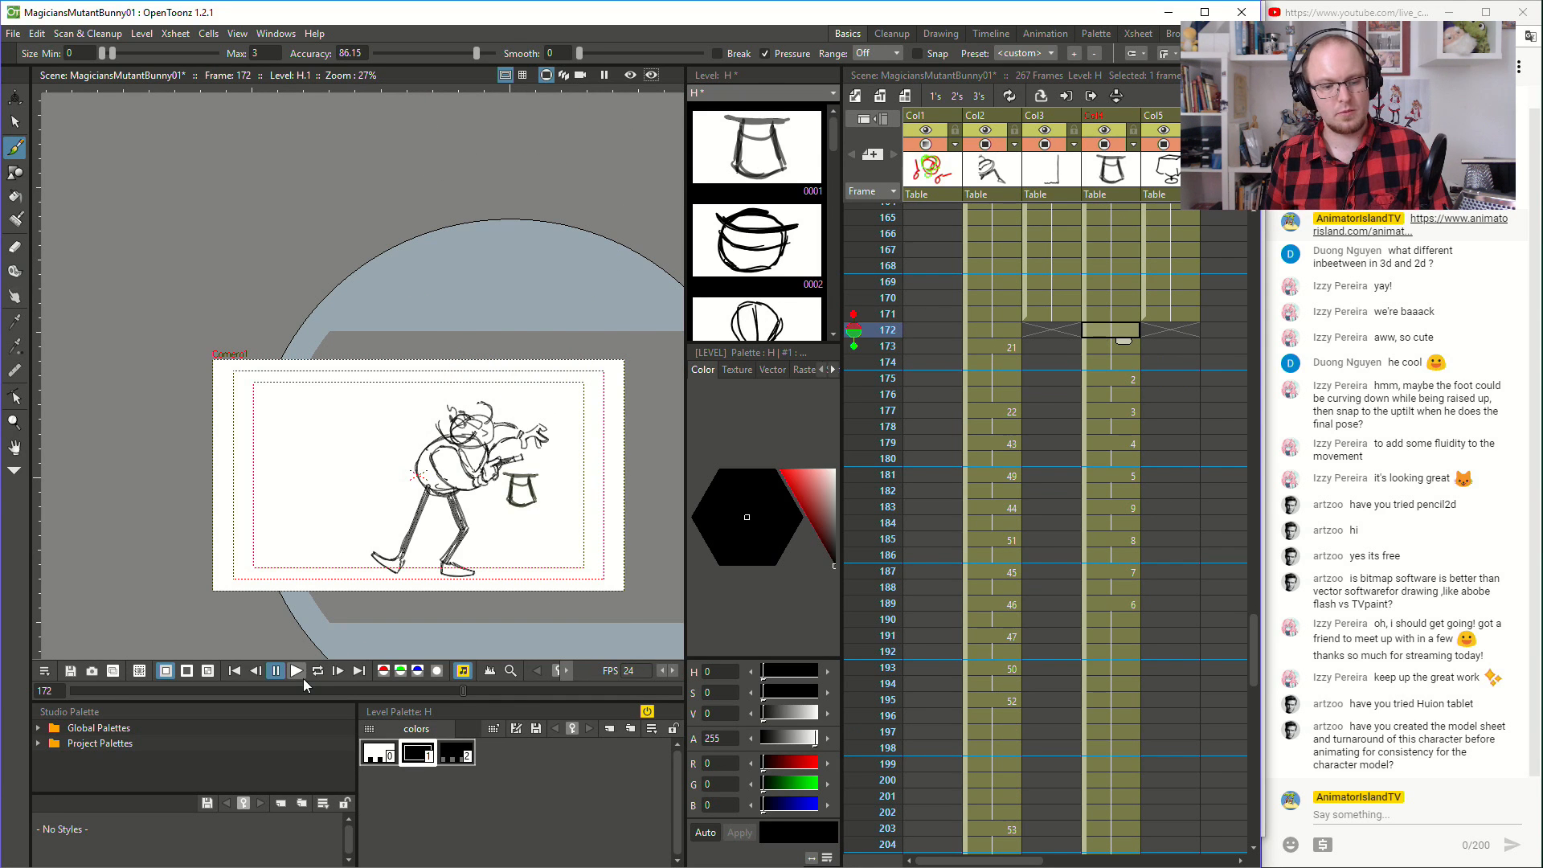
pyautogui.click(302, 678)
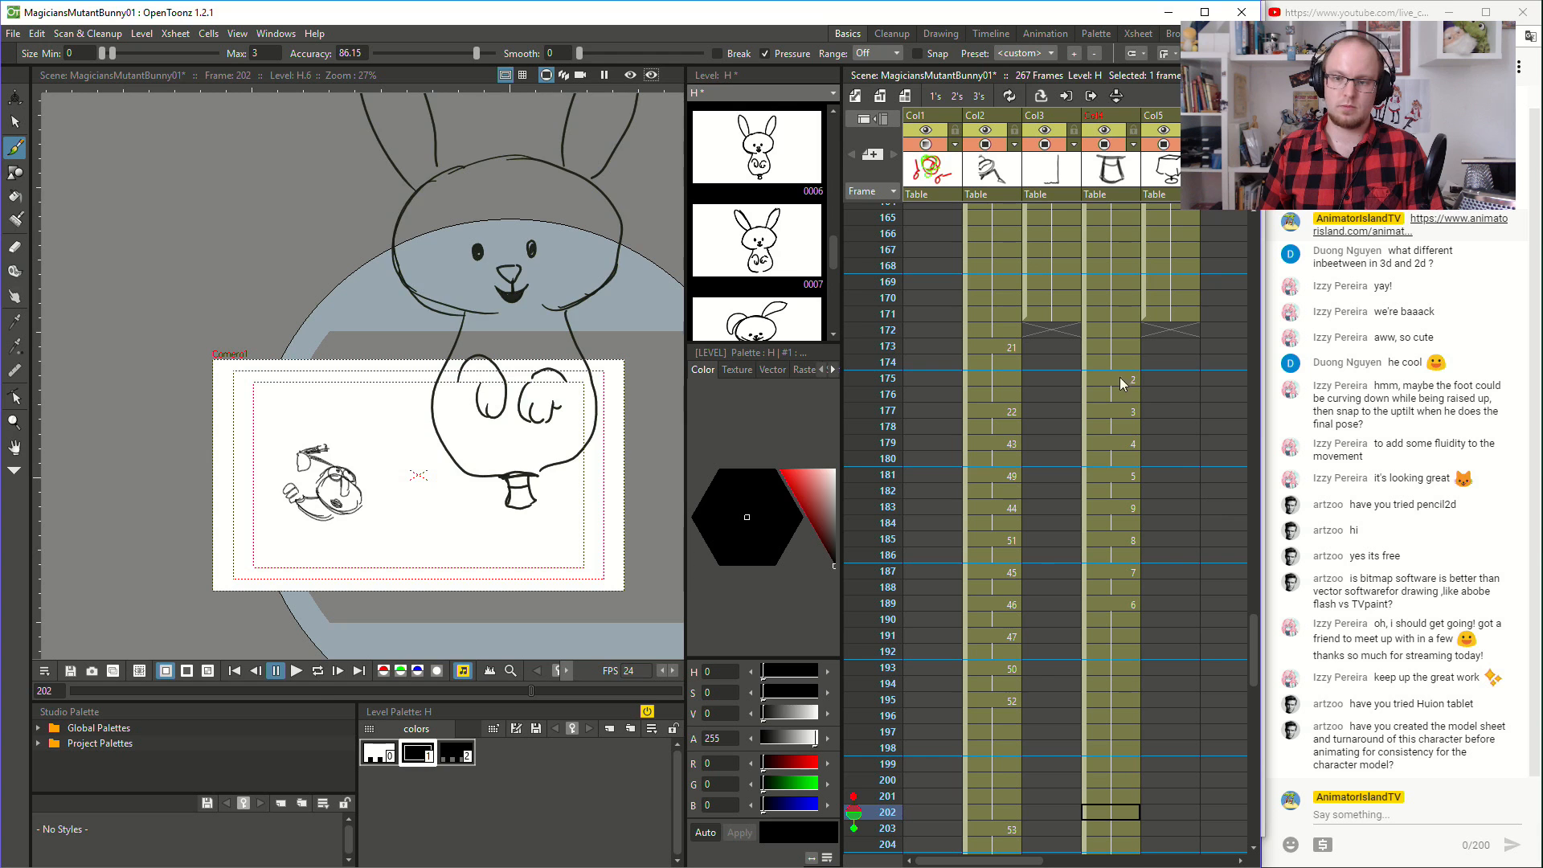
pyautogui.click(1117, 363)
pyautogui.click(294, 671)
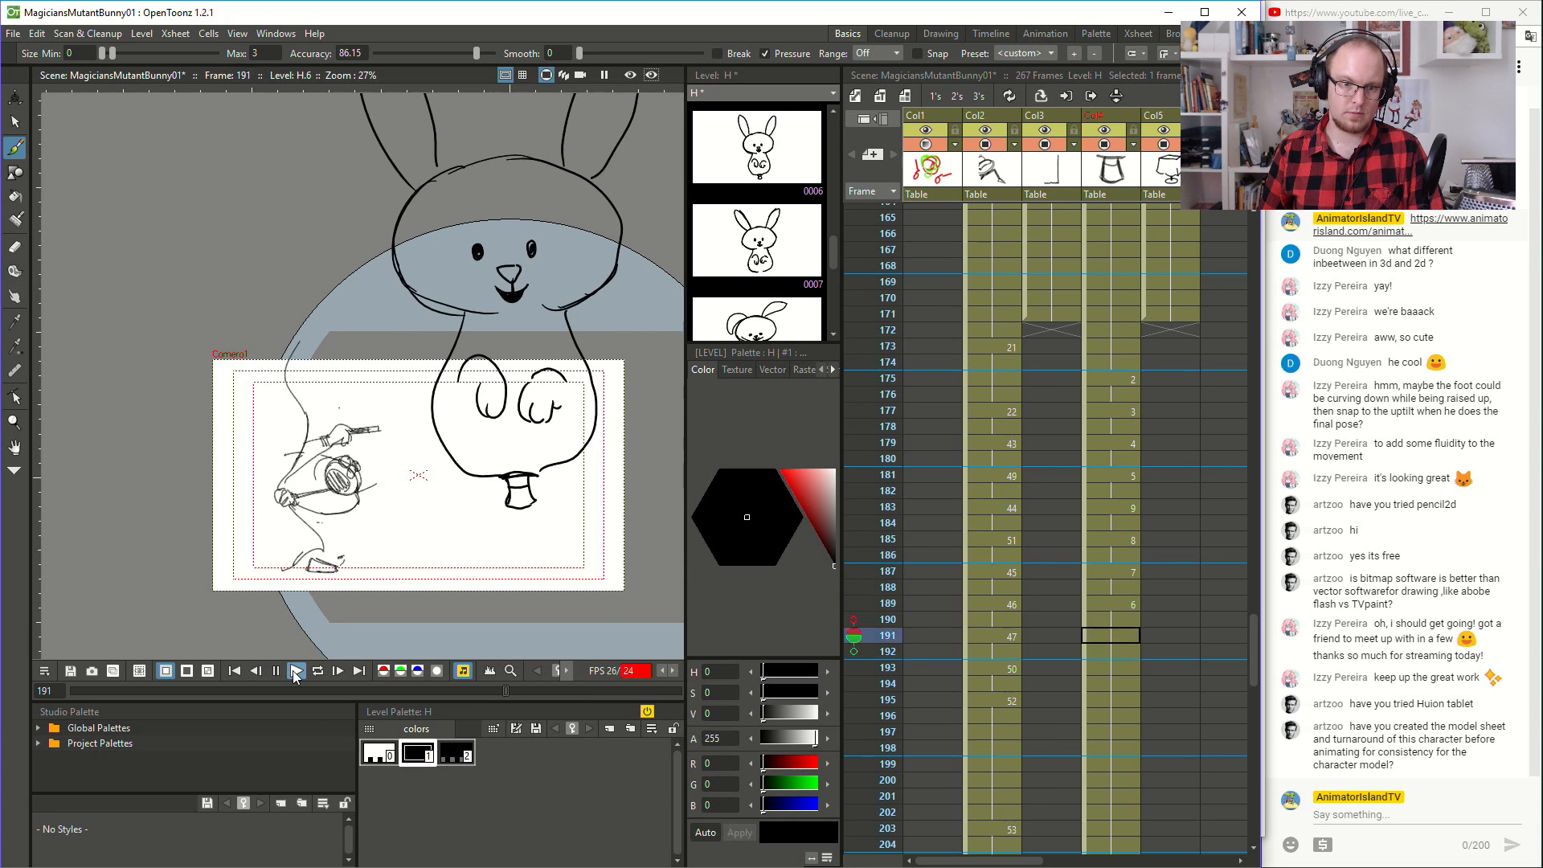
pyautogui.click(1113, 314)
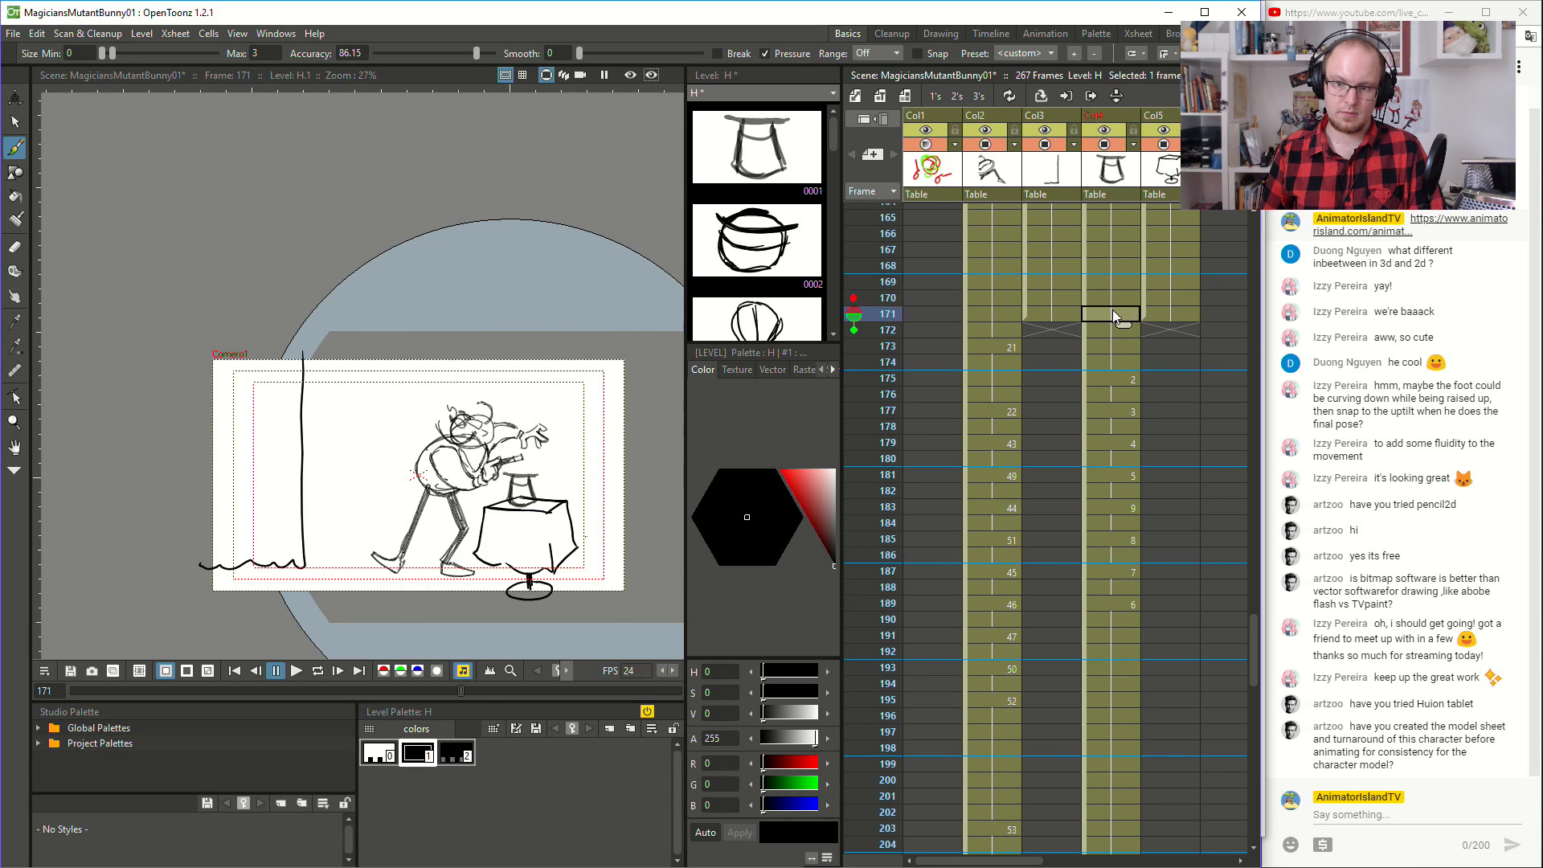
pyautogui.click(295, 672)
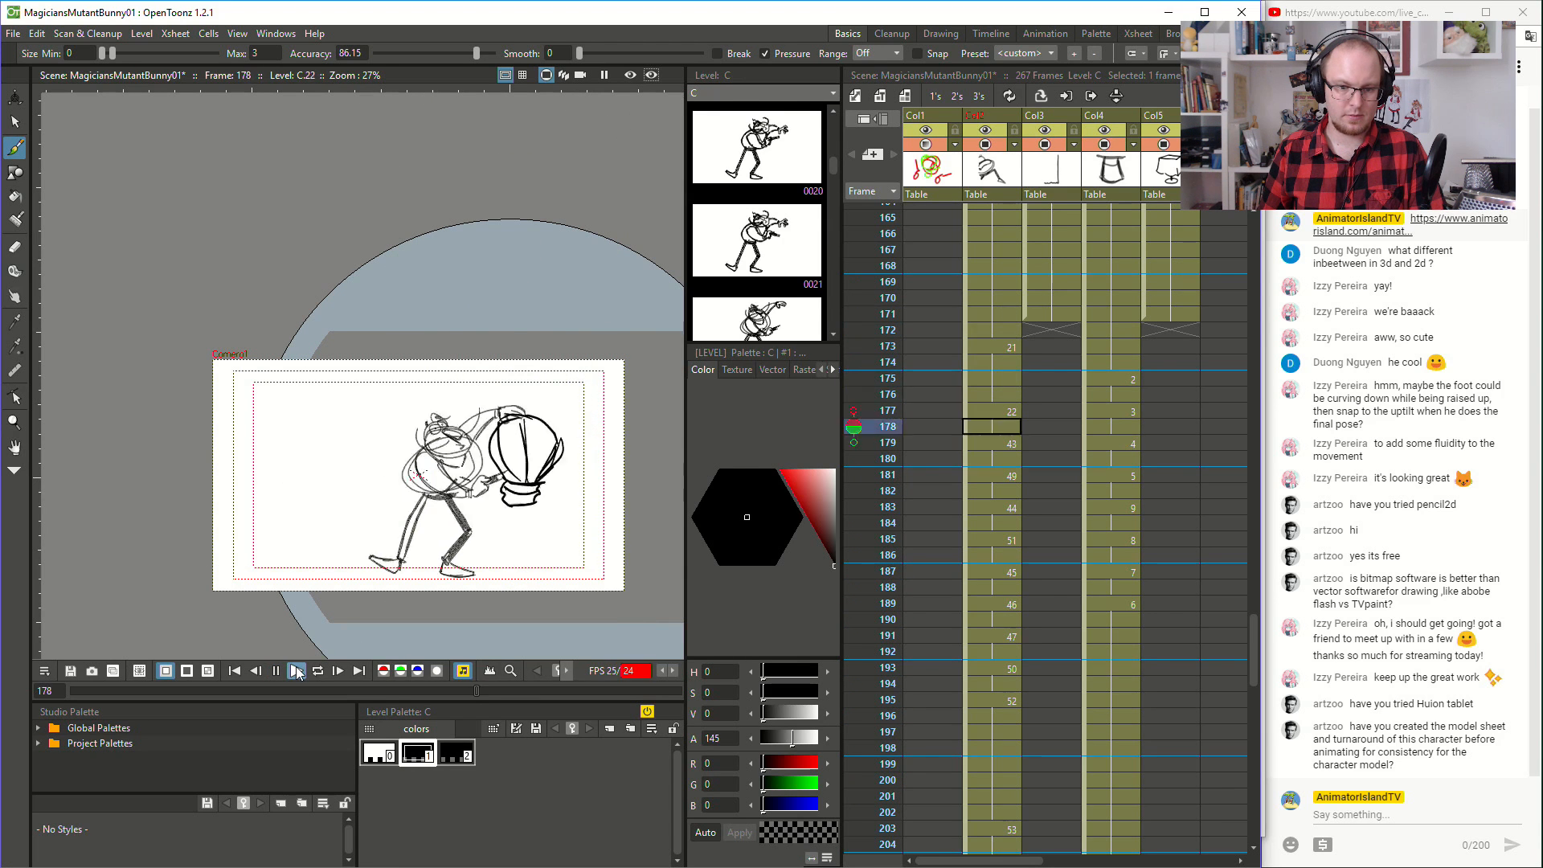
pyautogui.click(933, 249)
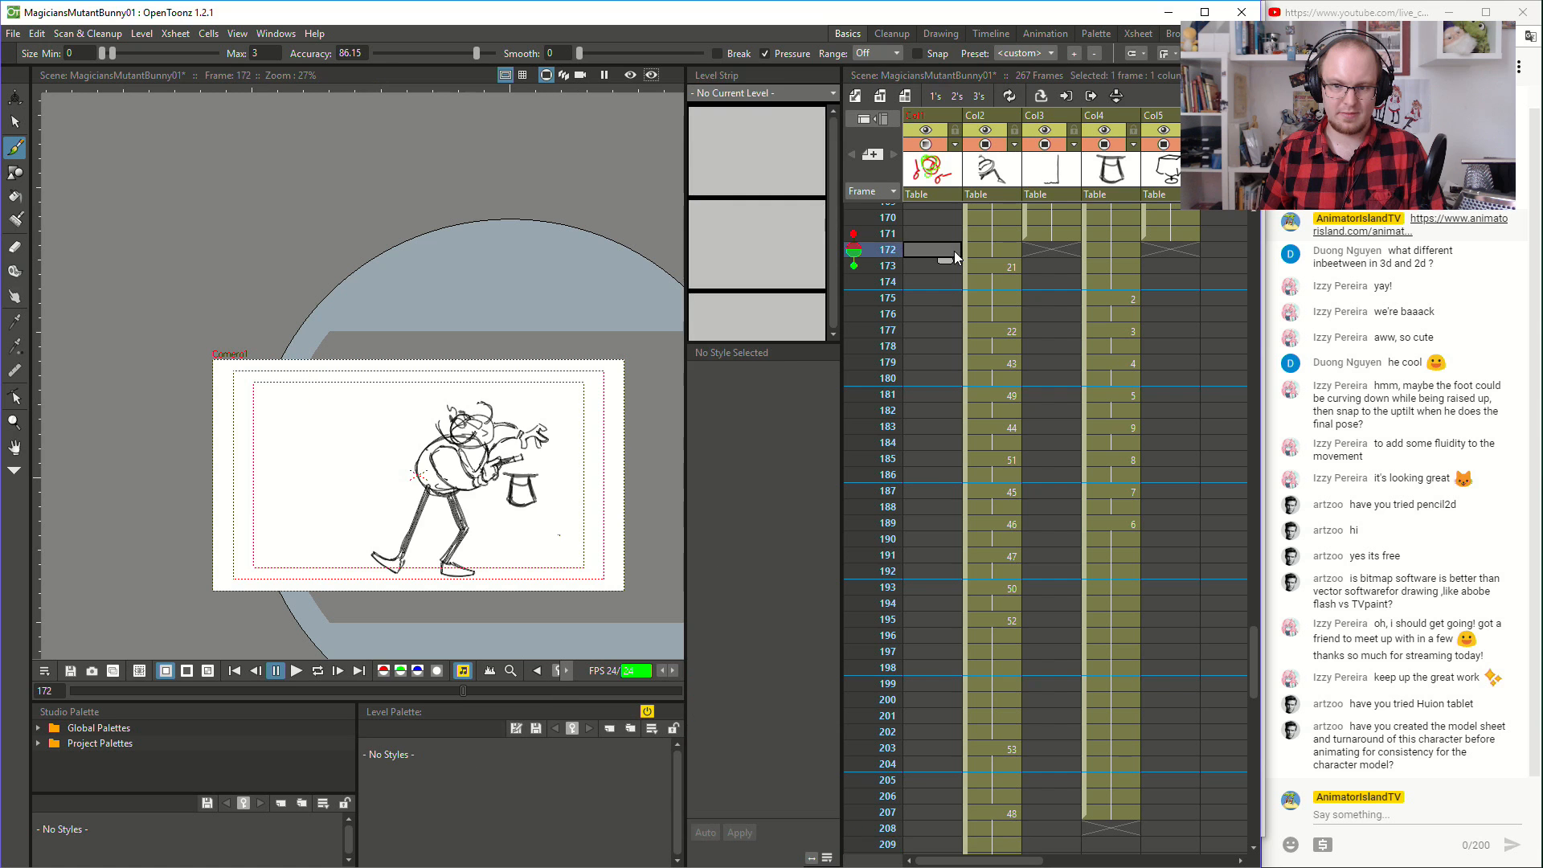
pyautogui.click(292, 676)
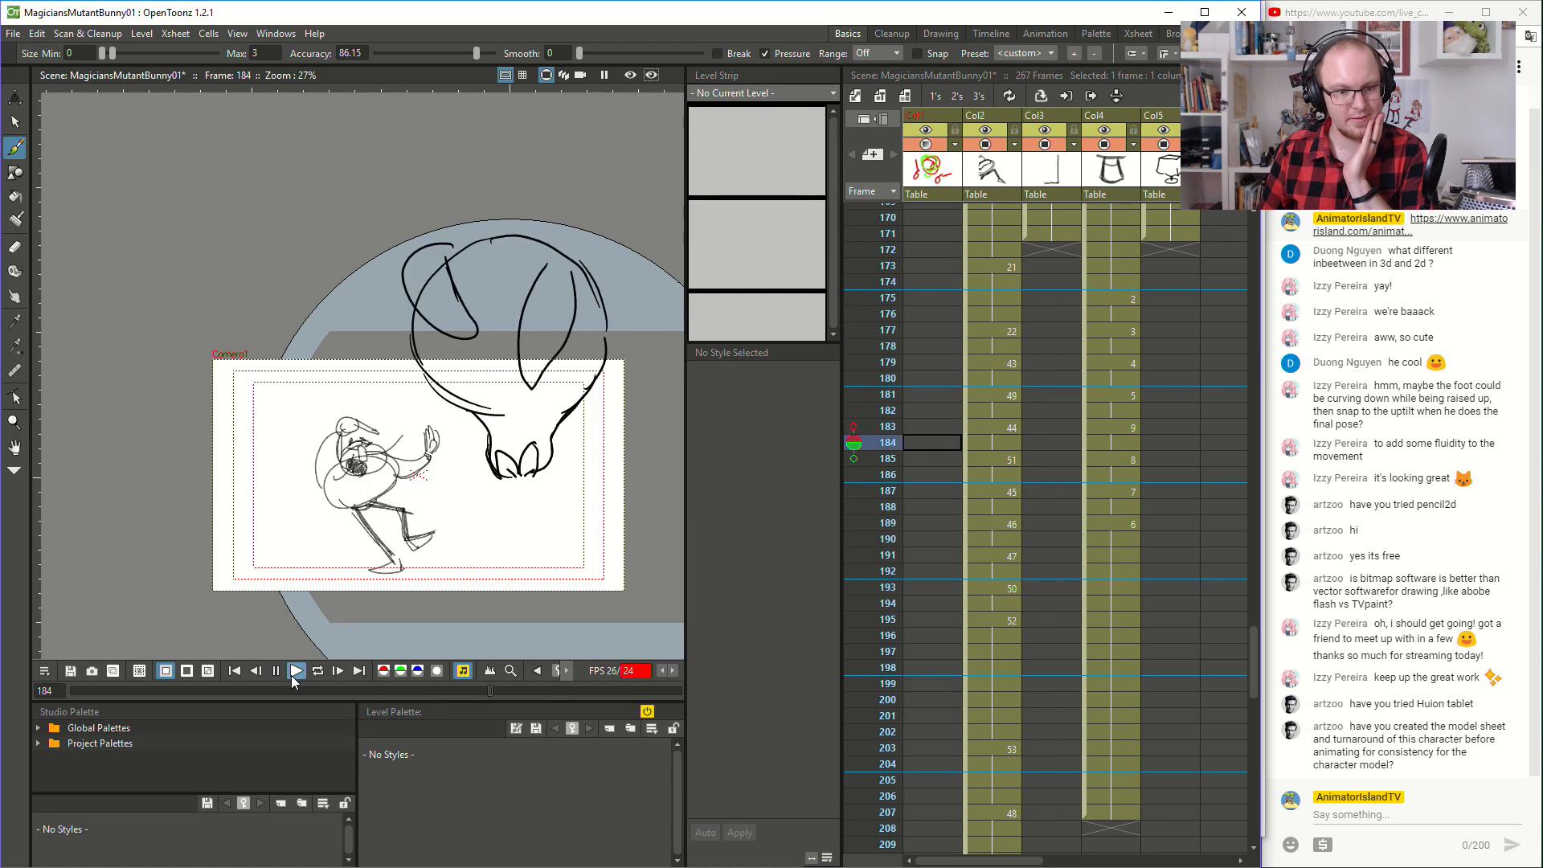
# - Replay the hat trick from frame 172 and again from frame 171 to judge the rabbit's transformation
pyautogui.click(291, 677)
pyautogui.click(986, 250)
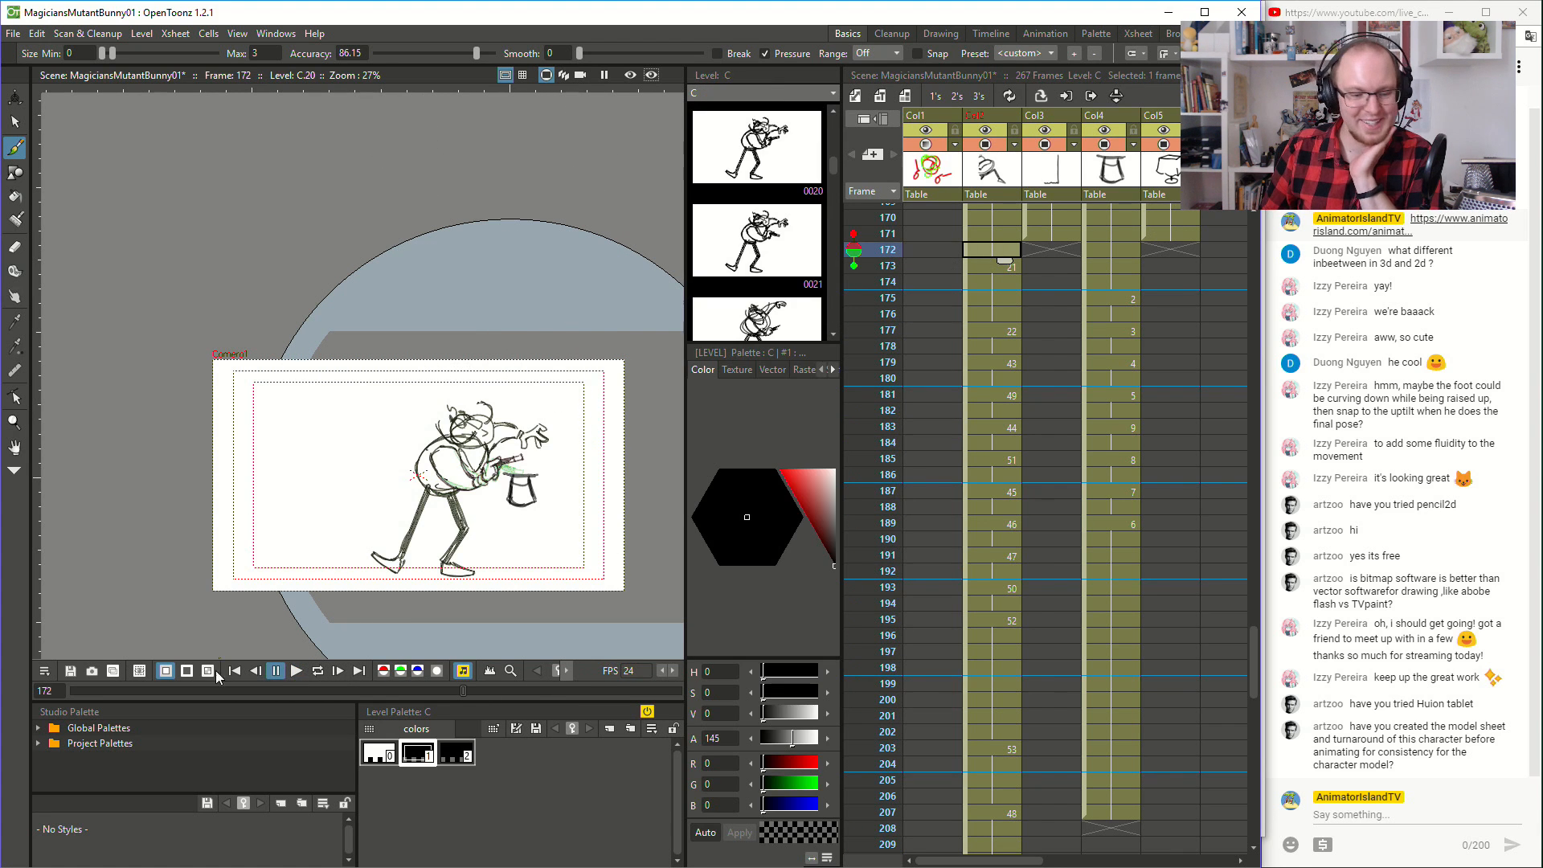
pyautogui.click(292, 678)
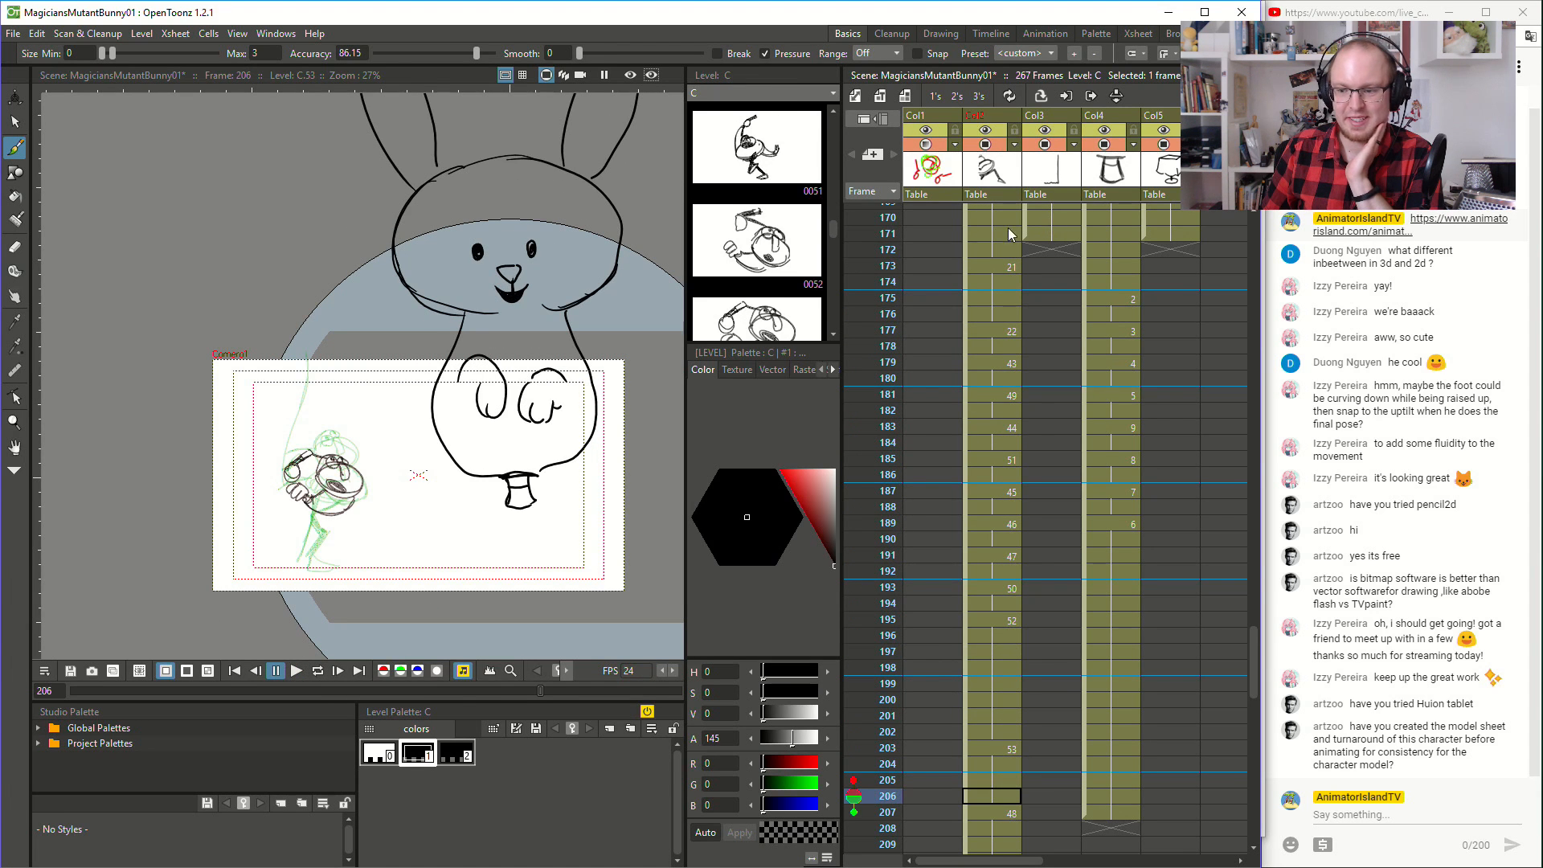
pyautogui.click(977, 234)
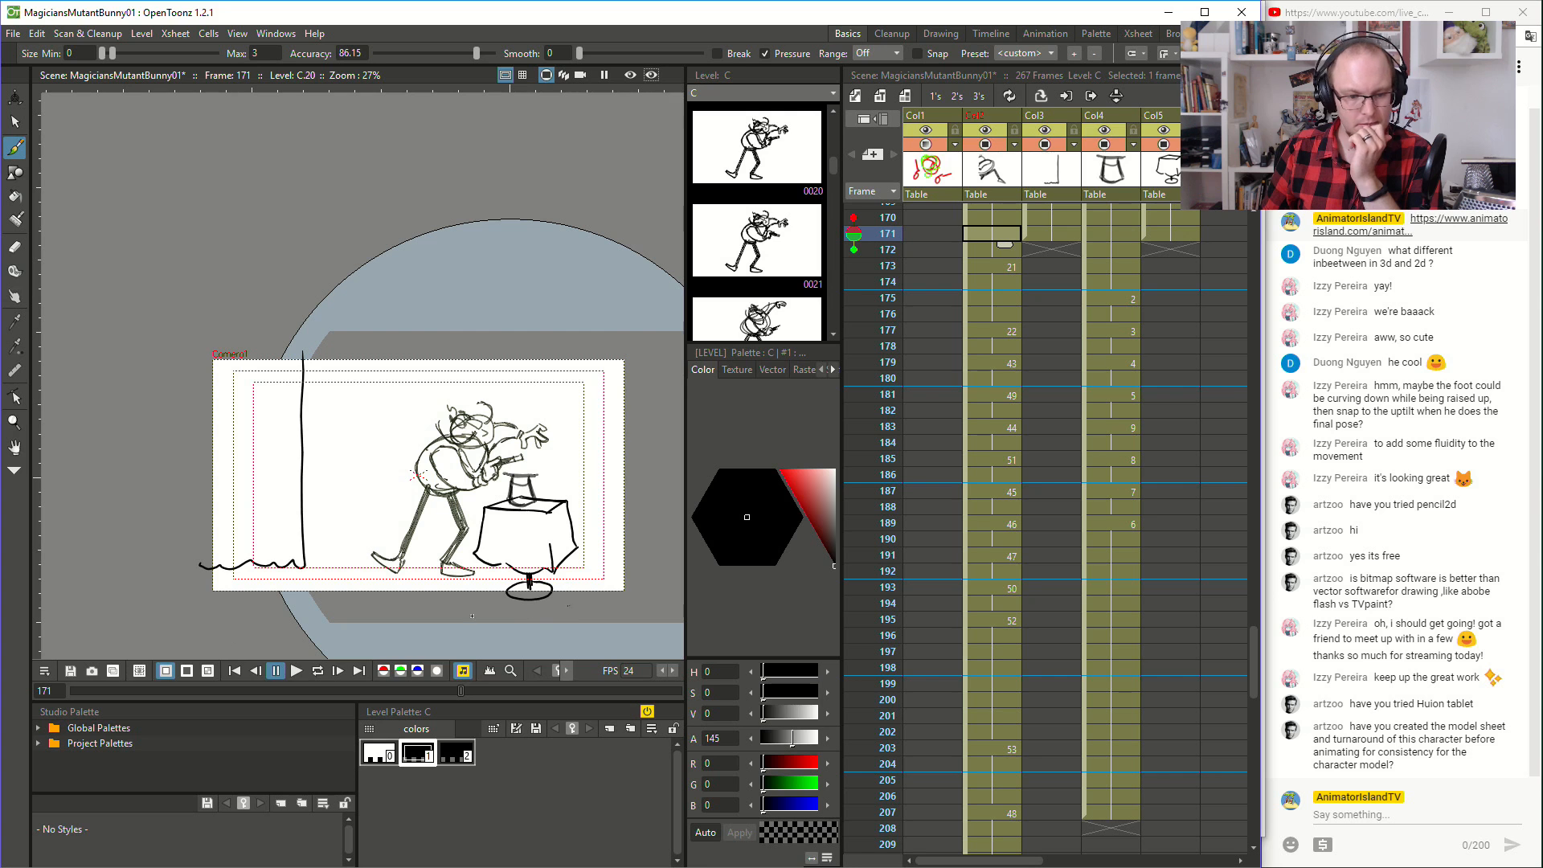
pyautogui.click(304, 670)
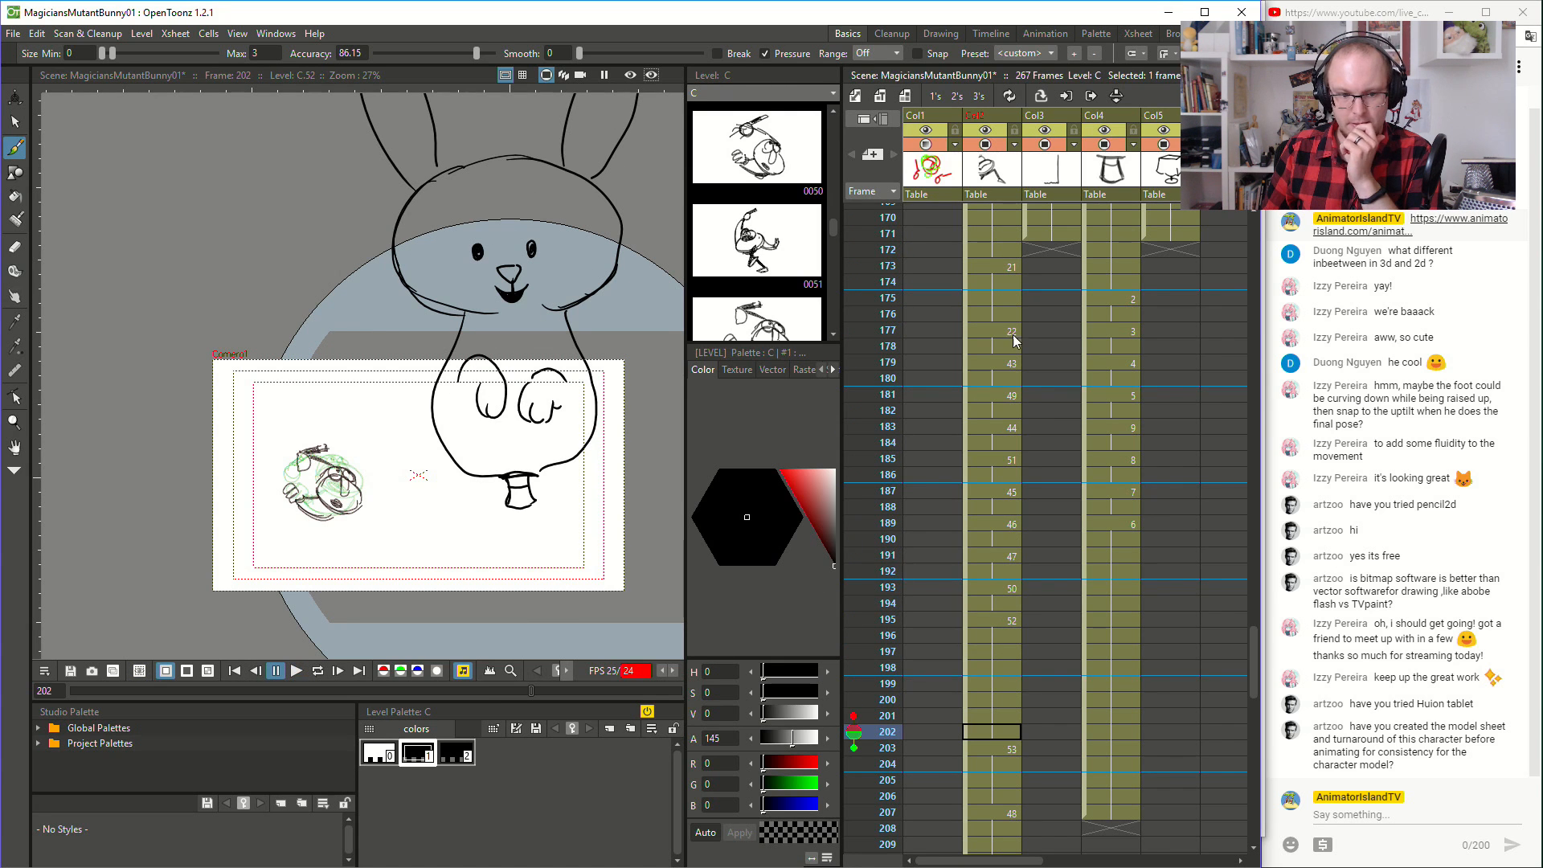
pyautogui.scroll(-4, 1017, 478)
pyautogui.scroll(2, 1018, 477)
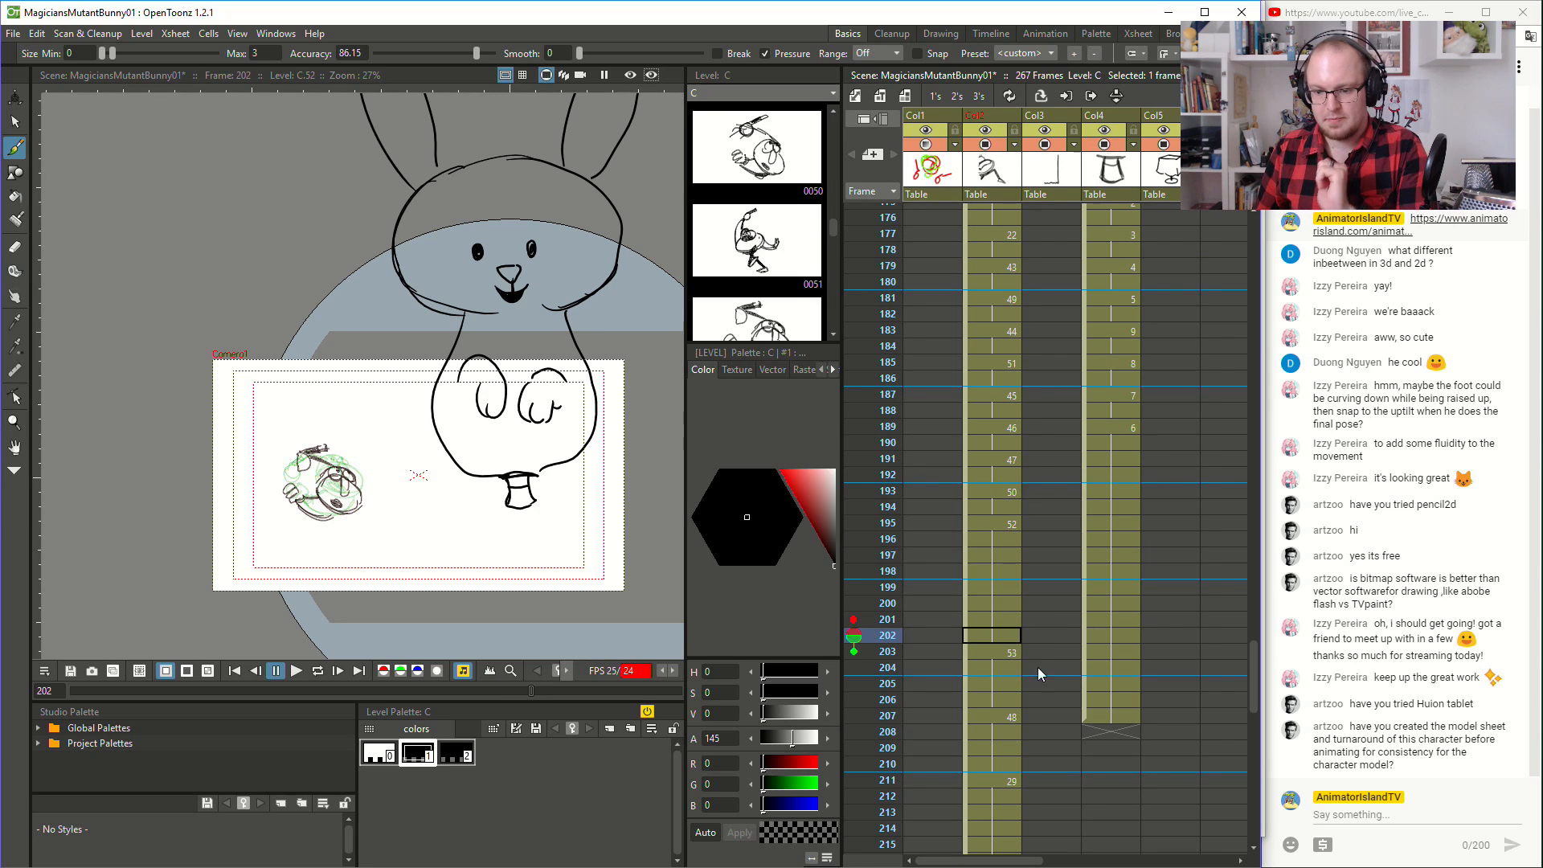
# - Set the onion skin at frame 187 to show the rabbit drawings two frames before and two frames after
pyautogui.click(1106, 395)
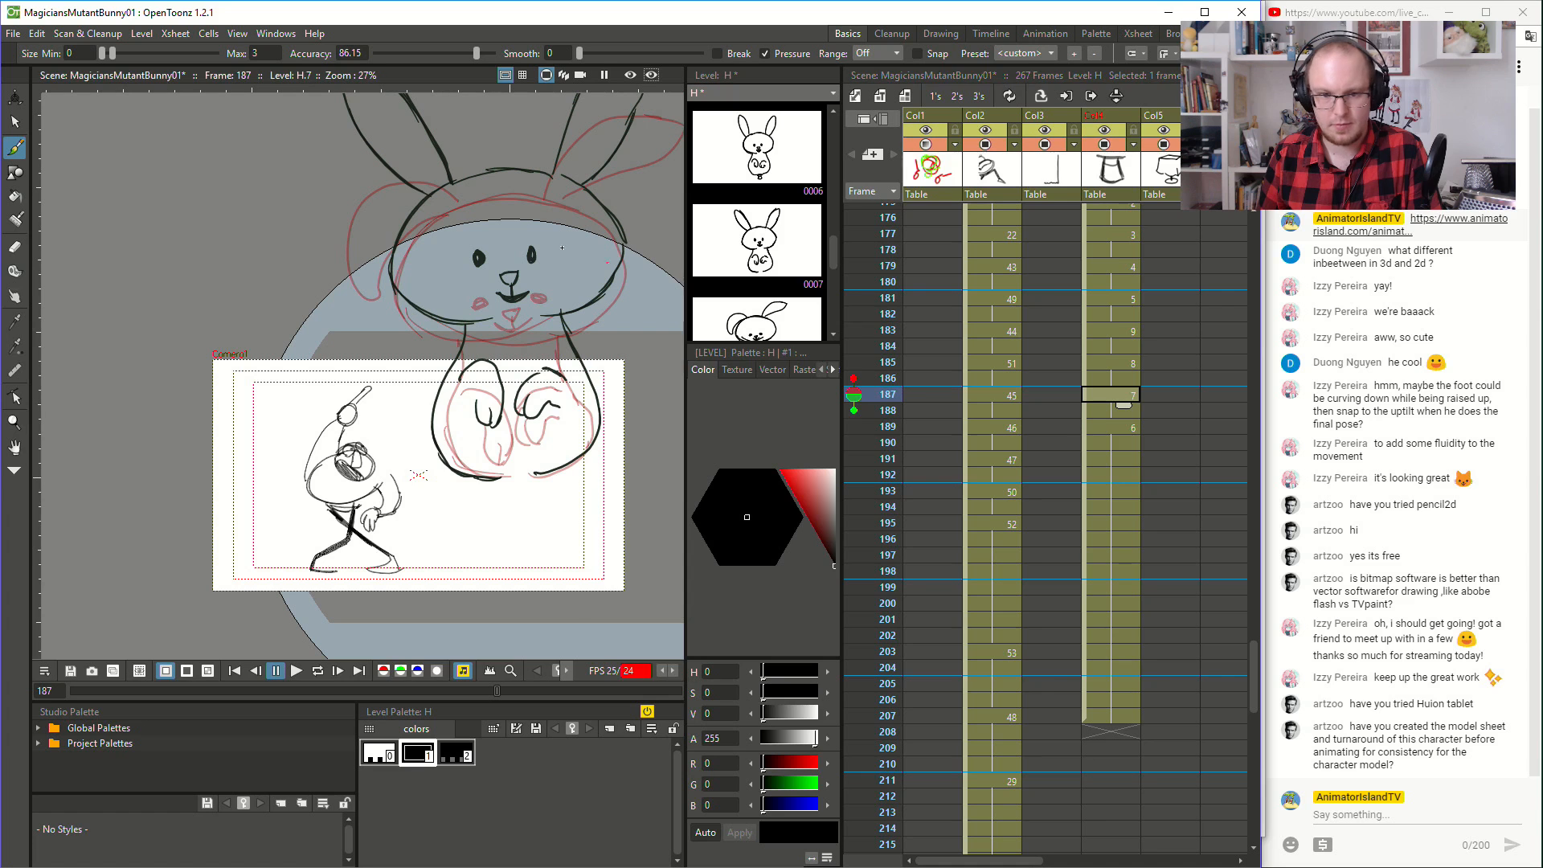
pyautogui.click(853, 426)
pyautogui.click(854, 378)
pyautogui.click(854, 363)
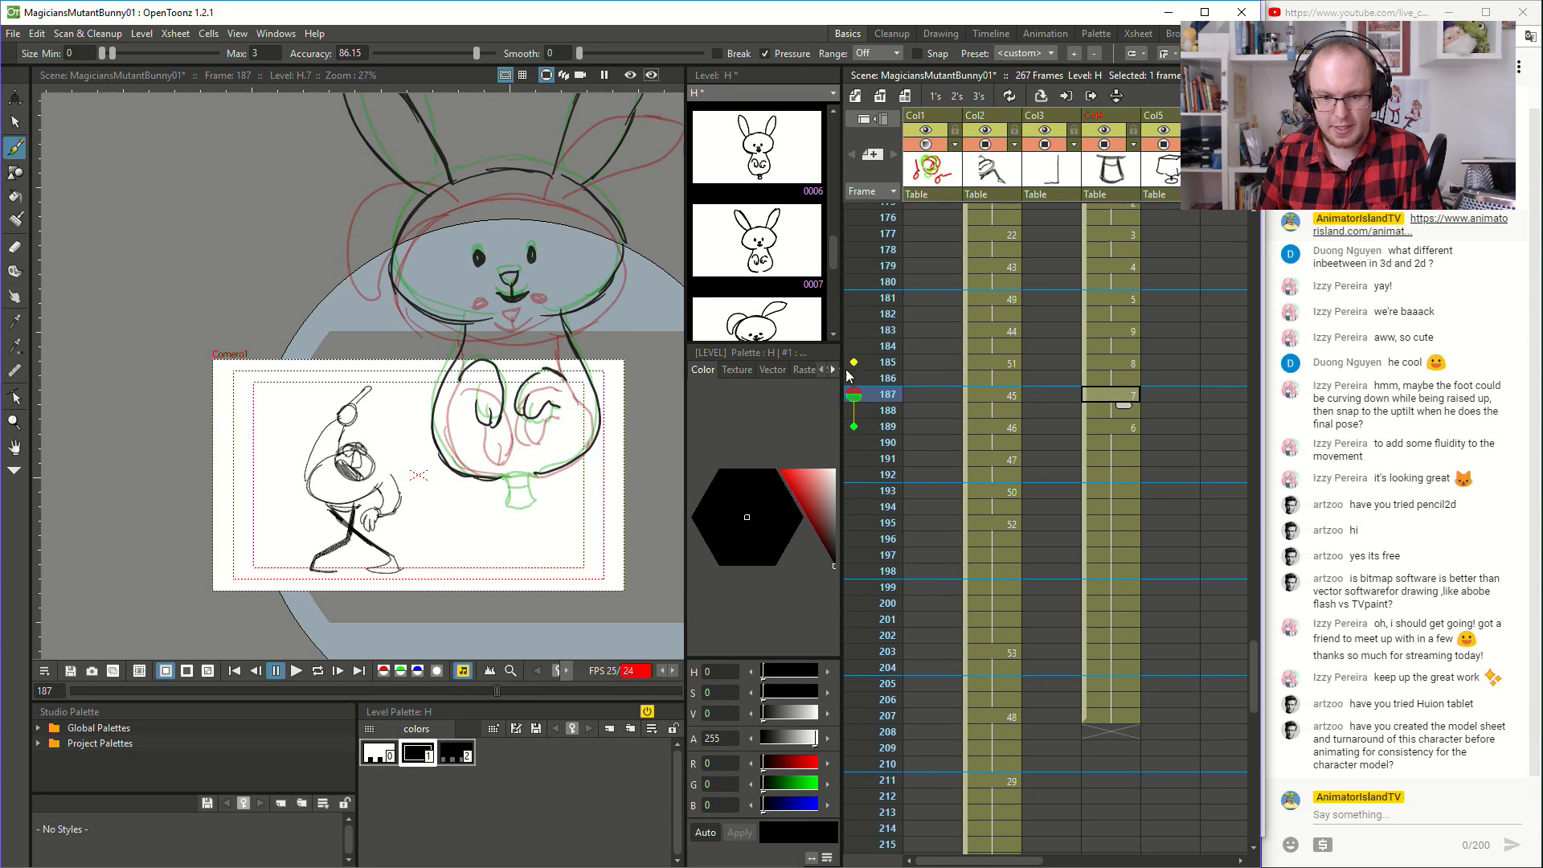
# - Compare the rabbit drawings on frames 181 and 183, and draw the small hat beneath the paws on frame 183
pyautogui.scroll(2, 544, 487)
pyautogui.click(1117, 282)
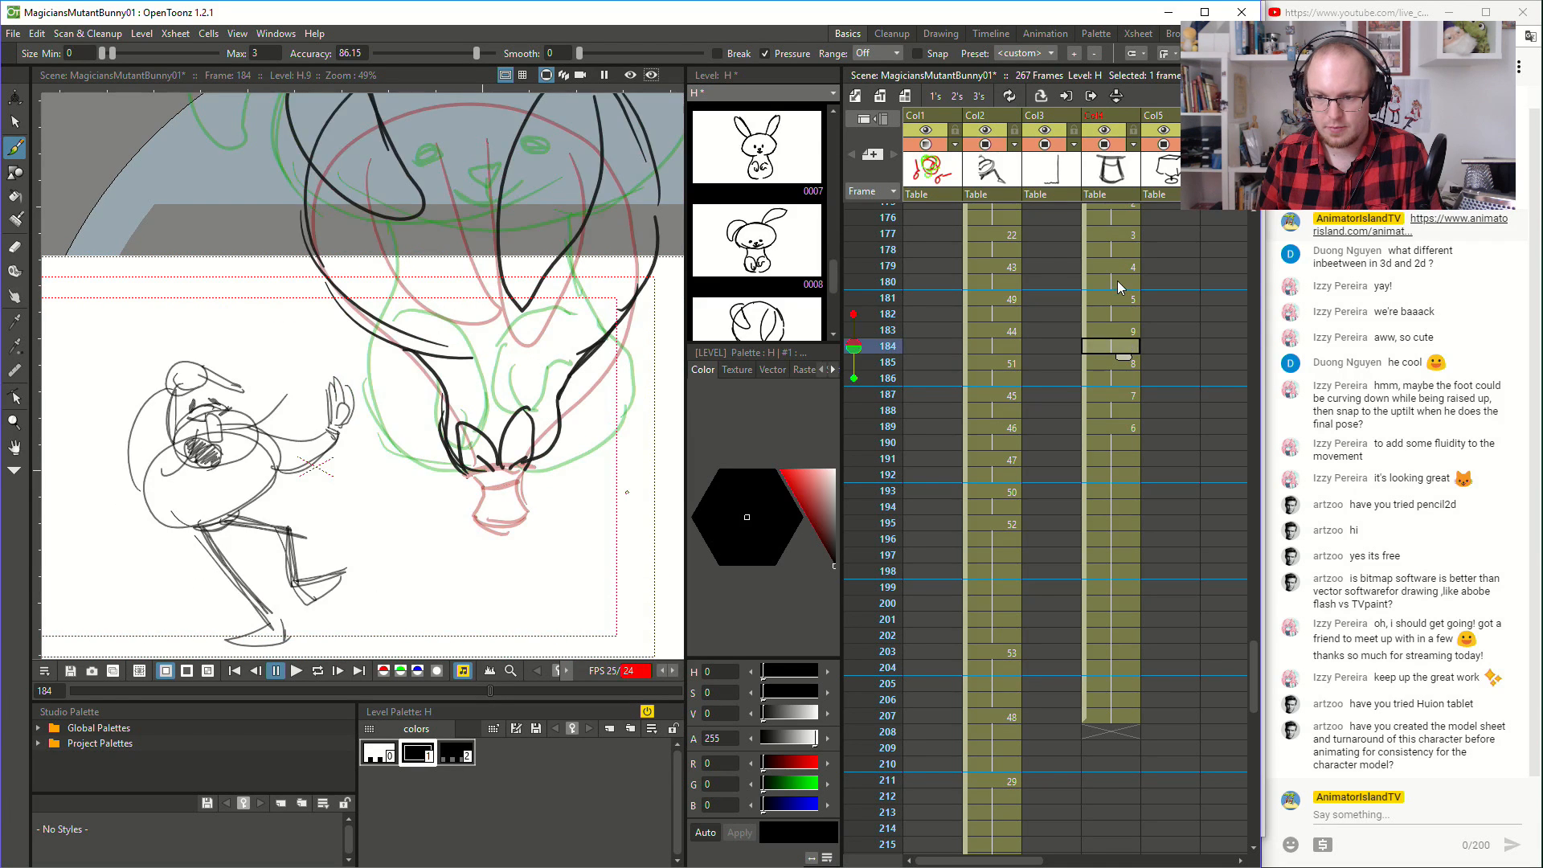
pyautogui.click(1113, 329)
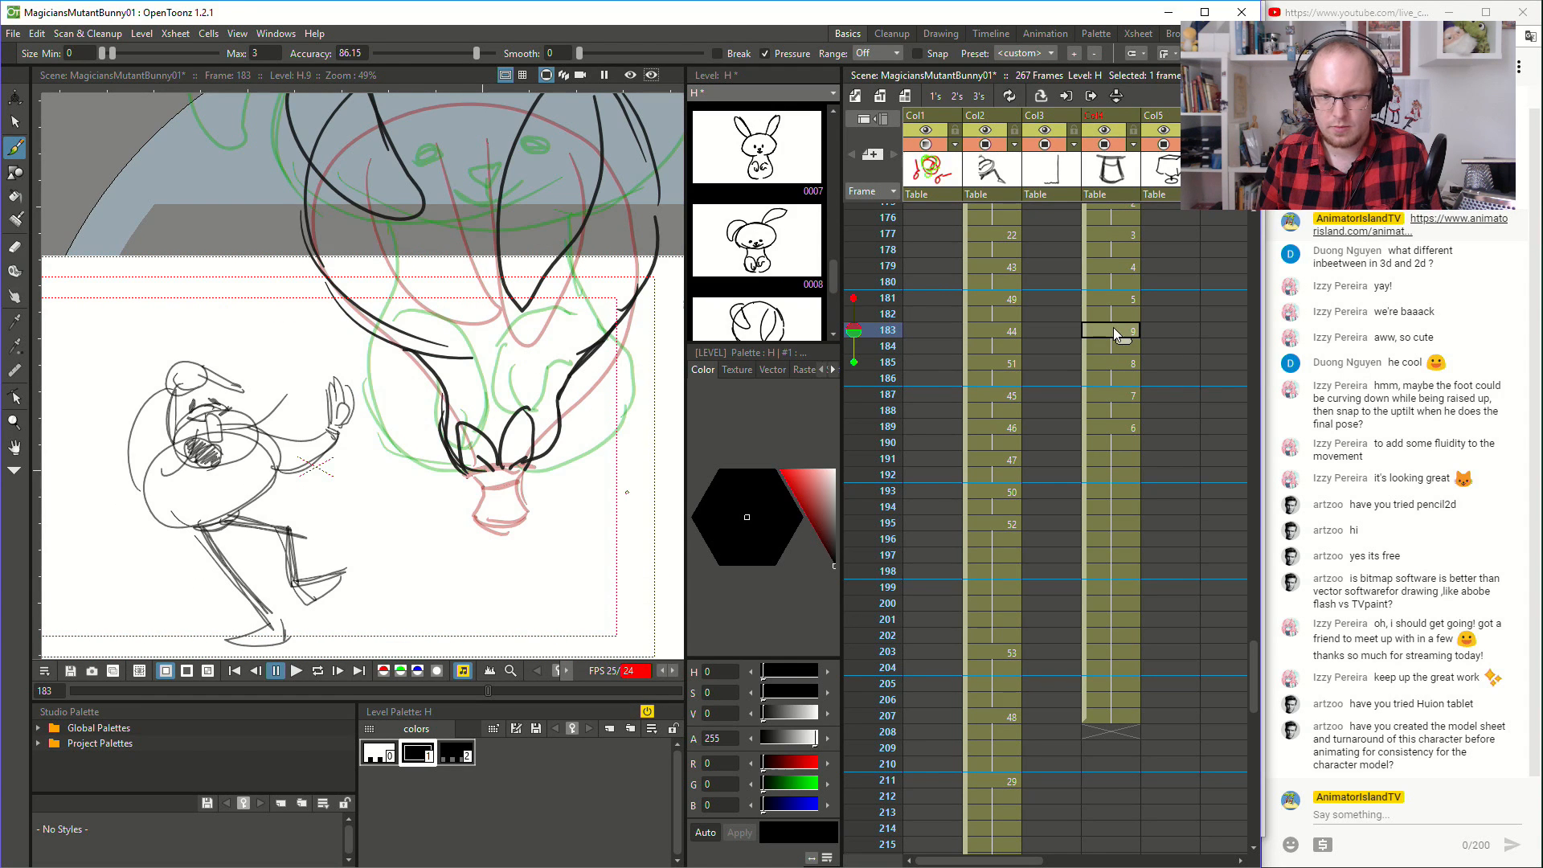
pyautogui.click(1120, 300)
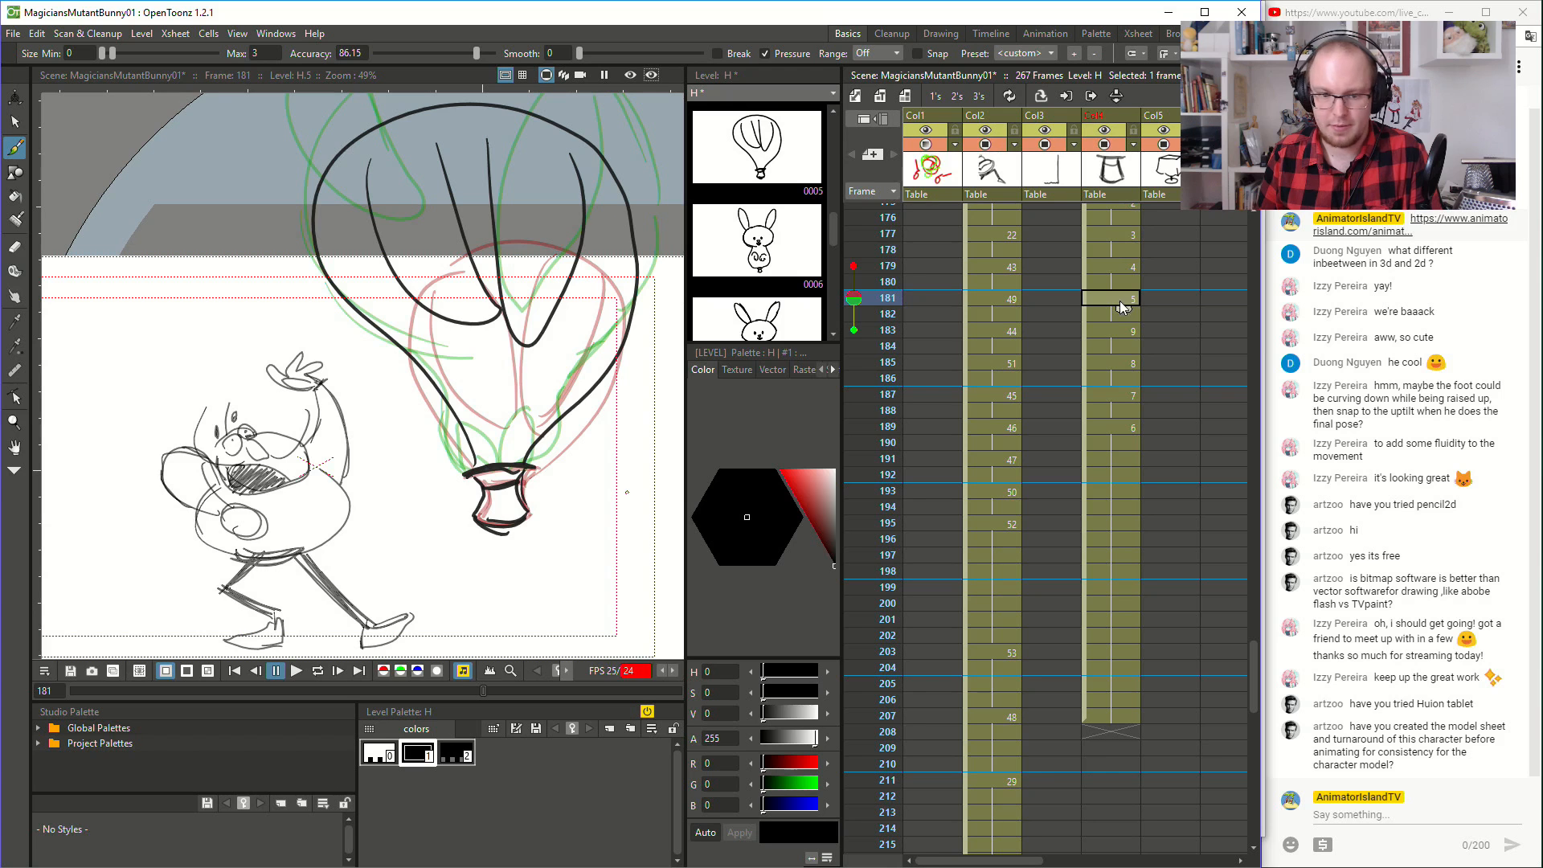
pyautogui.click(1113, 332)
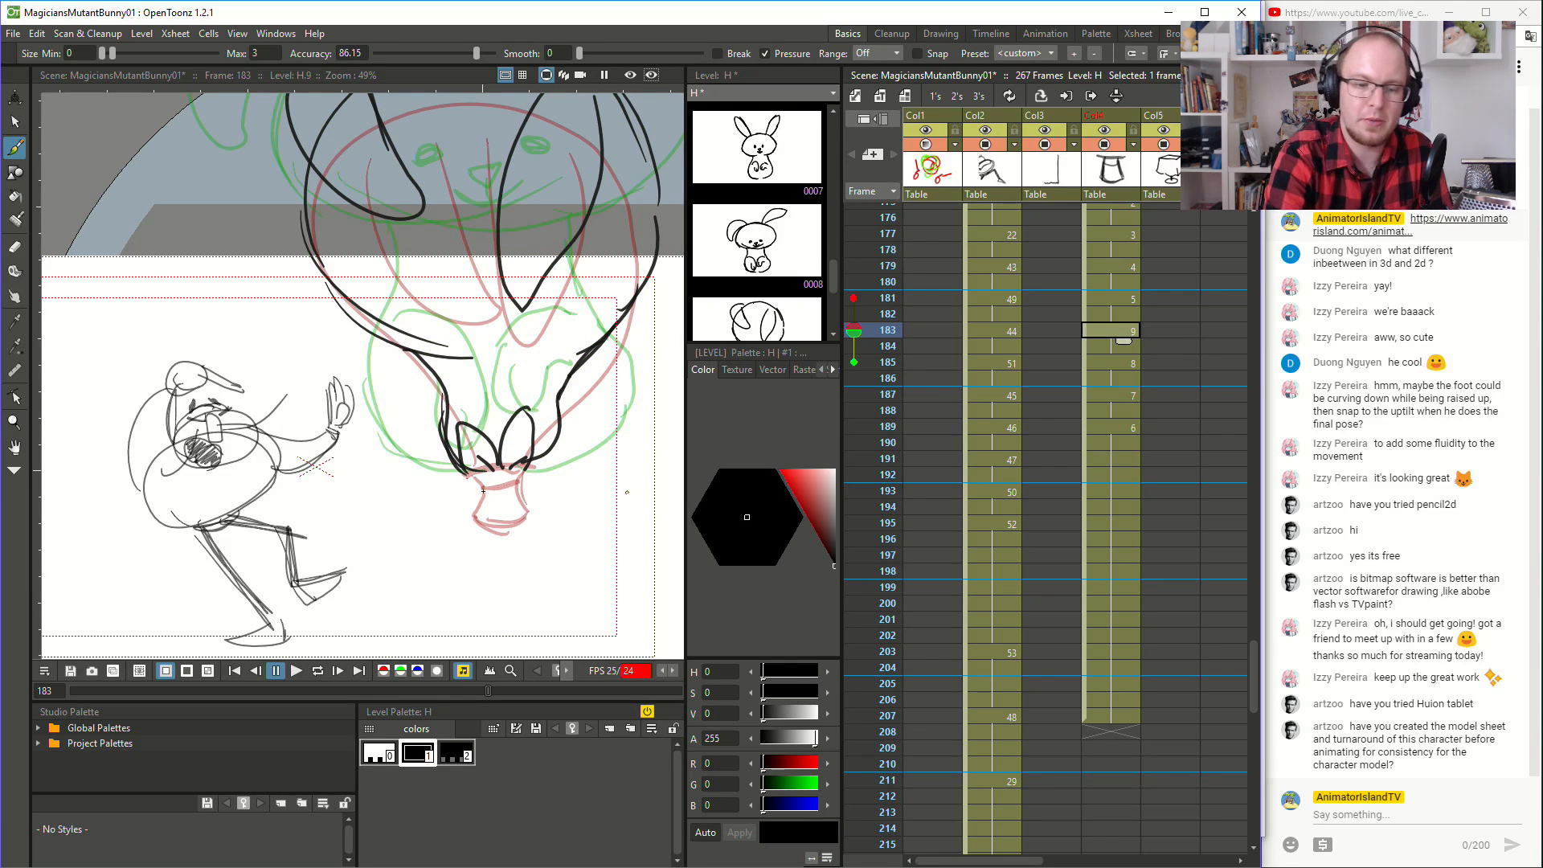
pyautogui.moveTo(468, 474); pyautogui.dragTo(528, 467)
pyautogui.moveTo(468, 530); pyautogui.dragTo(472, 535)
pyautogui.hotkey('ctrl', 'z')
pyautogui.moveTo(481, 474)
pyautogui.mouseDown()
pyautogui.moveTo(485, 531)
pyautogui.moveTo(474, 524)
pyautogui.moveTo(525, 518)
pyautogui.moveTo(528, 466)
pyautogui.mouseUp()
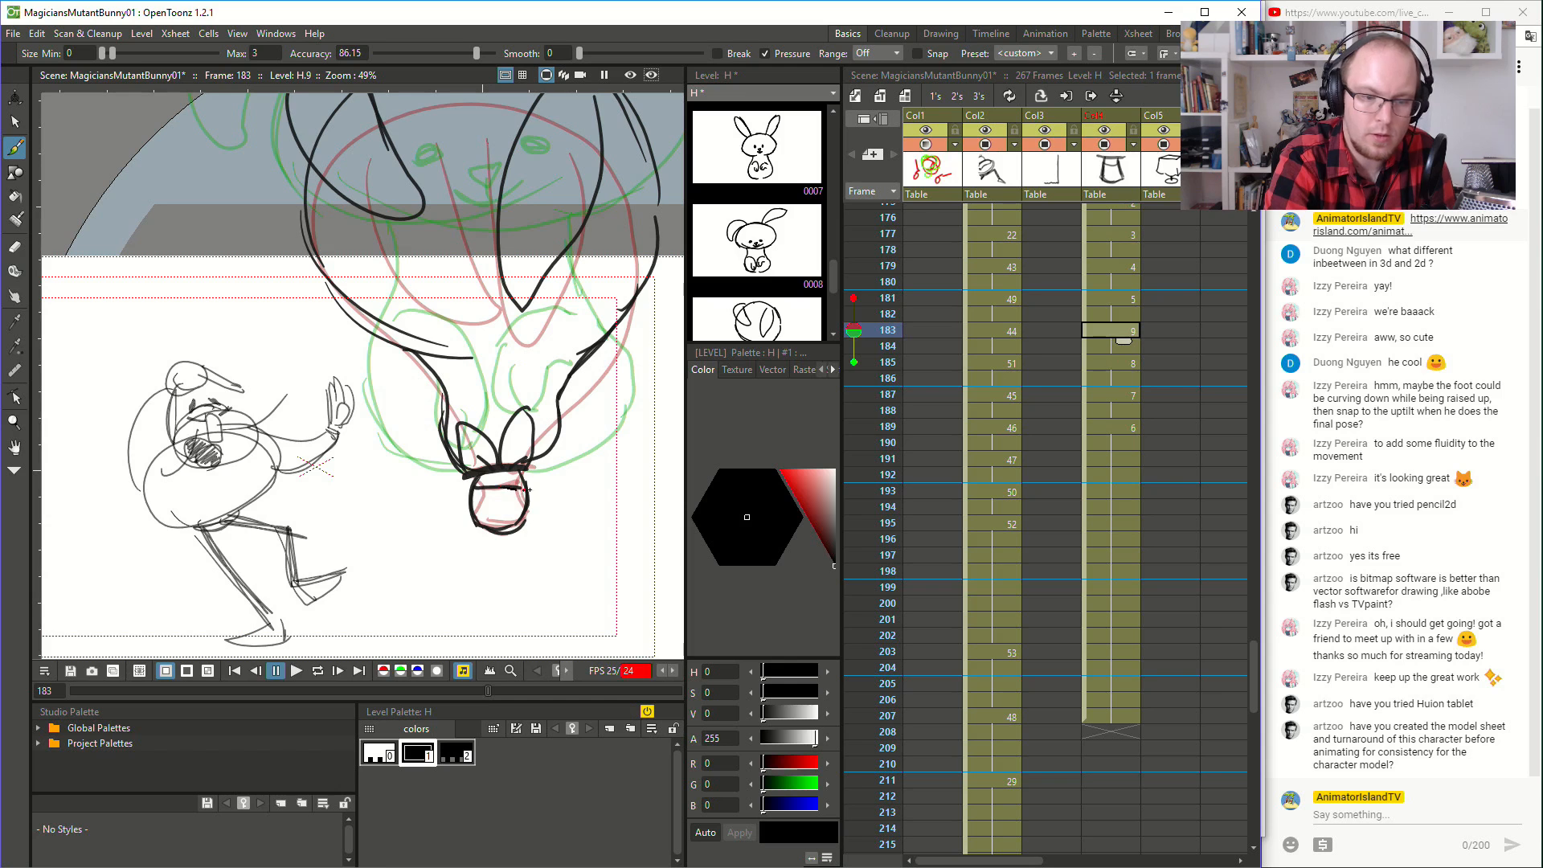
# - Draw the small hat beneath the rabbit's body on frames 185 and 187, following the neighbouring drawings
pyautogui.click(1113, 362)
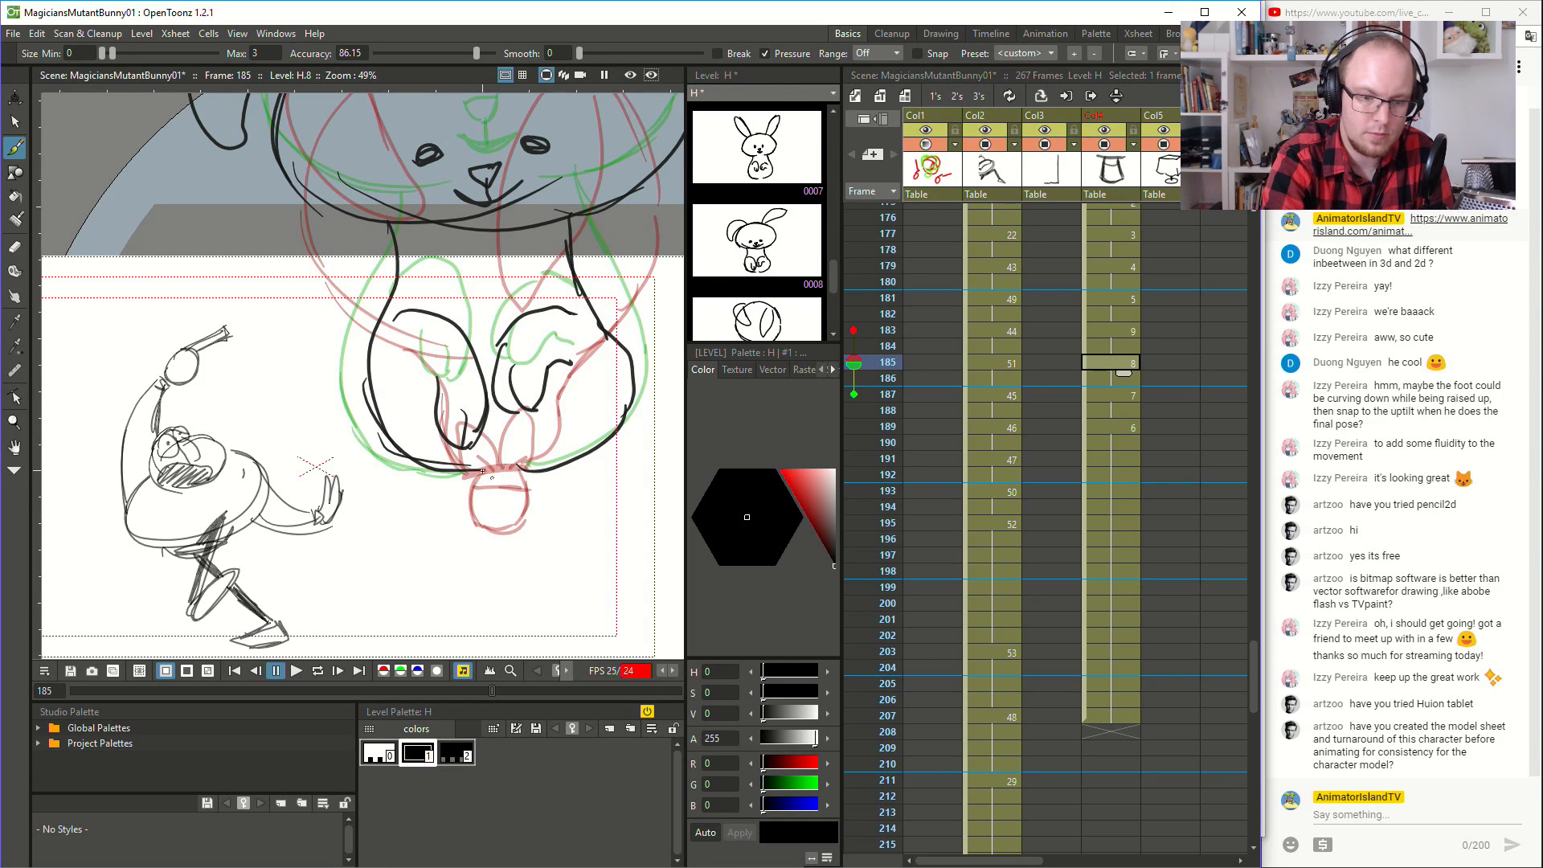
pyautogui.moveTo(522, 469)
pyautogui.mouseDown()
pyautogui.moveTo(473, 475)
pyautogui.moveTo(469, 520)
pyautogui.moveTo(472, 495)
pyautogui.moveTo(475, 523)
pyautogui.moveTo(515, 533)
pyautogui.moveTo(479, 525)
pyautogui.moveTo(520, 523)
pyautogui.moveTo(516, 467)
pyautogui.mouseUp()
pyautogui.hotkey('ctrl', 'z')
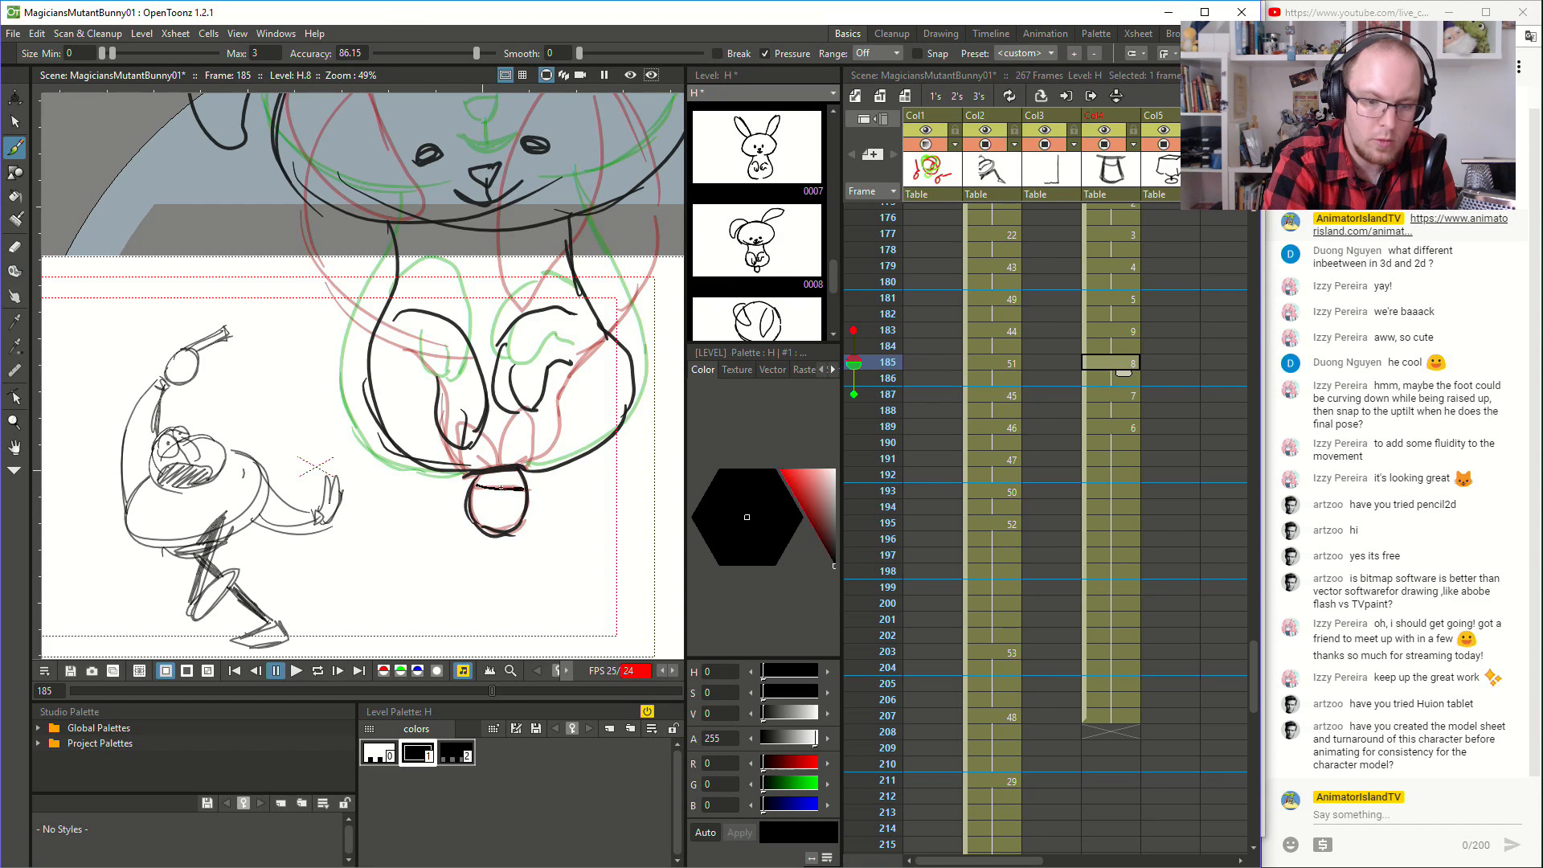
pyautogui.click(1112, 393)
pyautogui.moveTo(460, 477); pyautogui.dragTo(516, 467)
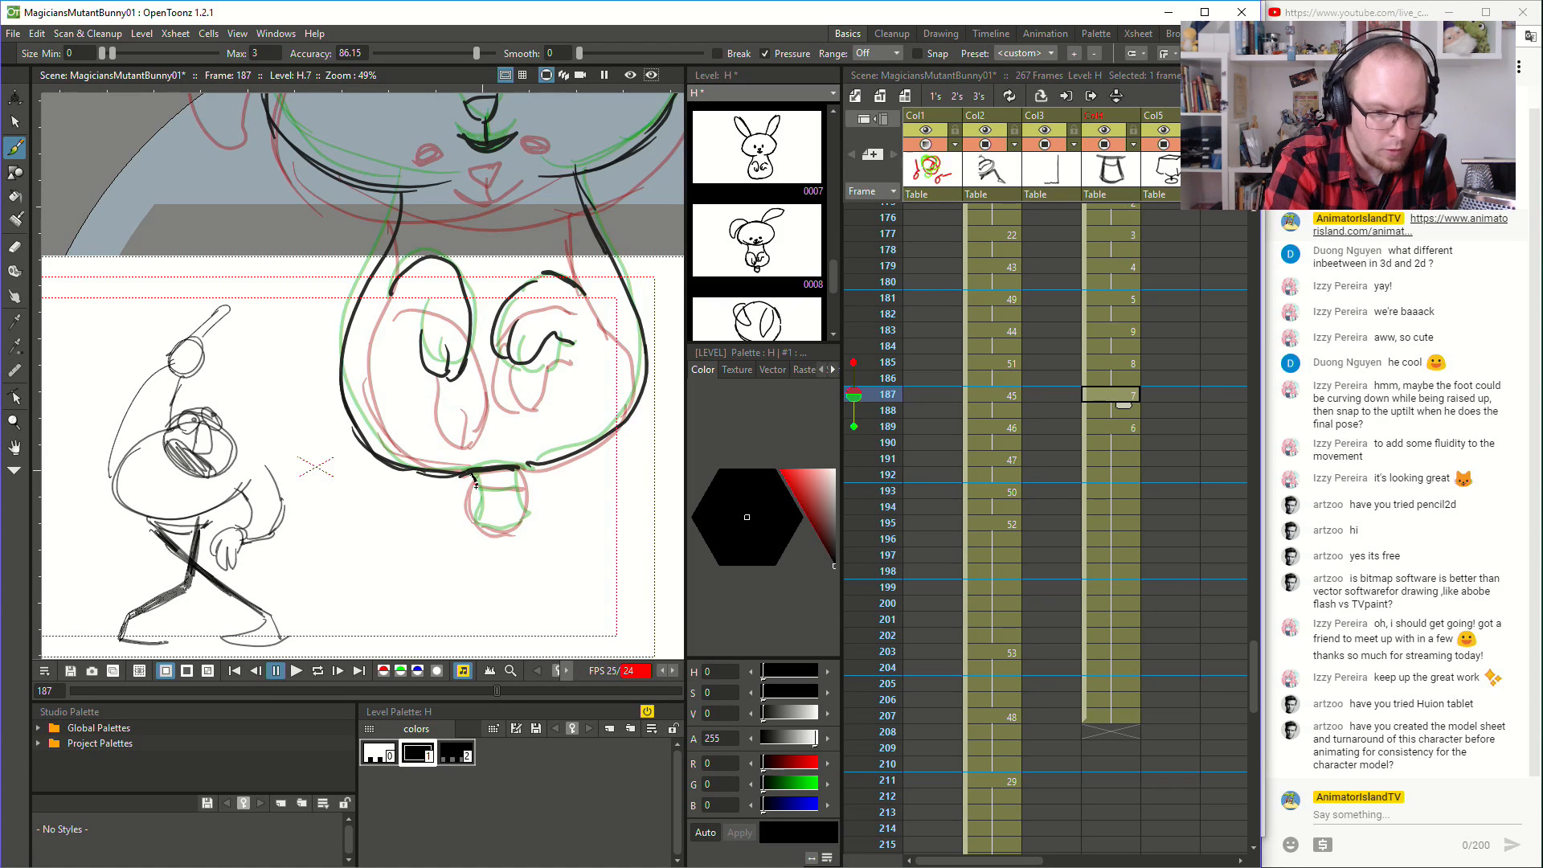
pyautogui.moveTo(474, 476)
pyautogui.mouseDown()
pyautogui.moveTo(475, 523)
pyautogui.moveTo(515, 524)
pyautogui.moveTo(490, 526)
pyautogui.moveTo(523, 519)
pyautogui.moveTo(516, 469)
pyautogui.mouseUp()
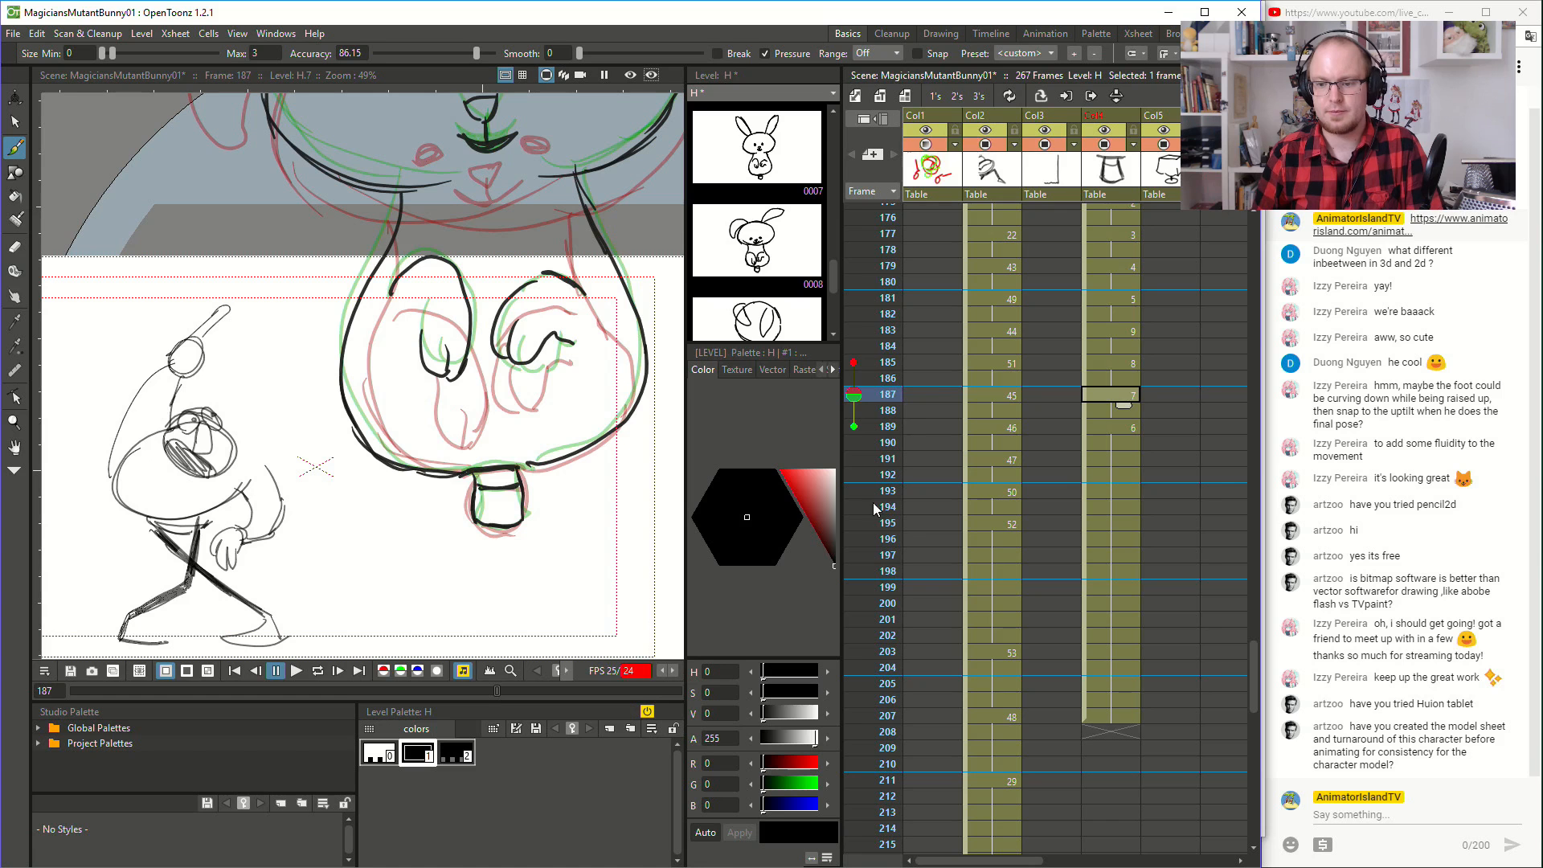
# - Play the hat trick from frame 168 and again from frame 149 to check the transformation with the added hats
pyautogui.scroll(-2, 1011, 503)
pyautogui.scroll(4, 1015, 434)
pyautogui.click(1049, 380)
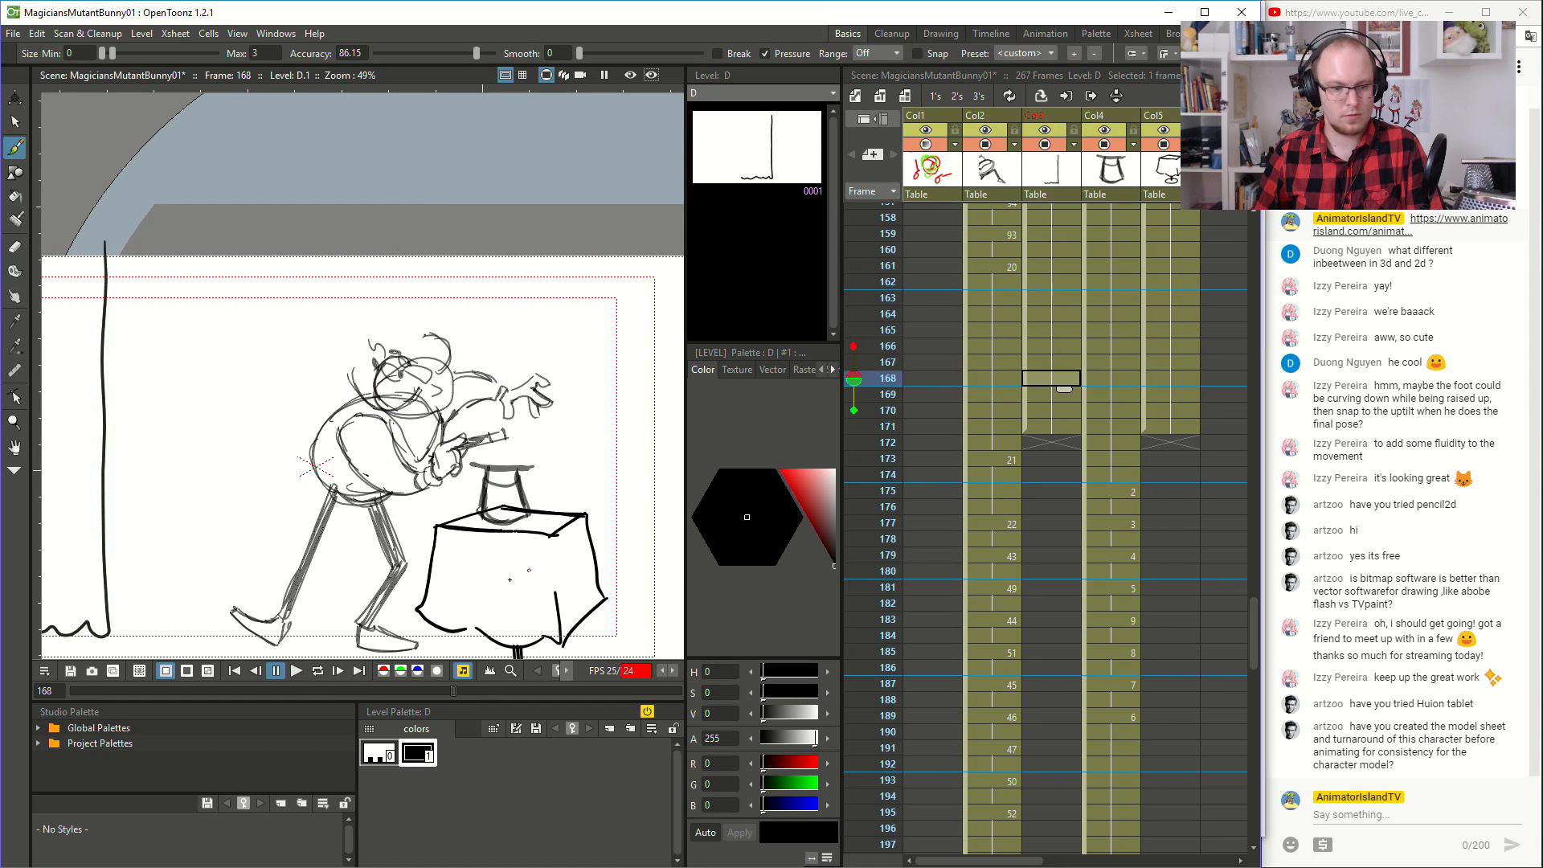
pyautogui.click(299, 675)
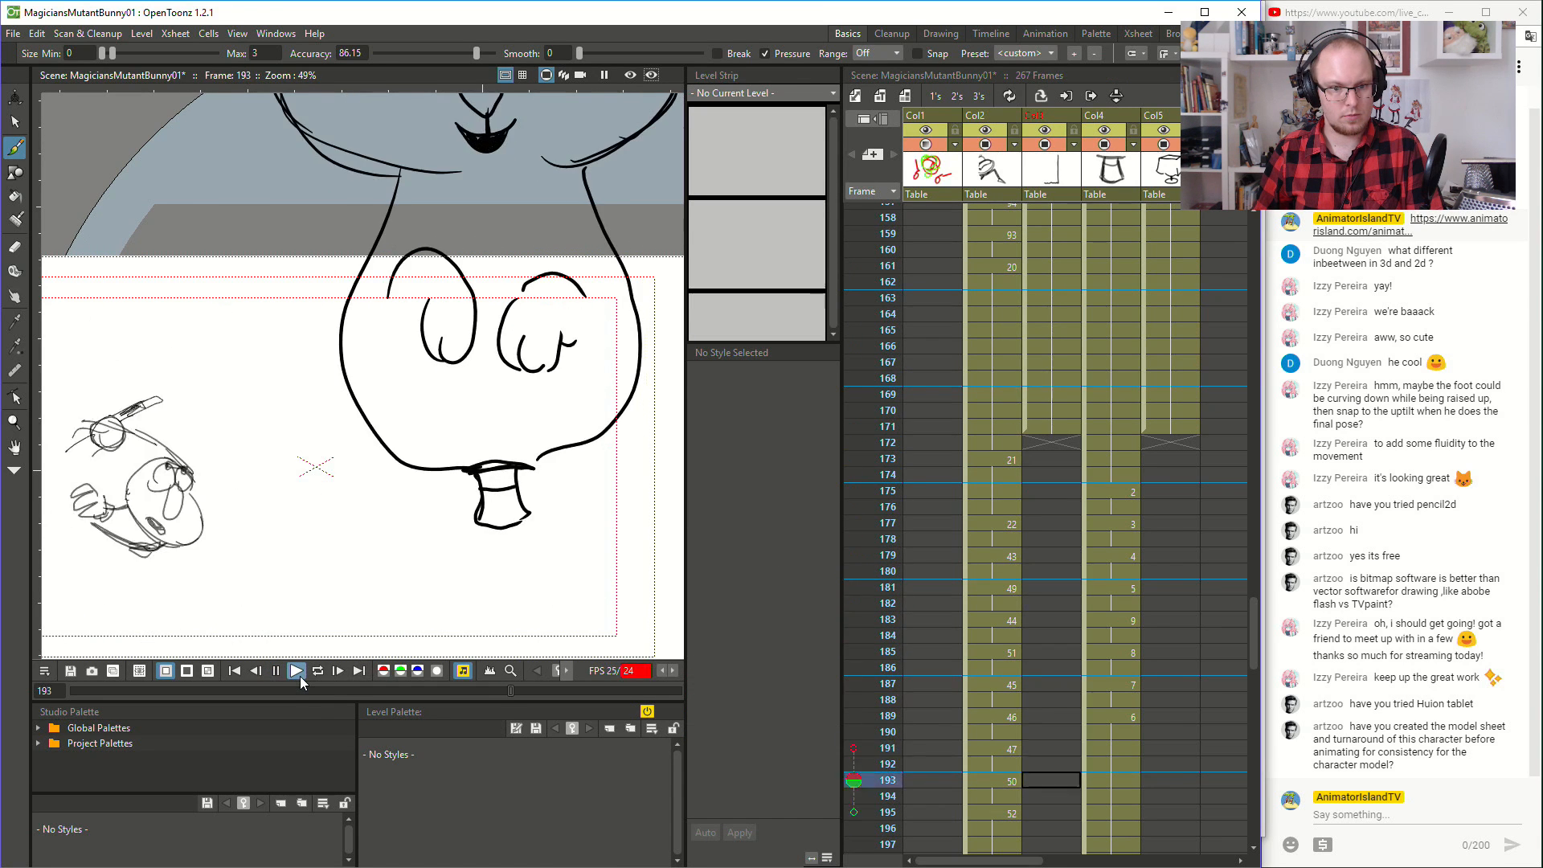
pyautogui.scroll(-4, 1069, 546)
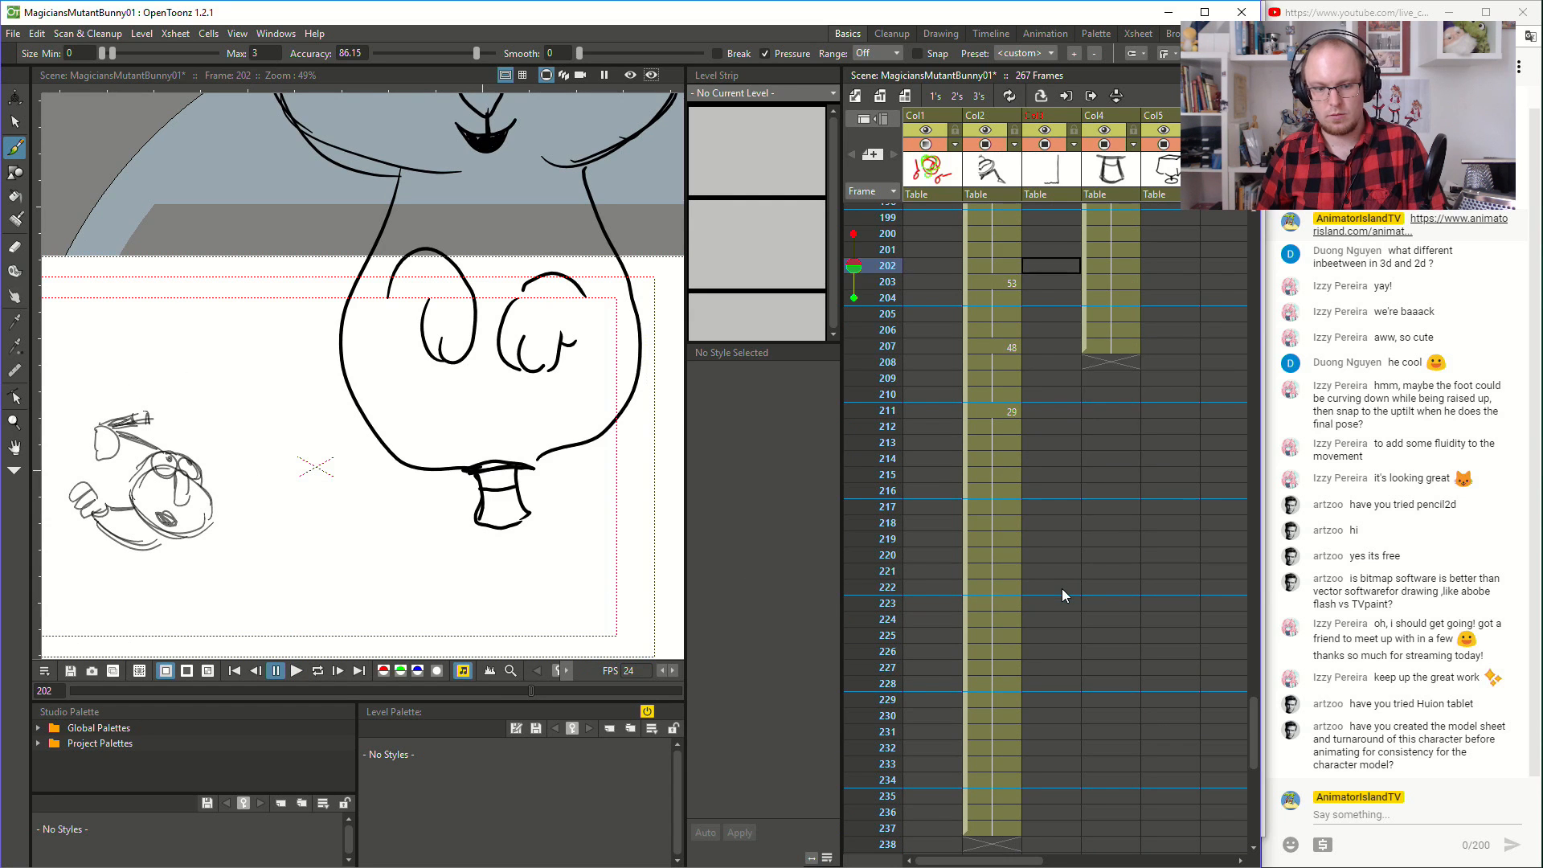
pyautogui.scroll(-2, 380, 518)
pyautogui.scroll(2, 971, 499)
pyautogui.scroll(7, 971, 501)
pyautogui.click(992, 379)
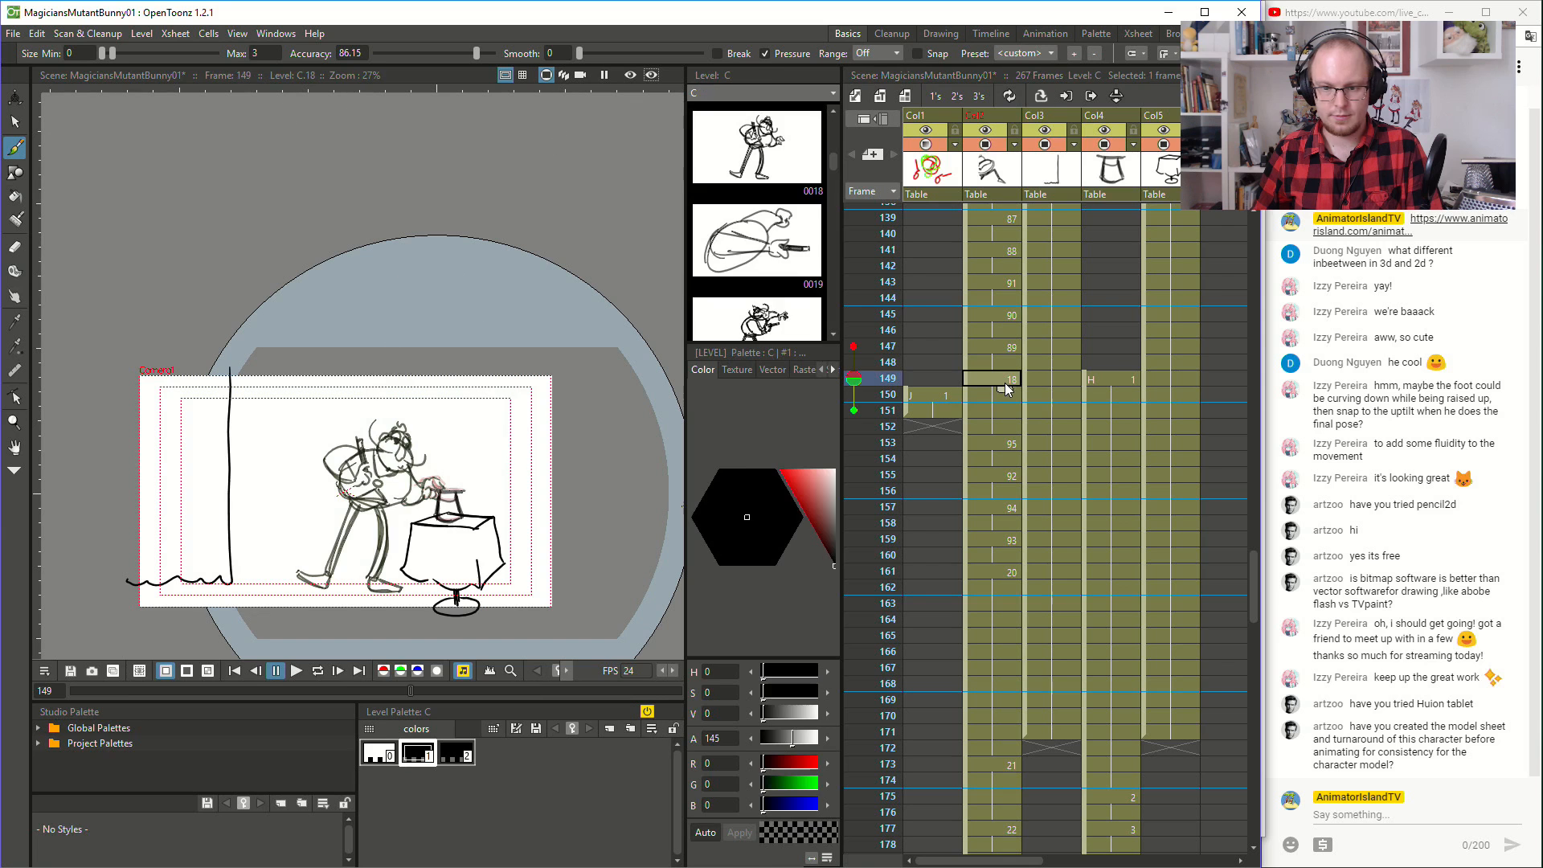
pyautogui.click(297, 670)
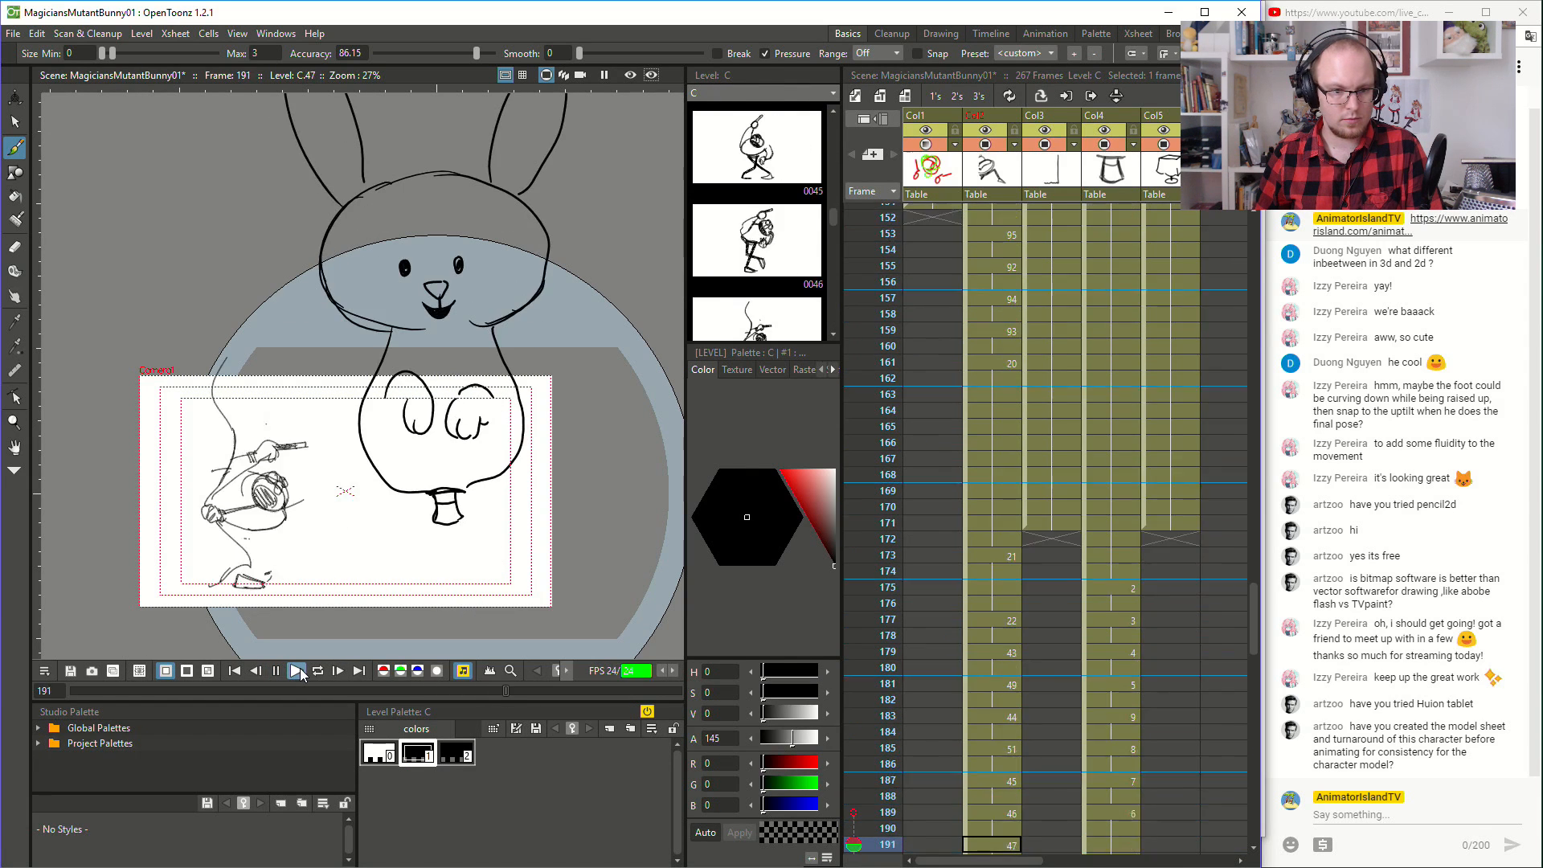
pyautogui.click(300, 668)
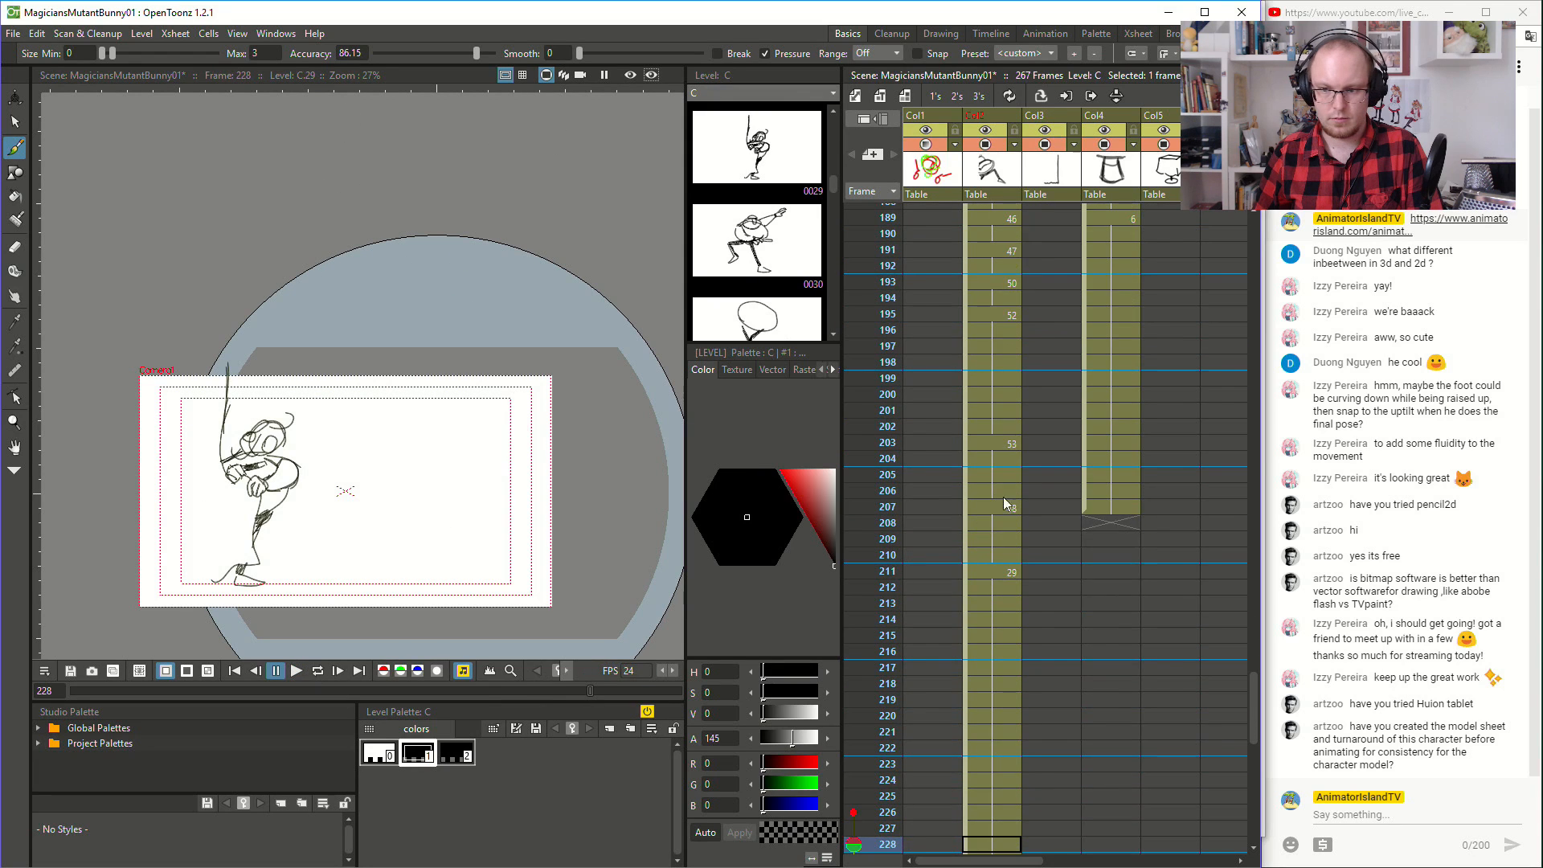
# - Extend the hold of the final rabbit drawing by about 40 frames beyond frame 207
pyautogui.scroll(4, 1125, 539)
pyautogui.scroll(-4, 1154, 548)
pyautogui.click(1111, 508)
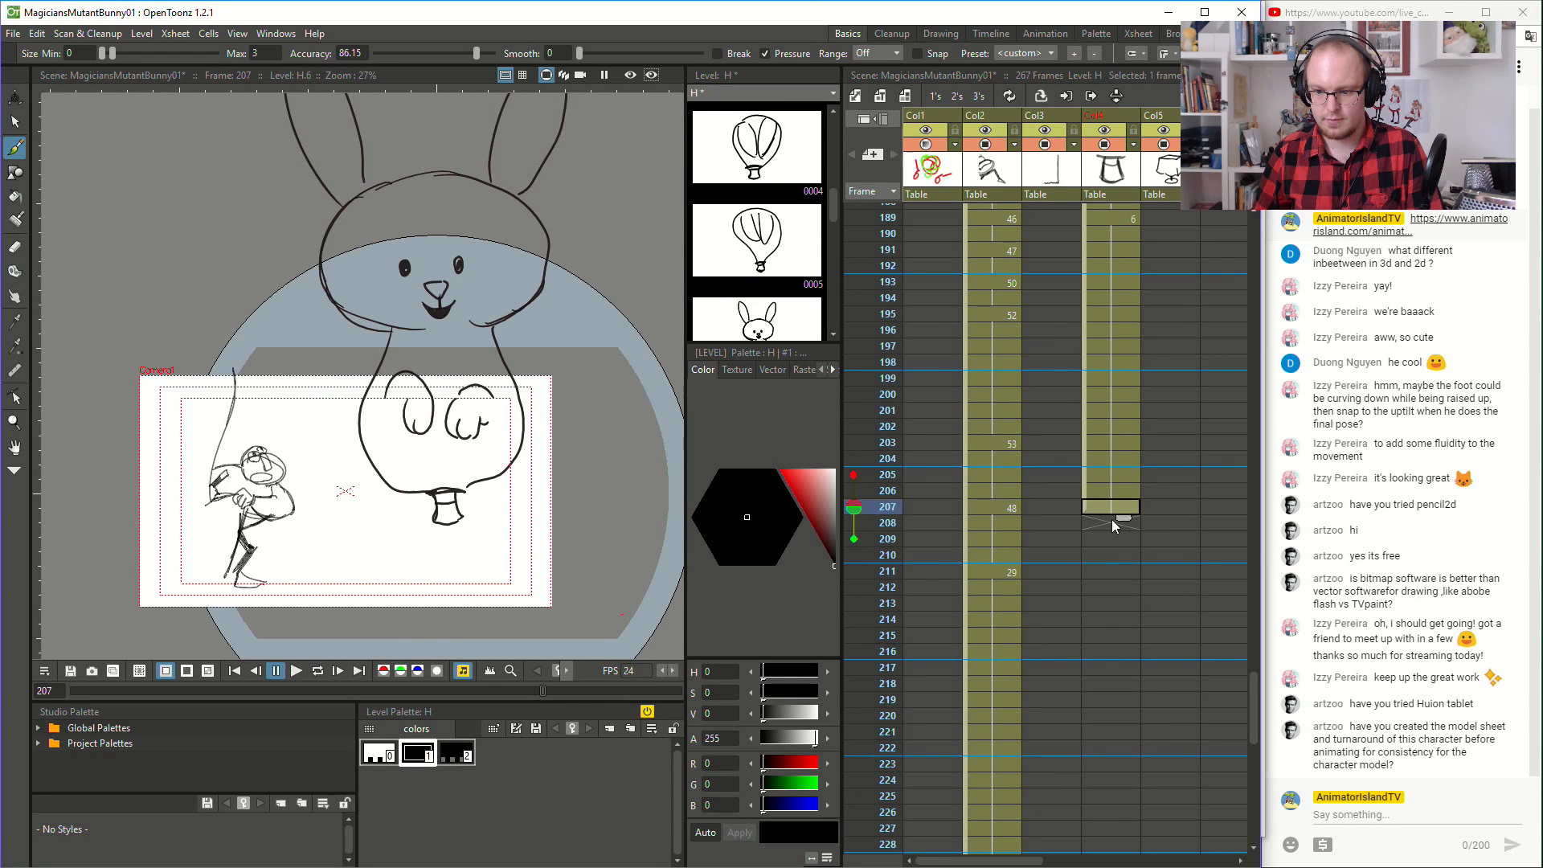
pyautogui.scroll(-1, 1114, 514)
pyautogui.moveTo(1128, 421); pyautogui.dragTo(1117, 768)
# - Play the whole animation from frame 1 to review the magician's performance
pyautogui.scroll(8, 955, 422)
pyautogui.scroll(16, 969, 438)
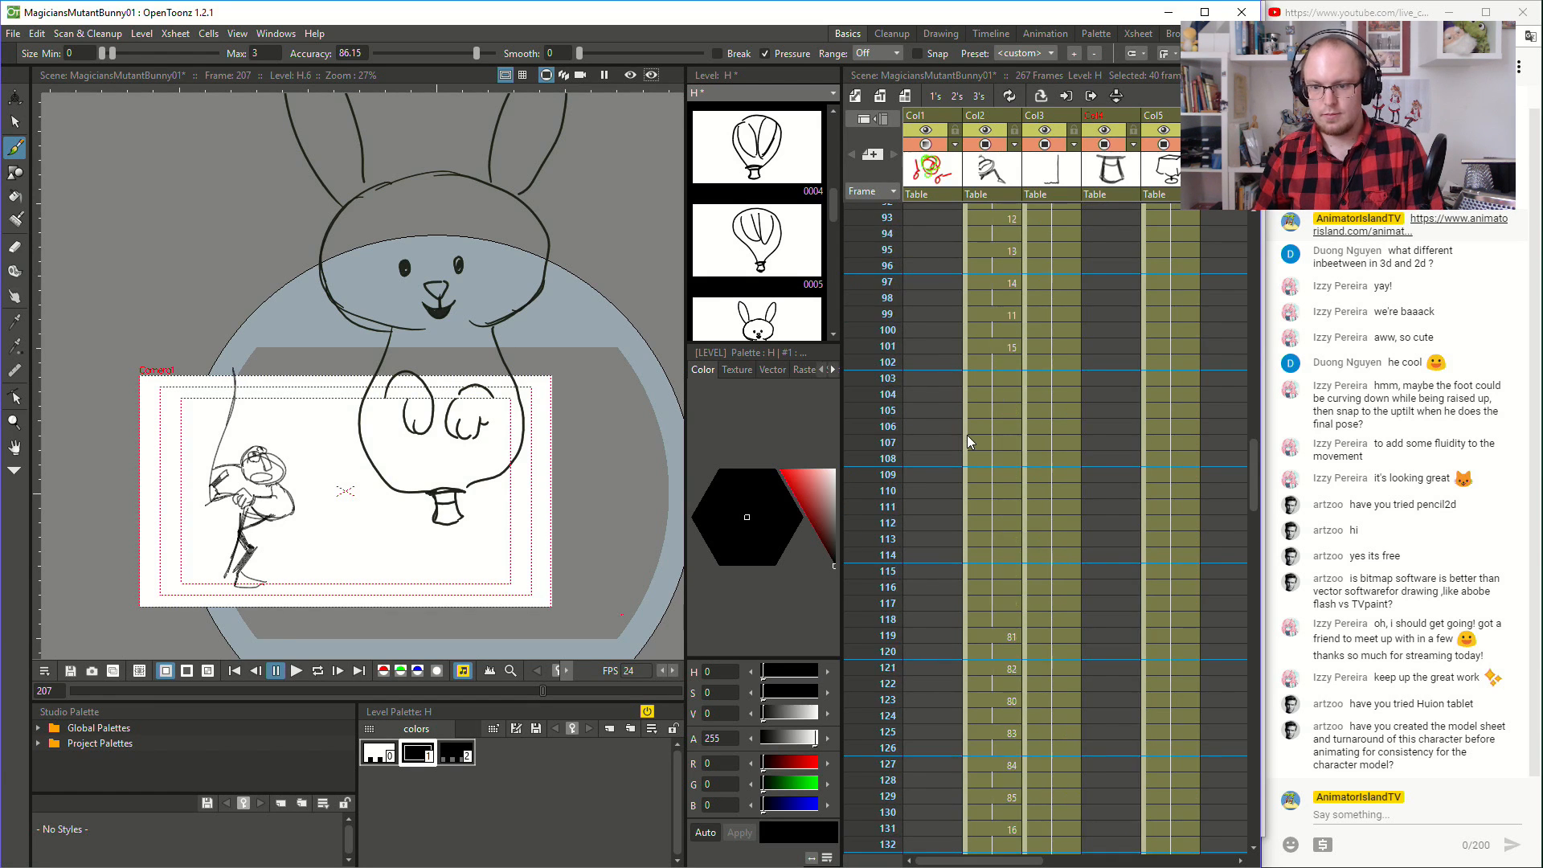
pyautogui.moveTo(1253, 404); pyautogui.dragTo(1253, 232)
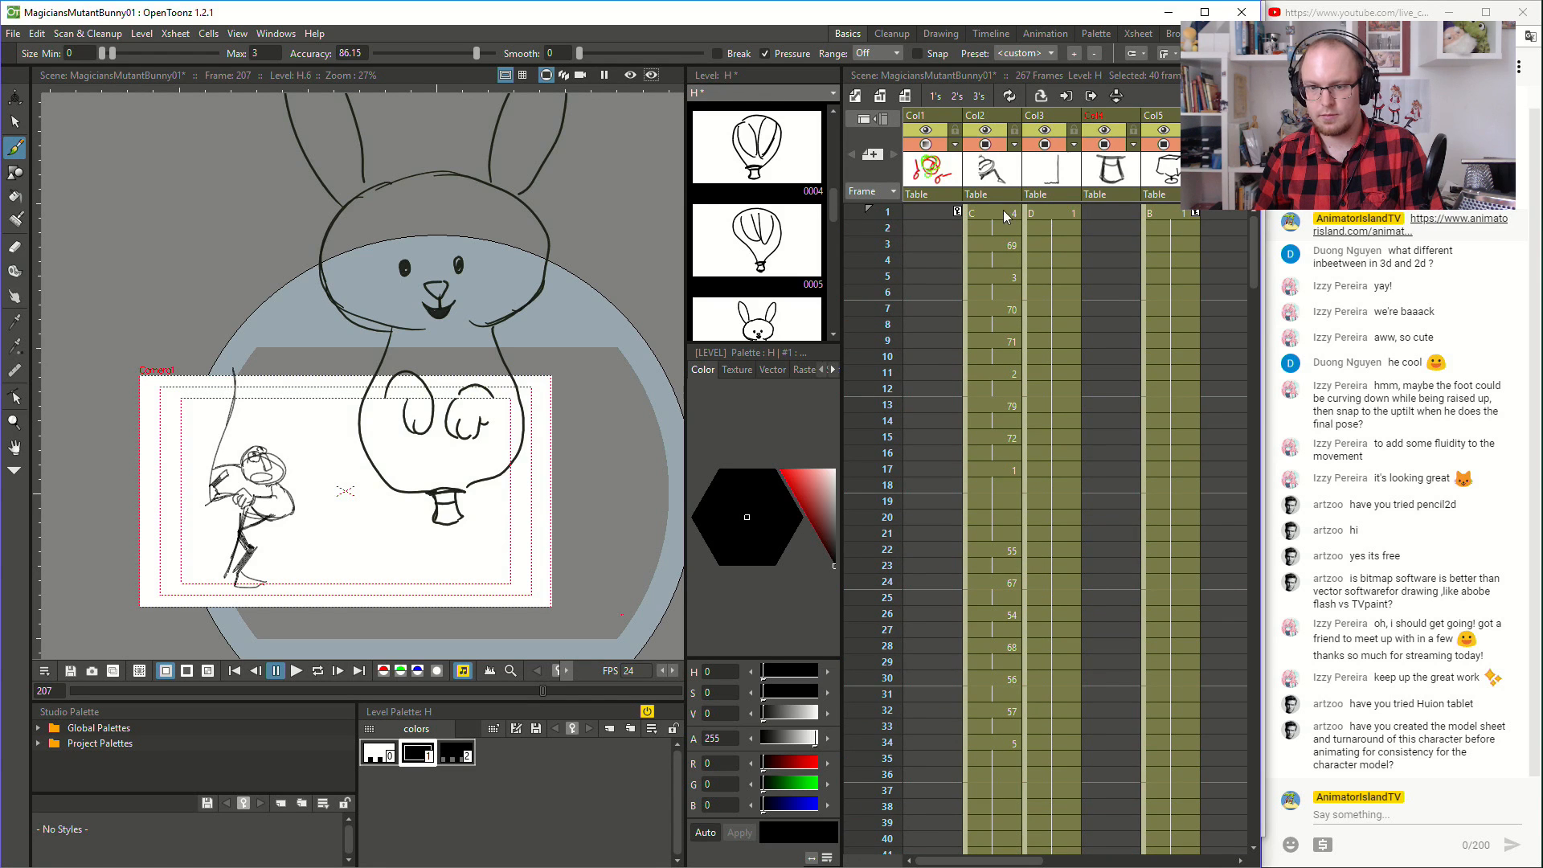
pyautogui.click(980, 218)
pyautogui.click(299, 673)
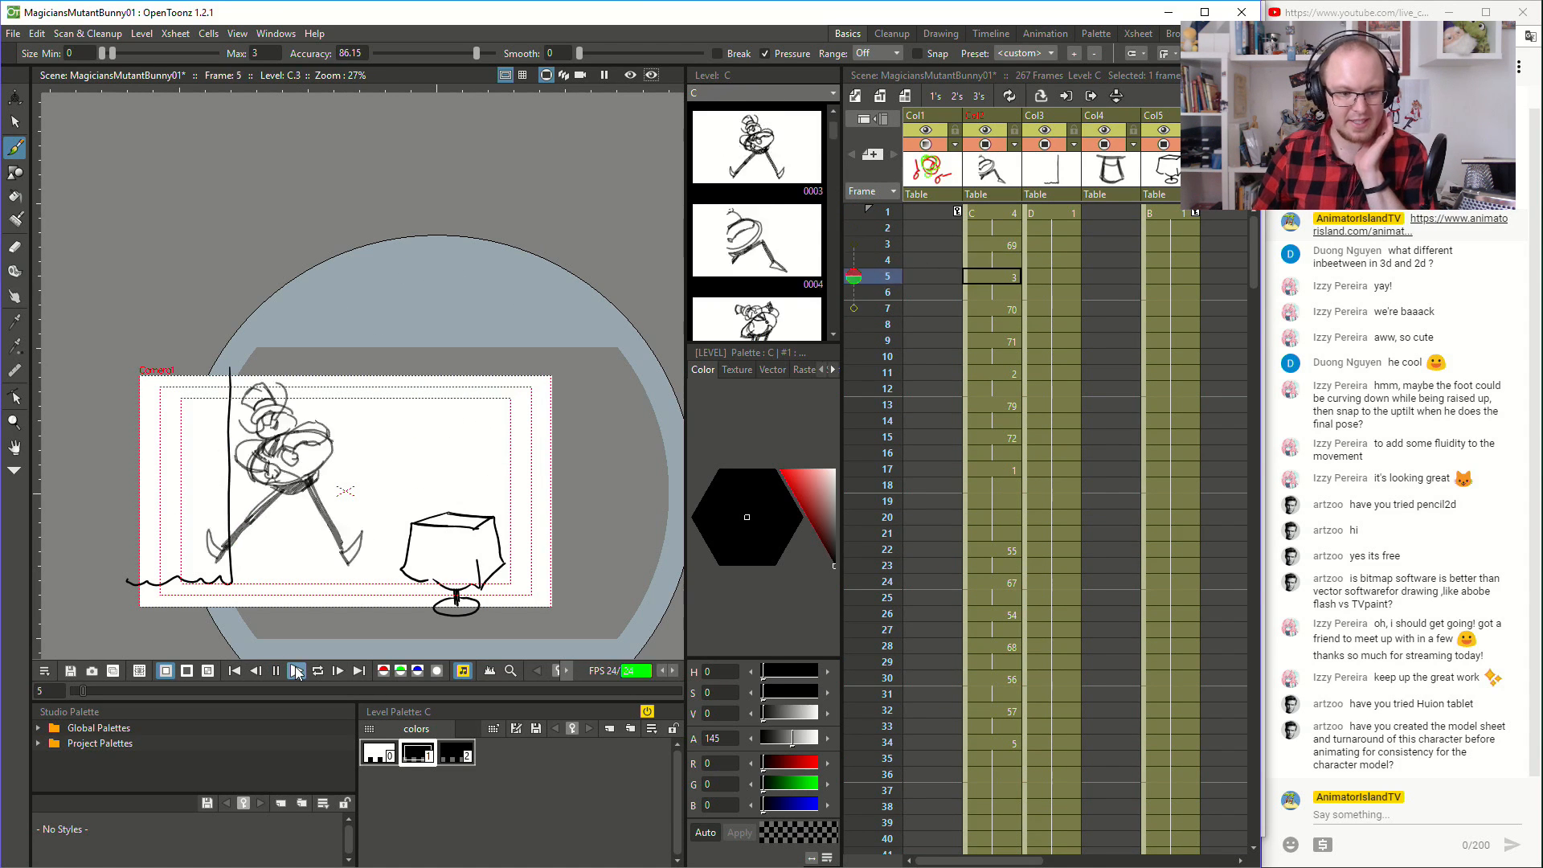
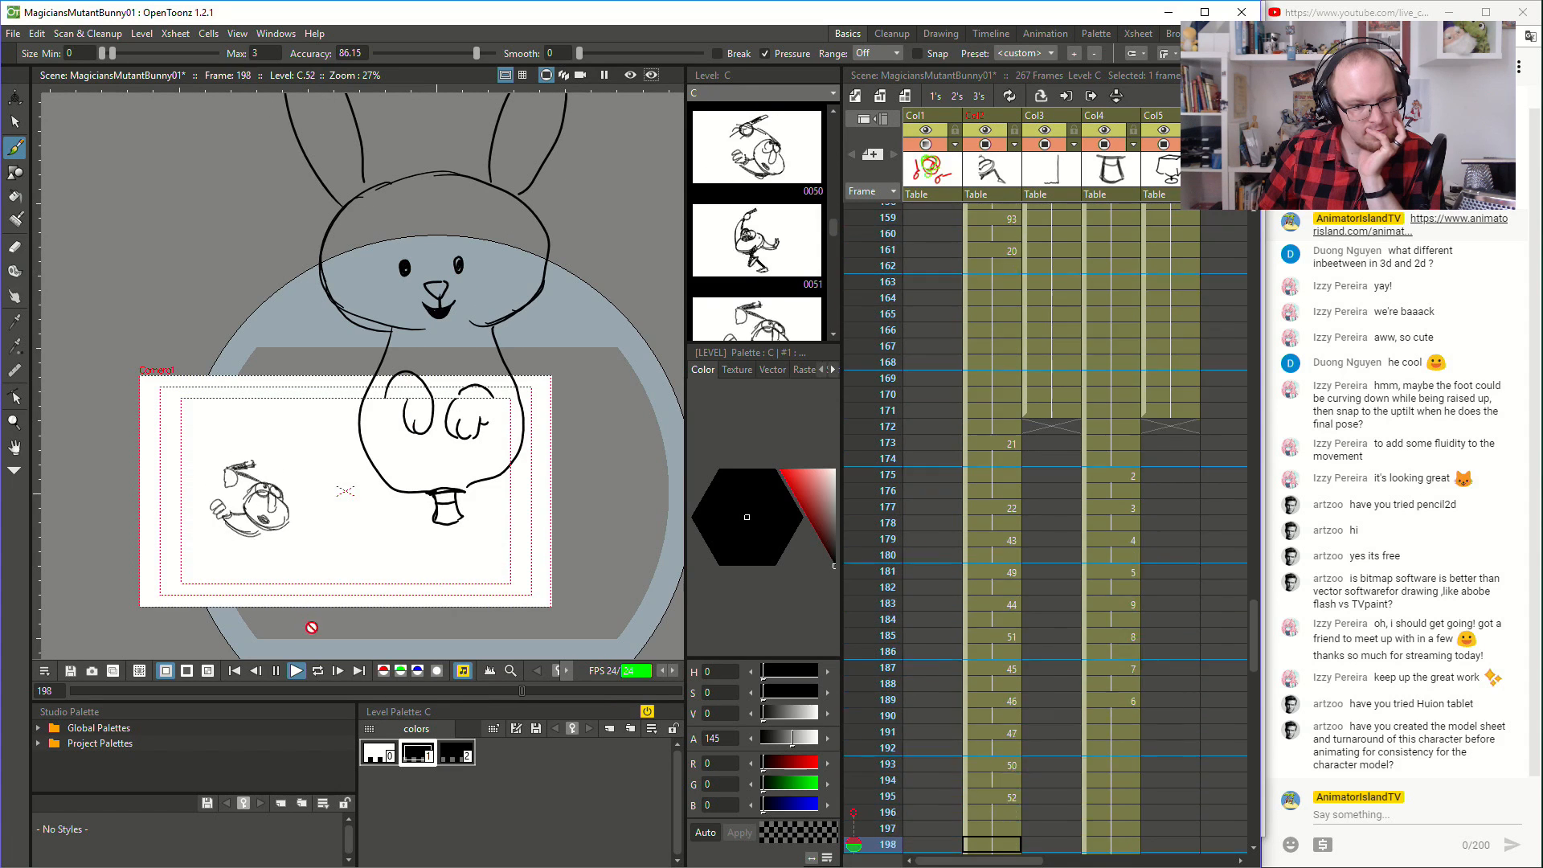
# - Clear the held drawing from frames 209 and 210 in the magician's column to free them for an inbetween
pyautogui.click(297, 671)
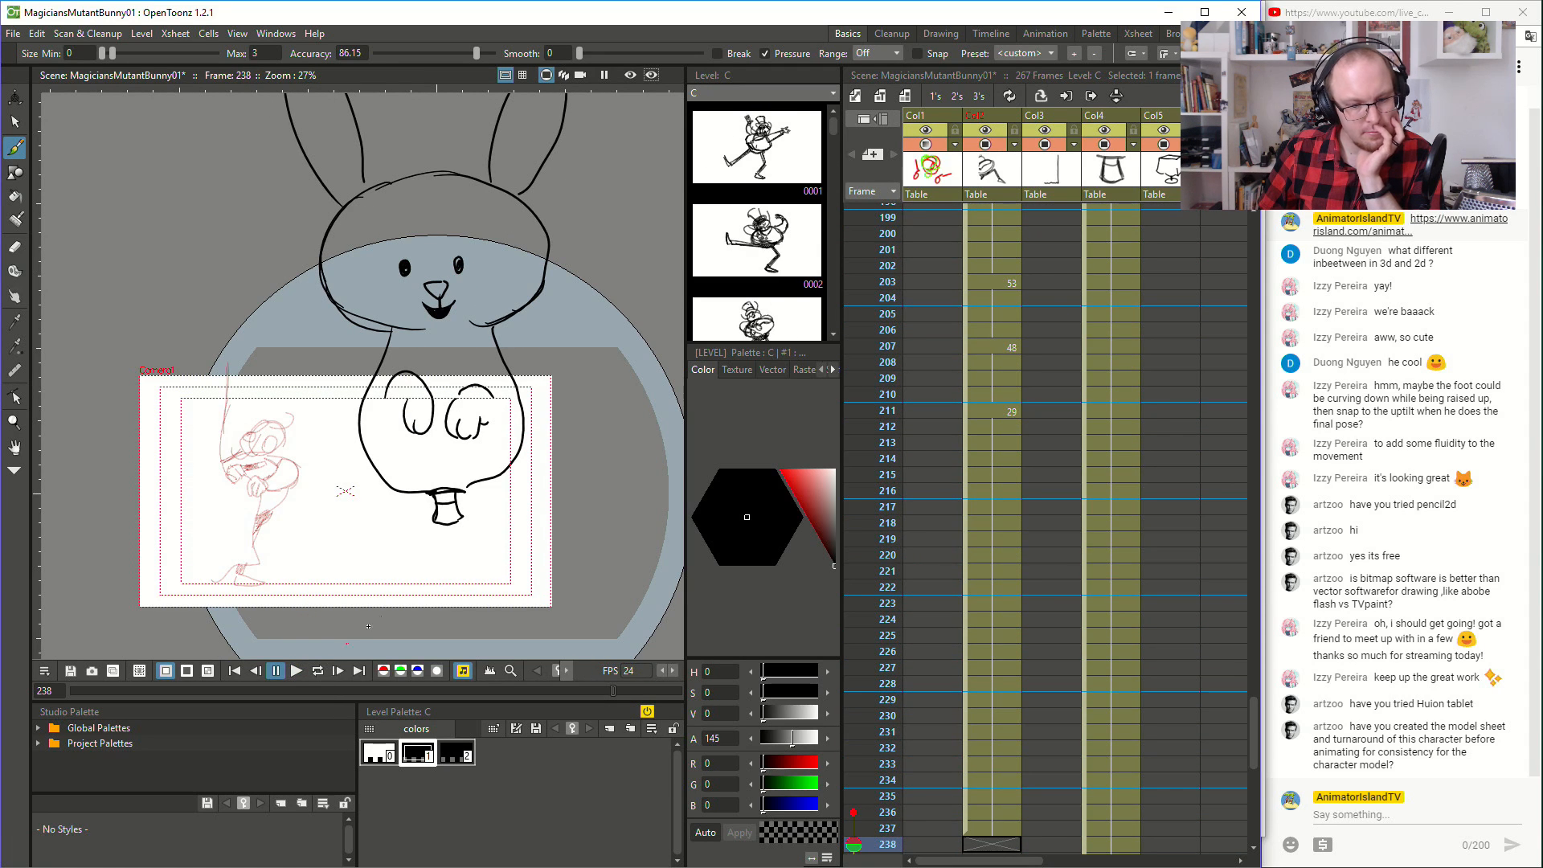
pyautogui.click(1004, 418)
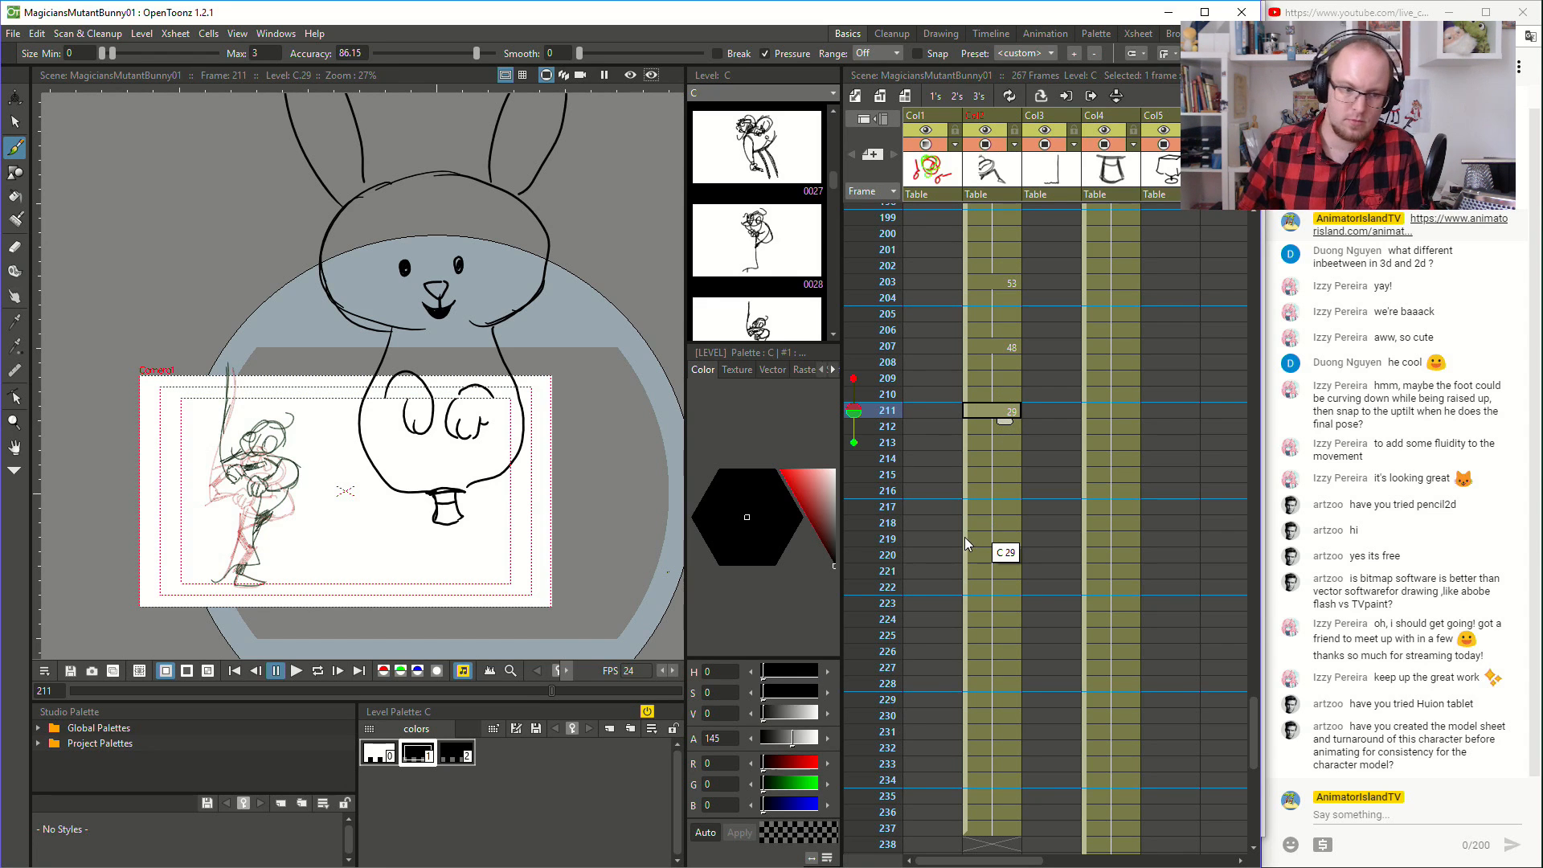
pyautogui.scroll(3, 1001, 434)
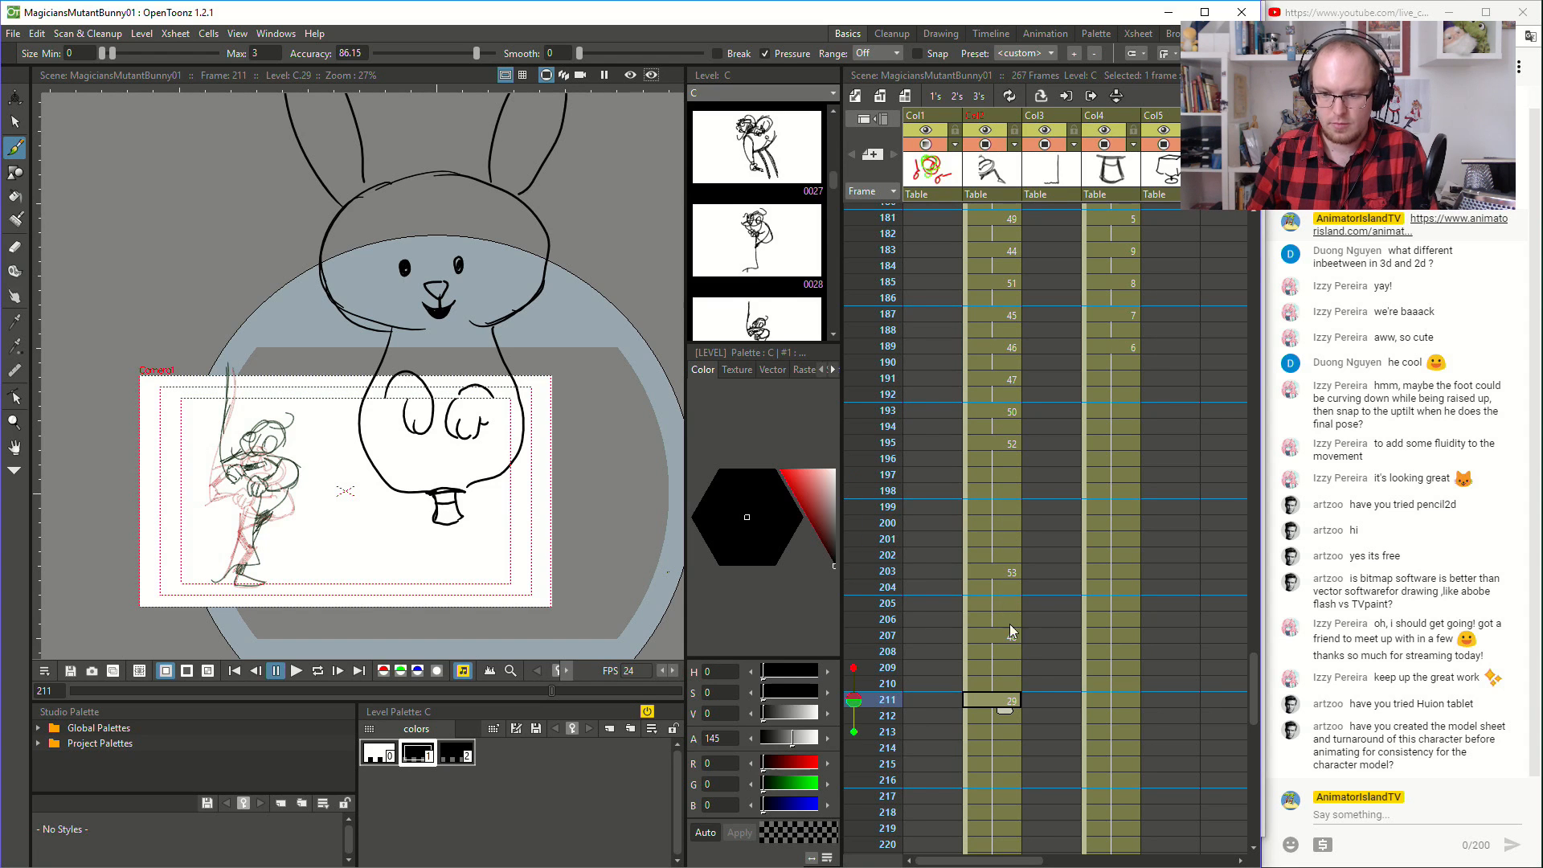
pyautogui.click(1005, 668)
pyautogui.press('Delete')
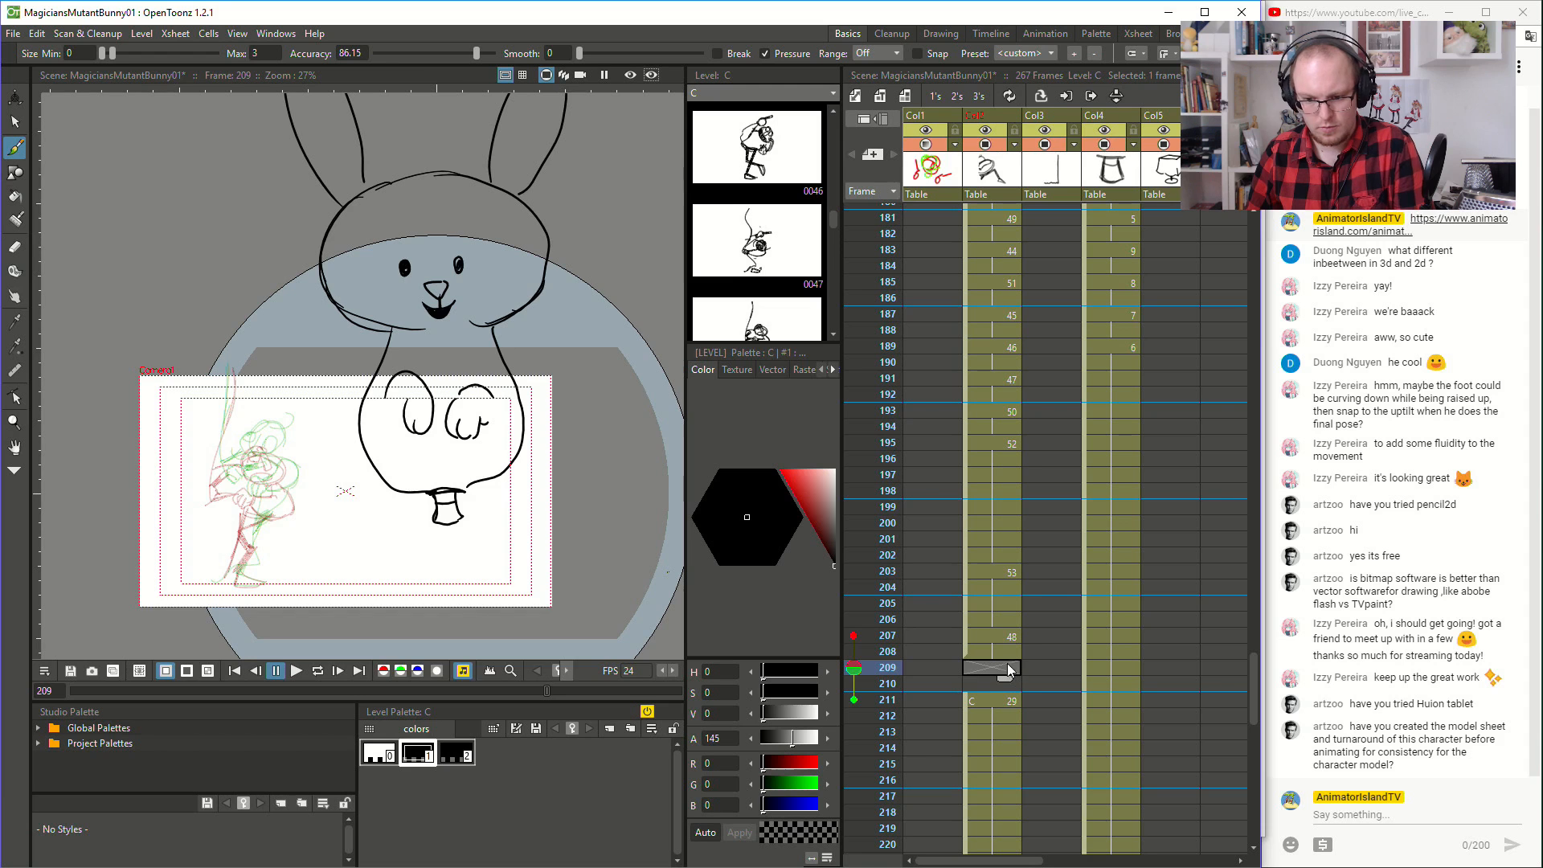
# - Sketch the magician's head with its facial features and curved side lines on frame 209, between the neighbouring drawings
pyautogui.scroll(5, 233, 512)
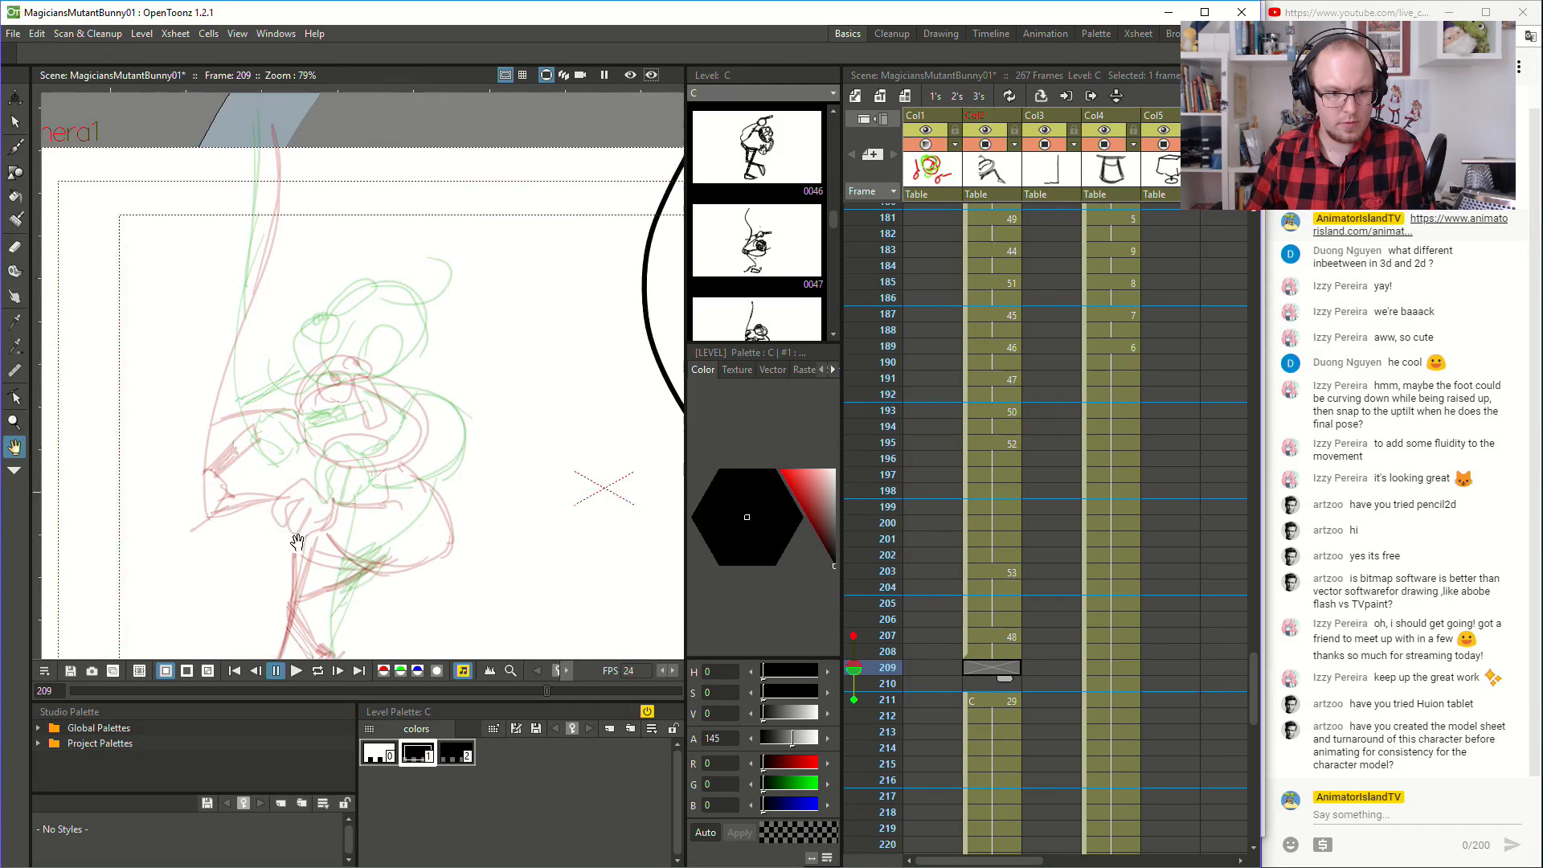
pyautogui.moveTo(360, 342)
pyautogui.mouseDown()
pyautogui.moveTo(331, 382)
pyautogui.moveTo(354, 398)
pyautogui.mouseUp()
pyautogui.moveTo(366, 339)
pyautogui.mouseDown()
pyautogui.moveTo(418, 323)
pyautogui.moveTo(378, 348)
pyautogui.moveTo(422, 330)
pyautogui.moveTo(450, 380)
pyautogui.moveTo(394, 406)
pyautogui.moveTo(347, 394)
pyautogui.moveTo(433, 358)
pyautogui.moveTo(394, 397)
pyautogui.mouseUp()
pyautogui.moveTo(338, 353); pyautogui.dragTo(358, 349)
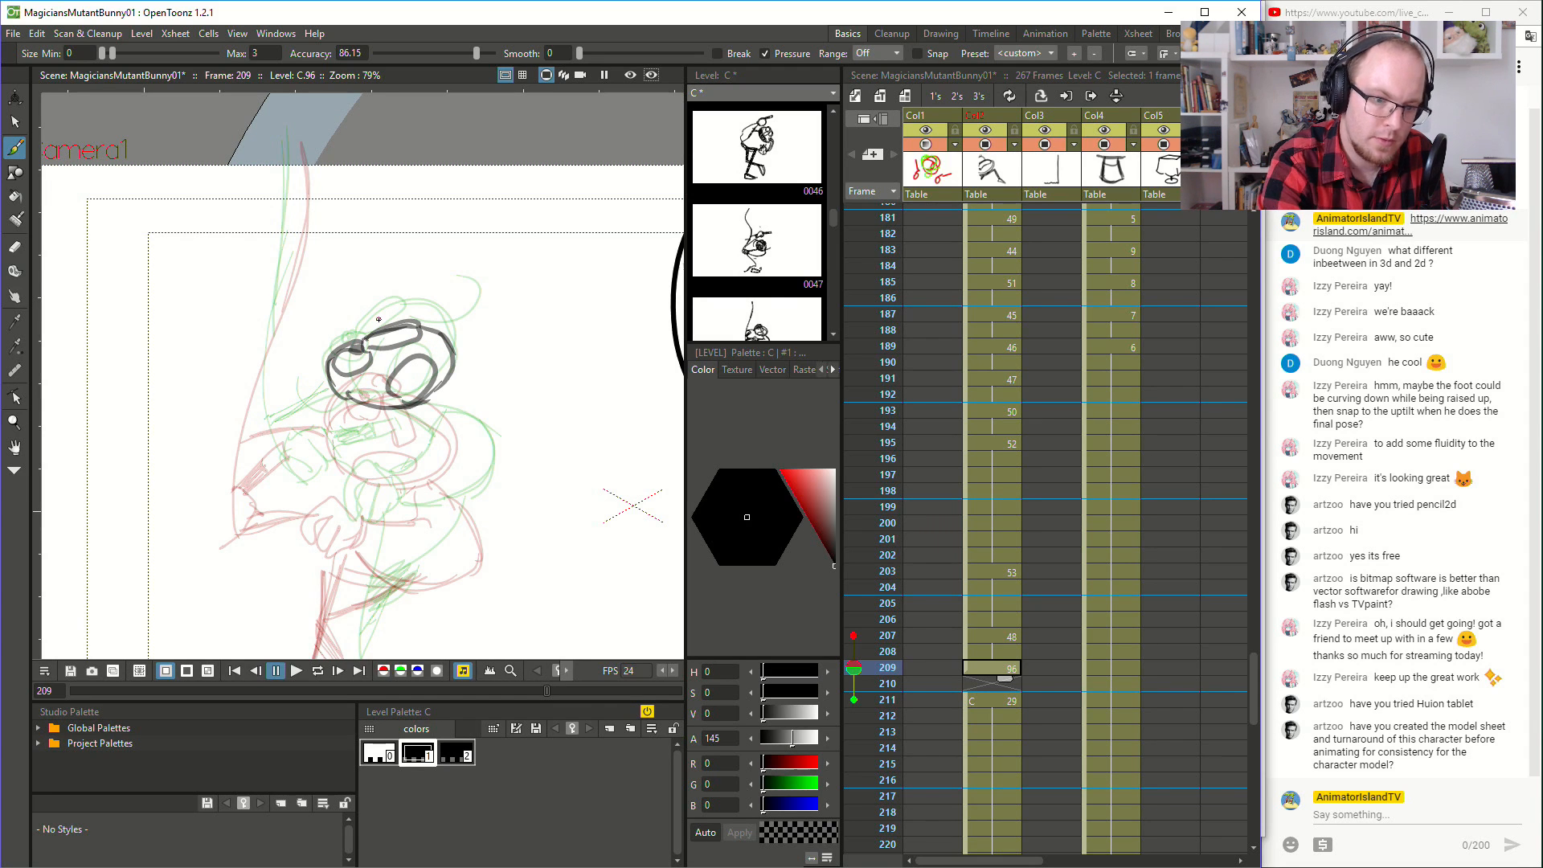
pyautogui.moveTo(378, 359); pyautogui.dragTo(302, 408)
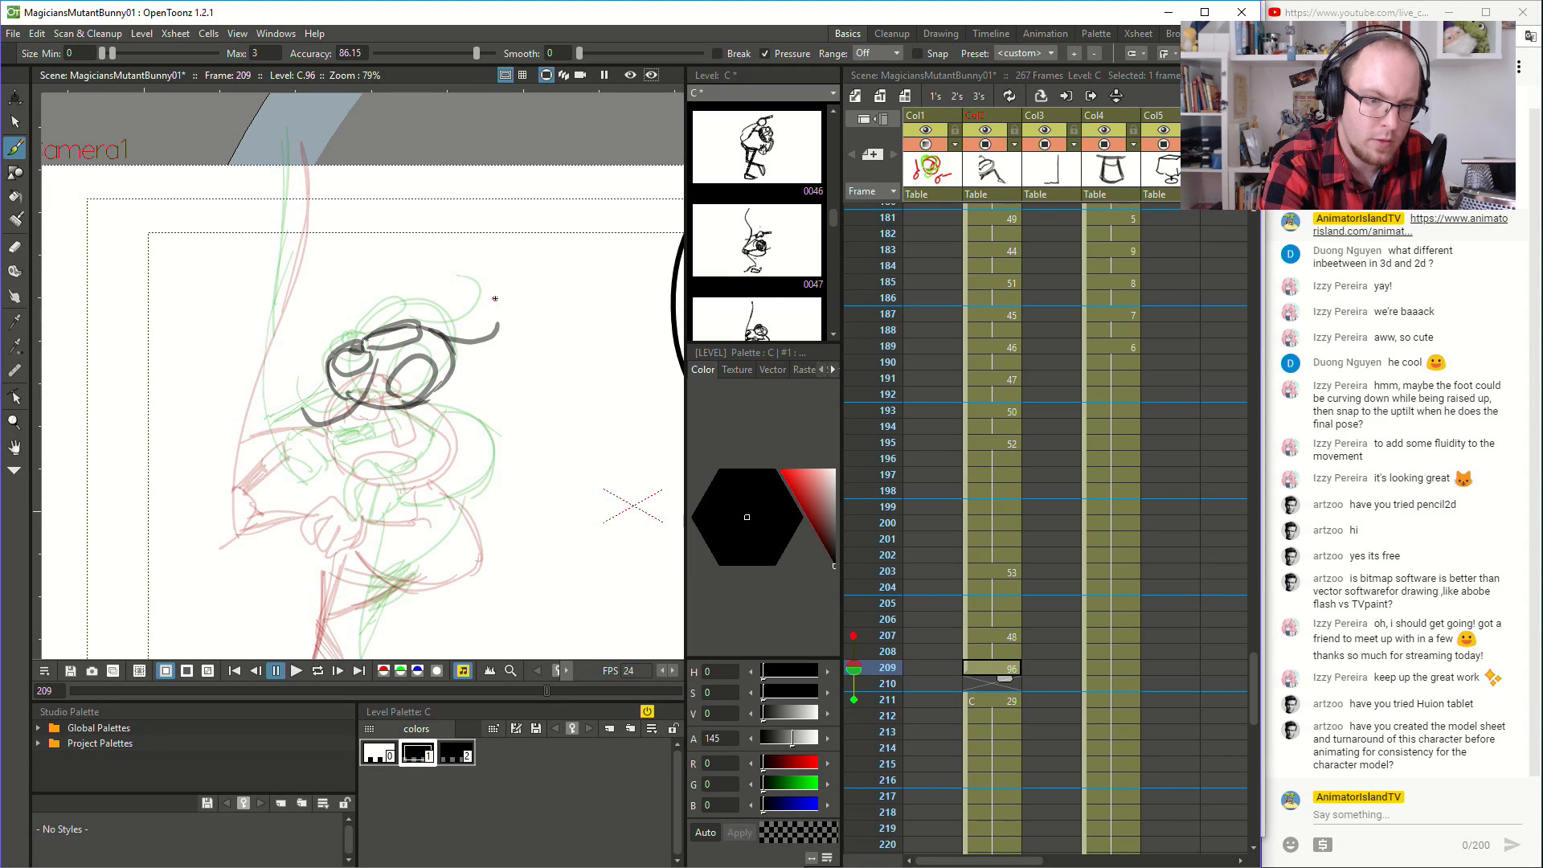
pyautogui.moveTo(426, 329); pyautogui.dragTo(495, 355)
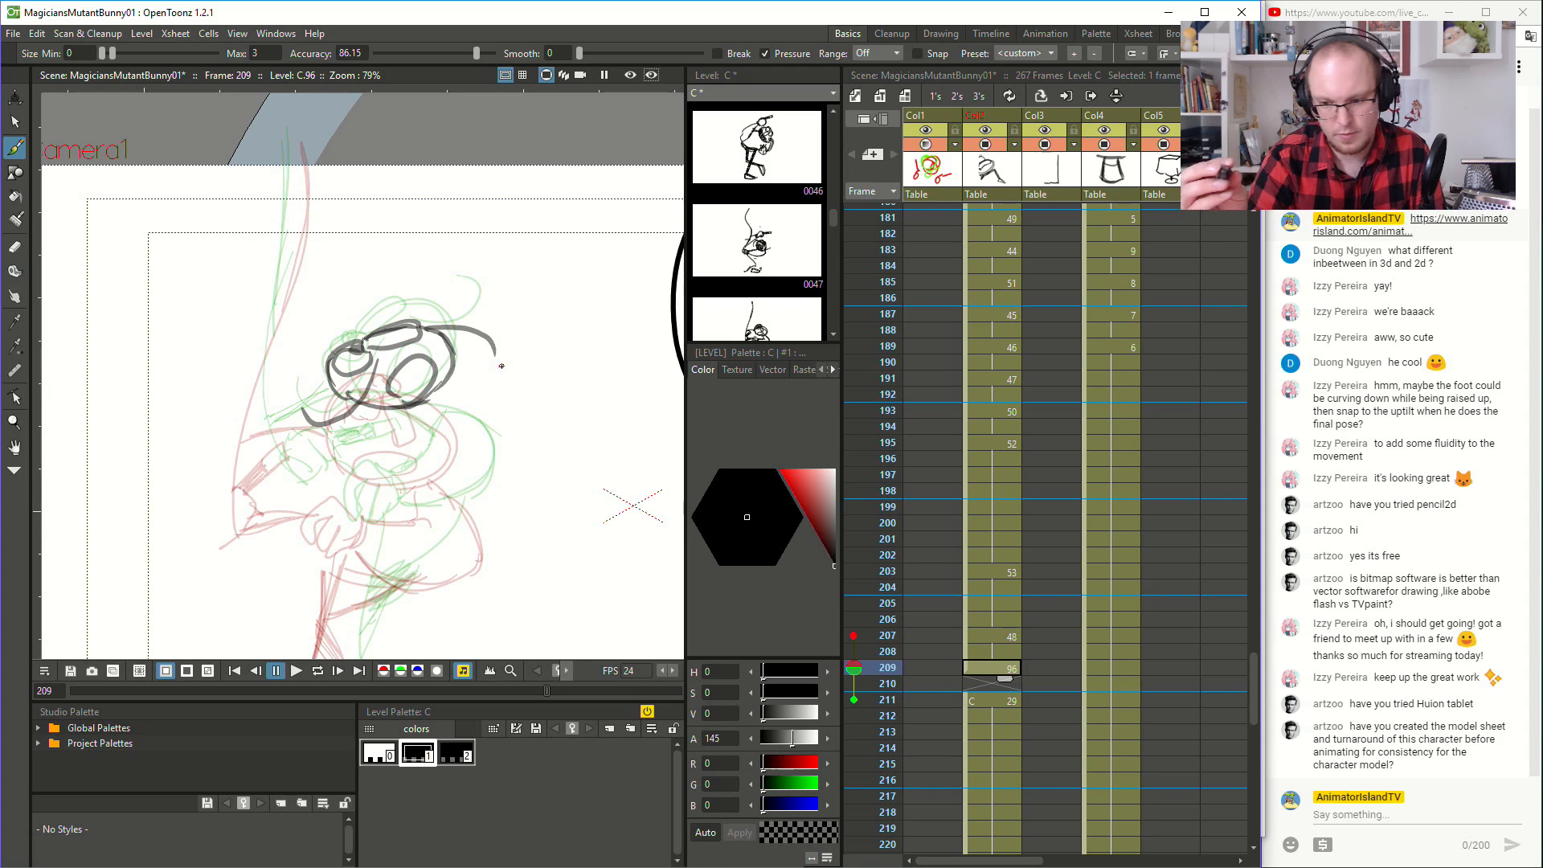
# - Clear the held drawing from frames 205 and 206 in the magician's column and return to frame 205
pyautogui.moveTo(1004, 682); pyautogui.dragTo(986, 699)
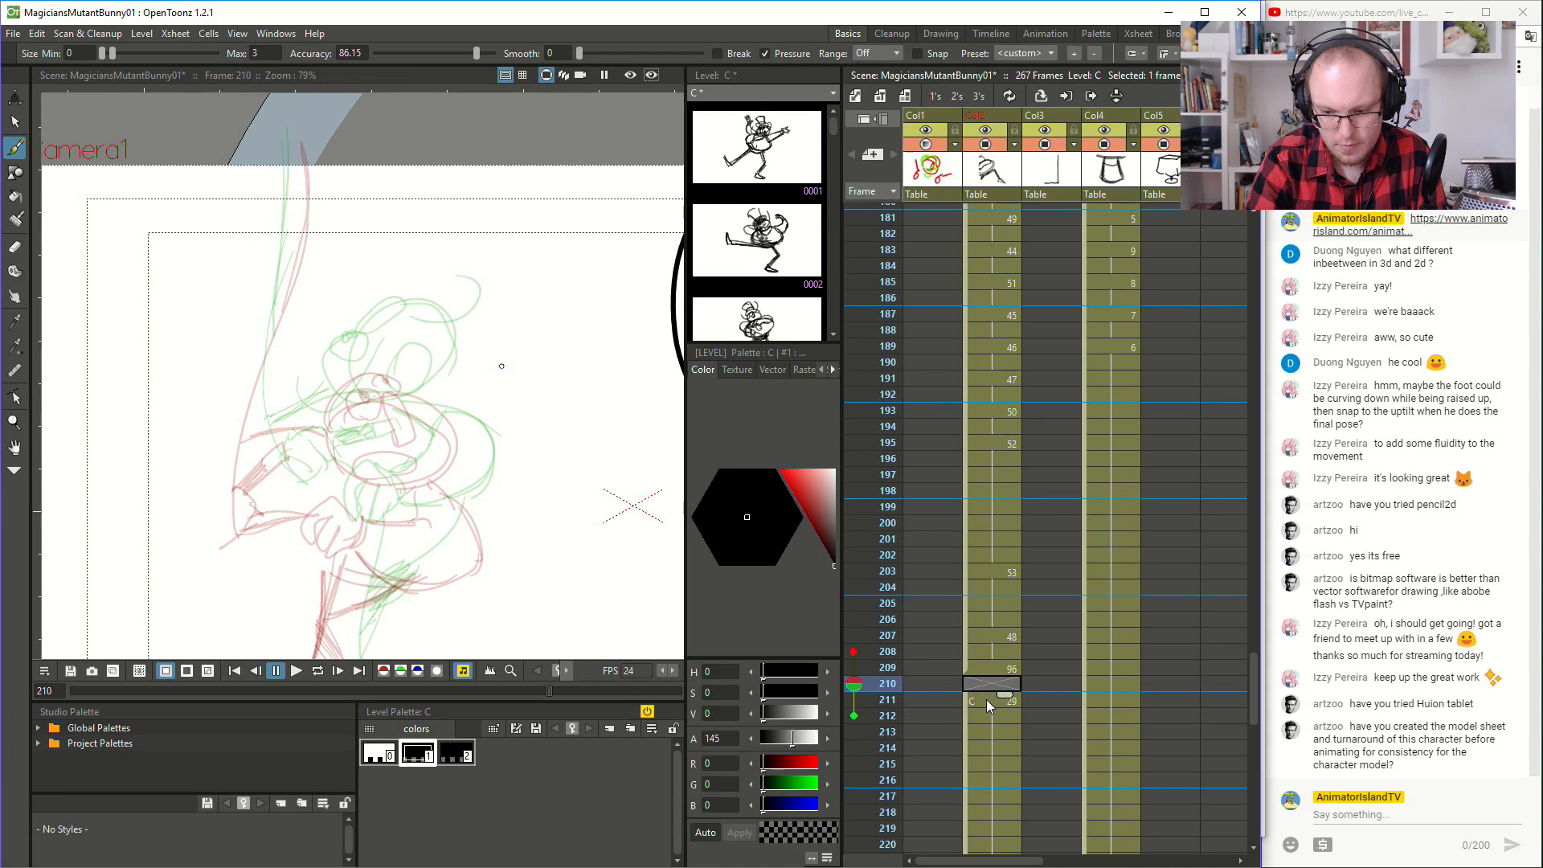
pyautogui.click(996, 616)
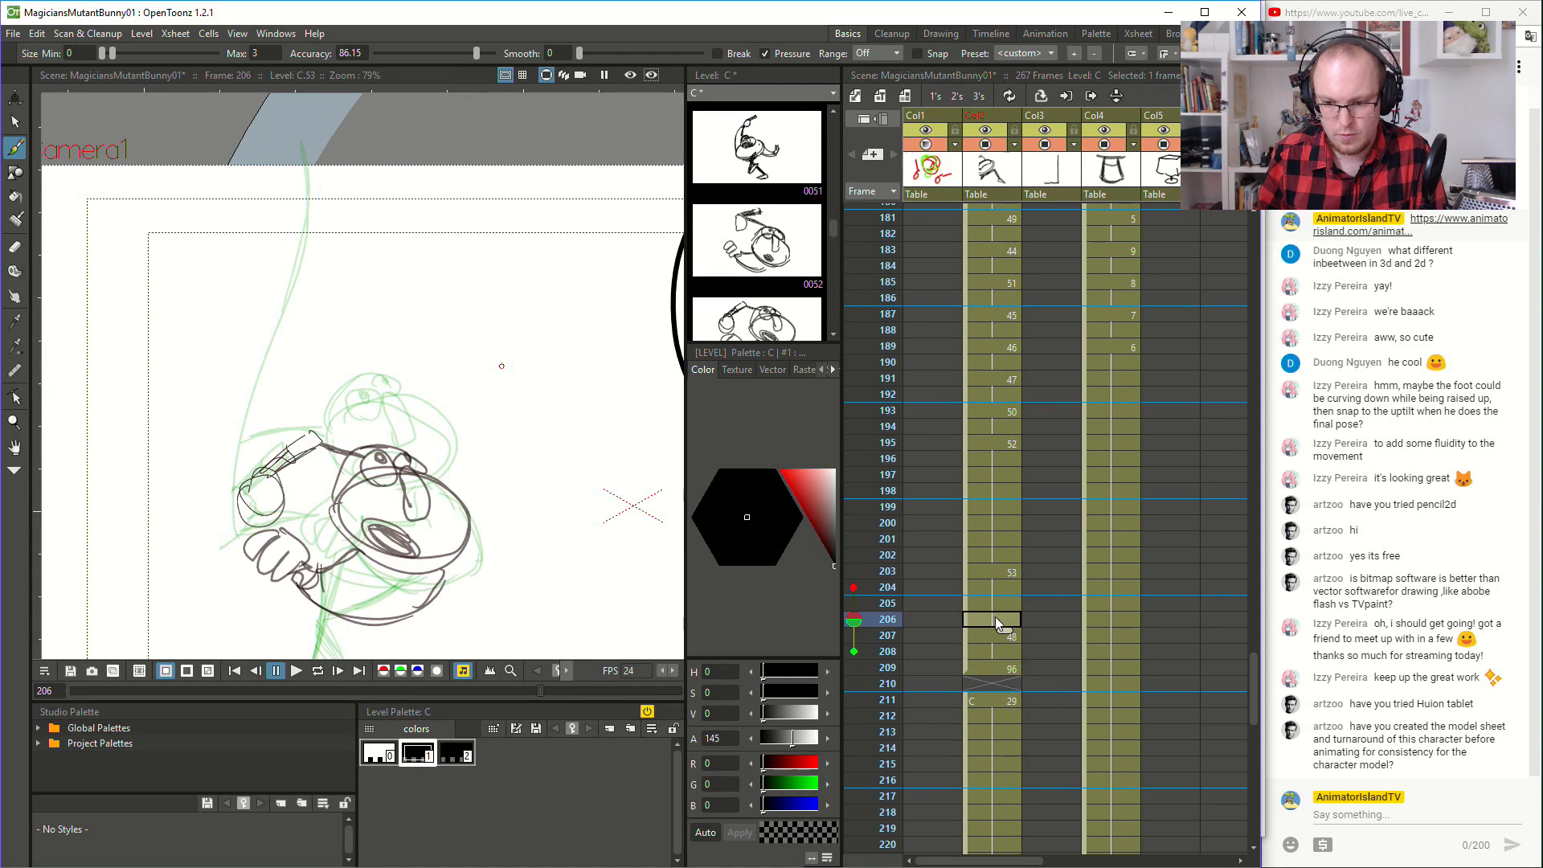
pyautogui.click(996, 606)
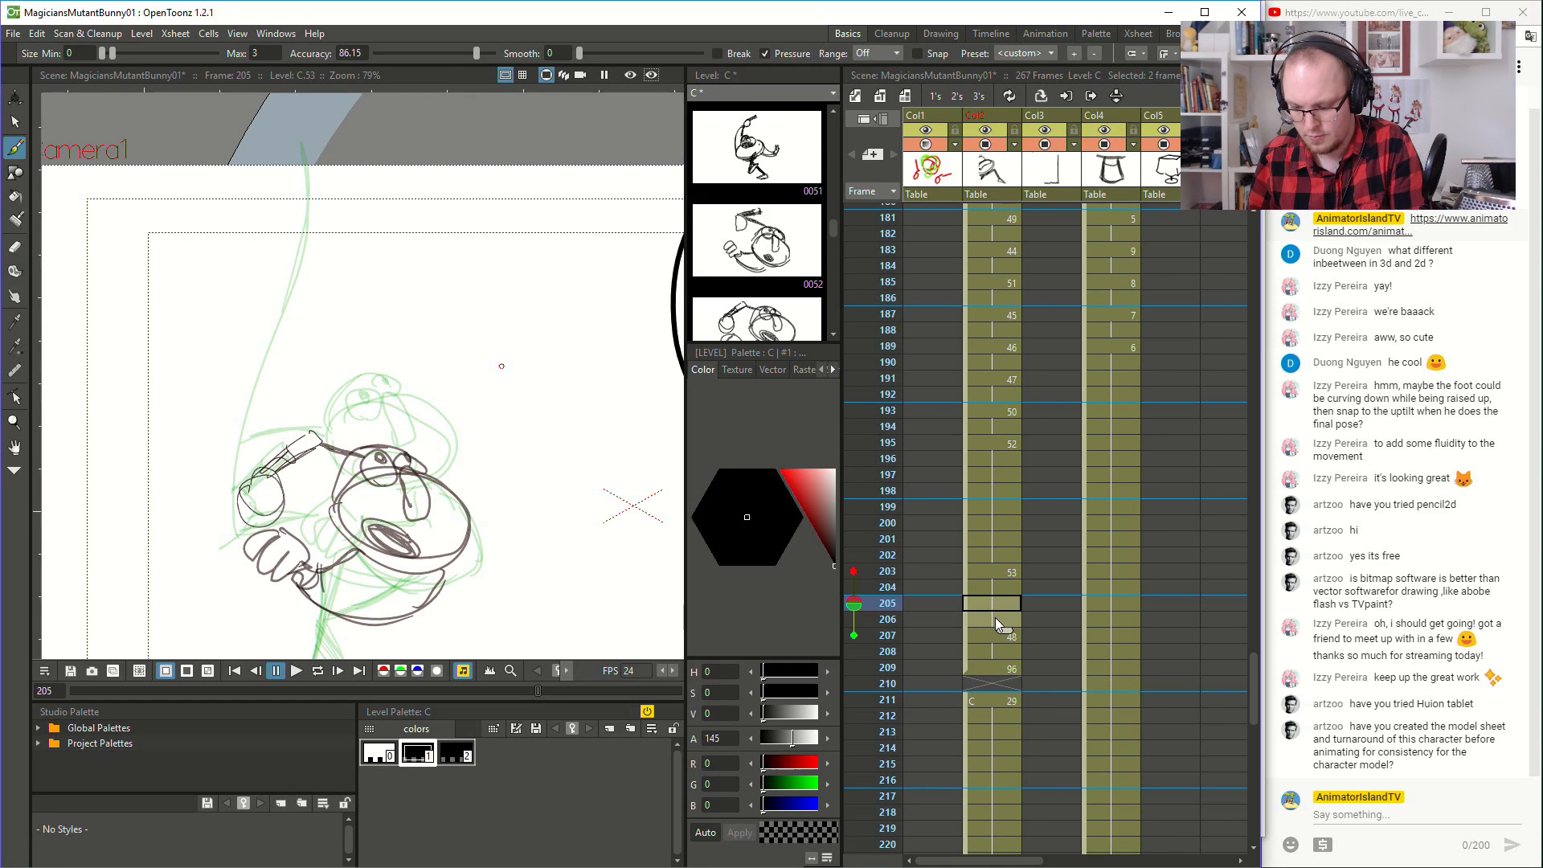
pyautogui.press('Delete')
pyautogui.click(1007, 574)
pyautogui.click(1007, 588)
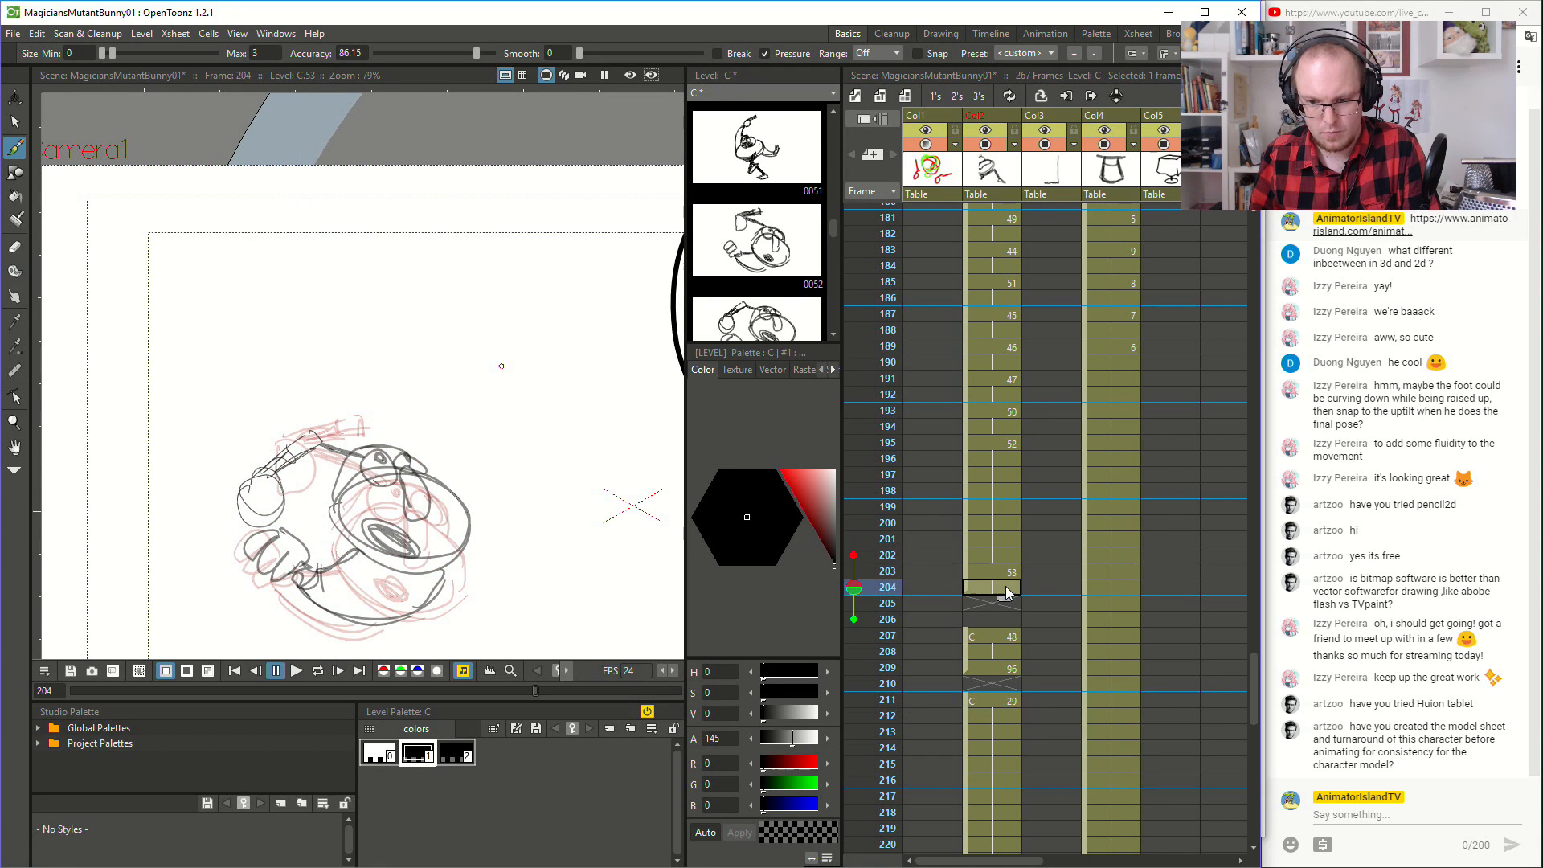
pyautogui.click(1000, 603)
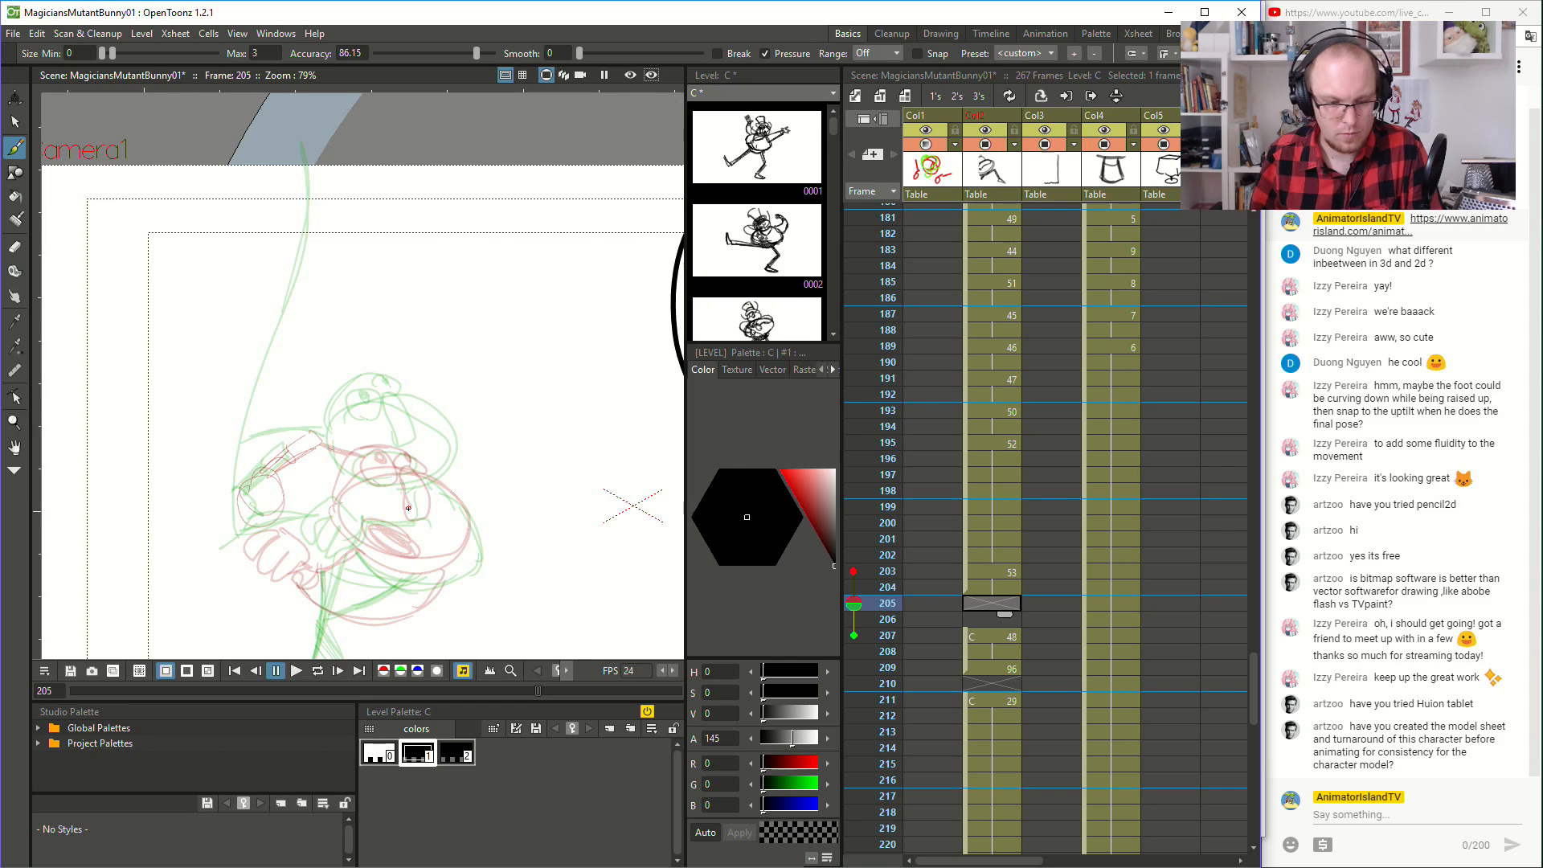
# - Draw the magician's face, head outline, lower hand and body curve on frame 205, between the neighbouring drawings
pyautogui.moveTo(386, 435)
pyautogui.mouseDown()
pyautogui.moveTo(364, 432)
pyautogui.moveTo(376, 471)
pyautogui.moveTo(362, 463)
pyautogui.moveTo(359, 434)
pyautogui.moveTo(393, 438)
pyautogui.moveTo(400, 500)
pyautogui.moveTo(424, 508)
pyautogui.moveTo(419, 485)
pyautogui.moveTo(406, 546)
pyautogui.moveTo(419, 541)
pyautogui.moveTo(395, 534)
pyautogui.mouseUp()
pyautogui.hotkey('ctrl', 'z')
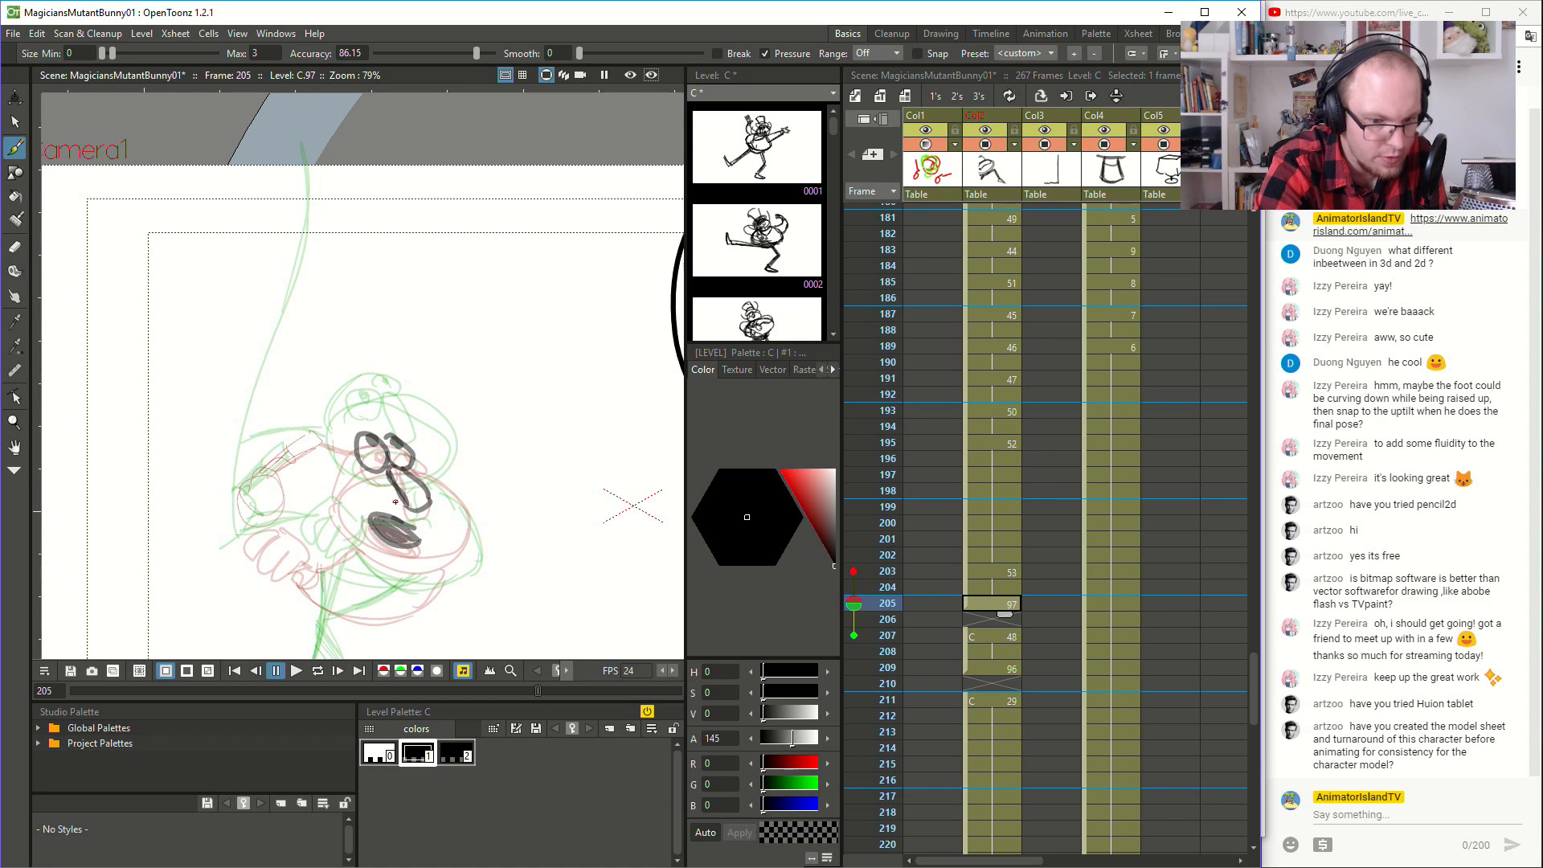
pyautogui.moveTo(361, 435)
pyautogui.mouseDown()
pyautogui.moveTo(338, 449)
pyautogui.moveTo(409, 429)
pyautogui.moveTo(336, 484)
pyautogui.moveTo(386, 548)
pyautogui.moveTo(448, 545)
pyautogui.moveTo(440, 480)
pyautogui.moveTo(410, 459)
pyautogui.moveTo(500, 337)
pyautogui.mouseUp()
pyautogui.press('space')
pyautogui.moveTo(372, 471)
pyautogui.mouseDown()
pyautogui.moveTo(326, 486)
pyautogui.moveTo(351, 503)
pyautogui.moveTo(385, 492)
pyautogui.moveTo(378, 510)
pyautogui.moveTo(432, 476)
pyautogui.moveTo(437, 545)
pyautogui.moveTo(484, 542)
pyautogui.moveTo(516, 509)
pyautogui.moveTo(524, 479)
pyautogui.mouseUp()
pyautogui.hotkey('ctrl', 'z')
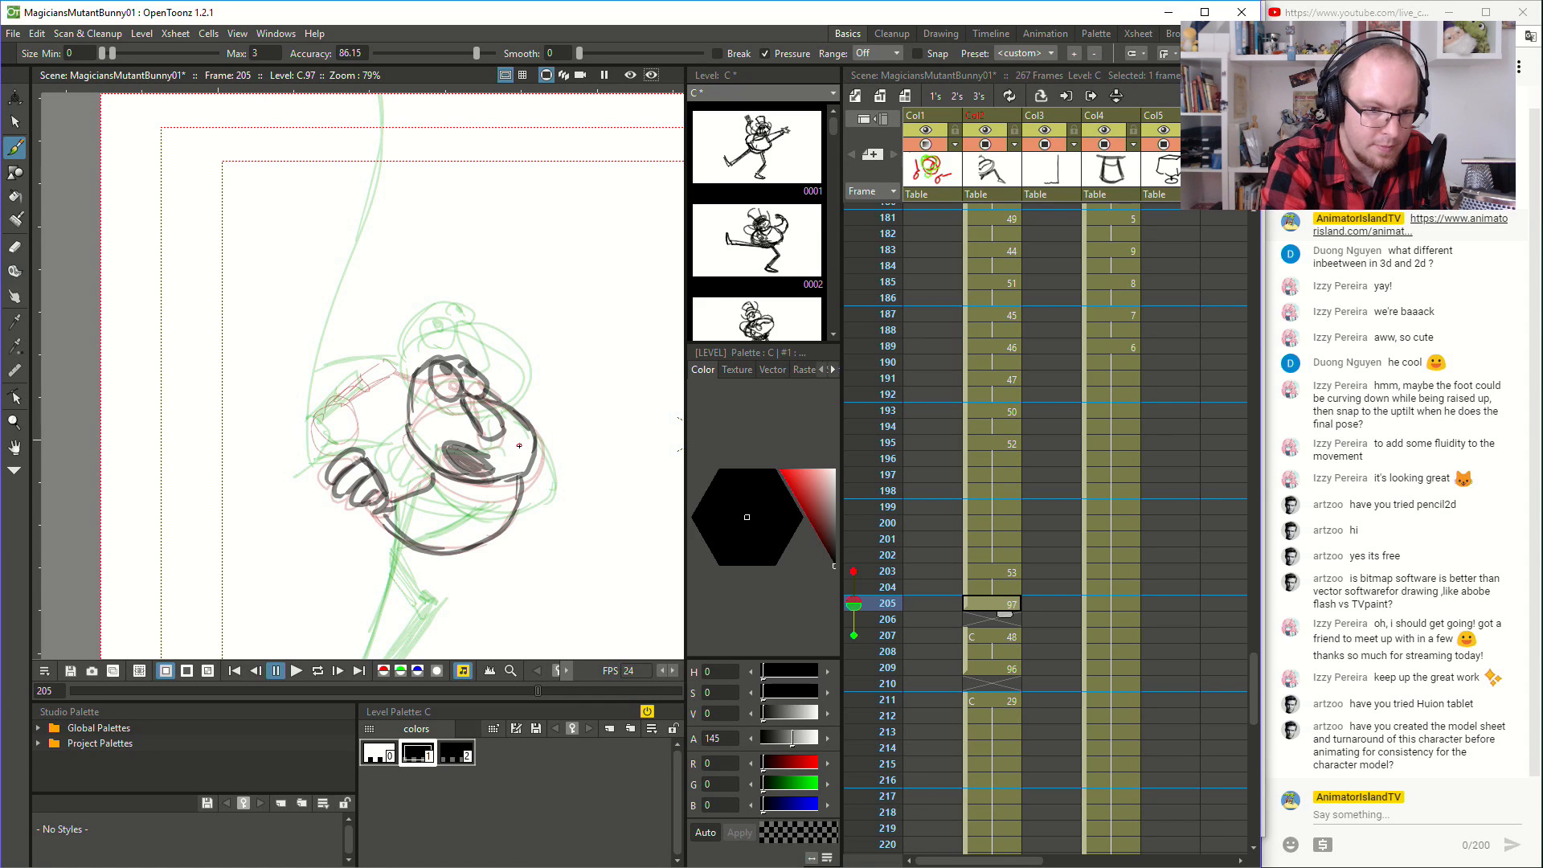
pyautogui.moveTo(307, 426)
pyautogui.mouseDown()
pyautogui.moveTo(336, 408)
pyautogui.moveTo(347, 445)
pyautogui.moveTo(326, 459)
pyautogui.mouseUp()
pyautogui.moveTo(338, 402); pyautogui.dragTo(371, 367)
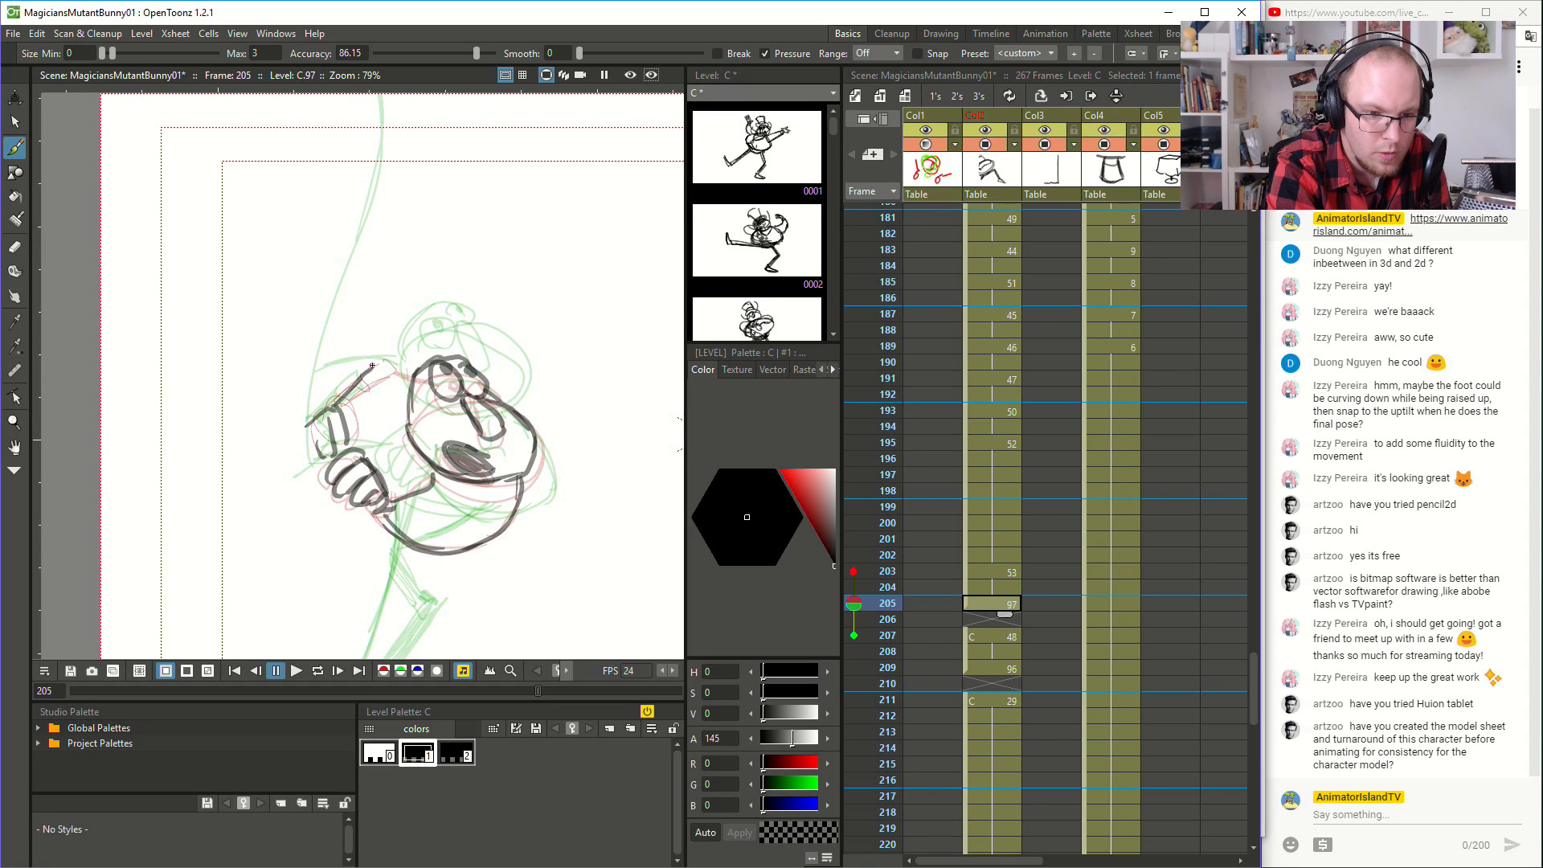
pyautogui.hotkey('ctrl', 'z')
pyautogui.hotkey('ctrl', 'z')
pyautogui.hotkey('ctrl', 'z')
pyautogui.hotkey('ctrl', 'z')
pyautogui.hotkey('ctrl', 'z')
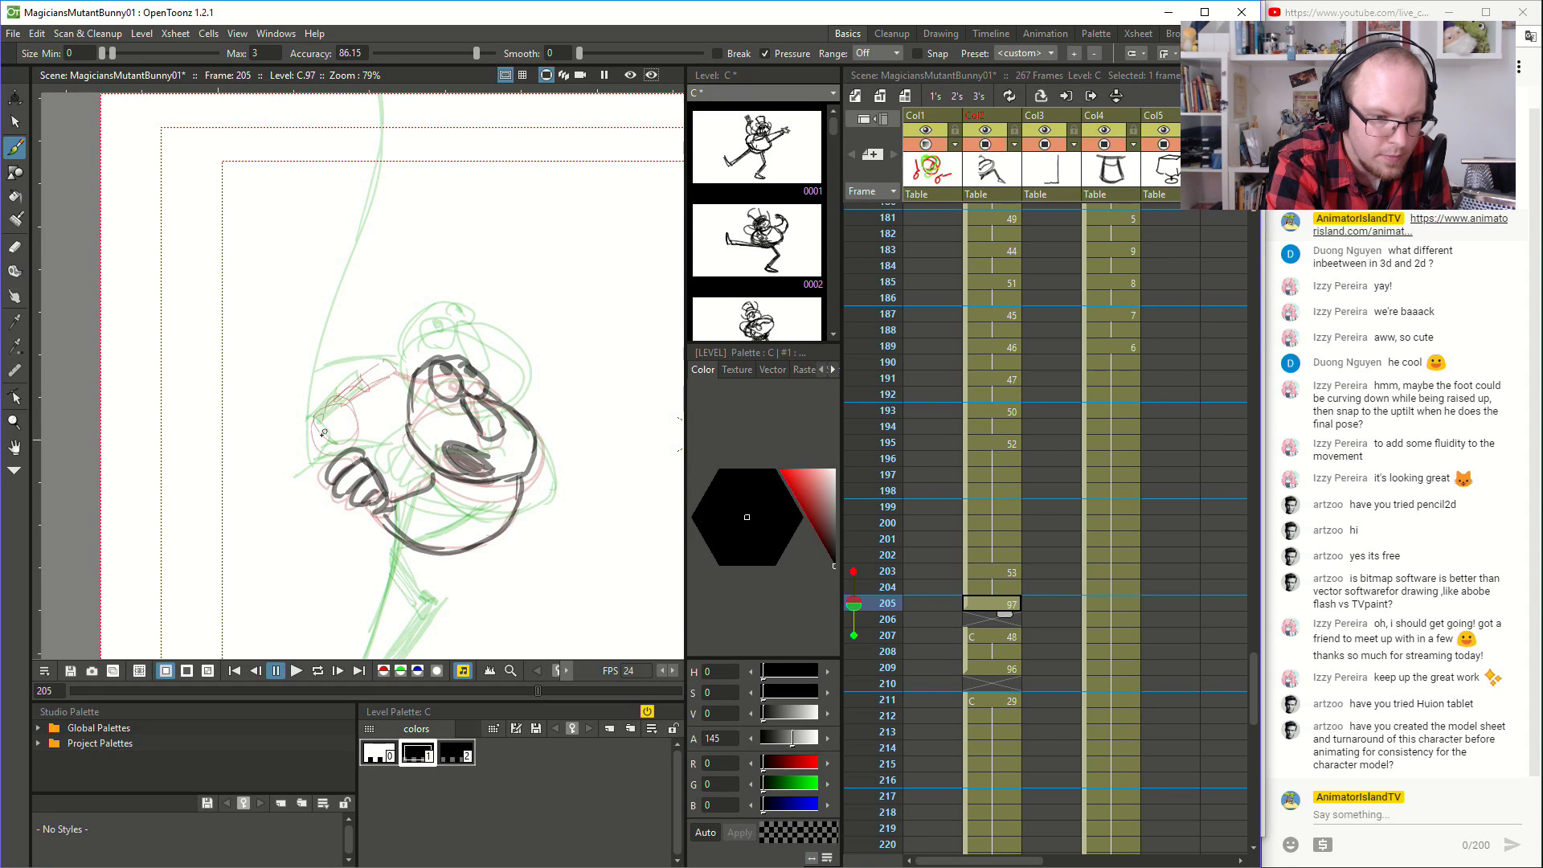
# - Draw the magician's upper hand holding the wand and the arm lines on frame 205
pyautogui.moveTo(313, 419)
pyautogui.mouseDown()
pyautogui.moveTo(338, 447)
pyautogui.moveTo(317, 452)
pyautogui.mouseUp()
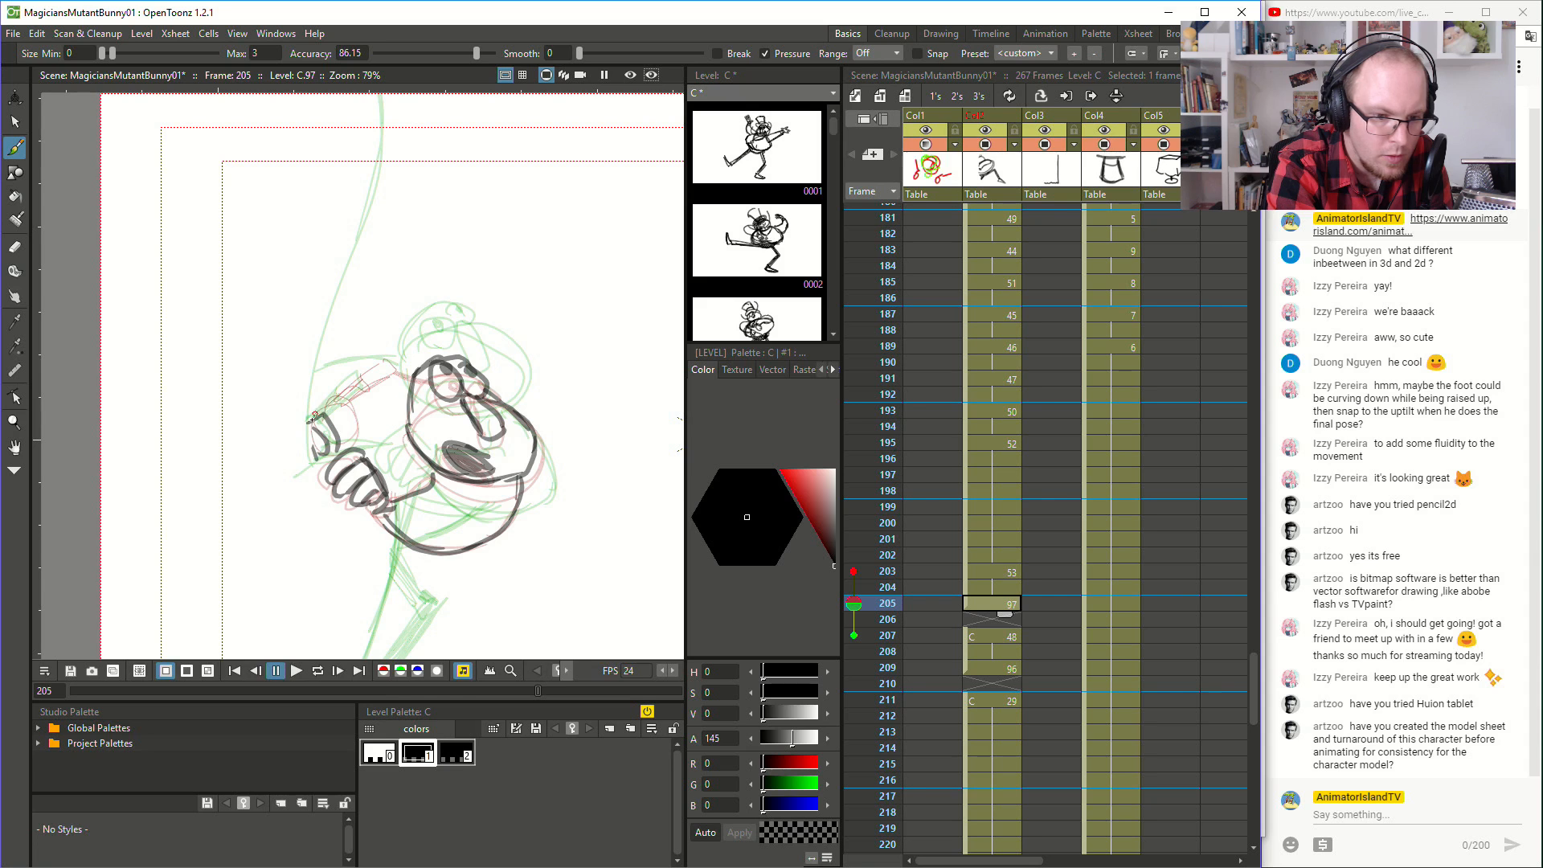
pyautogui.moveTo(343, 389)
pyautogui.mouseDown()
pyautogui.moveTo(366, 368)
pyautogui.moveTo(326, 414)
pyautogui.mouseUp()
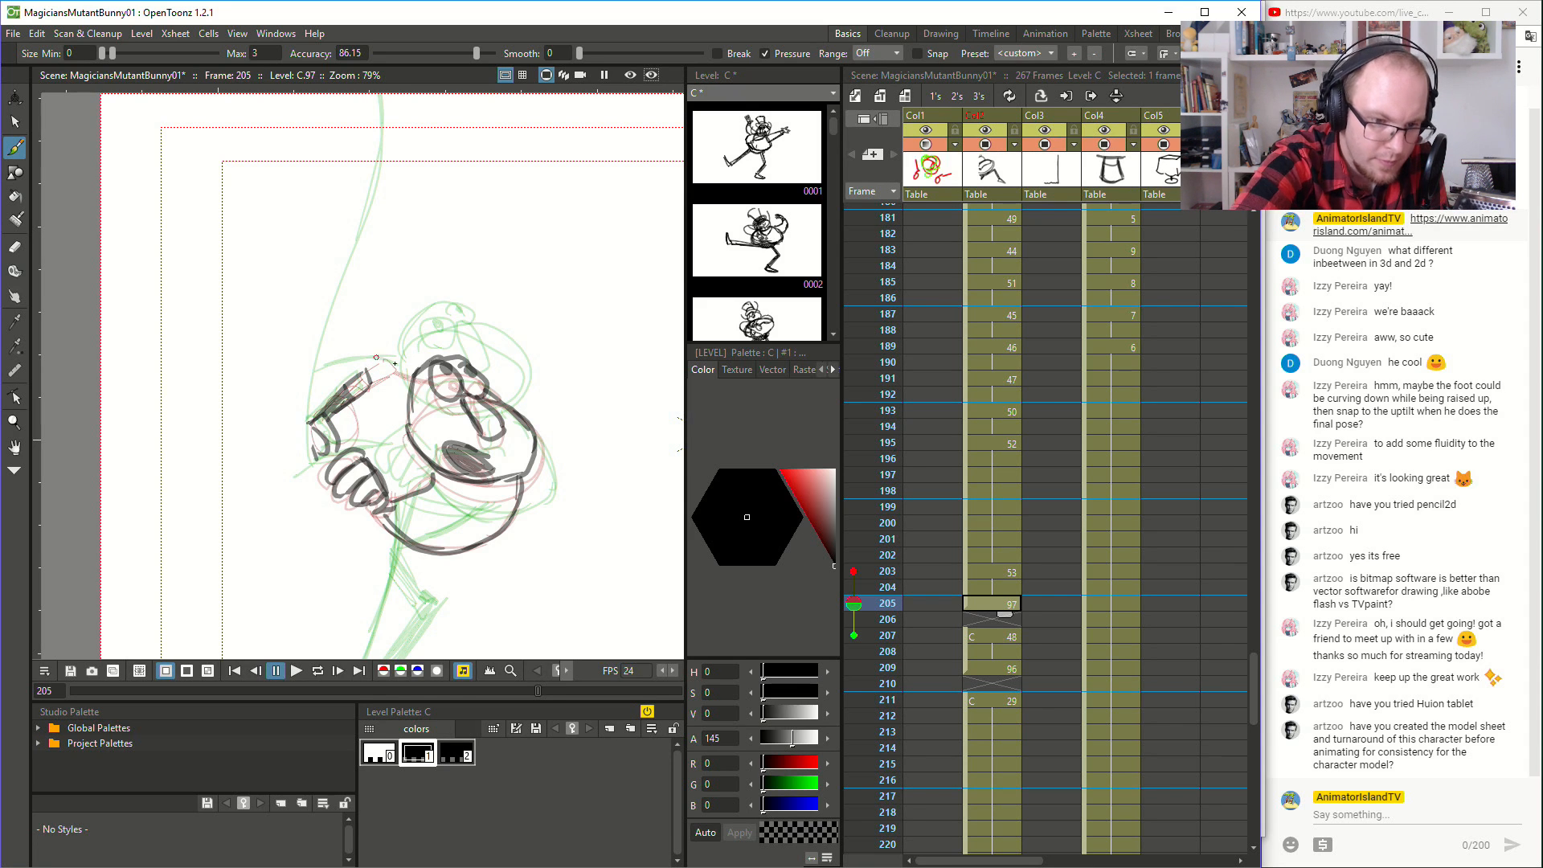
pyautogui.moveTo(408, 382)
pyautogui.mouseDown()
pyautogui.moveTo(349, 371)
pyautogui.moveTo(378, 373)
pyautogui.mouseUp()
pyautogui.hotkey('ctrl', 'z')
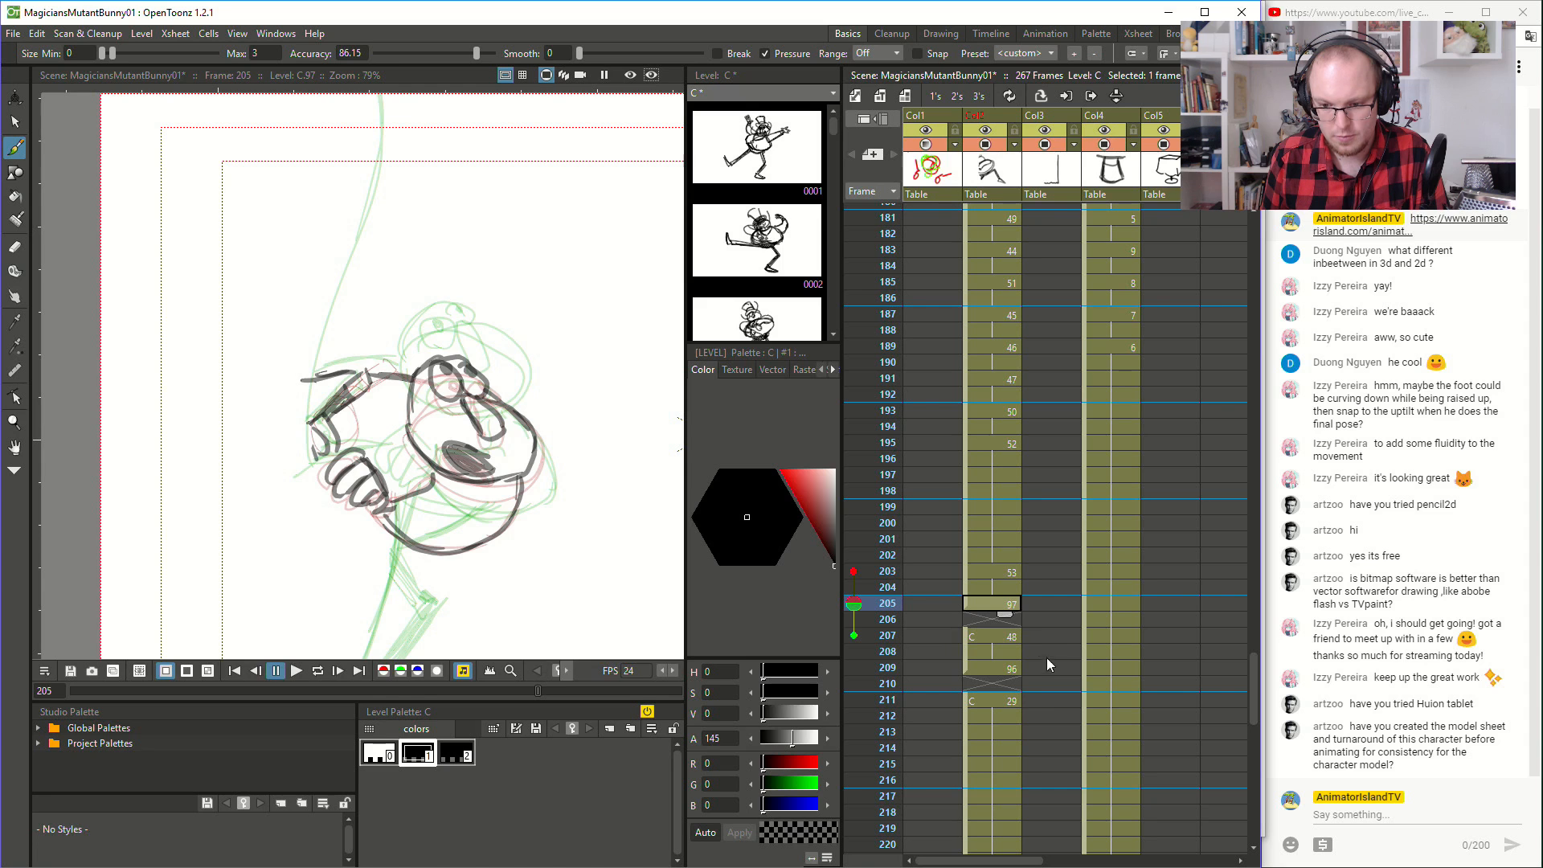
# - Fill the empty cells at frames 206 and 210 in the magician's column by holding their preceding drawings
pyautogui.click(986, 620)
pyautogui.click(987, 629)
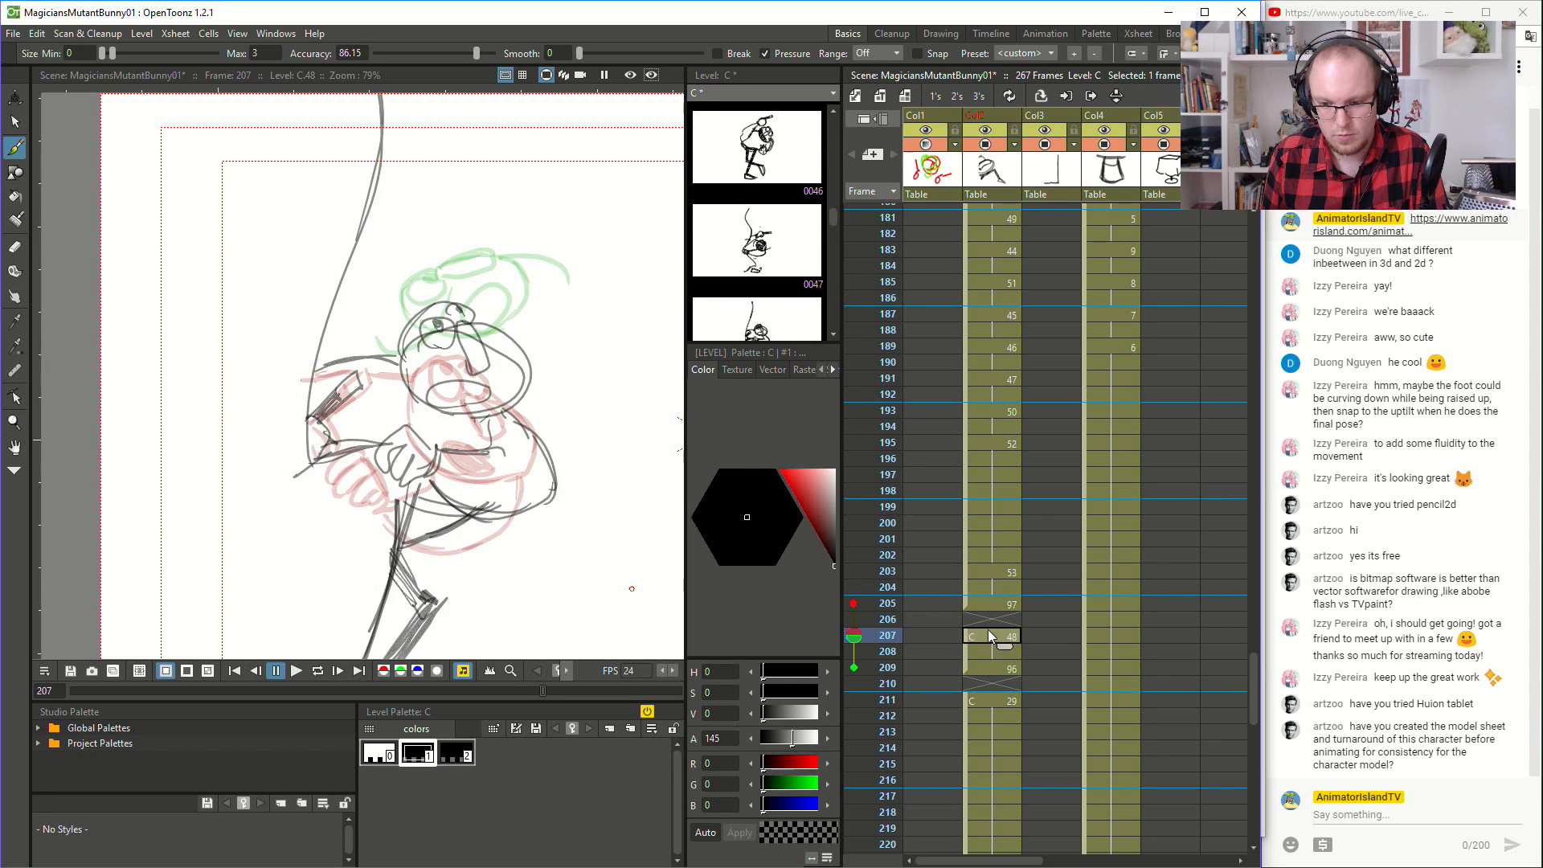
pyautogui.click(1000, 593)
pyautogui.keyDown('shift'); pyautogui.click(986, 708); pyautogui.keyUp('shift')
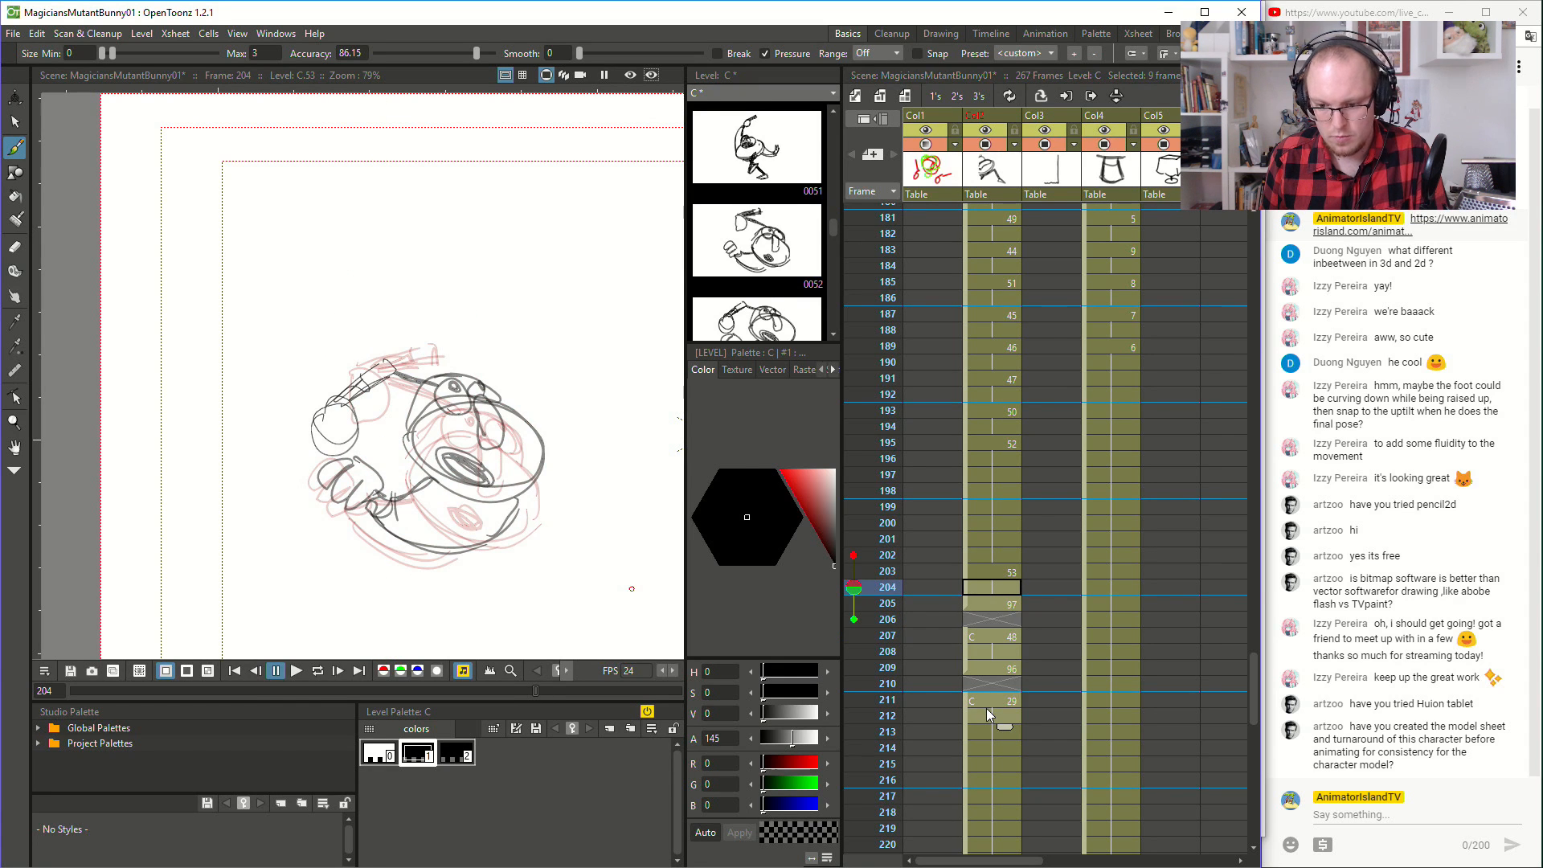
pyautogui.rightClick(986, 708)
pyautogui.click(1084, 460)
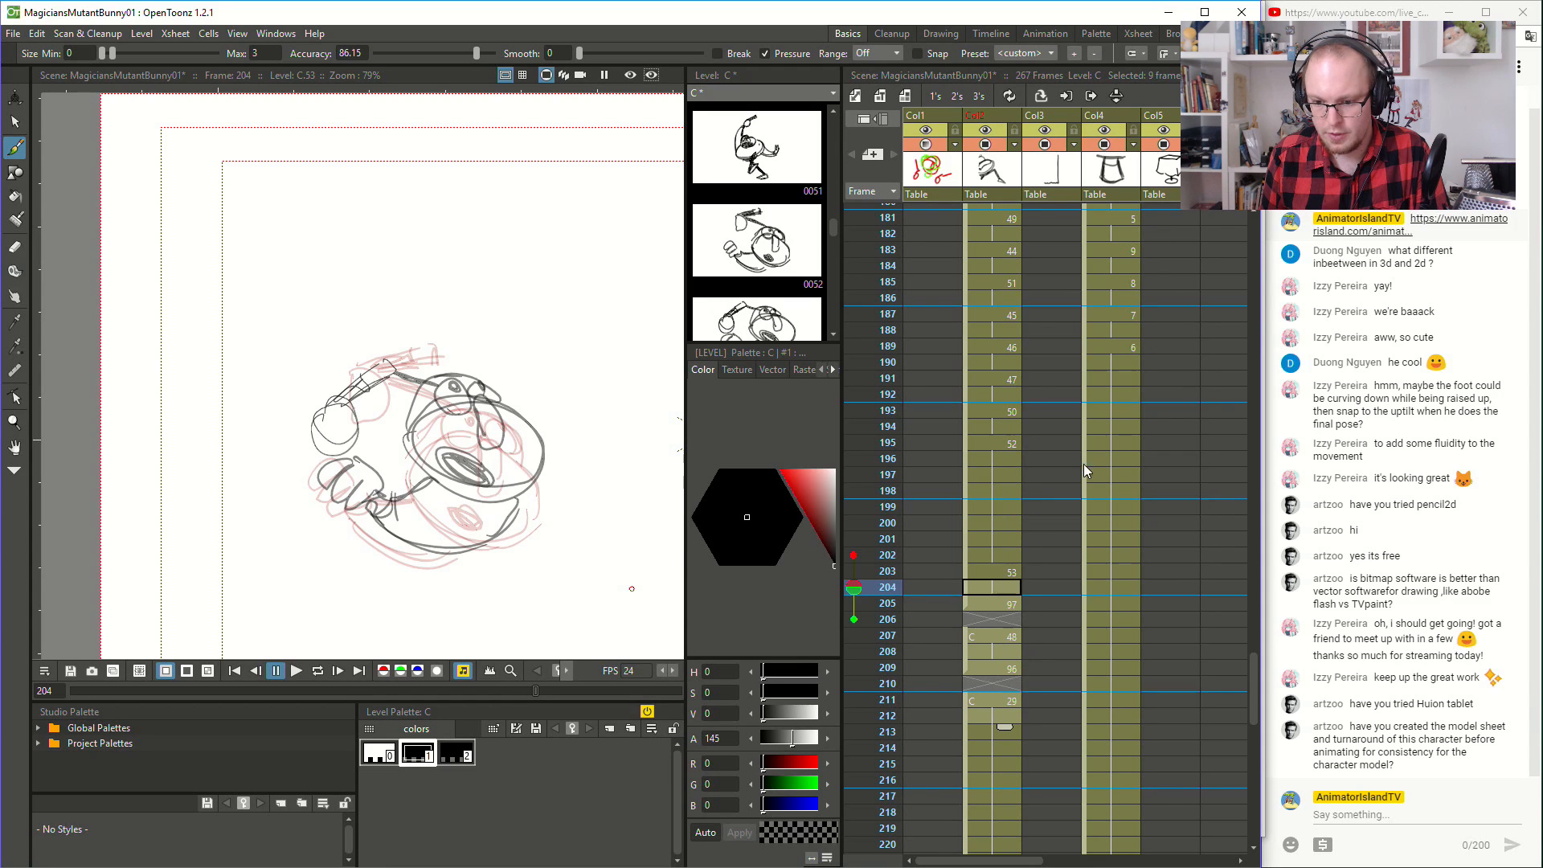
pyautogui.click(982, 505)
# - Play the animation from frame 199 and again from frame 198 to check the new inbetweens
pyautogui.click(296, 670)
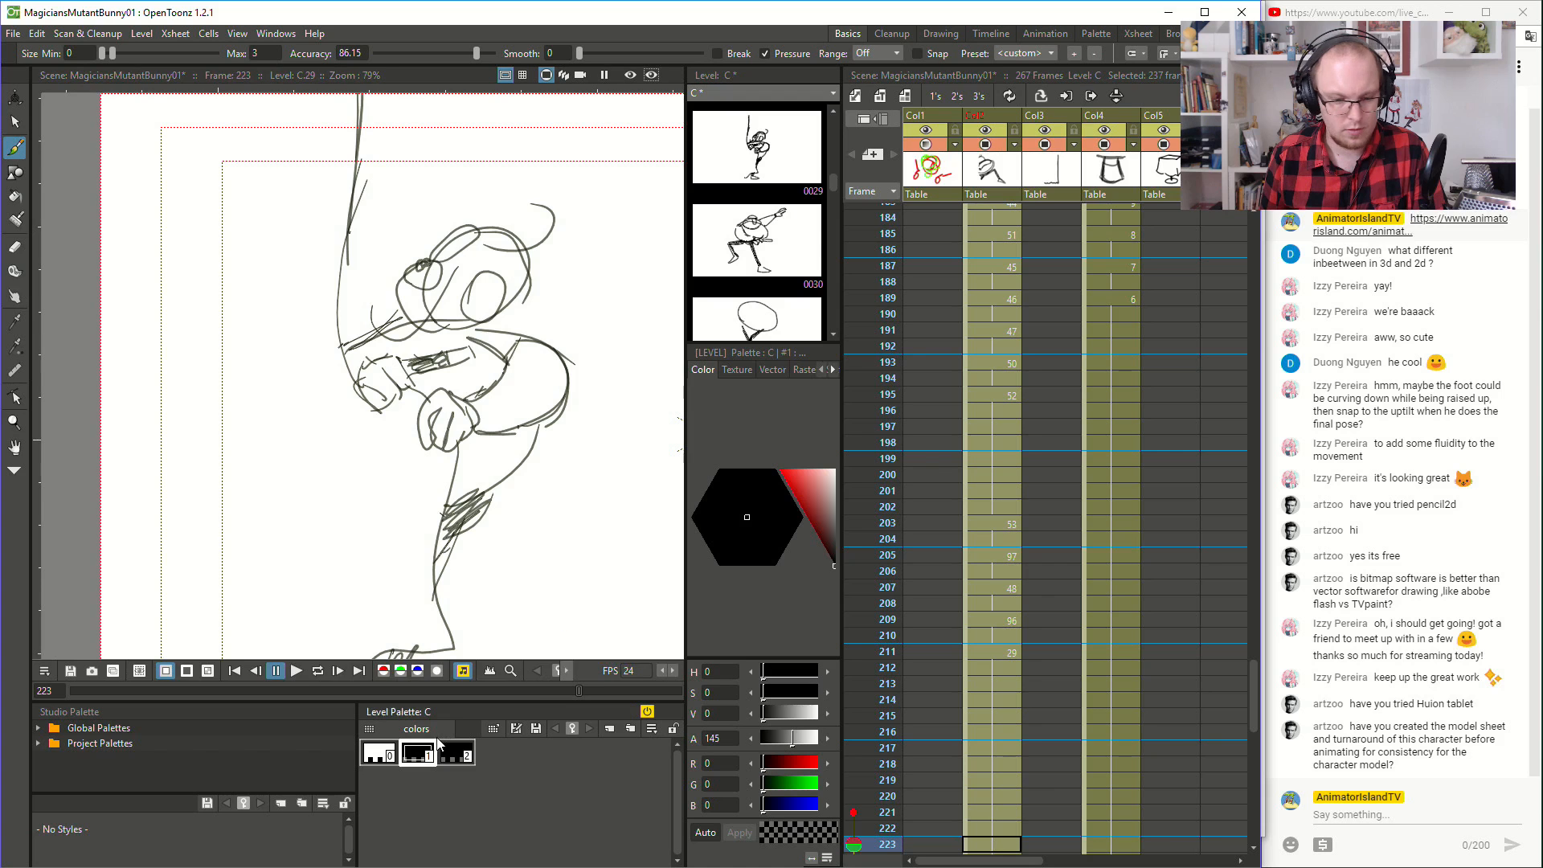
pyautogui.click(997, 442)
pyautogui.click(299, 671)
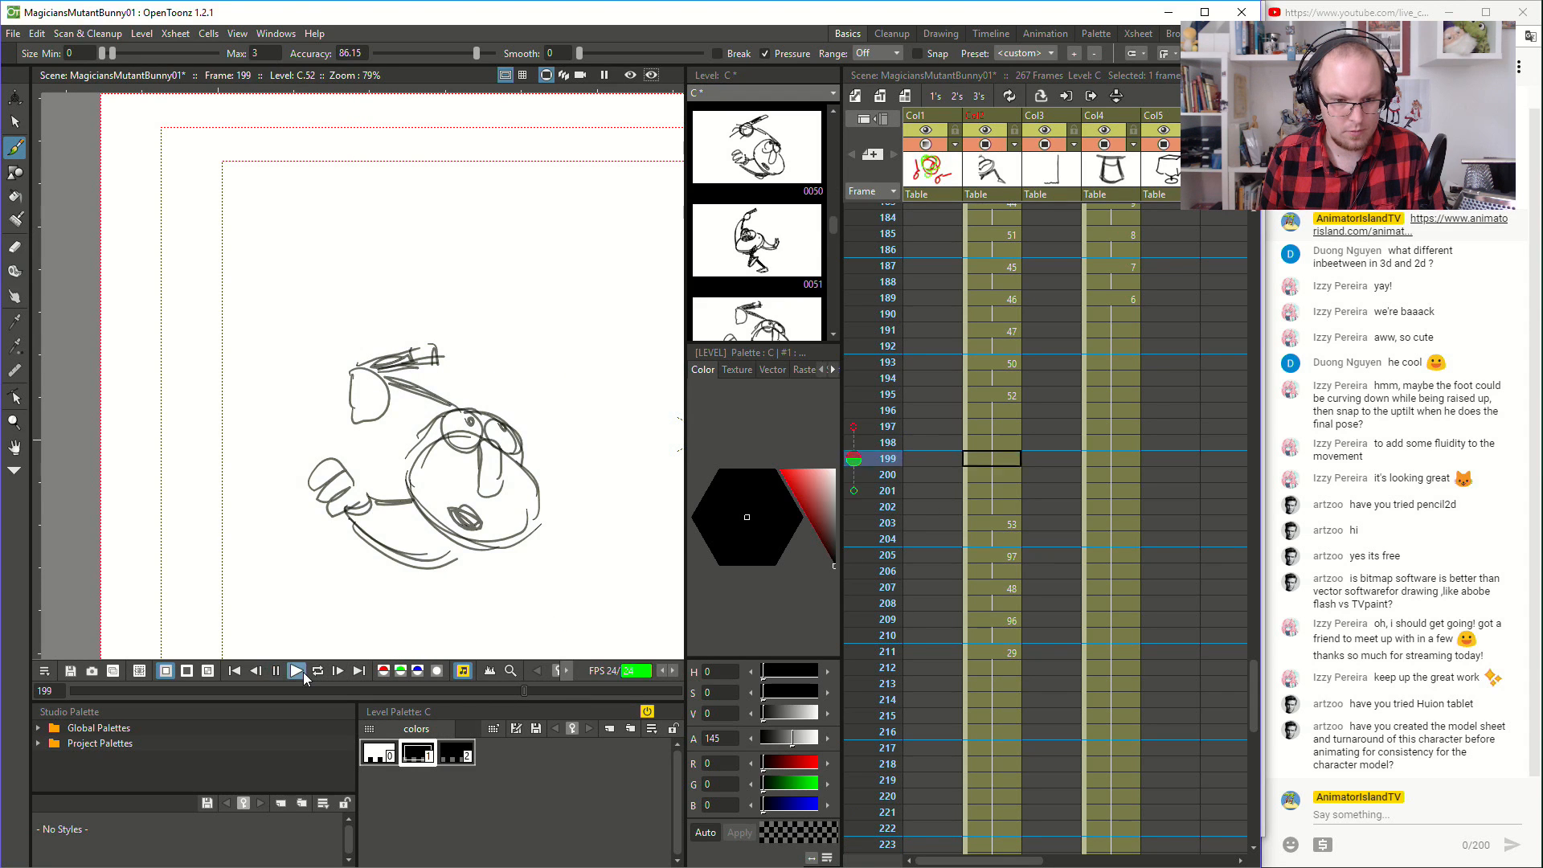
# - Draw the magician's lower hand with its fingers in front of the body on frame 209
pyautogui.click(997, 619)
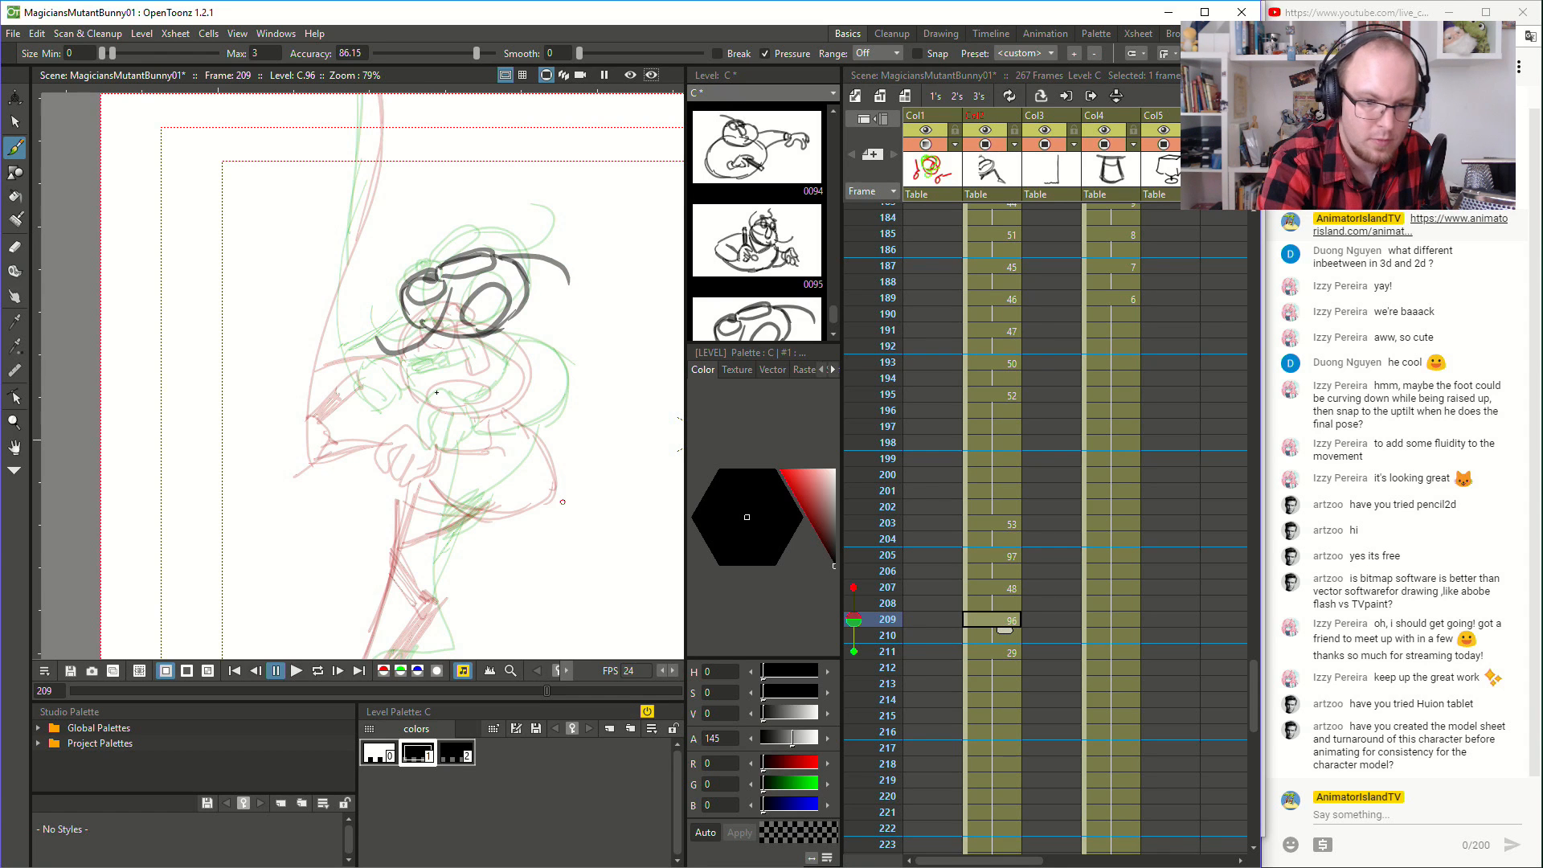
pyautogui.moveTo(440, 401)
pyautogui.mouseDown()
pyautogui.moveTo(415, 438)
pyautogui.moveTo(445, 449)
pyautogui.mouseUp()
pyautogui.moveTo(464, 426); pyautogui.dragTo(448, 447)
pyautogui.moveTo(441, 395)
pyautogui.mouseDown()
pyautogui.moveTo(468, 408)
pyautogui.moveTo(466, 434)
pyautogui.mouseUp()
pyautogui.moveTo(470, 405); pyautogui.dragTo(470, 432)
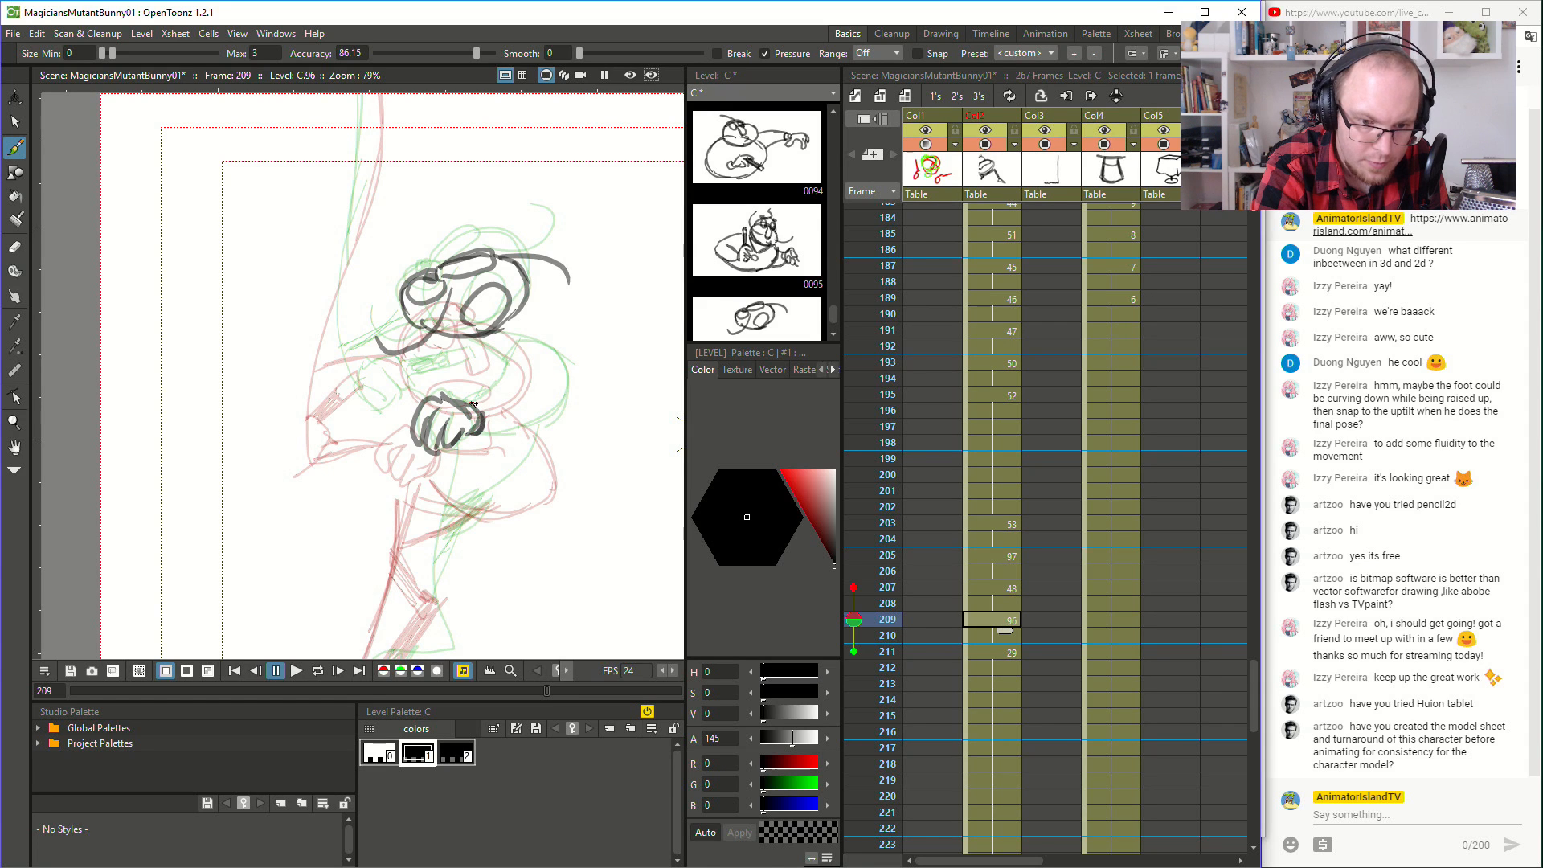
# - Draw the bent arm and shoulder, and the other hand gripping the wand, on frame 209
pyautogui.moveTo(471, 405)
pyautogui.mouseDown()
pyautogui.moveTo(519, 355)
pyautogui.moveTo(560, 363)
pyautogui.moveTo(560, 409)
pyautogui.mouseUp()
pyautogui.moveTo(479, 435)
pyautogui.mouseDown()
pyautogui.moveTo(533, 437)
pyautogui.moveTo(512, 430)
pyautogui.moveTo(566, 389)
pyautogui.mouseUp()
pyautogui.moveTo(496, 336); pyautogui.dragTo(528, 341)
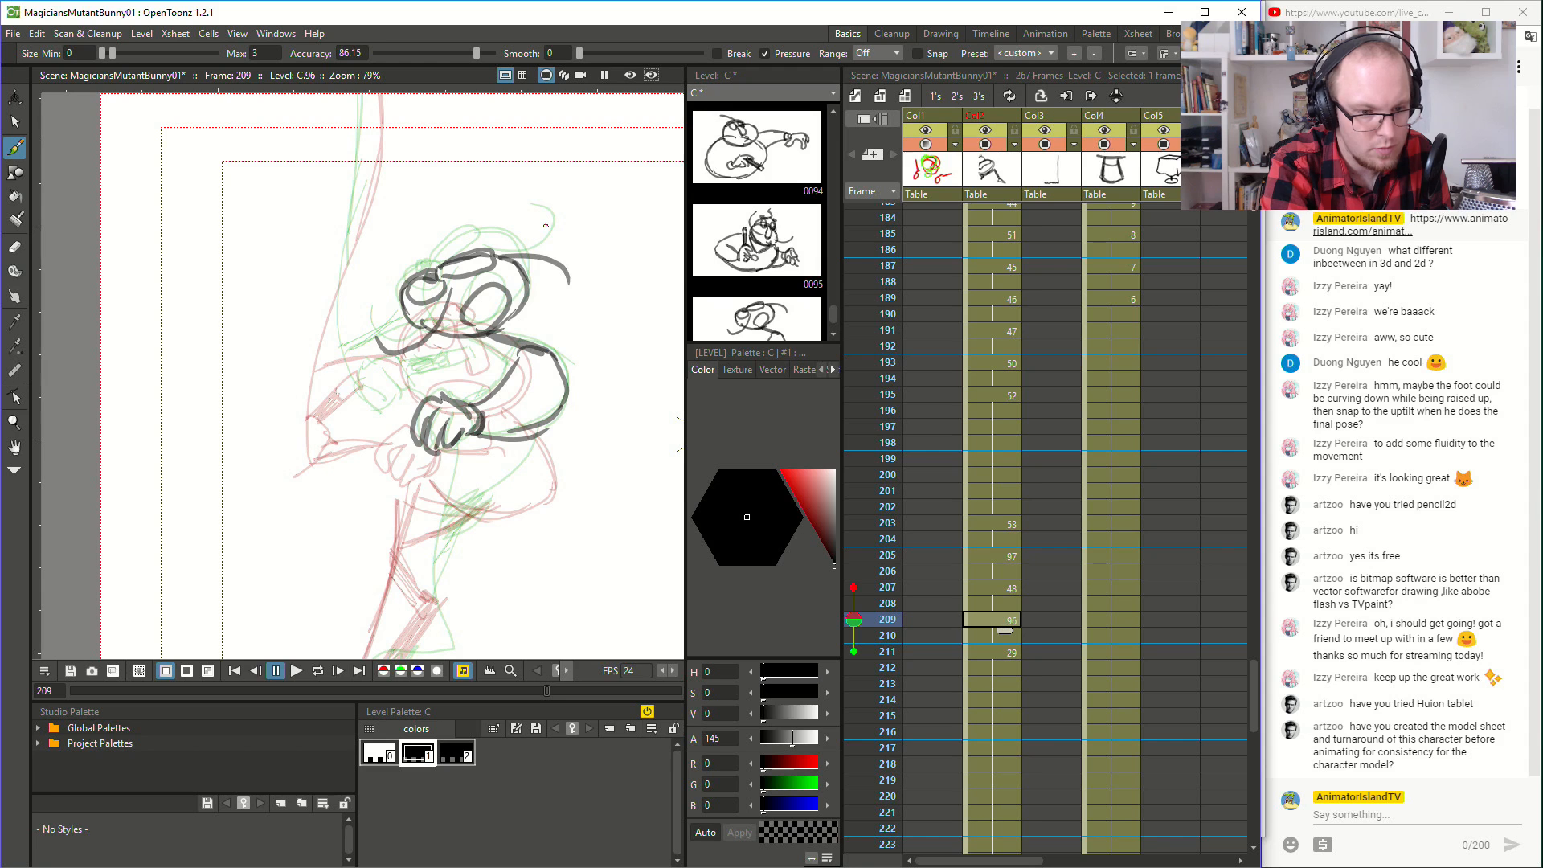
pyautogui.moveTo(354, 378)
pyautogui.mouseDown()
pyautogui.moveTo(390, 361)
pyautogui.moveTo(366, 413)
pyautogui.moveTo(341, 403)
pyautogui.moveTo(368, 408)
pyautogui.moveTo(424, 355)
pyautogui.moveTo(450, 356)
pyautogui.mouseUp()
pyautogui.hotkey('ctrl', 'z')
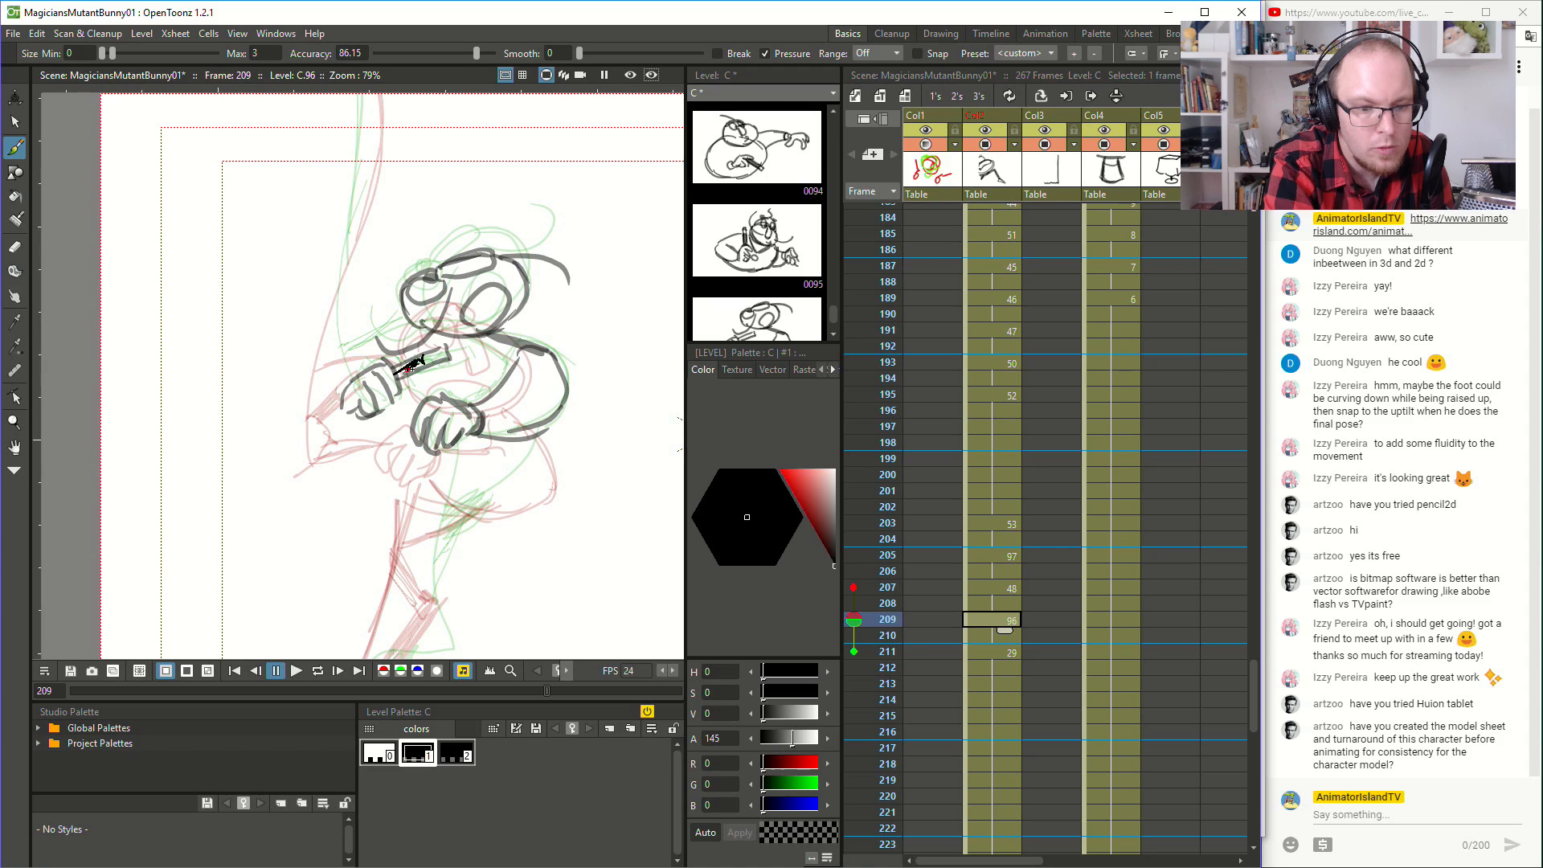
# - Complete the frame 209 pose with the tapering line below the hands, the bent arm line and the lower body curve
pyautogui.scroll(-2, 367, 401)
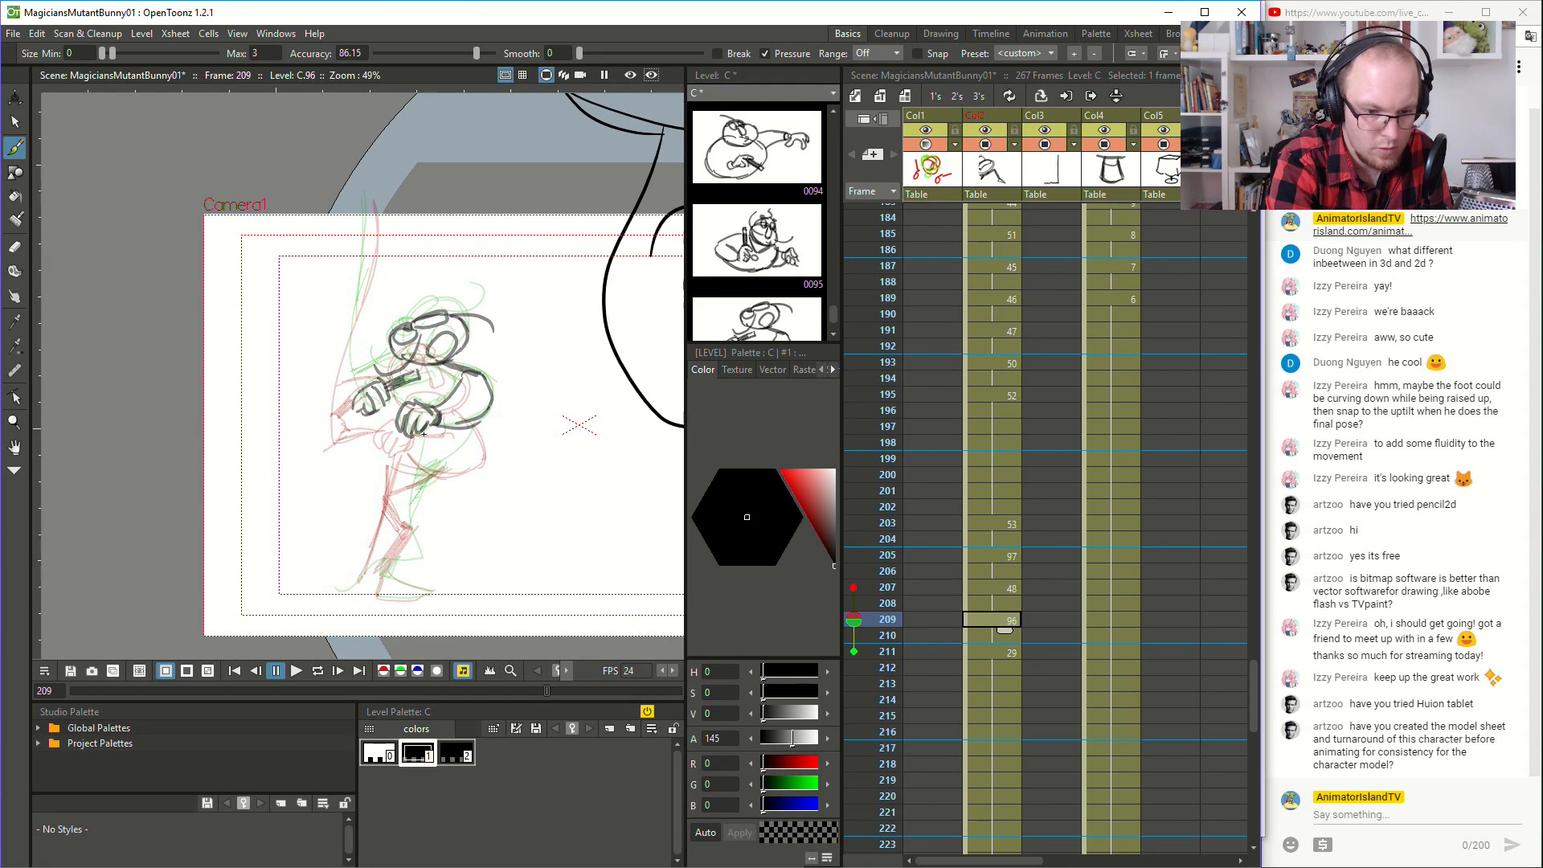
pyautogui.moveTo(423, 440); pyautogui.dragTo(374, 544)
pyautogui.hotkey('ctrl', 'z')
pyautogui.moveTo(353, 423); pyautogui.dragTo(339, 413)
pyautogui.hotkey('ctrl', 'z')
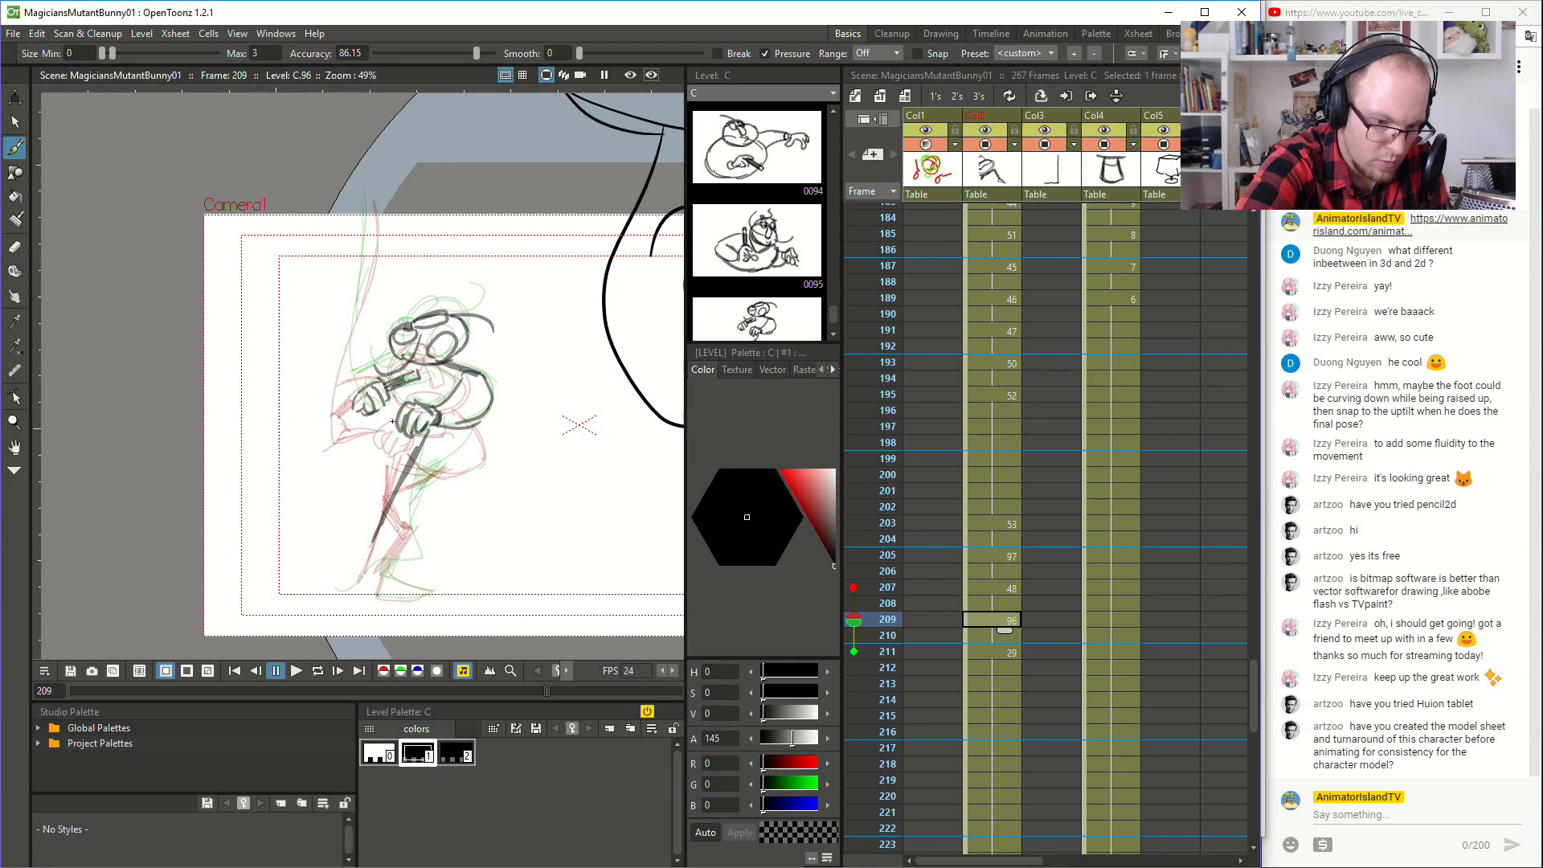
pyautogui.moveTo(363, 427)
pyautogui.mouseDown()
pyautogui.moveTo(309, 346)
pyautogui.moveTo(385, 423)
pyautogui.moveTo(331, 392)
pyautogui.mouseUp()
pyautogui.hotkey('ctrl', 'z')
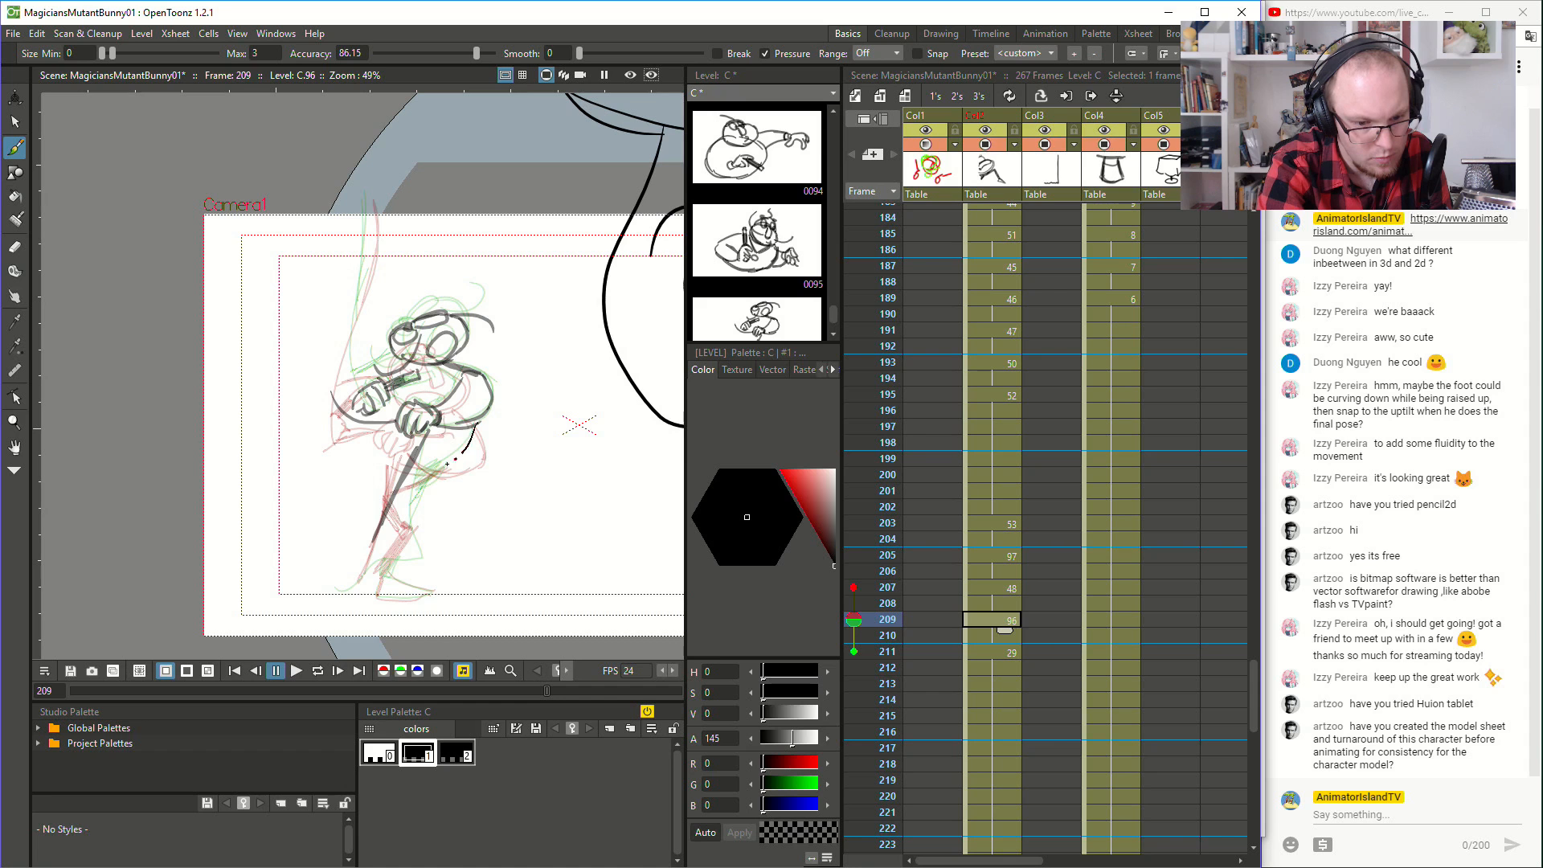
pyautogui.hotkey('ctrl', 'z')
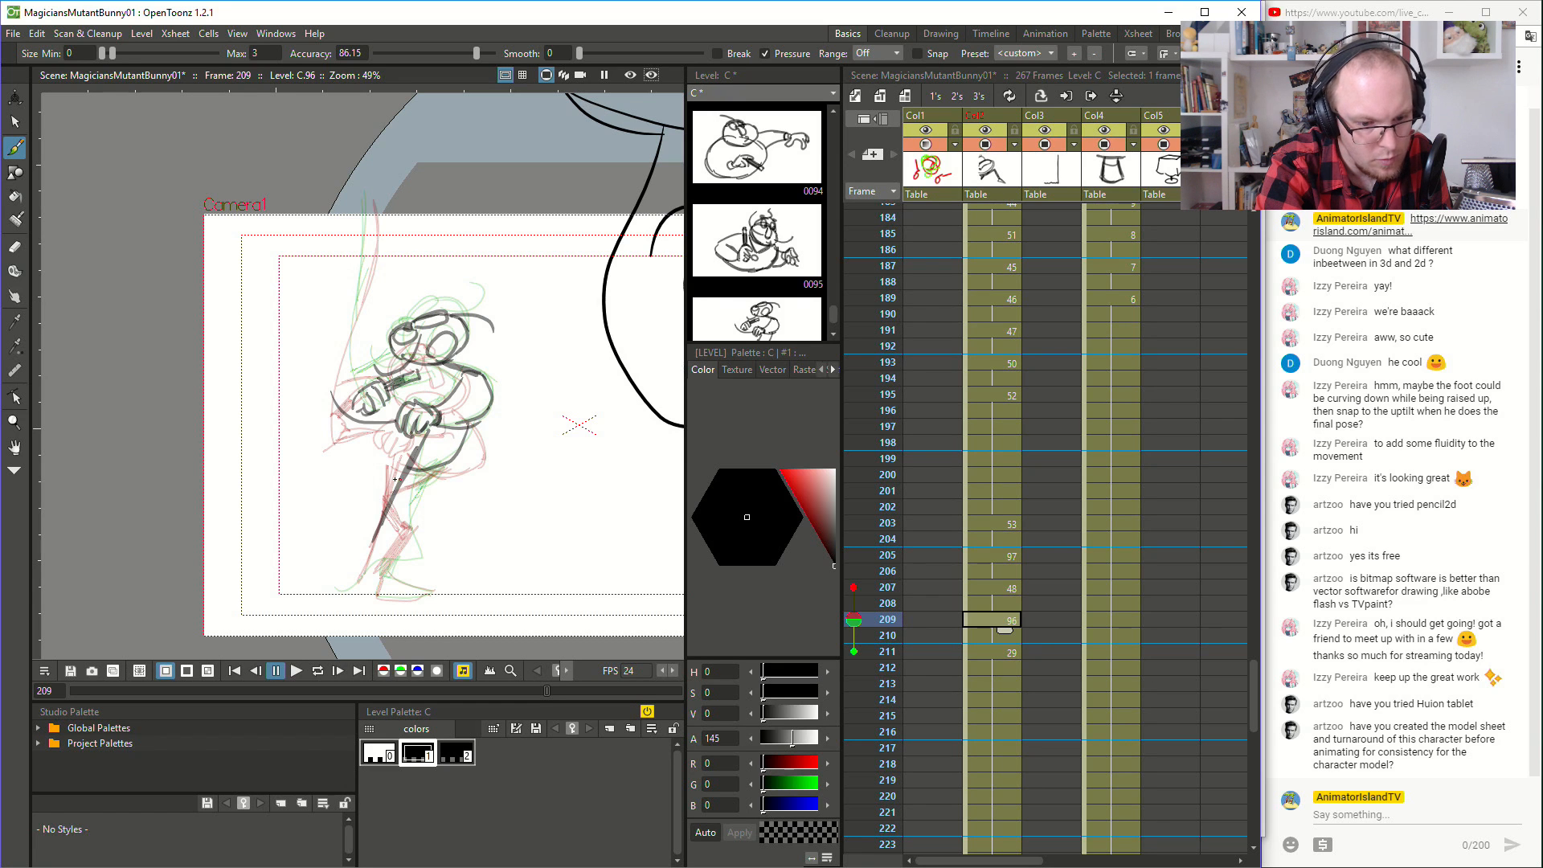
pyautogui.hotkey('ctrl', 'z')
# - Play the animation from frame 200 to check the magician's rise with the completed frame 209 drawing
pyautogui.click(978, 472)
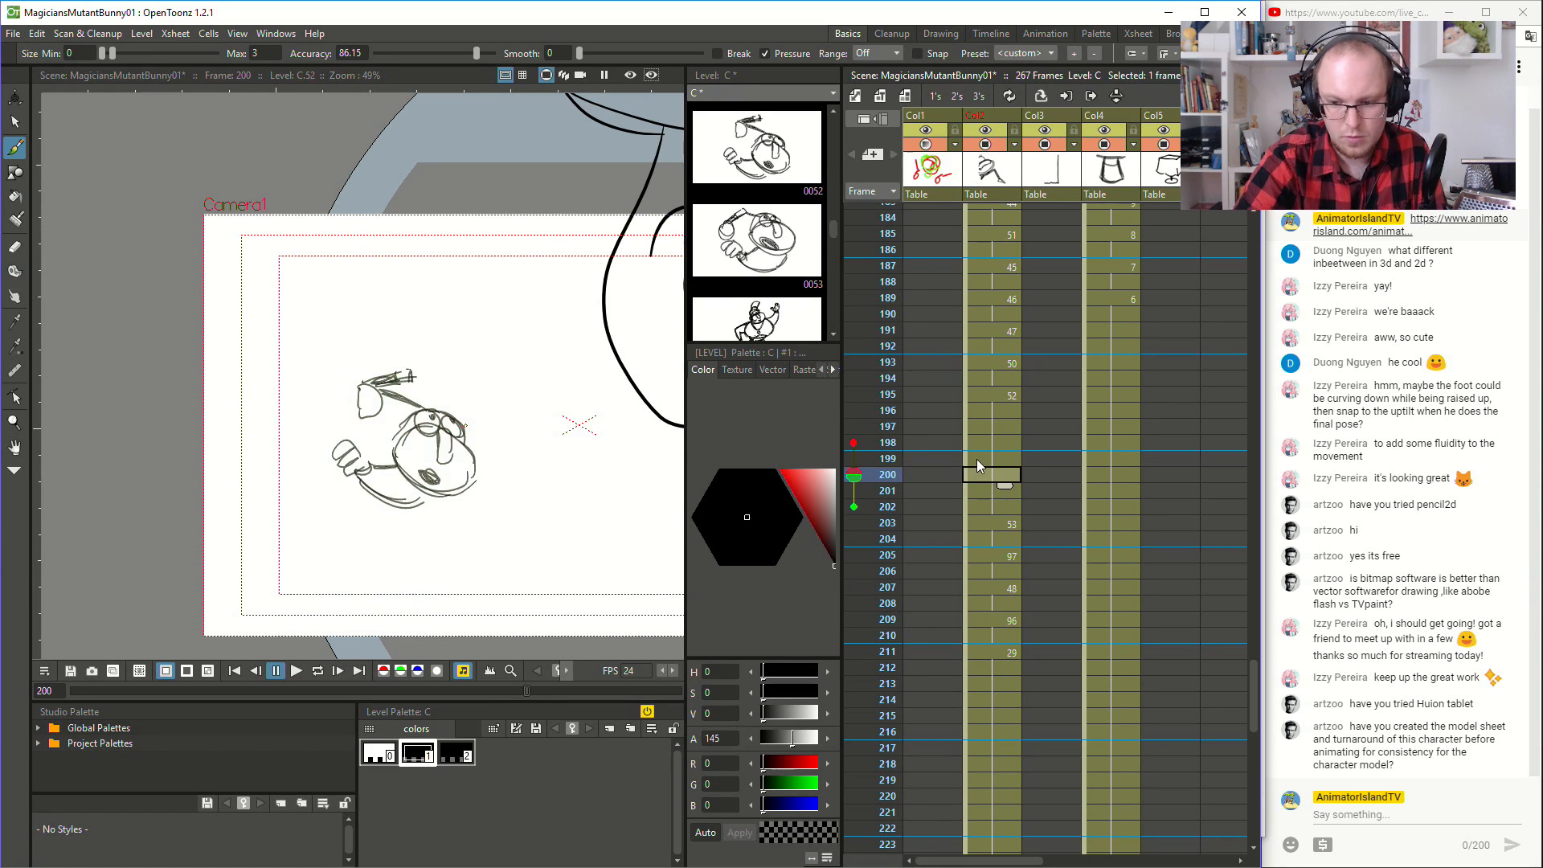
pyautogui.click(296, 671)
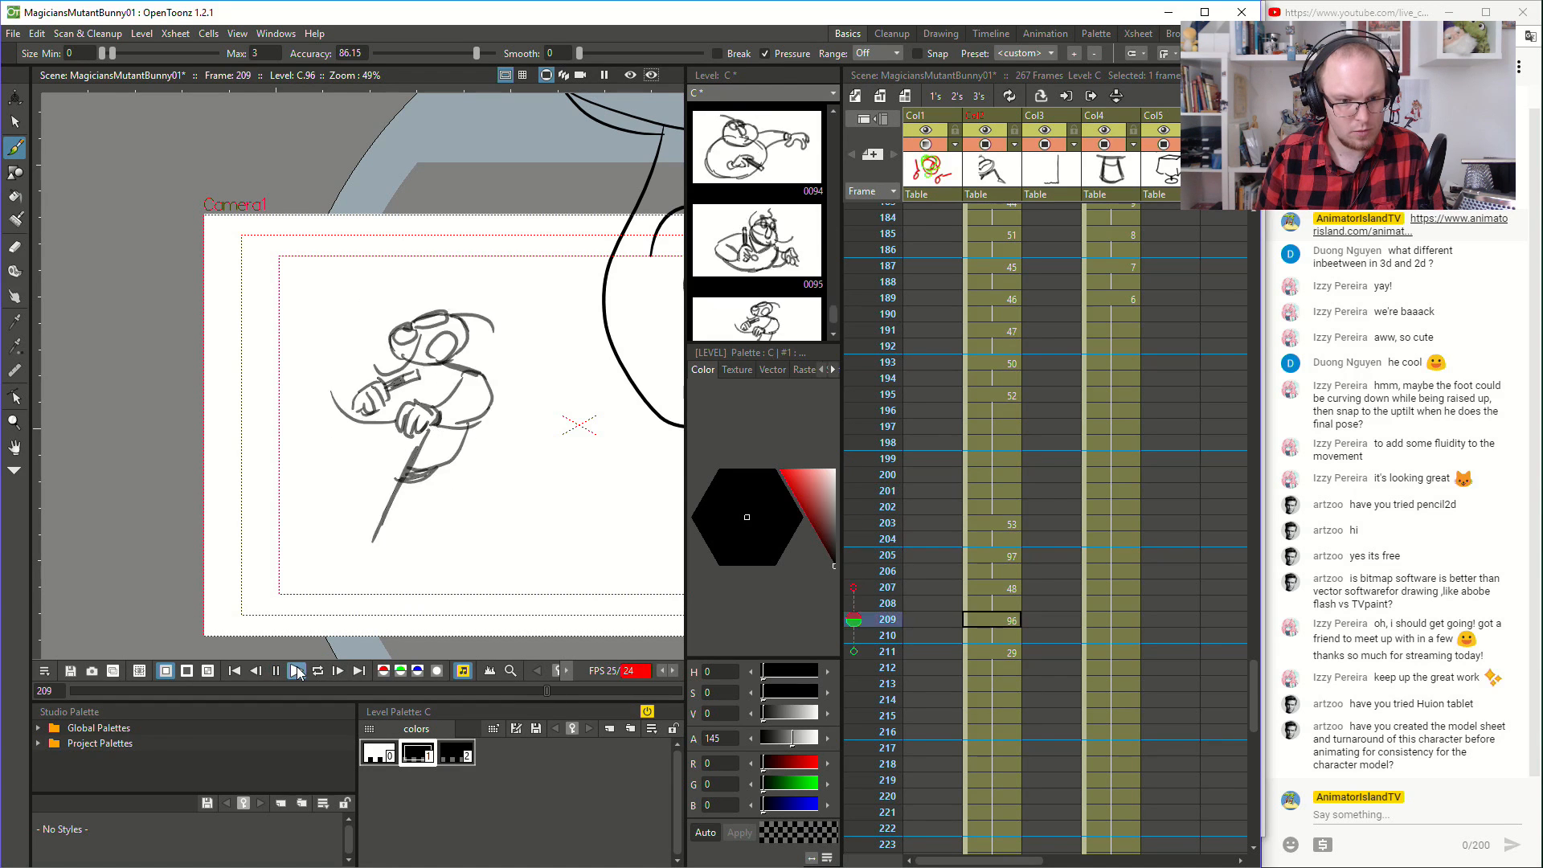
# - Play the animation from frame 191 to check the magician's crouch and rise
pyautogui.click(297, 671)
pyautogui.click(991, 282)
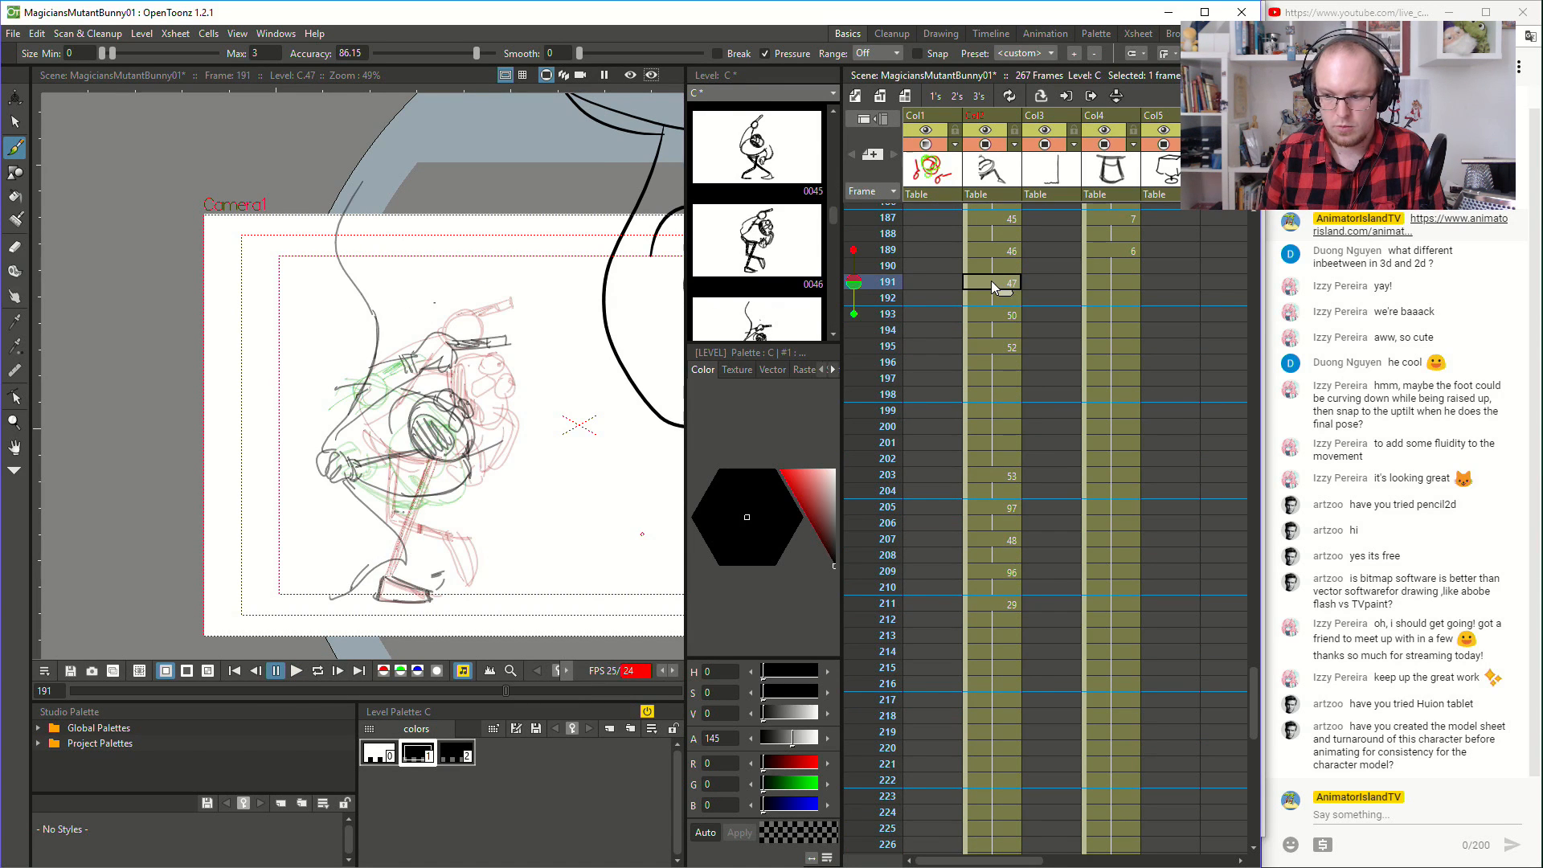
pyautogui.click(296, 675)
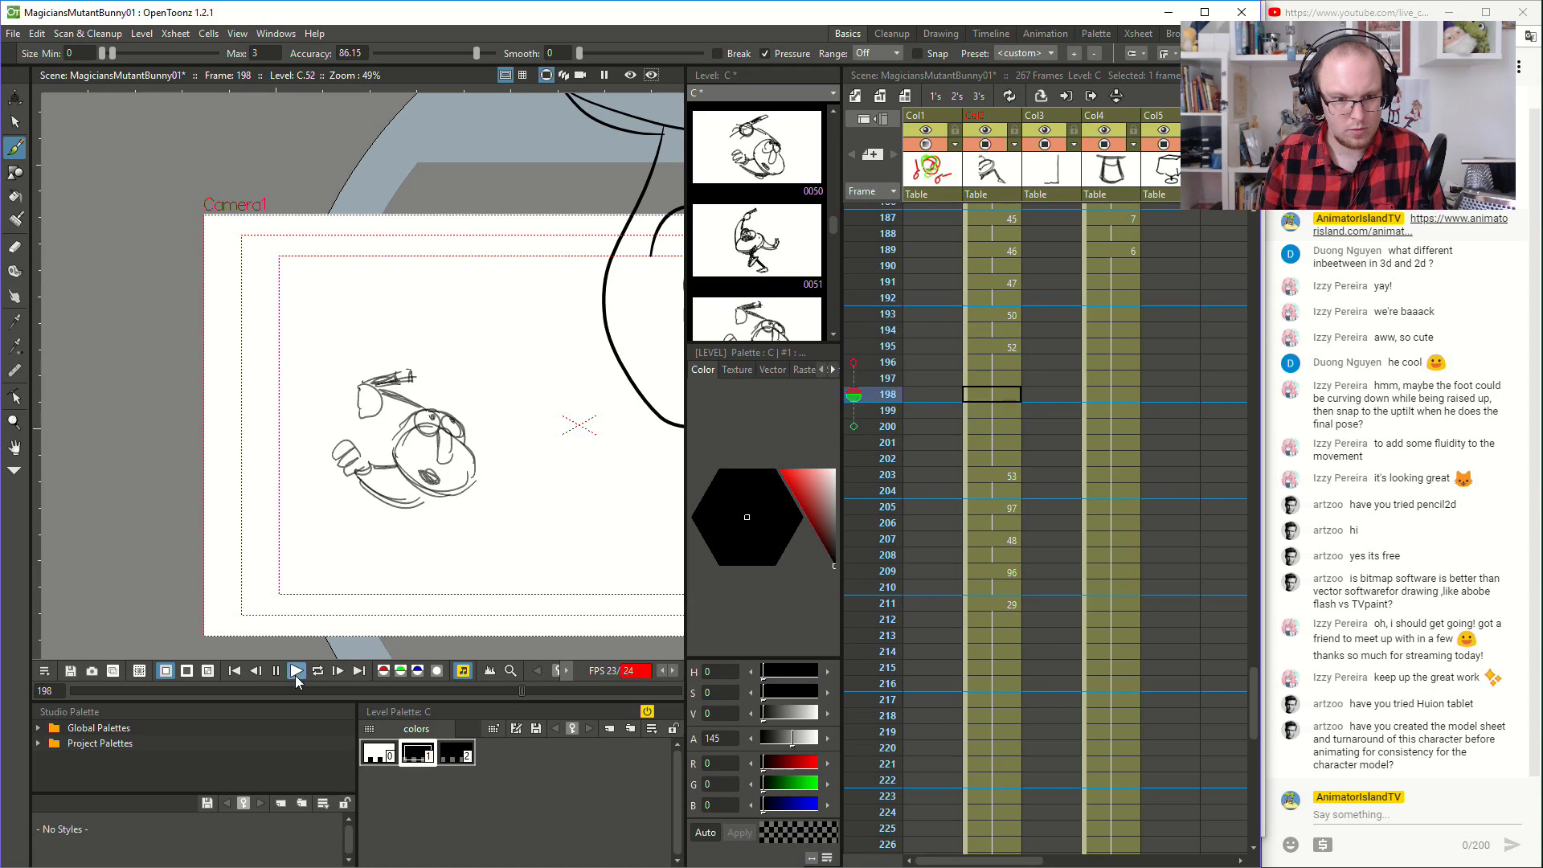
pyautogui.click(296, 675)
# - Extend the magician's final pose in Col2 from frame 237 through frame 246, matching the end of Col4
pyautogui.scroll(19, 1101, 492)
pyautogui.scroll(5, 1101, 492)
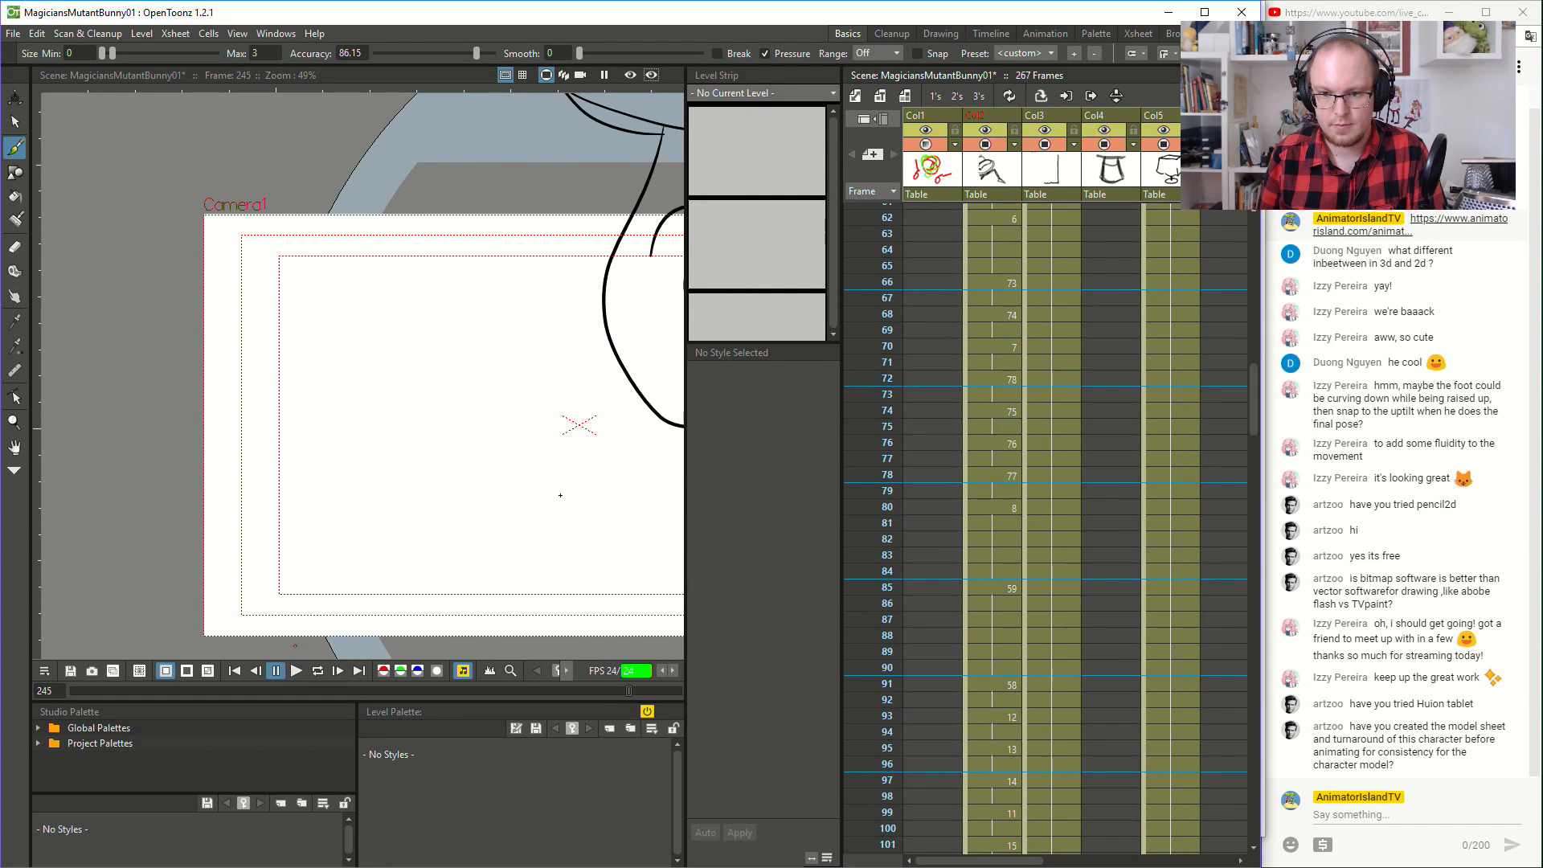
pyautogui.scroll(-6, 212, 412)
pyautogui.scroll(-3, 1038, 529)
pyautogui.scroll(-20, 1034, 577)
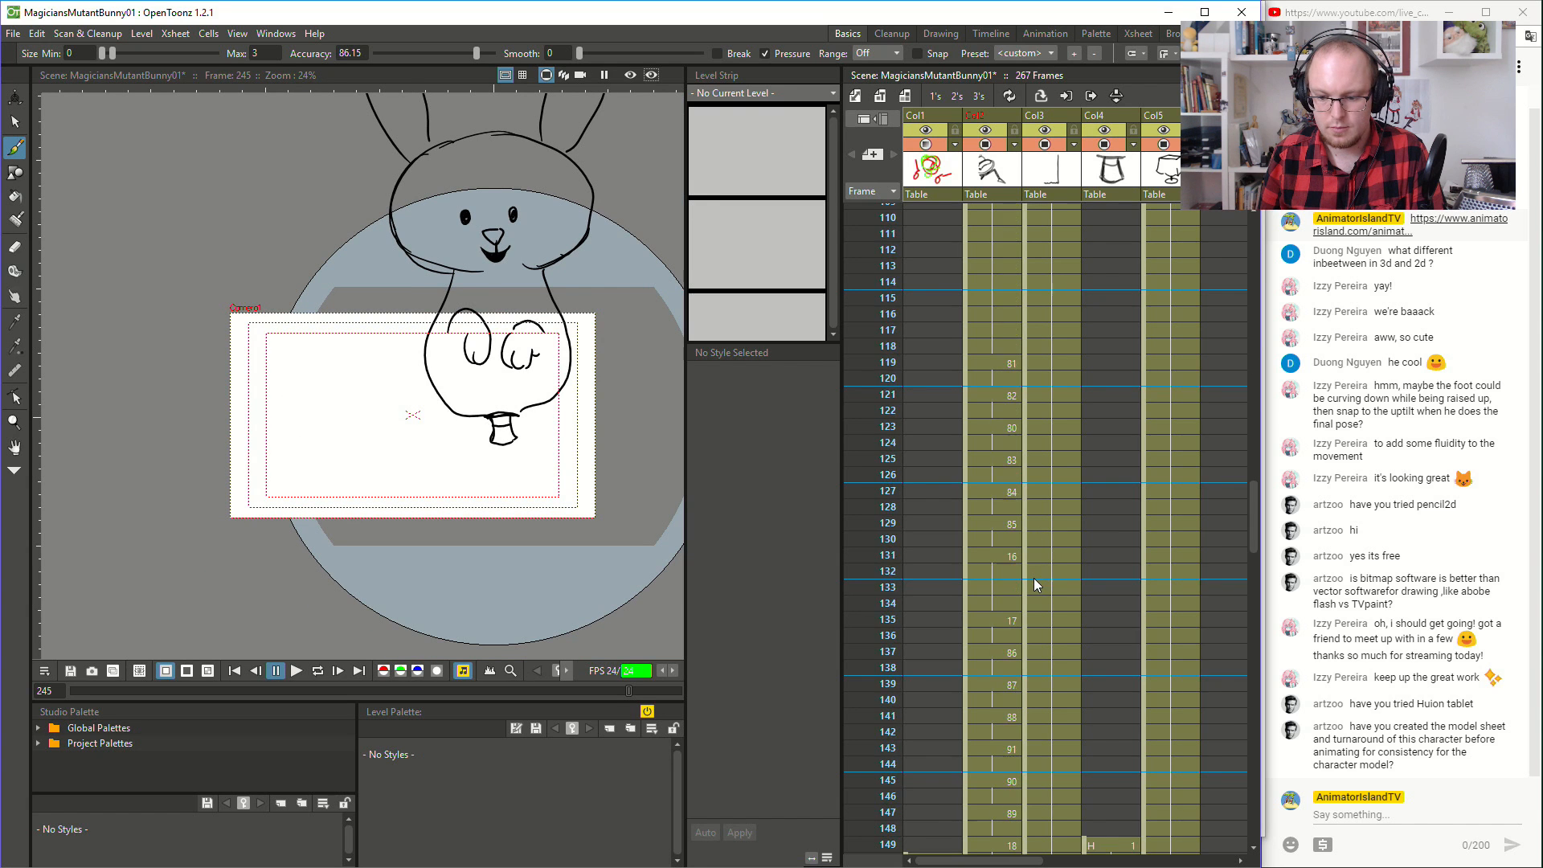
pyautogui.scroll(2, 1033, 581)
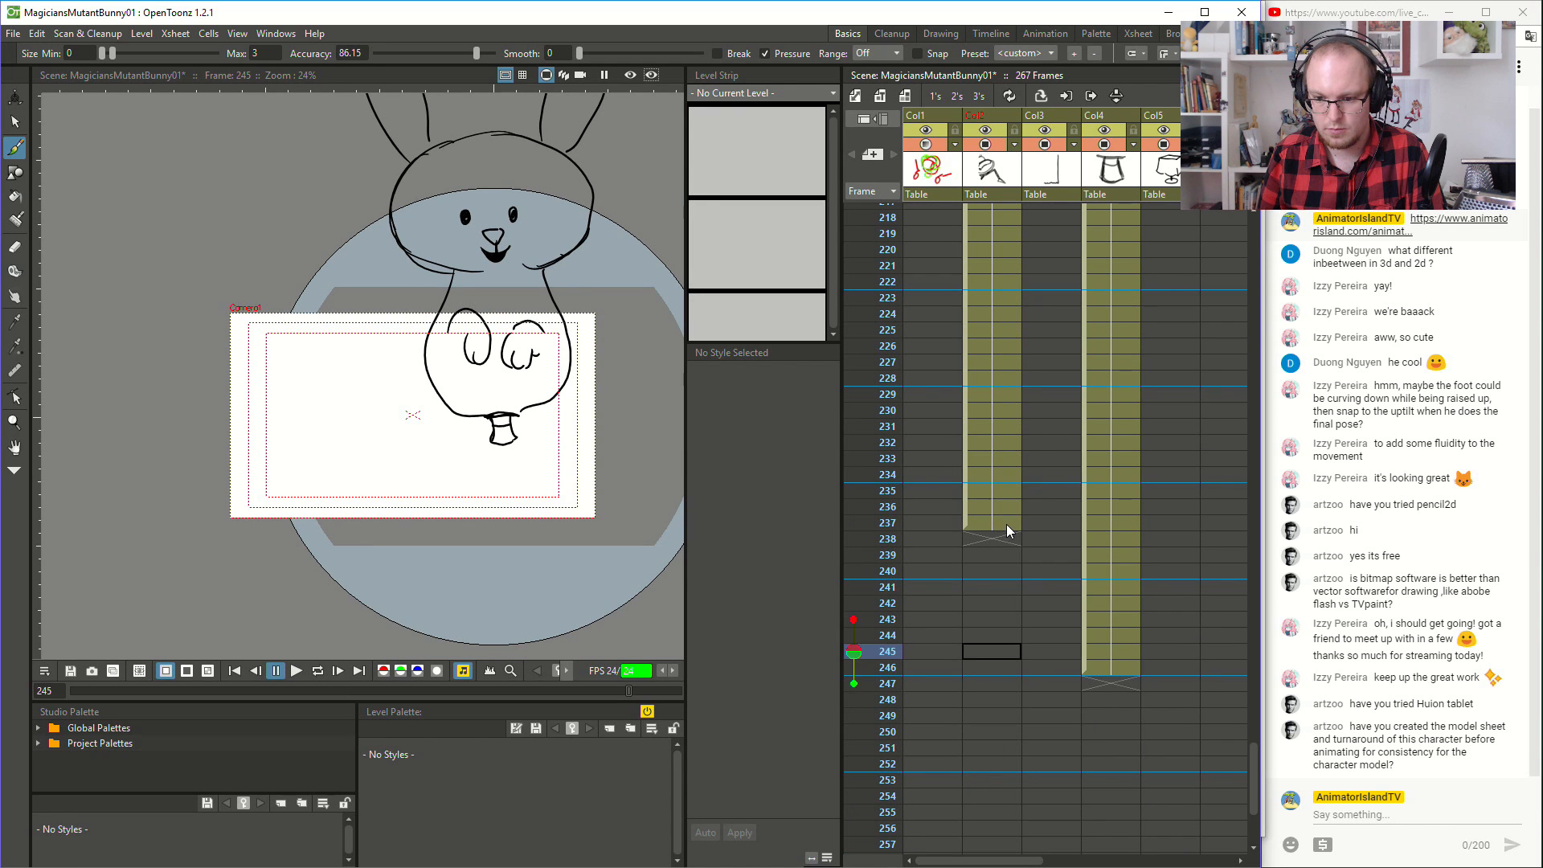
pyautogui.click(990, 524)
pyautogui.moveTo(1004, 537); pyautogui.dragTo(1005, 685)
# - Play the whole animation from frame 1 to review the overall timing
pyautogui.scroll(20, 1011, 381)
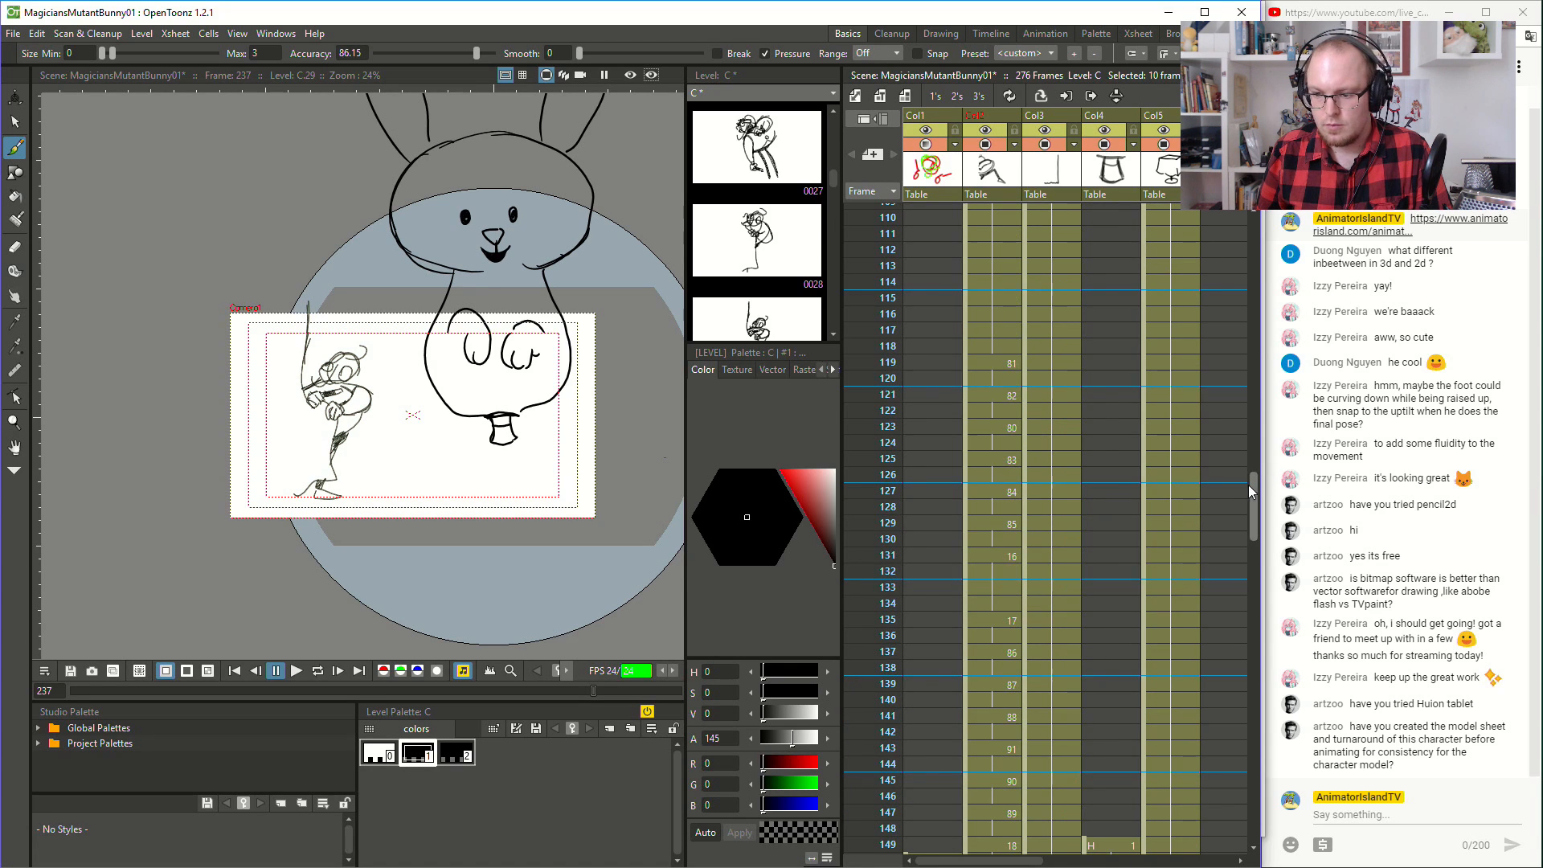
pyautogui.moveTo(1248, 485); pyautogui.dragTo(1251, 229)
pyautogui.click(1004, 211)
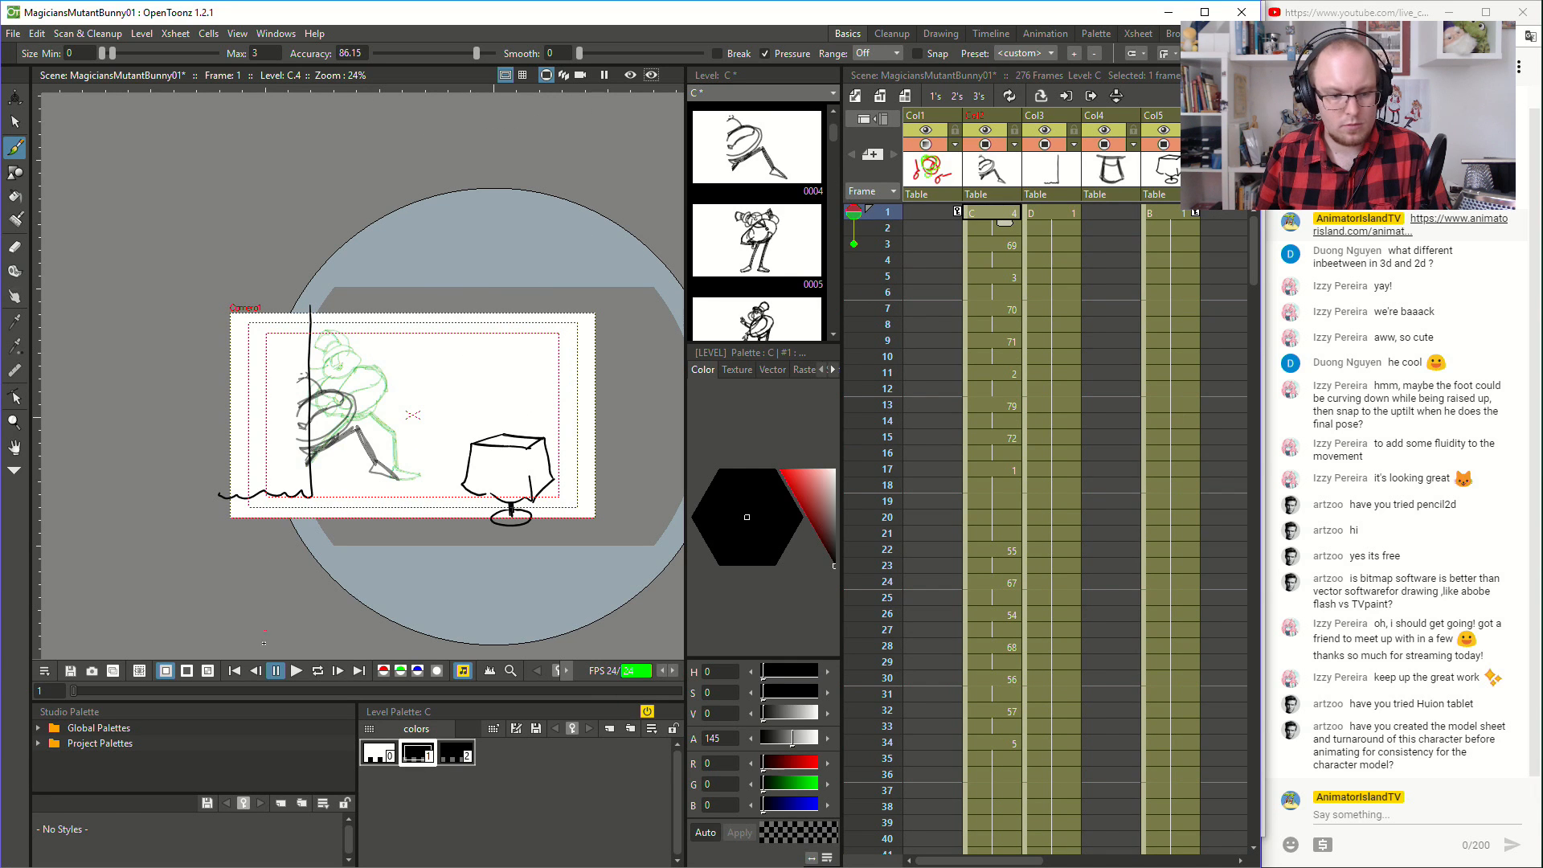
pyautogui.click(295, 671)
pyautogui.scroll(2, 326, 518)
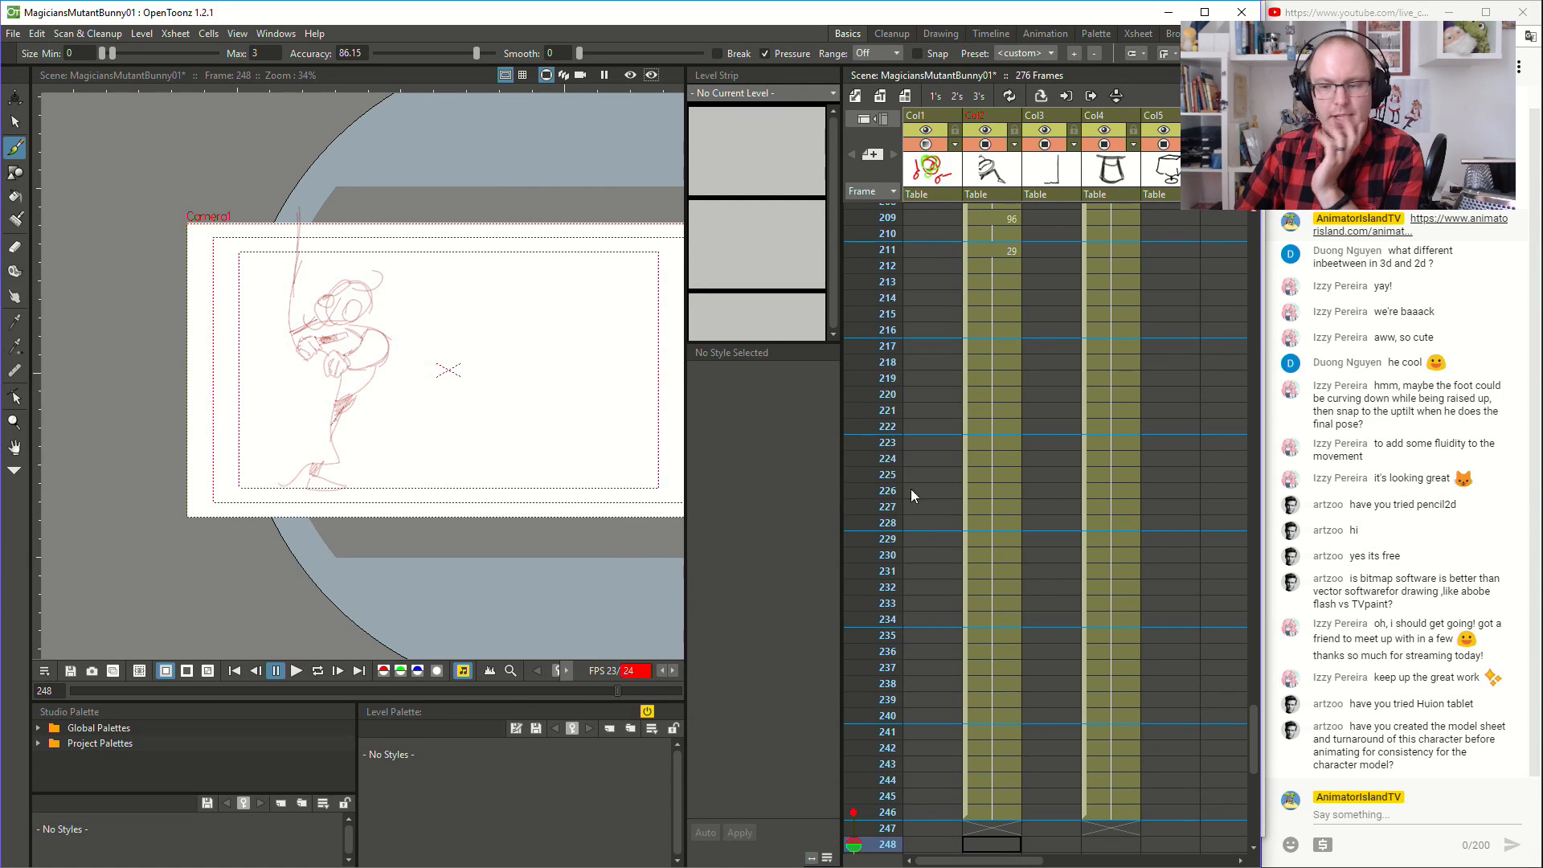
# - Go to frame 243, activate the Animate tool and switch the viewer to the camera view, with the camera frame fully in sight
pyautogui.scroll(-4, 961, 544)
pyautogui.click(989, 572)
pyautogui.scroll(-2, 532, 468)
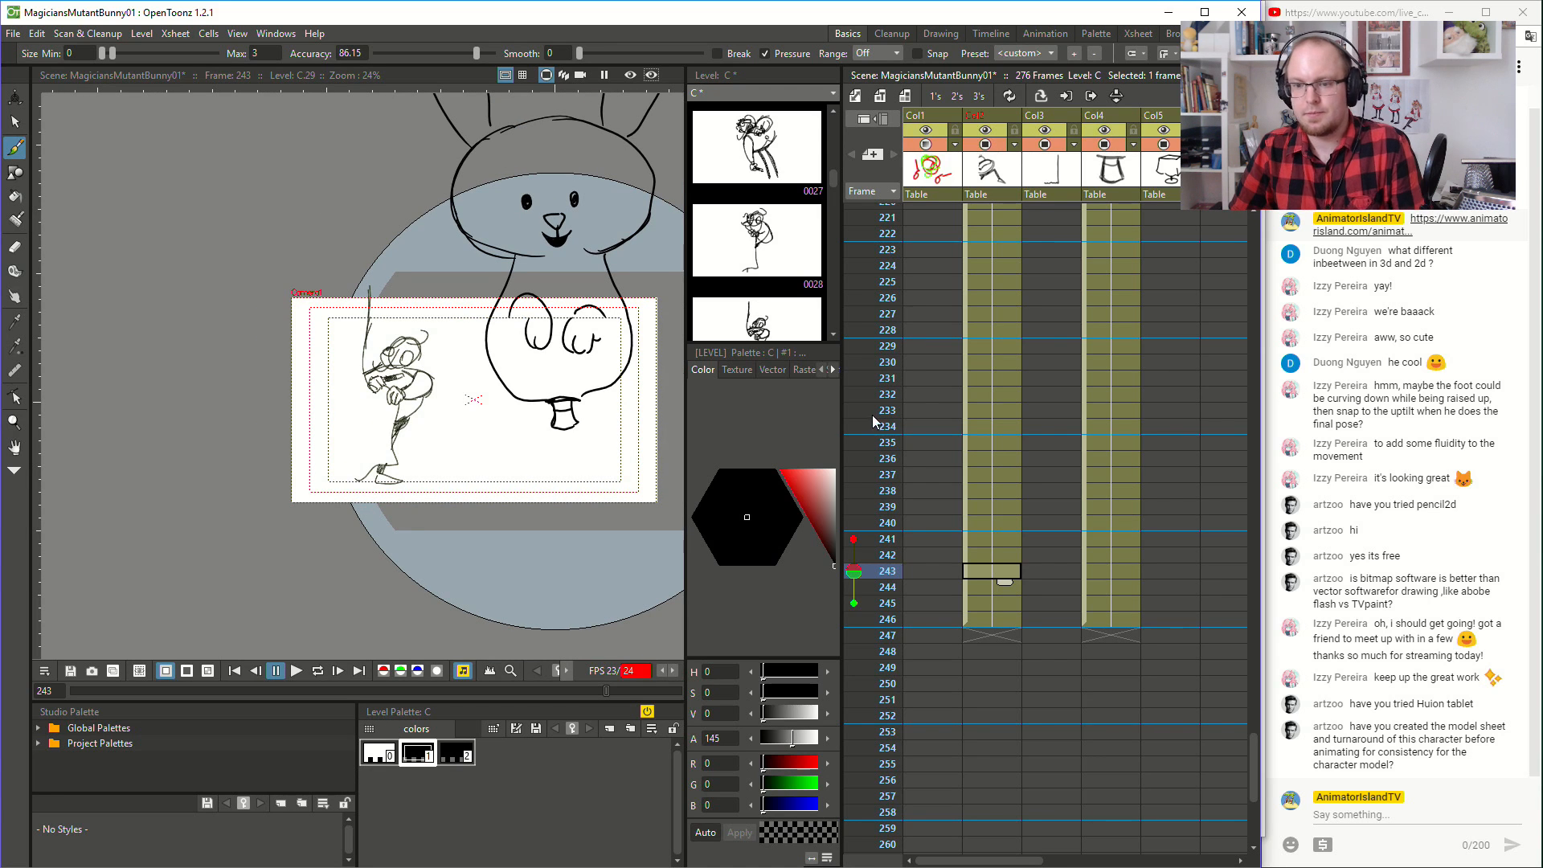
pyautogui.scroll(6, 928, 416)
pyautogui.scroll(14, 934, 519)
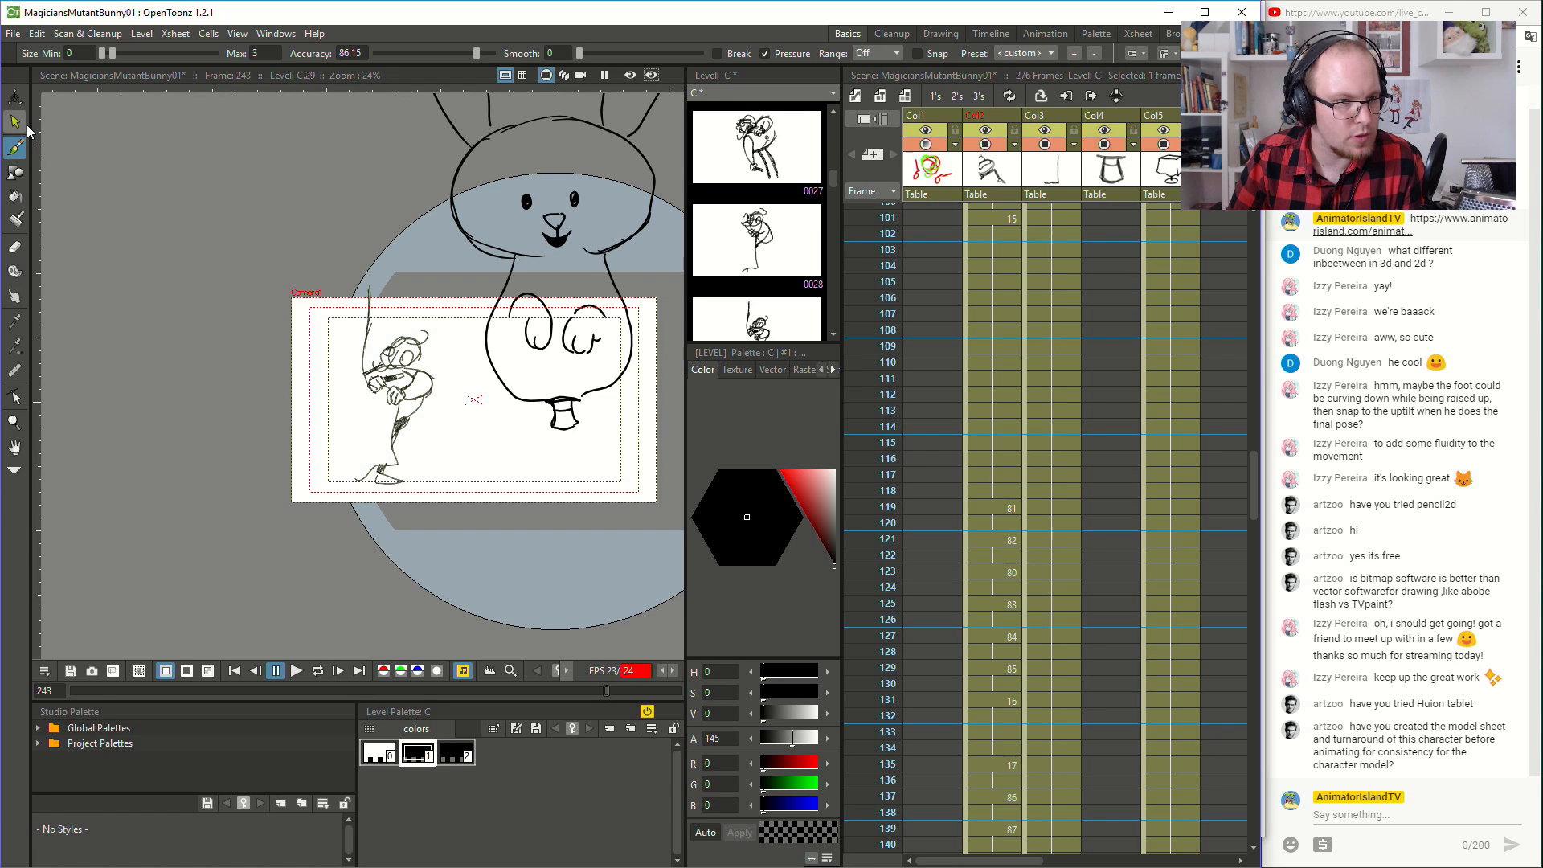
pyautogui.click(14, 97)
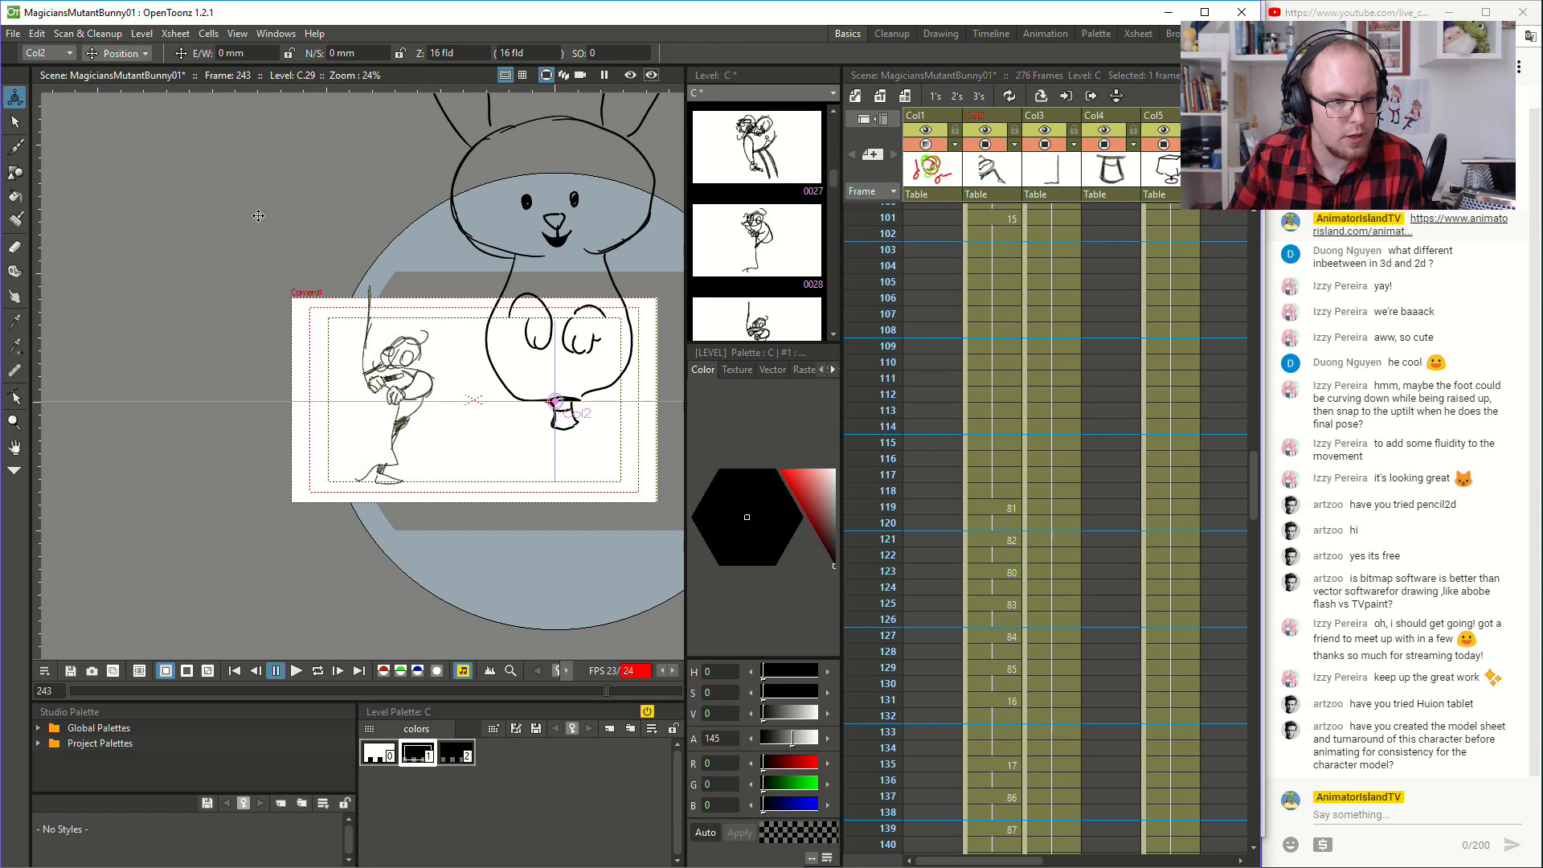
pyautogui.scroll(2, 298, 280)
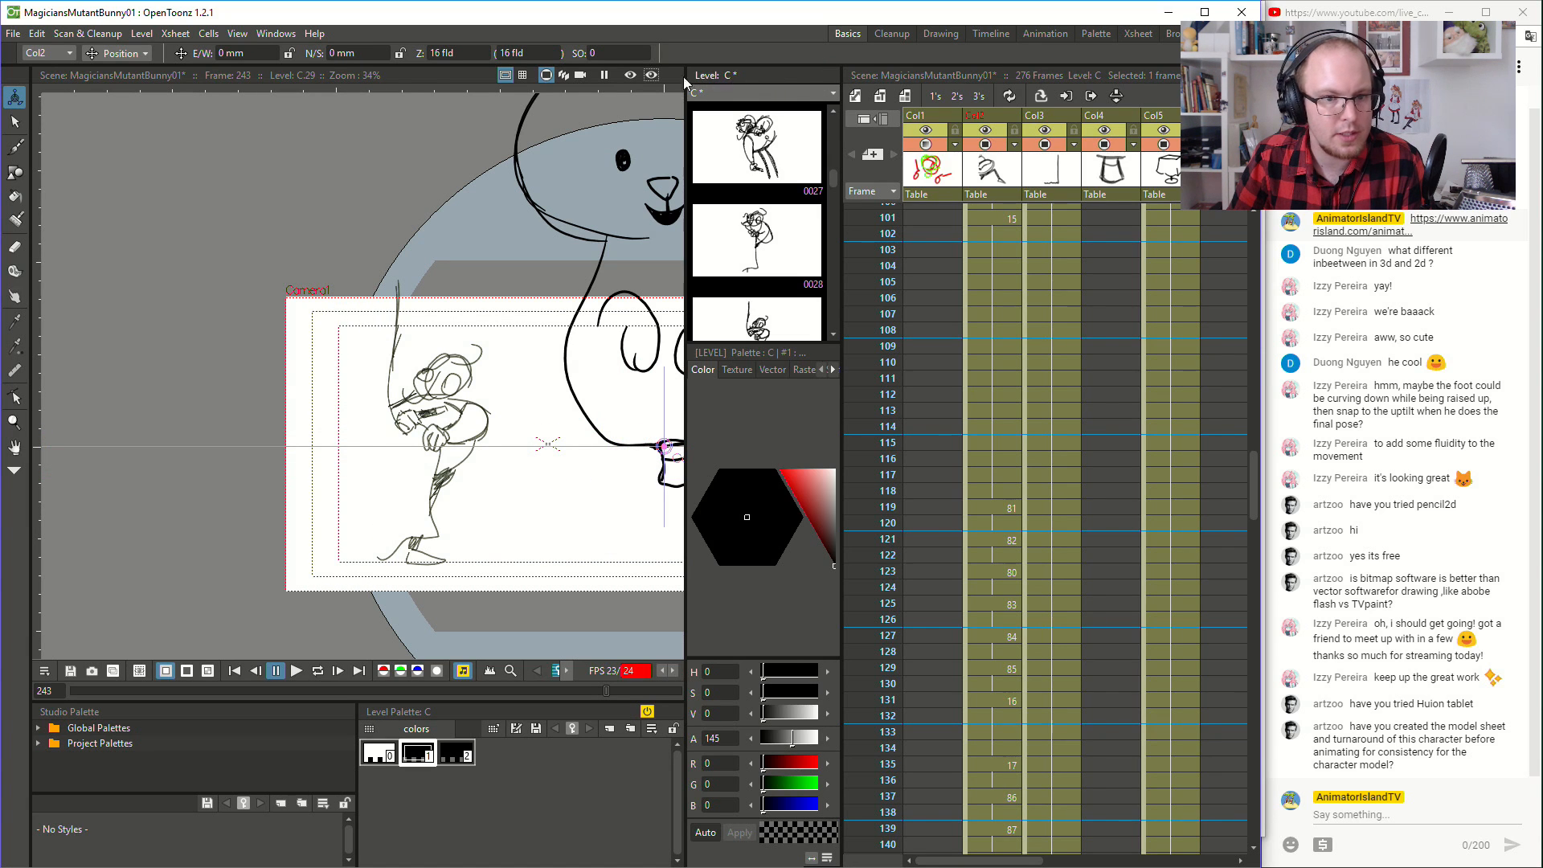
pyautogui.click(581, 75)
pyautogui.scroll(-1, 523, 260)
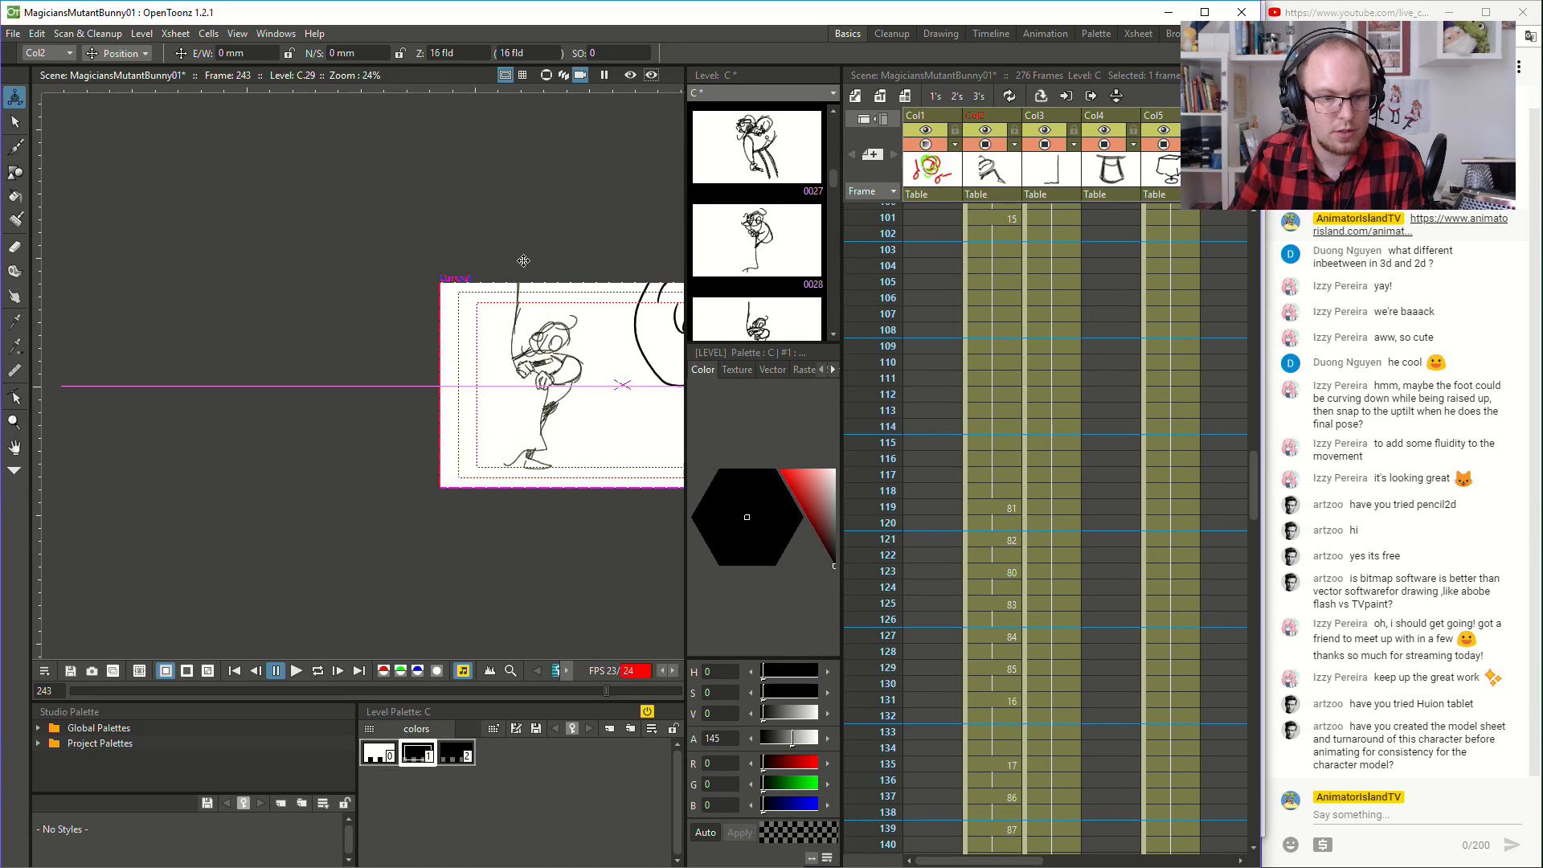
pyautogui.press('space')
pyautogui.moveTo(603, 242); pyautogui.dragTo(322, 239)
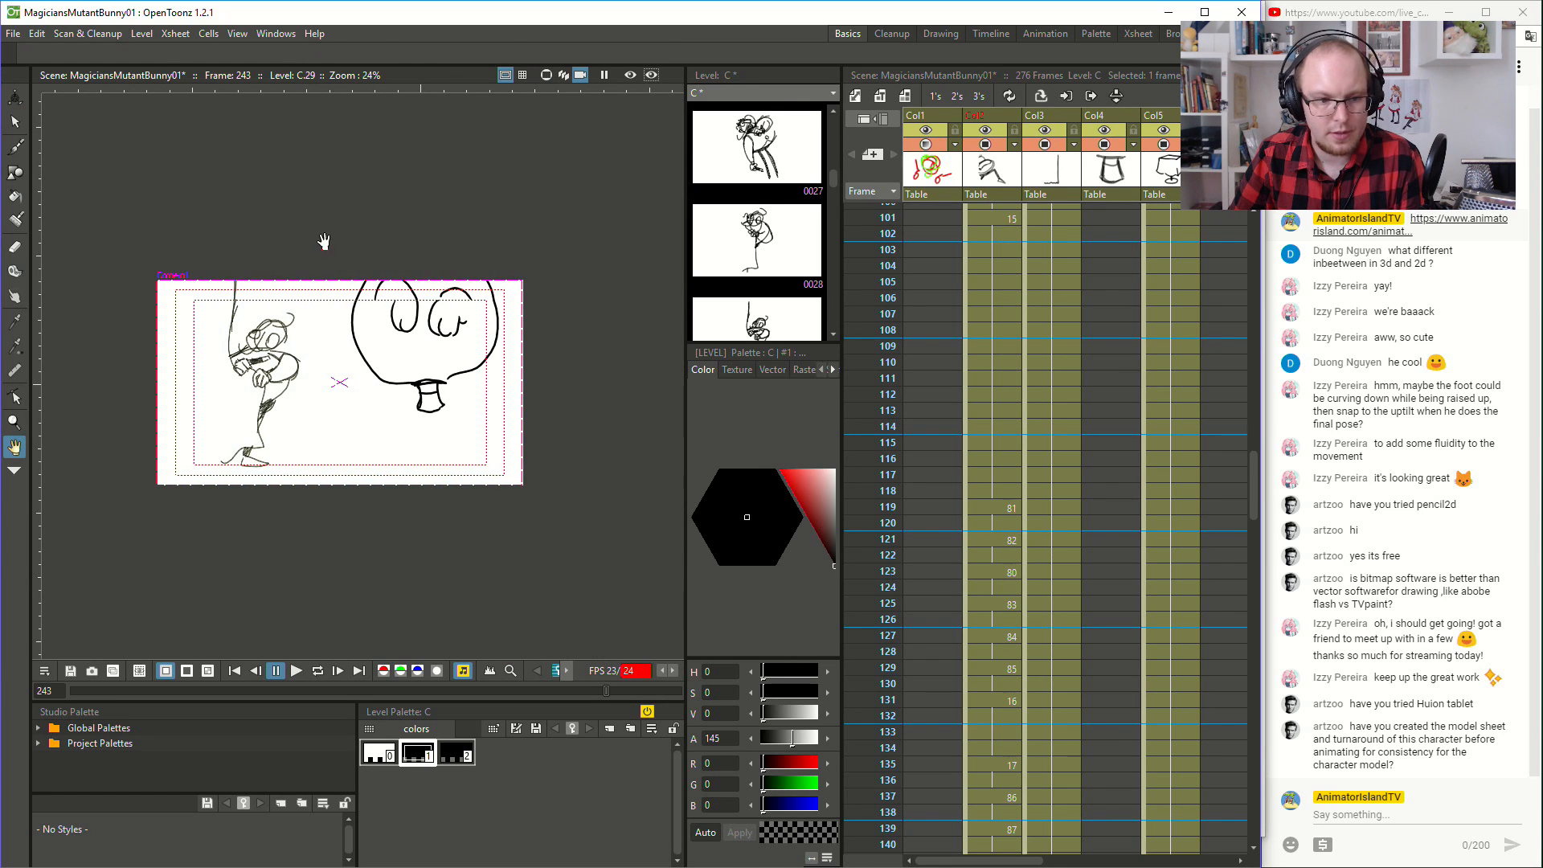
pyautogui.press('a')
# - Step through the magician's drawings from frame 140 onward in the camera view, examining the hat action before the rabbit appears
pyautogui.scroll(5, 1031, 404)
pyautogui.scroll(-10, 1030, 403)
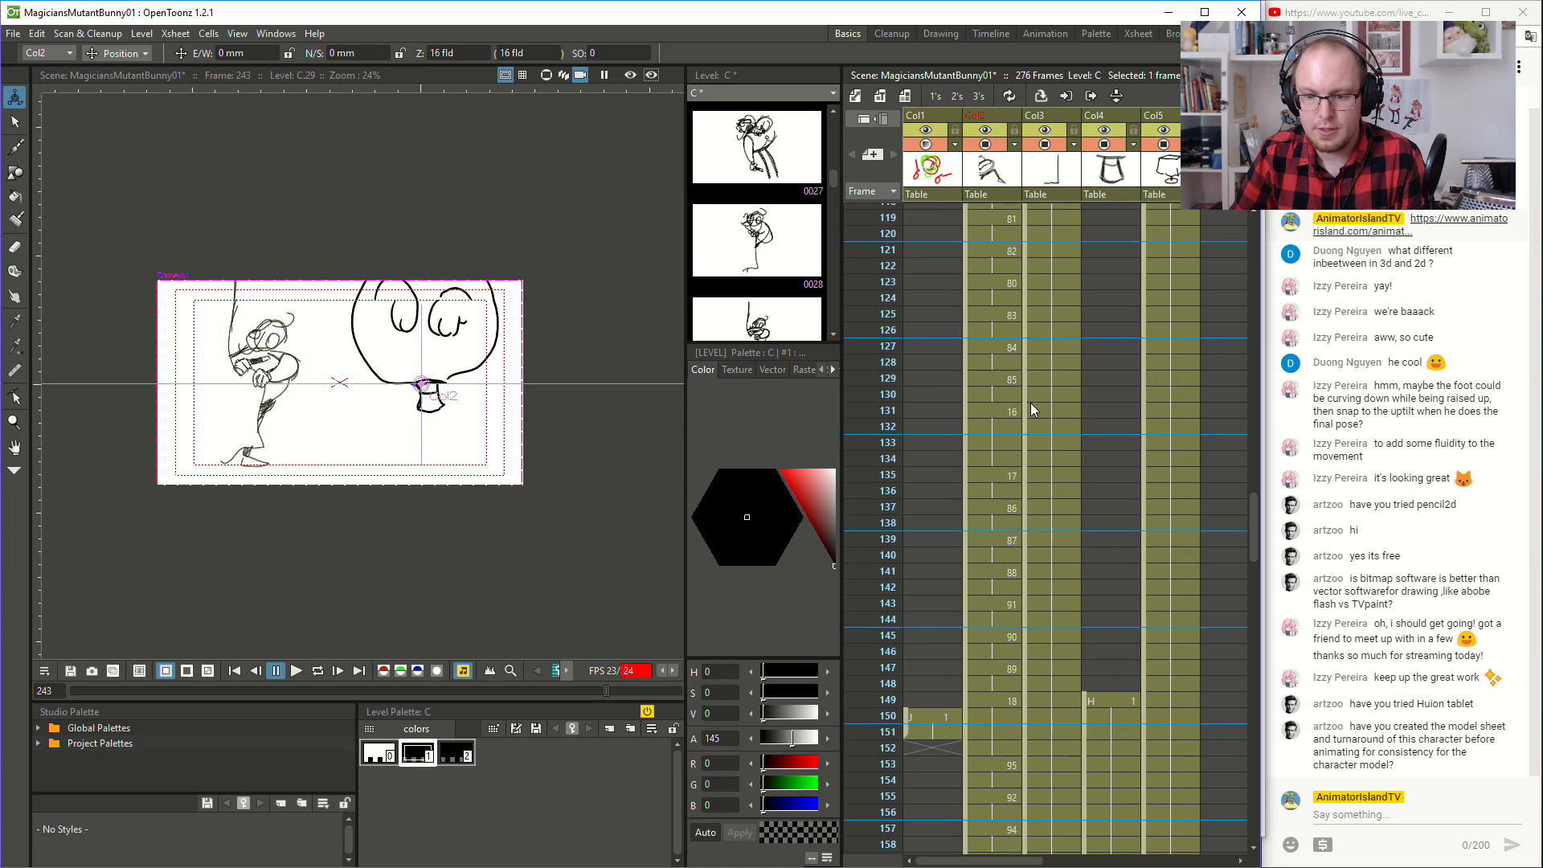
pyautogui.click(1000, 365)
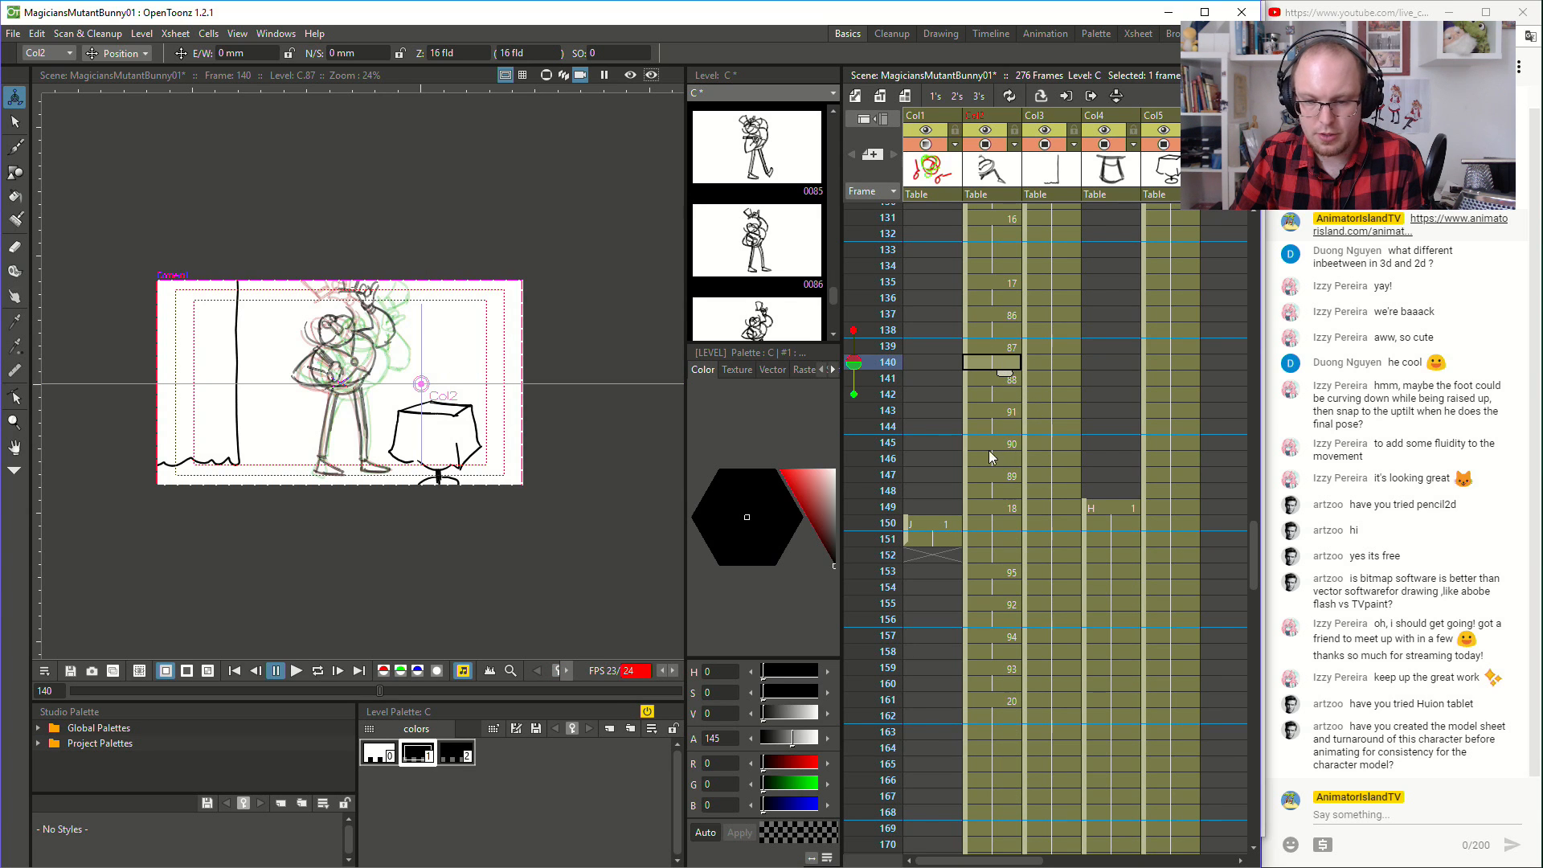
pyautogui.click(1009, 476)
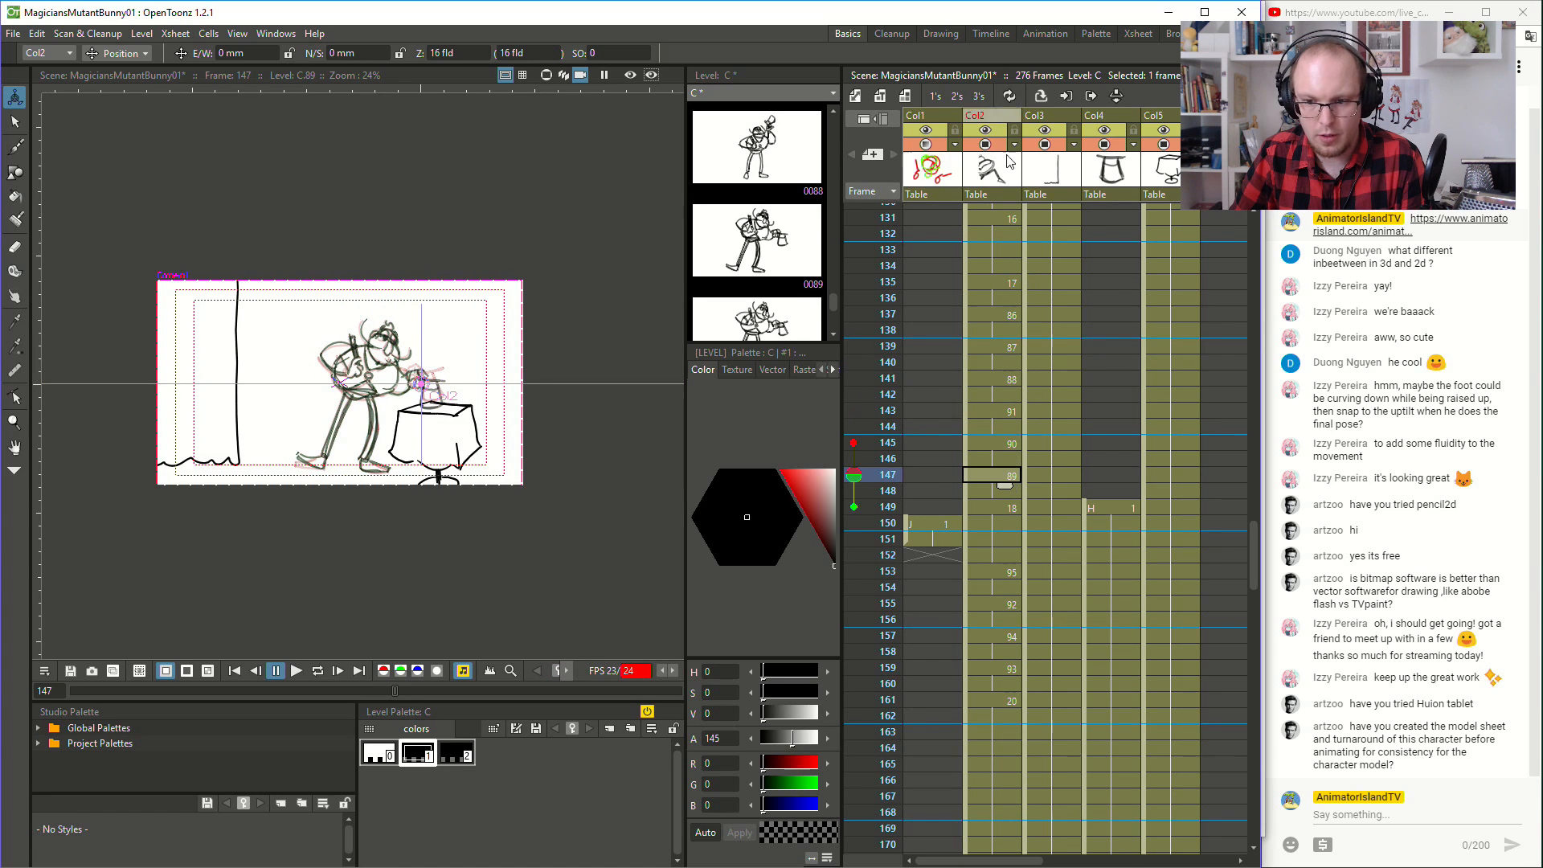
pyautogui.scroll(-3, 988, 434)
pyautogui.click(1007, 301)
pyautogui.click(1013, 380)
pyautogui.click(1015, 414)
pyautogui.click(1018, 442)
pyautogui.click(1009, 479)
pyautogui.scroll(-2, 1005, 480)
# - Examine the rabbit's appearance from frame 173 to 183 and settle on frame 181
pyautogui.click(991, 410)
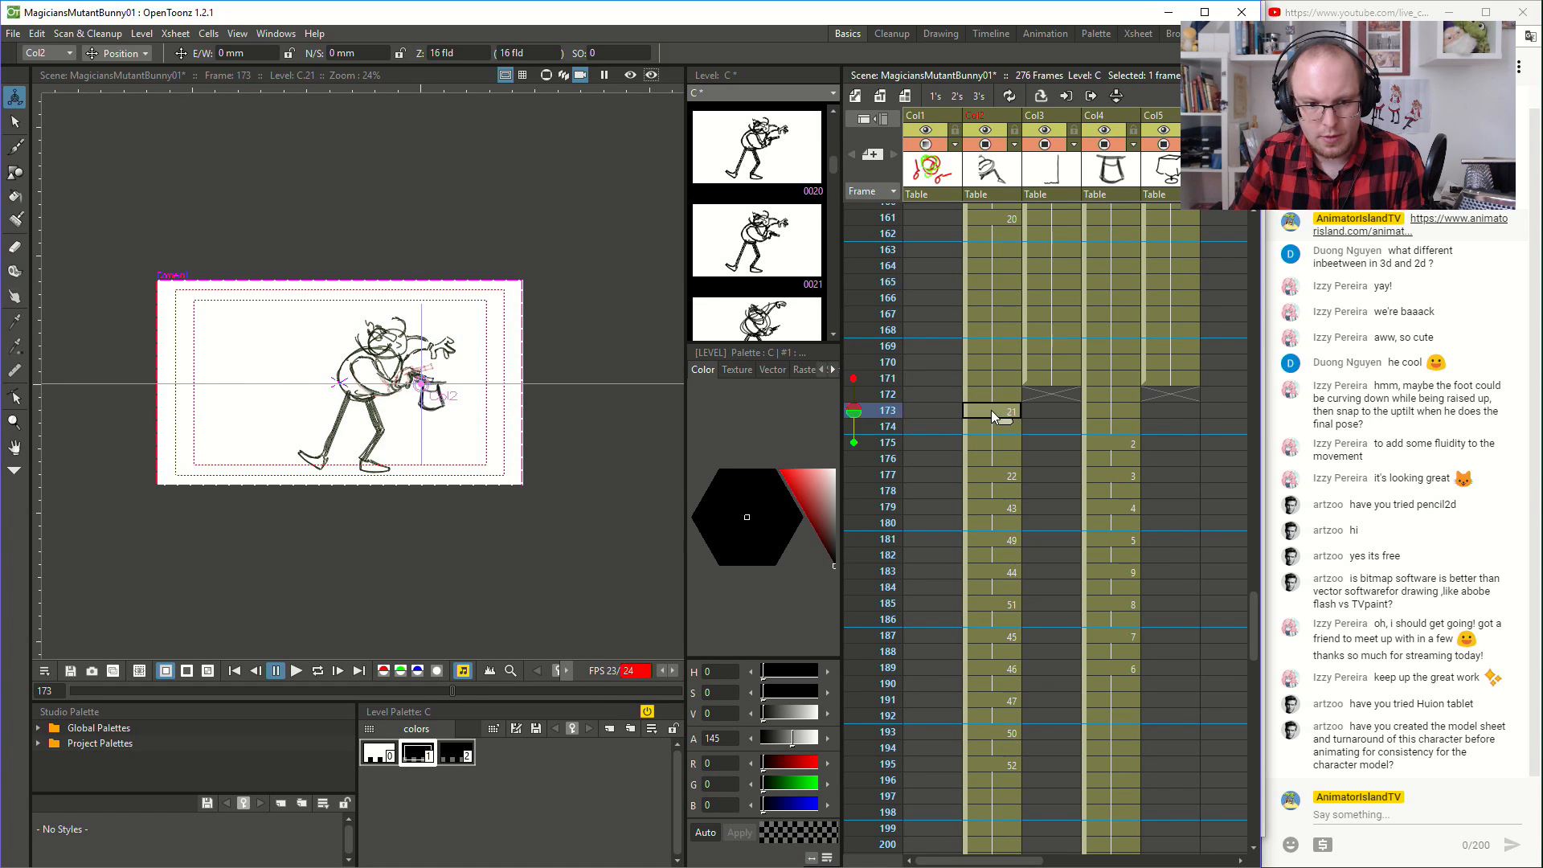
pyautogui.click(1010, 458)
pyautogui.click(1011, 474)
pyautogui.click(1013, 503)
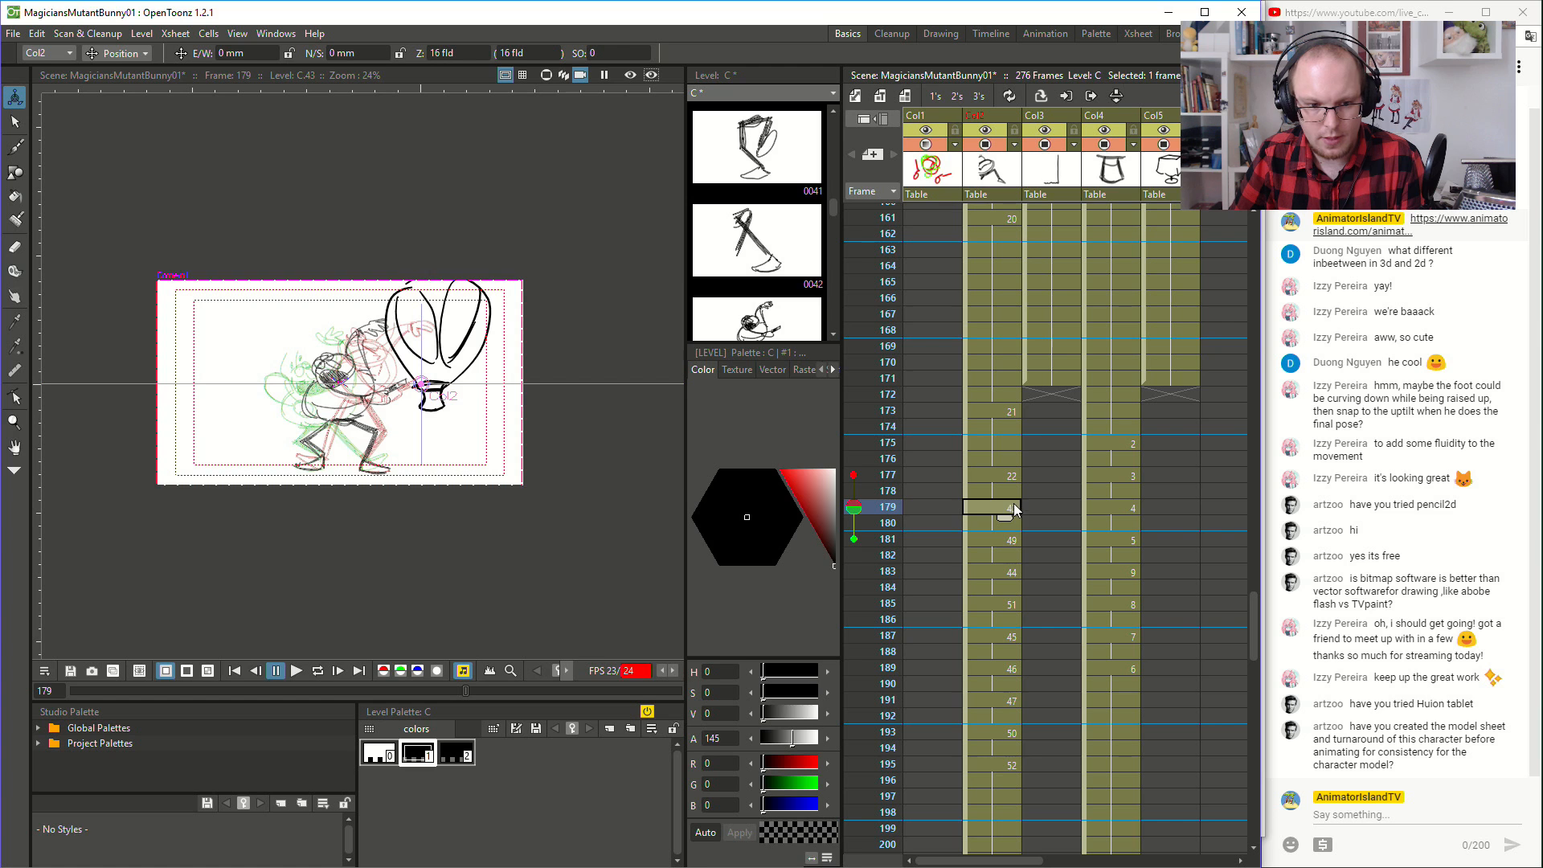
pyautogui.click(1015, 537)
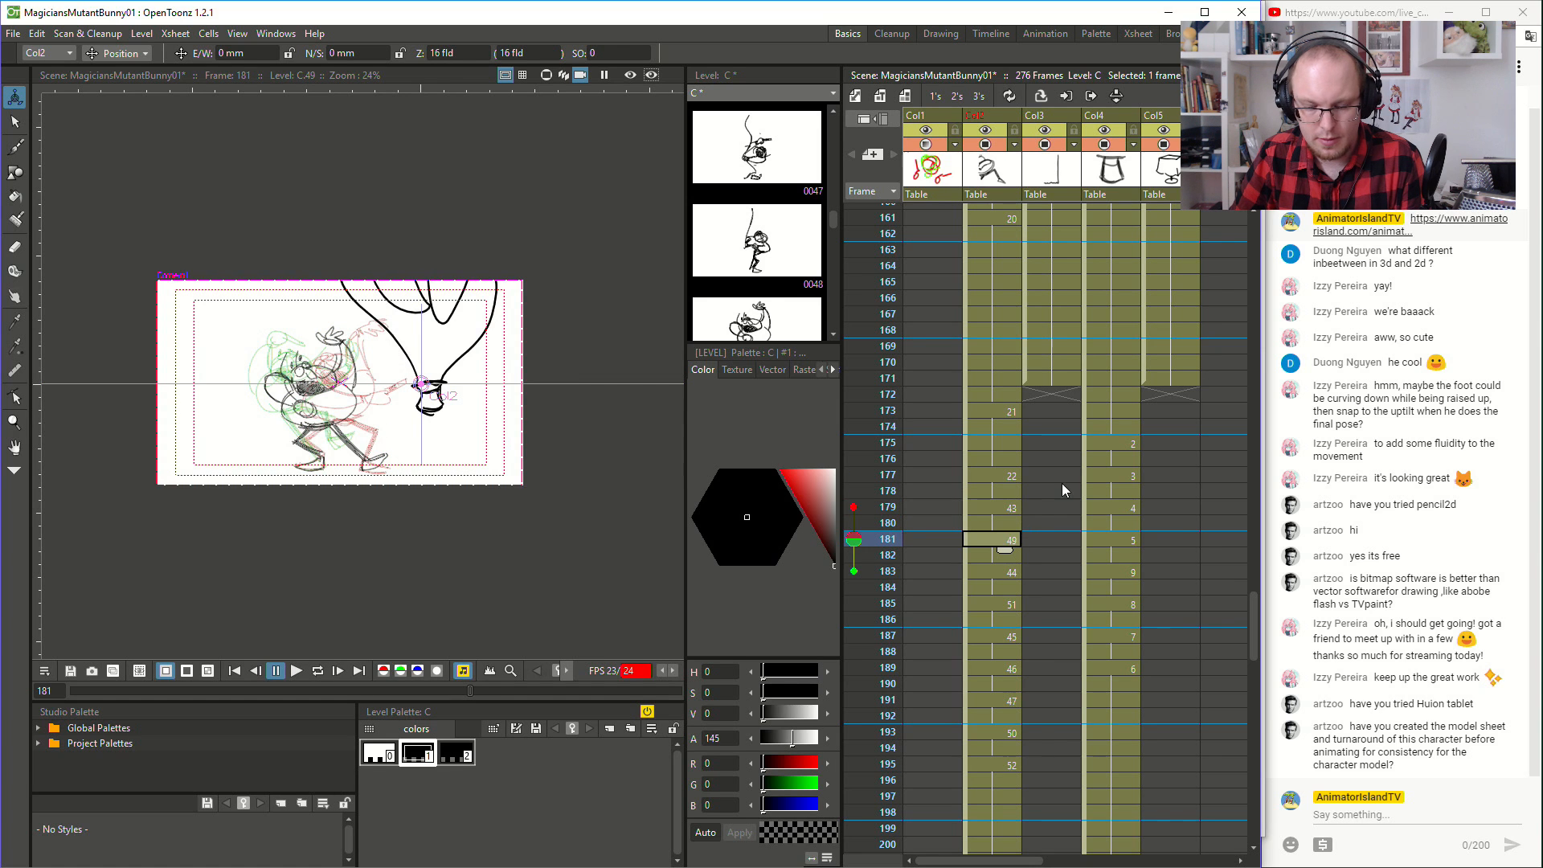
pyautogui.click(1015, 571)
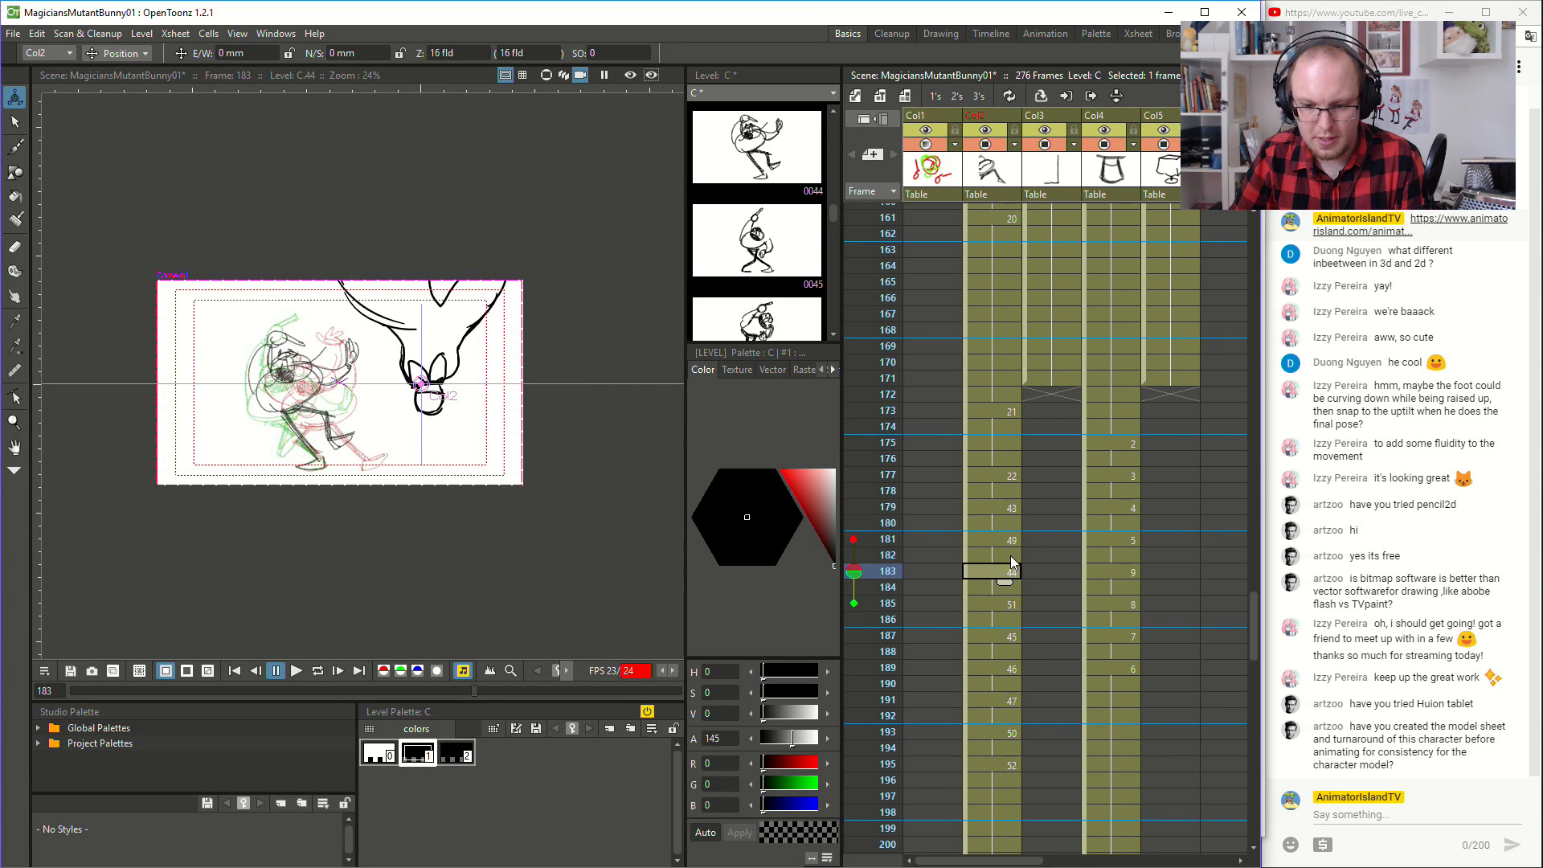
pyautogui.click(1010, 539)
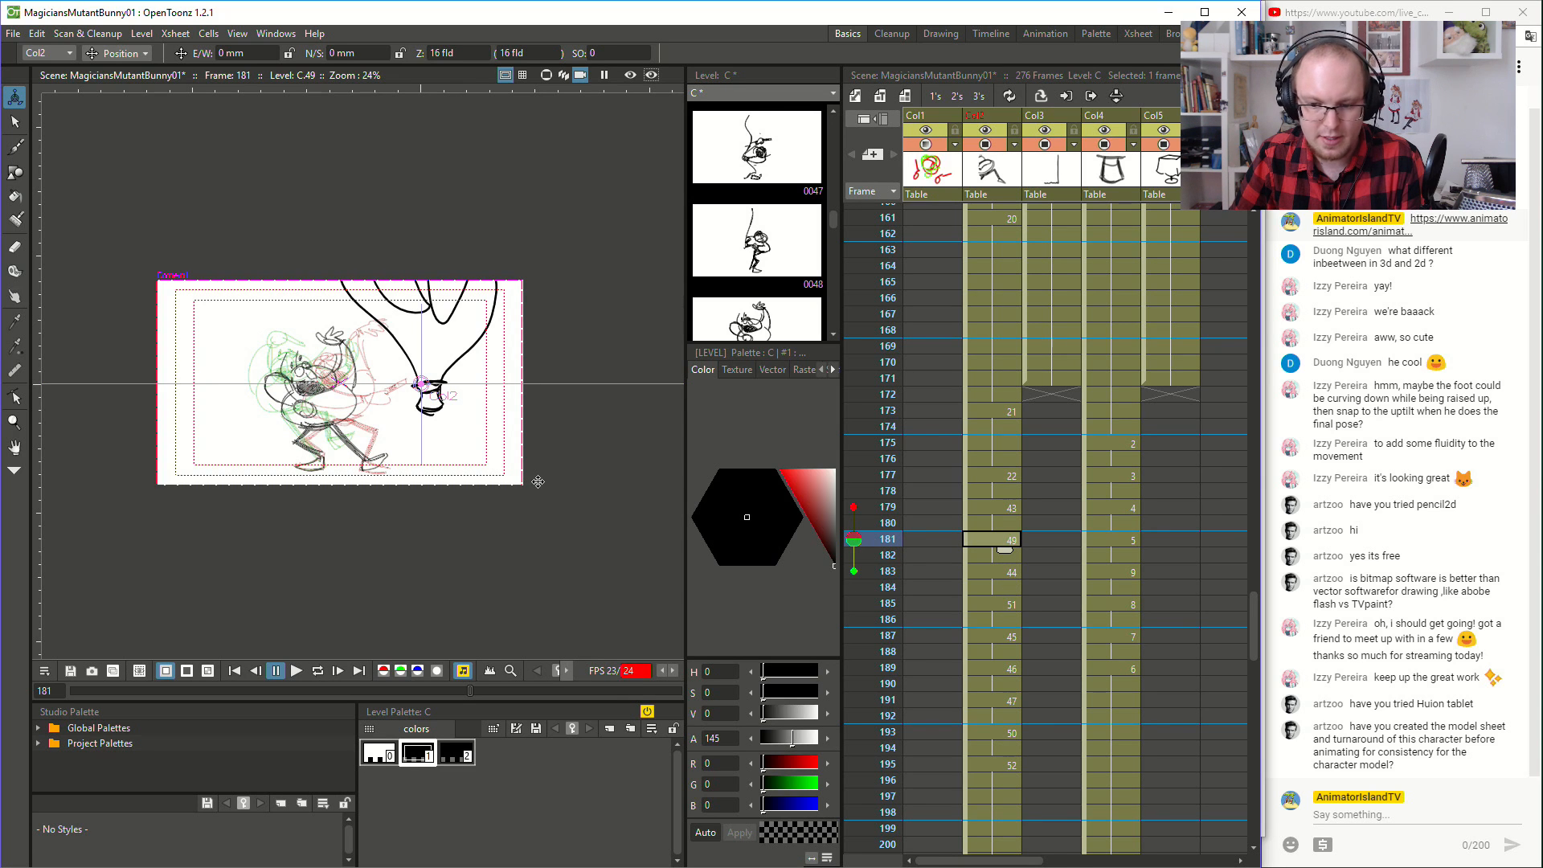
# - Open the Function Editor at frame 181 and display the animation channels of Camera1
pyautogui.scroll(1, 460, 477)
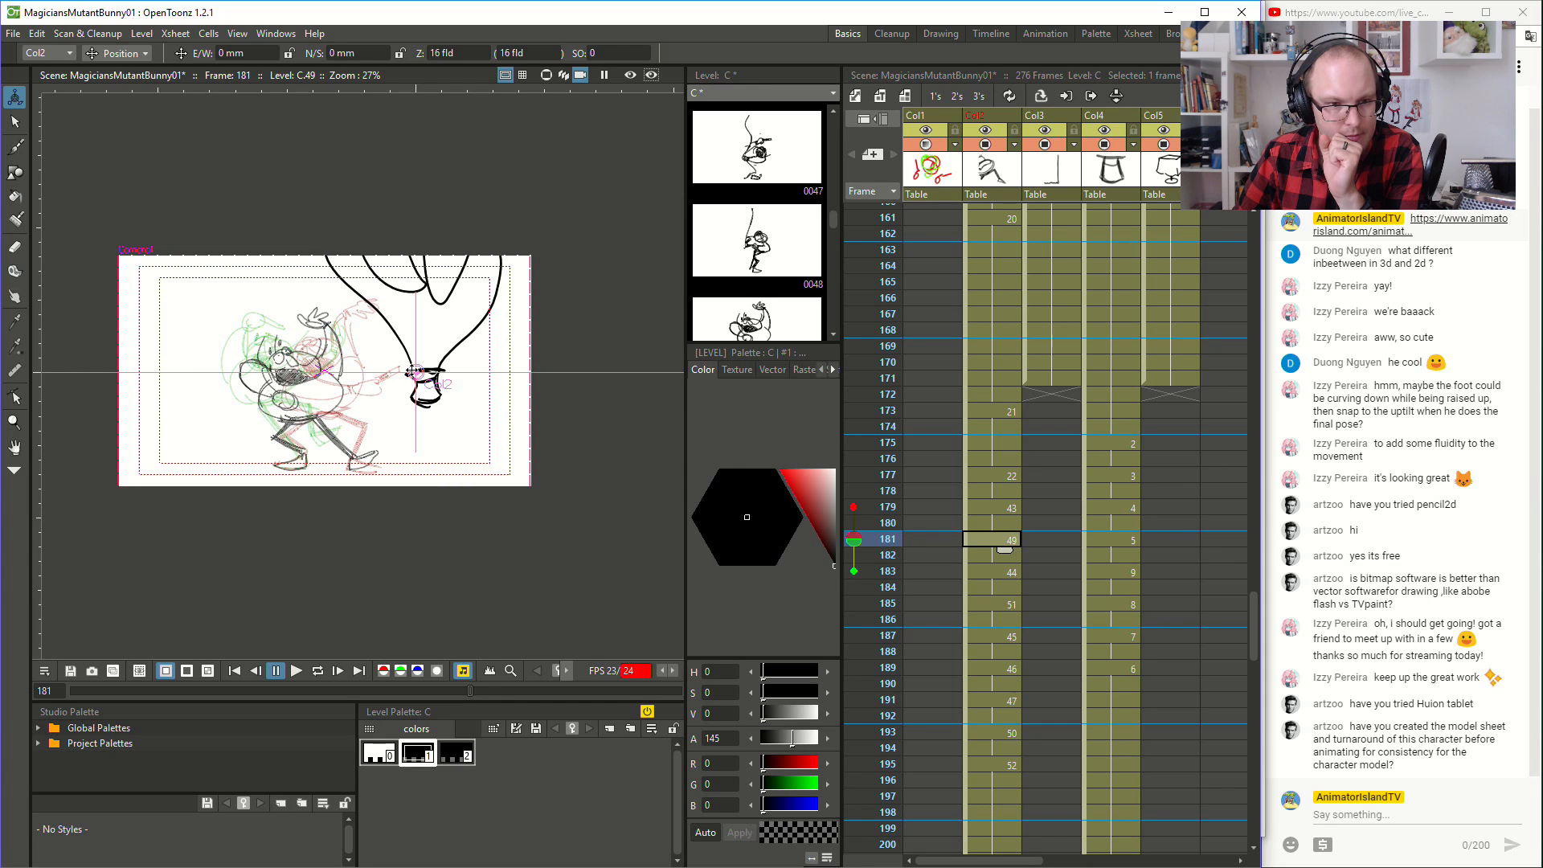
pyautogui.click(265, 34)
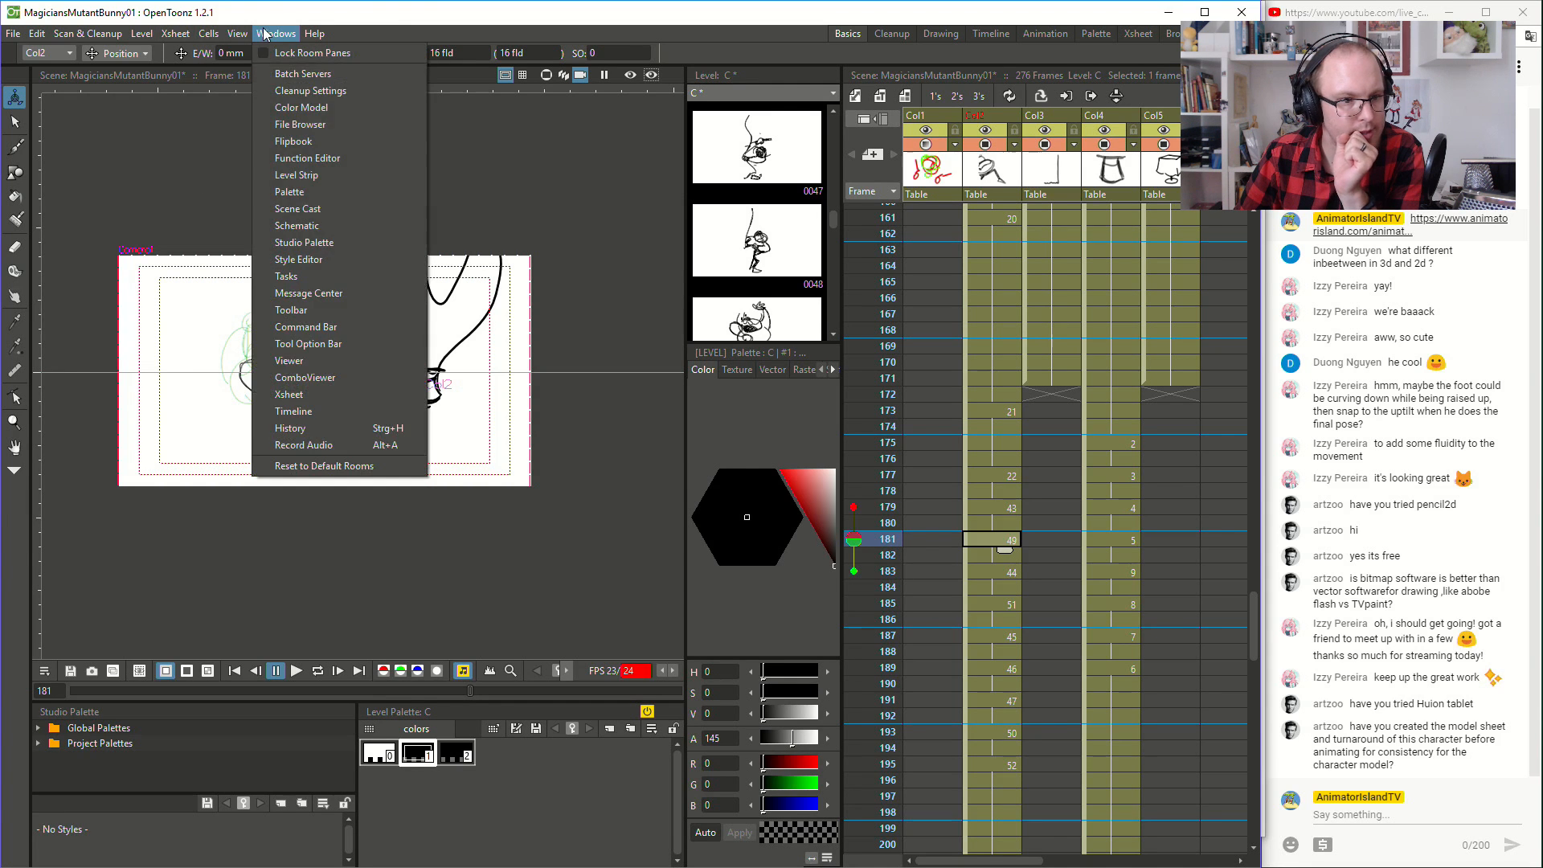
pyautogui.click(297, 158)
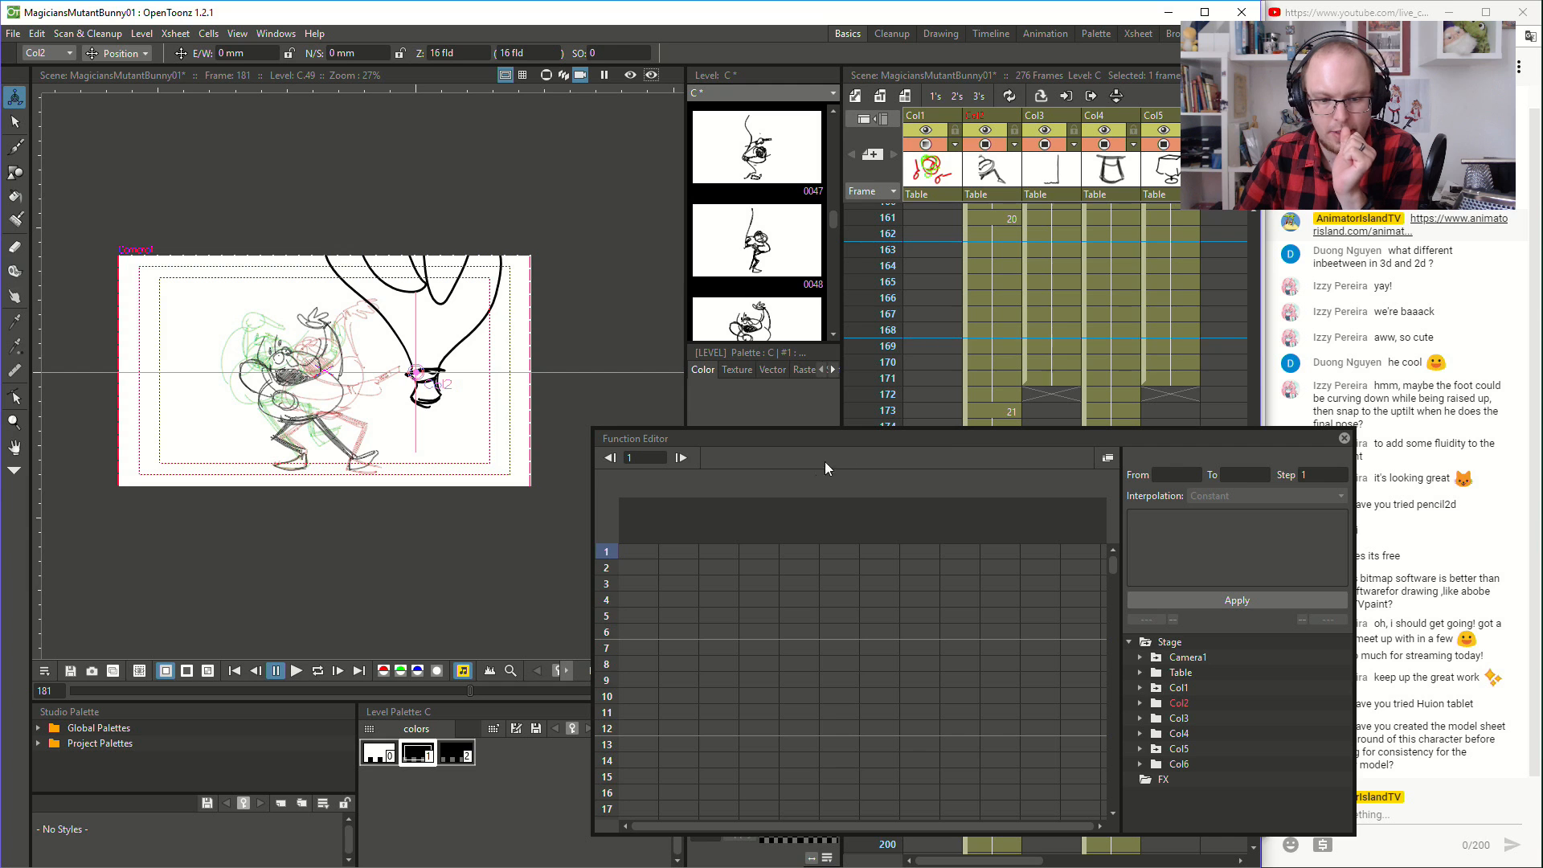
pyautogui.scroll(-10, 827, 715)
pyautogui.scroll(5, 833, 755)
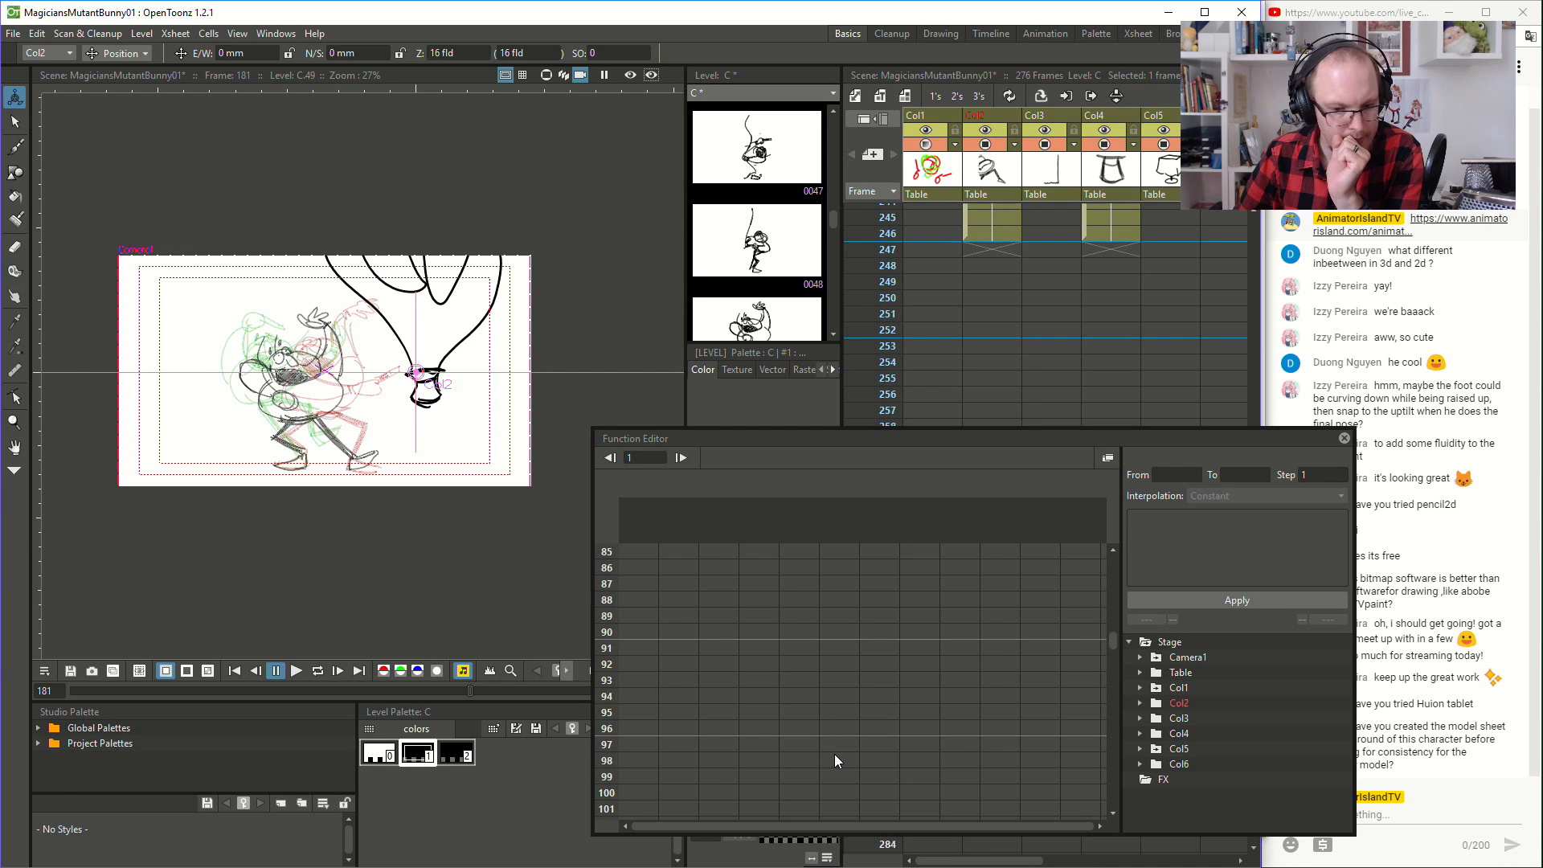
pyautogui.scroll(-3, 834, 754)
pyautogui.scroll(-3, 835, 755)
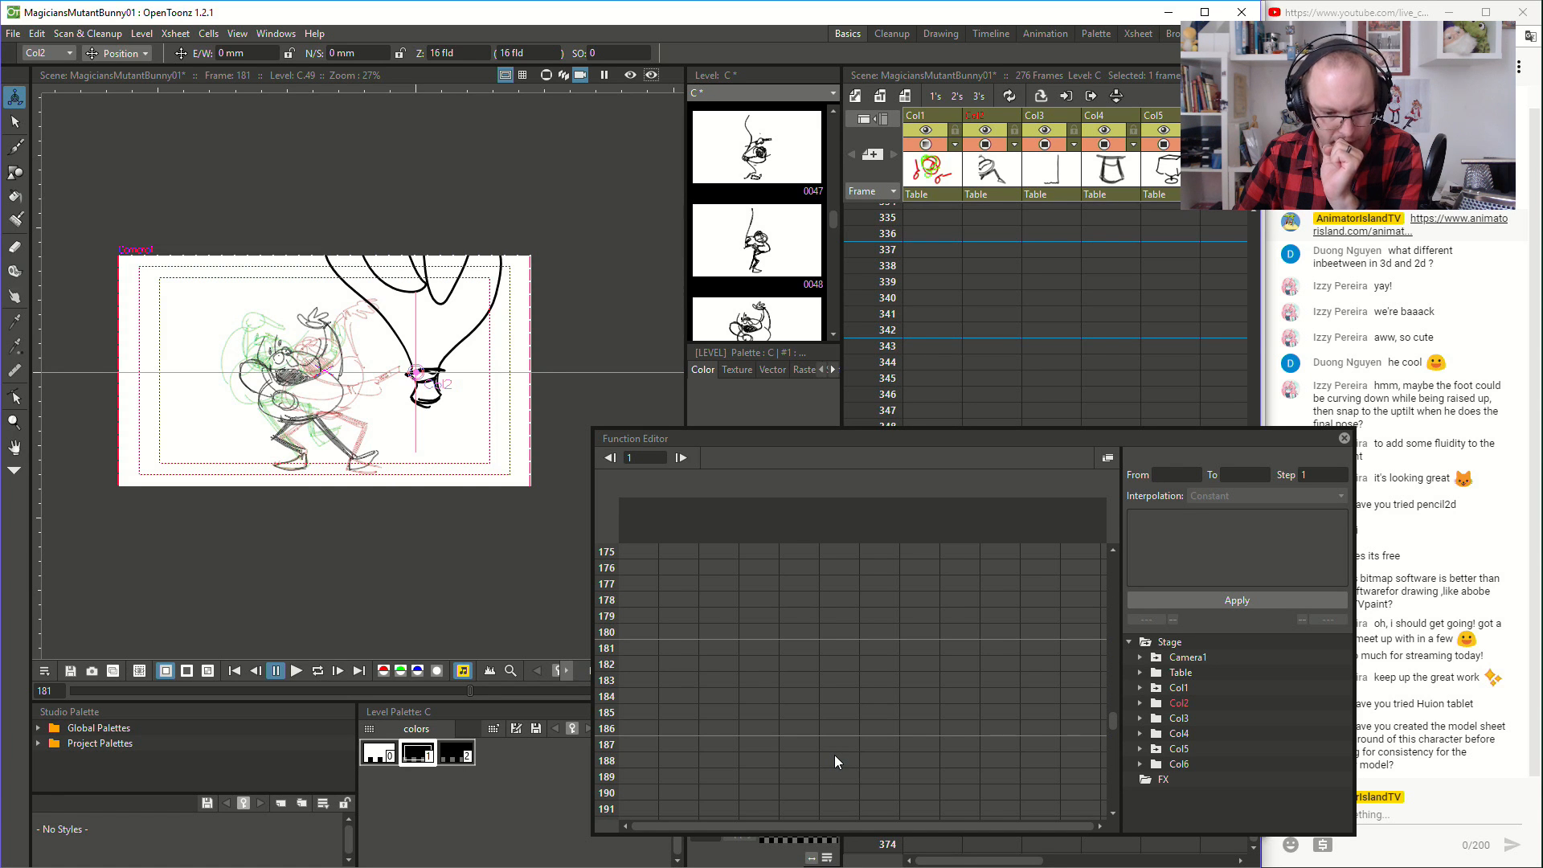
pyautogui.click(635, 649)
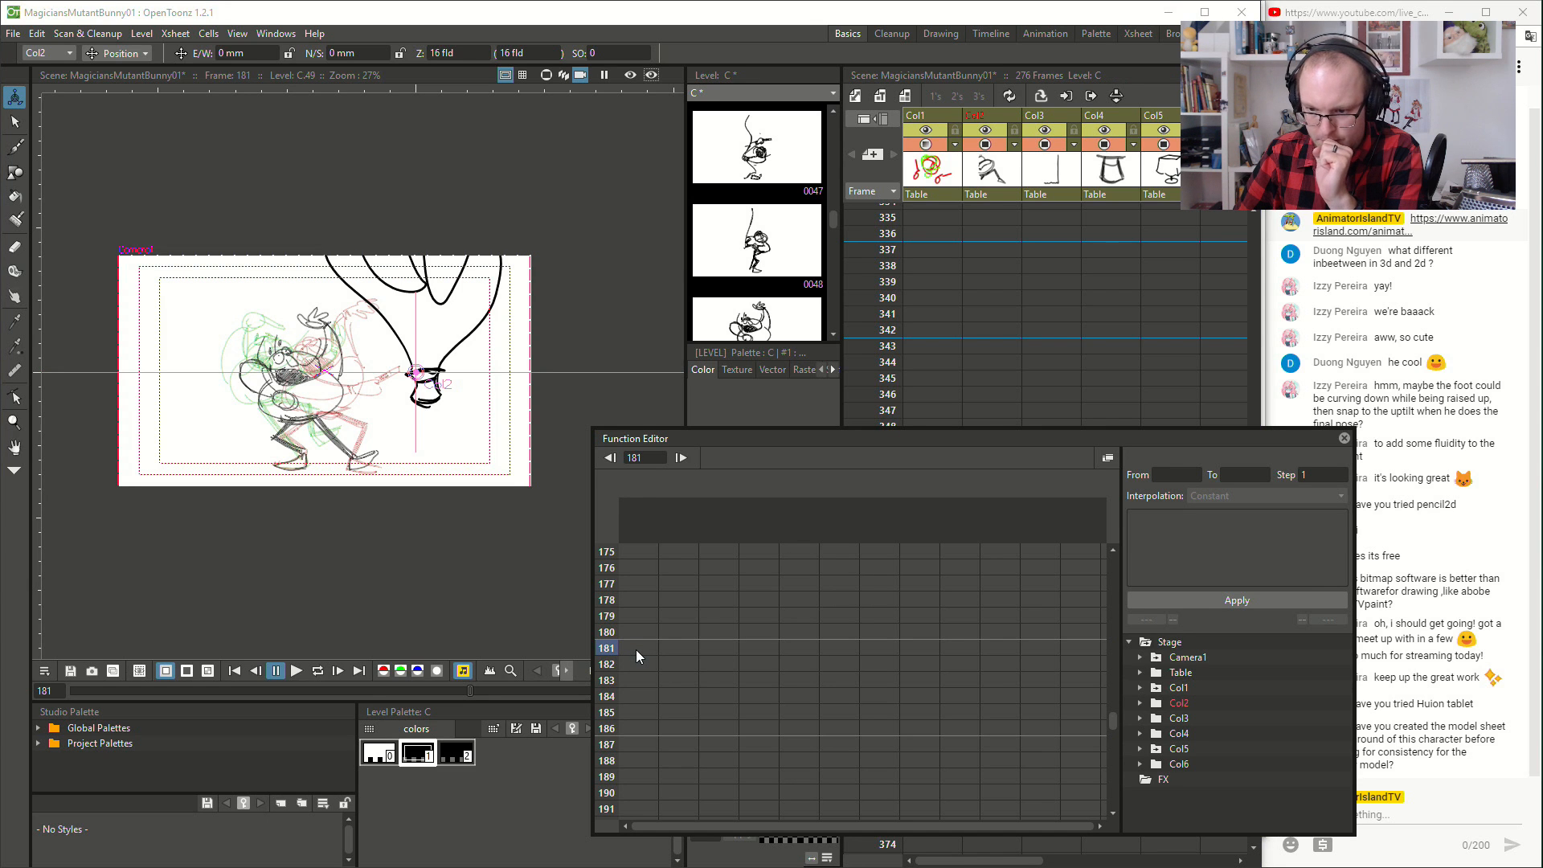
pyautogui.click(1220, 657)
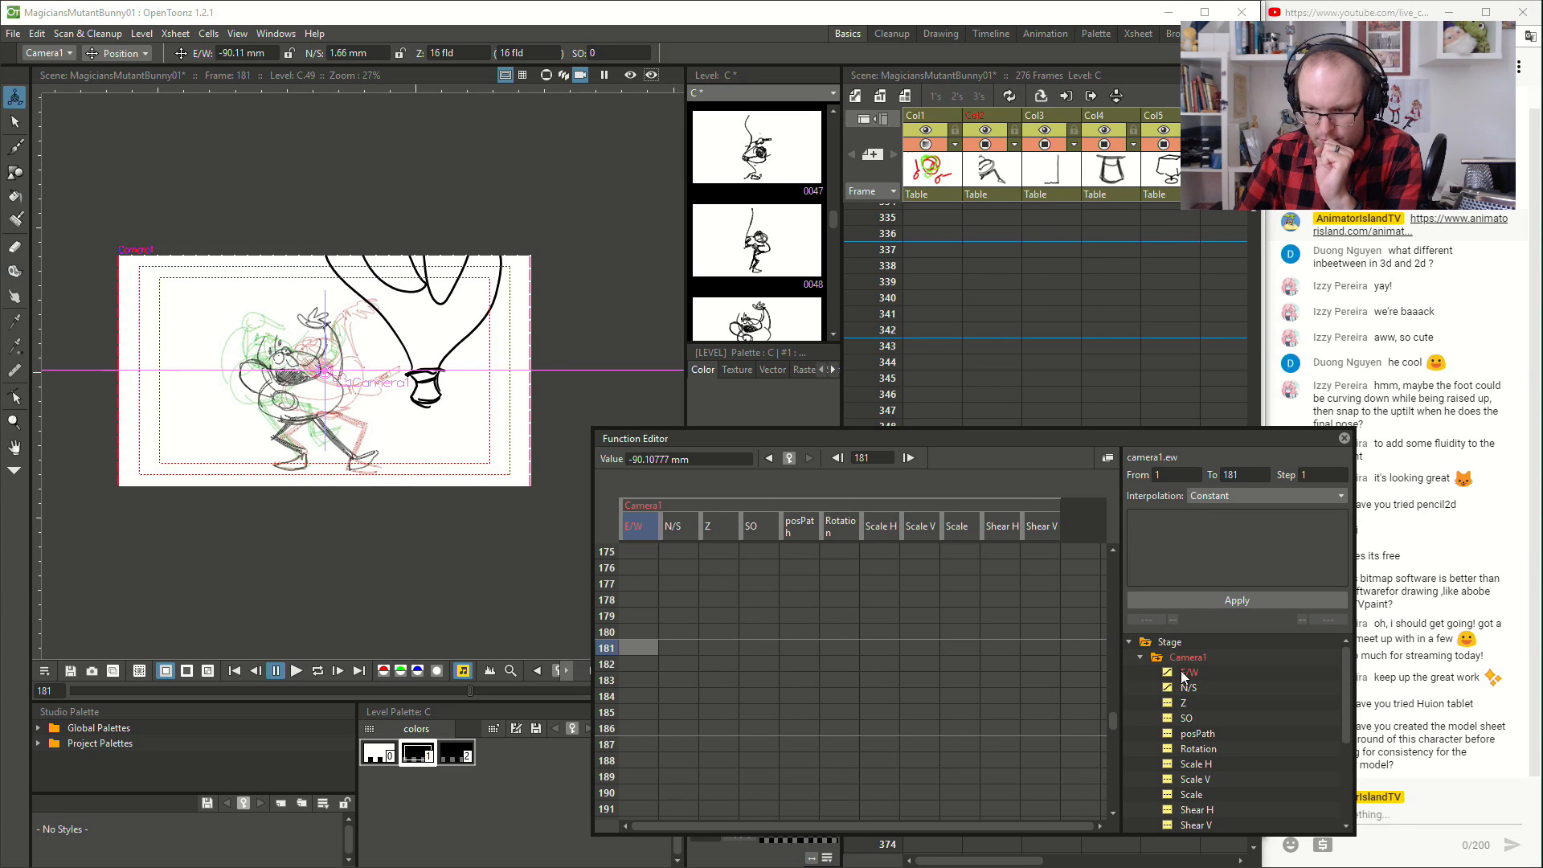
# - Set keys on Camera1's E/W and N/S channels at frame 181
pyautogui.rightClick(650, 641)
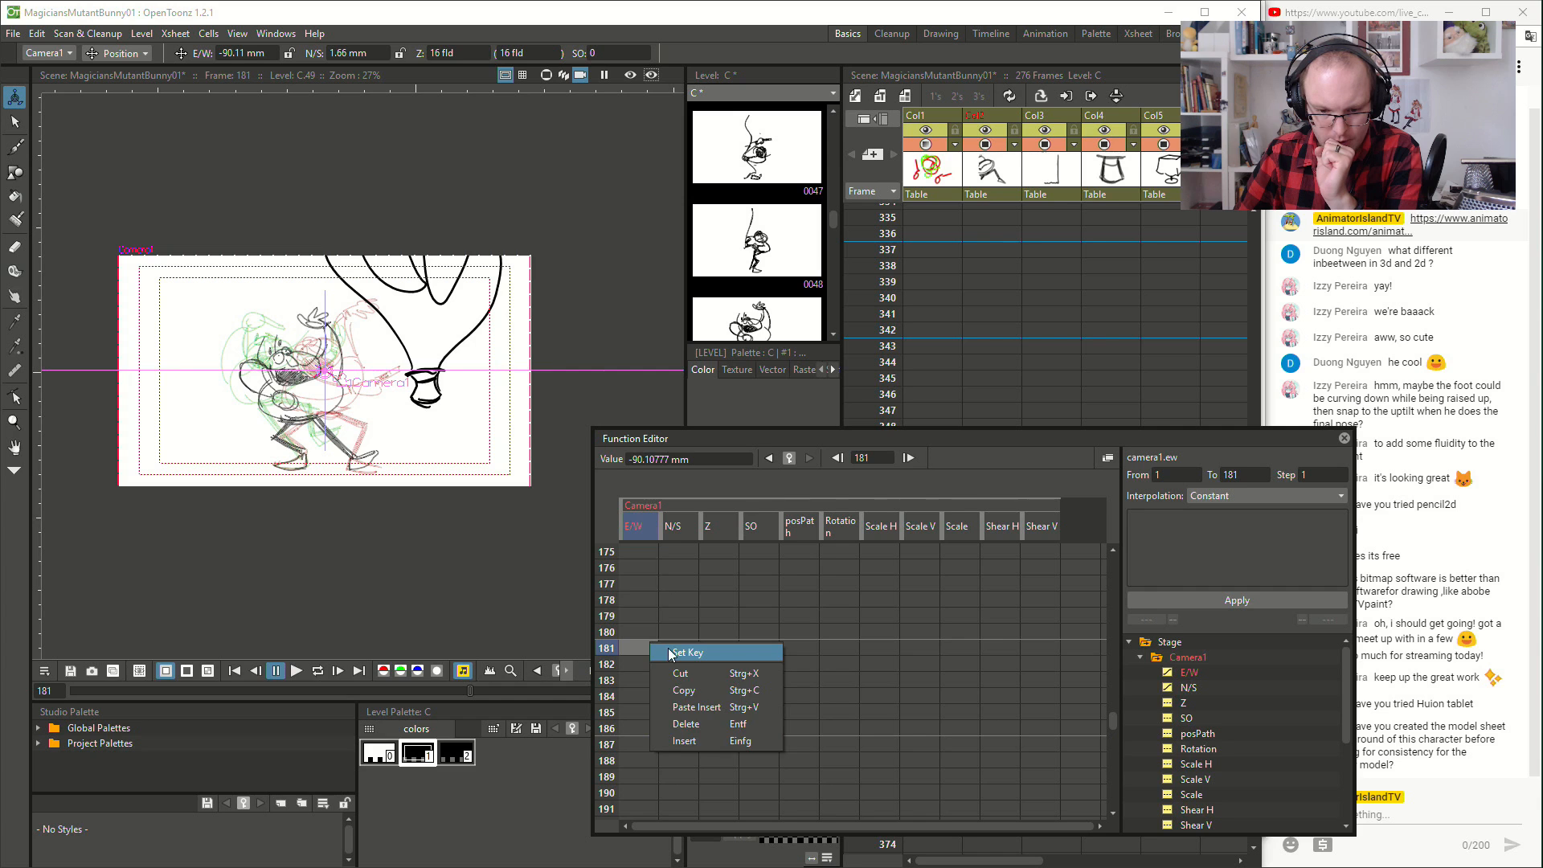
pyautogui.click(677, 647)
pyautogui.rightClick(676, 647)
pyautogui.click(703, 654)
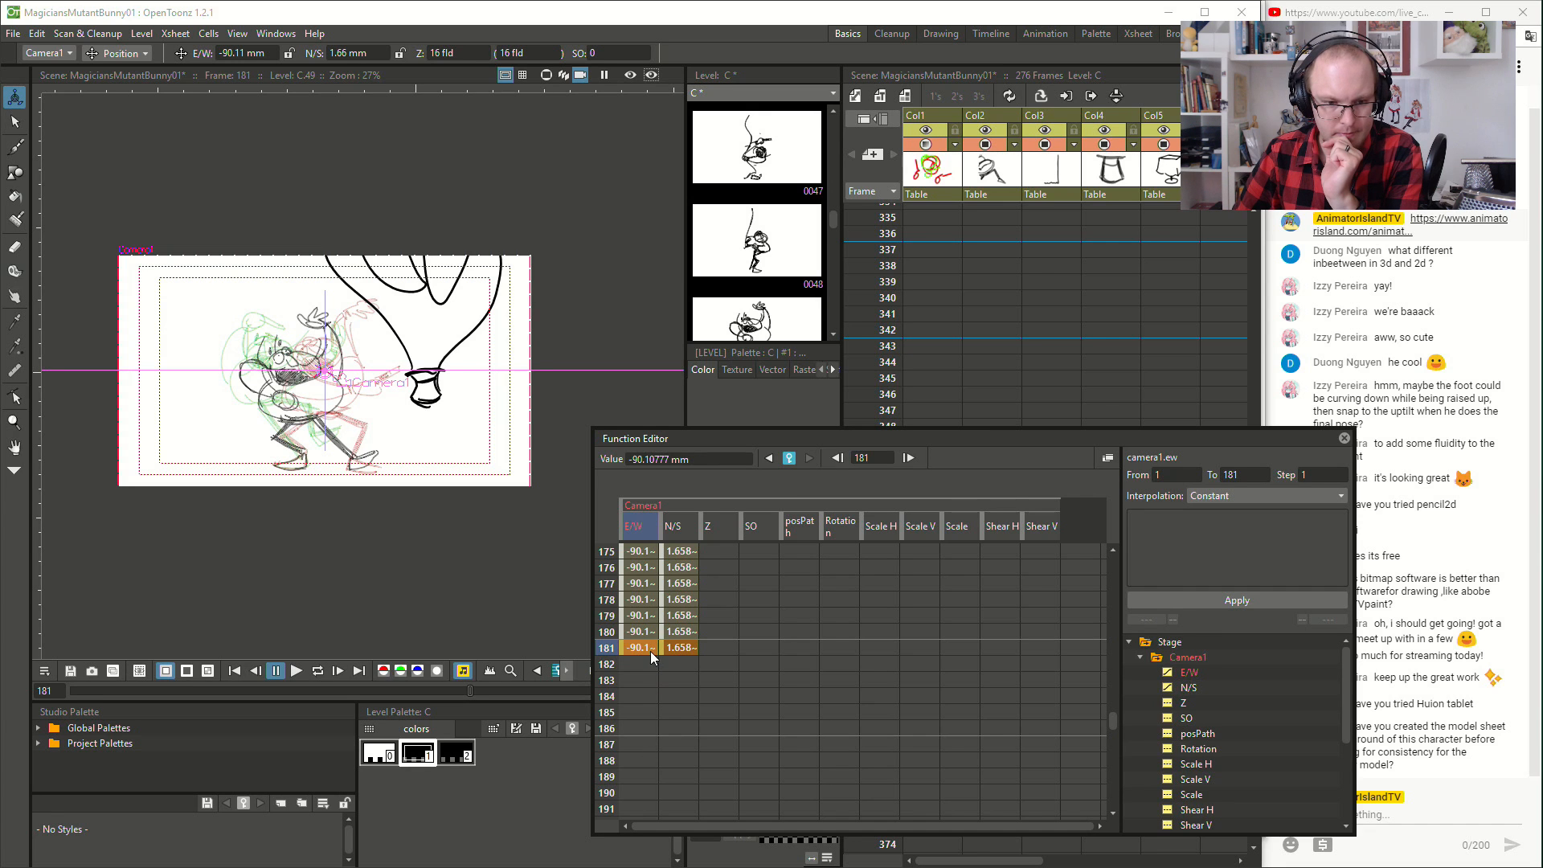
# - Try to shift Camera1 and pull it back at frame 196, and undo these camera changes
pyautogui.click(655, 713)
pyautogui.scroll(-10, 714, 728)
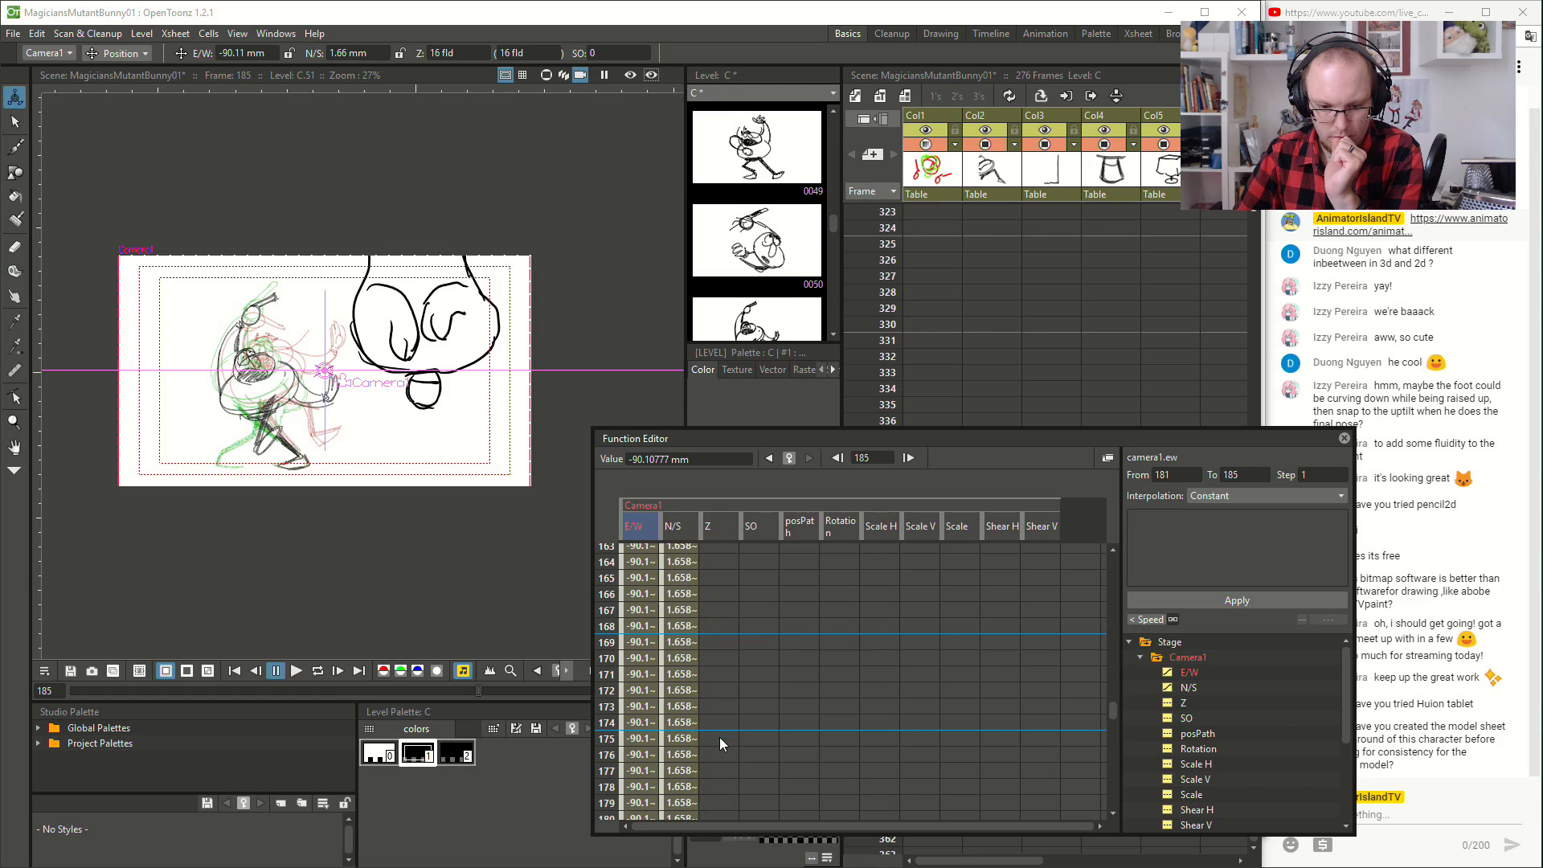
pyautogui.scroll(-2, 720, 737)
pyautogui.scroll(1, 735, 704)
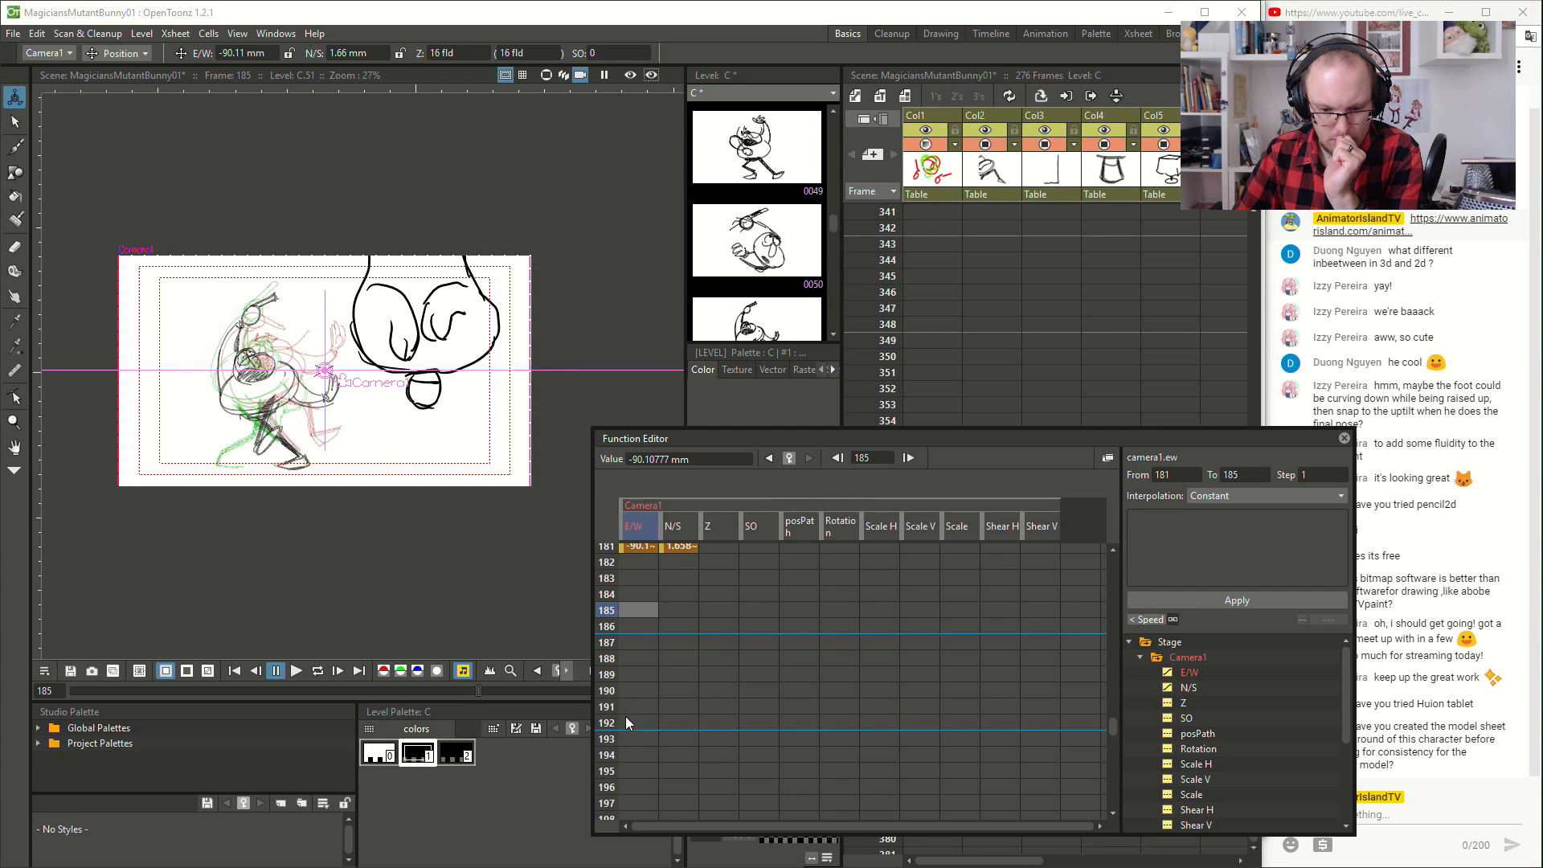
pyautogui.click(635, 786)
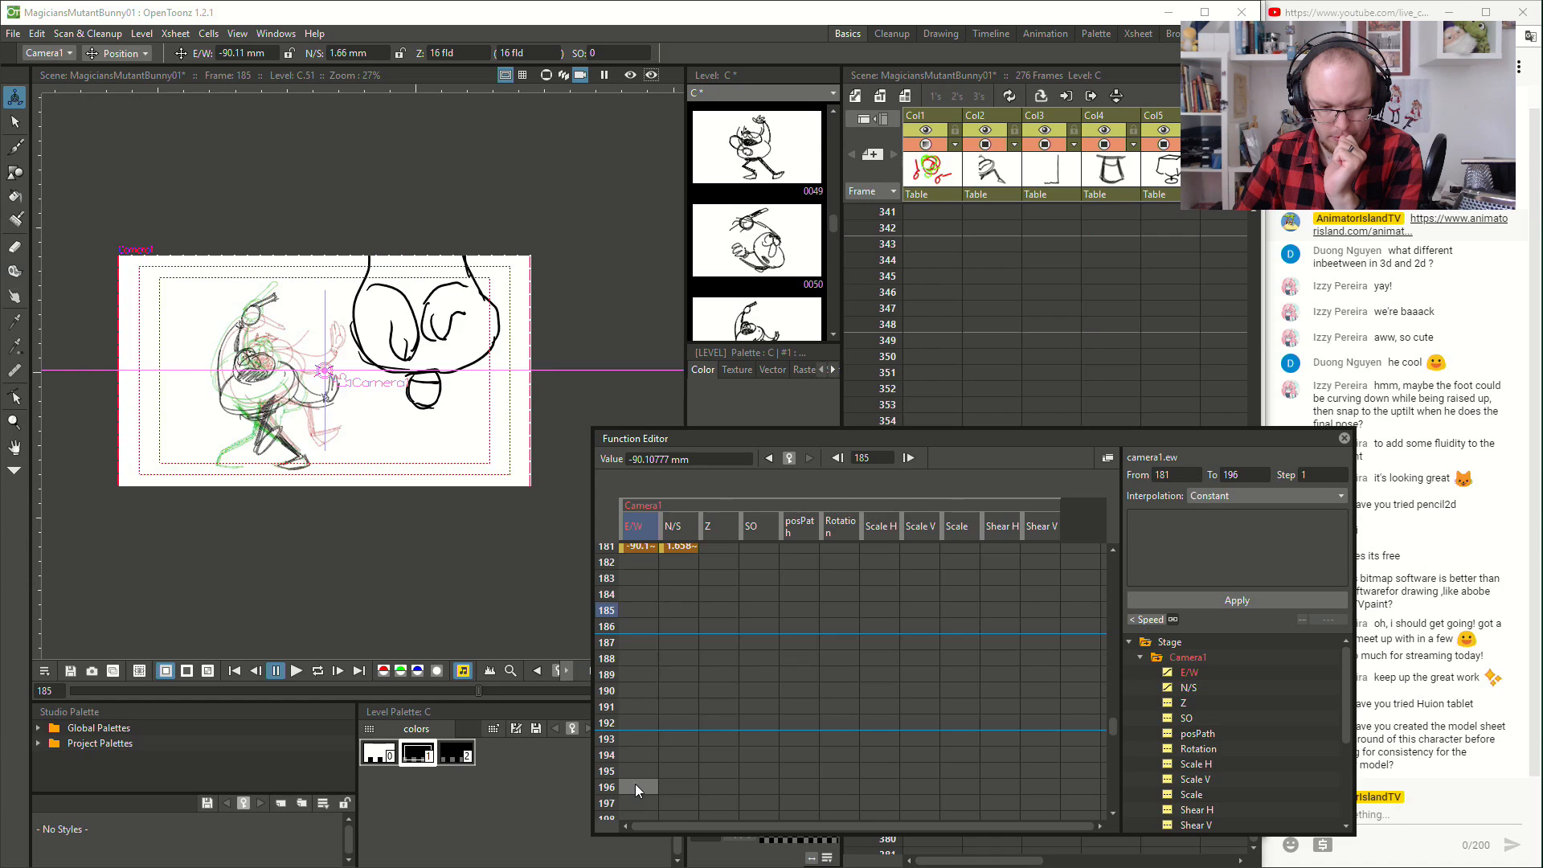
pyautogui.scroll(-7, 700, 748)
pyautogui.scroll(-10, 700, 747)
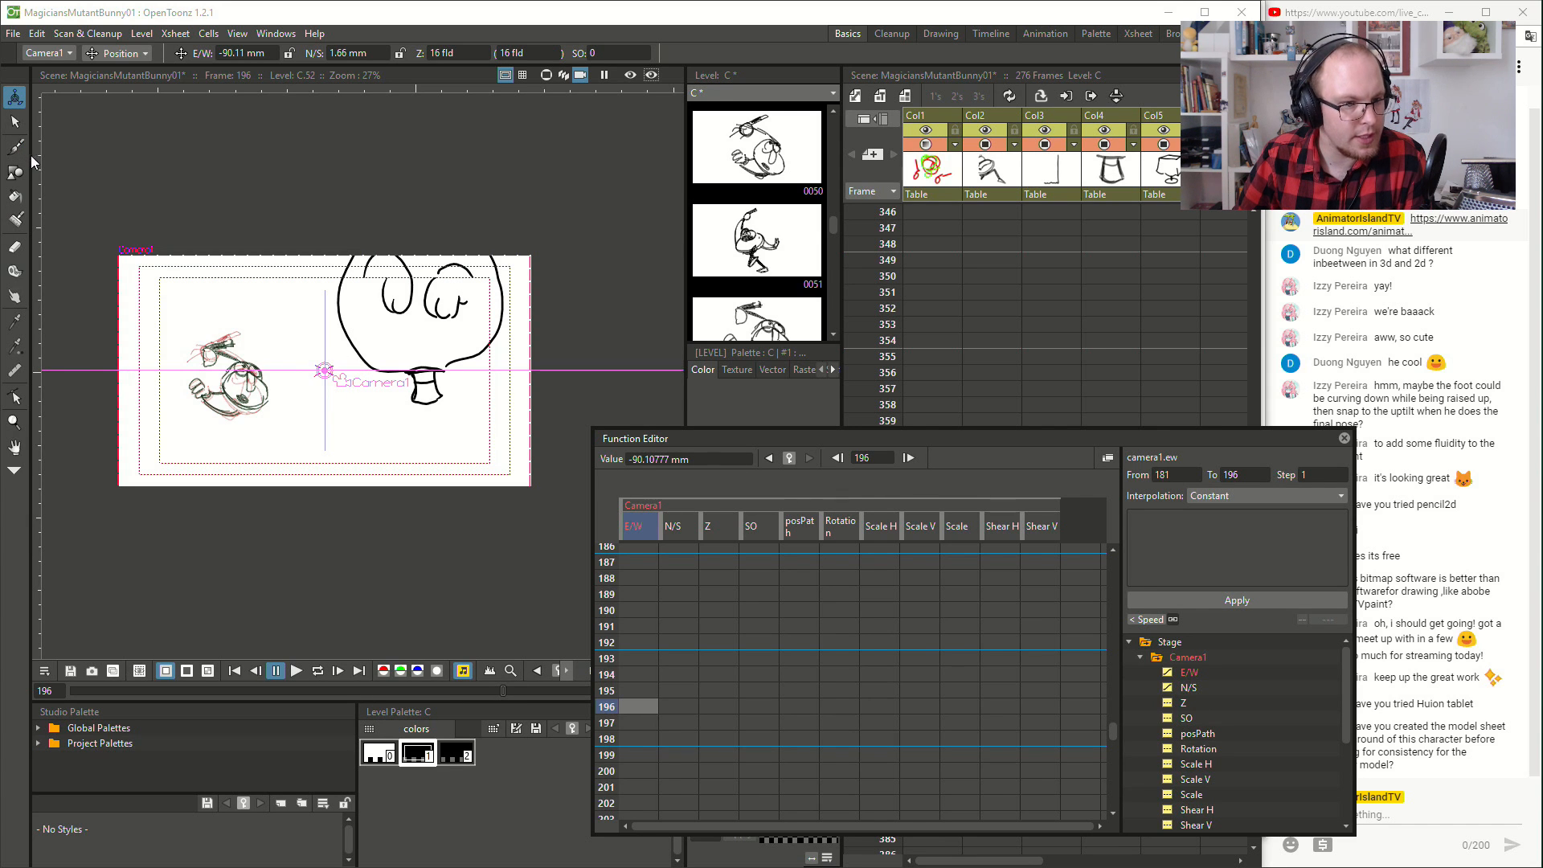
pyautogui.moveTo(323, 371); pyautogui.dragTo(319, 371)
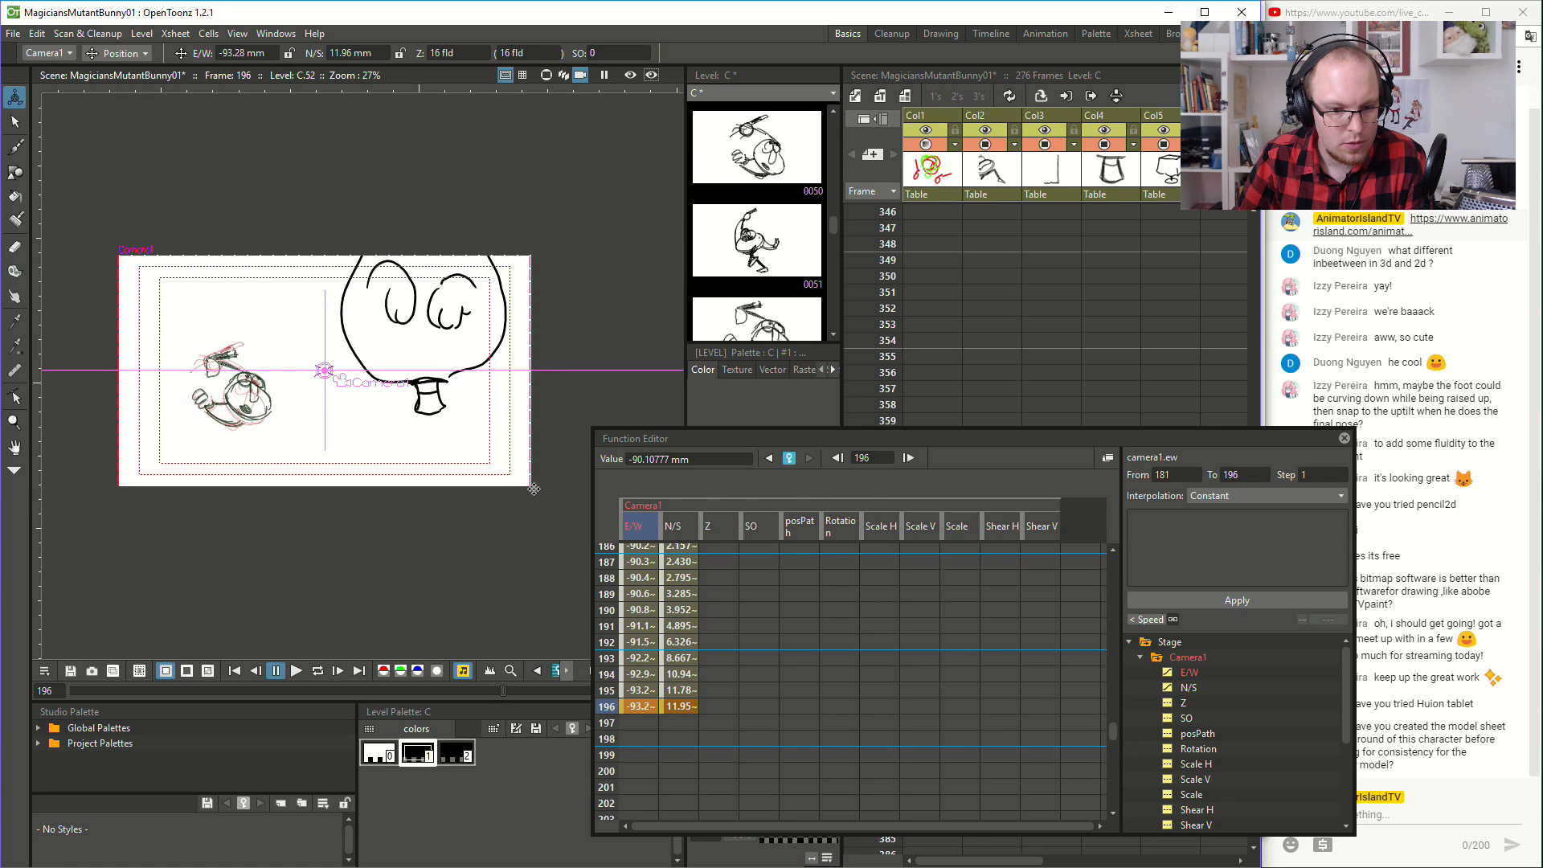
pyautogui.moveTo(533, 487); pyautogui.dragTo(531, 514)
pyautogui.hotkey('ctrl', 'z')
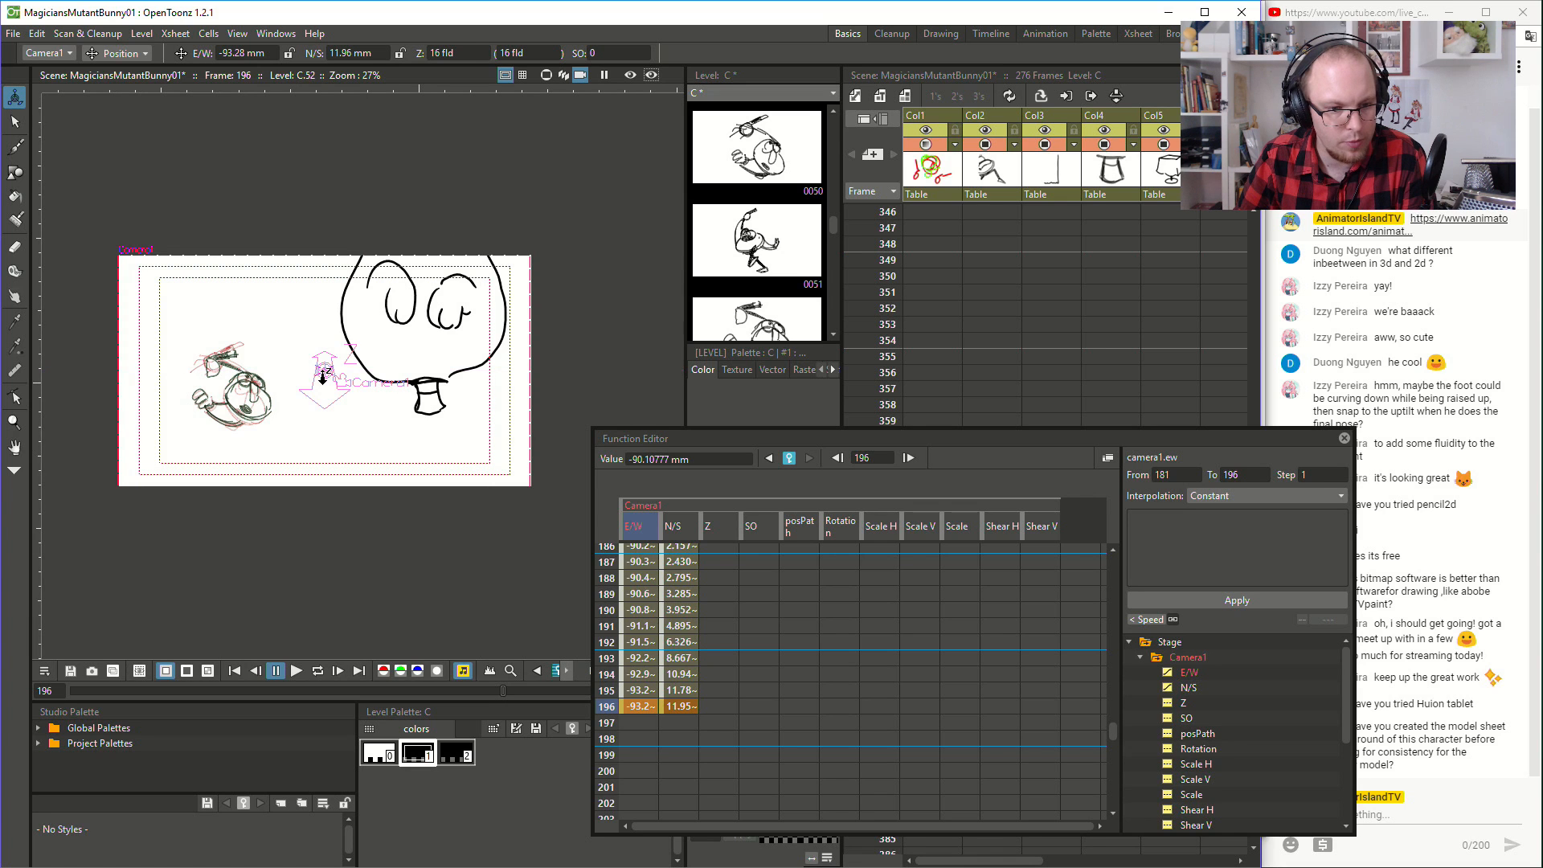
pyautogui.moveTo(322, 377); pyautogui.dragTo(335, 441)
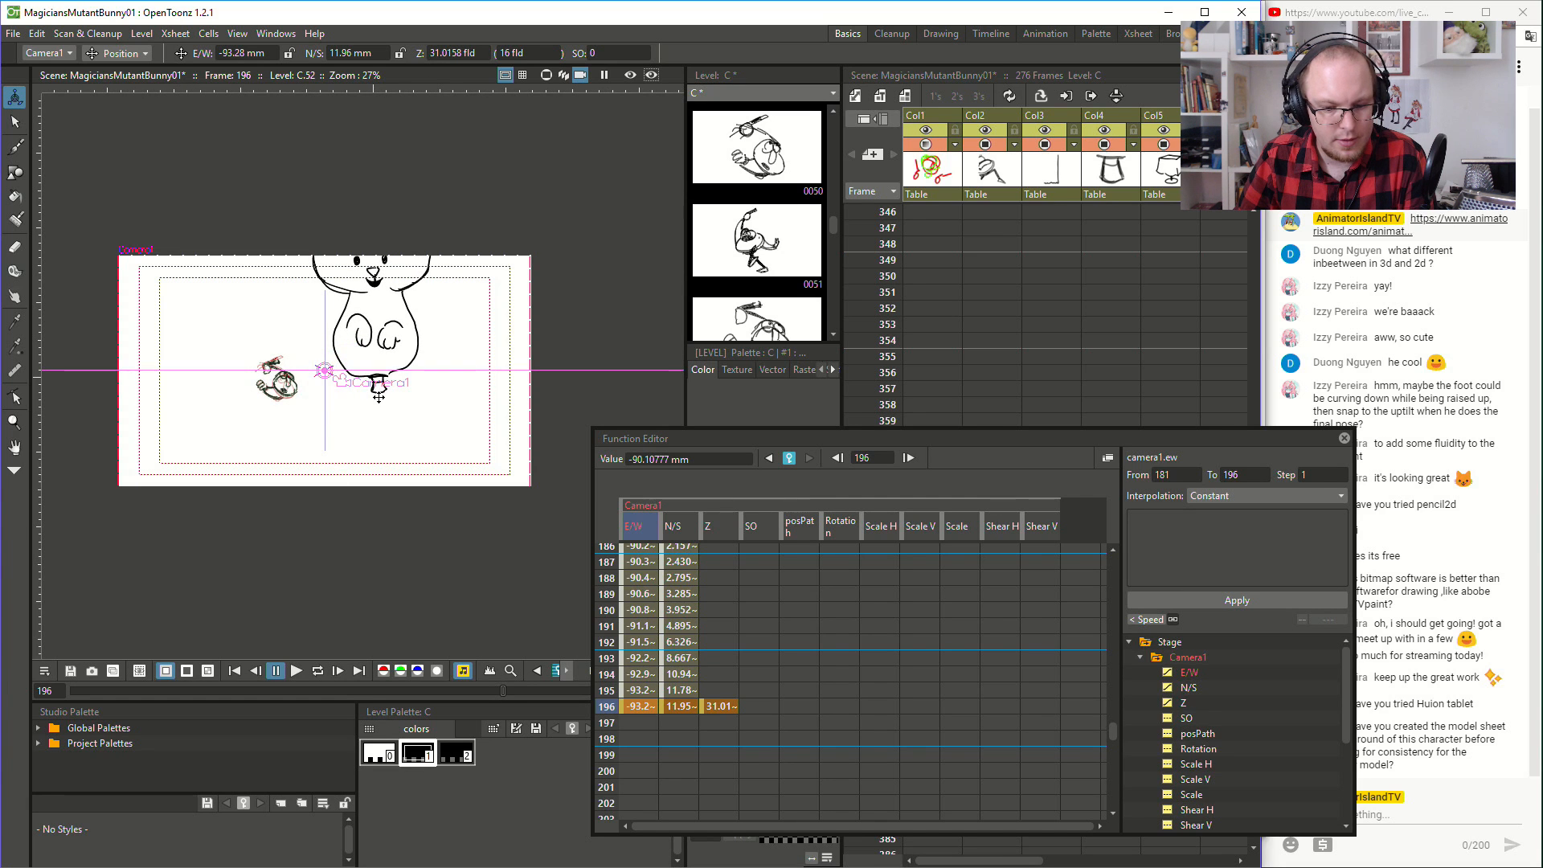
pyautogui.hotkey('ctrl', 'z')
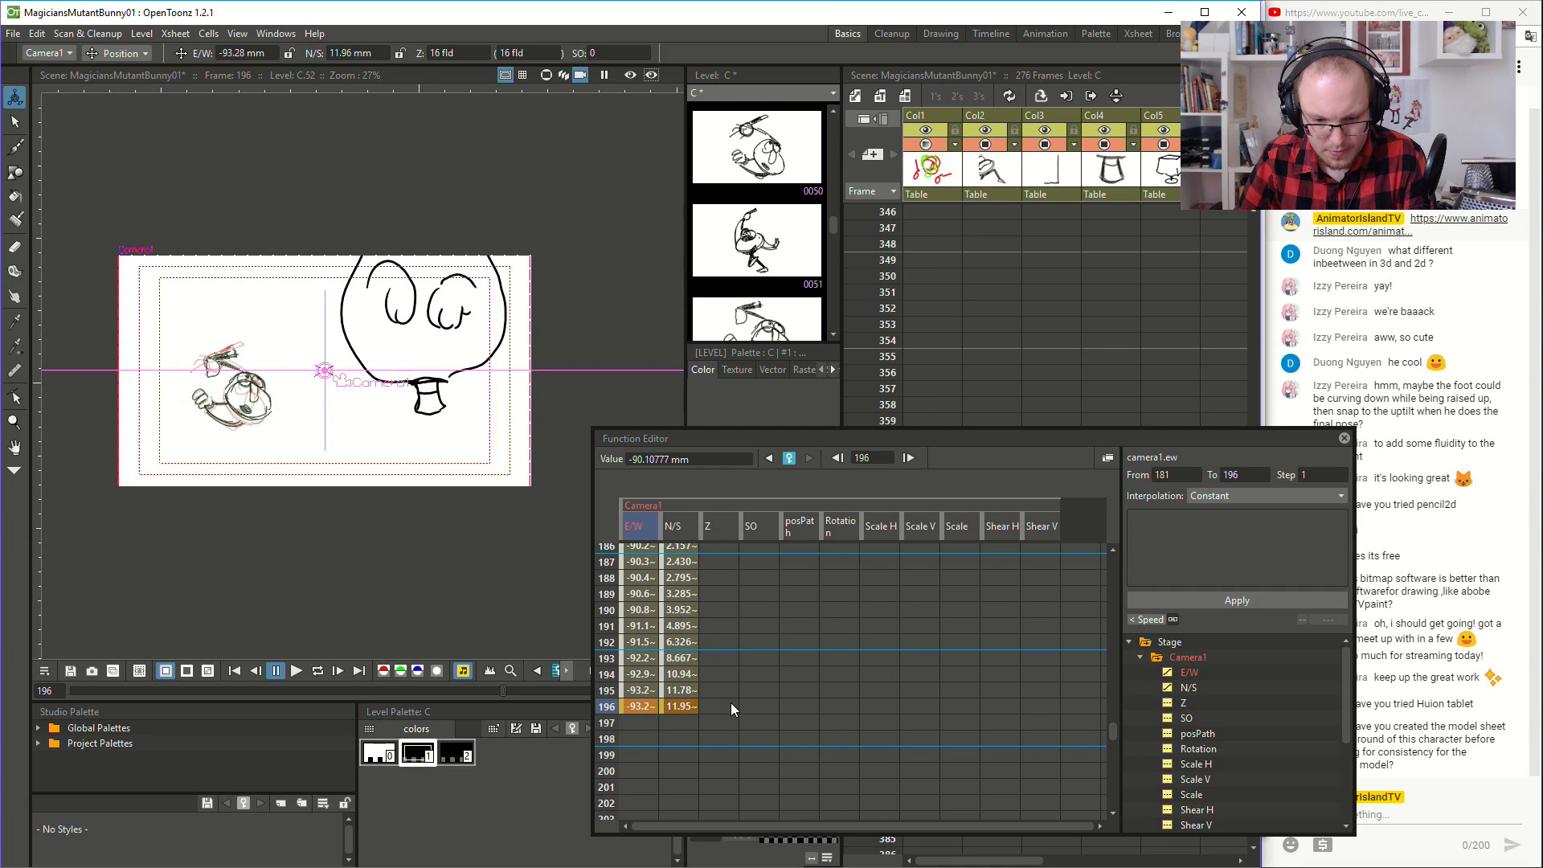
pyautogui.hotkey('ctrl', 'z')
# - Set a key of 16 fld on Camera1's Z channel at frame 181
pyautogui.scroll(2, 733, 703)
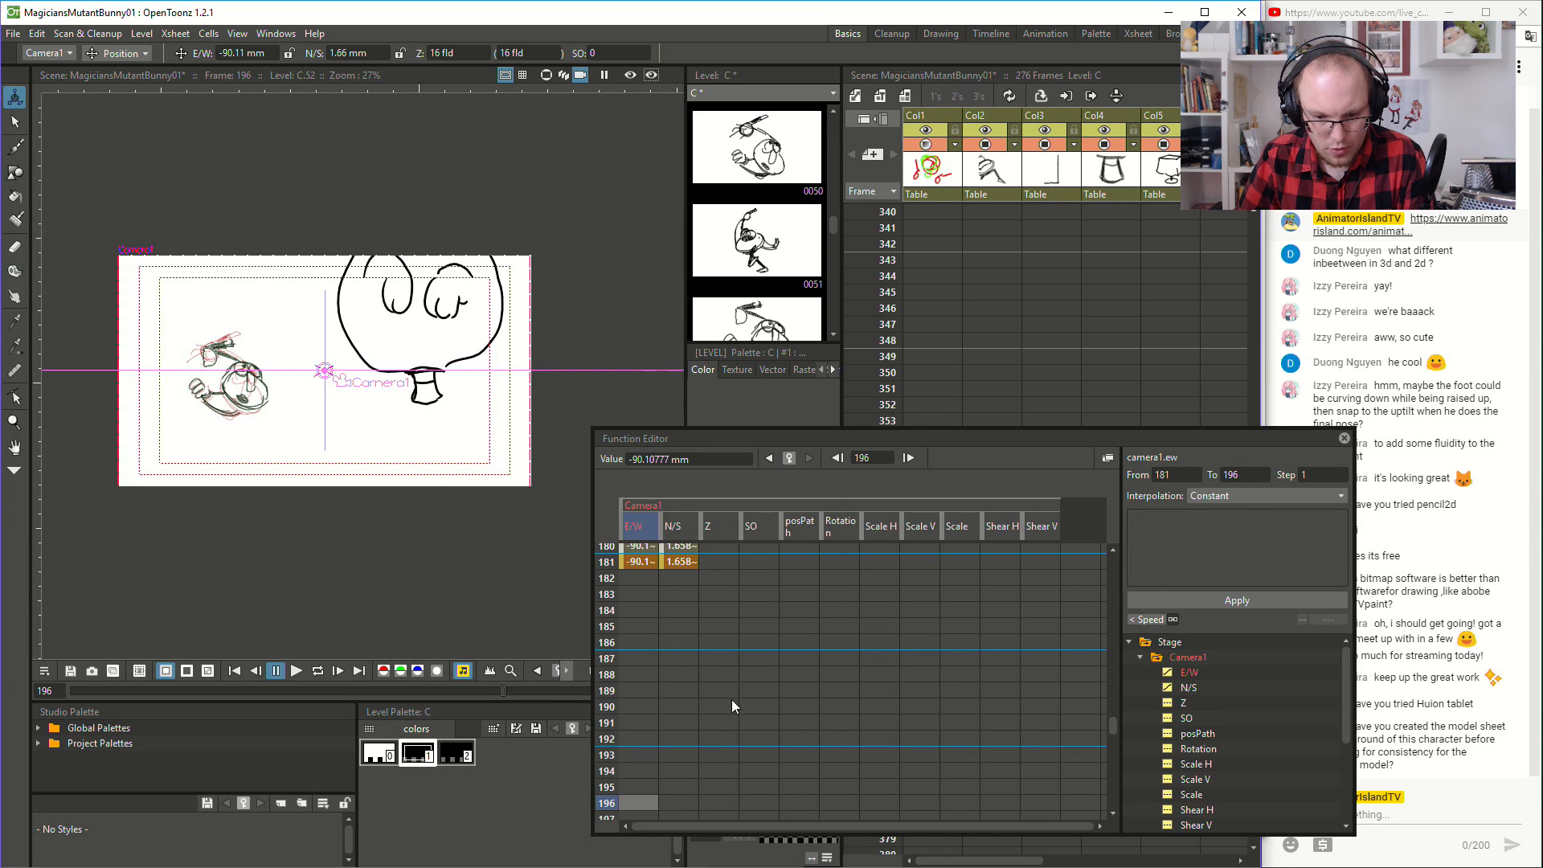
pyautogui.click(707, 565)
pyautogui.scroll(10, 709, 567)
pyautogui.scroll(-10, 863, 687)
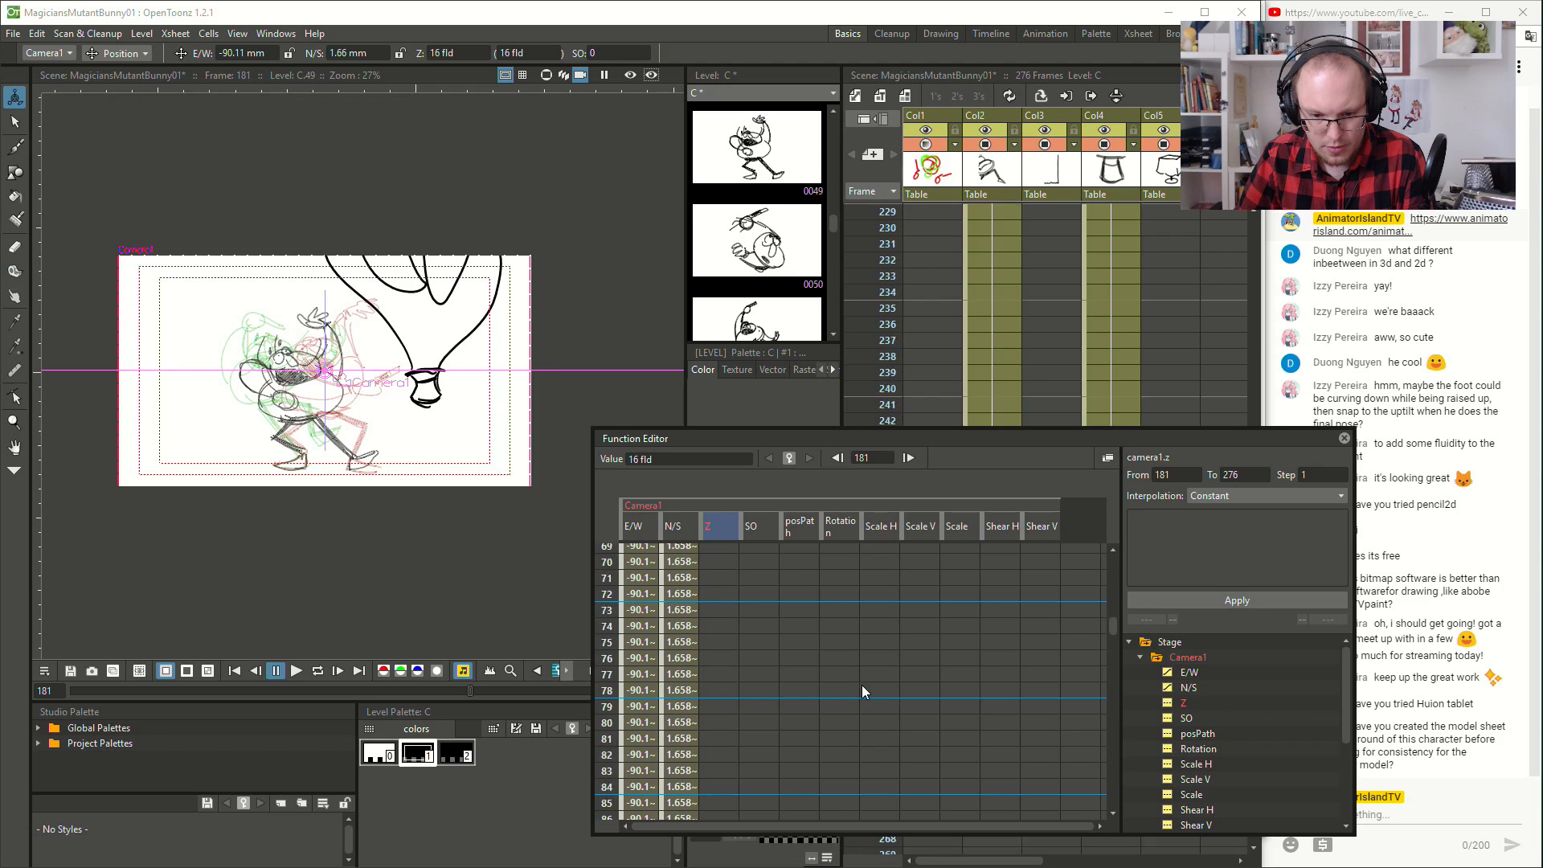
pyautogui.scroll(4, 859, 696)
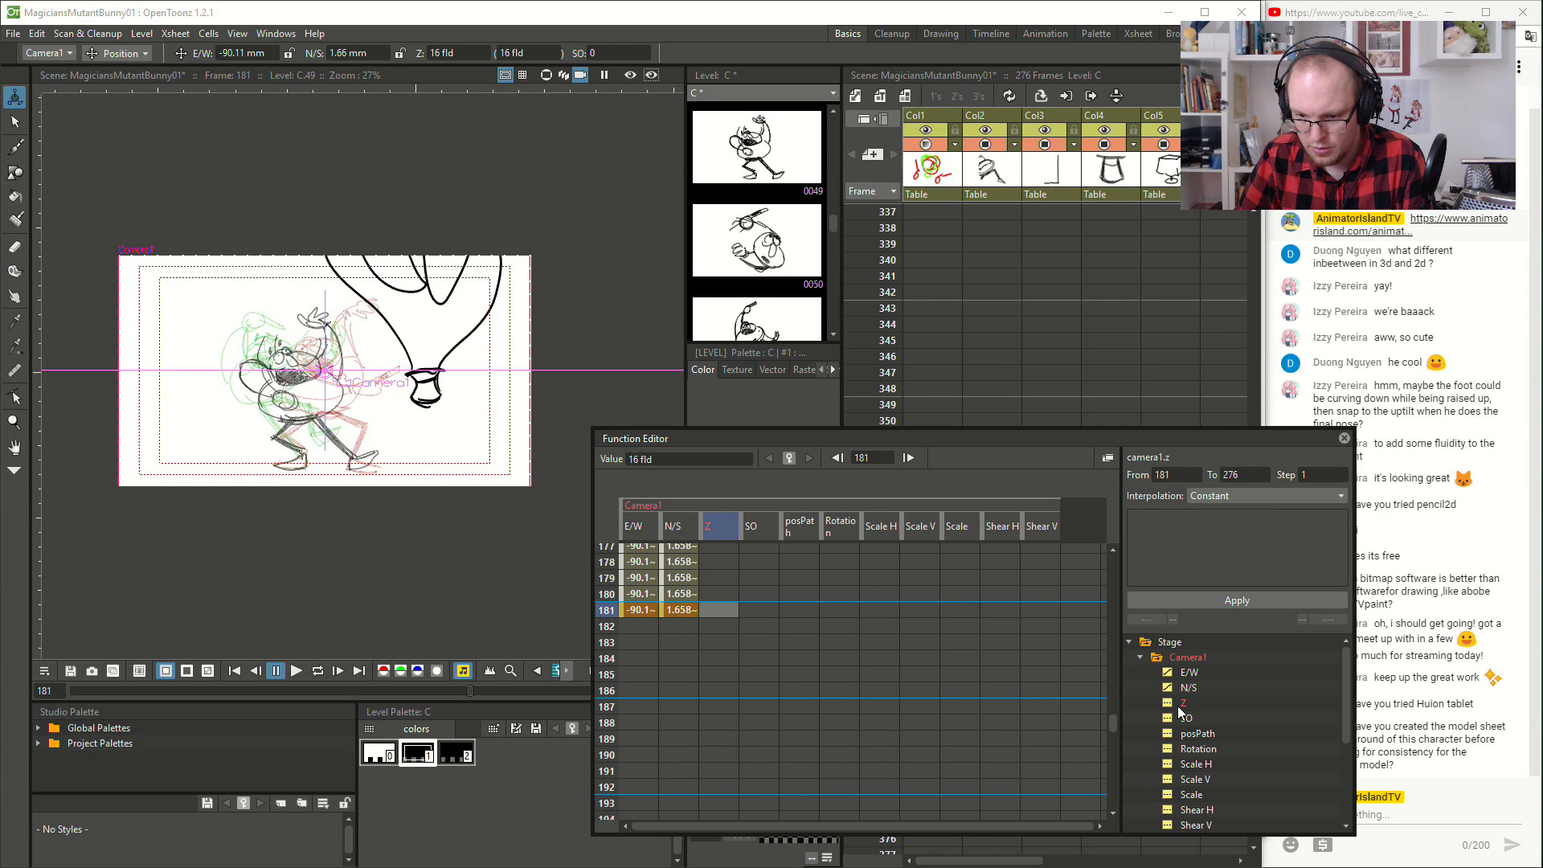
pyautogui.rightClick(727, 609)
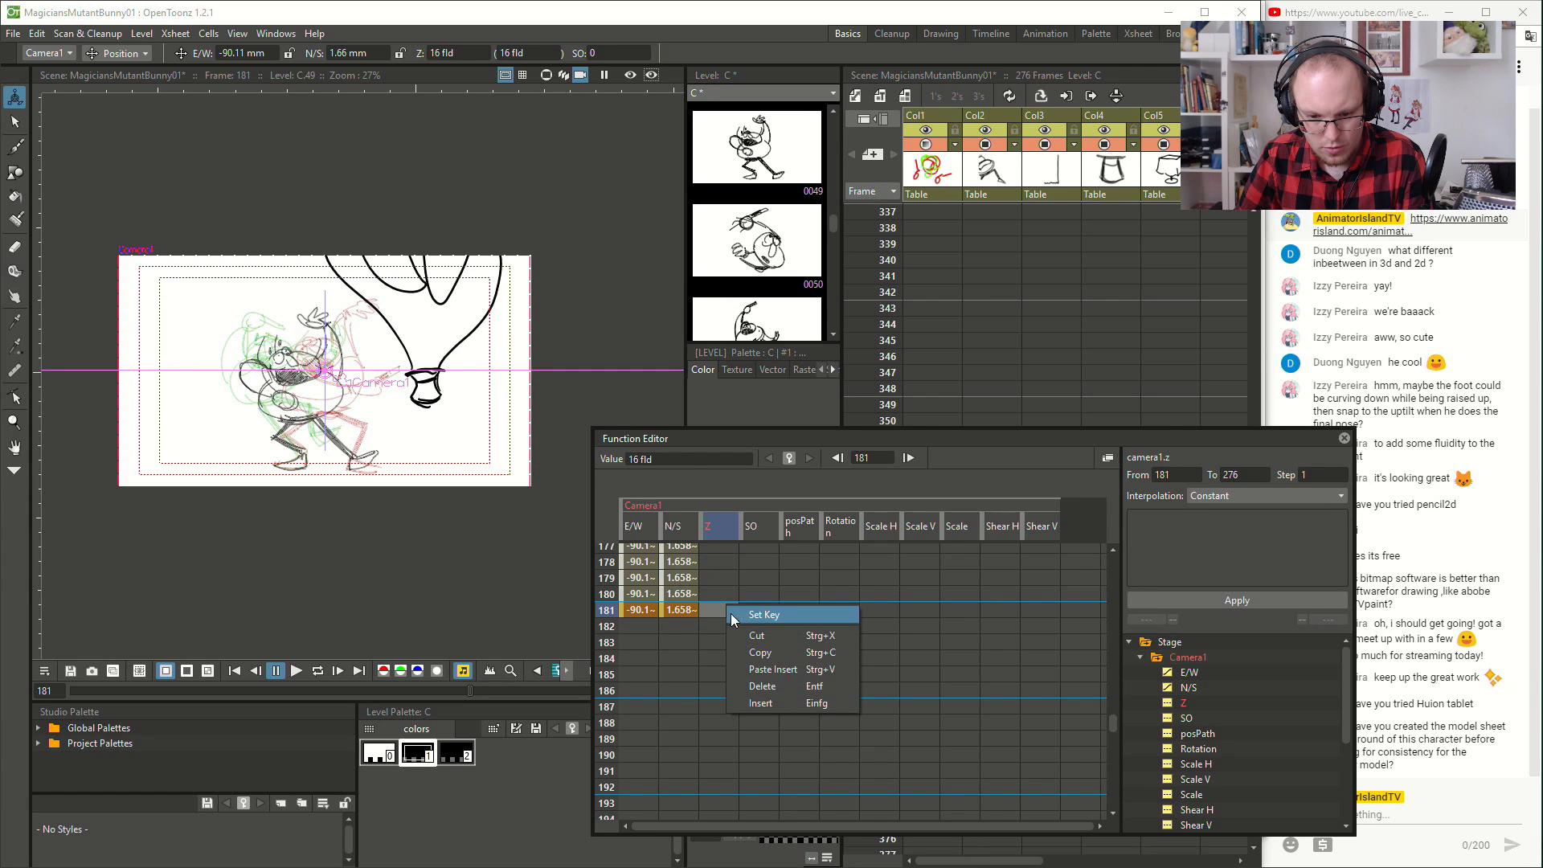
pyautogui.click(759, 614)
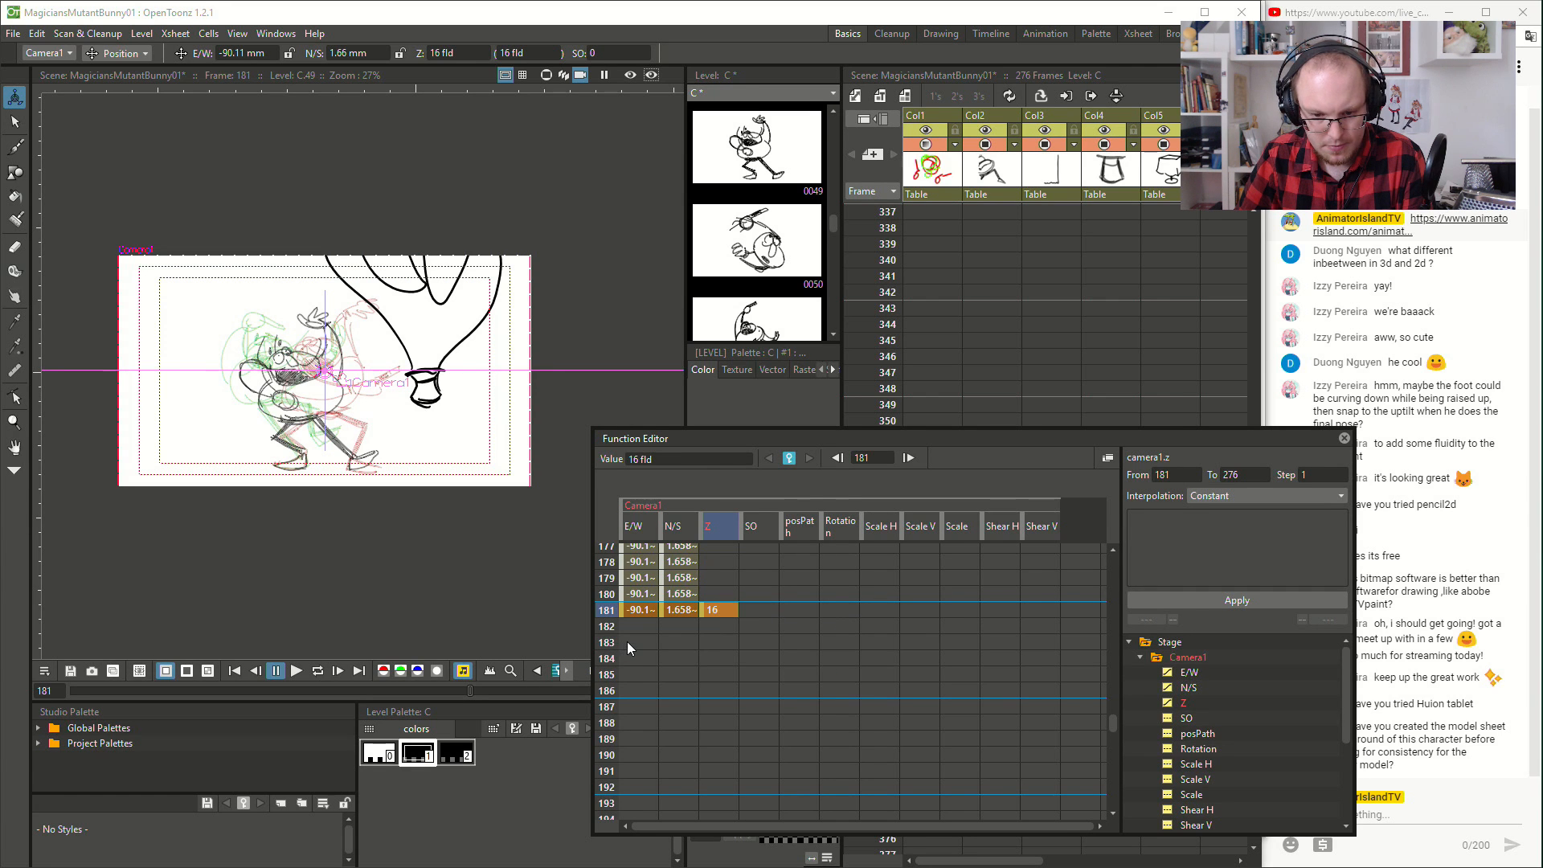
# - Keyframe Camera1 at frame 193 pulled back to show the rabbit, at about E/W -70.59 mm, N/S 122.1 mm and Z 34.8 fld
pyautogui.click(643, 720)
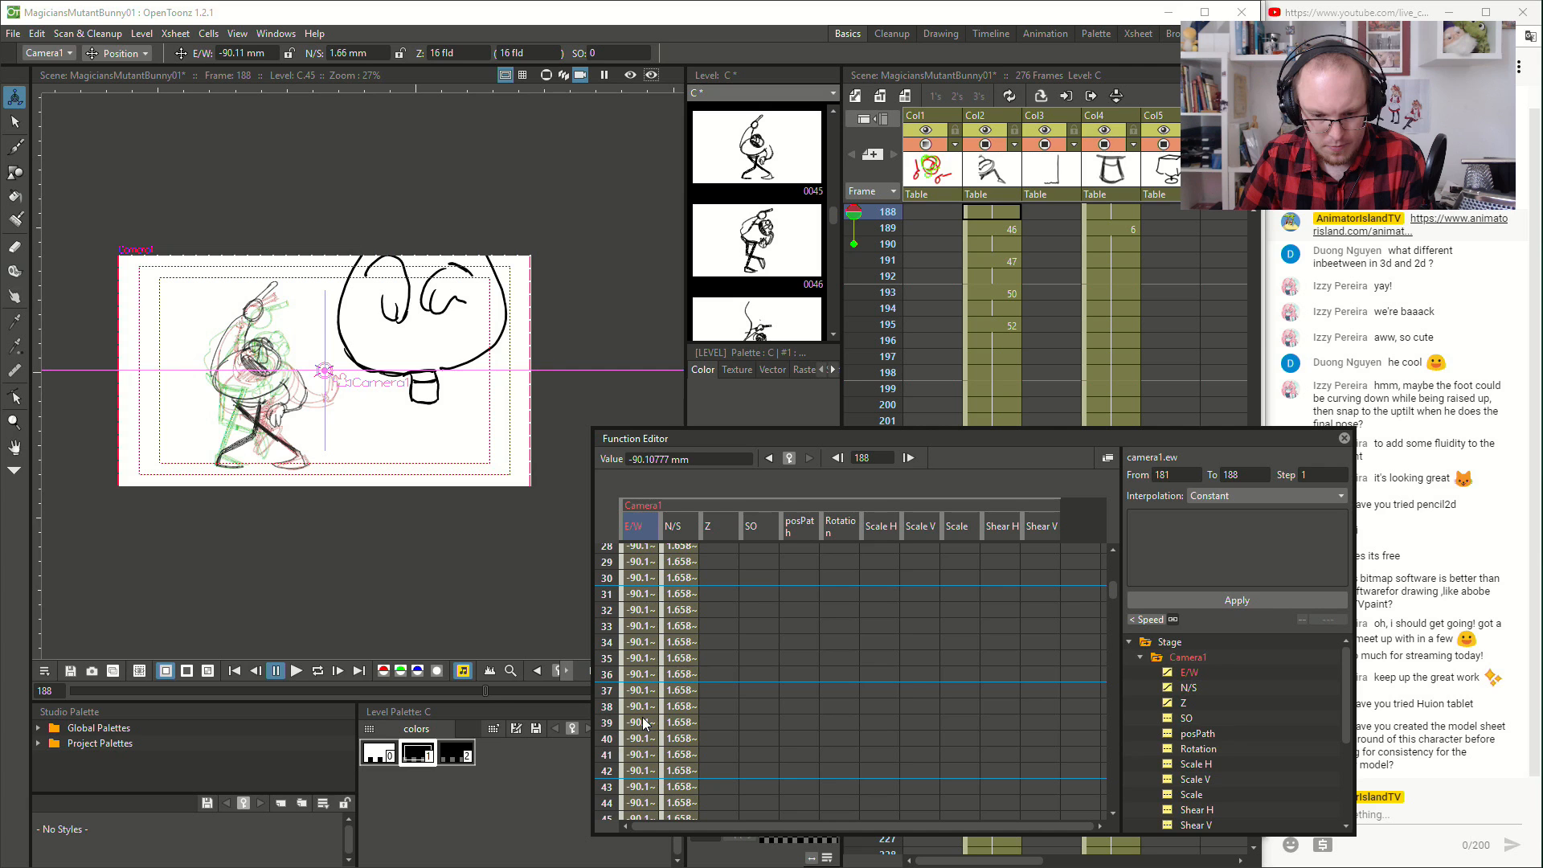
pyautogui.scroll(-20, 904, 679)
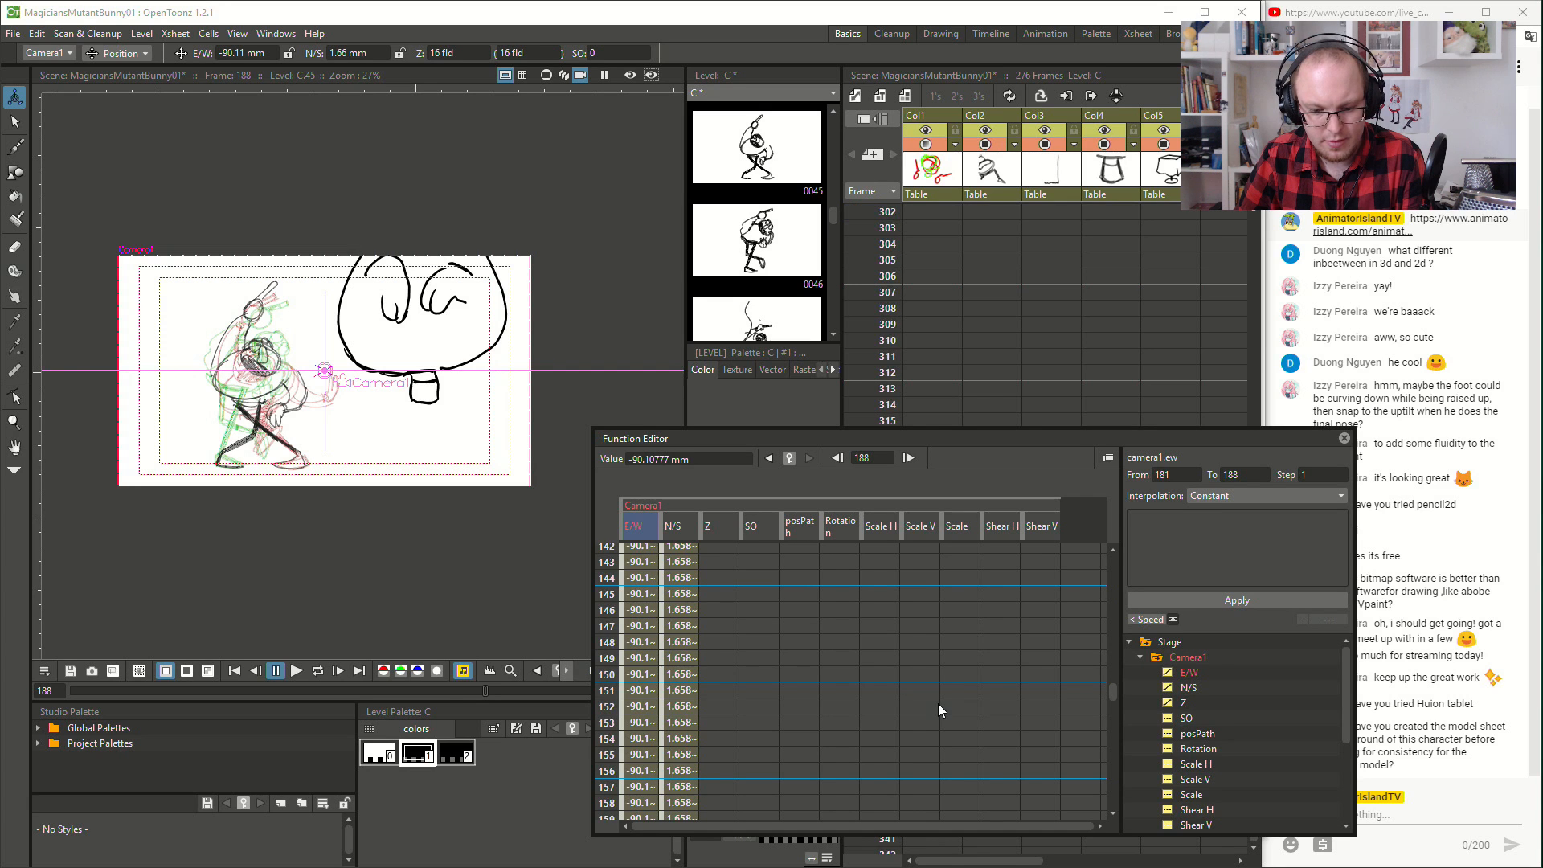
pyautogui.scroll(2, 948, 720)
pyautogui.scroll(-2, 948, 720)
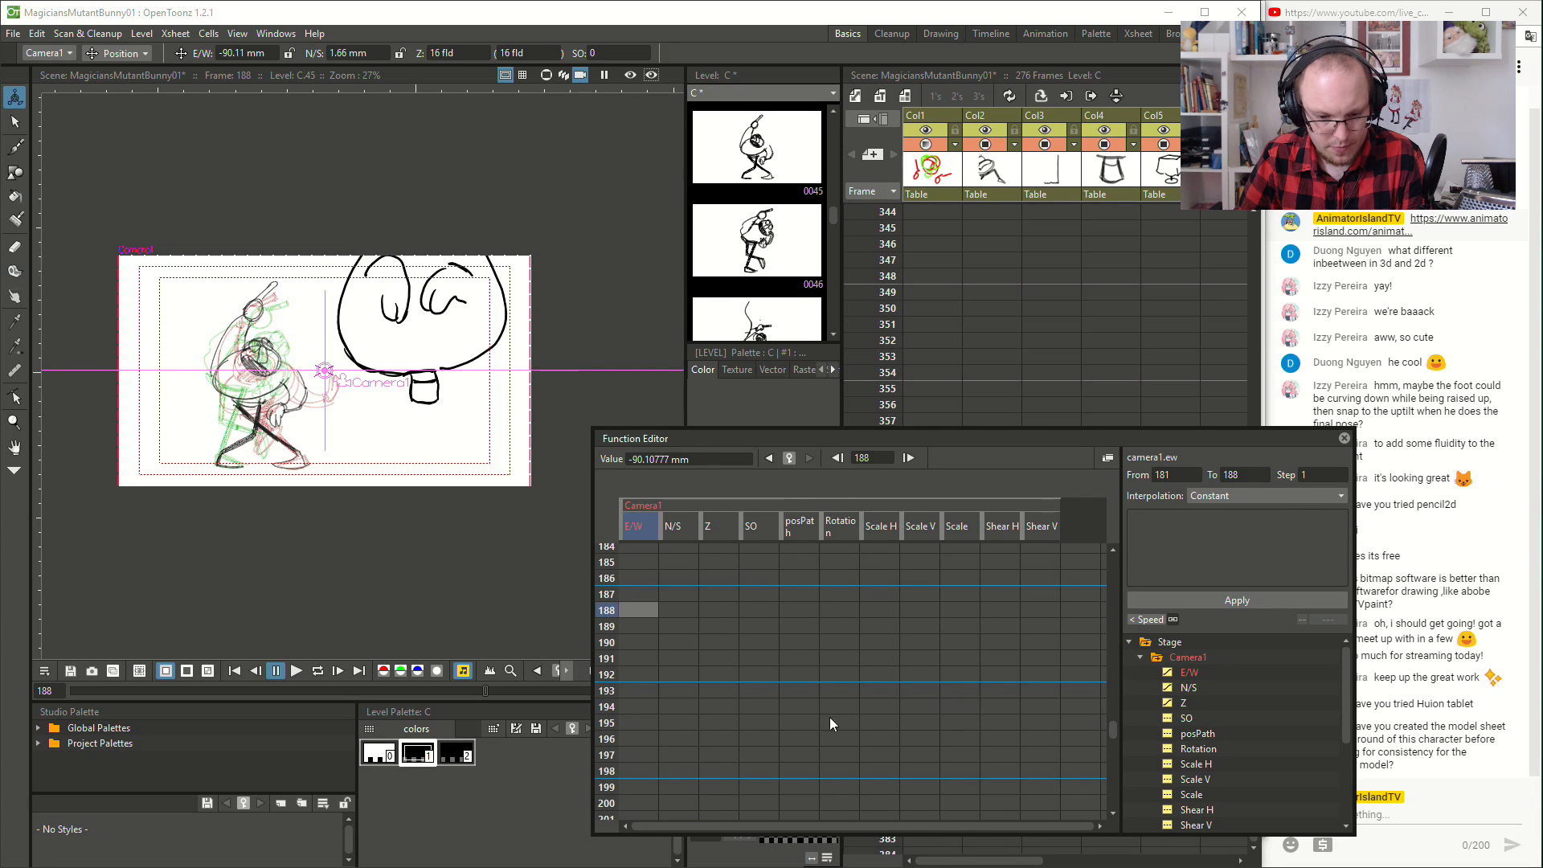
pyautogui.click(635, 689)
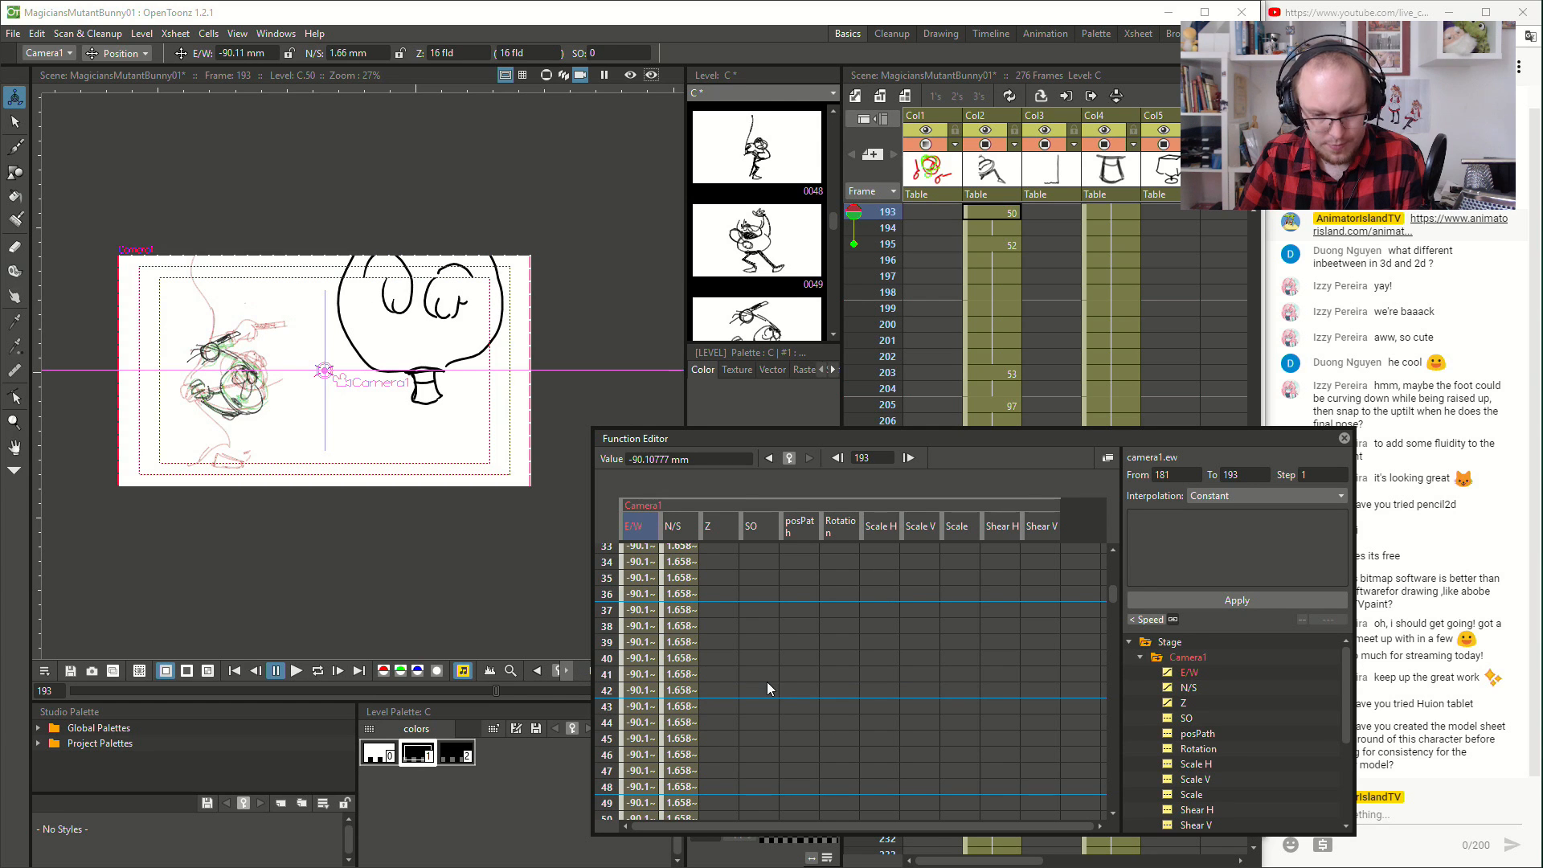
pyautogui.moveTo(872, 436); pyautogui.dragTo(887, 232)
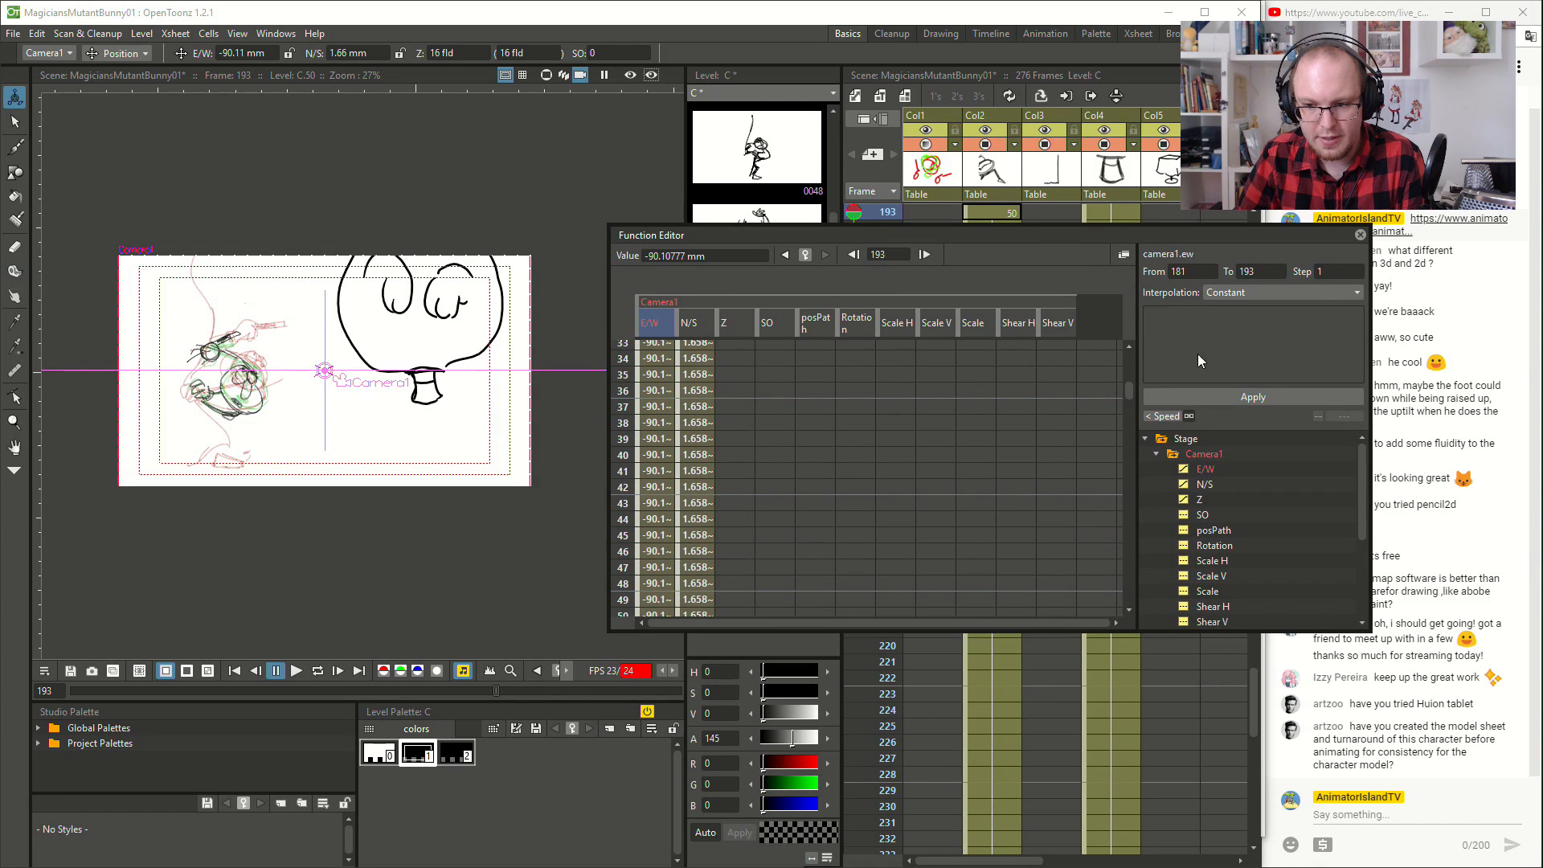
pyautogui.moveTo(1124, 389); pyautogui.dragTo(1135, 529)
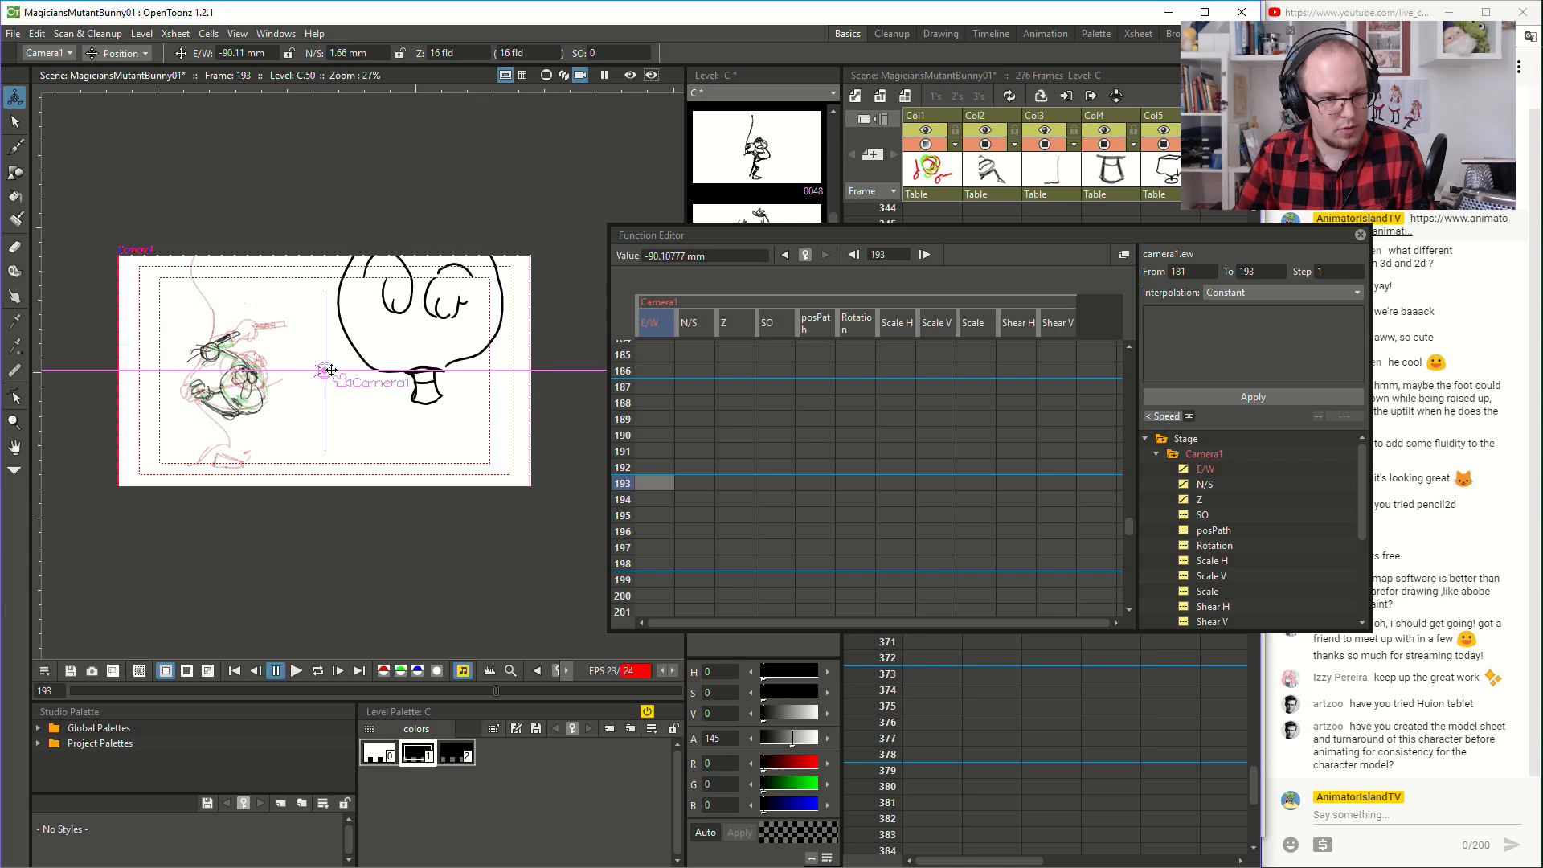
pyautogui.moveTo(325, 371); pyautogui.dragTo(326, 470)
pyautogui.moveTo(328, 370)
pyautogui.mouseDown()
pyautogui.moveTo(341, 362)
pyautogui.moveTo(320, 369)
pyautogui.moveTo(341, 371)
pyautogui.moveTo(325, 385)
pyautogui.moveTo(324, 370)
pyautogui.mouseUp()
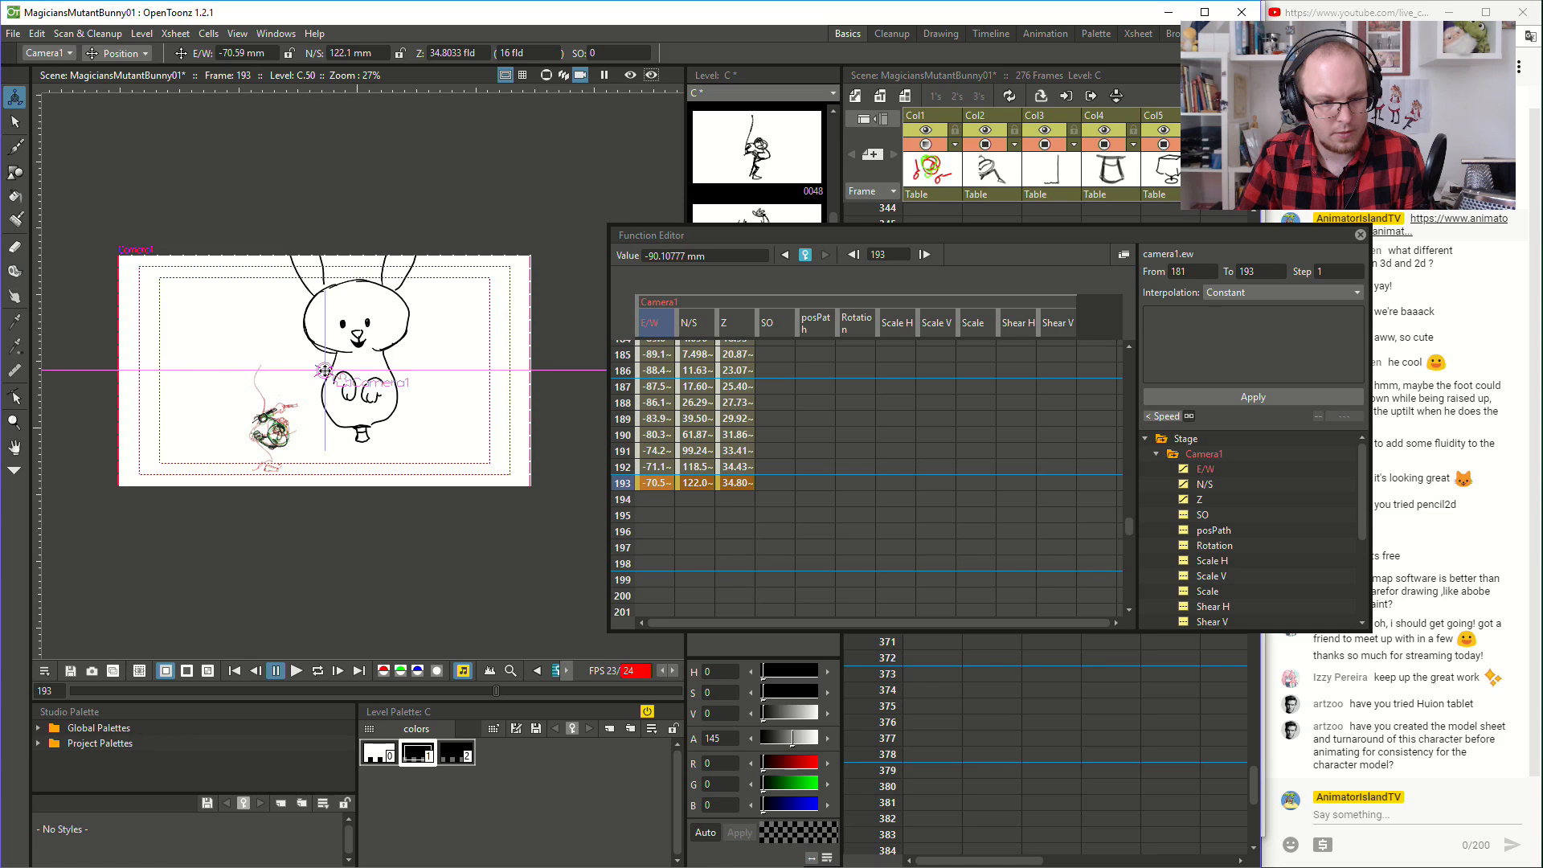
# - Close the Function Editor and play the scene from frame 67 to review the camera pull-back
pyautogui.moveTo(982, 238); pyautogui.dragTo(845, 331)
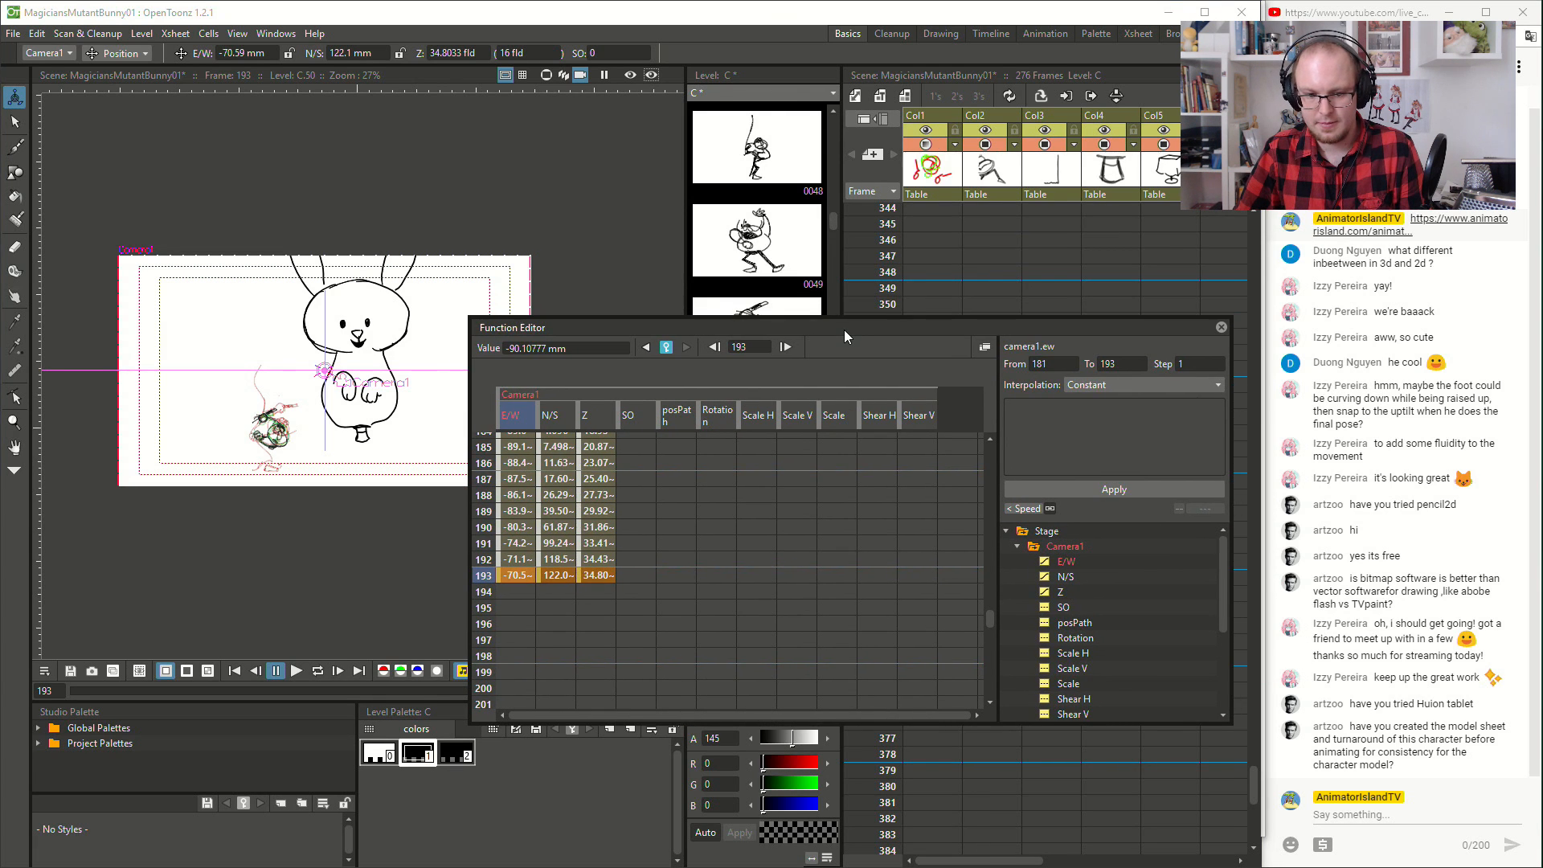
pyautogui.click(1222, 328)
pyautogui.scroll(15, 977, 482)
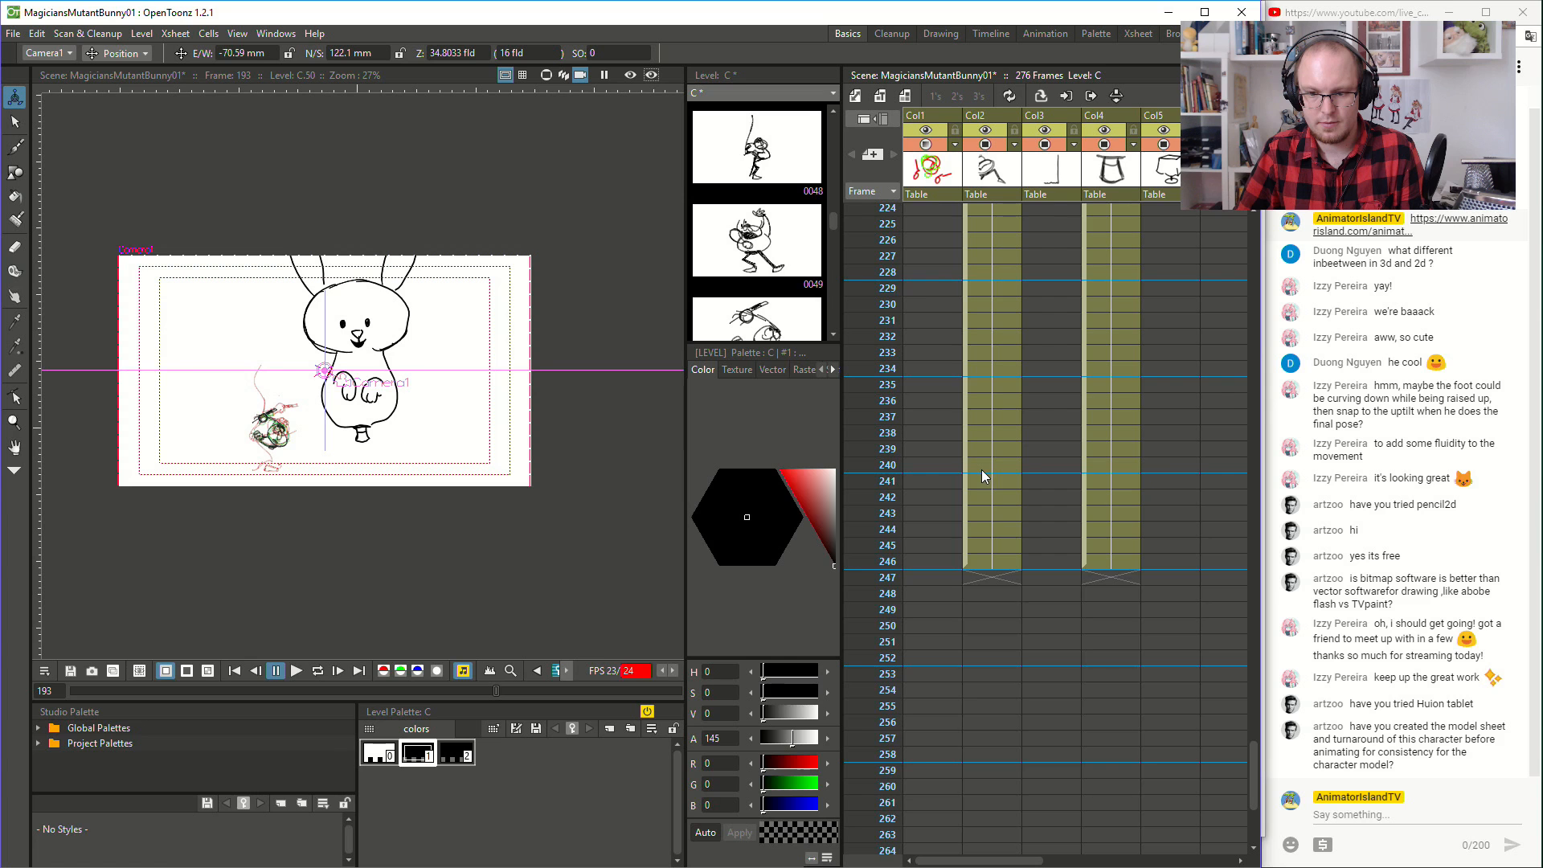
pyautogui.scroll(20, 981, 470)
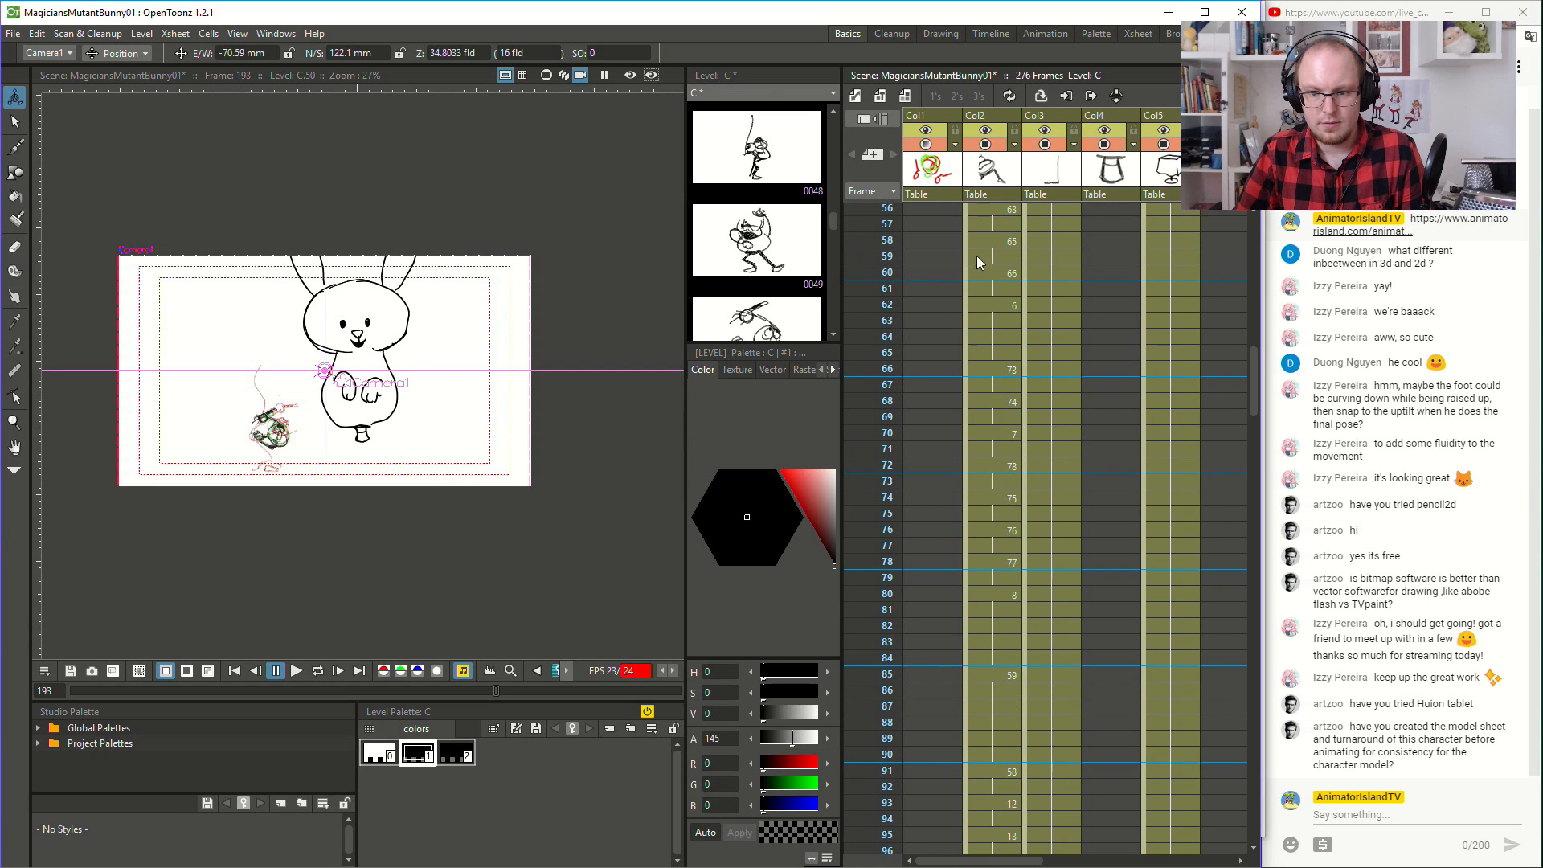
pyautogui.click(932, 384)
pyautogui.click(296, 670)
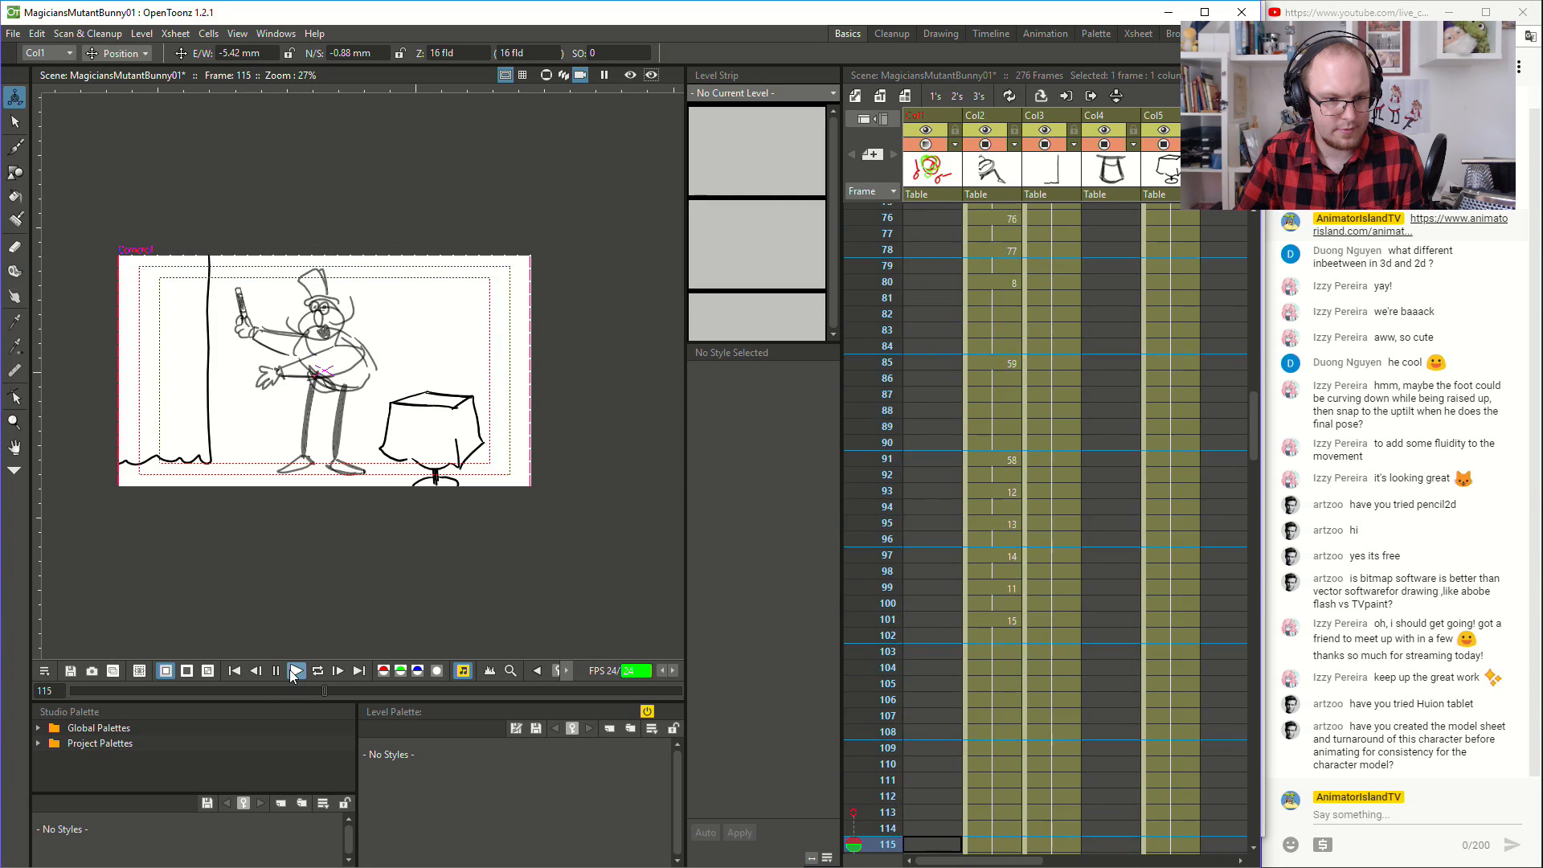
# - Widen the scene viewer by shrinking the area used by the Xsheet
pyautogui.scroll(1, 257, 568)
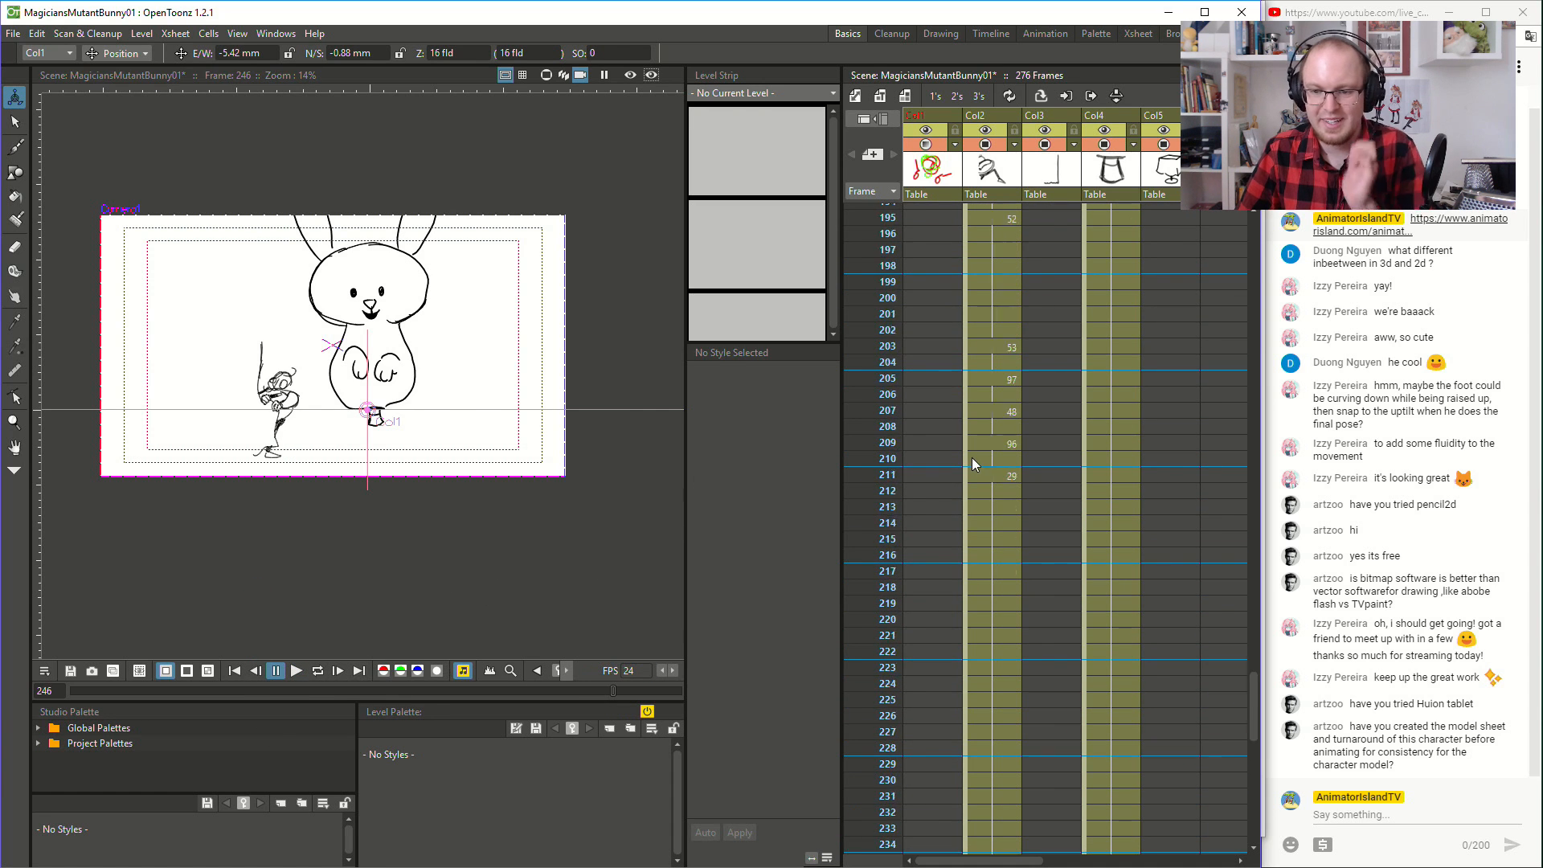
pyautogui.scroll(10, 971, 470)
pyautogui.scroll(3, 986, 503)
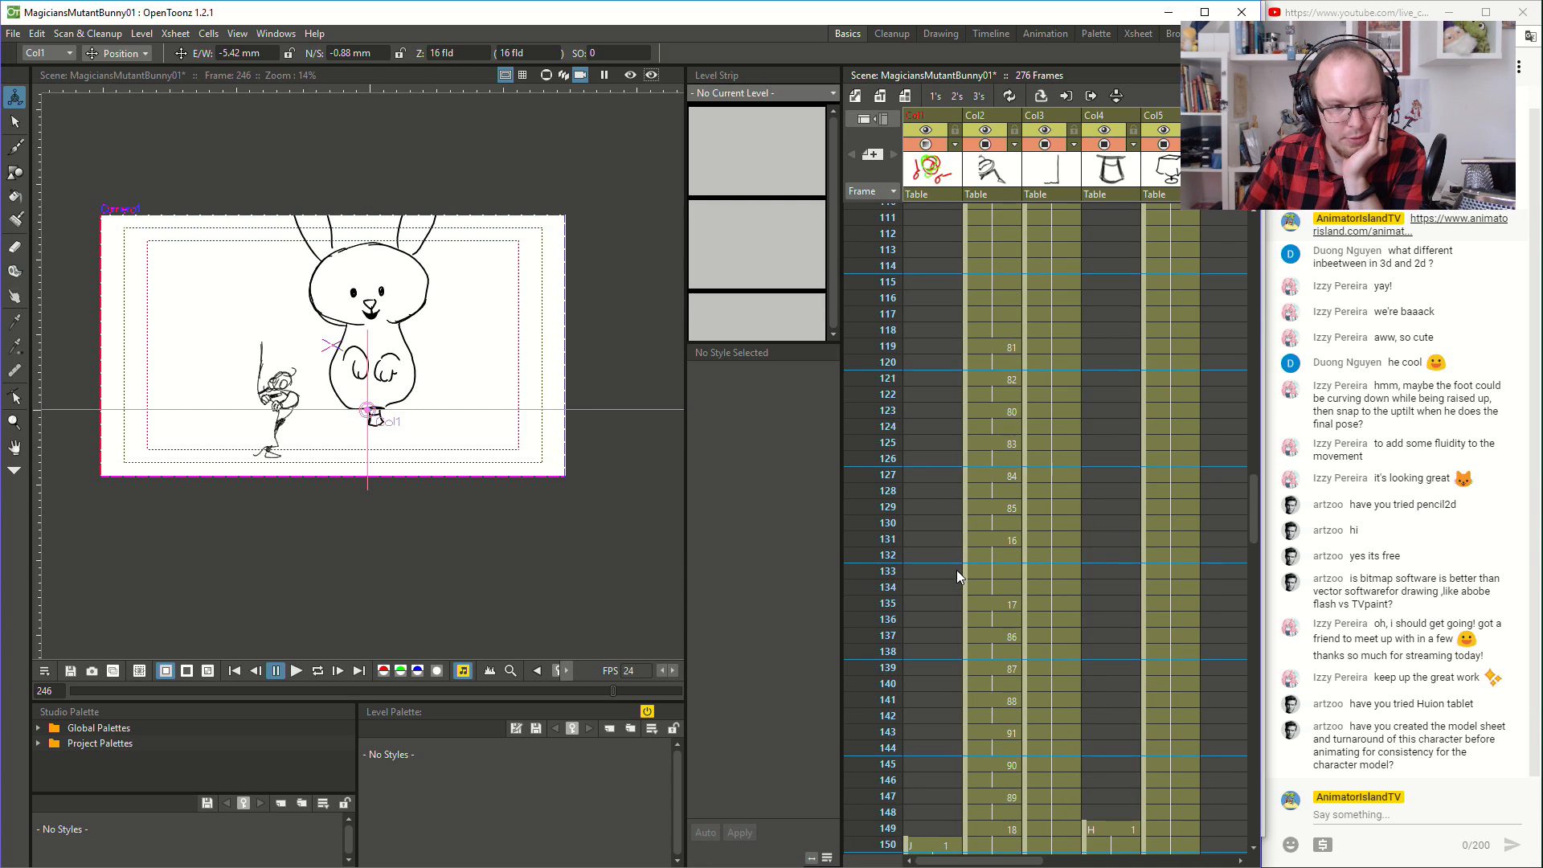
pyautogui.scroll(13, 997, 572)
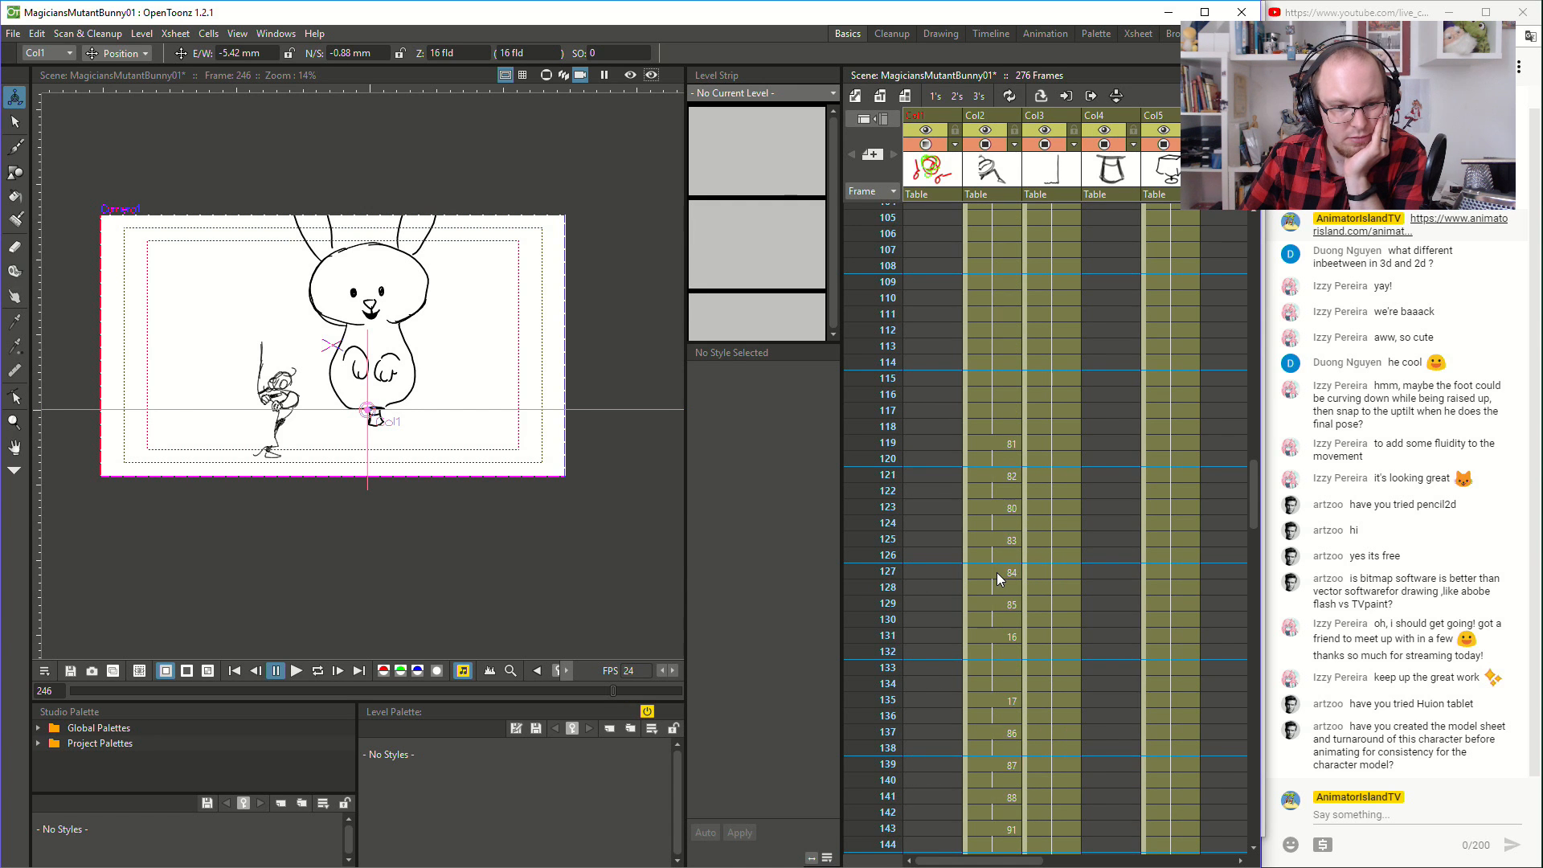
pyautogui.moveTo(686, 278); pyautogui.dragTo(803, 346)
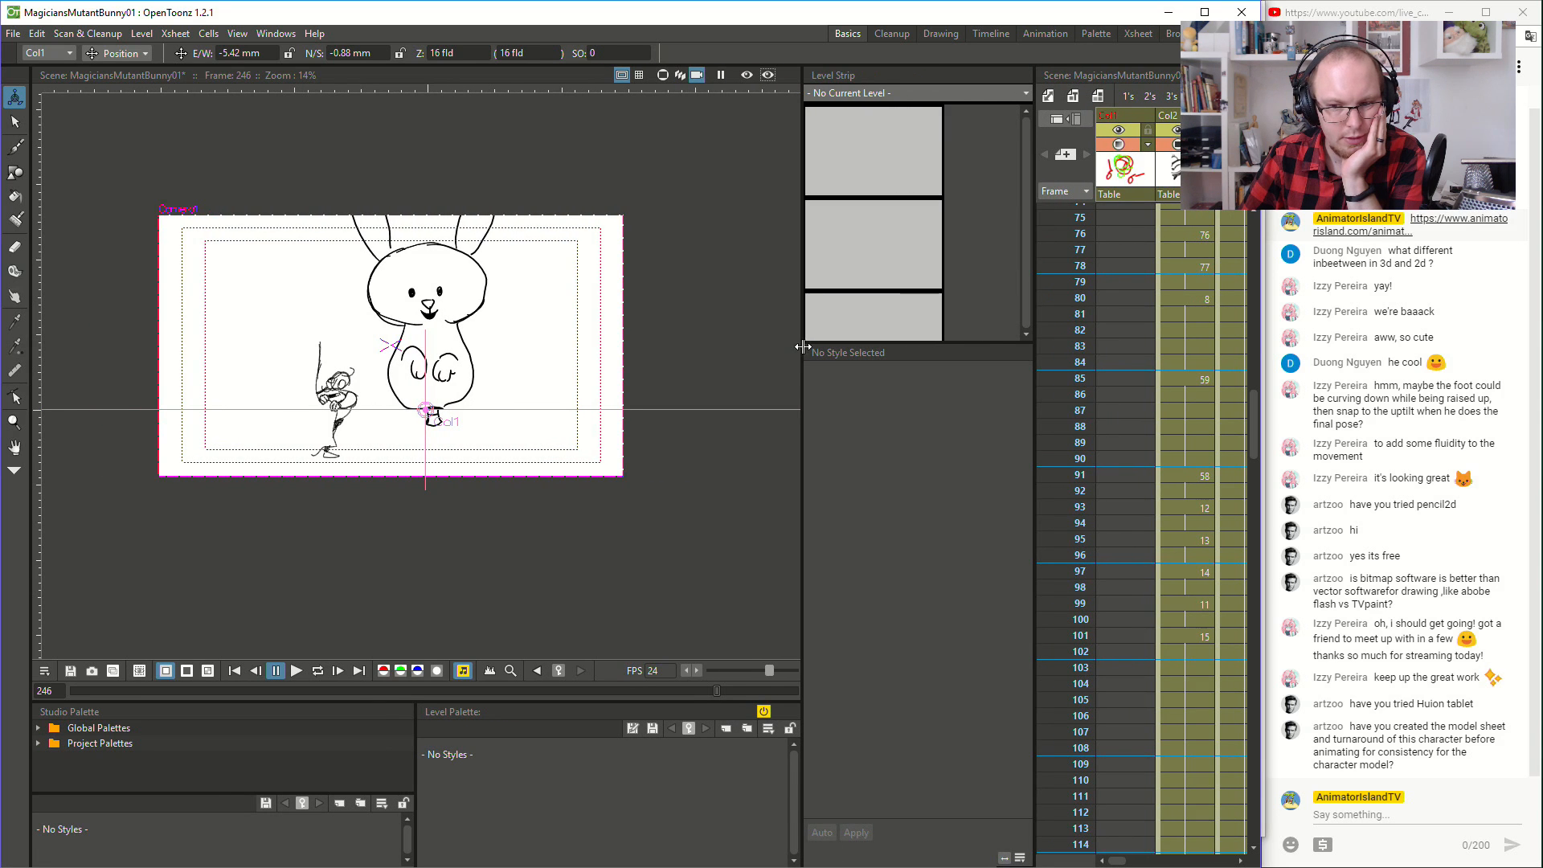
pyautogui.moveTo(1035, 262); pyautogui.dragTo(956, 266)
# - Play the whole animation from frame 1 to check the magician's action and the camera move
pyautogui.moveTo(1253, 373); pyautogui.dragTo(1075, 213)
pyautogui.click(1119, 215)
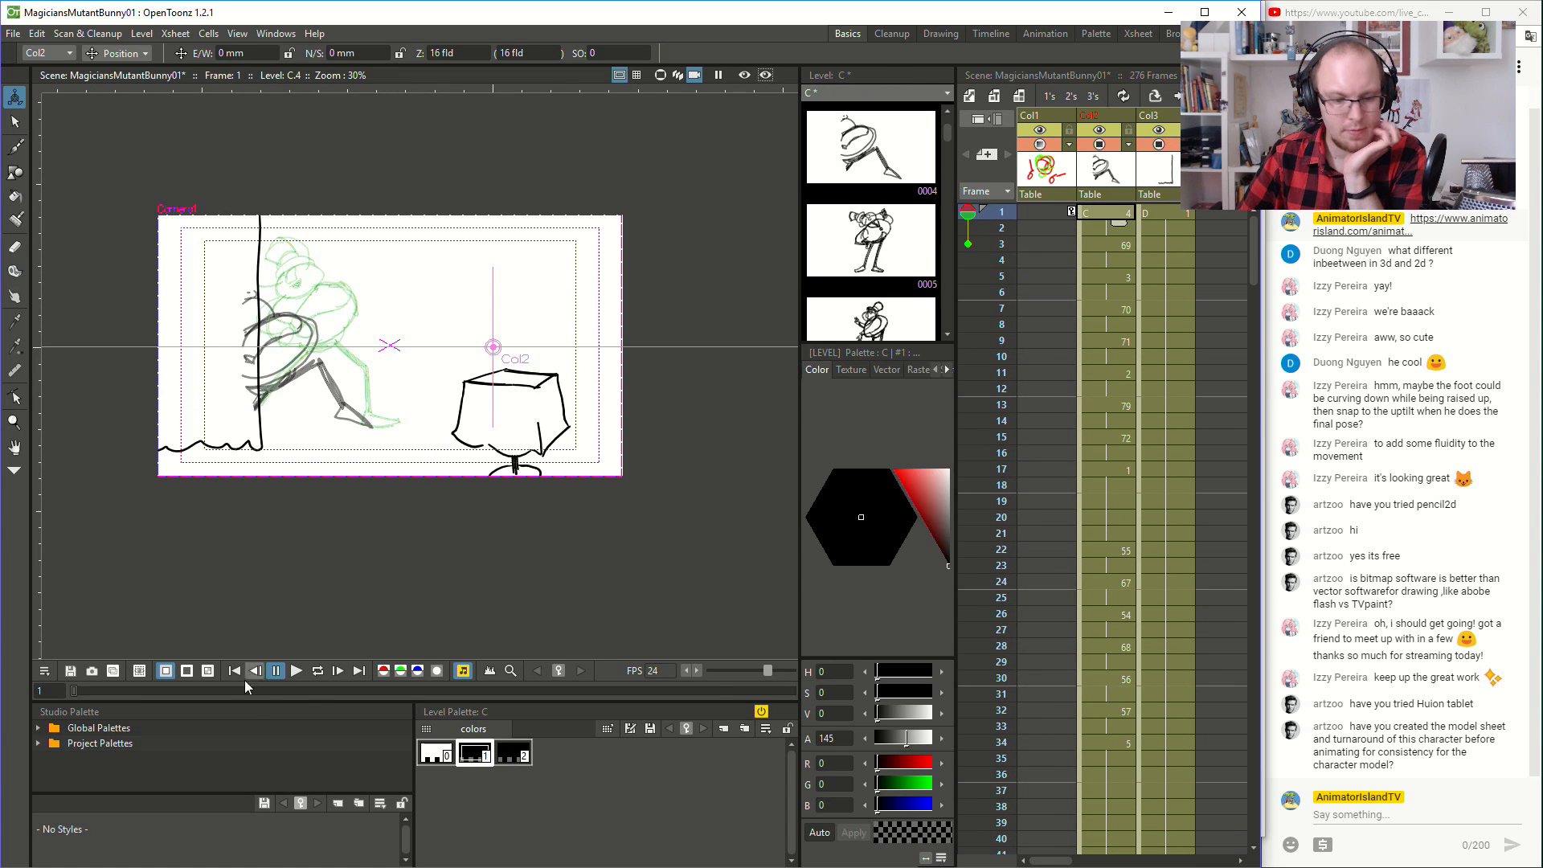
pyautogui.click(295, 674)
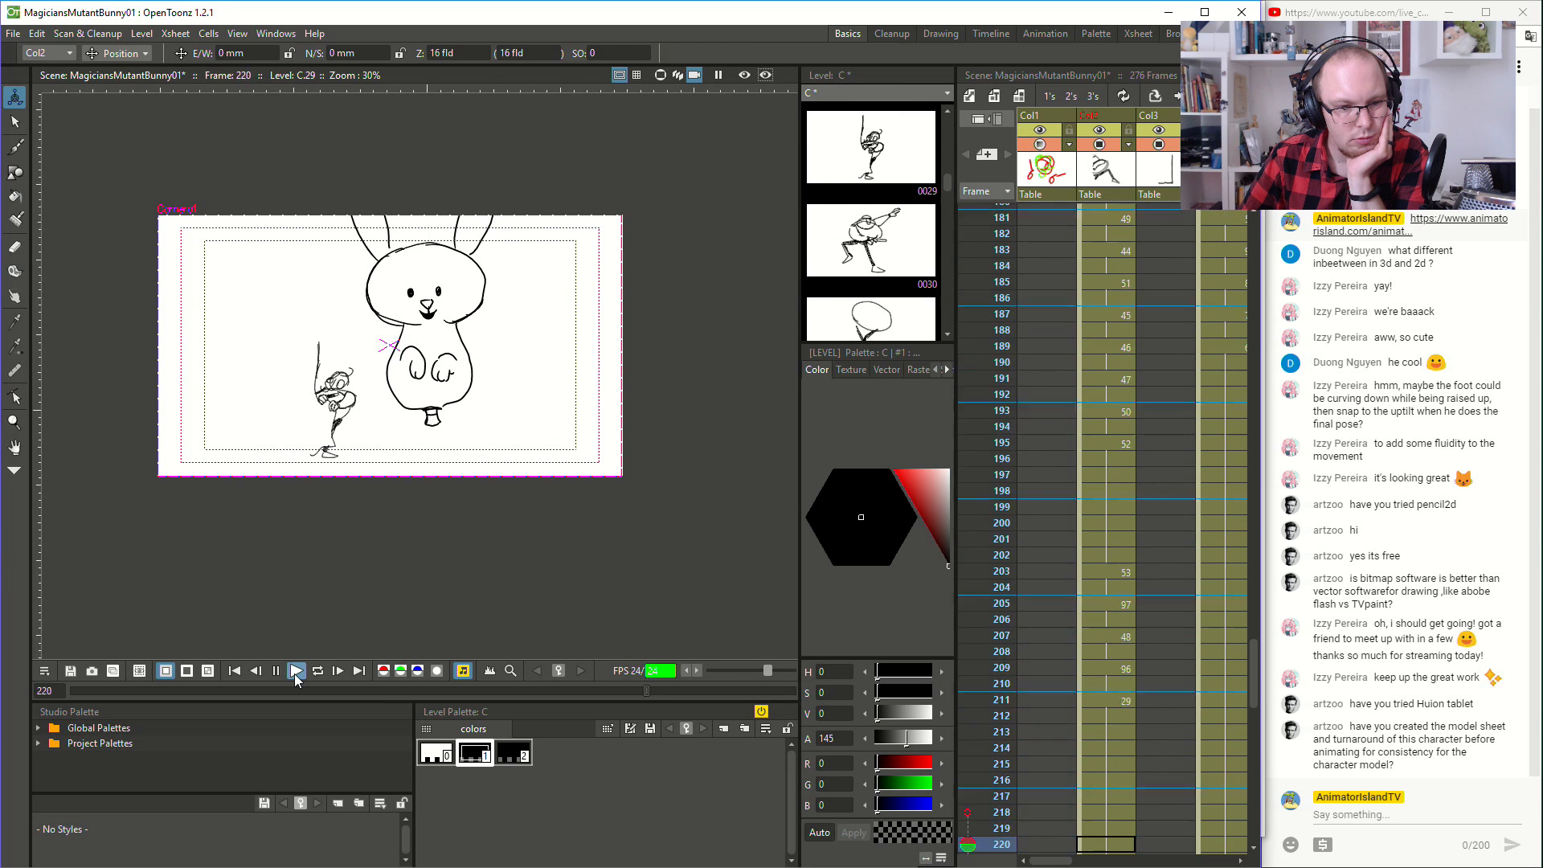
pyautogui.click(294, 674)
# - Play the whole animation from frame 1 to review the magician's action and the rabbit reveal at a larger size
pyautogui.scroll(2, 199, 534)
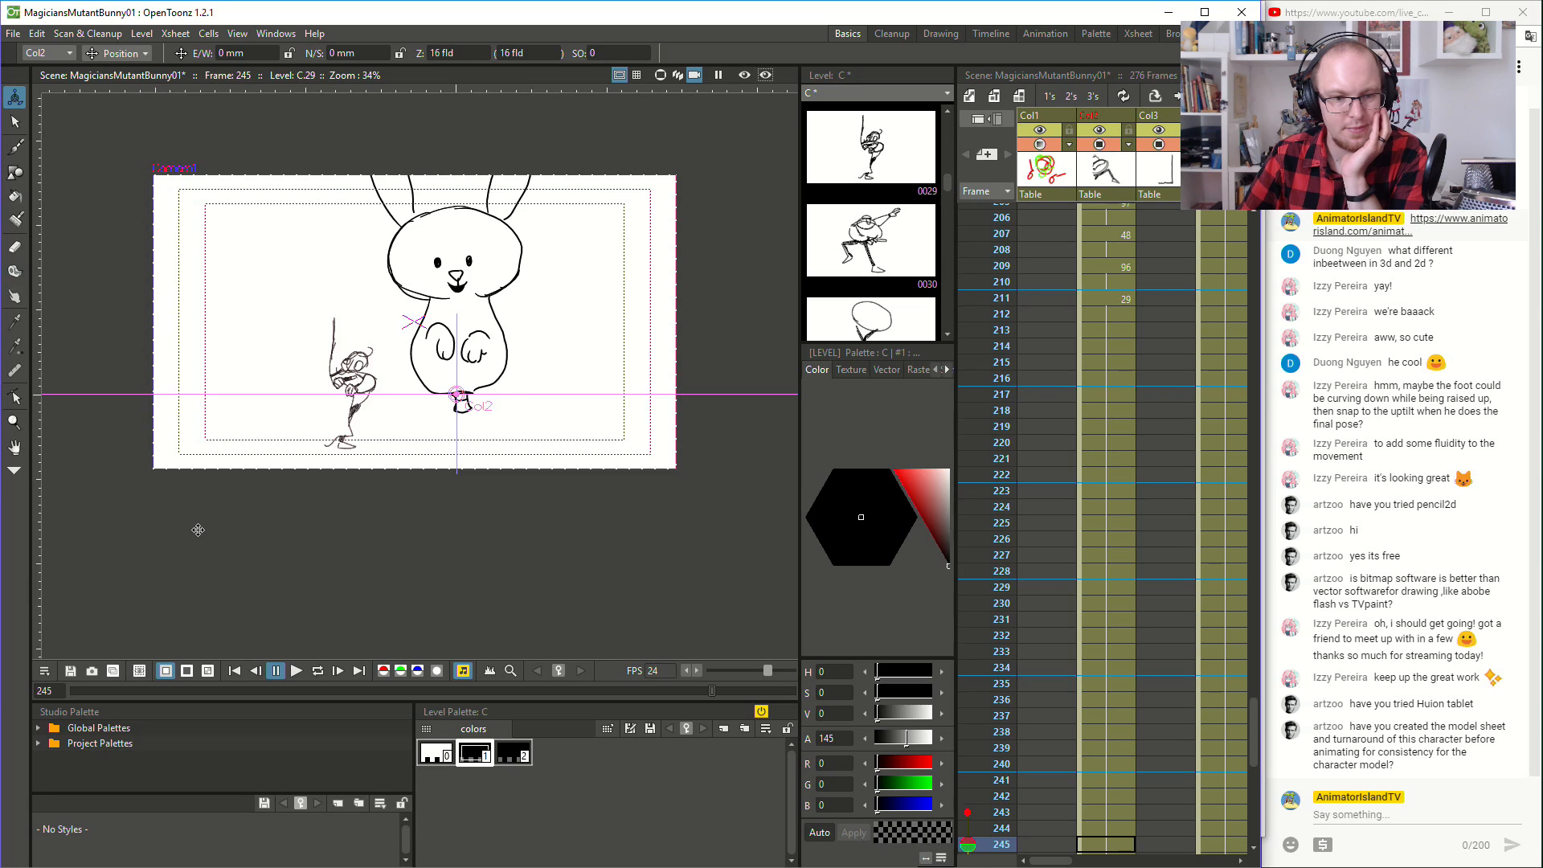
pyautogui.moveTo(199, 535); pyautogui.dragTo(108, 668)
pyautogui.scroll(1, 164, 607)
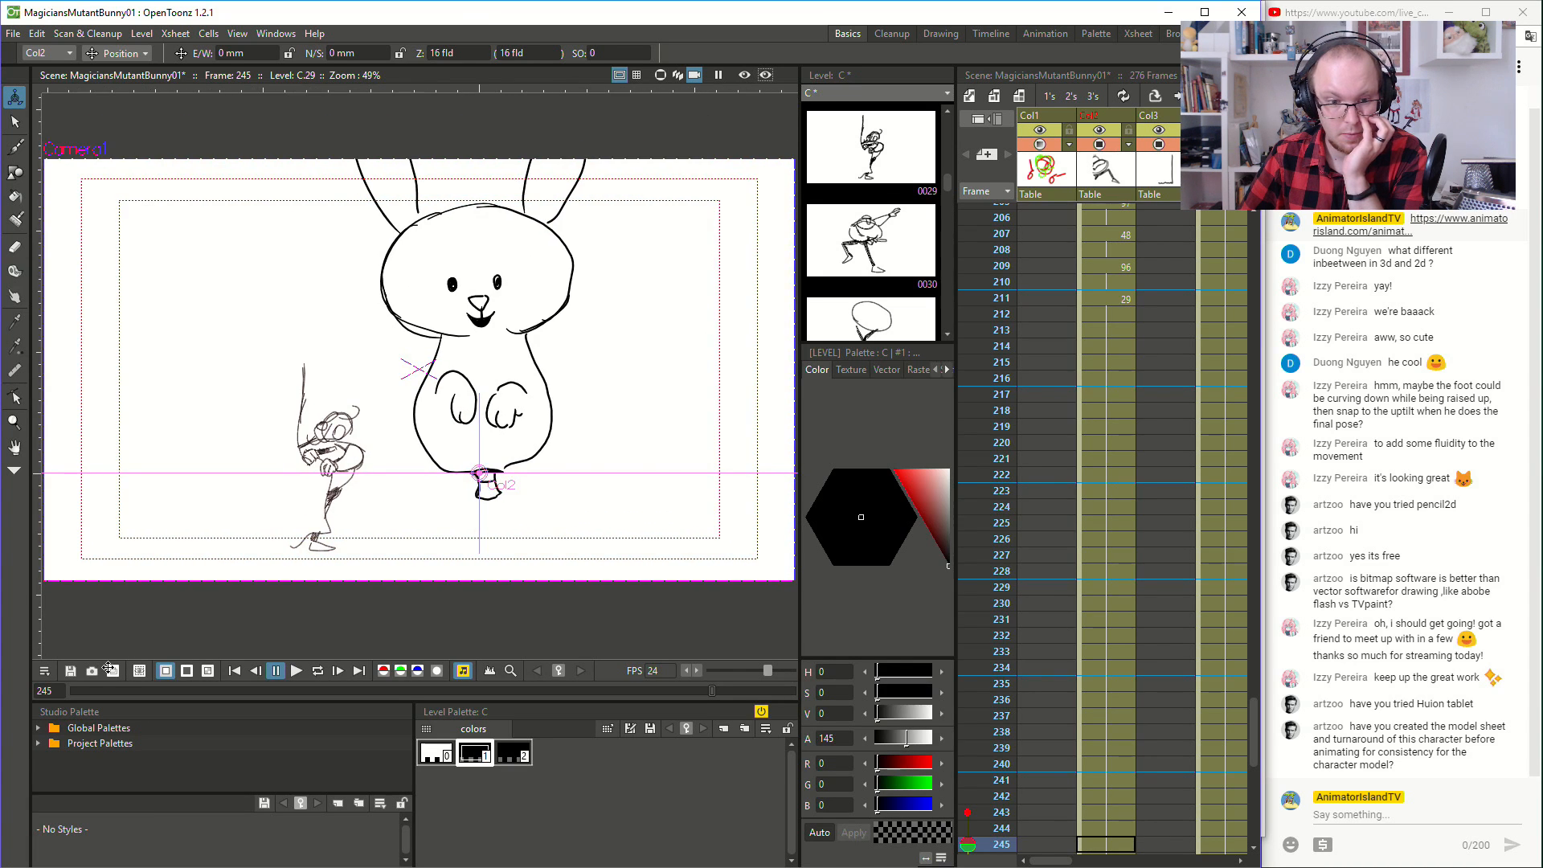
pyautogui.scroll(20, 1015, 405)
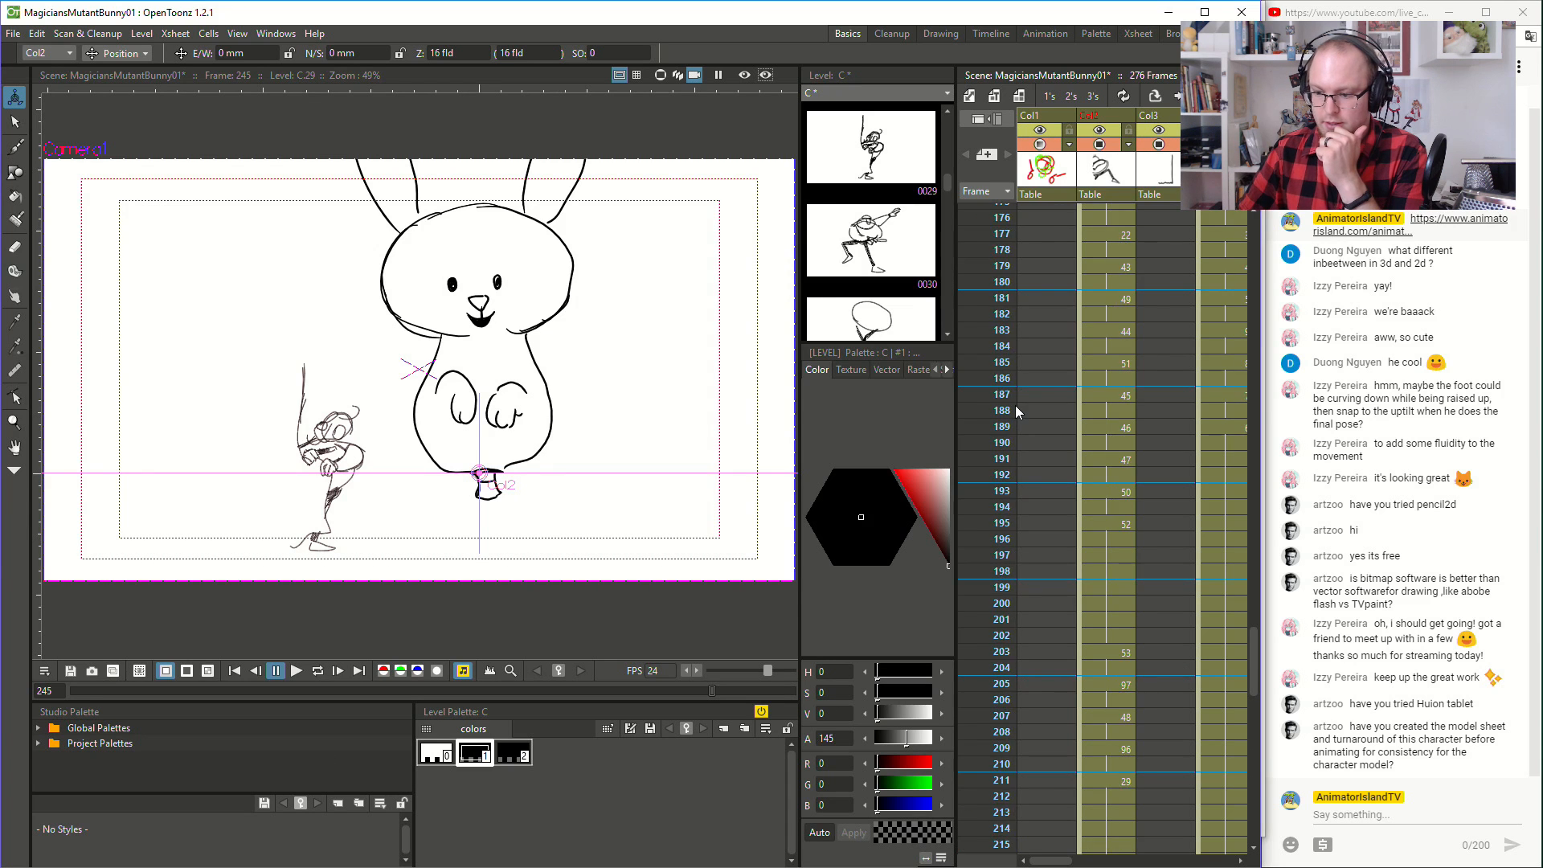
pyautogui.scroll(5, 1015, 405)
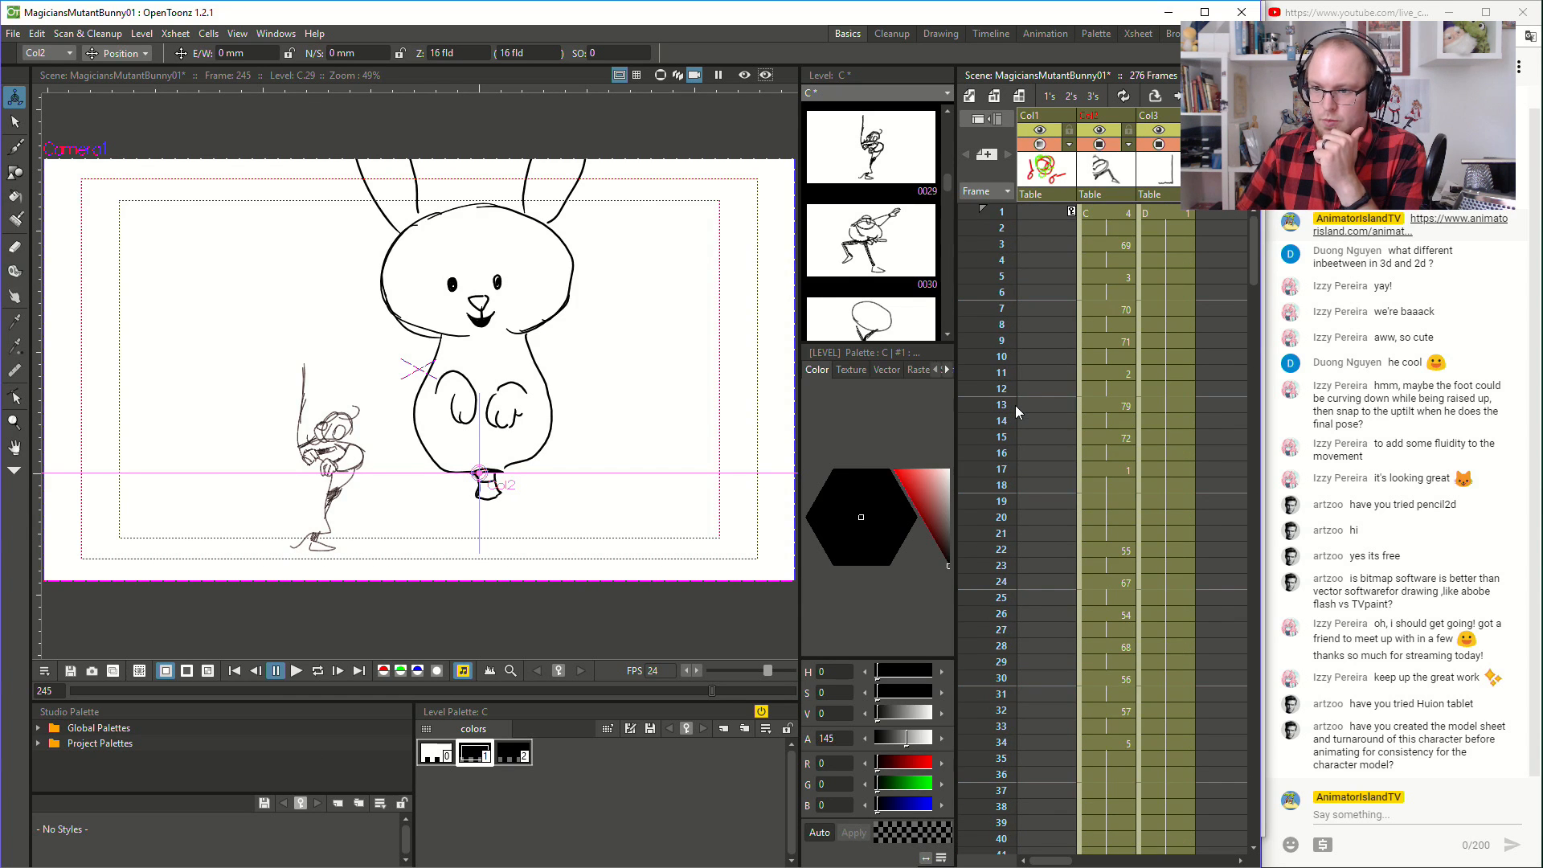
pyautogui.click(1116, 218)
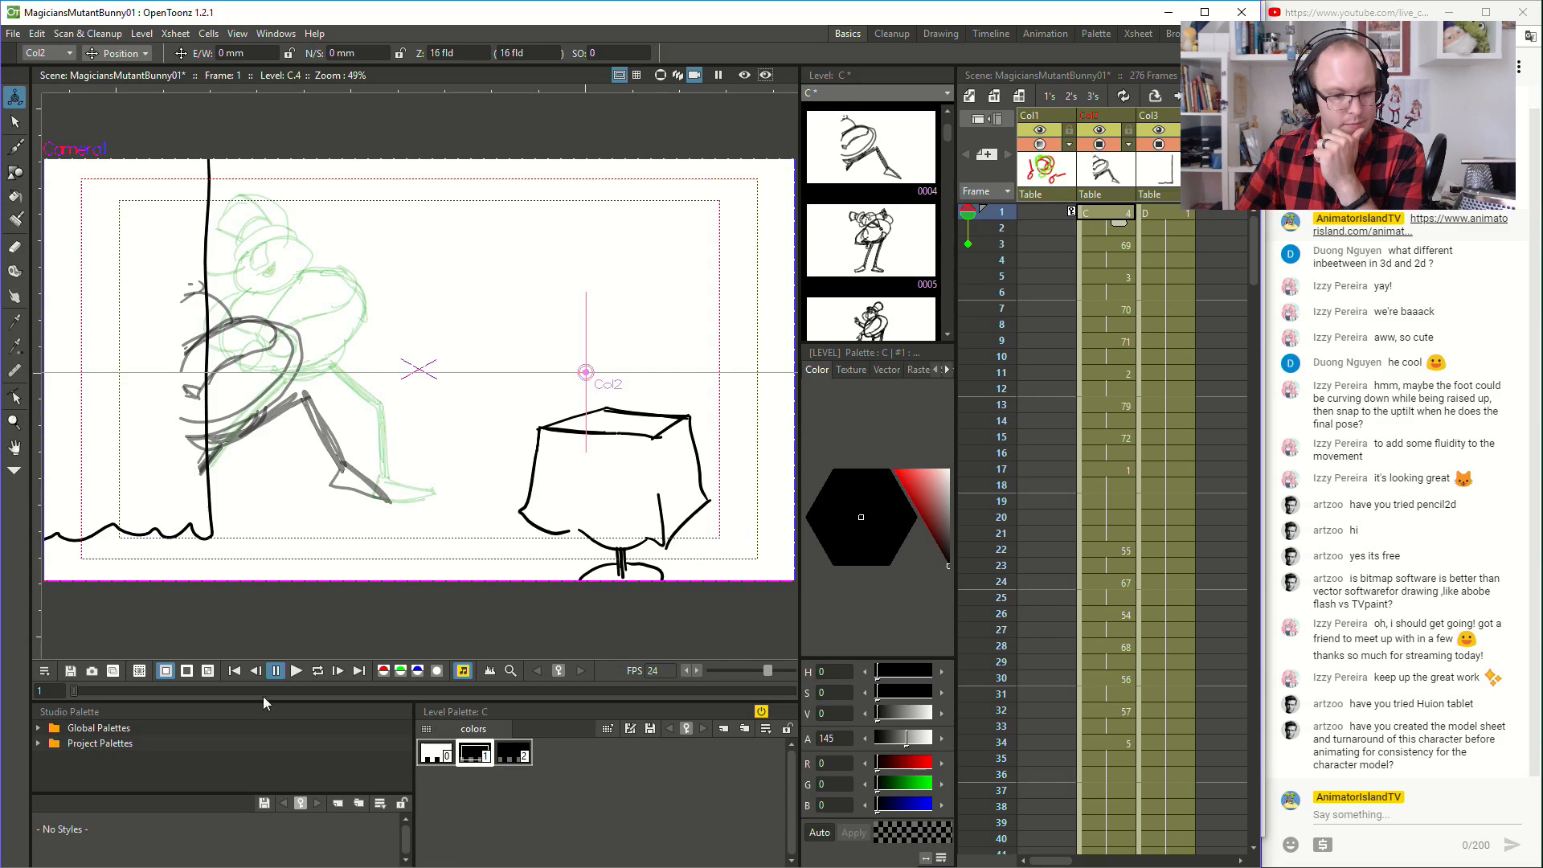
pyautogui.click(297, 671)
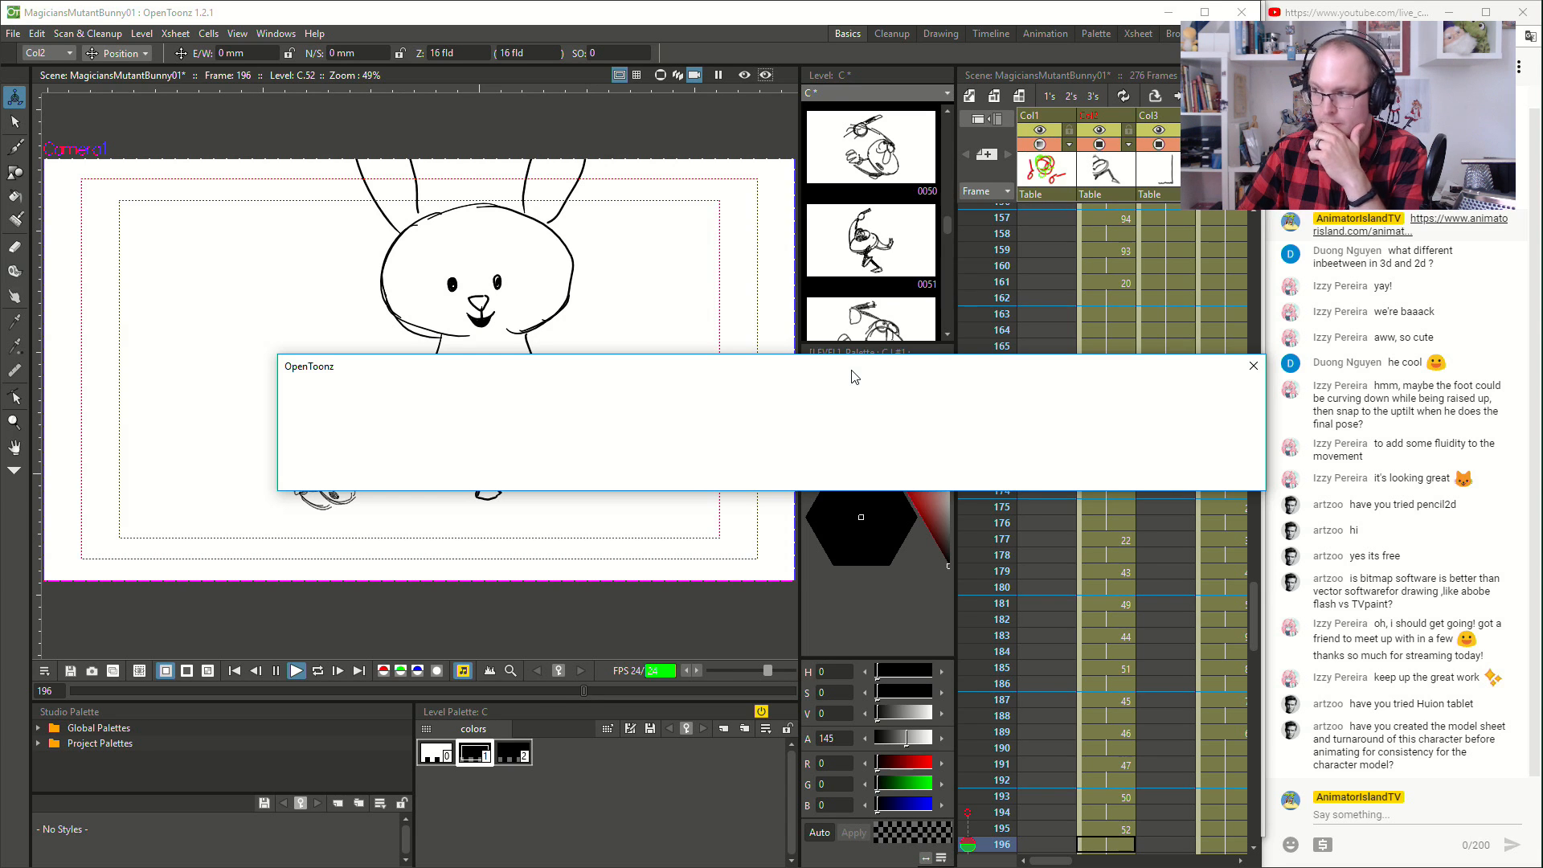
pyautogui.click(298, 673)
# - Replay the scene from frame 1 through the camera pull-back on the giant rabbit, and stop playback at frame 262
pyautogui.scroll(15, 1132, 616)
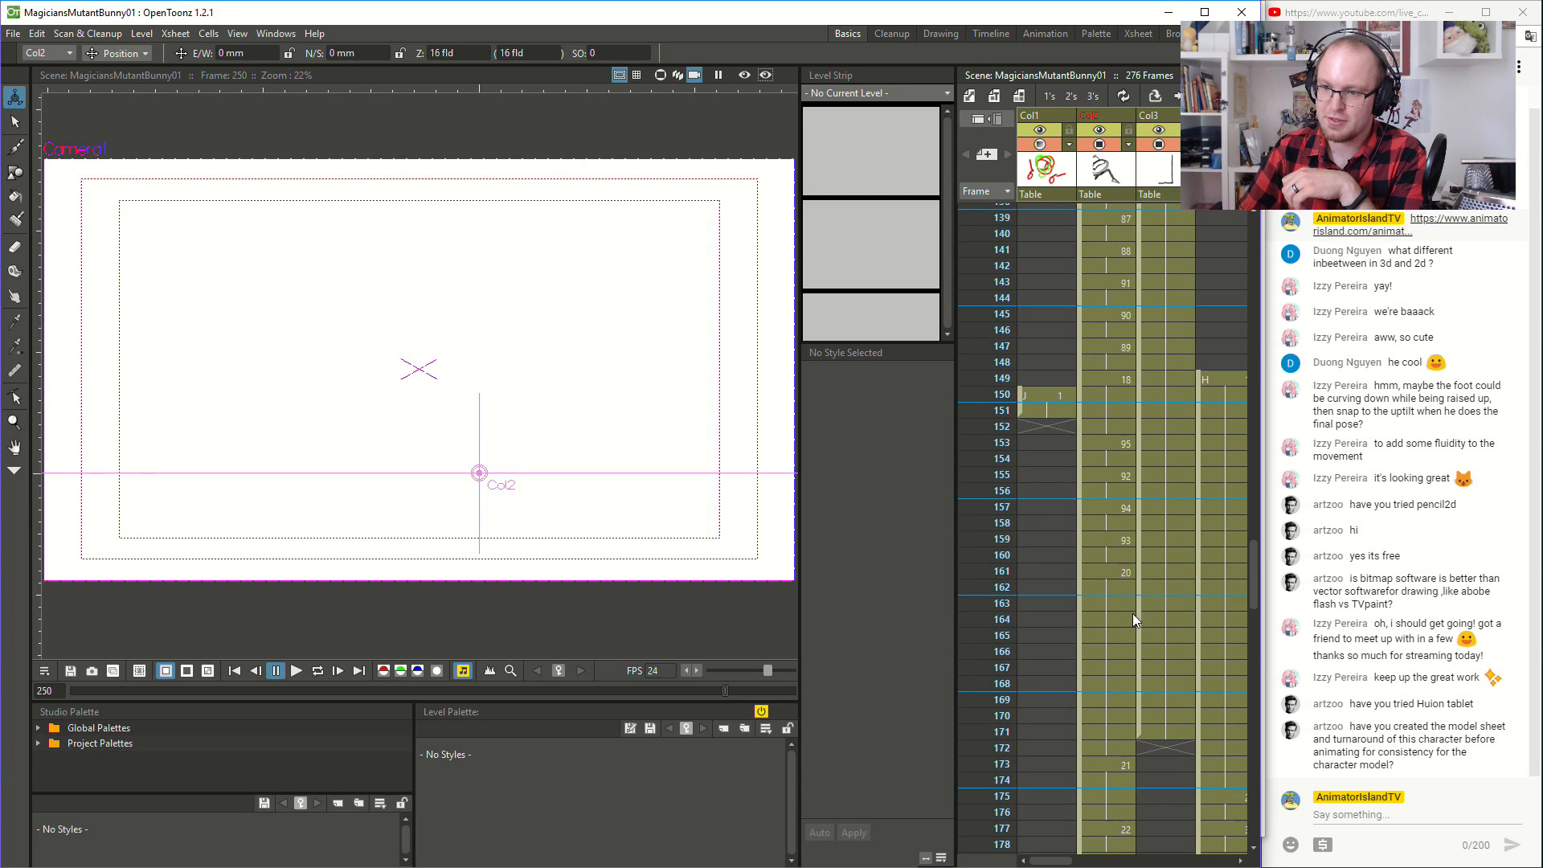
pyautogui.scroll(3, 1135, 610)
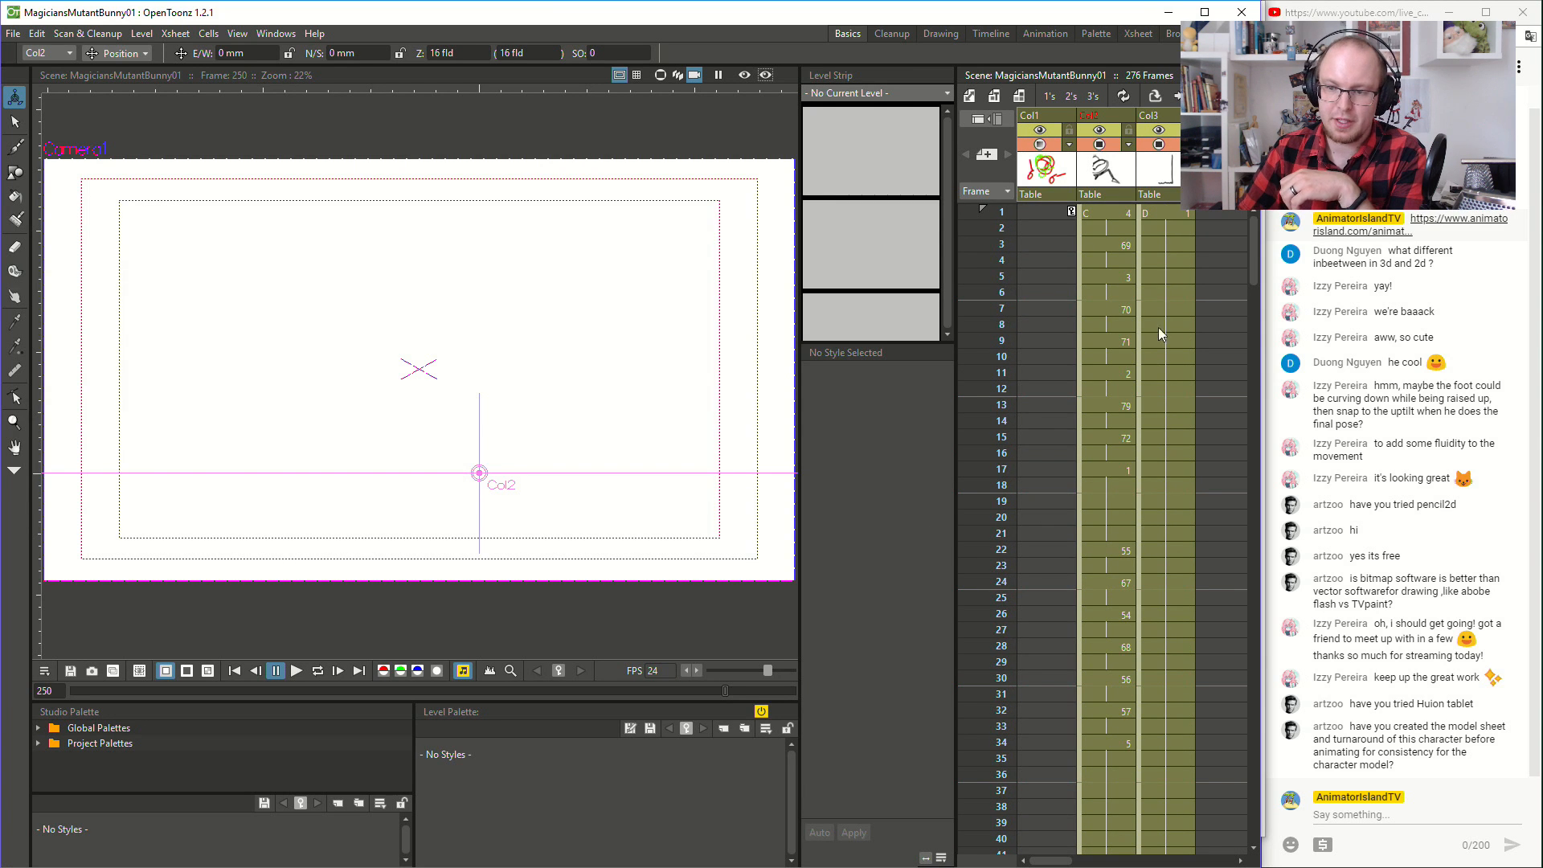
pyautogui.click(1106, 213)
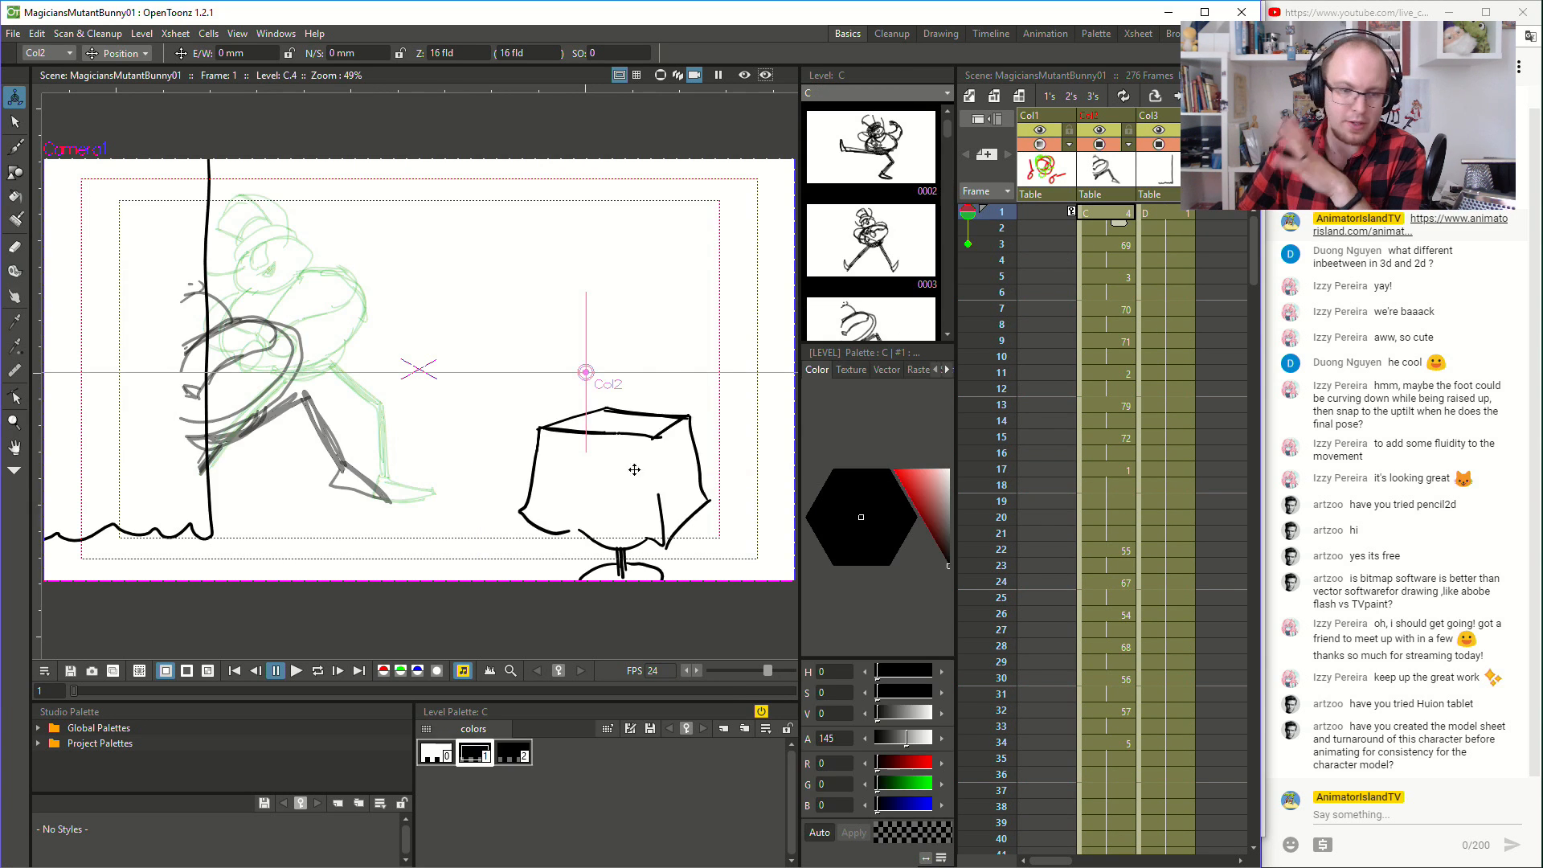
pyautogui.click(298, 676)
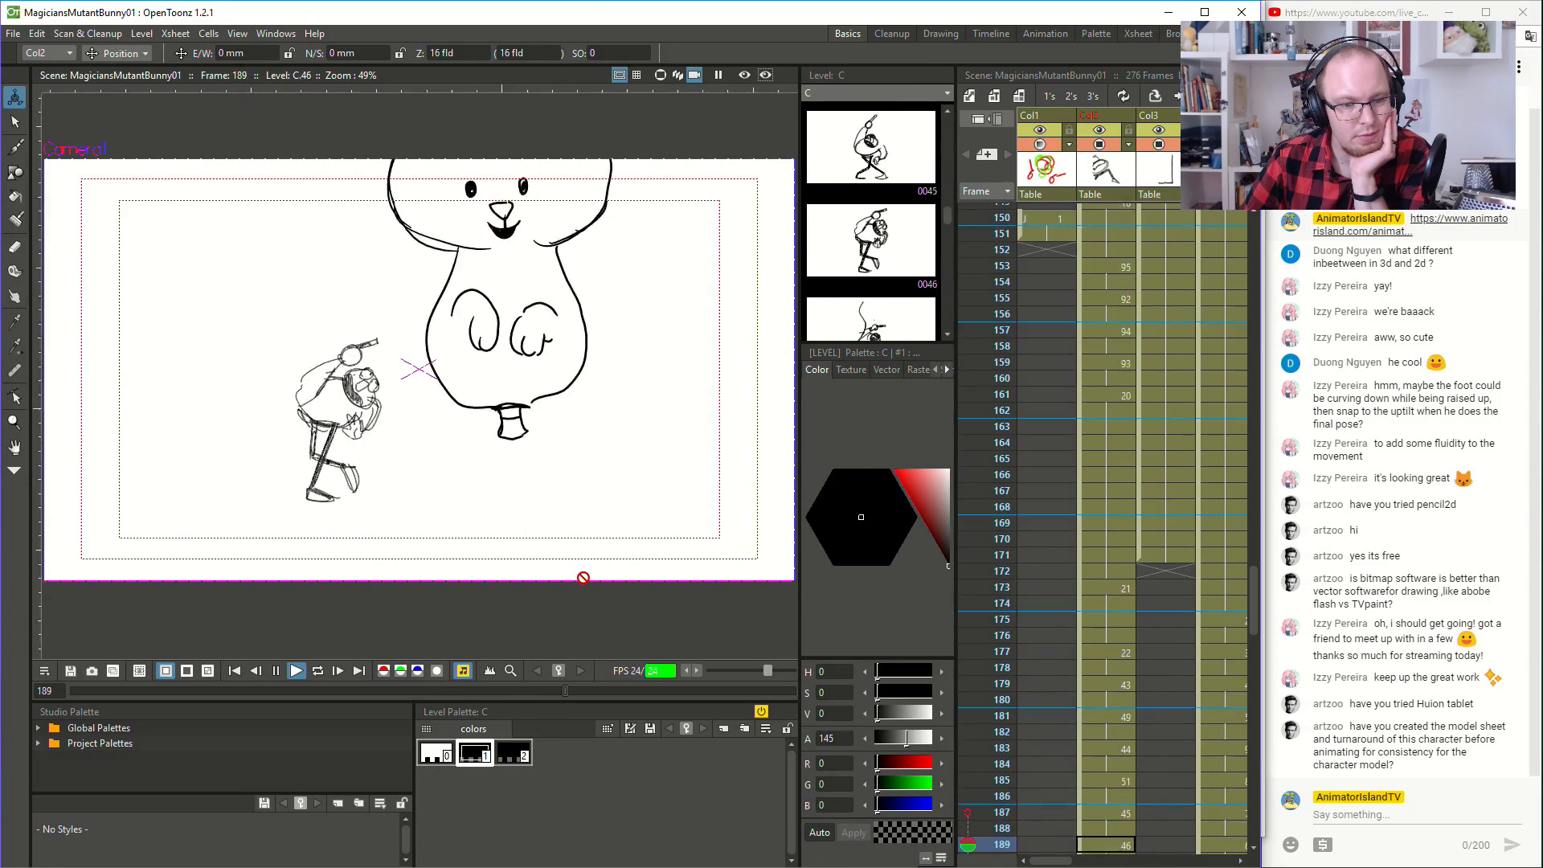
pyautogui.click(276, 671)
# - Examine the magician's entrance poses in Col2 at frames 18, 1 and 5
pyautogui.scroll(3, 1001, 598)
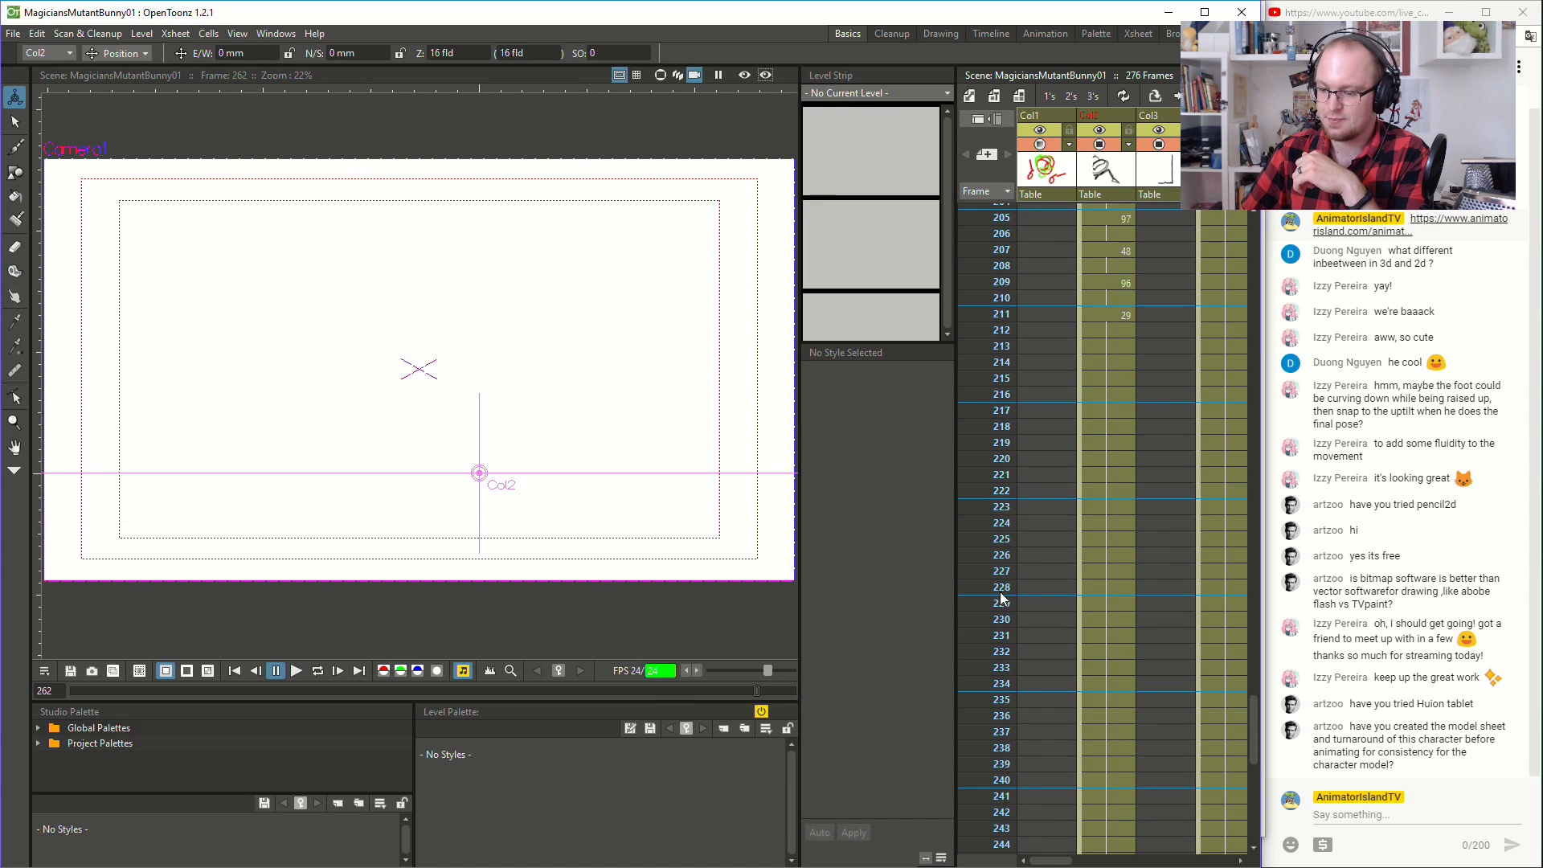
pyautogui.scroll(10, 1000, 599)
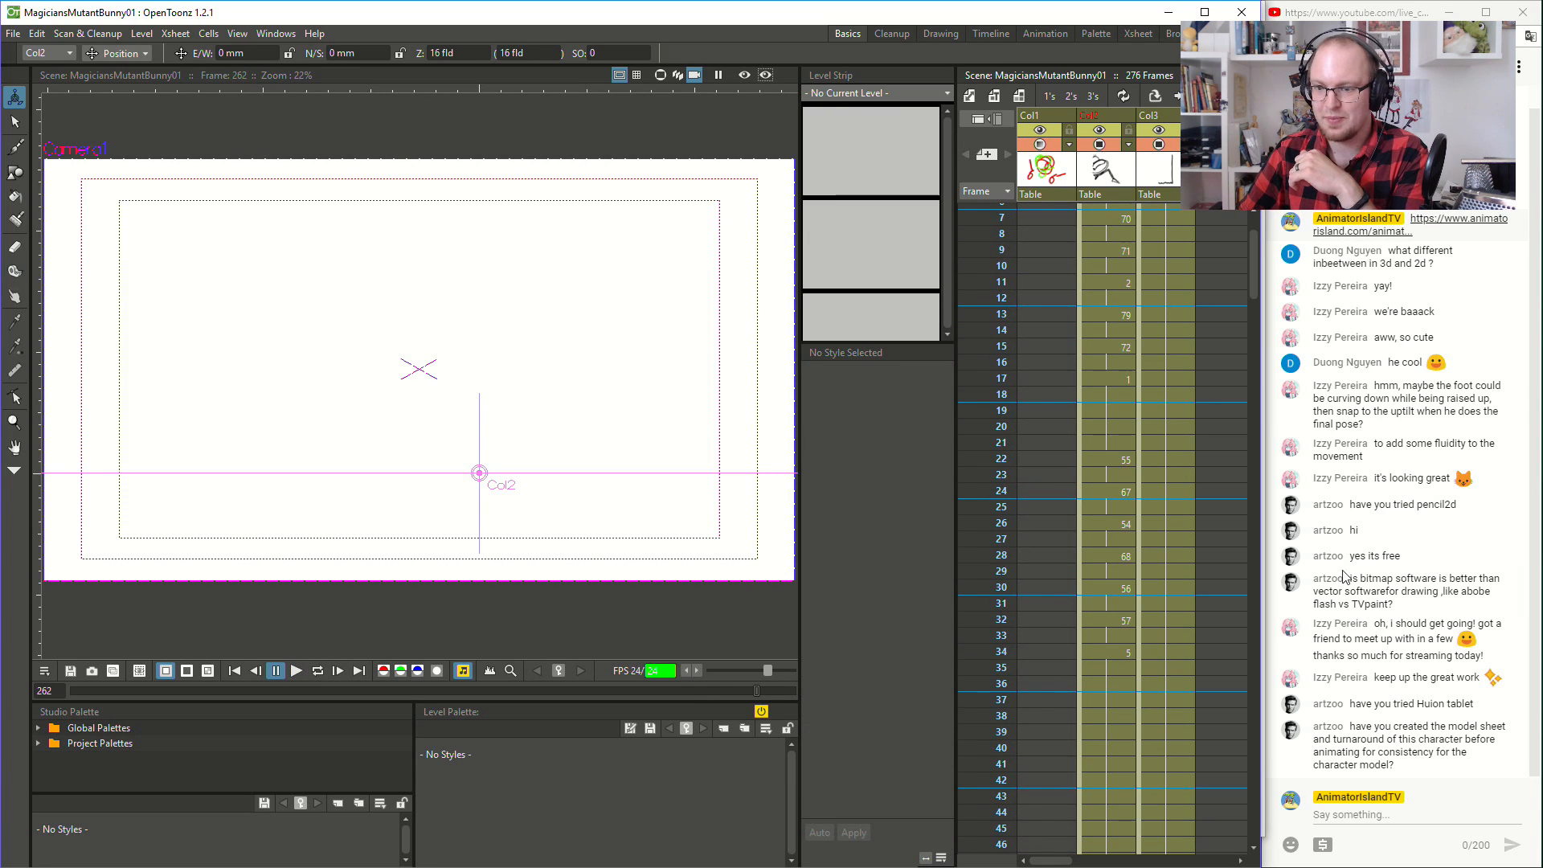
pyautogui.scroll(1, 1351, 577)
pyautogui.scroll(-1, 1446, 631)
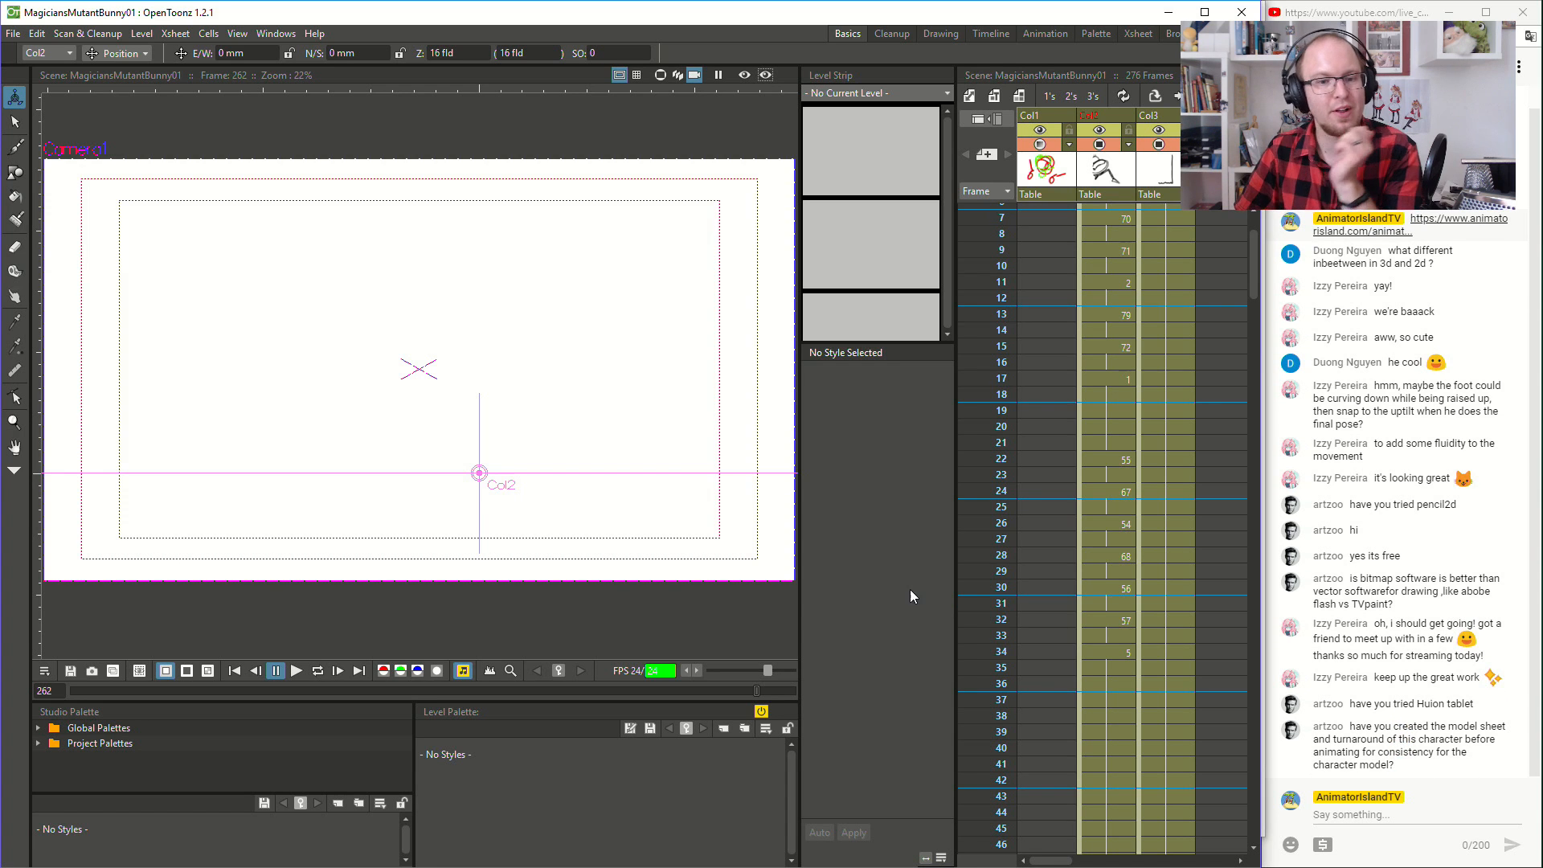
pyautogui.click(1101, 359)
pyautogui.click(1100, 392)
pyautogui.scroll(2, 1068, 450)
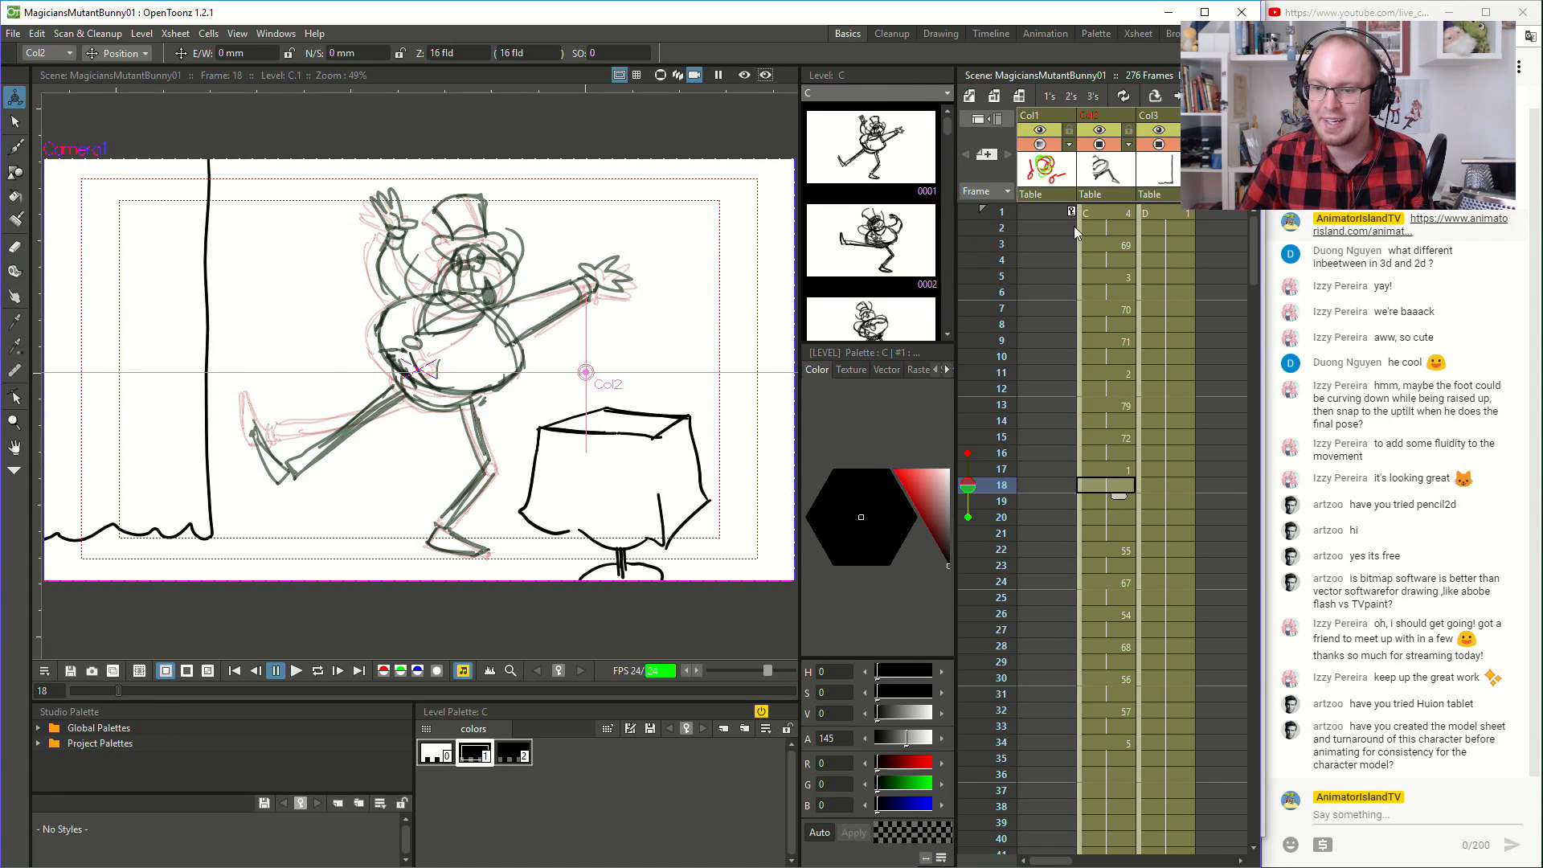
pyautogui.click(1099, 215)
pyautogui.click(1113, 275)
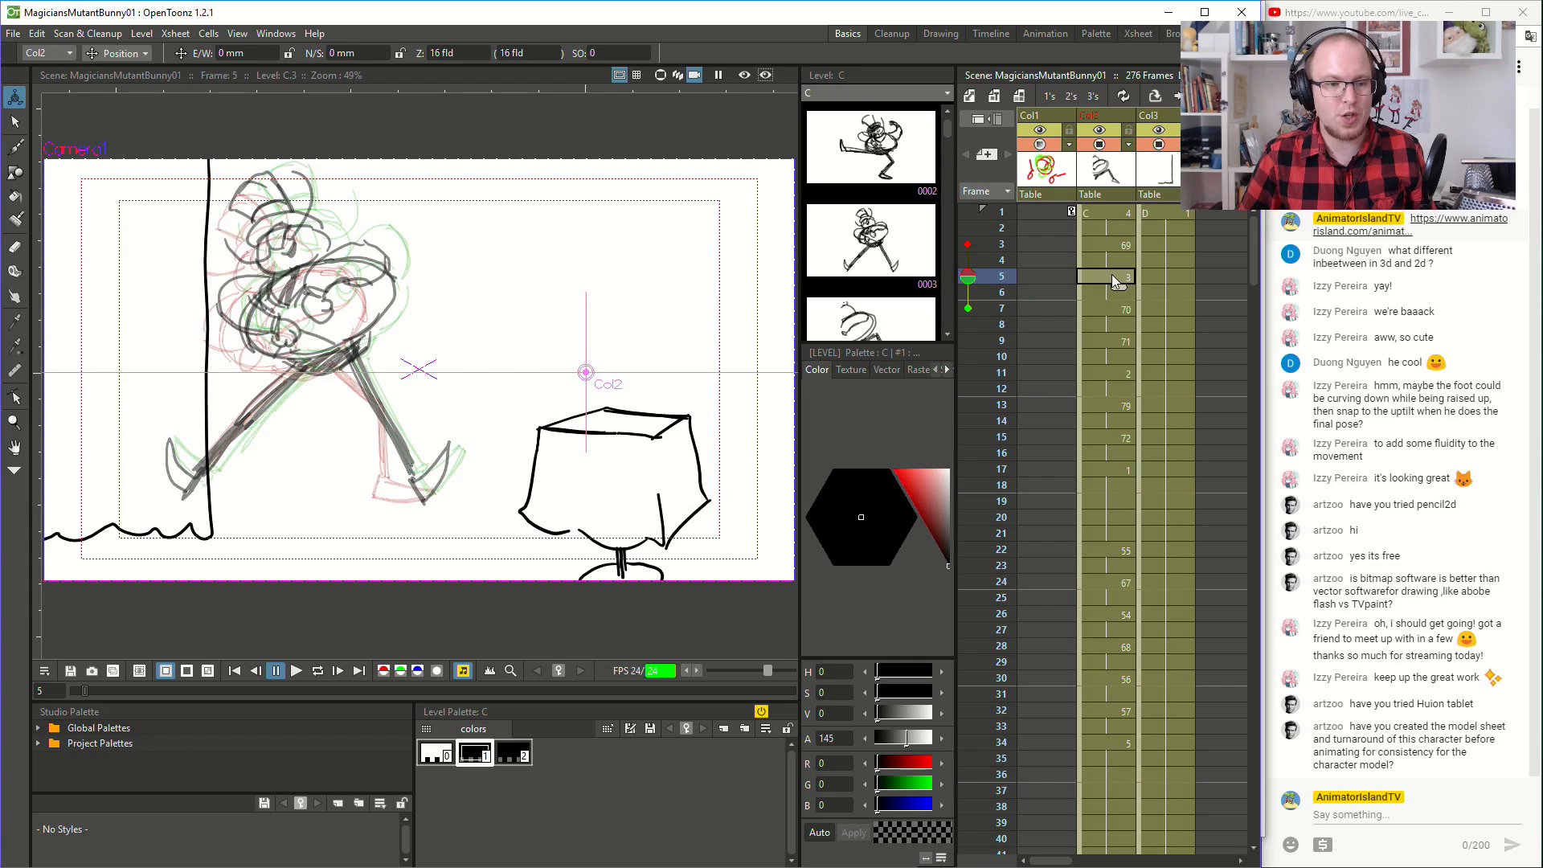